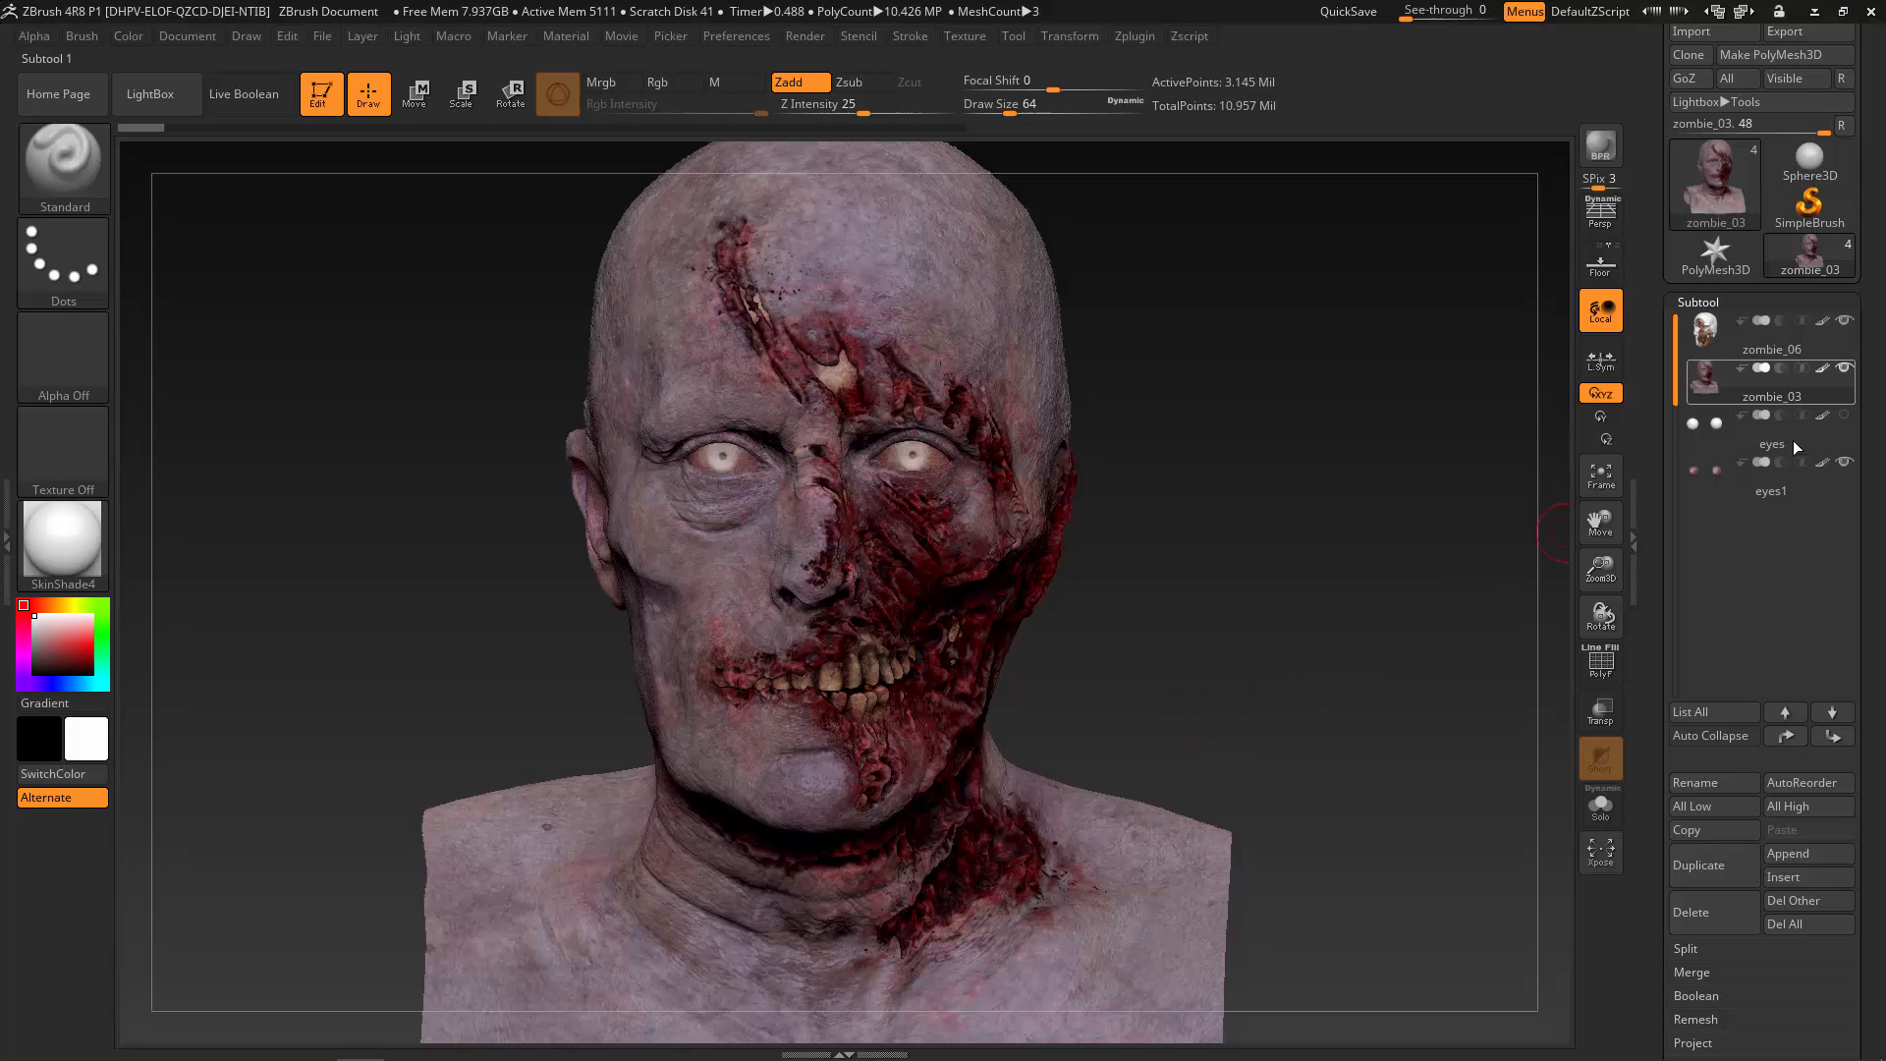
# Duplicate the zombie_03 subtool, turn off the copy's visibility and isolate it with Solo.
pyautogui.scroll(-3, 1707, 782)
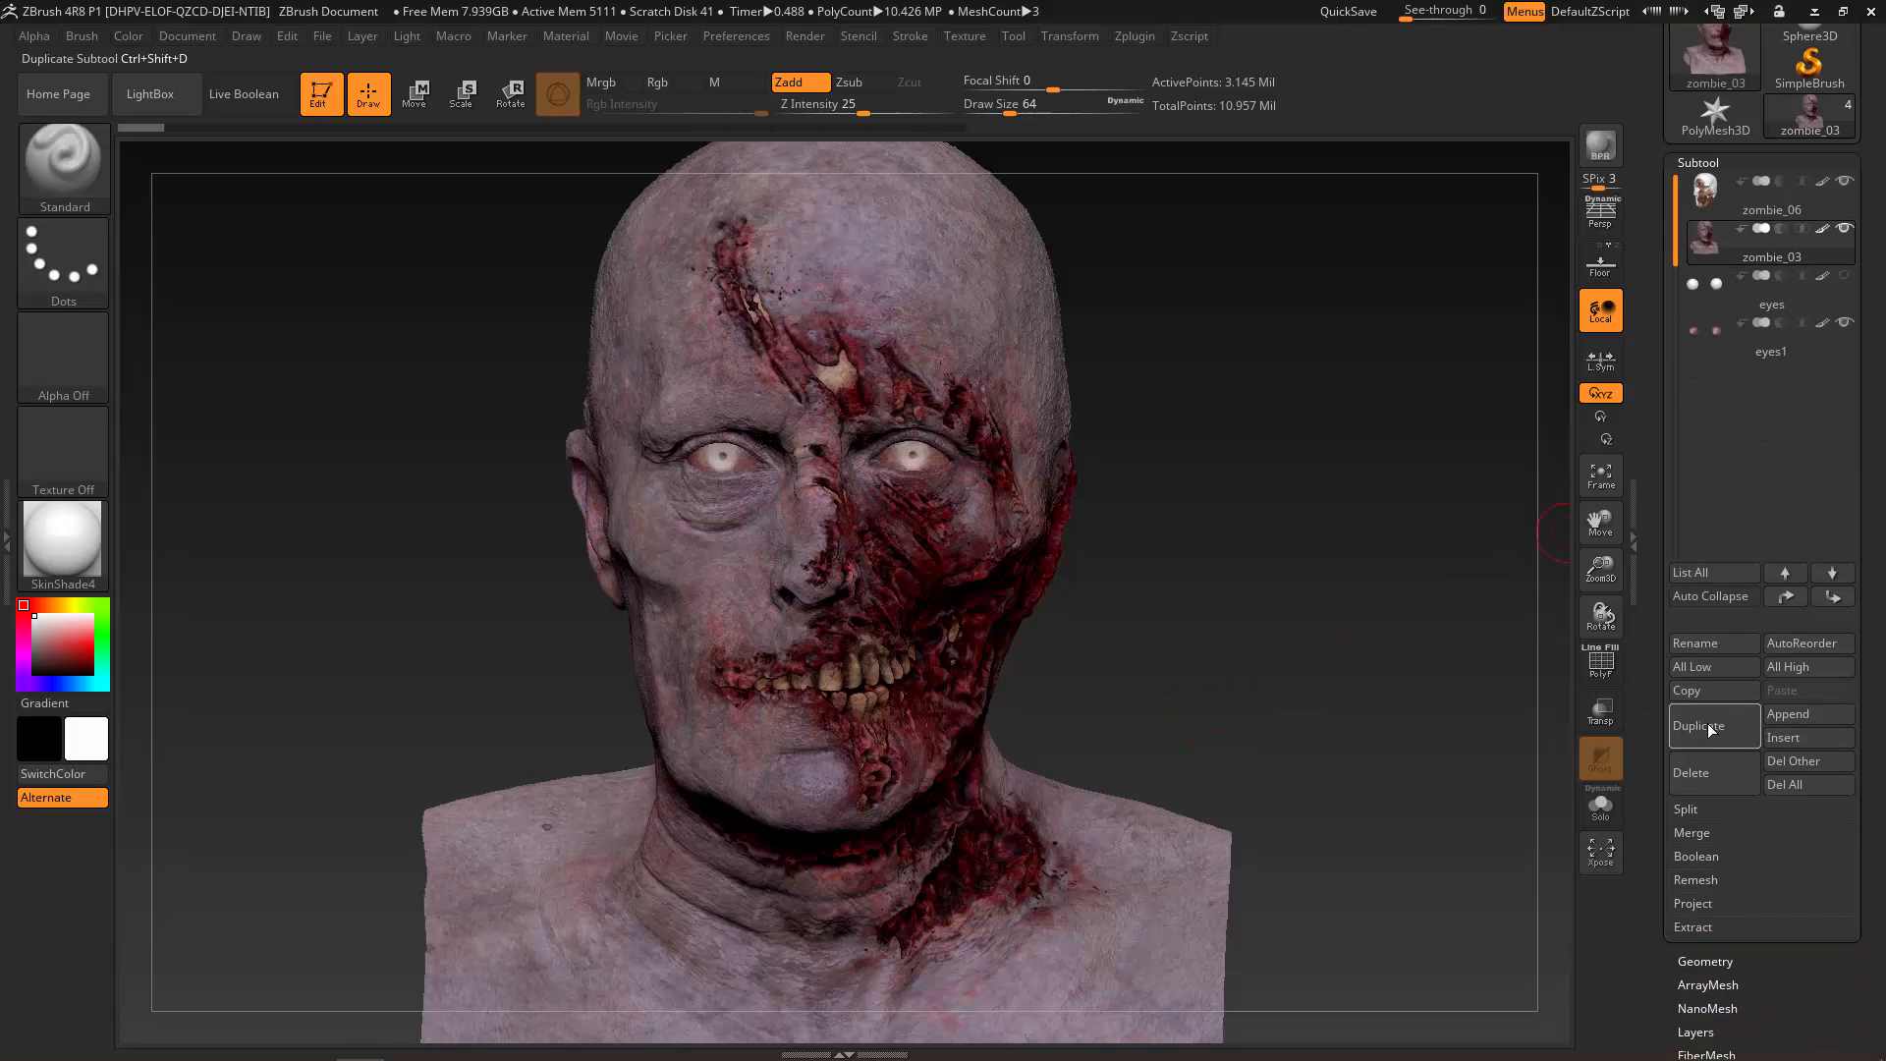
pyautogui.click(1714, 725)
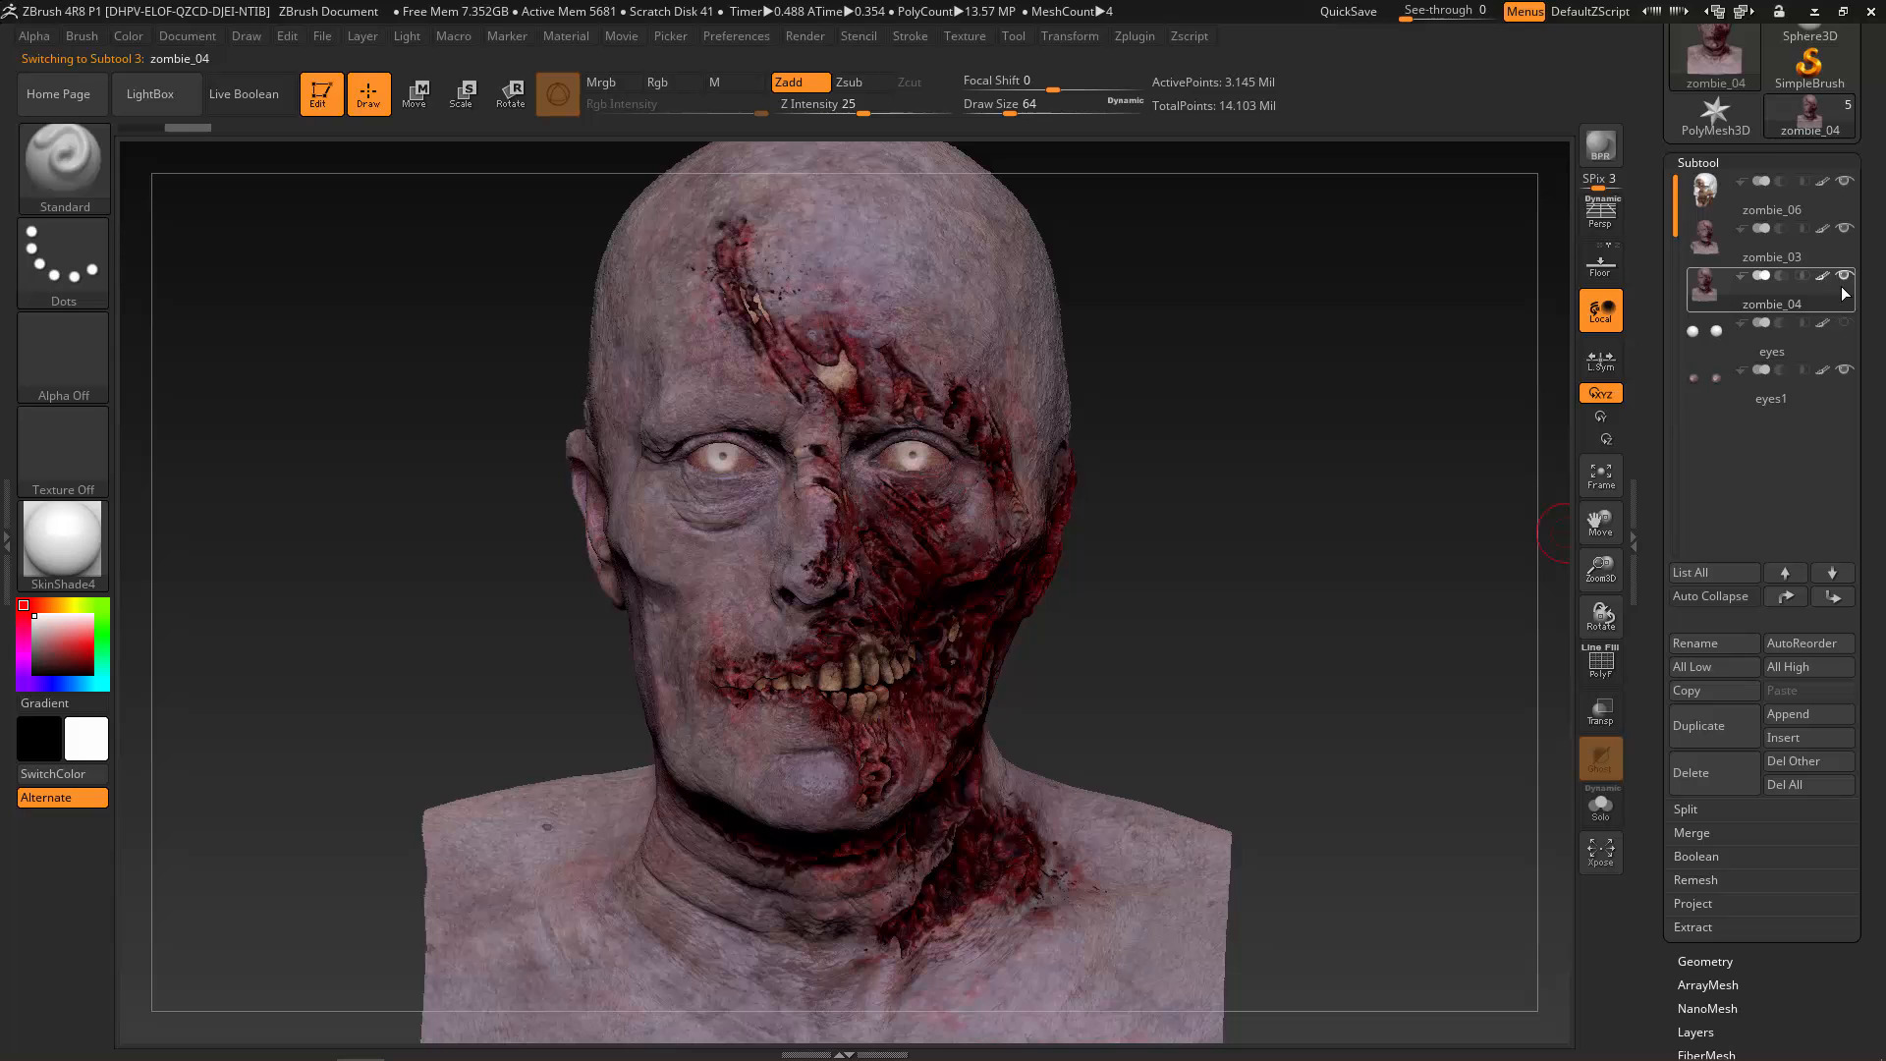
pyautogui.click(1844, 276)
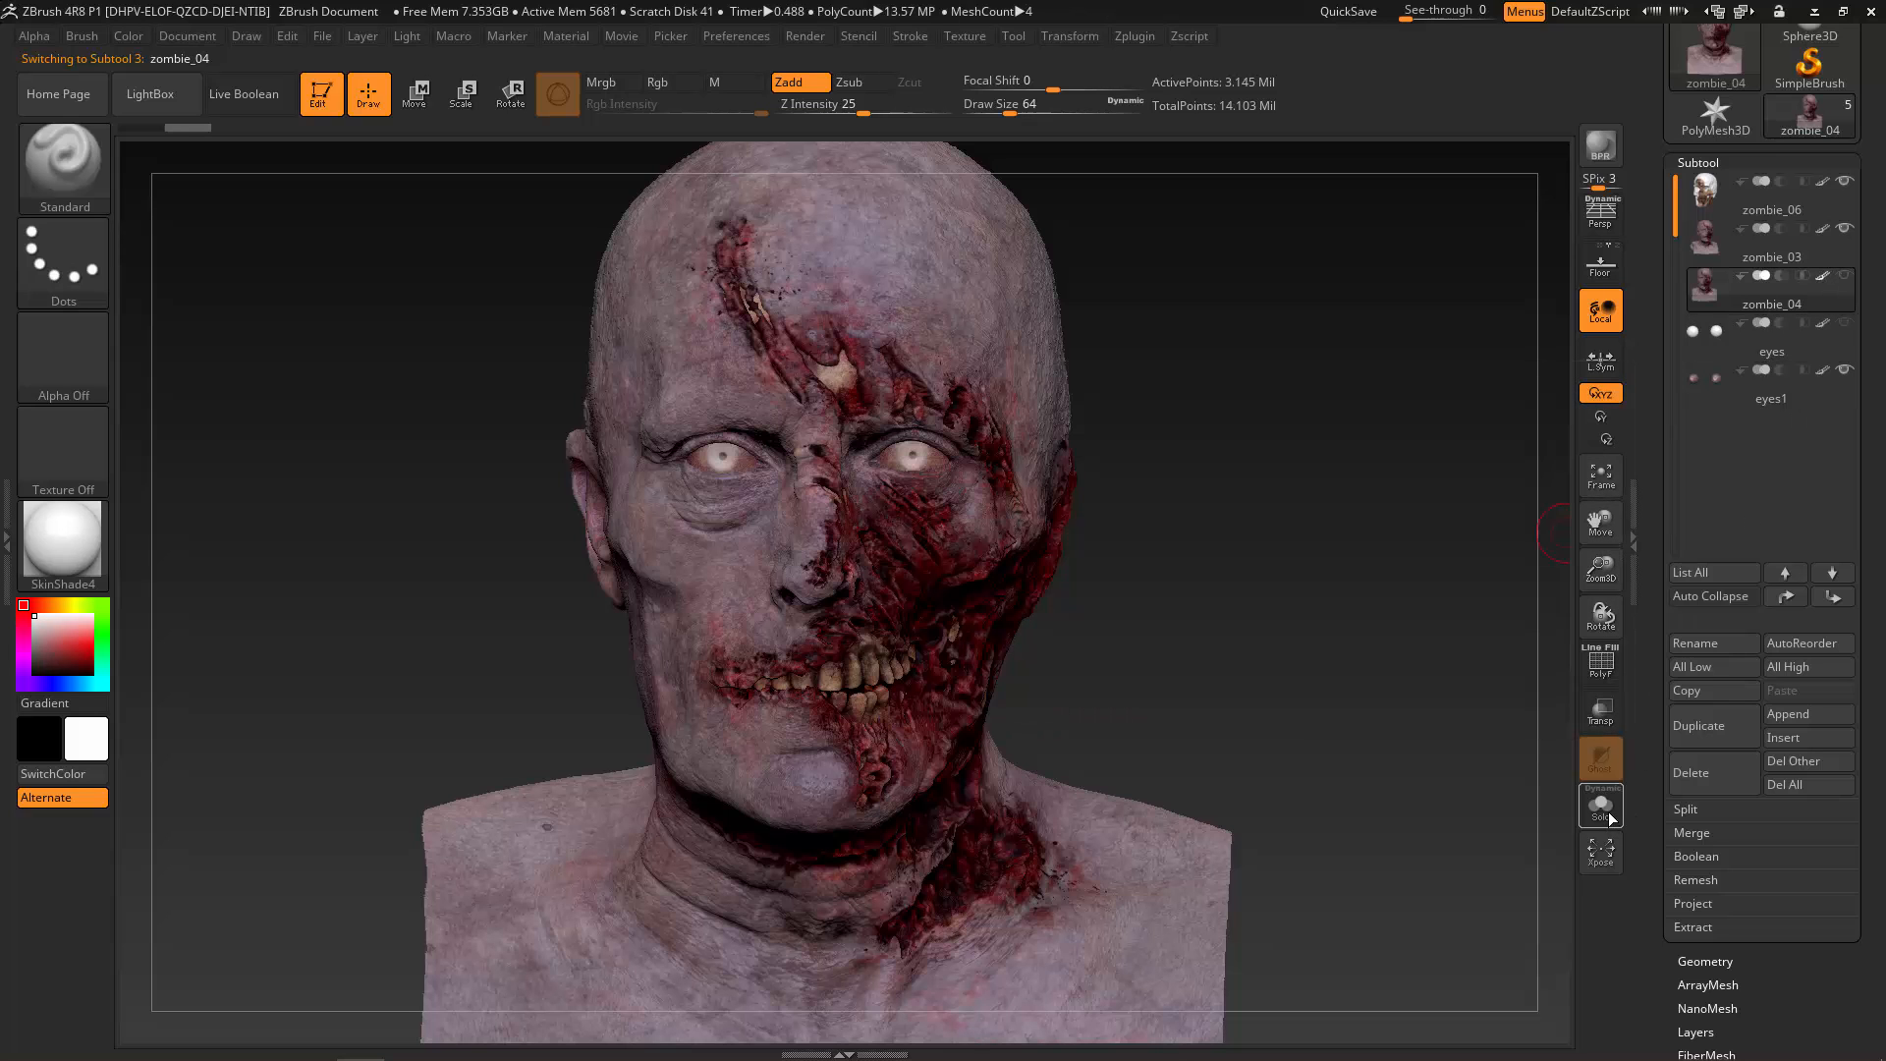
pyautogui.click(1604, 807)
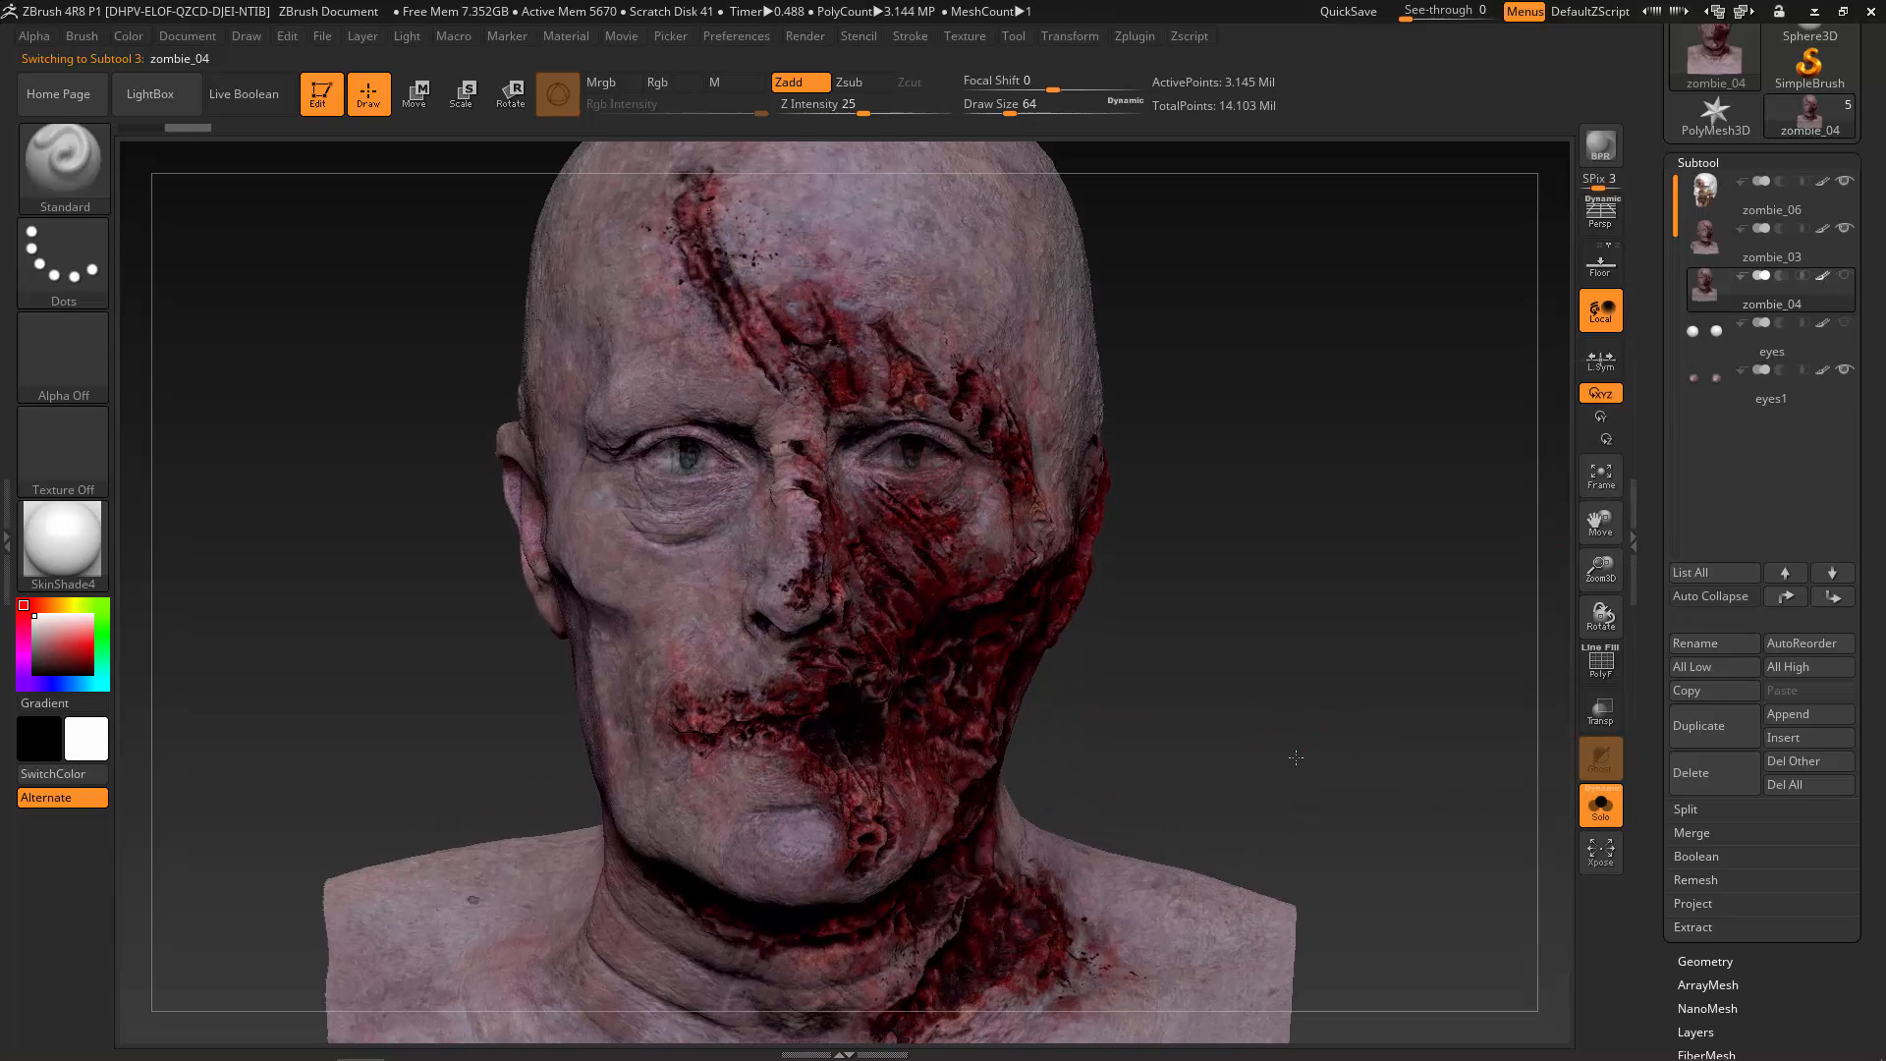
# Turn off the texture map on the duplicated head and apply the MatCap Gray material.
pyautogui.moveTo(1296, 757); pyautogui.dragTo(1463, 609)
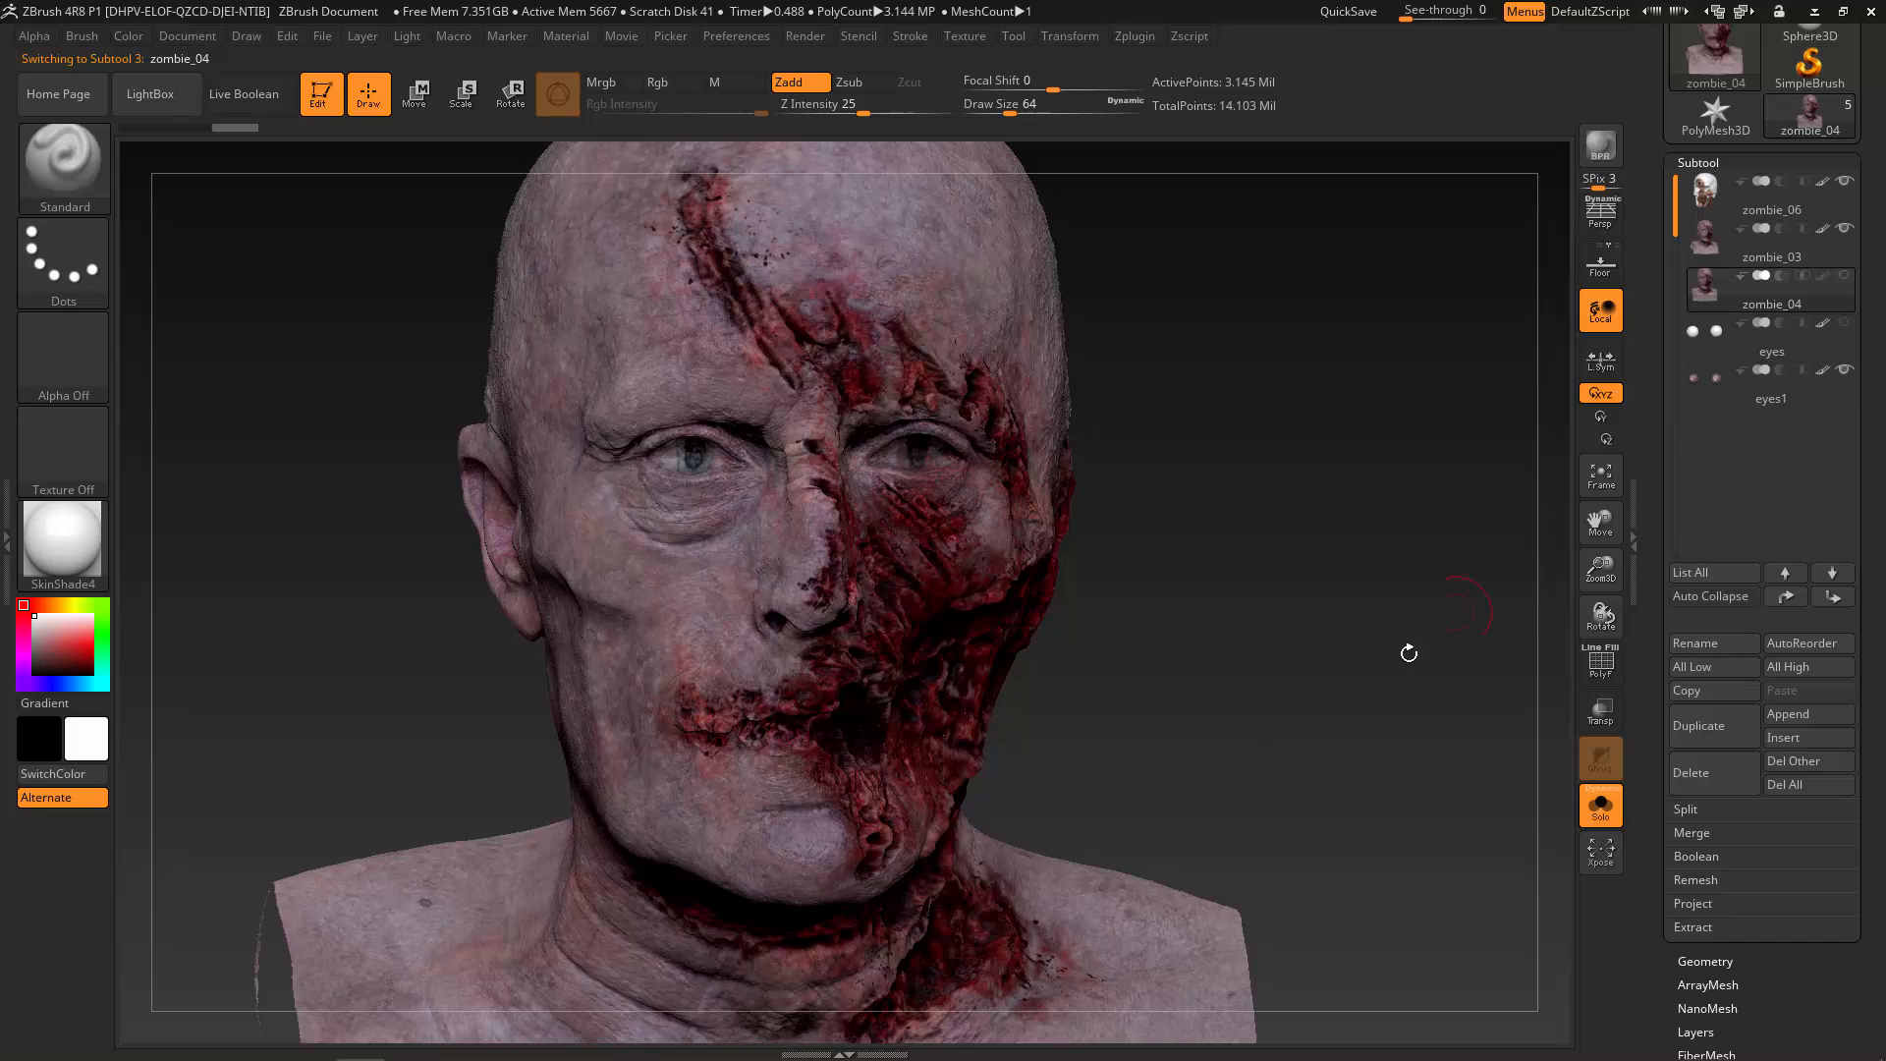
pyautogui.scroll(-5, 1872, 837)
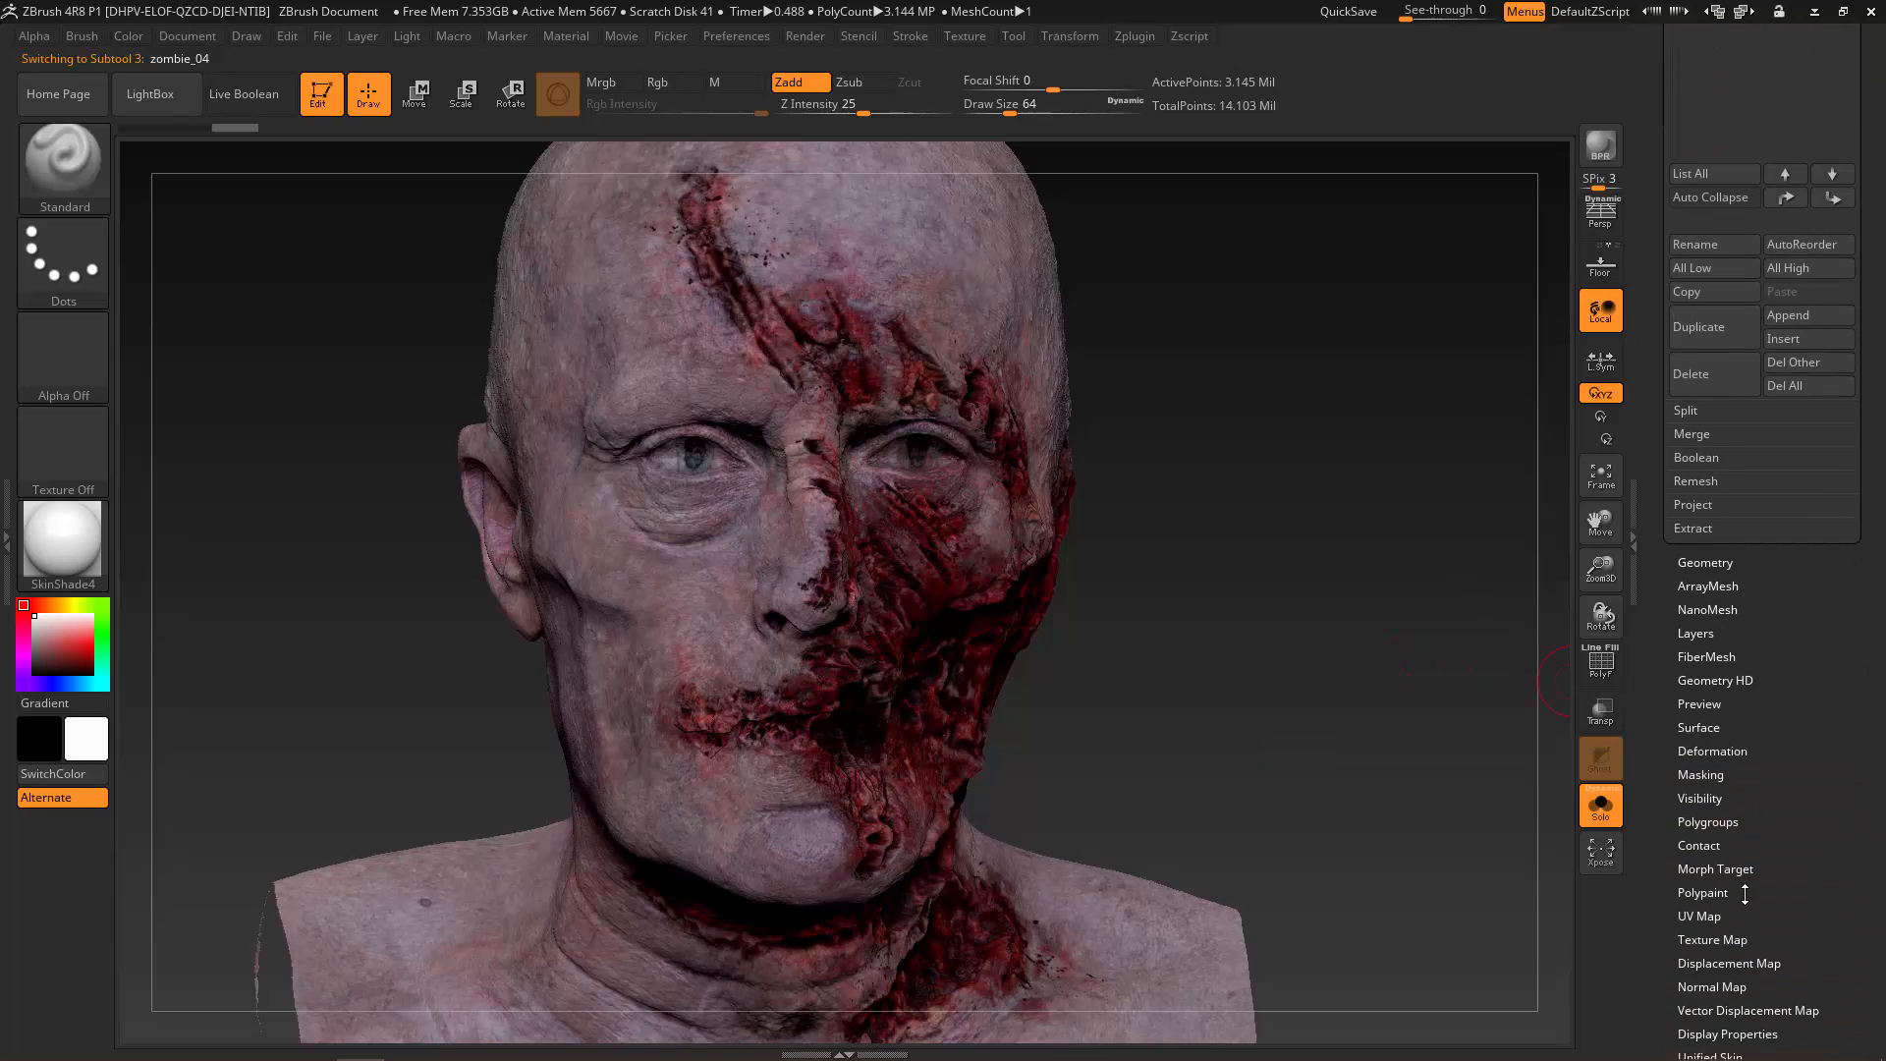
pyautogui.click(1711, 837)
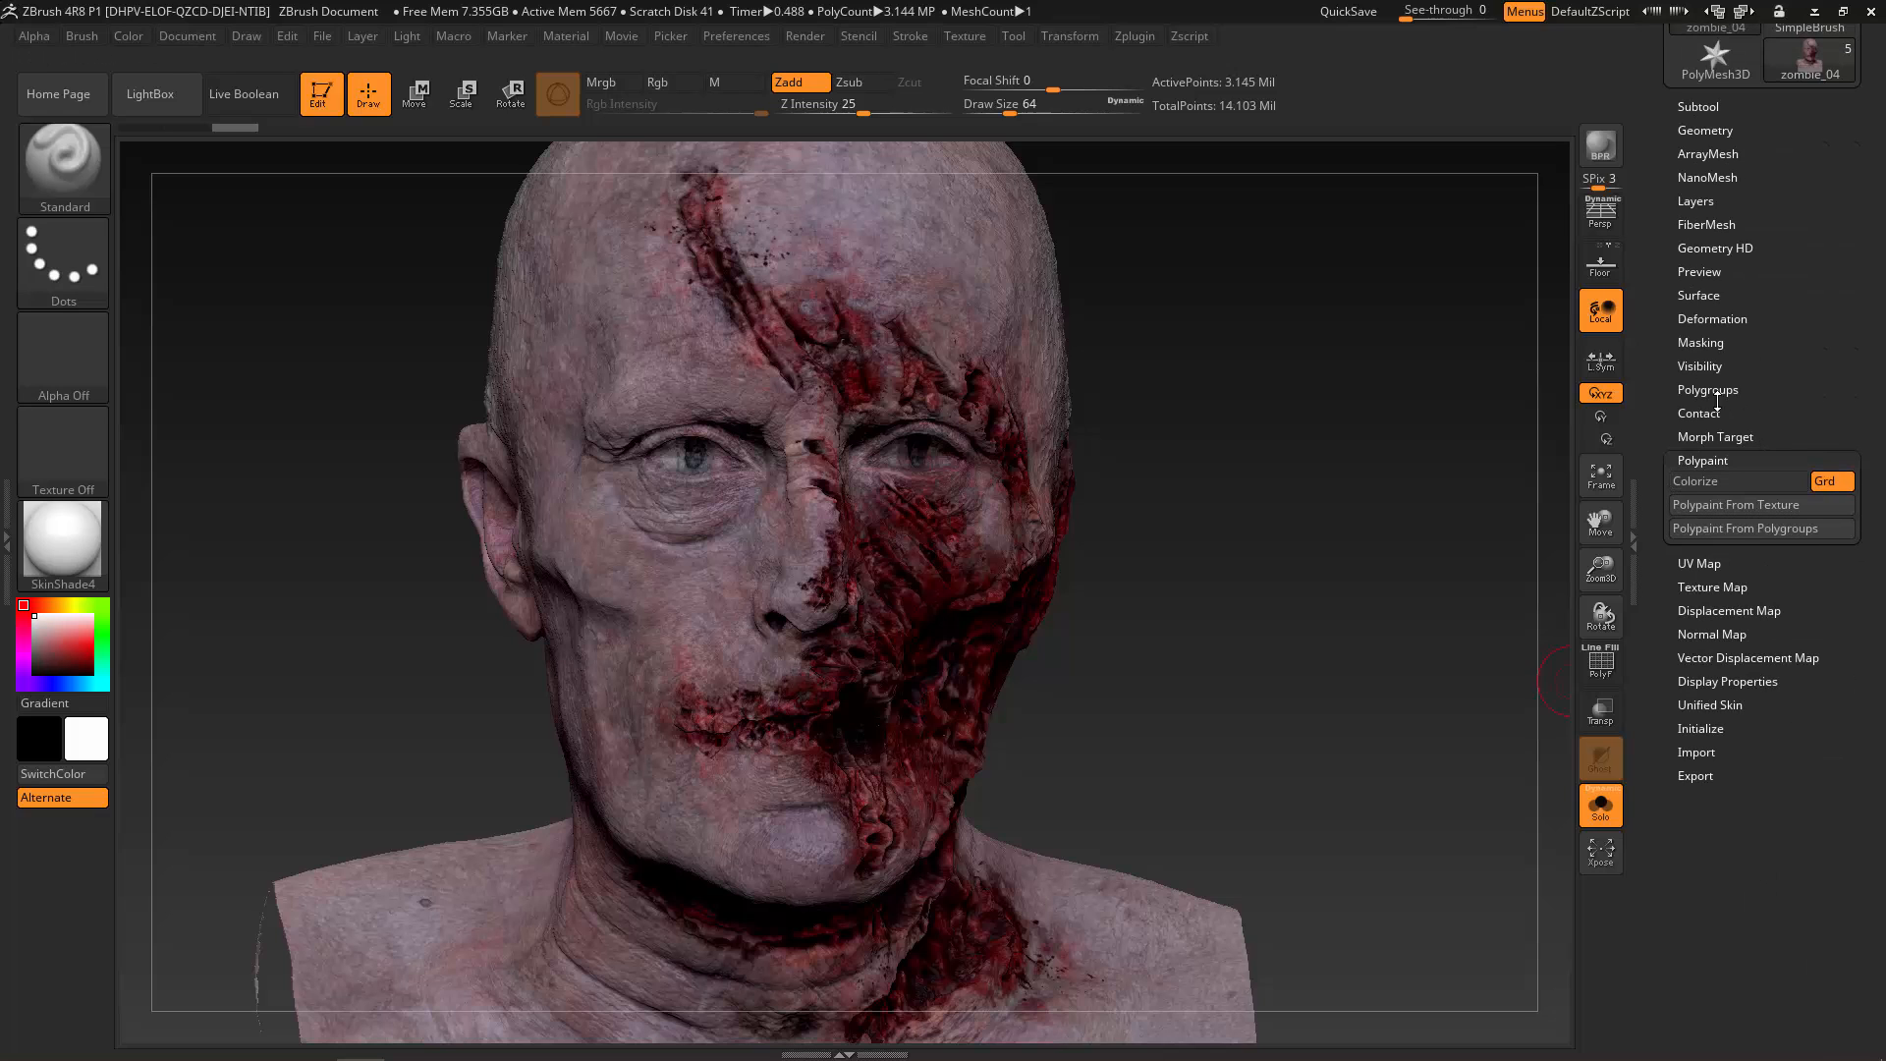
pyautogui.click(1714, 587)
pyautogui.click(1797, 531)
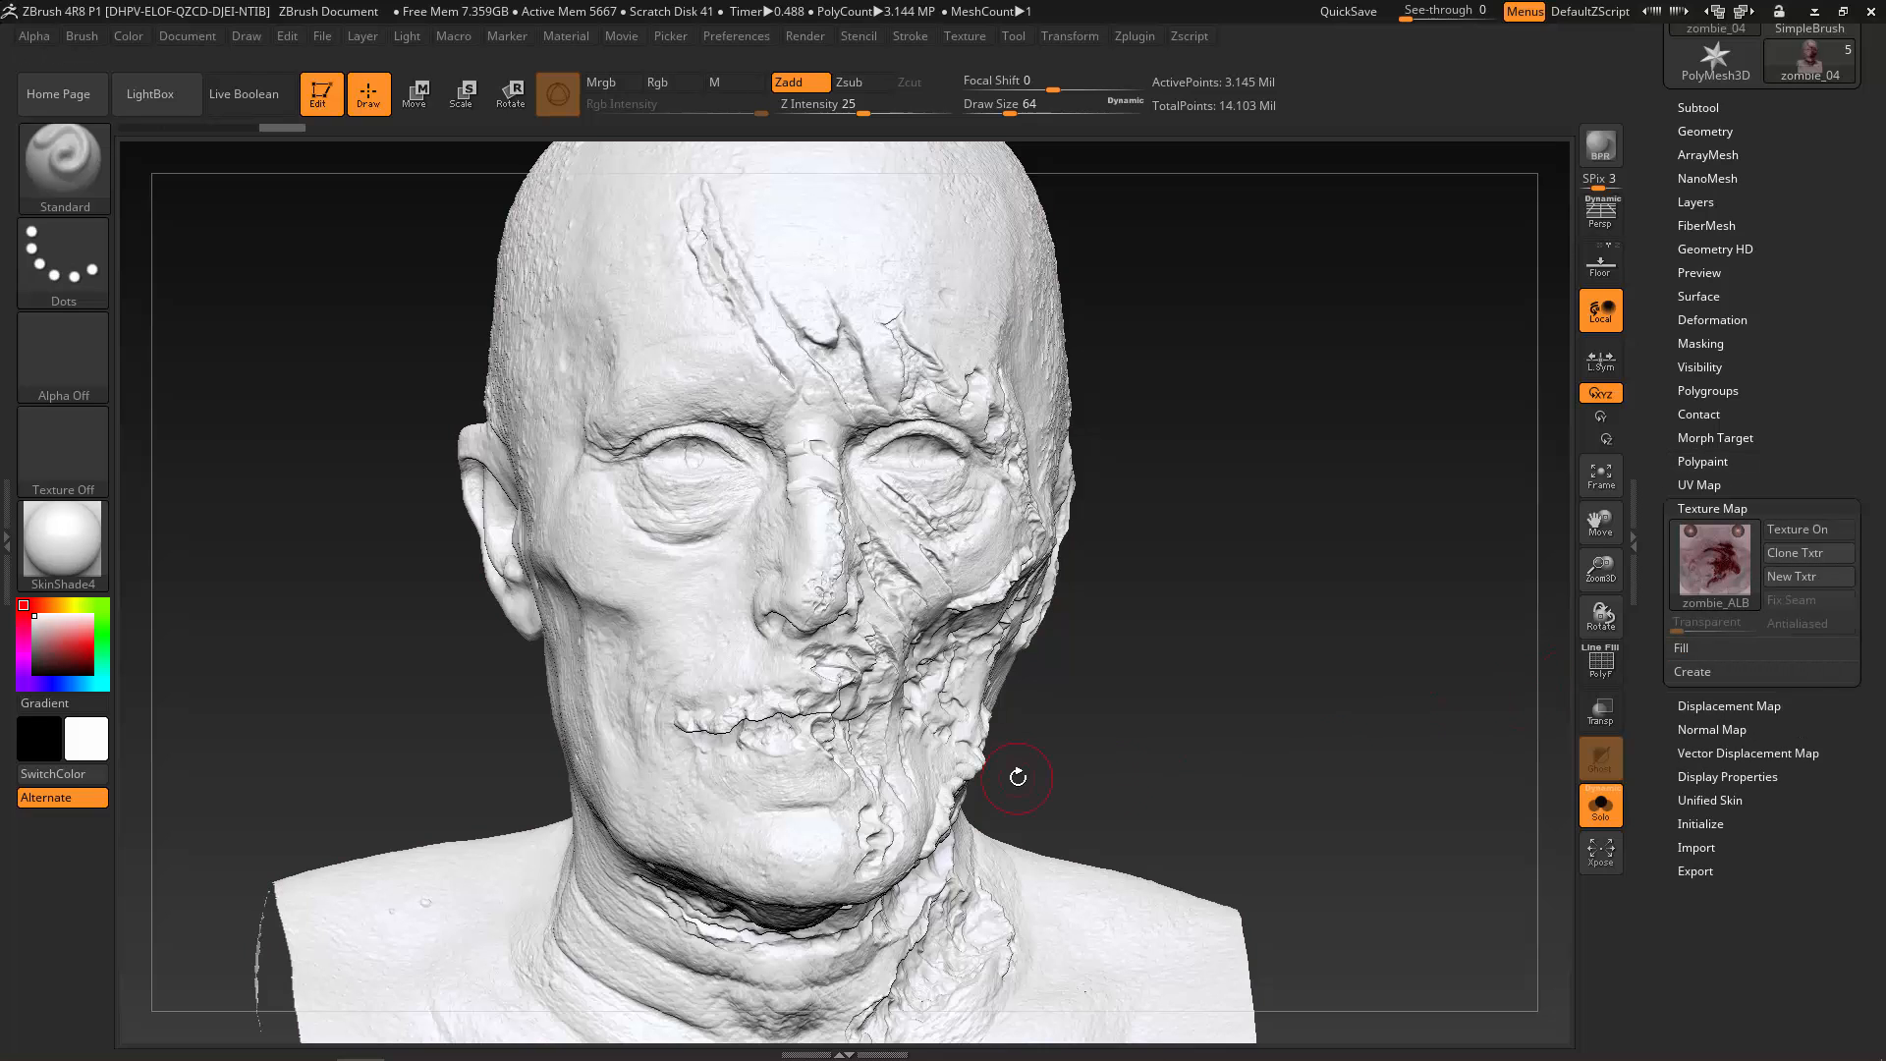
pyautogui.click(62, 540)
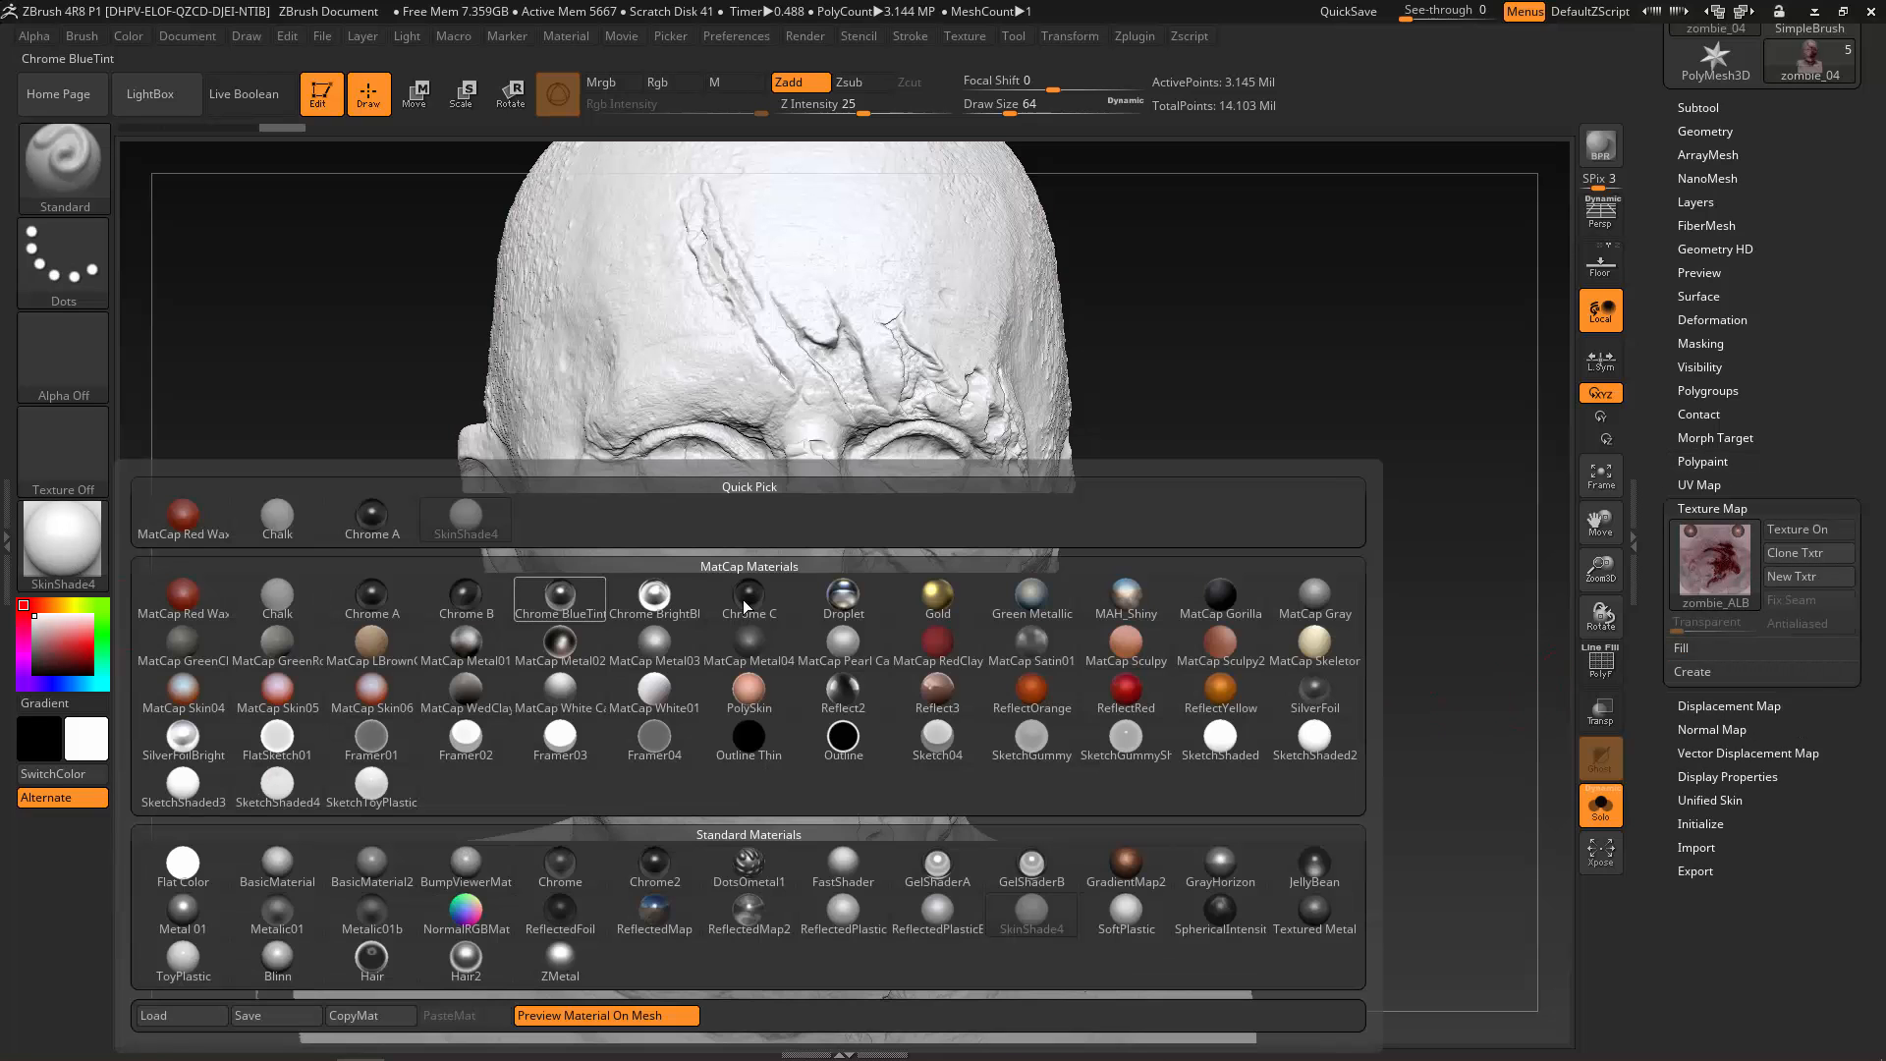
pyautogui.click(1321, 616)
# Lower the duplicated head to subdivision level 5.
pyautogui.moveTo(1288, 673); pyautogui.dragTo(1233, 717)
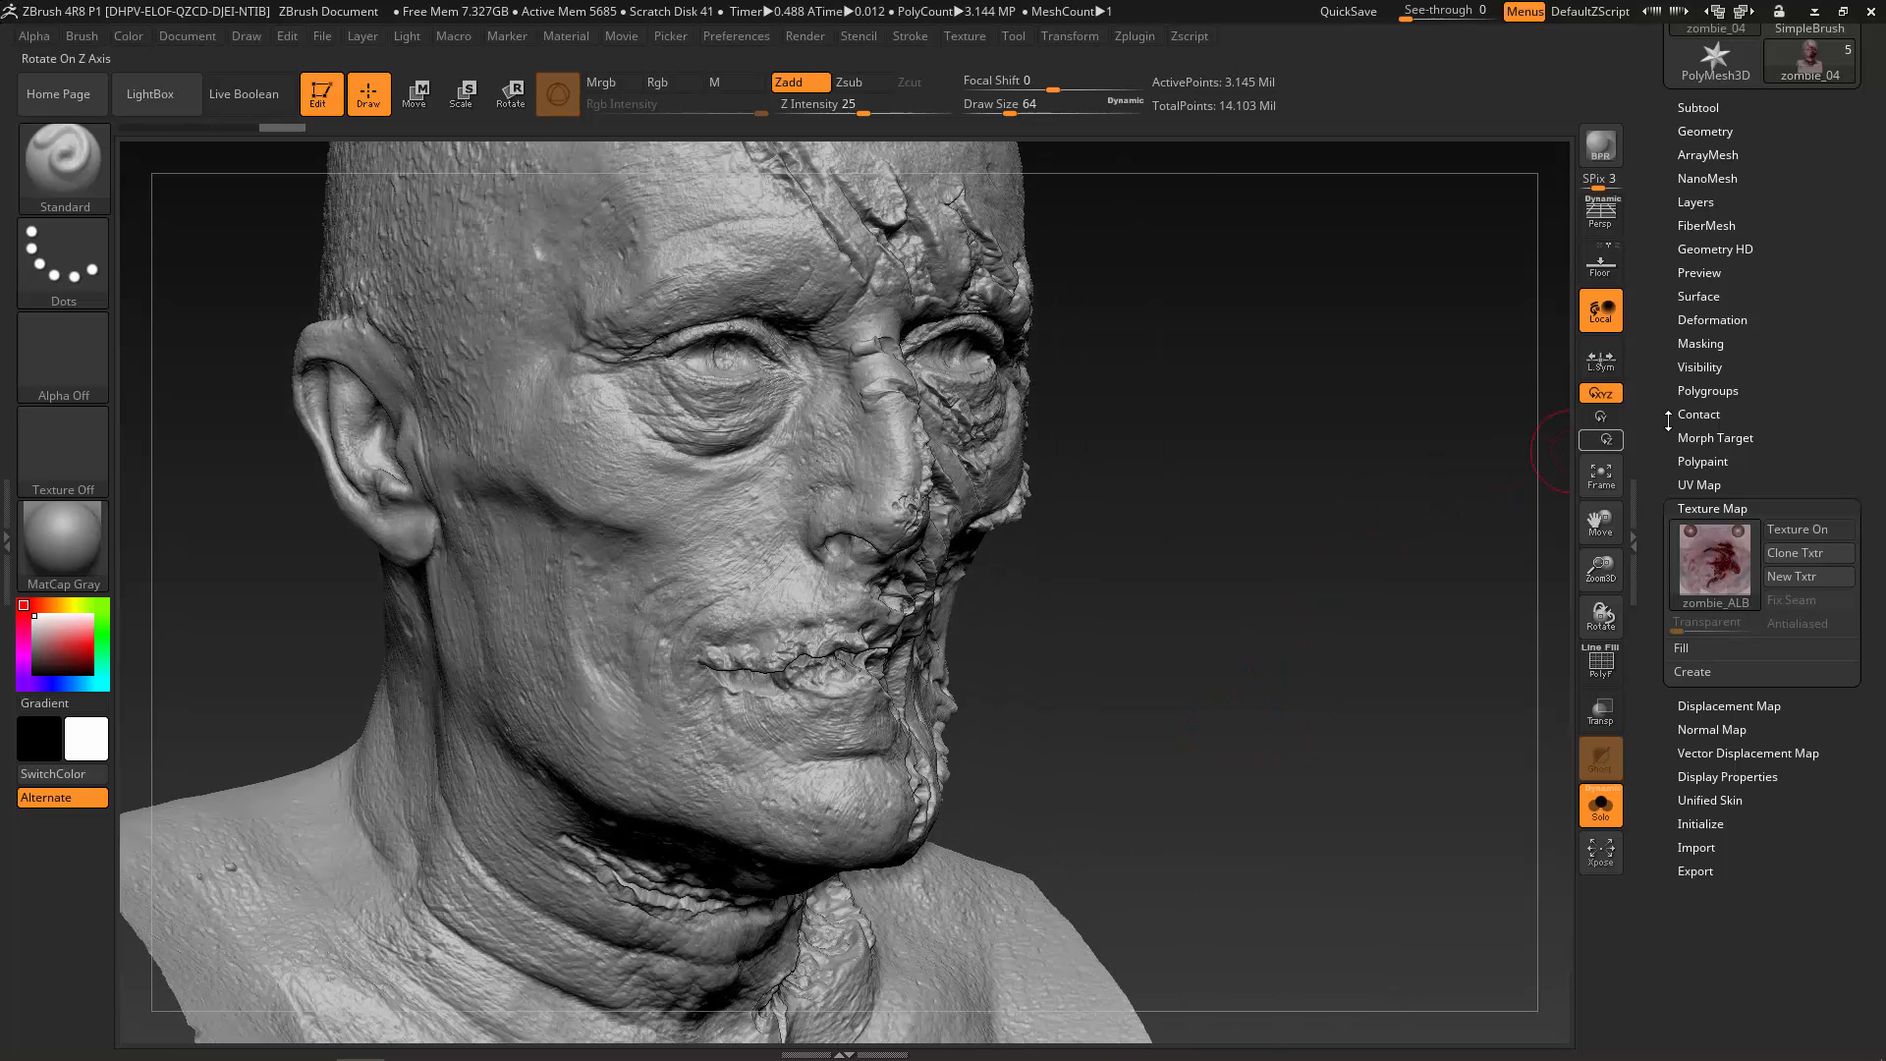
pyautogui.moveTo(1667, 422); pyautogui.dragTo(1667, 534)
pyautogui.click(1704, 241)
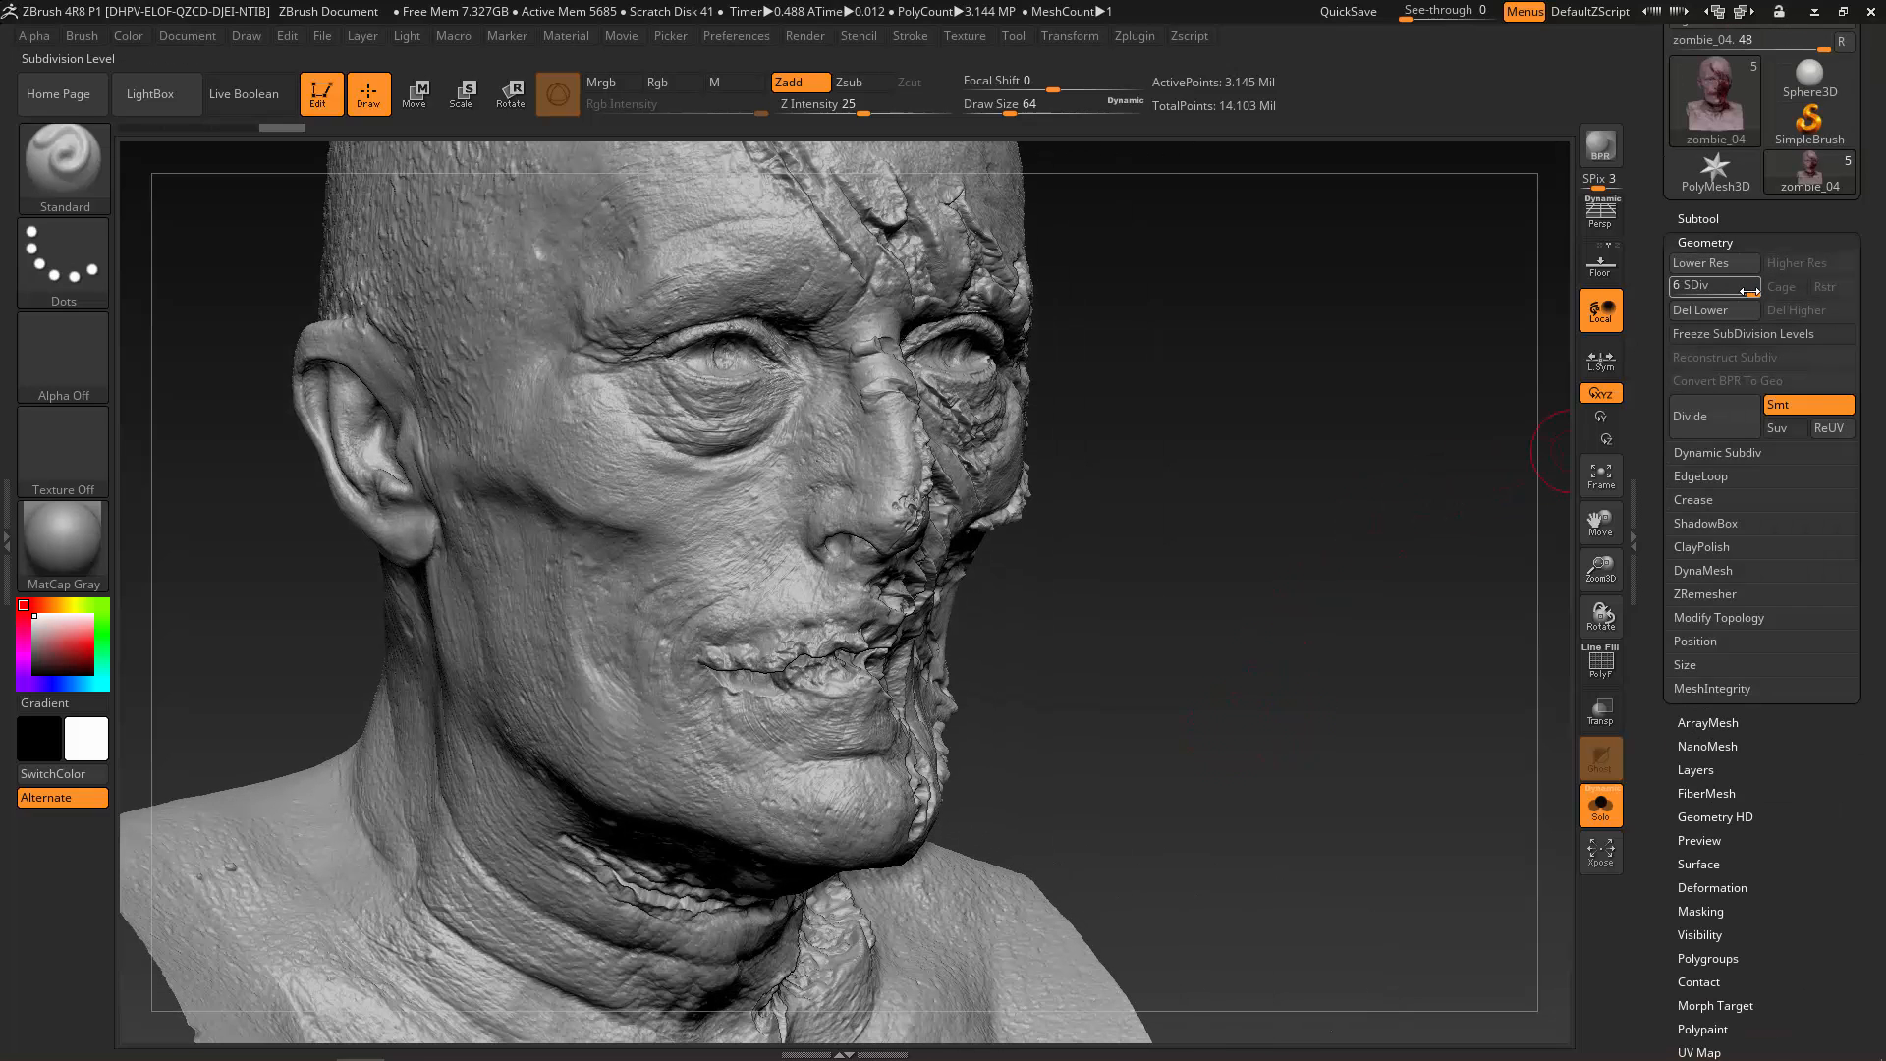
pyautogui.moveTo(1736, 316); pyautogui.dragTo(1735, 318)
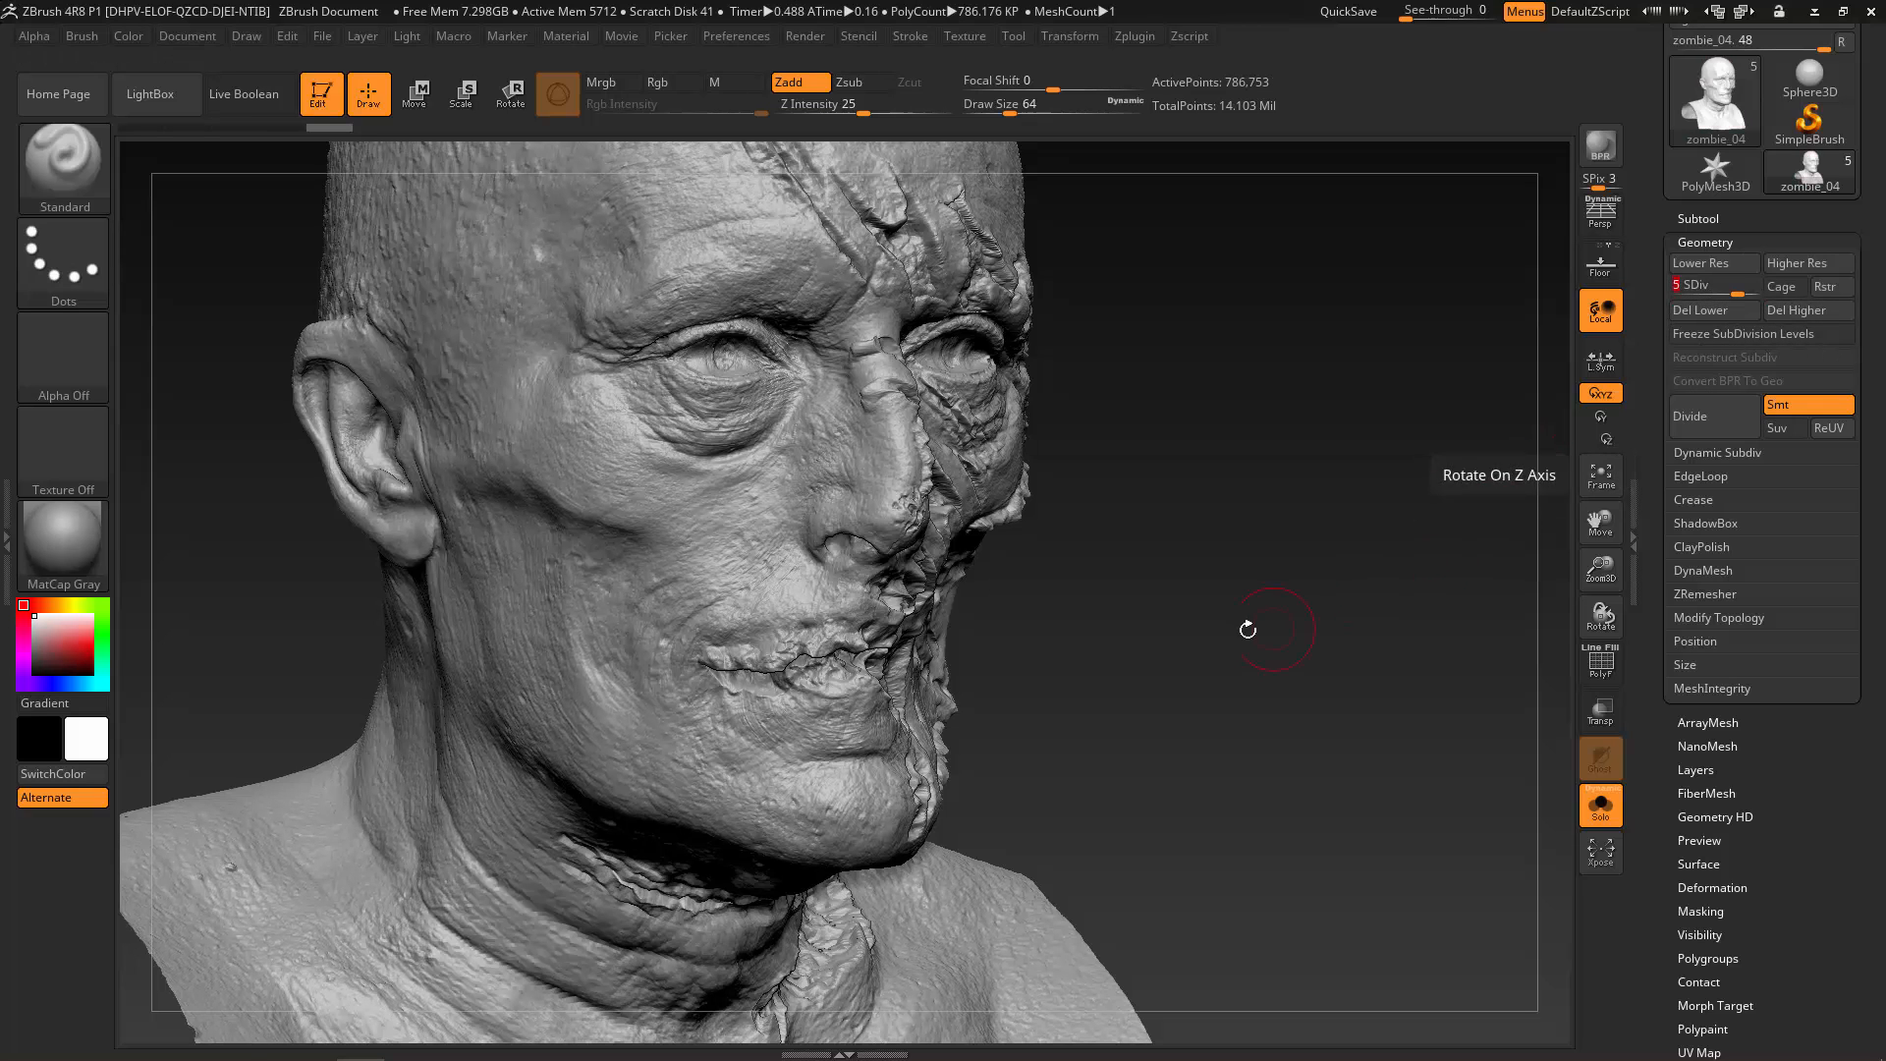
# Paint a mask along the upper lip and around the mouth corner on the intact side of the face.
pyautogui.moveTo(1242, 624)
pyautogui.mouseDown()
pyautogui.moveTo(1245, 745)
pyautogui.moveTo(1289, 753)
pyautogui.moveTo(1255, 745)
pyautogui.moveTo(1276, 695)
pyautogui.moveTo(1267, 723)
pyautogui.moveTo(1196, 724)
pyautogui.mouseUp()
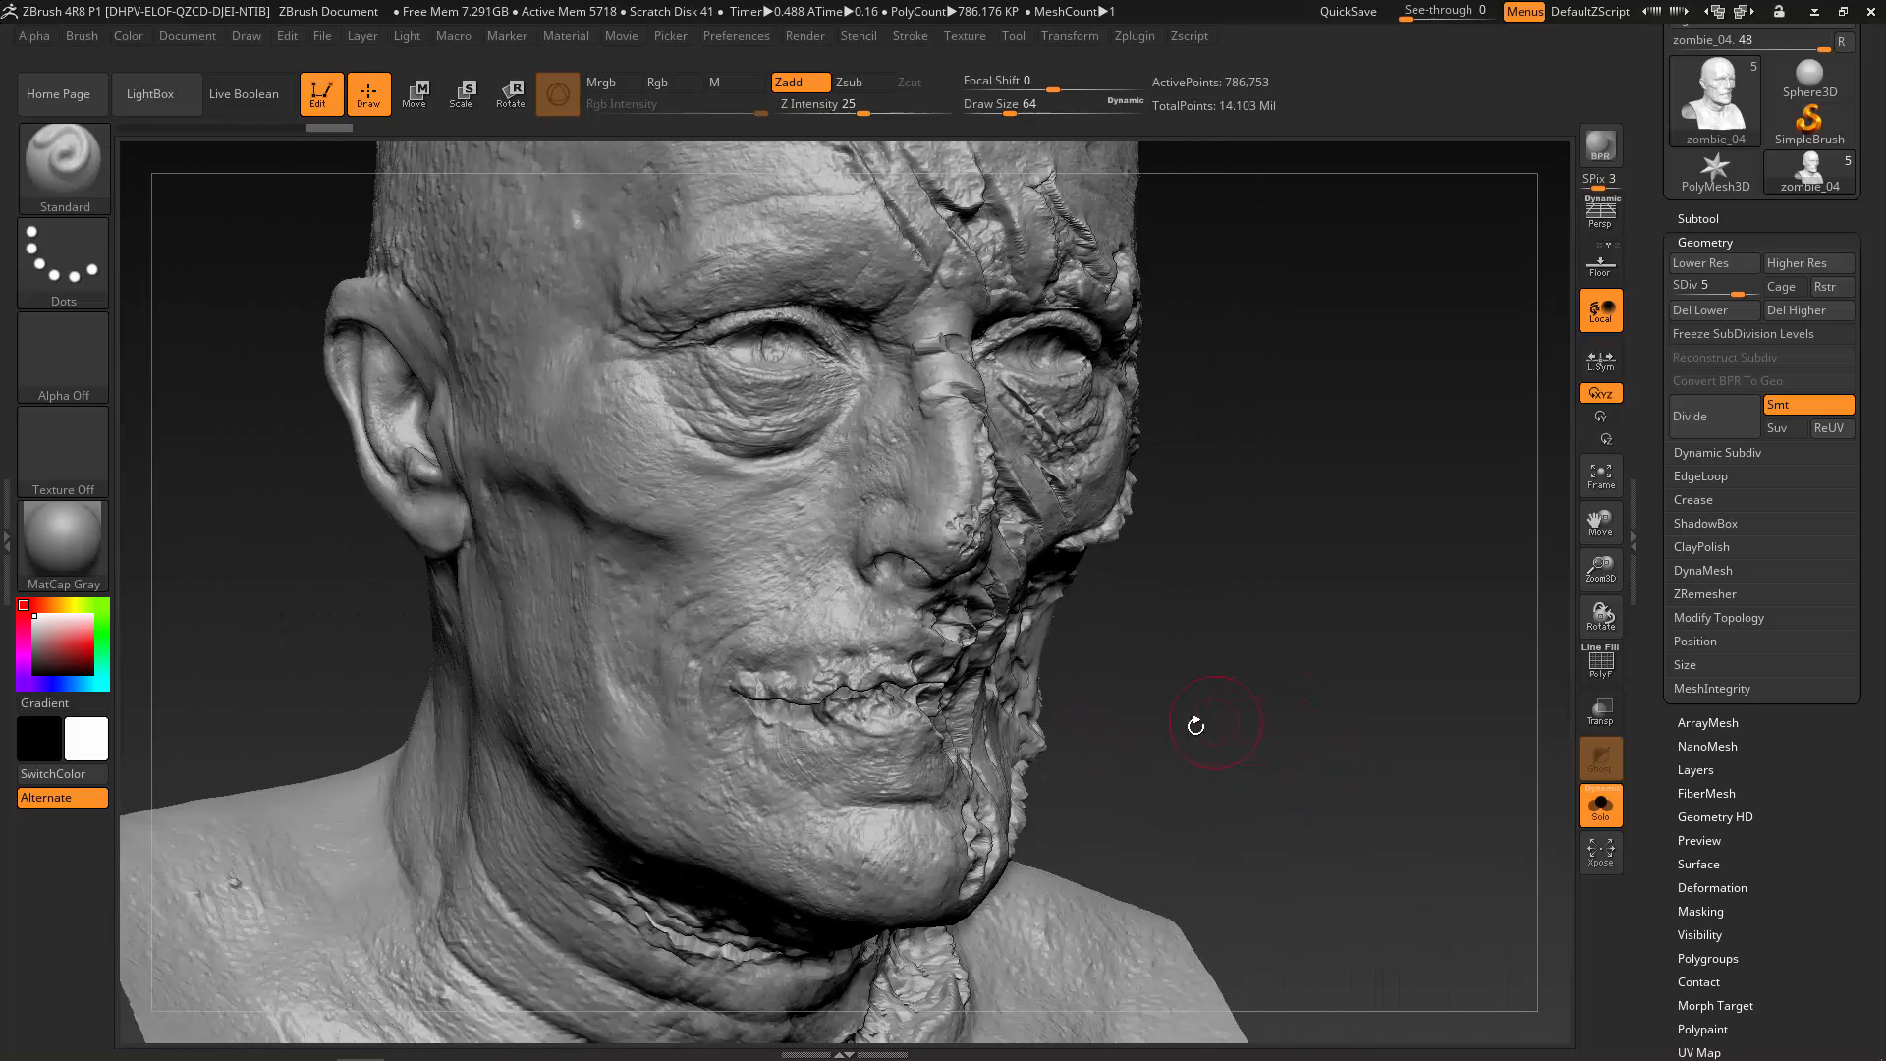
pyautogui.press('shift')
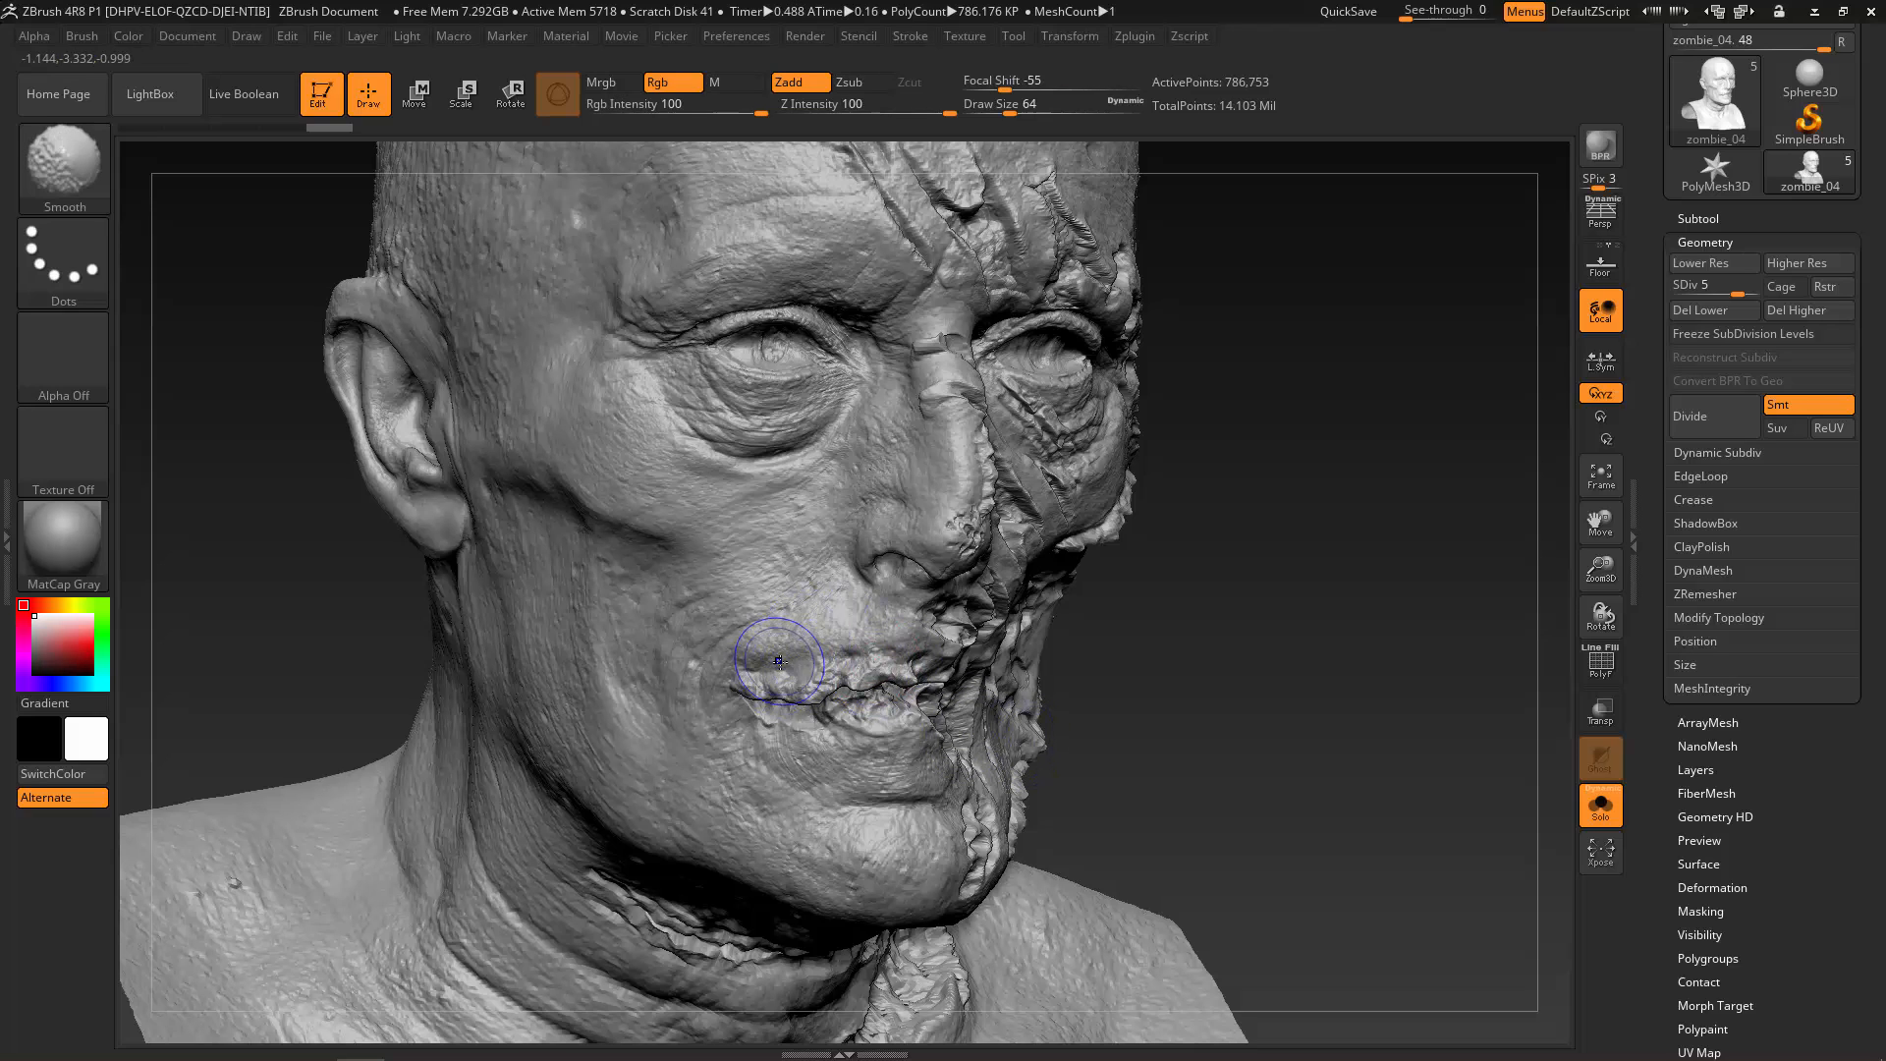
pyautogui.press('ctrl')
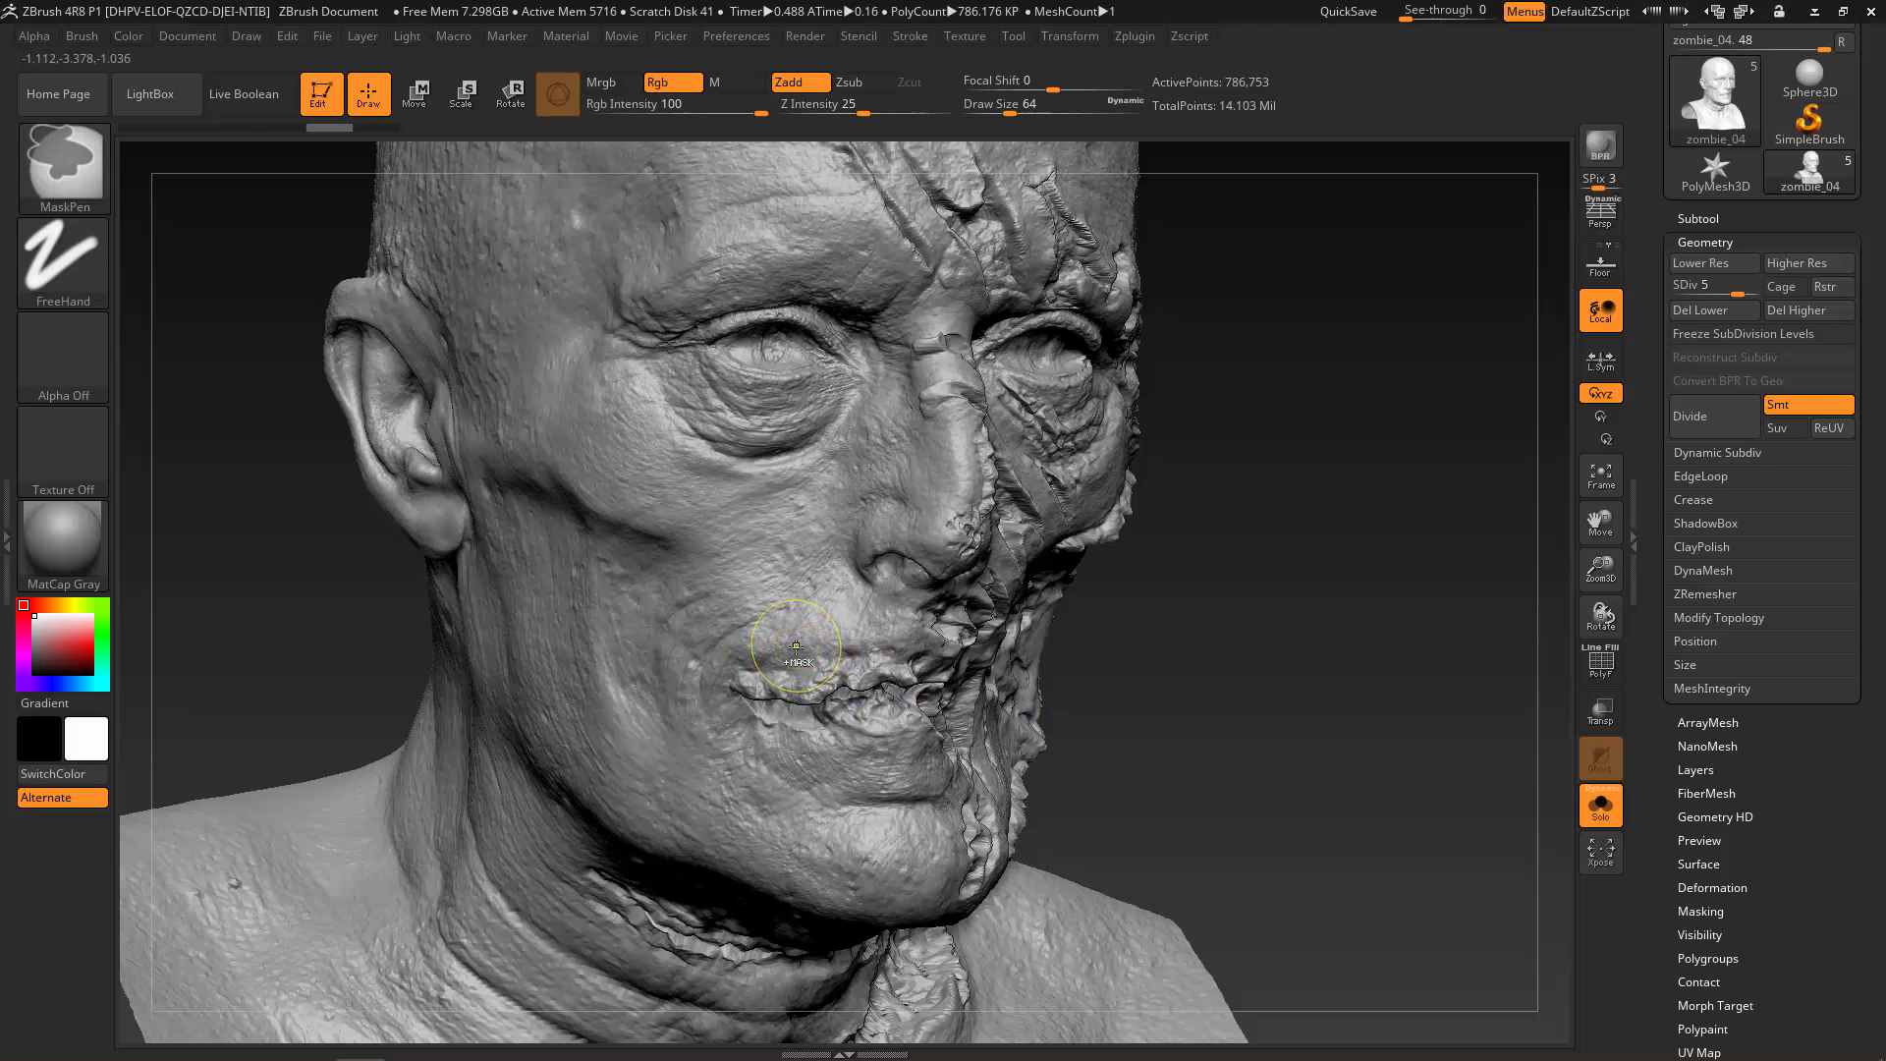
pyautogui.moveTo(801, 650)
pyautogui.keyDown('ctrl'); pyautogui.mouseDown()
pyautogui.moveTo(766, 656)
pyautogui.moveTo(897, 635)
pyautogui.mouseUp(); pyautogui.keyUp('ctrl')
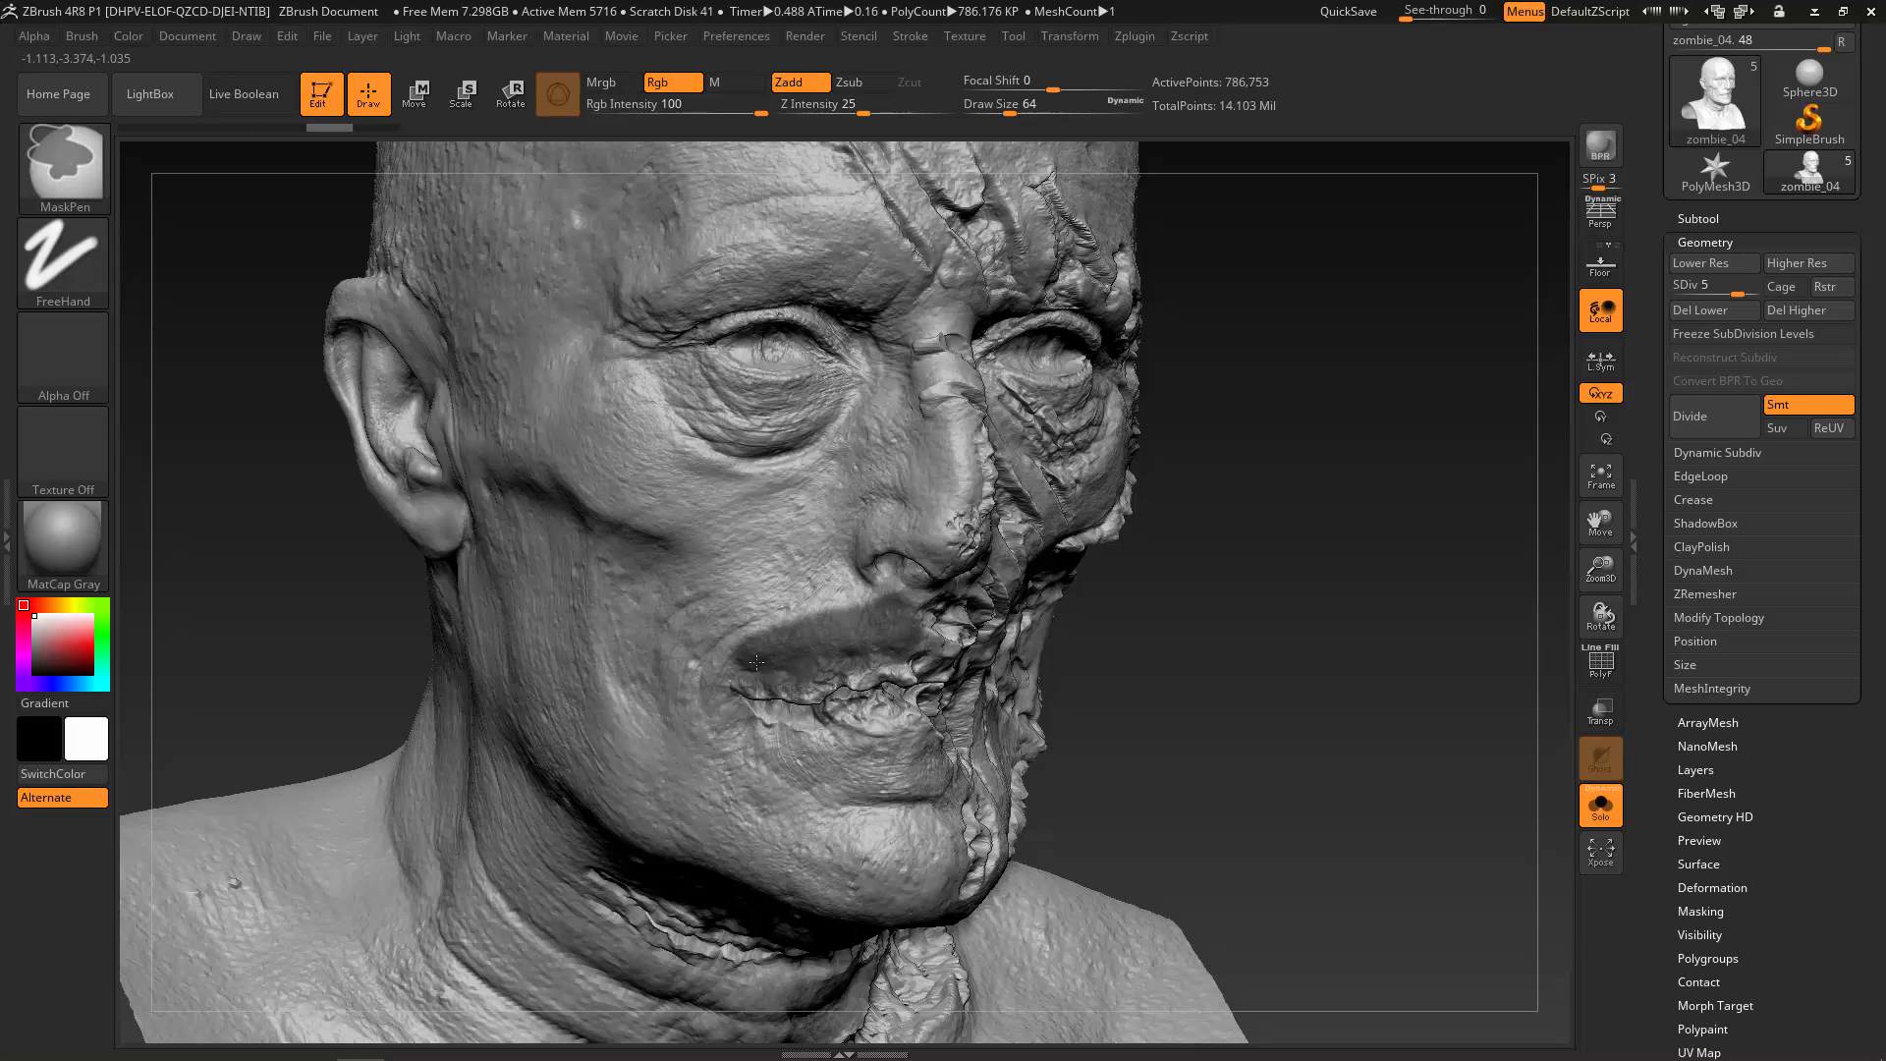
pyautogui.moveTo(757, 663)
pyautogui.keyDown('ctrl'); pyautogui.mouseDown()
pyautogui.moveTo(701, 693)
pyautogui.moveTo(693, 735)
pyautogui.moveTo(768, 818)
pyautogui.moveTo(817, 795)
pyautogui.mouseUp(); pyautogui.keyUp('ctrl')
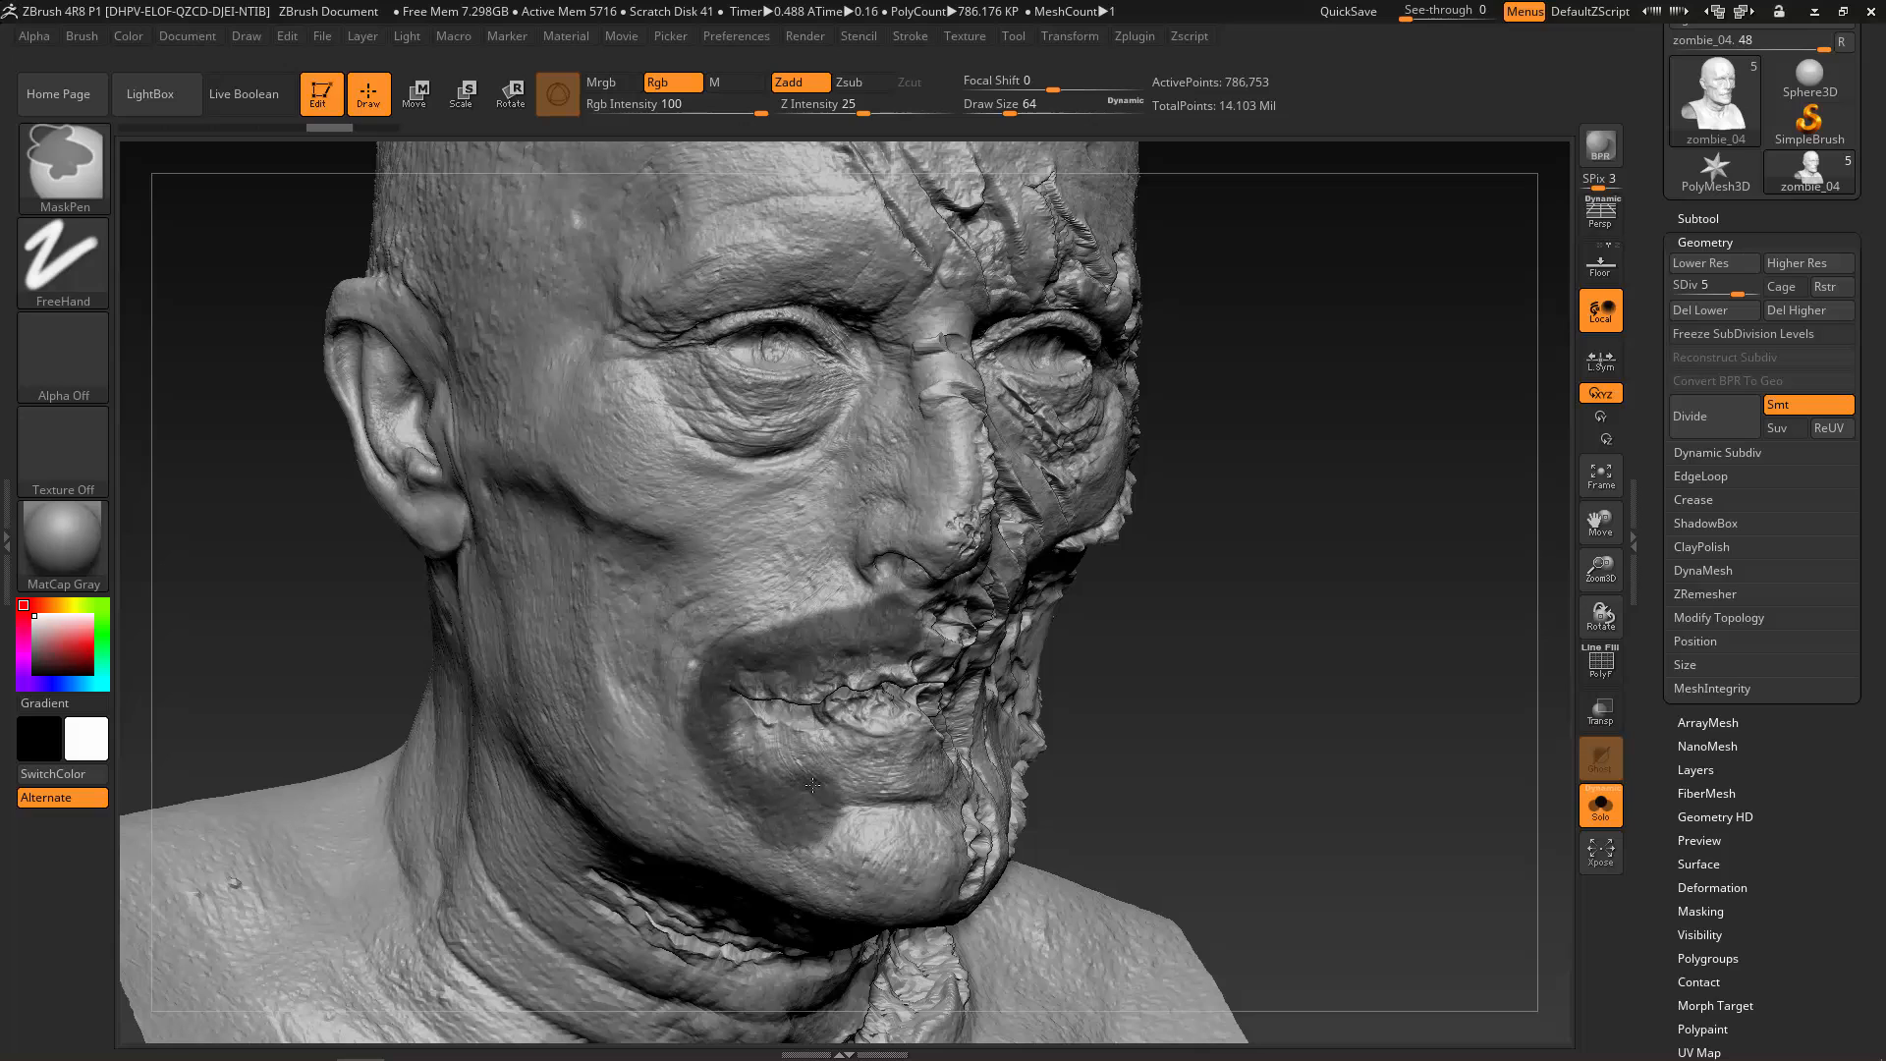
# Extend the mask over the lower lip and across the front of the chin.
pyautogui.moveTo(839, 823)
pyautogui.keyDown('ctrl'); pyautogui.mouseDown()
pyautogui.moveTo(939, 840)
pyautogui.moveTo(828, 786)
pyautogui.moveTo(893, 825)
pyautogui.mouseUp(); pyautogui.keyUp('ctrl')
pyautogui.moveTo(1149, 763)
pyautogui.mouseDown()
pyautogui.moveTo(1345, 730)
pyautogui.moveTo(1299, 715)
pyautogui.mouseUp()
pyautogui.keyDown('ctrl'); pyautogui.moveTo(910, 786); pyautogui.dragTo(915, 779); pyautogui.keyUp('ctrl')
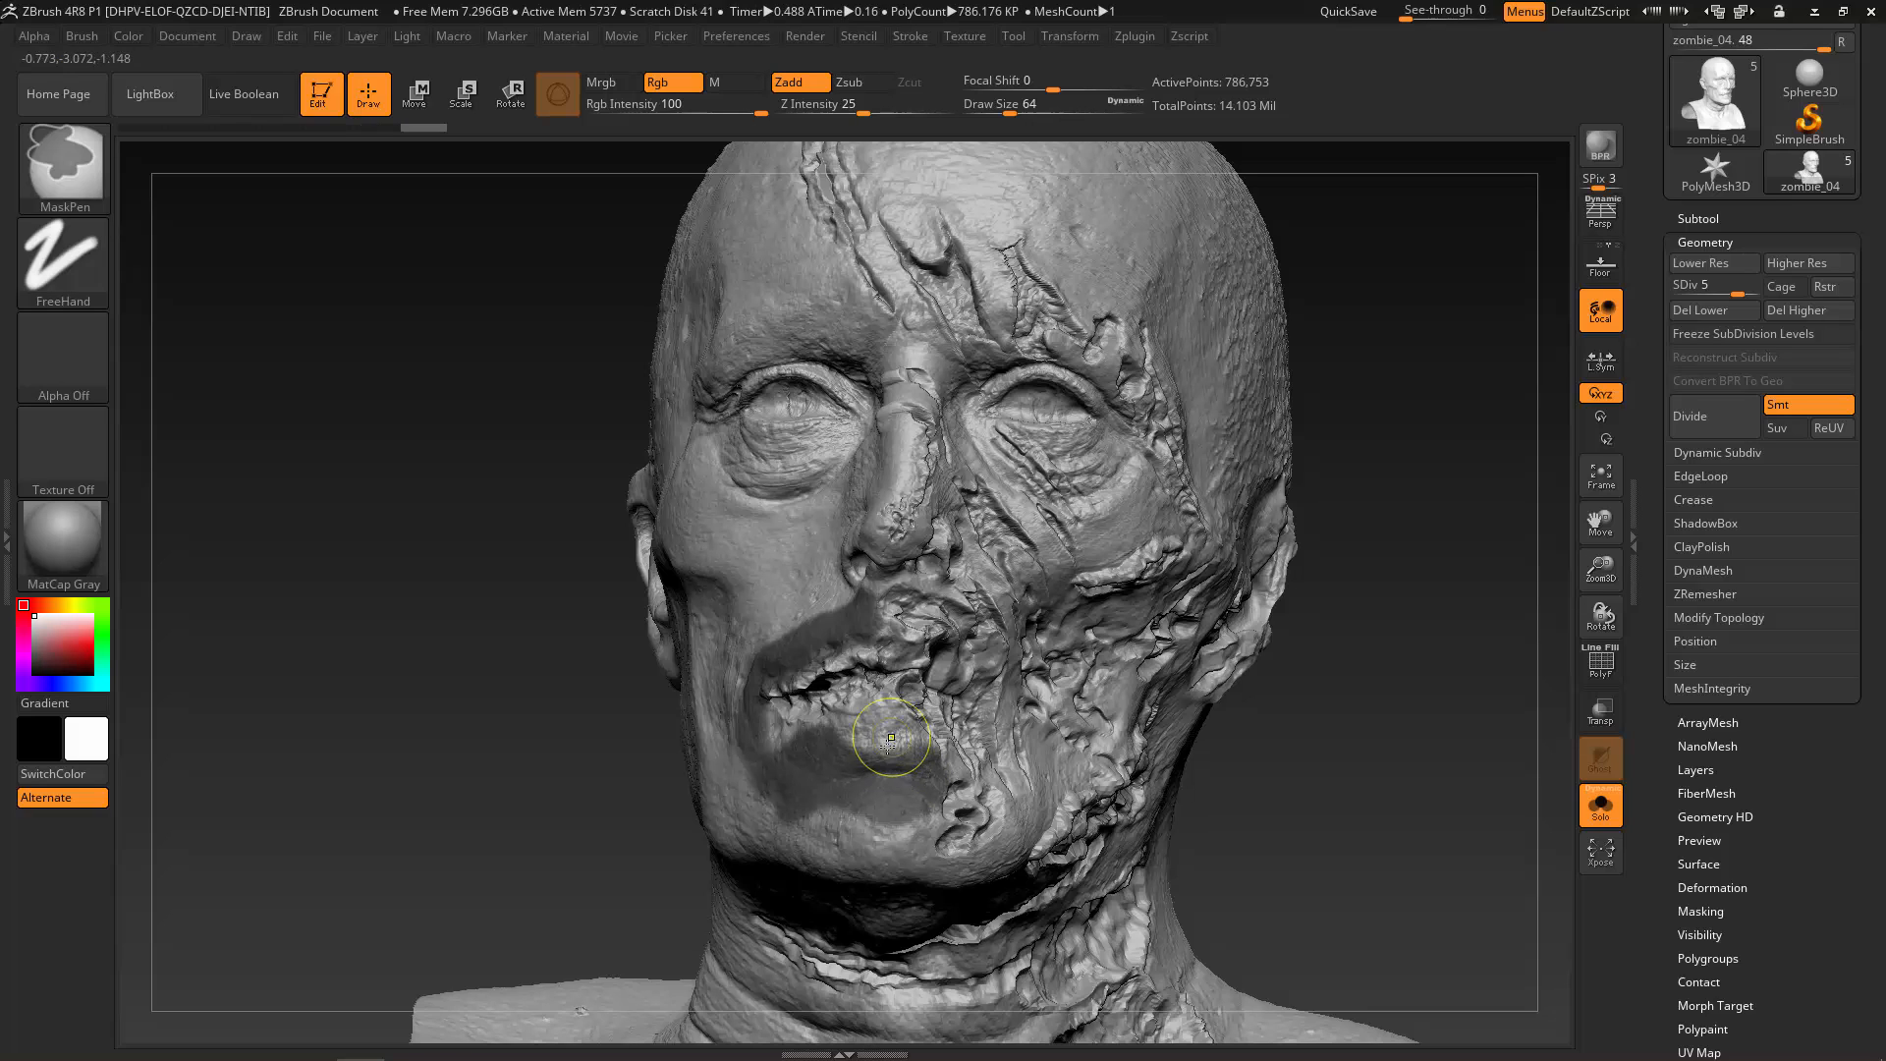
pyautogui.moveTo(891, 737)
pyautogui.keyDown('ctrl'); pyautogui.mouseDown()
pyautogui.moveTo(791, 749)
pyautogui.moveTo(911, 751)
pyautogui.moveTo(842, 737)
pyautogui.mouseUp(); pyautogui.keyUp('ctrl')
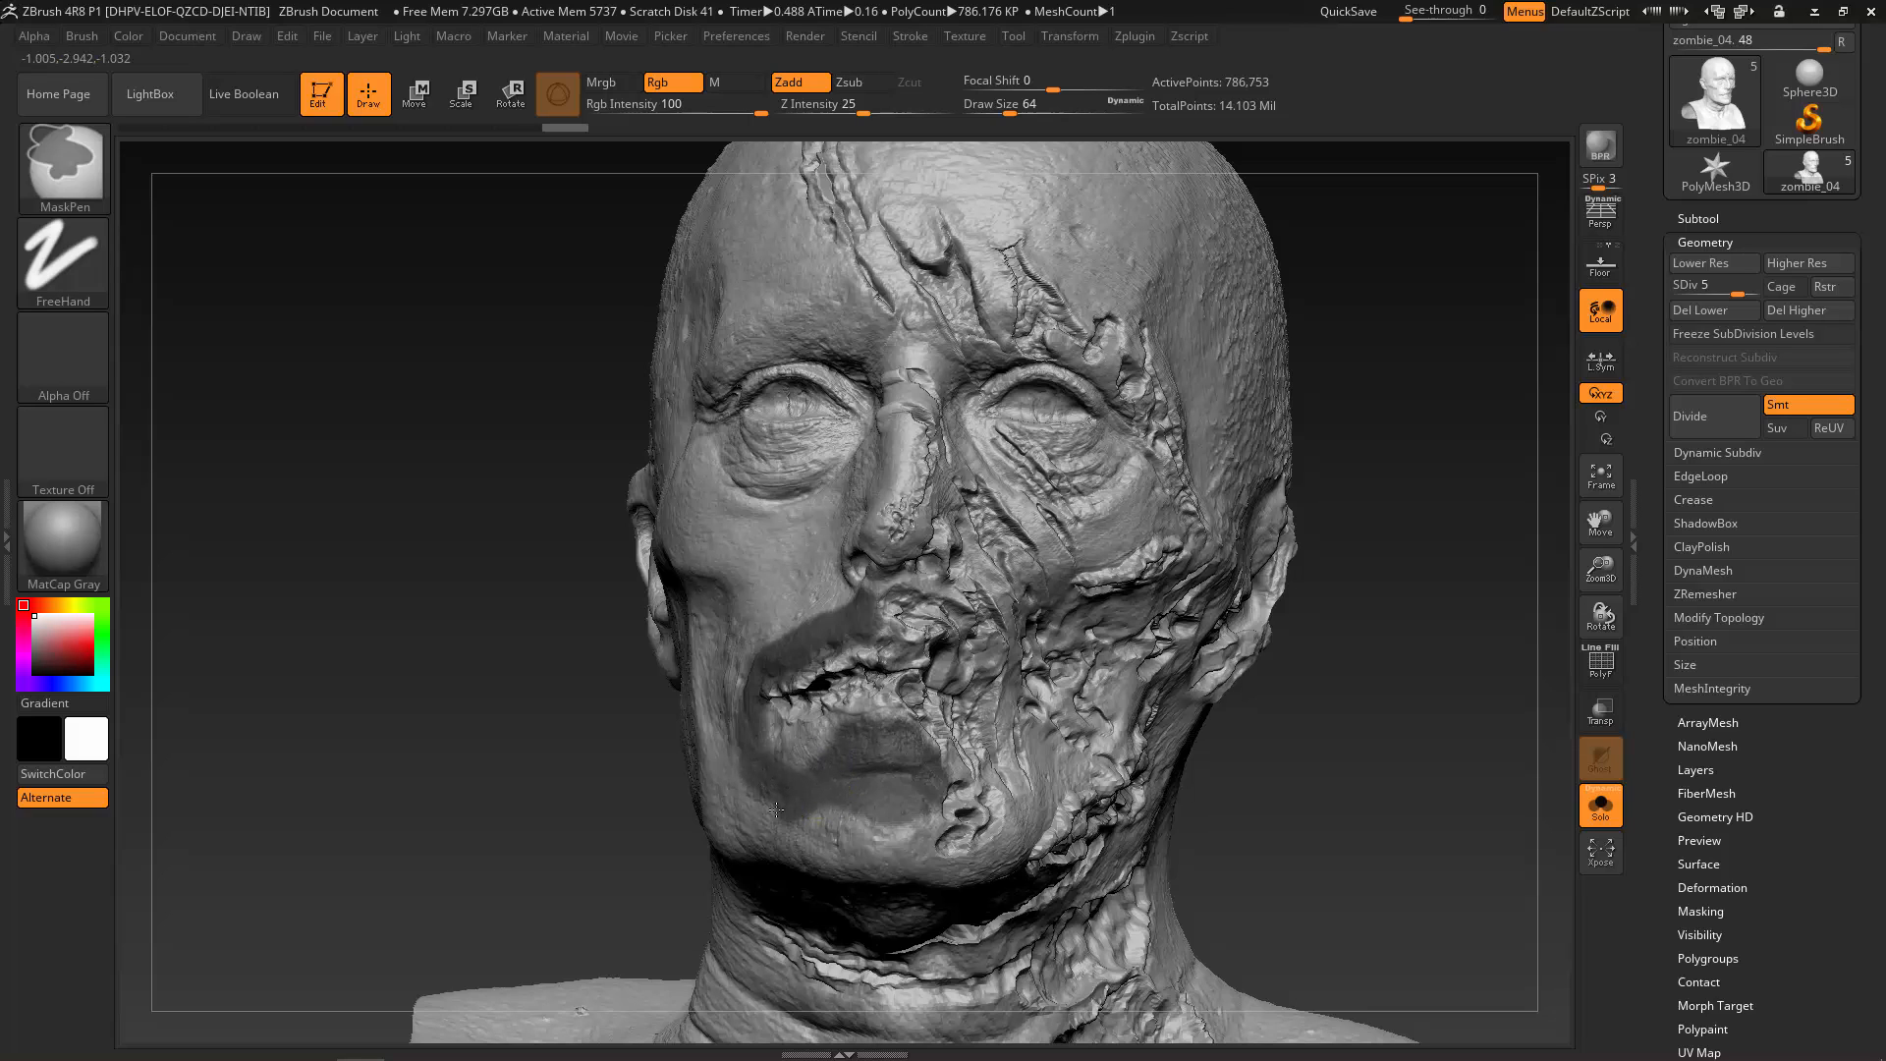
pyautogui.moveTo(776, 809)
pyautogui.keyDown('ctrl'); pyautogui.mouseDown()
pyautogui.moveTo(815, 837)
pyautogui.moveTo(919, 825)
pyautogui.mouseUp(); pyautogui.keyUp('ctrl')
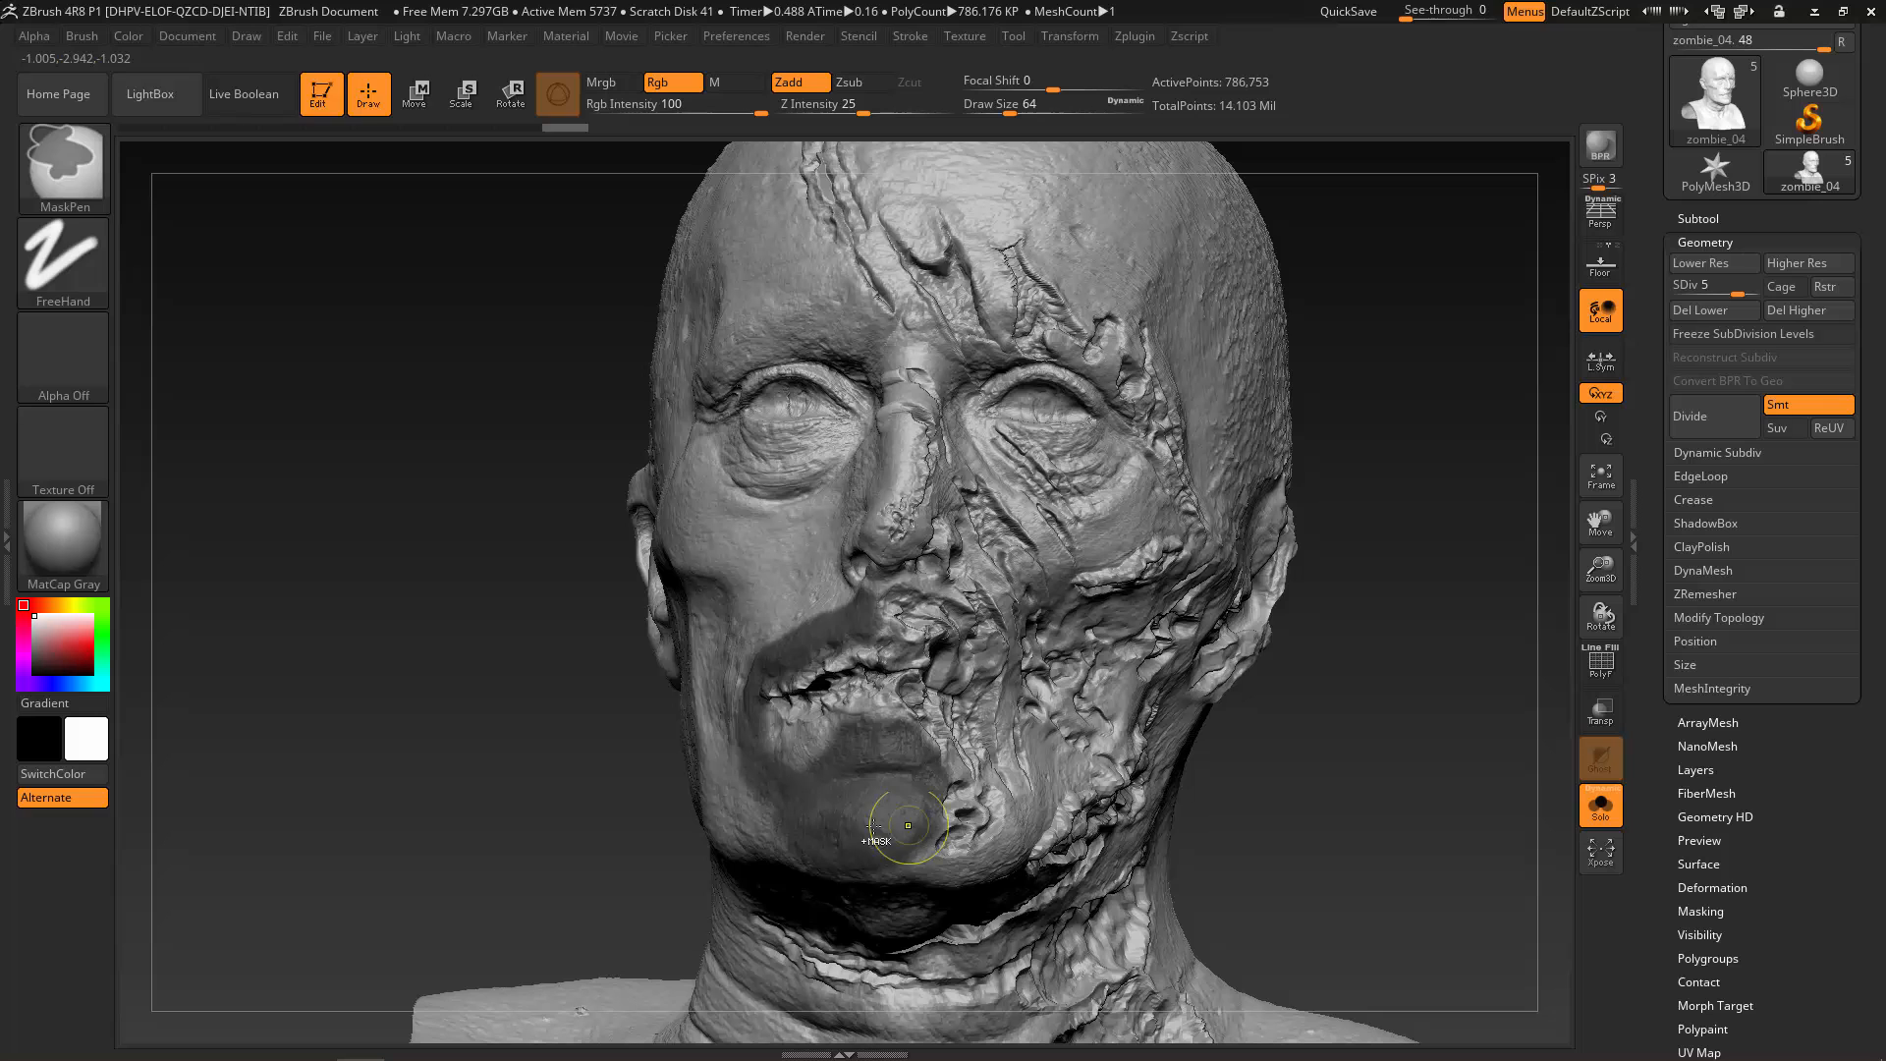
# Mask the lower jaw on the wounded side, from the chin to the area above the jaw wound.
pyautogui.moveTo(631, 829); pyautogui.dragTo(699, 825)
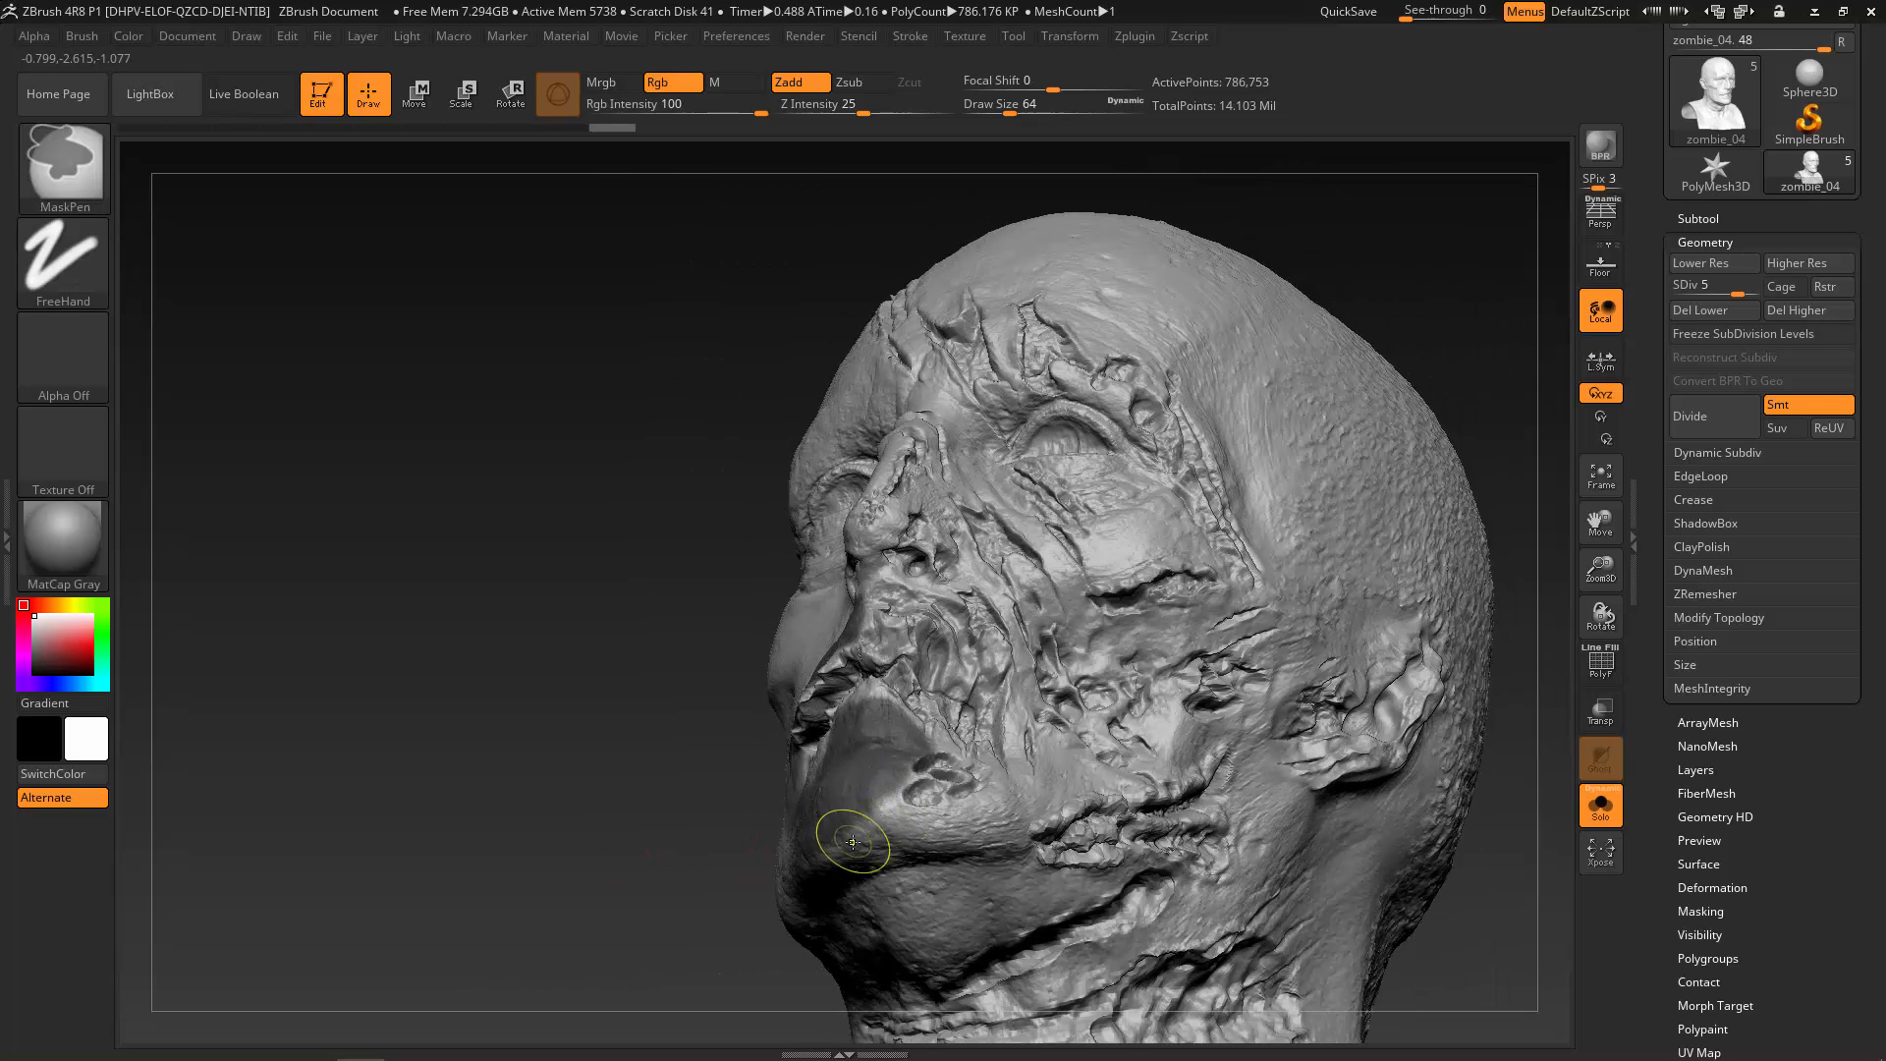
pyautogui.moveTo(853, 842)
pyautogui.keyDown('ctrl'); pyautogui.mouseDown()
pyautogui.moveTo(886, 817)
pyautogui.moveTo(929, 830)
pyautogui.moveTo(1043, 798)
pyautogui.moveTo(1010, 770)
pyautogui.moveTo(1017, 732)
pyautogui.moveTo(1047, 773)
pyautogui.mouseUp(); pyautogui.keyUp('ctrl')
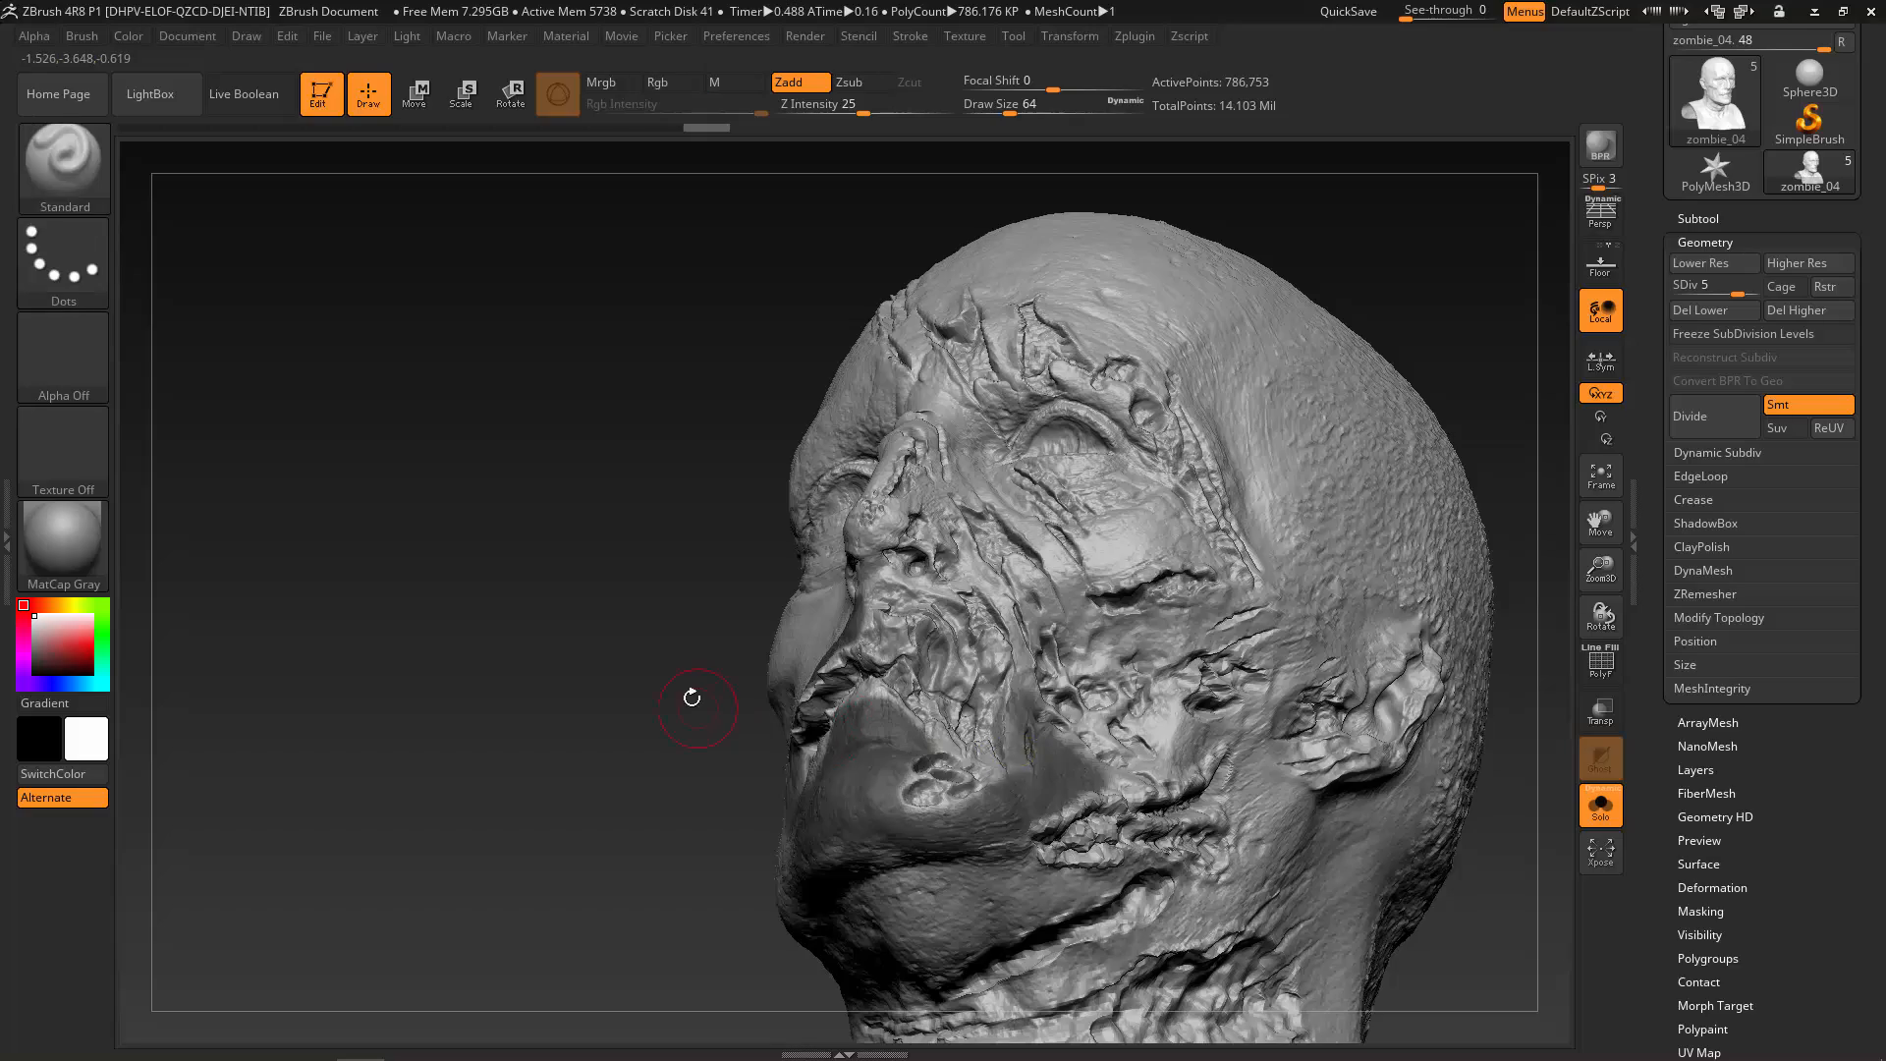
pyautogui.moveTo(691, 698); pyautogui.dragTo(712, 800)
pyautogui.moveTo(1154, 762)
pyautogui.keyDown('ctrl'); pyautogui.mouseDown()
pyautogui.moveTo(1157, 781)
pyautogui.moveTo(1161, 741)
pyautogui.moveTo(1151, 776)
pyautogui.mouseUp(); pyautogui.keyUp('ctrl')
# Mask the underside of the chin and continue along the jaw's underside toward the intact side.
pyautogui.moveTo(614, 774)
pyautogui.mouseDown()
pyautogui.moveTo(643, 673)
pyautogui.moveTo(757, 688)
pyautogui.mouseUp()
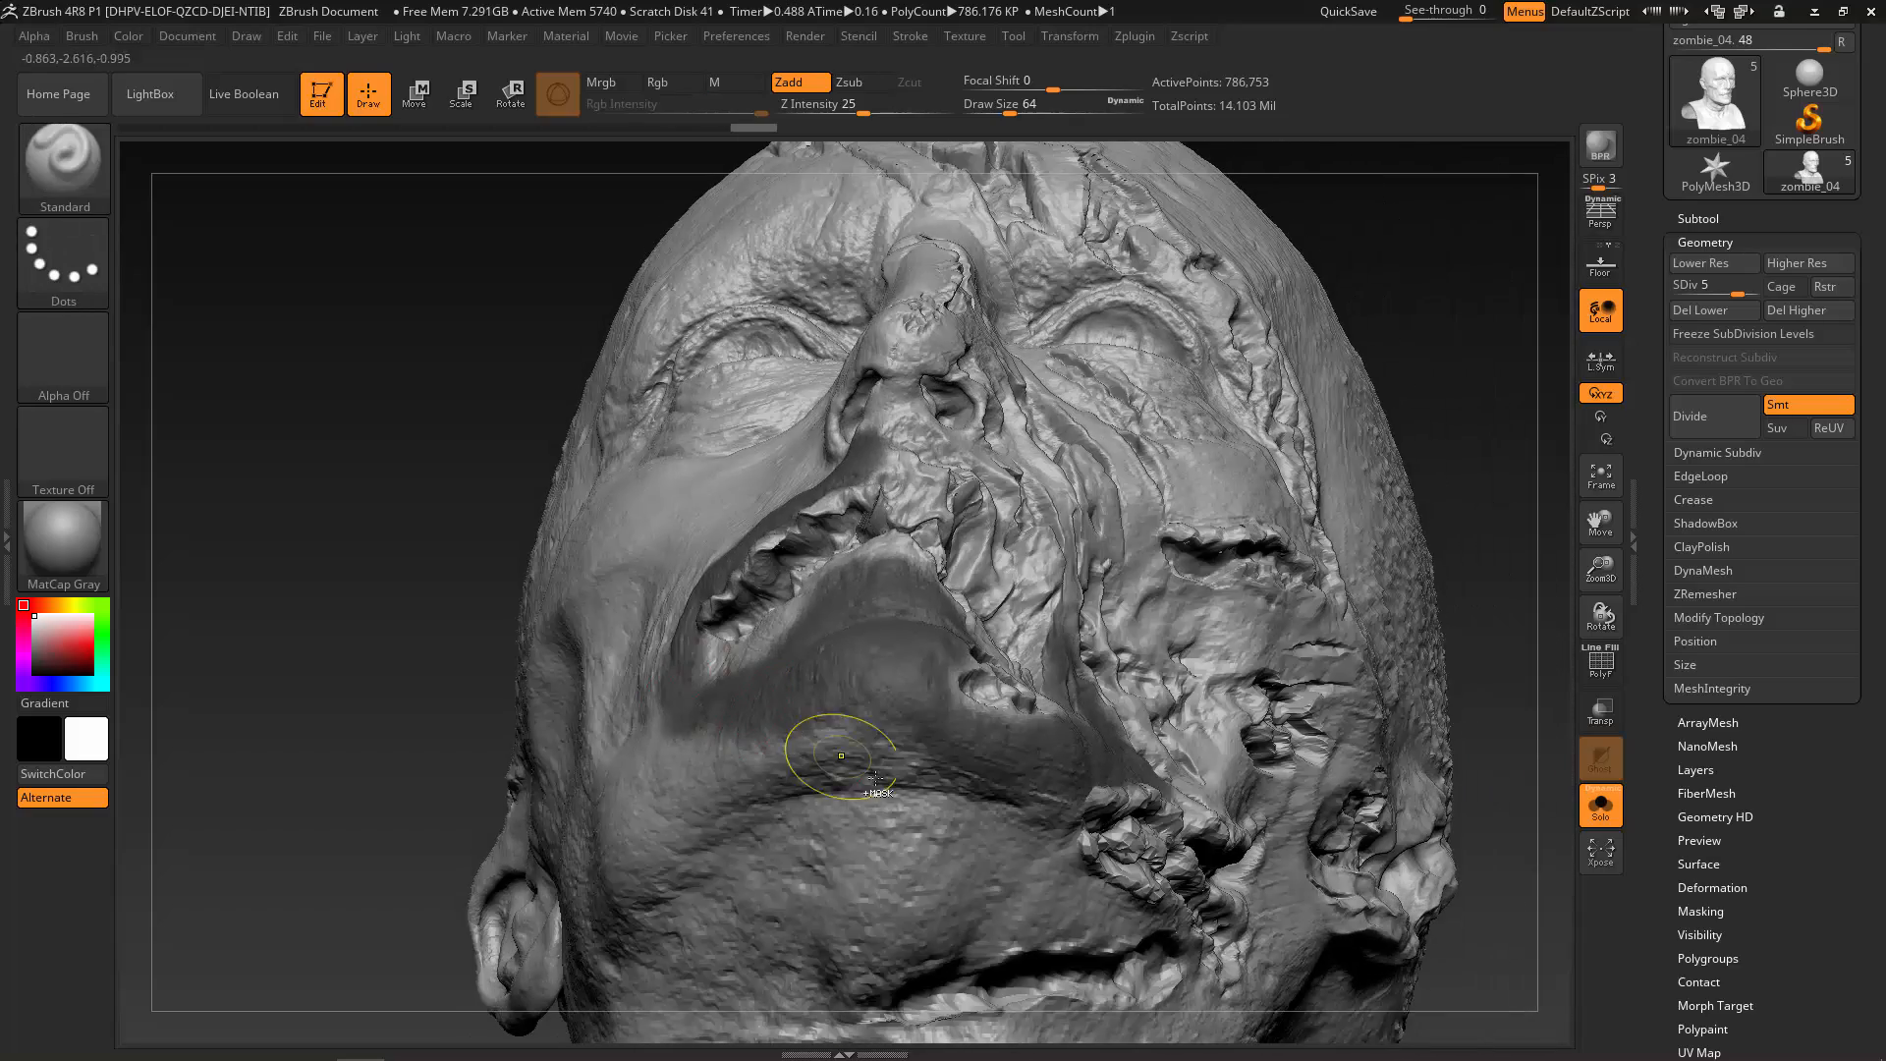
pyautogui.moveTo(825, 812)
pyautogui.keyDown('ctrl'); pyautogui.mouseDown()
pyautogui.moveTo(800, 791)
pyautogui.moveTo(1071, 853)
pyautogui.mouseUp(); pyautogui.keyUp('ctrl')
pyautogui.moveTo(1461, 421)
pyautogui.mouseDown()
pyautogui.moveTo(1397, 325)
pyautogui.moveTo(1463, 349)
pyautogui.mouseUp()
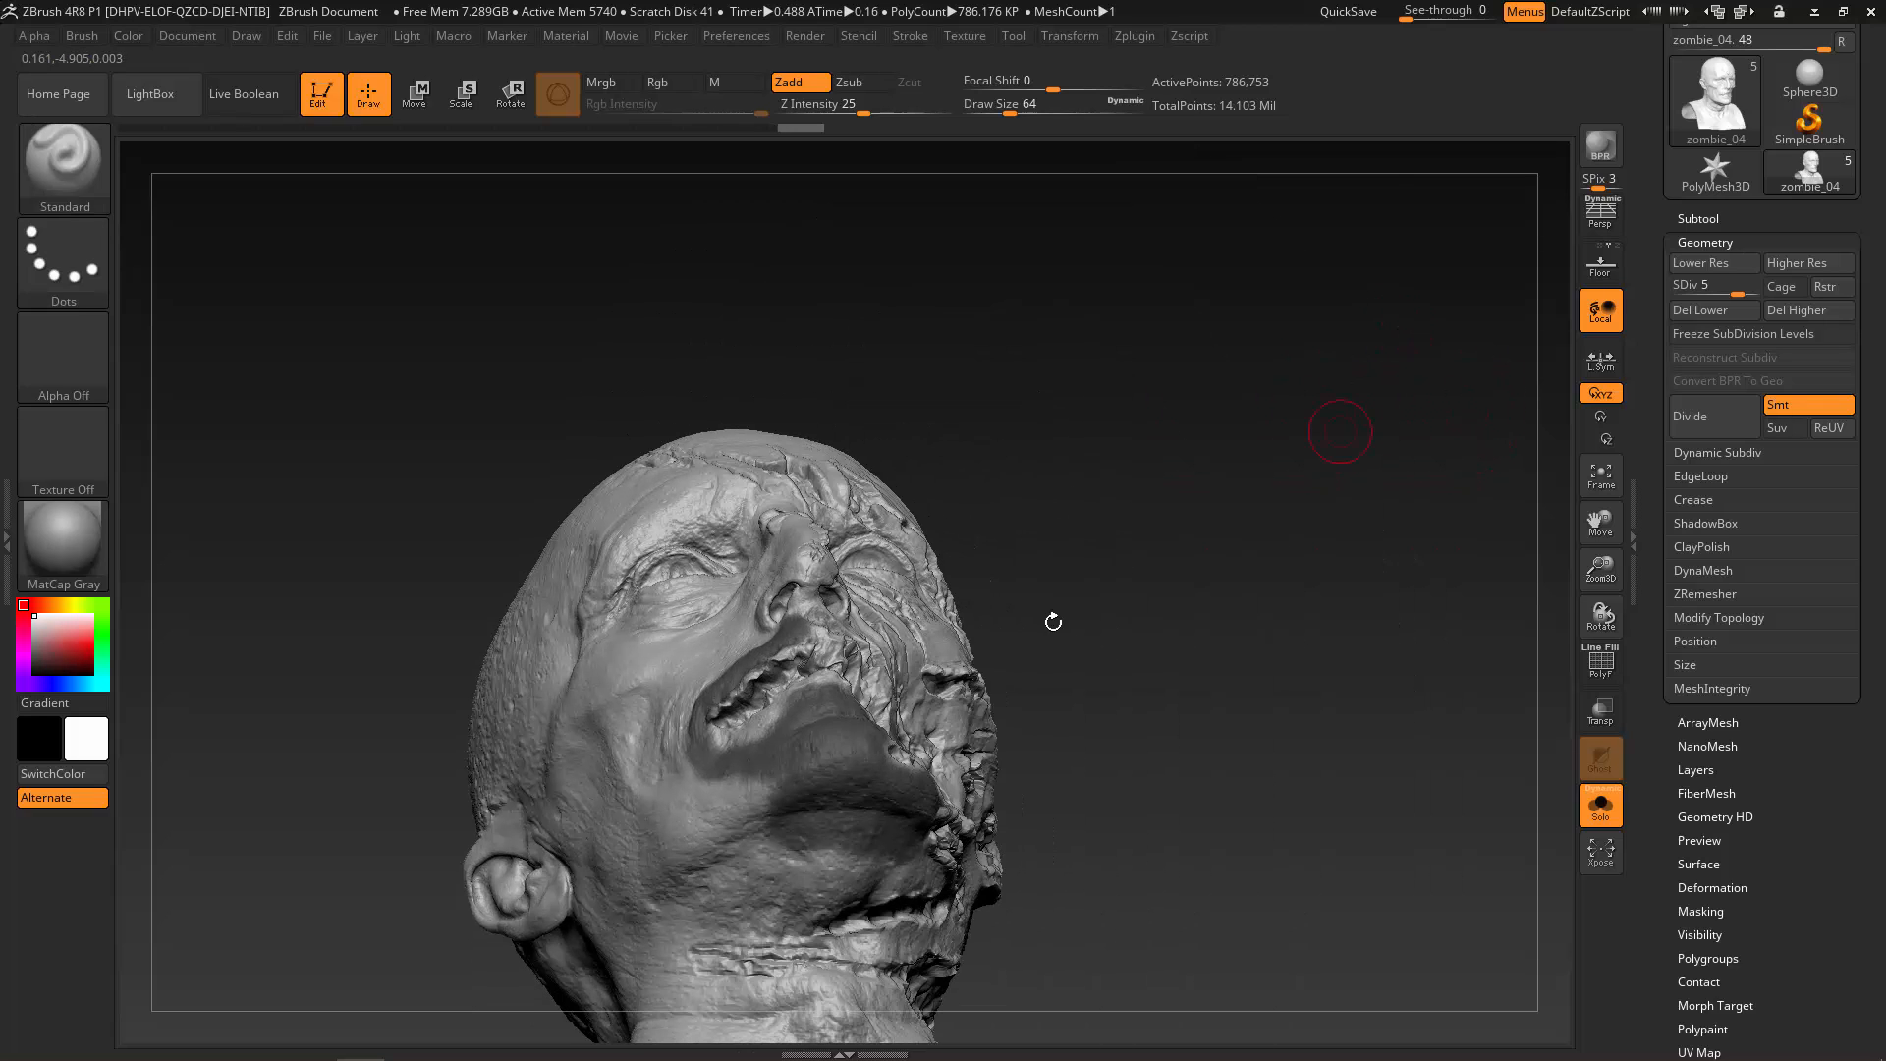
pyautogui.moveTo(771, 791)
pyautogui.keyDown('ctrl'); pyautogui.mouseDown()
pyautogui.moveTo(732, 805)
pyautogui.moveTo(690, 765)
pyautogui.moveTo(745, 839)
pyautogui.mouseUp(); pyautogui.keyUp('ctrl')
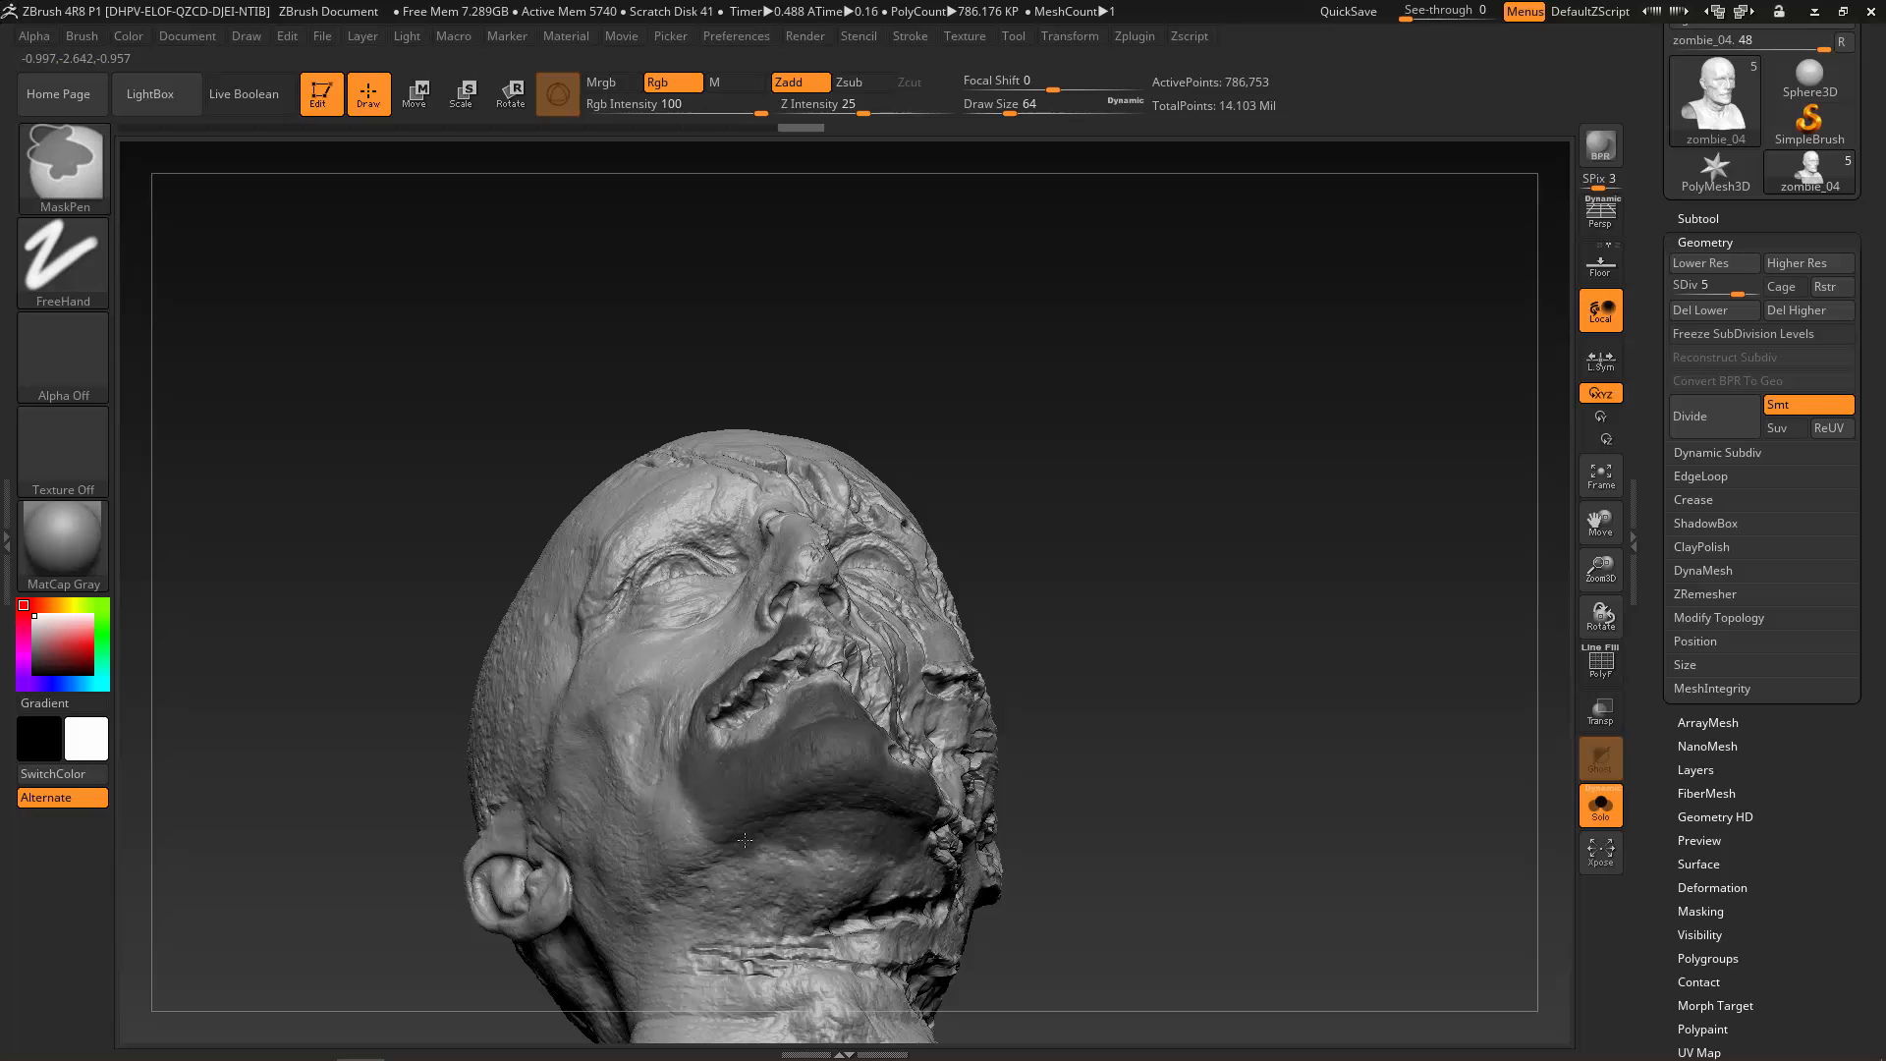
pyautogui.moveTo(867, 859)
pyautogui.keyDown('ctrl'); pyautogui.mouseDown()
pyautogui.moveTo(678, 835)
pyautogui.moveTo(624, 869)
pyautogui.mouseUp(); pyautogui.keyUp('ctrl')
# Mask the intact side's jawline from the chin back to the ear, filling its upper and lower edges.
pyautogui.moveTo(1149, 724); pyautogui.dragTo(623, 799)
pyautogui.moveTo(485, 850)
pyautogui.keyDown('ctrl'); pyautogui.mouseDown()
pyautogui.moveTo(451, 820)
pyautogui.moveTo(447, 786)
pyautogui.moveTo(471, 761)
pyautogui.moveTo(614, 811)
pyautogui.moveTo(660, 789)
pyautogui.moveTo(512, 768)
pyautogui.mouseUp(); pyautogui.keyUp('ctrl')
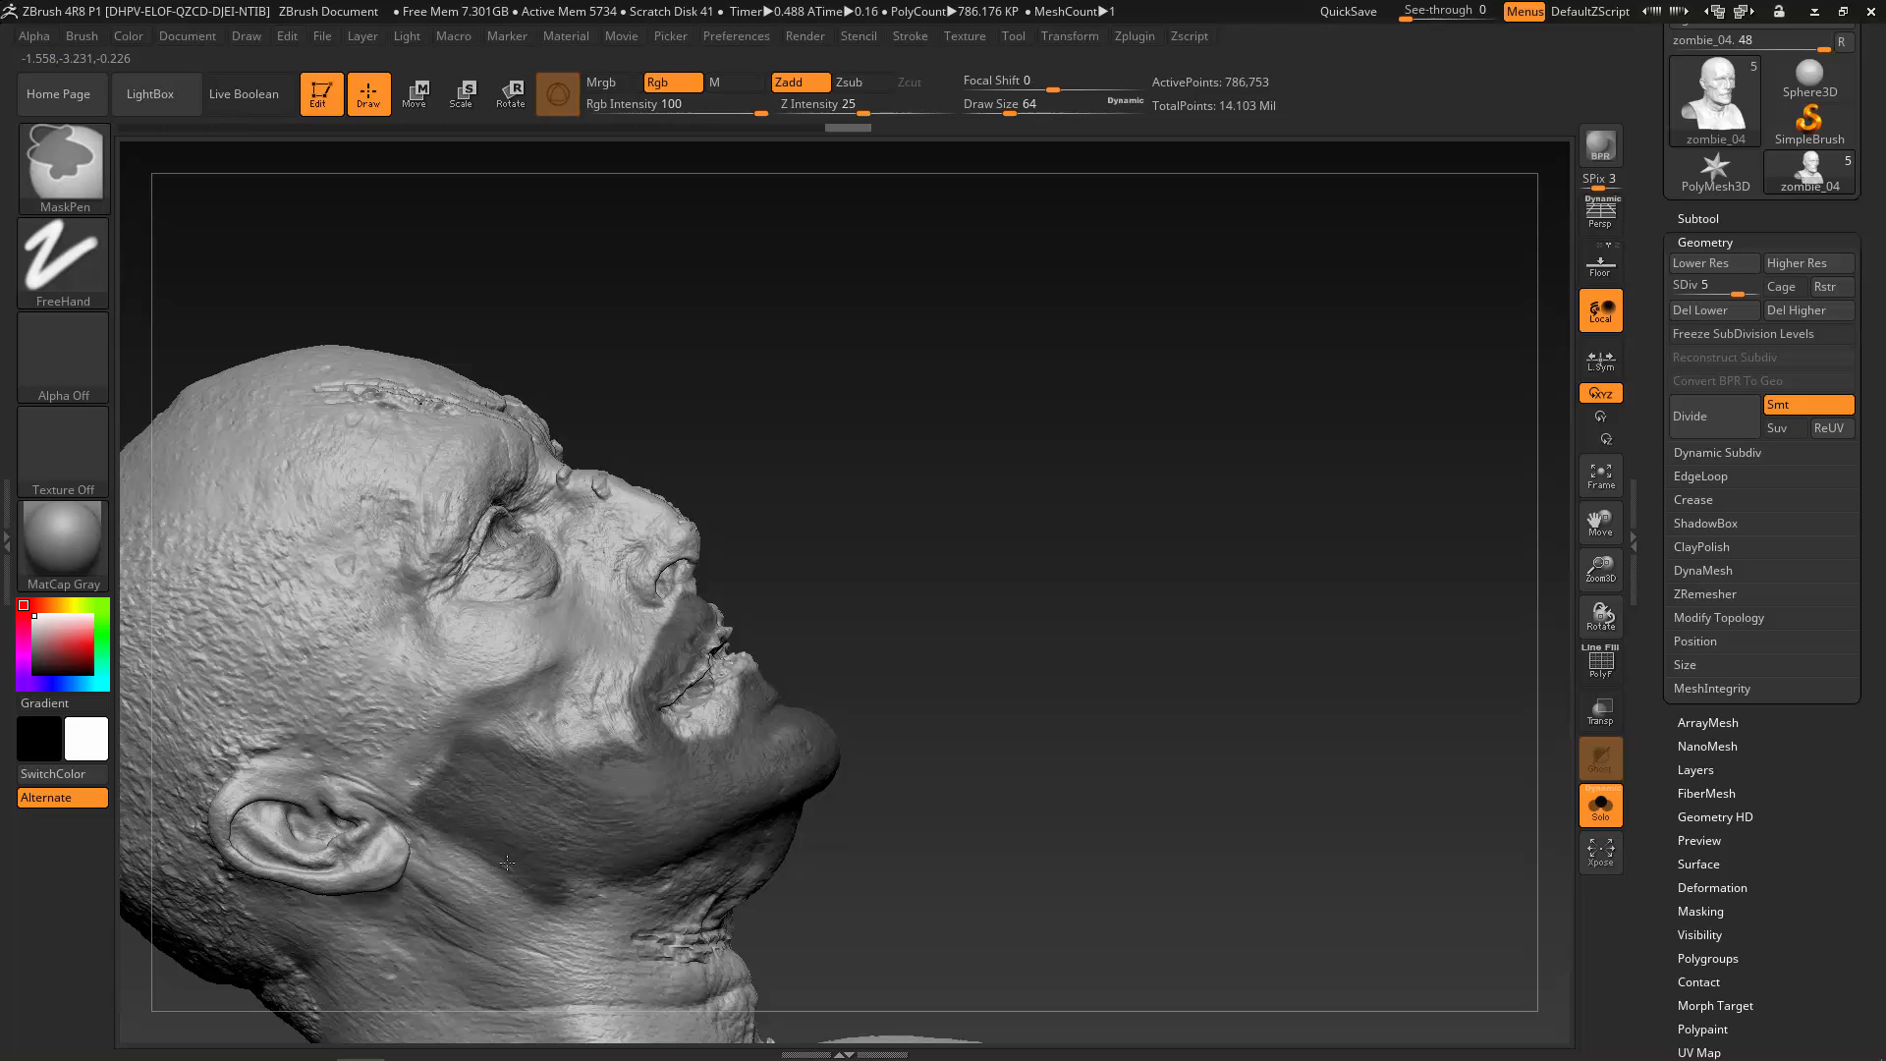
pyautogui.moveTo(507, 862)
pyautogui.keyDown('ctrl'); pyautogui.mouseDown()
pyautogui.moveTo(604, 892)
pyautogui.moveTo(577, 898)
pyautogui.mouseUp(); pyautogui.keyUp('ctrl')
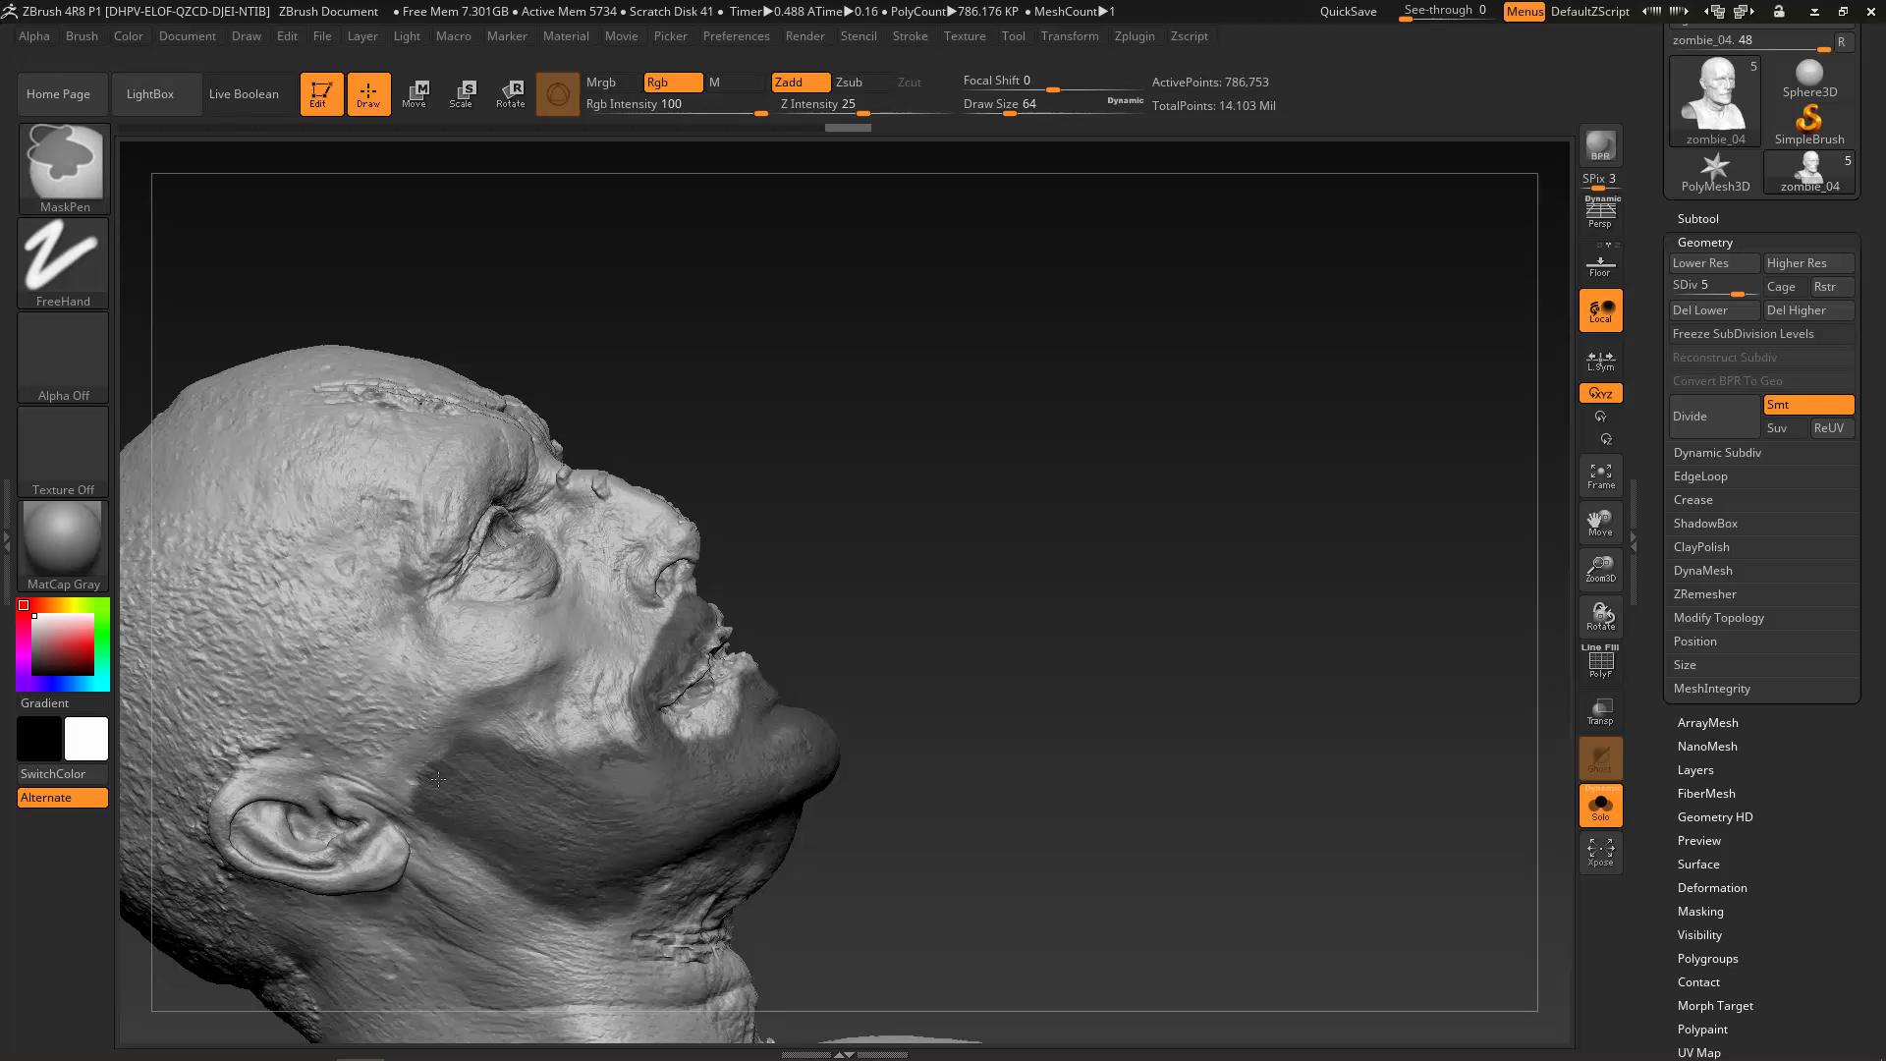
pyautogui.moveTo(438, 779)
pyautogui.keyDown('ctrl'); pyautogui.mouseDown()
pyautogui.moveTo(412, 780)
pyautogui.moveTo(457, 732)
pyautogui.moveTo(491, 766)
pyautogui.mouseUp(); pyautogui.keyUp('ctrl')
# Mask the back corner of the jaw below the damaged ear, down behind the jaw wound.
pyautogui.moveTo(964, 763)
pyautogui.mouseDown()
pyautogui.moveTo(1150, 707)
pyautogui.moveTo(1067, 727)
pyautogui.mouseUp()
pyautogui.press('ctrl')
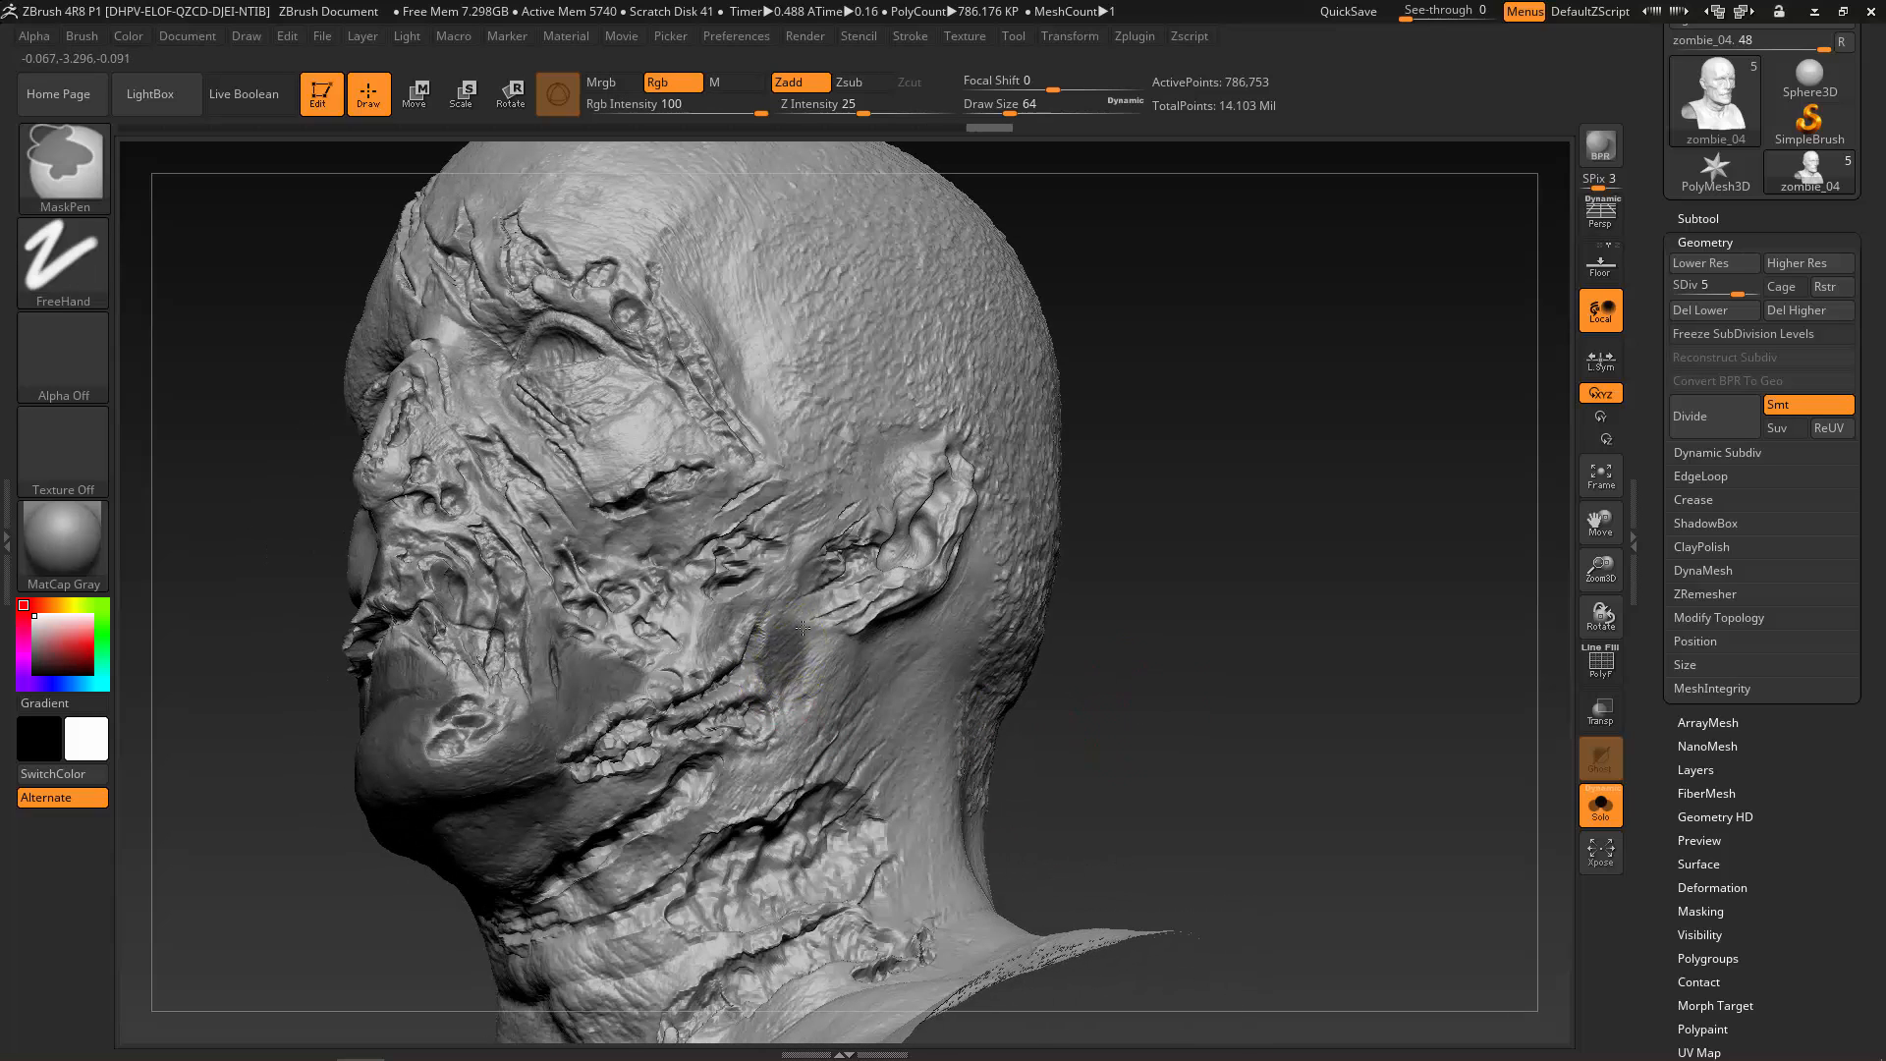
pyautogui.moveTo(802, 627)
pyautogui.keyDown('ctrl'); pyautogui.mouseDown()
pyautogui.moveTo(781, 757)
pyautogui.moveTo(750, 786)
pyautogui.mouseUp(); pyautogui.keyUp('ctrl')
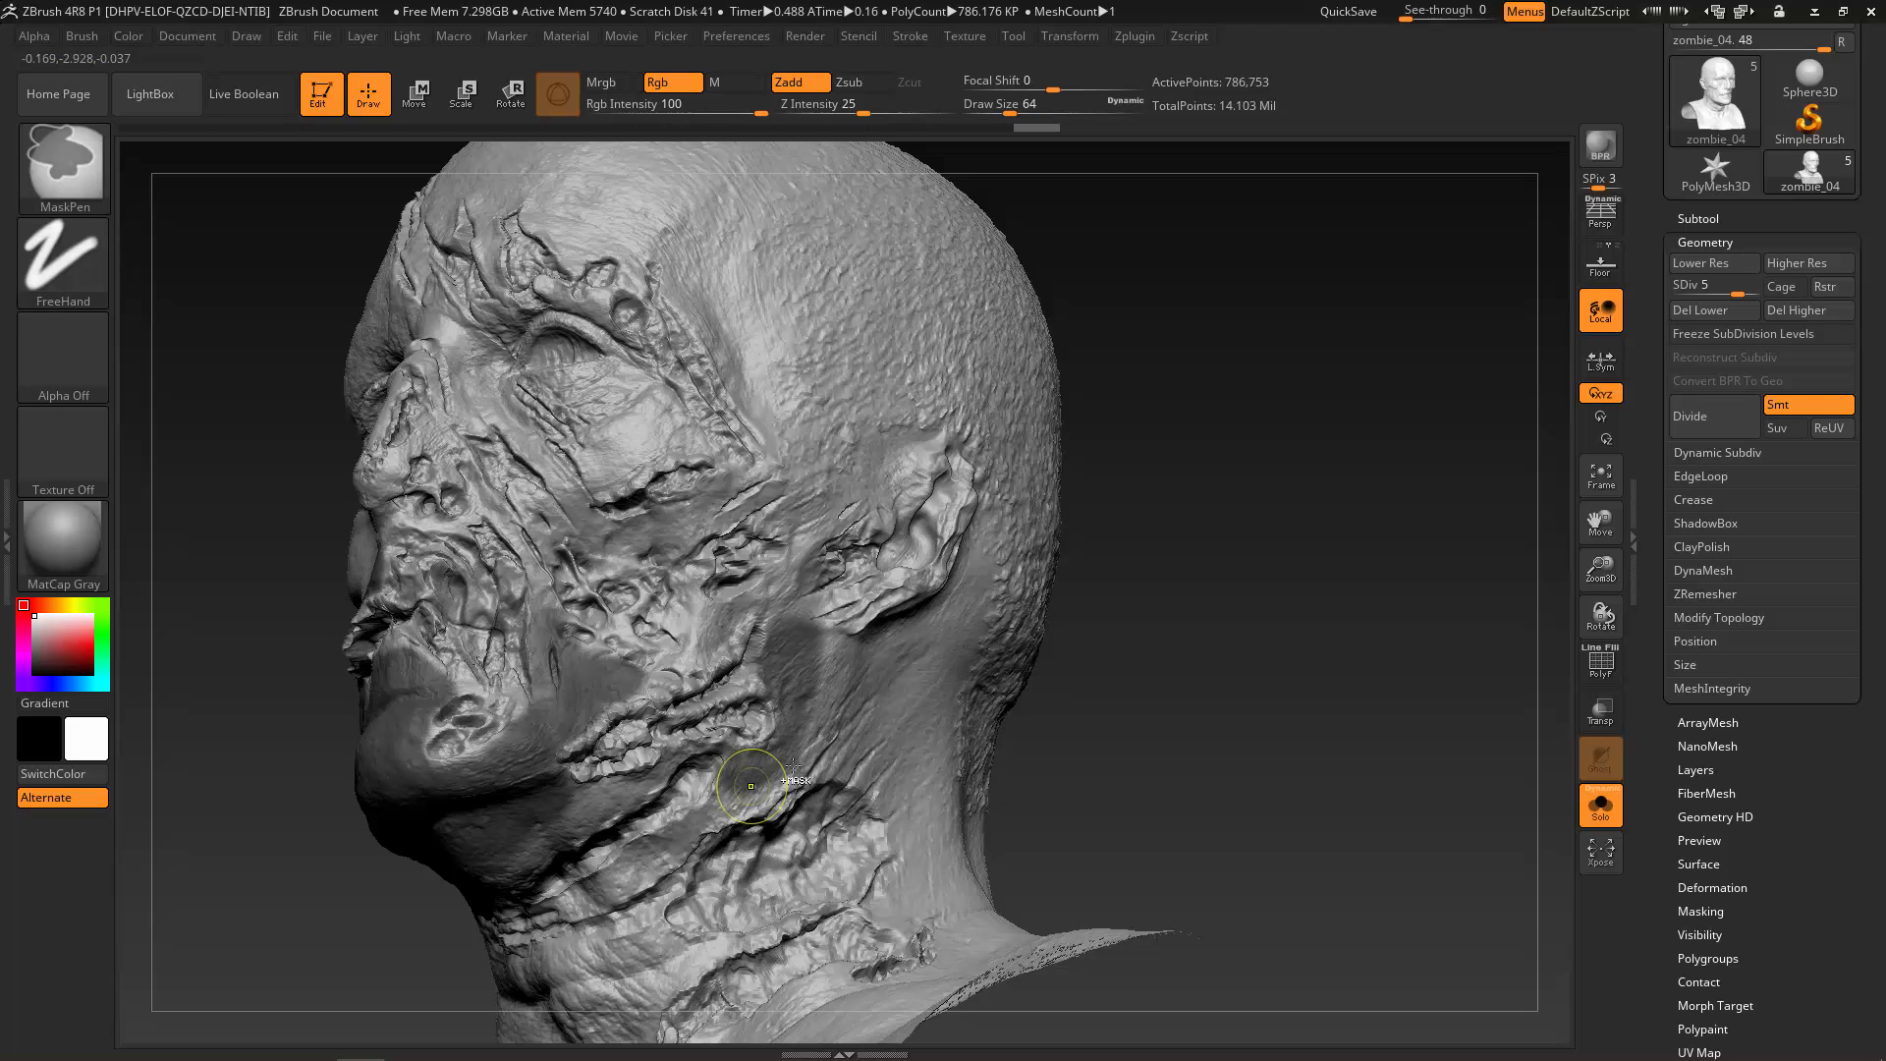
# Set the mask brush's draw size to 35 and mask the skin between the cheek and jaw wounds in front of the damaged ear.
pyautogui.press('s')
pyautogui.click(721, 706)
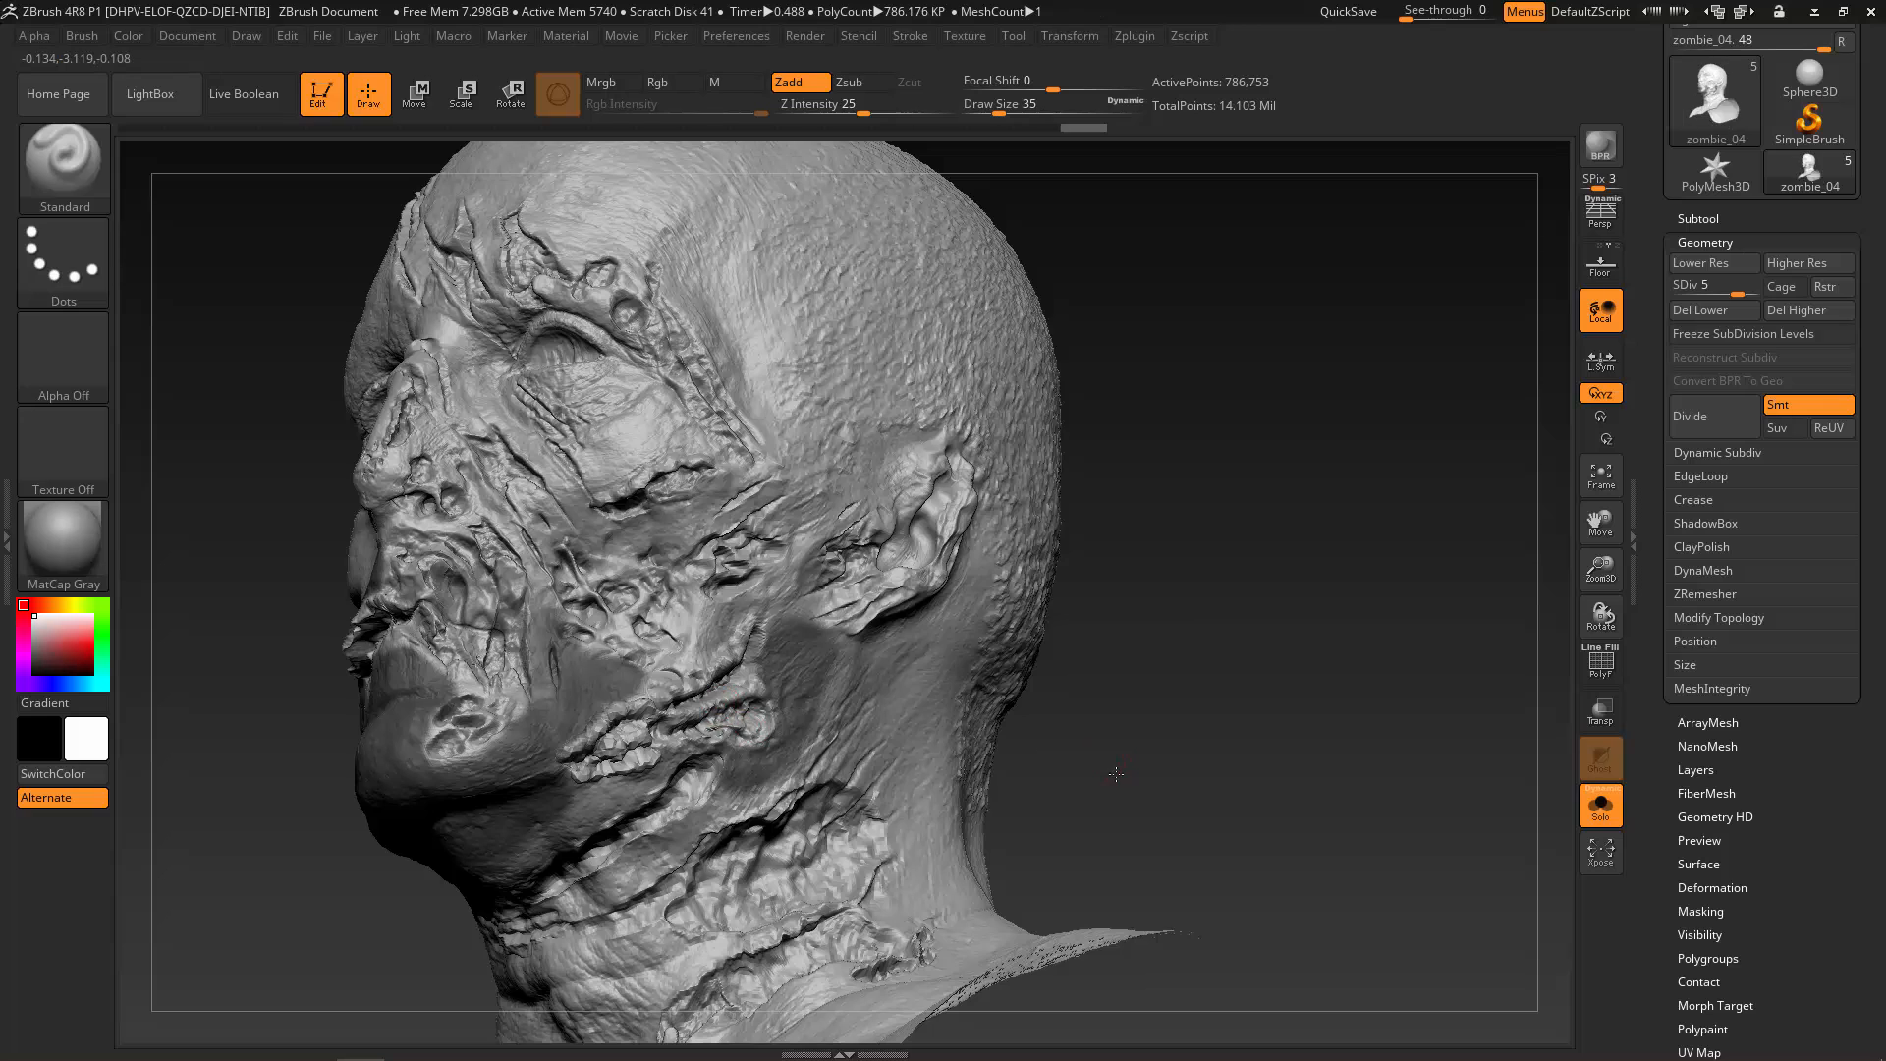
pyautogui.moveTo(1116, 770); pyautogui.dragTo(1031, 769)
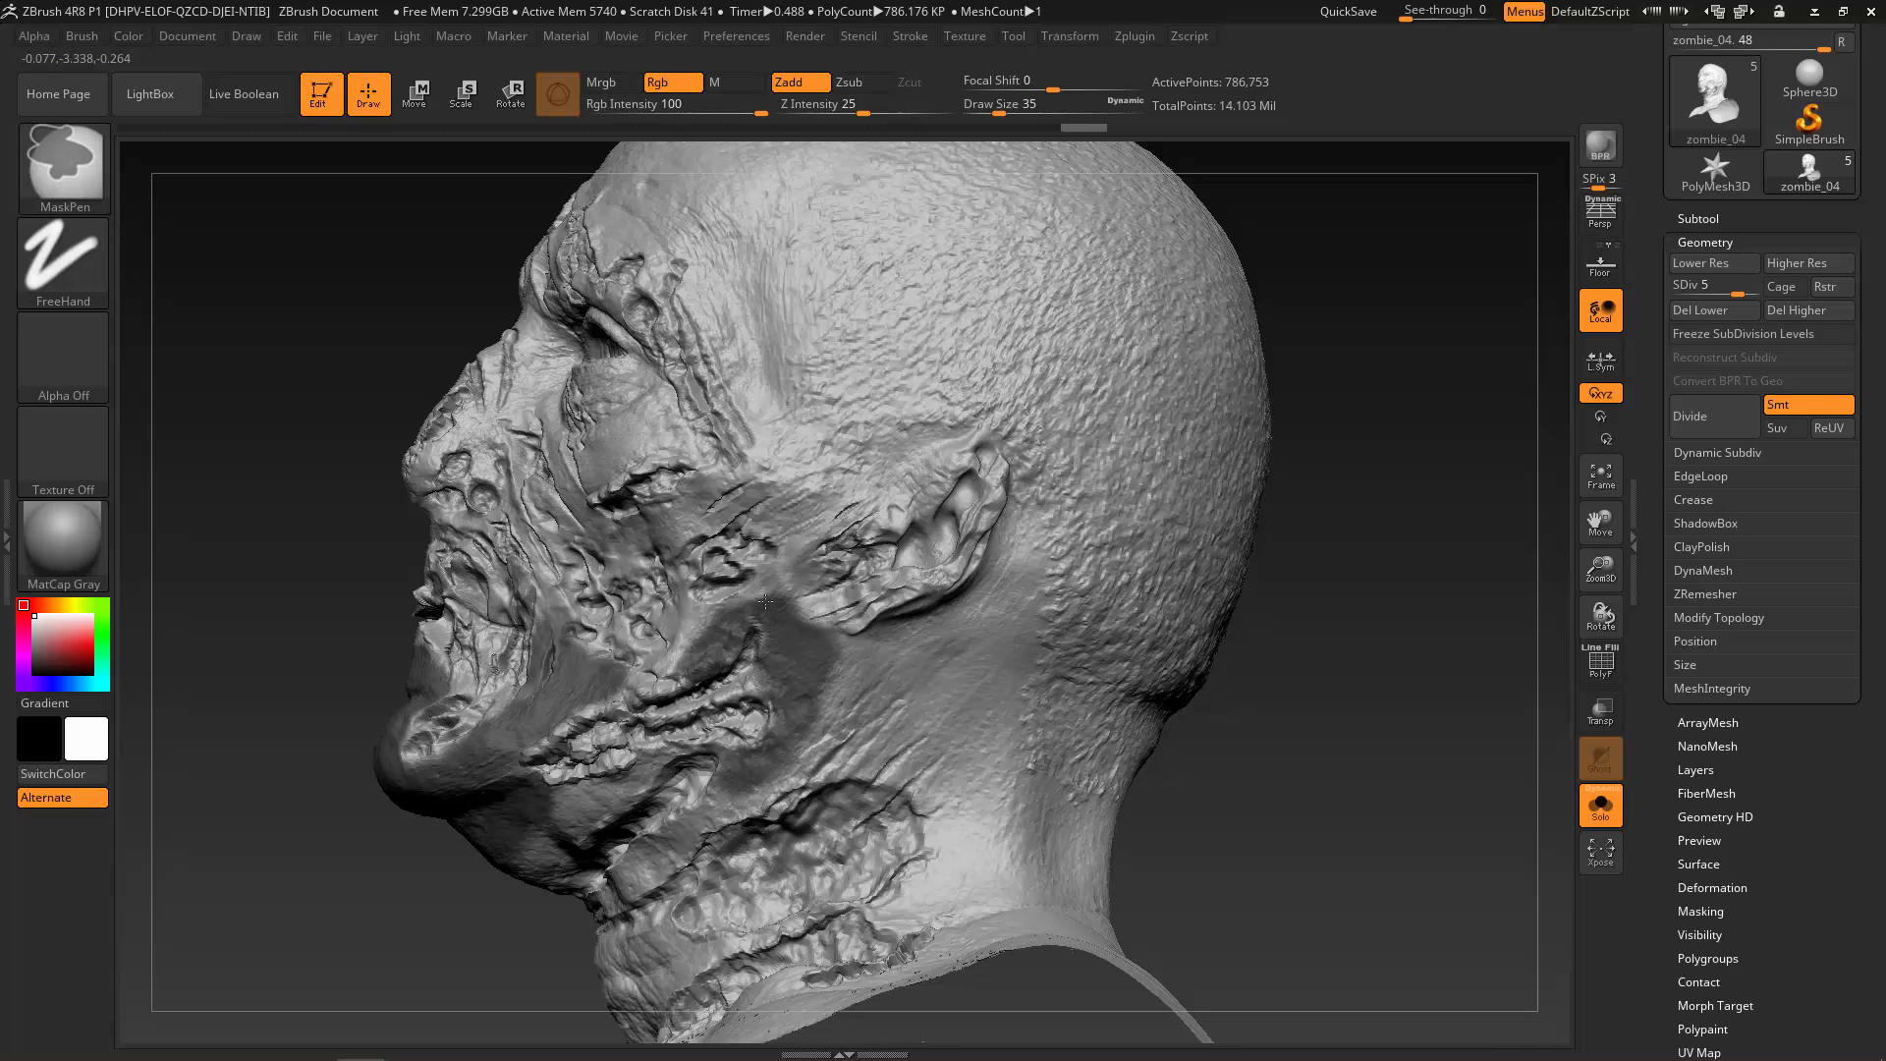
pyautogui.moveTo(968, 771); pyautogui.dragTo(1148, 800, button='right')
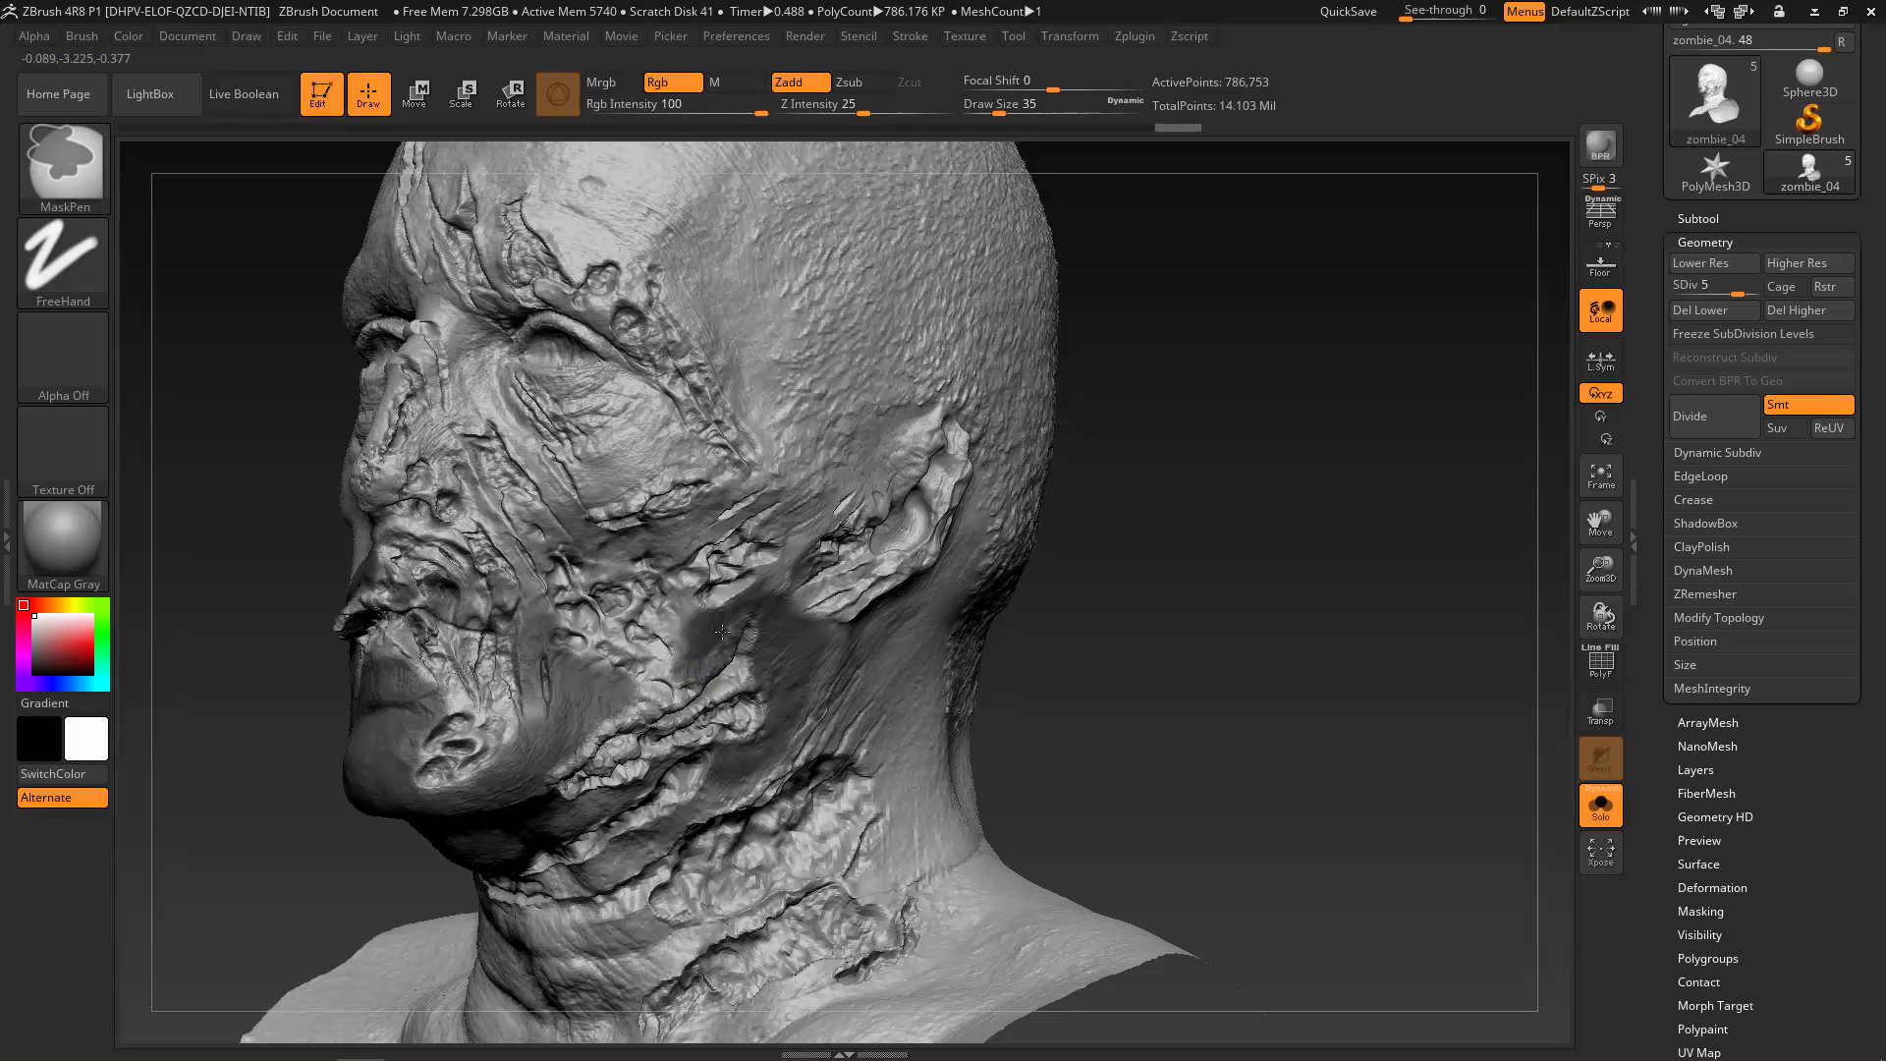
pyautogui.moveTo(1061, 728)
pyautogui.mouseDown(button='right')
pyautogui.moveTo(1090, 660)
pyautogui.moveTo(1054, 670)
pyautogui.mouseUp(button='right')
pyautogui.press('ctrl')
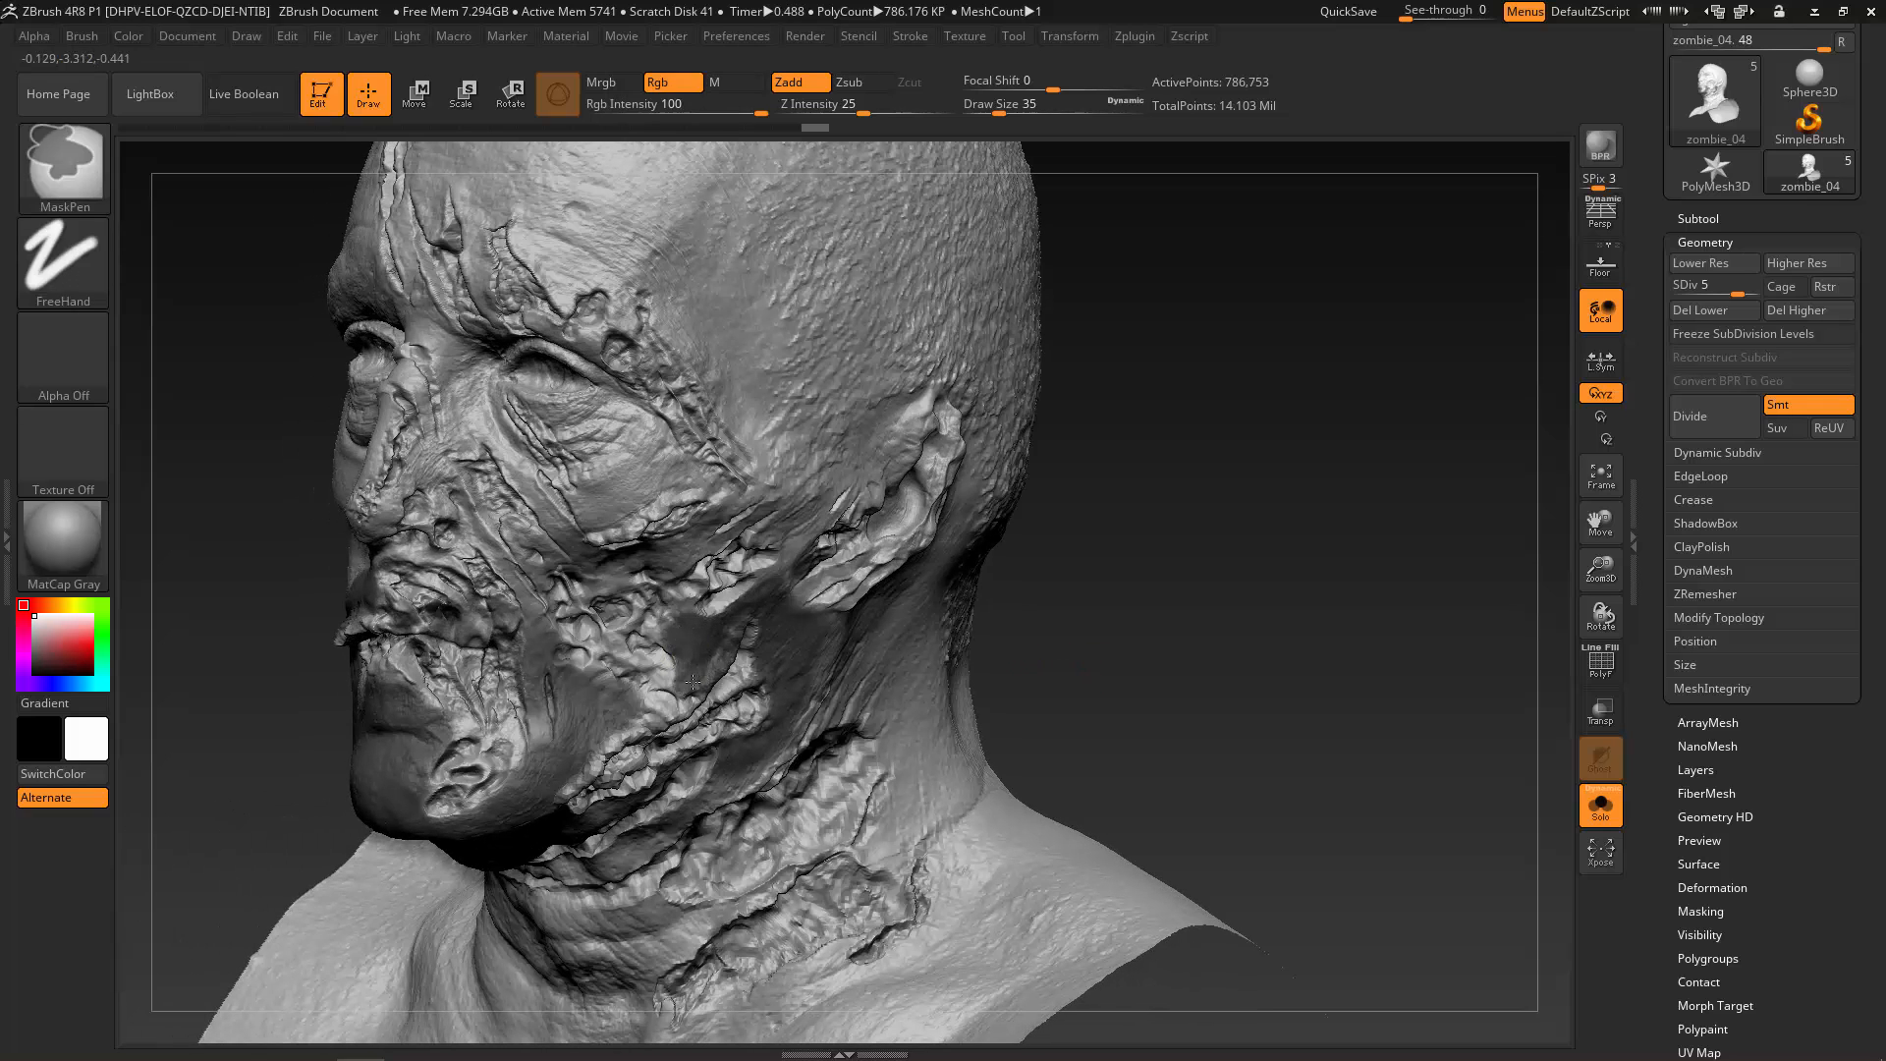
# Mask the skin below the jaw wound, following the edge of the upper neck wound.
pyautogui.moveTo(1064, 640); pyautogui.dragTo(905, 619)
pyautogui.press('ctrl')
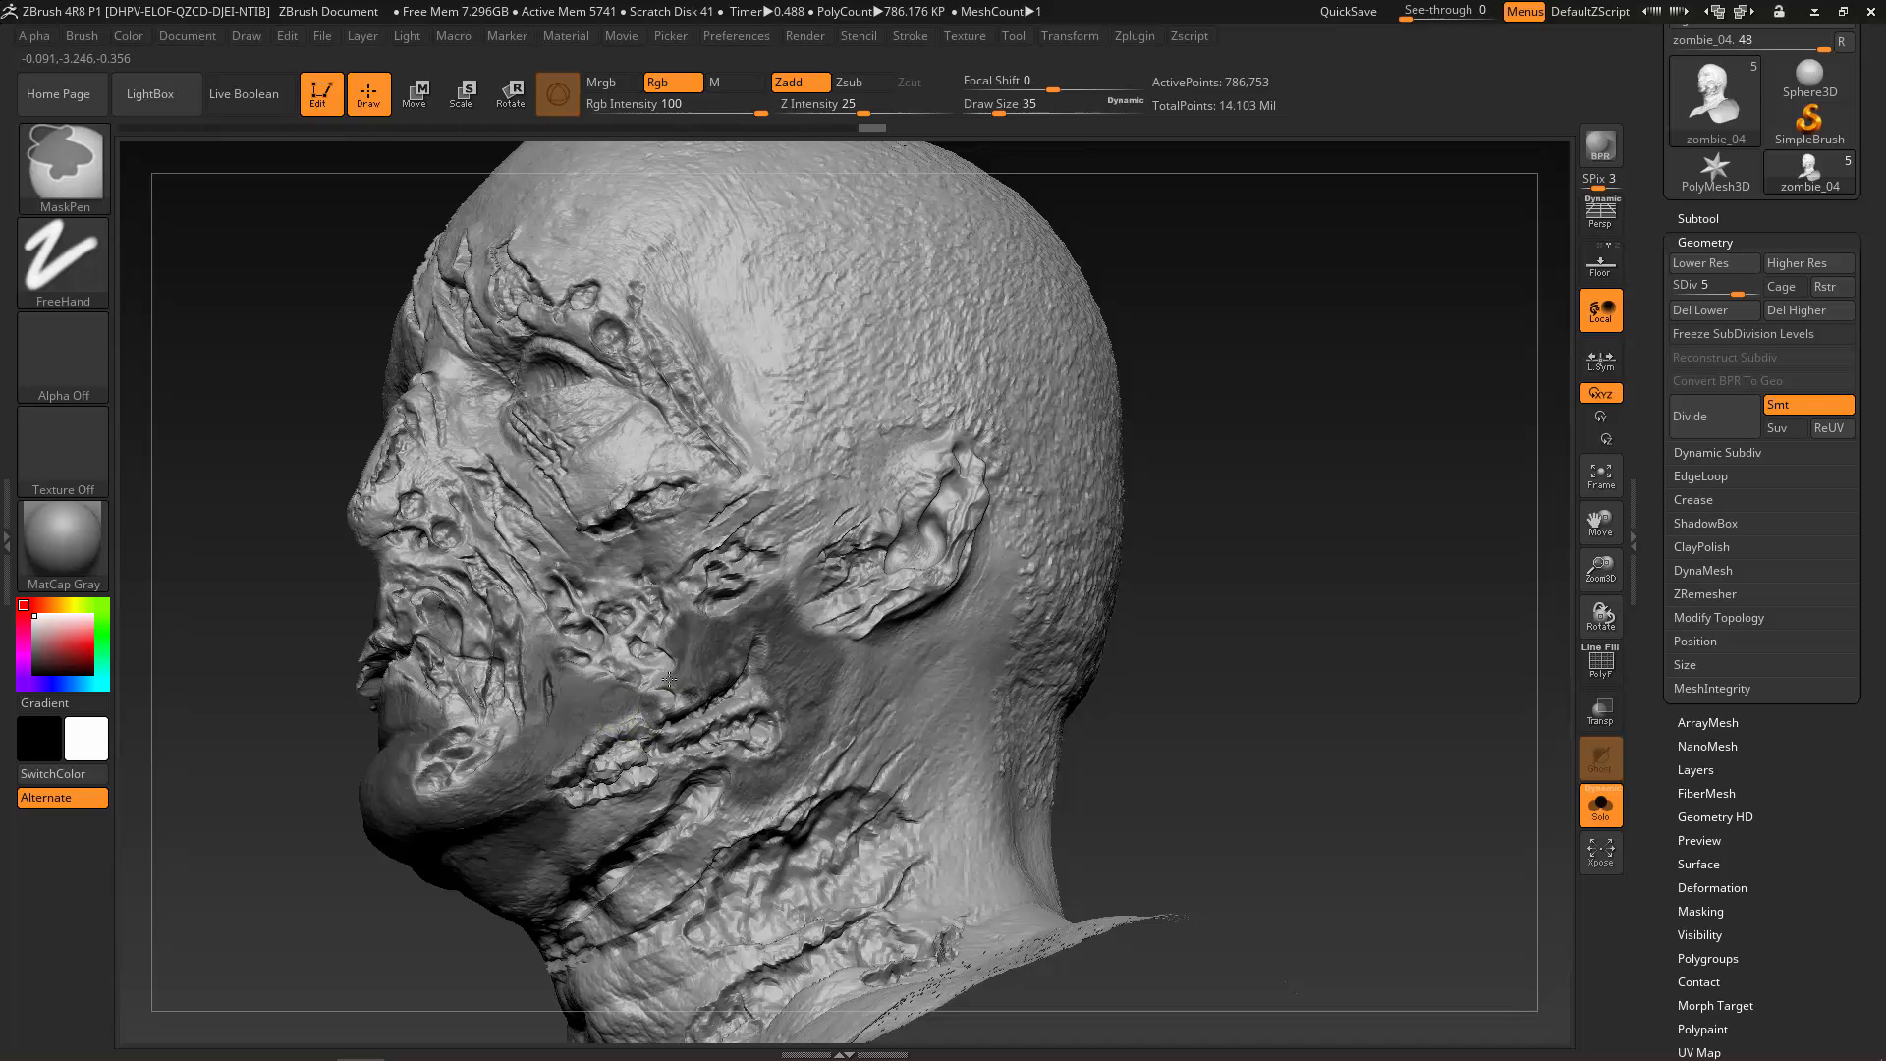
pyautogui.moveTo(1237, 749); pyautogui.dragTo(1162, 728)
pyautogui.press('ctrl')
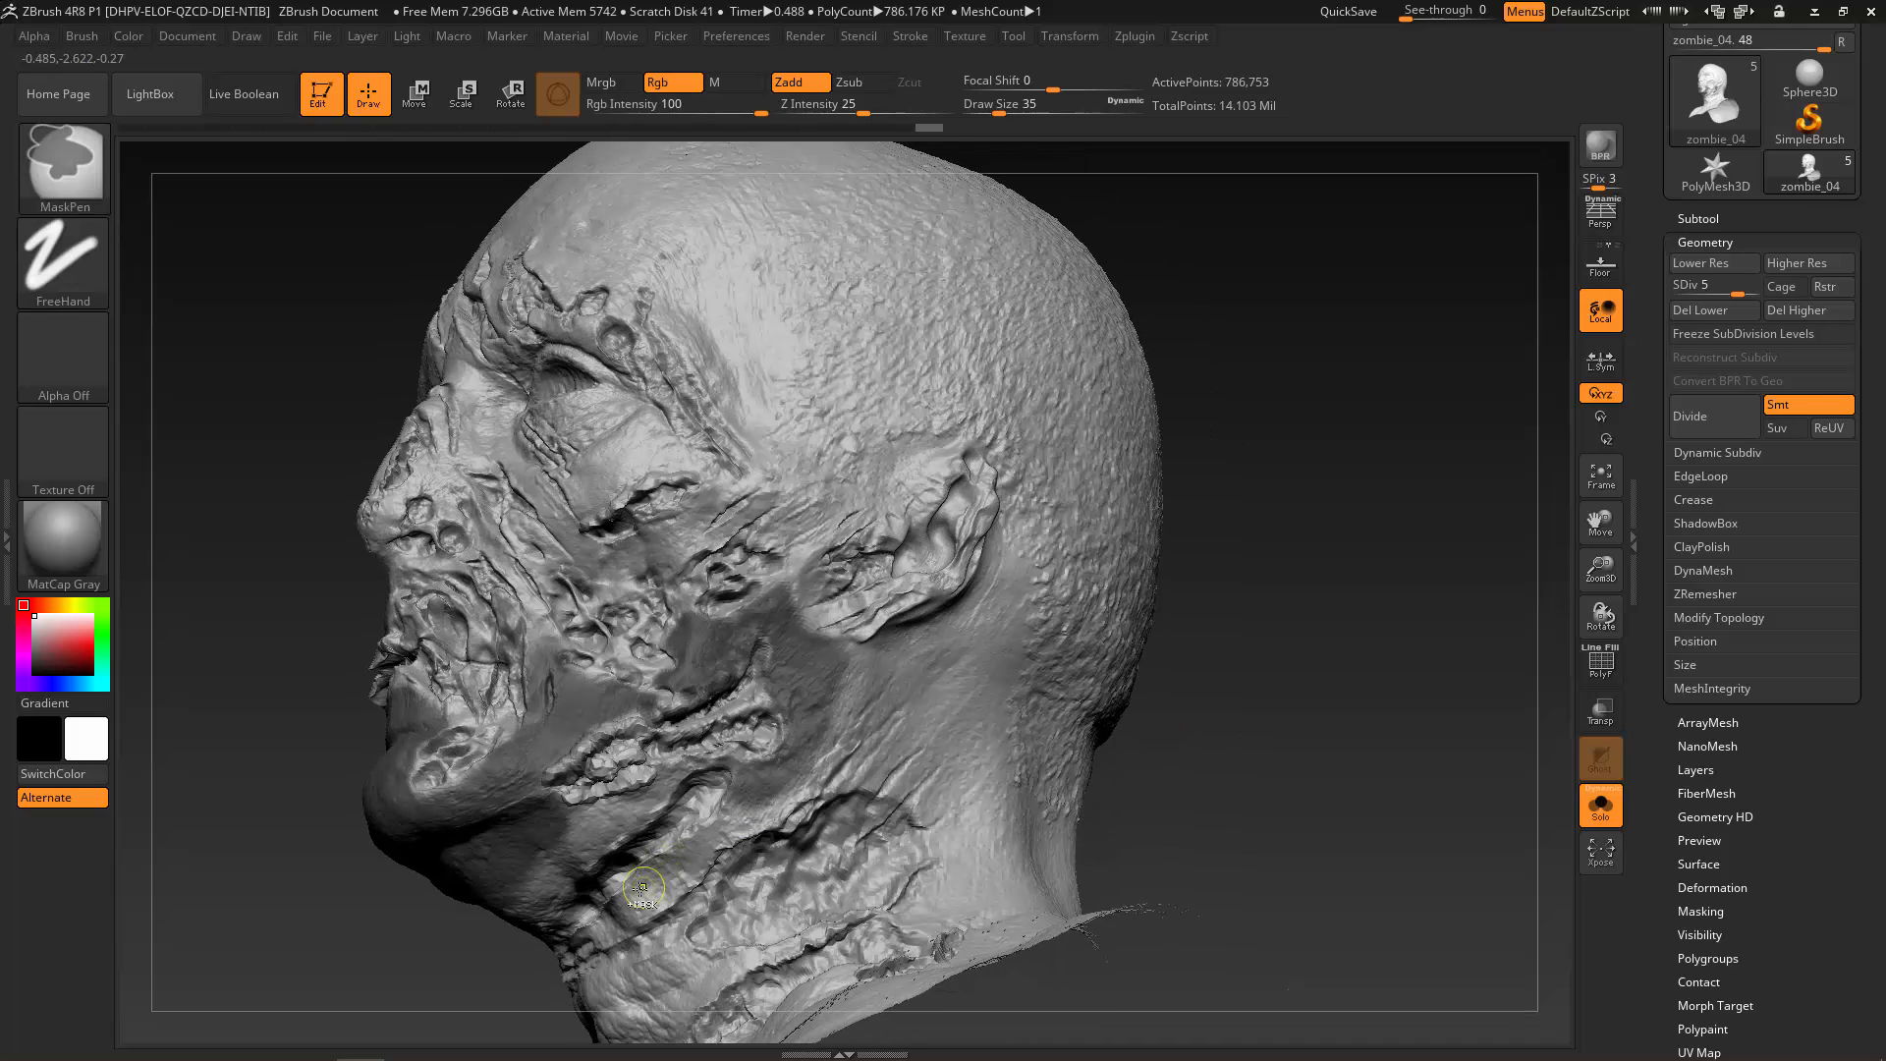
# Set the draw size to 59 and fill the mask across the jaw's underside, from the intact side to below the jaw wound.
pyautogui.moveTo(1317, 707)
pyautogui.mouseDown()
pyautogui.moveTo(1128, 707)
pyautogui.moveTo(914, 531)
pyautogui.mouseUp()
pyautogui.press('ctrl')
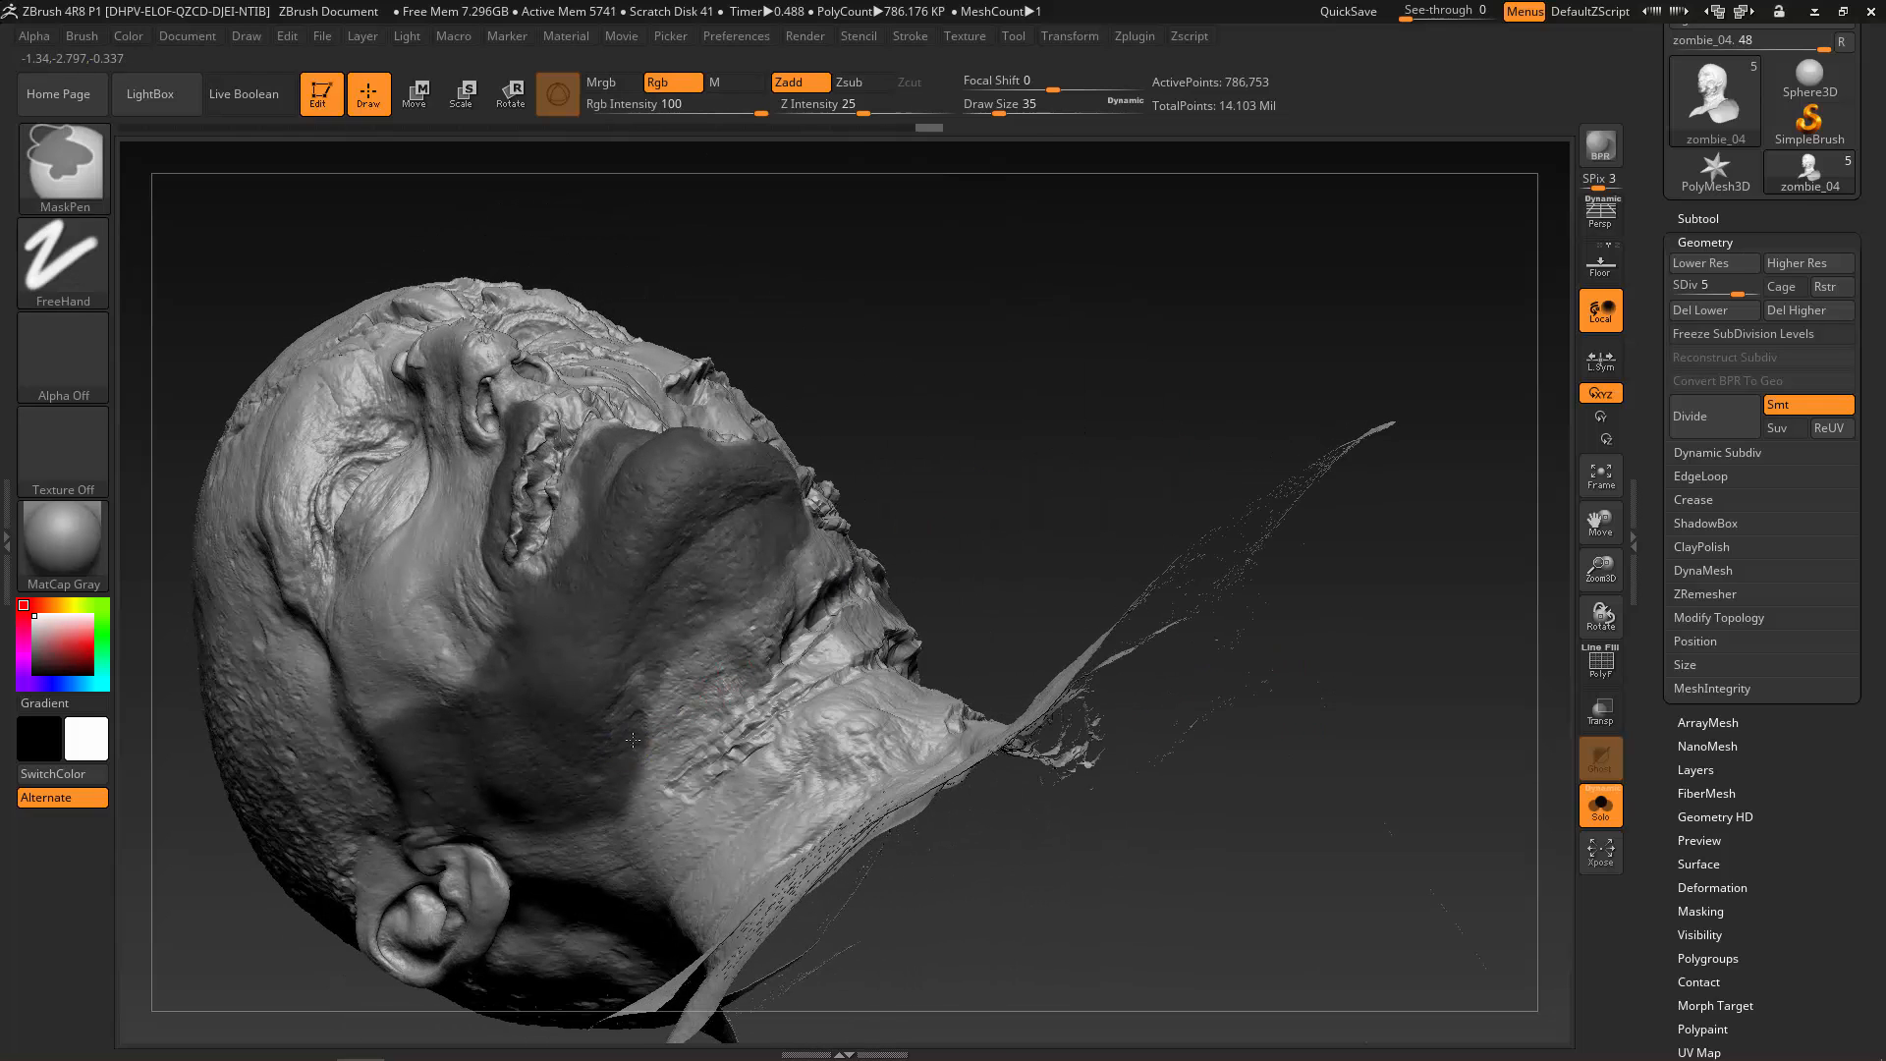
pyautogui.press('s')
pyautogui.moveTo(637, 680)
pyautogui.mouseDown()
pyautogui.moveTo(614, 683)
pyautogui.moveTo(650, 683)
pyautogui.moveTo(633, 730)
pyautogui.moveTo(718, 627)
pyautogui.mouseUp()
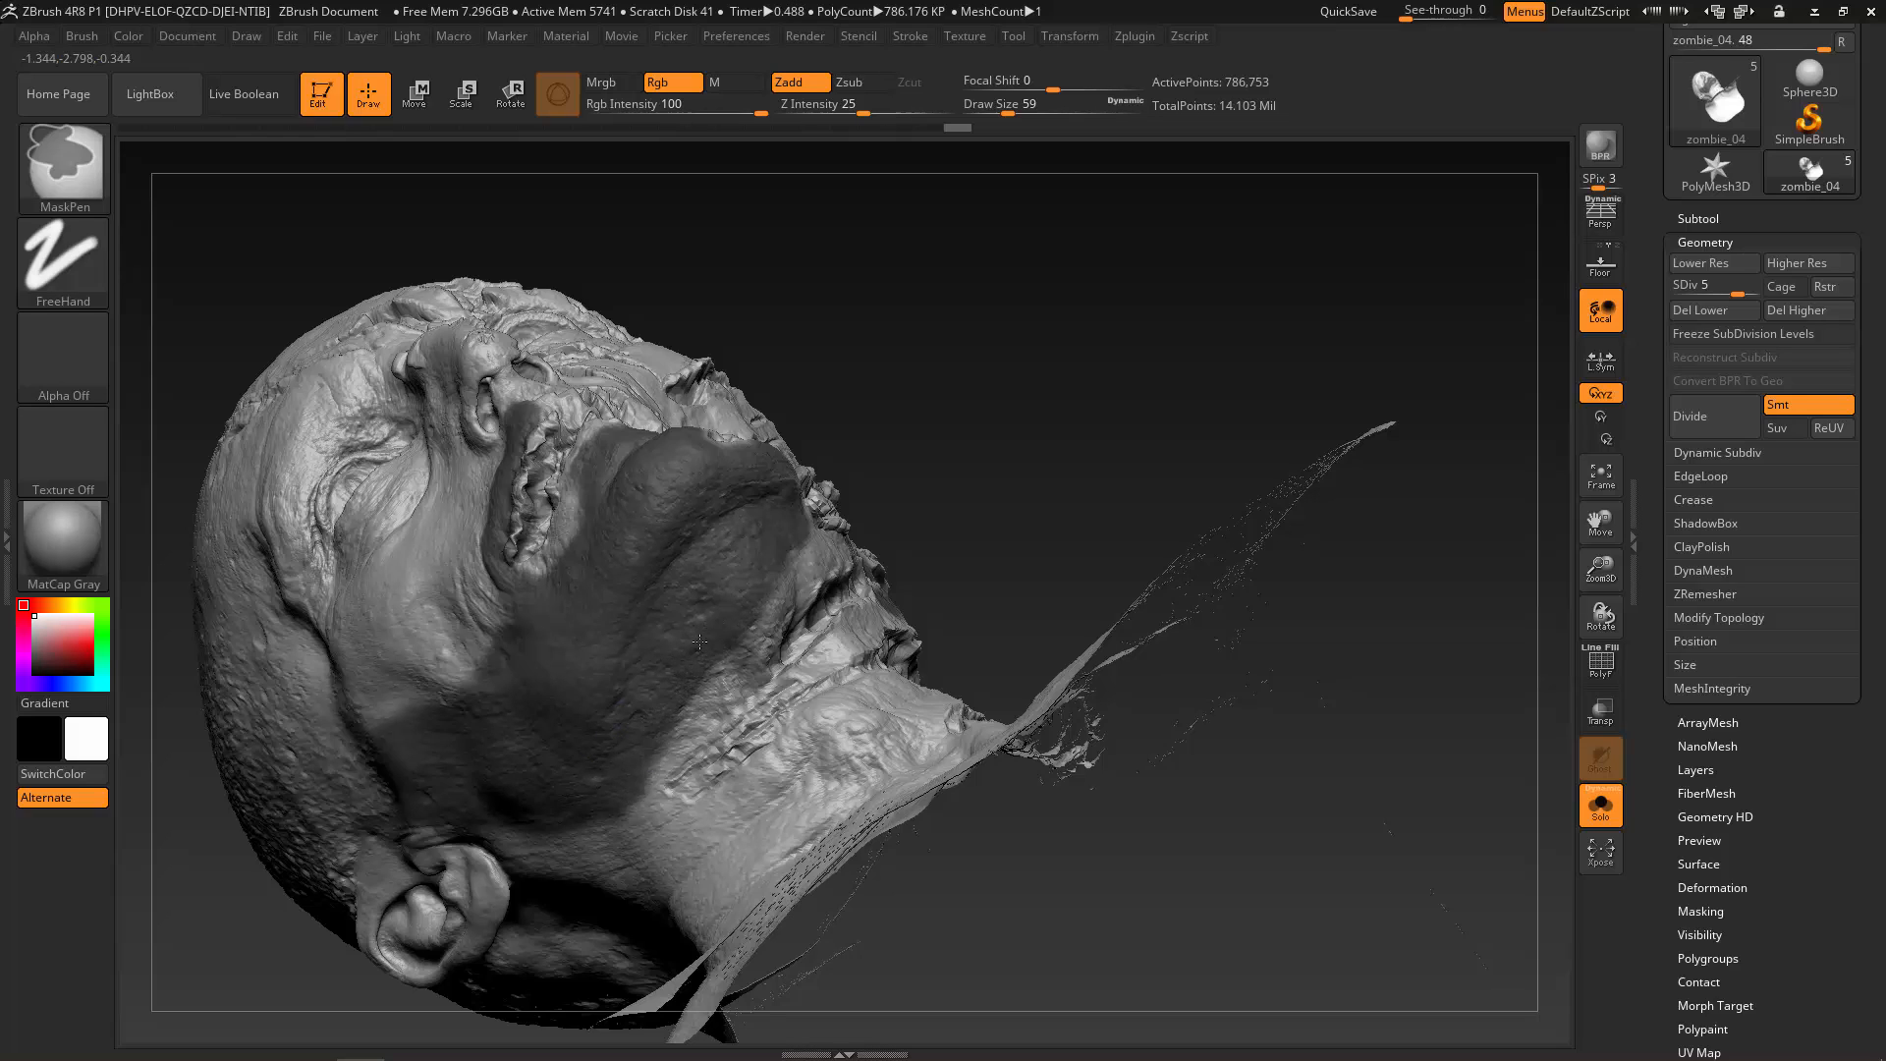
pyautogui.moveTo(1032, 409)
pyautogui.mouseDown()
pyautogui.moveTo(716, 610)
pyautogui.moveTo(857, 541)
pyautogui.mouseUp()
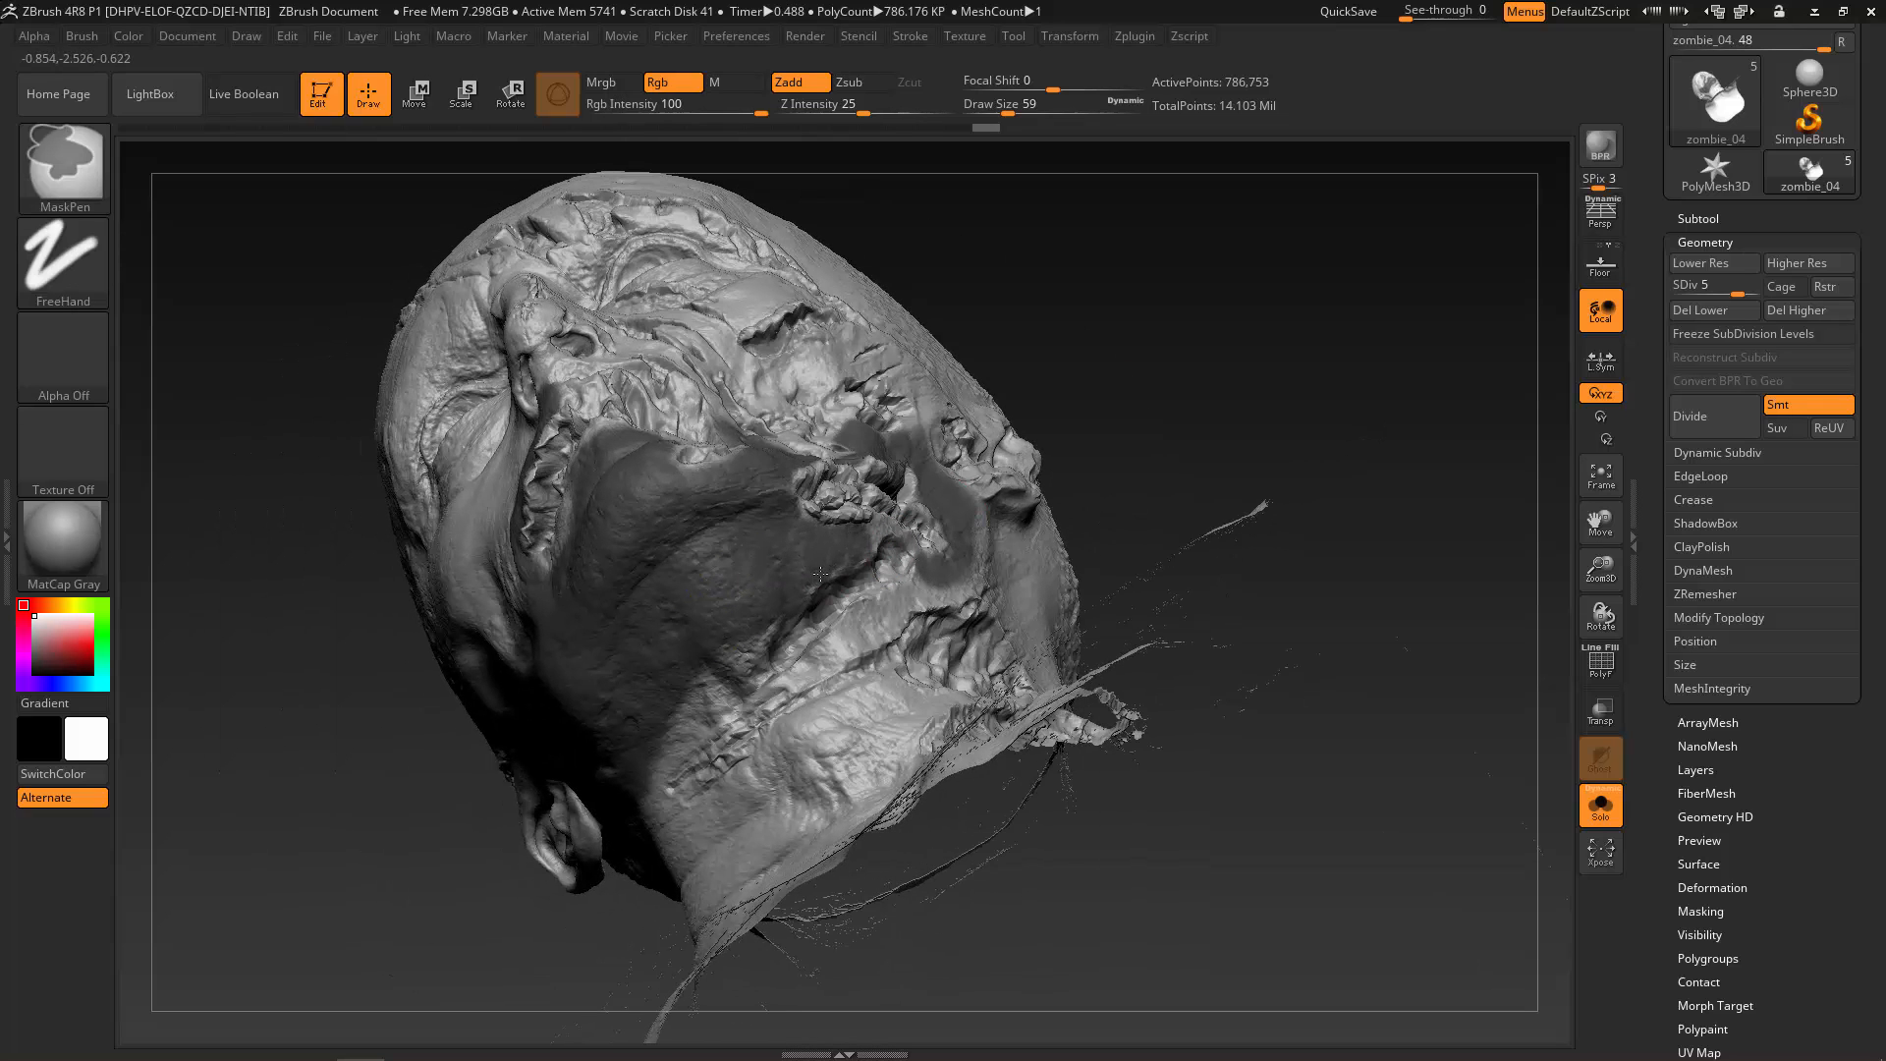
pyautogui.moveTo(1216, 379); pyautogui.dragTo(913, 514)
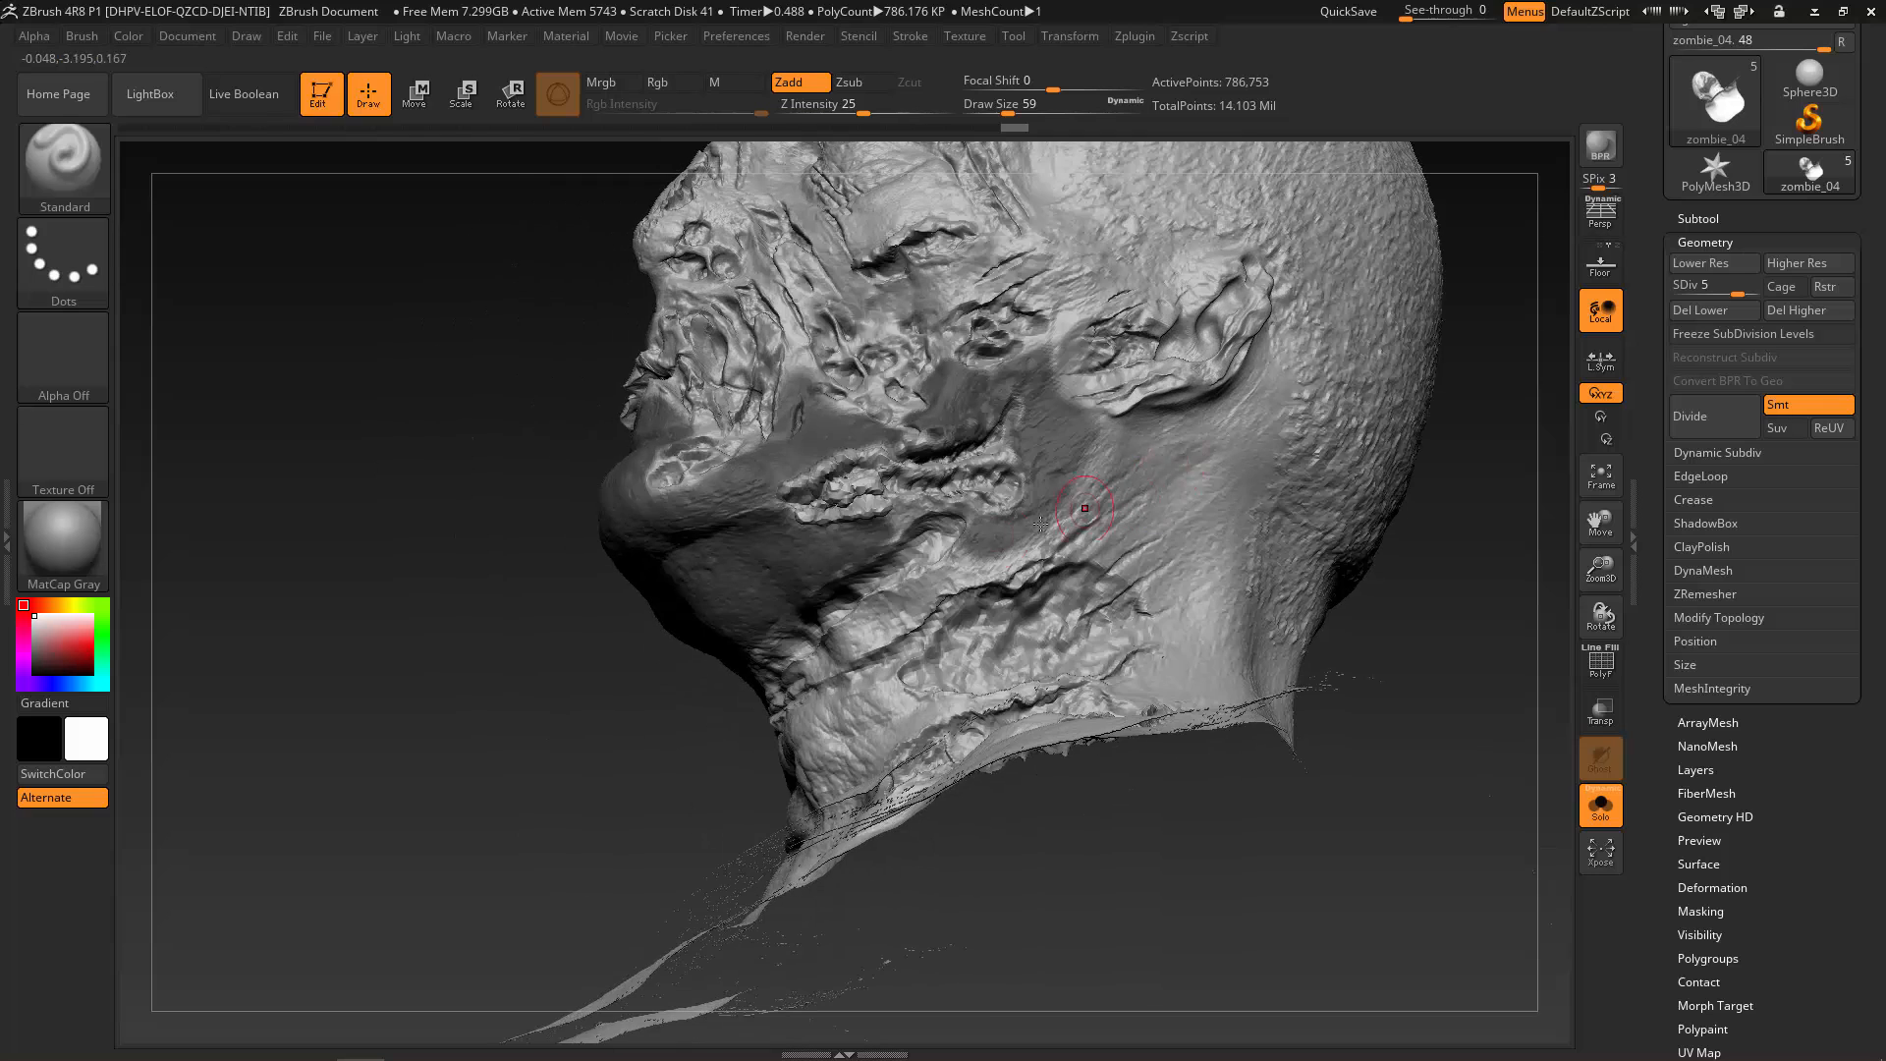
pyautogui.moveTo(928, 590)
pyautogui.keyDown('ctrl'); pyautogui.mouseDown()
pyautogui.moveTo(875, 595)
pyautogui.moveTo(962, 550)
pyautogui.moveTo(1002, 570)
pyautogui.moveTo(894, 609)
pyautogui.moveTo(913, 600)
pyautogui.mouseUp(); pyautogui.keyUp('ctrl')
# Mask the intact side's upper lip and cheek, extending the mask up beside the ear and along the jaw's lower edge.
pyautogui.moveTo(690, 676)
pyautogui.mouseDown()
pyautogui.moveTo(1245, 607)
pyautogui.moveTo(1137, 663)
pyautogui.mouseUp()
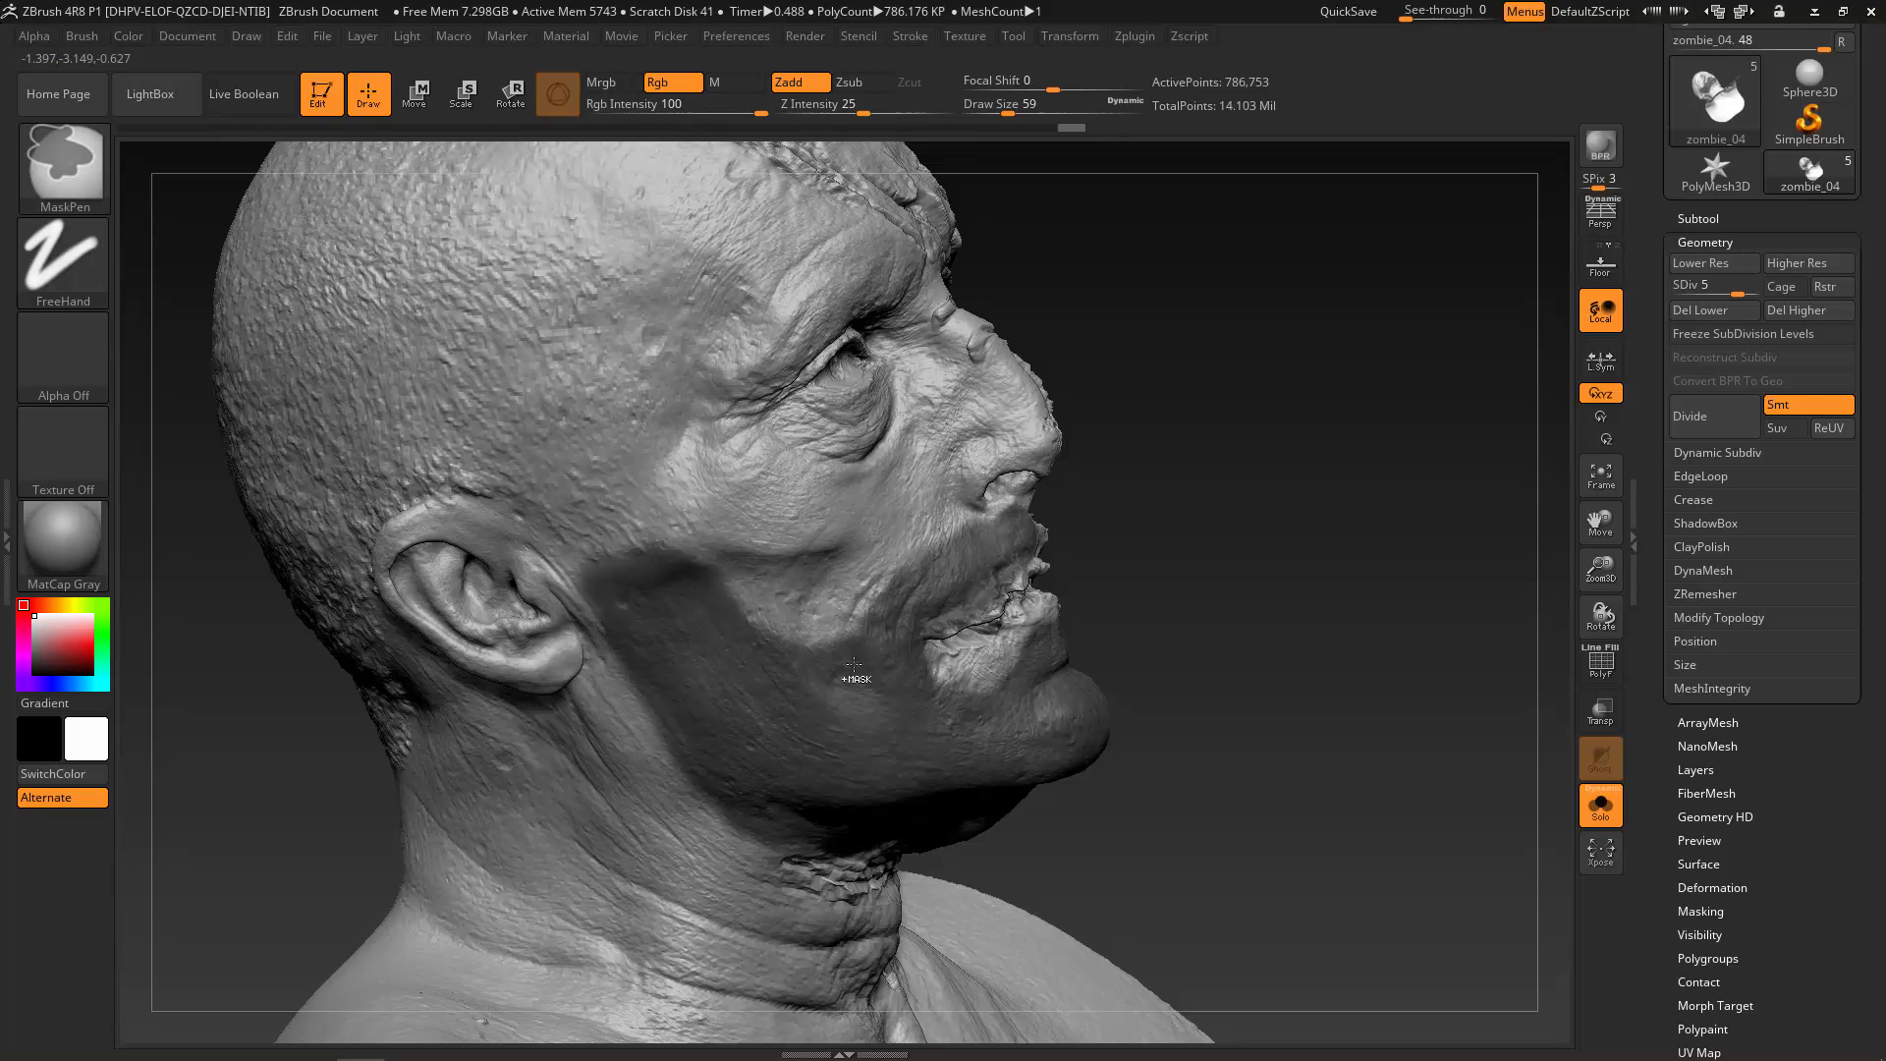
pyautogui.moveTo(1189, 609)
pyautogui.mouseDown()
pyautogui.moveTo(1233, 589)
pyautogui.moveTo(1402, 596)
pyautogui.moveTo(1225, 560)
pyautogui.moveTo(1276, 547)
pyautogui.moveTo(1267, 565)
pyautogui.mouseUp()
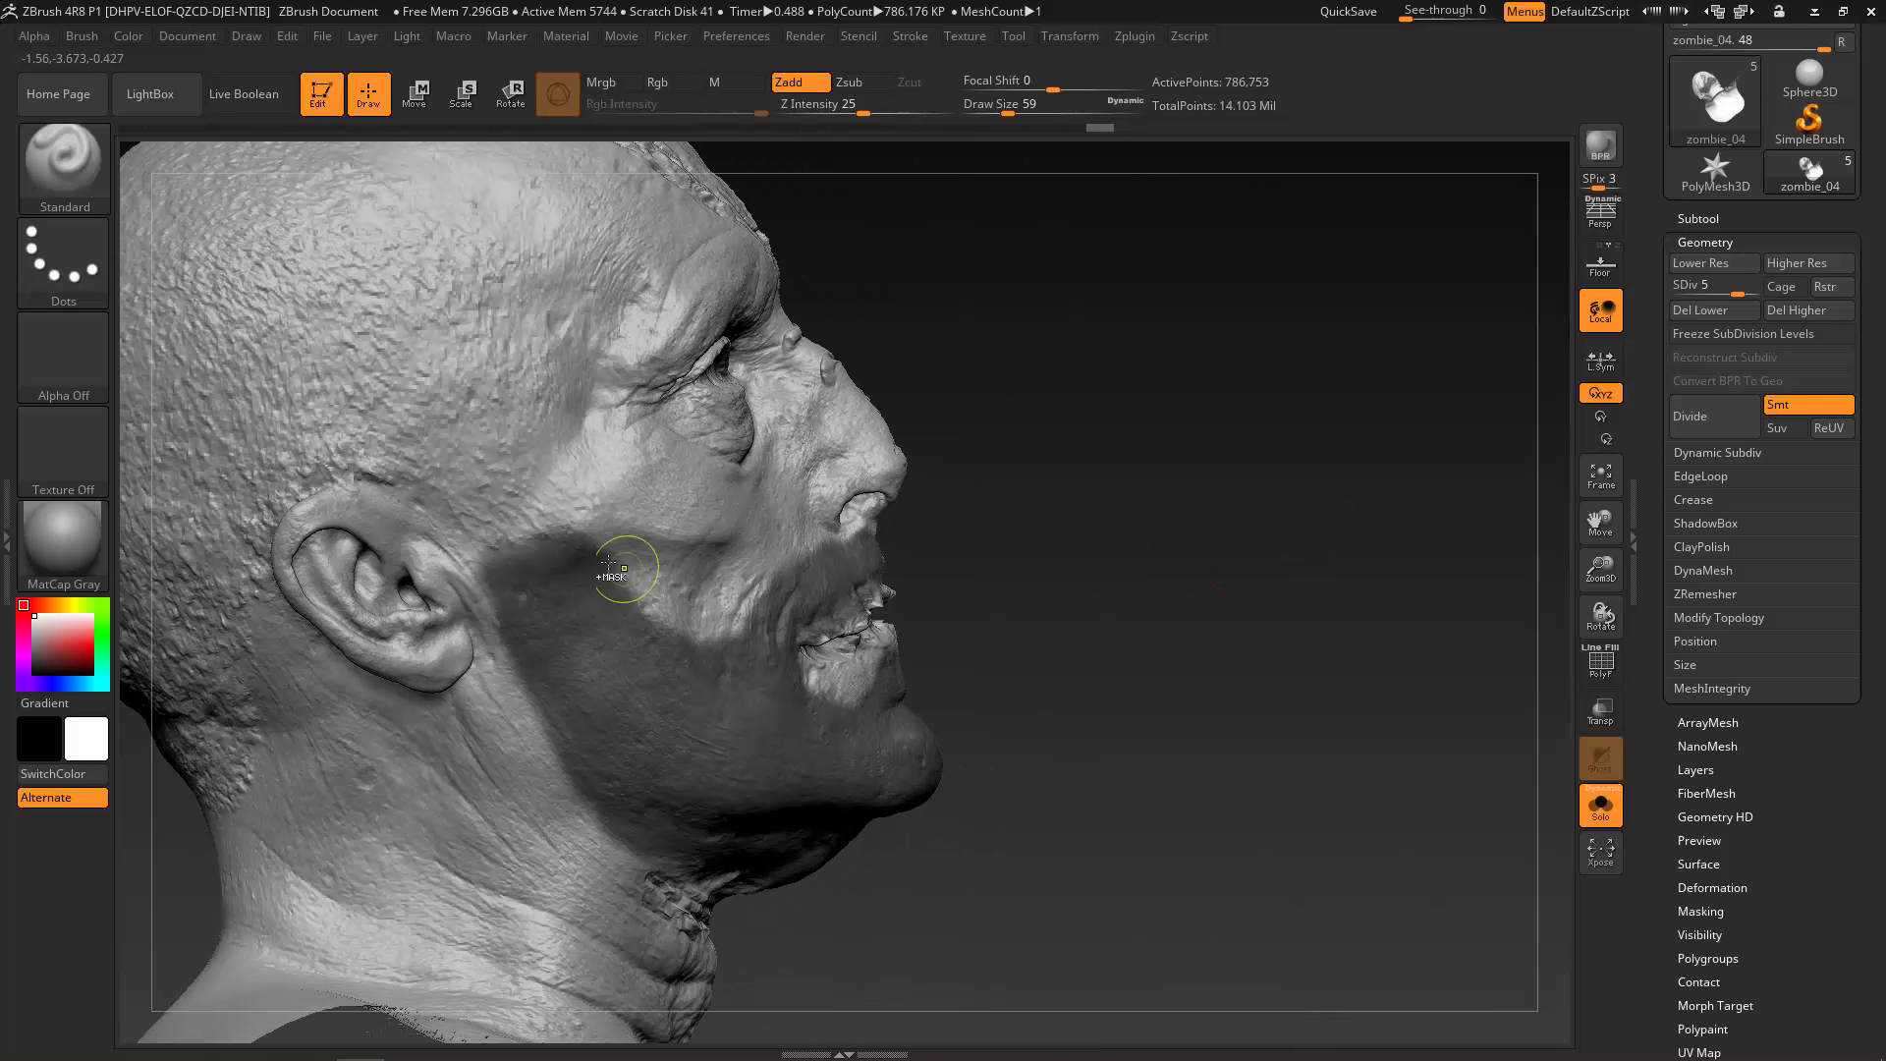
pyautogui.moveTo(609, 562)
pyautogui.keyDown('ctrl'); pyautogui.mouseDown()
pyautogui.moveTo(531, 550)
pyautogui.moveTo(482, 580)
pyautogui.moveTo(521, 511)
pyautogui.moveTo(504, 607)
pyautogui.moveTo(574, 766)
pyautogui.mouseUp(); pyautogui.keyUp('ctrl')
pyautogui.keyDown('ctrl'); pyautogui.moveTo(640, 833); pyautogui.dragTo(707, 868); pyautogui.keyUp('ctrl')
pyautogui.moveTo(981, 882)
pyautogui.mouseDown()
pyautogui.moveTo(1107, 733)
pyautogui.moveTo(1114, 648)
pyautogui.mouseUp()
pyautogui.moveTo(766, 829)
pyautogui.keyDown('ctrl'); pyautogui.mouseDown()
pyautogui.moveTo(776, 918)
pyautogui.moveTo(815, 948)
pyautogui.mouseUp(); pyautogui.keyUp('ctrl')
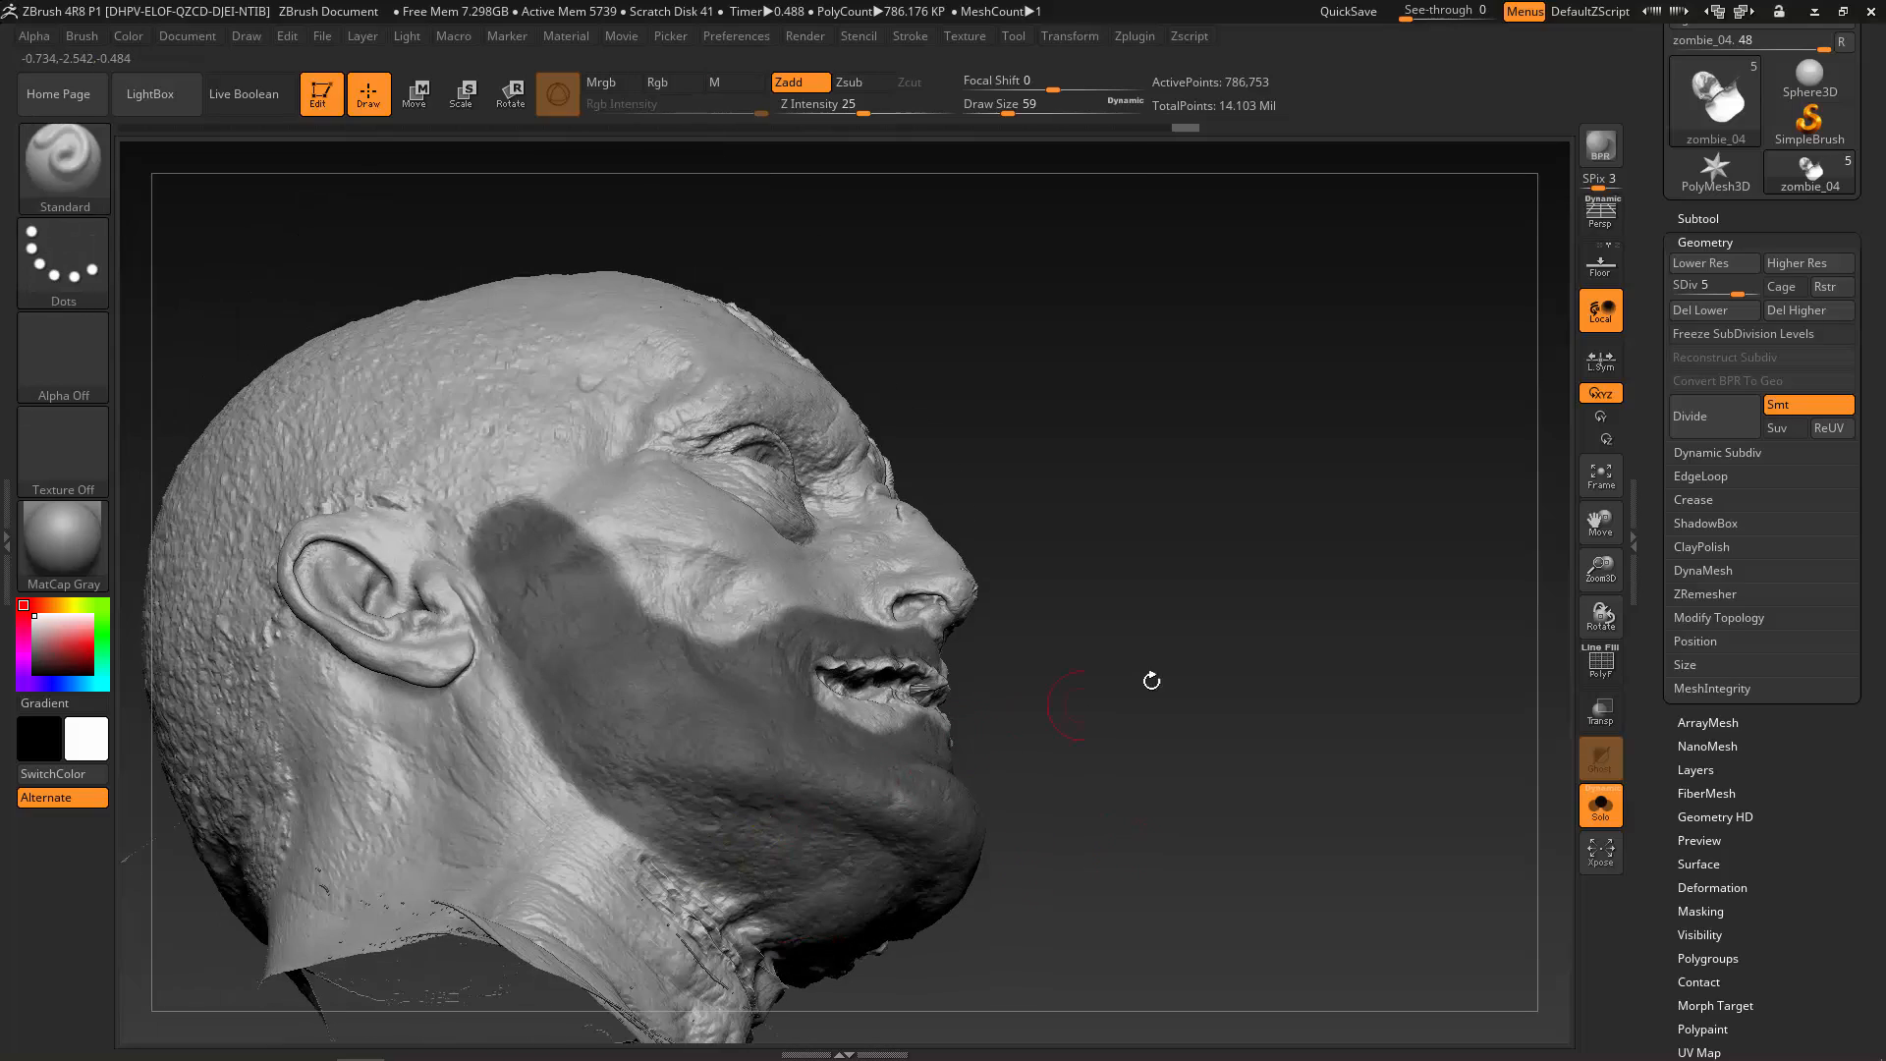
# Reduce the draw size to 27 and mask the upper lip beside the torn part of the mouth.
pyautogui.moveTo(1145, 674)
pyautogui.mouseDown()
pyautogui.moveTo(1255, 750)
pyautogui.moveTo(1331, 686)
pyautogui.moveTo(1355, 724)
pyautogui.moveTo(1347, 674)
pyautogui.moveTo(1336, 794)
pyautogui.mouseUp()
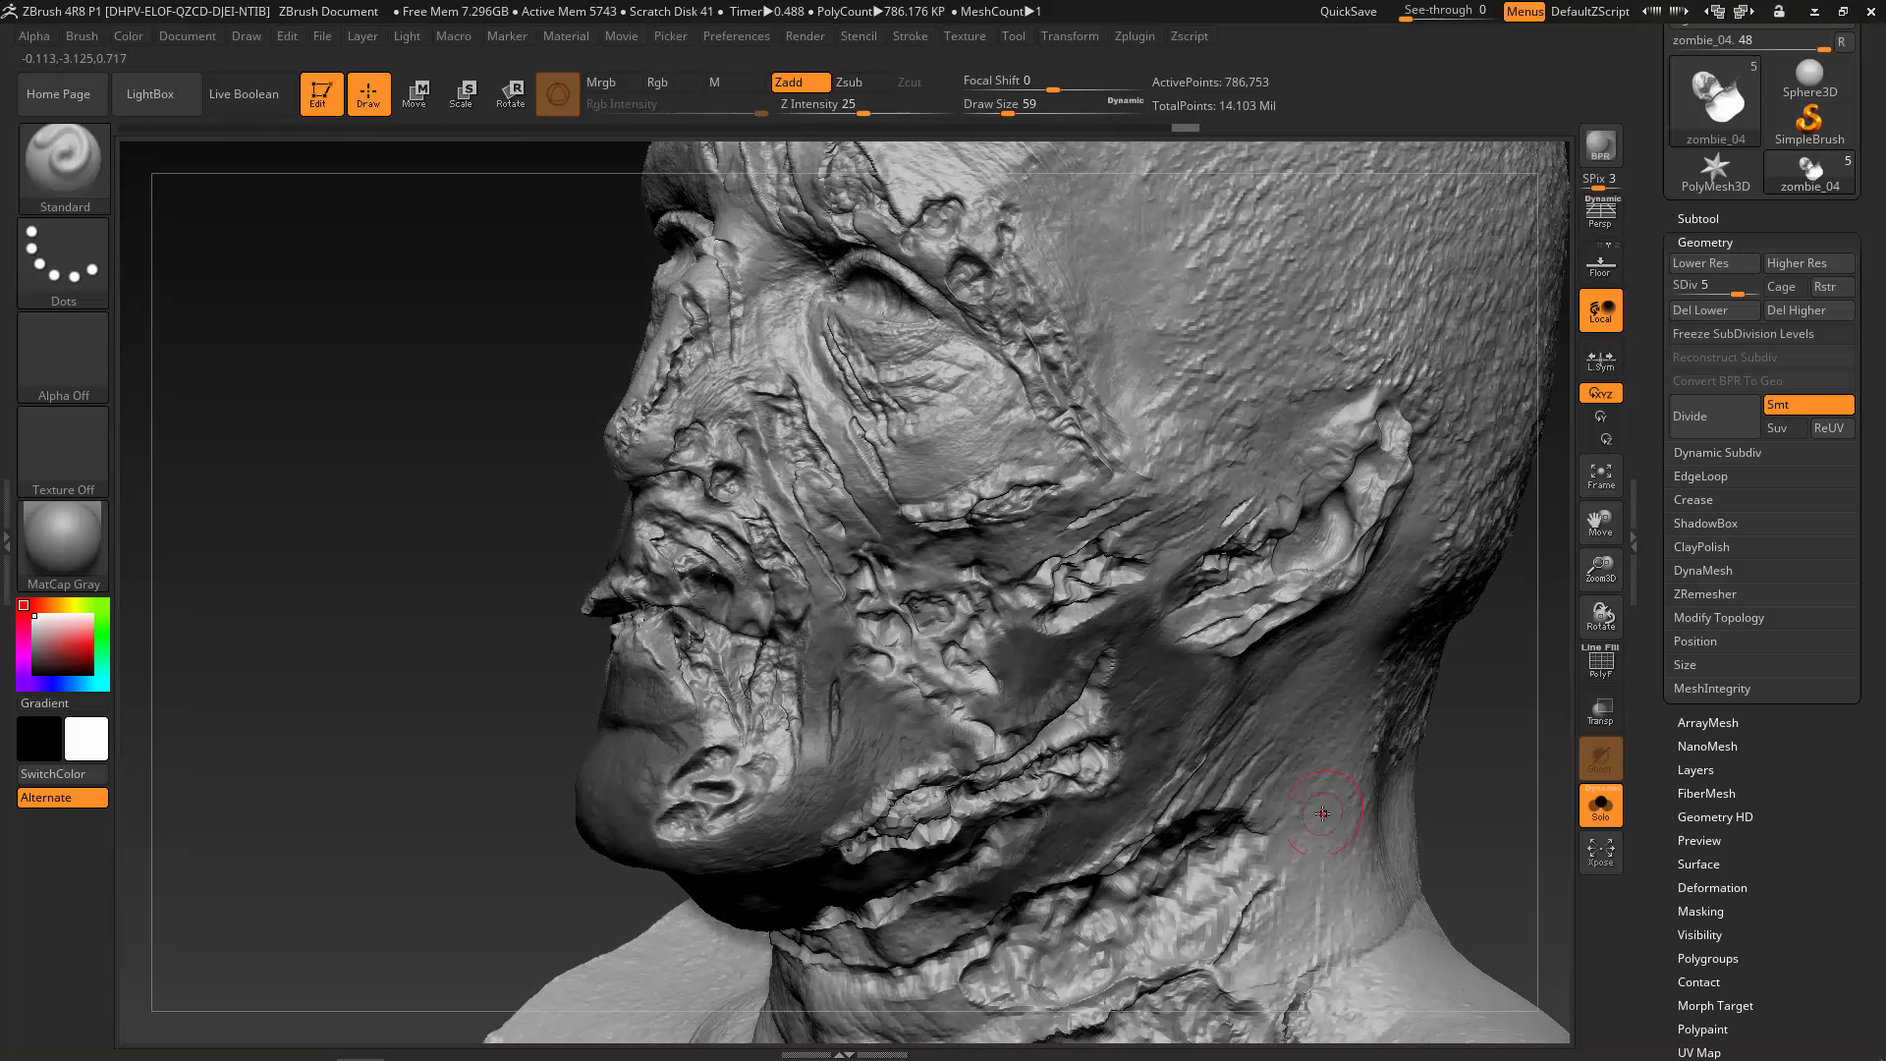
pyautogui.press('s')
pyautogui.click(709, 725)
pyautogui.press('ctrl')
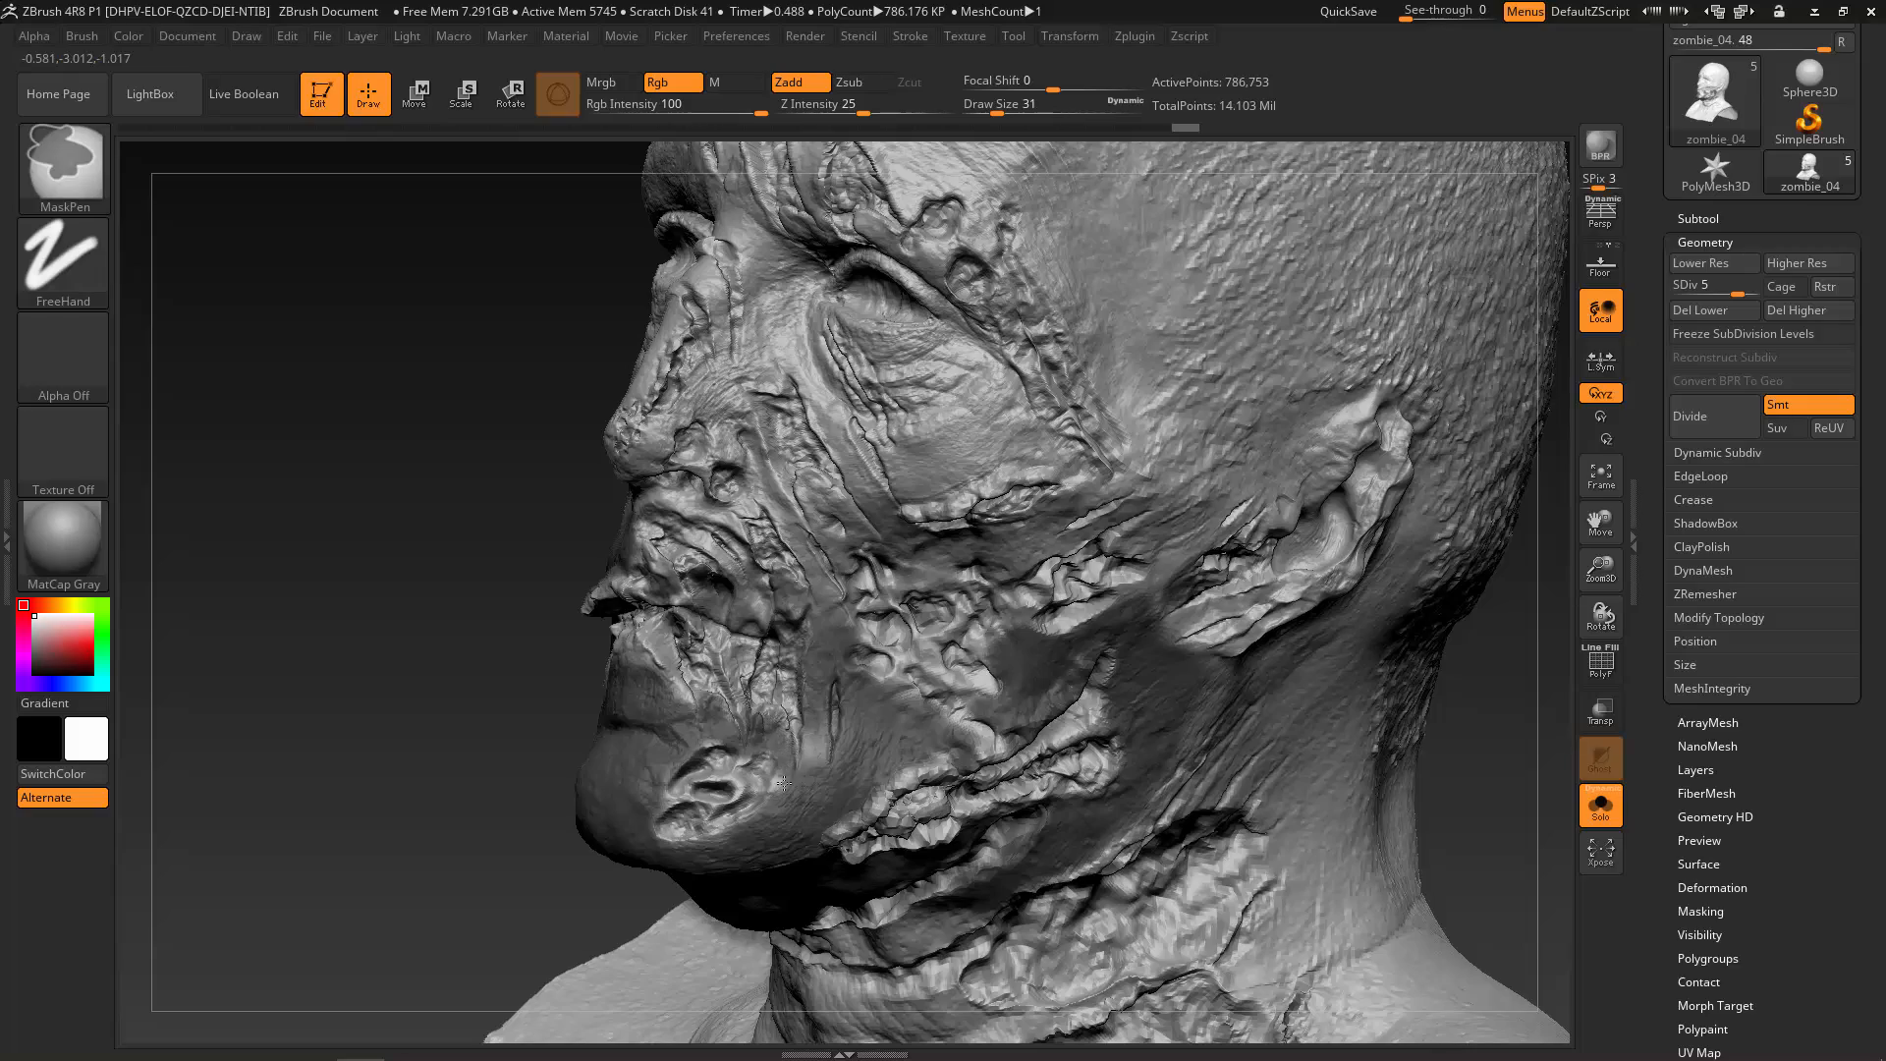
pyautogui.moveTo(604, 776)
pyautogui.mouseDown()
pyautogui.moveTo(429, 728)
pyautogui.moveTo(574, 687)
pyautogui.moveTo(580, 664)
pyautogui.moveTo(640, 641)
pyautogui.mouseUp()
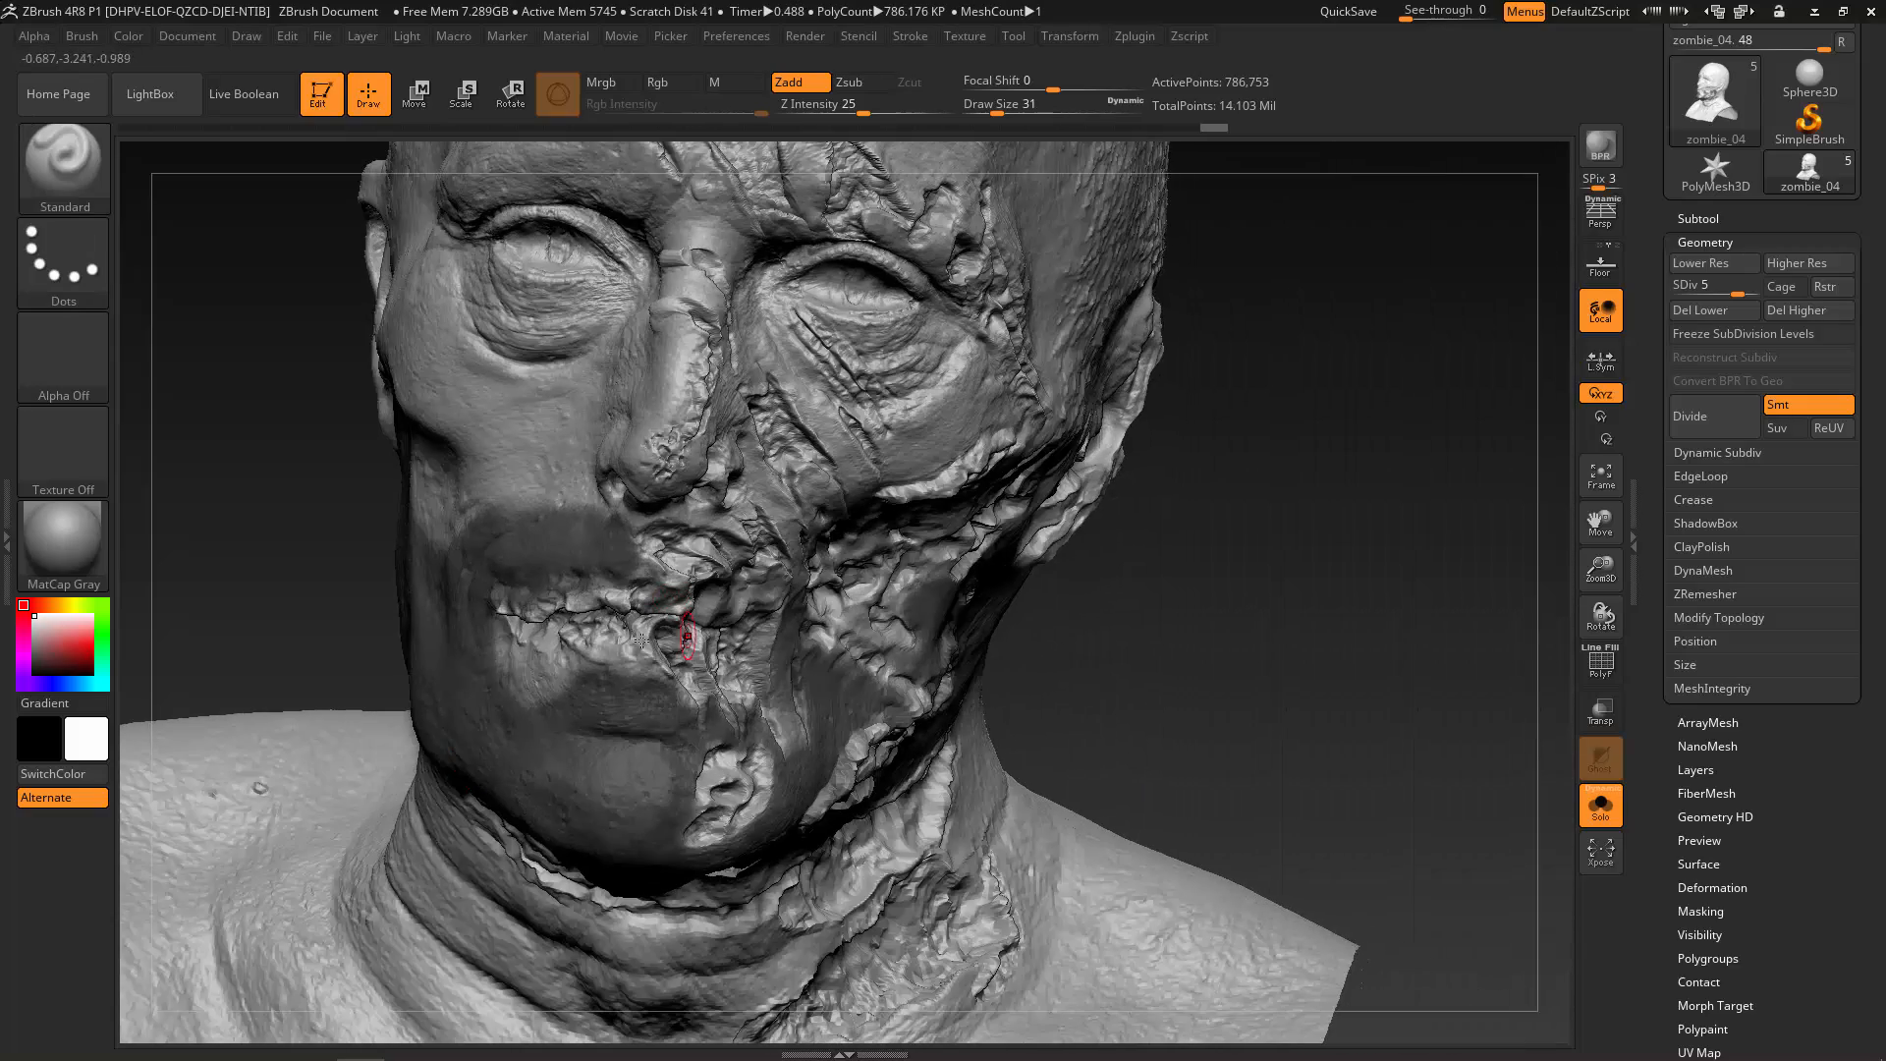
pyautogui.moveTo(1284, 633); pyautogui.dragTo(1182, 614)
pyautogui.press('s')
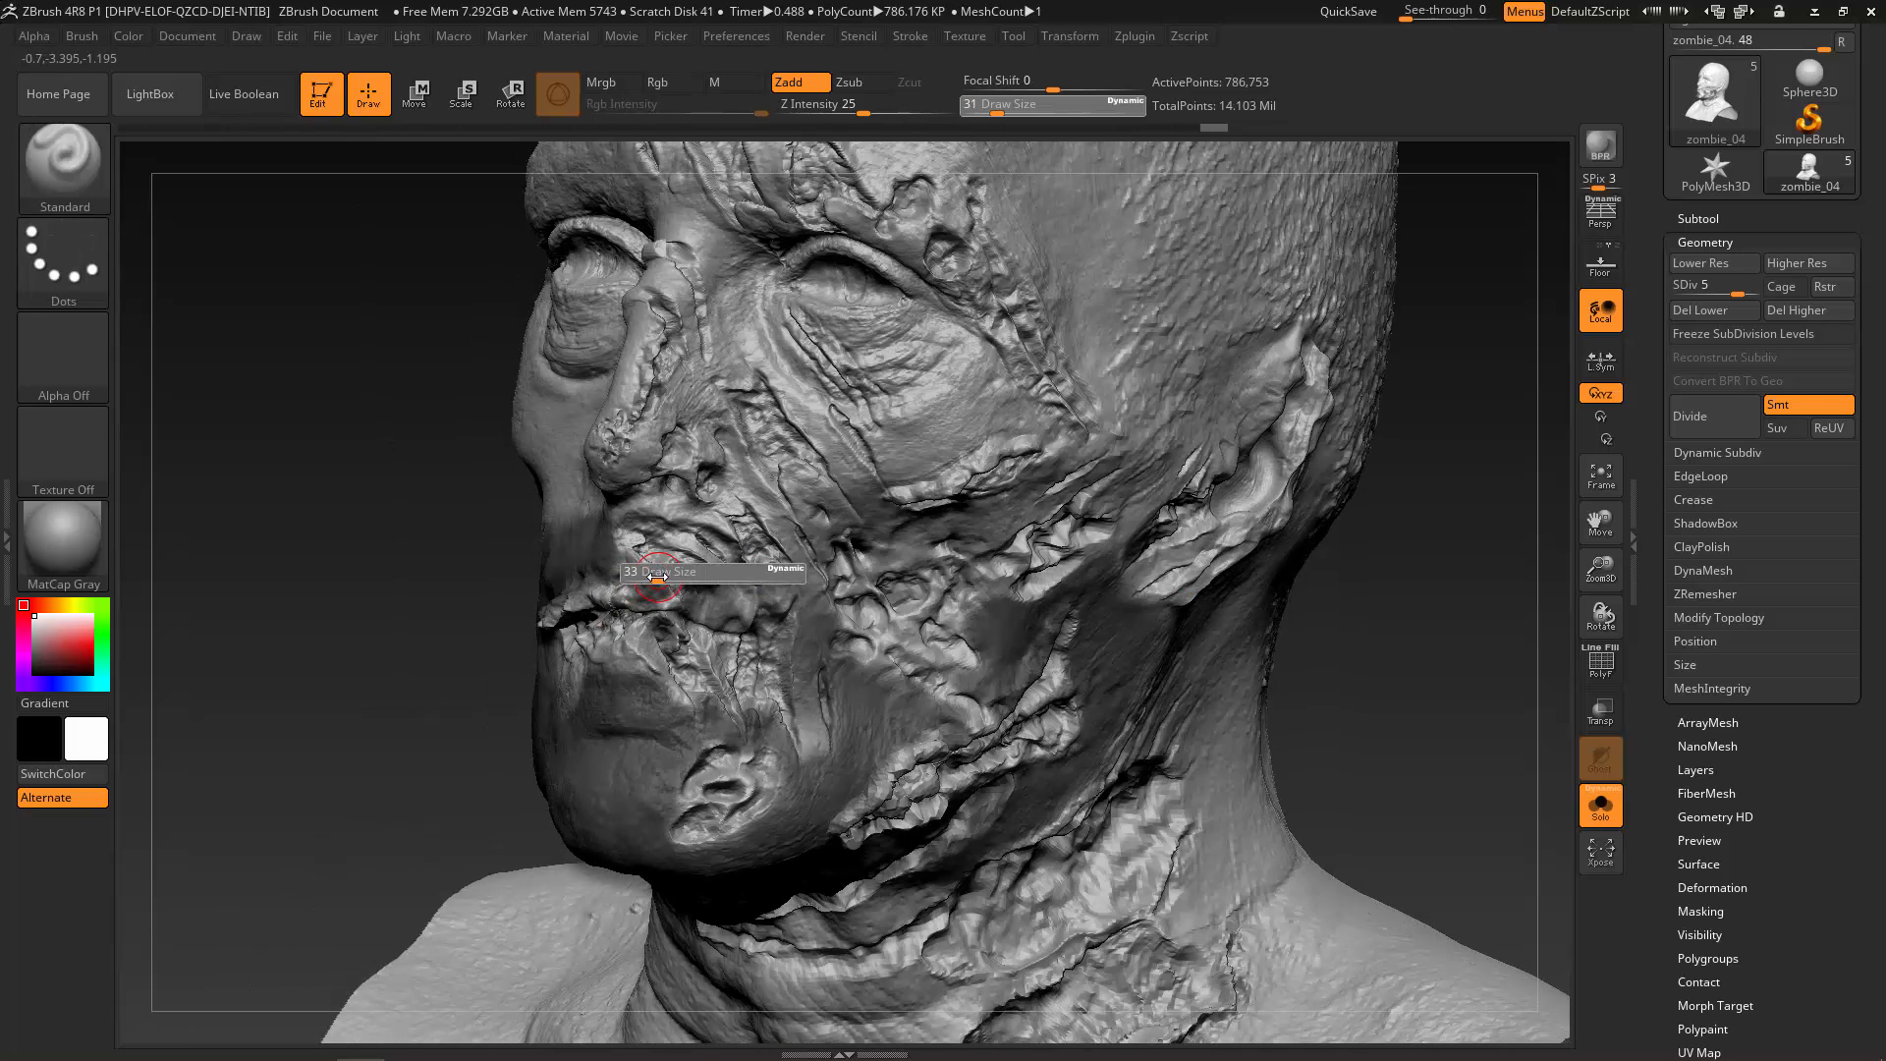
pyautogui.moveTo(654, 580); pyautogui.dragTo(650, 579)
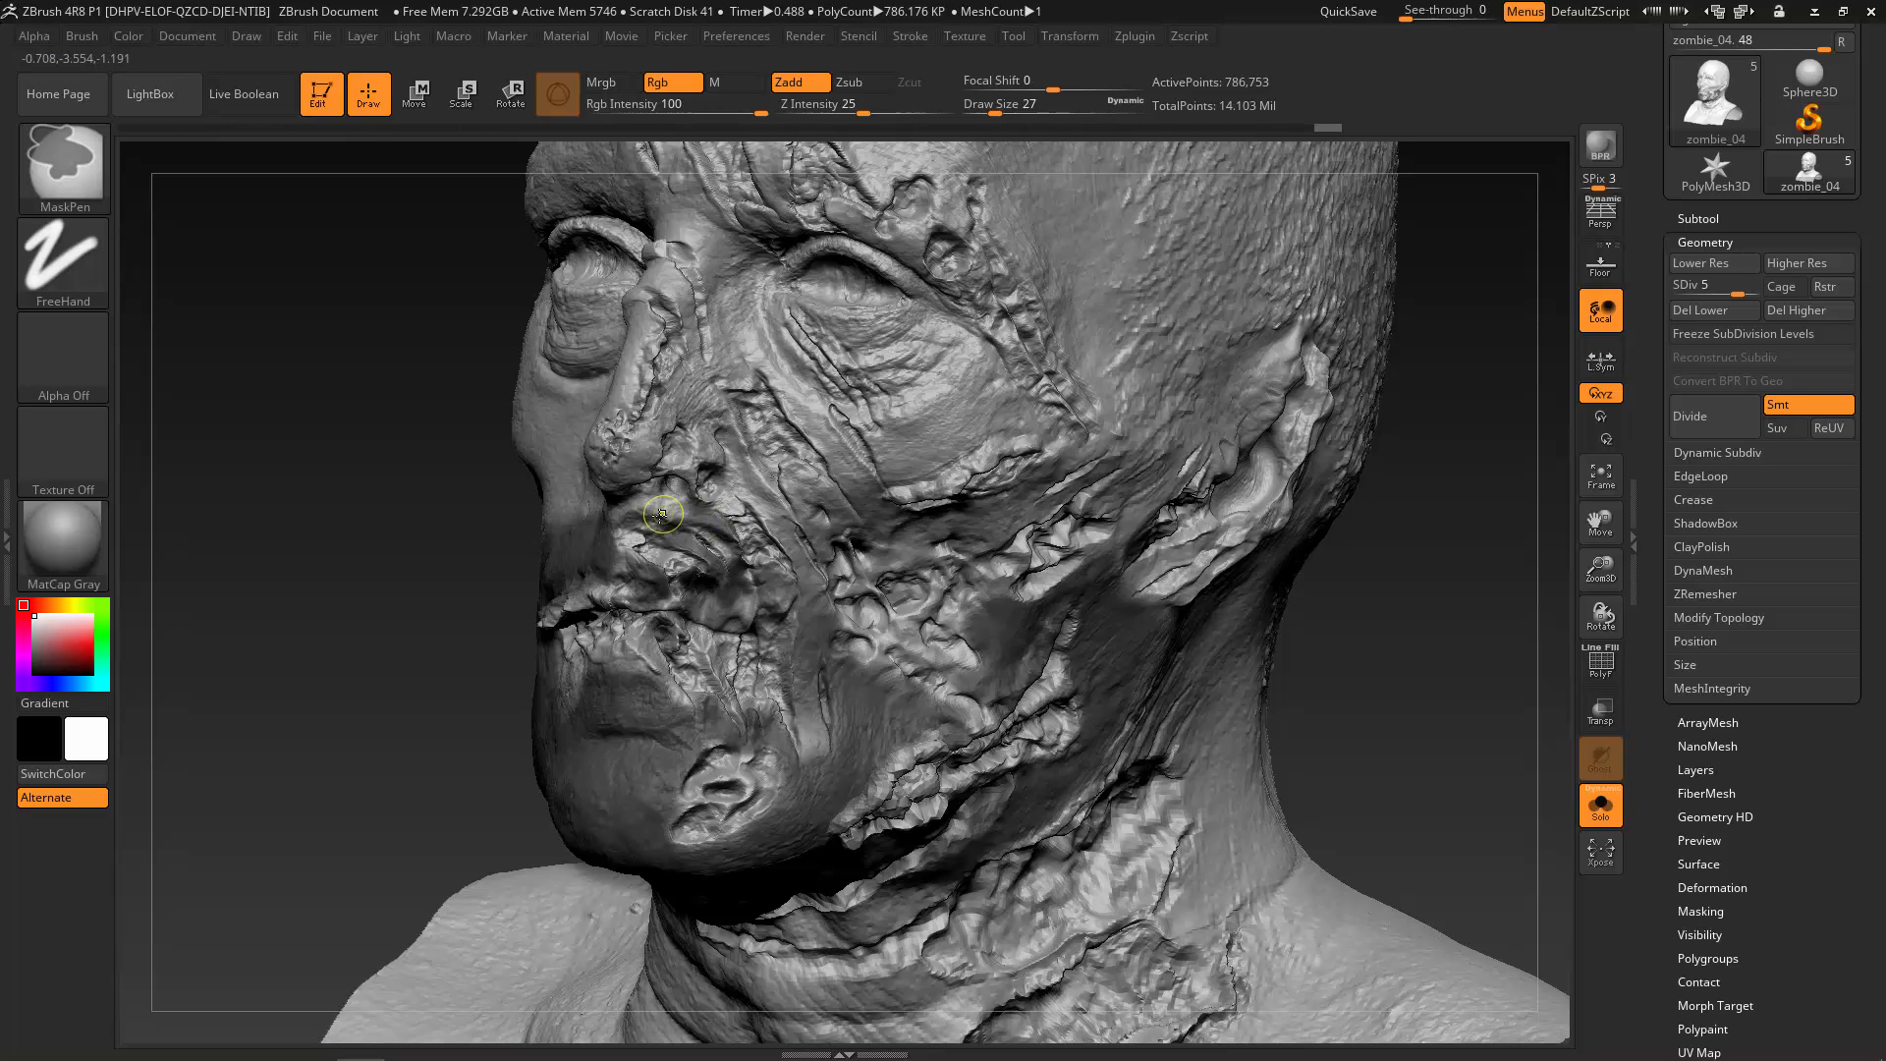
pyautogui.keyDown('ctrl'); pyautogui.moveTo(663, 514); pyautogui.dragTo(641, 522); pyautogui.keyUp('ctrl')
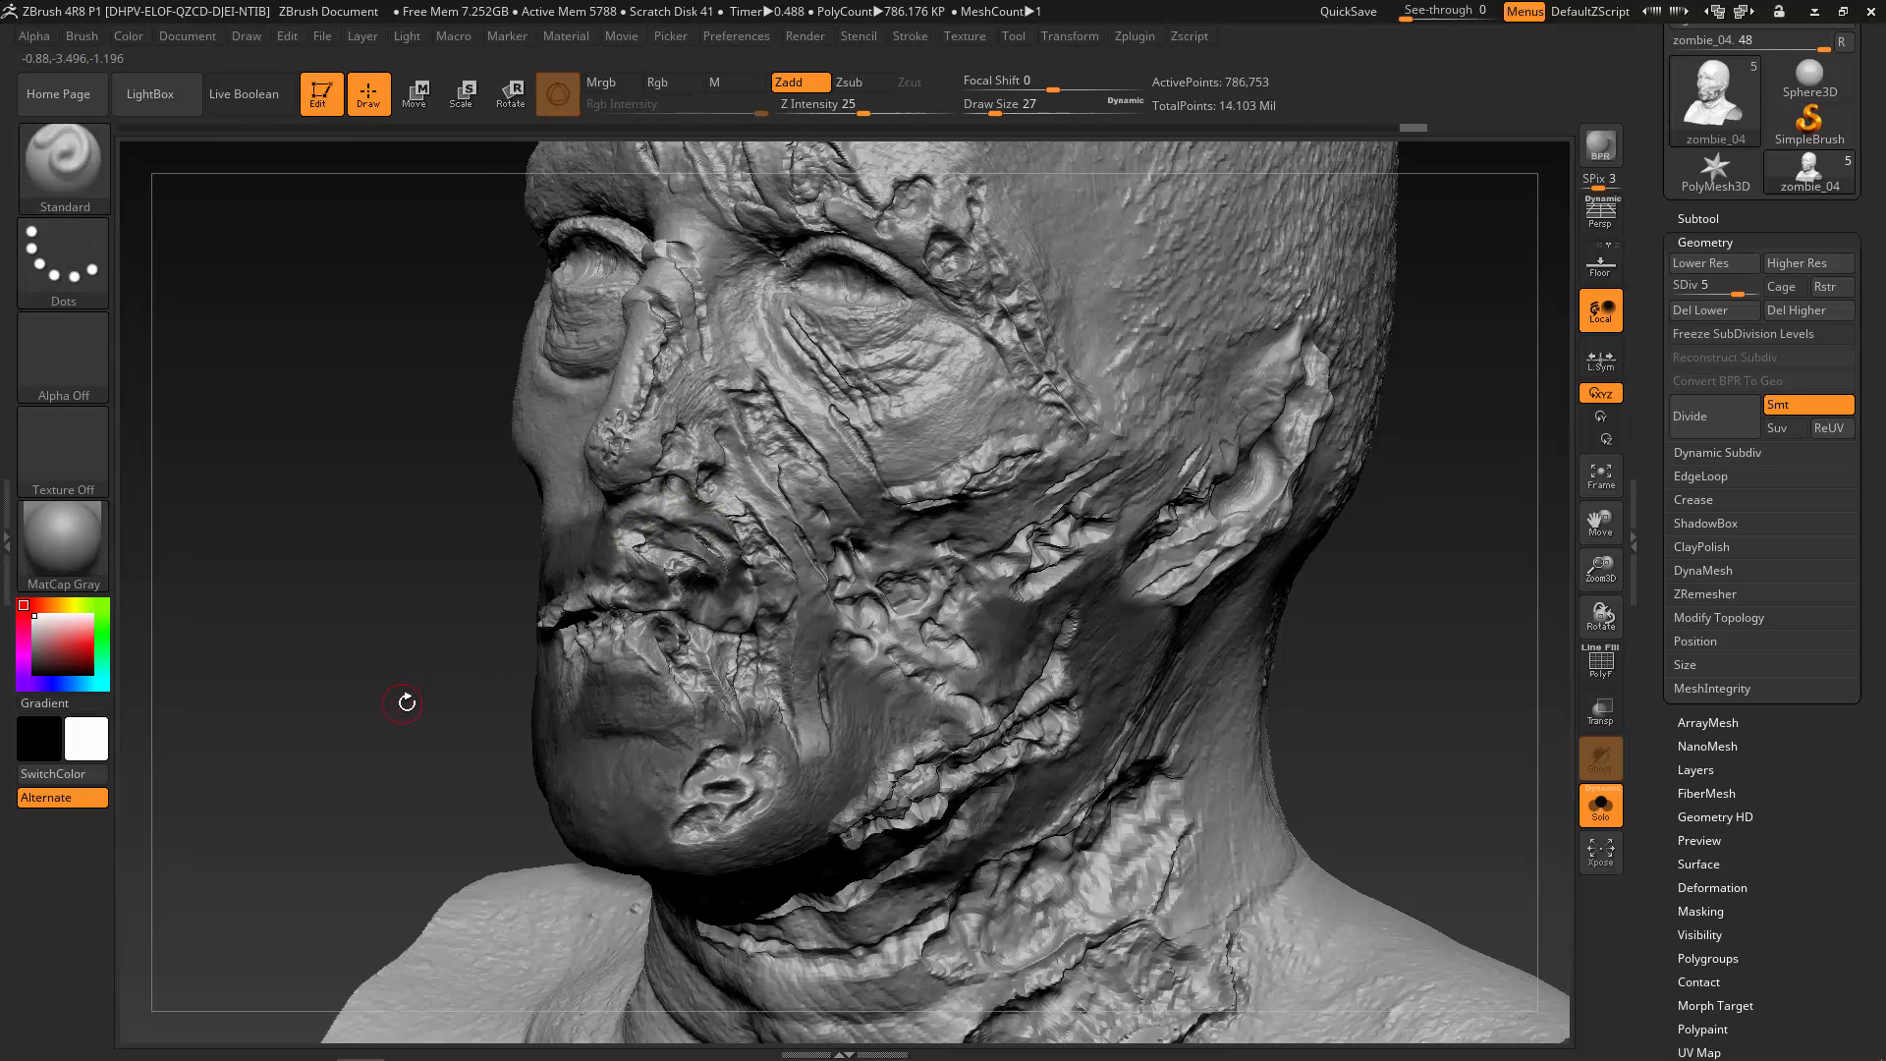
# Mask the narrow strip of skin between the torn mouth corner and the cheek wound, down toward the chin wound.
pyautogui.moveTo(407, 703)
pyautogui.mouseDown()
pyautogui.moveTo(396, 674)
pyautogui.moveTo(462, 670)
pyautogui.mouseUp()
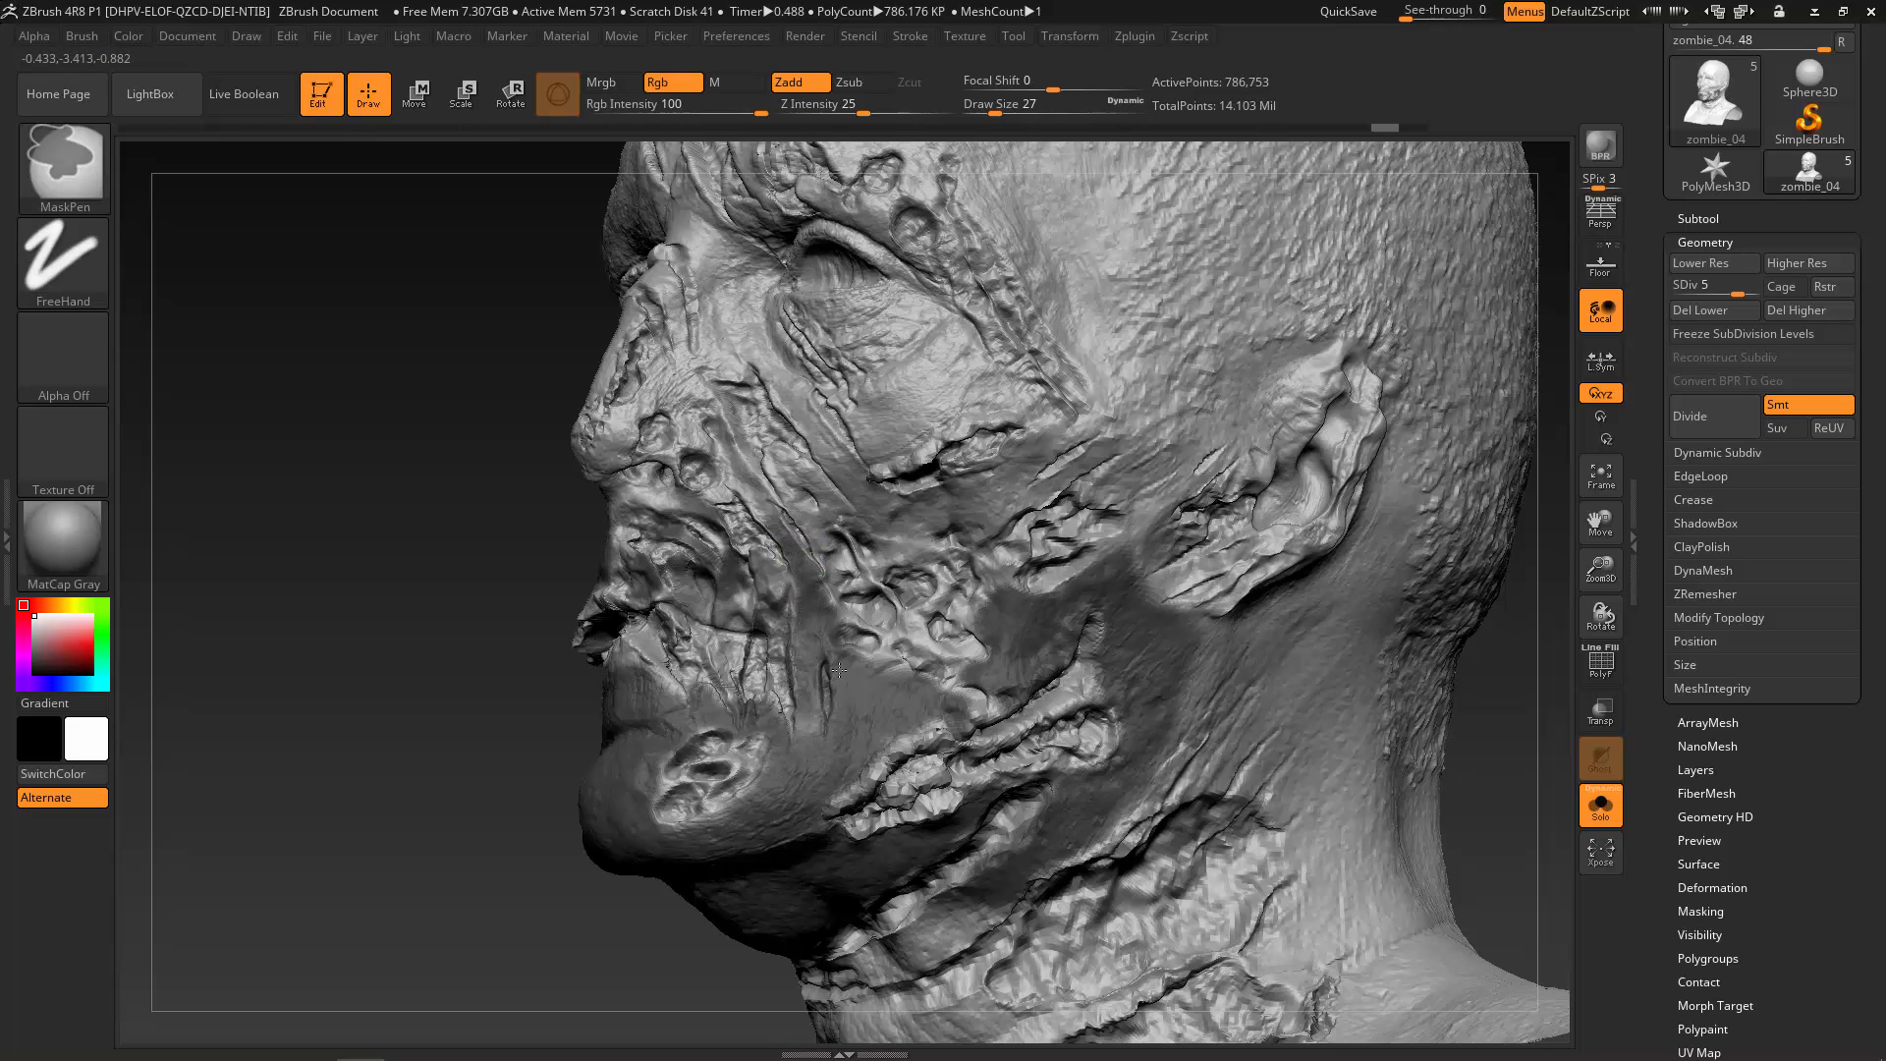
pyautogui.keyDown('ctrl'); pyautogui.moveTo(838, 669); pyautogui.dragTo(833, 612); pyautogui.keyUp('ctrl')
pyautogui.keyDown('ctrl'); pyautogui.moveTo(810, 742); pyautogui.dragTo(811, 725); pyautogui.keyUp('ctrl')
pyautogui.moveTo(432, 835)
pyautogui.mouseDown()
pyautogui.moveTo(374, 811)
pyautogui.moveTo(510, 884)
pyautogui.mouseUp()
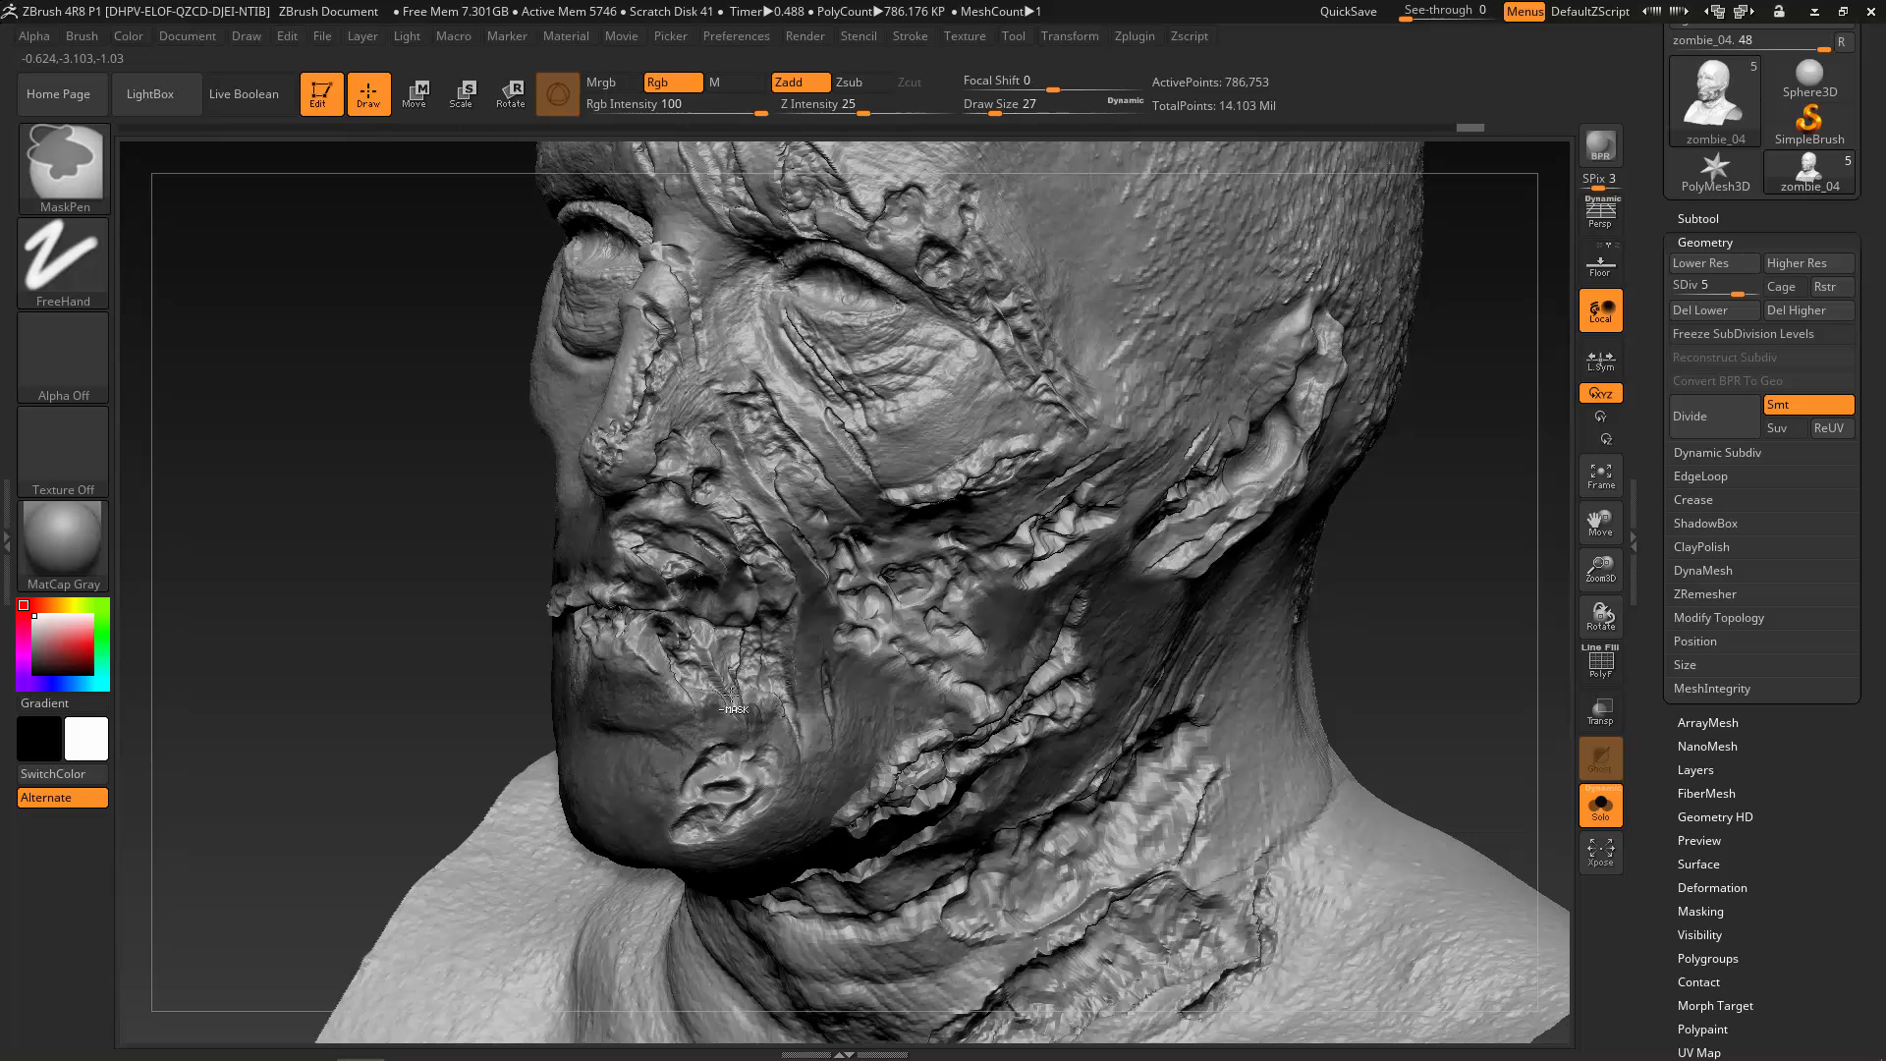
pyautogui.keyDown('ctrl'); pyautogui.moveTo(731, 699); pyautogui.dragTo(761, 687); pyautogui.keyUp('ctrl')
pyautogui.hotkey('ctrl', 'z')
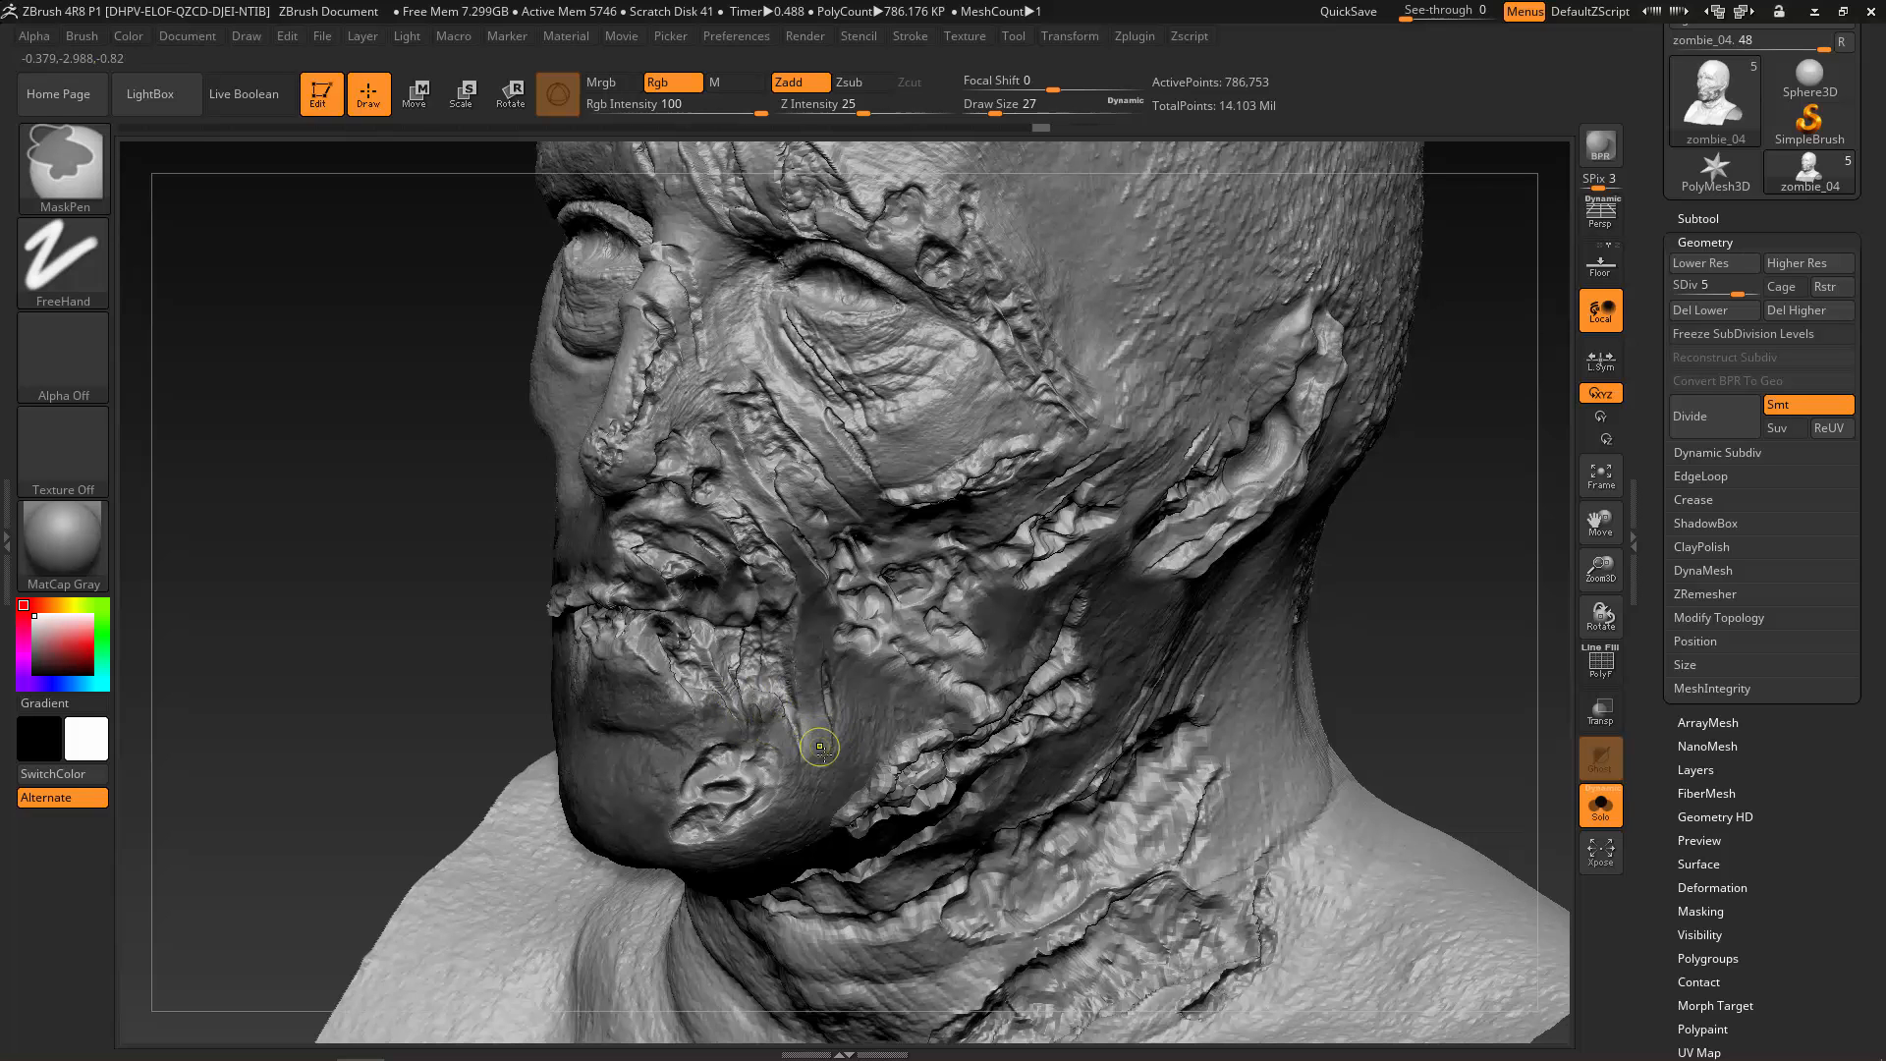
pyautogui.keyDown('ctrl'); pyautogui.click(827, 755); pyautogui.keyUp('ctrl')
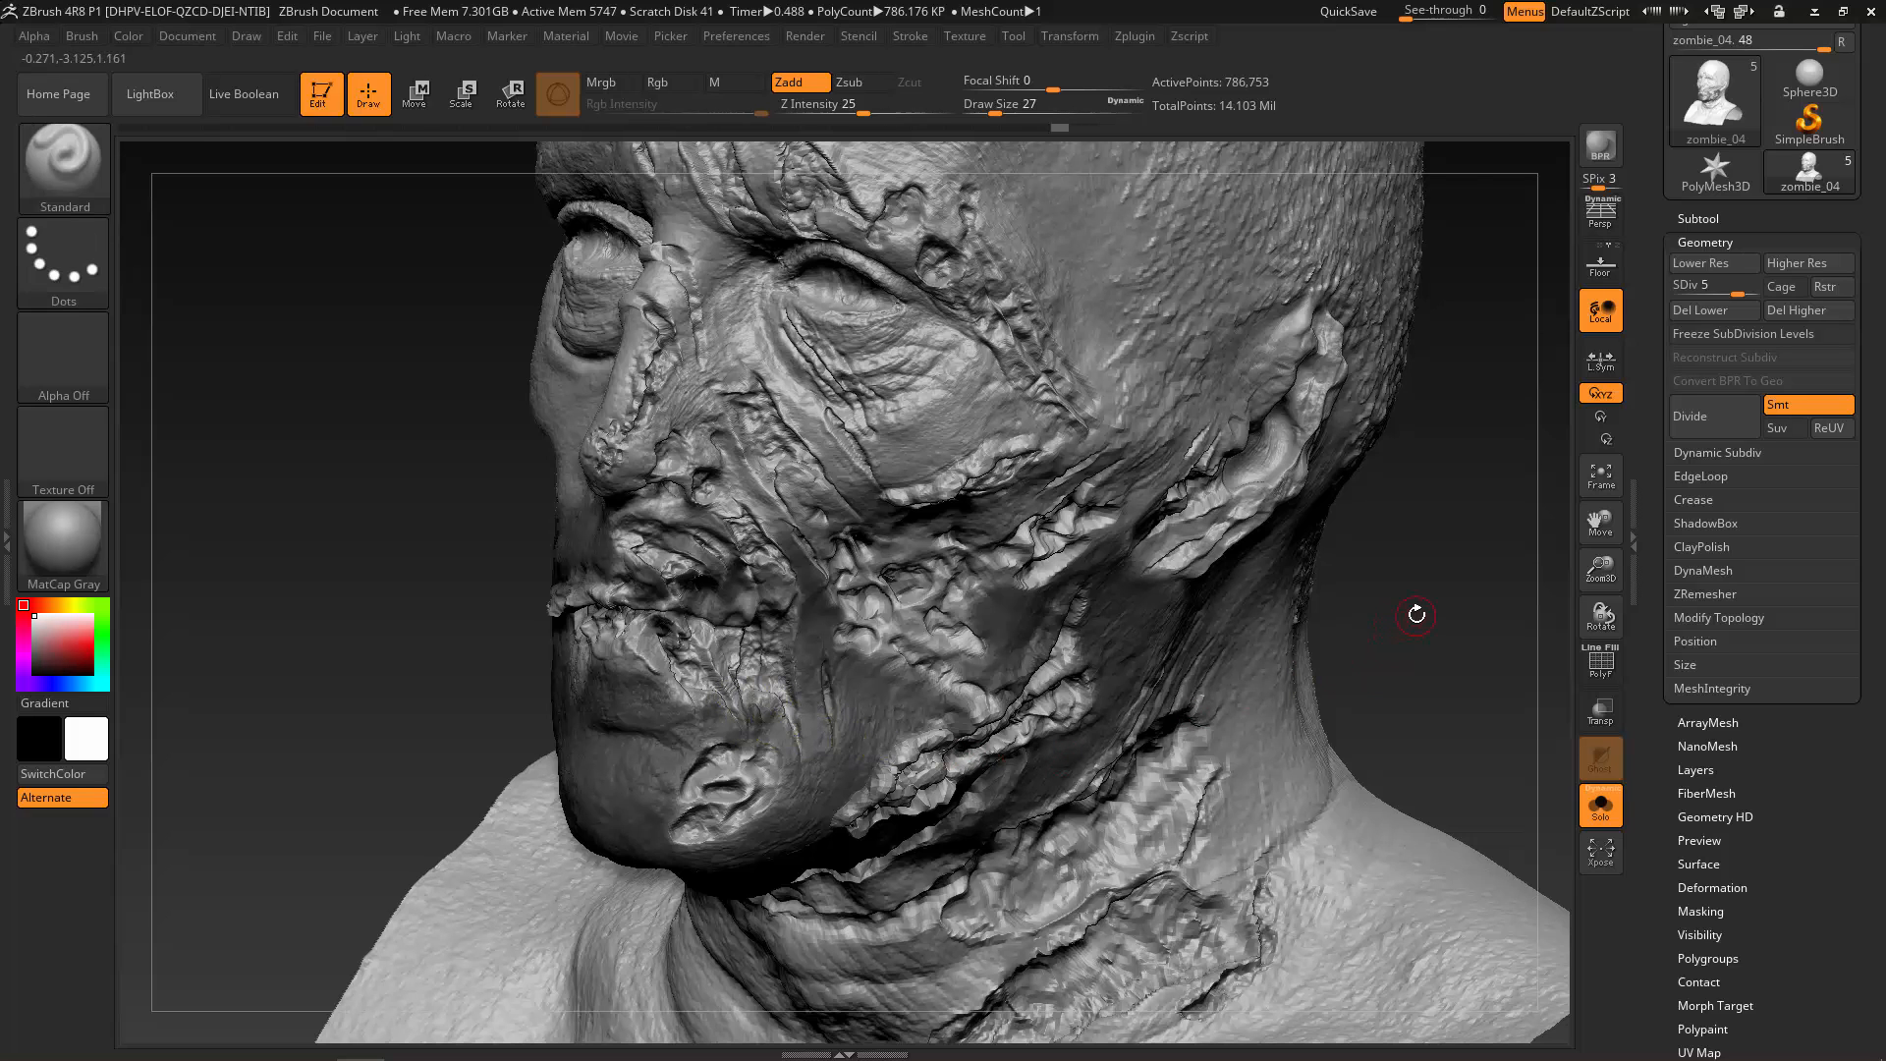
# Mask along the lower edge of the cheek wound, above the jaw wound.
pyautogui.moveTo(1415, 615); pyautogui.dragTo(1441, 647)
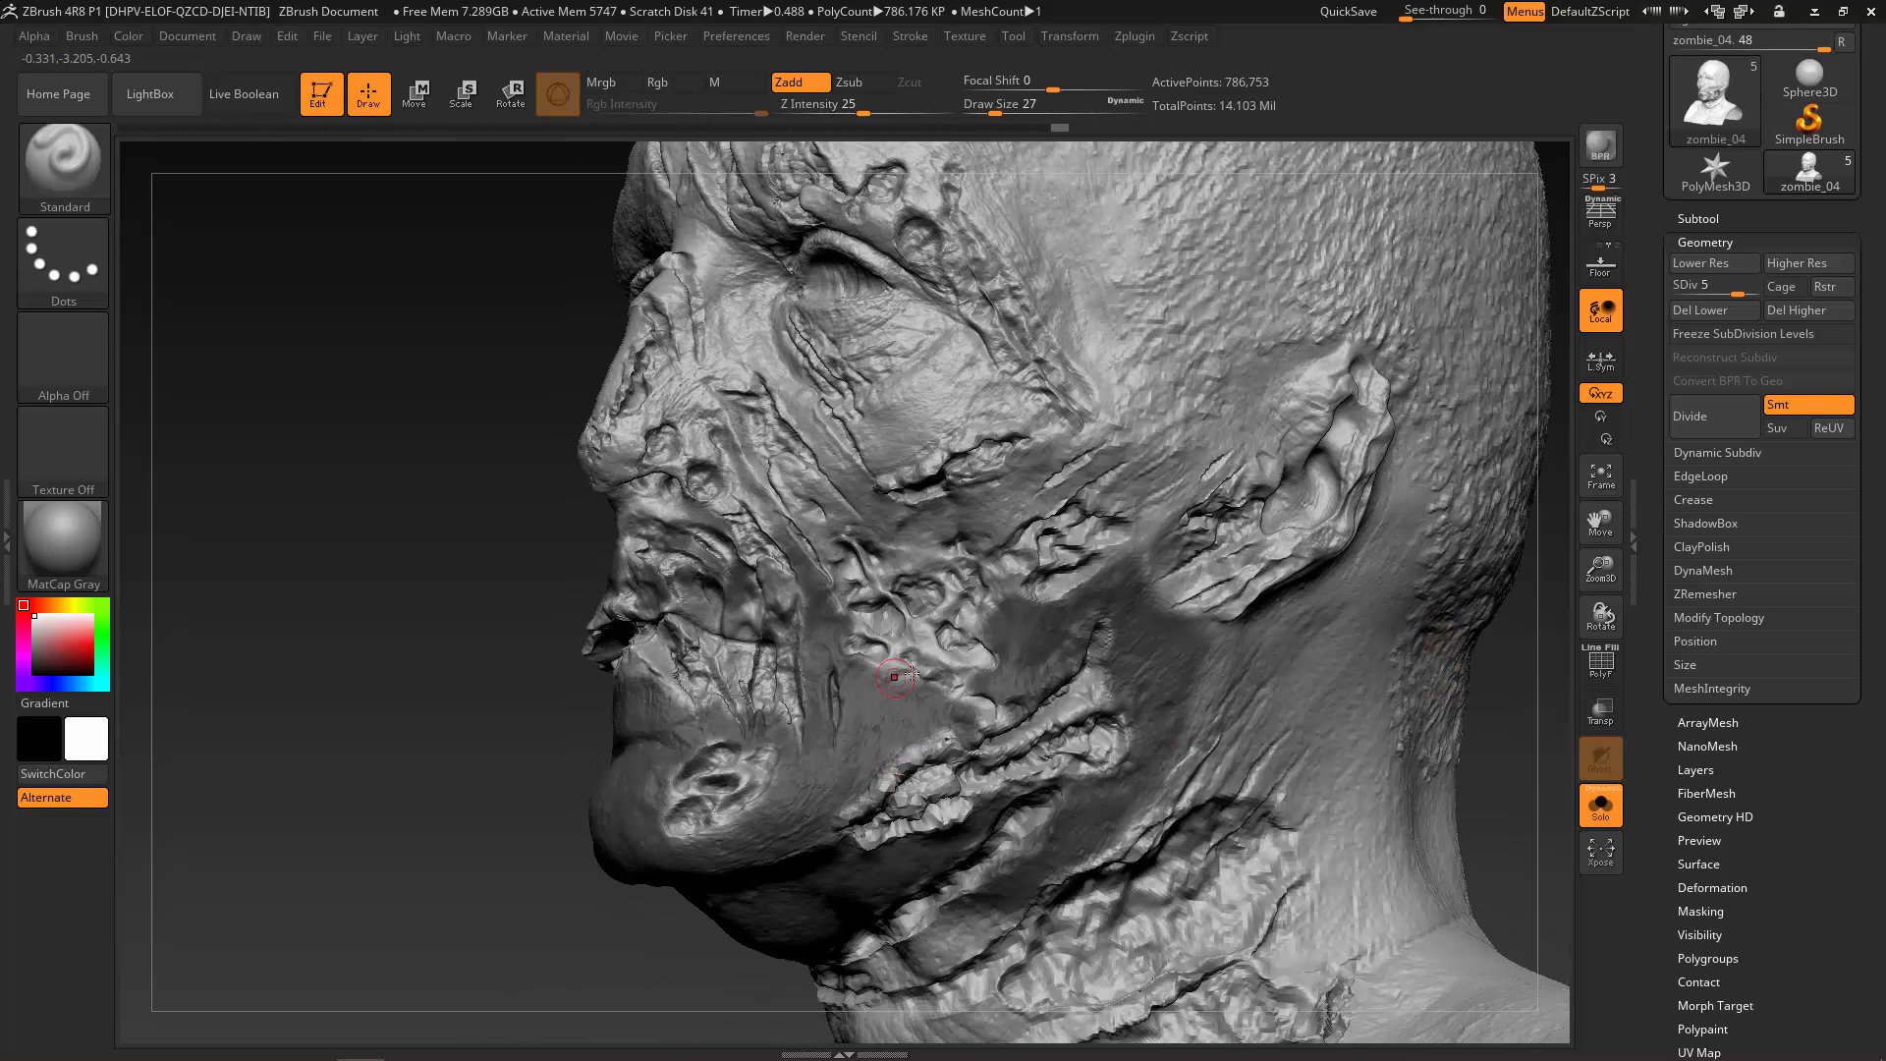
pyautogui.press('ctrl')
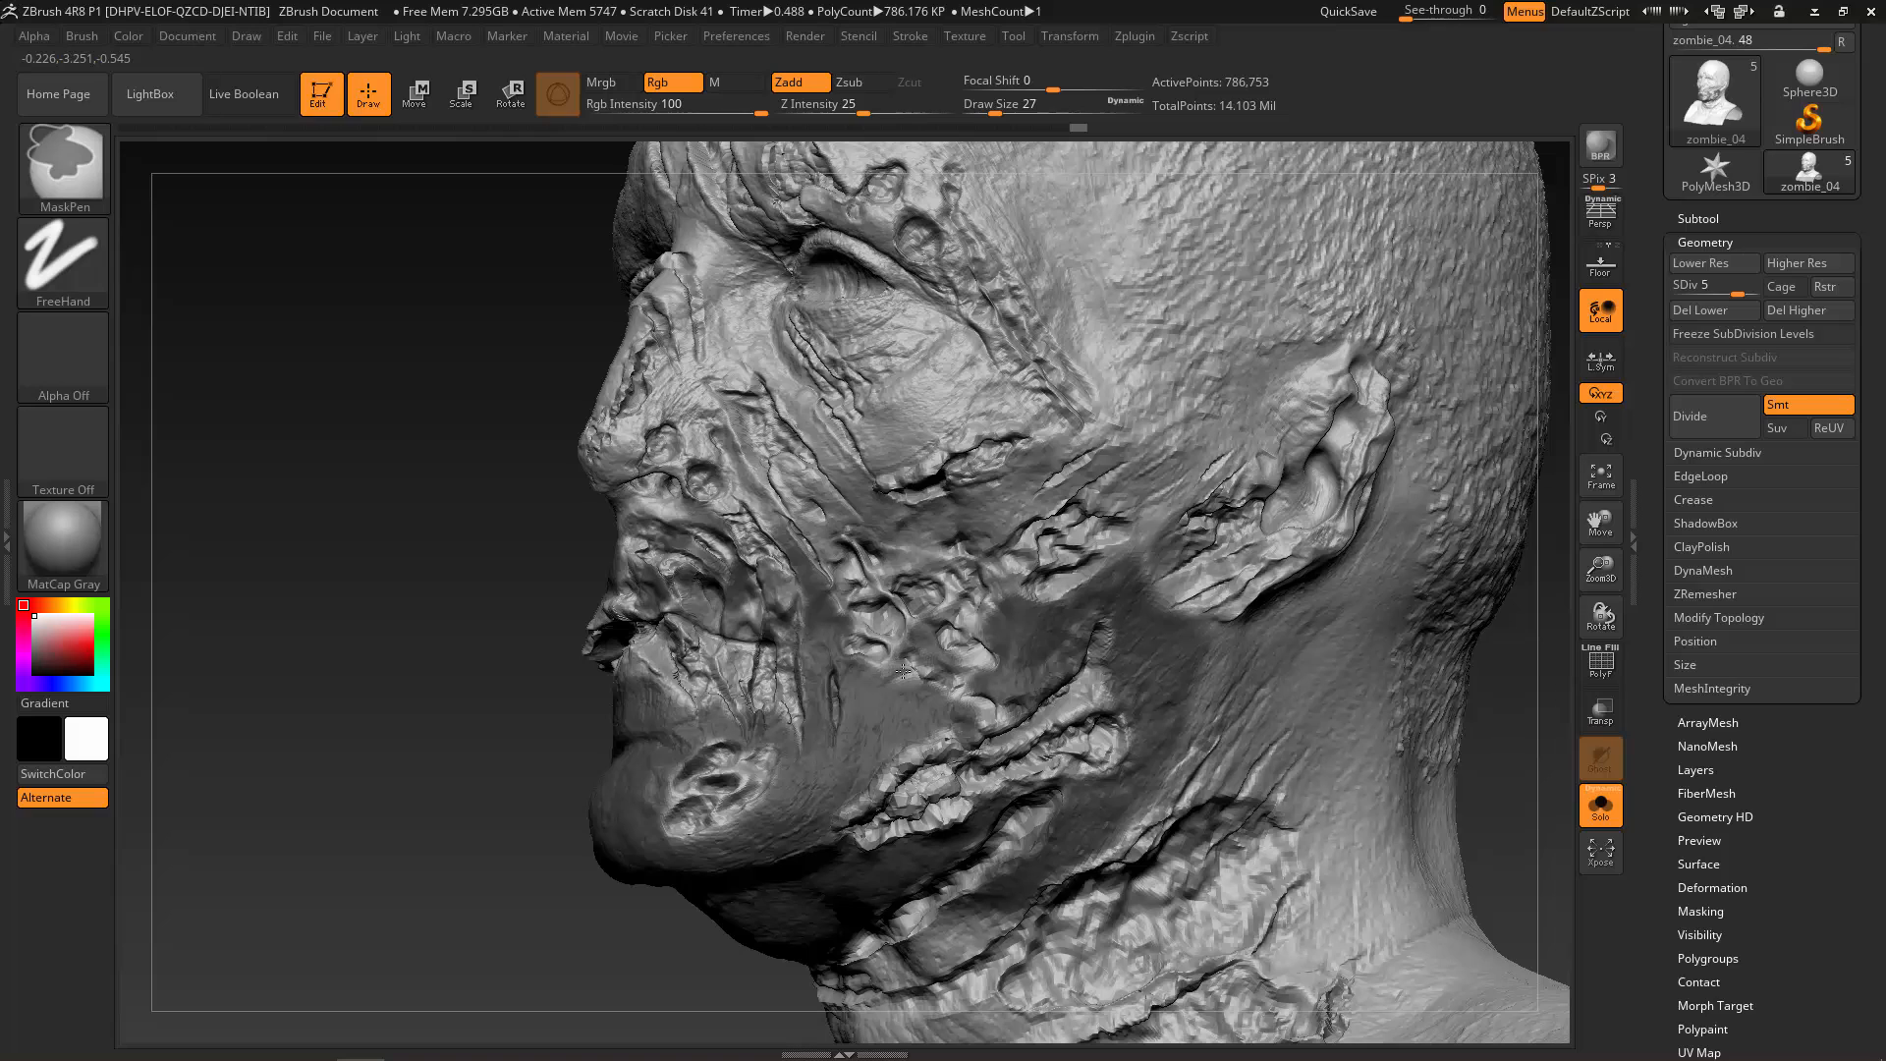
pyautogui.moveTo(947, 711)
pyautogui.keyDown('ctrl'); pyautogui.mouseDown()
pyautogui.moveTo(981, 723)
pyautogui.moveTo(968, 672)
pyautogui.moveTo(919, 667)
pyautogui.moveTo(955, 648)
pyautogui.mouseUp(); pyautogui.keyUp('ctrl')
pyautogui.moveTo(426, 740); pyautogui.dragTo(496, 797)
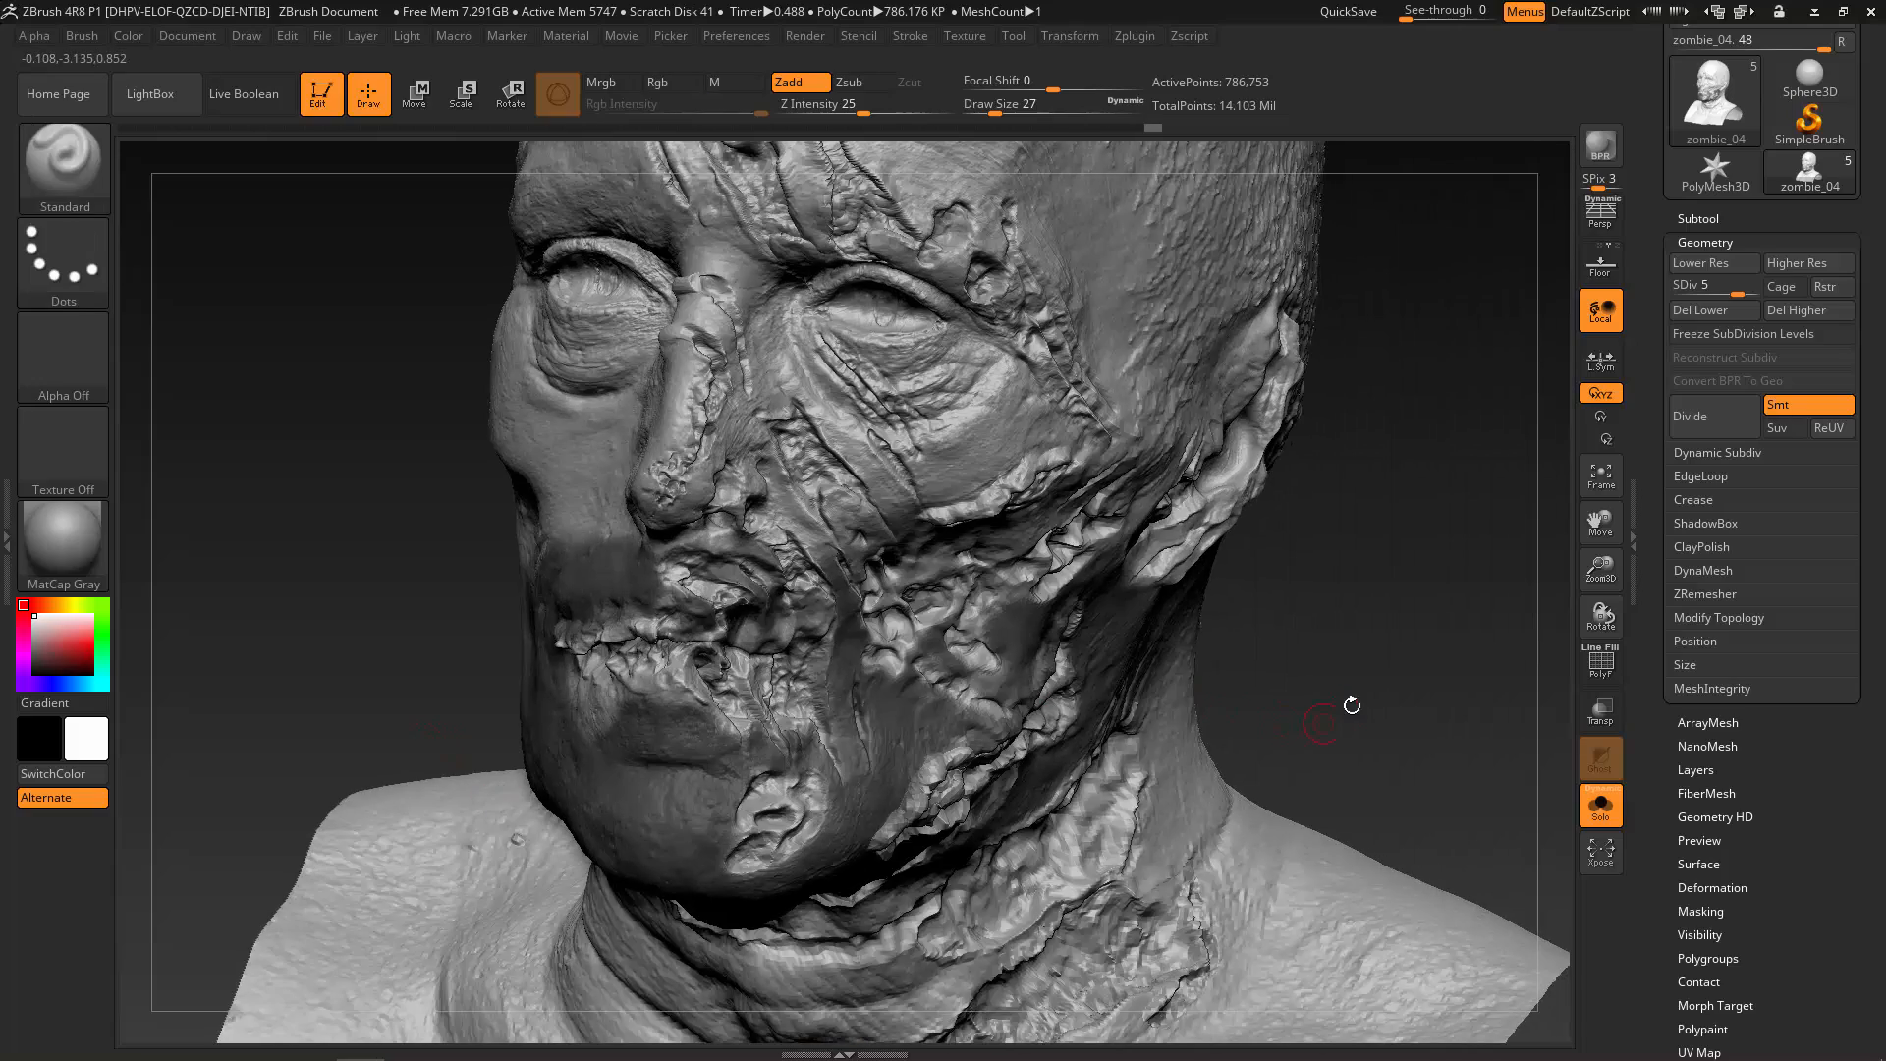
# Touch up the mask around the torn mouth corner and the upper lip on both sides of the face.
pyautogui.moveTo(1351, 705)
pyautogui.mouseDown()
pyautogui.moveTo(1423, 687)
pyautogui.moveTo(1405, 693)
pyautogui.mouseUp()
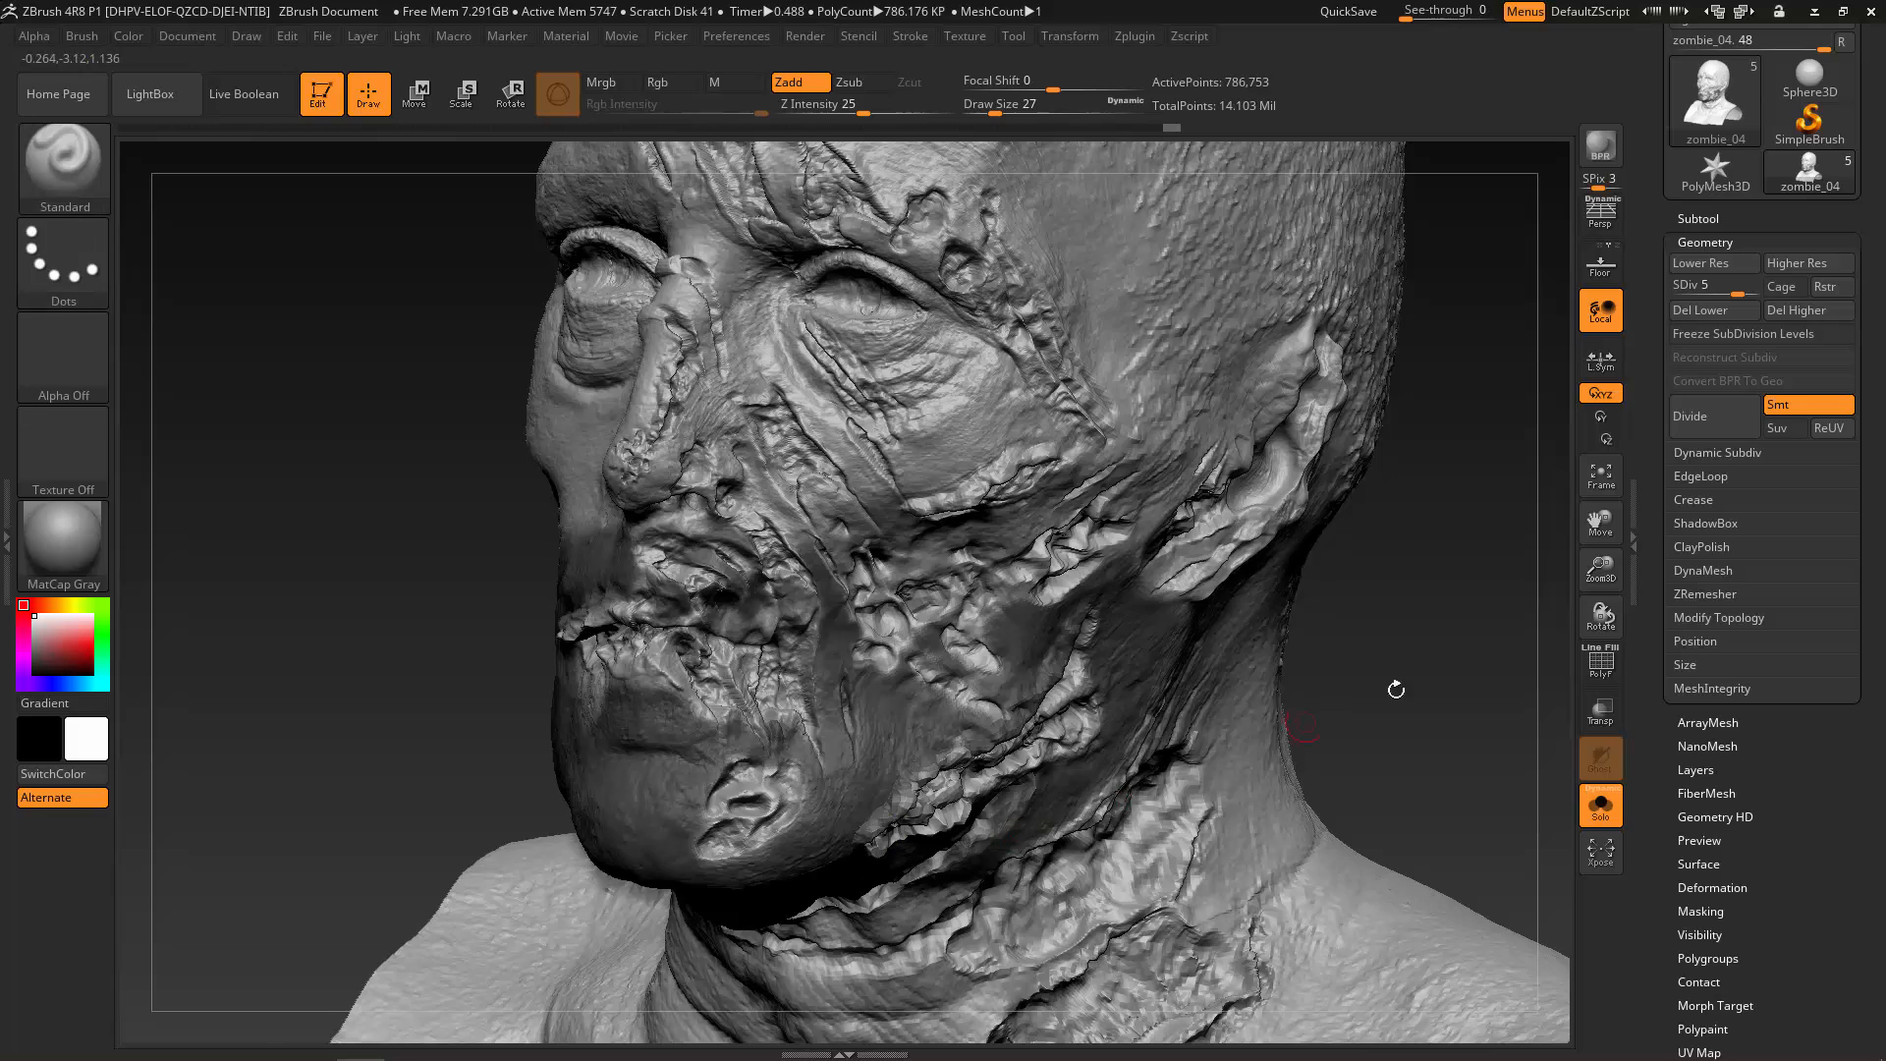
pyautogui.moveTo(1389, 685); pyautogui.dragTo(1161, 699)
pyautogui.moveTo(1344, 685)
pyautogui.mouseDown()
pyautogui.moveTo(1411, 589)
pyautogui.moveTo(1280, 592)
pyautogui.mouseUp()
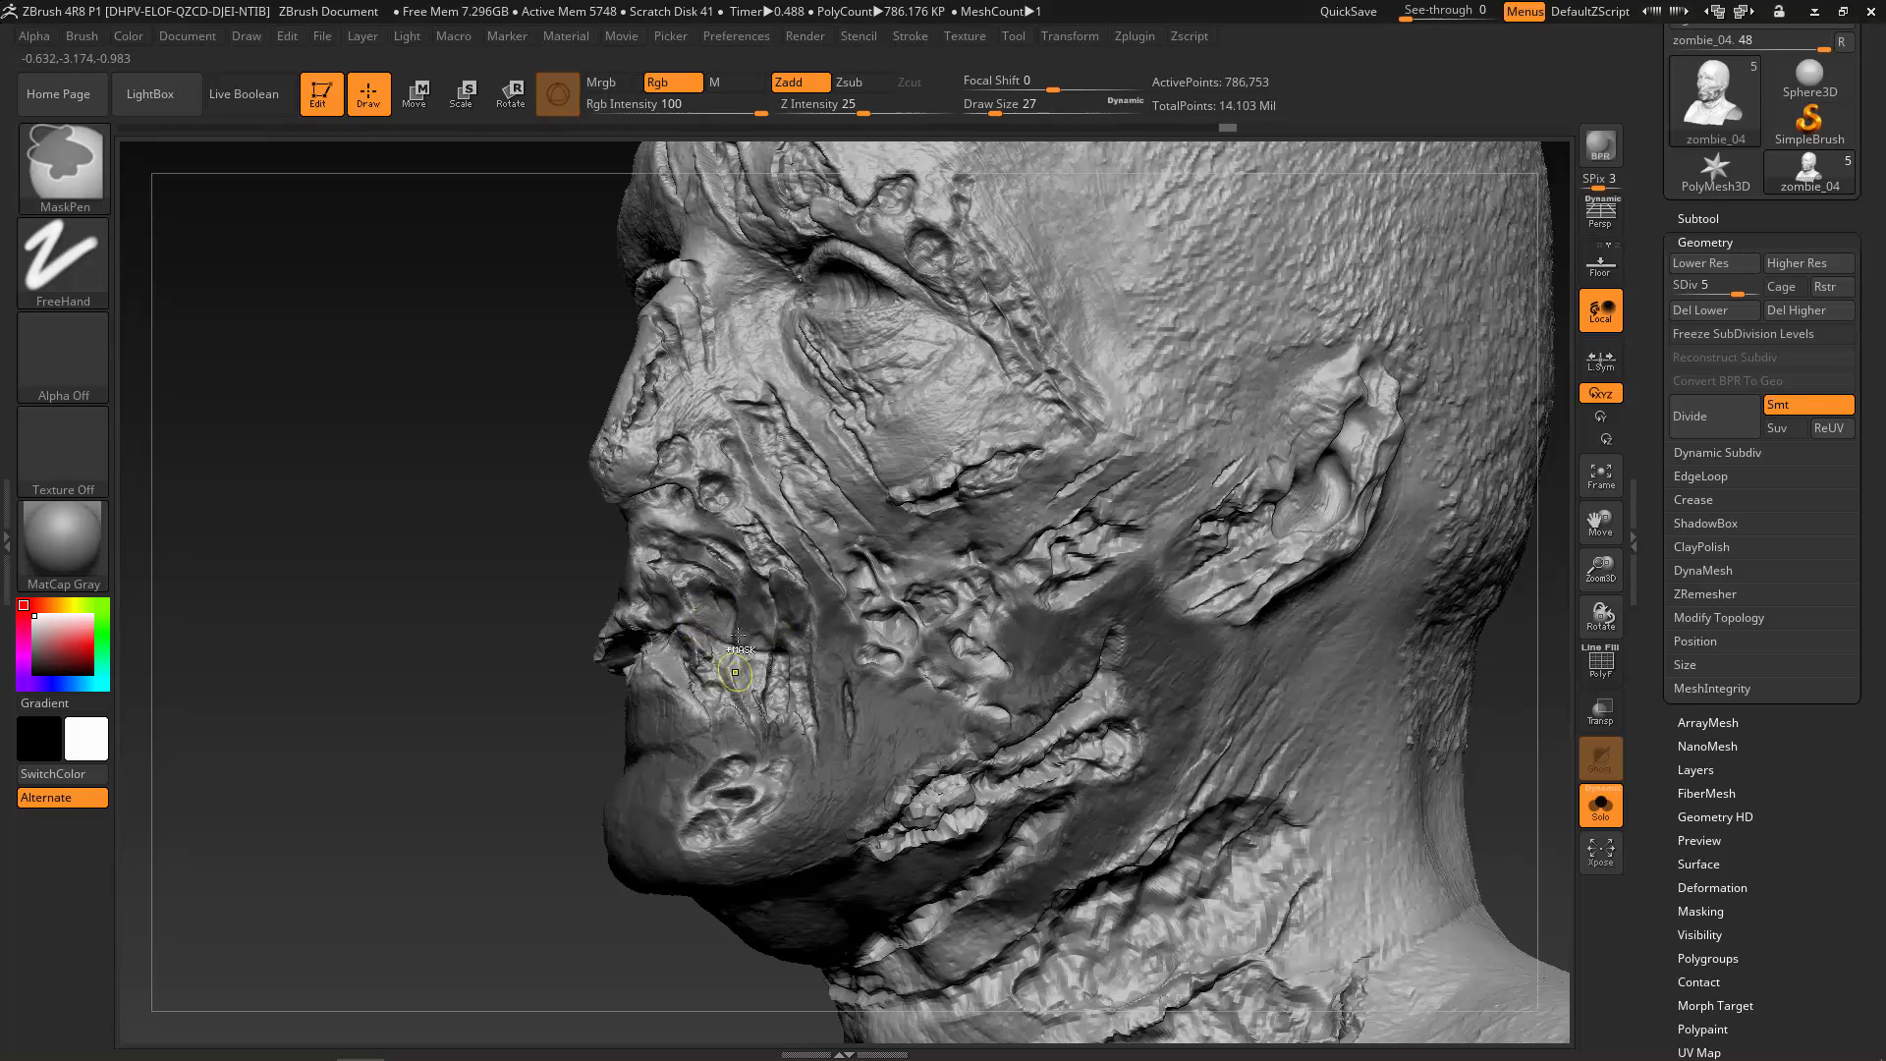
pyautogui.moveTo(580, 668)
pyautogui.mouseDown()
pyautogui.moveTo(969, 704)
pyautogui.moveTo(1206, 631)
pyautogui.mouseUp()
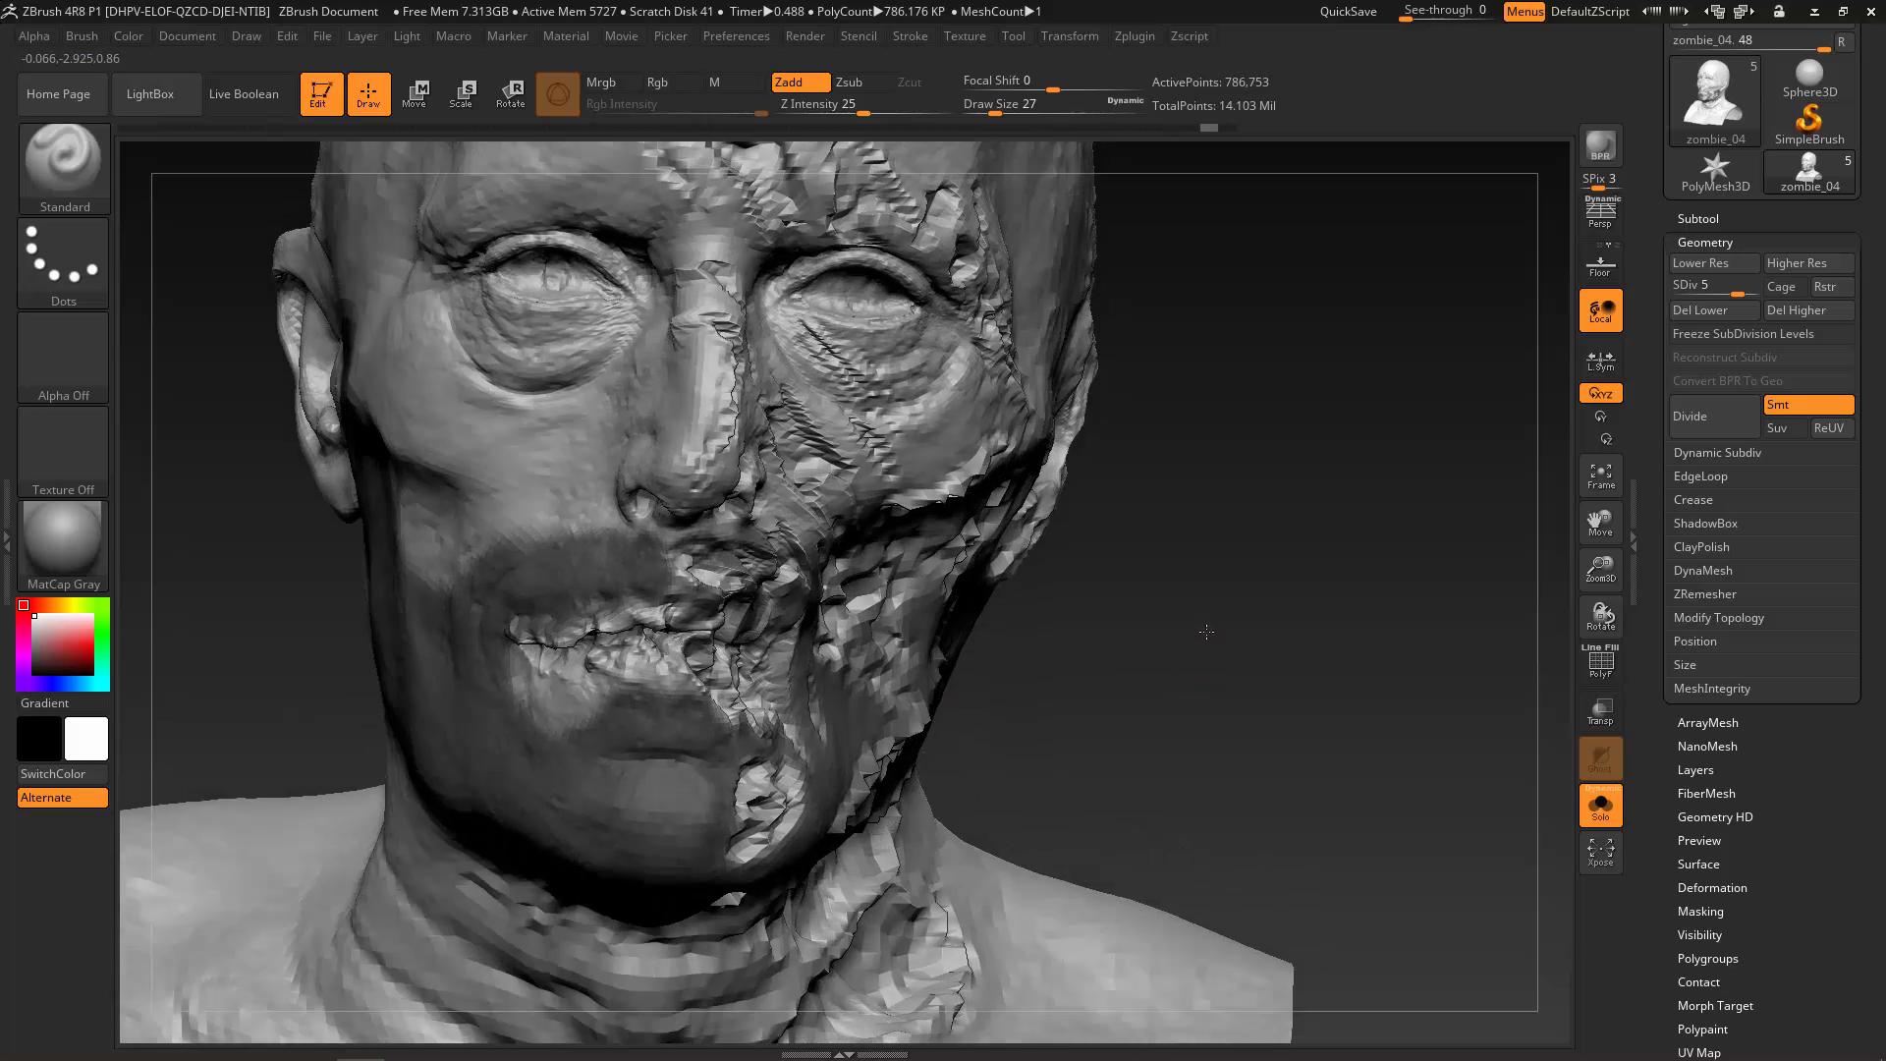
pyautogui.moveTo(1170, 694); pyautogui.dragTo(1199, 708)
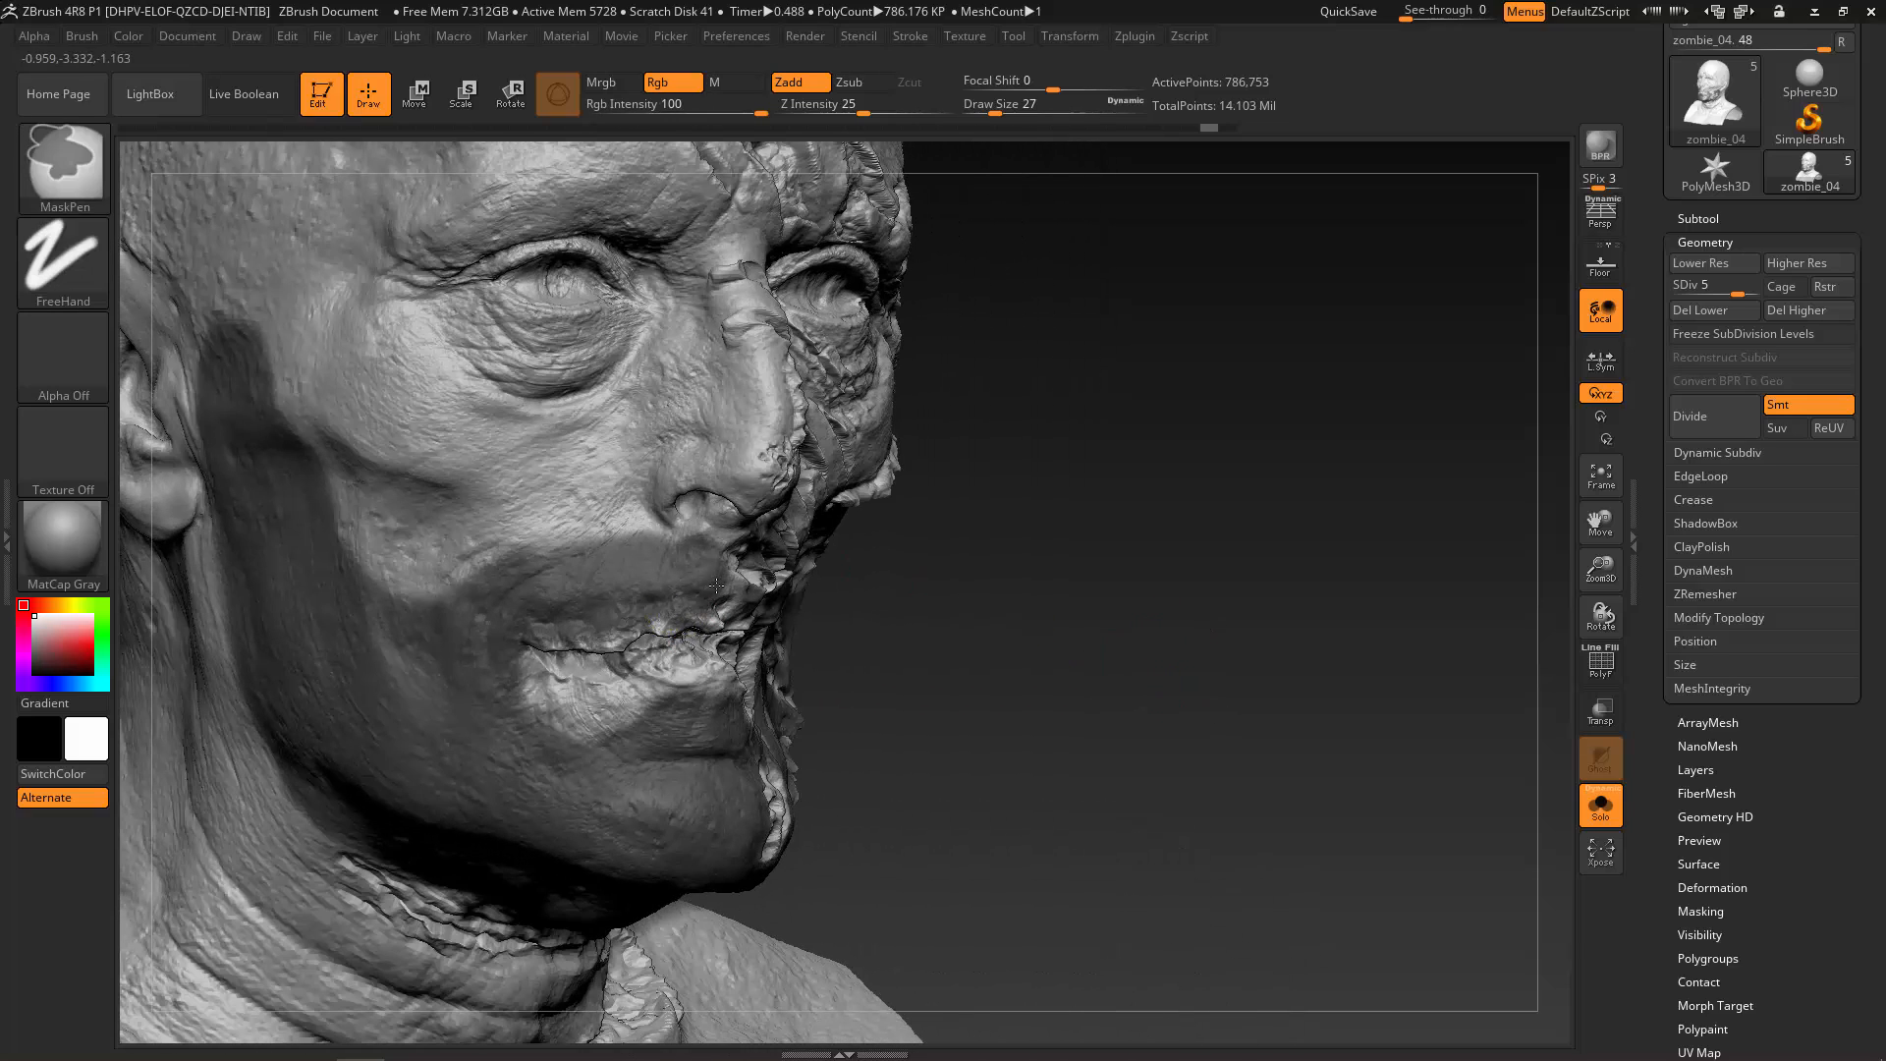
pyautogui.moveTo(1018, 593); pyautogui.dragTo(968, 560)
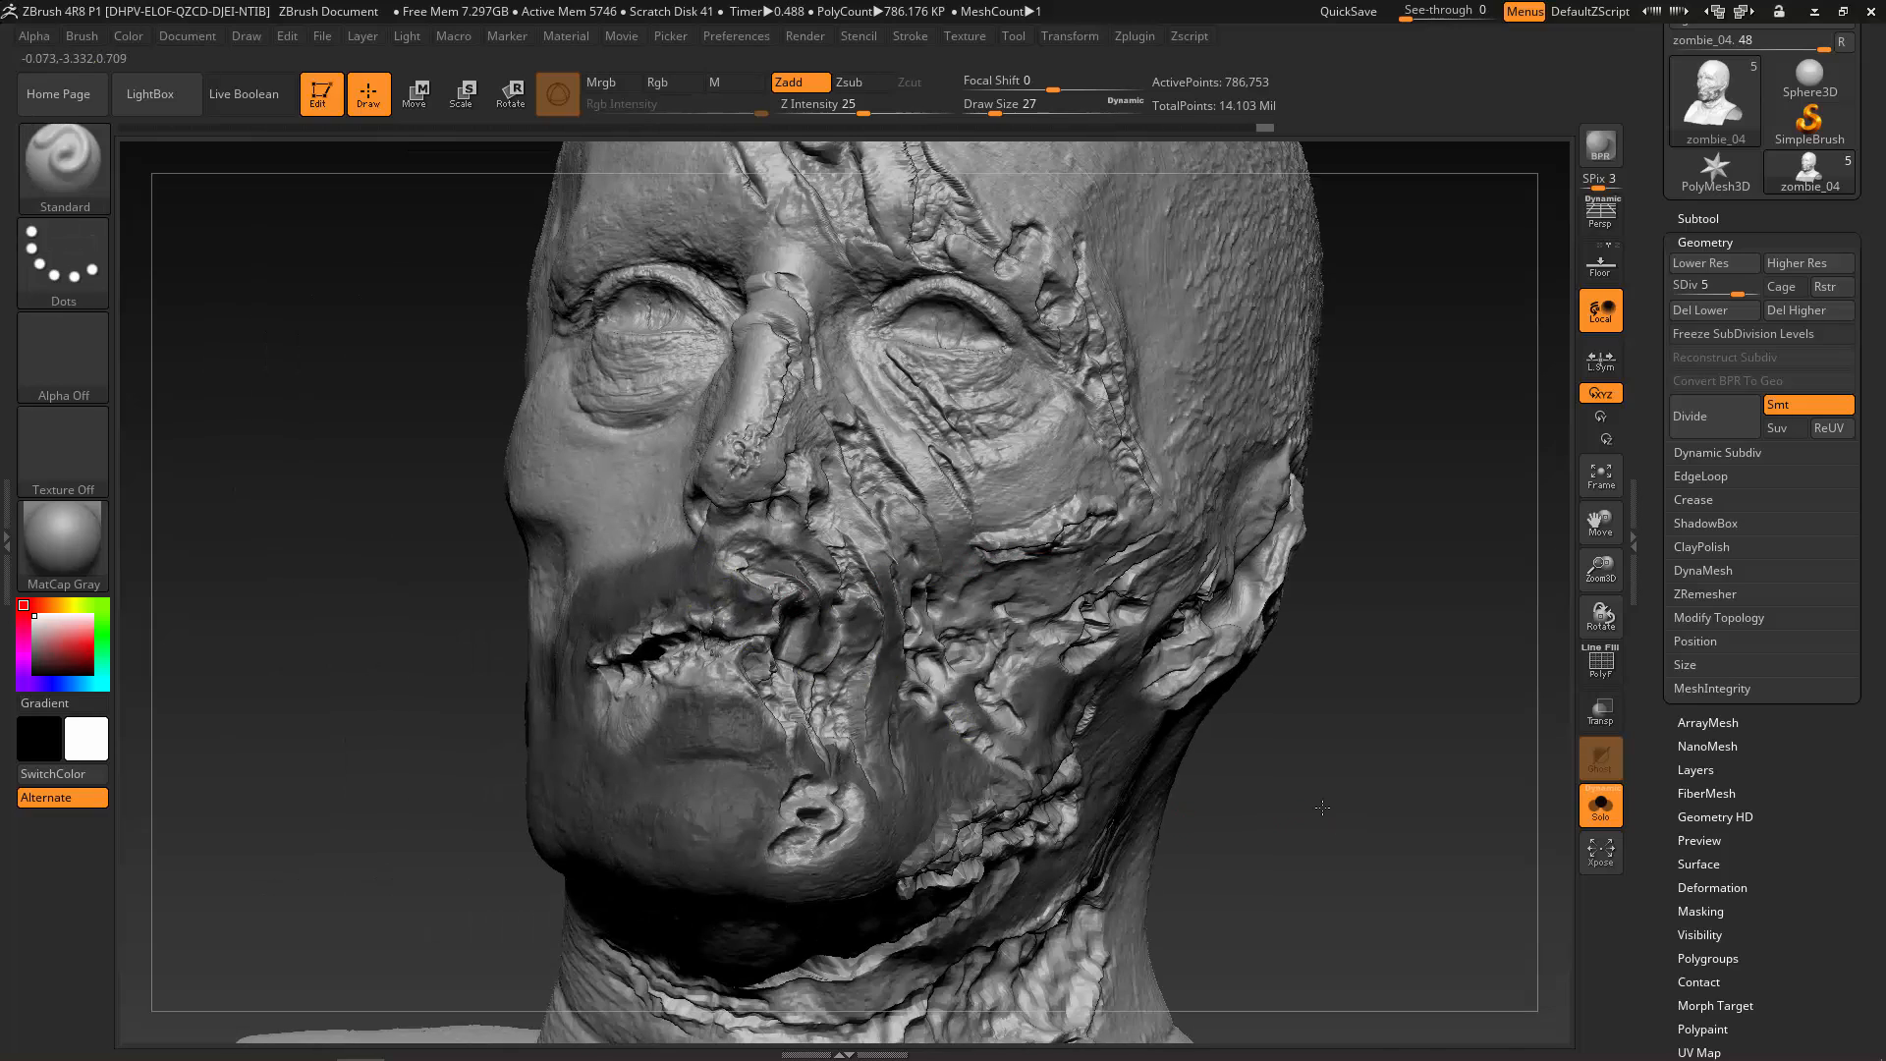
# Extend the mask upward around the rear cheek wound, covering the skin in front of the damaged ear.
pyautogui.moveTo(1322, 801)
pyautogui.mouseDown()
pyautogui.moveTo(535, 753)
pyautogui.moveTo(492, 703)
pyautogui.moveTo(499, 770)
pyautogui.moveTo(1225, 779)
pyautogui.mouseUp()
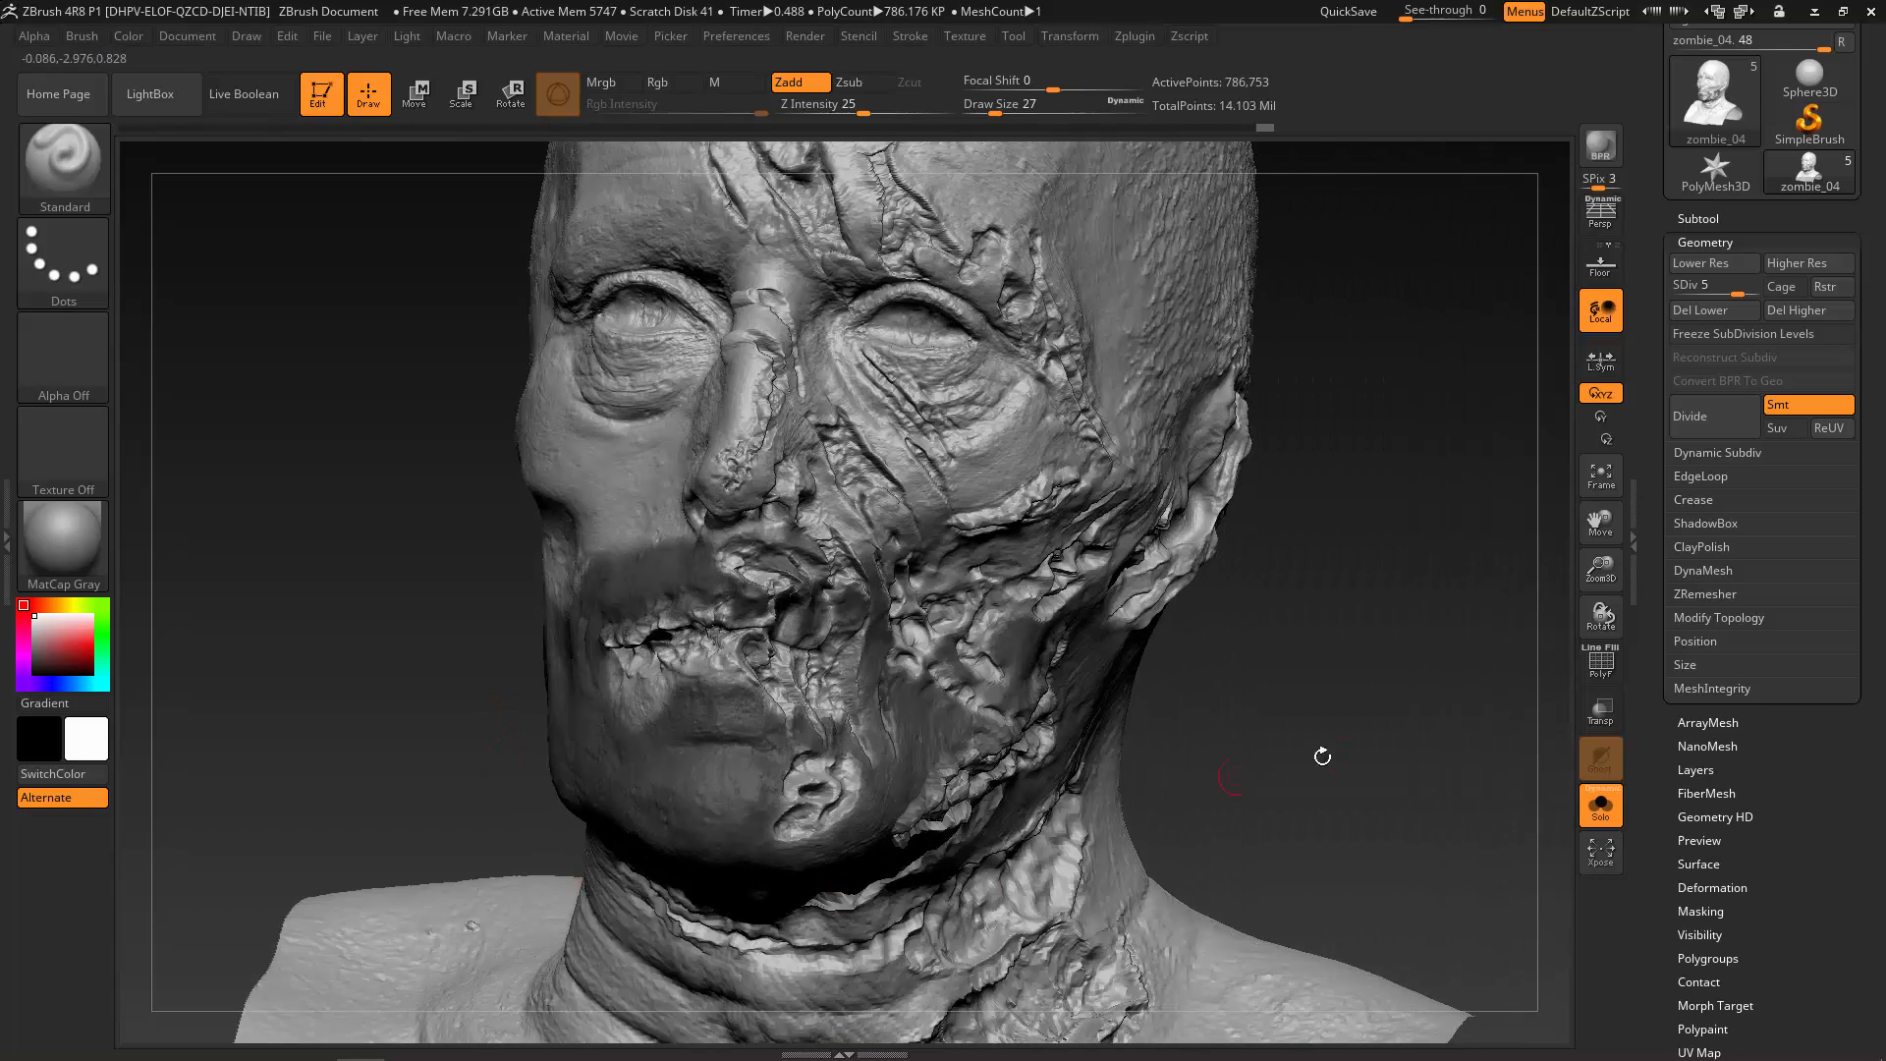
pyautogui.moveTo(1388, 762); pyautogui.dragTo(960, 615)
pyautogui.press('ctrl')
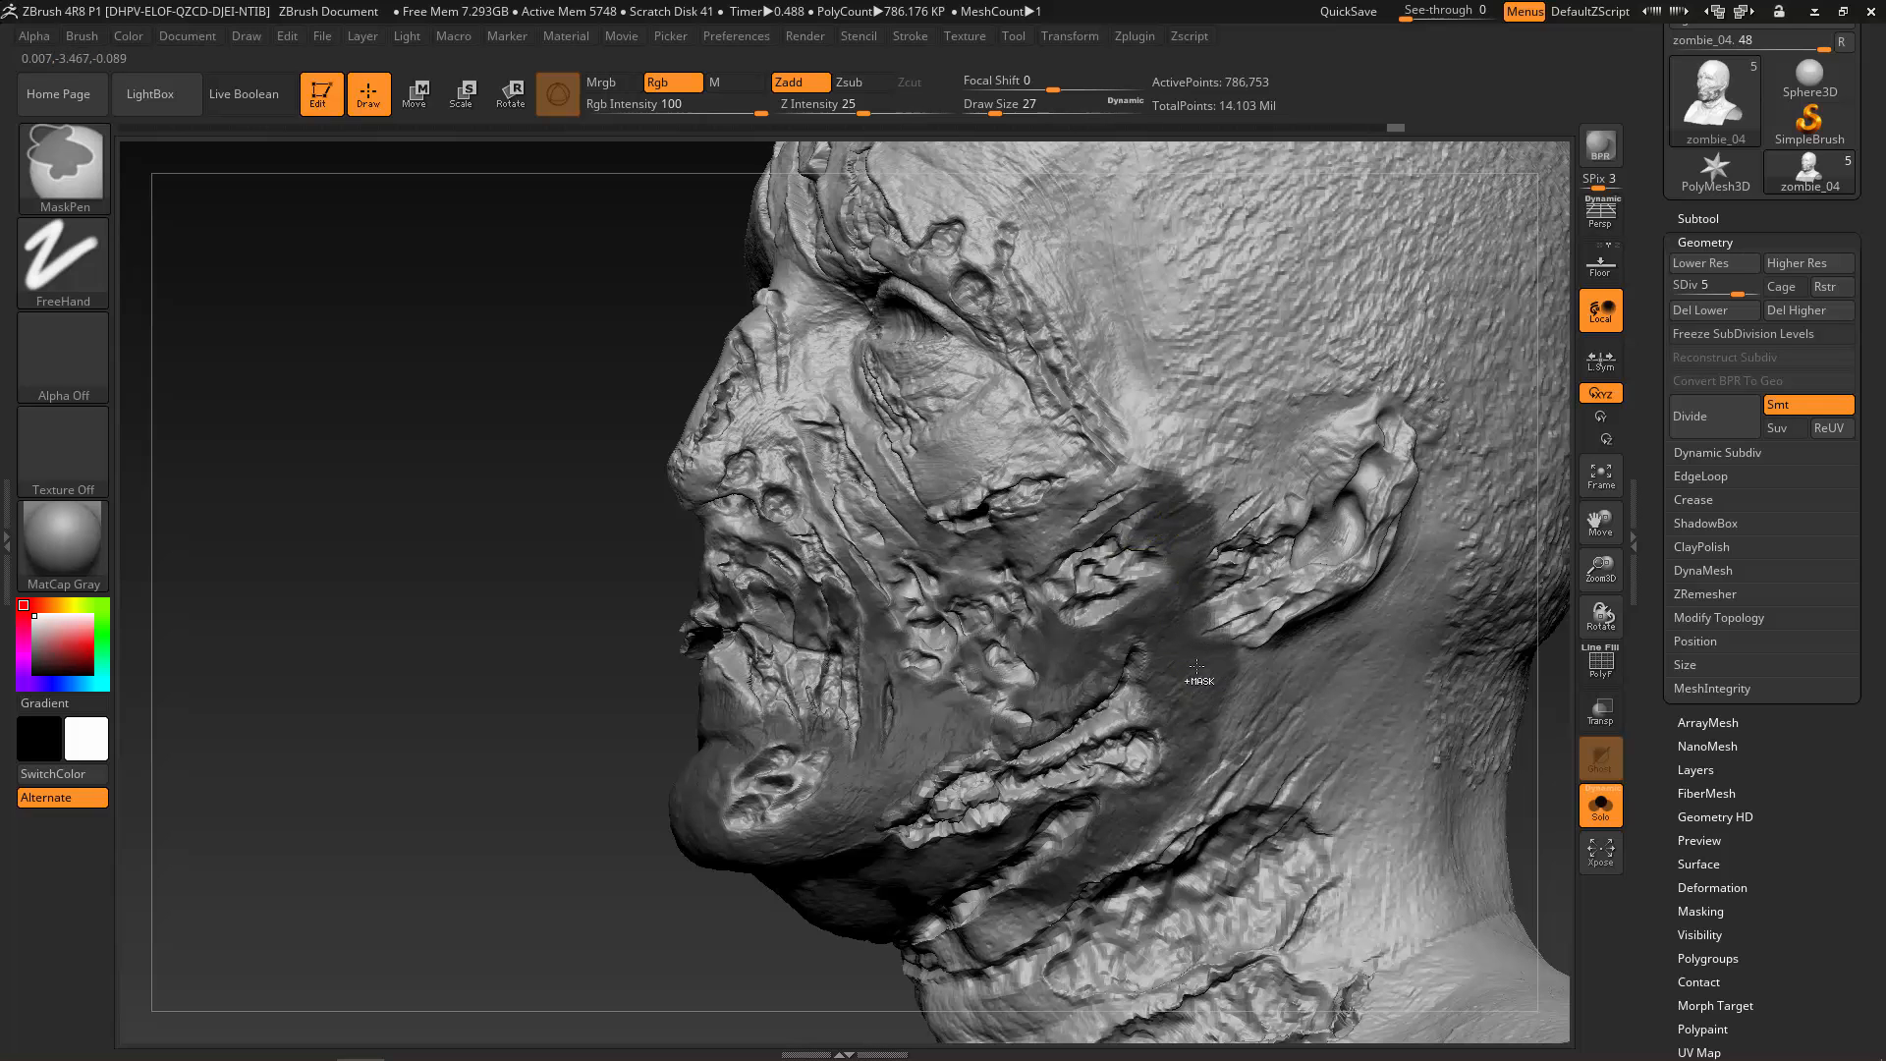
# Set the draw size to 56 and erase the mask's rear edge below the damaged ear to straighten the jaw border.
pyautogui.moveTo(576, 783)
pyautogui.mouseDown()
pyautogui.moveTo(545, 671)
pyautogui.moveTo(865, 697)
pyautogui.moveTo(408, 722)
pyautogui.mouseUp()
pyautogui.press('s')
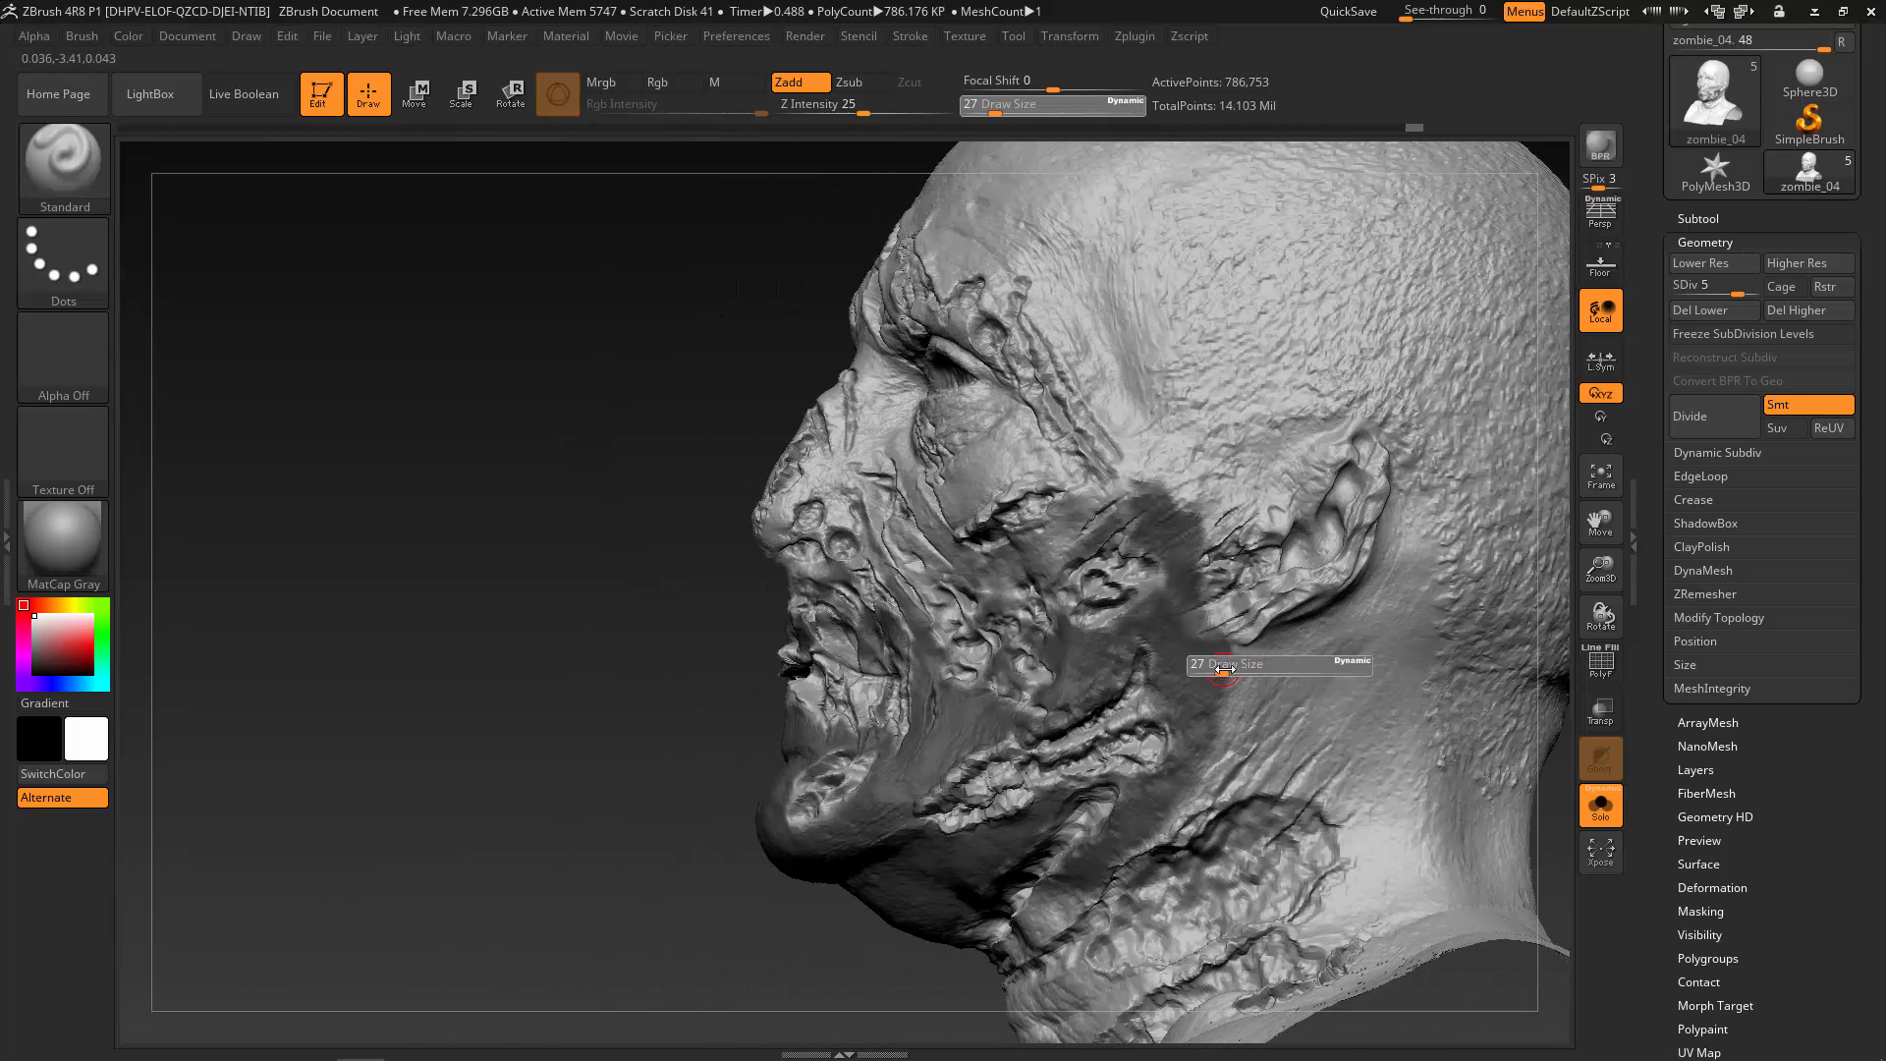
pyautogui.moveTo(1225, 669); pyautogui.dragTo(1236, 669)
pyautogui.keyDown('ctrl'); pyautogui.keyDown('alt'); pyautogui.moveTo(1226, 604); pyautogui.dragTo(1224, 750); pyautogui.keyUp('alt'); pyautogui.keyUp('ctrl')
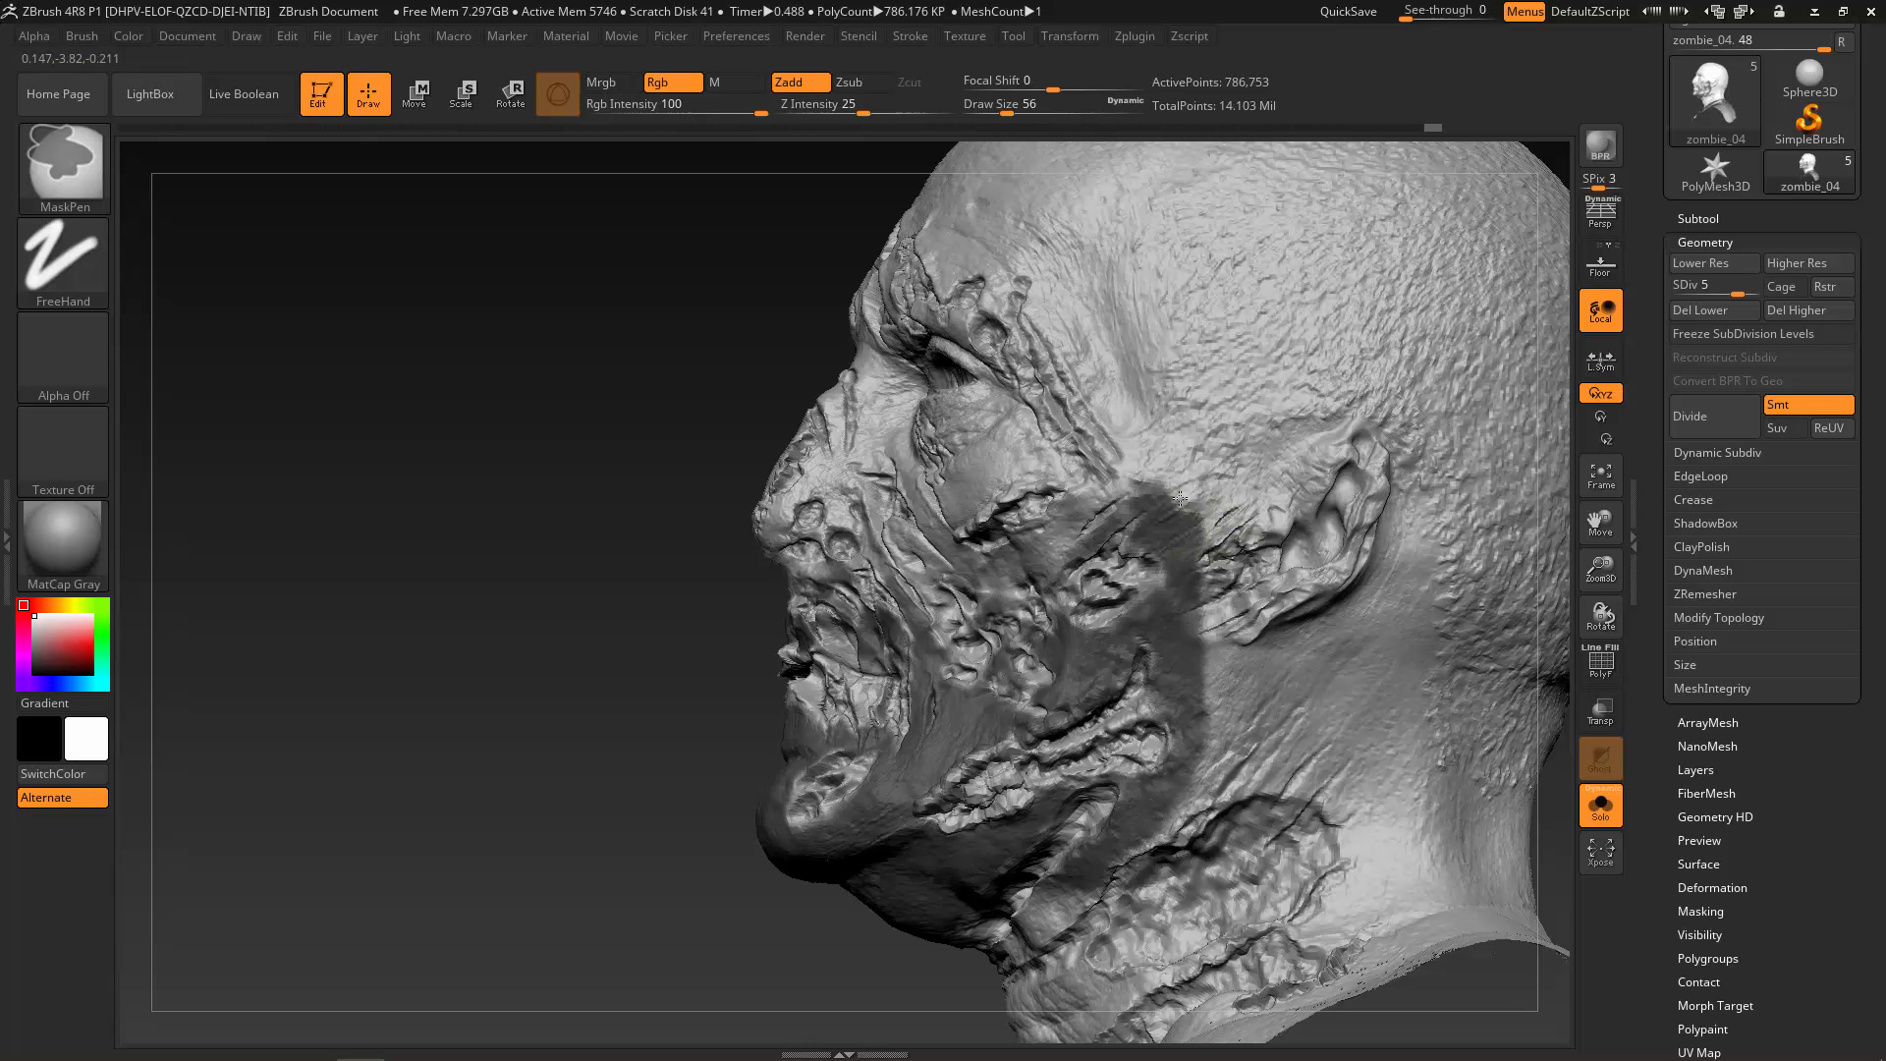
# Refine the mask in front of the damaged ear, around the mouth and along the upper edge of the intact cheek.
pyautogui.keyDown('ctrl'); pyautogui.moveTo(1185, 529); pyautogui.dragTo(1150, 481); pyautogui.keyUp('ctrl')
pyautogui.moveTo(611, 877)
pyautogui.mouseDown()
pyautogui.moveTo(641, 725)
pyautogui.moveTo(647, 796)
pyautogui.moveTo(1217, 746)
pyautogui.moveTo(1352, 706)
pyautogui.moveTo(1151, 699)
pyautogui.mouseUp()
pyautogui.keyDown('ctrl'); pyautogui.moveTo(857, 625); pyautogui.dragTo(894, 606); pyautogui.keyUp('ctrl')
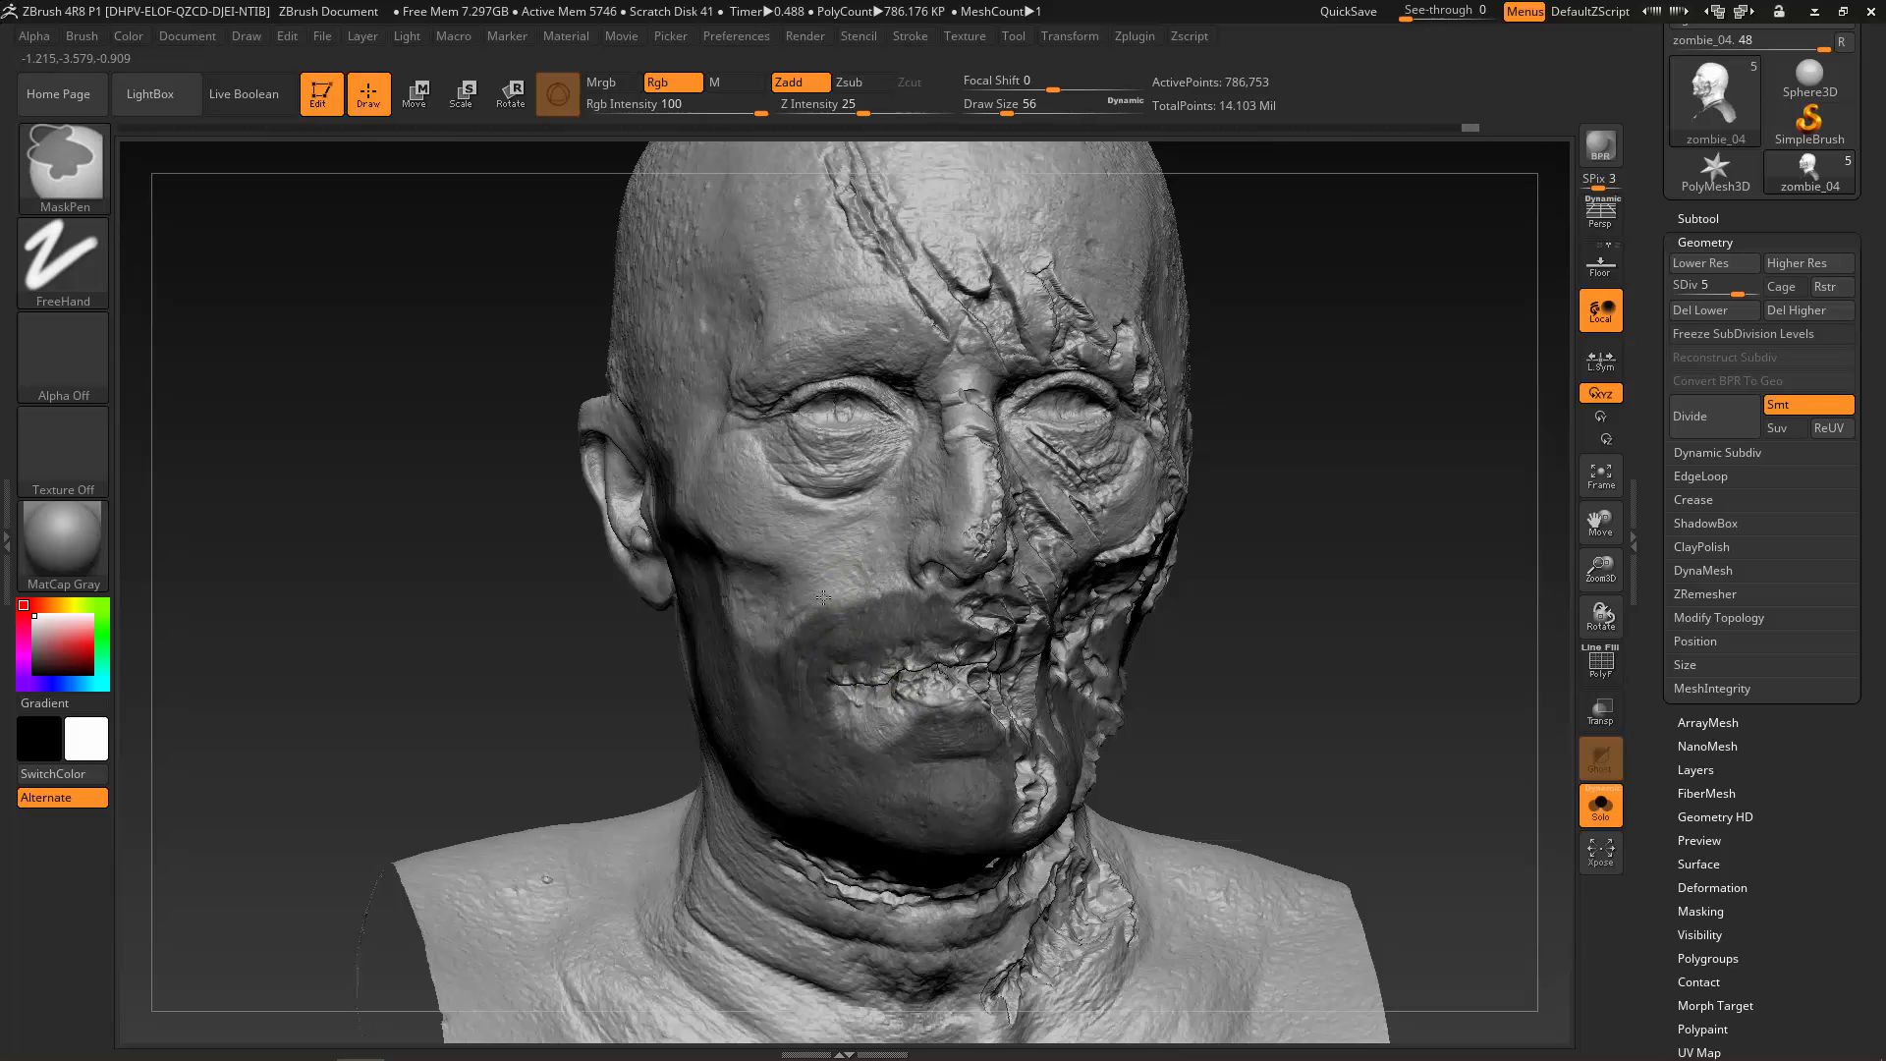
pyautogui.keyDown('ctrl'); pyautogui.moveTo(786, 627); pyautogui.dragTo(779, 639); pyautogui.keyUp('ctrl')
pyautogui.moveTo(1368, 733); pyautogui.dragTo(1092, 663)
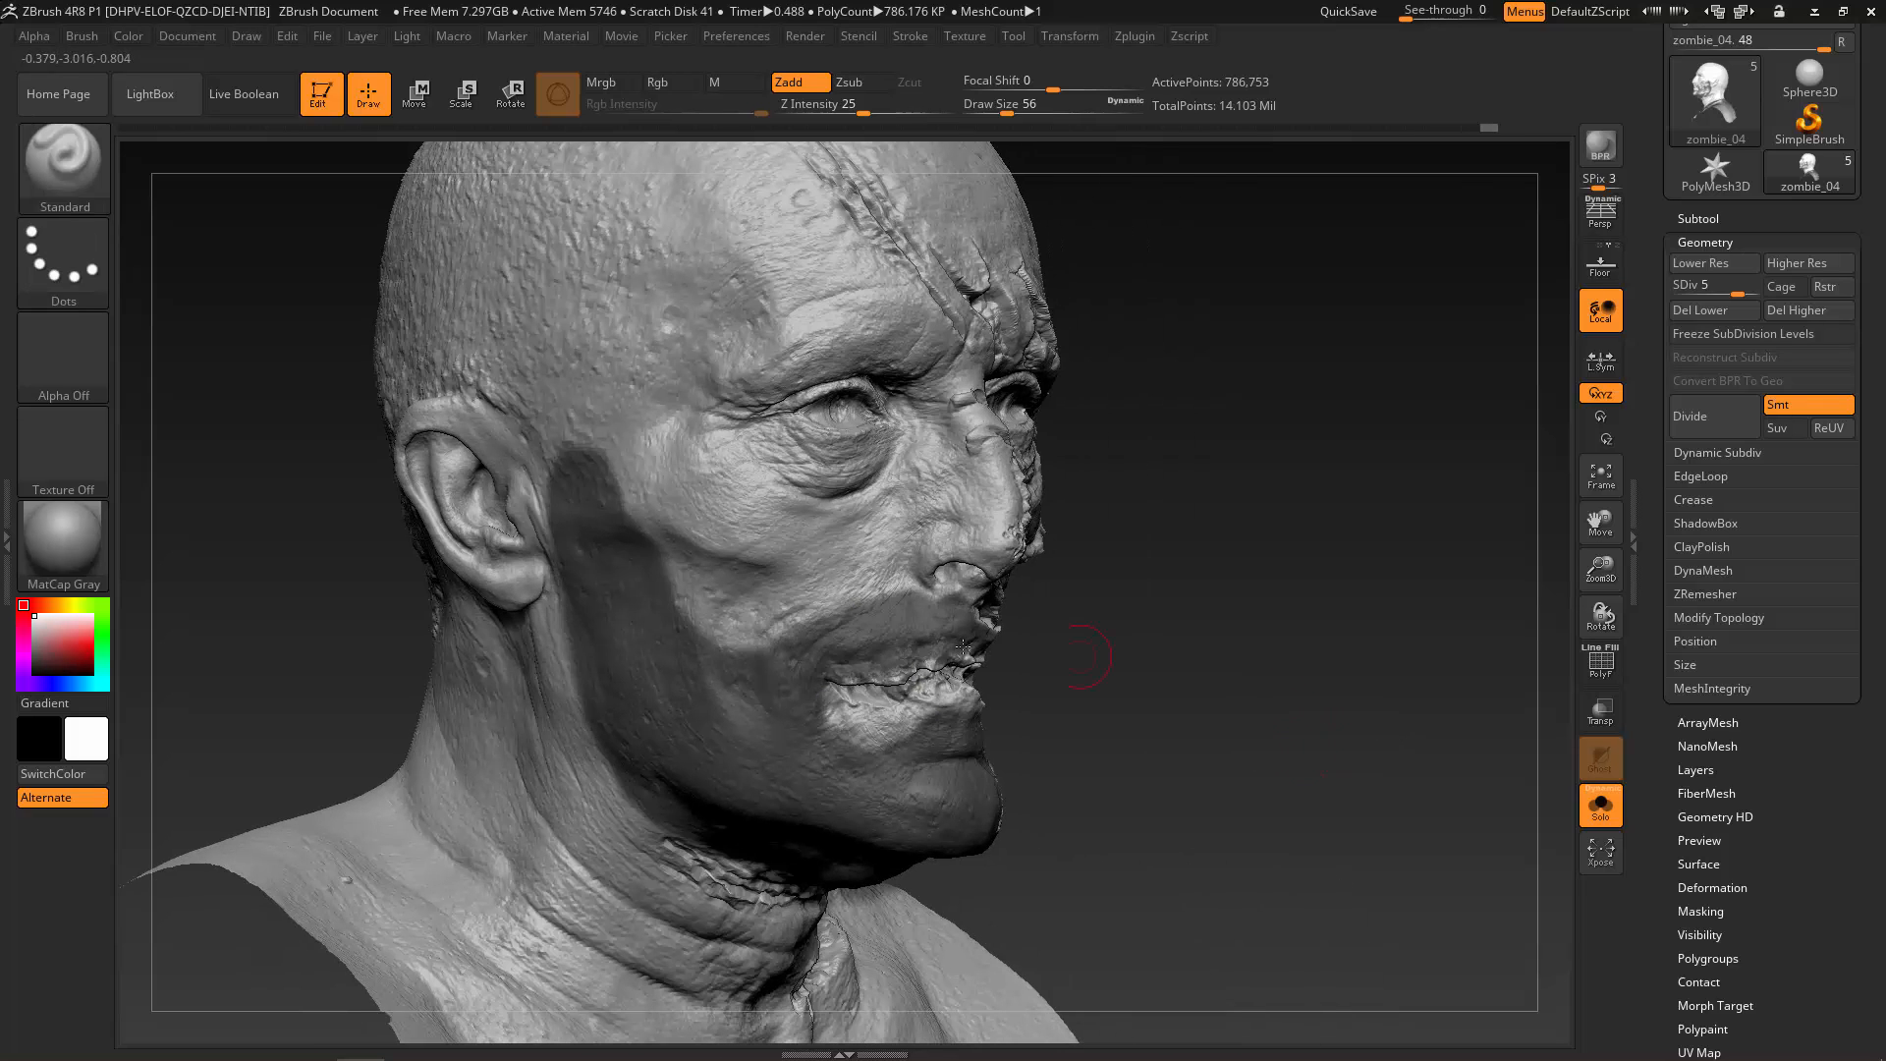
# Fill in the mask between the mouth and the intact cheek, using a draw size of 62 for the final strokes.
pyautogui.moveTo(801, 656)
pyautogui.keyDown('ctrl'); pyautogui.mouseDown()
pyautogui.moveTo(749, 649)
pyautogui.moveTo(656, 576)
pyautogui.moveTo(795, 646)
pyautogui.moveTo(677, 589)
pyautogui.moveTo(754, 636)
pyautogui.mouseUp(); pyautogui.keyUp('ctrl')
pyautogui.moveTo(1126, 727); pyautogui.dragTo(1175, 737)
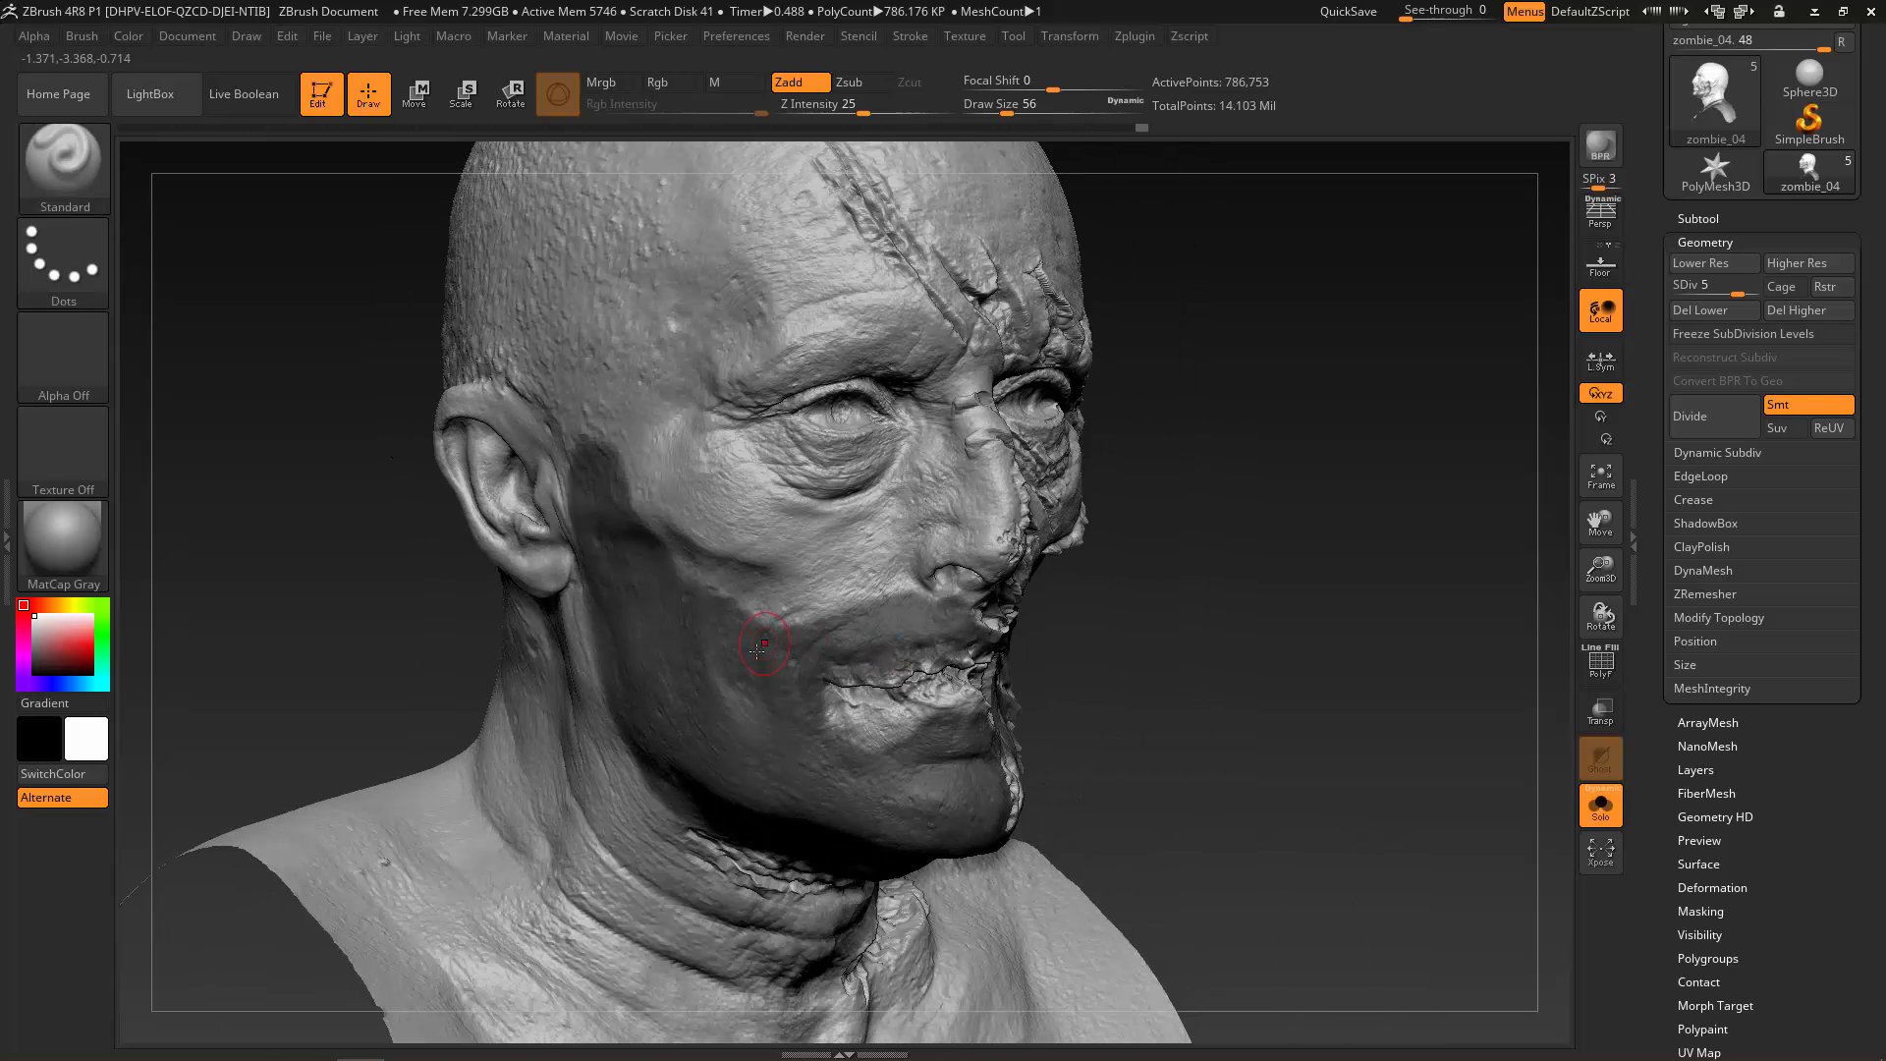
pyautogui.press('ctrl')
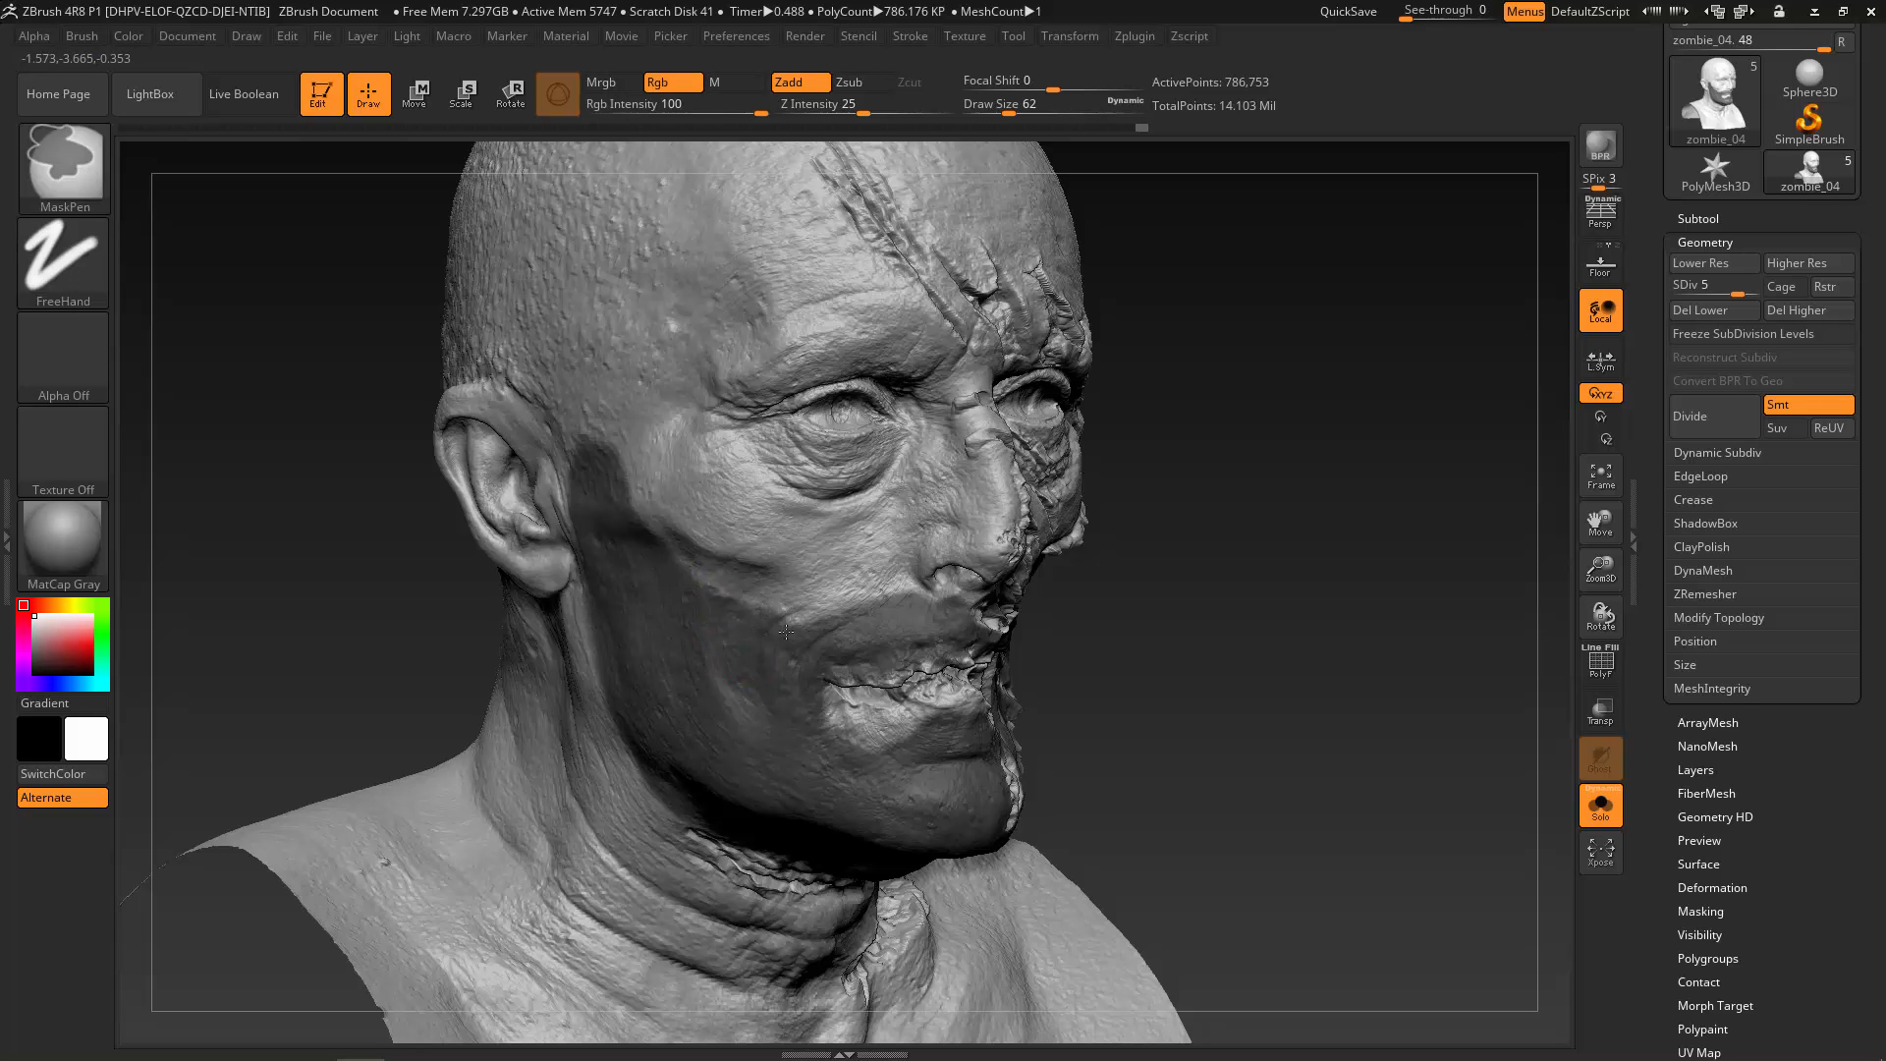
pyautogui.moveTo(1199, 707)
pyautogui.mouseDown()
pyautogui.moveTo(1330, 690)
pyautogui.moveTo(1028, 653)
pyautogui.mouseUp()
pyautogui.press('ctrl')
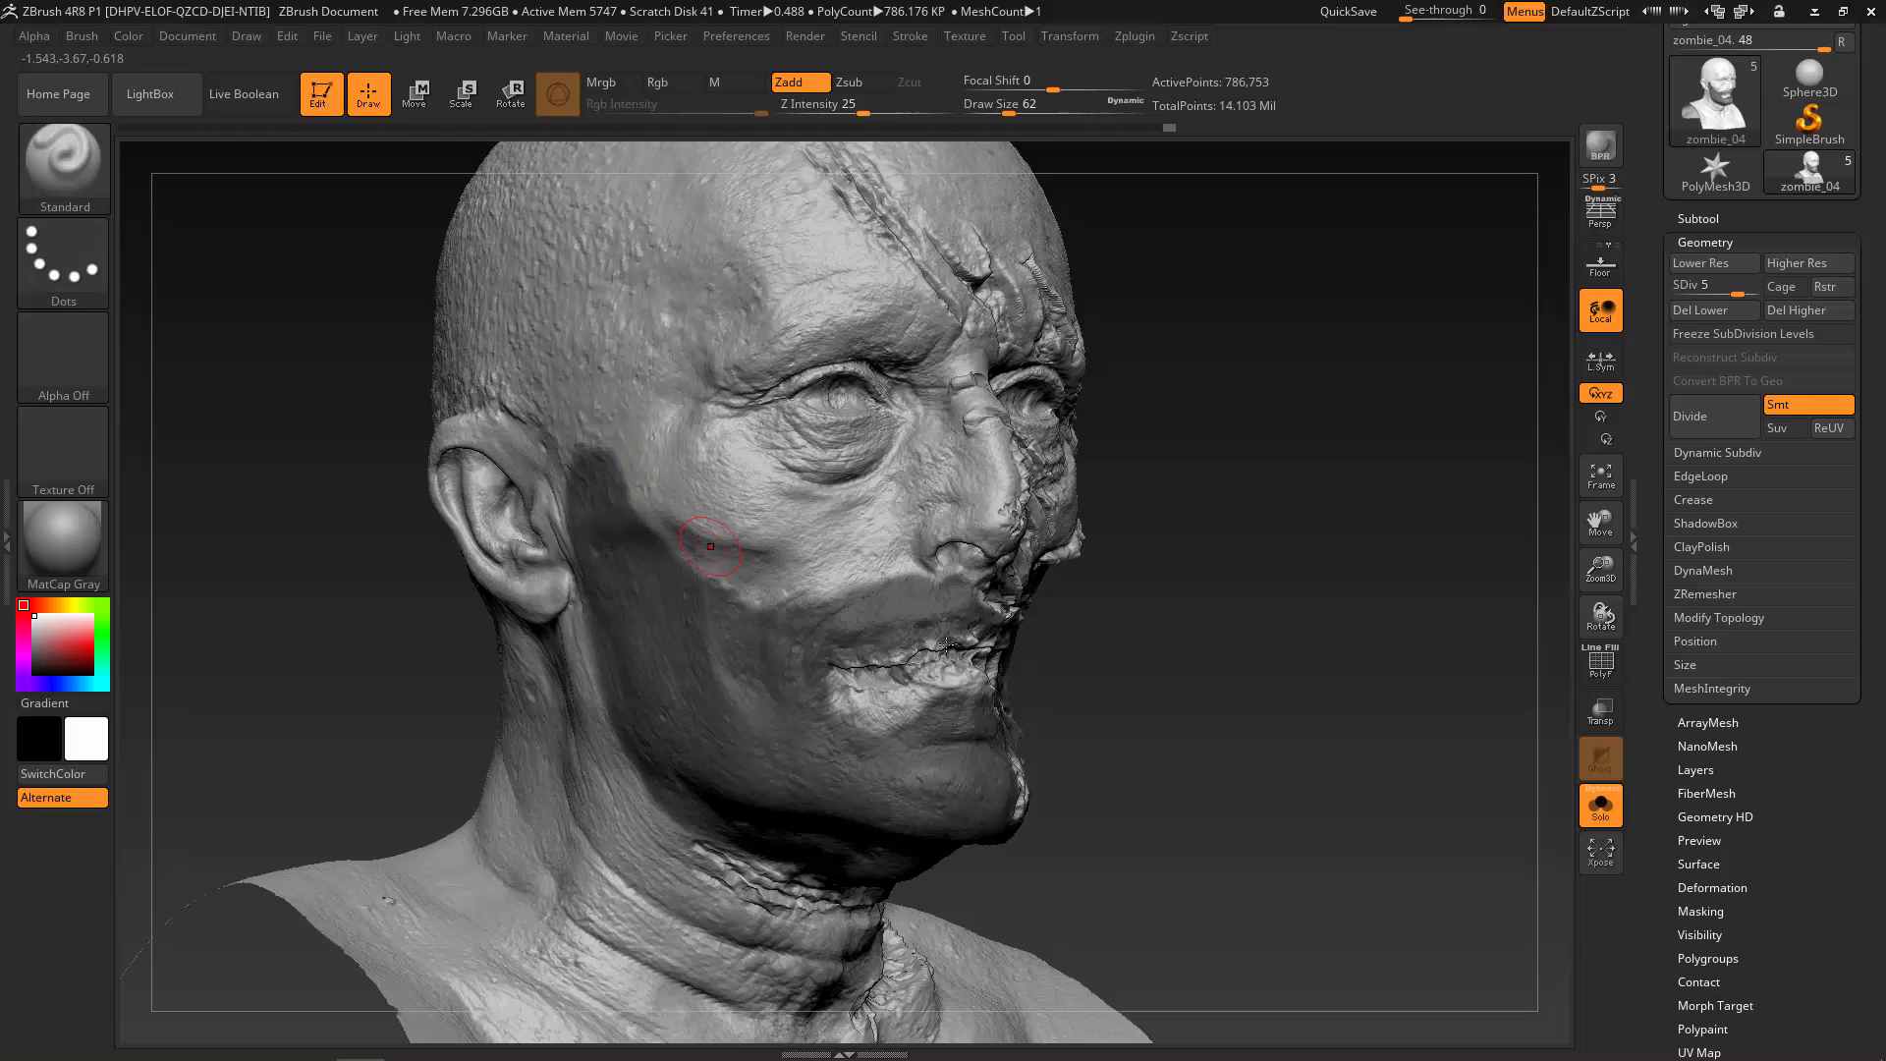
pyautogui.moveTo(1300, 710)
pyautogui.mouseDown()
pyautogui.moveTo(1363, 709)
pyautogui.moveTo(1347, 714)
pyautogui.moveTo(1317, 593)
pyautogui.moveTo(1314, 760)
pyautogui.mouseUp()
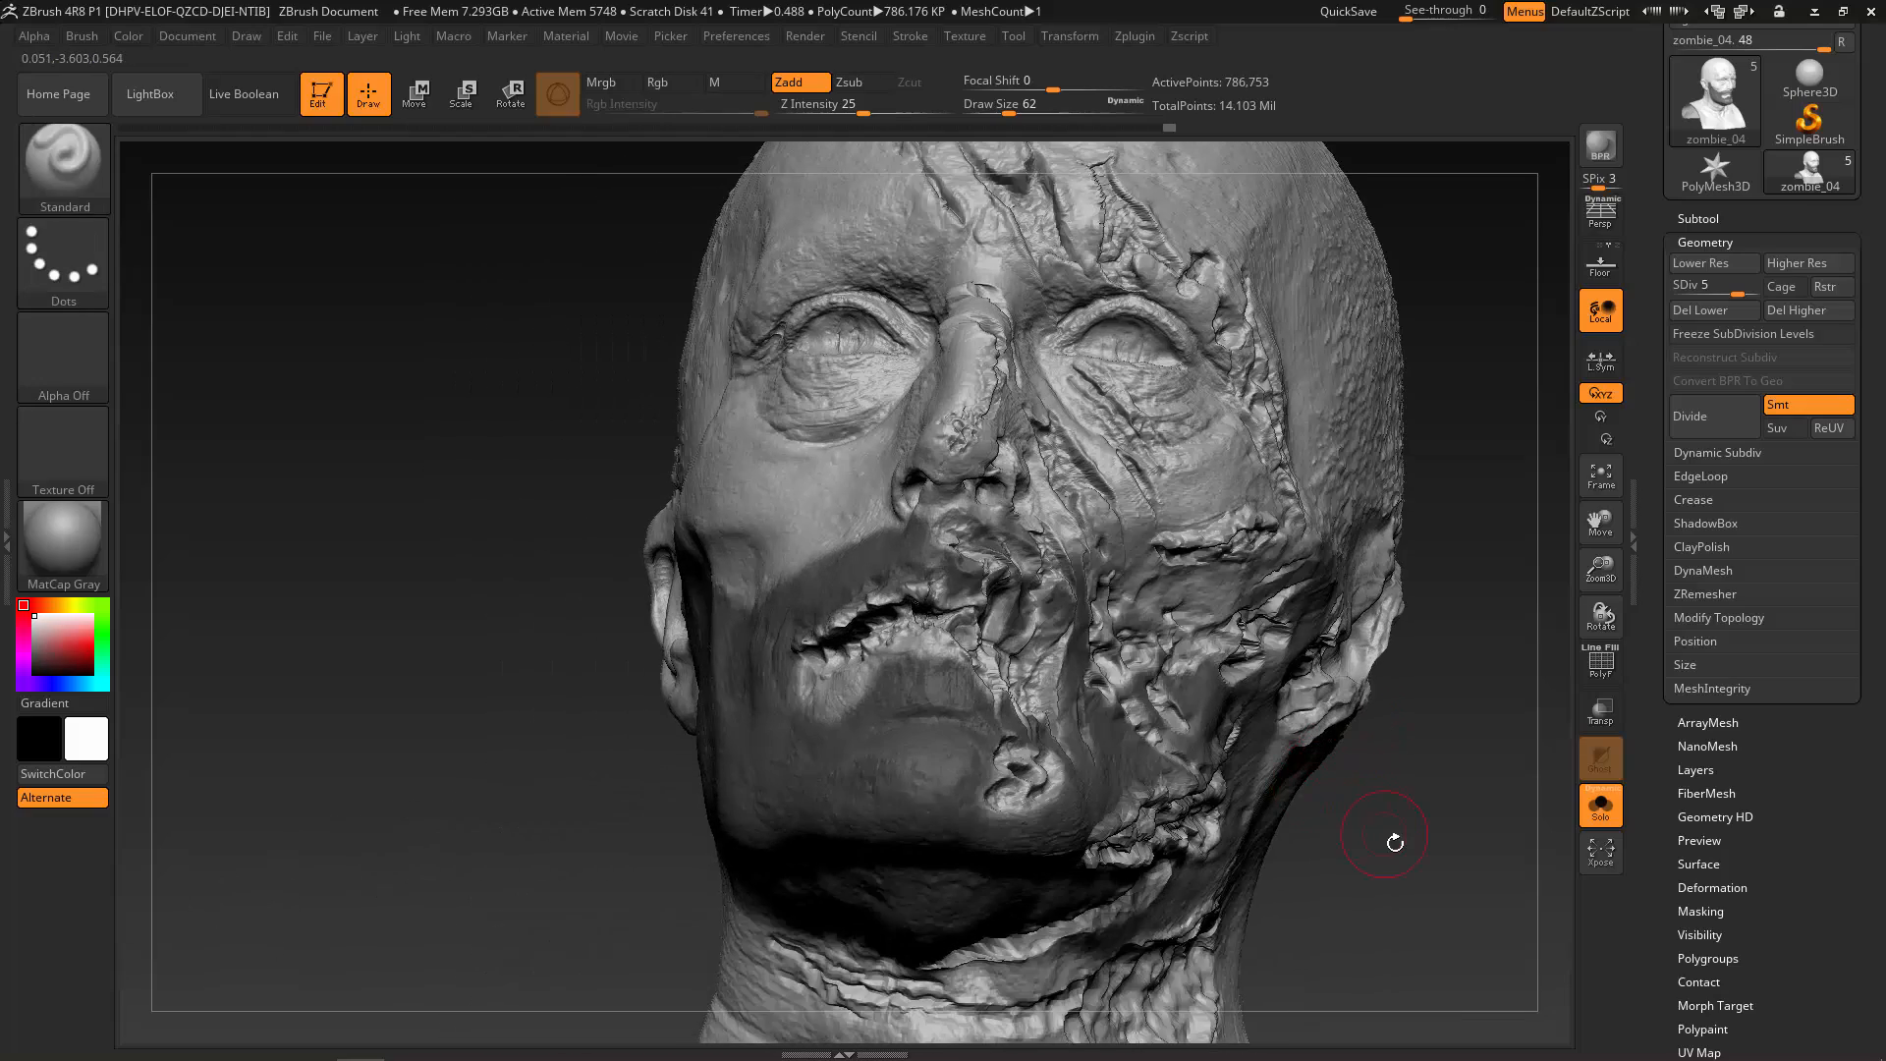
# Set the draw size to 11 and refine the mask around the torn mouth corner and the chin wound.
pyautogui.keyDown('alt'); pyautogui.moveTo(1389, 842); pyautogui.dragTo(1365, 762); pyautogui.keyUp('alt')
pyautogui.press('s')
pyautogui.moveTo(833, 687); pyautogui.dragTo(801, 691)
pyautogui.moveTo(454, 728)
pyautogui.mouseDown()
pyautogui.moveTo(737, 722)
pyautogui.moveTo(446, 716)
pyautogui.moveTo(554, 833)
pyautogui.mouseUp()
pyautogui.press('s')
pyautogui.moveTo(857, 860); pyautogui.dragTo(969, 845)
pyautogui.press('ctrl')
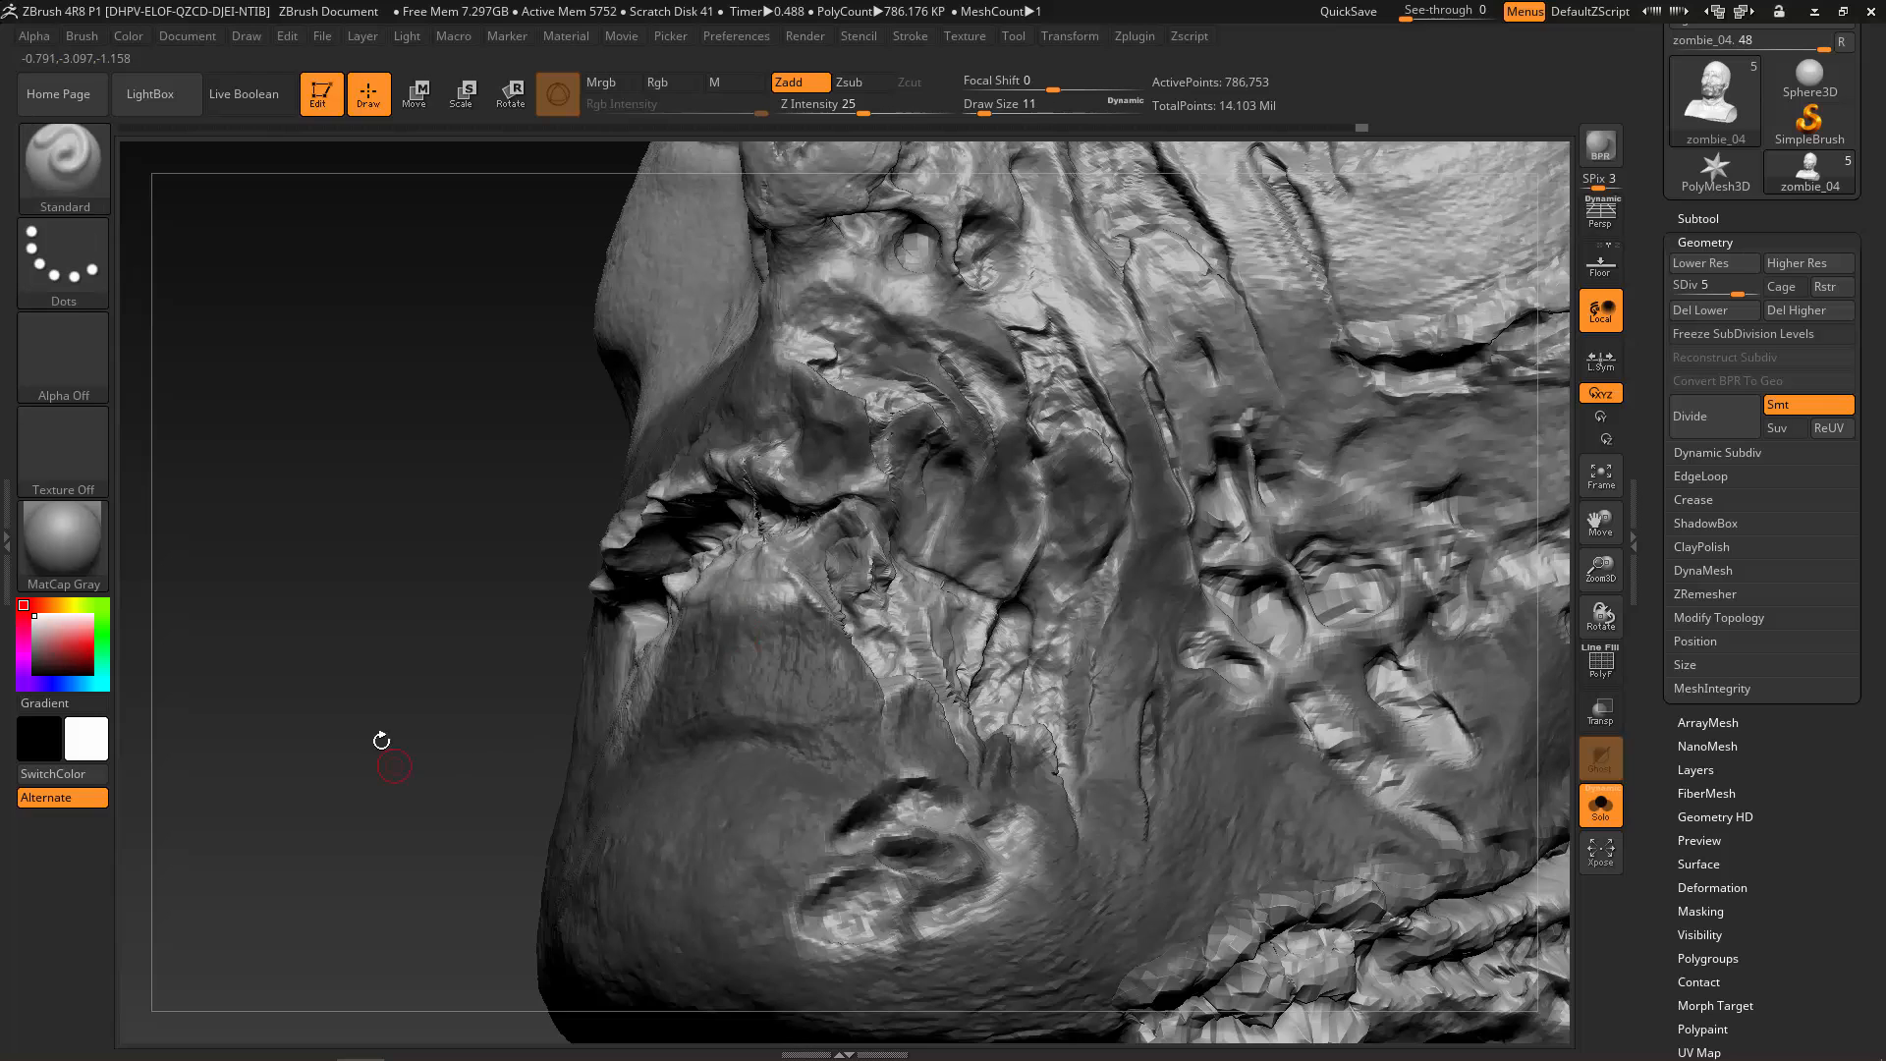
pyautogui.moveTo(381, 742); pyautogui.dragTo(607, 764)
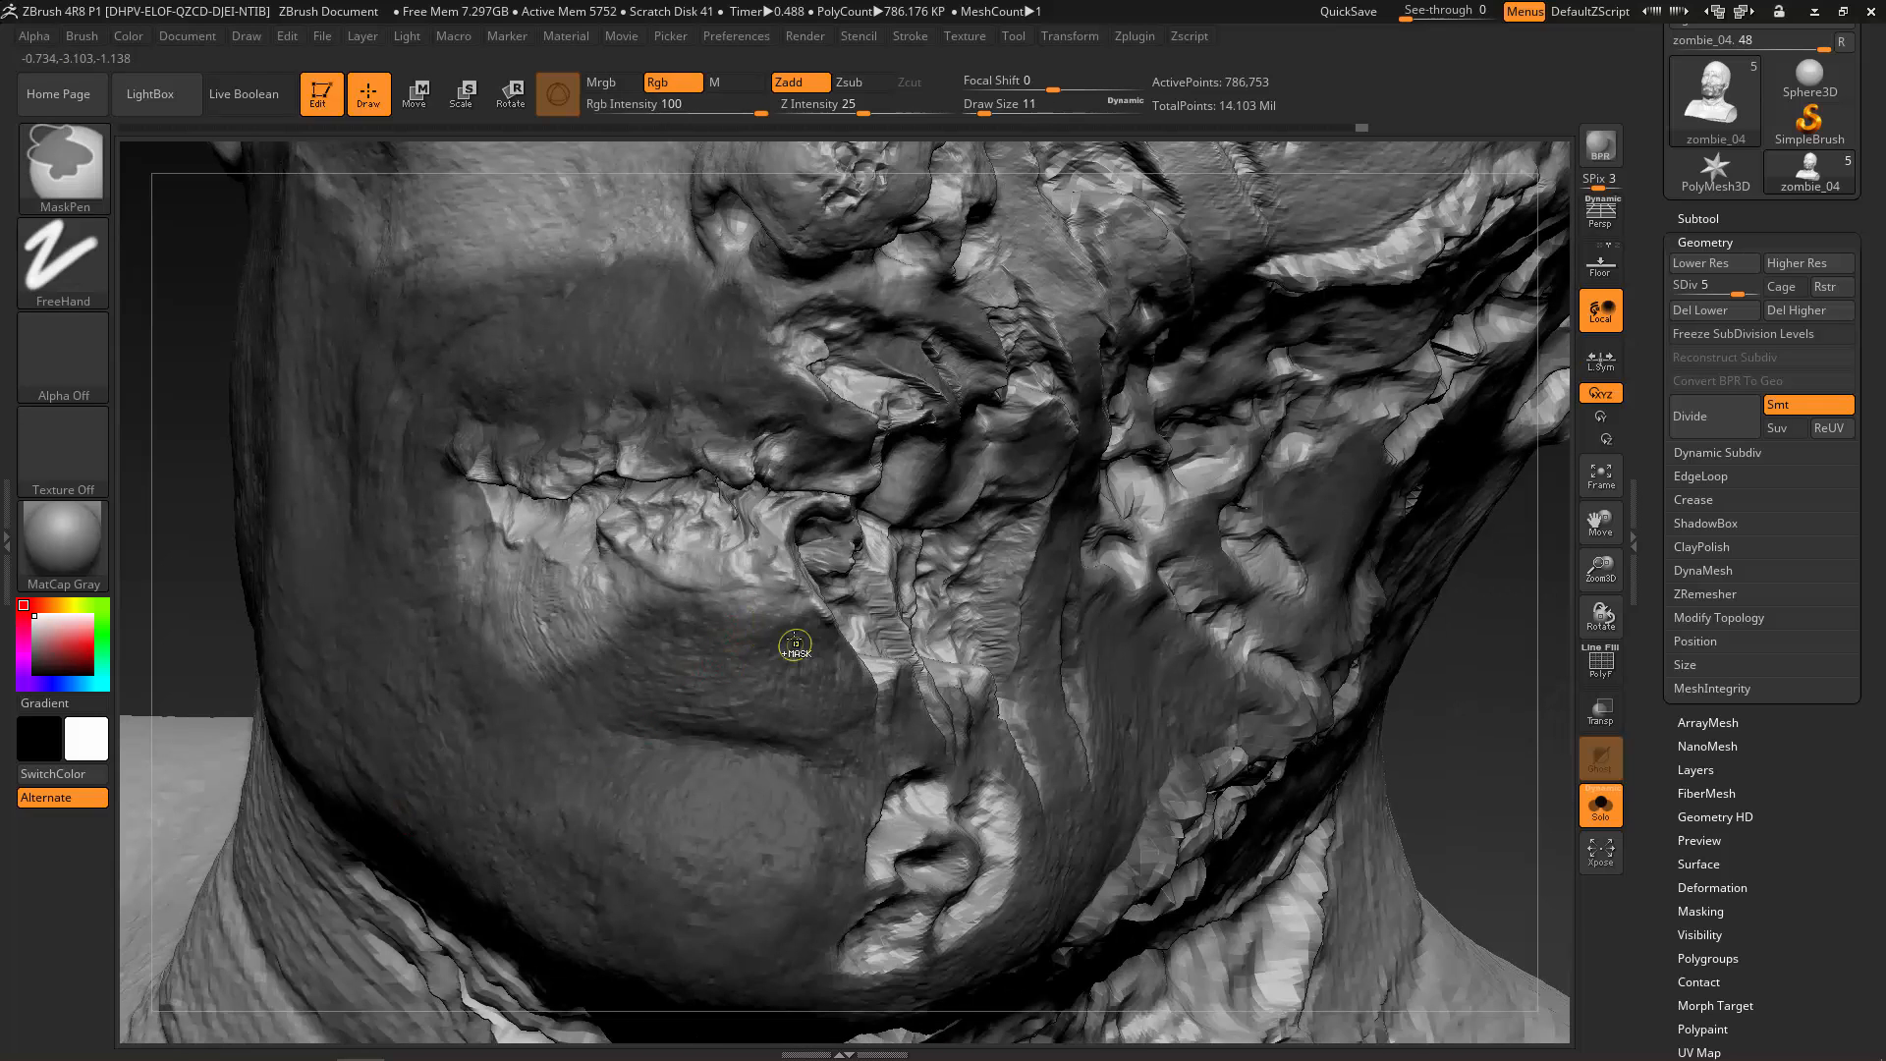
# Set the draw size to 35 and check the mask around the lower lip and the intact cheek.
pyautogui.press('s')
pyautogui.moveTo(749, 604)
pyautogui.mouseDown()
pyautogui.moveTo(762, 622)
pyautogui.moveTo(643, 640)
pyautogui.moveTo(631, 615)
pyautogui.moveTo(581, 666)
pyautogui.moveTo(650, 605)
pyautogui.mouseUp()
pyautogui.moveTo(1460, 797)
pyautogui.mouseDown()
pyautogui.moveTo(1423, 724)
pyautogui.moveTo(1307, 724)
pyautogui.mouseUp()
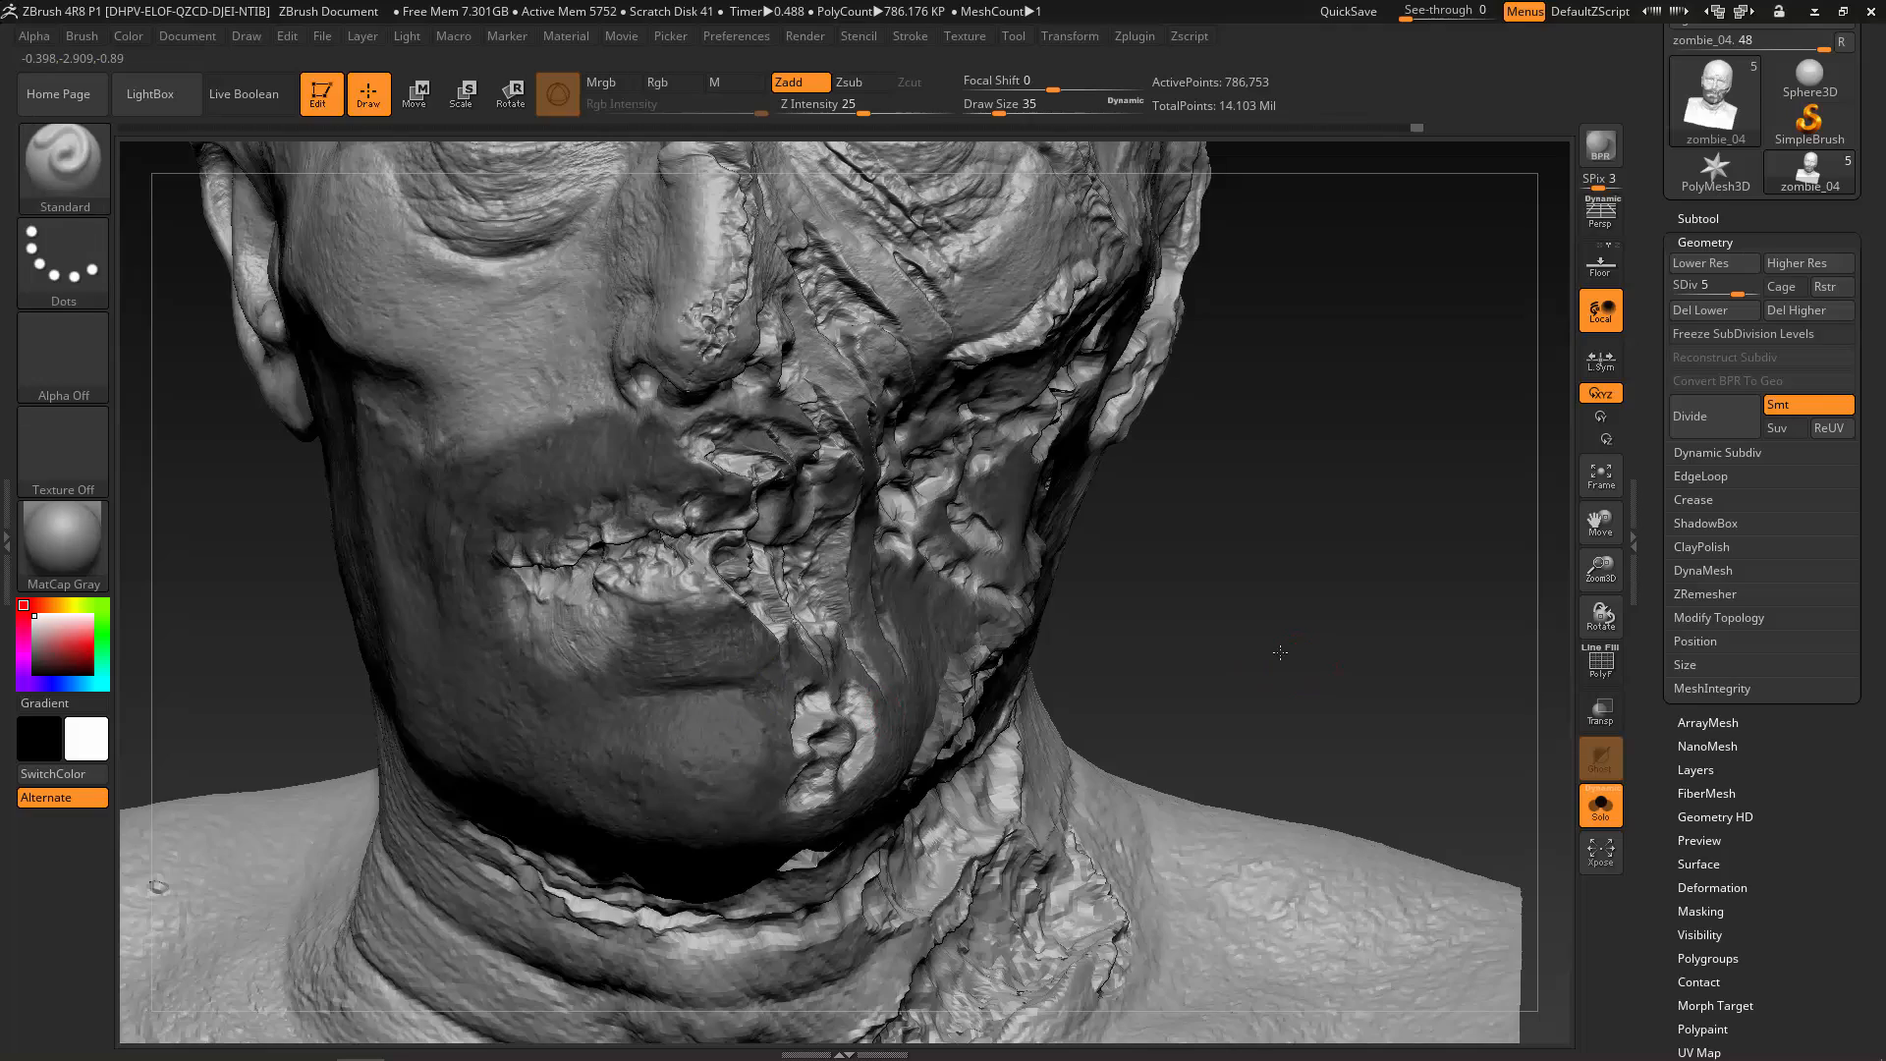
pyautogui.moveTo(1288, 658)
pyautogui.mouseDown()
pyautogui.moveTo(1233, 639)
pyautogui.moveTo(1384, 683)
pyautogui.mouseUp()
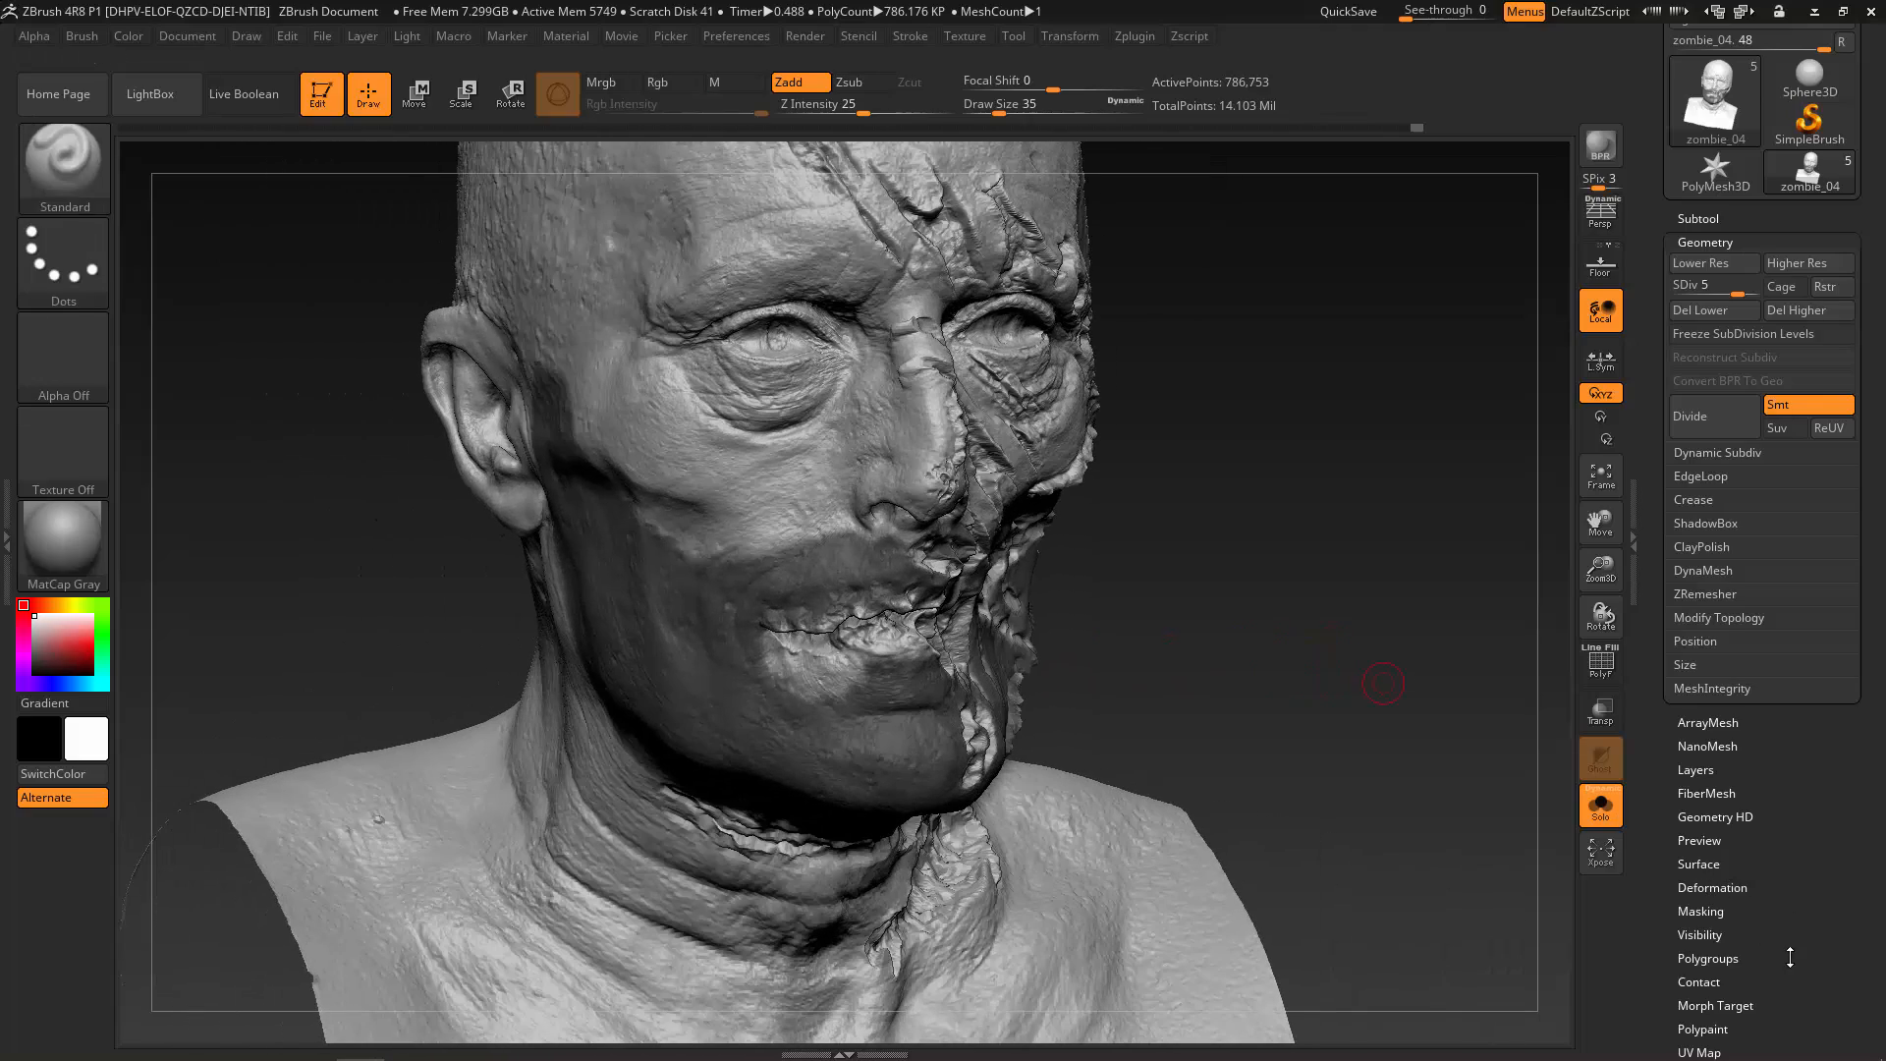
# Switch the head to subdivision level 4 and delete both its higher and lower subdivision levels.
pyautogui.moveTo(1790, 958); pyautogui.dragTo(1787, 621)
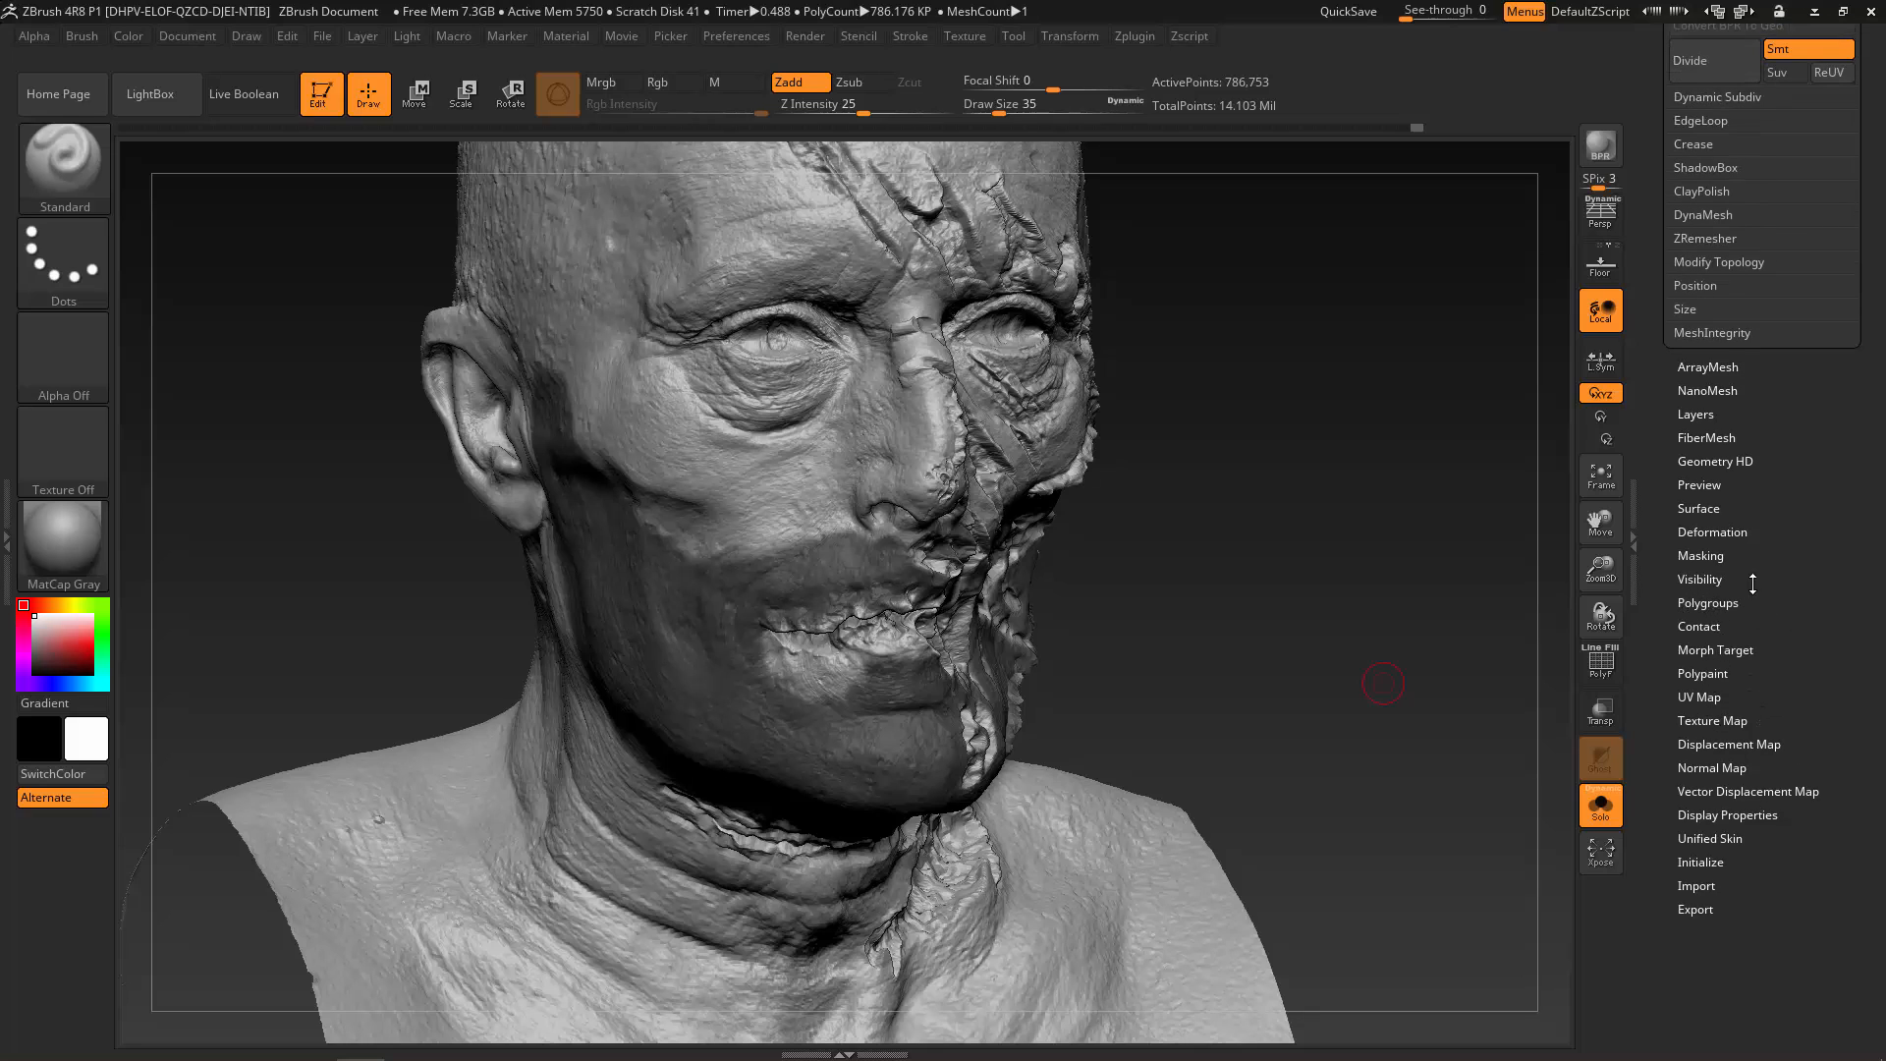
pyautogui.moveTo(1752, 583); pyautogui.dragTo(1759, 982)
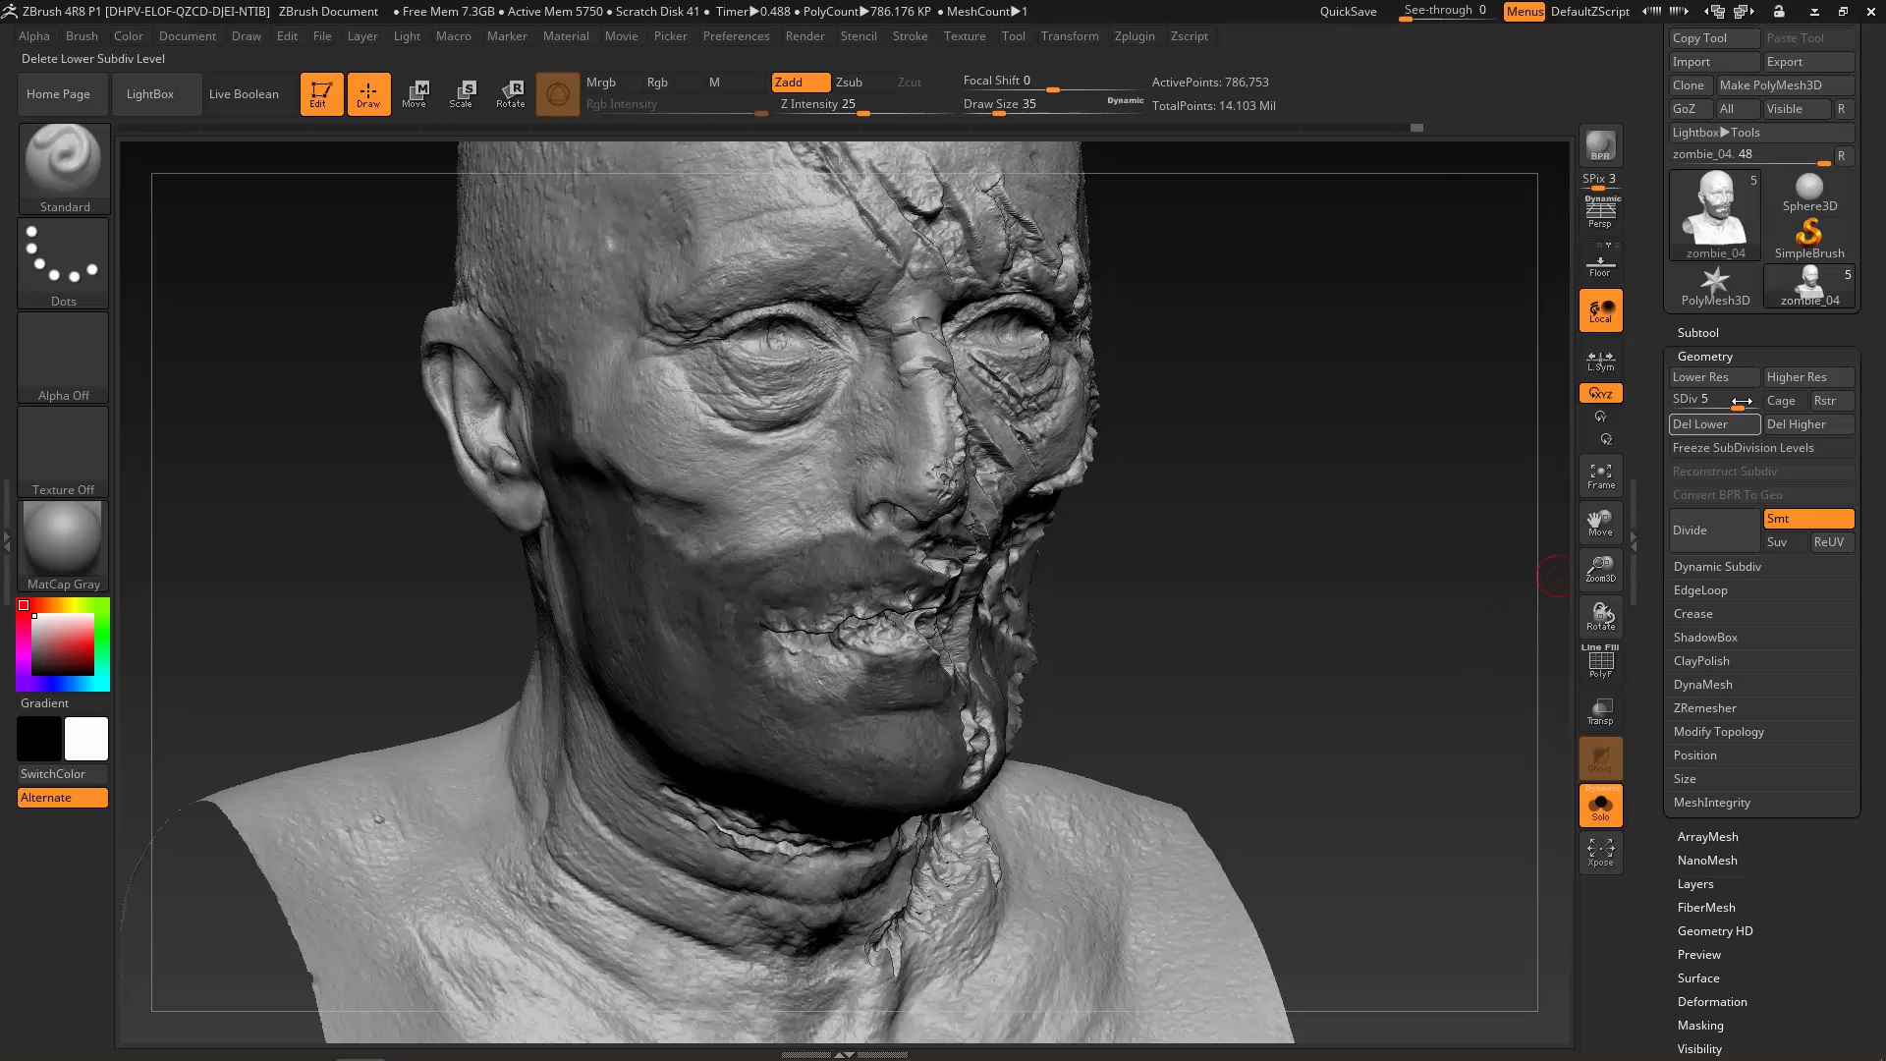
pyautogui.moveTo(1742, 401); pyautogui.dragTo(1721, 400)
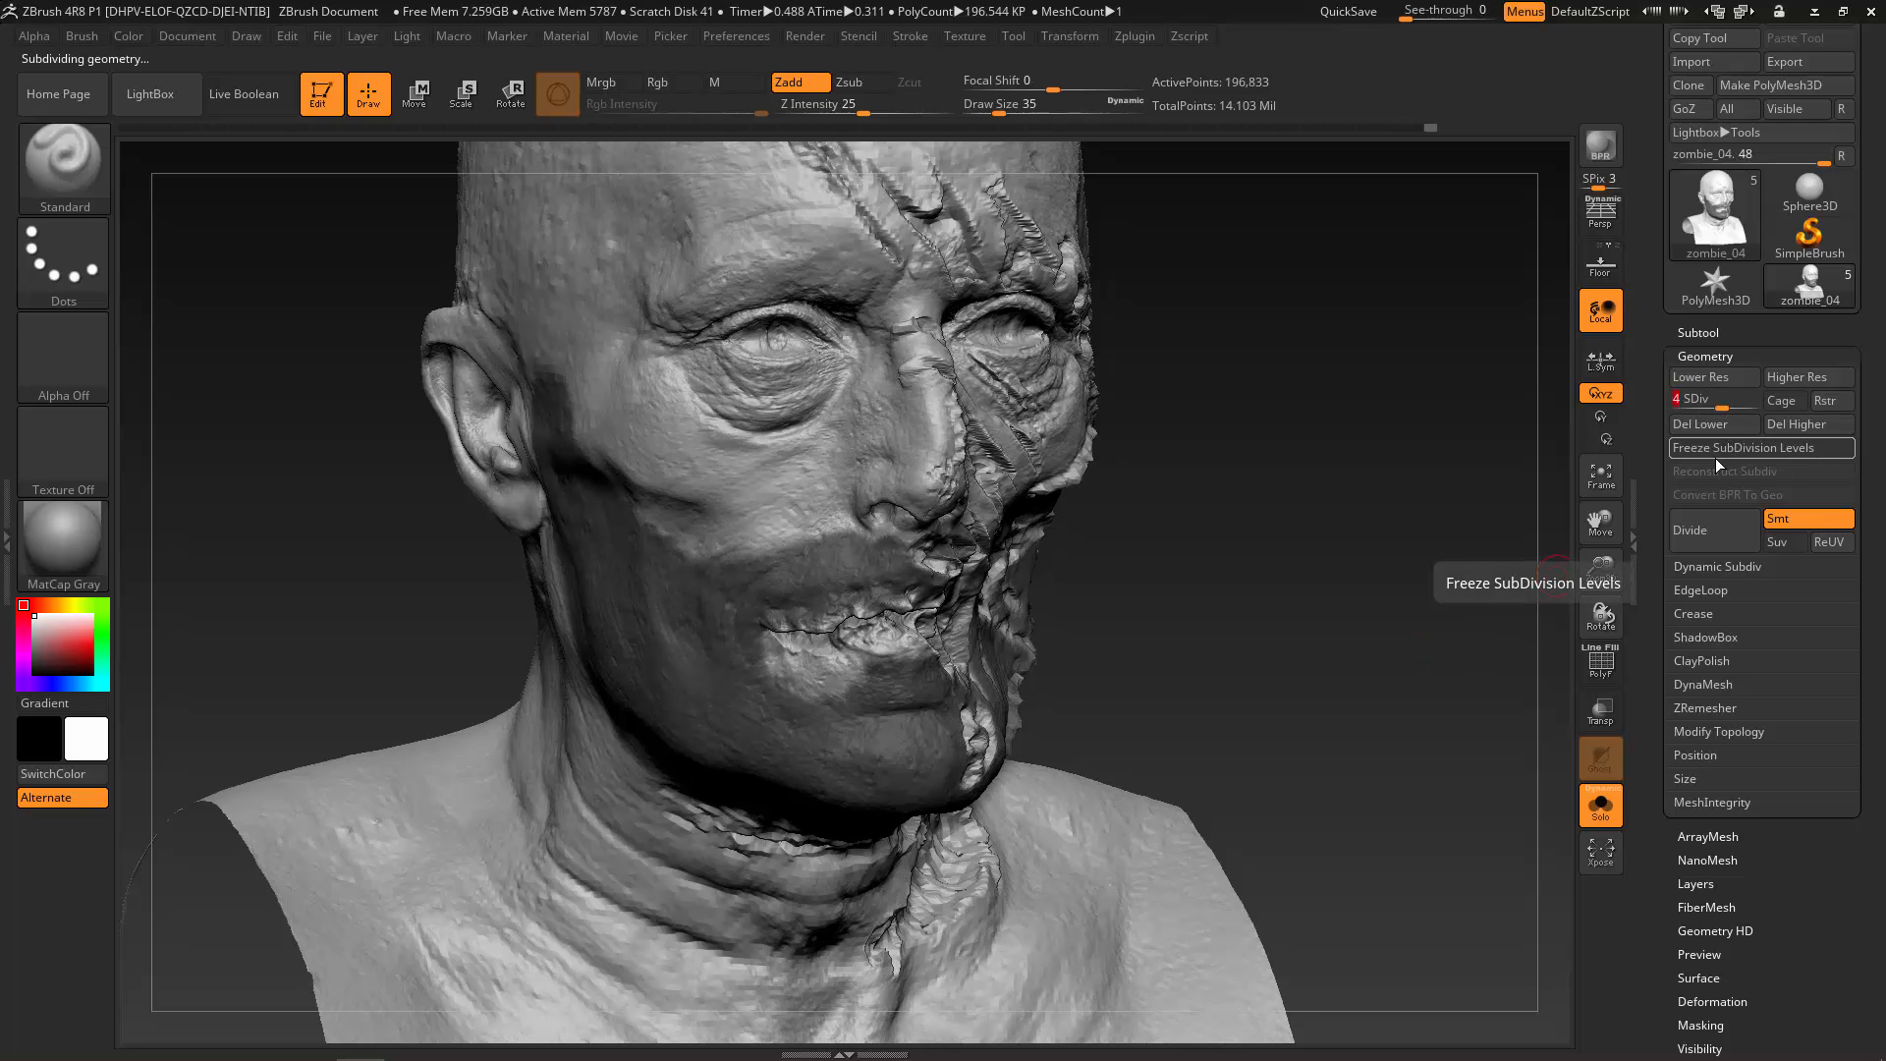
pyautogui.click(1784, 428)
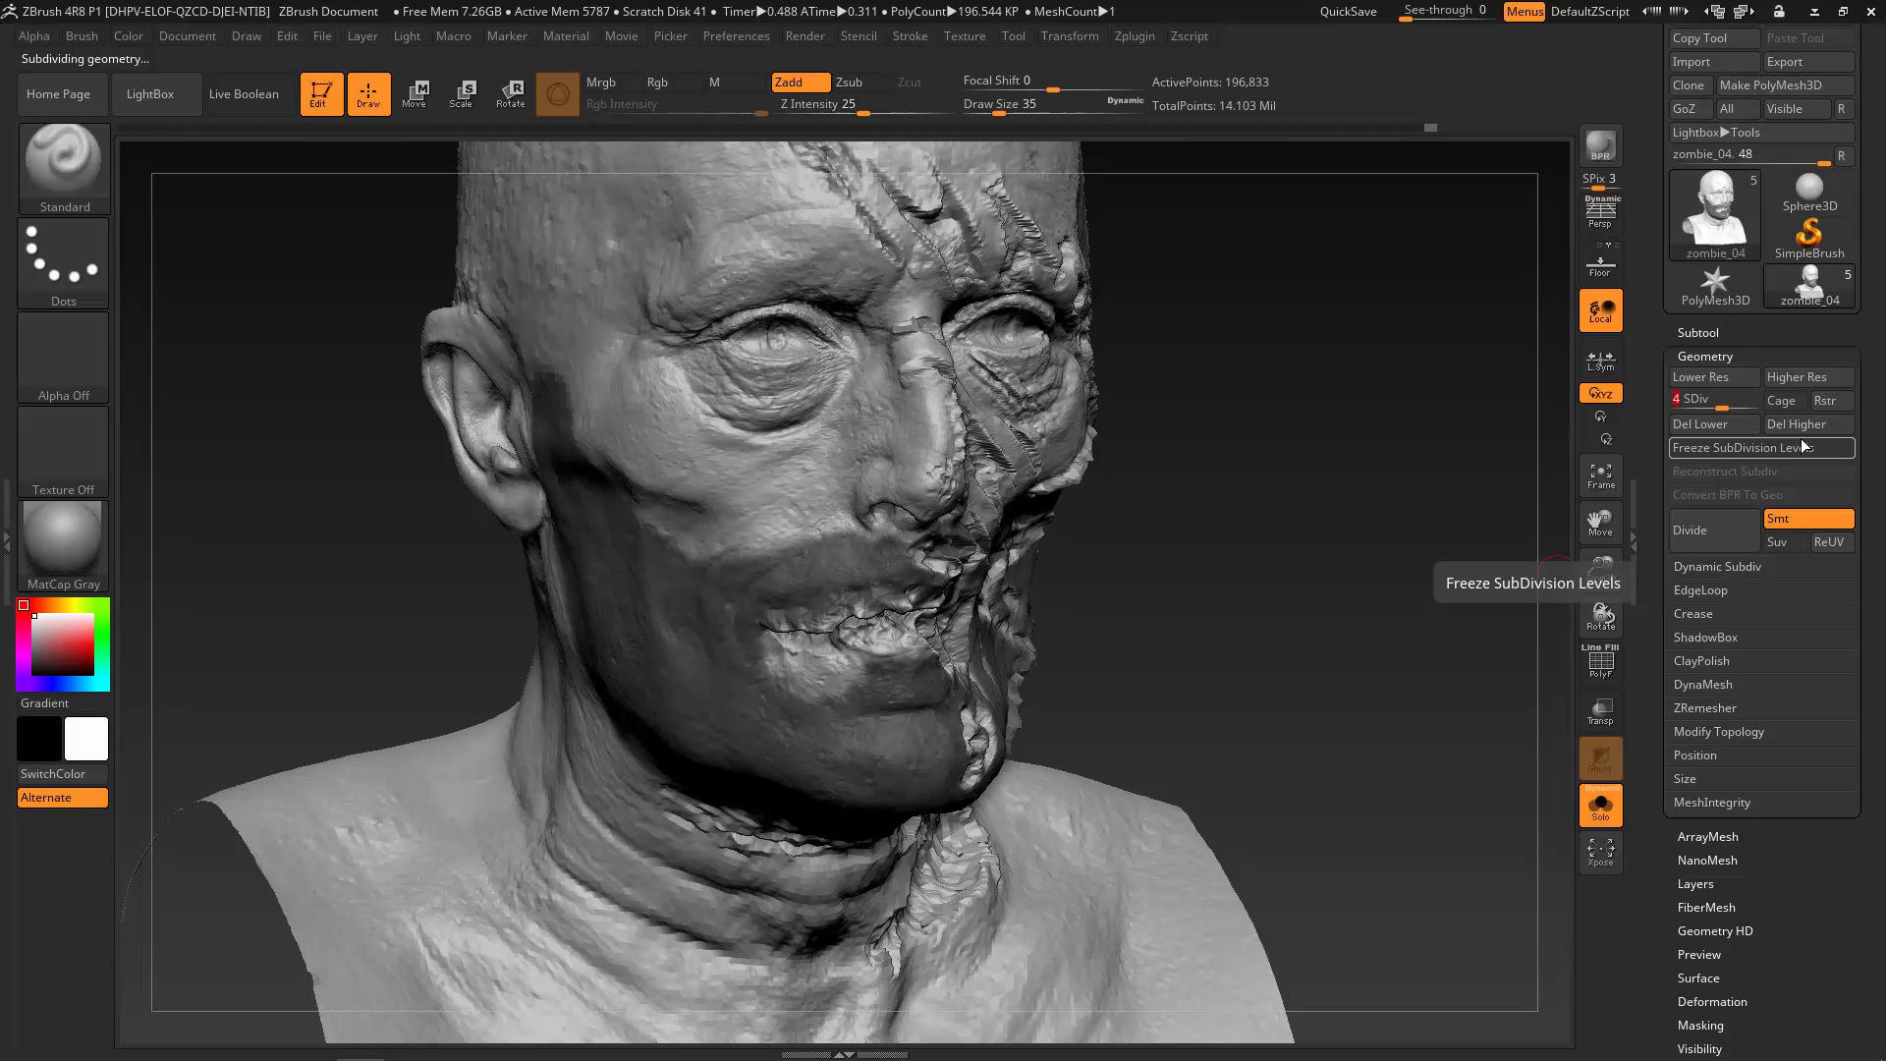
pyautogui.click(1711, 425)
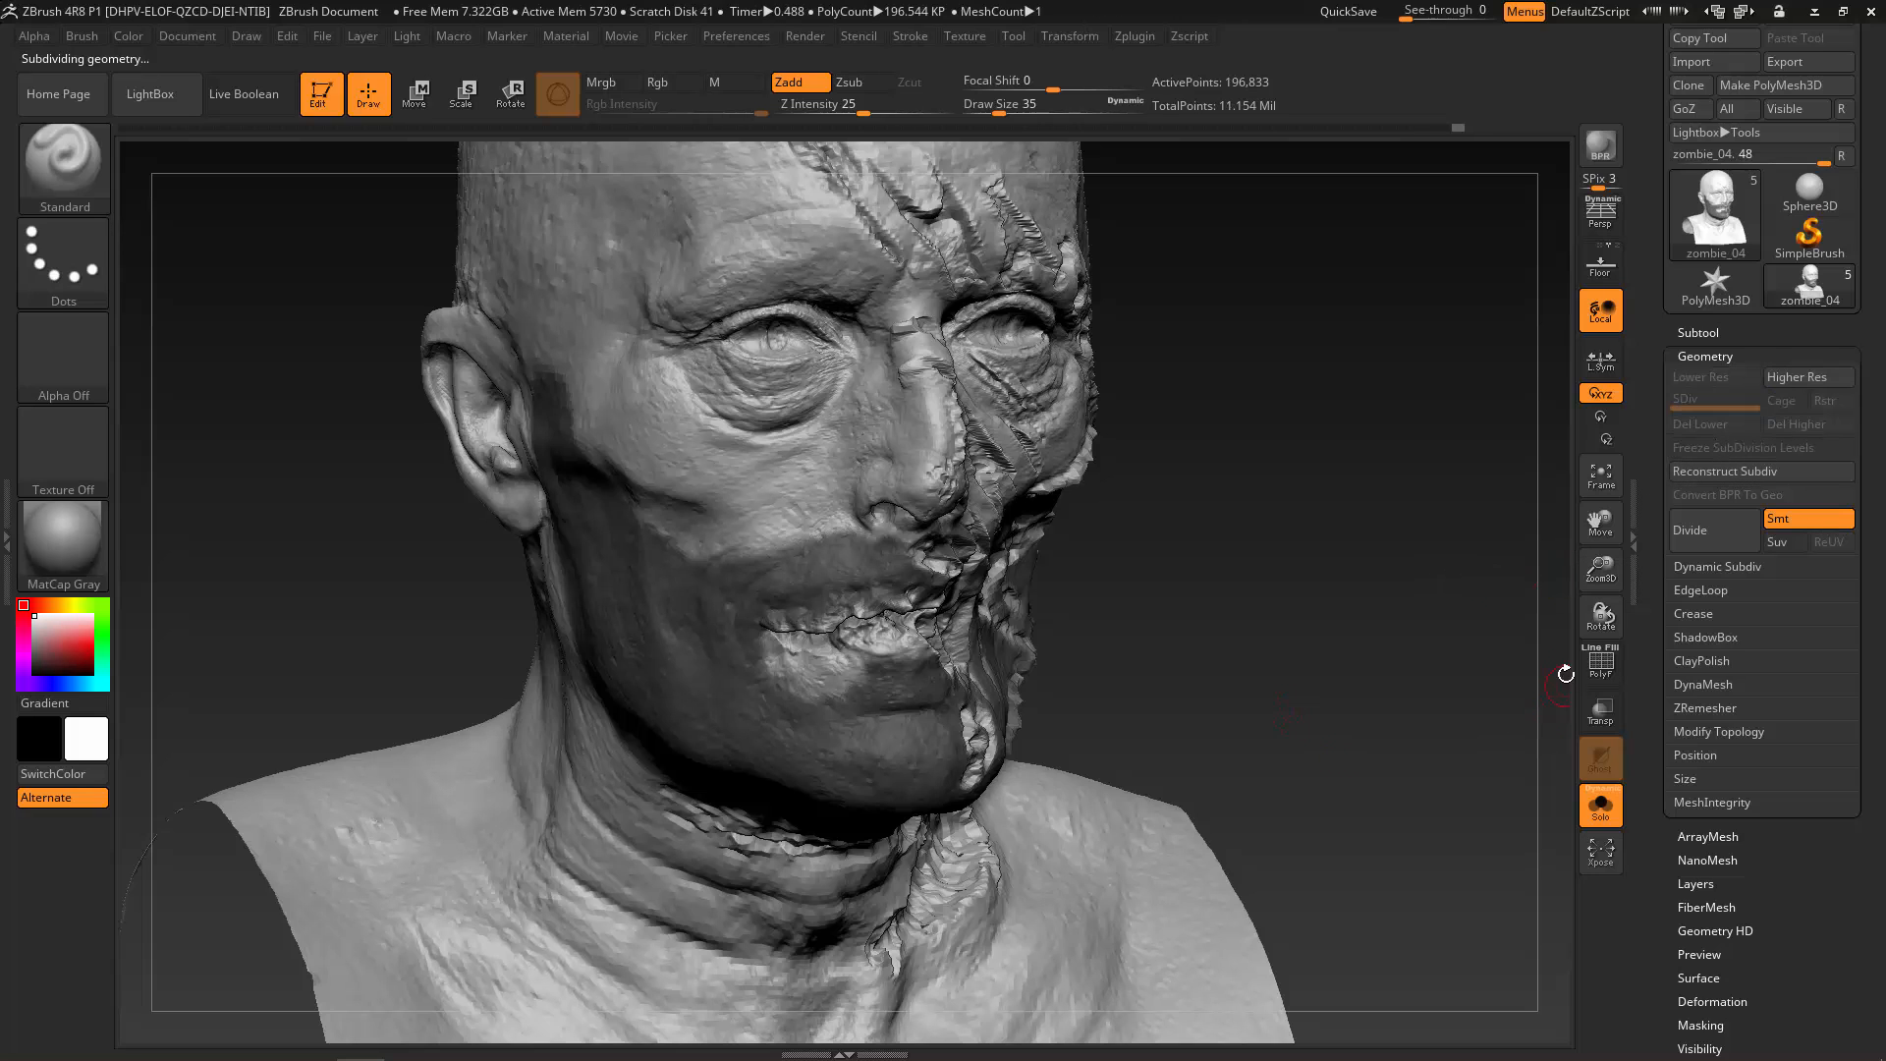
pyautogui.moveTo(1377, 758); pyautogui.dragTo(1364, 772)
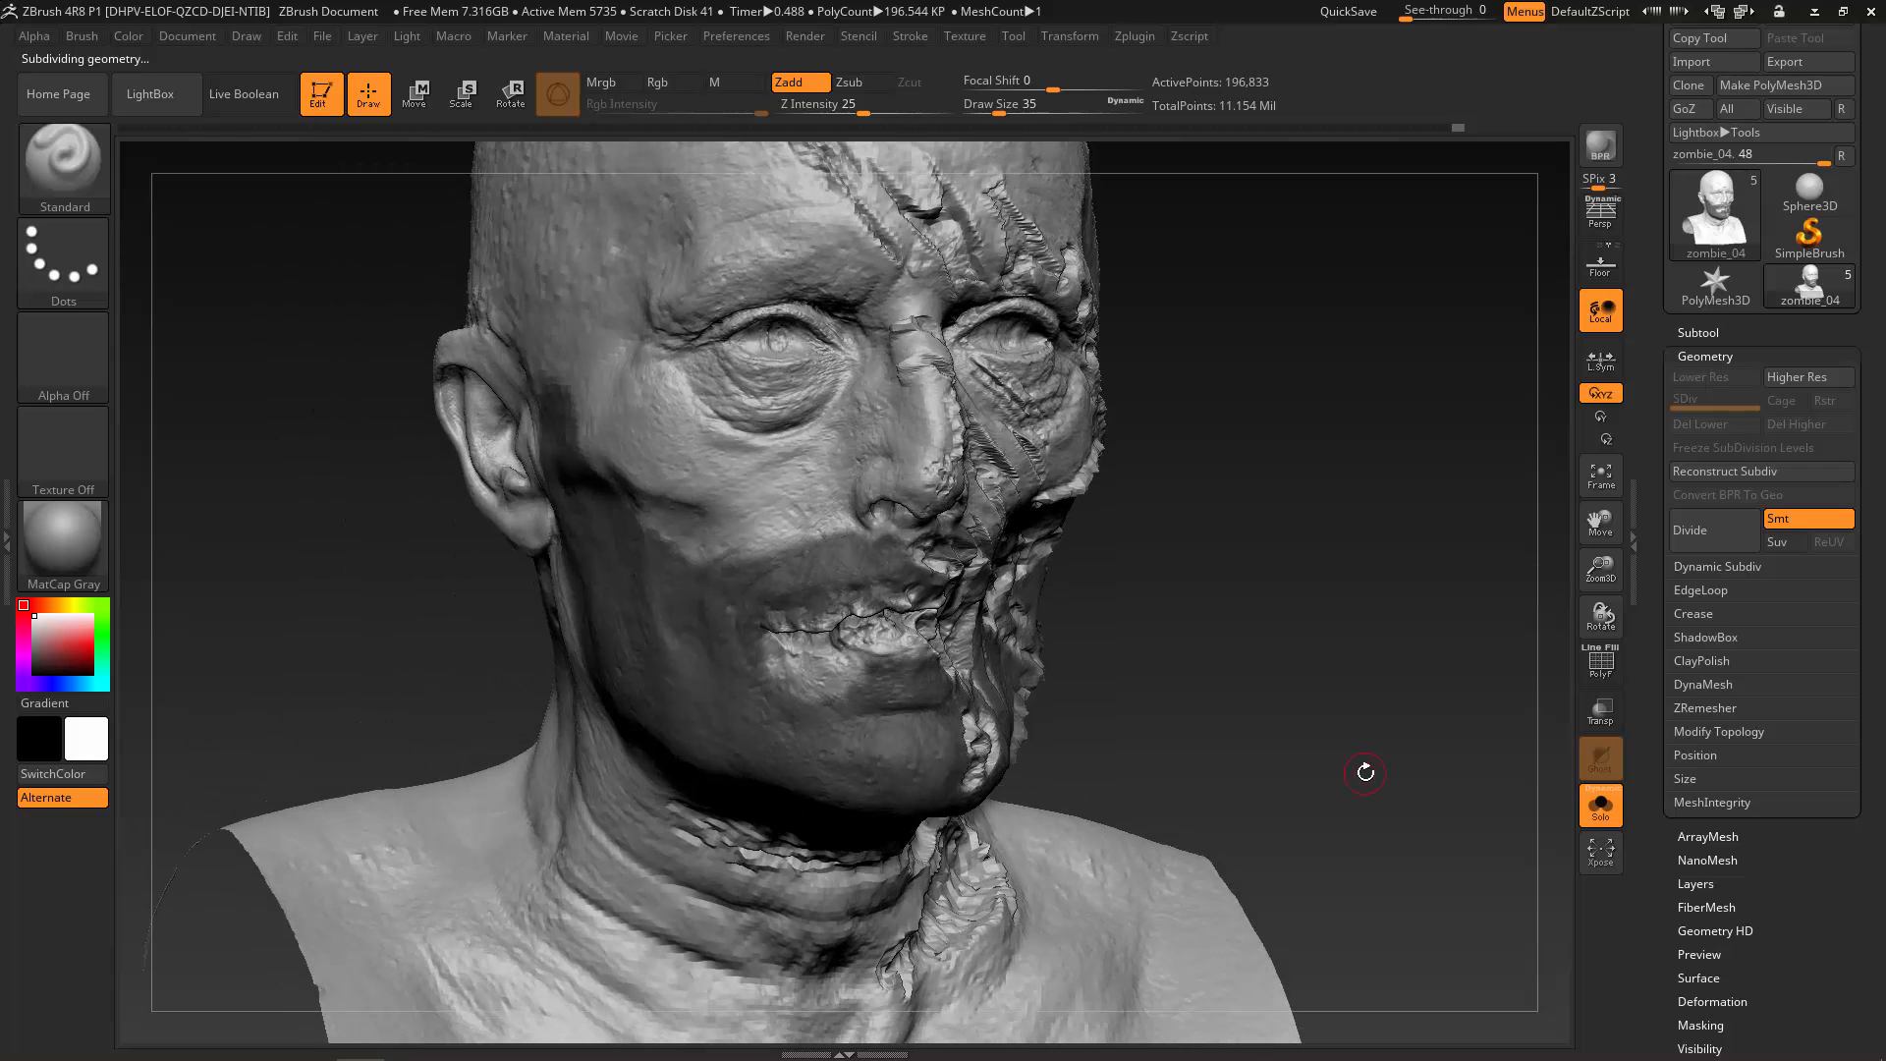
# Show the polyframe and turn the masked jaw and mouth area into its own polygroup.
pyautogui.moveTo(1799, 946); pyautogui.dragTo(1800, 743)
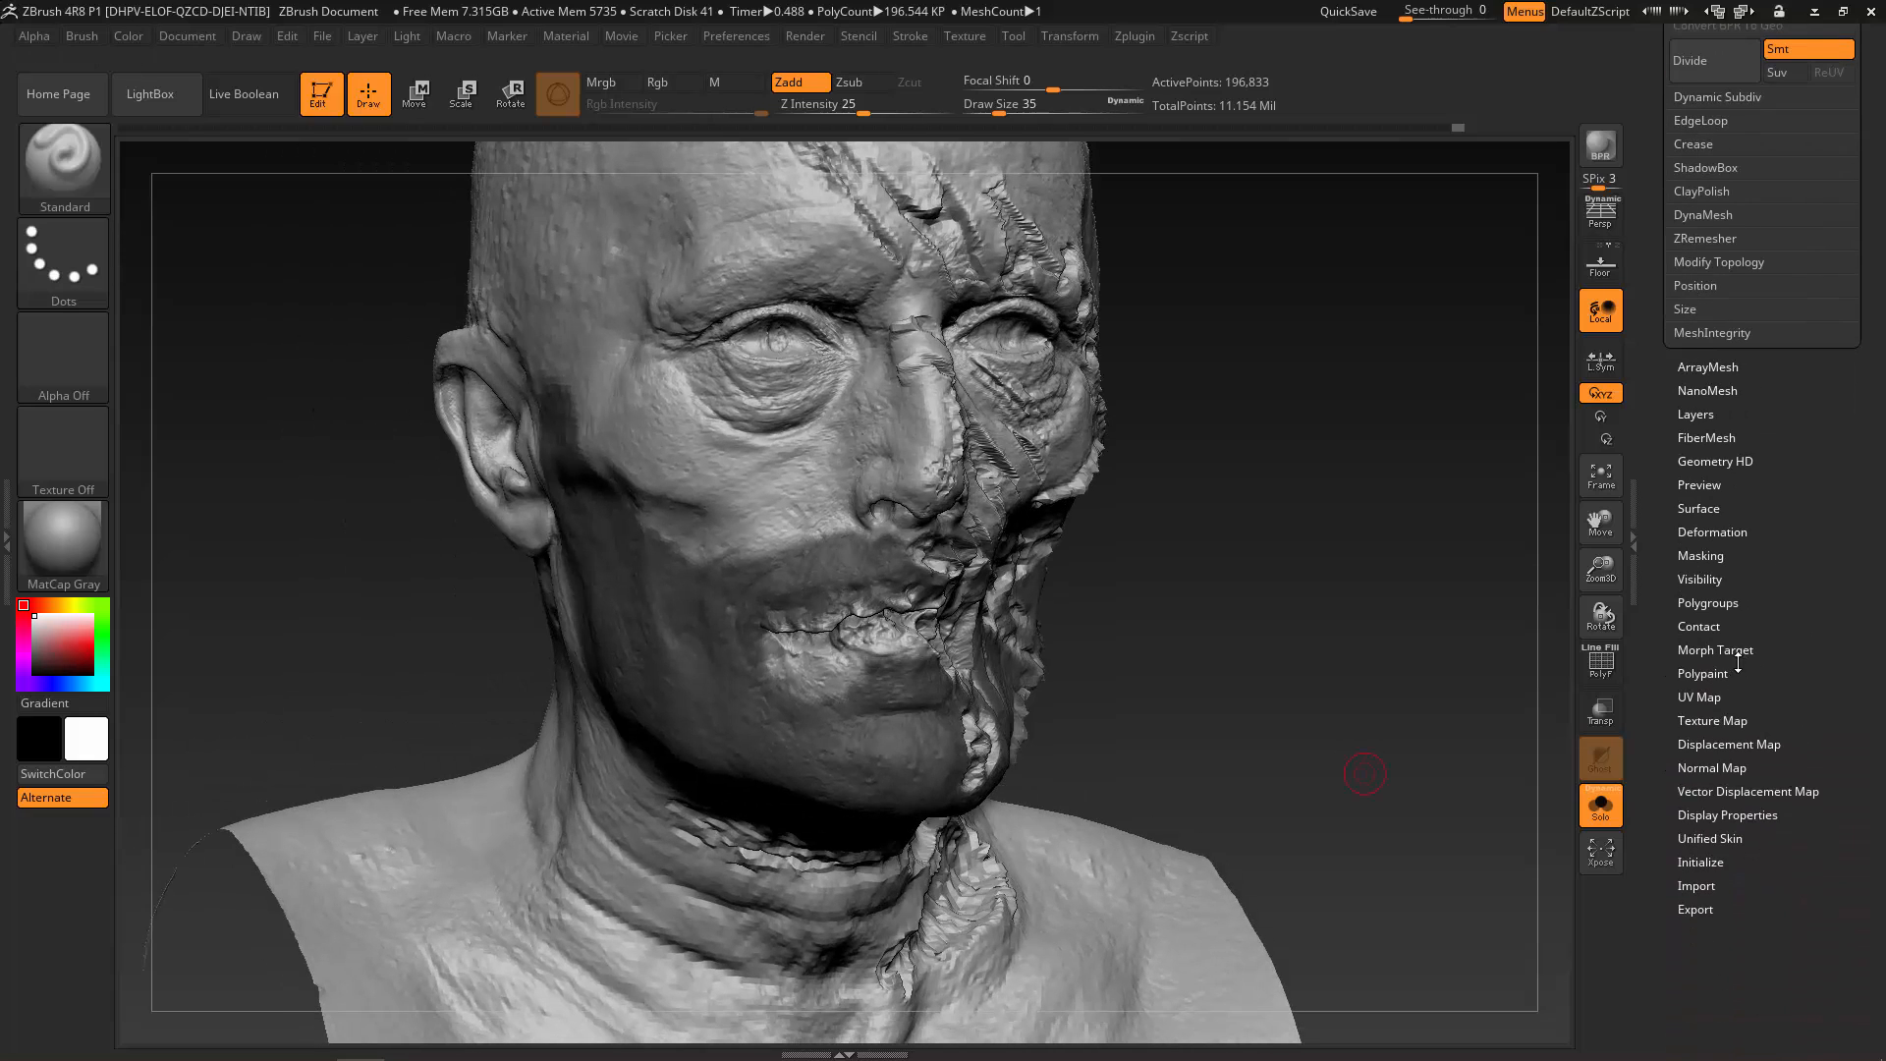
pyautogui.click(1714, 603)
pyautogui.click(1609, 668)
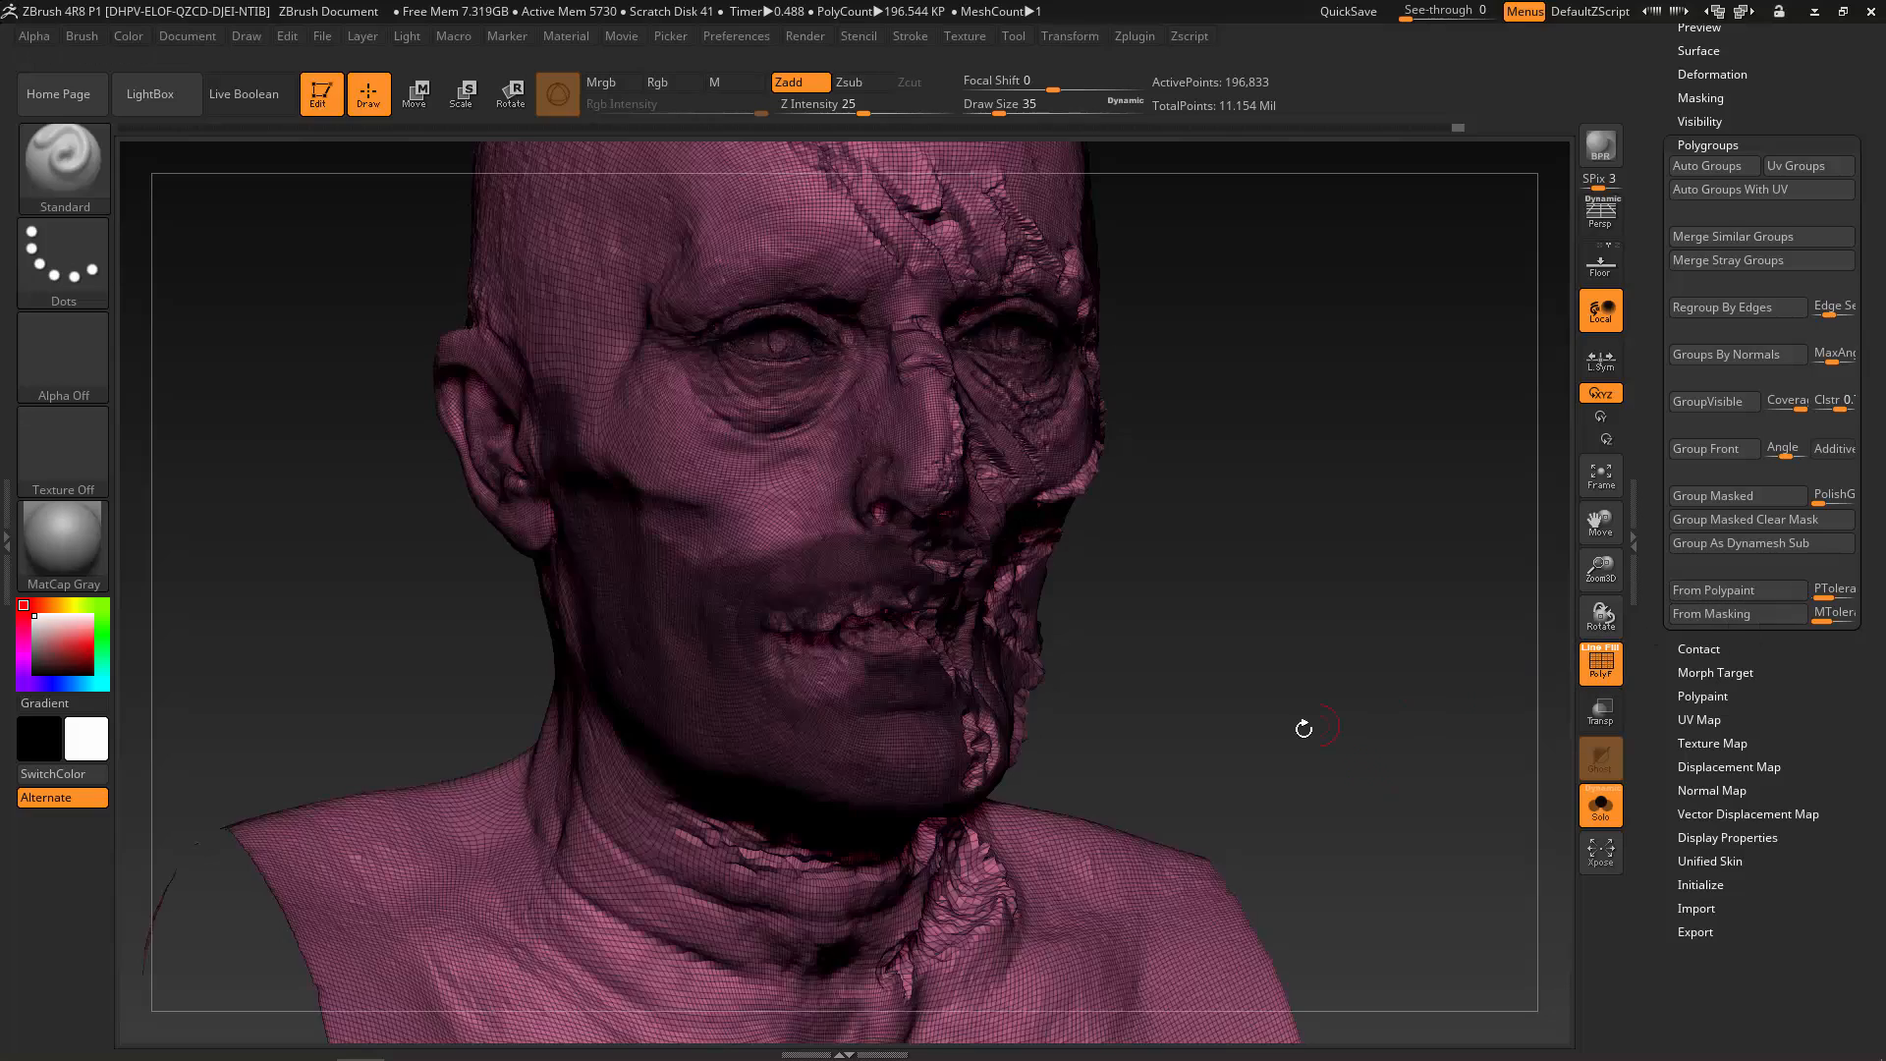
pyautogui.moveTo(1304, 728)
pyautogui.mouseDown()
pyautogui.moveTo(1375, 747)
pyautogui.moveTo(1345, 759)
pyautogui.moveTo(1583, 620)
pyautogui.mouseUp()
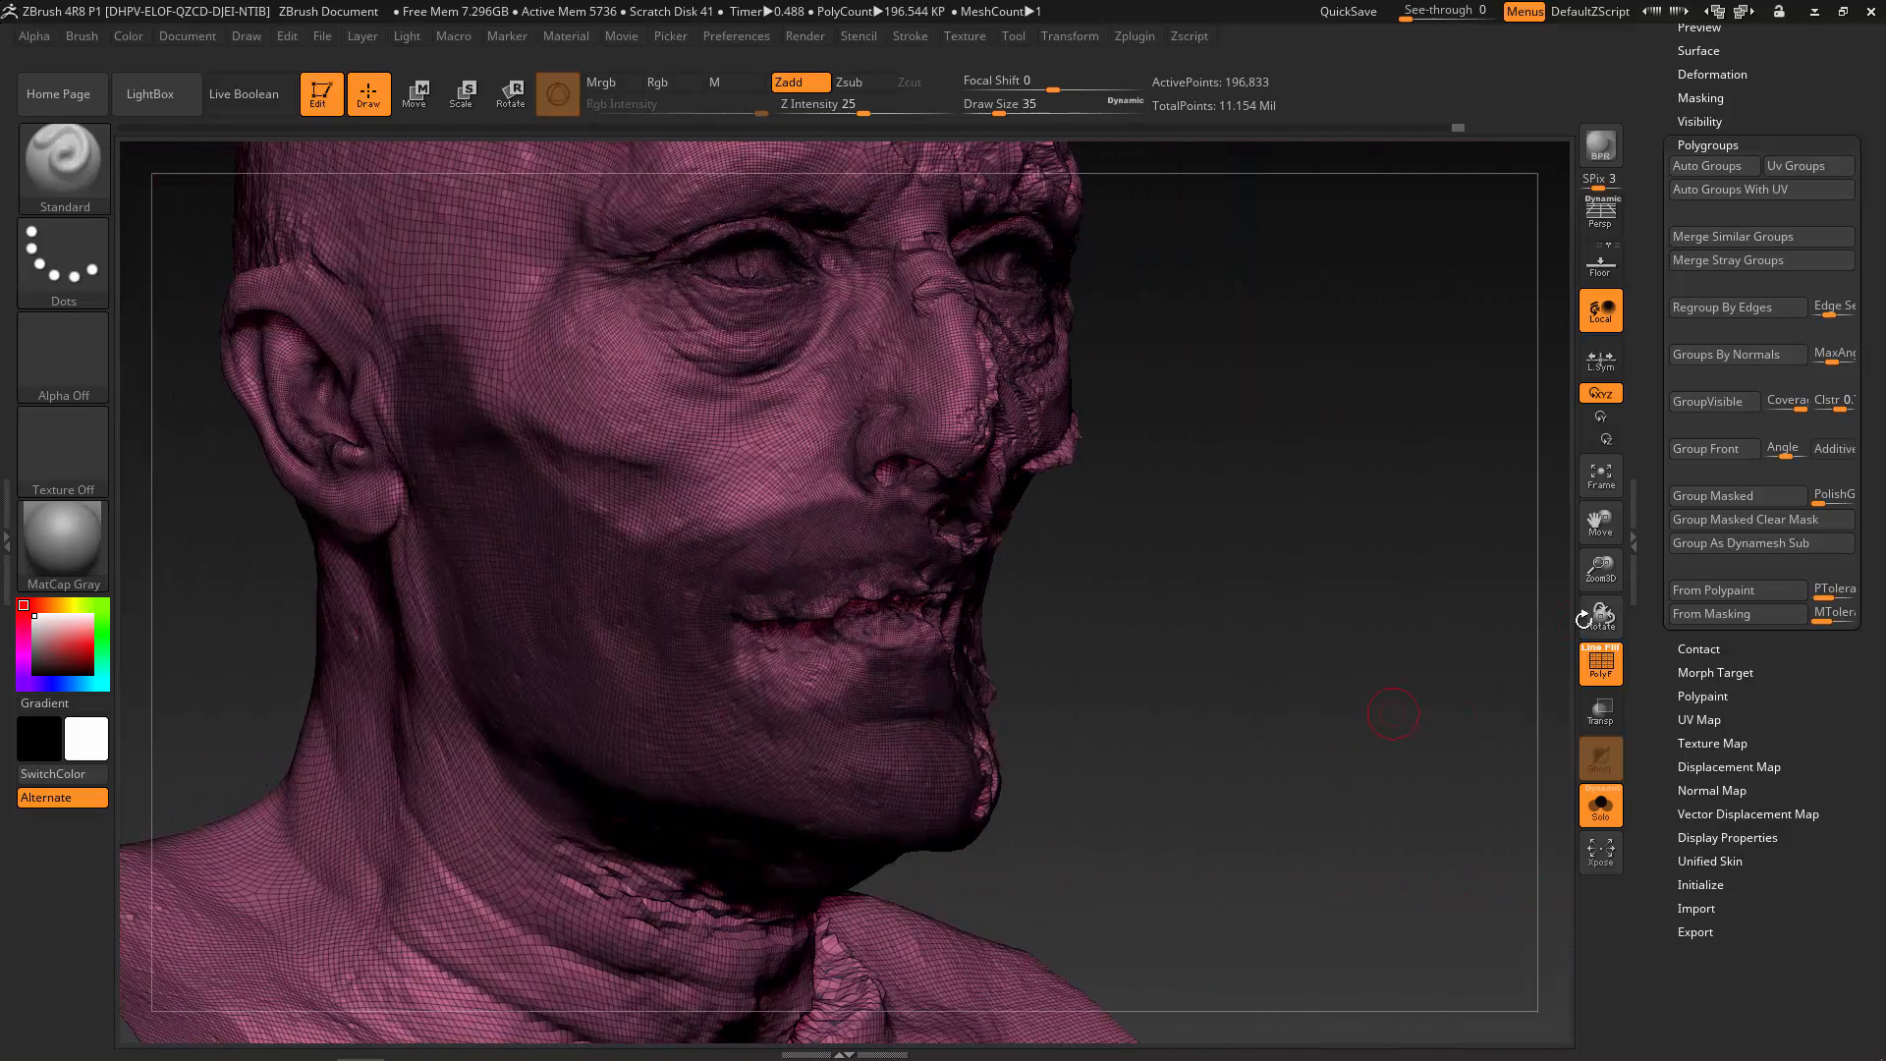
pyautogui.click(1715, 498)
pyautogui.moveTo(1440, 686); pyautogui.dragTo(1310, 692)
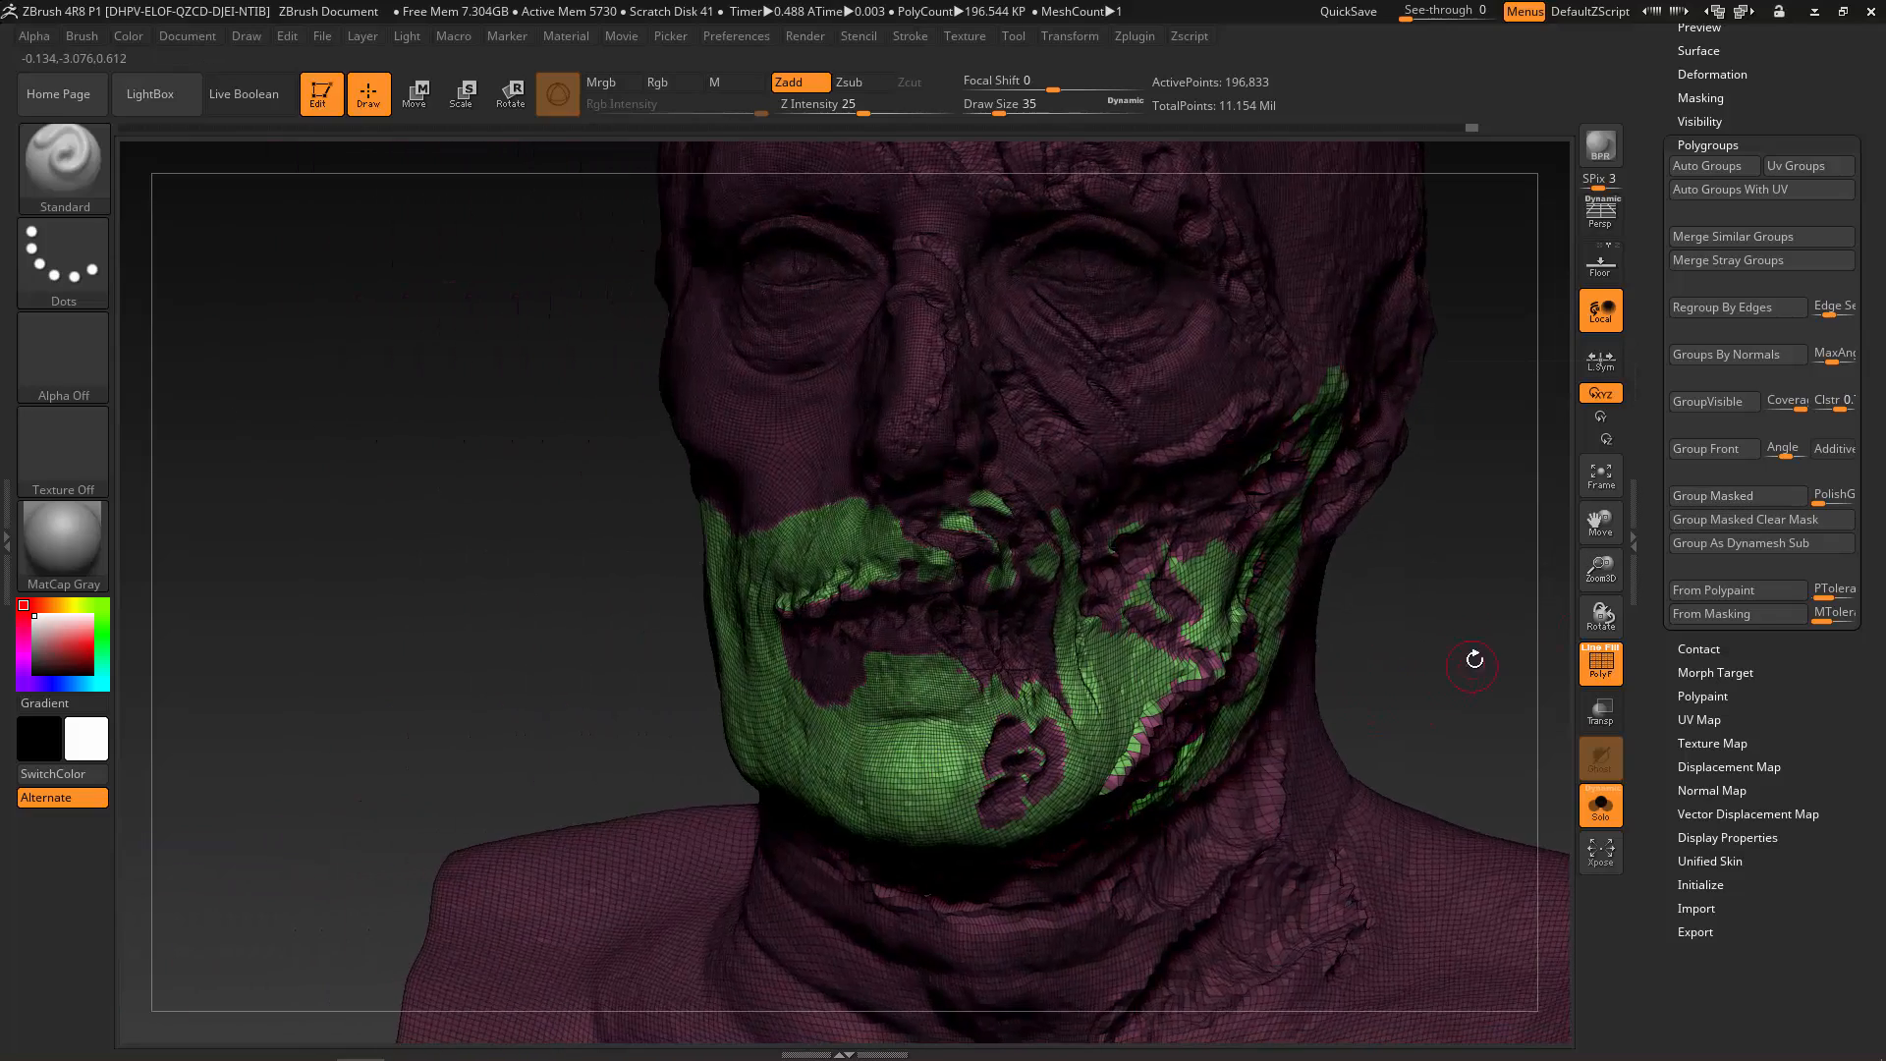
# Inspect the jaw polygroup from several angles, clear the mask and hide the polyframe.
pyautogui.moveTo(1474, 656); pyautogui.dragTo(1230, 873)
pyautogui.moveTo(649, 805); pyautogui.dragTo(1084, 715)
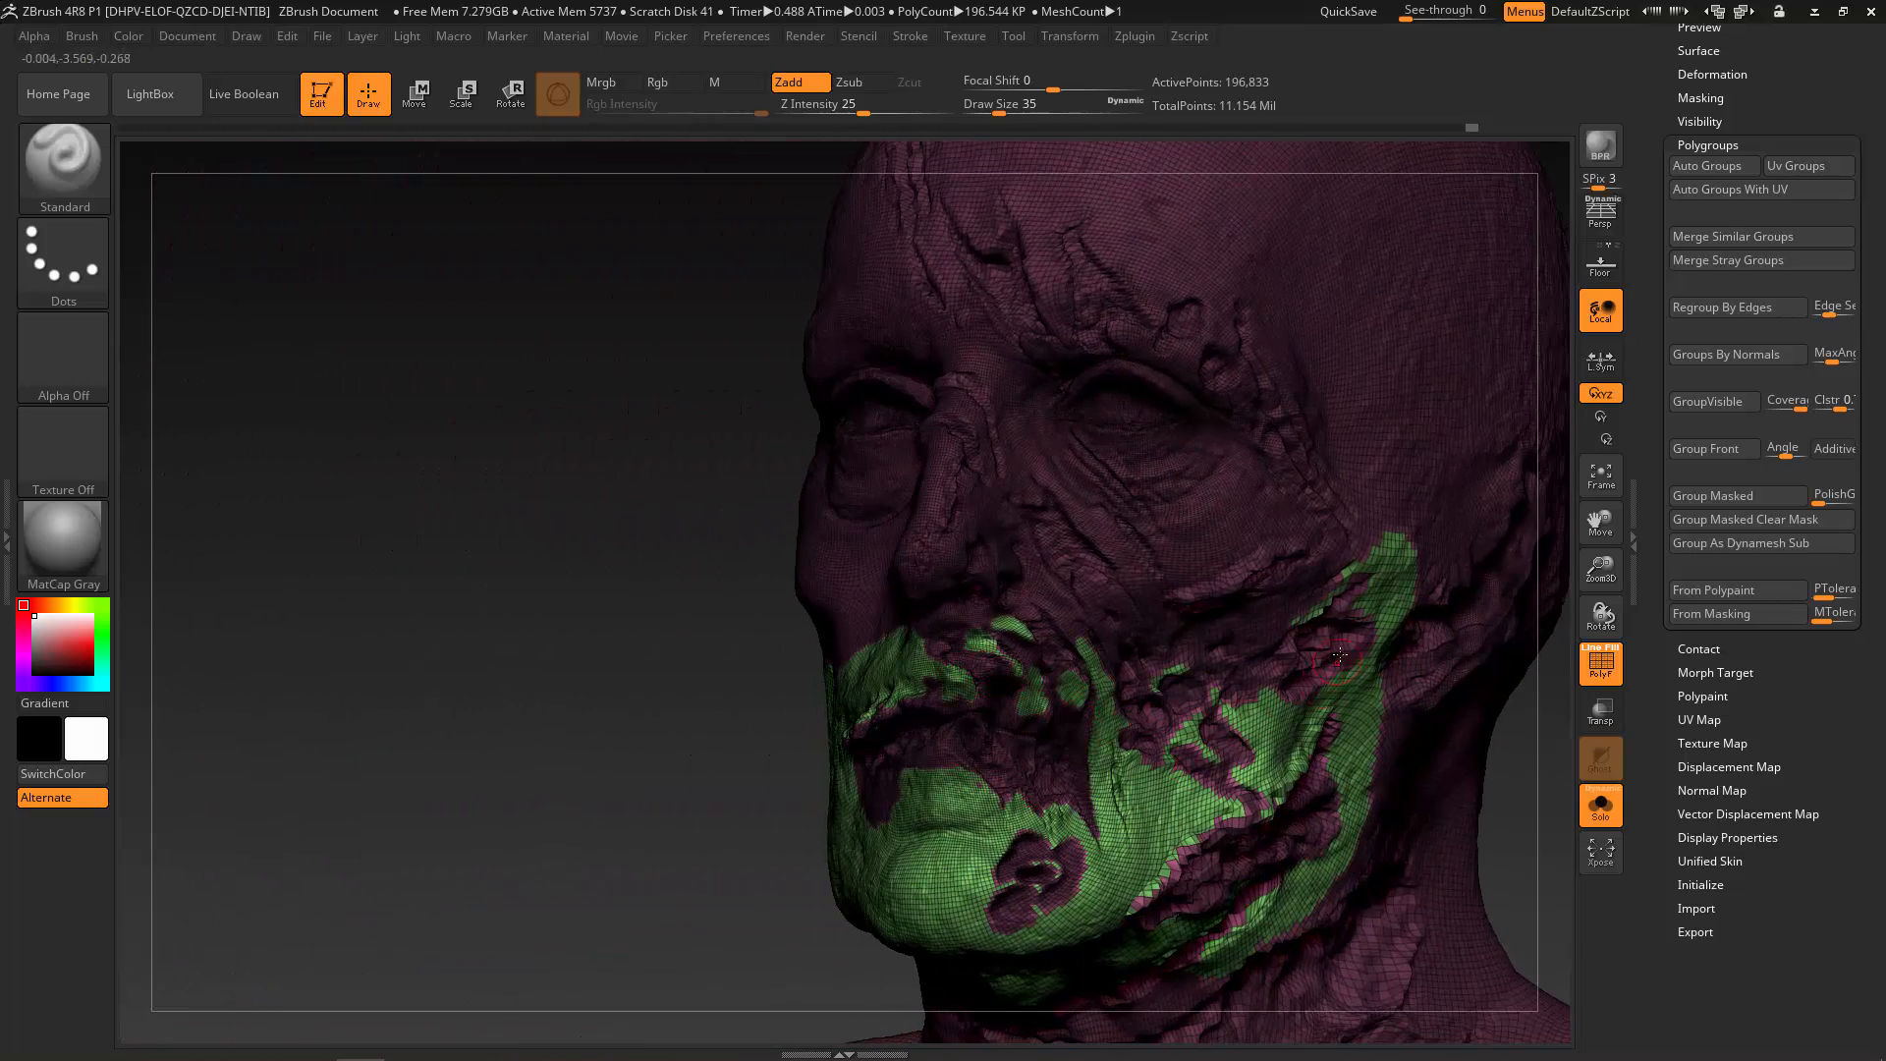
pyautogui.moveTo(619, 779); pyautogui.dragTo(685, 813)
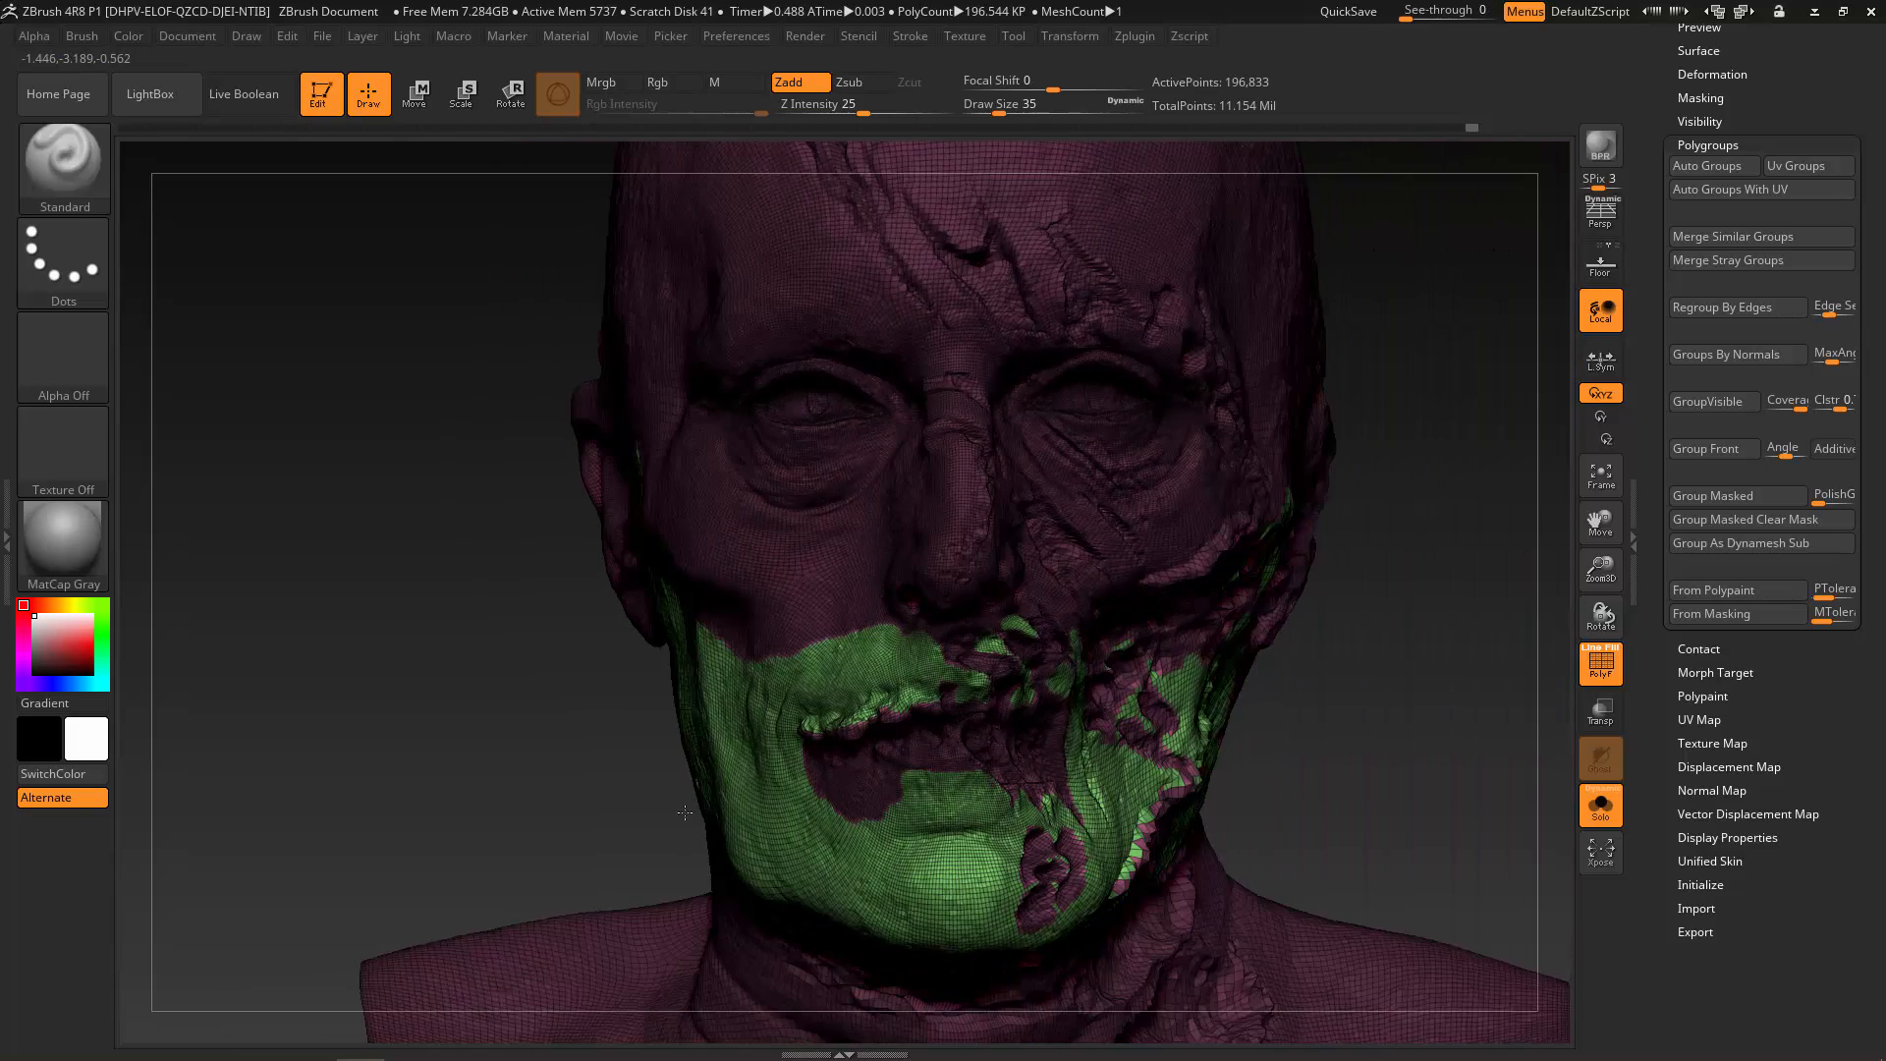
pyautogui.keyDown('alt'); pyautogui.moveTo(1430, 691); pyautogui.dragTo(1358, 843); pyautogui.keyUp('alt')
pyautogui.click(1599, 664)
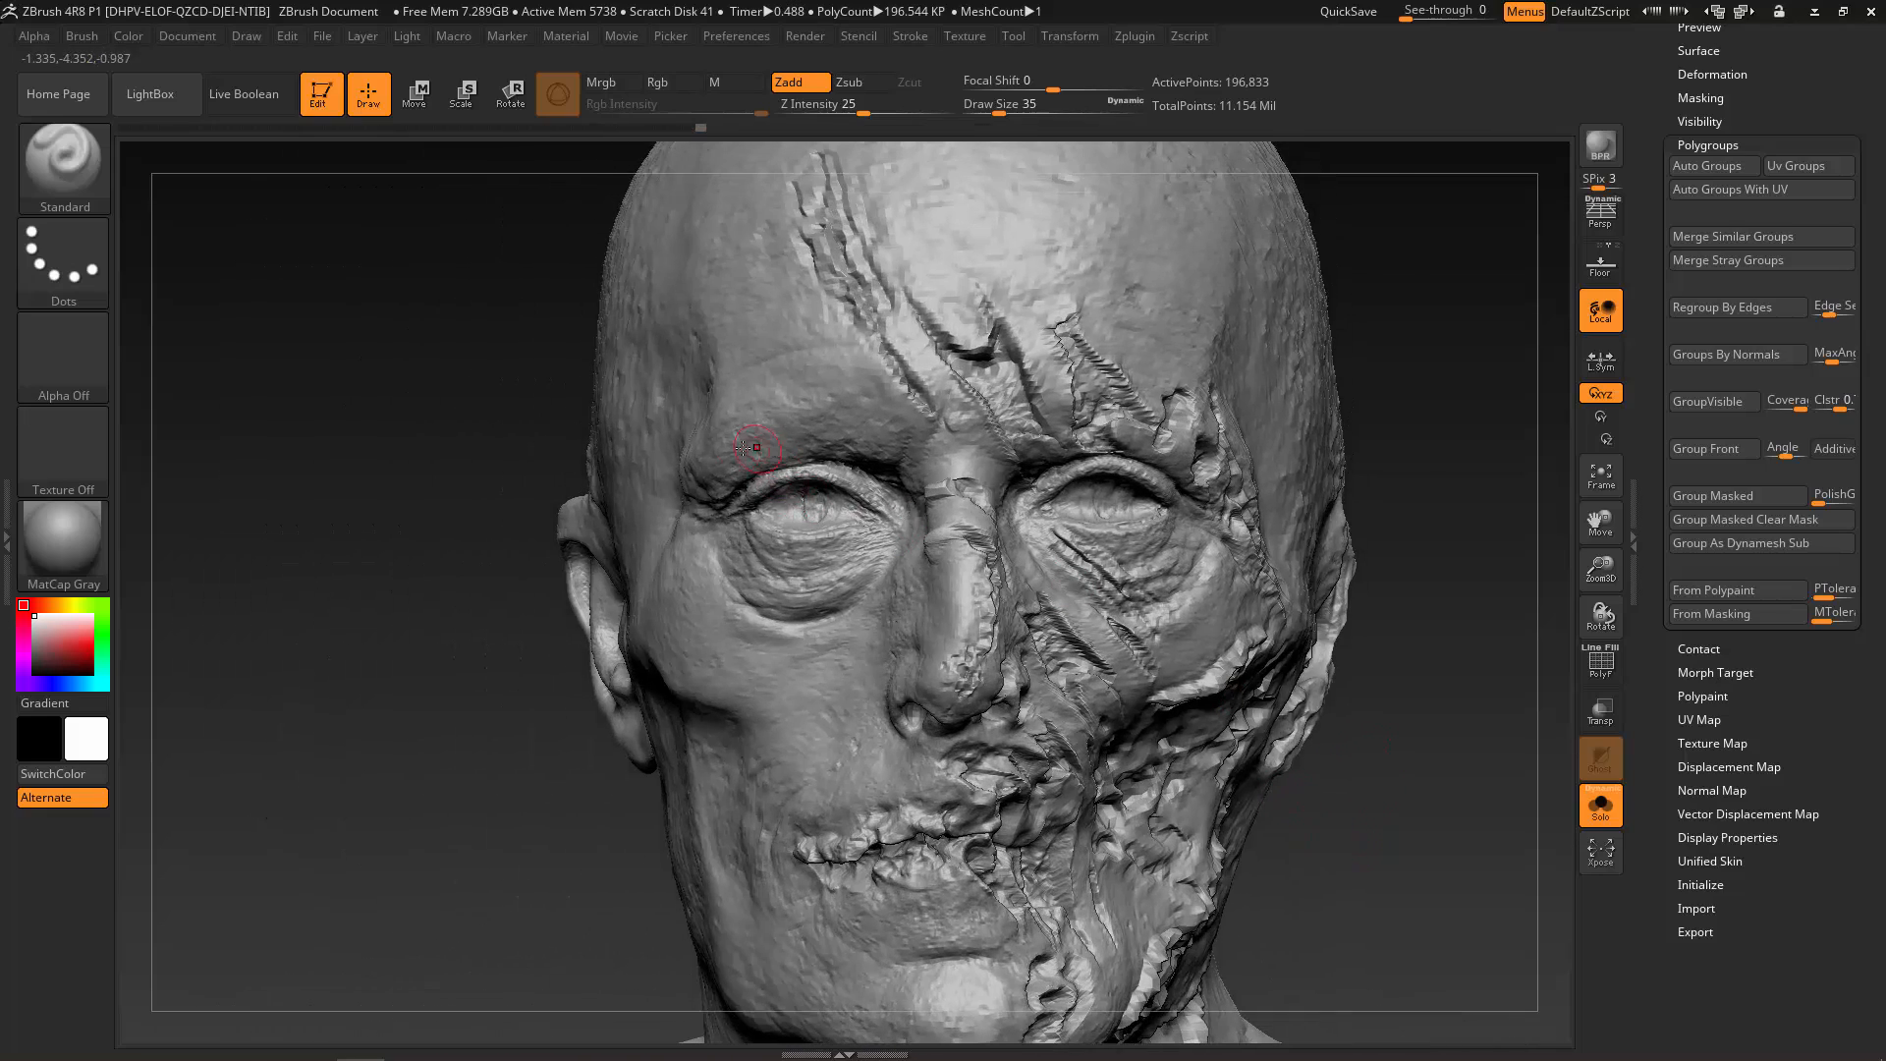
# Mask the eyebrow area above the intact eye with a draw size of 35.
pyautogui.press('ctrl')
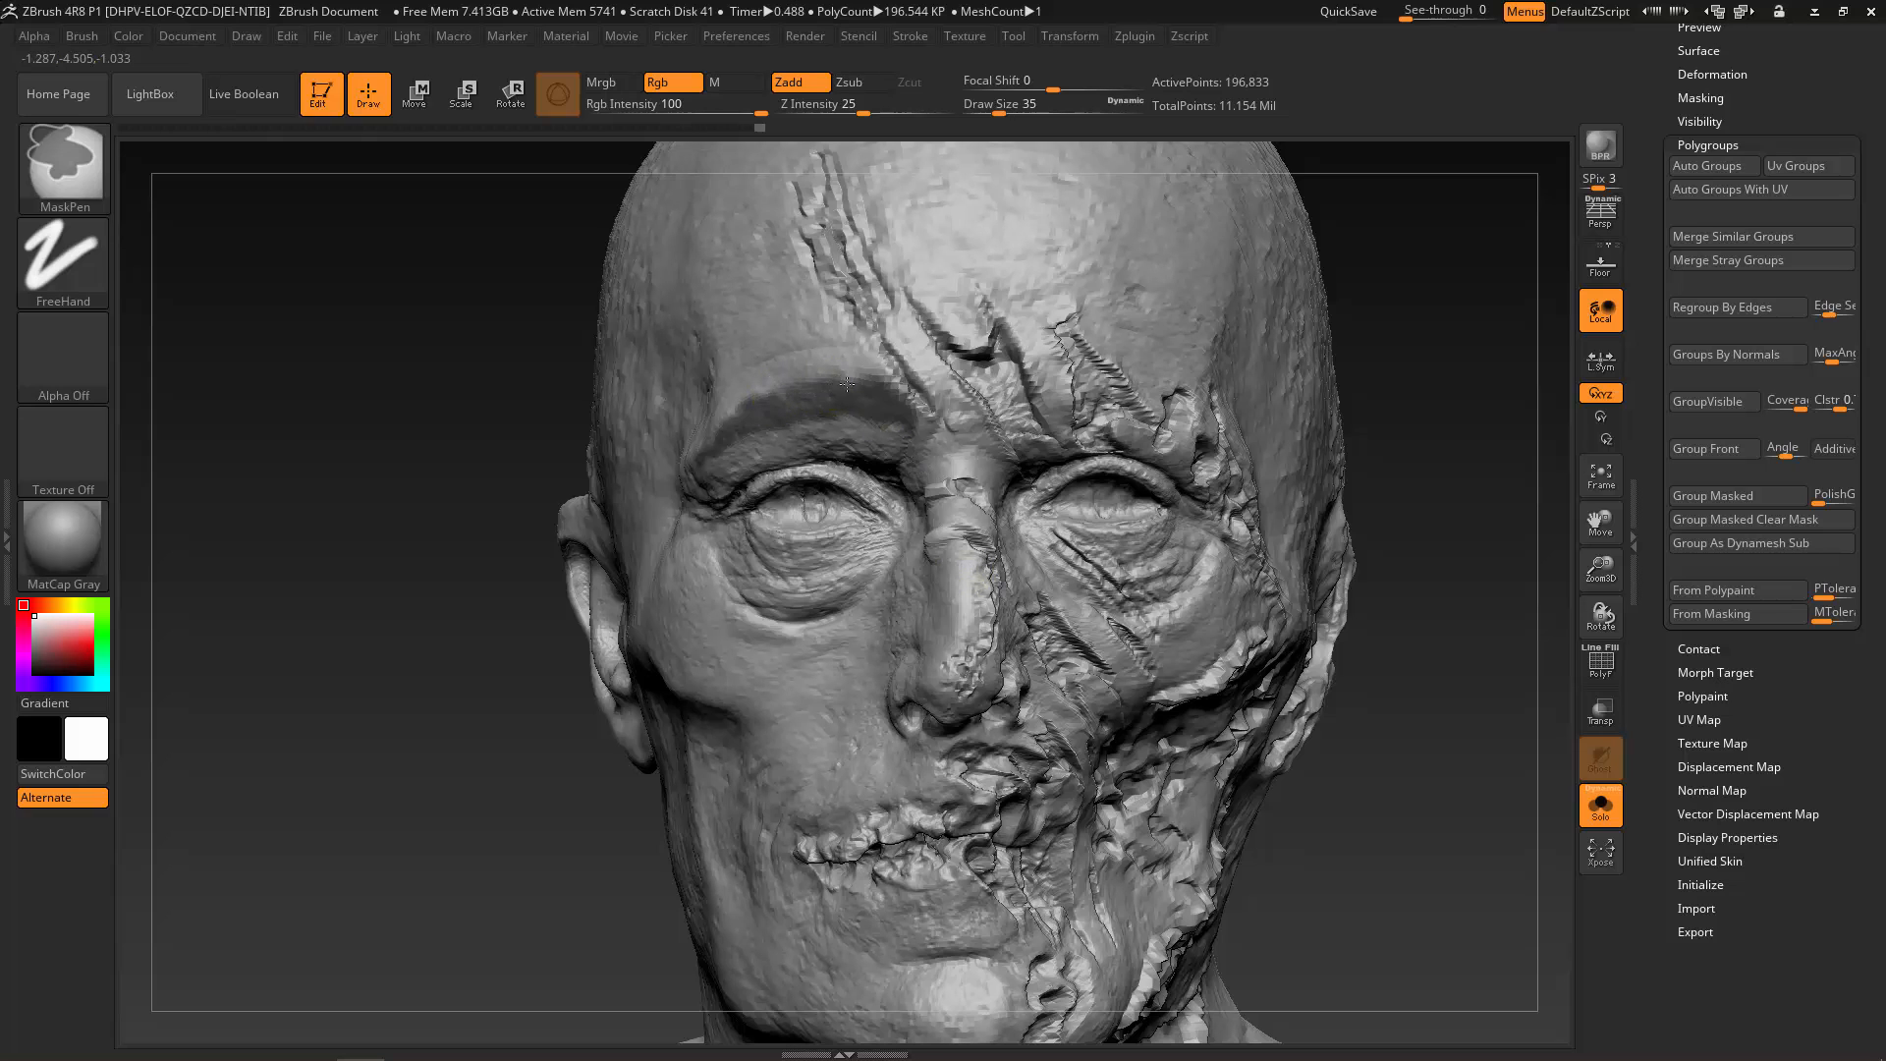
pyautogui.press('ctrl')
pyautogui.moveTo(409, 661)
pyautogui.mouseDown()
pyautogui.moveTo(864, 639)
pyautogui.moveTo(1208, 541)
pyautogui.mouseUp()
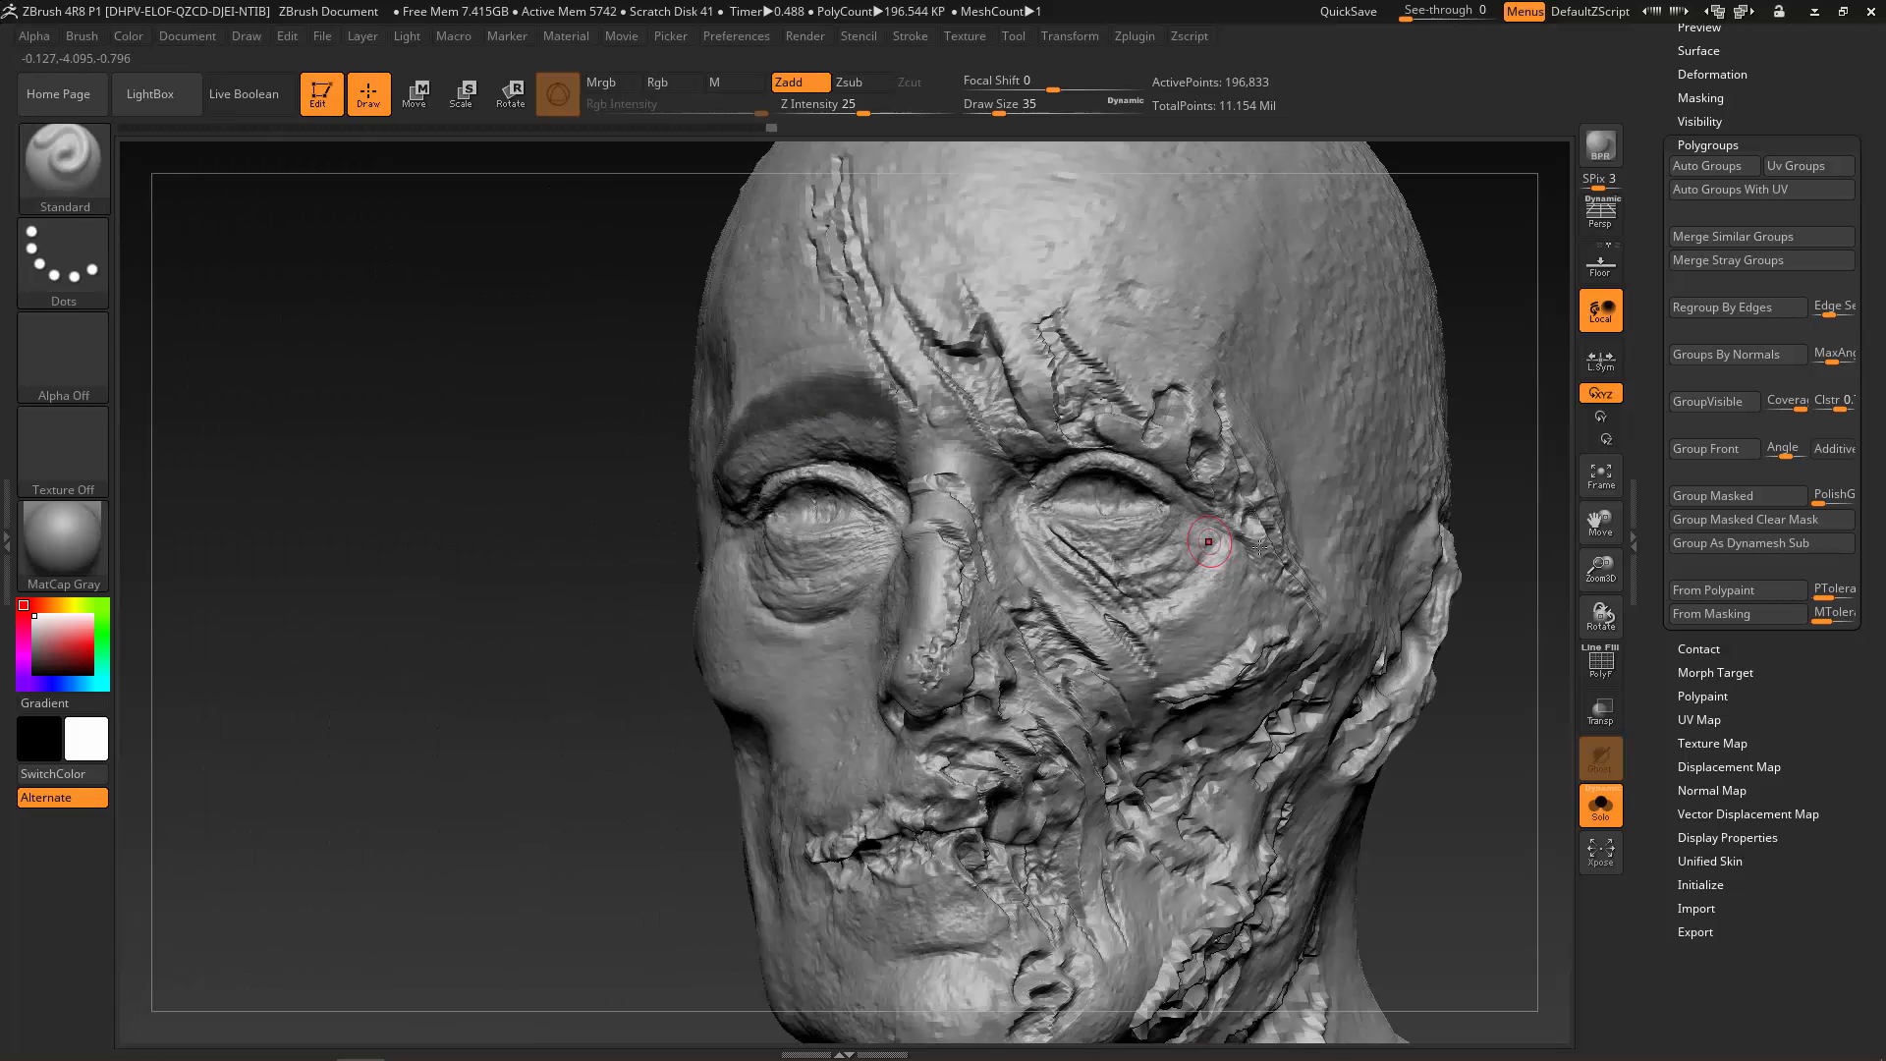
pyautogui.moveTo(1461, 269); pyautogui.dragTo(1391, 301)
# Mask the skin patches between the wounds of the damaged brow, reducing the draw size to 23 for the details.
pyautogui.press('ctrl')
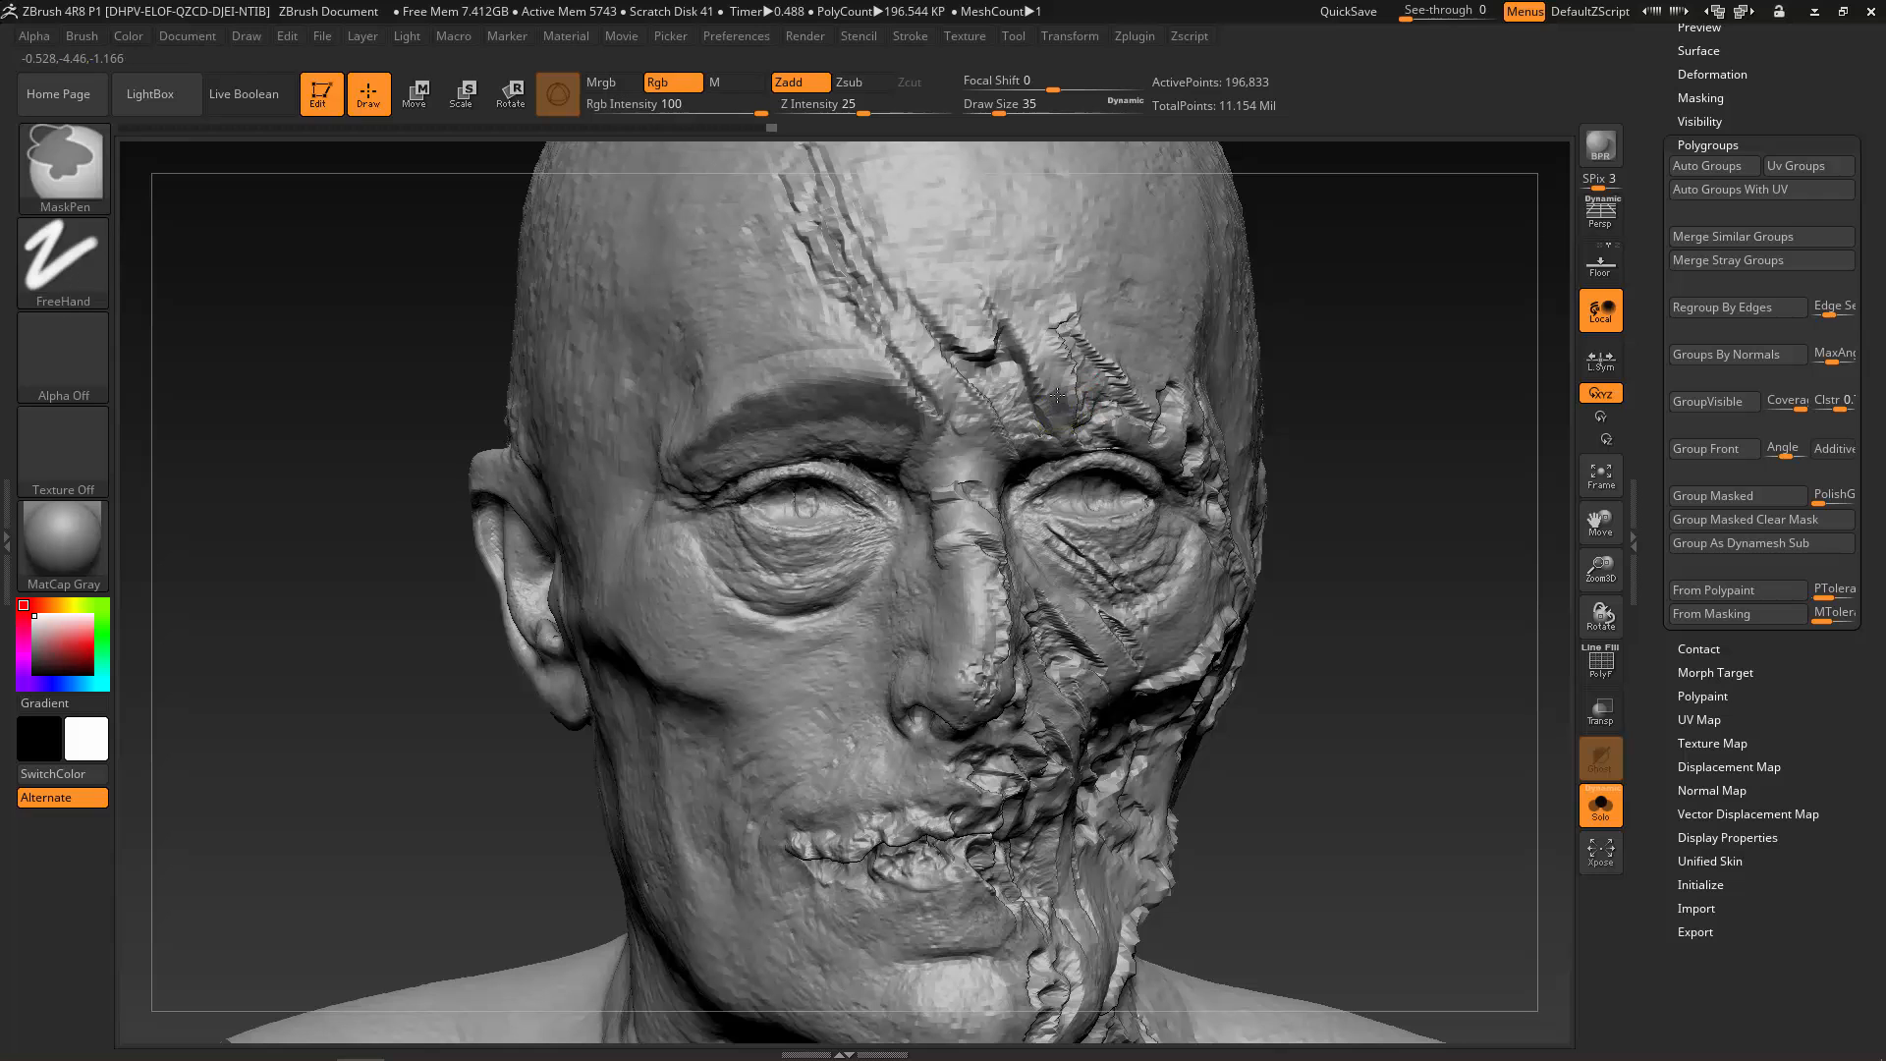
pyautogui.moveTo(1287, 378); pyautogui.dragTo(1140, 427)
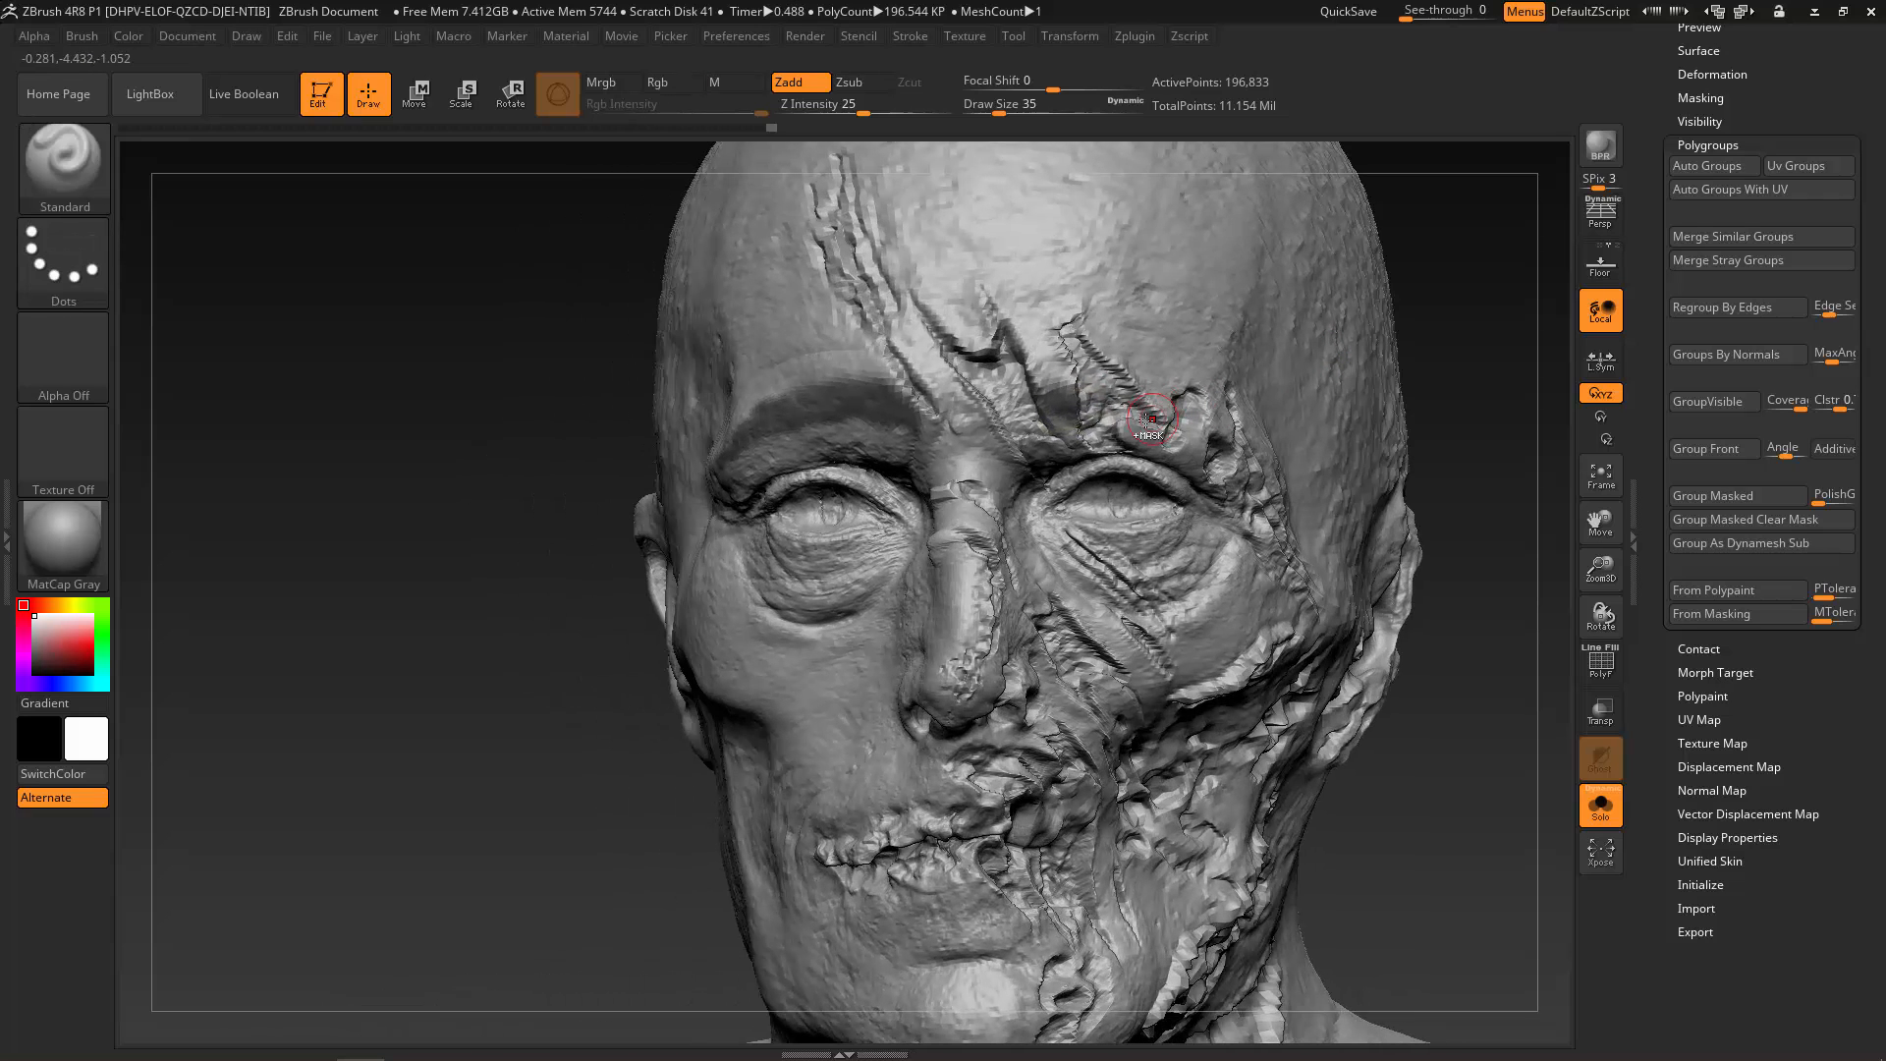
pyautogui.press('ctrl')
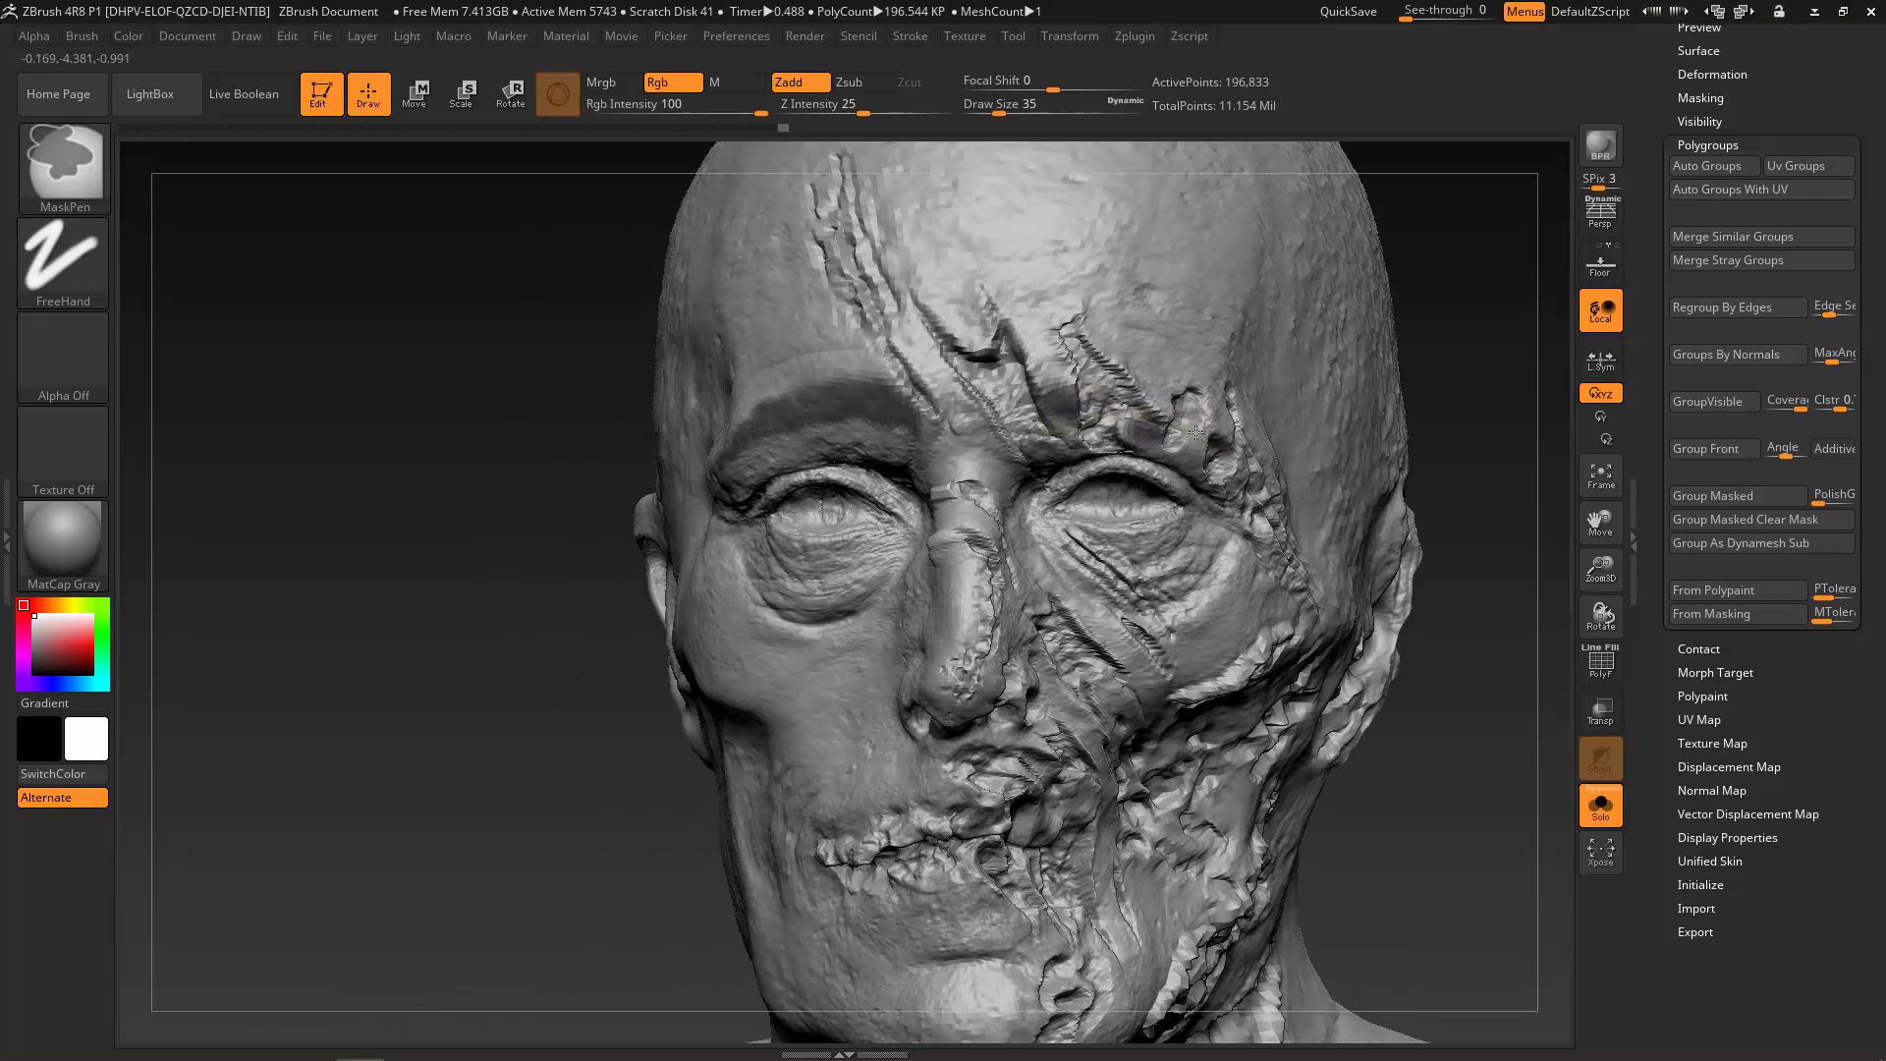
pyautogui.press('s')
pyautogui.moveTo(1169, 405); pyautogui.dragTo(1157, 405)
pyautogui.press('ctrl')
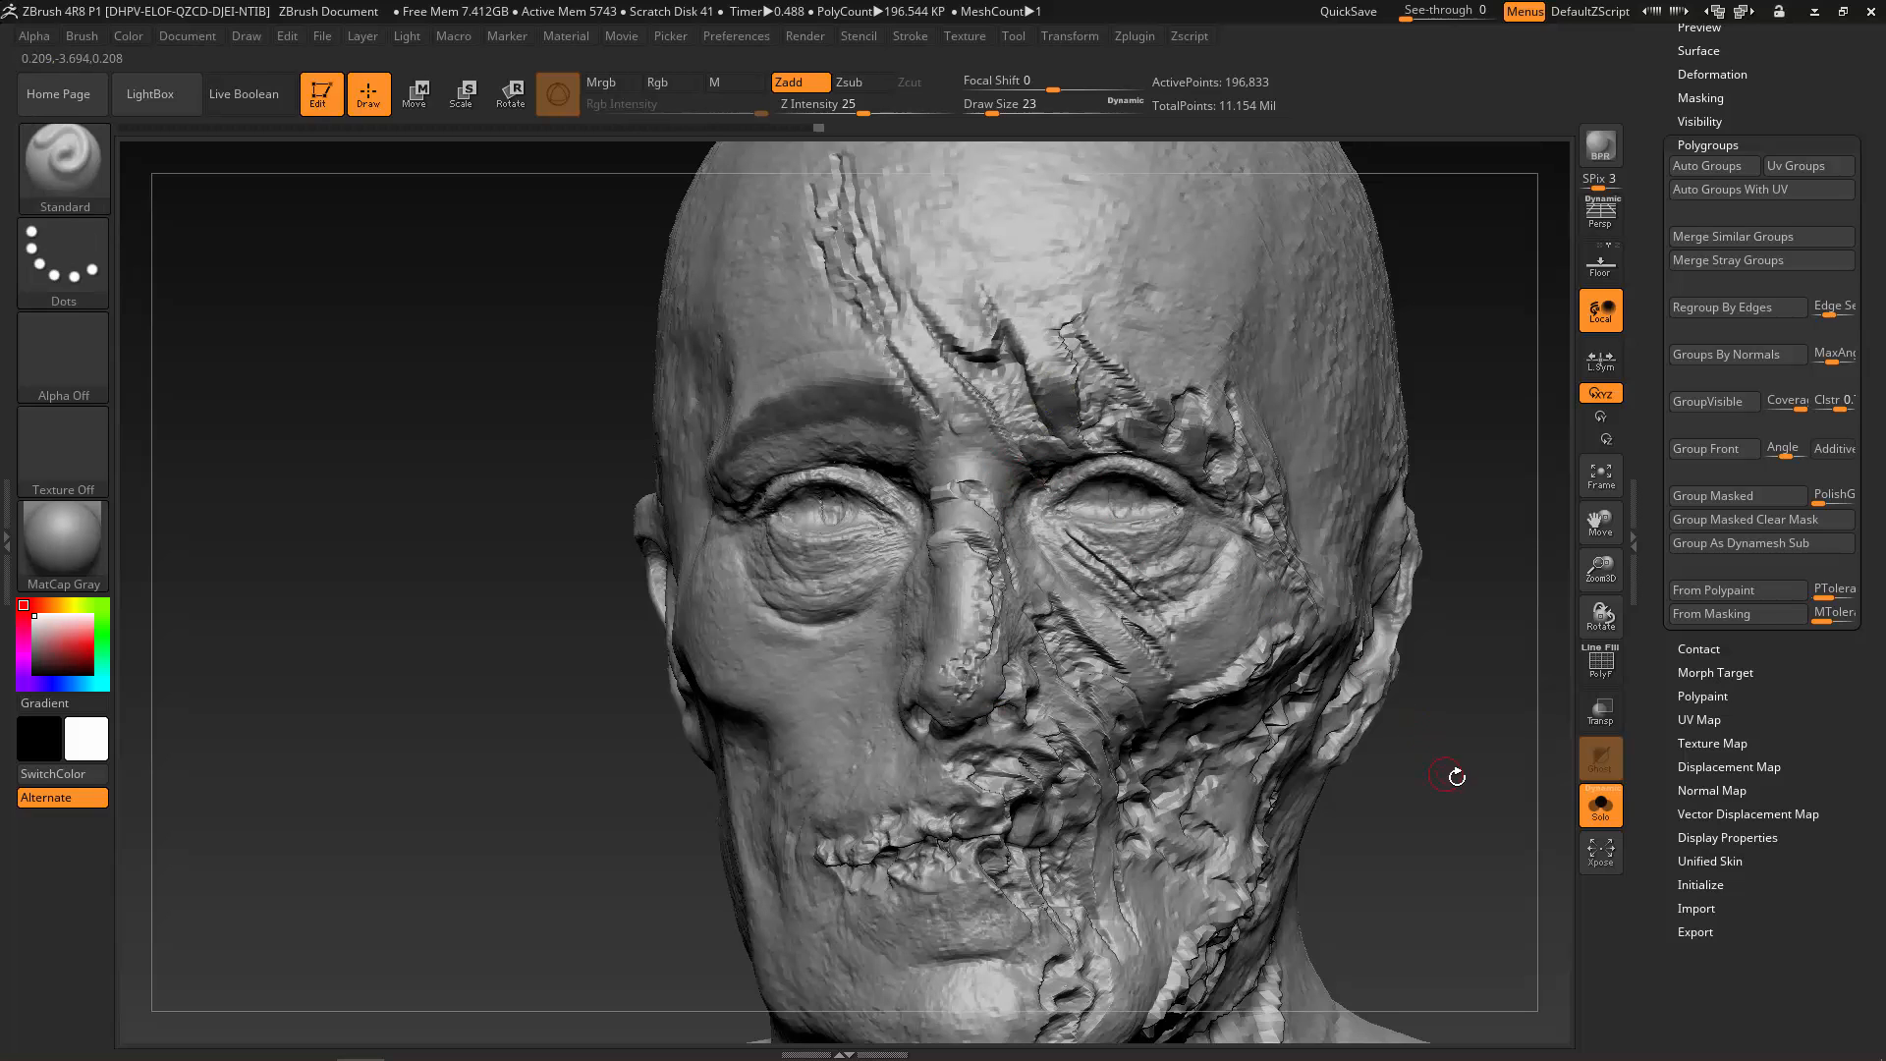
pyautogui.moveTo(1456, 776)
pyautogui.mouseDown()
pyautogui.moveTo(1427, 737)
pyautogui.moveTo(1427, 622)
pyautogui.moveTo(1431, 737)
pyautogui.moveTo(1423, 717)
pyautogui.mouseUp()
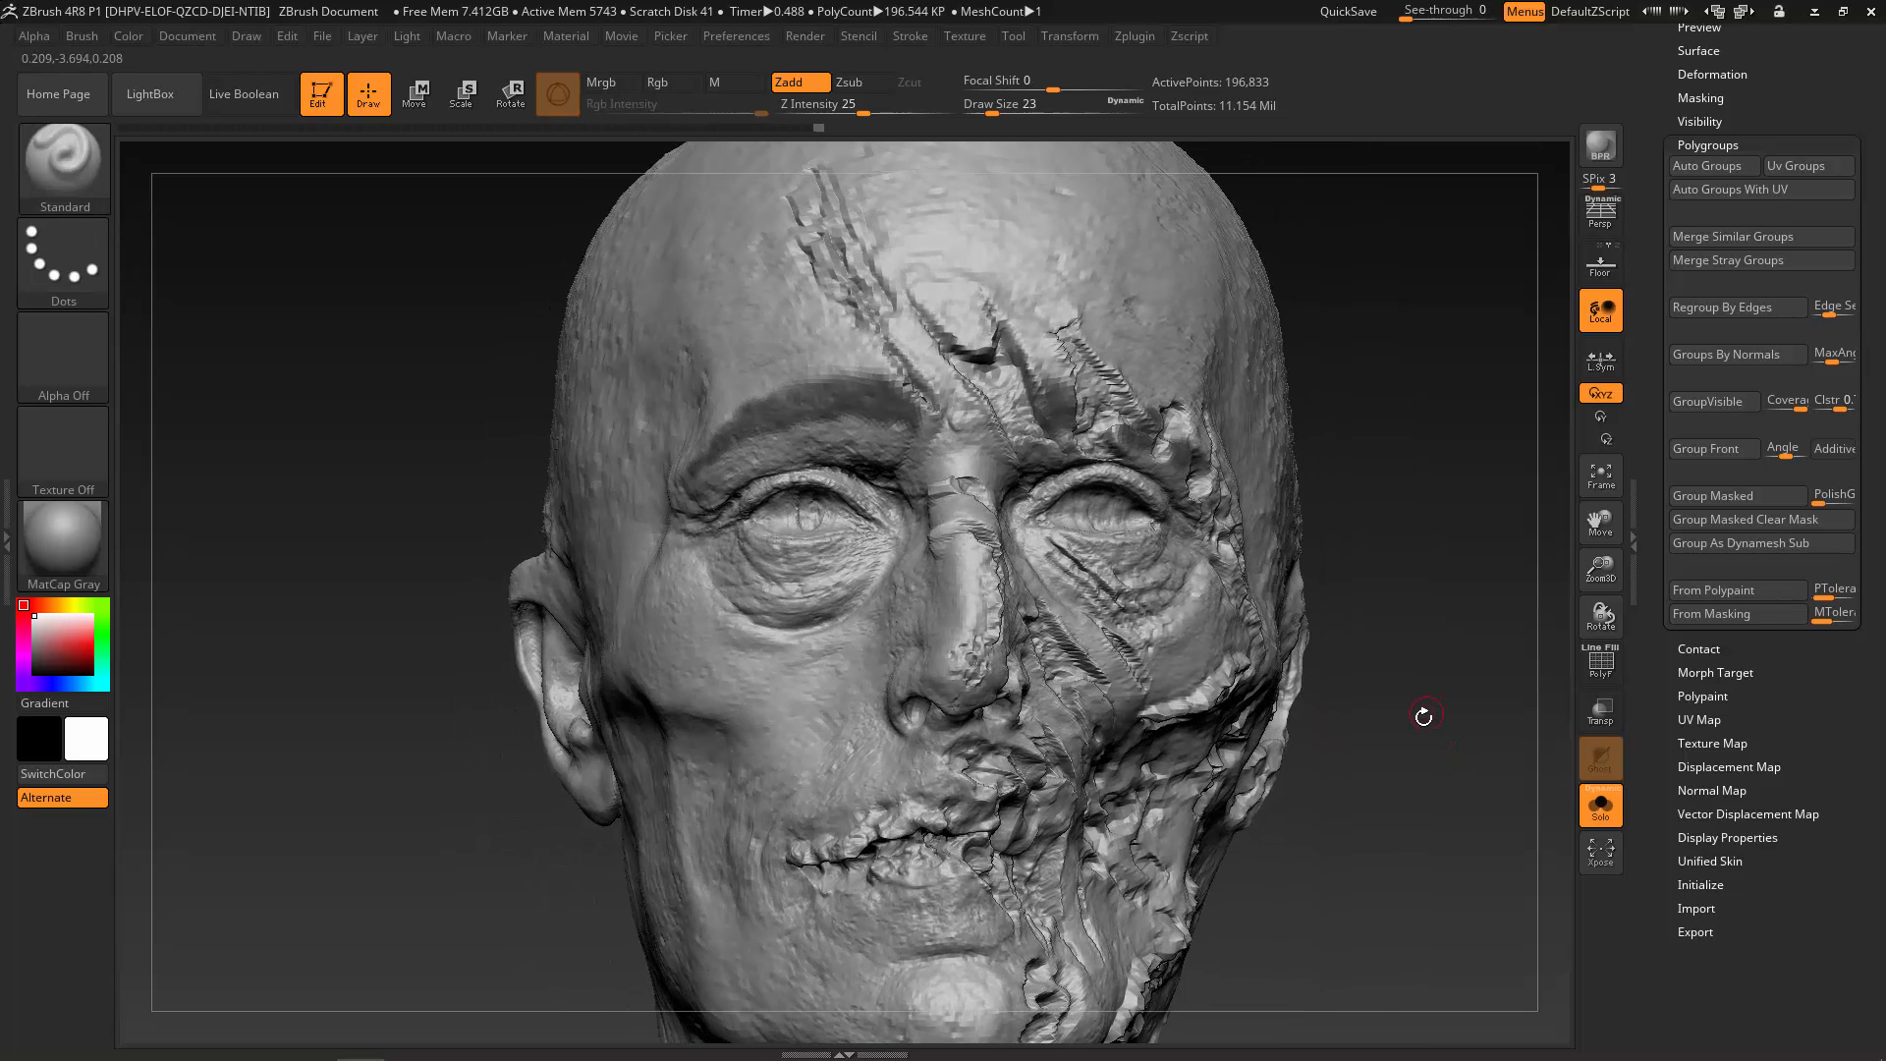
pyautogui.moveTo(1429, 641)
pyautogui.mouseDown()
pyautogui.moveTo(1424, 603)
pyautogui.moveTo(1418, 626)
pyautogui.mouseUp()
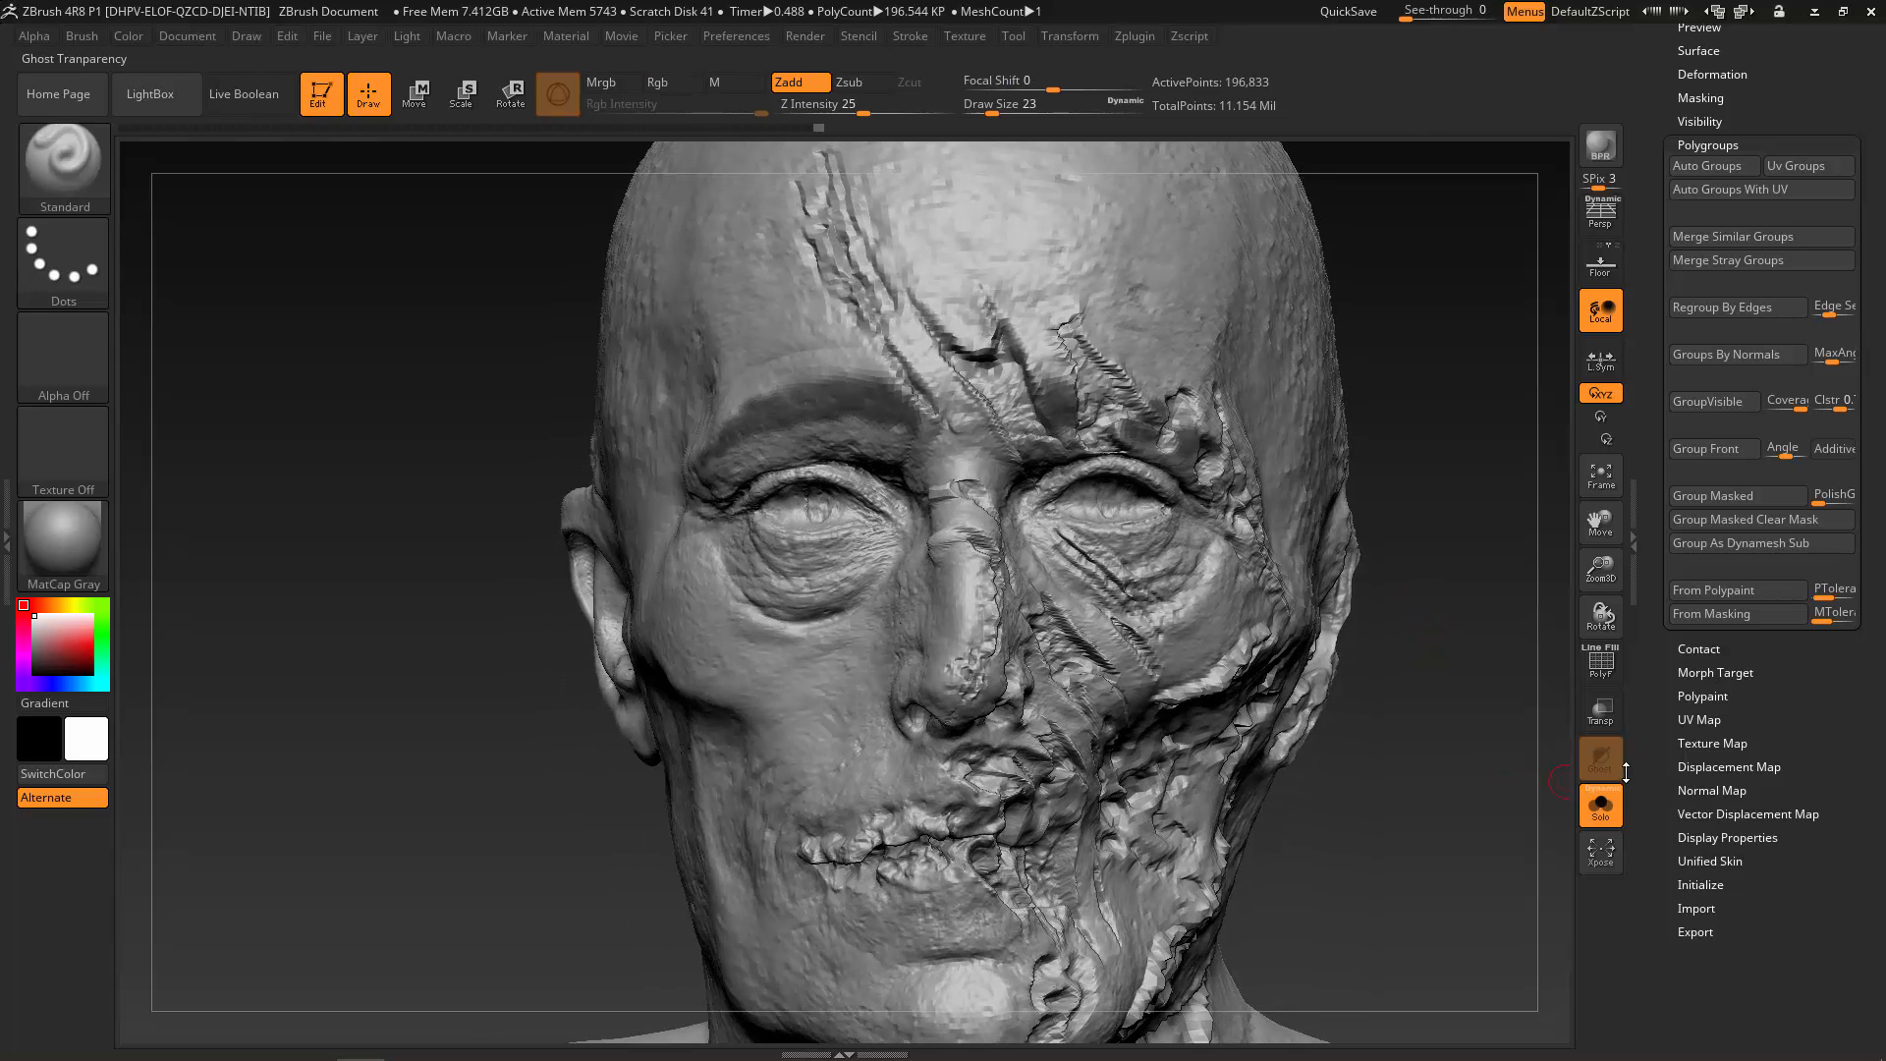
# Turn the masked eyebrow areas into a polygroup with the polyframe shown, then clear the mask and hide the polyframe.
pyautogui.click(1612, 676)
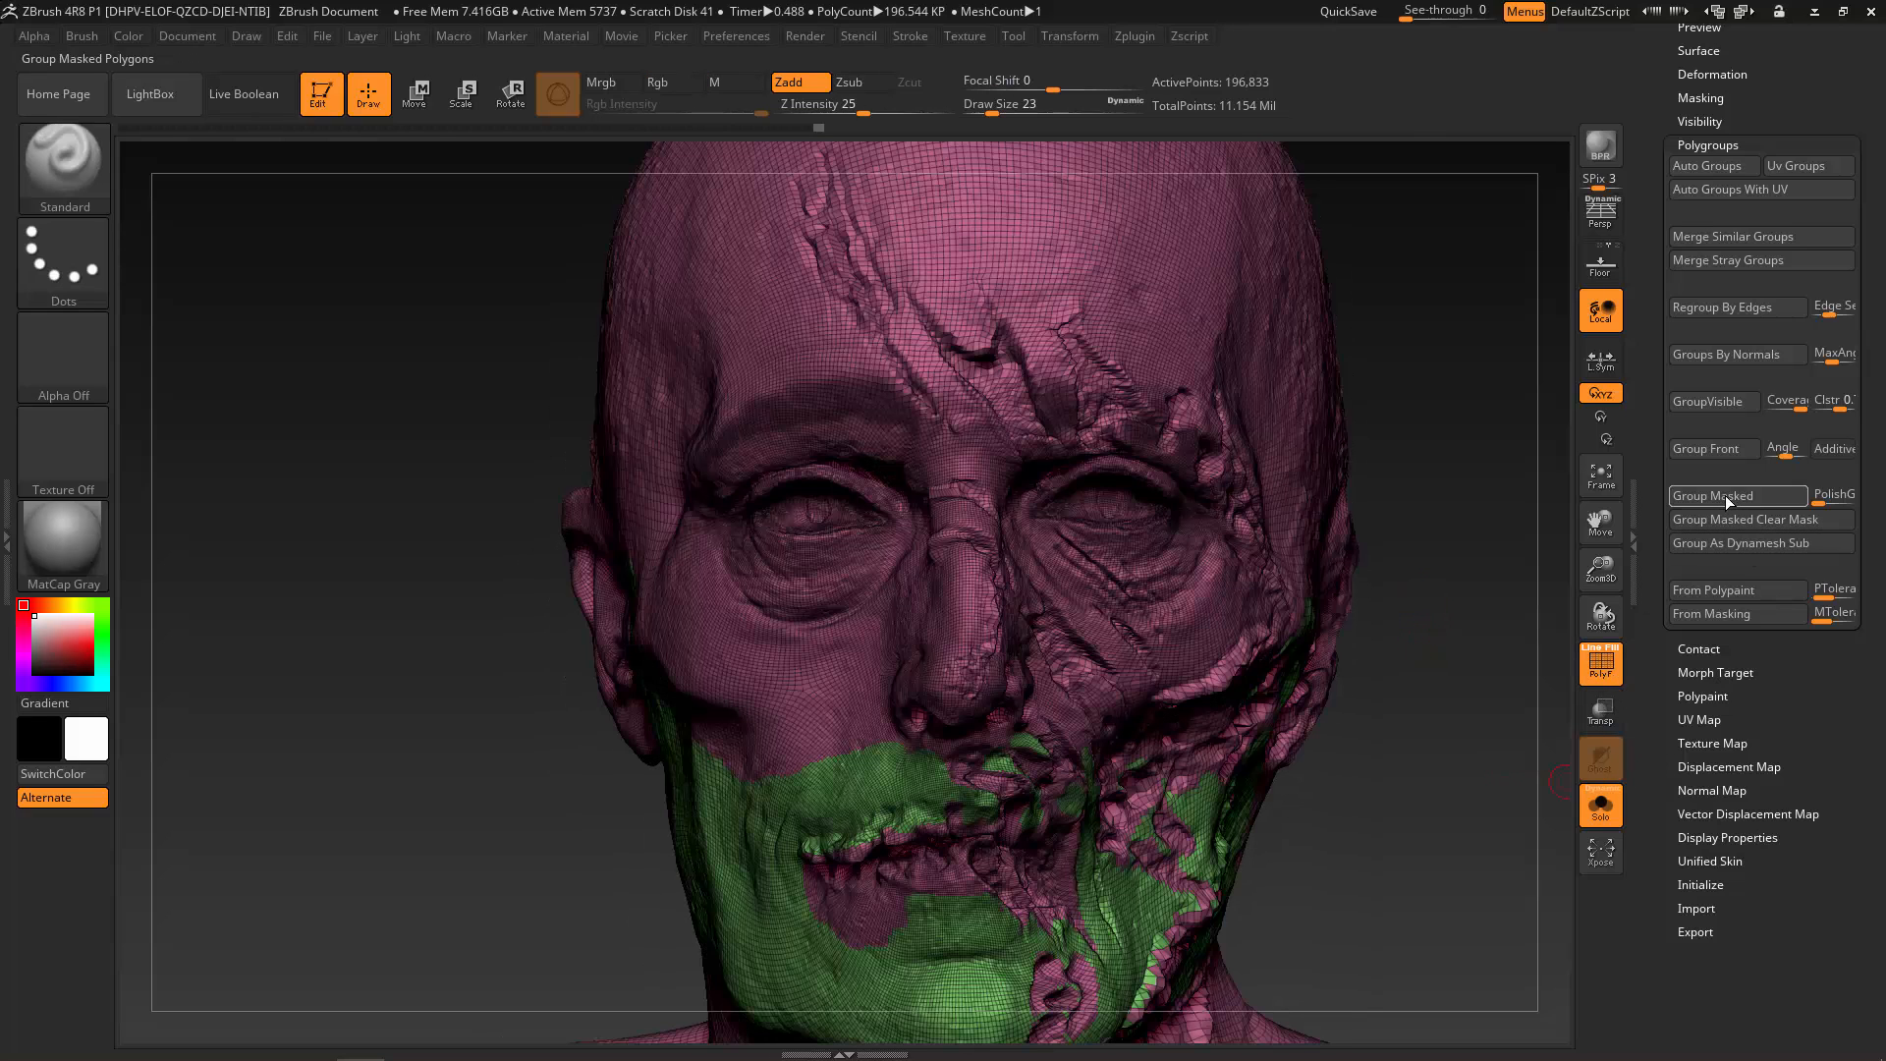
pyautogui.click(1724, 495)
pyautogui.moveTo(1464, 658)
pyautogui.mouseDown()
pyautogui.moveTo(1417, 686)
pyautogui.moveTo(1389, 674)
pyautogui.moveTo(1423, 687)
pyautogui.moveTo(1317, 708)
pyautogui.moveTo(1347, 752)
pyautogui.mouseUp()
pyautogui.click(1600, 670)
# Set the draw size to 101 and mask the side of the scalp above and behind the intact ear.
pyautogui.press('s')
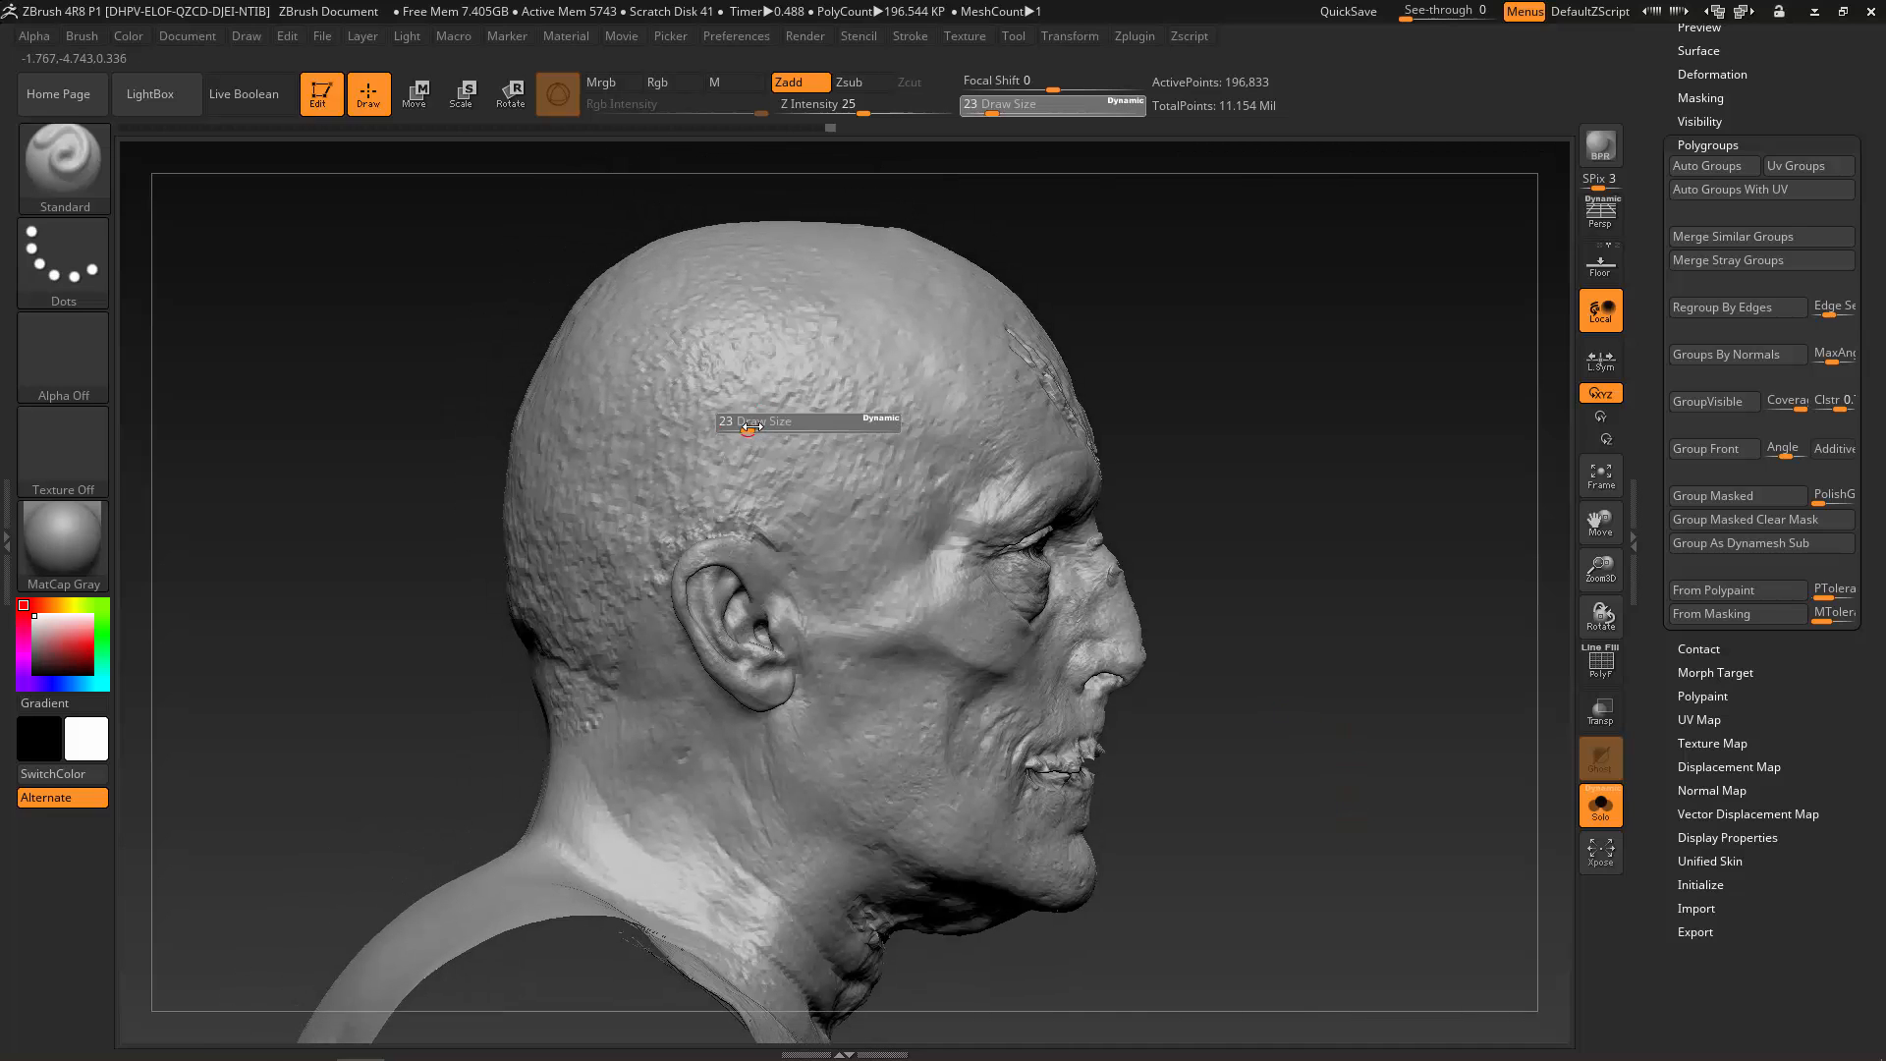
pyautogui.moveTo(749, 428); pyautogui.dragTo(771, 429)
pyautogui.press('s')
pyautogui.moveTo(786, 319)
pyautogui.keyDown('ctrl'); pyautogui.mouseDown()
pyautogui.moveTo(866, 439)
pyautogui.moveTo(633, 552)
pyautogui.moveTo(575, 668)
pyautogui.moveTo(589, 476)
pyautogui.moveTo(668, 371)
pyautogui.moveTo(747, 416)
pyautogui.moveTo(822, 415)
pyautogui.moveTo(776, 284)
pyautogui.moveTo(692, 344)
pyautogui.moveTo(594, 464)
pyautogui.moveTo(550, 599)
pyautogui.moveTo(564, 412)
pyautogui.moveTo(599, 334)
pyautogui.moveTo(703, 292)
pyautogui.mouseUp(); pyautogui.keyUp('ctrl')
pyautogui.moveTo(1170, 438)
pyautogui.mouseDown()
pyautogui.moveTo(1183, 393)
pyautogui.moveTo(1182, 605)
pyautogui.moveTo(1153, 610)
pyautogui.mouseUp()
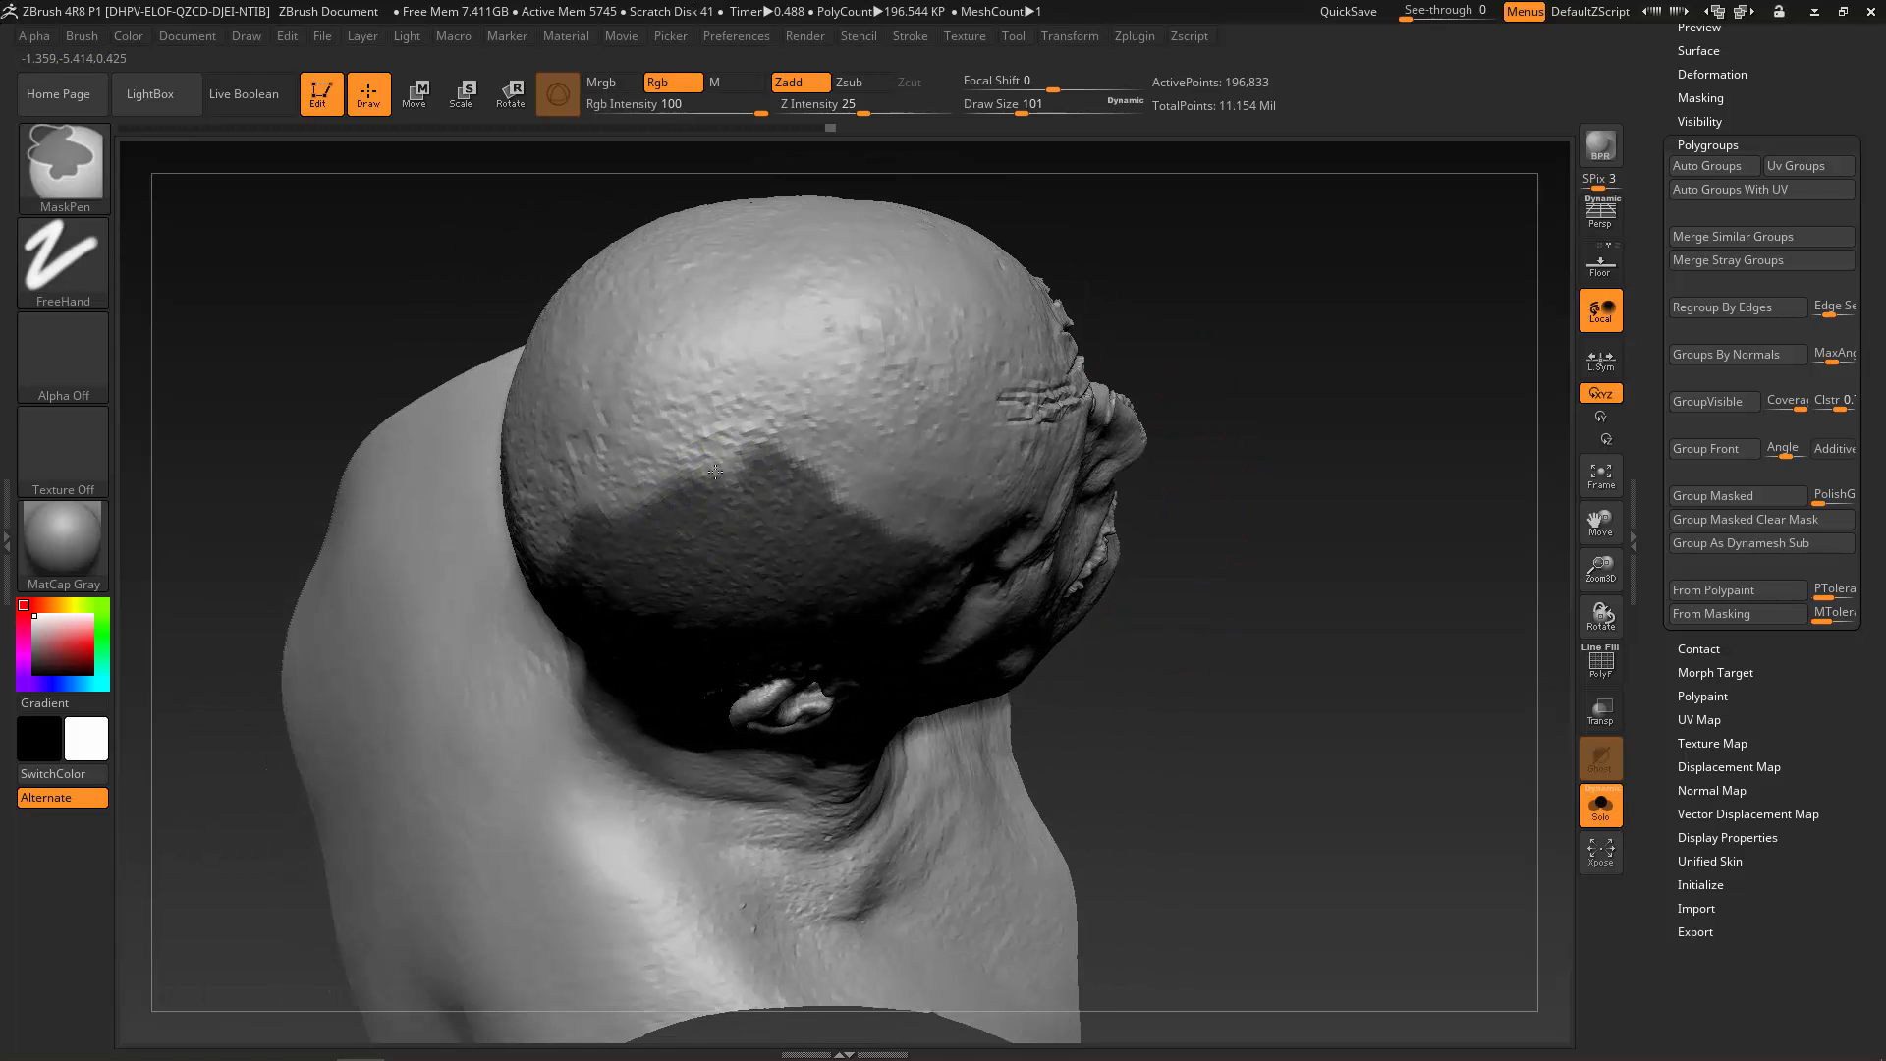
pyautogui.moveTo(671, 477)
pyautogui.keyDown('ctrl'); pyautogui.mouseDown()
pyautogui.moveTo(622, 506)
pyautogui.moveTo(622, 535)
pyautogui.mouseUp(); pyautogui.keyUp('ctrl')
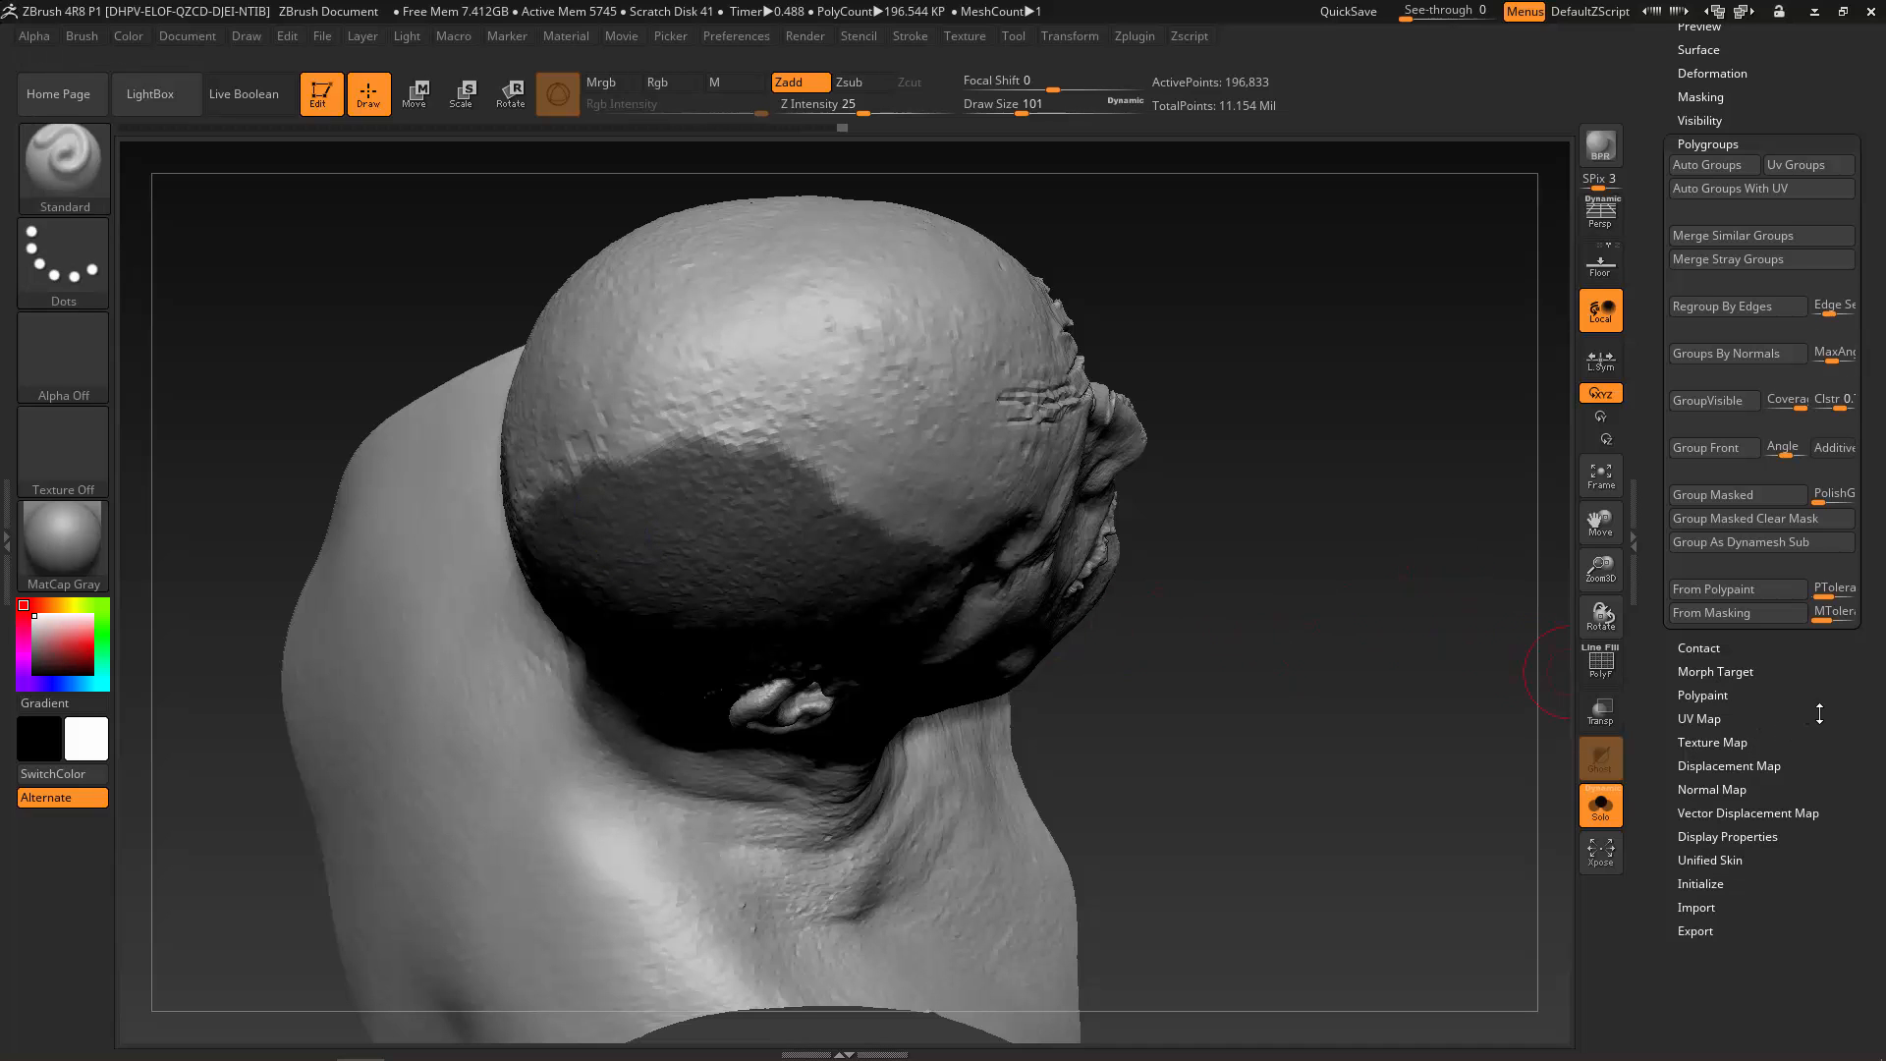
# Turn on the head's zombie_ALB texture map and switch the material to Flat Color.
pyautogui.click(1755, 744)
pyautogui.click(1799, 326)
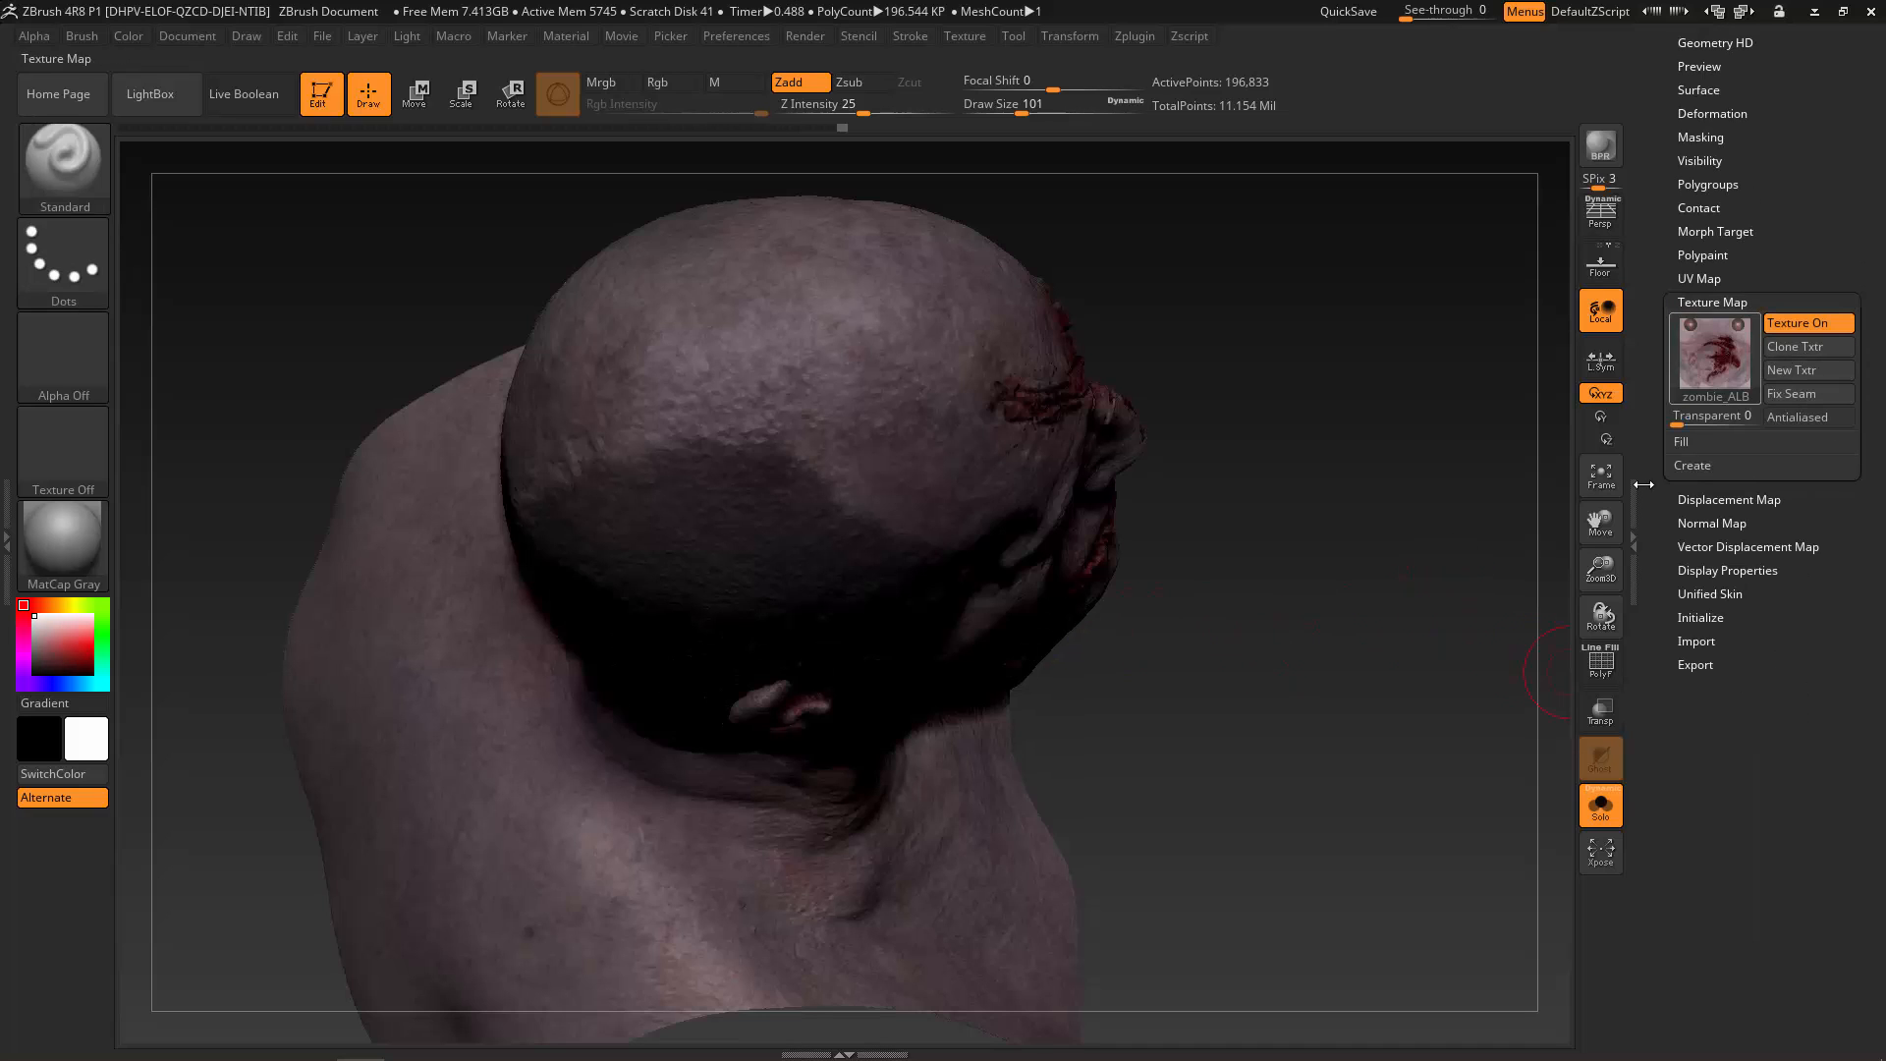
pyautogui.moveTo(1330, 685)
pyautogui.mouseDown()
pyautogui.moveTo(1356, 681)
pyautogui.moveTo(1306, 757)
pyautogui.moveTo(1026, 753)
pyautogui.mouseUp()
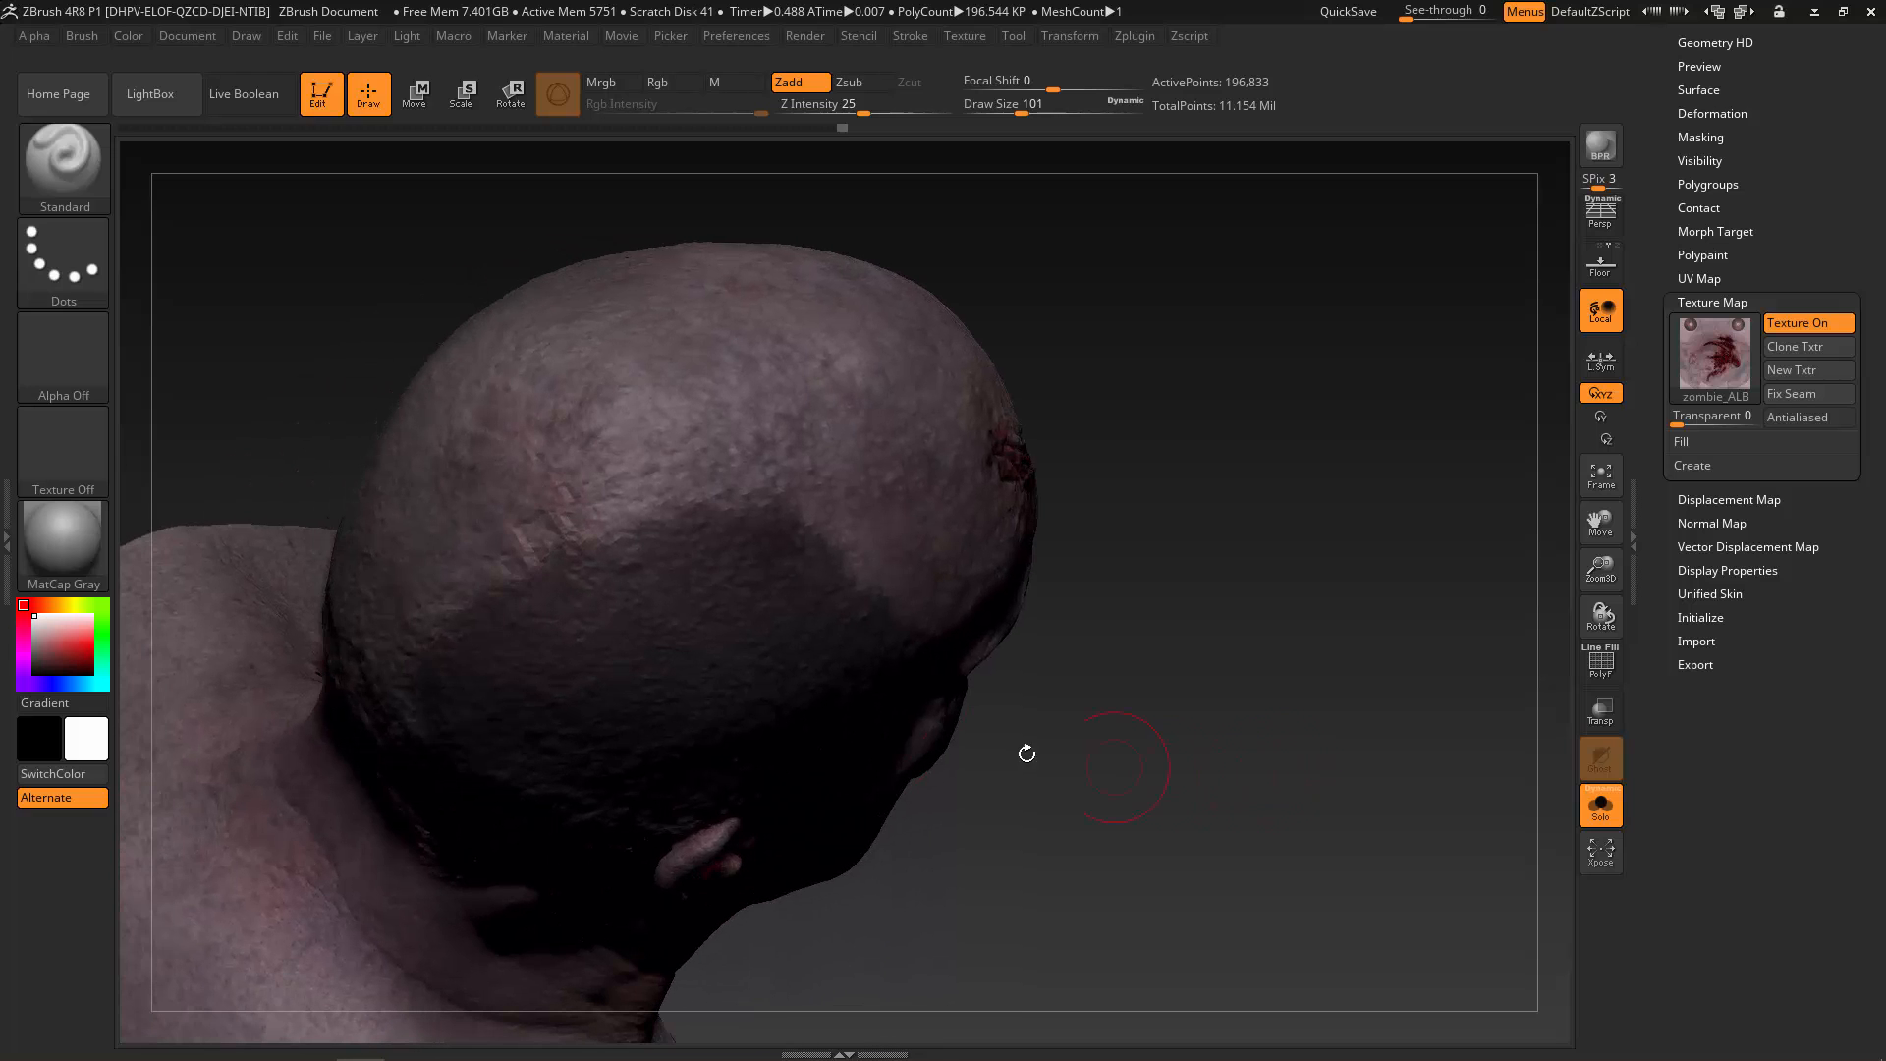
pyautogui.click(63, 541)
pyautogui.click(255, 843)
# Mask a band across the back of the scalp joining the existing side mask, and trim its upper edge below the crown.
pyautogui.moveTo(1207, 798); pyautogui.dragTo(1238, 553)
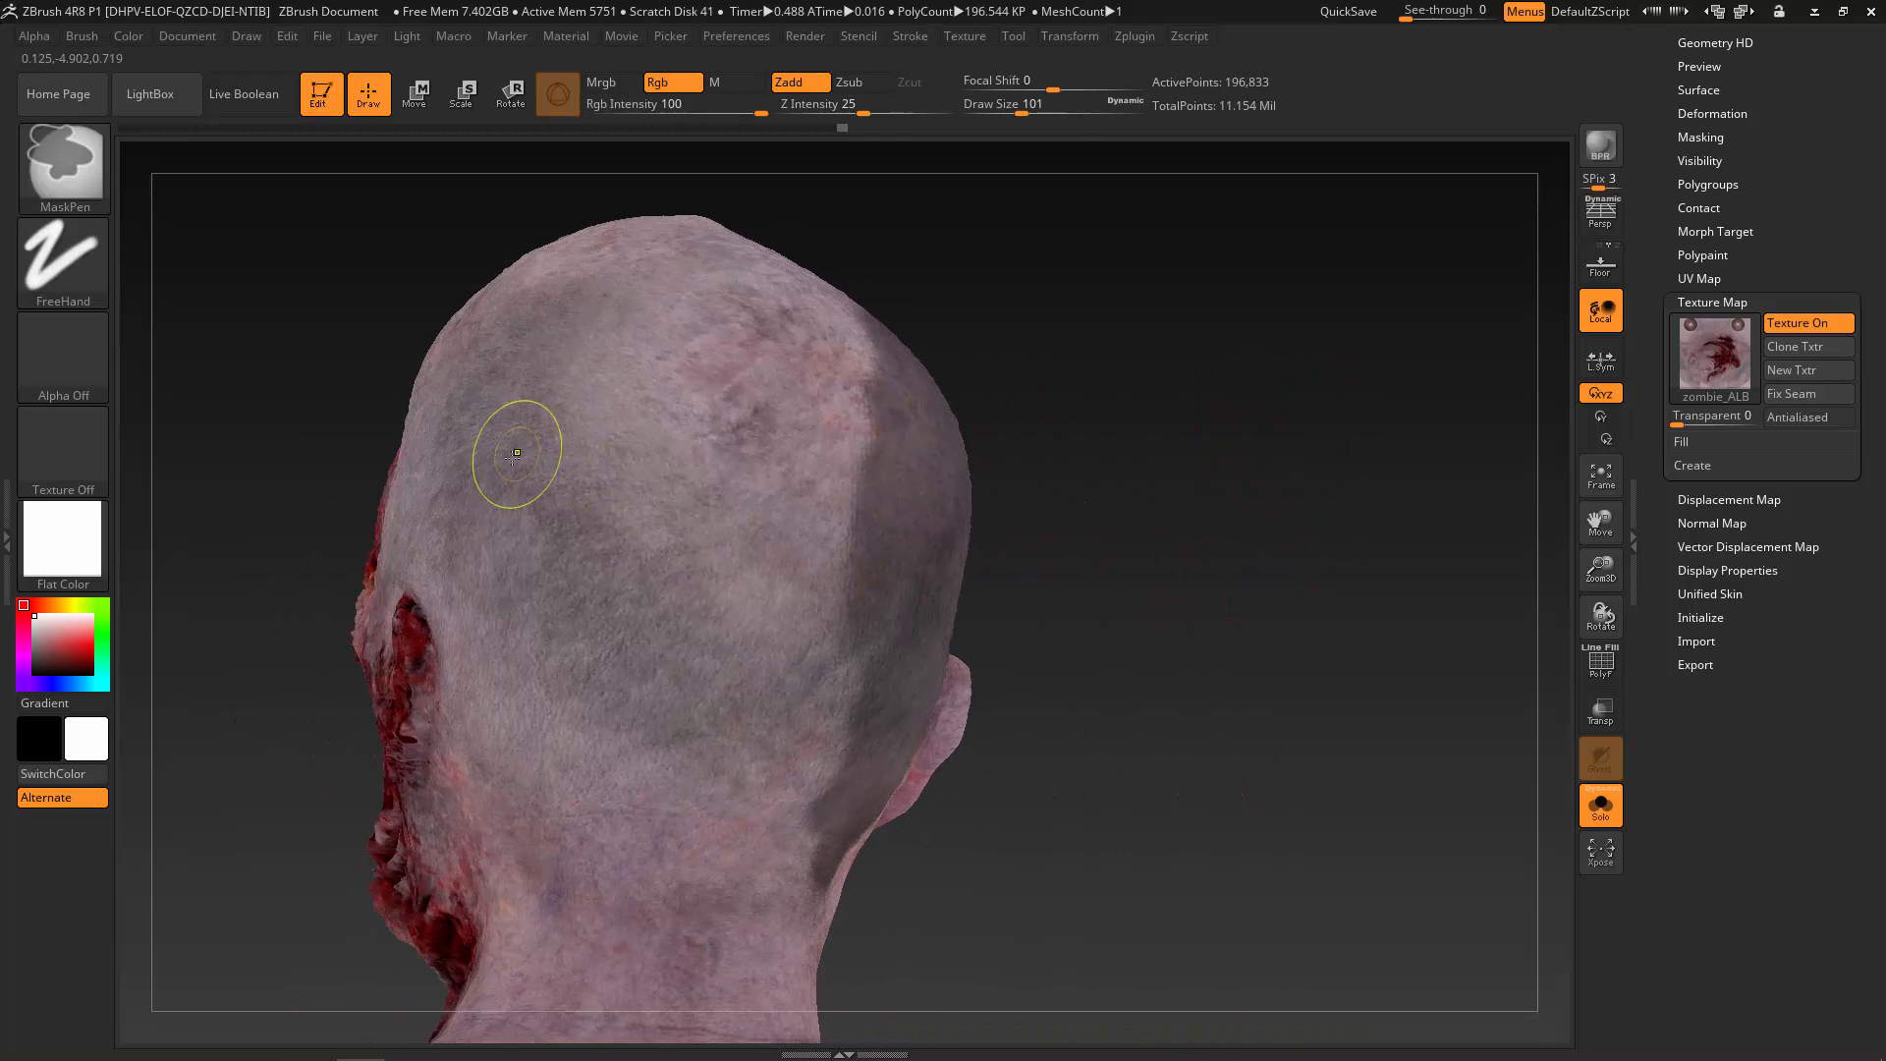
pyautogui.moveTo(505, 447)
pyautogui.keyDown('ctrl'); pyautogui.mouseDown()
pyautogui.moveTo(605, 604)
pyautogui.moveTo(684, 650)
pyautogui.moveTo(860, 678)
pyautogui.mouseUp(); pyautogui.keyUp('ctrl')
pyautogui.moveTo(1130, 496); pyautogui.dragTo(1037, 521)
pyautogui.moveTo(799, 547)
pyautogui.keyDown('ctrl'); pyautogui.keyDown('alt'); pyautogui.mouseDown()
pyautogui.moveTo(887, 363)
pyautogui.moveTo(928, 491)
pyautogui.moveTo(953, 448)
pyautogui.mouseUp(); pyautogui.keyUp('alt'); pyautogui.keyUp('ctrl')
pyautogui.moveTo(1227, 442)
pyautogui.mouseDown()
pyautogui.moveTo(1100, 457)
pyautogui.moveTo(1208, 461)
pyautogui.mouseUp()
pyautogui.keyDown('ctrl'); pyautogui.moveTo(919, 604); pyautogui.dragTo(837, 650); pyautogui.keyUp('ctrl')
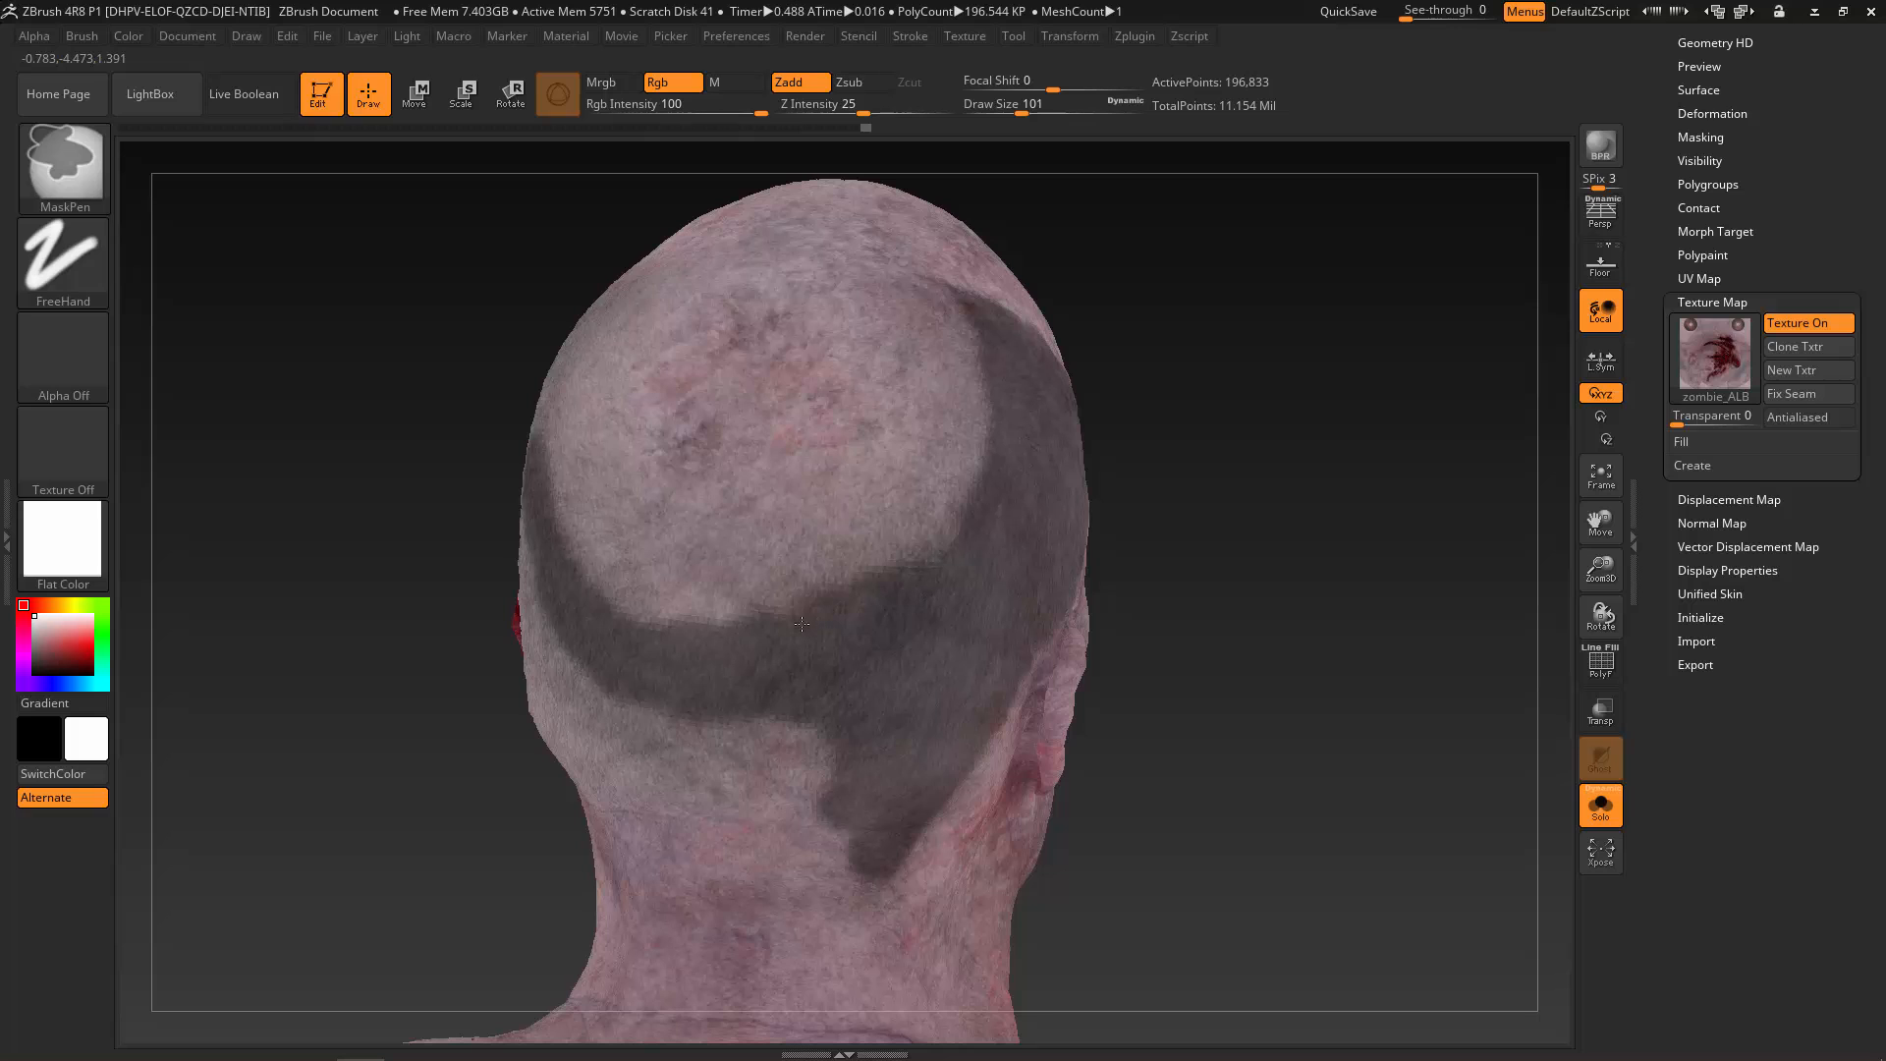
pyautogui.keyDown('ctrl'); pyautogui.moveTo(597, 602); pyautogui.dragTo(546, 458); pyautogui.keyUp('ctrl')
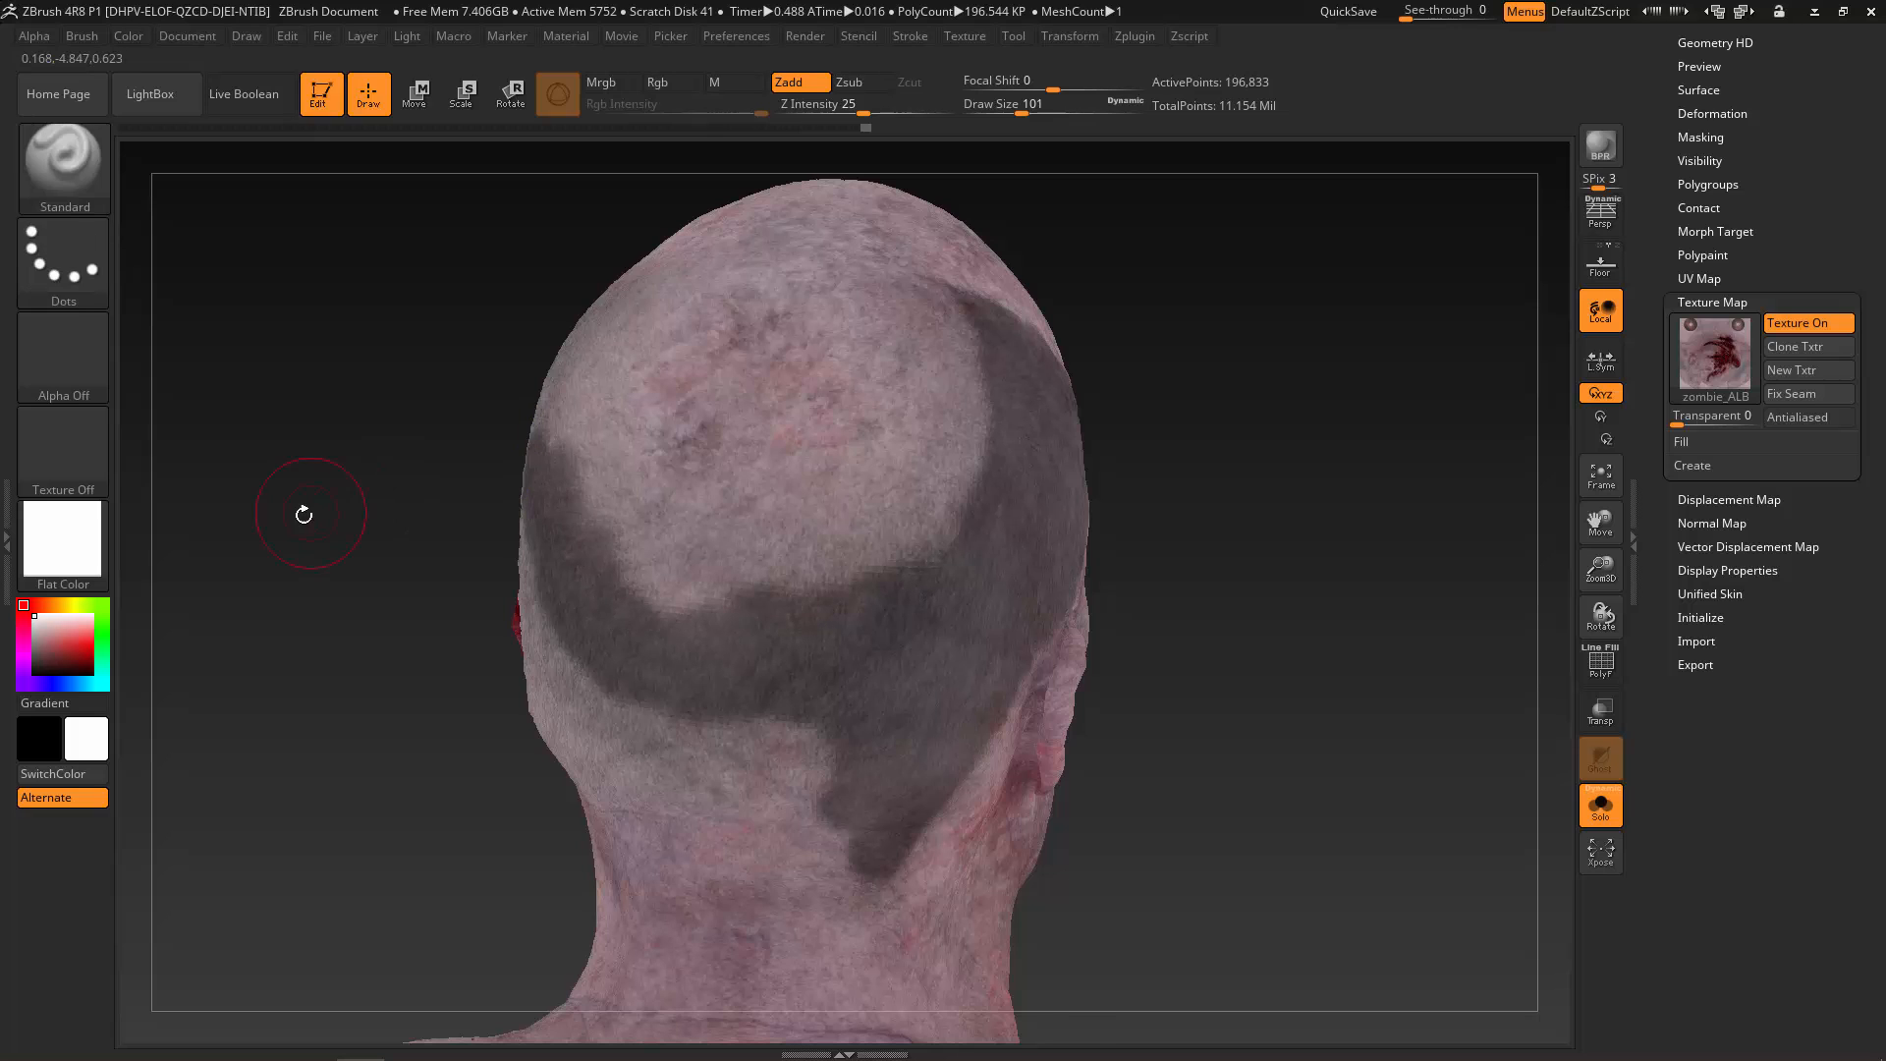
# Extend the hair mask along the wounded side of the scalp toward the temple and trim its outline.
pyautogui.moveTo(304, 514); pyautogui.dragTo(413, 521)
pyautogui.keyDown('ctrl'); pyautogui.moveTo(660, 614); pyautogui.dragTo(679, 609); pyautogui.keyUp('ctrl')
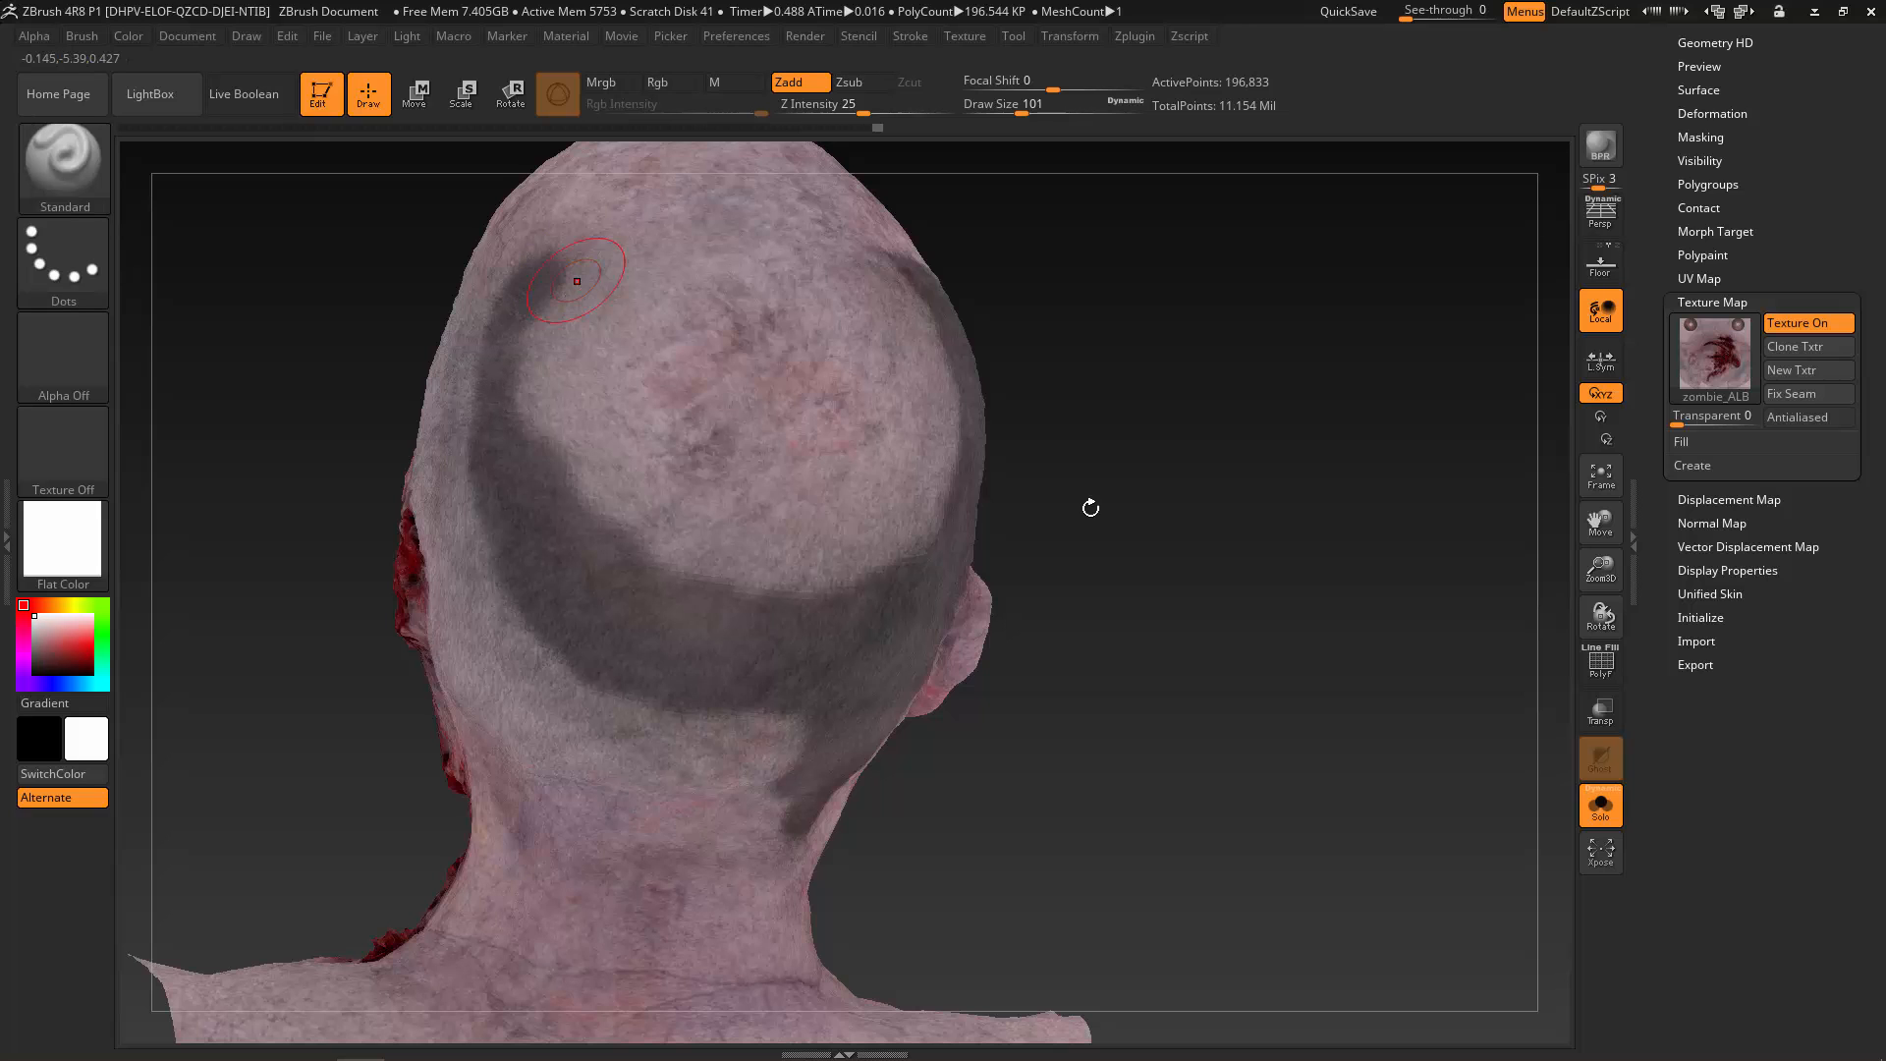
pyautogui.moveTo(1090, 509); pyautogui.dragTo(933, 570)
pyautogui.moveTo(688, 411)
pyautogui.keyDown('ctrl'); pyautogui.mouseDown()
pyautogui.moveTo(555, 378)
pyautogui.moveTo(599, 358)
pyautogui.moveTo(717, 378)
pyautogui.moveTo(711, 420)
pyautogui.mouseUp(); pyautogui.keyUp('ctrl')
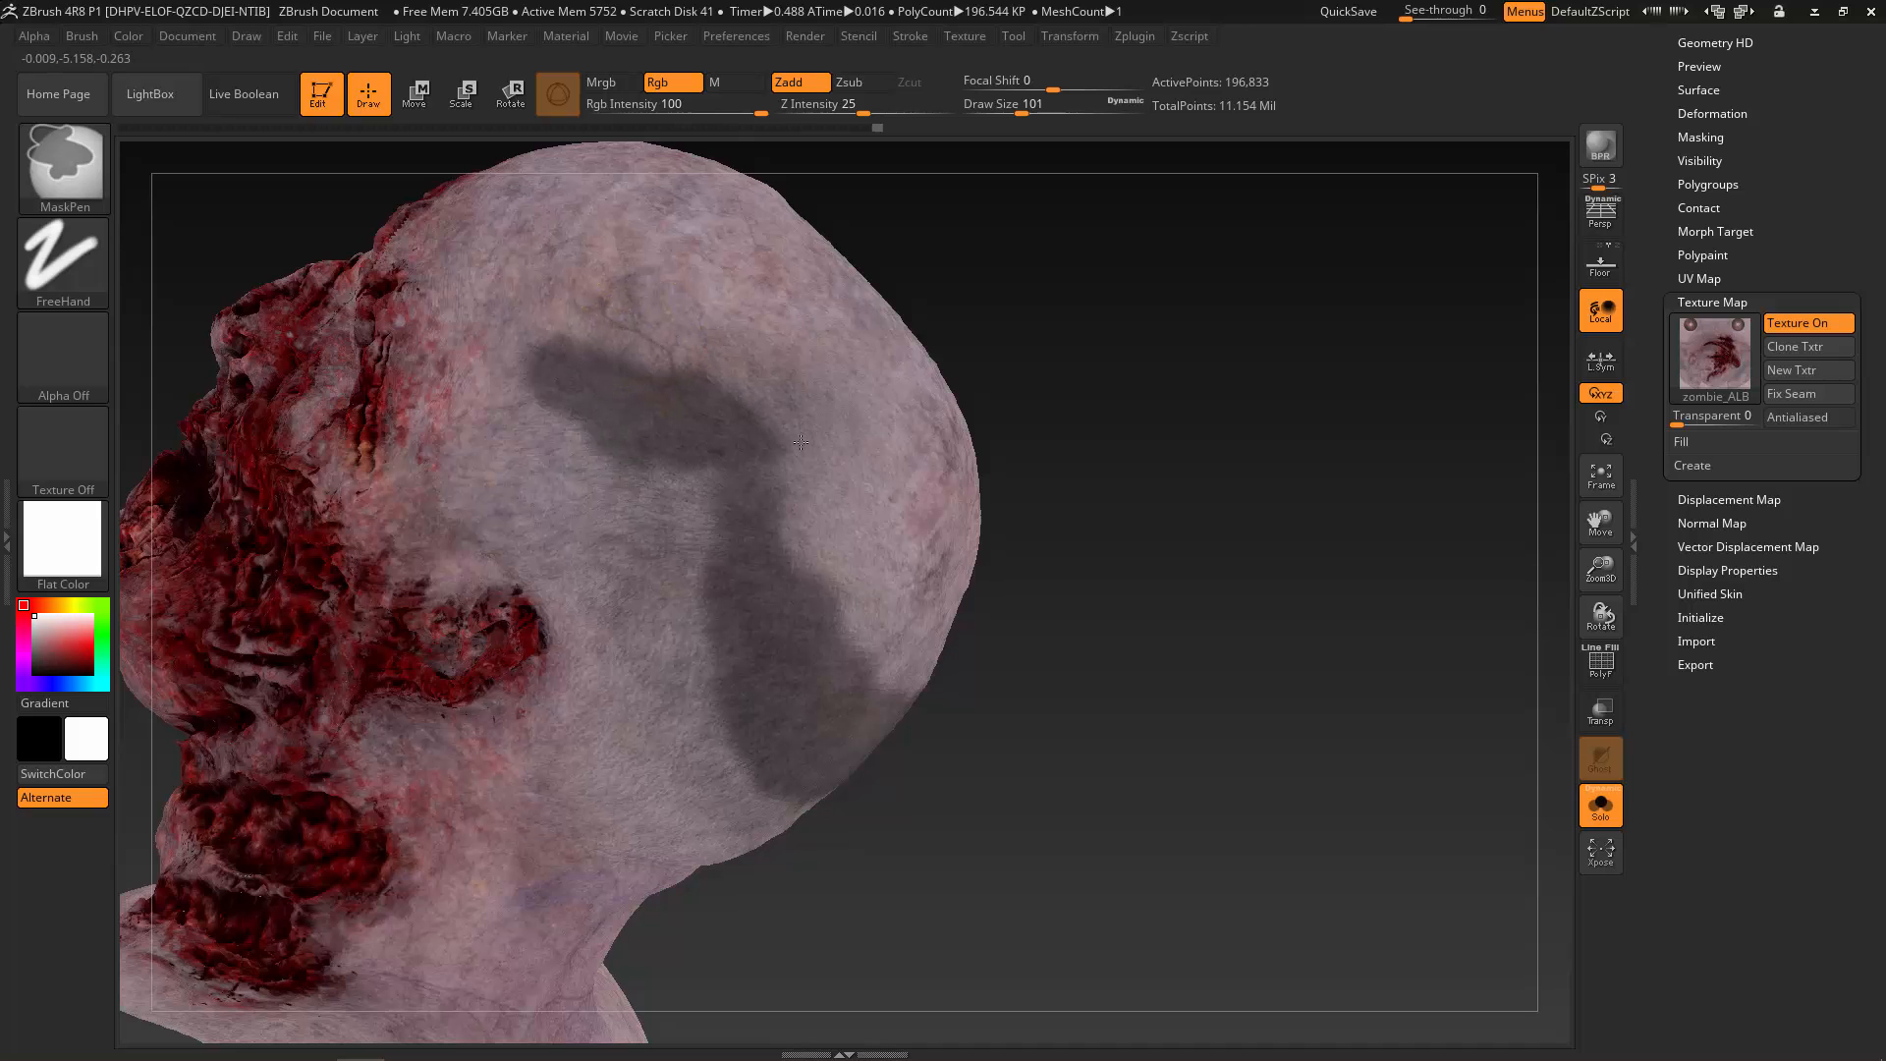
pyautogui.keyDown('ctrl'); pyautogui.keyDown('alt'); pyautogui.moveTo(801, 442); pyautogui.dragTo(782, 450); pyautogui.keyUp('alt'); pyautogui.keyUp('ctrl')
pyautogui.moveTo(1307, 550); pyautogui.dragTo(1100, 530)
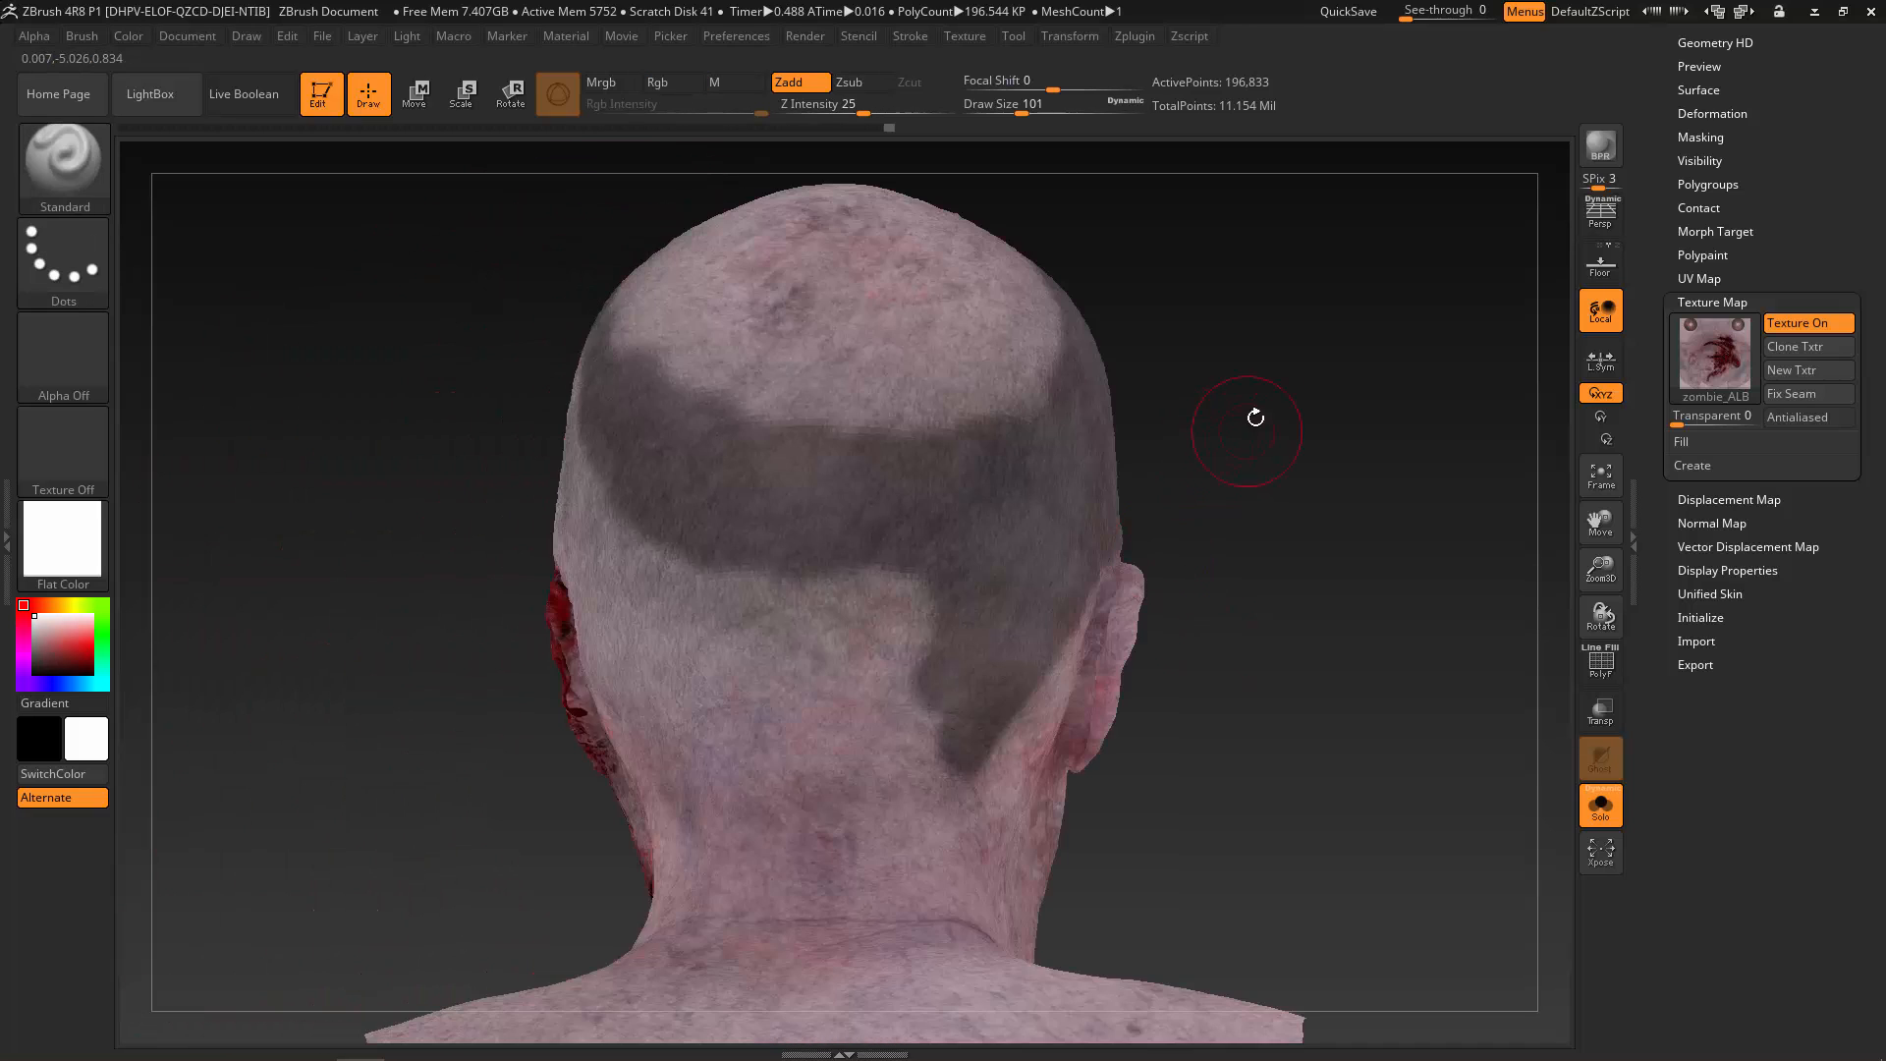
# Clean up the mask's upper edge on the intact side and extend it in front of the ear as a sideburn.
pyautogui.moveTo(1255, 417); pyautogui.dragTo(1129, 501)
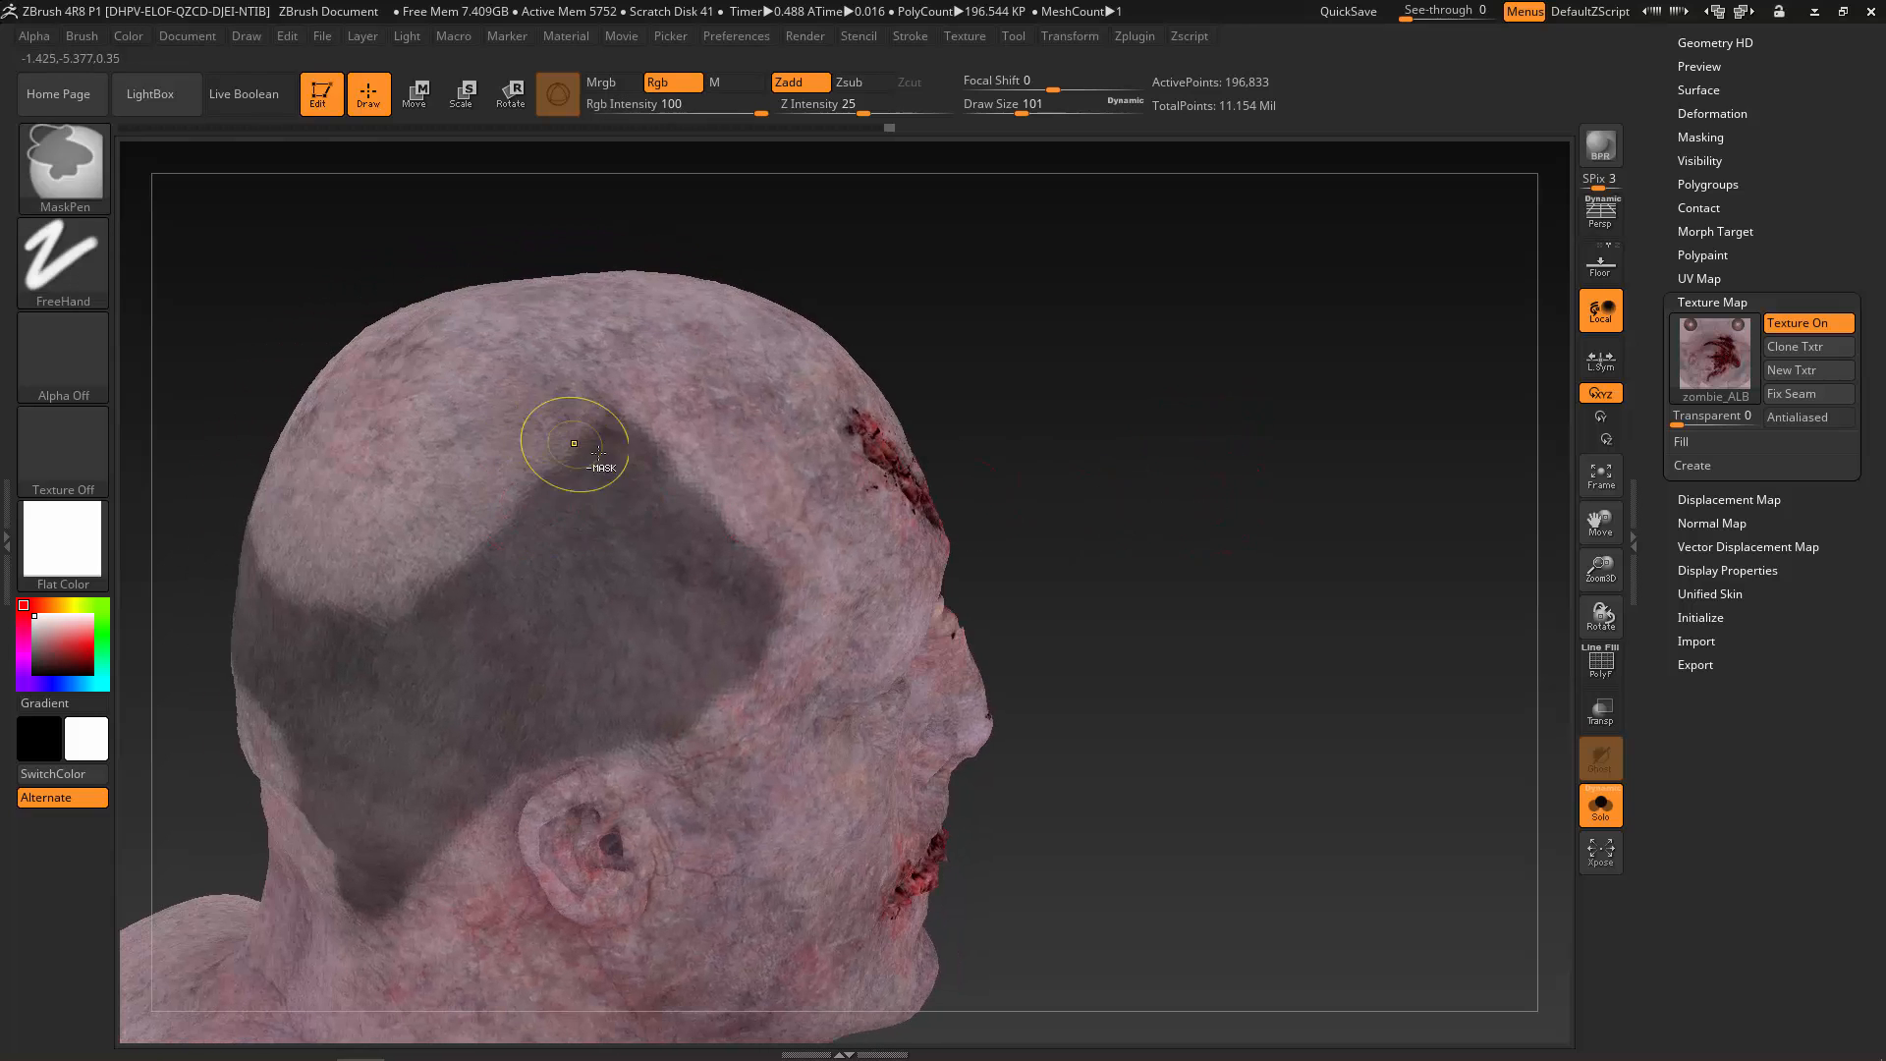
pyautogui.moveTo(1218, 432)
pyautogui.mouseDown()
pyautogui.moveTo(1208, 539)
pyautogui.moveTo(1103, 560)
pyautogui.mouseUp()
pyautogui.keyDown('ctrl'); pyautogui.keyDown('alt'); pyautogui.moveTo(678, 685); pyautogui.dragTo(652, 705); pyautogui.keyUp('alt'); pyautogui.keyUp('ctrl')
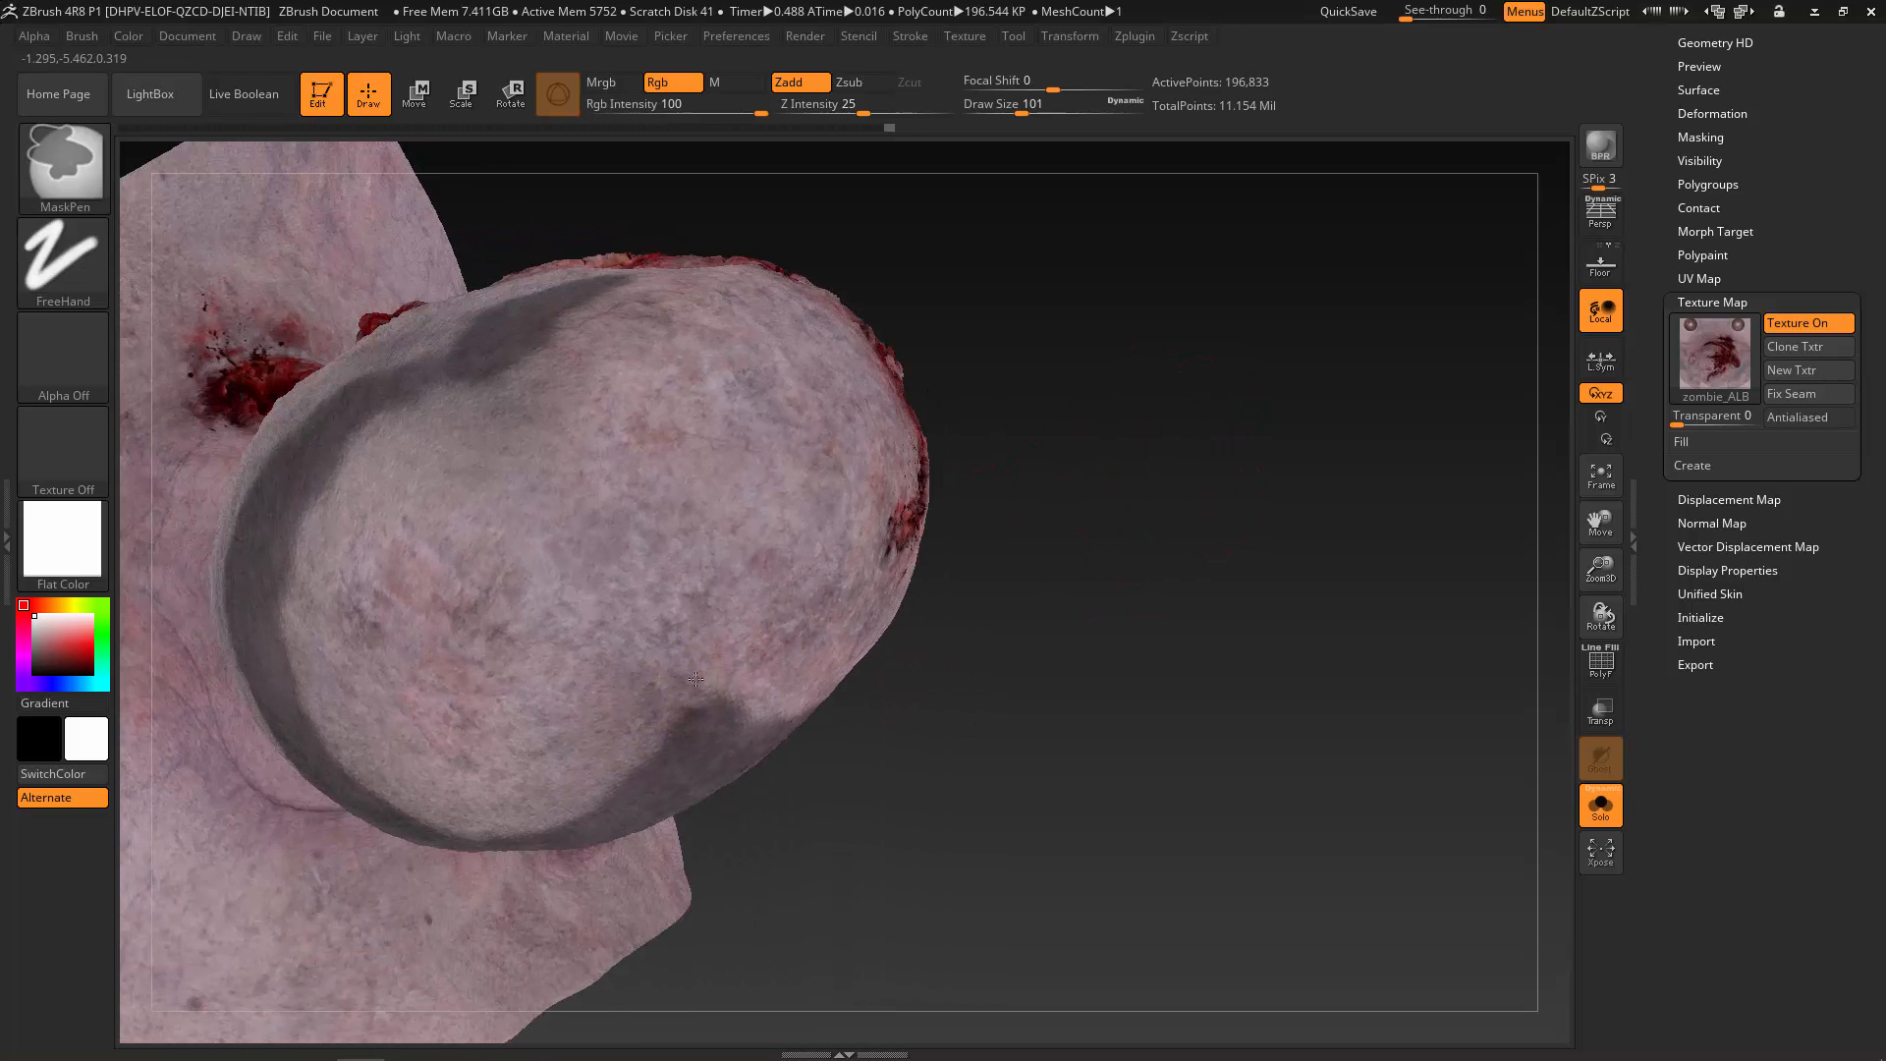
pyautogui.moveTo(1115, 665)
pyautogui.mouseDown()
pyautogui.moveTo(1216, 367)
pyautogui.moveTo(1225, 420)
pyautogui.moveTo(1209, 274)
pyautogui.moveTo(1221, 304)
pyautogui.mouseUp()
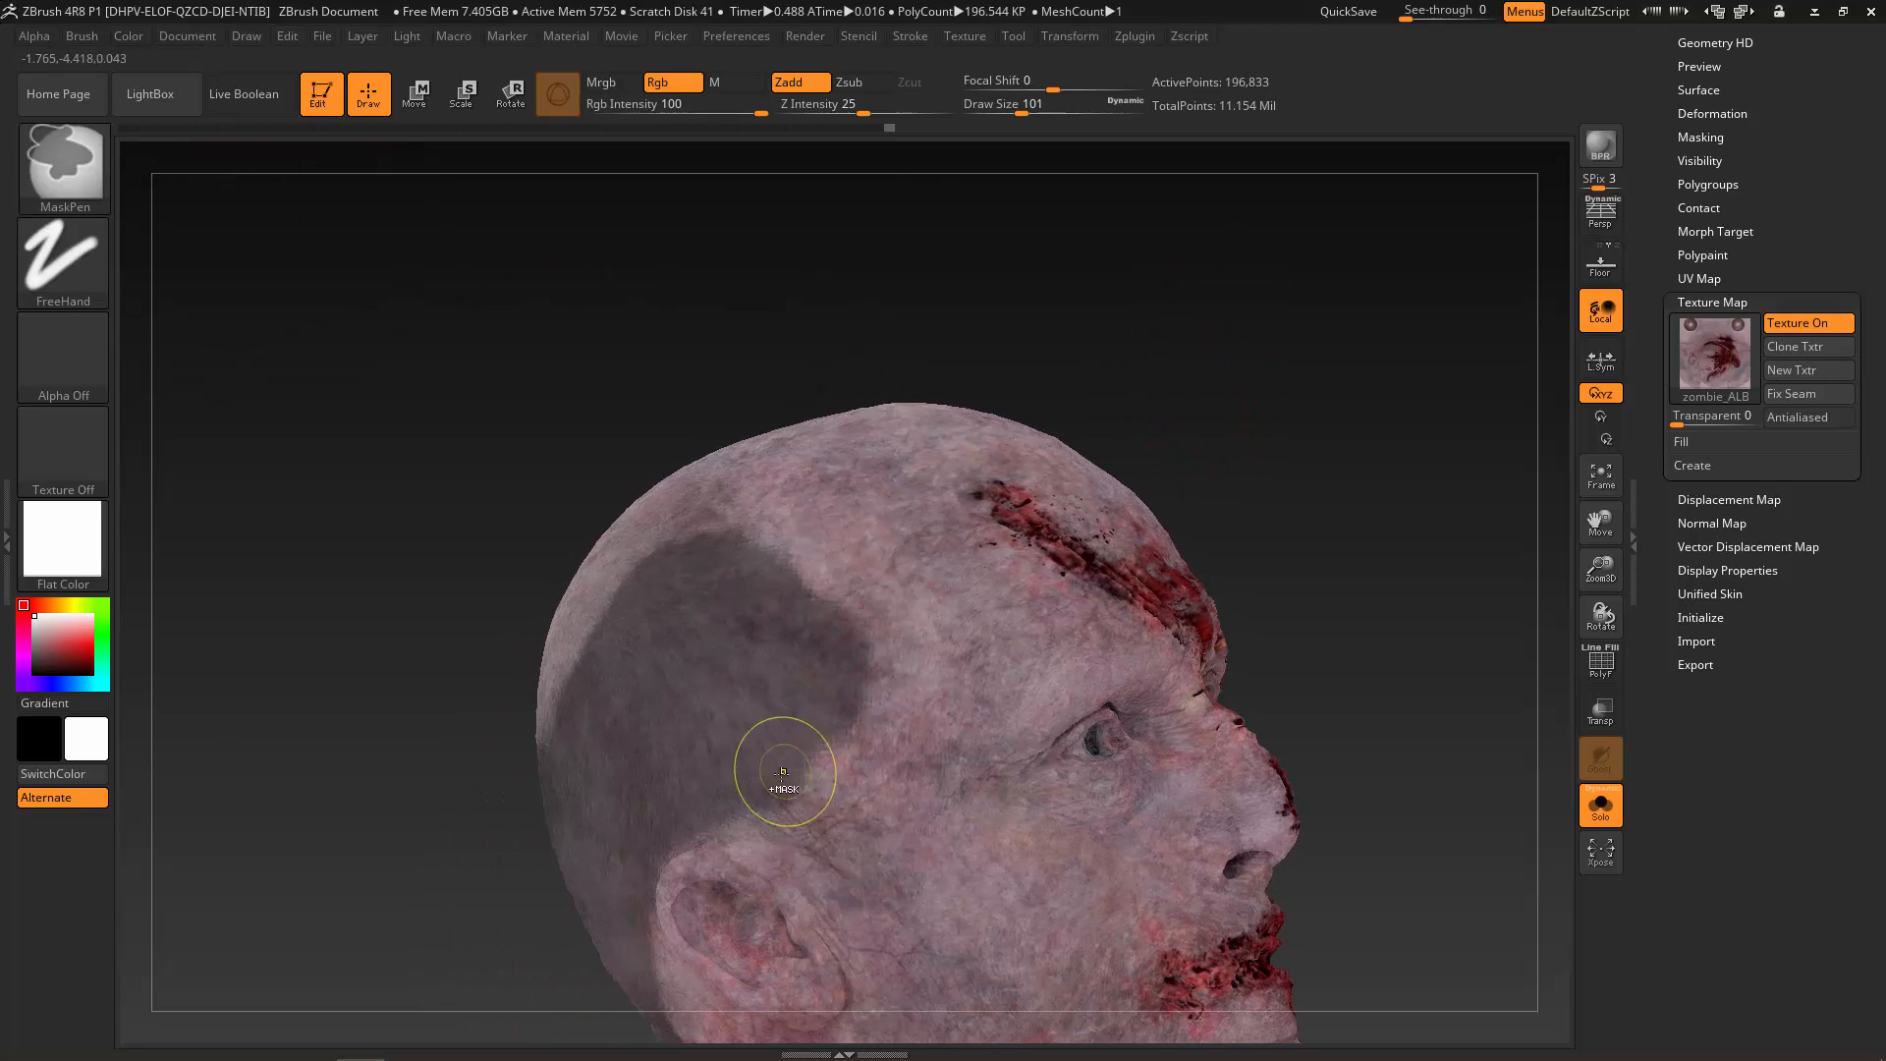
pyautogui.keyDown('ctrl'); pyautogui.moveTo(818, 807); pyautogui.dragTo(815, 804); pyautogui.keyUp('ctrl')
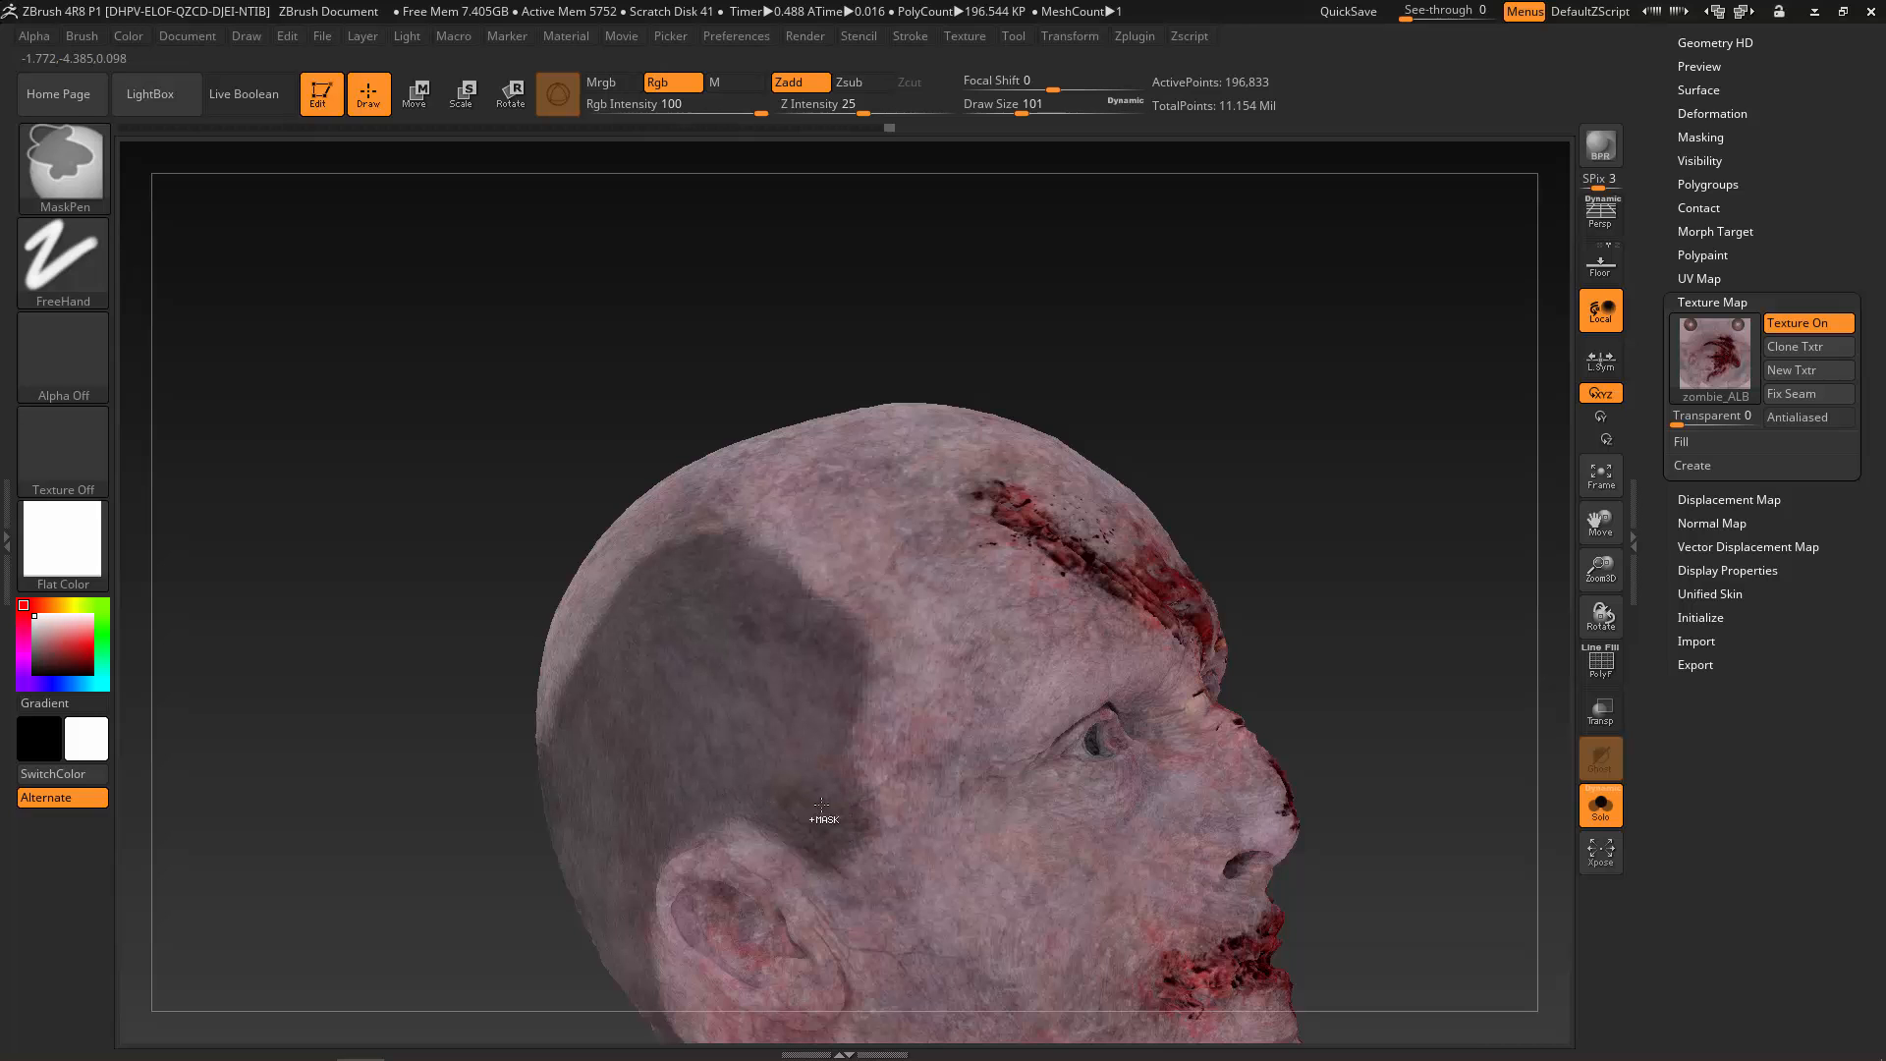
pyautogui.moveTo(514, 370)
pyautogui.mouseDown()
pyautogui.moveTo(1103, 337)
pyautogui.moveTo(1146, 421)
pyautogui.moveTo(1132, 575)
pyautogui.mouseUp()
# Fill the mask down the back of the head to the nape and across the scalp above the torn ear.
pyautogui.moveTo(855, 776)
pyautogui.keyDown('ctrl'); pyautogui.mouseDown()
pyautogui.moveTo(870, 791)
pyautogui.moveTo(775, 773)
pyautogui.moveTo(678, 825)
pyautogui.moveTo(604, 747)
pyautogui.moveTo(668, 649)
pyautogui.moveTo(835, 687)
pyautogui.mouseUp(); pyautogui.keyUp('ctrl')
pyautogui.moveTo(1129, 707)
pyautogui.mouseDown()
pyautogui.moveTo(904, 786)
pyautogui.moveTo(851, 835)
pyautogui.mouseUp()
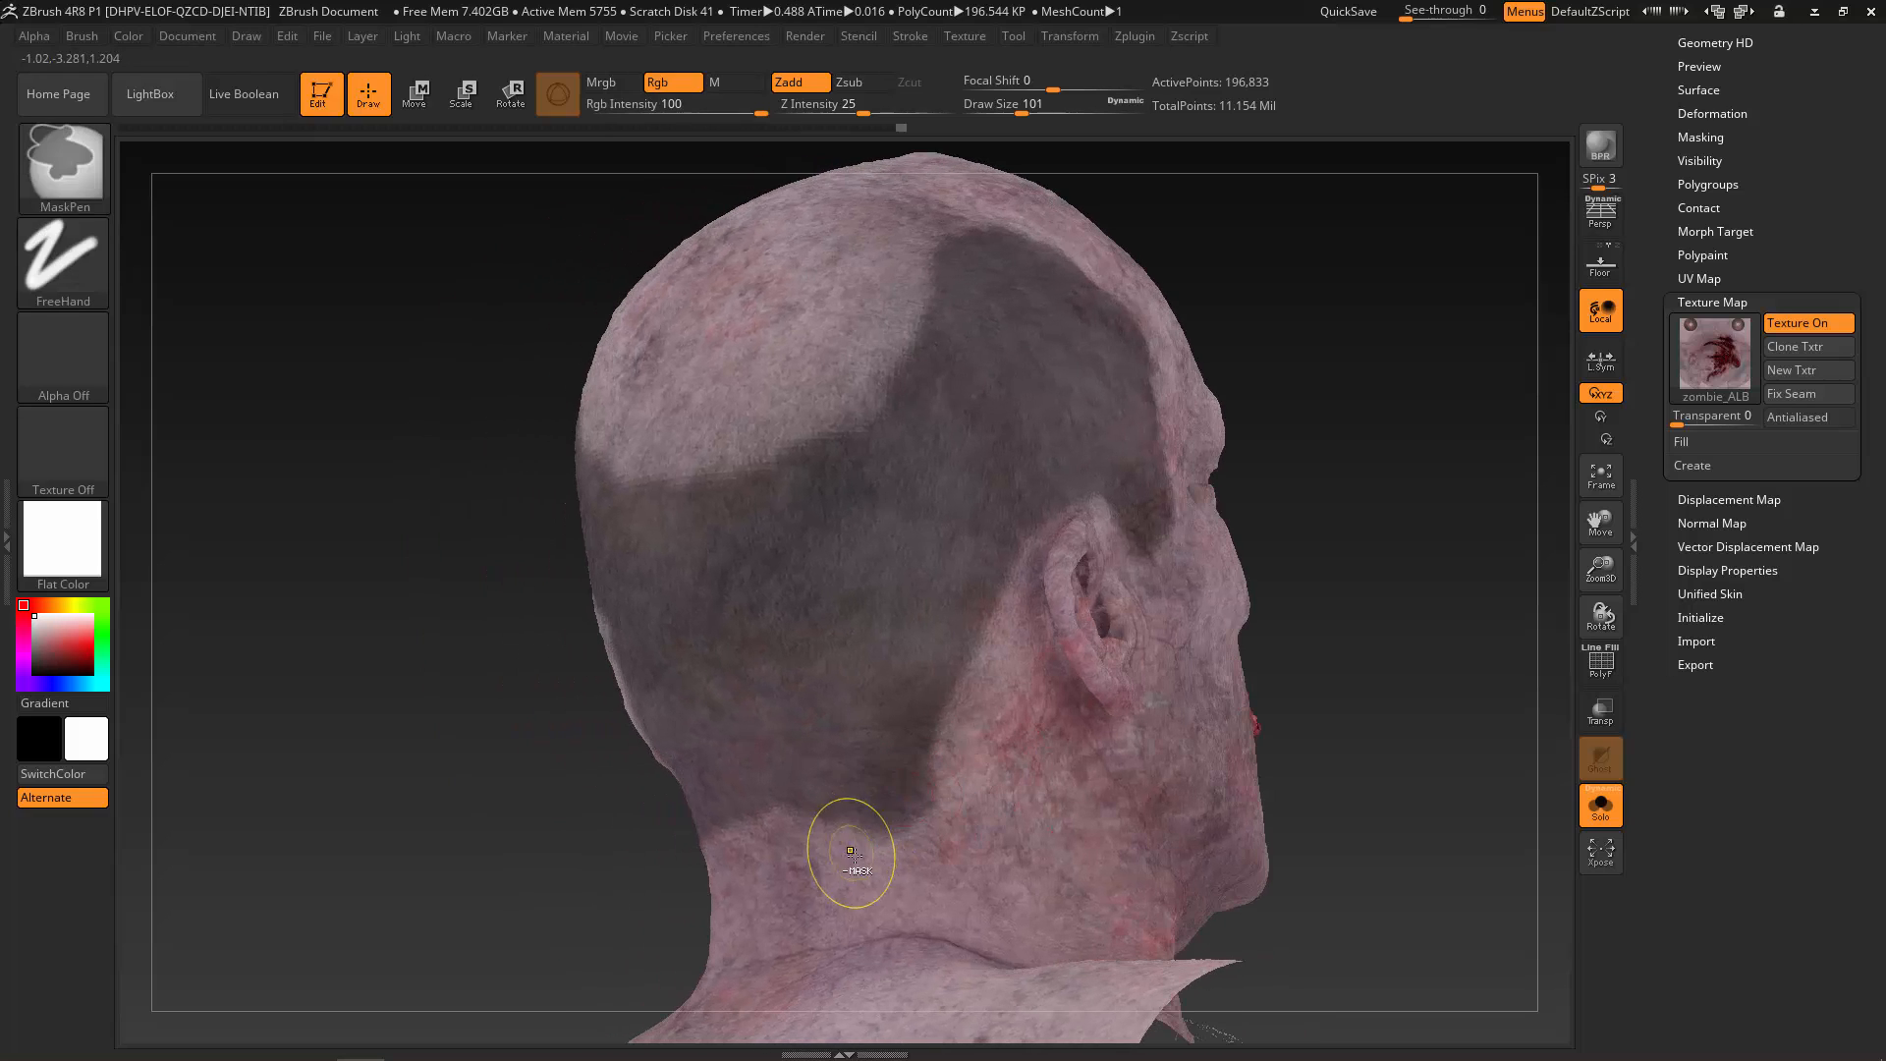
pyautogui.moveTo(387, 813)
pyautogui.mouseDown()
pyautogui.moveTo(1087, 724)
pyautogui.moveTo(855, 716)
pyautogui.moveTo(758, 738)
pyautogui.moveTo(648, 476)
pyautogui.moveTo(513, 454)
pyautogui.moveTo(459, 401)
pyautogui.moveTo(501, 442)
pyautogui.moveTo(667, 392)
pyautogui.moveTo(820, 687)
pyautogui.moveTo(854, 578)
pyautogui.mouseUp()
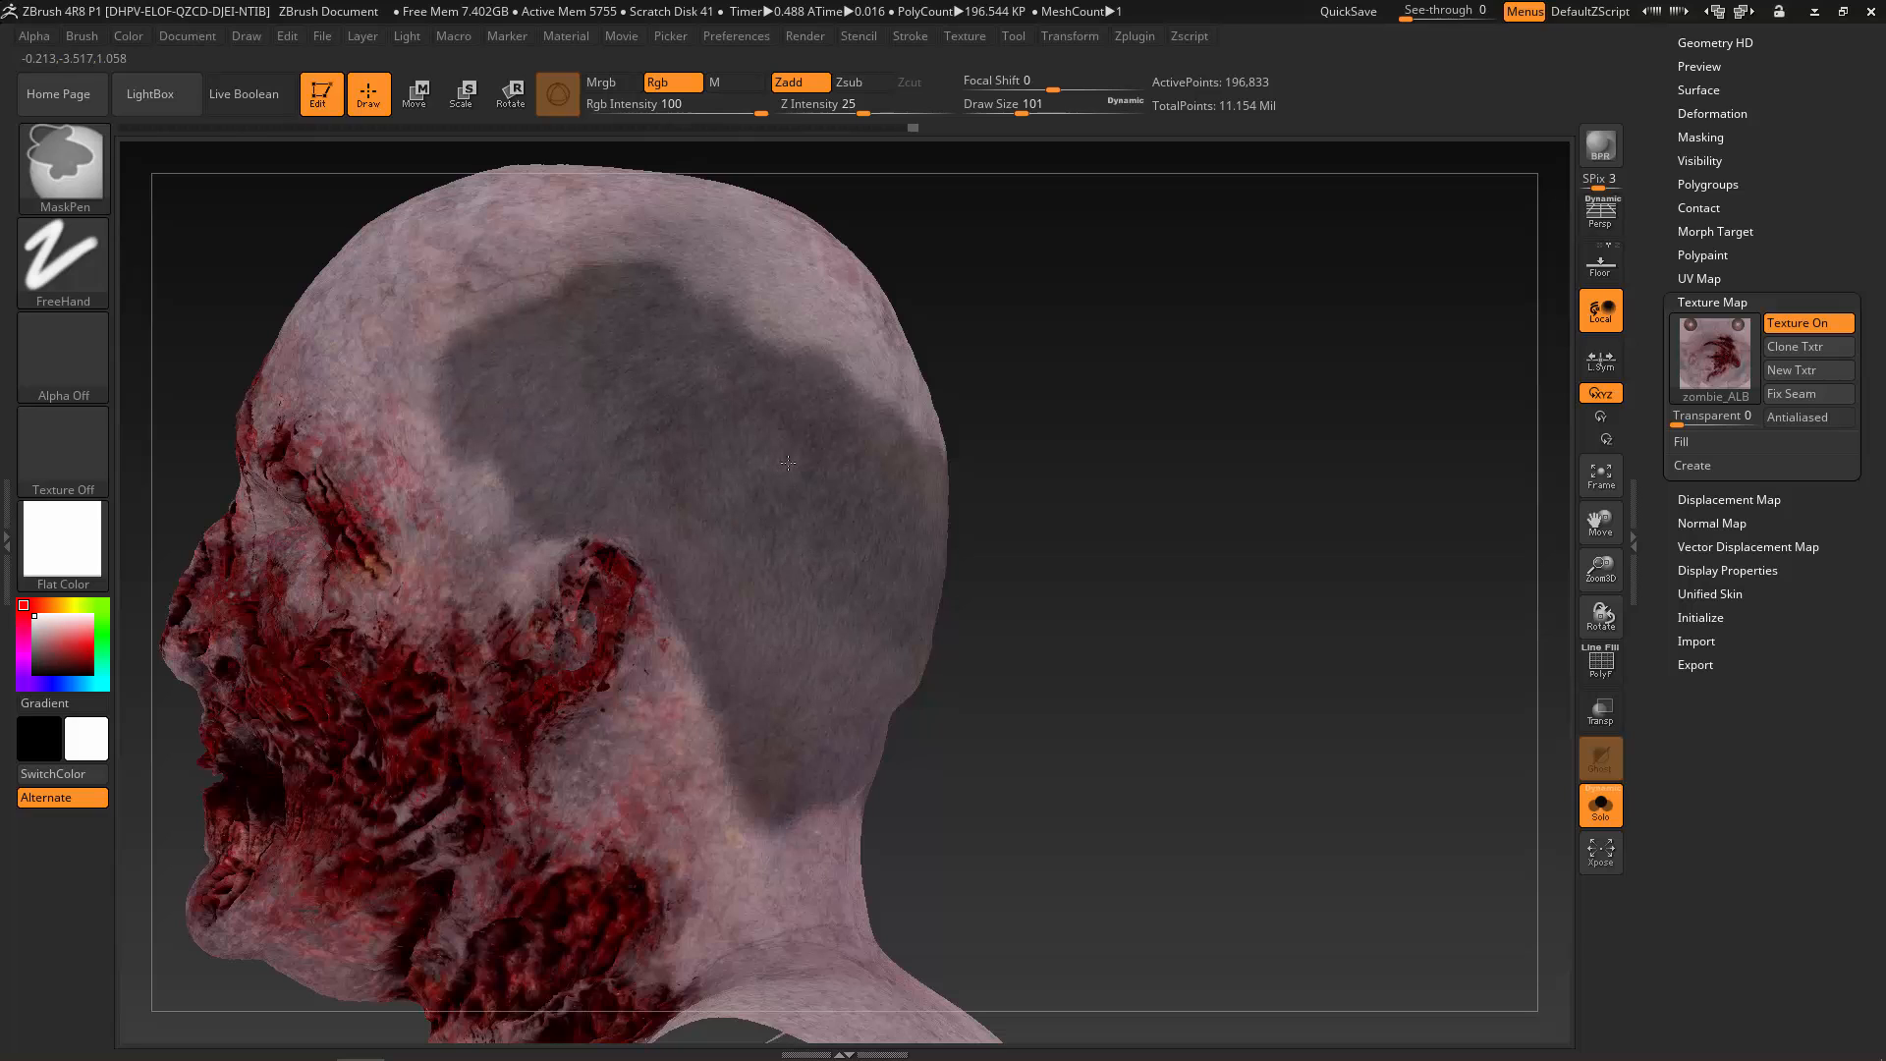
pyautogui.keyDown('ctrl'); pyautogui.moveTo(788, 462); pyautogui.dragTo(710, 400); pyautogui.keyUp('ctrl')
pyautogui.moveTo(992, 699); pyautogui.dragTo(1095, 703)
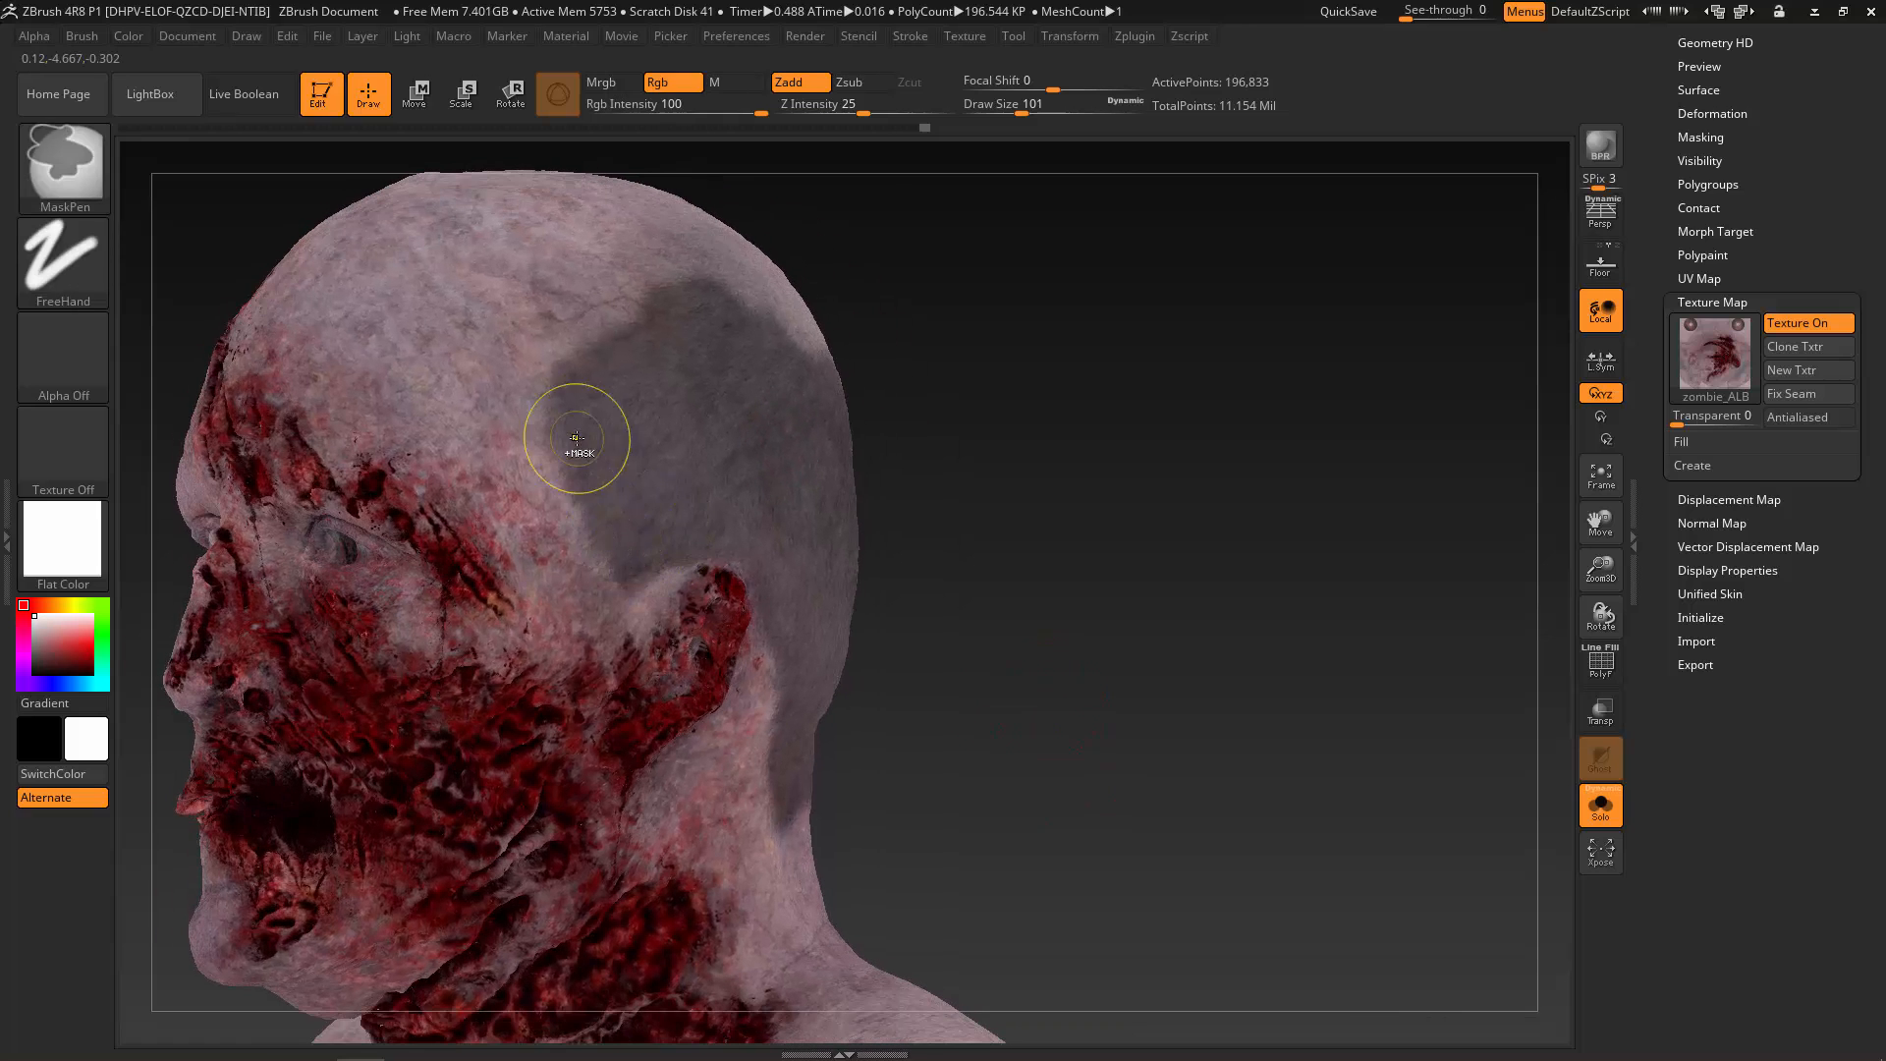
# Refine the mask edge around both ears and extend it in front of the torn ear as a sideburn.
pyautogui.moveTo(957, 629)
pyautogui.keyDown('alt'); pyautogui.mouseDown()
pyautogui.moveTo(1048, 687)
pyautogui.moveTo(1095, 686)
pyautogui.moveTo(1110, 713)
pyautogui.mouseUp(); pyautogui.keyUp('alt')
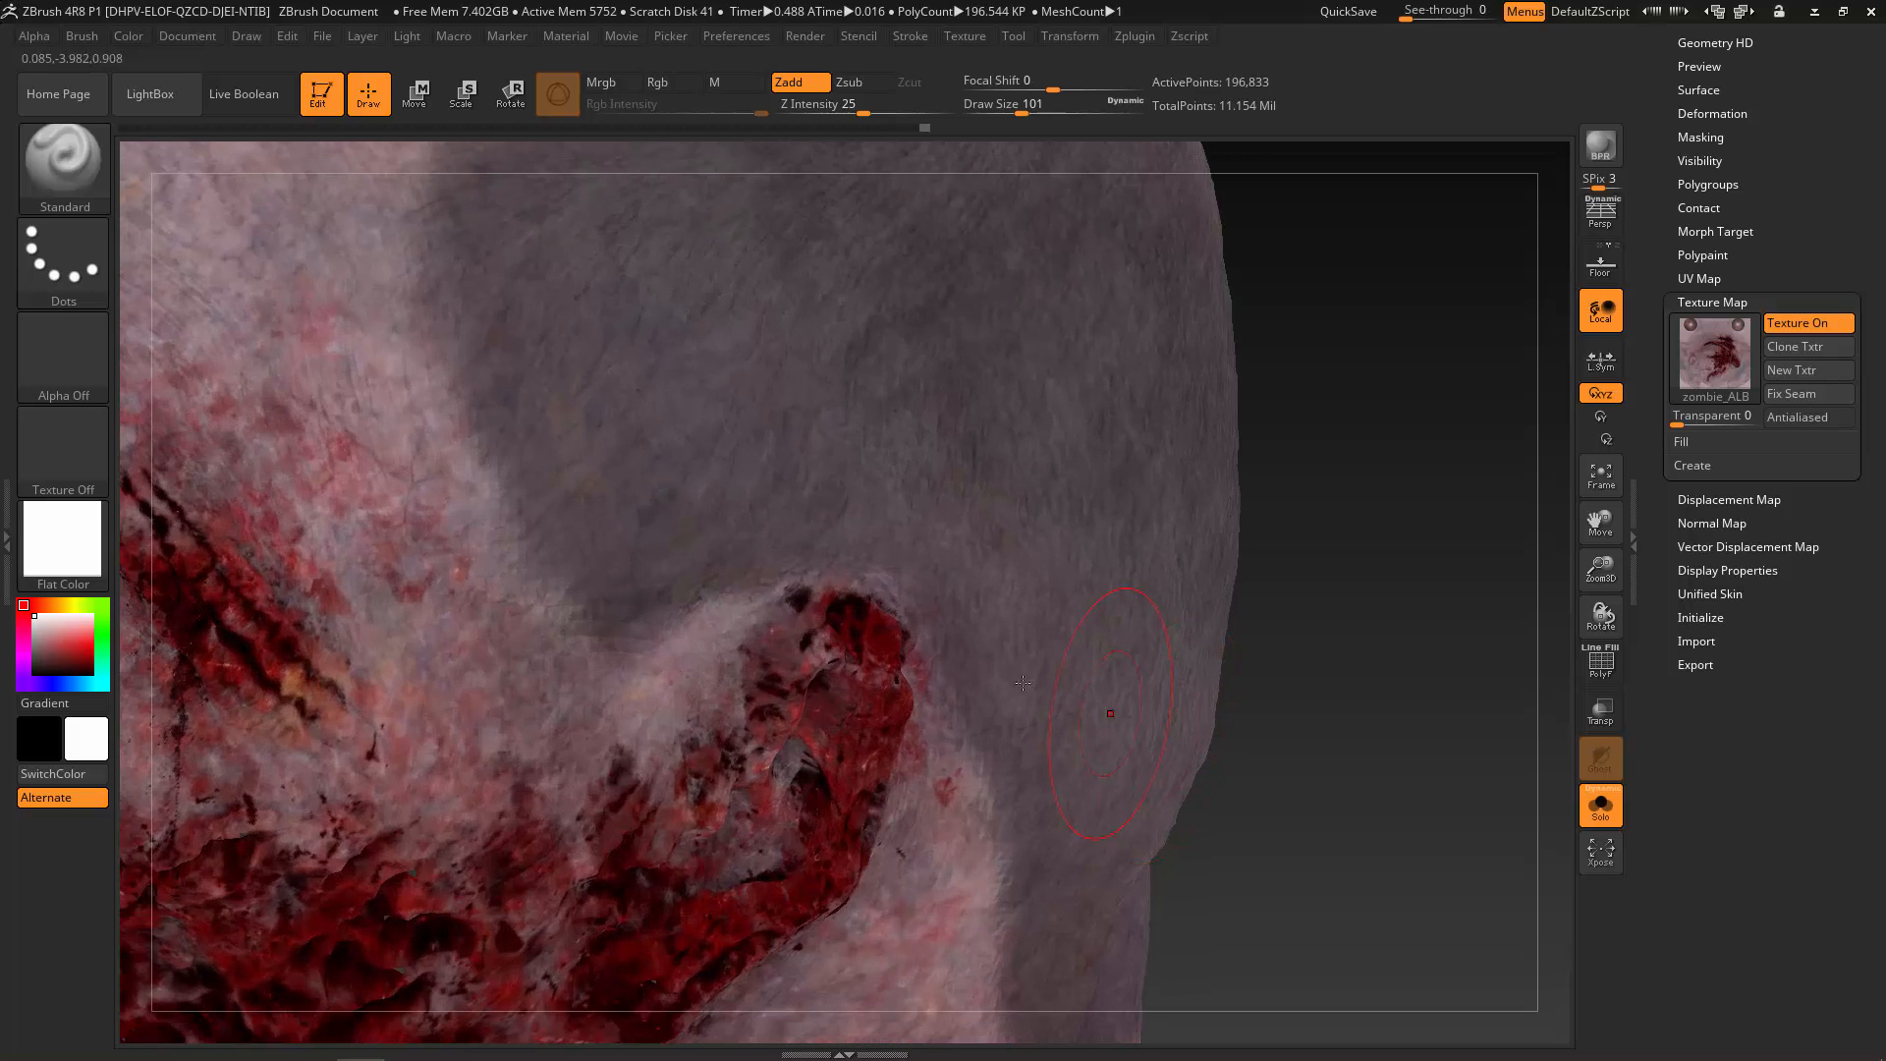
pyautogui.moveTo(1342, 658)
pyautogui.keyDown('alt'); pyautogui.mouseDown()
pyautogui.moveTo(1188, 599)
pyautogui.moveTo(1234, 610)
pyautogui.moveTo(1103, 623)
pyautogui.moveTo(1204, 660)
pyautogui.mouseUp(); pyautogui.keyUp('alt')
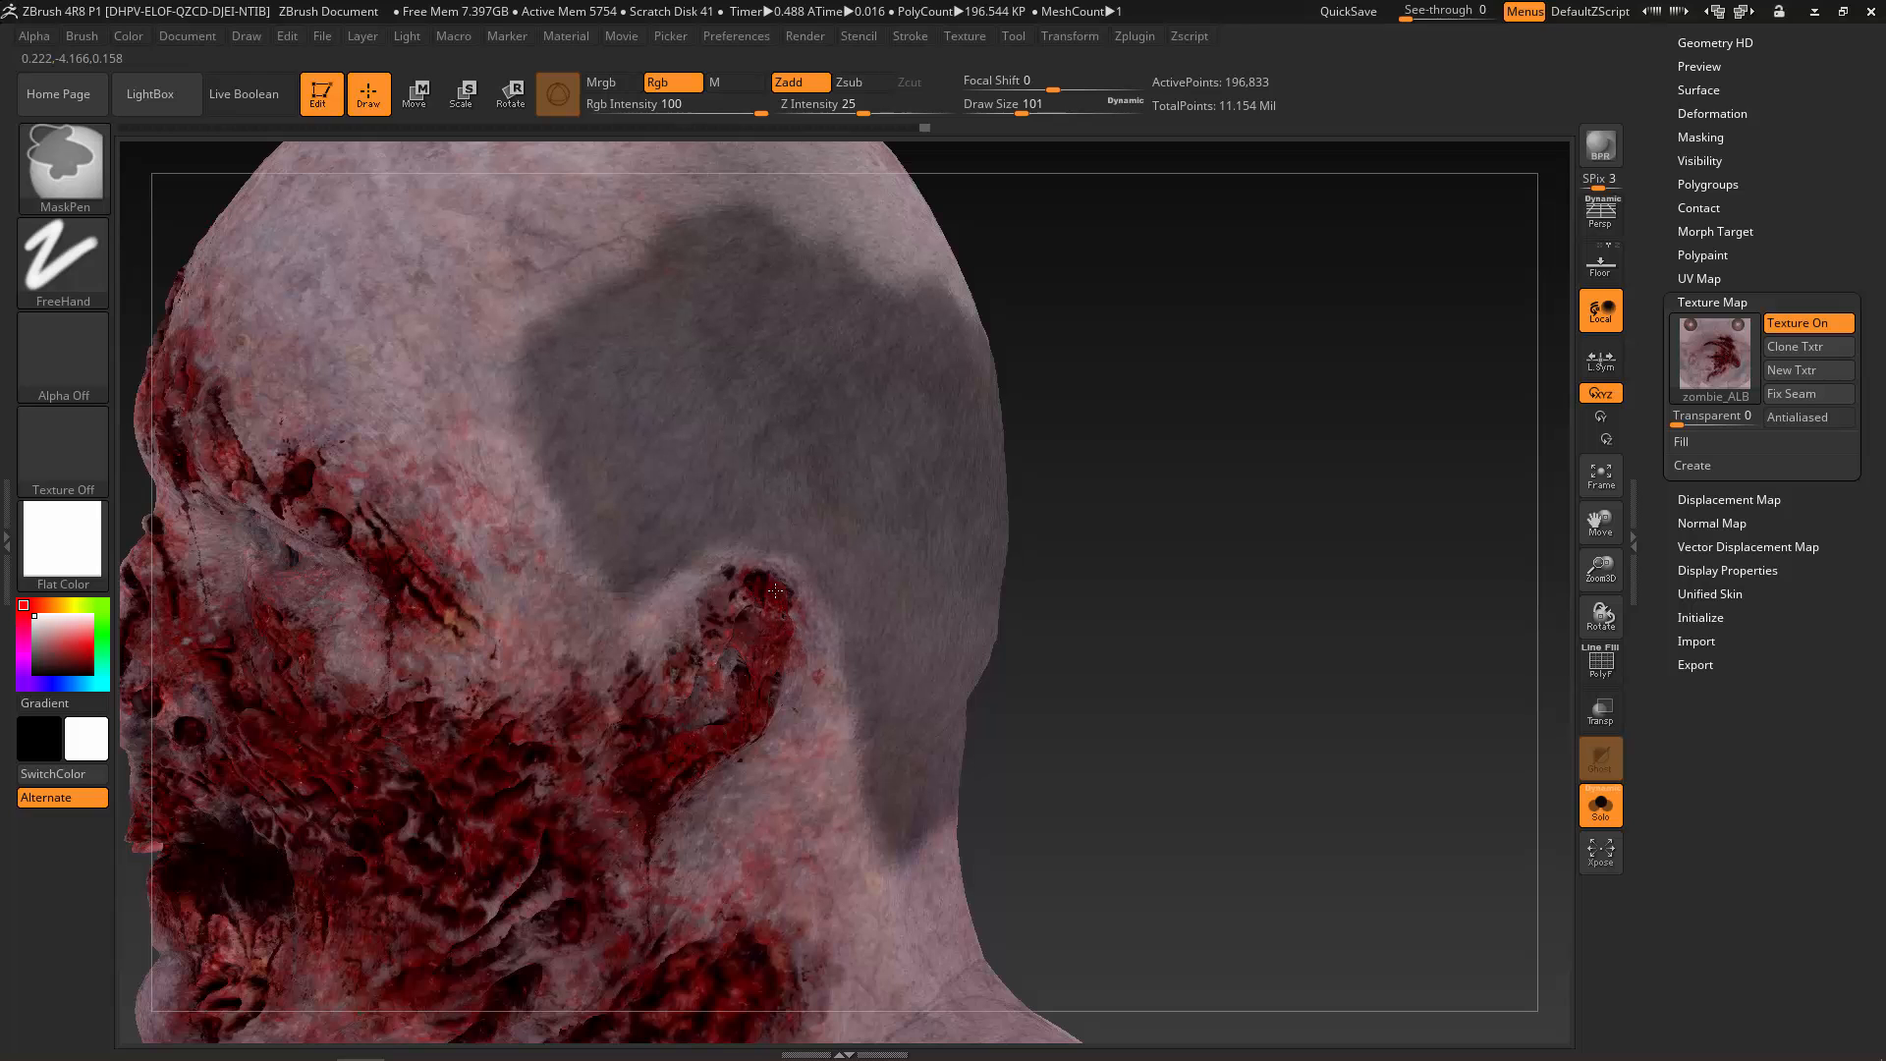
pyautogui.moveTo(1066, 648)
pyautogui.mouseDown()
pyautogui.moveTo(1265, 665)
pyautogui.moveTo(1243, 715)
pyautogui.mouseUp()
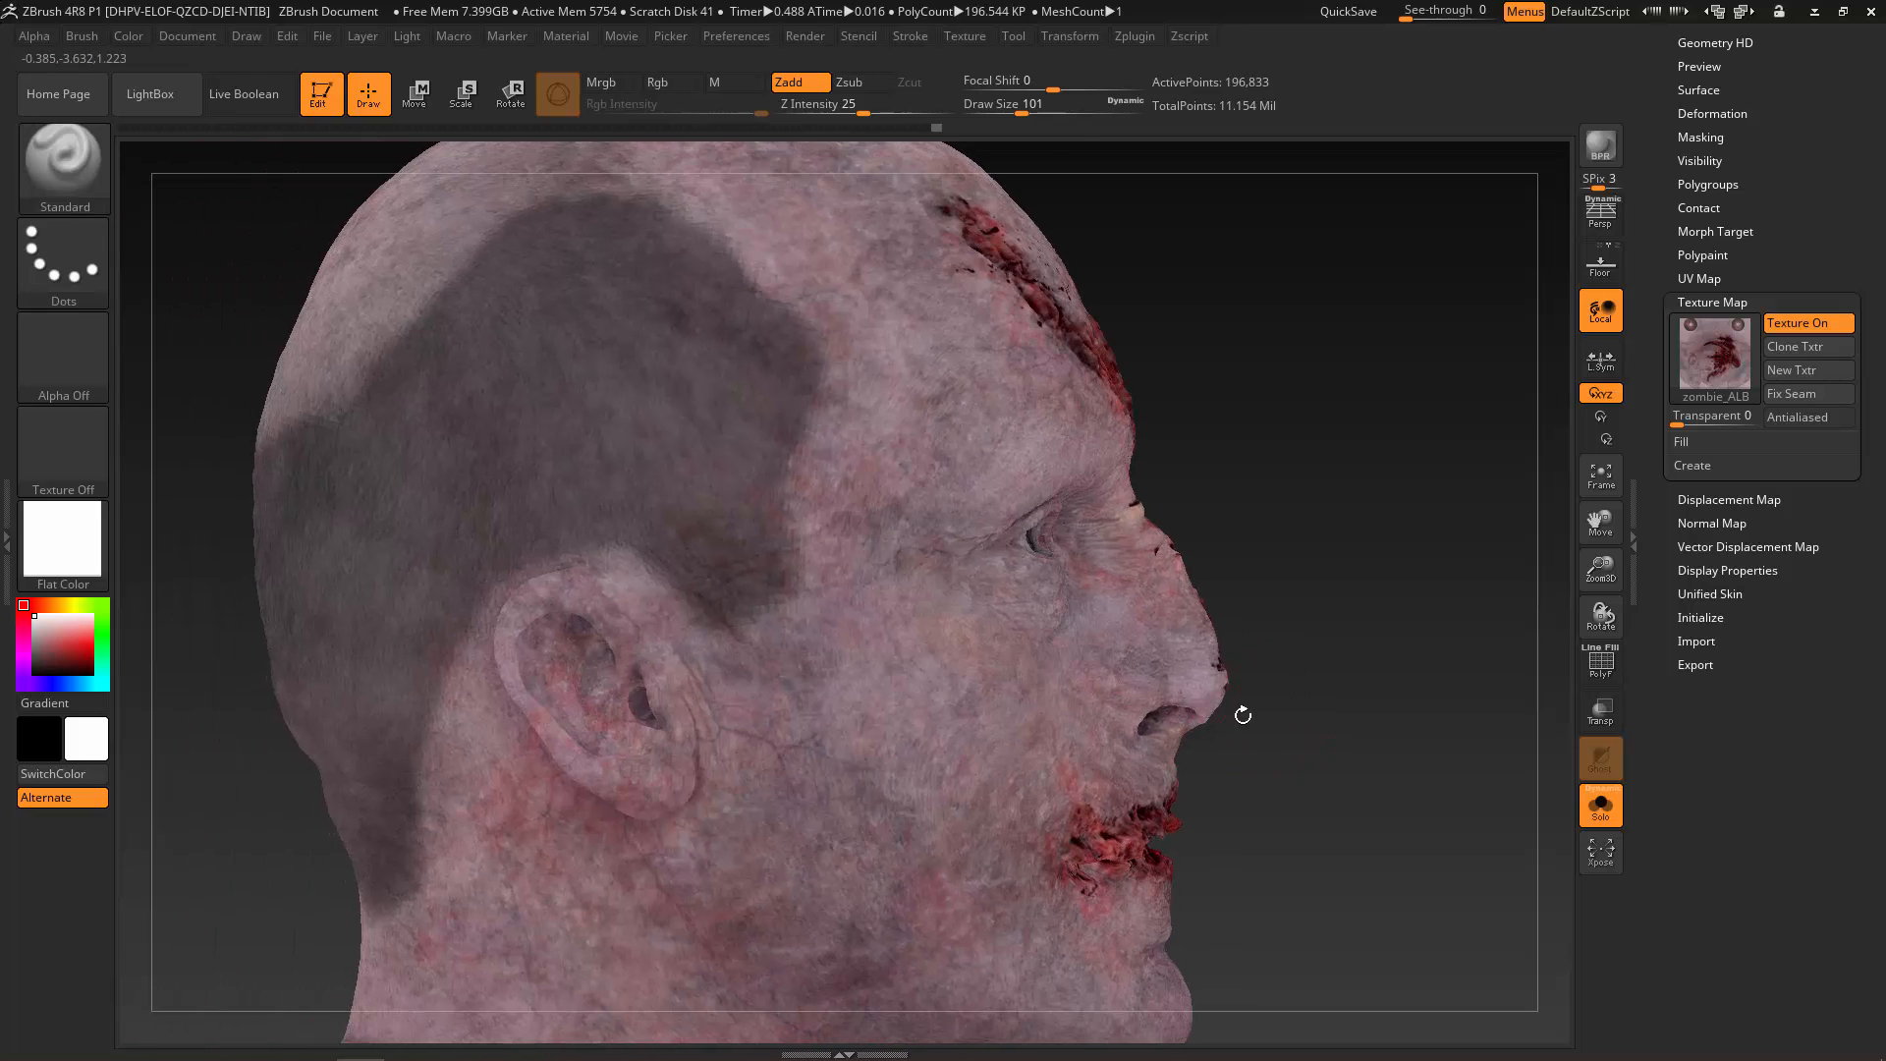
pyautogui.press('ctrl')
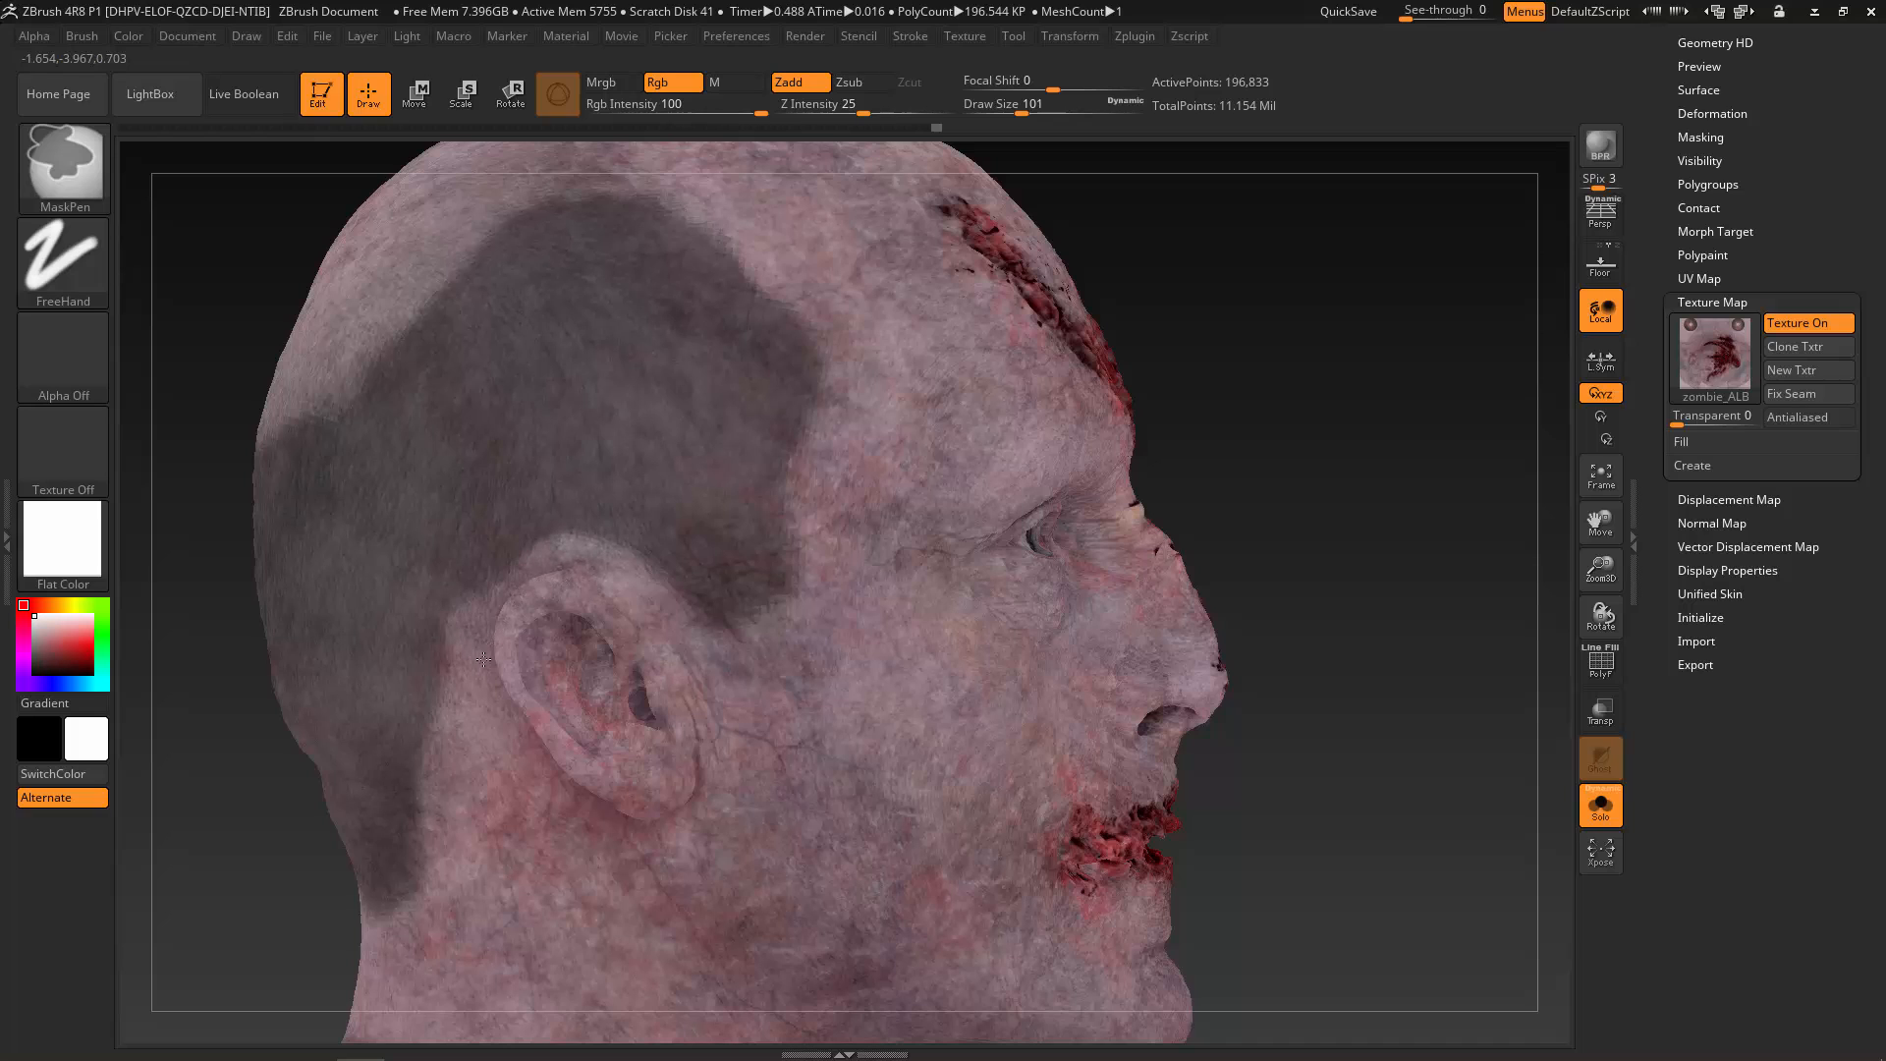
pyautogui.keyDown('ctrl'); pyautogui.moveTo(462, 574); pyautogui.dragTo(424, 688); pyautogui.keyUp('ctrl')
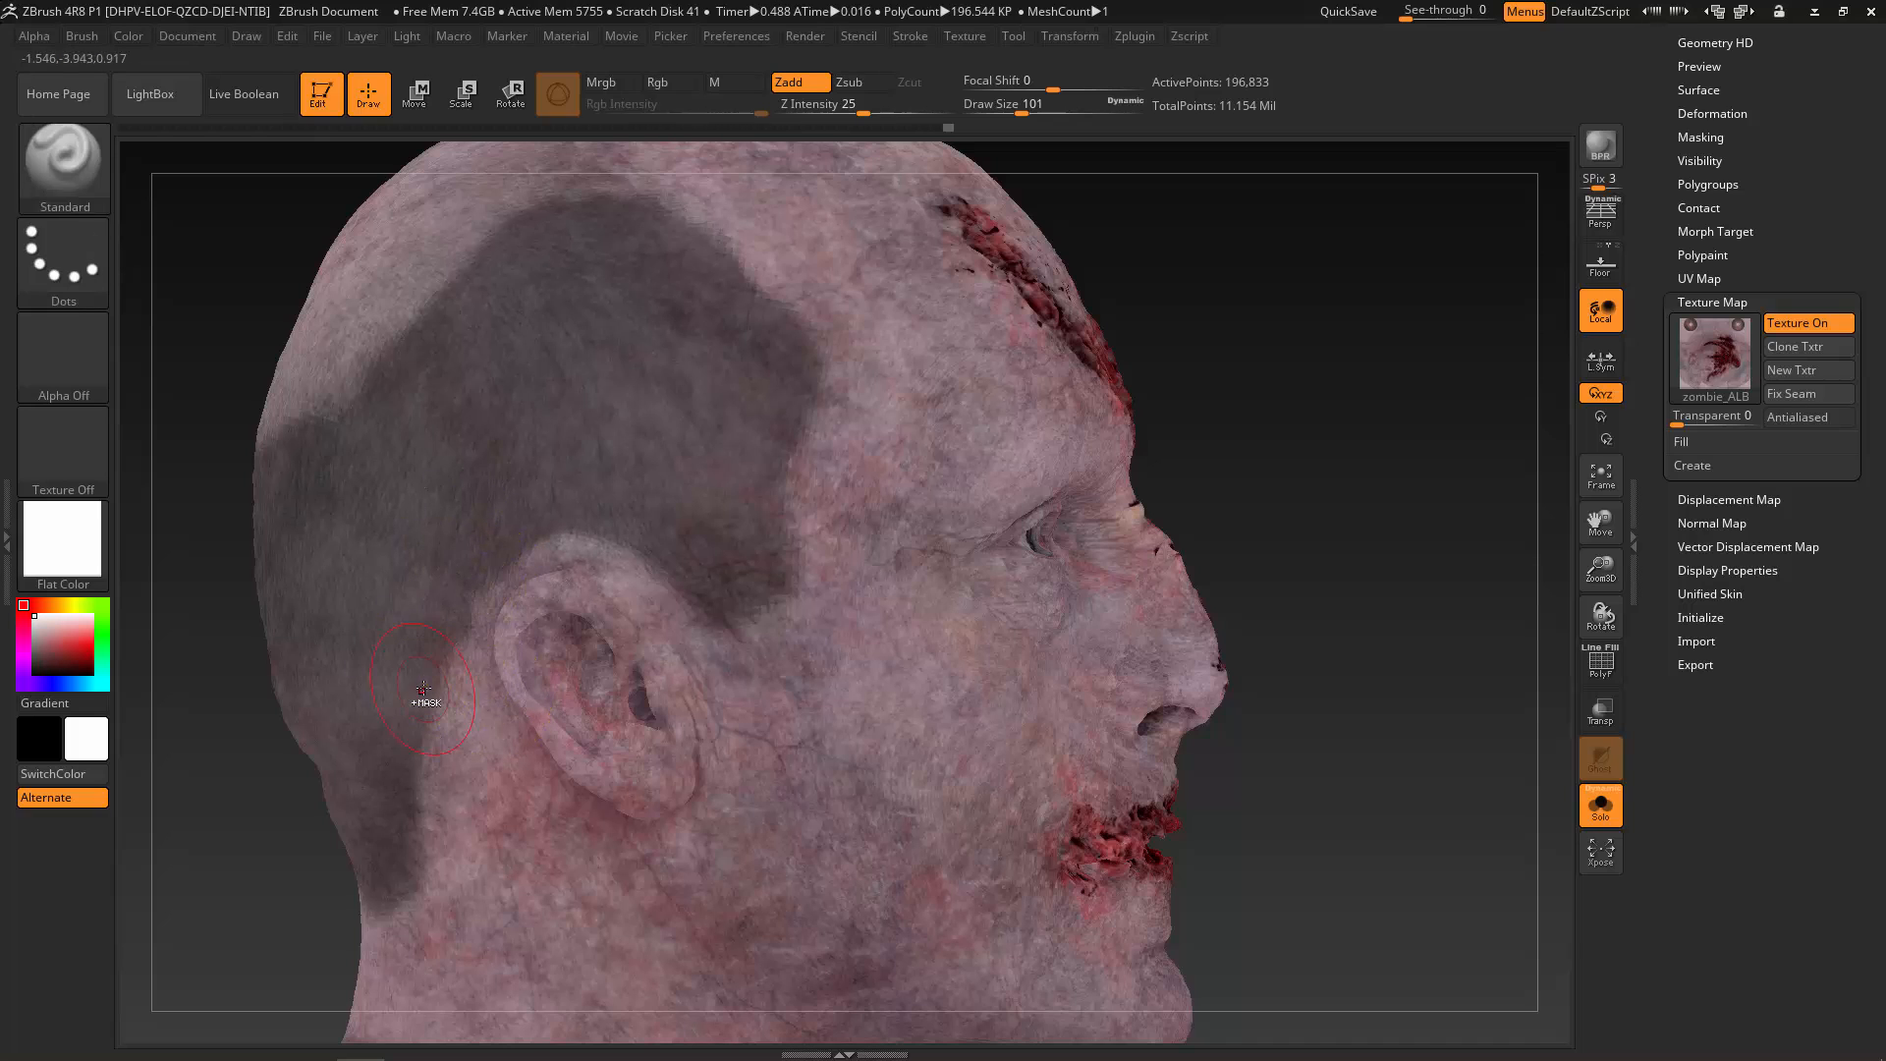
pyautogui.moveTo(1326, 385)
pyautogui.mouseDown()
pyautogui.moveTo(1176, 383)
pyautogui.moveTo(1103, 534)
pyautogui.moveTo(1021, 589)
pyautogui.mouseUp()
pyautogui.keyDown('ctrl'); pyautogui.moveTo(535, 526); pyautogui.dragTo(528, 530); pyautogui.keyUp('ctrl')
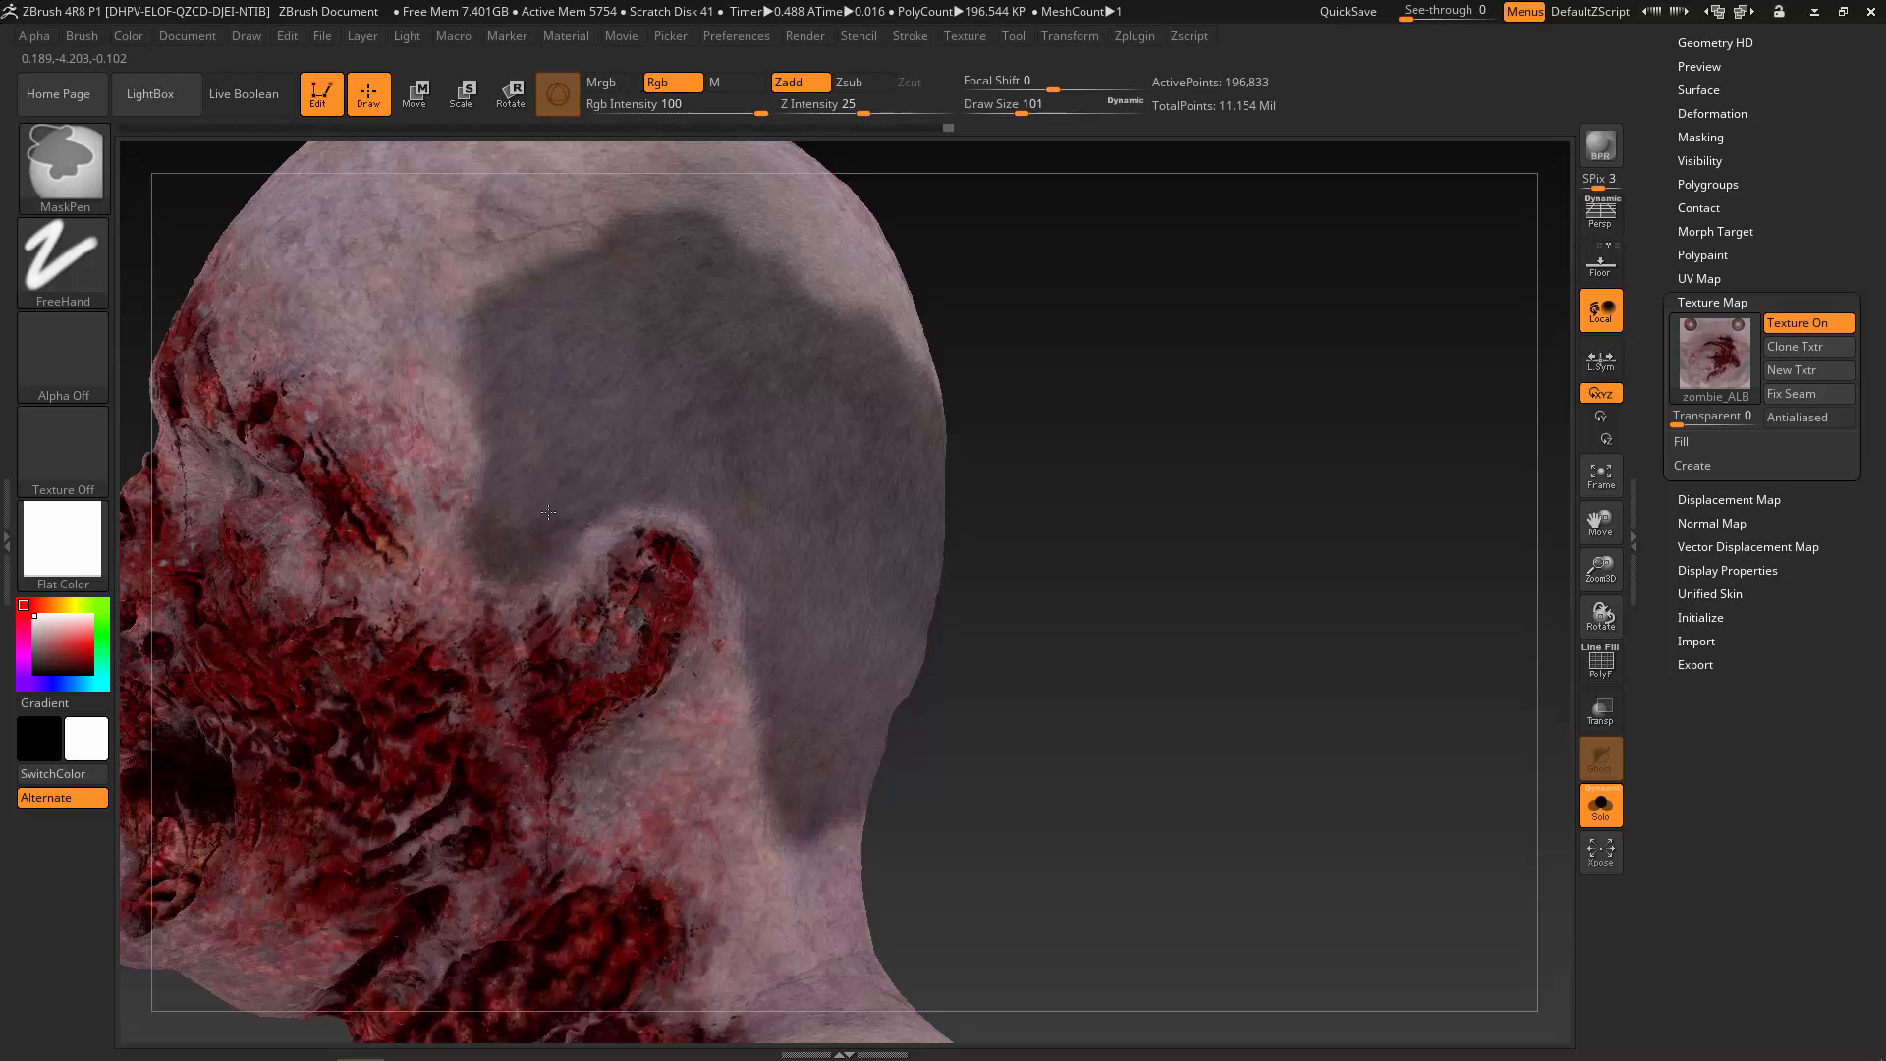
# Even out the mask's upper hairline and its lower edge at the nape on the back of the head.
pyautogui.keyDown('alt'); pyautogui.moveTo(1105, 648); pyautogui.dragTo(1078, 511); pyautogui.keyUp('alt')
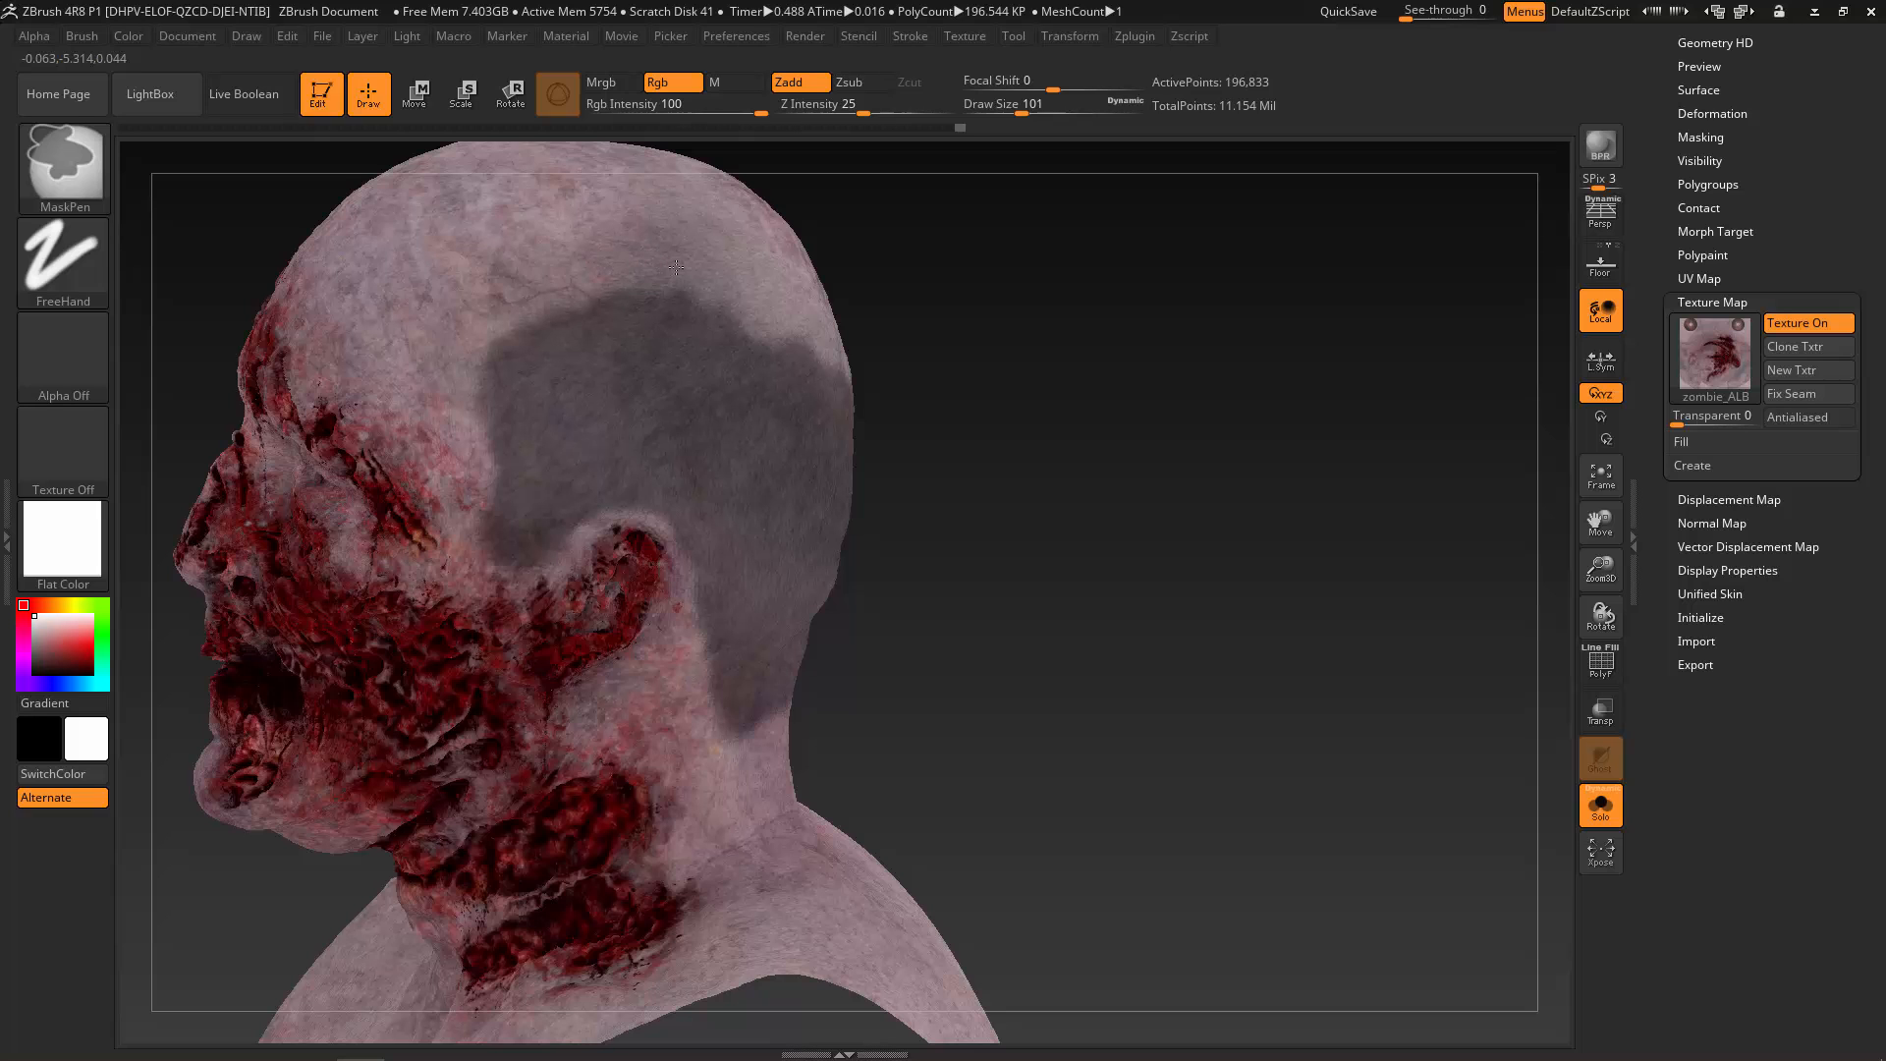
pyautogui.moveTo(997, 438); pyautogui.dragTo(787, 306)
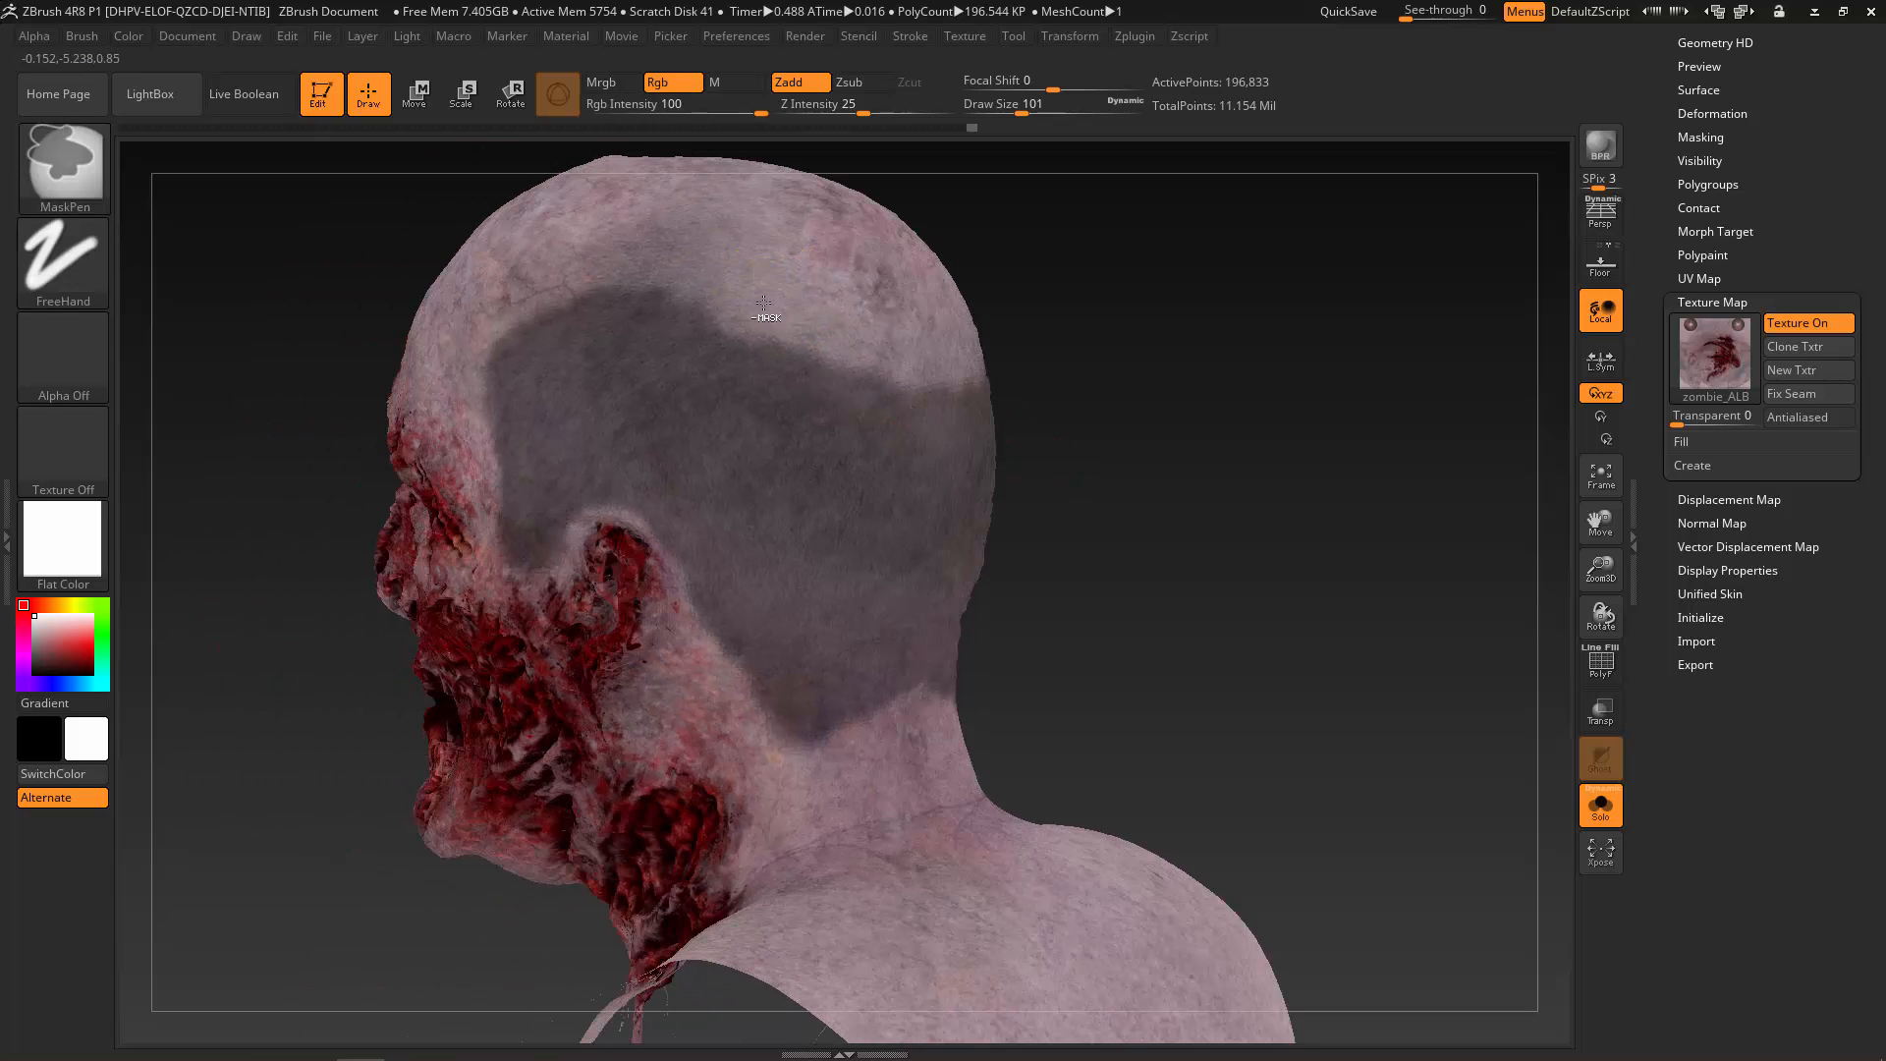
pyautogui.moveTo(1180, 474); pyautogui.dragTo(1259, 469)
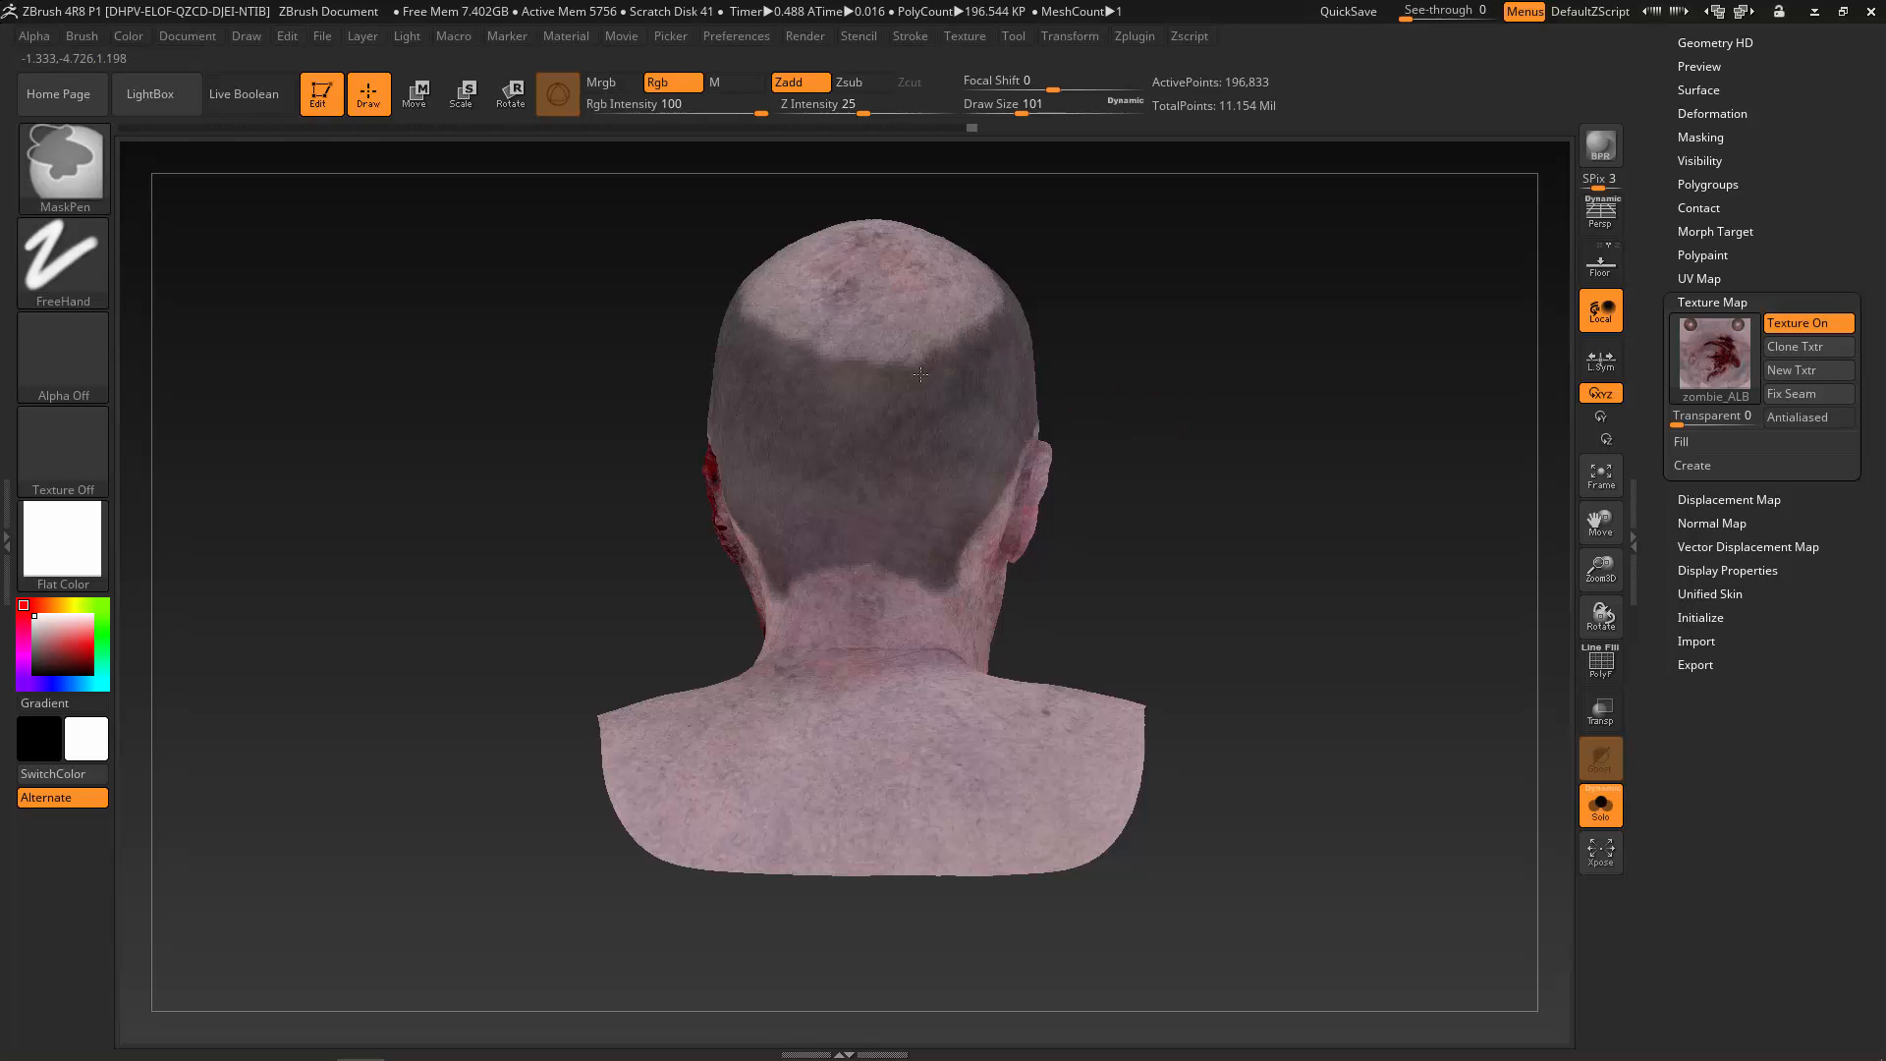
pyautogui.moveTo(1159, 556)
pyautogui.mouseDown()
pyautogui.moveTo(1195, 539)
pyautogui.moveTo(1255, 560)
pyautogui.moveTo(1233, 576)
pyautogui.moveTo(1306, 580)
pyautogui.mouseUp()
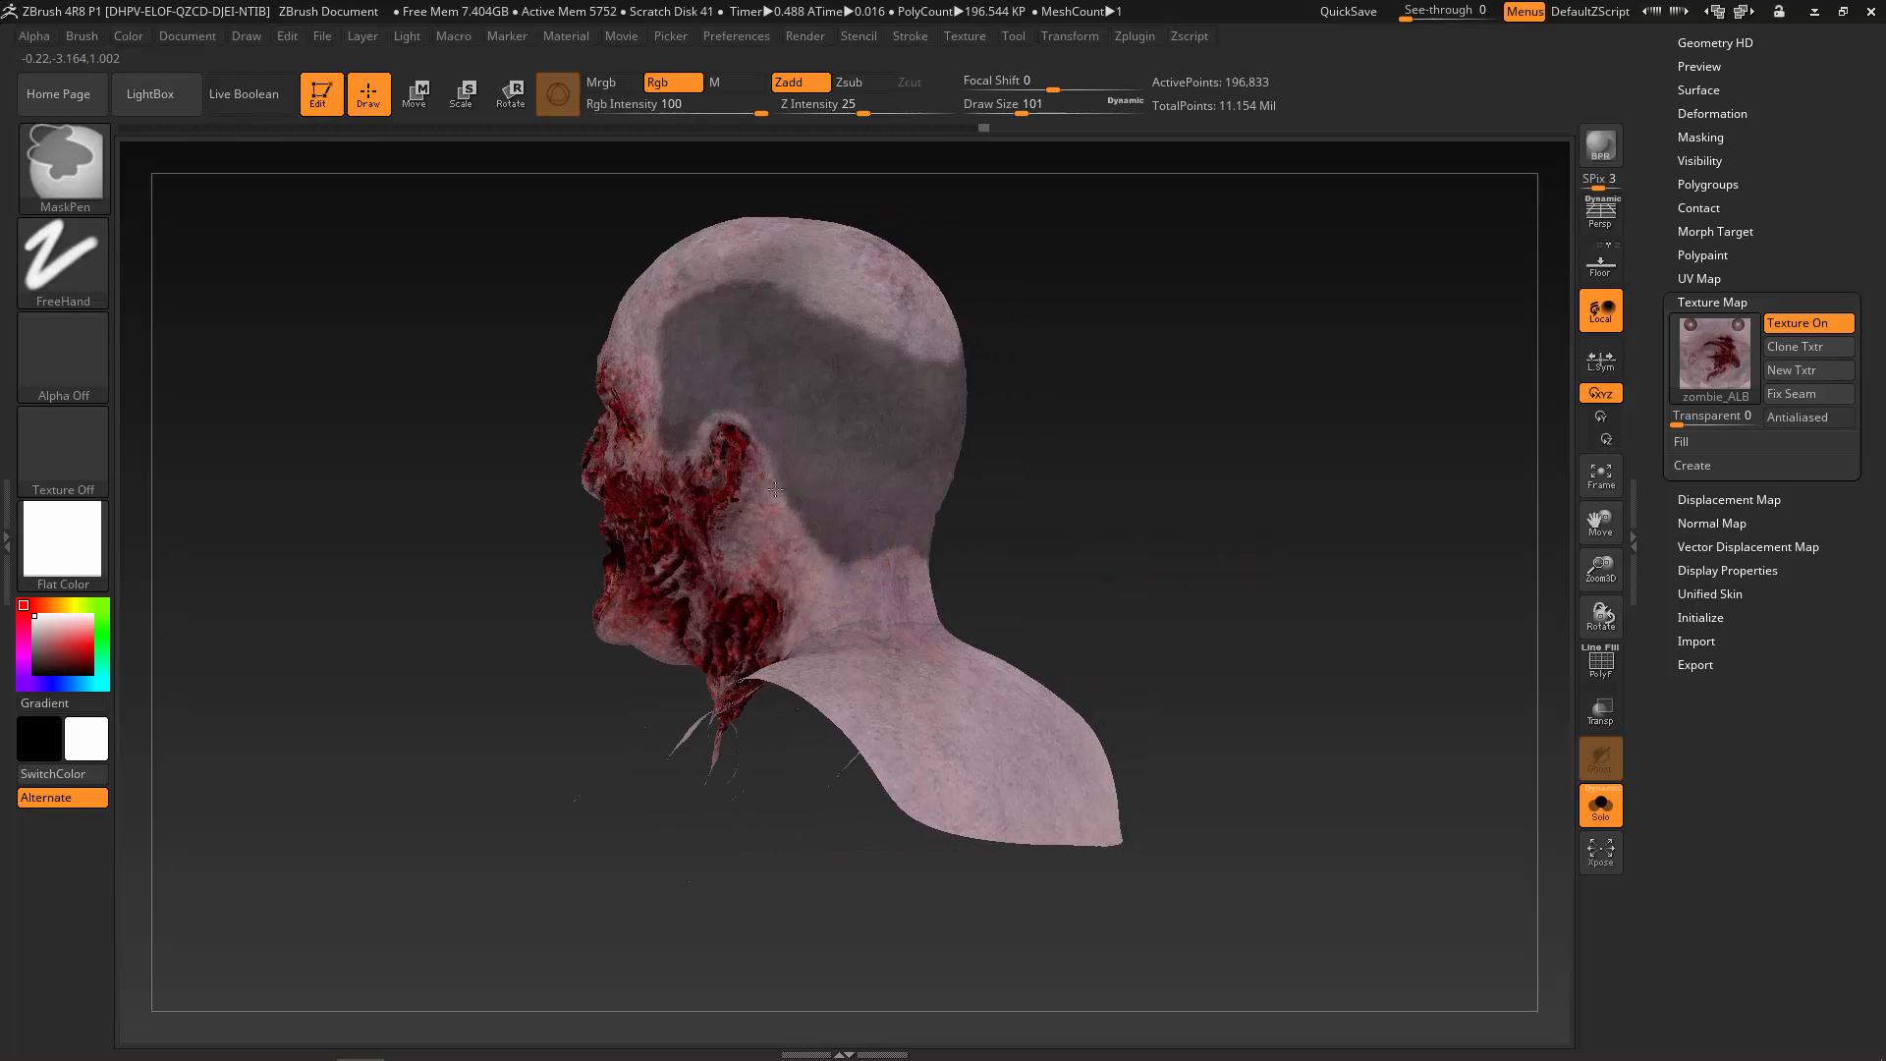
pyautogui.moveTo(1116, 619); pyautogui.dragTo(984, 581)
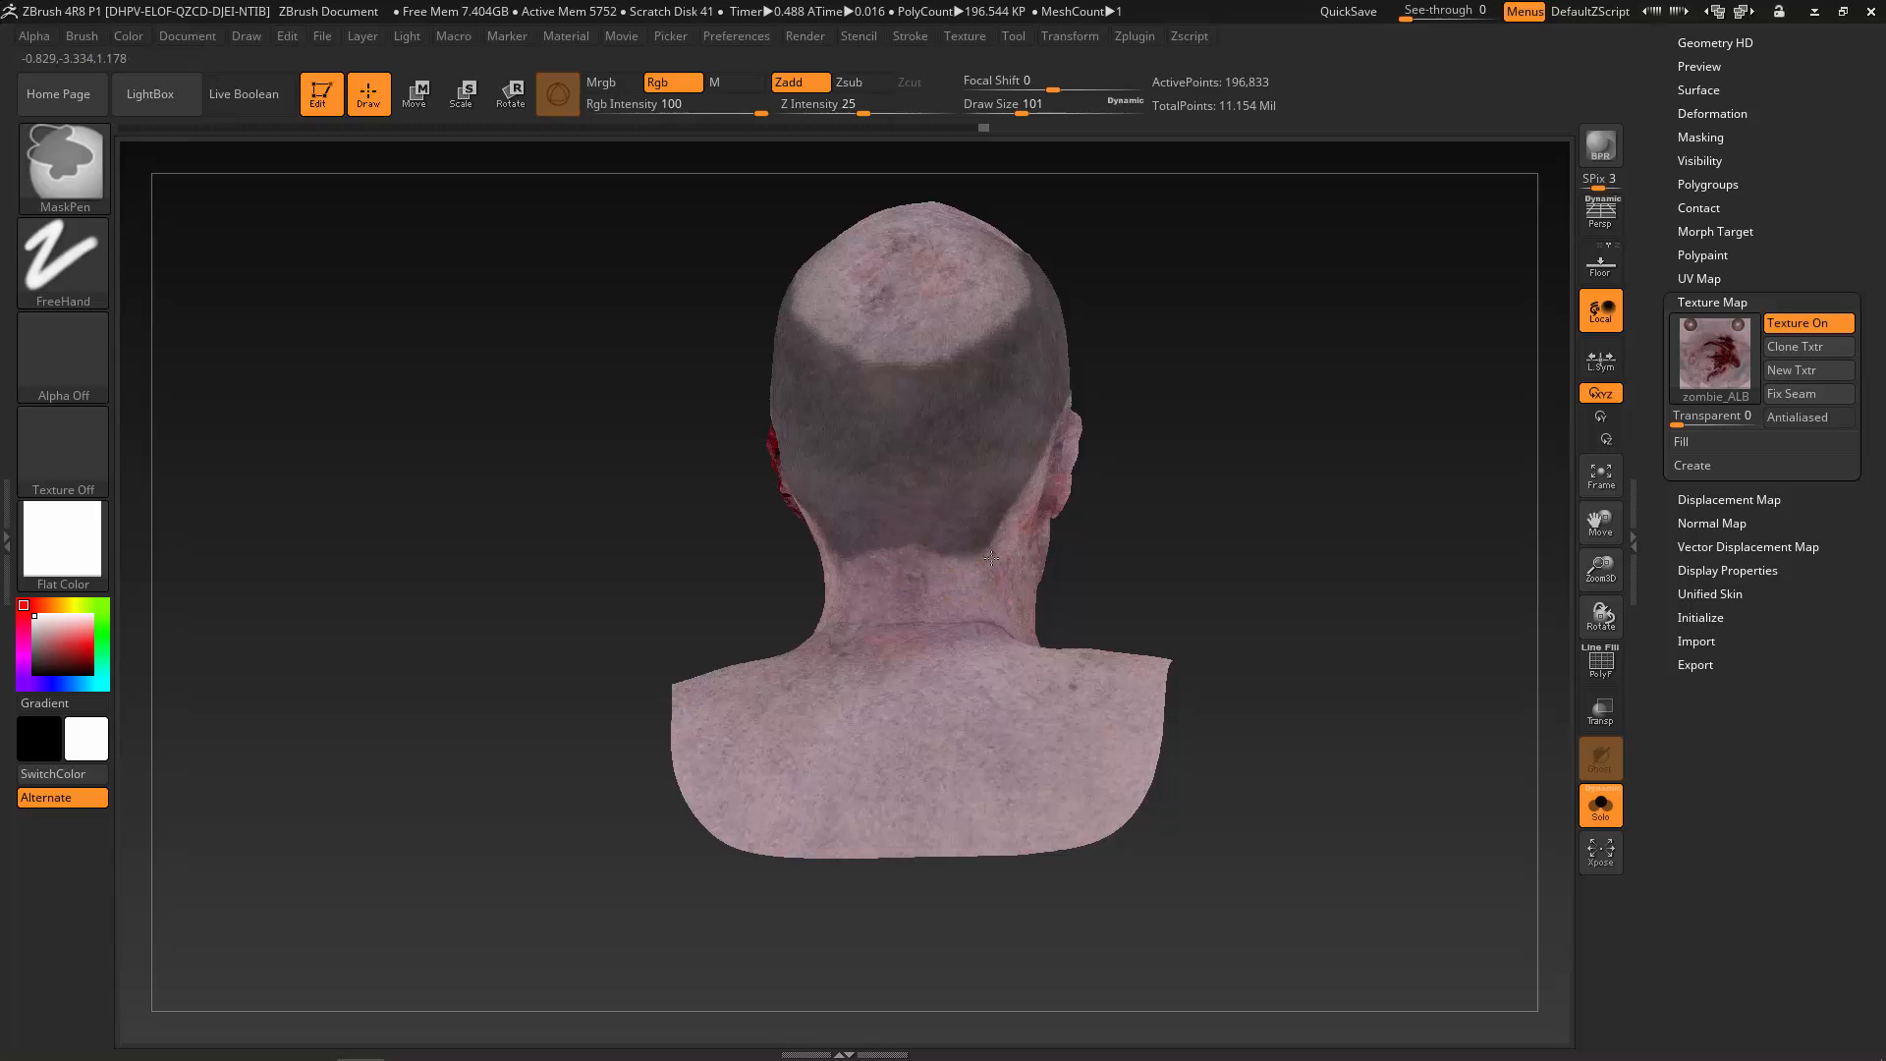
# Examine the scalp mask from both sides and the front, checking its hairline, sideburns and symmetry.
pyautogui.moveTo(1221, 572)
pyautogui.mouseDown()
pyautogui.moveTo(829, 607)
pyautogui.moveTo(665, 606)
pyautogui.moveTo(660, 585)
pyautogui.mouseUp()
pyautogui.press('ctrl')
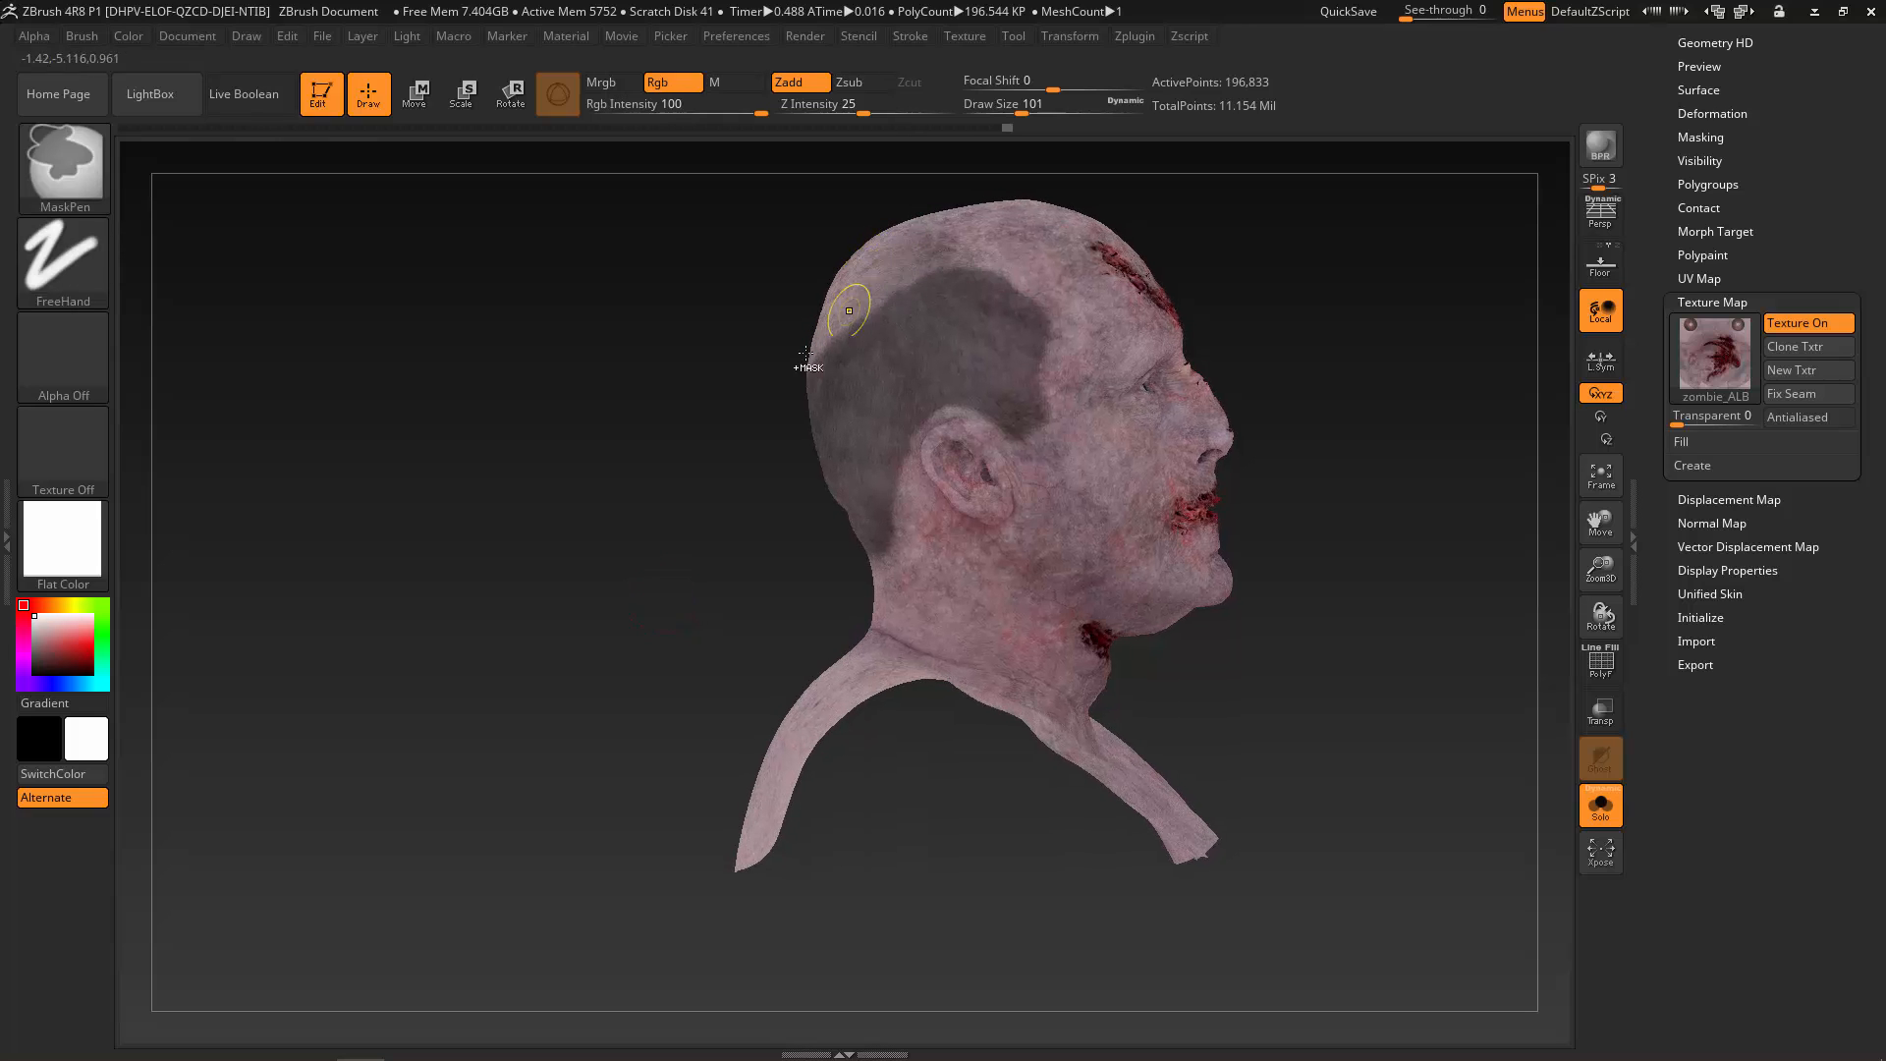
pyautogui.moveTo(678, 550)
pyautogui.mouseDown()
pyautogui.moveTo(560, 571)
pyautogui.moveTo(657, 546)
pyautogui.mouseUp()
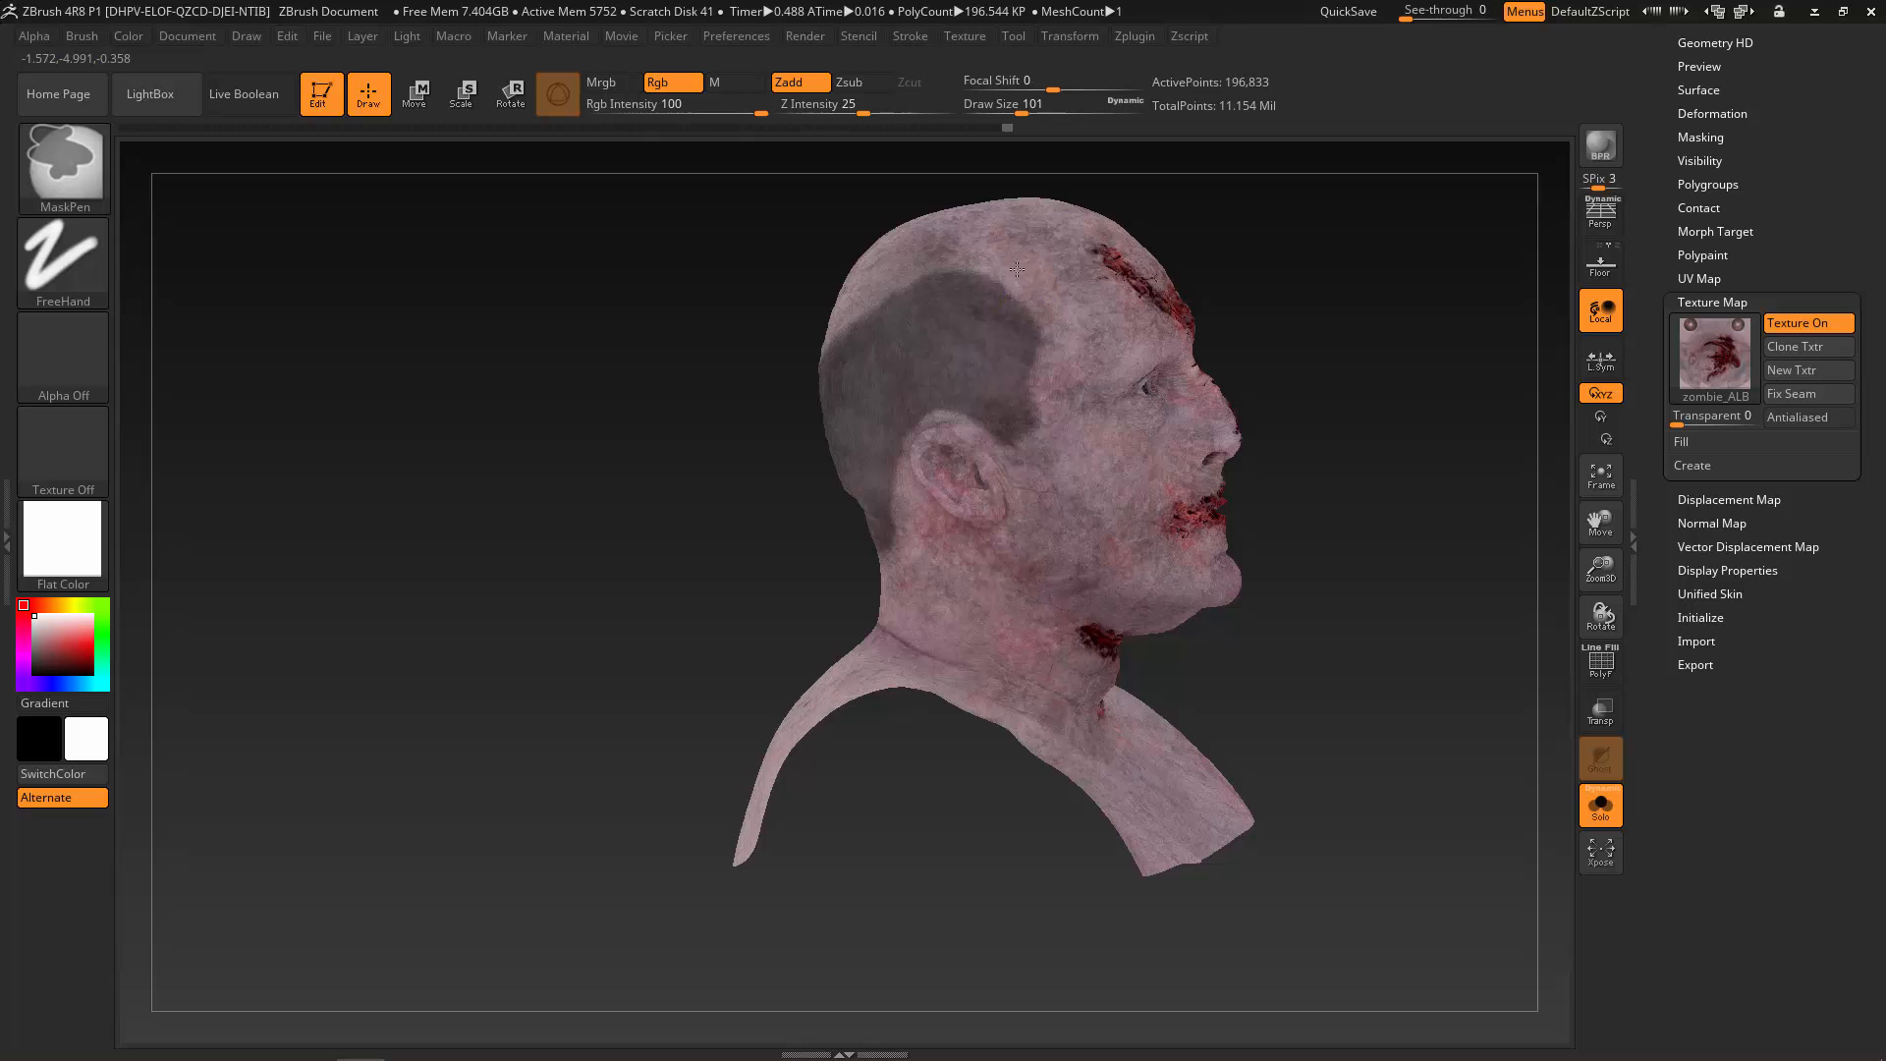
pyautogui.moveTo(1339, 344)
pyautogui.mouseDown()
pyautogui.moveTo(1398, 341)
pyautogui.moveTo(1330, 370)
pyautogui.moveTo(1255, 446)
pyautogui.moveTo(826, 440)
pyautogui.mouseUp()
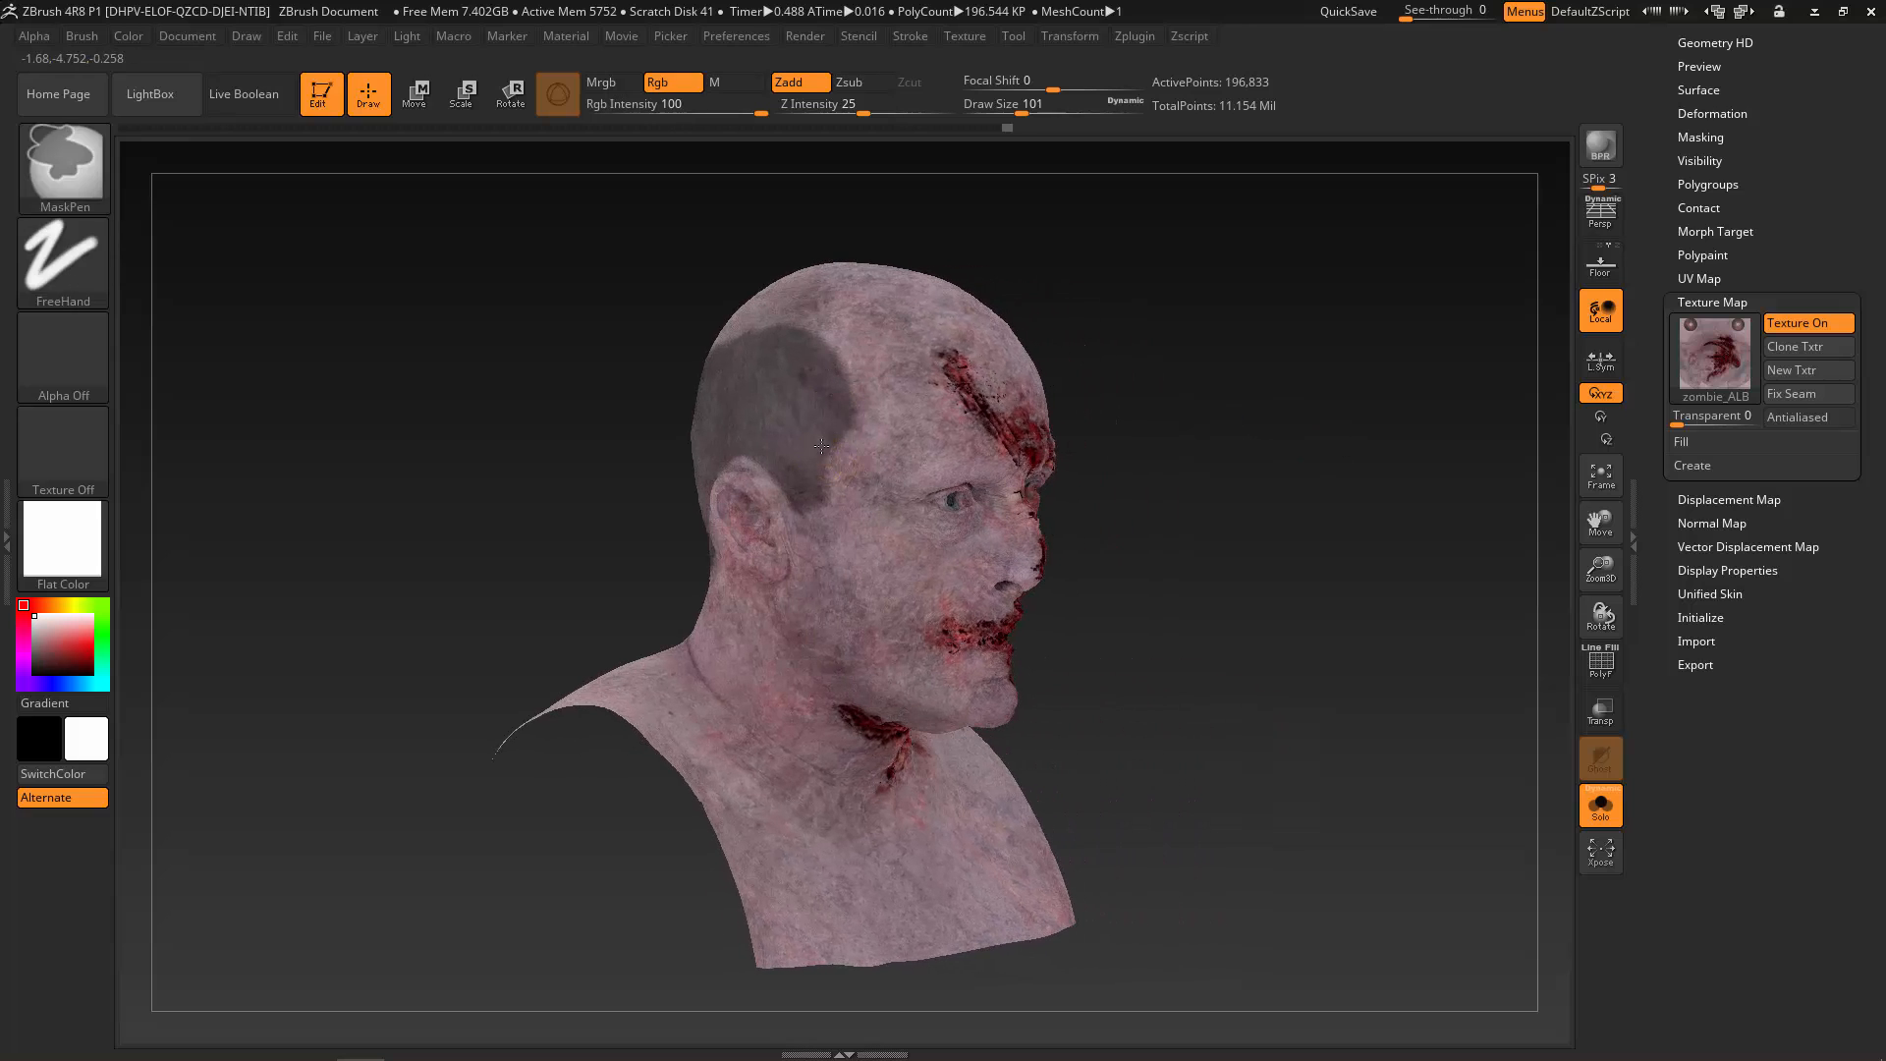
pyautogui.moveTo(1346, 450)
pyautogui.mouseDown()
pyautogui.moveTo(1271, 458)
pyautogui.moveTo(1280, 429)
pyautogui.moveTo(1201, 462)
pyautogui.mouseUp()
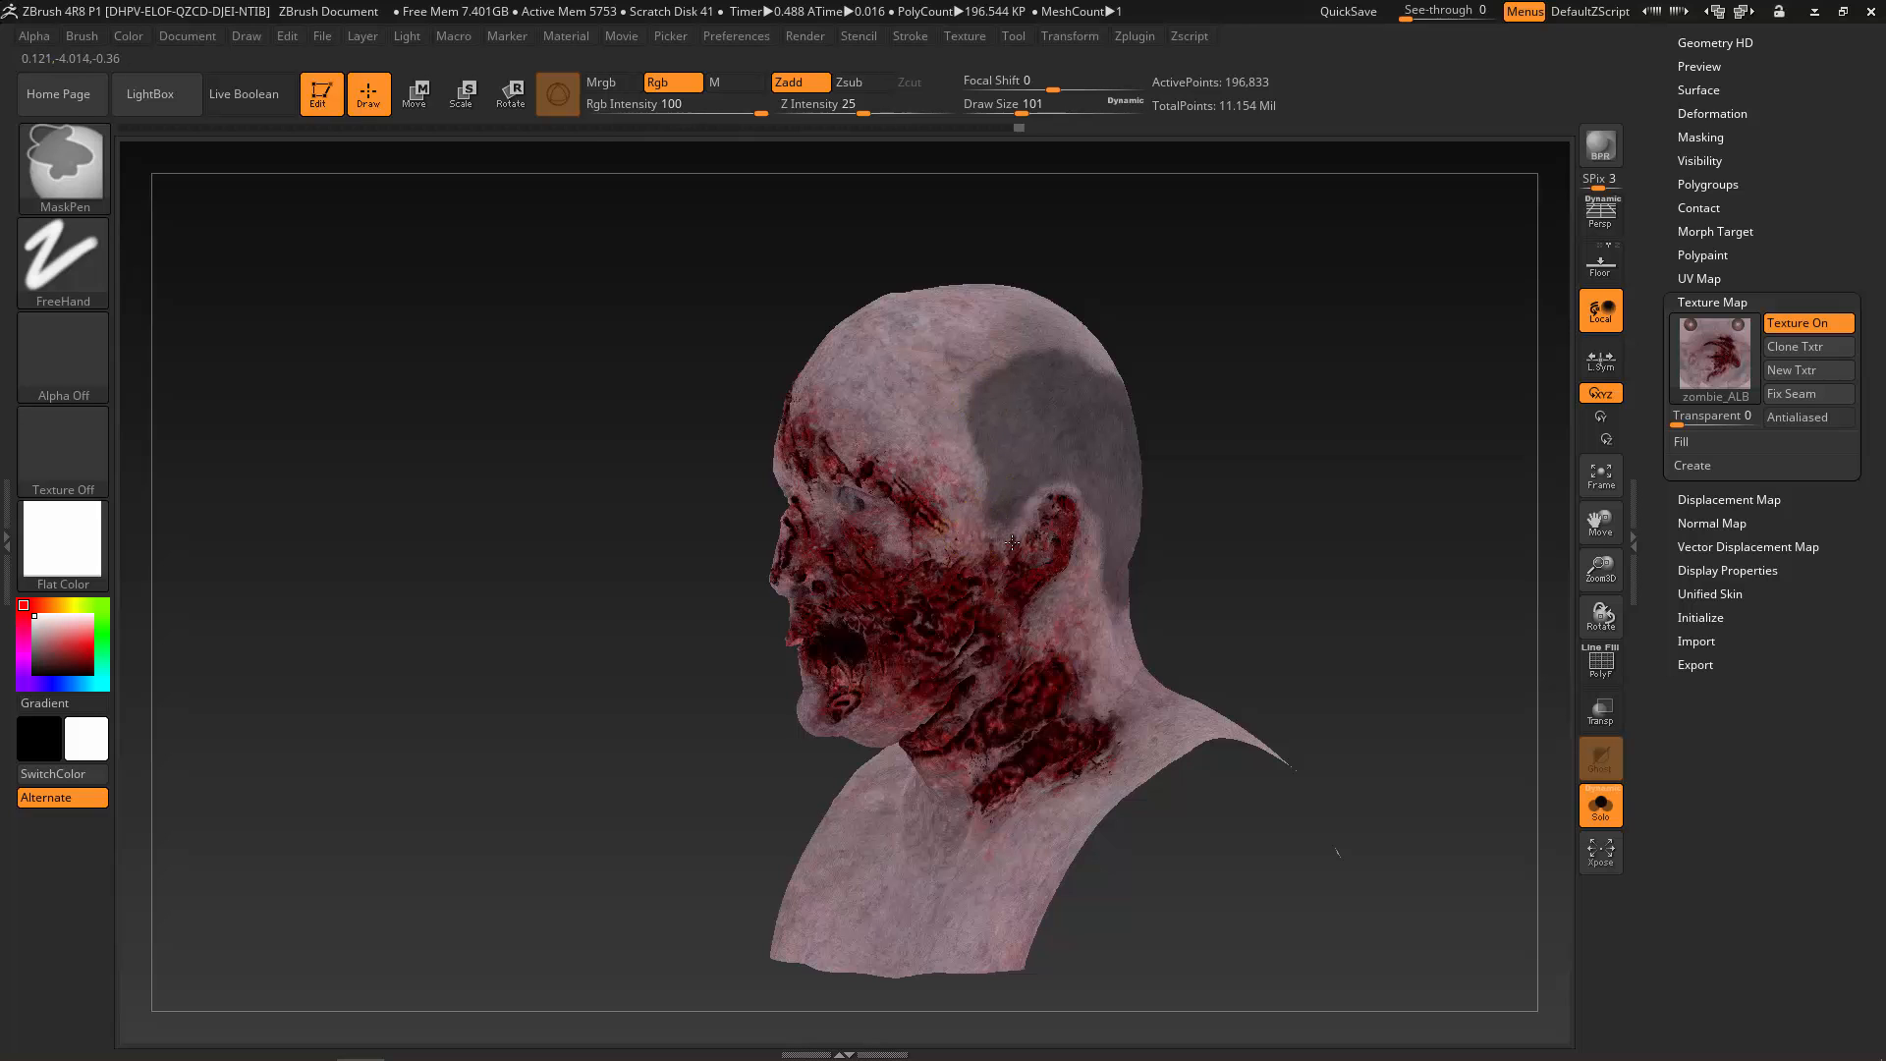
pyautogui.moveTo(1179, 553); pyautogui.dragTo(1375, 556)
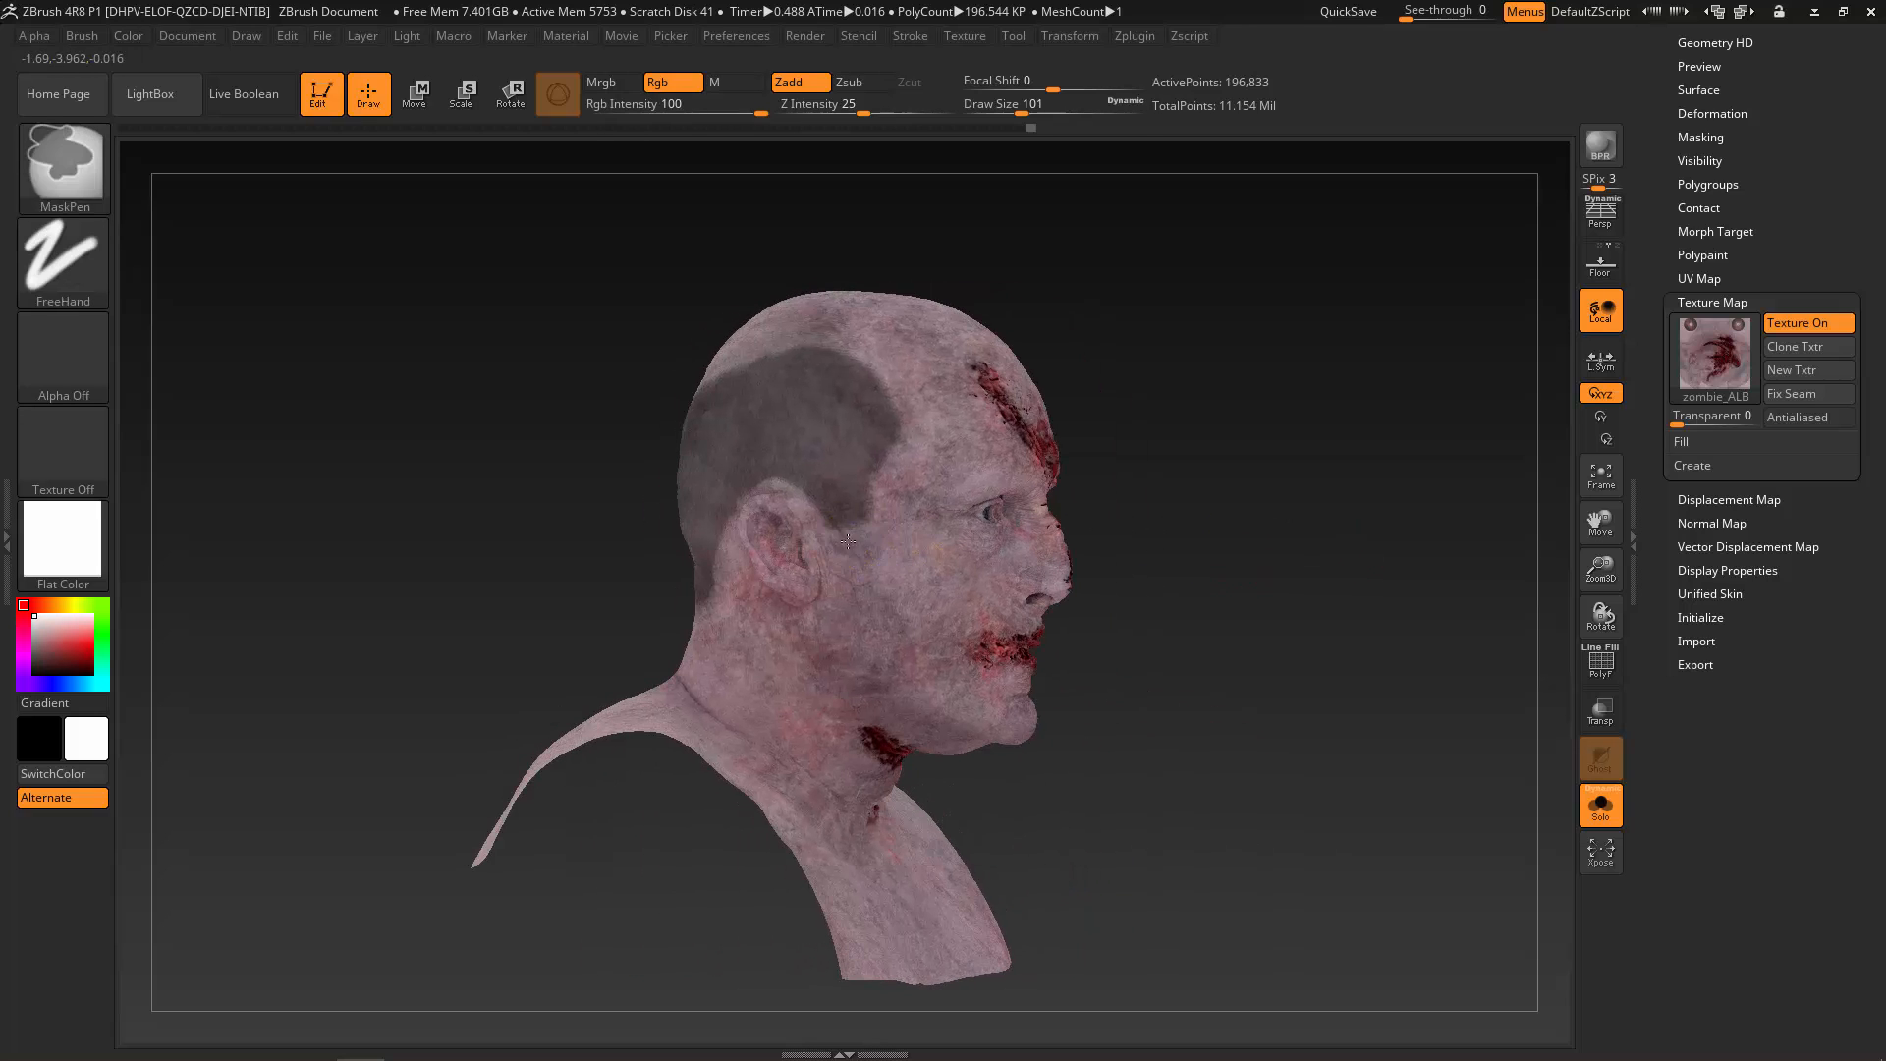
pyautogui.moveTo(1354, 467)
pyautogui.mouseDown()
pyautogui.moveTo(1288, 463)
pyautogui.moveTo(1301, 416)
pyautogui.moveTo(1294, 464)
pyautogui.moveTo(1355, 510)
pyautogui.moveTo(1145, 539)
pyautogui.mouseUp()
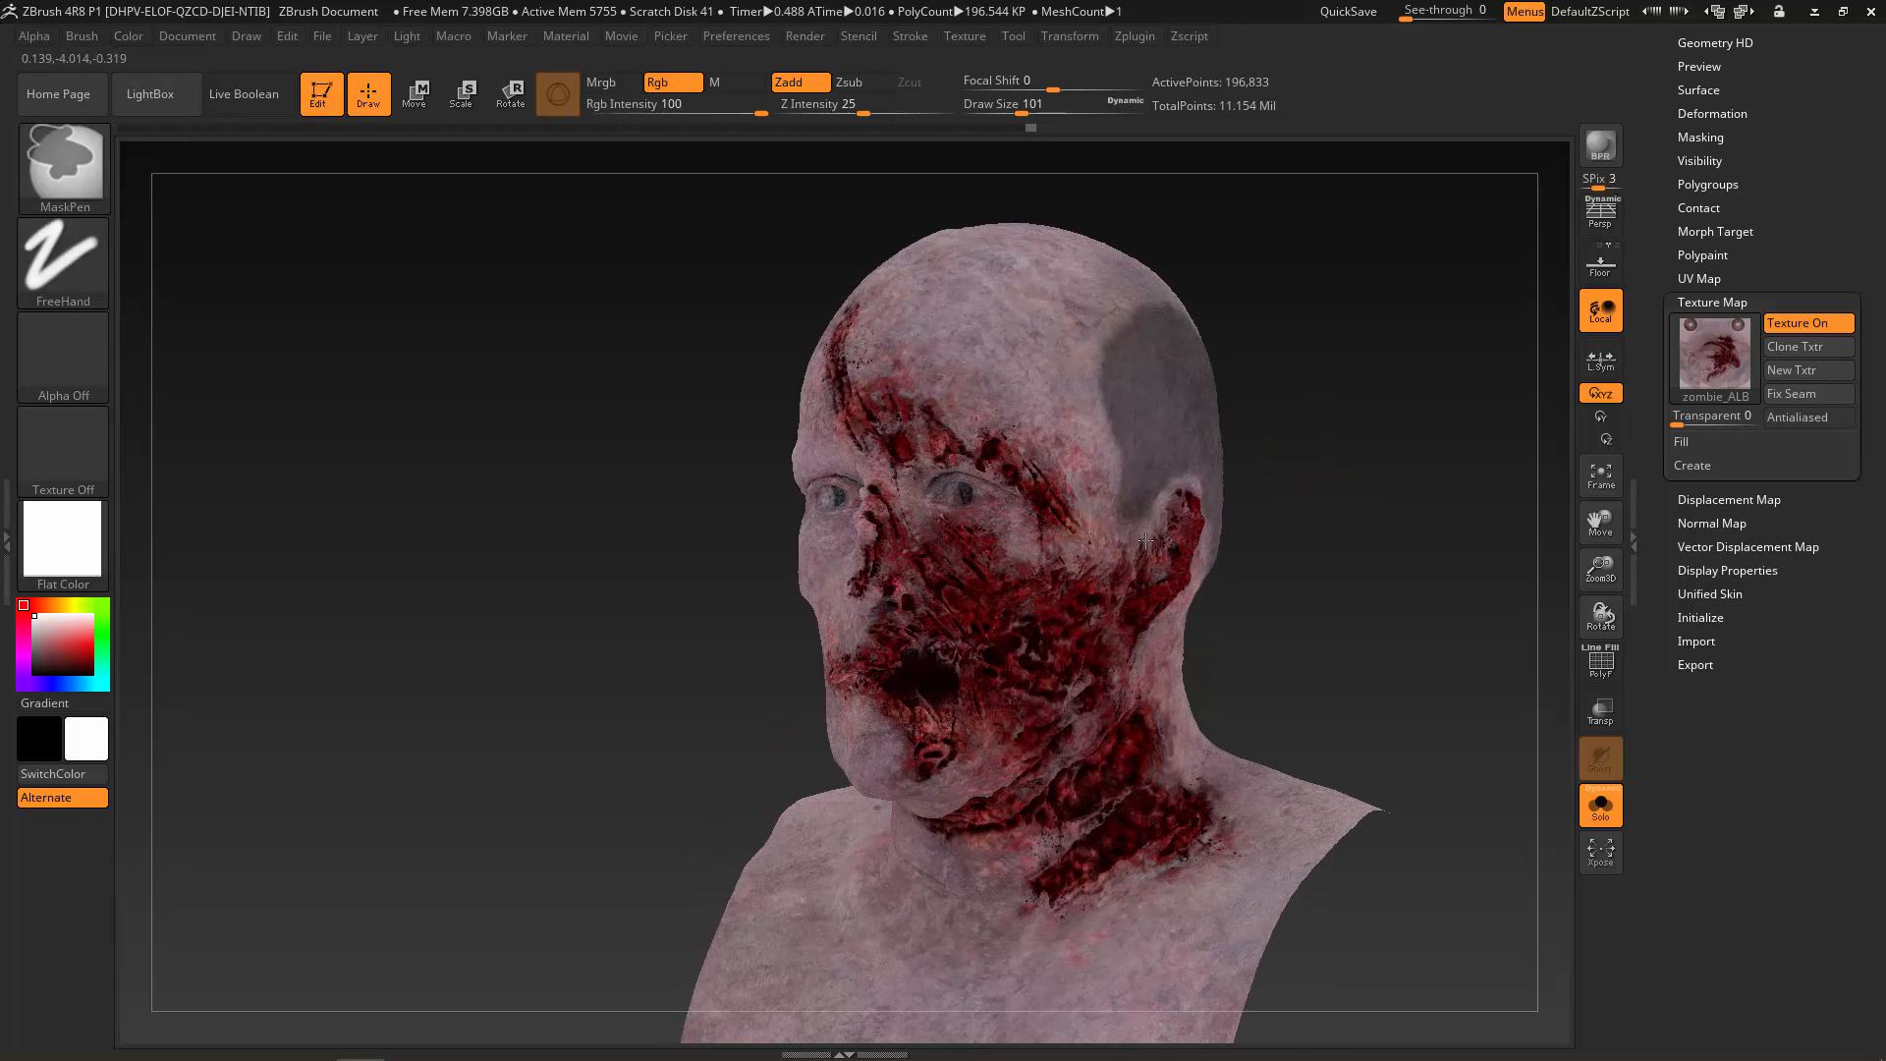
pyautogui.moveTo(1362, 560)
pyautogui.mouseDown()
pyautogui.moveTo(1401, 547)
pyautogui.moveTo(1323, 507)
pyautogui.moveTo(1348, 511)
pyautogui.moveTo(1374, 558)
pyautogui.moveTo(1397, 299)
pyautogui.moveTo(1355, 390)
pyautogui.mouseUp()
pyautogui.moveTo(1336, 476)
pyautogui.keyDown('alt'); pyautogui.mouseDown()
pyautogui.moveTo(1250, 488)
pyautogui.moveTo(1331, 489)
pyautogui.mouseUp(); pyautogui.keyUp('alt')
pyautogui.keyDown('alt'); pyautogui.moveTo(1331, 489); pyautogui.dragTo(1295, 548); pyautogui.keyUp('alt')
# Show the polyframe and turn off the texture map to see the mask against the existing polygroups.
pyautogui.click(1601, 665)
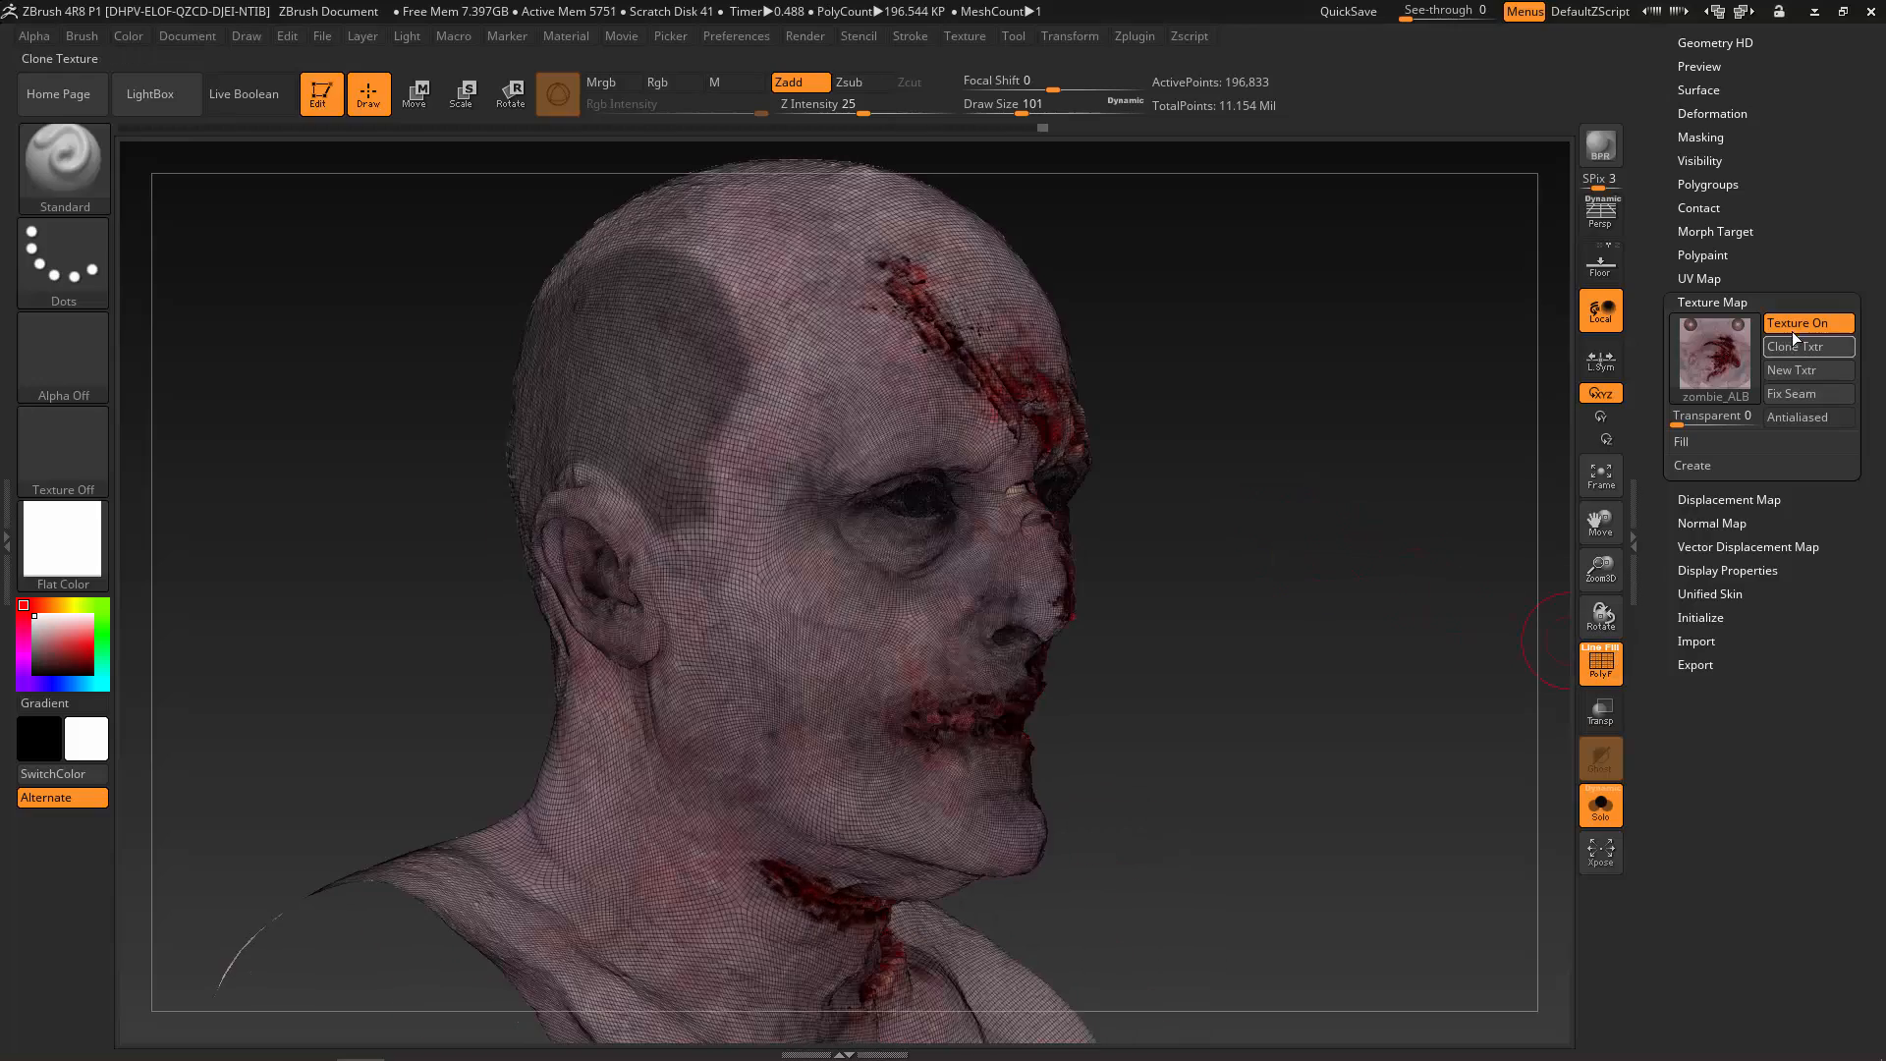
pyautogui.click(1794, 324)
pyautogui.moveTo(1318, 594); pyautogui.dragTo(1301, 649)
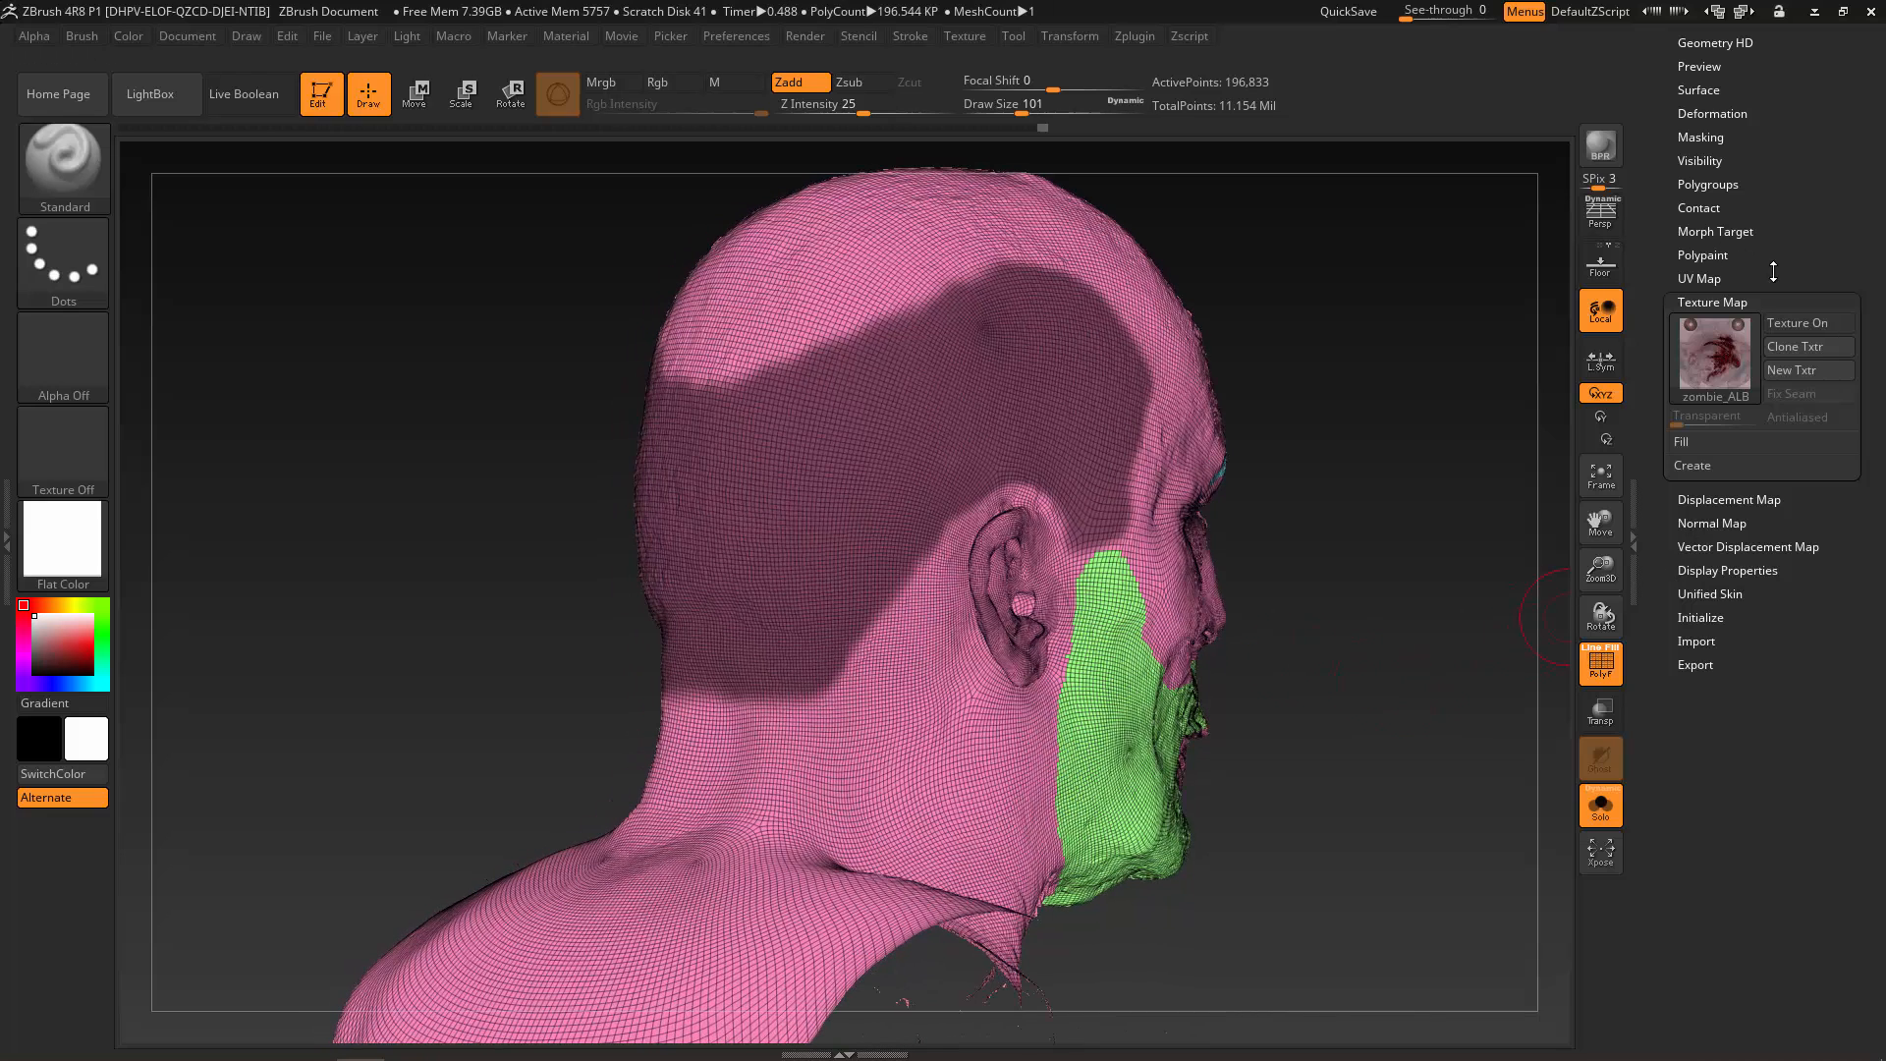
# Turn the masked scalp area into its own polygroup with Group Masked.
pyautogui.moveTo(1754, 266); pyautogui.dragTo(1755, 325)
pyautogui.click(1709, 242)
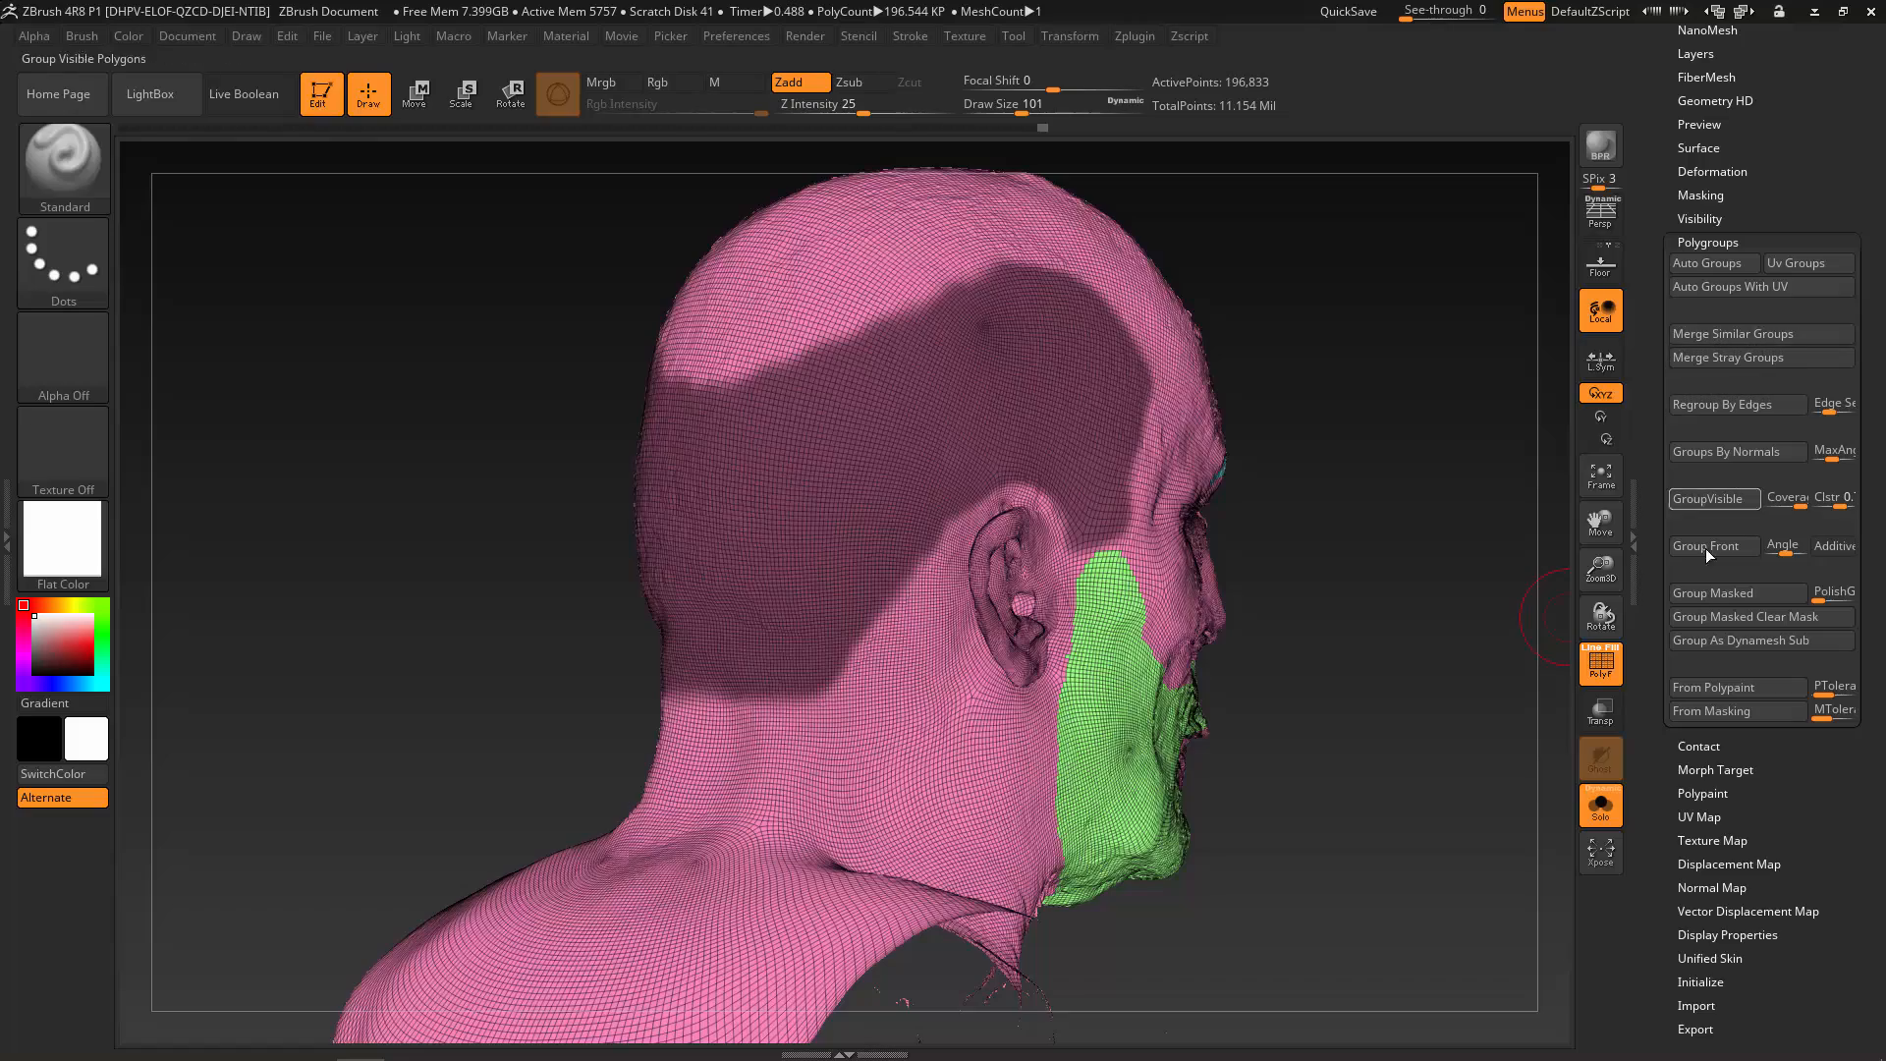
pyautogui.click(1711, 594)
pyautogui.moveTo(1362, 620); pyautogui.dragTo(1197, 645)
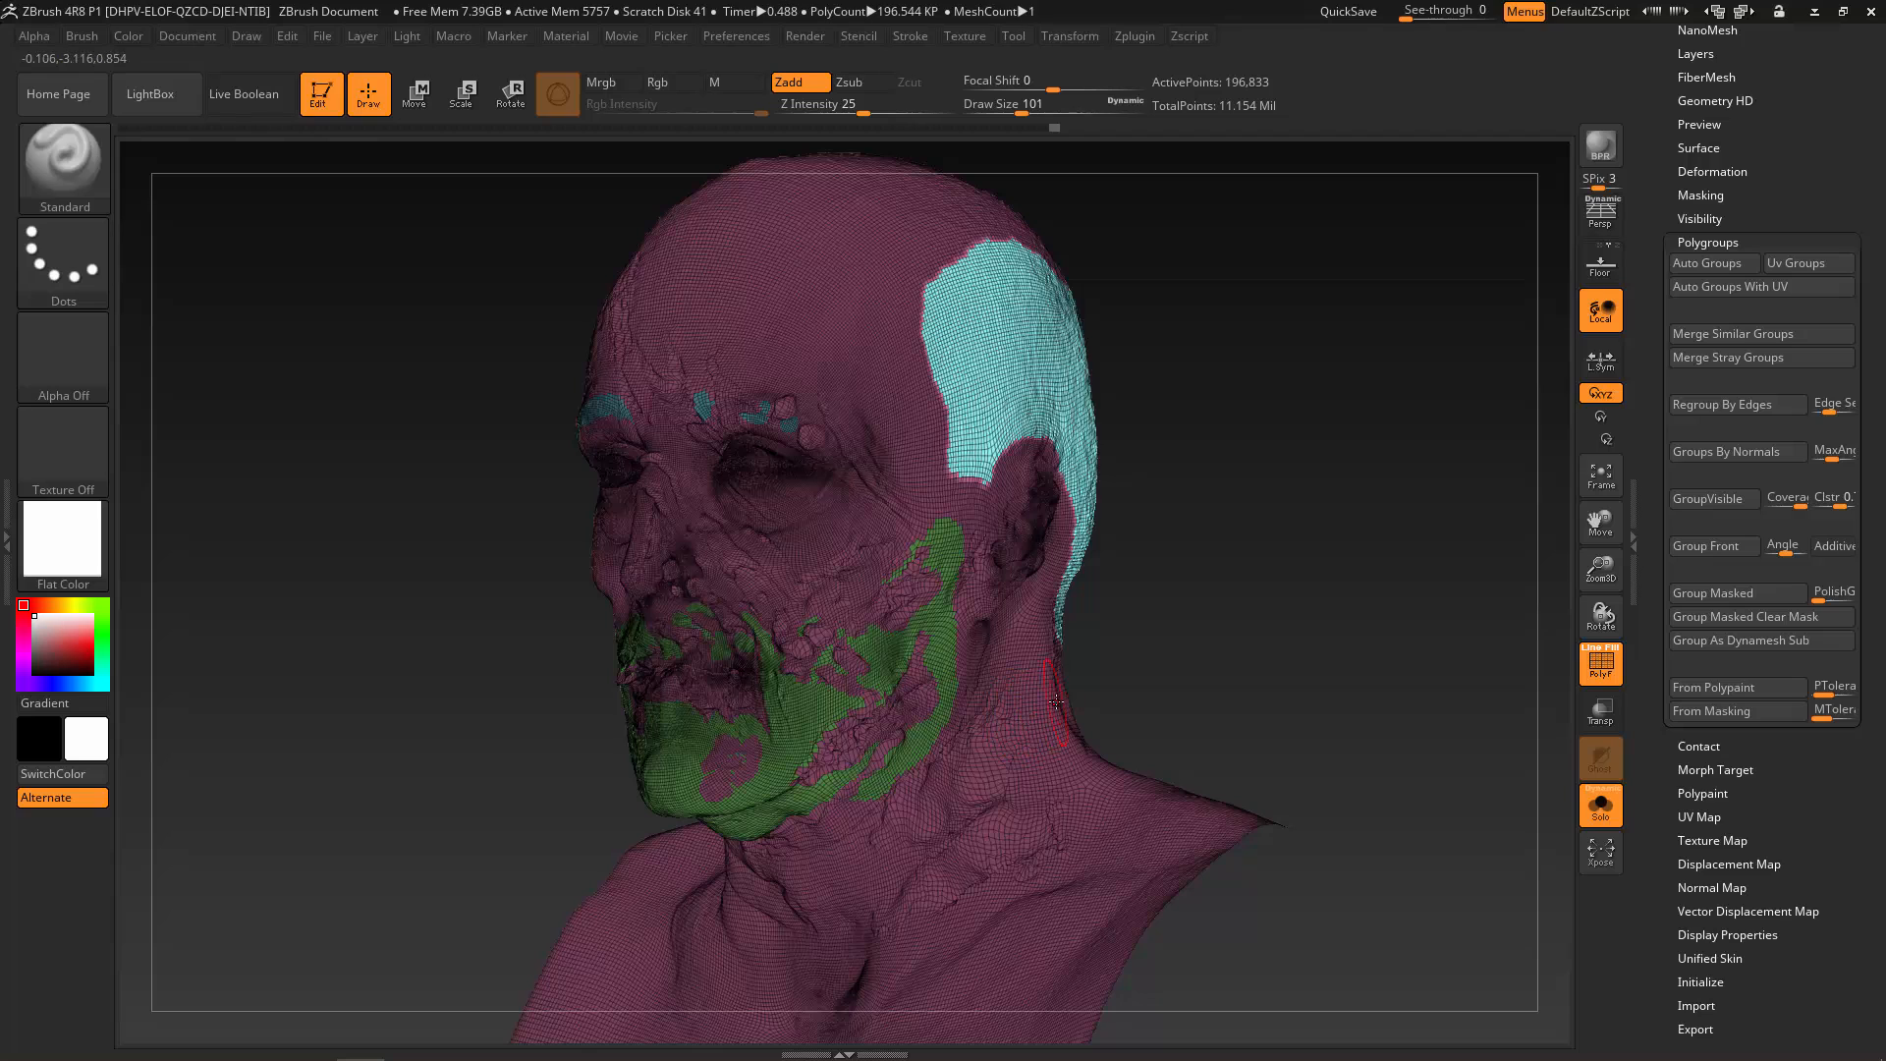
# Isolate the skin polygroup of the head and bust and clear its mask.
pyautogui.hotkey('ctrl', 'shift')
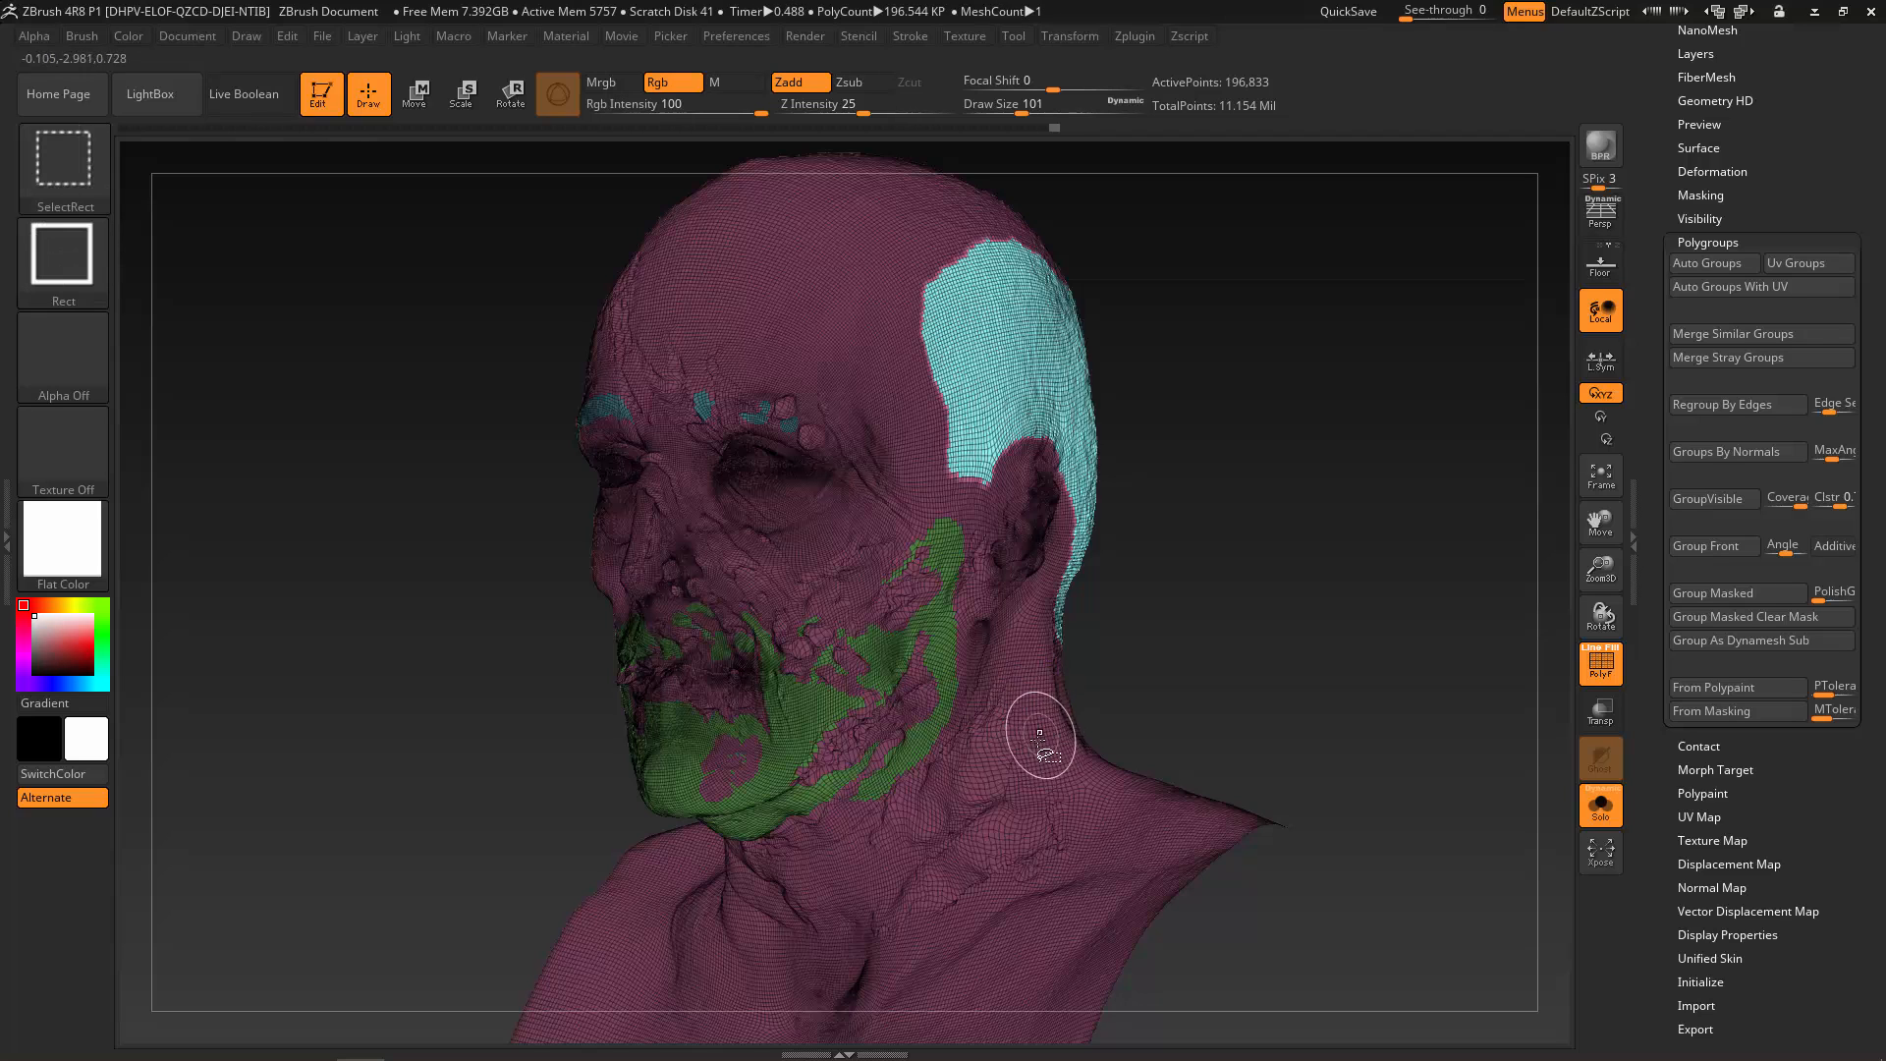
pyautogui.keyDown('ctrl'); pyautogui.keyDown('shift'); pyautogui.click(1044, 743); pyautogui.keyUp('shift'); pyautogui.keyUp('ctrl')
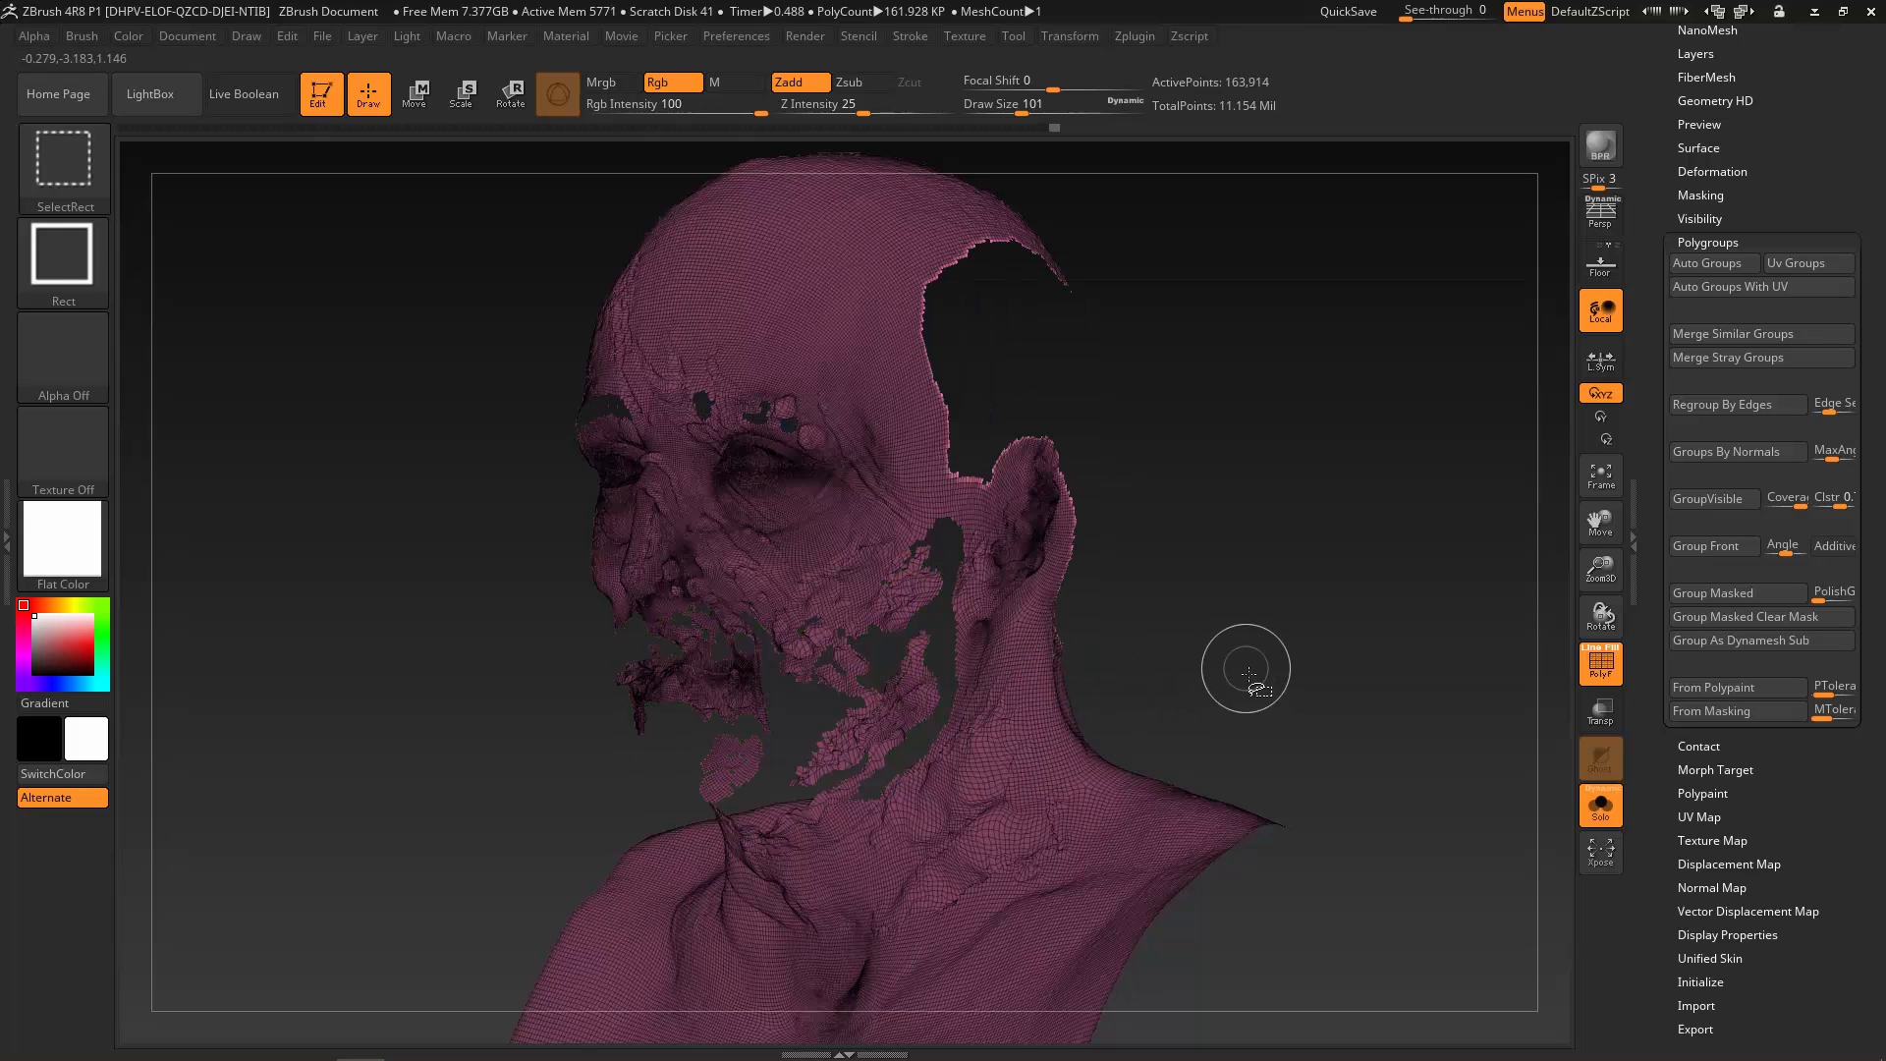
pyautogui.keyDown('ctrl'); pyautogui.click(1240, 645); pyautogui.keyUp('ctrl')
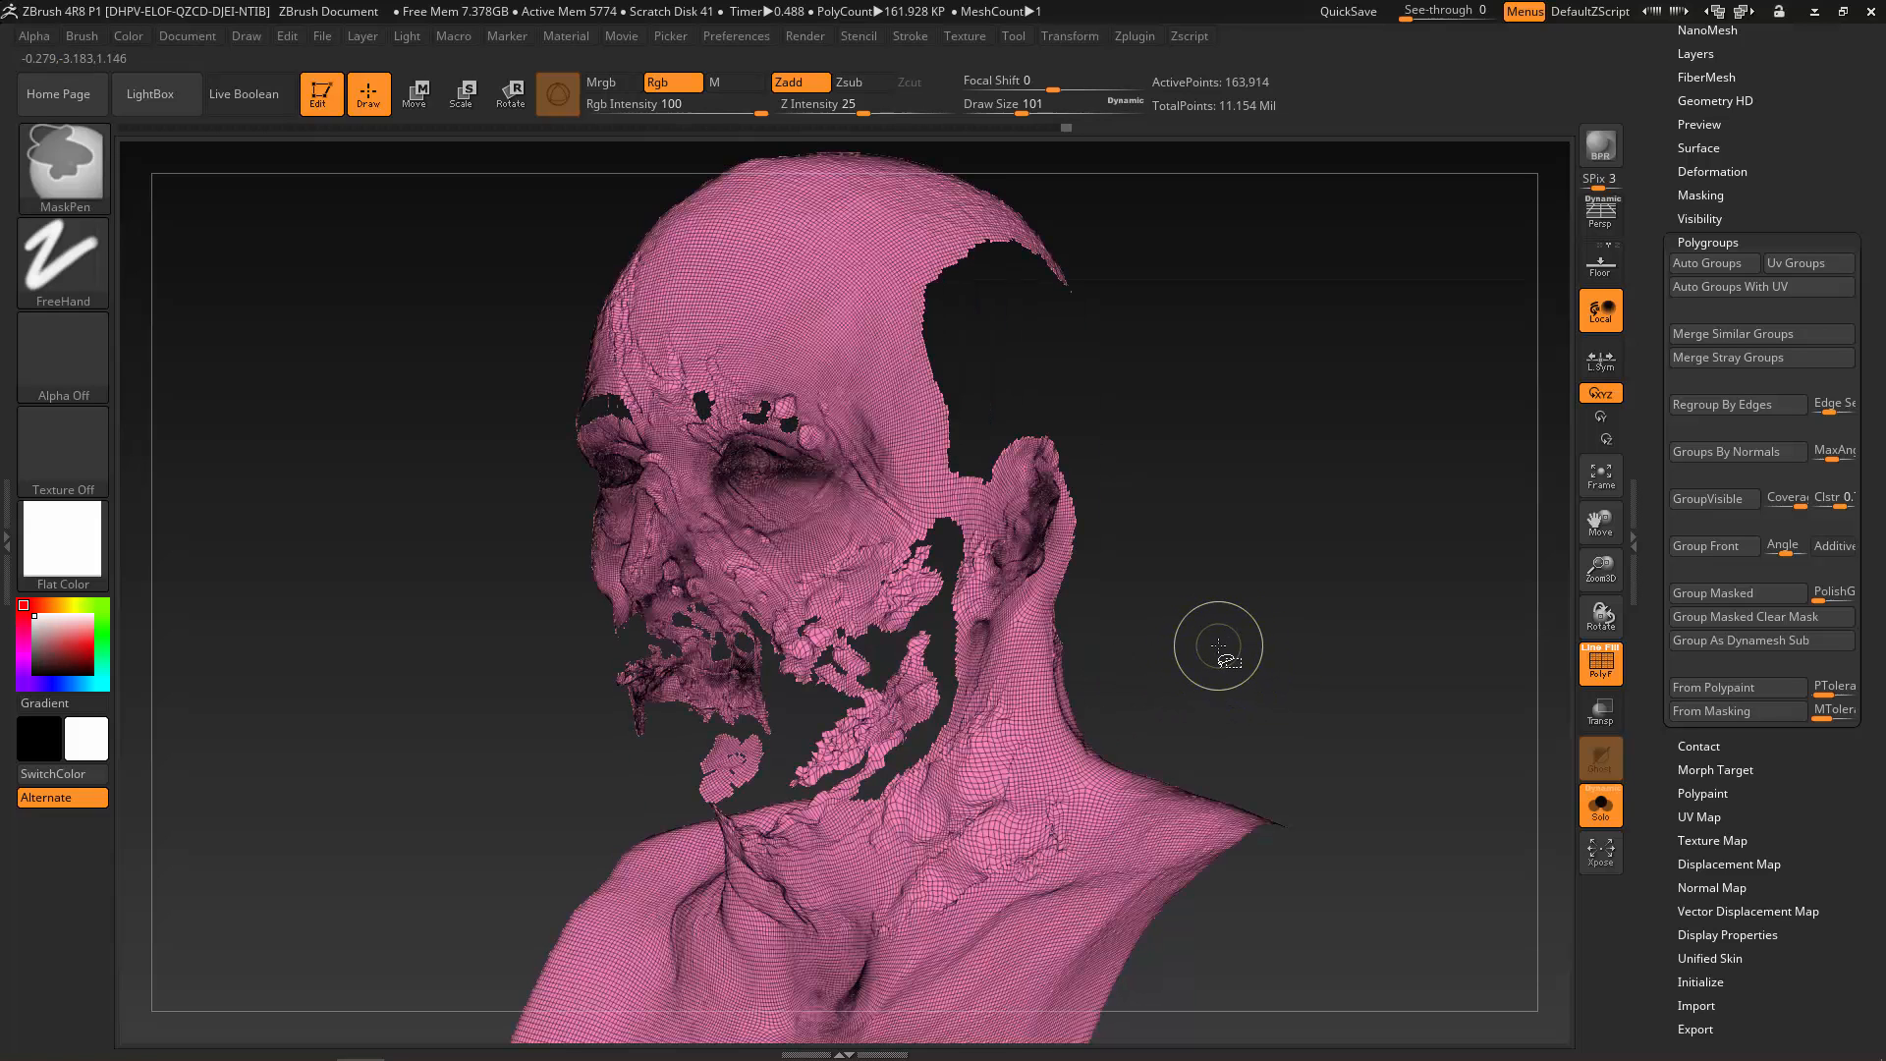
# Invert the visibility to hide the skin and show only the beard, eyebrow and scalp polygroups.
pyautogui.hotkey('ctrl', 'shift')
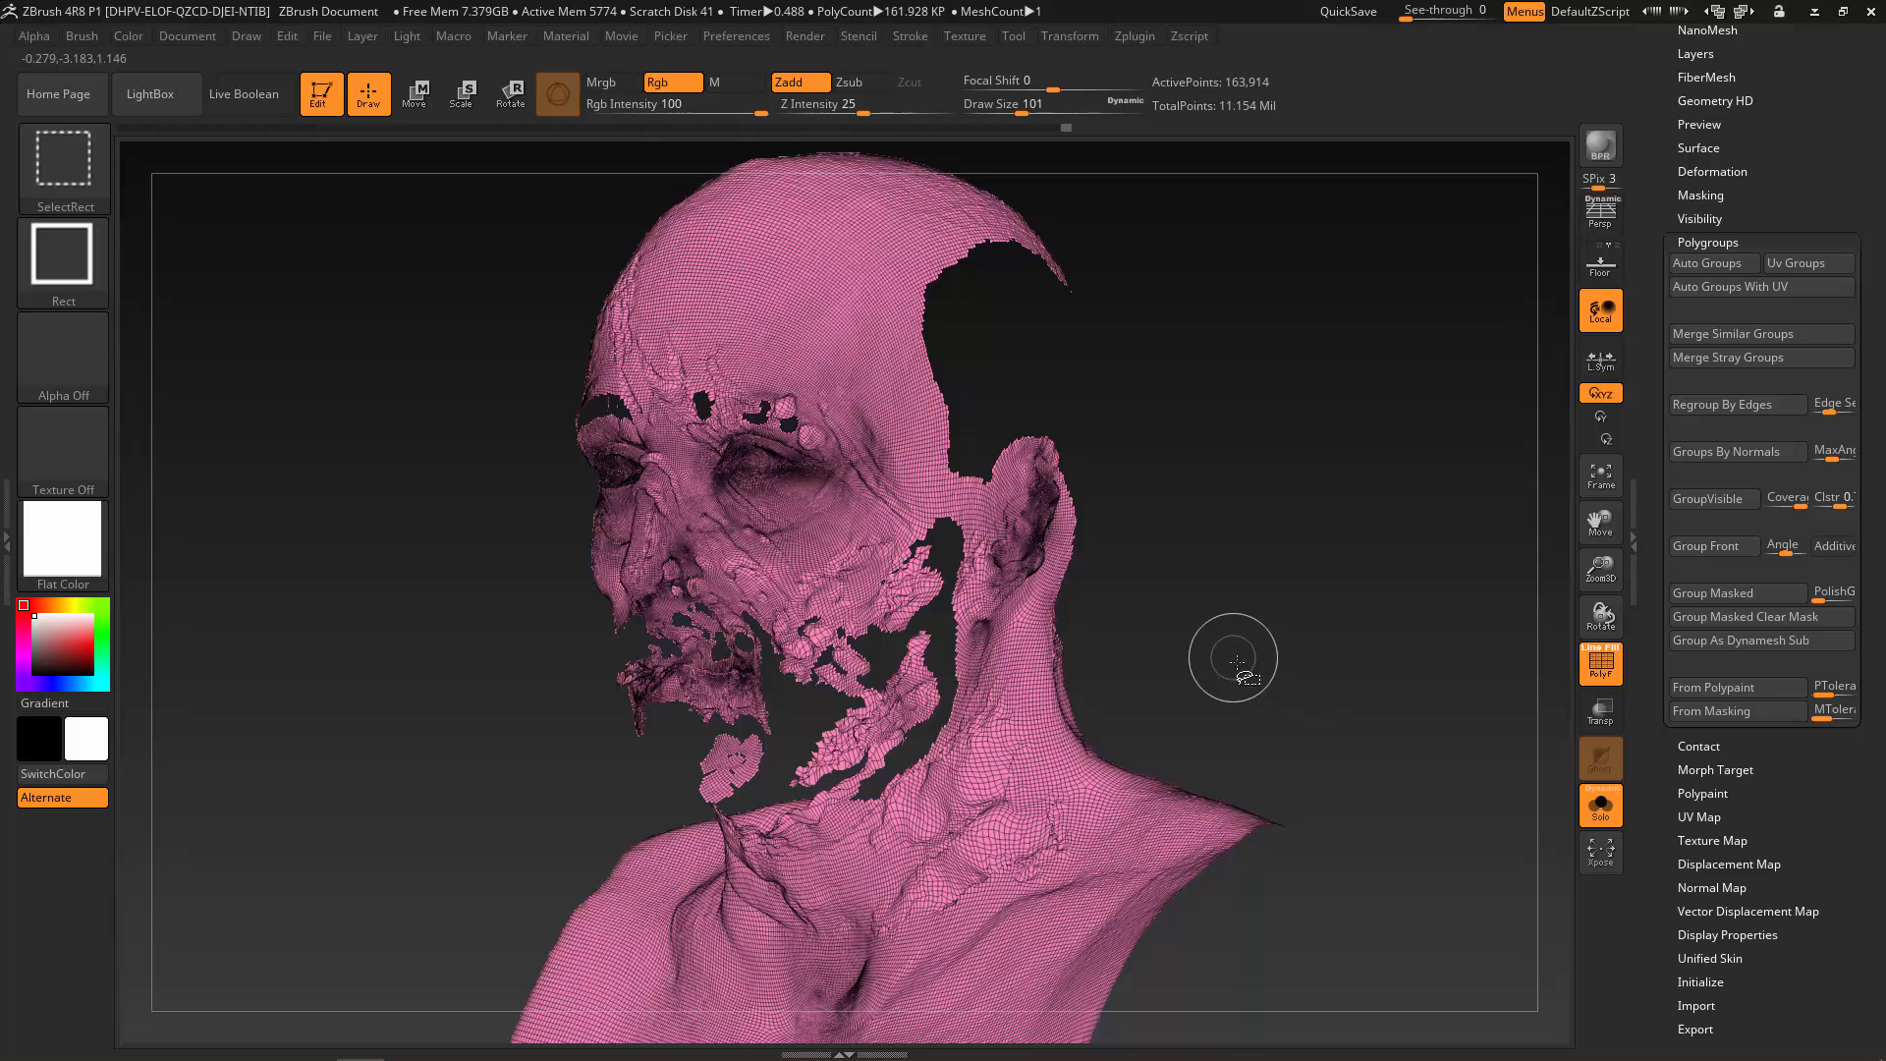
pyautogui.keyDown('ctrl'); pyautogui.keyDown('shift'); pyautogui.click(1293, 693); pyautogui.keyUp('shift'); pyautogui.keyUp('ctrl')
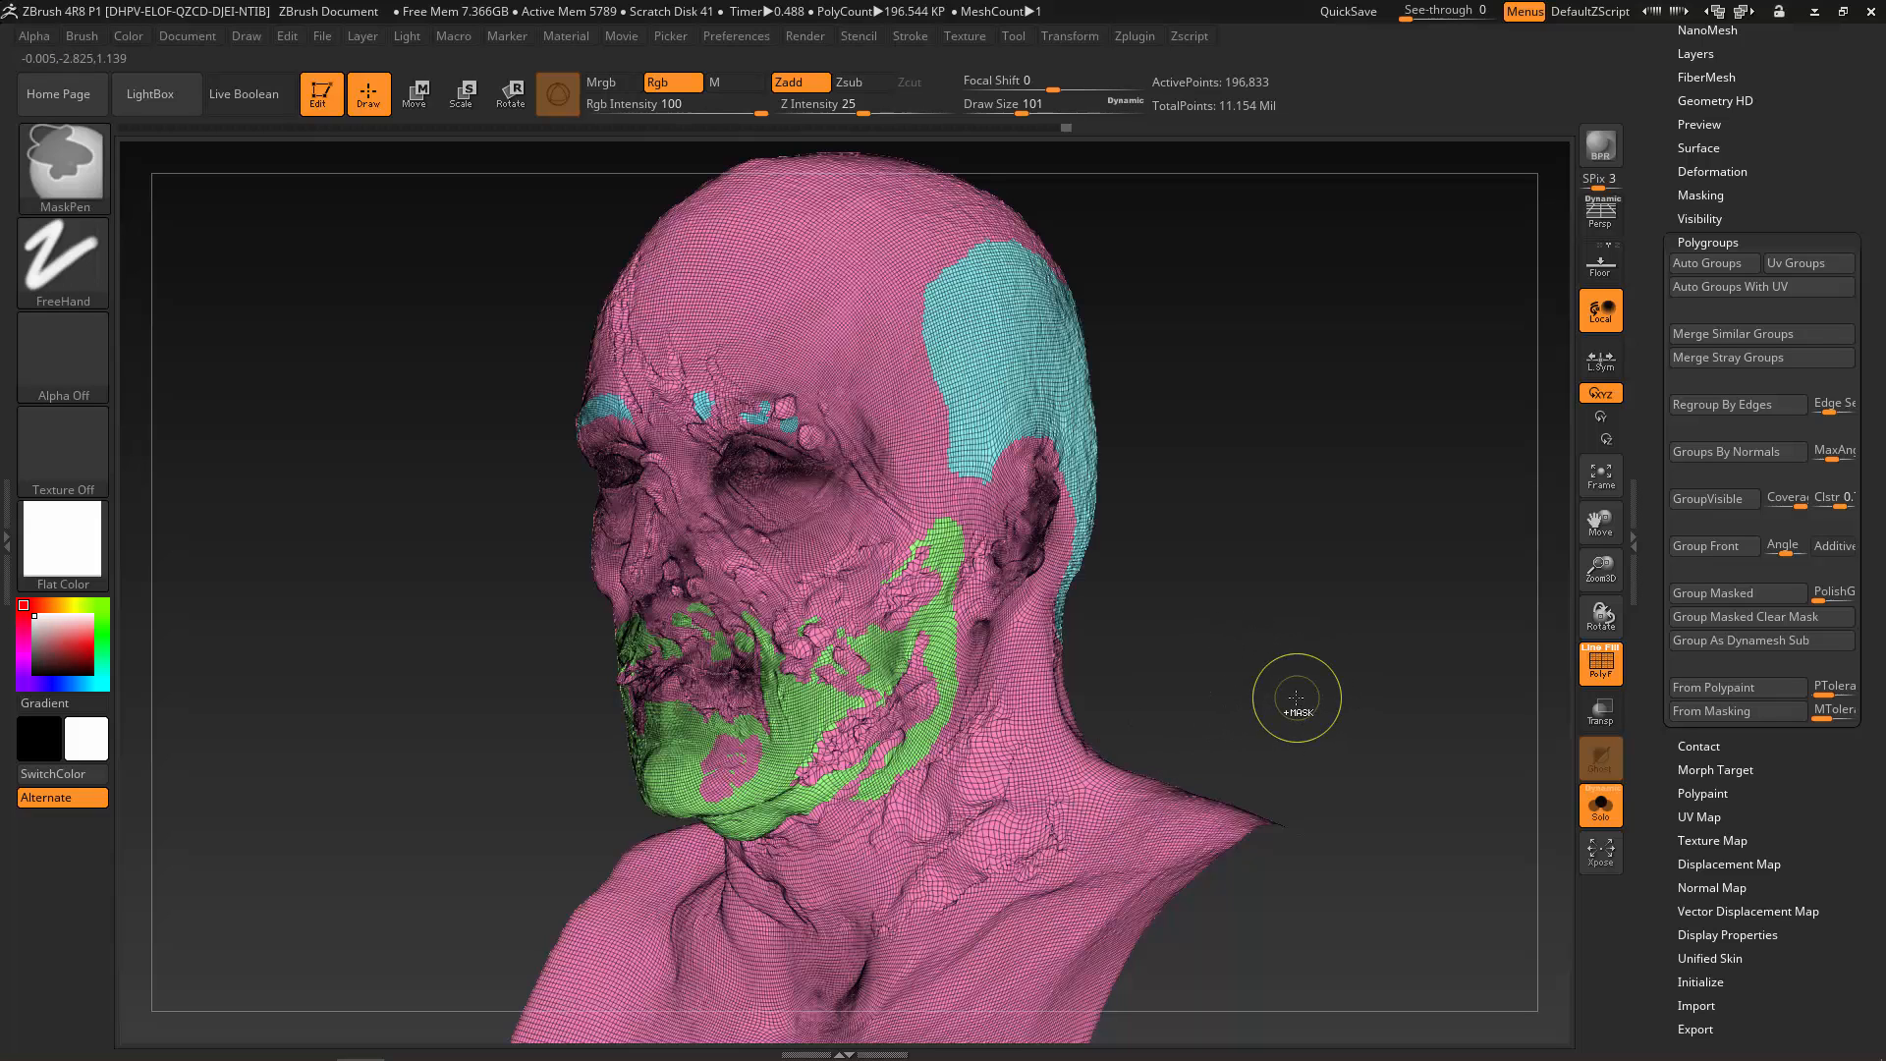
pyautogui.hotkey('ctrl', 'z')
pyautogui.keyDown('ctrl'); pyautogui.keyDown('shift'); pyautogui.moveTo(1276, 636); pyautogui.dragTo(1334, 707); pyautogui.keyUp('shift'); pyautogui.keyUp('ctrl')
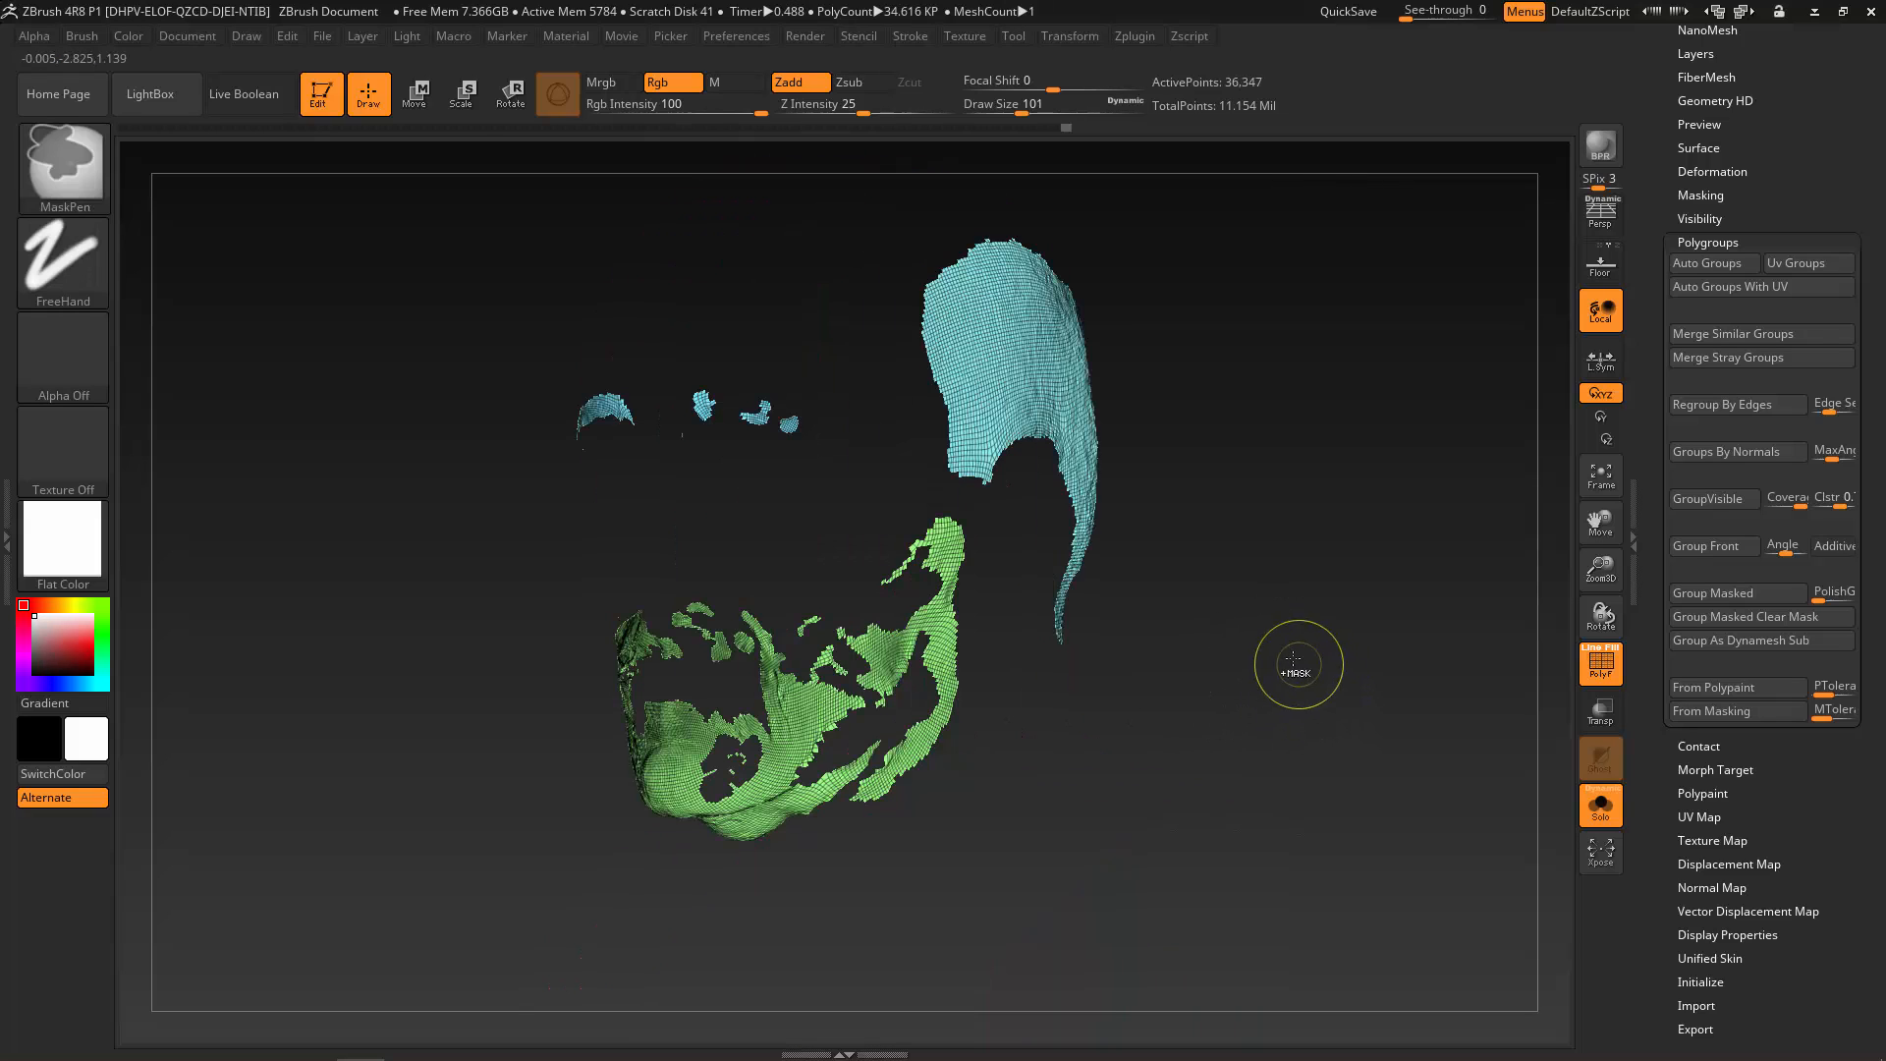
pyautogui.hotkey('ctrl', 'z')
pyautogui.hotkey('ctrl', 'shift')
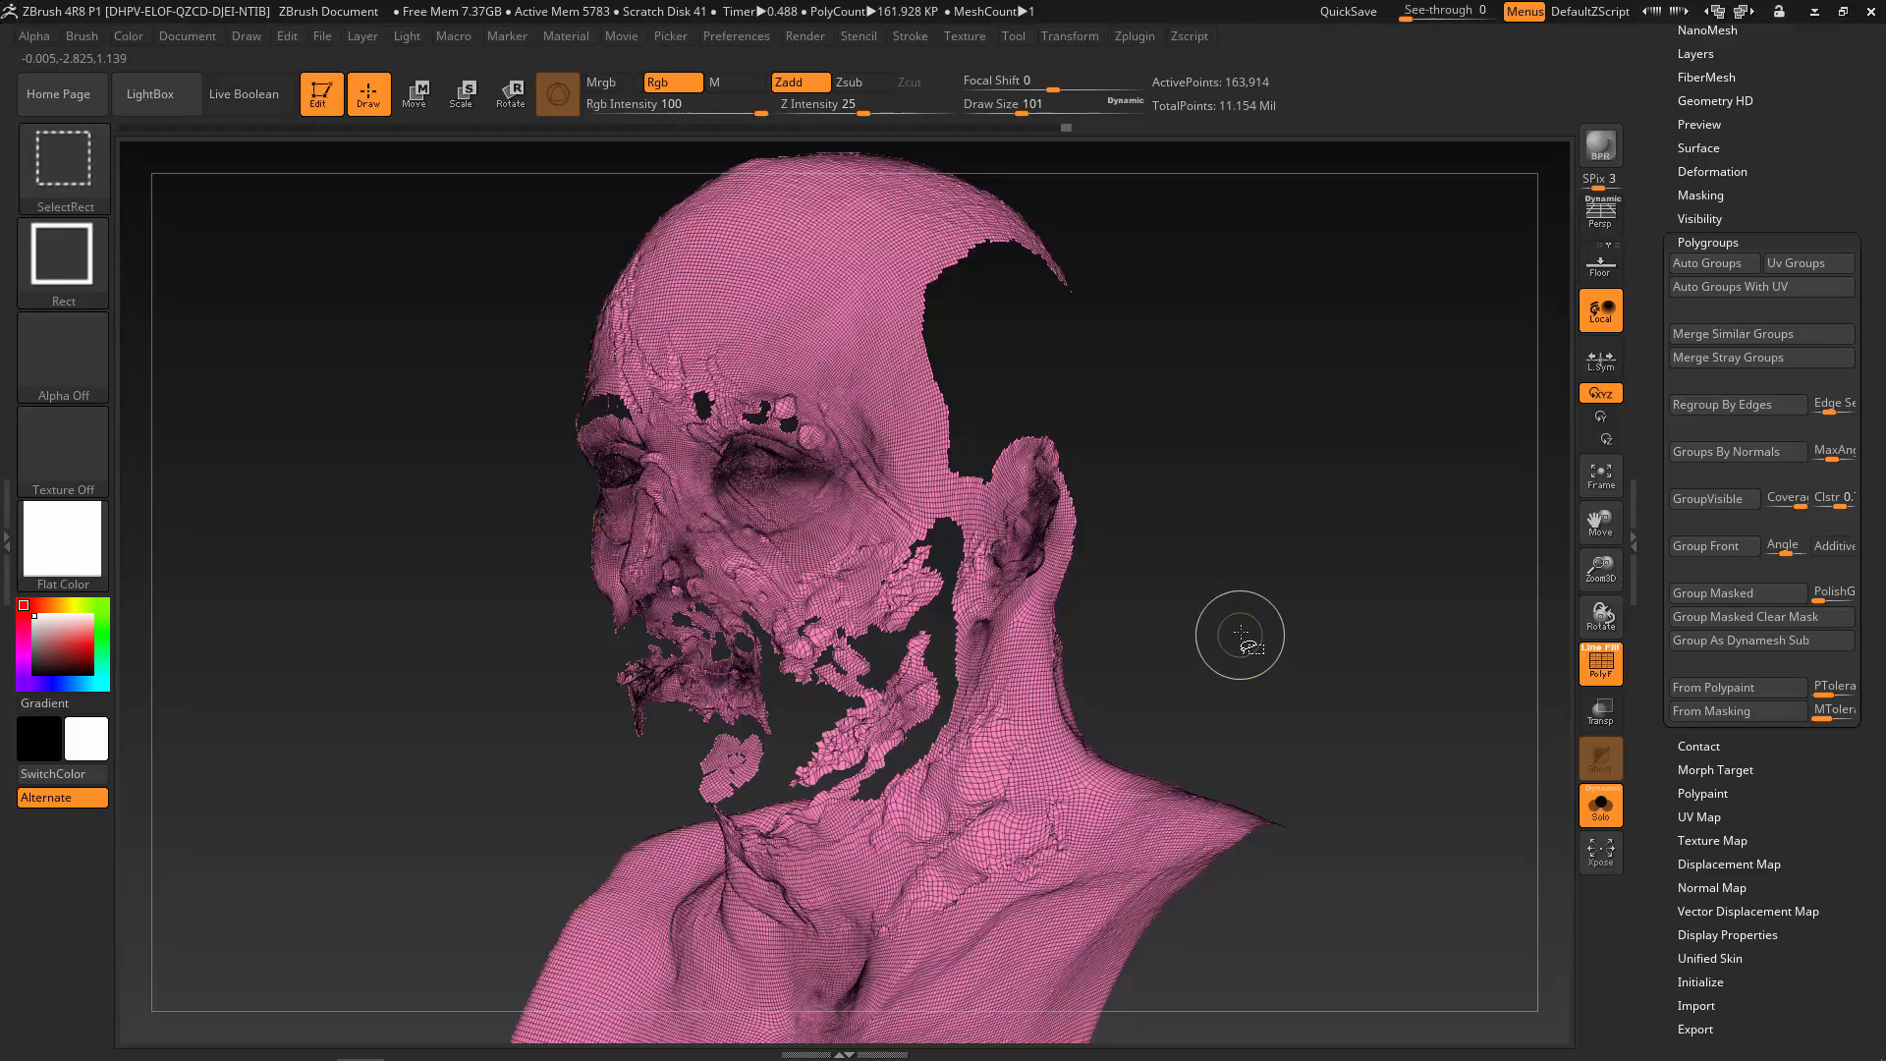
pyautogui.hotkey('ctrl', 'shift')
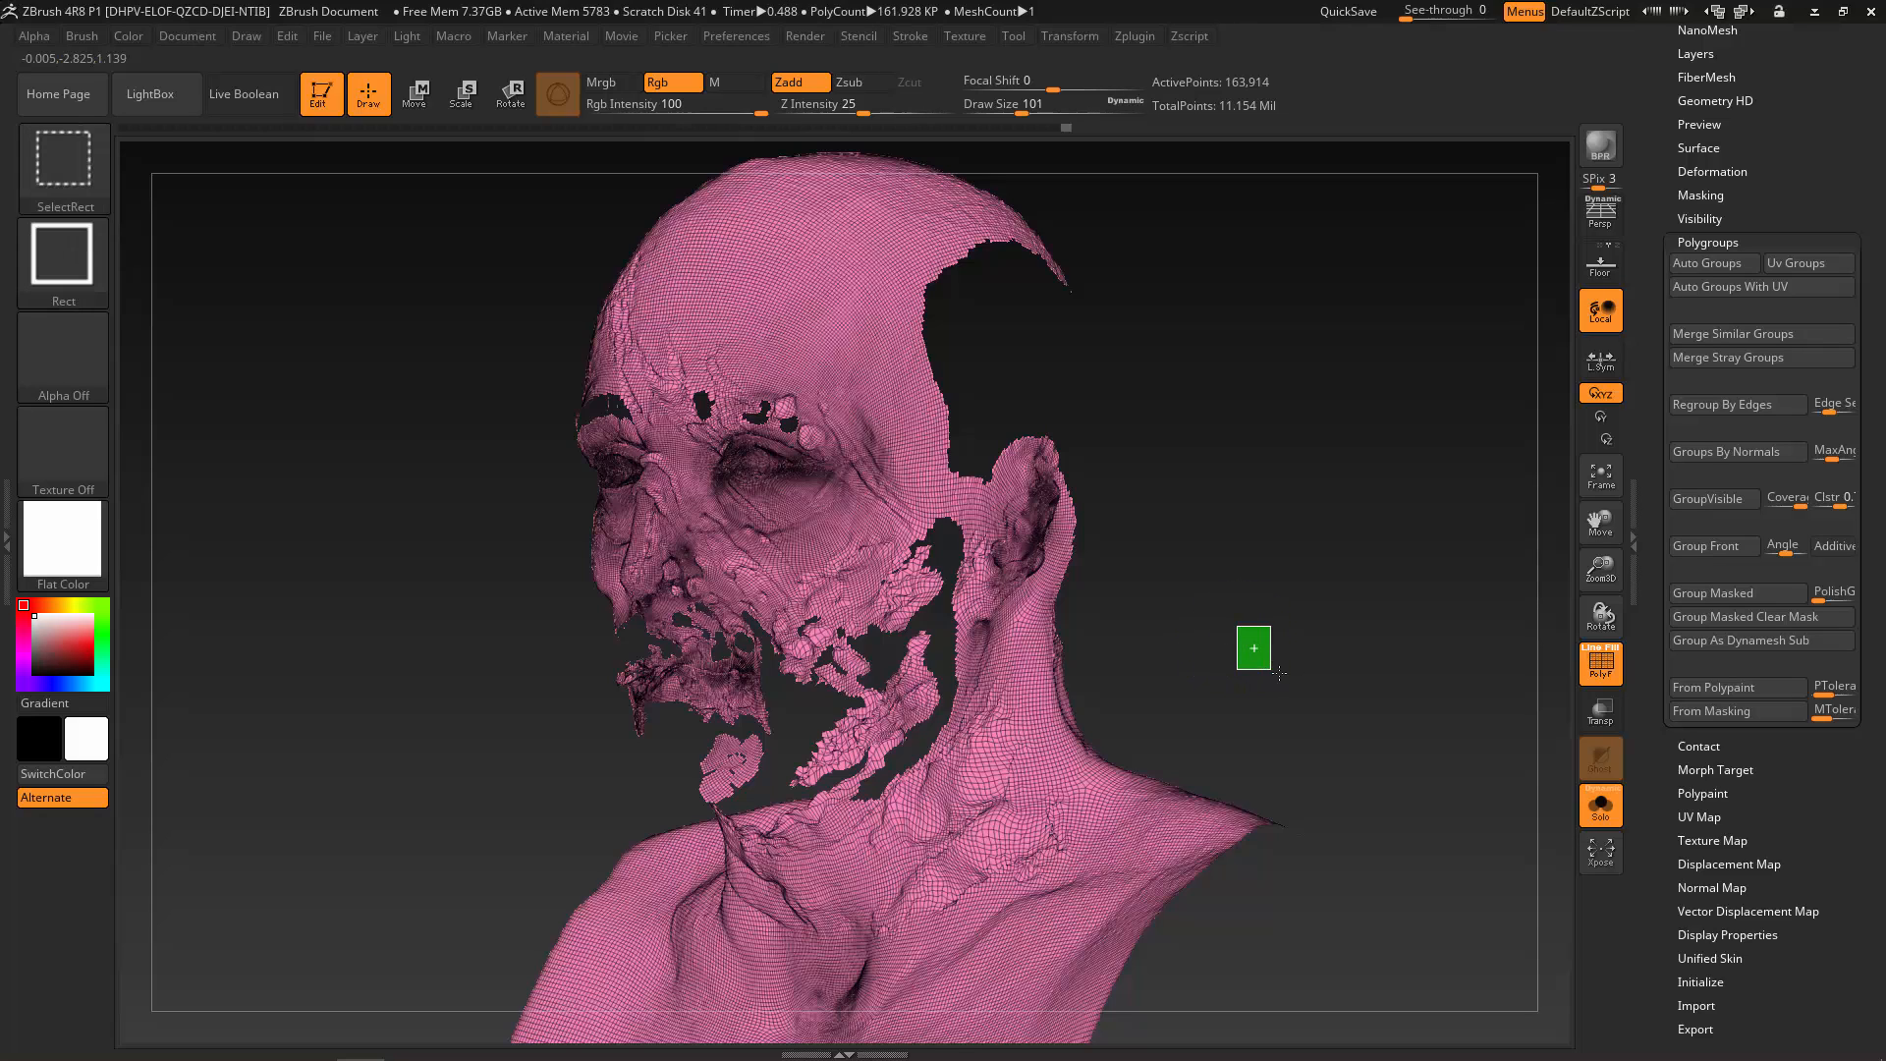
pyautogui.moveTo(1280, 672)
pyautogui.keyDown('ctrl'); pyautogui.keyDown('shift'); pyautogui.mouseDown()
pyautogui.moveTo(1306, 687)
pyautogui.moveTo(1221, 687)
pyautogui.moveTo(1355, 721)
pyautogui.moveTo(1234, 716)
pyautogui.moveTo(1283, 737)
pyautogui.moveTo(1273, 776)
pyautogui.moveTo(1335, 776)
pyautogui.moveTo(1220, 757)
pyautogui.moveTo(1296, 762)
pyautogui.moveTo(1284, 737)
pyautogui.moveTo(1310, 739)
pyautogui.mouseUp(); pyautogui.keyUp('shift'); pyautogui.keyUp('ctrl')
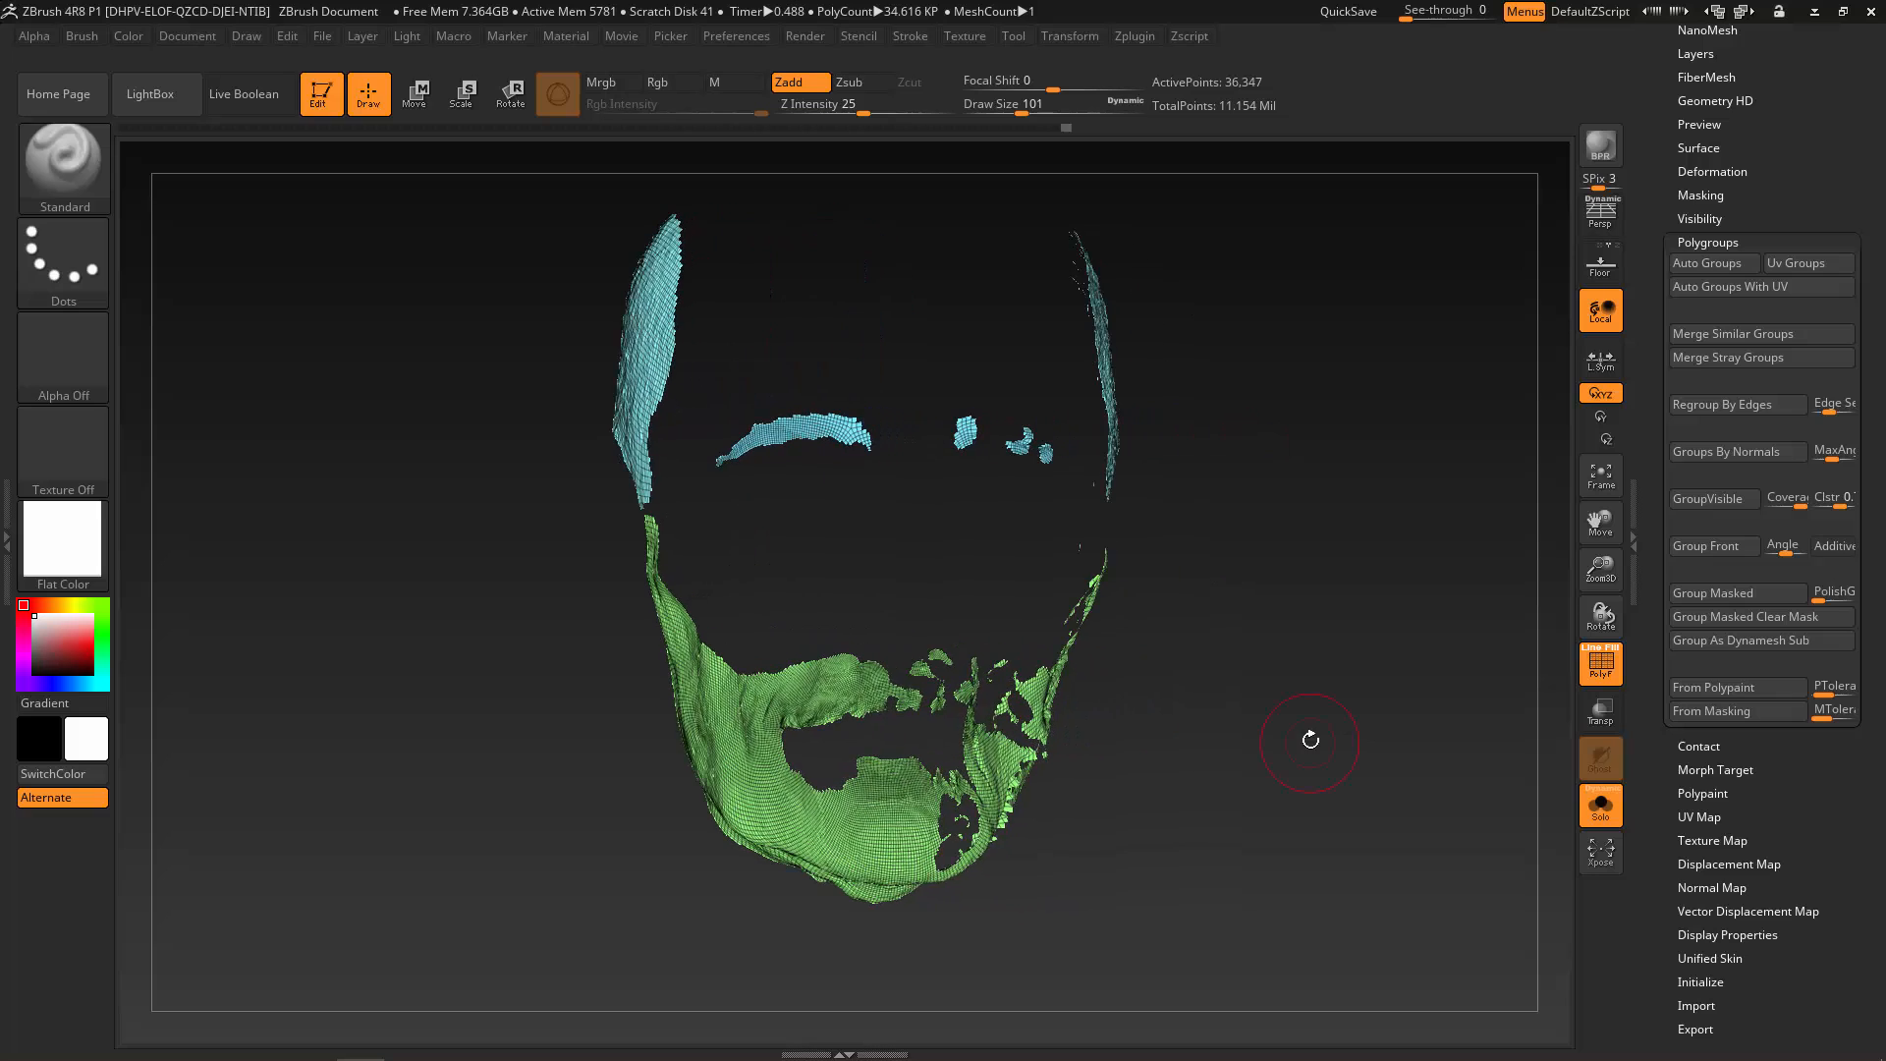
# Delete the hidden skin geometry, keeping only the beard, eyebrow and scalp patches.
pyautogui.scroll(5, 1769, 270)
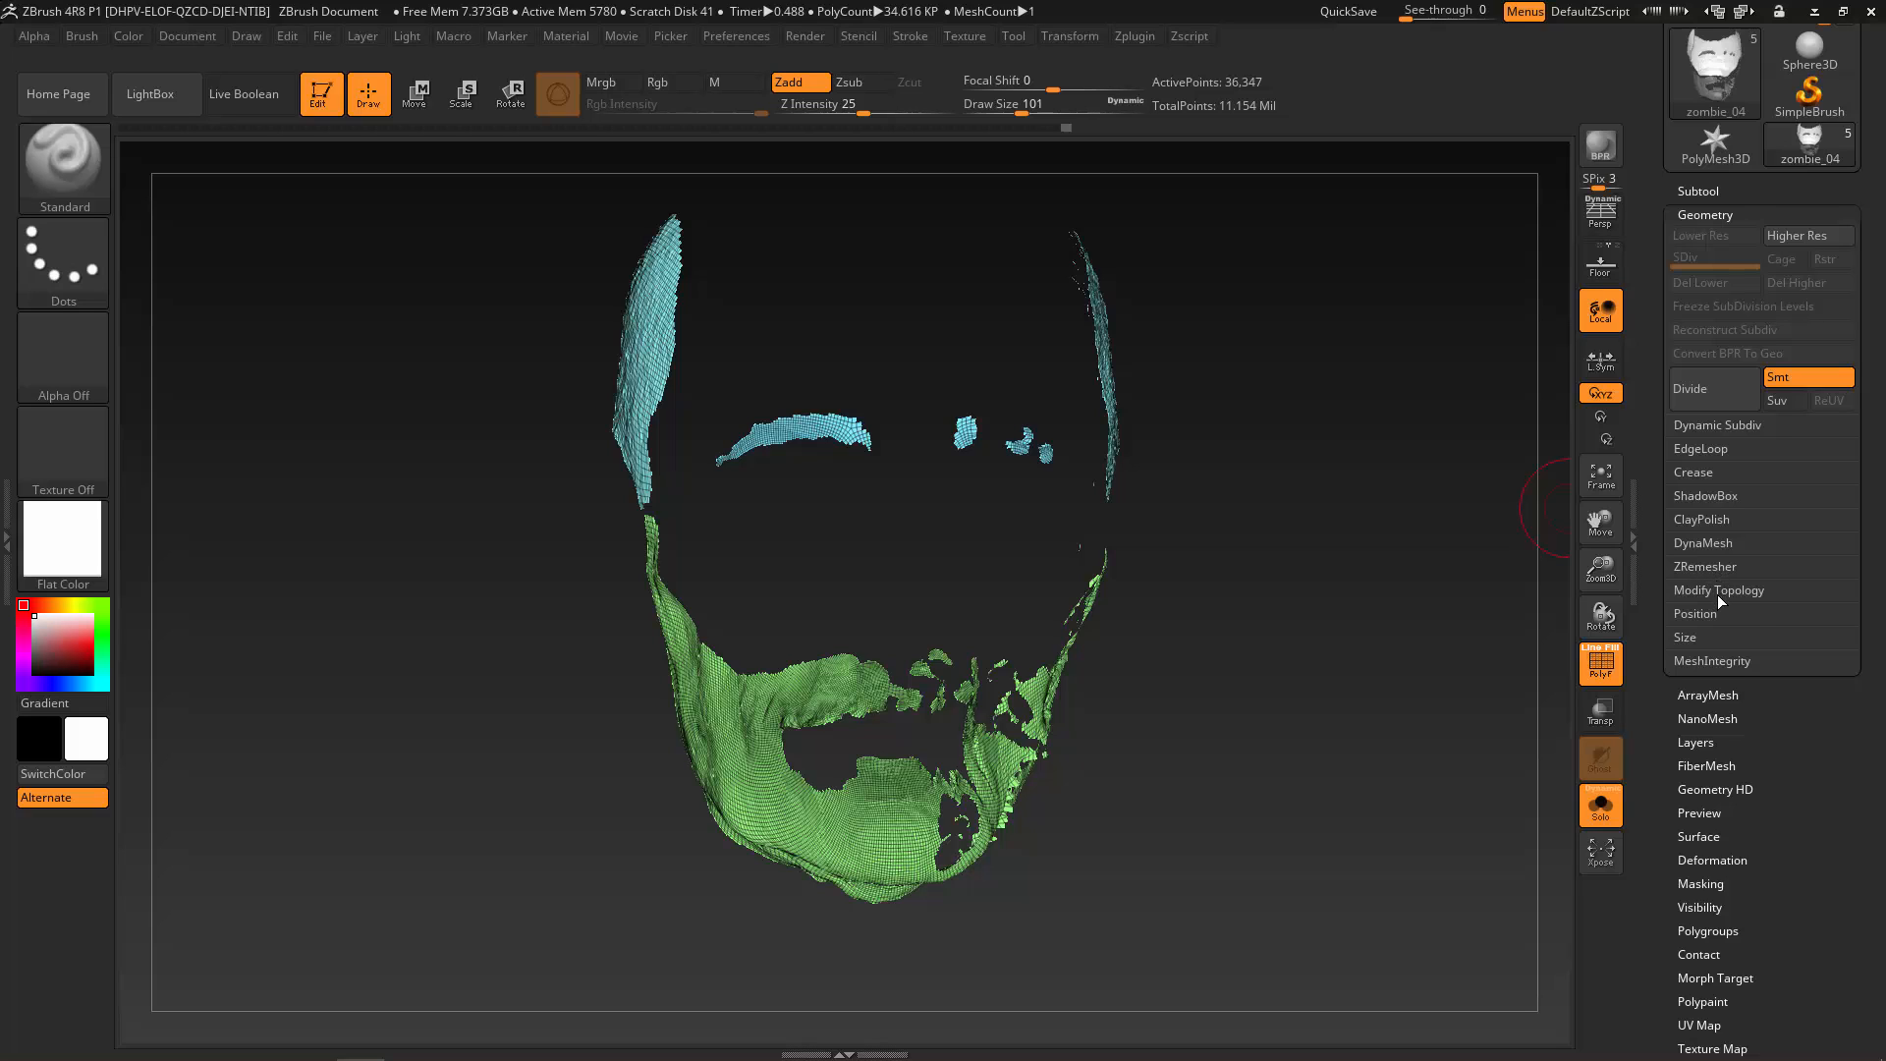
pyautogui.click(1721, 591)
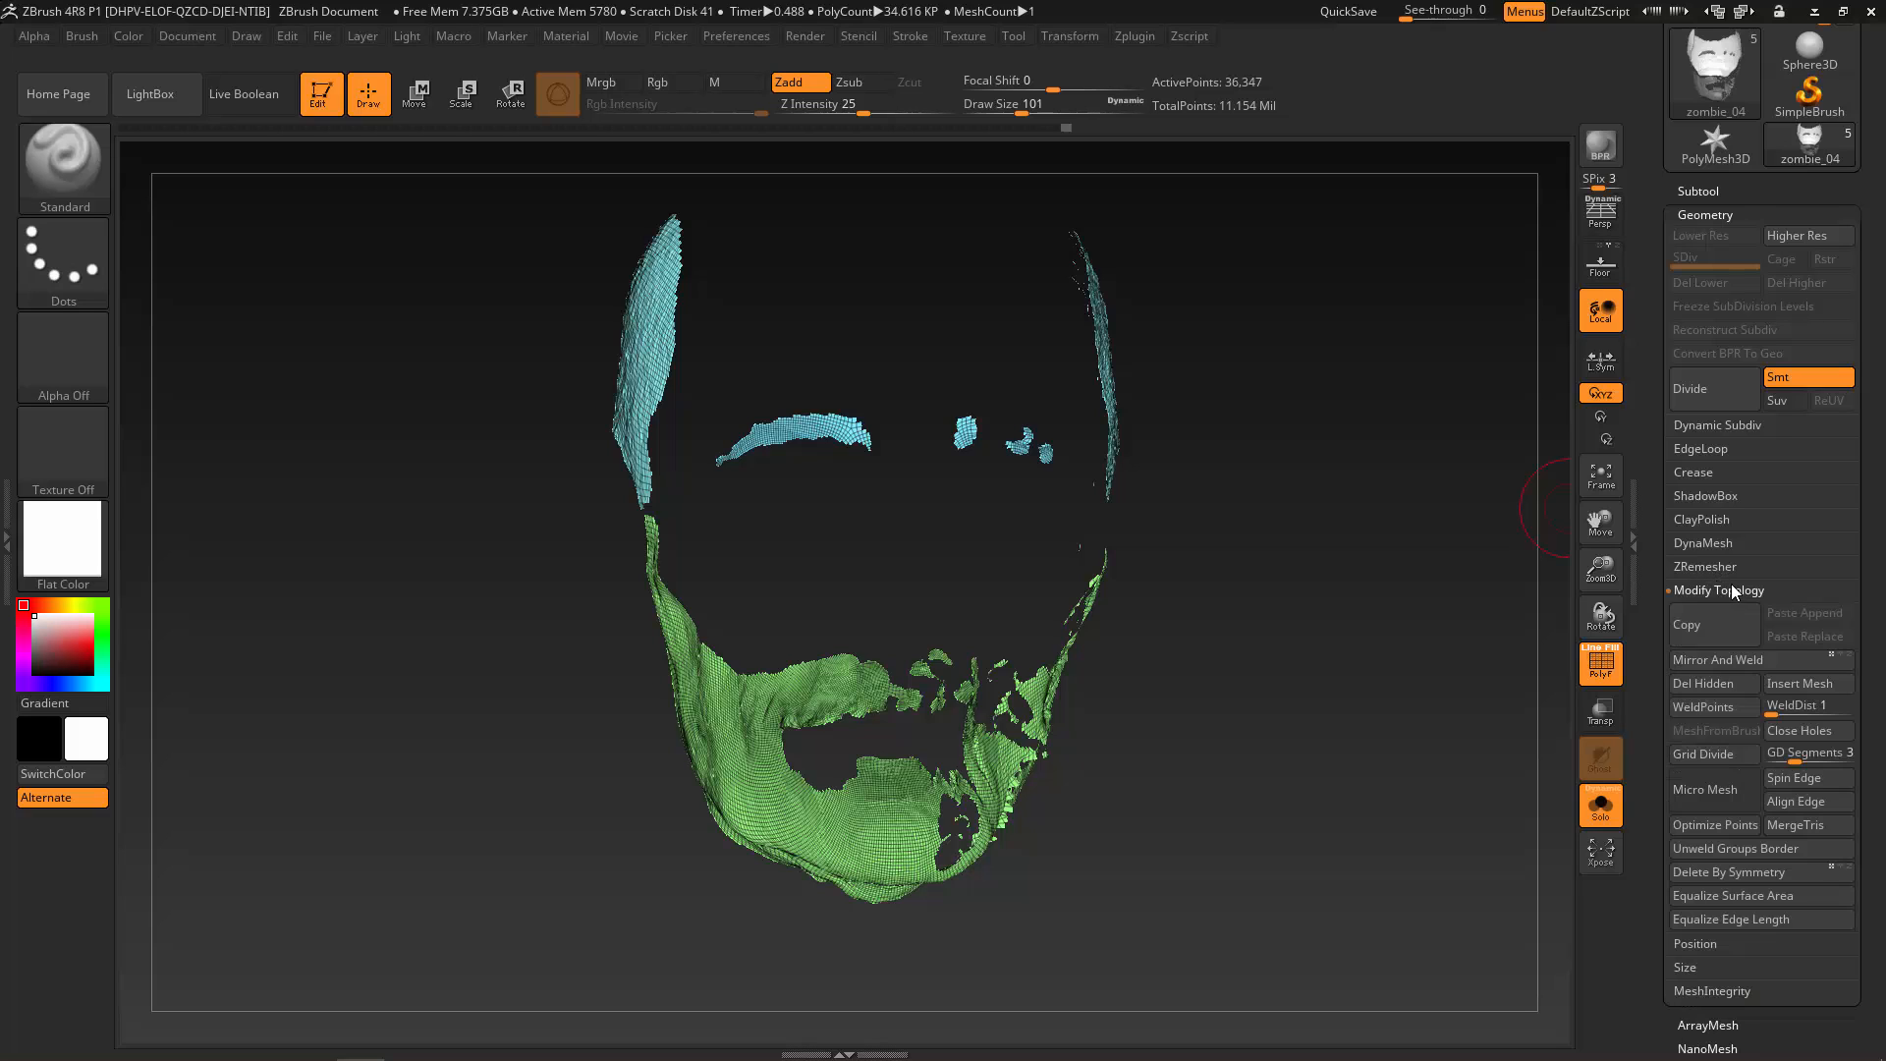
pyautogui.click(1700, 685)
pyautogui.moveTo(1334, 766)
pyautogui.mouseDown()
pyautogui.moveTo(1286, 766)
pyautogui.moveTo(1339, 792)
pyautogui.moveTo(1398, 766)
pyautogui.moveTo(1325, 779)
pyautogui.moveTo(1391, 802)
pyautogui.moveTo(1327, 694)
pyautogui.moveTo(1330, 858)
pyautogui.moveTo(1495, 895)
pyautogui.moveTo(1424, 855)
pyautogui.moveTo(1307, 838)
pyautogui.moveTo(1324, 803)
pyautogui.mouseUp()
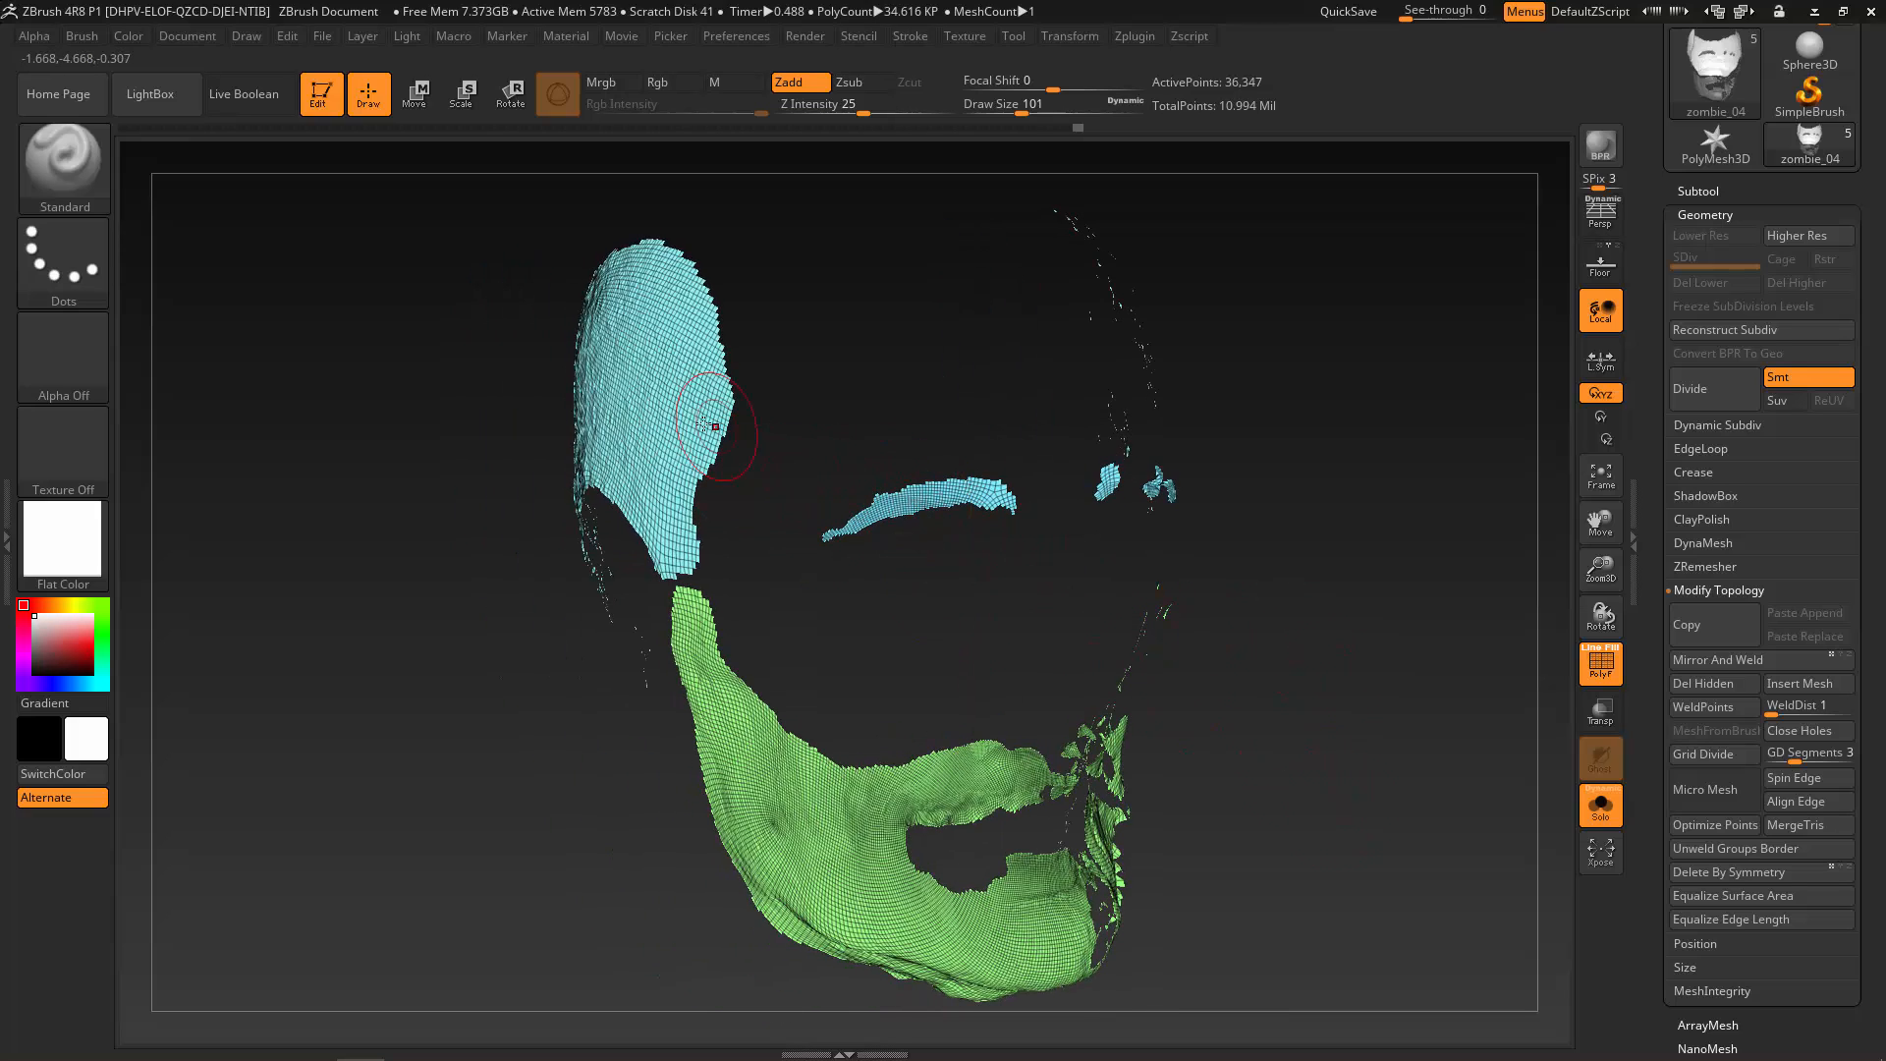
# Isolate the eyebrow patches, assign them a new polygroup with GroupVisible, and show all patches again.
pyautogui.hotkey('ctrl', 'shift')
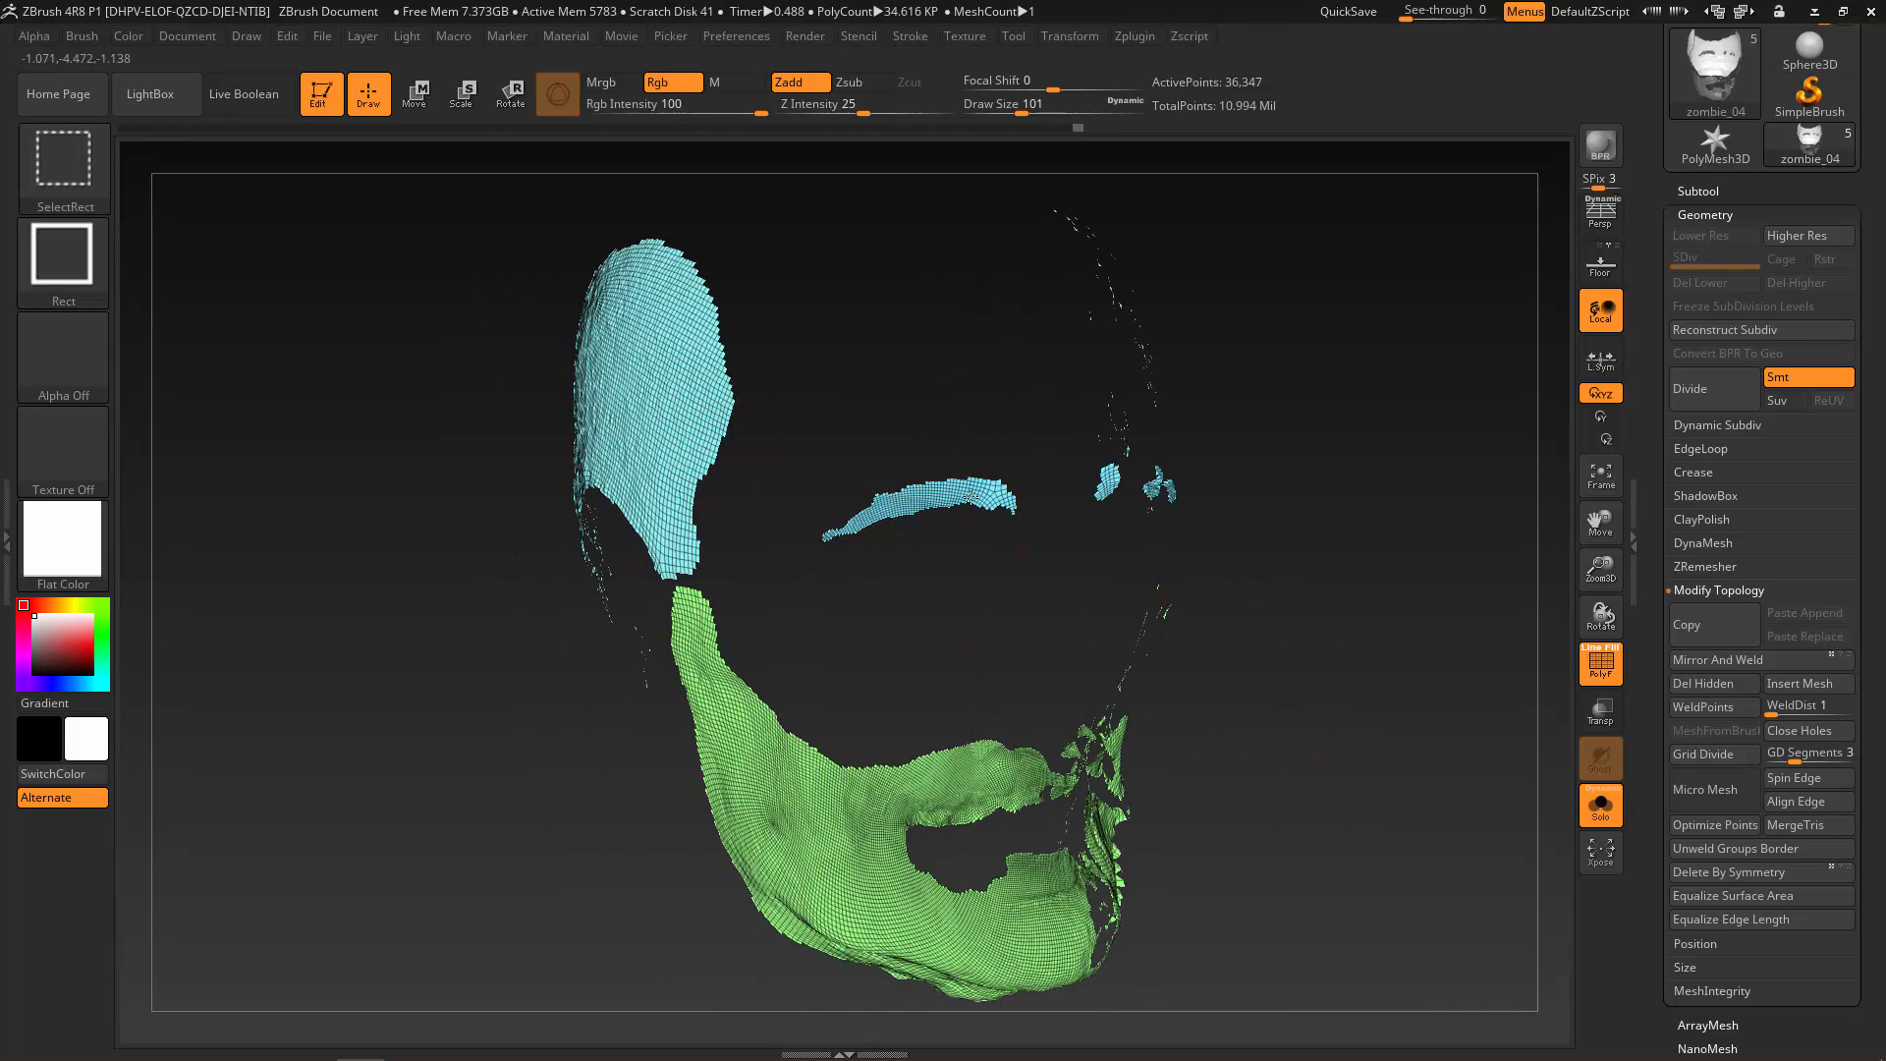
pyautogui.keyDown('ctrl'); pyautogui.keyDown('shift'); pyautogui.click(970, 496); pyautogui.keyUp('shift'); pyautogui.keyUp('ctrl')
pyautogui.moveTo(1120, 639); pyautogui.dragTo(1033, 723)
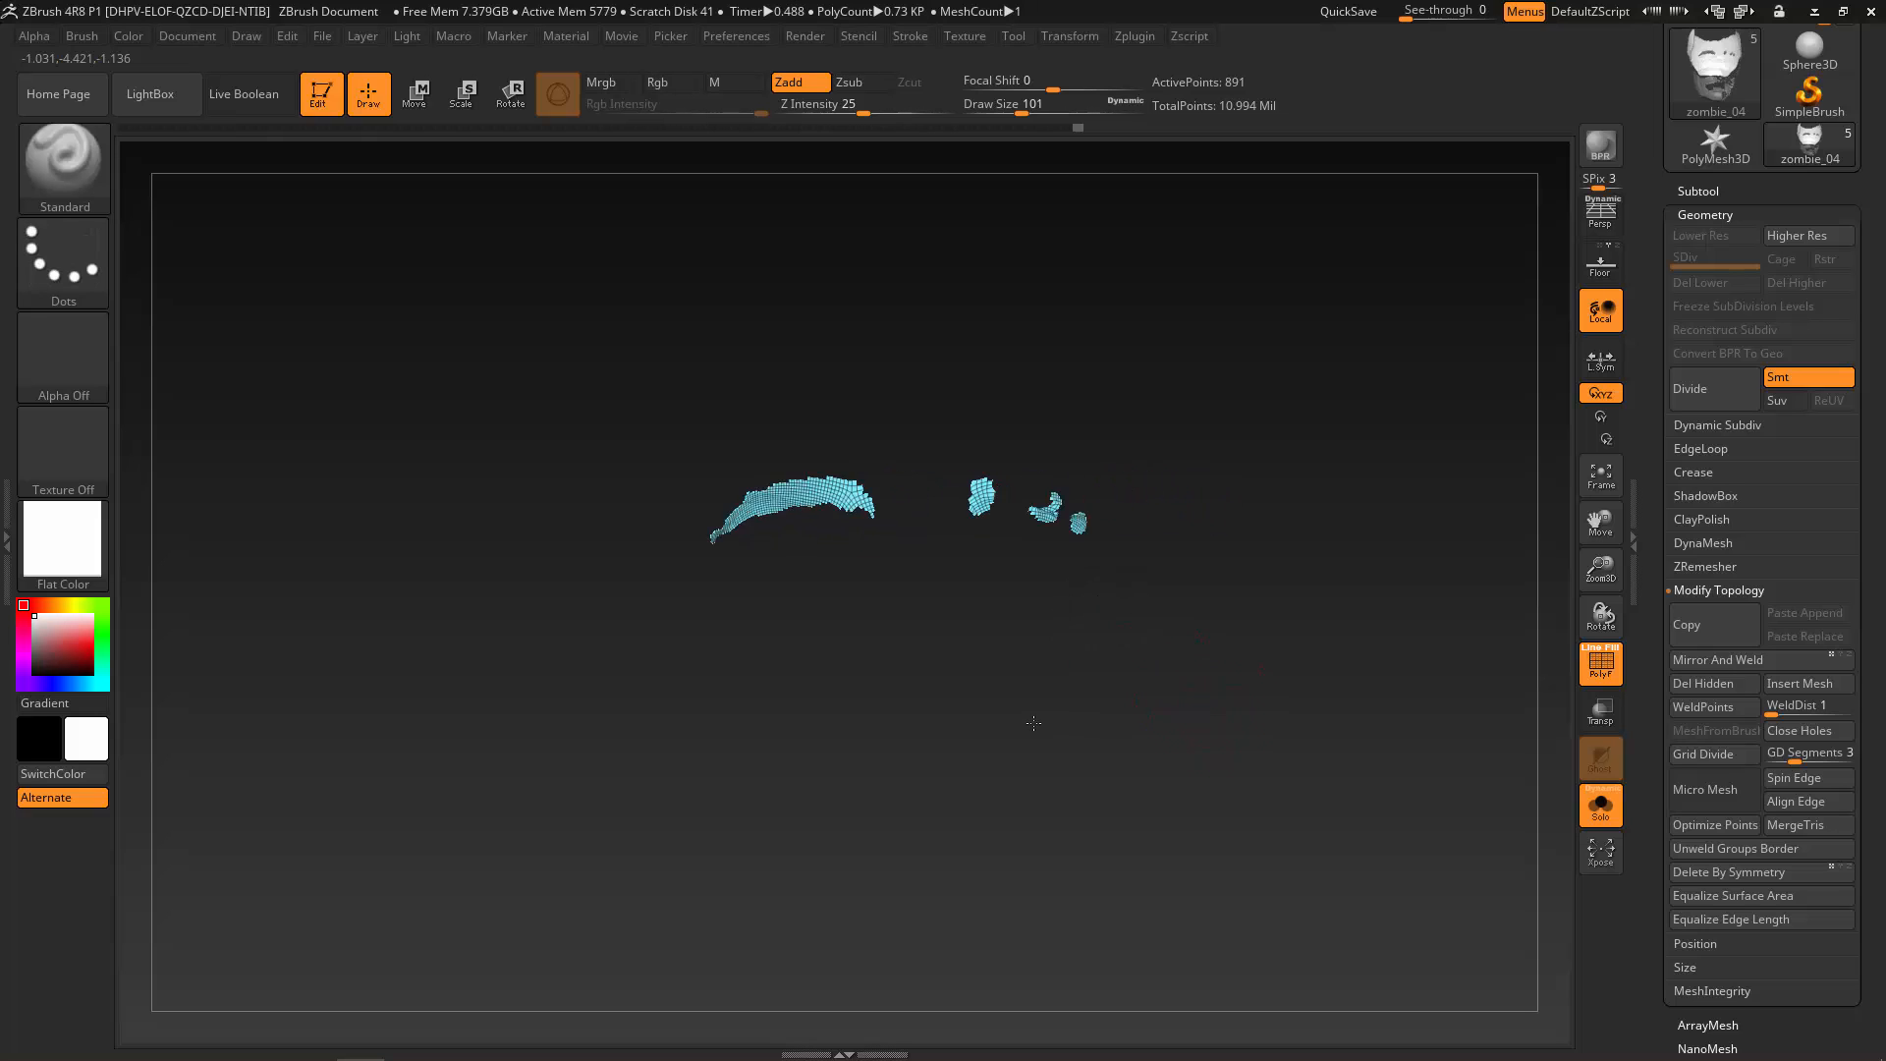
pyautogui.scroll(-10, 1725, 617)
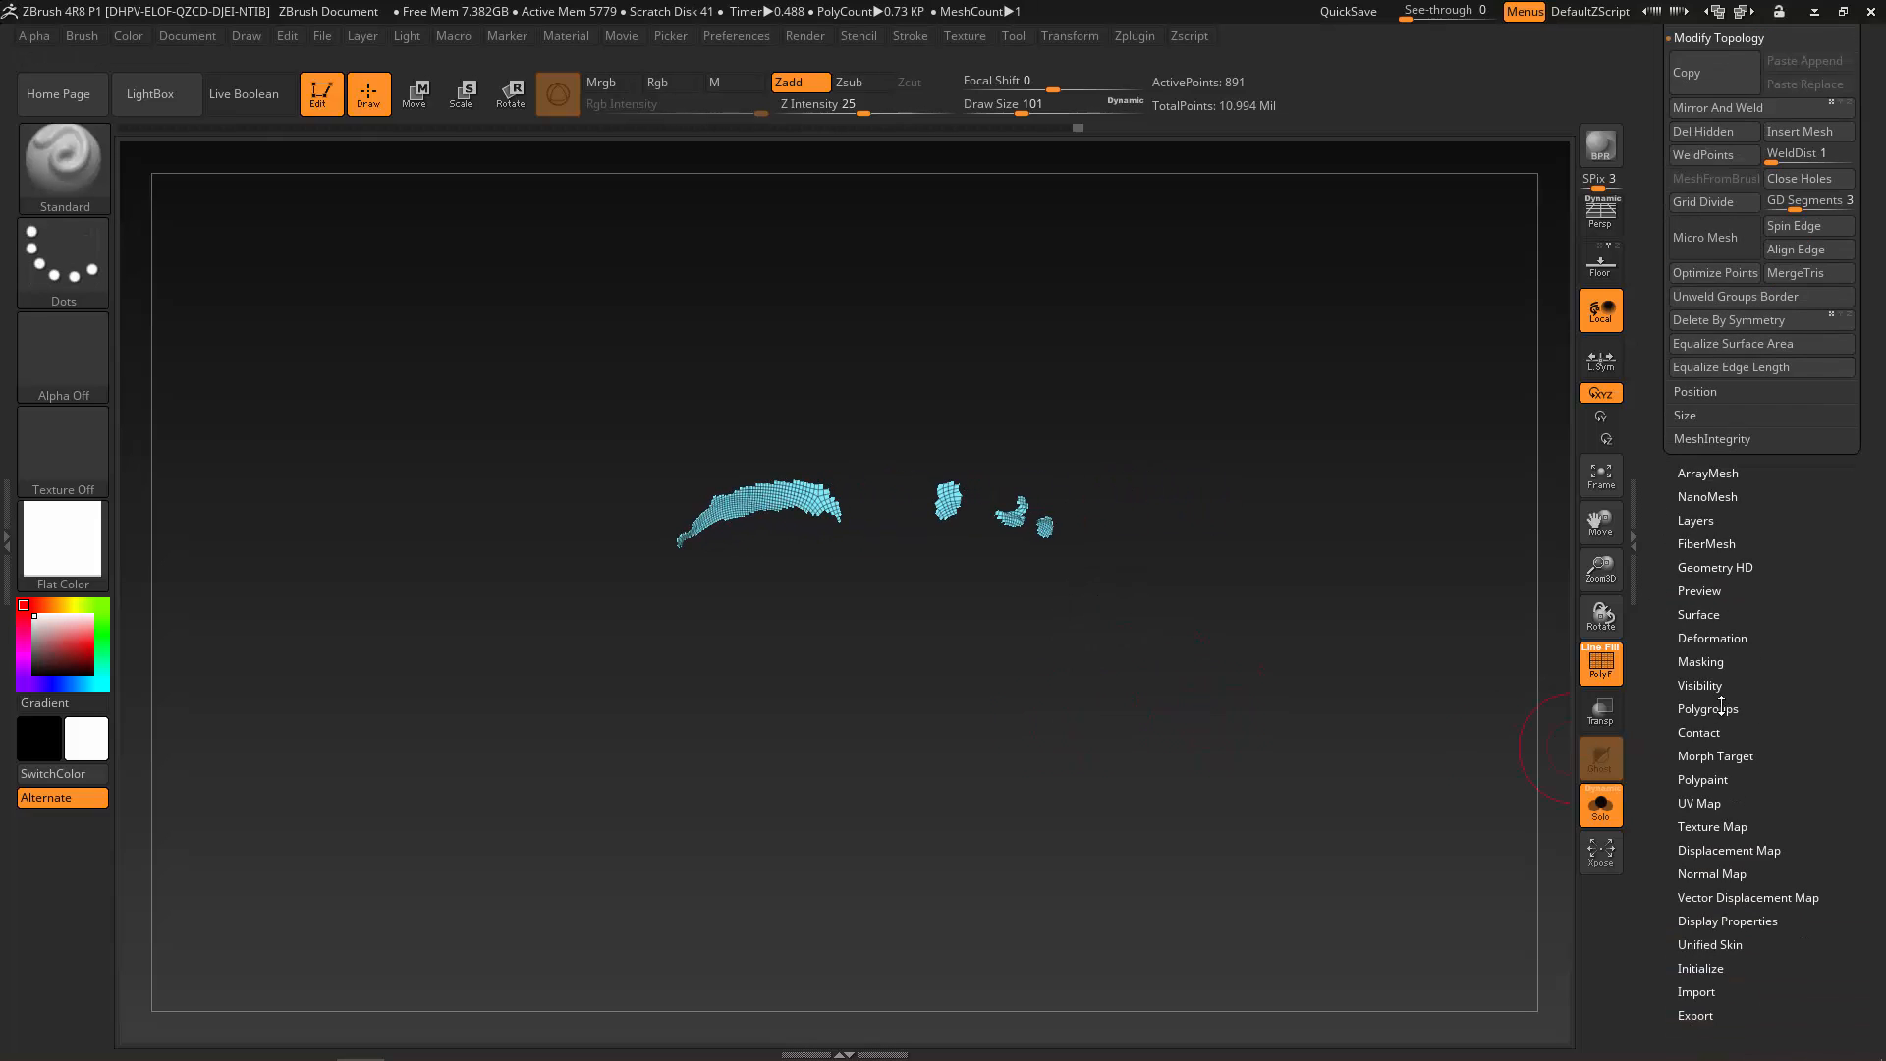
pyautogui.click(1714, 707)
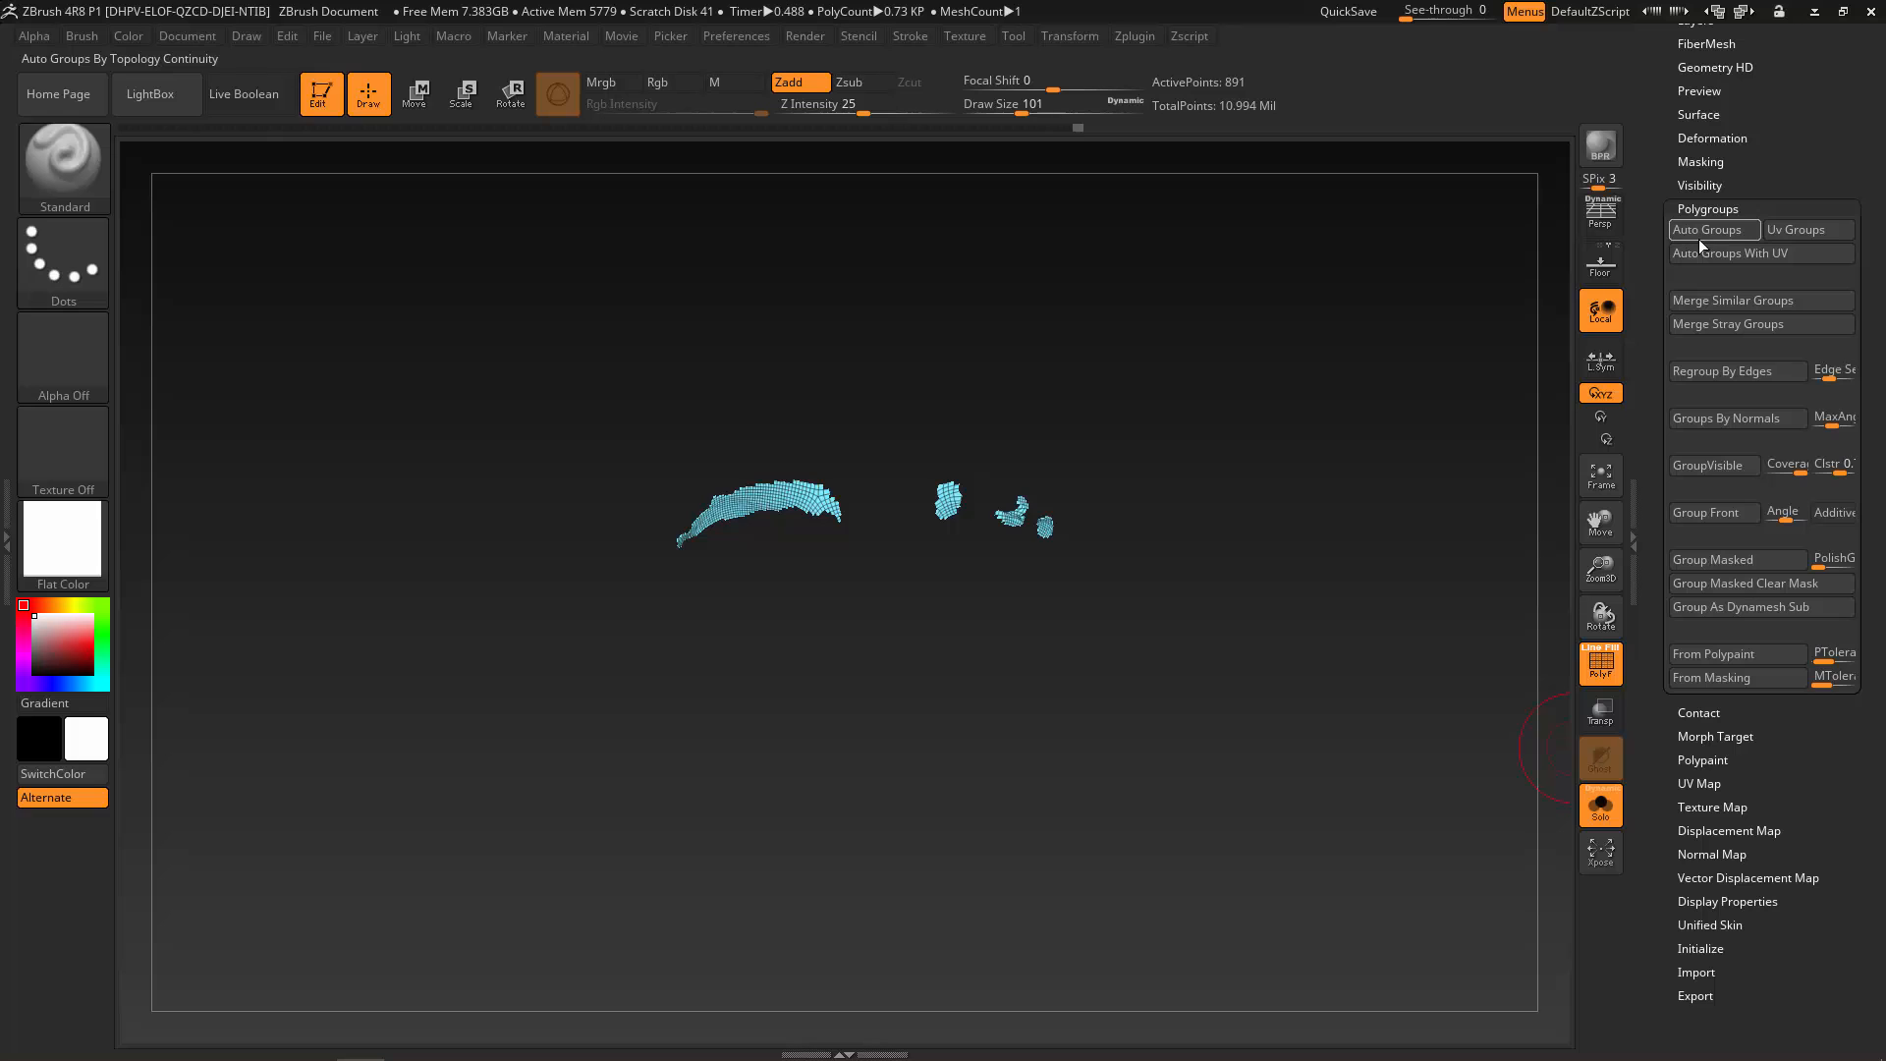
pyautogui.click(1717, 464)
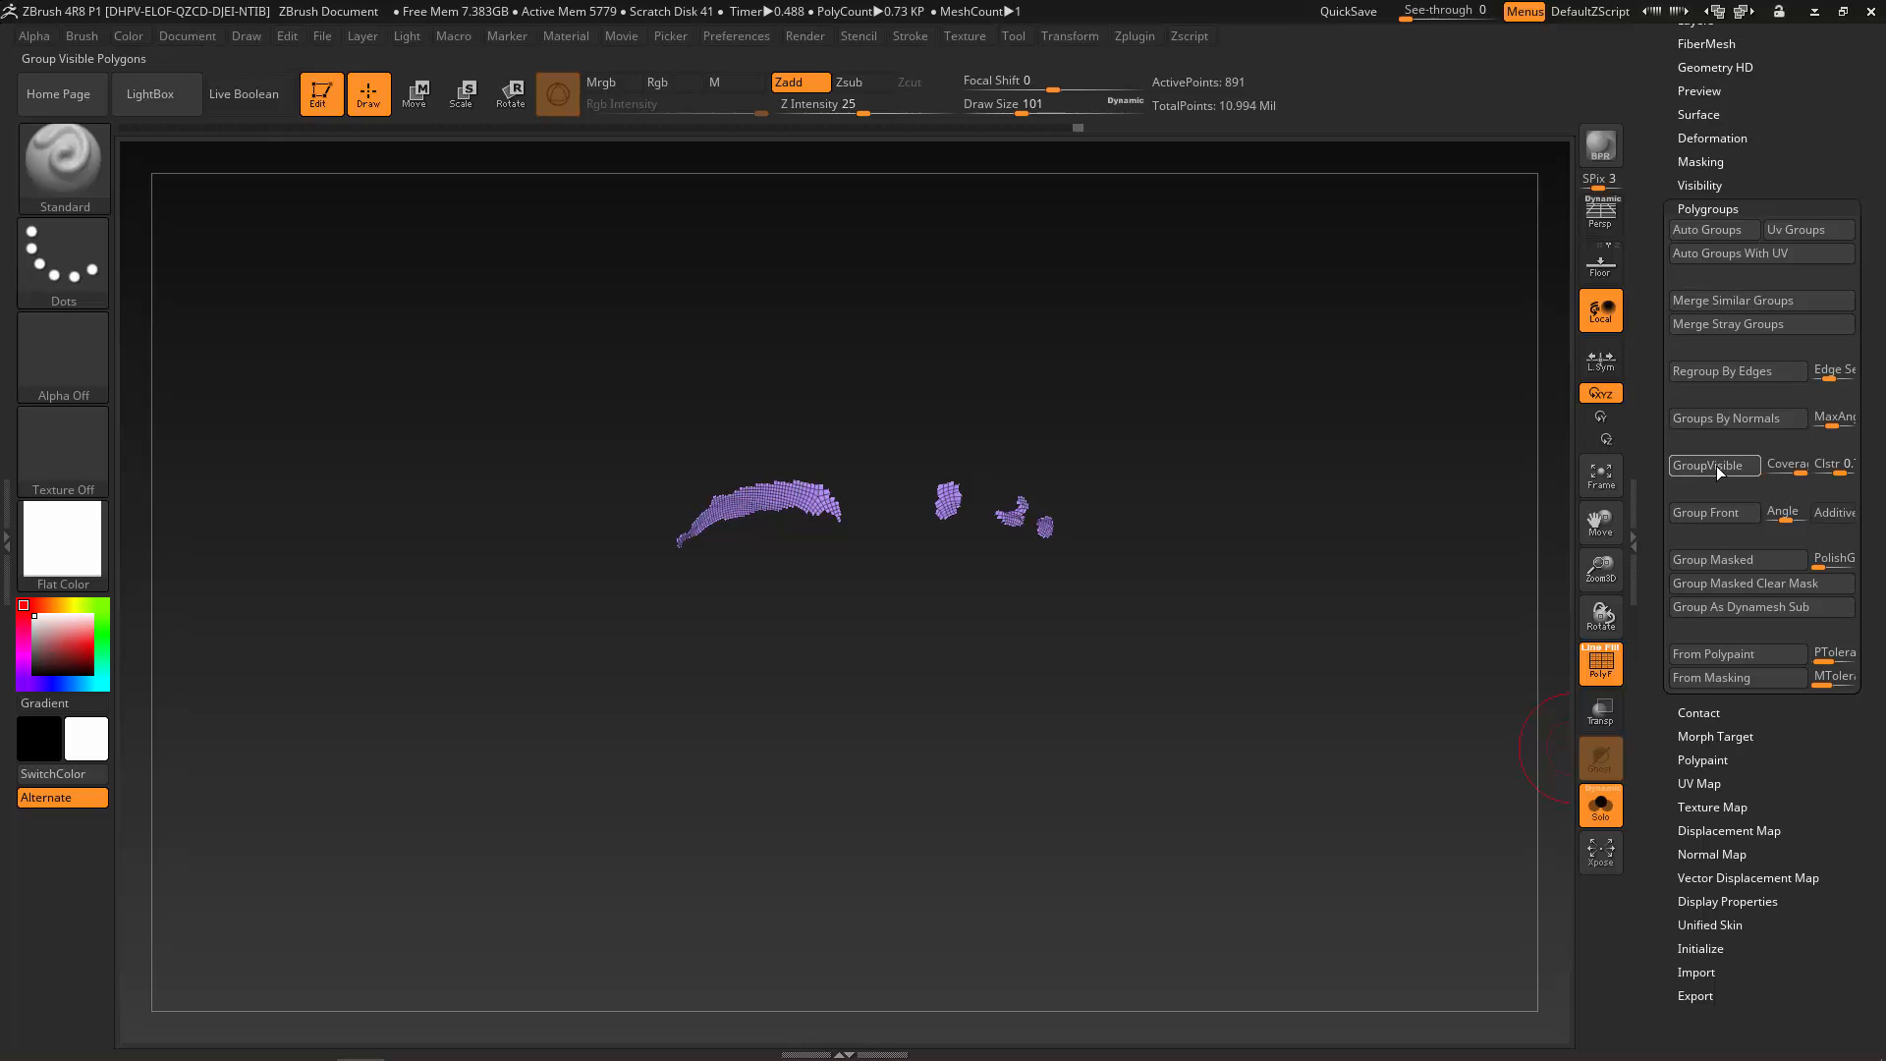
pyautogui.keyDown('ctrl'); pyautogui.keyDown('shift'); pyautogui.click(1333, 721); pyautogui.keyUp('shift'); pyautogui.keyUp('ctrl')
pyautogui.moveTo(1333, 720)
pyautogui.mouseDown()
pyautogui.moveTo(1323, 757)
pyautogui.moveTo(1399, 867)
pyautogui.moveTo(1288, 864)
pyautogui.moveTo(1373, 880)
pyautogui.moveTo(1386, 858)
pyautogui.moveTo(1301, 846)
pyautogui.moveTo(1431, 870)
pyautogui.moveTo(1326, 864)
pyautogui.moveTo(1376, 892)
pyautogui.moveTo(1365, 767)
pyautogui.moveTo(1377, 848)
pyautogui.moveTo(1328, 815)
pyautogui.mouseUp()
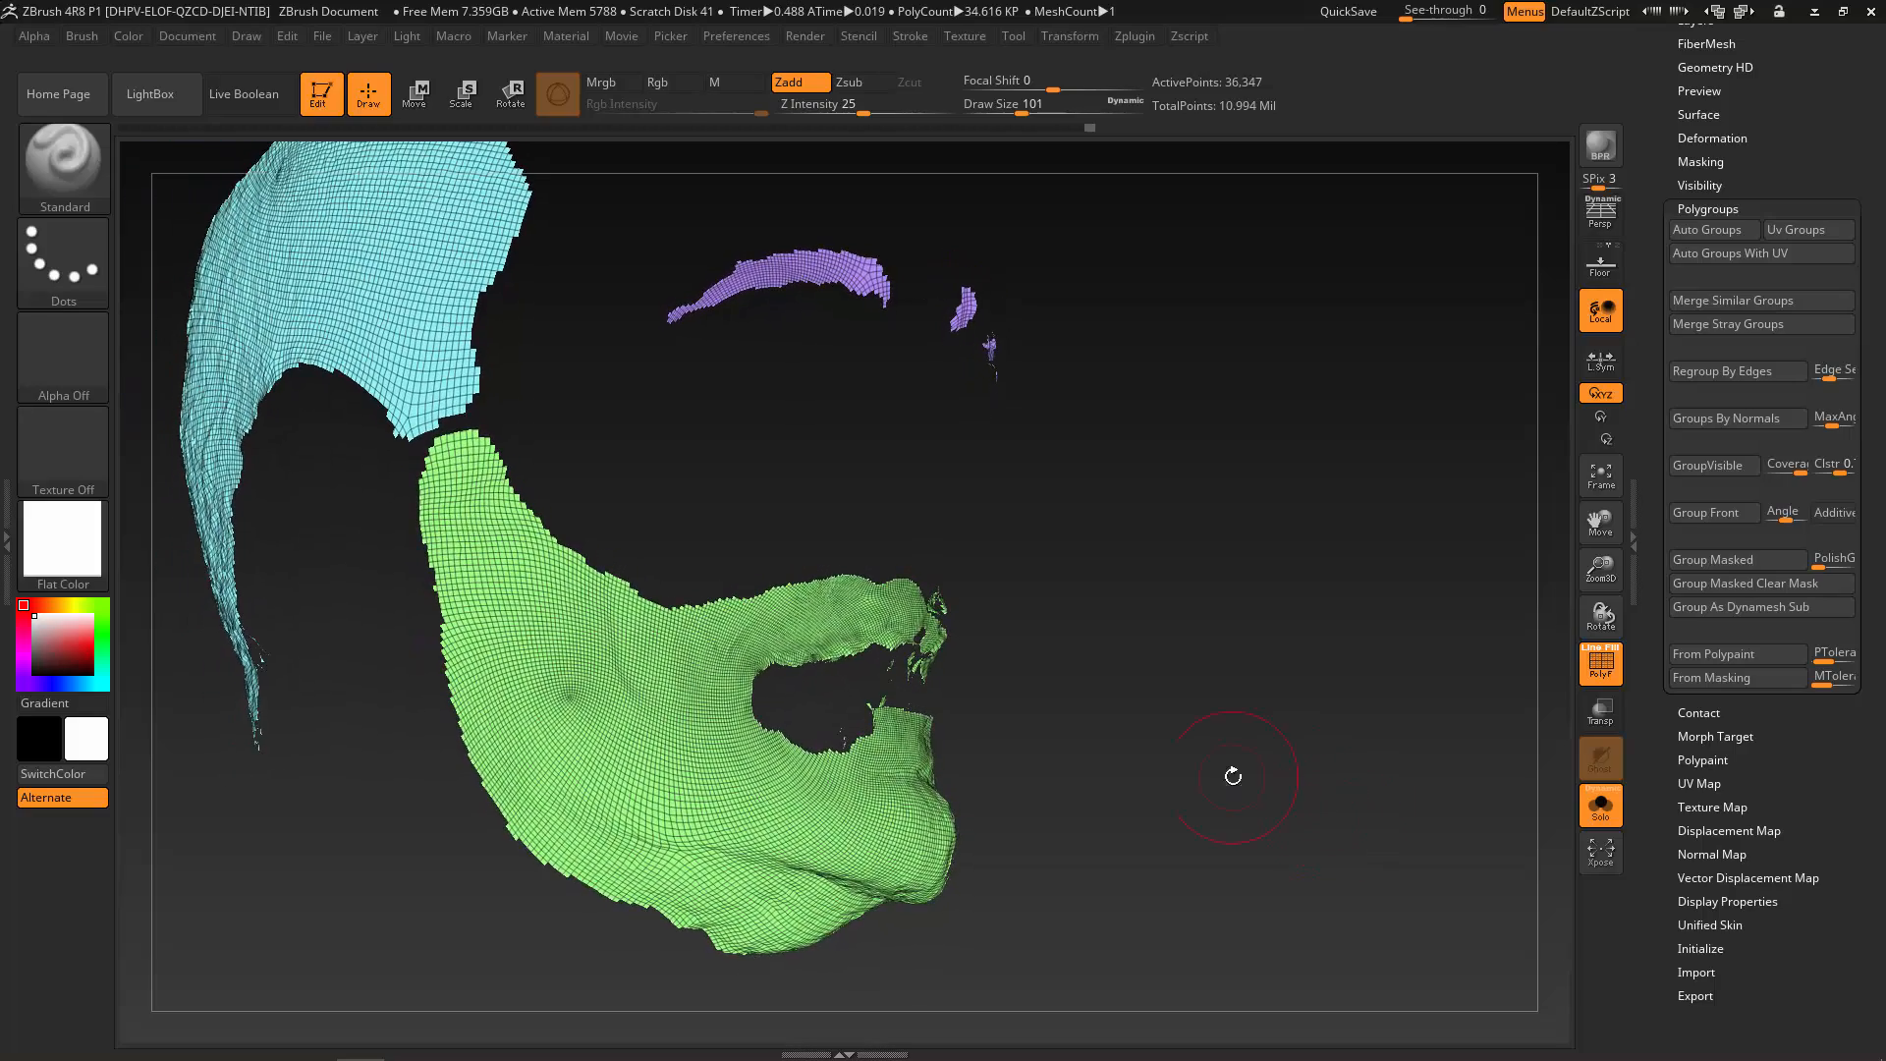
# Turn off the polyframe and clear the mask from the beard and eyebrow patches.
pyautogui.moveTo(1161, 753); pyautogui.dragTo(1200, 884)
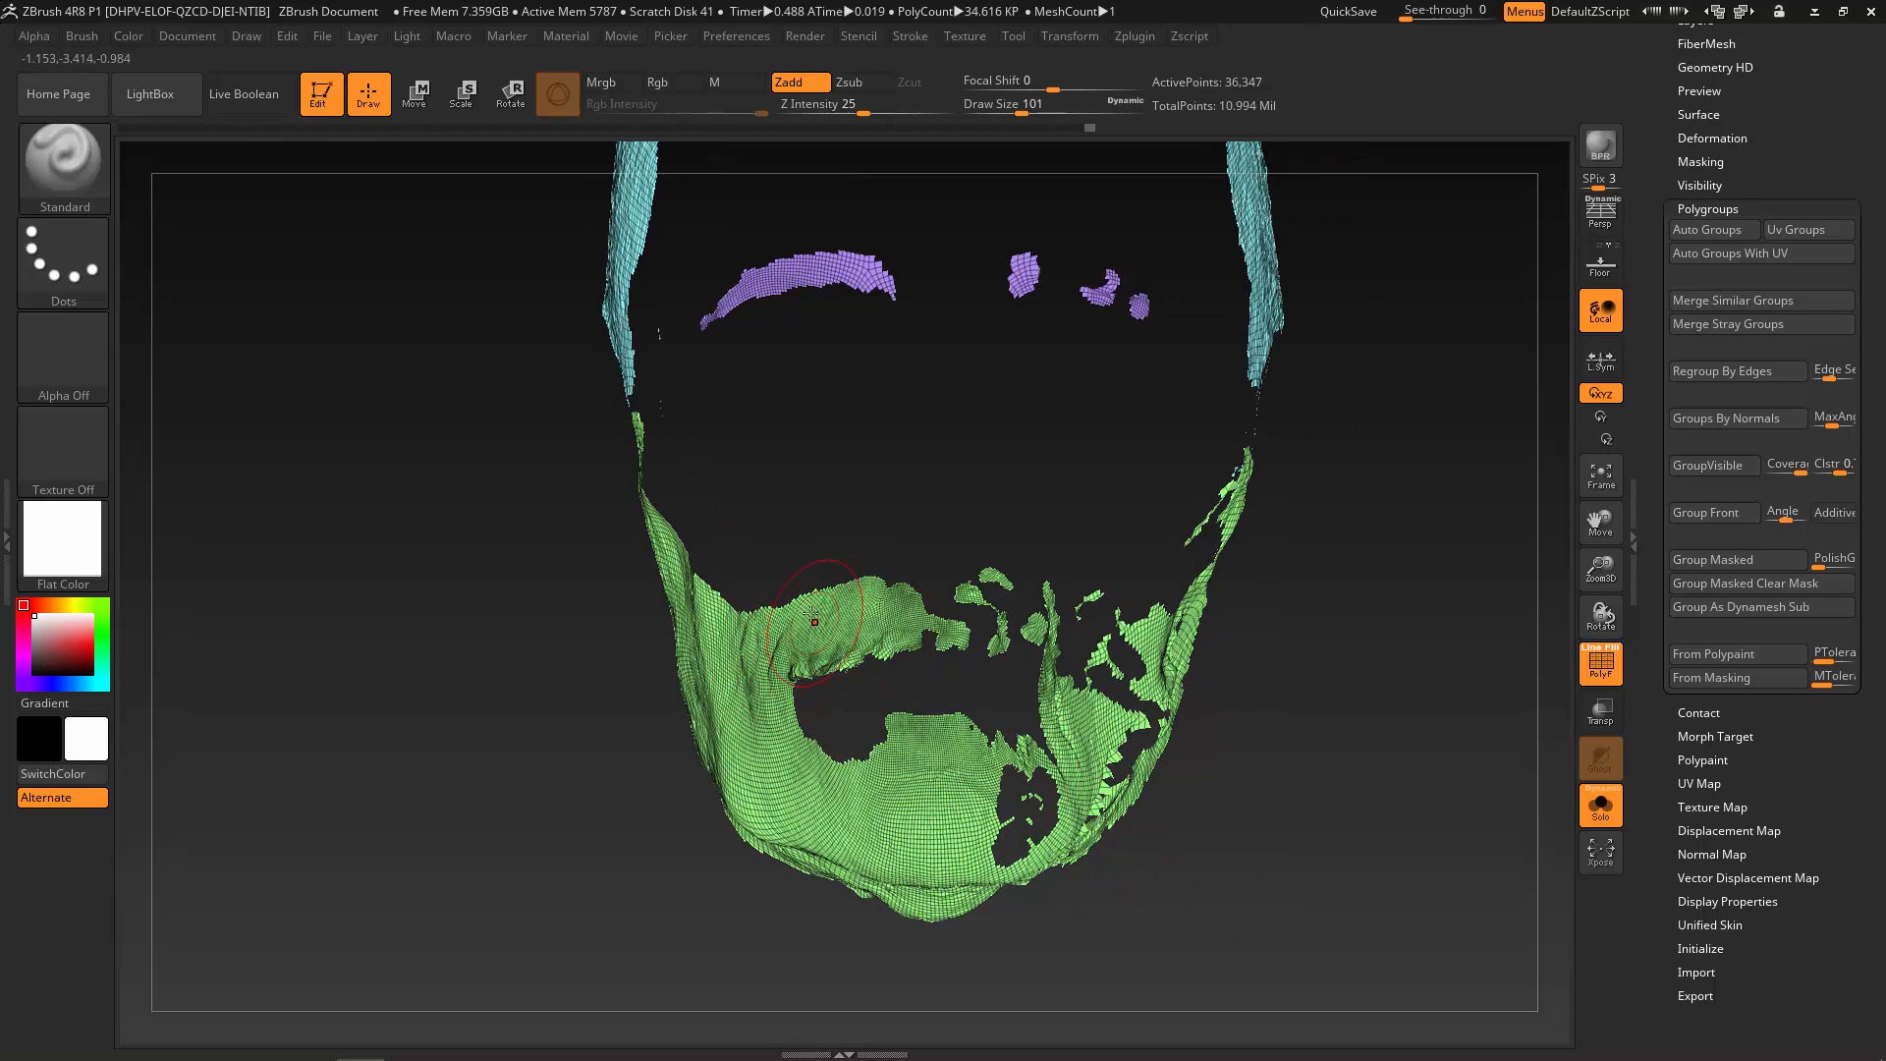
pyautogui.moveTo(1226, 944)
pyautogui.mouseDown()
pyautogui.moveTo(1263, 922)
pyautogui.moveTo(1184, 855)
pyautogui.mouseUp()
pyautogui.moveTo(703, 673)
pyautogui.keyDown('ctrl'); pyautogui.mouseDown()
pyautogui.moveTo(815, 607)
pyautogui.moveTo(894, 615)
pyautogui.mouseUp(); pyautogui.keyUp('ctrl')
pyautogui.click(1592, 663)
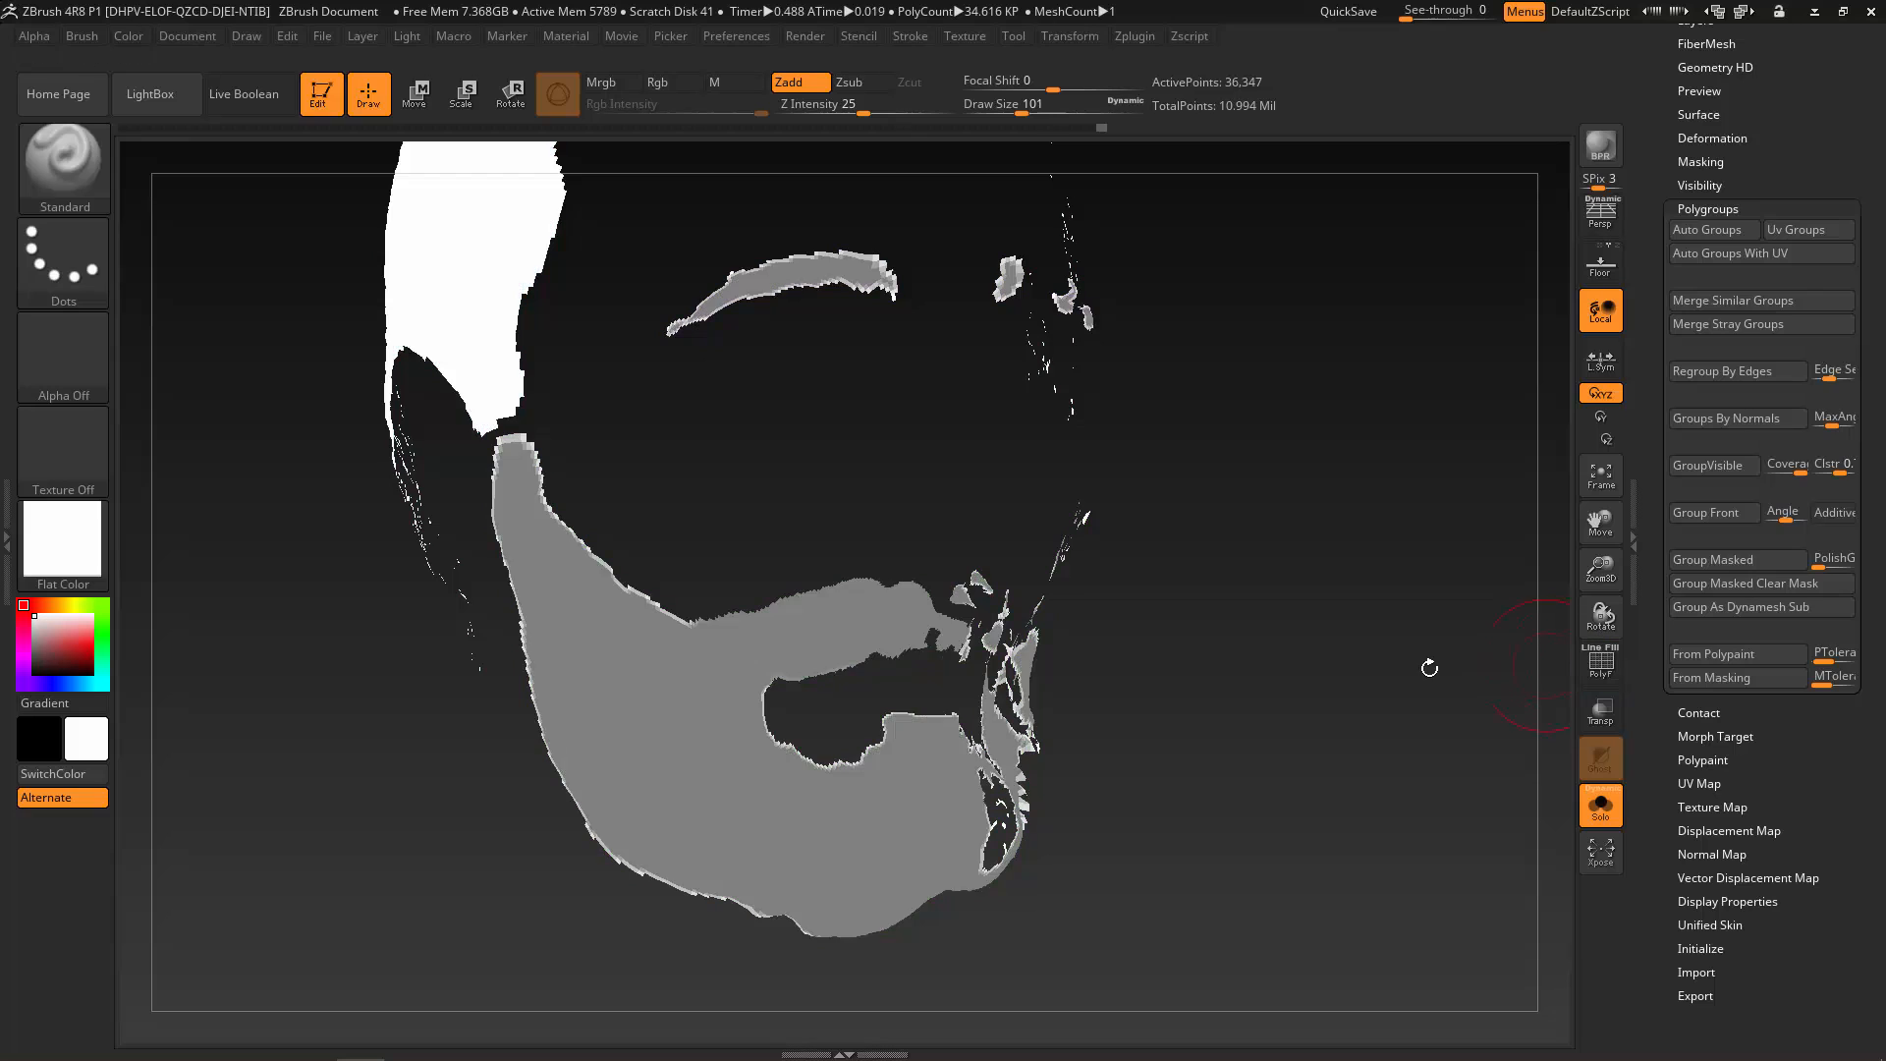
pyautogui.moveTo(1202, 704); pyautogui.dragTo(1230, 713)
pyautogui.keyDown('ctrl'); pyautogui.moveTo(1201, 658); pyautogui.dragTo(1236, 716); pyautogui.keyUp('ctrl')
pyautogui.moveTo(1223, 711); pyautogui.dragTo(1201, 703)
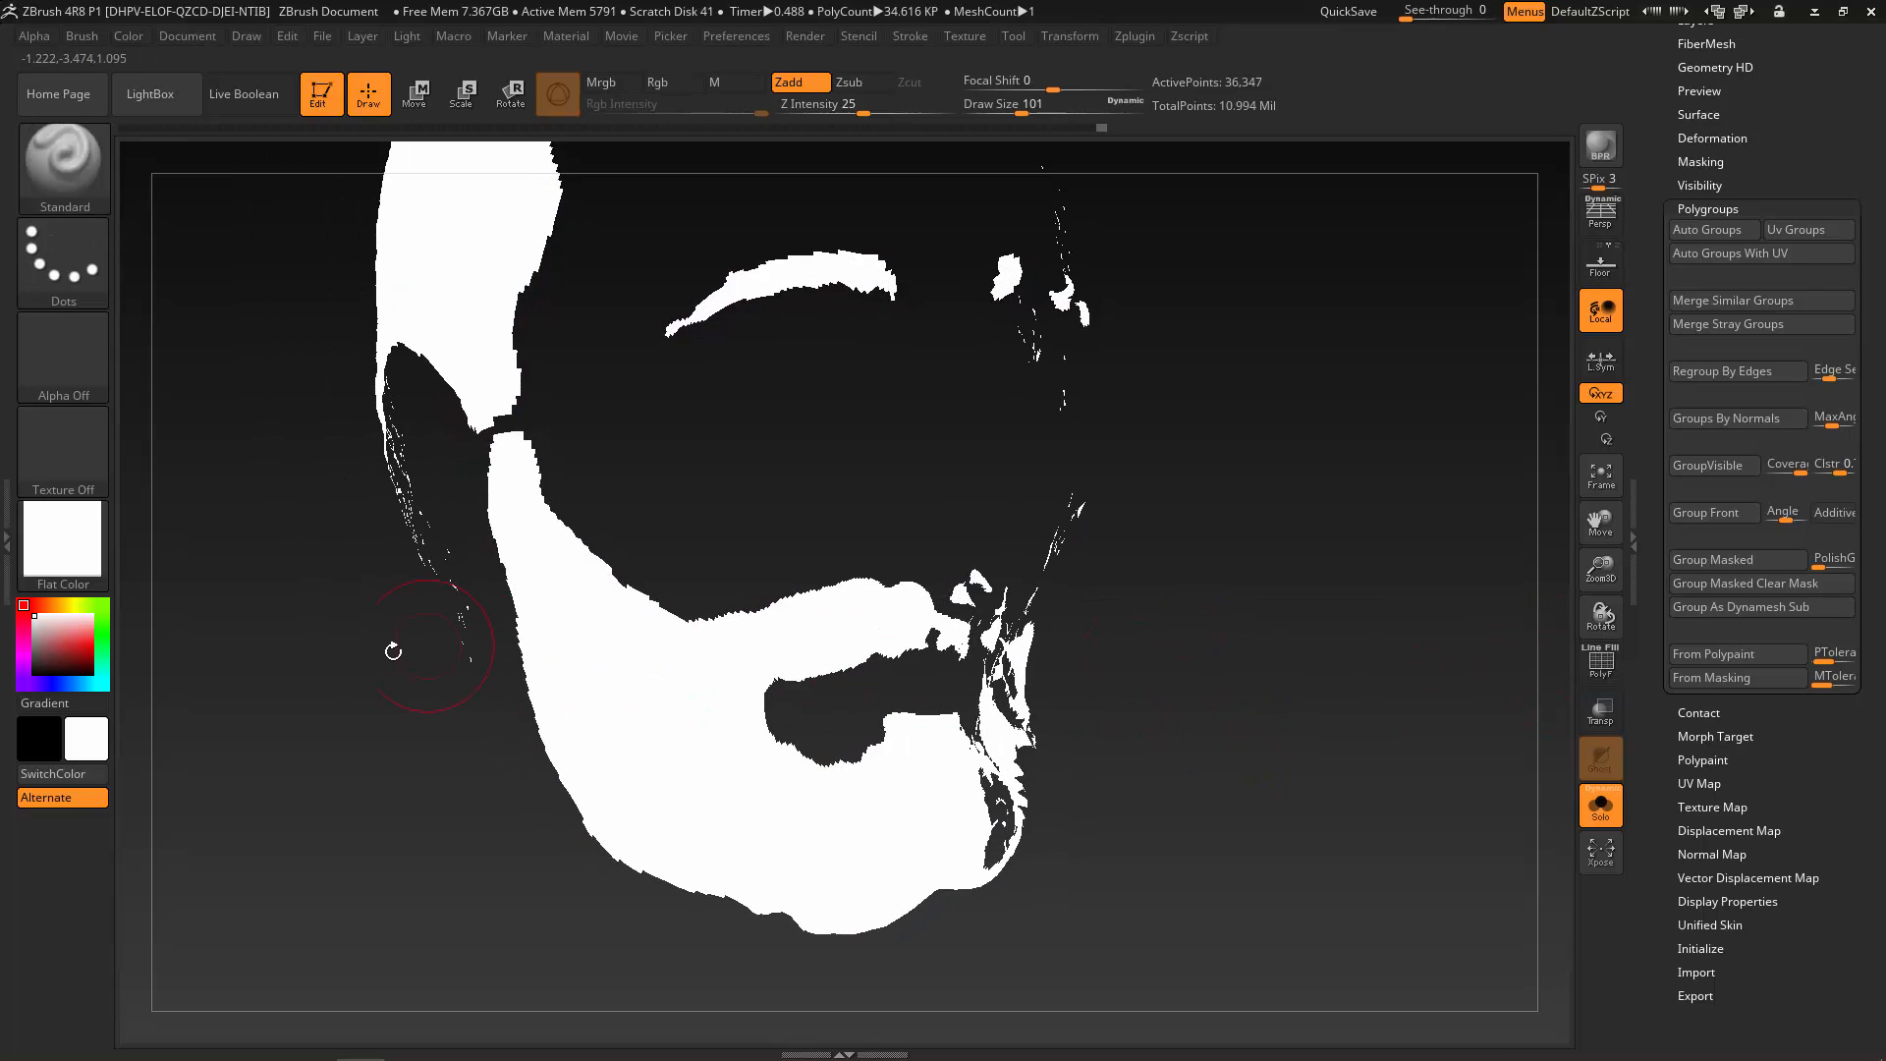
# Mask the moustache and chin area around the mouth, from the intact cheek across to the torn side.
pyautogui.moveTo(776, 634)
pyautogui.keyDown('ctrl'); pyautogui.mouseDown()
pyautogui.moveTo(904, 639)
pyautogui.moveTo(739, 678)
pyautogui.moveTo(801, 786)
pyautogui.moveTo(884, 754)
pyautogui.moveTo(968, 762)
pyautogui.moveTo(948, 830)
pyautogui.moveTo(833, 806)
pyautogui.moveTo(759, 815)
pyautogui.moveTo(743, 606)
pyautogui.mouseUp(); pyautogui.keyUp('ctrl')
pyautogui.moveTo(1166, 779); pyautogui.dragTo(1252, 786)
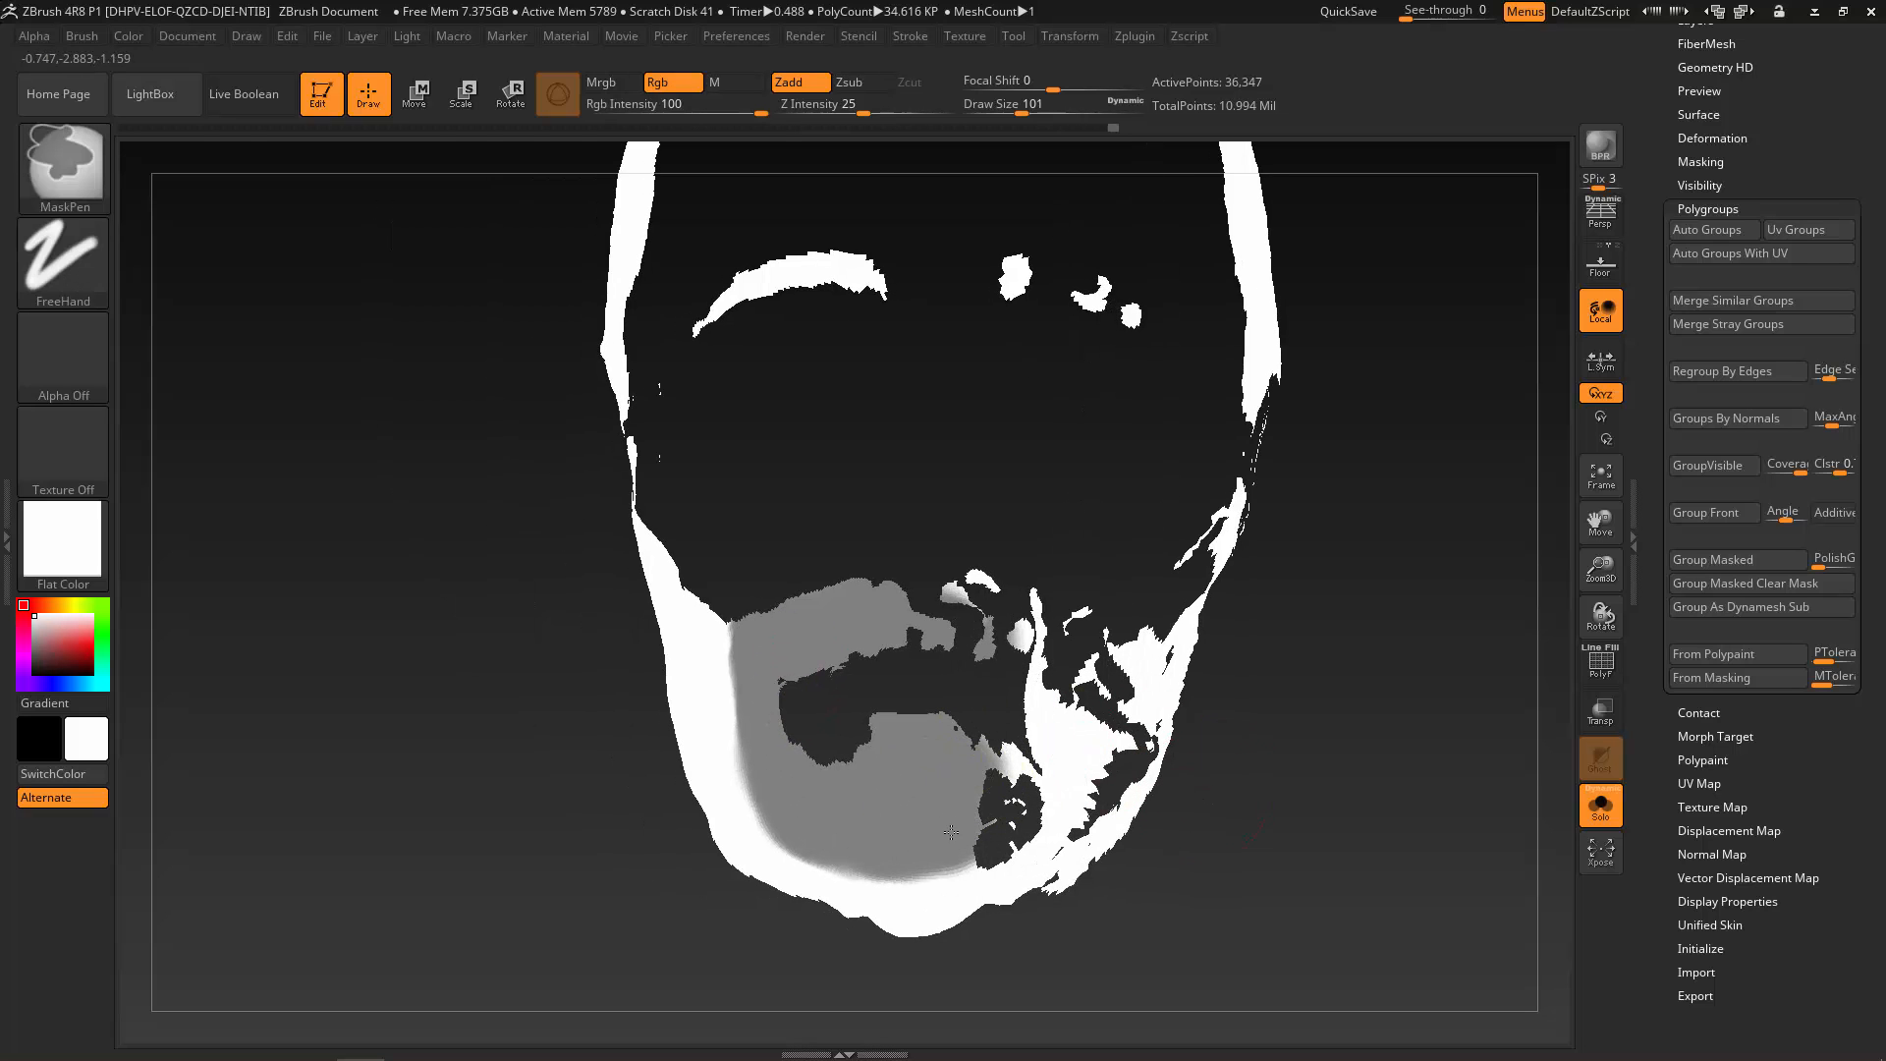
pyautogui.keyDown('ctrl'); pyautogui.moveTo(1012, 823); pyautogui.dragTo(1012, 810); pyautogui.keyUp('ctrl')
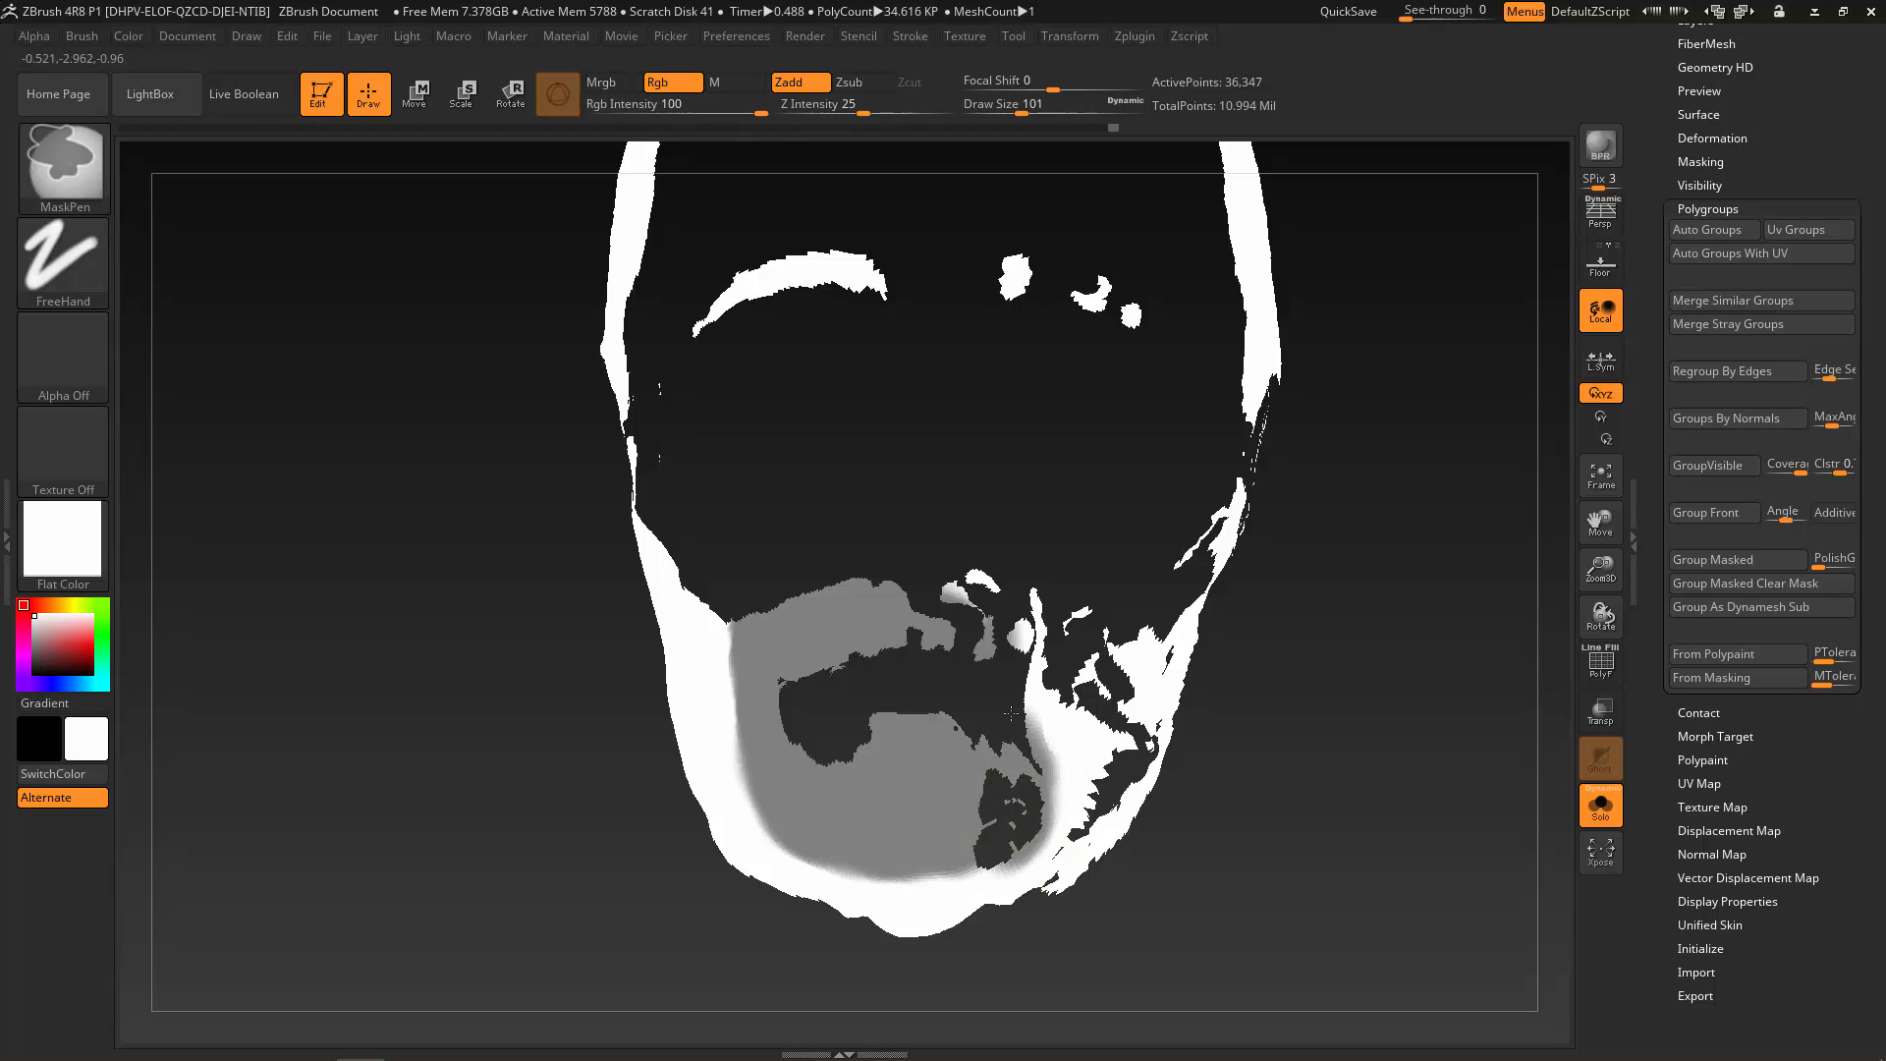
pyautogui.moveTo(1009, 713)
pyautogui.keyDown('ctrl'); pyautogui.mouseDown()
pyautogui.moveTo(1043, 688)
pyautogui.moveTo(1073, 735)
pyautogui.mouseUp(); pyautogui.keyUp('ctrl')
pyautogui.moveTo(1076, 697)
pyautogui.keyDown('ctrl'); pyautogui.mouseDown()
pyautogui.moveTo(1031, 793)
pyautogui.moveTo(922, 847)
pyautogui.mouseUp(); pyautogui.keyUp('ctrl')
# Extend the mask beneath the chin and even out its lower edge along the jaw.
pyautogui.moveTo(1407, 835)
pyautogui.mouseDown()
pyautogui.moveTo(1351, 728)
pyautogui.moveTo(1395, 728)
pyautogui.mouseUp()
pyautogui.moveTo(902, 758)
pyautogui.keyDown('ctrl'); pyautogui.mouseDown()
pyautogui.moveTo(830, 781)
pyautogui.moveTo(948, 786)
pyautogui.moveTo(1058, 737)
pyautogui.mouseUp(); pyautogui.keyUp('ctrl')
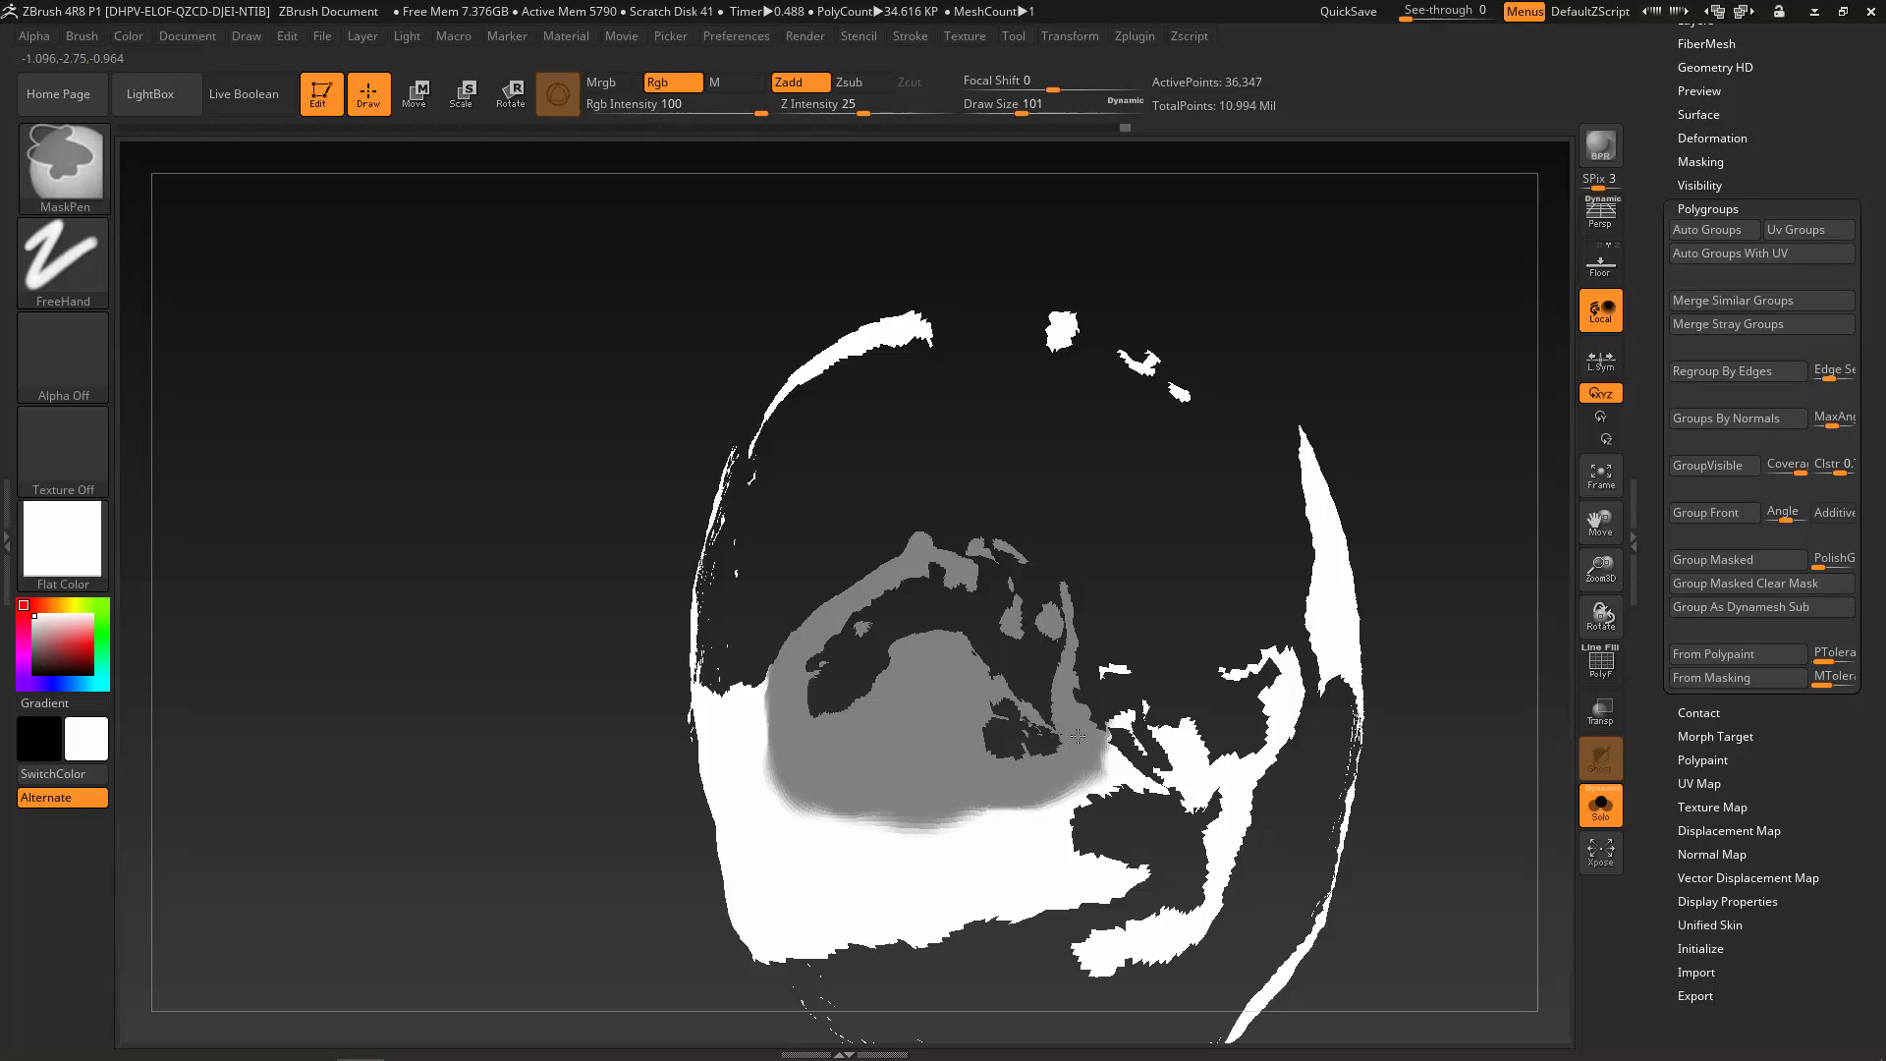
pyautogui.moveTo(551, 859); pyautogui.dragTo(1275, 639)
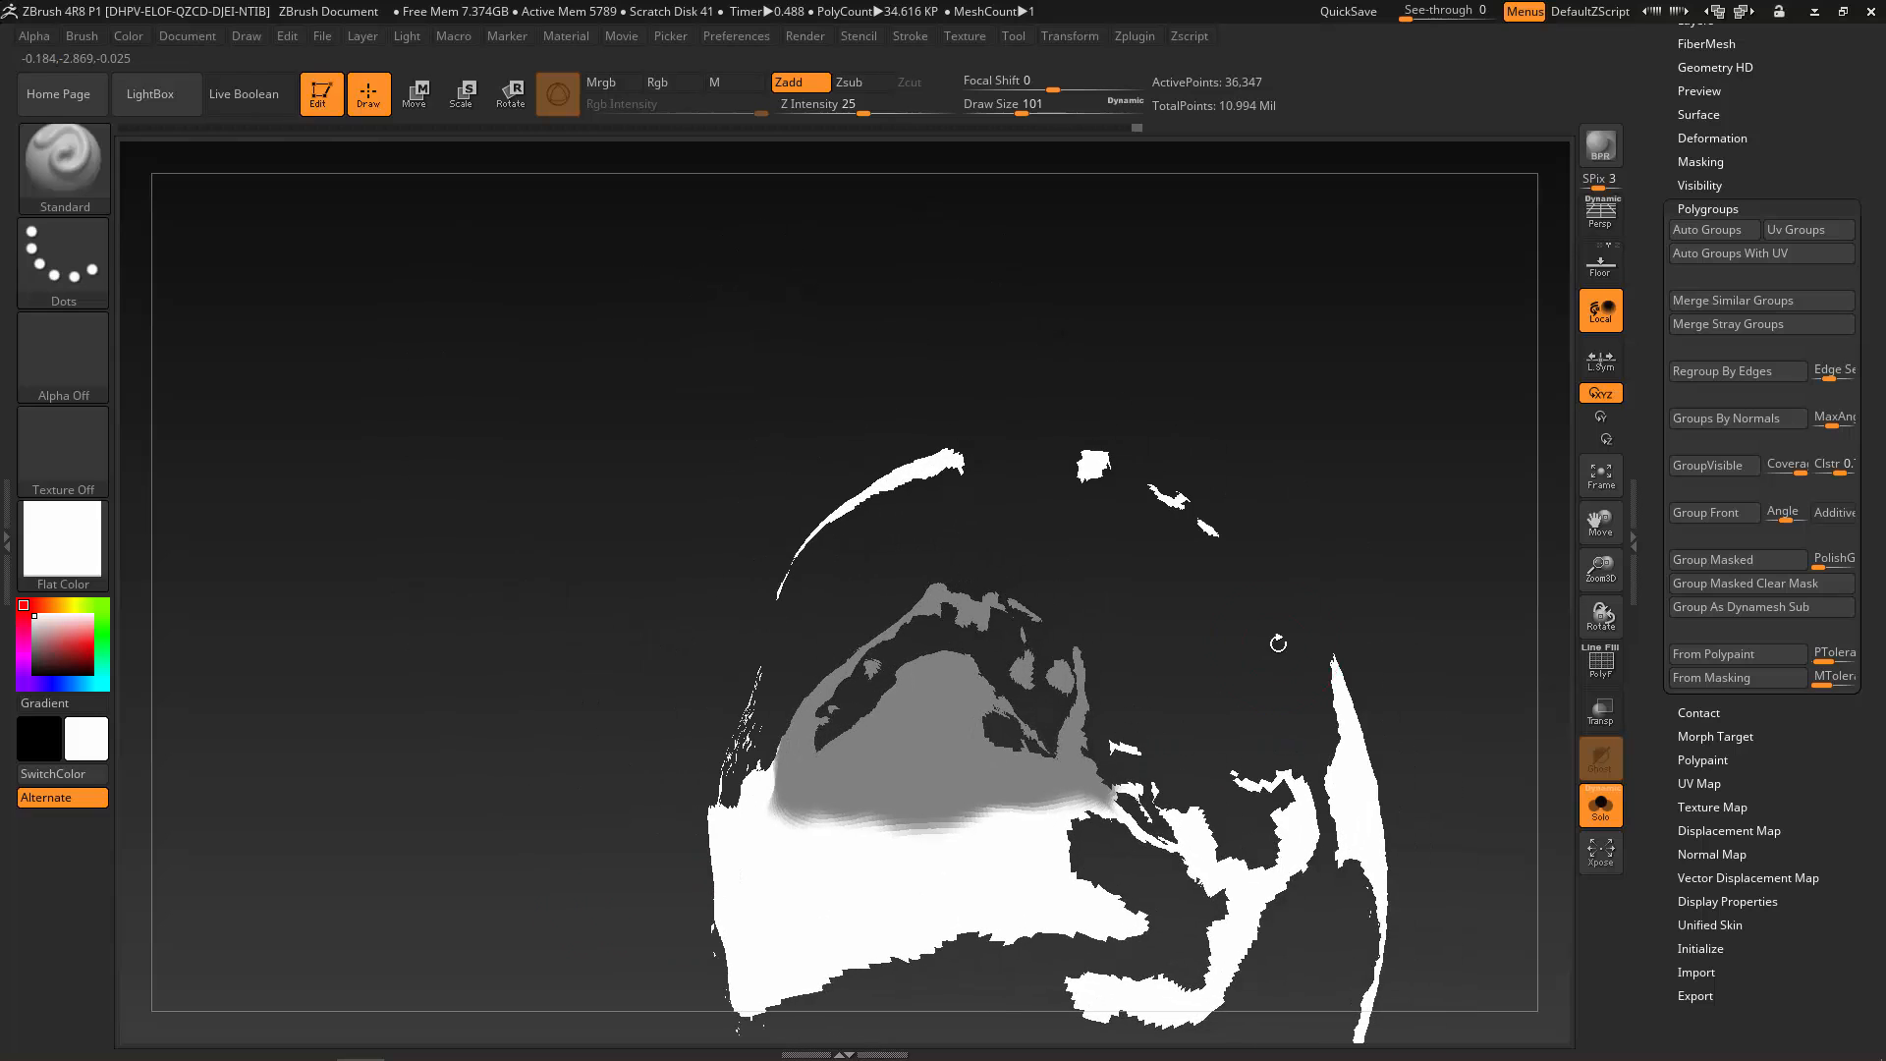
pyautogui.keyDown('ctrl'); pyautogui.moveTo(978, 788); pyautogui.dragTo(1080, 771); pyautogui.keyUp('ctrl')
pyautogui.moveTo(1257, 432)
pyautogui.mouseDown()
pyautogui.moveTo(1317, 389)
pyautogui.moveTo(1314, 529)
pyautogui.moveTo(968, 610)
pyautogui.mouseUp()
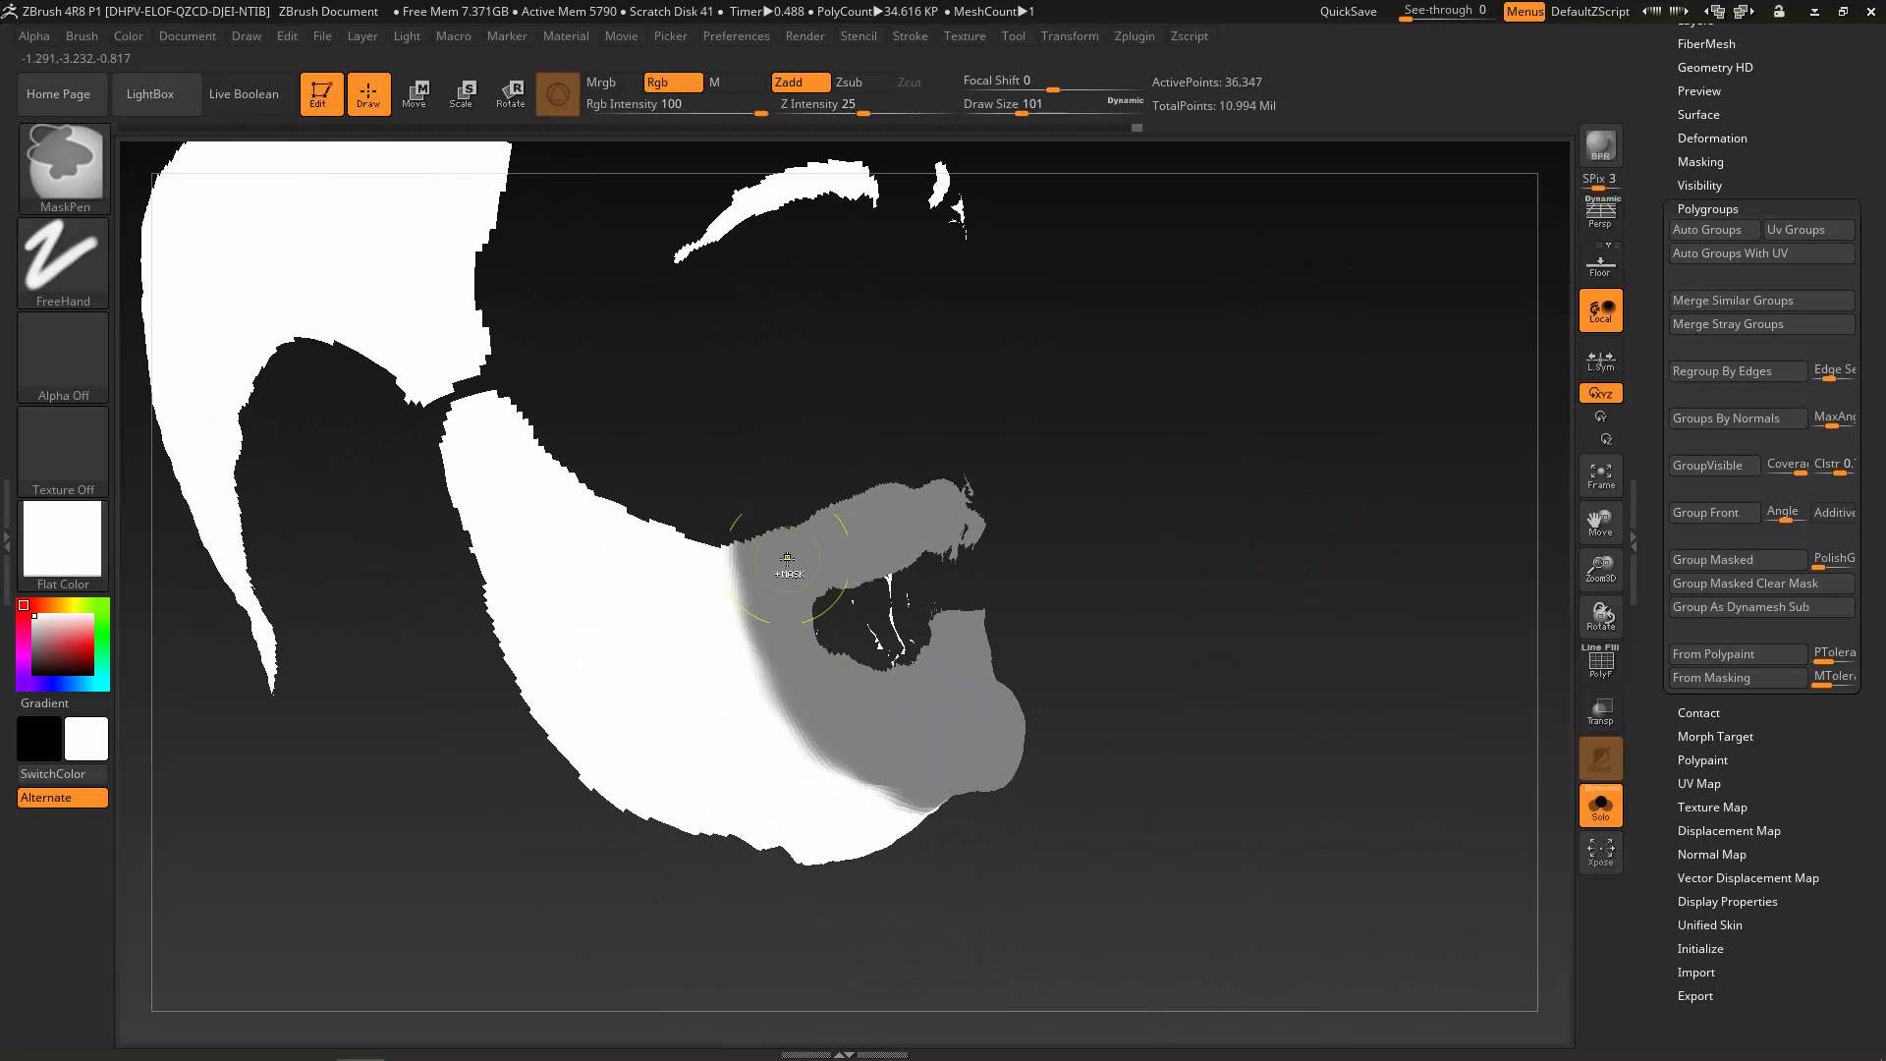
# Widen the moustache and chin mask slightly toward the torn cheek beside the mouth.
pyautogui.moveTo(1199, 685)
pyautogui.mouseDown()
pyautogui.moveTo(1272, 787)
pyautogui.moveTo(1164, 756)
pyautogui.moveTo(1103, 711)
pyautogui.mouseUp()
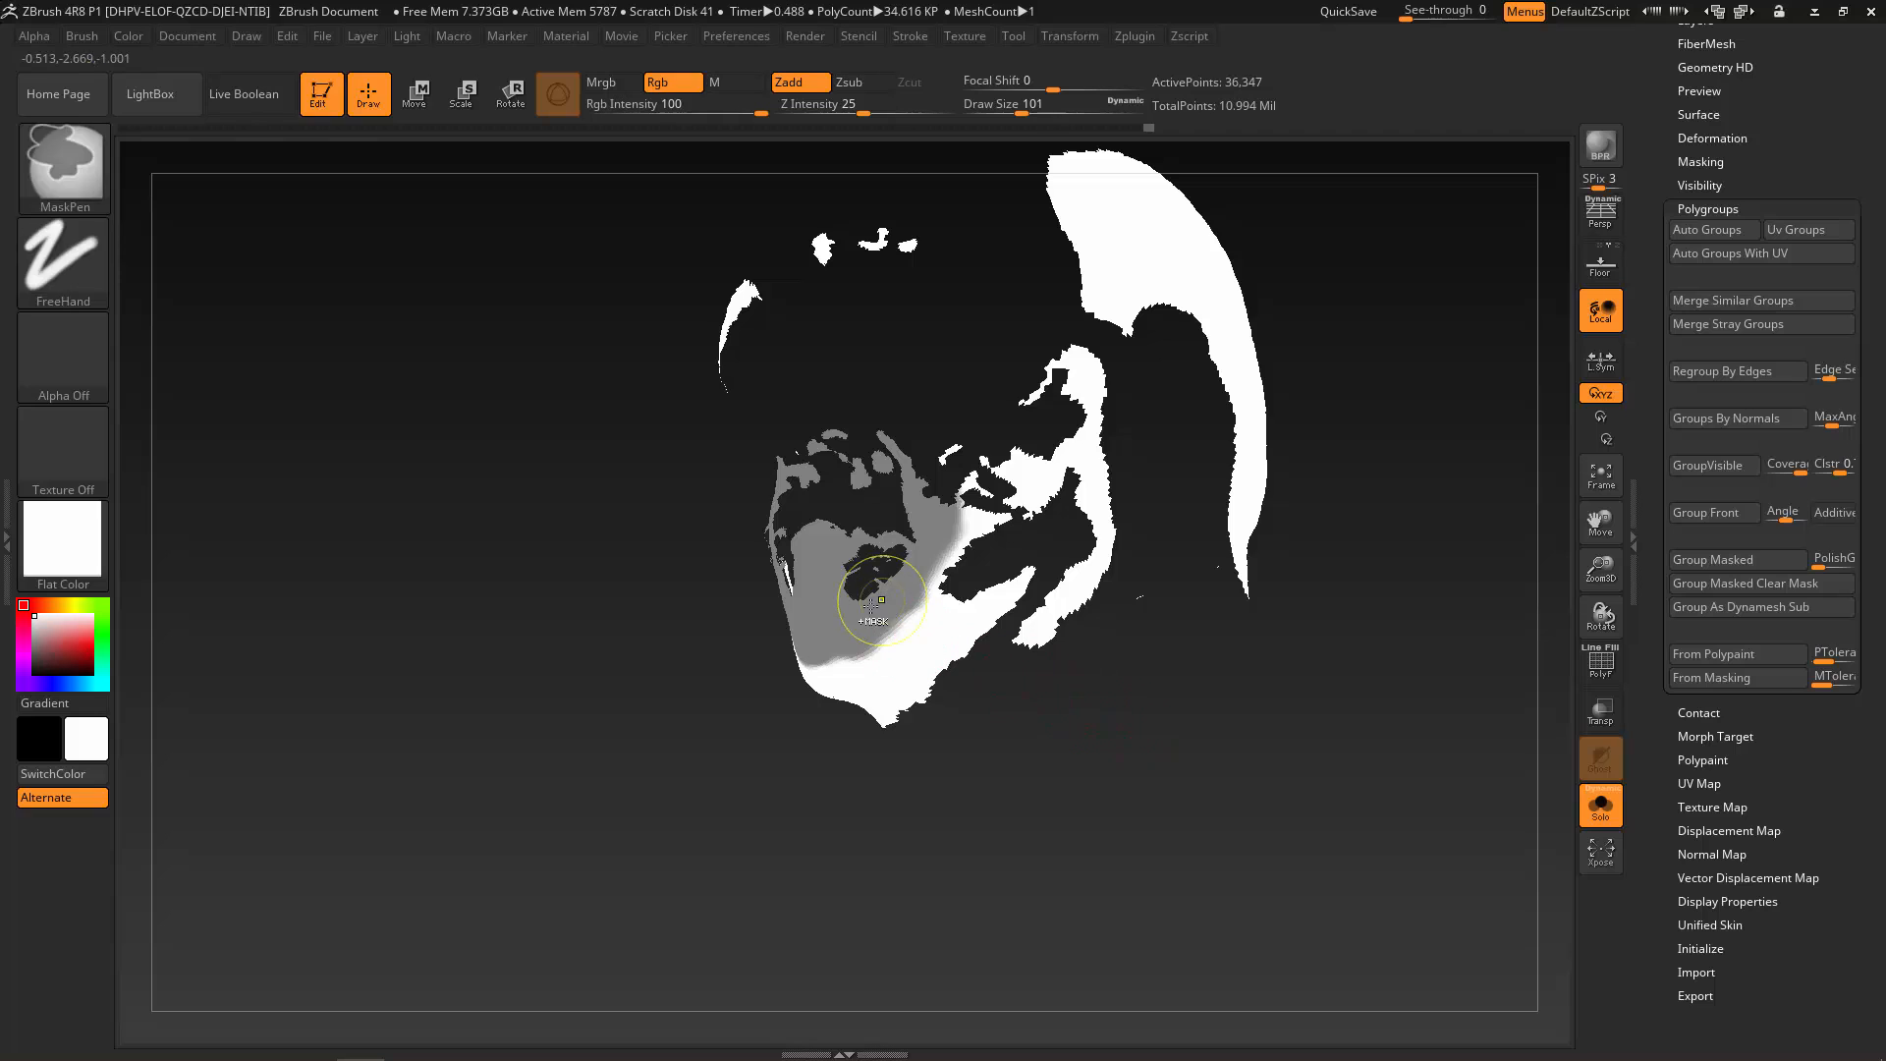
pyautogui.moveTo(1035, 773)
pyautogui.mouseDown()
pyautogui.moveTo(1084, 760)
pyautogui.moveTo(1079, 812)
pyautogui.moveTo(1002, 727)
pyautogui.mouseUp()
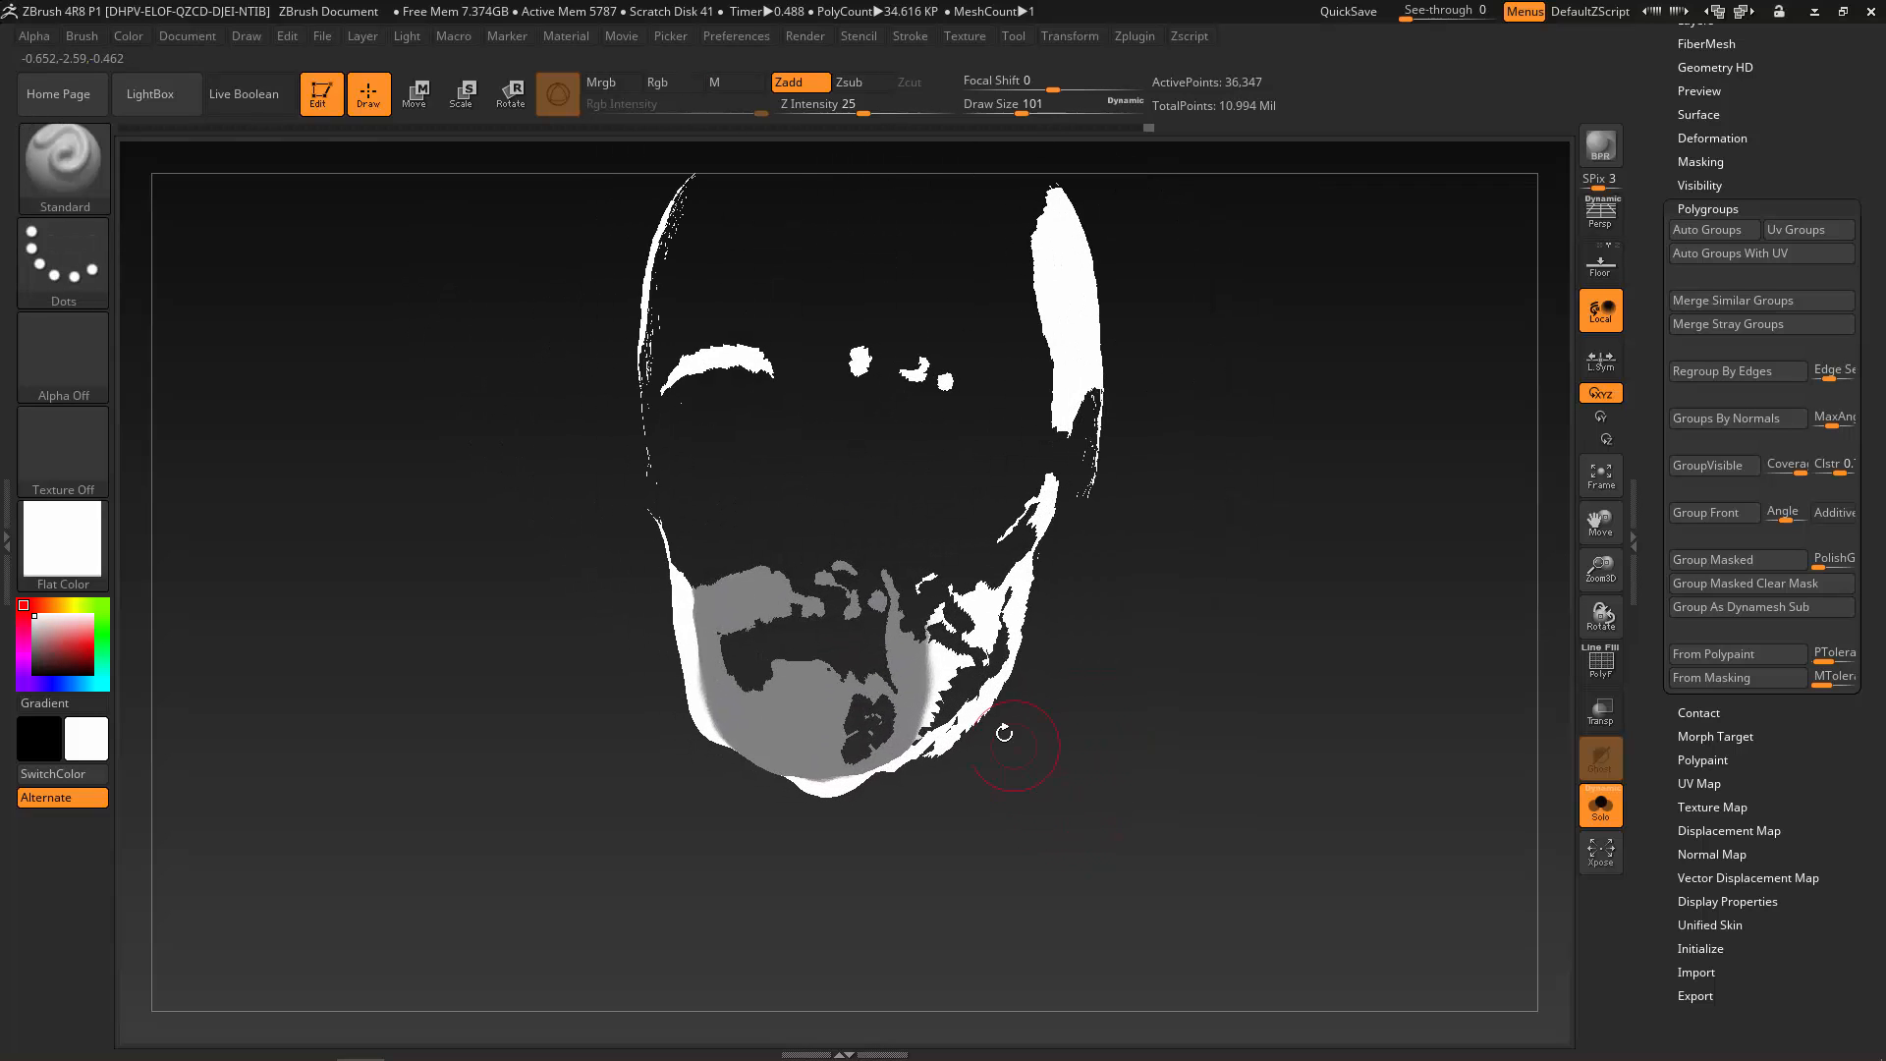
pyautogui.press('ctrl')
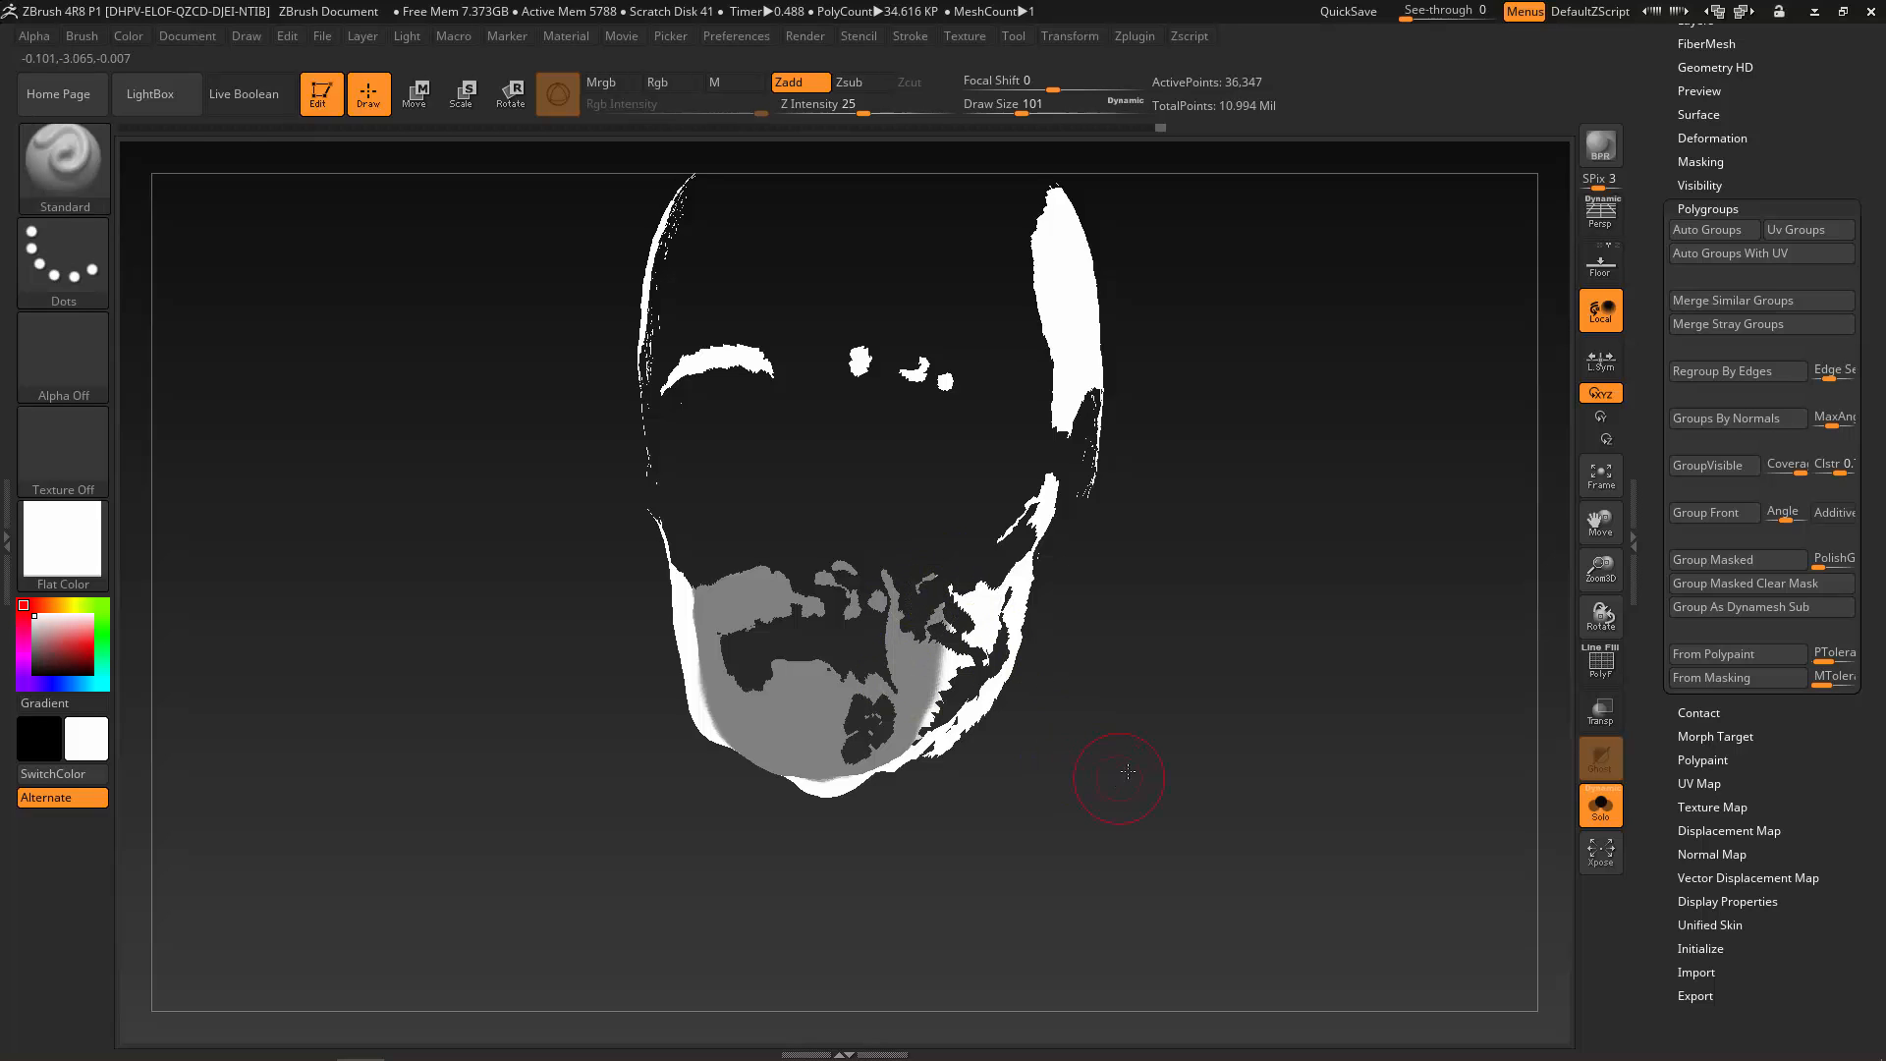
pyautogui.moveTo(1123, 770); pyautogui.dragTo(1091, 688)
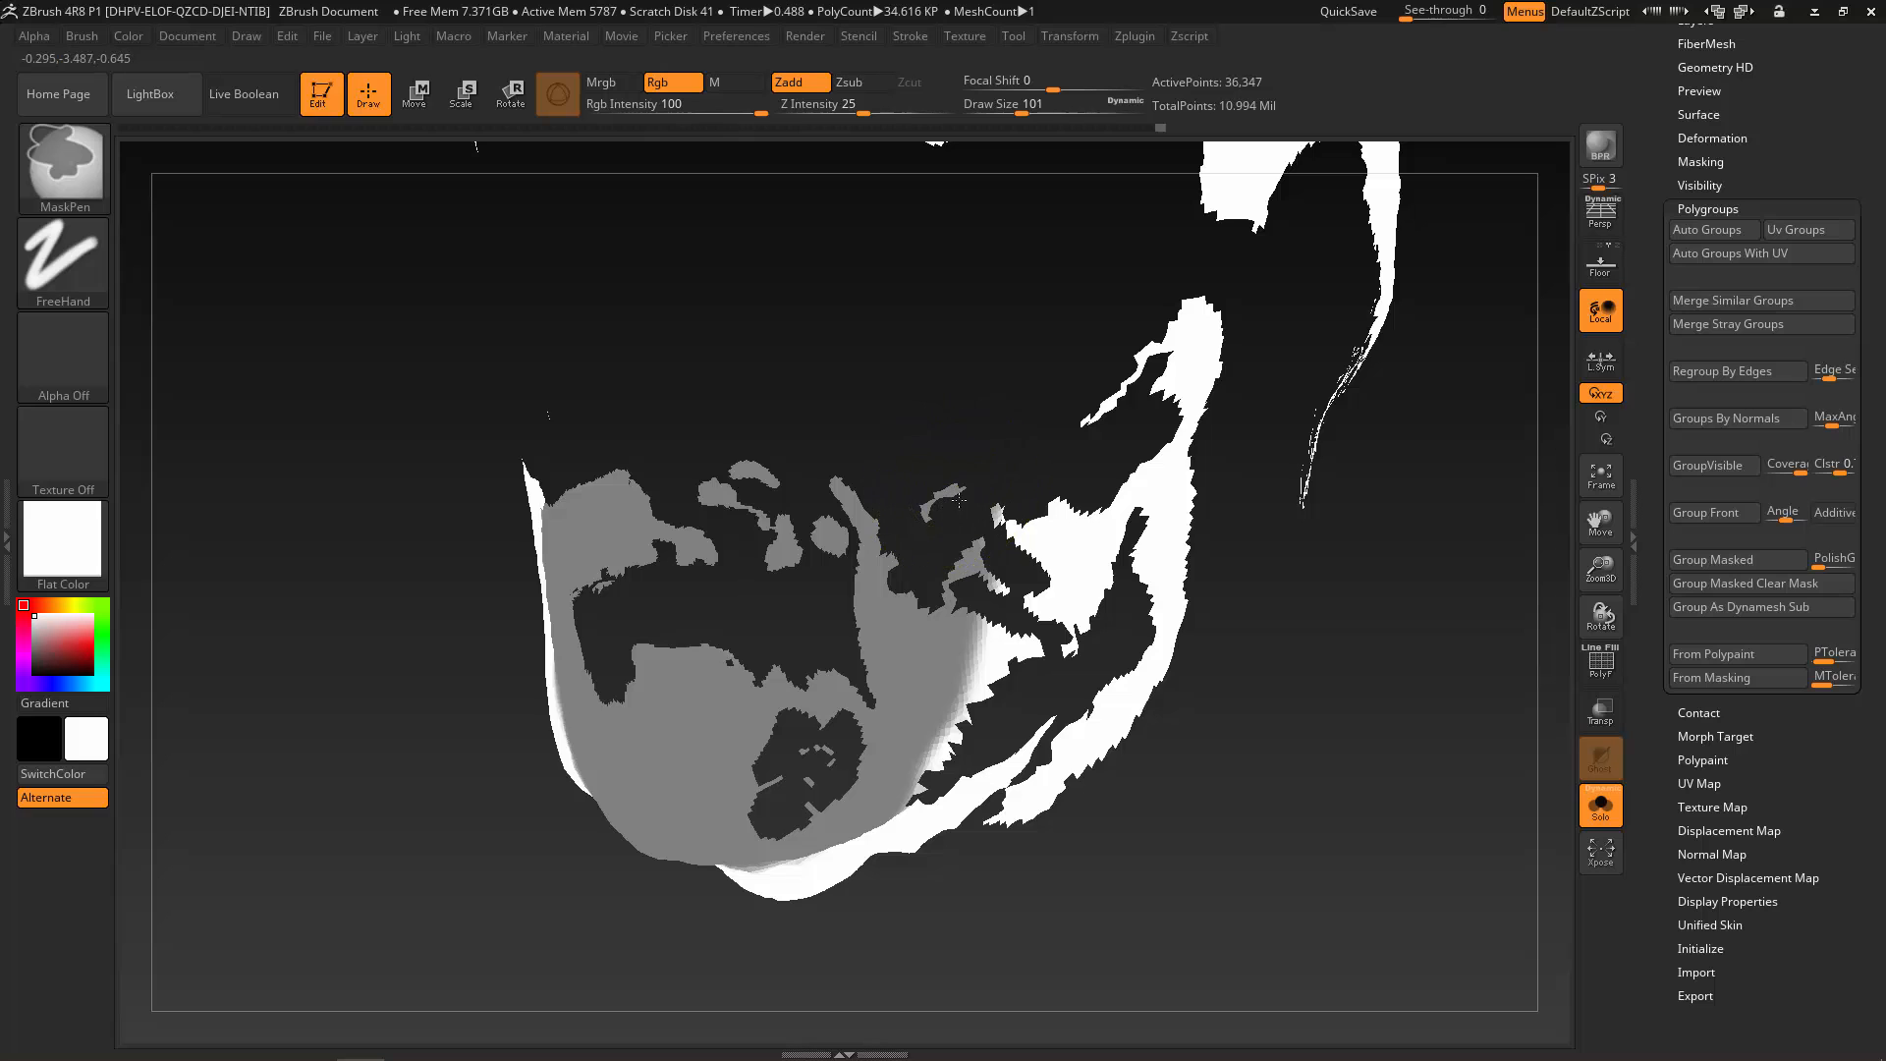
# Trim the mask's edge back on the torn cheek and show the polyframe again.
pyautogui.moveTo(1166, 846)
pyautogui.mouseDown()
pyautogui.moveTo(1283, 867)
pyautogui.moveTo(1221, 825)
pyautogui.moveTo(1150, 823)
pyautogui.mouseUp()
pyautogui.keyDown('ctrl'); pyautogui.keyDown('alt'); pyautogui.moveTo(1016, 660); pyautogui.dragTo(995, 511); pyautogui.keyUp('alt'); pyautogui.keyUp('ctrl')
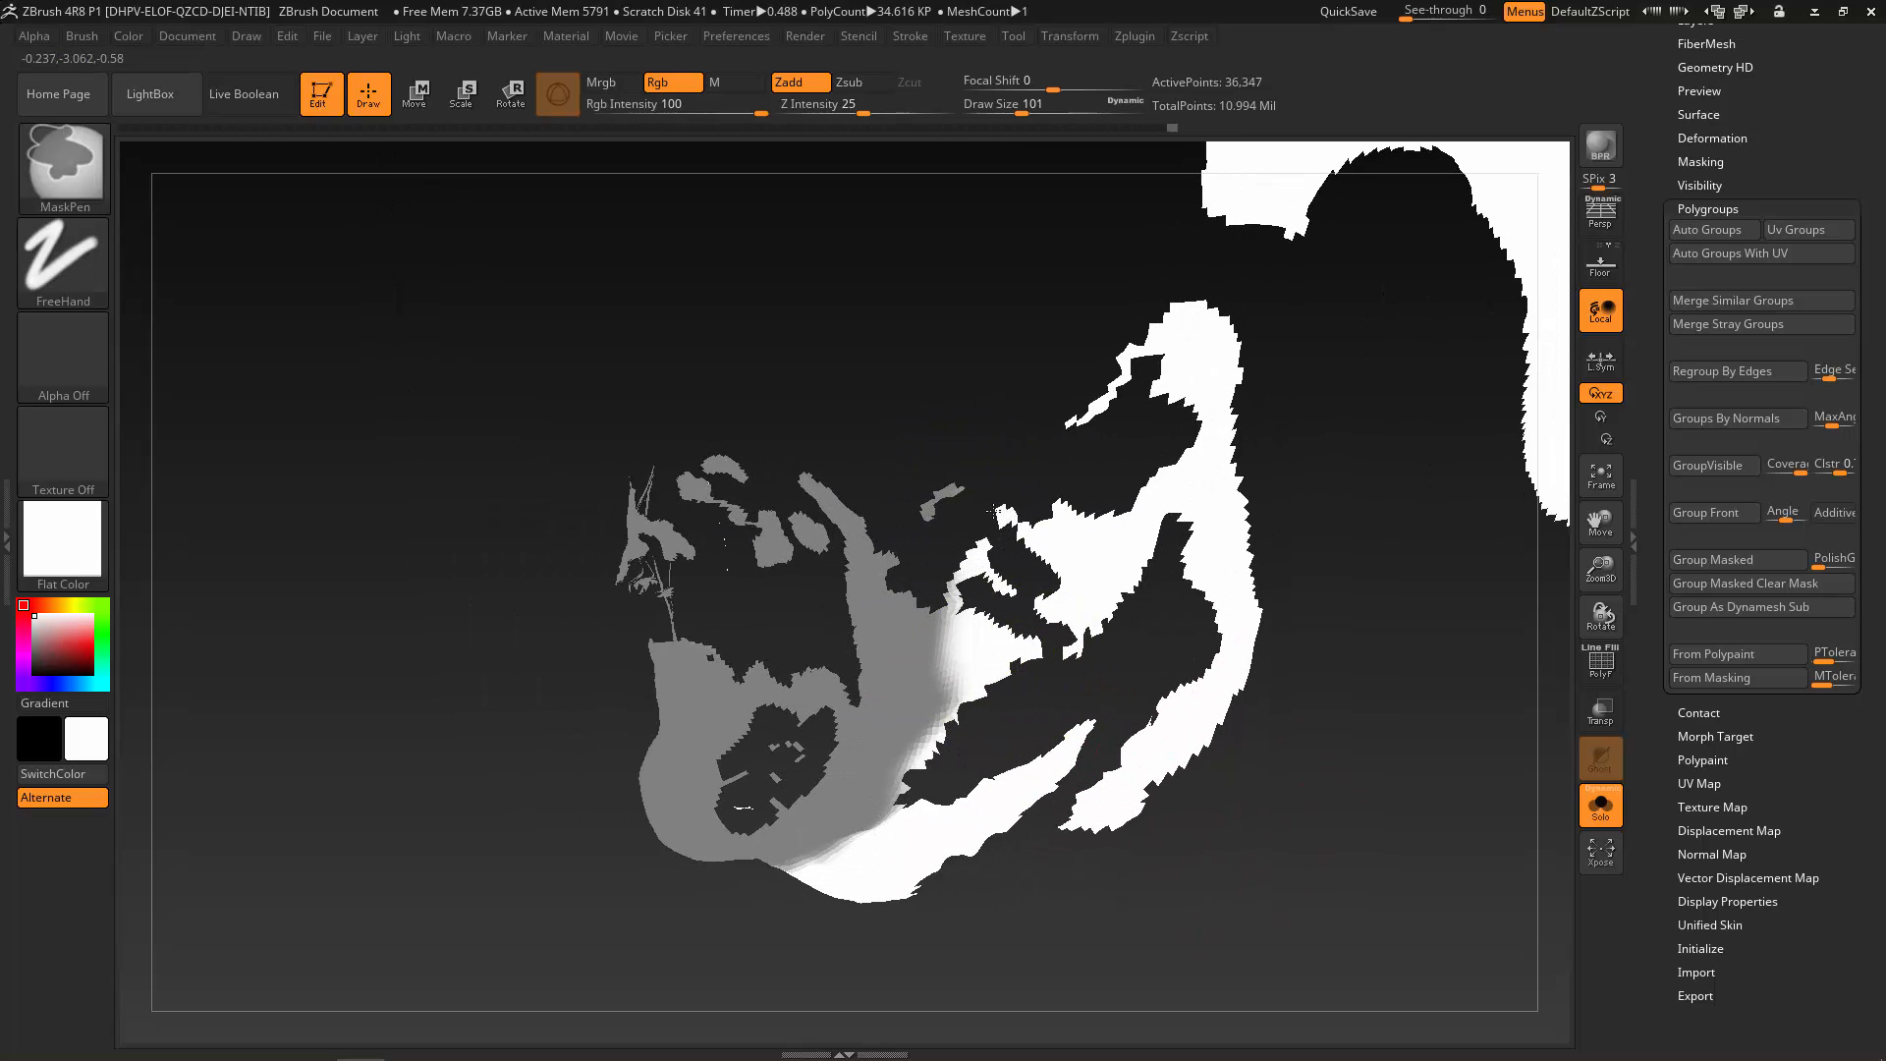
pyautogui.keyDown('ctrl'); pyautogui.keyDown('alt'); pyautogui.moveTo(996, 585); pyautogui.dragTo(985, 718); pyautogui.keyUp('alt'); pyautogui.keyUp('ctrl')
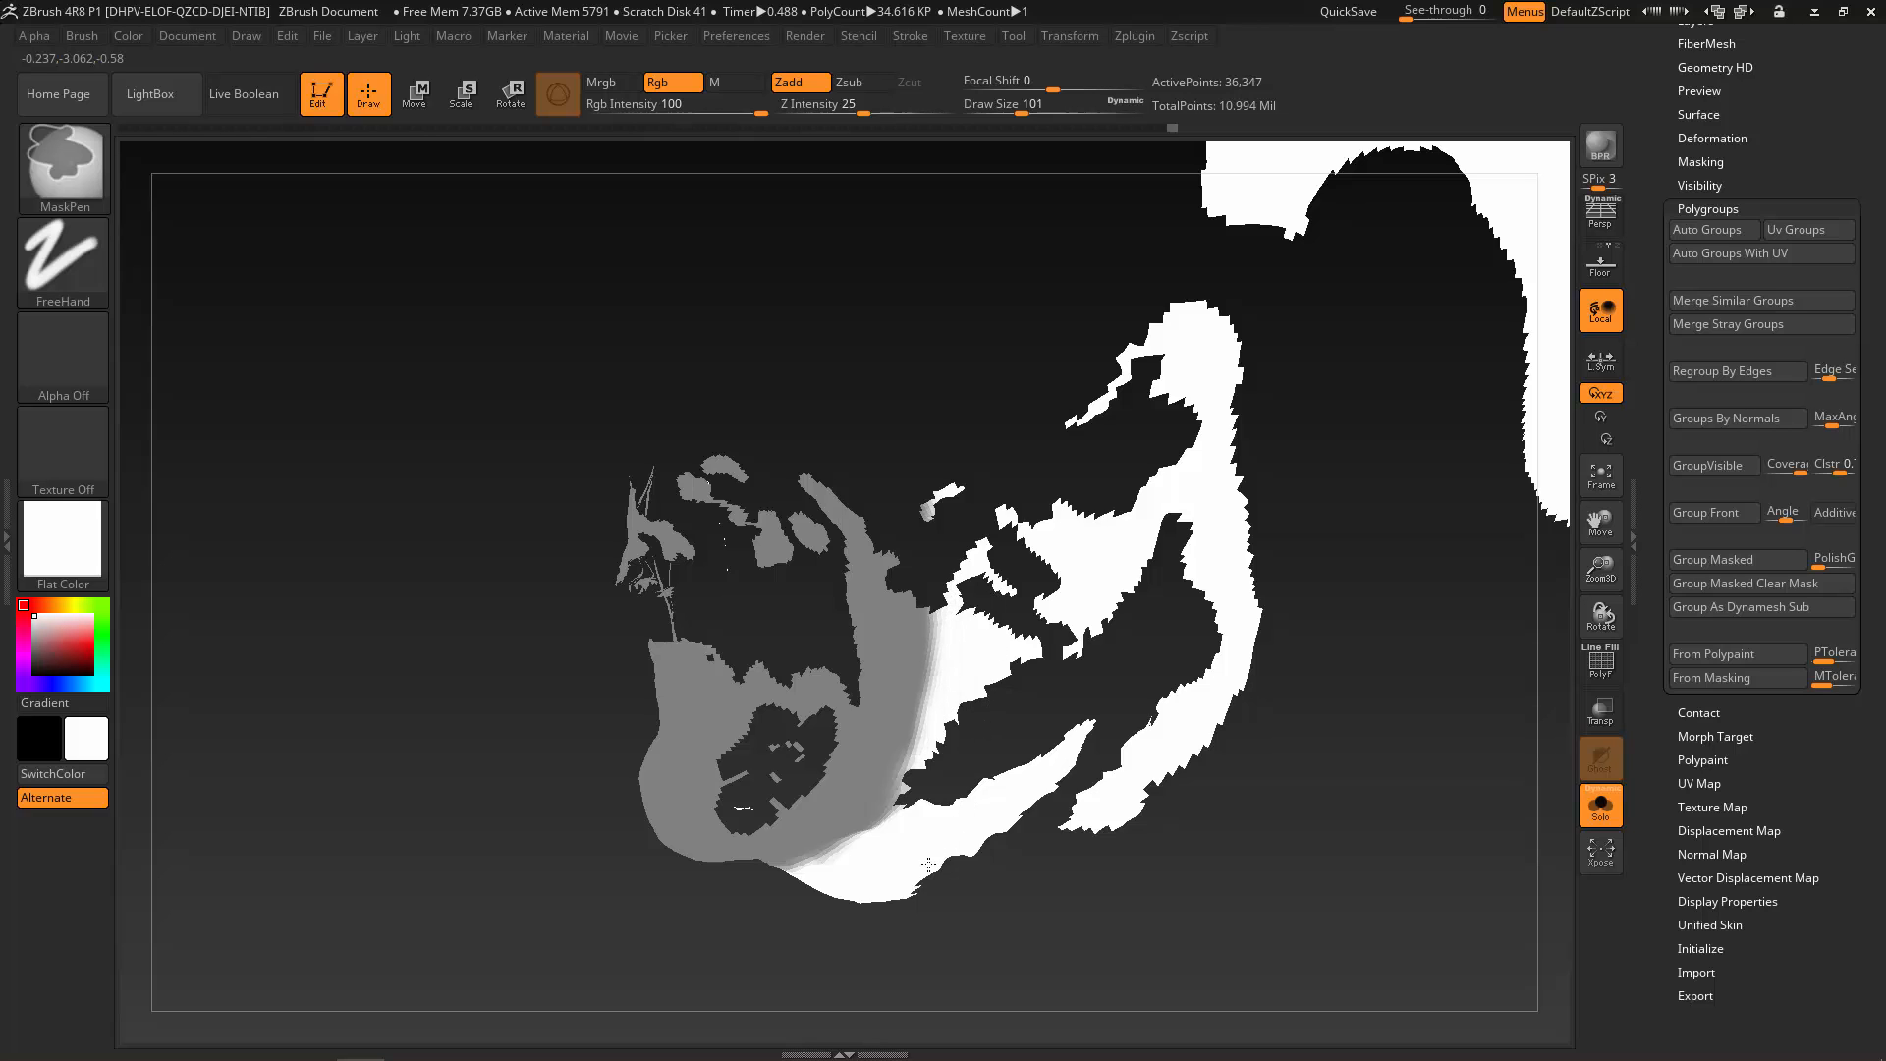
pyautogui.moveTo(929, 864)
pyautogui.mouseDown()
pyautogui.moveTo(1242, 929)
pyautogui.moveTo(1109, 772)
pyautogui.moveTo(1151, 762)
pyautogui.moveTo(1207, 831)
pyautogui.mouseUp()
pyautogui.hotkey('shift', 'f')
pyautogui.moveTo(1355, 802); pyautogui.dragTo(1493, 821)
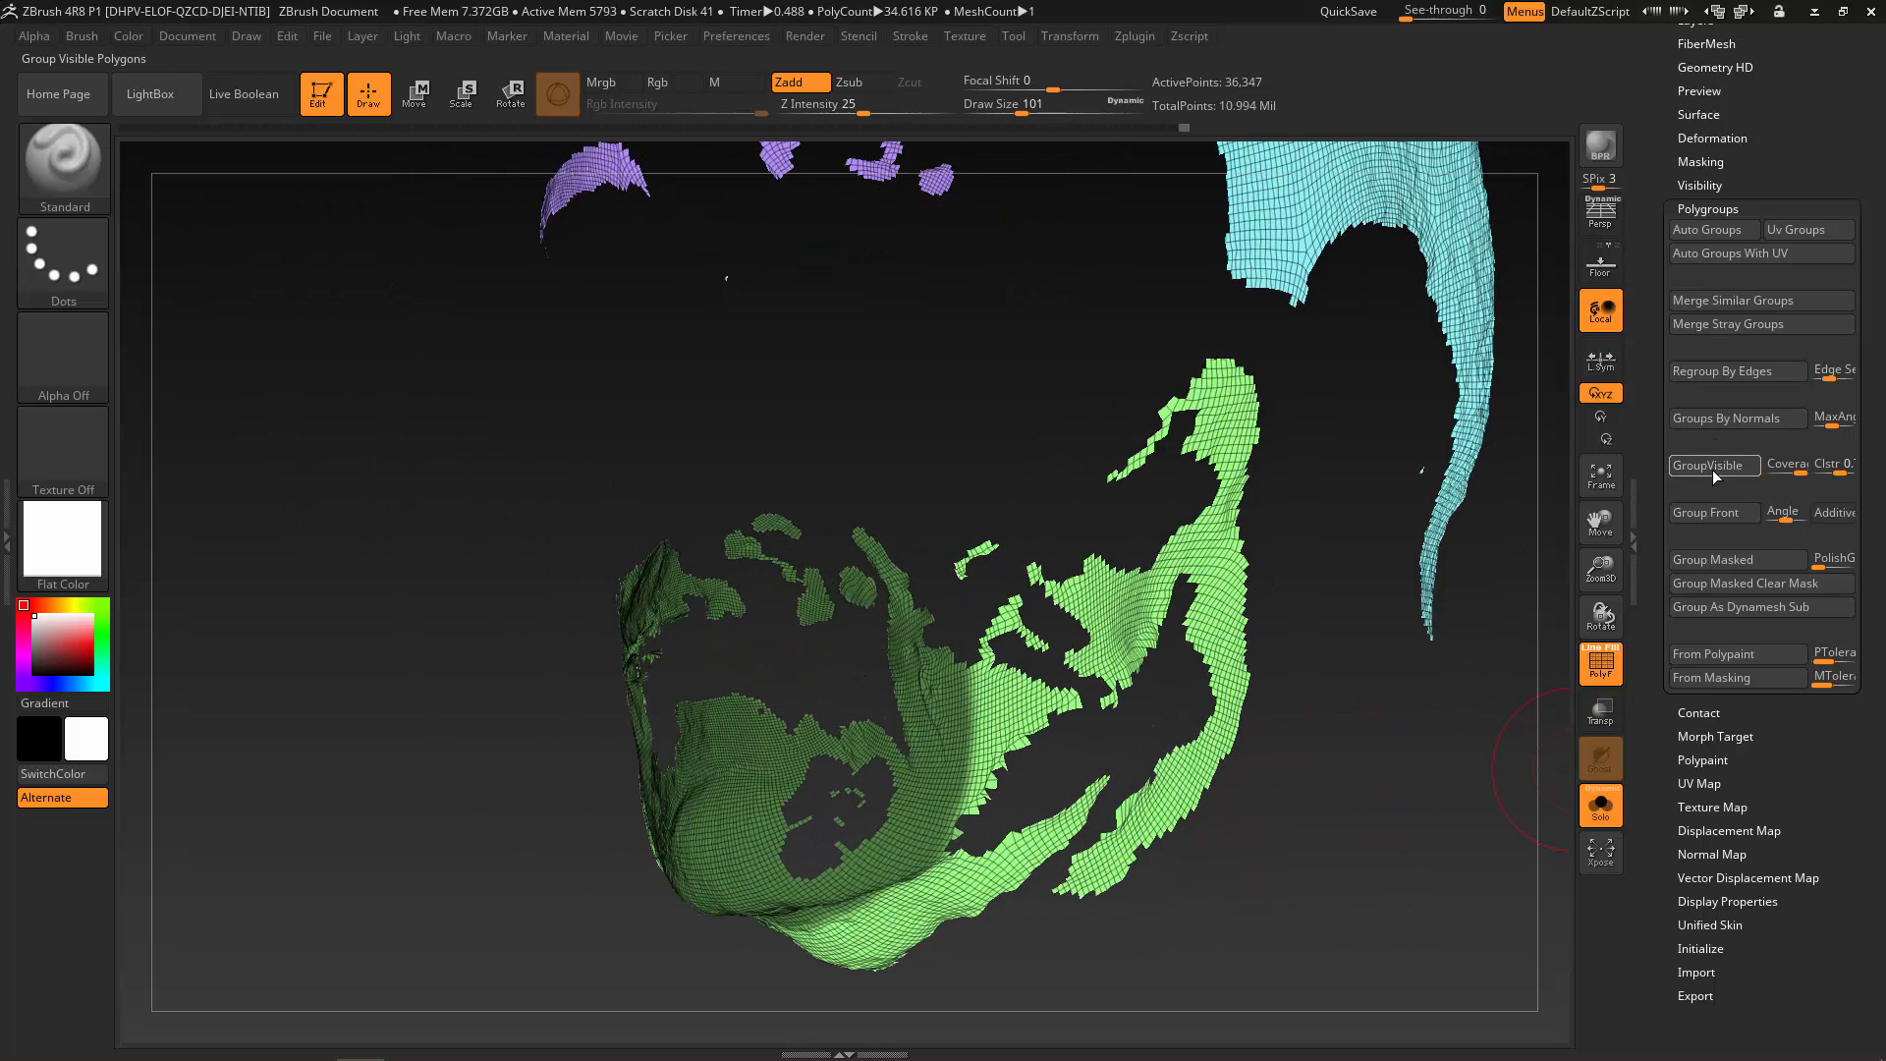
# Turn the masked moustache and chin area into its own polygroup.
pyautogui.click(1719, 557)
pyautogui.moveTo(1368, 791)
pyautogui.mouseDown()
pyautogui.moveTo(1343, 804)
pyautogui.moveTo(1378, 839)
pyautogui.moveTo(1309, 770)
pyautogui.mouseUp()
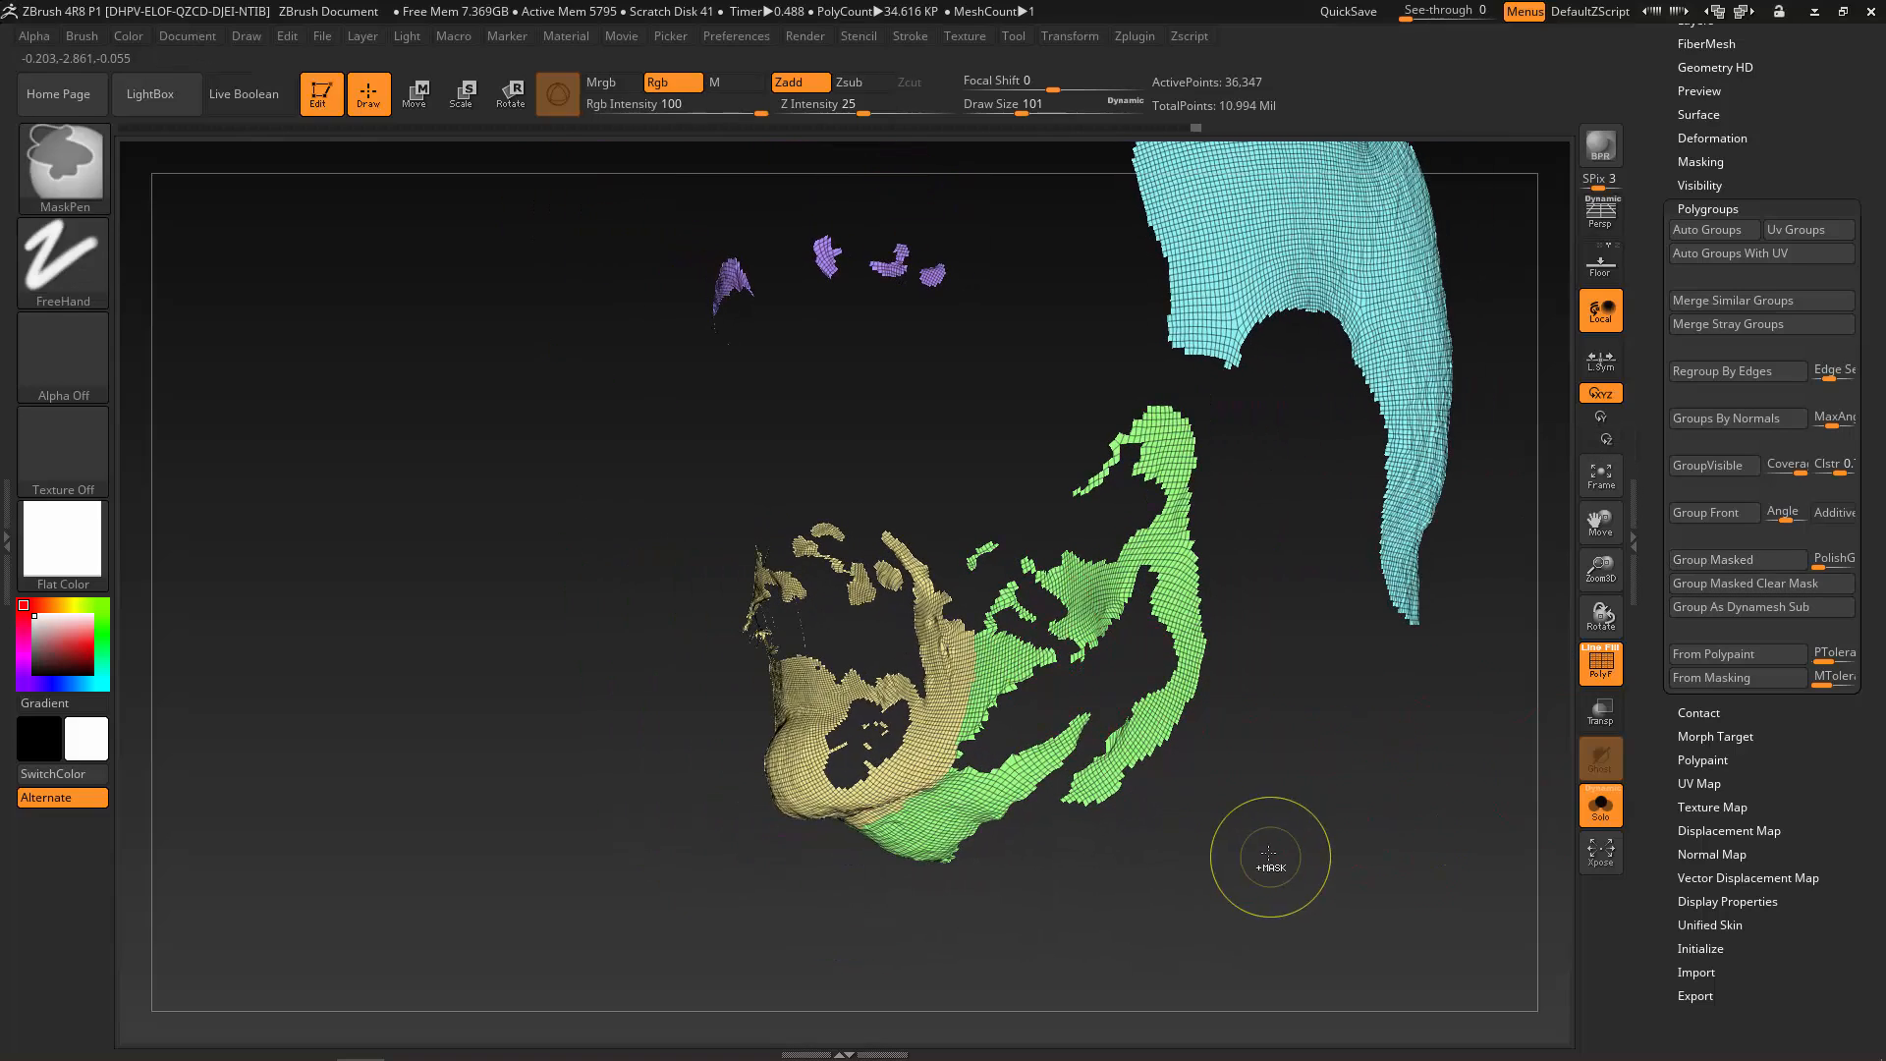
pyautogui.moveTo(1307, 840)
pyautogui.mouseDown()
pyautogui.moveTo(1337, 821)
pyautogui.moveTo(1297, 787)
pyautogui.moveTo(1260, 841)
pyautogui.moveTo(1328, 820)
pyautogui.moveTo(1275, 745)
pyautogui.moveTo(1291, 846)
pyautogui.moveTo(1361, 824)
pyautogui.moveTo(1247, 848)
pyautogui.moveTo(1264, 825)
pyautogui.moveTo(1282, 851)
pyautogui.mouseUp()
pyautogui.hotkey('alt', 'Tab')
pyautogui.hotkey('alt', 'Tab')
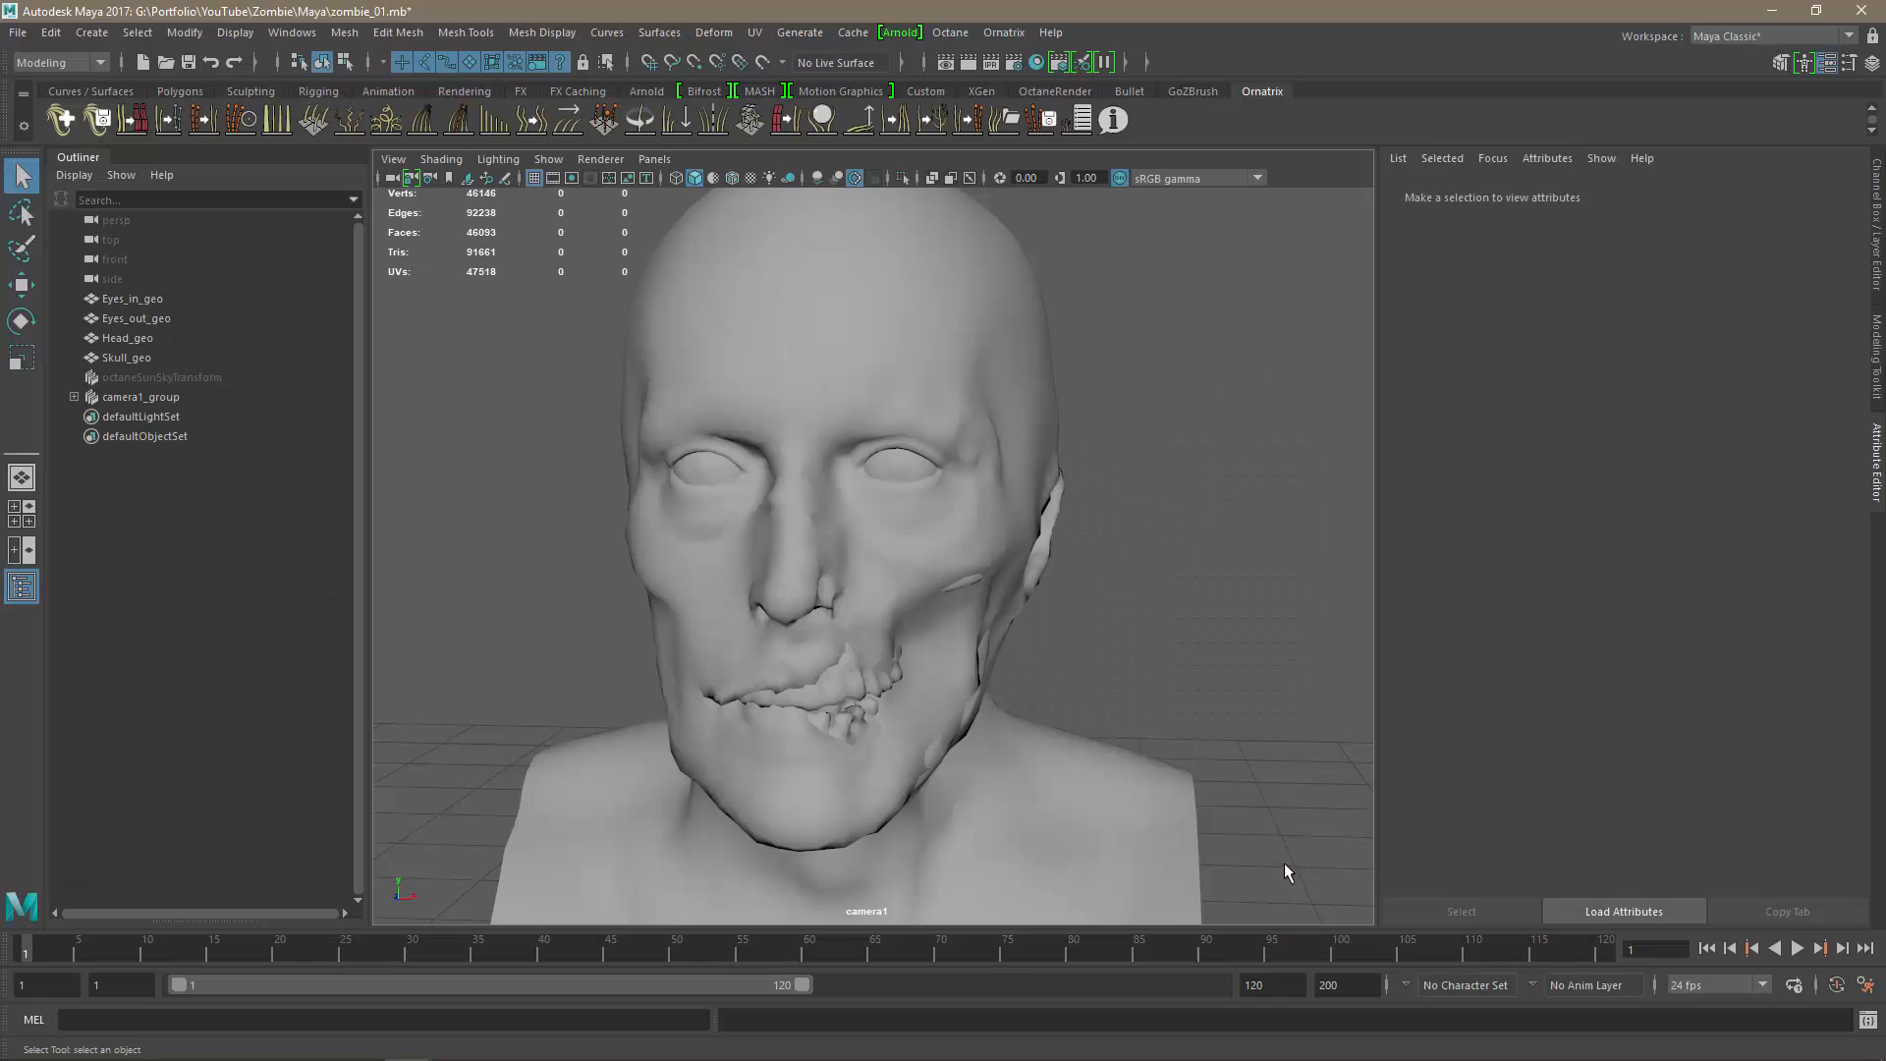
pyautogui.keyDown('alt'); pyautogui.moveTo(1195, 698); pyautogui.dragTo(1100, 599); pyautogui.keyUp('alt')
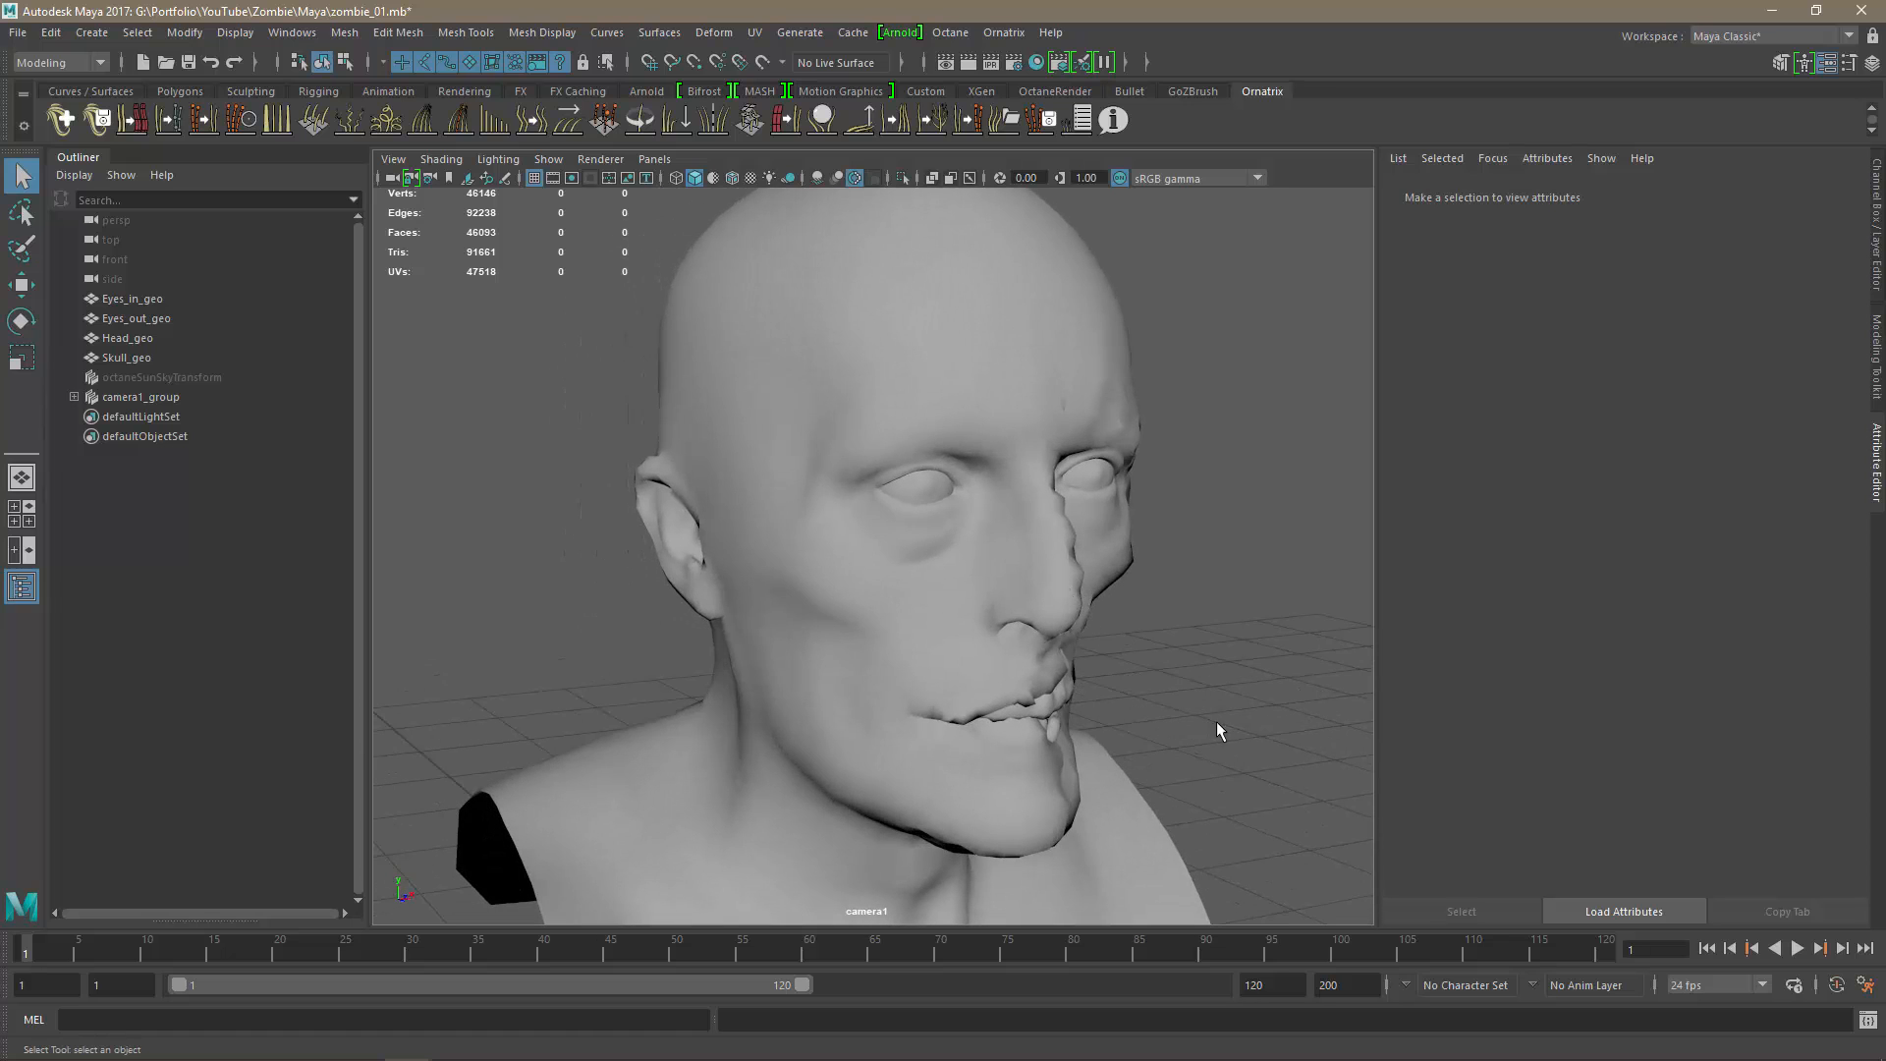
pyautogui.keyDown('alt'); pyautogui.moveTo(1216, 721); pyautogui.dragTo(1141, 727); pyautogui.keyUp('alt')
pyautogui.hotkey('alt', 'Tab')
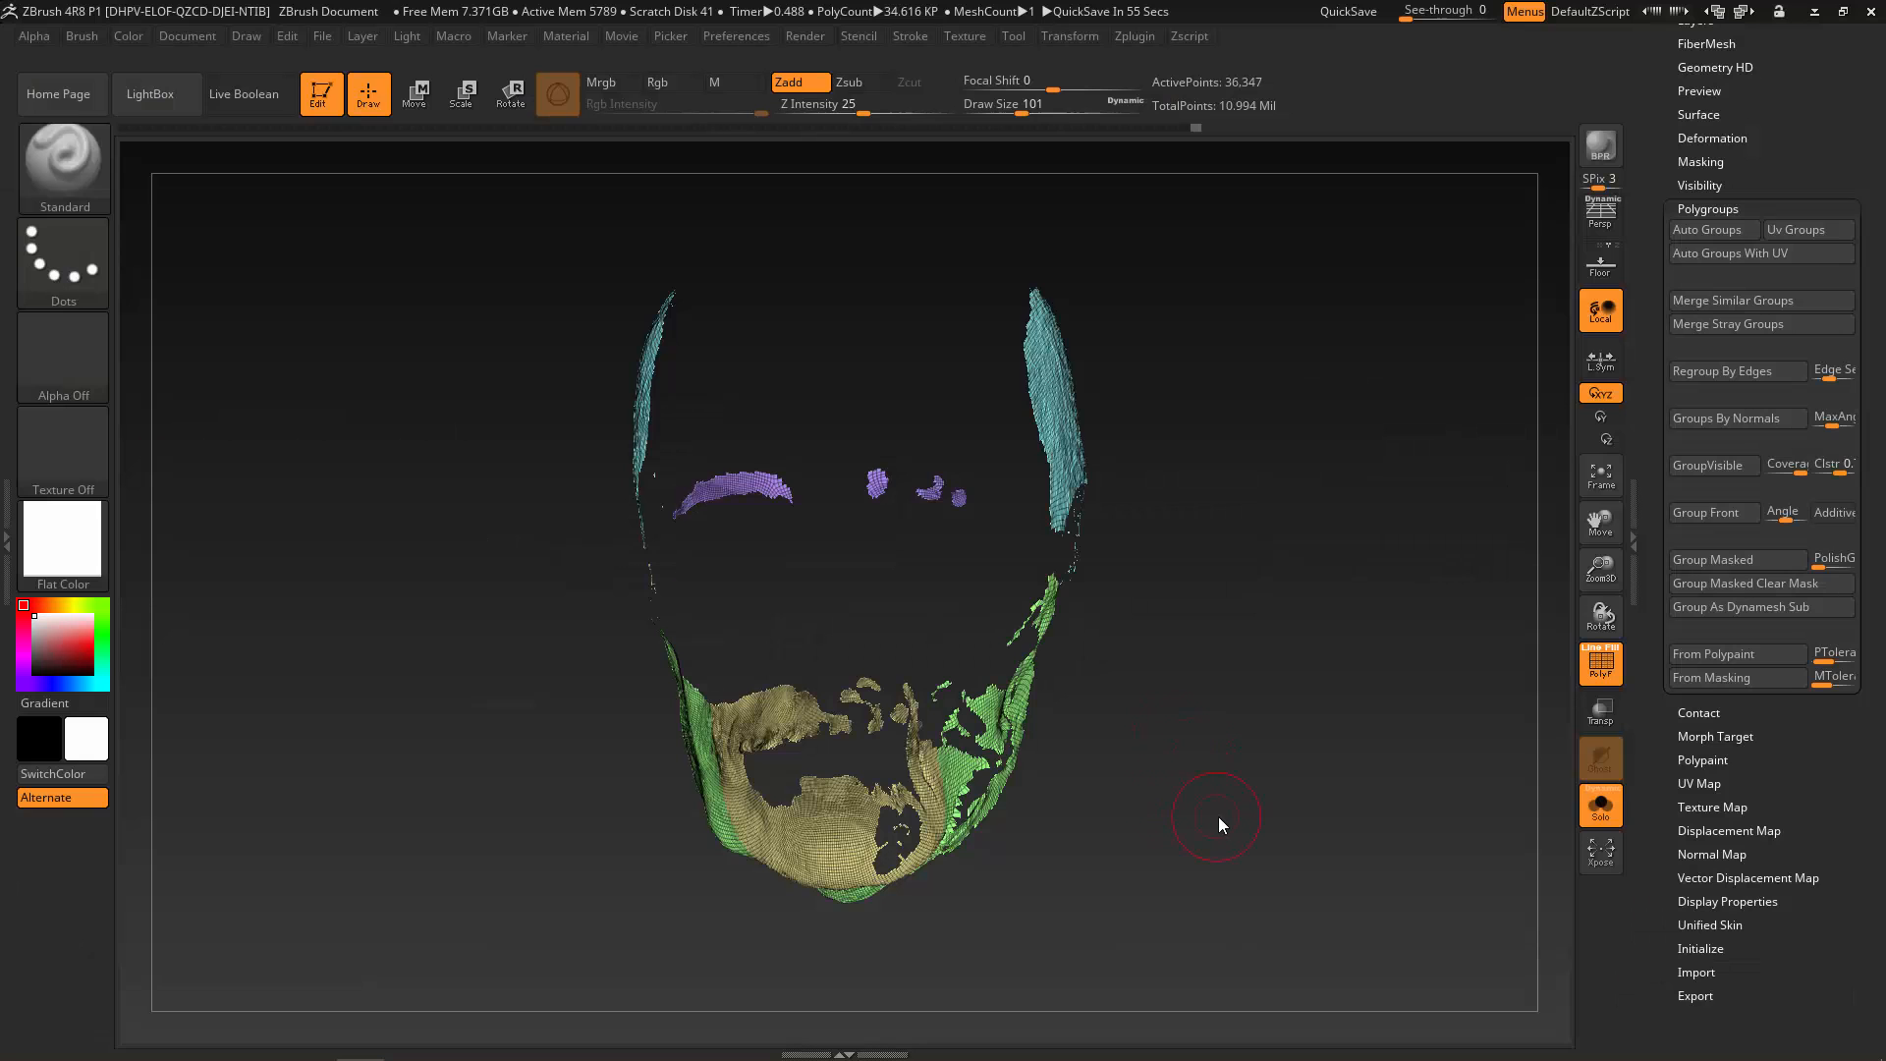
# Isolate the scalp polygroup so that only this part of the mesh is visible.
pyautogui.moveTo(1219, 818); pyautogui.dragTo(1242, 776)
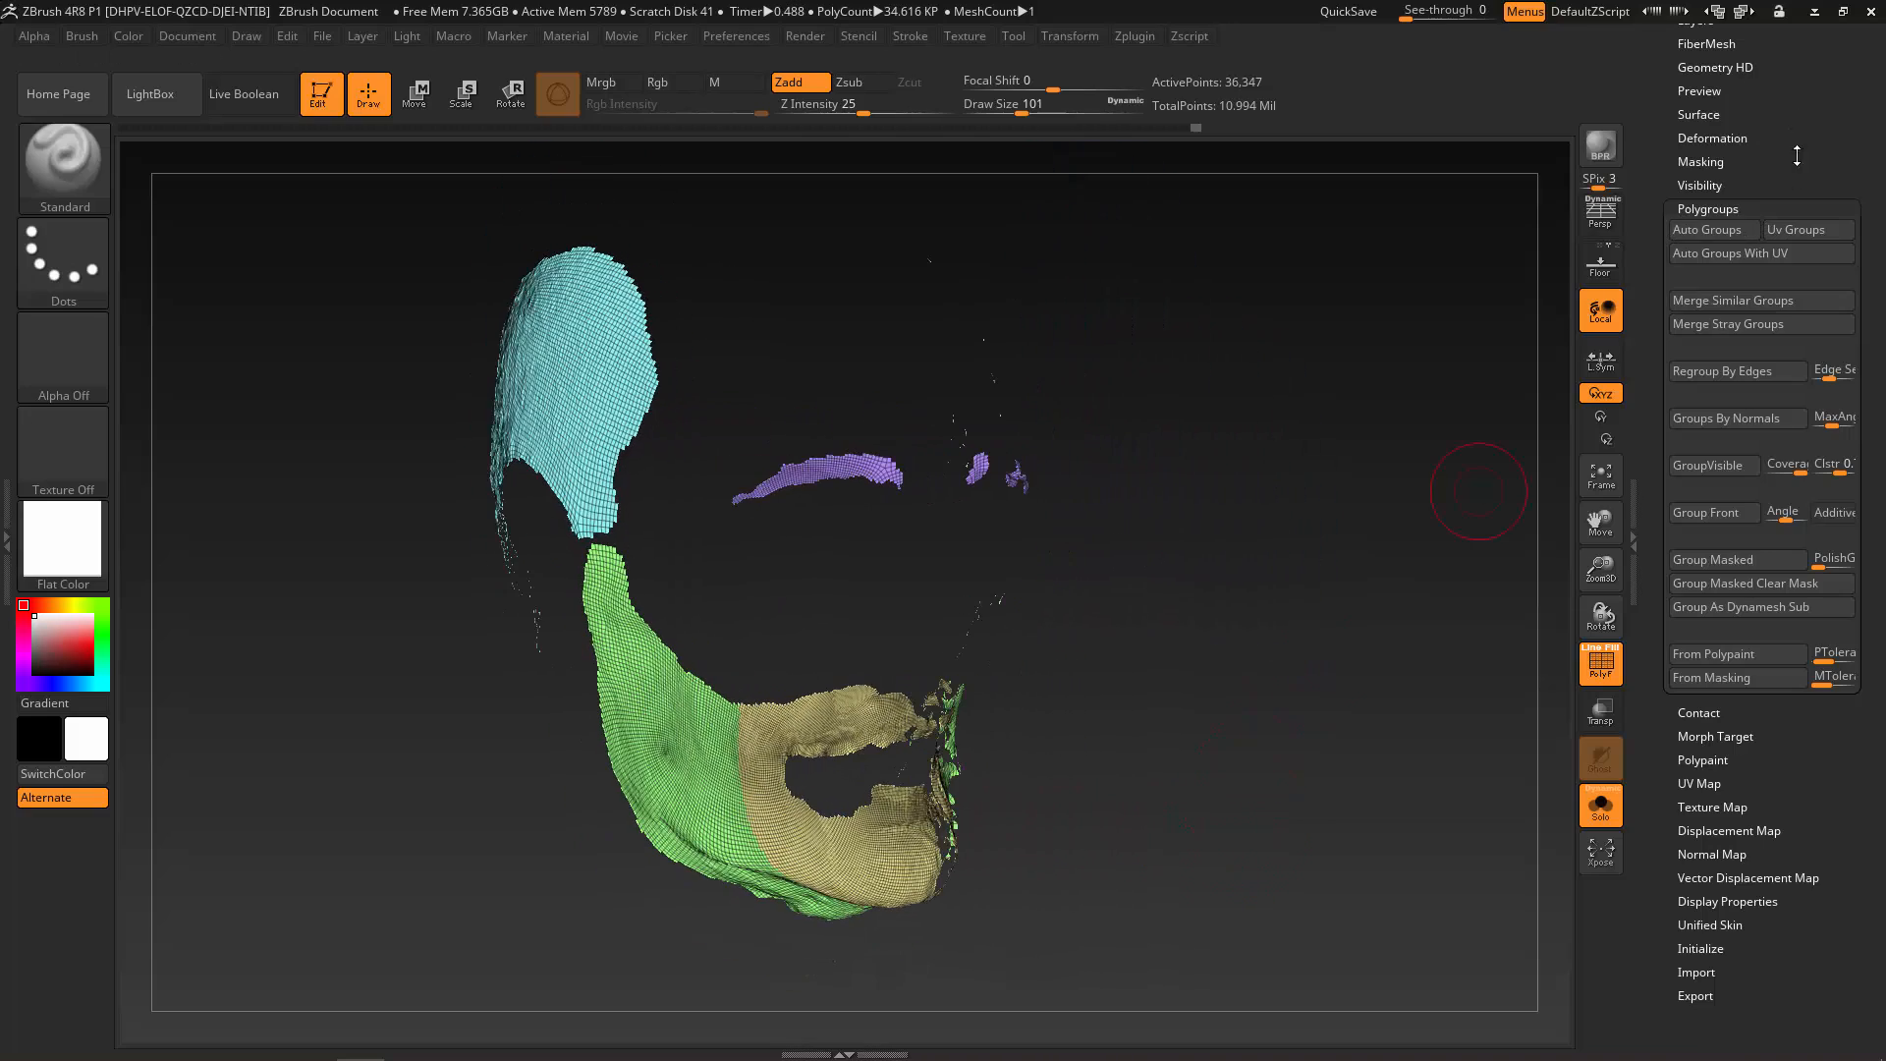
pyautogui.moveTo(1796, 155); pyautogui.dragTo(1721, 316)
pyautogui.moveTo(1458, 531)
pyautogui.mouseDown()
pyautogui.moveTo(1290, 701)
pyautogui.moveTo(1211, 689)
pyautogui.moveTo(1115, 779)
pyautogui.moveTo(1191, 809)
pyautogui.mouseUp()
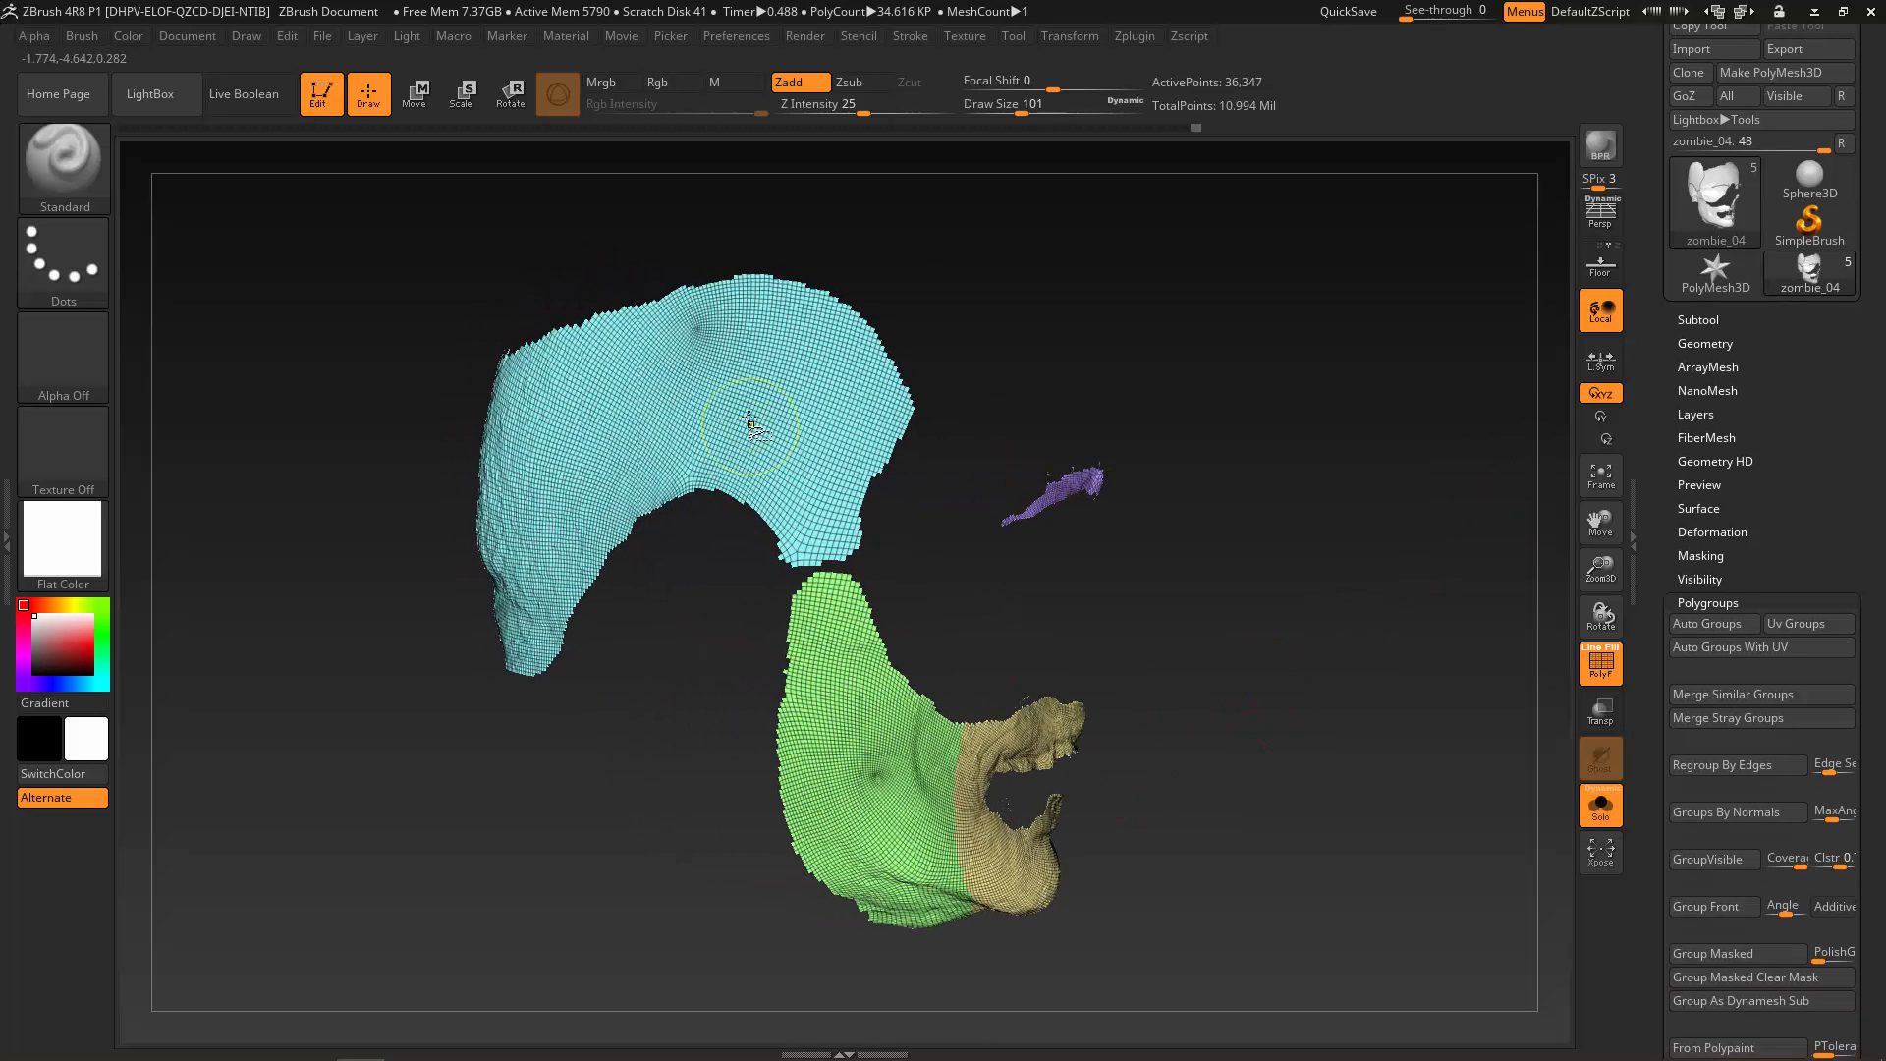
pyautogui.hotkey('ctrl', 'shift')
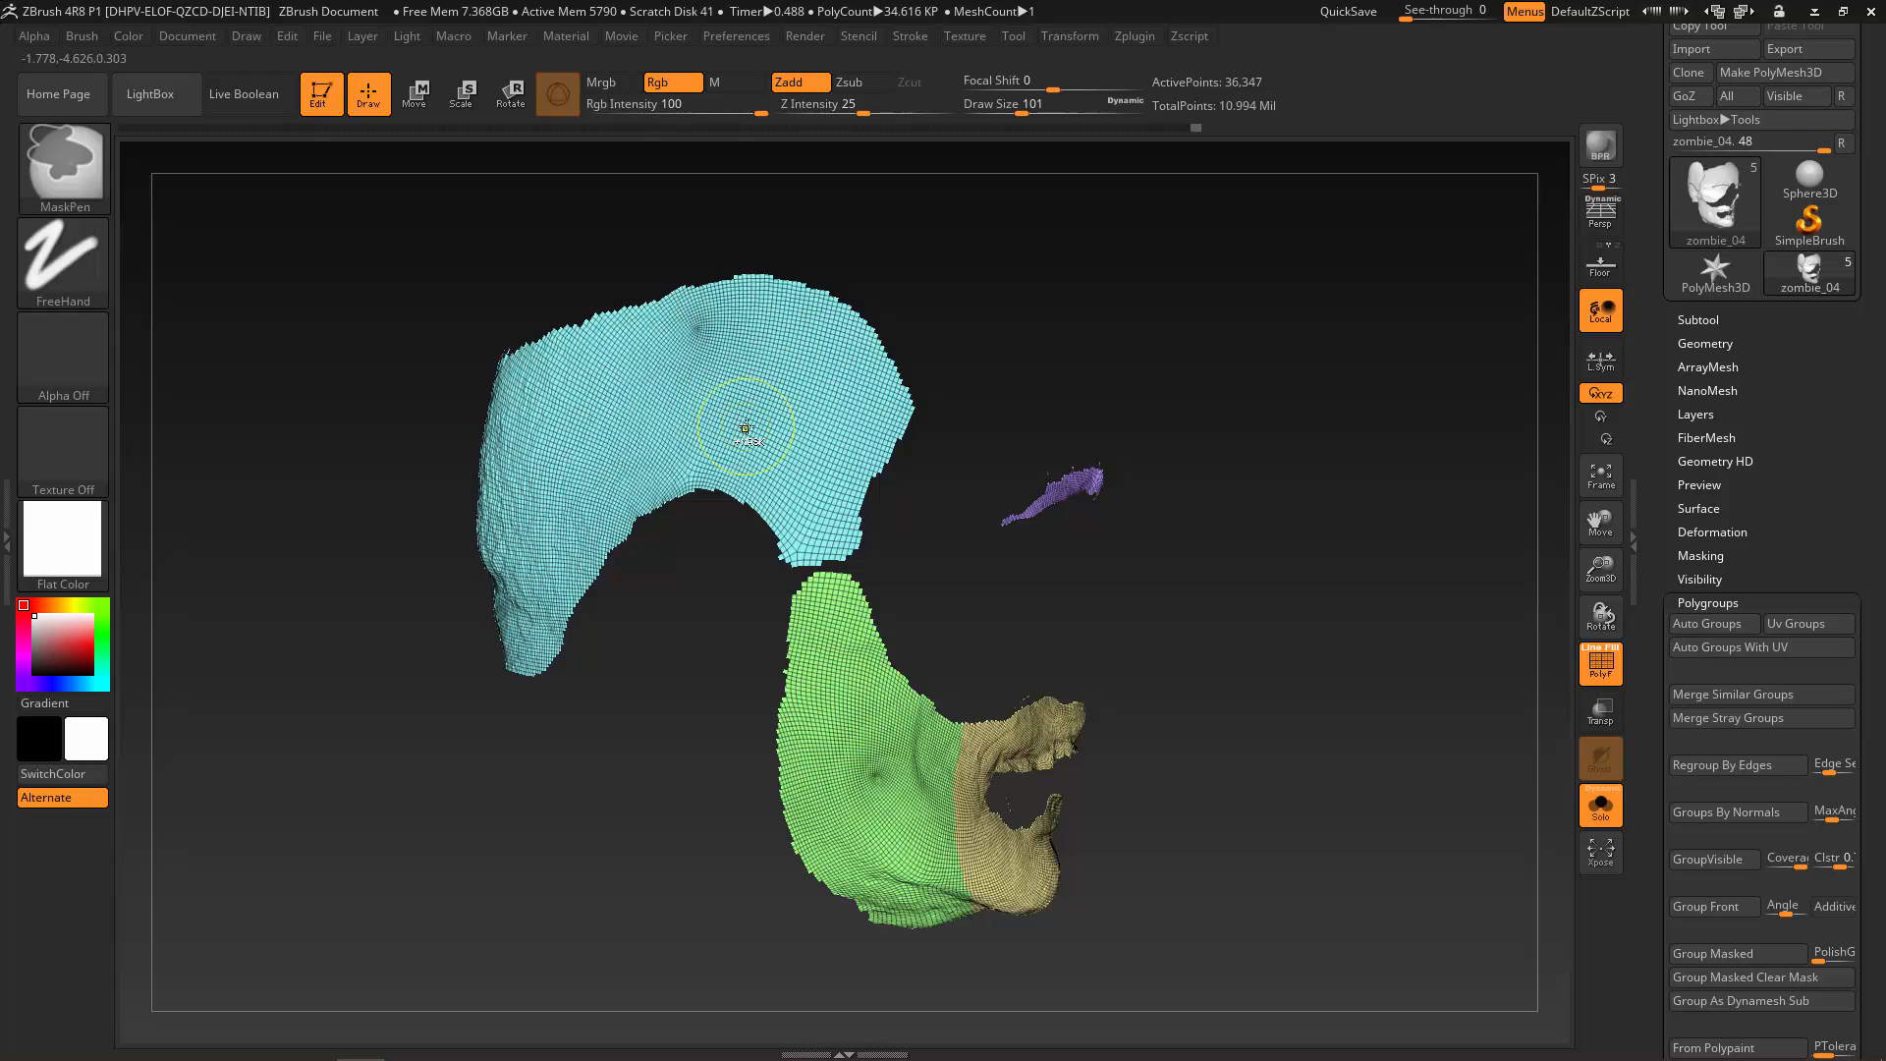
pyautogui.keyDown('ctrl'); pyautogui.keyDown('shift'); pyautogui.click(763, 426); pyautogui.keyUp('shift'); pyautogui.keyUp('ctrl')
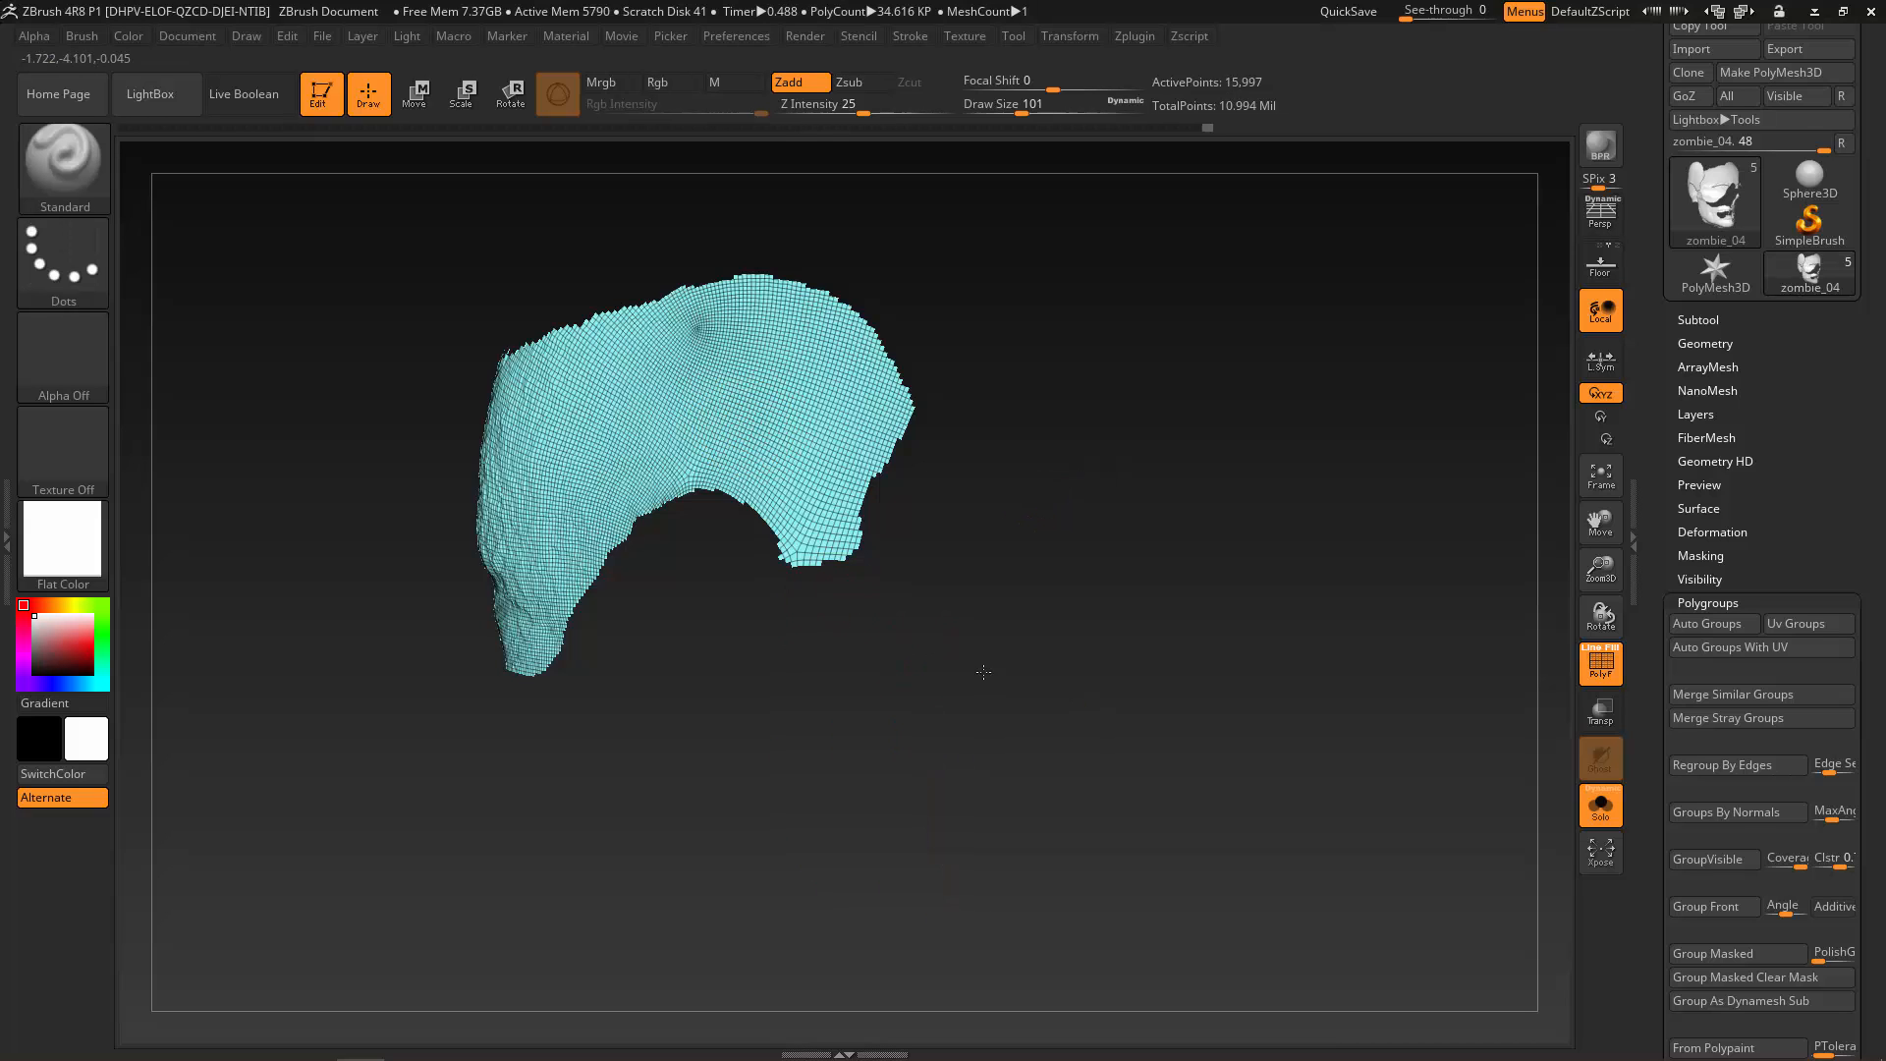
pyautogui.moveTo(743, 548)
pyautogui.mouseDown()
pyautogui.moveTo(972, 648)
pyautogui.moveTo(1245, 616)
pyautogui.mouseUp()
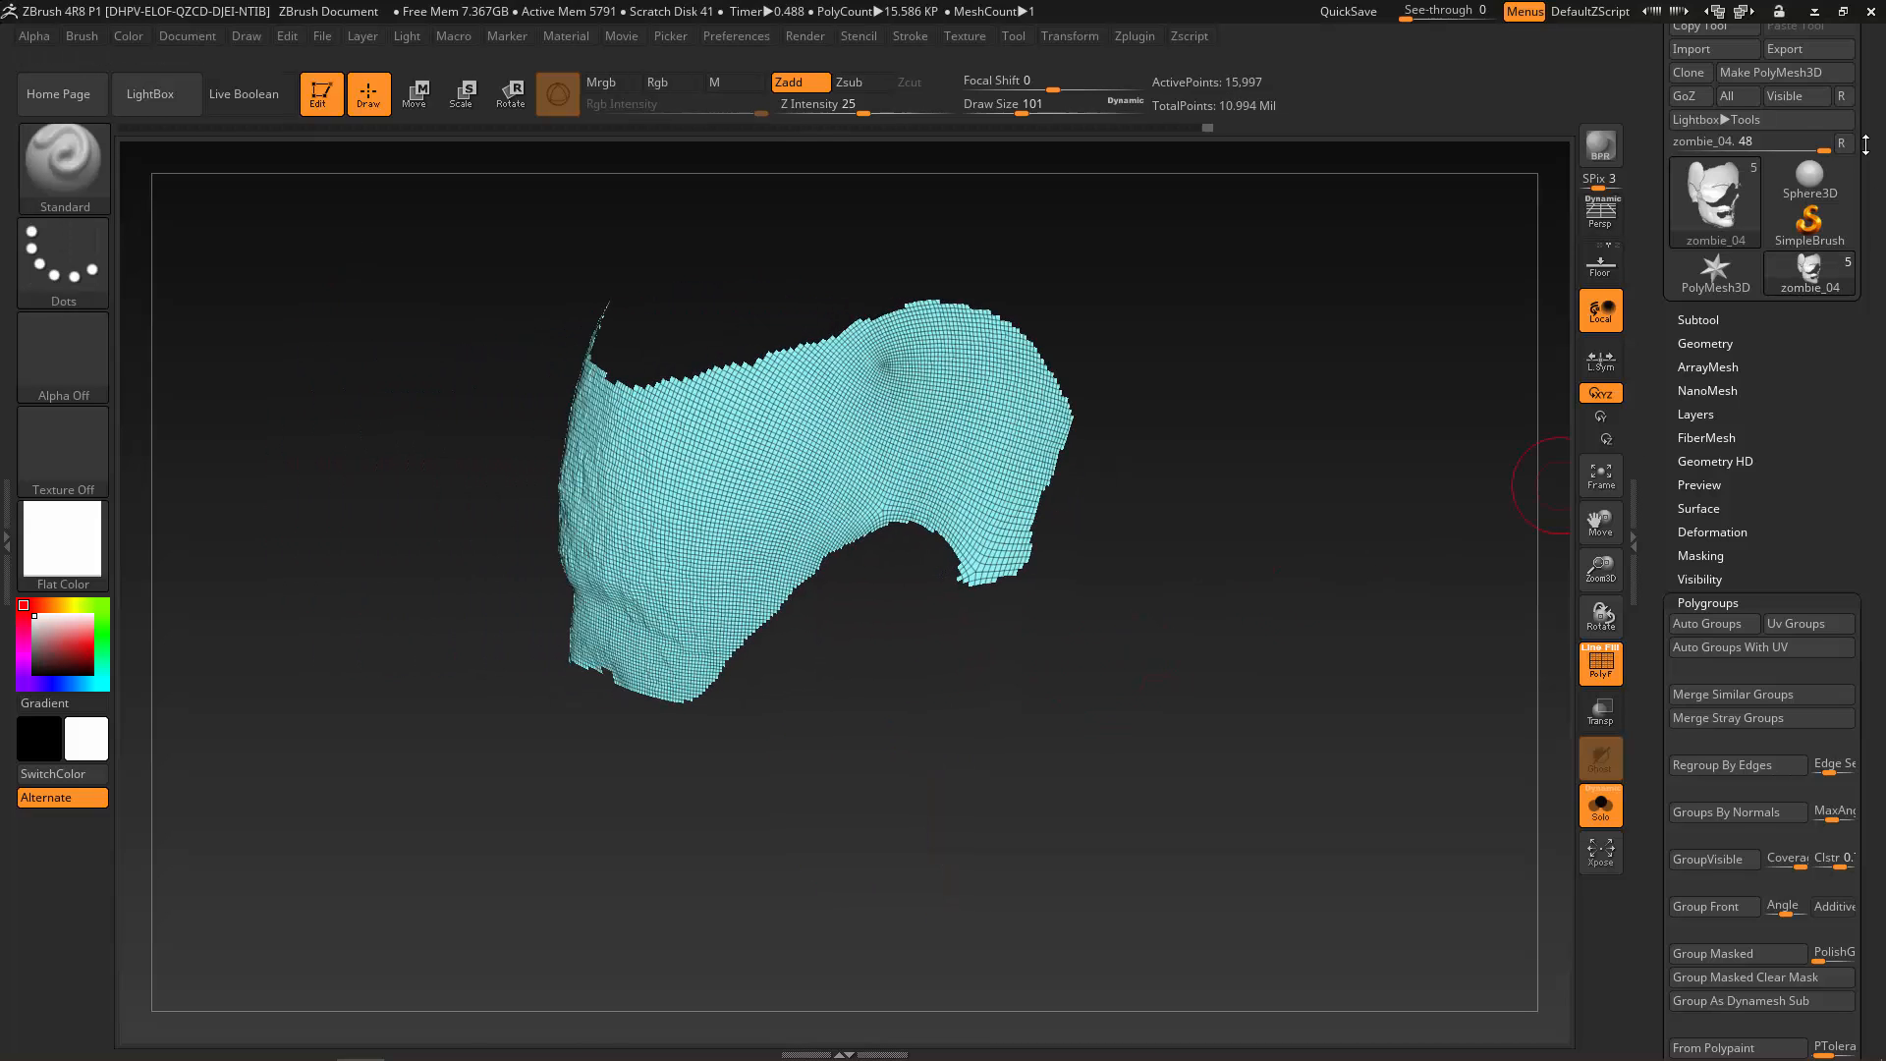
# Export the isolated scalp surface in OBJ format to the ZBrush folder as hair_scalp.
pyautogui.moveTo(1865, 144); pyautogui.dragTo(1882, 281)
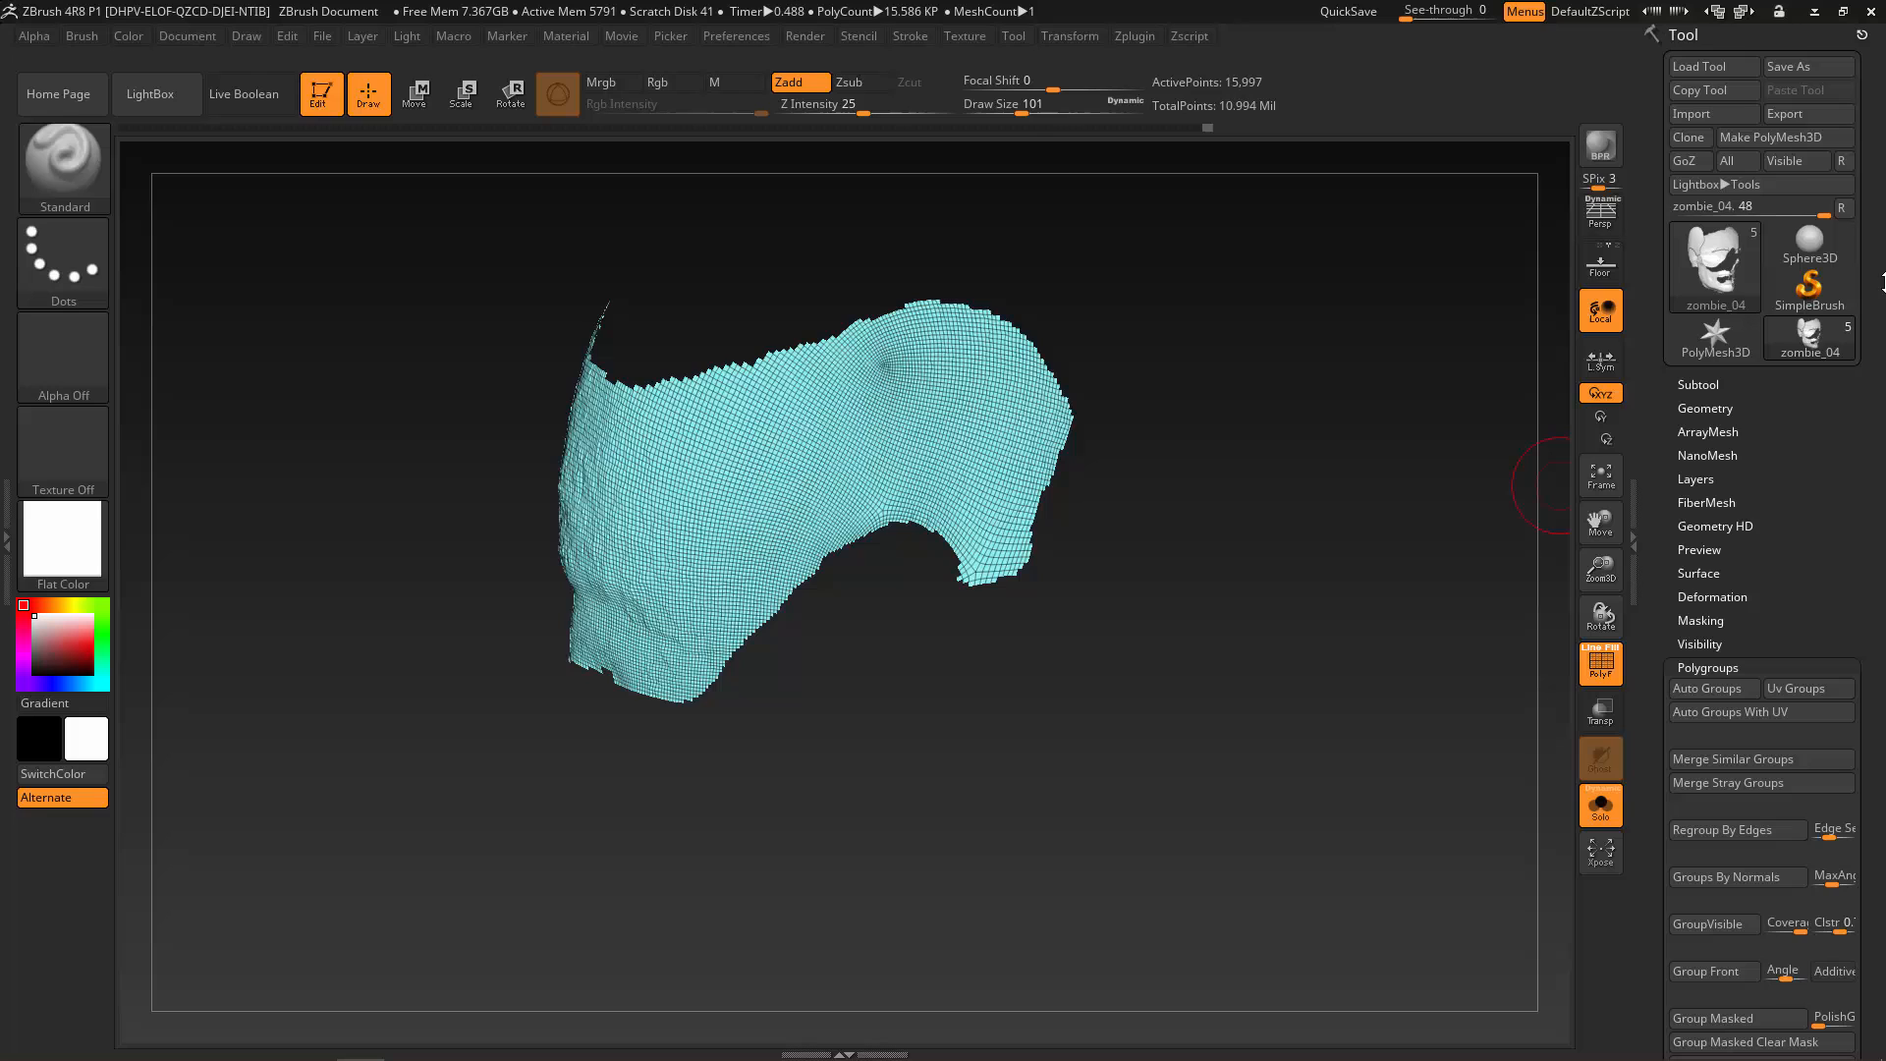
pyautogui.click(1798, 114)
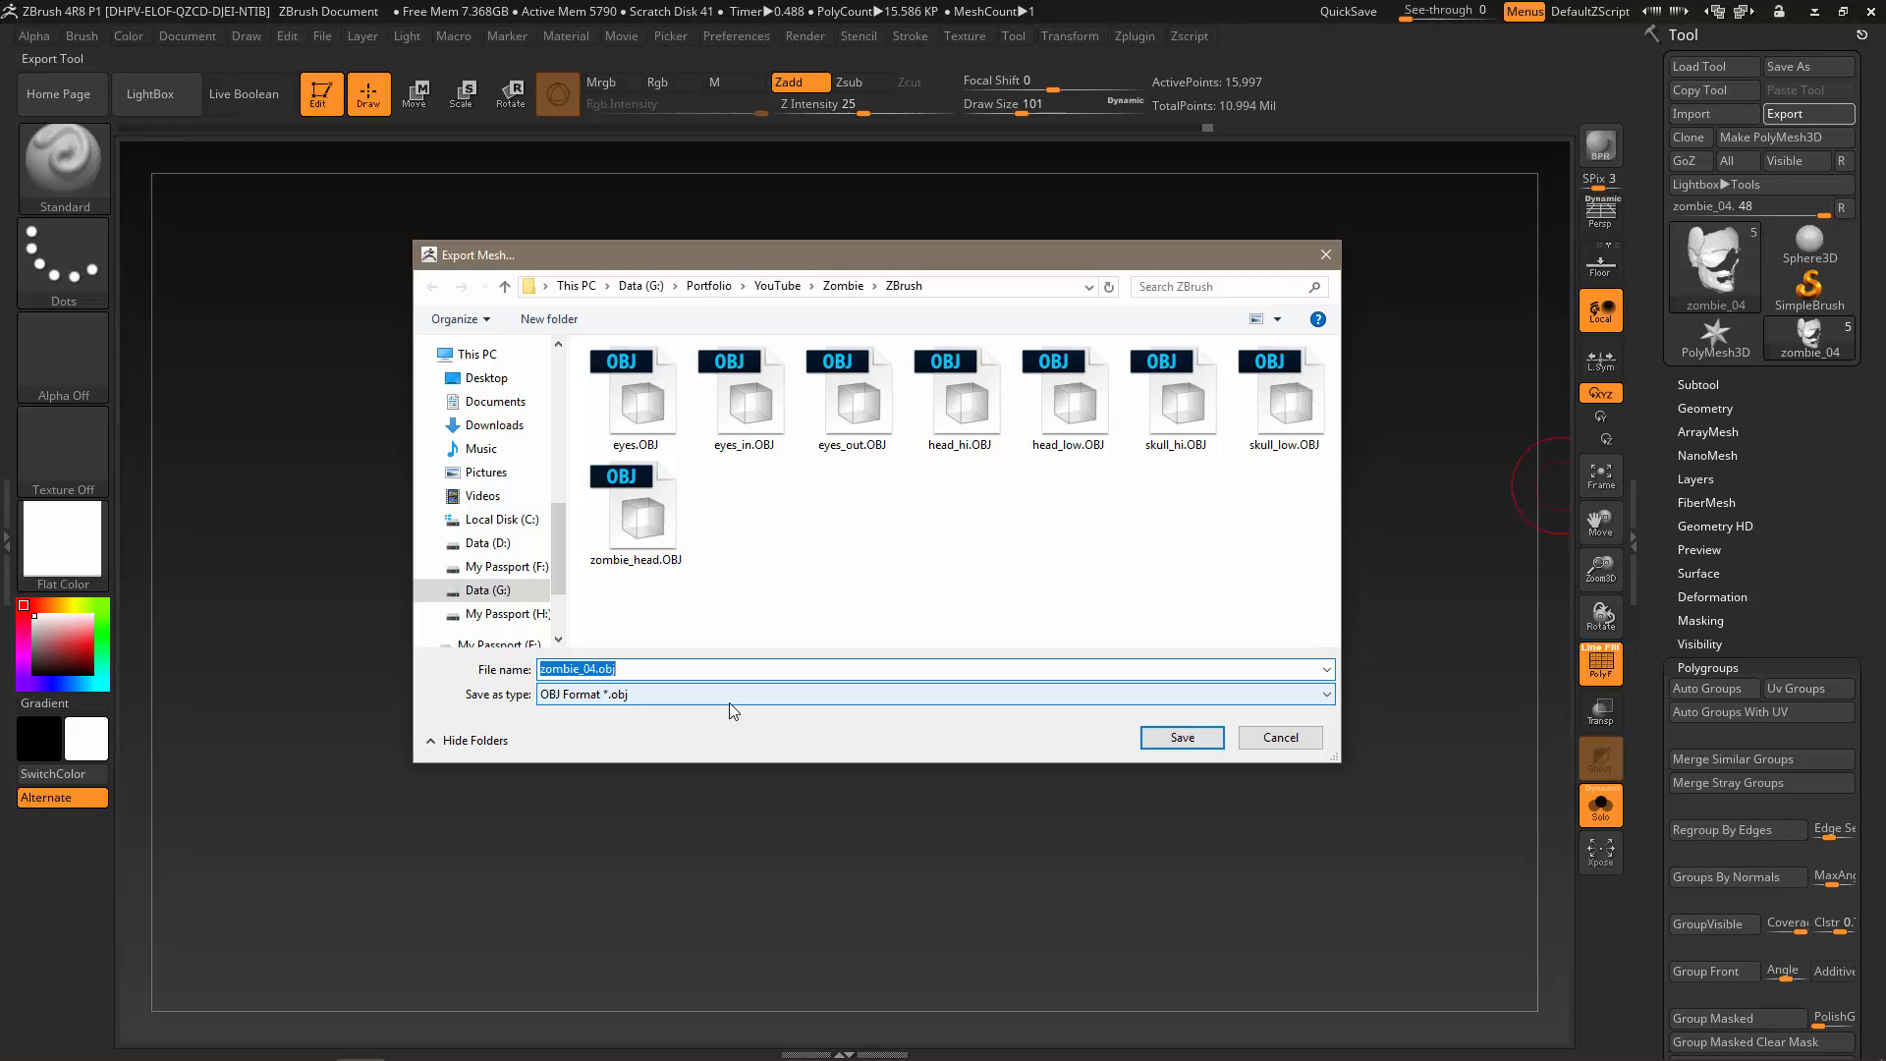
pyautogui.write('hair_scalp')
pyautogui.press('Return')
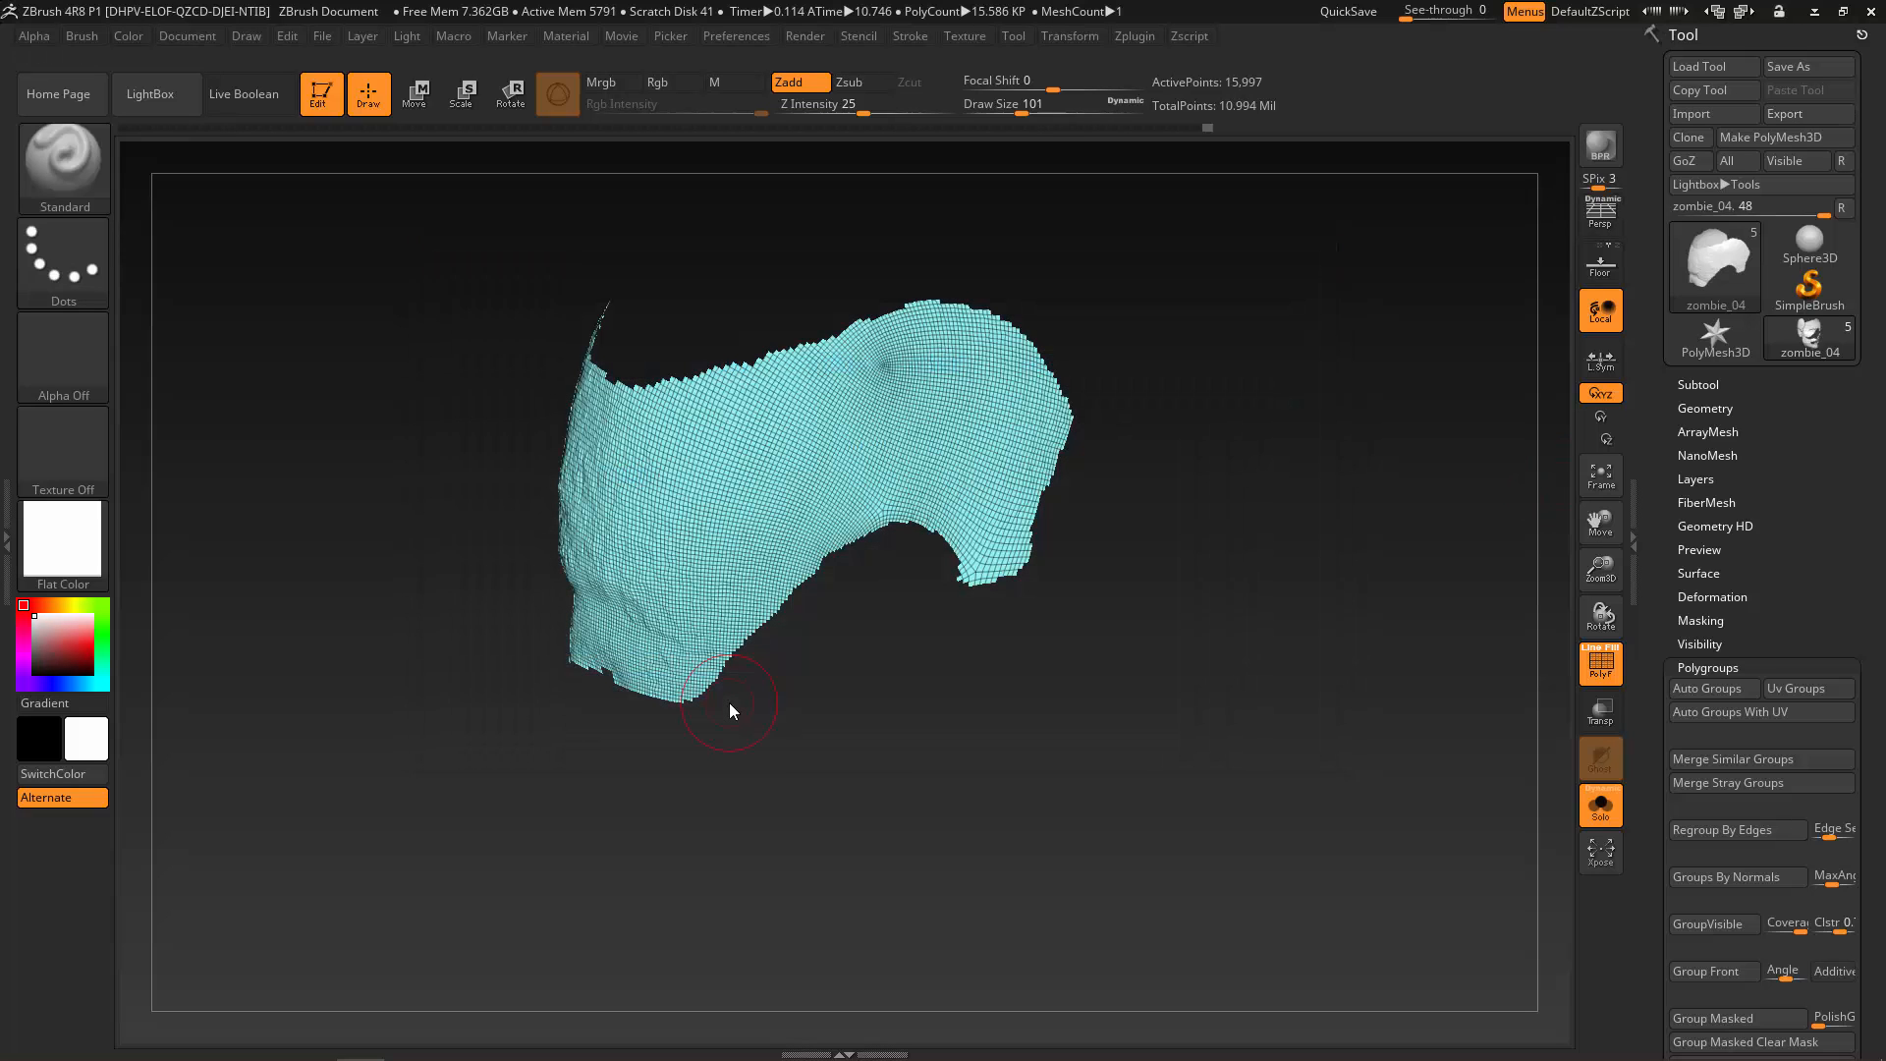
# Bring back all polygroups and isolate the beard polygroup along the cheeks and jaw.
pyautogui.hotkey('ctrl', 'shift')
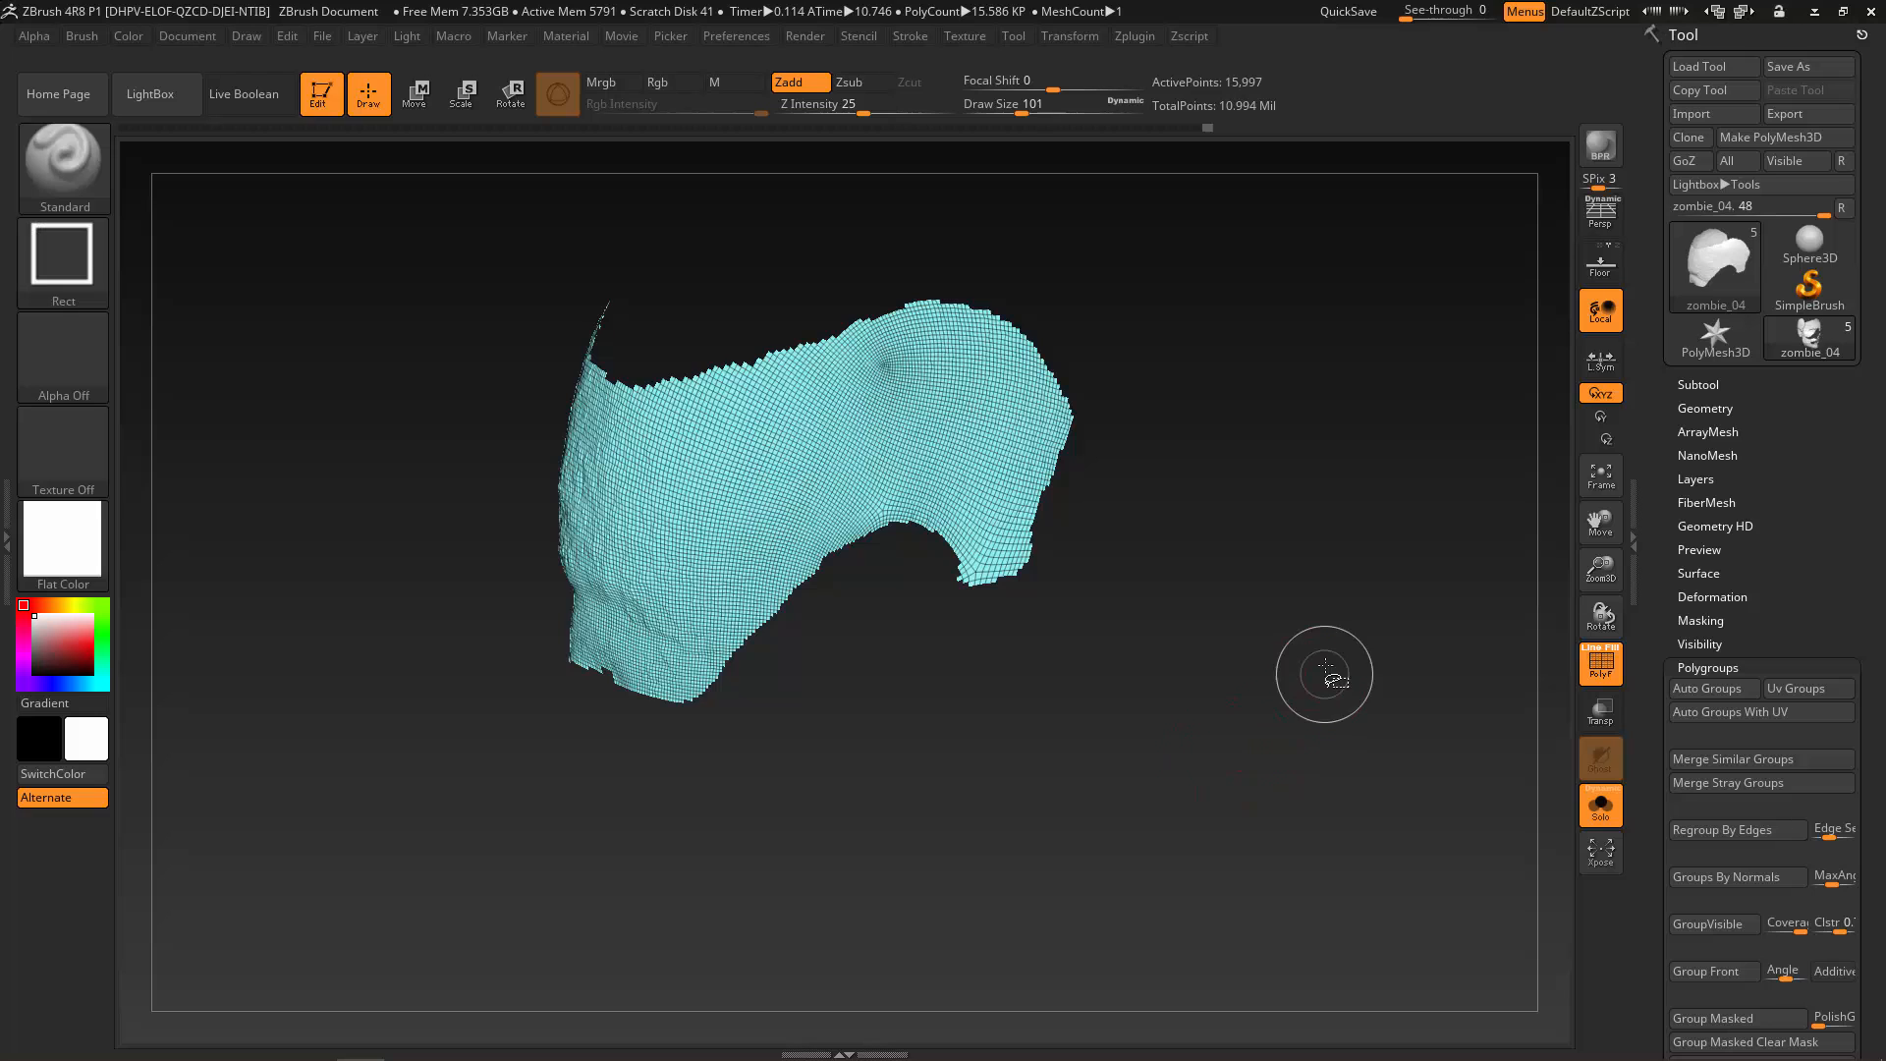
pyautogui.keyDown('ctrl'); pyautogui.keyDown('shift'); pyautogui.click(1336, 653); pyautogui.keyUp('shift'); pyautogui.keyUp('ctrl')
pyautogui.moveTo(1340, 666); pyautogui.dragTo(1071, 859)
pyautogui.keyDown('alt'); pyautogui.moveTo(1003, 943); pyautogui.dragTo(982, 860); pyautogui.keyUp('alt')
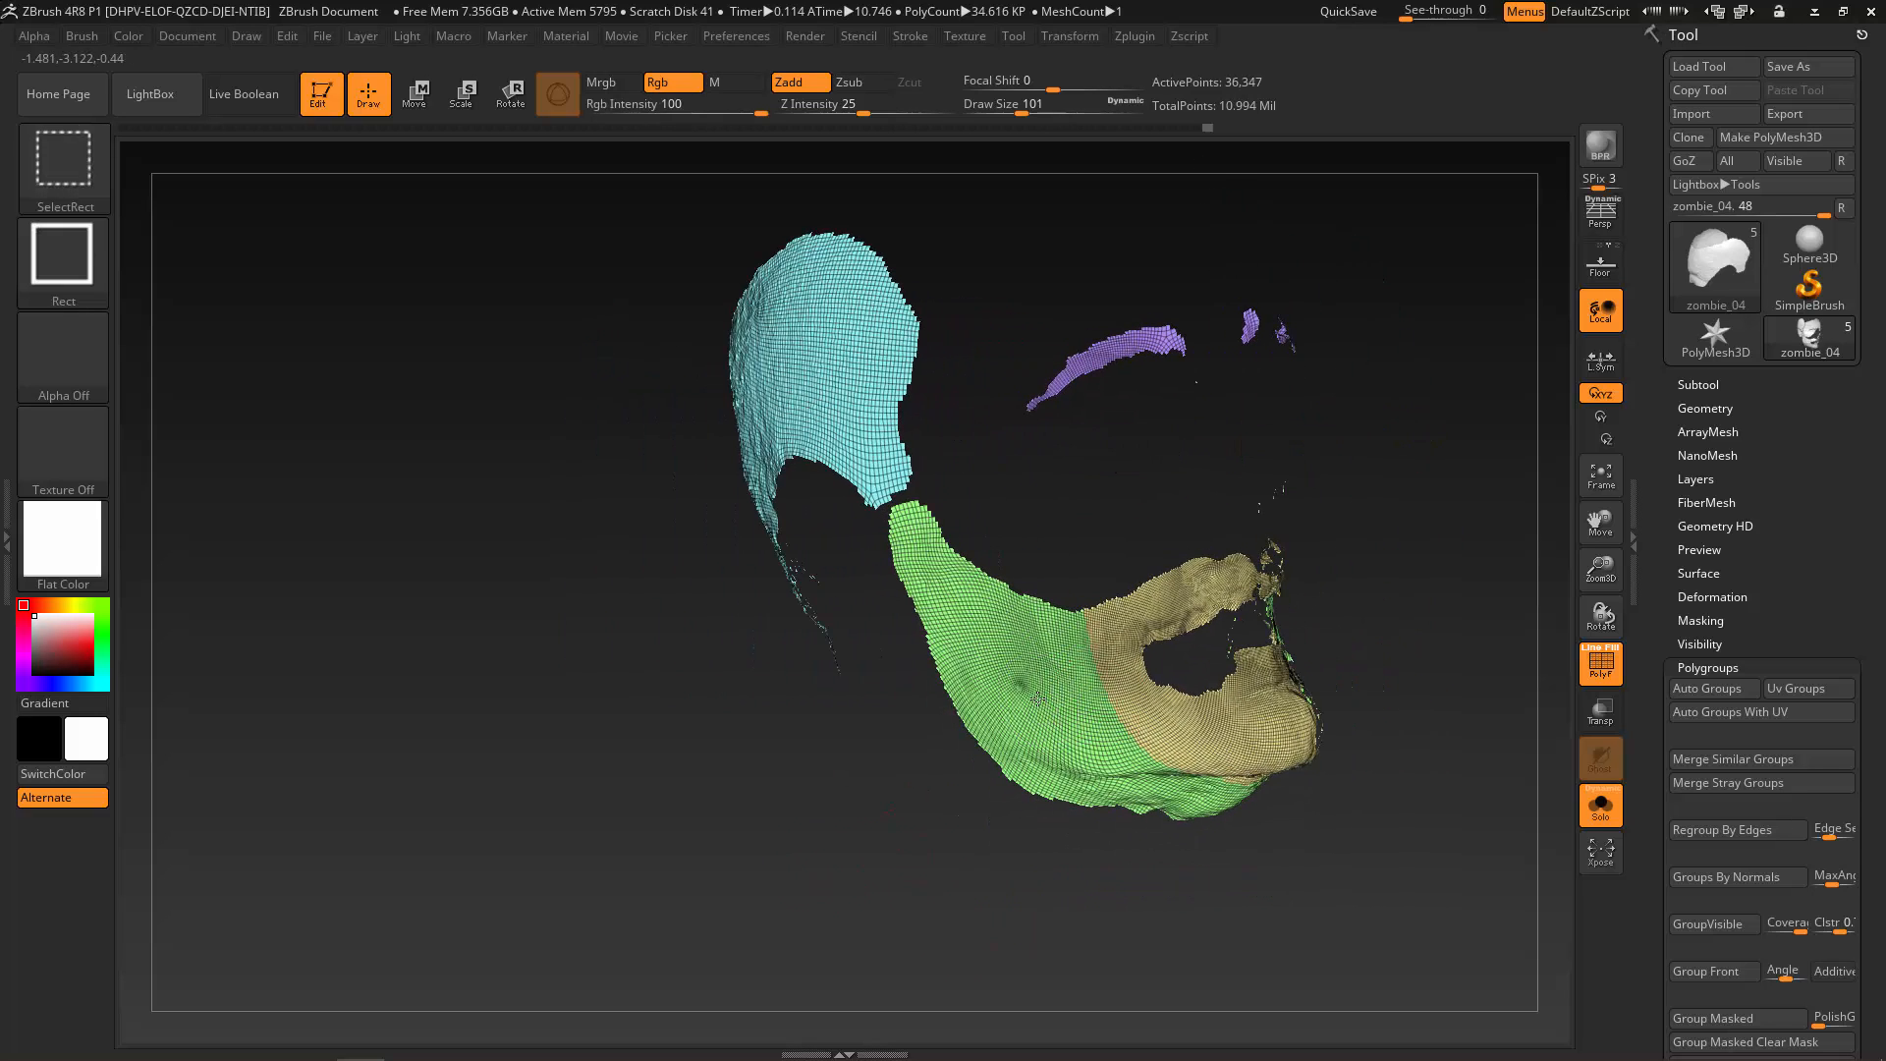
pyautogui.keyDown('ctrl'); pyautogui.keyDown('shift'); pyautogui.click(1051, 699); pyautogui.keyUp('shift'); pyautogui.keyUp('ctrl')
# Export the isolated cheek and jaw beard surface in OBJ format as beard_surface01.
pyautogui.moveTo(1174, 896); pyautogui.dragTo(1394, 613)
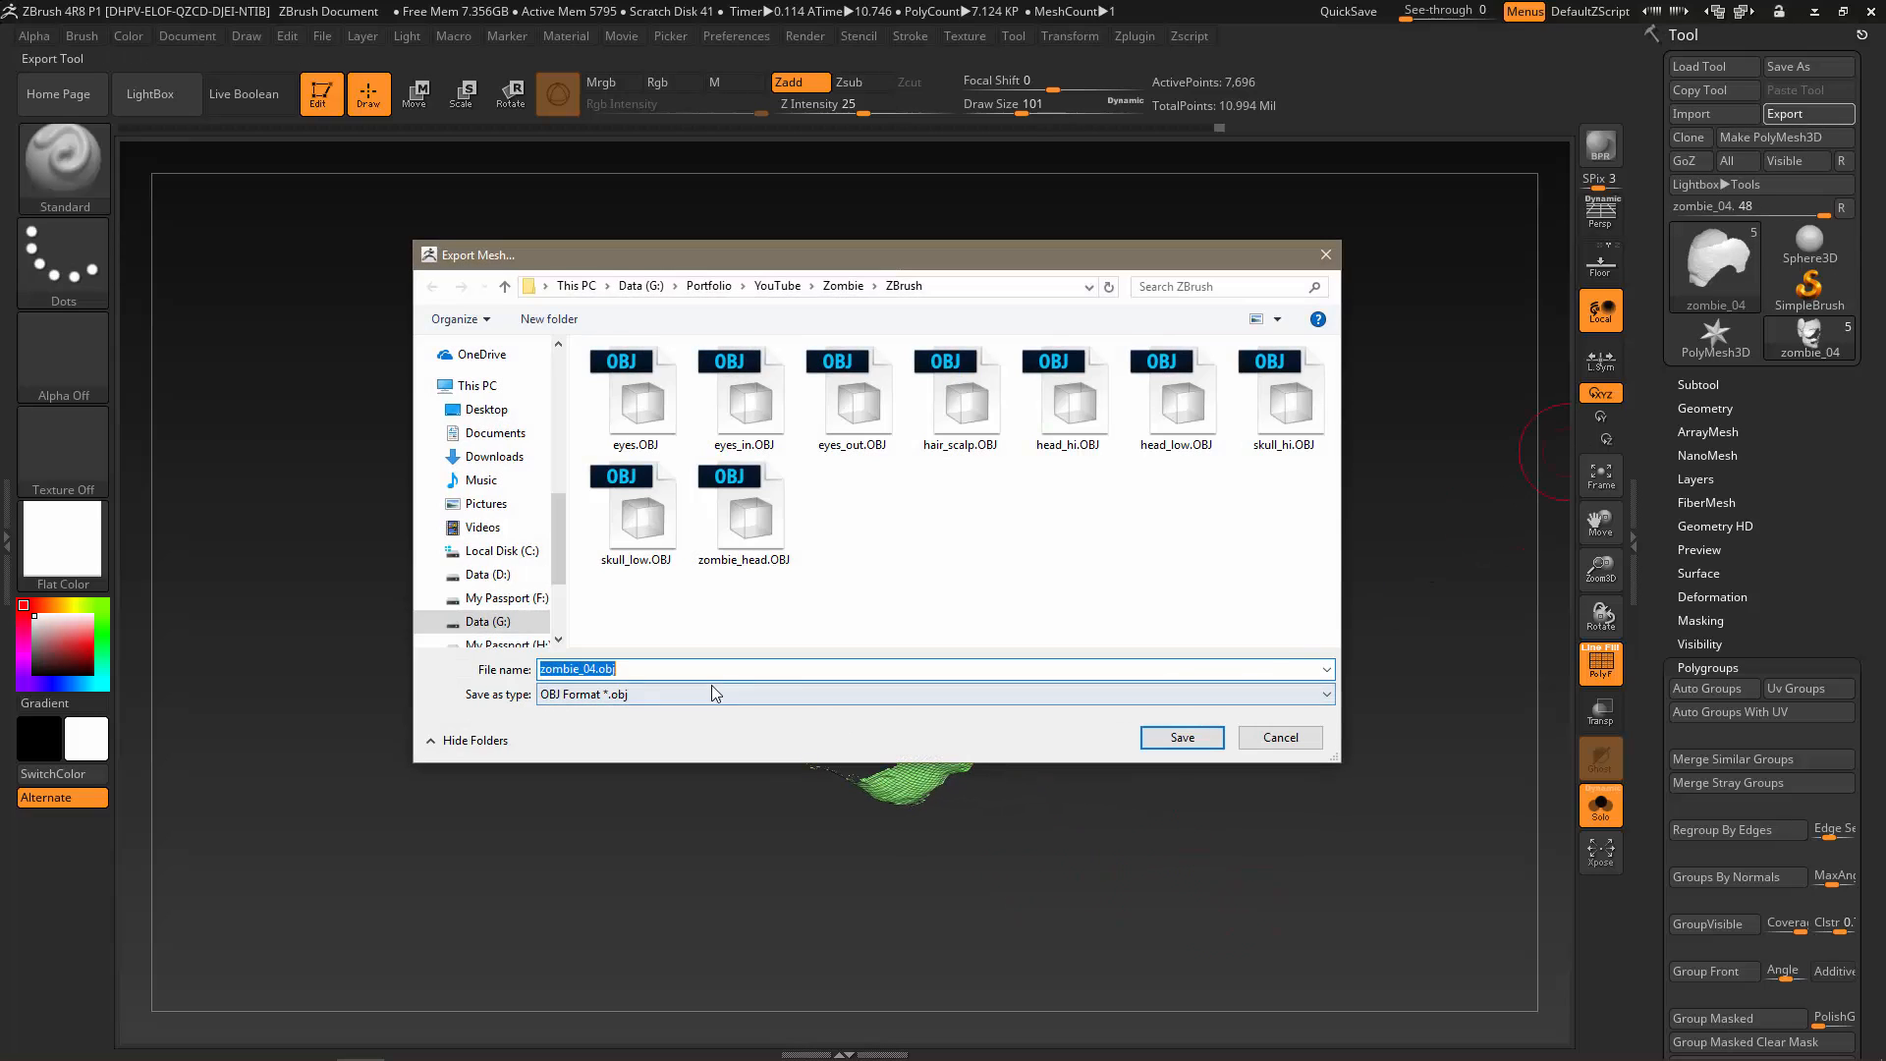
pyautogui.write('Bea')
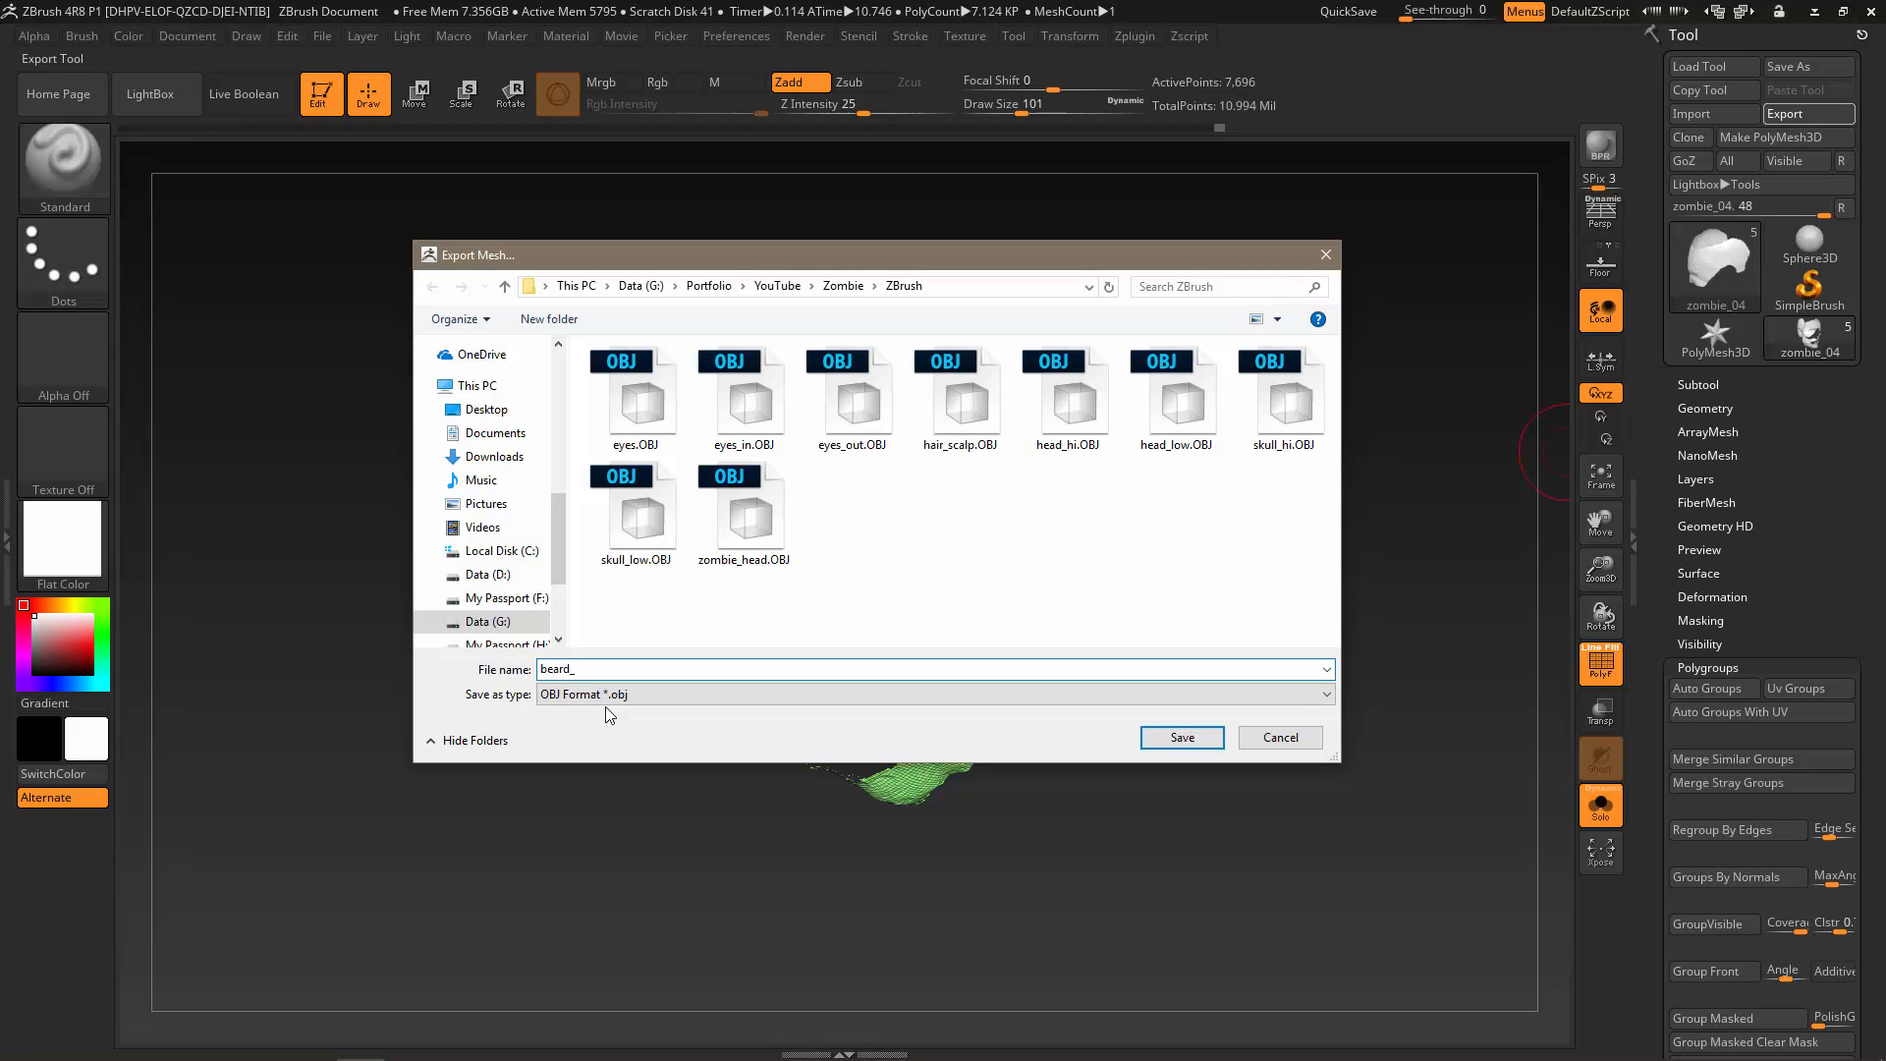
pyautogui.write('rd_surface01')
pyautogui.press('Return')
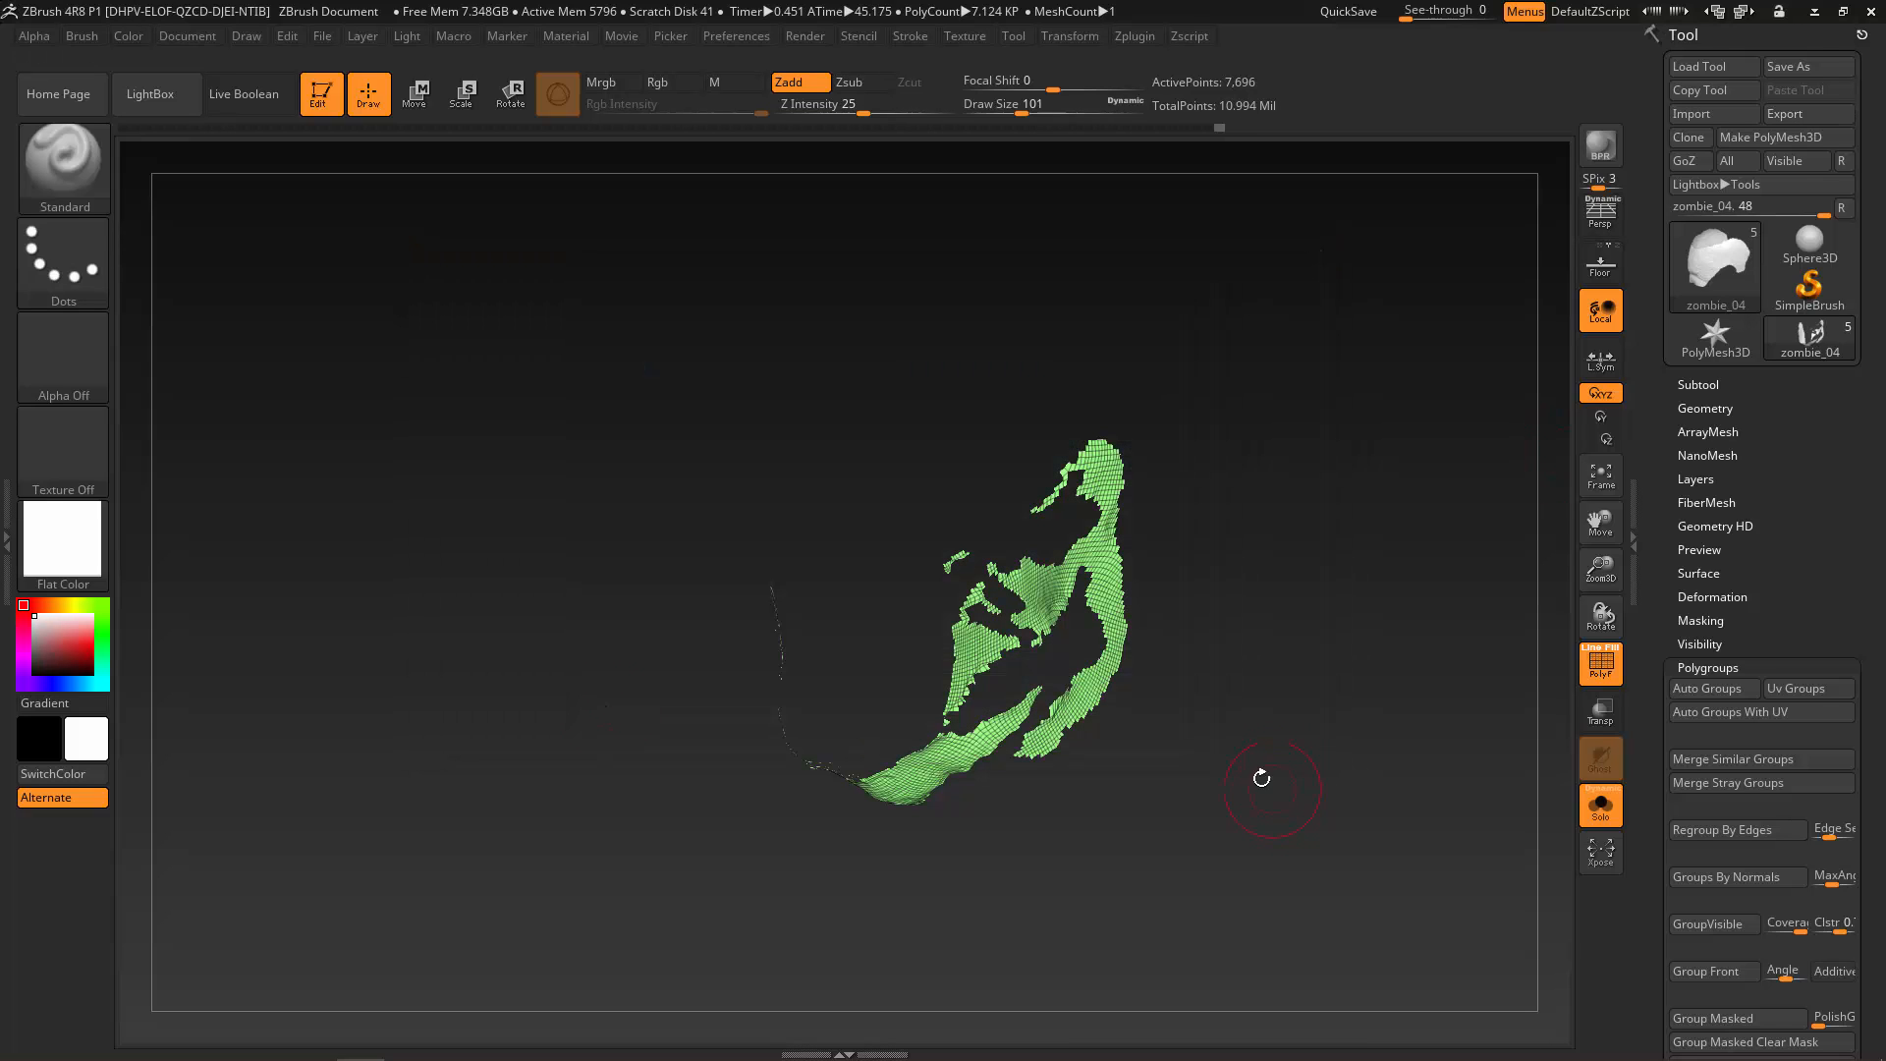
# Isolate the moustache and chin polygroup and export it in OBJ format as beard_surface02.
pyautogui.keyDown('ctrl'); pyautogui.keyDown('shift'); pyautogui.click(1256, 787); pyautogui.keyUp('shift'); pyautogui.keyUp('ctrl')
pyautogui.keyDown('ctrl'); pyautogui.keyDown('shift'); pyautogui.click(929, 648); pyautogui.keyUp('shift'); pyautogui.keyUp('ctrl')
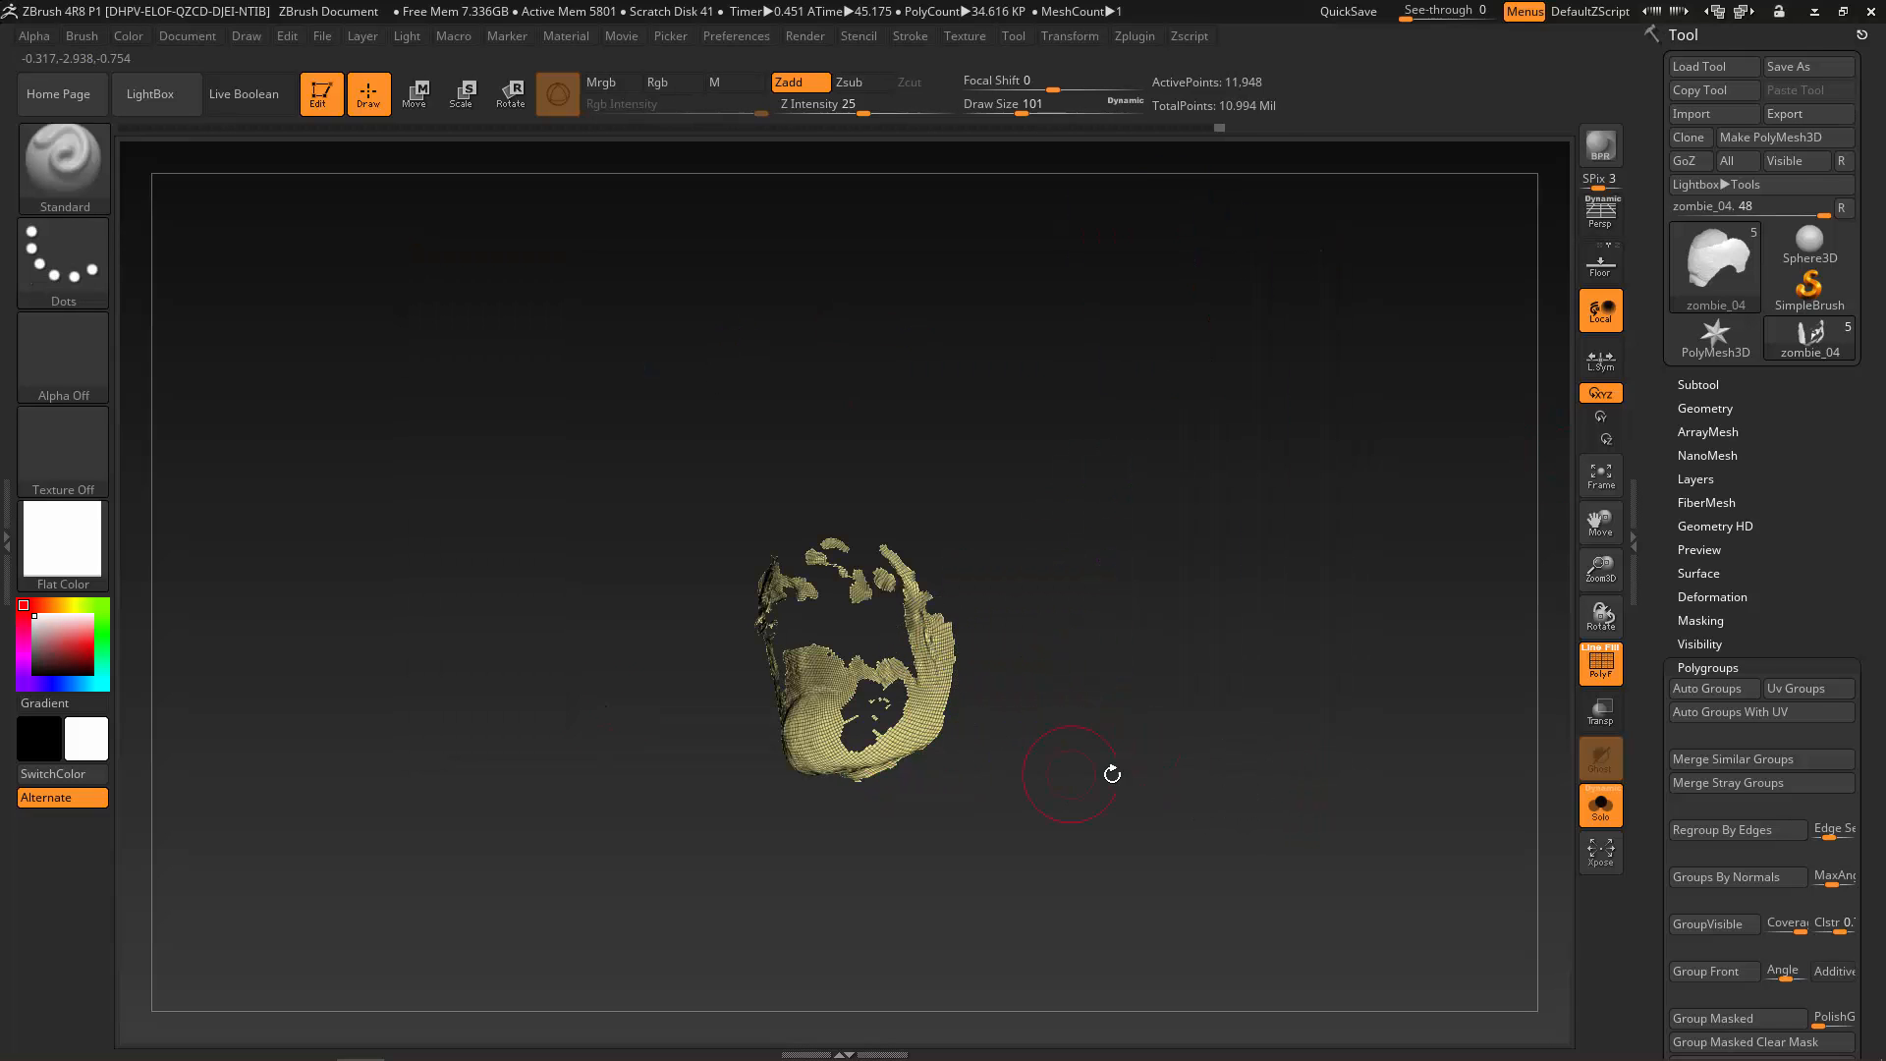
pyautogui.click(1785, 113)
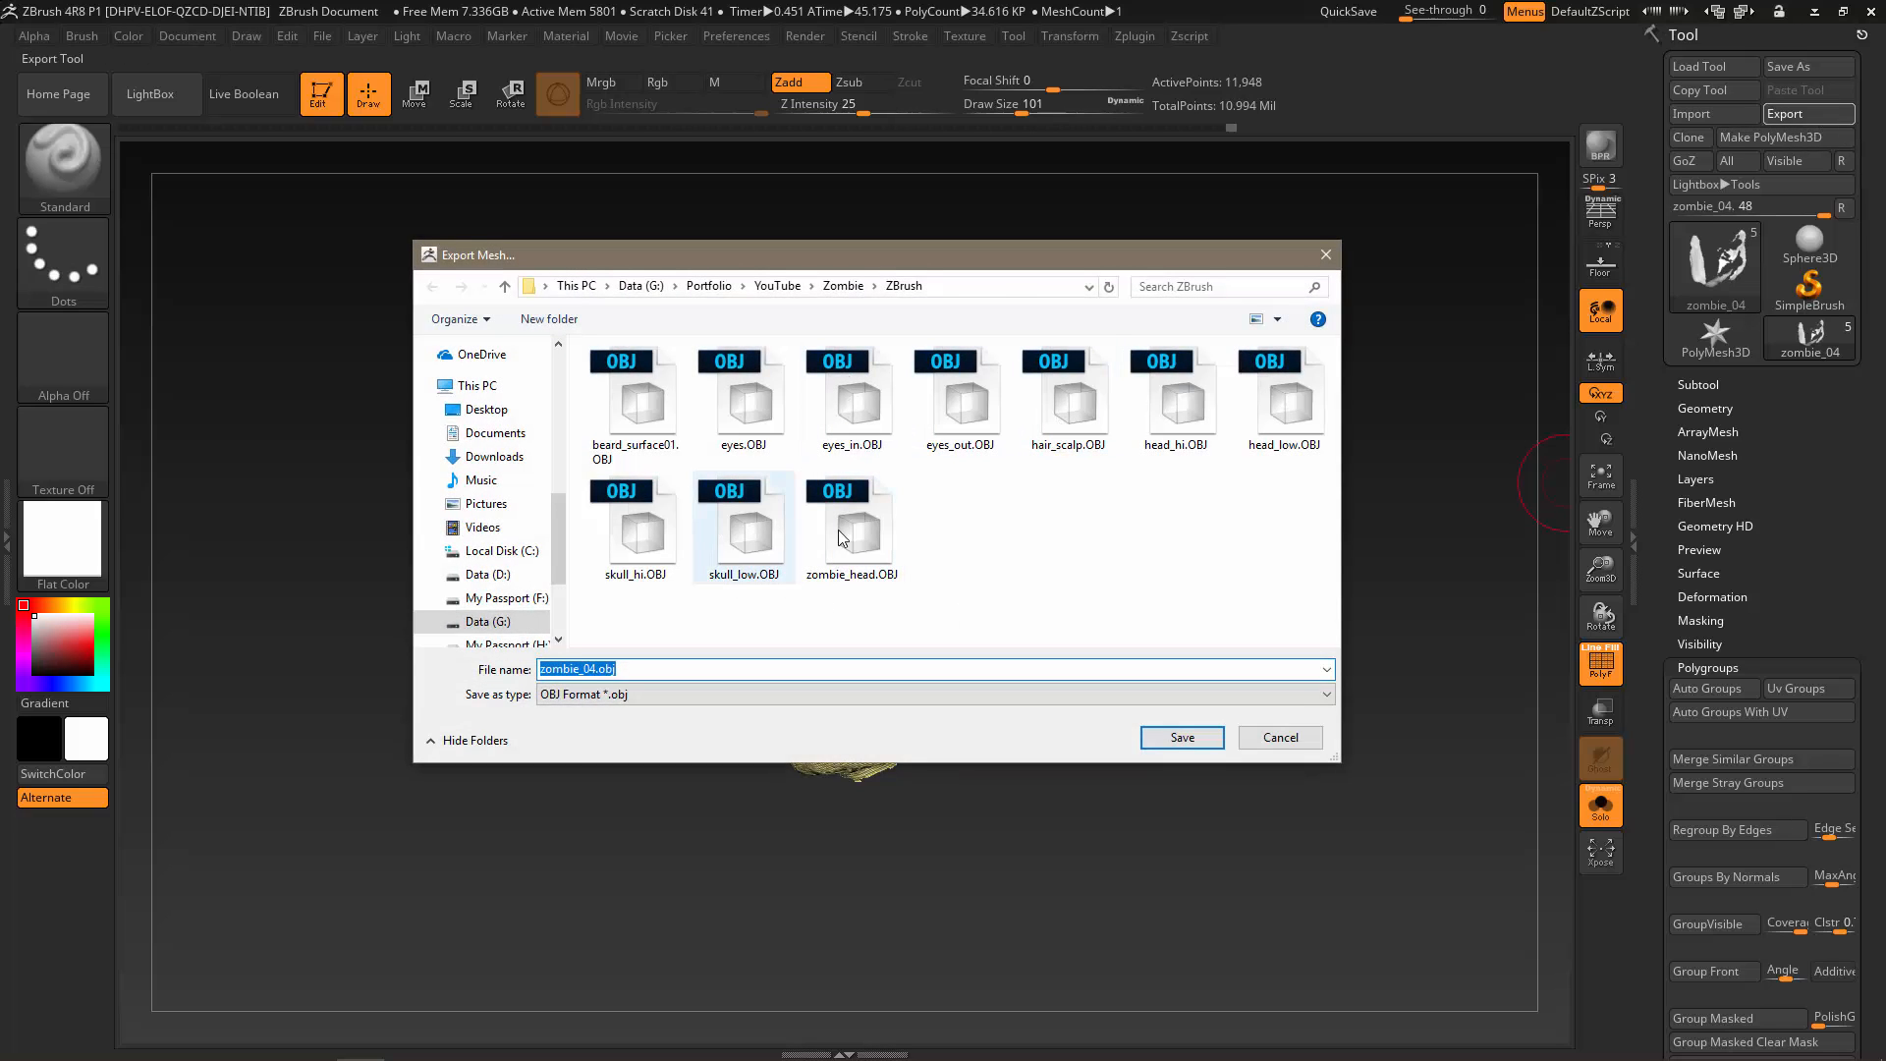
pyautogui.click(635, 402)
pyautogui.doubleClick(626, 674)
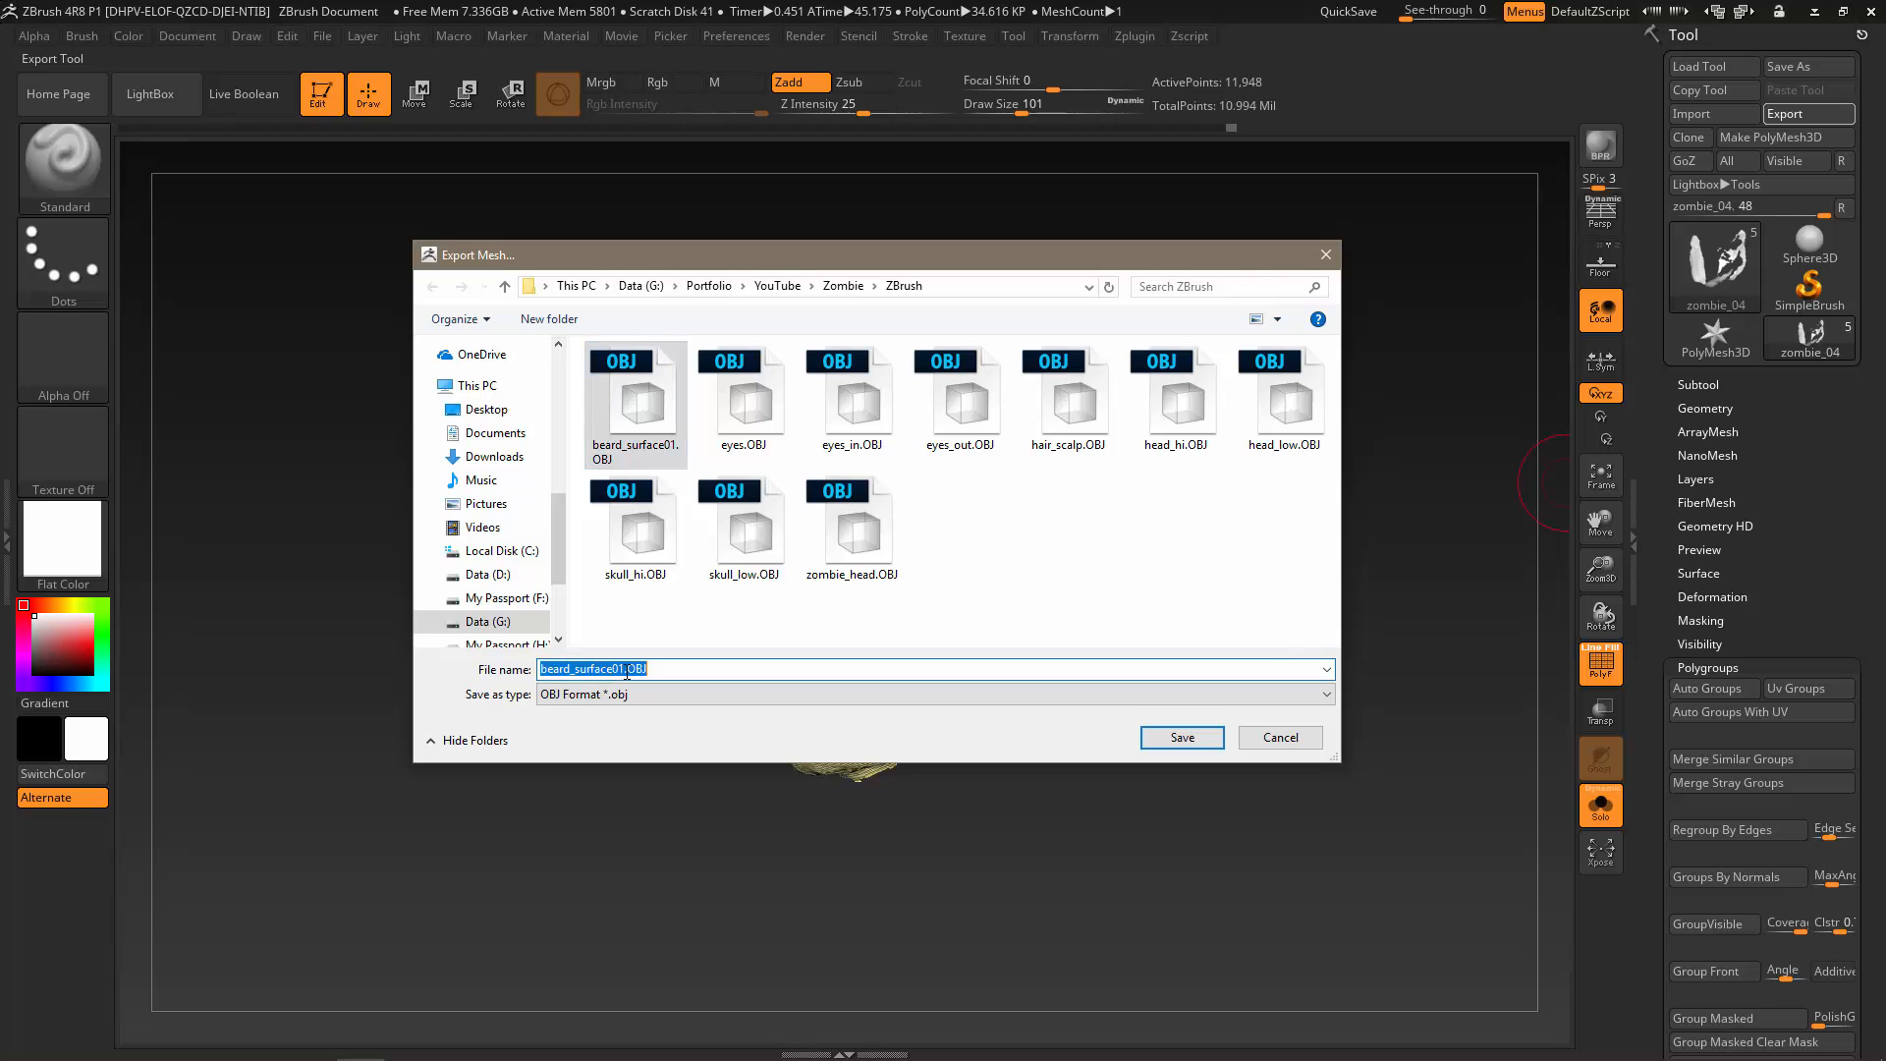
pyautogui.write('2')
pyautogui.click(1180, 739)
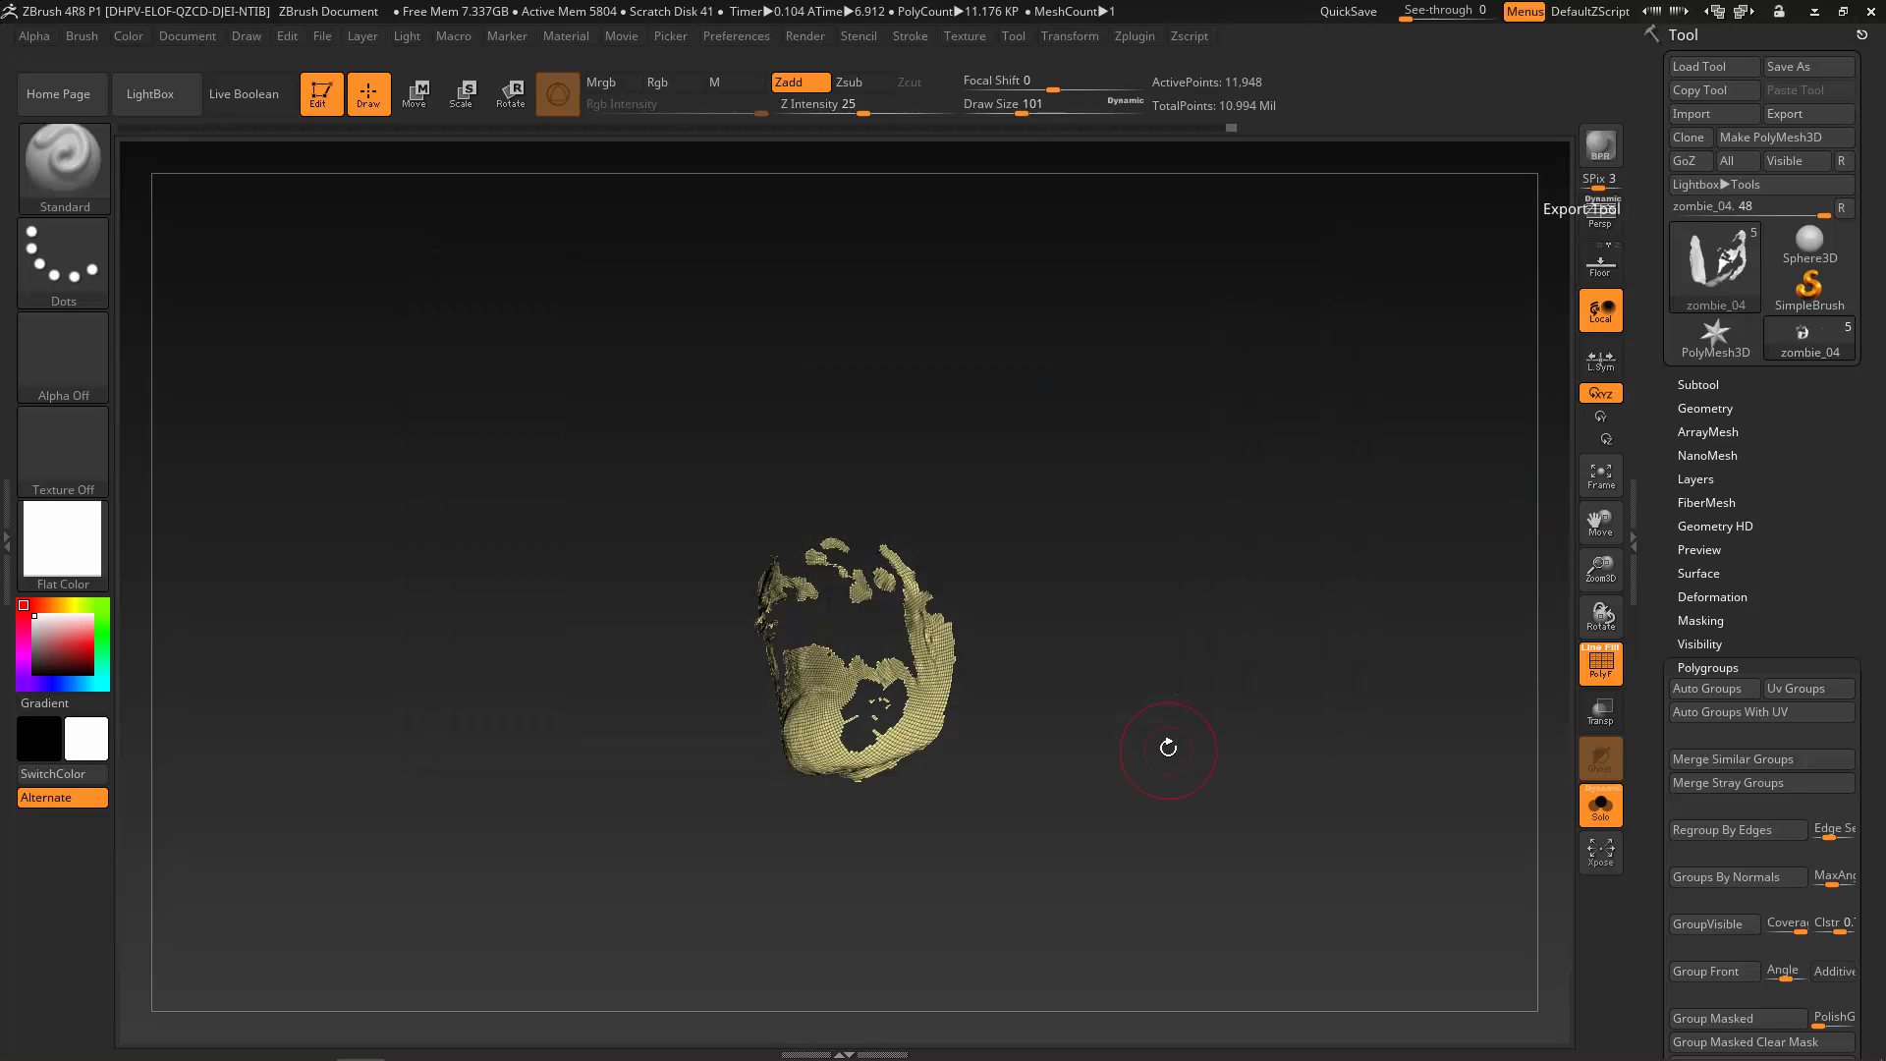
# Isolate the eyebrow polygroup, export it in OBJ format as eyebrowse, and show the whole mesh again.
pyautogui.moveTo(1120, 746); pyautogui.dragTo(1005, 478)
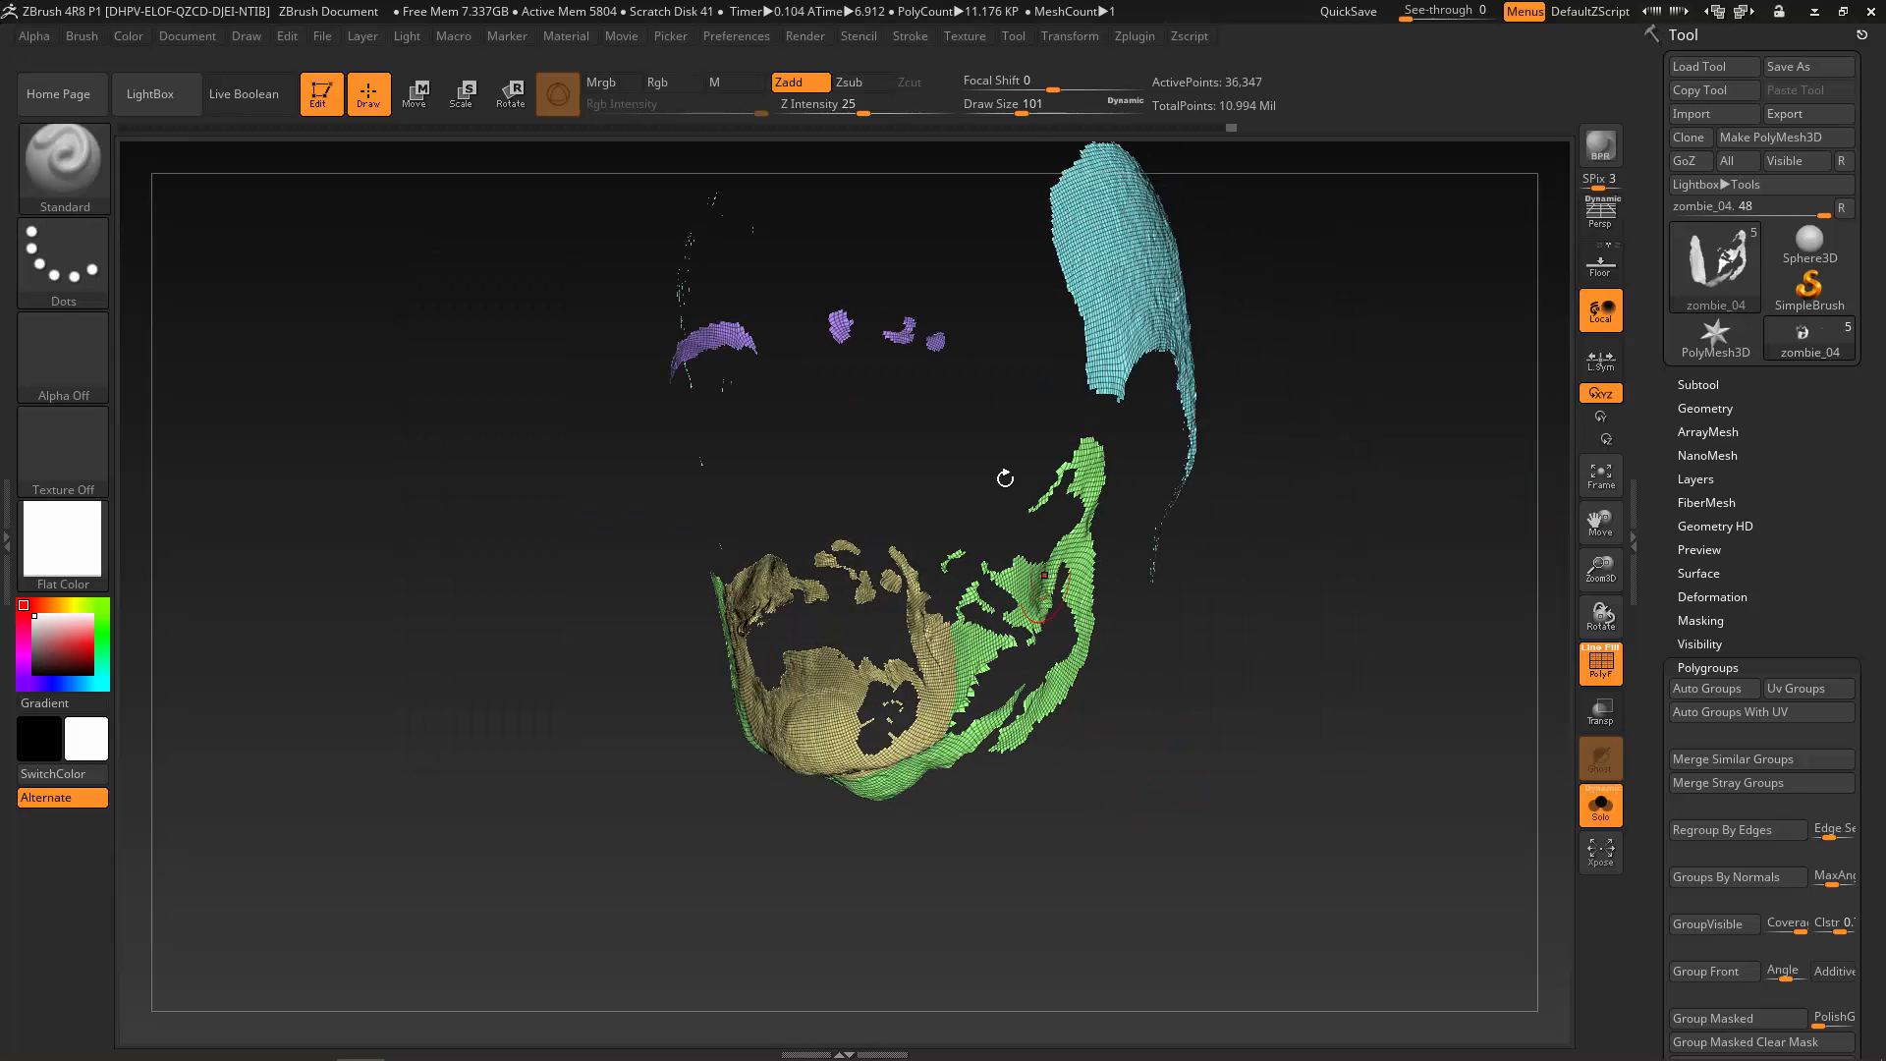
pyautogui.keyDown('ctrl'); pyautogui.keyDown('shift'); pyautogui.click(901, 334); pyautogui.keyUp('shift'); pyautogui.keyUp('ctrl')
pyautogui.click(1807, 112)
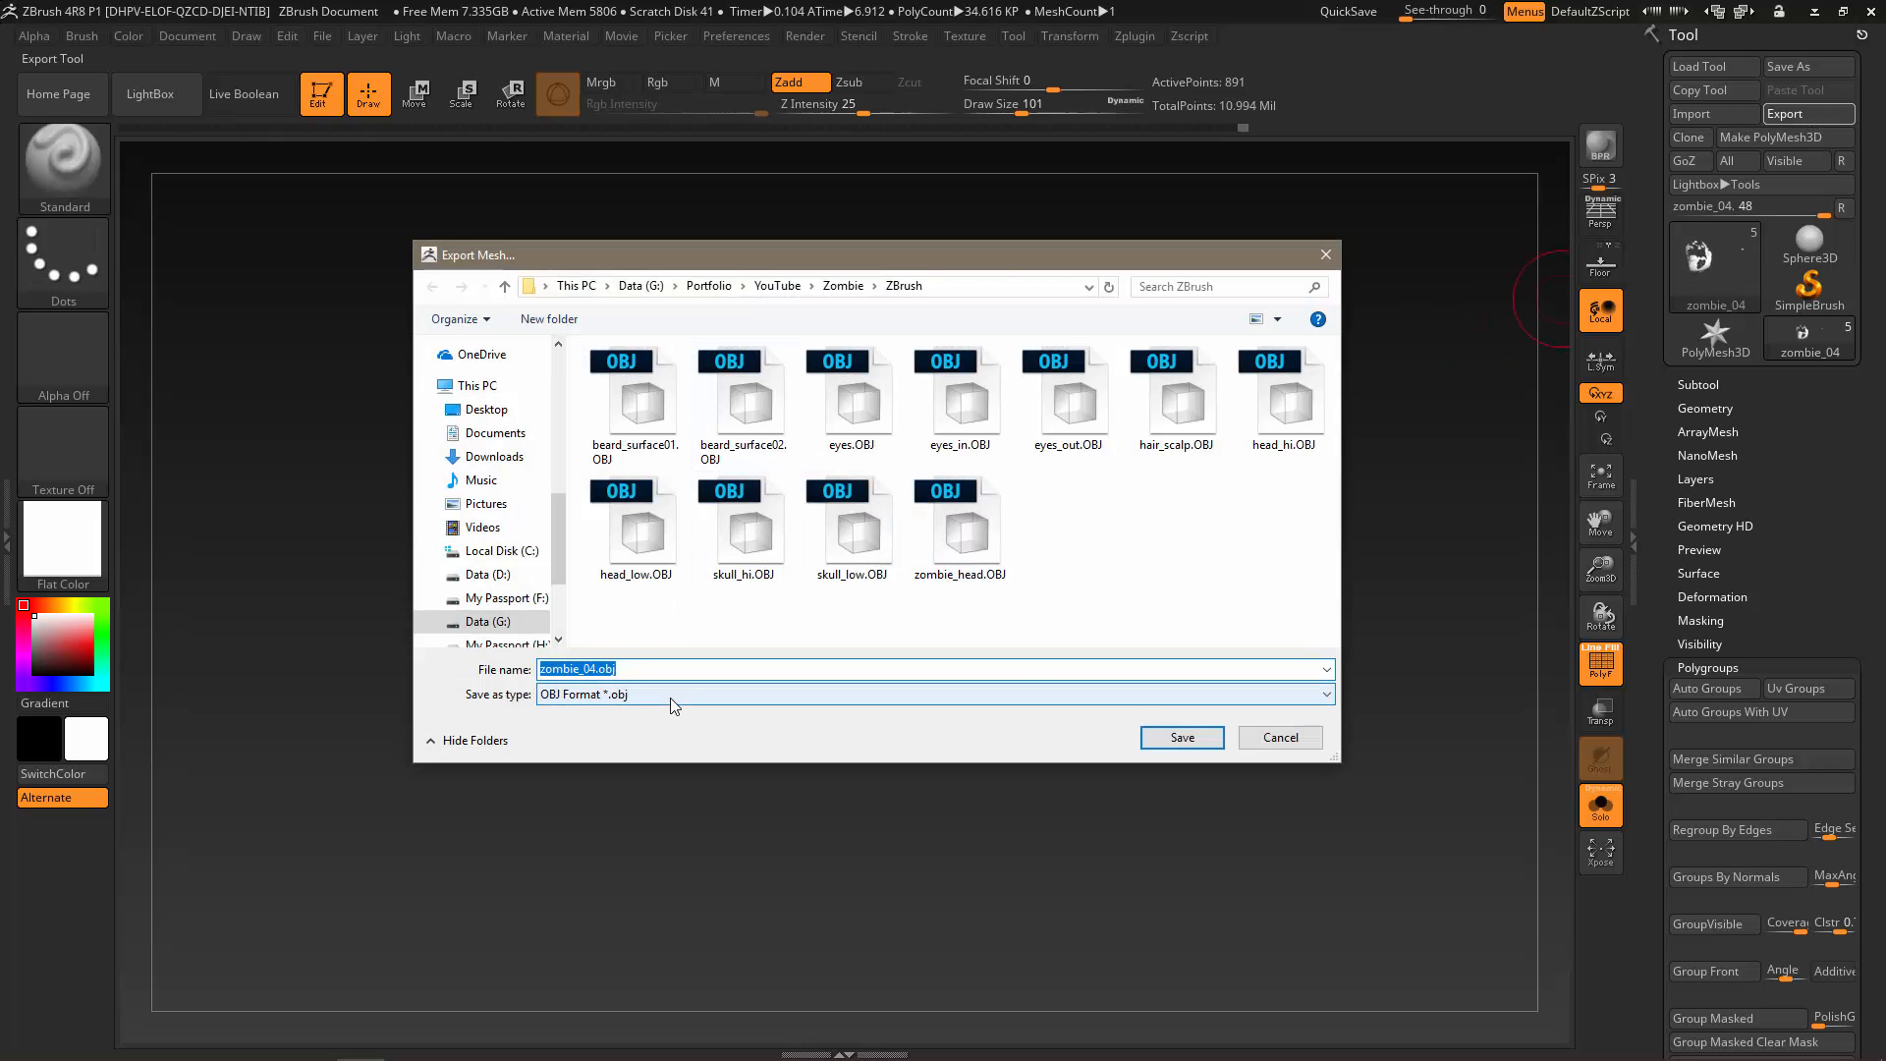
pyautogui.write('ey')
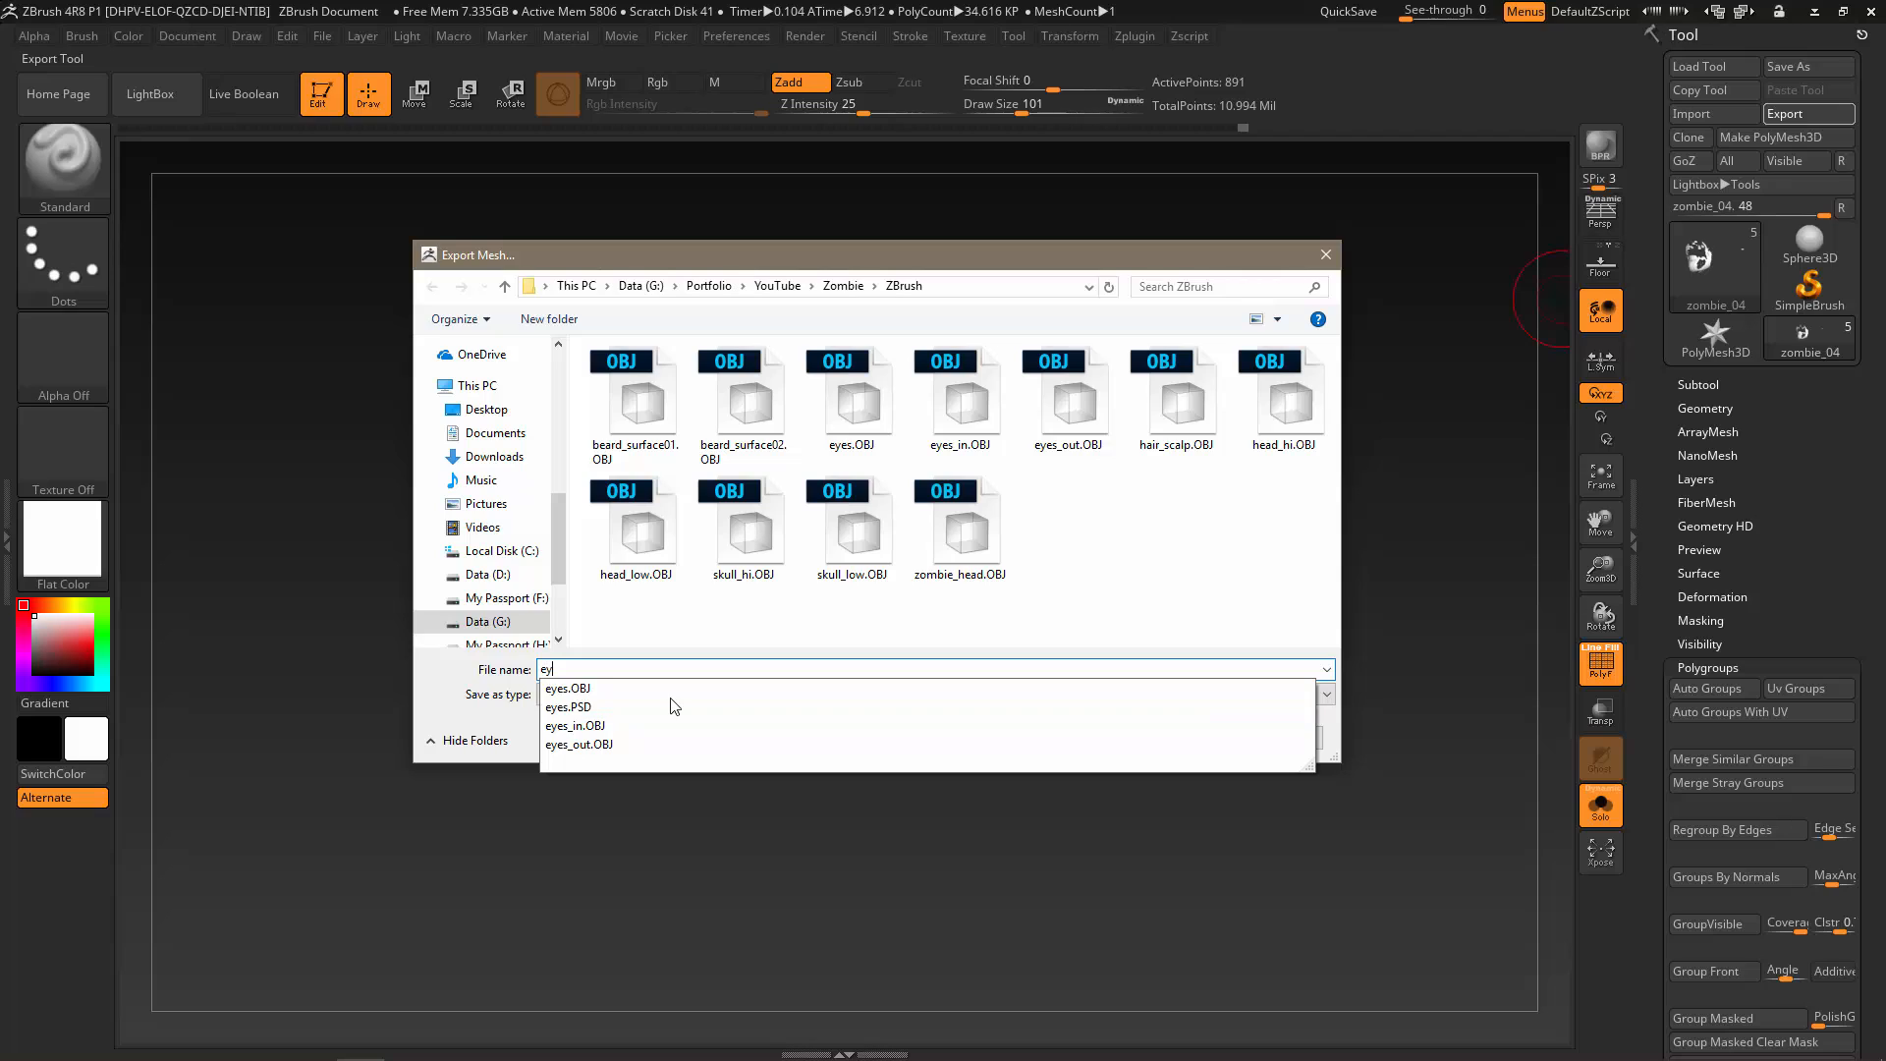
pyautogui.write('ebrowse')
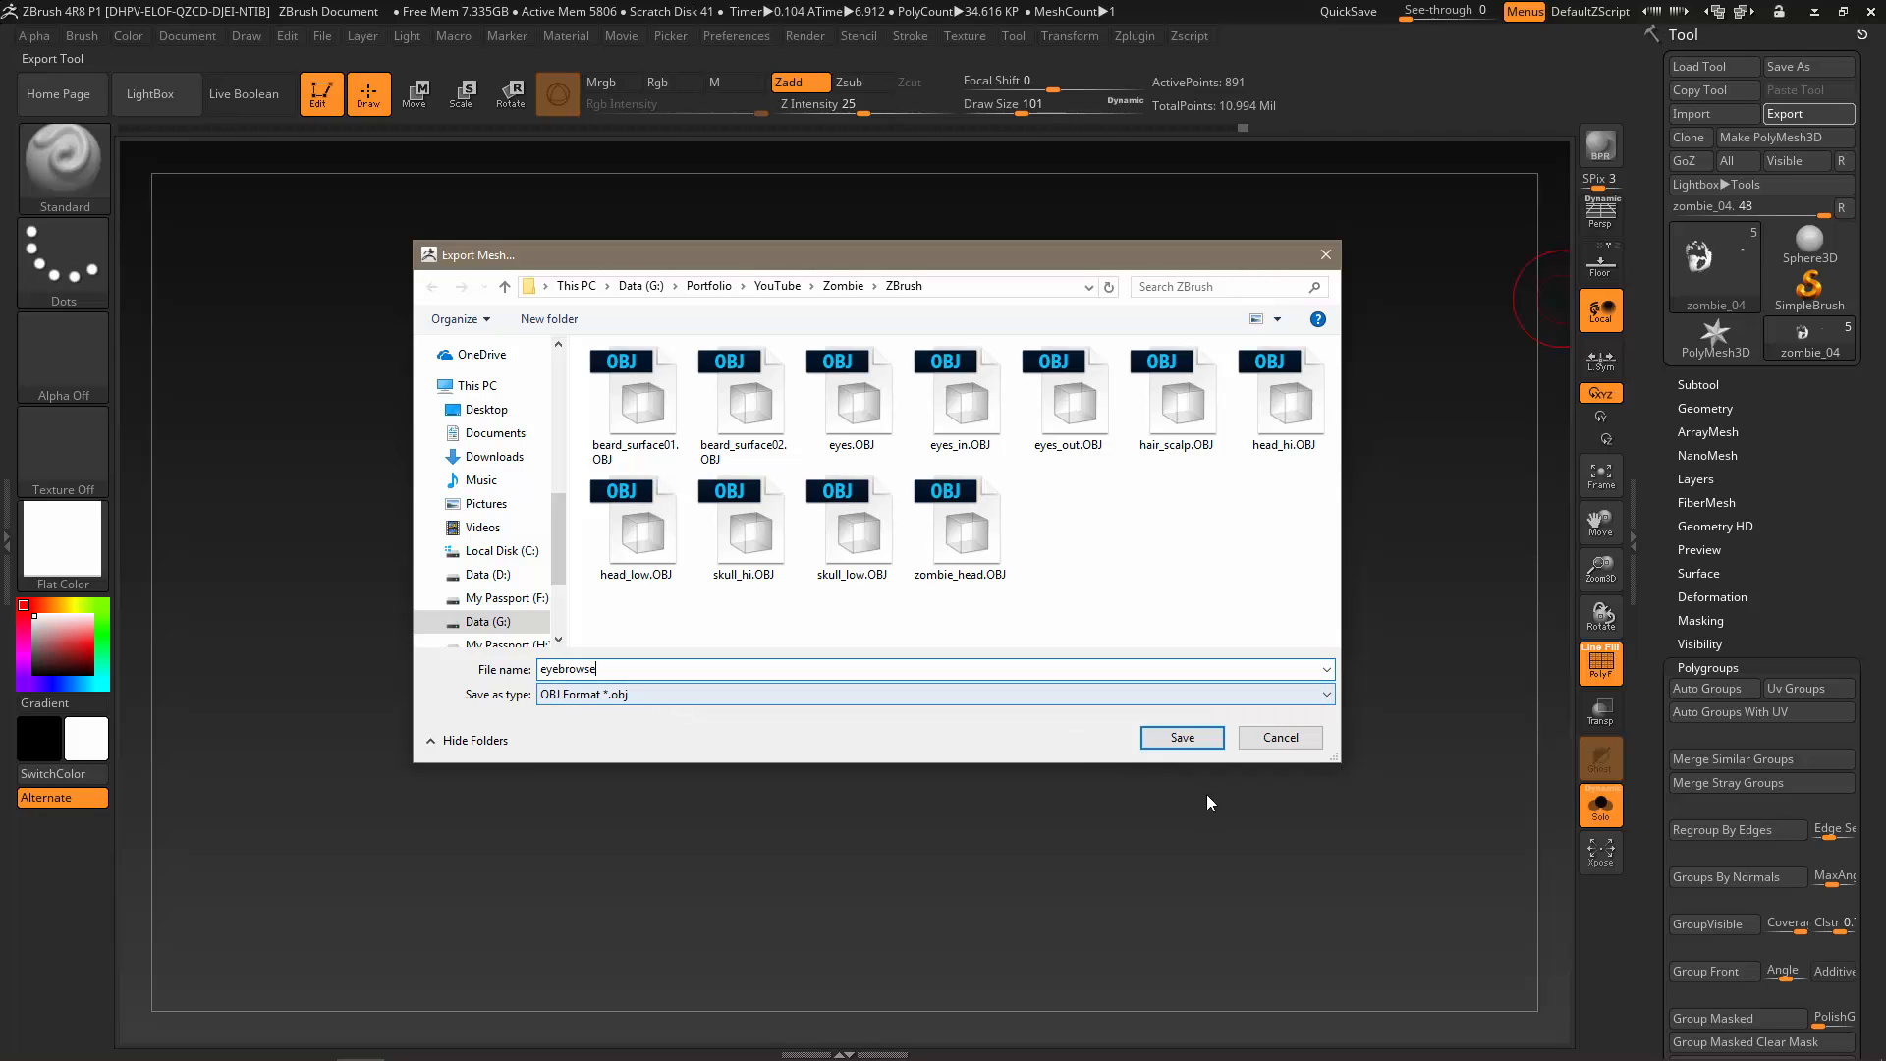
pyautogui.click(1193, 739)
pyautogui.keyDown('ctrl'); pyautogui.keyDown('shift'); pyautogui.click(1241, 759); pyautogui.keyUp('shift'); pyautogui.keyUp('ctrl')
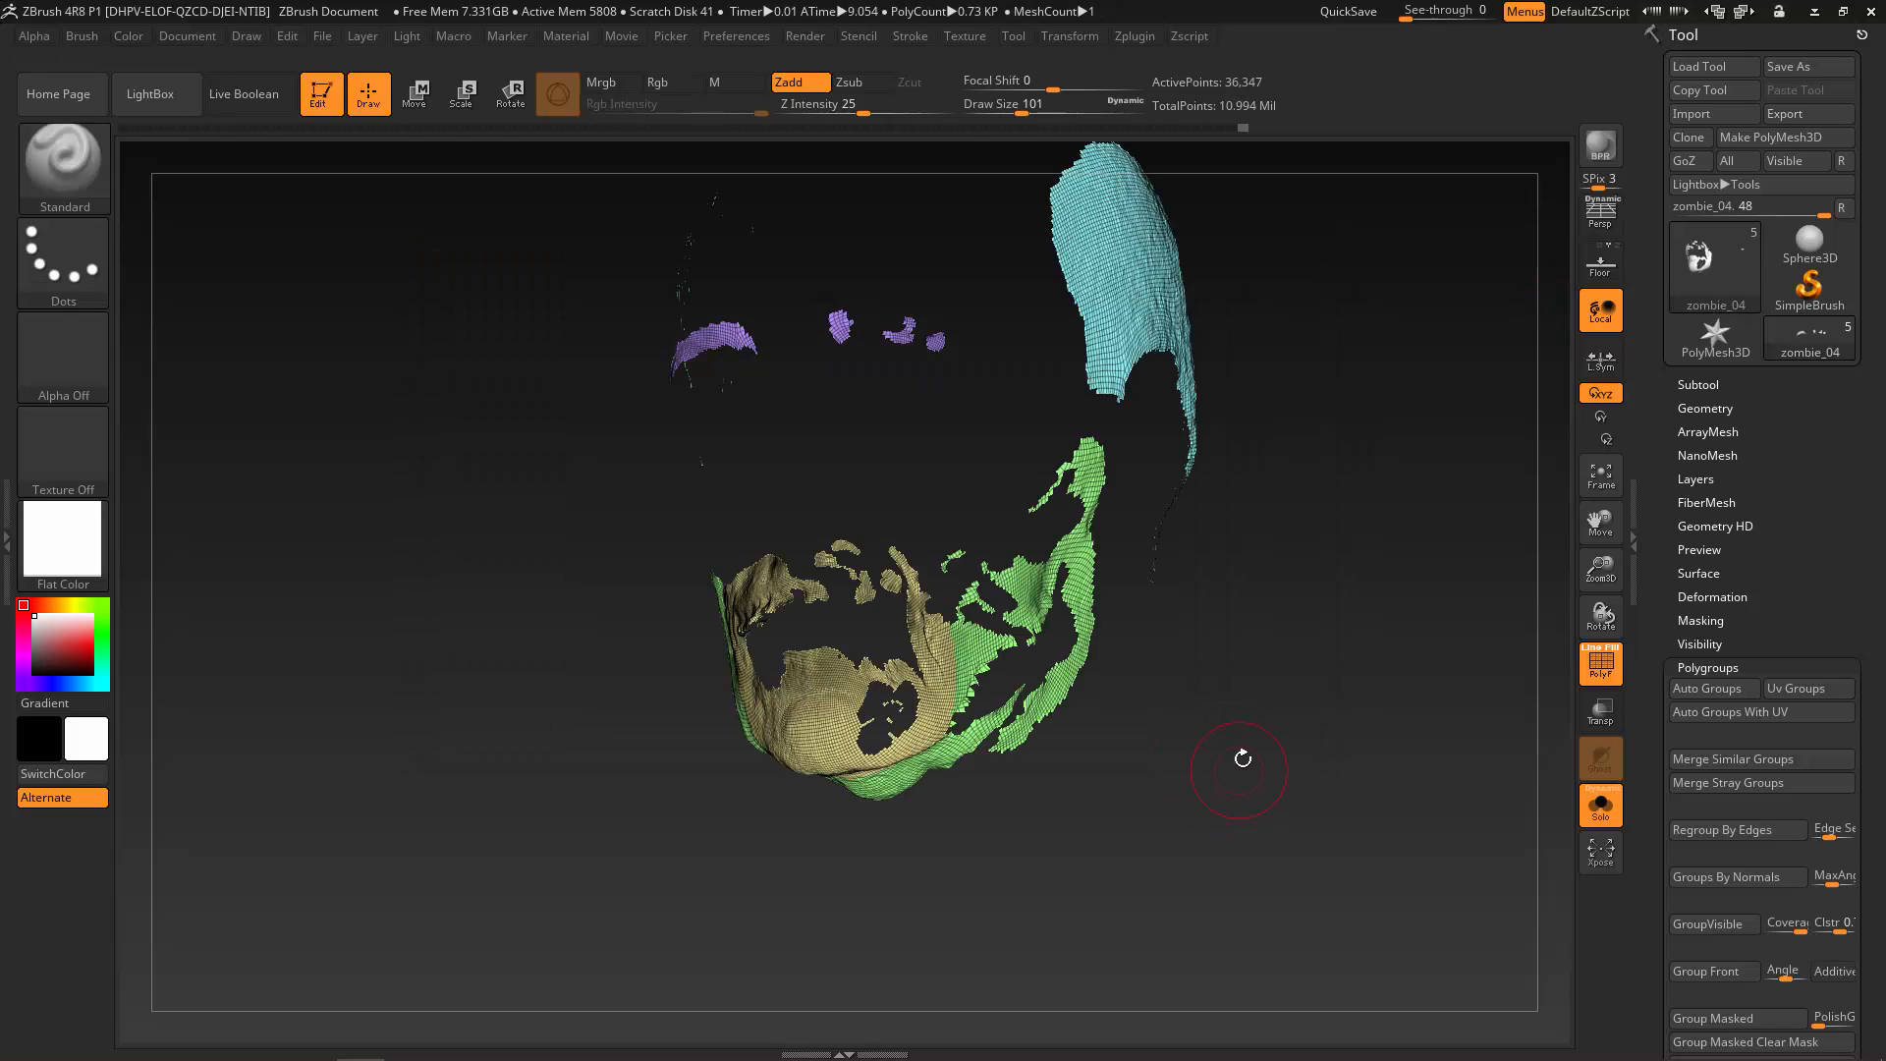
pyautogui.moveTo(1245, 705)
pyautogui.keyDown('alt'); pyautogui.mouseDown()
pyautogui.moveTo(1209, 767)
pyautogui.moveTo(1442, 805)
pyautogui.mouseUp(); pyautogui.keyUp('alt')
pyautogui.moveTo(1532, 707); pyautogui.dragTo(1317, 847)
# Switch to Maya, select the zombie head mesh and examine its topology around the eyelids of both eyes.
pyautogui.hotkey('alt', 'Tab')
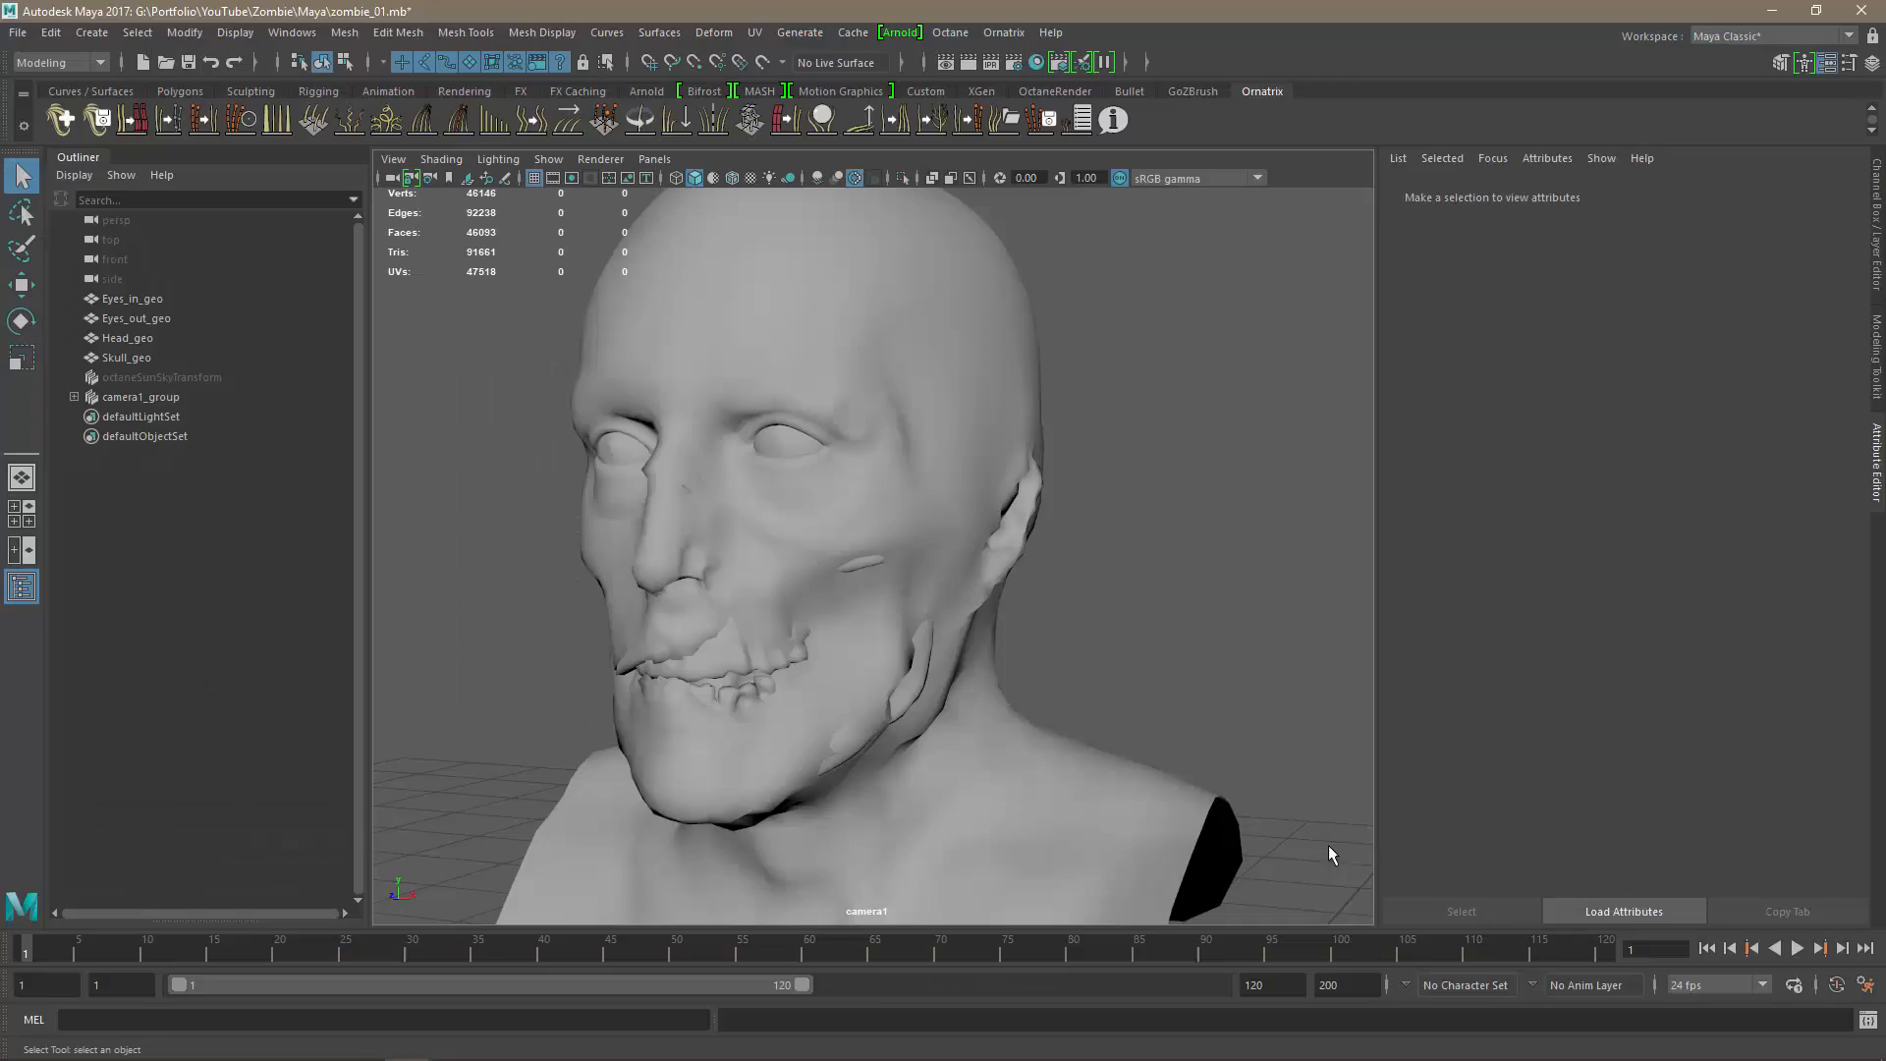
pyautogui.click(1019, 586)
pyautogui.scroll(10, 913, 520)
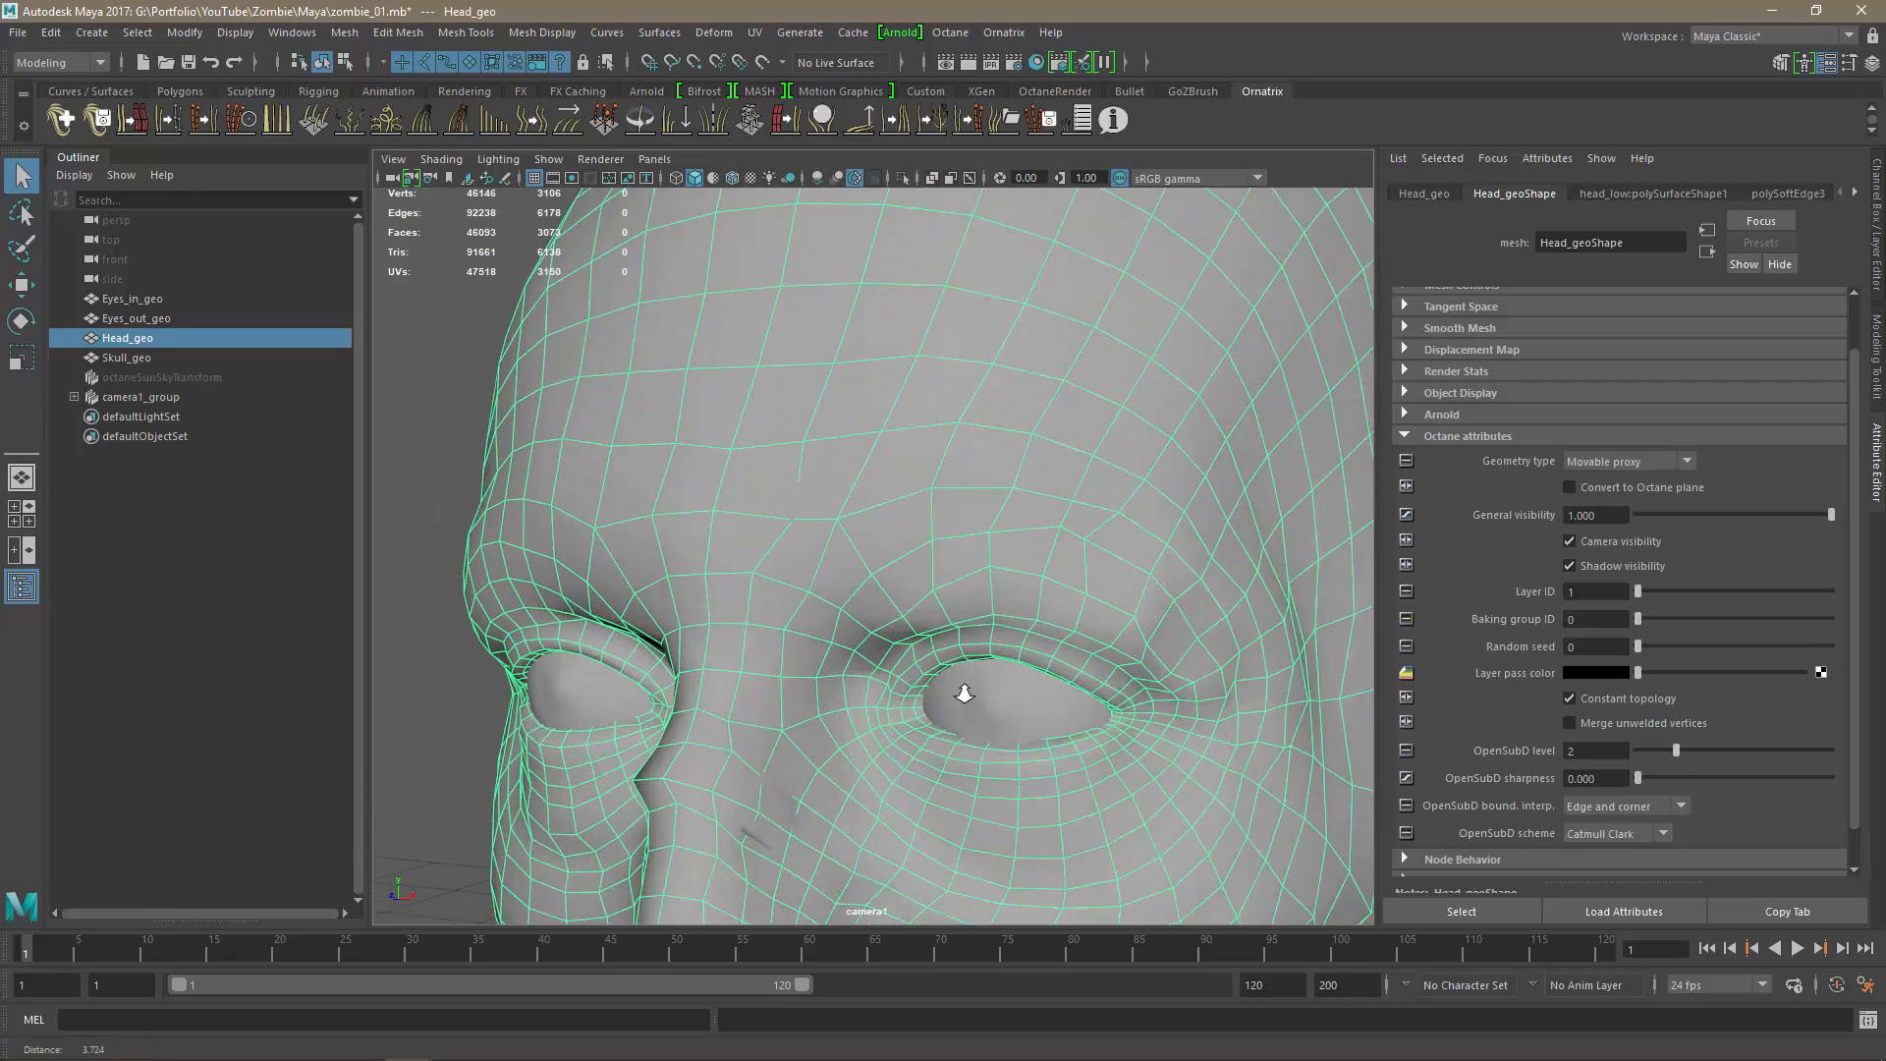
pyautogui.keyDown('alt'); pyautogui.moveTo(965, 693); pyautogui.dragTo(972, 717, button='right'); pyautogui.keyUp('alt')
pyautogui.keyDown('alt'); pyautogui.moveTo(972, 717); pyautogui.dragTo(978, 423, button='middle'); pyautogui.keyUp('alt')
pyautogui.keyDown('alt'); pyautogui.moveTo(826, 560); pyautogui.dragTo(933, 569); pyautogui.keyUp('alt')
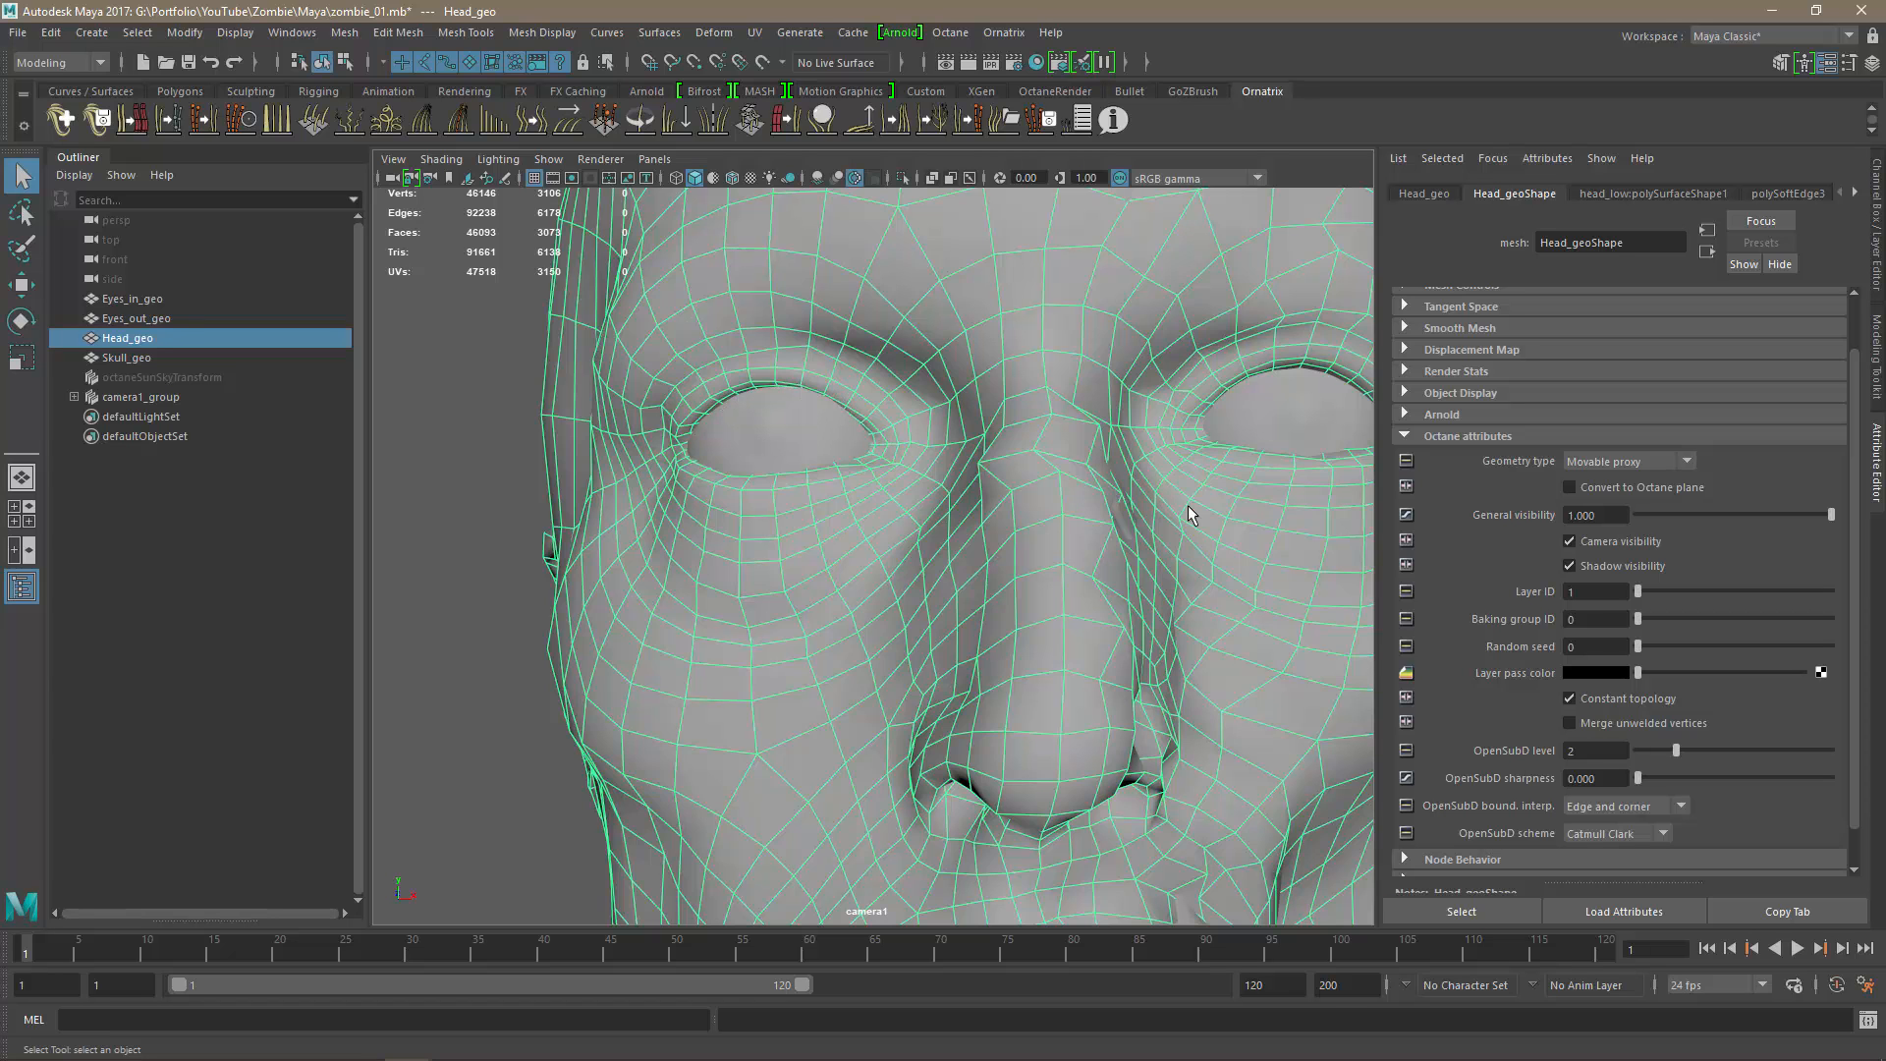
pyautogui.keyDown('alt'); pyautogui.moveTo(1187, 509); pyautogui.dragTo(834, 523, button='middle'); pyautogui.keyUp('alt')
pyautogui.keyDown('alt'); pyautogui.moveTo(753, 509); pyautogui.dragTo(748, 492); pyautogui.keyUp('alt')
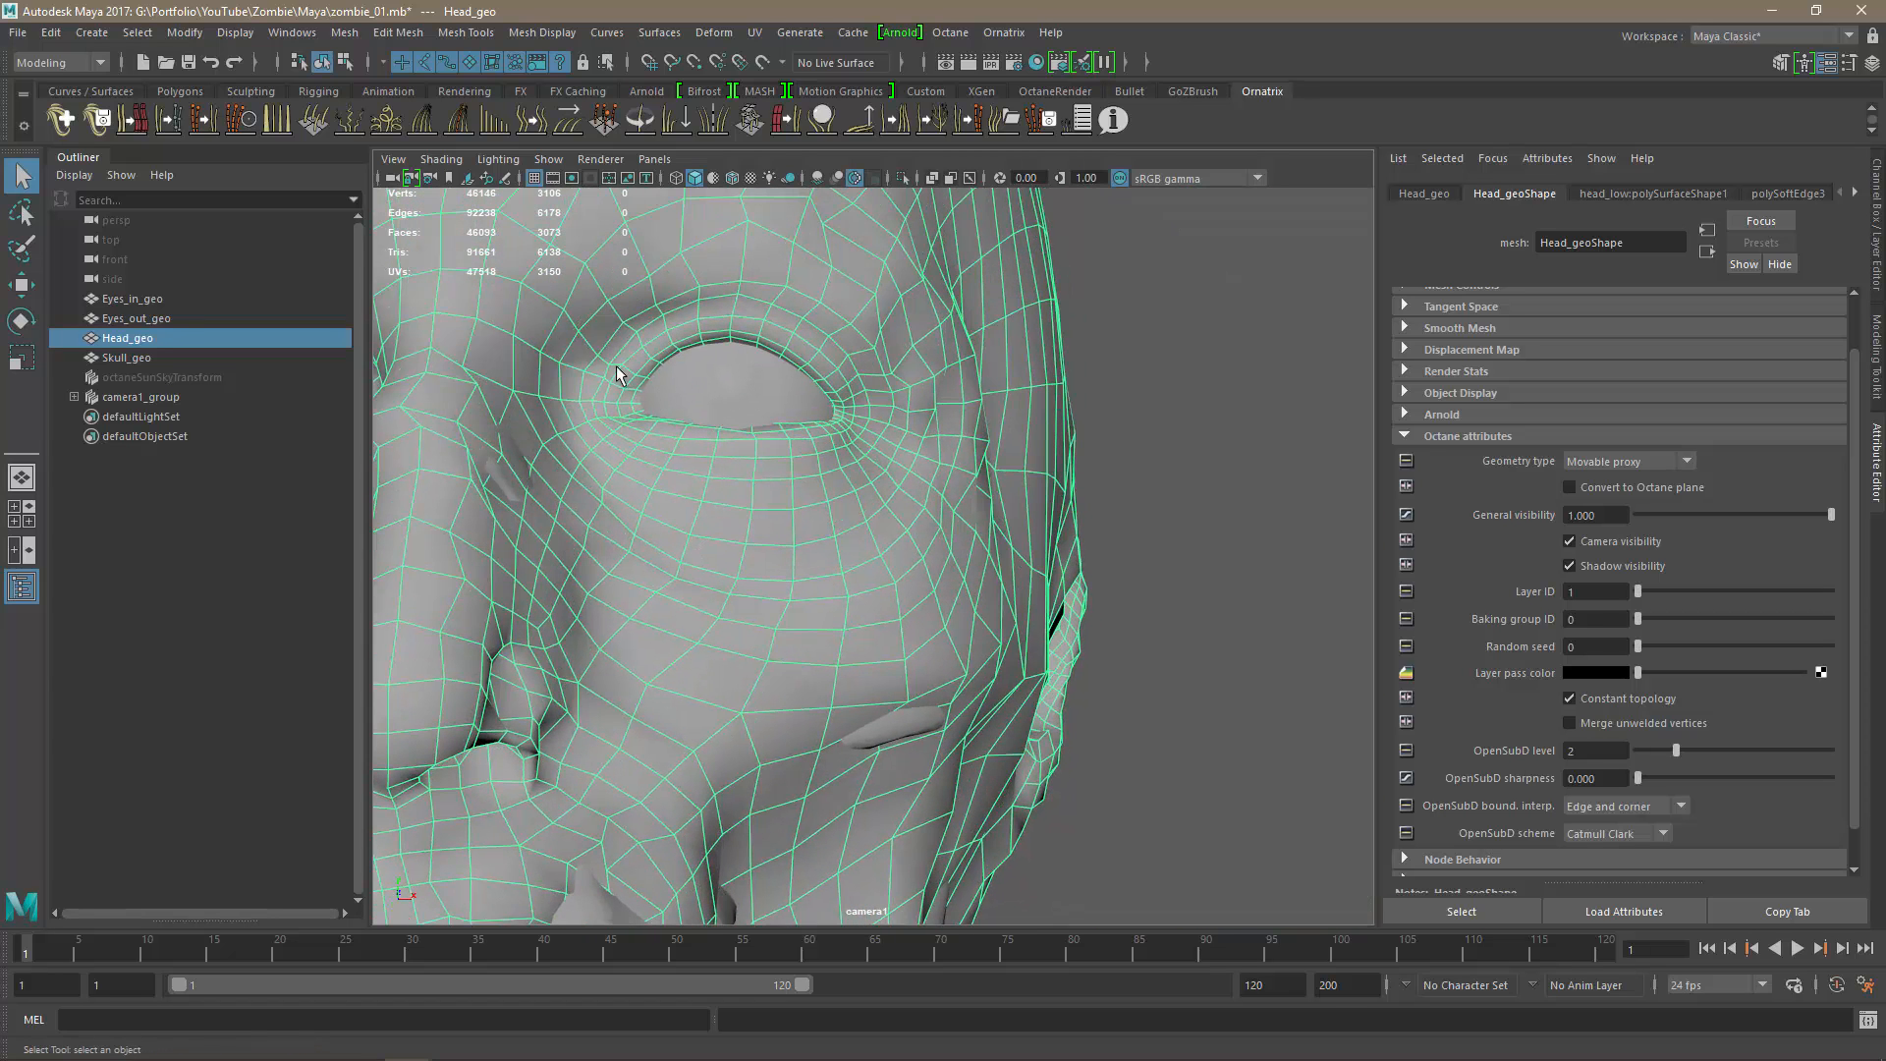
pyautogui.keyDown('alt'); pyautogui.moveTo(785, 599); pyautogui.dragTo(821, 656); pyautogui.keyUp('alt')
pyautogui.keyDown('alt'); pyautogui.moveTo(821, 656); pyautogui.dragTo(786, 637, button='right'); pyautogui.keyUp('alt')
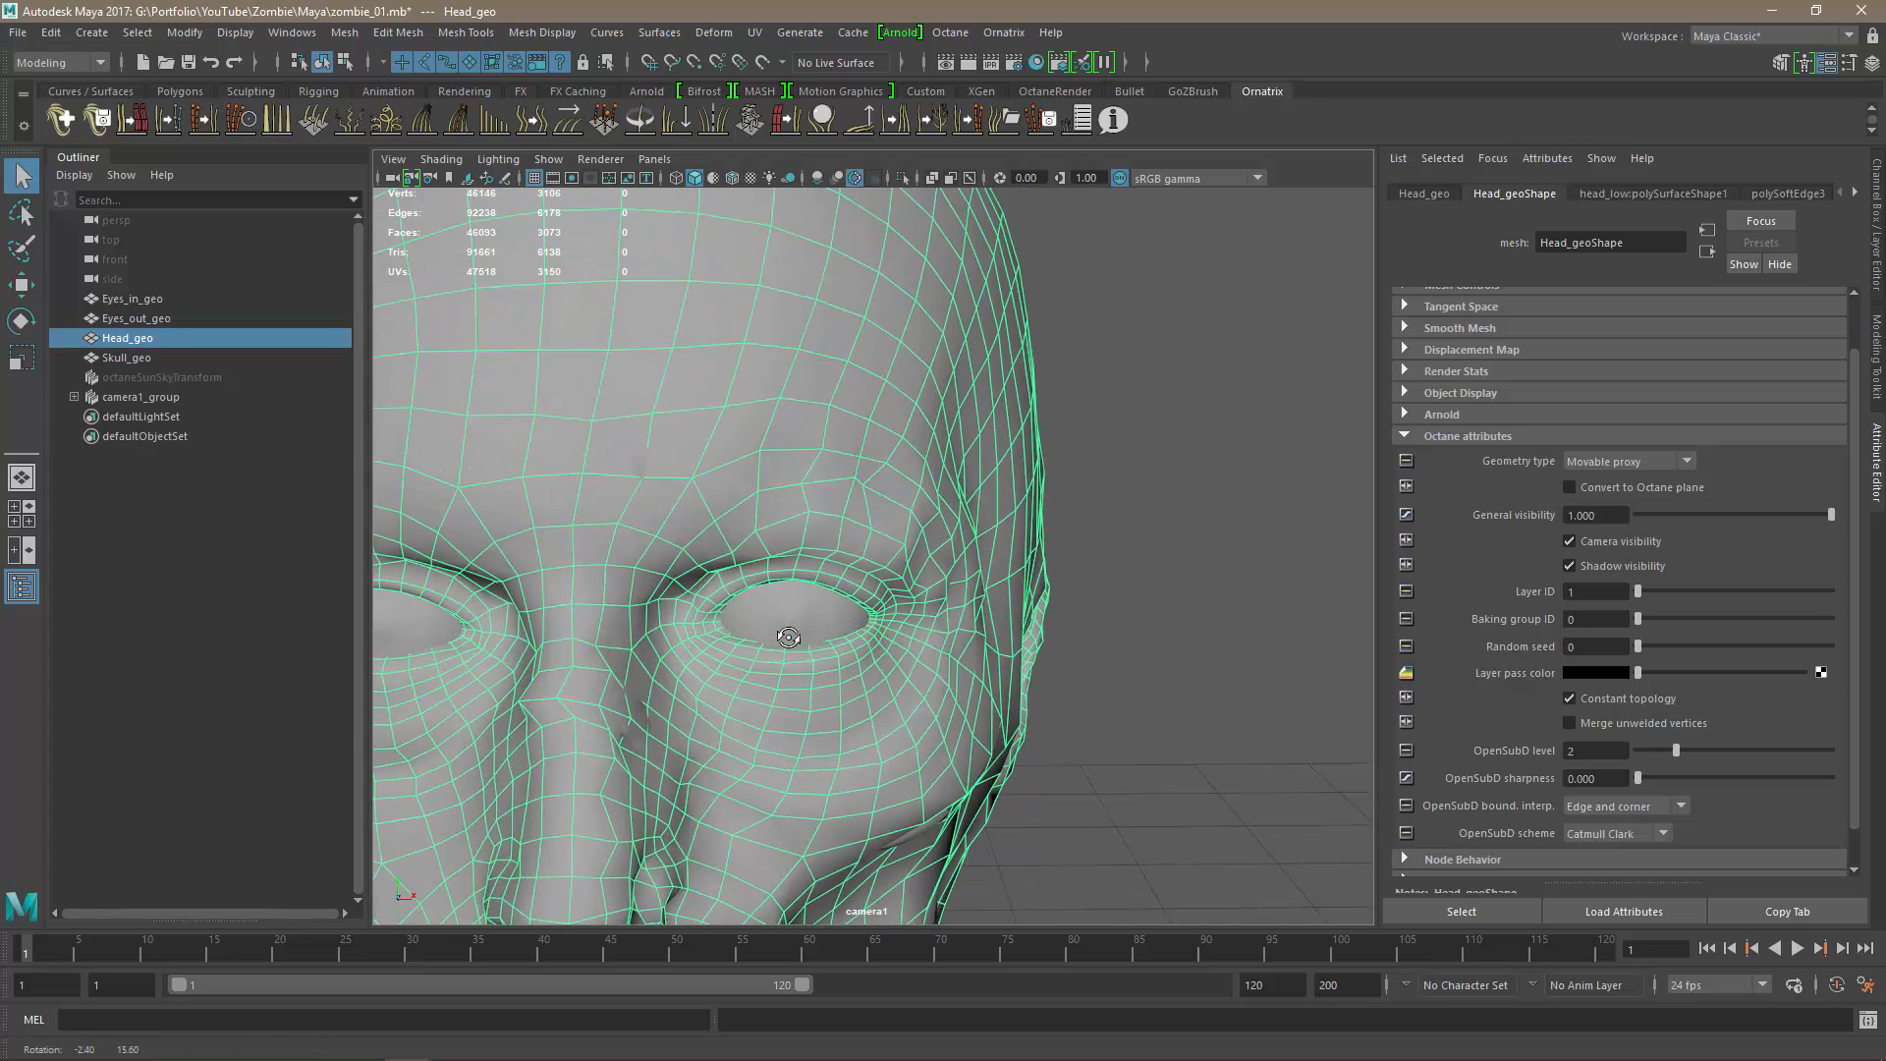
pyautogui.keyDown('alt'); pyautogui.moveTo(824, 746); pyautogui.dragTo(923, 692, button='middle'); pyautogui.keyUp('alt')
pyautogui.keyDown('alt'); pyautogui.moveTo(923, 692); pyautogui.dragTo(970, 728, button='right'); pyautogui.keyUp('alt')
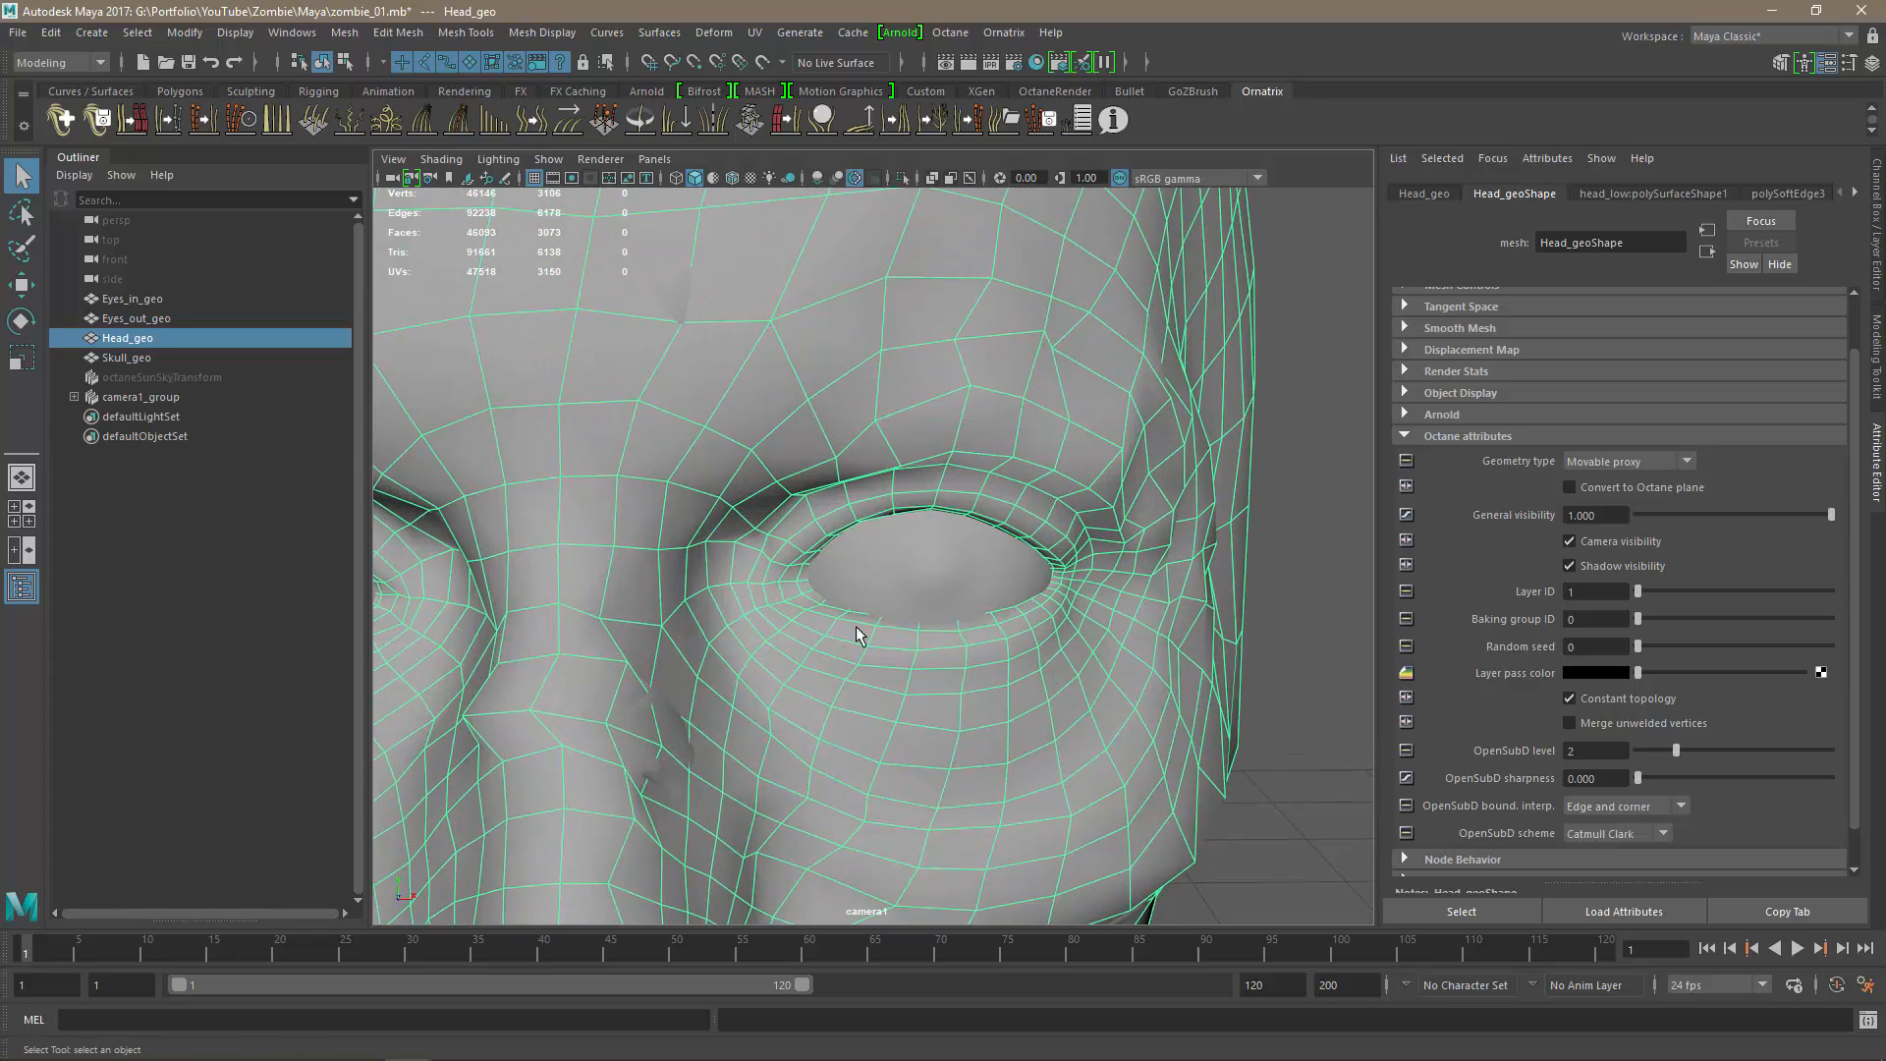
pyautogui.keyDown('alt'); pyautogui.moveTo(742, 725); pyautogui.dragTo(1143, 712, button='middle'); pyautogui.keyUp('alt')
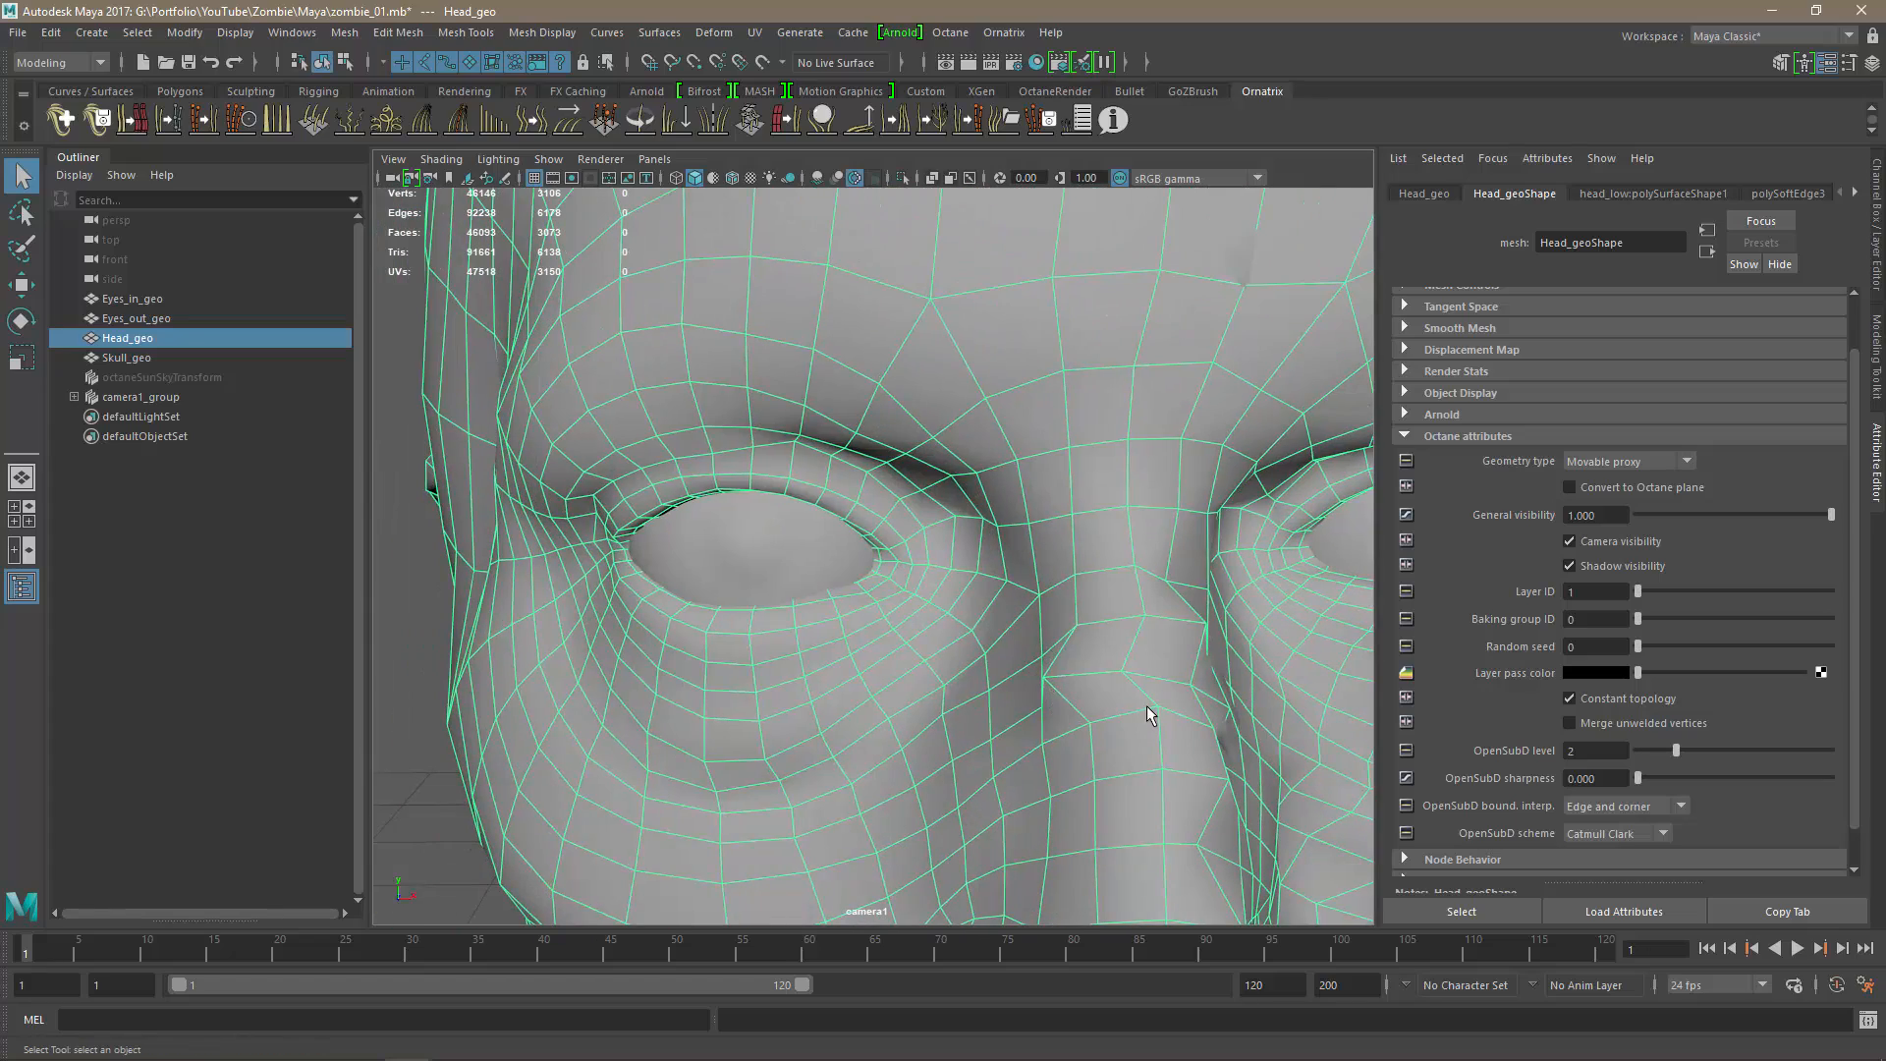
pyautogui.keyDown('alt'); pyautogui.moveTo(1143, 712); pyautogui.dragTo(1094, 706, button='right'); pyautogui.keyUp('alt')
pyautogui.keyDown('alt'); pyautogui.moveTo(1159, 709); pyautogui.dragTo(1003, 708, button='middle'); pyautogui.keyUp('alt')
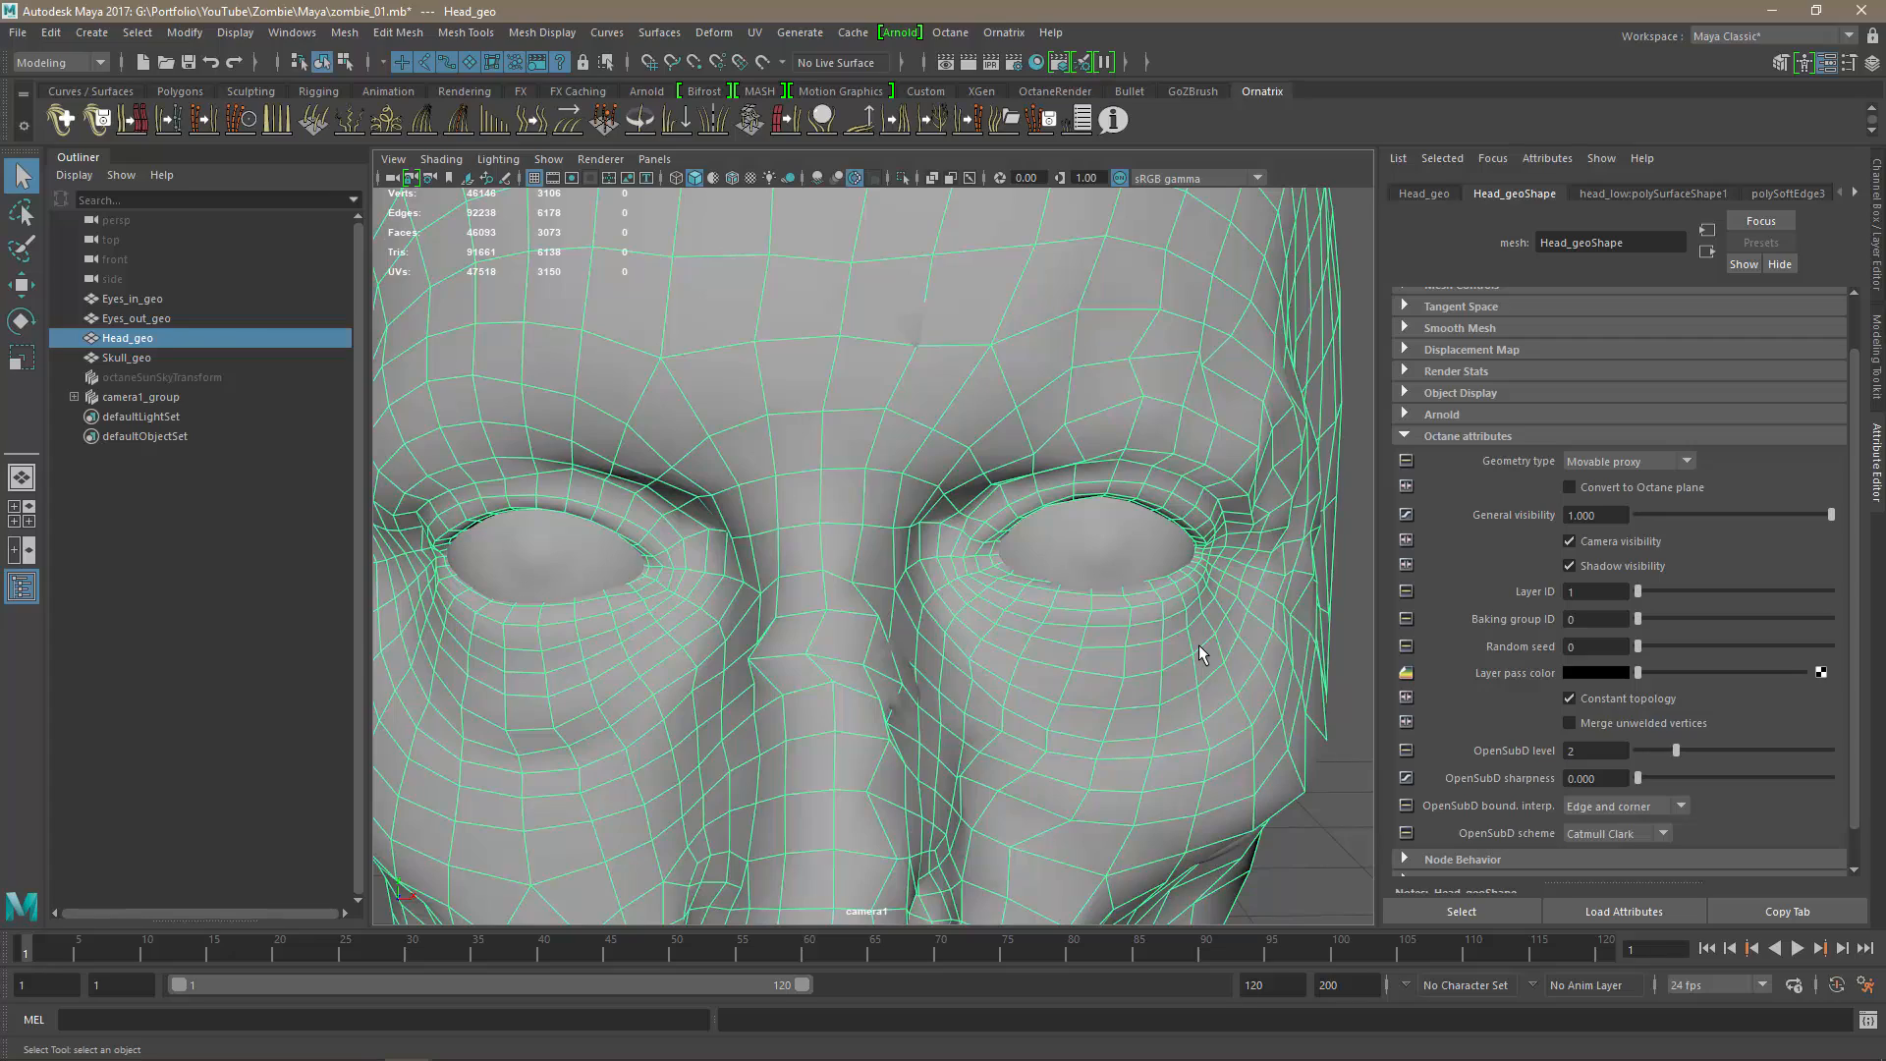
pyautogui.keyDown('alt'); pyautogui.moveTo(1201, 653); pyautogui.dragTo(1043, 634, button='right'); pyautogui.keyUp('alt')
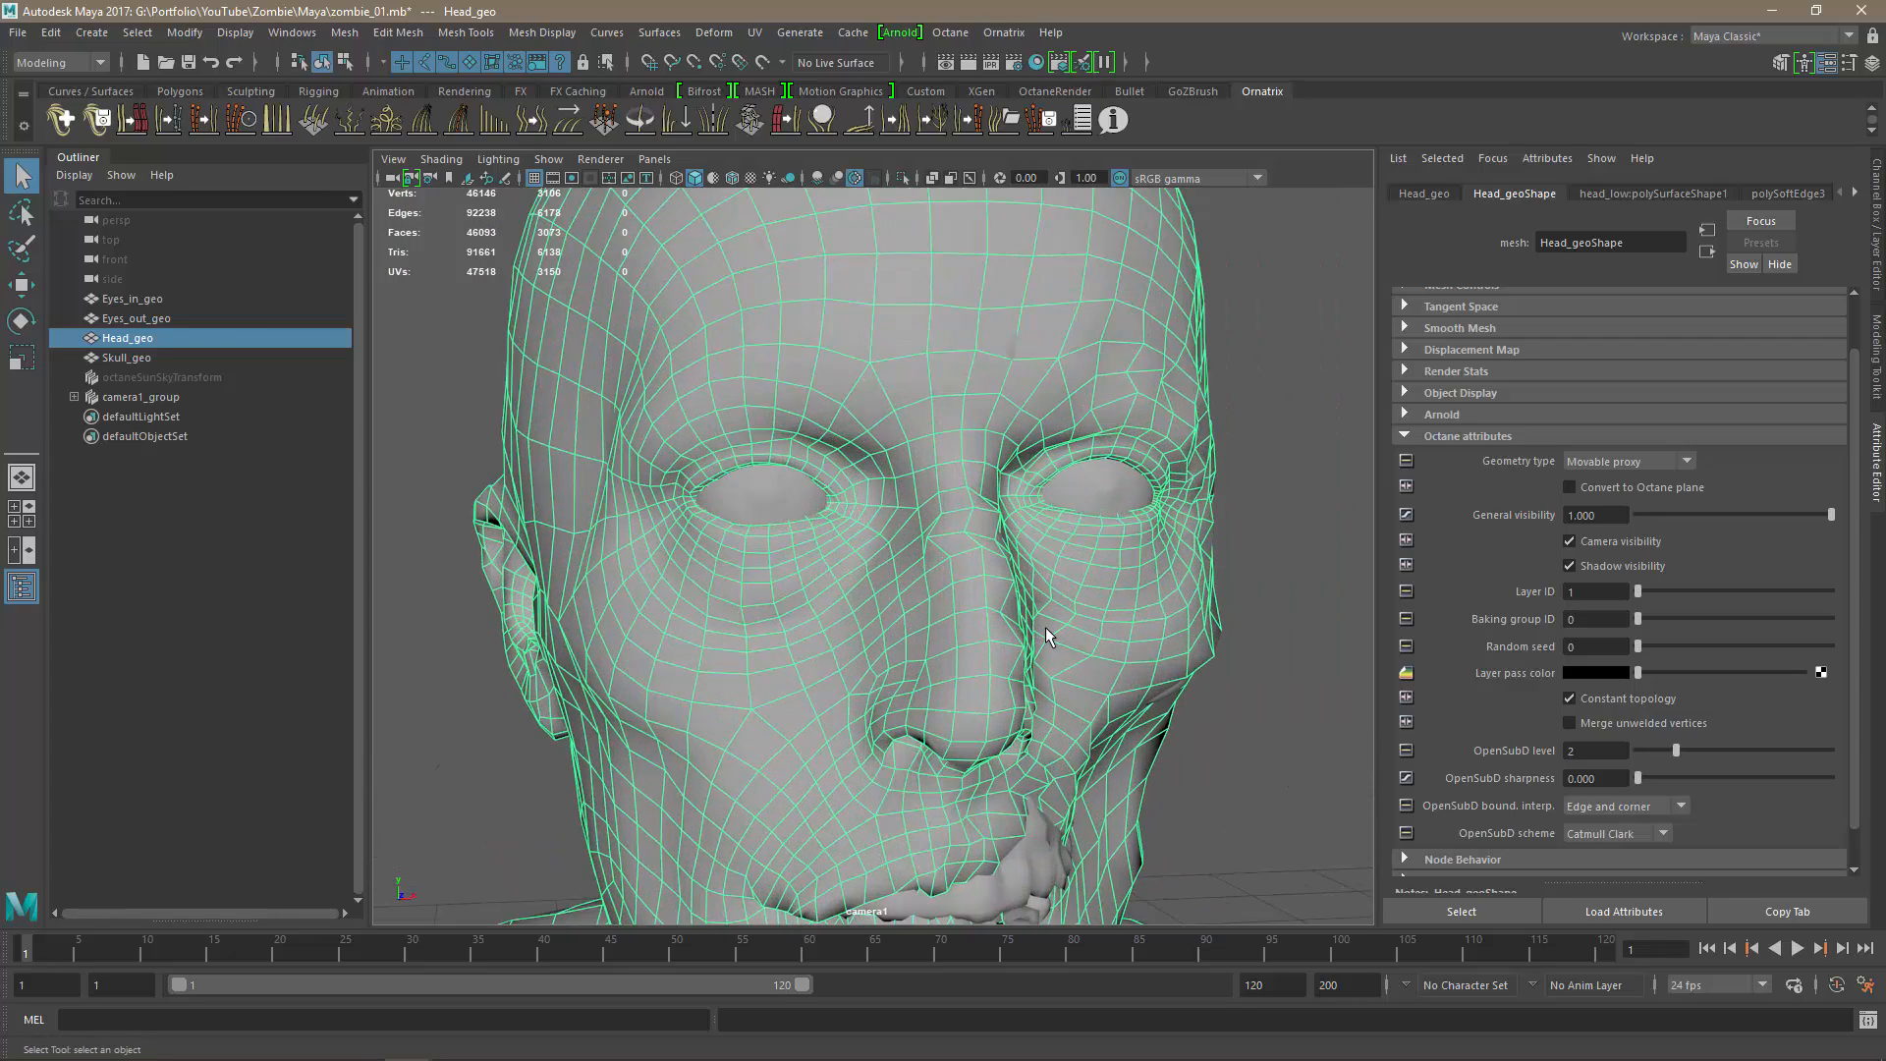
# Duplicate the head mesh, hide the original head, and keep the duplicate as the working mesh.
pyautogui.hotkey('ctrl', 'd')
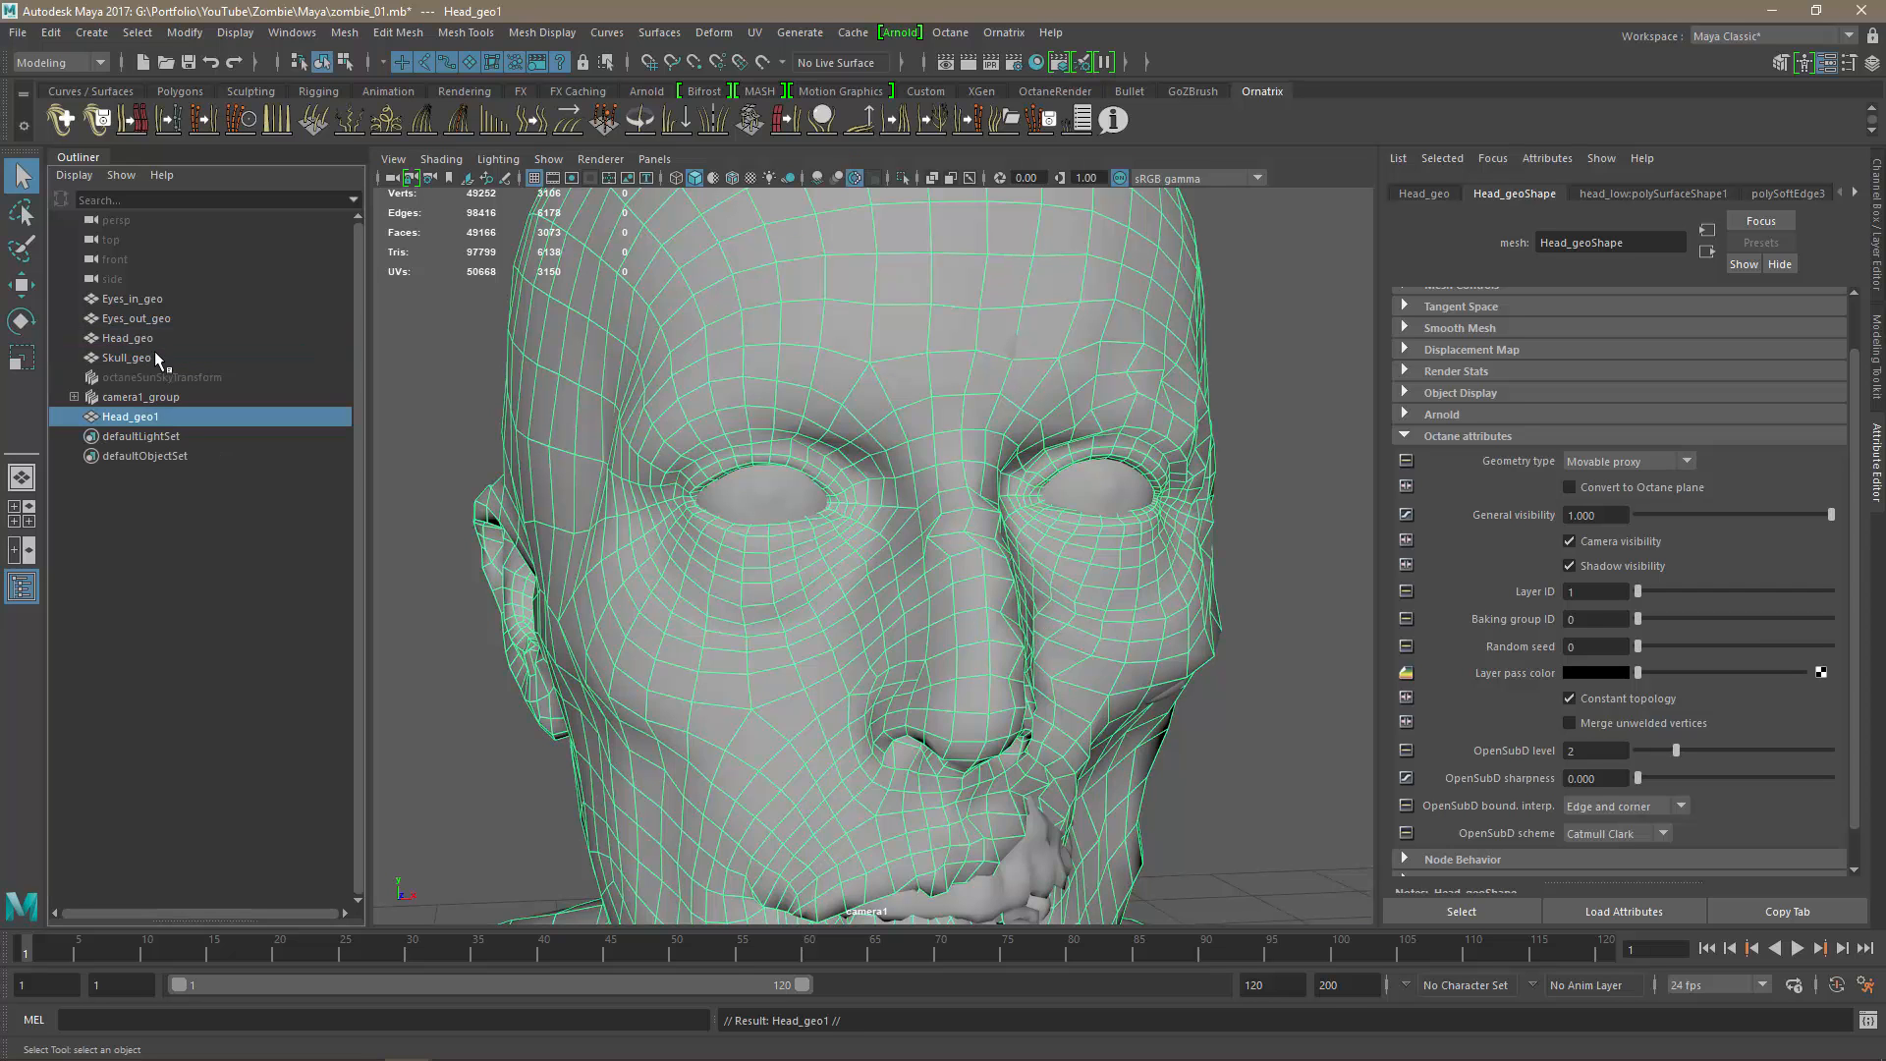
pyautogui.hotkey('alt', 'h')
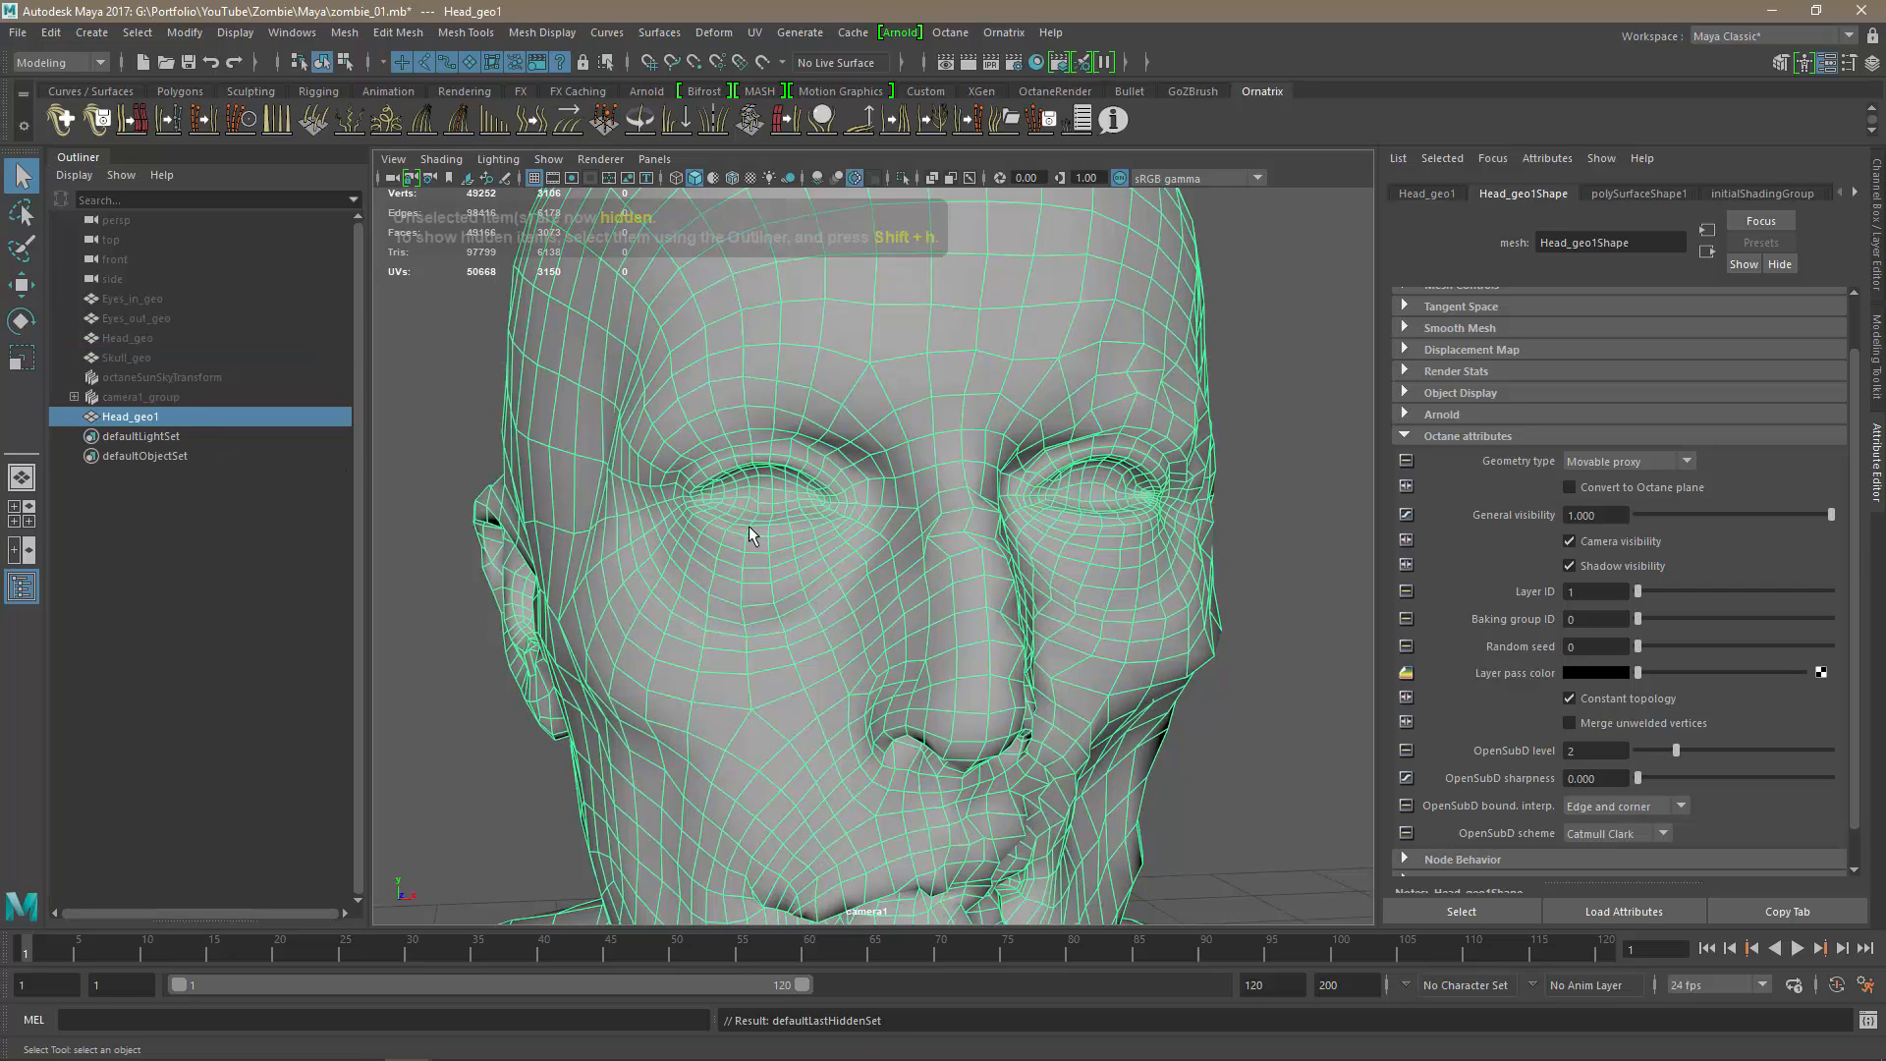
pyautogui.keyDown('alt'); pyautogui.moveTo(1065, 538); pyautogui.dragTo(840, 601, button='right'); pyautogui.keyUp('alt')
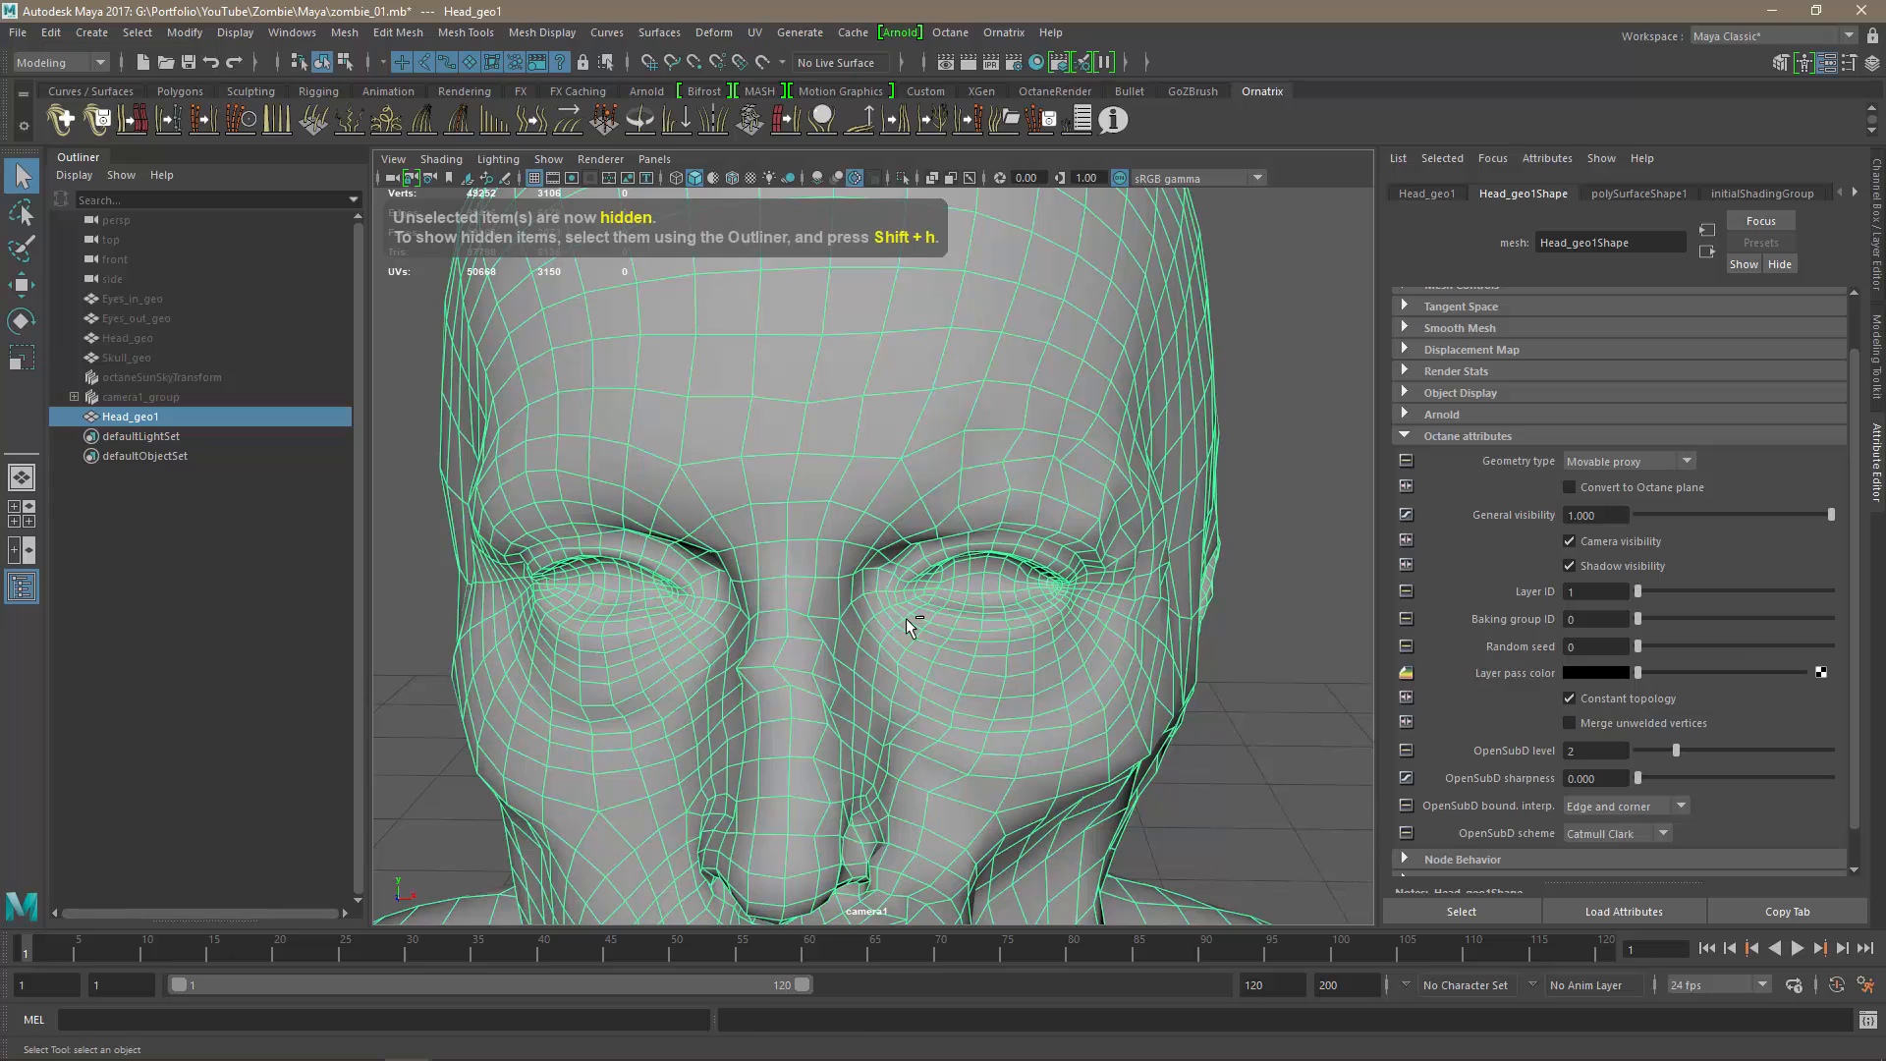
pyautogui.hotkey('ctrl', 'z')
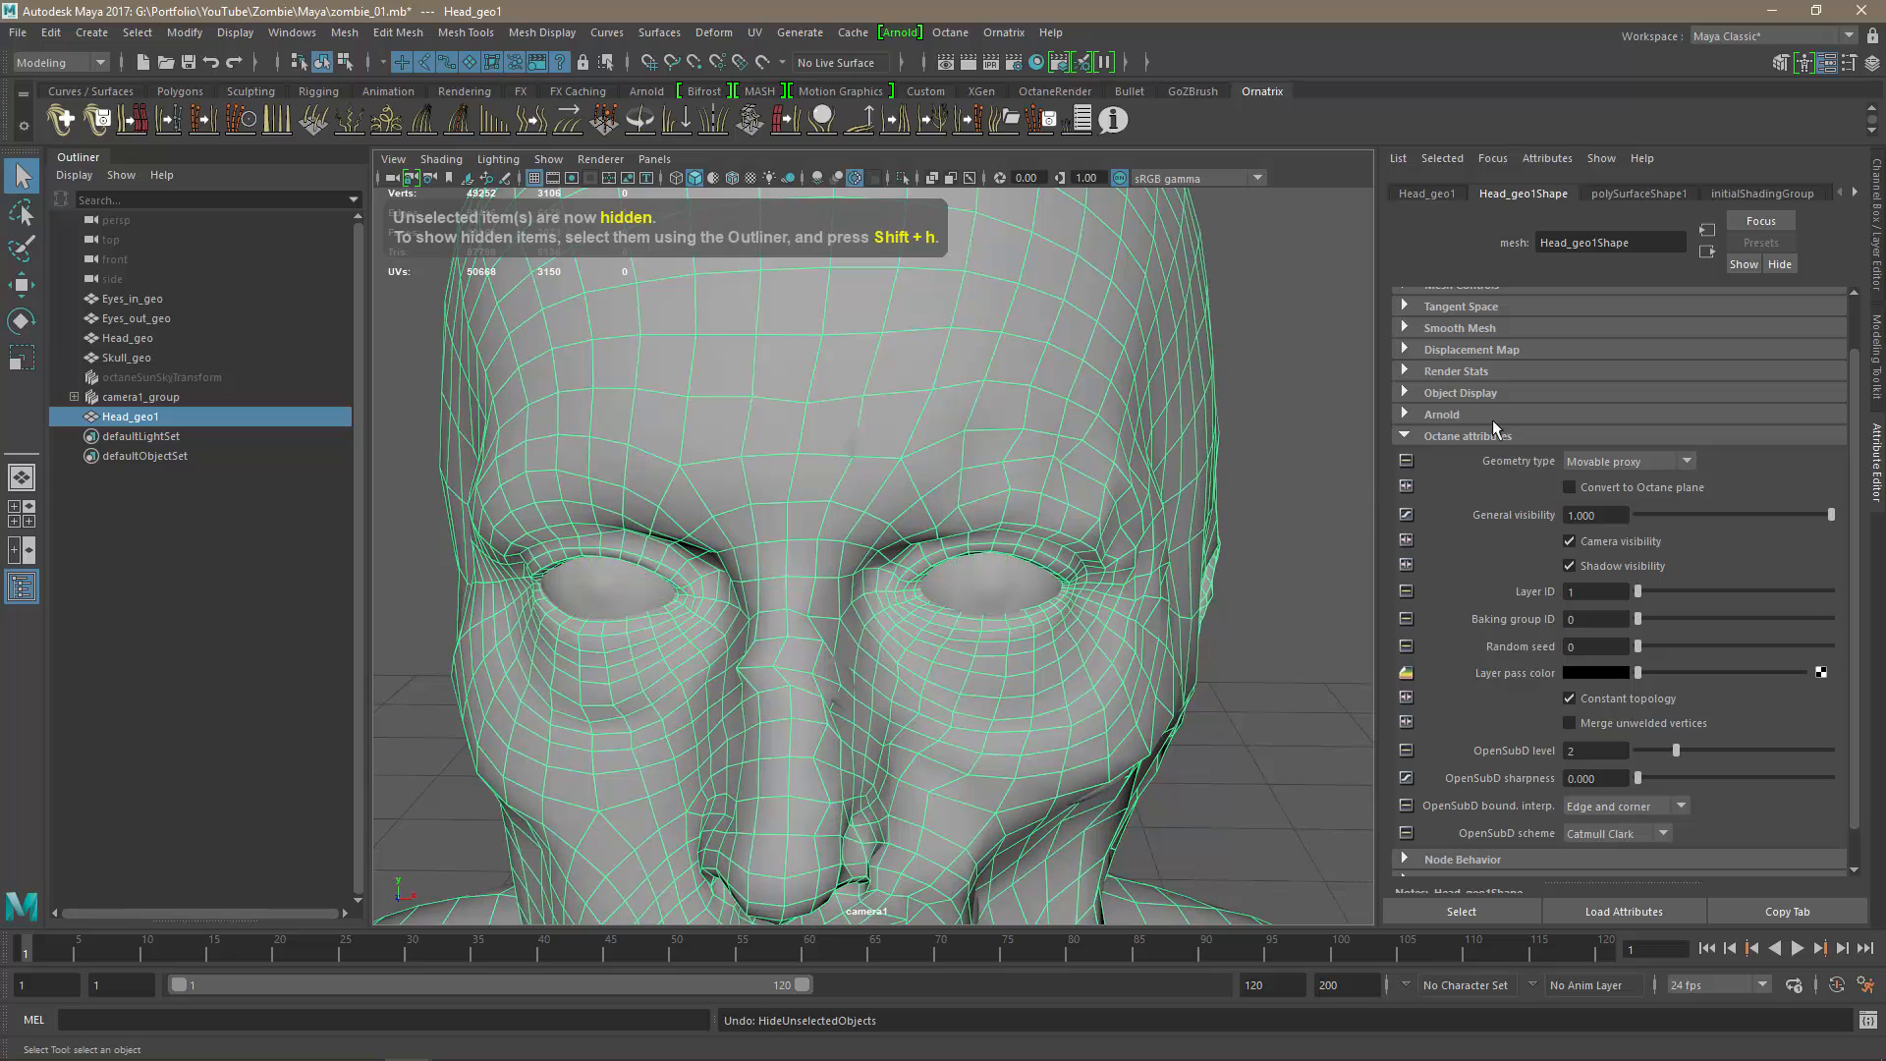
pyautogui.click(169, 338)
pyautogui.hotkey('ctrl', 'h')
pyautogui.click(1081, 724)
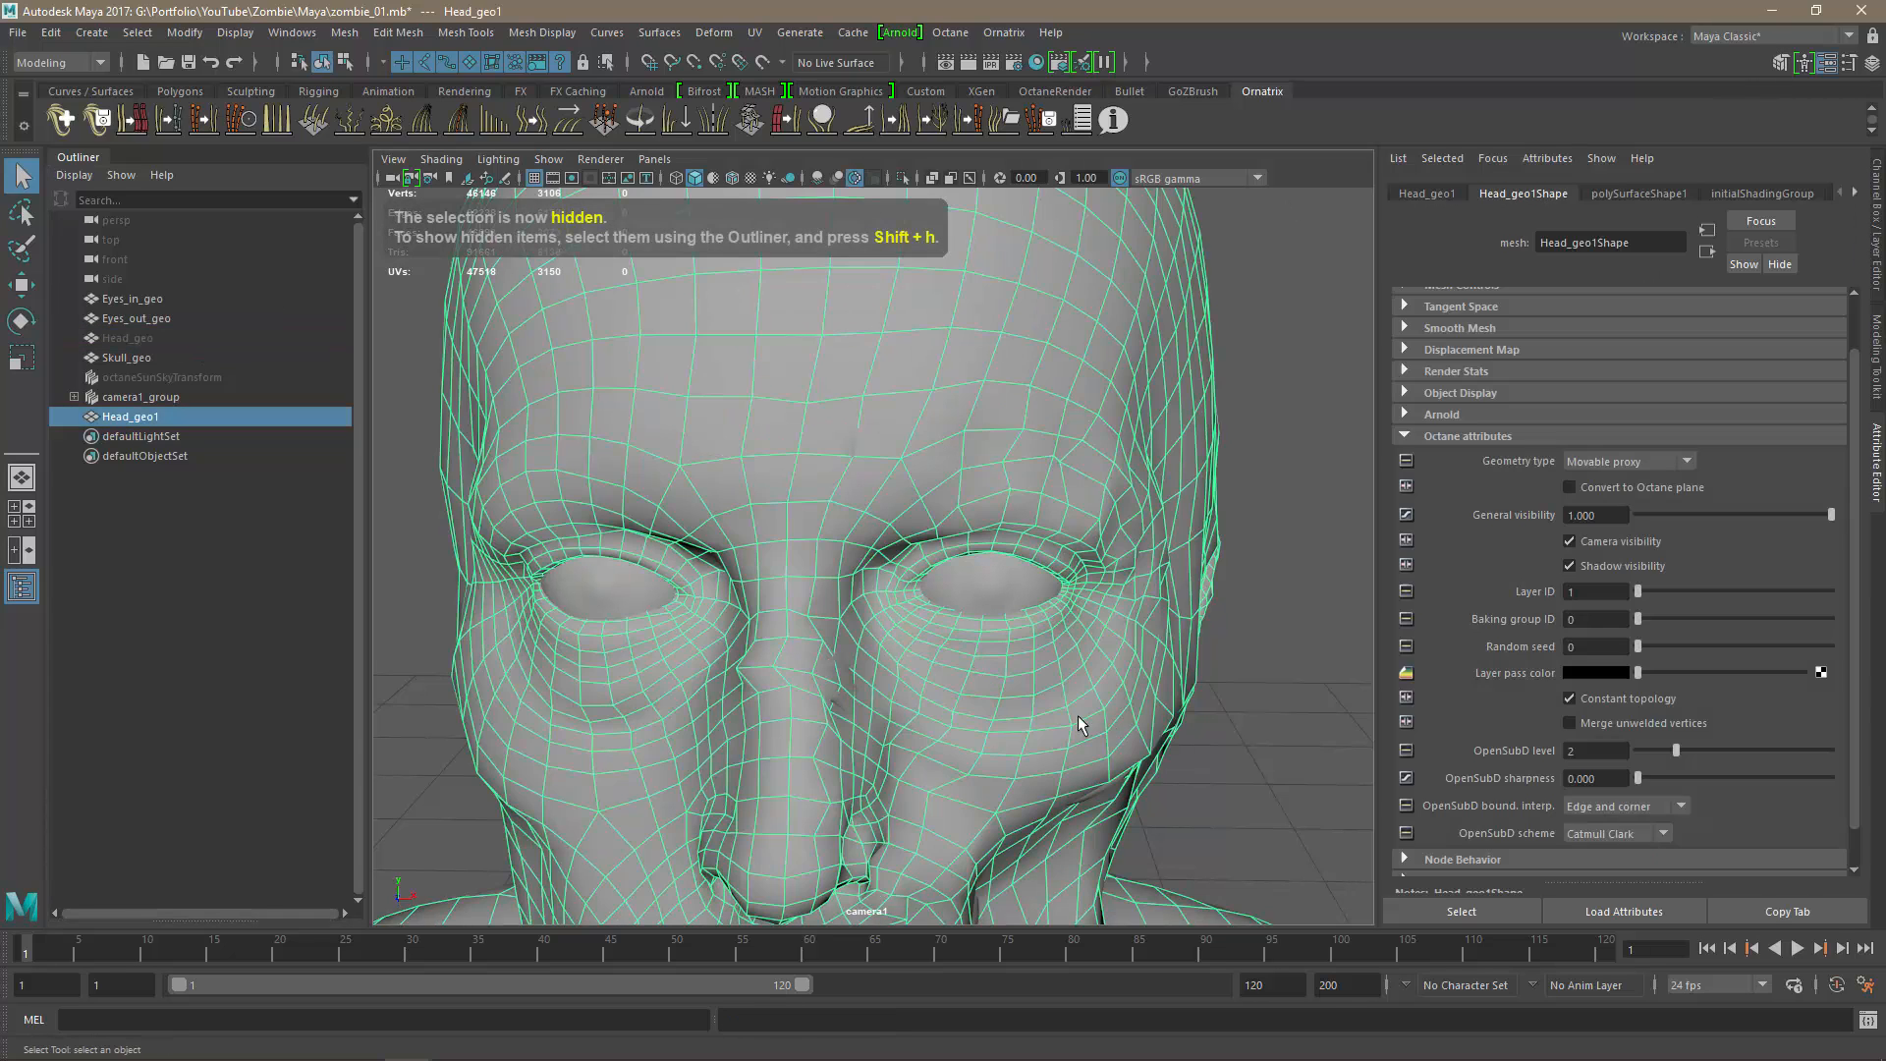
# Select the rows of faces along the upper and lower lids of the duplicate head's left eye.
pyautogui.click(1780, 62)
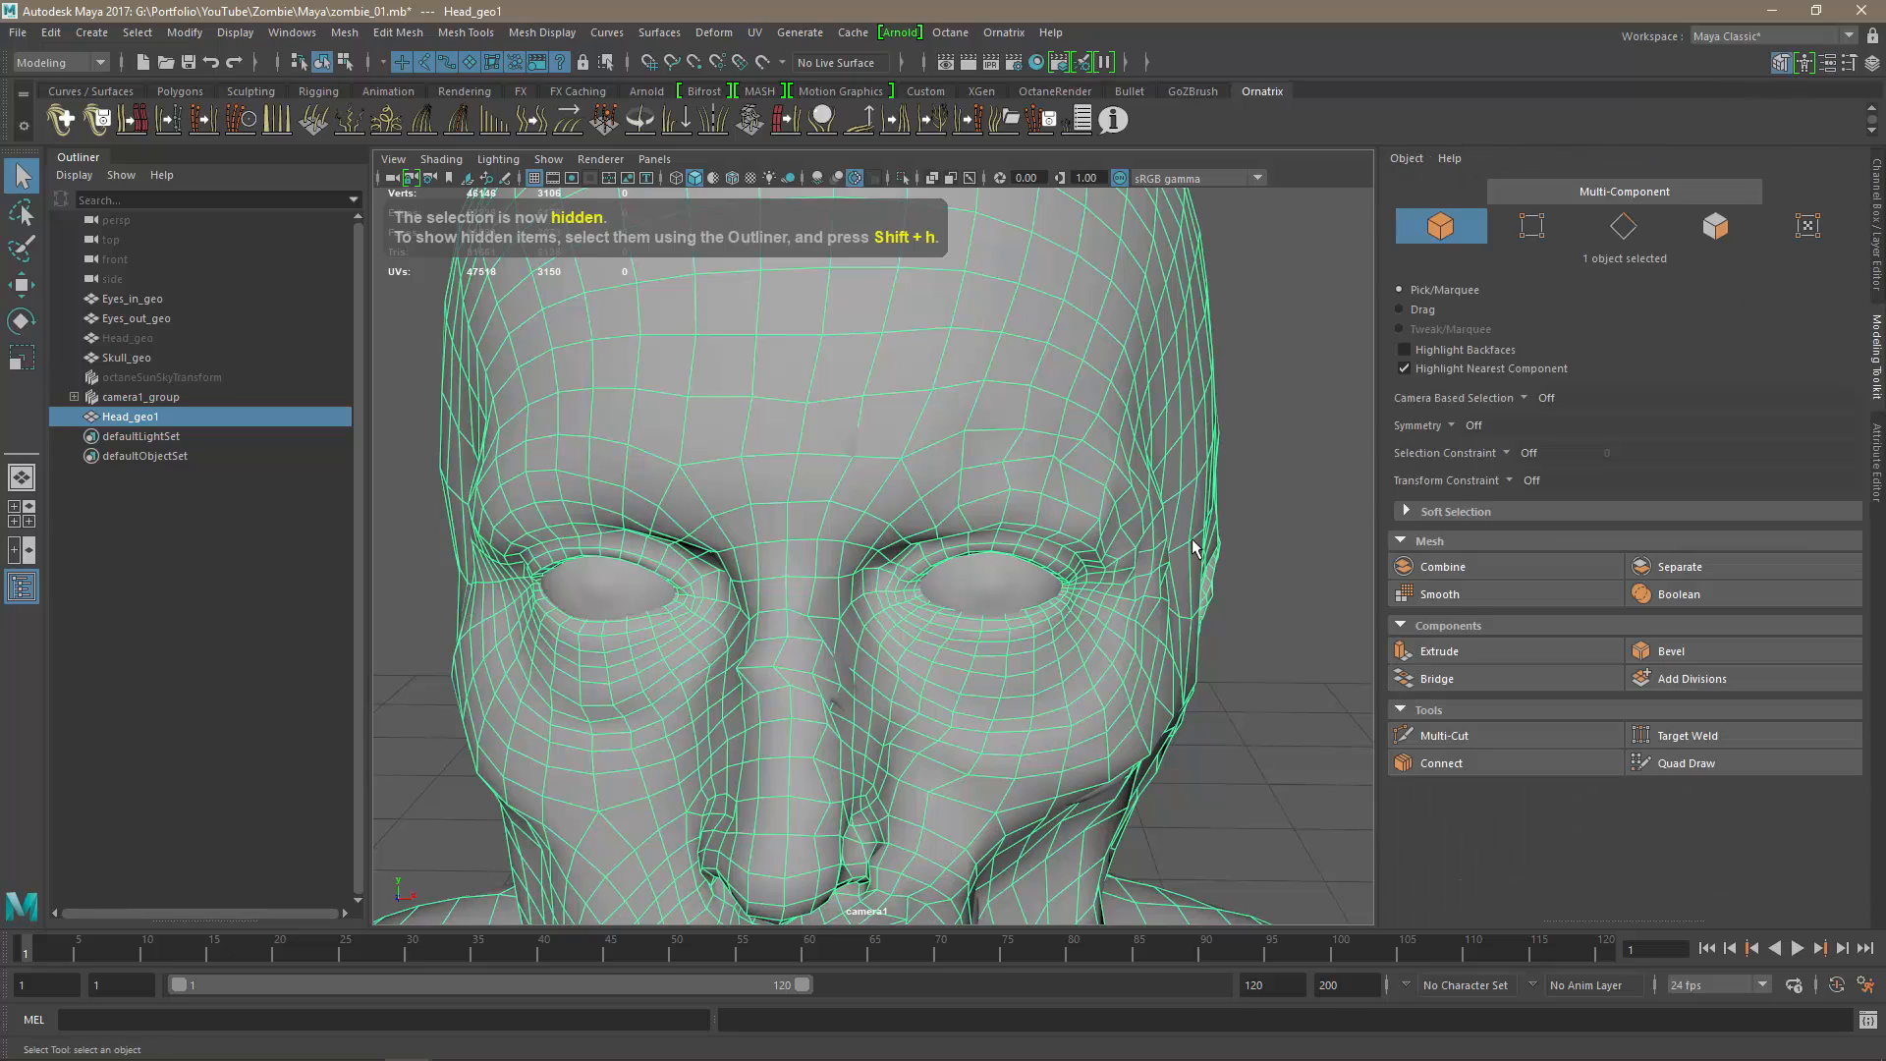
pyautogui.click(1715, 226)
pyautogui.scroll(10, 977, 648)
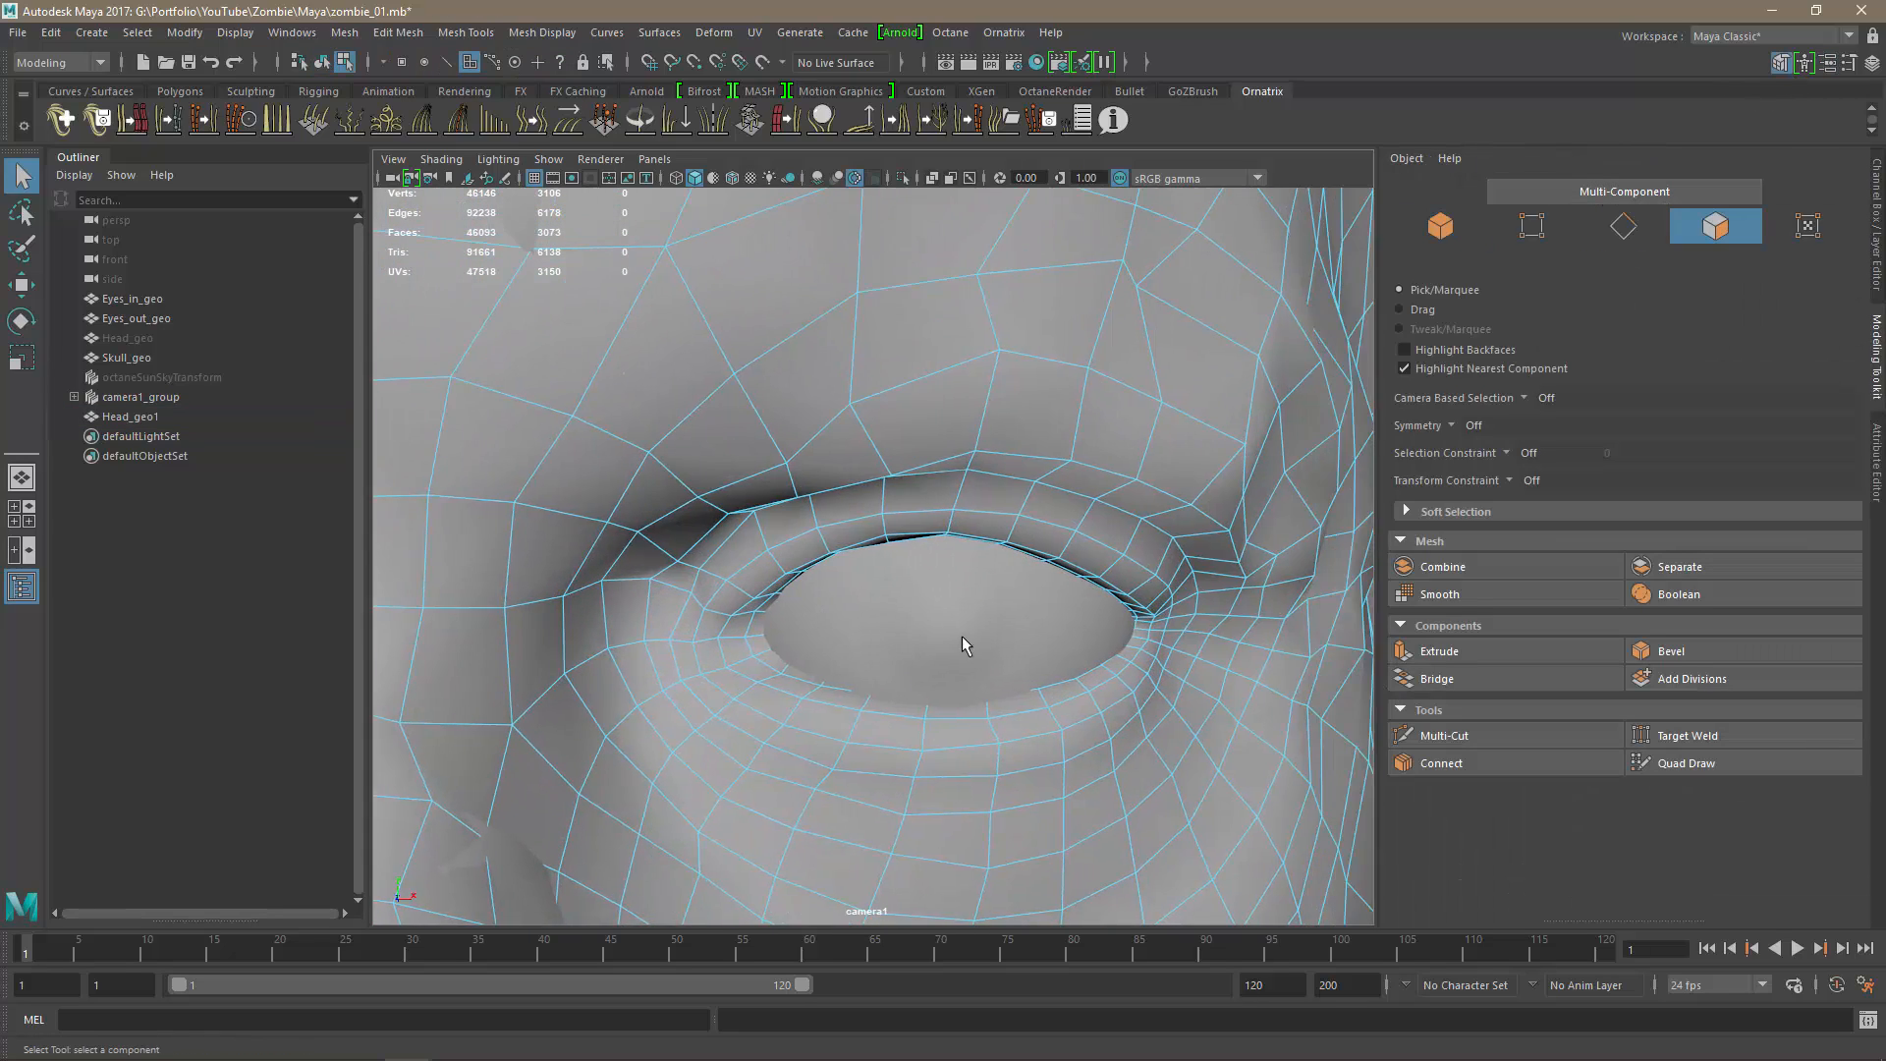
pyautogui.keyDown('alt'); pyautogui.moveTo(932, 625); pyautogui.dragTo(945, 601); pyautogui.keyUp('alt')
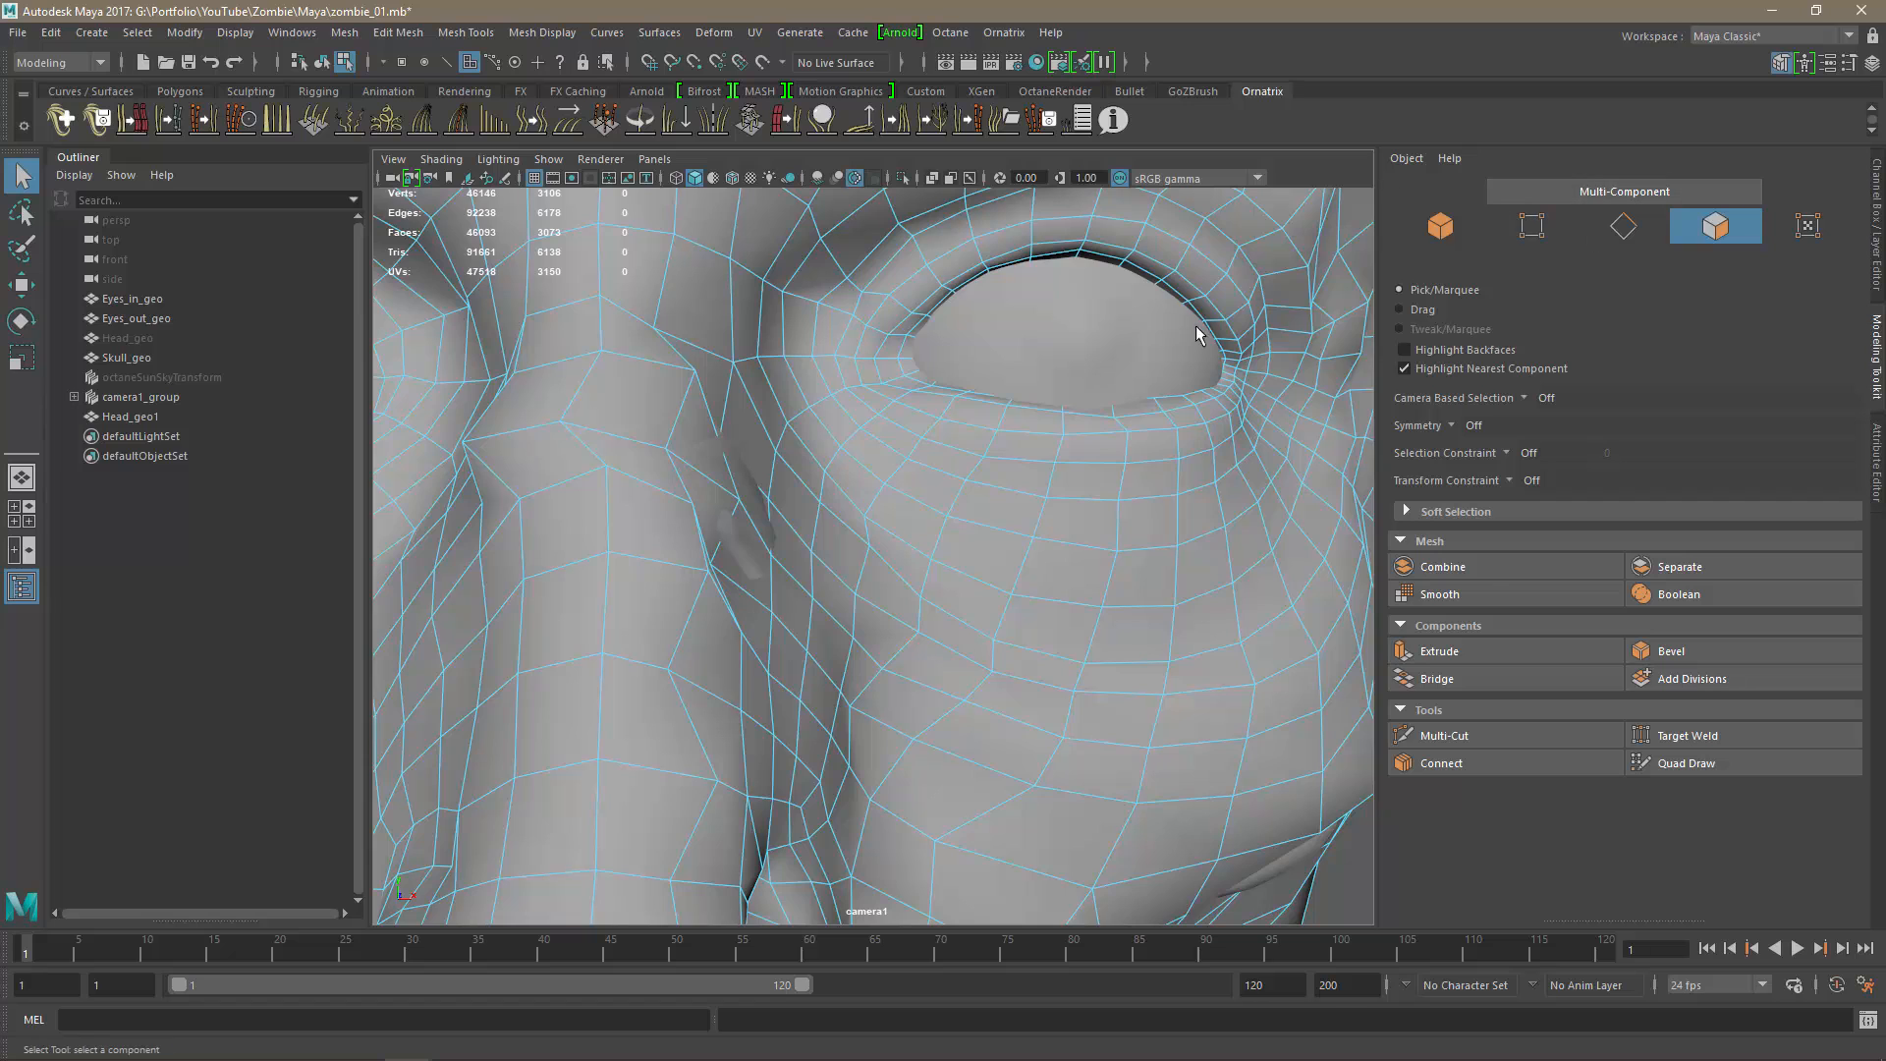
pyautogui.keyDown('alt'); pyautogui.moveTo(1092, 336); pyautogui.dragTo(980, 551, button='middle'); pyautogui.keyUp('alt')
pyautogui.scroll(3, 980, 551)
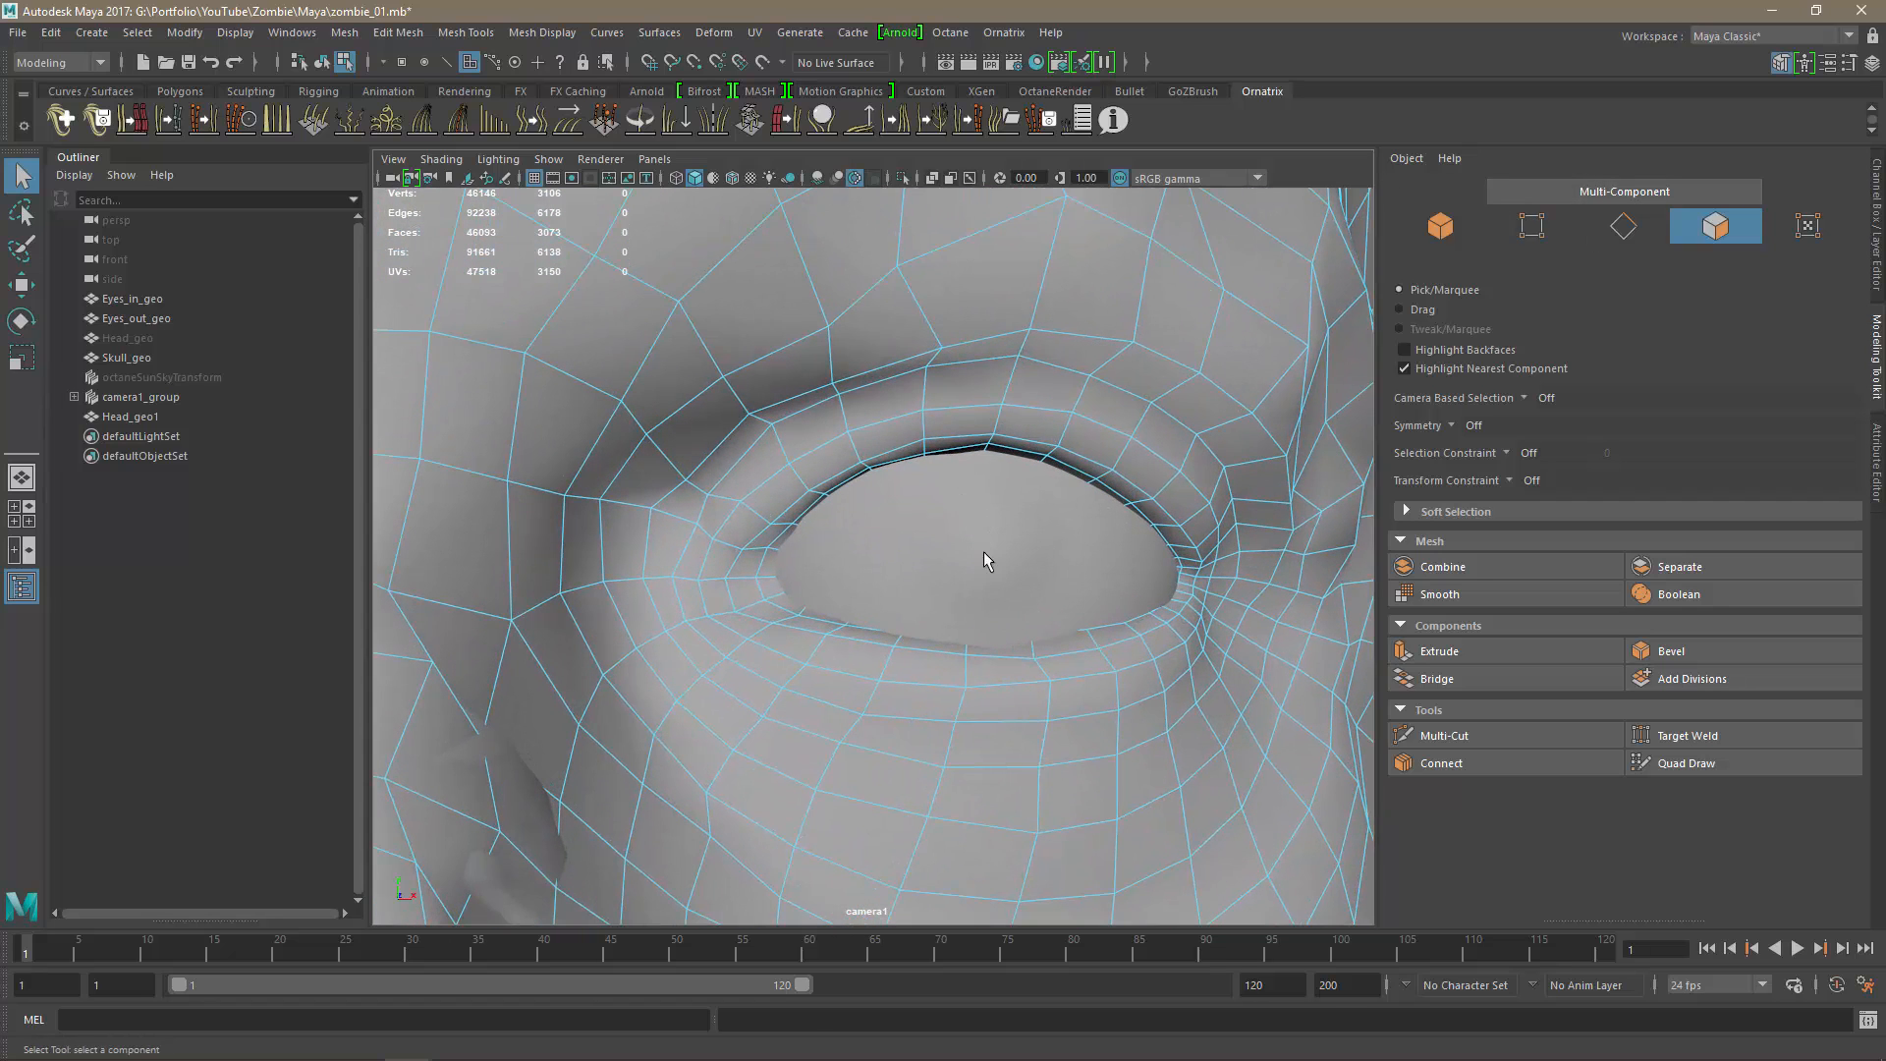
pyautogui.moveTo(1081, 520)
pyautogui.keyDown('alt'); pyautogui.mouseDown()
pyautogui.moveTo(1027, 527)
pyautogui.moveTo(1045, 531)
pyautogui.mouseUp(); pyautogui.keyUp('alt')
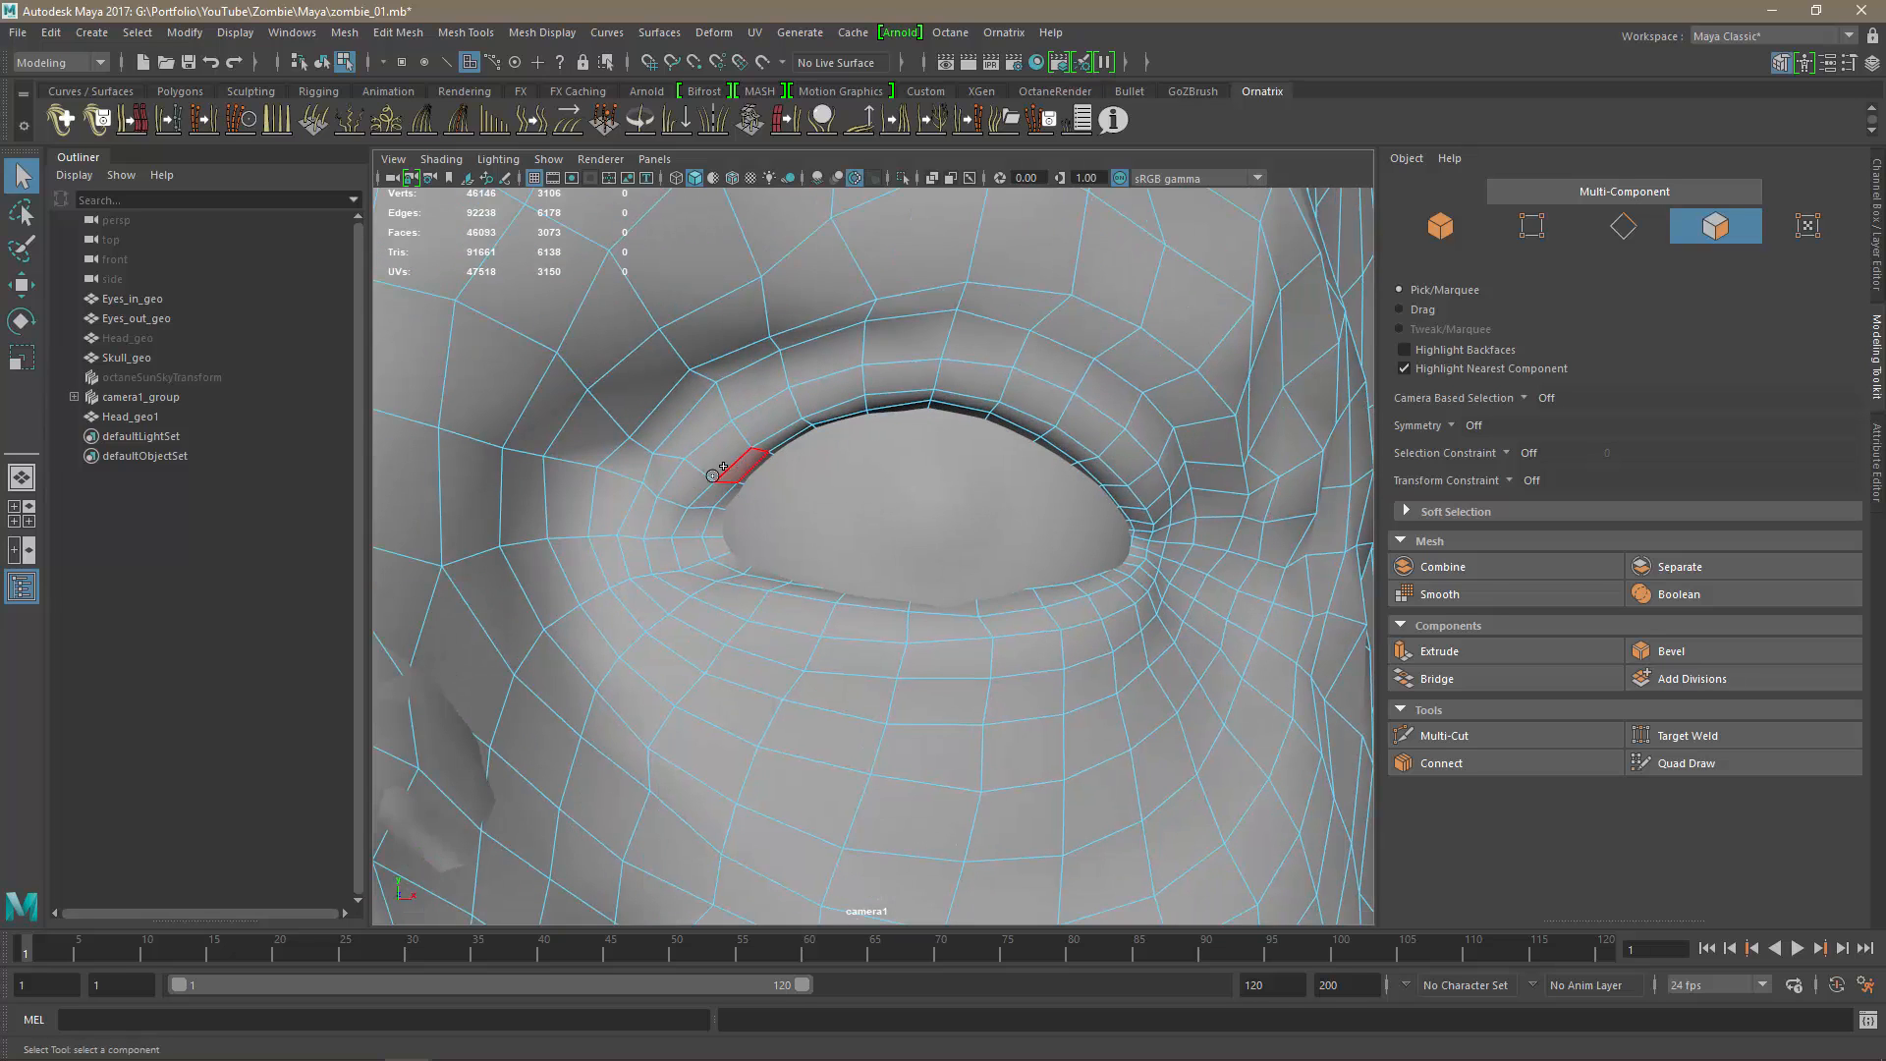
pyautogui.press('Tab')
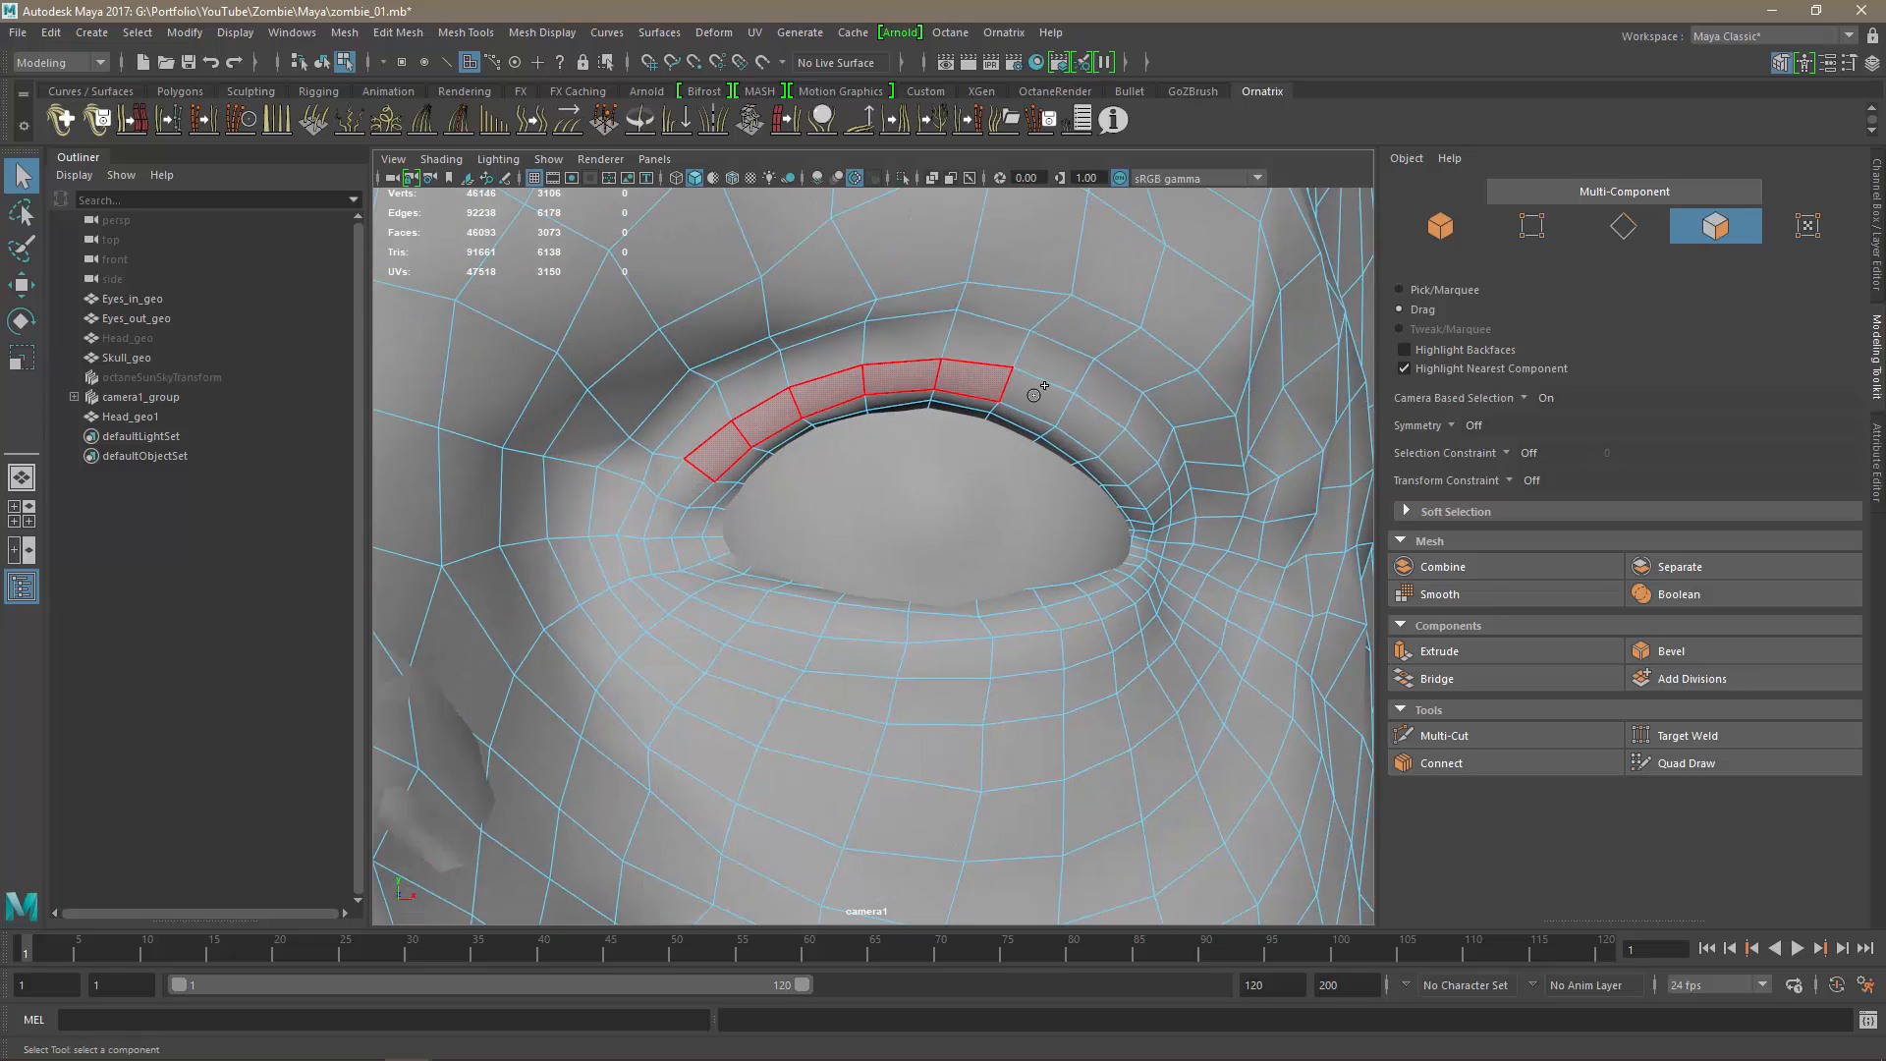
pyautogui.moveTo(1035, 394); pyautogui.dragTo(1150, 490)
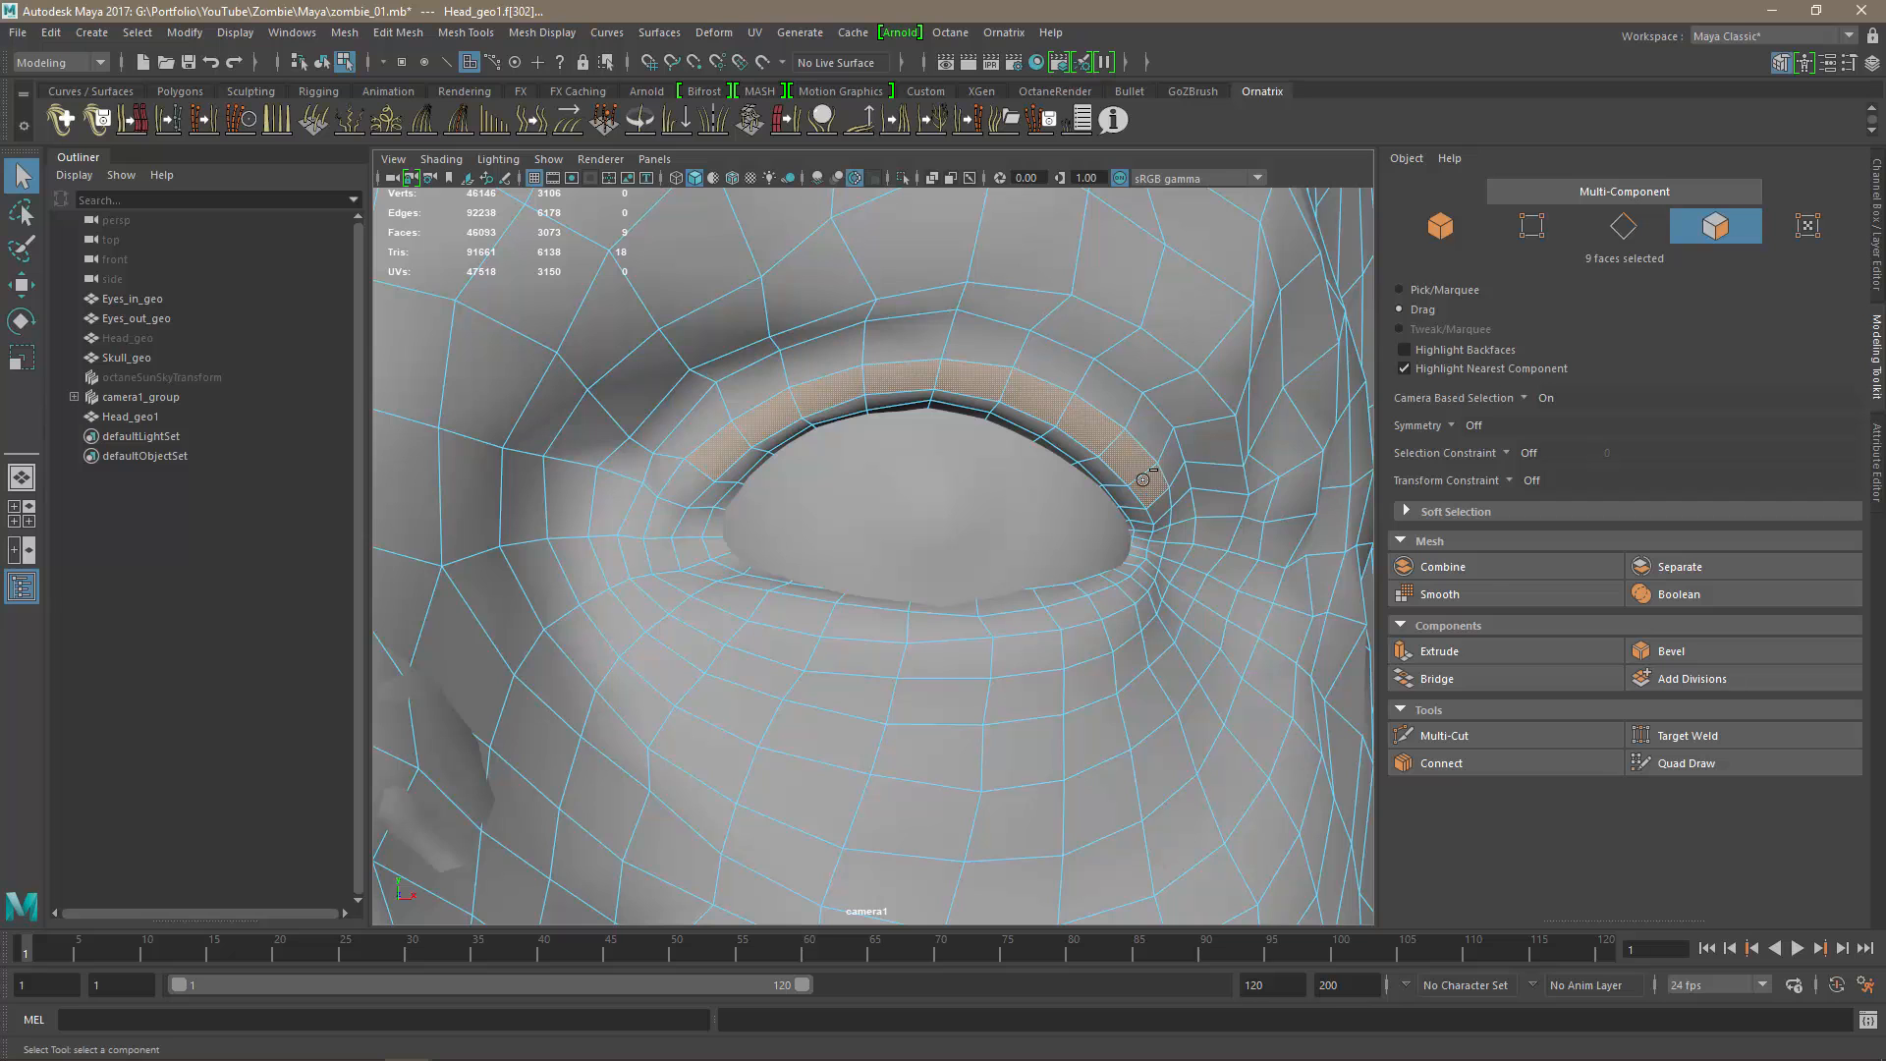
pyautogui.moveTo(775, 614)
pyautogui.keyDown('alt'); pyautogui.mouseDown()
pyautogui.moveTo(776, 632)
pyautogui.moveTo(774, 615)
pyautogui.moveTo(941, 639)
pyautogui.mouseUp(); pyautogui.keyUp('alt')
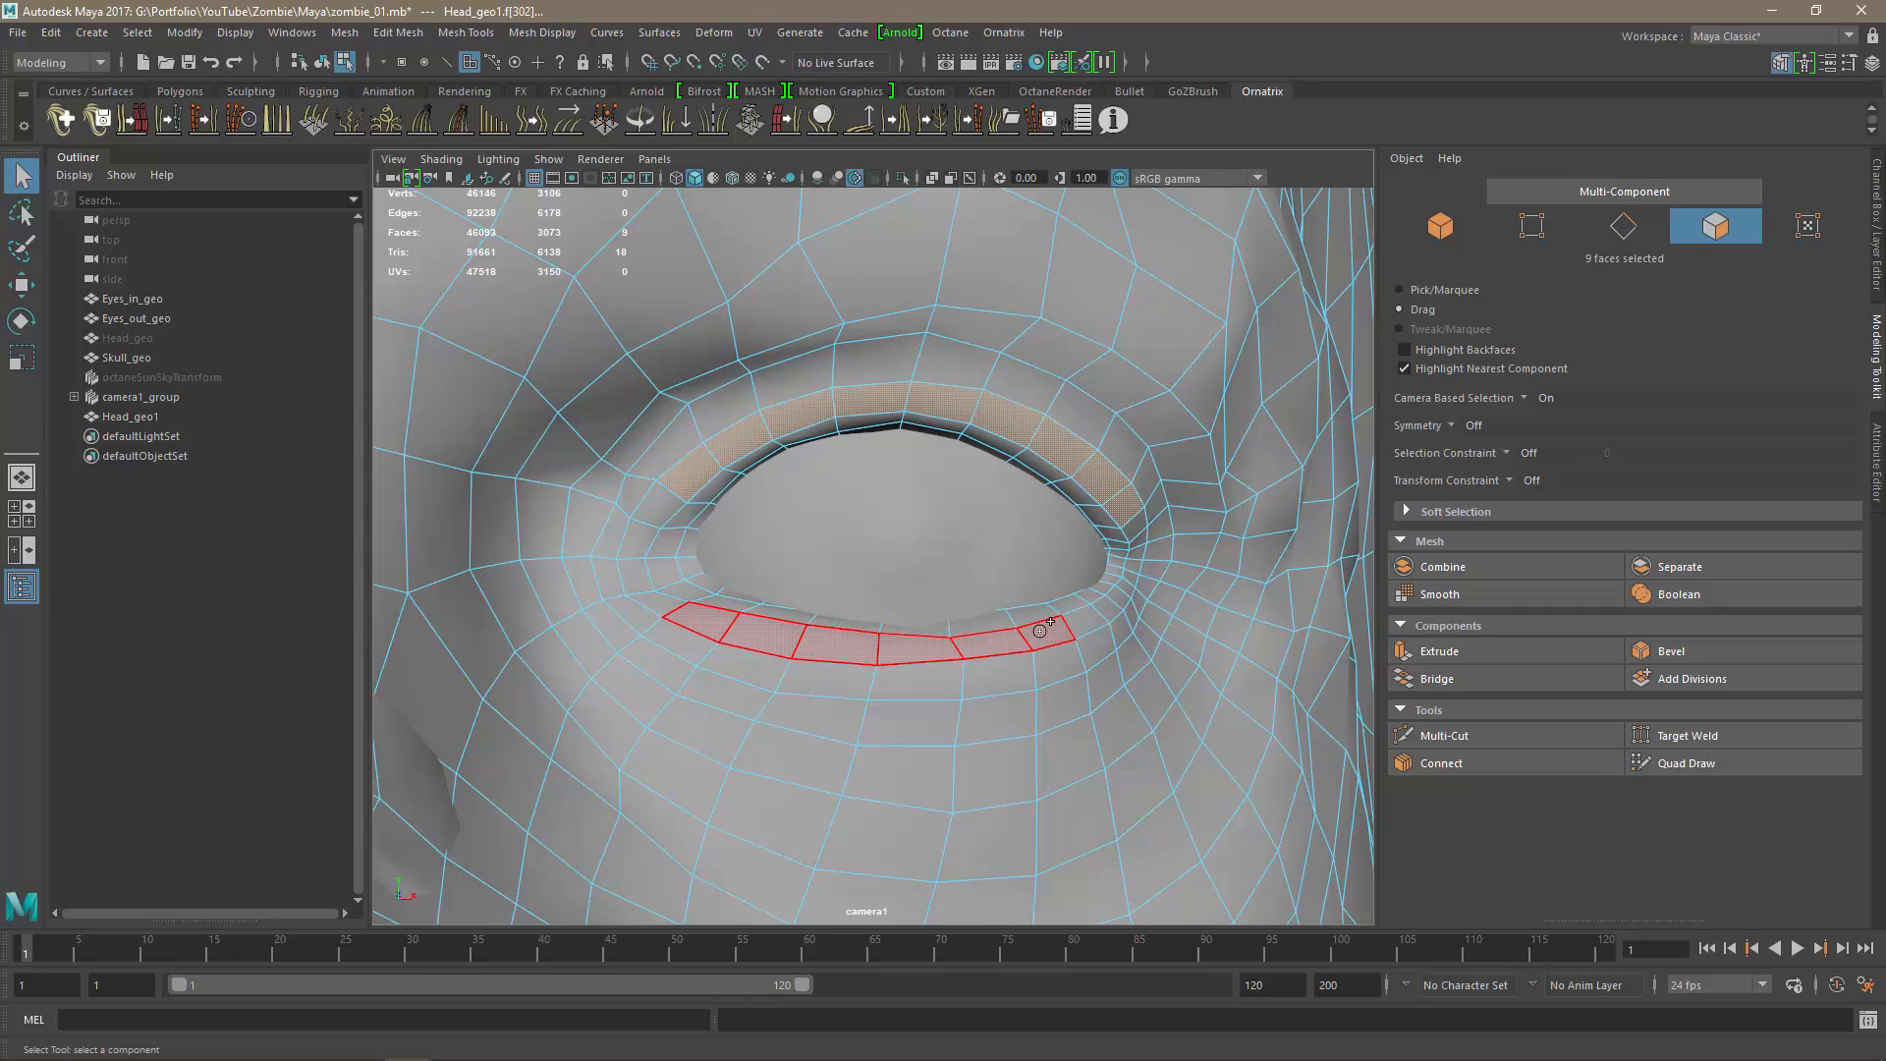
pyautogui.moveTo(1124, 588); pyautogui.dragTo(1125, 588)
# Add the row of faces along the lower lid of the right eye to the selection.
pyautogui.keyDown('alt'); pyautogui.moveTo(1061, 800); pyautogui.dragTo(851, 710, button='right'); pyautogui.keyUp('alt')
pyautogui.keyDown('alt'); pyautogui.moveTo(765, 664); pyautogui.dragTo(1271, 656, button='middle'); pyautogui.keyUp('alt')
pyautogui.scroll(4, 1018, 678)
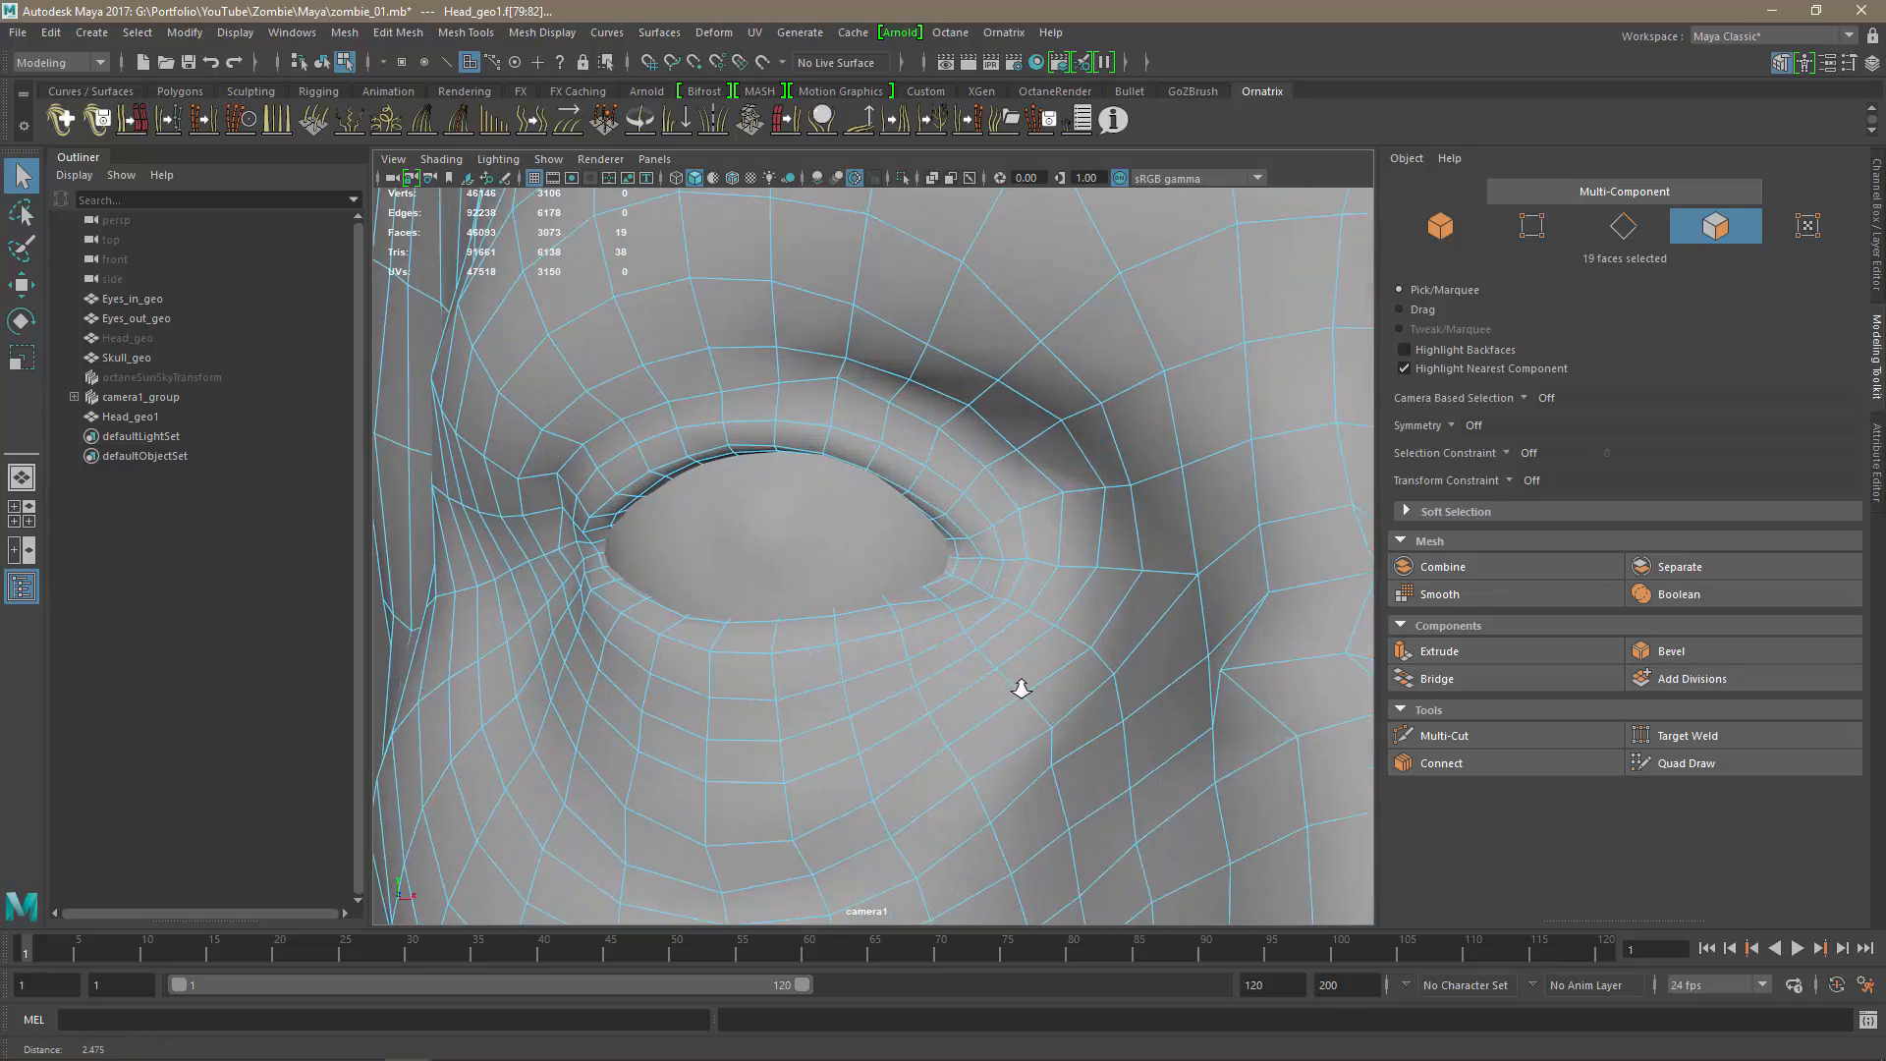
pyautogui.press('Tab')
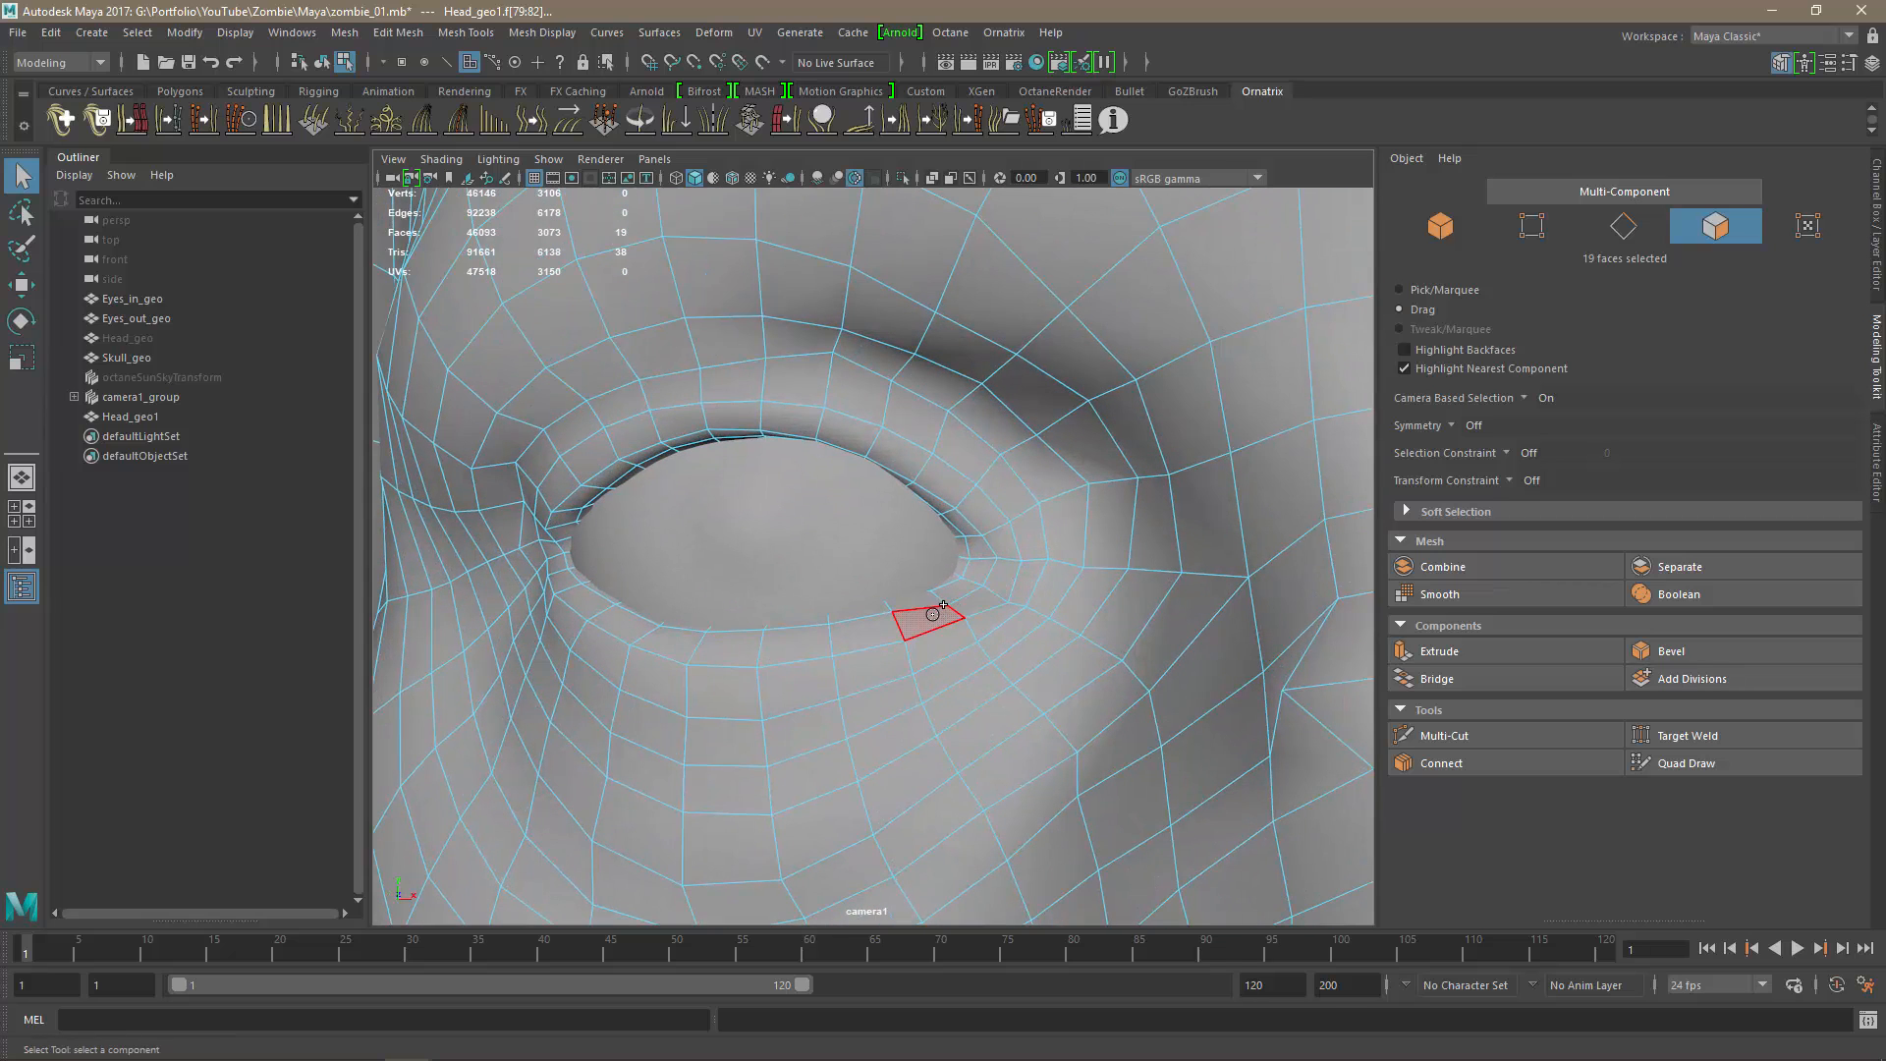
pyautogui.moveTo(932, 614); pyautogui.dragTo(645, 625)
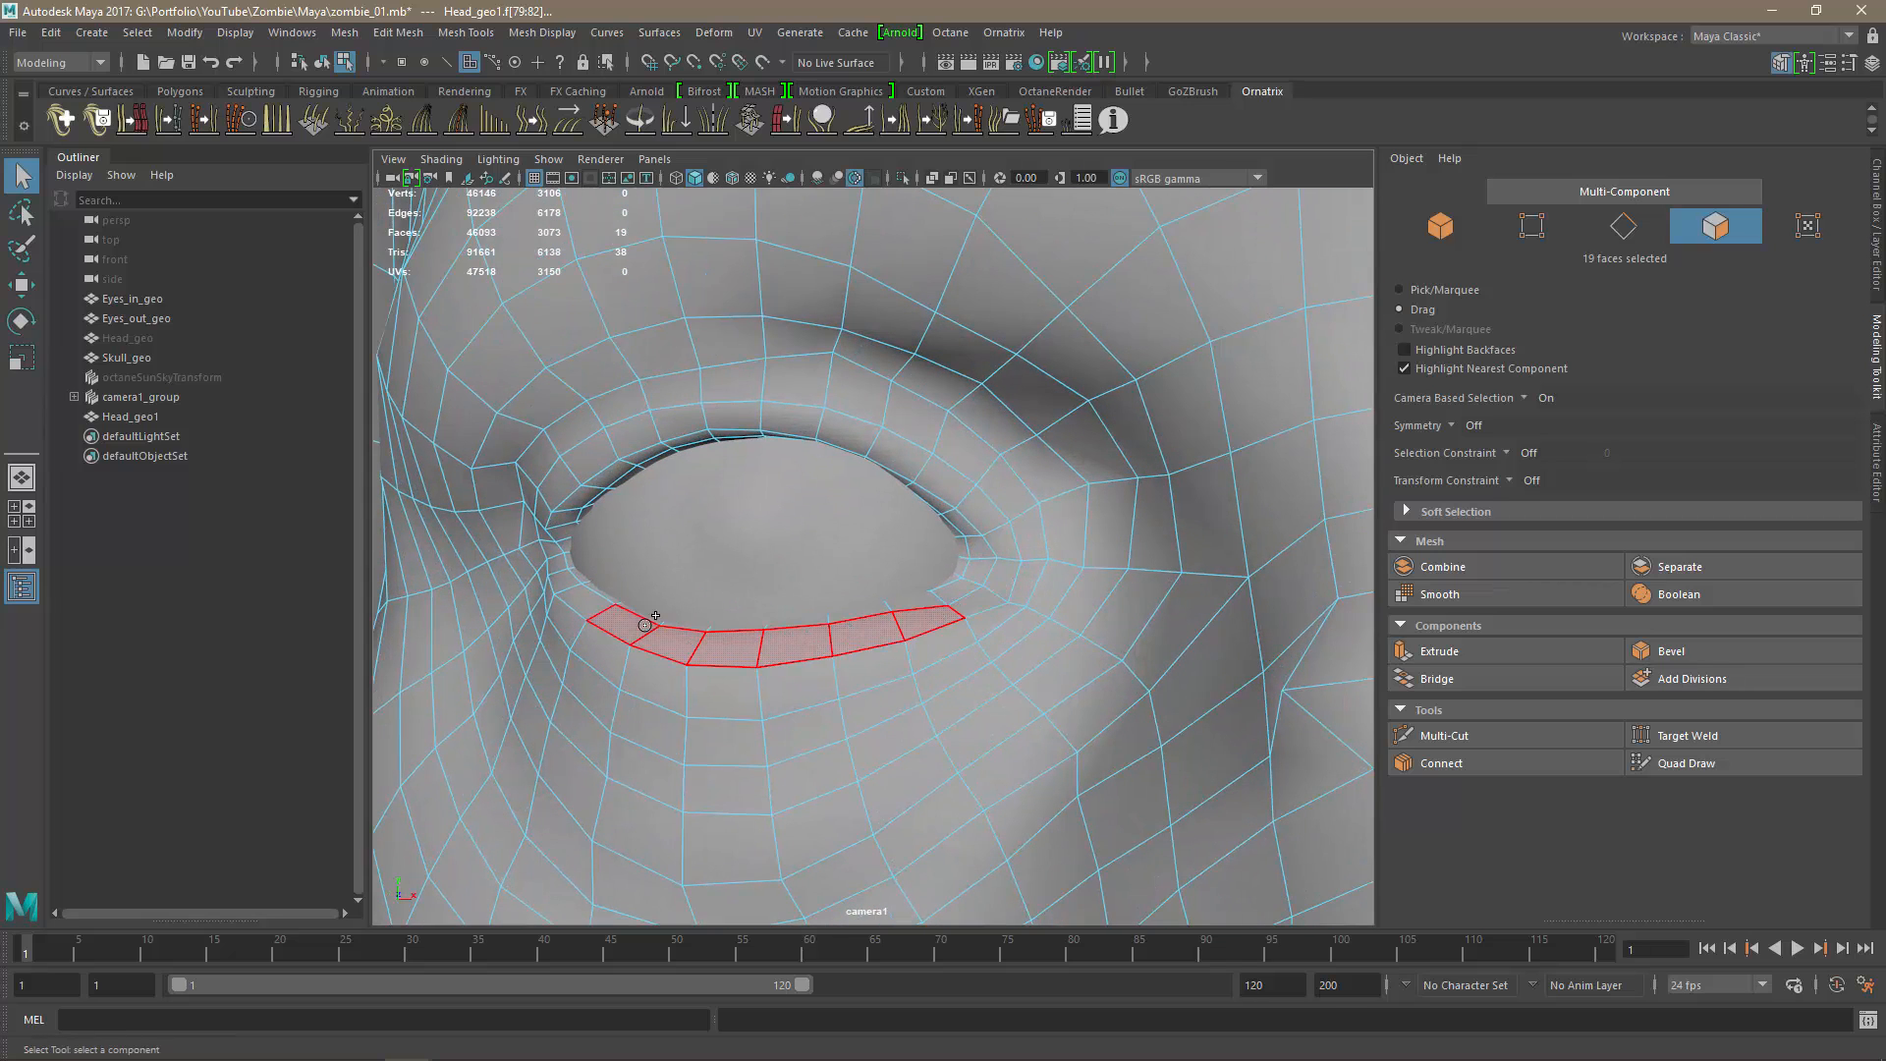
pyautogui.moveTo(571, 563); pyautogui.dragTo(573, 558)
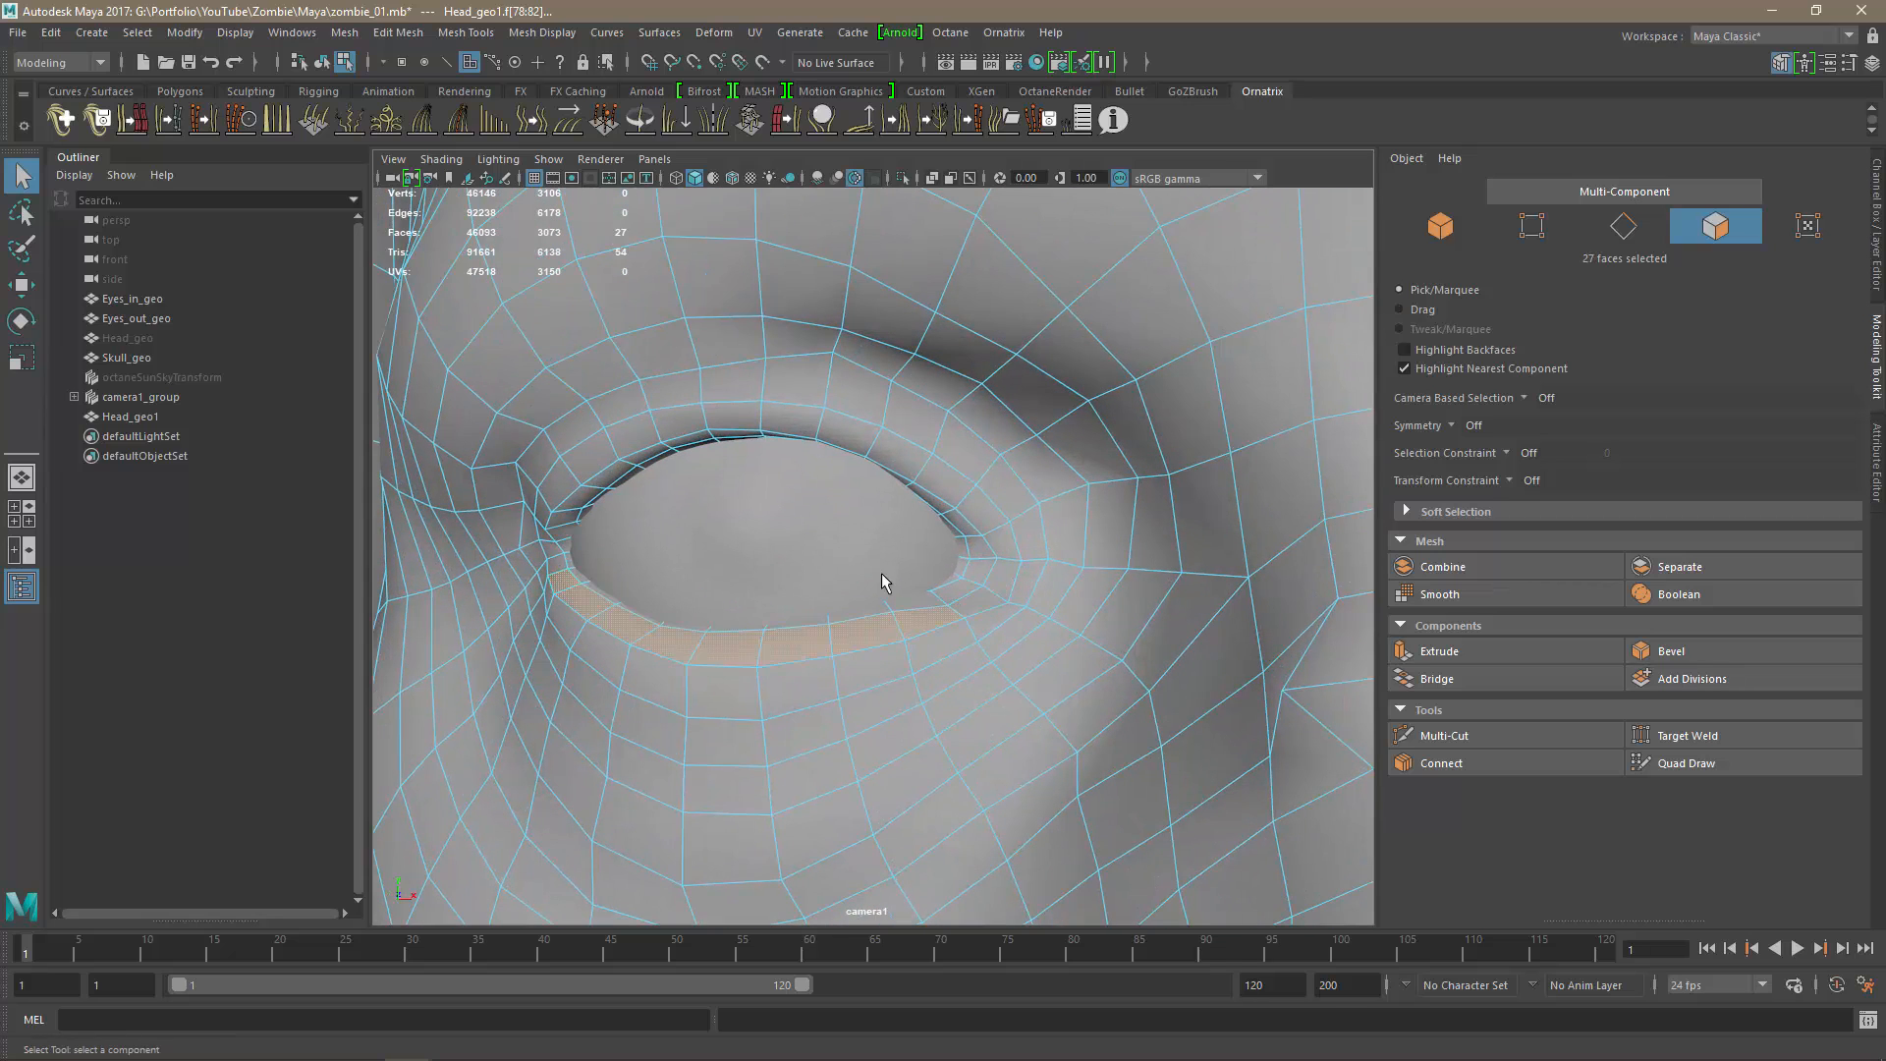
# Add the faces along the right eye's upper lid to the selection, including the one near the inner corner.
pyautogui.keyDown('alt'); pyautogui.moveTo(882, 574); pyautogui.dragTo(880, 574); pyautogui.keyUp('alt')
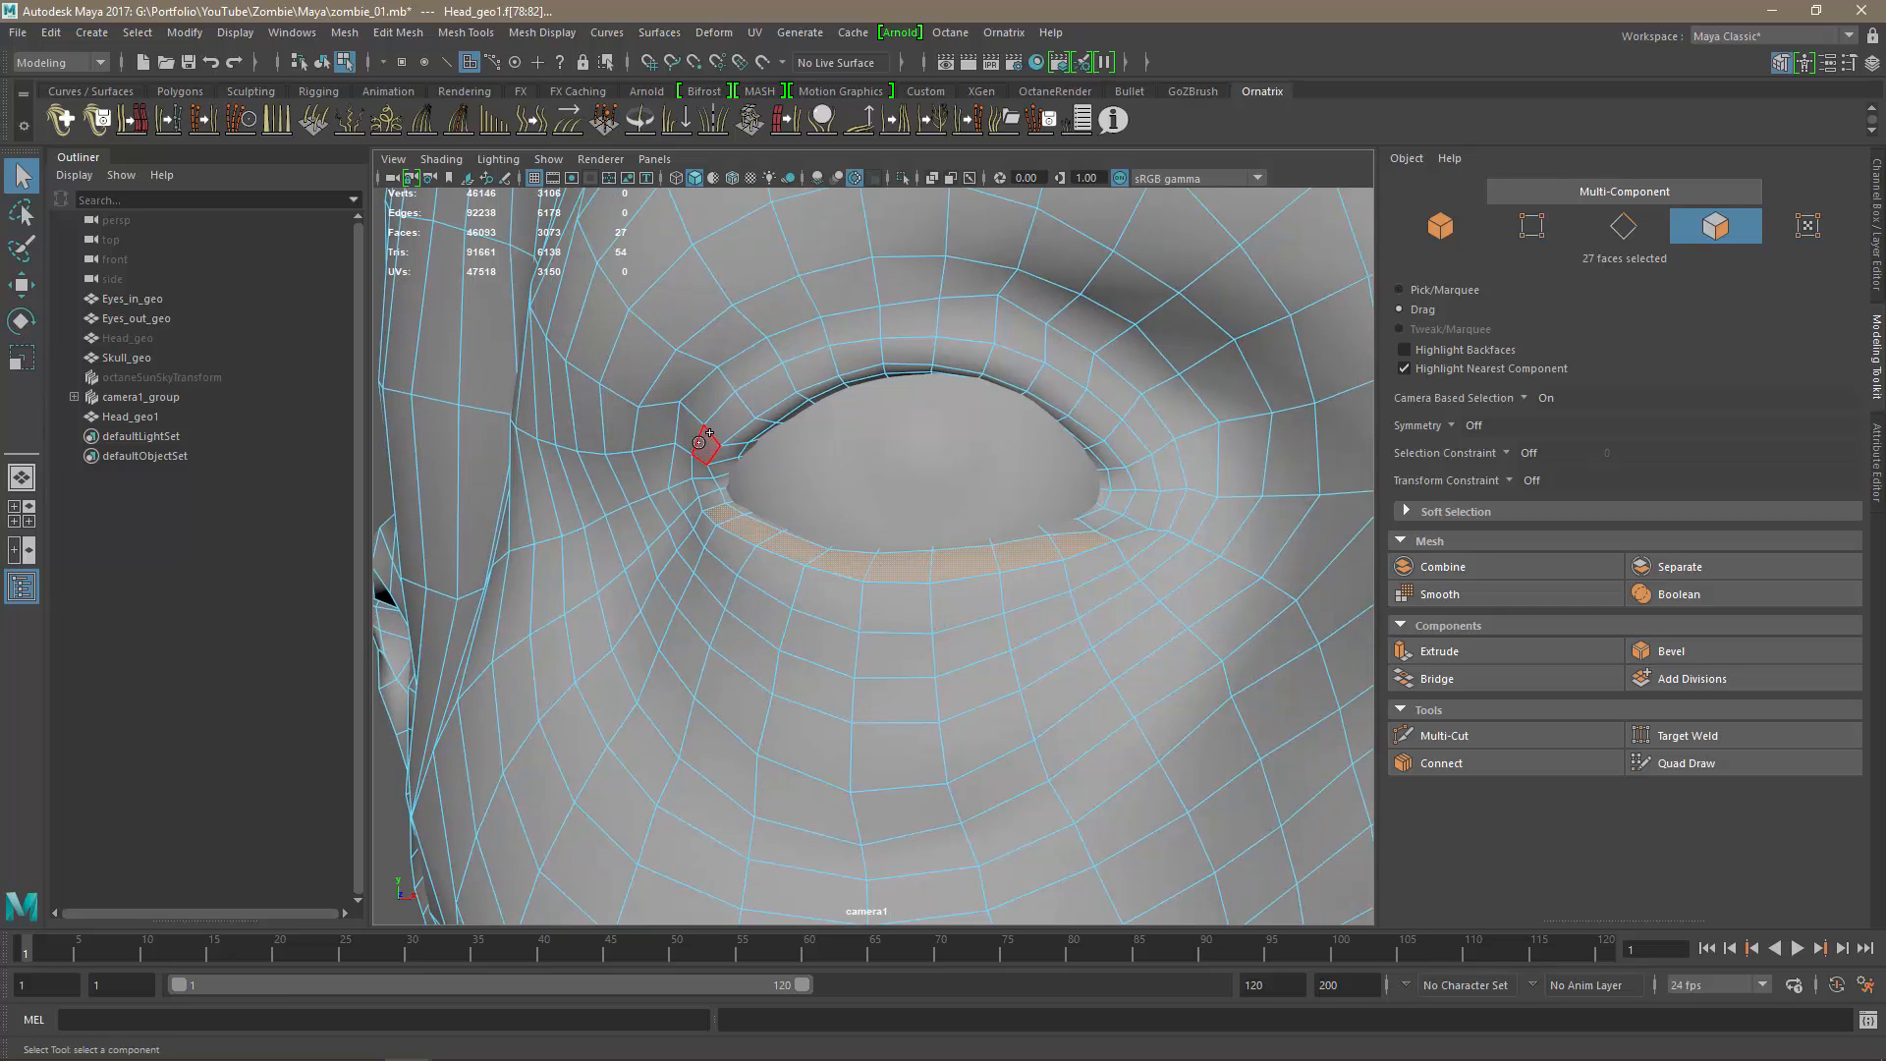
pyautogui.moveTo(700, 442)
pyautogui.mouseDown()
pyautogui.moveTo(791, 370)
pyautogui.moveTo(930, 347)
pyautogui.moveTo(1112, 417)
pyautogui.mouseUp()
pyautogui.keyDown('alt'); pyautogui.moveTo(1140, 648); pyautogui.dragTo(1103, 603); pyautogui.keyUp('alt')
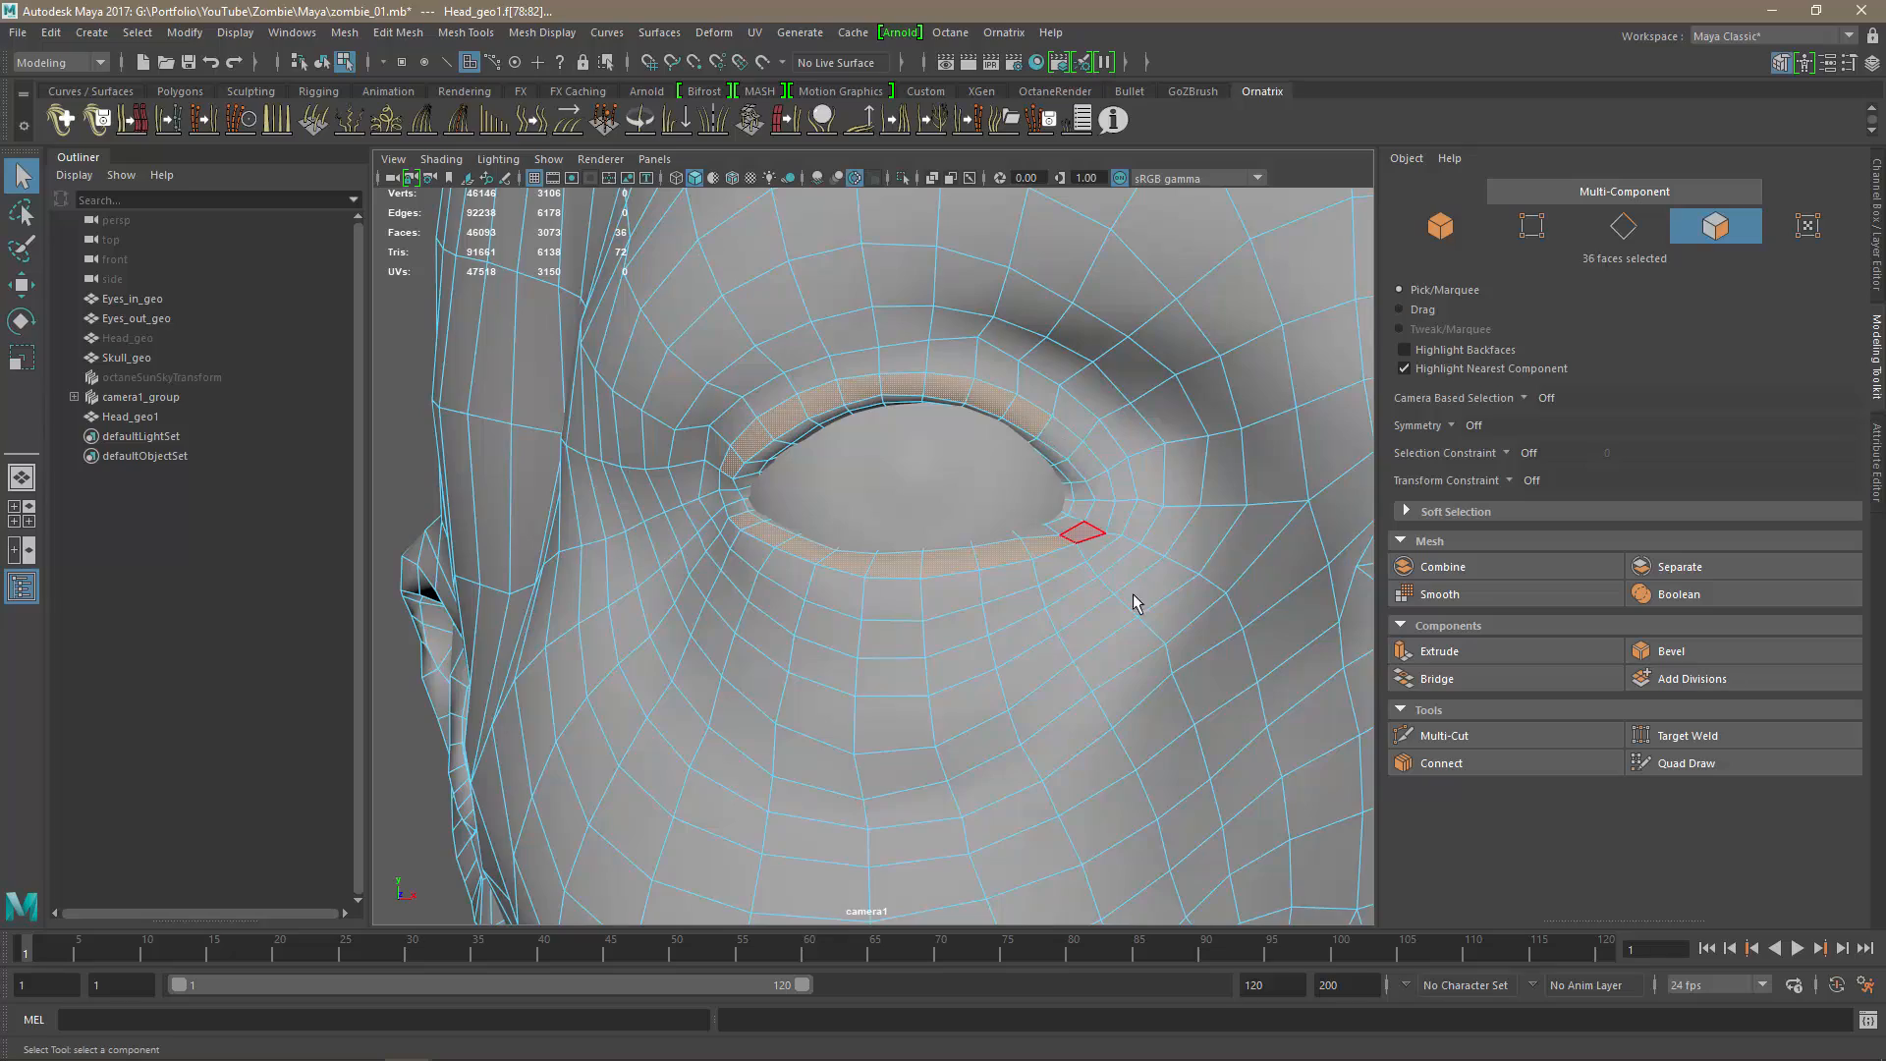
pyautogui.keyDown('alt'); pyautogui.moveTo(1133, 595); pyautogui.dragTo(1015, 610, button='right'); pyautogui.keyUp('alt')
pyautogui.keyDown('alt'); pyautogui.moveTo(1014, 610); pyautogui.dragTo(1011, 610); pyautogui.keyUp('alt')
pyautogui.keyDown('alt'); pyautogui.moveTo(1011, 610); pyautogui.dragTo(1023, 610, button='middle'); pyautogui.keyUp('alt')
pyautogui.press('Tab')
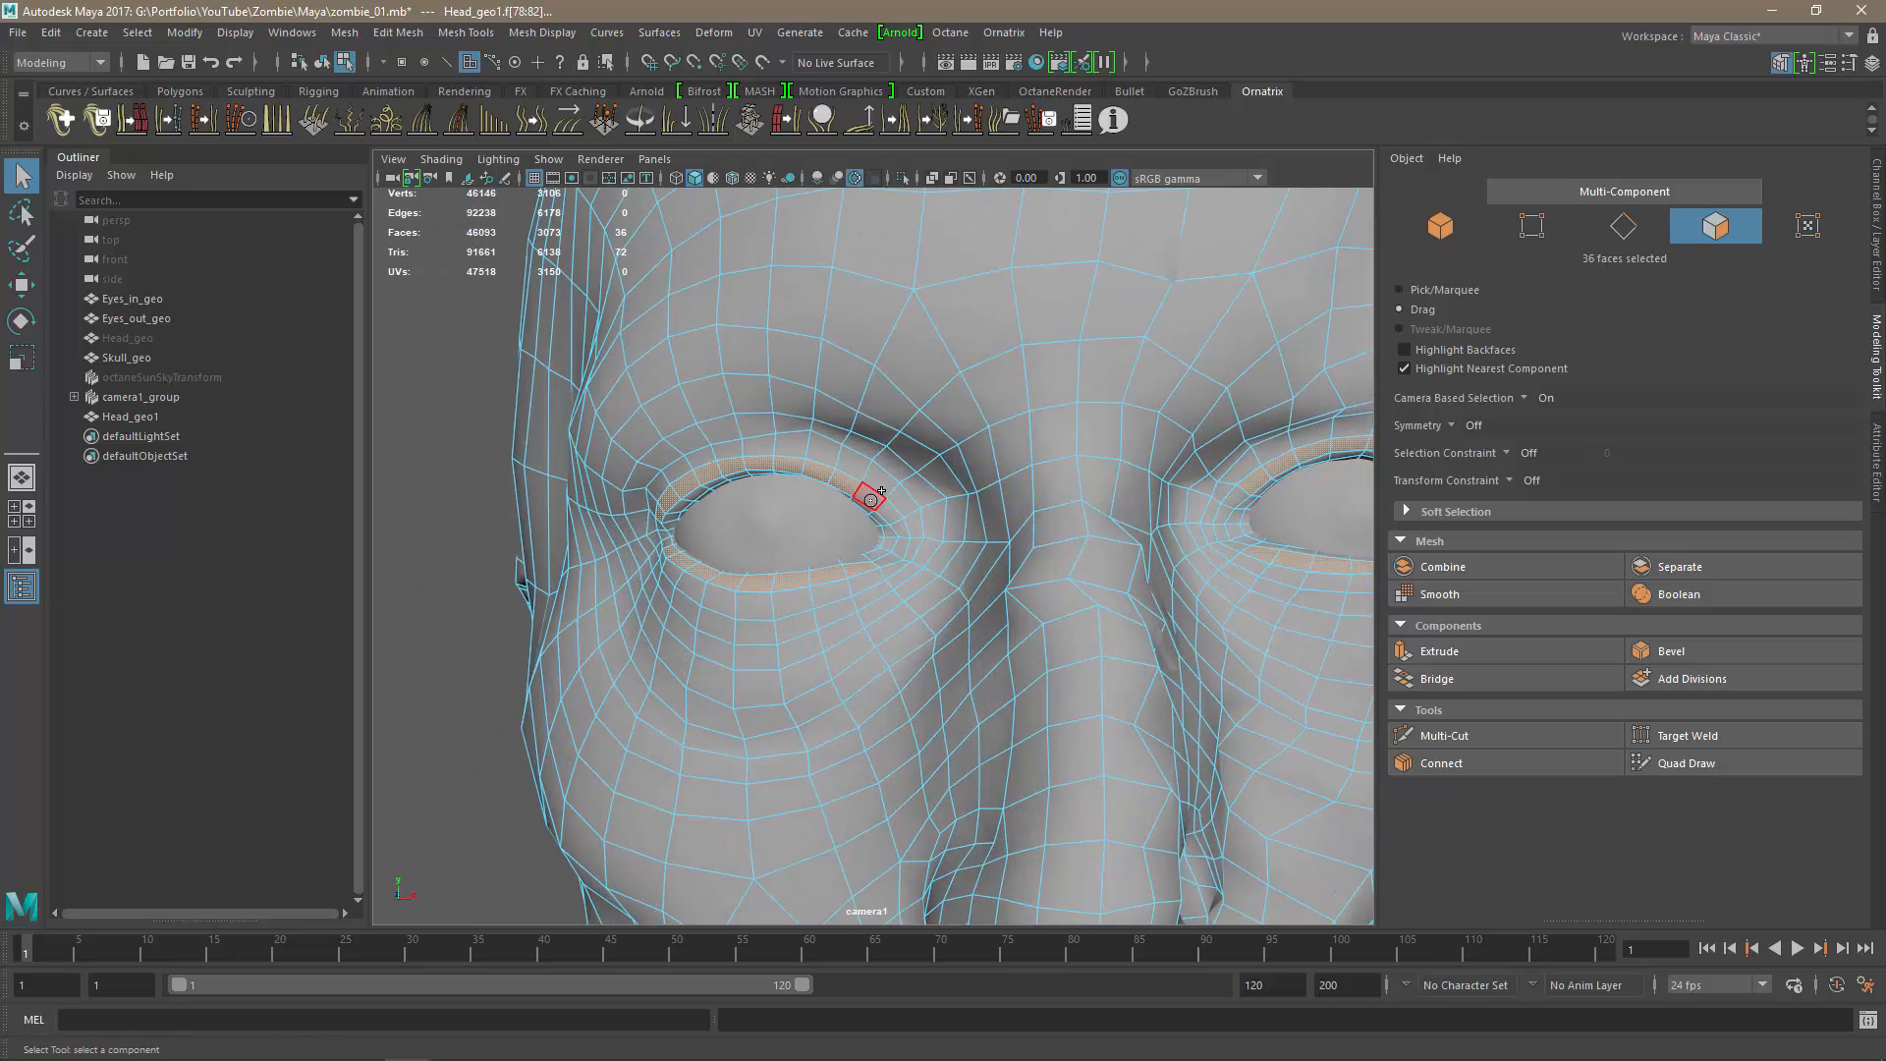
pyautogui.keyDown('shift'); pyautogui.click(870, 500); pyautogui.keyUp('shift')
# Invert the face selection and delete the rest of the duplicate head, keeping only the eyelid strips.
pyautogui.keyDown('alt'); pyautogui.moveTo(1059, 686); pyautogui.dragTo(1011, 664, button='right'); pyautogui.keyUp('alt')
pyautogui.keyDown('alt'); pyautogui.moveTo(855, 677); pyautogui.dragTo(1022, 638, button='right'); pyautogui.keyUp('alt')
pyautogui.keyDown('alt'); pyautogui.moveTo(1022, 638); pyautogui.dragTo(838, 678, button='middle'); pyautogui.keyUp('alt')
pyautogui.keyDown('alt'); pyautogui.moveTo(1038, 688); pyautogui.dragTo(803, 673, button='right'); pyautogui.keyUp('alt')
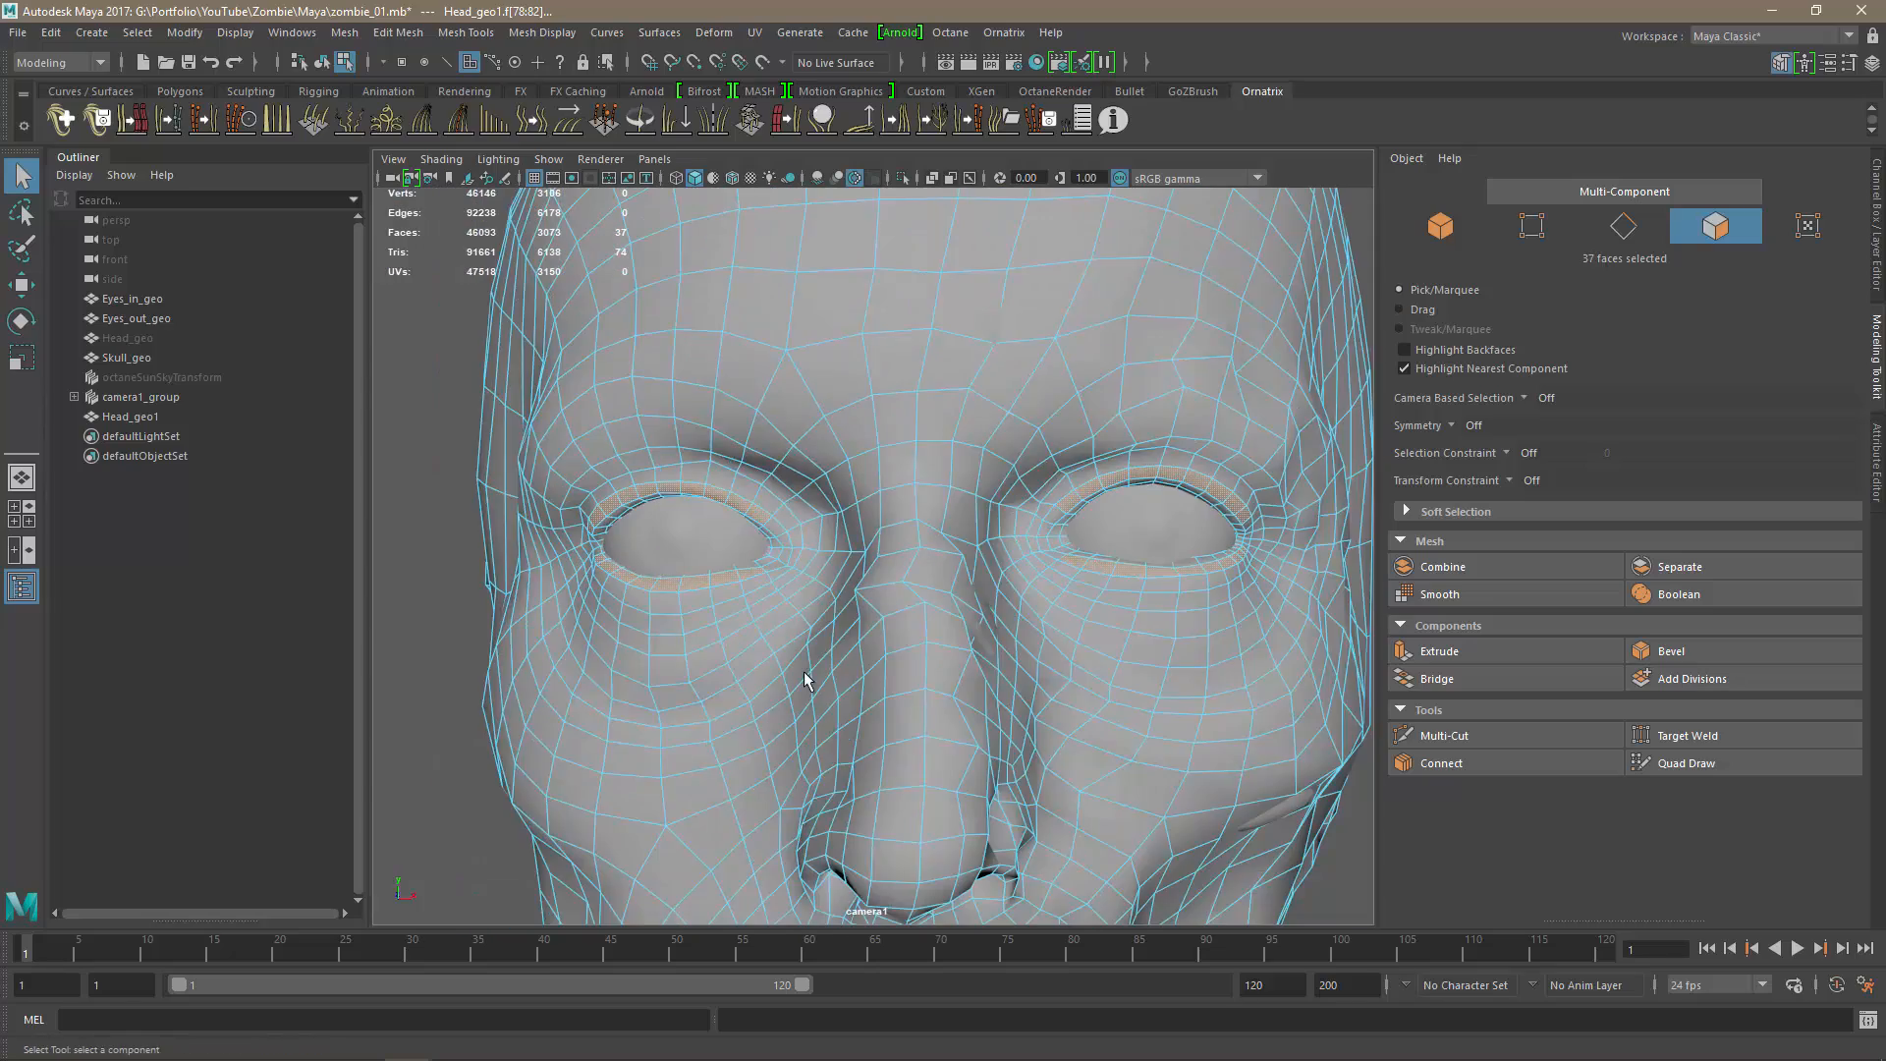
pyautogui.keyDown('alt'); pyautogui.moveTo(804, 677); pyautogui.dragTo(791, 679); pyautogui.keyUp('alt')
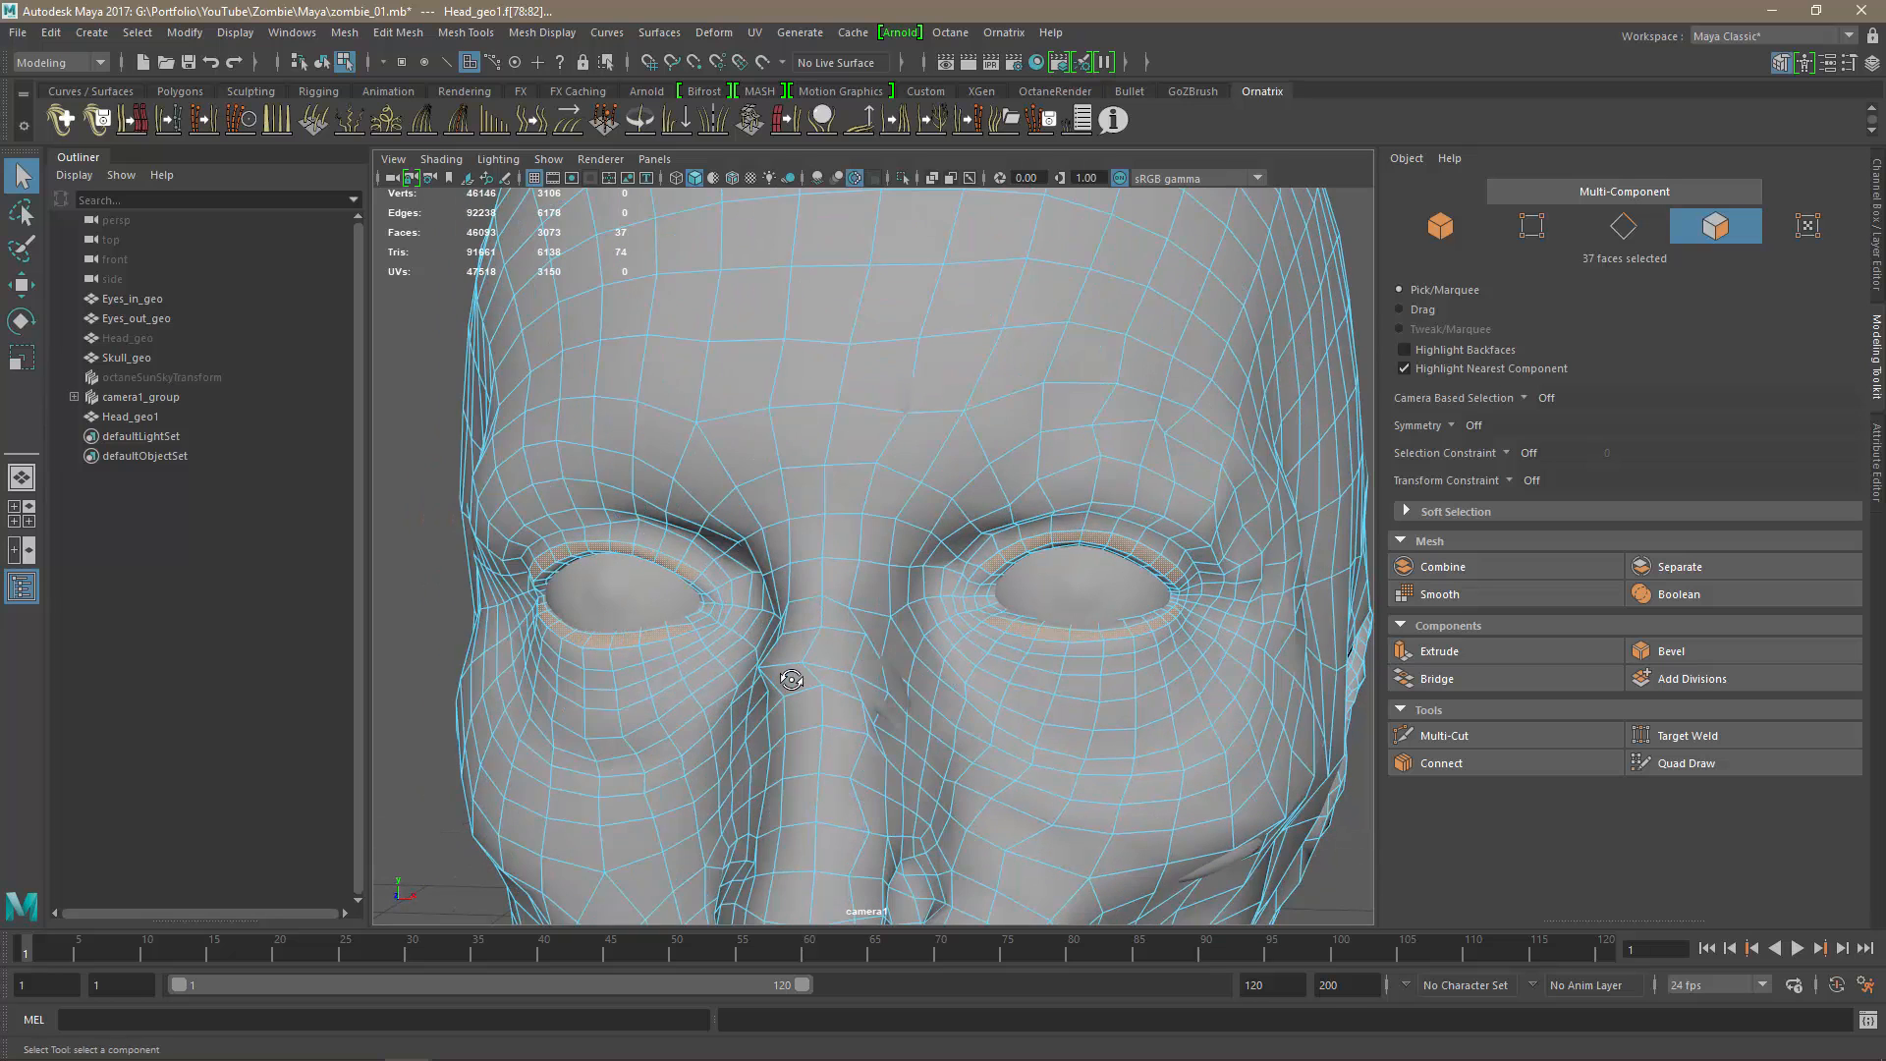
pyautogui.hotkey('ctrl', 'shift', 'i')
pyautogui.press('Delete')
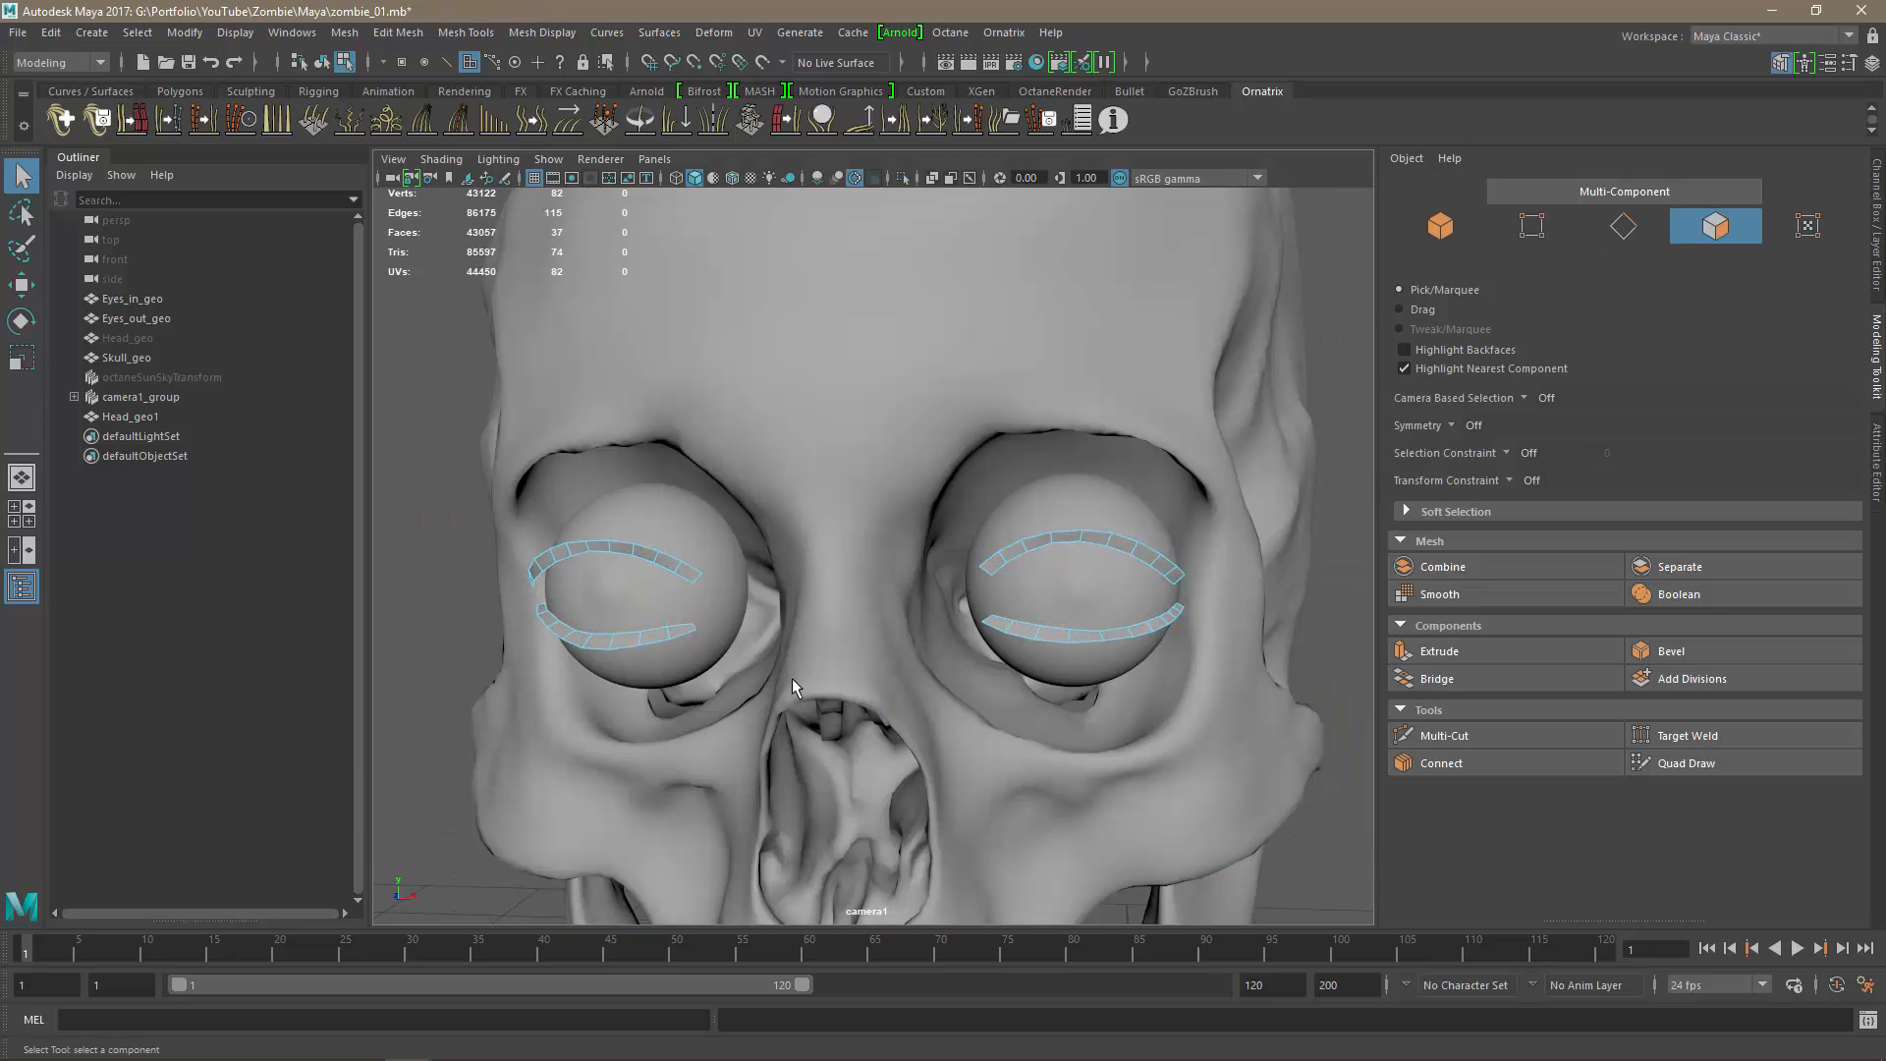
pyautogui.keyDown('alt'); pyautogui.moveTo(964, 676); pyautogui.dragTo(528, 522, button='right'); pyautogui.keyUp('alt')
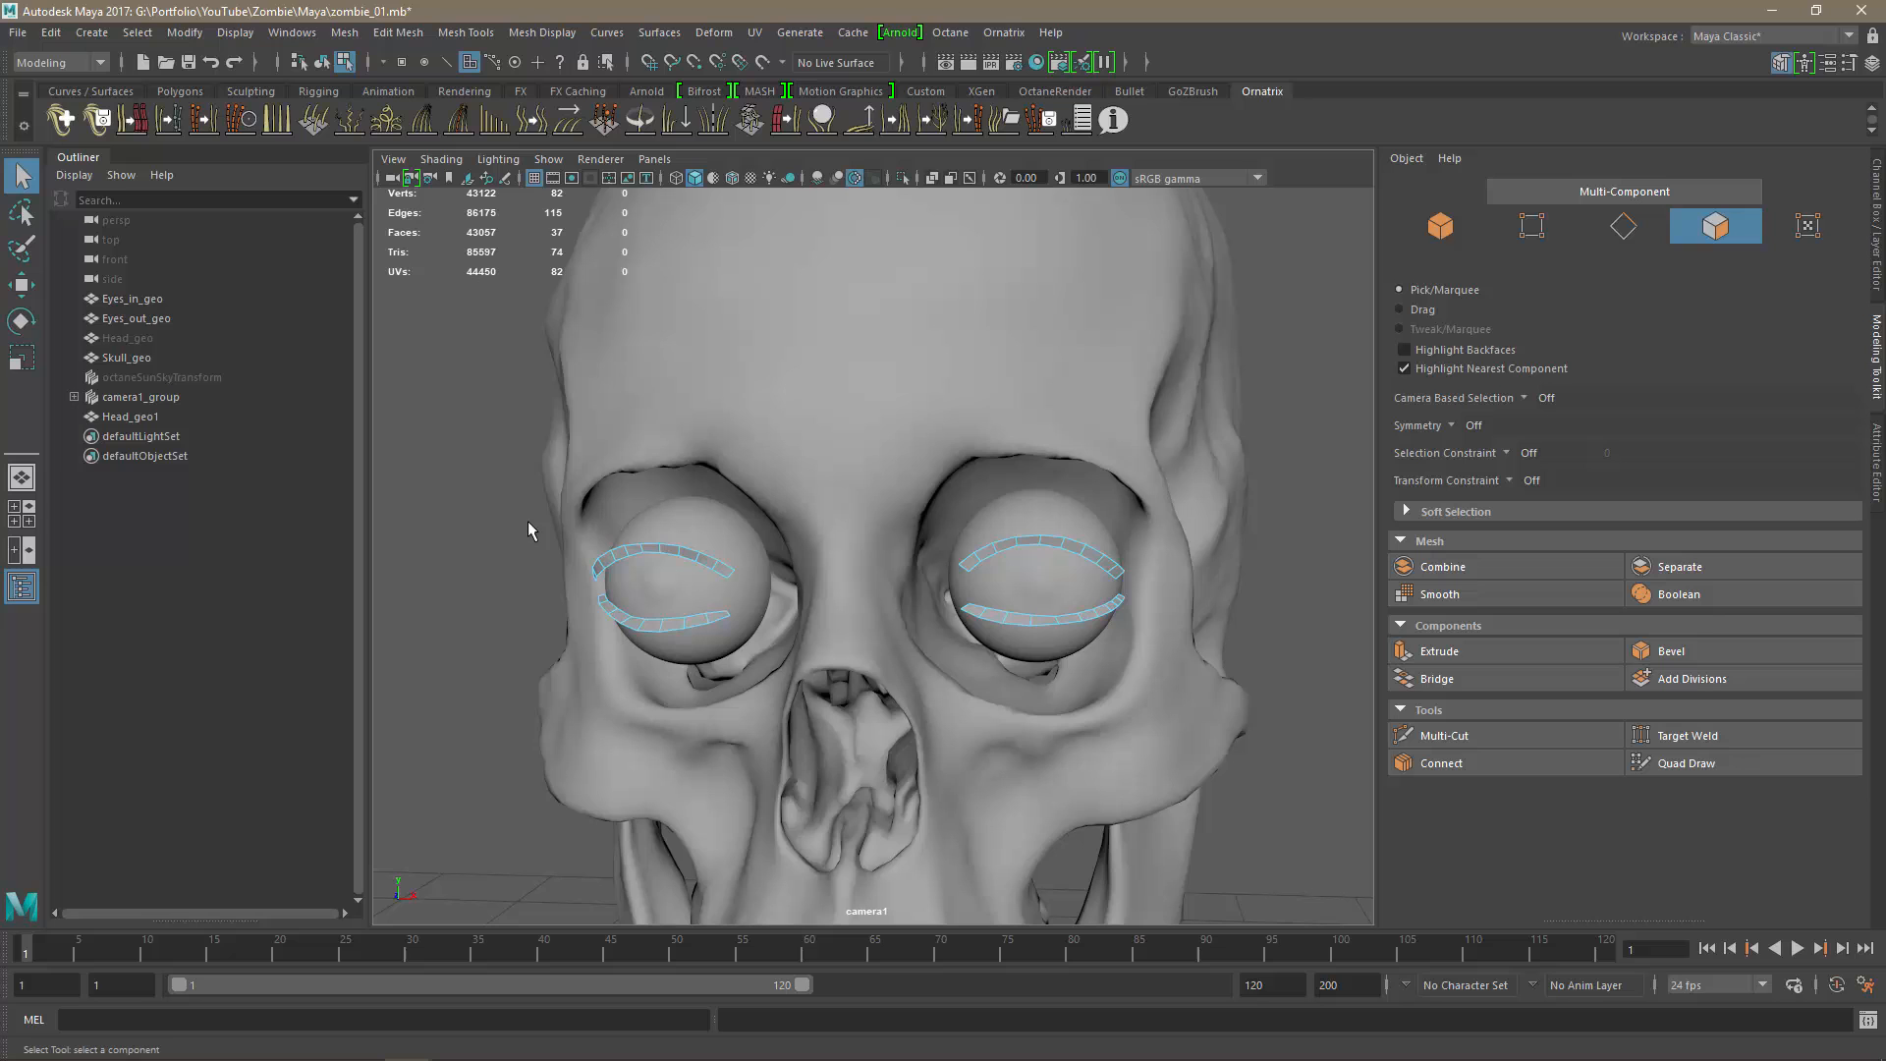
# Unhide the original head mesh and select the eyelid strip mesh.
pyautogui.click(139, 341)
pyautogui.hotkey('shift', 'h')
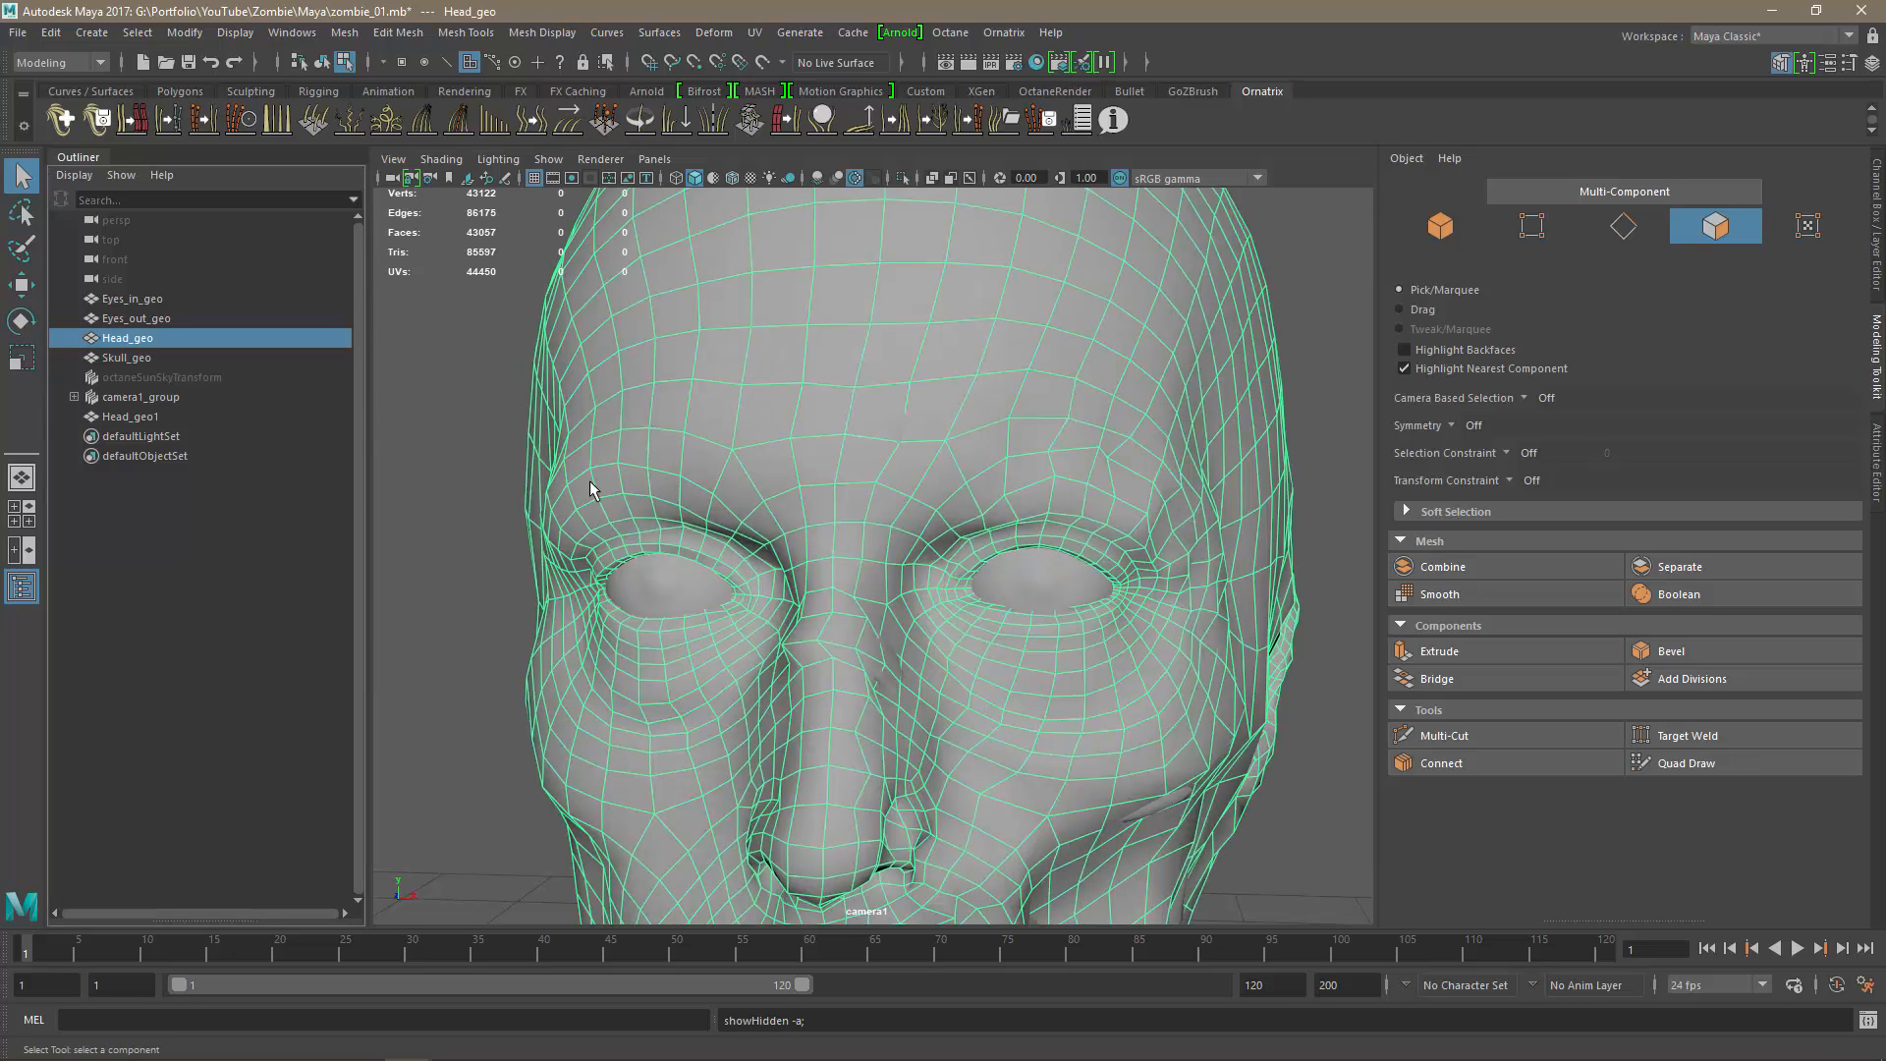
pyautogui.click(123, 415)
# Select the crosswise edges of the upper and lower eyelid strips on both eyes.
pyautogui.keyDown('alt'); pyautogui.moveTo(747, 629); pyautogui.dragTo(838, 627, button='right'); pyautogui.keyUp('alt')
pyautogui.keyDown('alt'); pyautogui.moveTo(1034, 698); pyautogui.dragTo(851, 656, button='middle'); pyautogui.keyUp('alt')
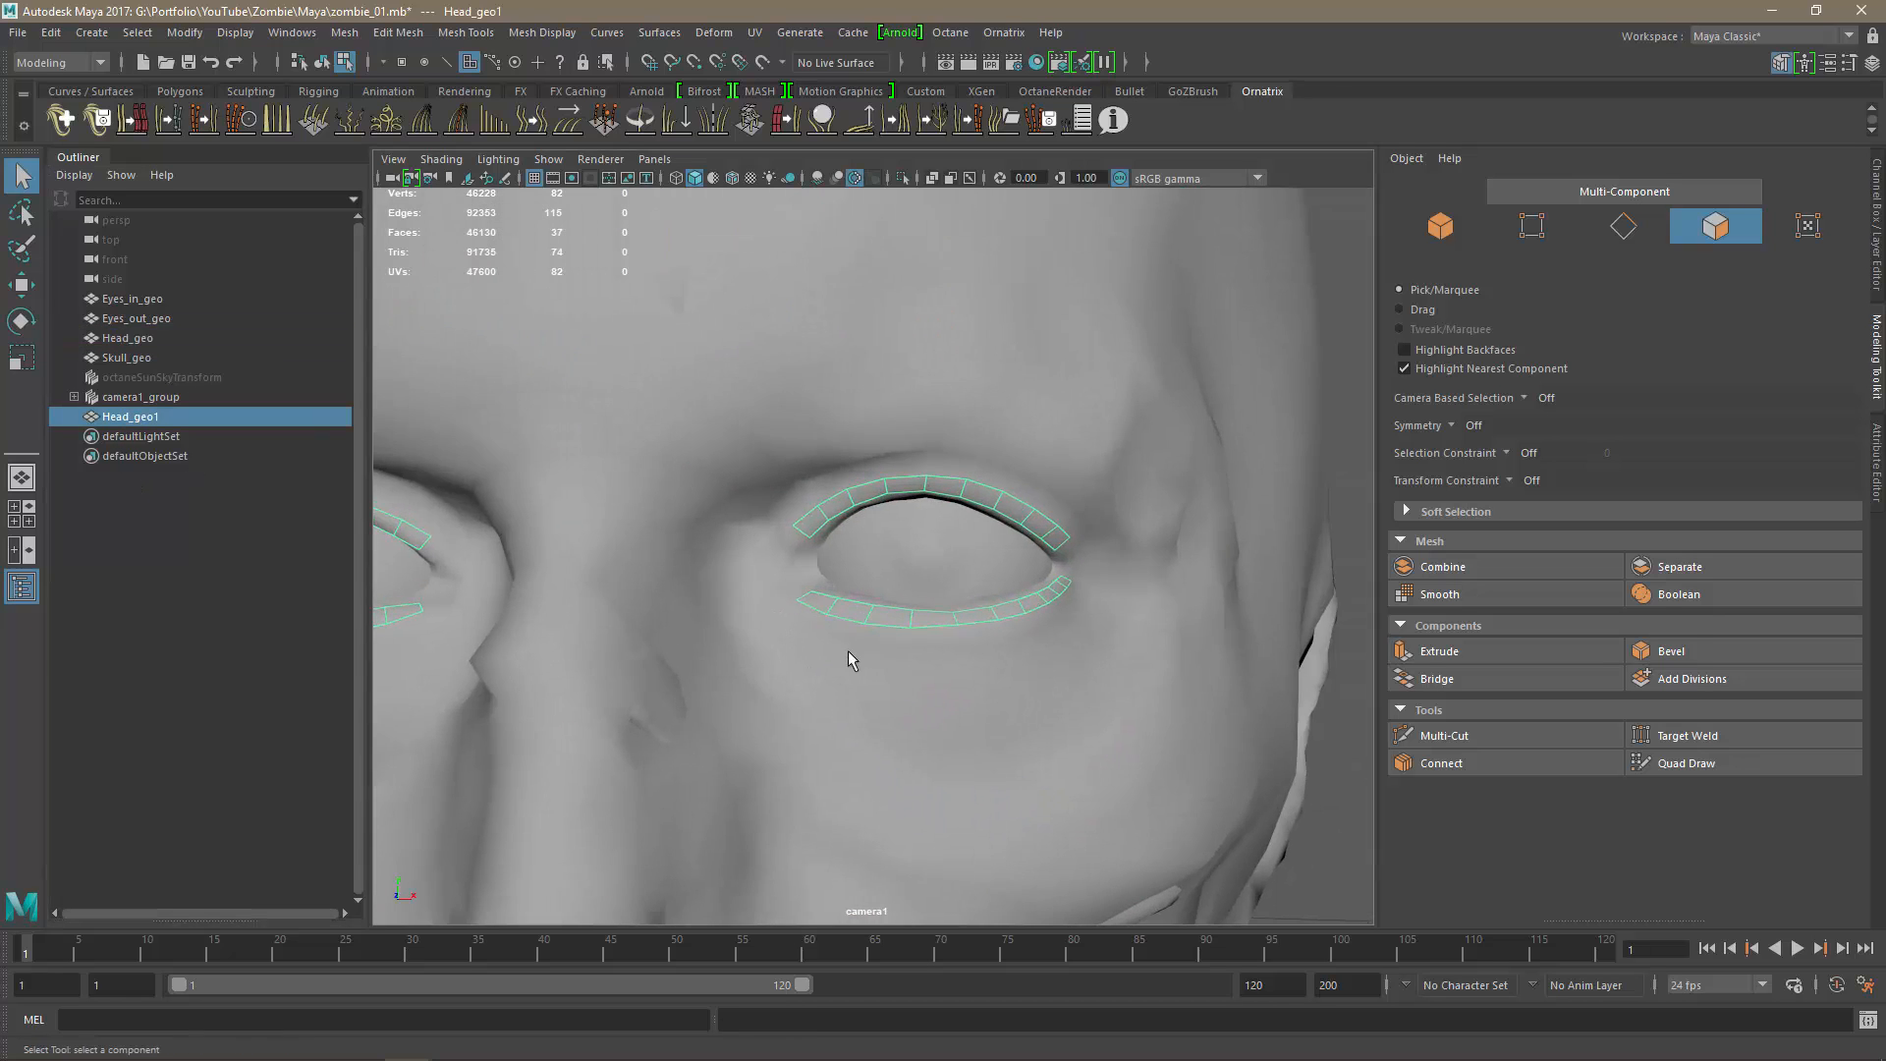
pyautogui.keyDown('alt'); pyautogui.moveTo(851, 651); pyautogui.dragTo(882, 607); pyautogui.keyUp('alt')
pyautogui.keyDown('alt'); pyautogui.moveTo(882, 606); pyautogui.dragTo(945, 676, button='right'); pyautogui.keyUp('alt')
pyautogui.press('F10')
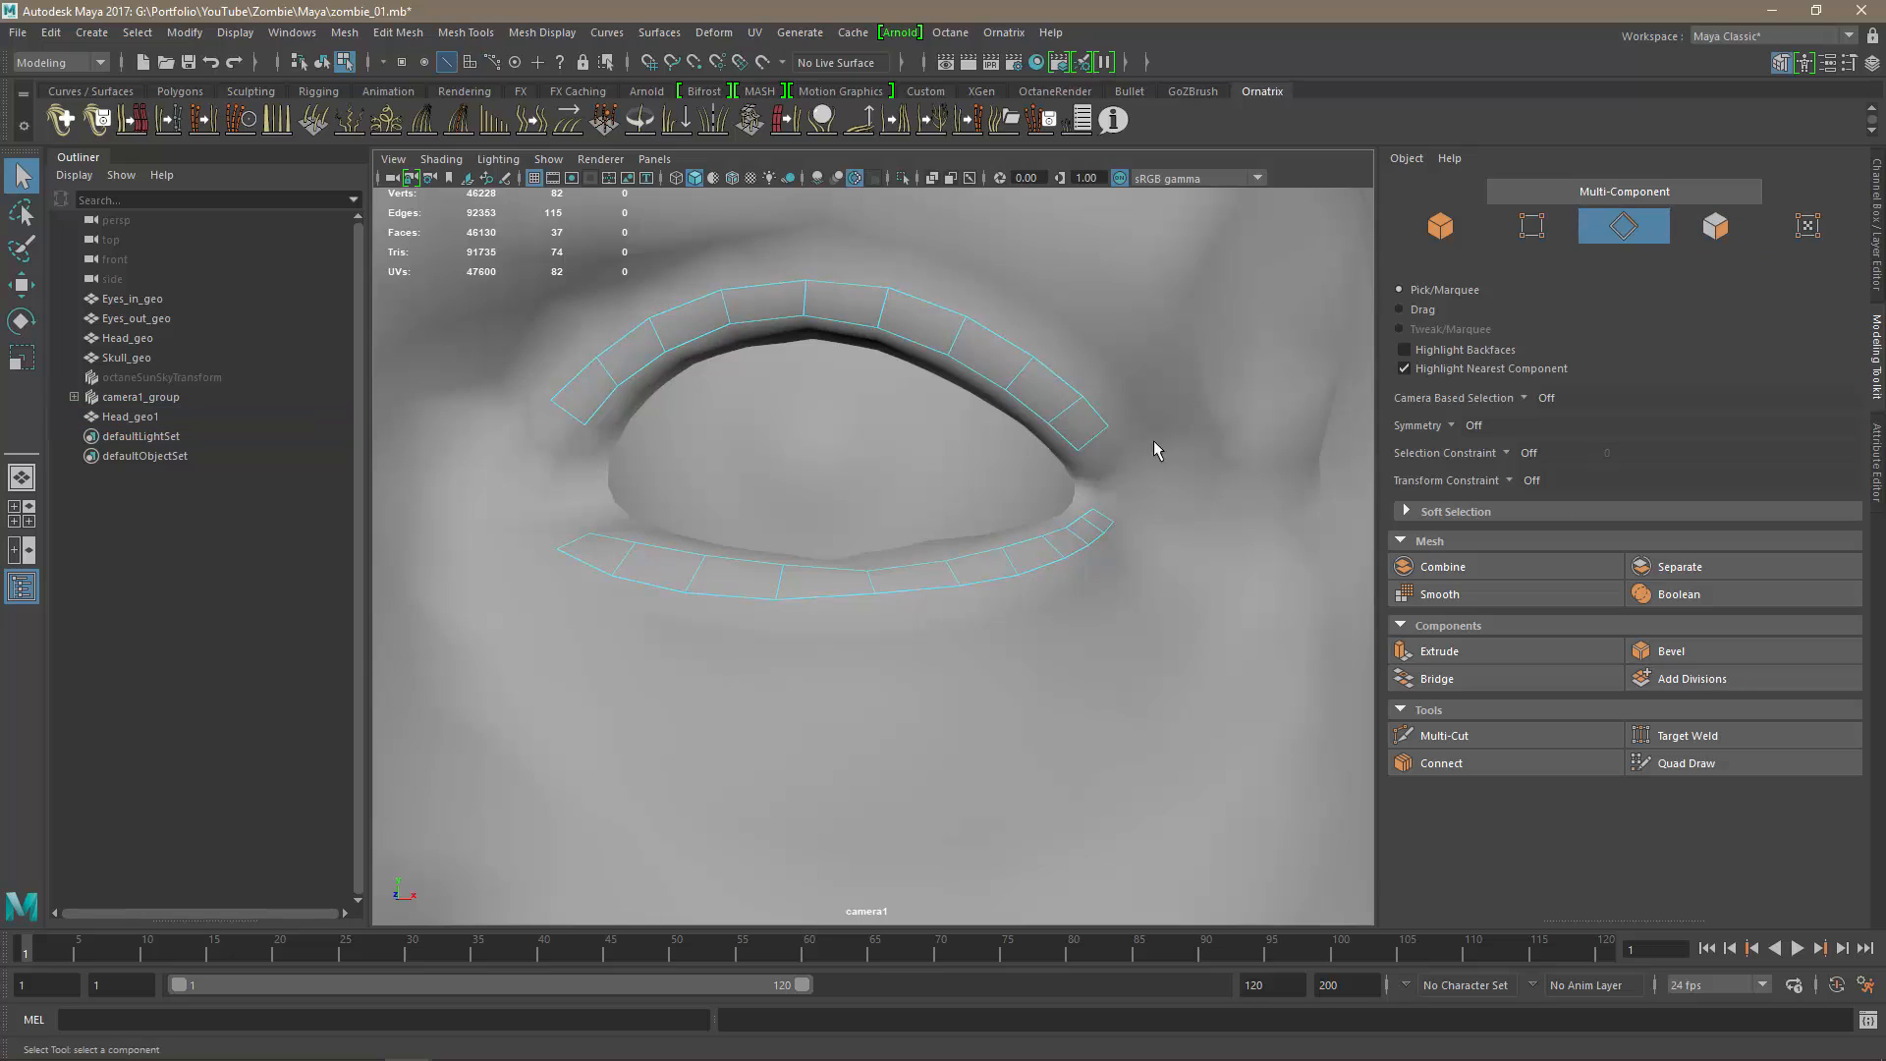
pyautogui.click(1062, 419)
pyautogui.keyDown('alt'); pyautogui.moveTo(1085, 624); pyautogui.dragTo(821, 623, button='right'); pyautogui.keyUp('alt')
pyautogui.keyDown('alt'); pyautogui.moveTo(821, 623); pyautogui.dragTo(923, 623); pyautogui.keyUp('alt')
pyautogui.keyDown('alt'); pyautogui.moveTo(812, 623); pyautogui.dragTo(900, 548, button='right'); pyautogui.keyUp('alt')
pyautogui.keyDown('alt'); pyautogui.moveTo(897, 368); pyautogui.dragTo(901, 547, button='middle'); pyautogui.keyUp('alt')
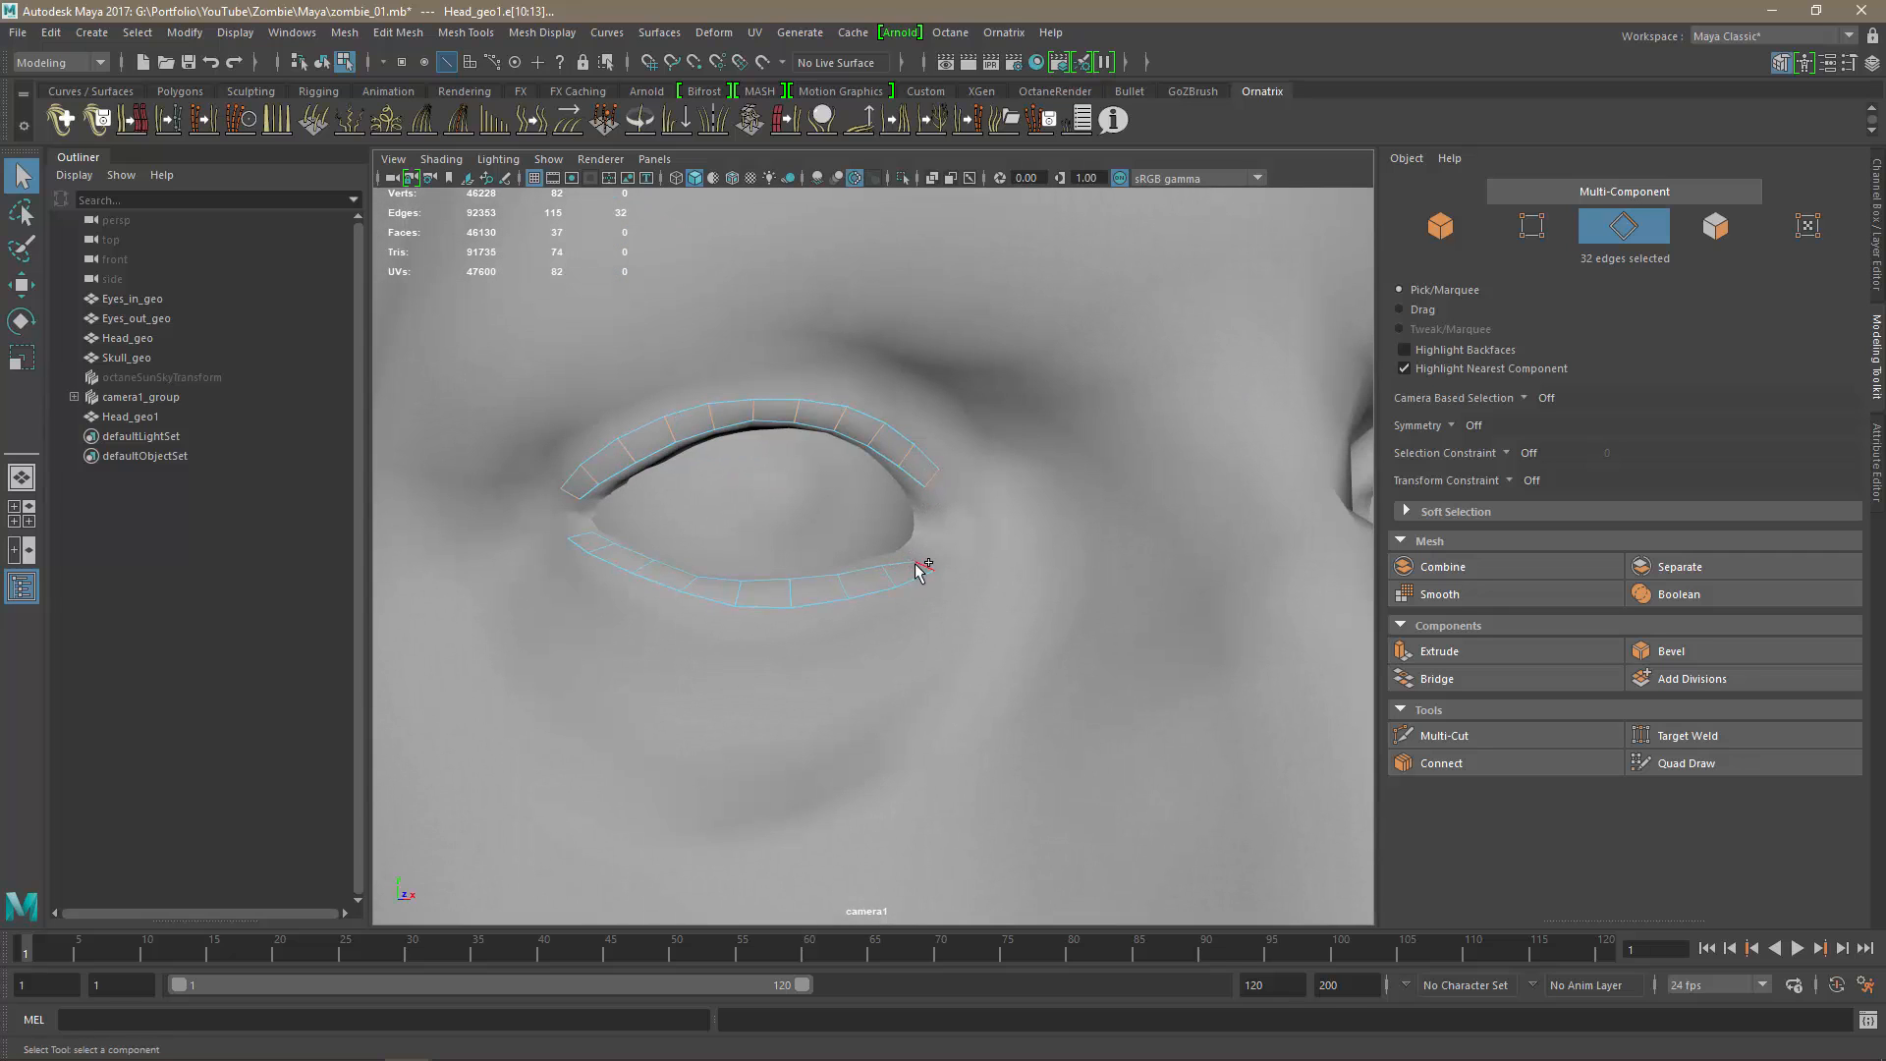
pyautogui.keyDown('alt'); pyautogui.moveTo(896, 621); pyautogui.dragTo(958, 625, button='right'); pyautogui.keyUp('alt')
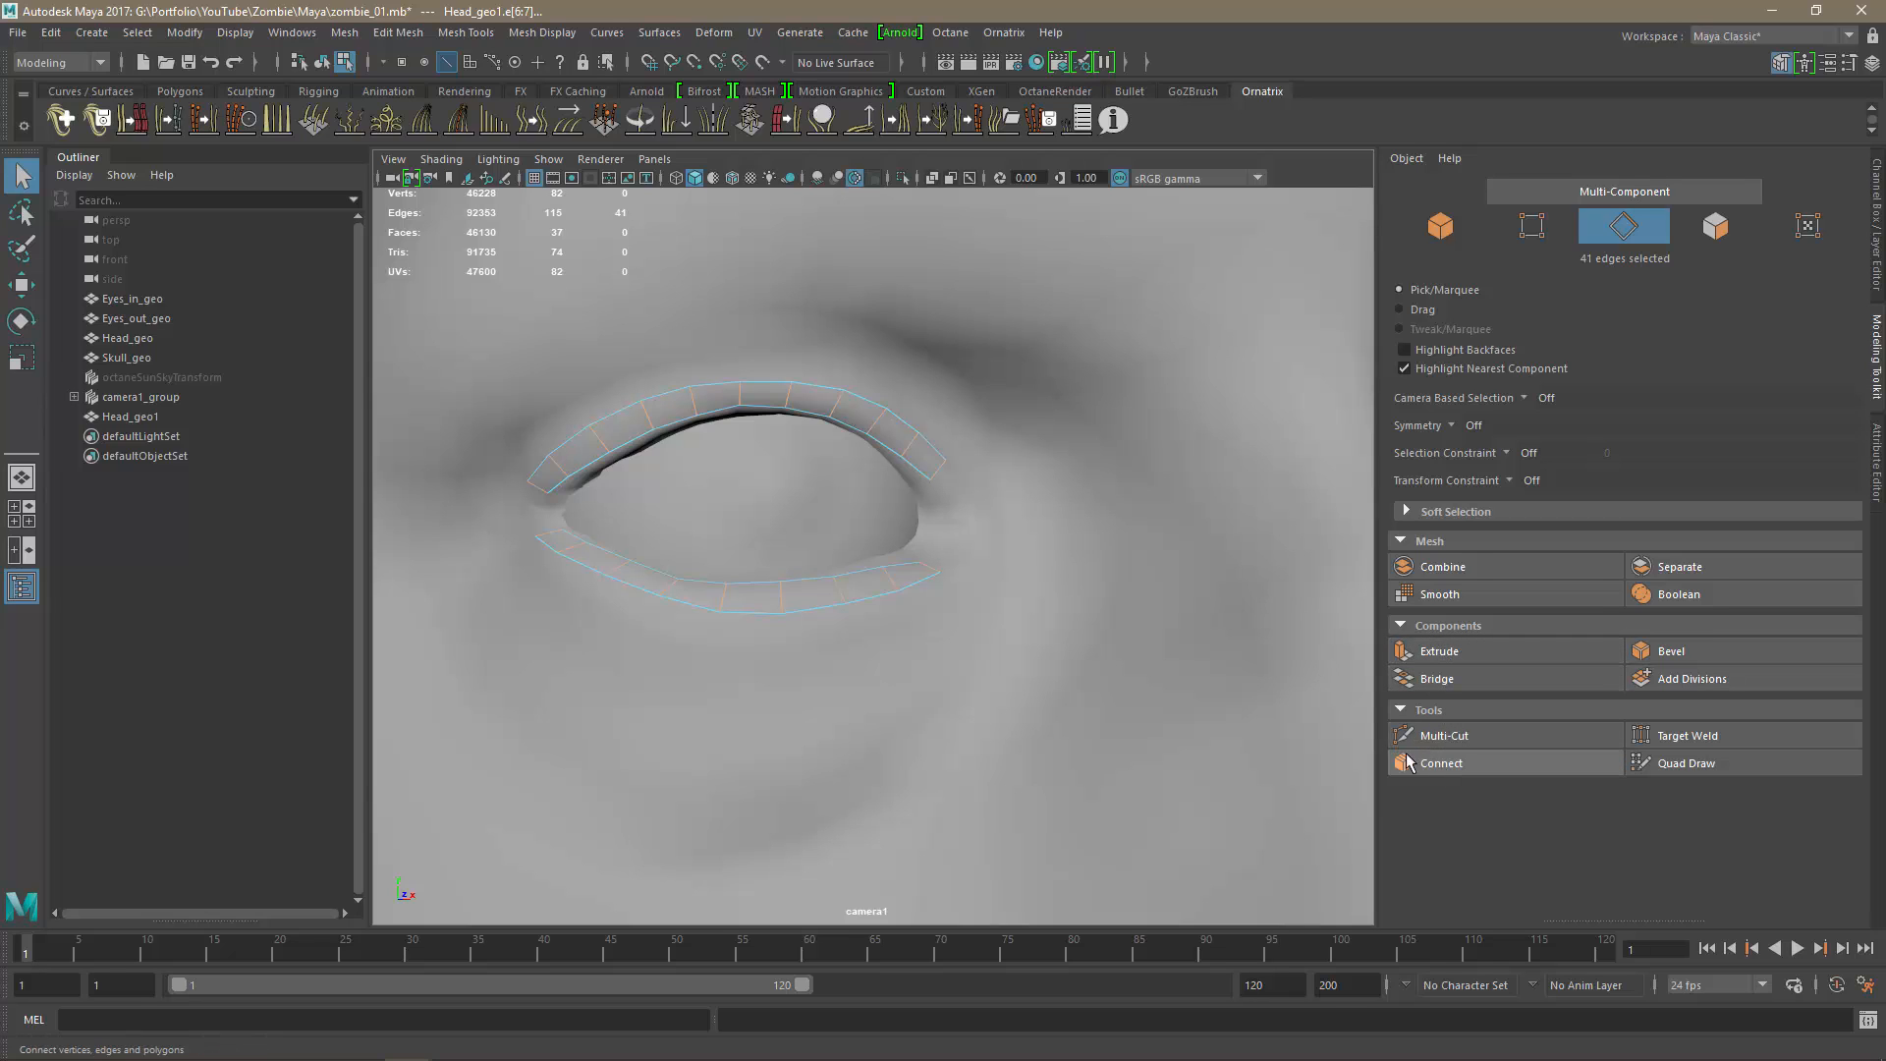
# Connect the selected edges with 2 segments to add lengthwise edge loops to the eyelid strips.
pyautogui.click(1441, 763)
pyautogui.scroll(3, 924, 678)
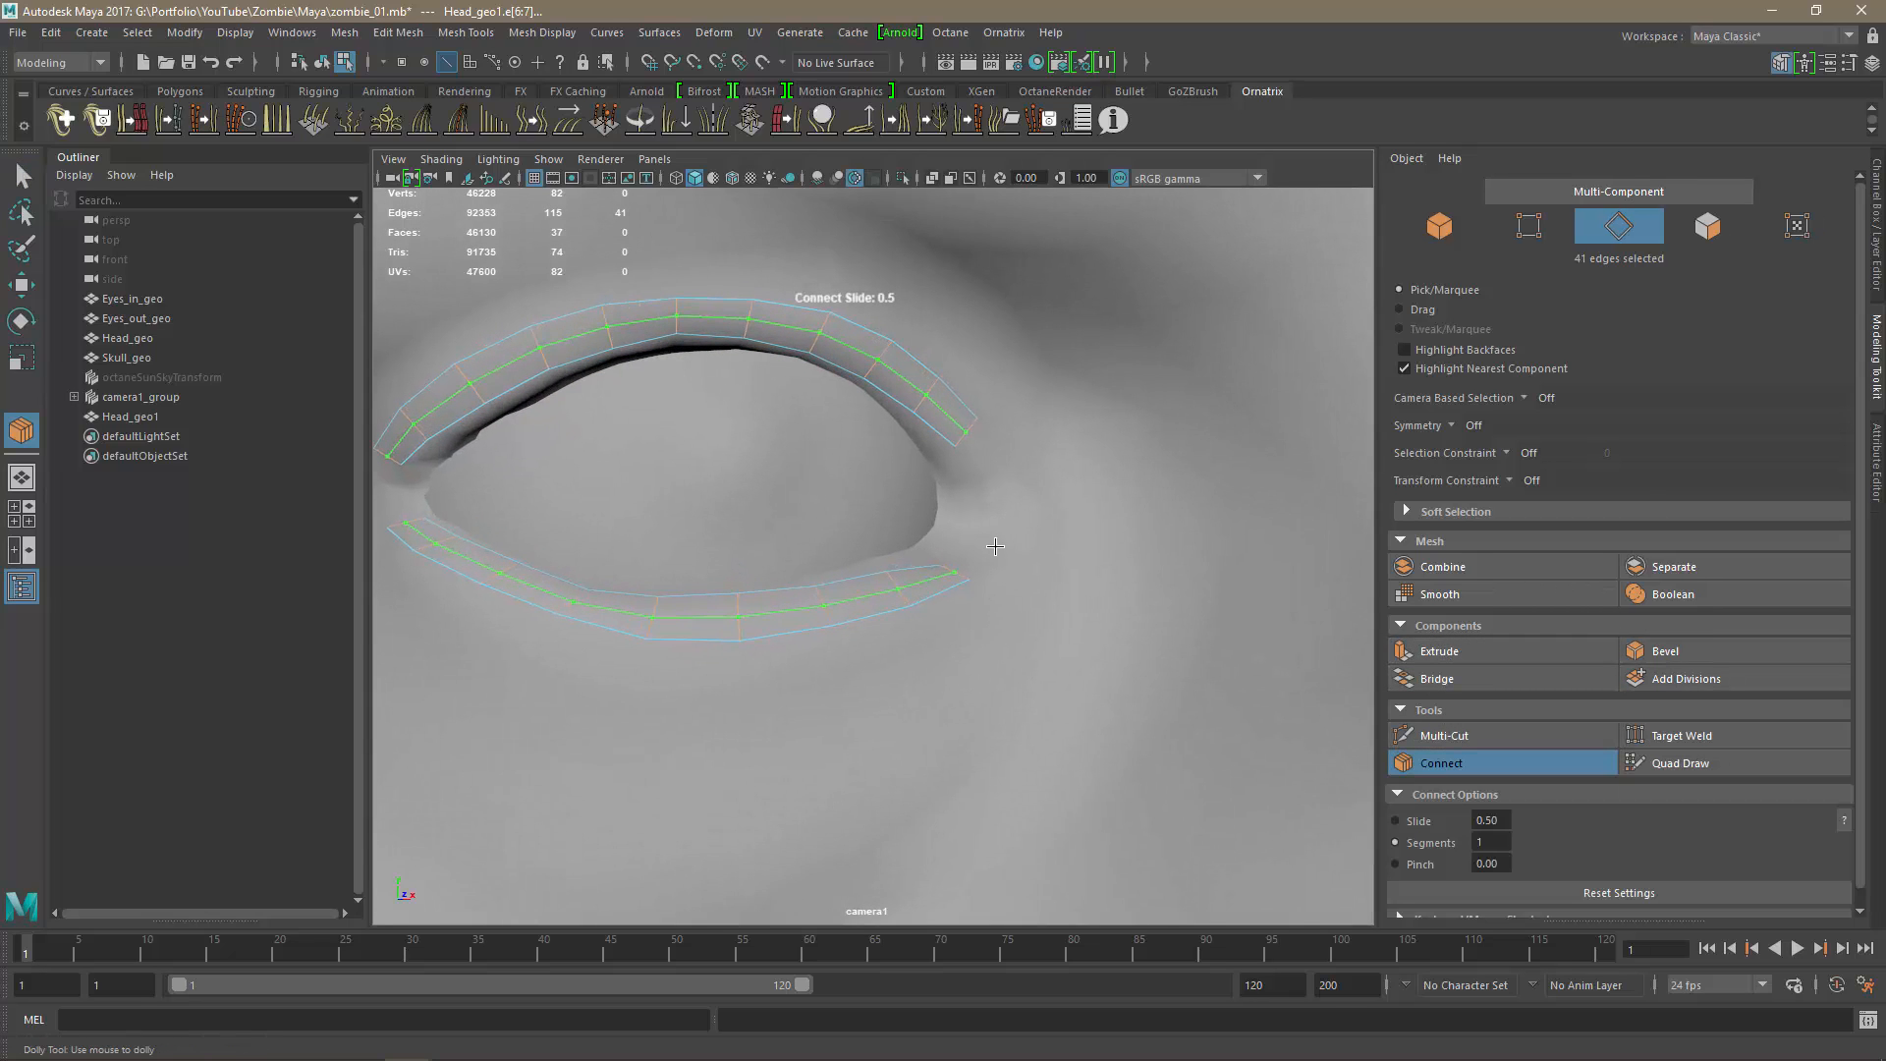
pyautogui.scroll(3, 995, 546)
pyautogui.keyDown('shift'); pyautogui.moveTo(1002, 547); pyautogui.dragTo(1057, 540, button='middle'); pyautogui.keyUp('shift')
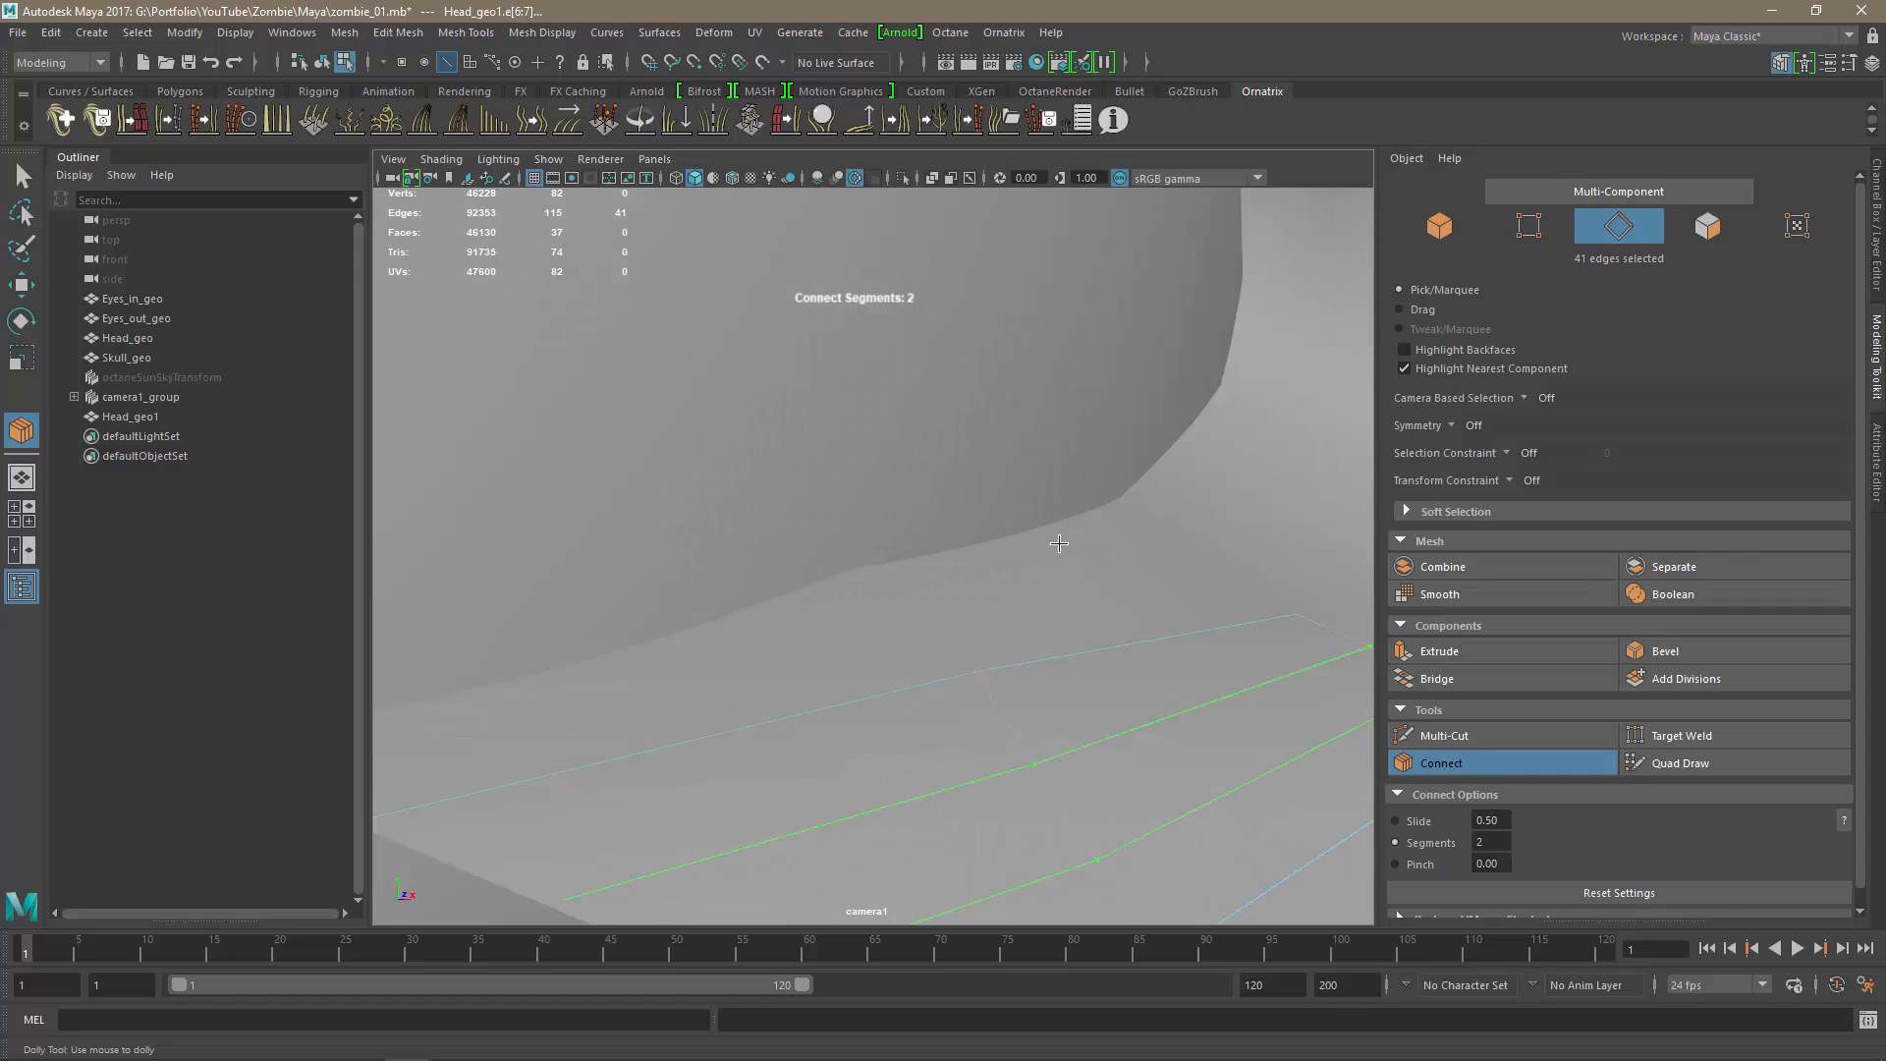
pyautogui.keyDown('alt'); pyautogui.moveTo(950, 543); pyautogui.dragTo(821, 547, button='right'); pyautogui.keyUp('alt')
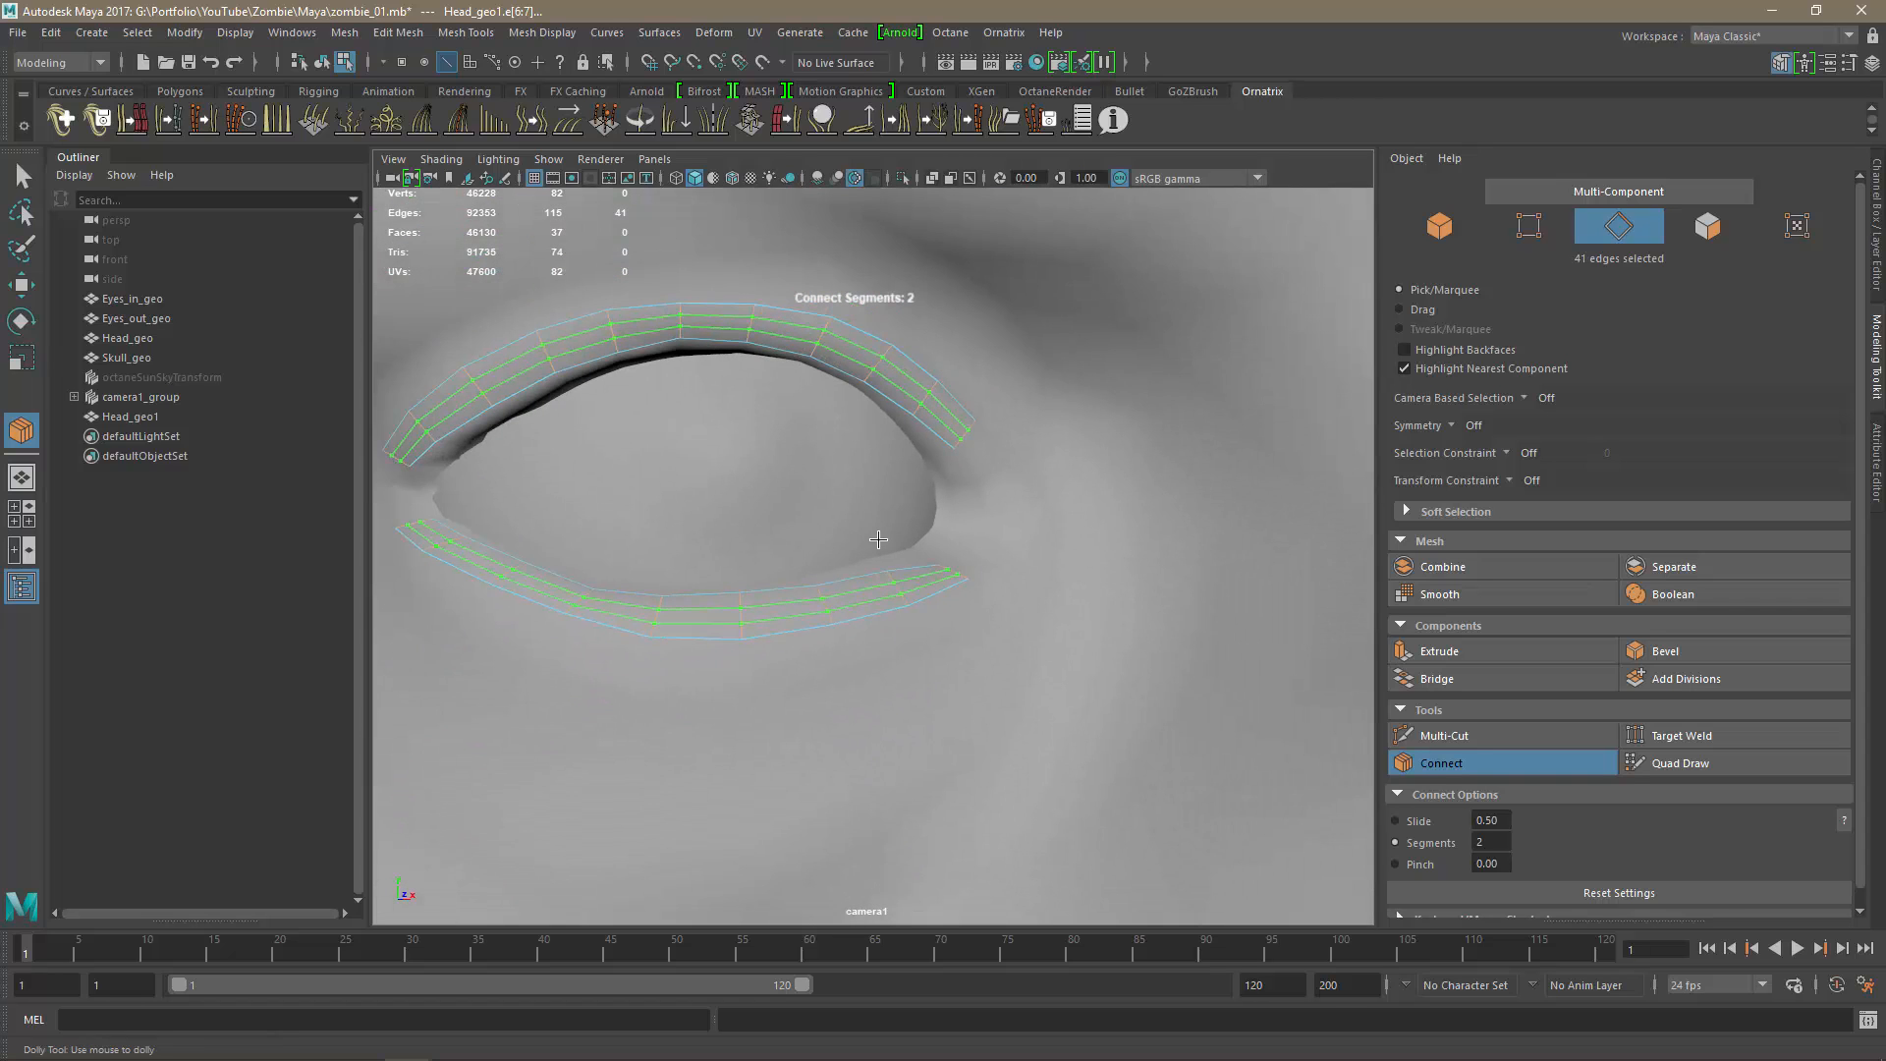
pyautogui.press('Return')
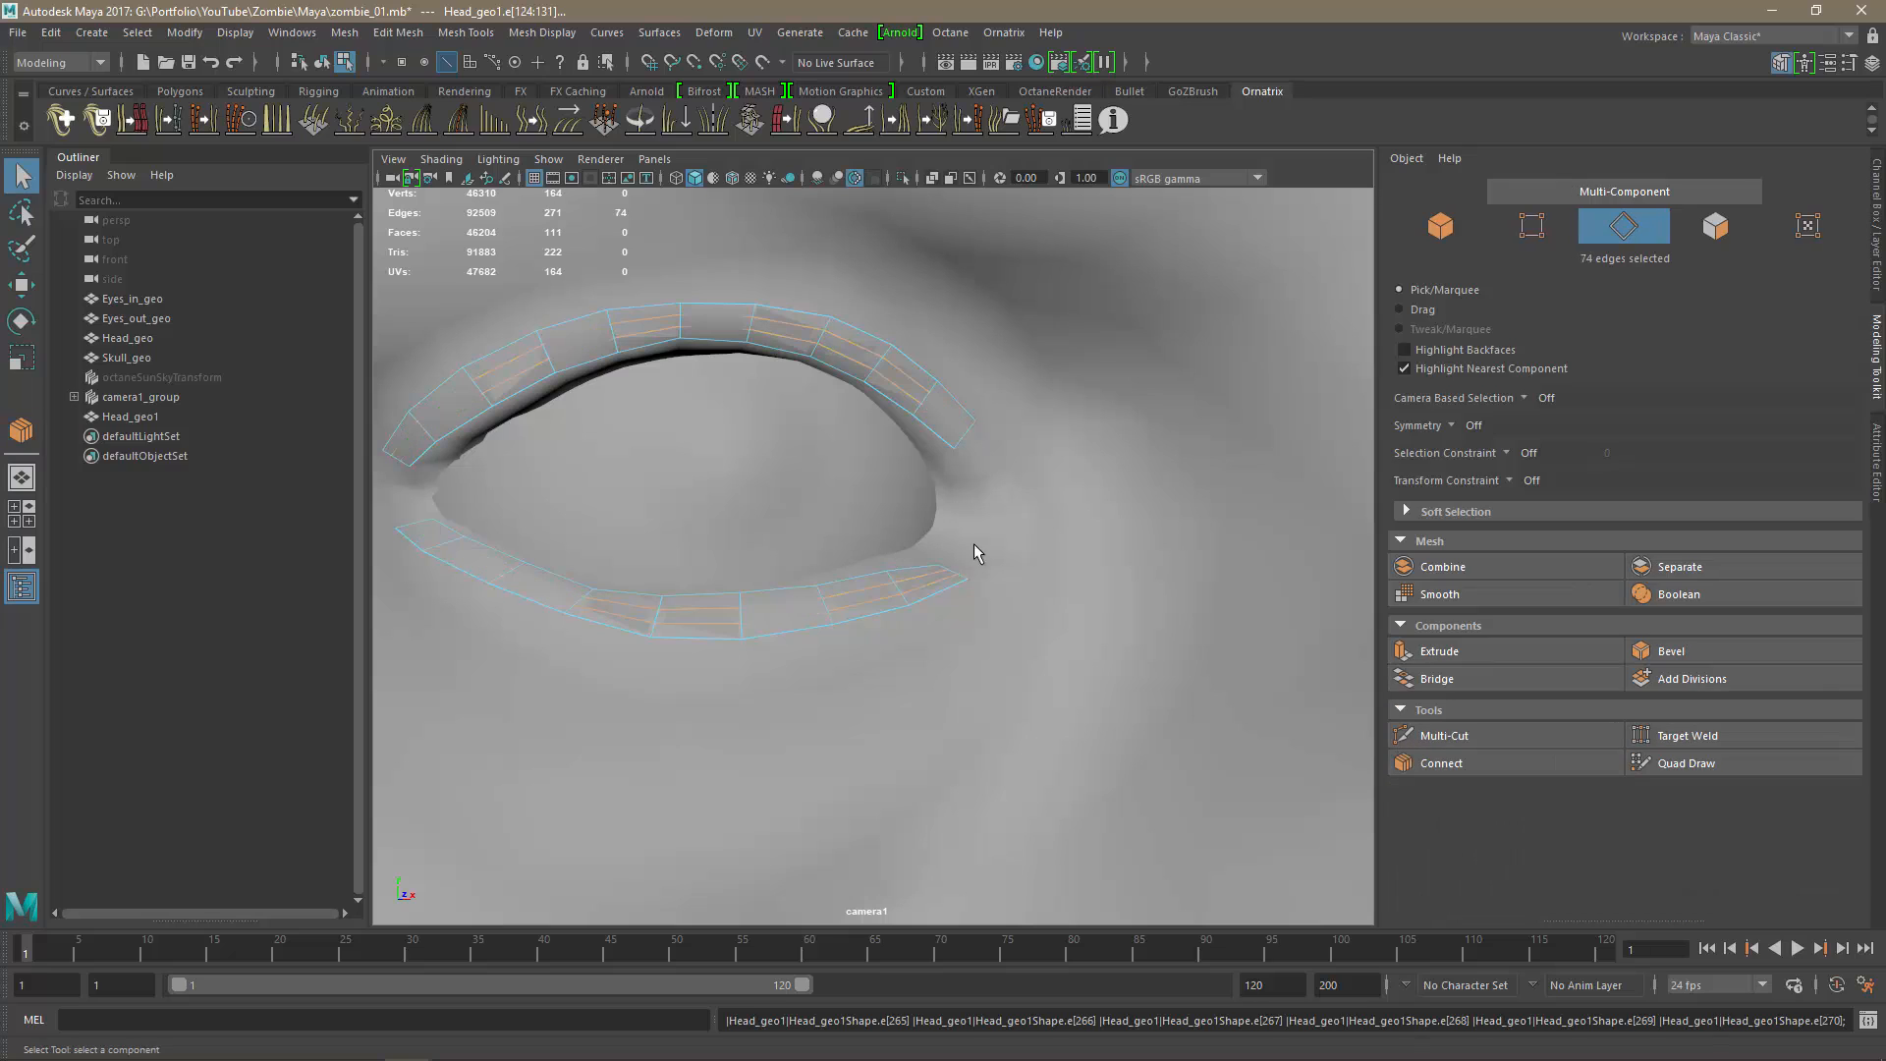
# Hide everything except the eyelid strip mesh and set it to face selection.
pyautogui.press('F8')
pyautogui.hotkey('alt', 'h')
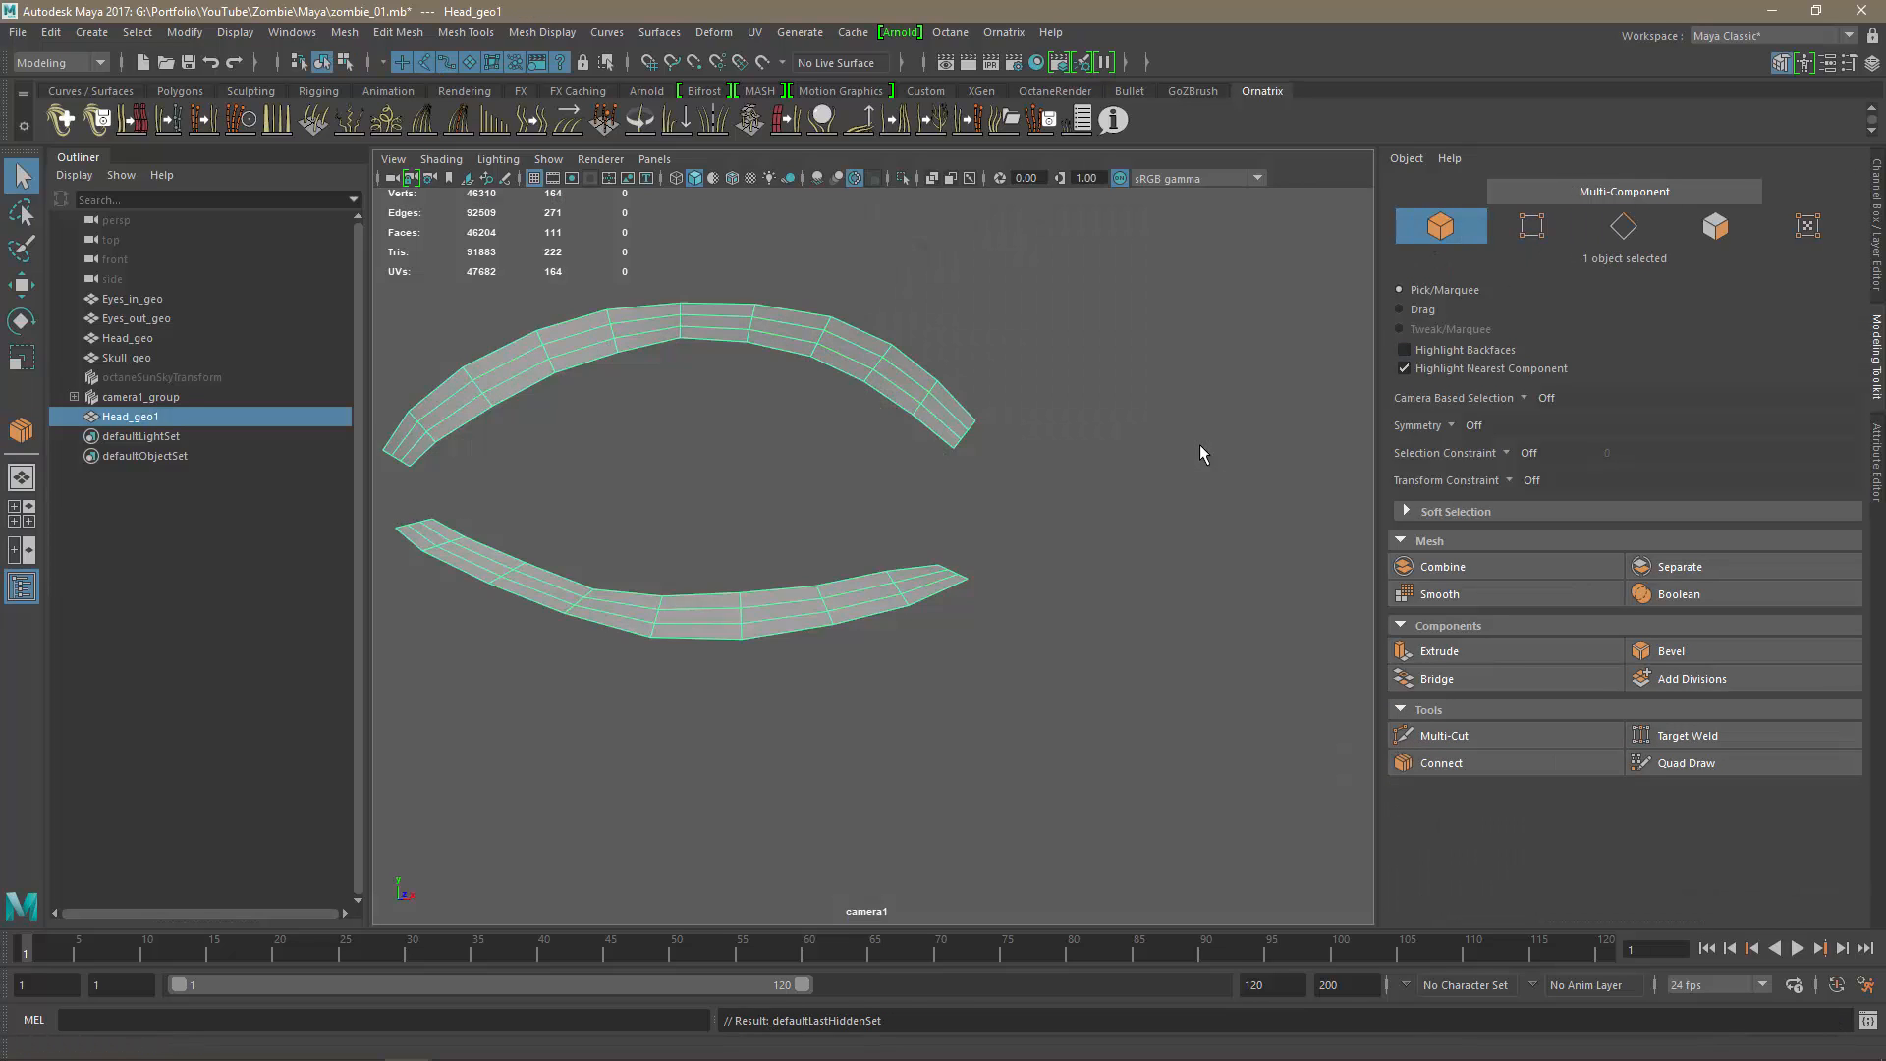
pyautogui.press('F11')
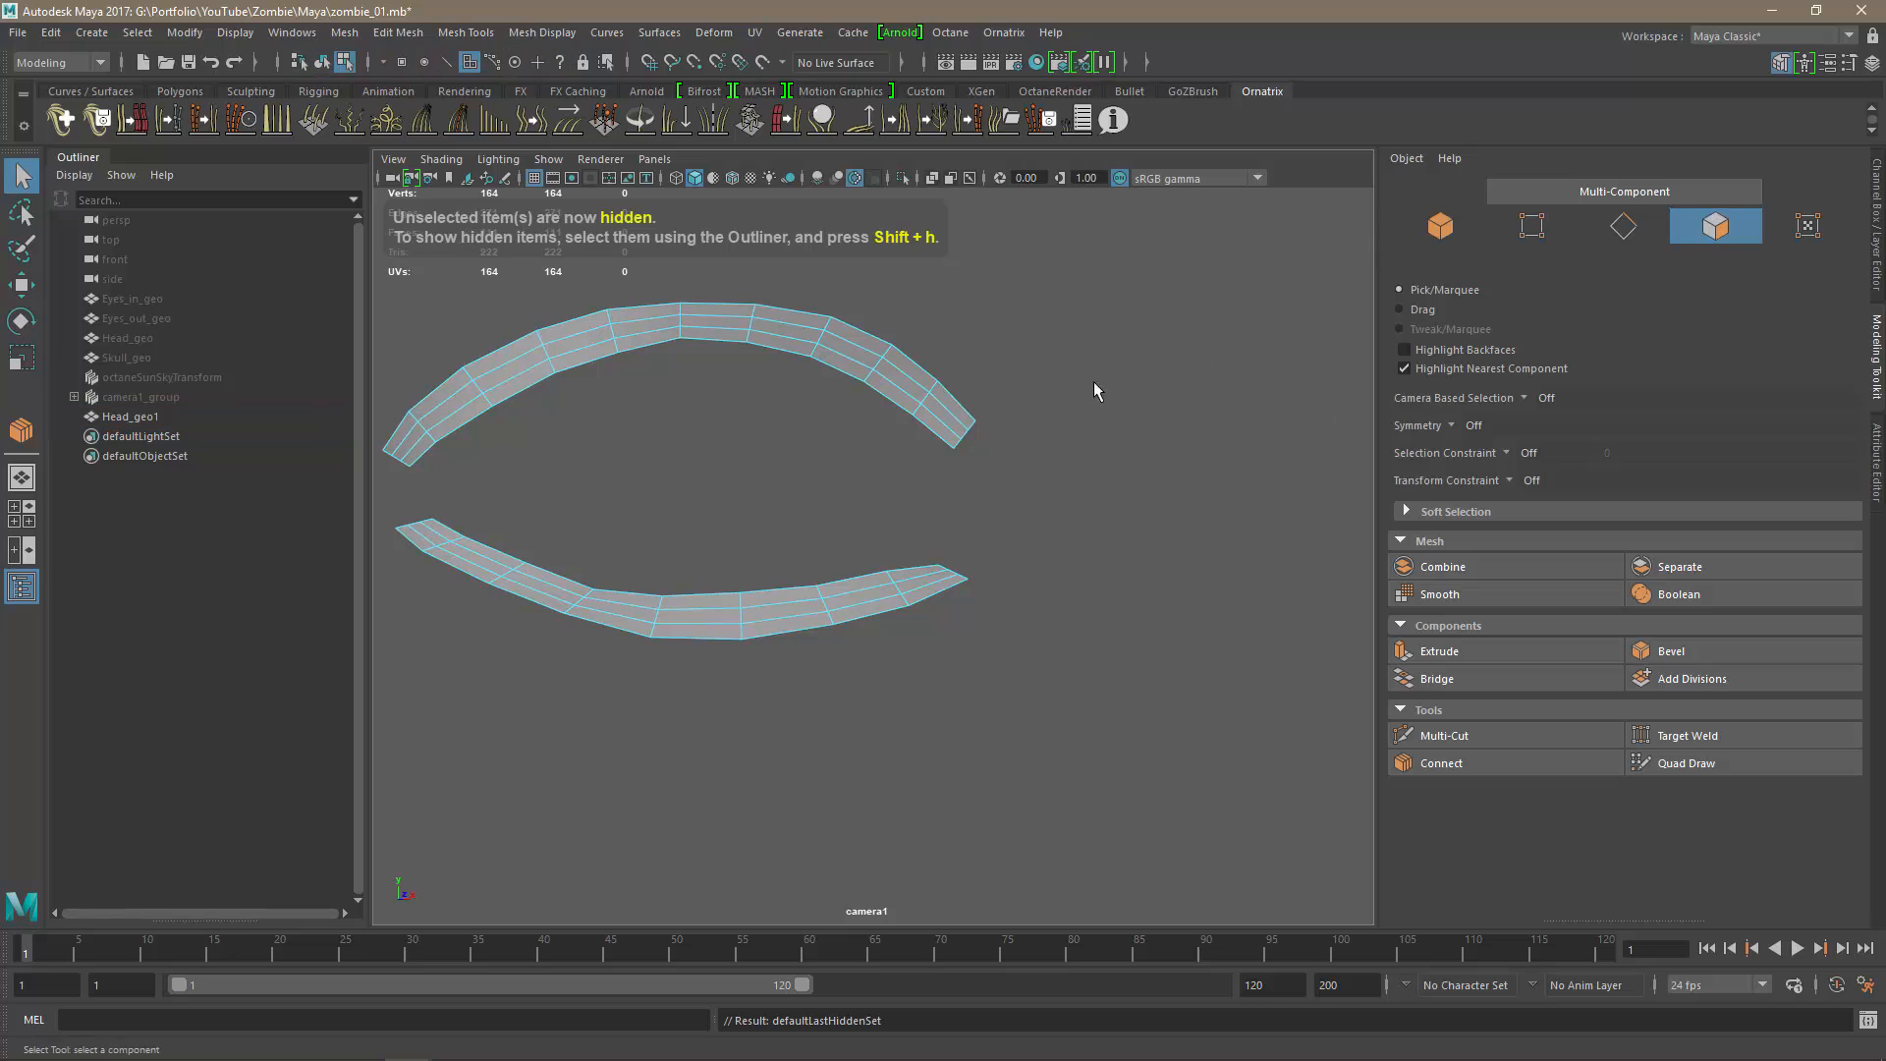
# Delete the two outer rows of faces from every eyelid strip, keeping only the row nearest the eye opening.
pyautogui.doubleClick(928, 418)
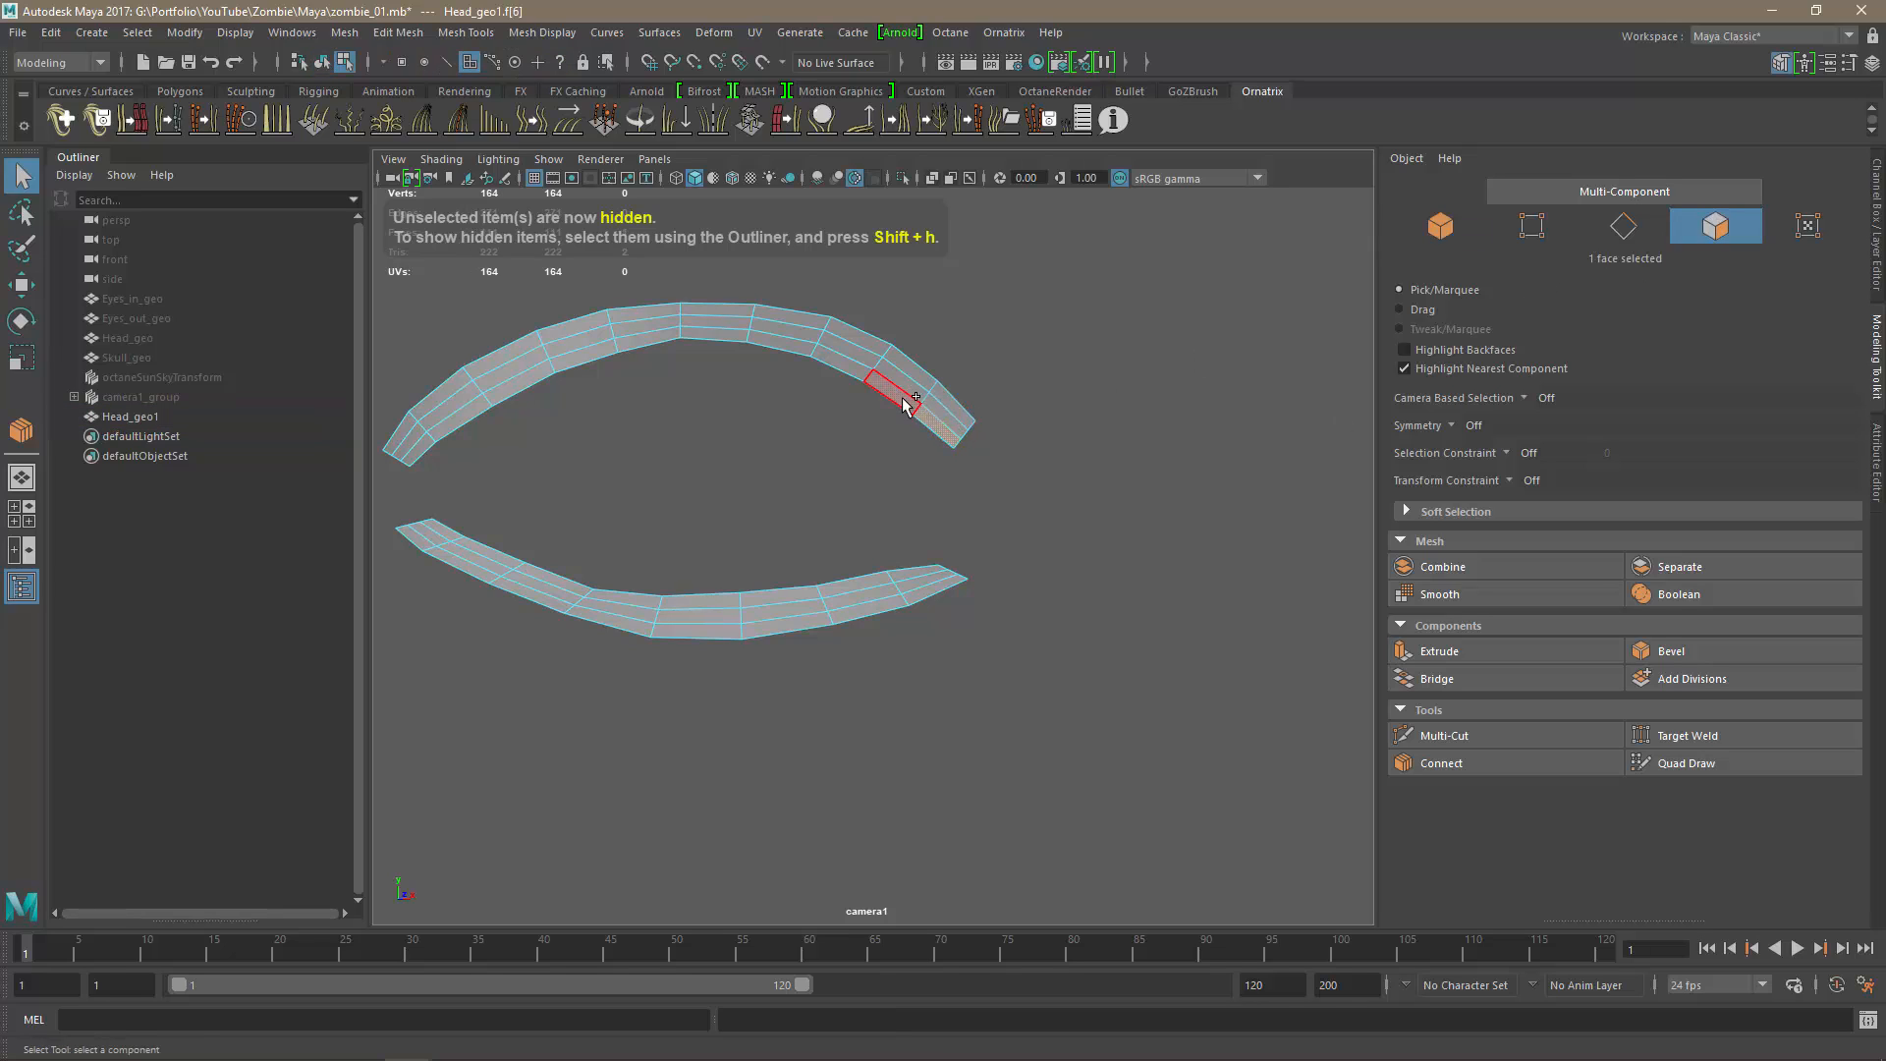
pyautogui.keyDown('shift'); pyautogui.click(914, 571); pyautogui.keyUp('shift')
pyautogui.keyDown('shift'); pyautogui.click(863, 581); pyautogui.keyUp('shift')
pyautogui.scroll(-3, 1122, 600)
pyautogui.keyDown('alt'); pyautogui.moveTo(1121, 599); pyautogui.dragTo(898, 546); pyautogui.keyUp('alt')
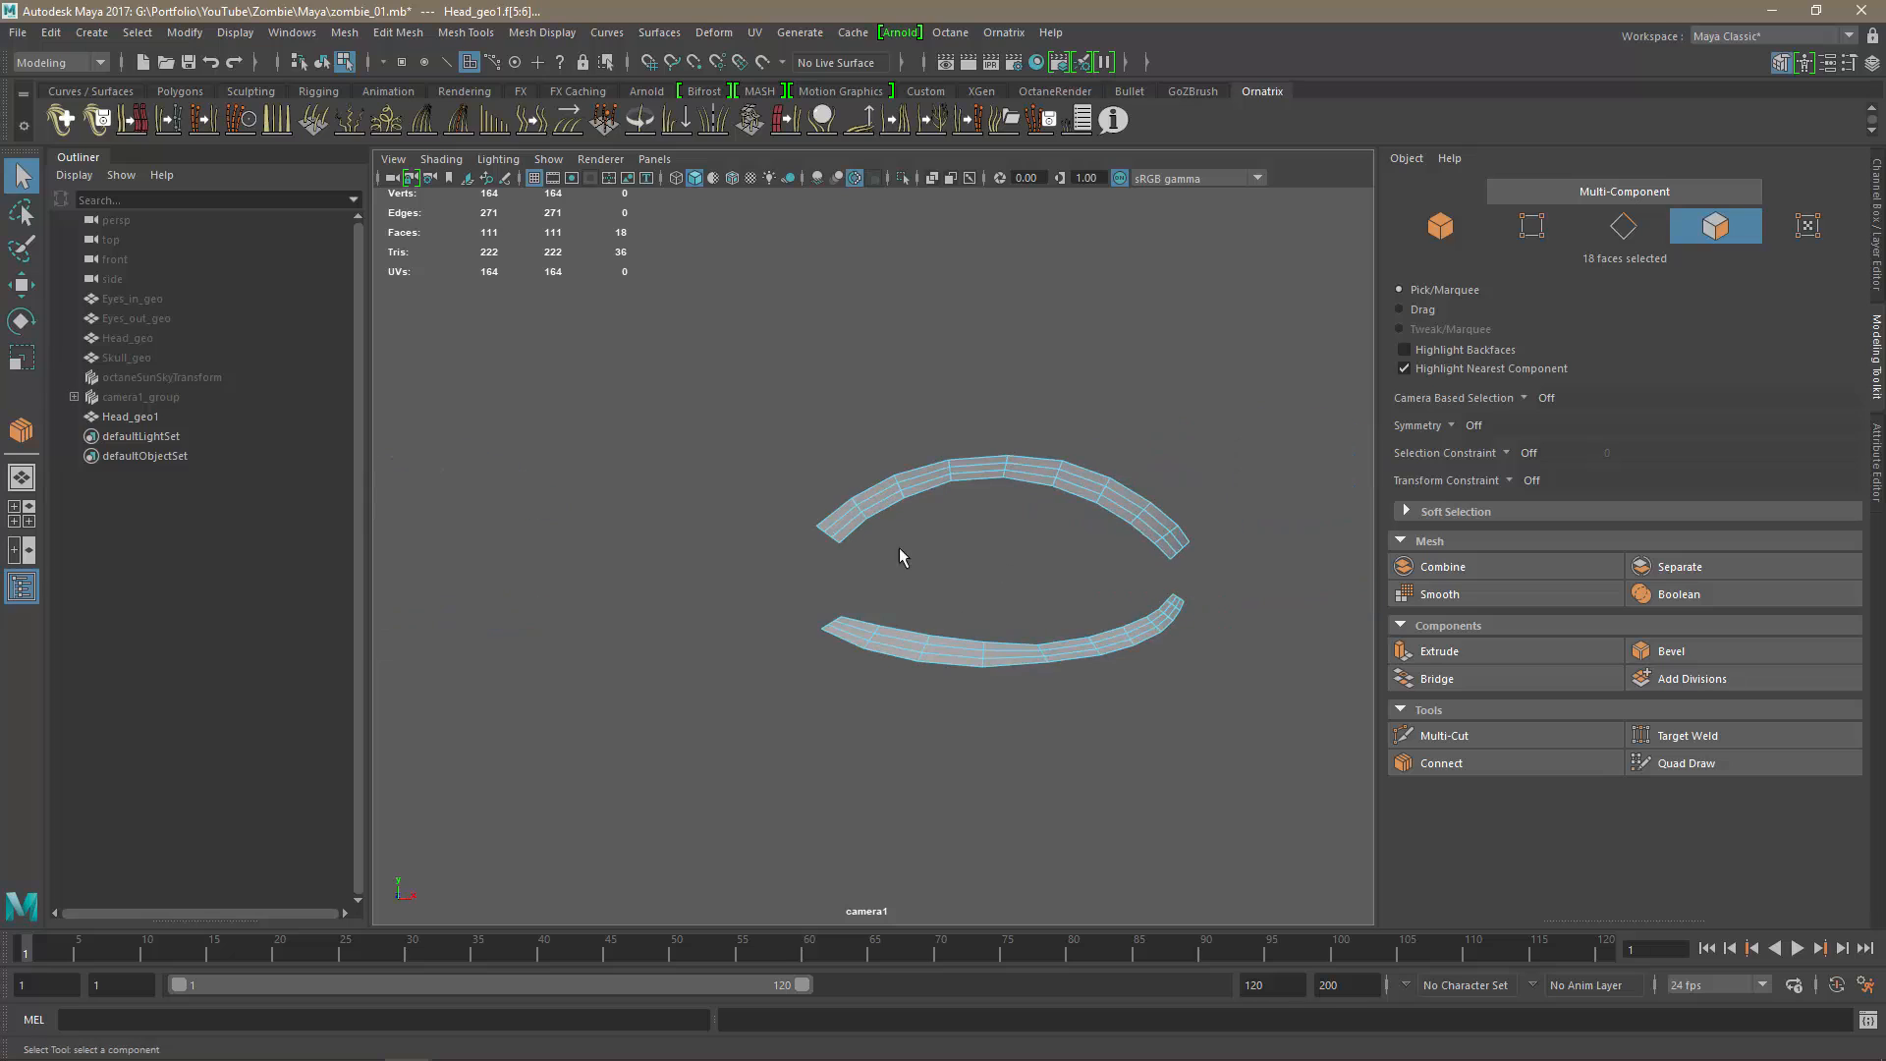
pyautogui.scroll(3, 899, 547)
pyautogui.keyDown('shift'); pyautogui.doubleClick(847, 517); pyautogui.keyUp('shift')
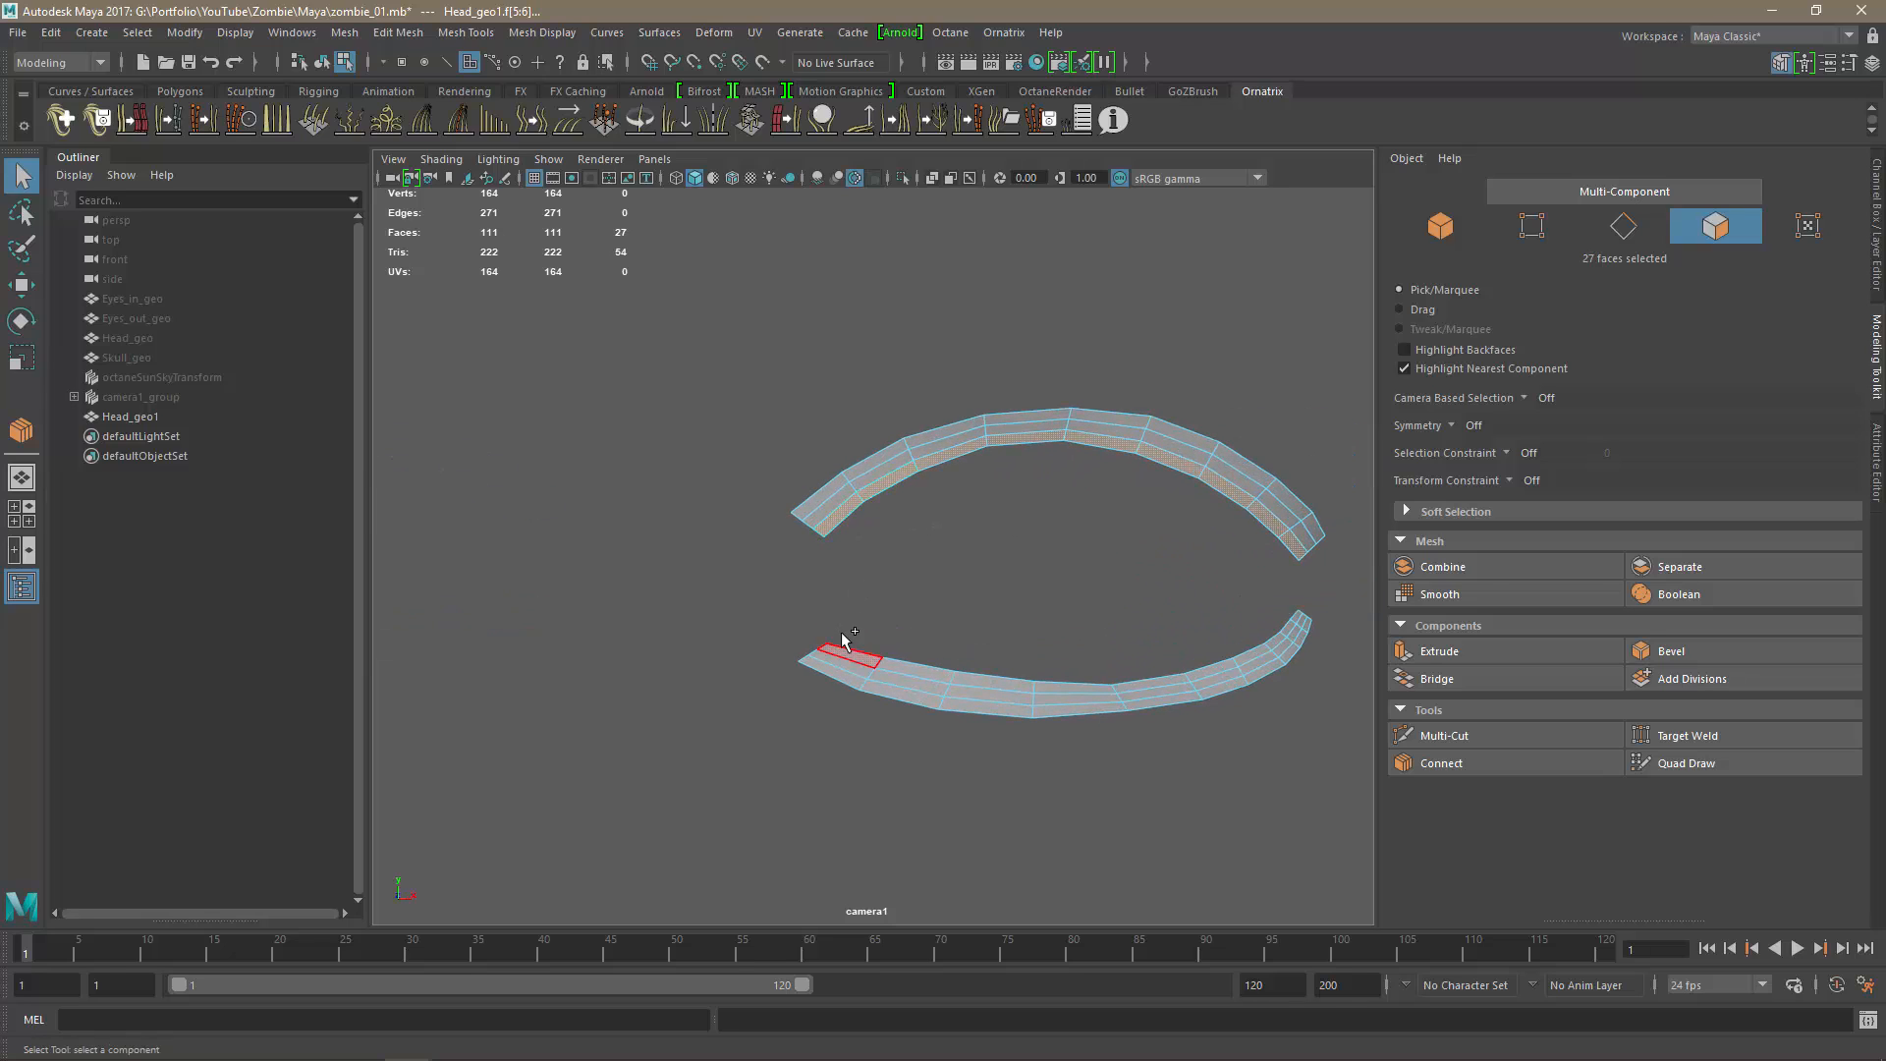
pyautogui.keyDown('shift'); pyautogui.doubleClick(913, 668); pyautogui.keyUp('shift')
pyautogui.keyDown('shift'); pyautogui.doubleClick(910, 656); pyautogui.keyUp('shift')
pyautogui.press('Delete')
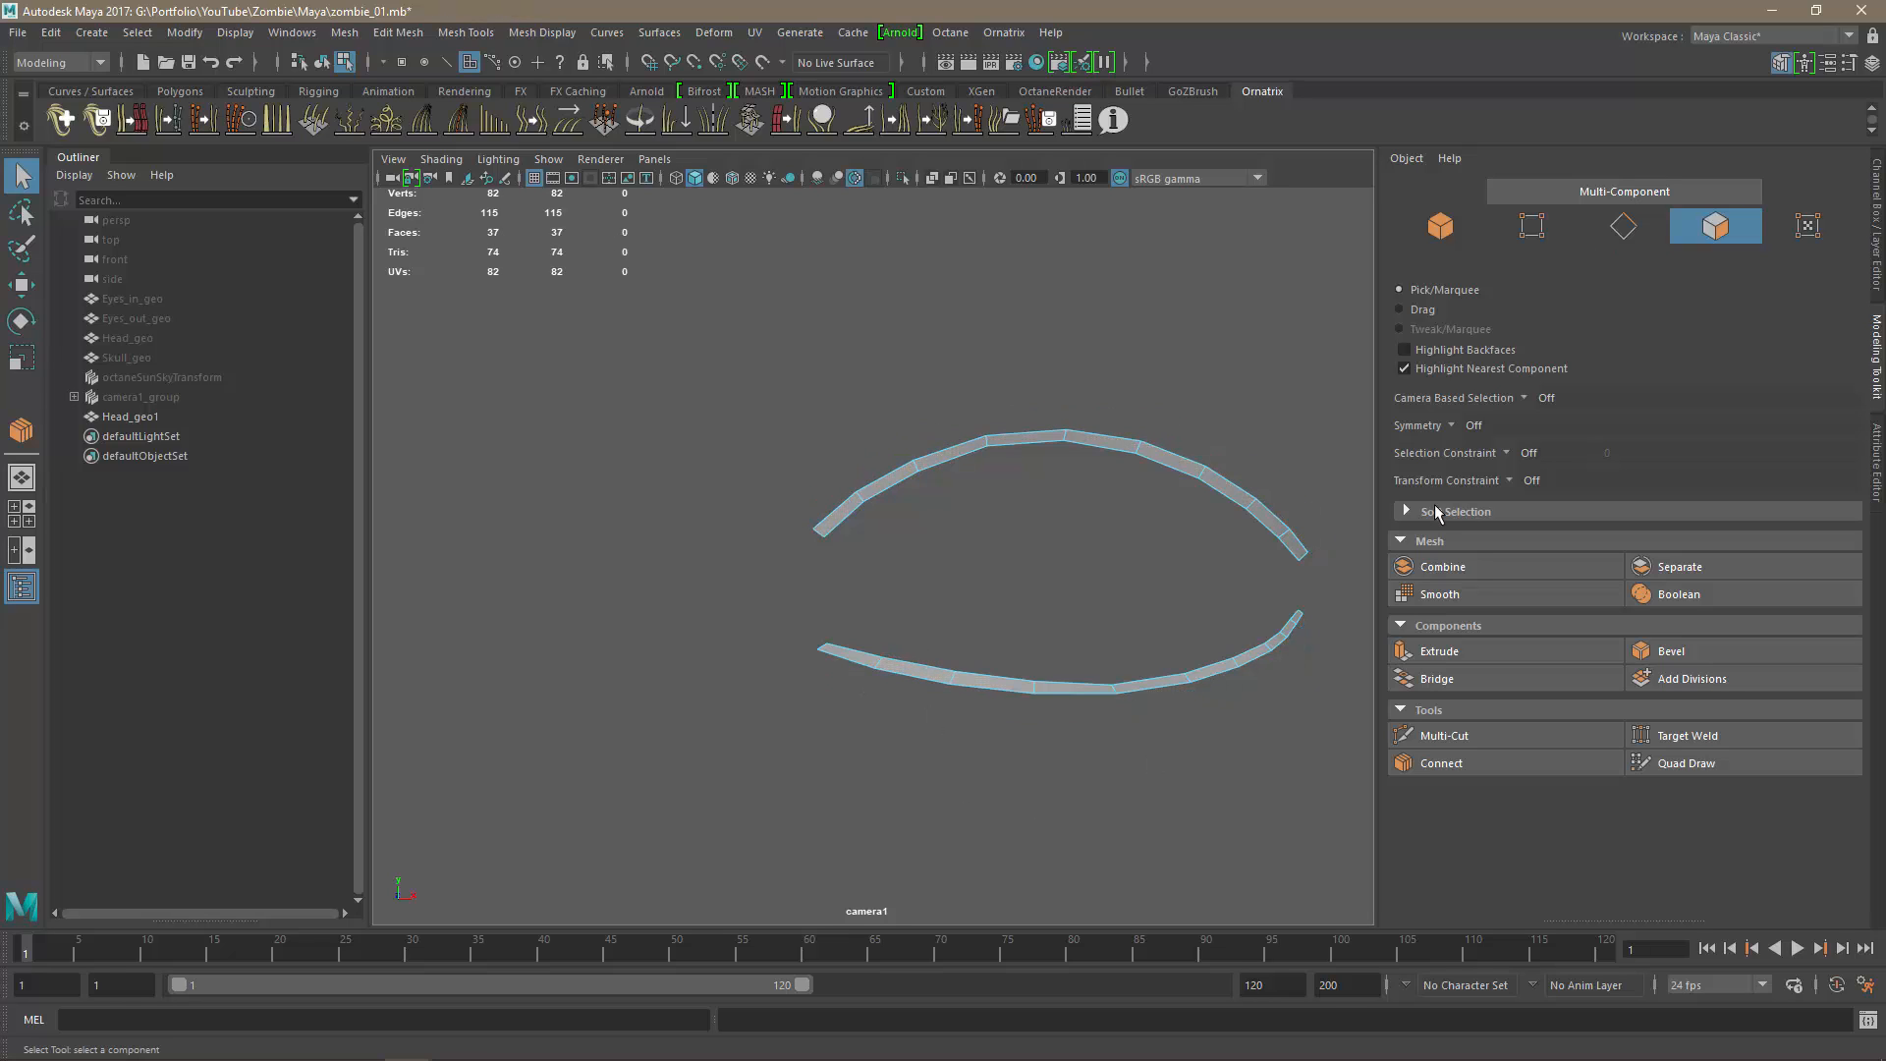
# Unhide the head and eye meshes, return to object selection and check the thin eyelash strips on both eyes.
pyautogui.hotkey('ctrl', 'shift', 'h')
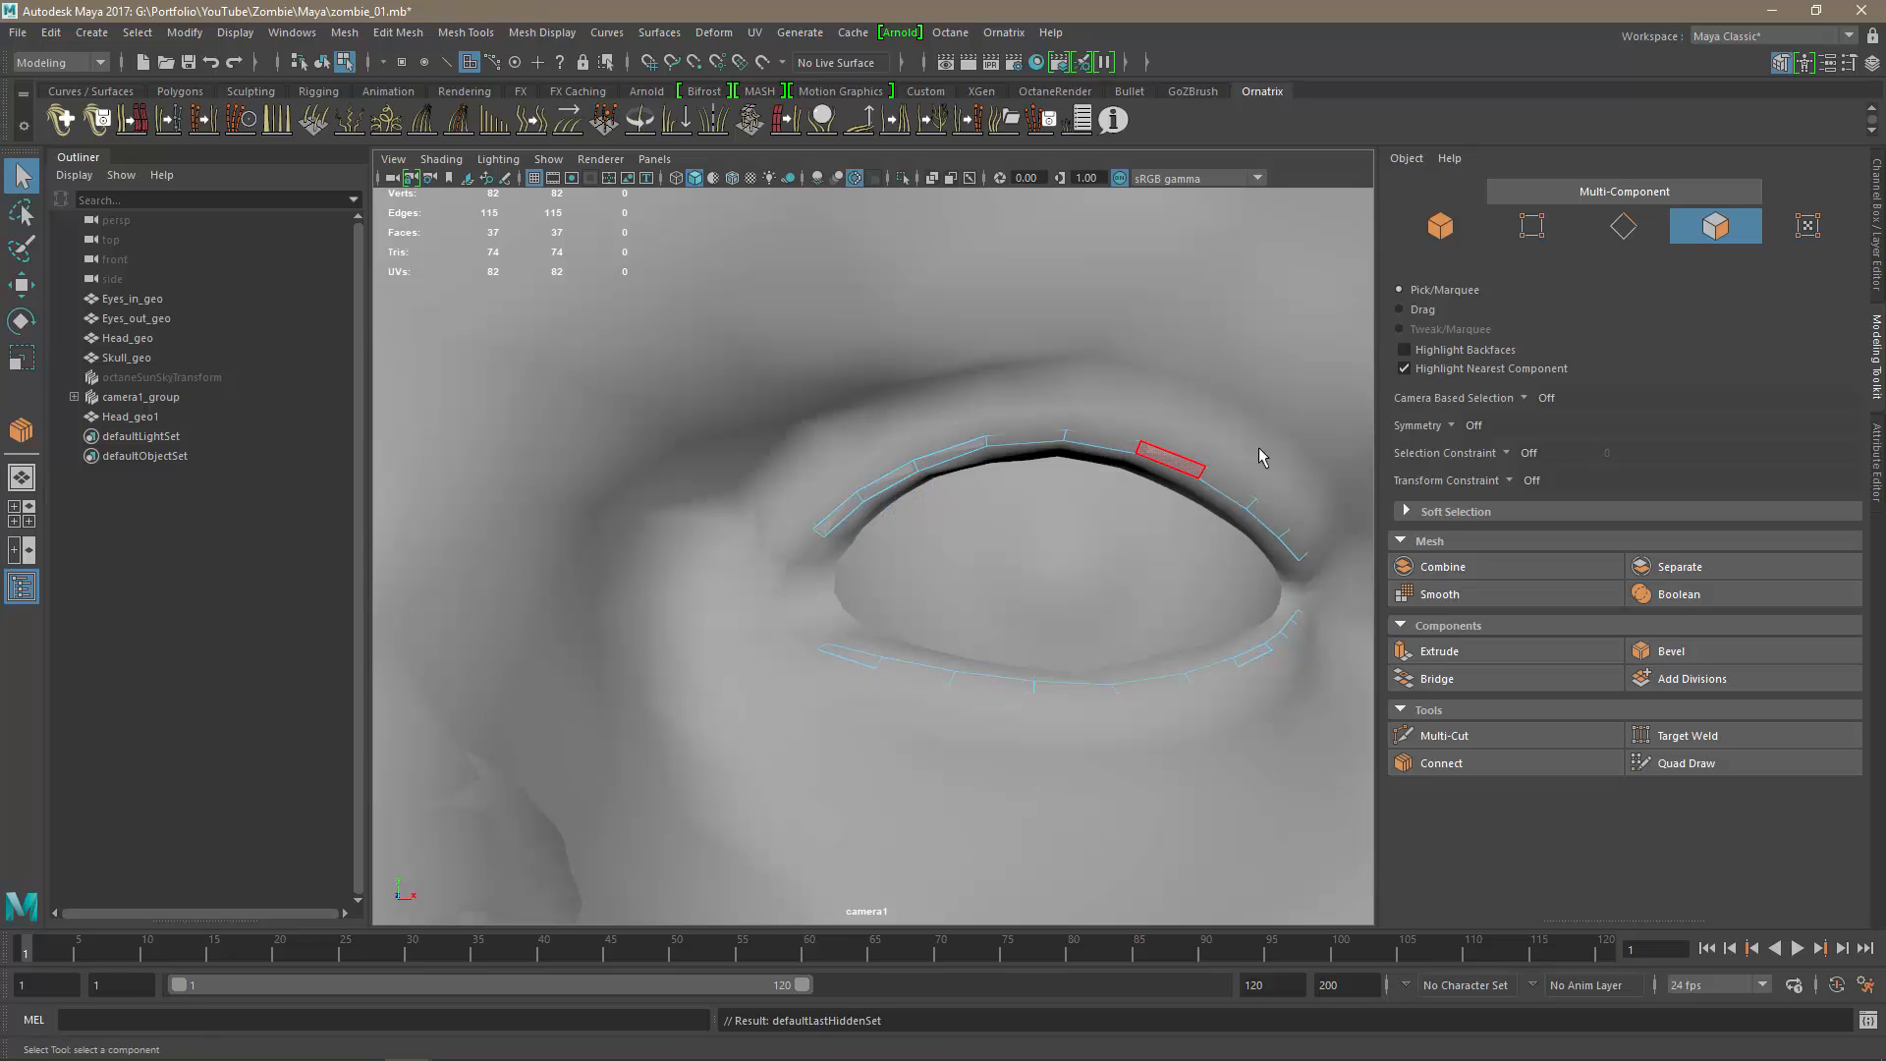
pyautogui.click(1439, 228)
pyautogui.scroll(-5, 1081, 604)
pyautogui.scroll(2, 963, 659)
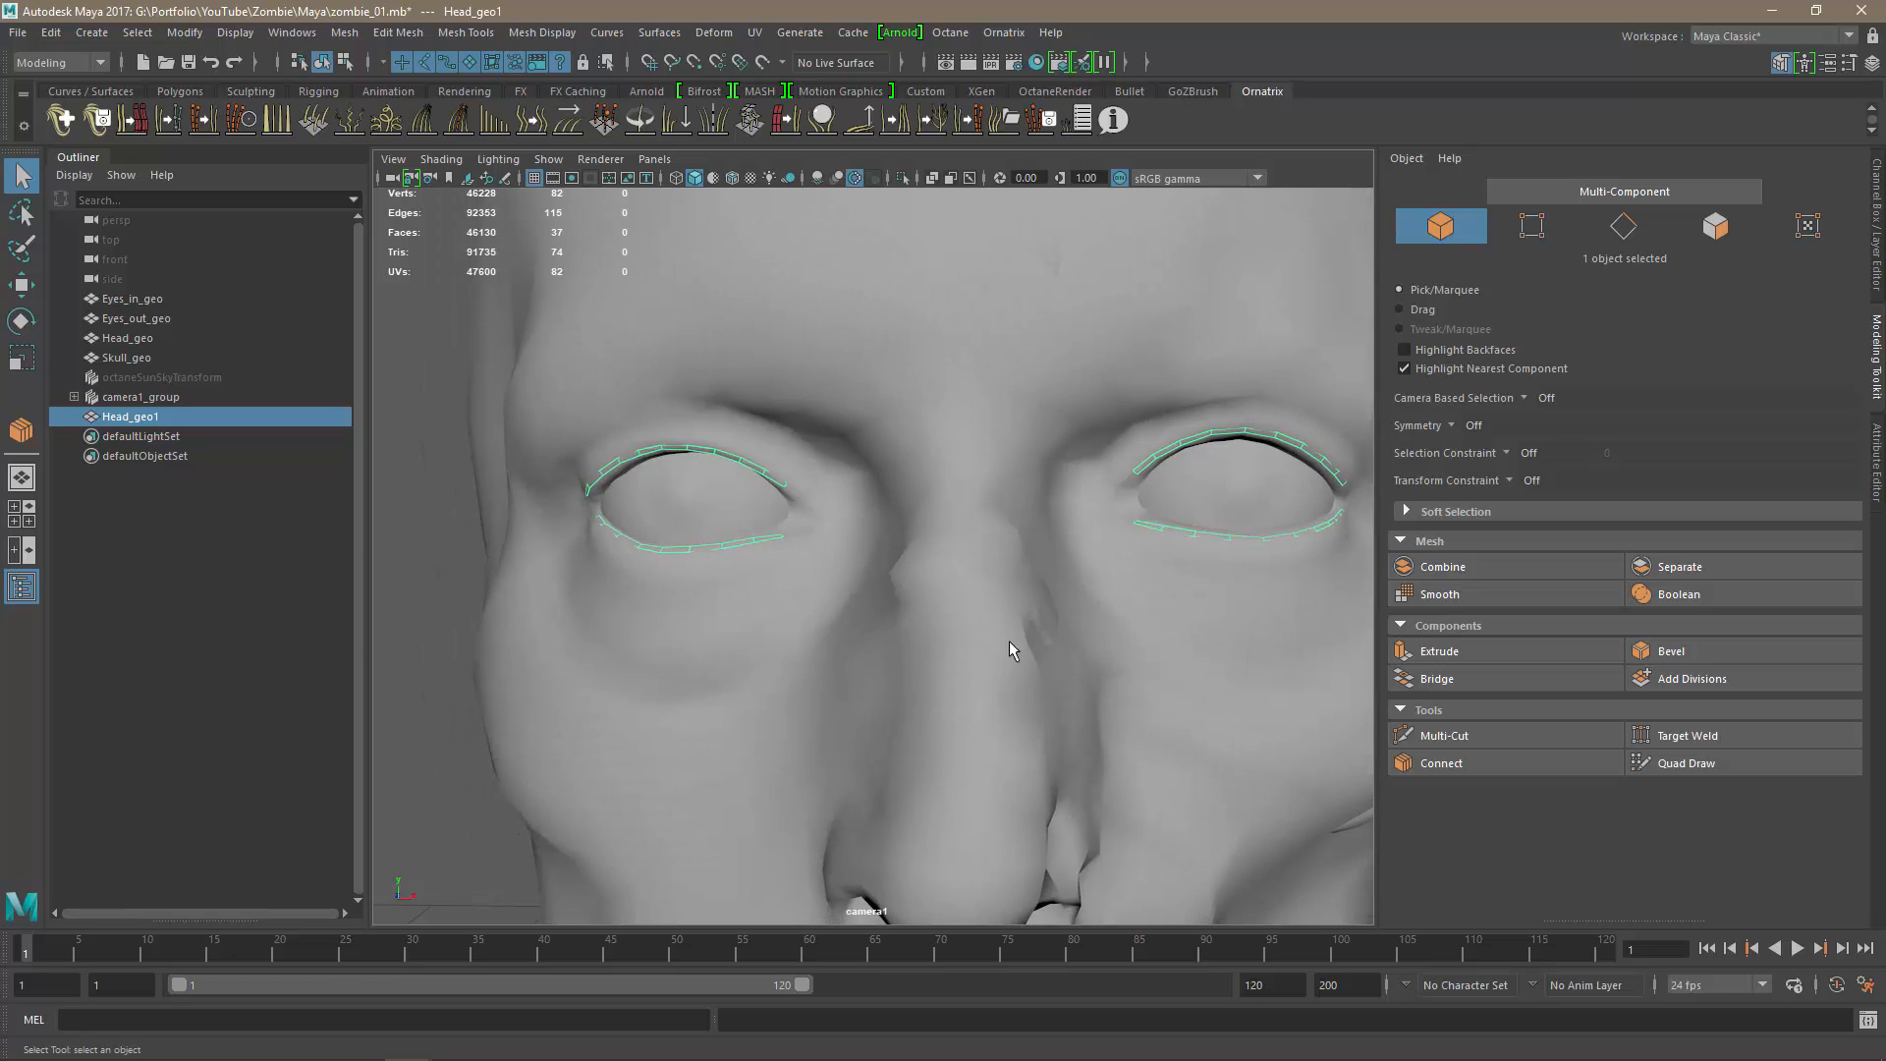
pyautogui.scroll(3, 1010, 641)
pyautogui.scroll(-5, 939, 623)
pyautogui.keyDown('alt'); pyautogui.moveTo(1027, 626); pyautogui.dragTo(986, 620); pyautogui.keyUp('alt')
pyautogui.keyDown('alt'); pyautogui.moveTo(1104, 617); pyautogui.dragTo(997, 620); pyautogui.keyUp('alt')
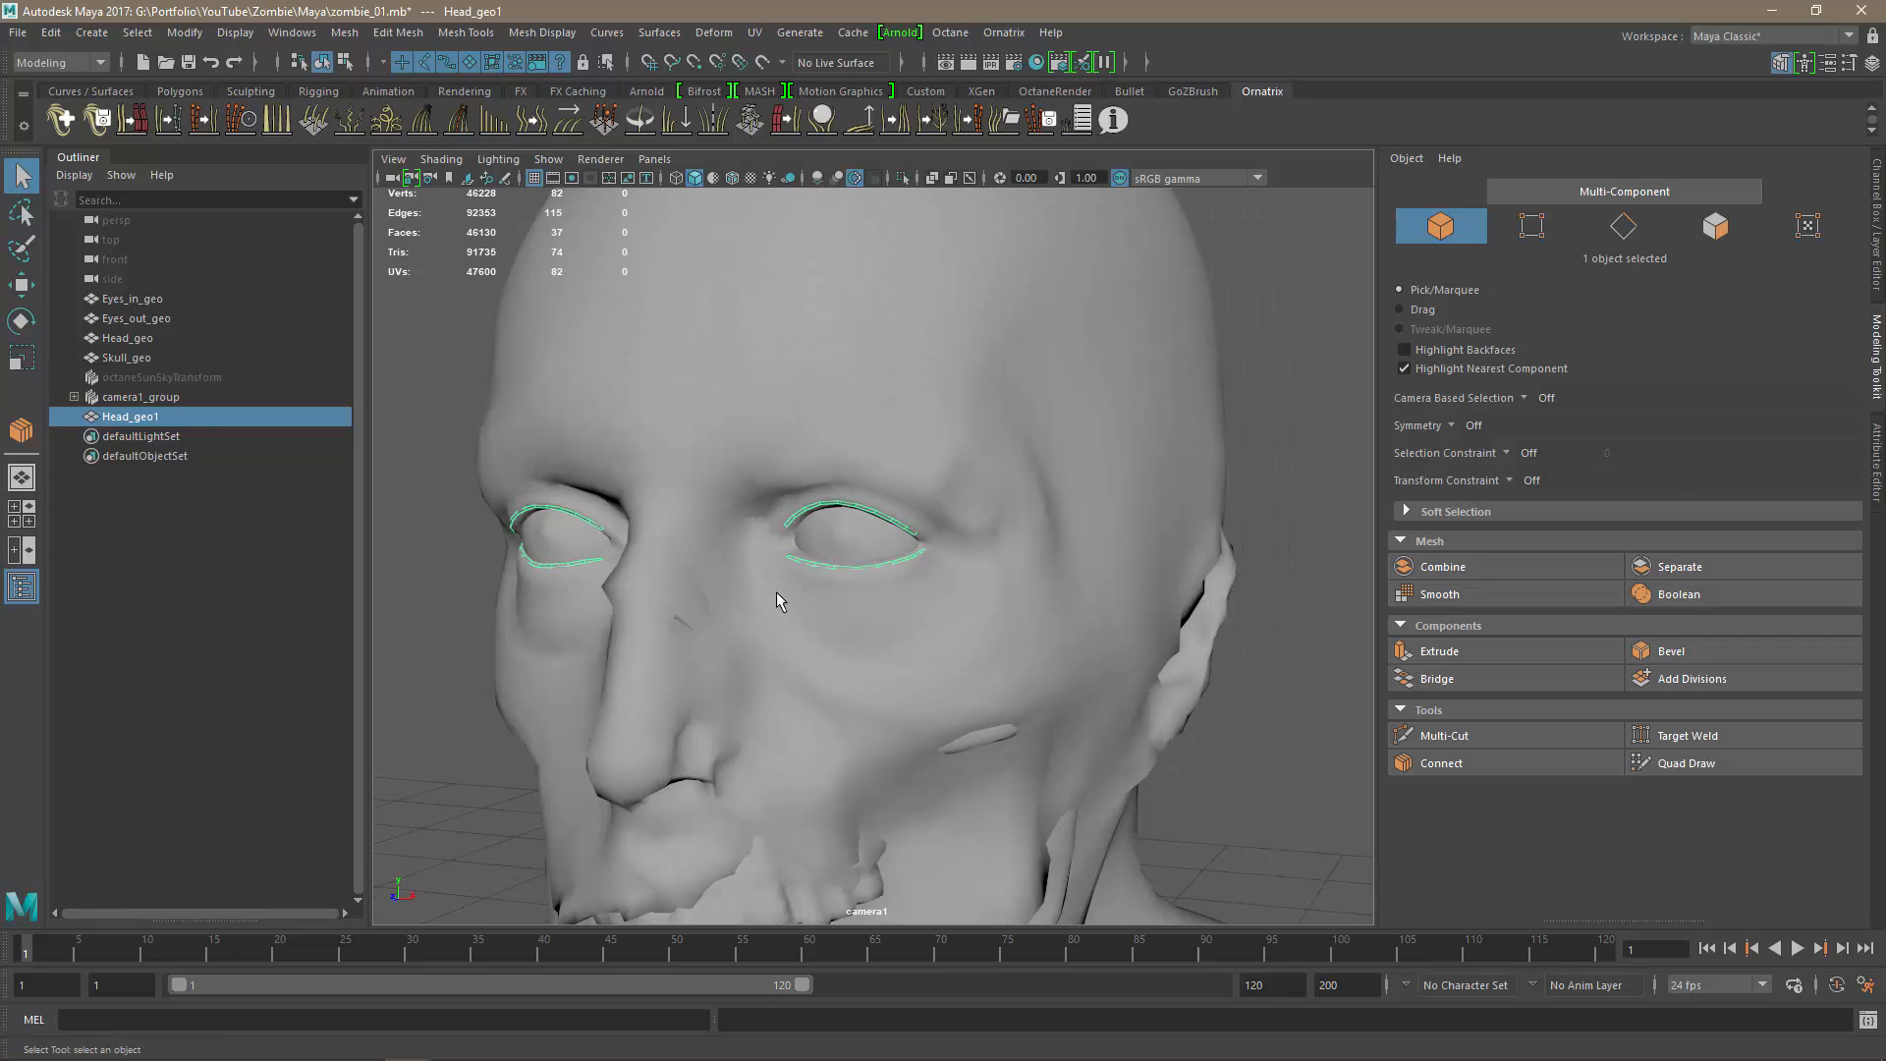
# Switch to the File Explorer window and open the ZBrush folder inside the Zombie project folder.
pyautogui.hotkey('alt', 'Tab')
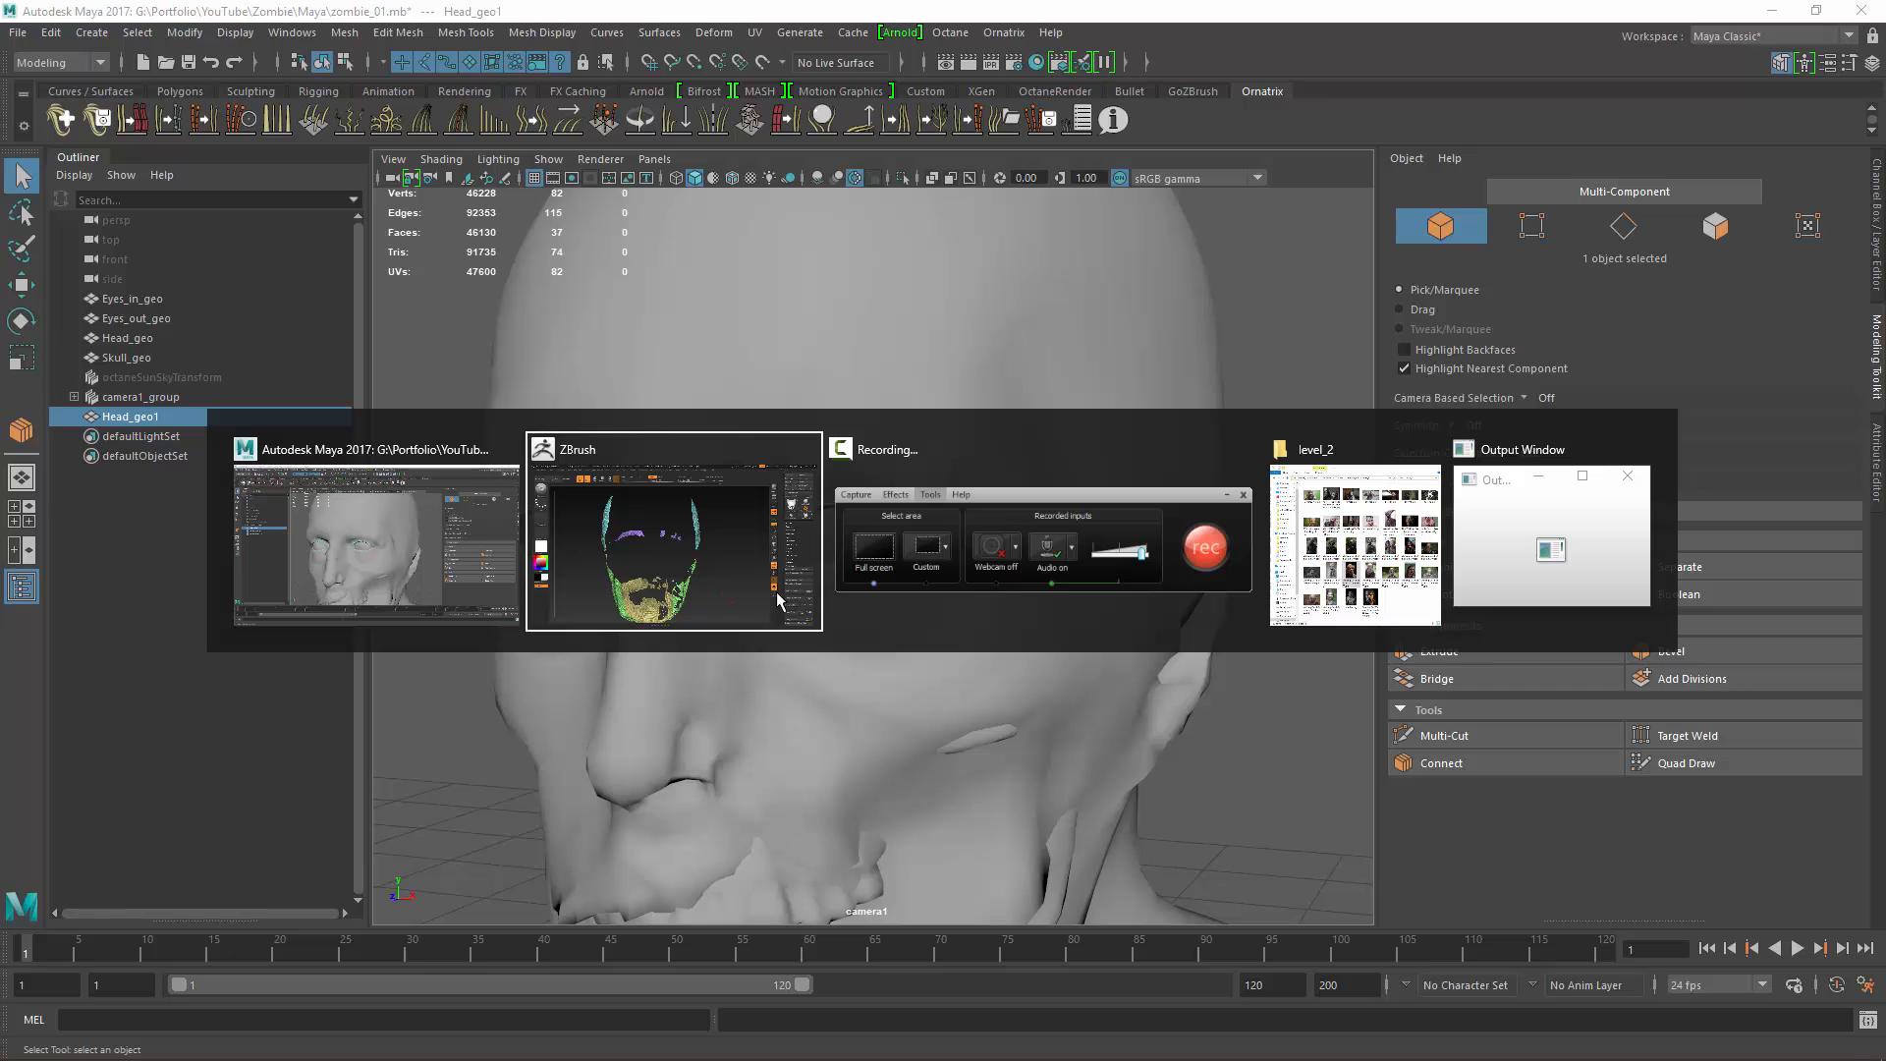
pyautogui.click(777, 600)
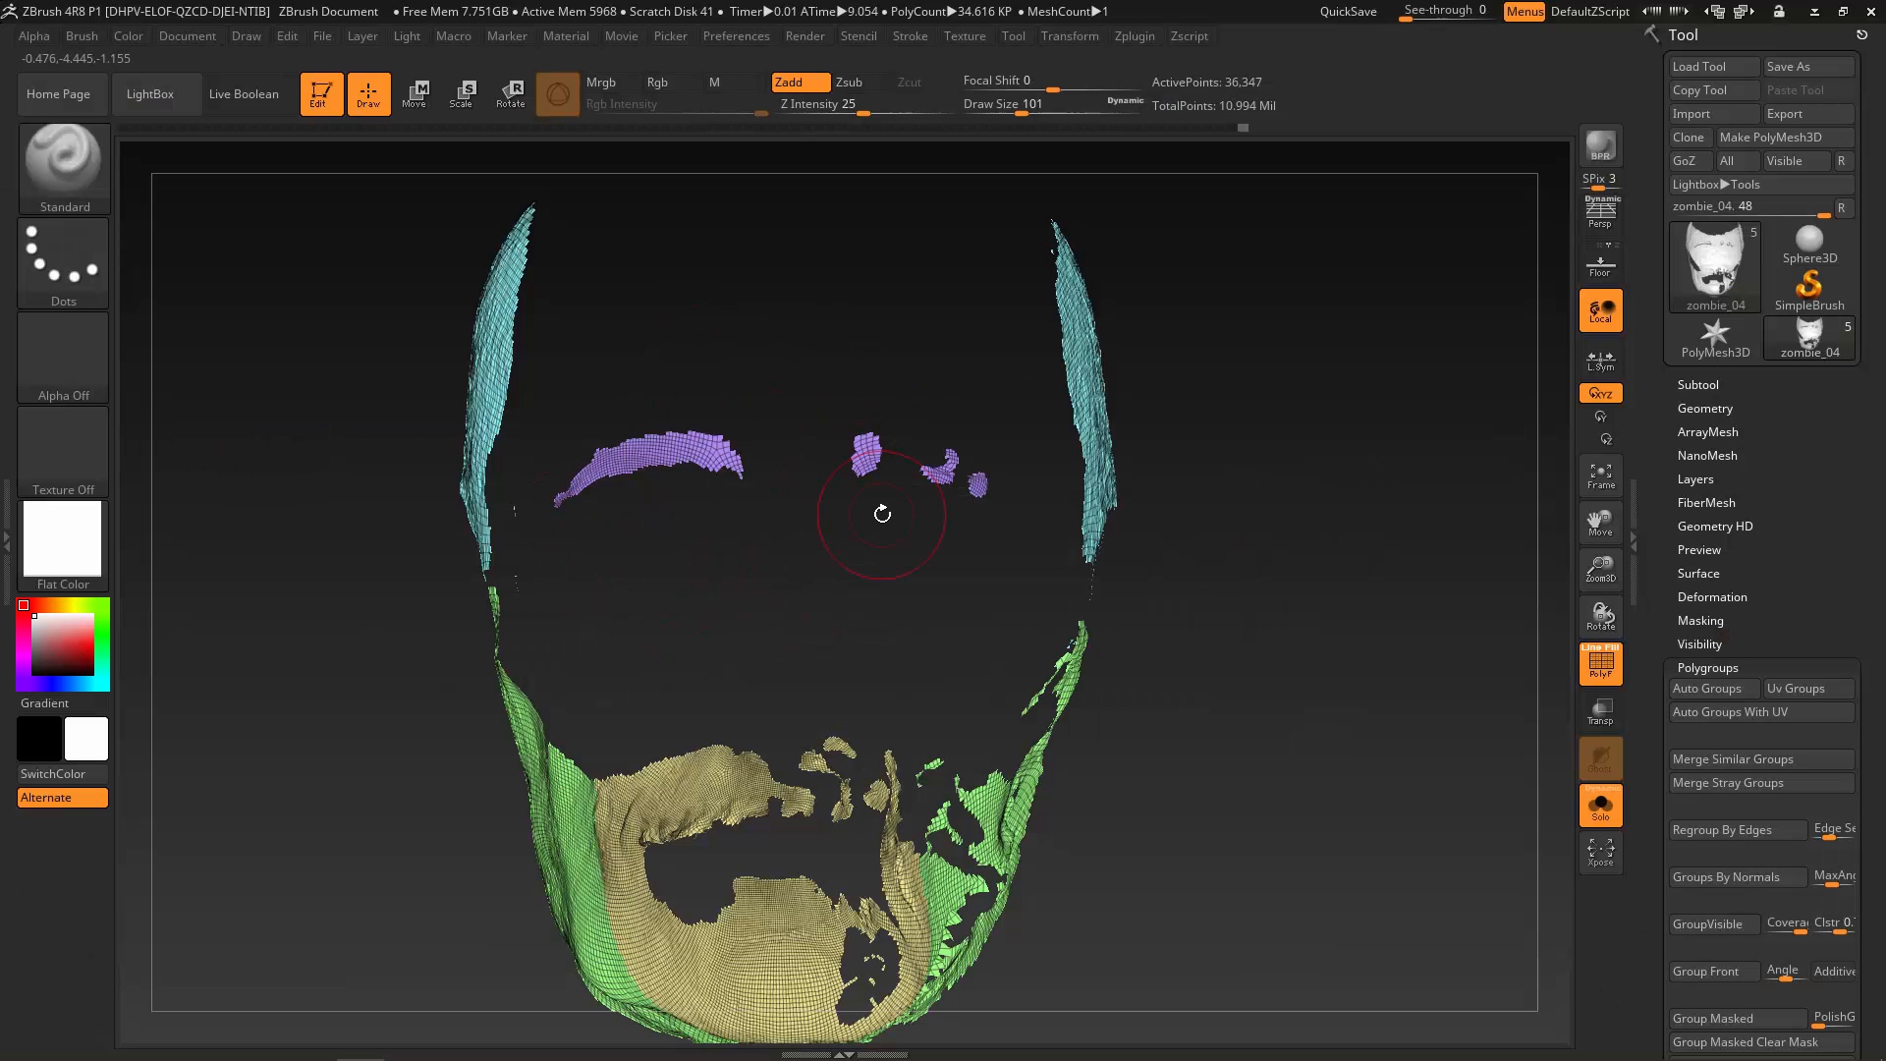
pyautogui.hotkey('alt', 'Tab')
pyautogui.hotkey('alt', 'Tab')
pyautogui.hotkey('alt', 'Tab')
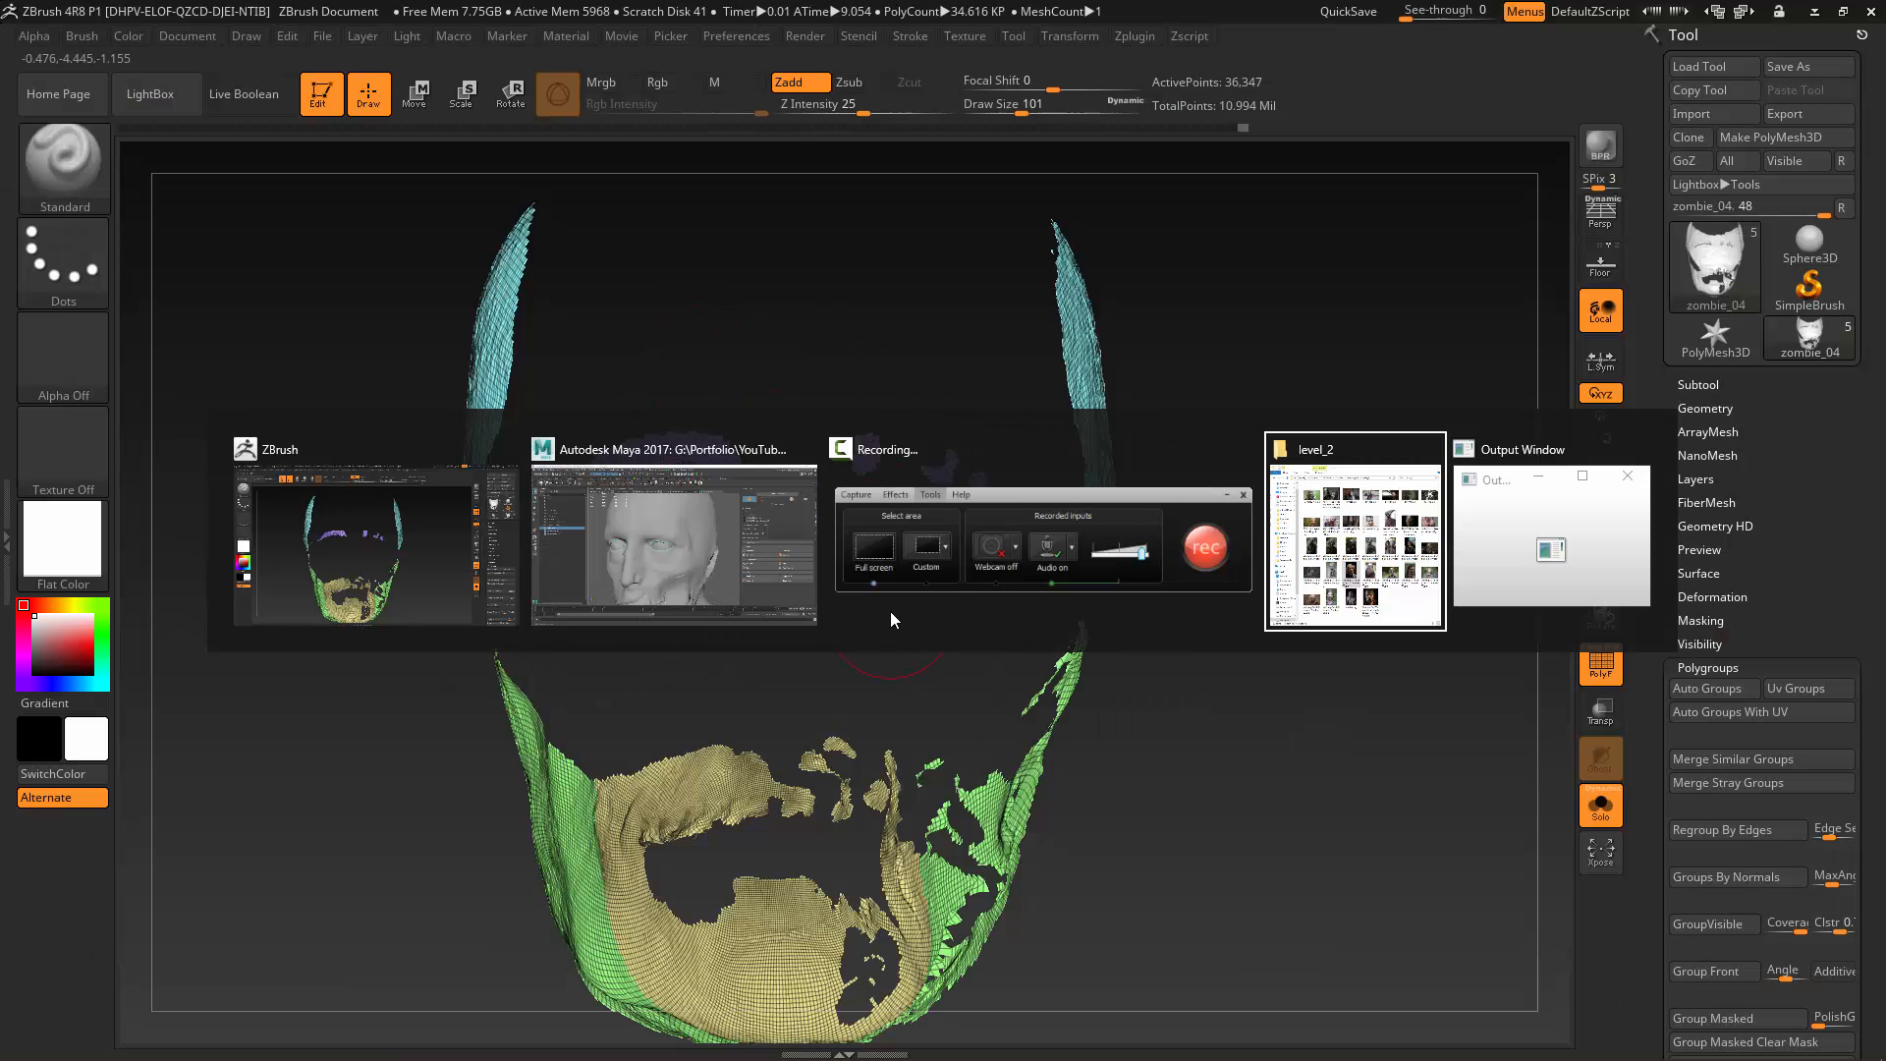
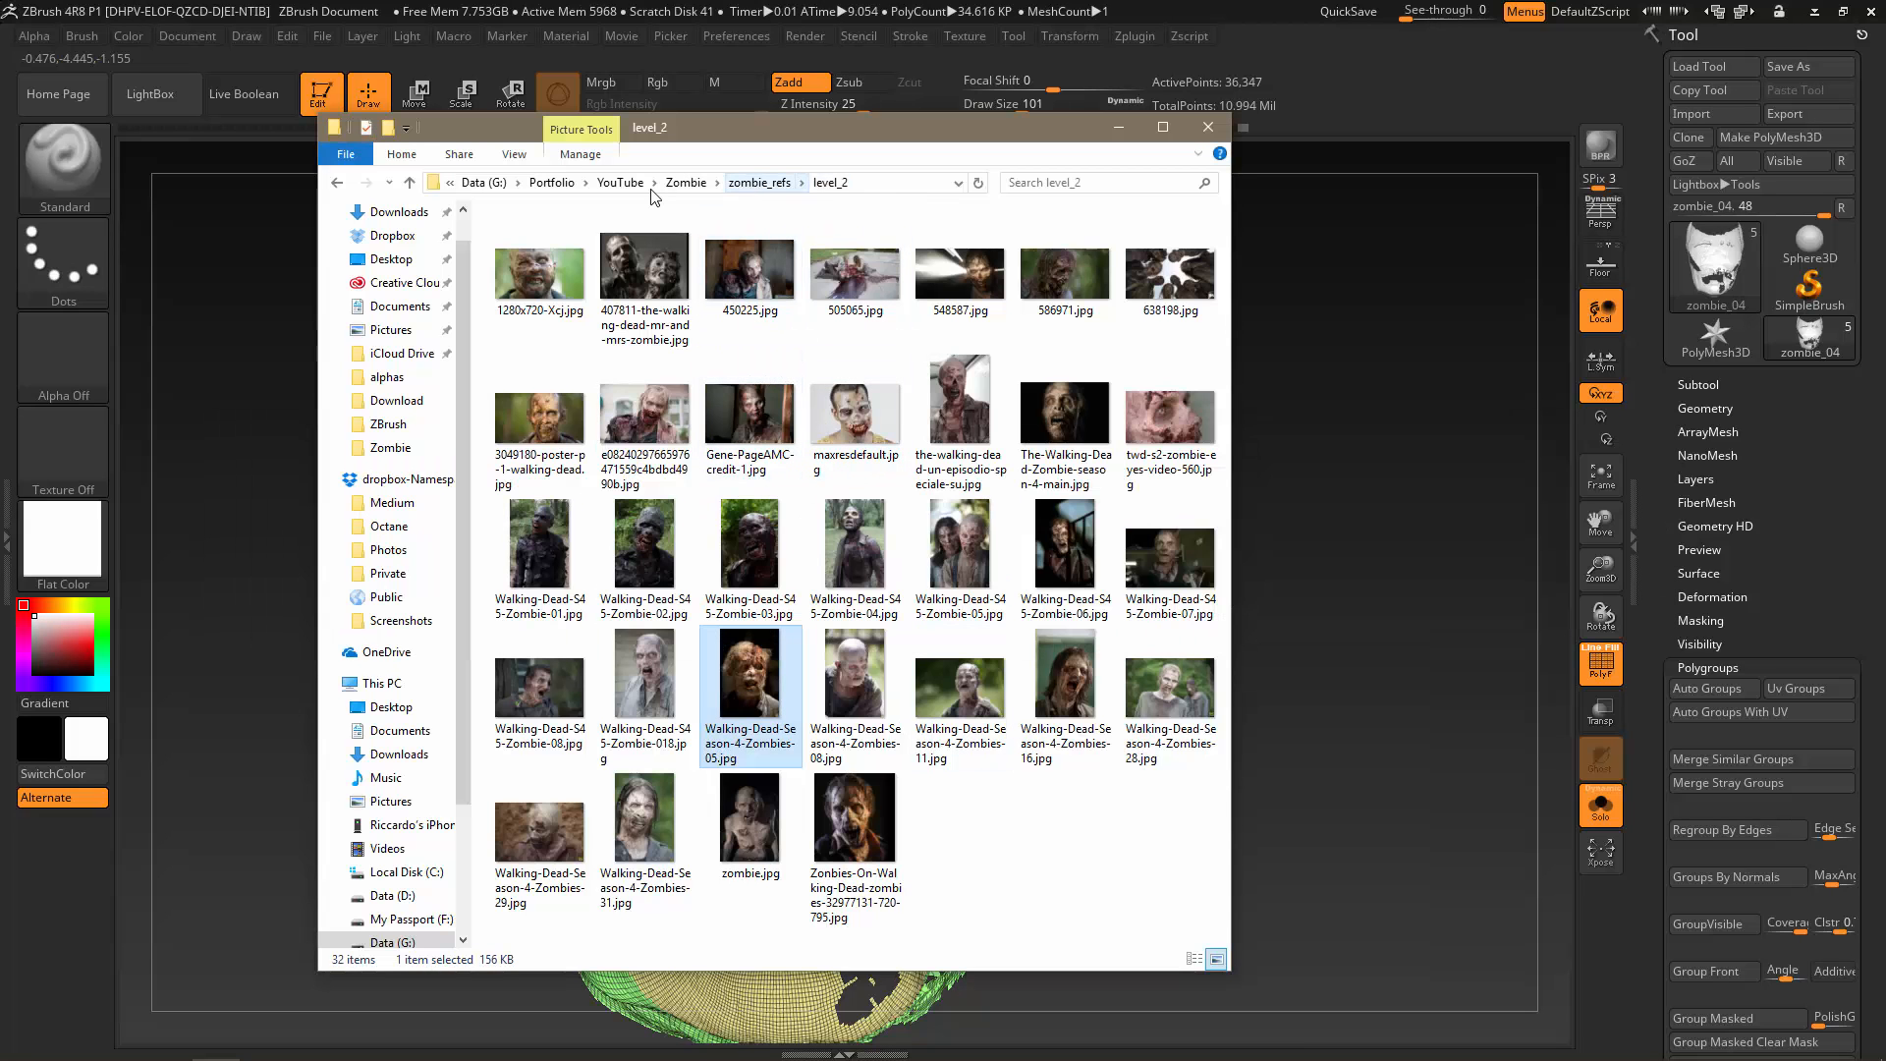
pyautogui.click(688, 184)
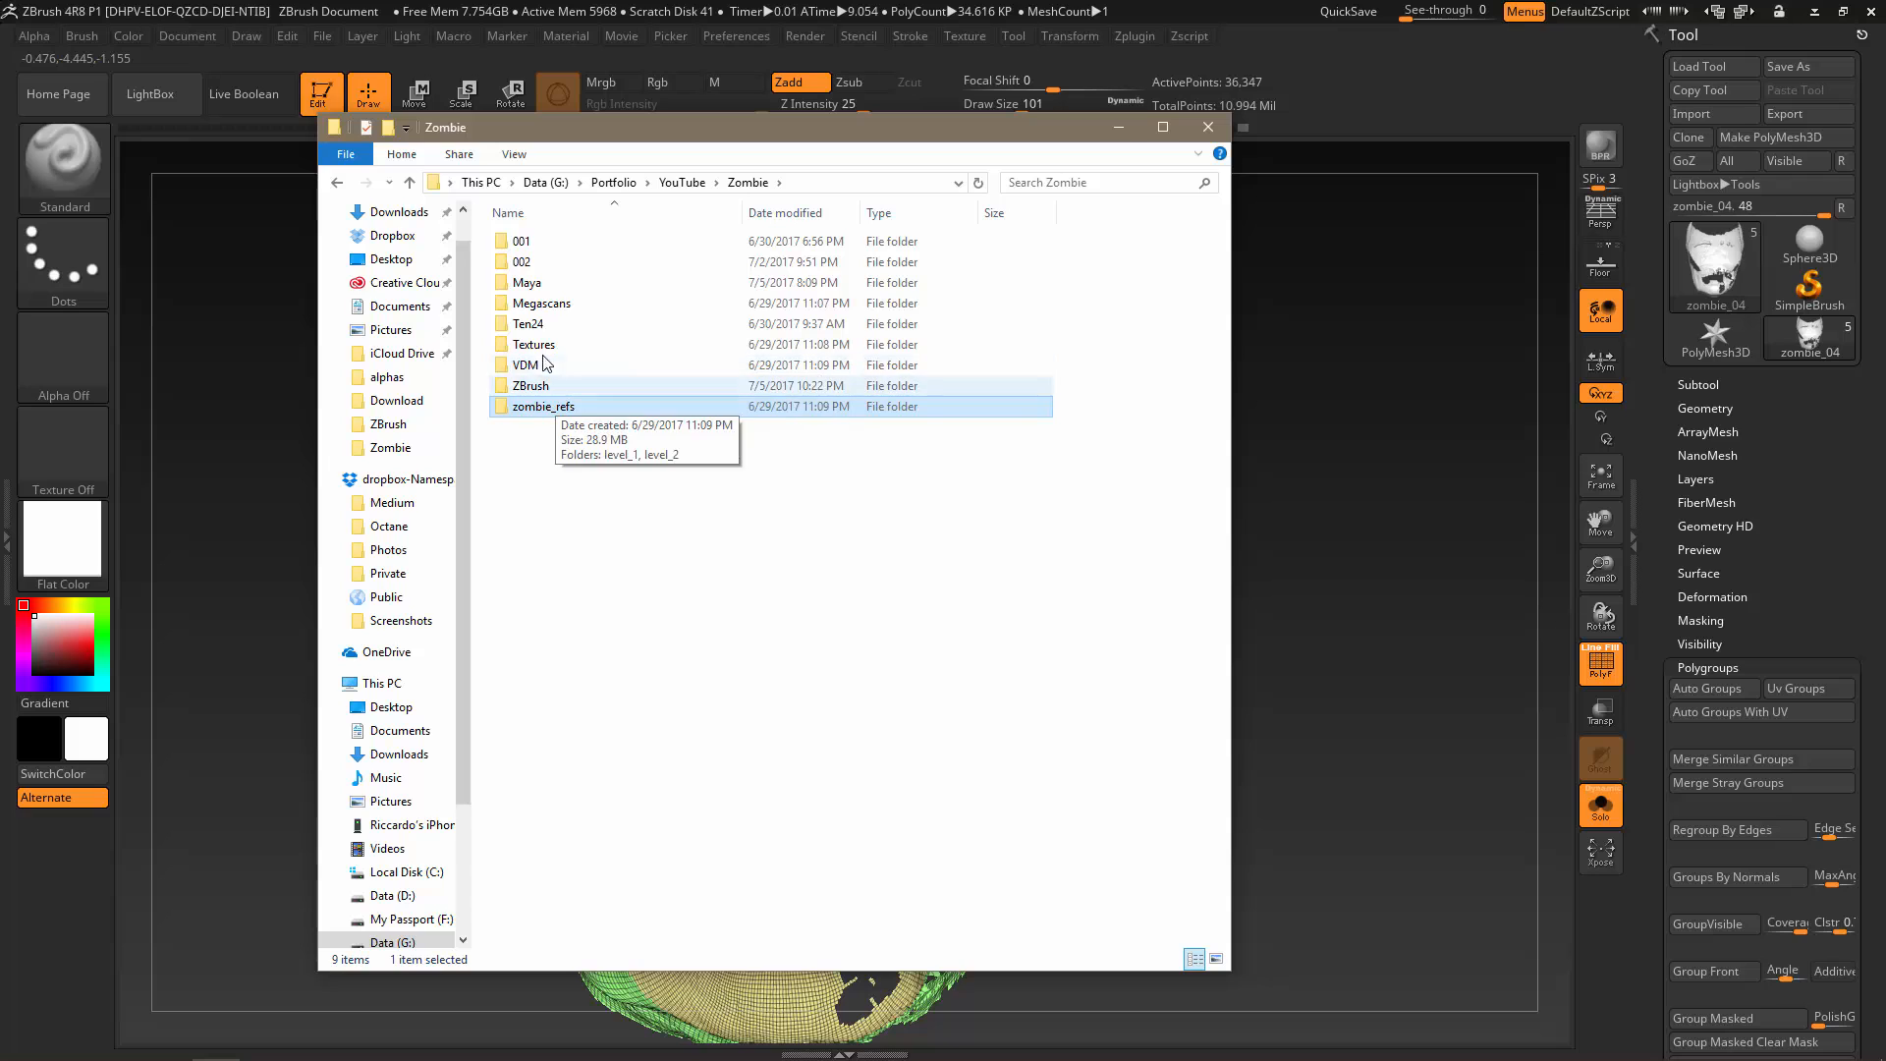
pyautogui.moveTo(612, 151); pyautogui.dragTo(690, 177)
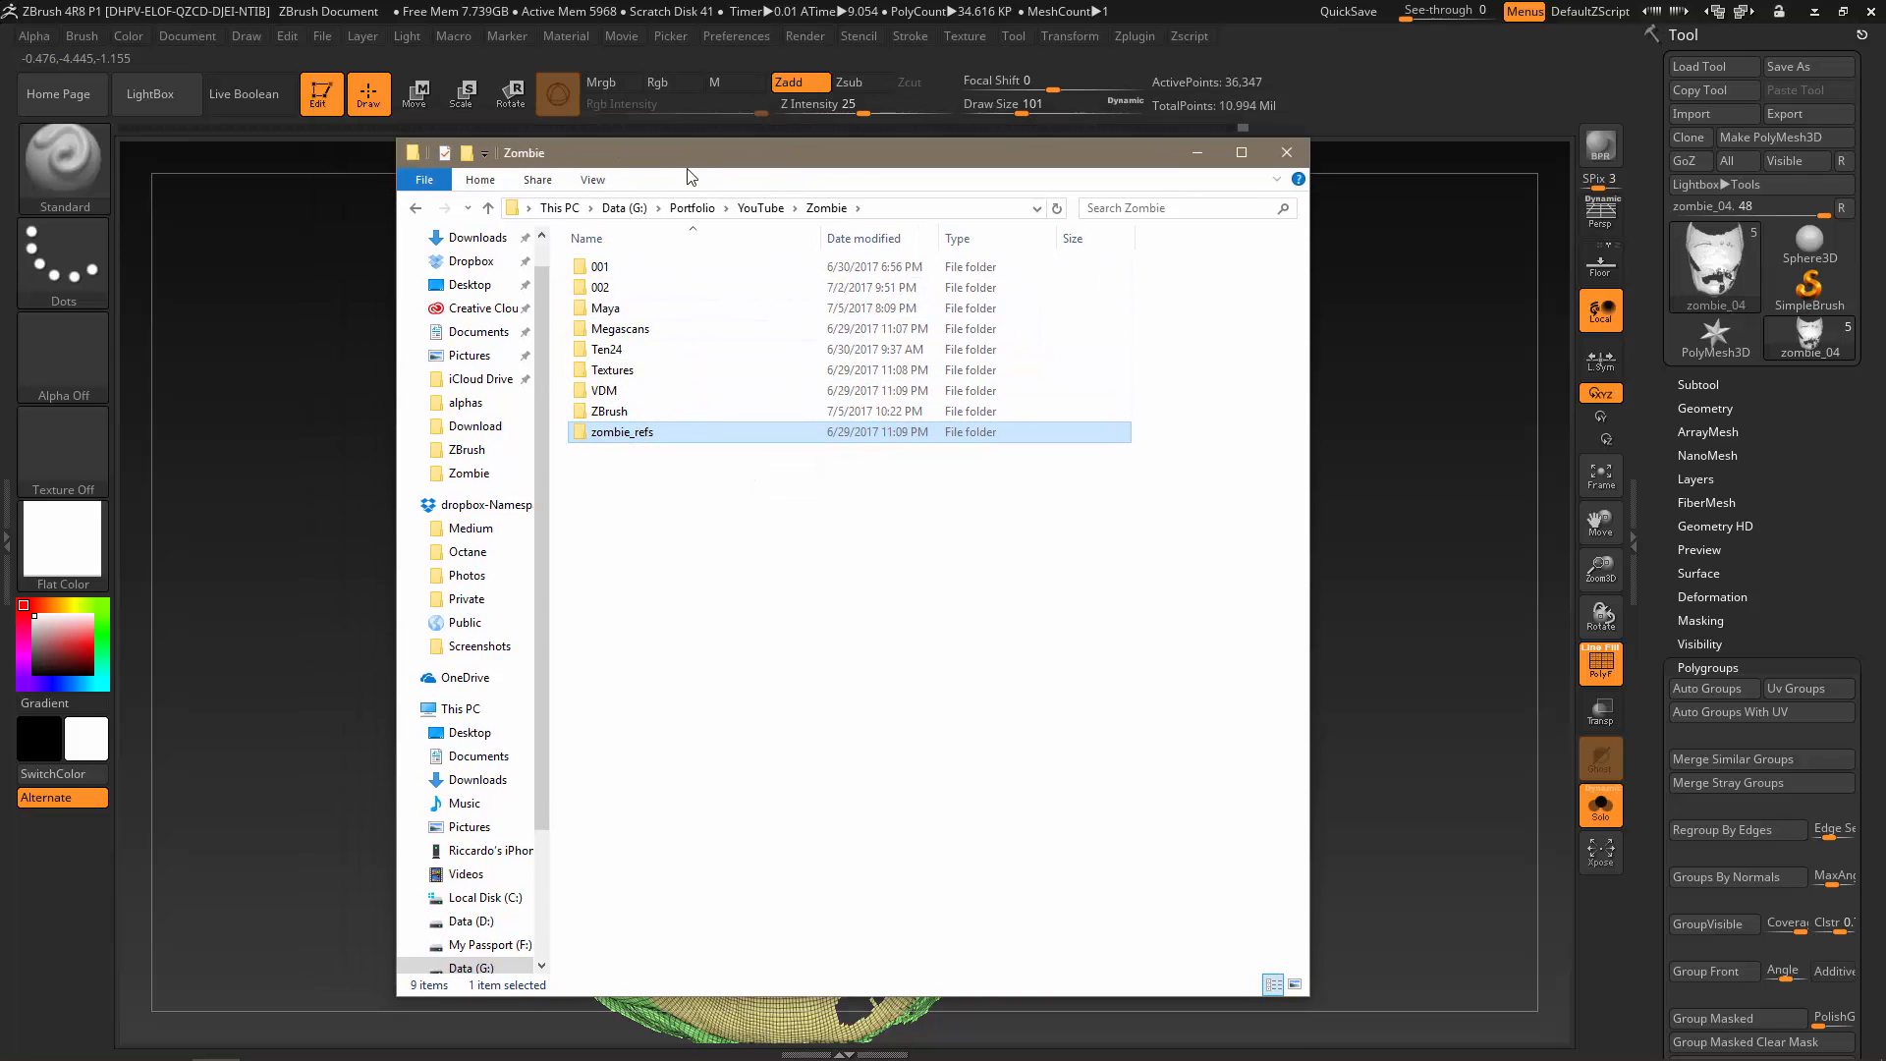
pyautogui.doubleClick(611, 411)
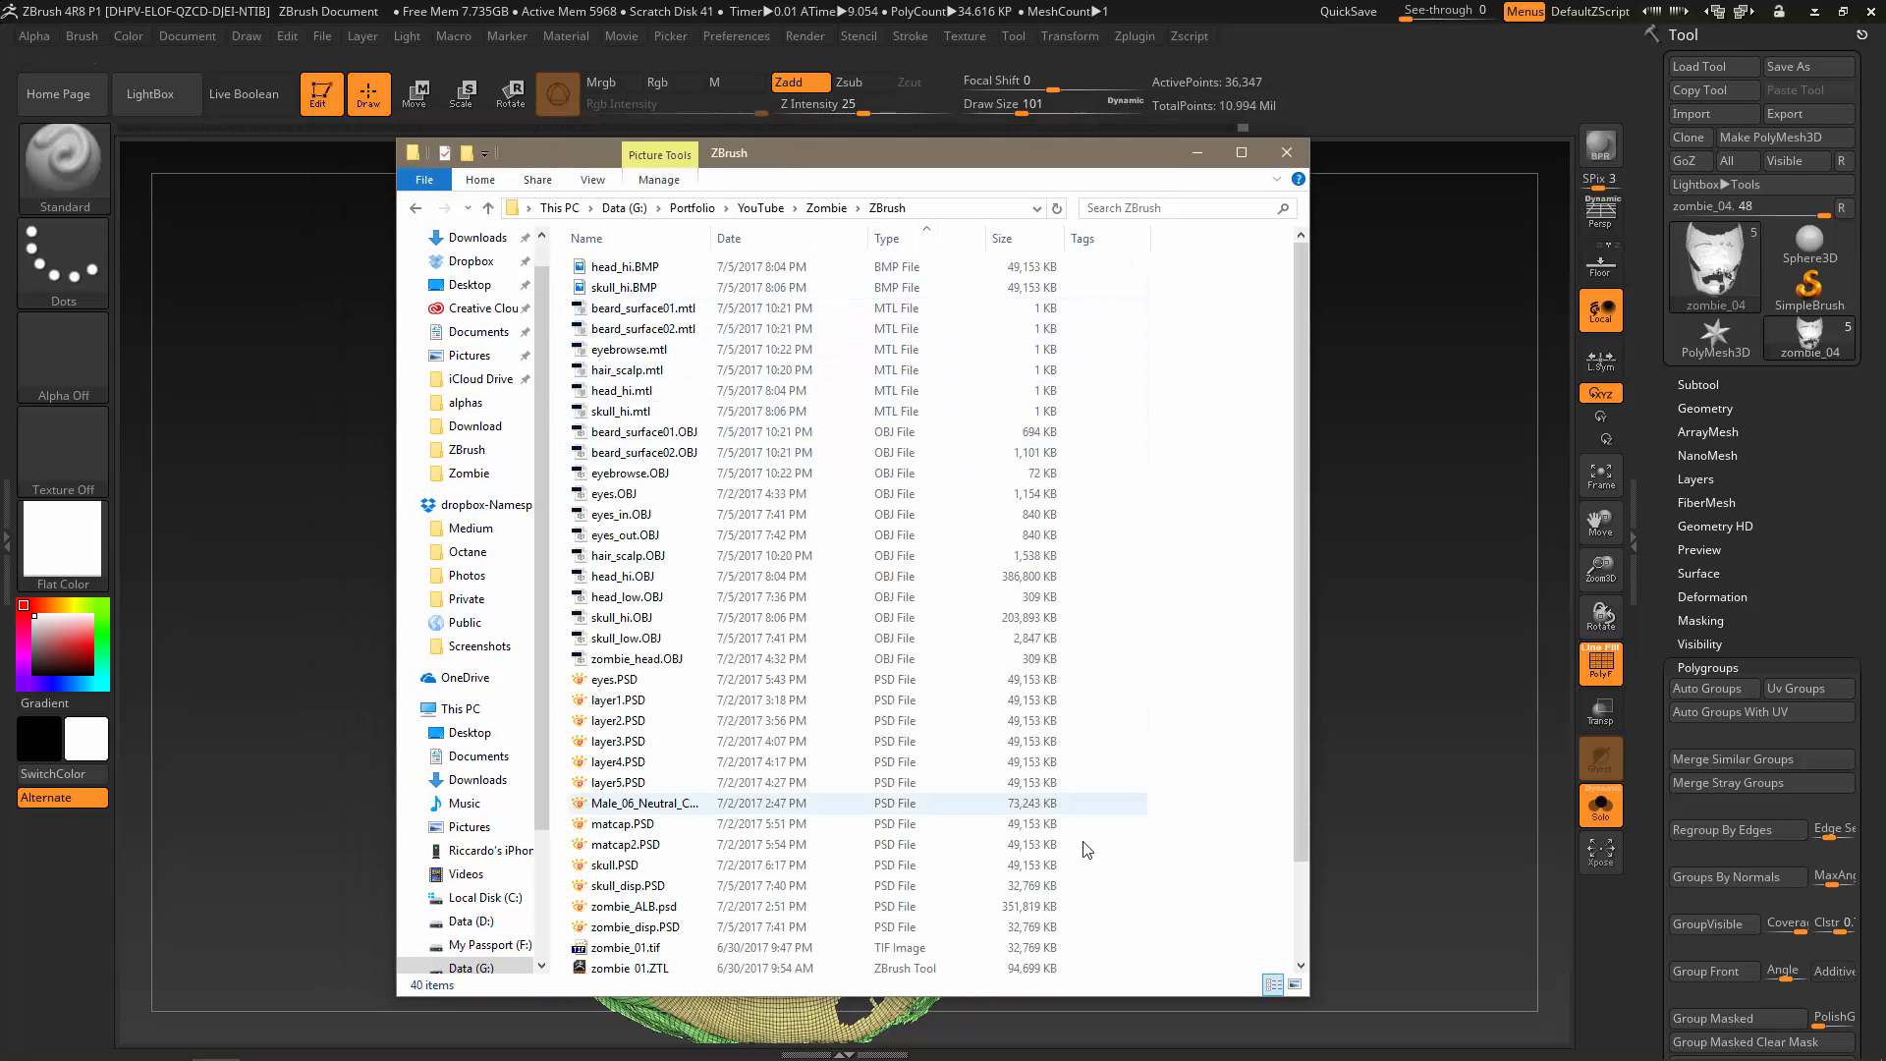
# Delete the six MTL files and the head_hi and skull_hi BMP files from the ZBrush folder.
pyautogui.moveTo(644, 312); pyautogui.dragTo(661, 421)
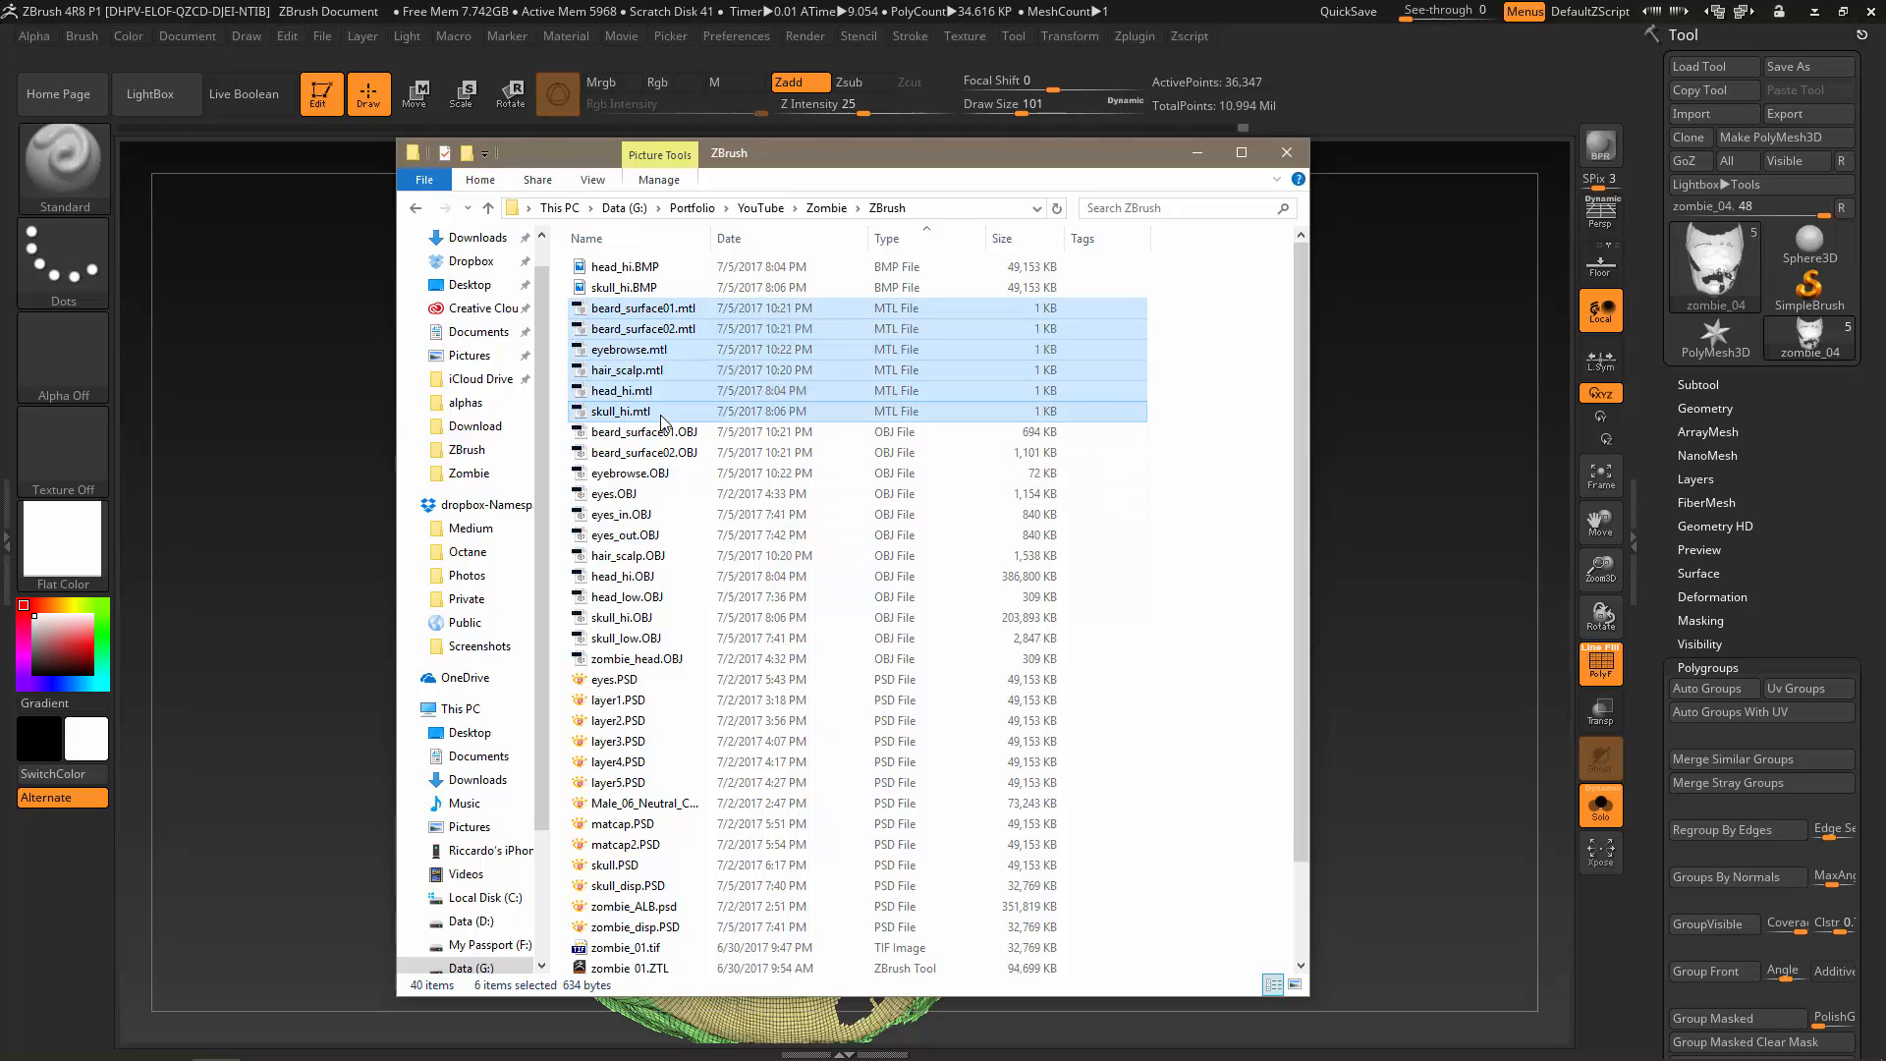
pyautogui.press('Delete')
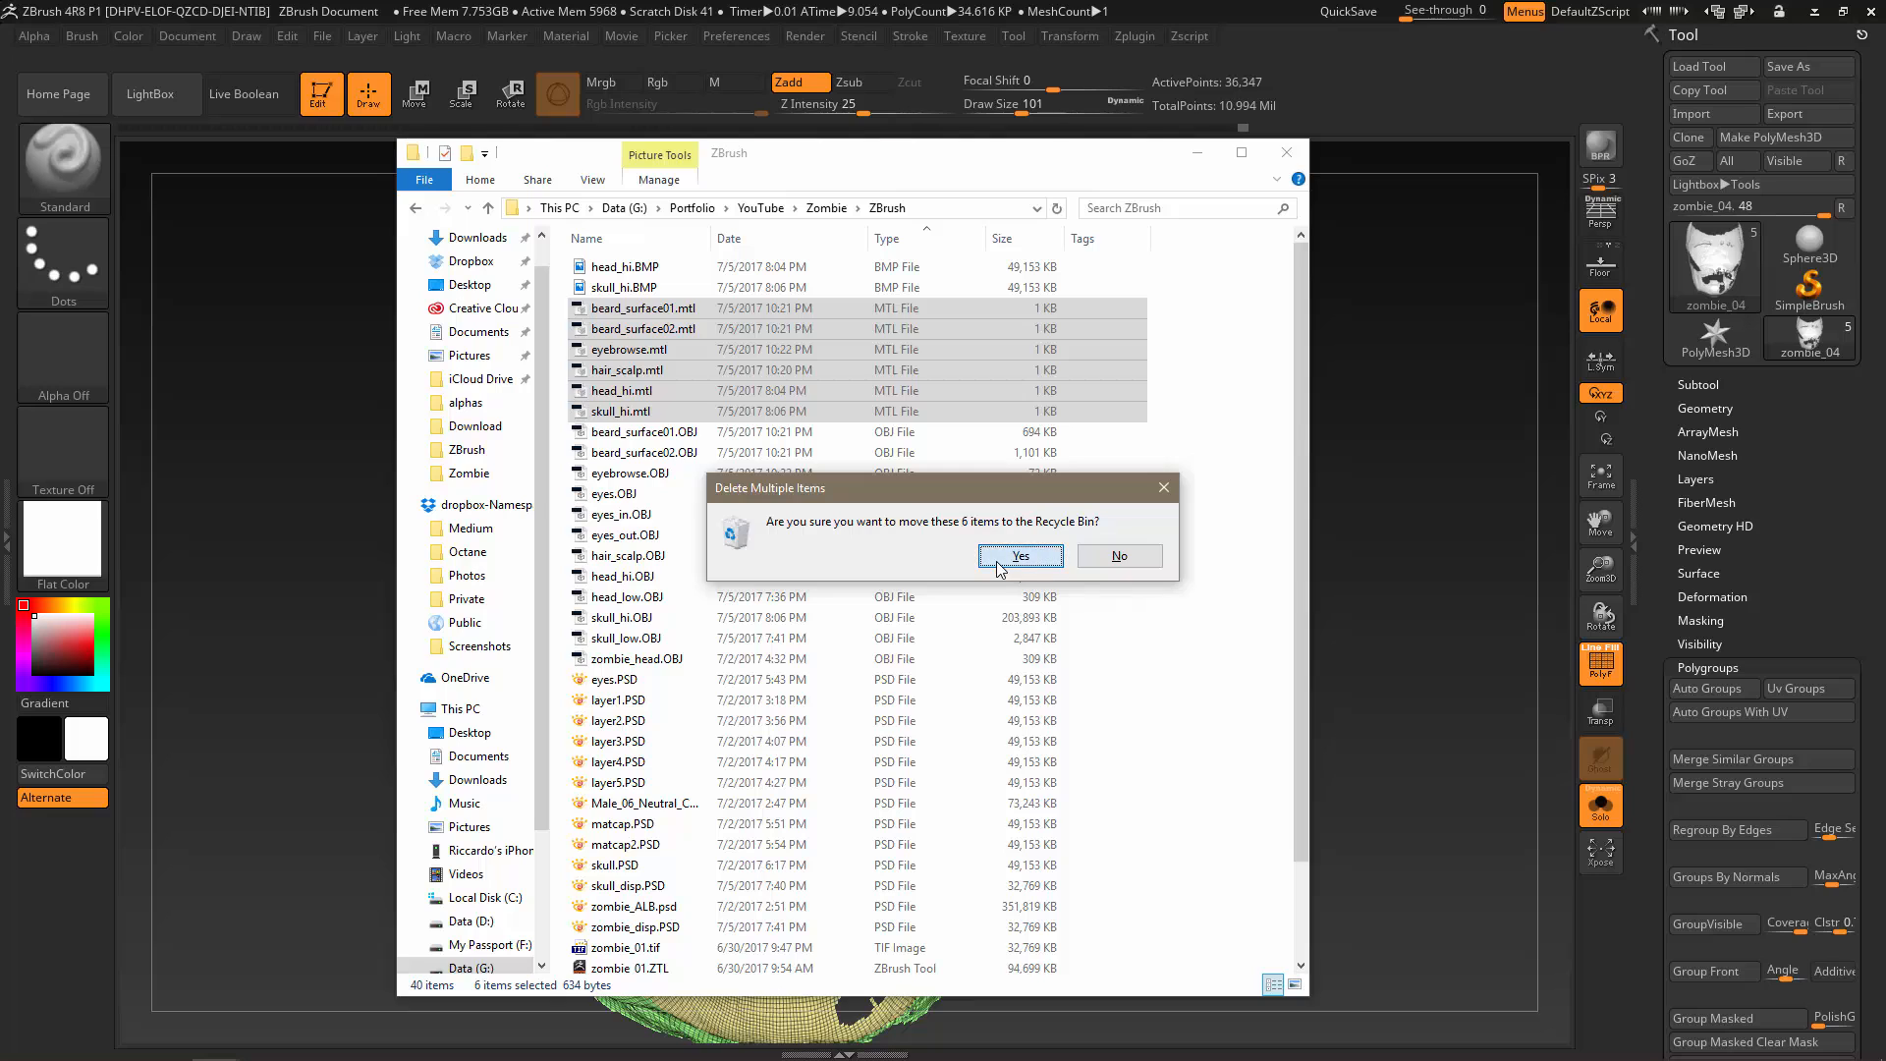
pyautogui.click(998, 558)
pyautogui.moveTo(666, 292); pyautogui.dragTo(643, 260)
pyautogui.press('Delete')
pyautogui.press('Return')
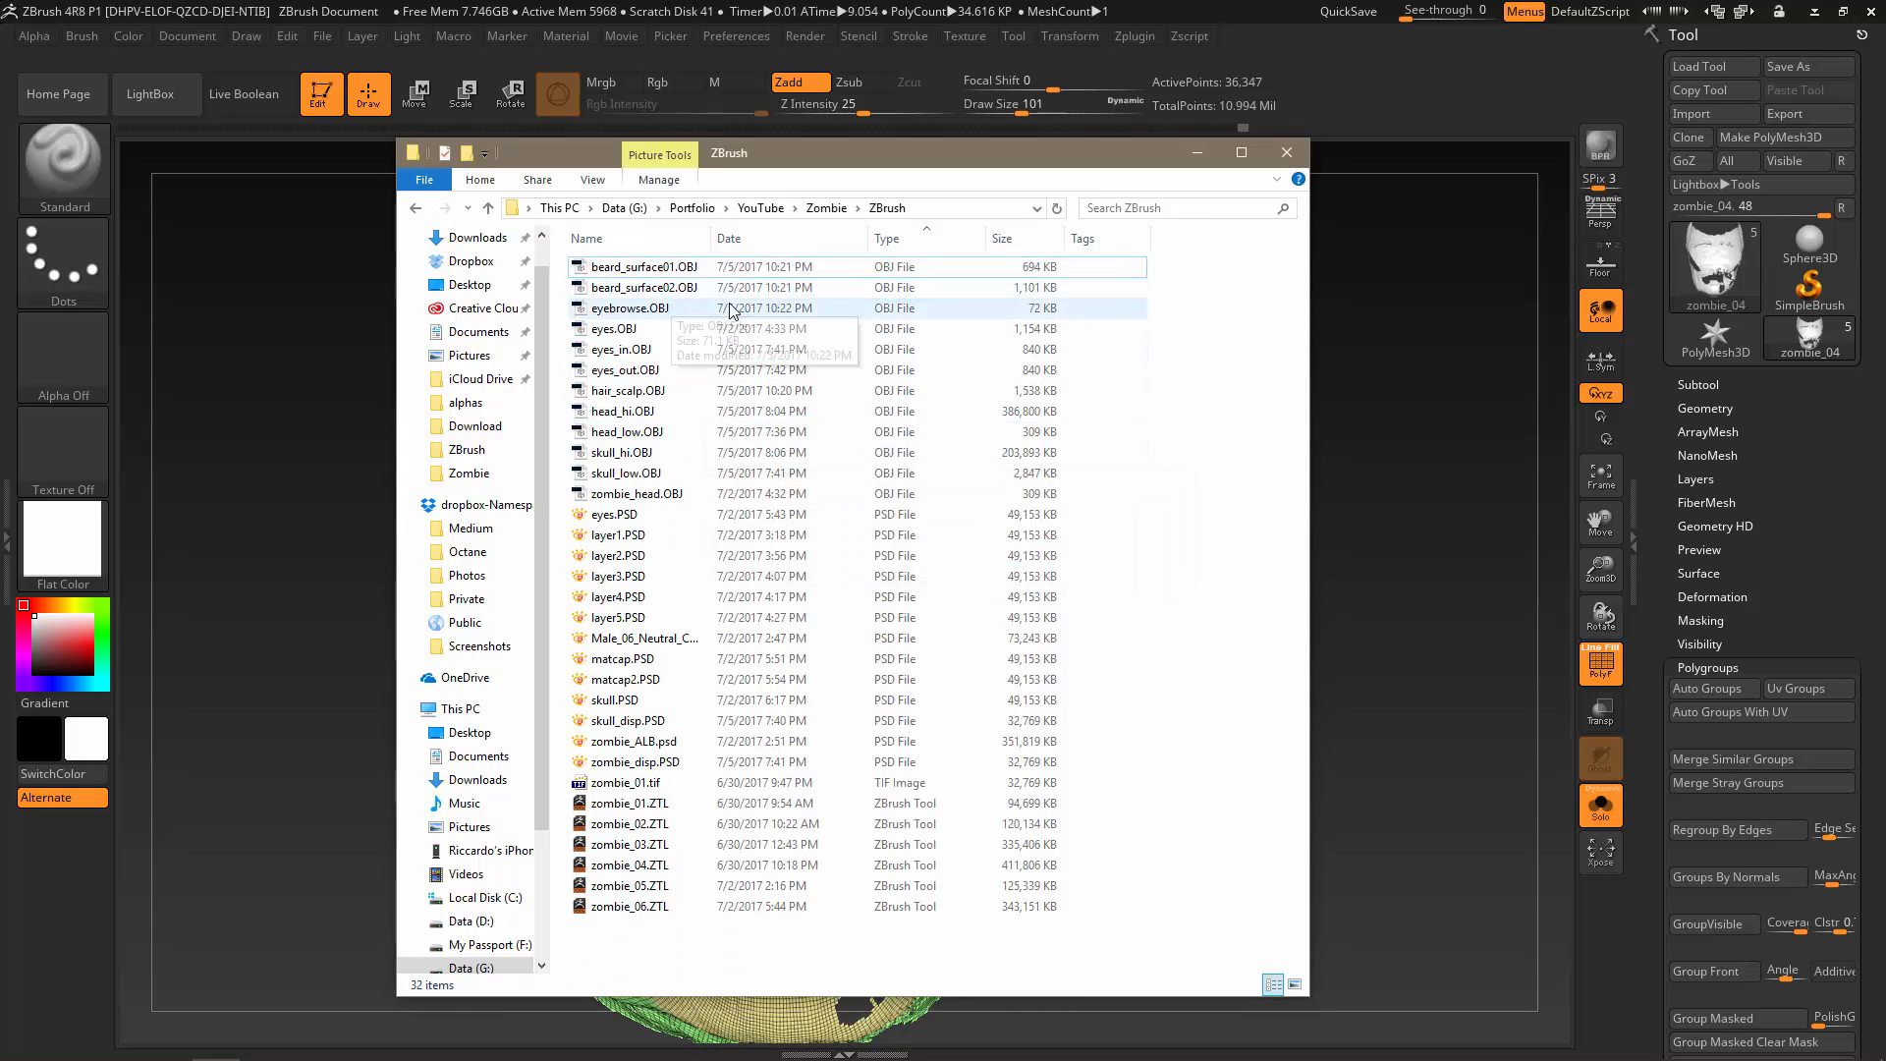
# Switch to Maya, bring the File Explorer window over it and move it aside to expose the viewport.
pyautogui.moveTo(767, 156); pyautogui.dragTo(803, 169)
pyautogui.hotkey('alt', 'Tab')
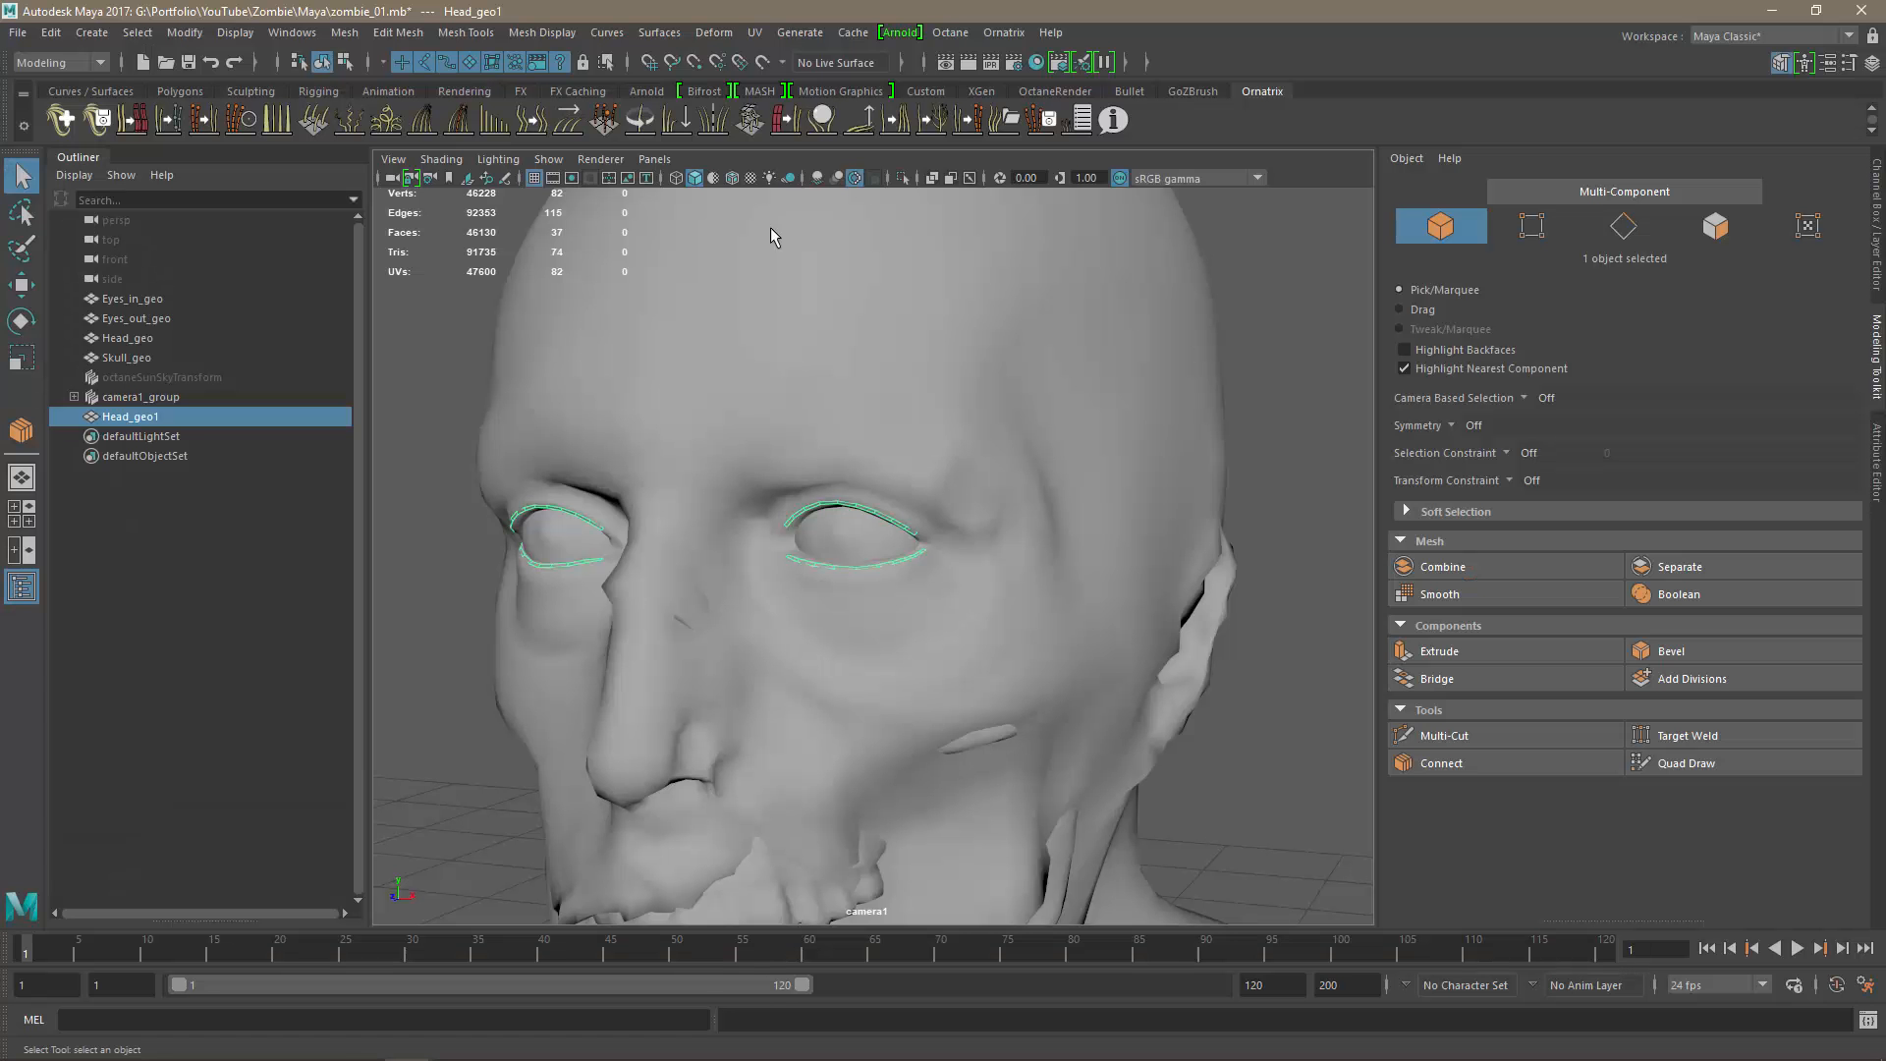
pyautogui.hotkey('alt', 'Tab')
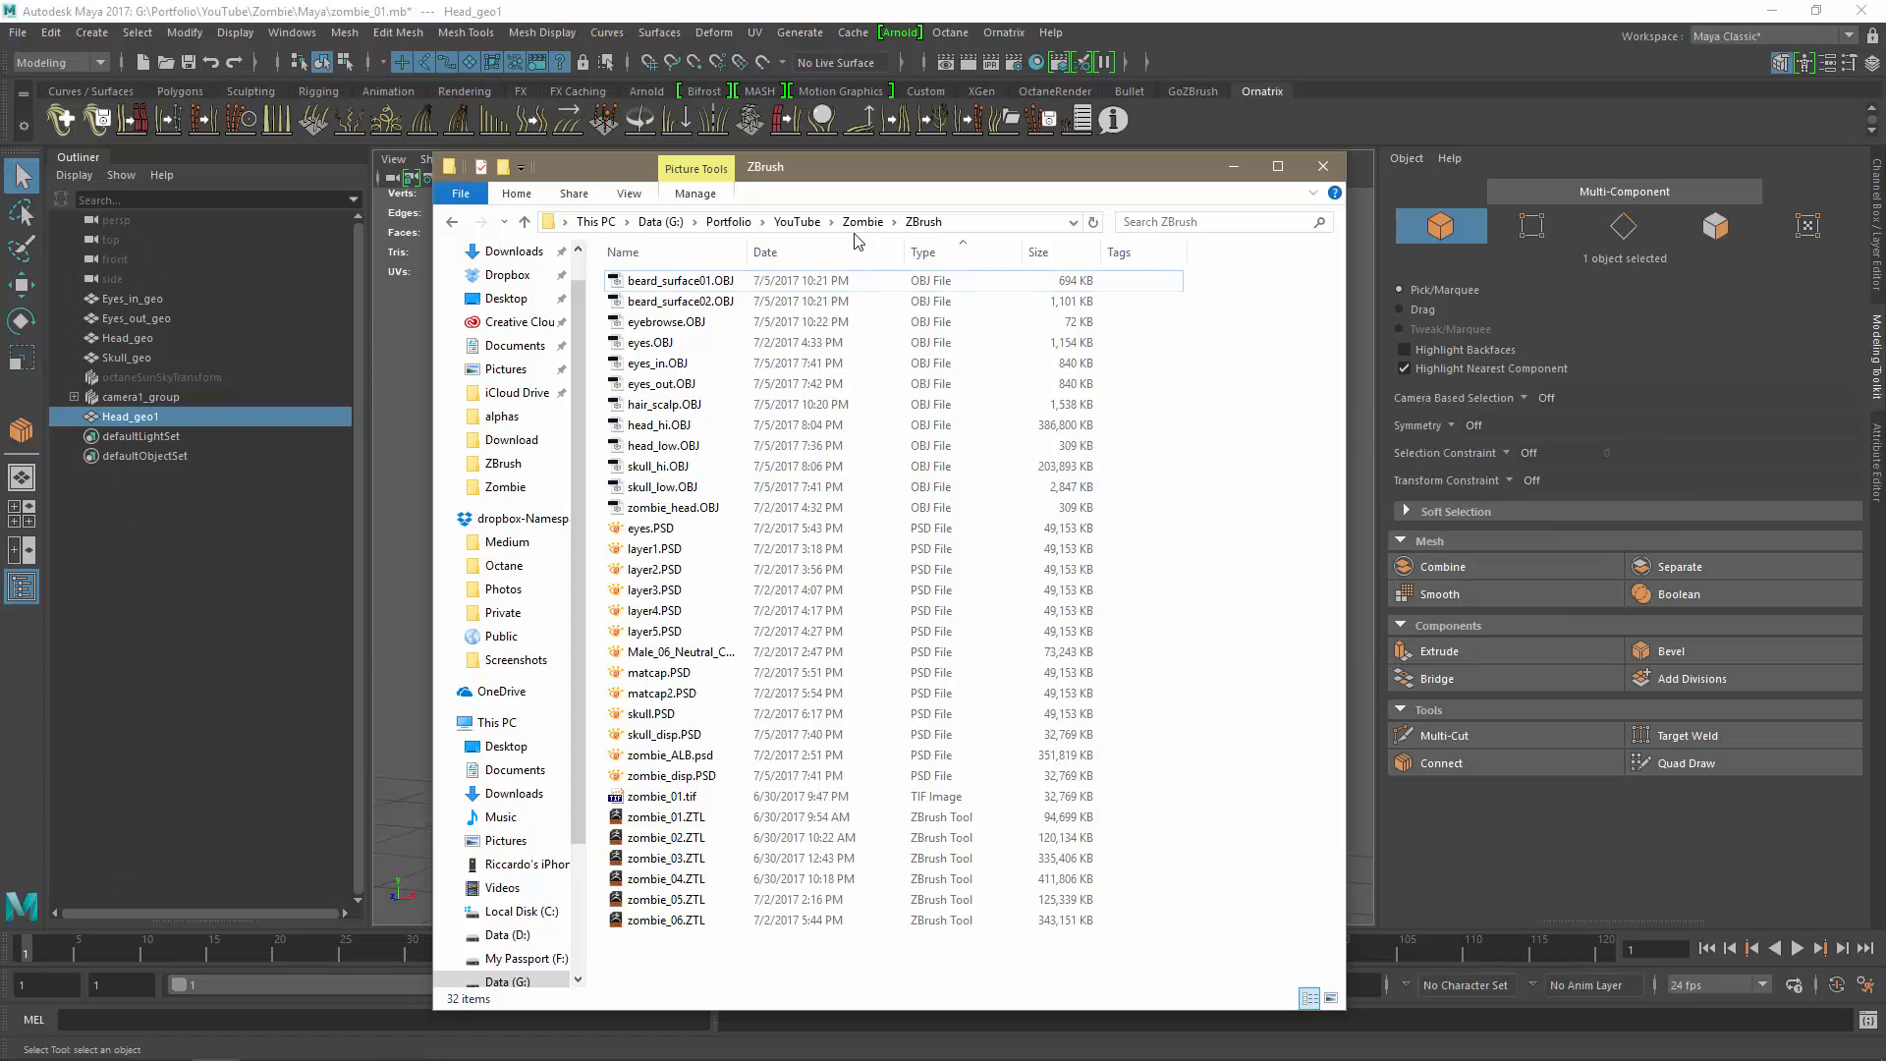
pyautogui.moveTo(771, 174); pyautogui.dragTo(1177, 169)
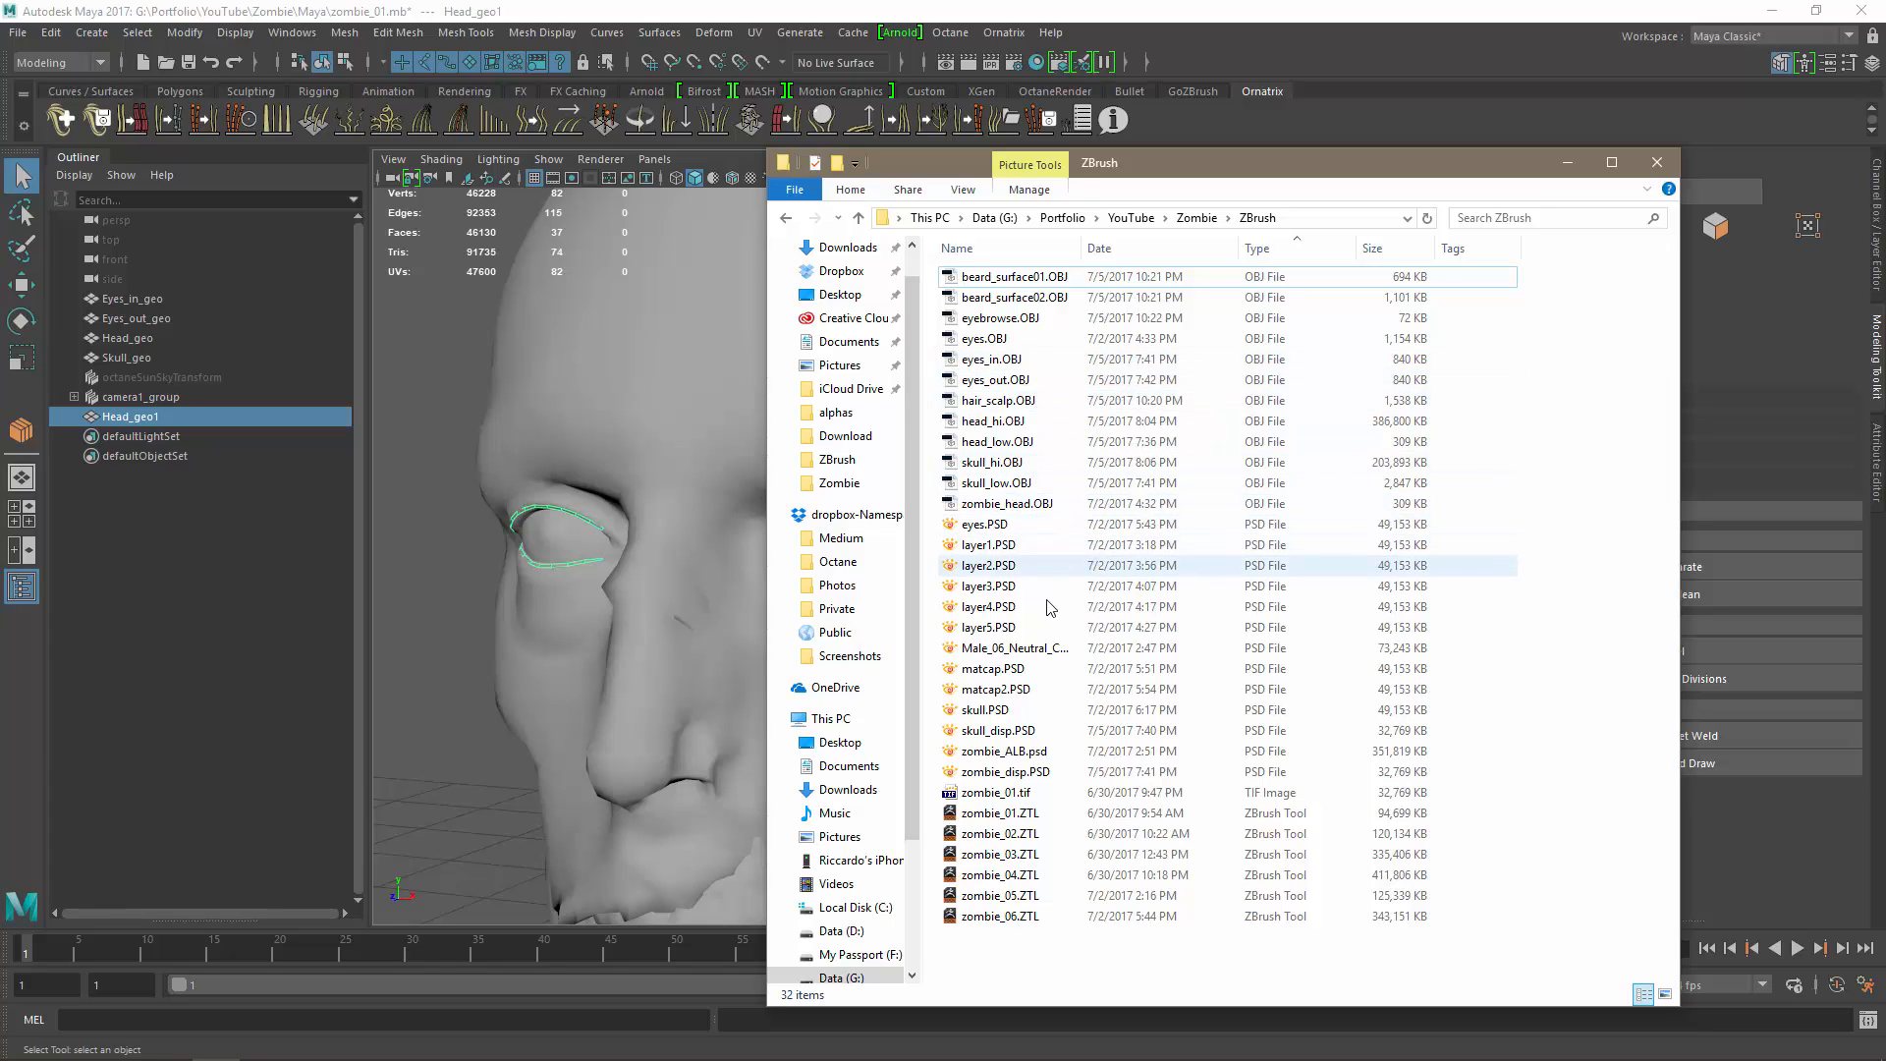
# Import beard_surface01.OBJ, beard_surface02.OBJ, eyebrowse.OBJ and hair_scalp.OBJ from the ZBrush folder into the Maya scene.
pyautogui.click(1023, 277)
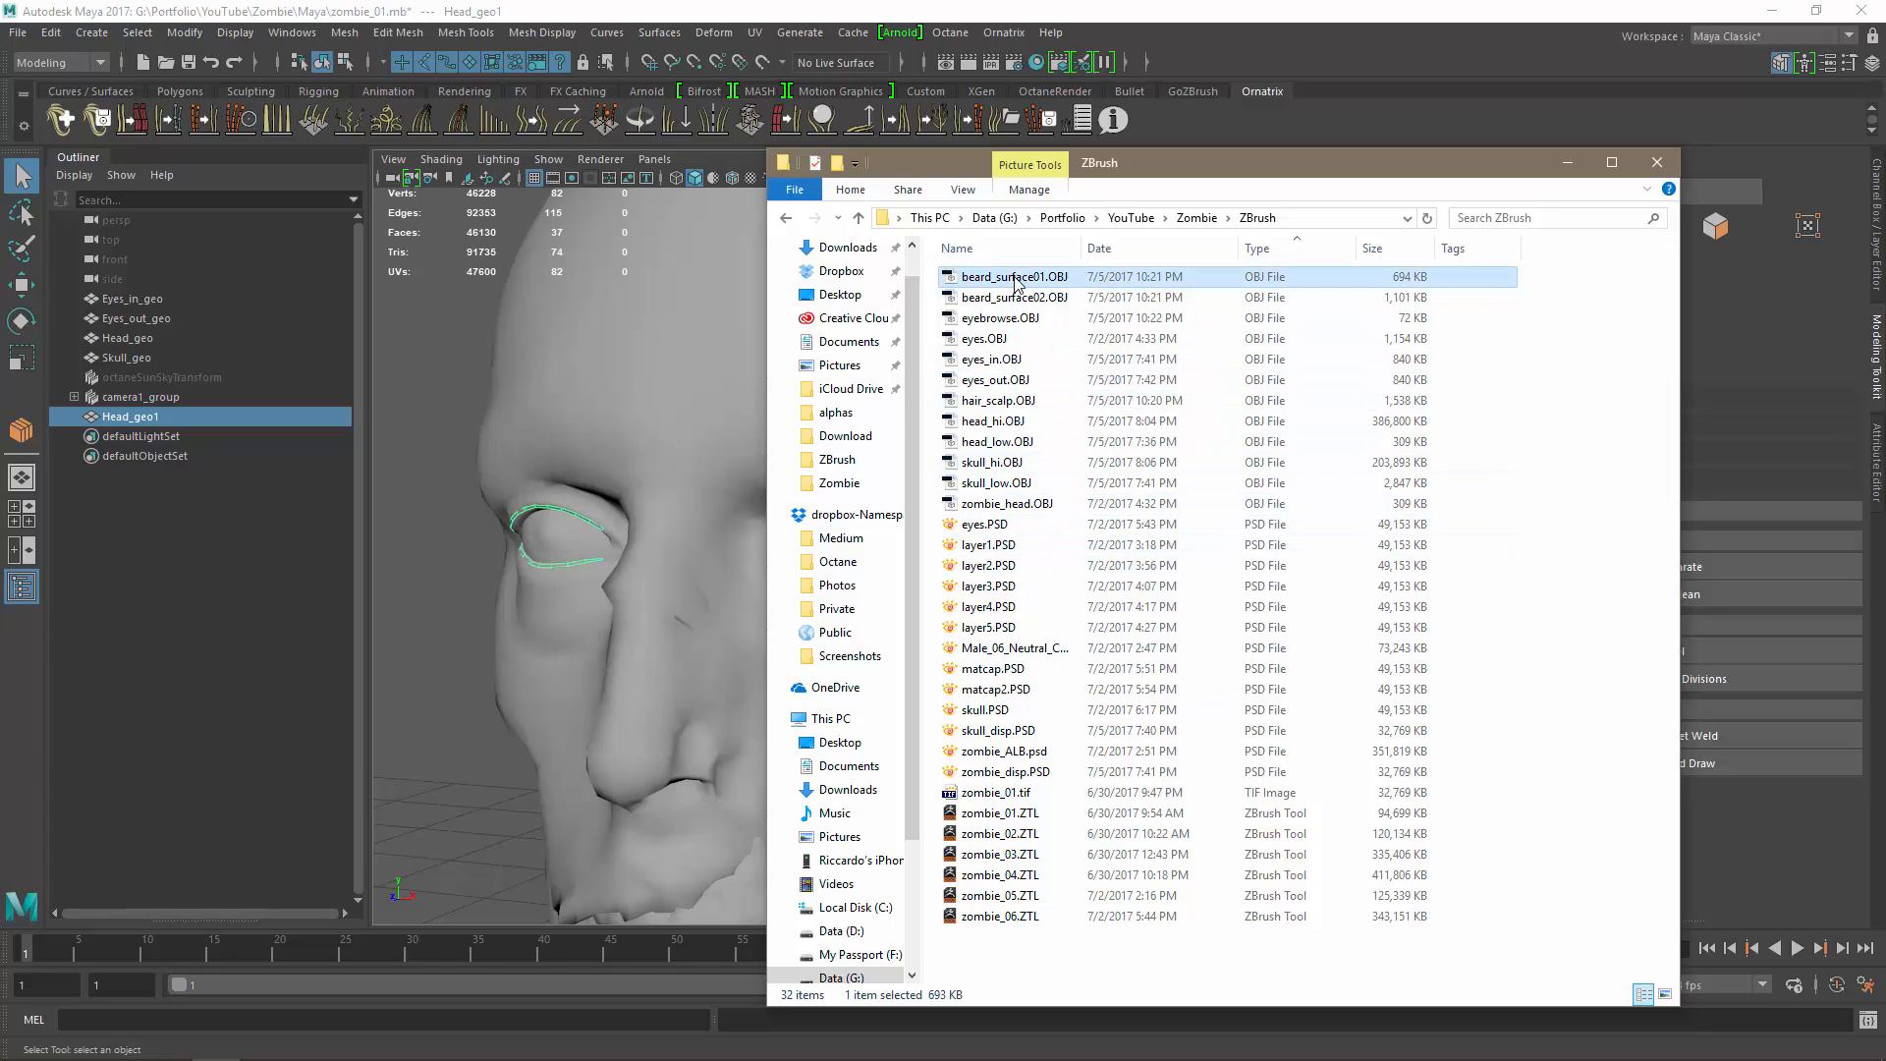
pyautogui.keyDown('shift'); pyautogui.click(1078, 298); pyautogui.keyUp('shift')
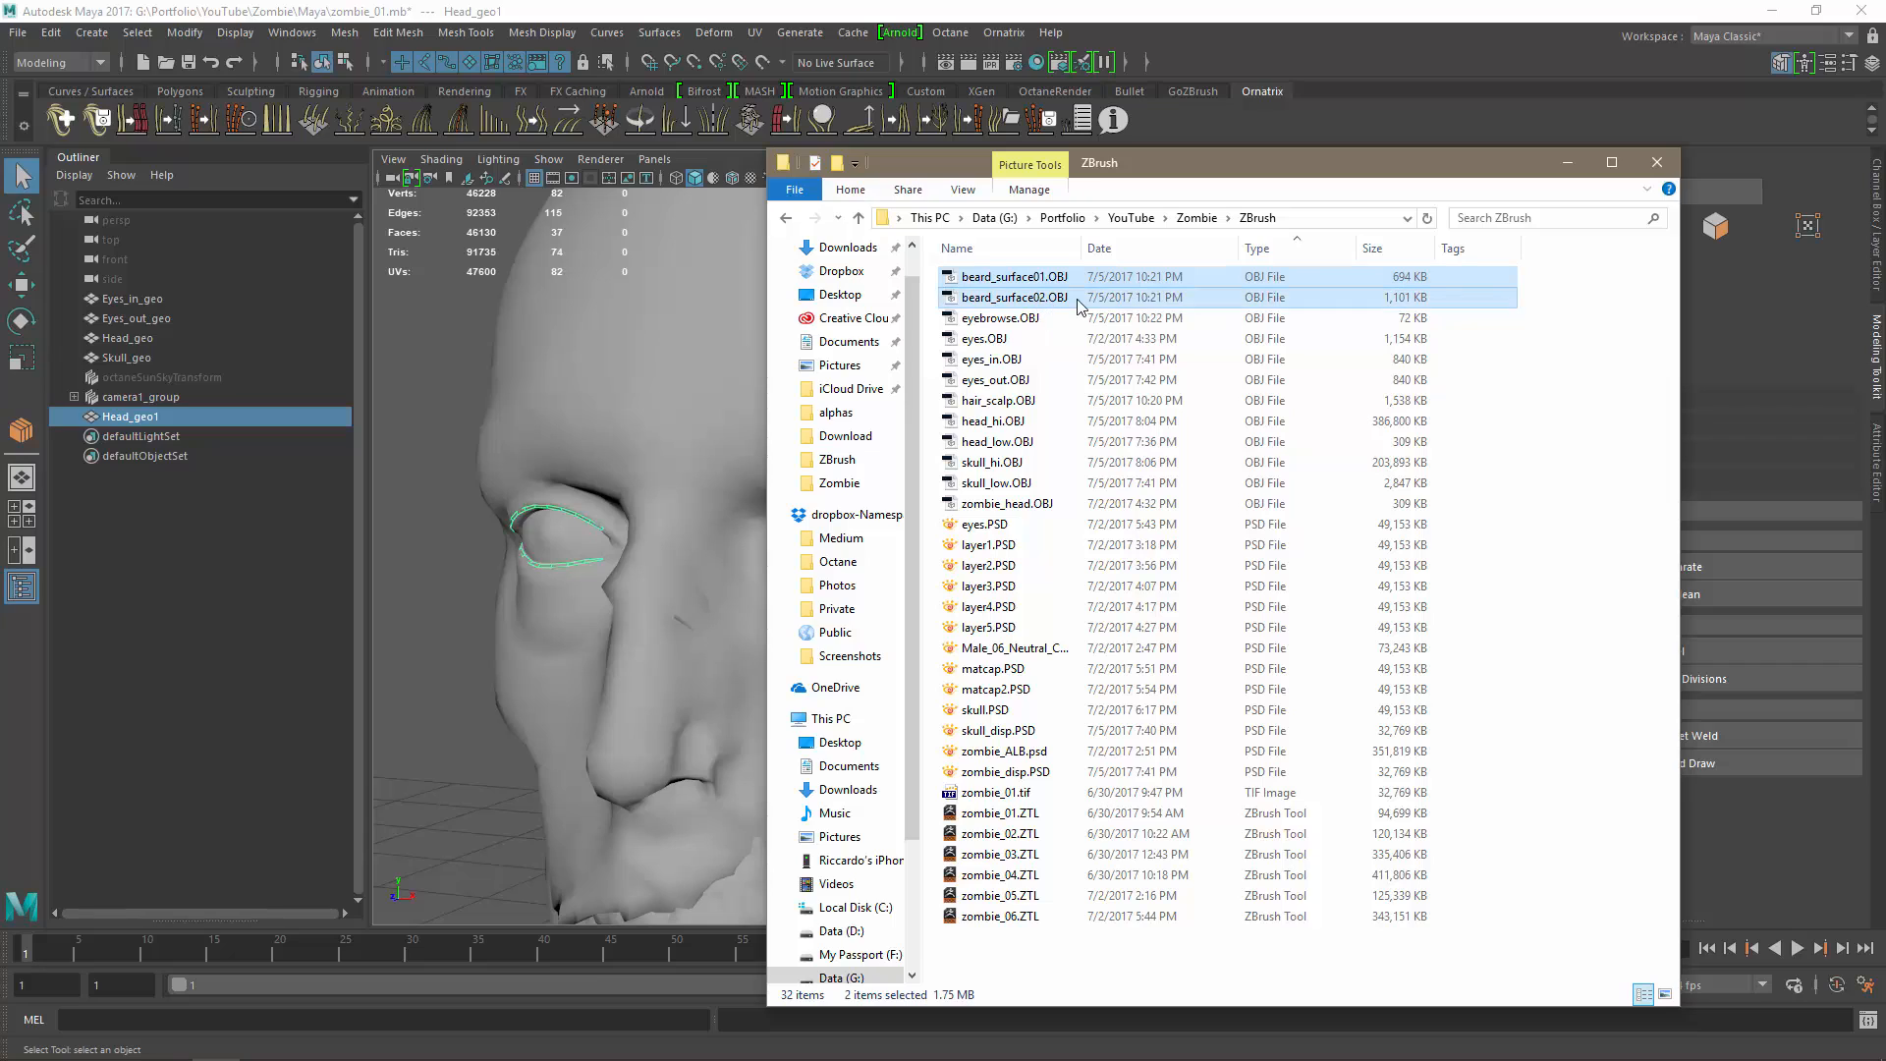
pyautogui.keyDown('shift'); pyautogui.click(1005, 319); pyautogui.keyUp('shift')
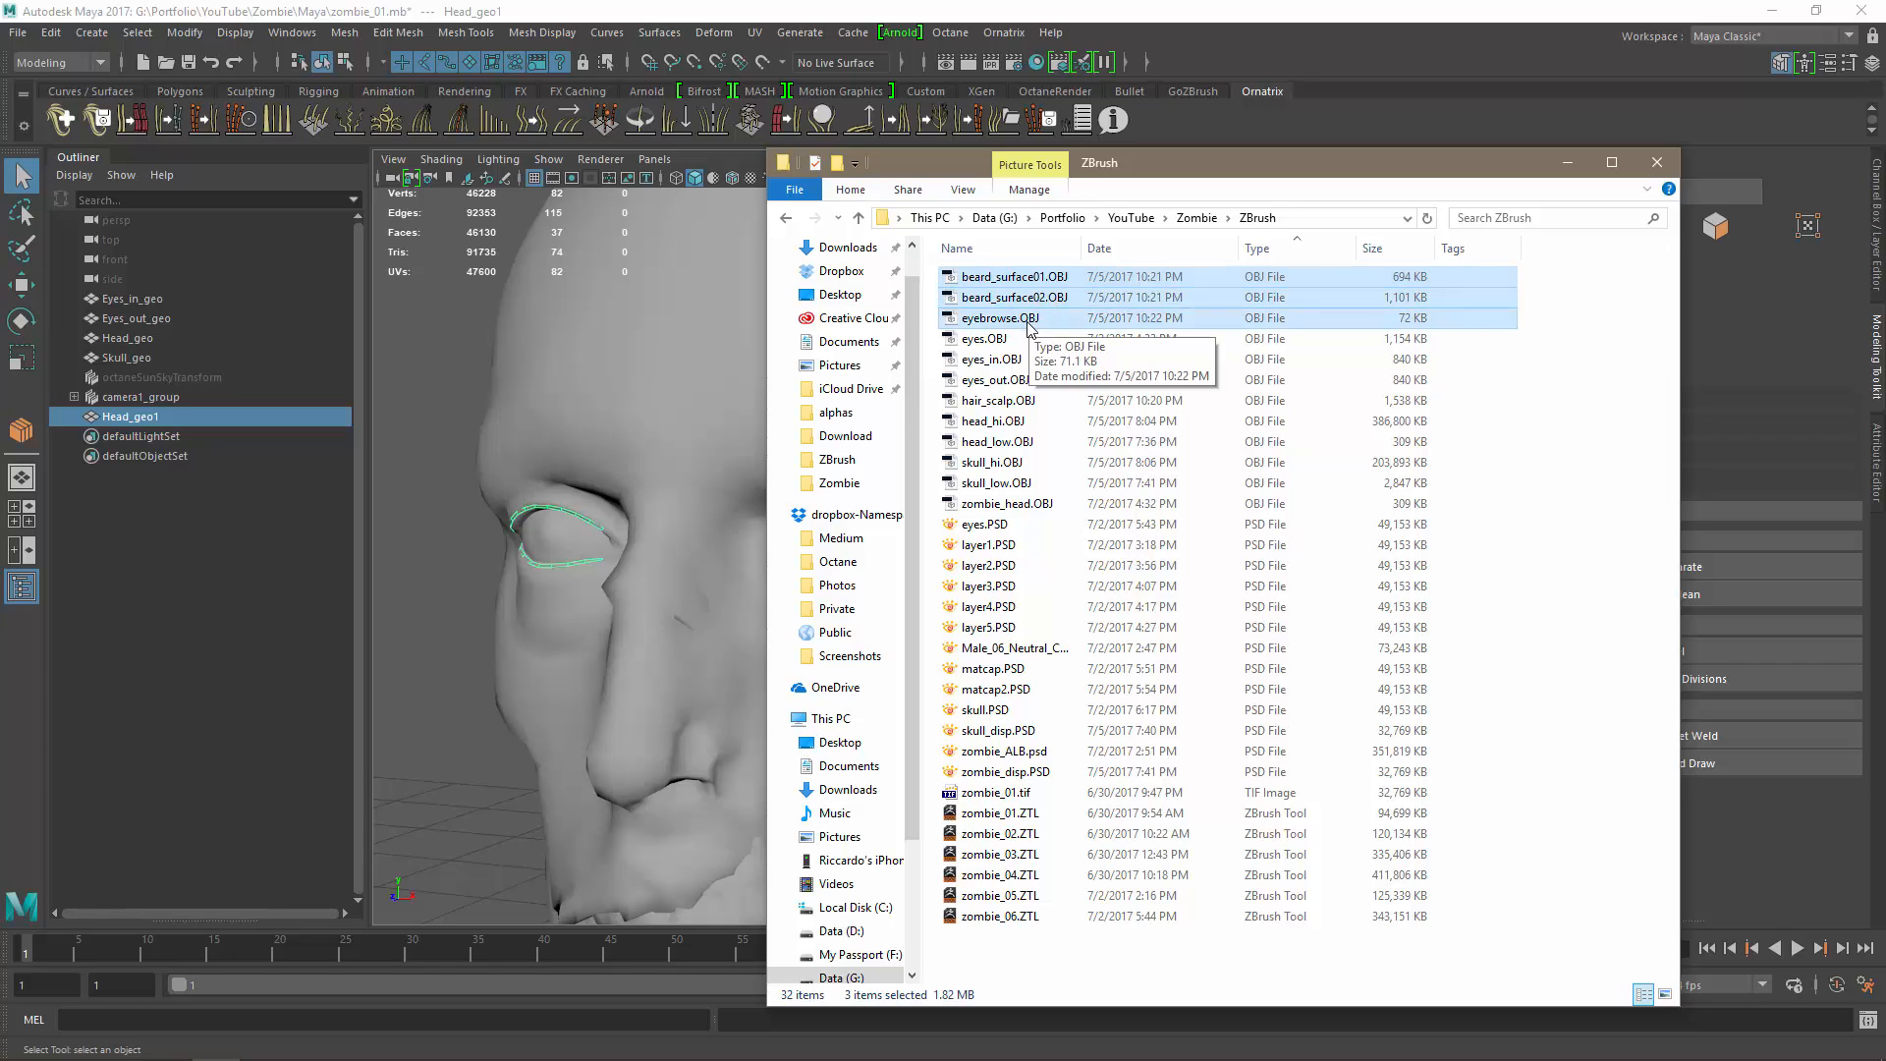
pyautogui.keyDown('ctrl'); pyautogui.click(1011, 402); pyautogui.keyUp('ctrl')
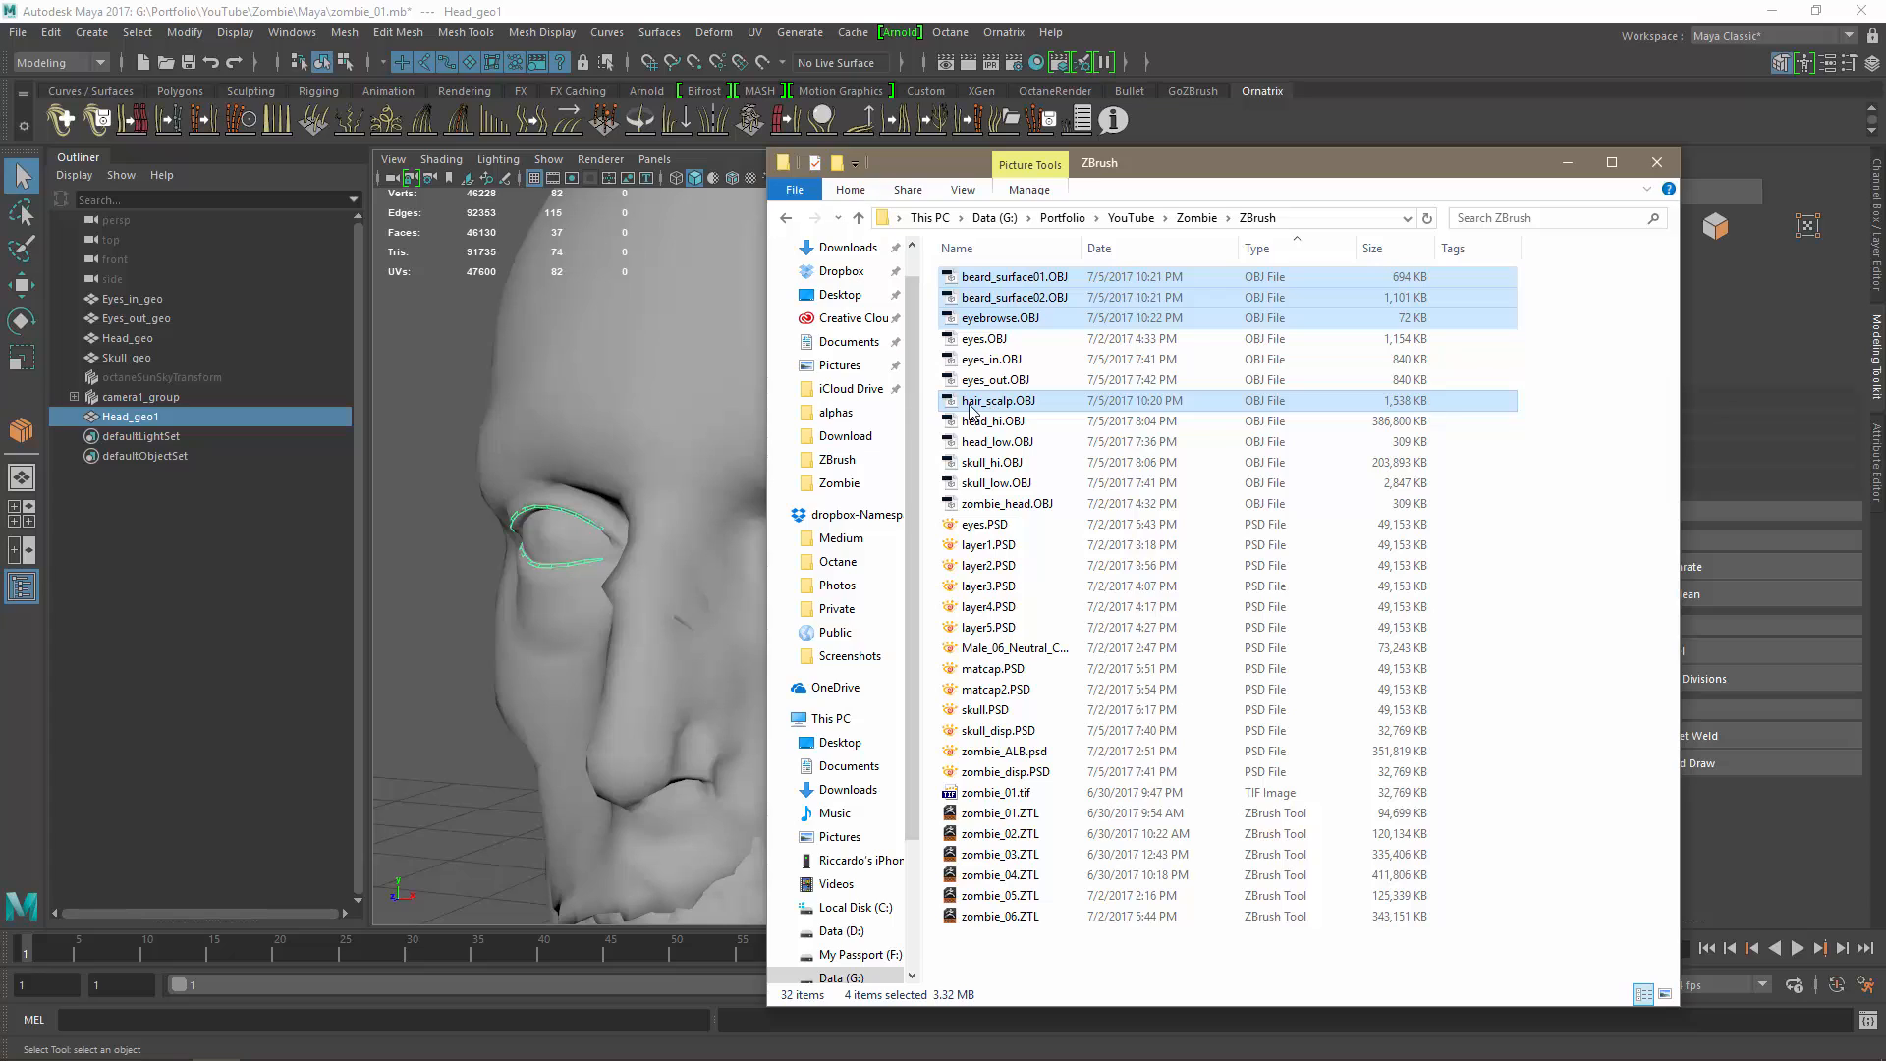
pyautogui.moveTo(950, 408); pyautogui.dragTo(444, 395)
pyautogui.click(422, 429)
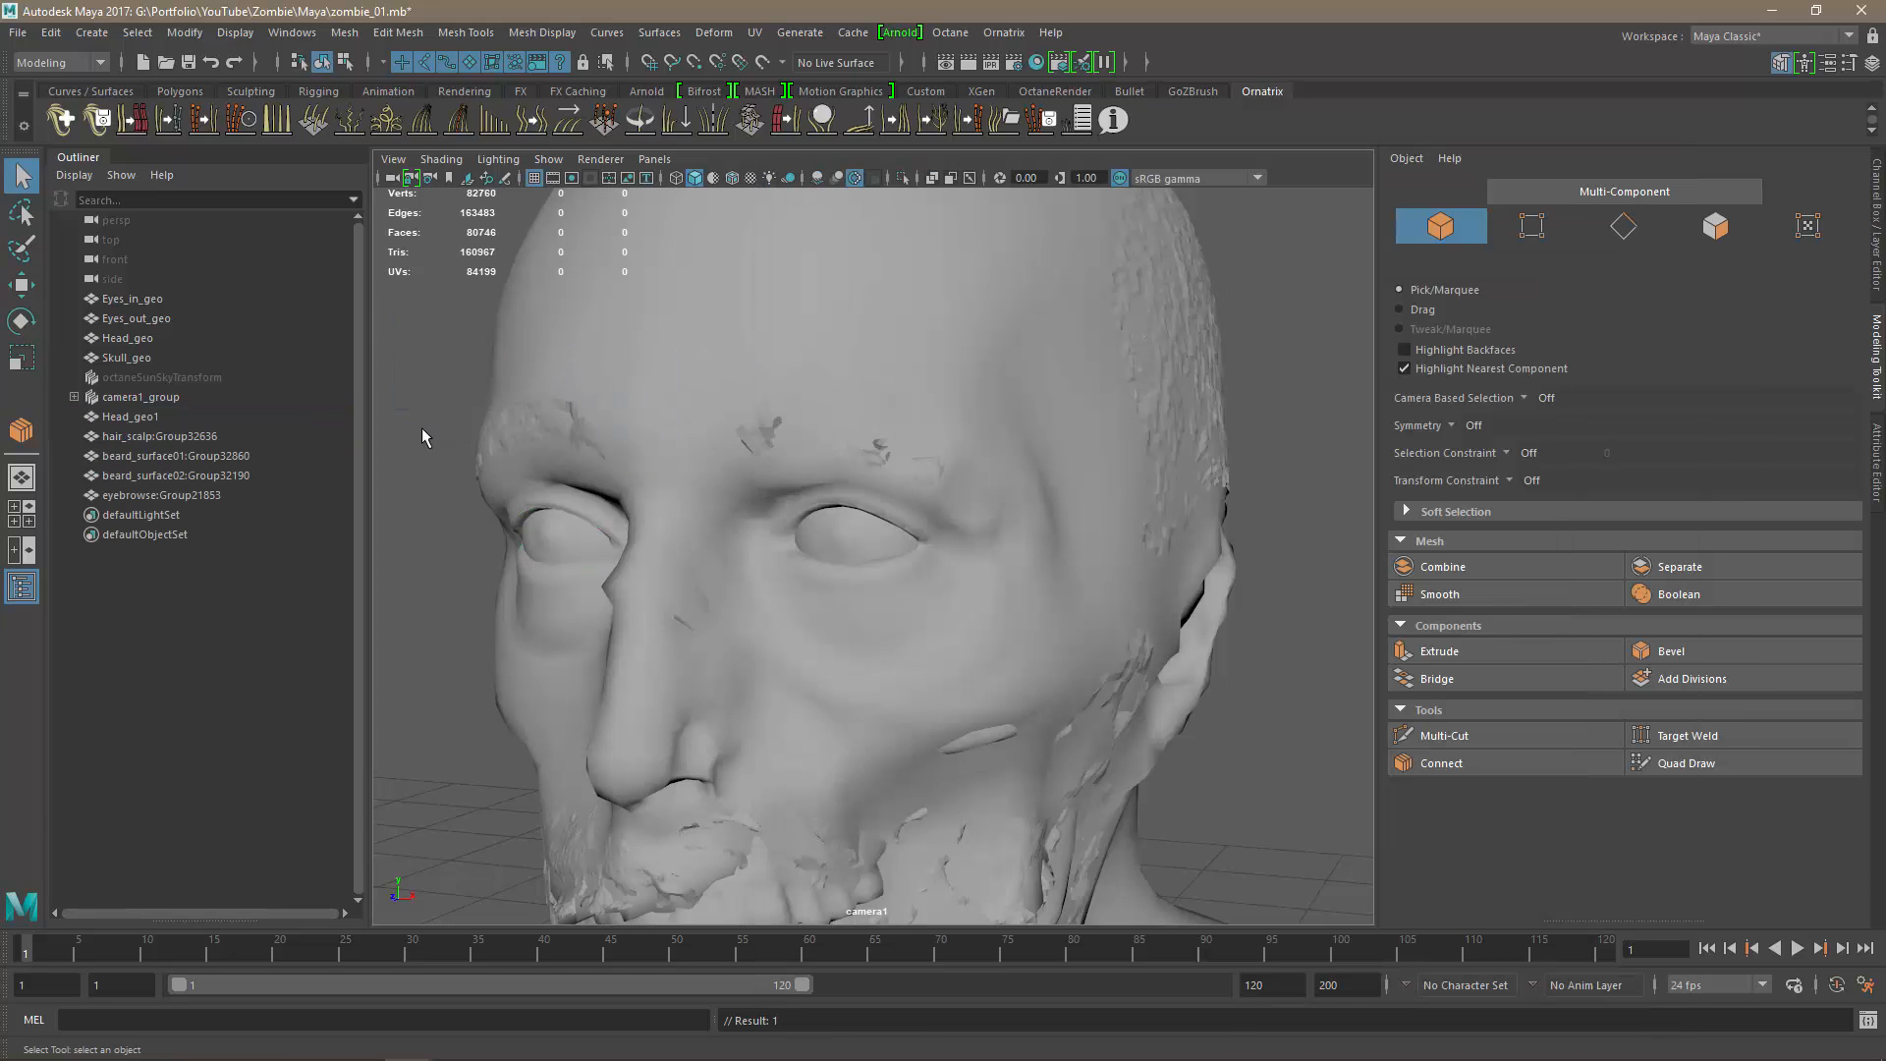
# Examine the imported scalp, two beard and eyebrow surfaces on the head one after another.
pyautogui.click(127, 421)
pyautogui.click(131, 436)
pyautogui.keyDown('alt'); pyautogui.moveTo(766, 532); pyautogui.dragTo(696, 532, button='right'); pyautogui.keyUp('alt')
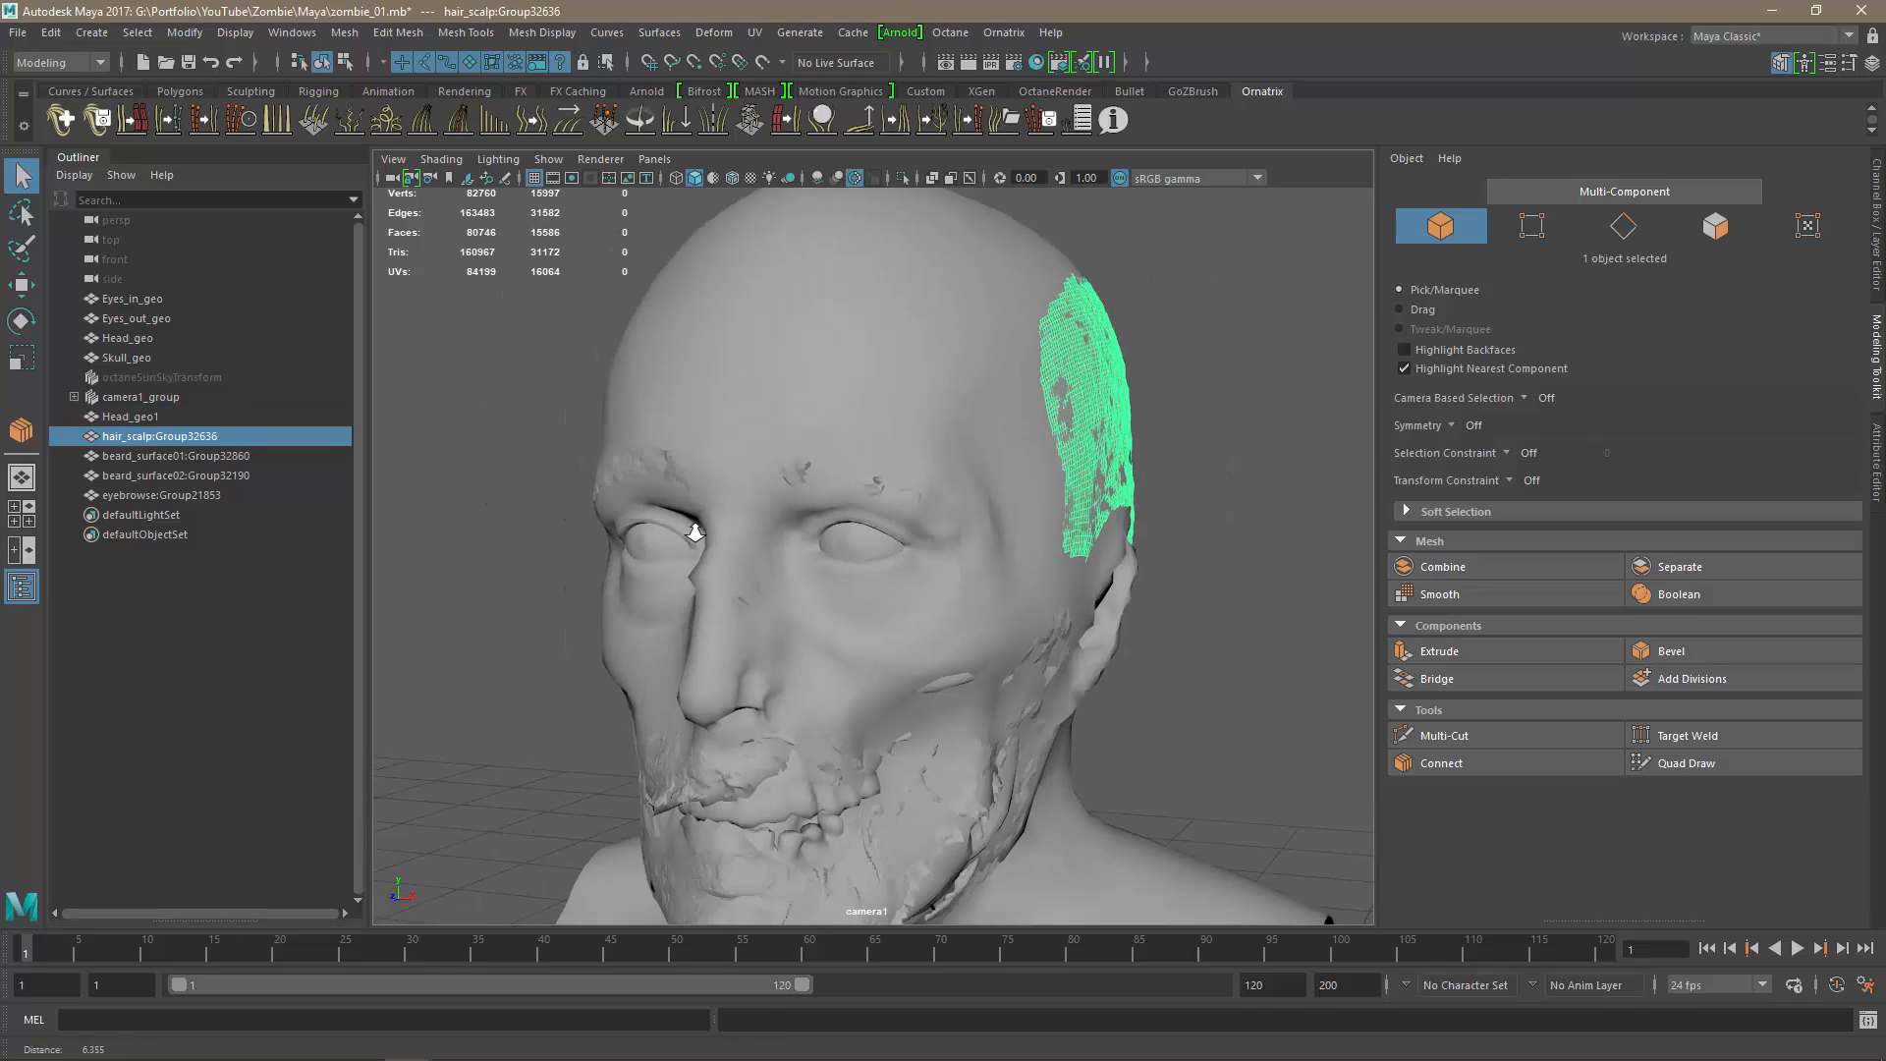
pyautogui.keyDown('alt'); pyautogui.moveTo(694, 534); pyautogui.dragTo(673, 571); pyautogui.keyUp('alt')
pyautogui.click(180, 456)
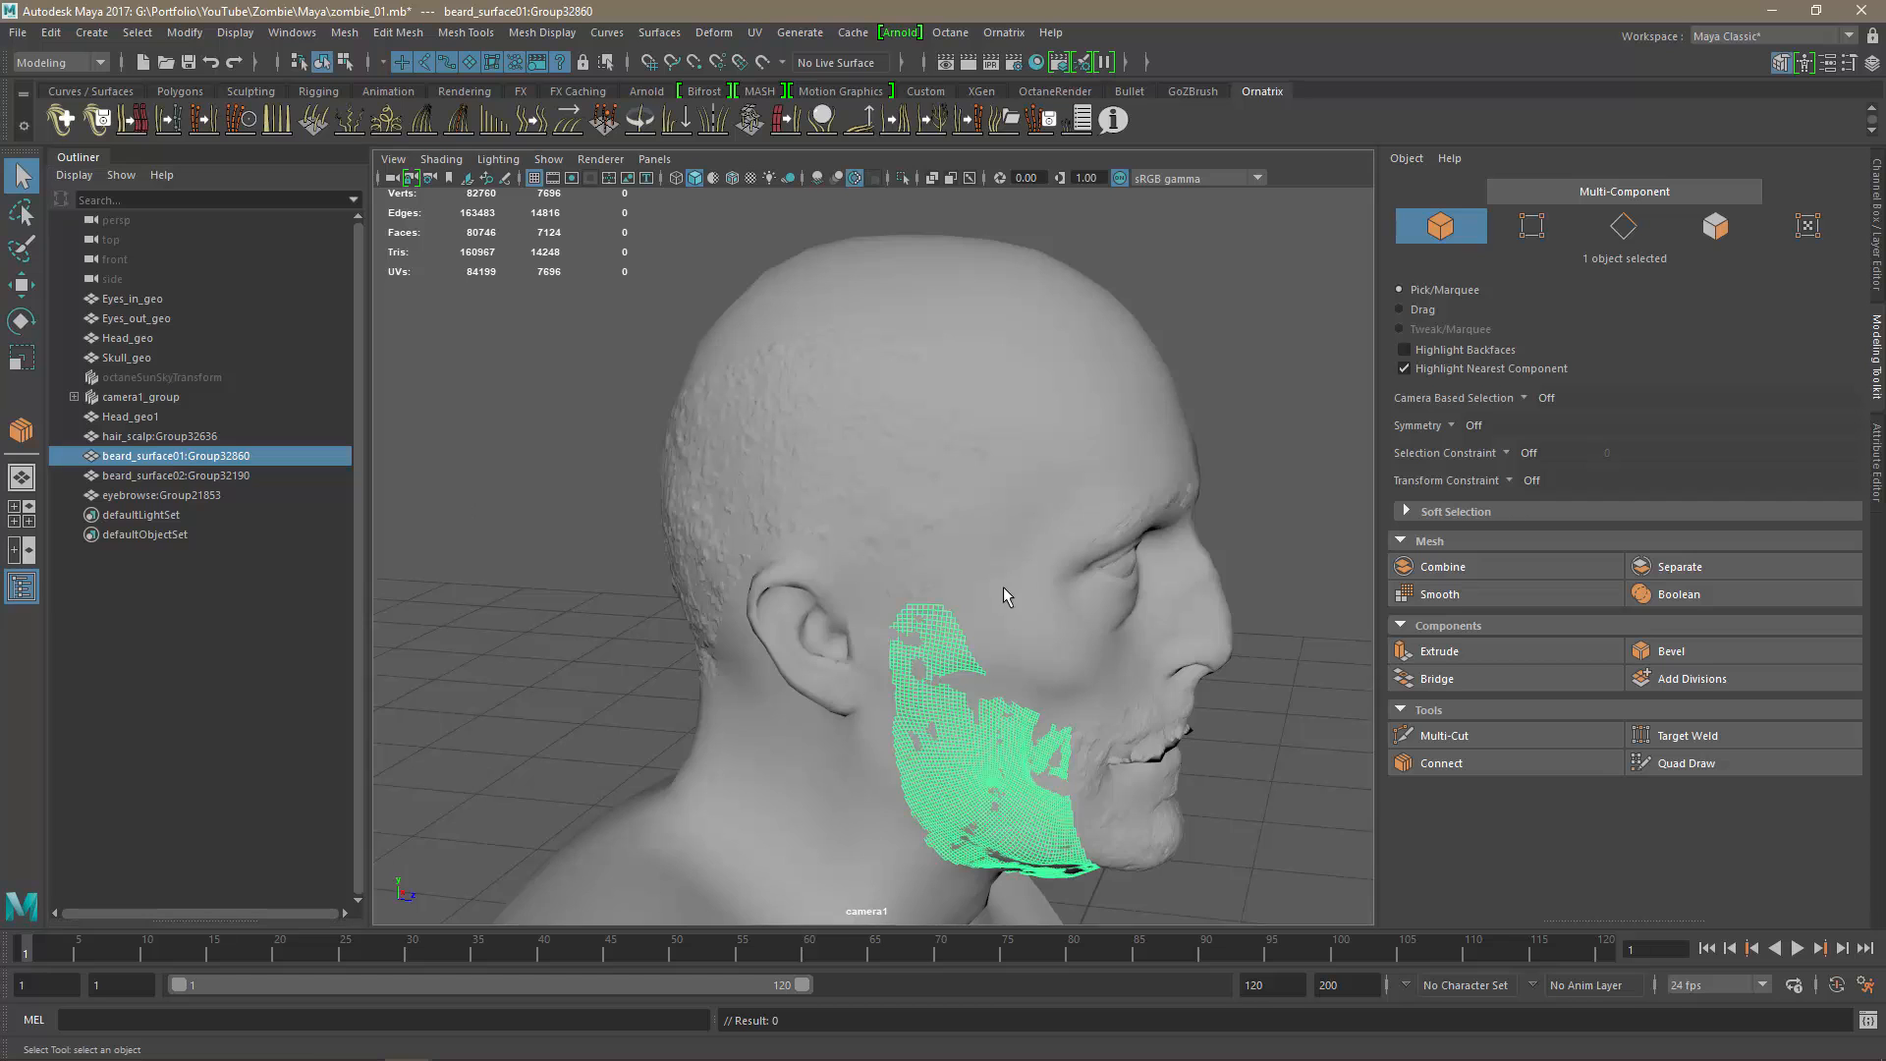
pyautogui.keyDown('alt'); pyautogui.moveTo(960, 497); pyautogui.dragTo(830, 599); pyautogui.keyUp('alt')
pyautogui.click(193, 475)
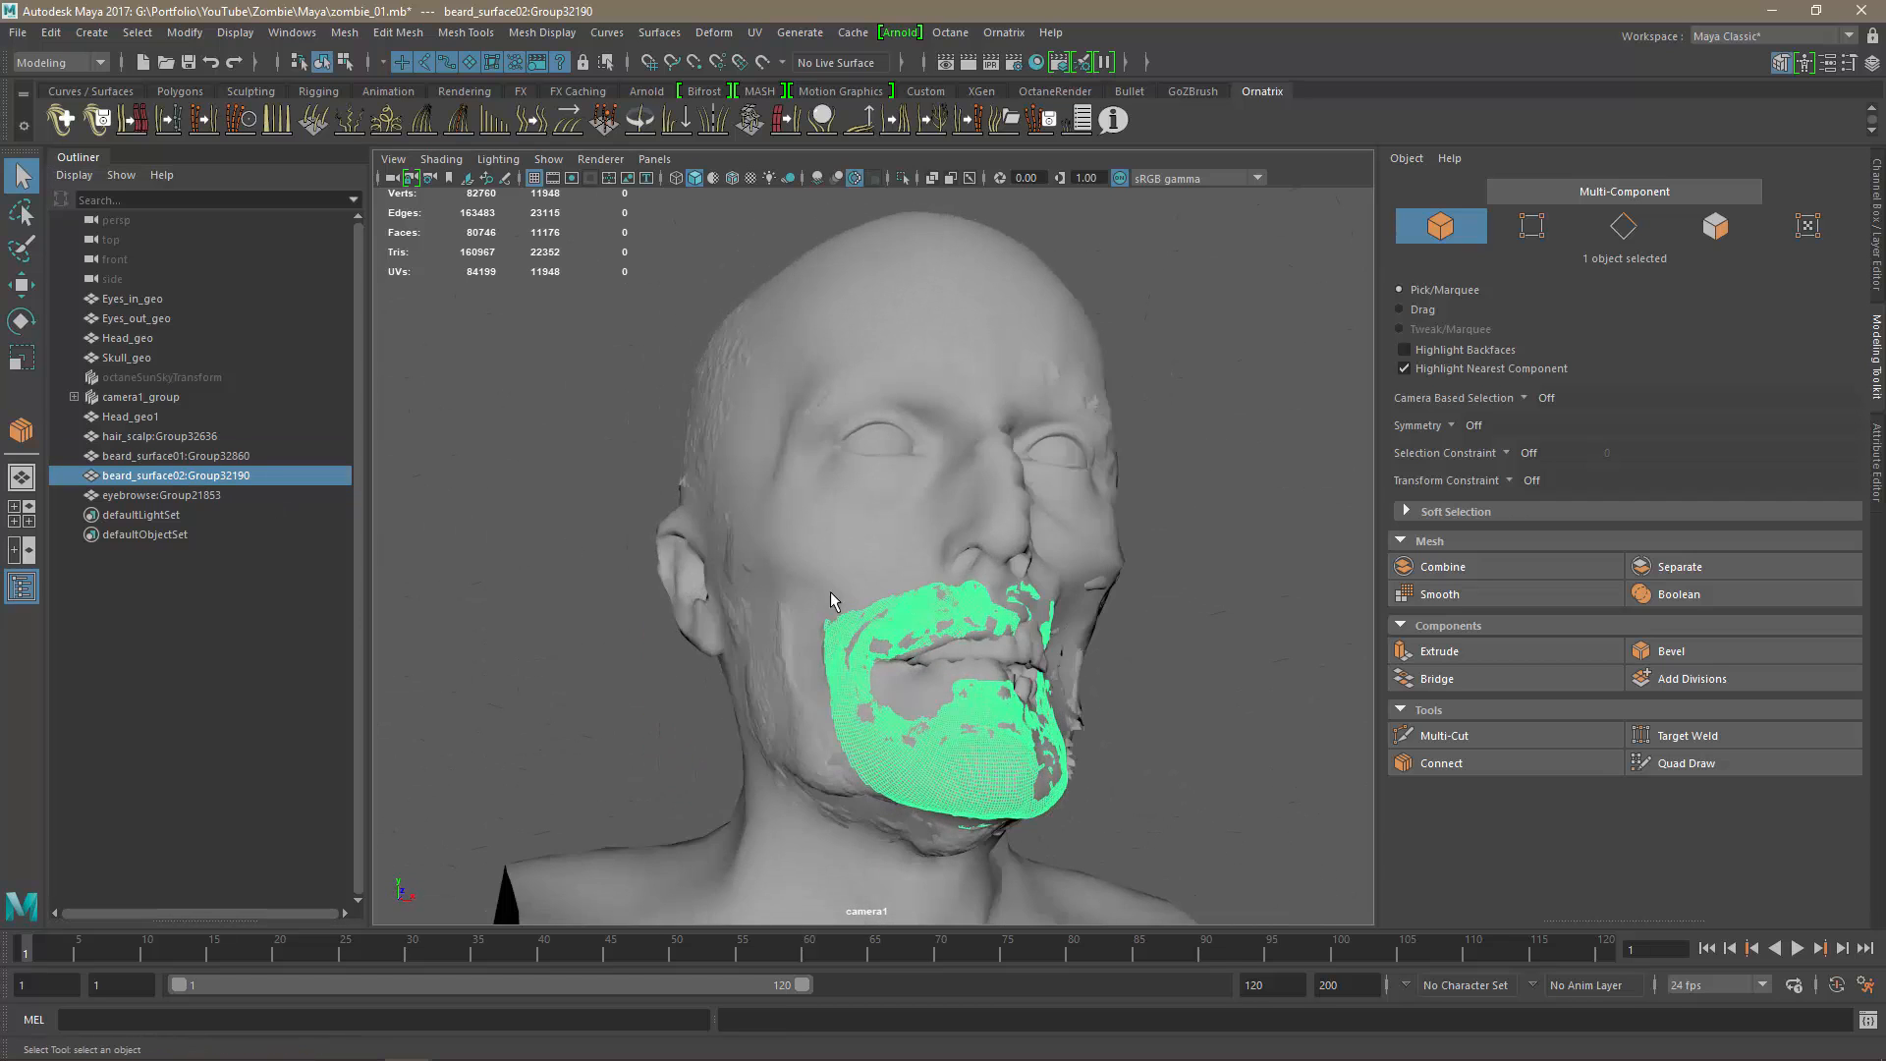
pyautogui.click(202, 495)
pyautogui.keyDown('alt'); pyautogui.moveTo(1025, 554); pyautogui.dragTo(1008, 611); pyautogui.keyUp('alt')
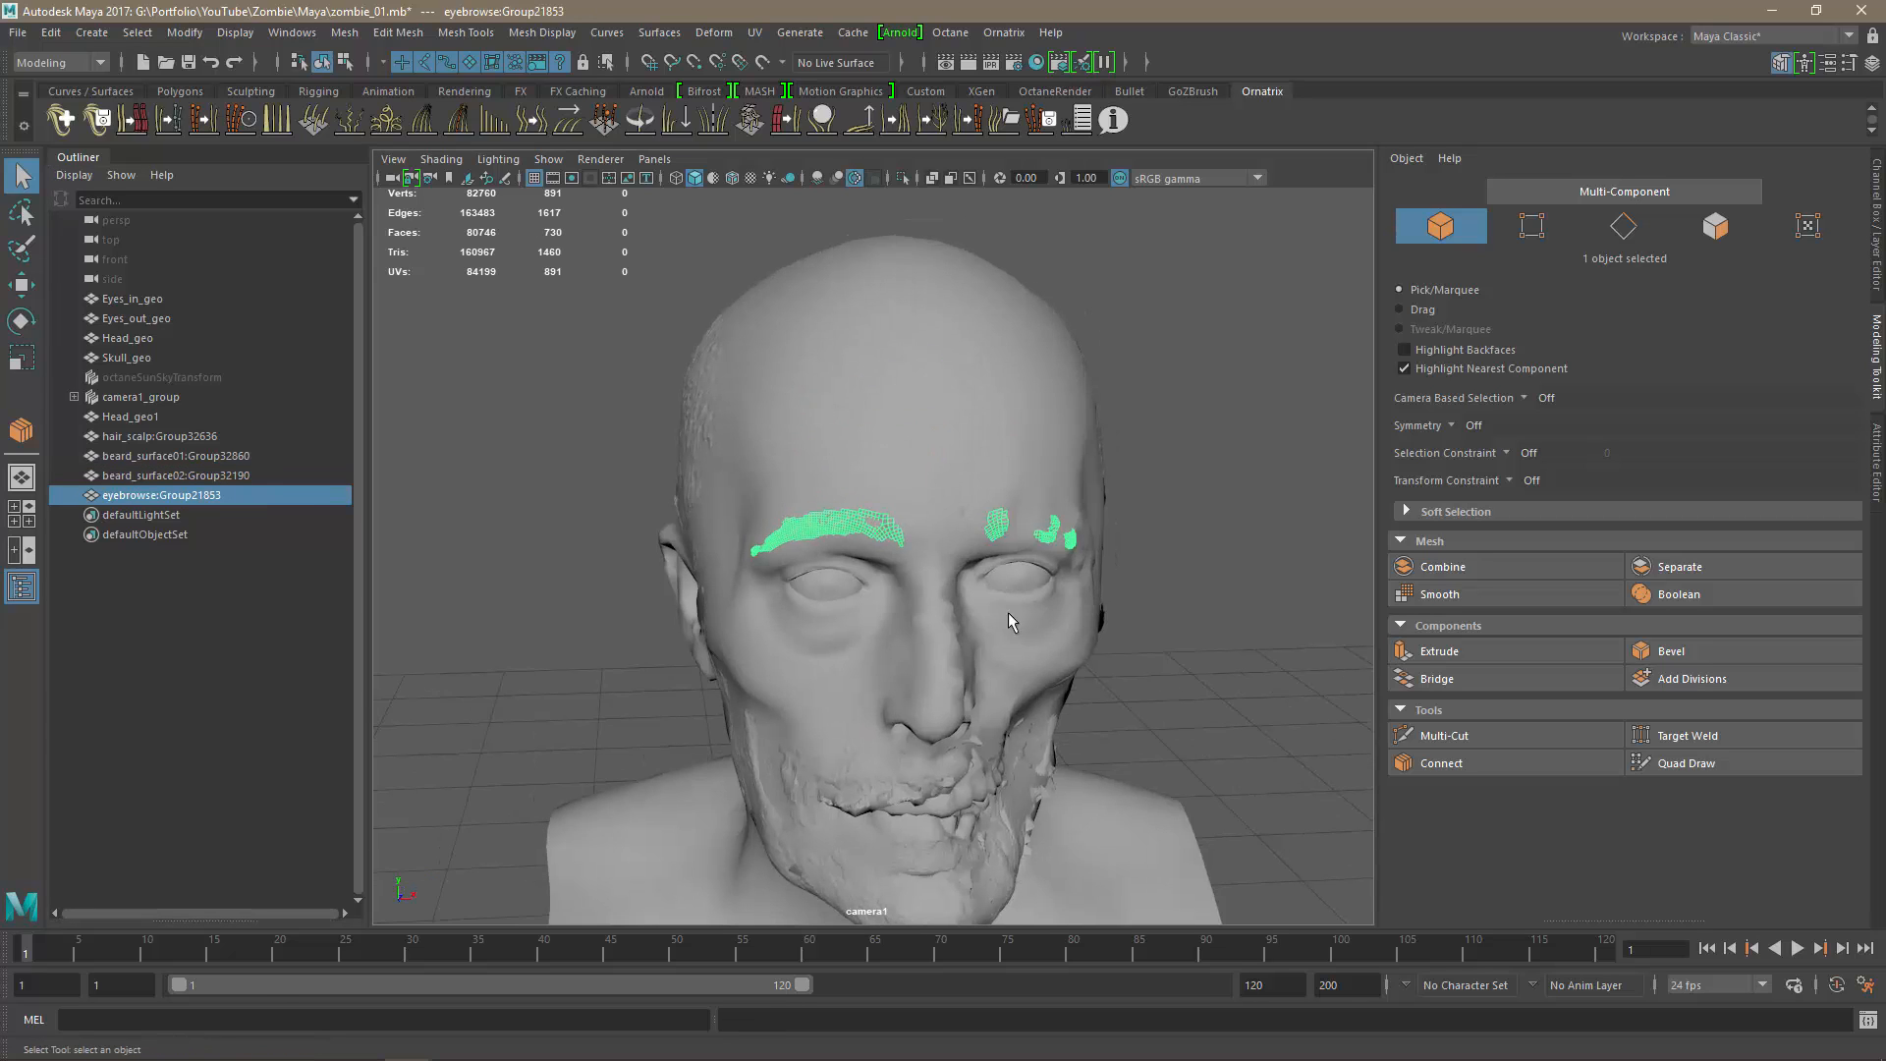
pyautogui.keyDown('alt'); pyautogui.moveTo(1008, 611); pyautogui.dragTo(1031, 579, button='middle'); pyautogui.keyUp('alt')
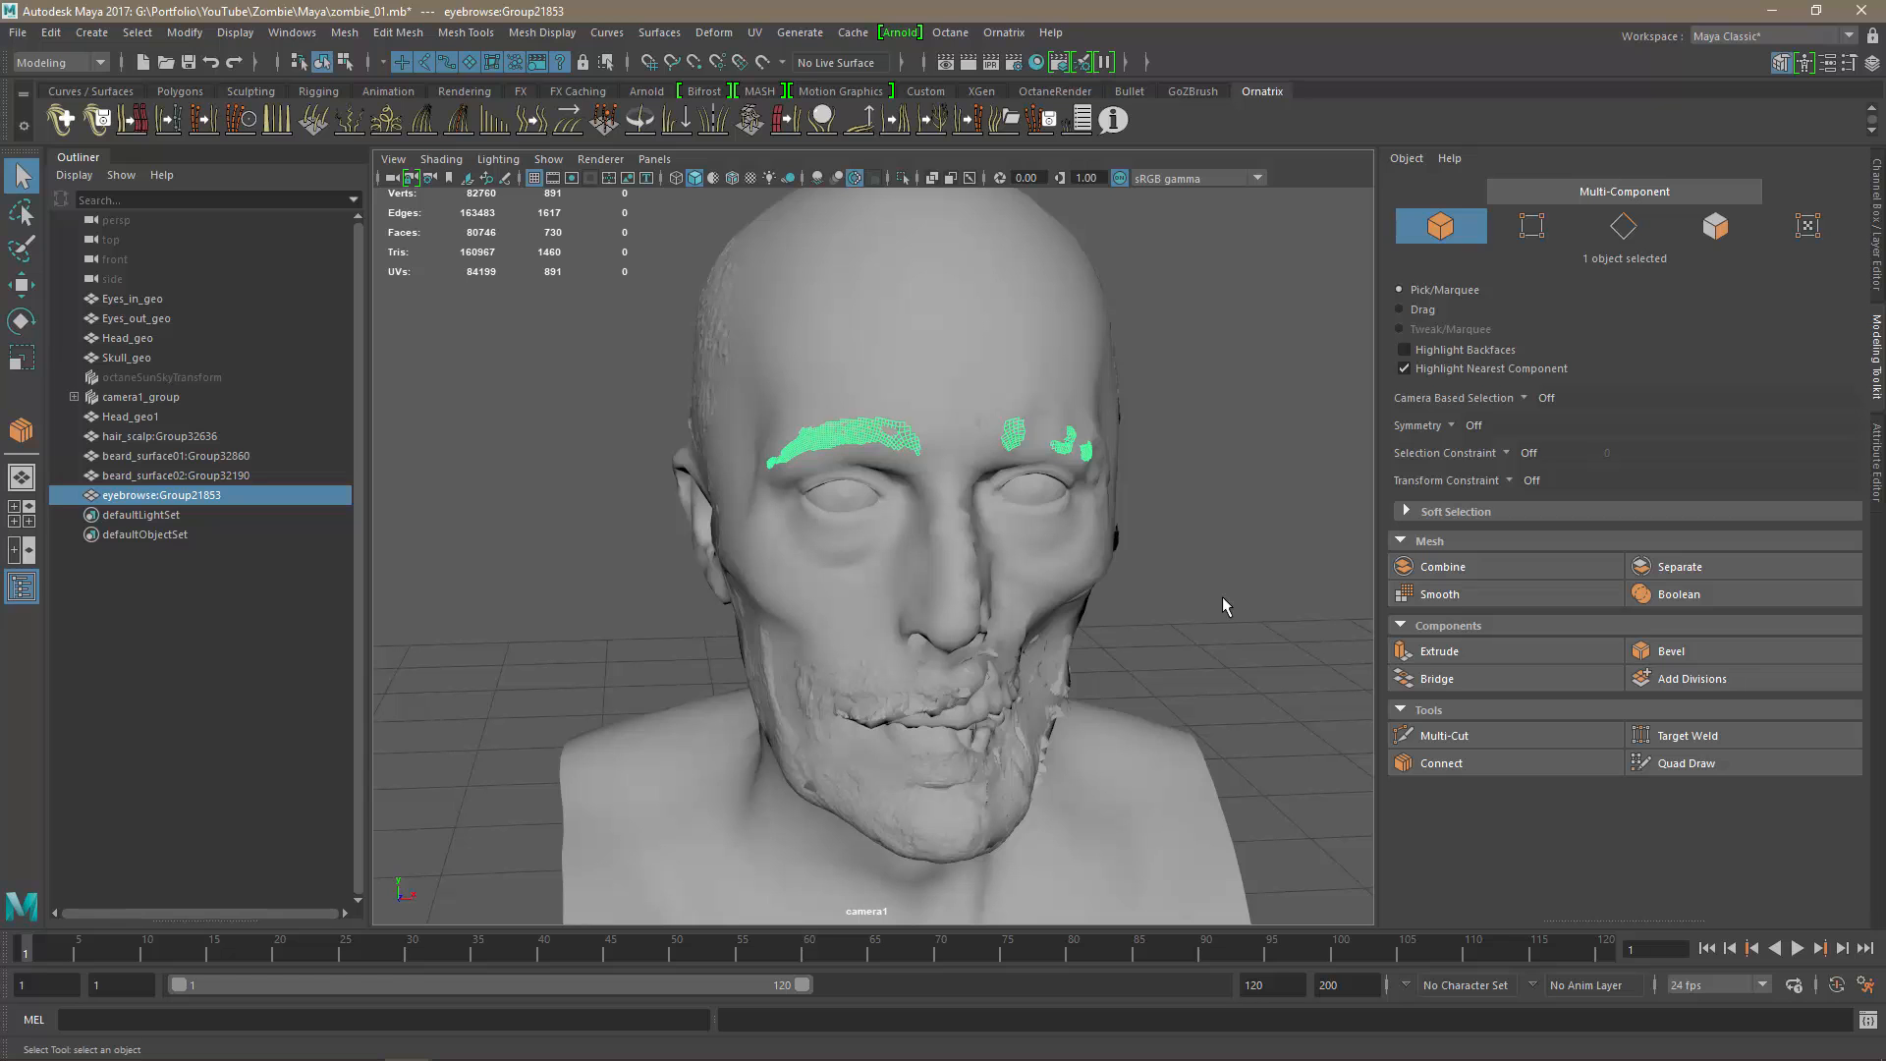
pyautogui.keyDown('alt'); pyautogui.moveTo(1175, 610); pyautogui.dragTo(1235, 611); pyautogui.keyUp('alt')
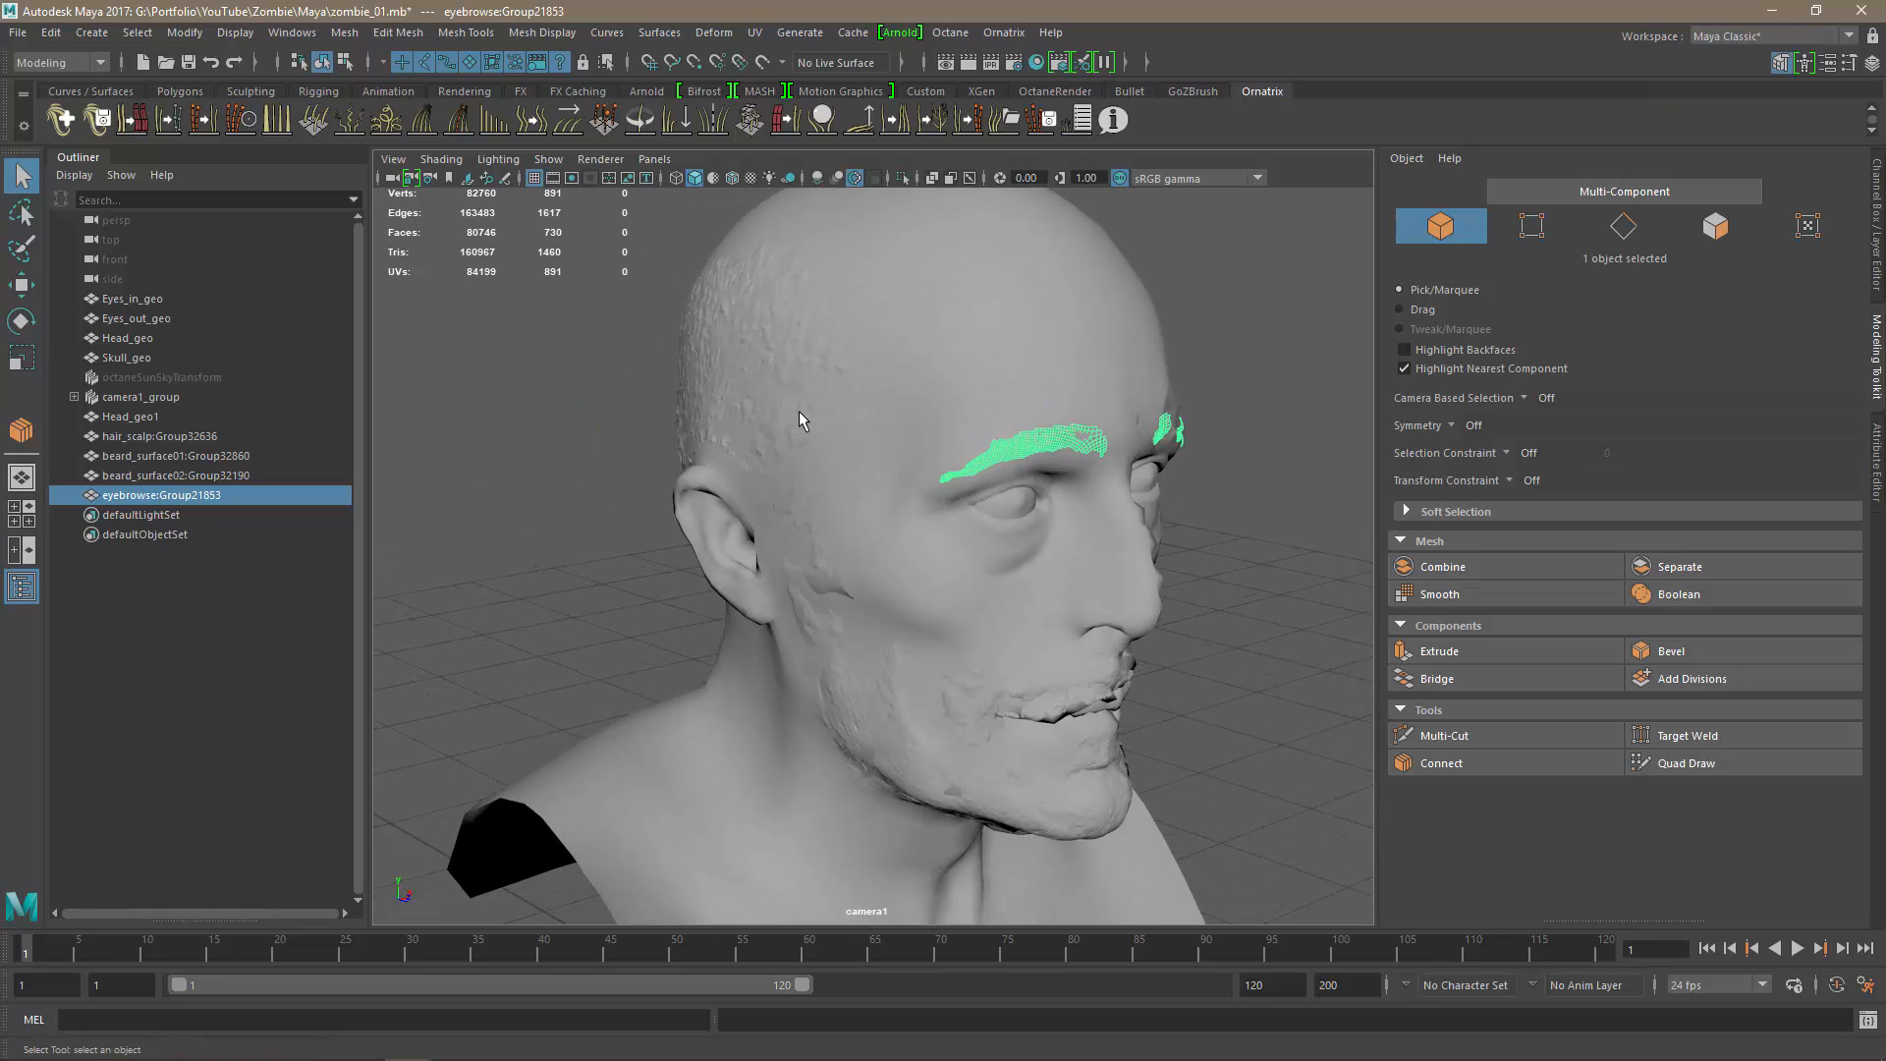
# Soften the edge normals of the imported scalp, beard and eyebrow surfaces together, and check their shading.
pyautogui.keyDown('shift'); pyautogui.click(182, 435); pyautogui.keyUp('shift')
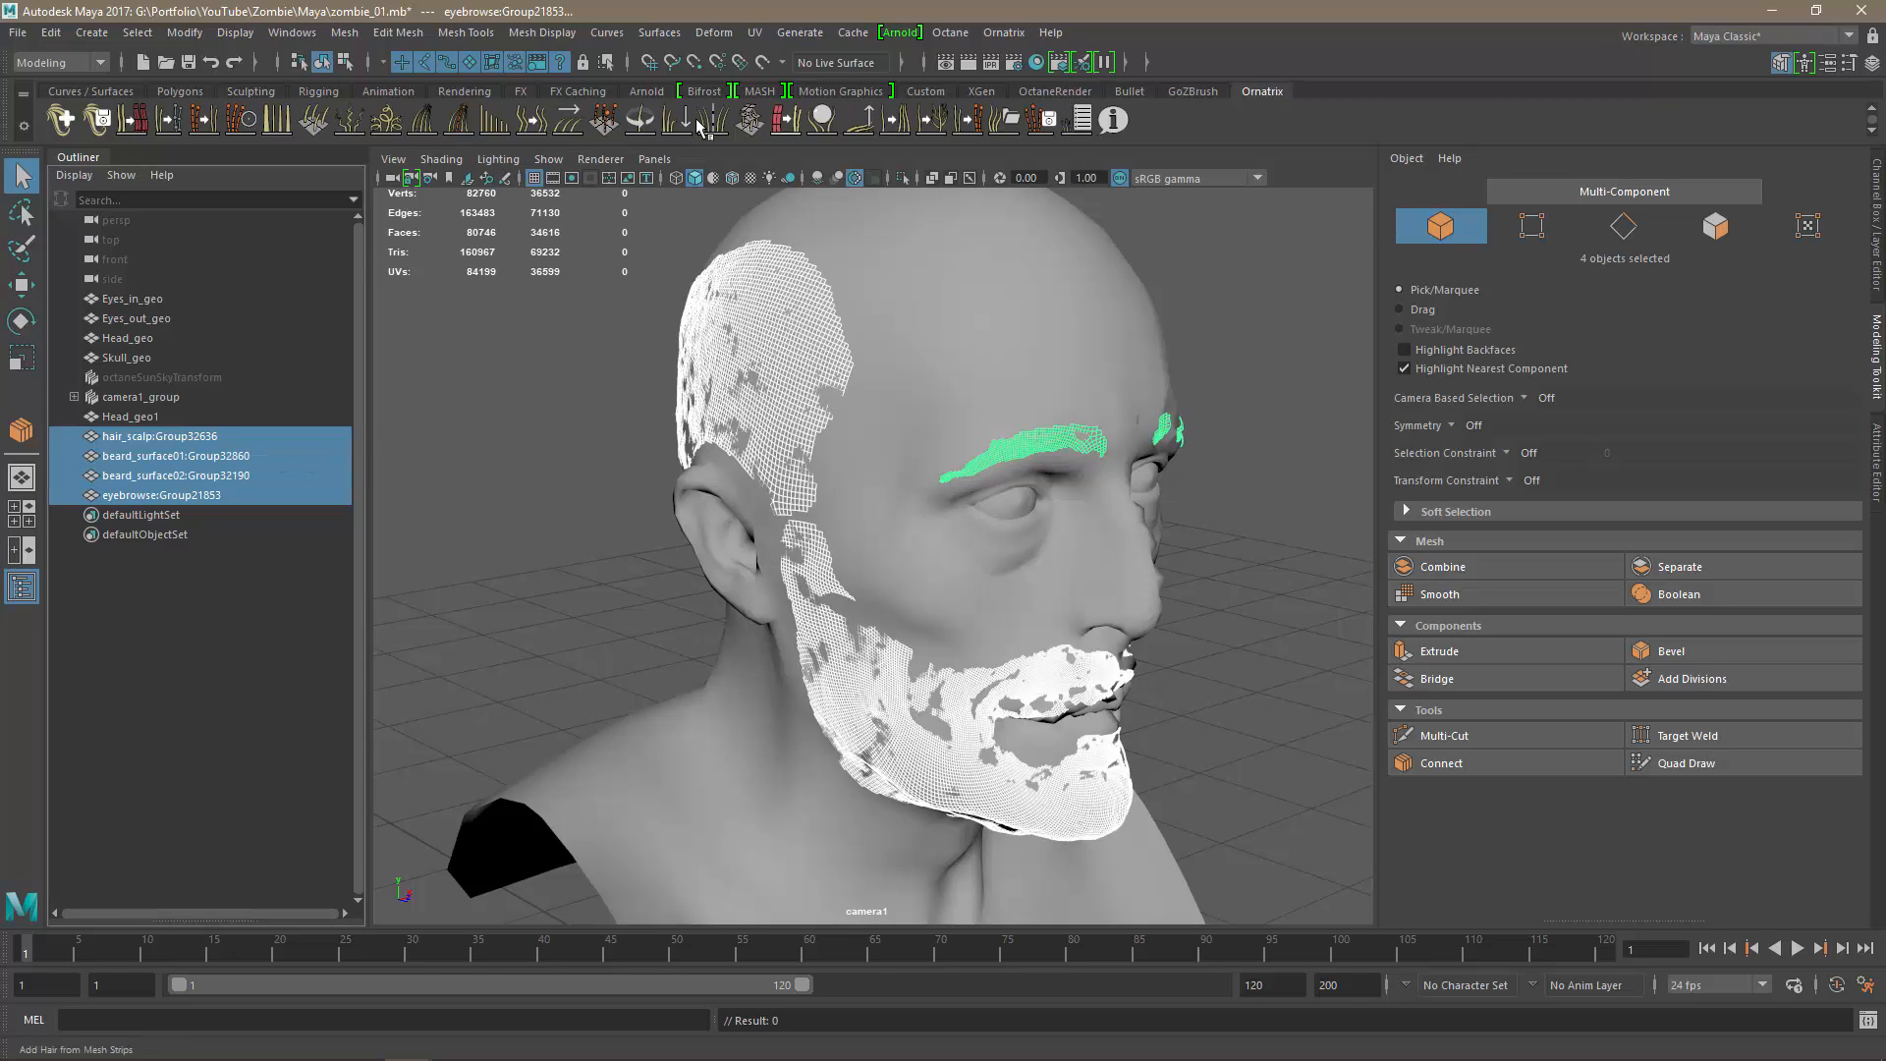
pyautogui.click(925, 91)
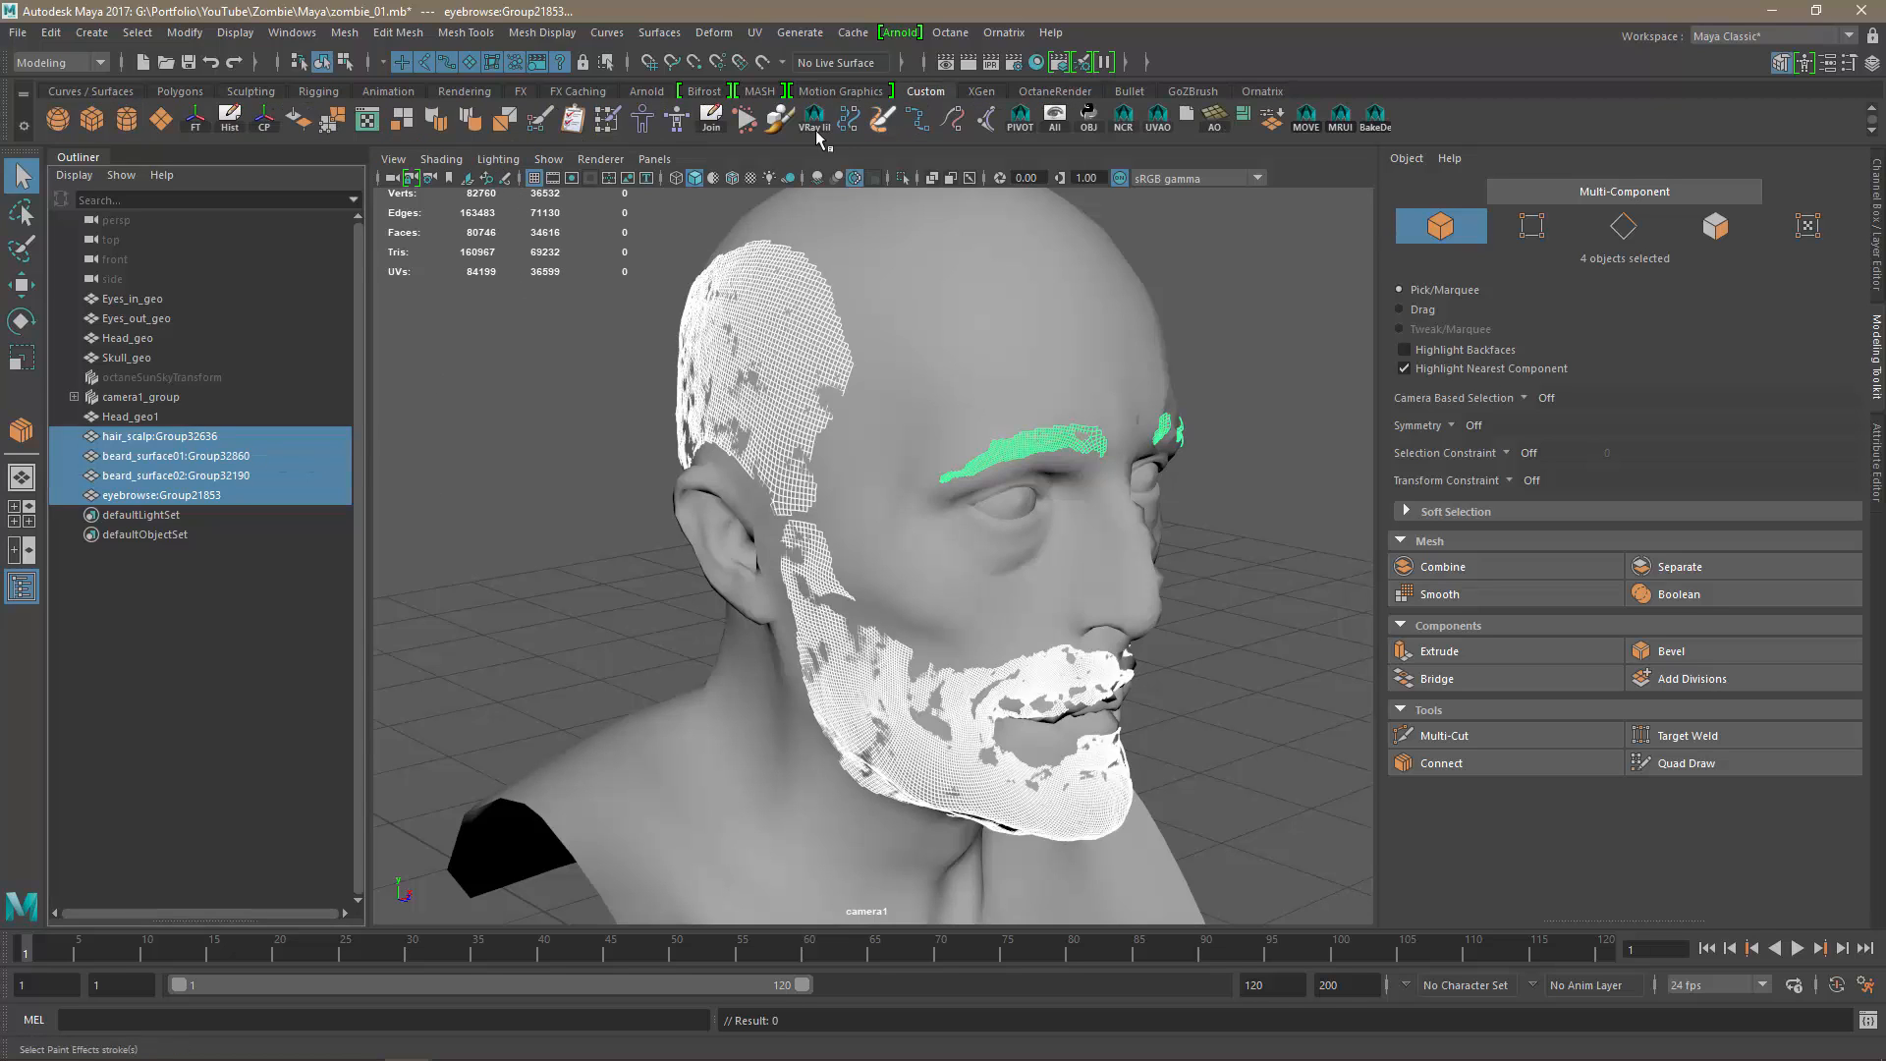
pyautogui.click(472, 119)
pyautogui.click(671, 568)
pyautogui.keyDown('alt'); pyautogui.moveTo(1206, 700); pyautogui.dragTo(1356, 851); pyautogui.keyUp('alt')
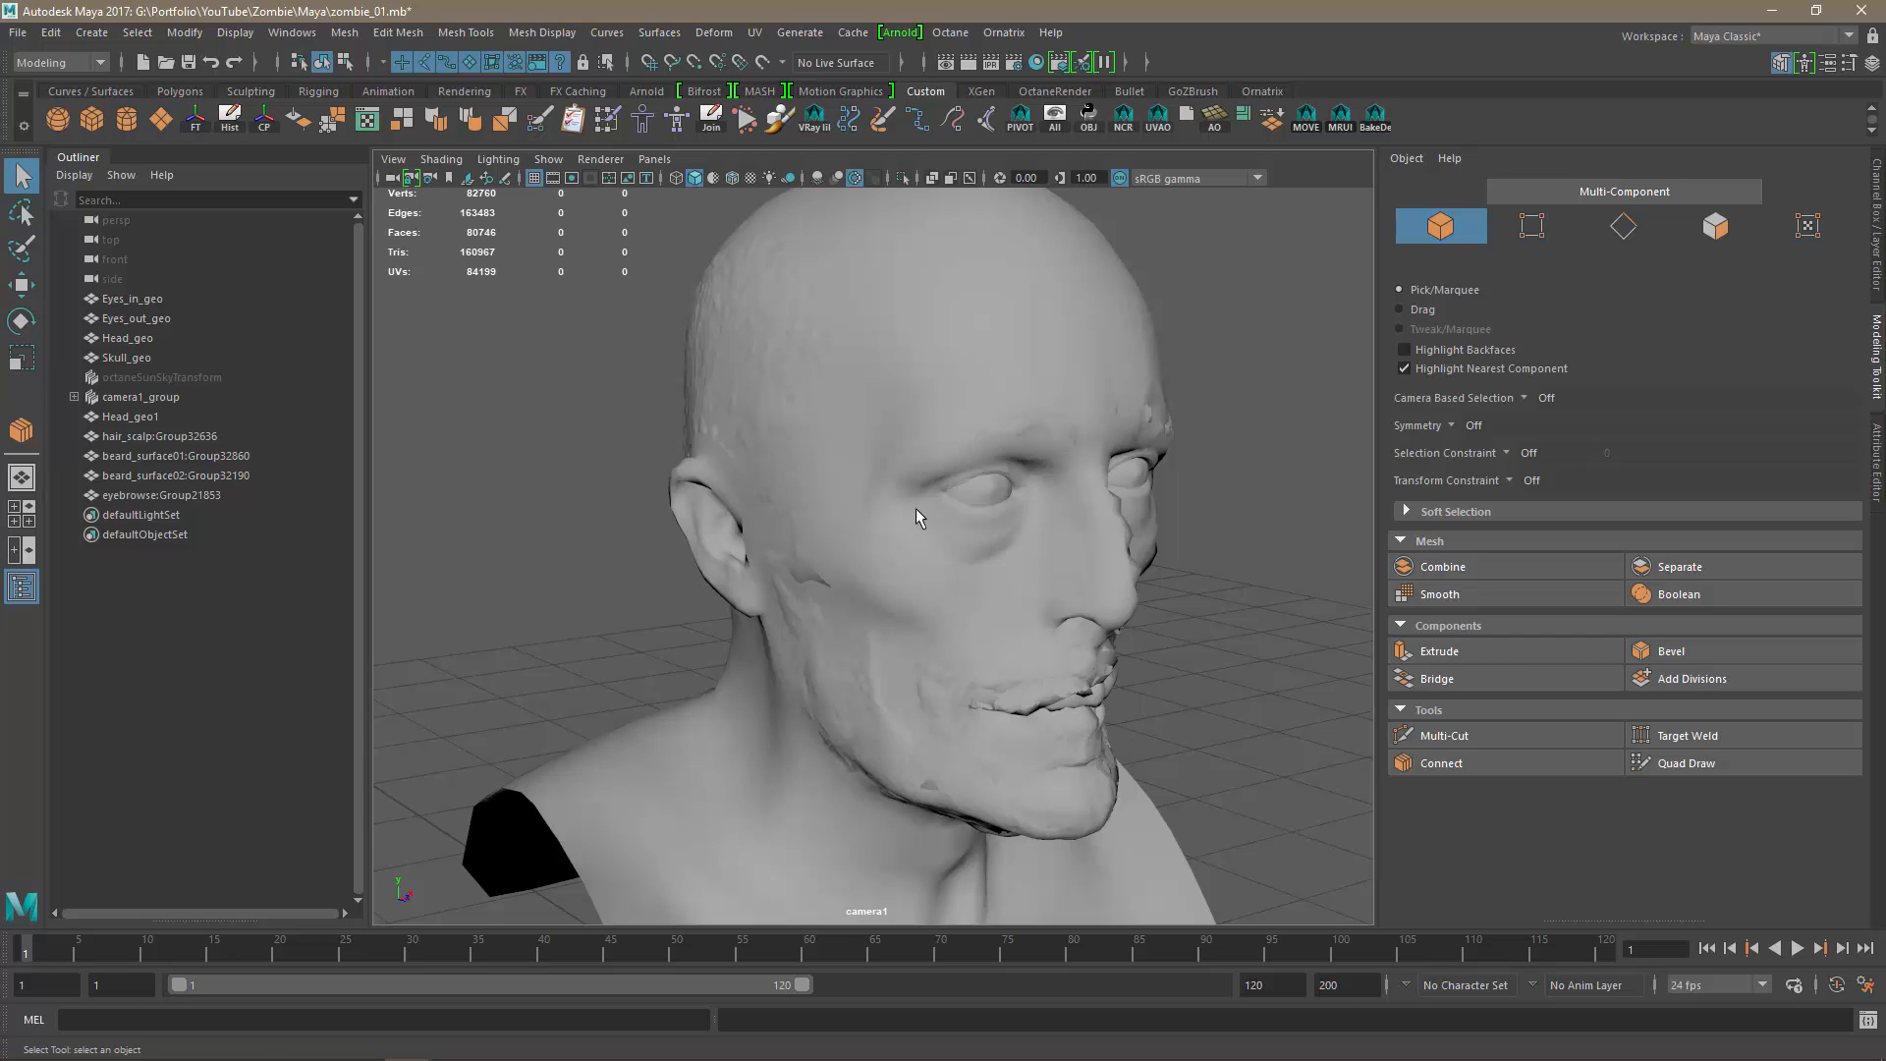
pyautogui.keyDown('alt'); pyautogui.moveTo(916, 511); pyautogui.dragTo(957, 613); pyautogui.keyUp('alt')
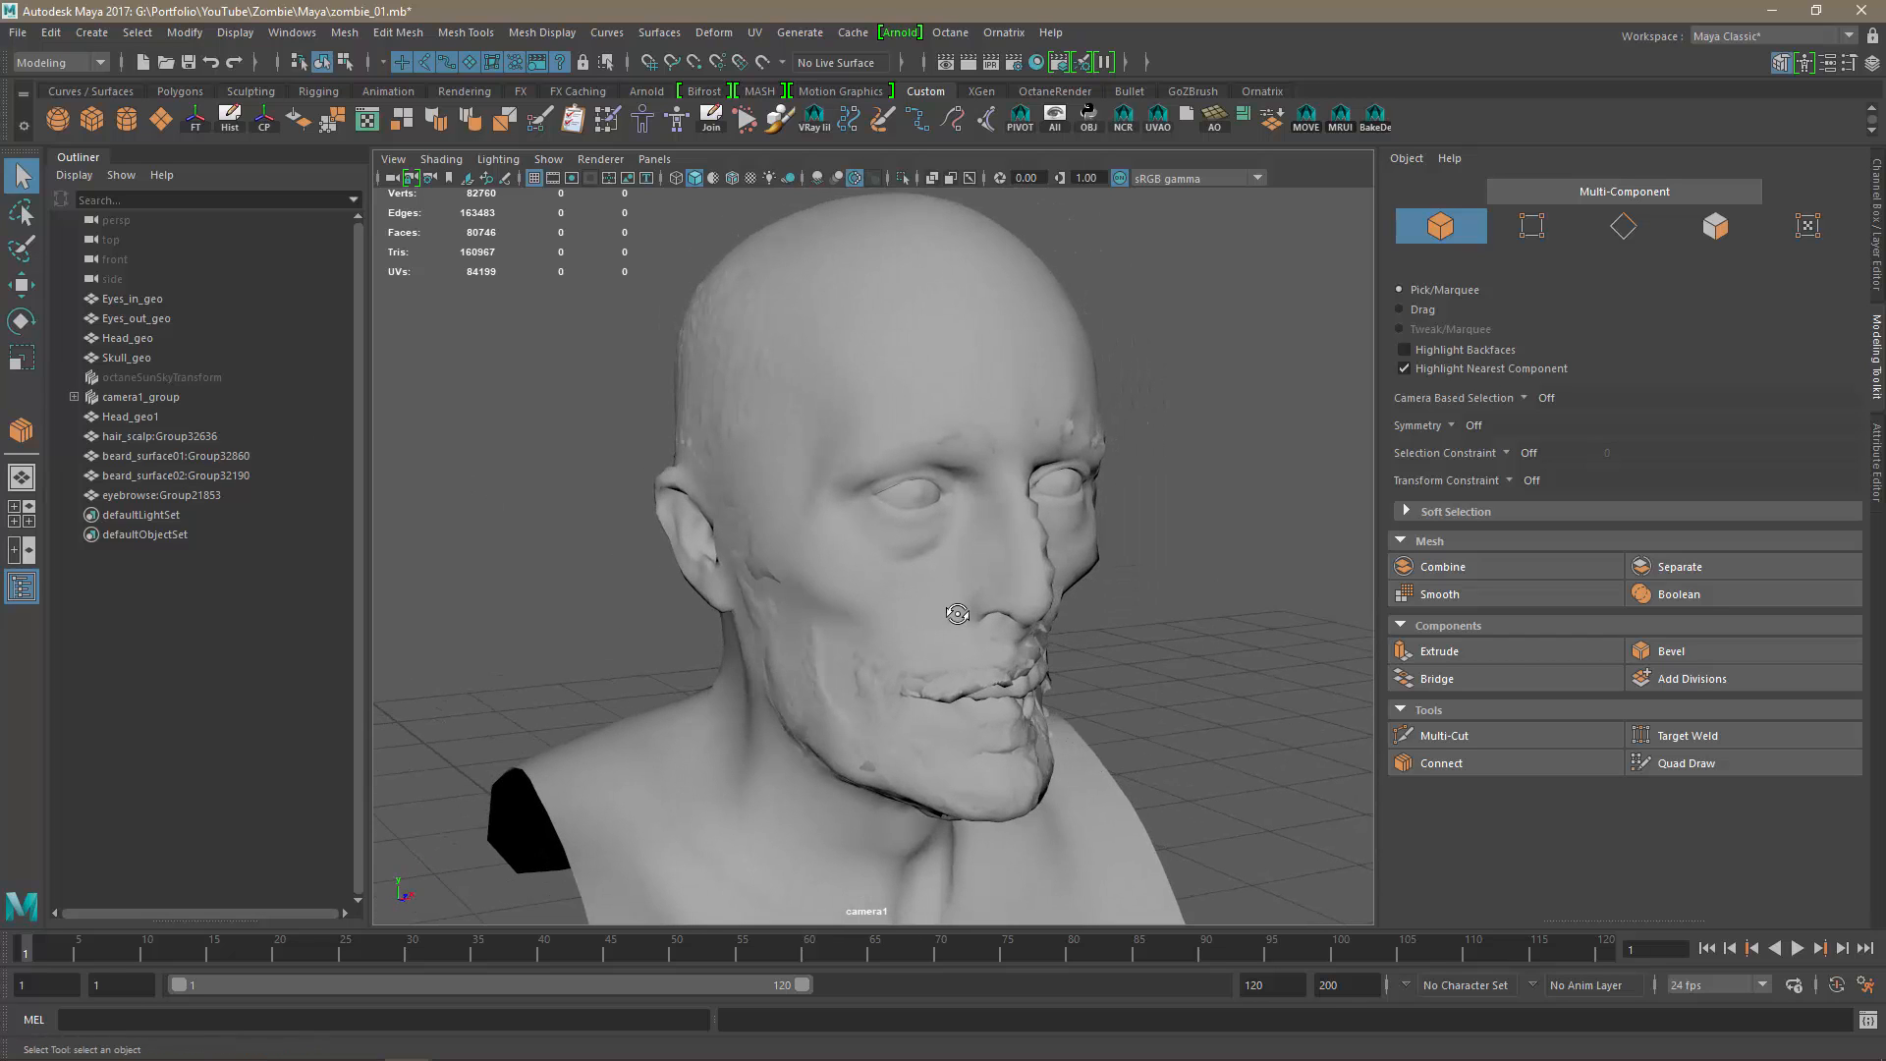
# Save the scene and examine the beard, mouth, cheeks and eye areas of the head from several angles.
pyautogui.hotkey('ctrl', 's')
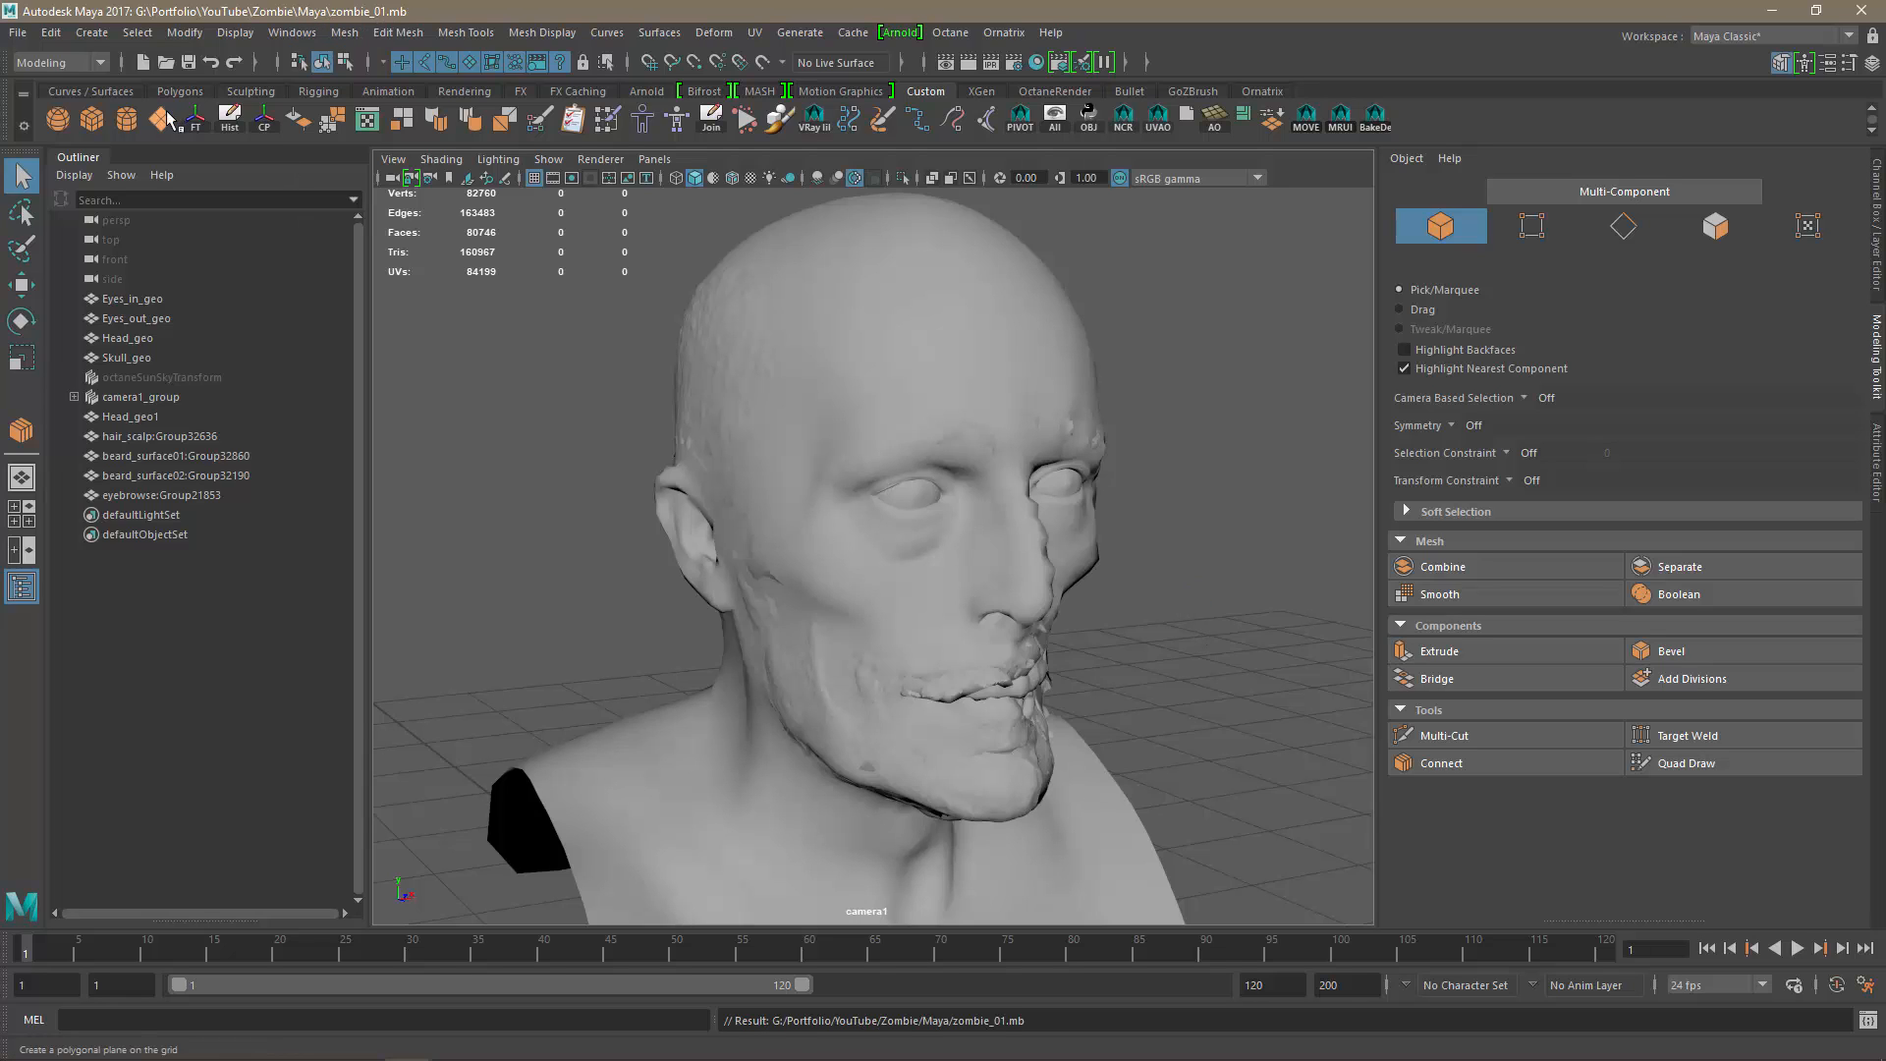
pyautogui.keyDown('alt'); pyautogui.moveTo(993, 691); pyautogui.dragTo(1011, 499); pyautogui.keyUp('alt')
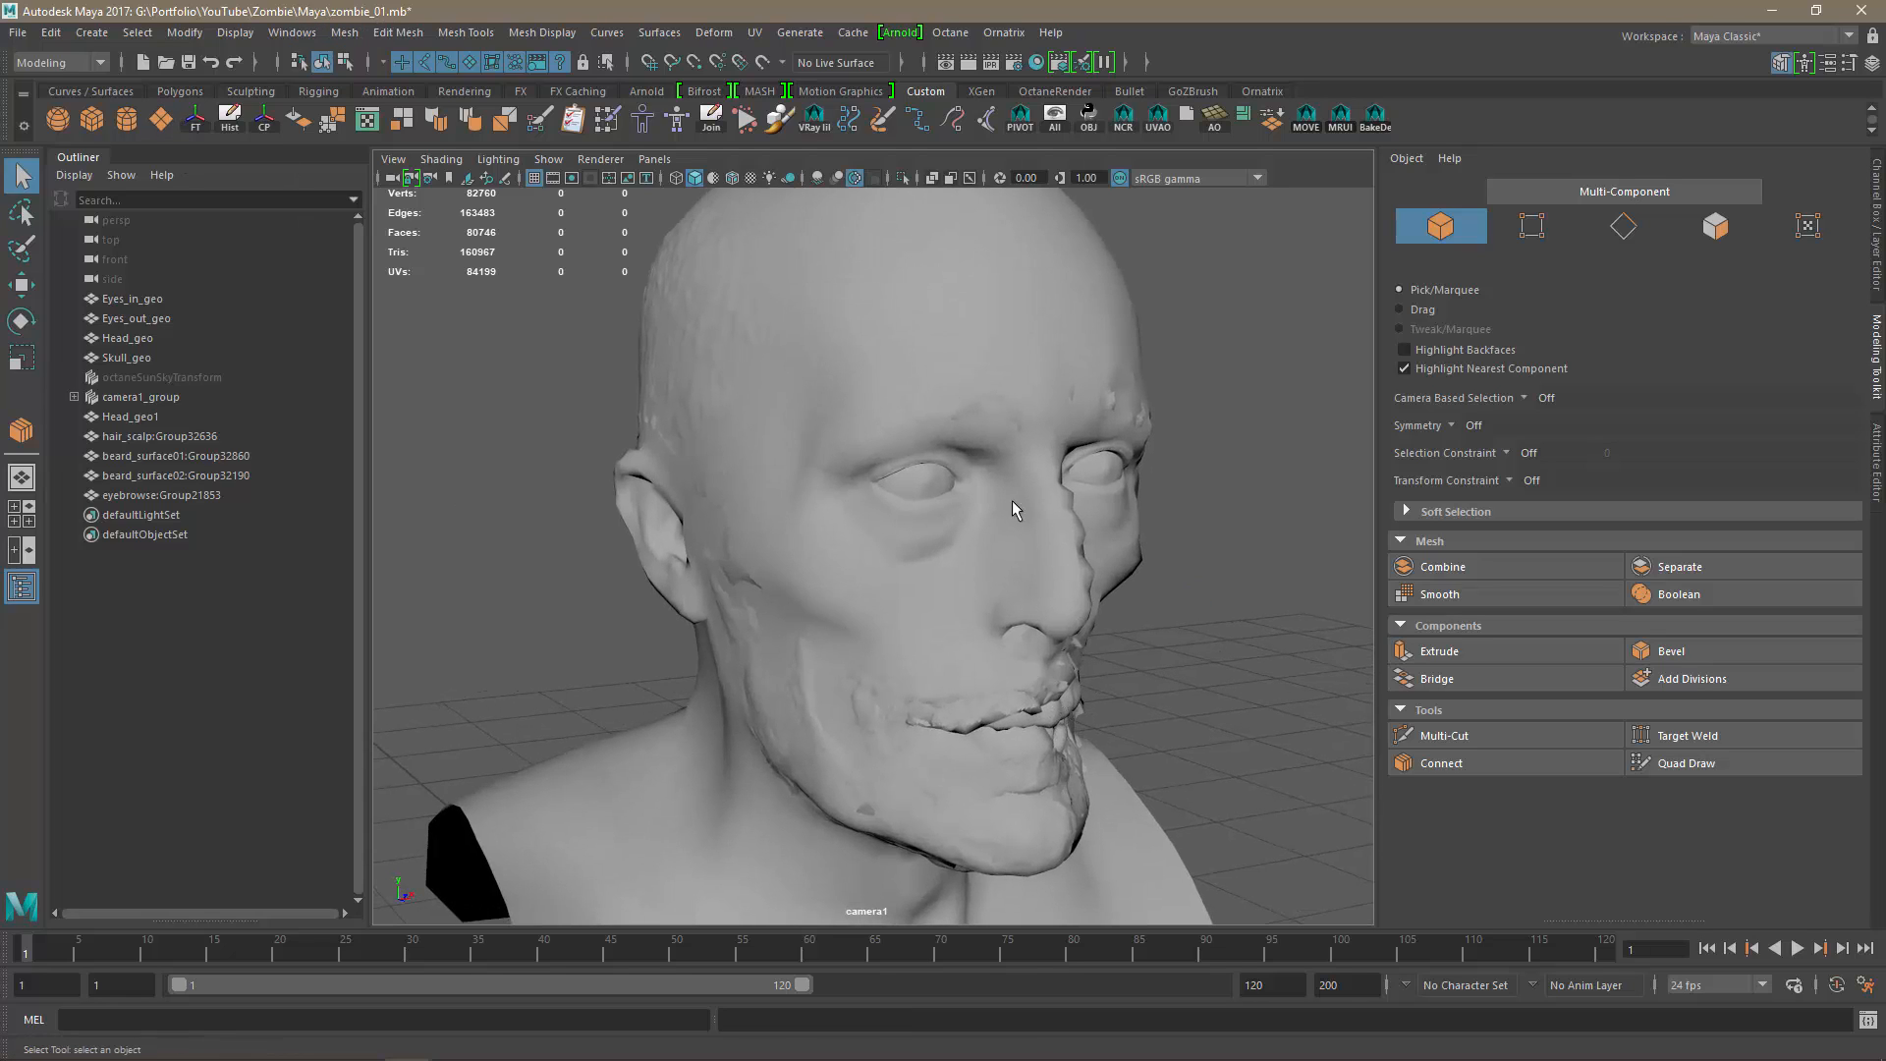
pyautogui.keyDown('alt'); pyautogui.moveTo(1193, 744); pyautogui.dragTo(987, 688, button='right'); pyautogui.keyUp('alt')
pyautogui.keyDown('alt'); pyautogui.moveTo(884, 628); pyautogui.dragTo(756, 589); pyautogui.keyUp('alt')
pyautogui.keyDown('alt'); pyautogui.moveTo(631, 551); pyautogui.dragTo(1045, 622, button='right'); pyautogui.keyUp('alt')
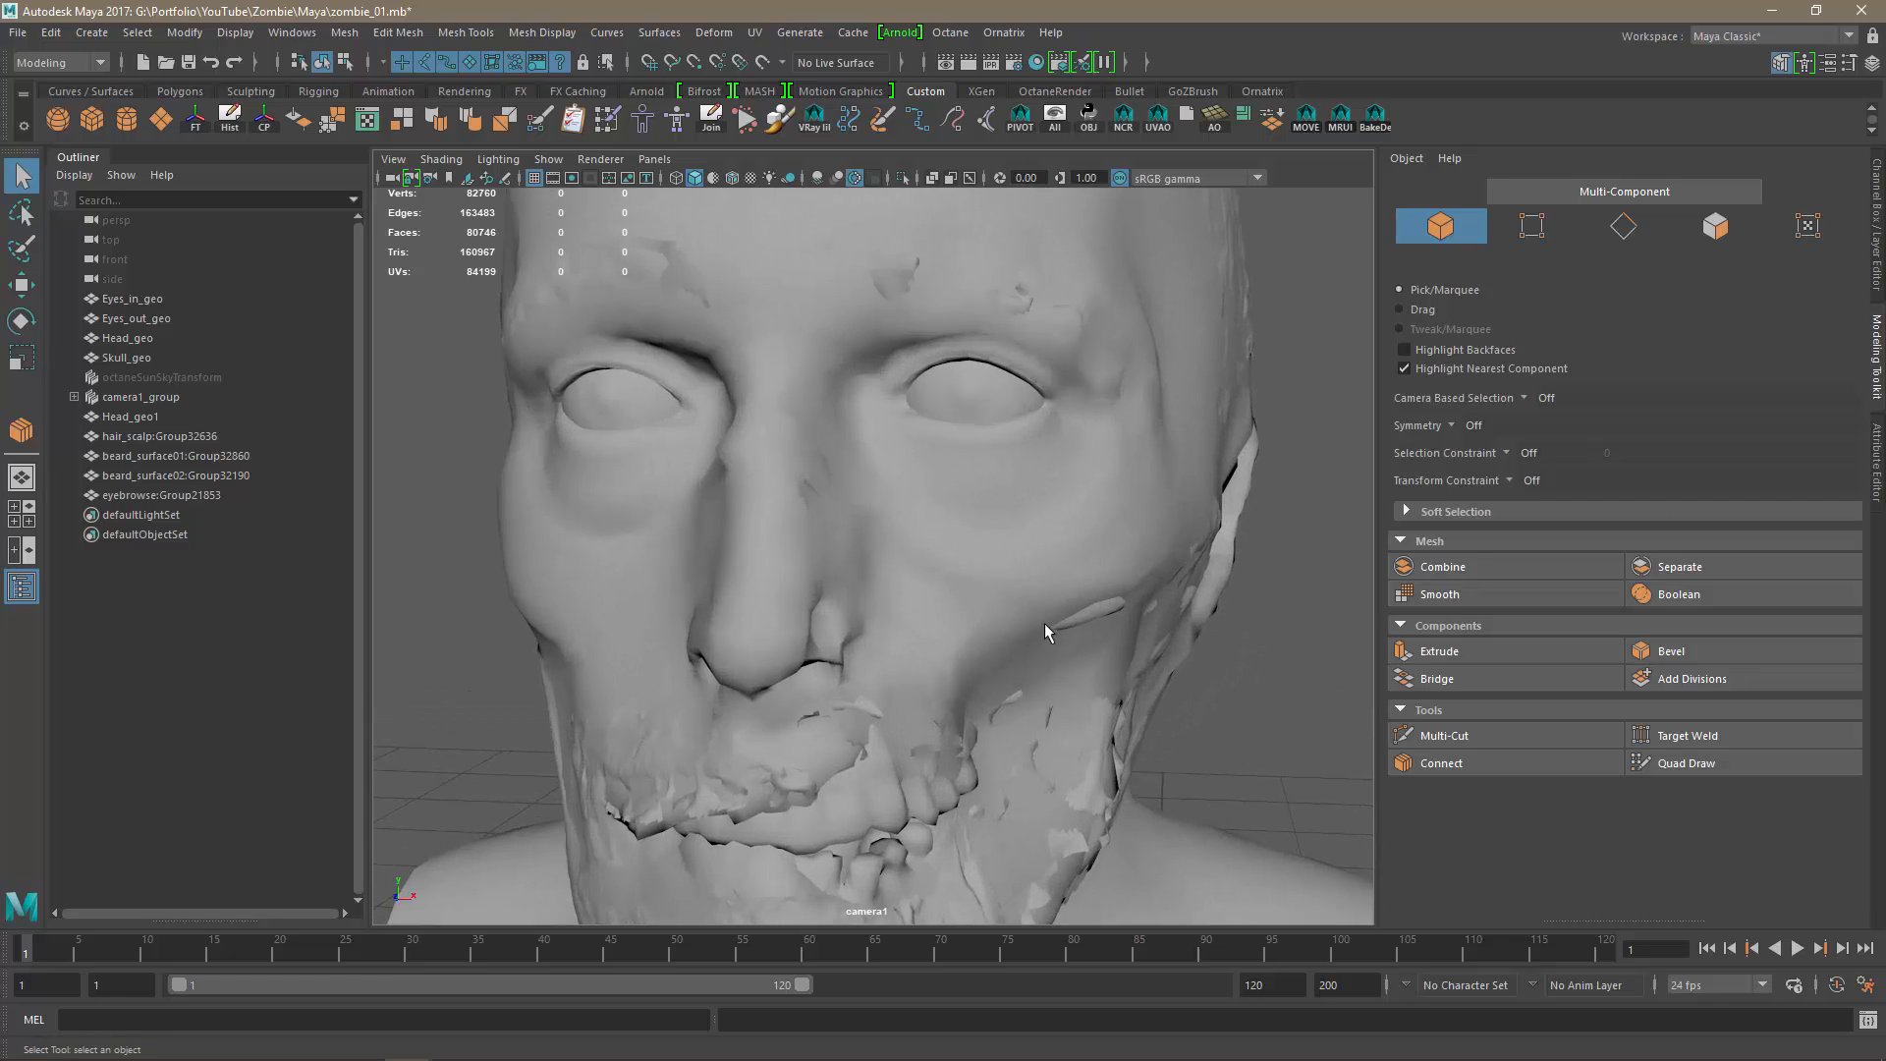
pyautogui.keyDown('alt'); pyautogui.moveTo(1045, 666); pyautogui.dragTo(972, 669); pyautogui.keyUp('alt')
pyautogui.keyDown('alt'); pyautogui.moveTo(1067, 678); pyautogui.dragTo(887, 669, button='right'); pyautogui.keyUp('alt')
pyautogui.keyDown('alt'); pyautogui.moveTo(887, 669); pyautogui.dragTo(957, 696); pyautogui.keyUp('alt')
pyautogui.keyDown('alt'); pyautogui.moveTo(957, 696); pyautogui.dragTo(986, 706, button='right'); pyautogui.keyUp('alt')
pyautogui.keyDown('alt'); pyautogui.moveTo(975, 753); pyautogui.dragTo(940, 657, button='right'); pyautogui.keyUp('alt')
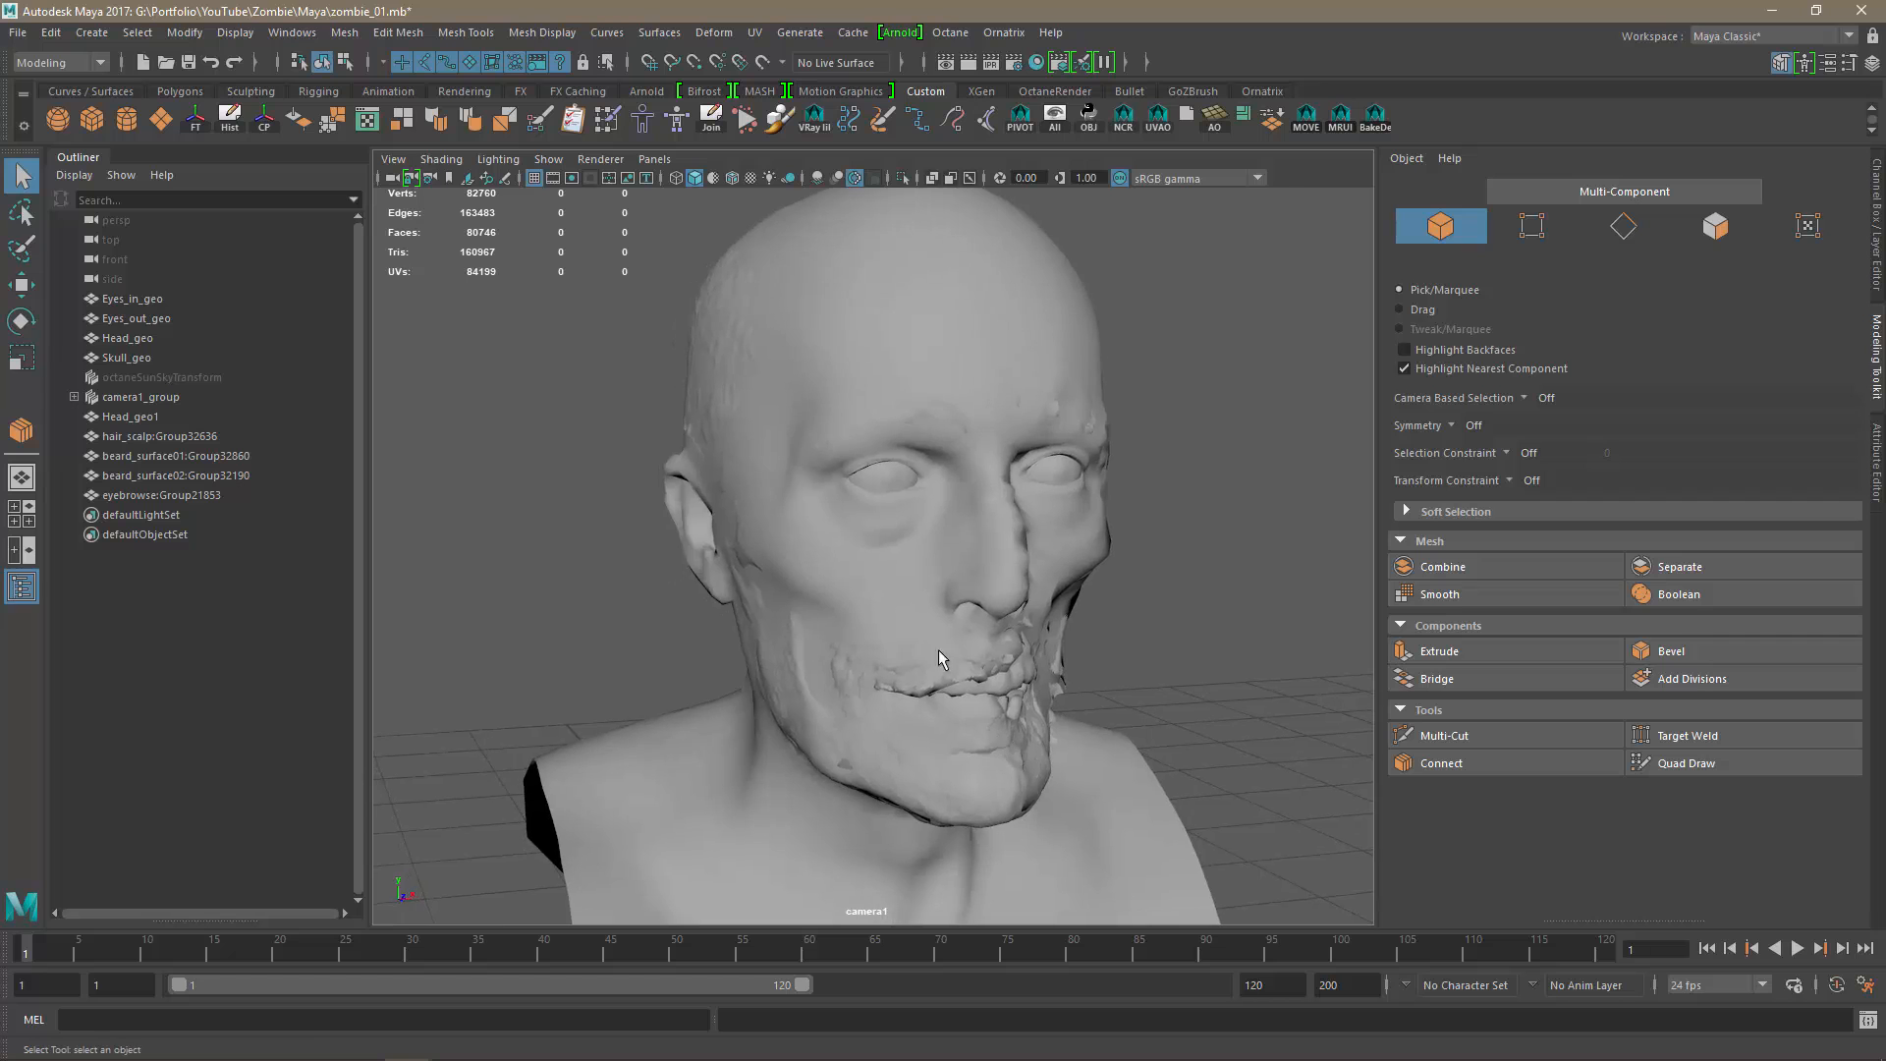
pyautogui.keyDown('alt'); pyautogui.moveTo(939, 657); pyautogui.dragTo(951, 733); pyautogui.keyUp('alt')
pyautogui.keyDown('alt'); pyautogui.moveTo(951, 733); pyautogui.dragTo(922, 644, button='middle'); pyautogui.keyUp('alt')
pyautogui.keyDown('alt'); pyautogui.moveTo(922, 644); pyautogui.dragTo(998, 686, button='right'); pyautogui.keyUp('alt')
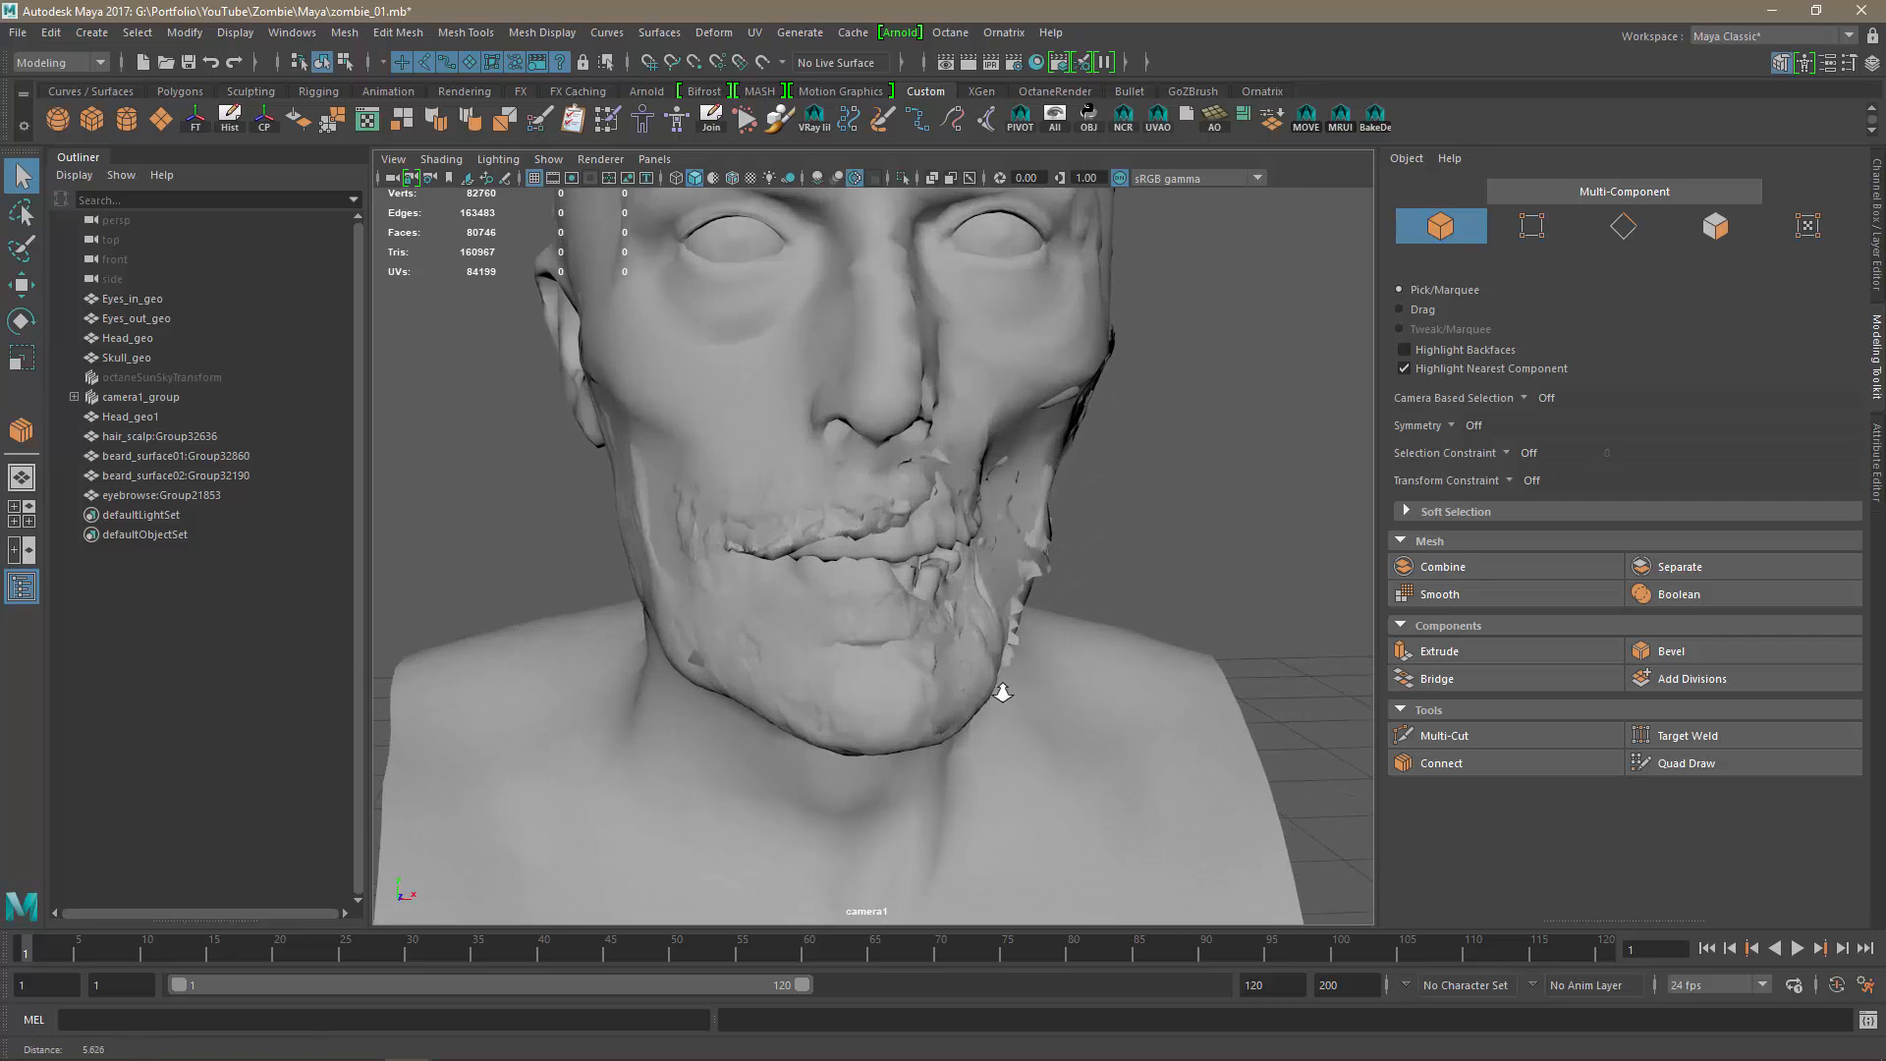
pyautogui.keyDown('alt'); pyautogui.moveTo(933, 660); pyautogui.dragTo(1022, 670); pyautogui.keyUp('alt')
pyautogui.keyDown('alt'); pyautogui.moveTo(856, 617); pyautogui.dragTo(825, 590, button='right'); pyautogui.keyUp('alt')
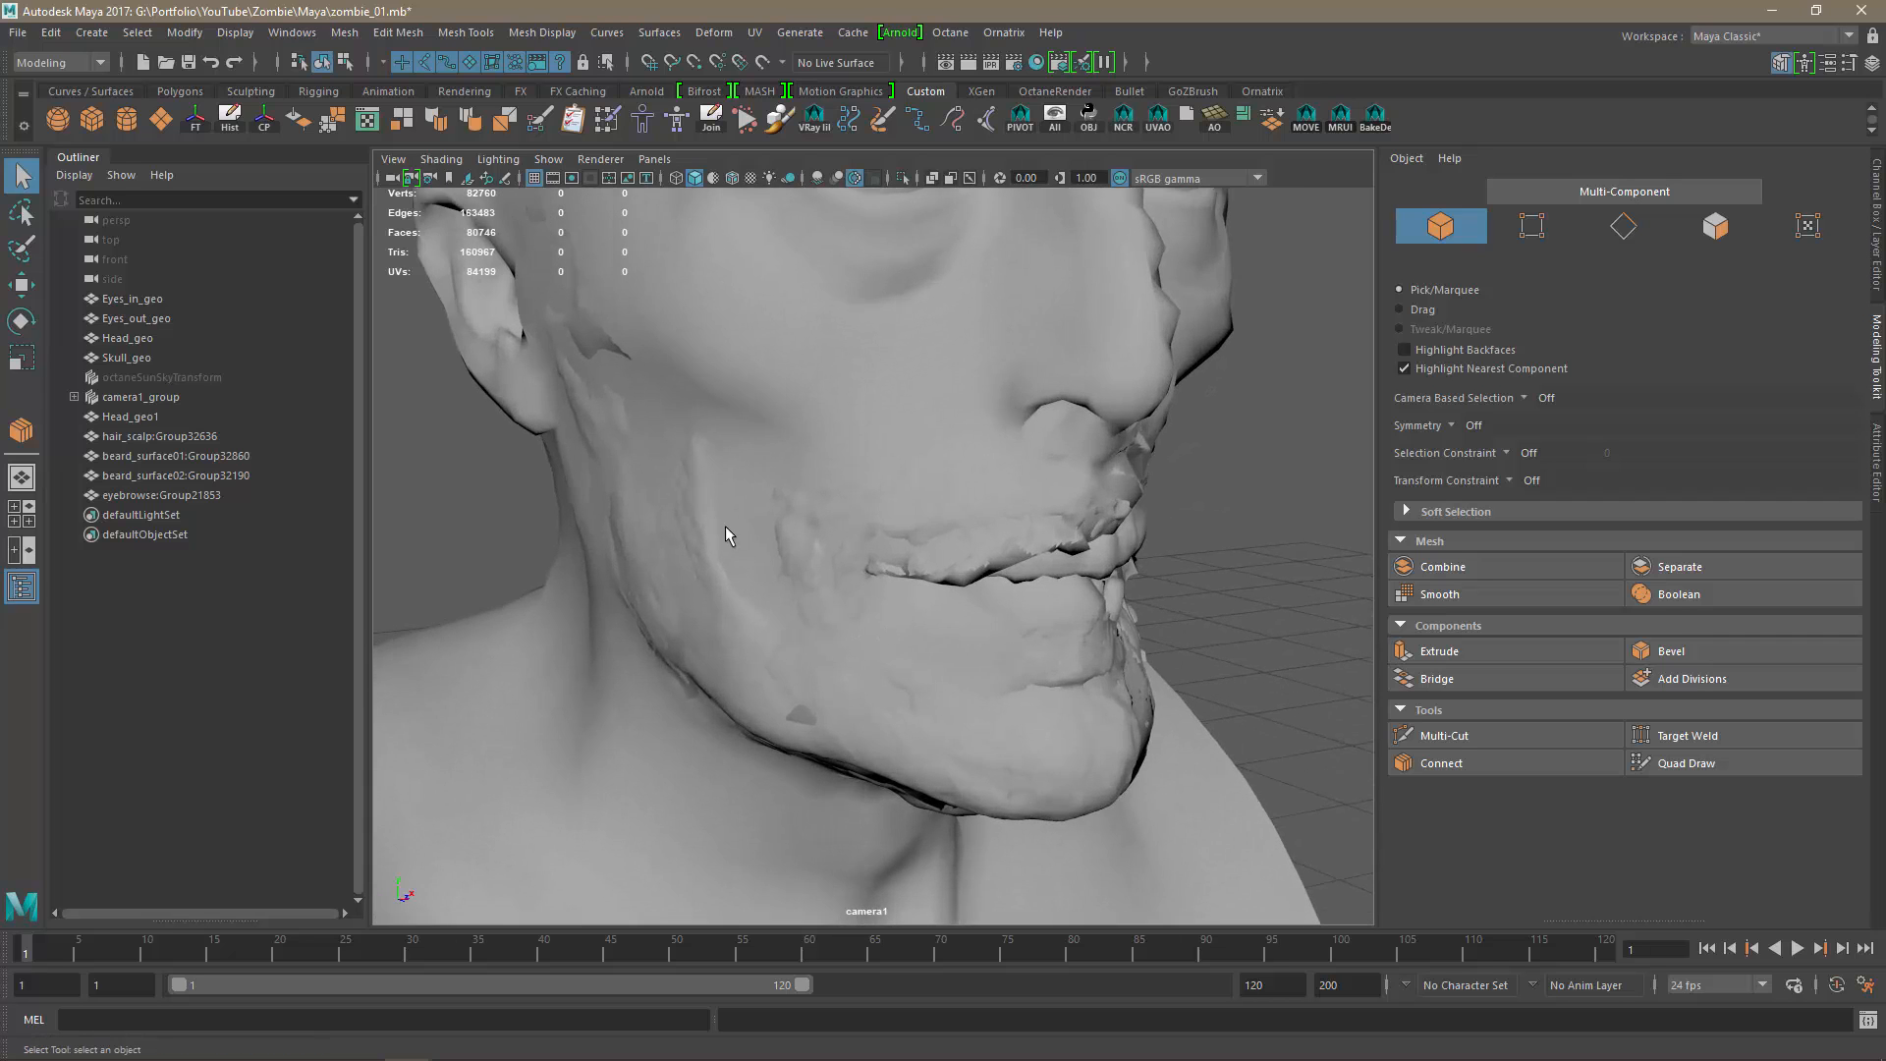
# Check where beard_surface01 and the eyebrow surface sit on the face by selecting them one after the other.
pyautogui.click(705, 527)
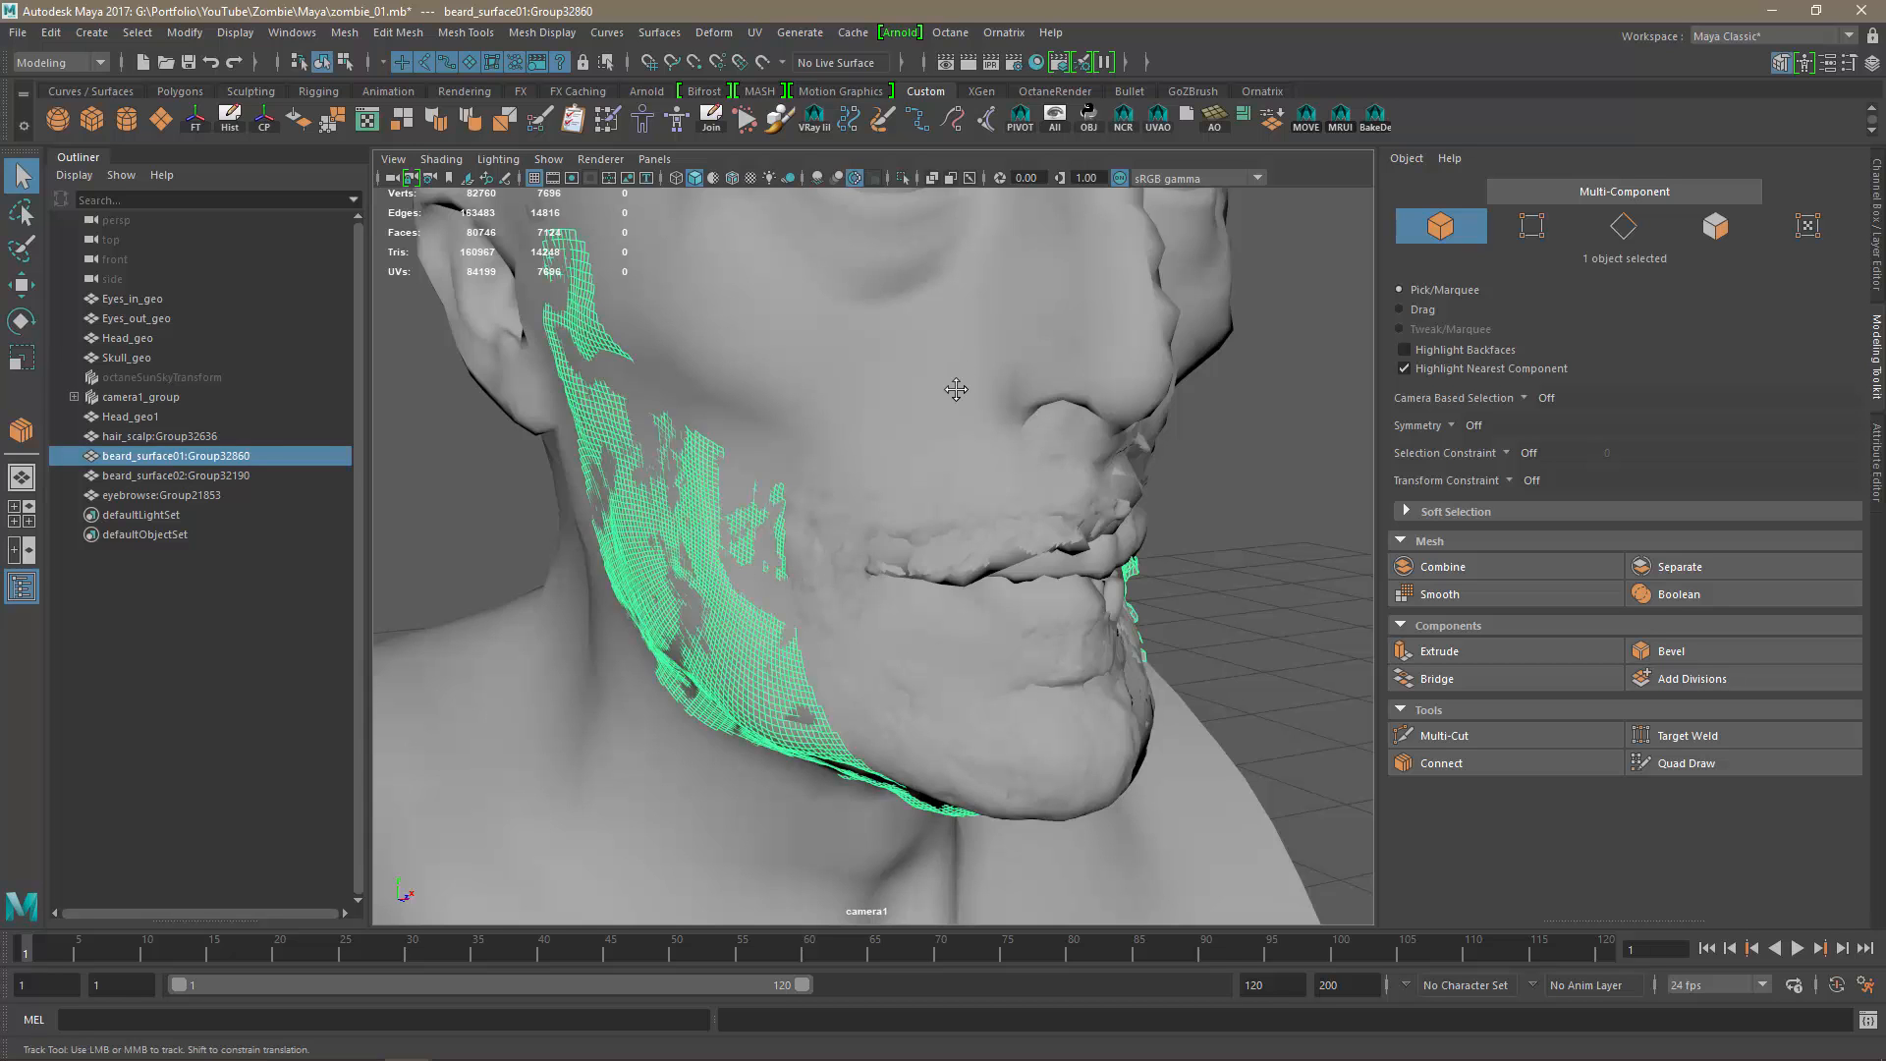
pyautogui.keyDown('alt'); pyautogui.moveTo(956, 387); pyautogui.dragTo(888, 535, button='middle'); pyautogui.keyUp('alt')
pyautogui.scroll(4, 886, 527)
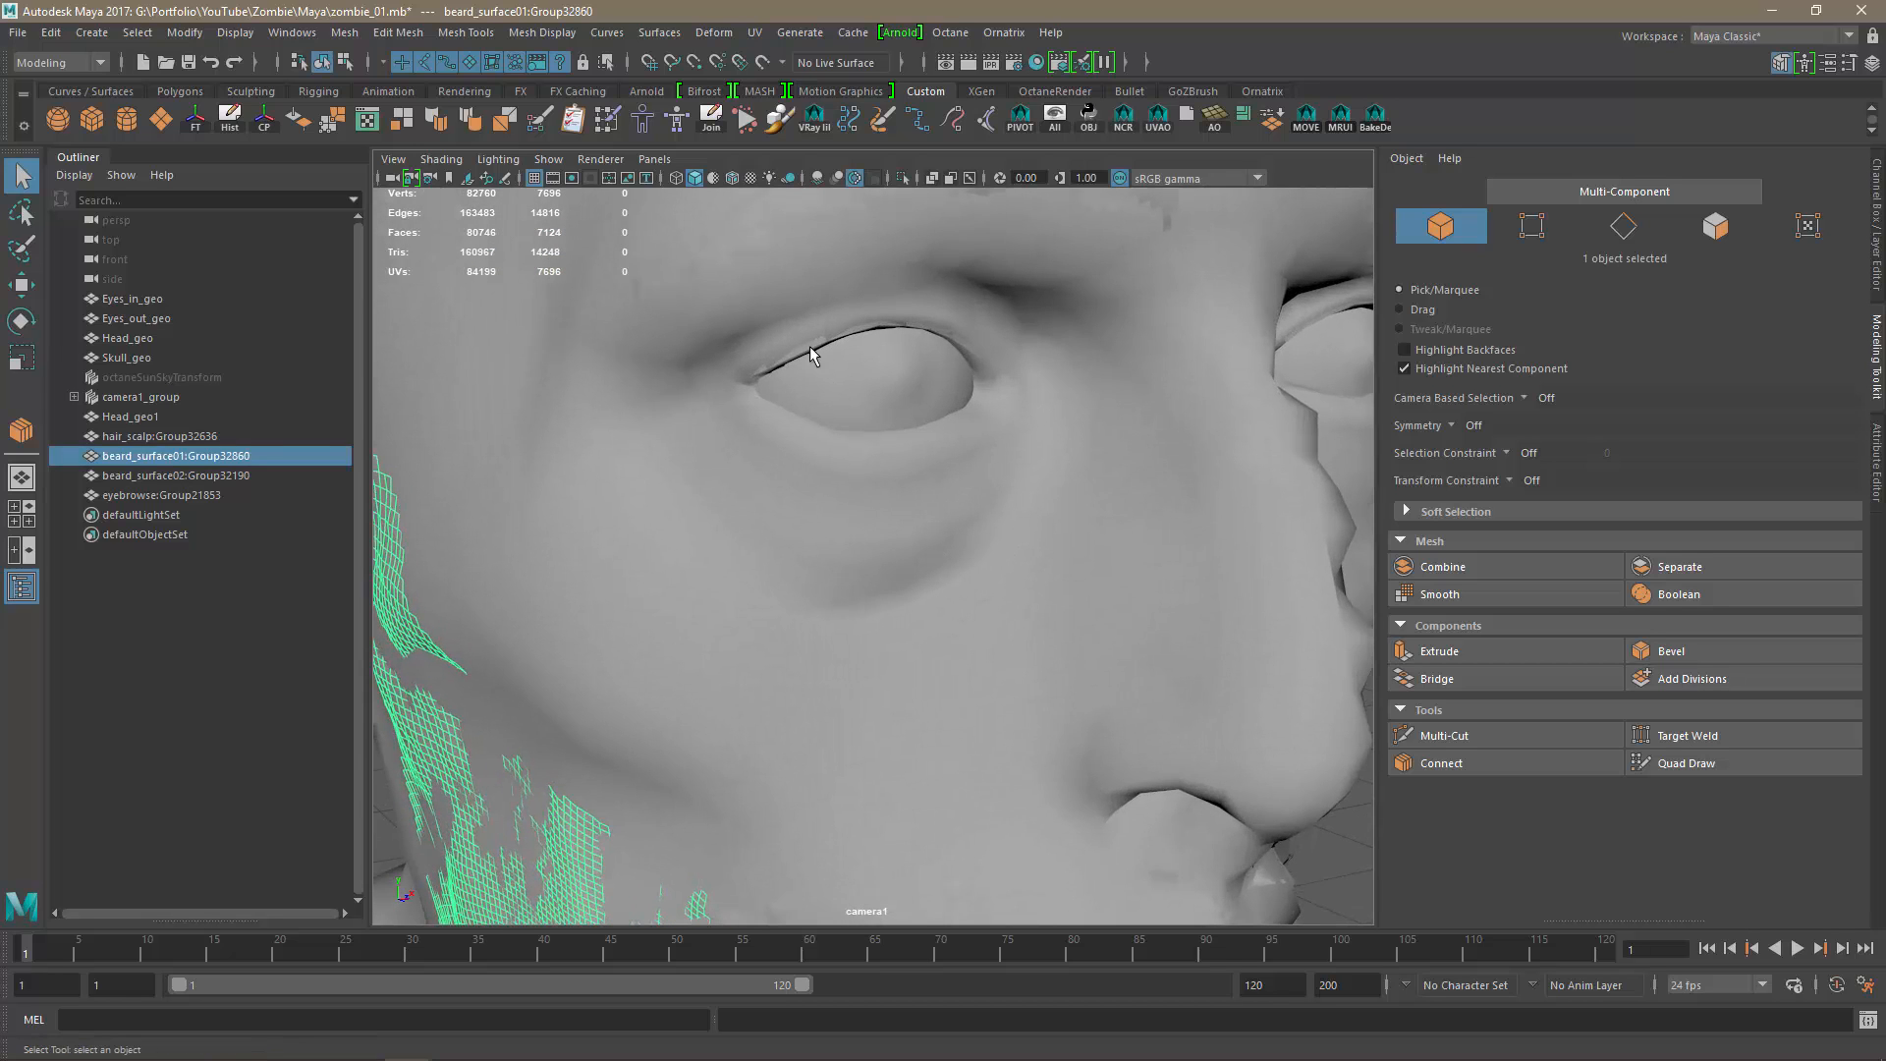
pyautogui.click(812, 355)
pyautogui.click(156, 501)
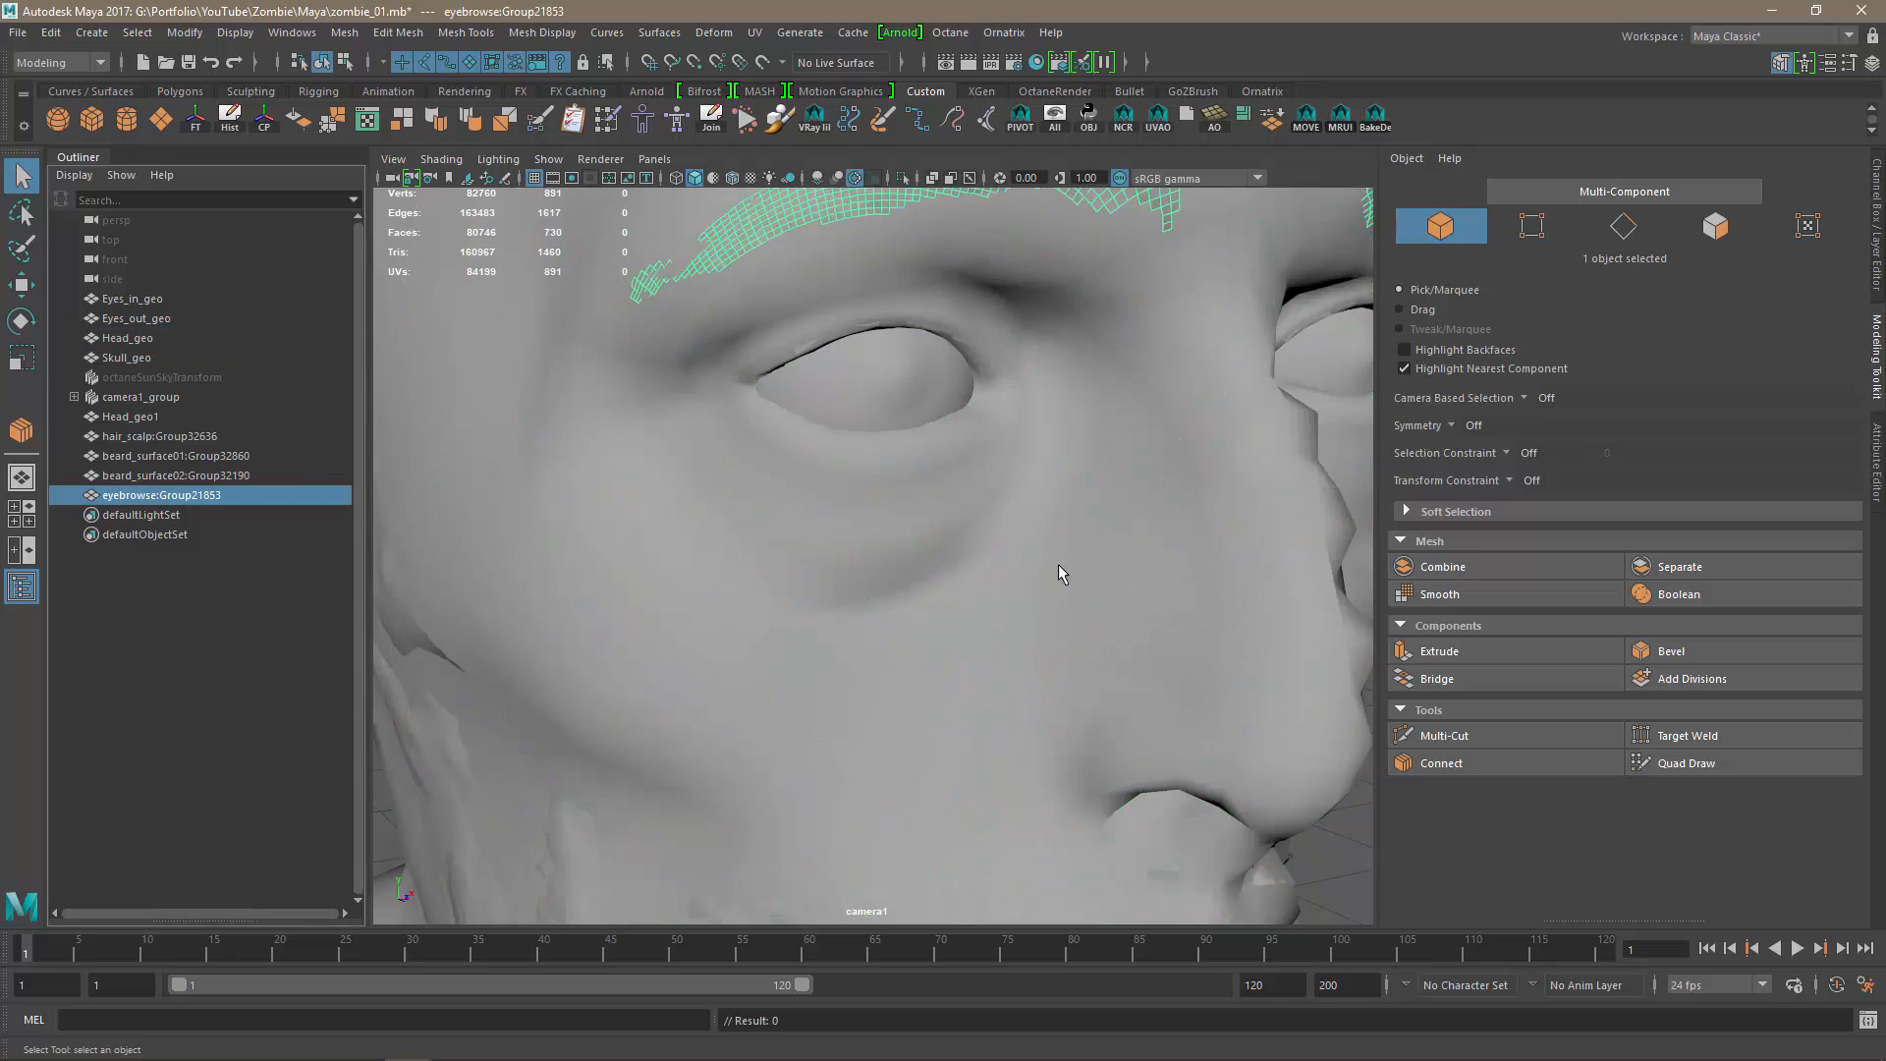
pyautogui.keyDown('alt'); pyautogui.moveTo(1057, 573); pyautogui.dragTo(823, 548, button='right'); pyautogui.keyUp('alt')
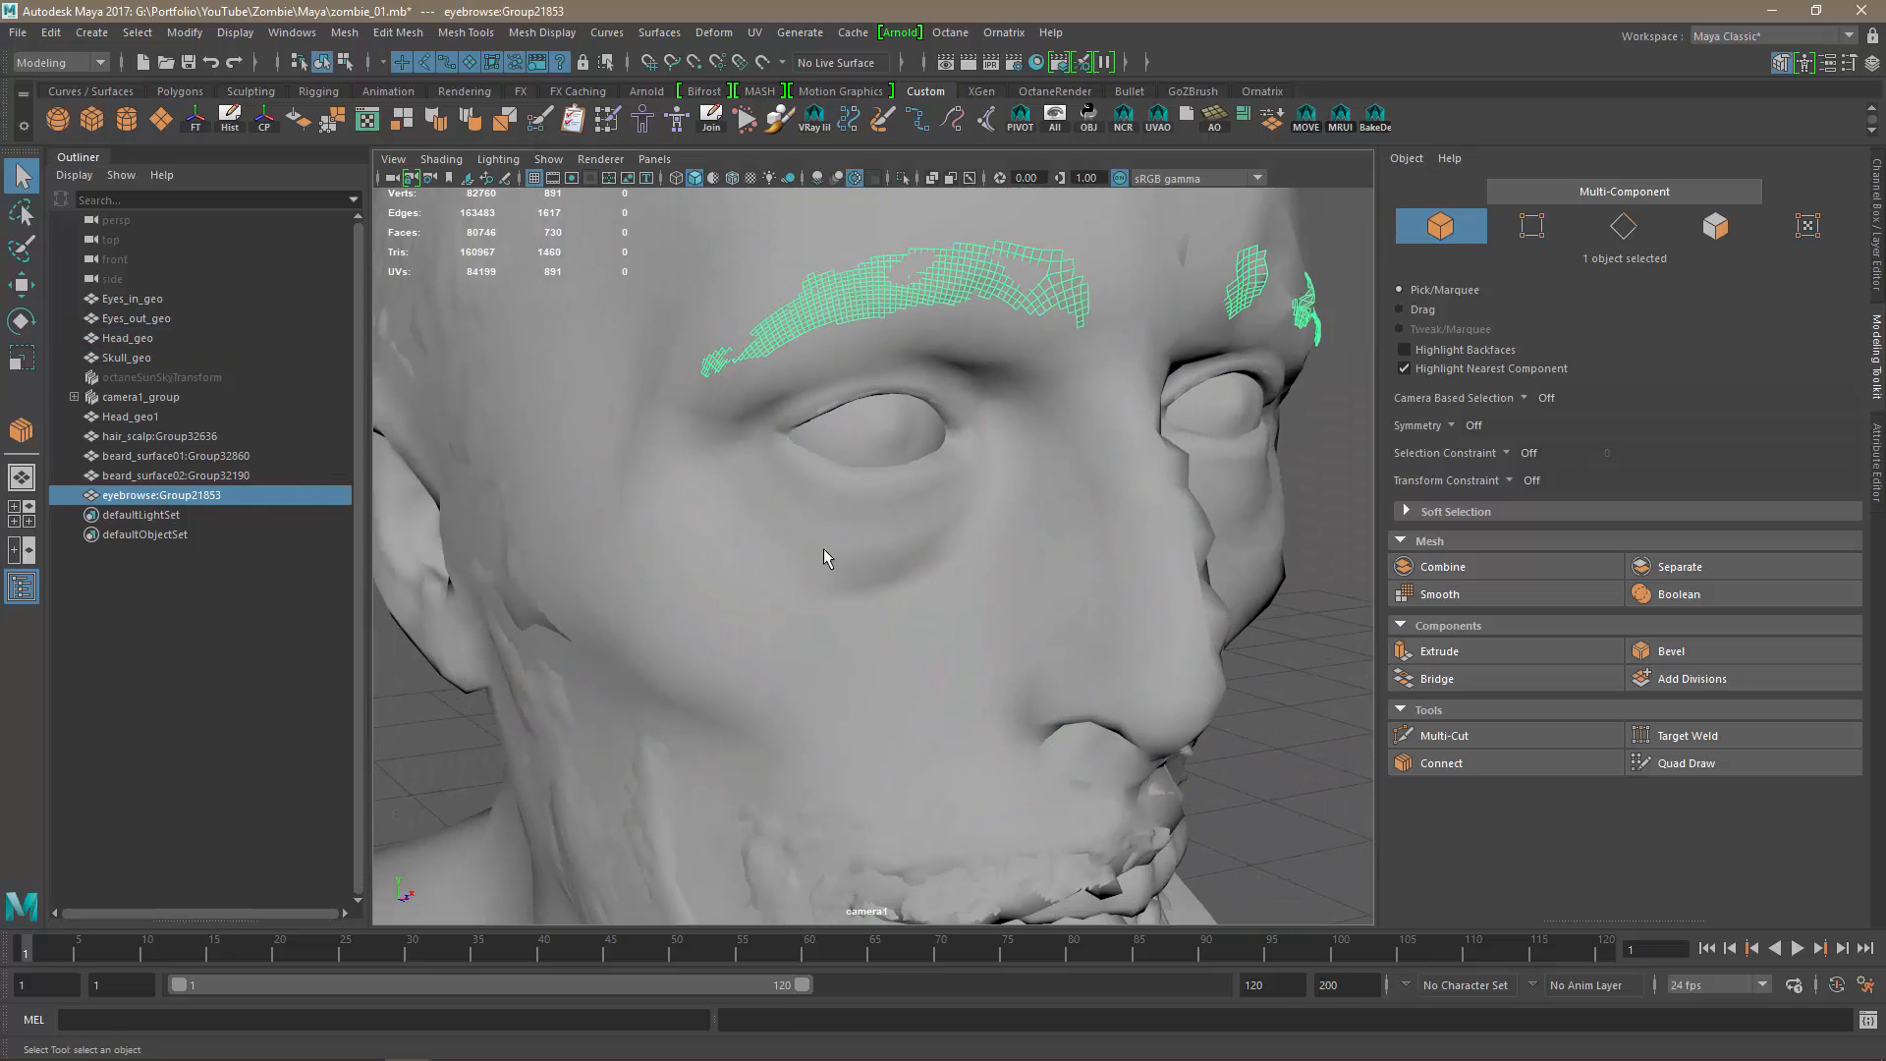
# Isolate the eyelash strips, Head_geo1, by hiding all unselected objects.
pyautogui.click(141, 420)
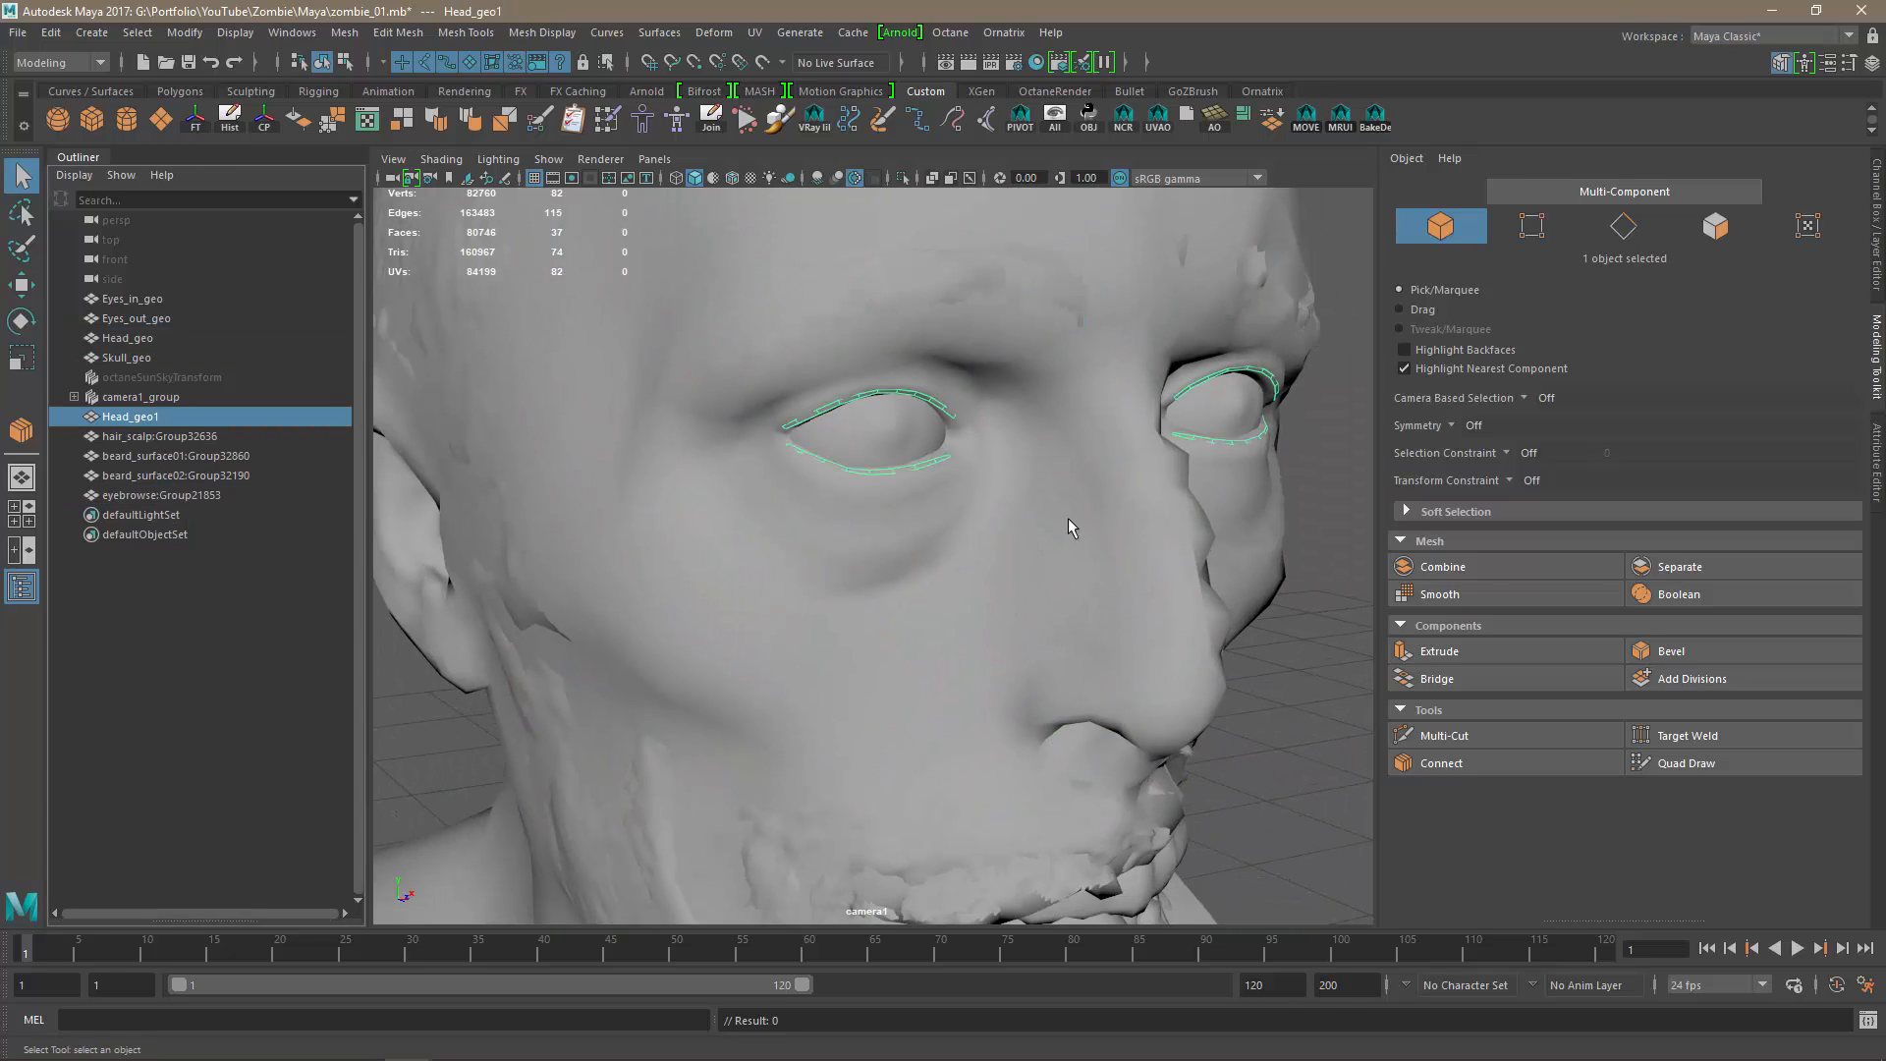
pyautogui.keyDown('alt'); pyautogui.moveTo(1069, 519); pyautogui.dragTo(1044, 599, button='right'); pyautogui.keyUp('alt')
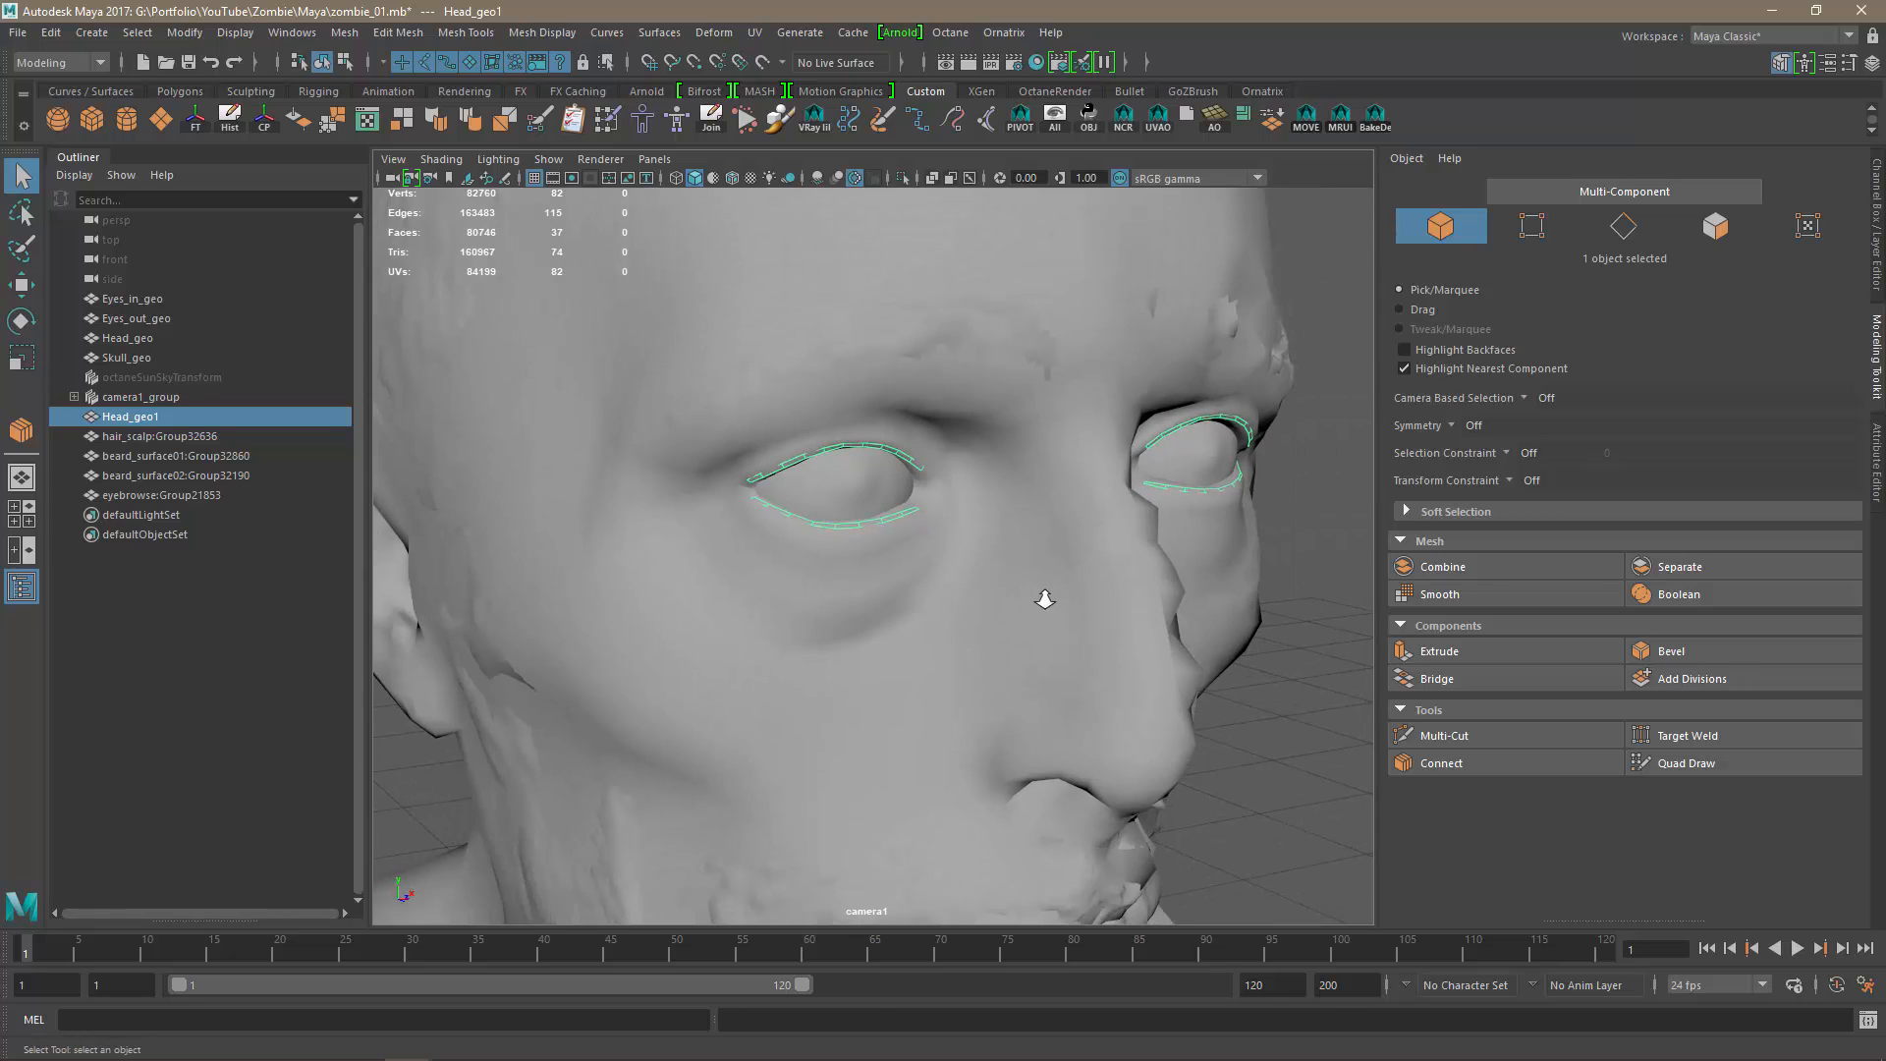
pyautogui.hotkey('alt', 'h')
pyautogui.moveTo(1045, 599)
pyautogui.keyDown('alt'); pyautogui.mouseDown()
pyautogui.moveTo(1094, 618)
pyautogui.moveTo(1065, 619)
pyautogui.mouseUp(); pyautogui.keyUp('alt')
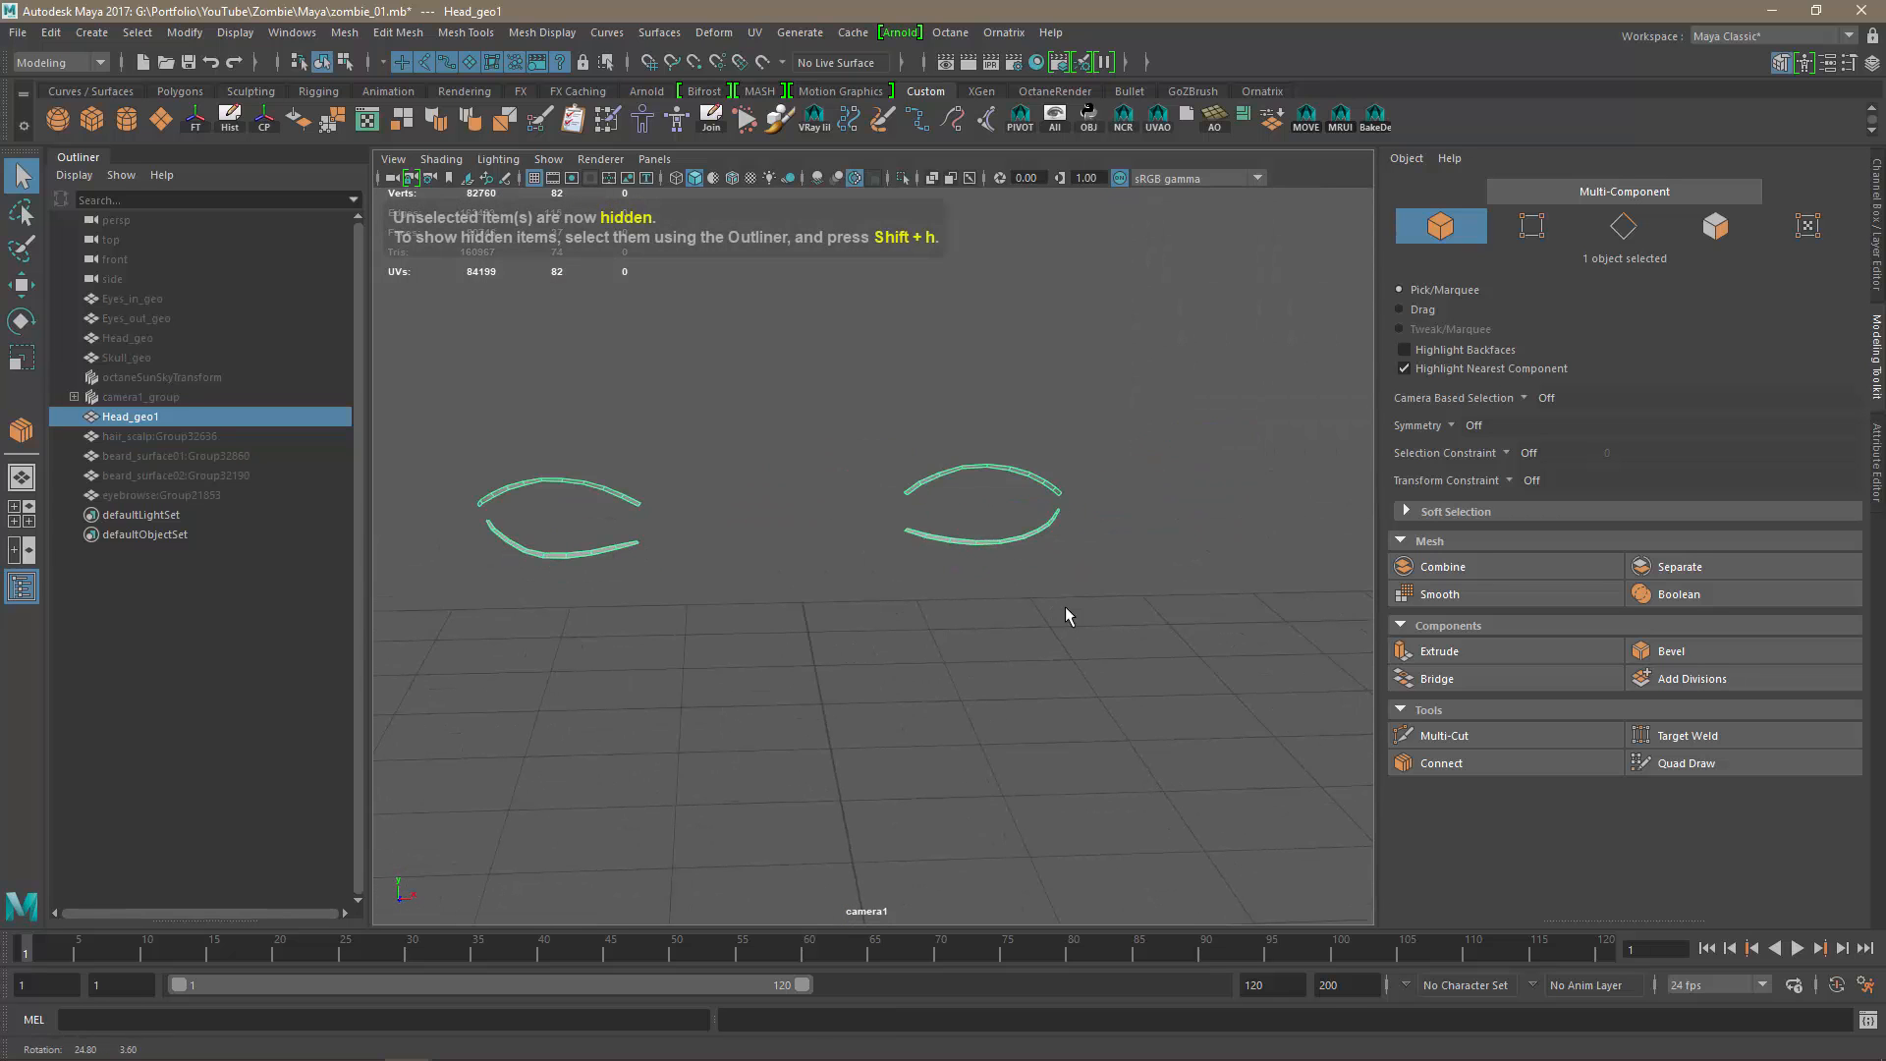
# Extract the lower eyelid strip faces of both eyes from Head_geo1 as separate pieces and return to object mode.
pyautogui.click(1714, 224)
pyautogui.doubleClick(993, 541)
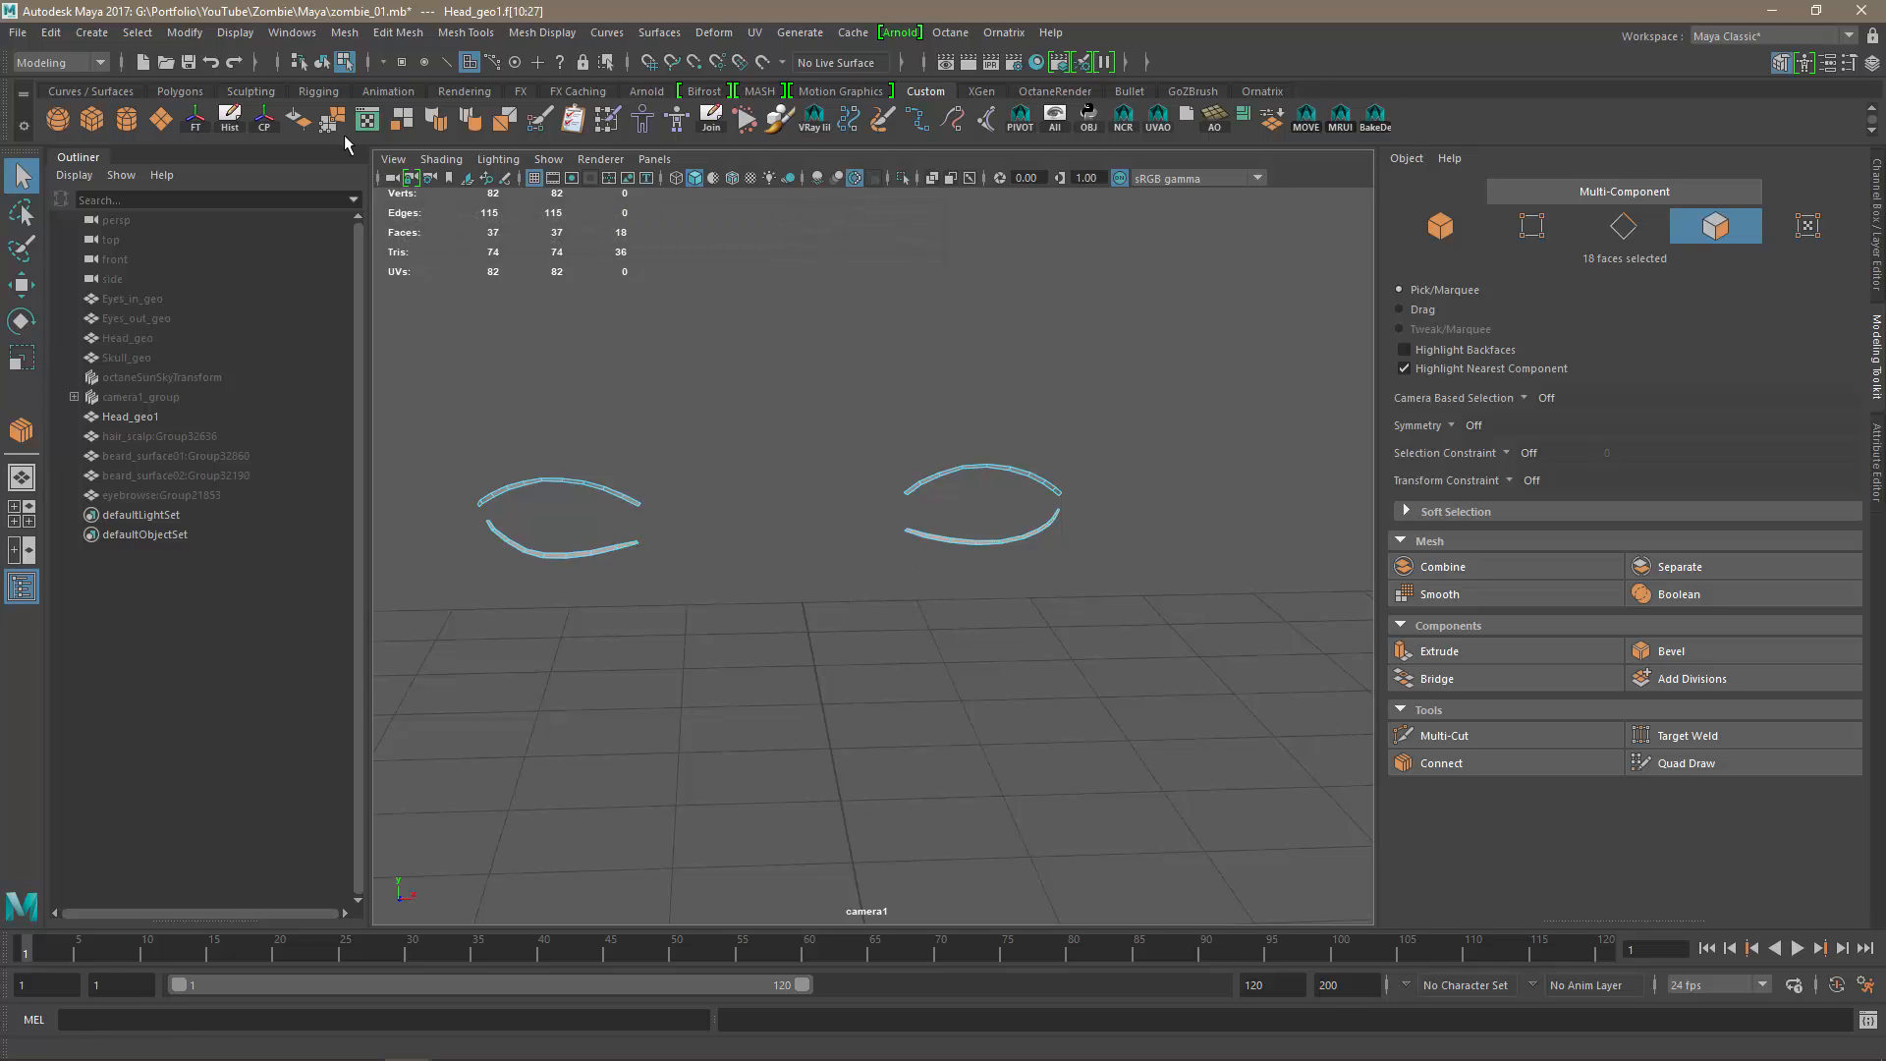
pyautogui.keyDown('alt'); pyautogui.moveTo(668, 569); pyautogui.dragTo(750, 457, button='right'); pyautogui.keyUp('alt')
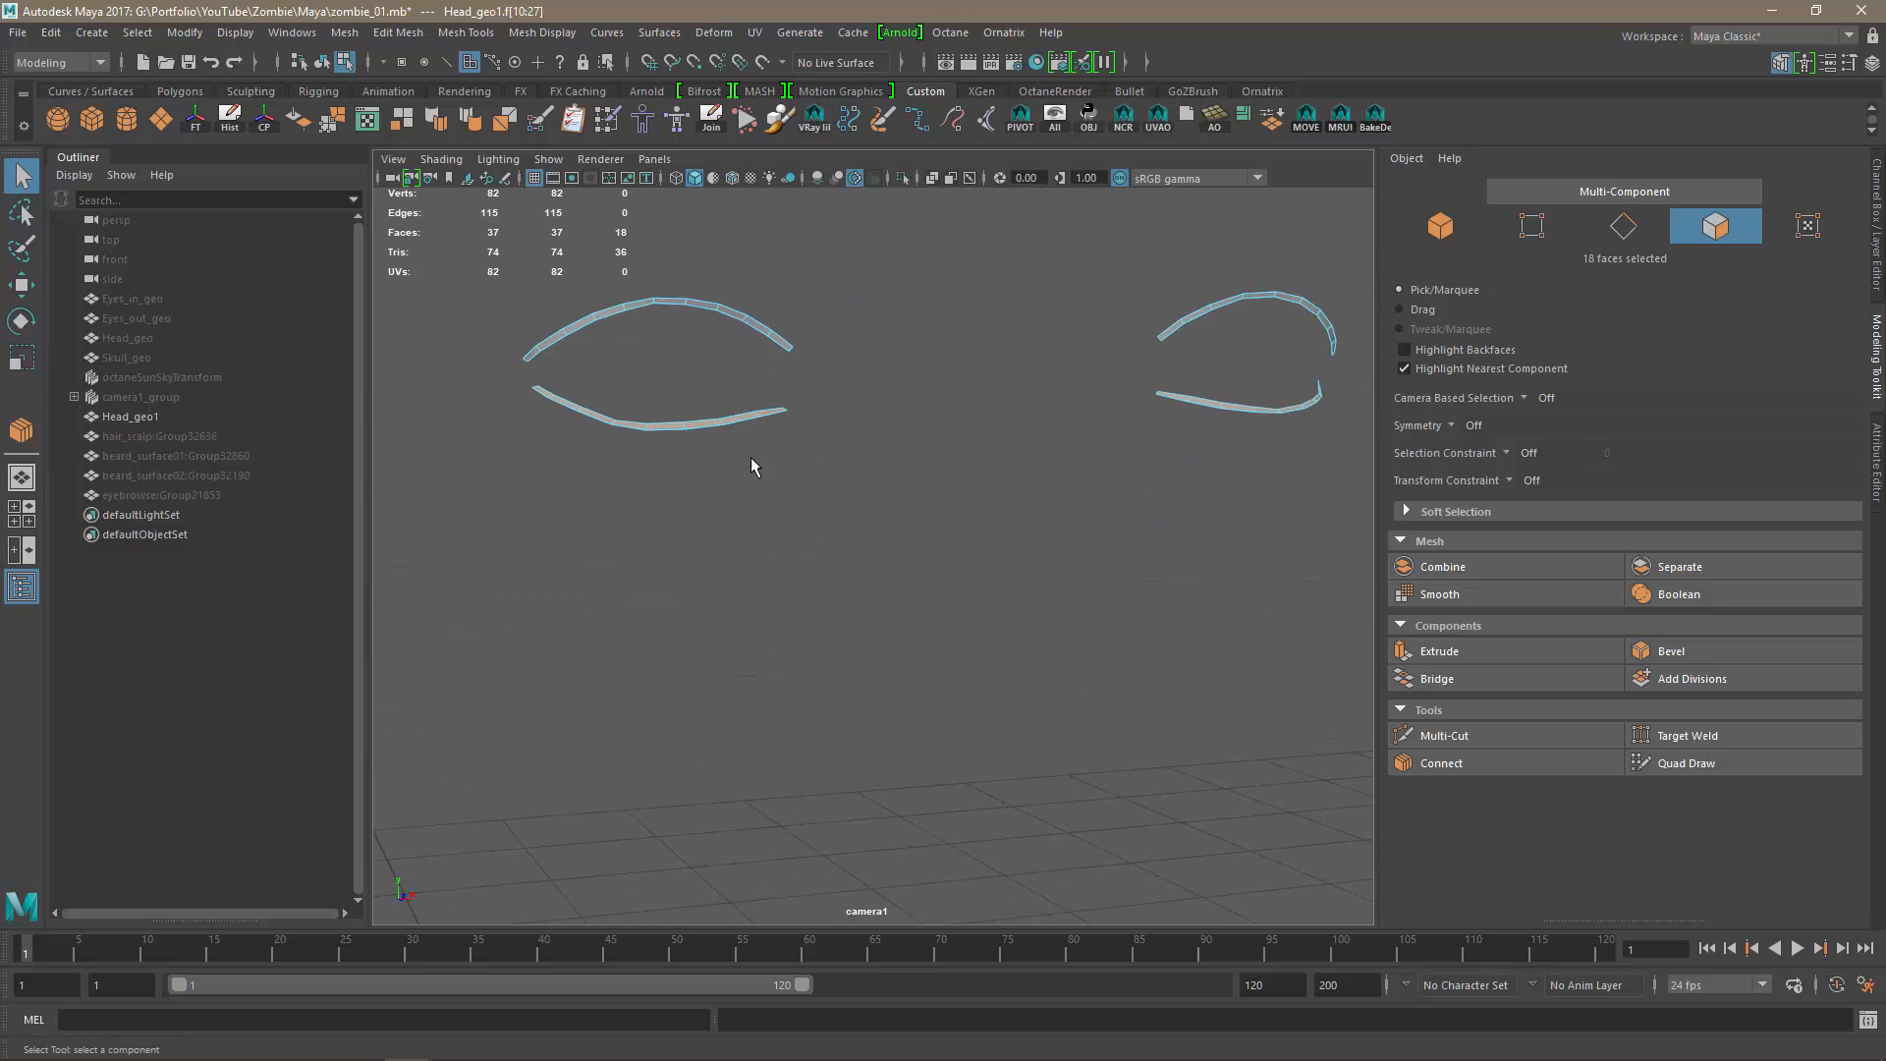
pyautogui.click(408, 121)
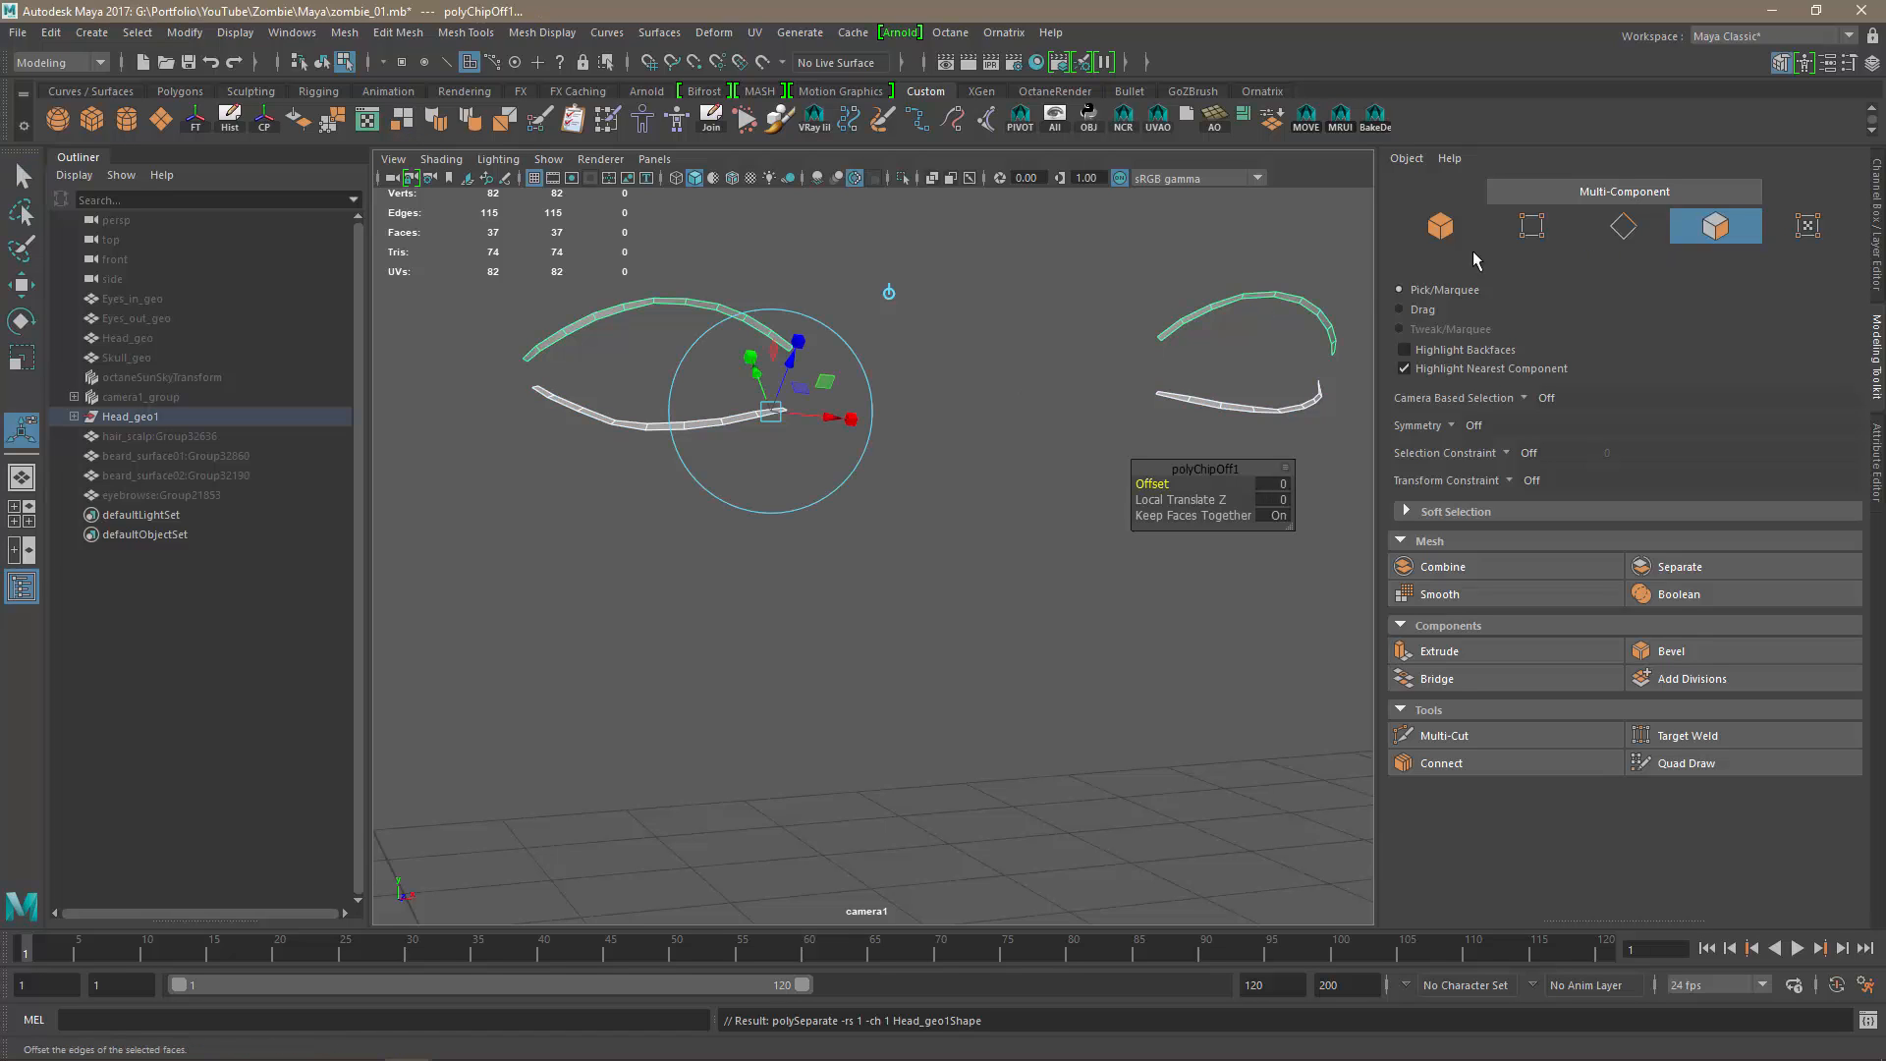
pyautogui.click(1440, 226)
pyautogui.click(1175, 461)
# Combine the two lower eyelid strips into one mesh, then freeze its transformations and center its pivot.
pyautogui.moveTo(1126, 372); pyautogui.dragTo(1176, 422)
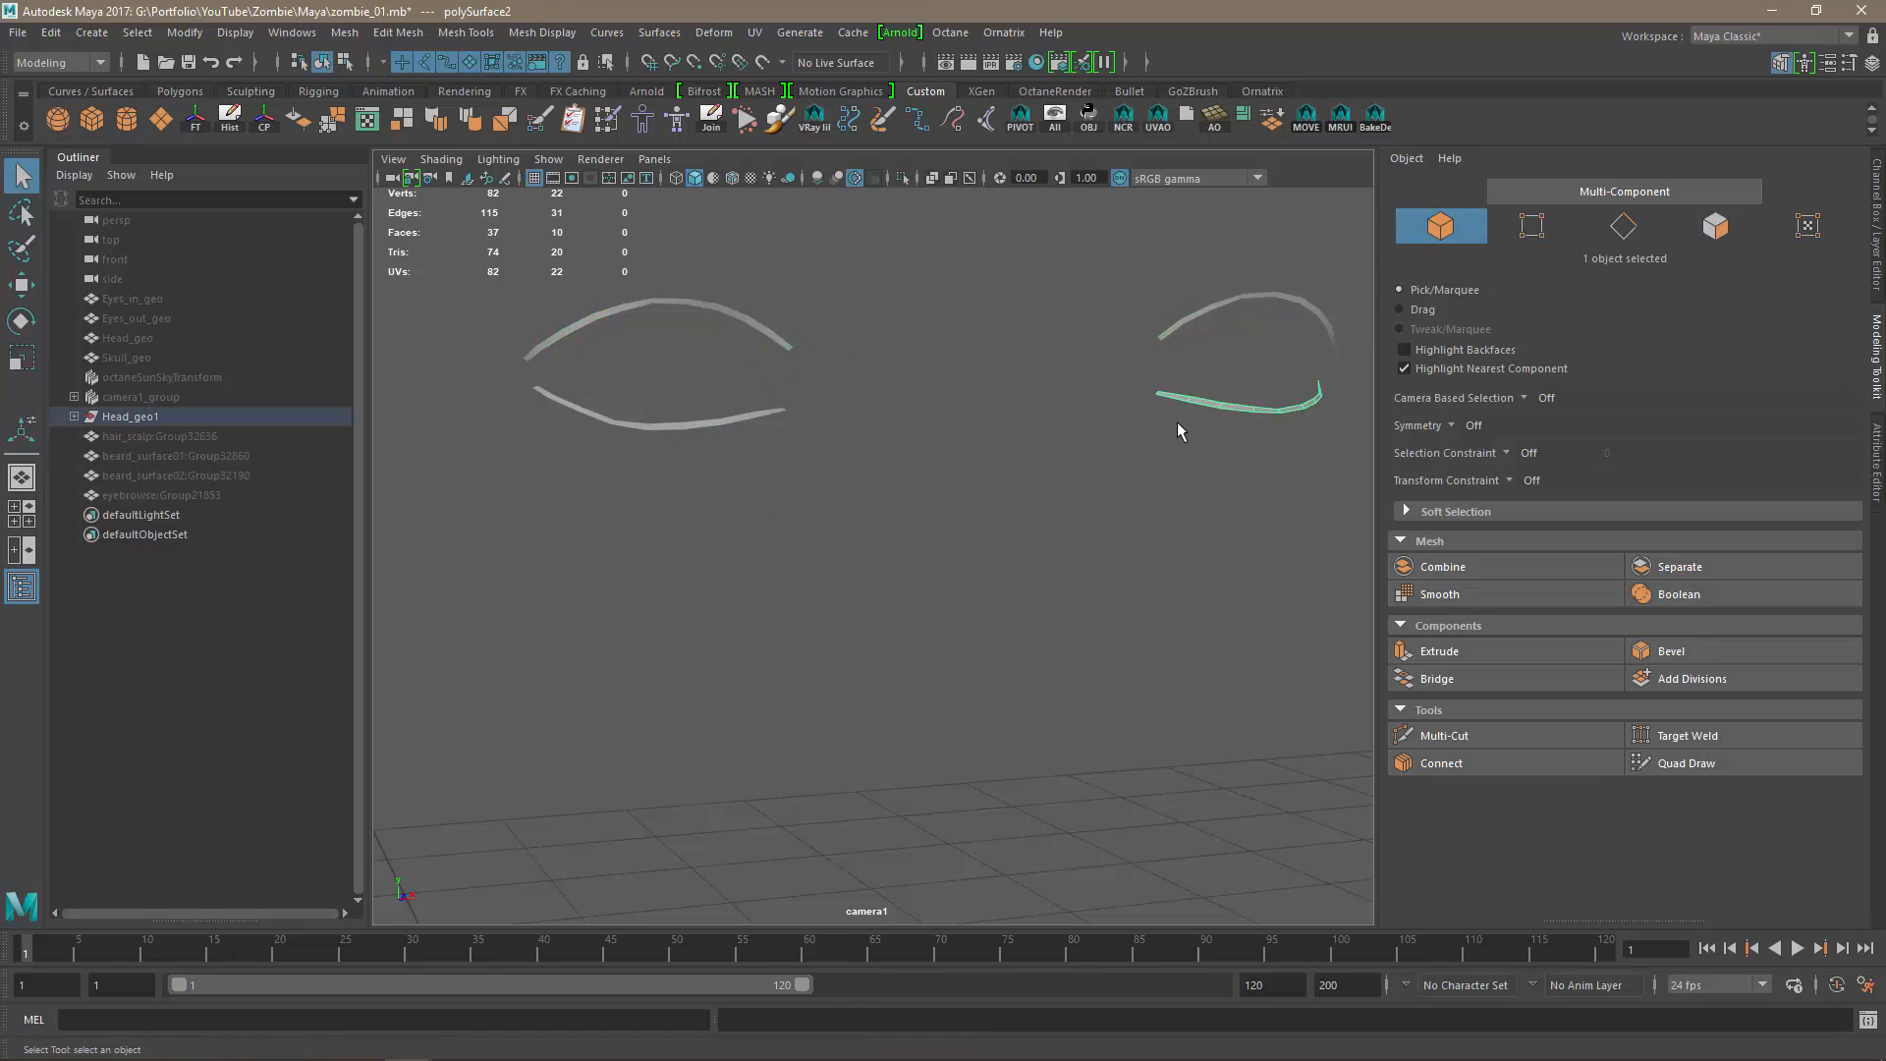
pyautogui.keyDown('shift'); pyautogui.click(741, 418); pyautogui.keyUp('shift')
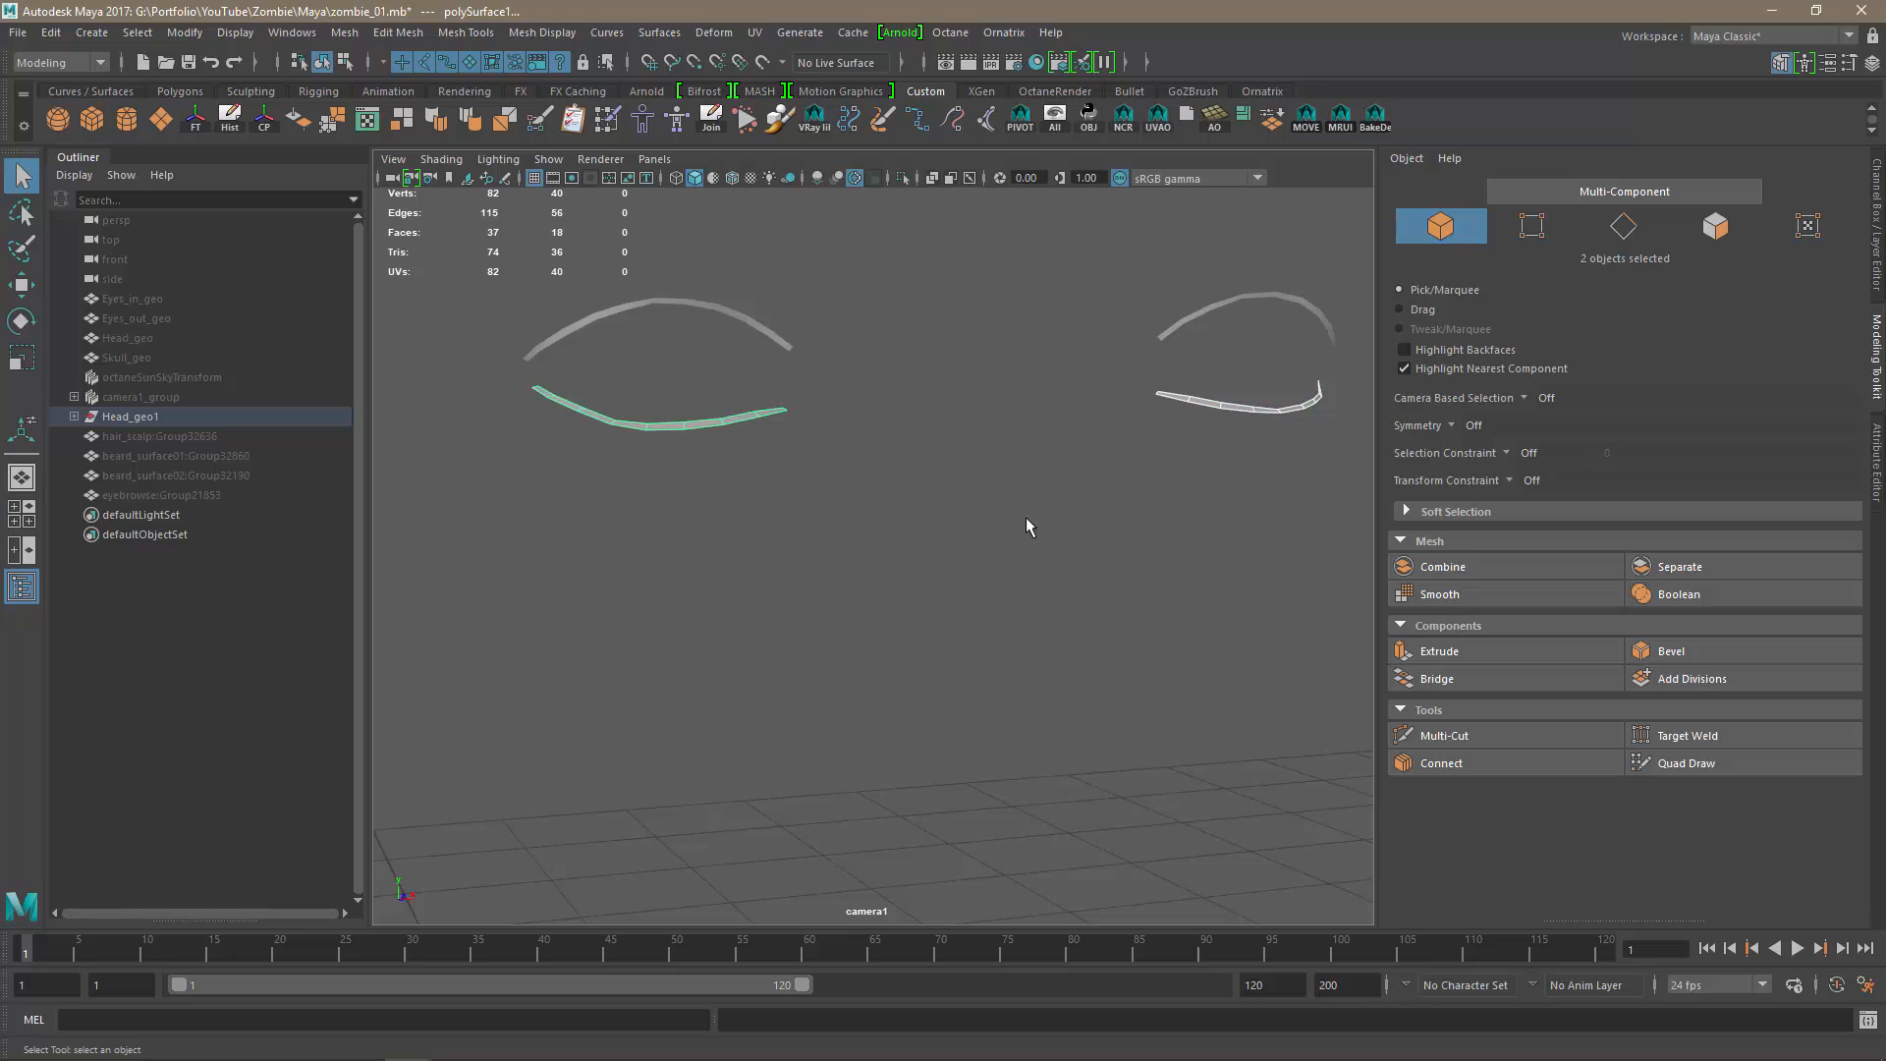
pyautogui.click(346, 34)
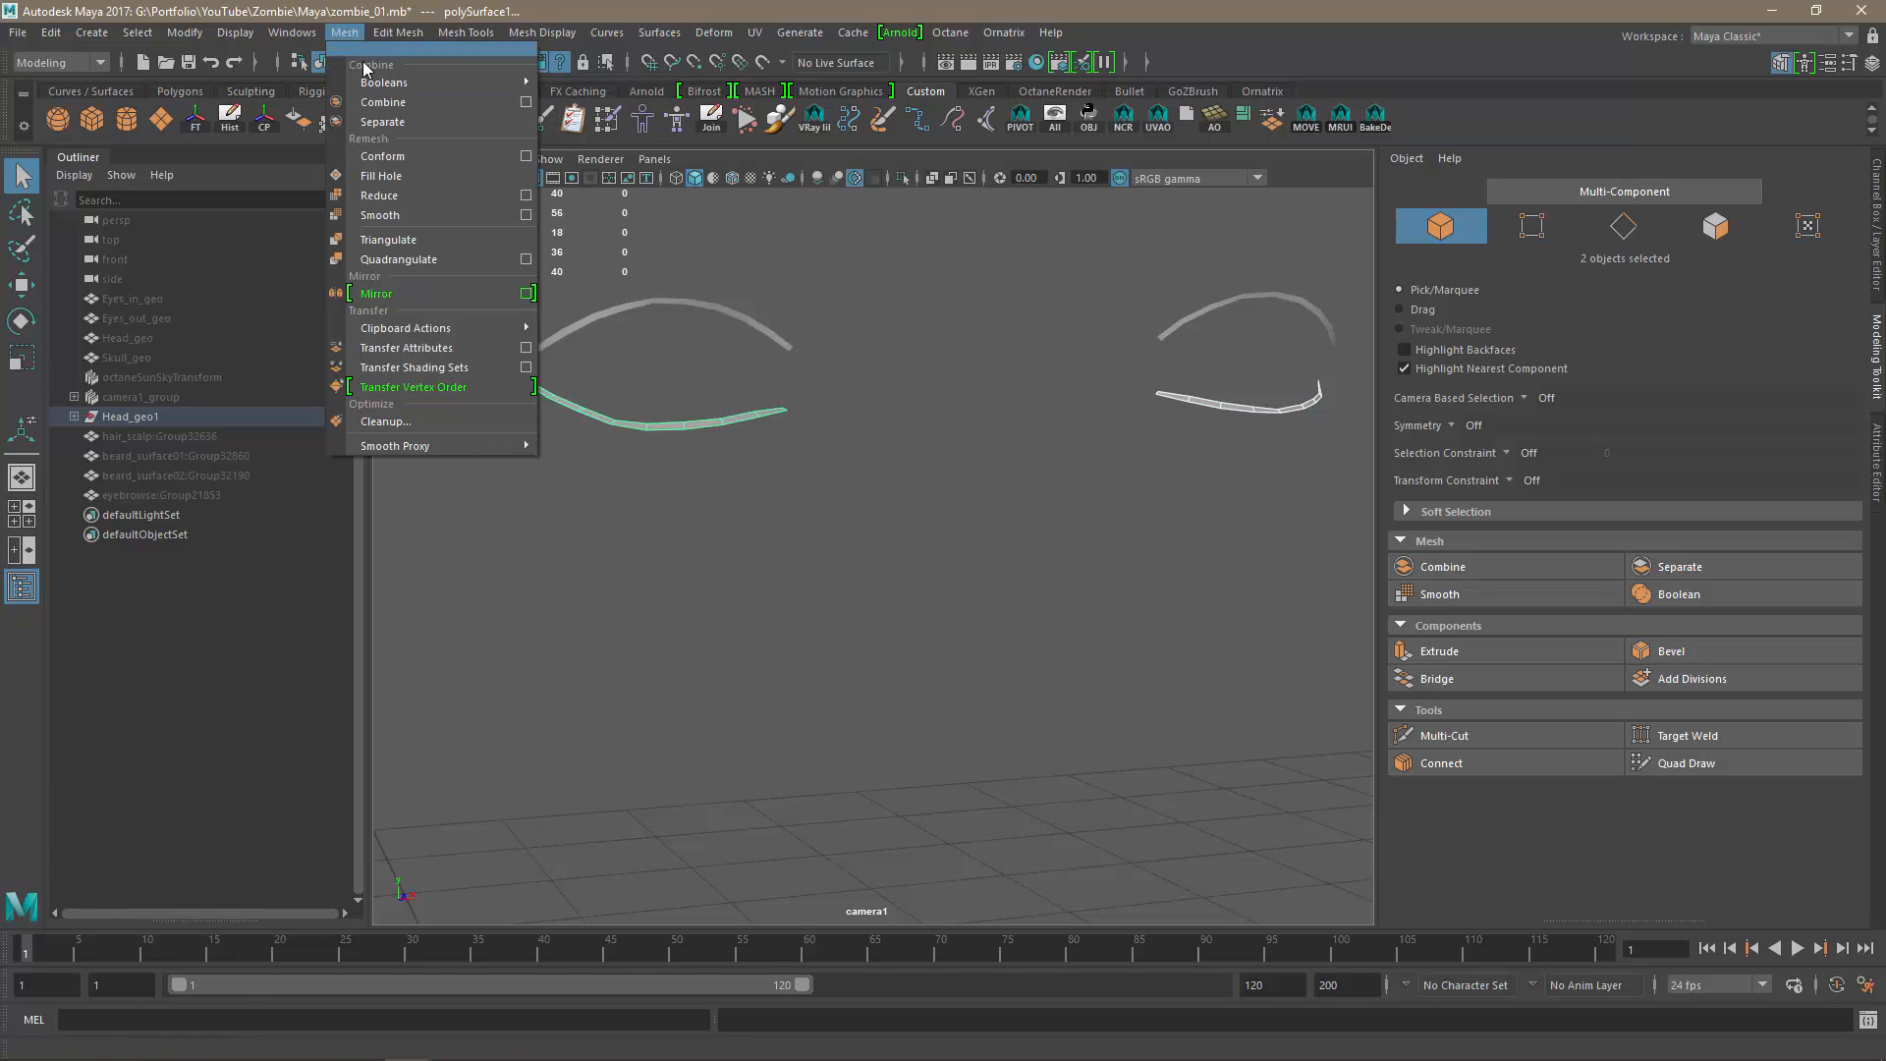
pyautogui.click(381, 102)
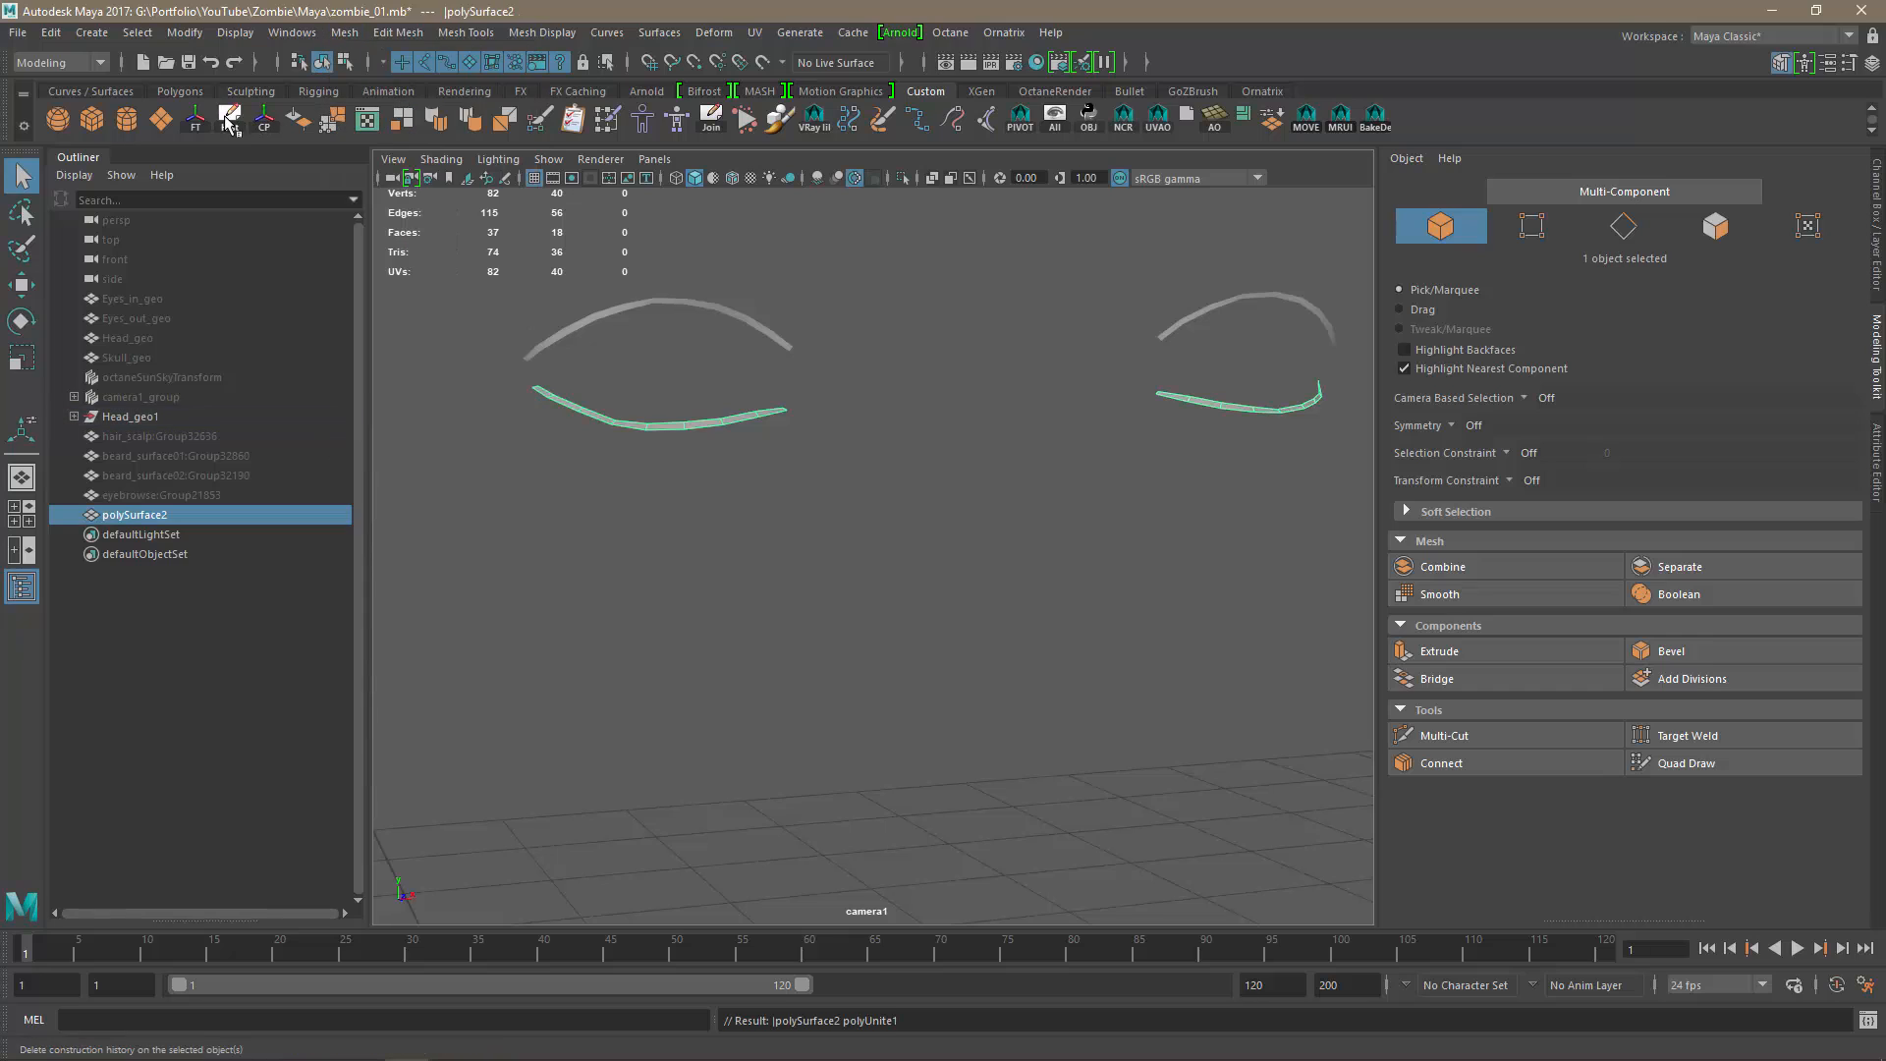
pyautogui.click(197, 120)
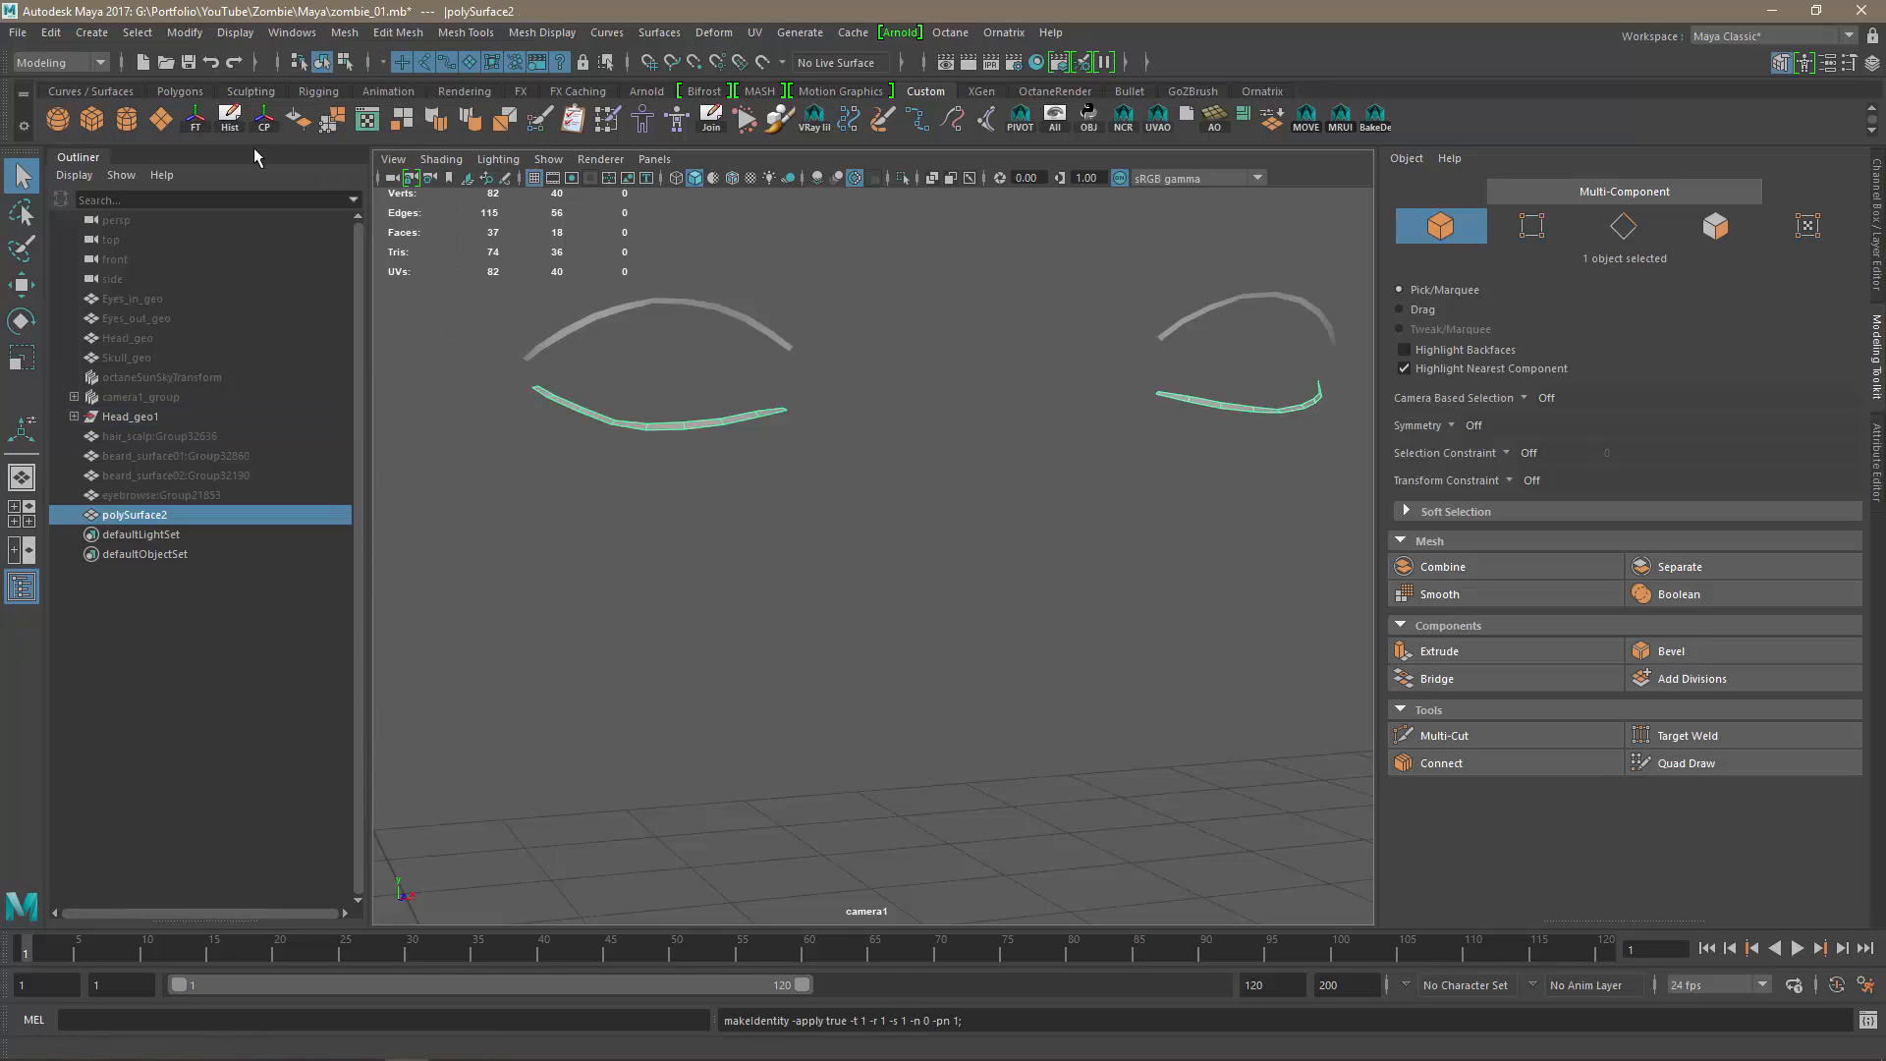
pyautogui.click(264, 122)
pyautogui.click(780, 562)
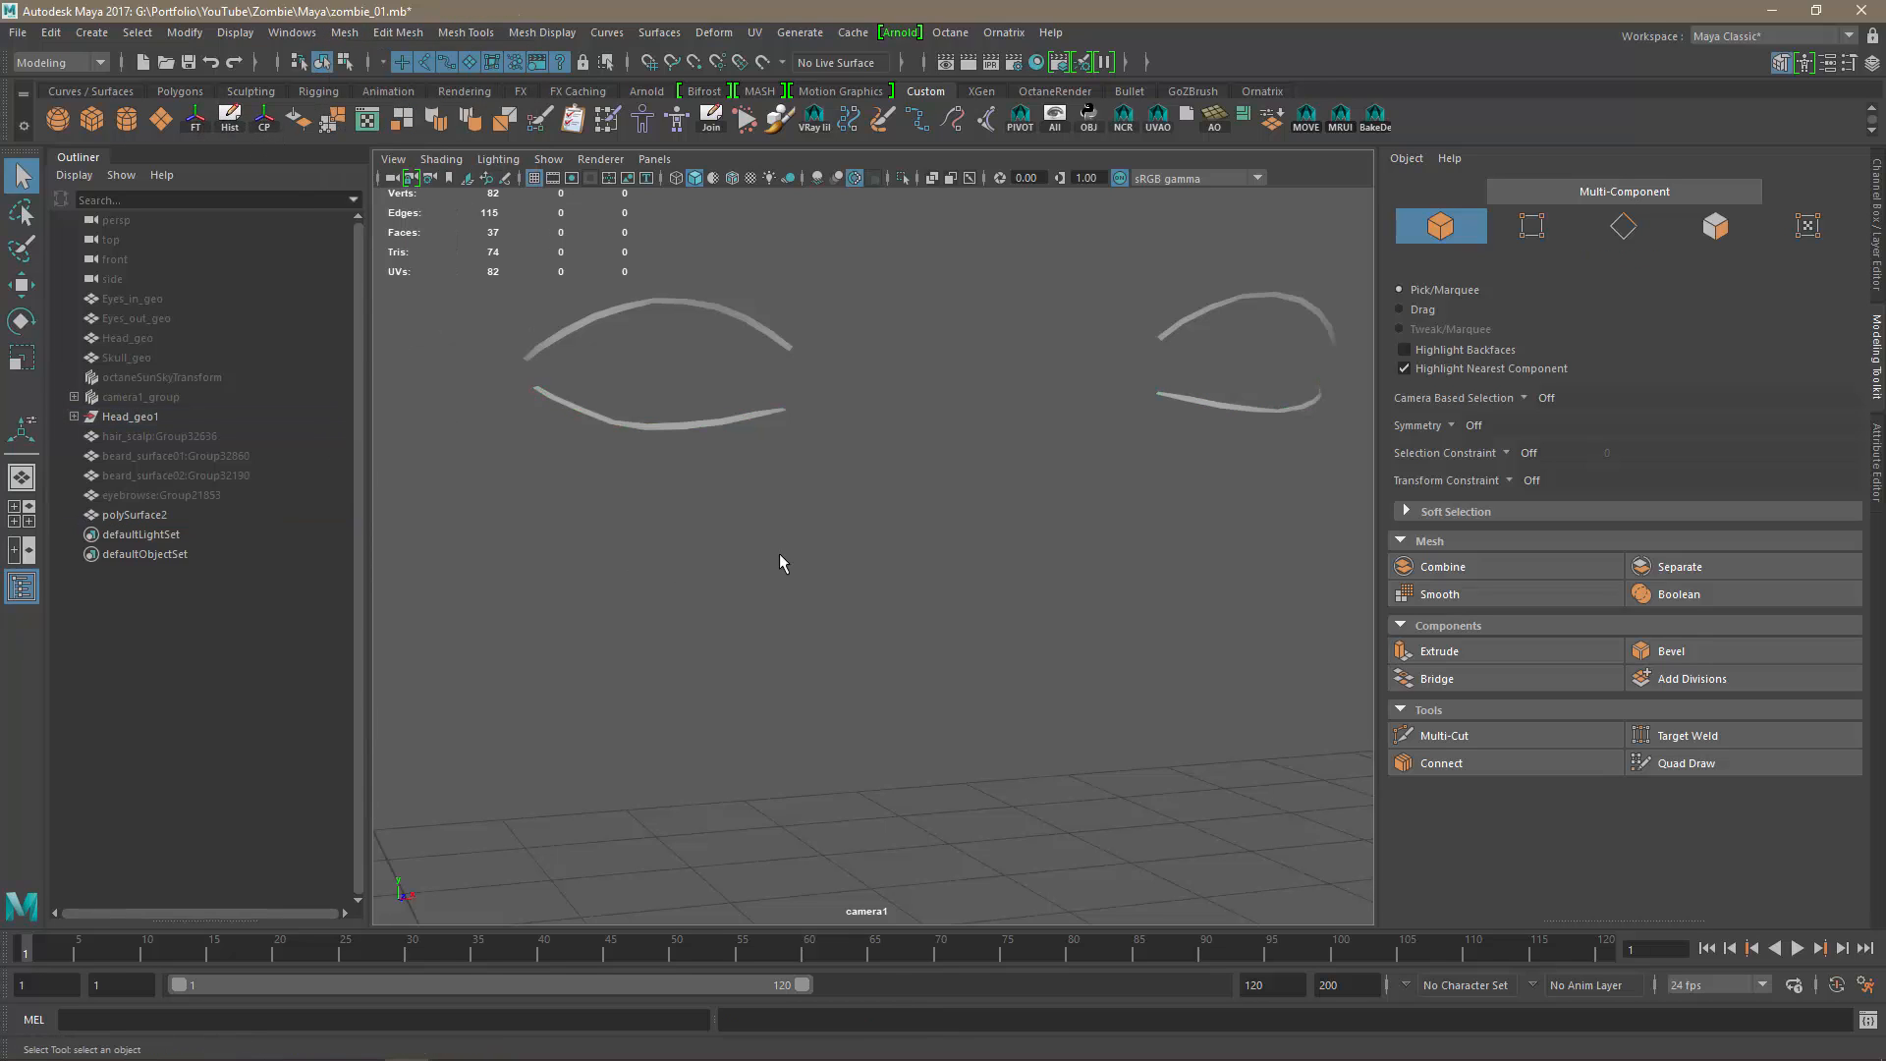
# Delete the construction history of the upper eyelid strips inside Head_geo1.
pyautogui.click(745, 328)
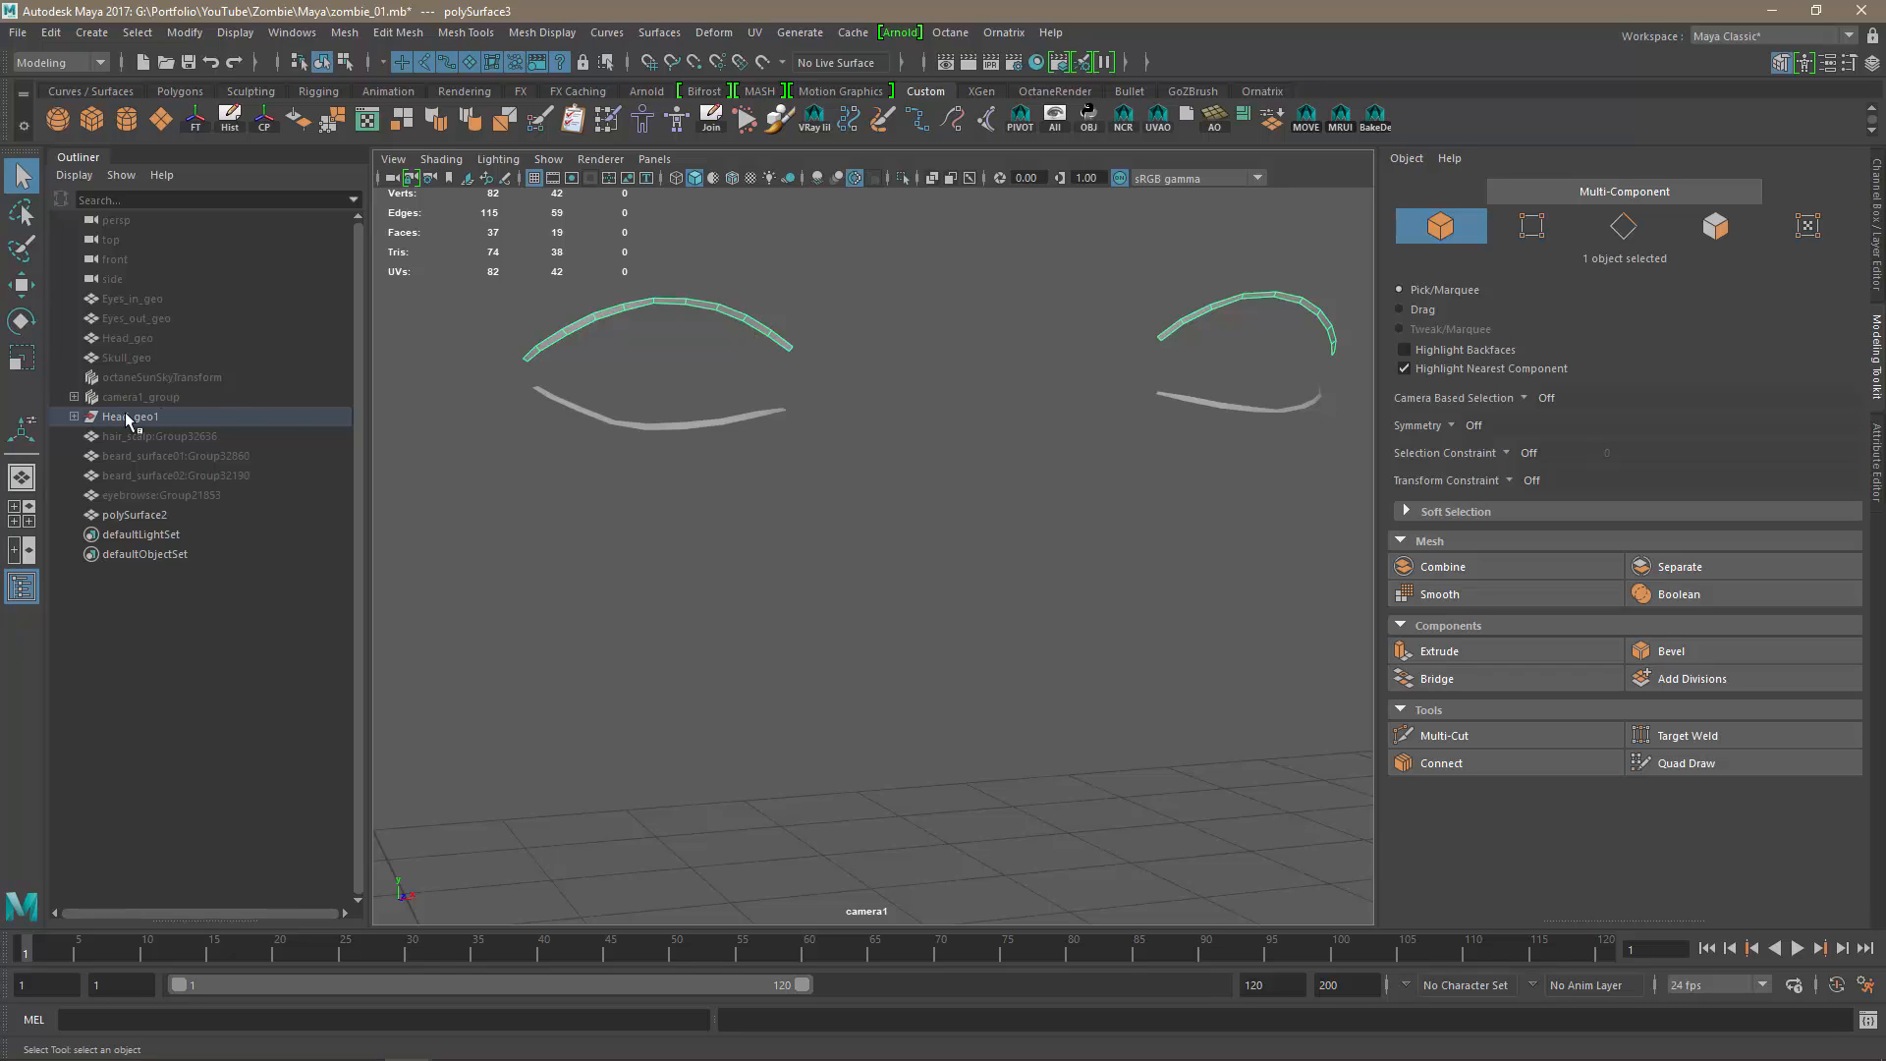
pyautogui.click(75, 417)
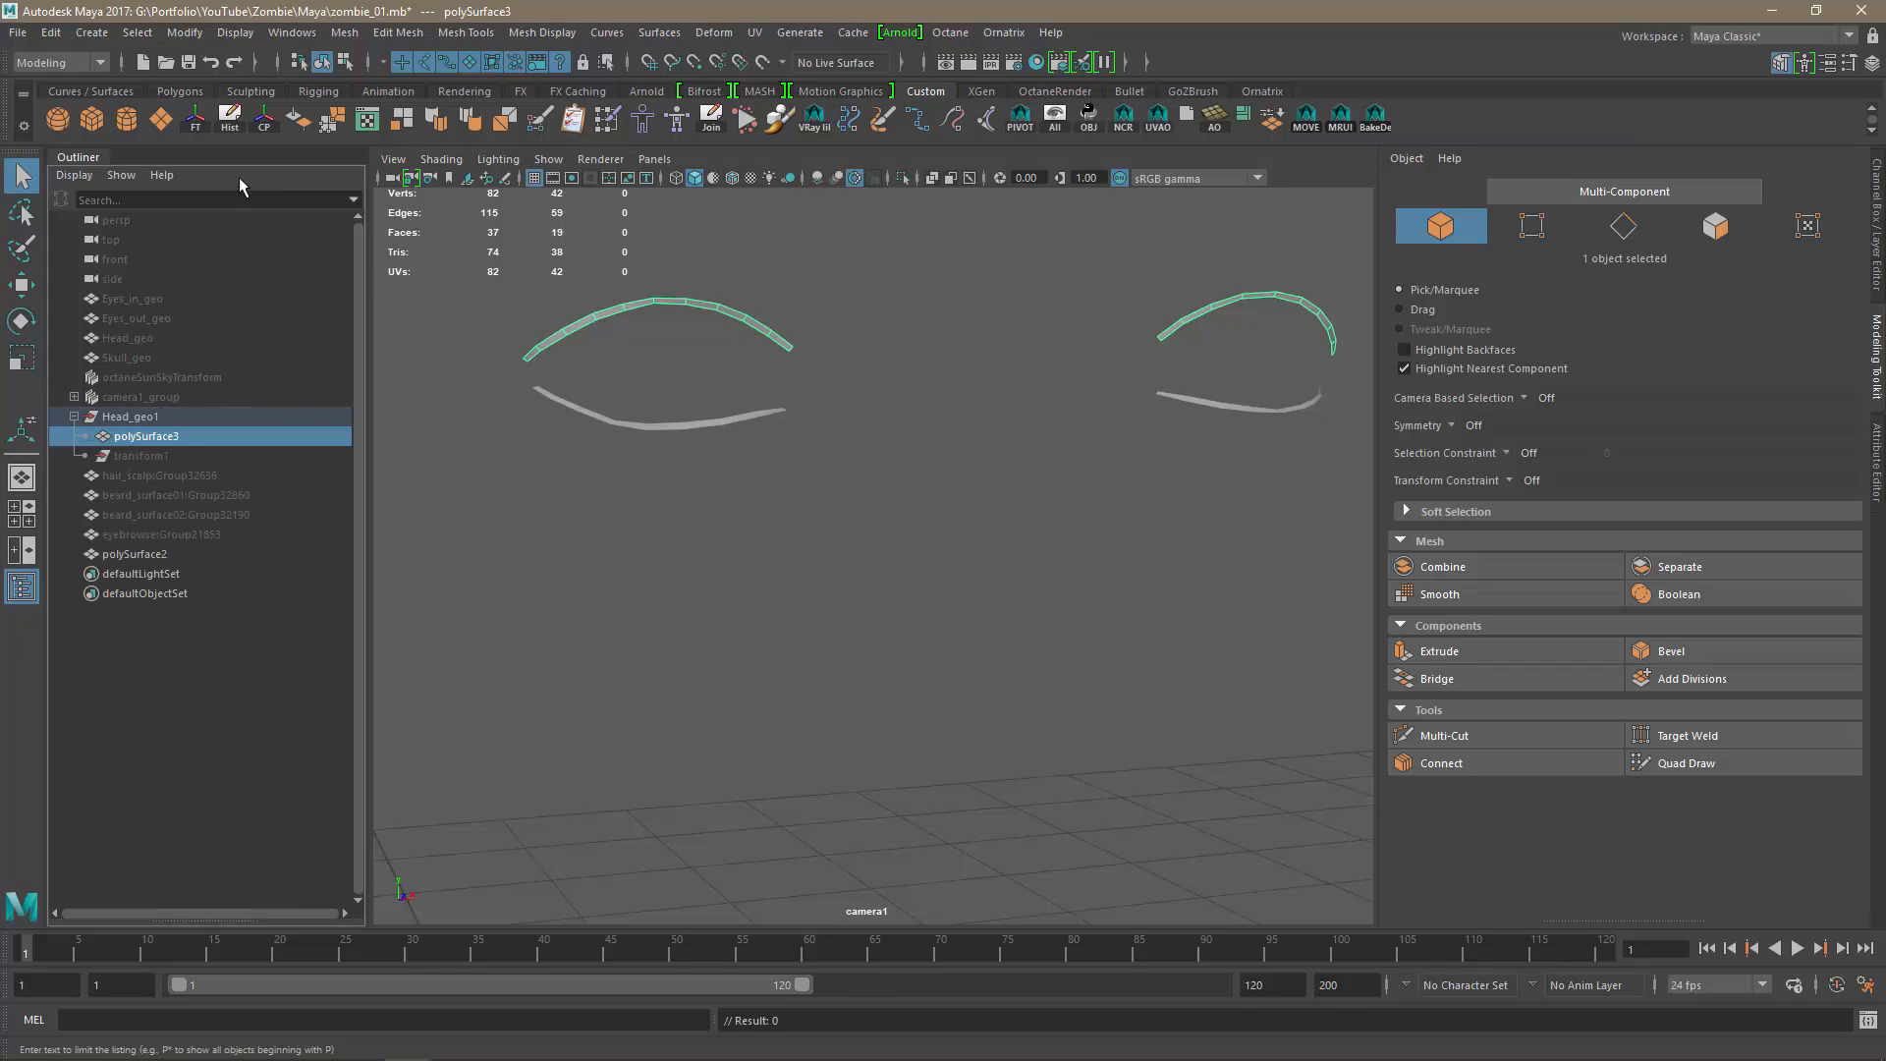
pyautogui.click(238, 126)
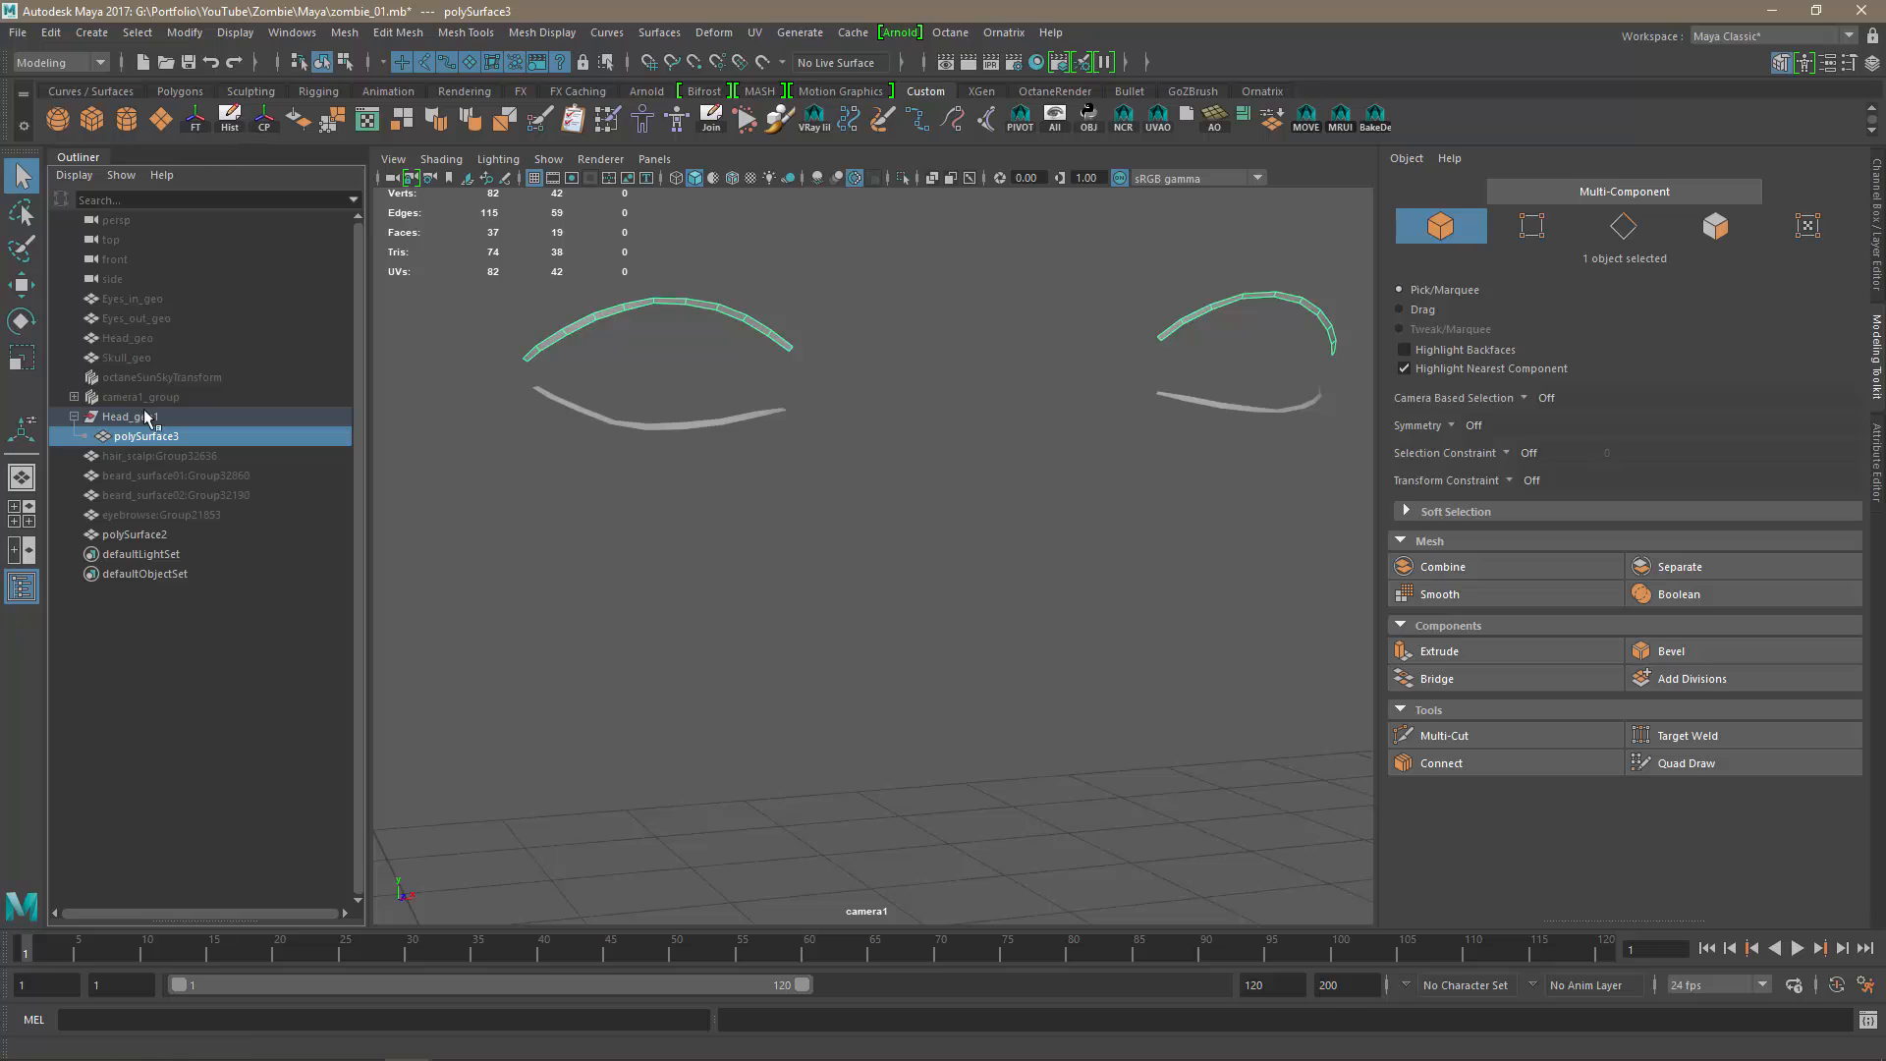
# Ungroup the upper eyelid strips from Head_geo1 and delete the leftover Head_geo1 node.
pyautogui.click(137, 417)
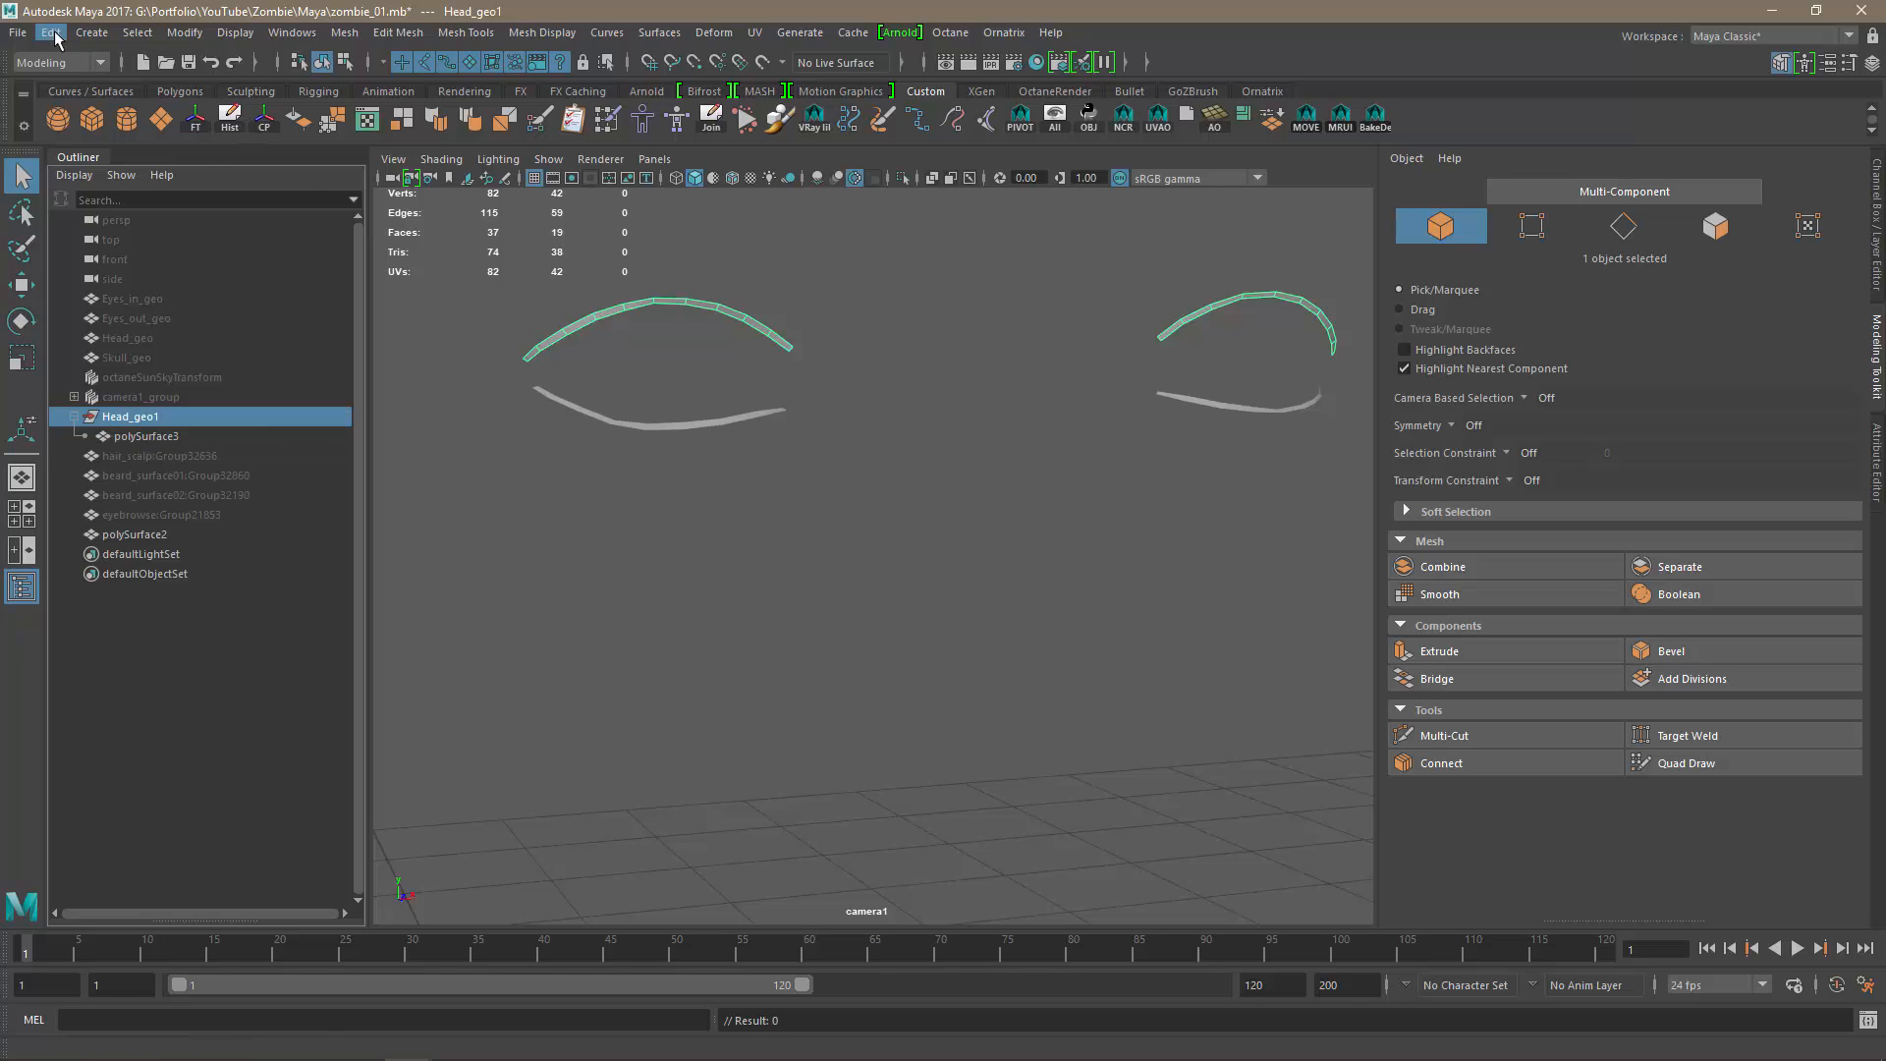
pyautogui.click(50, 33)
pyautogui.click(135, 433)
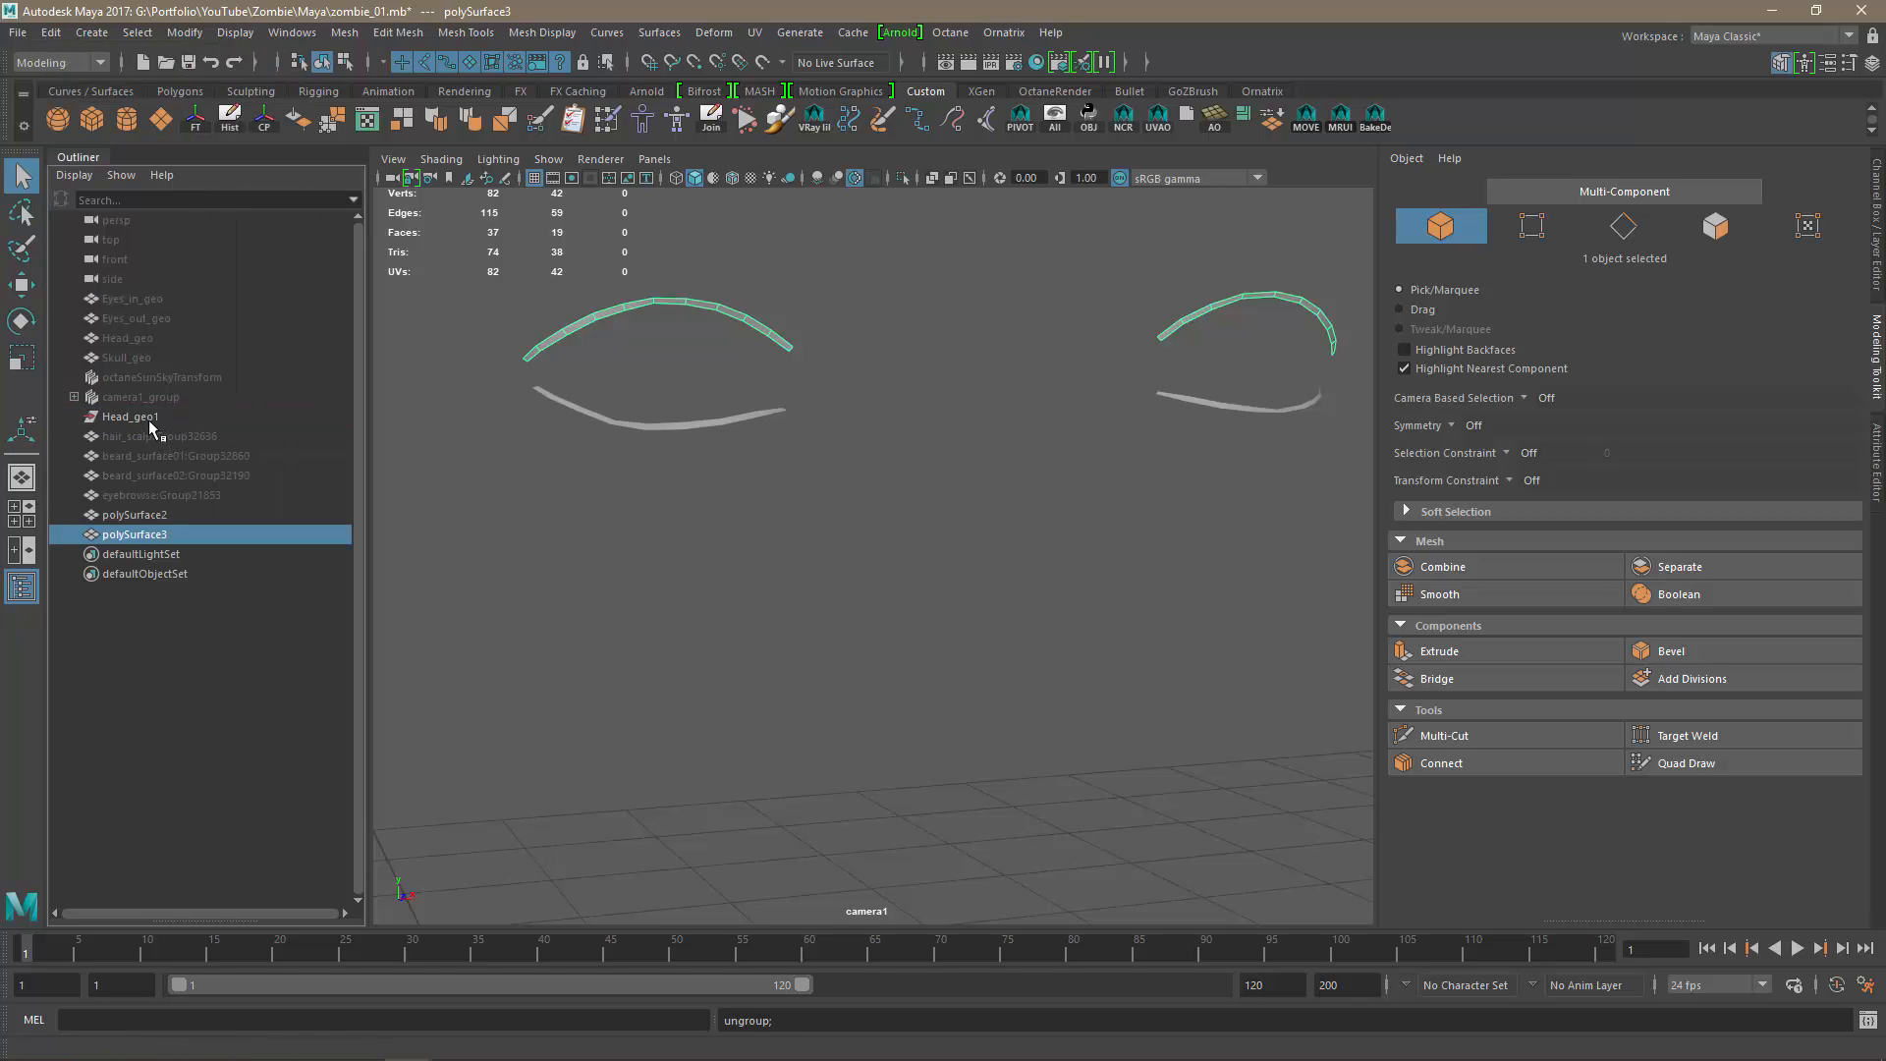
pyautogui.click(149, 420)
pyautogui.press('Delete')
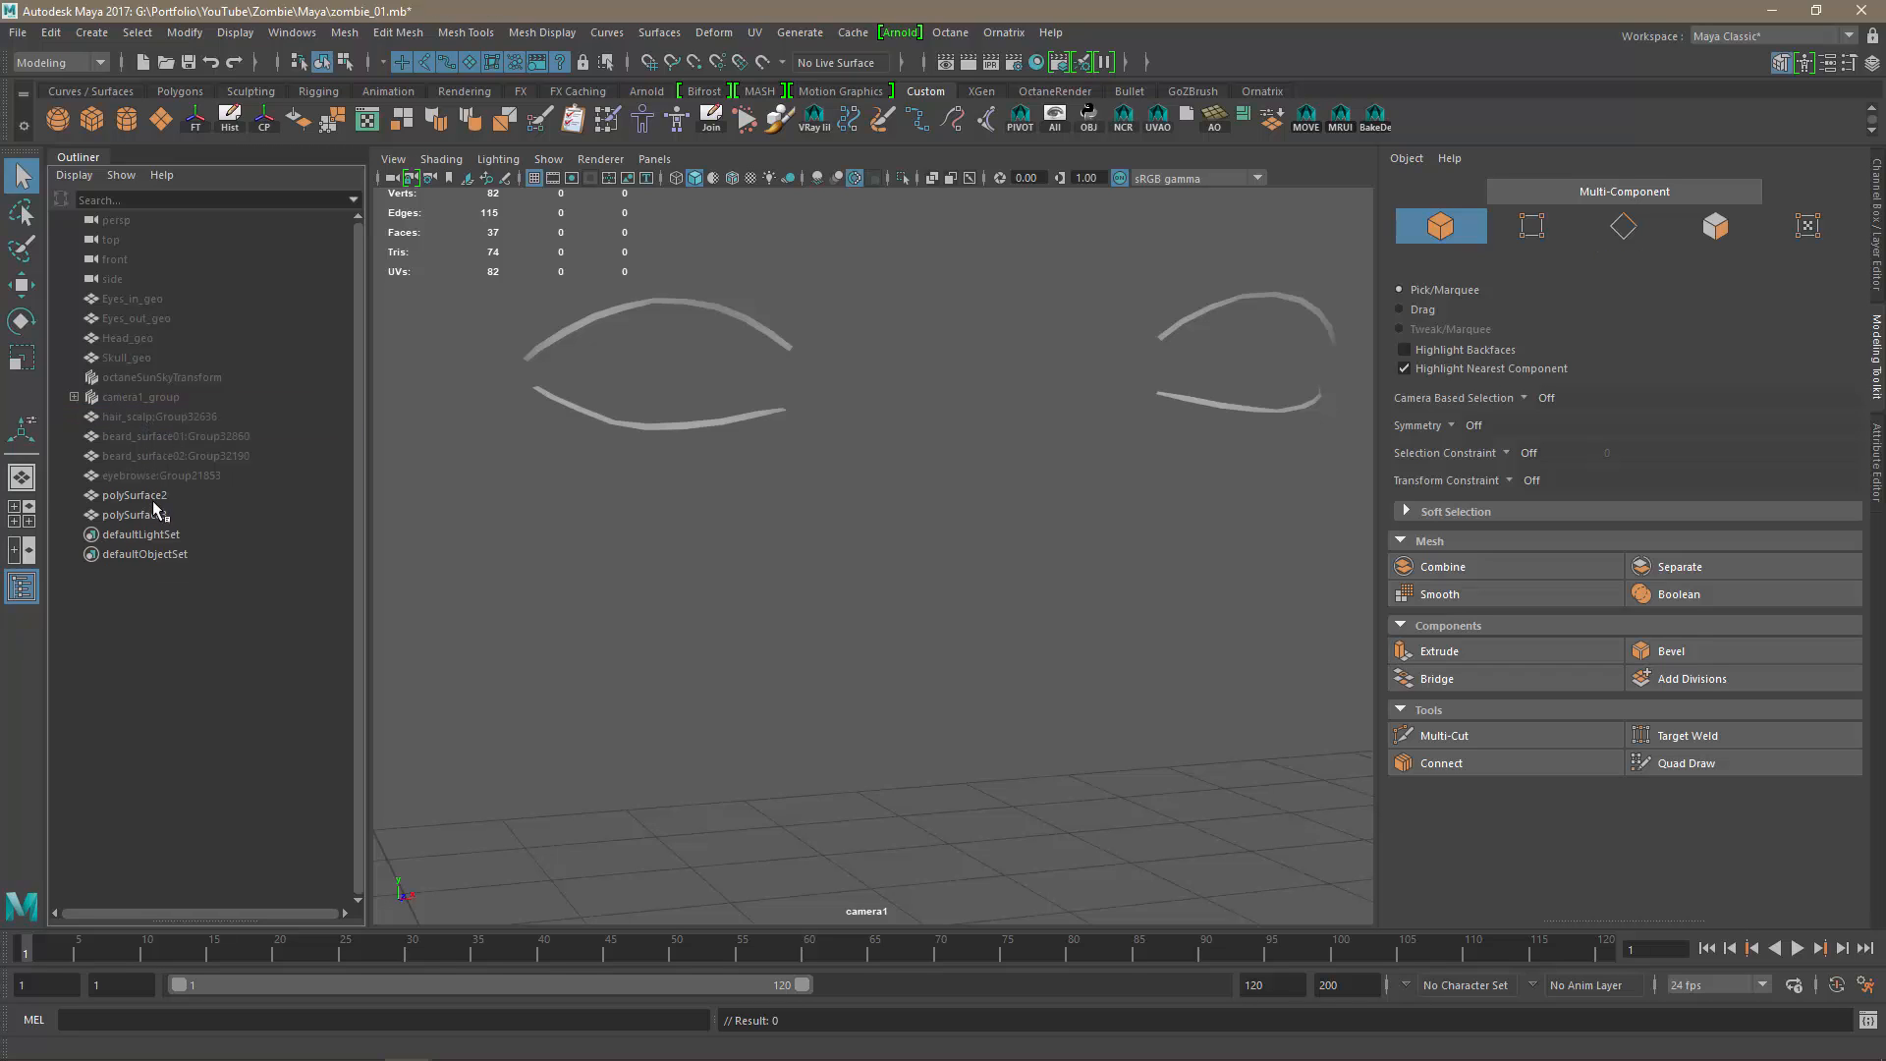
# Check the separate lower and upper eyelid strips, leave the upper strips selected and unhide the last hidden objects.
pyautogui.click(153, 500)
pyautogui.click(713, 312)
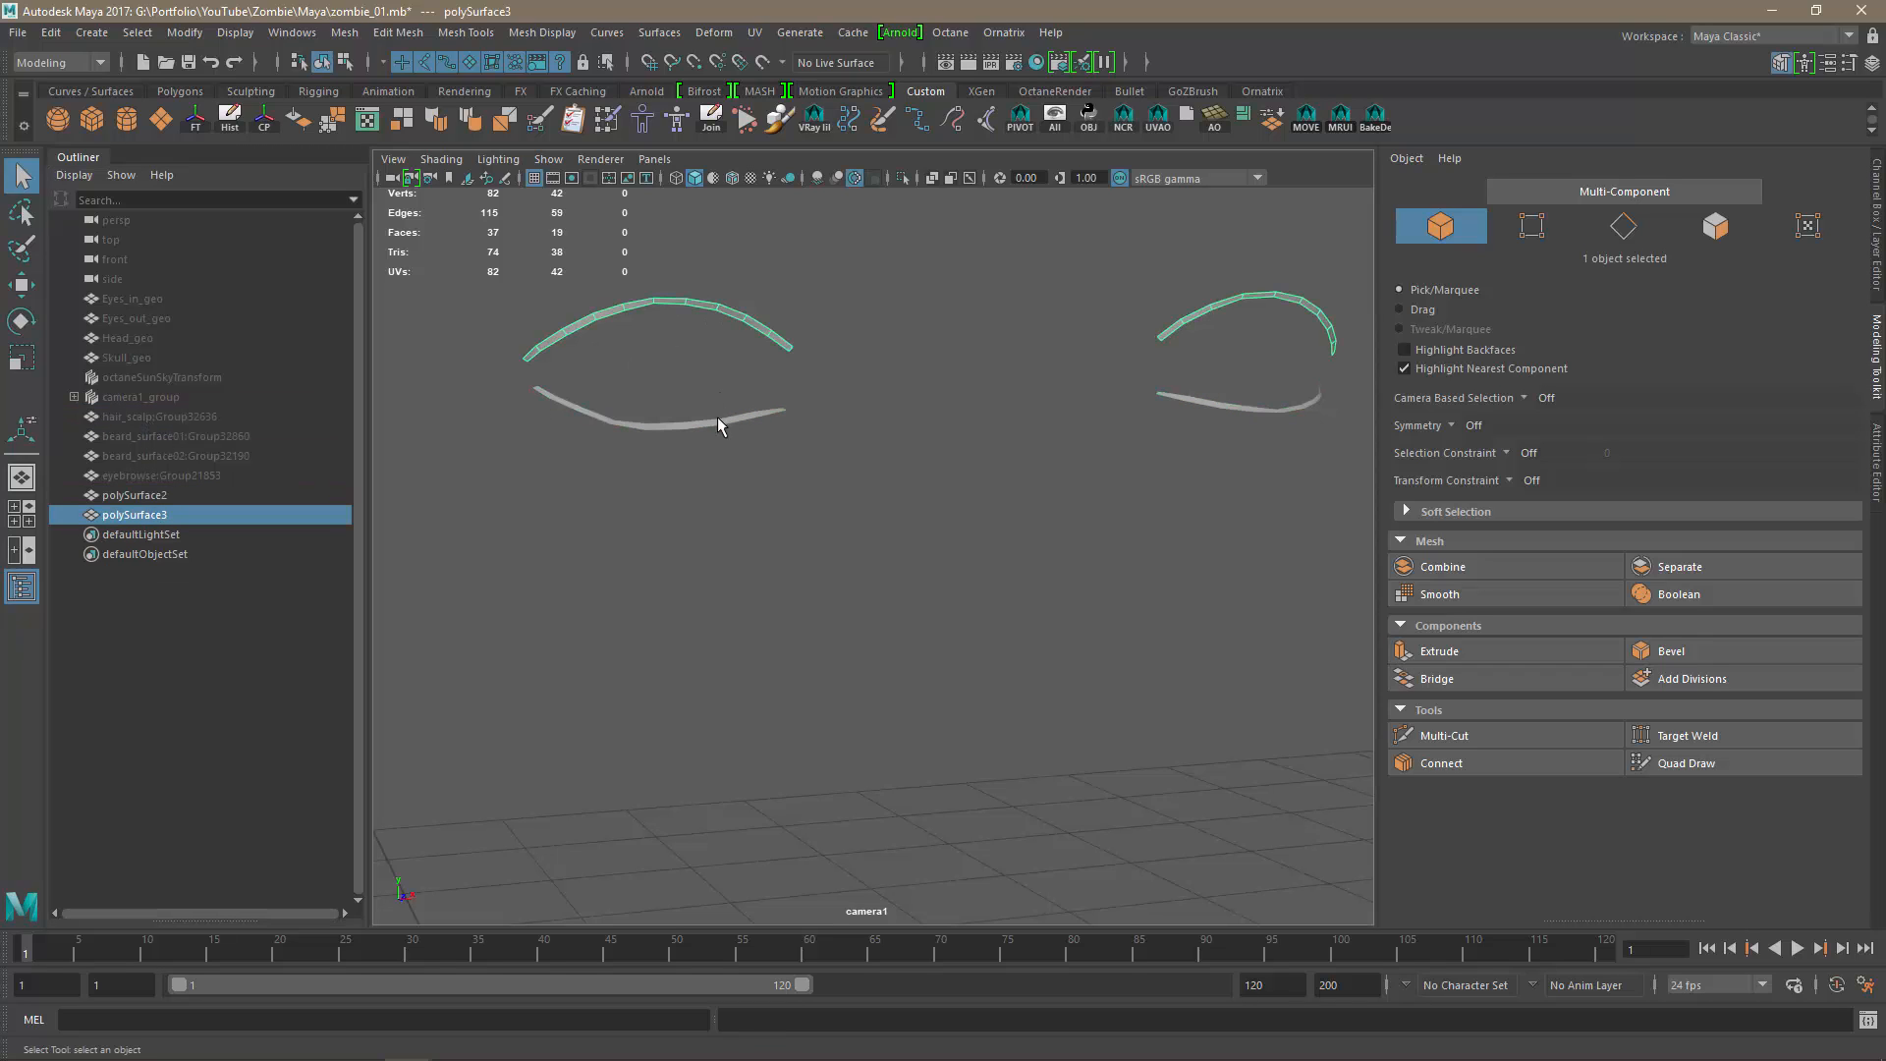
pyautogui.click(715, 422)
pyautogui.click(723, 311)
pyautogui.keyDown('alt'); pyautogui.moveTo(828, 477); pyautogui.dragTo(831, 482); pyautogui.keyUp('alt')
pyautogui.hotkey('ctrl', 'shift', 'h')
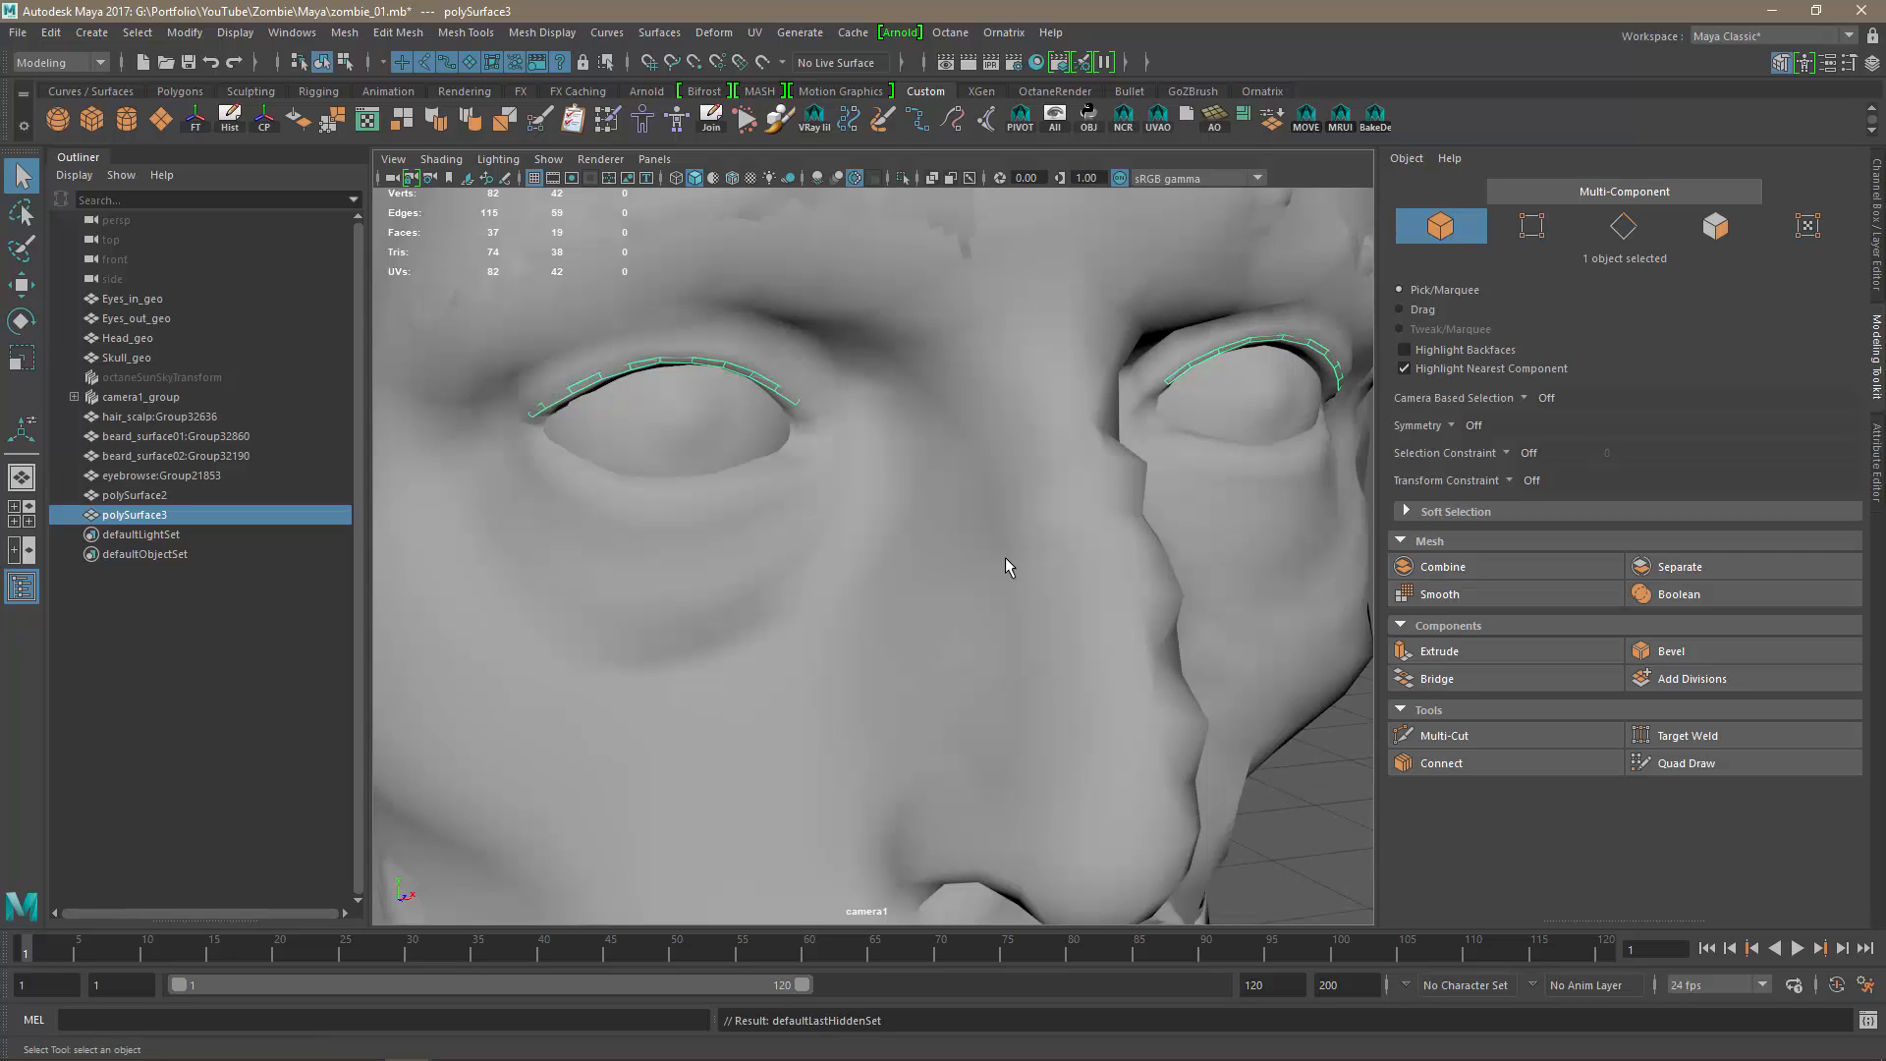
pyautogui.keyDown('alt'); pyautogui.moveTo(1145, 558); pyautogui.dragTo(952, 627, button='right'); pyautogui.keyUp('alt')
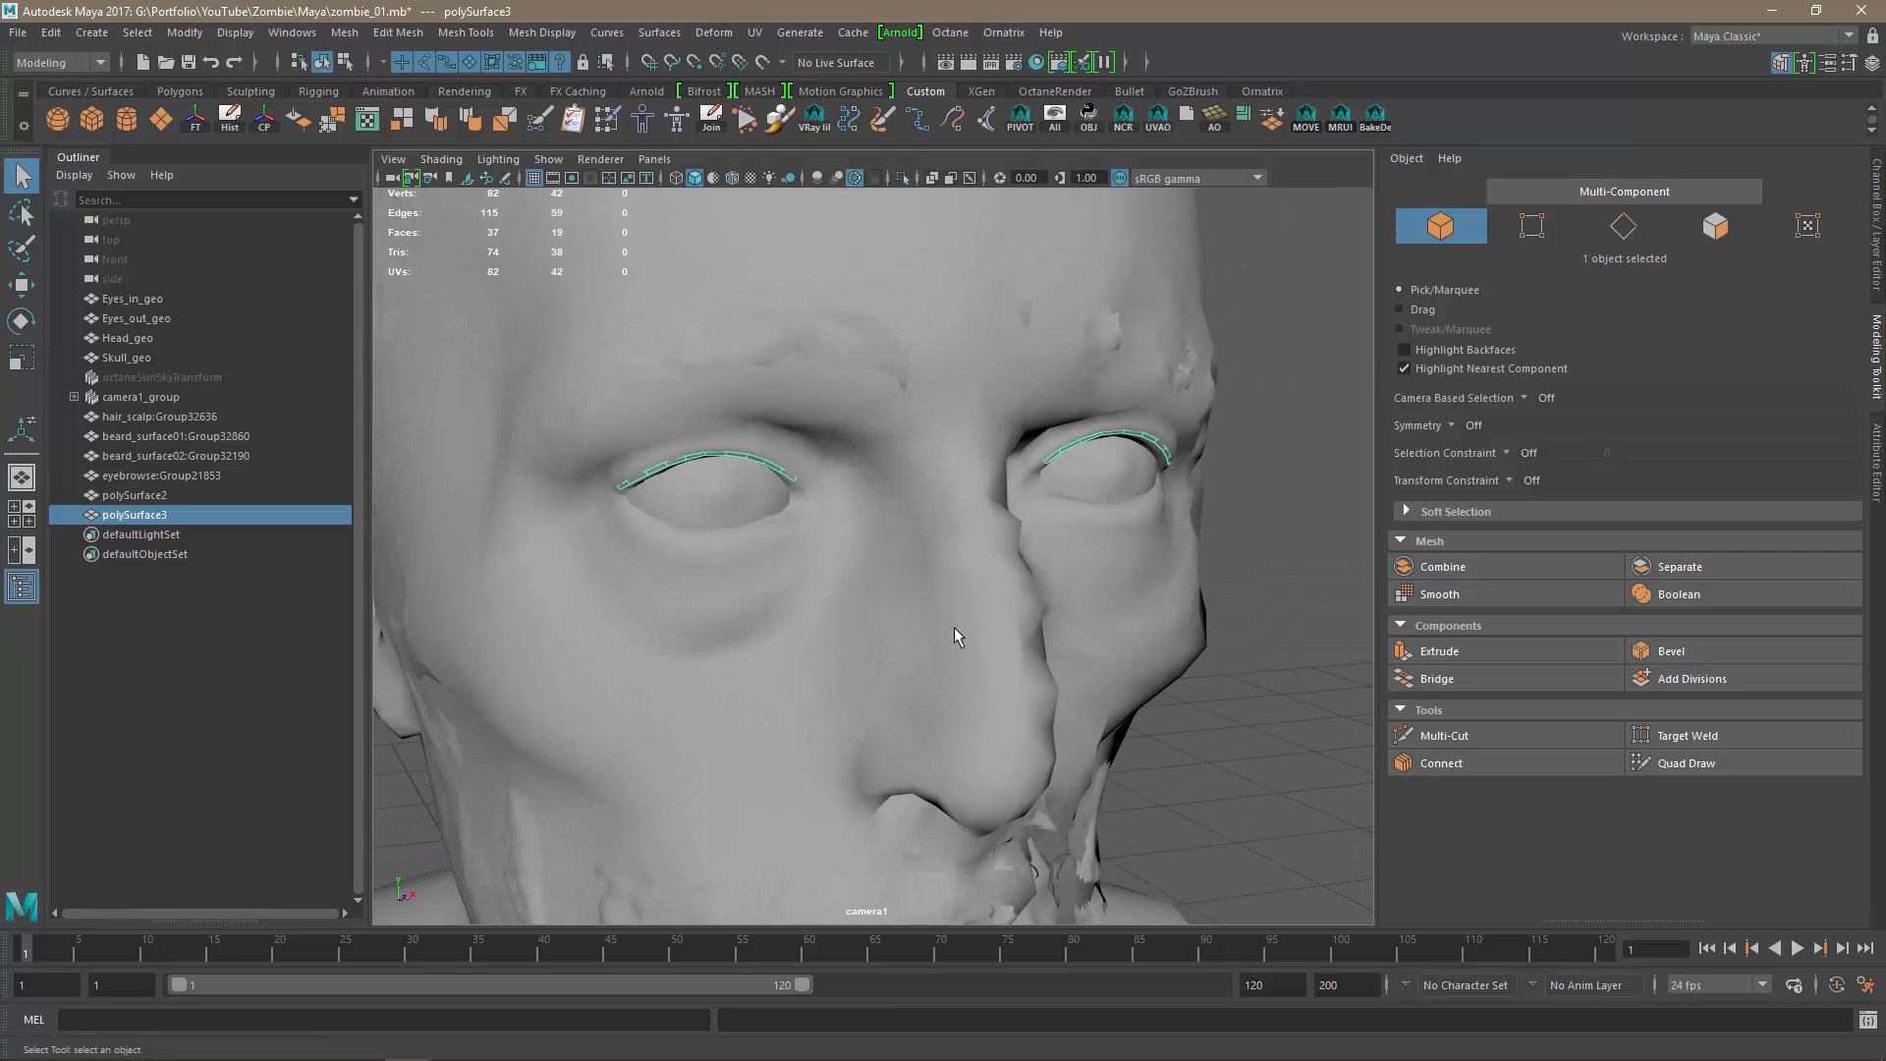
pyautogui.keyDown('alt'); pyautogui.moveTo(953, 627); pyautogui.dragTo(1007, 613); pyautogui.keyUp('alt')
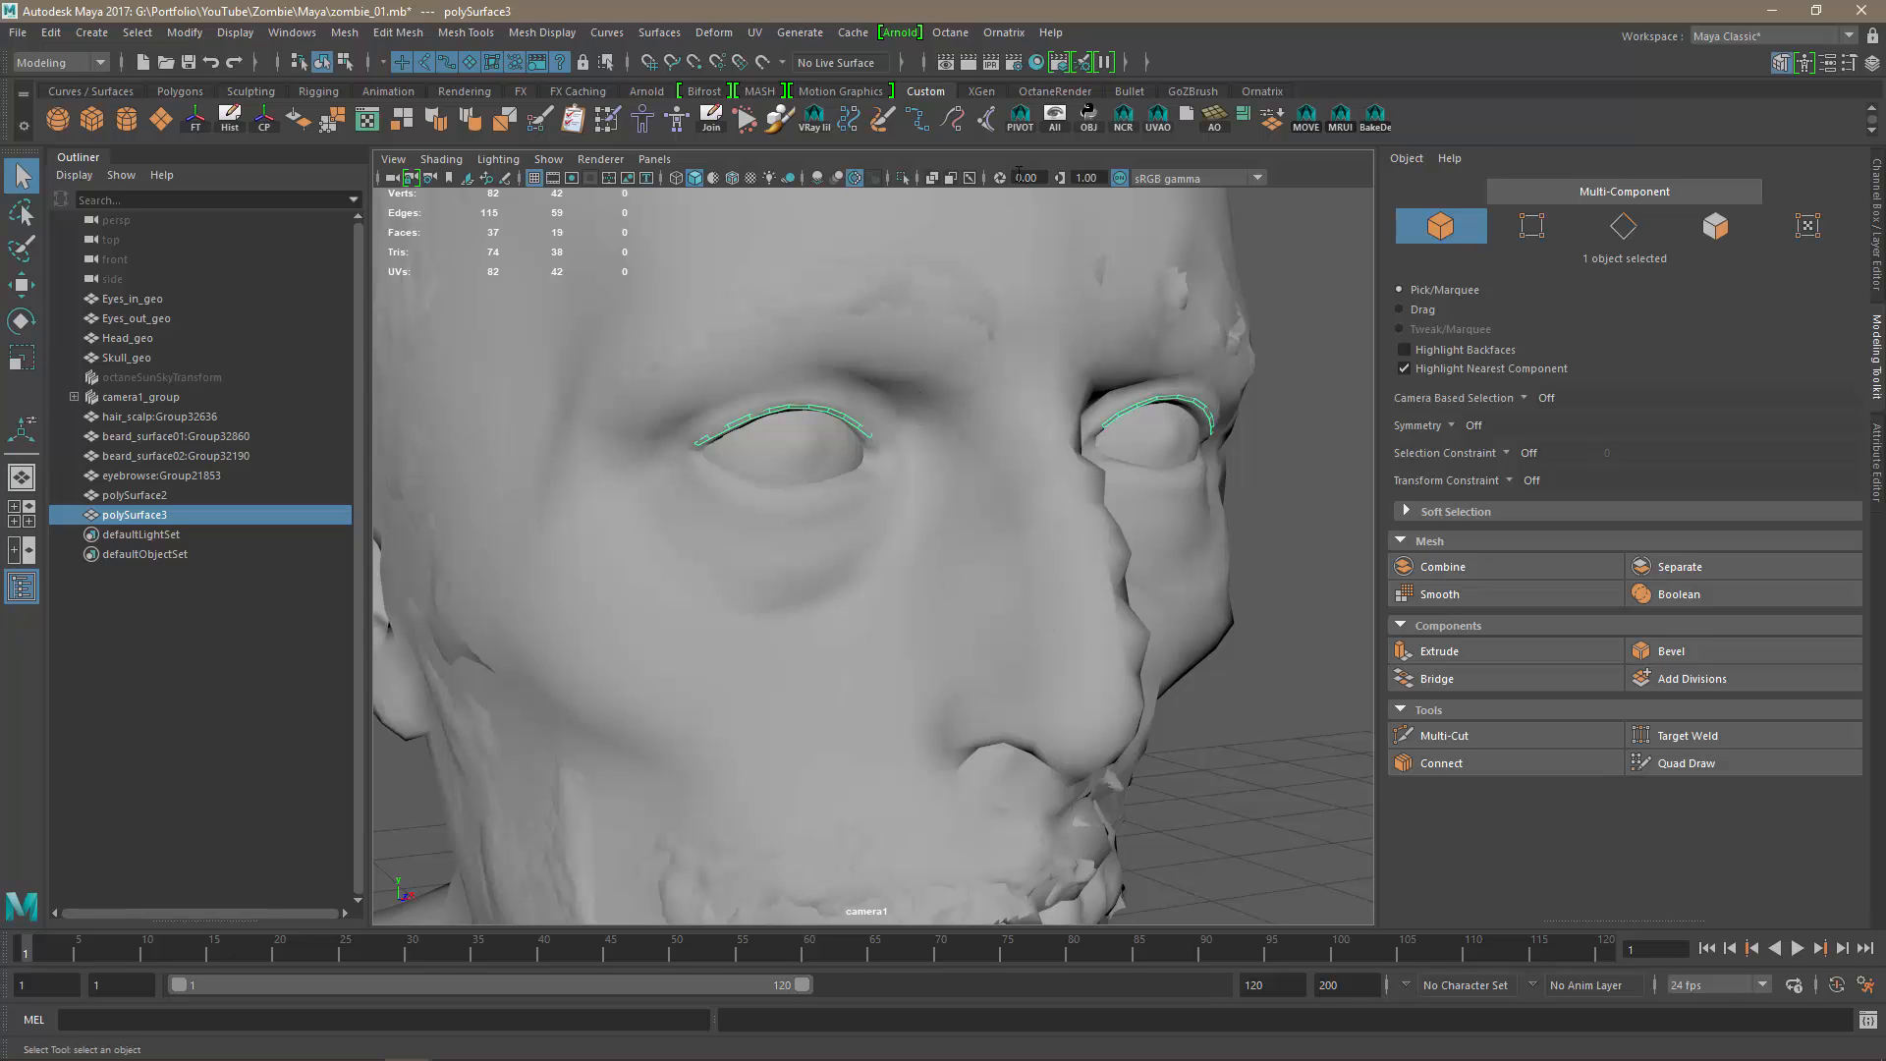
# Add the Ornatrix Fur Ball groom preset to the upper eyelid strips.
pyautogui.click(1266, 93)
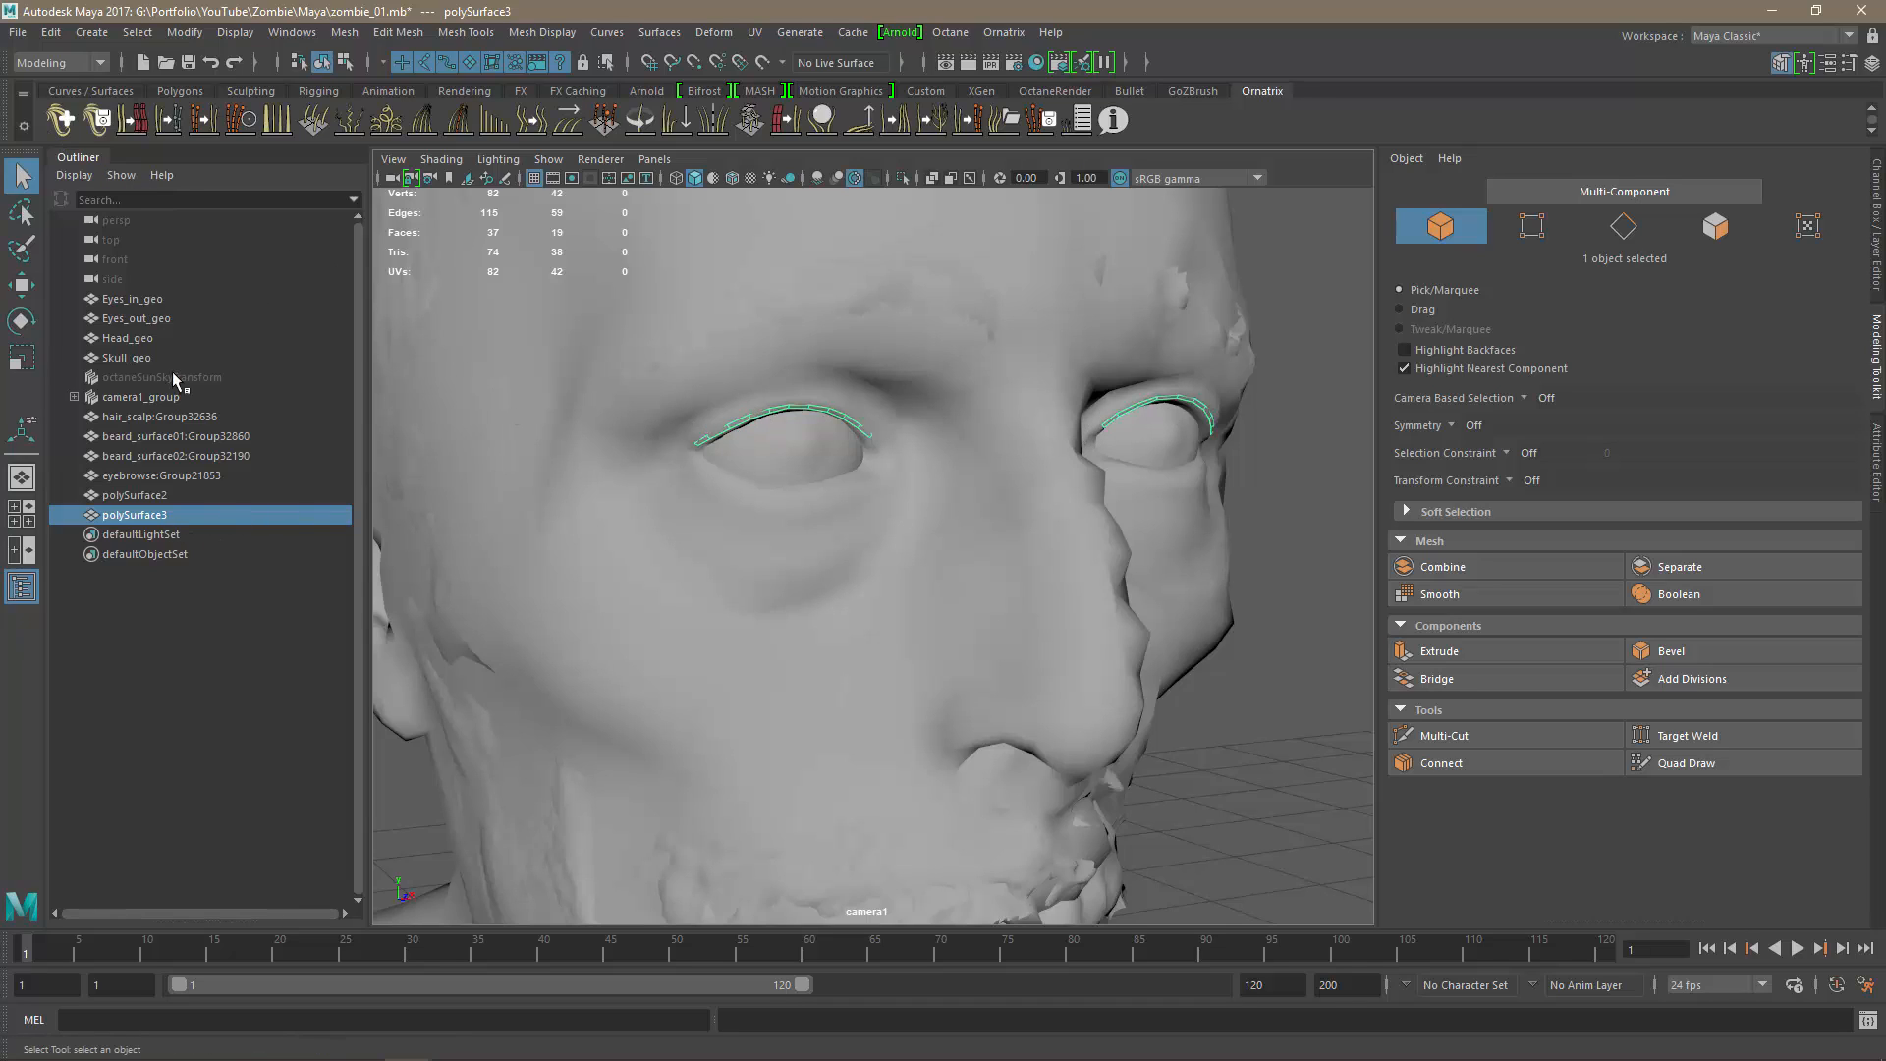
pyautogui.click(61, 119)
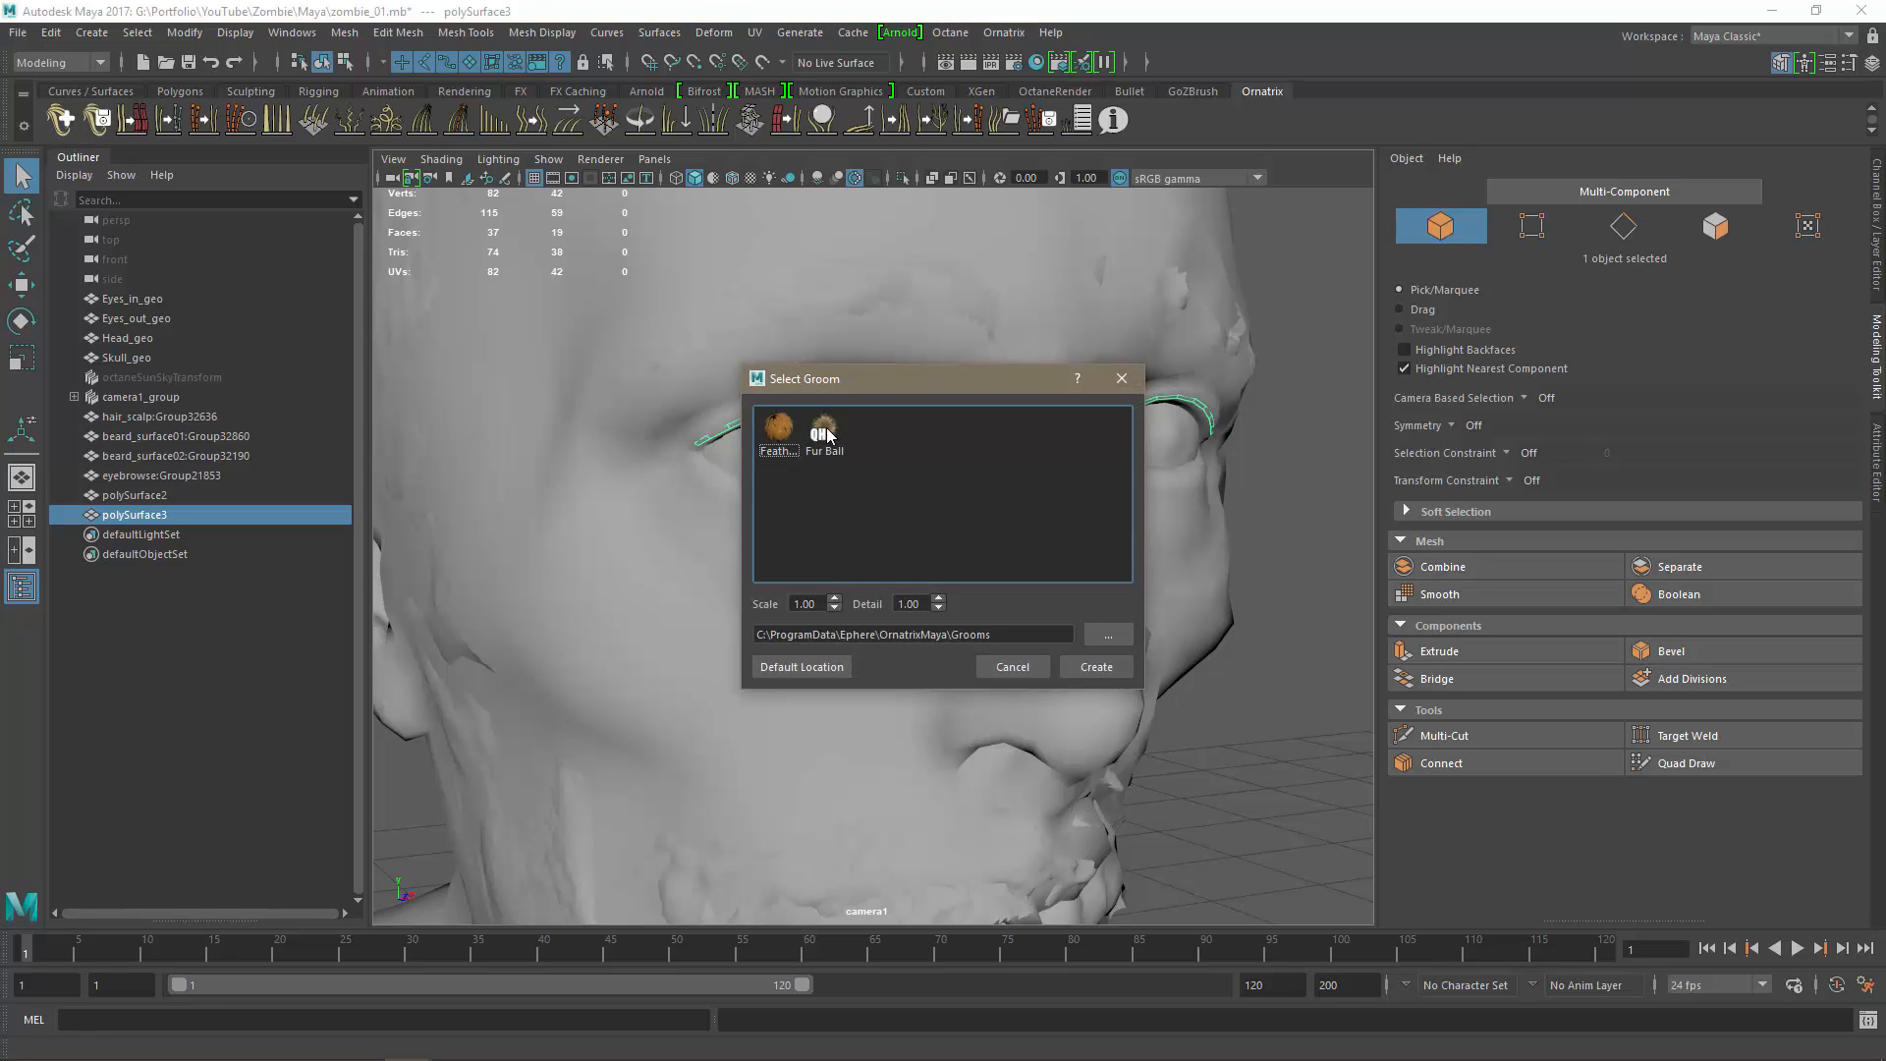
pyautogui.doubleClick(827, 435)
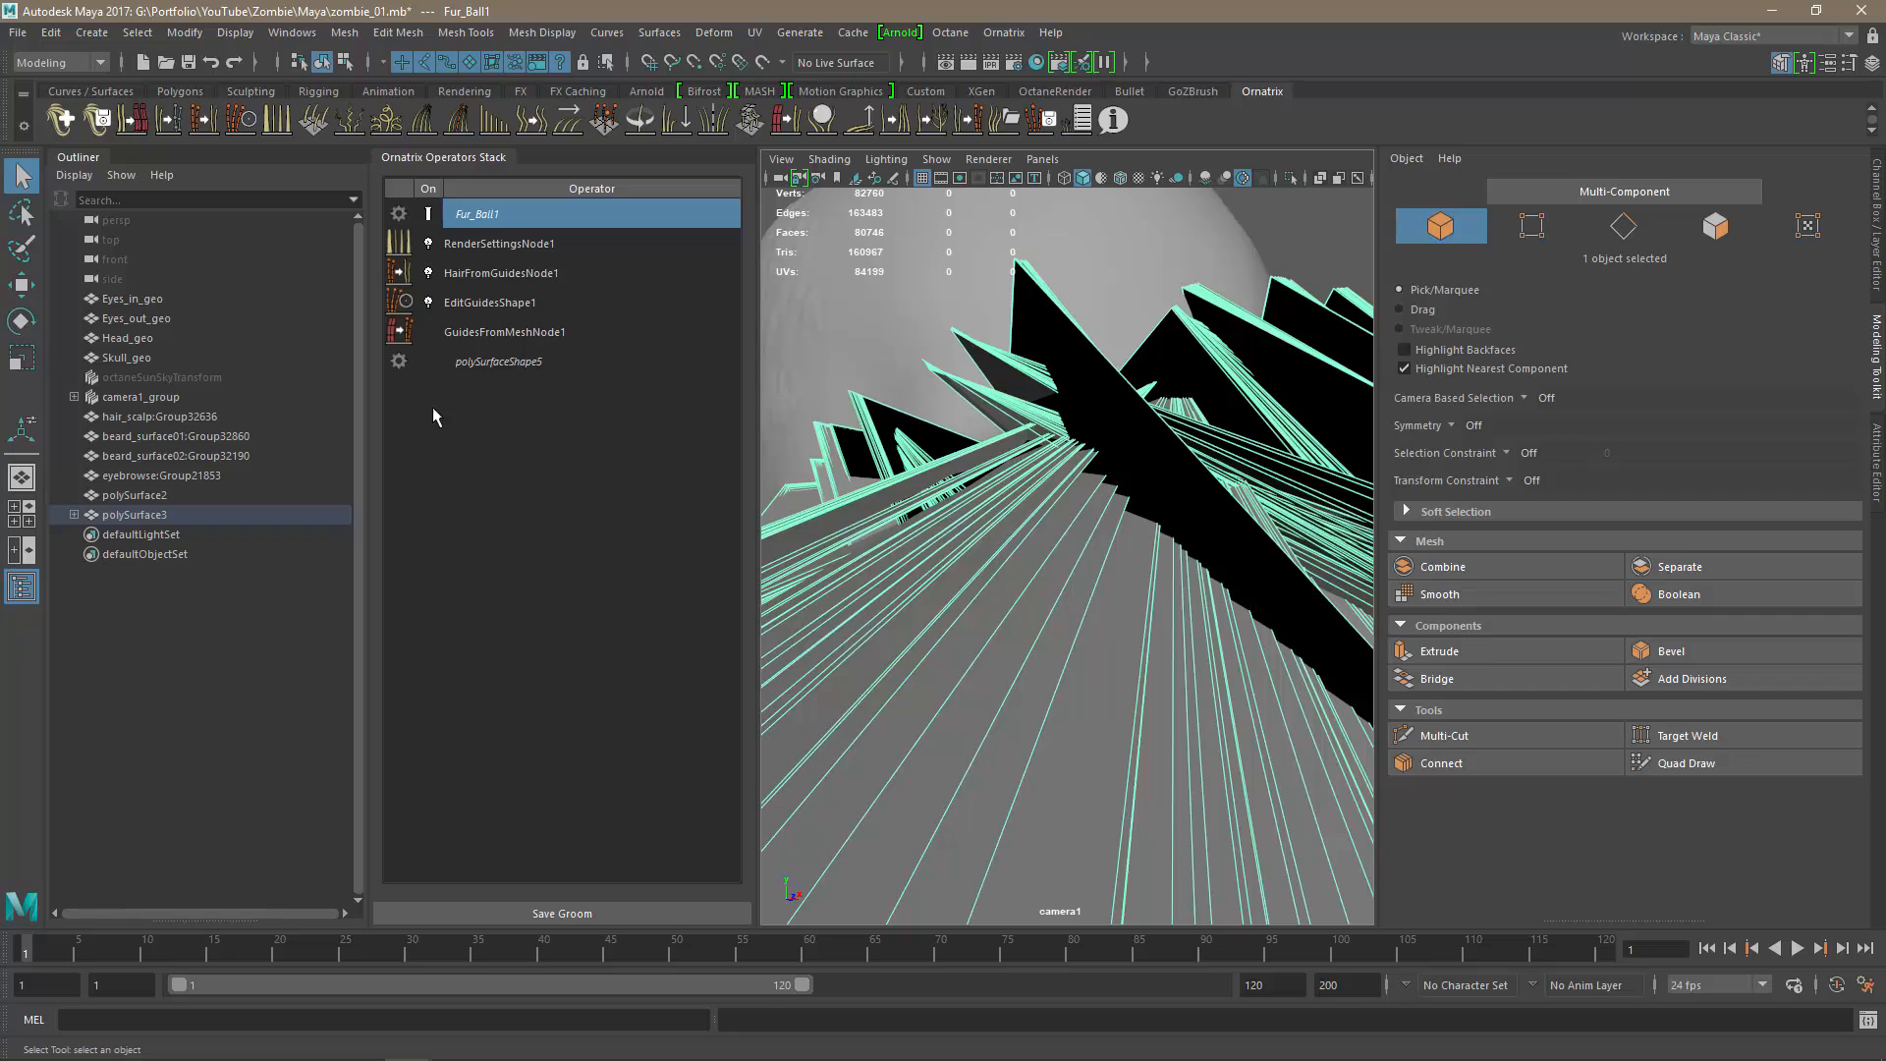
# Enlarge the viewport, inspect the Fur Ball hair from the side, and undo the groom on the upper eyelid strips.
pyautogui.moveTo(366, 442); pyautogui.dragTo(324, 443)
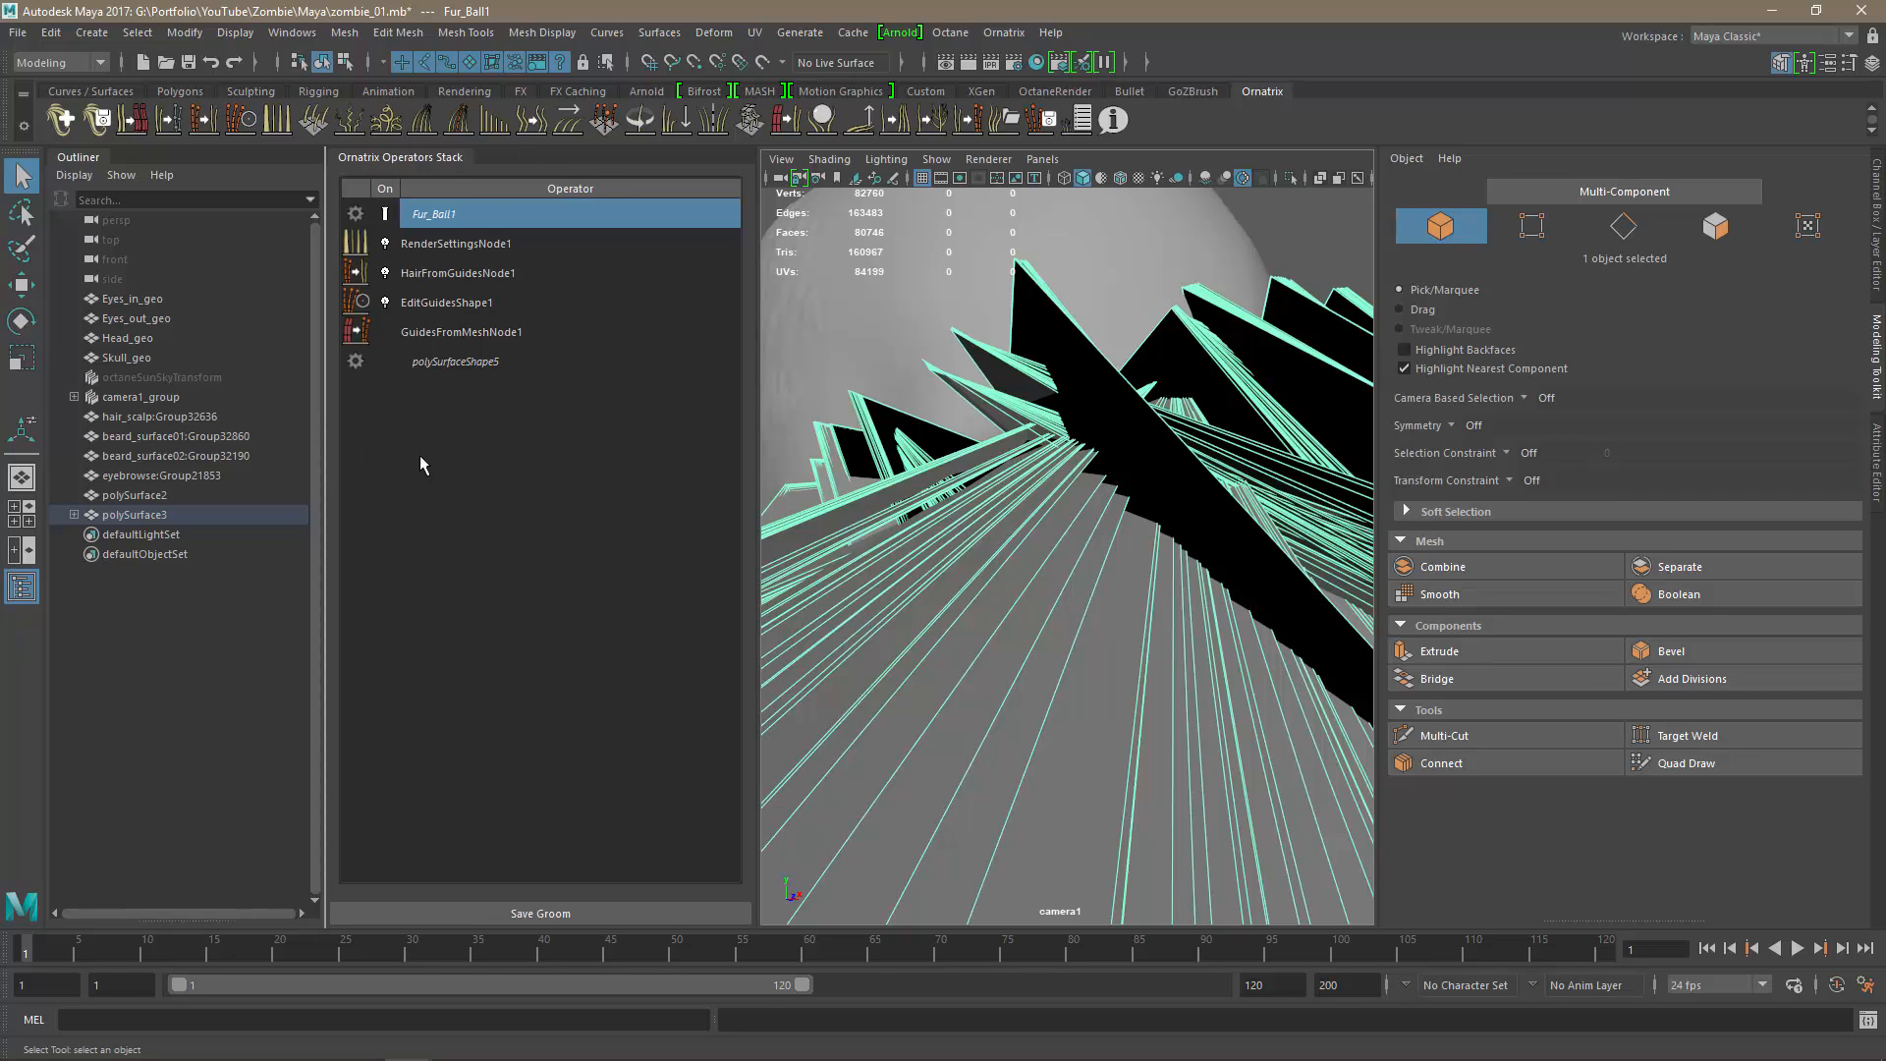
pyautogui.moveTo(756, 479); pyautogui.dragTo(633, 485)
pyautogui.keyDown('alt'); pyautogui.moveTo(1109, 599); pyautogui.dragTo(825, 598); pyautogui.keyUp('alt')
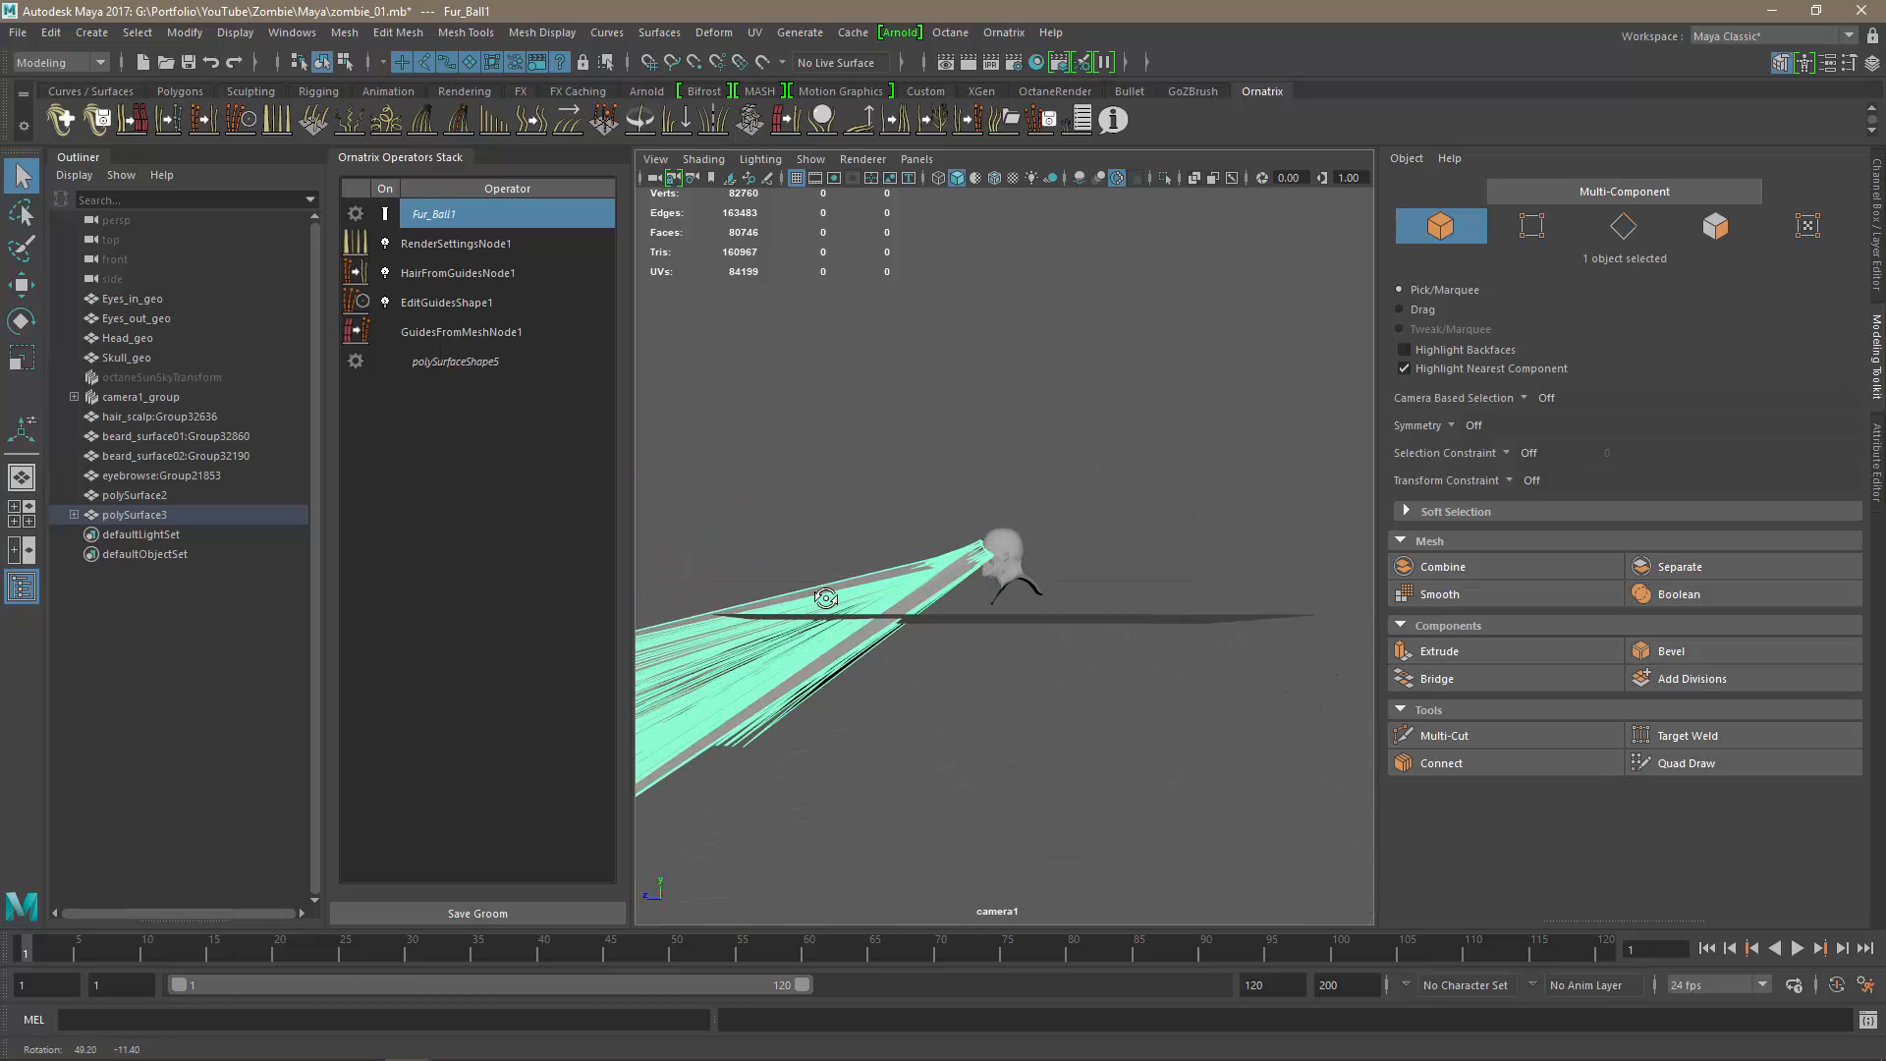
pyautogui.keyDown('alt'); pyautogui.moveTo(994, 668); pyautogui.dragTo(1205, 729, button='right'); pyautogui.keyUp('alt')
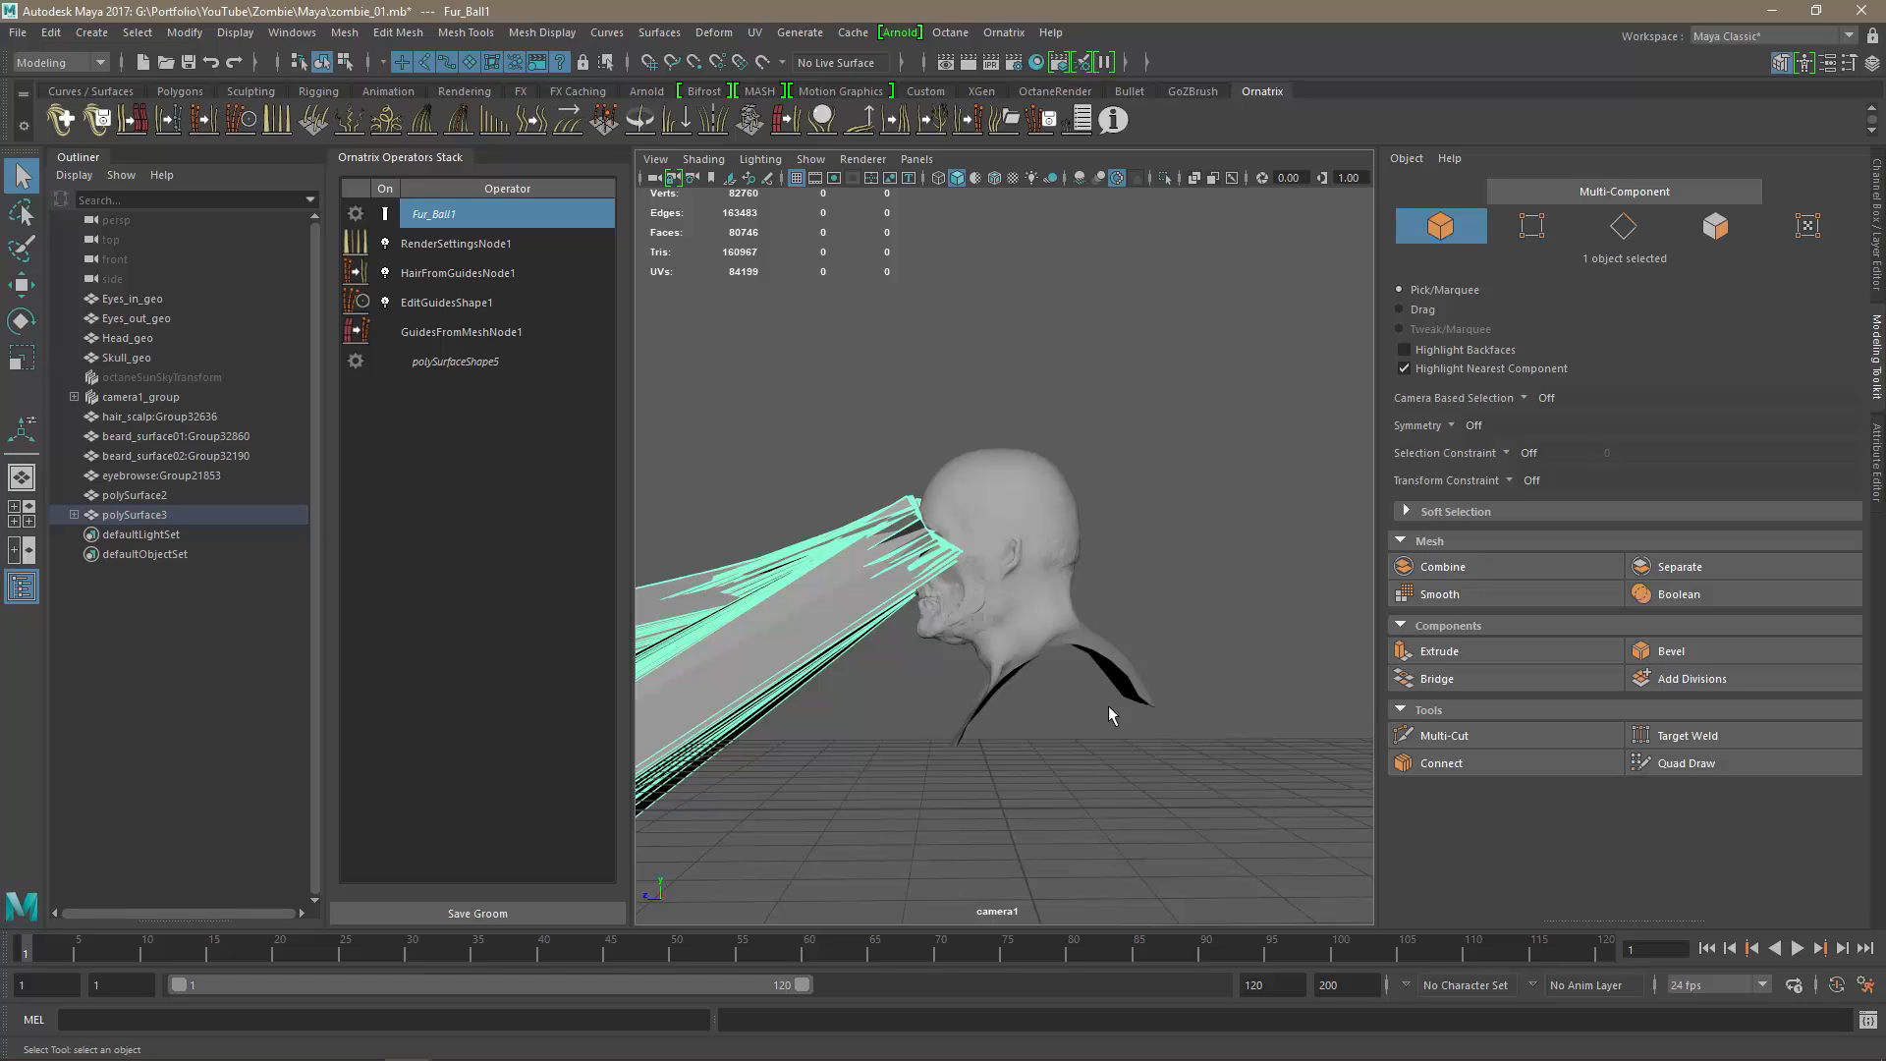
pyautogui.keyDown('alt'); pyautogui.moveTo(1110, 707); pyautogui.dragTo(955, 732); pyautogui.keyUp('alt')
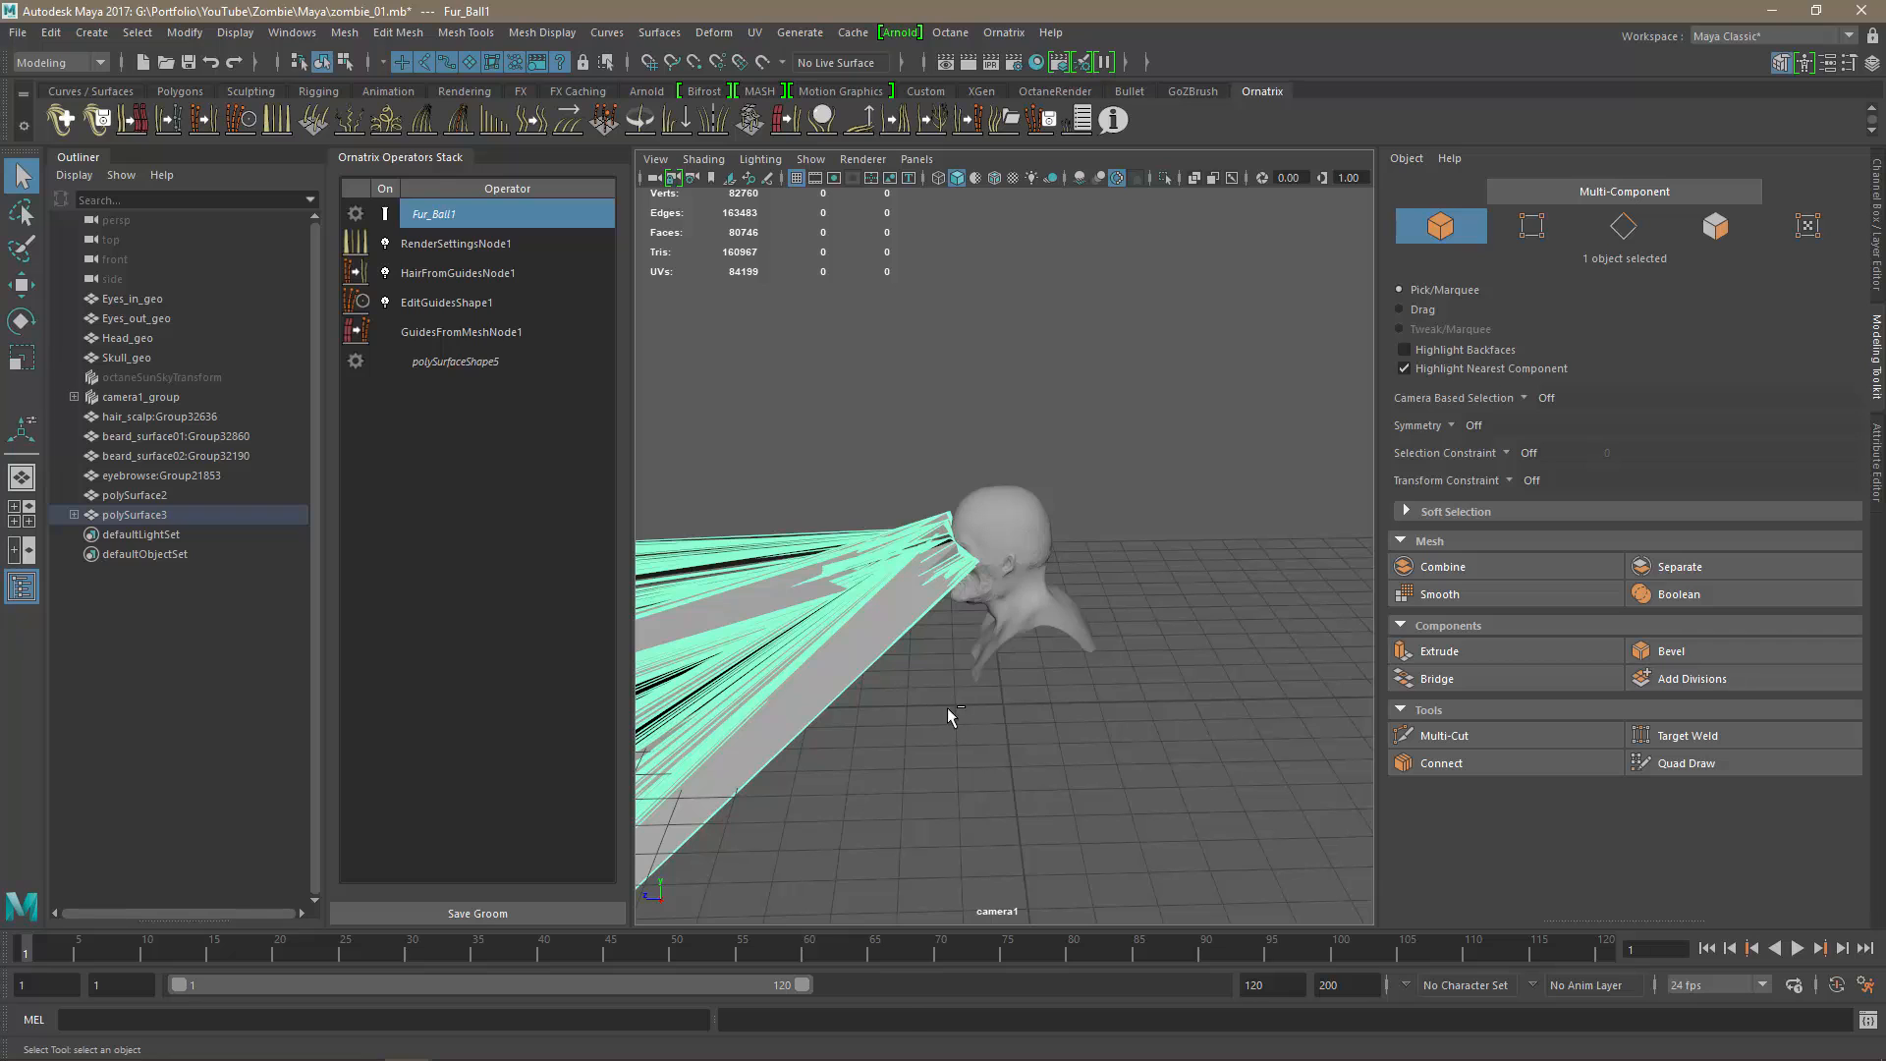
pyautogui.hotkey('ctrl', 'z')
pyautogui.hotkey('ctrl', 'z')
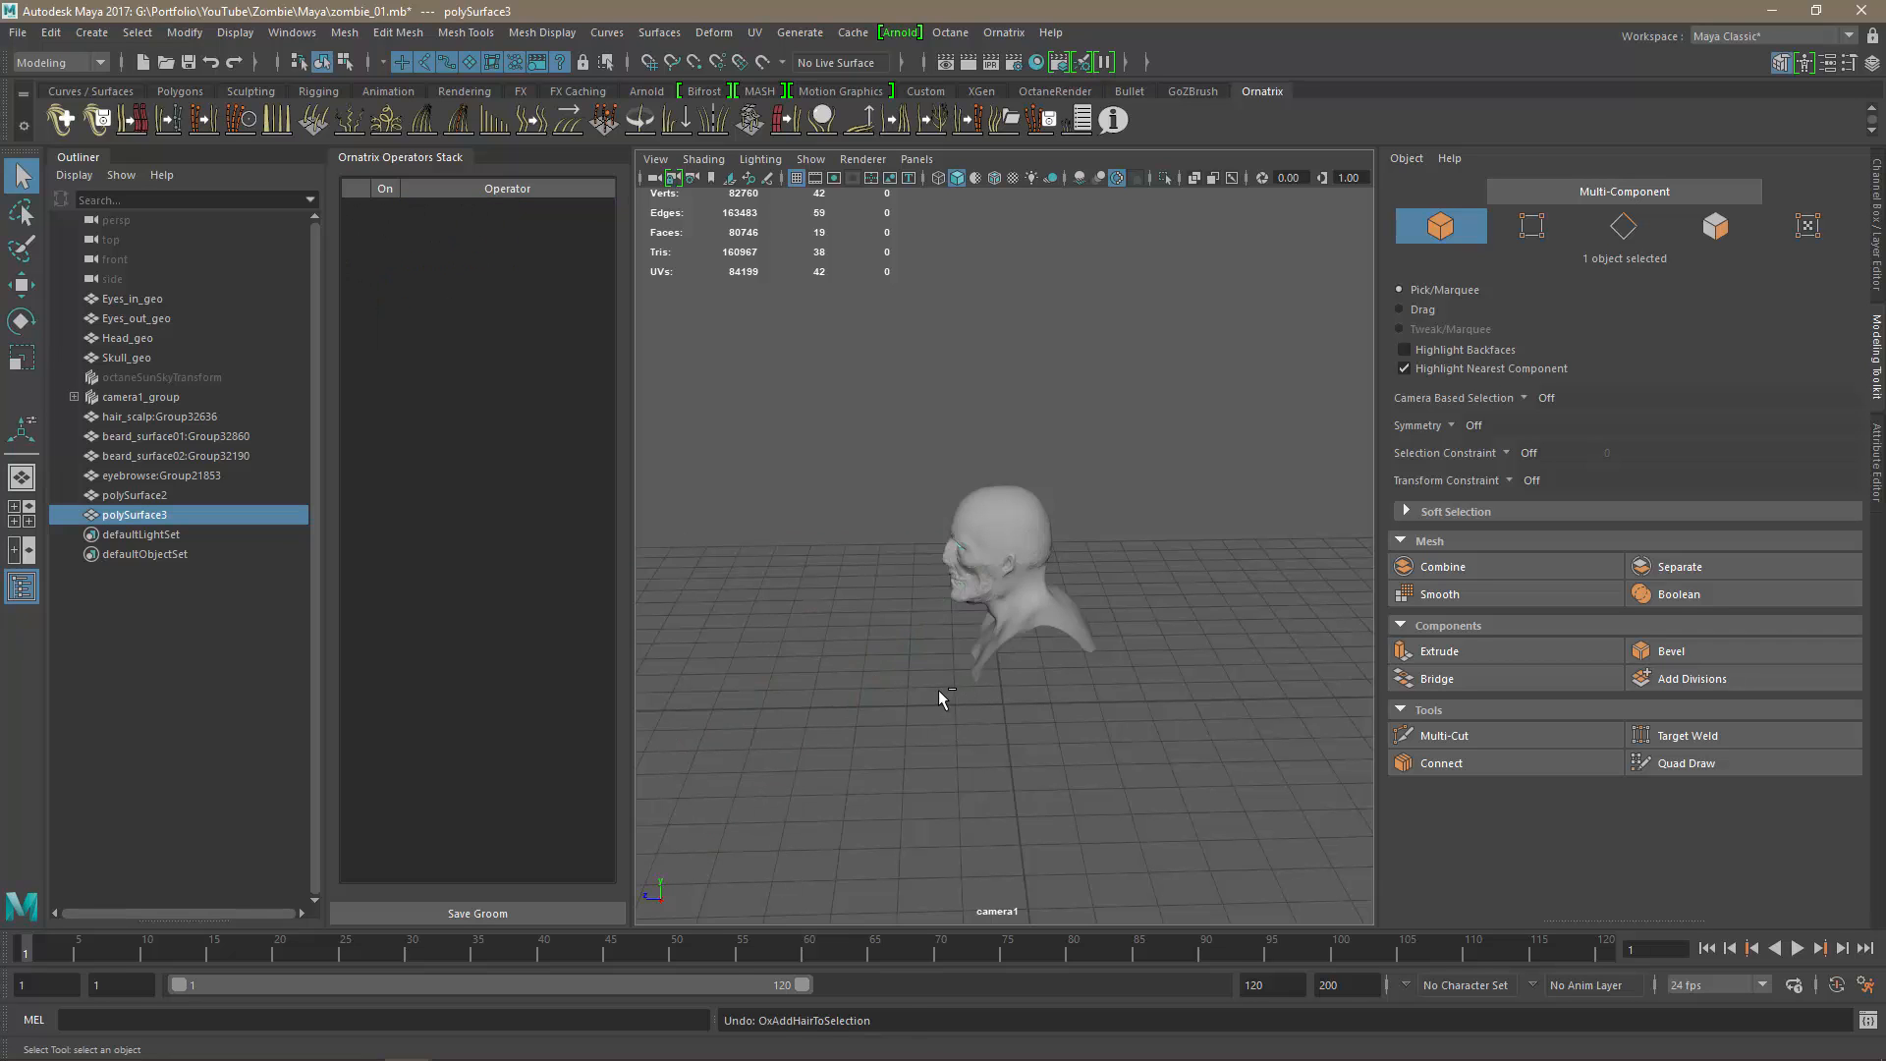
# Group the head, skull, inner and outer eyes, scalp, beard, eyebrow and eyelid meshes into a single group.
pyautogui.keyDown('alt'); pyautogui.moveTo(929, 681); pyautogui.dragTo(1145, 750, button='right'); pyautogui.keyUp('alt')
pyautogui.keyDown('alt'); pyautogui.moveTo(1146, 750); pyautogui.dragTo(1349, 737); pyautogui.keyUp('alt')
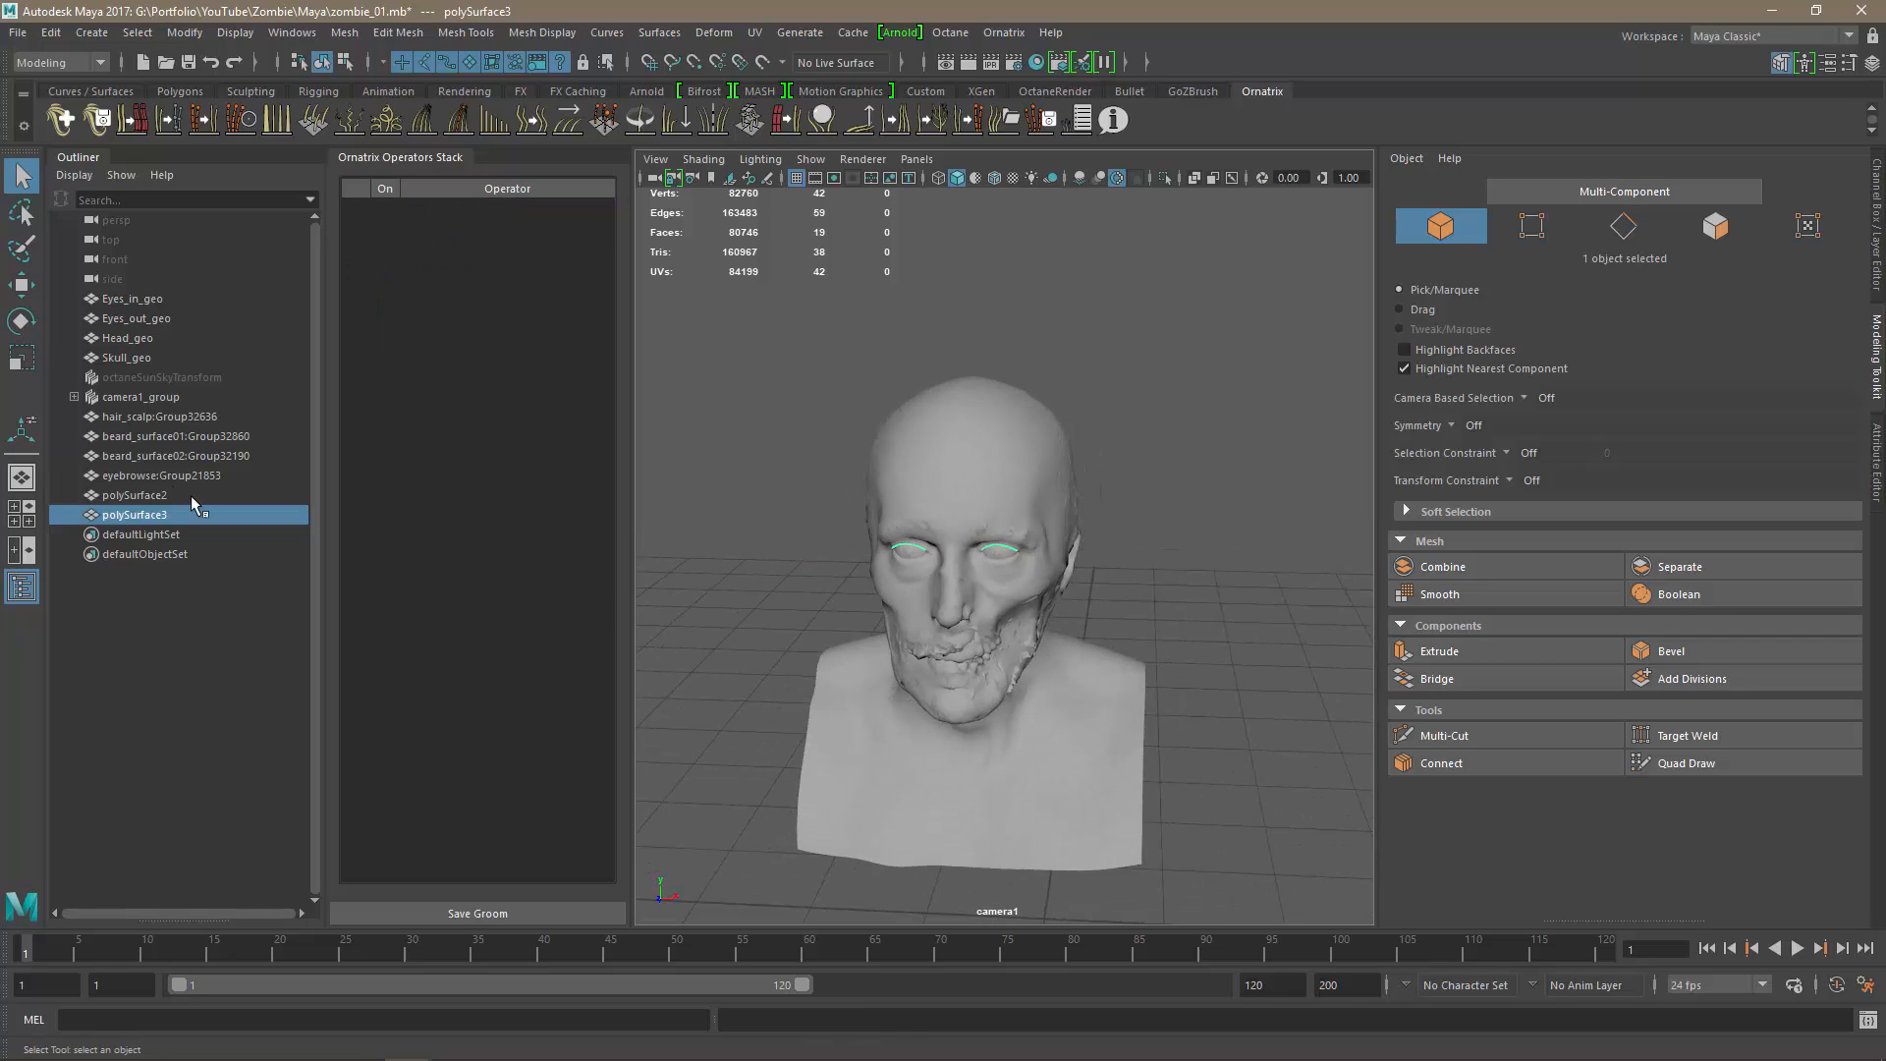
pyautogui.click(130, 418)
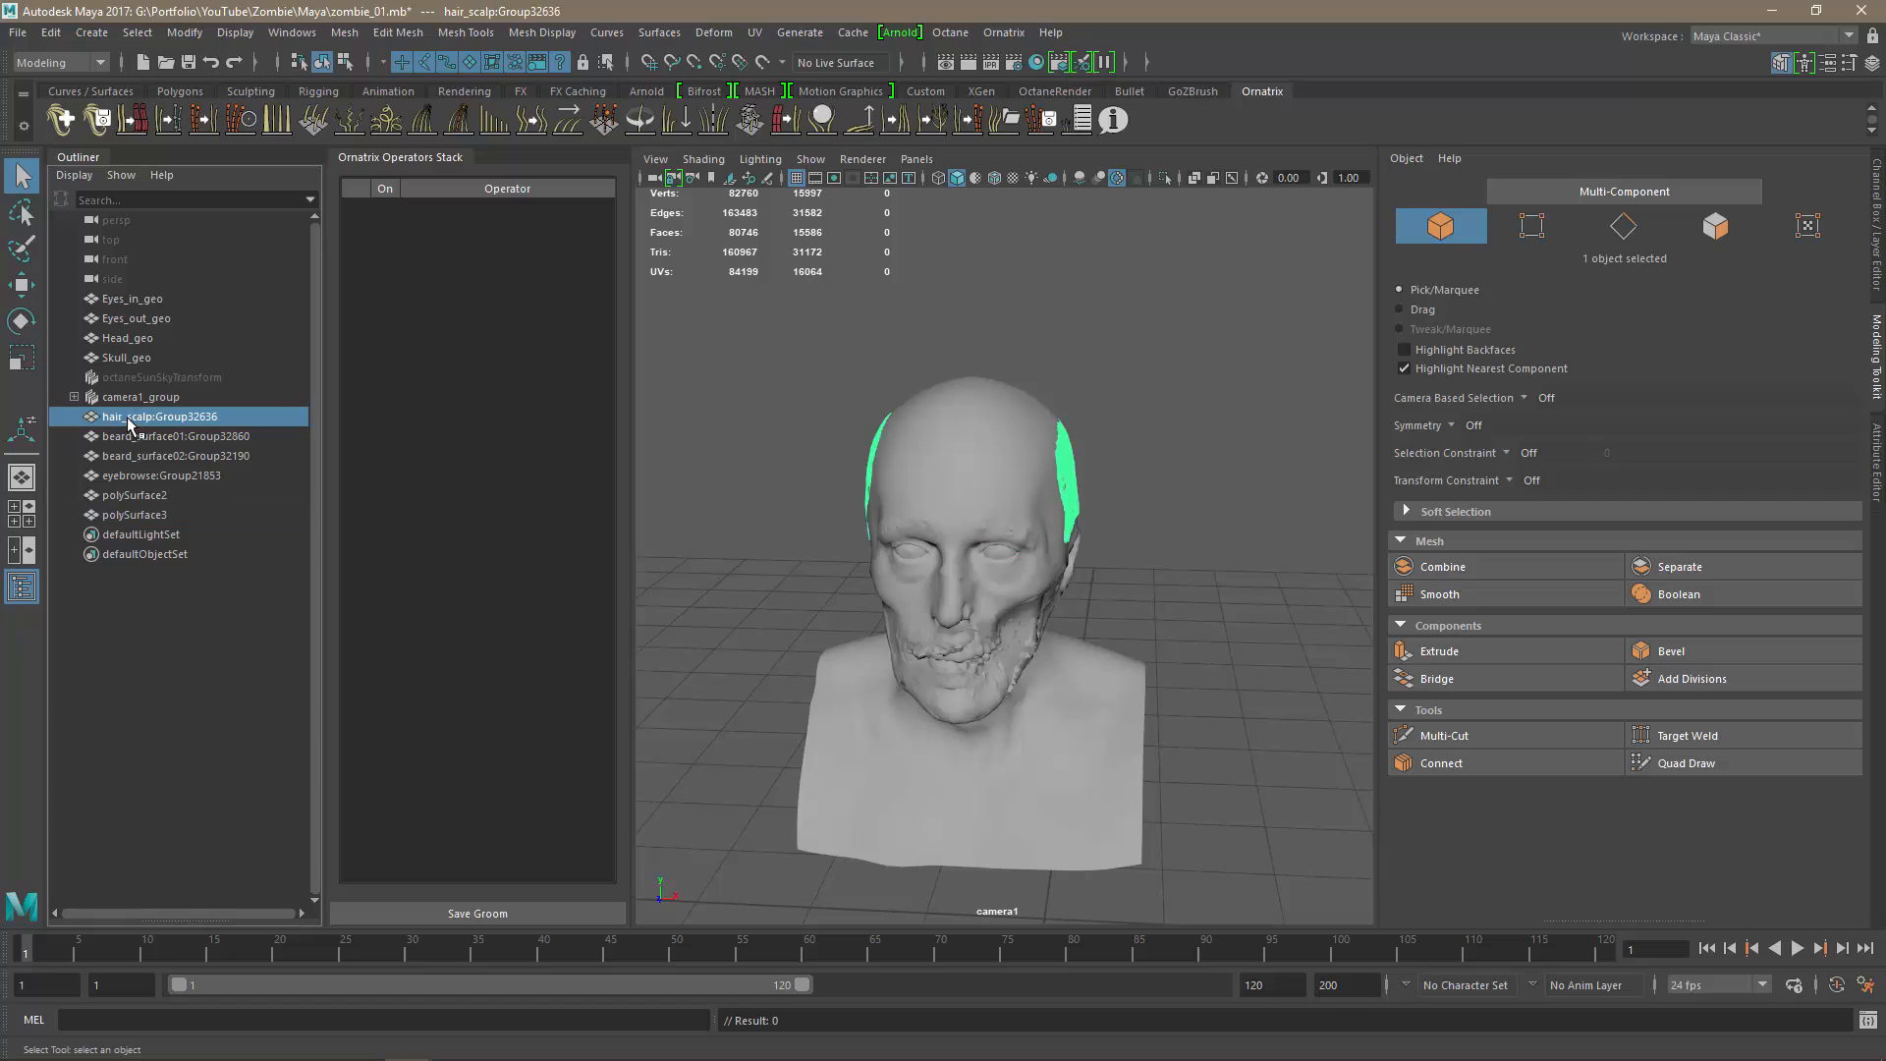
pyautogui.keyDown('shift'); pyautogui.click(122, 514); pyautogui.keyUp('shift')
pyautogui.keyDown('ctrl'); pyautogui.click(128, 359); pyautogui.keyUp('ctrl')
pyautogui.keyDown('ctrl'); pyautogui.click(126, 338); pyautogui.keyUp('ctrl')
pyautogui.keyDown('ctrl'); pyautogui.click(124, 320); pyautogui.keyUp('ctrl')
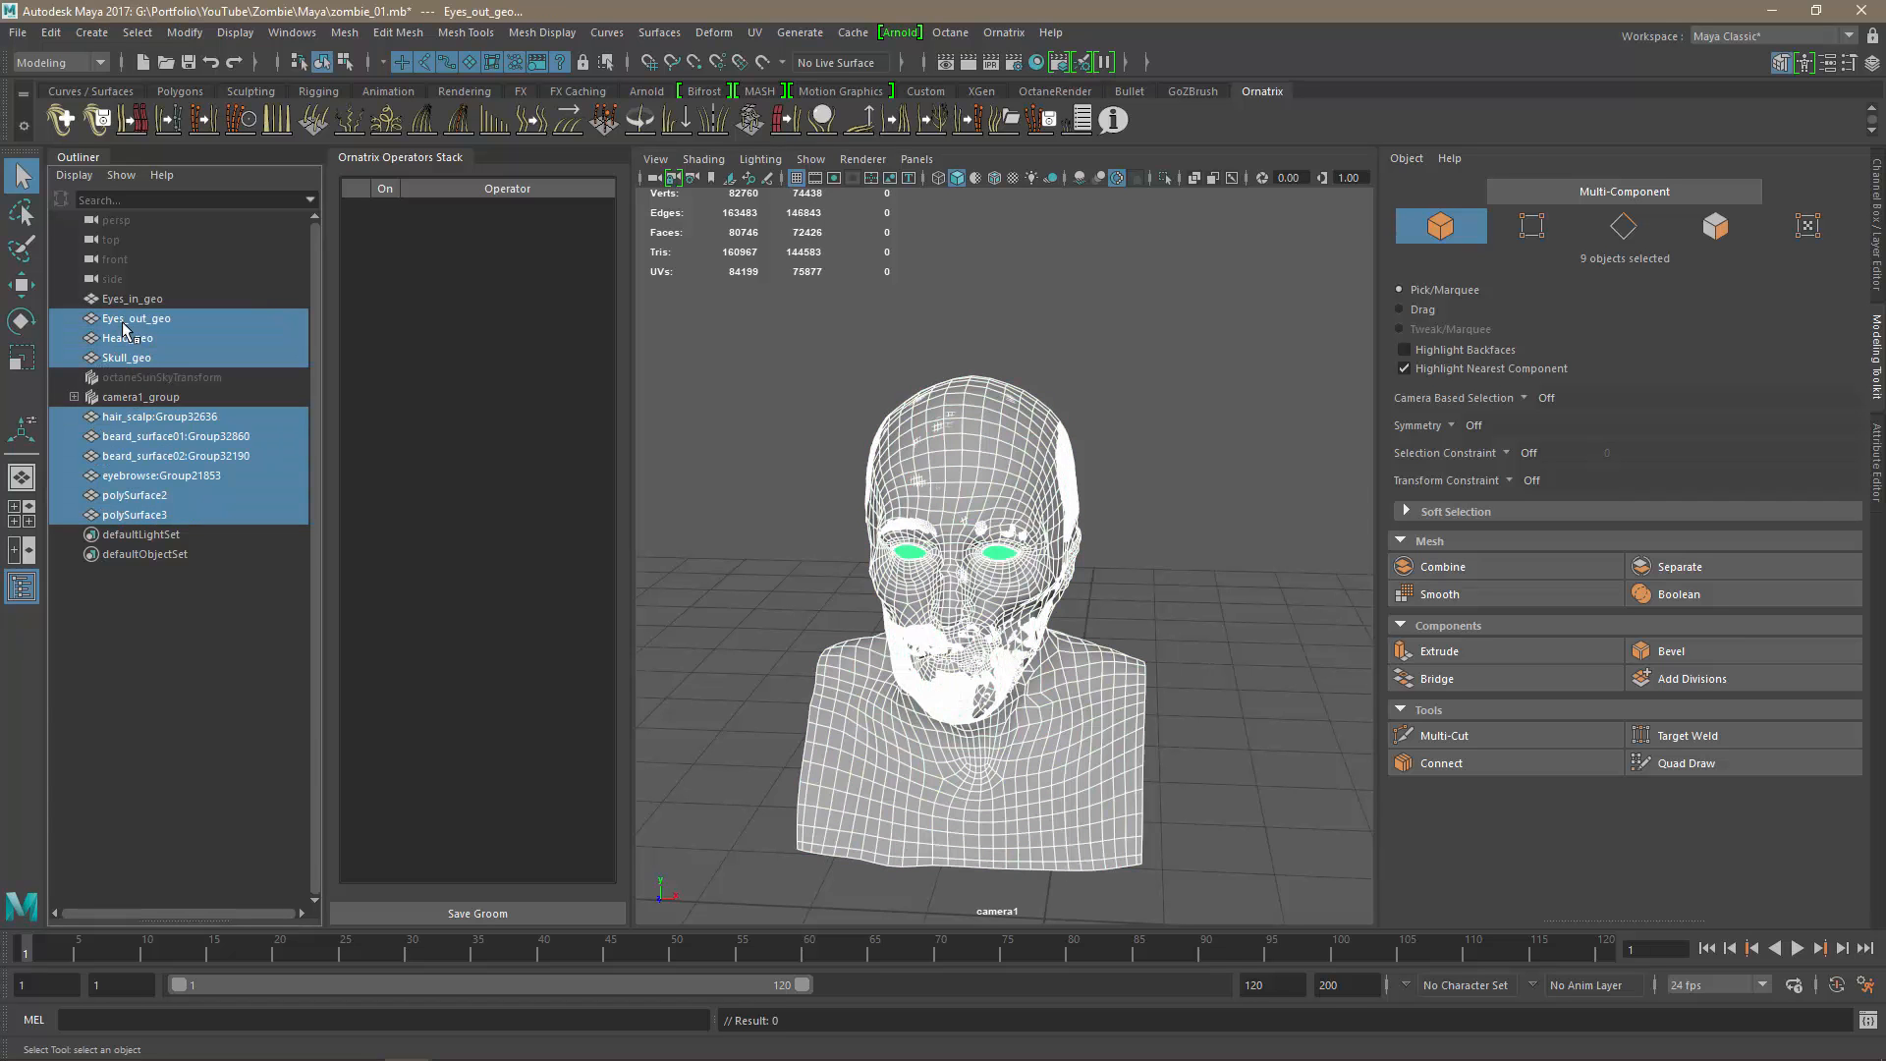
pyautogui.keyDown('ctrl'); pyautogui.click(128, 298); pyautogui.keyUp('ctrl')
pyautogui.keyDown('alt'); pyautogui.moveTo(1091, 677); pyautogui.dragTo(987, 669); pyautogui.keyUp('alt')
pyautogui.hotkey('ctrl', 'g')
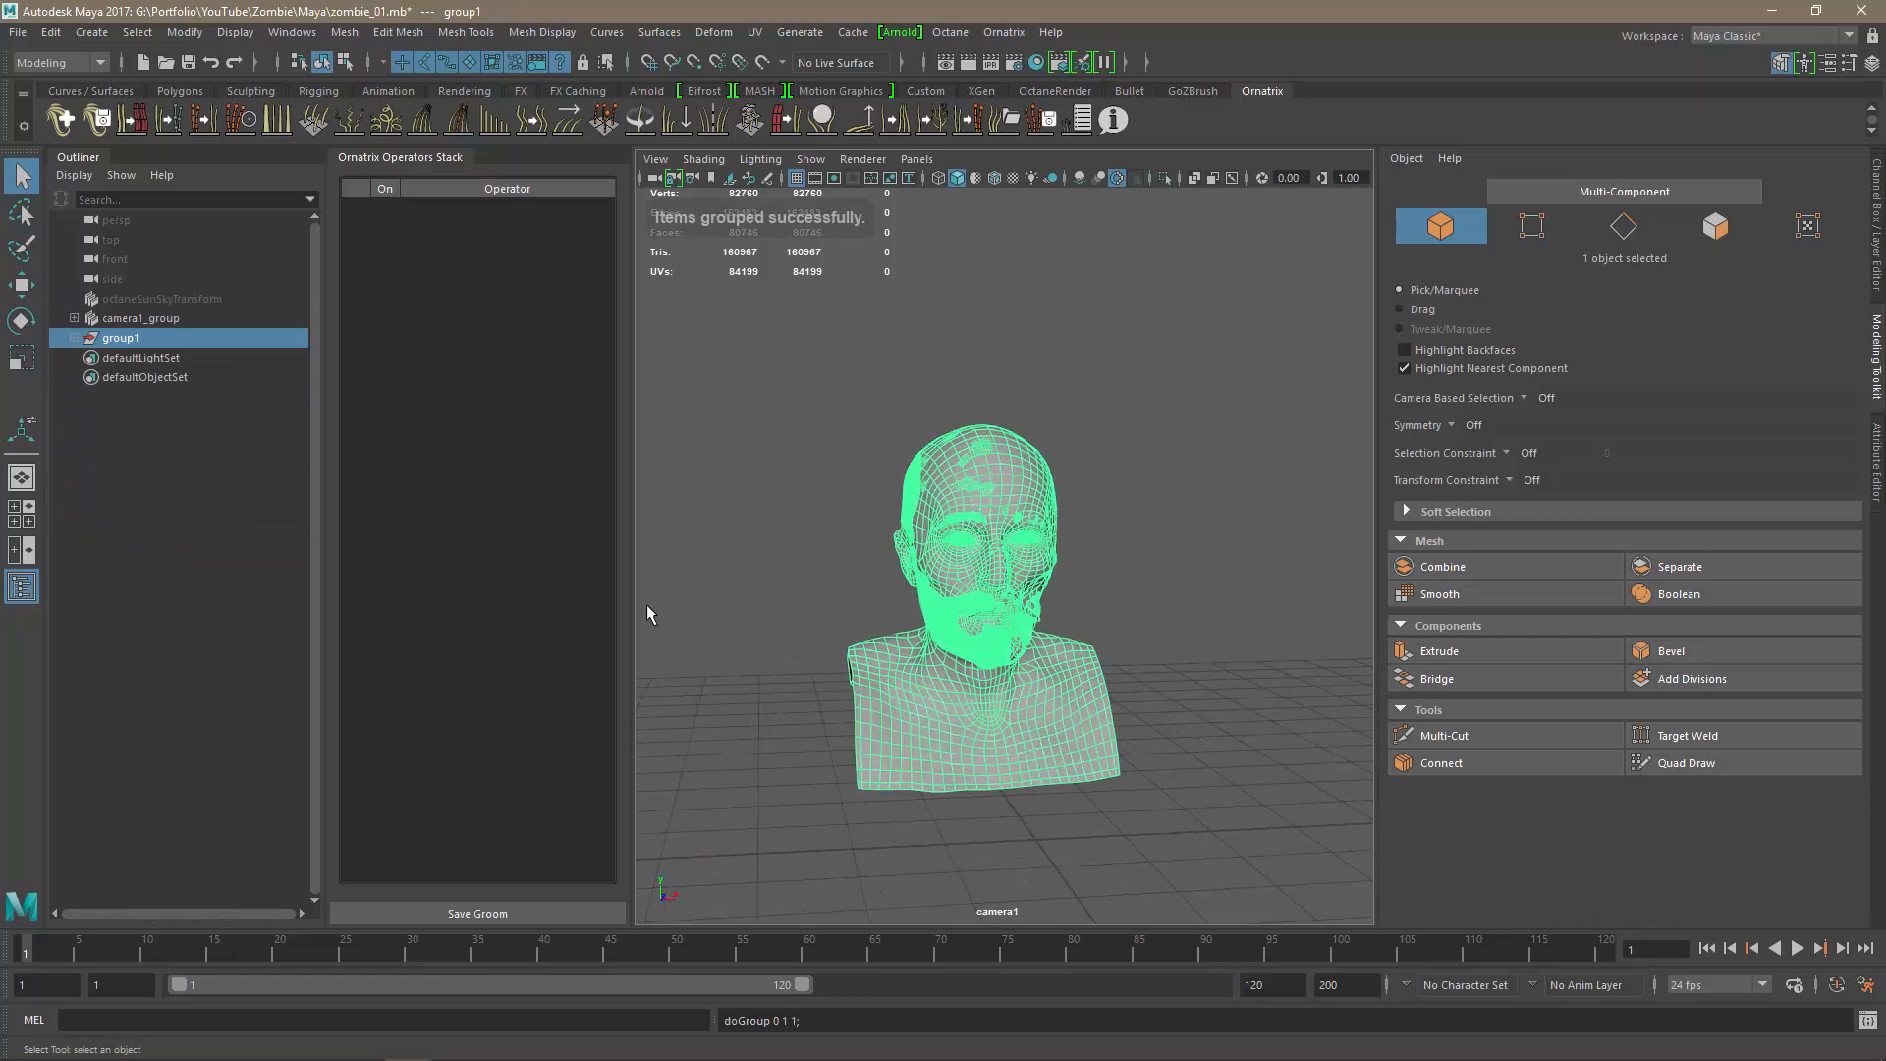
# Activate the Scale tool on the grouped bust and examine the bust's size against the grid from several angles.
pyautogui.scroll(4, 1004, 656)
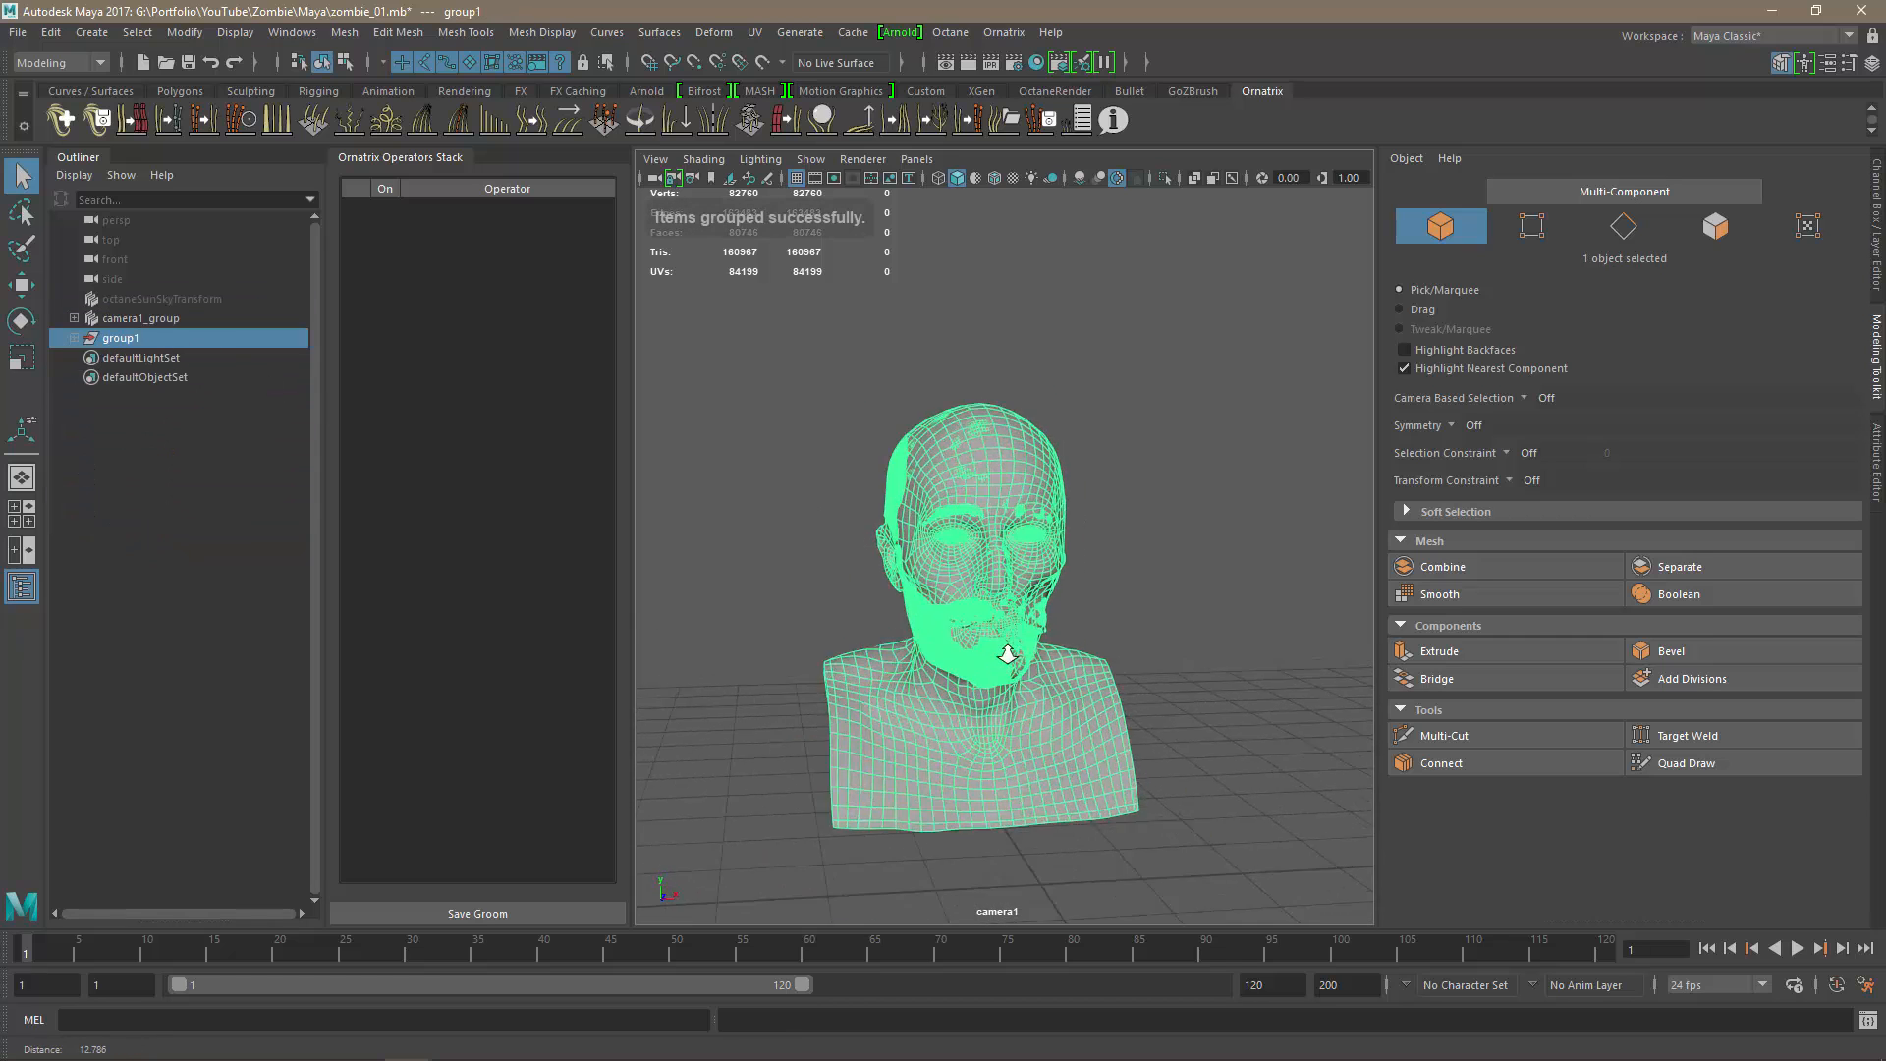
pyautogui.moveTo(1007, 656)
pyautogui.keyDown('alt'); pyautogui.mouseDown()
pyautogui.moveTo(1090, 654)
pyautogui.moveTo(1031, 650)
pyautogui.mouseUp(); pyautogui.keyUp('alt')
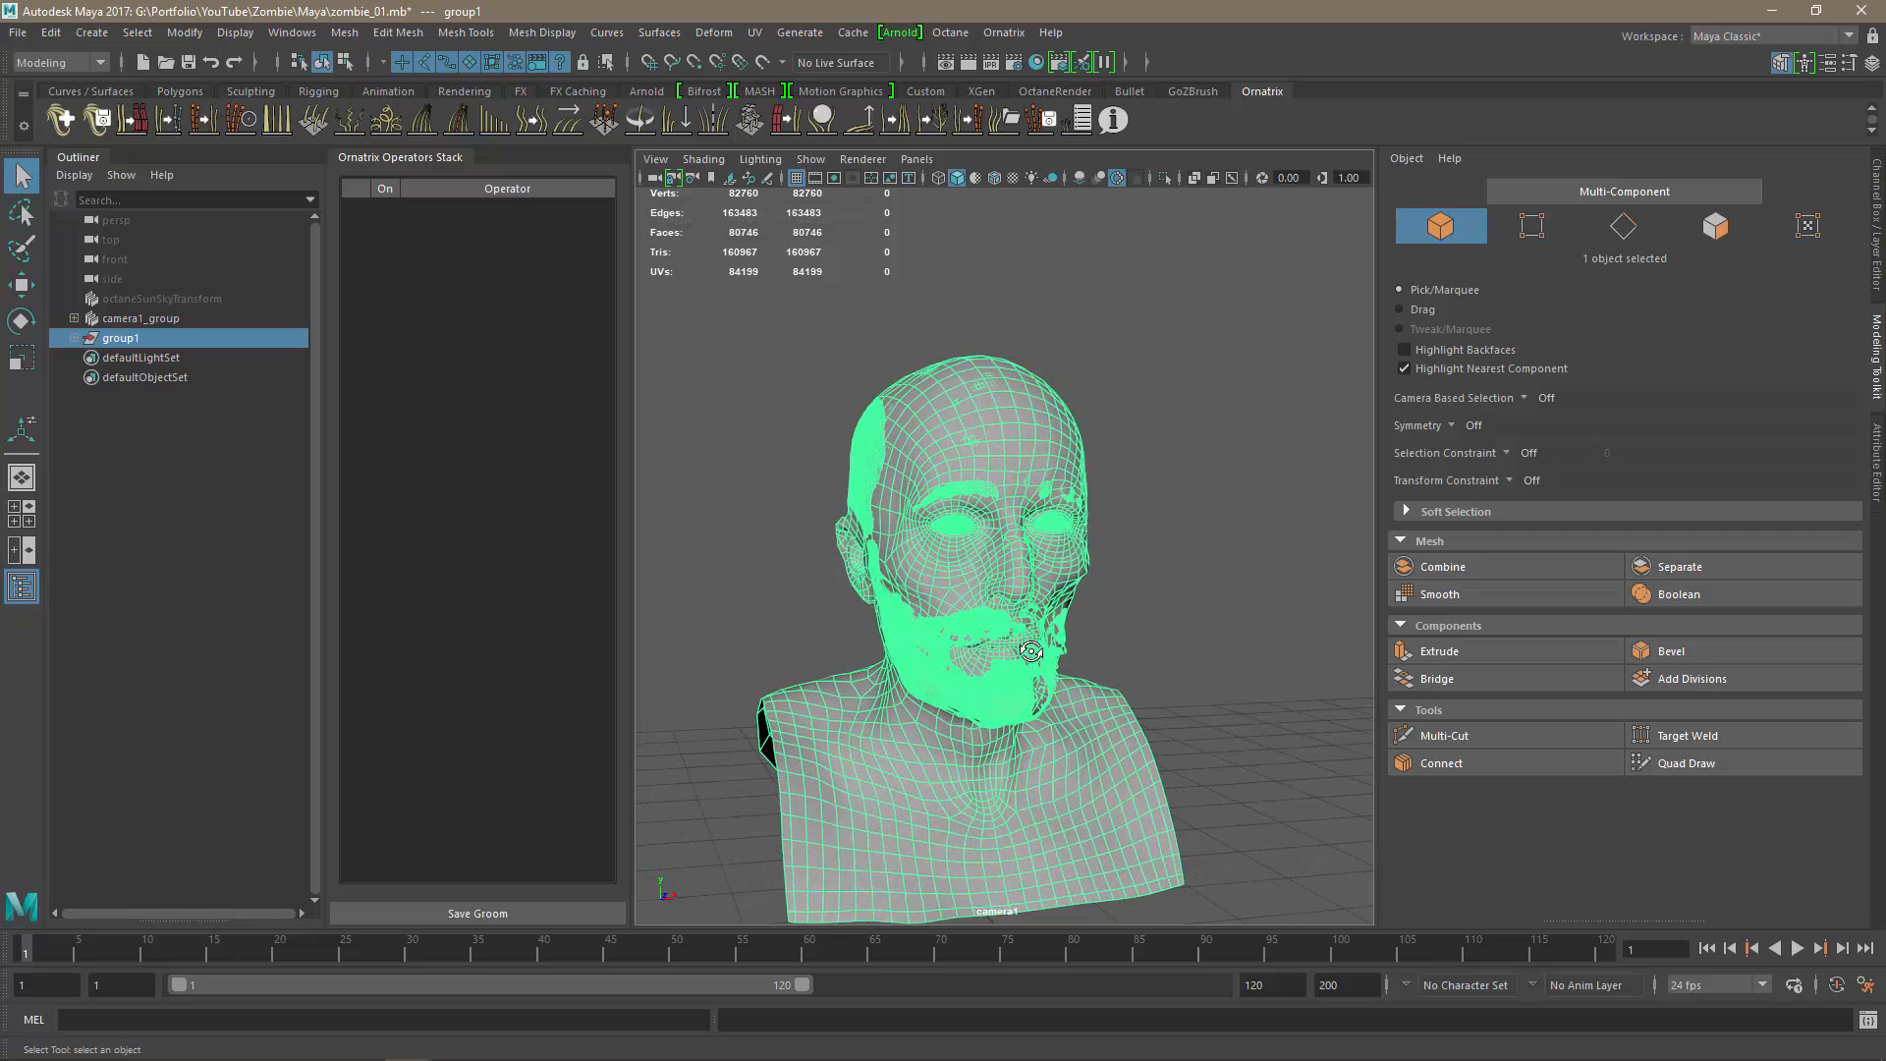
pyautogui.click(24, 358)
pyautogui.keyDown('alt'); pyautogui.moveTo(1234, 816); pyautogui.dragTo(884, 728, button='right'); pyautogui.keyUp('alt')
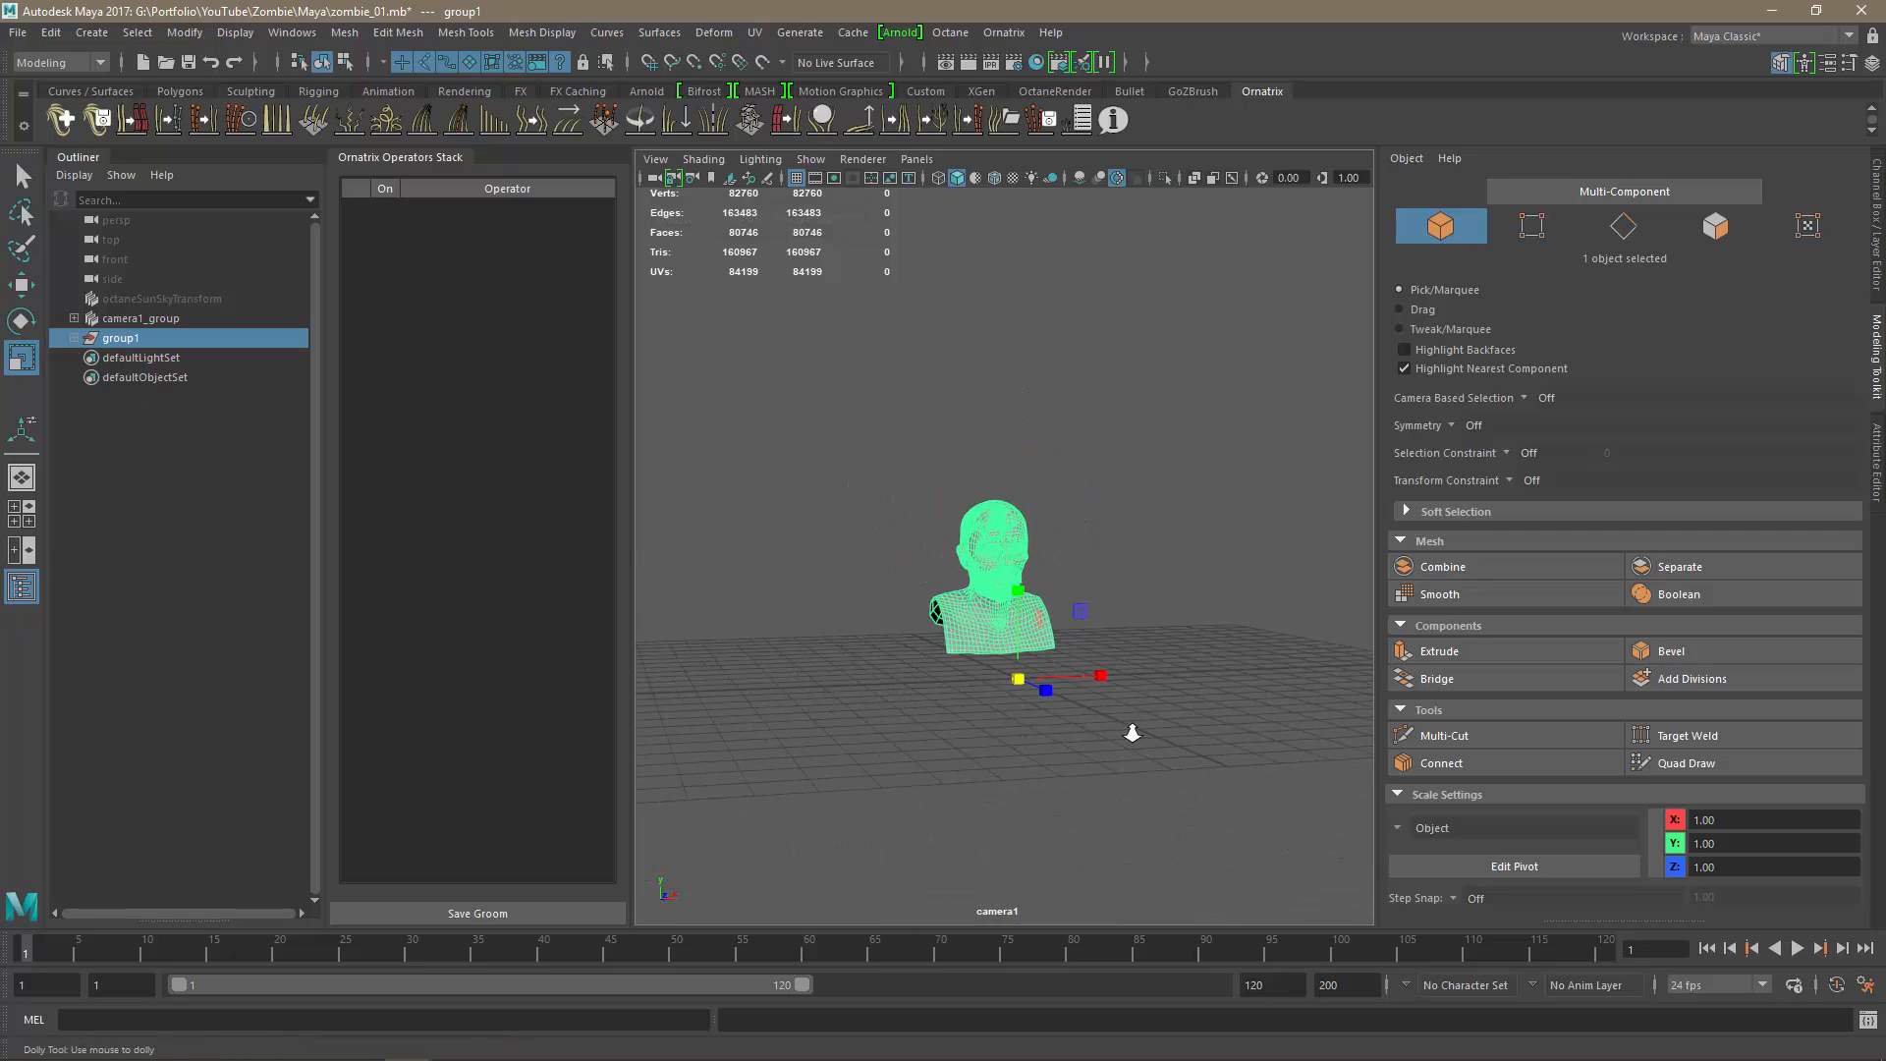
pyautogui.keyDown('alt'); pyautogui.moveTo(1133, 733); pyautogui.dragTo(1086, 720, button='right'); pyautogui.keyUp('alt')
pyautogui.keyDown('alt'); pyautogui.moveTo(1087, 720); pyautogui.dragTo(1064, 720); pyautogui.keyUp('alt')
pyautogui.keyDown('alt'); pyautogui.moveTo(1170, 716); pyautogui.dragTo(855, 702, button='right'); pyautogui.keyUp('alt')
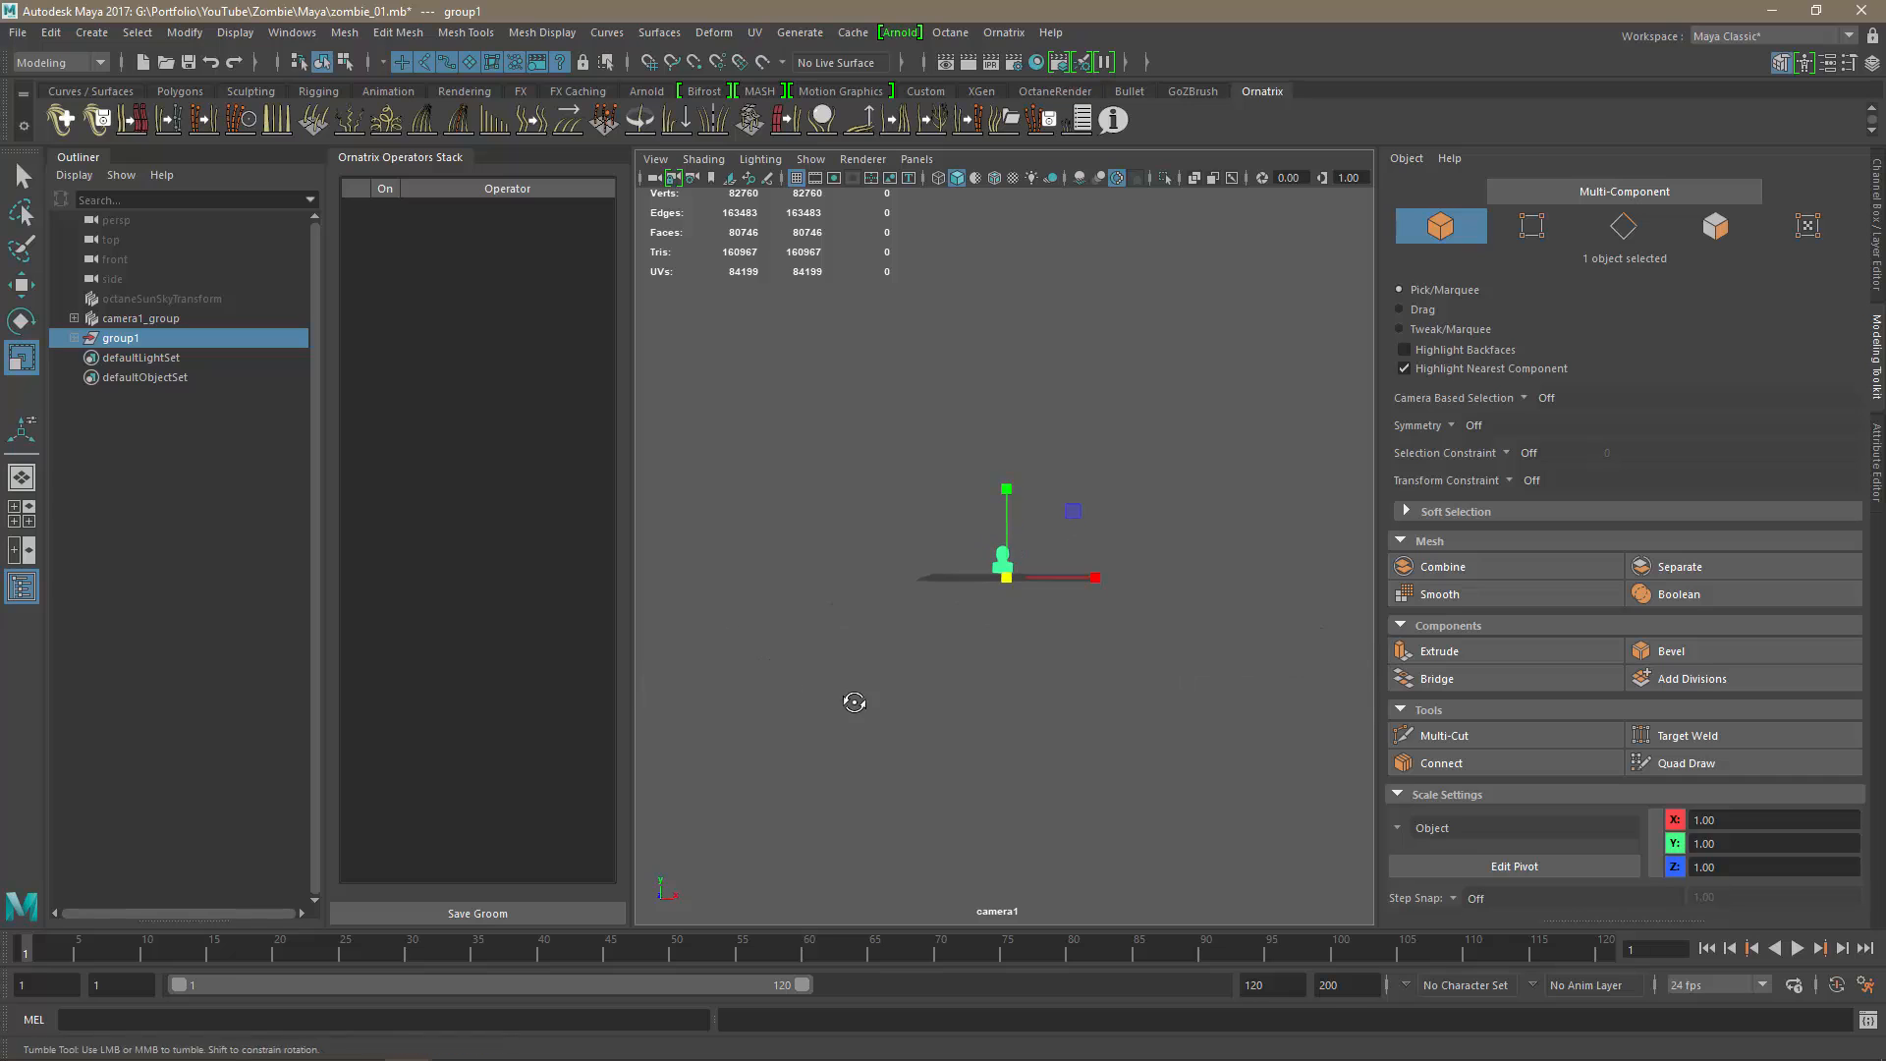
pyautogui.moveTo(855, 702)
pyautogui.keyDown('alt'); pyautogui.mouseDown()
pyautogui.moveTo(982, 716)
pyautogui.moveTo(880, 681)
pyautogui.mouseUp(); pyautogui.keyUp('alt')
pyautogui.keyDown('alt'); pyautogui.moveTo(880, 682); pyautogui.dragTo(1013, 725, button='right'); pyautogui.keyUp('alt')
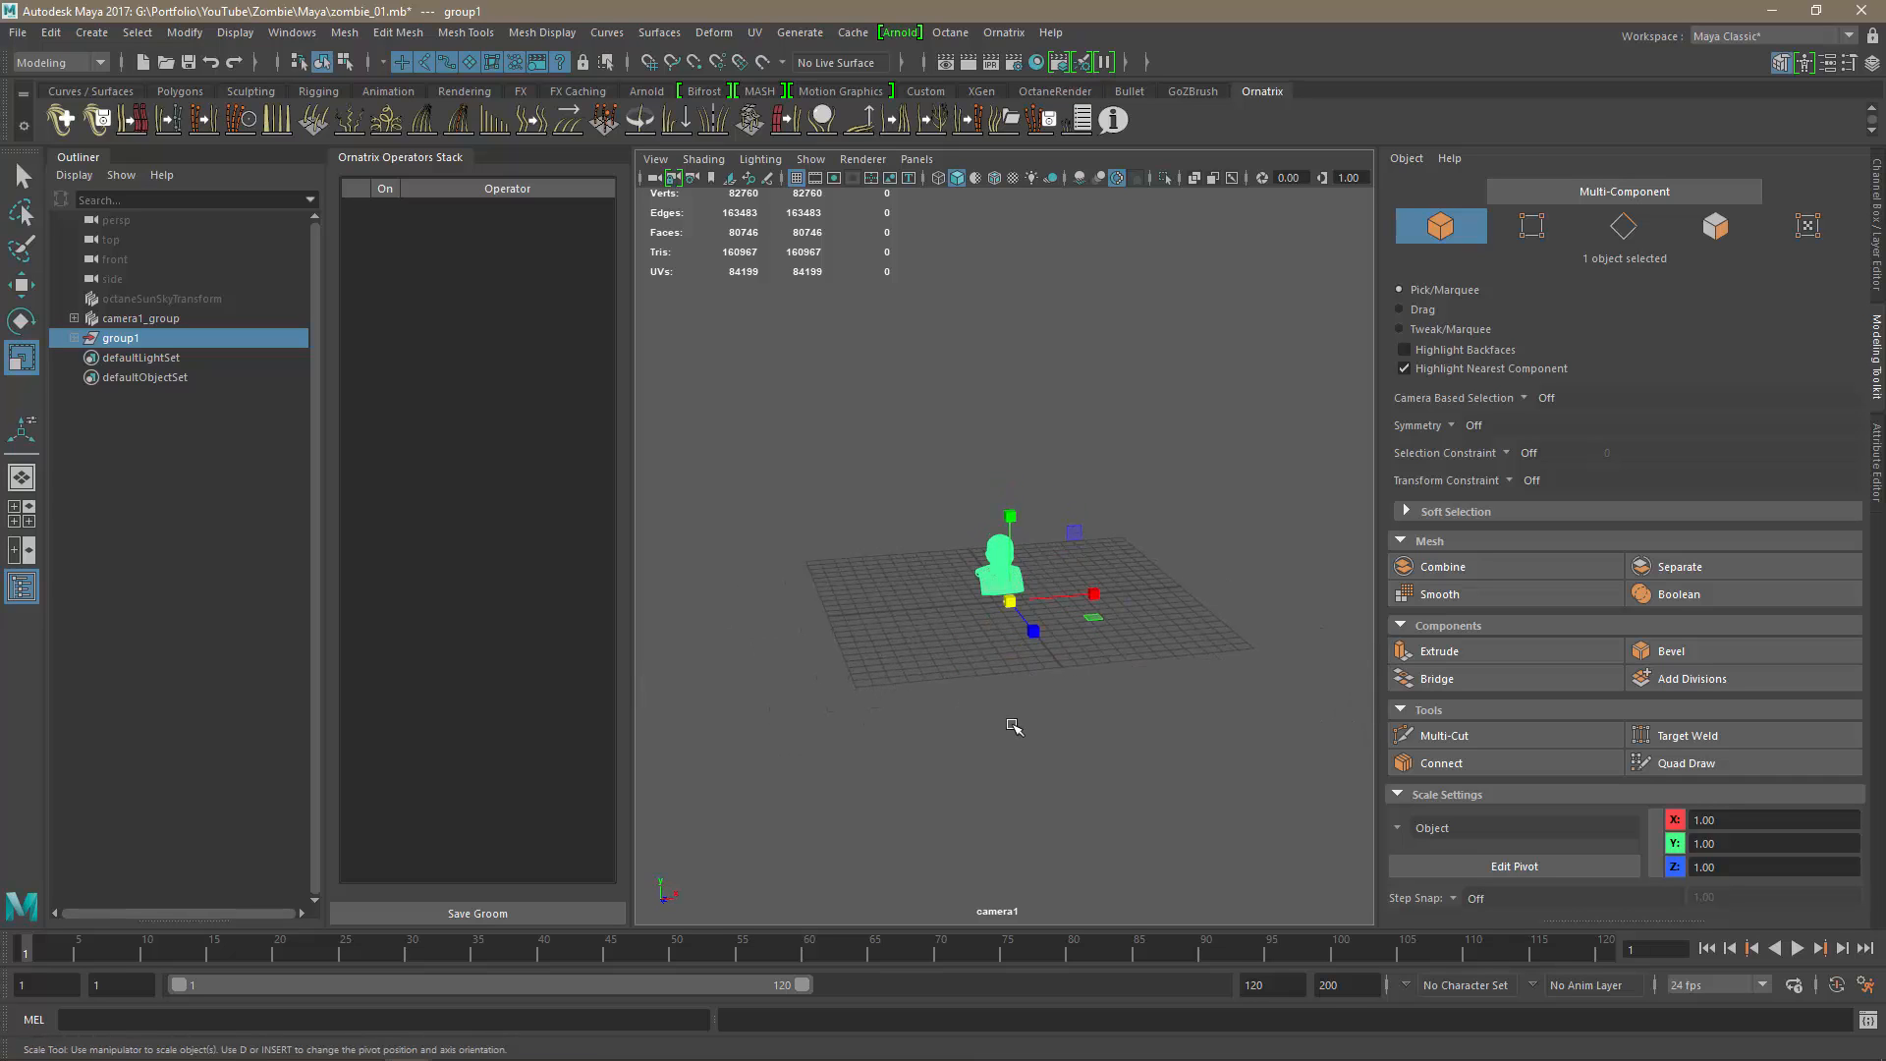
pyautogui.moveTo(1013, 725)
pyautogui.keyDown('alt'); pyautogui.mouseDown()
pyautogui.moveTo(964, 703)
pyautogui.moveTo(988, 741)
pyautogui.mouseUp(); pyautogui.keyUp('alt')
pyautogui.keyDown('alt'); pyautogui.moveTo(1164, 701); pyautogui.dragTo(1023, 689, button='right'); pyautogui.keyUp('alt')
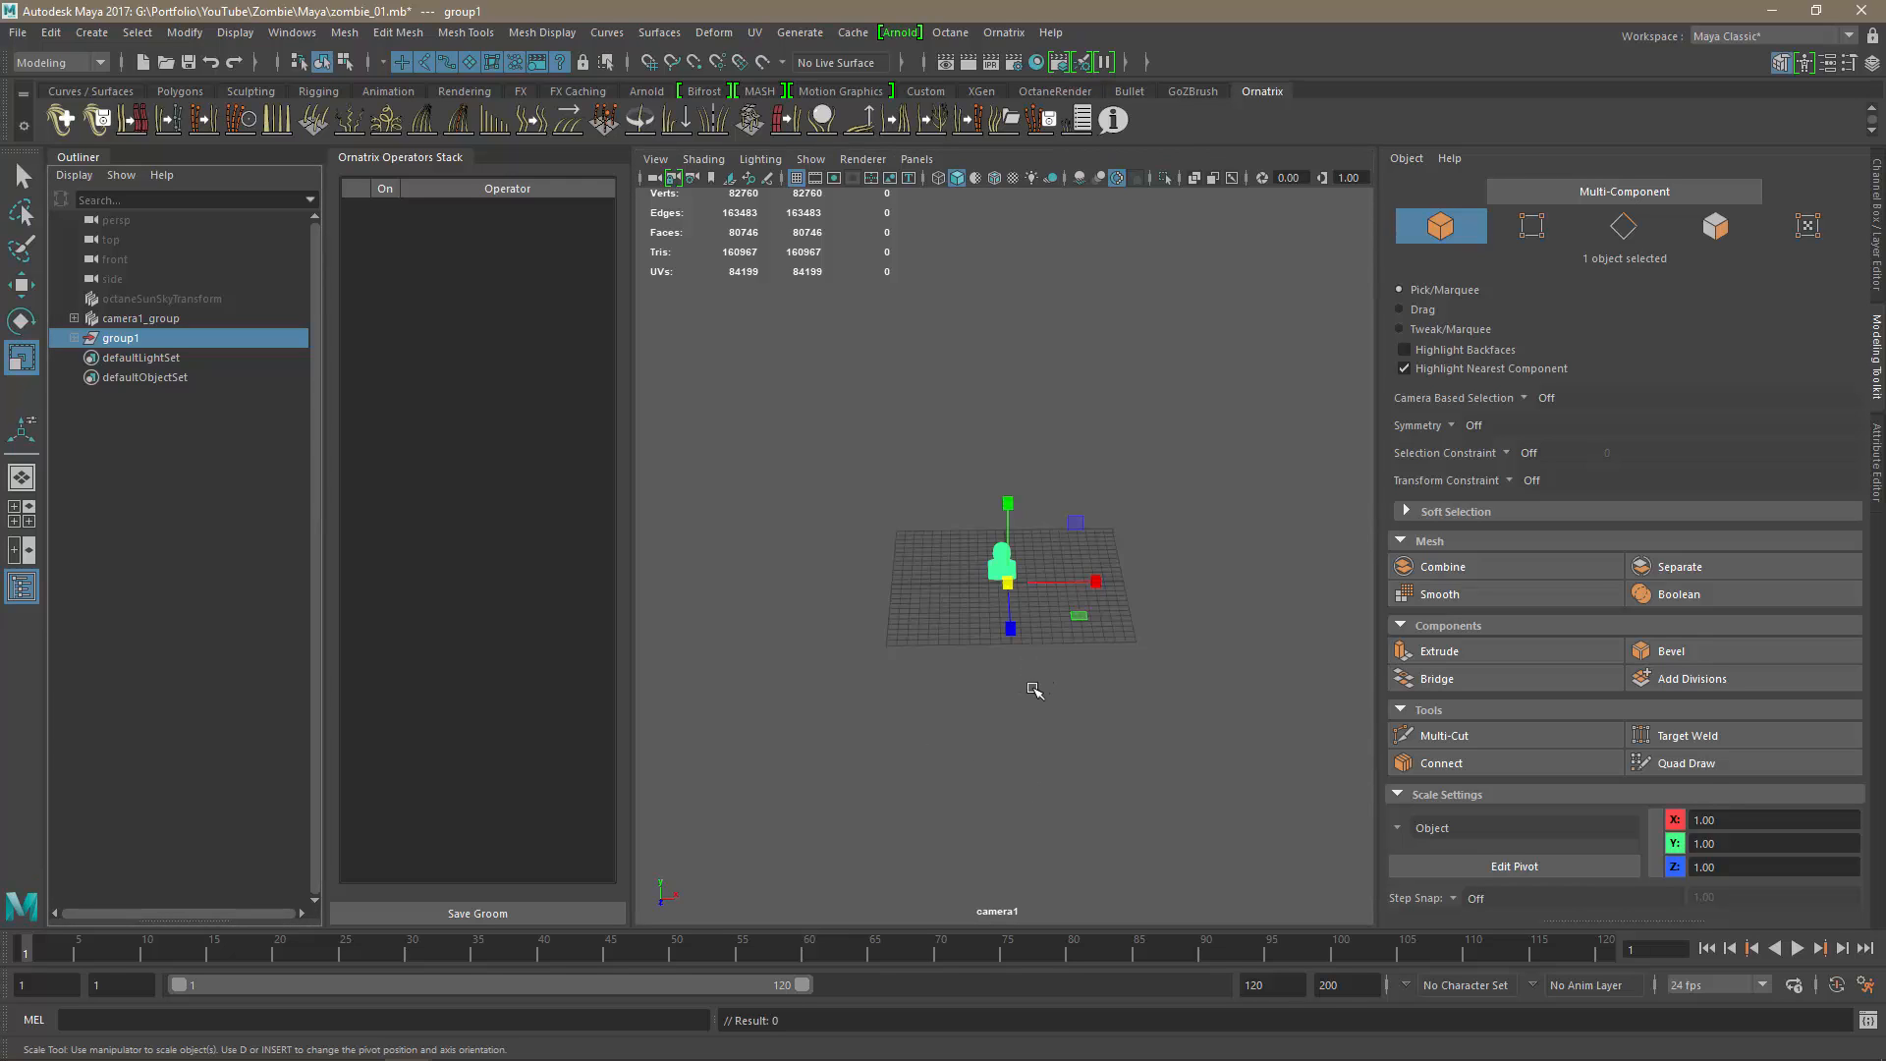
pyautogui.keyDown('alt'); pyautogui.moveTo(1022, 698); pyautogui.dragTo(897, 699); pyautogui.keyUp('alt')
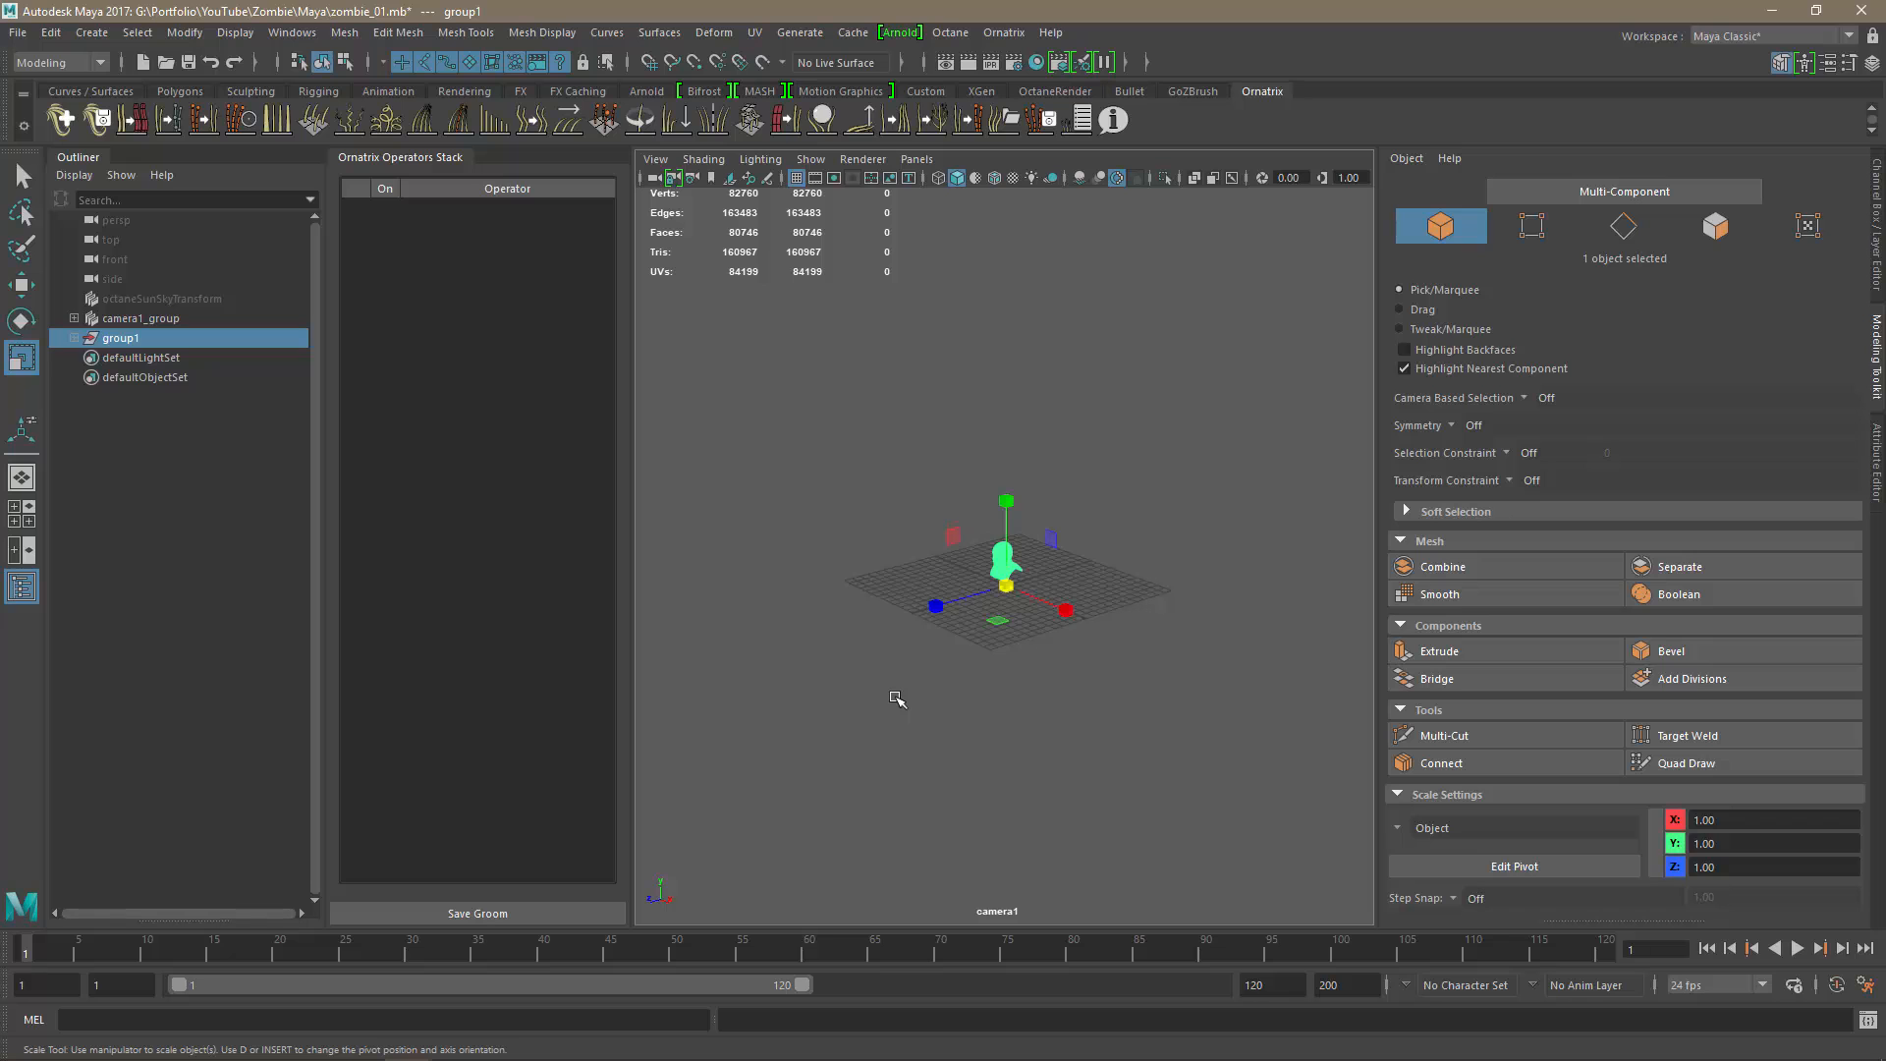
pyautogui.keyDown('alt'); pyautogui.moveTo(913, 633); pyautogui.dragTo(1213, 737, button='right'); pyautogui.keyUp('alt')
pyautogui.keyDown('alt'); pyautogui.moveTo(1077, 753); pyautogui.dragTo(1233, 636); pyautogui.keyUp('alt')
pyautogui.keyDown('alt'); pyautogui.moveTo(1166, 648); pyautogui.dragTo(1194, 675, button='right'); pyautogui.keyUp('alt')
pyautogui.keyDown('alt'); pyautogui.moveTo(1139, 673); pyautogui.dragTo(948, 588, button='middle'); pyautogui.keyUp('alt')
pyautogui.keyDown('alt'); pyautogui.moveTo(948, 587); pyautogui.dragTo(1009, 613, button='right'); pyautogui.keyUp('alt')
pyautogui.keyDown('alt'); pyautogui.moveTo(1009, 613); pyautogui.dragTo(1155, 641, button='middle'); pyautogui.keyUp('alt')
pyautogui.keyDown('alt'); pyautogui.moveTo(1155, 641); pyautogui.dragTo(1048, 652, button='right'); pyautogui.keyUp('alt')
pyautogui.keyDown('alt'); pyautogui.moveTo(1049, 656); pyautogui.dragTo(1169, 639); pyautogui.keyUp('alt')
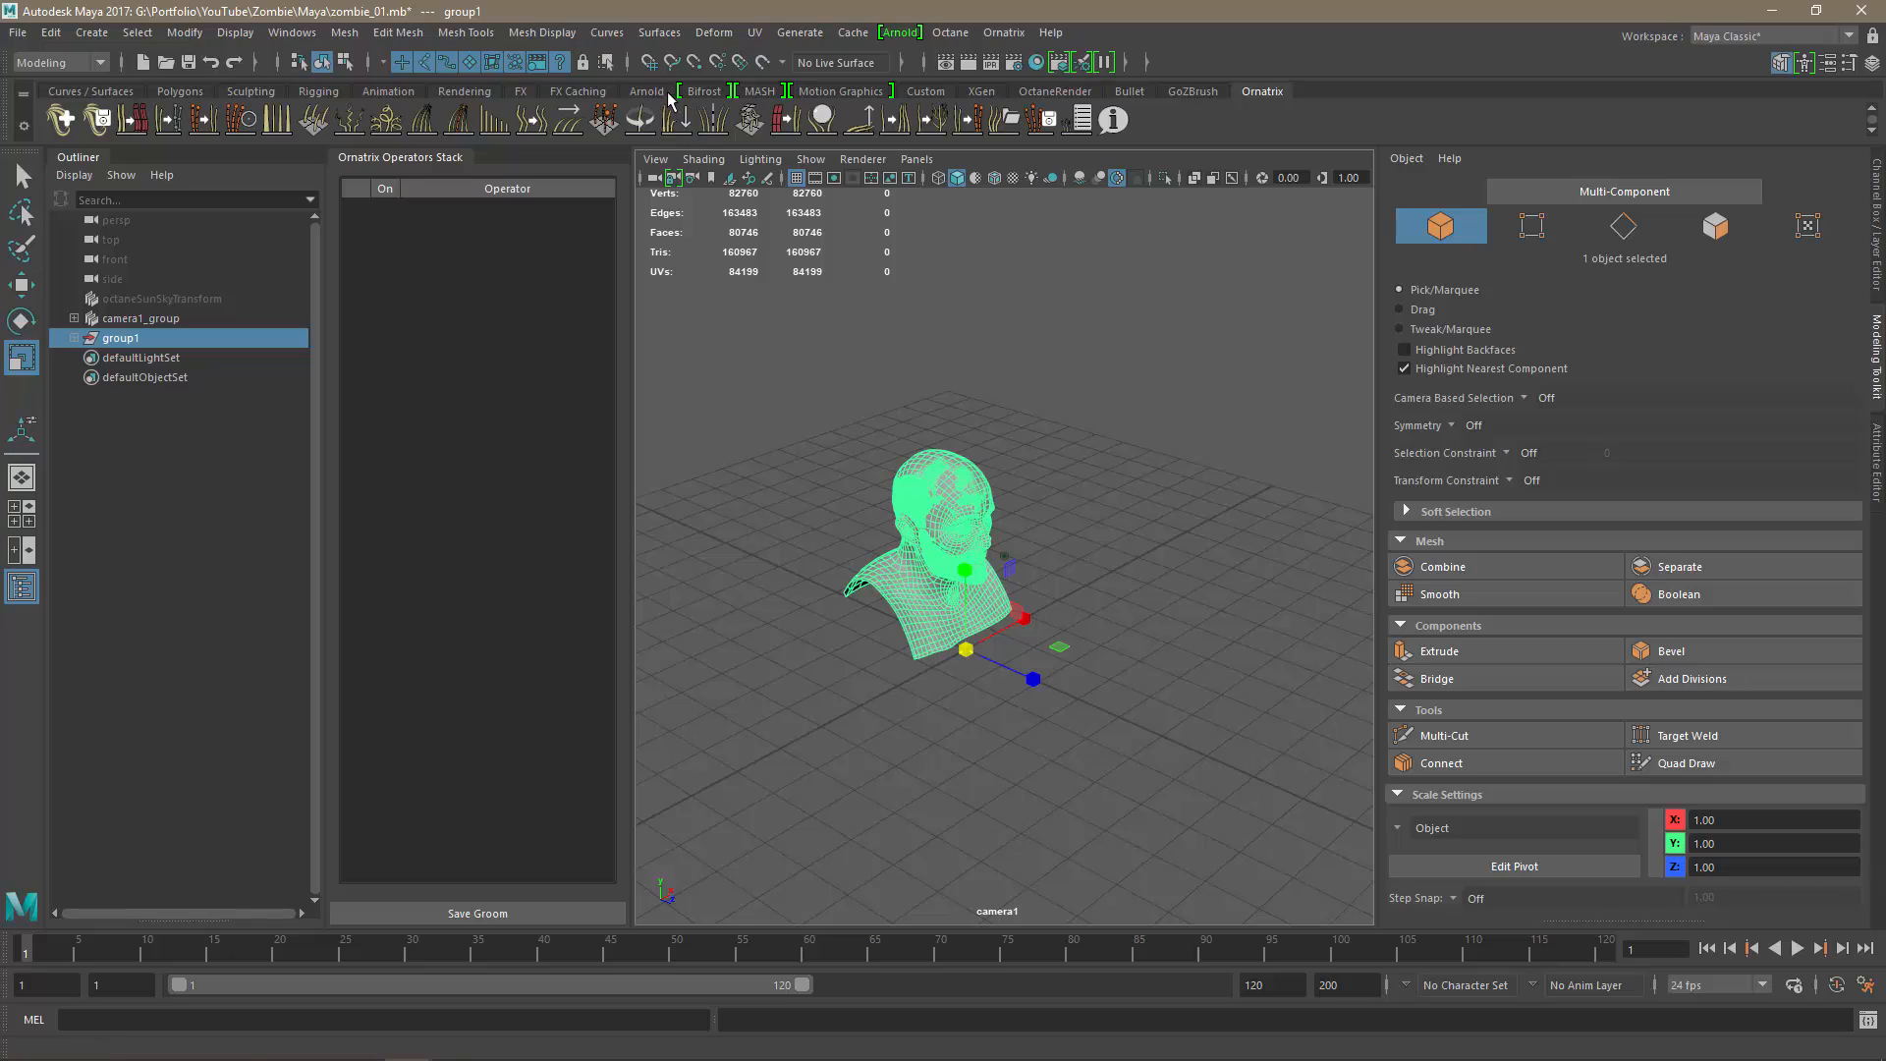
# Start a polygon cube and draw its rectangular base on the grid beside the bust, as seen from above.
pyautogui.click(764, 93)
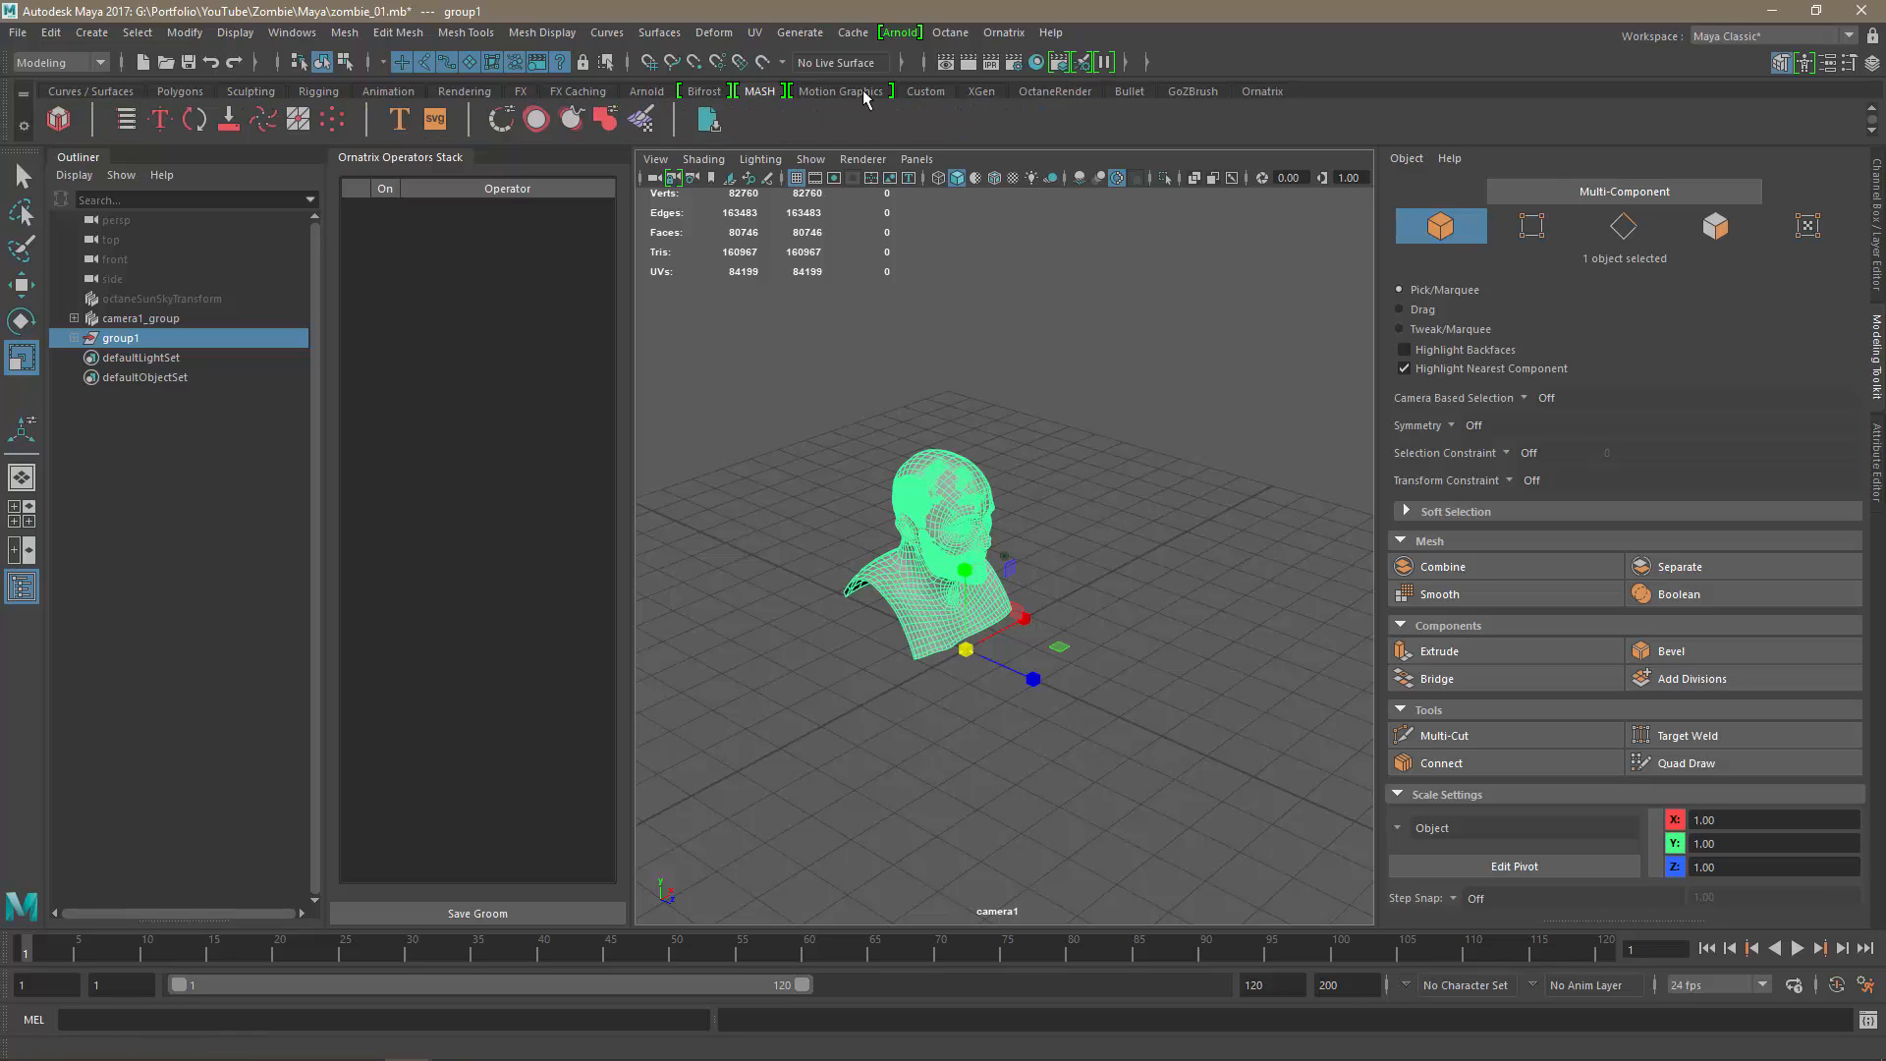
pyautogui.keyDown('alt'); pyautogui.moveTo(910, 446); pyautogui.dragTo(1006, 505, button='right'); pyautogui.keyUp('alt')
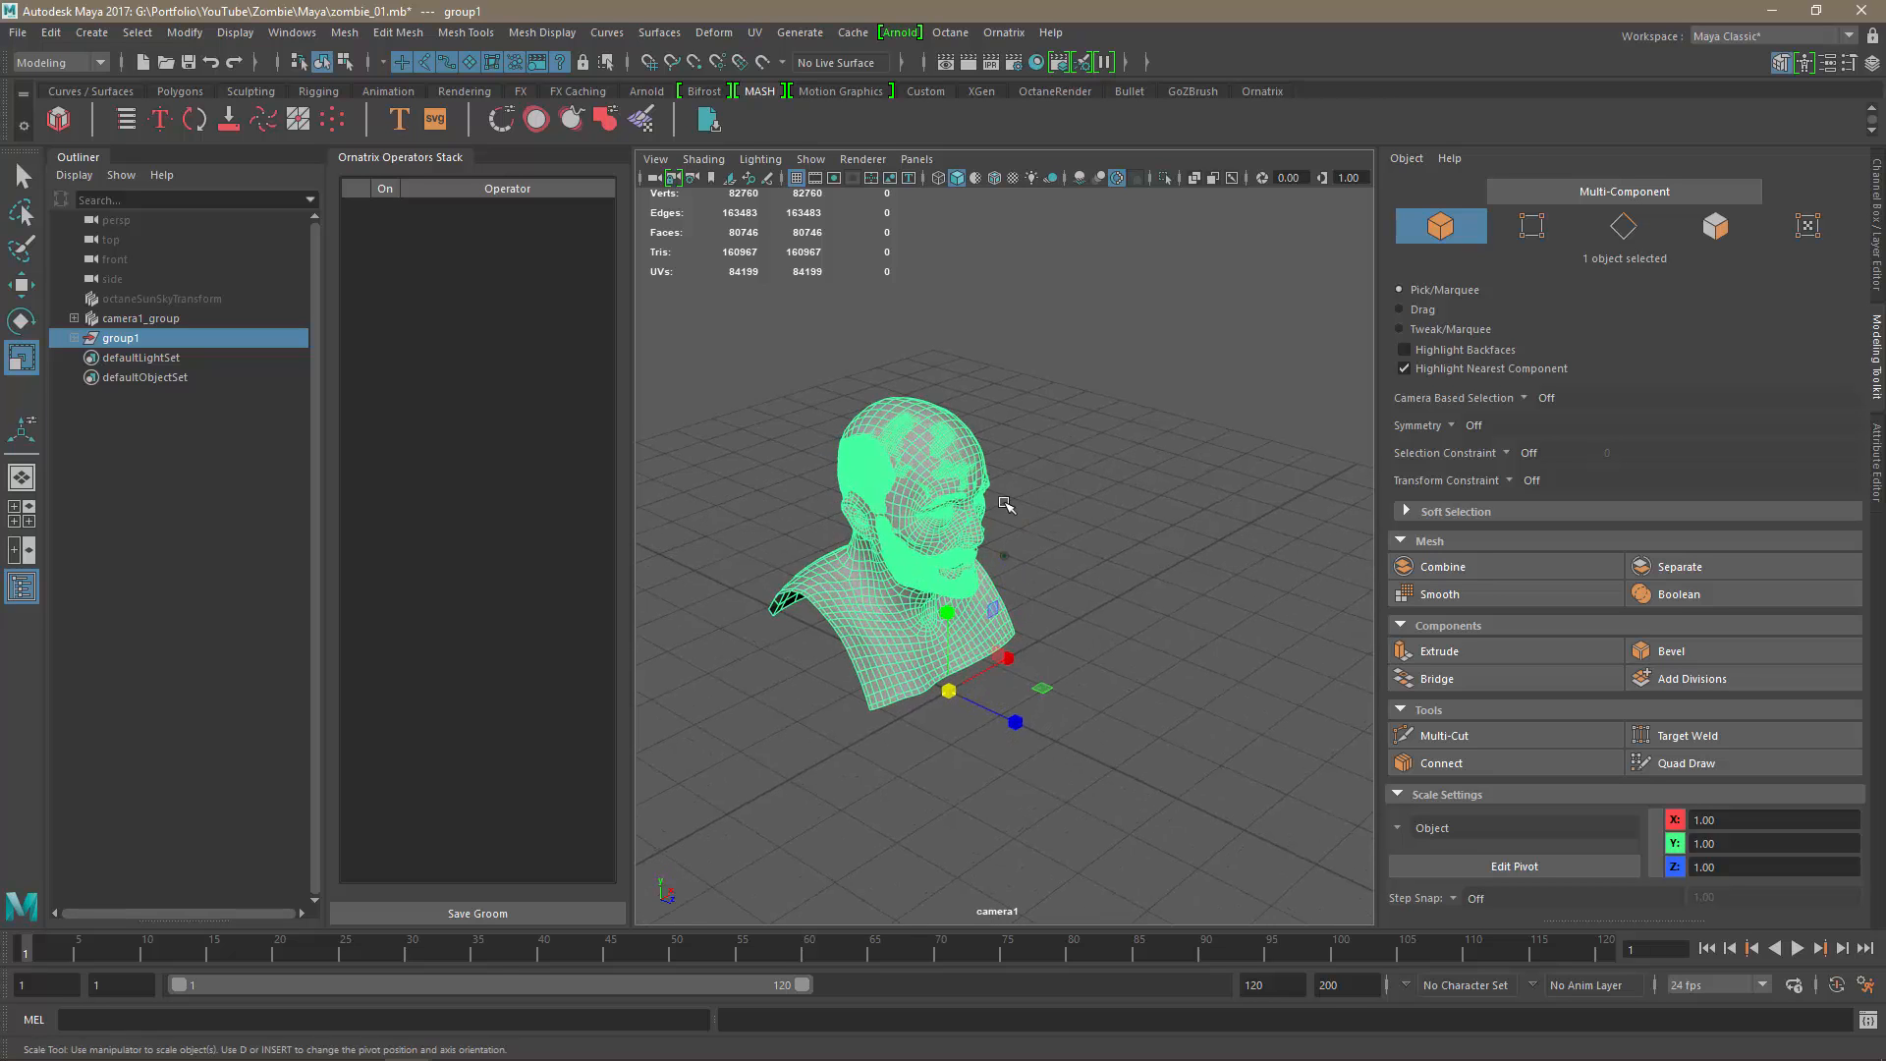
pyautogui.keyDown('alt'); pyautogui.moveTo(1006, 505); pyautogui.dragTo(1048, 476); pyautogui.keyUp('alt')
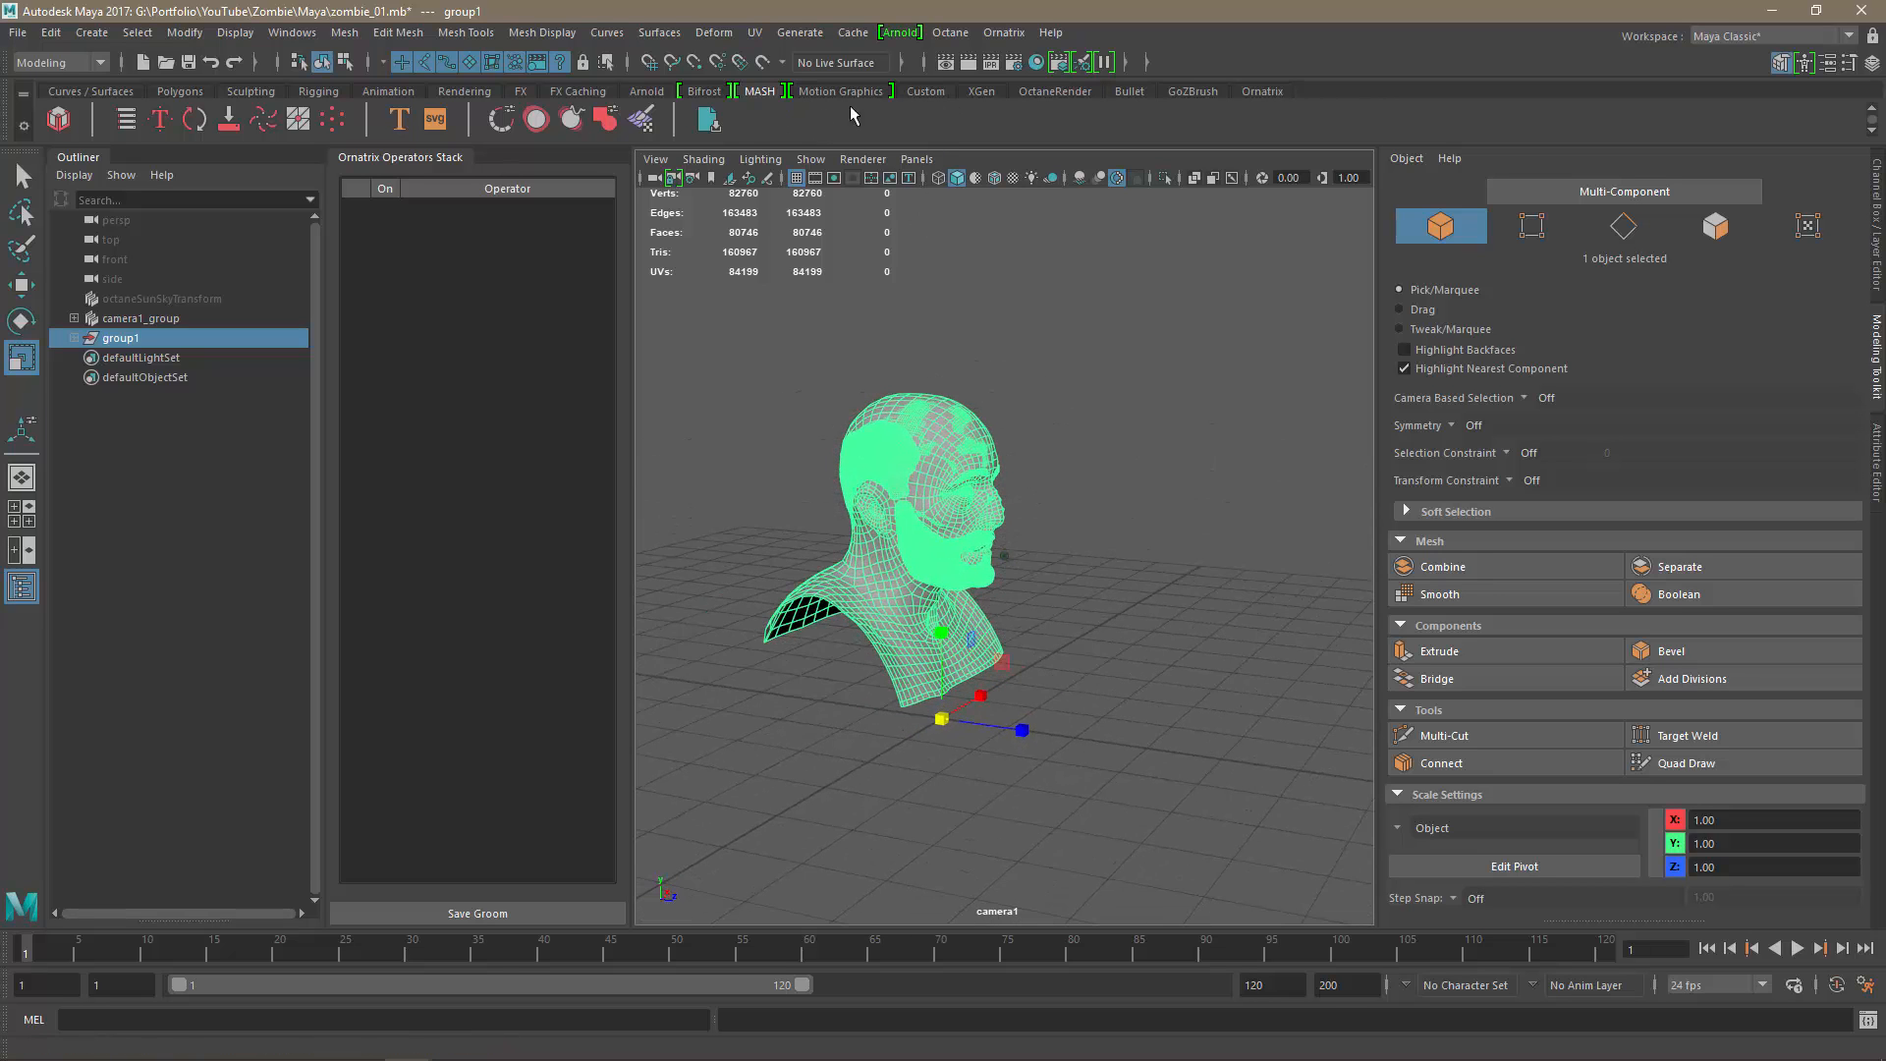
pyautogui.click(888, 93)
pyautogui.click(941, 96)
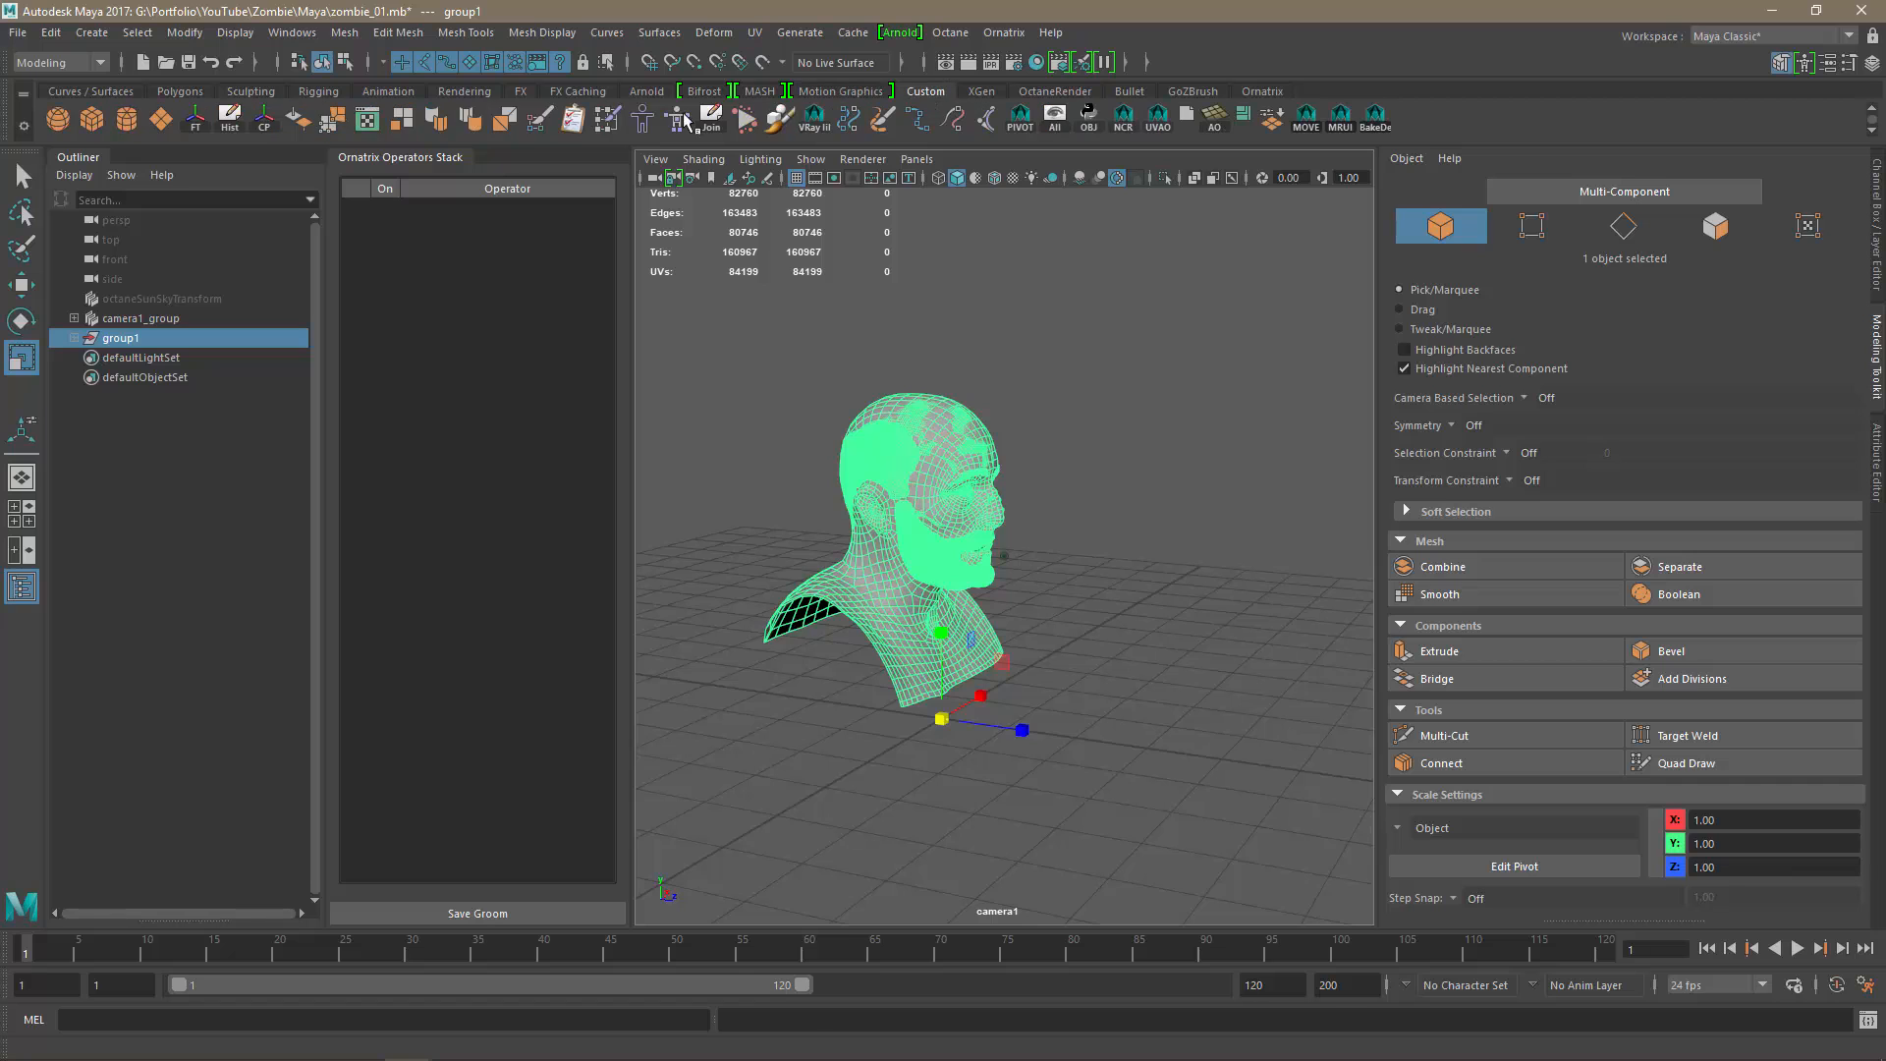
pyautogui.click(91, 119)
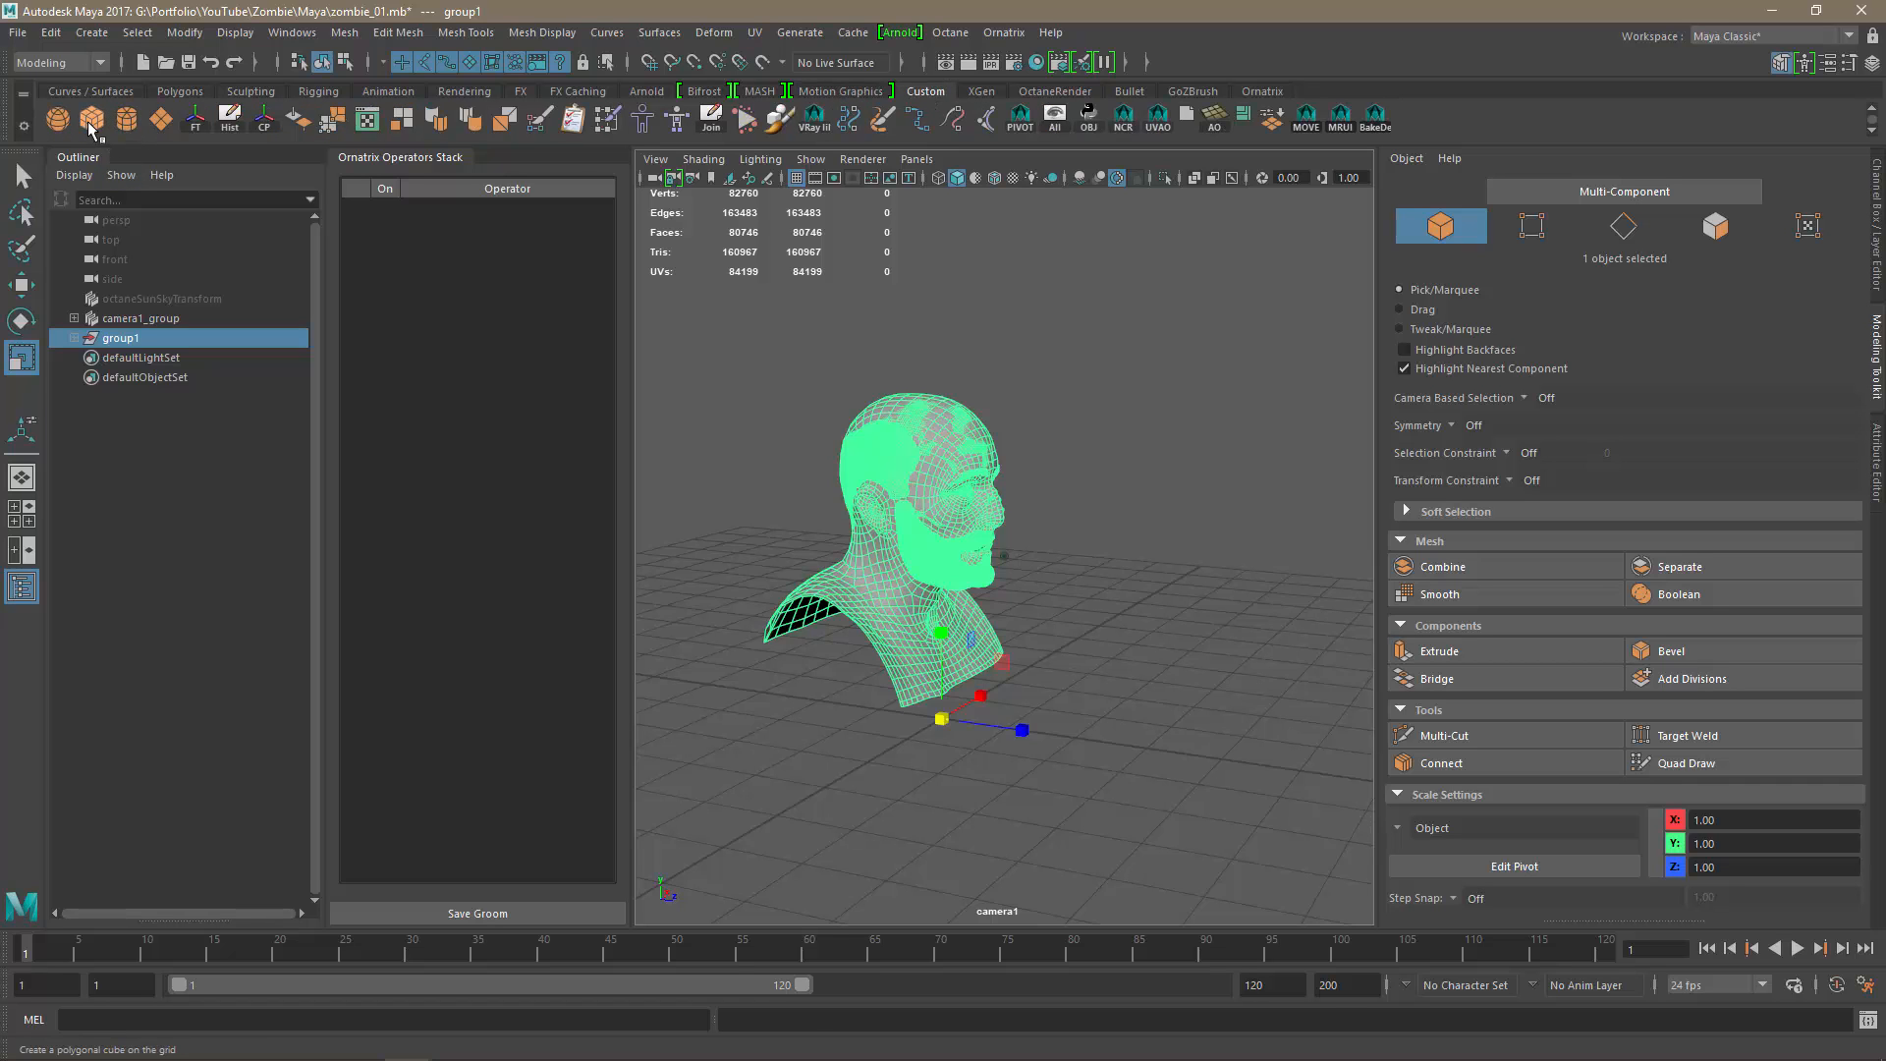
pyautogui.keyDown('alt'); pyautogui.moveTo(1081, 731); pyautogui.dragTo(951, 760); pyautogui.keyUp('alt')
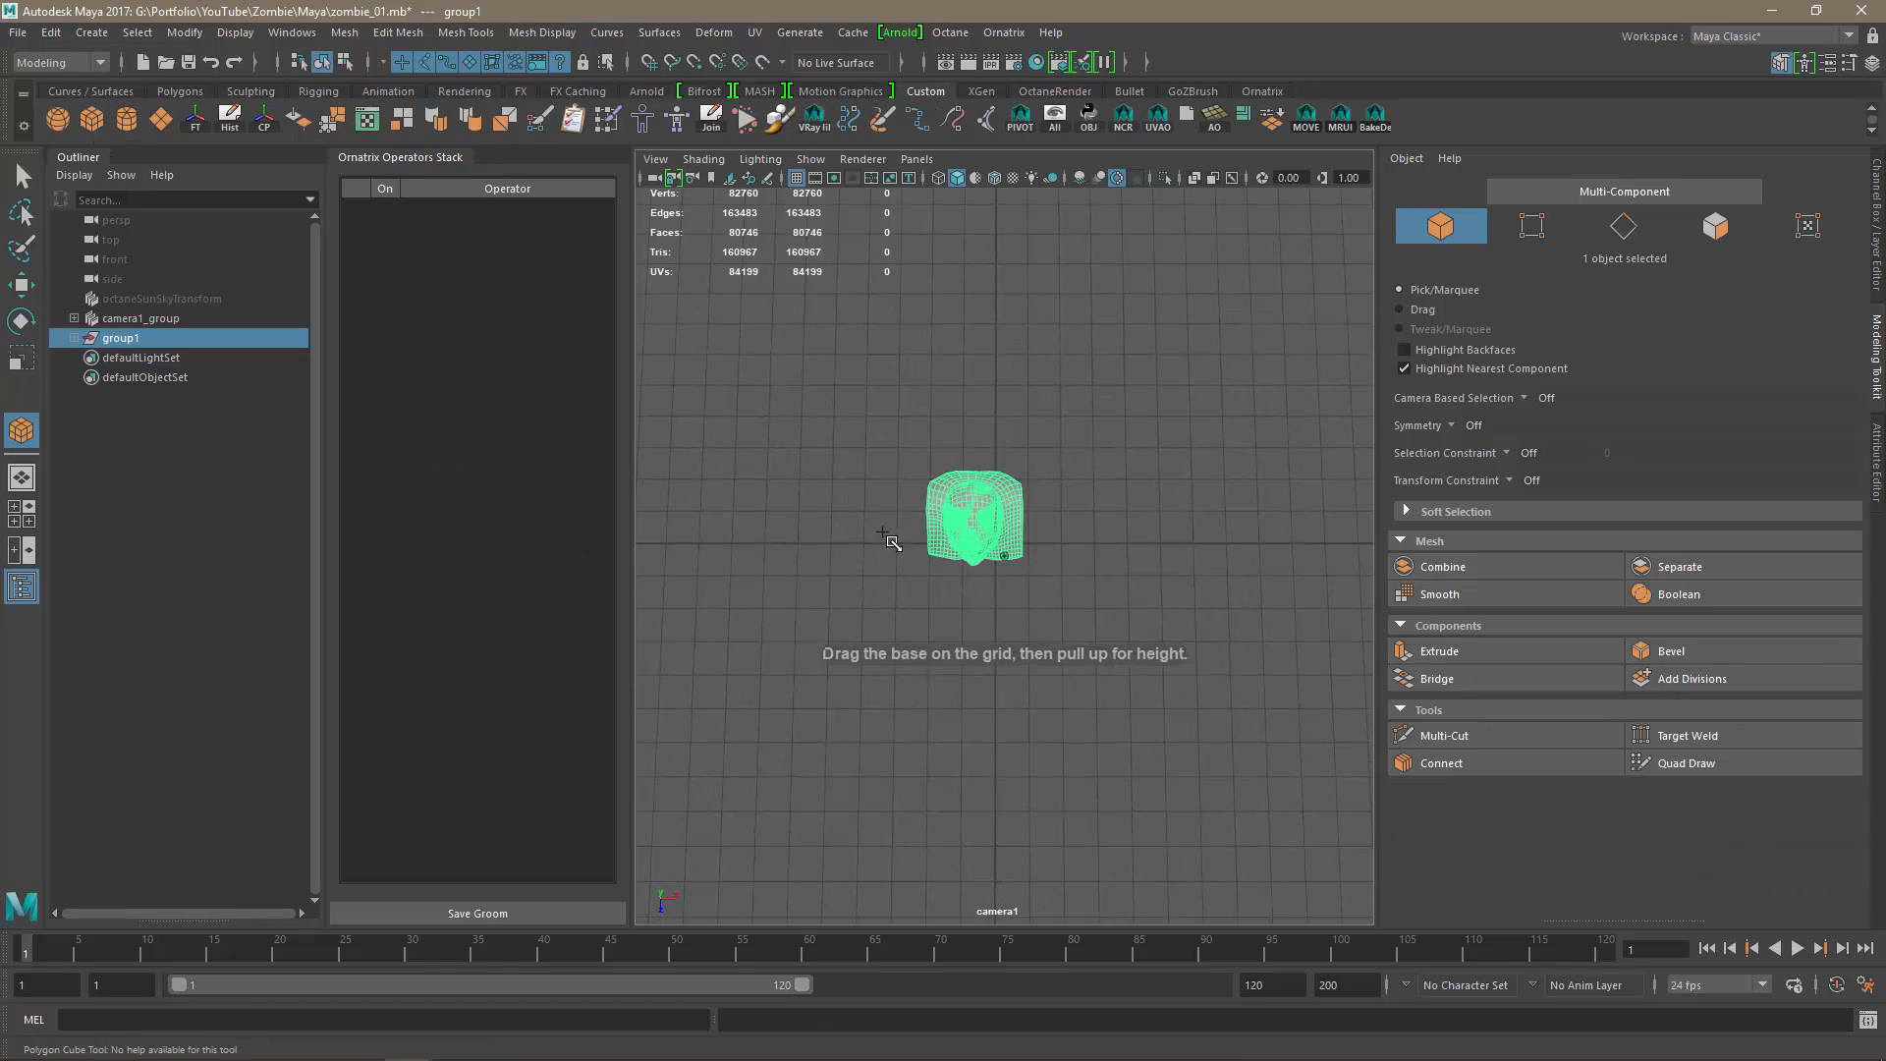
pyautogui.moveTo(877, 488); pyautogui.dragTo(926, 557)
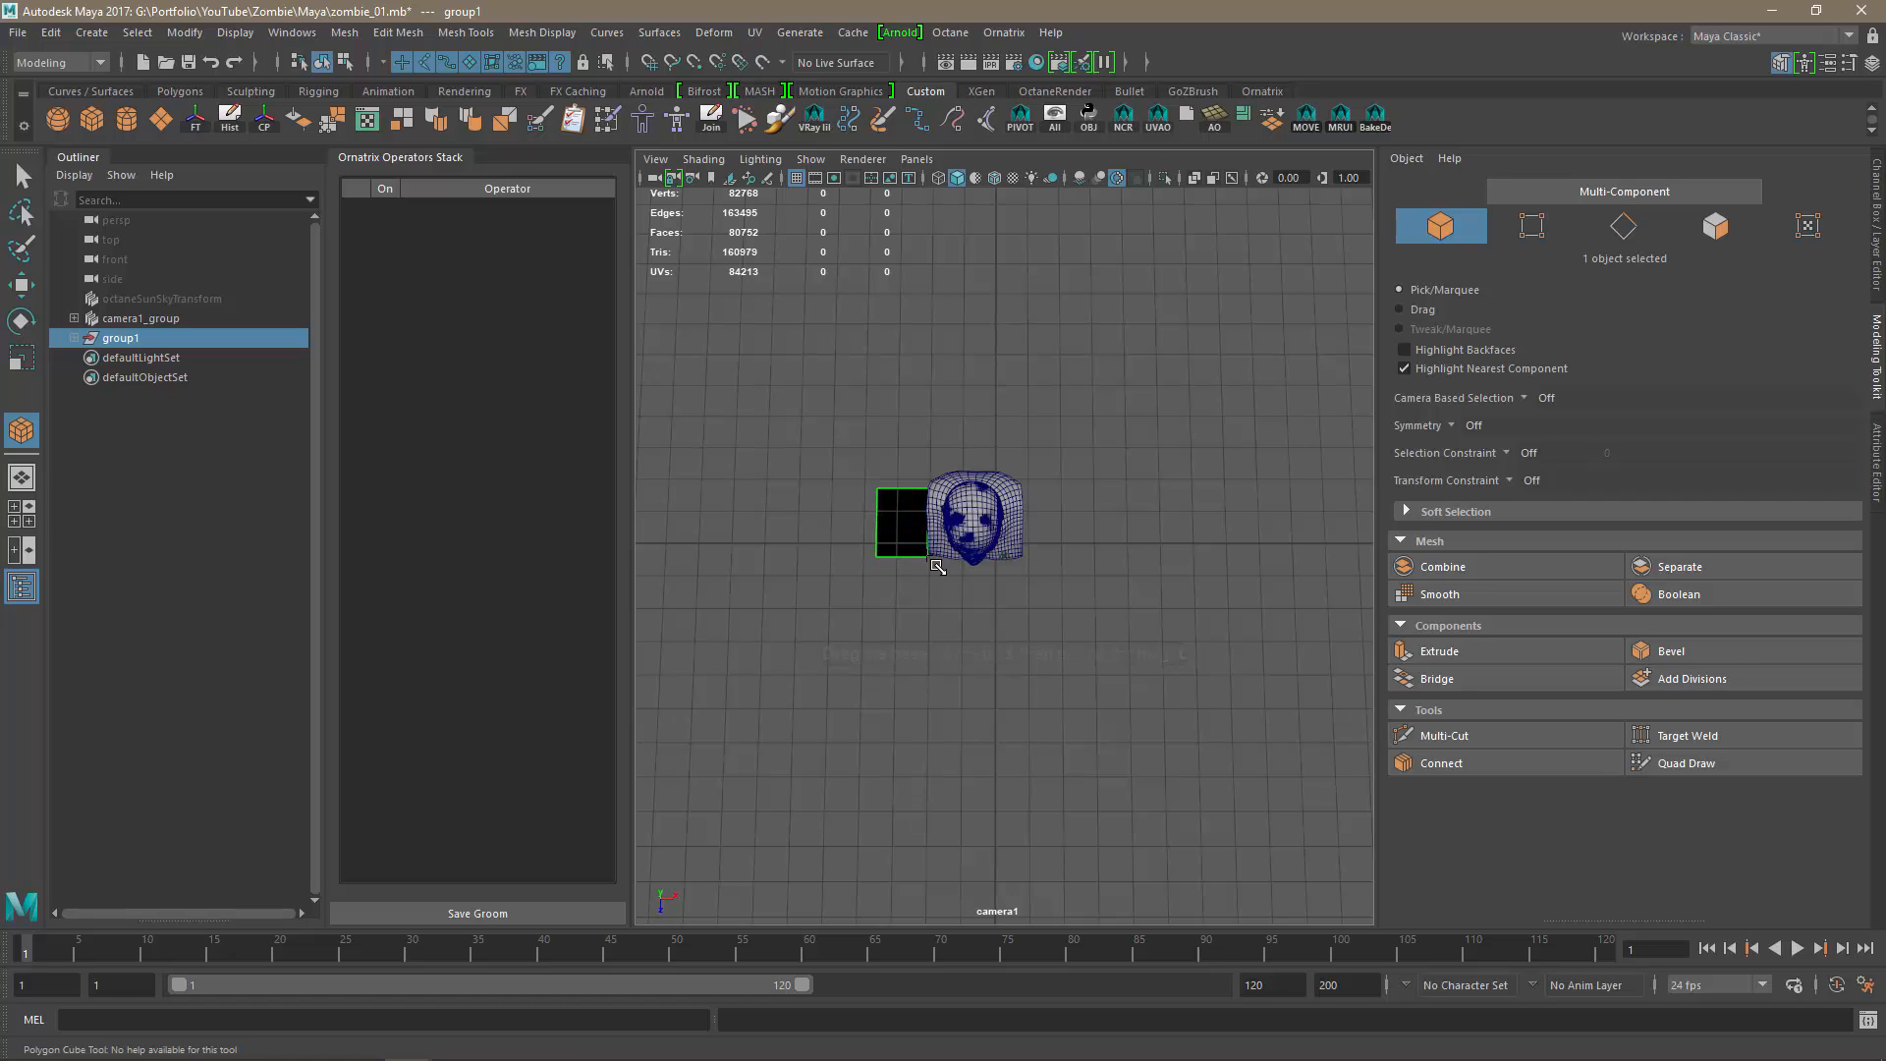
# Draw a polygon cube beside the bust, about 1.5 wide and 2.2 deep, and set its height to 25.
pyautogui.keyDown('alt'); pyautogui.moveTo(912, 700); pyautogui.dragTo(1038, 640); pyautogui.keyUp('alt')
pyautogui.moveTo(896, 646); pyautogui.dragTo(897, 585)
pyautogui.click(1877, 462)
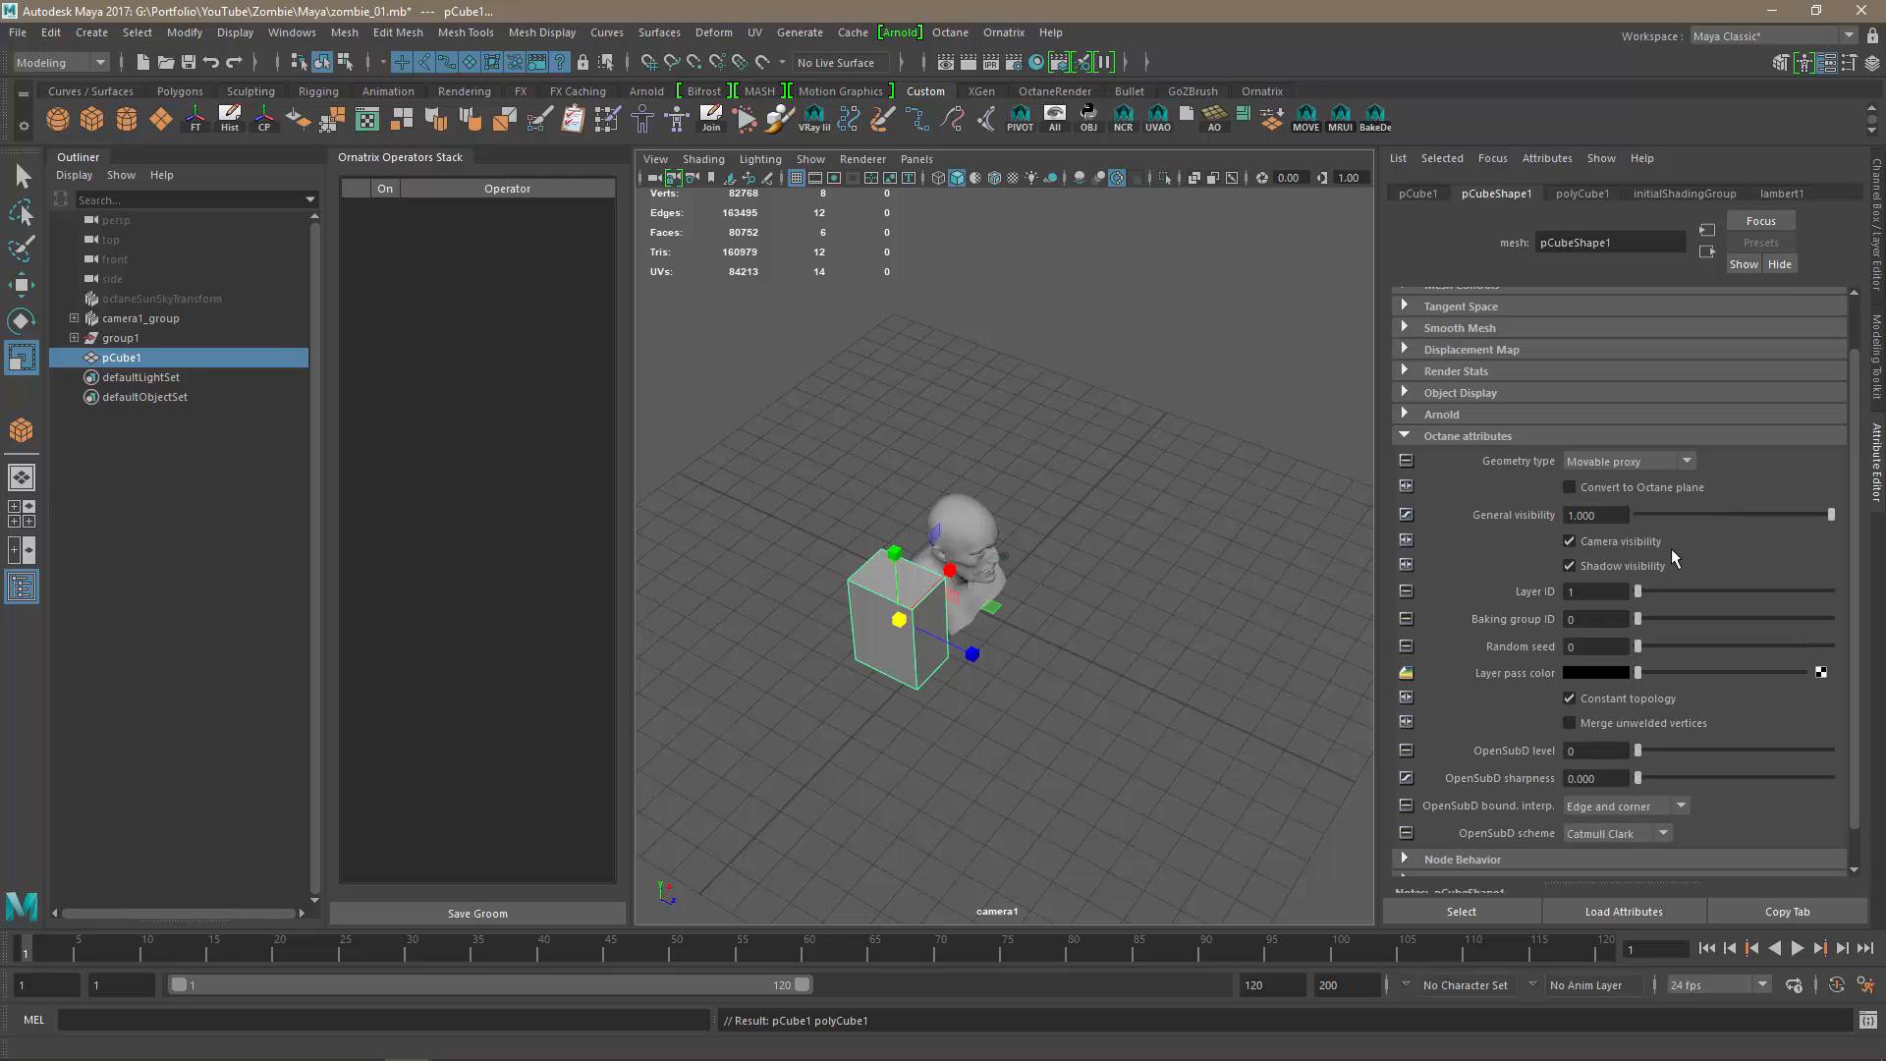
pyautogui.click(1877, 270)
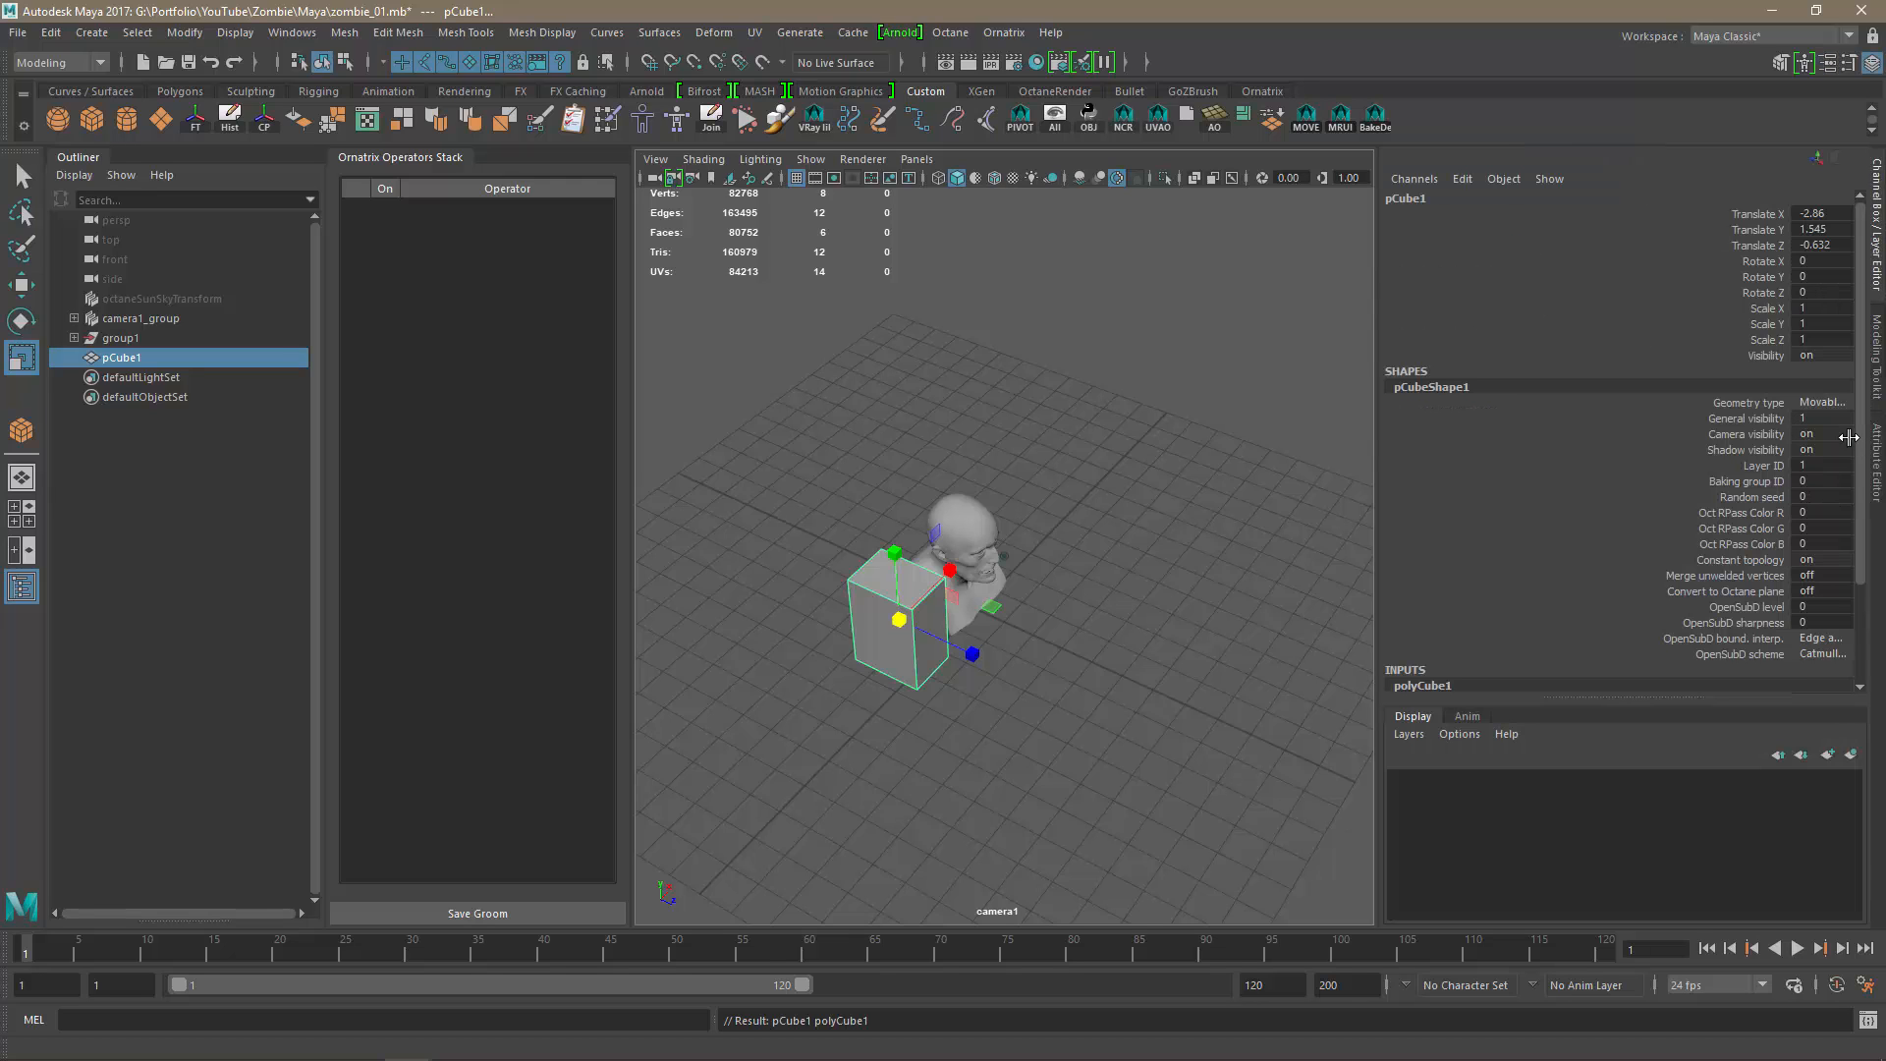
pyautogui.scroll(-3, 1552, 617)
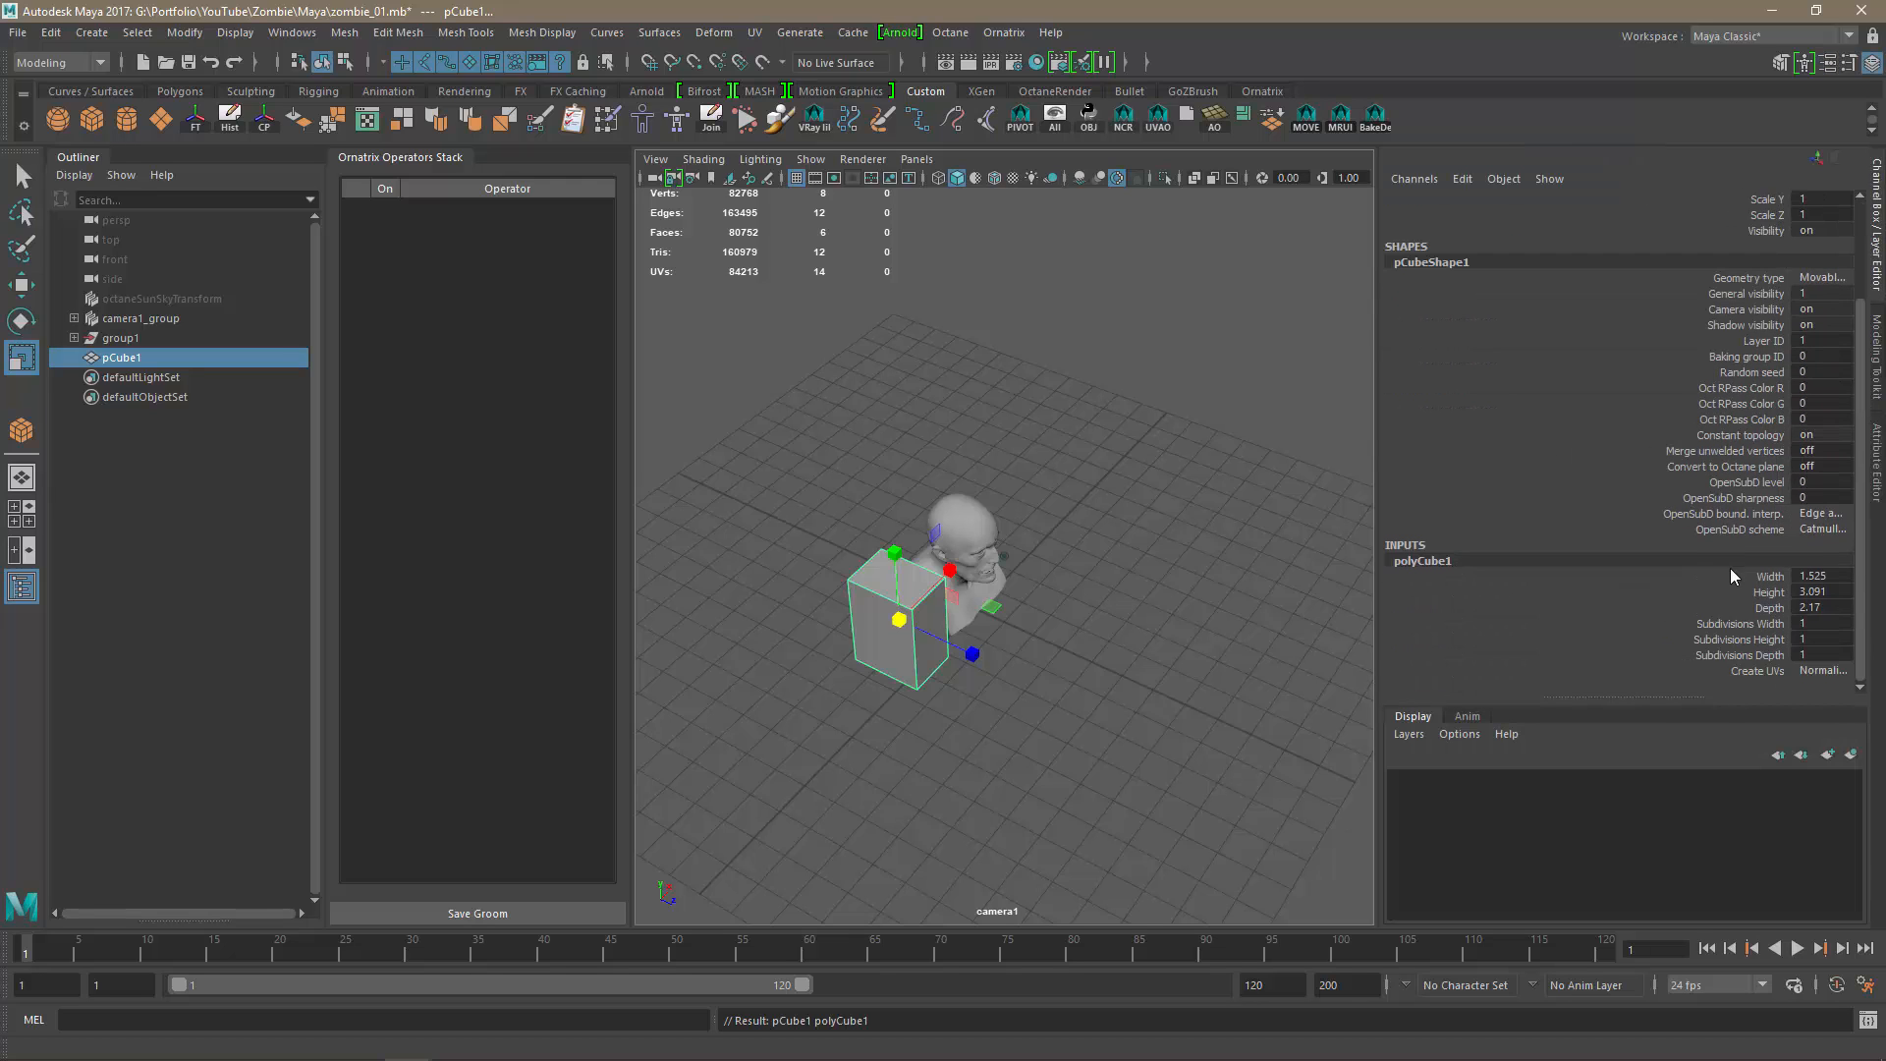
pyautogui.click(1843, 593)
pyautogui.write('25')
pyautogui.press('Return')
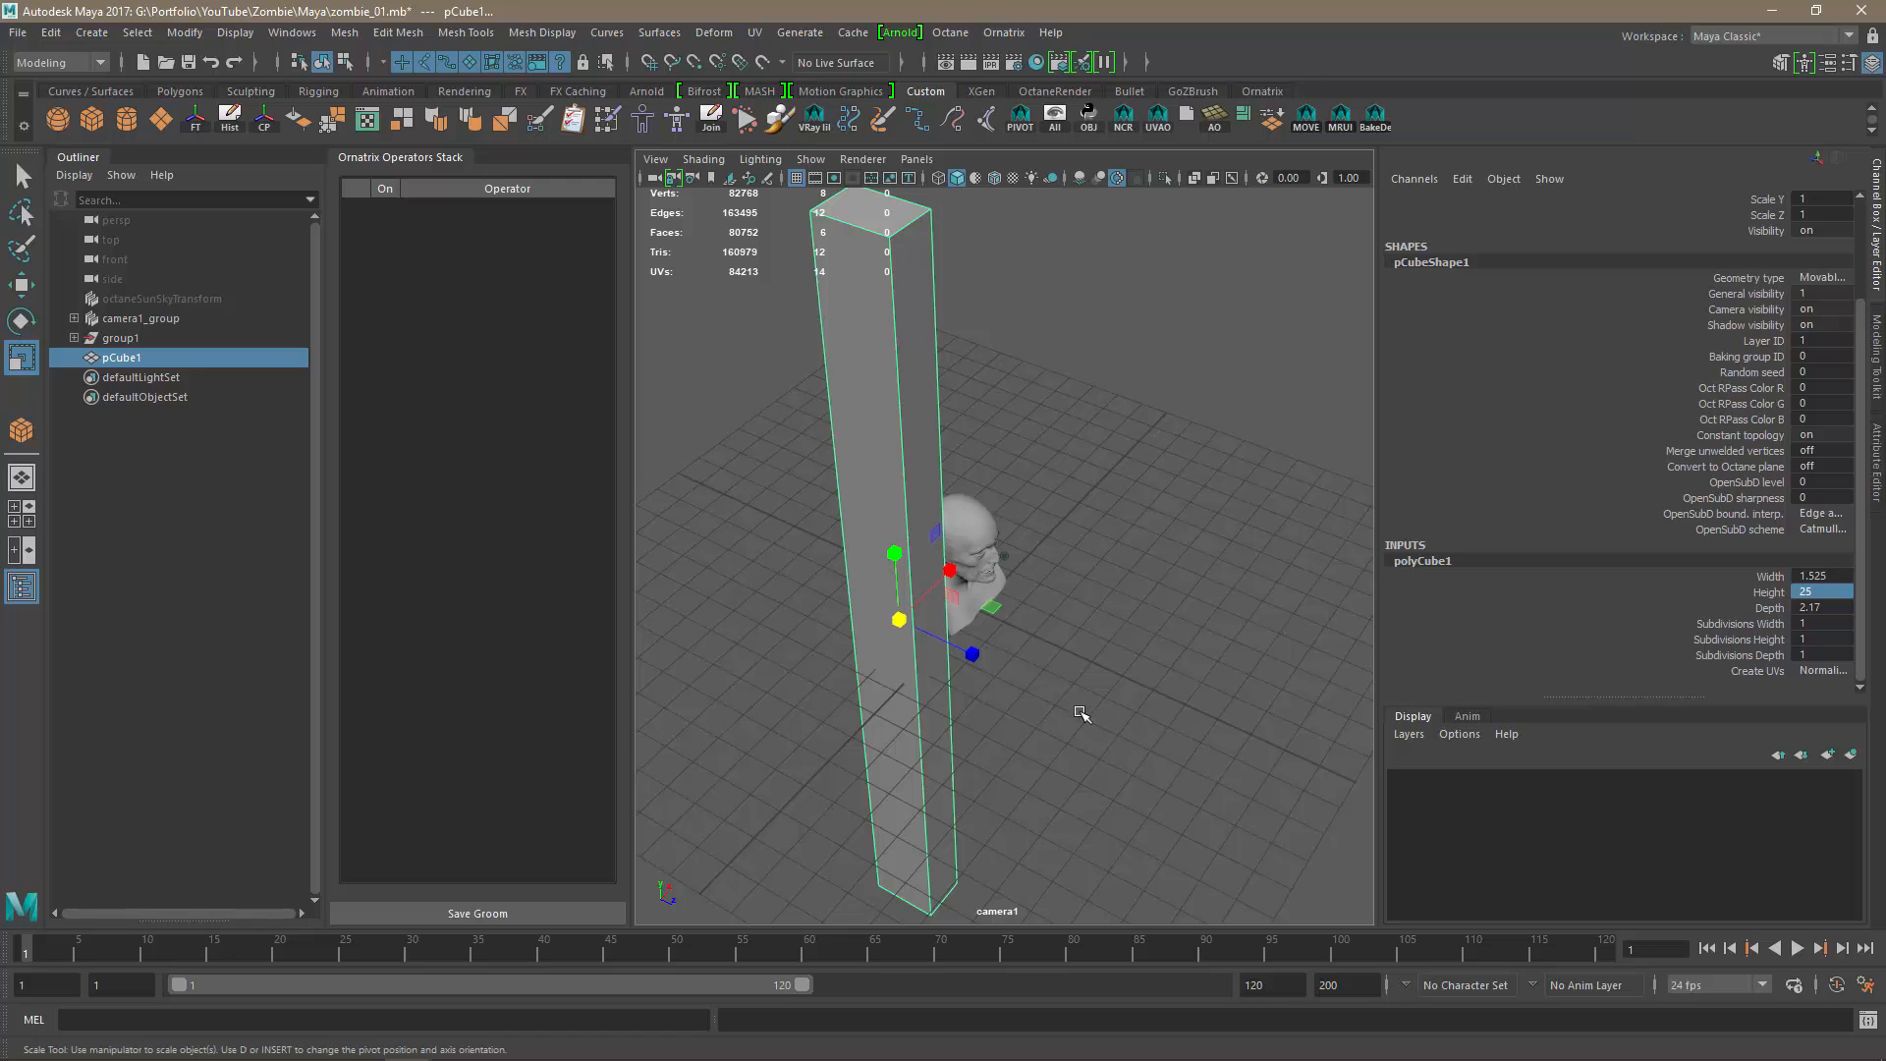
# Move the tall cube straight up until it sits well above the bust.
pyautogui.scroll(-8, 1192, 733)
pyautogui.keyDown('alt'); pyautogui.moveTo(1162, 694); pyautogui.dragTo(1056, 643); pyautogui.keyUp('alt')
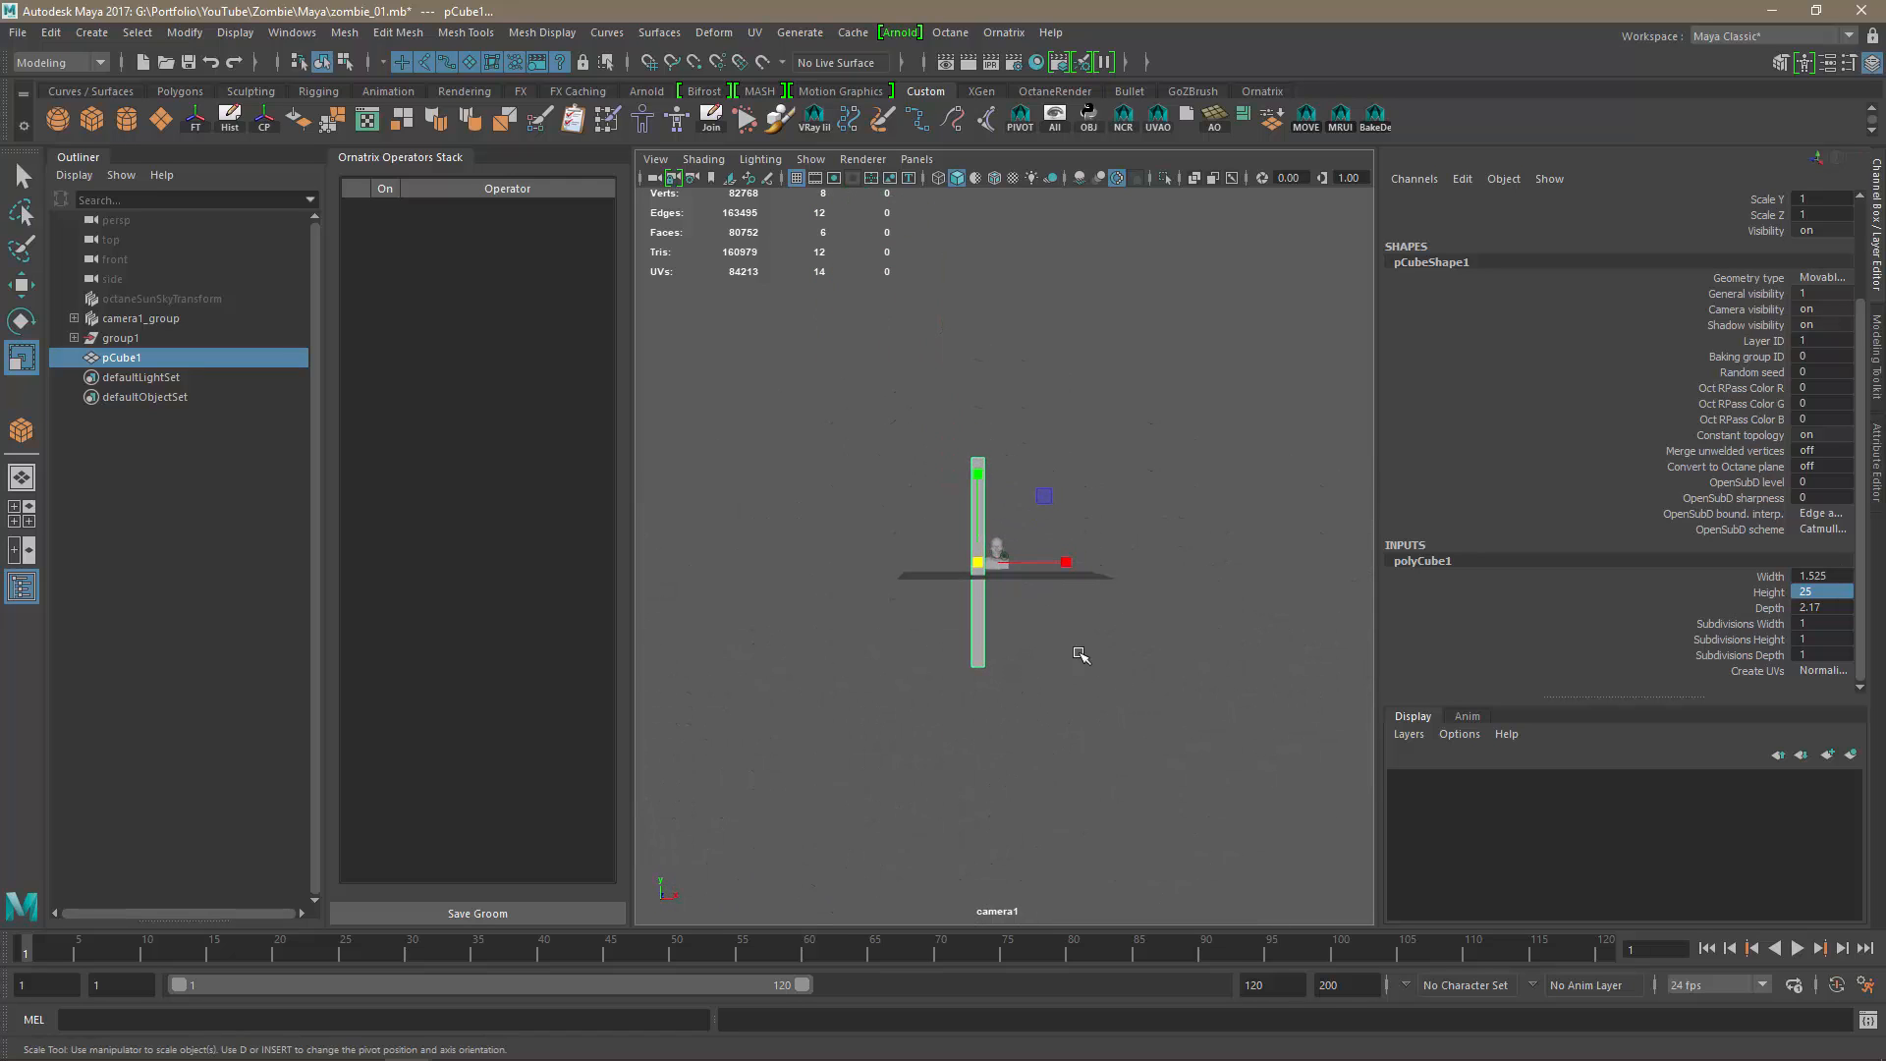
pyautogui.click(21, 285)
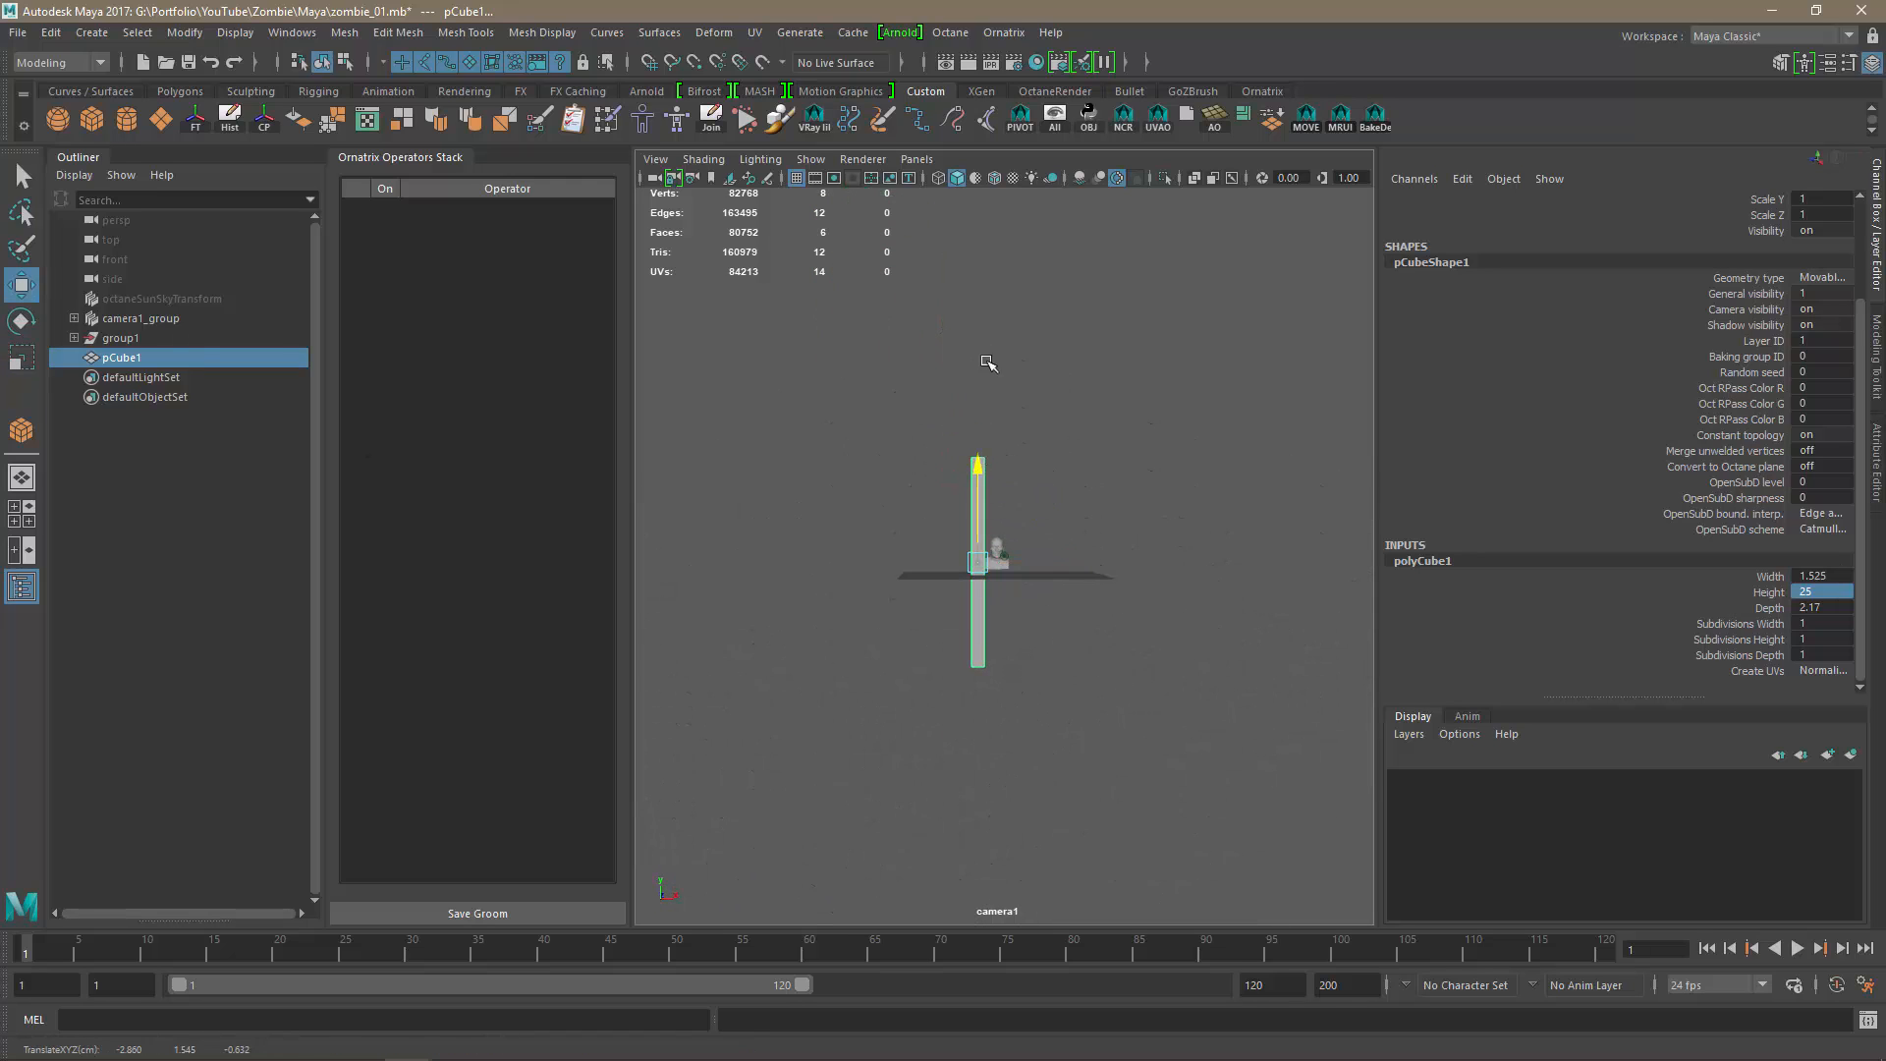
pyautogui.moveTo(998, 464); pyautogui.dragTo(1000, 218)
pyautogui.scroll(2, 1087, 442)
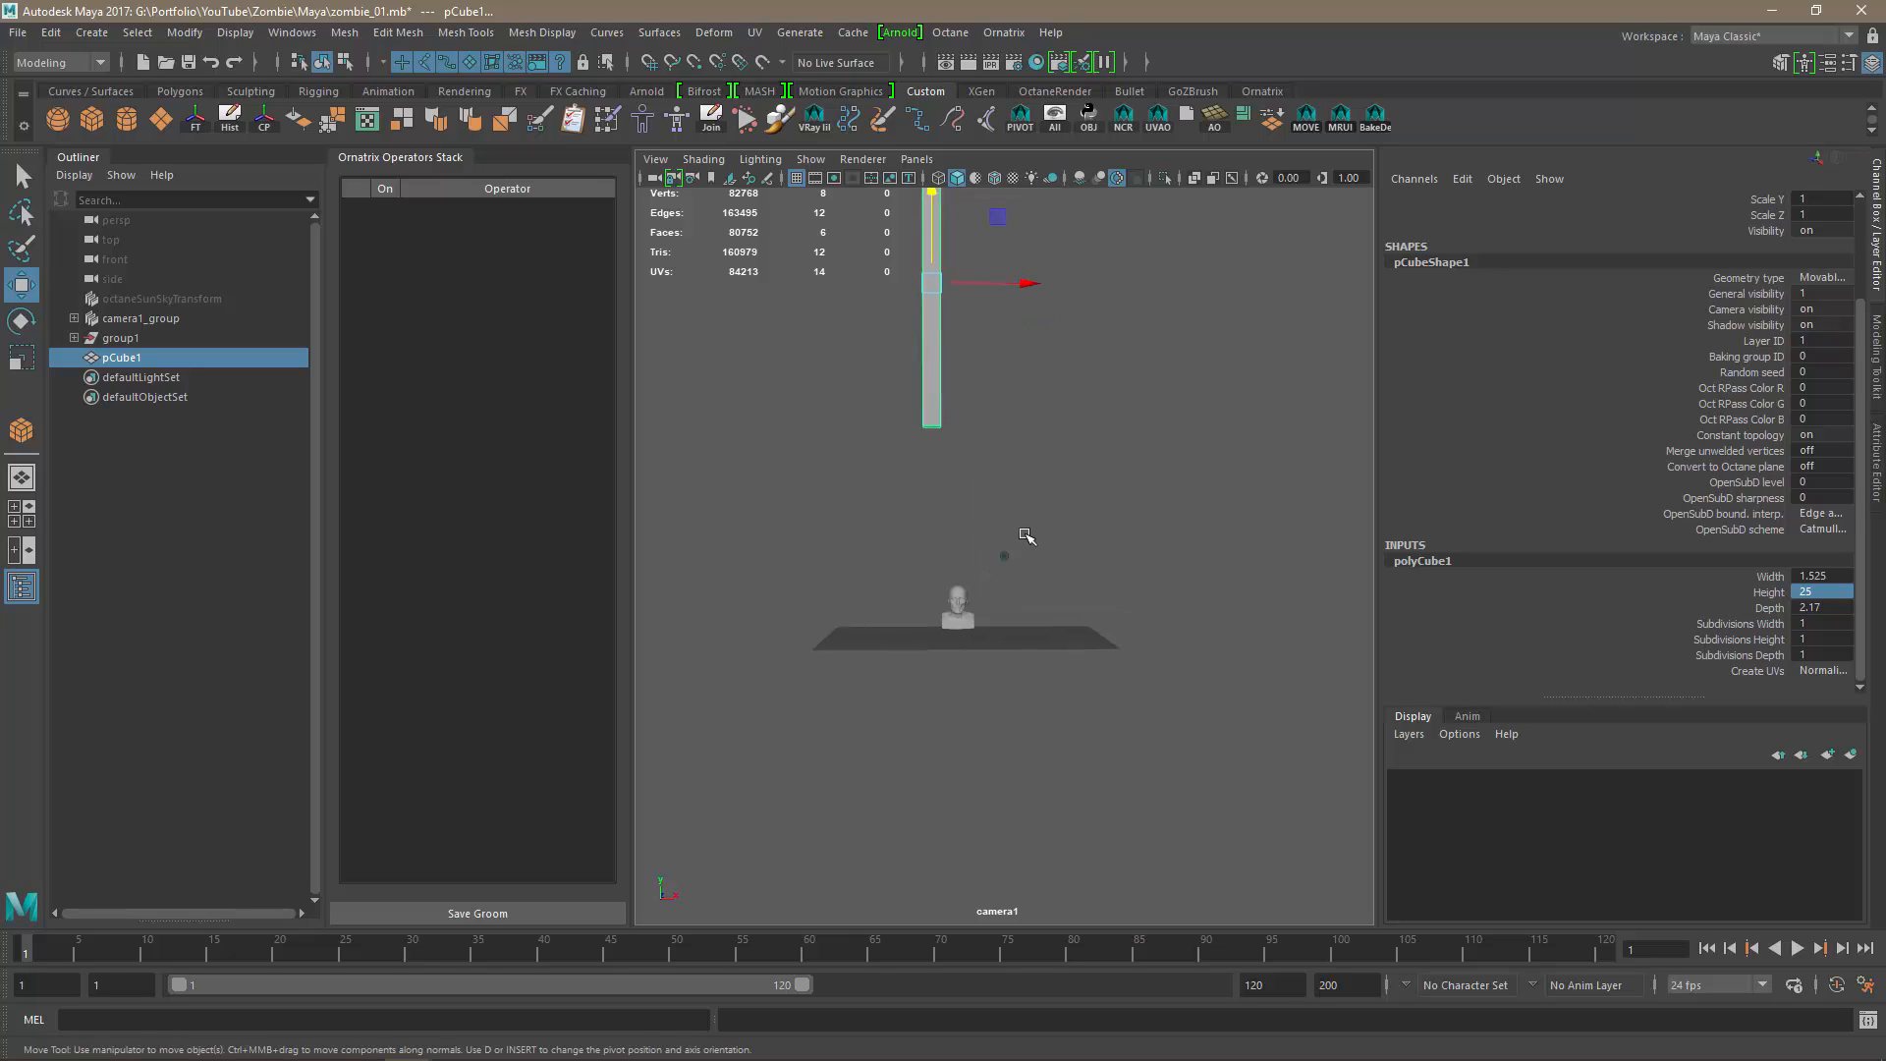
# Enlarge the bust's group1 and set its scale to 10 on X, Y and Z.
pyautogui.click(98, 340)
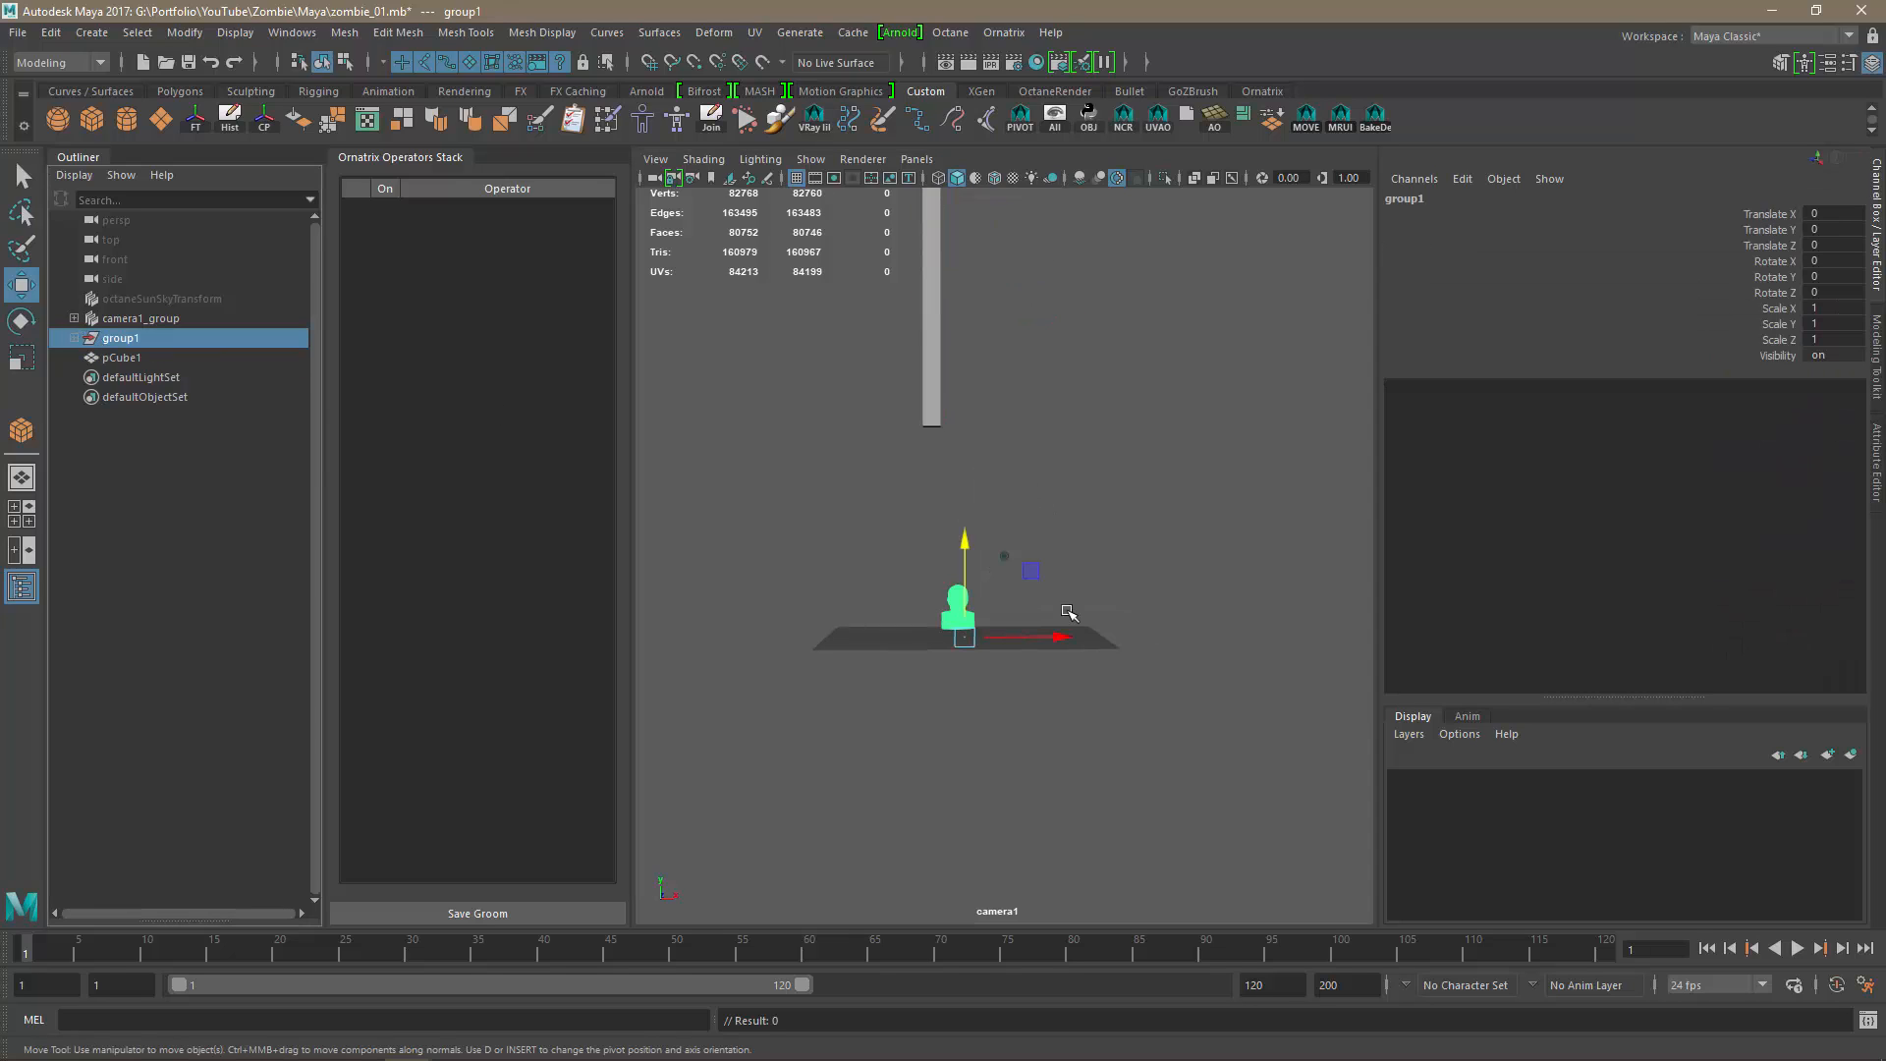
pyautogui.press('e')
pyautogui.press('r')
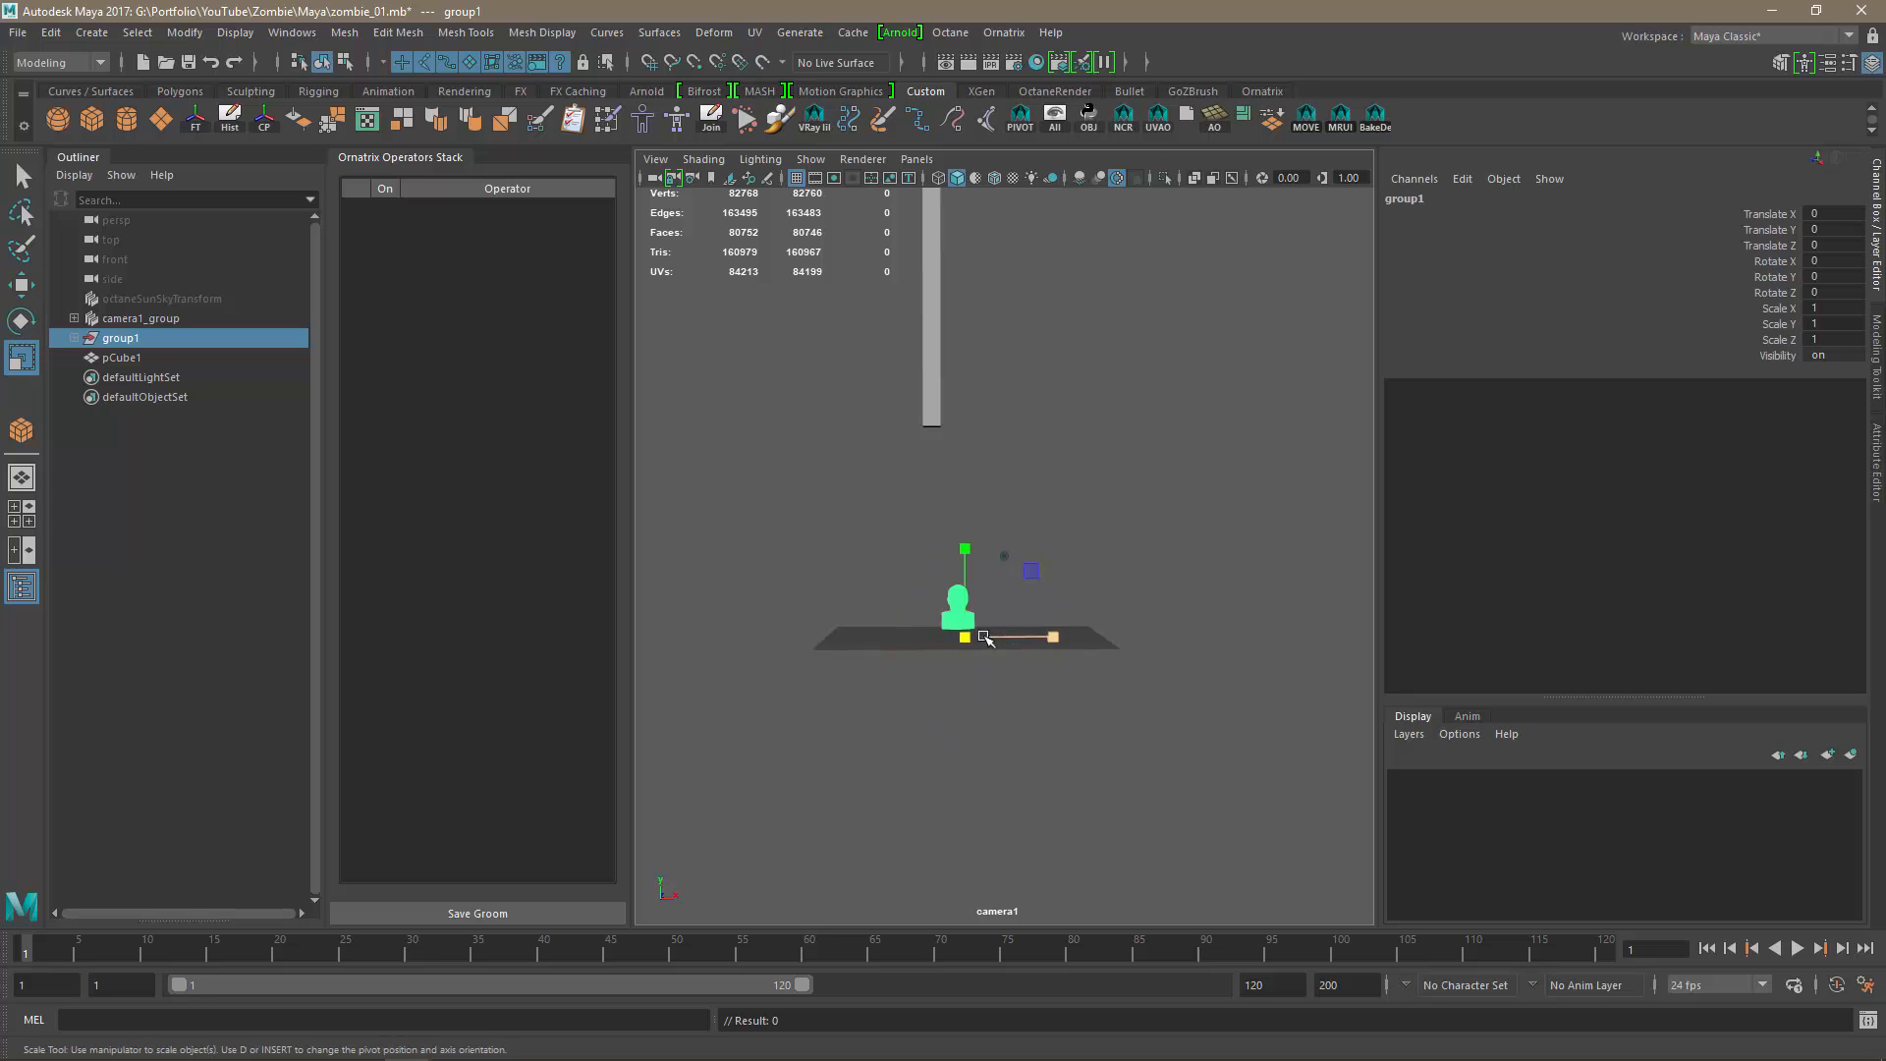
pyautogui.moveTo(967, 638); pyautogui.dragTo(1425, 622)
pyautogui.keyDown('alt'); pyautogui.moveTo(1200, 569); pyautogui.dragTo(1051, 589, button='right'); pyautogui.keyUp('alt')
pyautogui.keyDown('alt'); pyautogui.moveTo(1051, 589); pyautogui.dragTo(849, 589); pyautogui.keyUp('alt')
pyautogui.moveTo(1013, 595); pyautogui.dragTo(1015, 595)
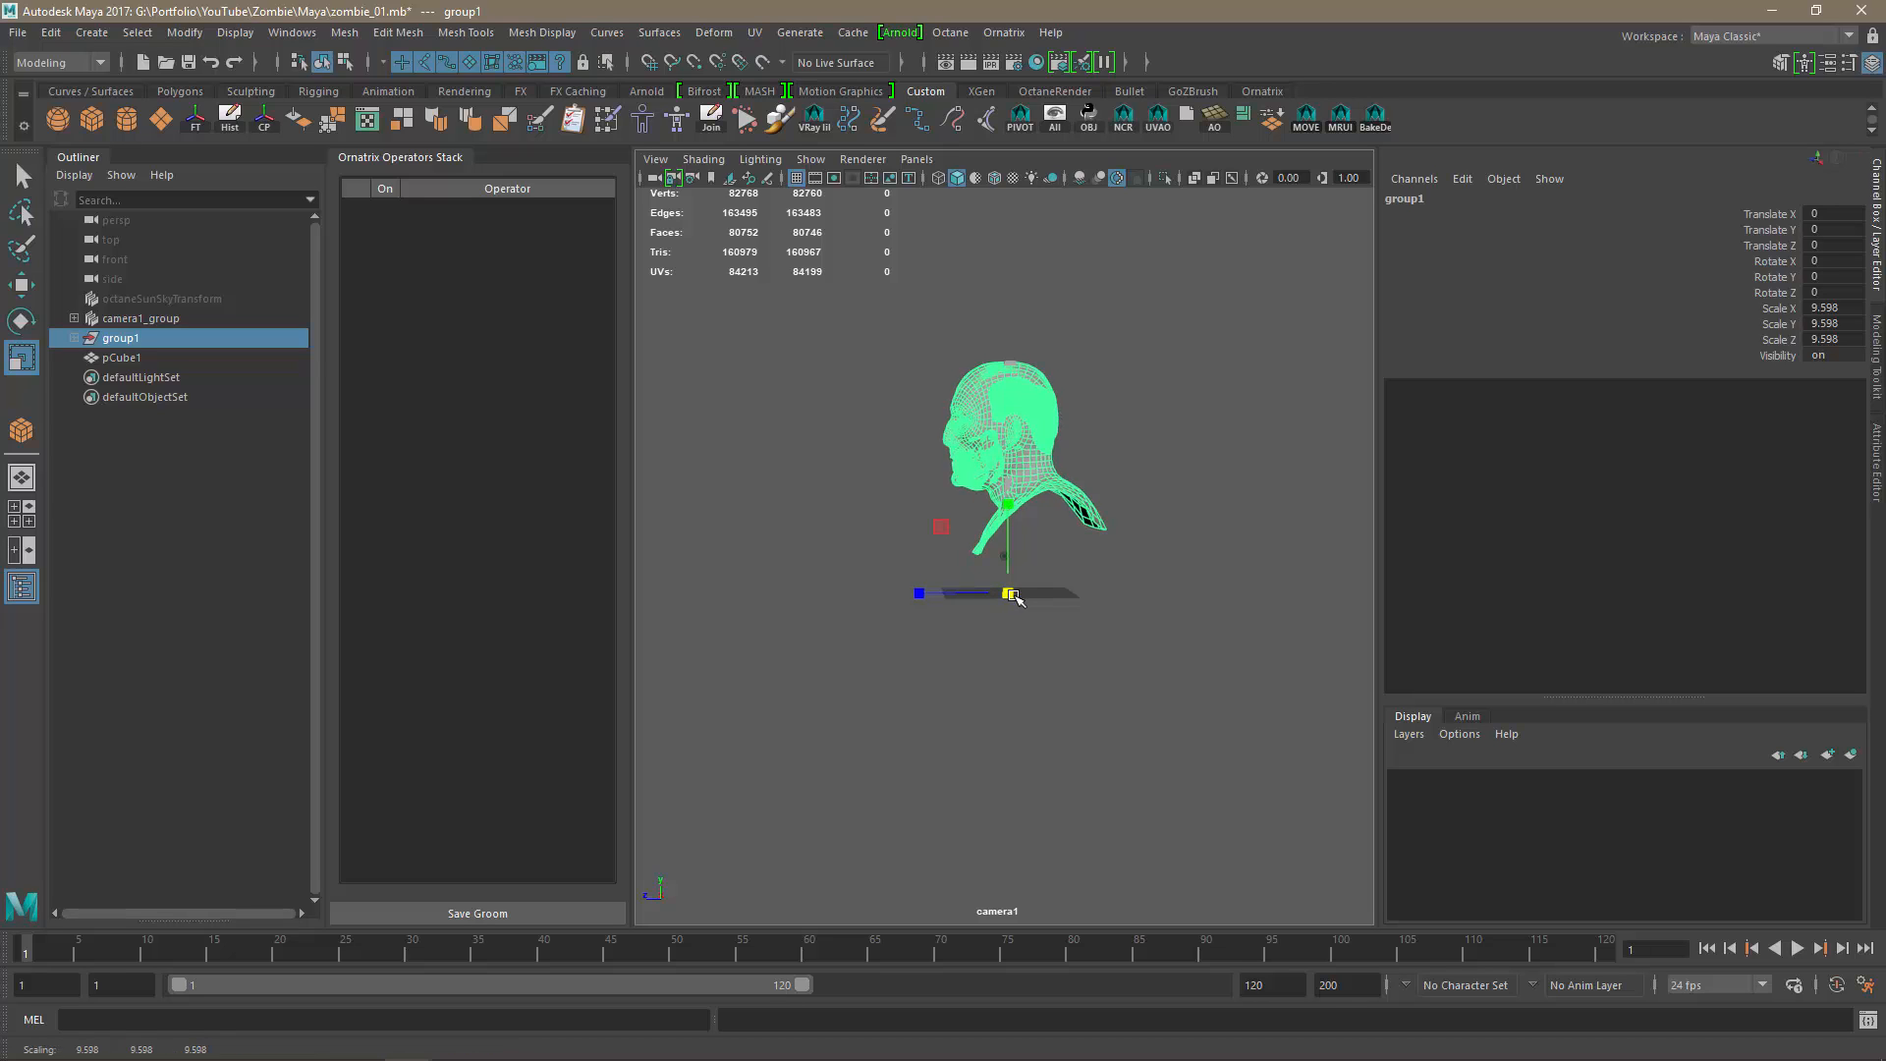
pyautogui.moveTo(1842, 311); pyautogui.dragTo(1836, 340)
pyautogui.write('10')
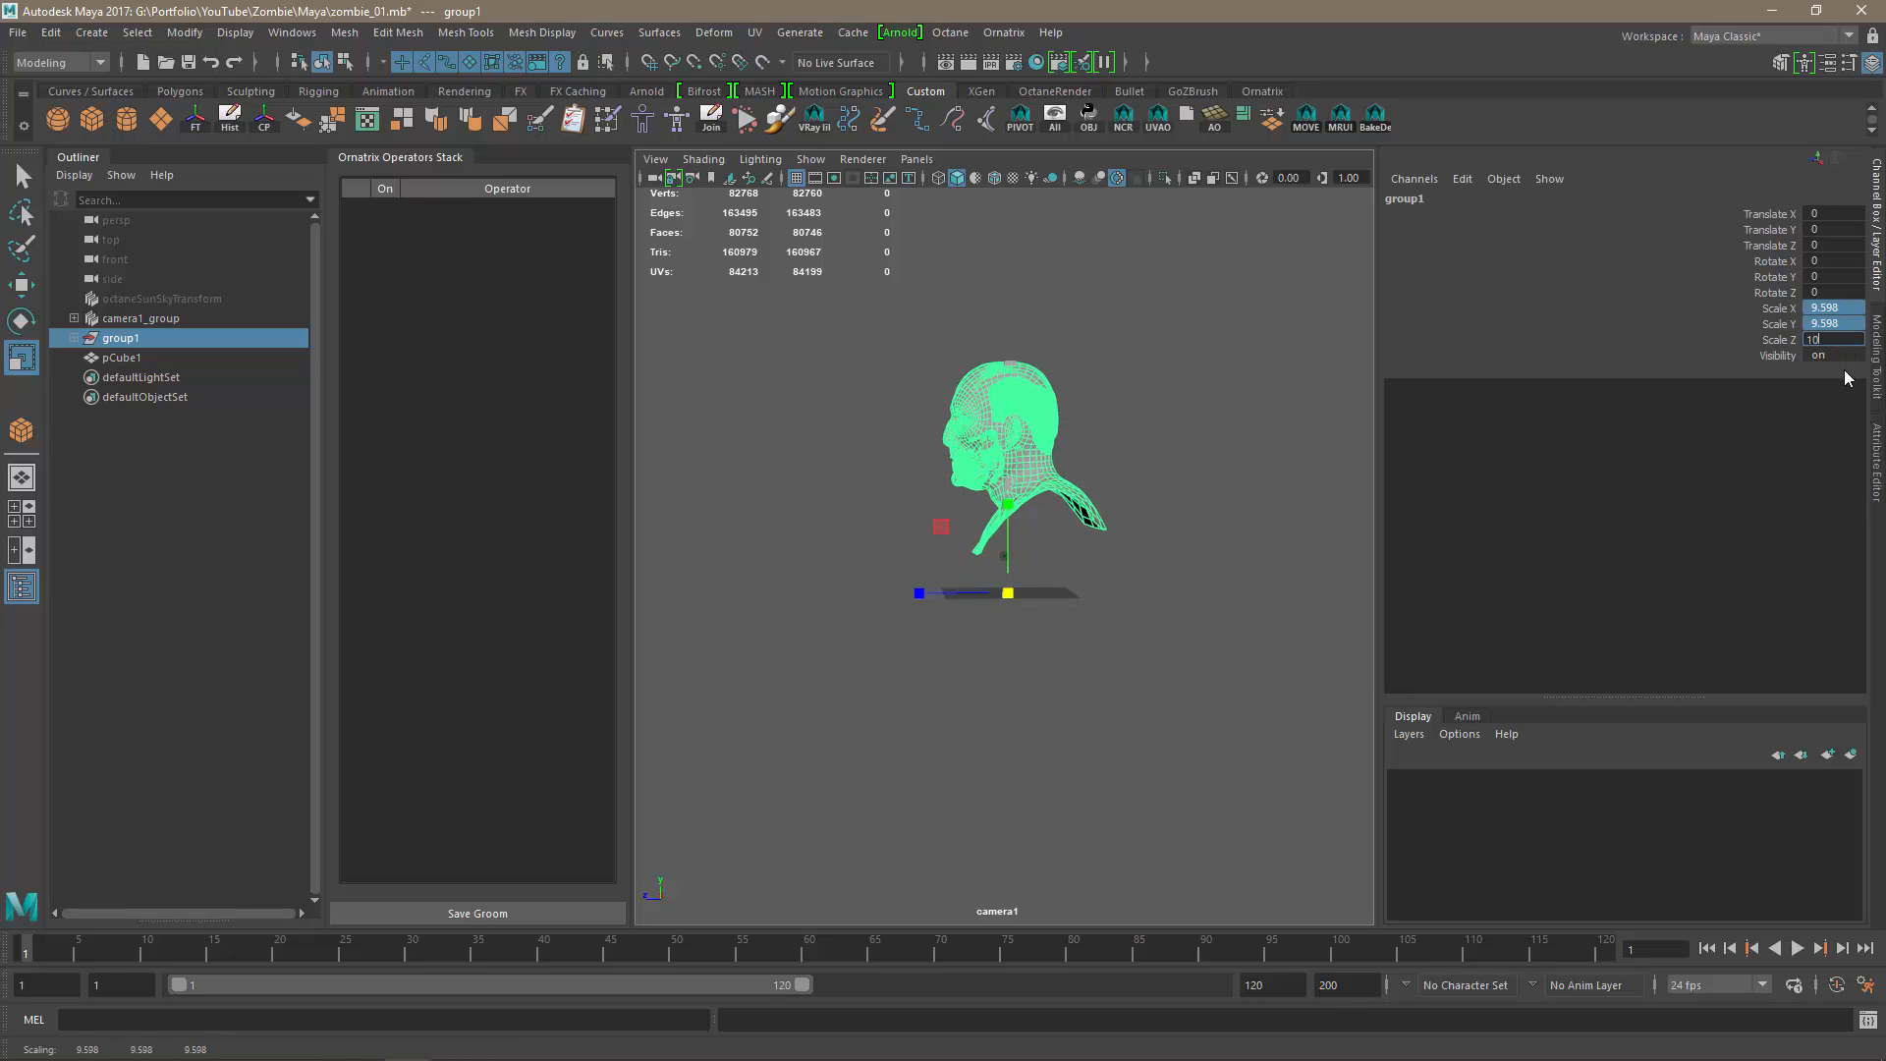
pyautogui.press('Return')
# Shift group1 about 5.4 units along the positive X axis to center the bust.
pyautogui.keyDown('alt'); pyautogui.moveTo(924, 650); pyautogui.dragTo(1299, 699); pyautogui.keyUp('alt')
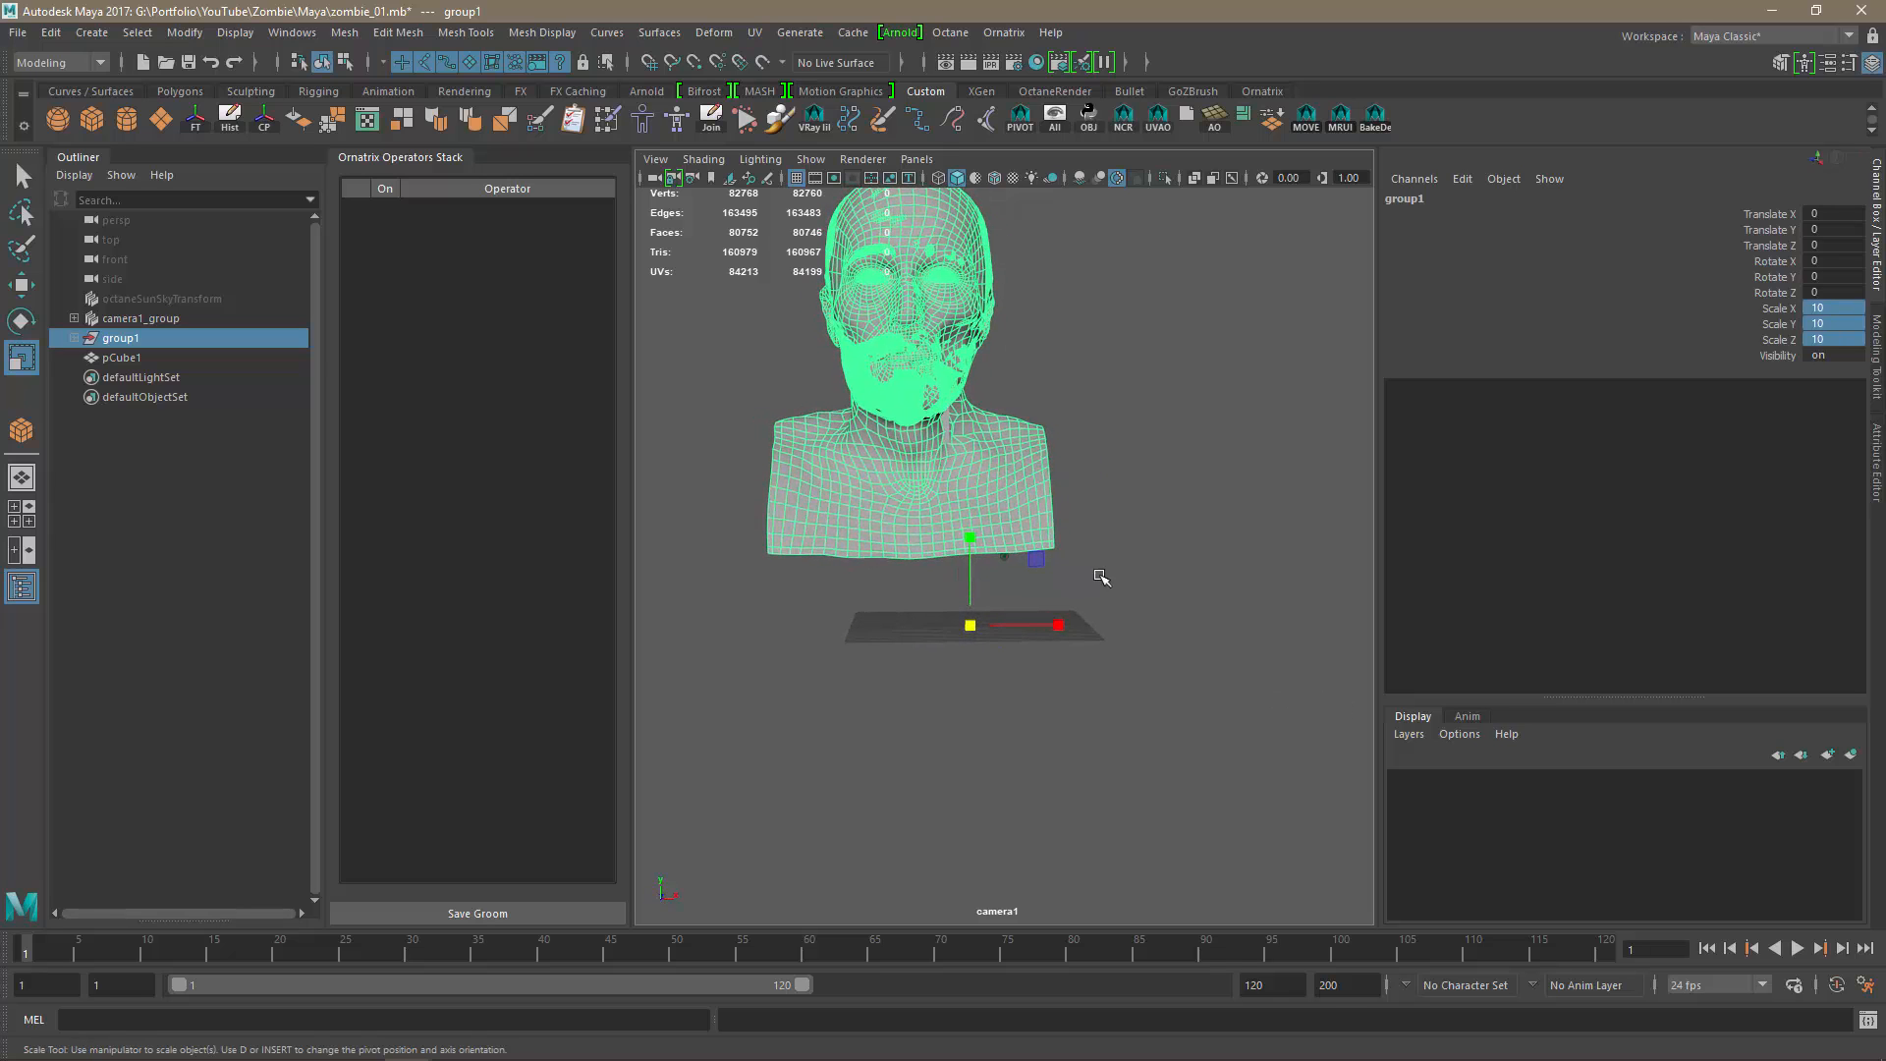
pyautogui.keyDown('alt'); pyautogui.moveTo(1100, 573); pyautogui.dragTo(1087, 648, button='middle'); pyautogui.keyUp('alt')
pyautogui.click(21, 285)
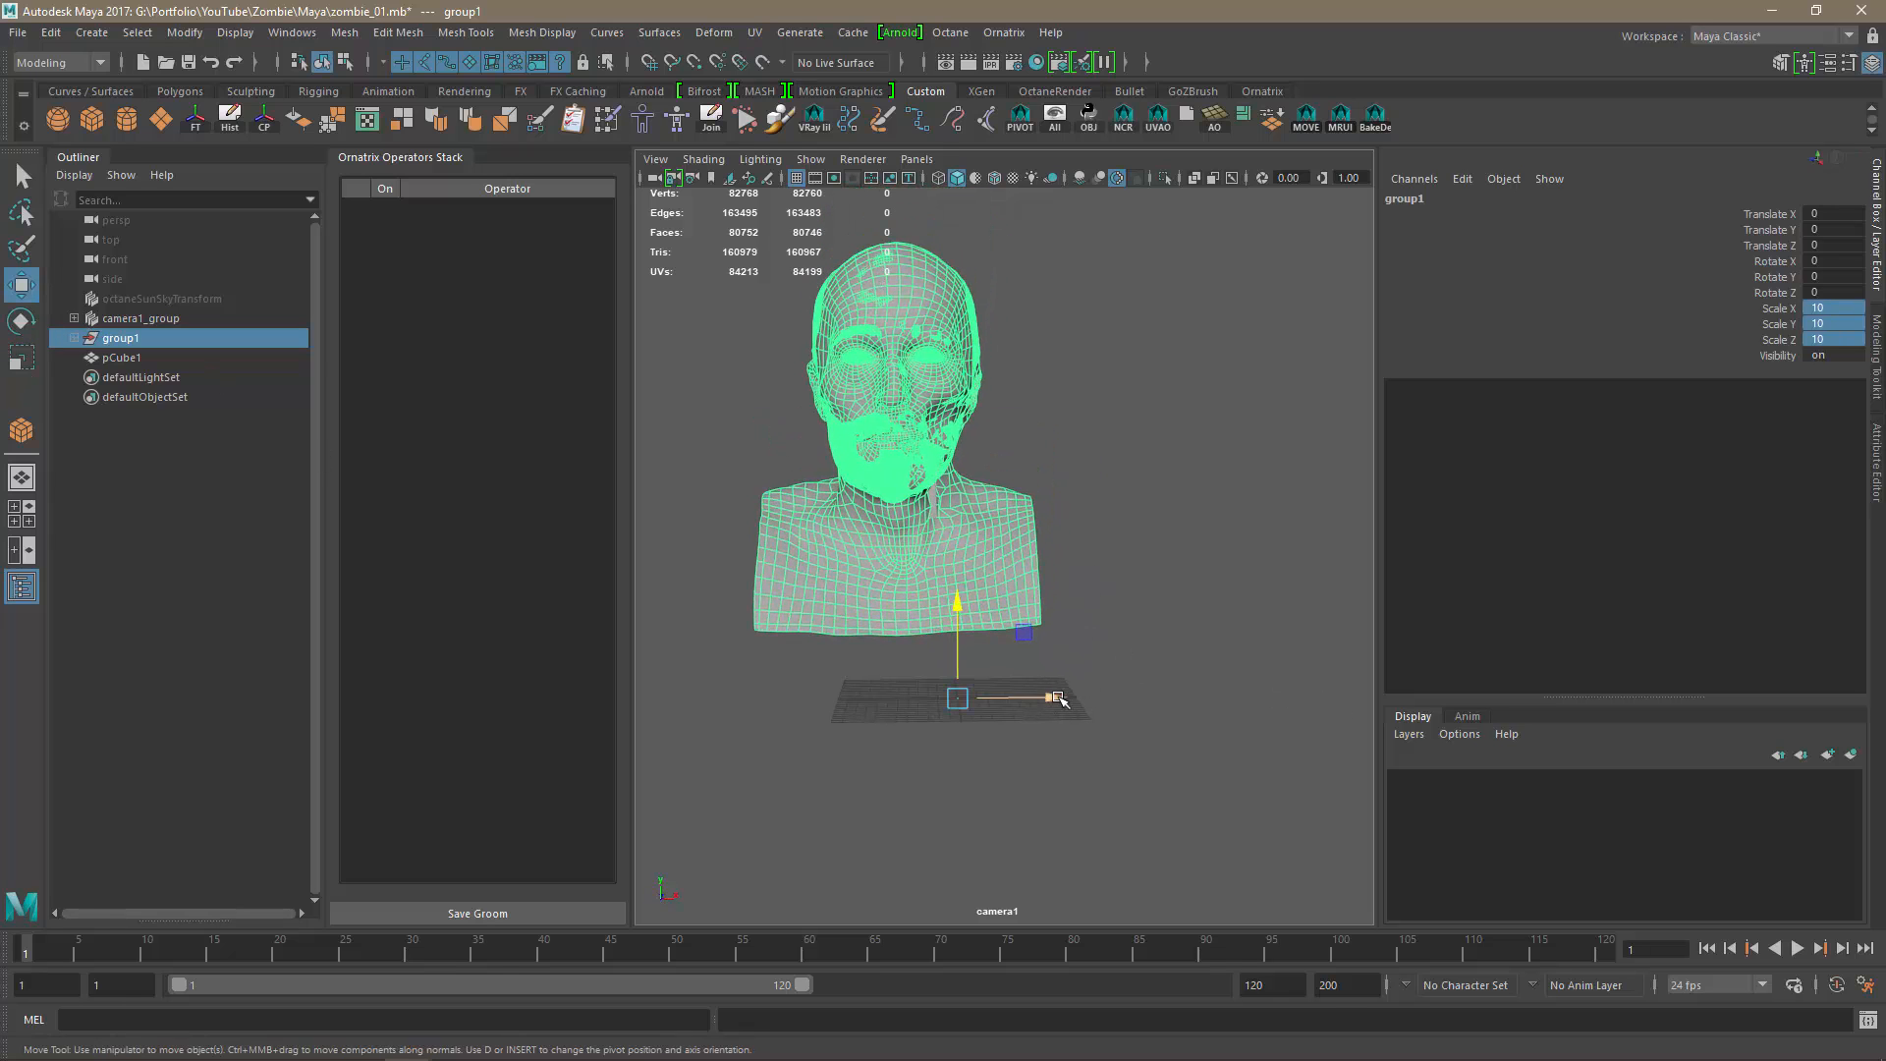
pyautogui.moveTo(1055, 699); pyautogui.dragTo(1111, 701)
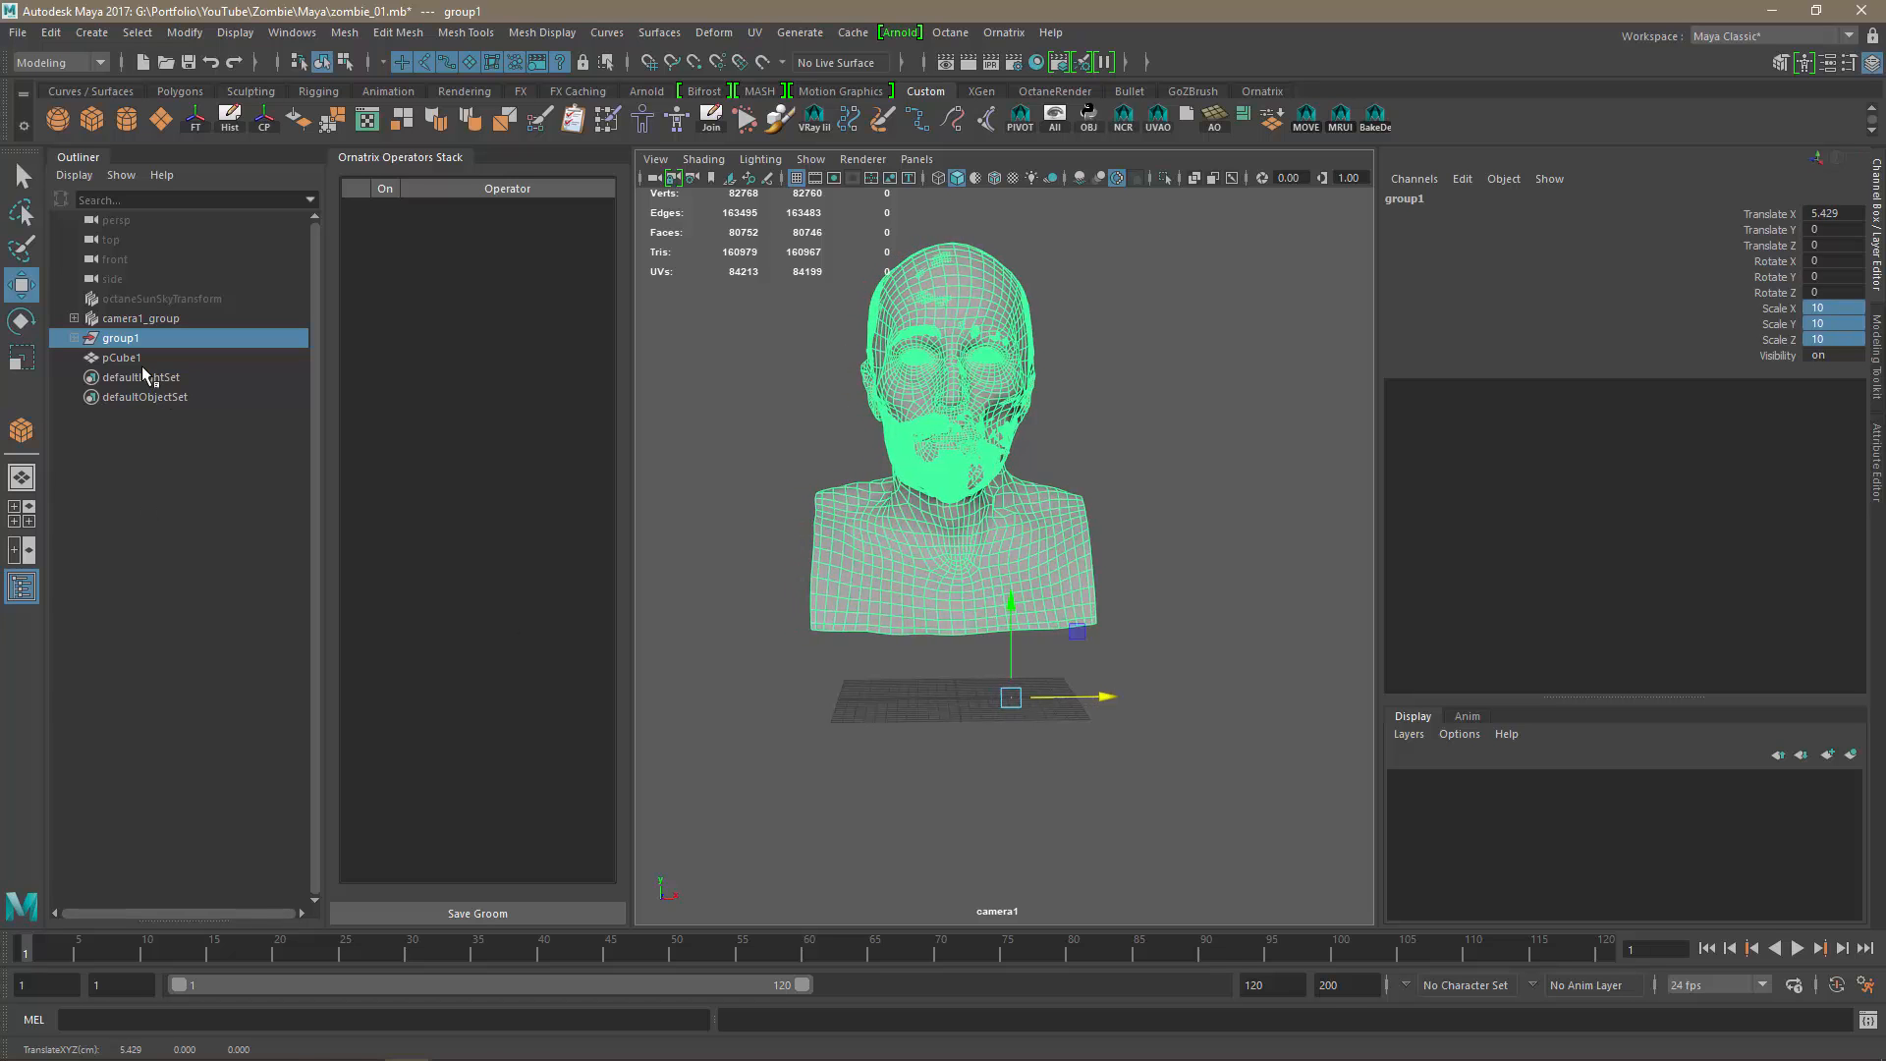
# Delete the tall reference cube pCube1.
pyautogui.click(137, 360)
pyautogui.press('Delete')
pyautogui.keyDown('alt'); pyautogui.moveTo(966, 548); pyautogui.dragTo(993, 643, button='middle'); pyautogui.keyUp('alt')
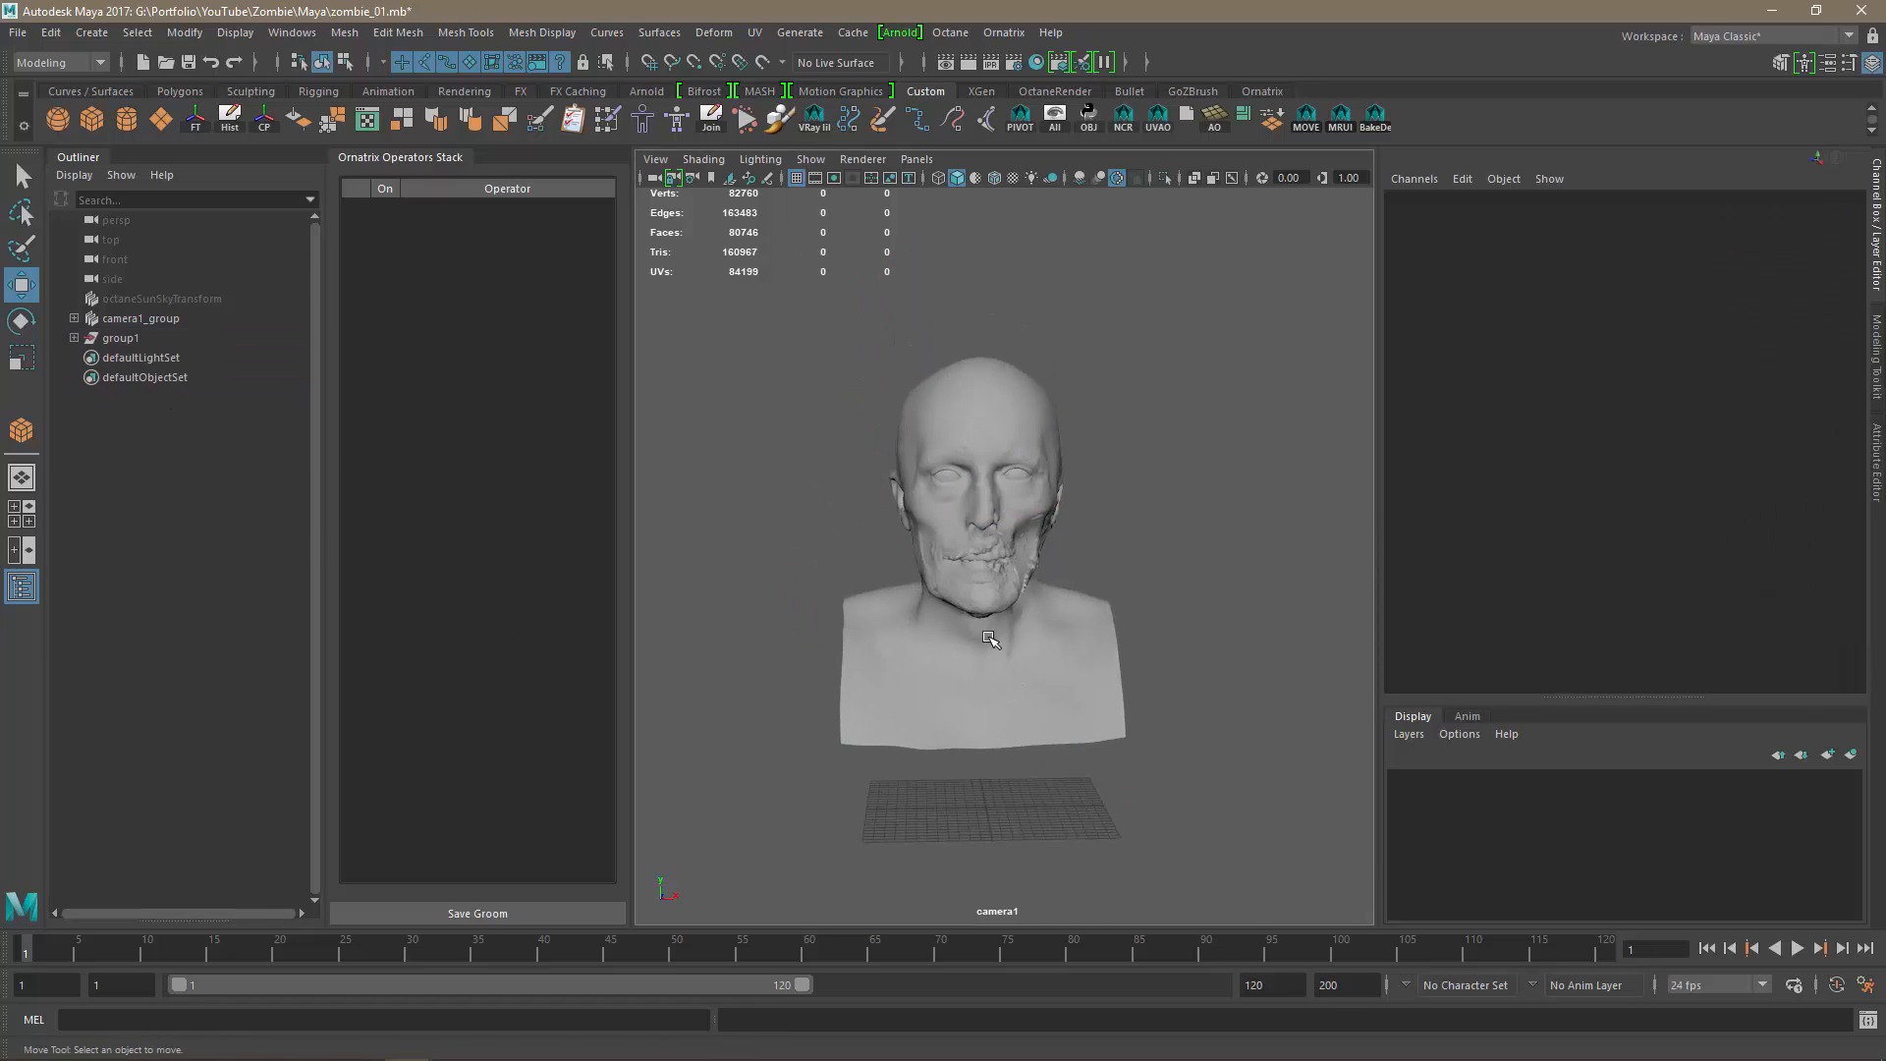
# Examine the scaled bust from several angles and distances, including a close look at the face.
pyautogui.keyDown('alt'); pyautogui.moveTo(993, 643); pyautogui.dragTo(1094, 720, button='right'); pyautogui.keyUp('alt')
pyautogui.keyDown('alt'); pyautogui.moveTo(1095, 720); pyautogui.dragTo(1068, 720); pyautogui.keyUp('alt')
pyautogui.keyDown('alt'); pyautogui.moveTo(1131, 674); pyautogui.dragTo(956, 707); pyautogui.keyUp('alt')
pyautogui.scroll(-6, 1095, 695)
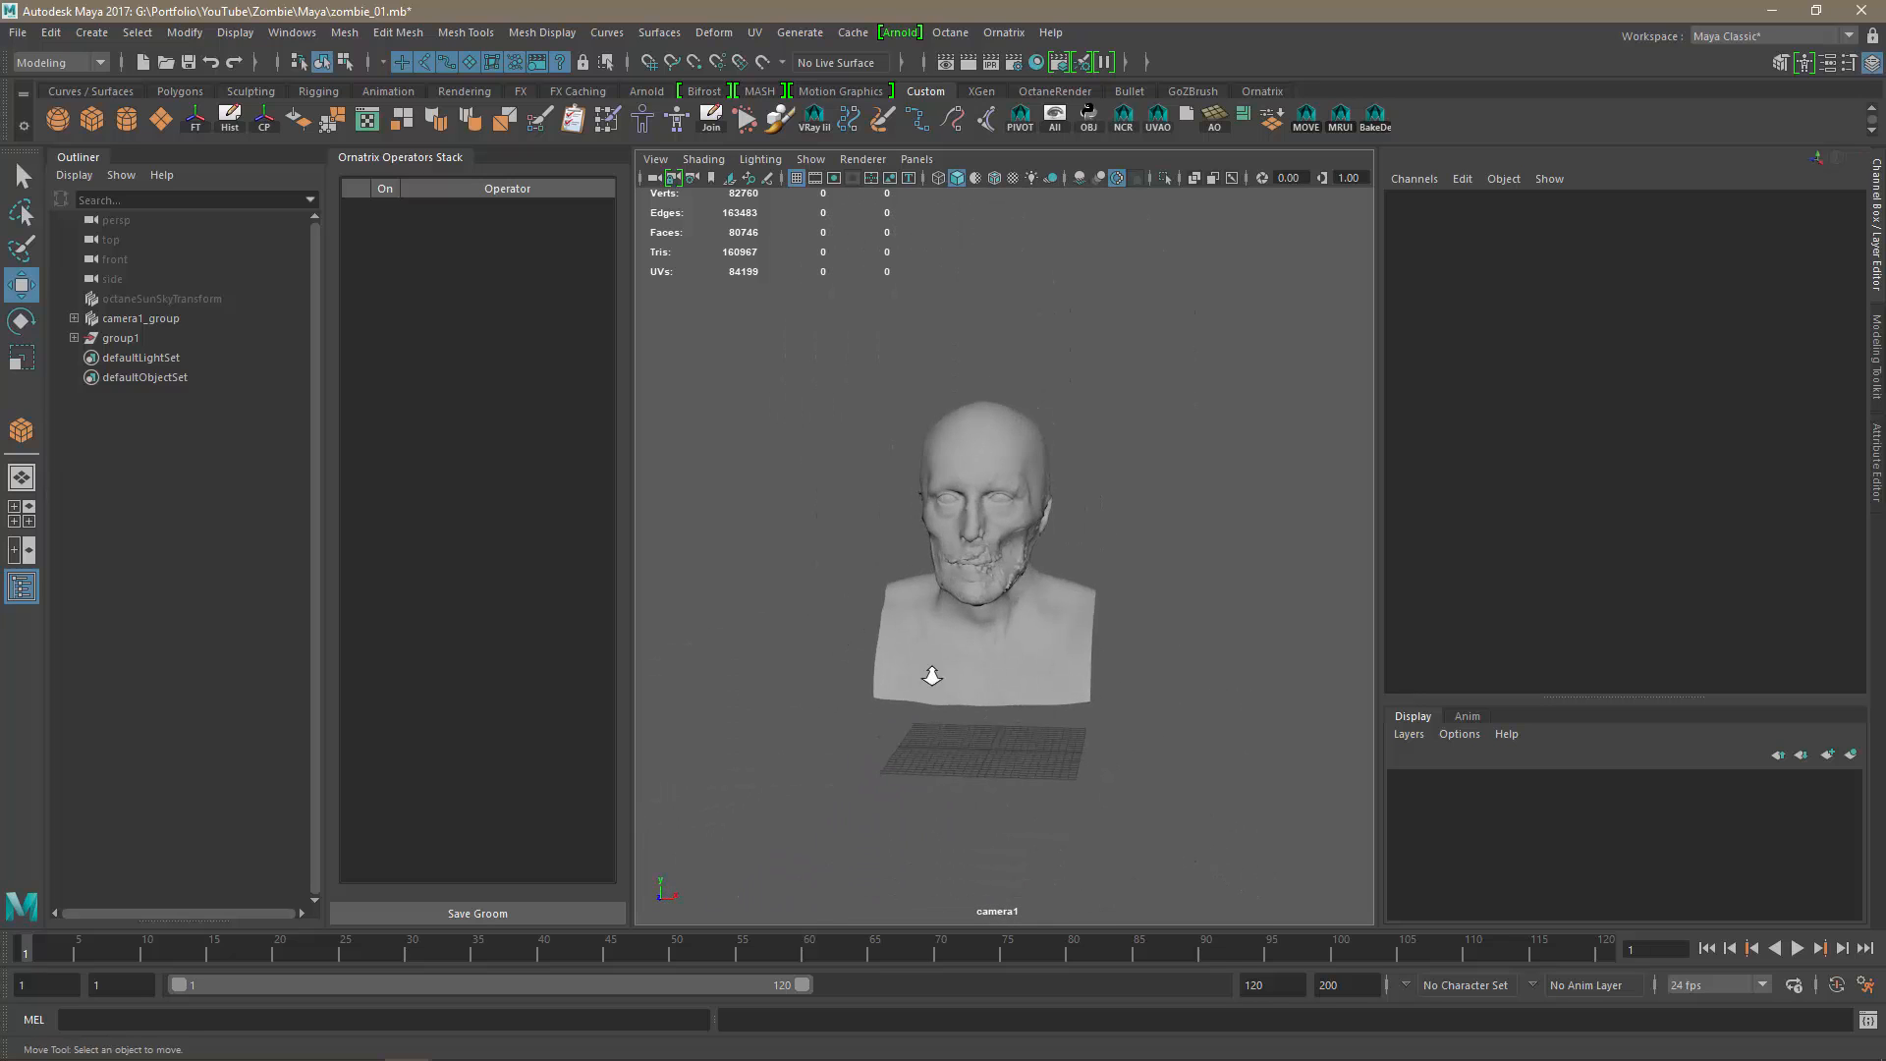
pyautogui.keyDown('alt'); pyautogui.moveTo(930, 674); pyautogui.dragTo(1129, 722, button='right'); pyautogui.keyUp('alt')
pyautogui.moveTo(1130, 722)
pyautogui.keyDown('alt'); pyautogui.mouseDown()
pyautogui.moveTo(1027, 733)
pyautogui.moveTo(1078, 731)
pyautogui.moveTo(1074, 716)
pyautogui.moveTo(1146, 733)
pyautogui.mouseUp(); pyautogui.keyUp('alt')
pyautogui.keyDown('alt'); pyautogui.moveTo(1145, 733); pyautogui.dragTo(1030, 701, button='right'); pyautogui.keyUp('alt')
pyautogui.moveTo(1030, 700)
pyautogui.keyDown('alt'); pyautogui.mouseDown()
pyautogui.moveTo(1055, 716)
pyautogui.moveTo(1031, 694)
pyautogui.moveTo(998, 707)
pyautogui.mouseUp(); pyautogui.keyUp('alt')
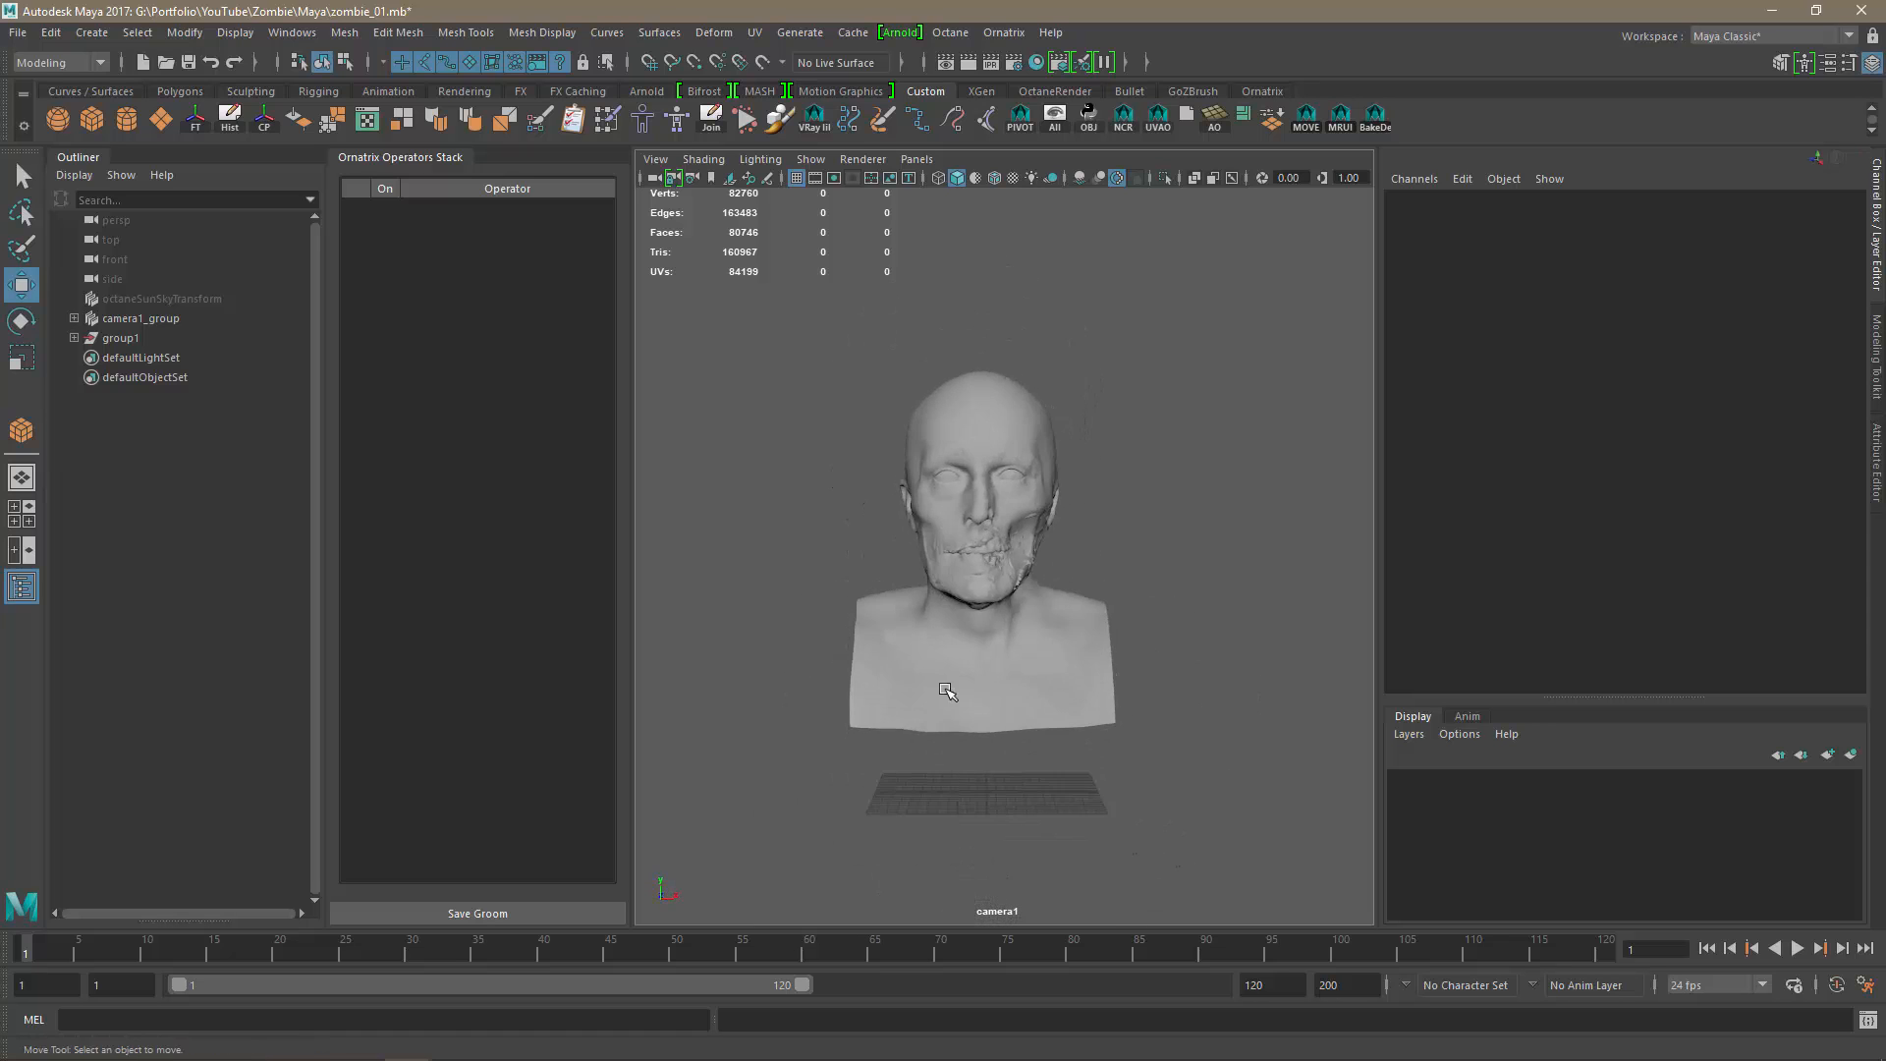
pyautogui.keyDown('alt'); pyautogui.moveTo(998, 707); pyautogui.dragTo(1061, 707, button='right'); pyautogui.keyUp('alt')
pyautogui.keyDown('alt'); pyautogui.moveTo(1061, 707); pyautogui.dragTo(1126, 723); pyautogui.keyUp('alt')
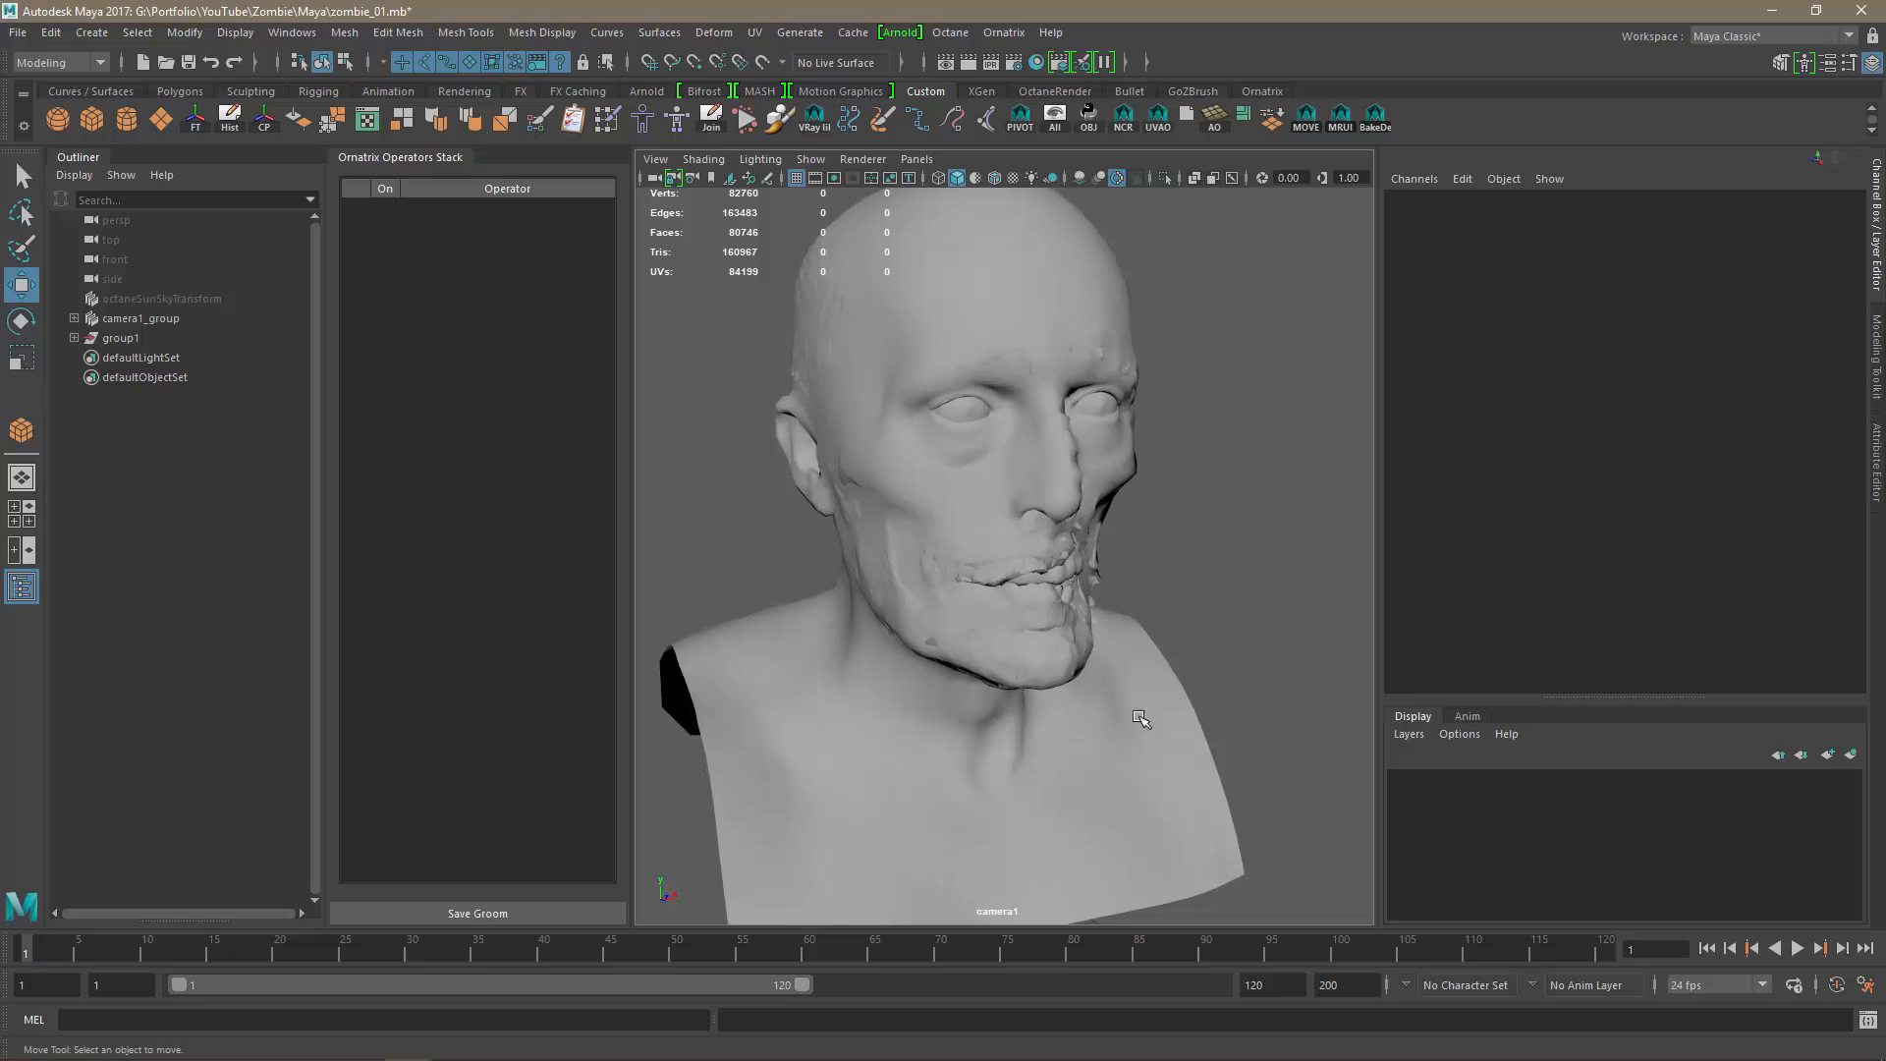
pyautogui.keyDown('alt'); pyautogui.moveTo(1127, 723); pyautogui.dragTo(1247, 781, button='right'); pyautogui.keyUp('alt')
pyautogui.keyDown('alt'); pyautogui.moveTo(972, 604); pyautogui.dragTo(988, 620); pyautogui.keyUp('alt')
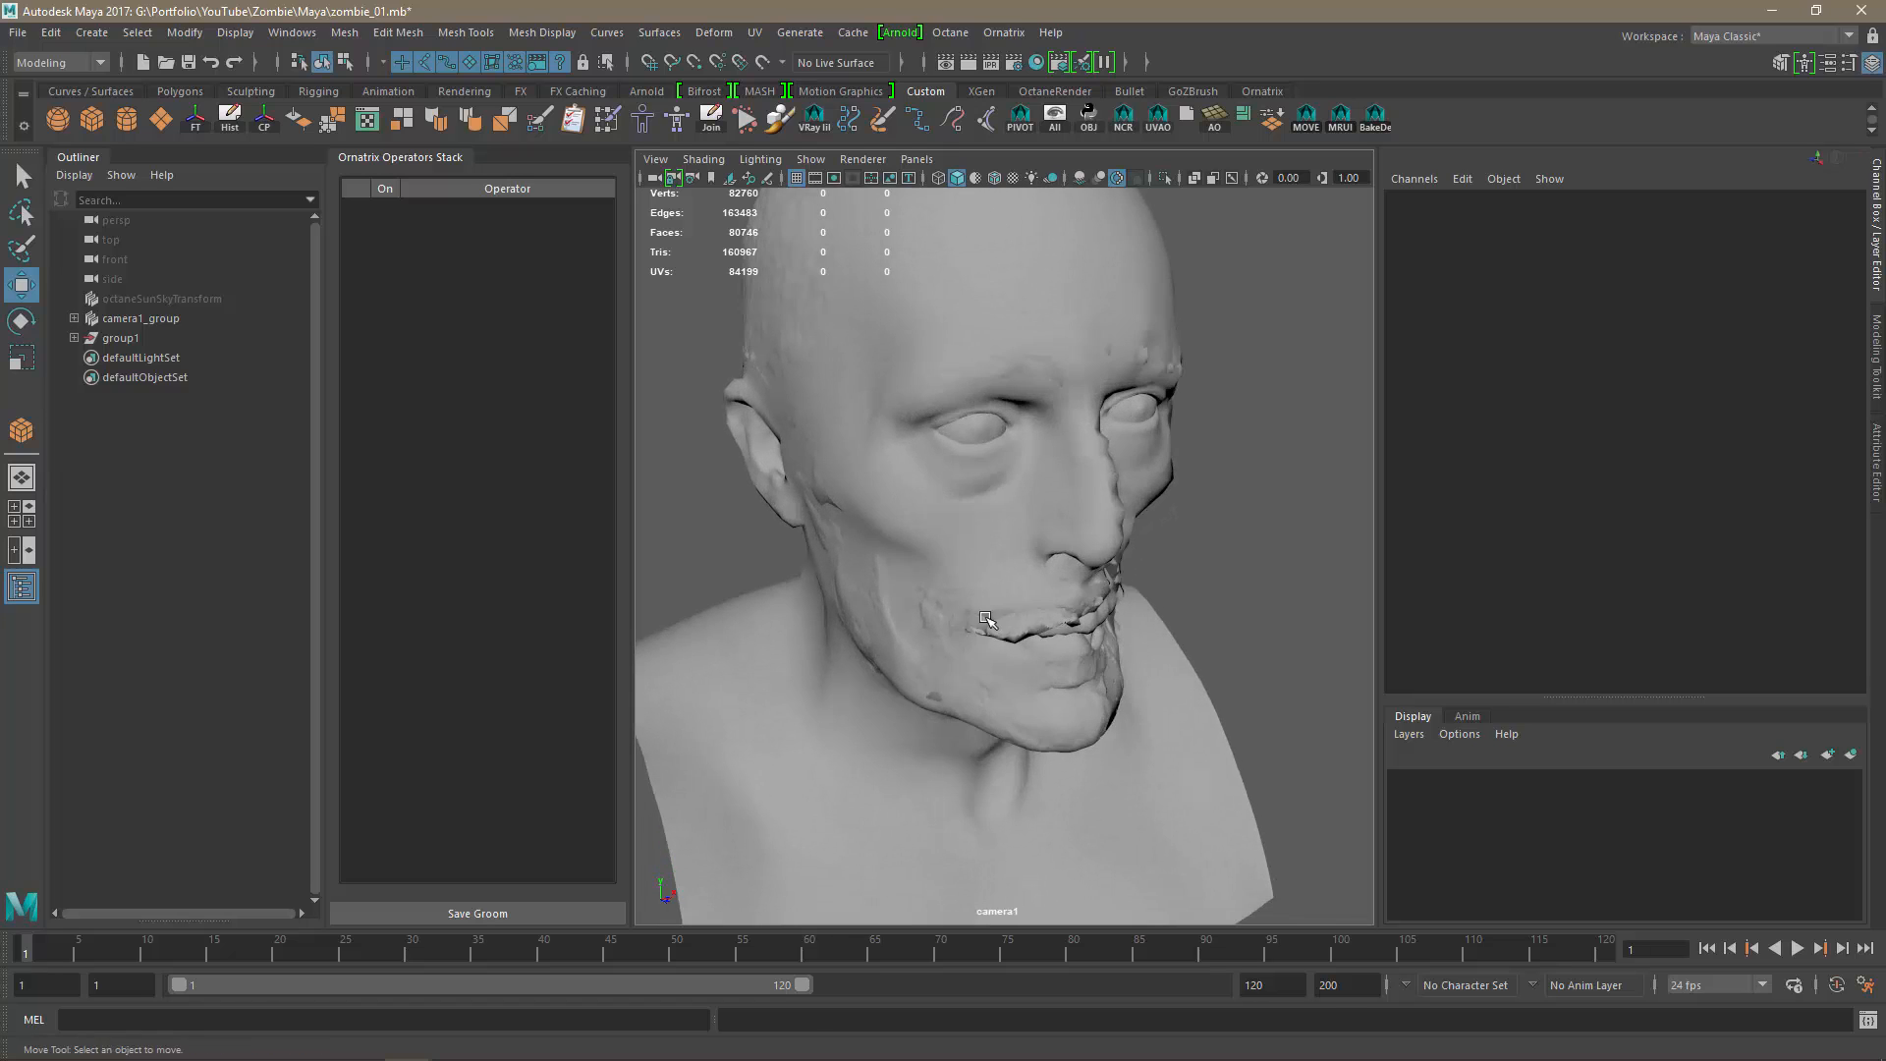
pyautogui.keyDown('alt'); pyautogui.moveTo(1150, 624); pyautogui.dragTo(1041, 611, button='right'); pyautogui.keyUp('alt')
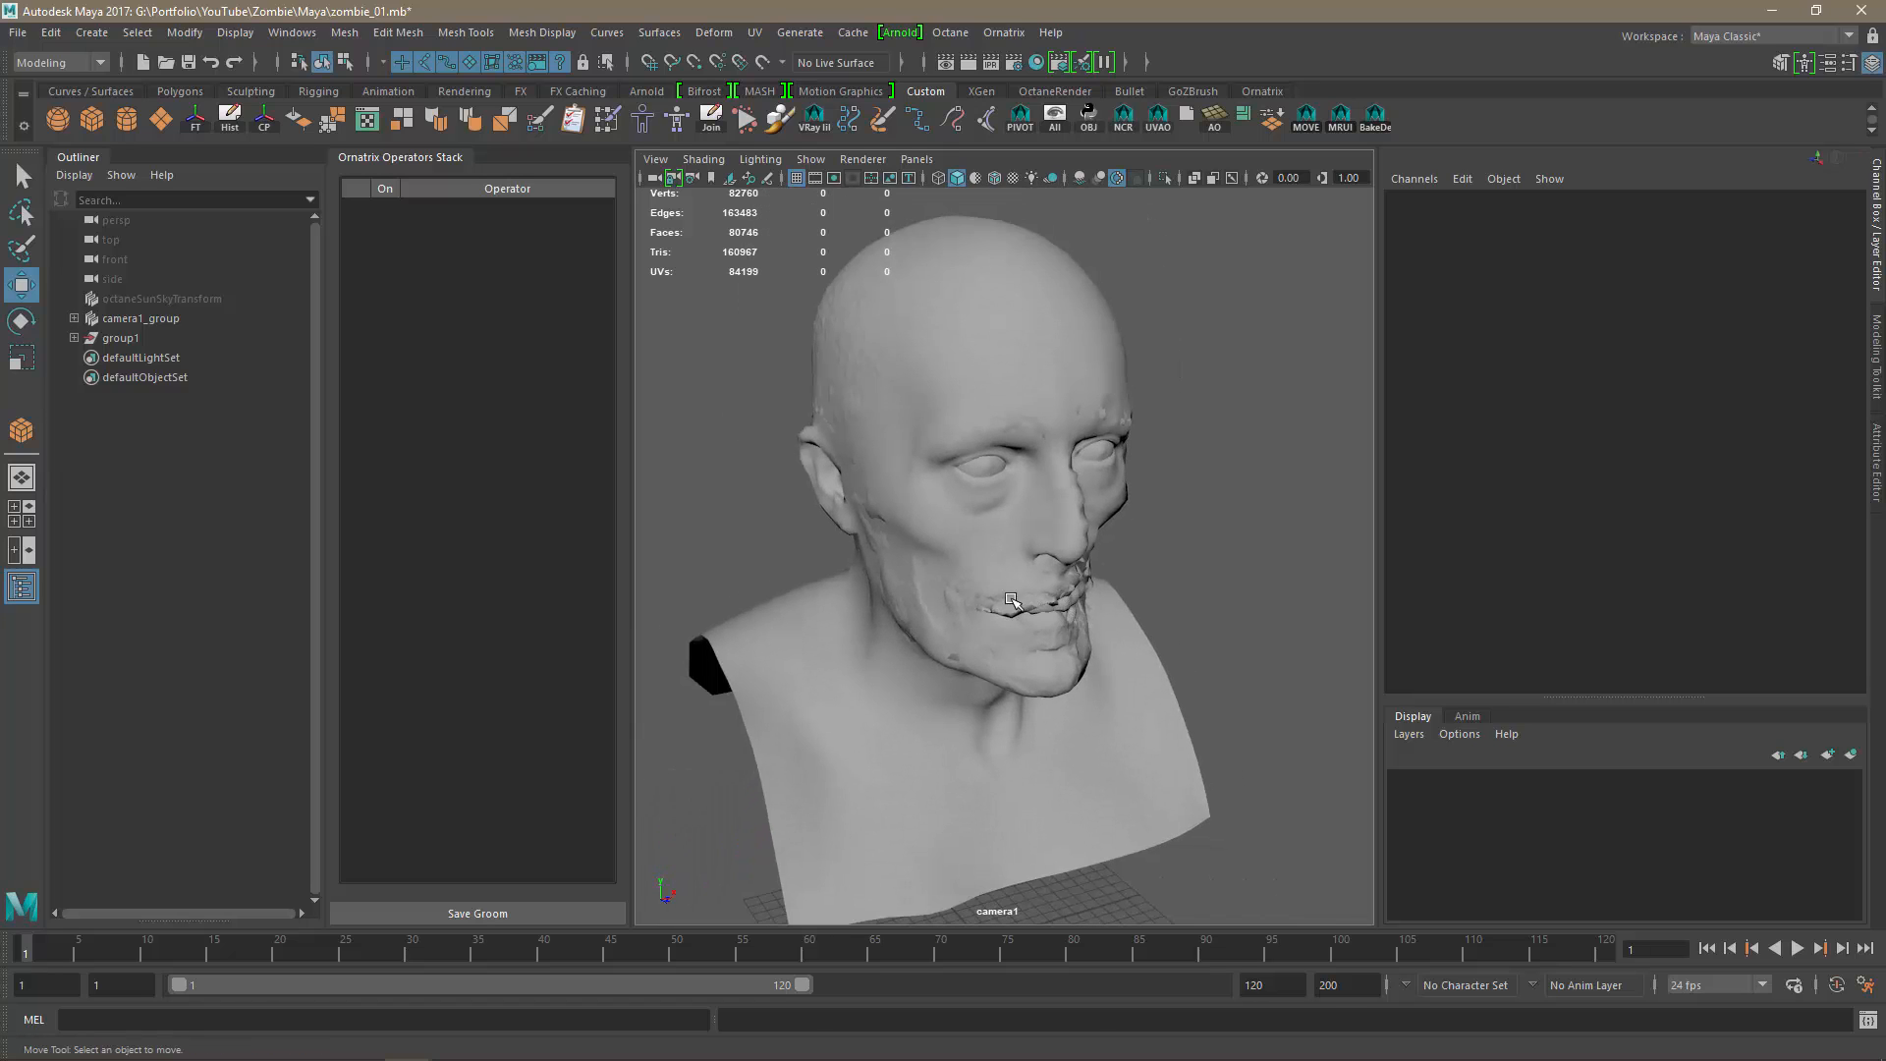
# Expand group1 and highlight the skull, head and eye meshes from Skull_geo to Eyes_in_geo.
pyautogui.click(74, 338)
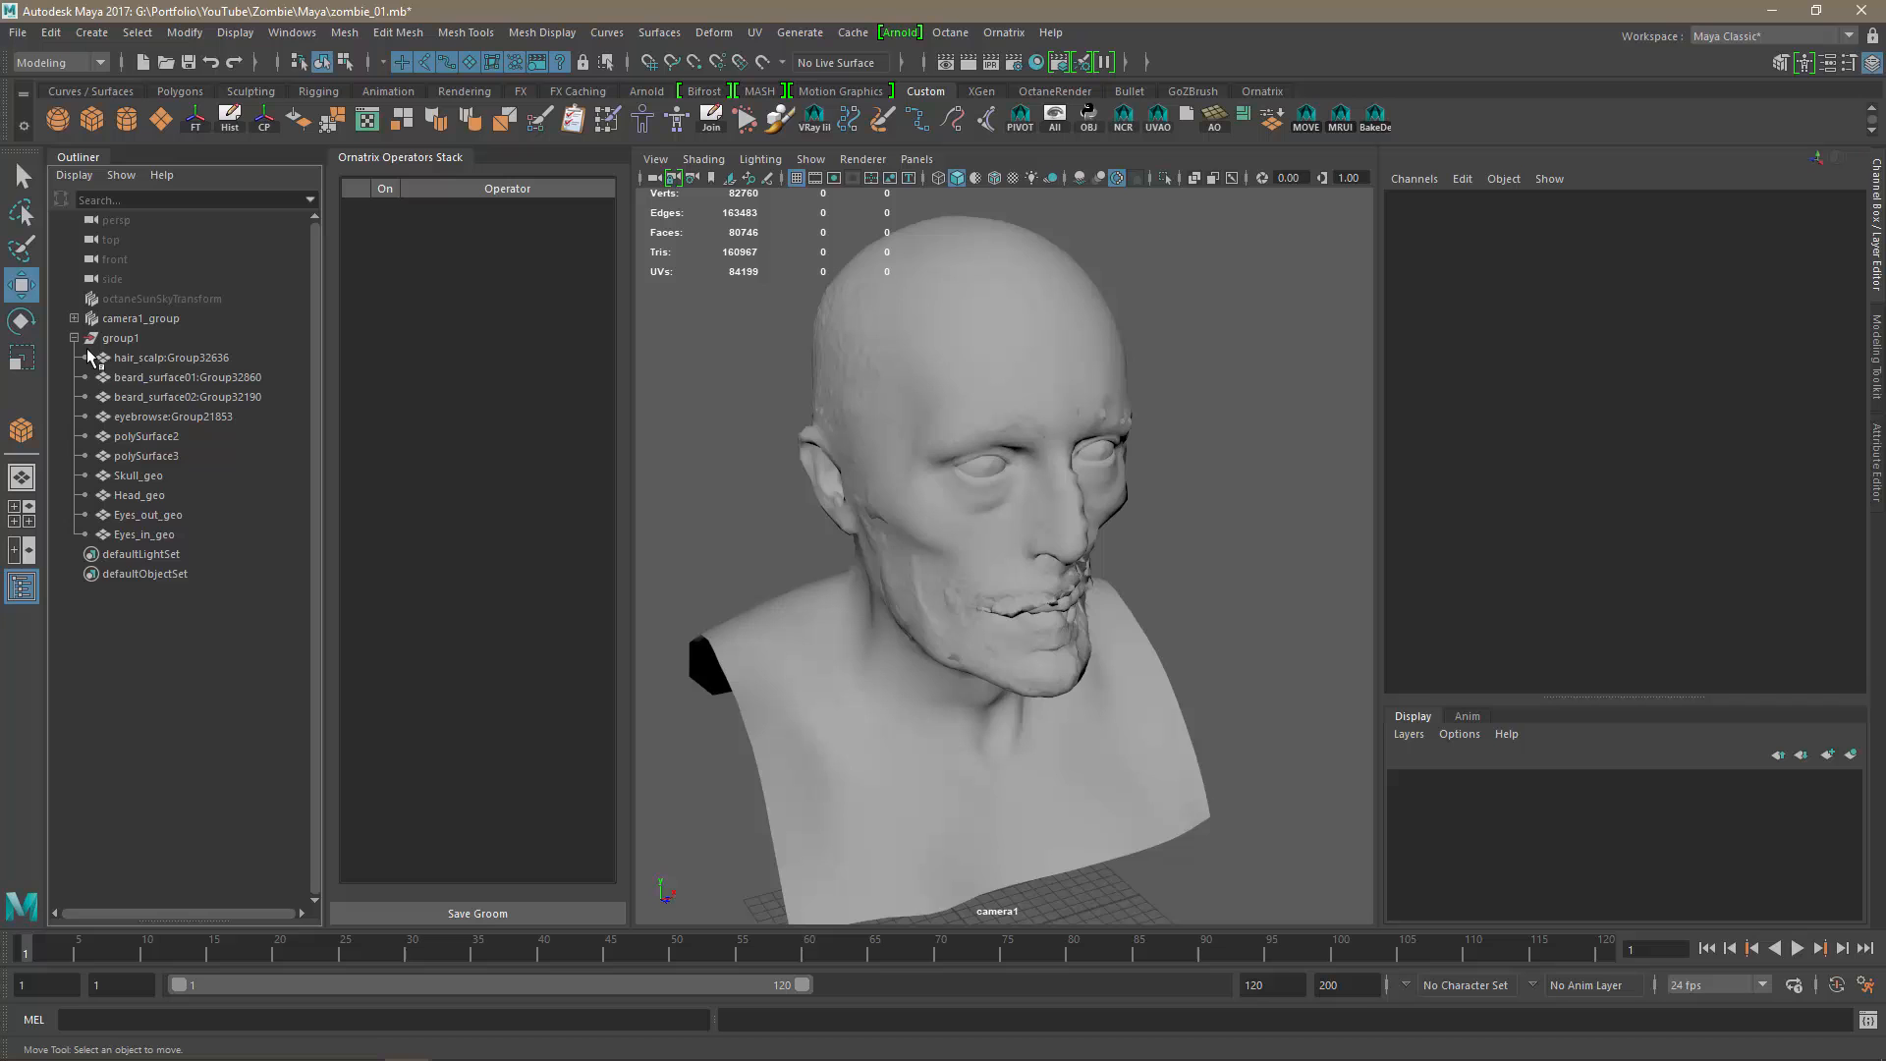
pyautogui.click(149, 478)
pyautogui.keyDown('shift'); pyautogui.click(157, 535); pyautogui.keyUp('shift')
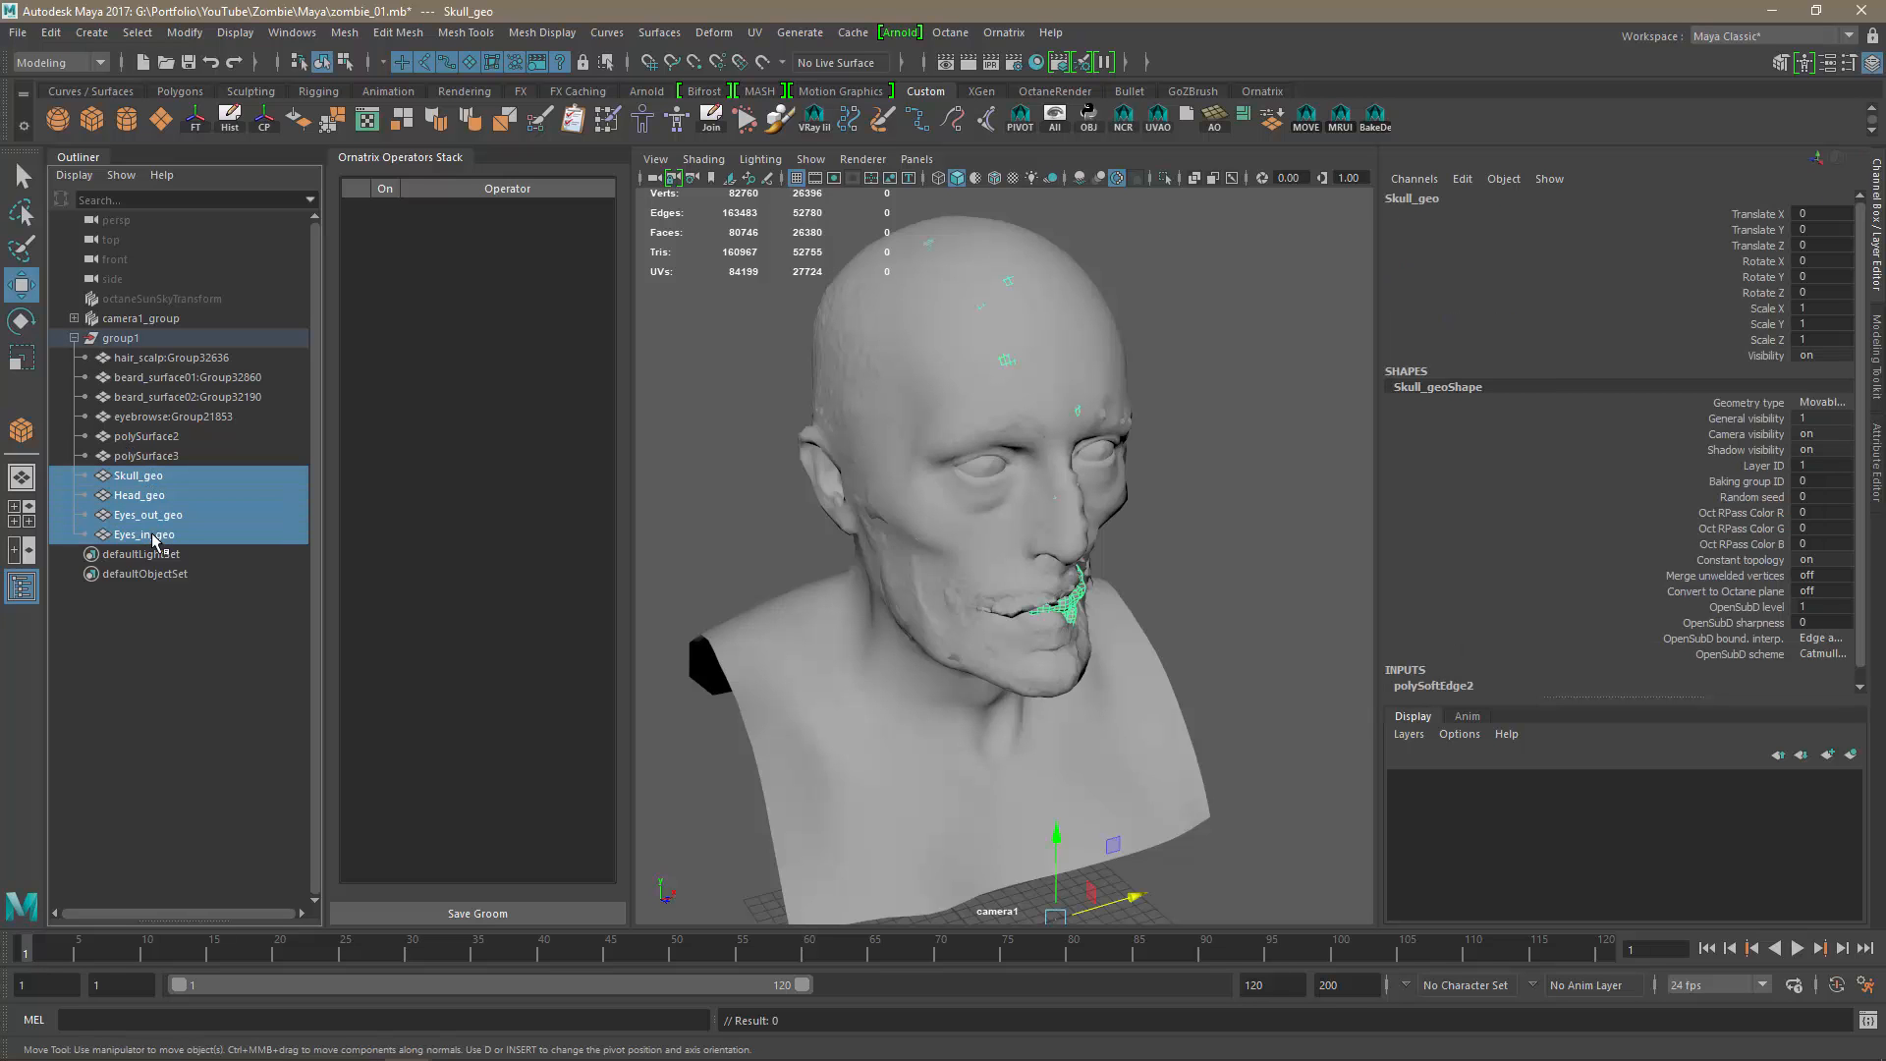
# Examine where the scalp, beard and eyebrow growth surfaces in group1 lie on the head by selecting them individually.
pyautogui.click(137, 455)
pyautogui.click(140, 359)
pyautogui.click(145, 379)
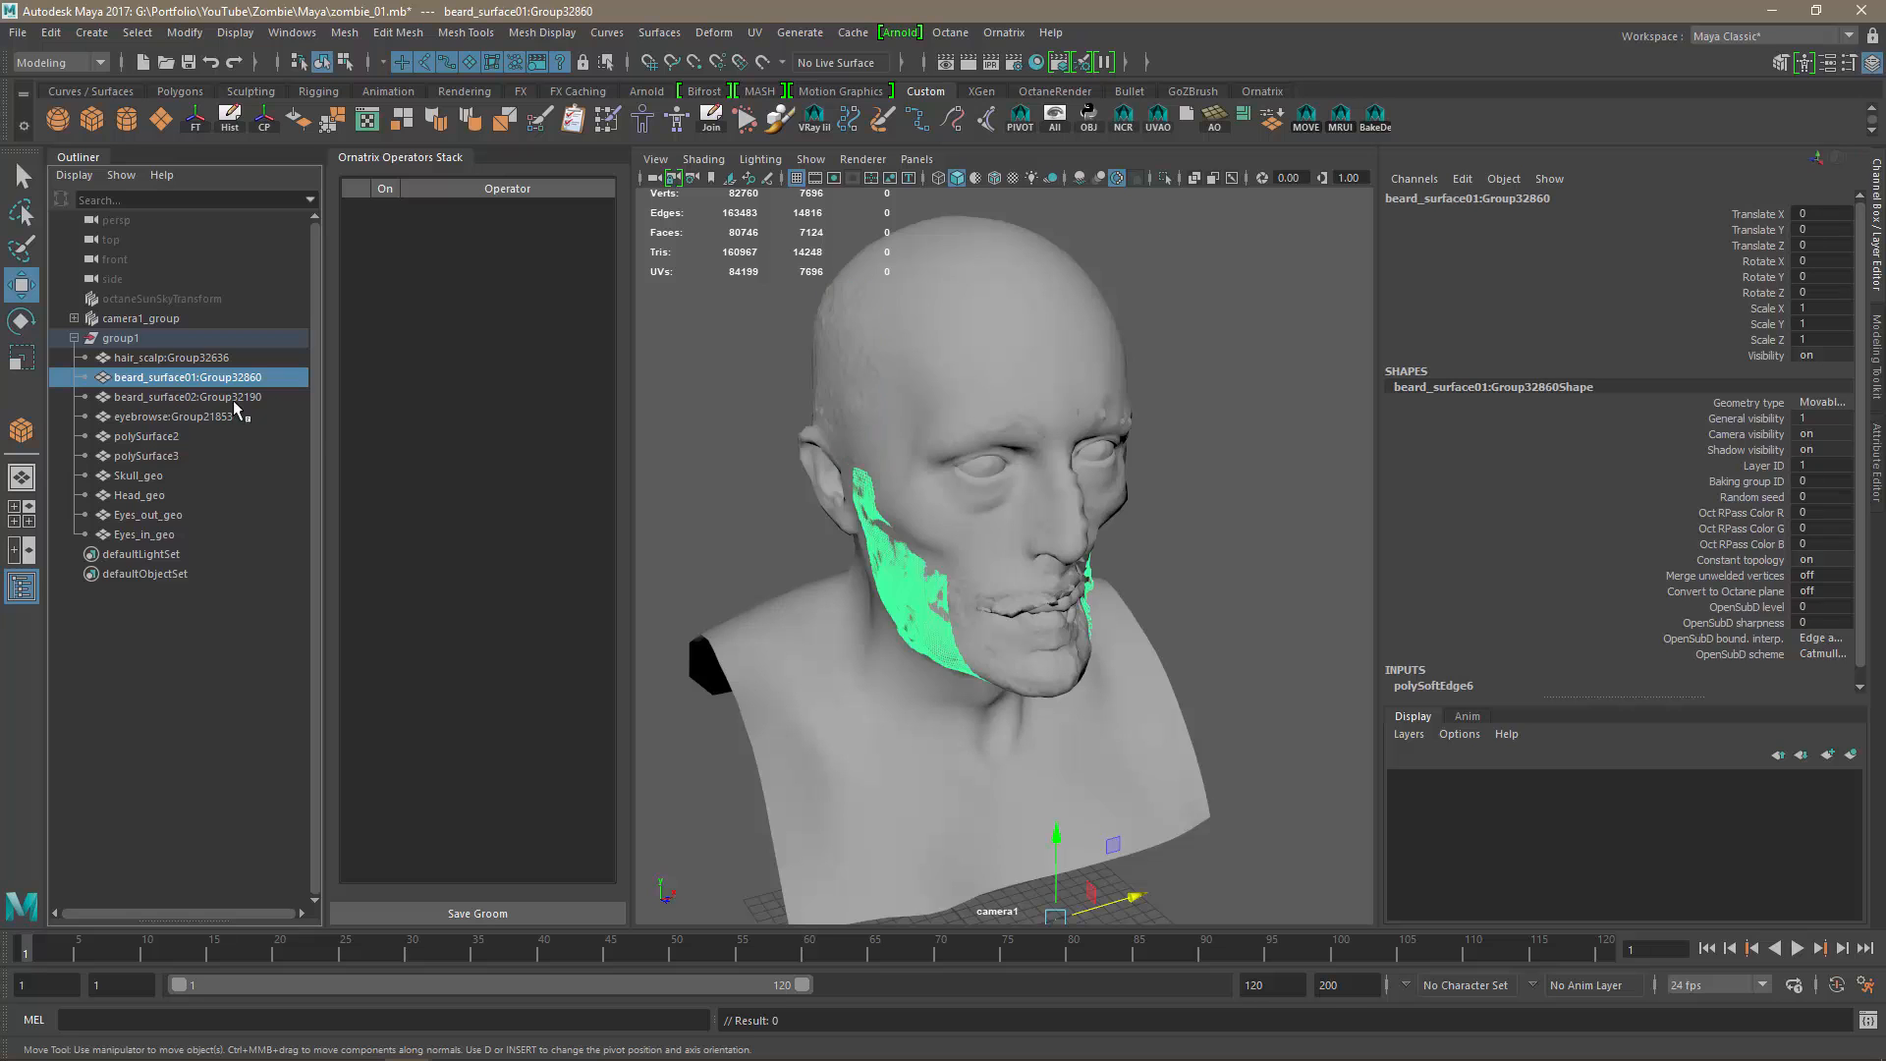
pyautogui.moveTo(1047, 625)
pyautogui.keyDown('alt'); pyautogui.mouseDown()
pyautogui.moveTo(1002, 590)
pyautogui.moveTo(1053, 527)
pyautogui.moveTo(1027, 614)
pyautogui.mouseUp(); pyautogui.keyUp('alt')
pyautogui.click(163, 399)
pyautogui.click(160, 417)
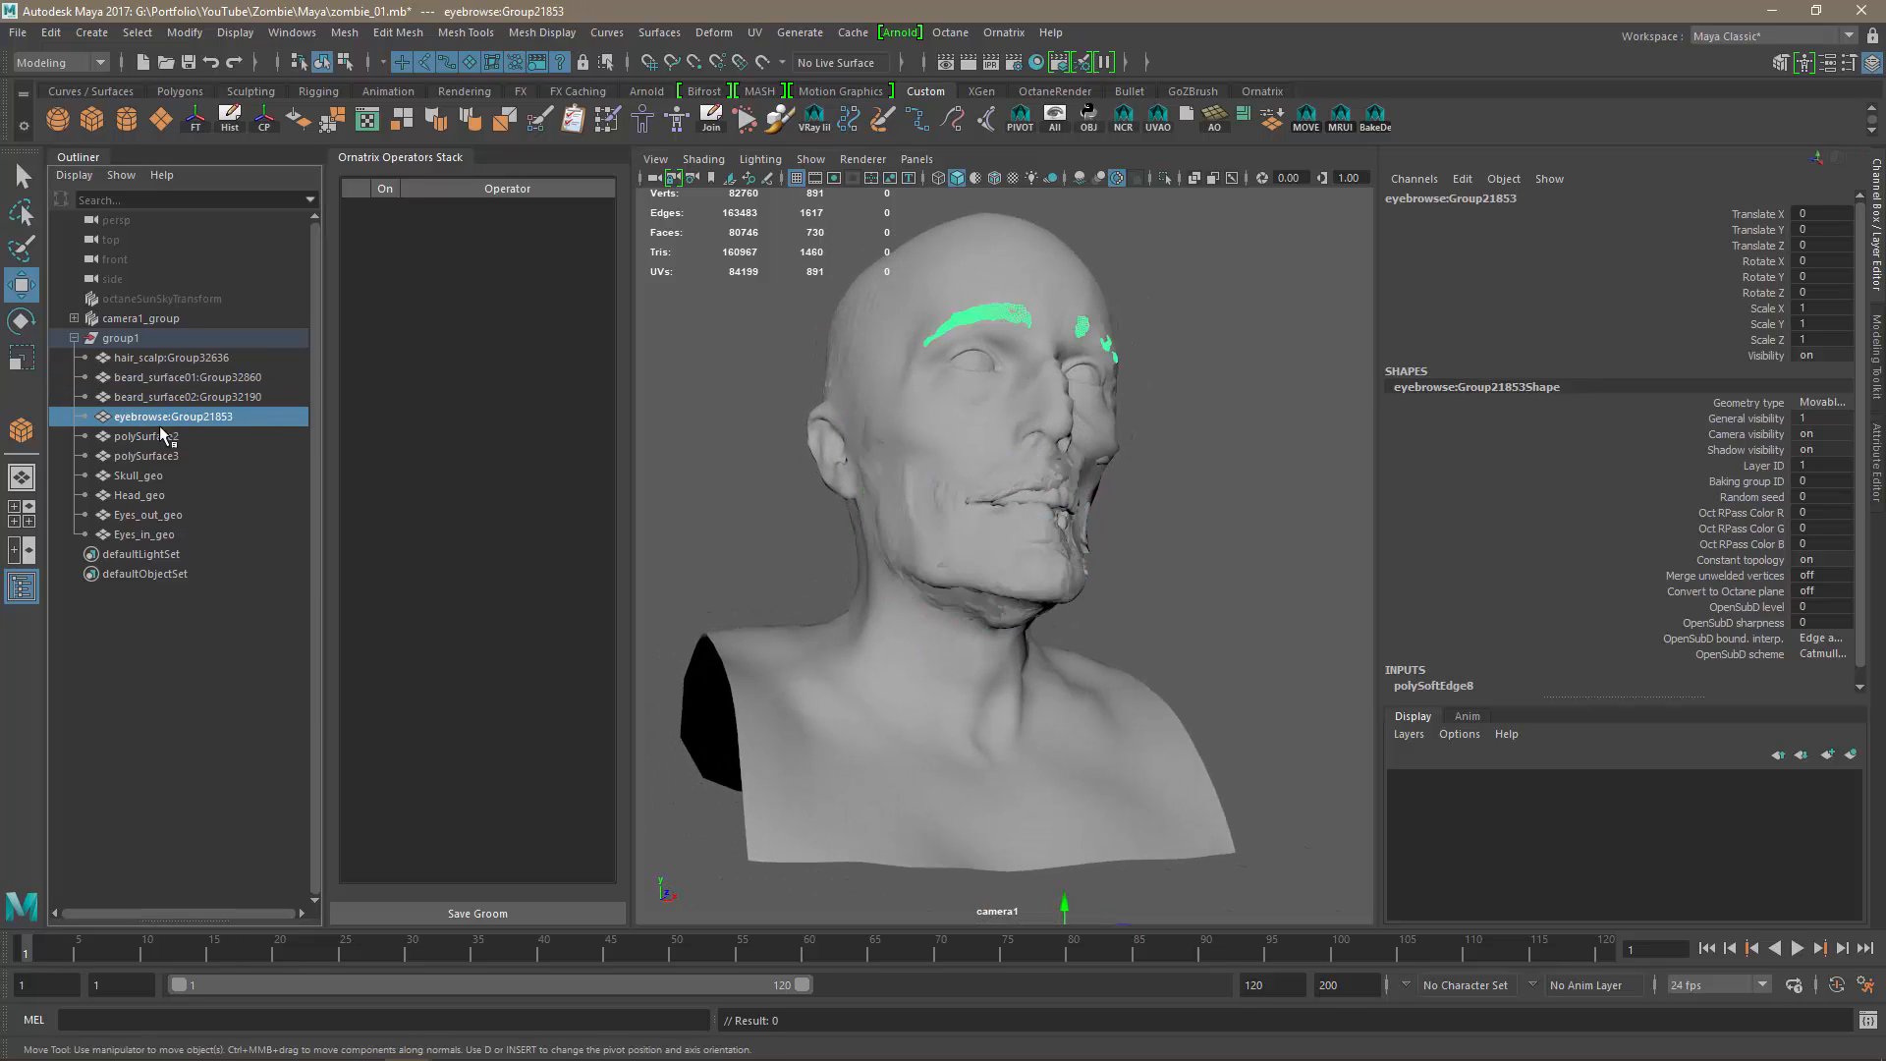
pyautogui.click(158, 435)
pyautogui.click(151, 358)
pyautogui.moveTo(938, 530)
pyautogui.keyDown('alt'); pyautogui.mouseDown()
pyautogui.moveTo(967, 548)
pyautogui.moveTo(938, 560)
pyautogui.mouseUp(); pyautogui.keyUp('alt')
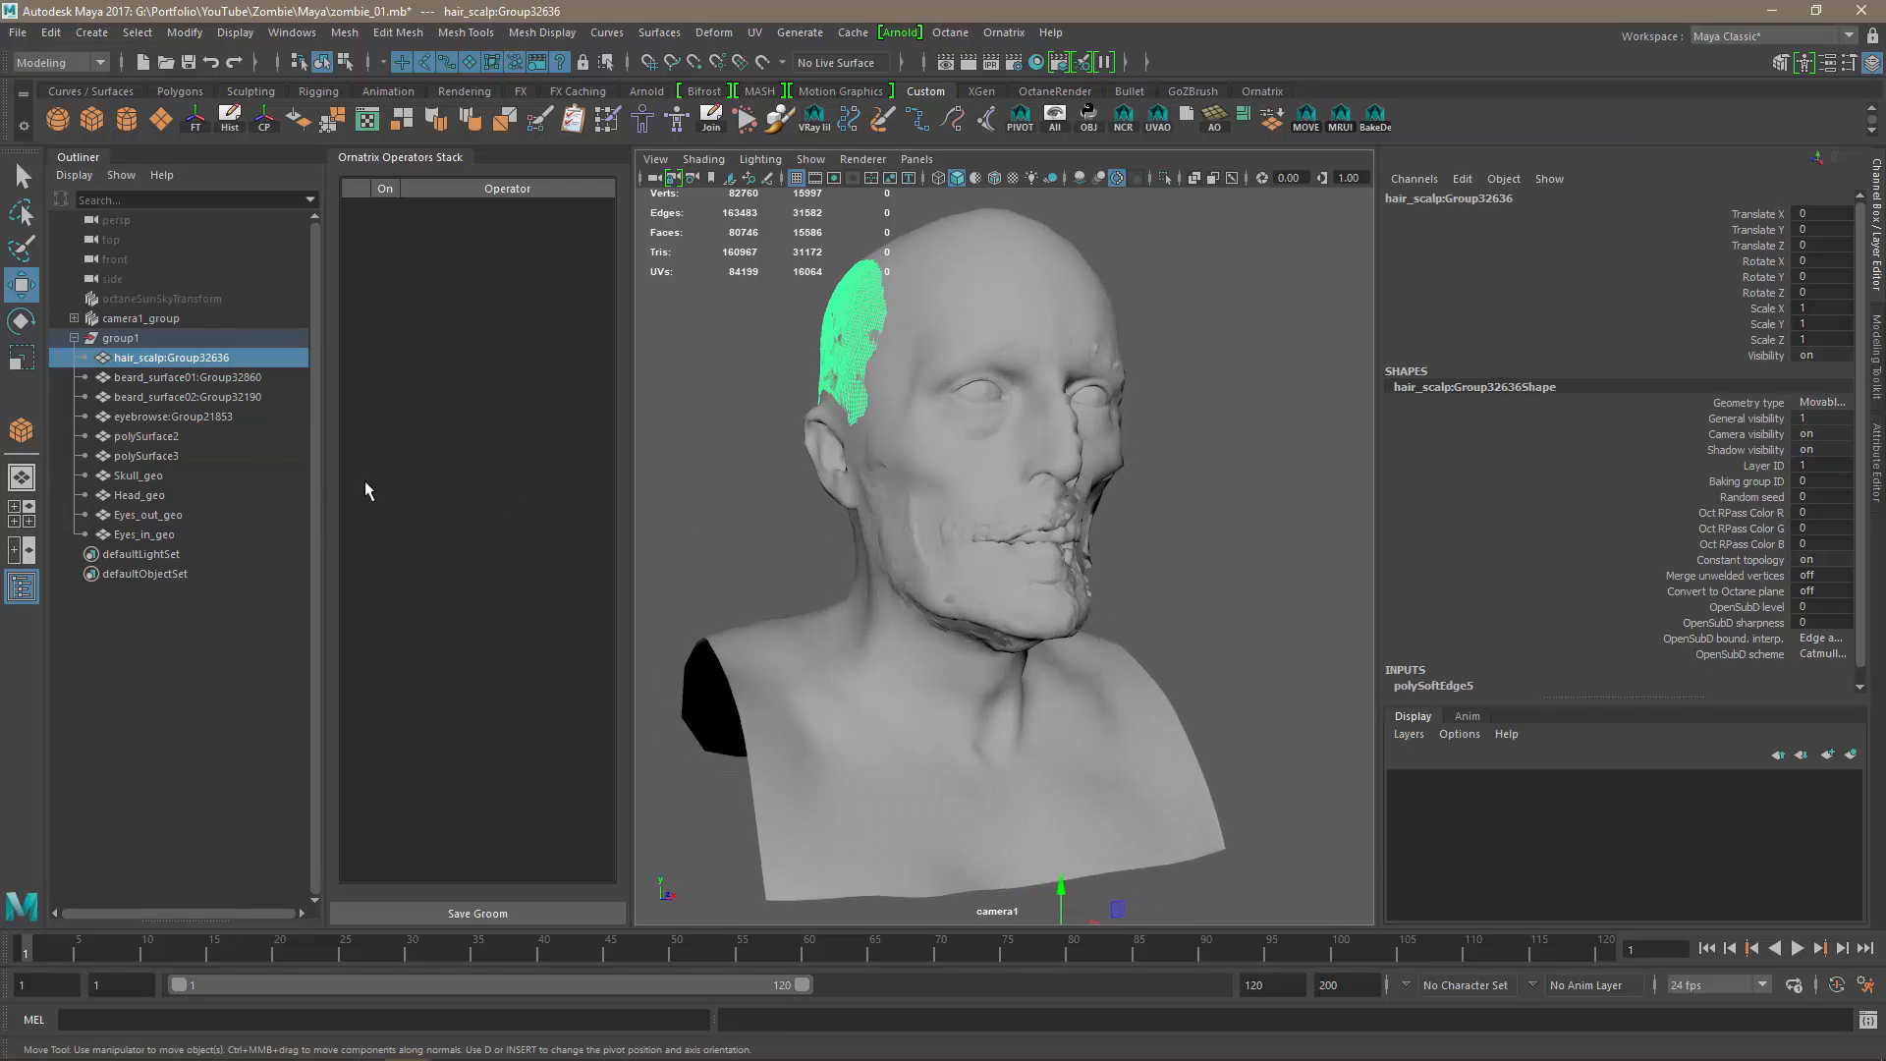
# Frame the upper eyelid surface polySurface3 and save the scene.
pyautogui.click(150, 437)
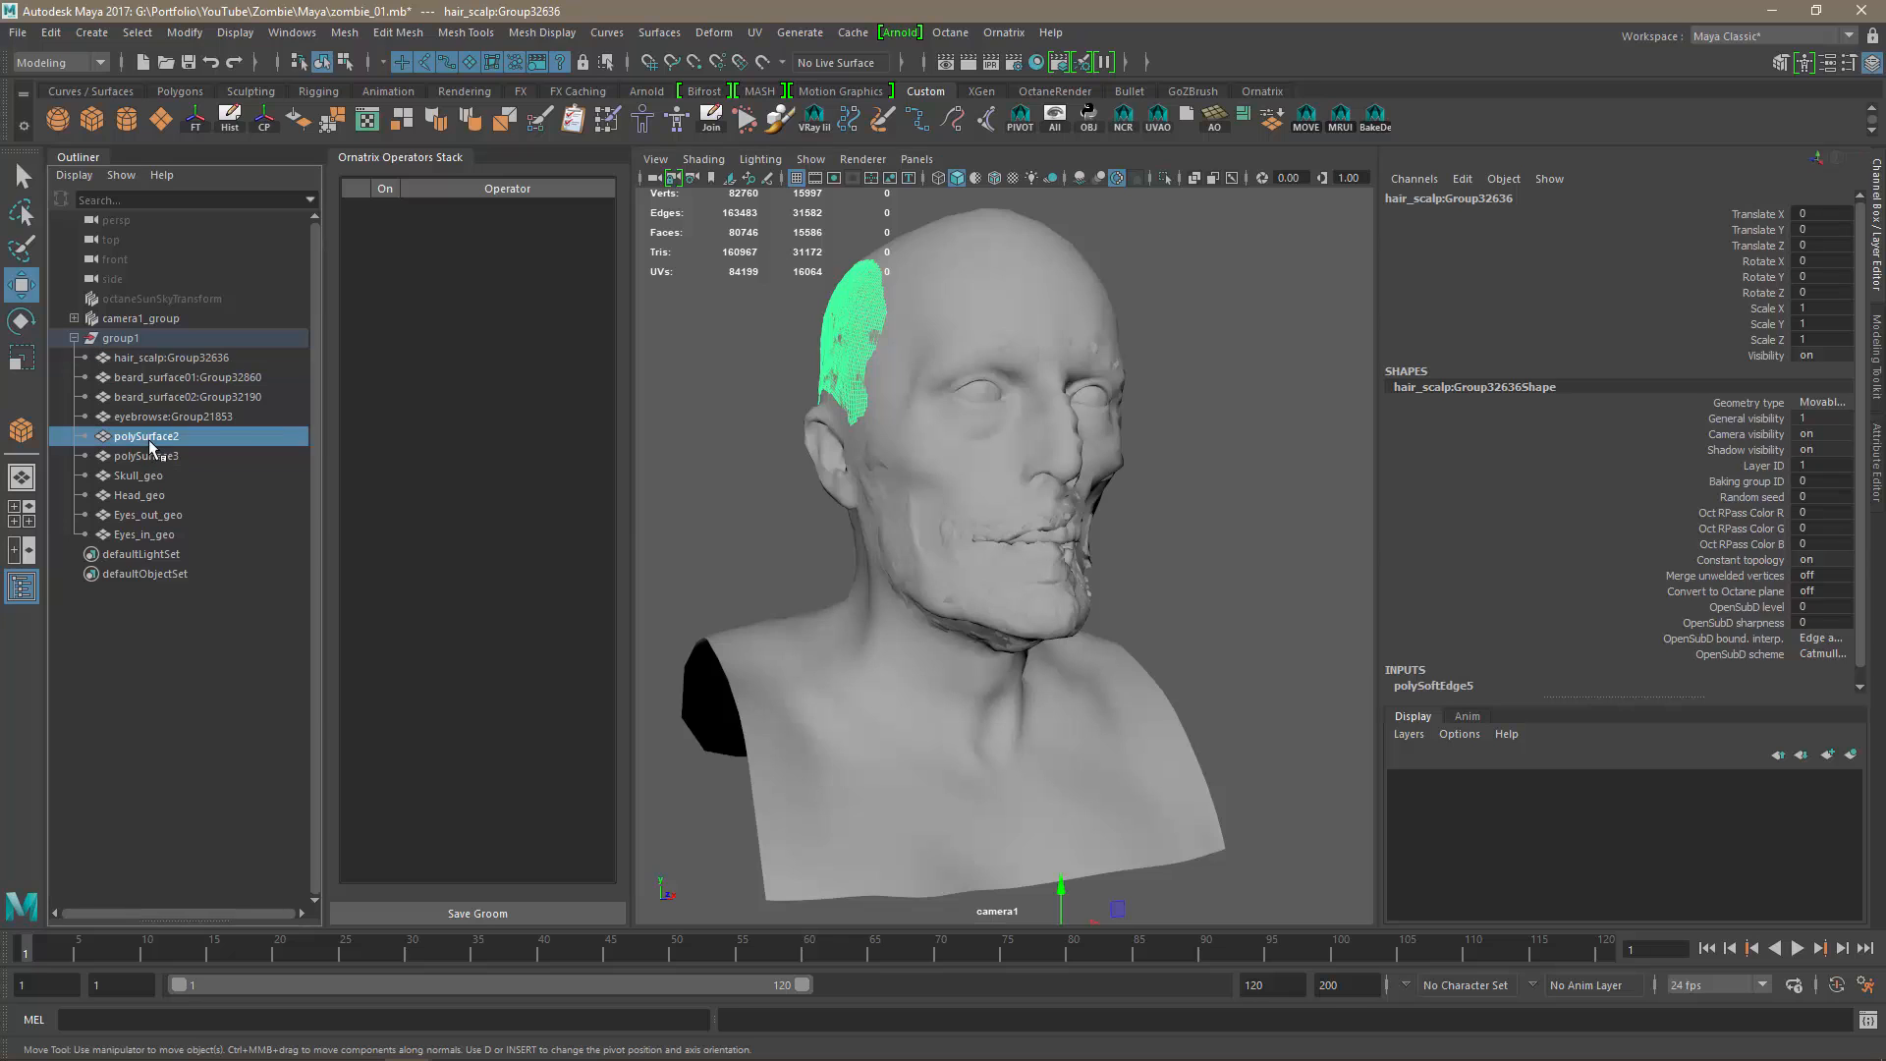
pyautogui.click(157, 455)
pyautogui.press('f')
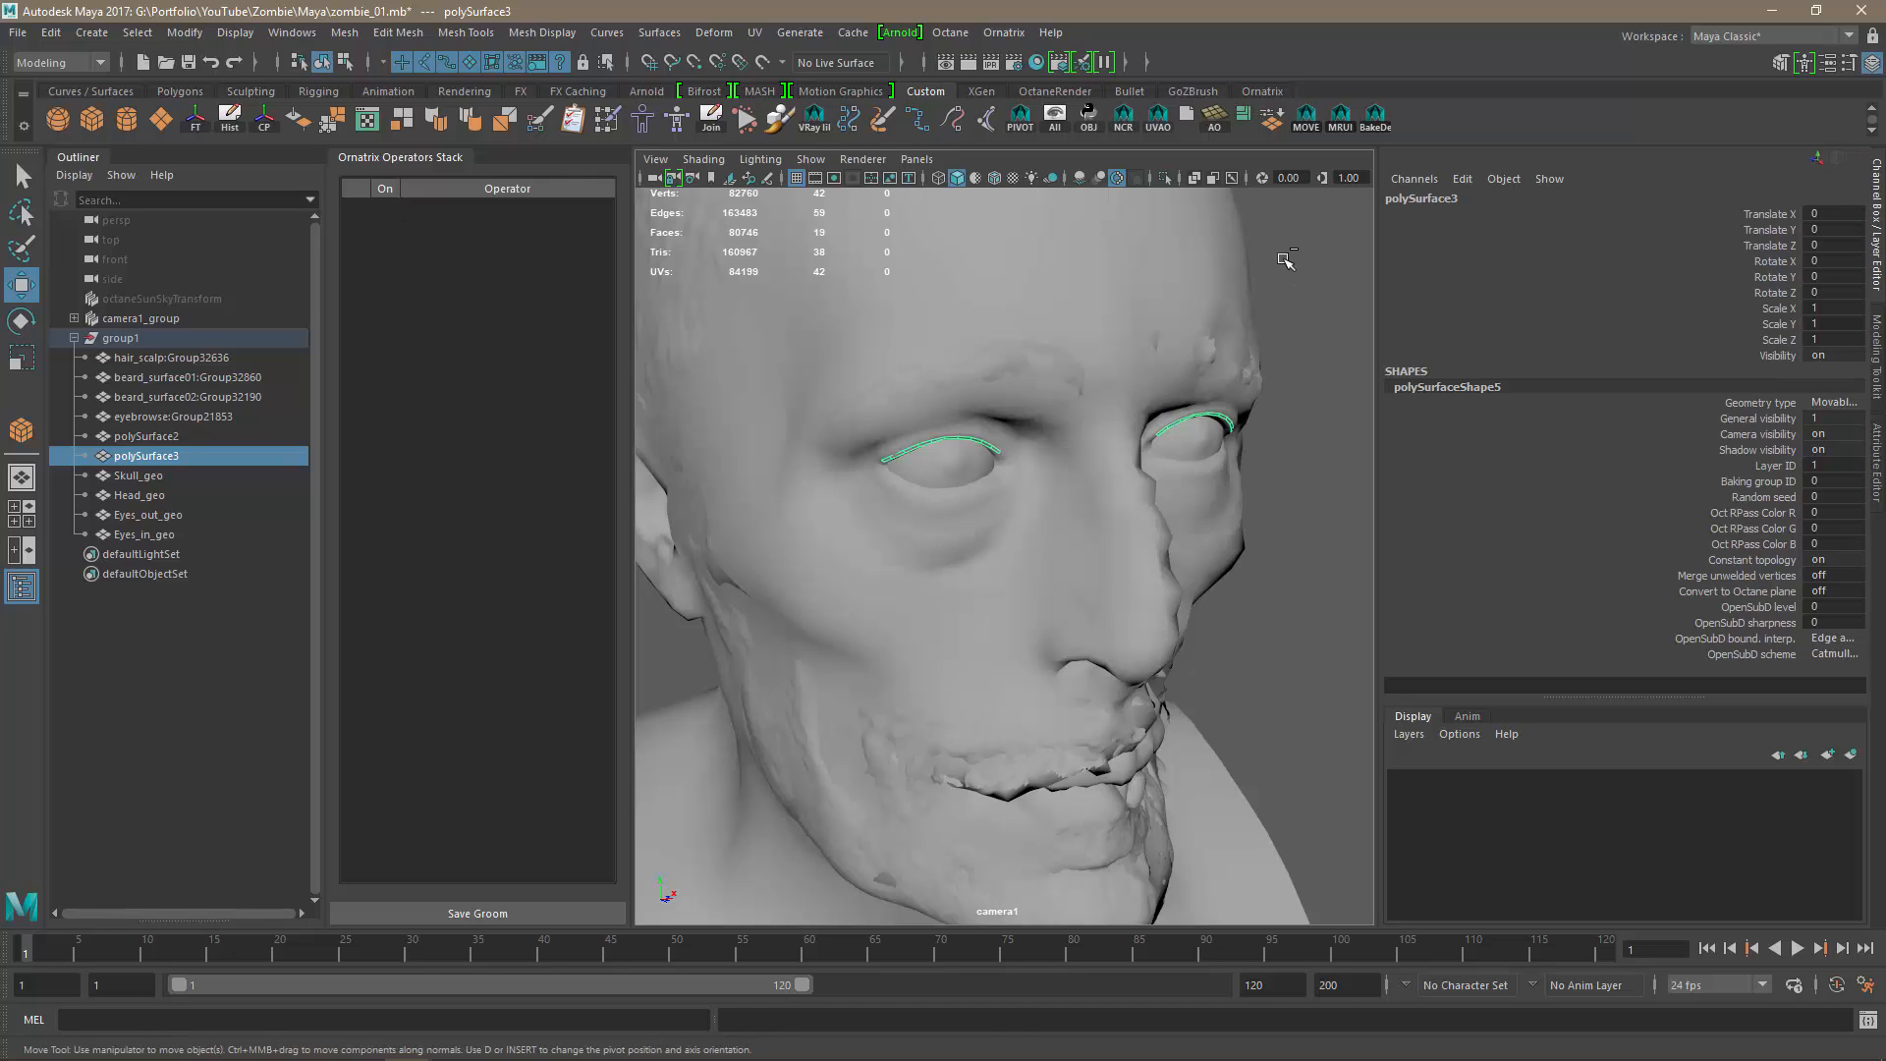
pyautogui.hotkey('ctrl', 's')
# Try the Ornatrix Fur Ball groom preset on polySurface3 and undo it.
pyautogui.click(1263, 90)
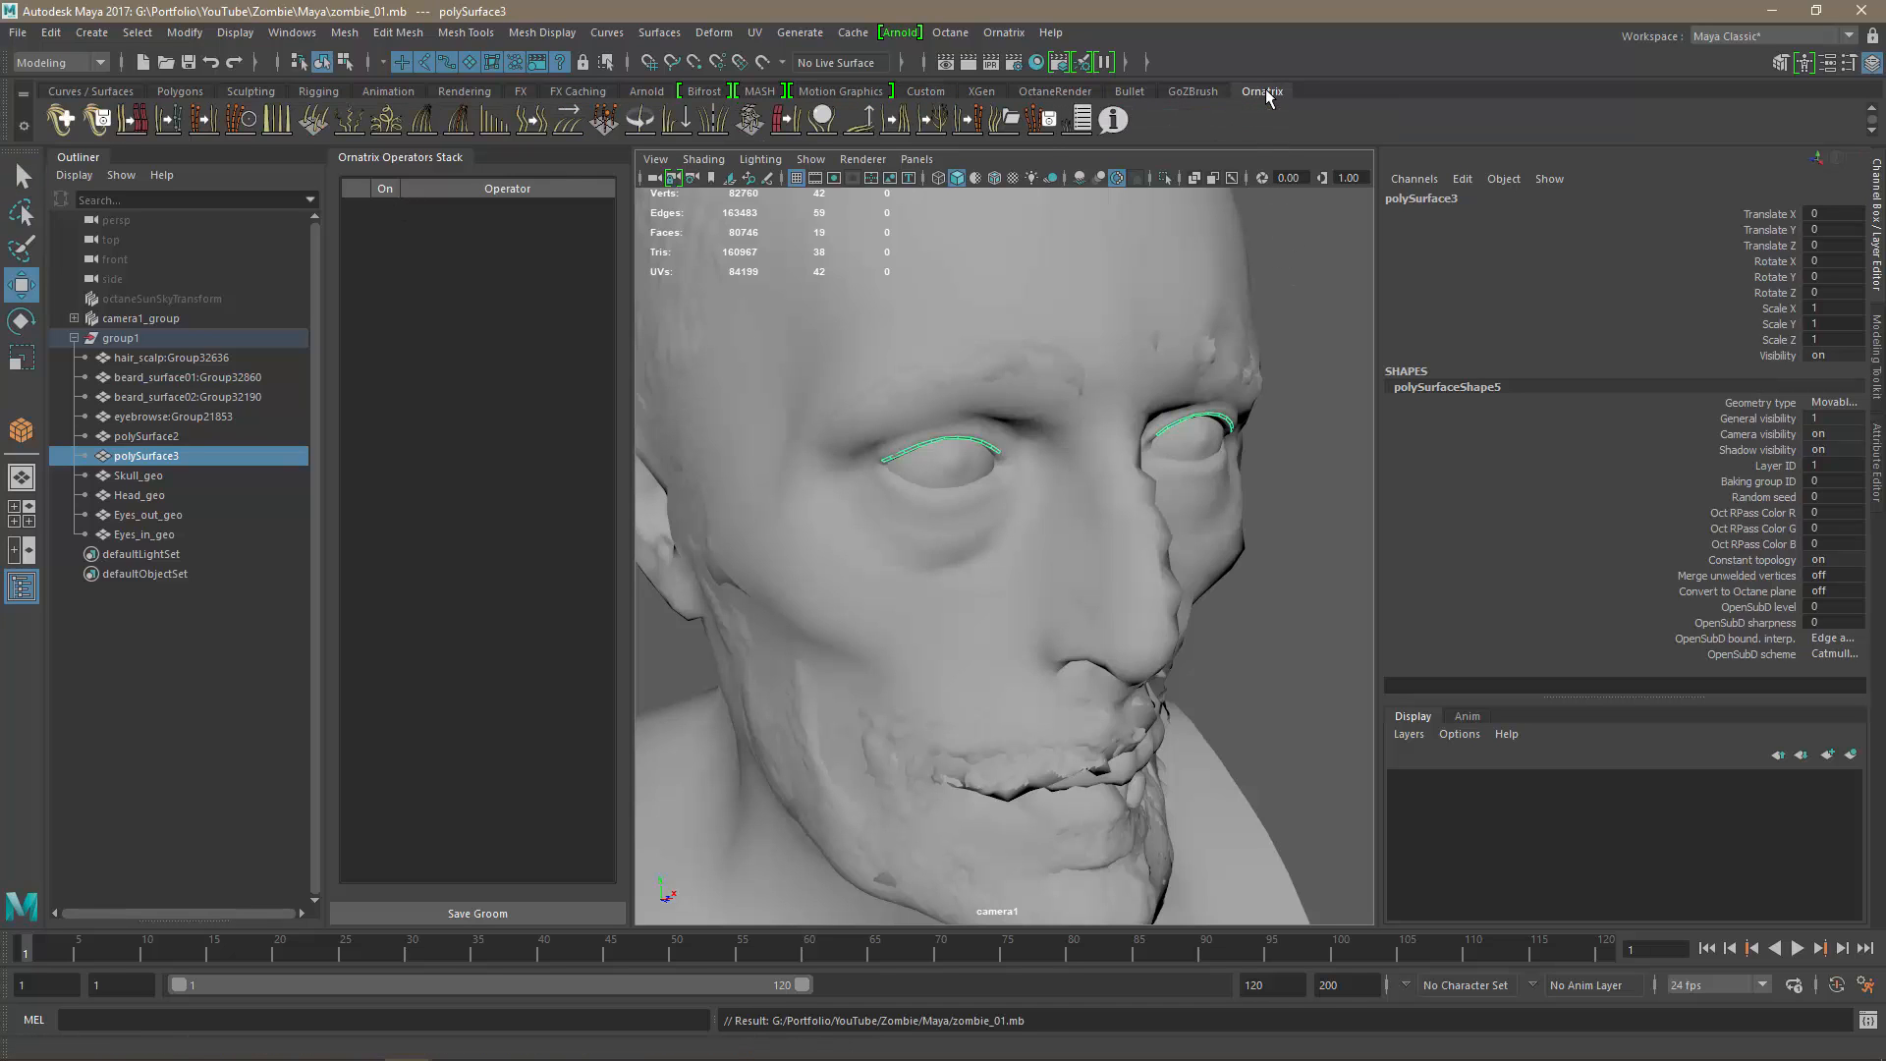
pyautogui.click(61, 119)
pyautogui.click(825, 432)
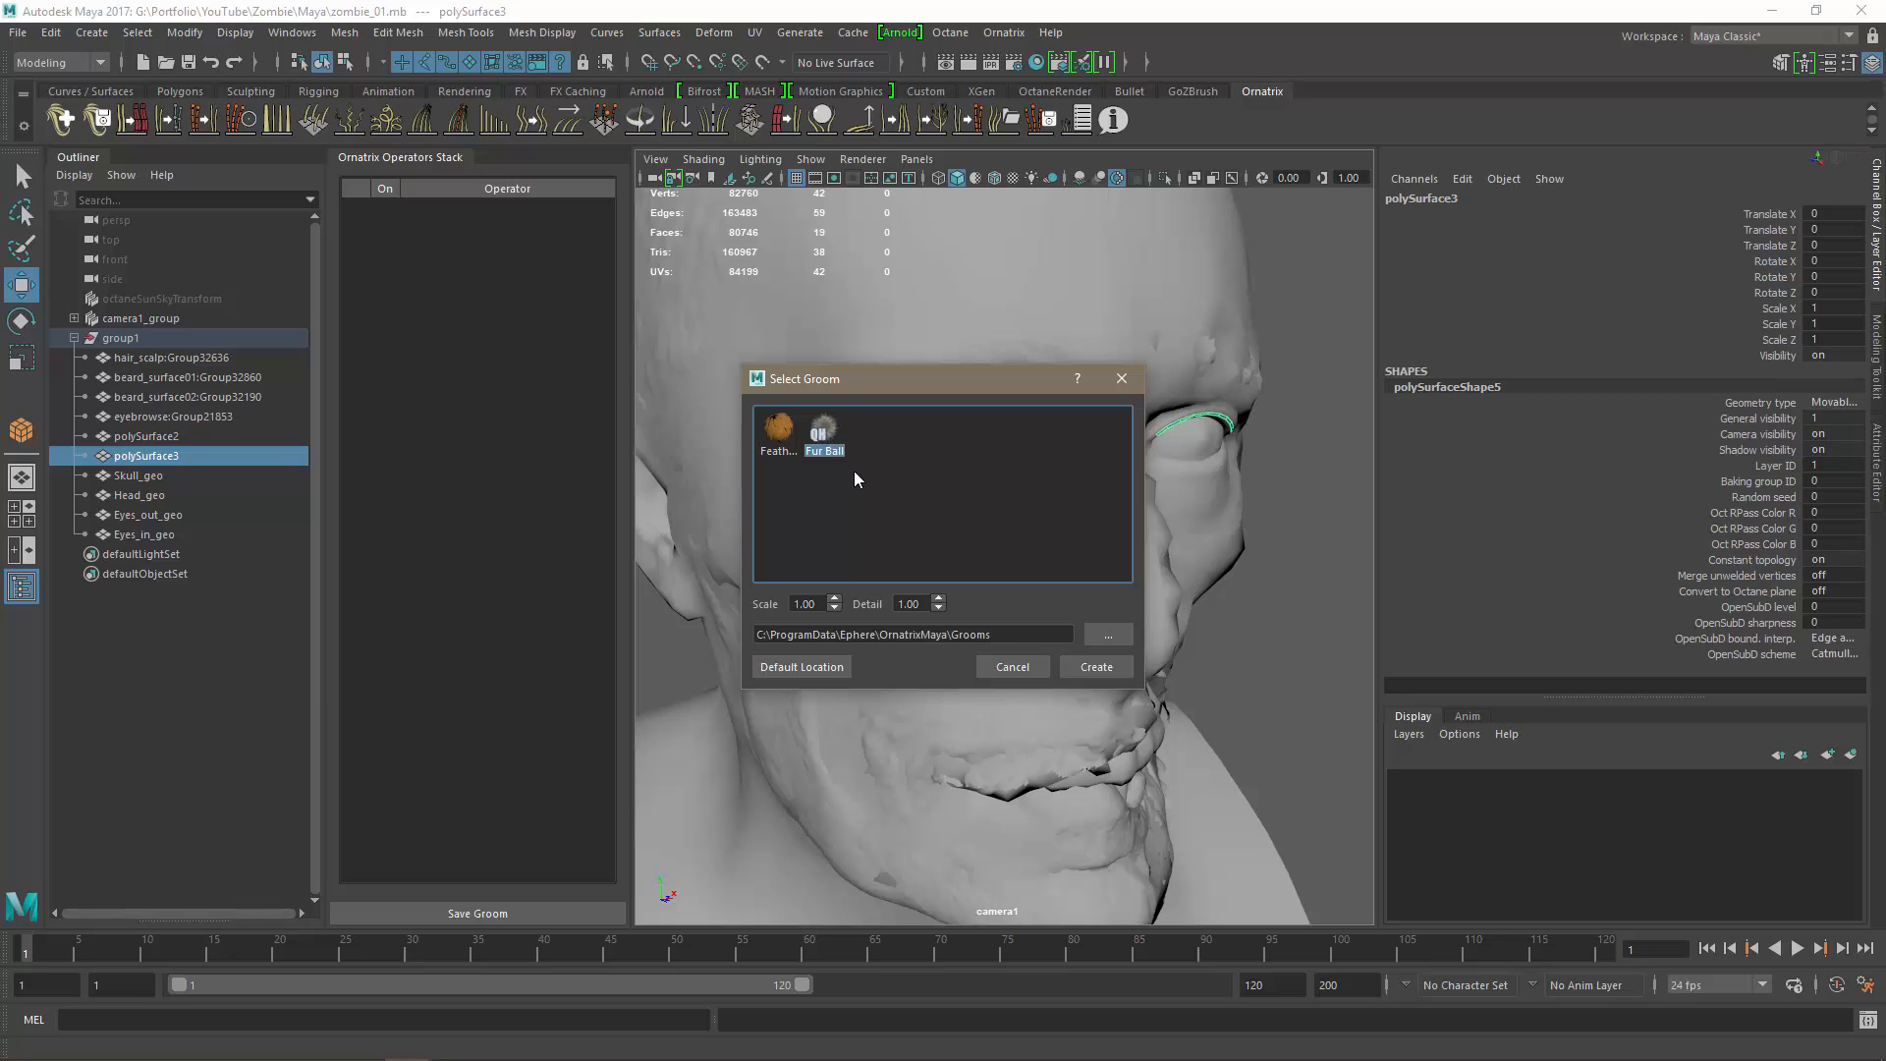
pyautogui.click(1093, 668)
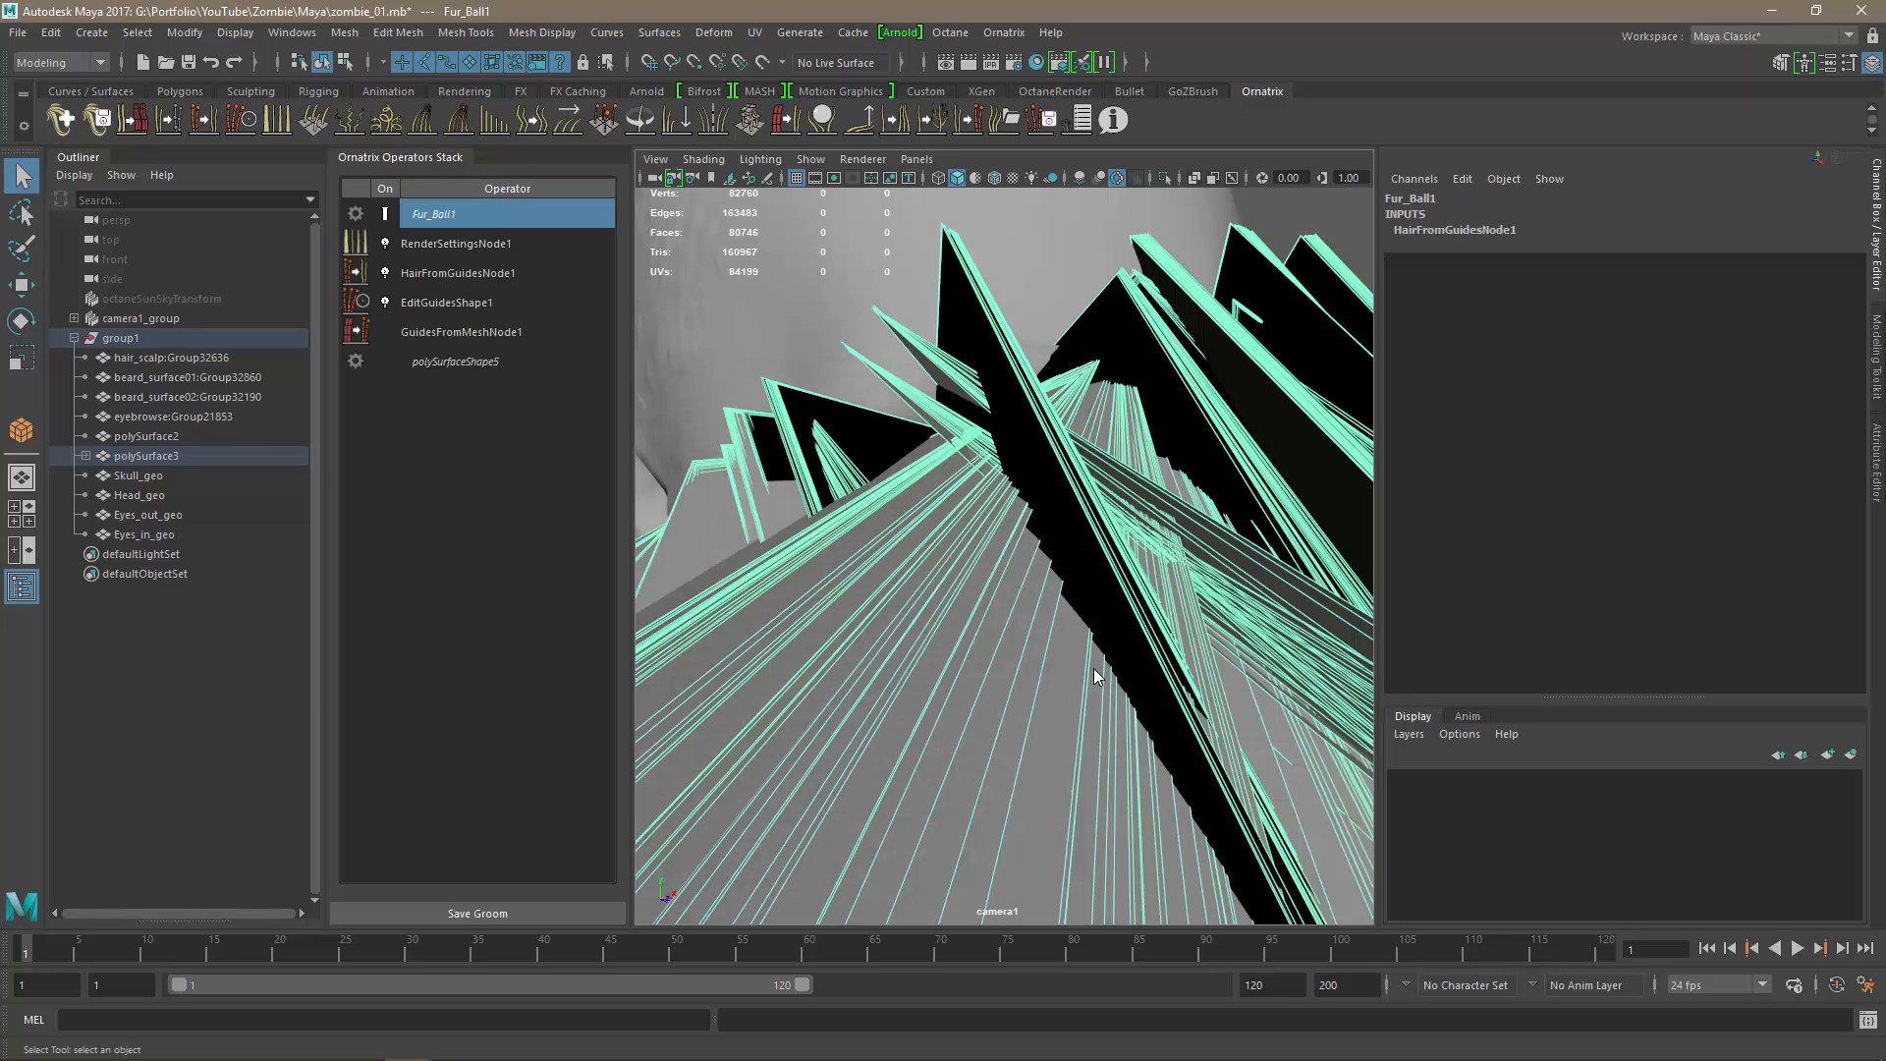
pyautogui.moveTo(1093, 668)
pyautogui.keyDown('alt'); pyautogui.mouseDown()
pyautogui.moveTo(1053, 622)
pyautogui.moveTo(1102, 622)
pyautogui.moveTo(920, 605)
pyautogui.moveTo(1105, 676)
pyautogui.mouseUp(); pyautogui.keyUp('alt')
pyautogui.click(1087, 628)
pyautogui.keyDown('alt'); pyautogui.moveTo(1105, 676); pyautogui.dragTo(941, 644, button='right'); pyautogui.keyUp('alt')
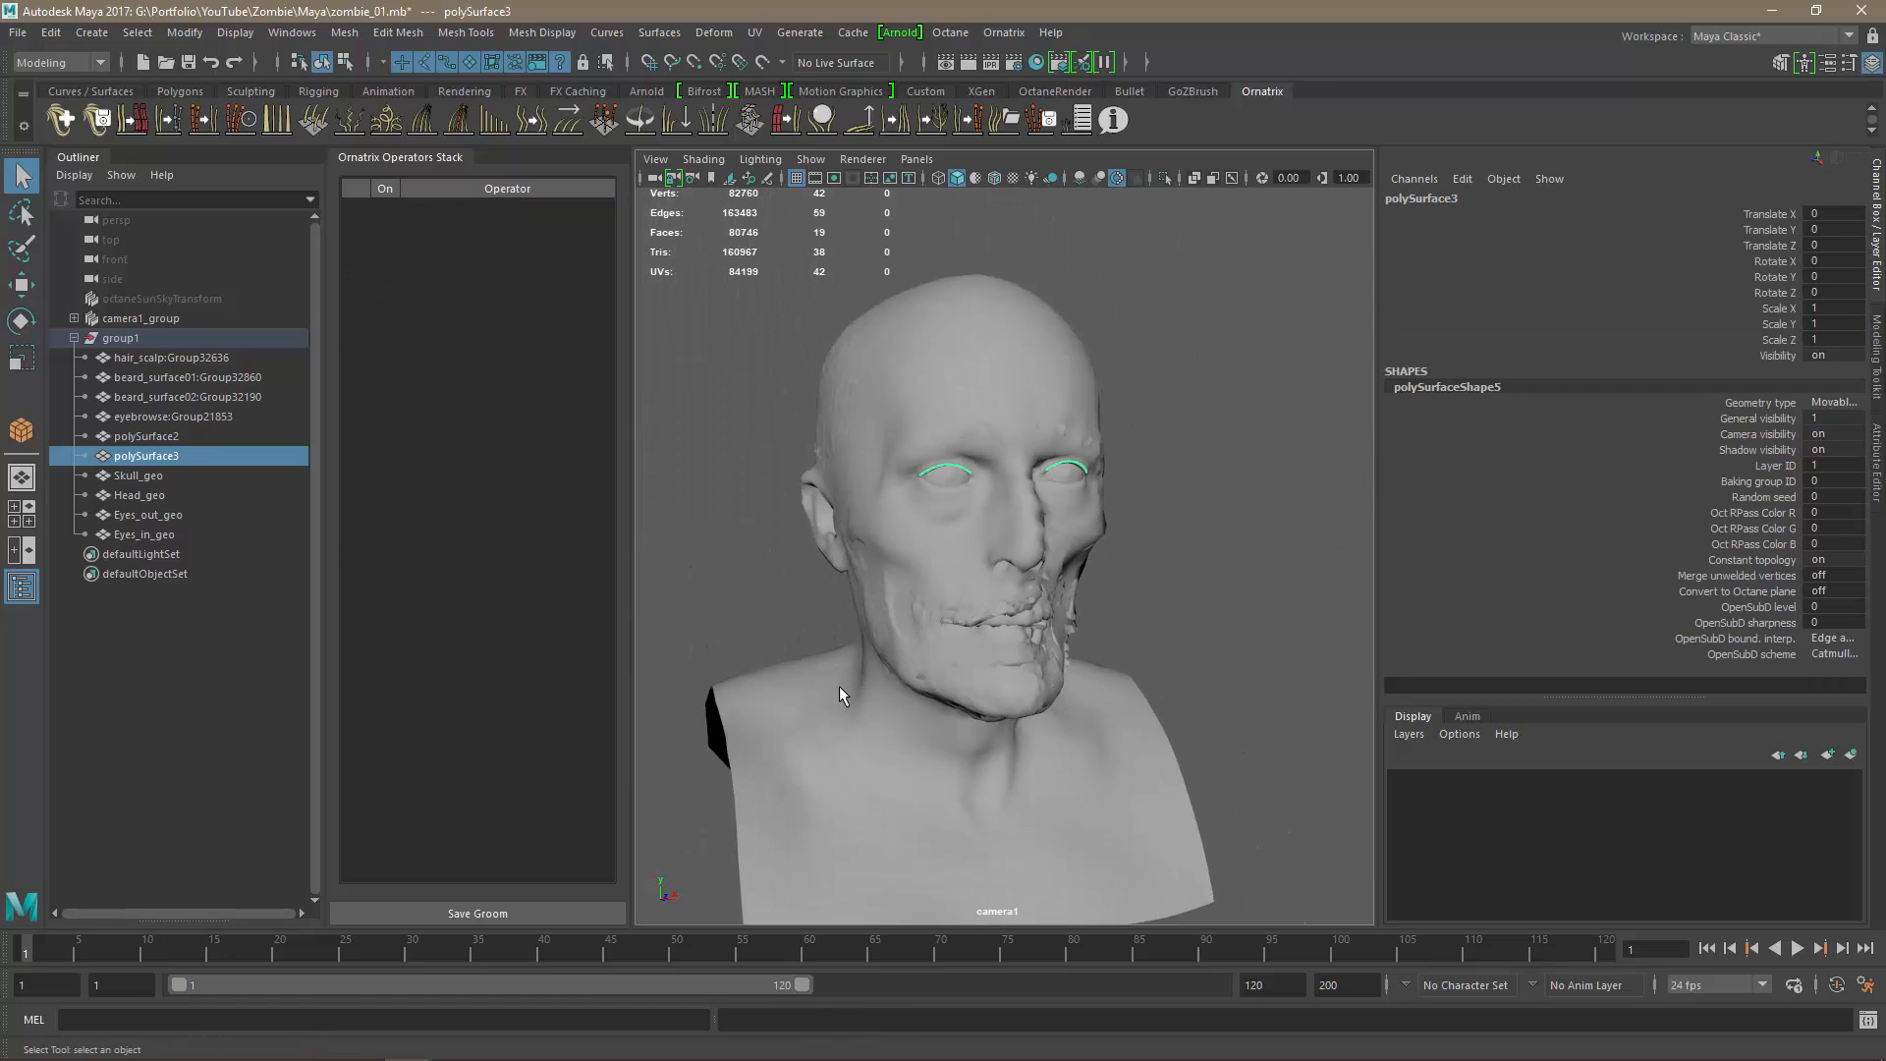
# Move the six growth surfaces, from hair_scalp to polySurface3, out of group1 to the top level of the scene.
pyautogui.click(138, 357)
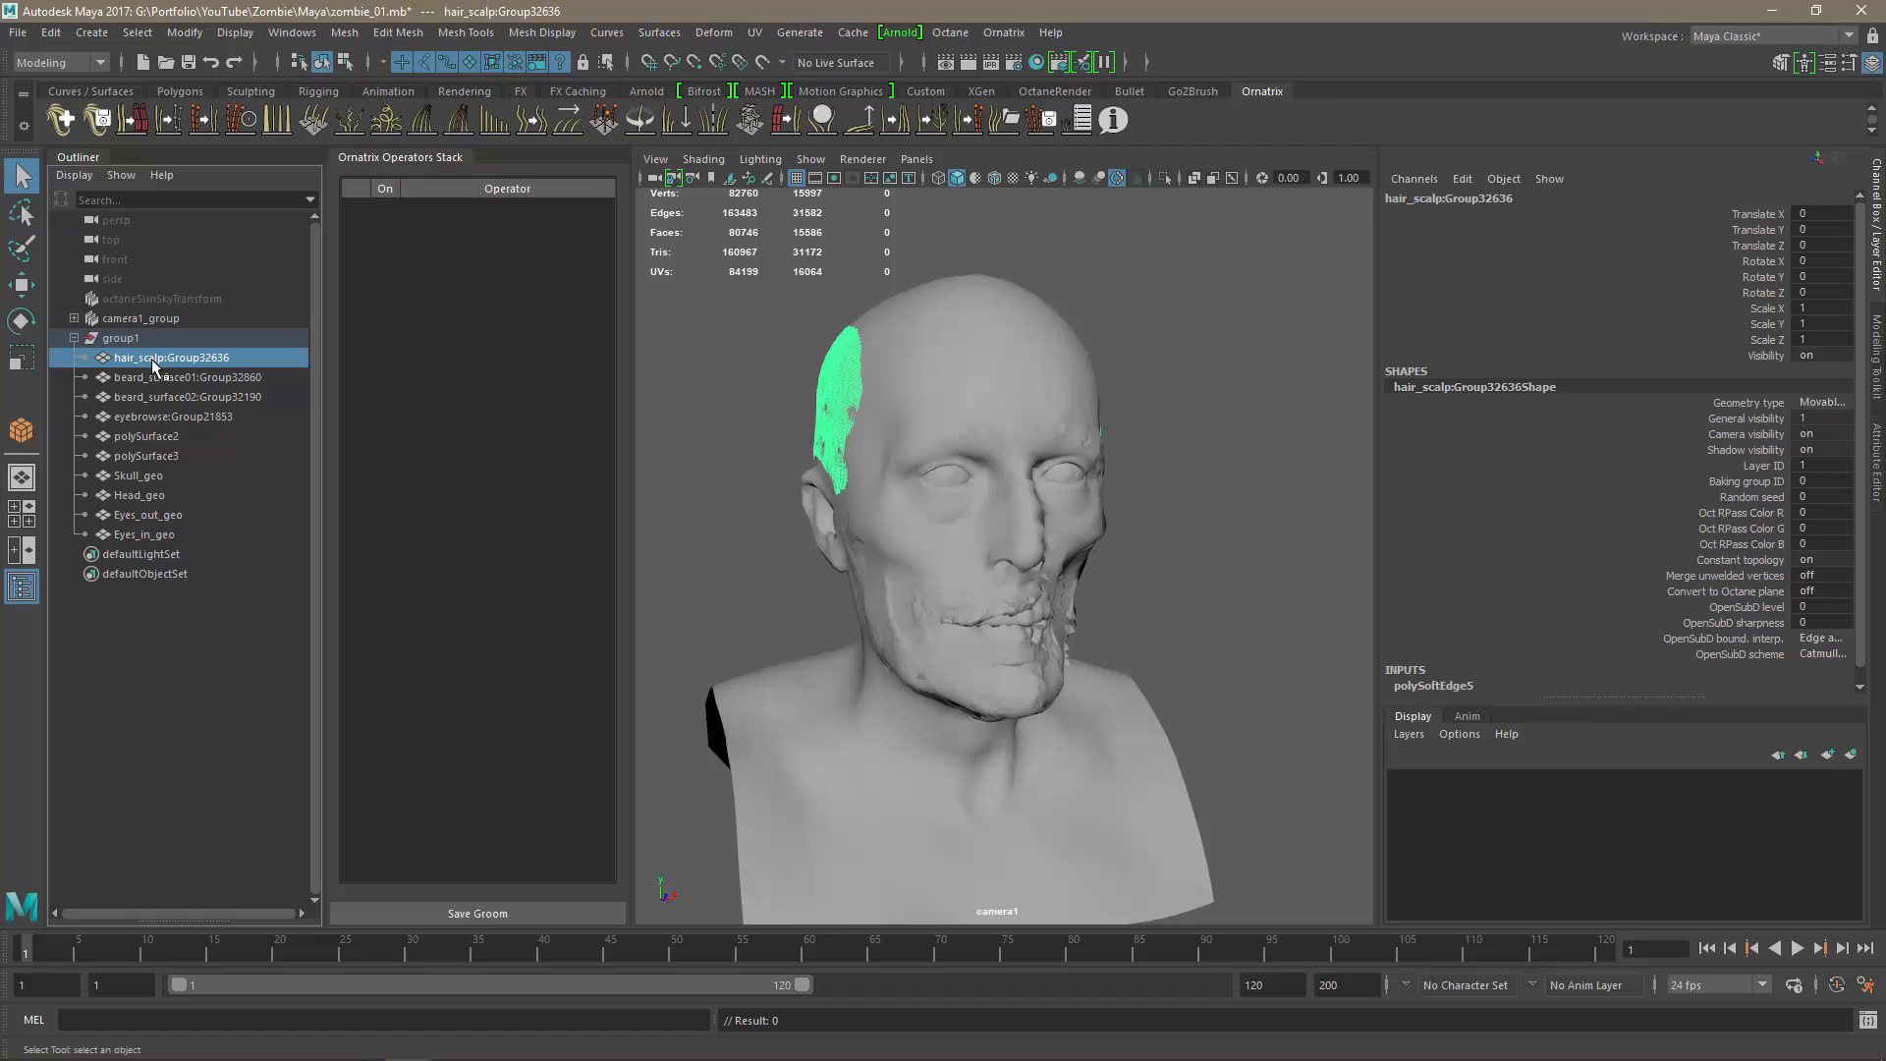
pyautogui.keyDown('shift'); pyautogui.click(147, 456); pyautogui.keyUp('shift')
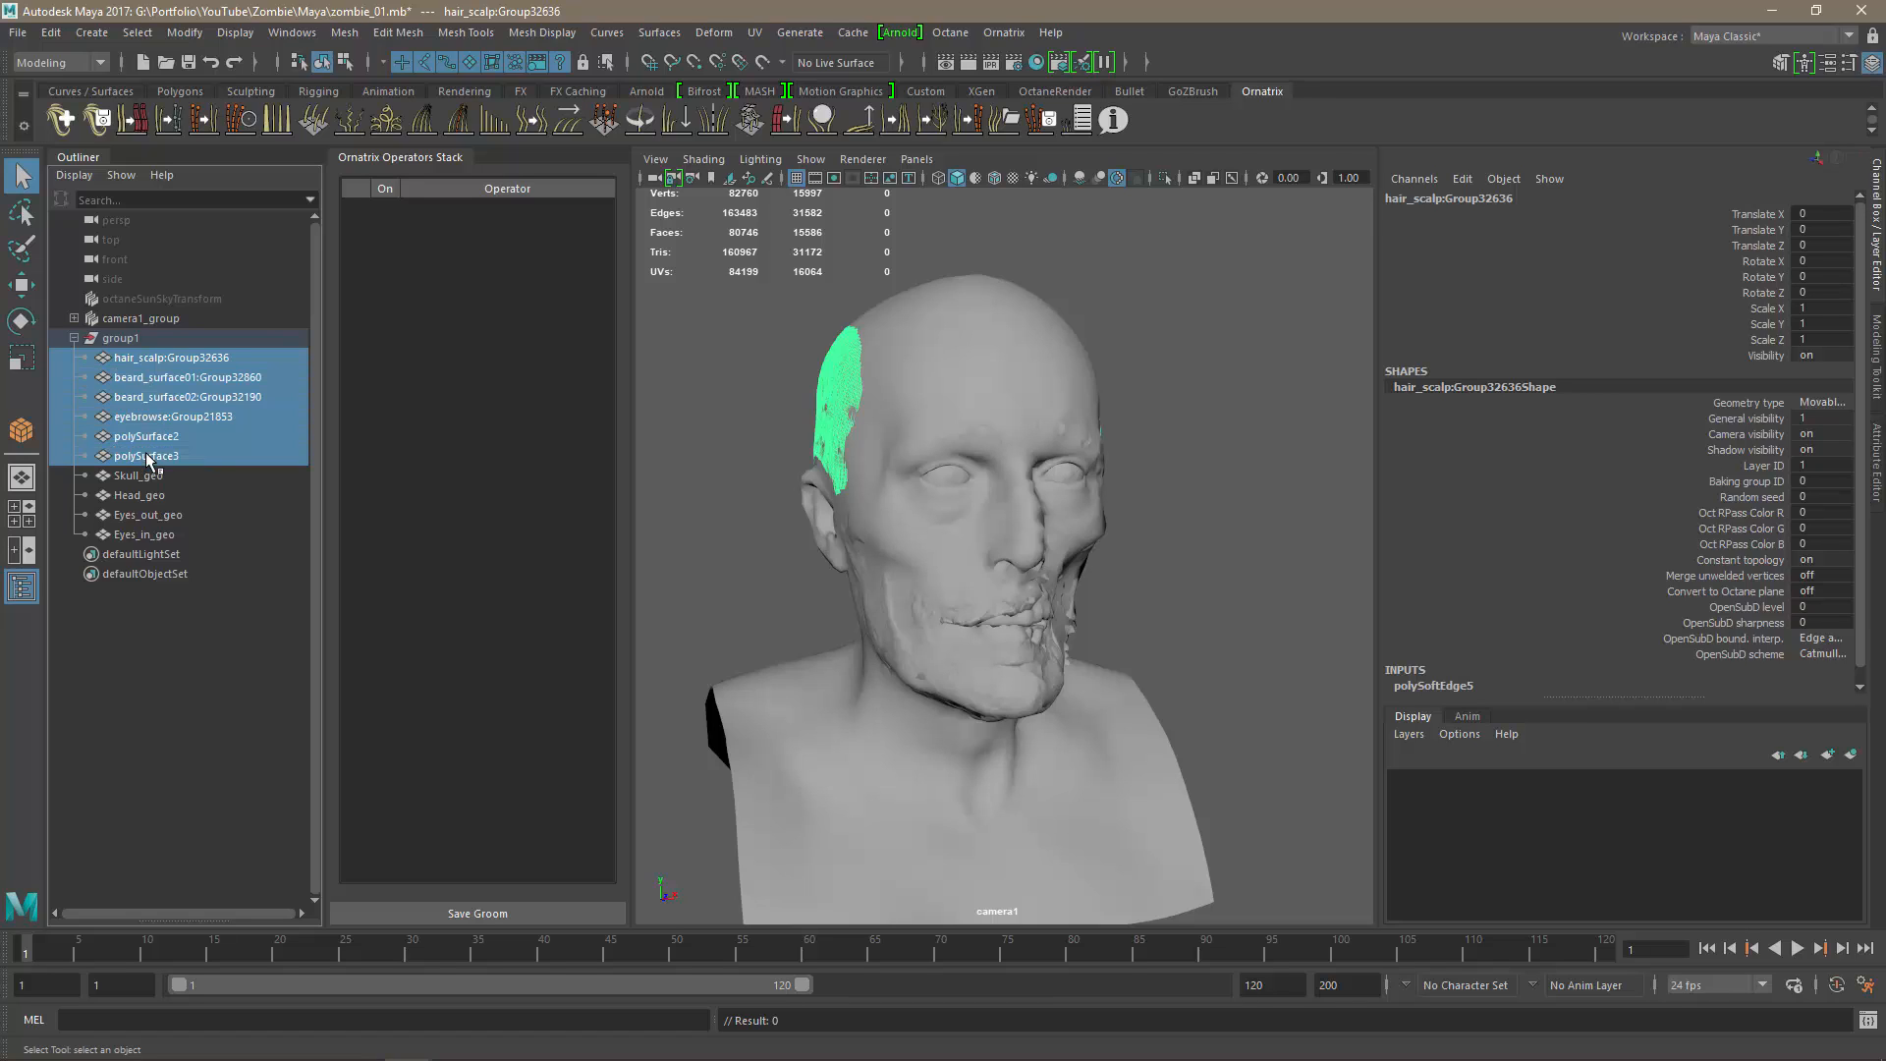
pyautogui.moveTo(129, 367); pyautogui.dragTo(135, 334, button='middle')
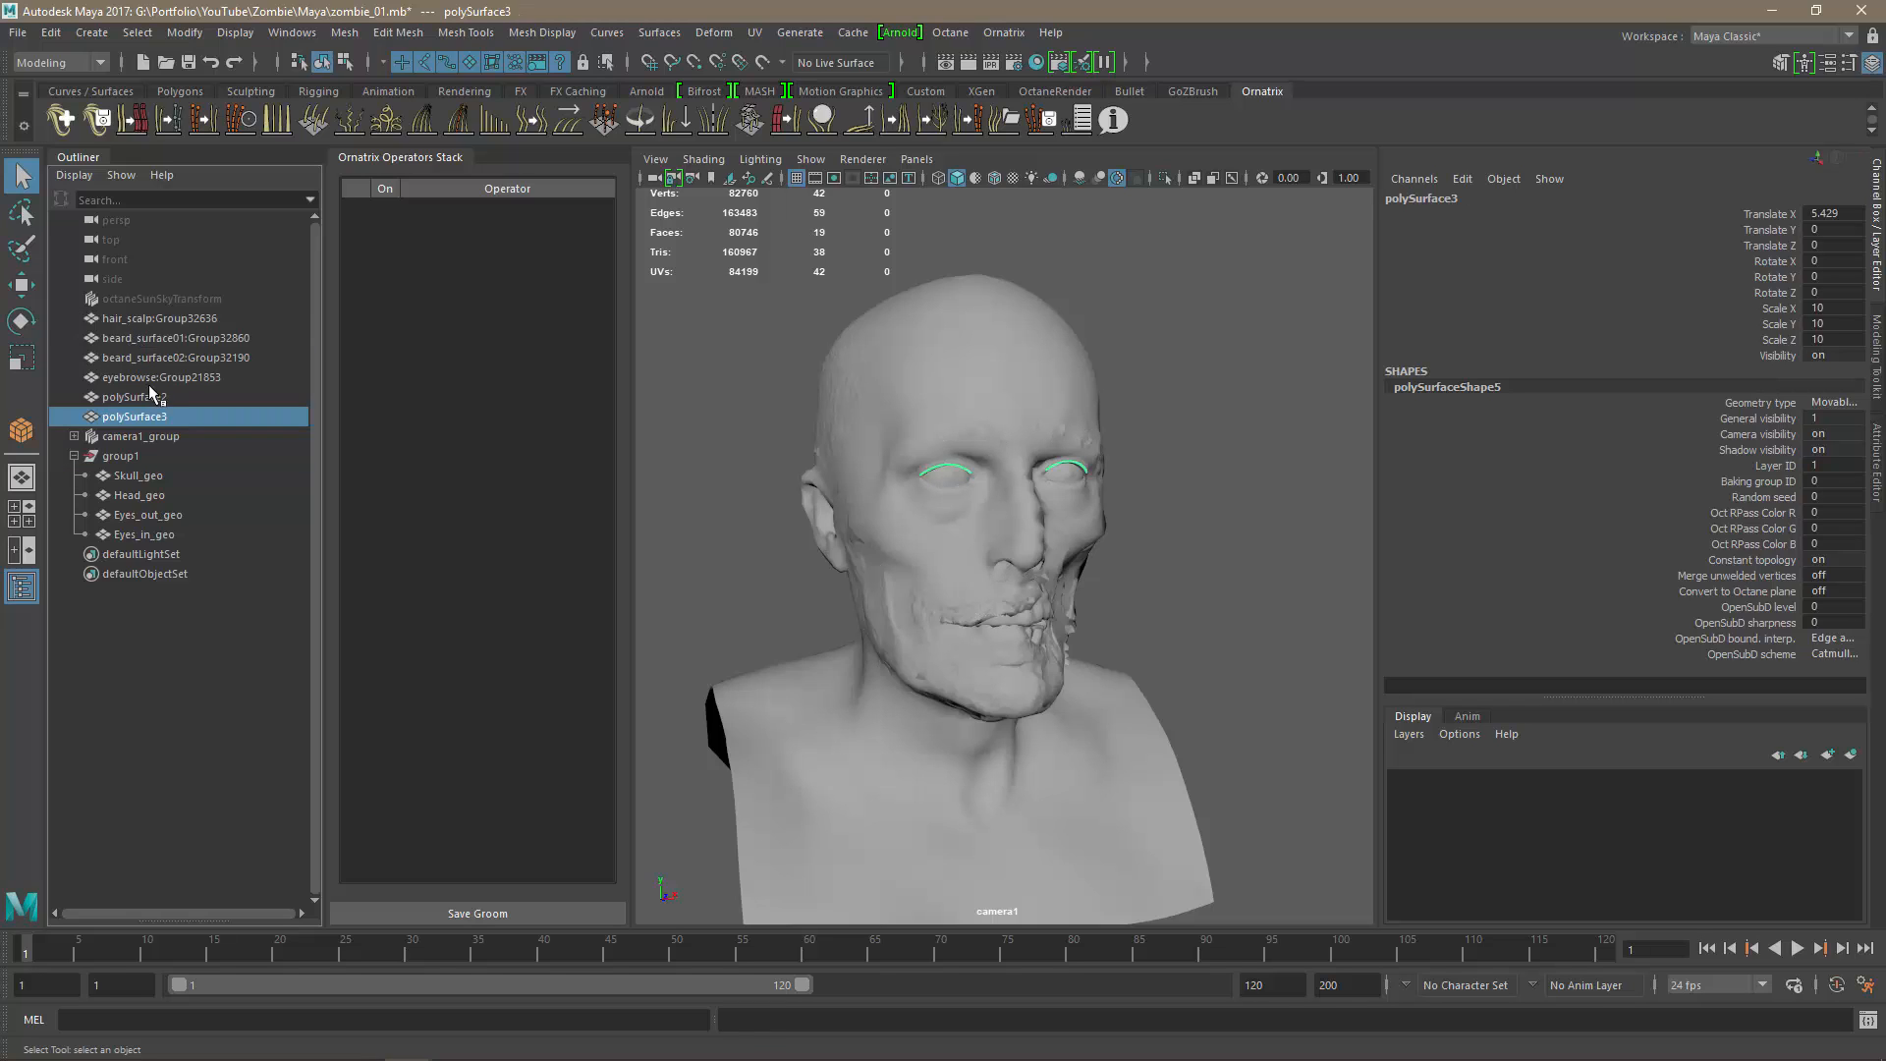
# Delete the history, freeze the transformations and centre the pivots of the six growth surfaces from hair_scalp to polySurface3.
pyautogui.click(150, 320)
pyautogui.keyDown('shift'); pyautogui.click(142, 413); pyautogui.keyUp('shift')
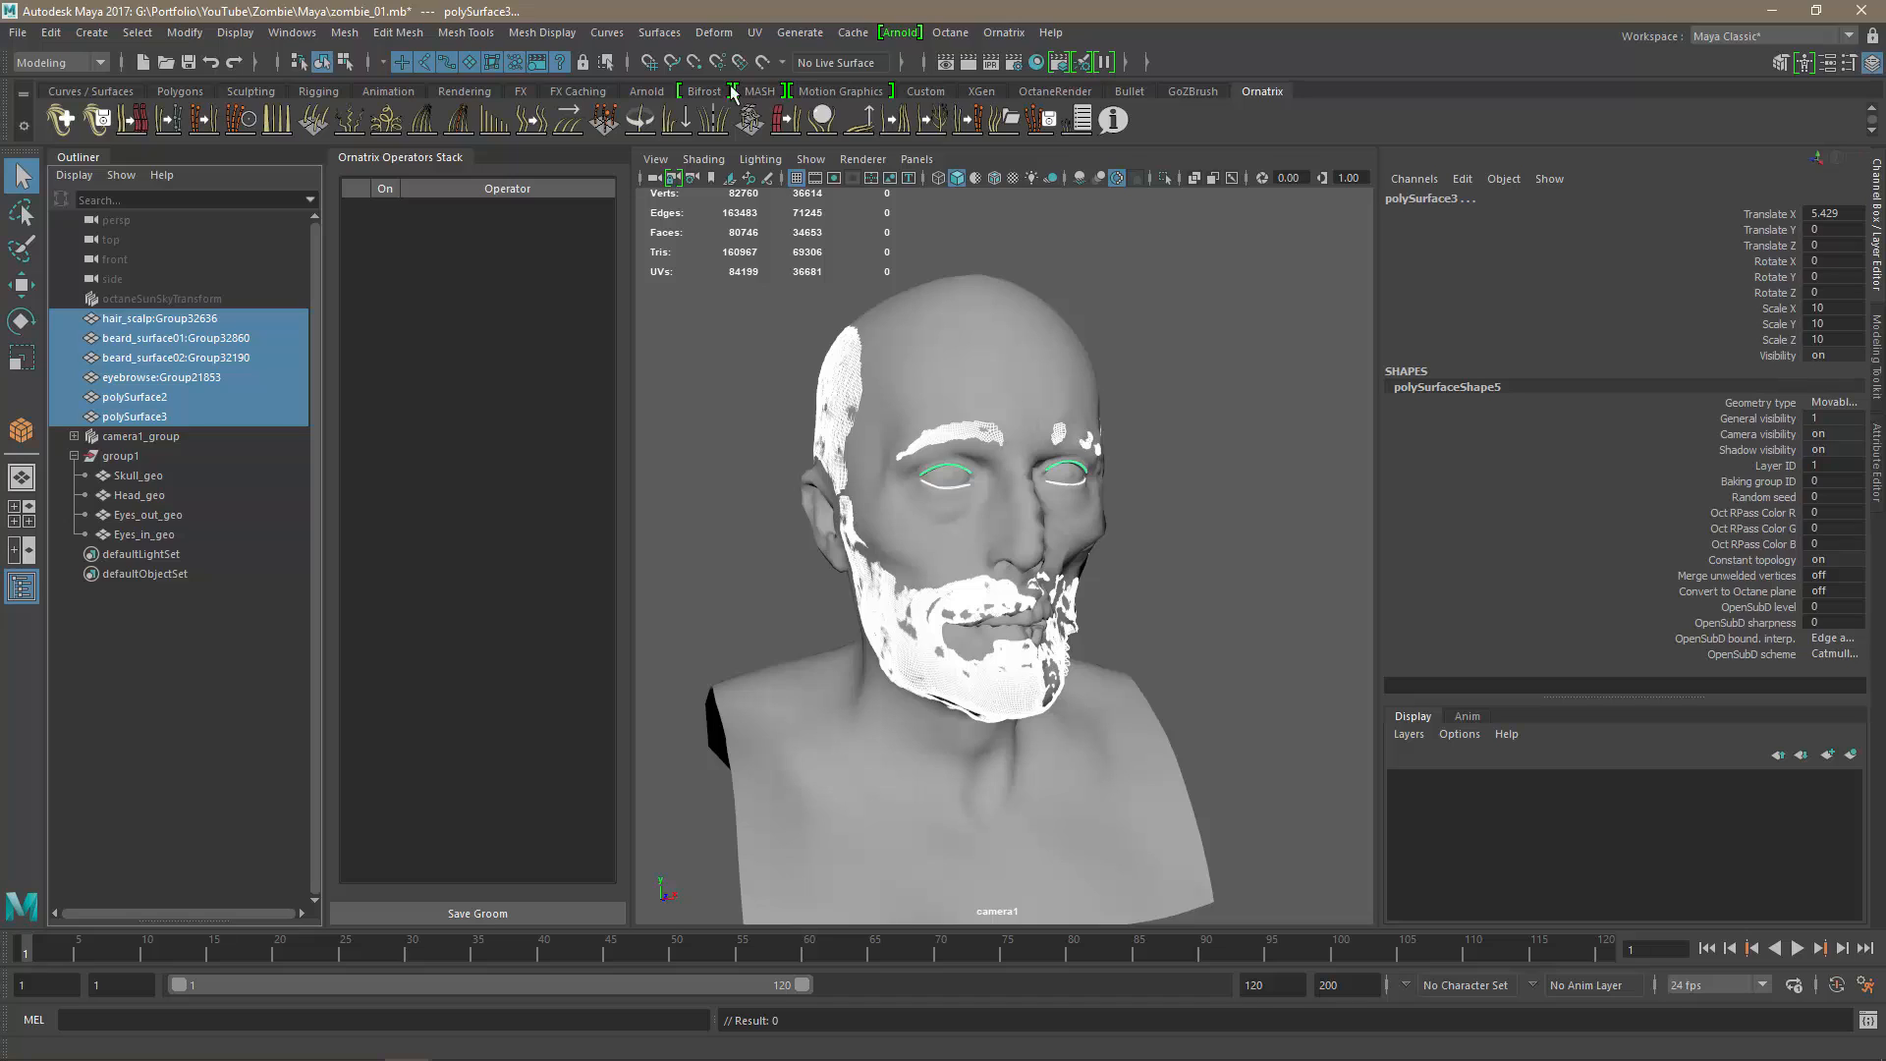
pyautogui.click(924, 92)
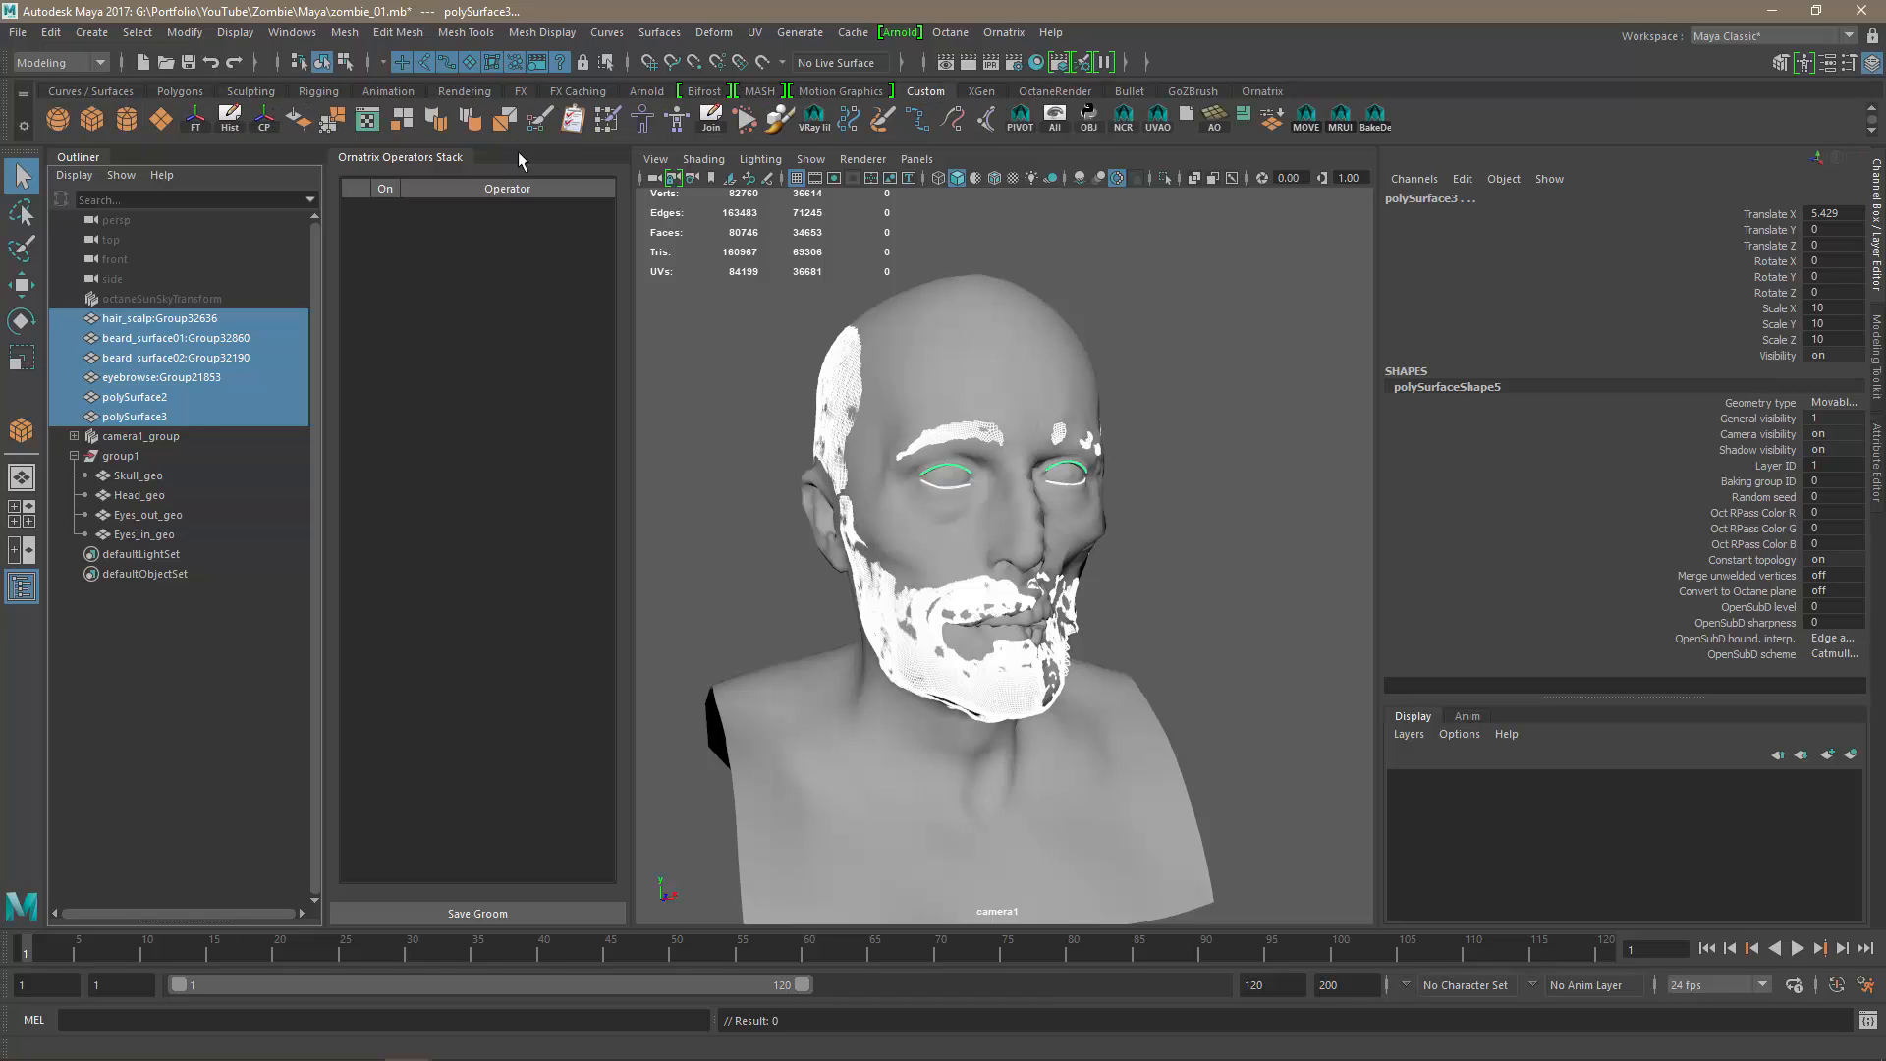
pyautogui.click(228, 124)
pyautogui.click(204, 125)
pyautogui.click(261, 126)
pyautogui.click(1124, 542)
# Apply the Ornatrix Fur Ball groom preset to the upper eyelid surface polySurface3.
pyautogui.keyDown('alt'); pyautogui.moveTo(958, 561); pyautogui.dragTo(1061, 623, button='right'); pyautogui.keyUp('alt')
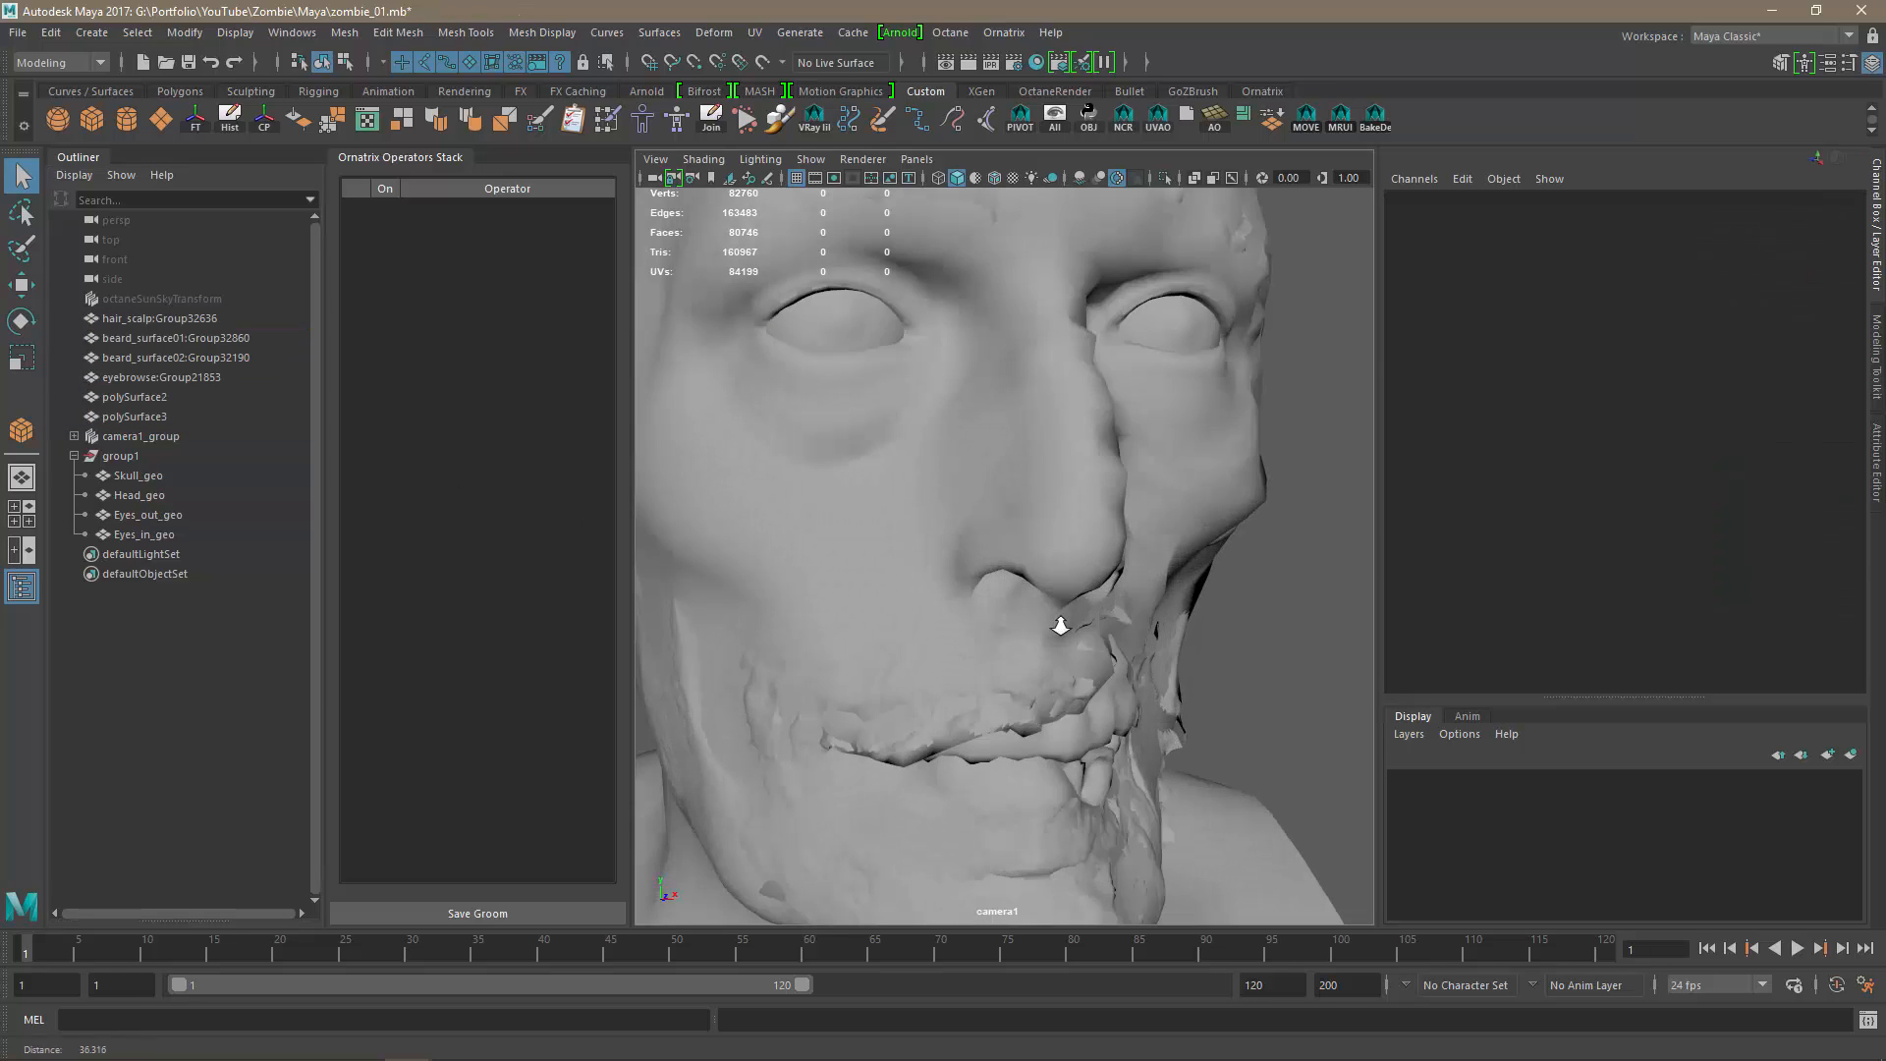
pyautogui.keyDown('alt'); pyautogui.moveTo(985, 619); pyautogui.dragTo(1039, 624); pyautogui.keyUp('alt')
pyautogui.click(130, 396)
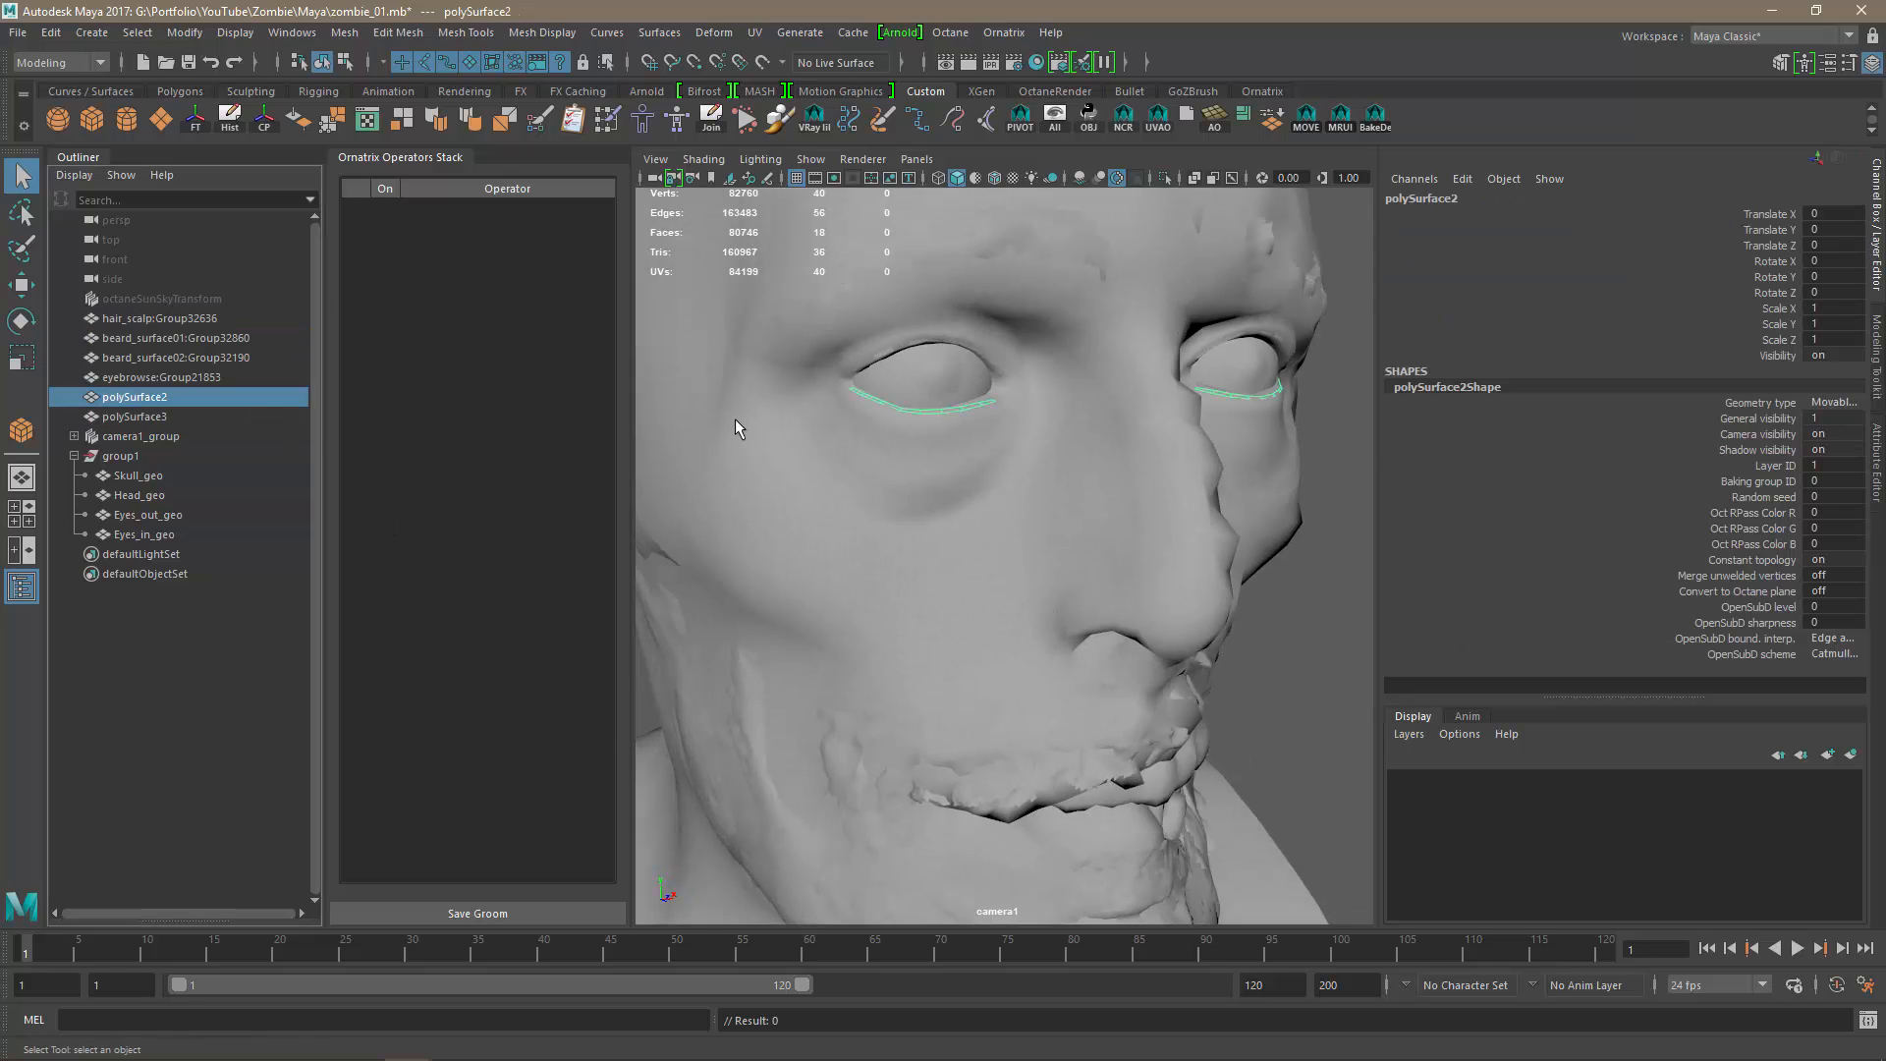
pyautogui.click(137, 416)
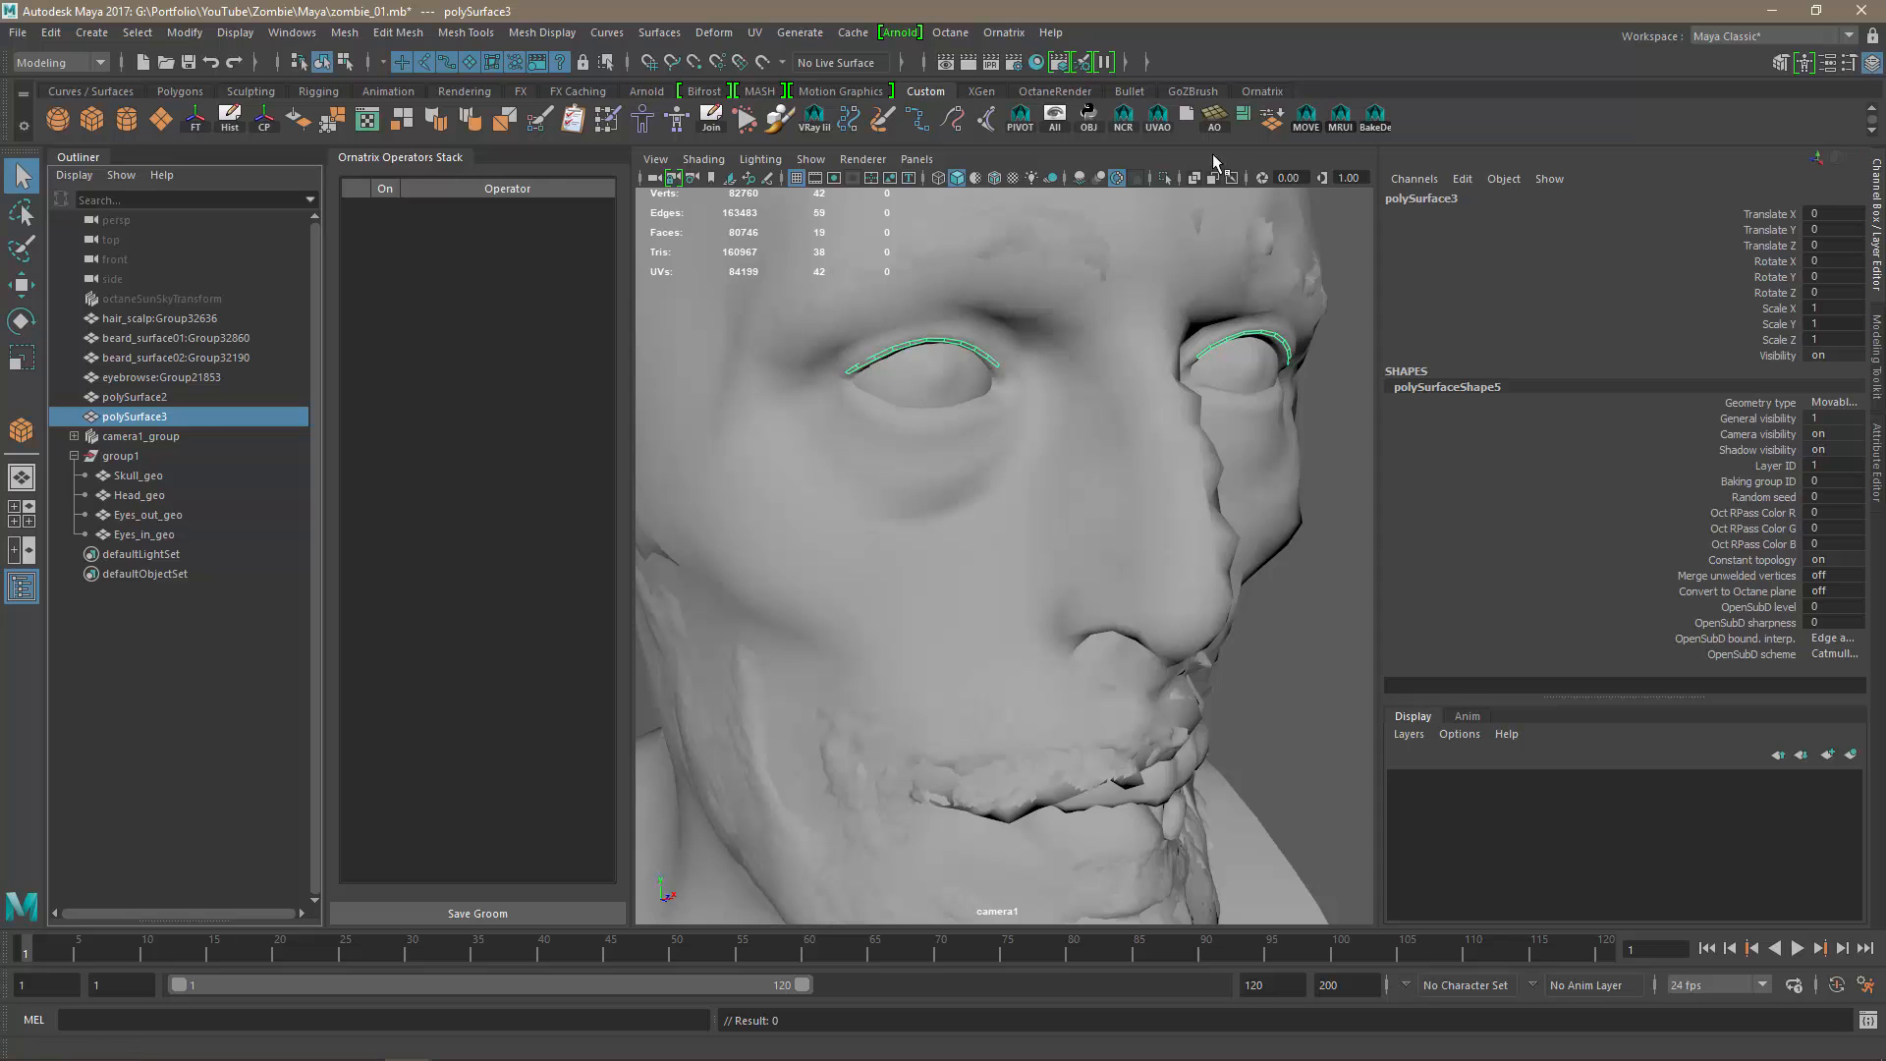
pyautogui.click(1263, 91)
pyautogui.click(65, 126)
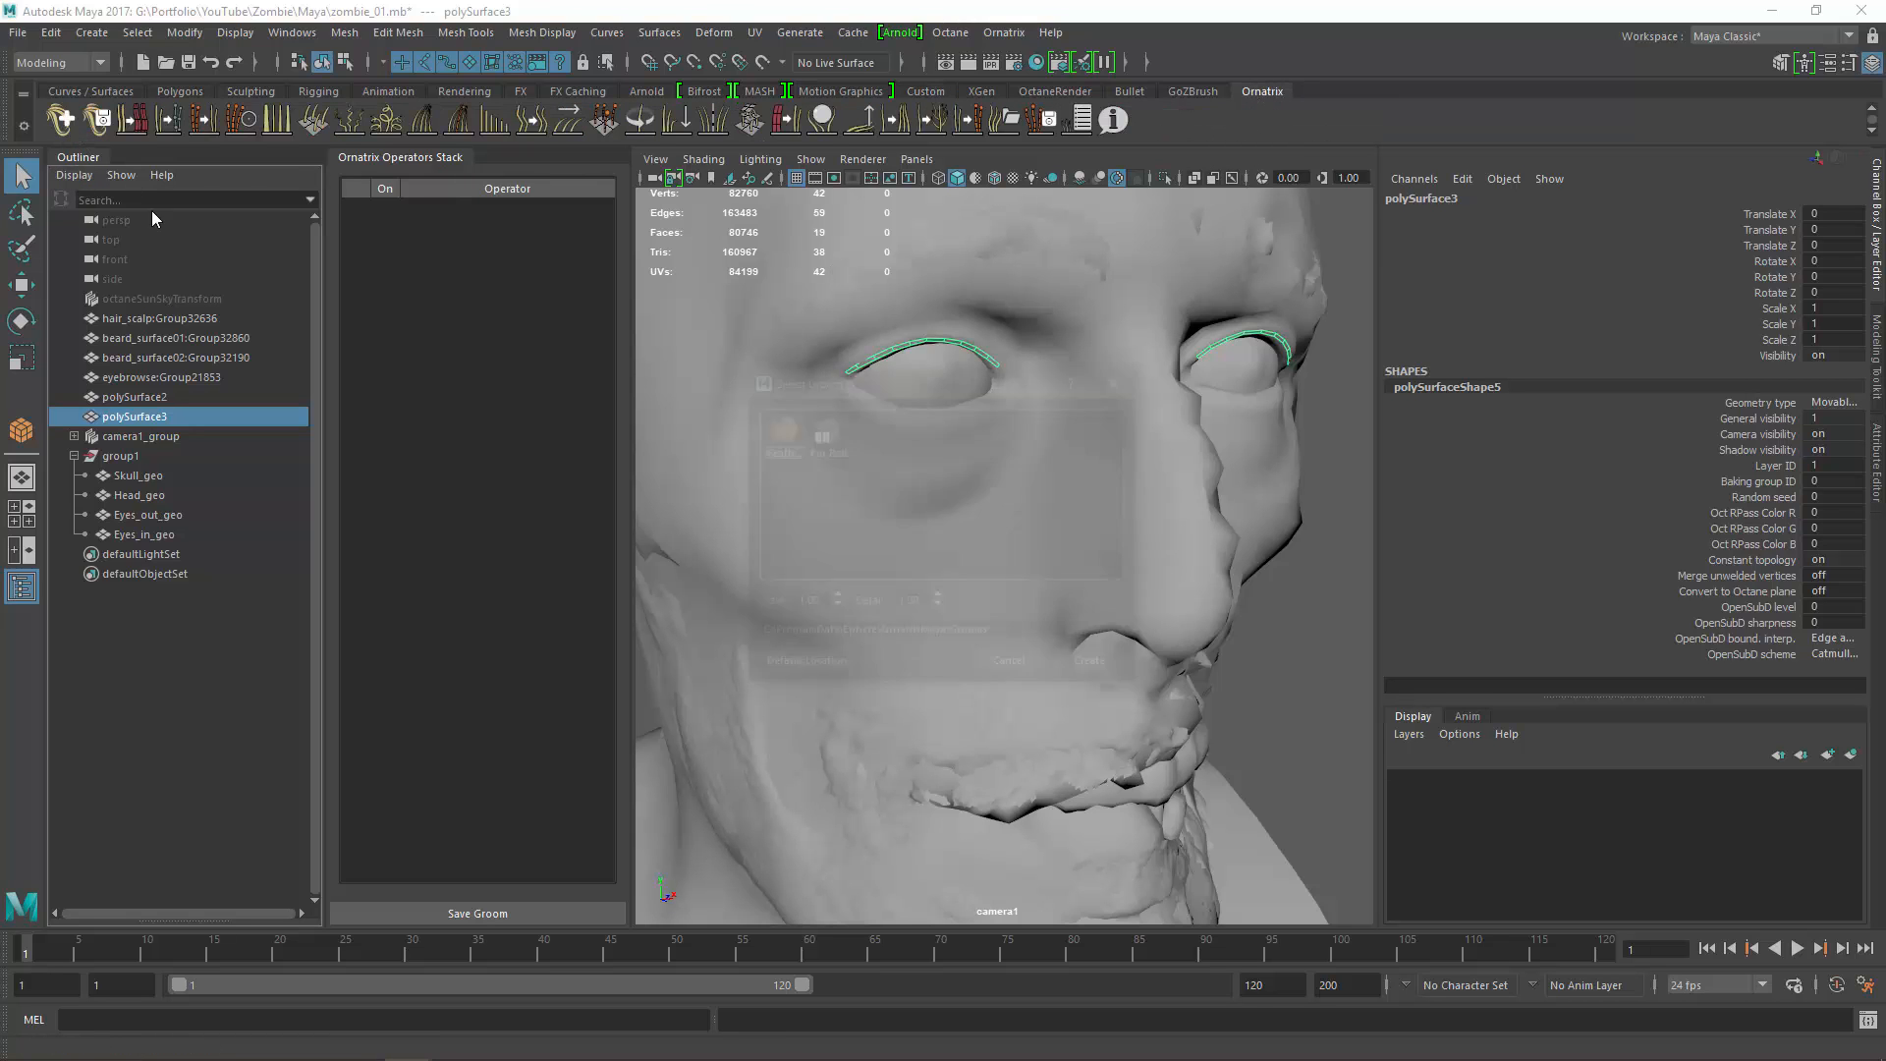
pyautogui.doubleClick(833, 437)
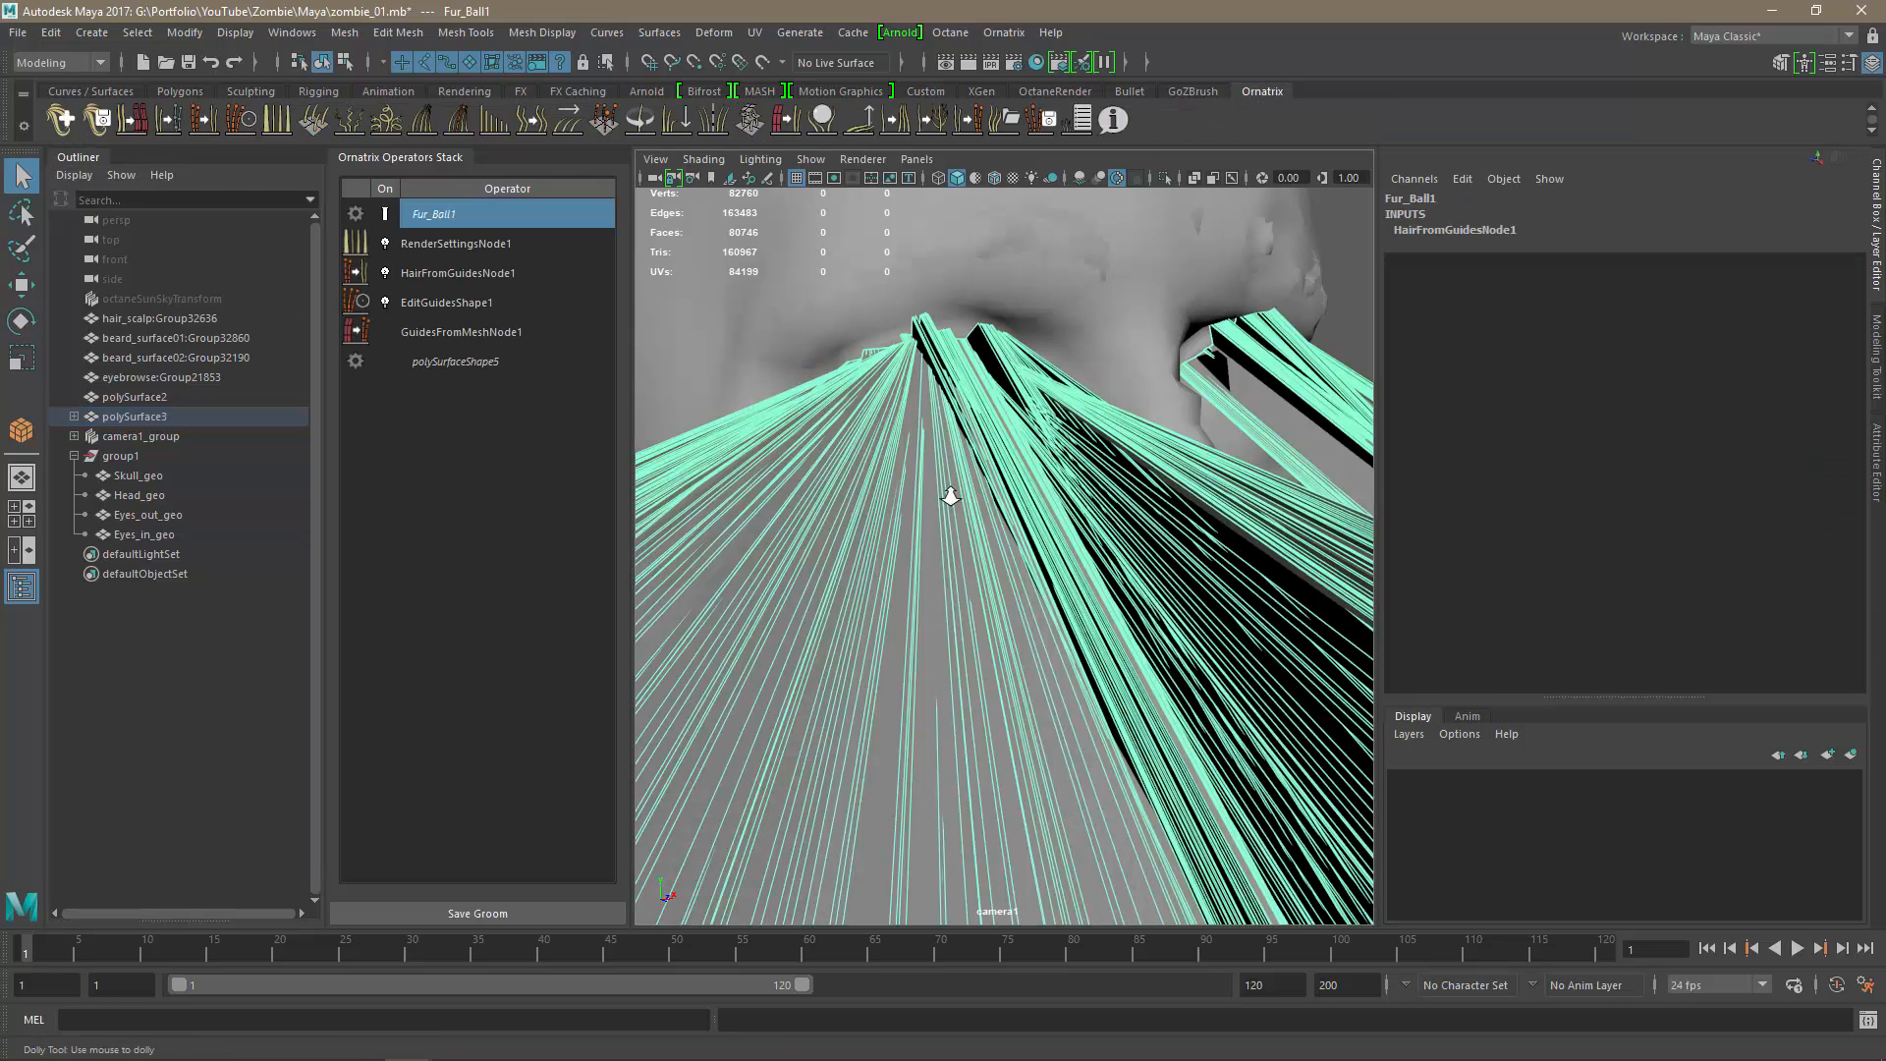
# Examine the Fur Ball hair growing from the upper eyelids from the front and the side.
pyautogui.scroll(-6, 949, 496)
pyautogui.keyDown('alt'); pyautogui.moveTo(949, 496); pyautogui.dragTo(1209, 496); pyautogui.keyUp('alt')
pyautogui.scroll(3, 1212, 496)
pyautogui.keyDown('alt'); pyautogui.moveTo(1212, 496); pyautogui.dragTo(786, 538, button='middle'); pyautogui.keyUp('alt')
pyautogui.keyDown('alt'); pyautogui.moveTo(786, 539); pyautogui.dragTo(938, 491, button='right'); pyautogui.keyUp('alt')
pyautogui.keyDown('alt'); pyautogui.moveTo(987, 600); pyautogui.dragTo(835, 511, button='right'); pyautogui.keyUp('alt')
pyautogui.keyDown('alt'); pyautogui.moveTo(1266, 521); pyautogui.dragTo(1047, 574); pyautogui.keyUp('alt')
pyautogui.scroll(5, 1053, 615)
pyautogui.keyDown('alt'); pyautogui.moveTo(1006, 504); pyautogui.dragTo(1011, 597, button='middle'); pyautogui.keyUp('alt')
pyautogui.scroll(3, 1012, 597)
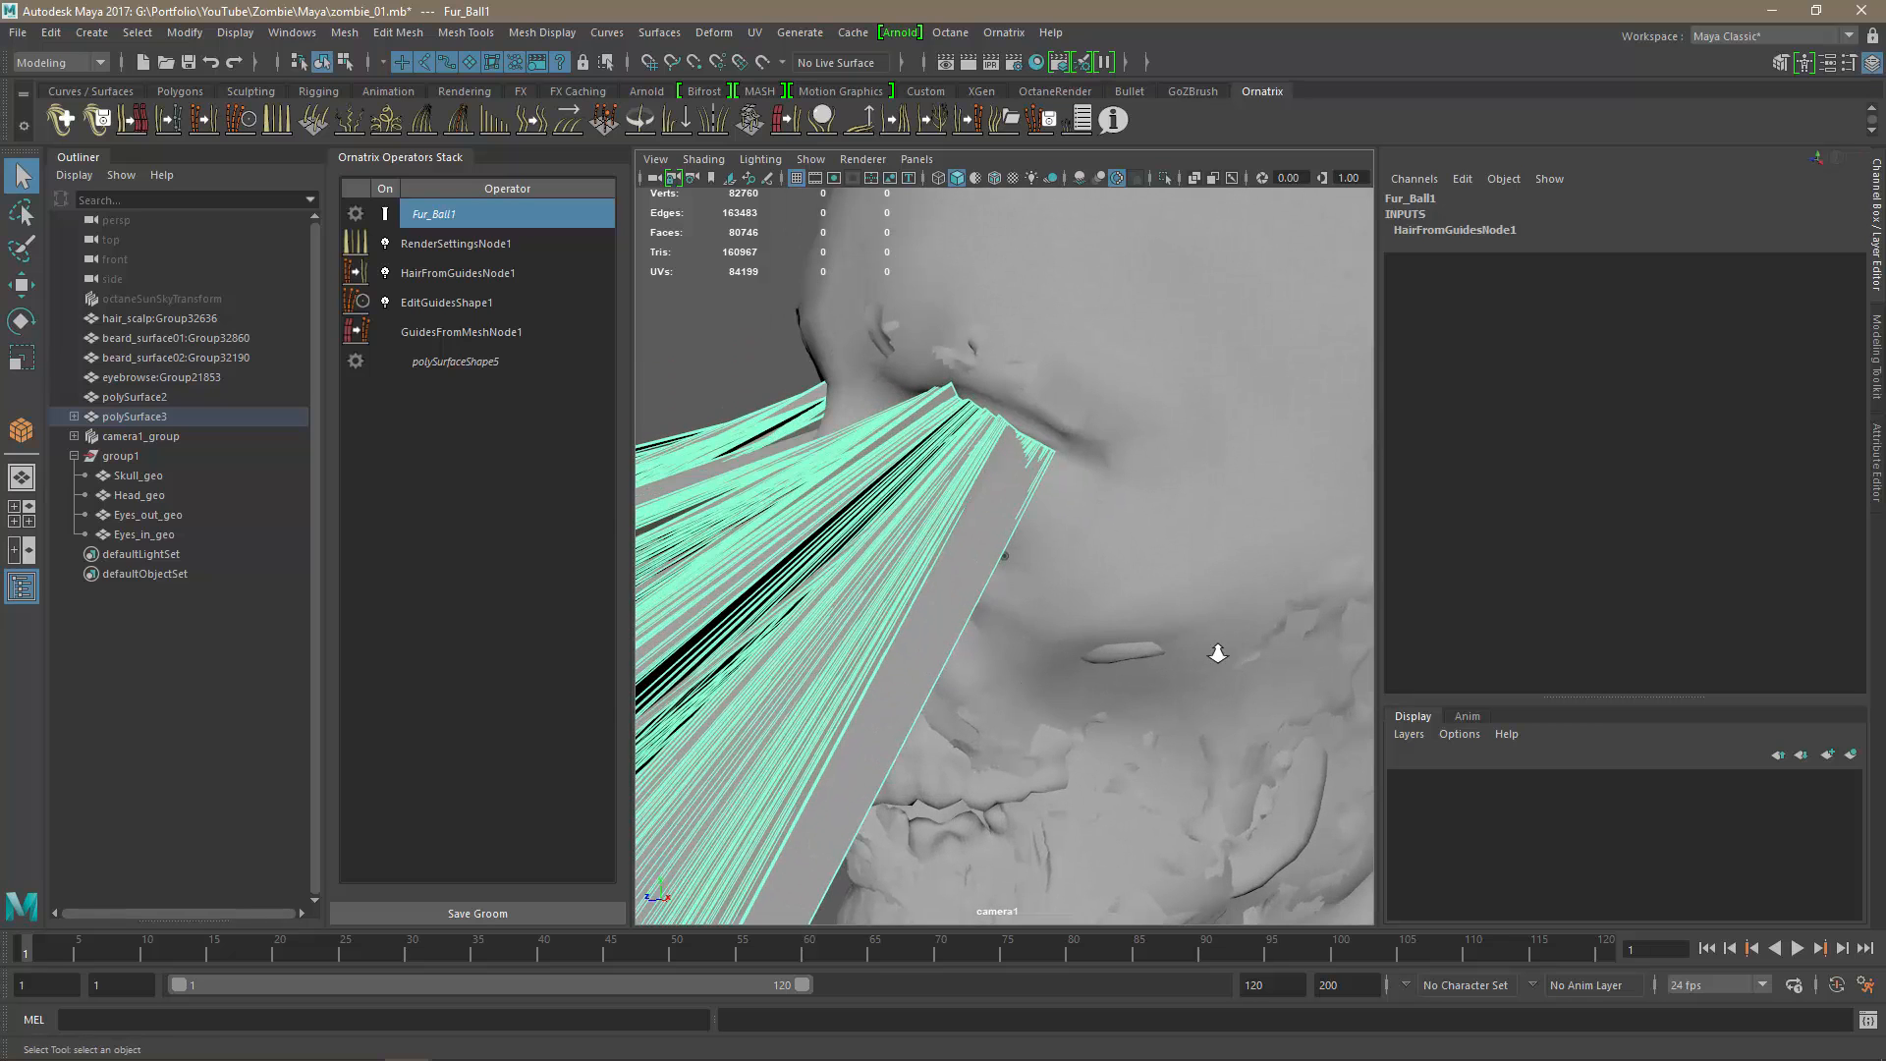
pyautogui.keyDown('alt'); pyautogui.moveTo(1217, 654); pyautogui.dragTo(1034, 464); pyautogui.keyUp('alt')
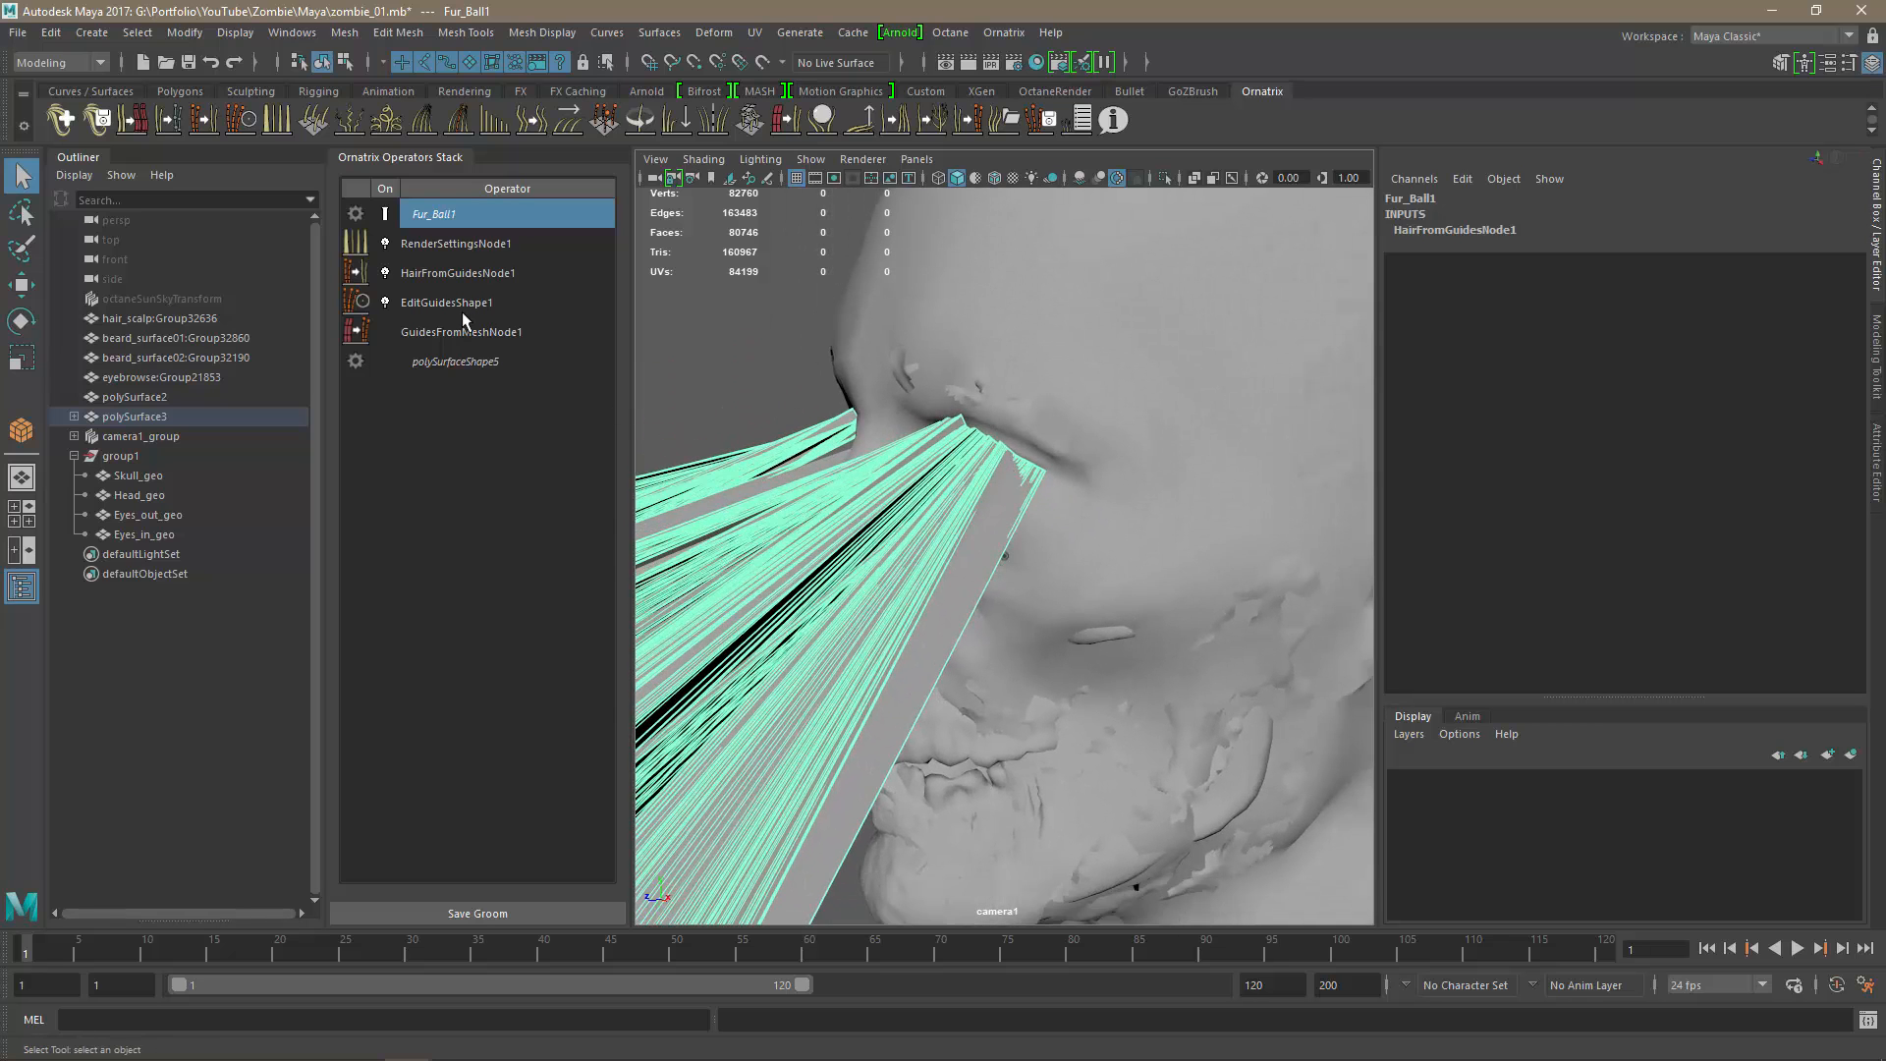
# Disable HairFromGuidesNode1 in the Fur Ball groom so only the eyelash guides are displayed.
pyautogui.click(385, 272)
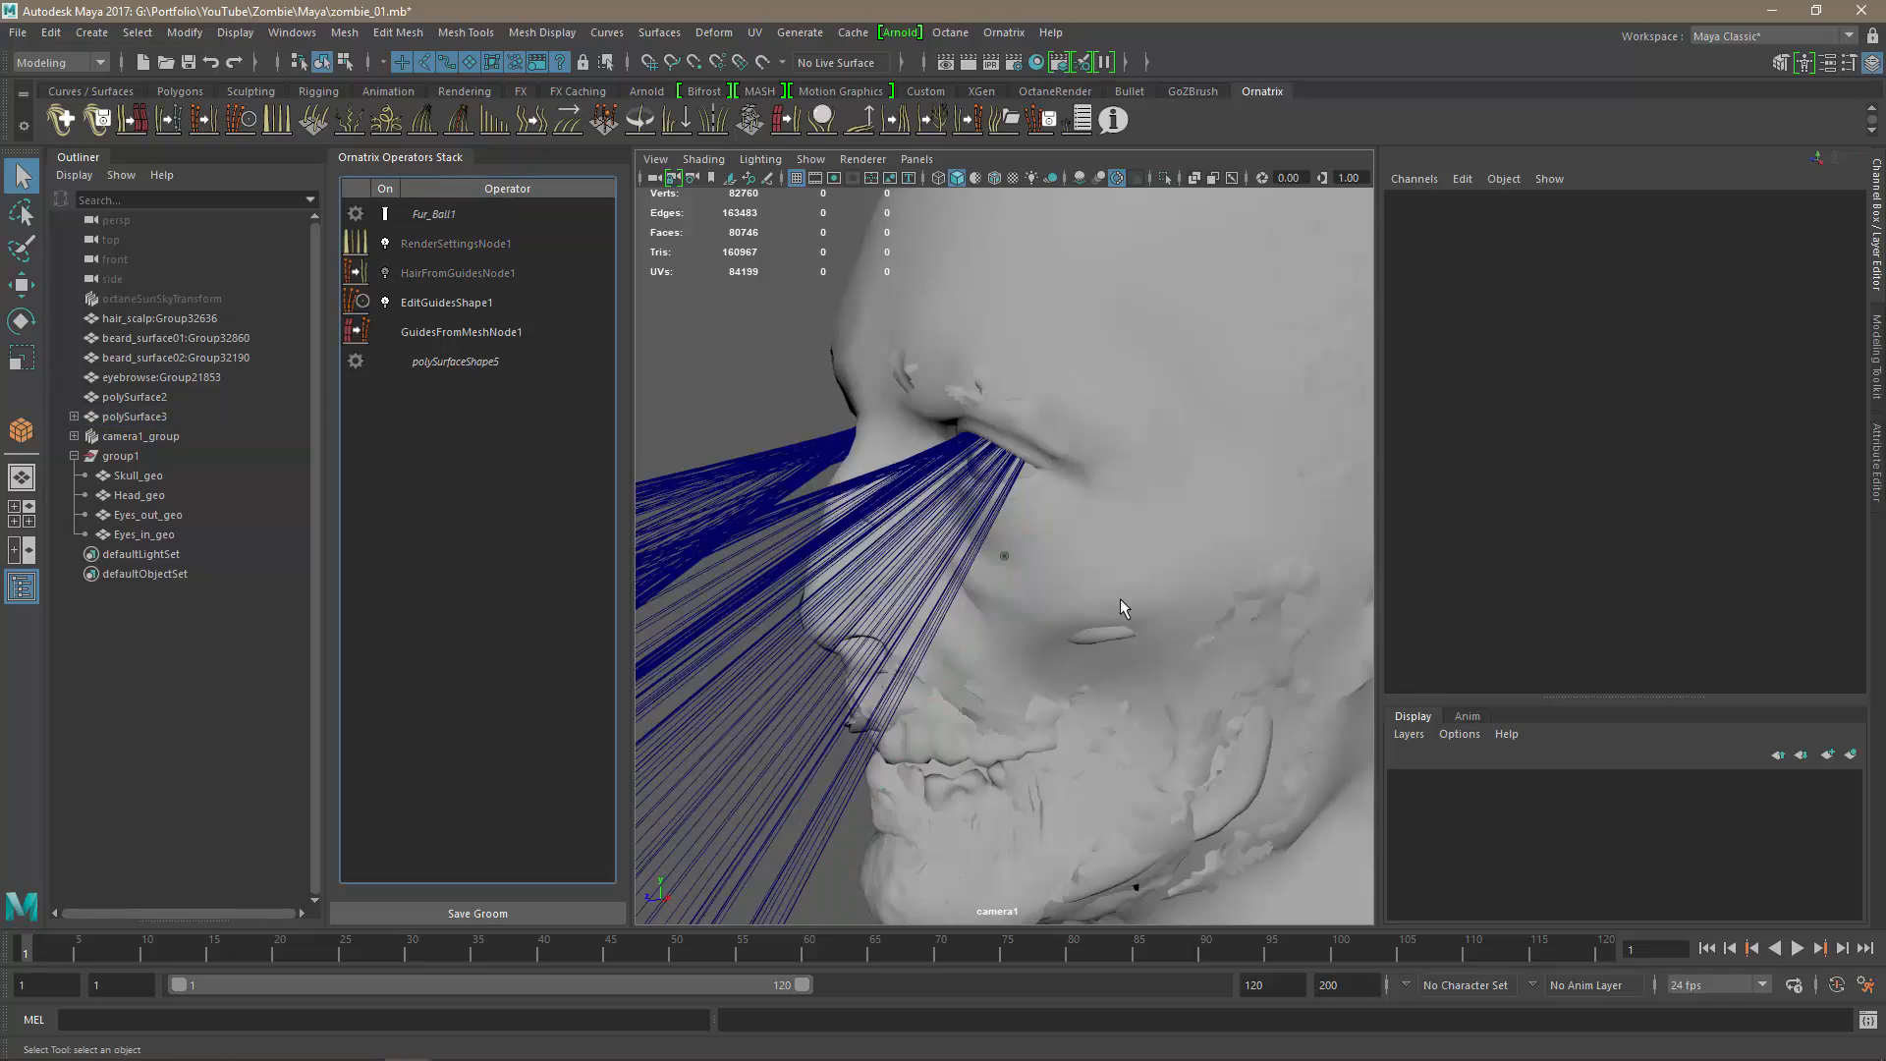
pyautogui.keyDown('alt'); pyautogui.moveTo(1123, 609); pyautogui.dragTo(1234, 590); pyautogui.keyUp('alt')
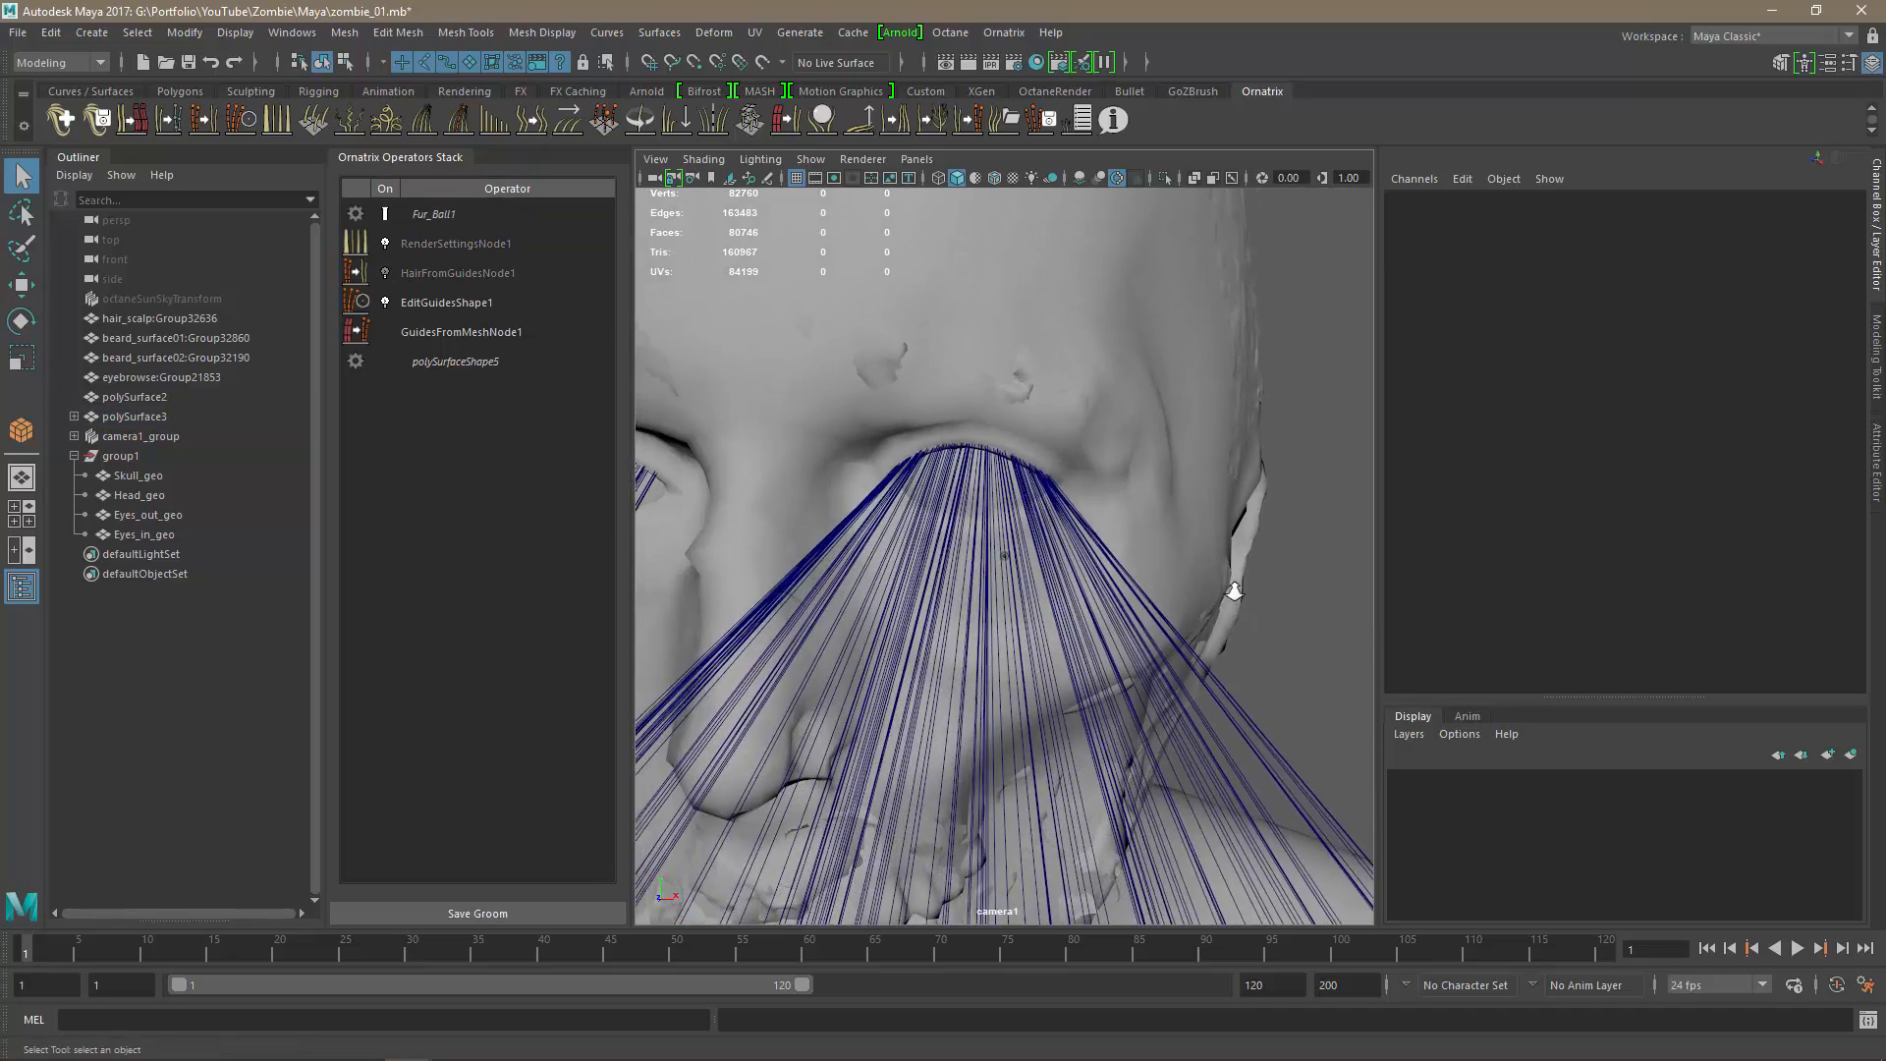
pyautogui.keyDown('alt'); pyautogui.moveTo(1234, 590); pyautogui.dragTo(976, 577, button='right'); pyautogui.keyUp('alt')
pyautogui.keyDown('alt'); pyautogui.moveTo(884, 565); pyautogui.dragTo(575, 421); pyautogui.keyUp('alt')
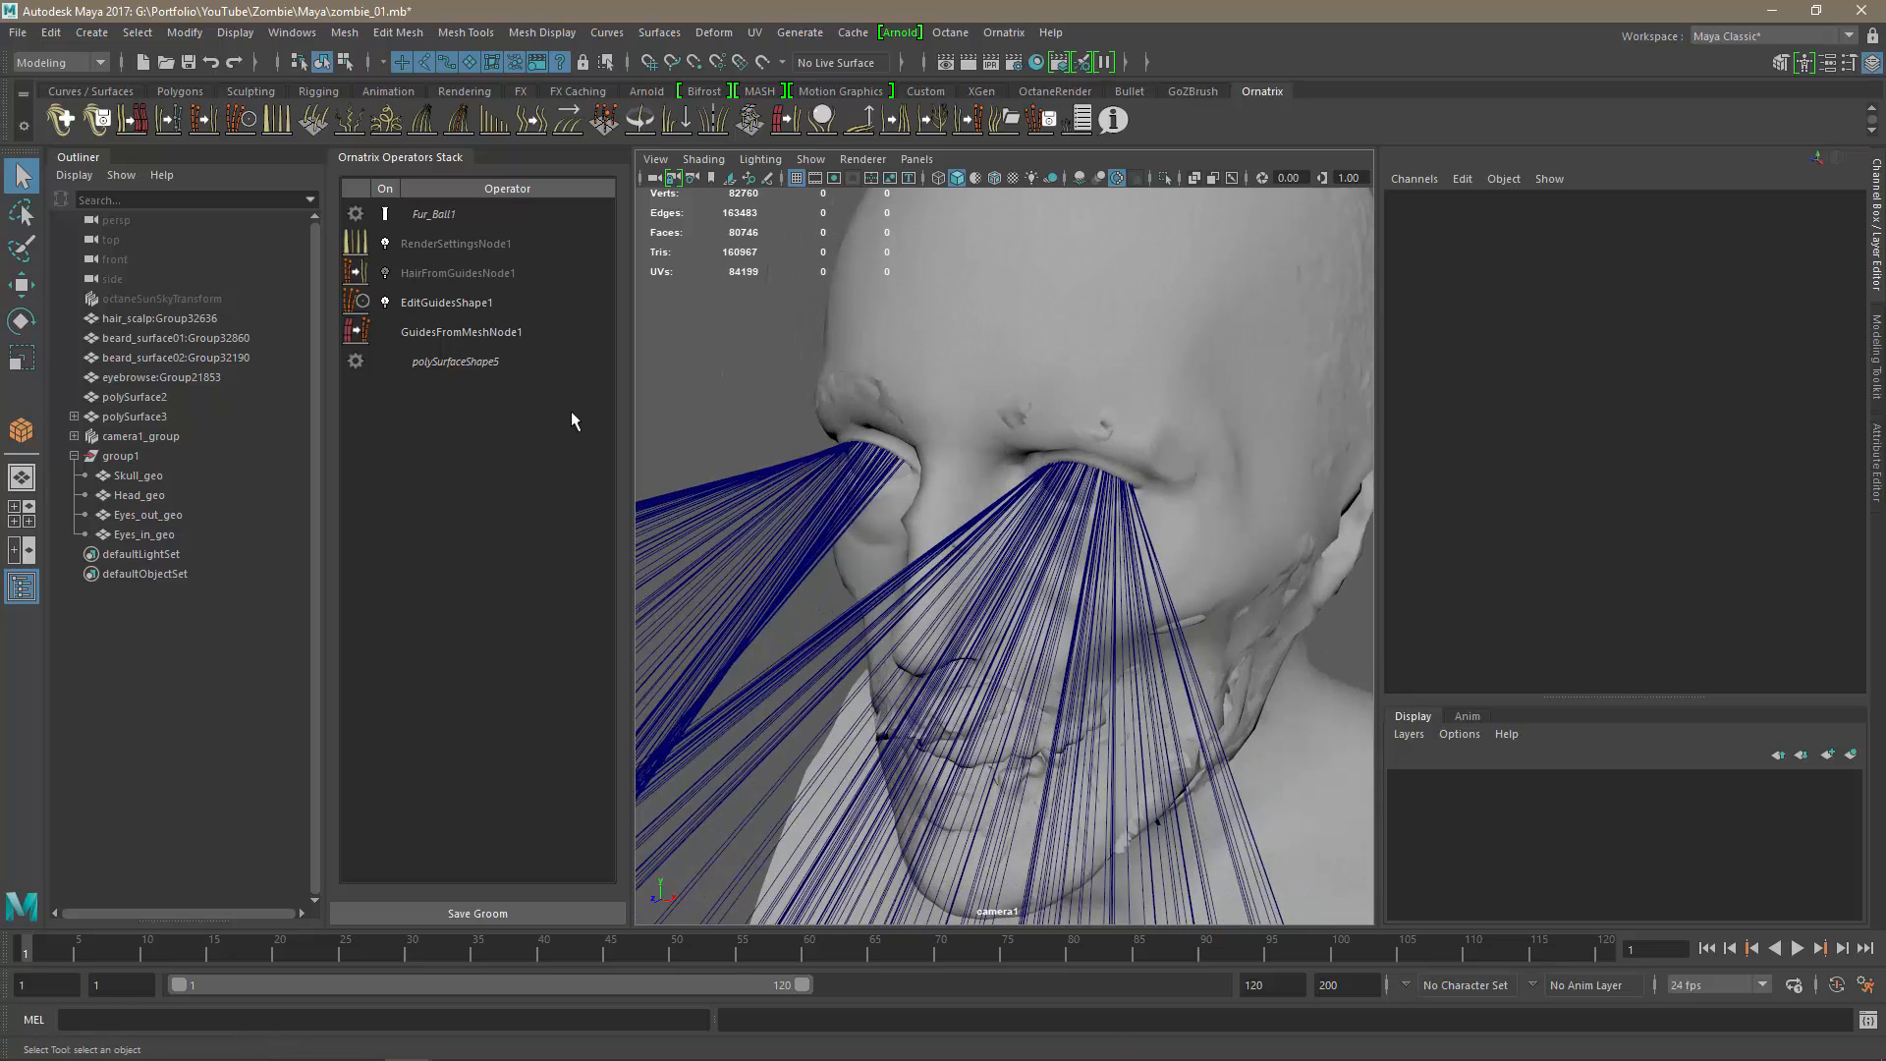
# Change the root distribution type of GuidesFromMeshNode1 so guides grow from the face centres of the upper eyelid surface.
pyautogui.click(440, 332)
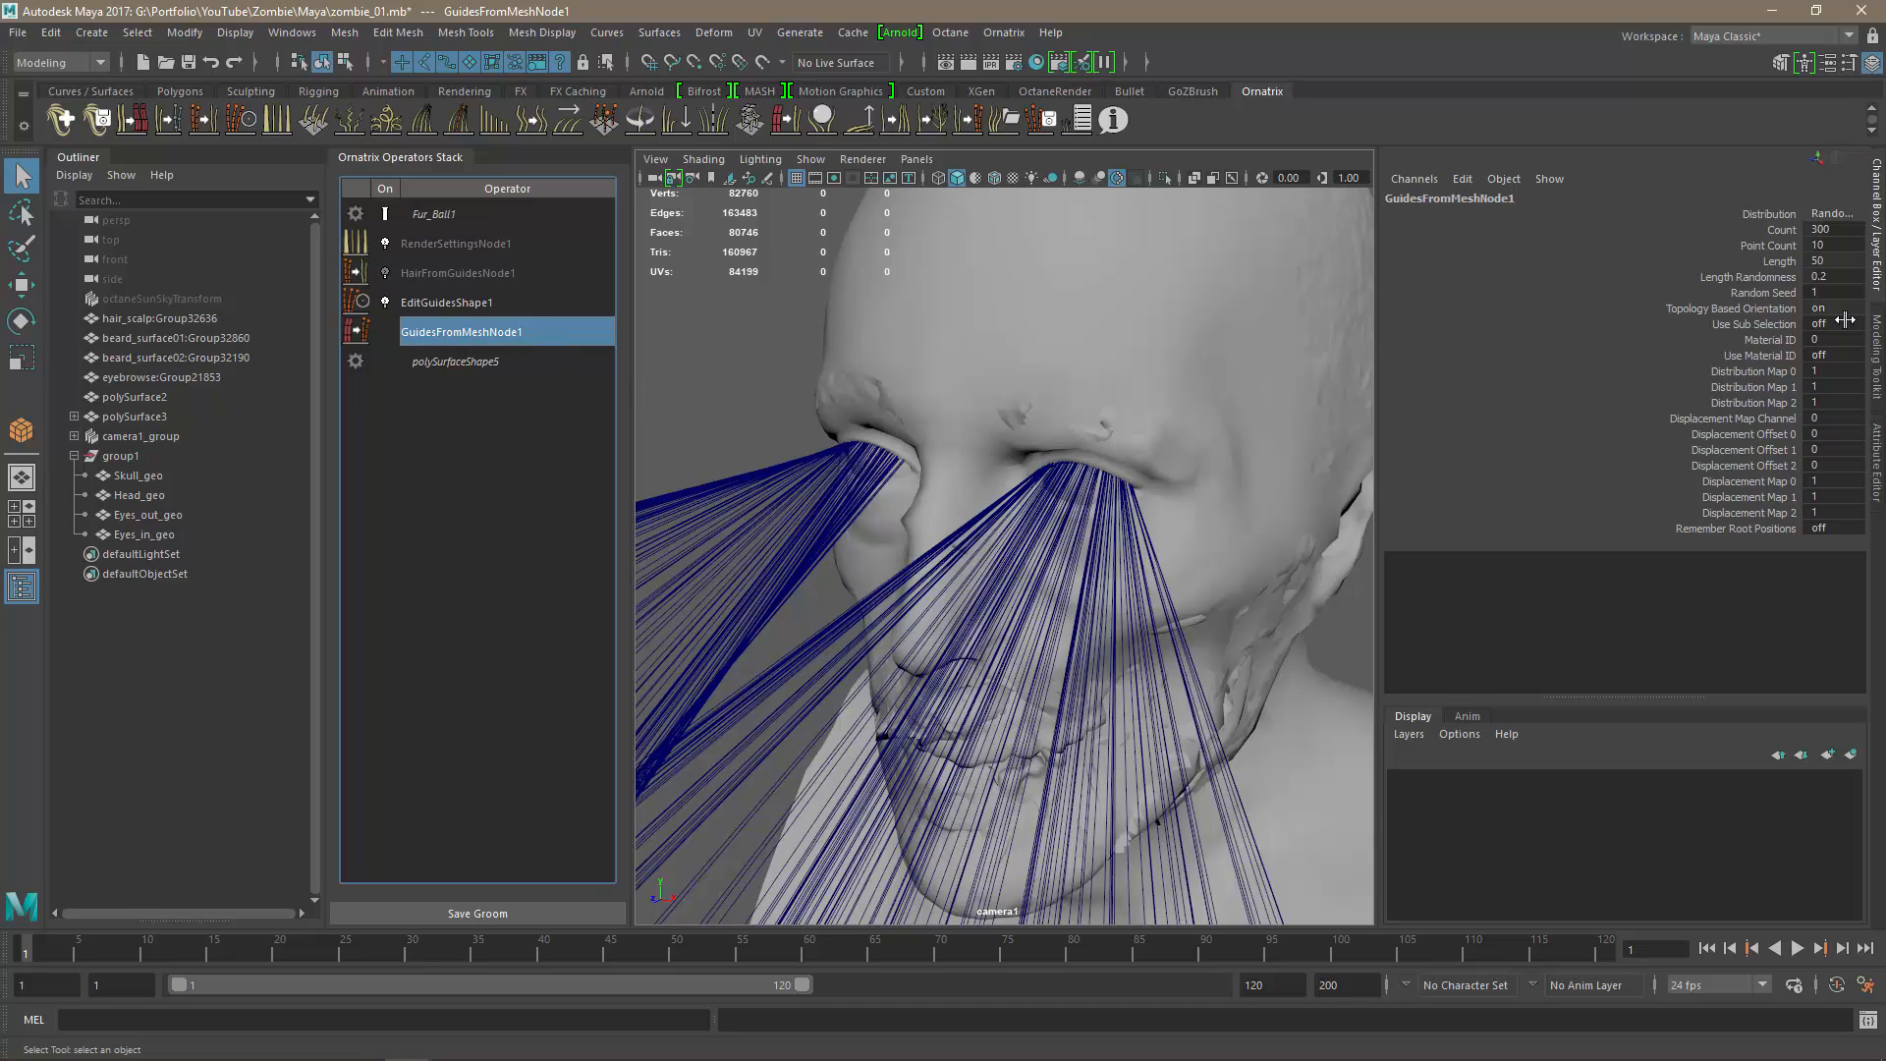
pyautogui.click(1876, 454)
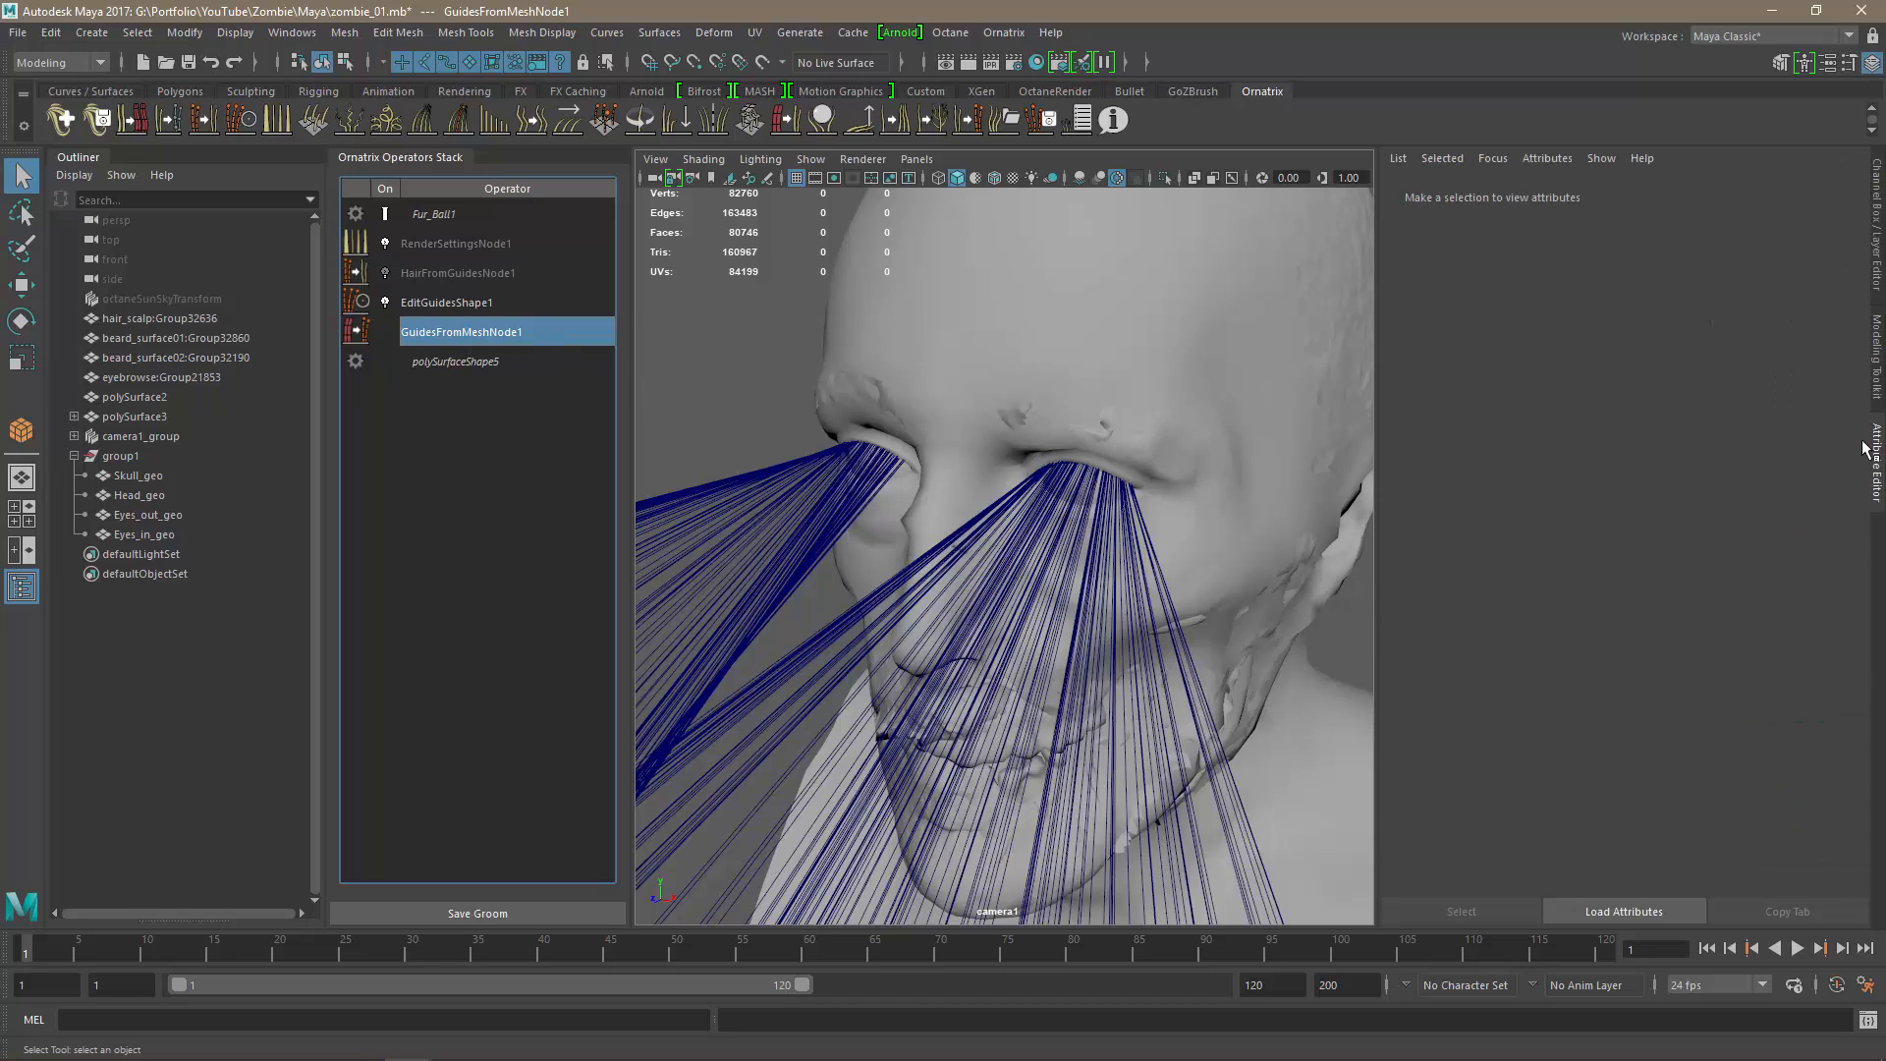
pyautogui.scroll(10, 1102, 627)
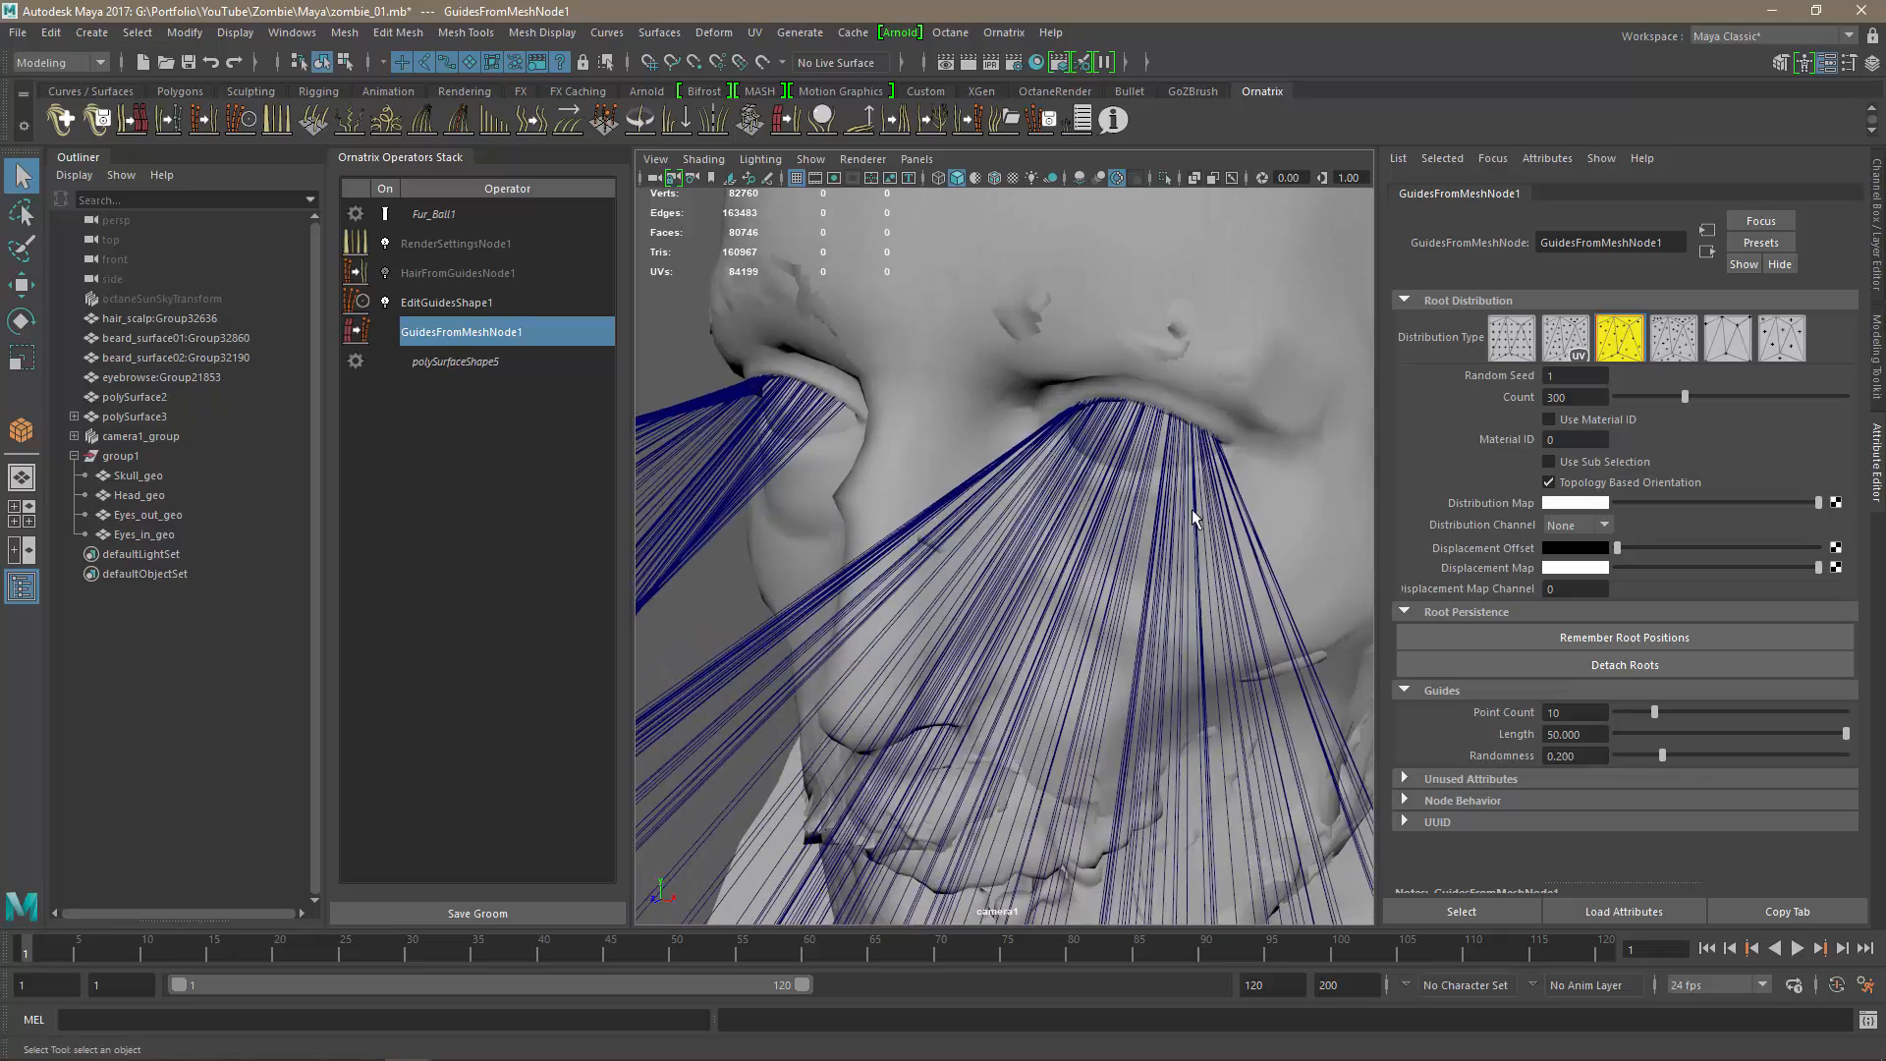
pyautogui.scroll(3, 1101, 627)
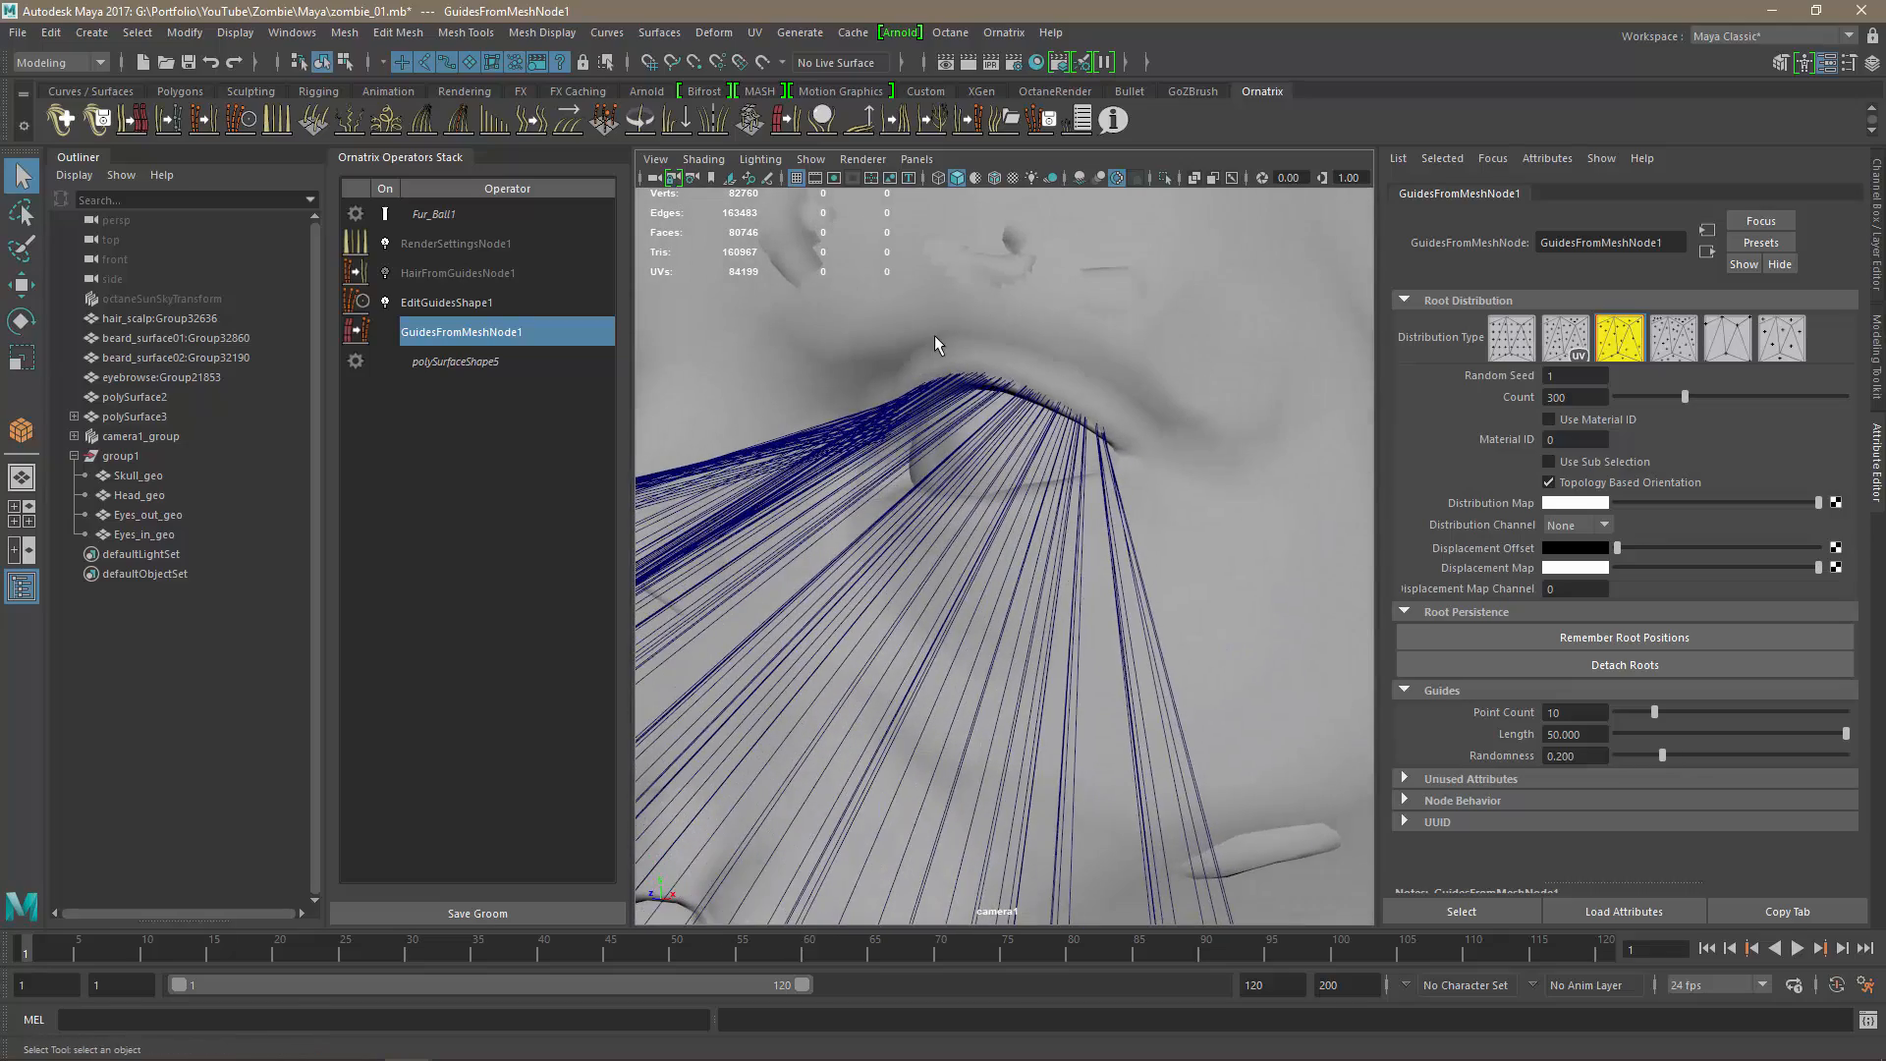
pyautogui.scroll(4, 997, 535)
pyautogui.scroll(2, 997, 535)
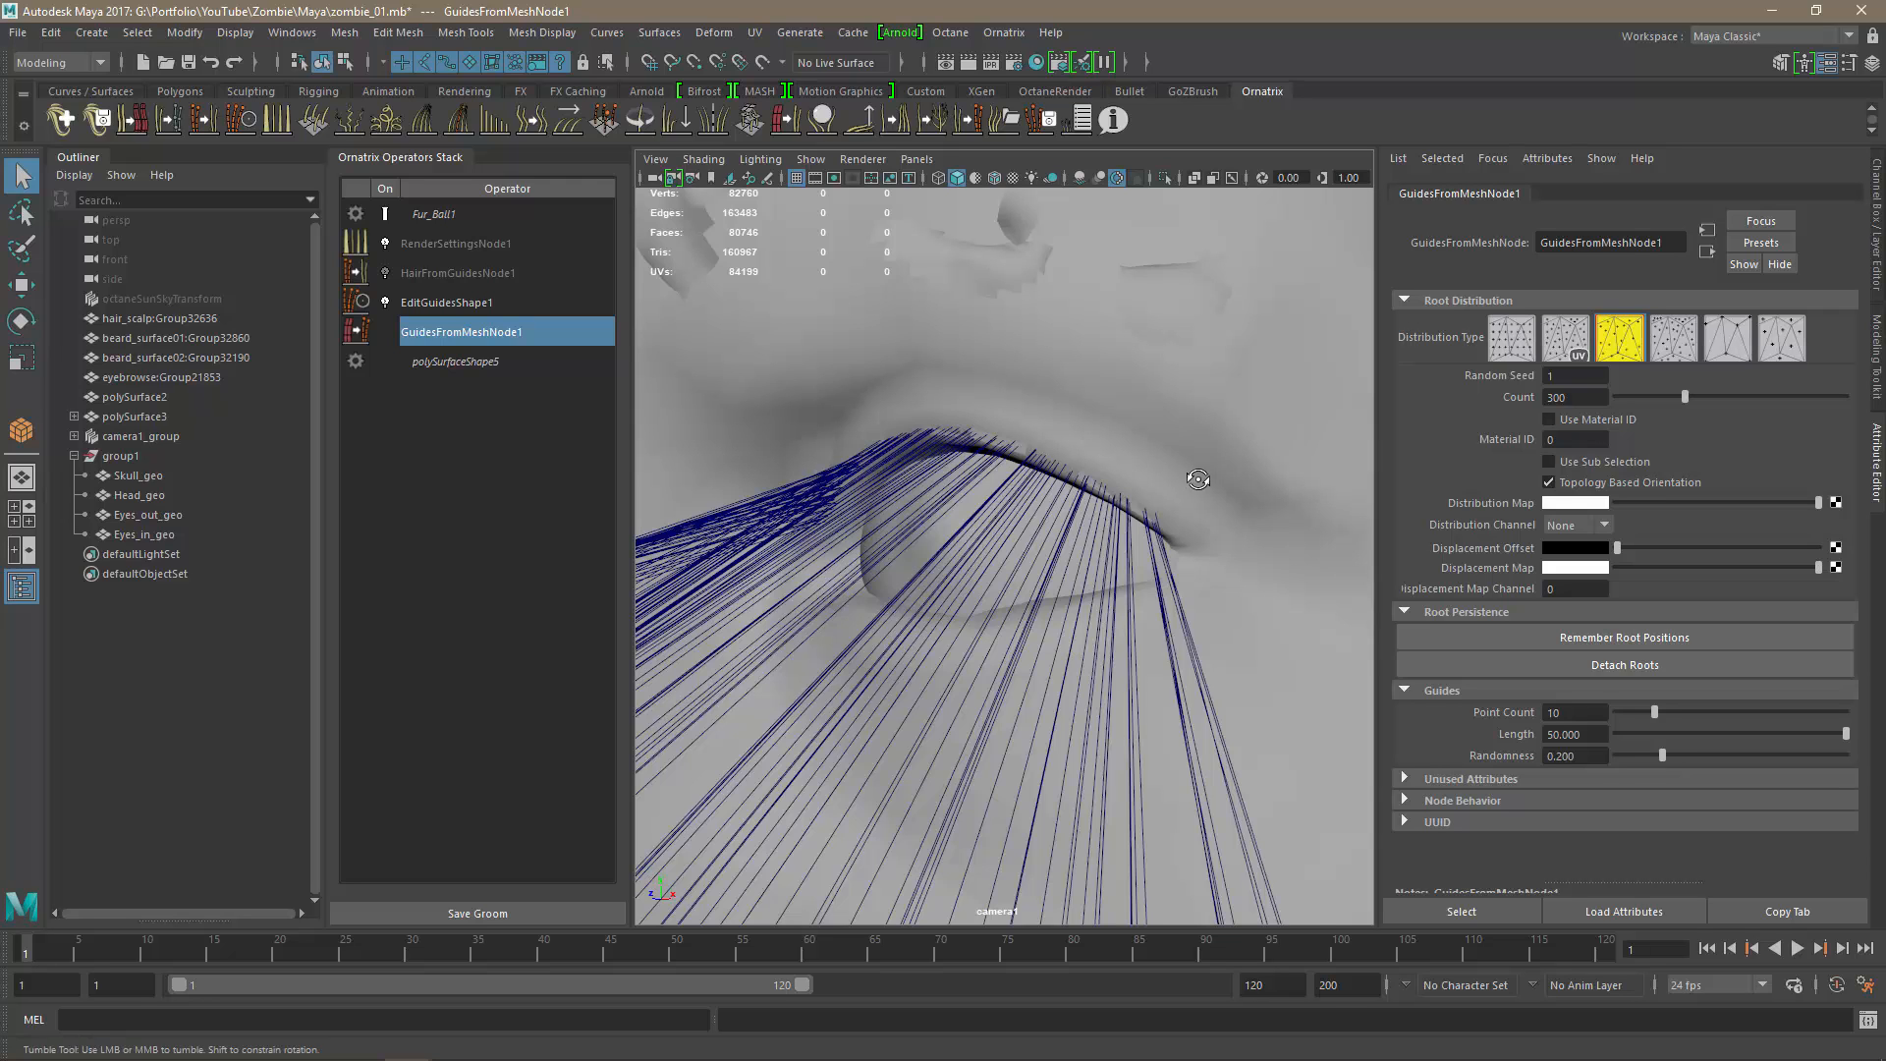
pyautogui.keyDown('alt'); pyautogui.moveTo(1199, 476); pyautogui.dragTo(1166, 494); pyautogui.keyUp('alt')
pyautogui.click(1798, 340)
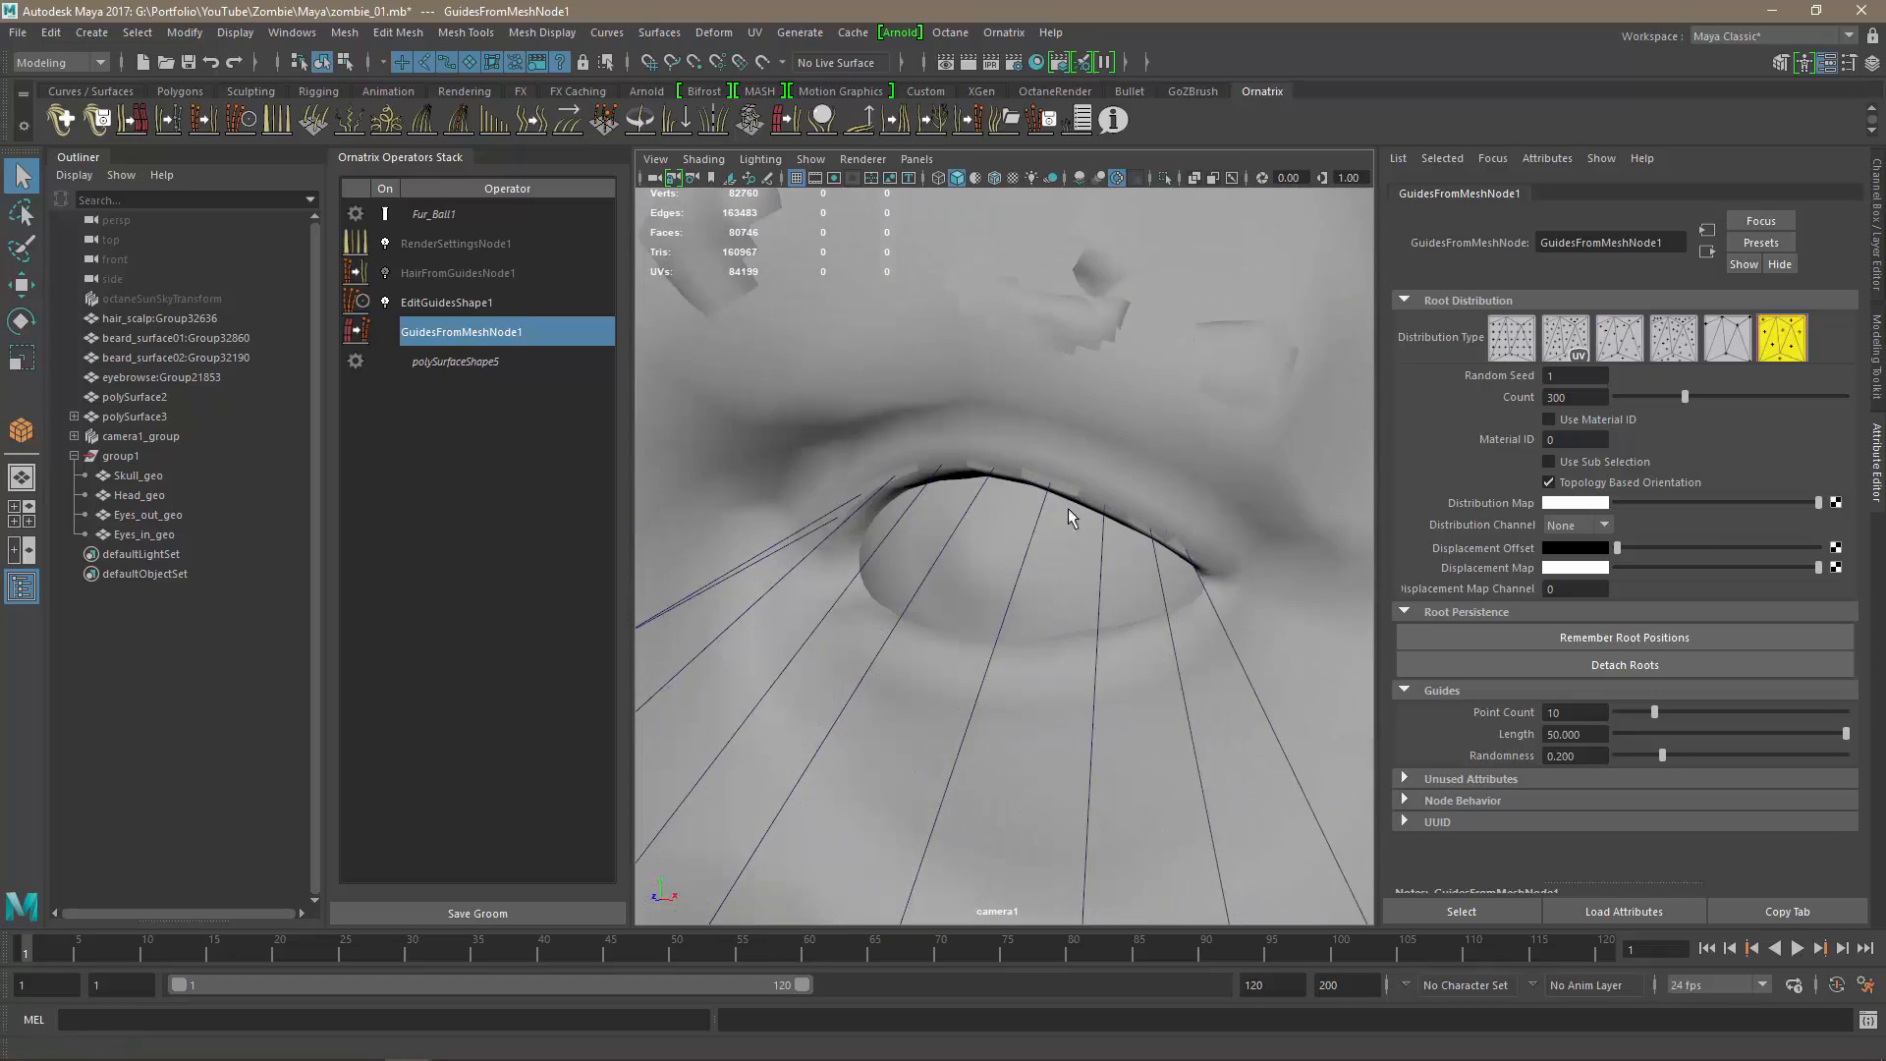
# Compare the guide roots with the polygon faces of polySurface3 using a temporary wireframe overlay.
pyautogui.keyDown('alt'); pyautogui.moveTo(1098, 558); pyautogui.dragTo(1175, 560); pyautogui.keyUp('alt')
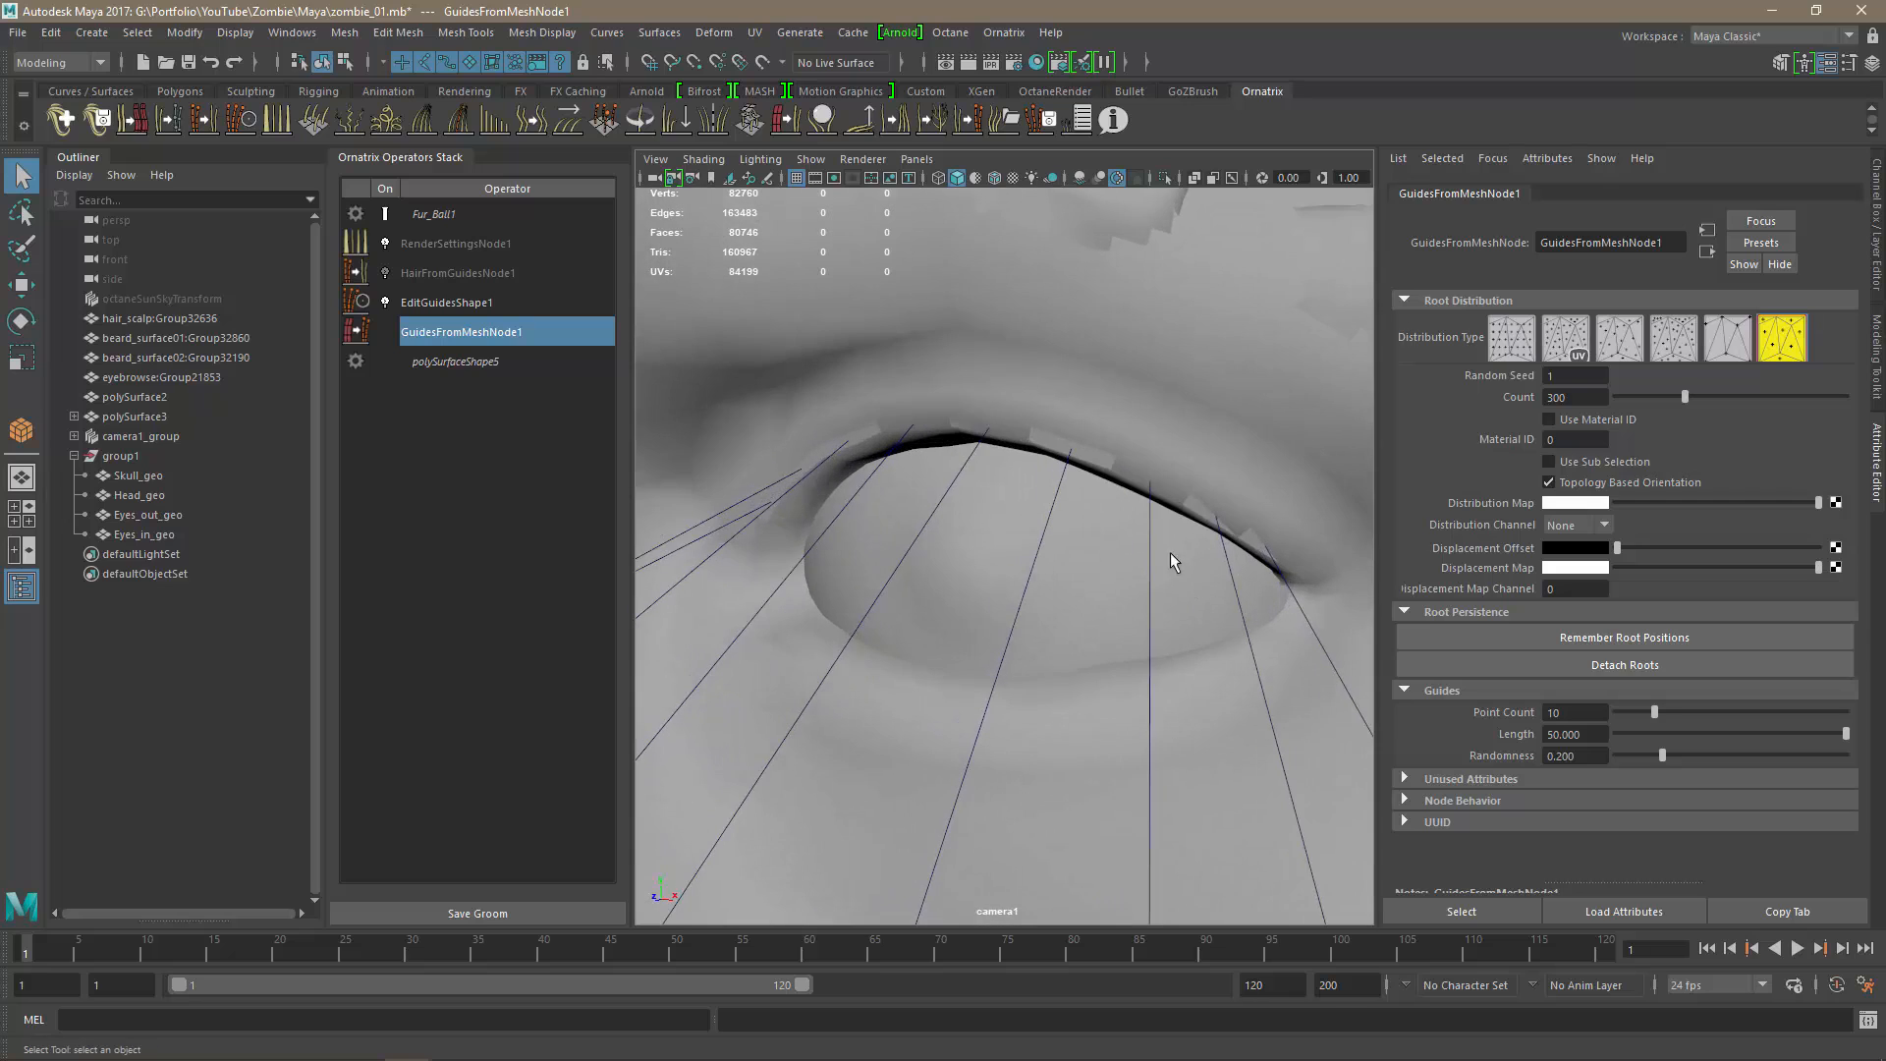
pyautogui.click(994, 178)
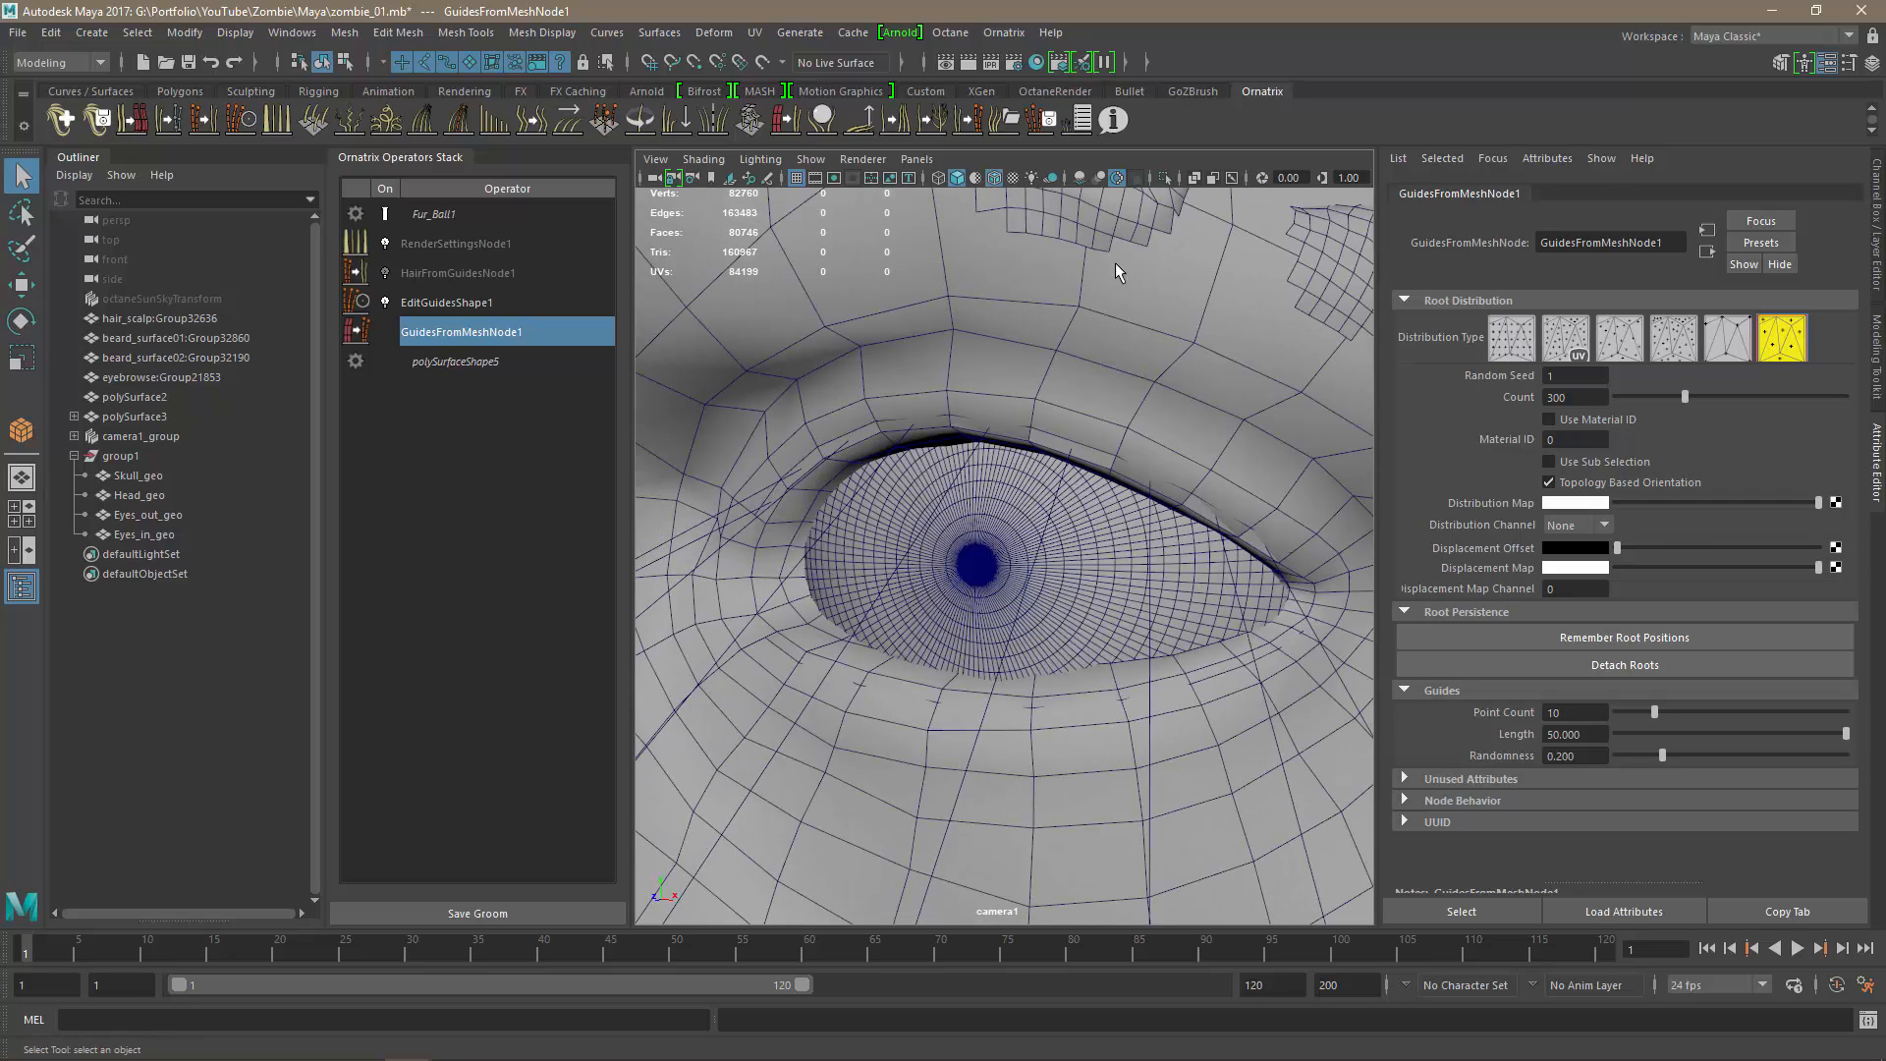
pyautogui.click(1042, 439)
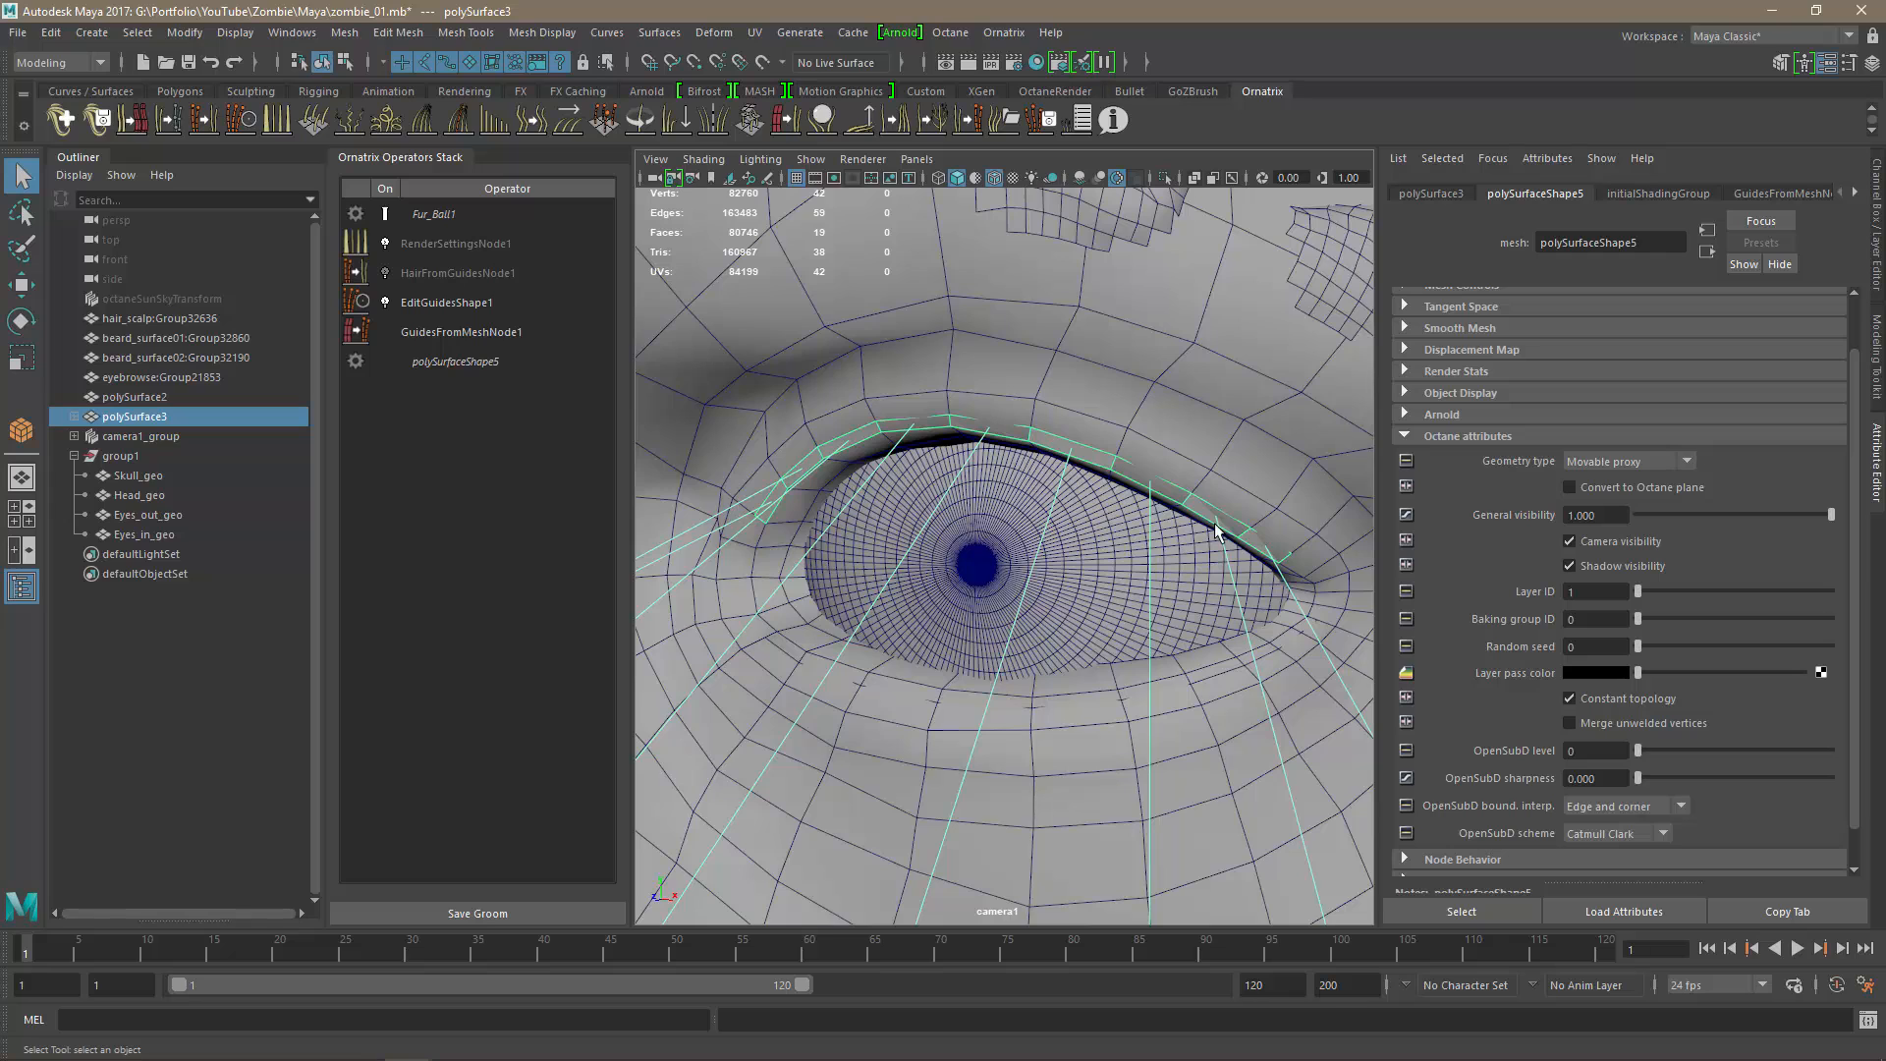
pyautogui.keyDown('alt'); pyautogui.moveTo(1215, 530); pyautogui.dragTo(1184, 565); pyautogui.keyUp('alt')
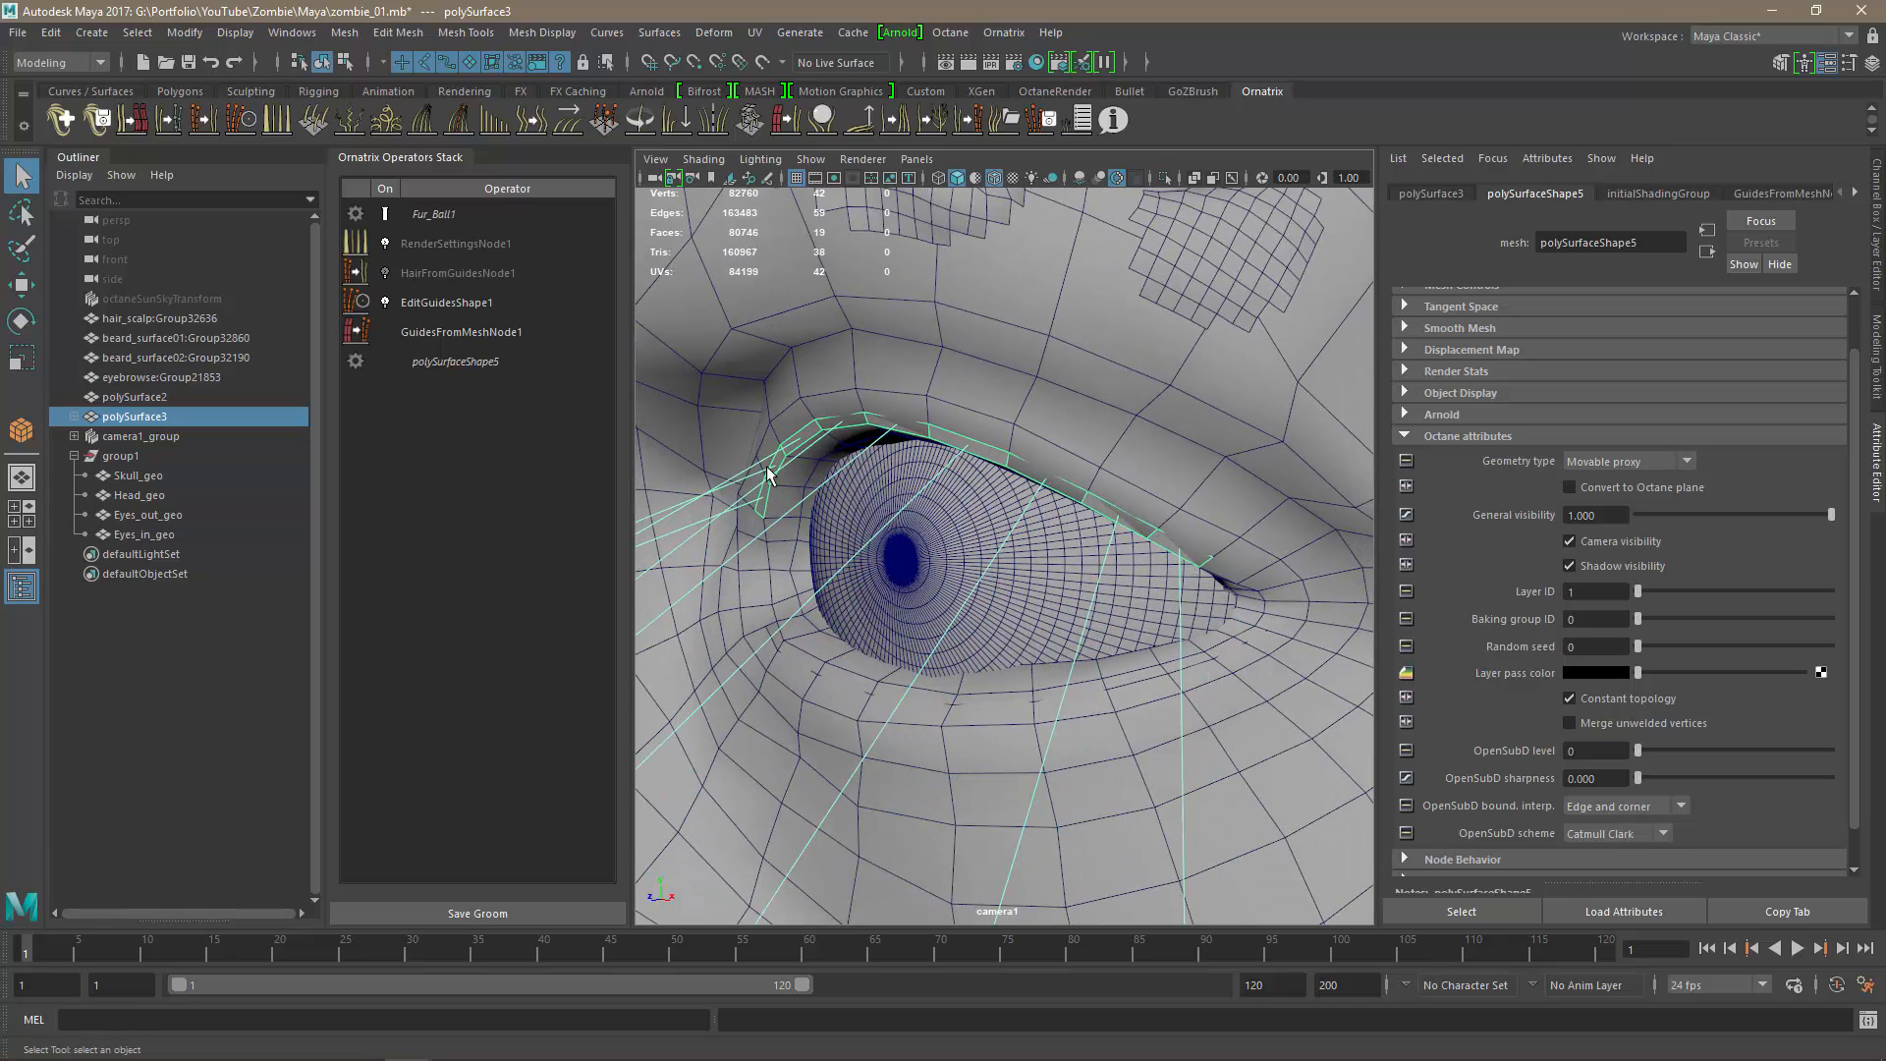
pyautogui.moveTo(945, 517)
pyautogui.keyDown('alt'); pyautogui.mouseDown()
pyautogui.moveTo(1043, 518)
pyautogui.moveTo(1027, 585)
pyautogui.moveTo(970, 573)
pyautogui.moveTo(898, 593)
pyautogui.moveTo(905, 617)
pyautogui.mouseUp(); pyautogui.keyUp('alt')
pyautogui.click(994, 178)
pyautogui.scroll(-5, 899, 592)
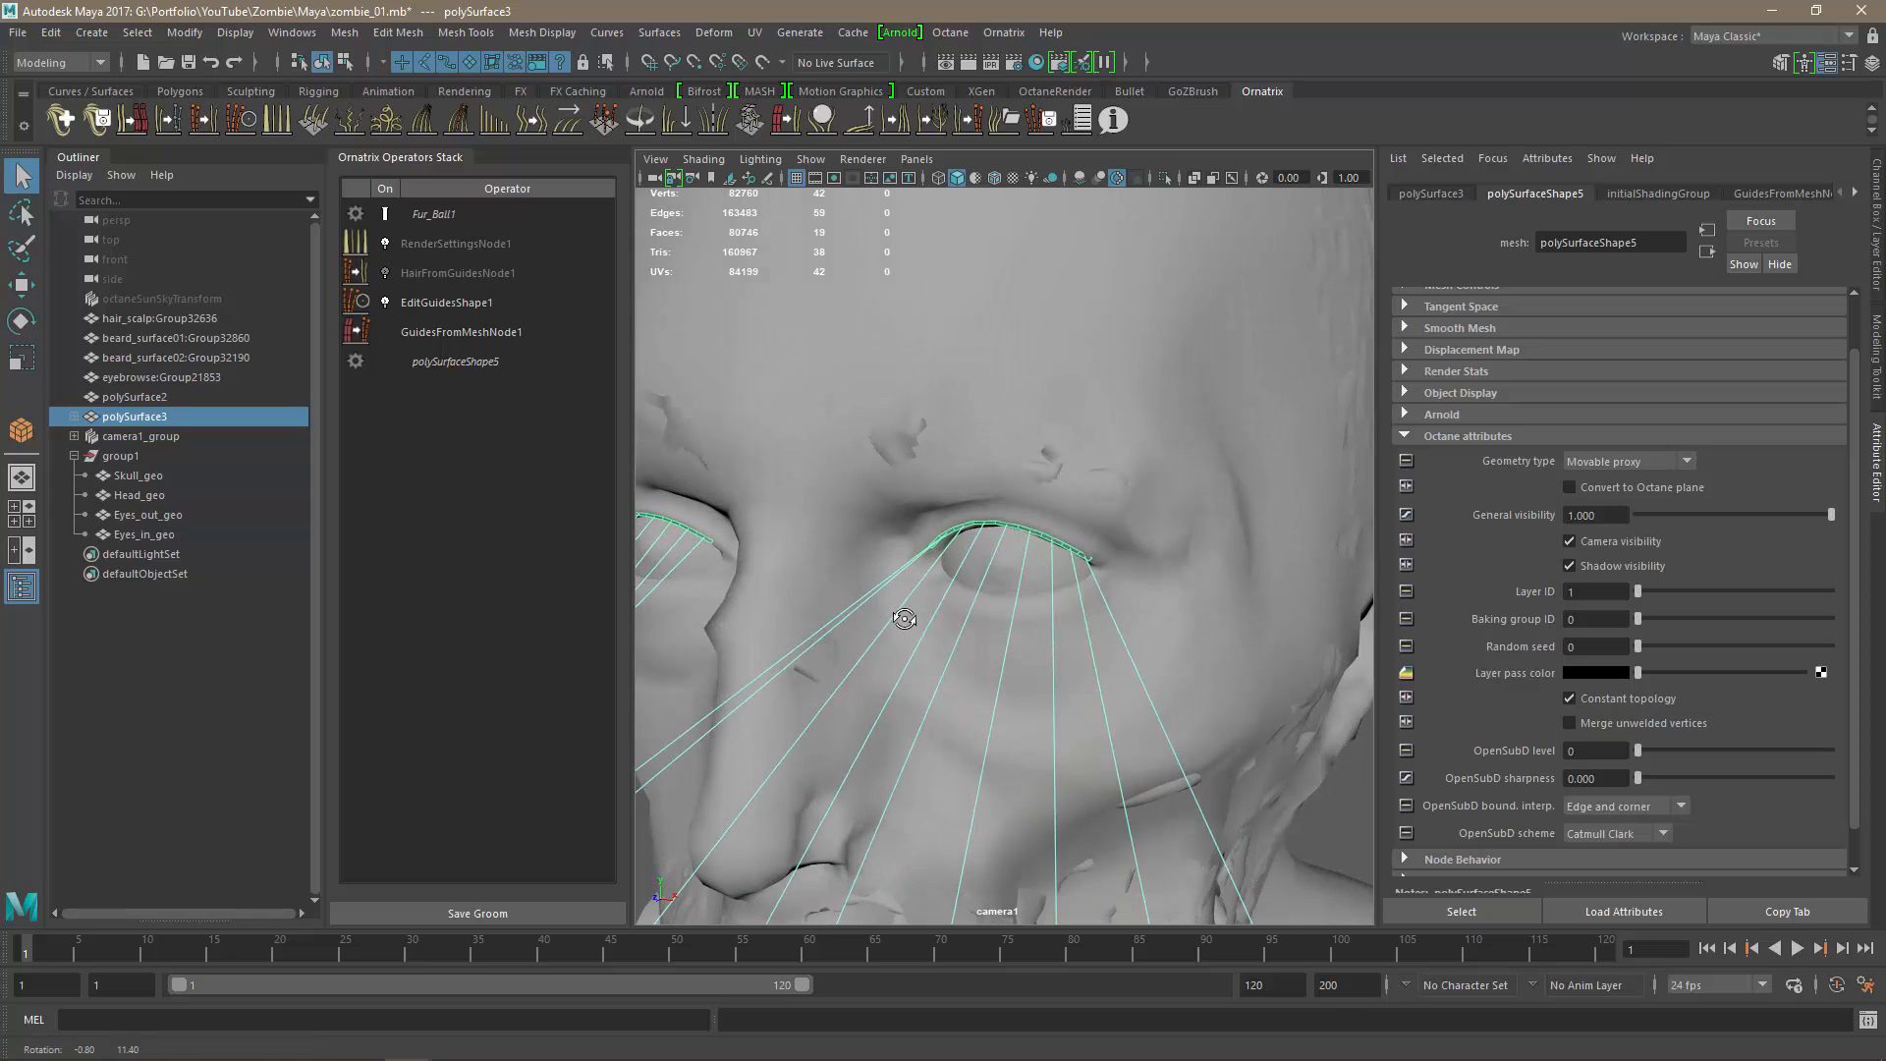
# Shorten the eyelash guides of GuidesFromMeshNode1 to a length of 0.6.
pyautogui.click(470, 331)
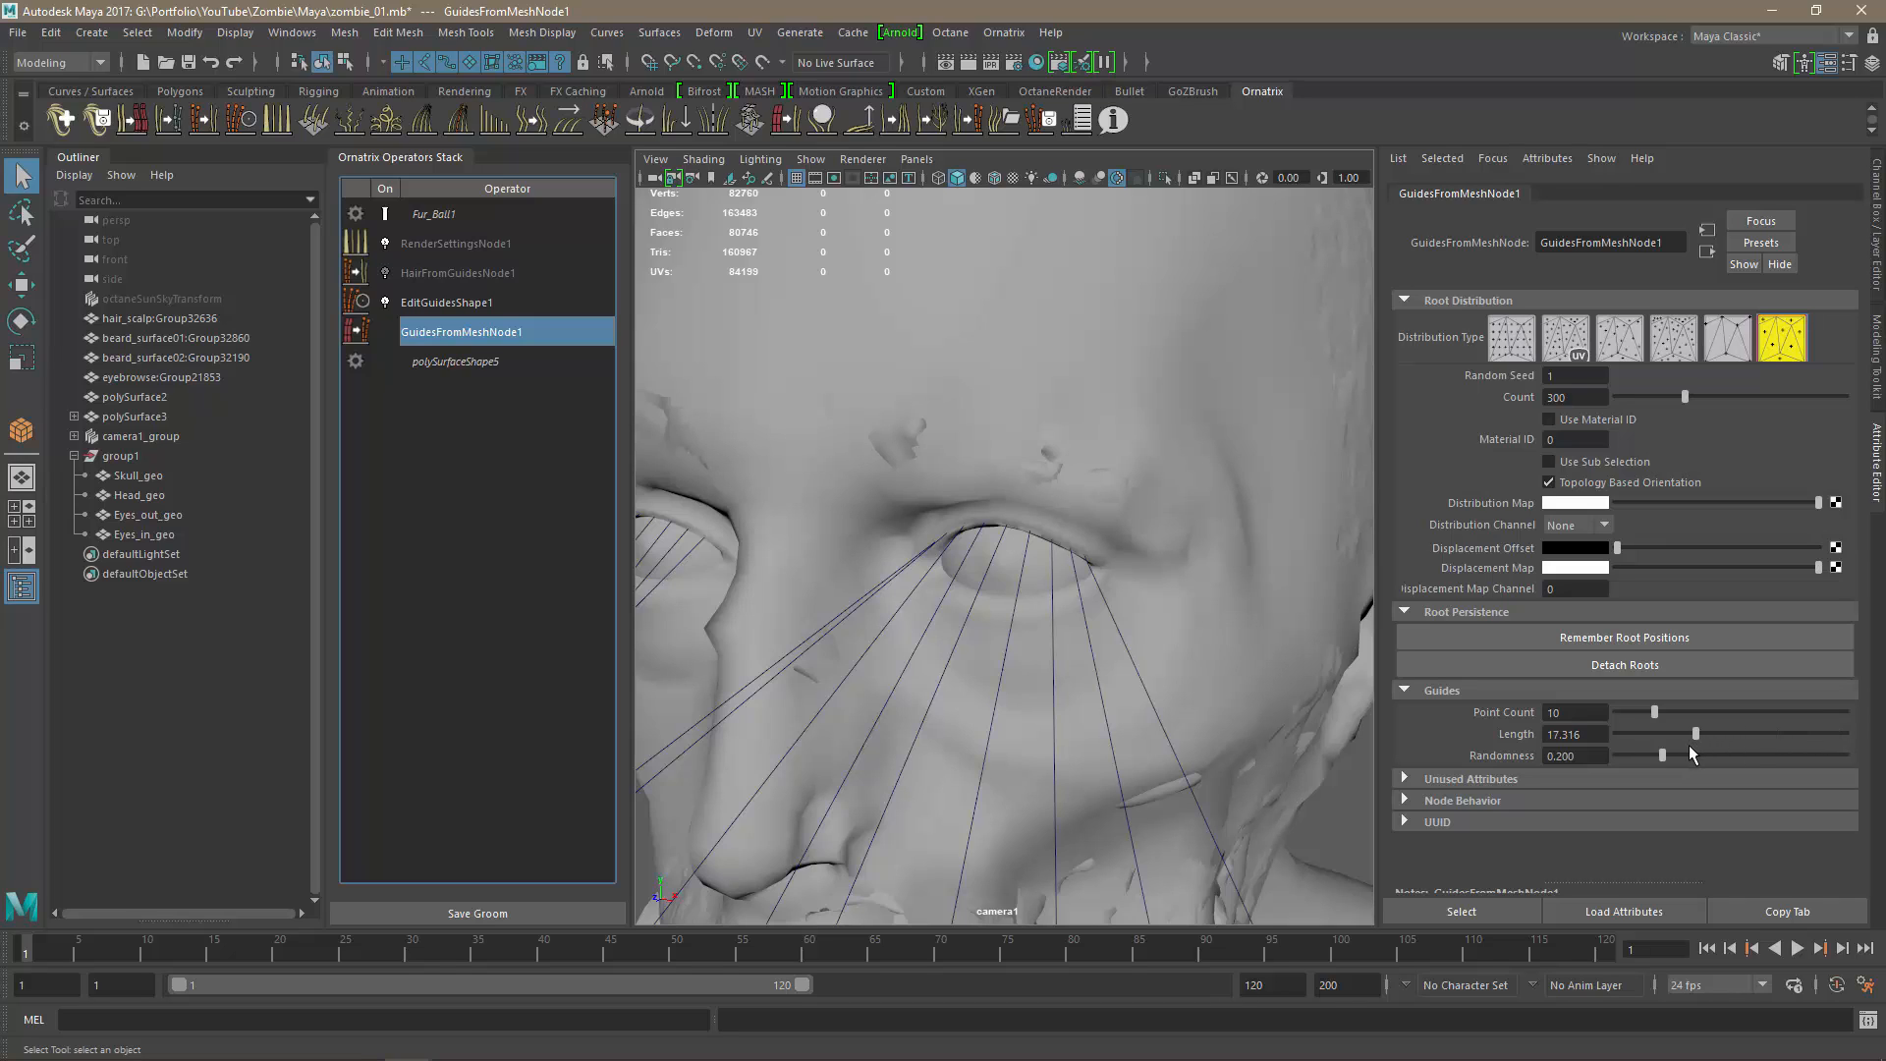
pyautogui.moveTo(1689, 745); pyautogui.dragTo(1615, 746)
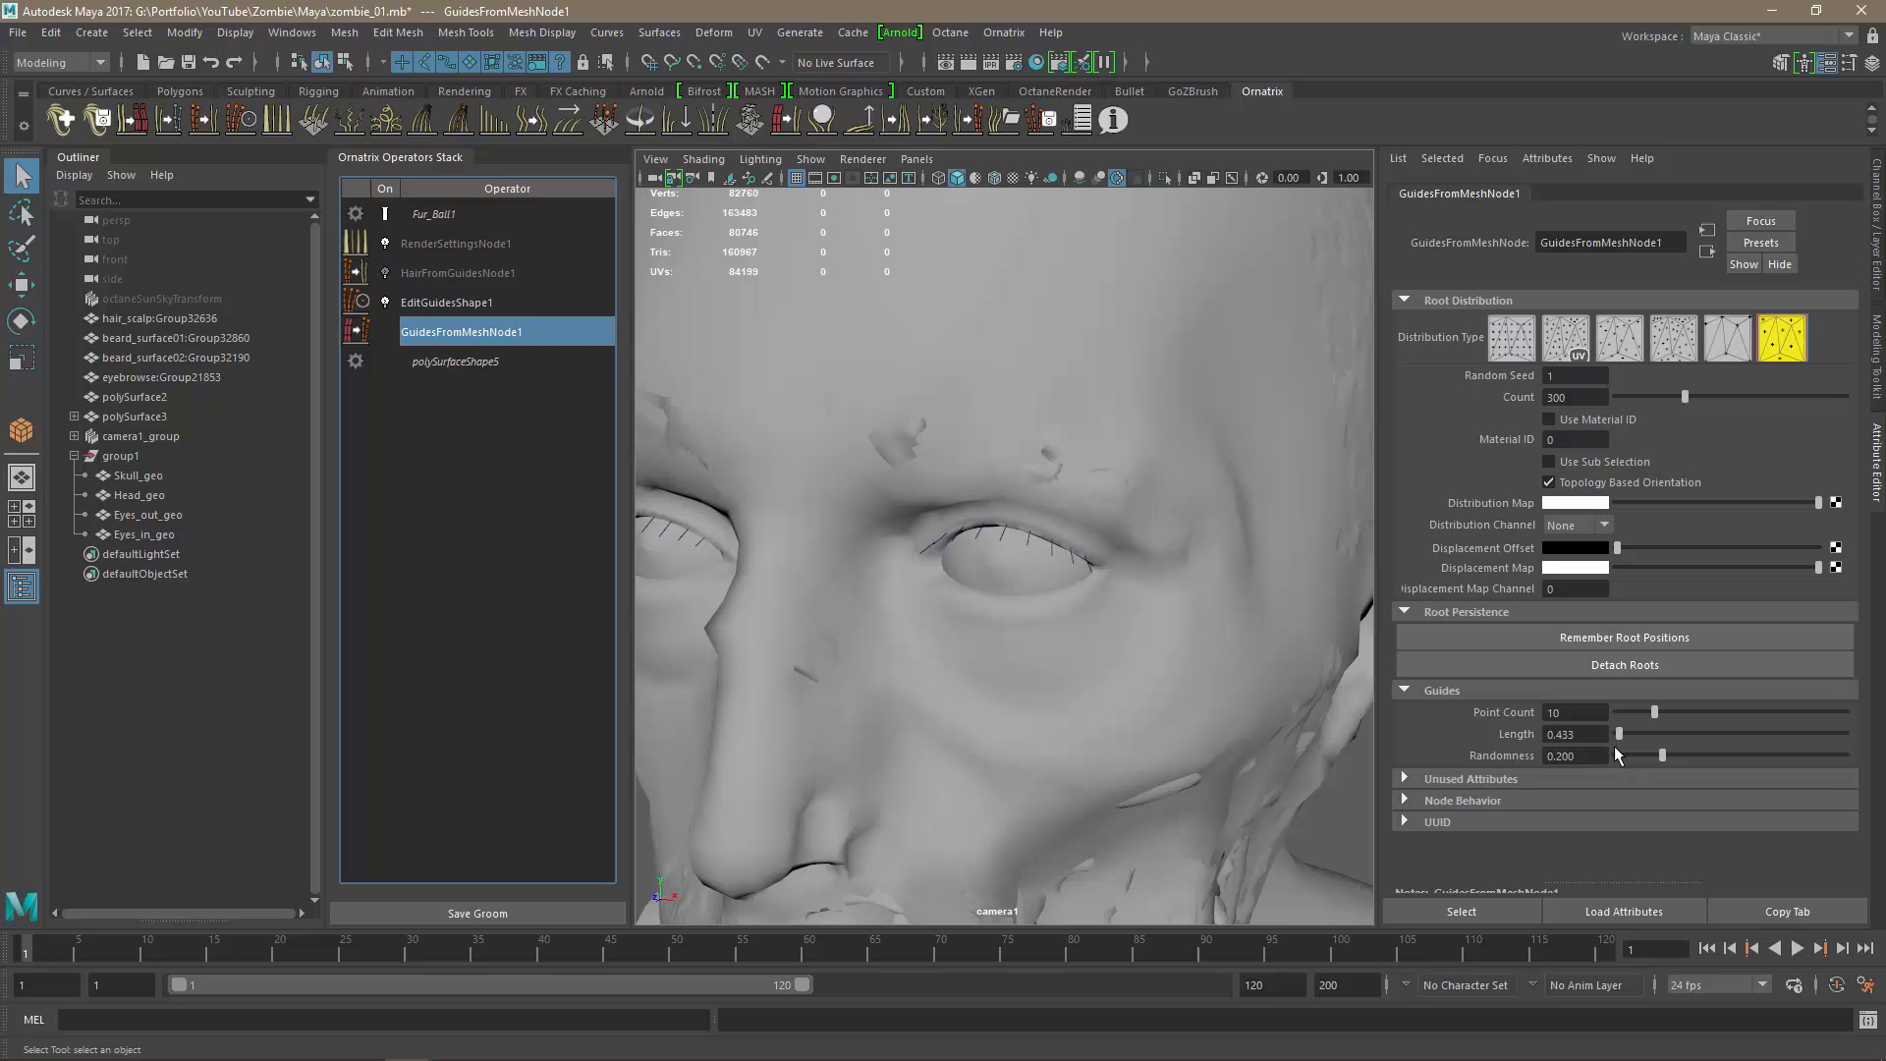
pyautogui.keyDown('alt'); pyautogui.moveTo(1131, 690); pyautogui.dragTo(1173, 733); pyautogui.keyUp('alt')
pyautogui.moveTo(1586, 737); pyautogui.dragTo(1532, 737)
pyautogui.write('0.')
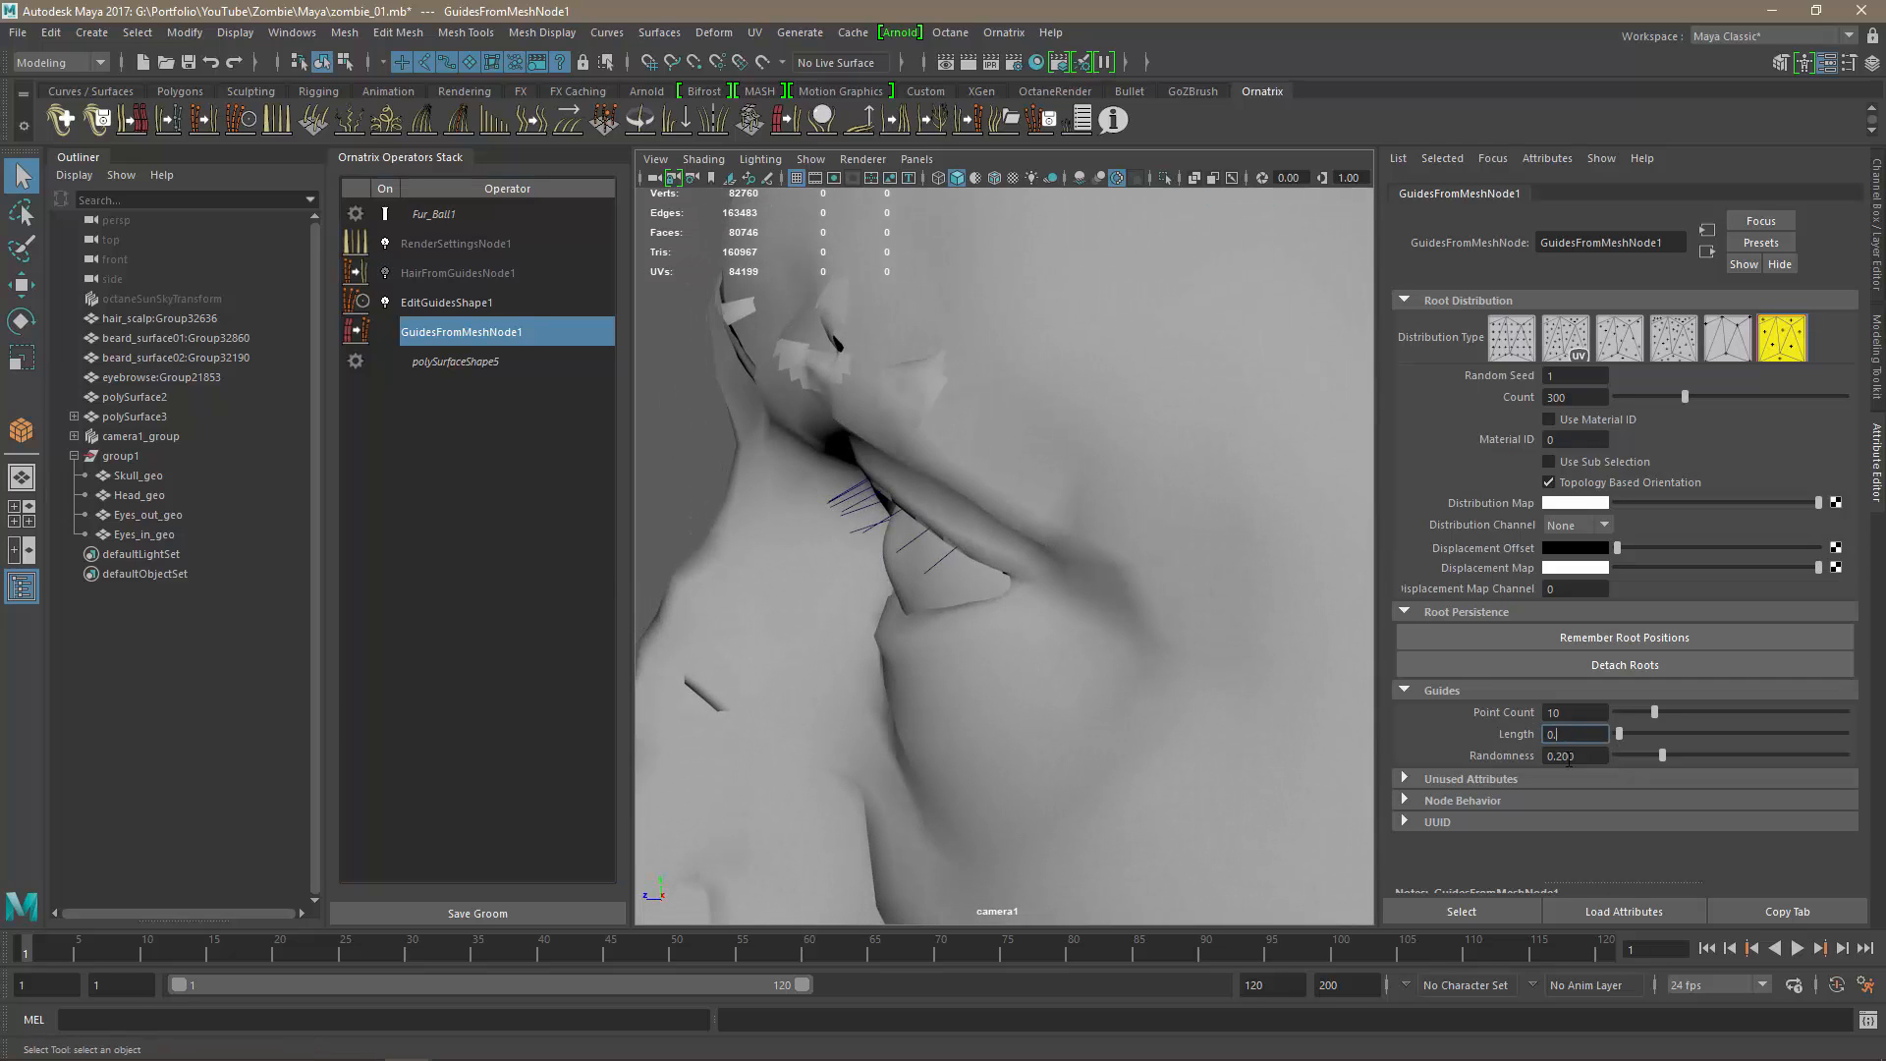
pyautogui.write('5')
pyautogui.press('Return')
pyautogui.keyDown('alt'); pyautogui.moveTo(880, 710); pyautogui.dragTo(1081, 694); pyautogui.keyUp('alt')
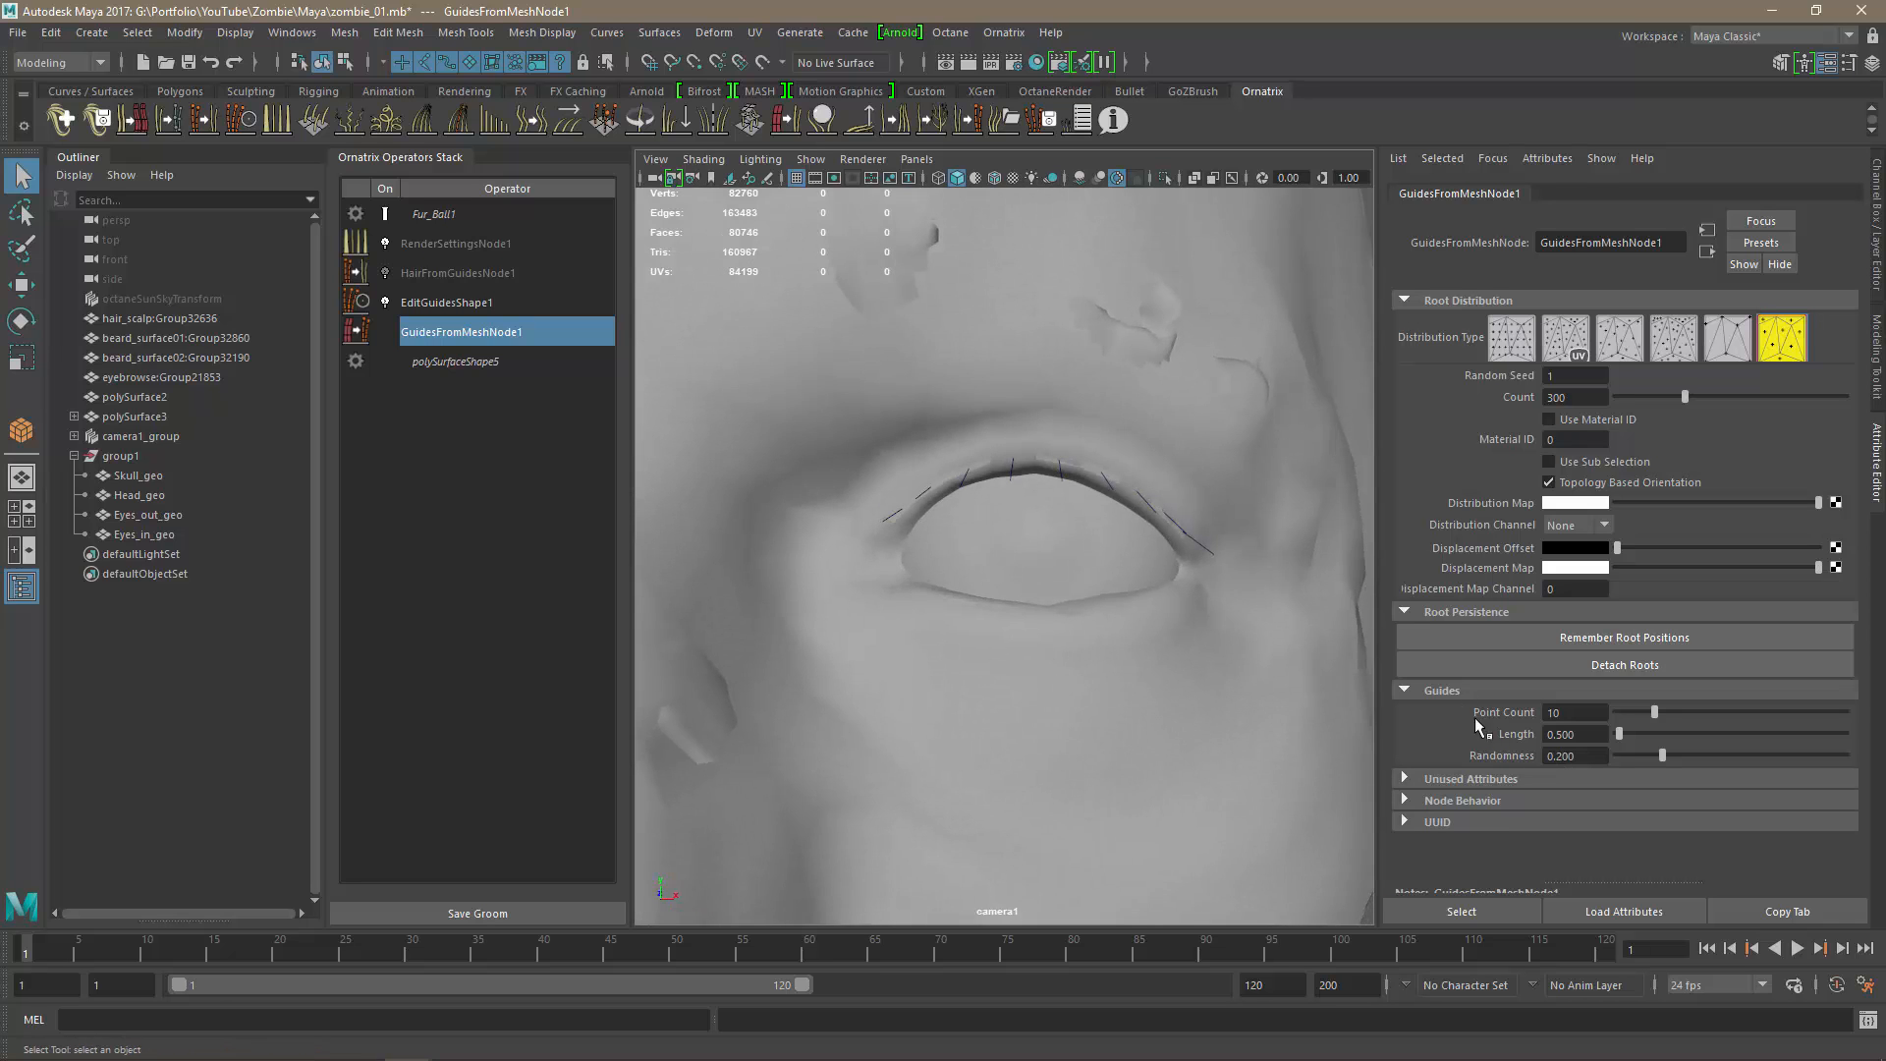
pyautogui.click(1570, 735)
pyautogui.write('0.6')
pyautogui.press('Return')
# Re-enable HairFromGuidesNode1 to fill in the eyelash hair from the shortened guides.
pyautogui.moveTo(1179, 660)
pyautogui.keyDown('alt'); pyautogui.mouseDown()
pyautogui.moveTo(1063, 718)
pyautogui.moveTo(1172, 735)
pyautogui.moveTo(1159, 689)
pyautogui.mouseUp(); pyautogui.keyUp('alt')
pyautogui.keyDown('alt'); pyautogui.moveTo(1160, 688); pyautogui.dragTo(1192, 692, button='middle'); pyautogui.keyUp('alt')
pyautogui.keyDown('alt'); pyautogui.moveTo(1191, 692); pyautogui.dragTo(1052, 695, button='right'); pyautogui.keyUp('alt')
pyautogui.moveTo(1052, 695)
pyautogui.keyDown('alt'); pyautogui.mouseDown()
pyautogui.moveTo(1120, 669)
pyautogui.moveTo(1037, 587)
pyautogui.moveTo(1028, 678)
pyautogui.mouseUp(); pyautogui.keyUp('alt')
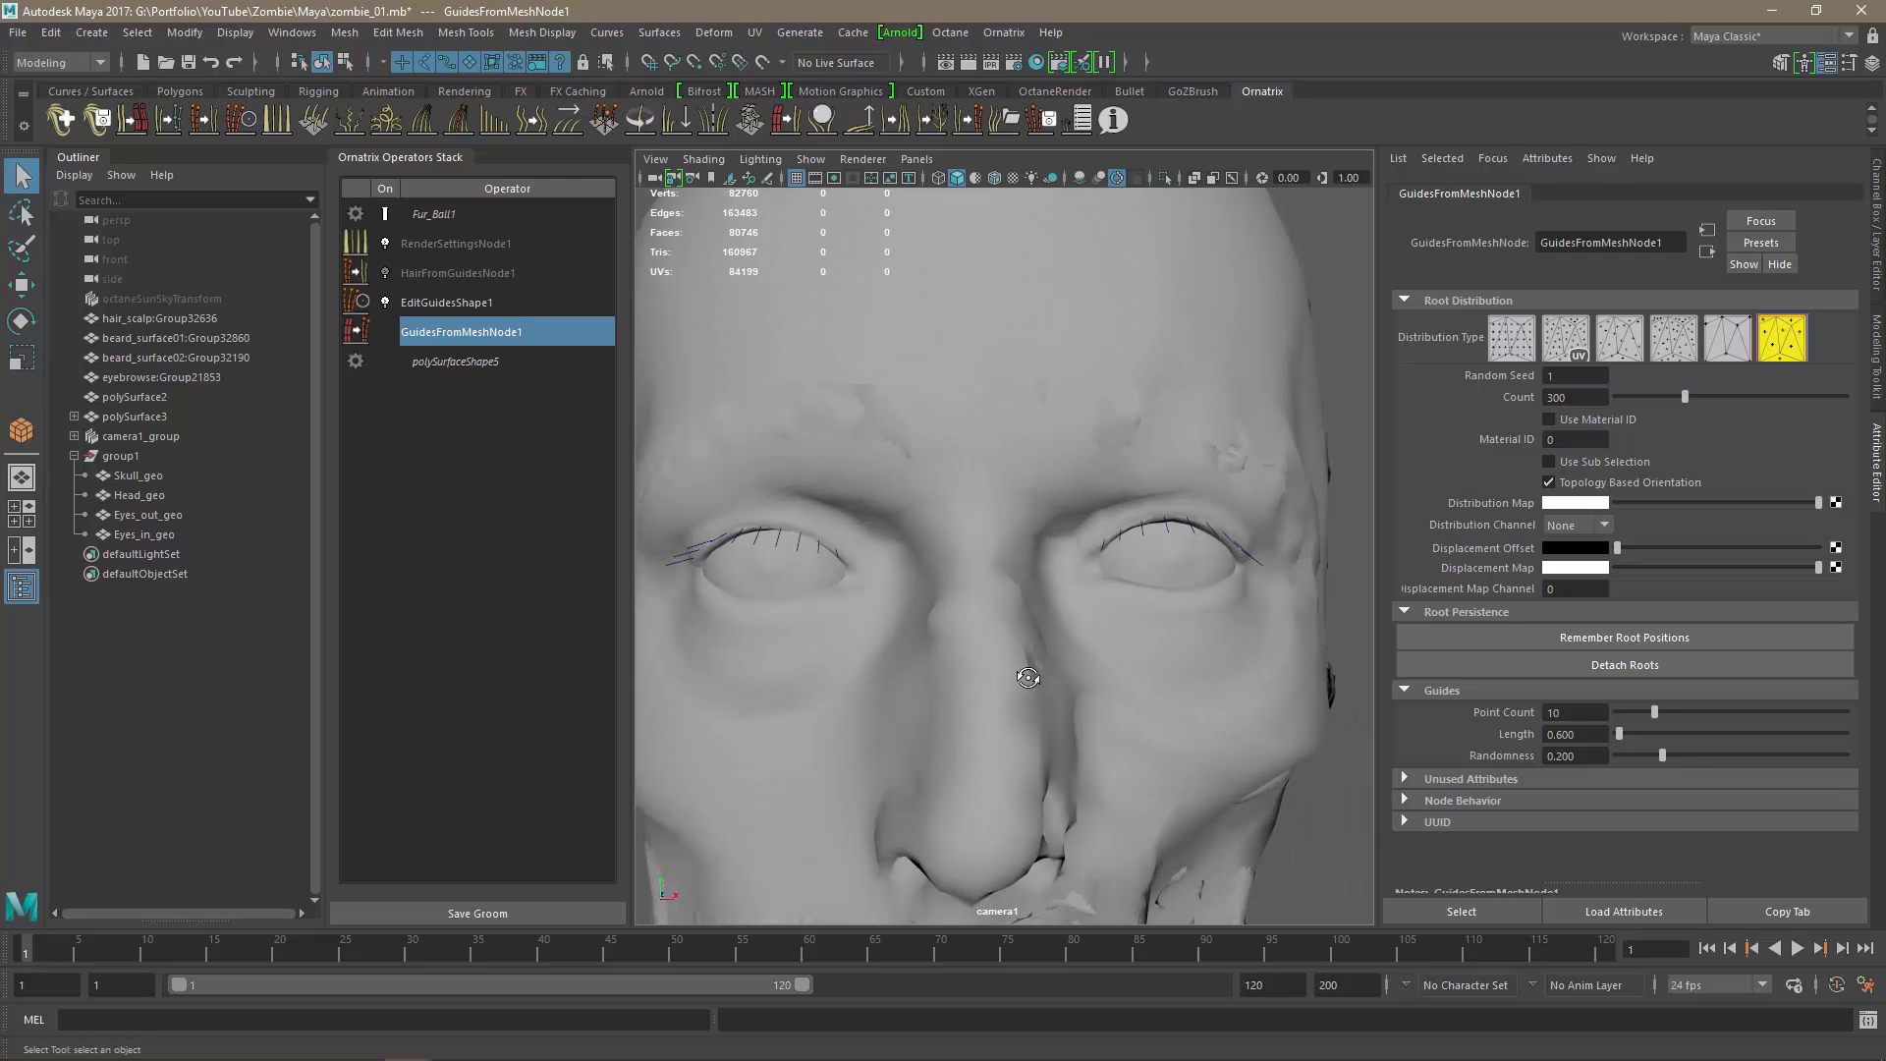
pyautogui.keyDown('alt'); pyautogui.moveTo(1073, 687); pyautogui.dragTo(972, 696); pyautogui.keyUp('alt')
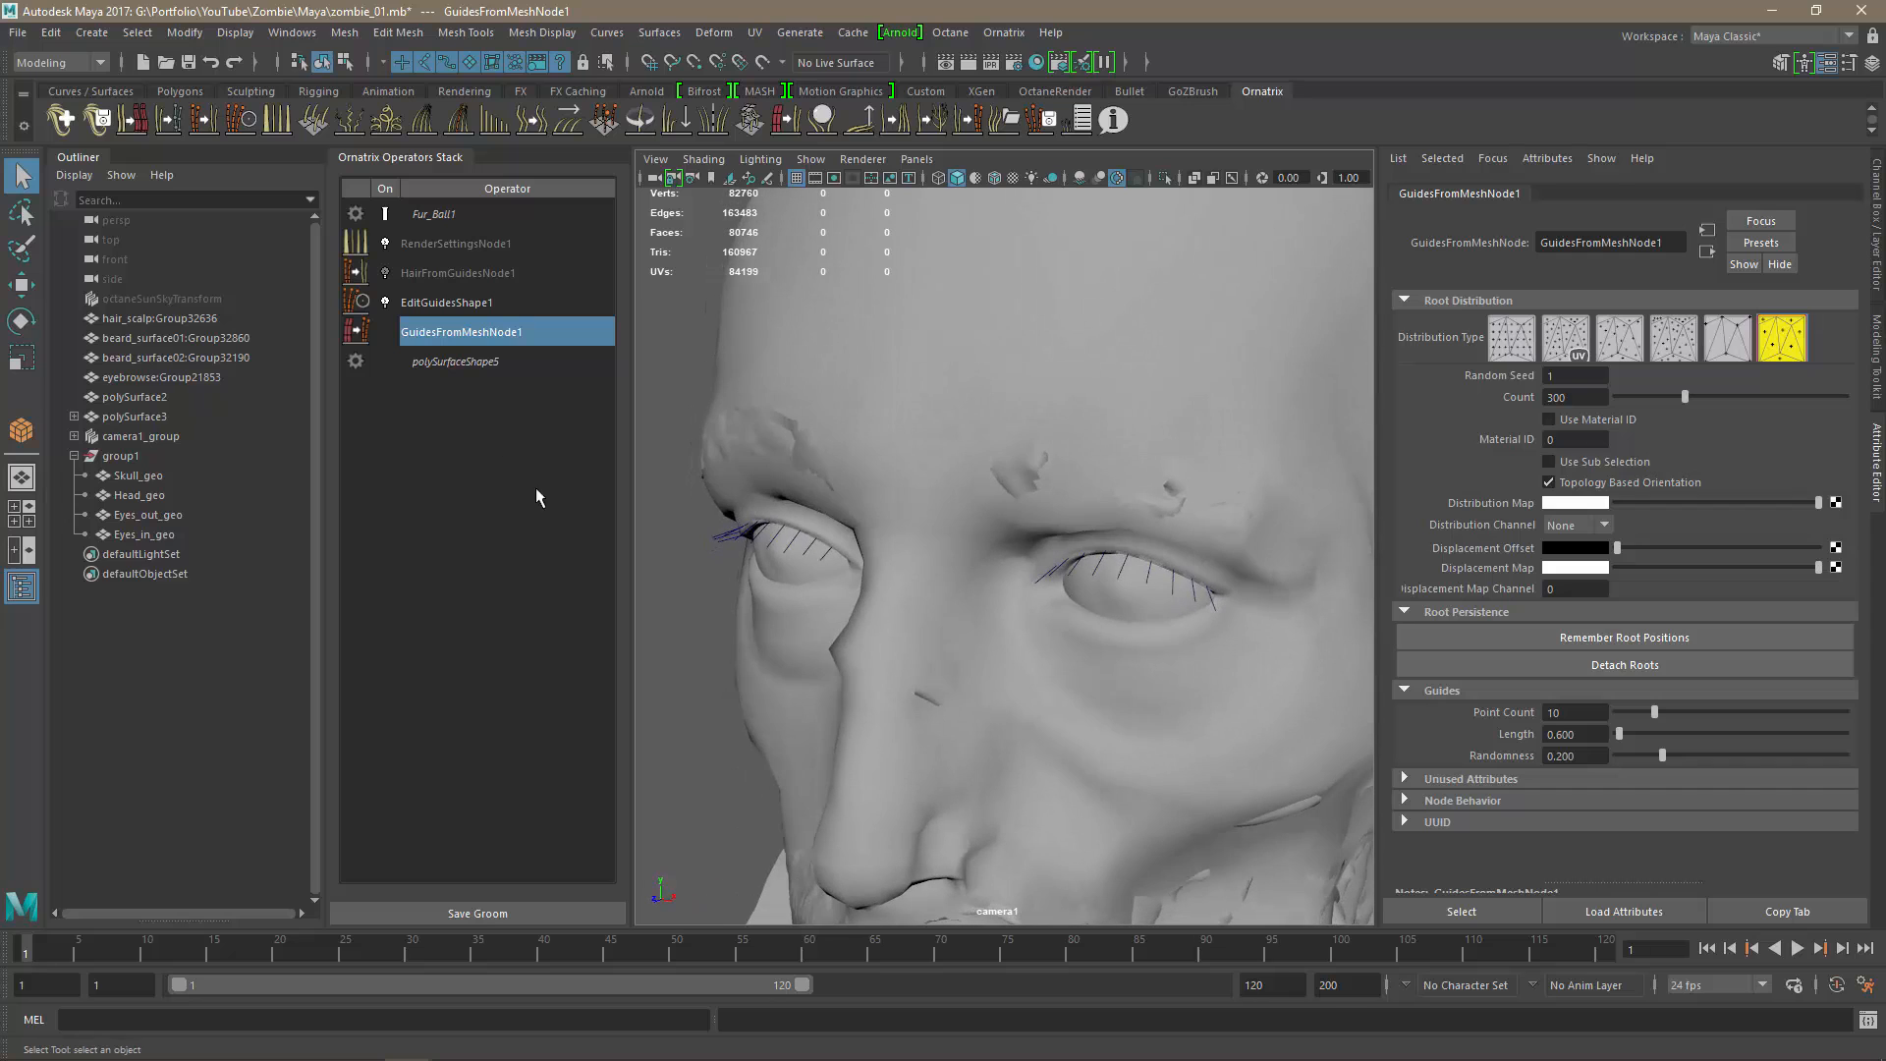
pyautogui.click(437, 277)
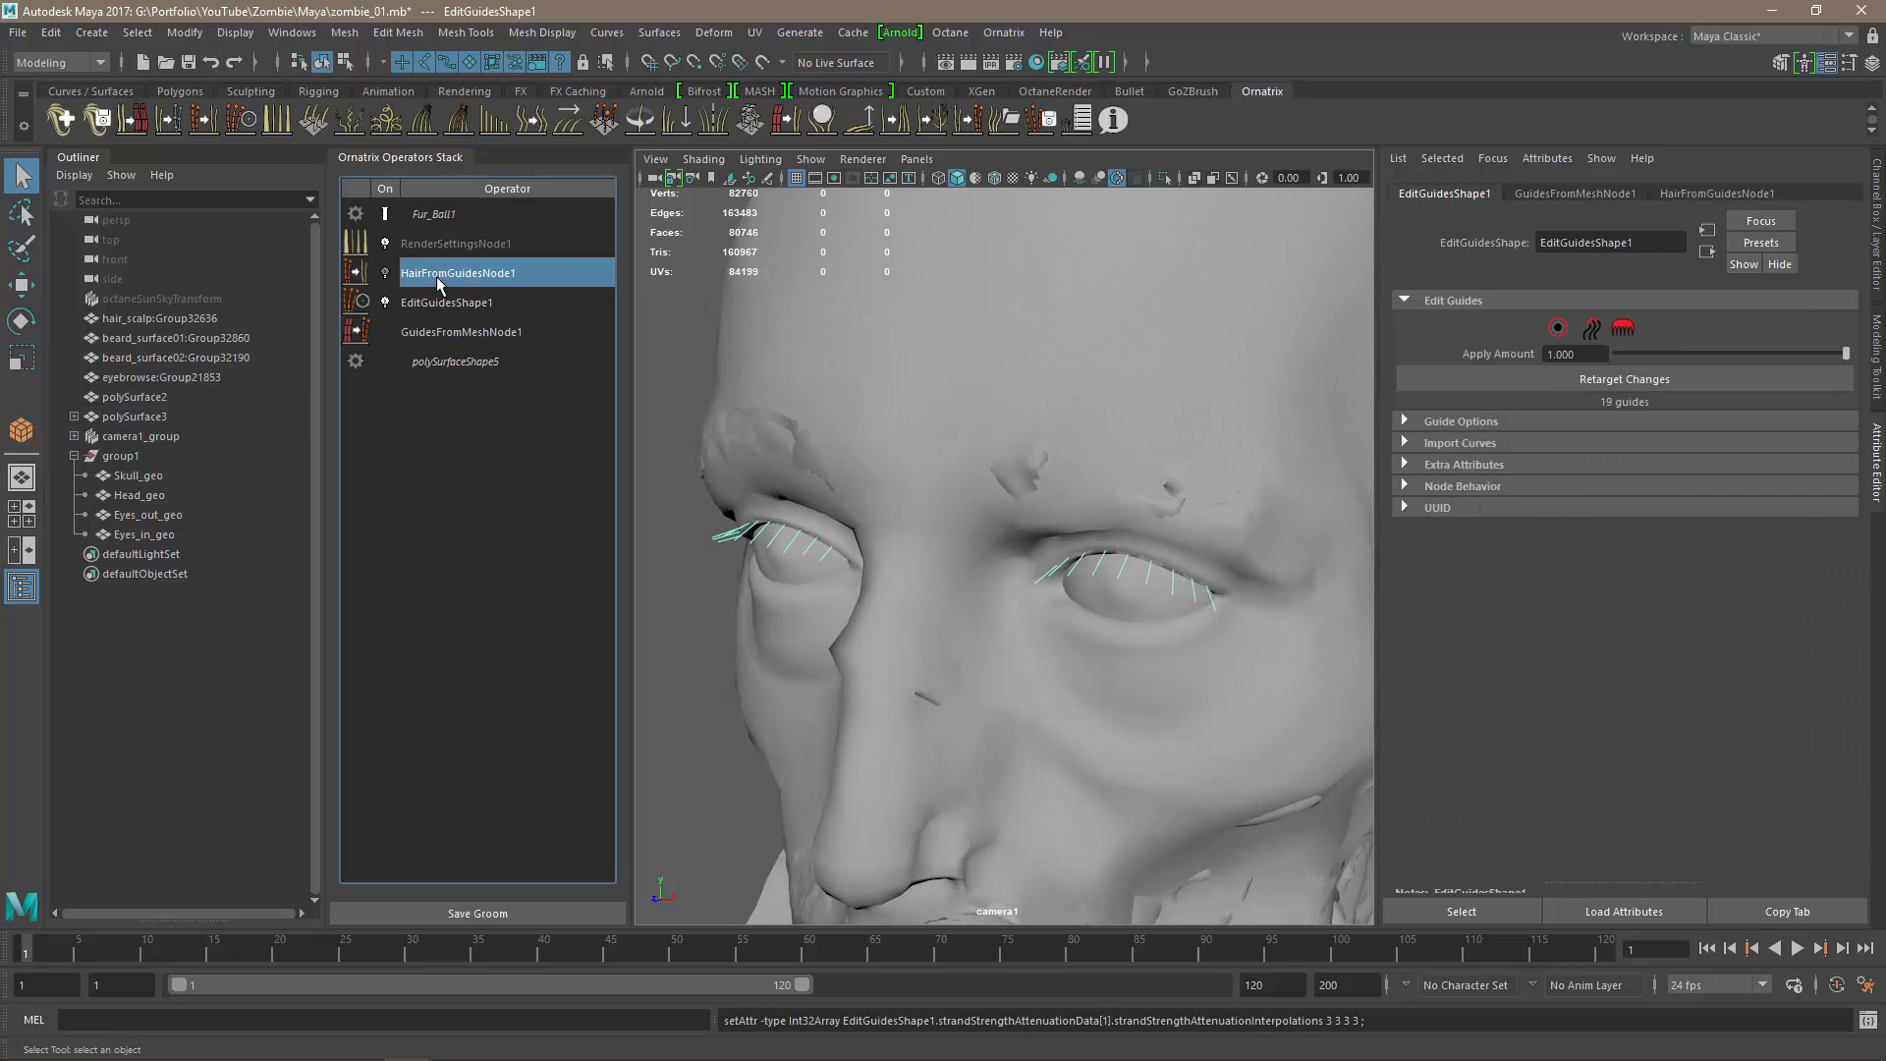
pyautogui.click(386, 273)
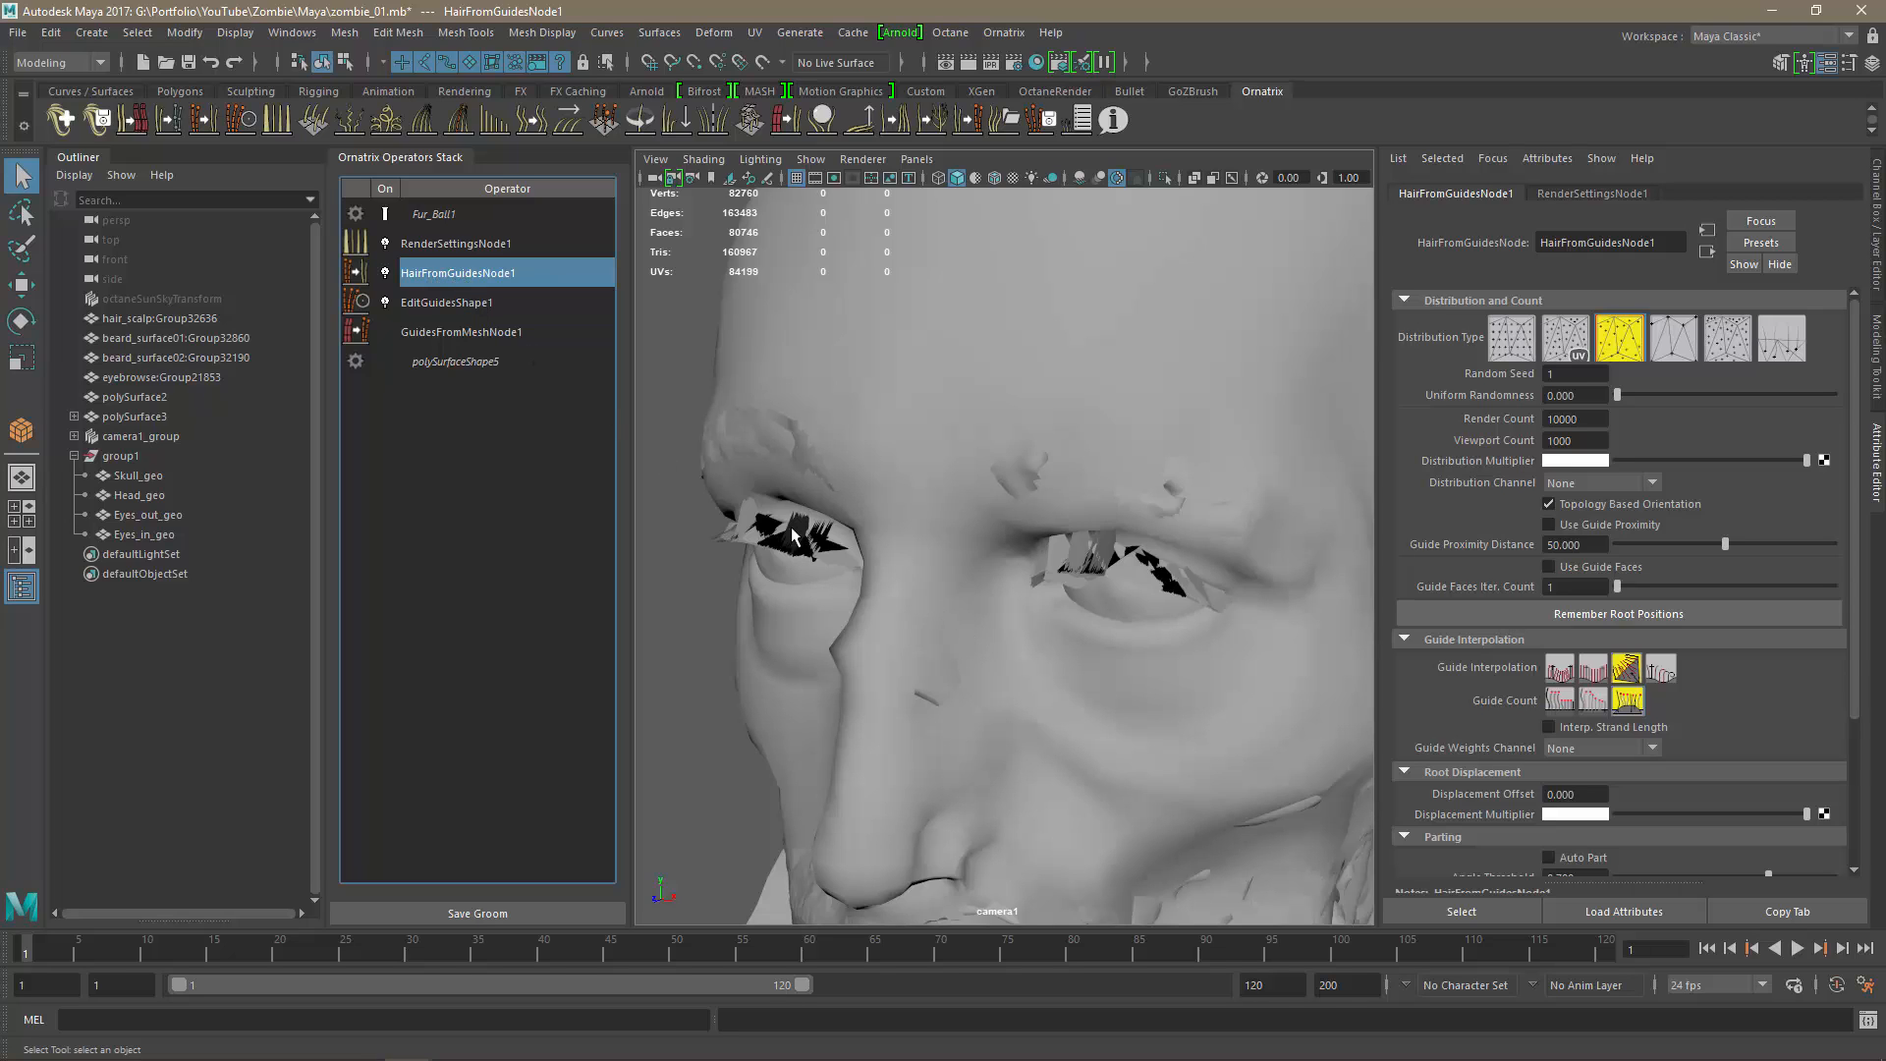
# Open the settings of RenderSettingsNode1 and examine the upper eyelash strands up close with the hair selected.
pyautogui.keyDown('alt'); pyautogui.moveTo(725, 511); pyautogui.dragTo(643, 496); pyautogui.keyUp('alt')
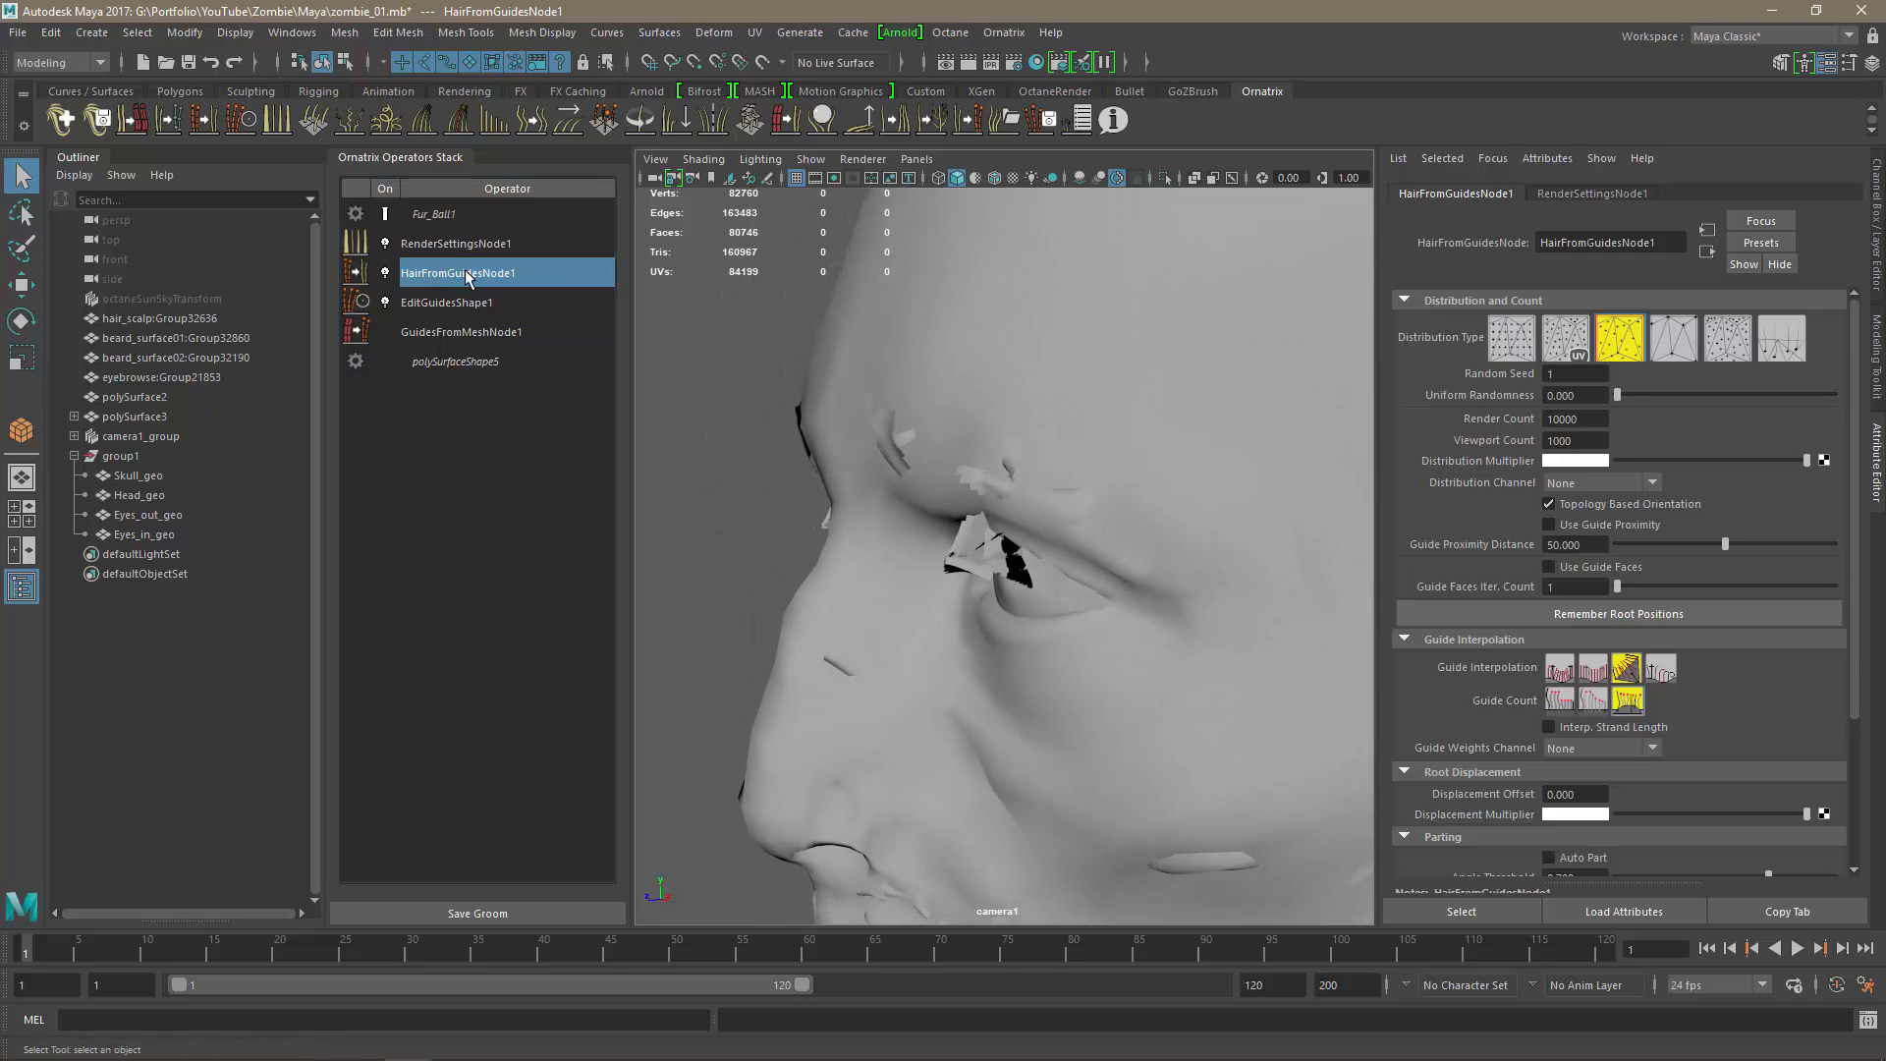
pyautogui.click(441, 245)
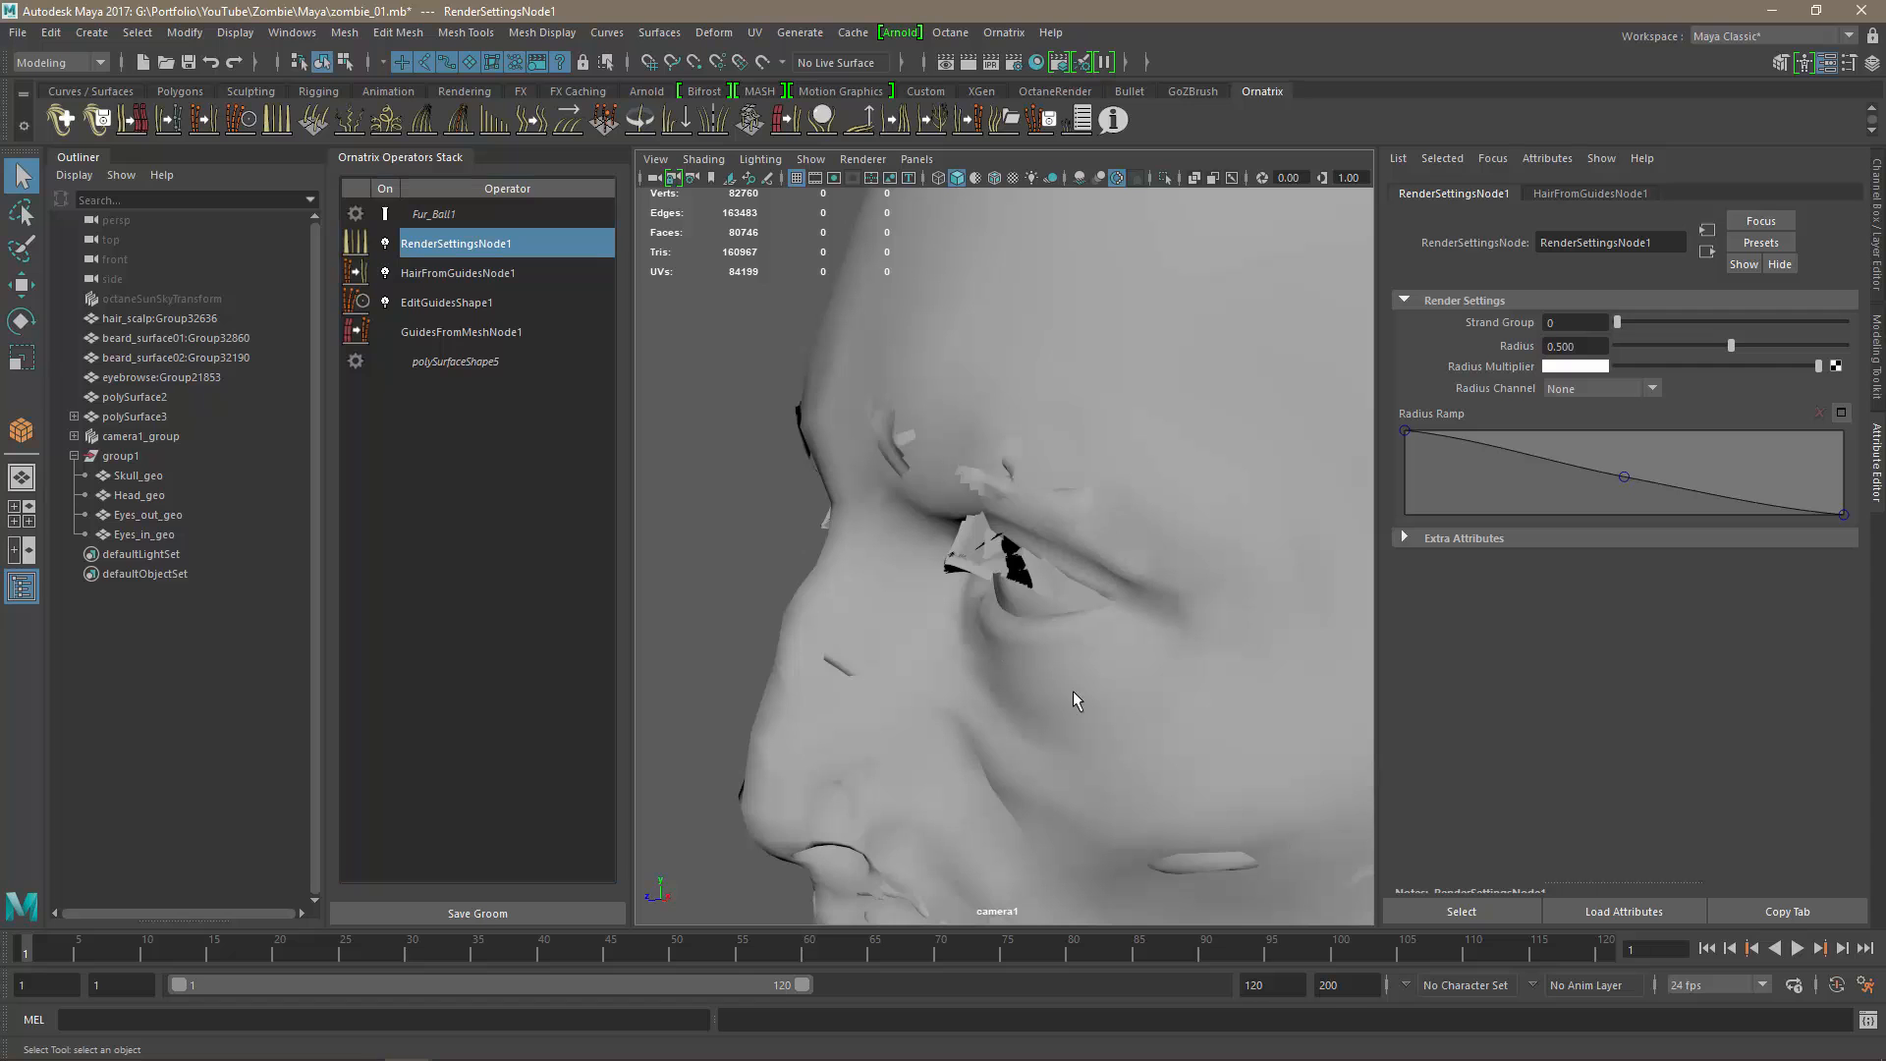
pyautogui.keyDown('alt'); pyautogui.moveTo(955, 628); pyautogui.dragTo(1137, 749, button='right'); pyautogui.keyUp('alt')
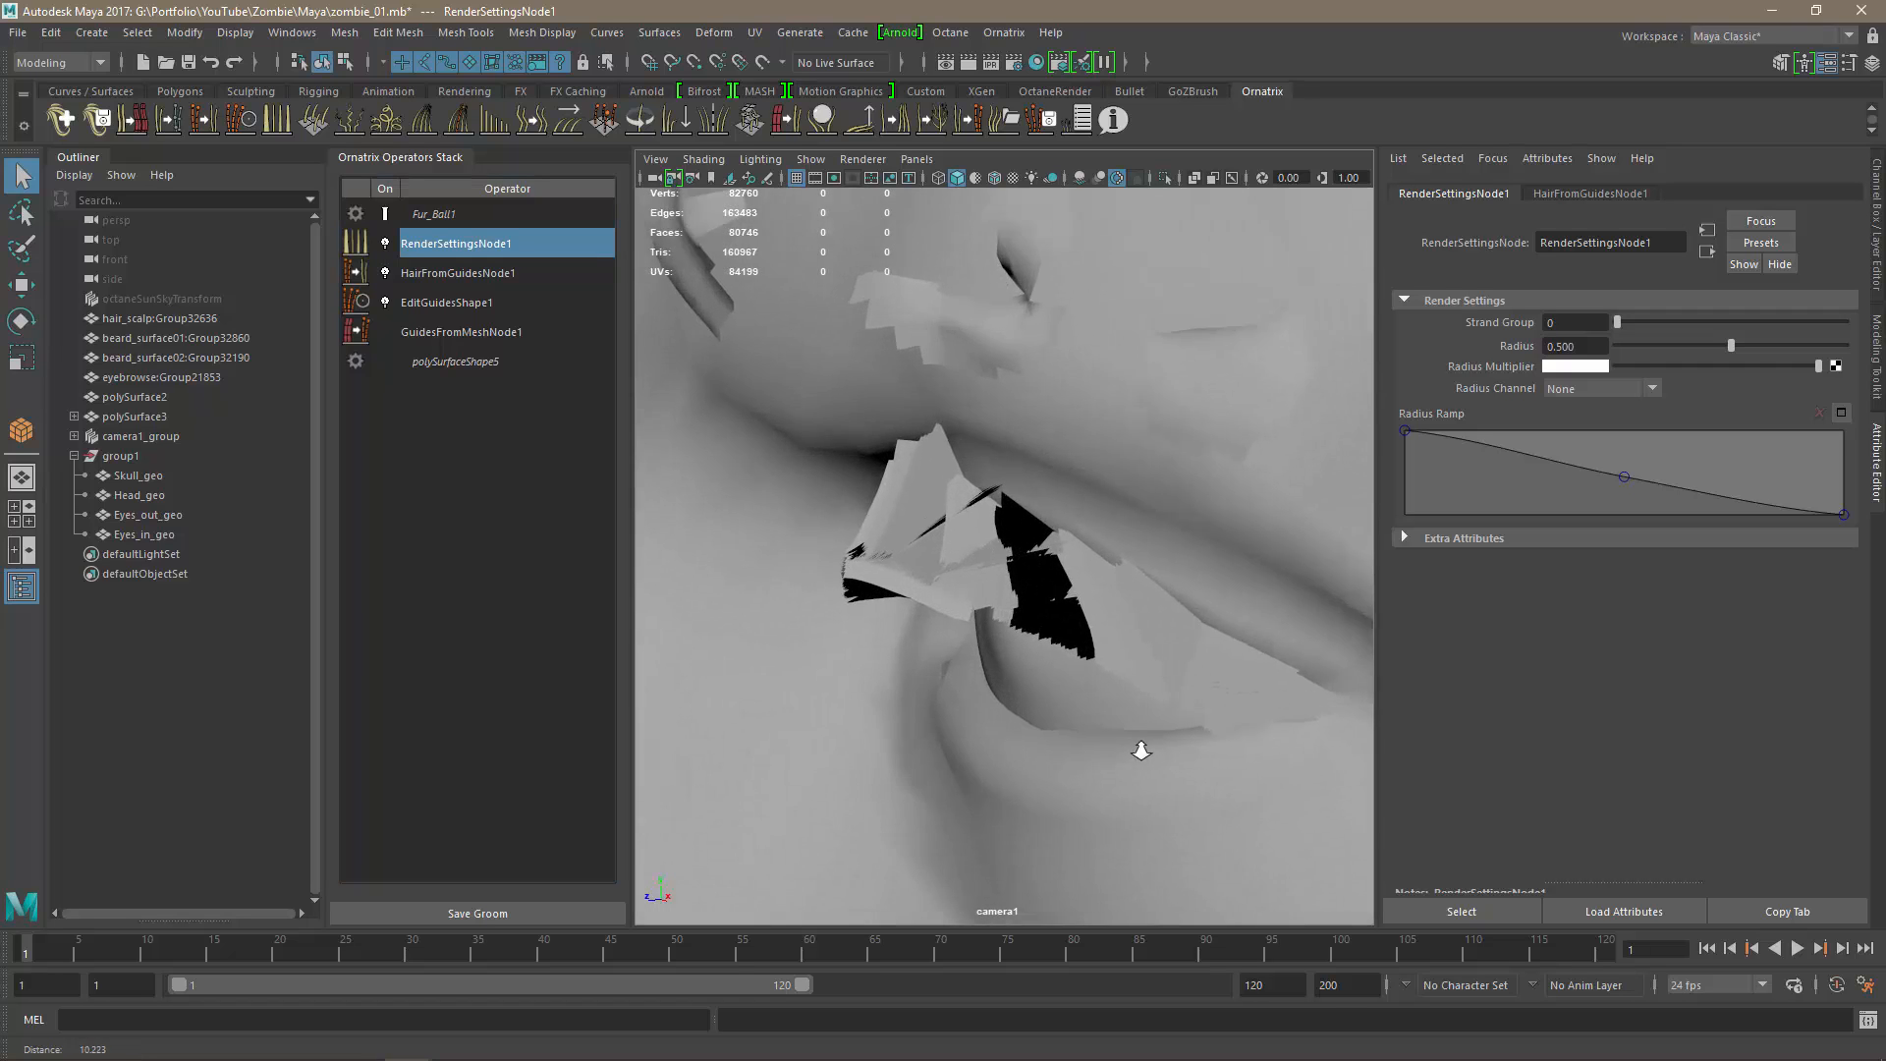
pyautogui.keyDown('alt'); pyautogui.moveTo(1096, 705); pyautogui.dragTo(1051, 699); pyautogui.keyUp('alt')
pyautogui.click(821, 470)
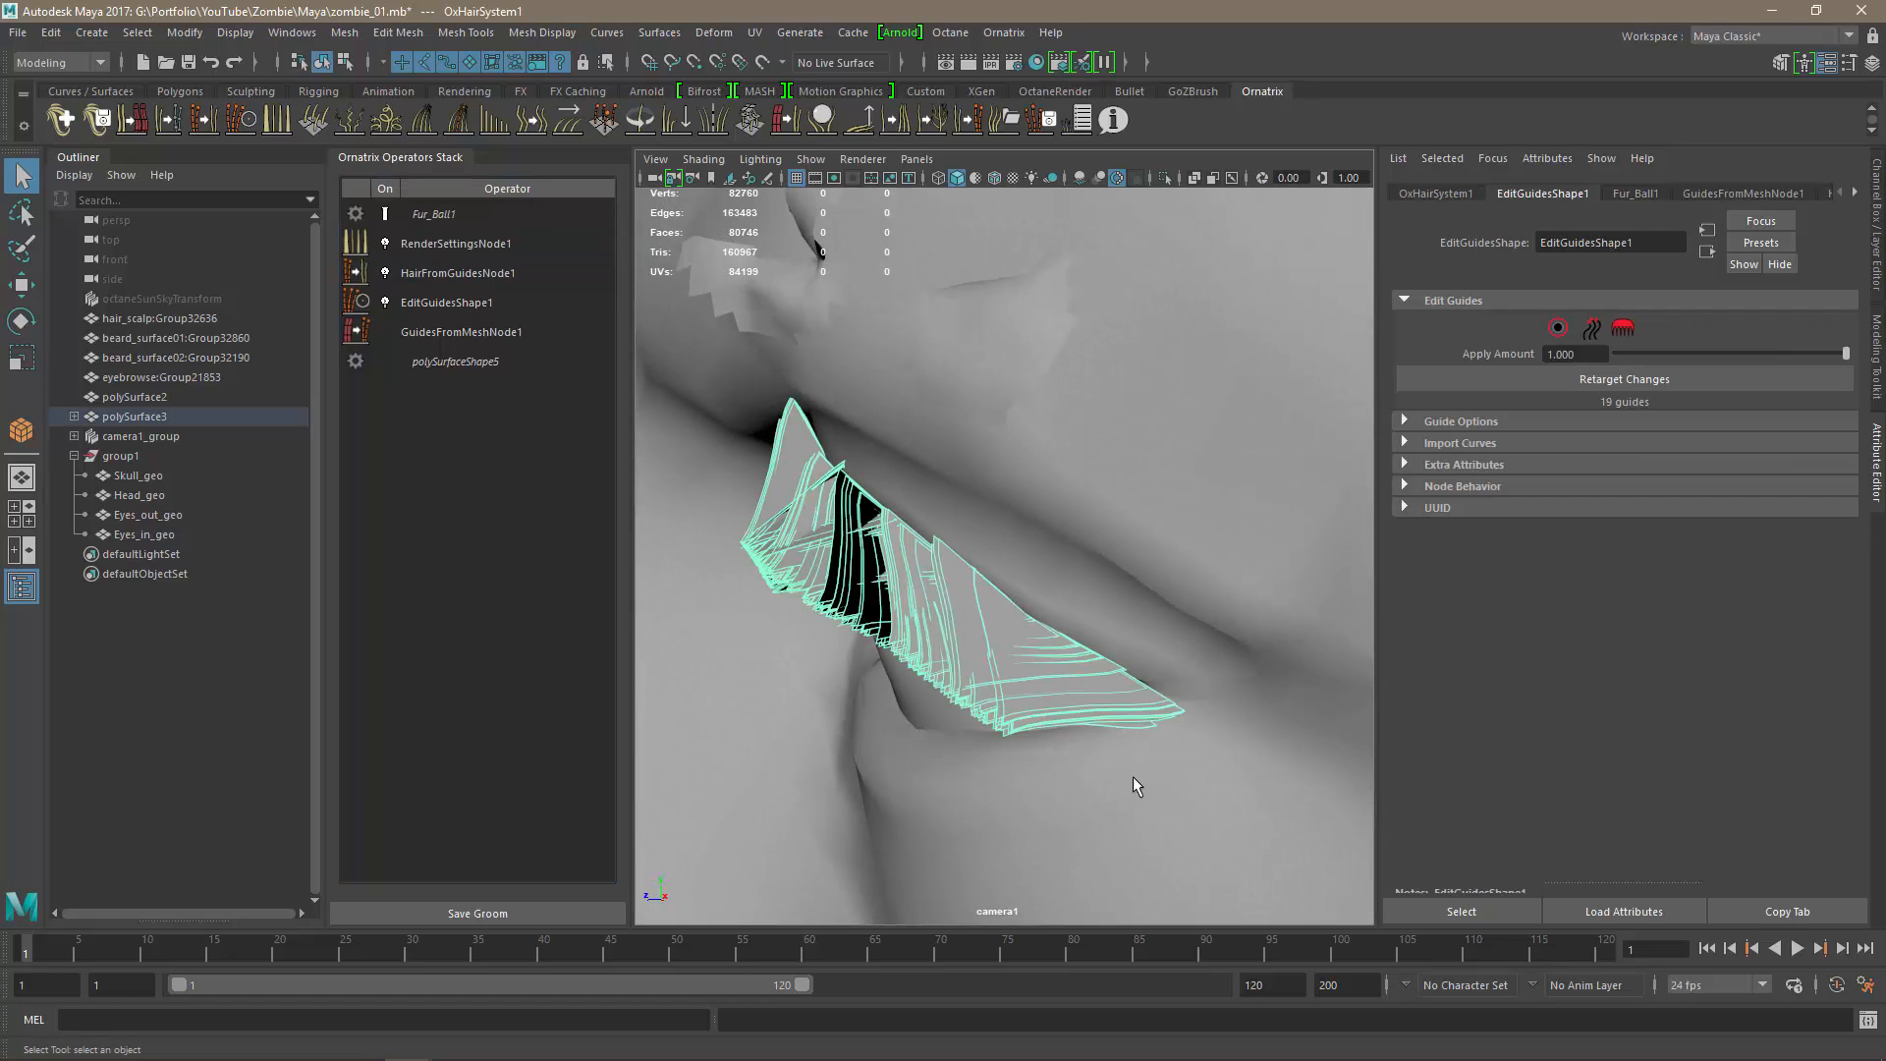
# Thin the eyelash strands by setting the radius of RenderSettingsNode1 to 0.01.
pyautogui.moveTo(1128, 778)
pyautogui.keyDown('alt'); pyautogui.mouseDown()
pyautogui.moveTo(1057, 741)
pyautogui.moveTo(1126, 753)
pyautogui.mouseUp(); pyautogui.keyUp('alt')
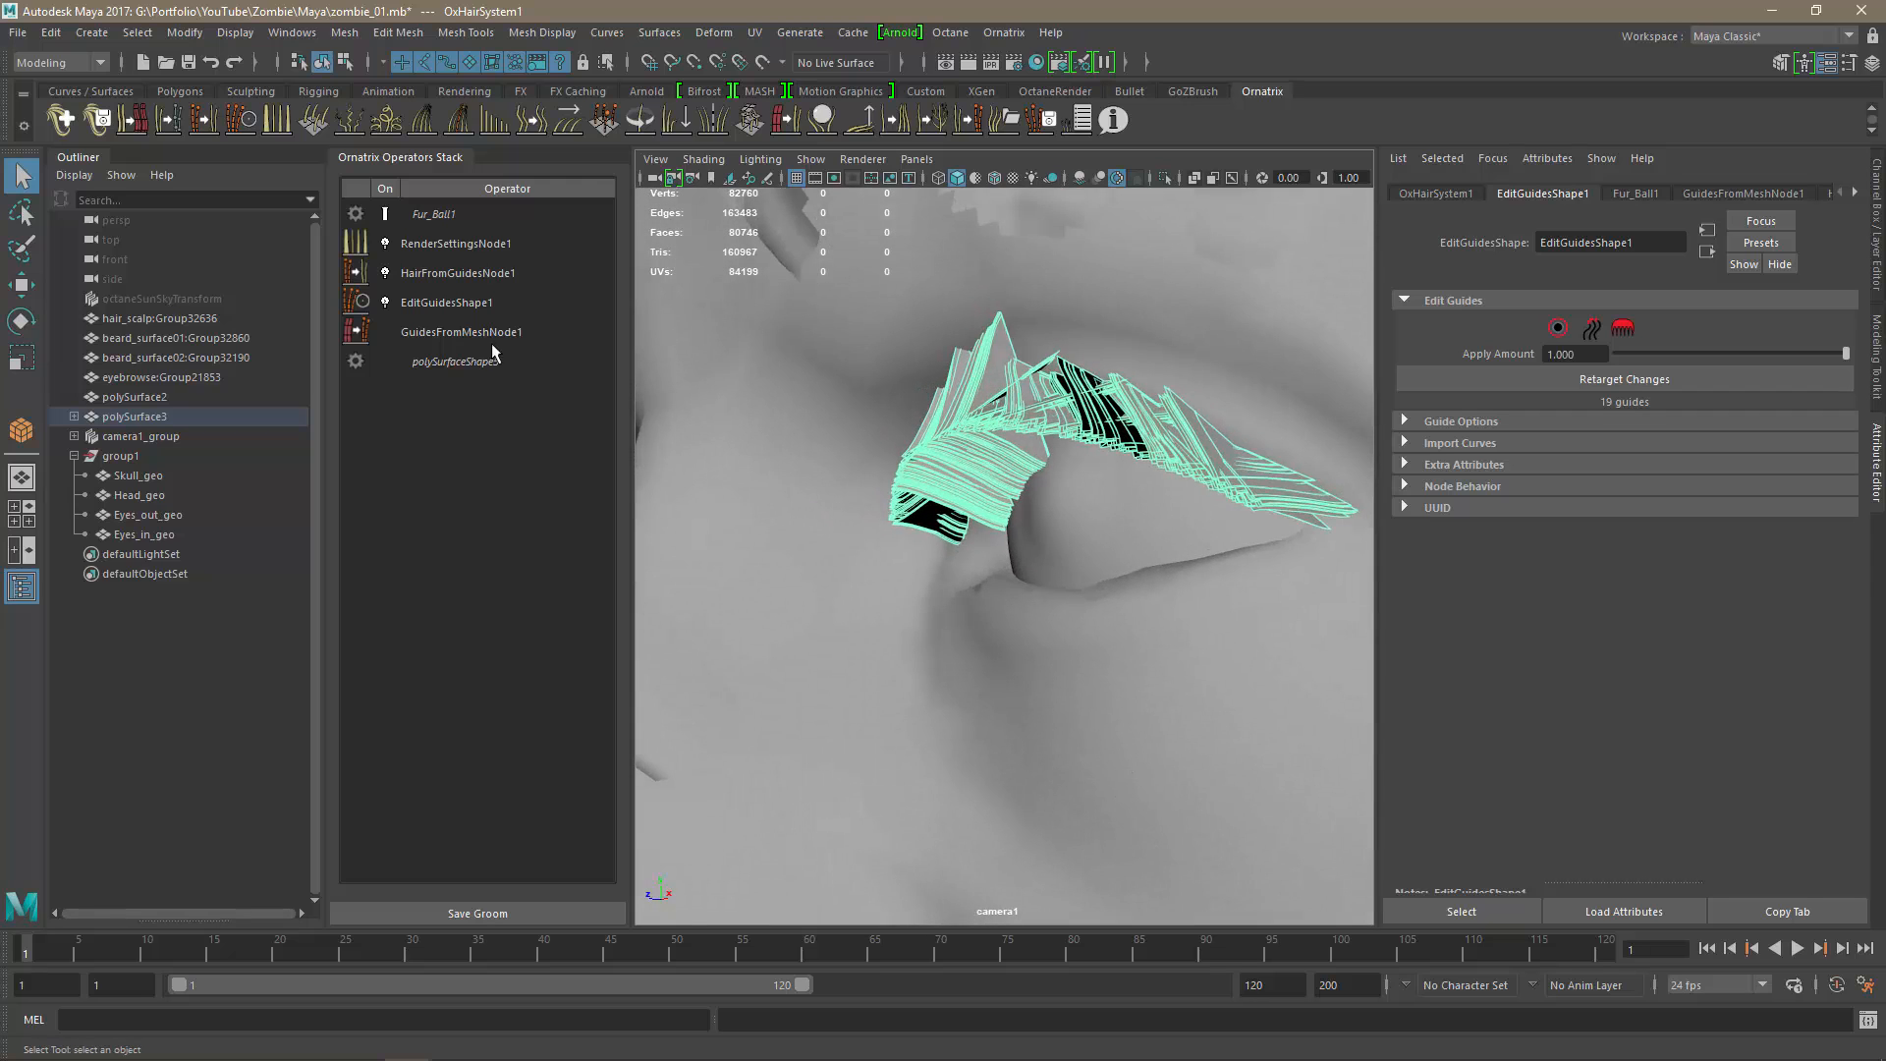
pyautogui.click(436, 246)
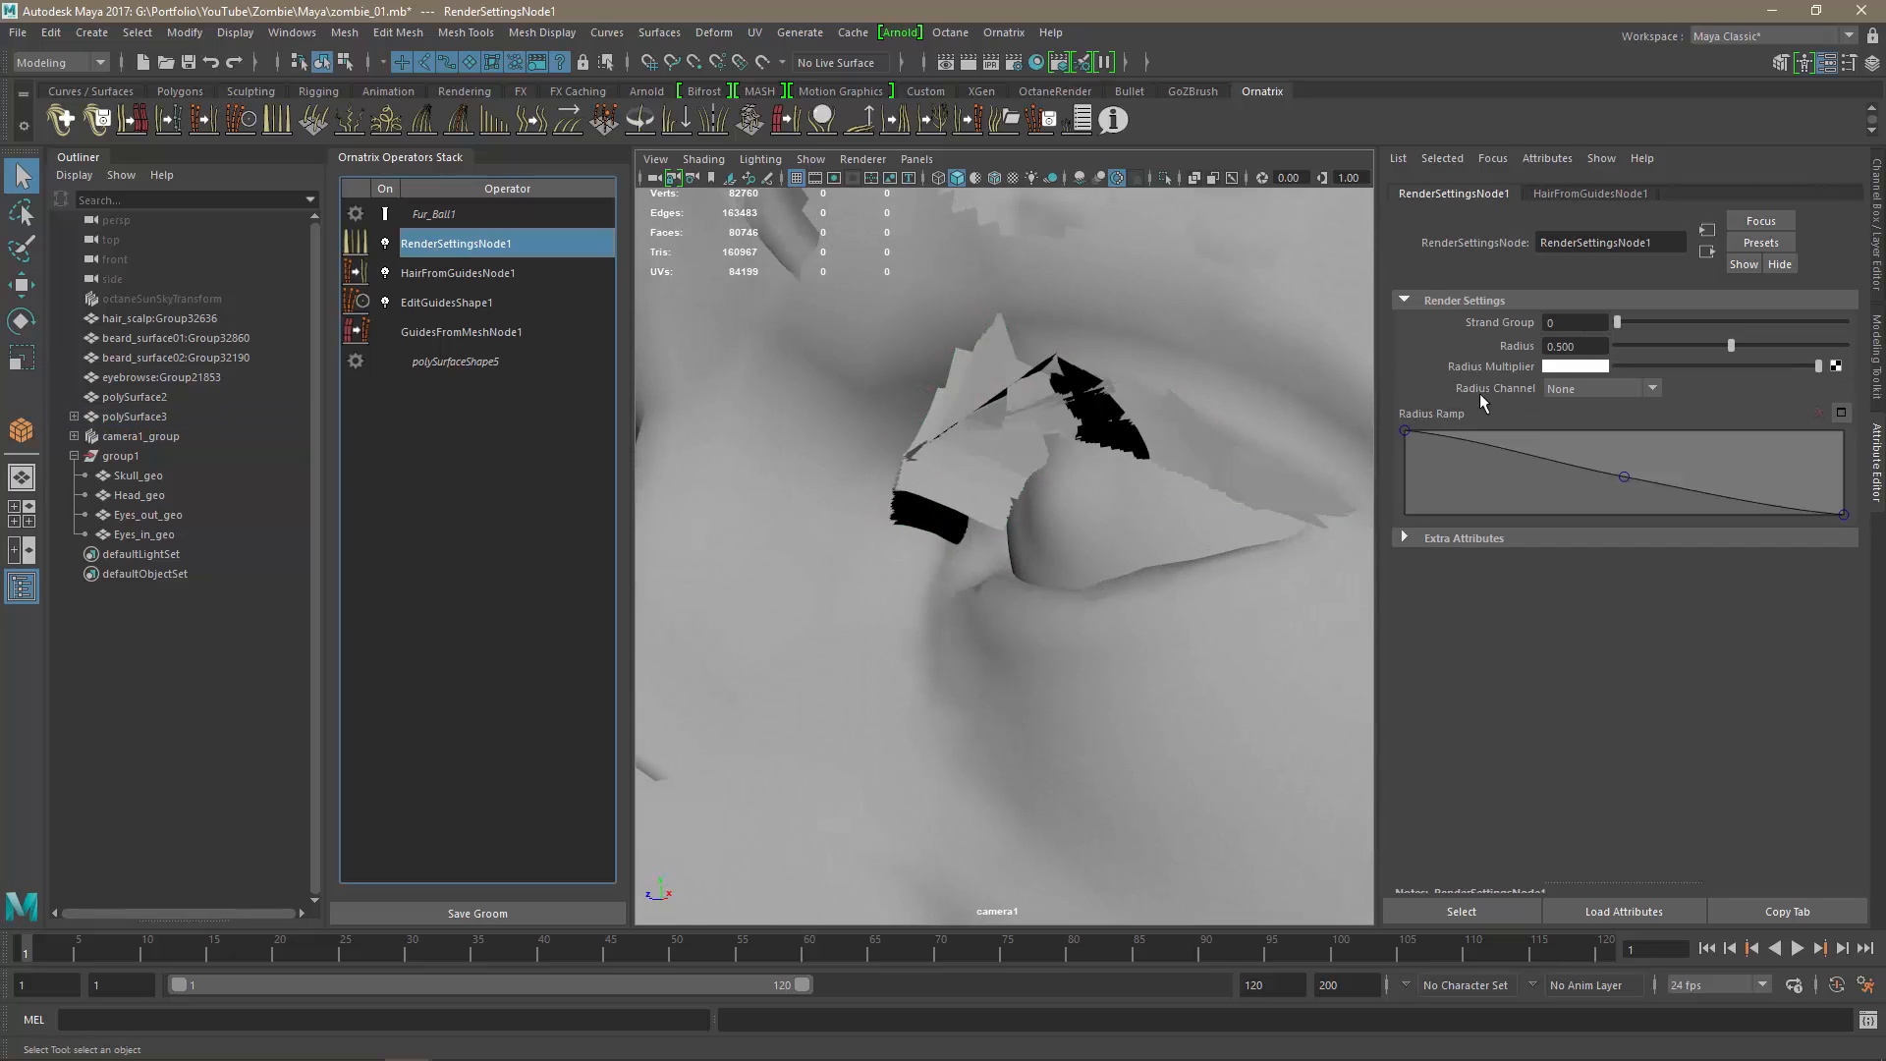
pyautogui.moveTo(1607, 348); pyautogui.dragTo(1440, 346)
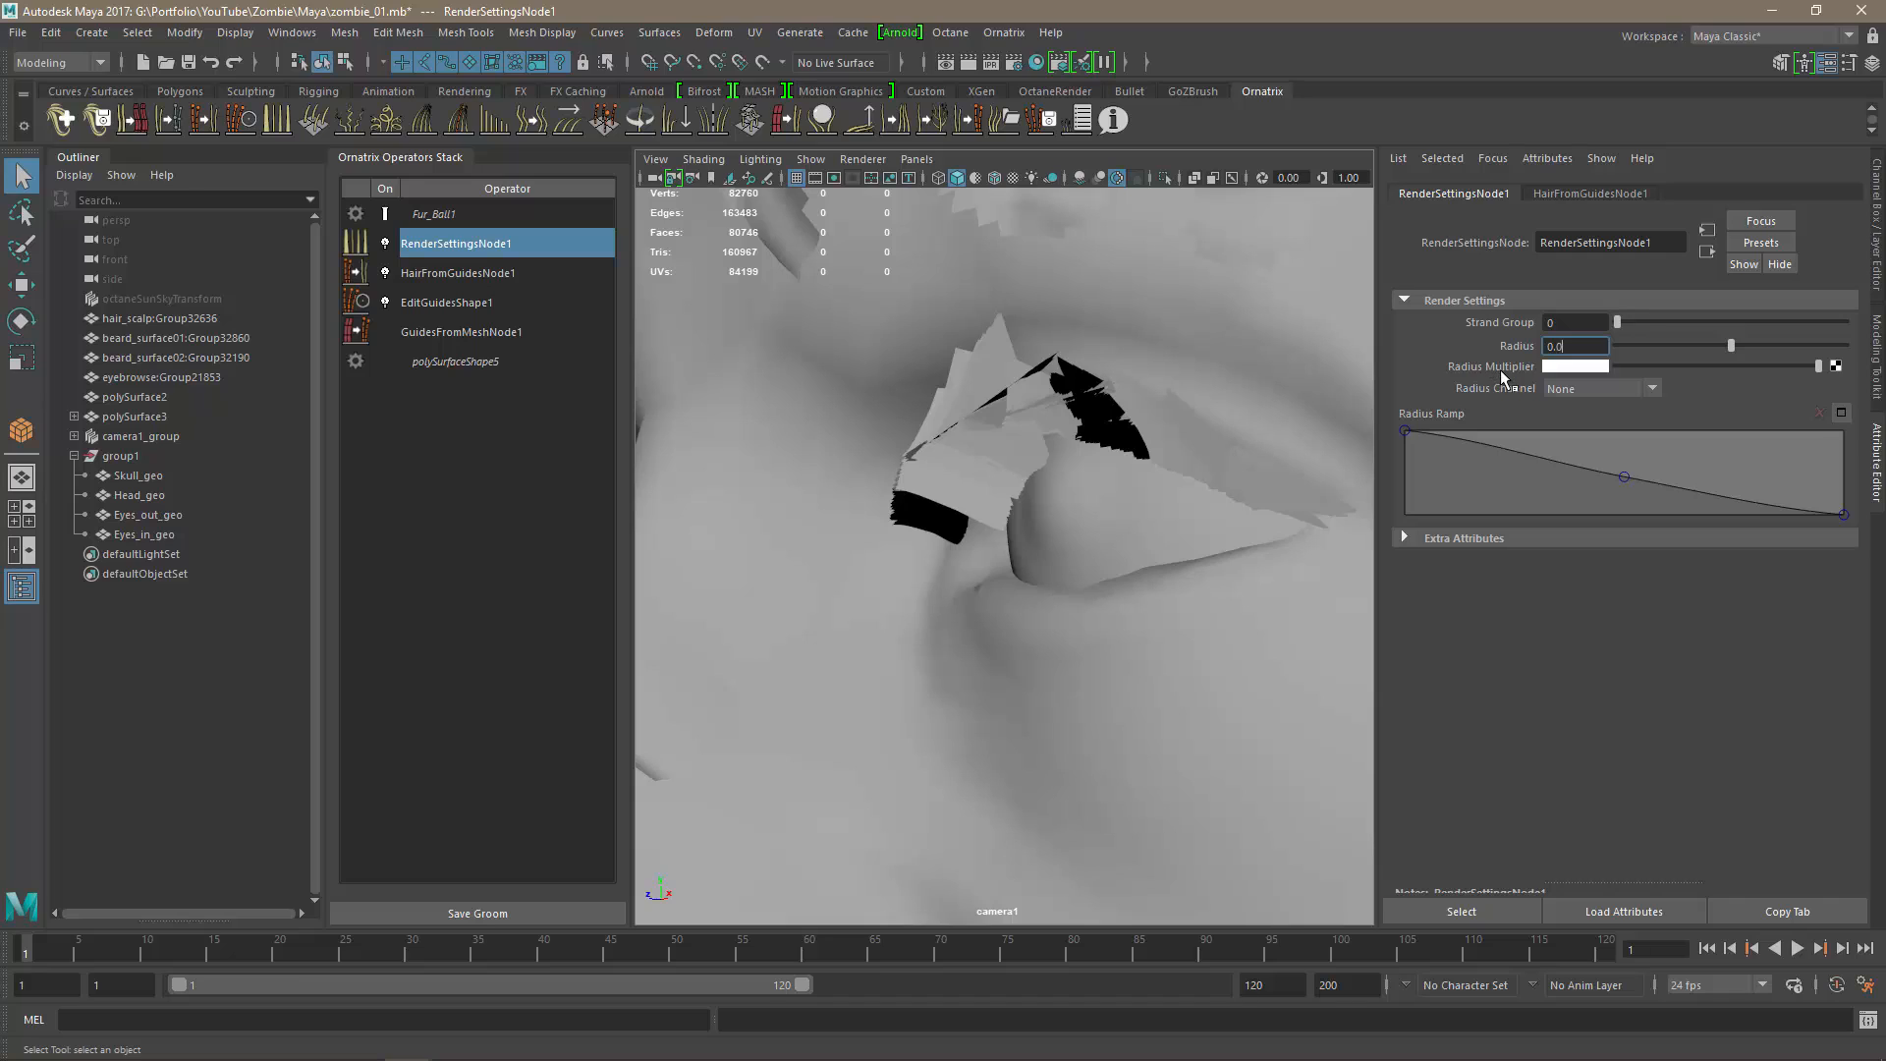
pyautogui.press('Return')
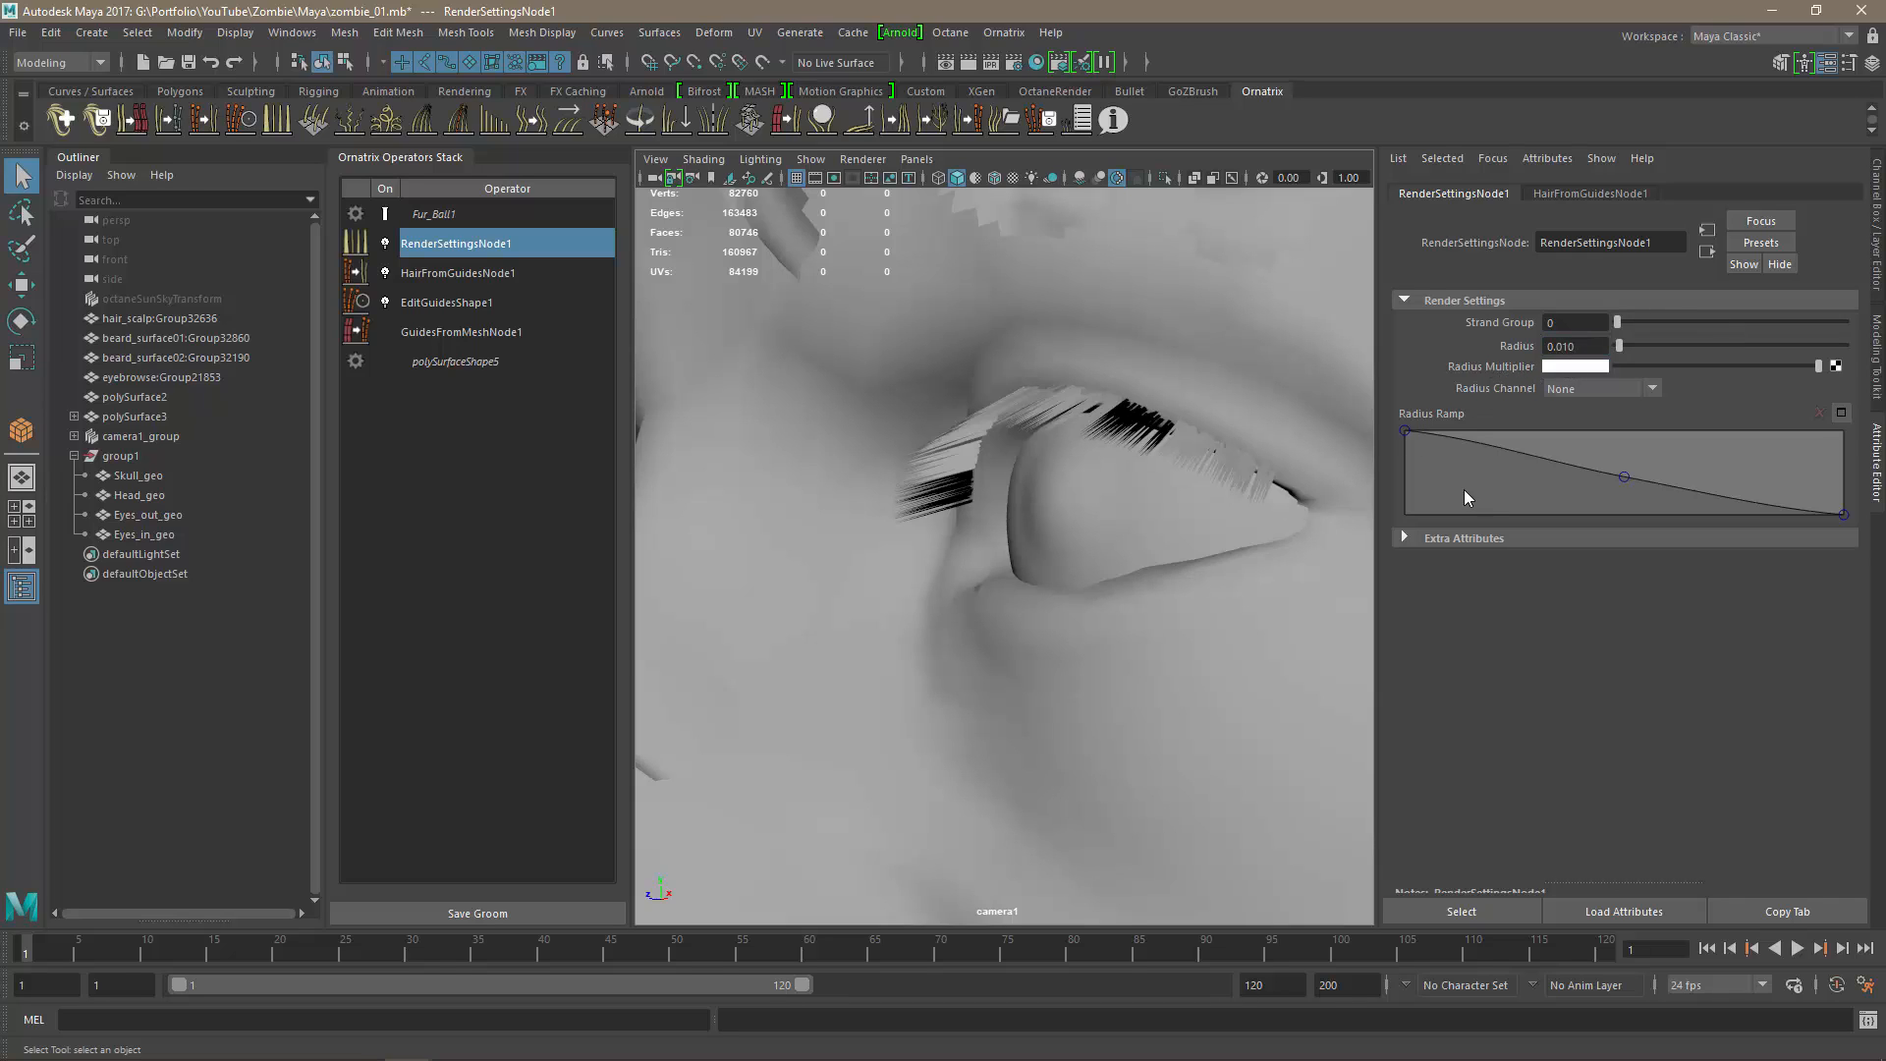
# Add a MeshFromStrands operator to the eyelashes and set its strand mesh type to volumetric instead of flat strands.
pyautogui.keyDown('alt'); pyautogui.moveTo(1049, 570); pyautogui.dragTo(1225, 521); pyautogui.keyUp('alt')
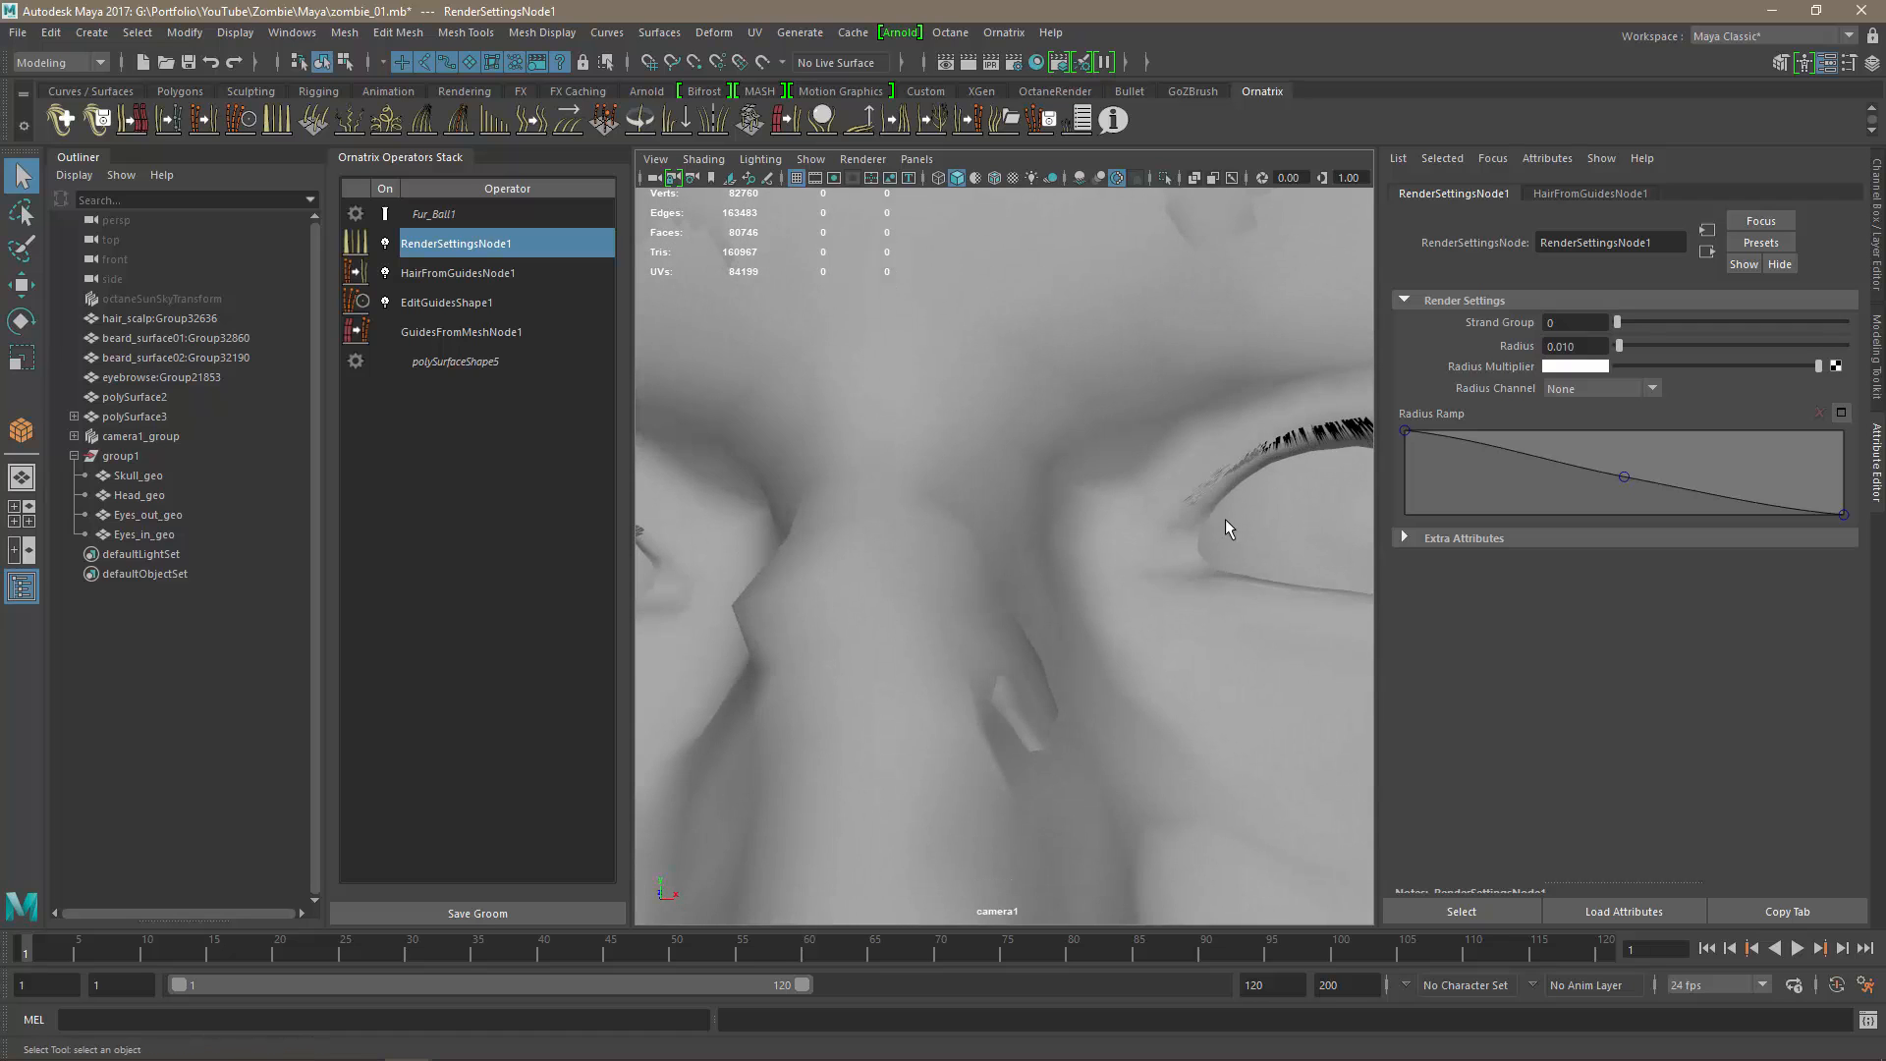
pyautogui.scroll(3, 1100, 486)
pyautogui.keyDown('alt'); pyautogui.moveTo(1100, 481); pyautogui.dragTo(990, 478, button='middle'); pyautogui.keyUp('alt')
pyautogui.keyDown('alt'); pyautogui.moveTo(1276, 584); pyautogui.dragTo(1120, 434); pyautogui.keyUp('alt')
pyautogui.keyDown('alt'); pyautogui.moveTo(1043, 550); pyautogui.dragTo(985, 544, button='right'); pyautogui.keyUp('alt')
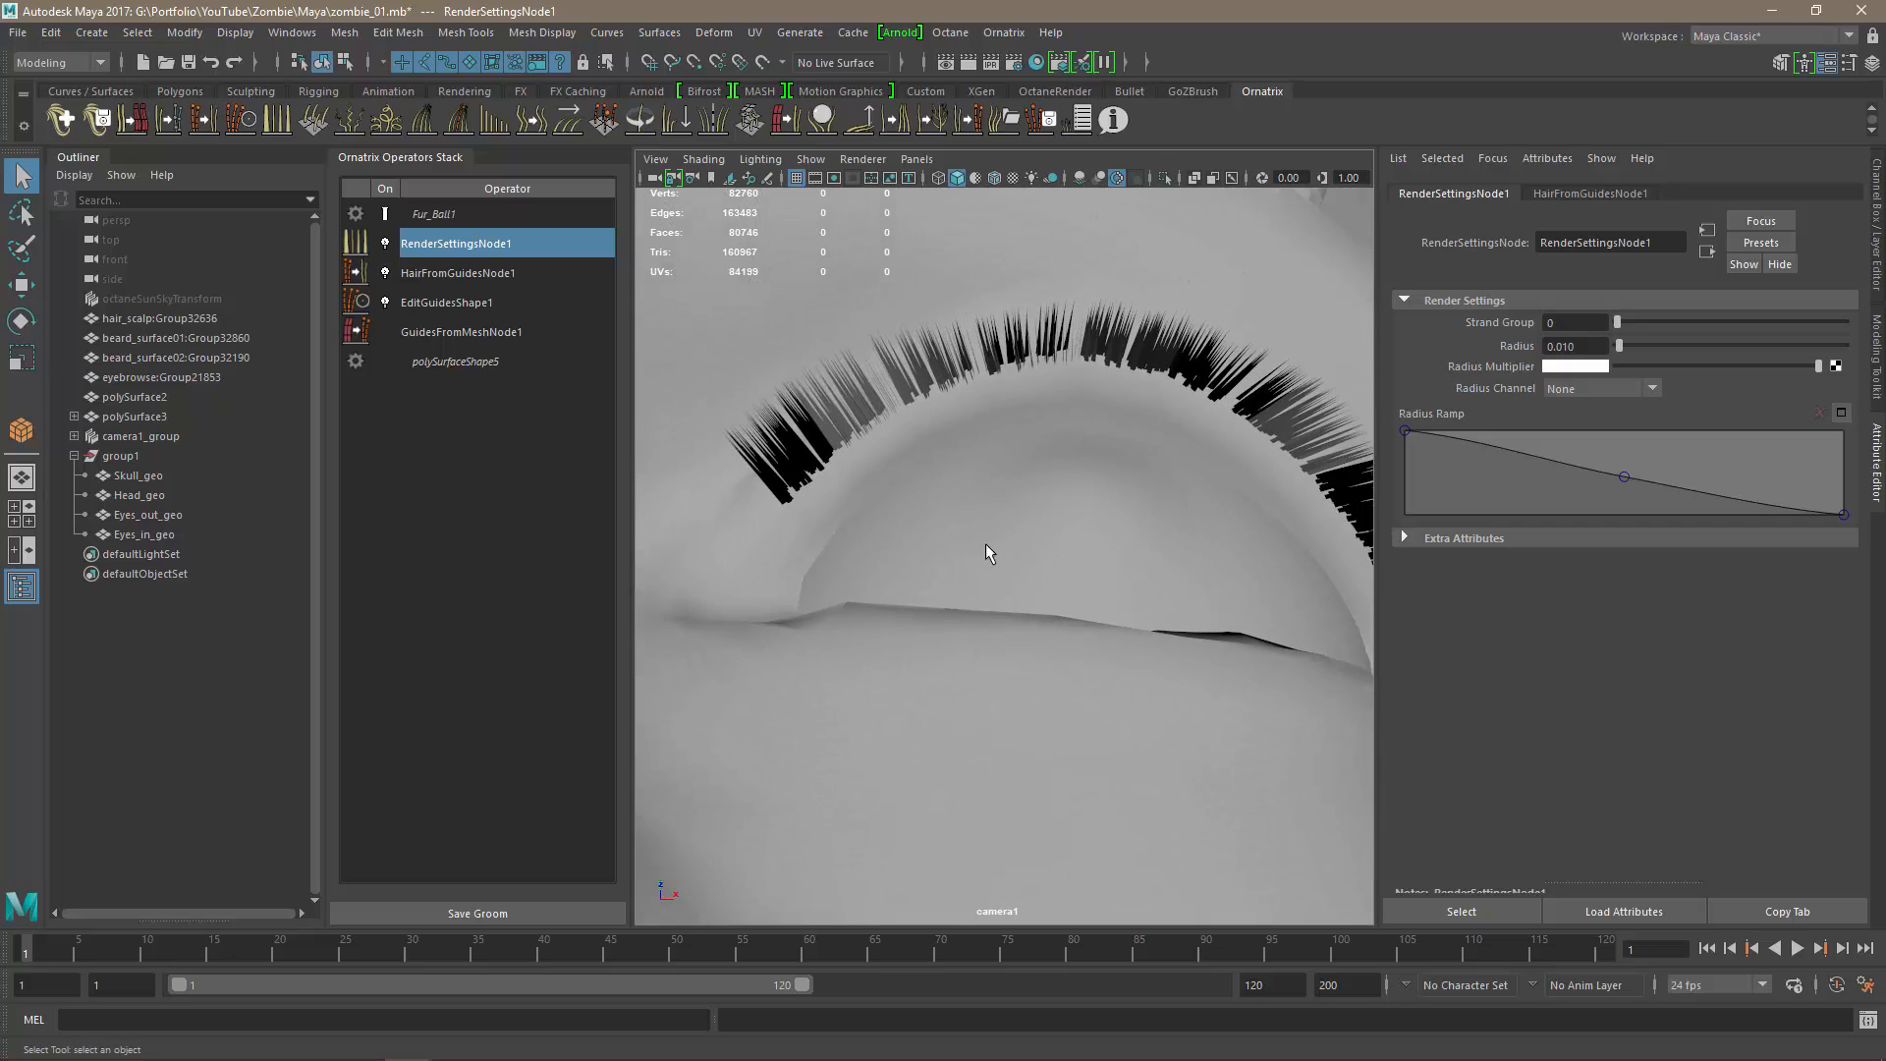
pyautogui.click(136, 121)
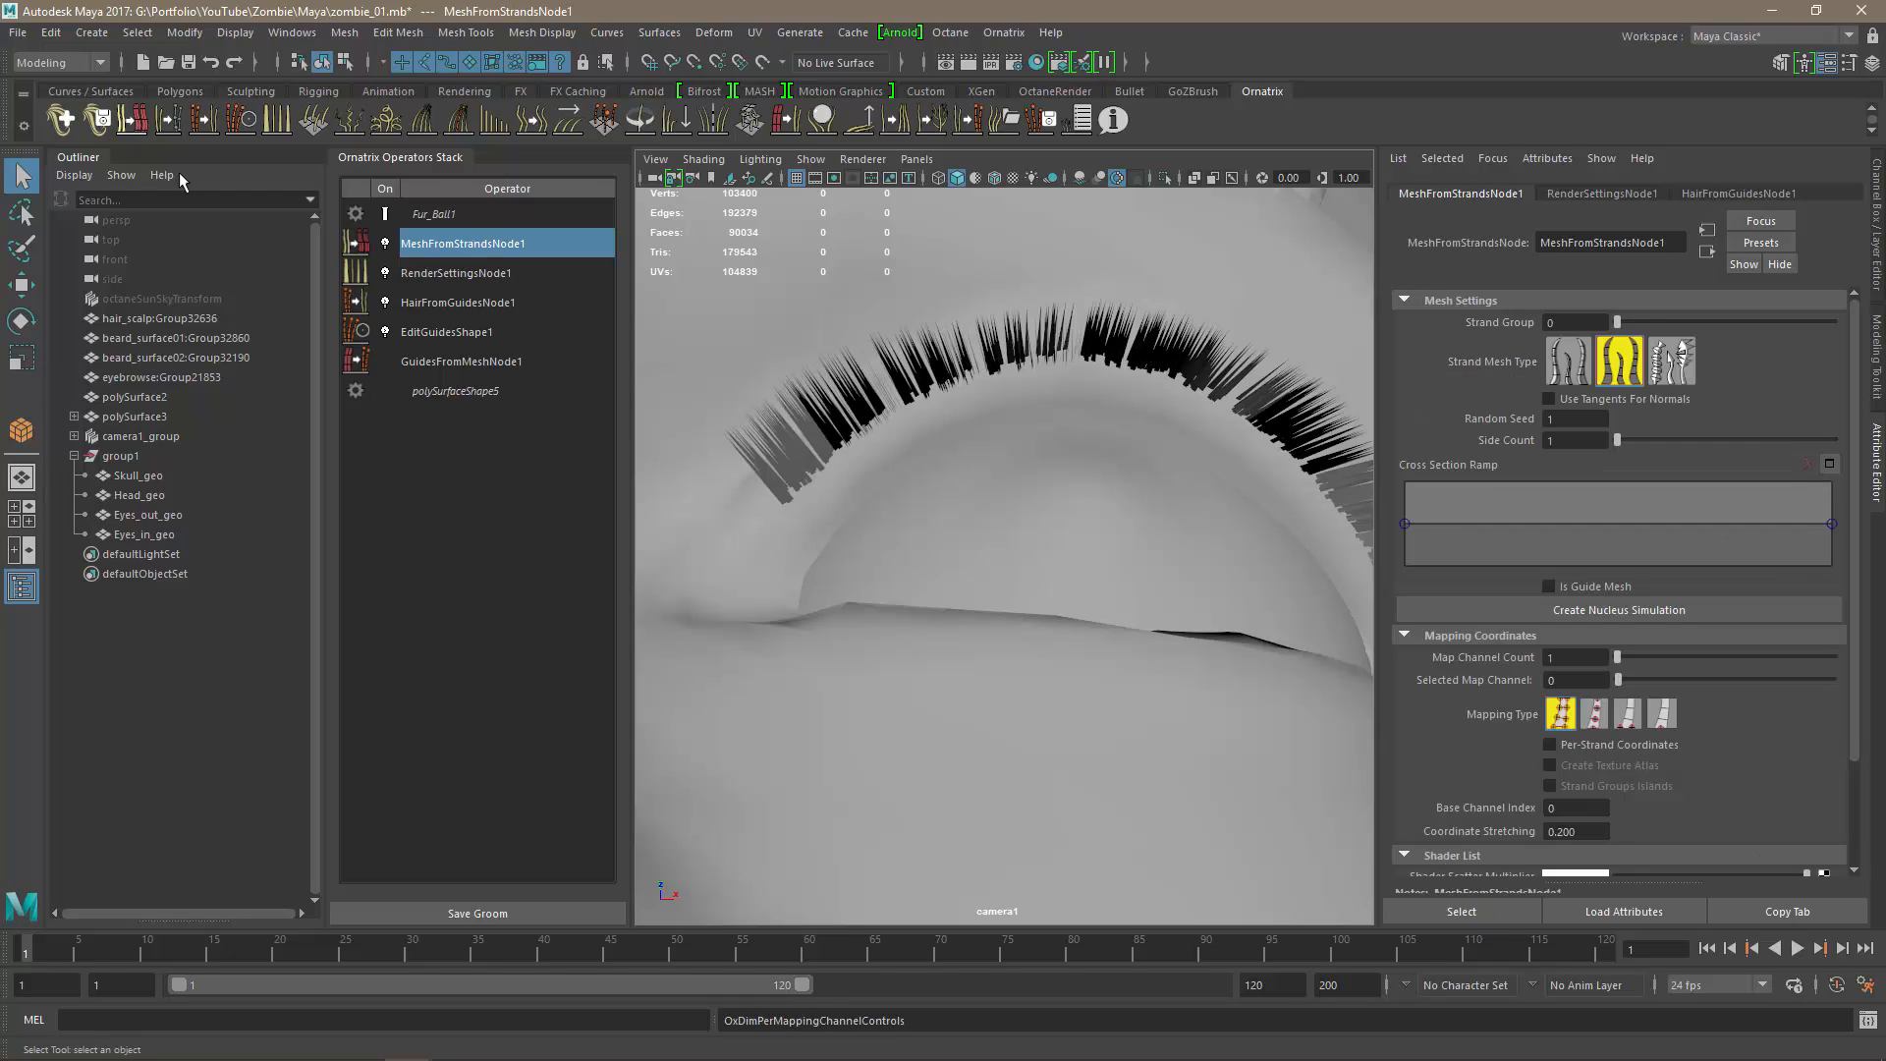
pyautogui.click(1571, 369)
# Reshape the radius ramp of RenderSettingsNode1 with a root value of about 0.23, a thicker point near the root and a gradual taper to the tip.
pyautogui.keyDown('alt'); pyautogui.moveTo(1169, 476); pyautogui.dragTo(1114, 566); pyautogui.keyUp('alt')
pyautogui.moveTo(1092, 669)
pyautogui.keyDown('alt'); pyautogui.mouseDown(button='right')
pyautogui.moveTo(1179, 639)
pyautogui.moveTo(1049, 643)
pyautogui.moveTo(1100, 648)
pyautogui.mouseUp(button='right'); pyautogui.keyUp('alt')
pyautogui.keyDown('alt'); pyautogui.moveTo(1100, 668); pyautogui.dragTo(1133, 409); pyautogui.keyUp('alt')
pyautogui.keyDown('alt'); pyautogui.moveTo(1133, 408); pyautogui.dragTo(1115, 786, button='middle'); pyautogui.keyUp('alt')
pyautogui.keyDown('alt'); pyautogui.moveTo(1132, 619); pyautogui.dragTo(1012, 417); pyautogui.keyUp('alt')
pyautogui.keyDown('alt'); pyautogui.moveTo(1013, 416); pyautogui.dragTo(988, 584, button='middle'); pyautogui.keyUp('alt')
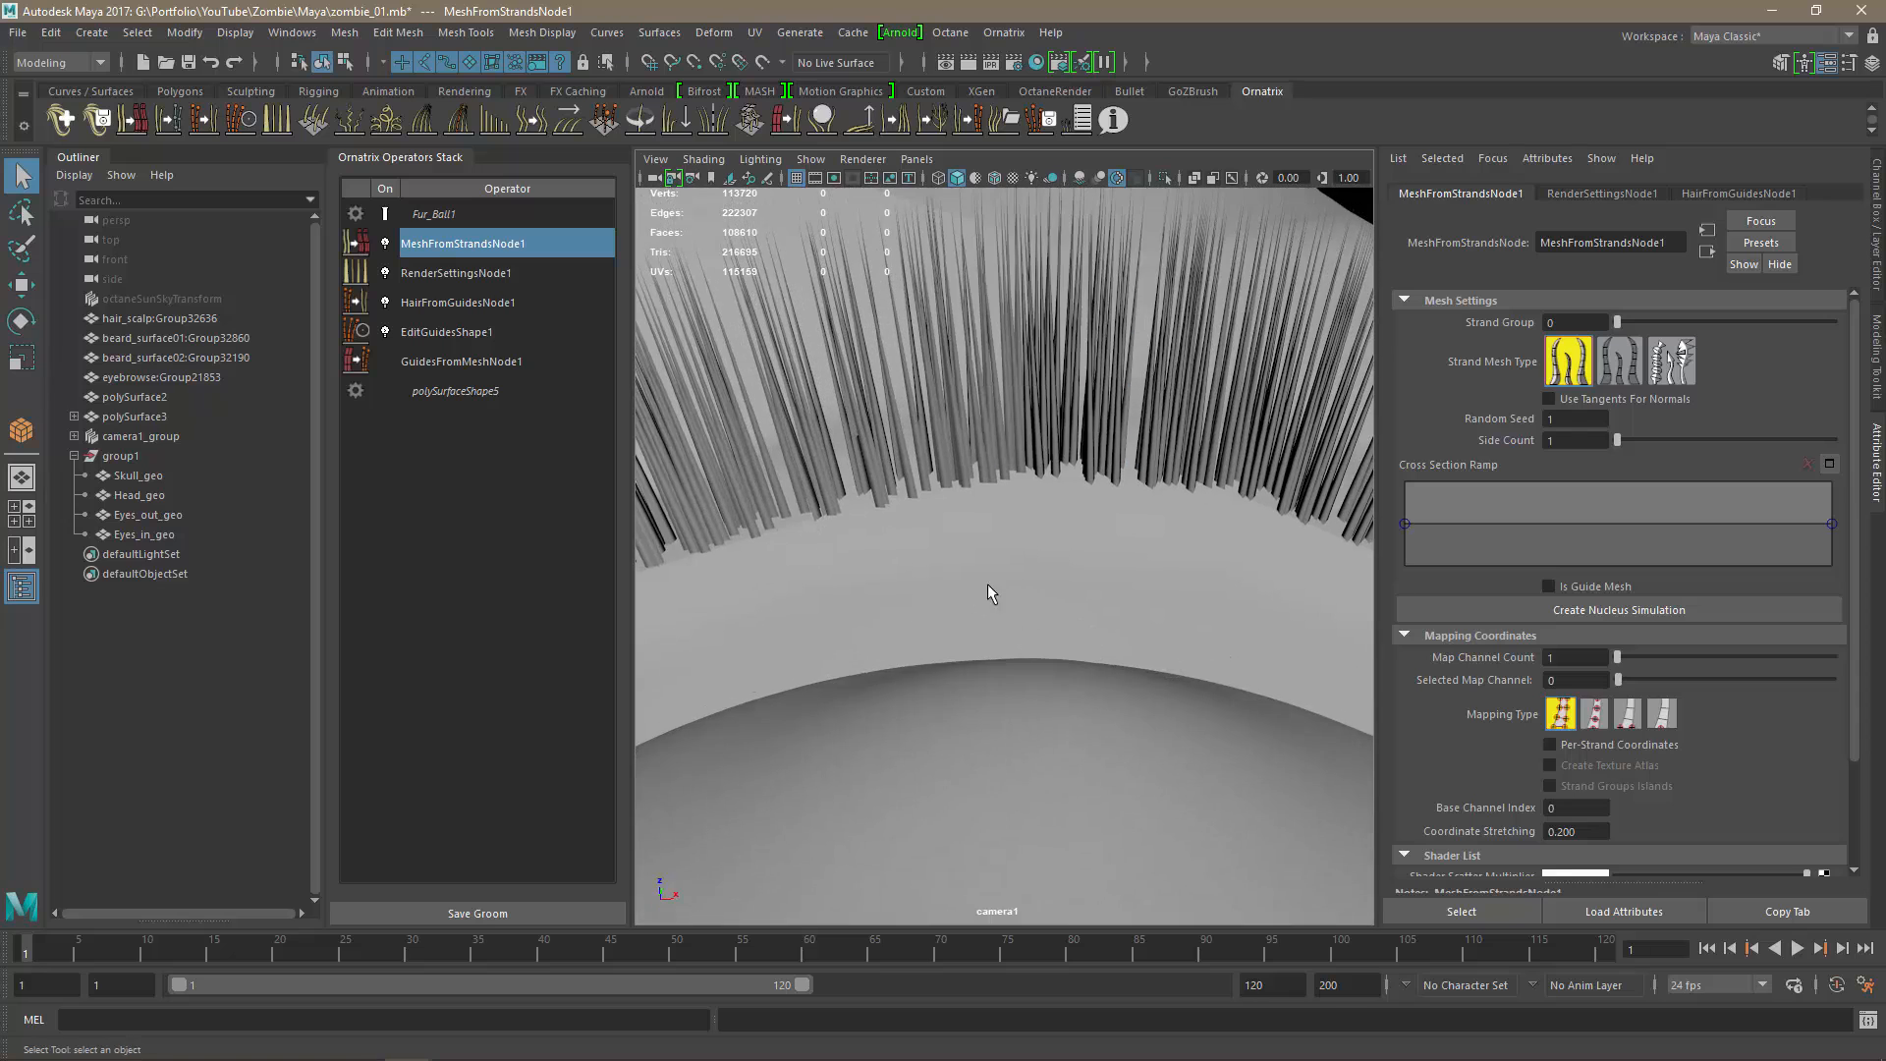
pyautogui.keyDown('alt'); pyautogui.moveTo(987, 584); pyautogui.dragTo(996, 527); pyautogui.keyUp('alt')
pyautogui.click(469, 279)
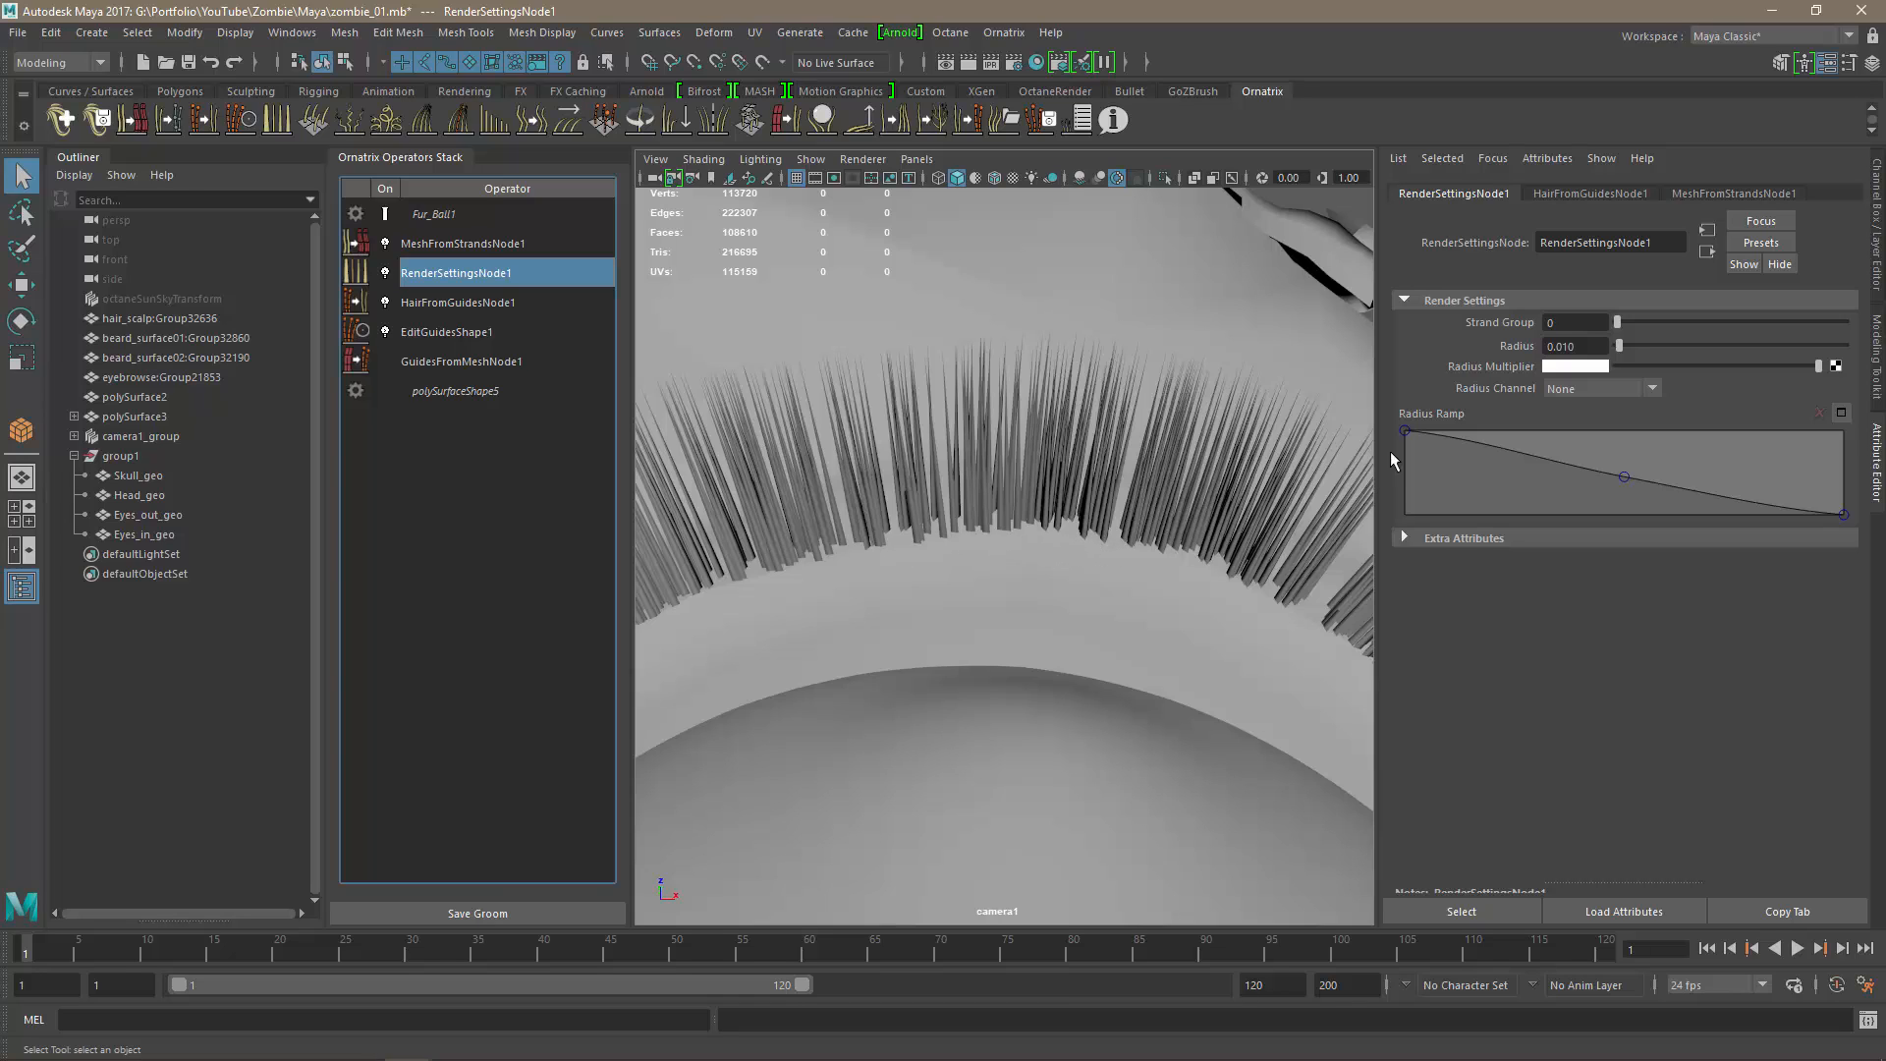
pyautogui.moveTo(1404, 432); pyautogui.dragTo(1367, 494)
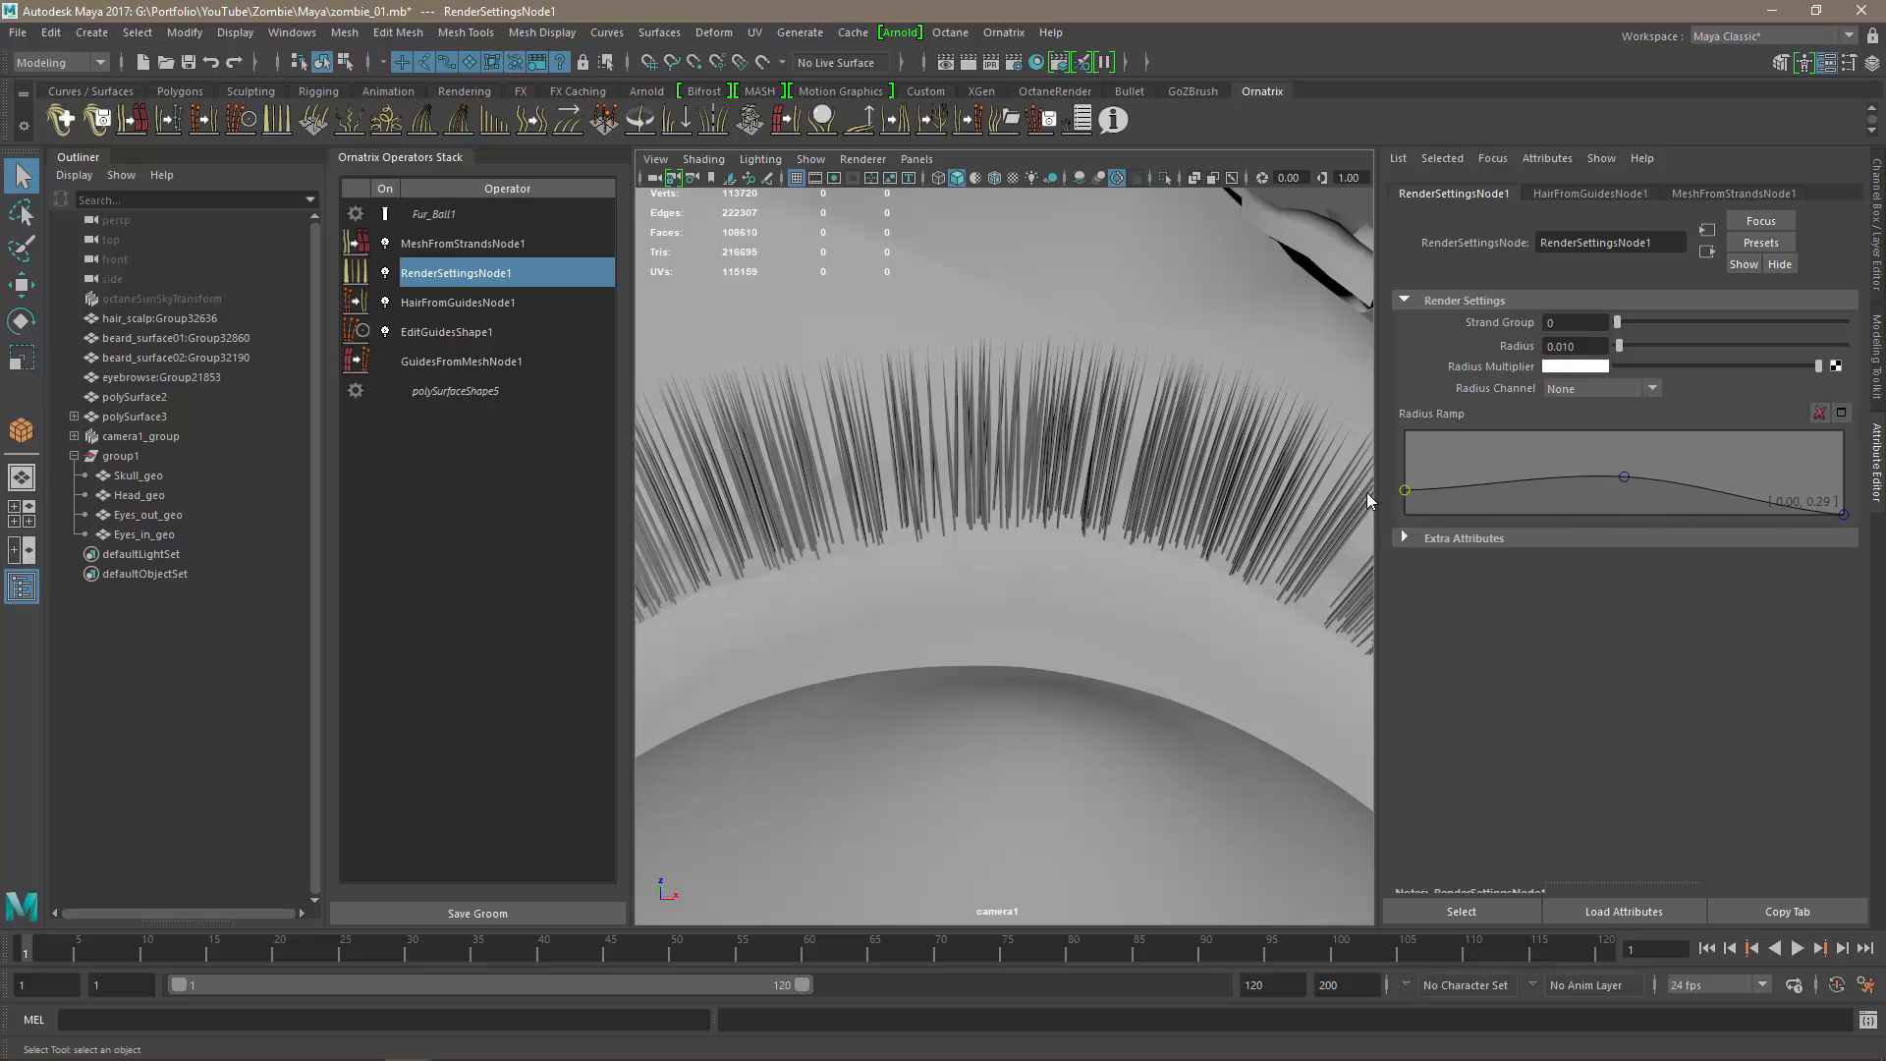
pyautogui.moveTo(1624, 478); pyautogui.dragTo(1508, 450)
pyautogui.moveTo(1673, 486)
pyautogui.mouseDown()
pyautogui.moveTo(1745, 465)
pyautogui.moveTo(1691, 483)
pyautogui.mouseUp()
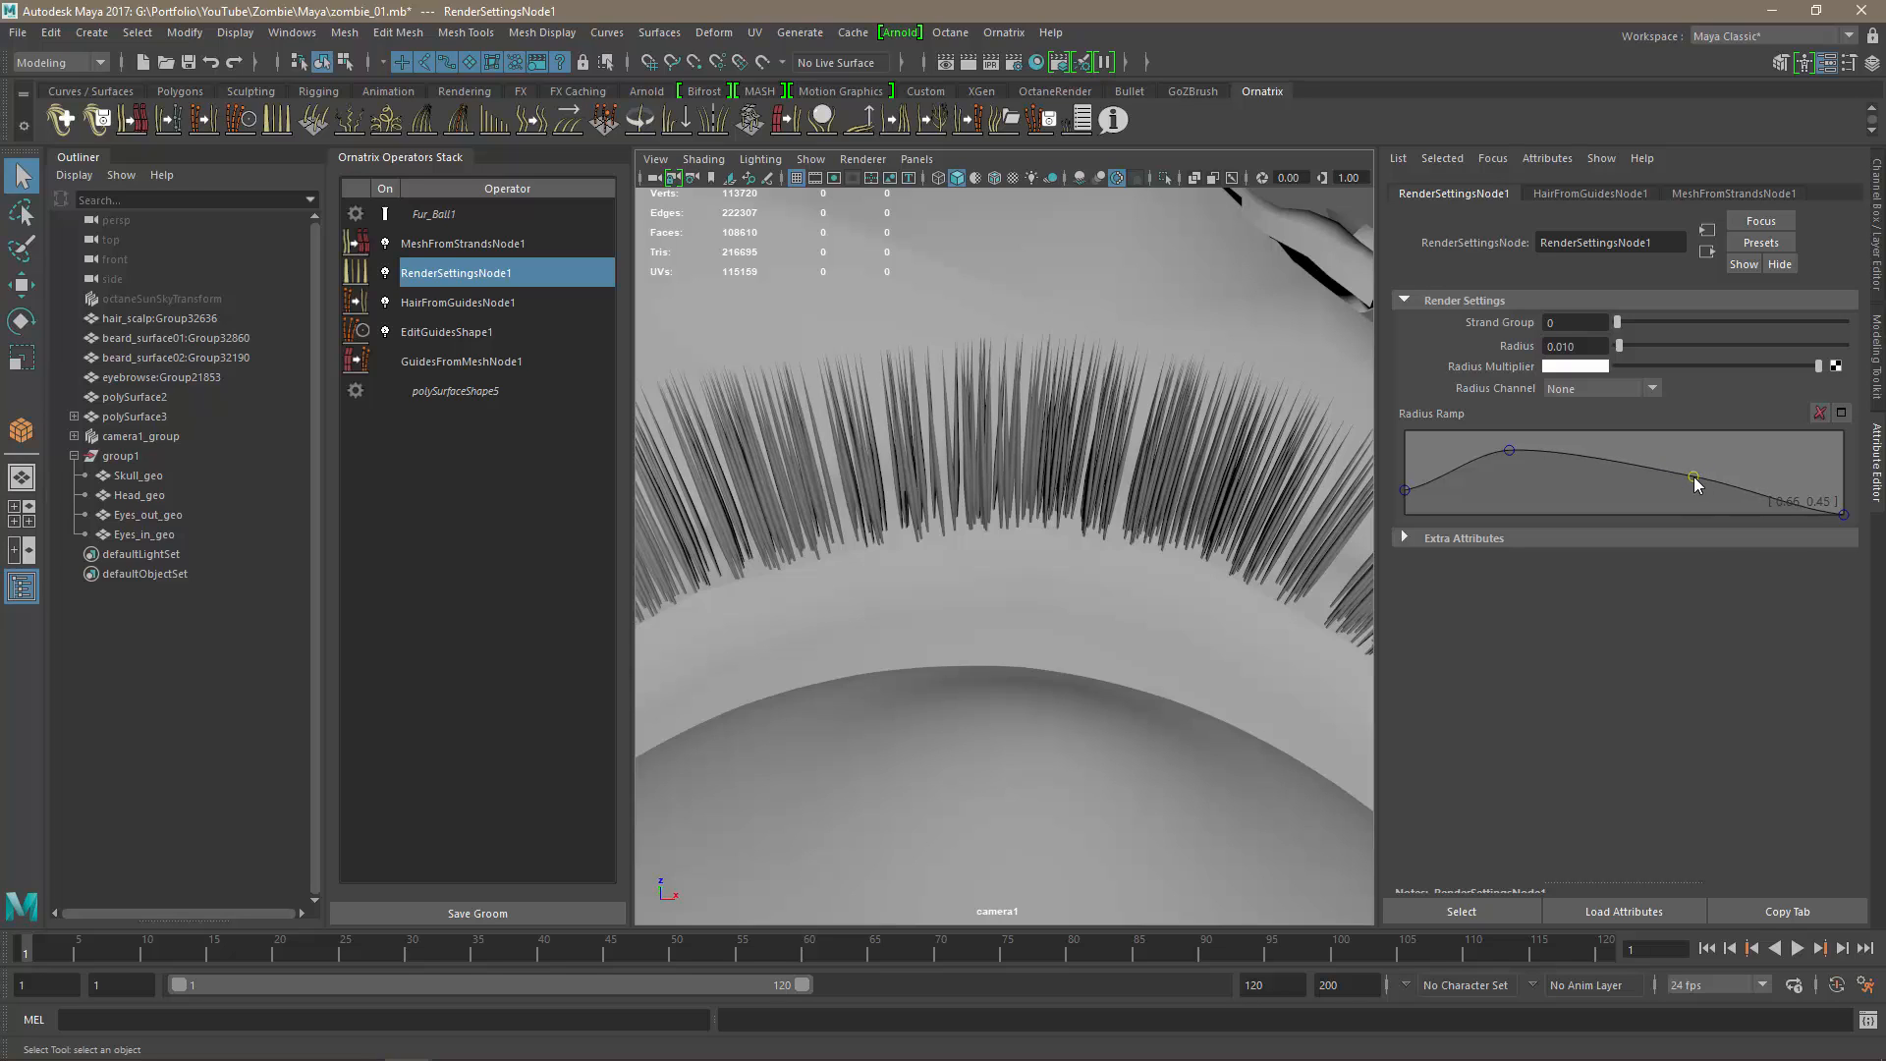
pyautogui.moveTo(1407, 491); pyautogui.dragTo(1406, 494)
# Reduce the eyelash density in HairFromGuidesNode1 to a render count of 300 and a viewport count of 500.
pyautogui.keyDown('alt'); pyautogui.moveTo(1200, 590); pyautogui.dragTo(968, 569); pyautogui.keyUp('alt')
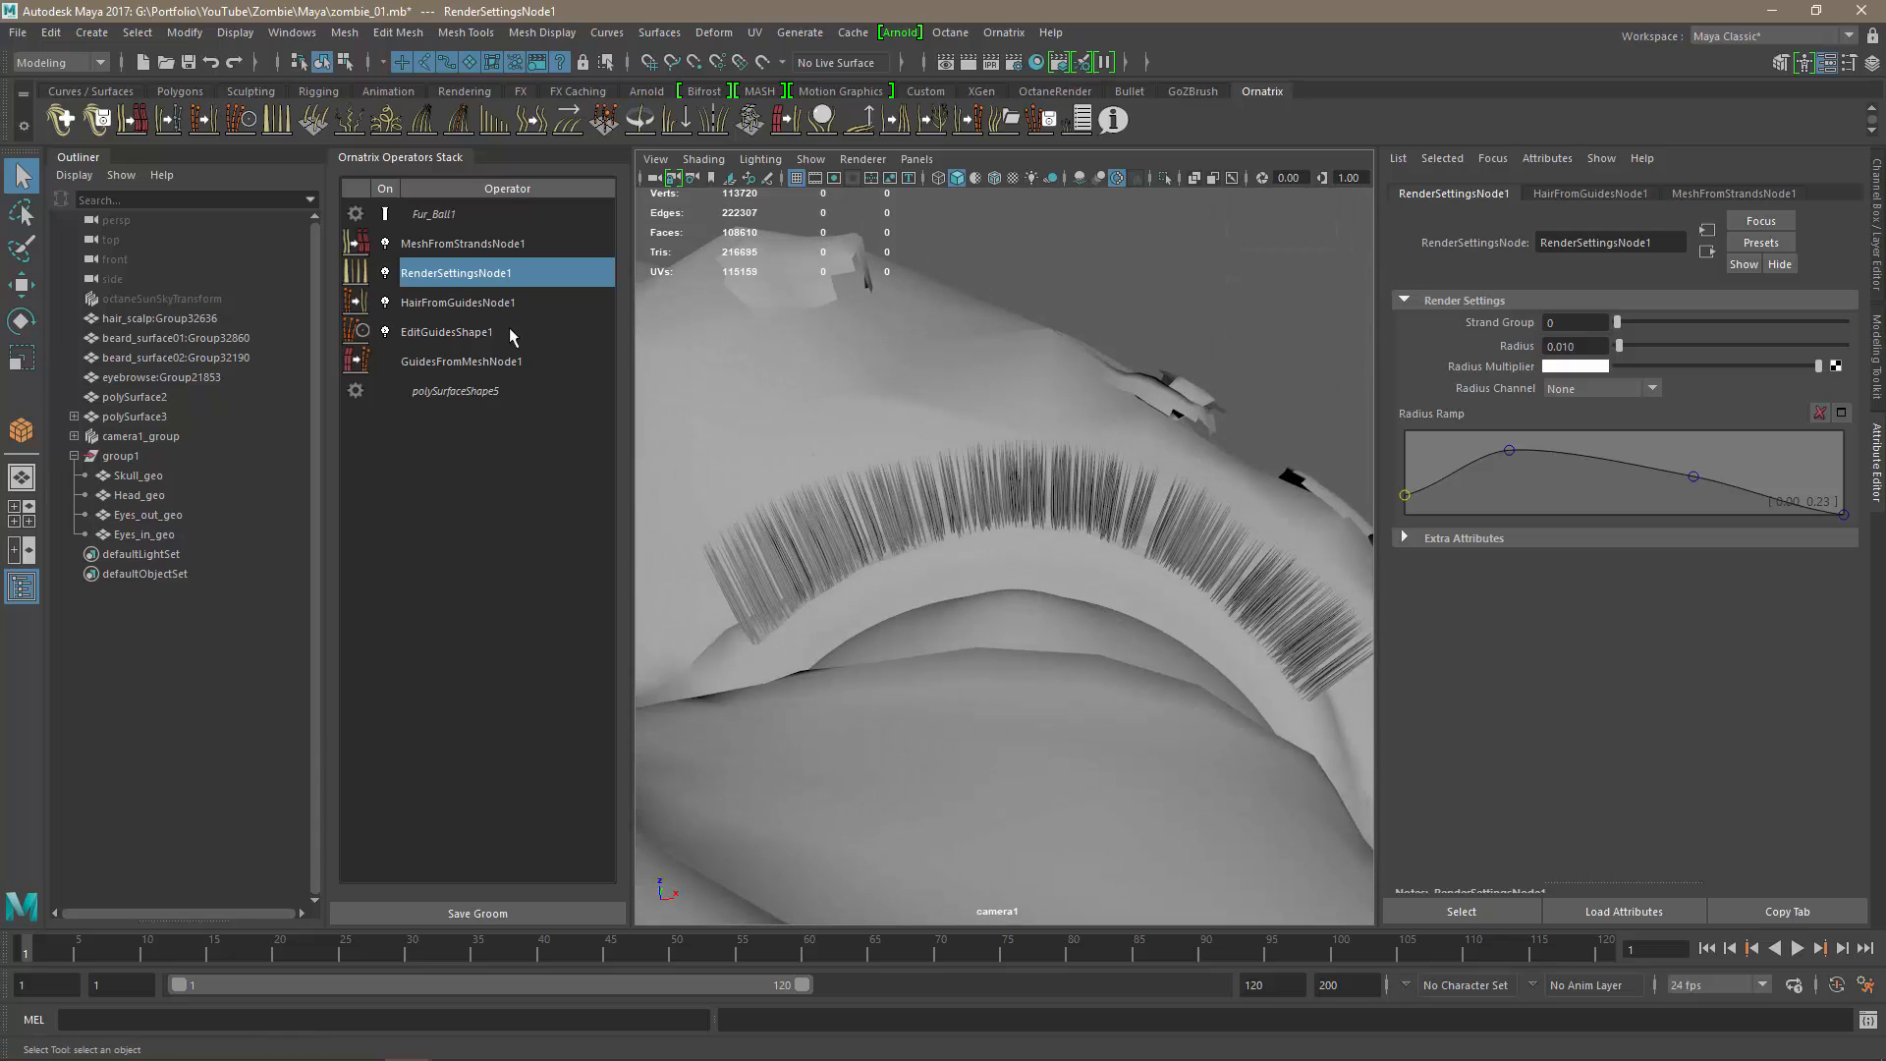
pyautogui.click(439, 303)
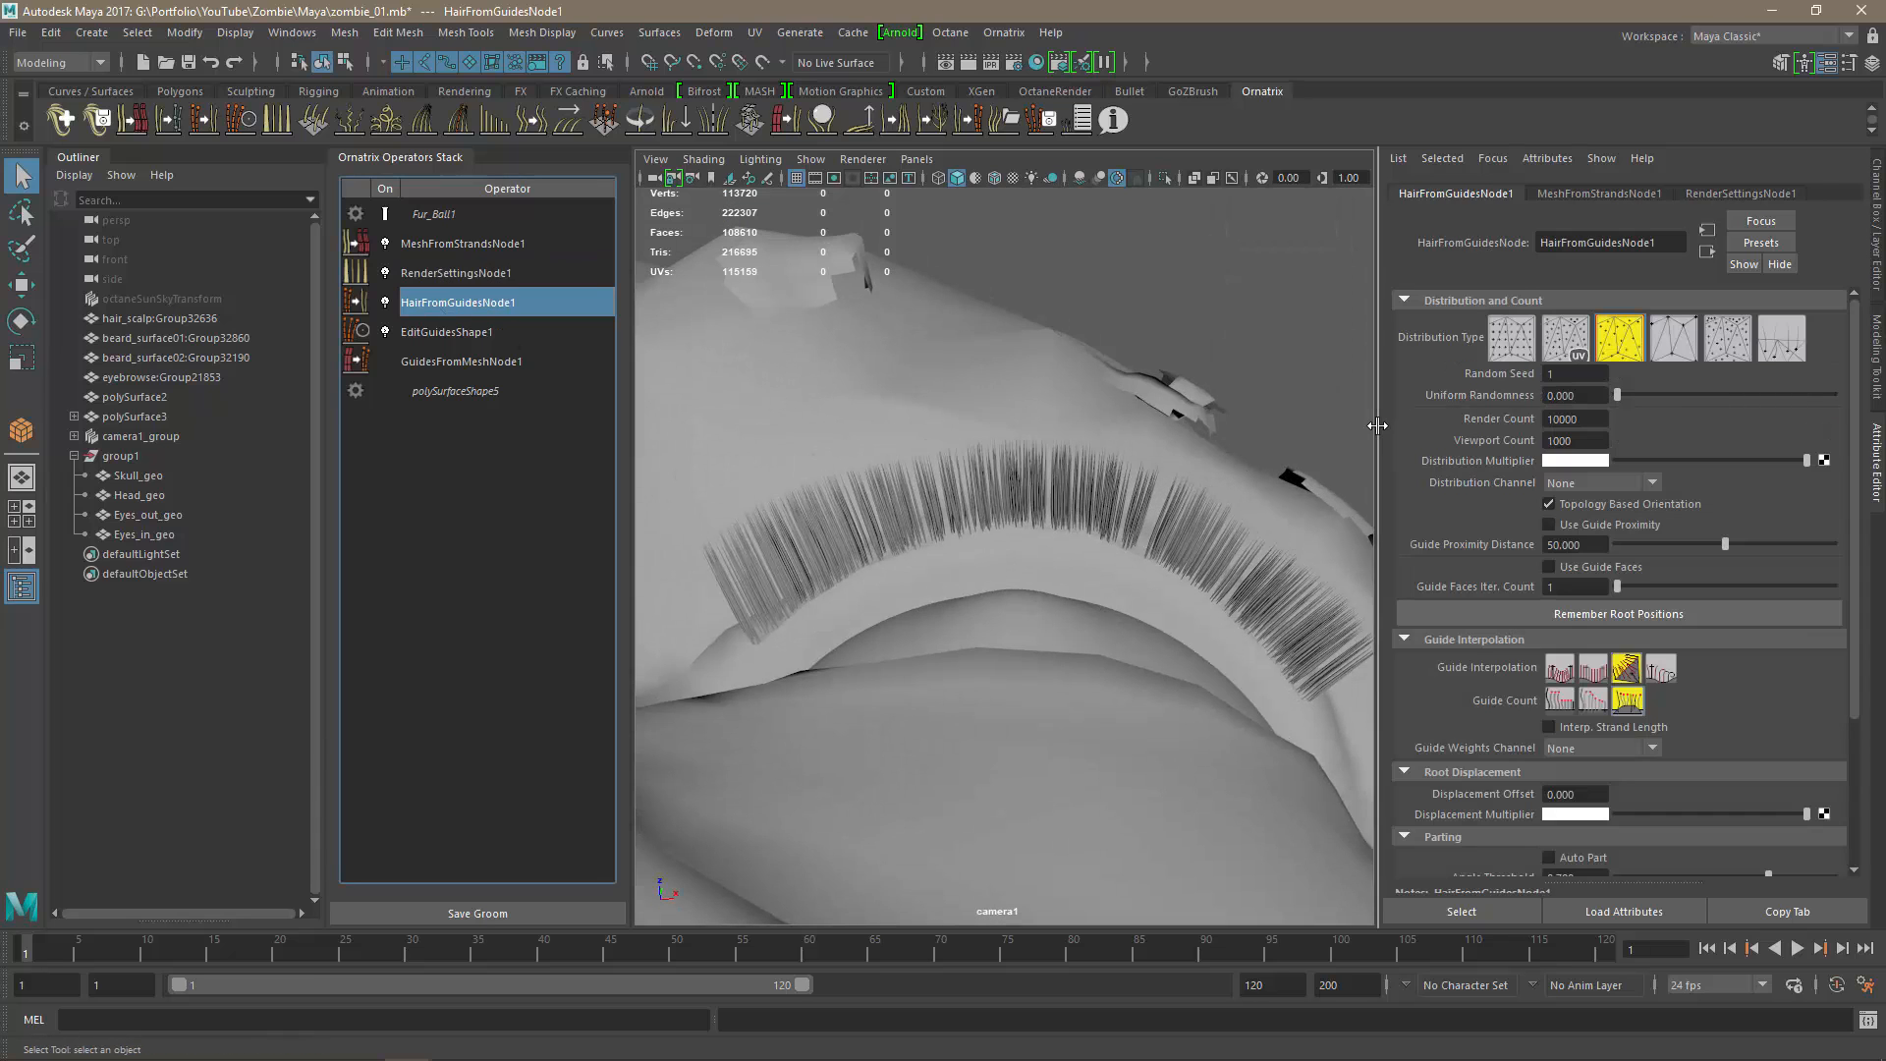
pyautogui.click(1596, 421)
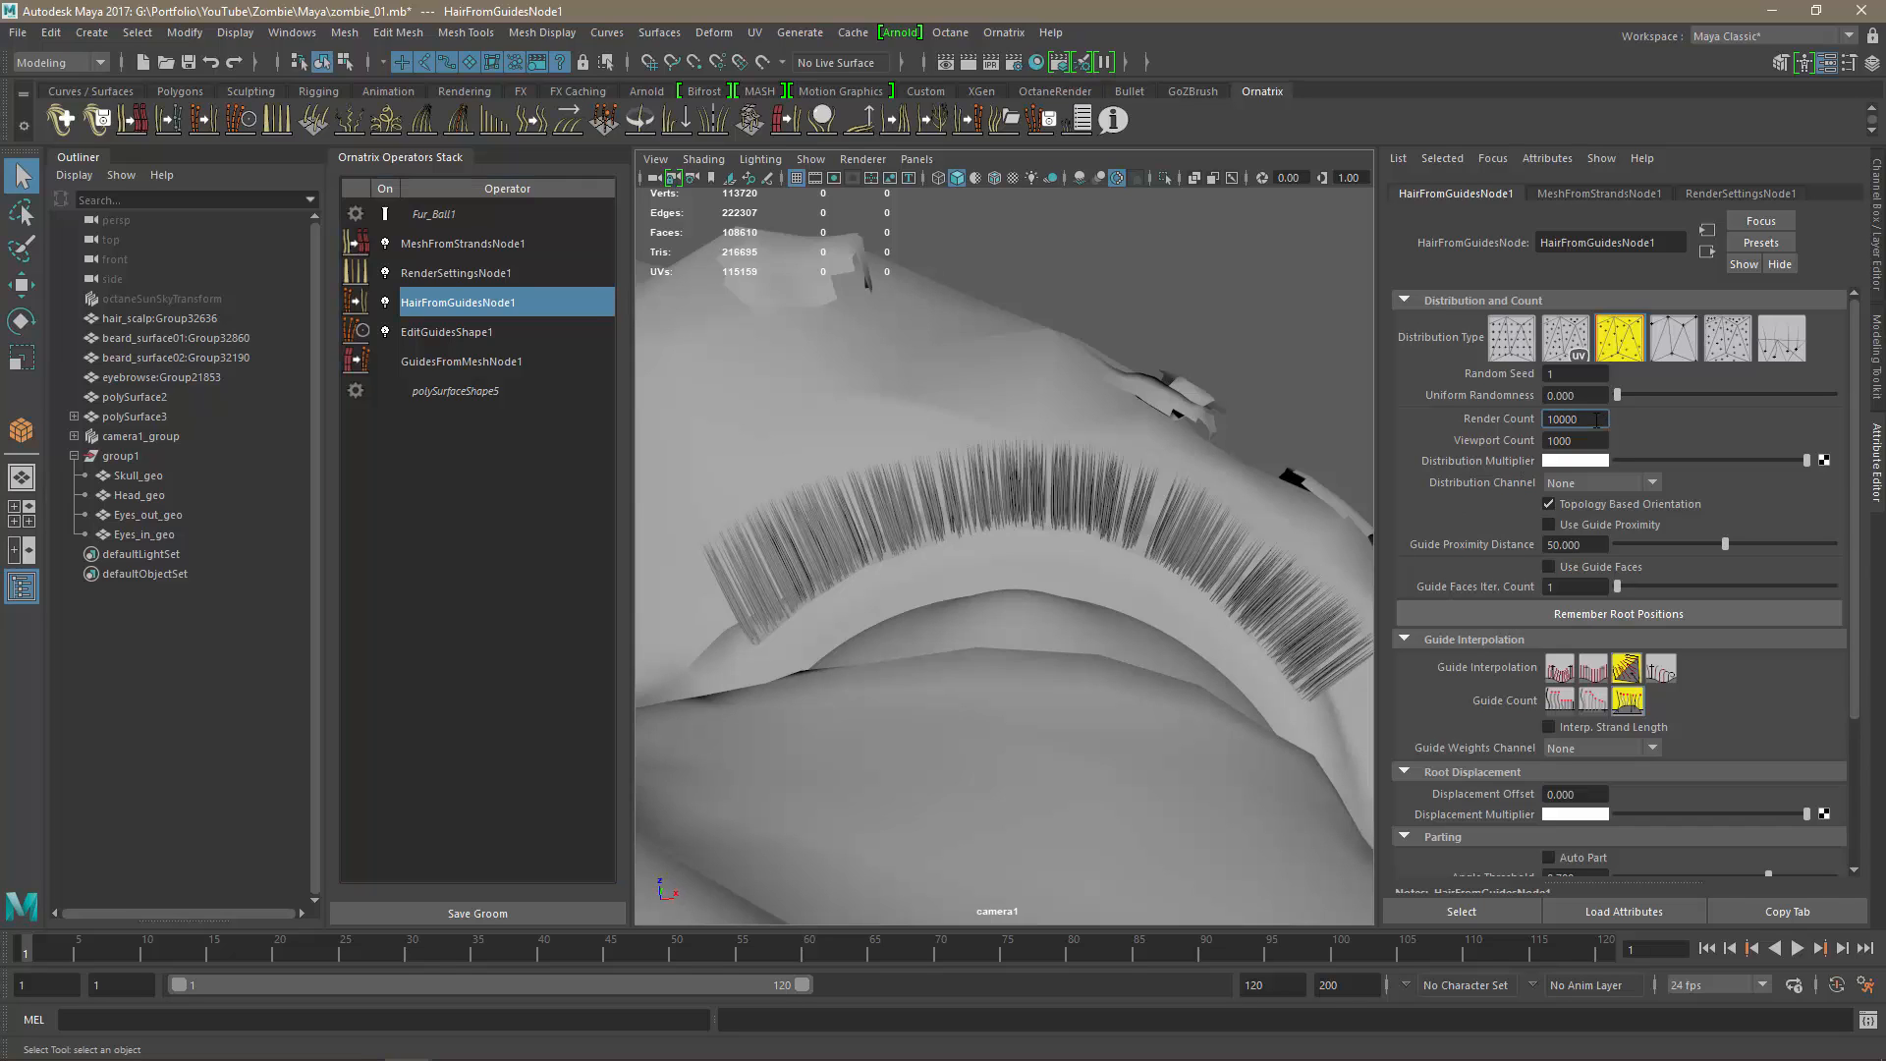
pyautogui.click(1588, 439)
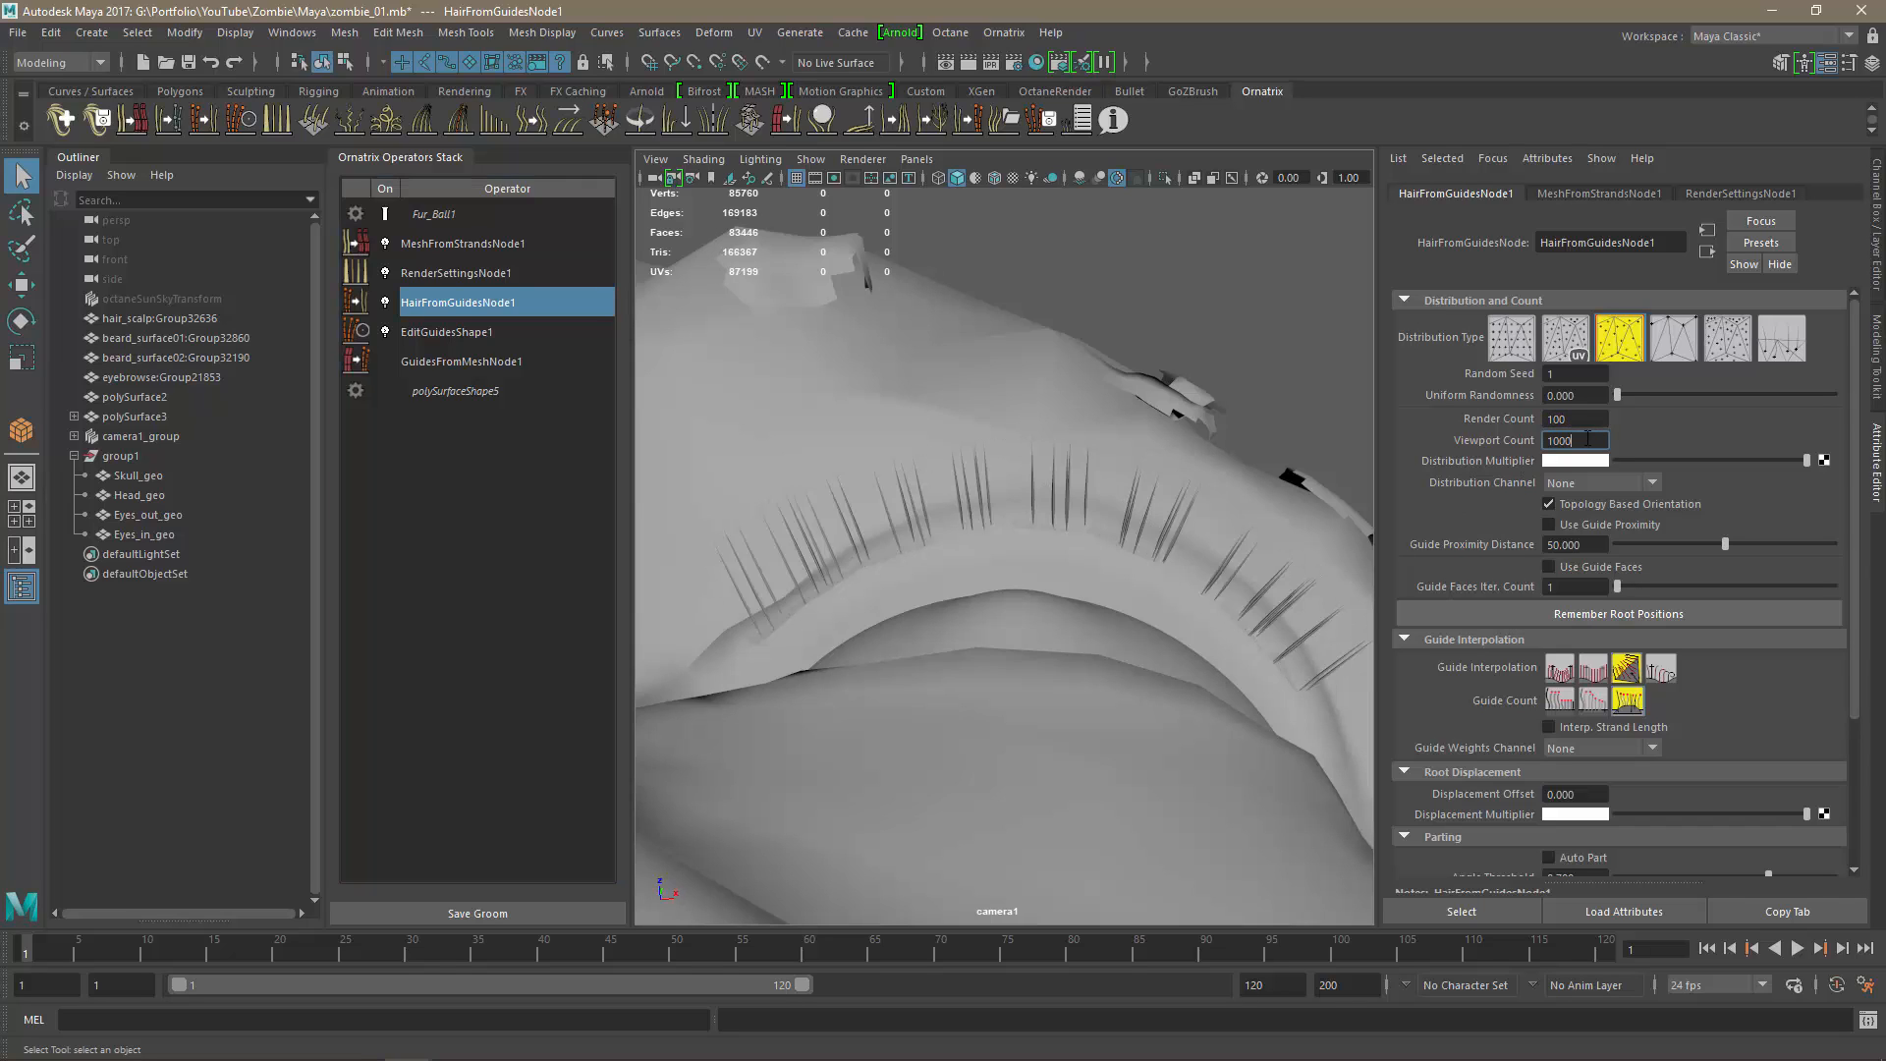
pyautogui.moveTo(1578, 418); pyautogui.dragTo(1533, 420)
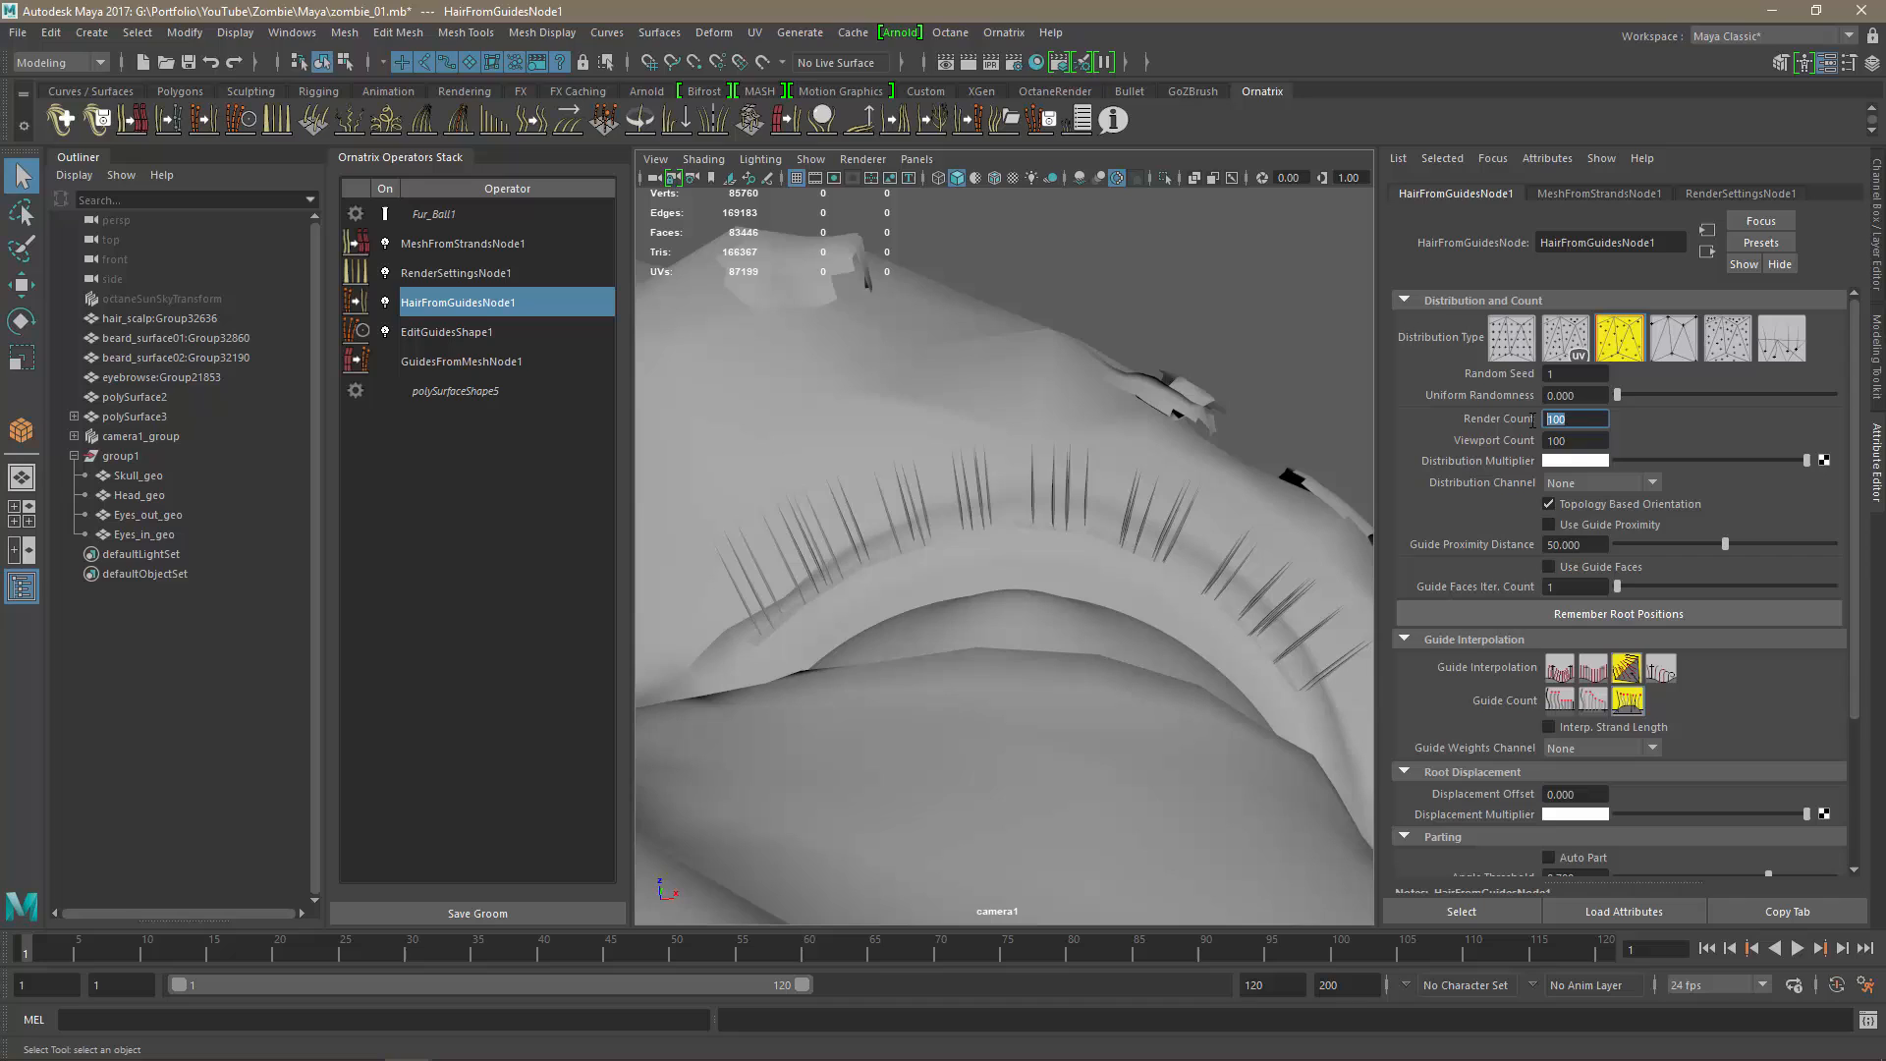
pyautogui.click(1585, 441)
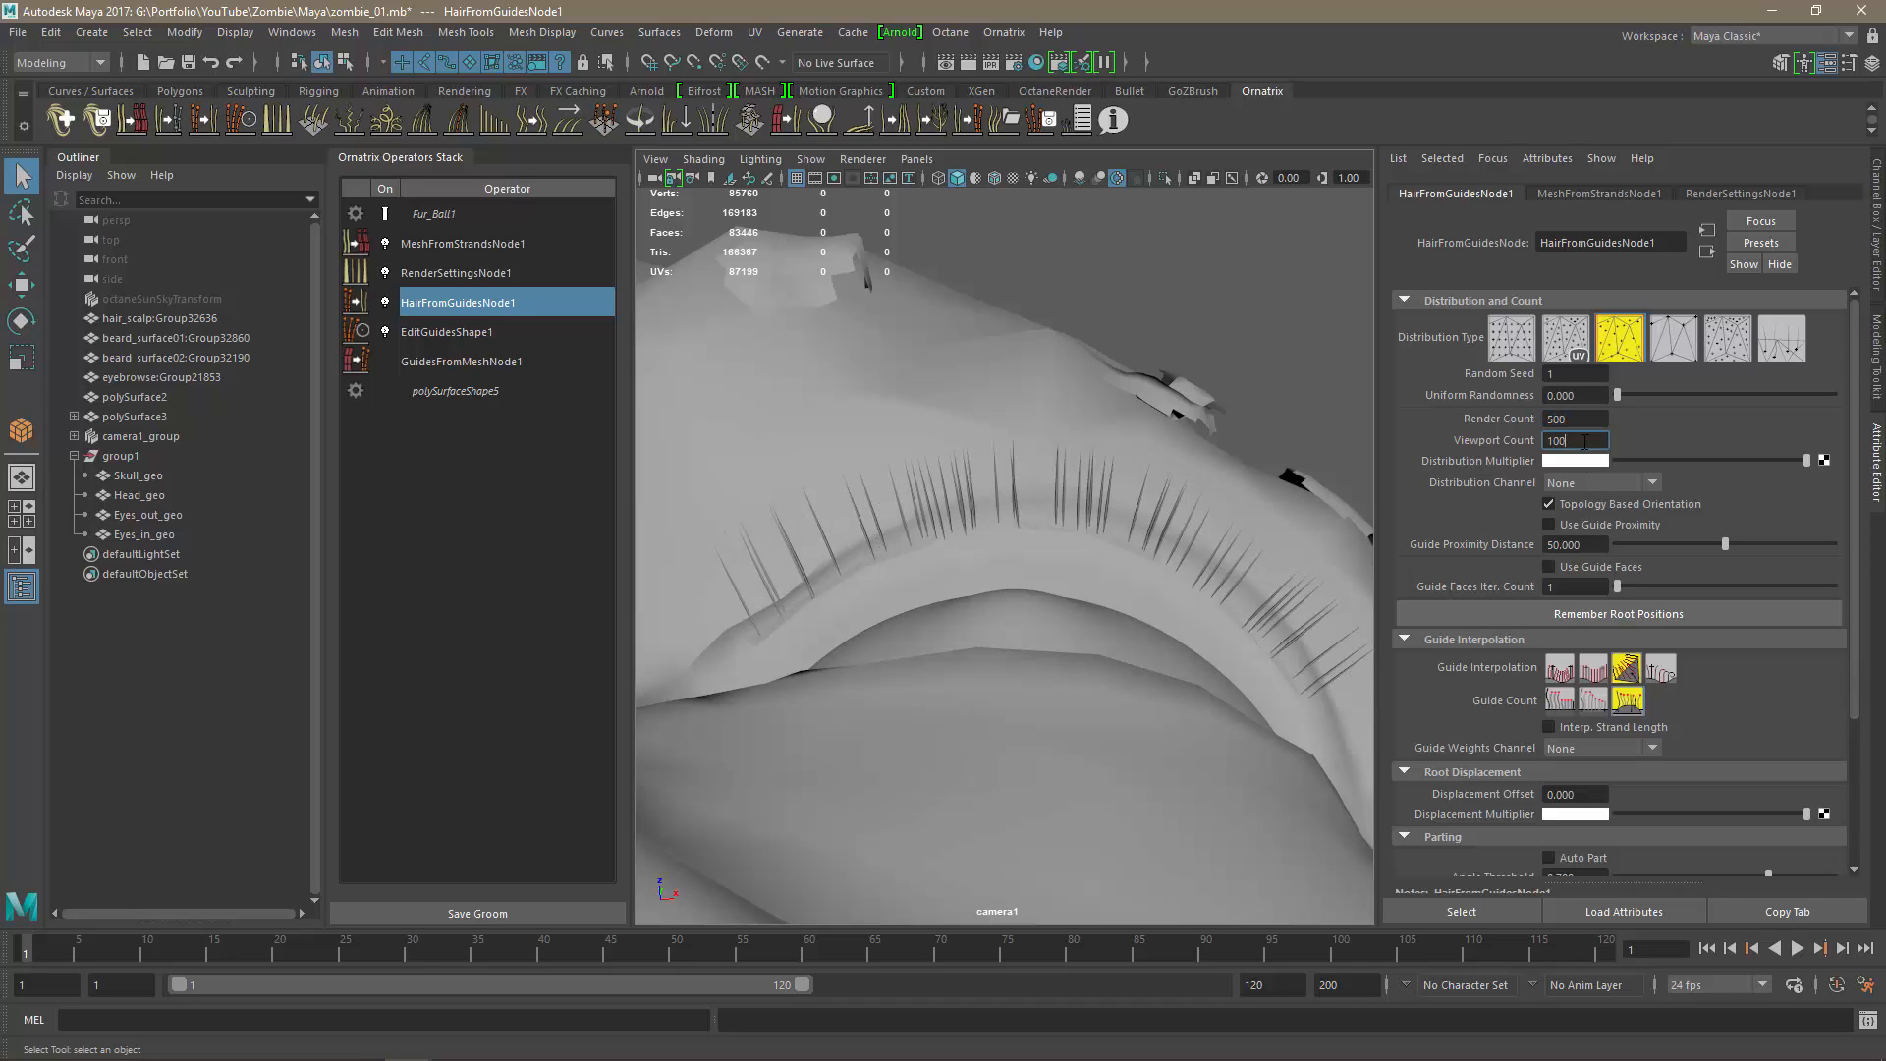
pyautogui.moveTo(1590, 439); pyautogui.dragTo(1512, 447)
pyautogui.write('500')
pyautogui.click(1583, 425)
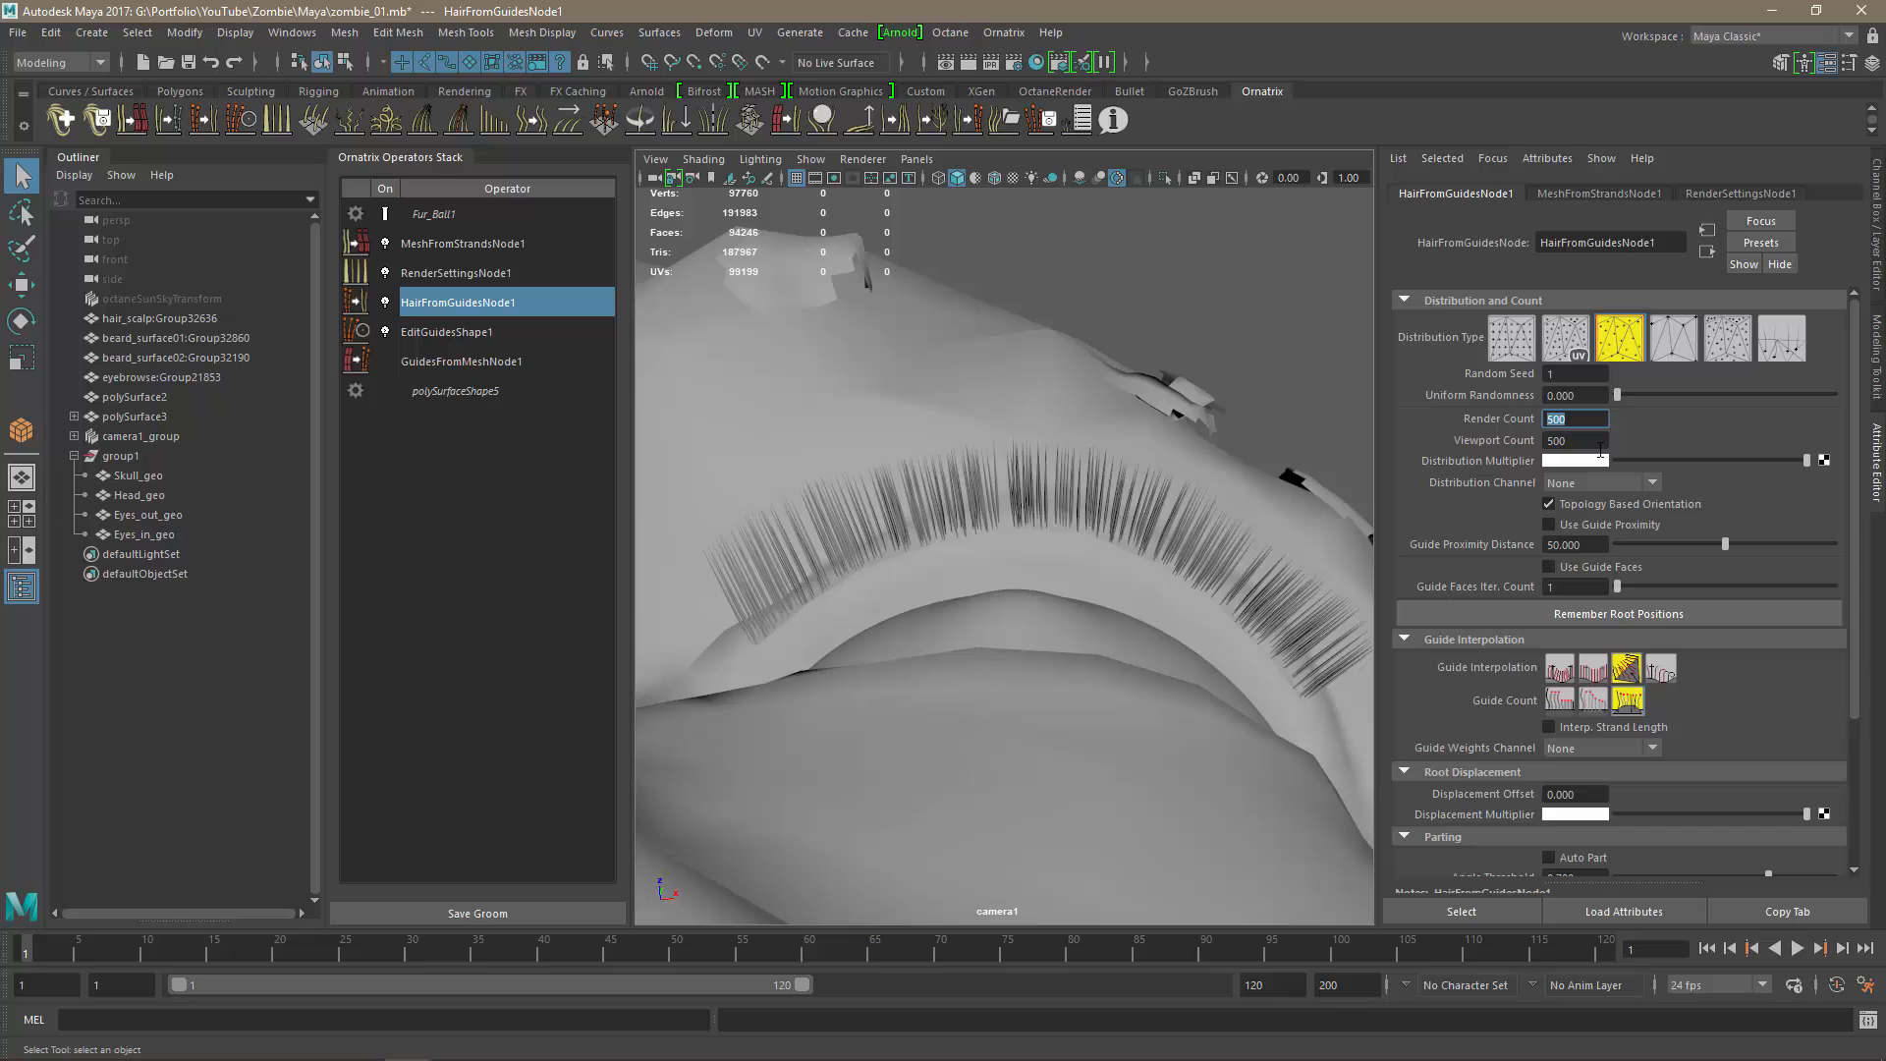
pyautogui.click(1580, 441)
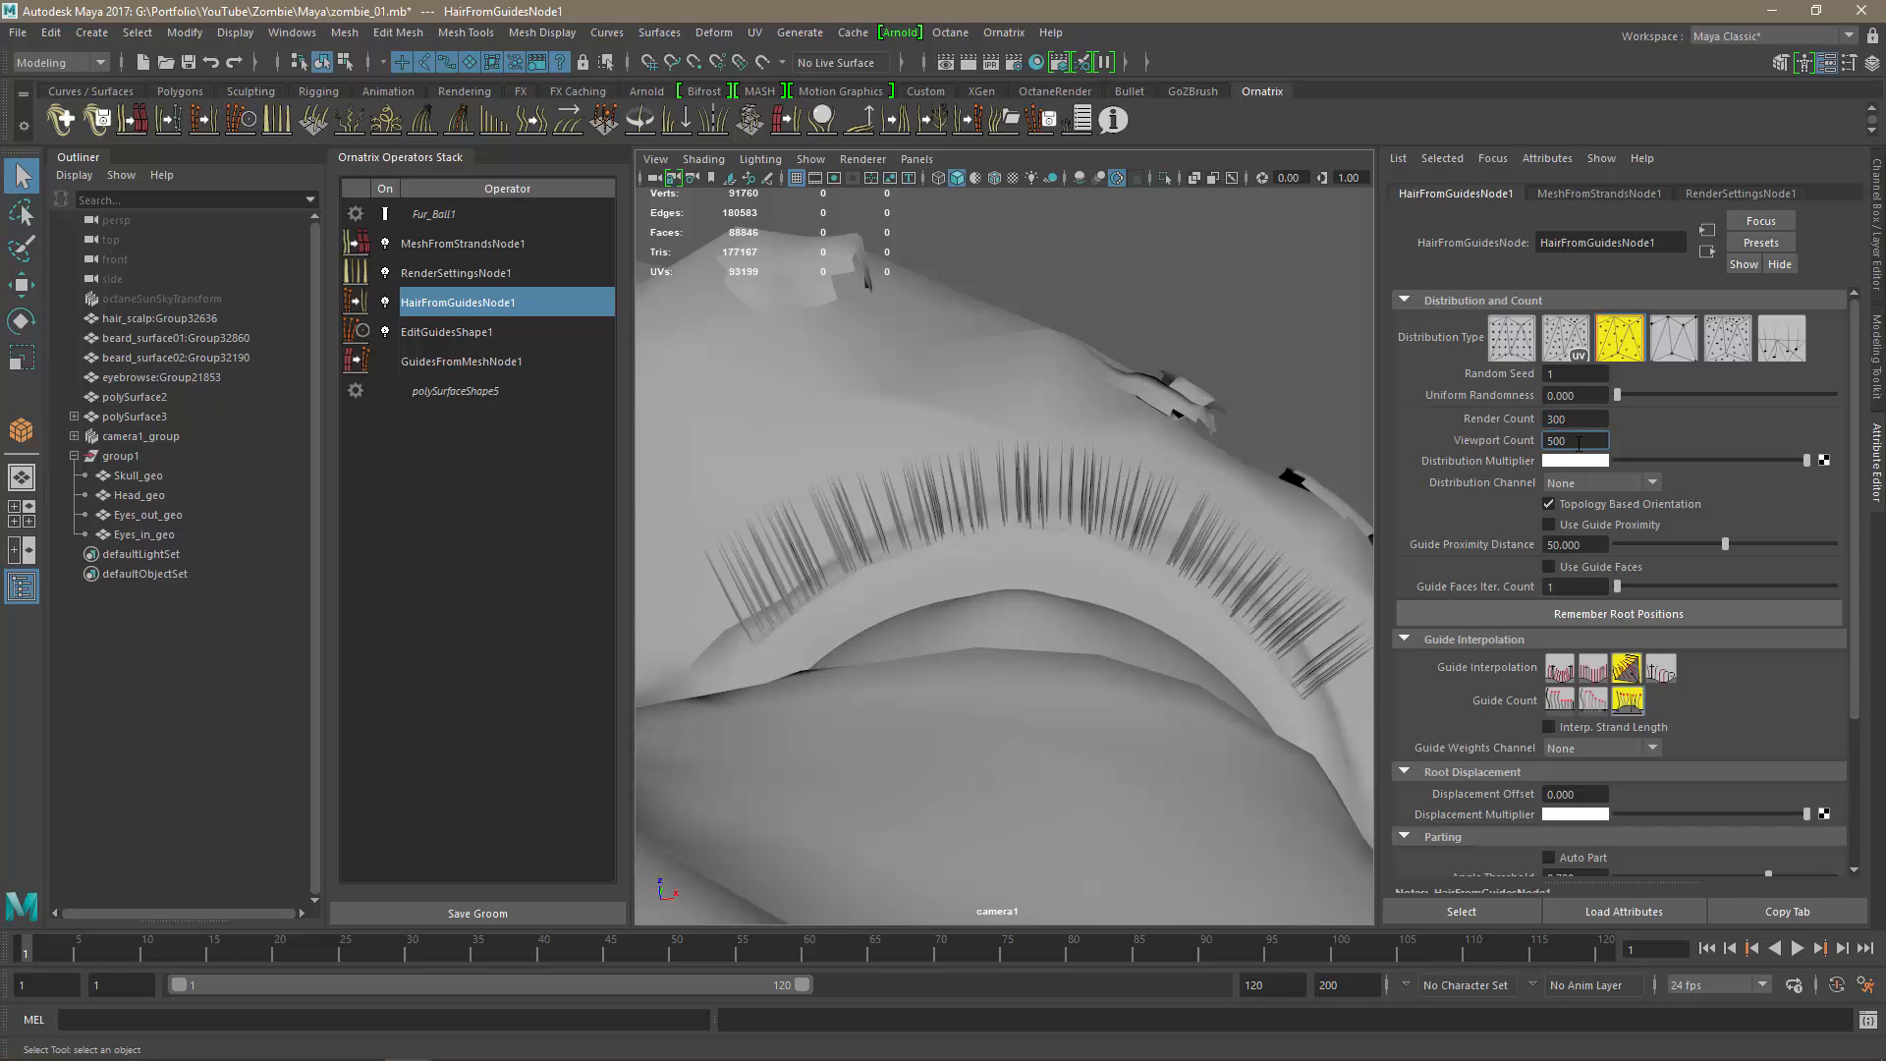
# Add a Surface Comb operator above HairFromGuidesNode1 and move its slope ramp's middle point to about 0.45, 0.59.
pyautogui.keyDown('alt'); pyautogui.moveTo(1135, 708); pyautogui.dragTo(953, 590); pyautogui.keyUp('alt')
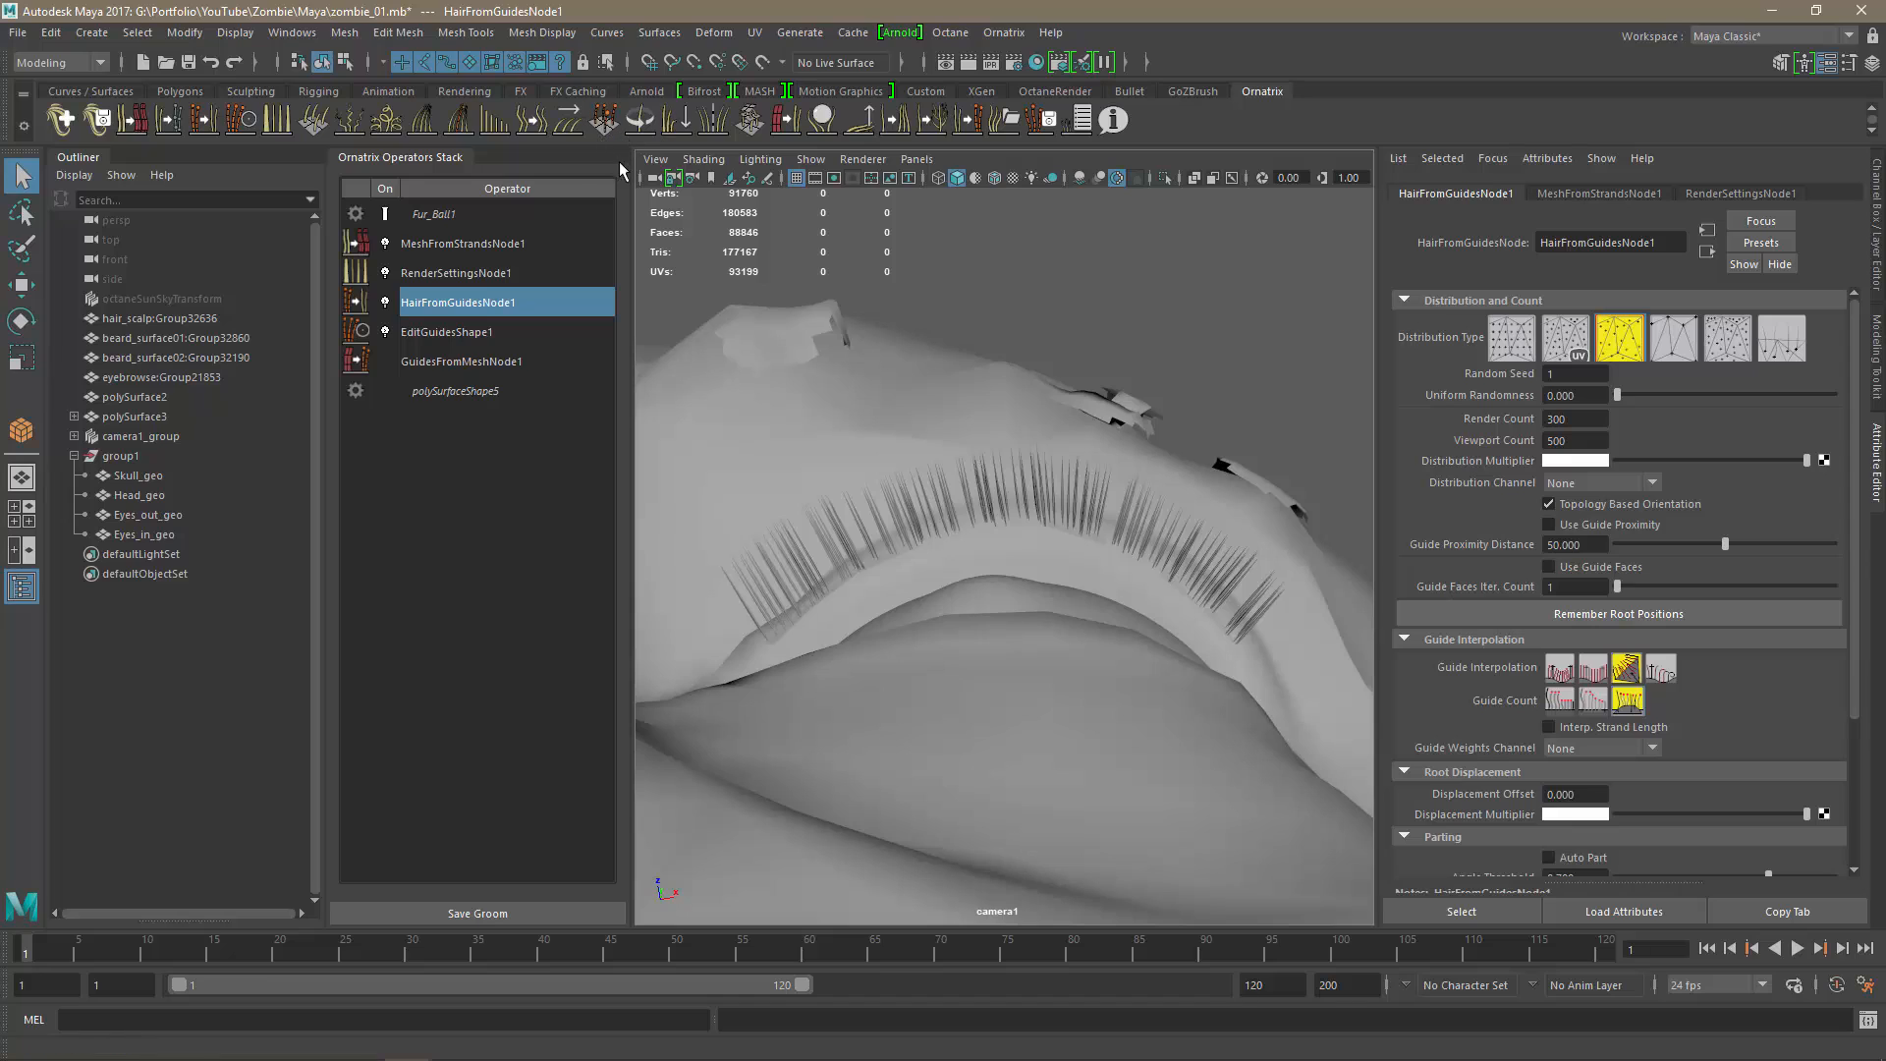
pyautogui.click(568, 122)
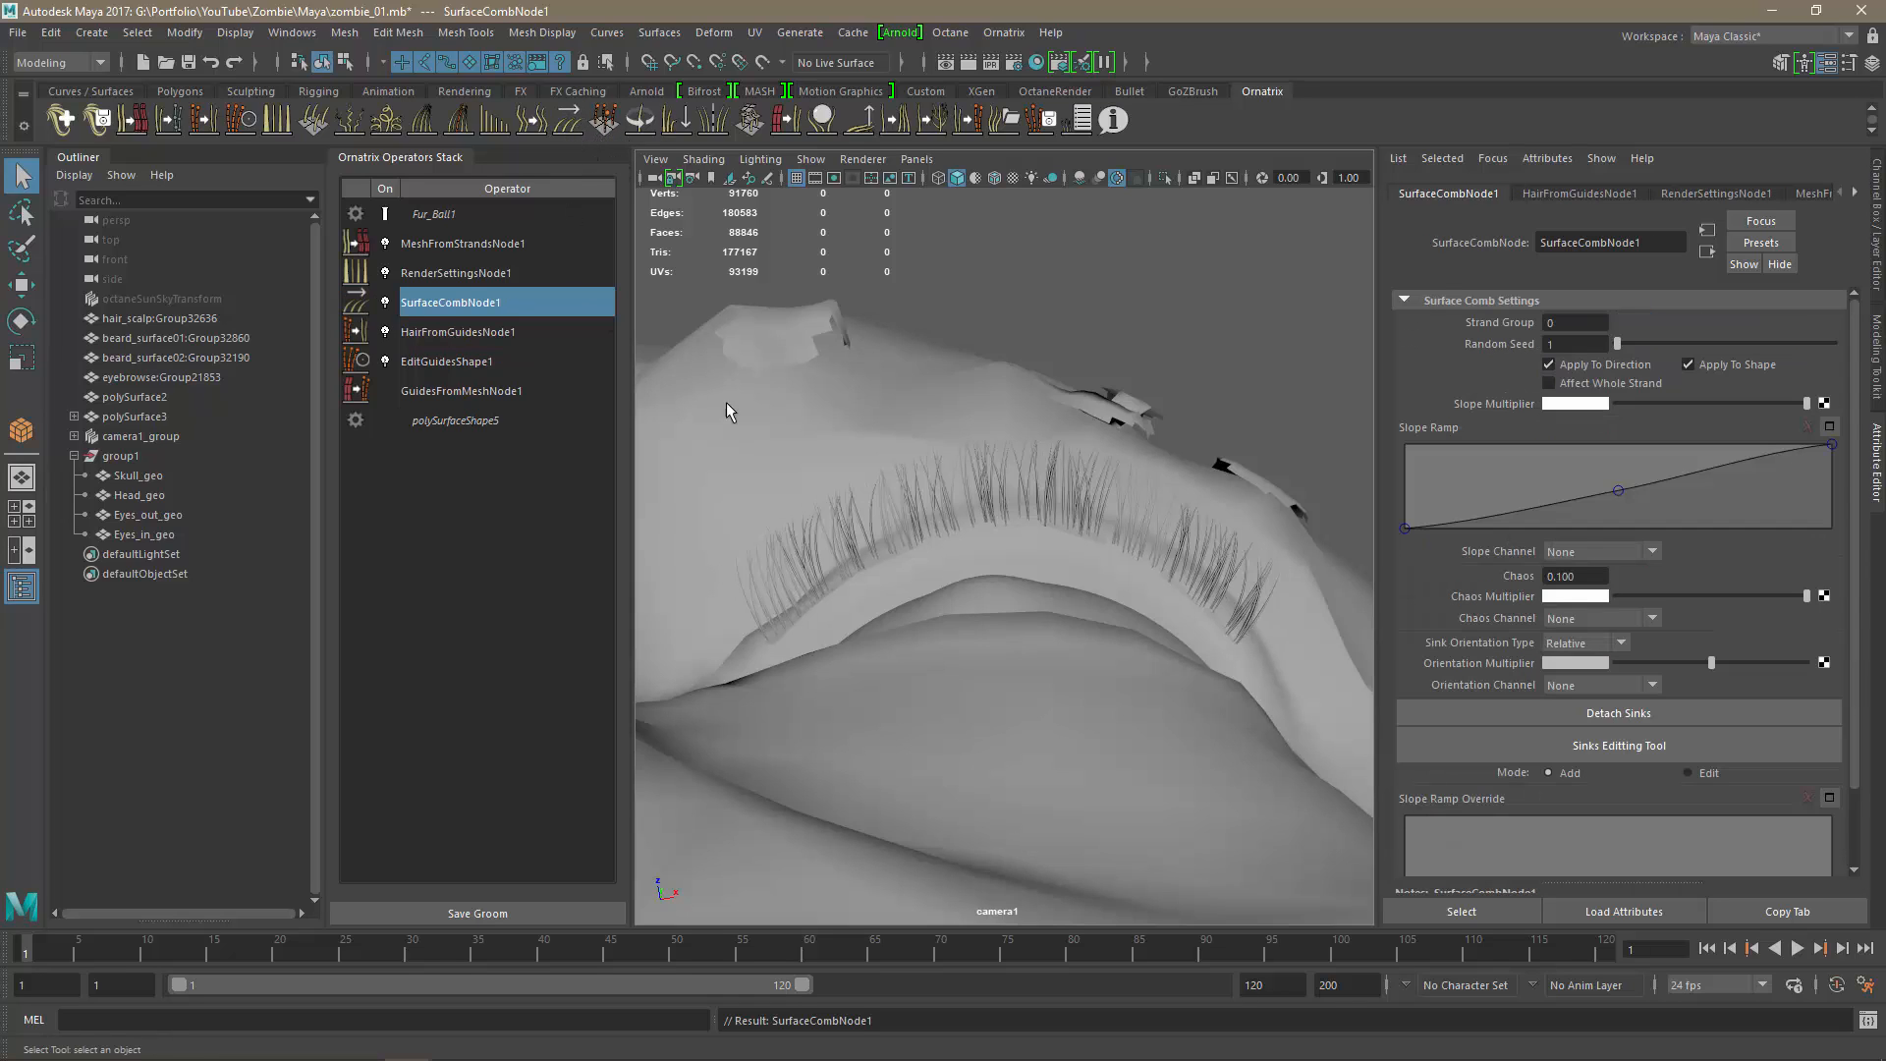
pyautogui.keyDown('alt'); pyautogui.moveTo(1181, 344); pyautogui.dragTo(946, 575); pyautogui.keyUp('alt')
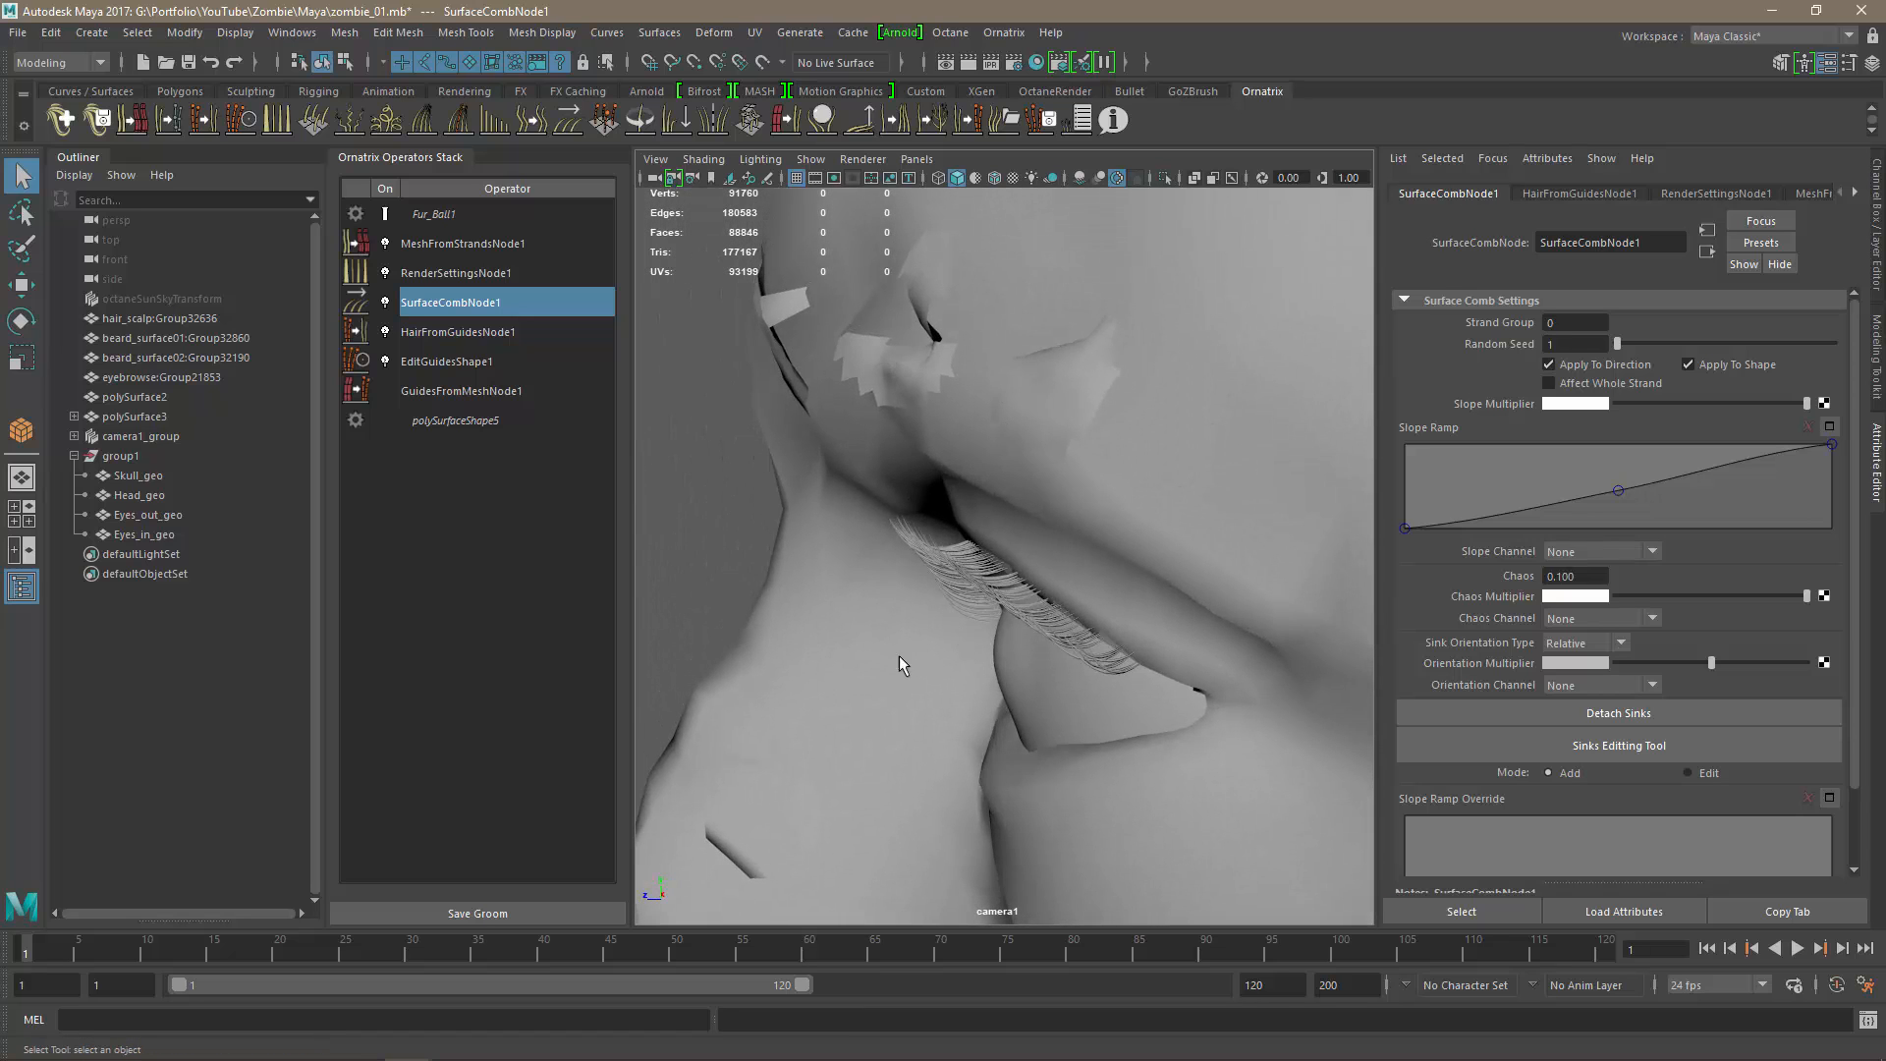
pyautogui.keyDown('alt'); pyautogui.moveTo(899, 656); pyautogui.dragTo(977, 643); pyautogui.keyUp('alt')
pyautogui.moveTo(1406, 531)
pyautogui.mouseDown()
pyautogui.moveTo(1399, 504)
pyautogui.moveTo(1394, 532)
pyautogui.mouseUp()
pyautogui.moveTo(1619, 492); pyautogui.dragTo(1597, 477)
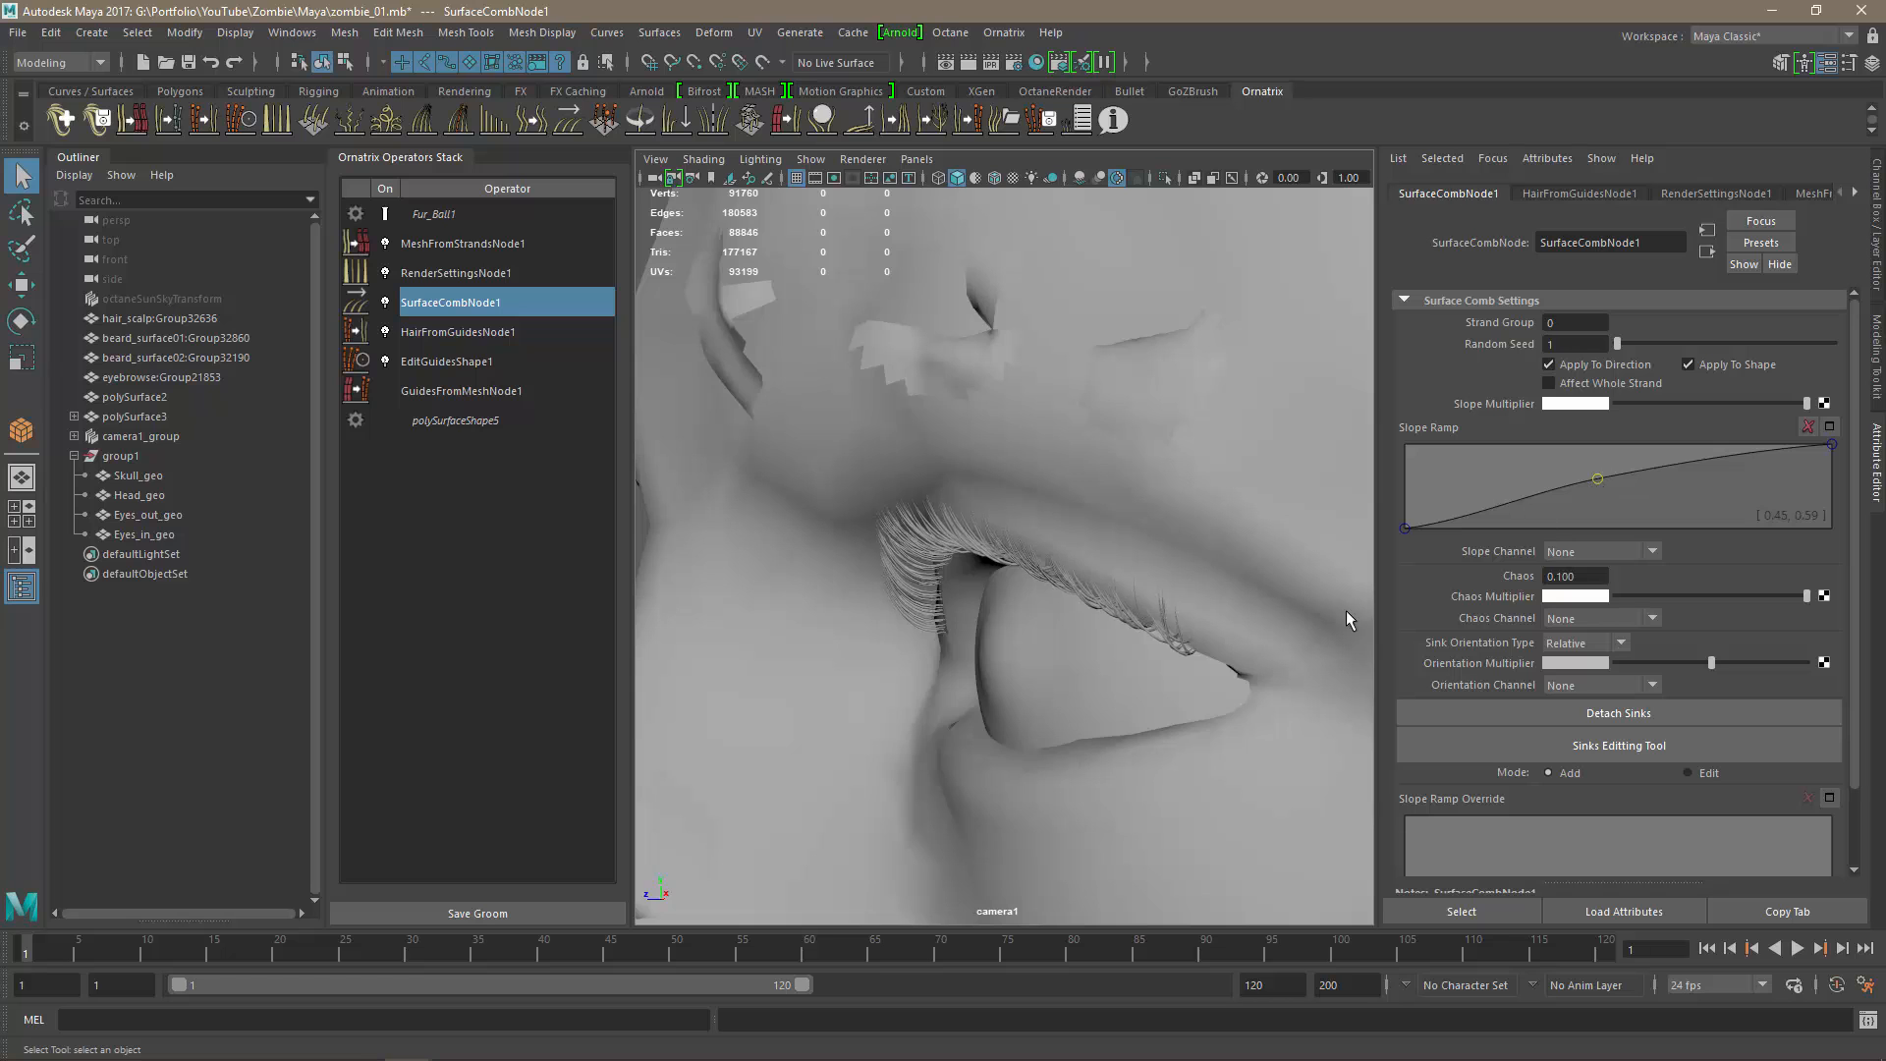
# Place five comb sinks along the upper eyelid of one eye, fanning the eyelashes outward from the inner to the outer corner.
pyautogui.keyDown('alt'); pyautogui.moveTo(1188, 680); pyautogui.dragTo(1334, 576); pyautogui.keyUp('alt')
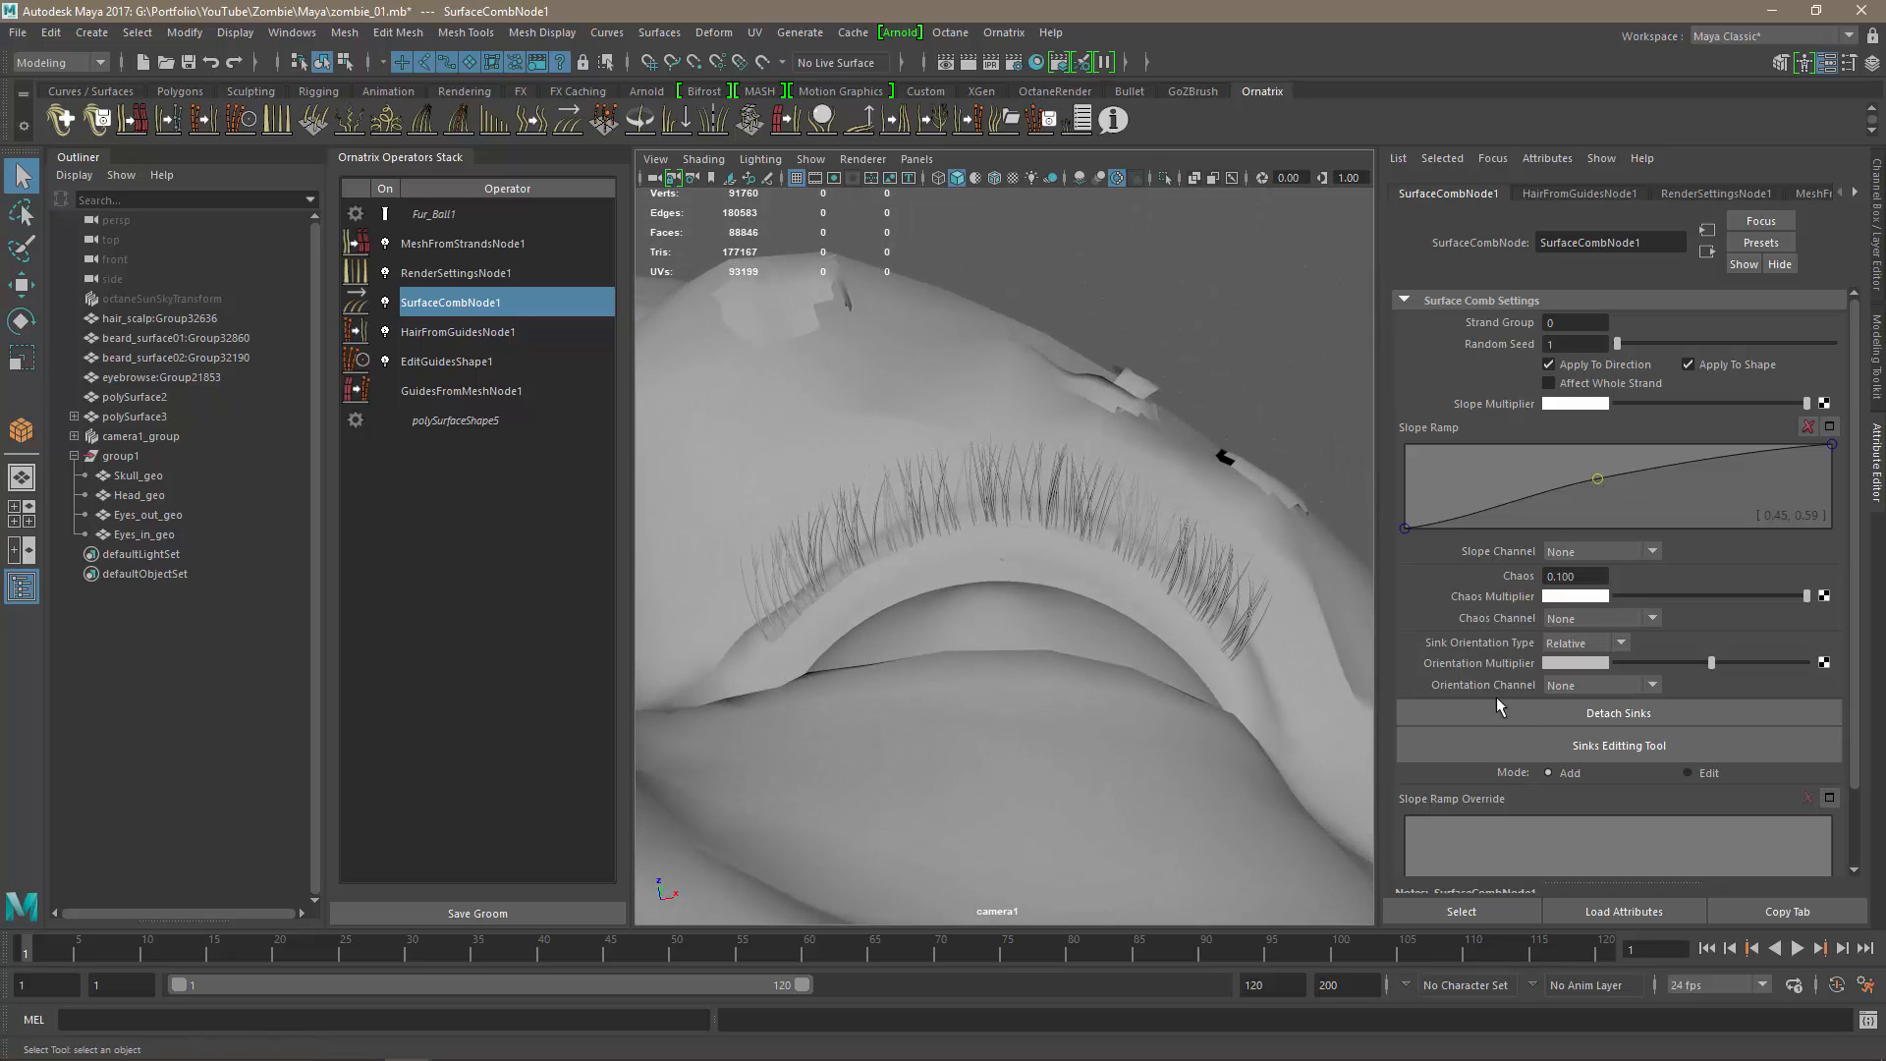
pyautogui.click(1612, 747)
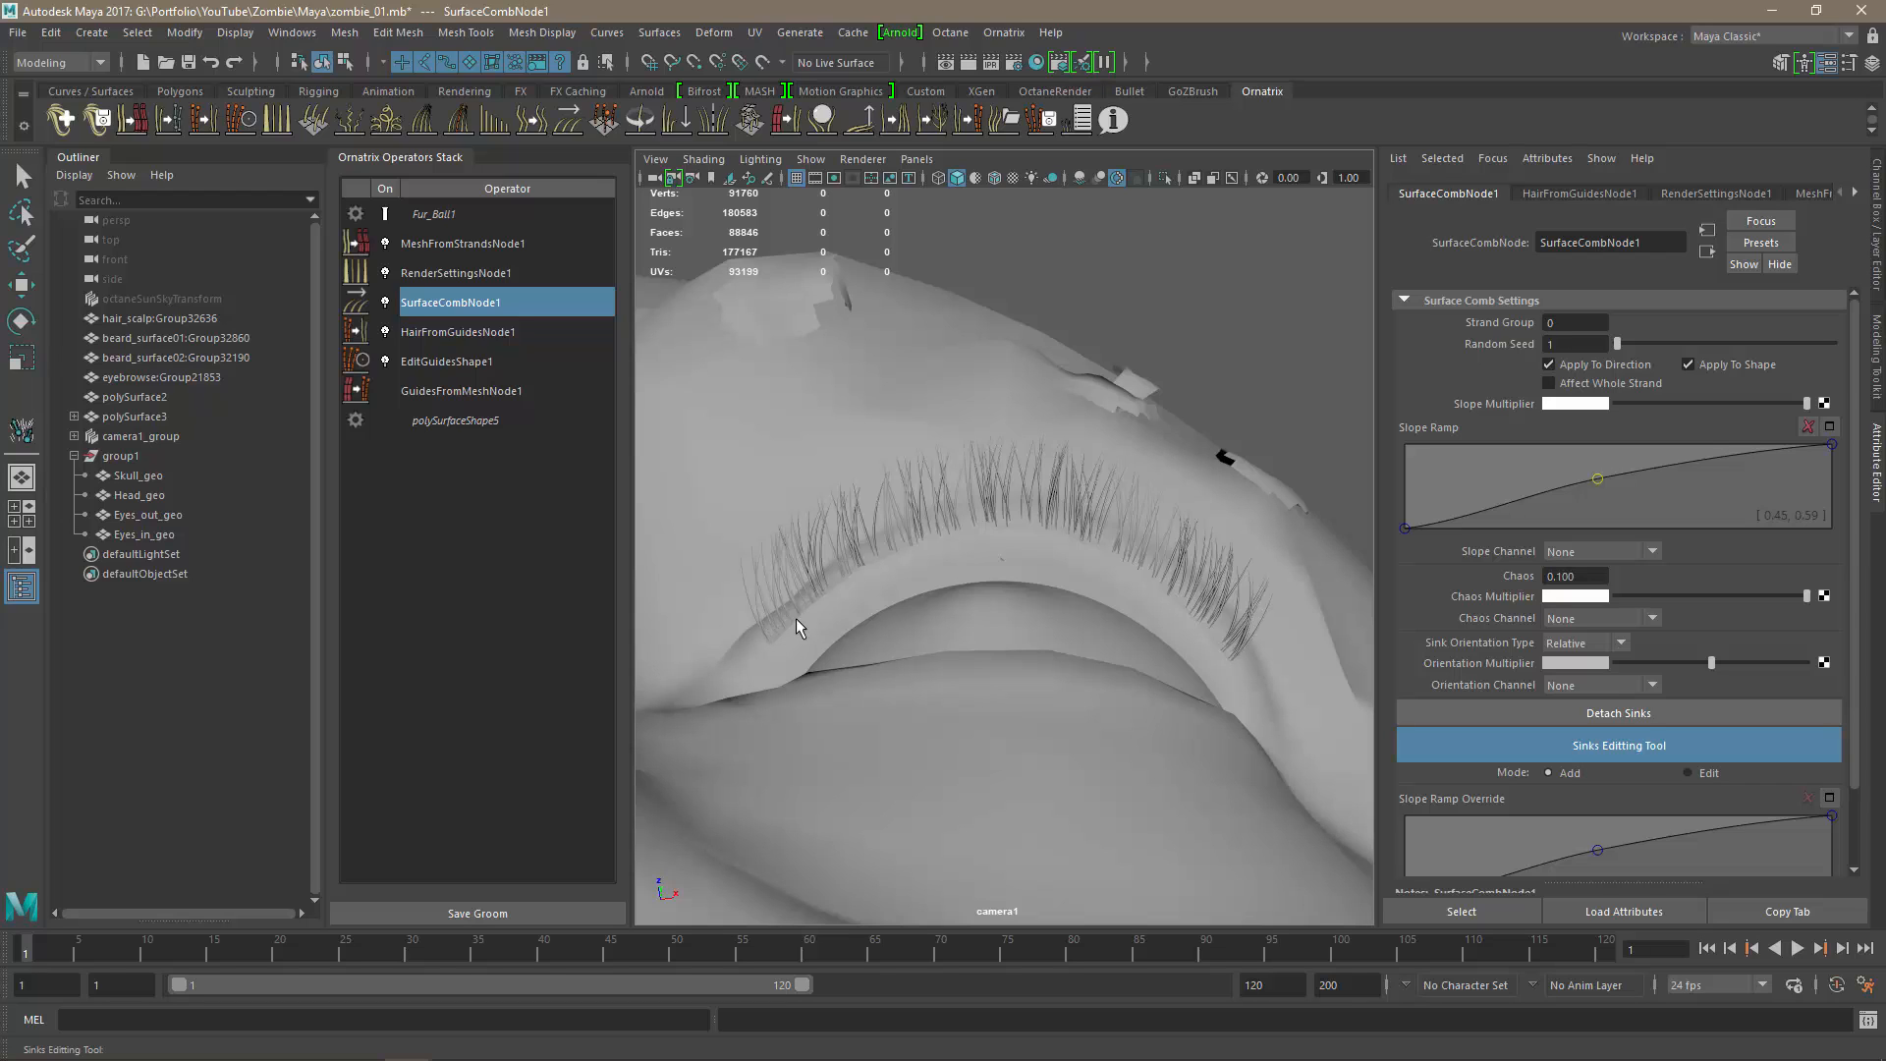
pyautogui.moveTo(775, 639); pyautogui.dragTo(695, 656)
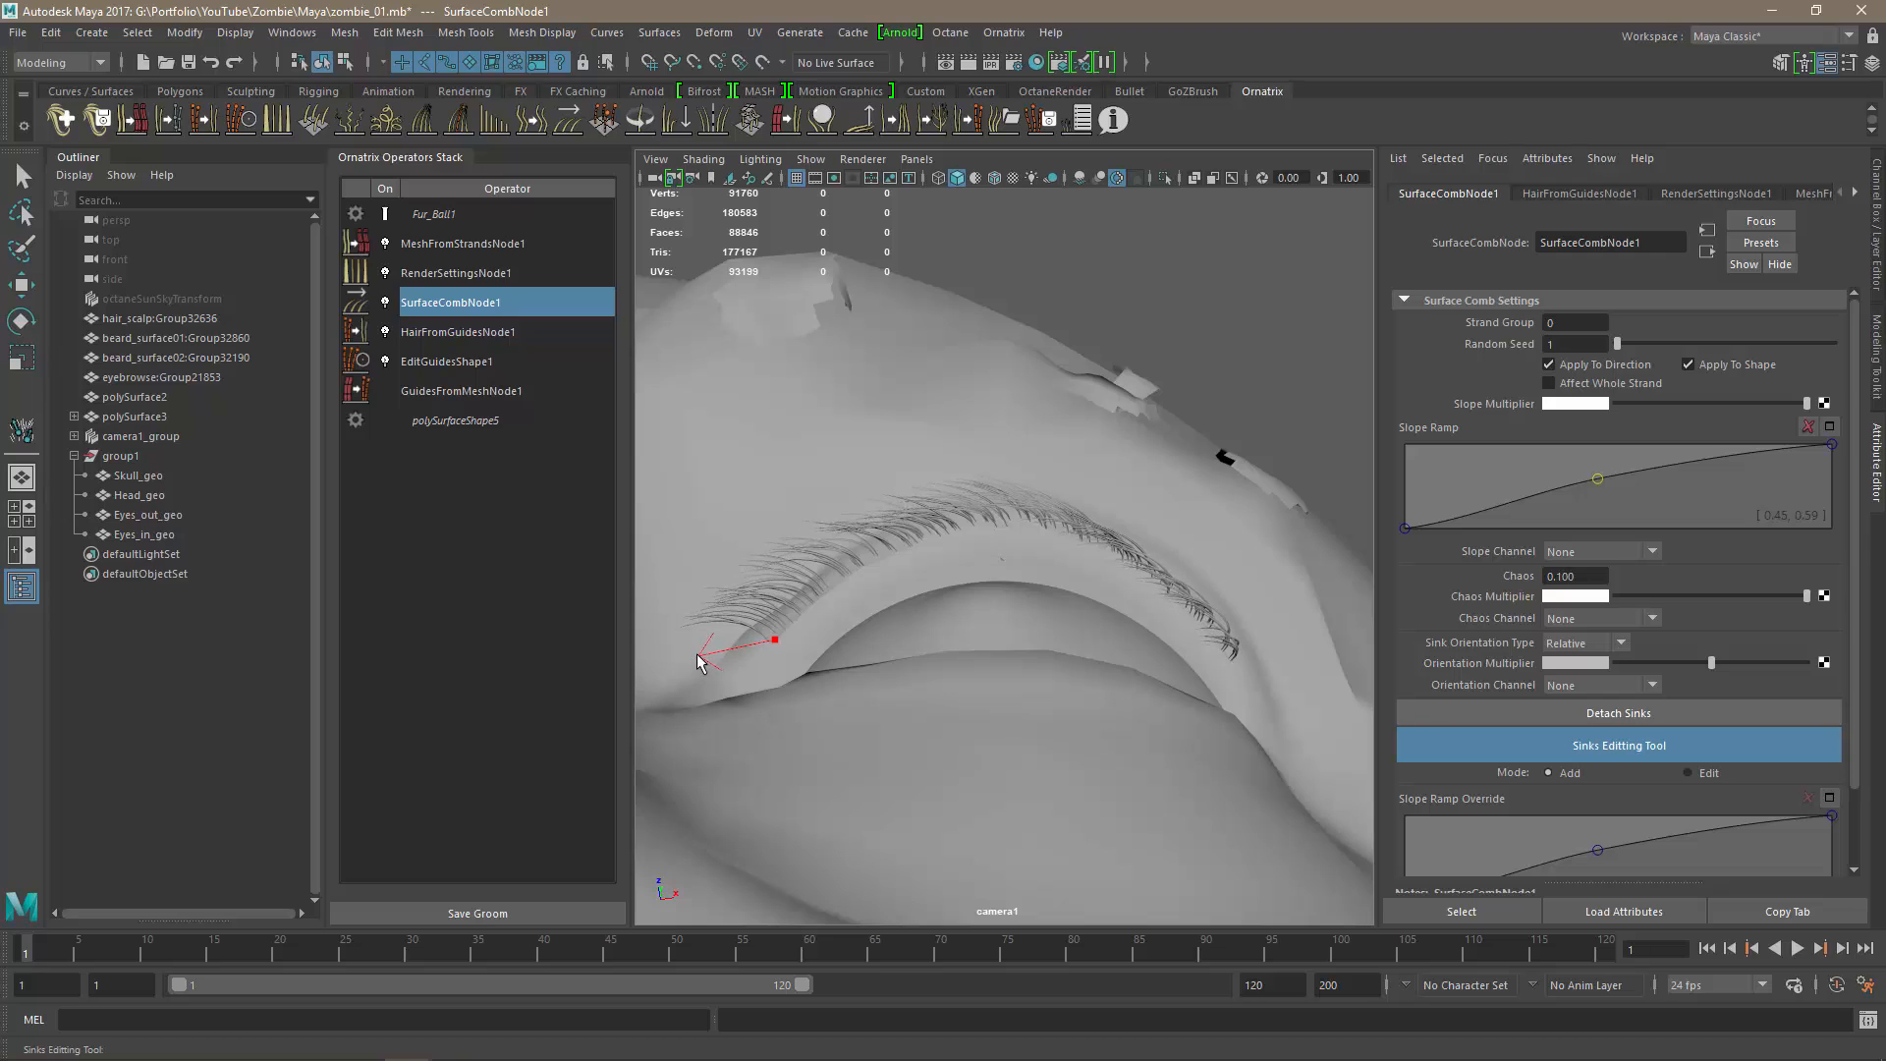
pyautogui.moveTo(1014, 527); pyautogui.dragTo(1012, 428)
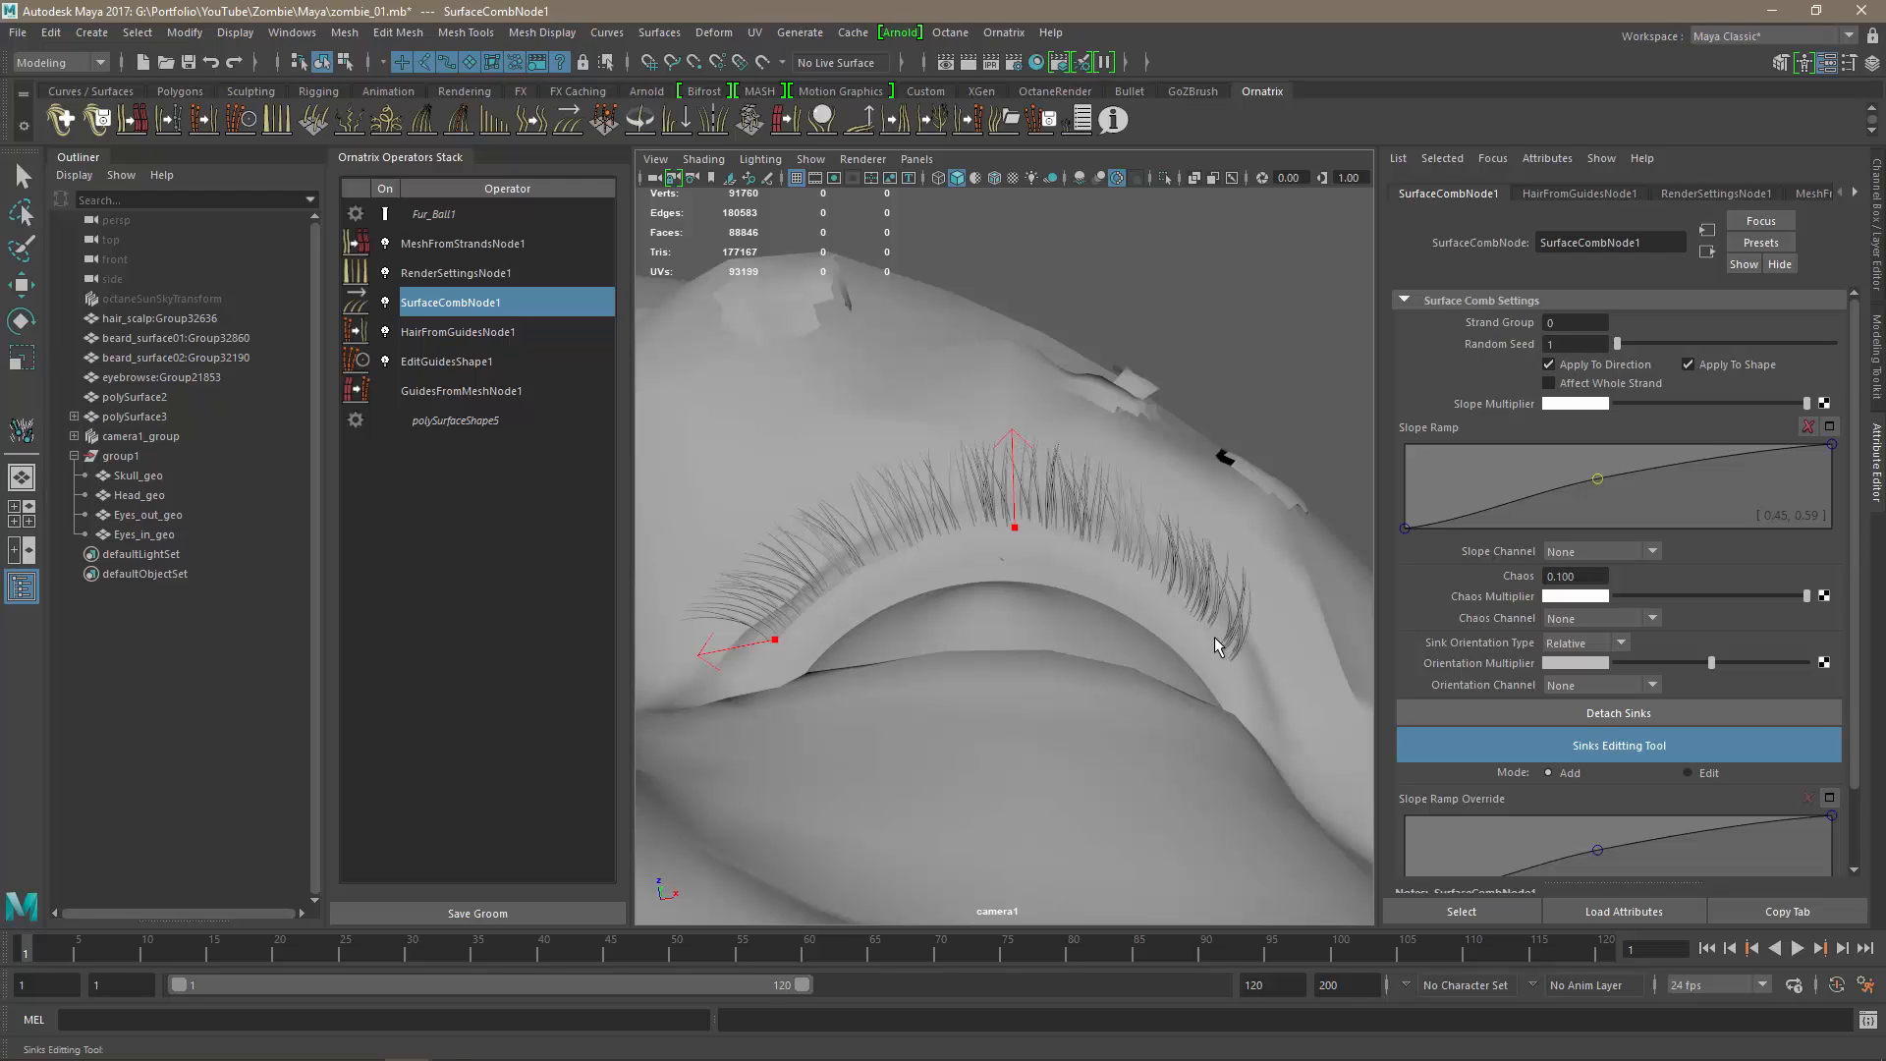
pyautogui.moveTo(1215, 640); pyautogui.dragTo(1280, 696)
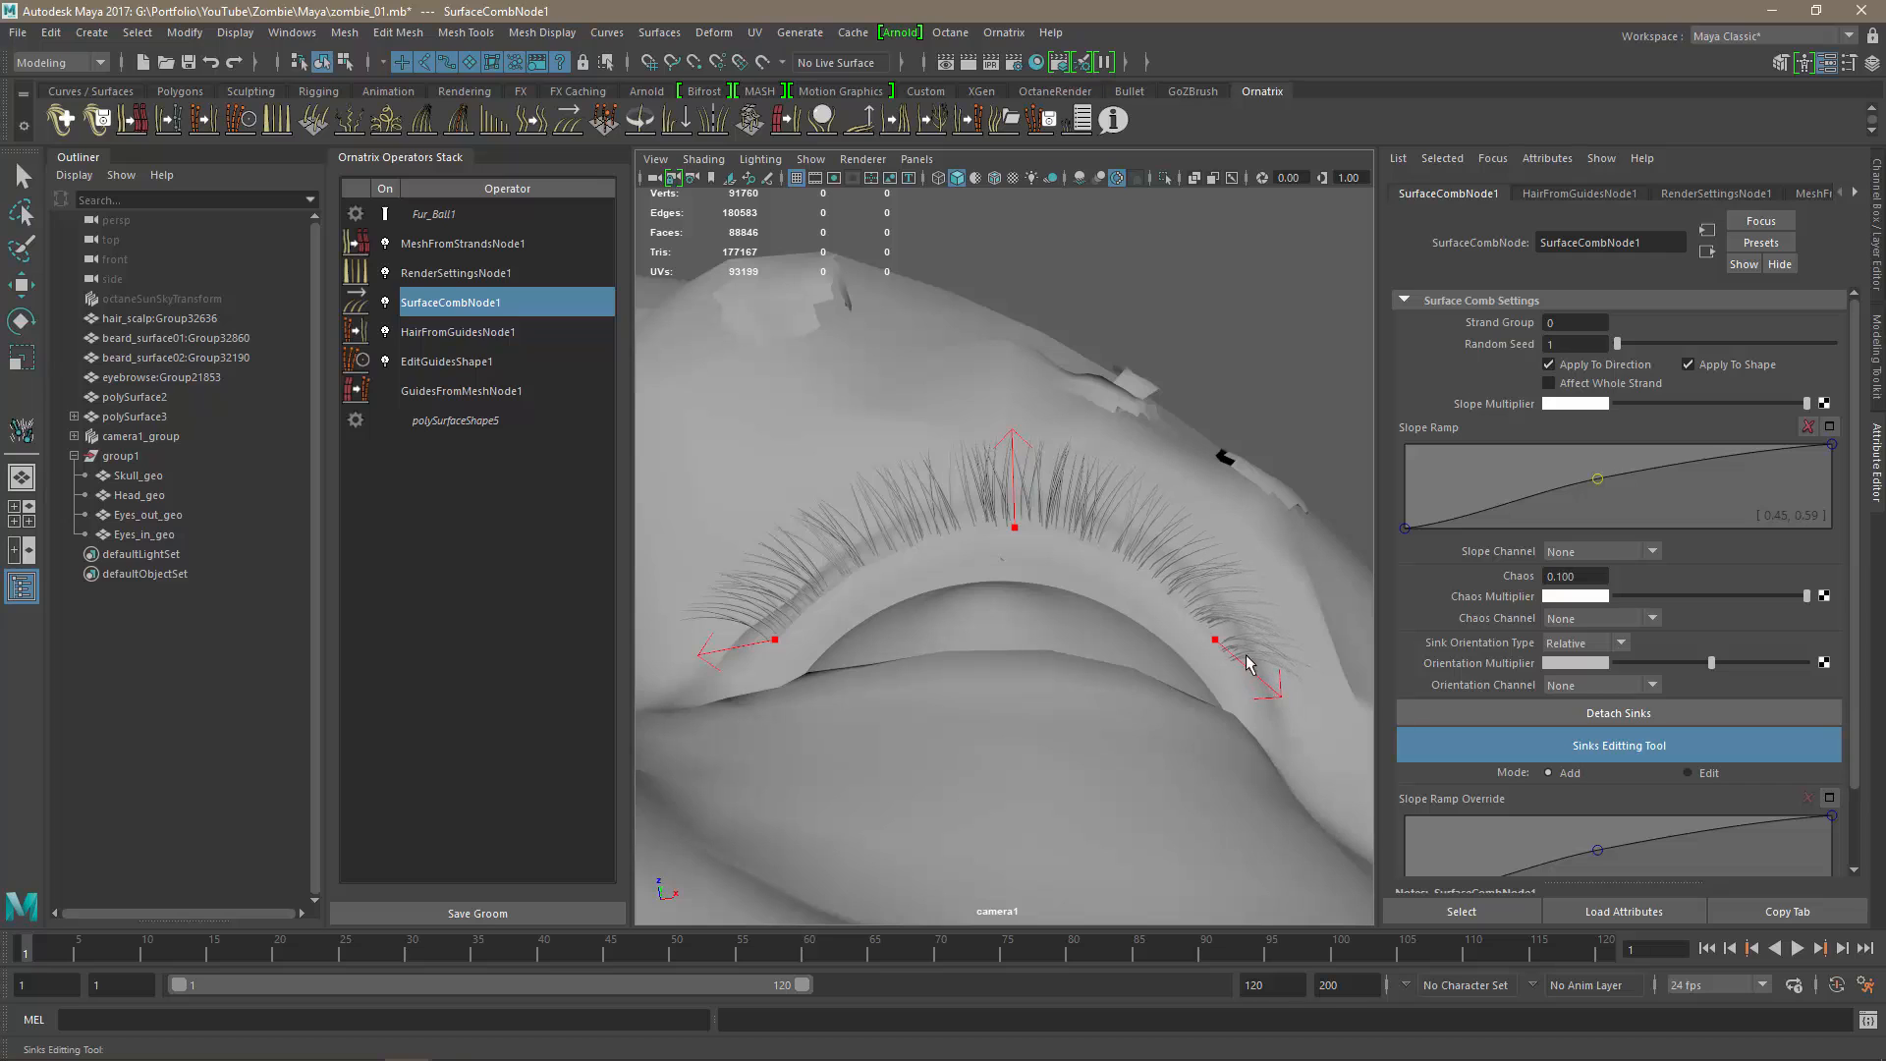
pyautogui.moveTo(1158, 580); pyautogui.dragTo(1248, 550)
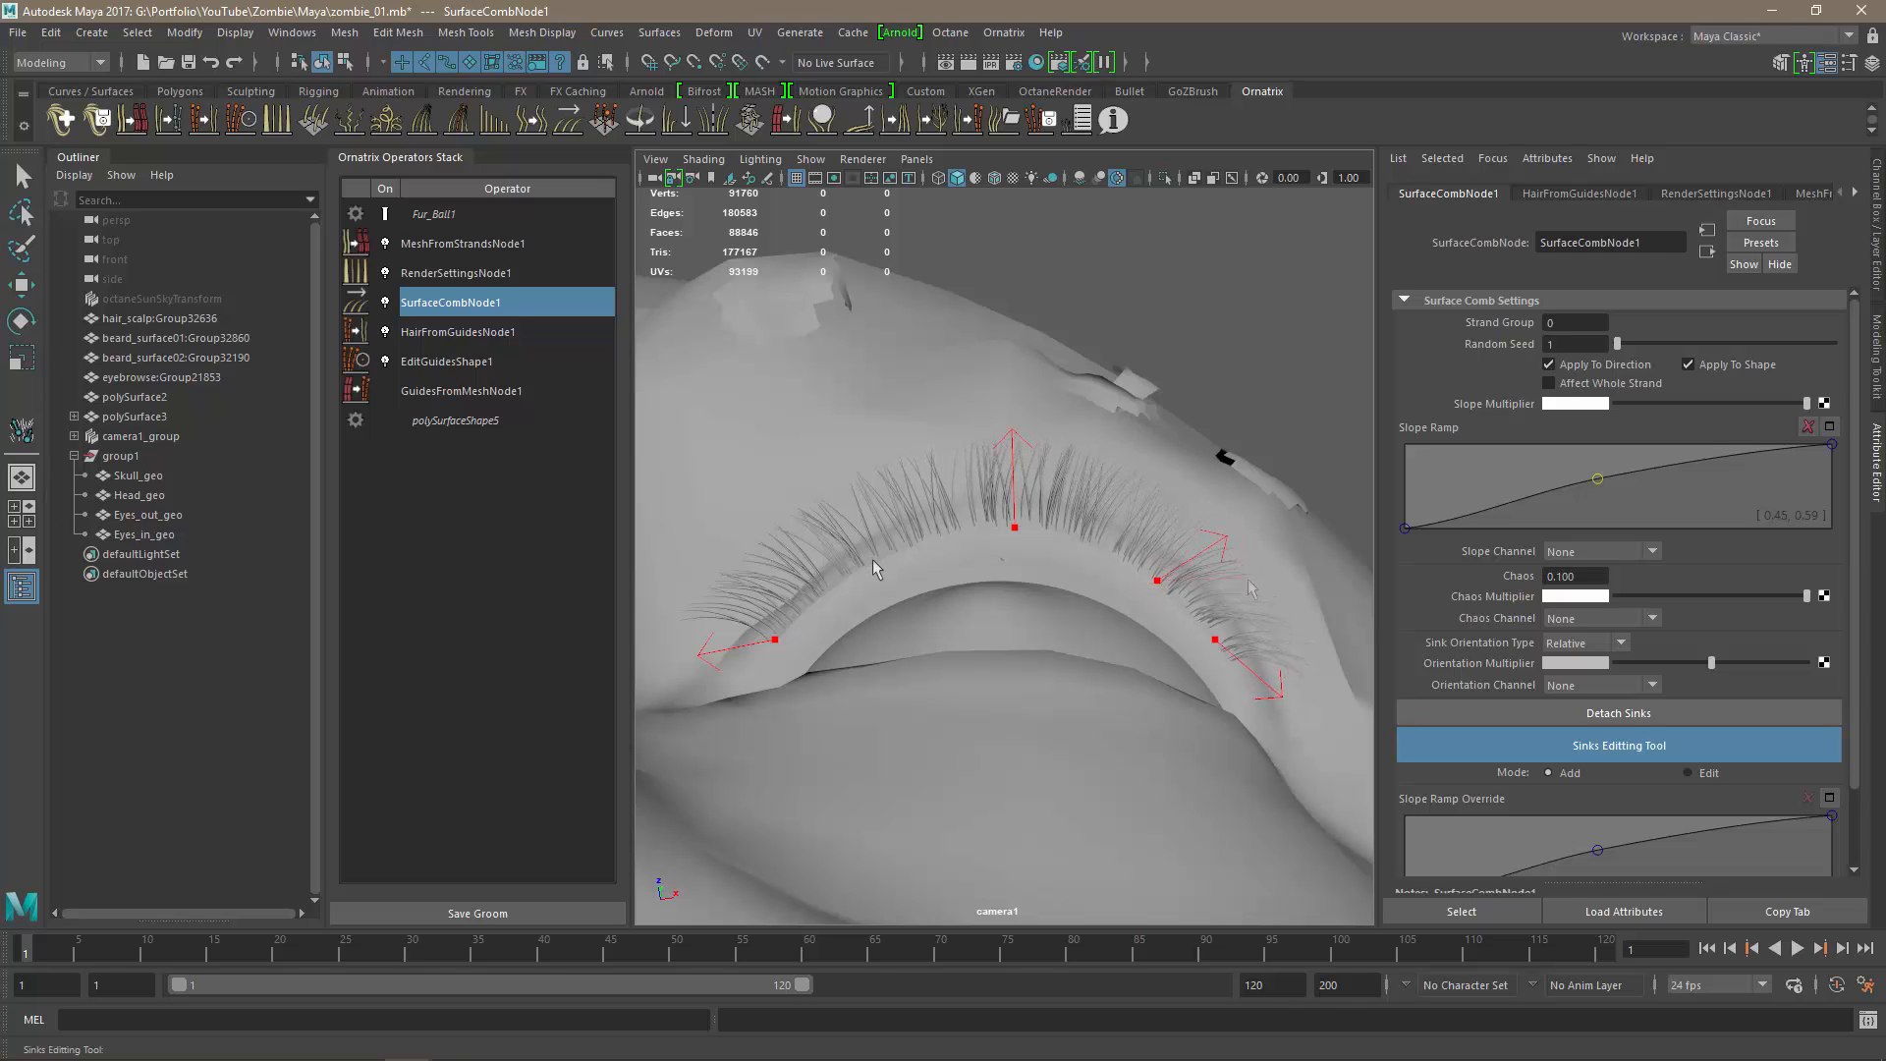
pyautogui.moveTo(870, 558); pyautogui.dragTo(826, 520)
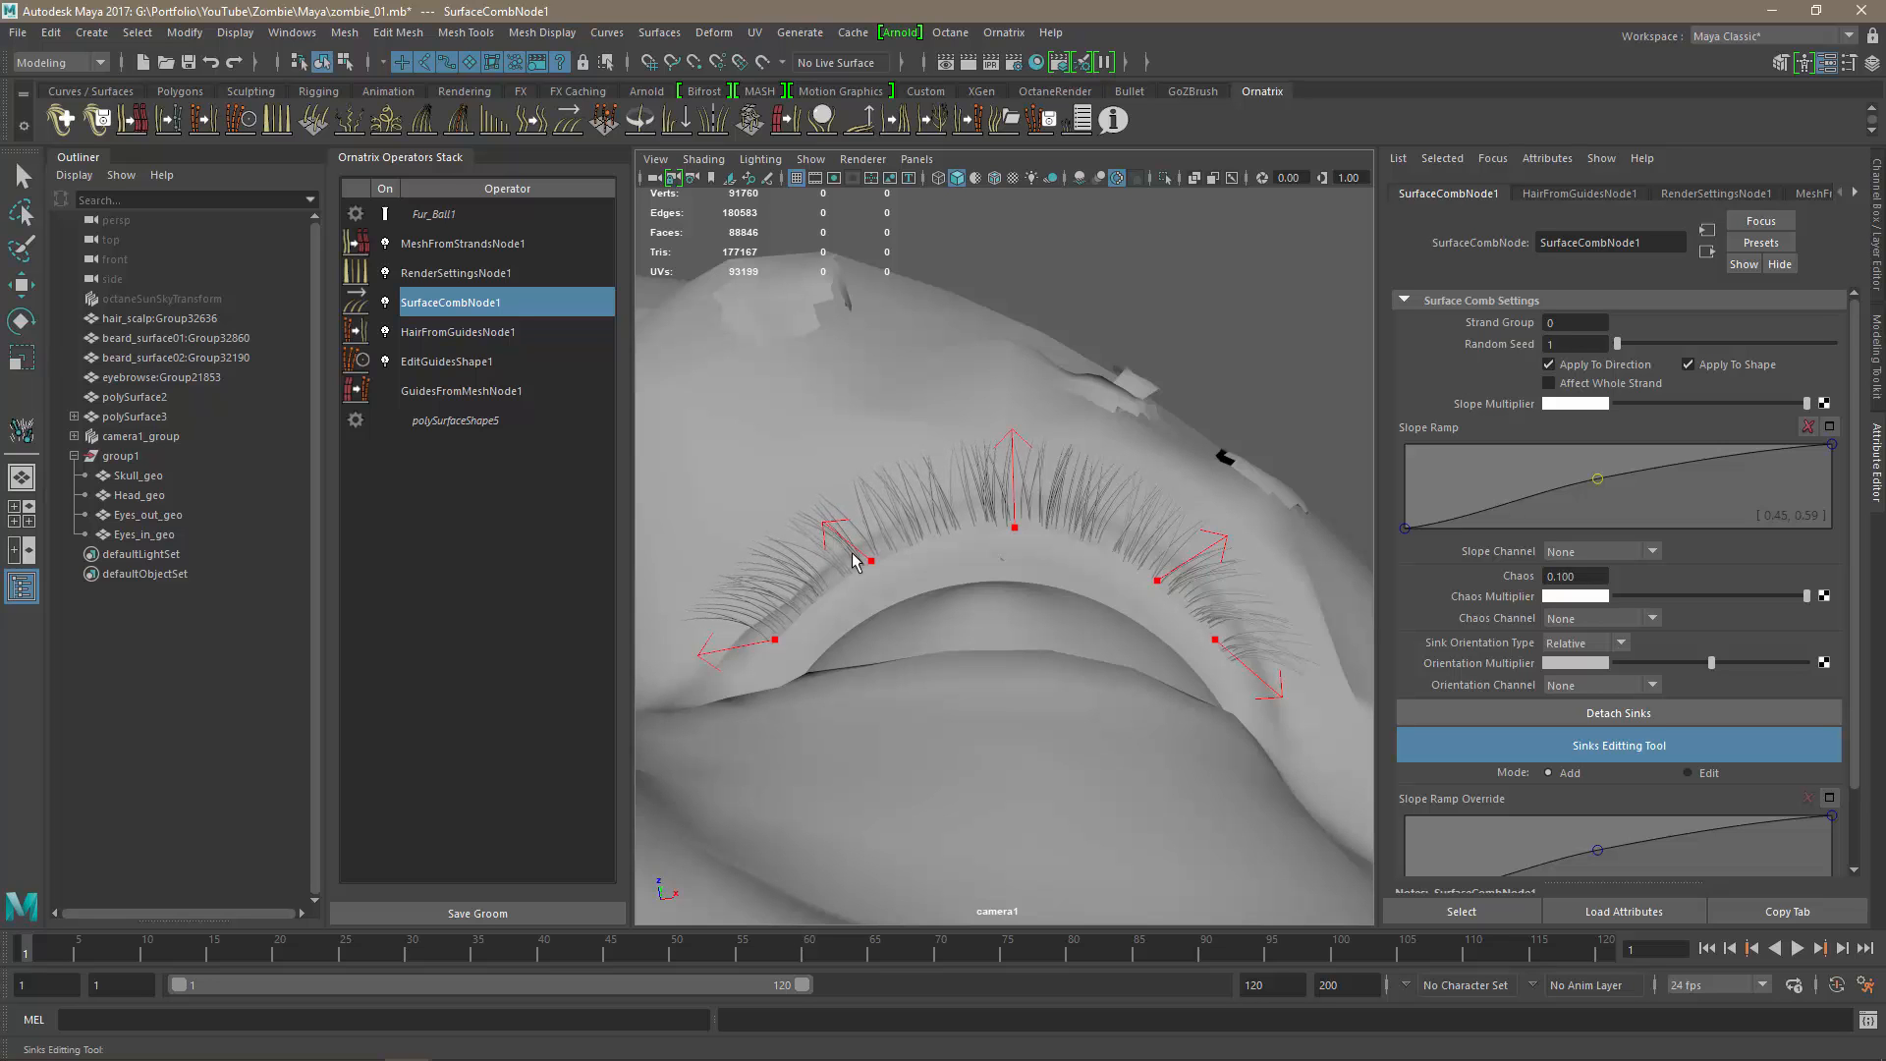
# Examine the combed eyelashes from several angles and compare them with the upper eyelashes of the other eye.
pyautogui.keyDown('alt'); pyautogui.moveTo(1000, 668); pyautogui.dragTo(945, 593); pyautogui.keyUp('alt')
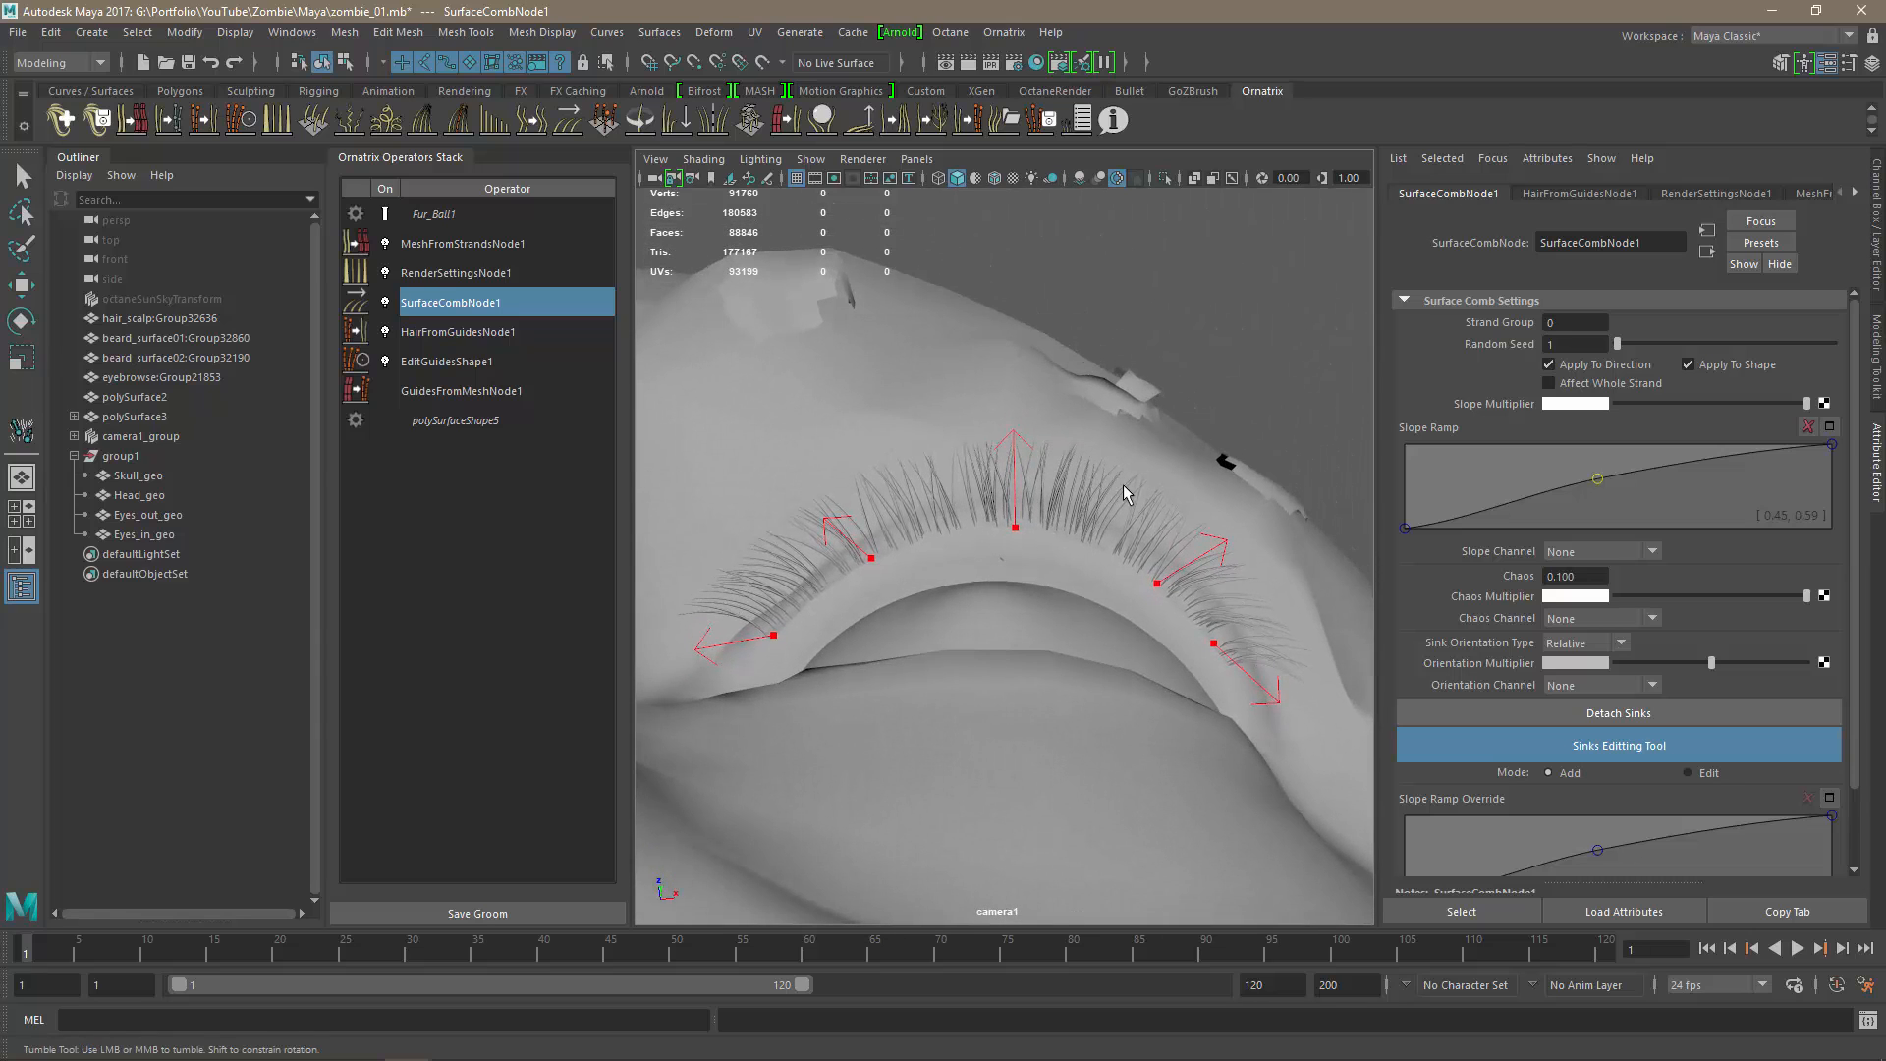
pyautogui.moveTo(1175, 685)
pyautogui.keyDown('alt'); pyautogui.mouseDown()
pyautogui.moveTo(1194, 664)
pyautogui.moveTo(1151, 688)
pyautogui.mouseUp(); pyautogui.keyUp('alt')
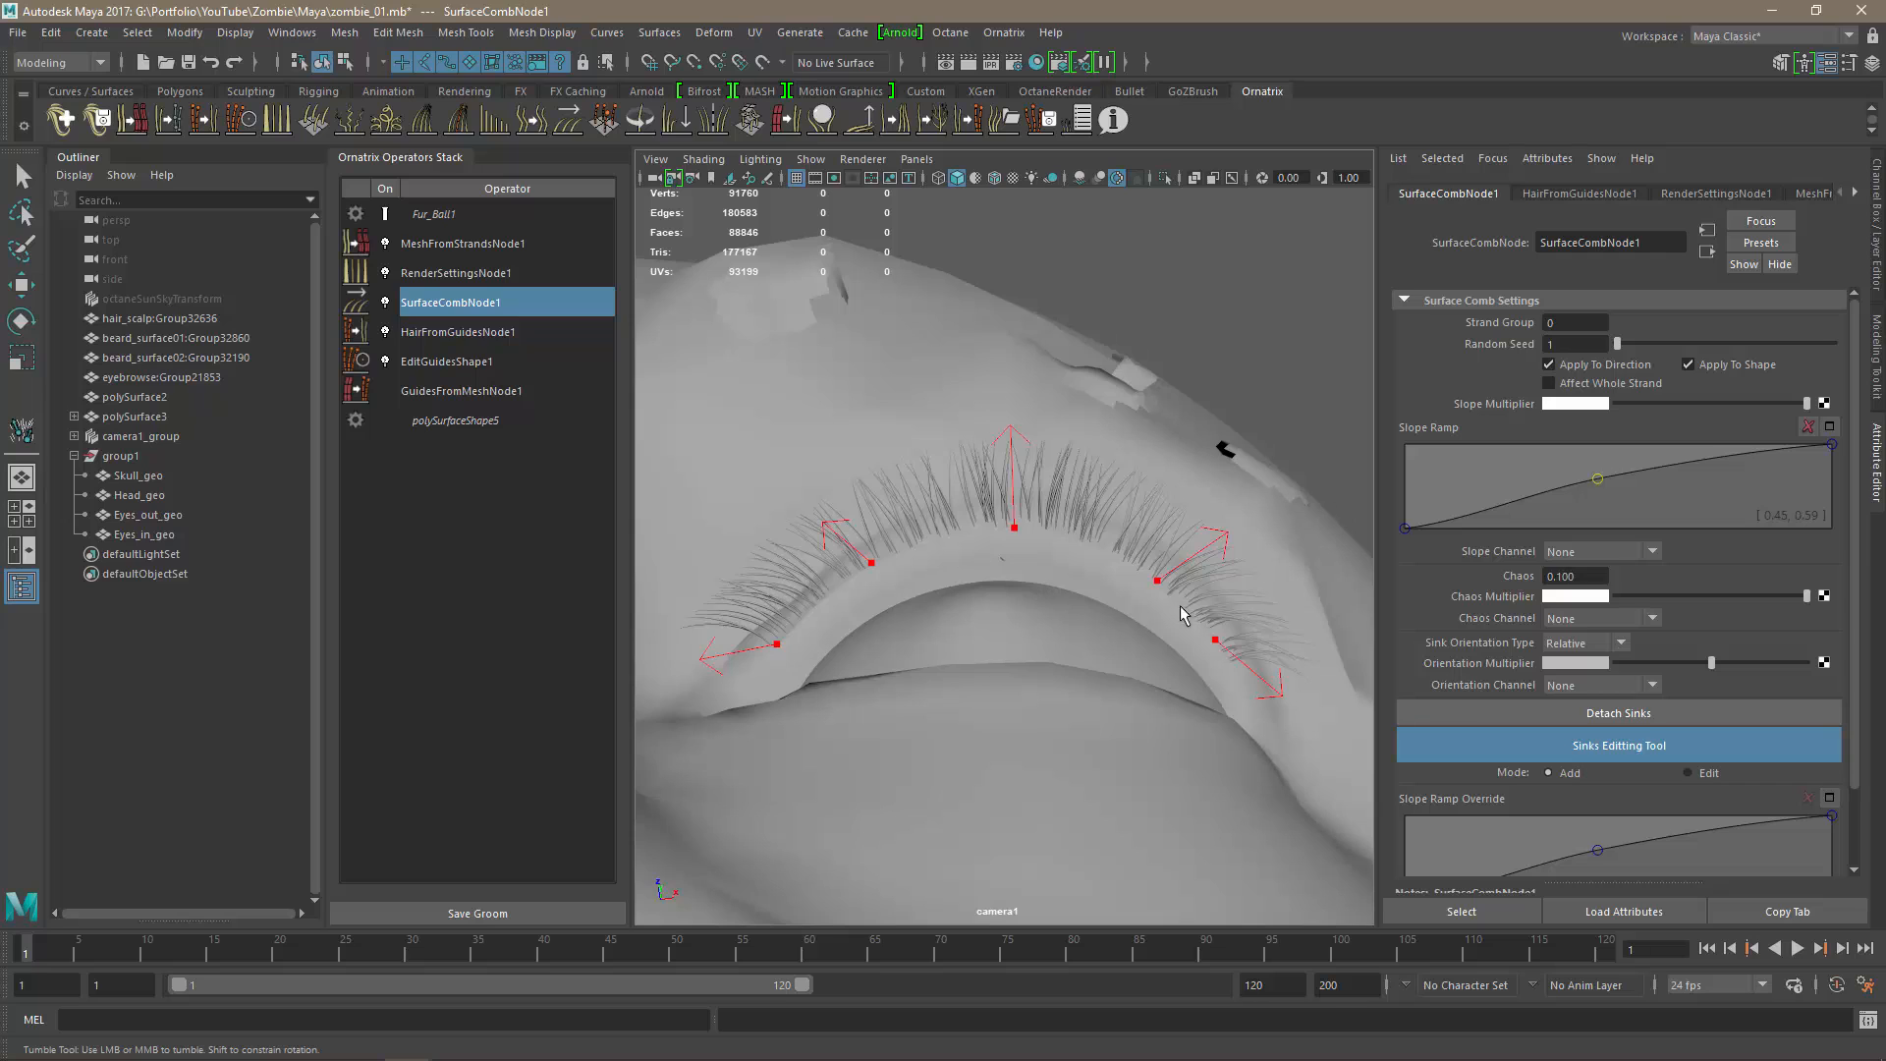
pyautogui.keyDown('alt'); pyautogui.moveTo(1142, 668); pyautogui.dragTo(1145, 664); pyautogui.keyUp('alt')
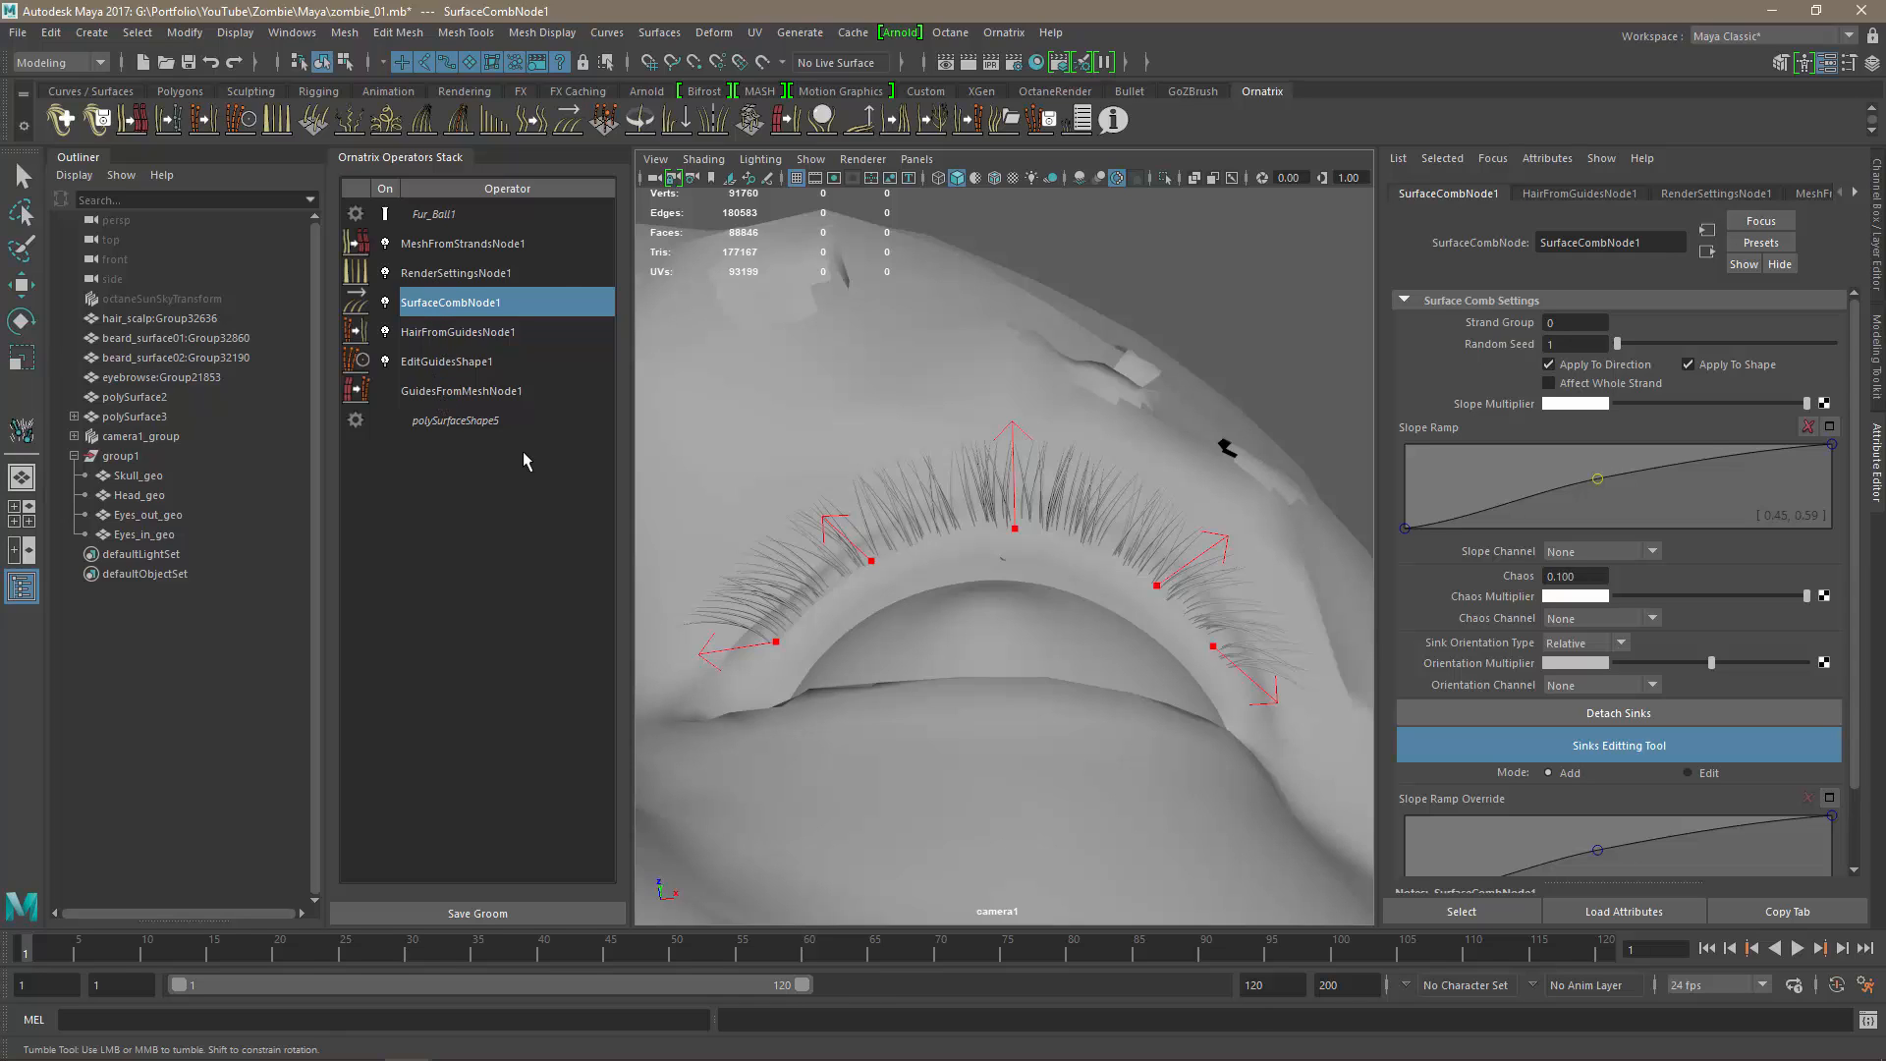
pyautogui.keyDown('alt'); pyautogui.moveTo(830, 711); pyautogui.dragTo(1248, 695, button='middle'); pyautogui.keyUp('alt')
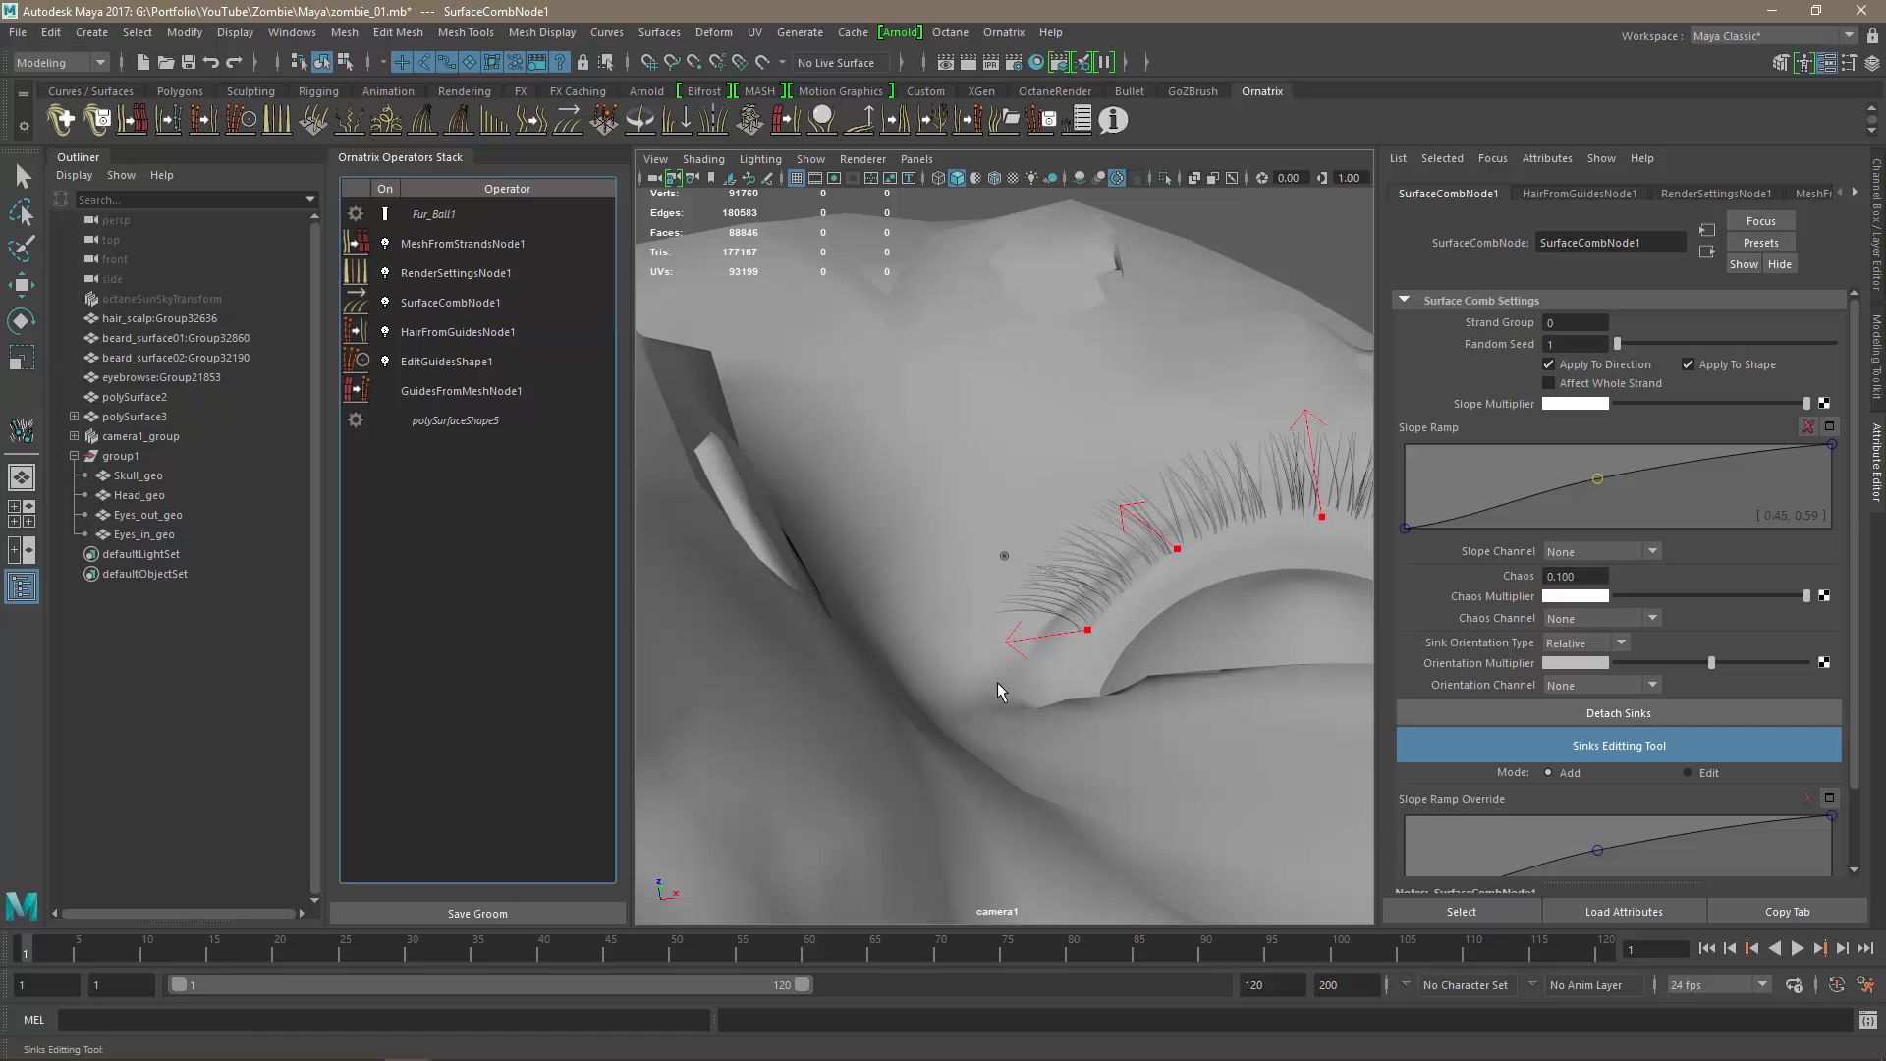
pyautogui.keyDown('alt'); pyautogui.moveTo(998, 681); pyautogui.dragTo(688, 638, button='middle'); pyautogui.keyUp('alt')
pyautogui.keyDown('alt'); pyautogui.moveTo(1027, 652); pyautogui.dragTo(1099, 645); pyautogui.keyUp('alt')
pyautogui.keyDown('alt'); pyautogui.moveTo(1100, 644); pyautogui.dragTo(1103, 632, button='middle'); pyautogui.keyUp('alt')
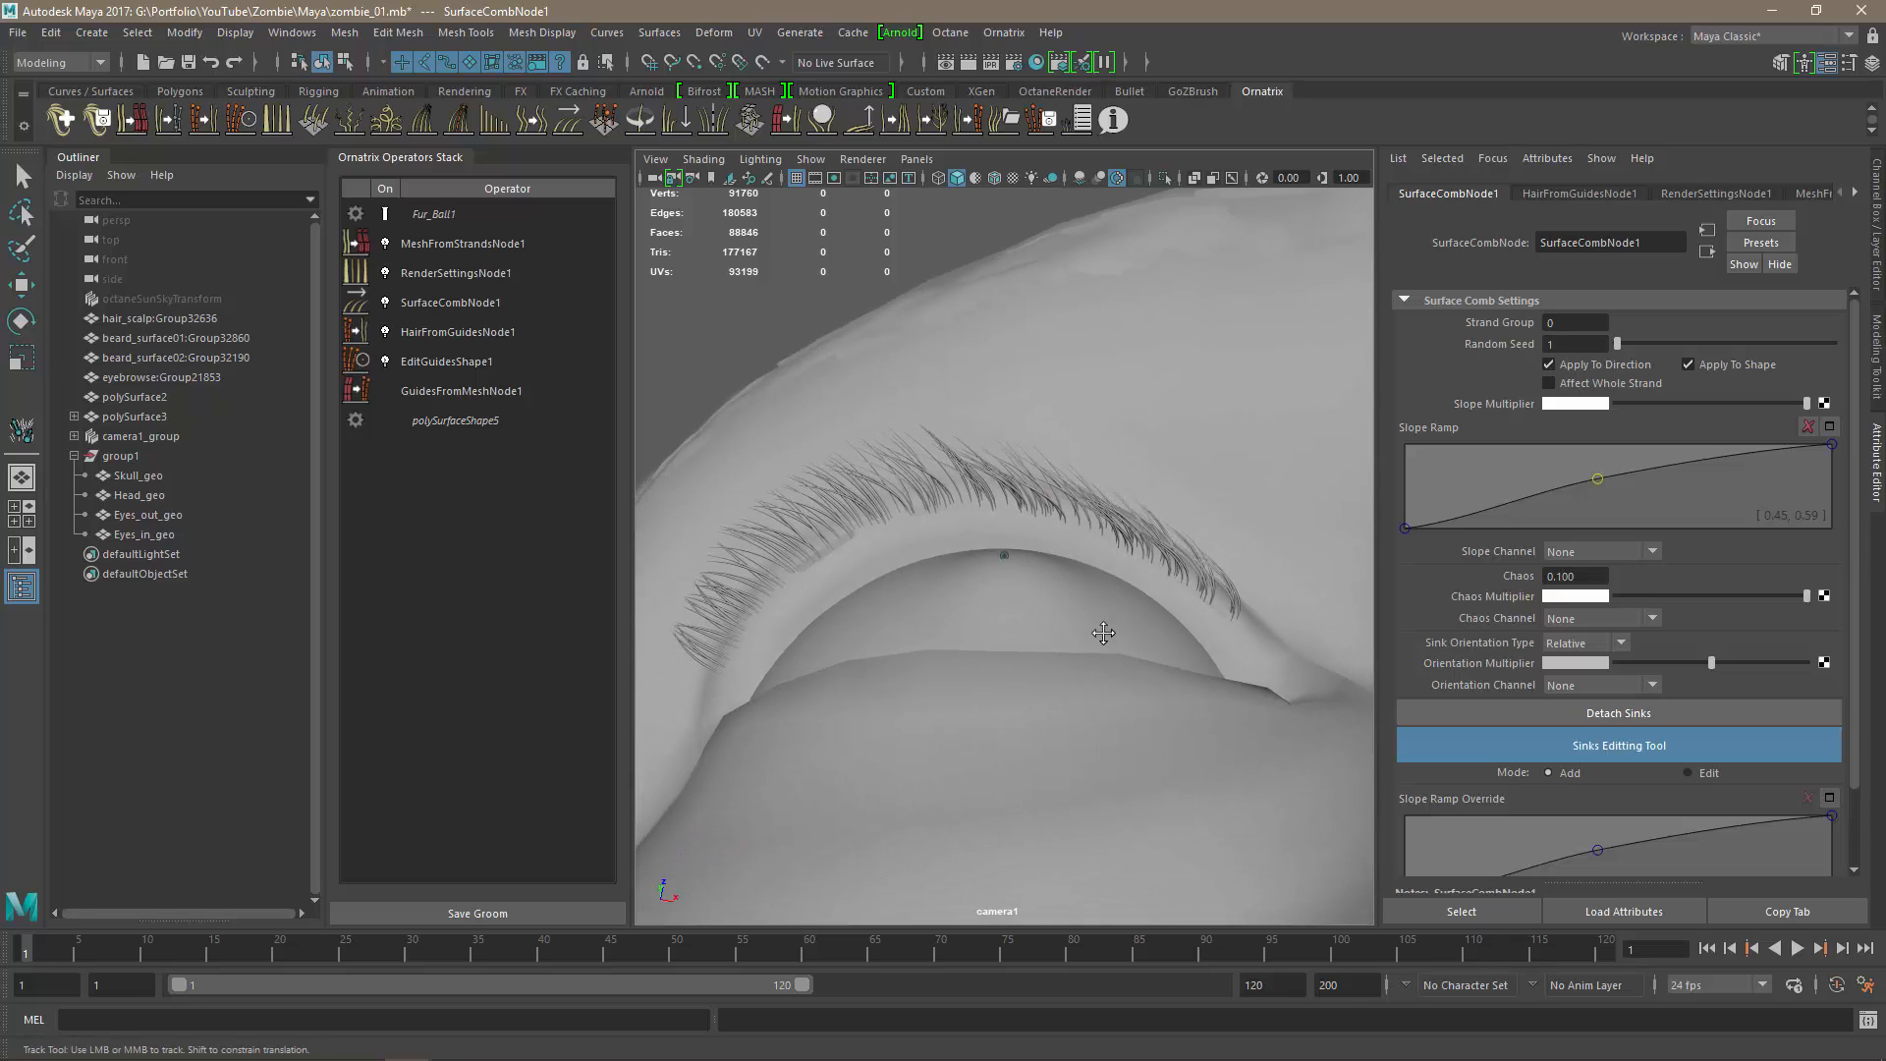
pyautogui.click(1215, 609)
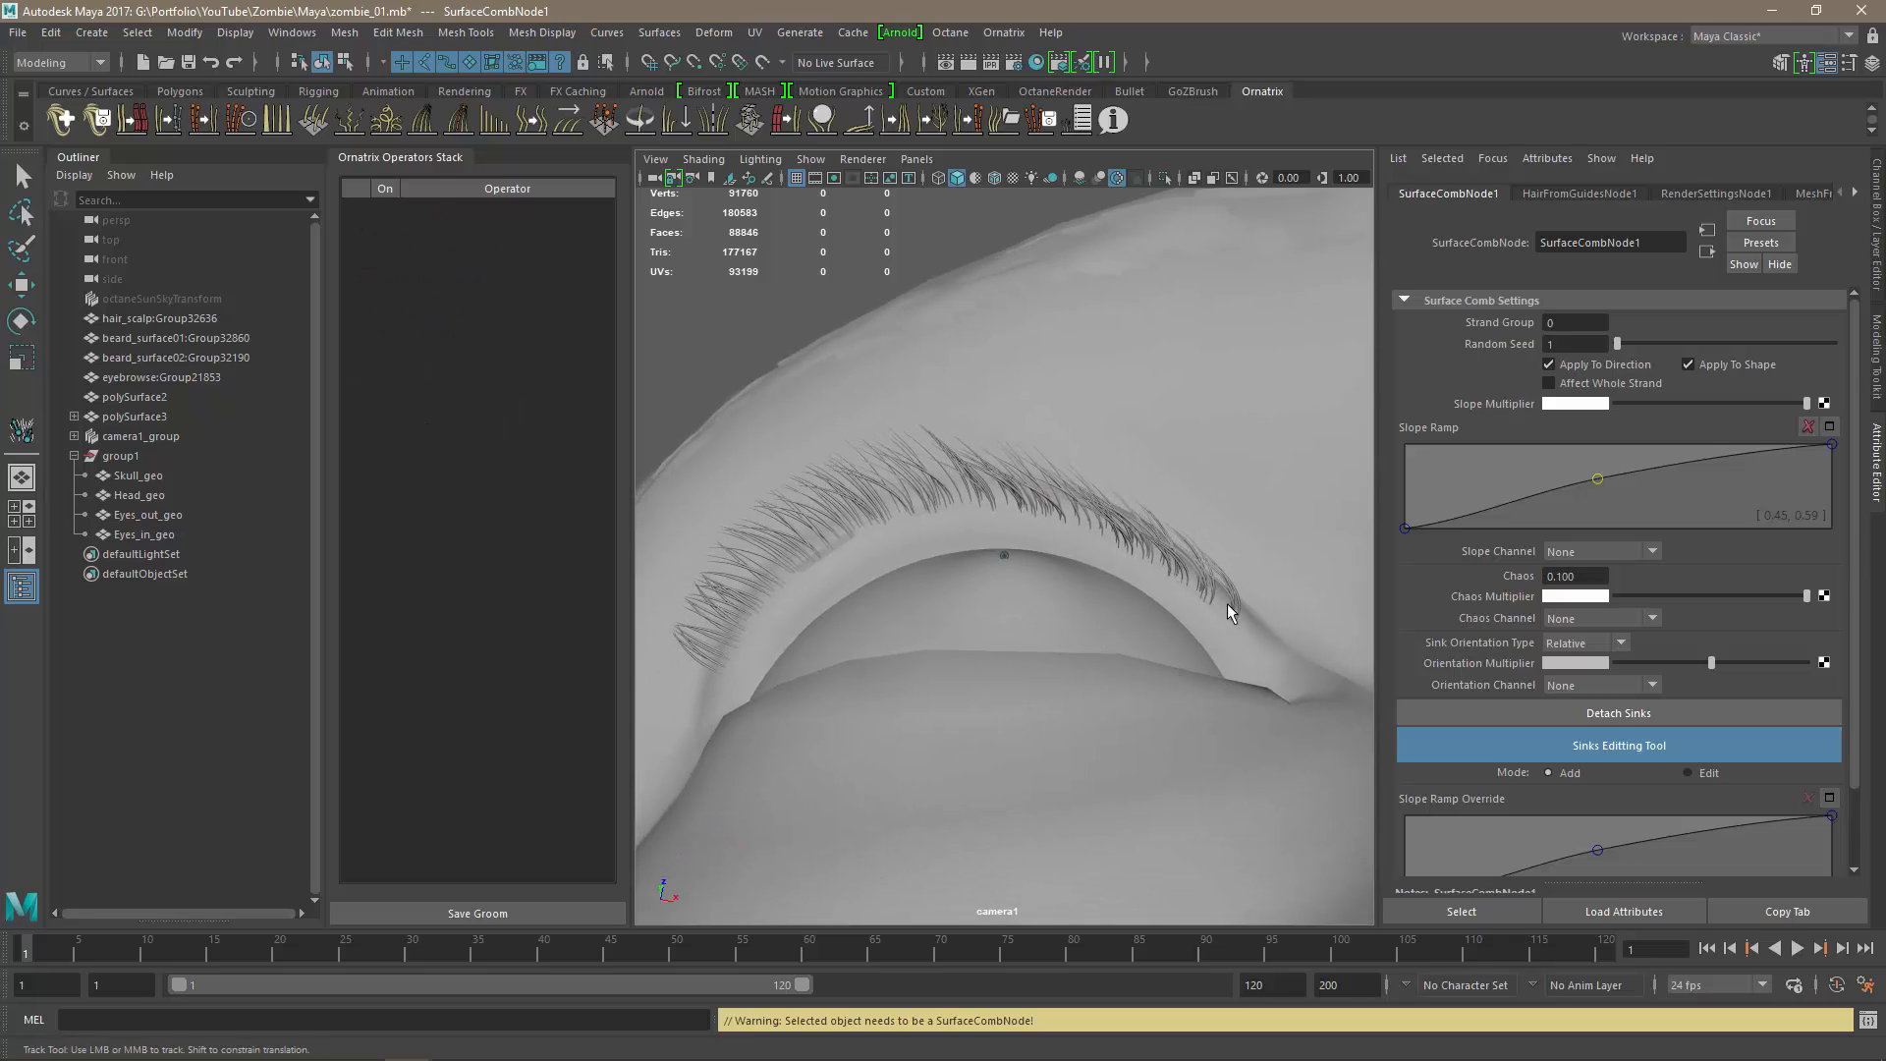
pyautogui.hotkey('ctrl', 'z')
pyautogui.click(1214, 609)
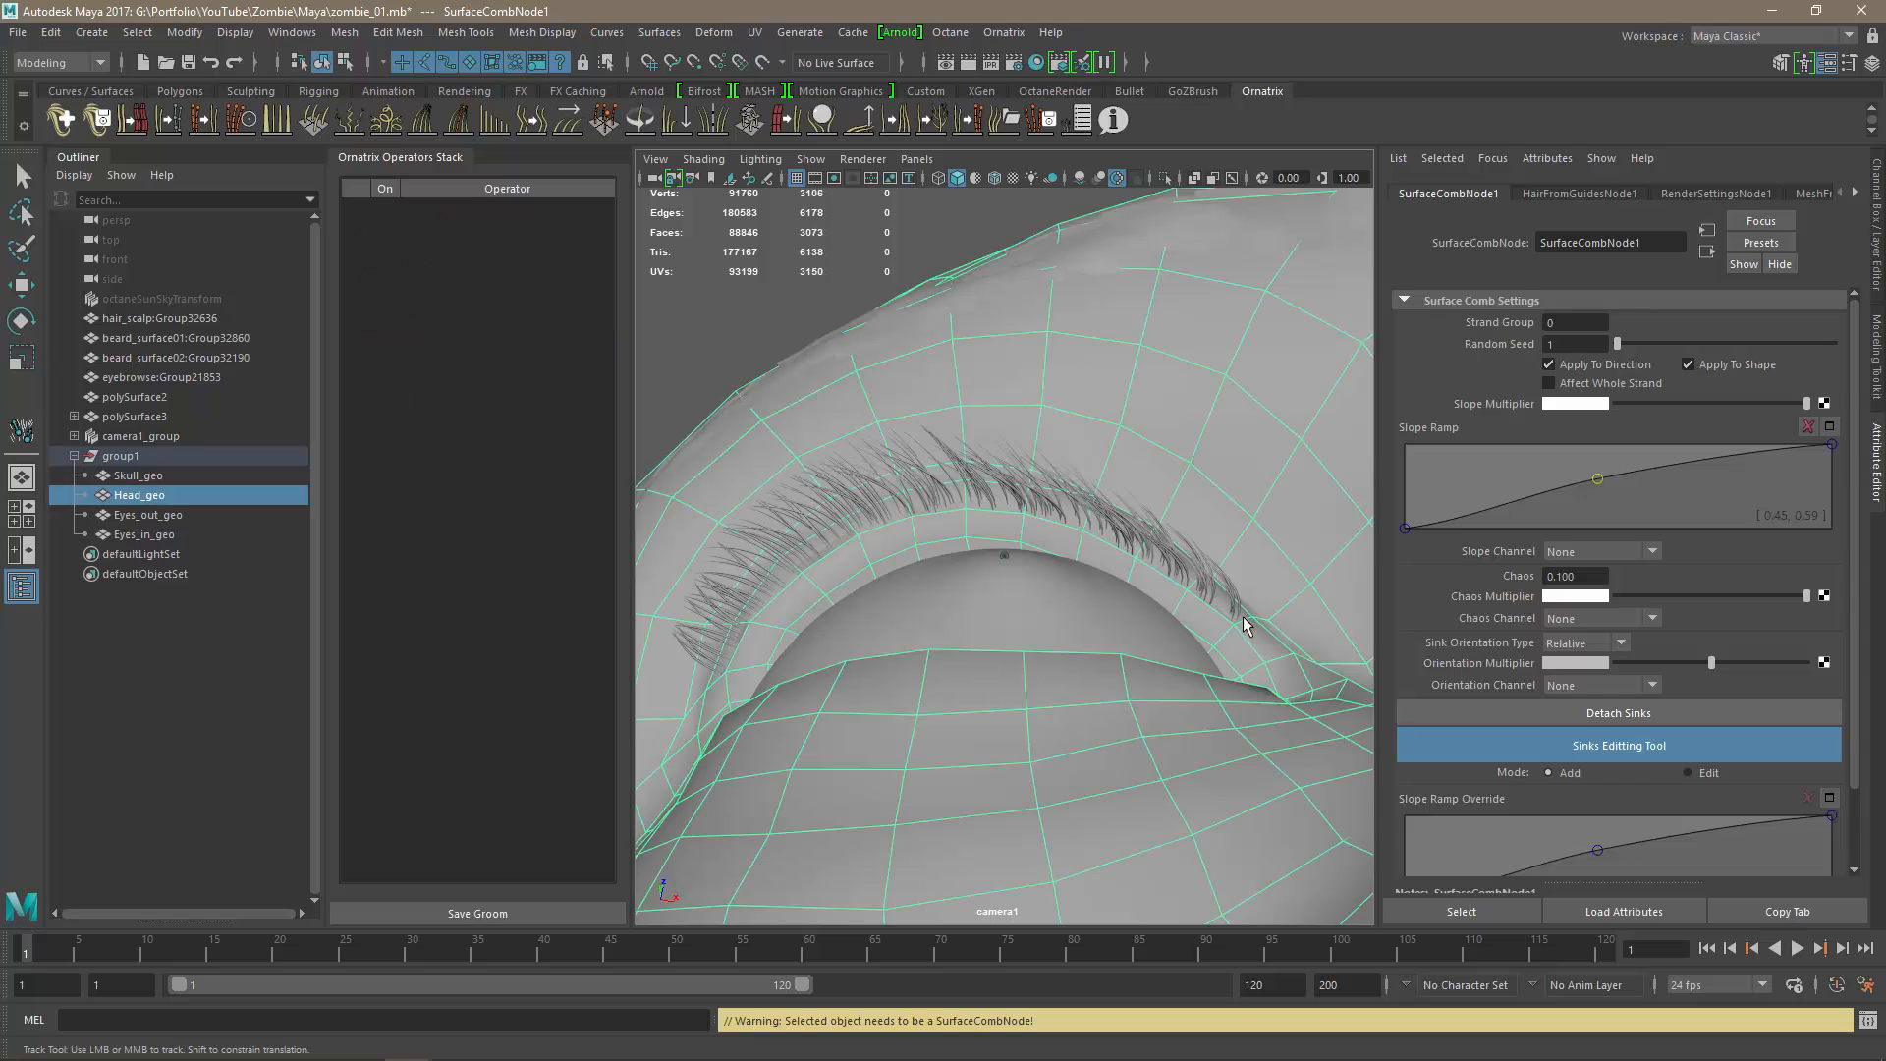
pyautogui.hotkey('ctrl', 'z')
pyautogui.click(1214, 609)
pyautogui.hotkey('ctrl', 'z')
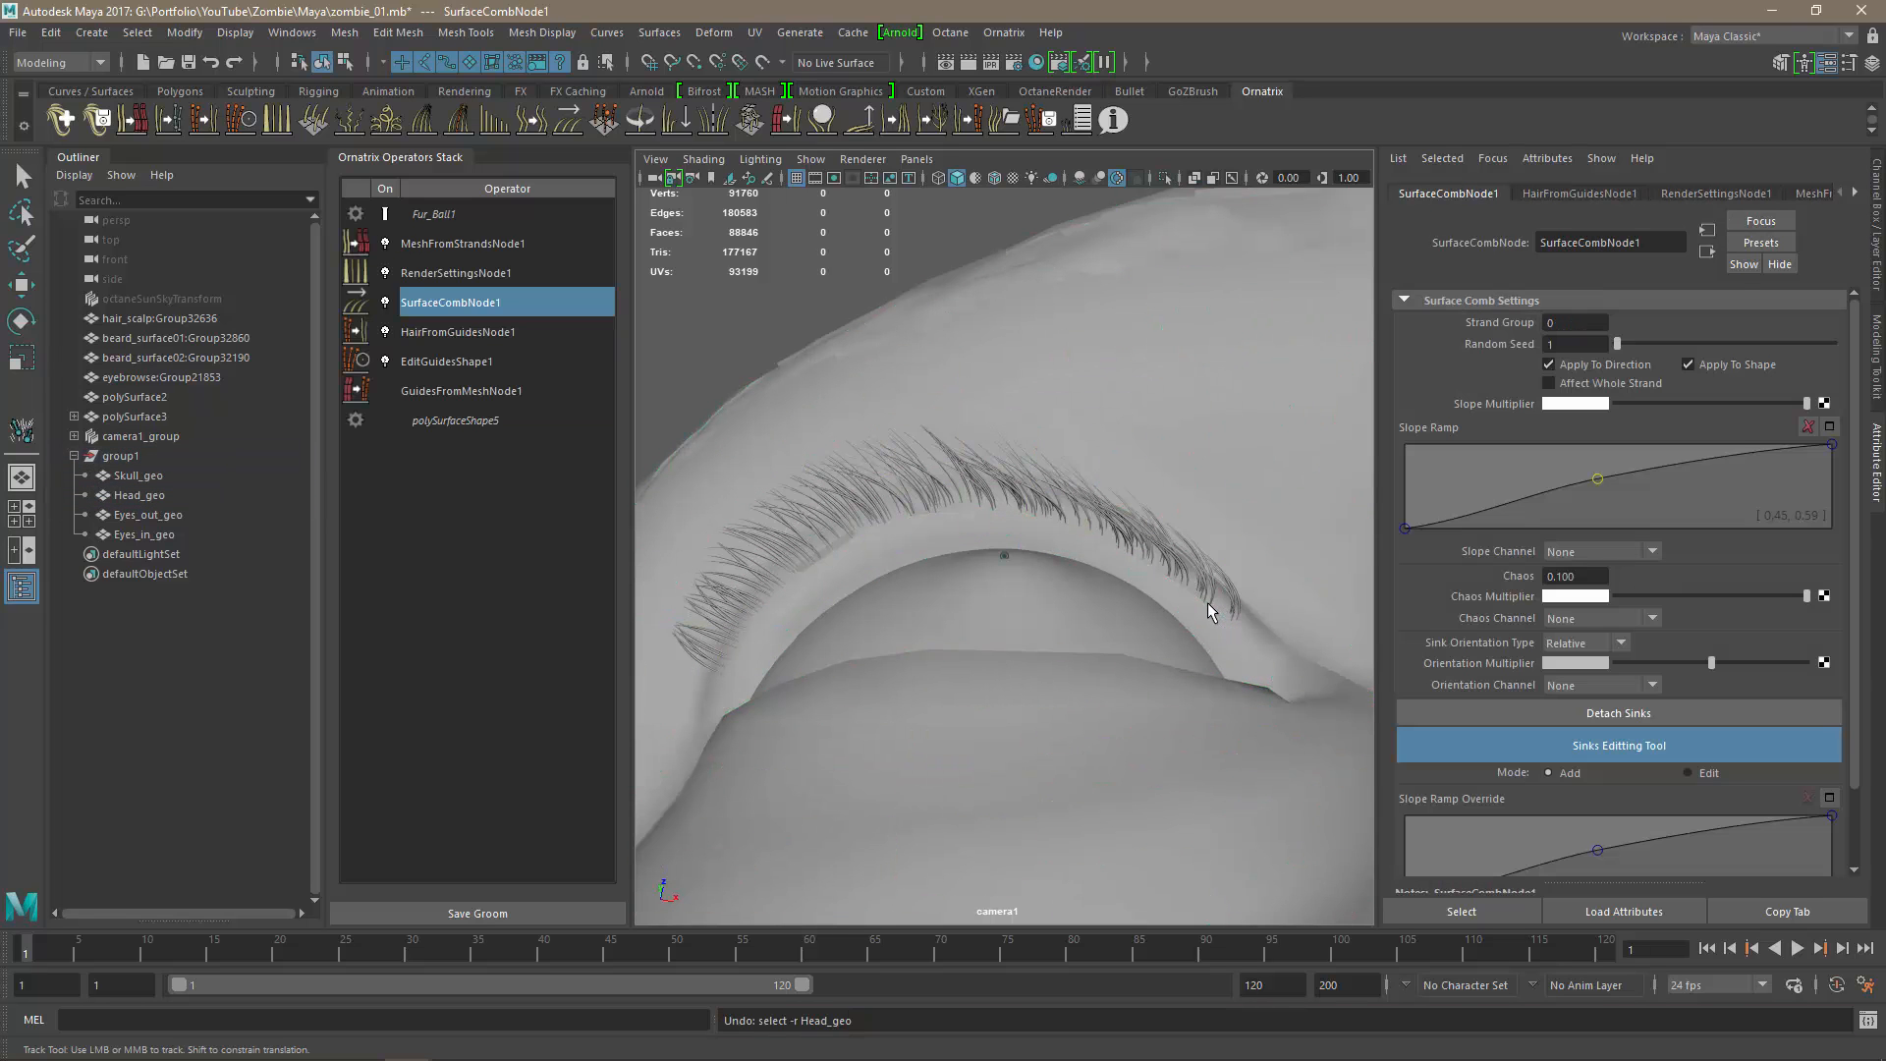
pyautogui.click(1214, 602)
pyautogui.hotkey('ctrl', 'z')
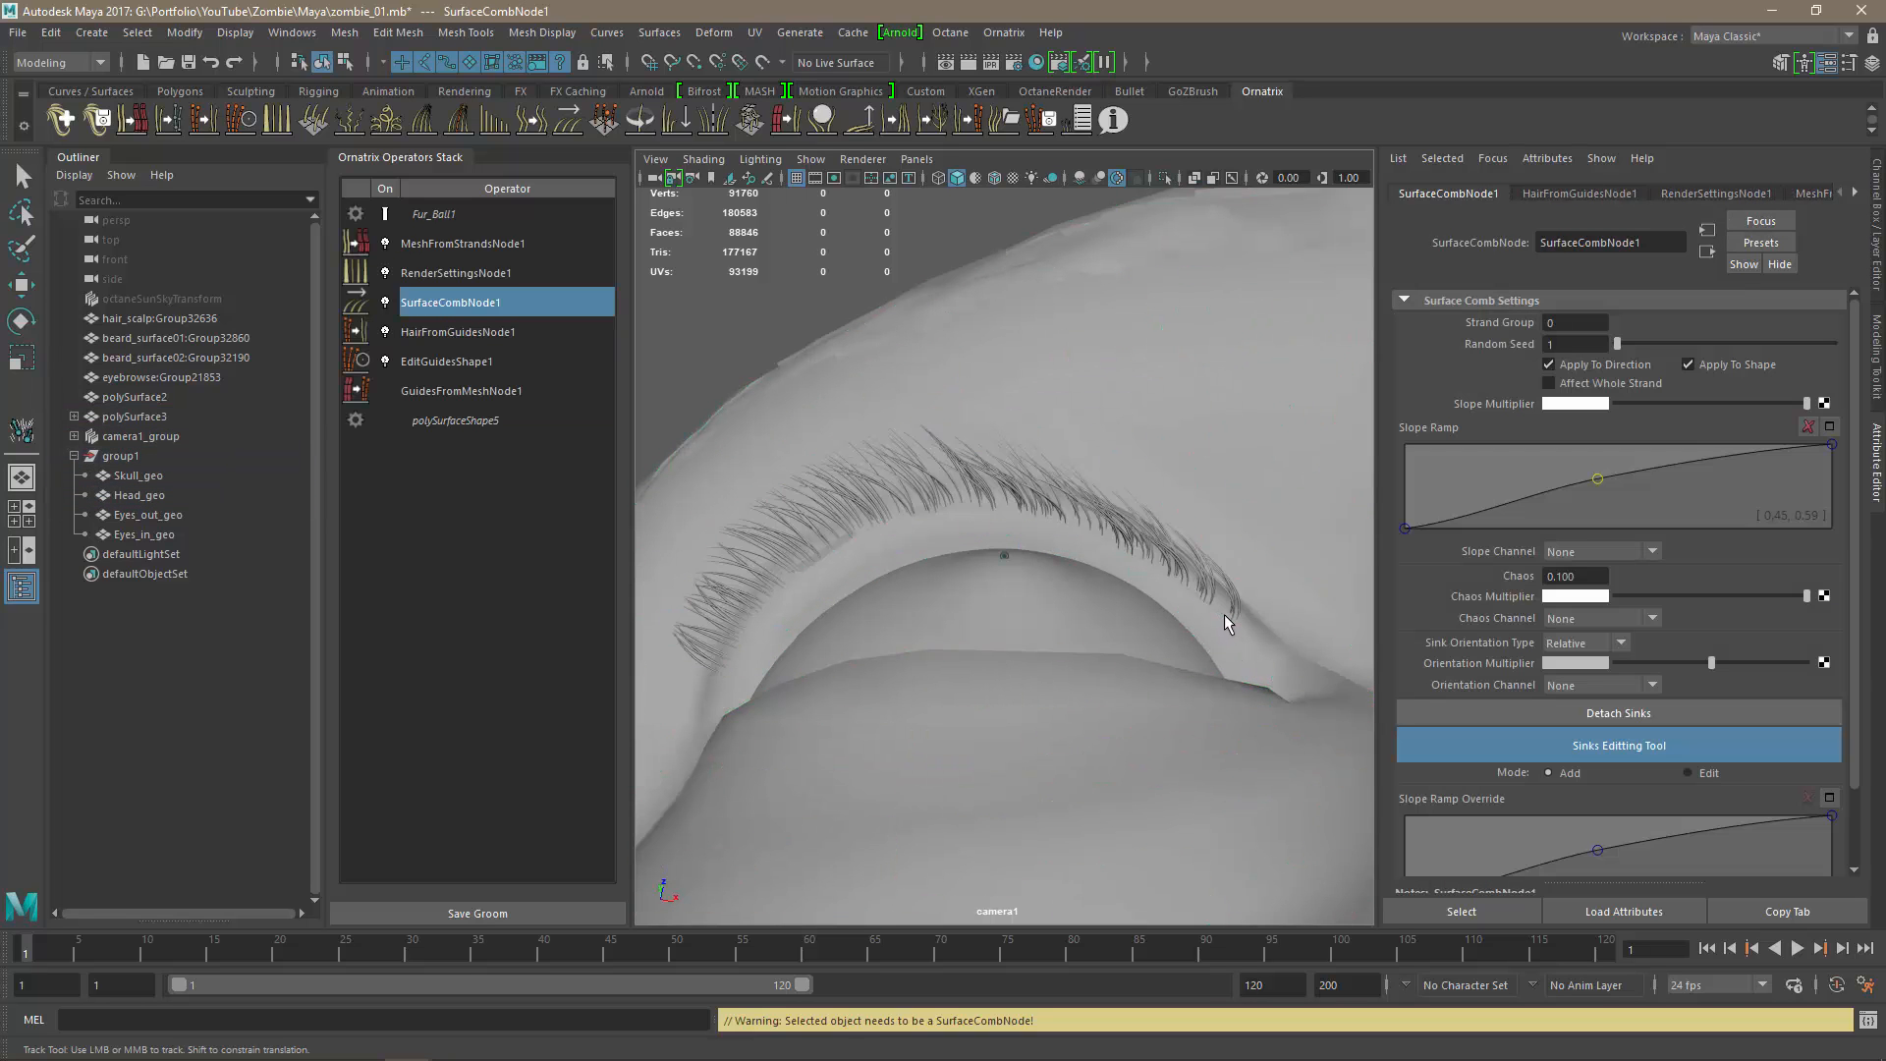
pyautogui.click(1230, 614)
pyautogui.hotkey('ctrl', 'z')
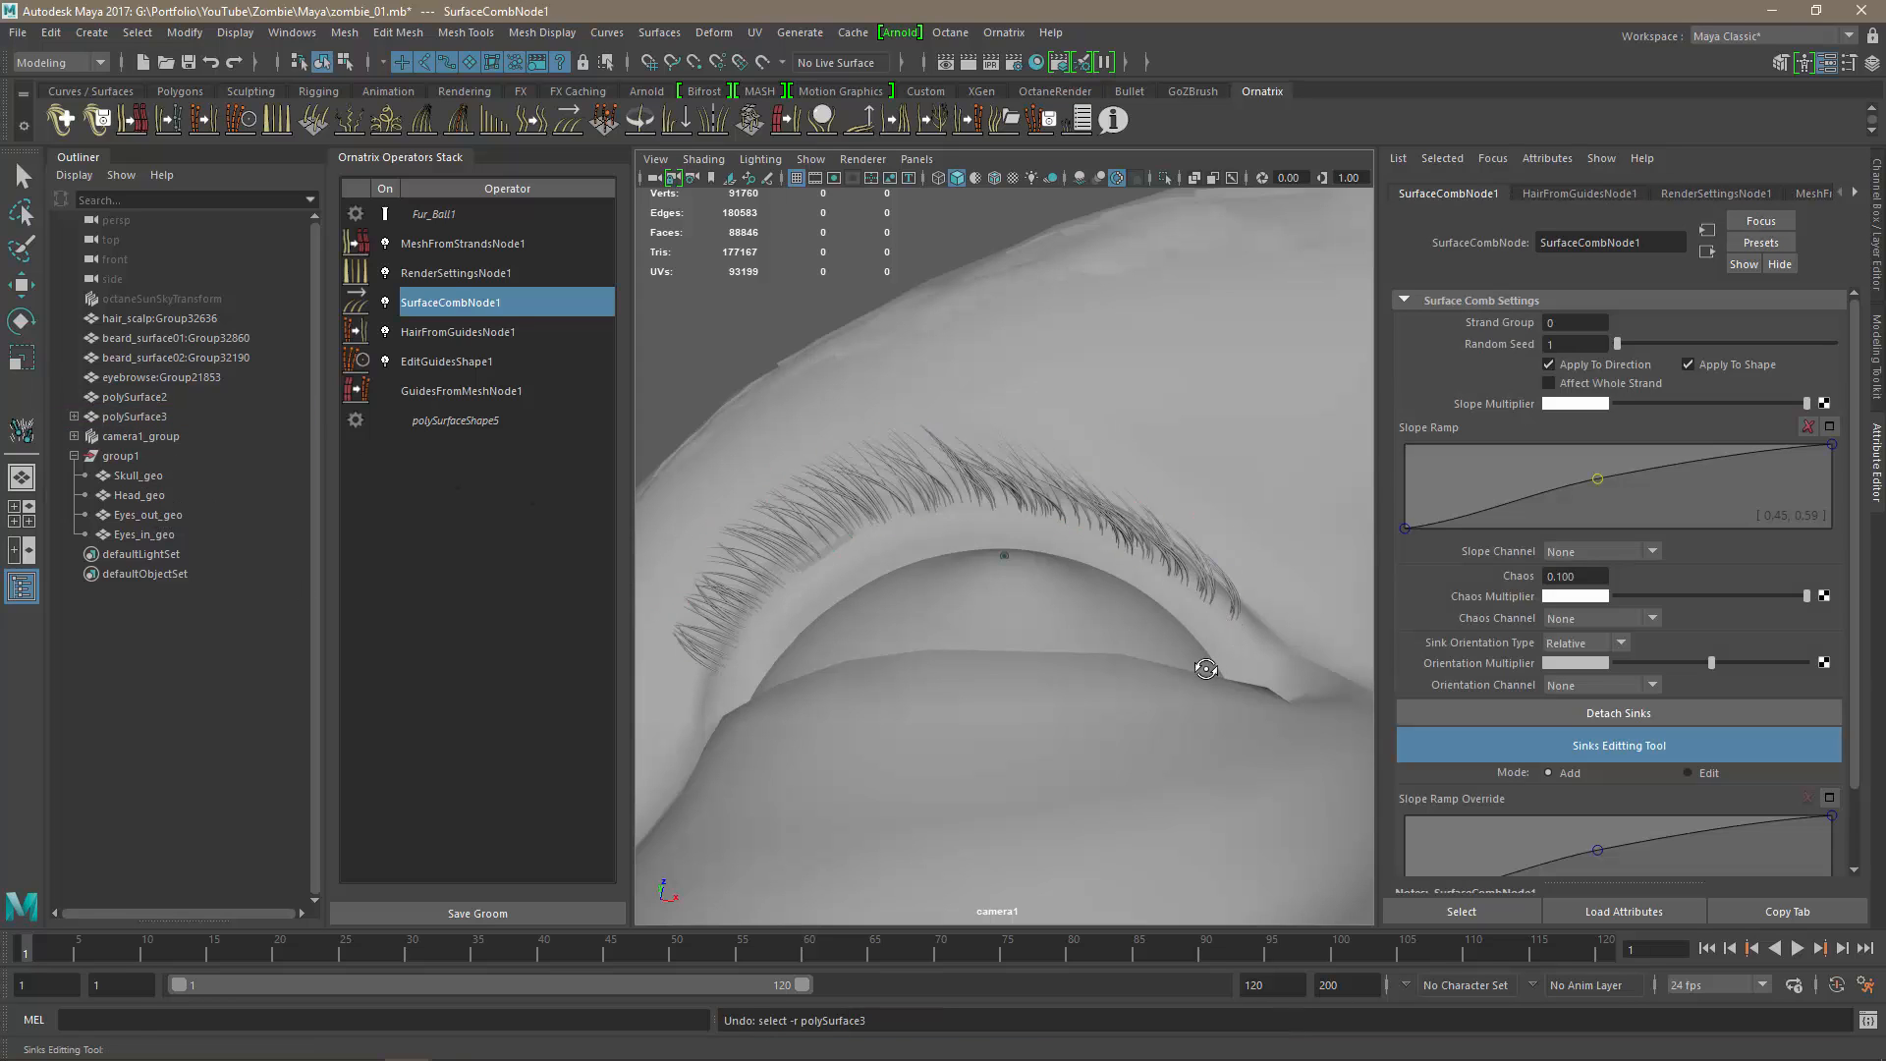
# Place five comb sinks along the upper eyelid of the second eye, fanning the eyelashes outward toward both corners.
pyautogui.keyDown('alt'); pyautogui.moveTo(1206, 669); pyautogui.dragTo(1217, 599); pyautogui.keyUp('alt')
pyautogui.moveTo(1206, 605); pyautogui.dragTo(1270, 626)
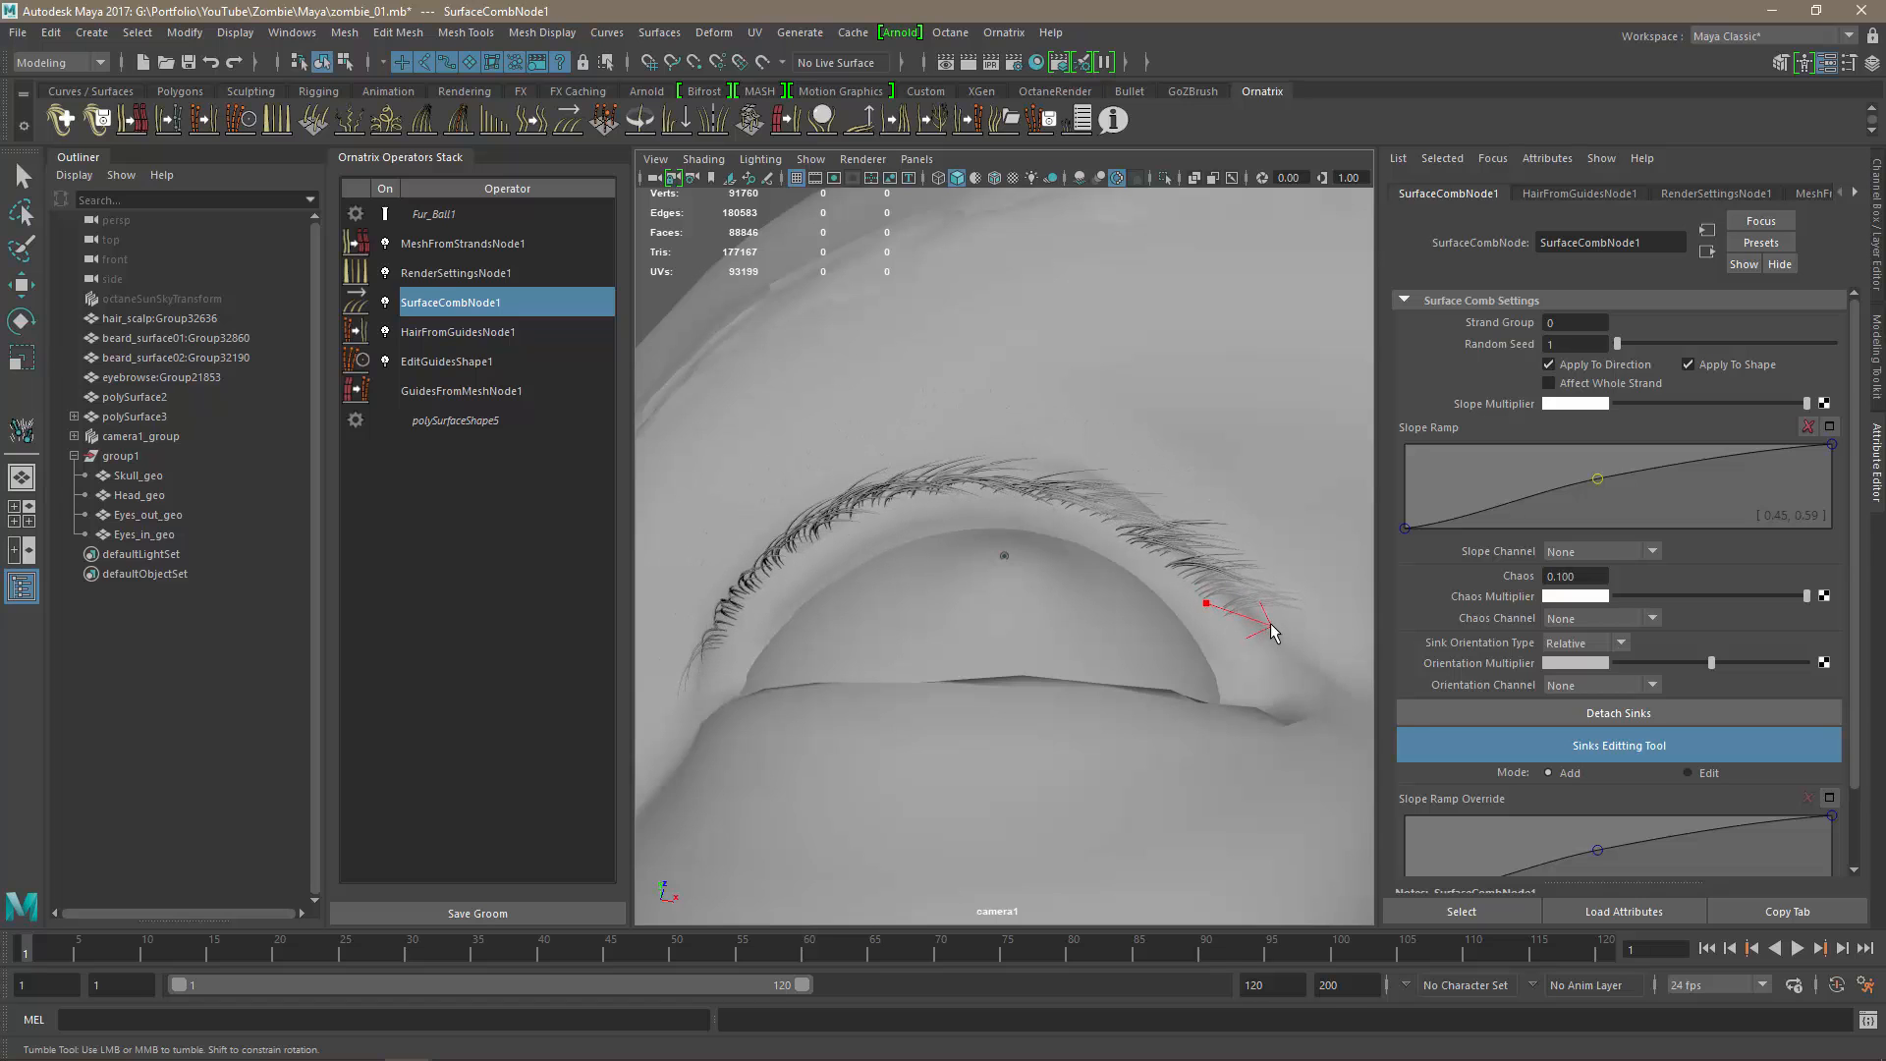
pyautogui.moveTo(964, 486); pyautogui.dragTo(956, 413)
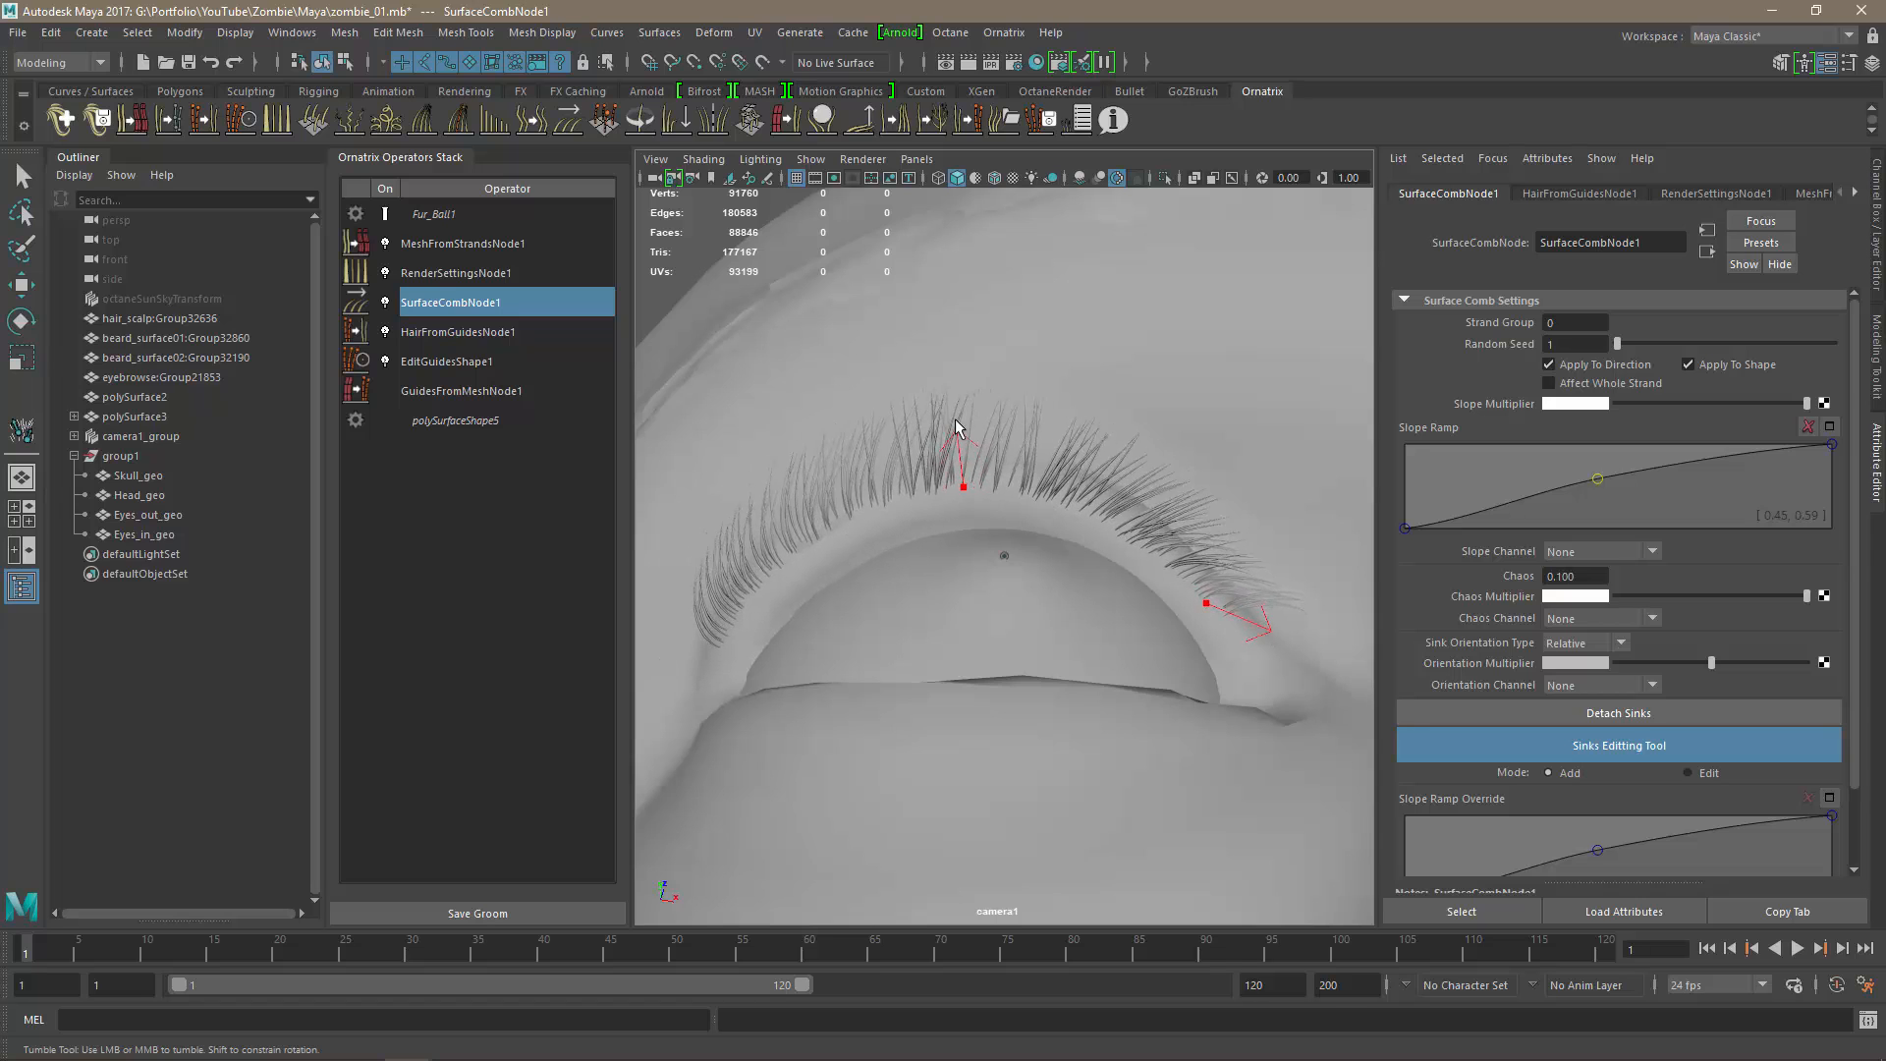
pyautogui.moveTo(727, 638); pyautogui.dragTo(651, 703)
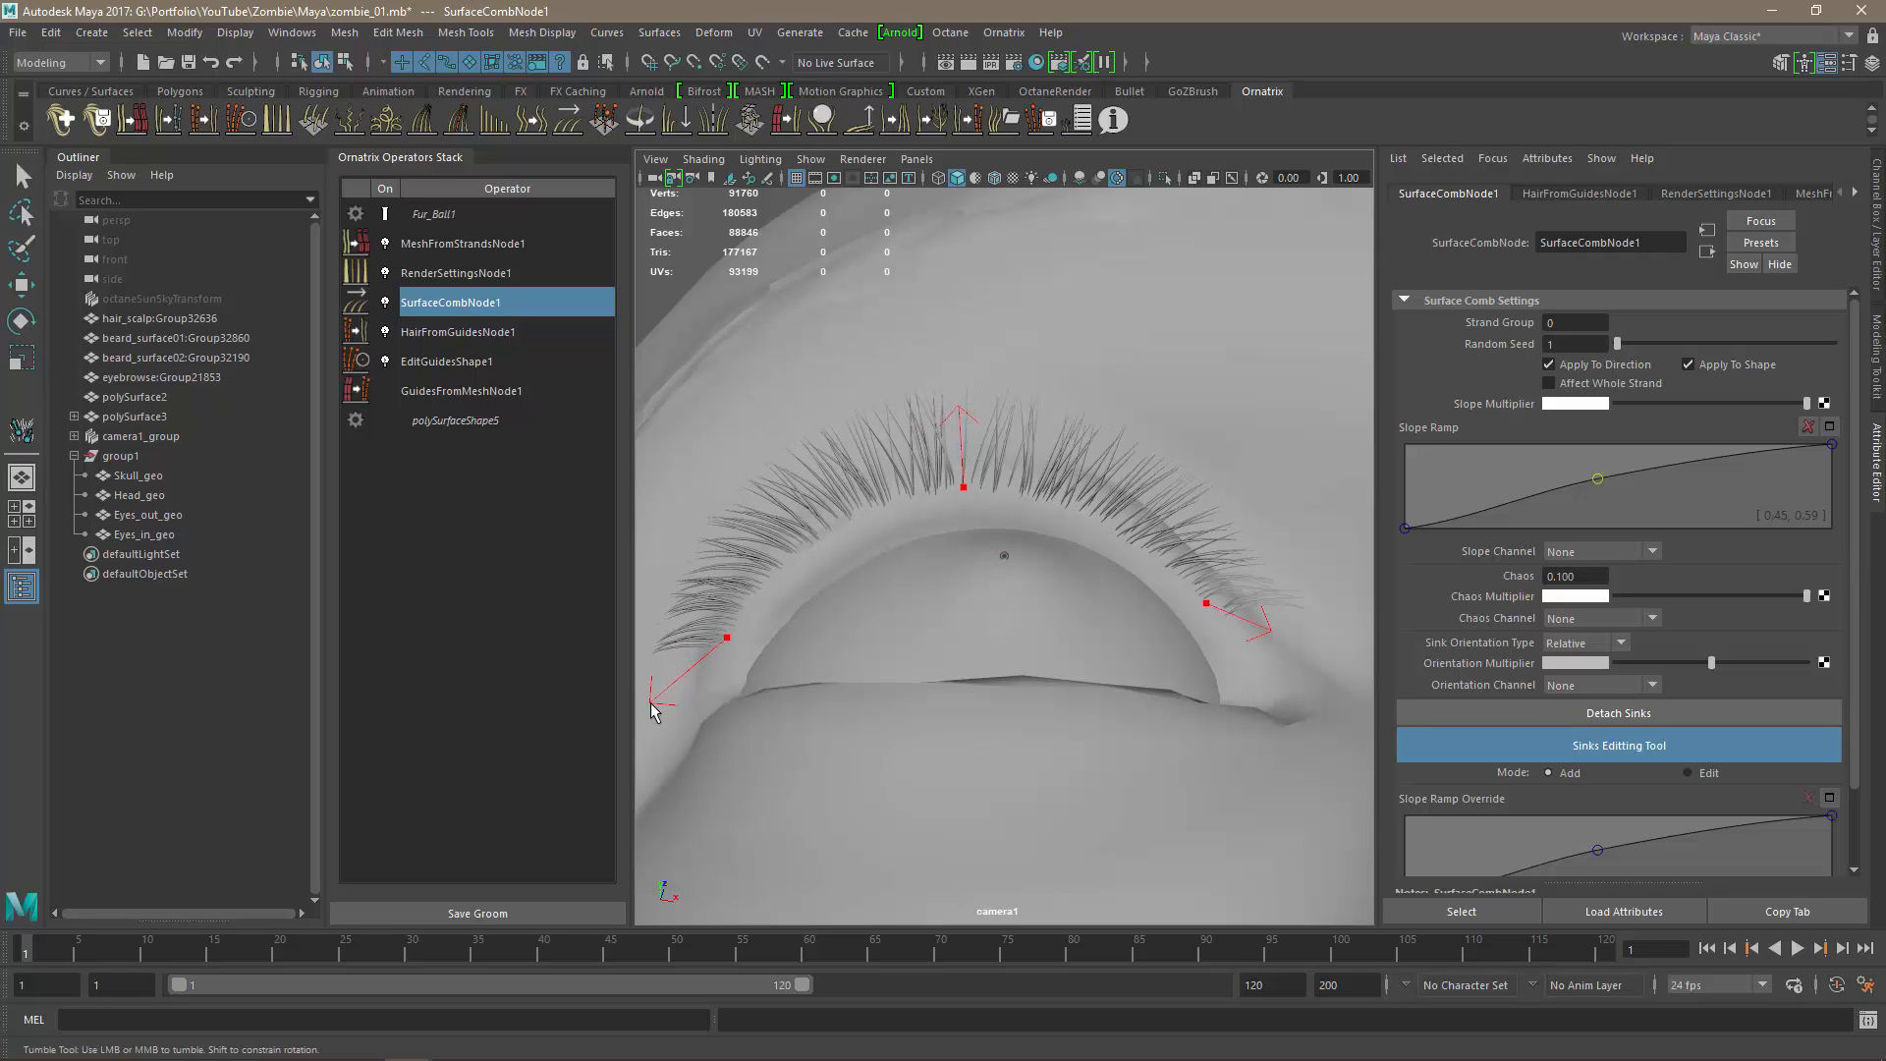
pyautogui.moveTo(800, 546); pyautogui.dragTo(741, 530)
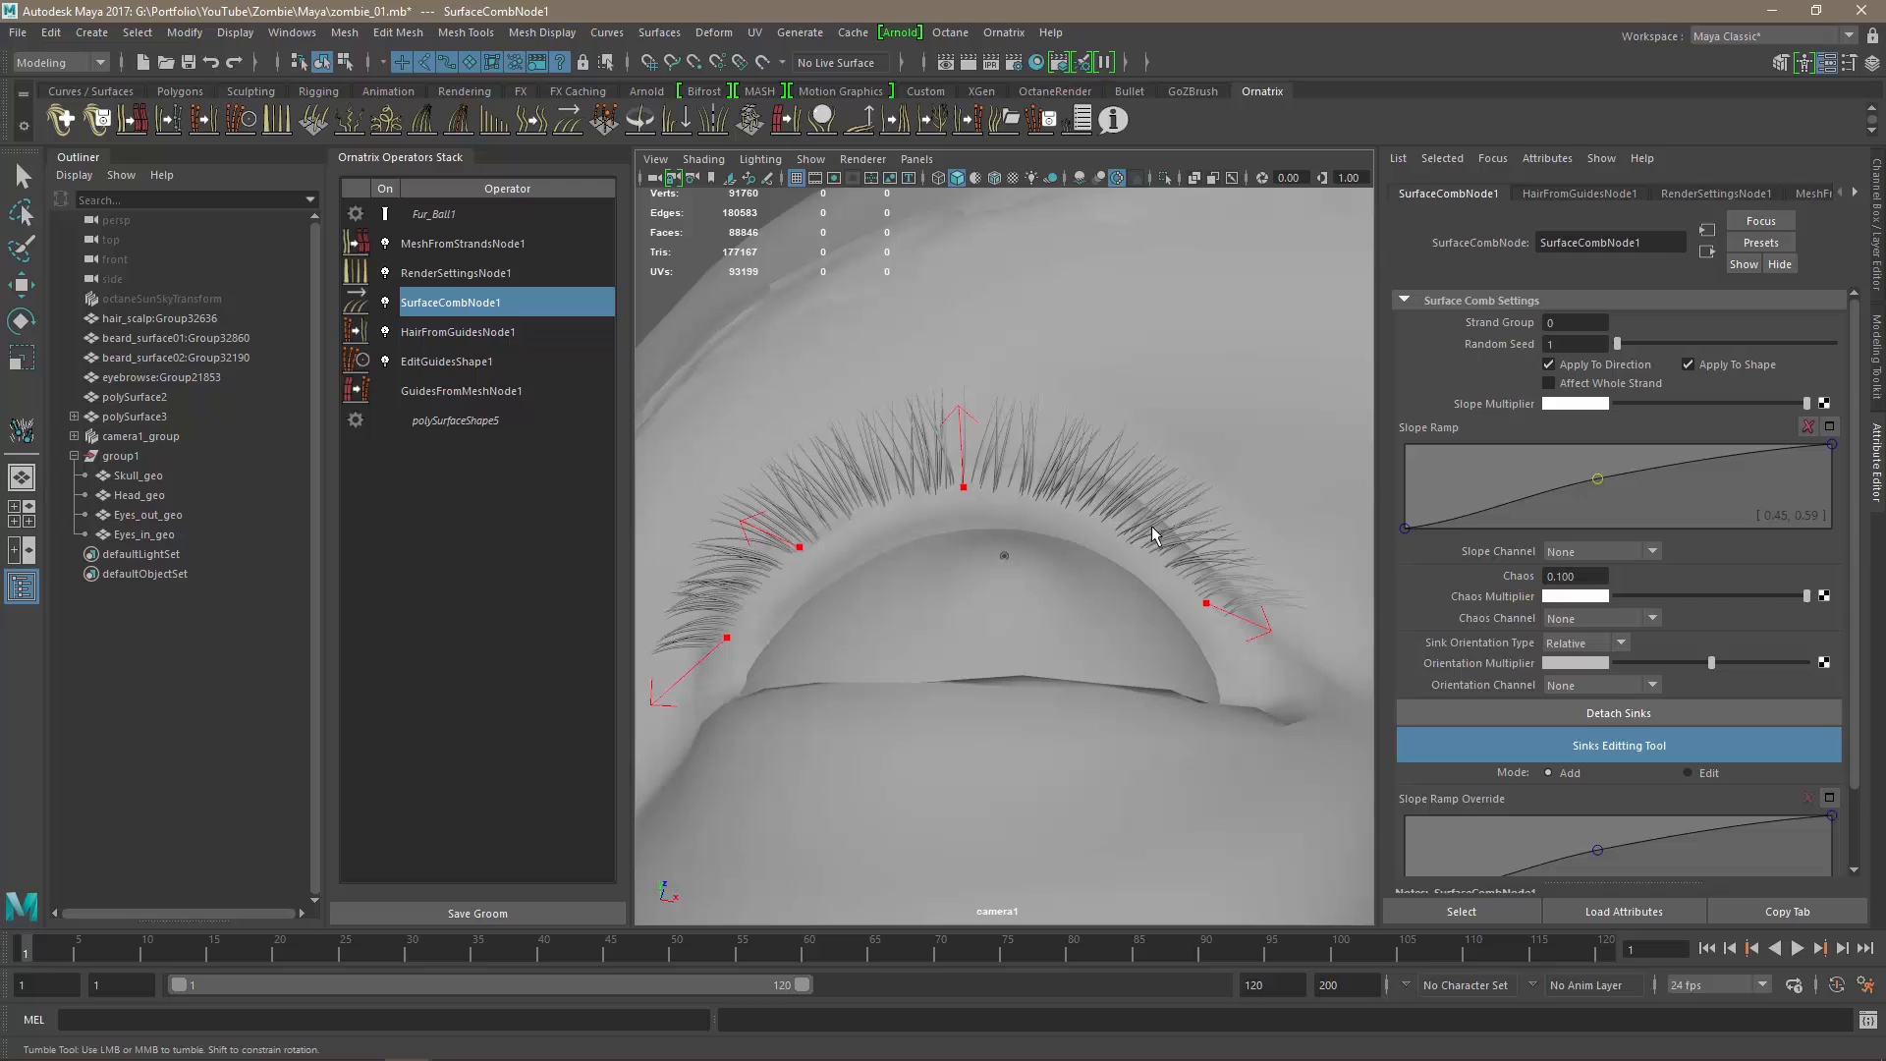
pyautogui.moveTo(1112, 531); pyautogui.dragTo(1175, 521)
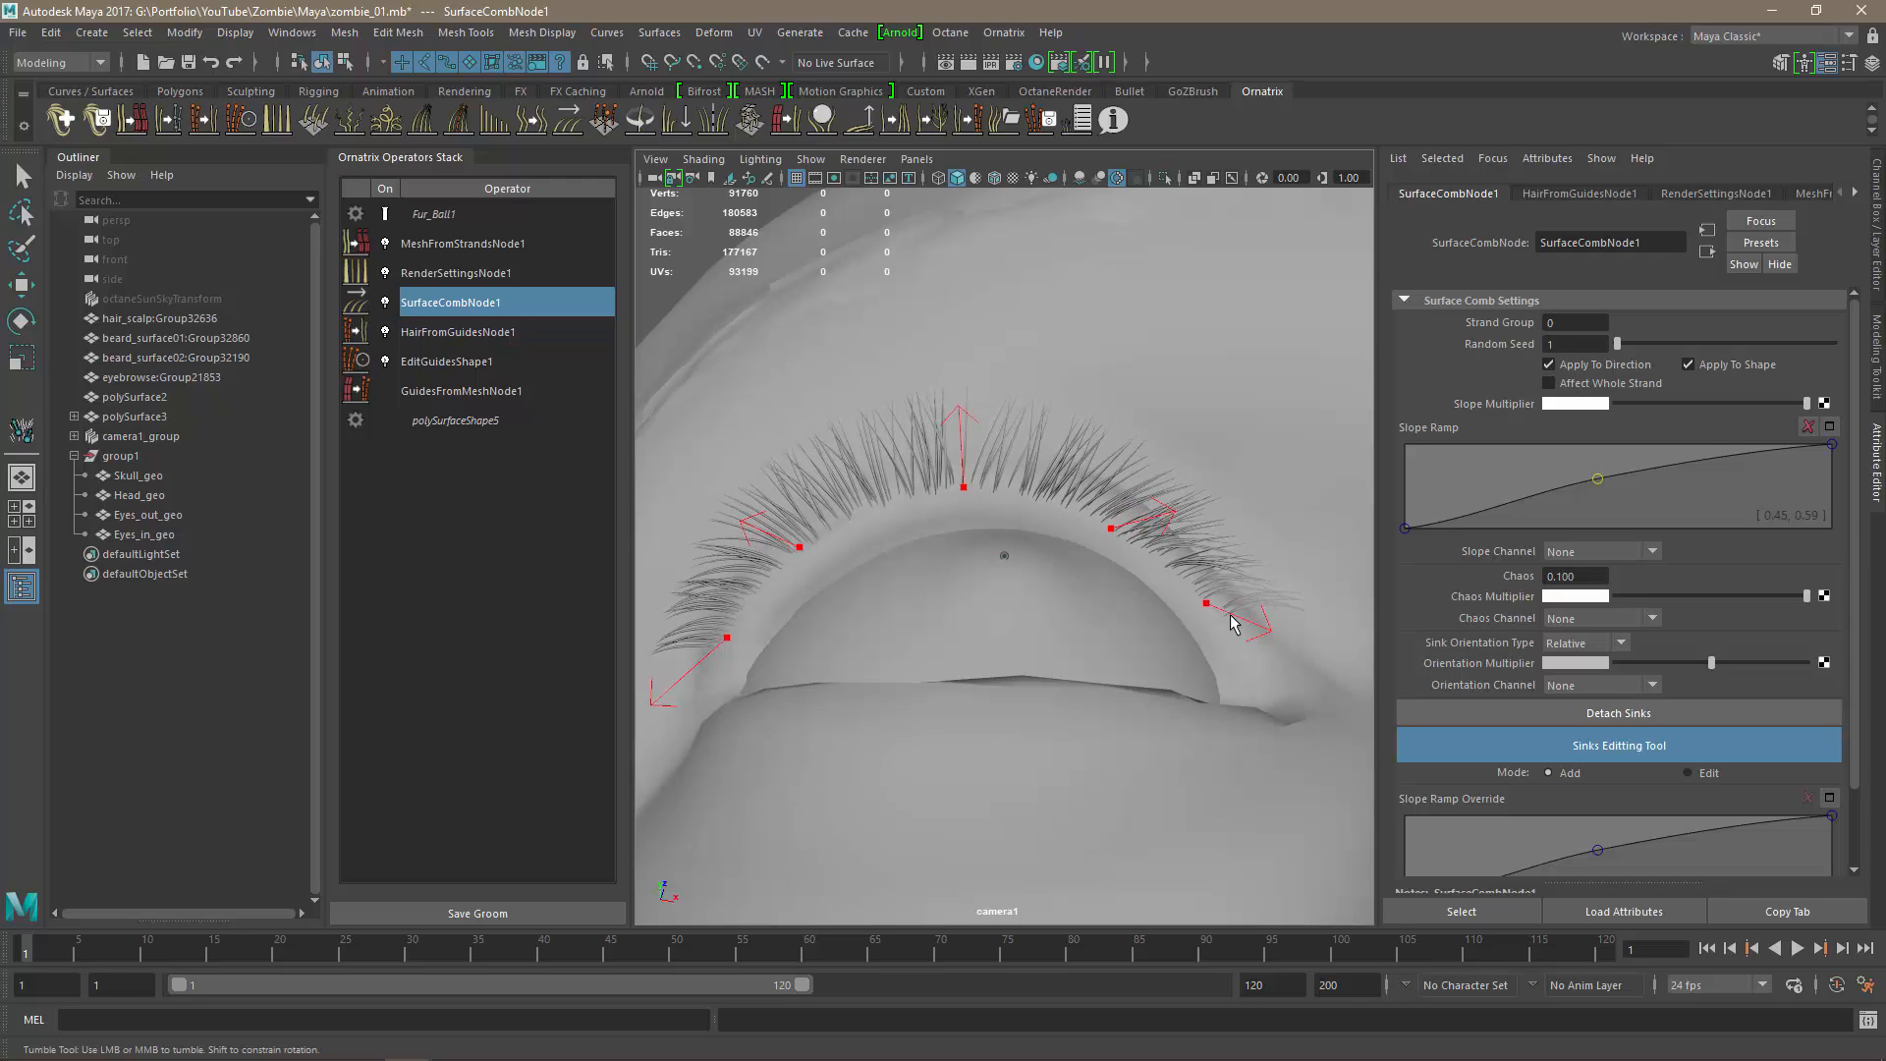
# Tilt the directions of the second eye's four side sinks, pointing the two at the corners further down and leaving the middle one upright.
pyautogui.keyDown('alt'); pyautogui.moveTo(1235, 623); pyautogui.dragTo(1066, 686); pyautogui.keyUp('alt')
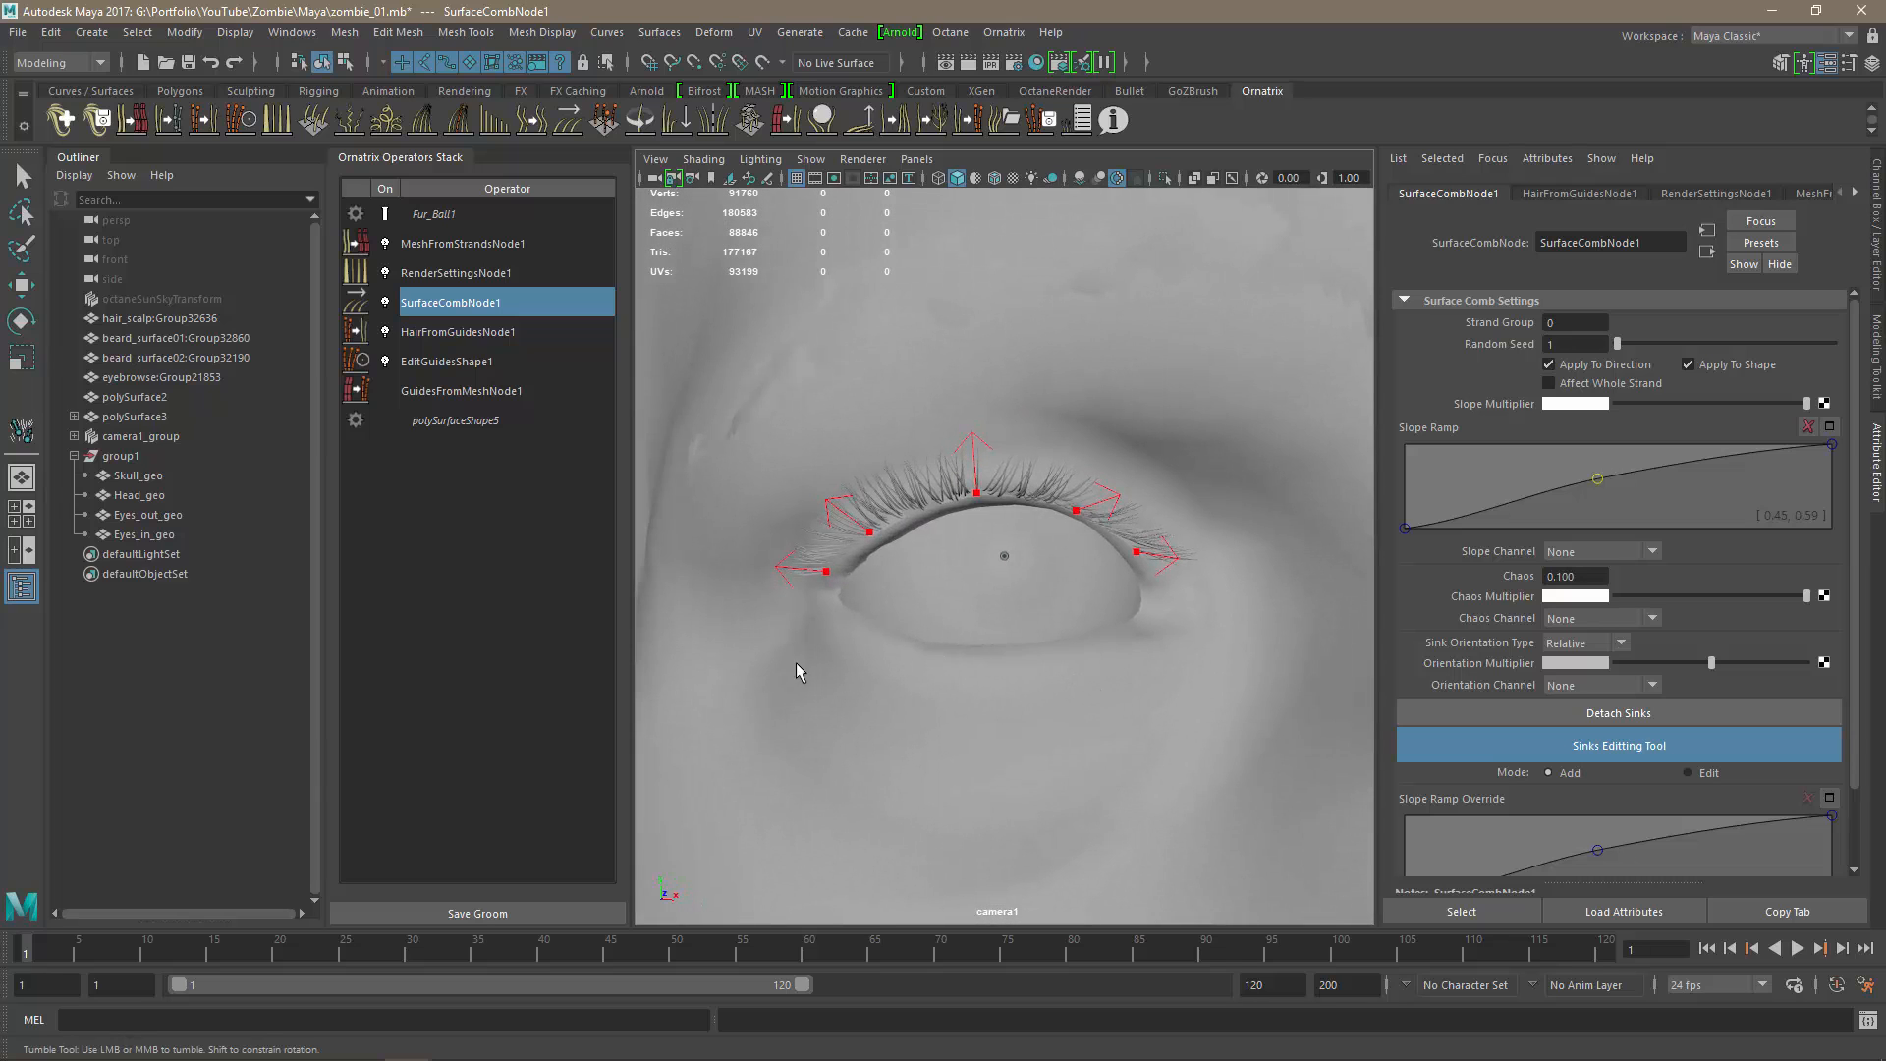
pyautogui.moveTo(776, 566); pyautogui.dragTo(773, 593)
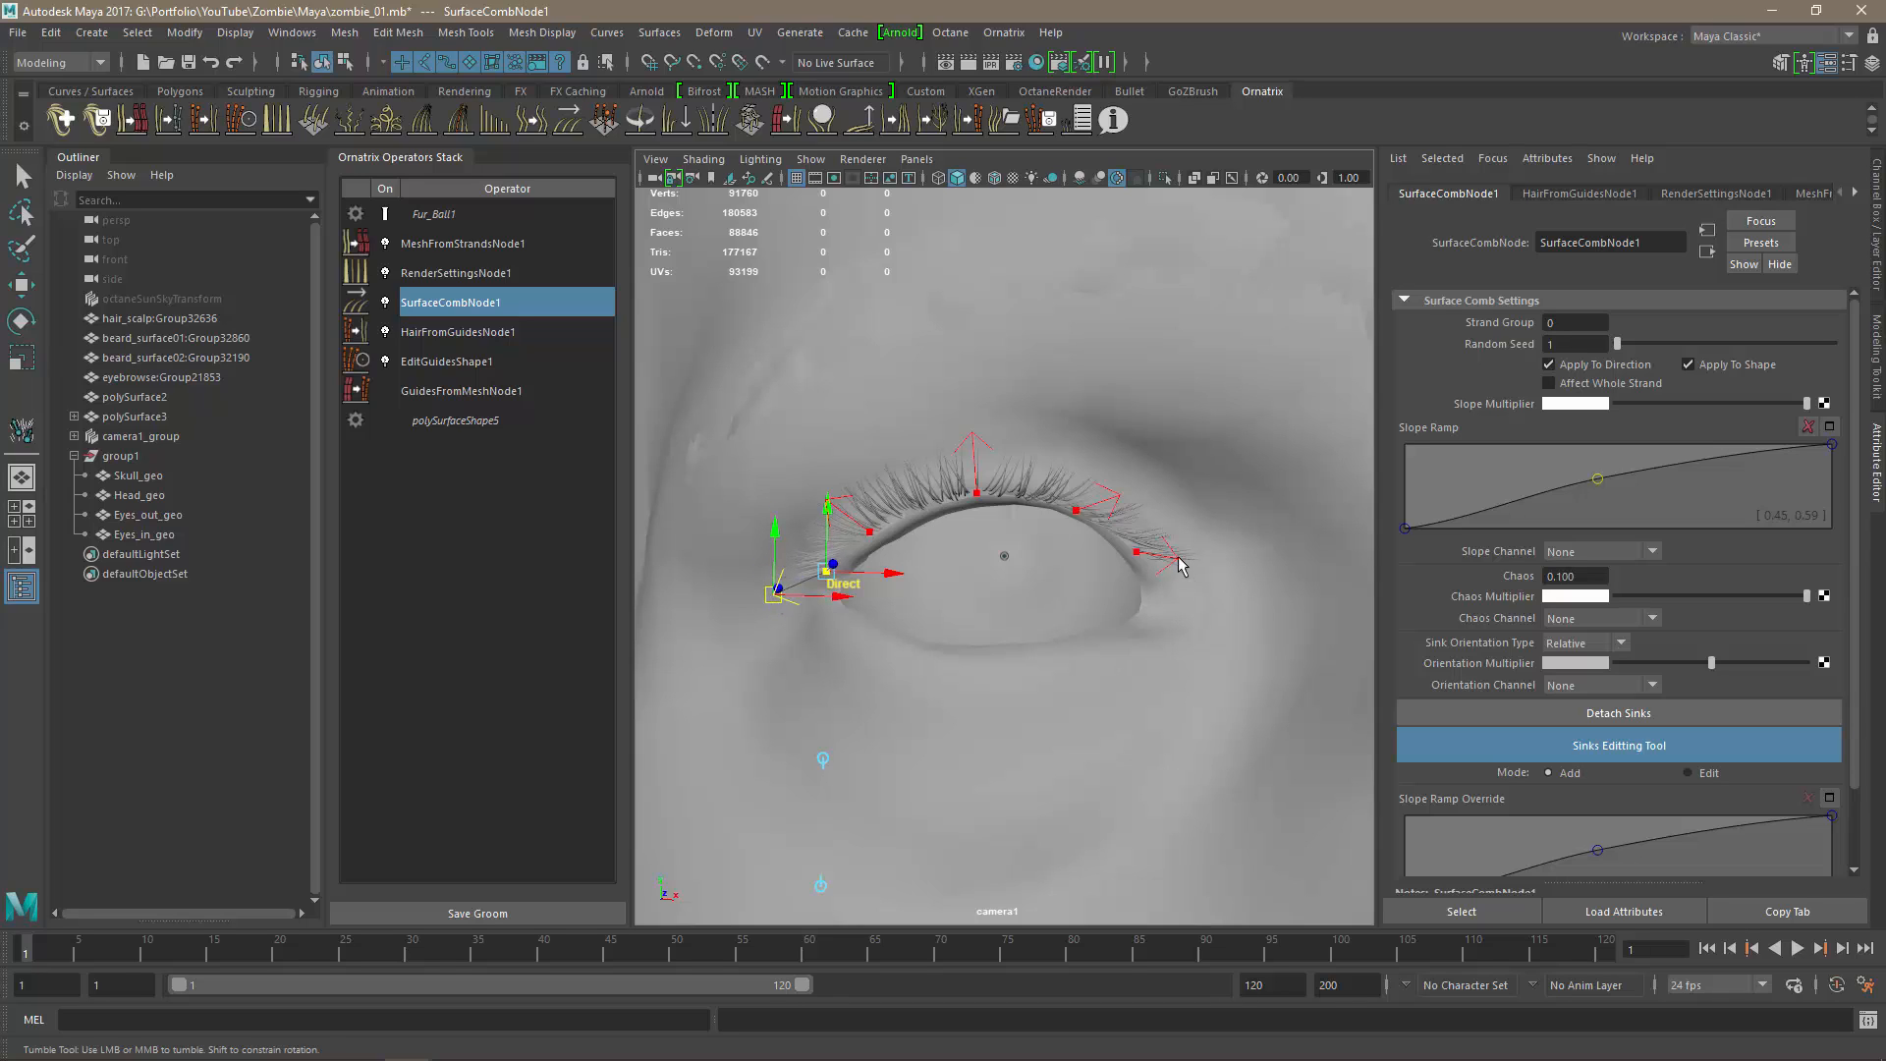
pyautogui.moveTo(1179, 567); pyautogui.dragTo(1172, 586)
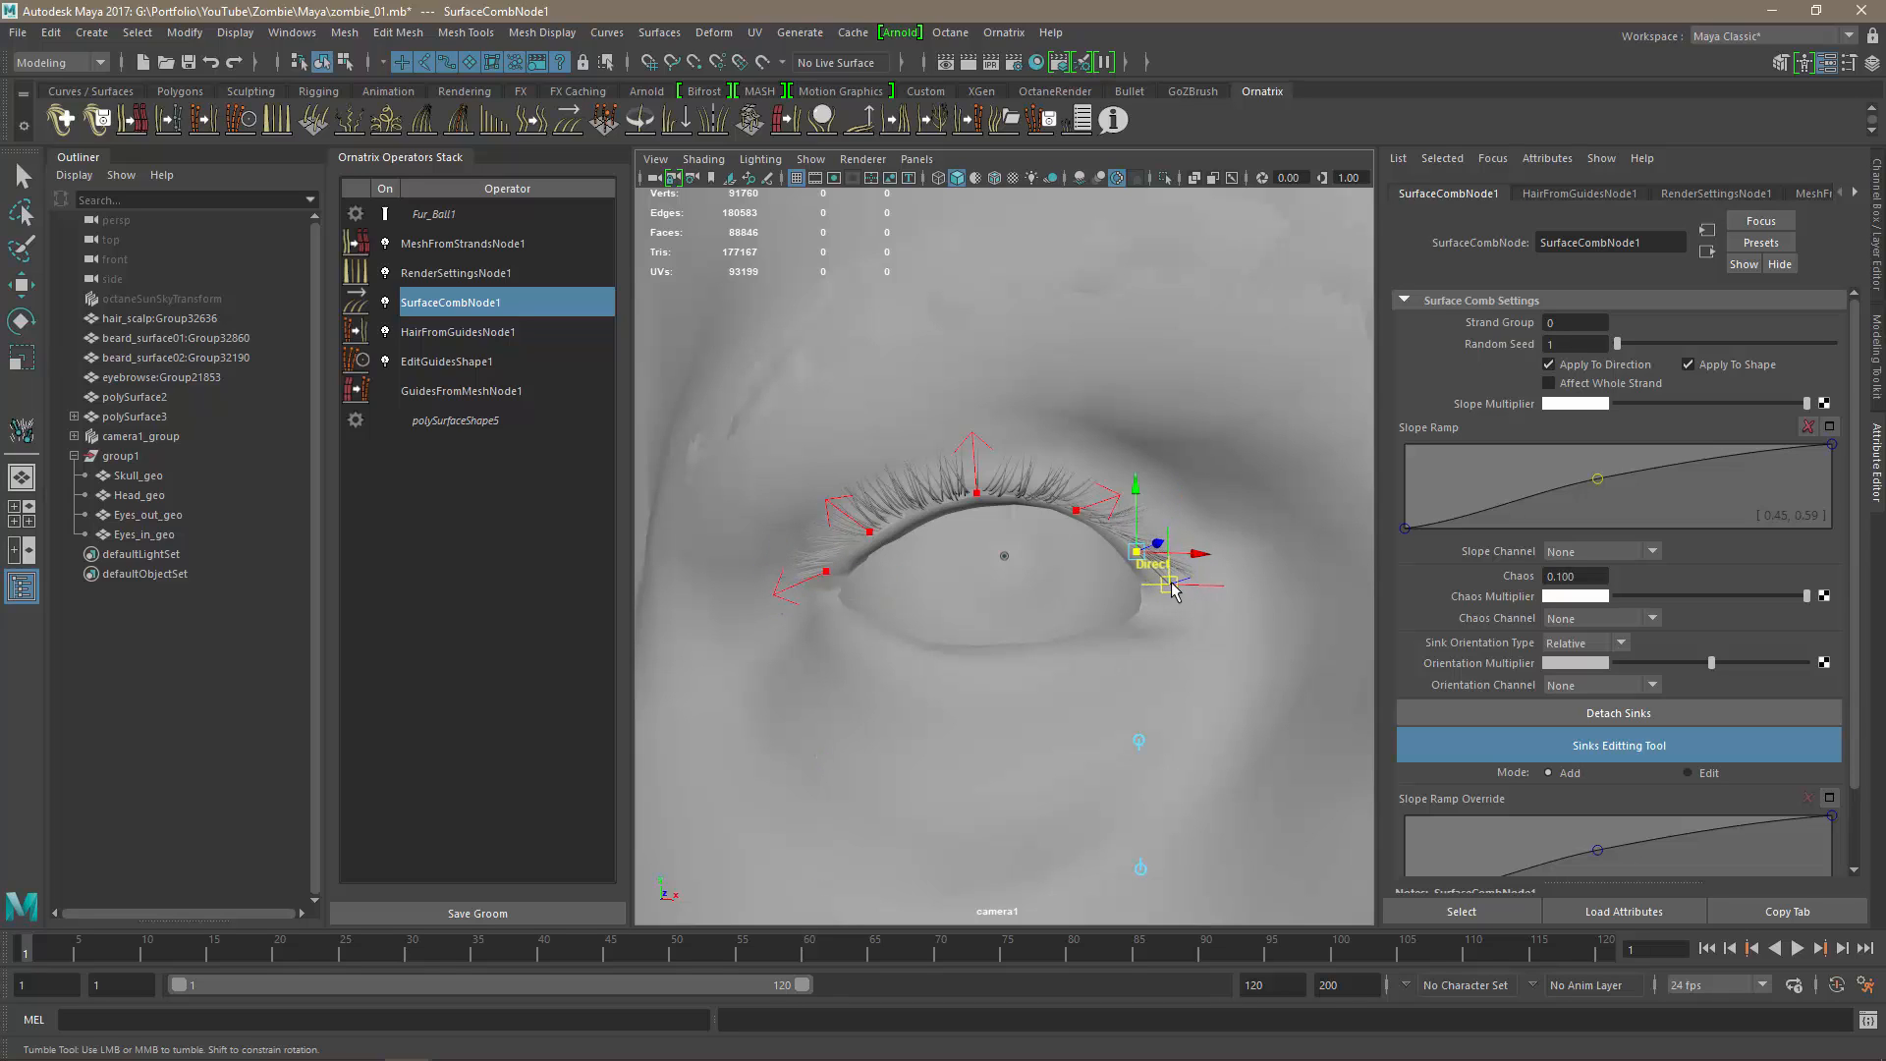
pyautogui.moveTo(830, 509); pyautogui.dragTo(823, 528)
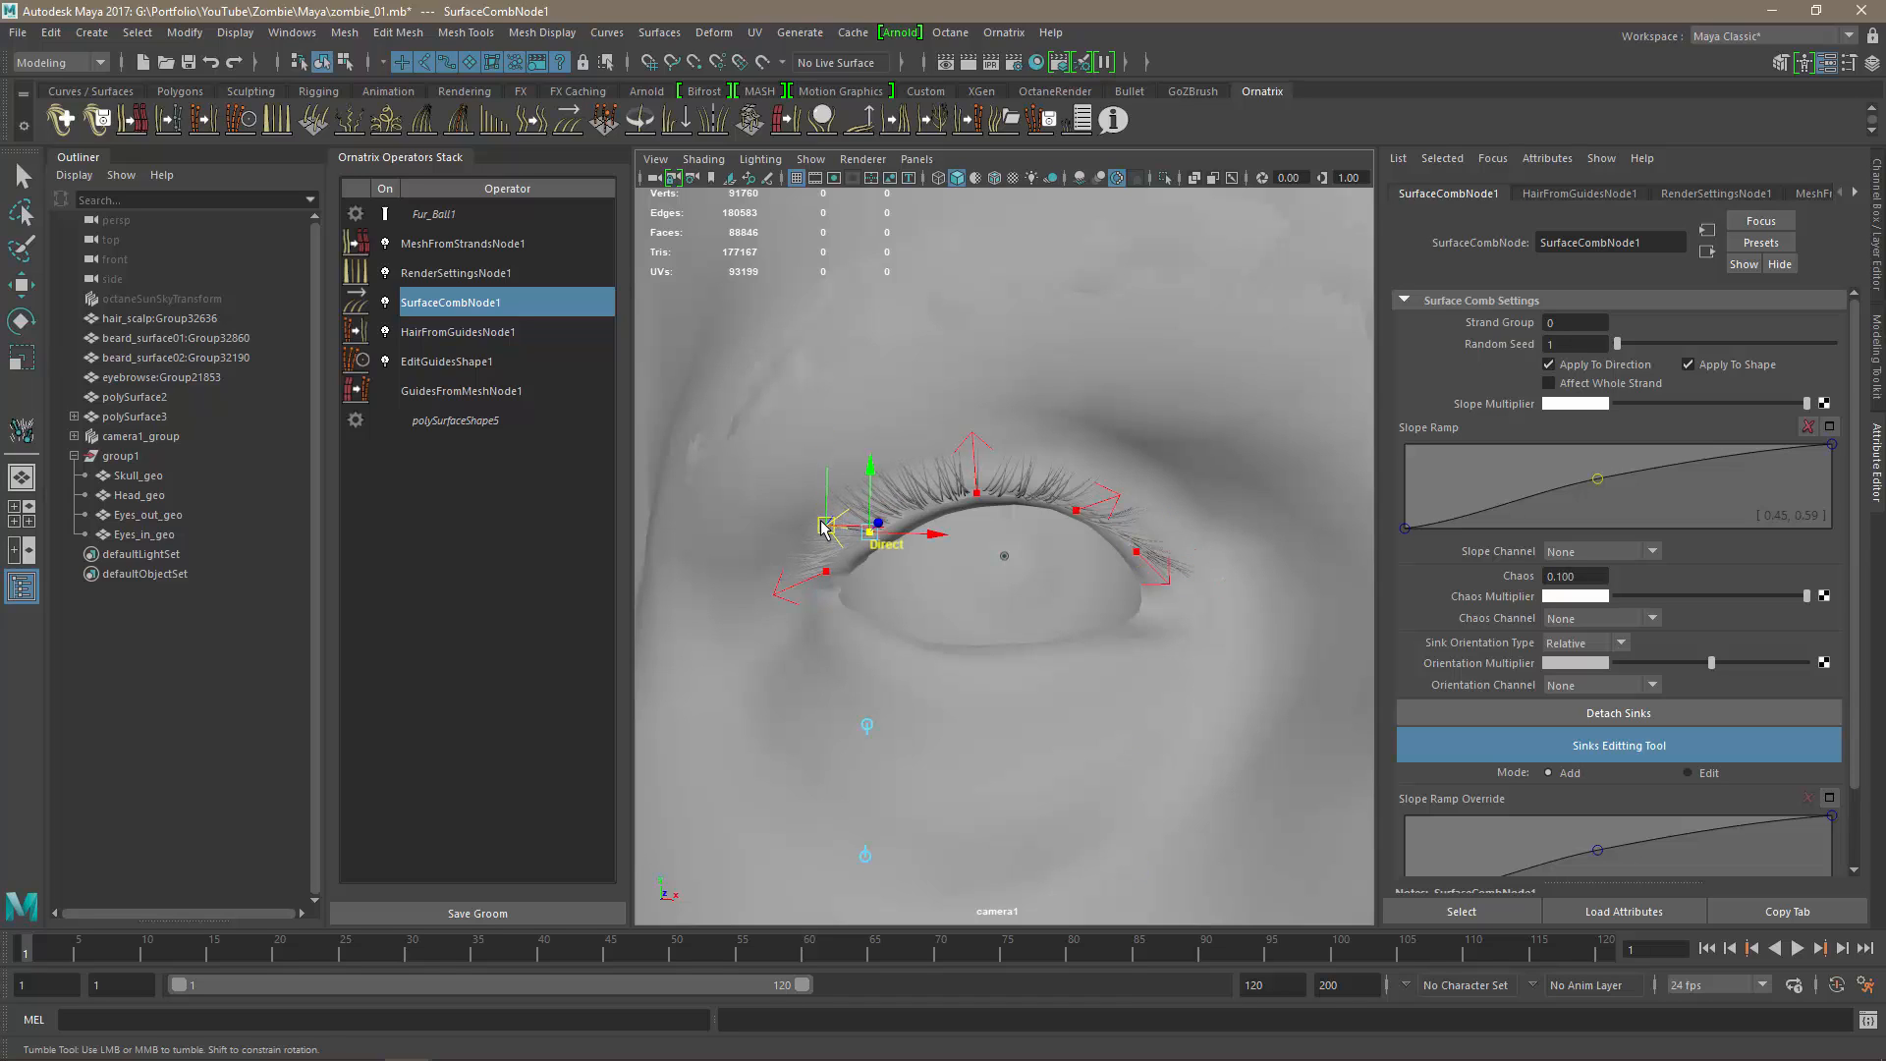
pyautogui.click(1122, 503)
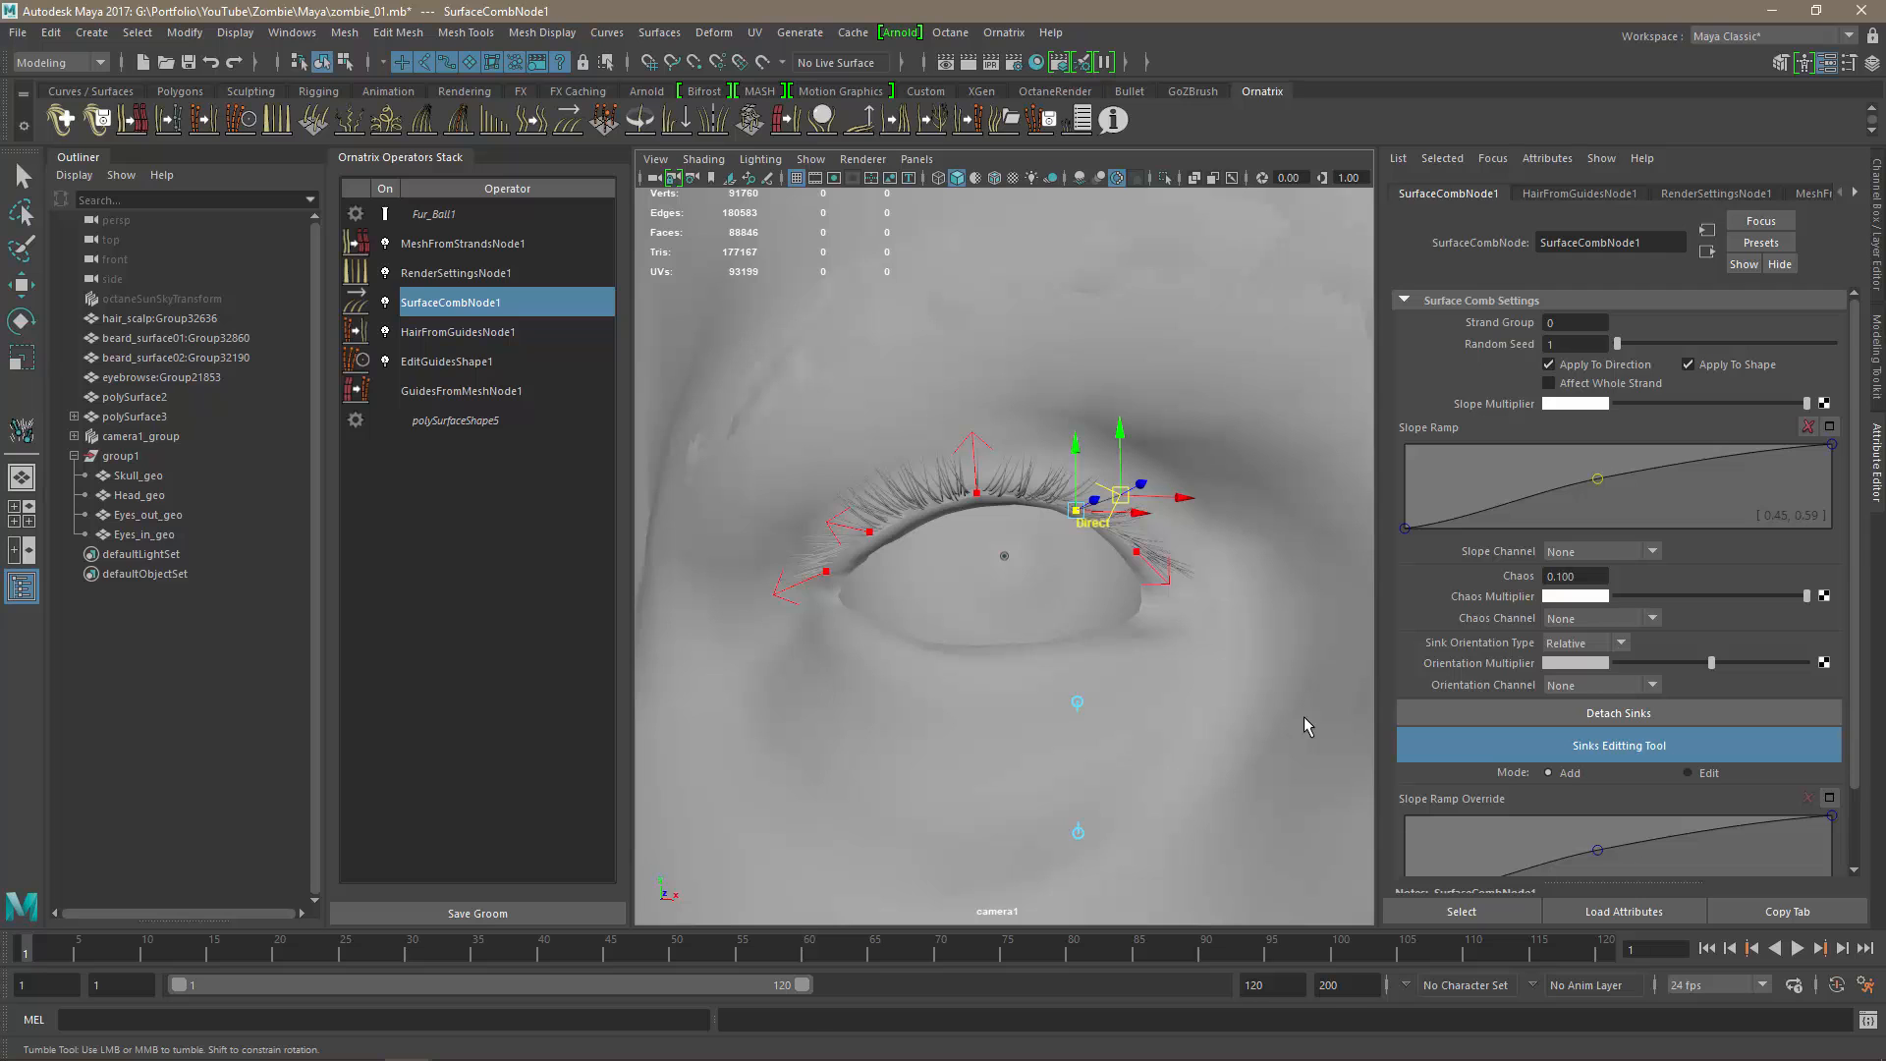
# Tilt the first eye's inner-corner comb sink slightly further down.
pyautogui.keyDown('alt'); pyautogui.moveTo(1273, 705); pyautogui.dragTo(478, 719, button='middle'); pyautogui.keyUp('alt')
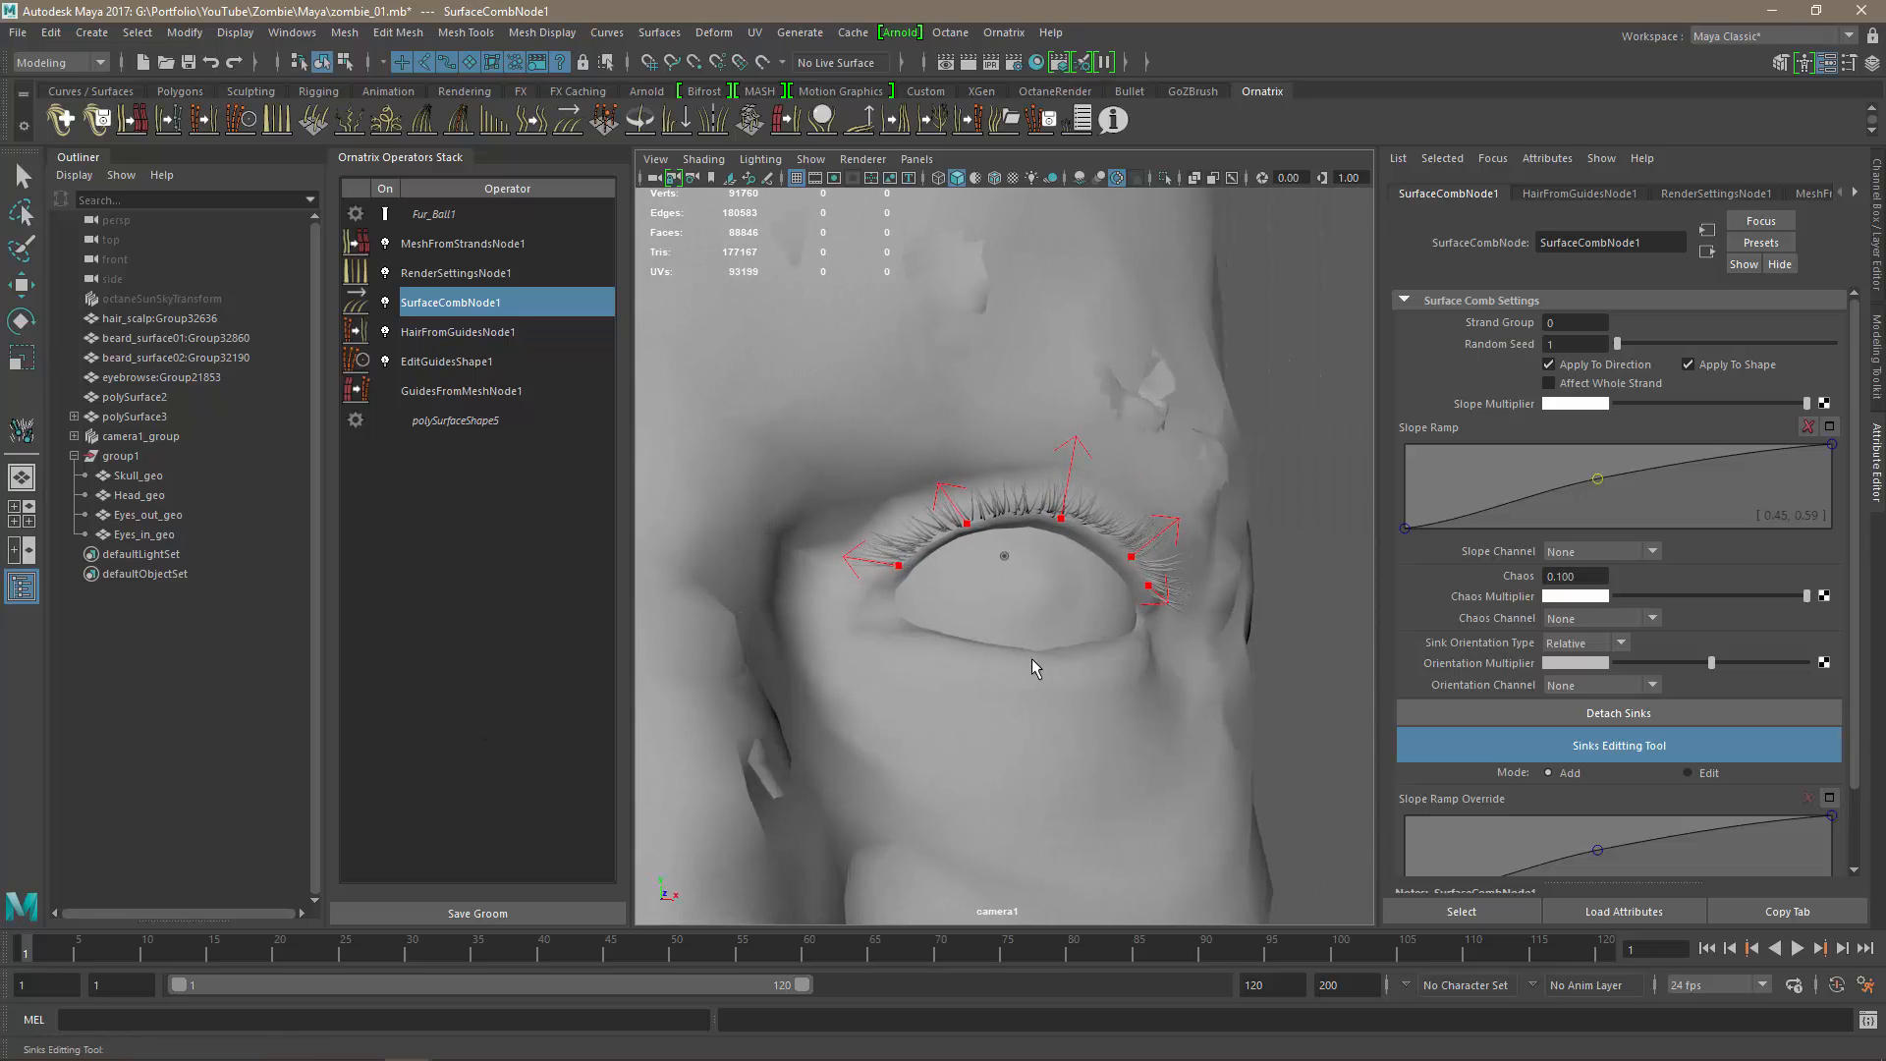
pyautogui.keyDown('alt'); pyautogui.moveTo(1032, 658); pyautogui.dragTo(986, 660); pyautogui.keyUp('alt')
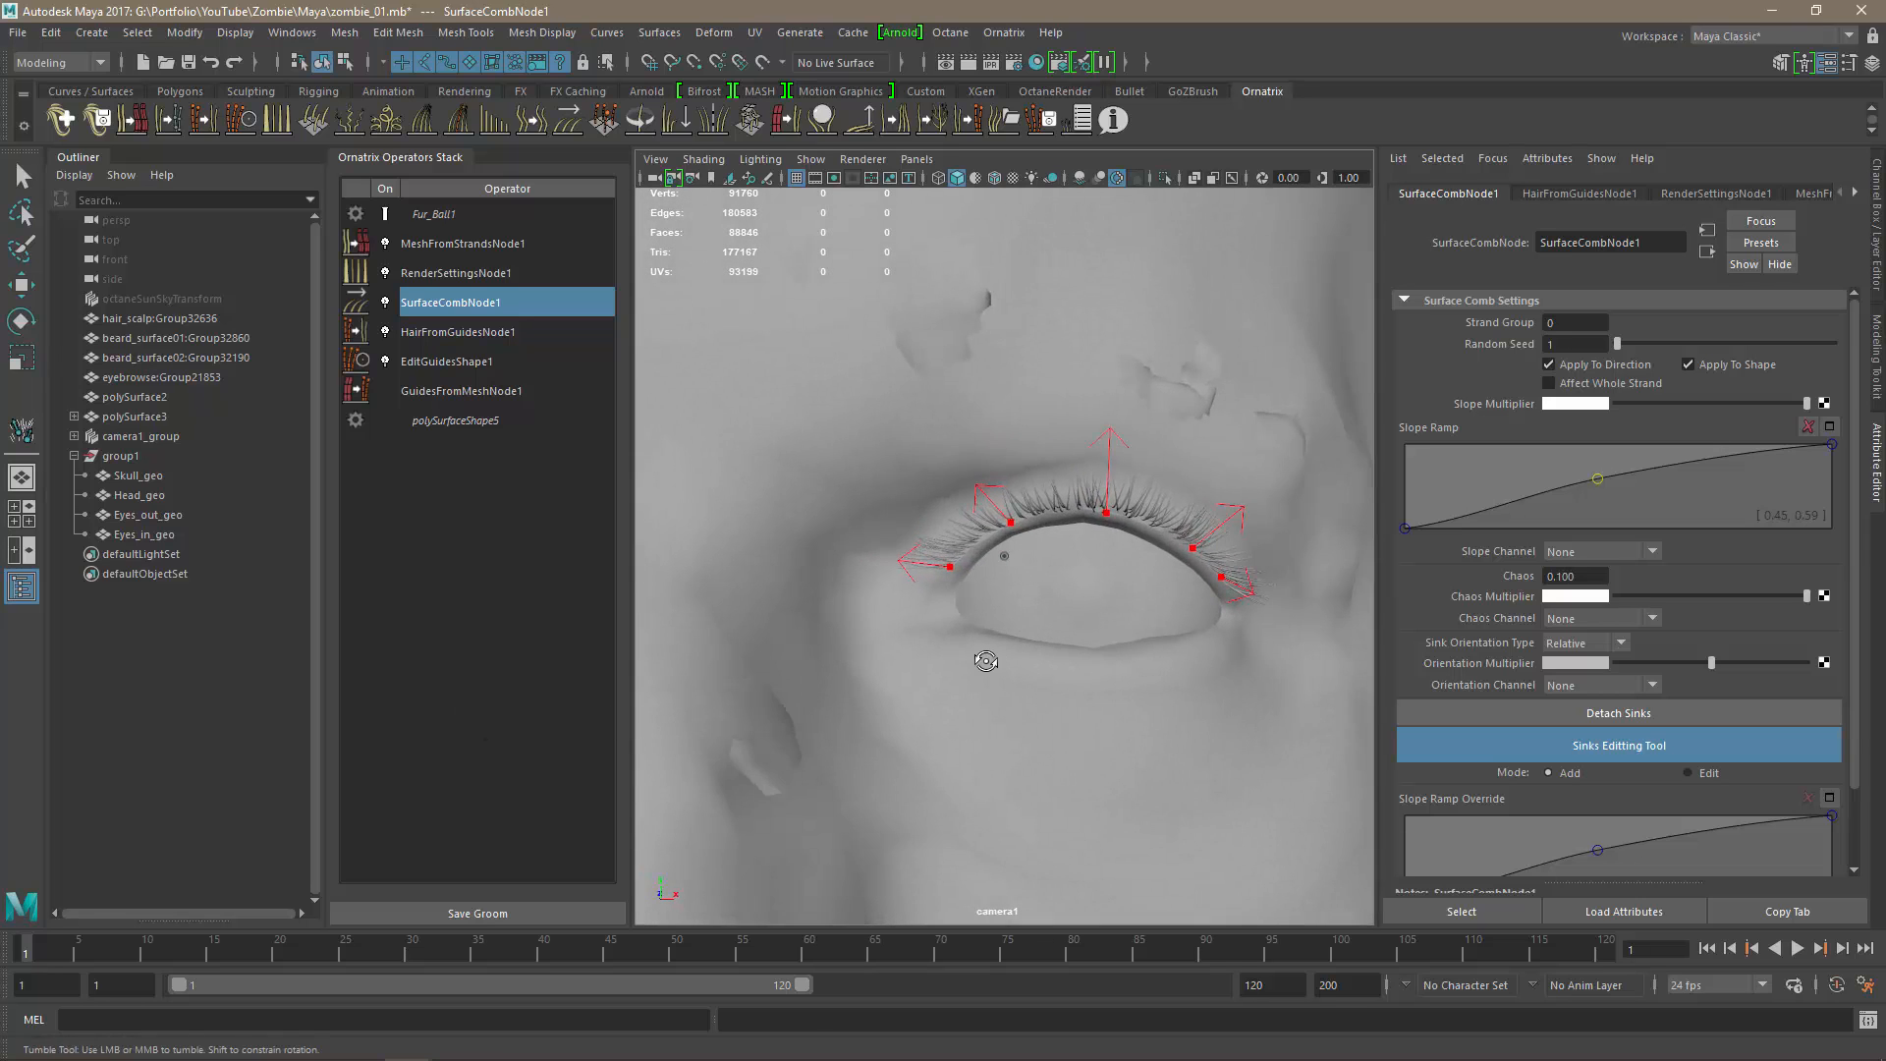
pyautogui.click(904, 564)
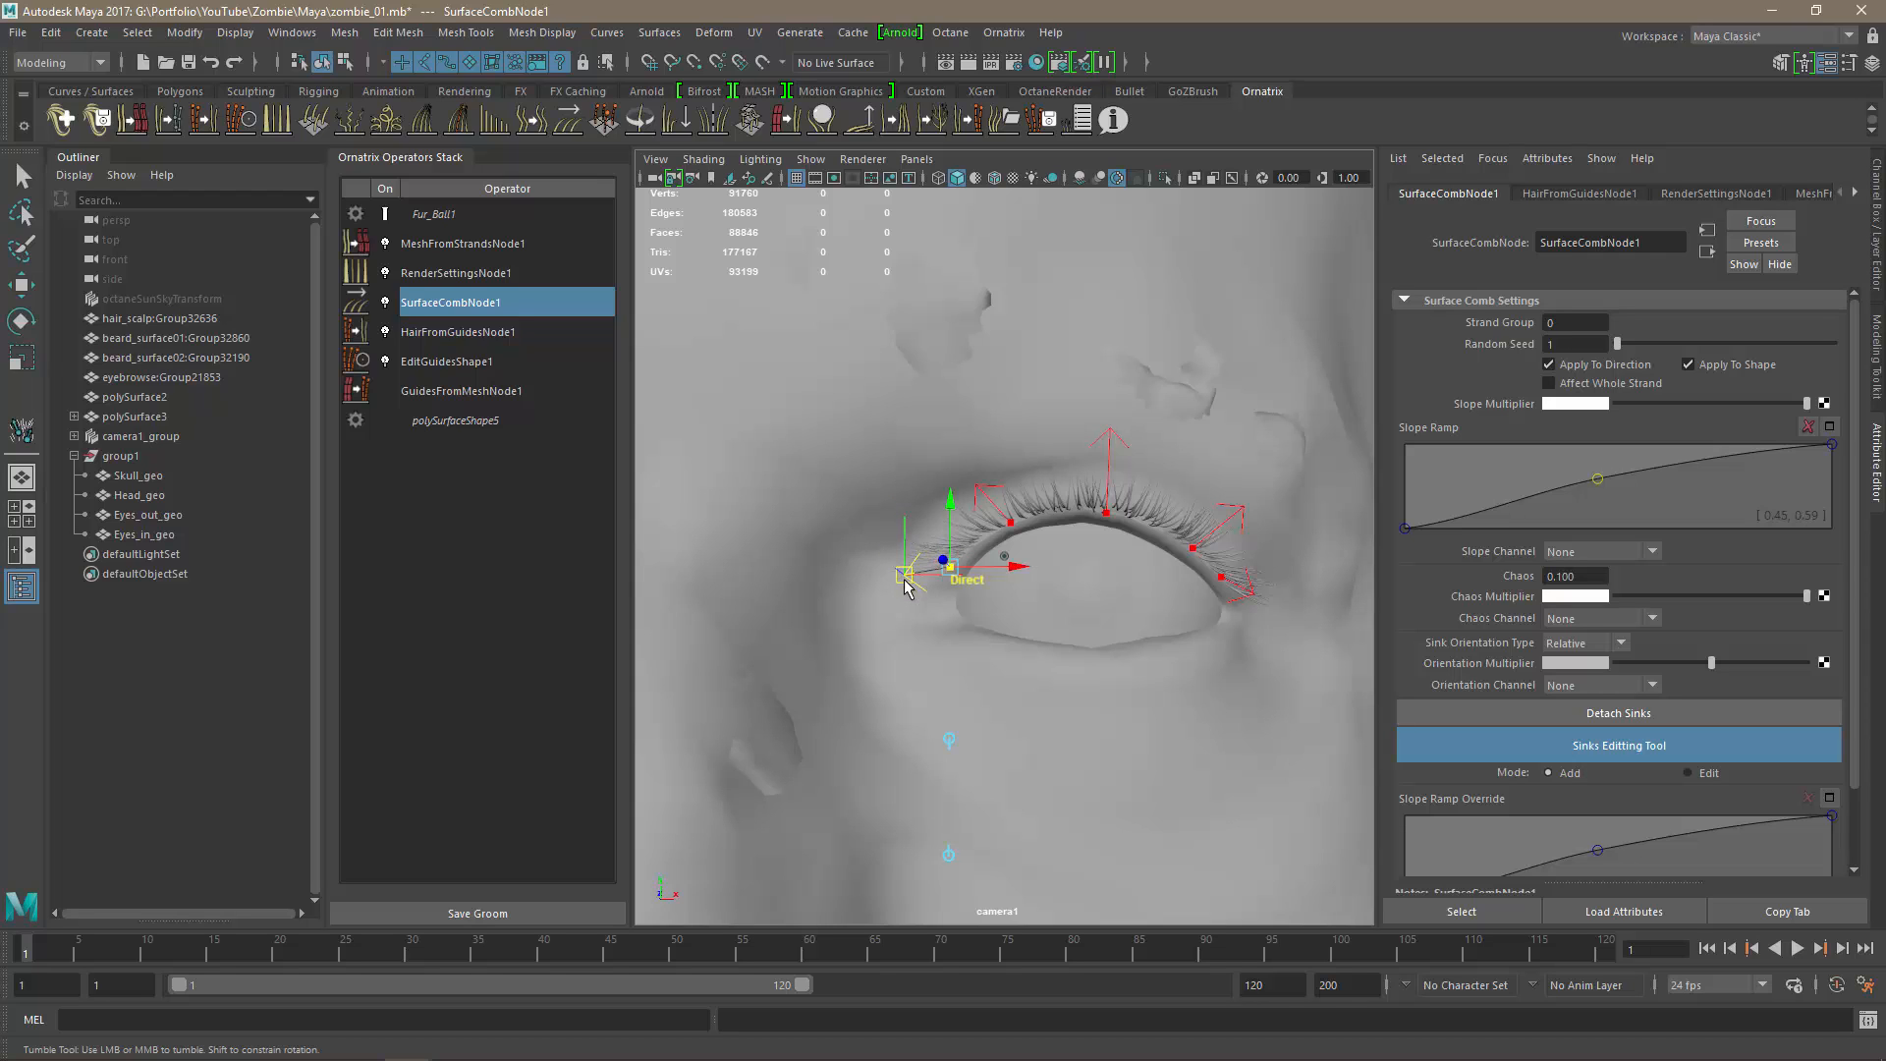
pyautogui.click(1258, 597)
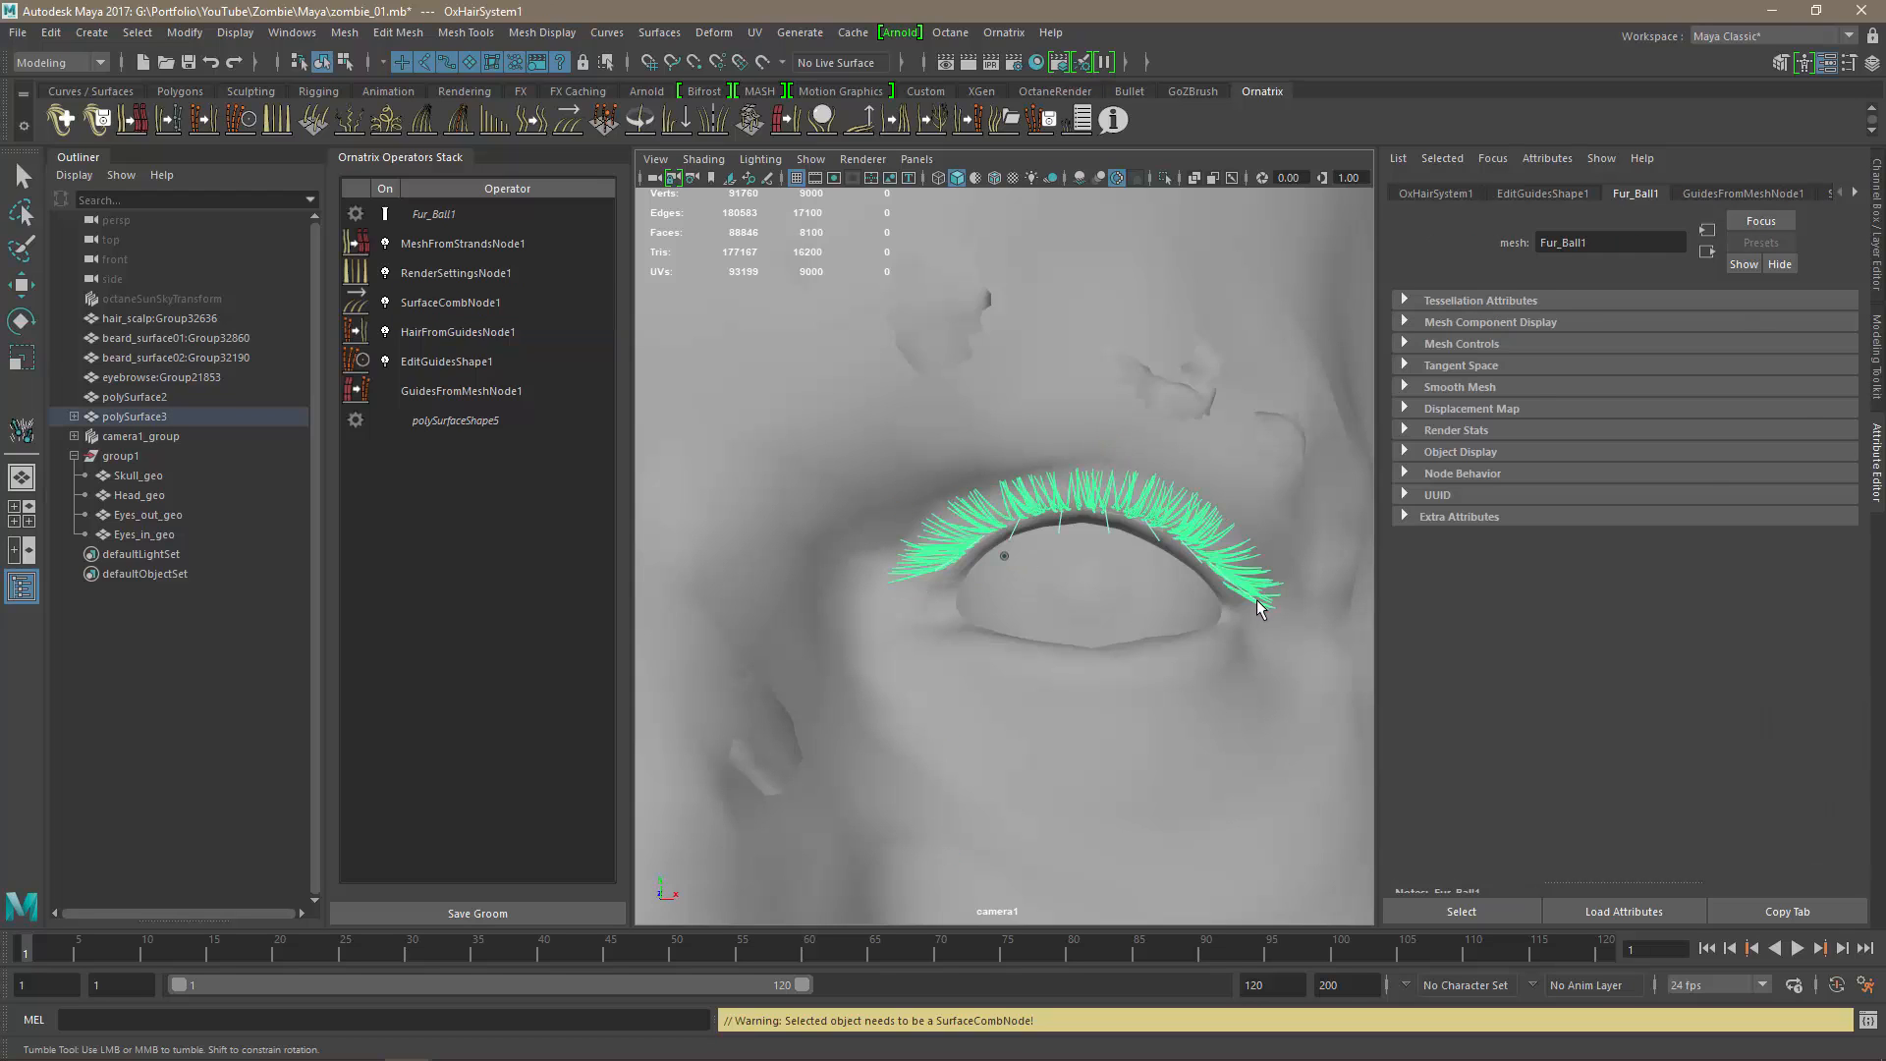
pyautogui.hotkey('ctrl', 'z')
pyautogui.click(1255, 599)
pyautogui.hotkey('ctrl', 'z')
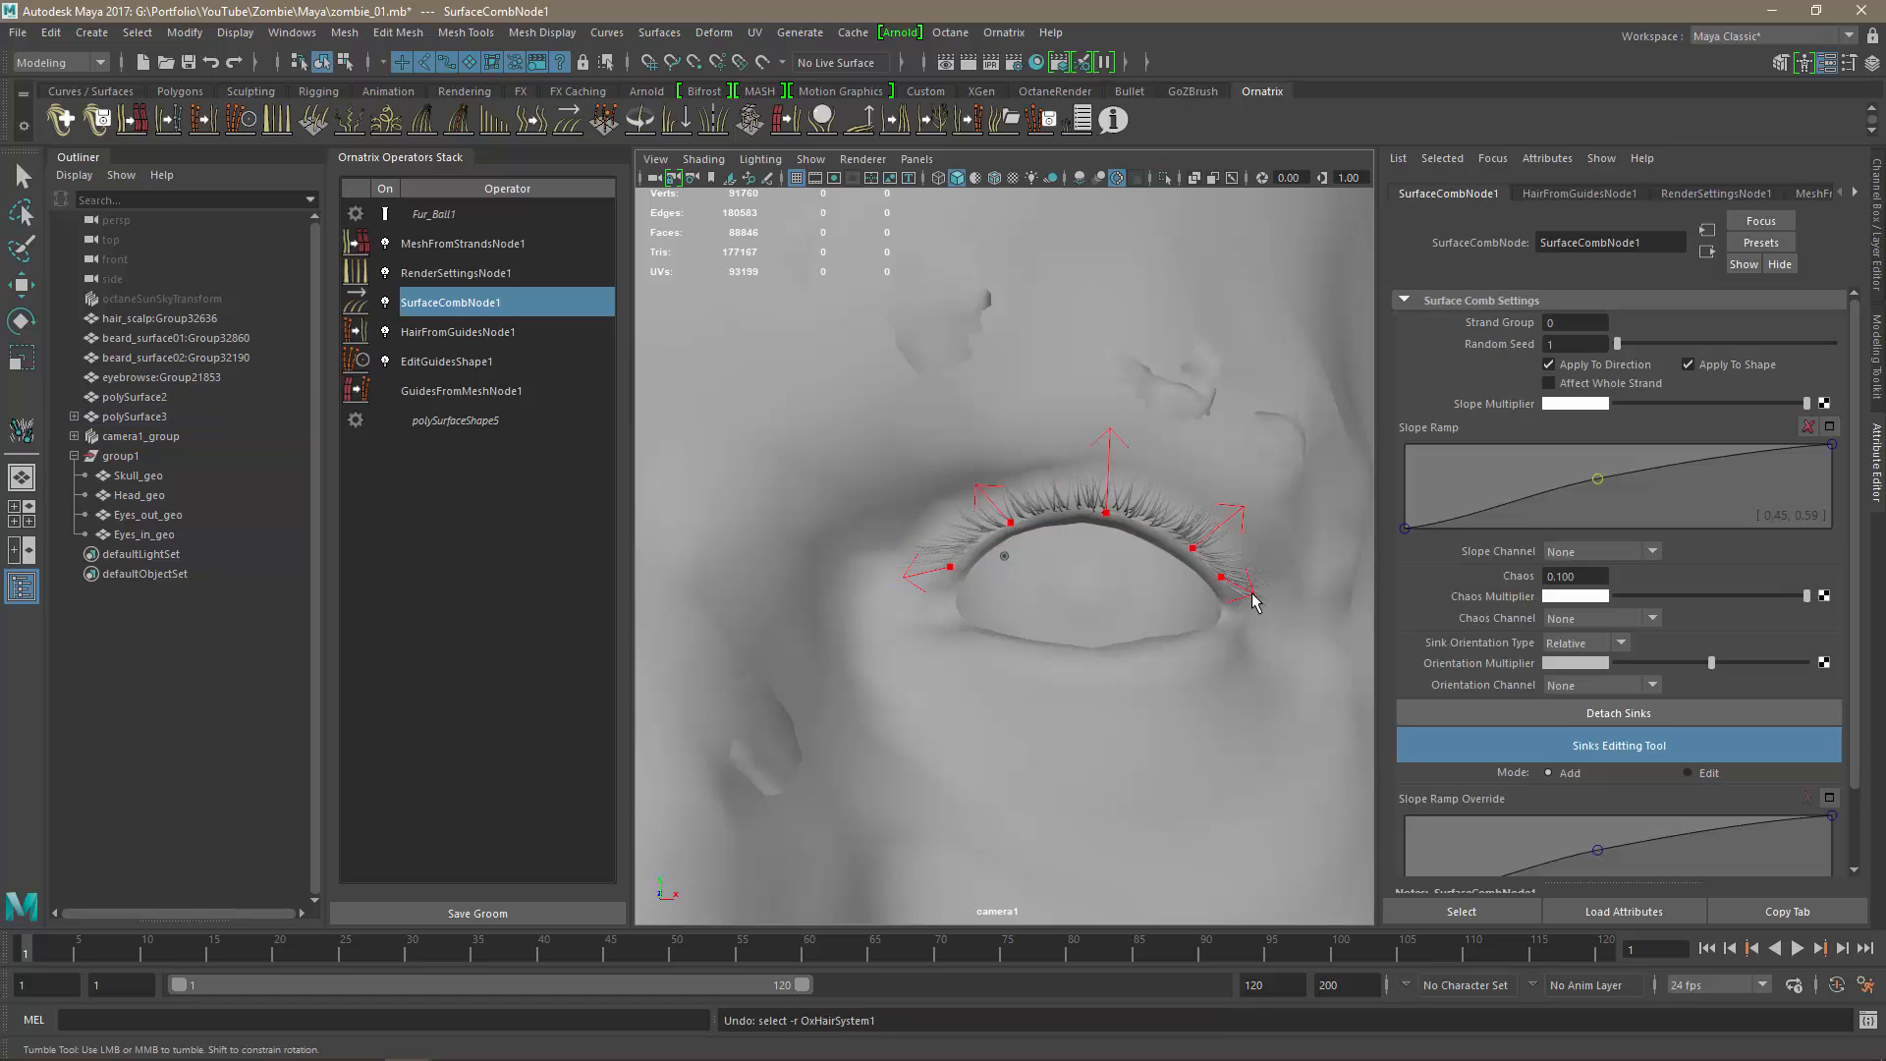
pyautogui.click(1255, 599)
pyautogui.hotkey('ctrl', 'z')
pyautogui.keyDown('alt'); pyautogui.moveTo(1266, 664); pyautogui.dragTo(1289, 643); pyautogui.keyUp('alt')
pyautogui.click(1295, 637)
pyautogui.hotkey('ctrl', 'z')
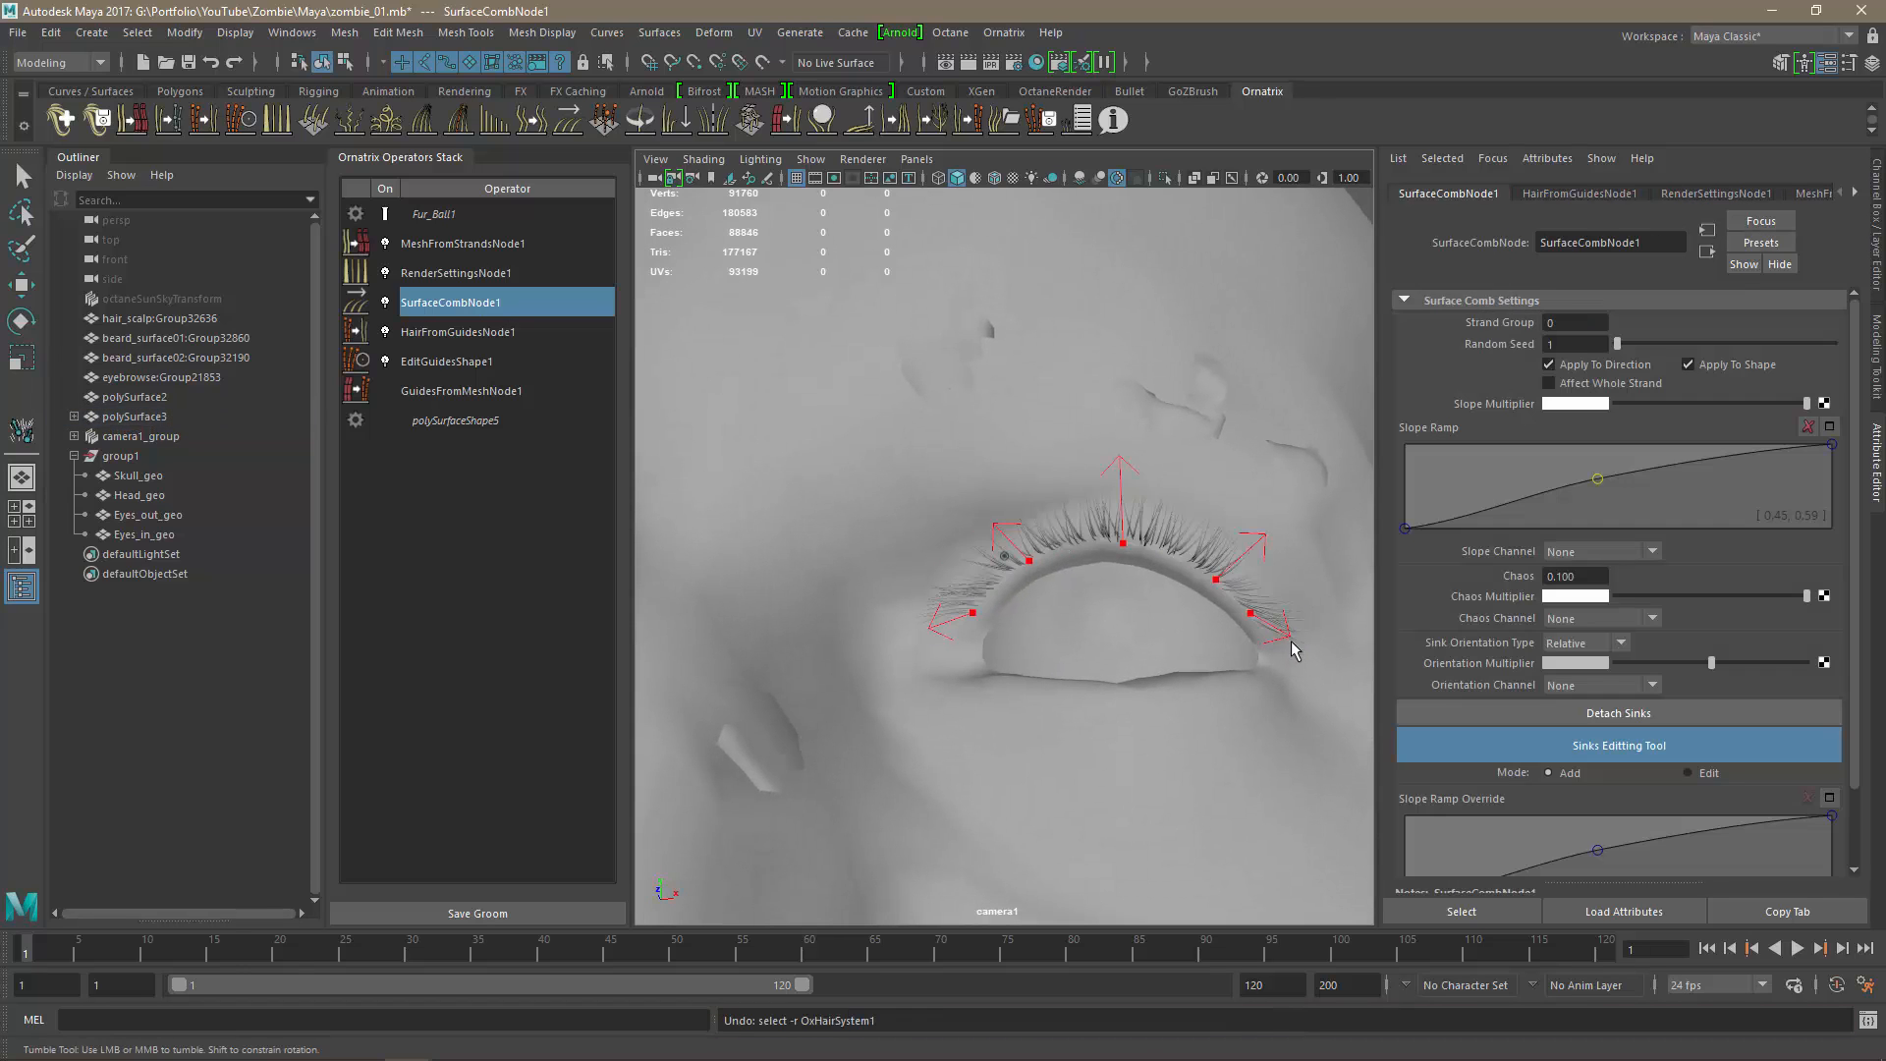
# Adjust the first eye's other four comb sinks, angling the outer-corner sink and its neighbour further down and refining the remaining two.
pyautogui.click(1293, 639)
pyautogui.moveTo(1295, 644); pyautogui.dragTo(1315, 664)
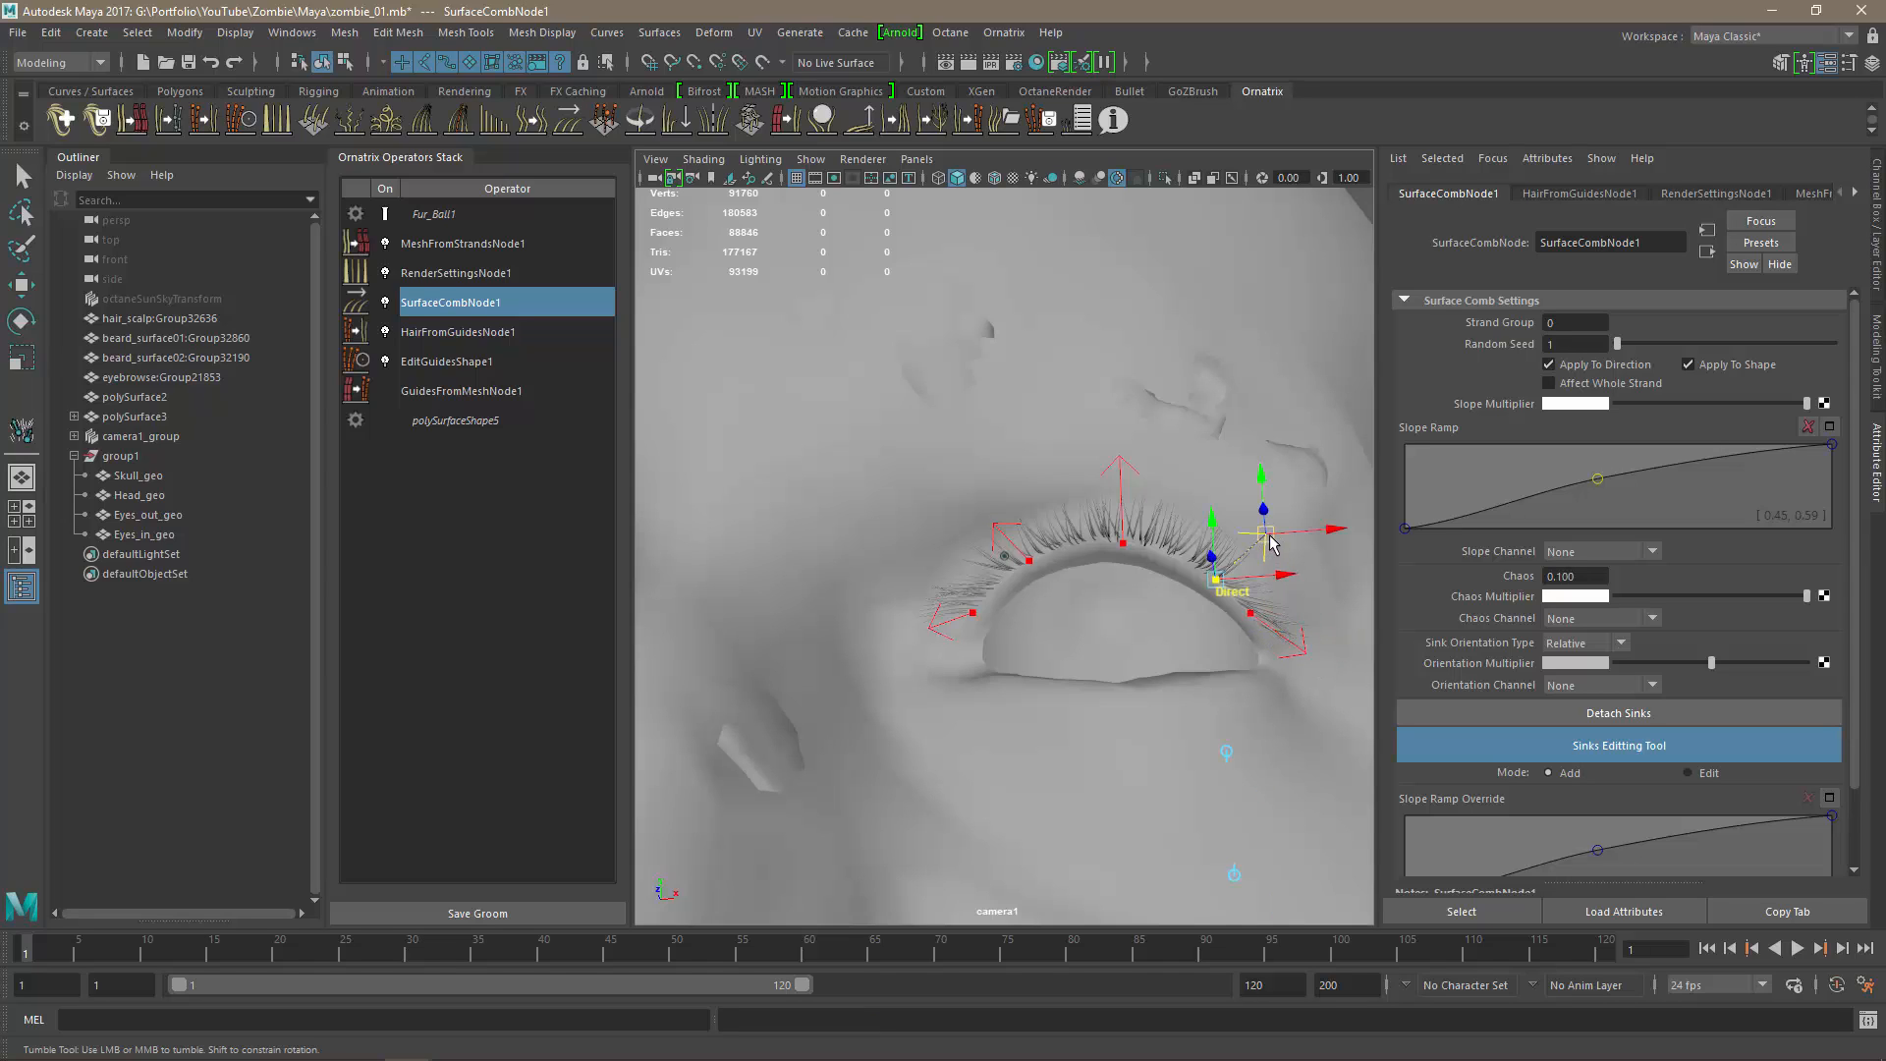
pyautogui.keyDown('alt'); pyautogui.moveTo(1264, 548); pyautogui.dragTo(1263, 656); pyautogui.keyUp('alt')
pyautogui.moveTo(1282, 518); pyautogui.dragTo(1276, 522)
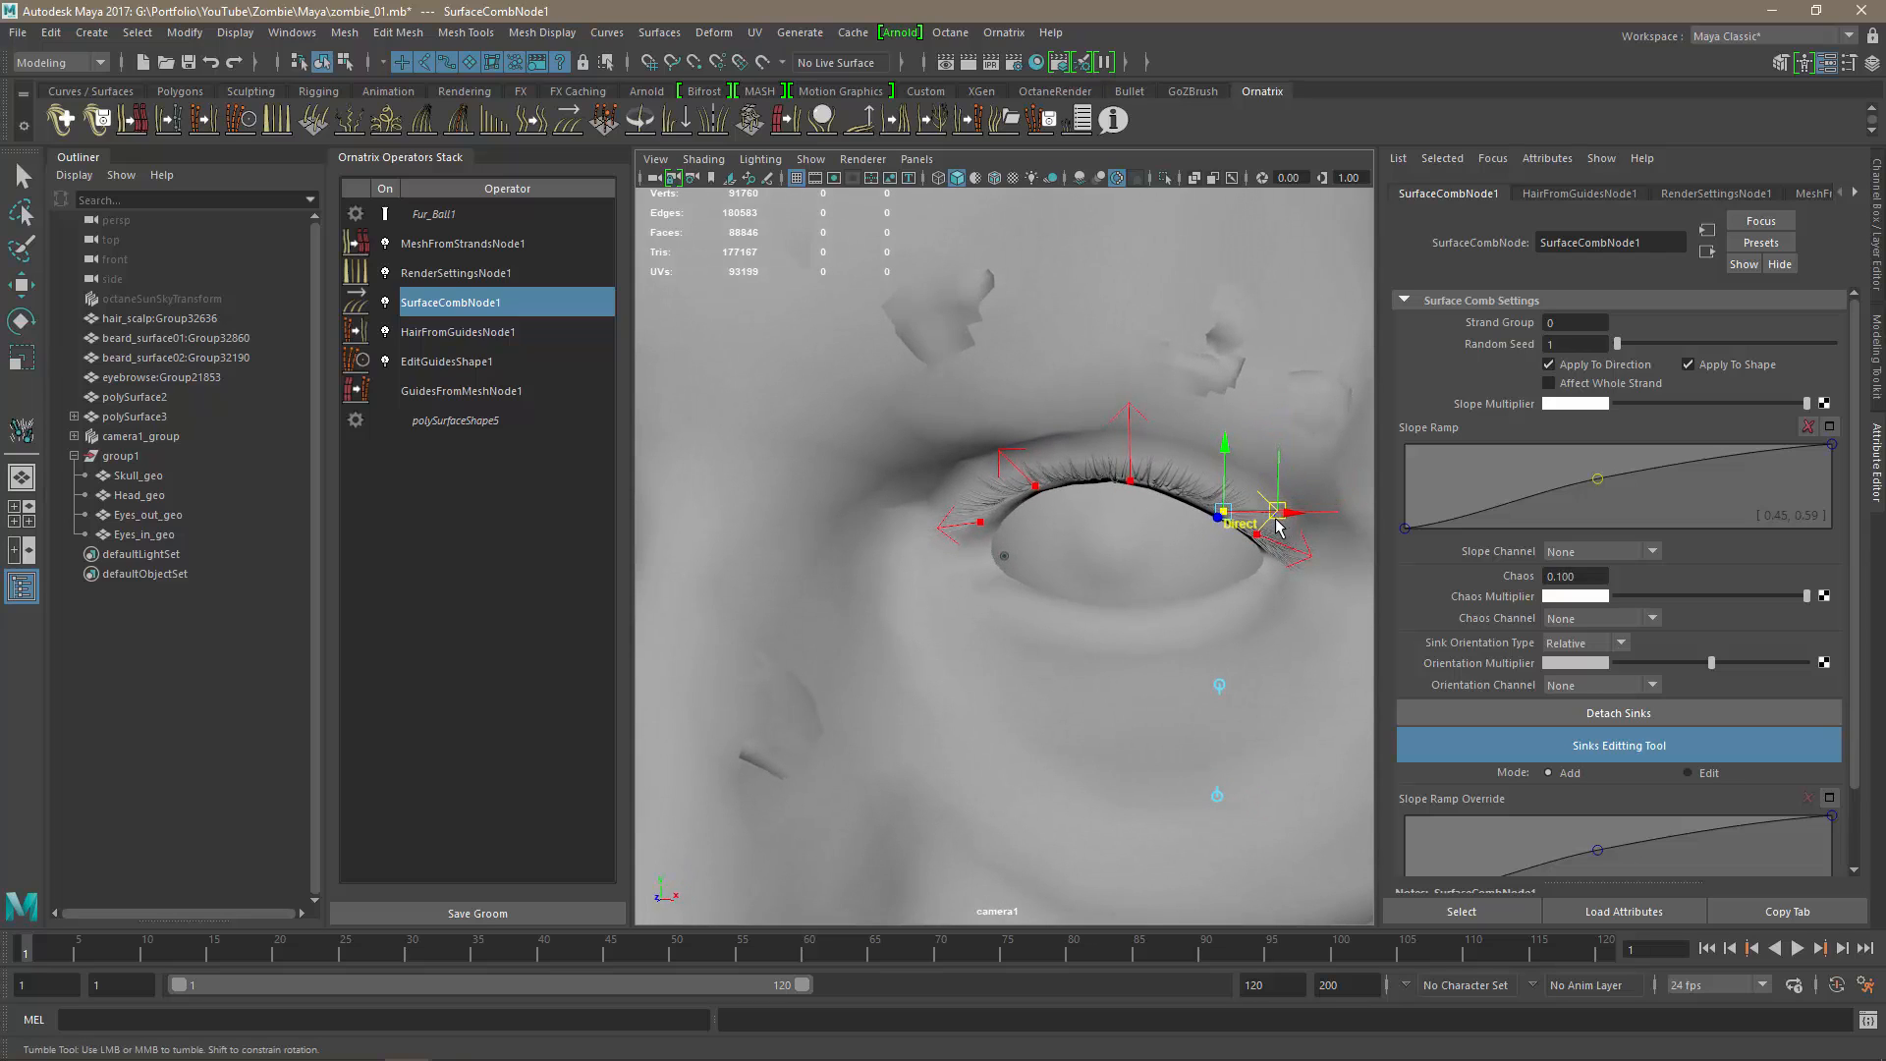
pyautogui.click(1009, 457)
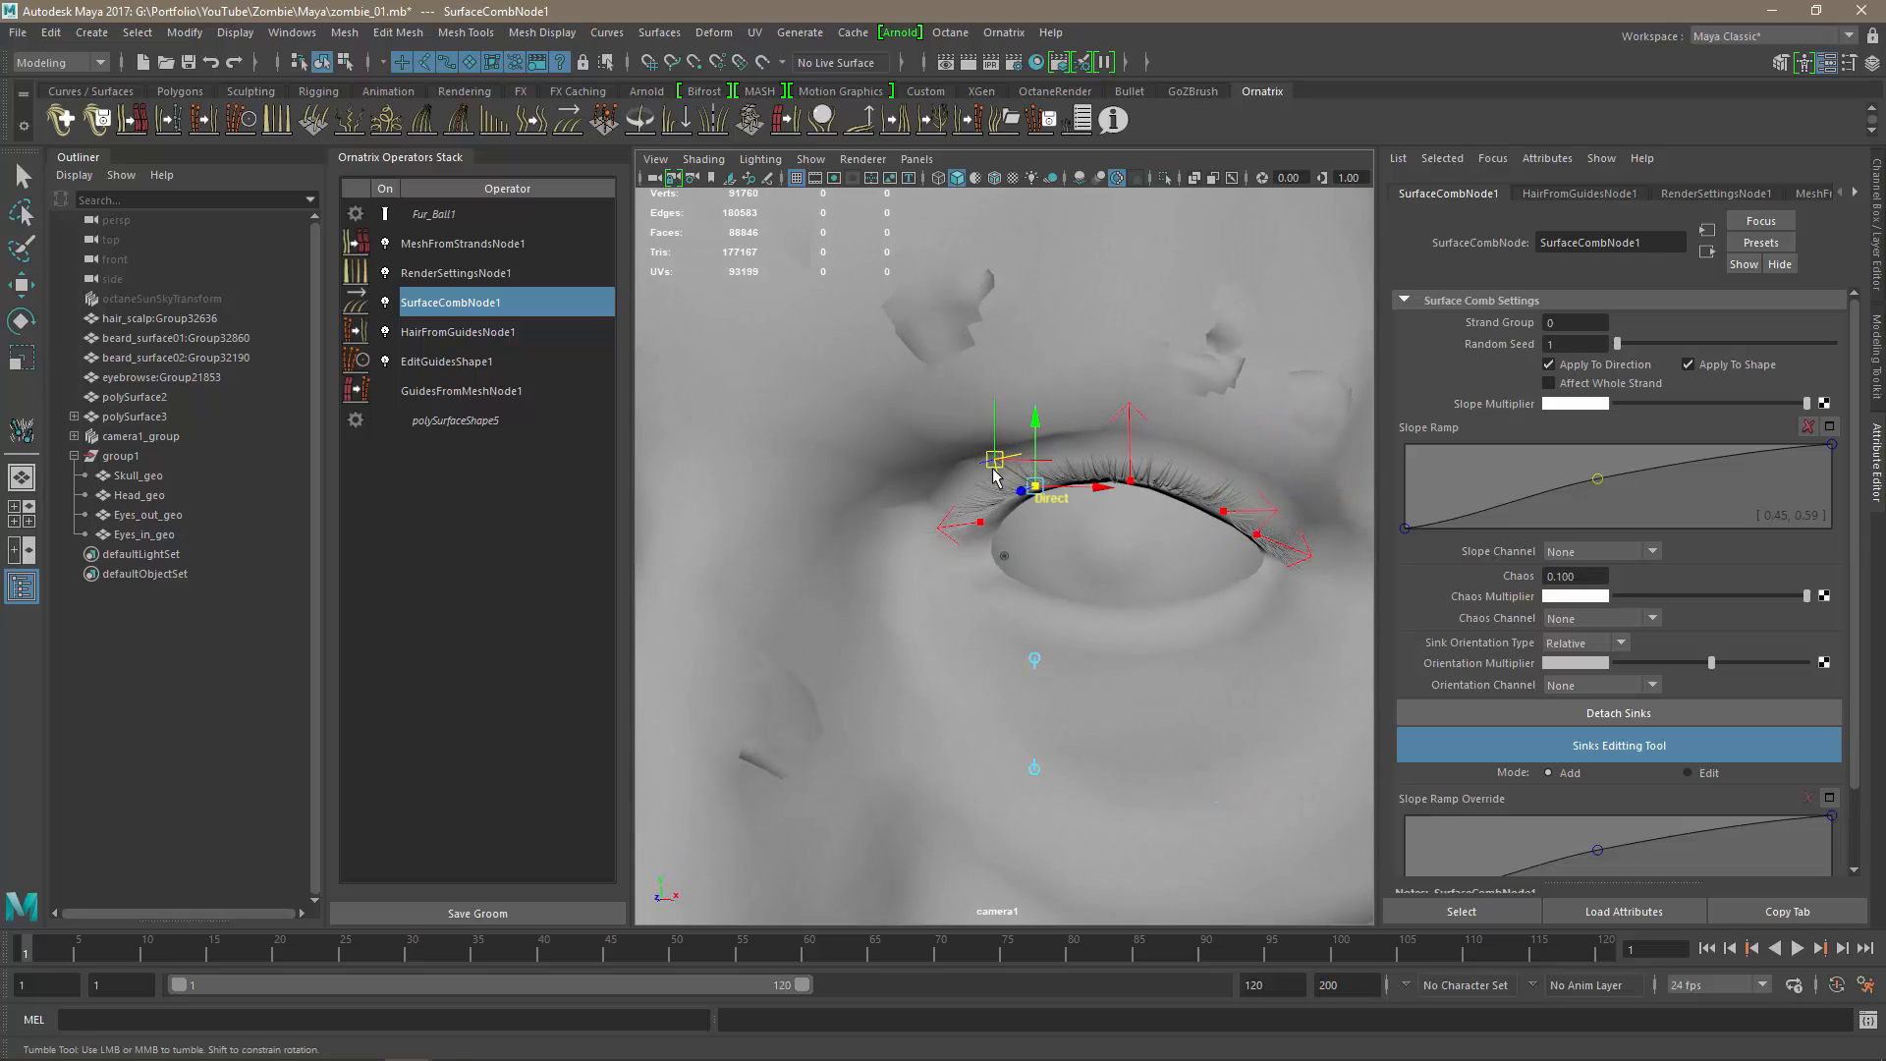
pyautogui.click(1126, 419)
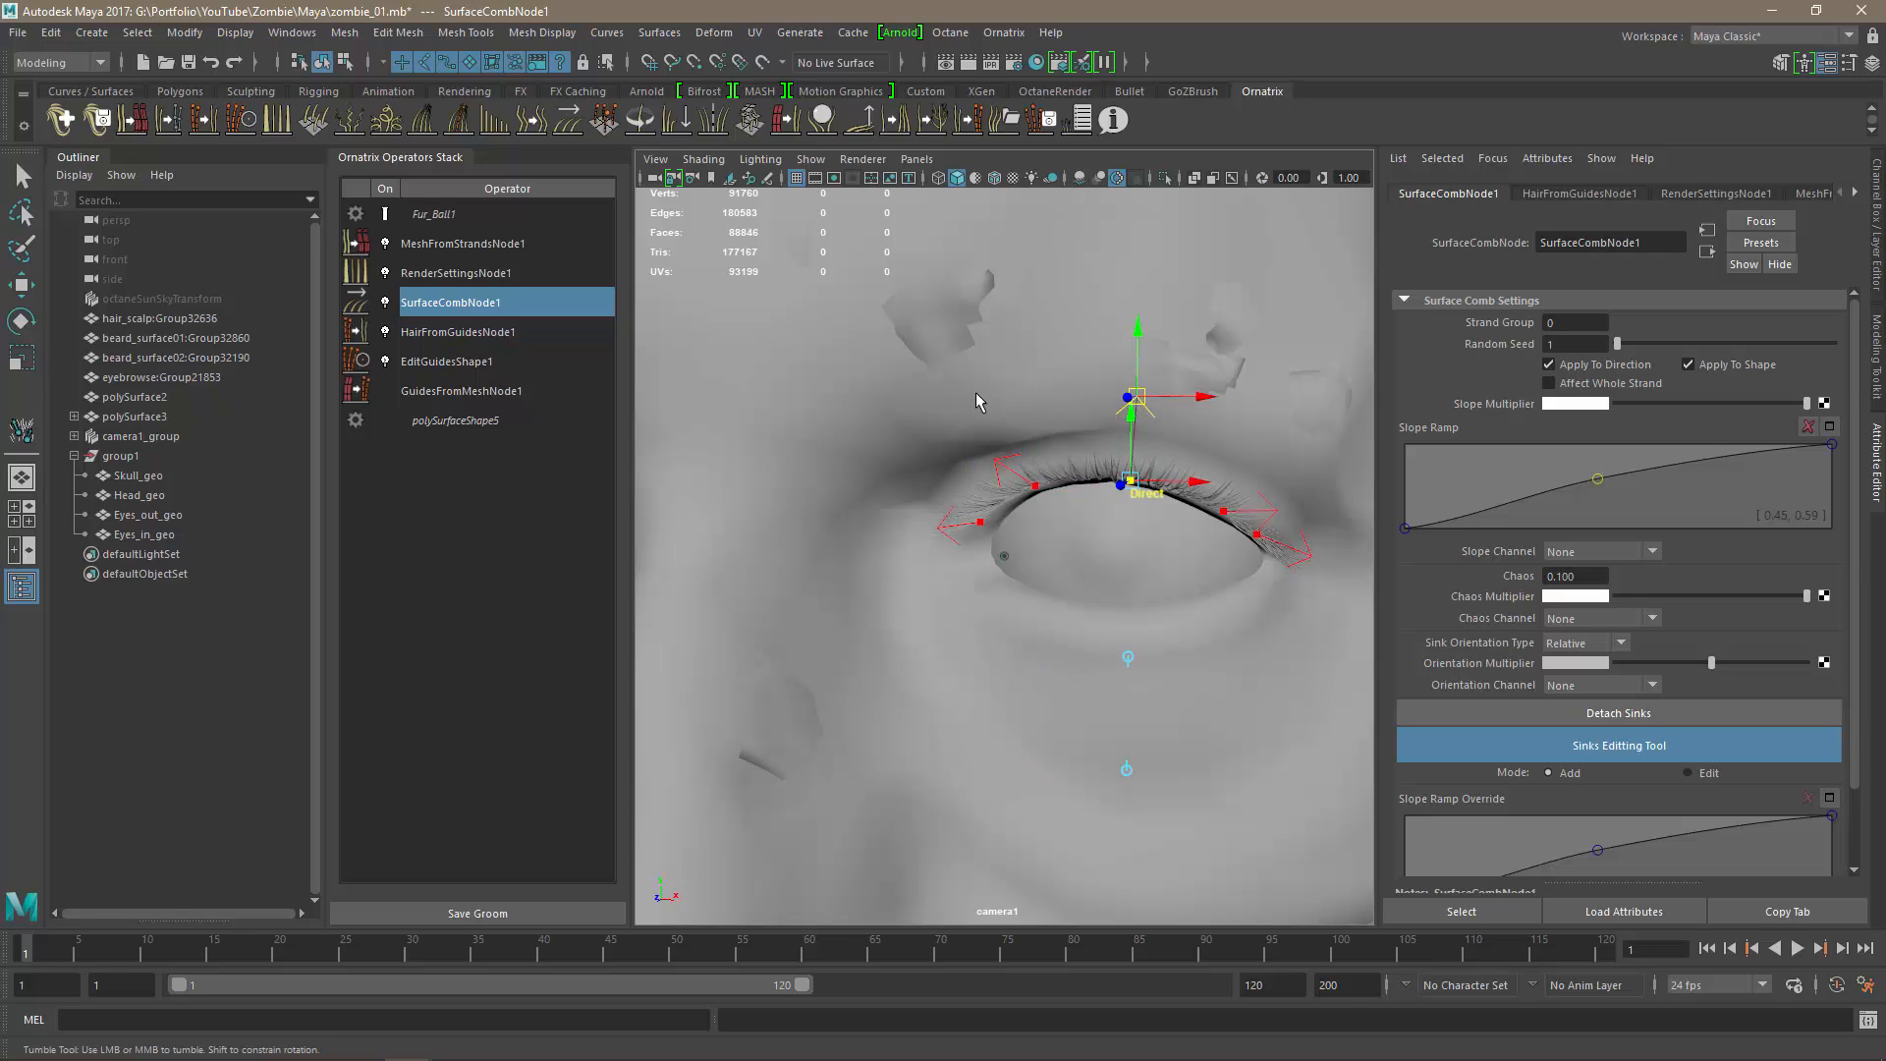
# Turn on guide brushing in EditGuidesShape1 and trim the guides near the first eye's inner corner with the Cut brush.
pyautogui.keyDown('alt'); pyautogui.moveTo(1137, 664); pyautogui.dragTo(1063, 679, button='right'); pyautogui.keyUp('alt')
pyautogui.keyDown('alt'); pyautogui.moveTo(1063, 679); pyautogui.dragTo(1066, 511); pyautogui.keyUp('alt')
pyautogui.keyDown('alt'); pyautogui.moveTo(1057, 766); pyautogui.dragTo(1061, 678, button='middle'); pyautogui.keyUp('alt')
pyautogui.moveTo(1120, 727)
pyautogui.keyDown('alt'); pyautogui.mouseDown(button='right')
pyautogui.moveTo(1230, 768)
pyautogui.moveTo(1151, 729)
pyautogui.mouseUp(button='right'); pyautogui.keyUp('alt')
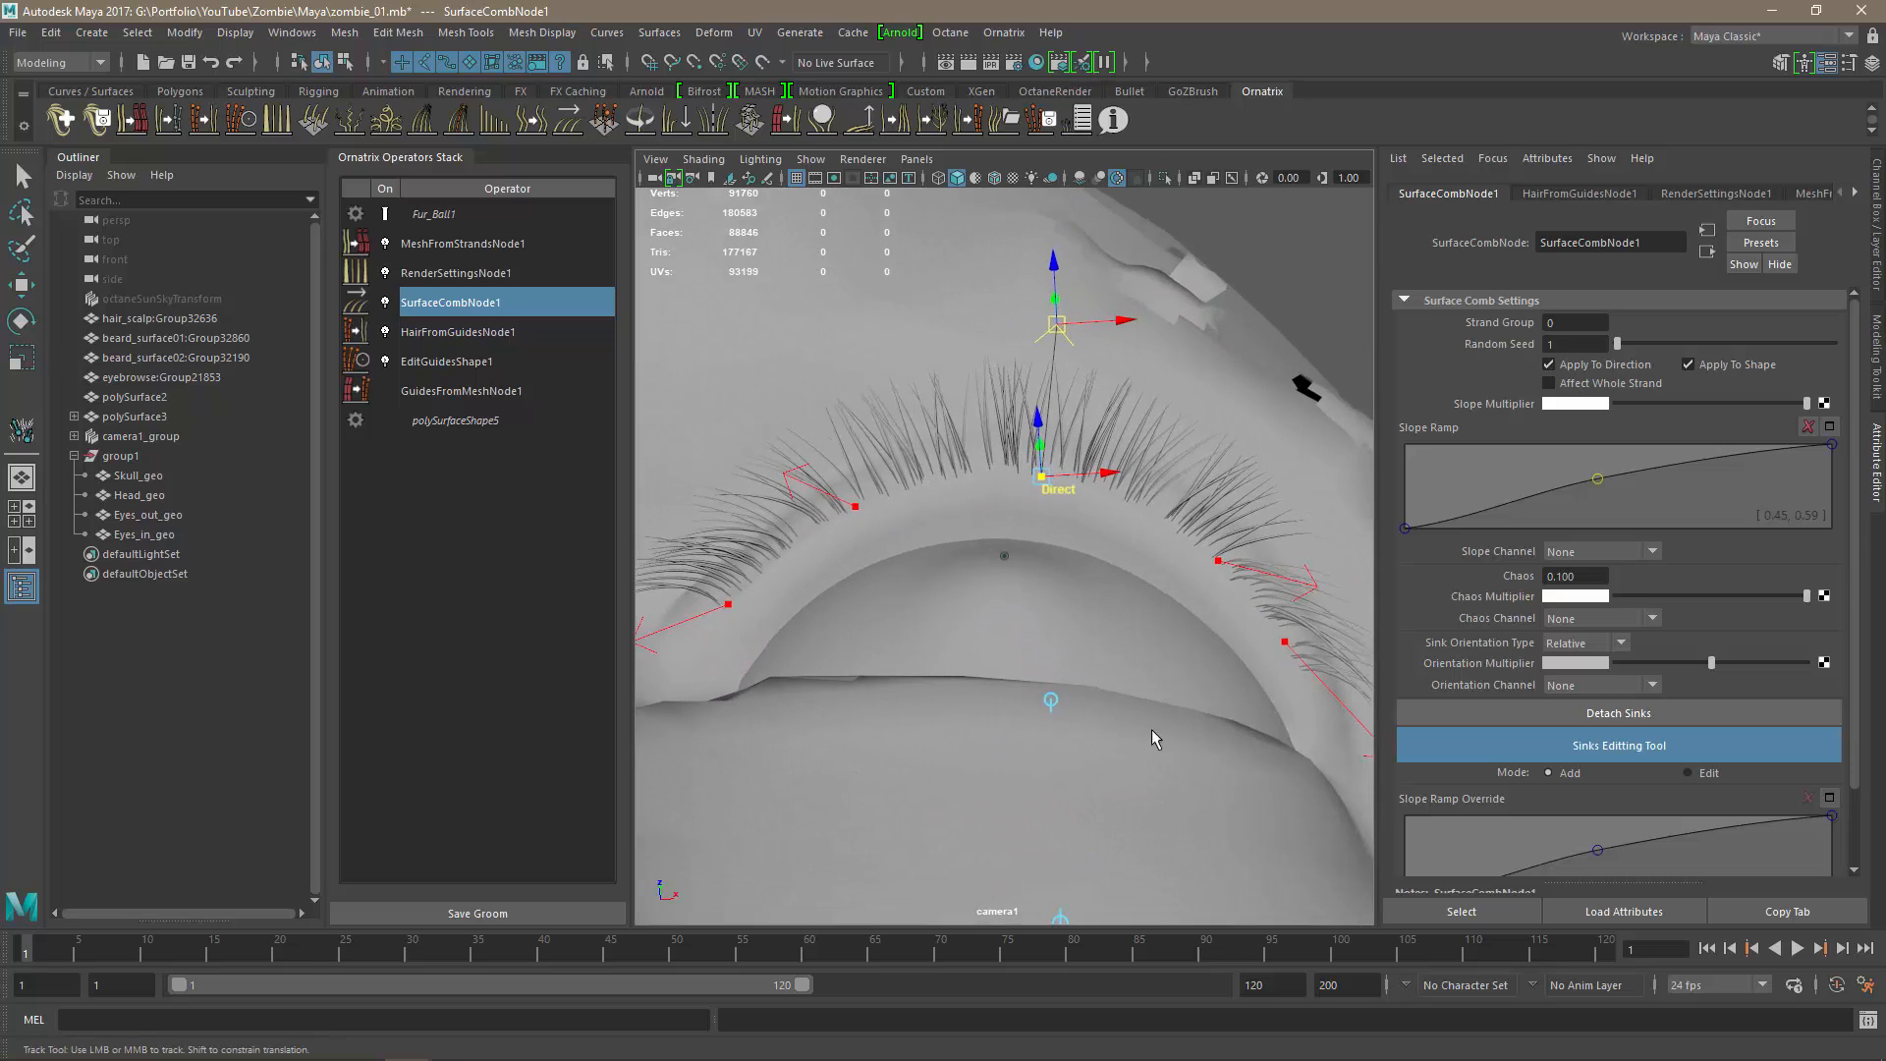
pyautogui.click(460, 362)
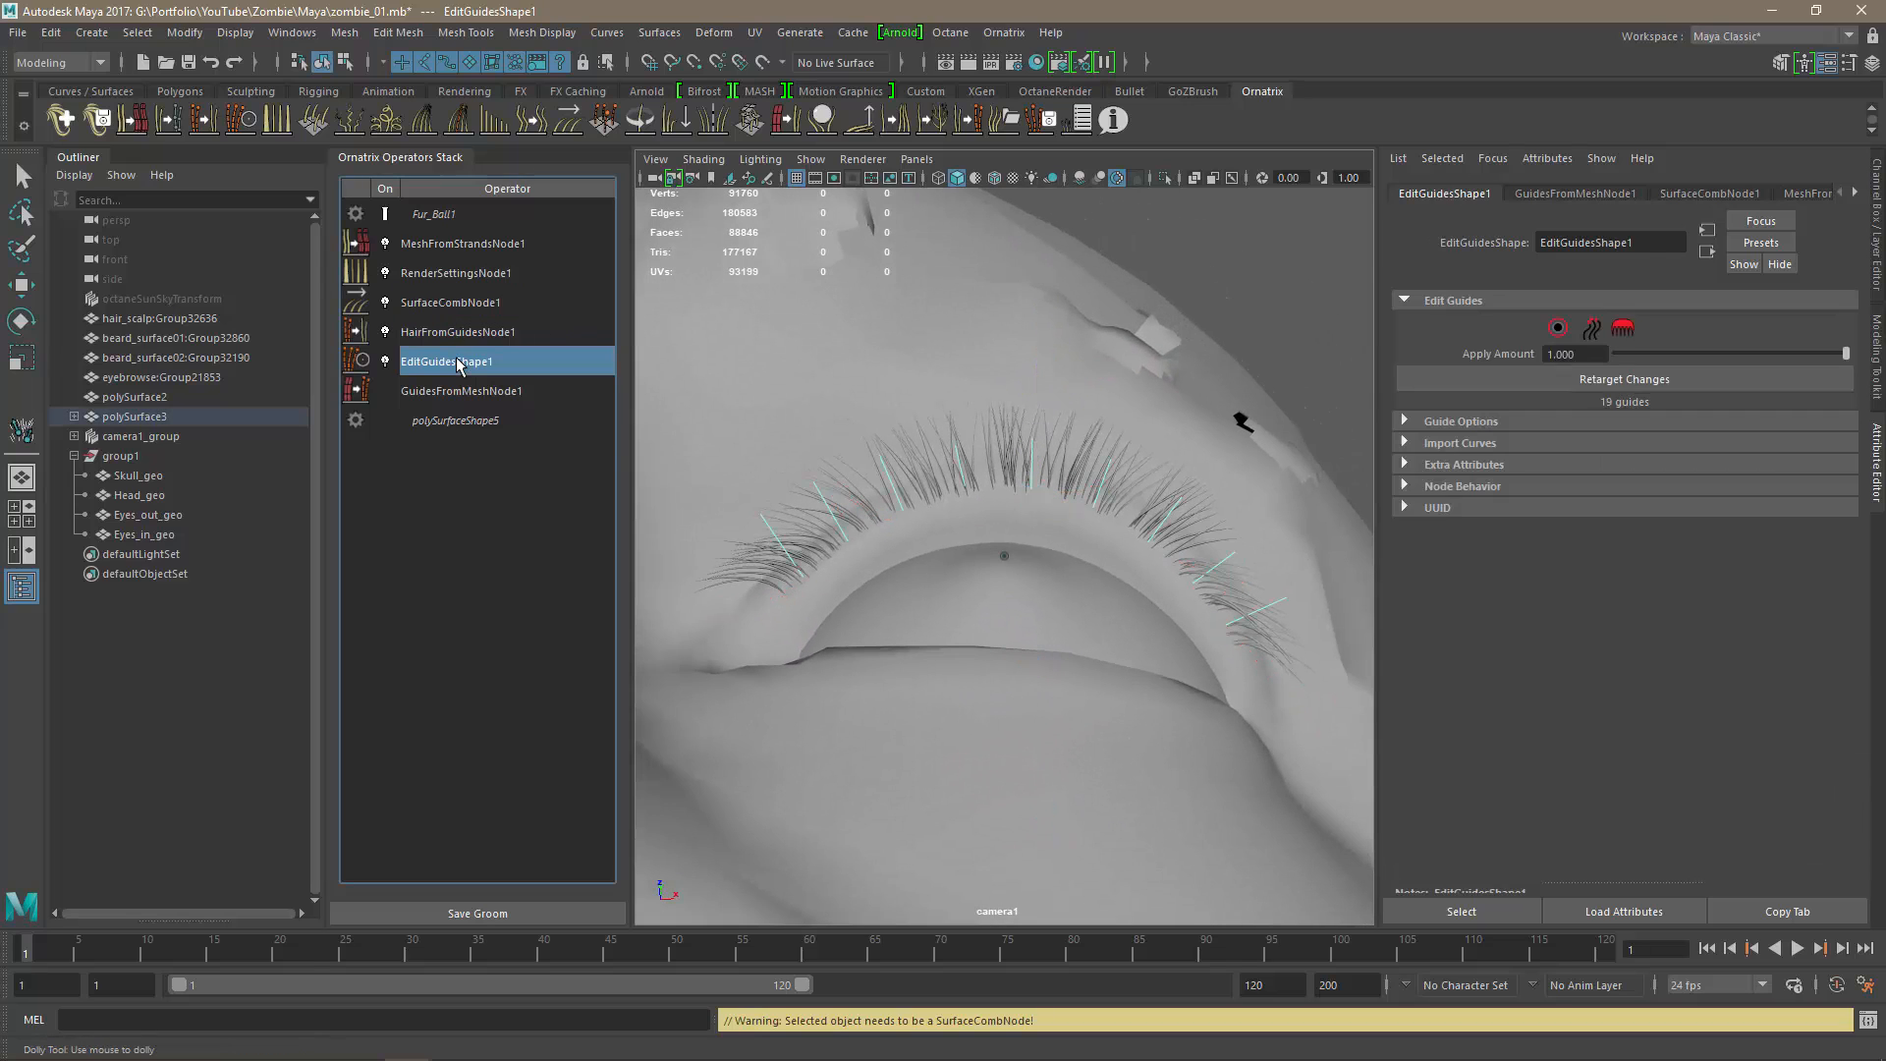
pyautogui.click(1623, 330)
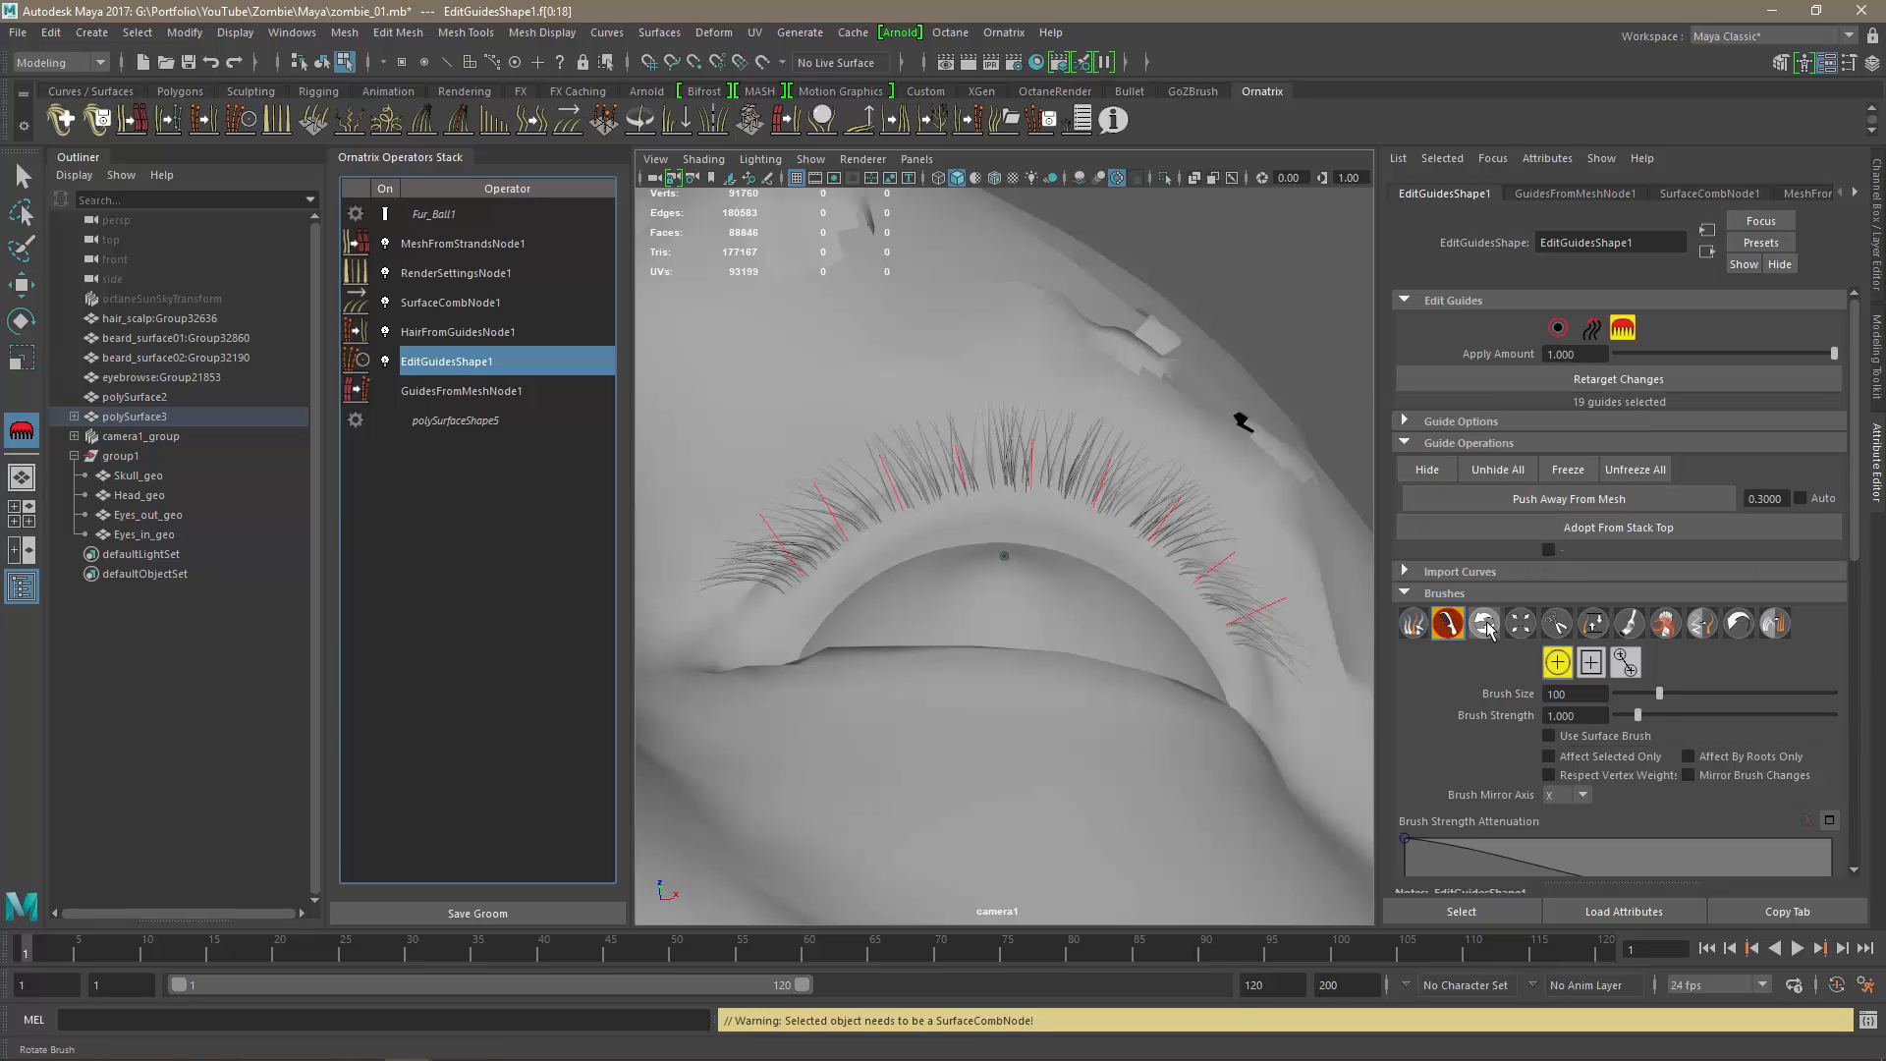
pyautogui.moveTo(1105, 629)
pyautogui.keyDown('alt'); pyautogui.mouseDown()
pyautogui.moveTo(1139, 423)
pyautogui.moveTo(1129, 501)
pyautogui.moveTo(1100, 492)
pyautogui.moveTo(1091, 517)
pyautogui.mouseUp(); pyautogui.keyUp('alt')
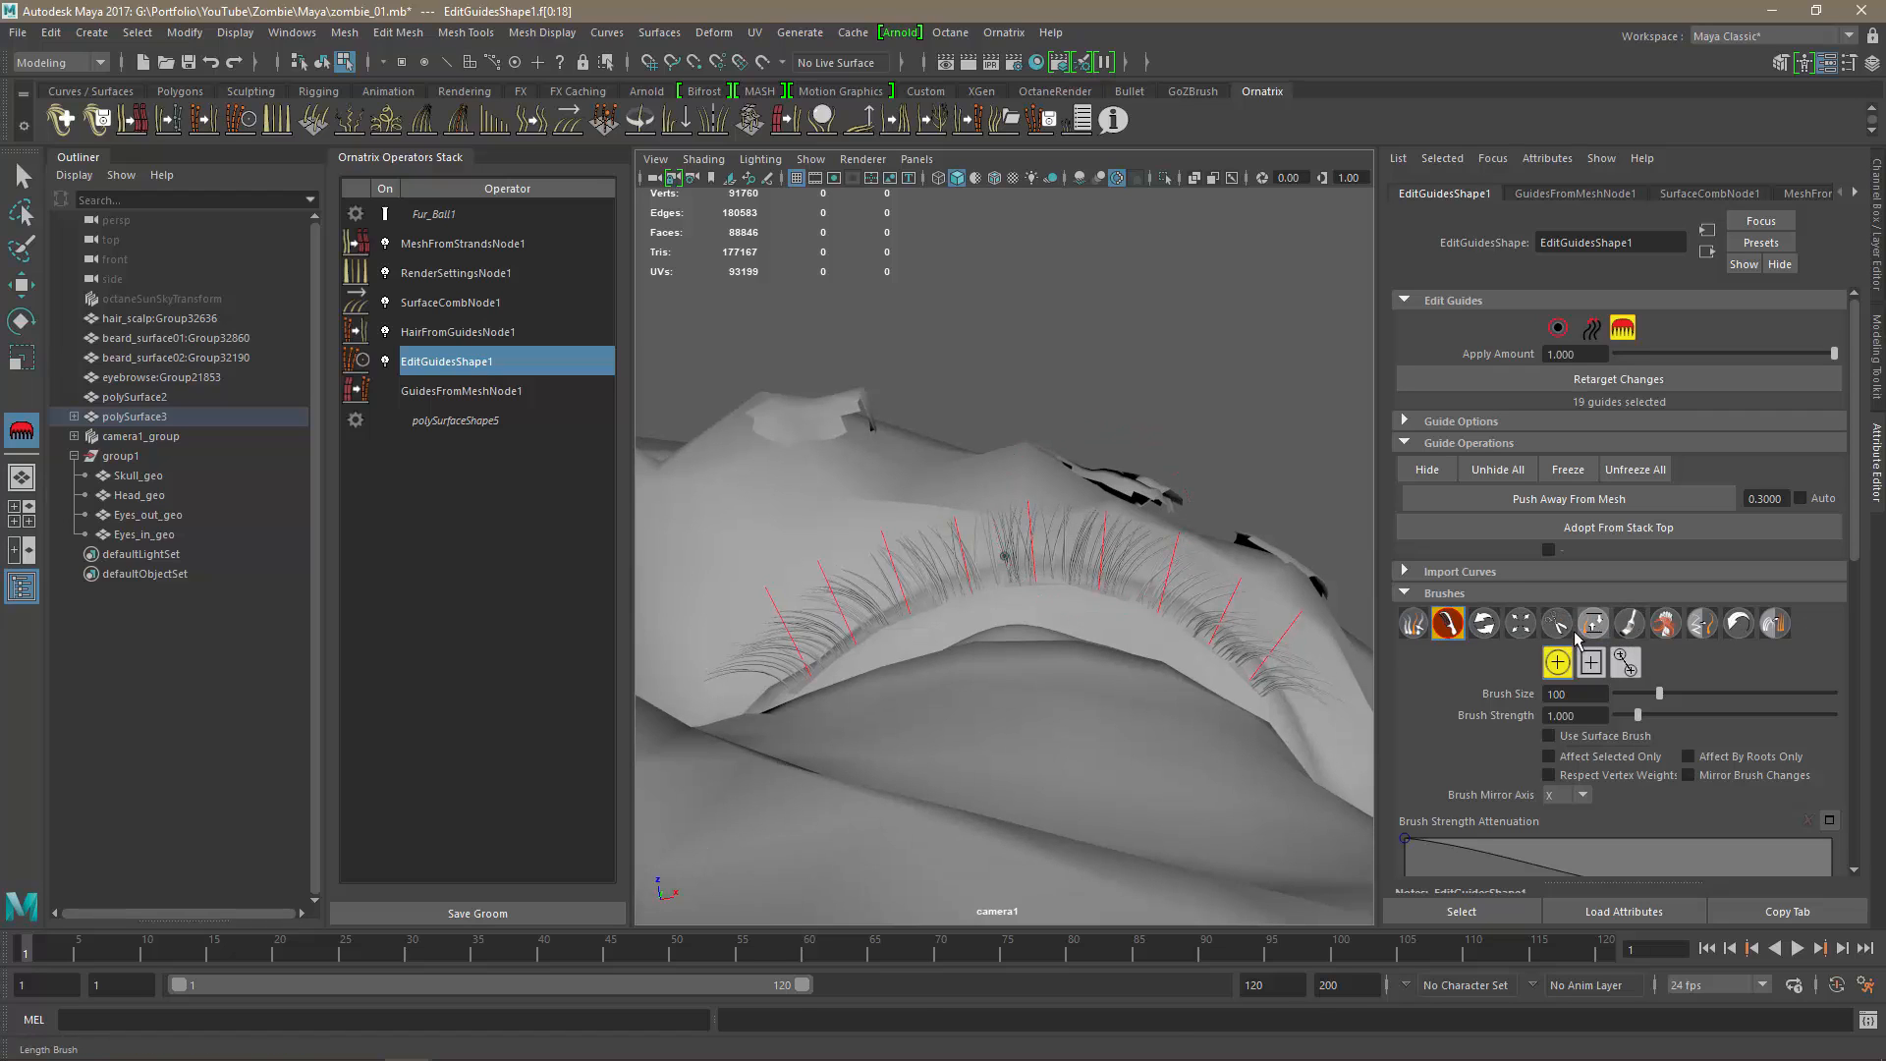
pyautogui.click(1559, 625)
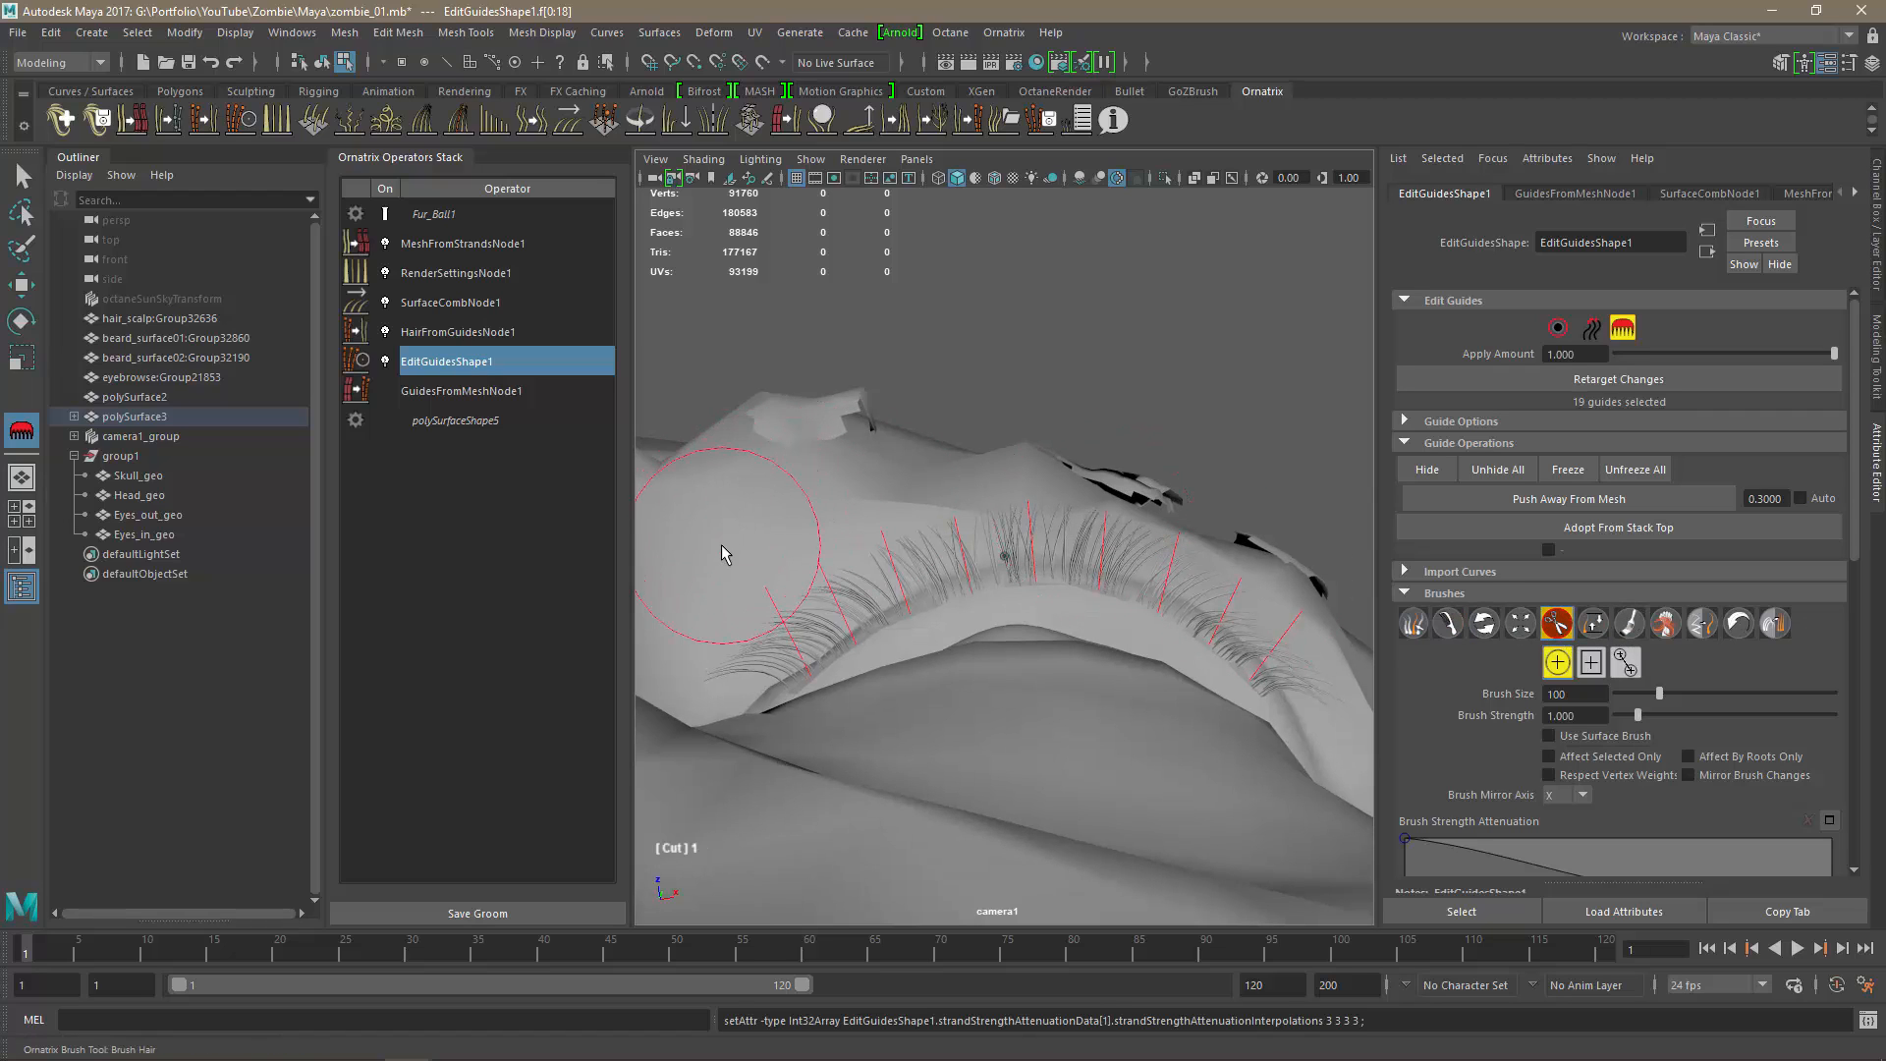
pyautogui.click(719, 576)
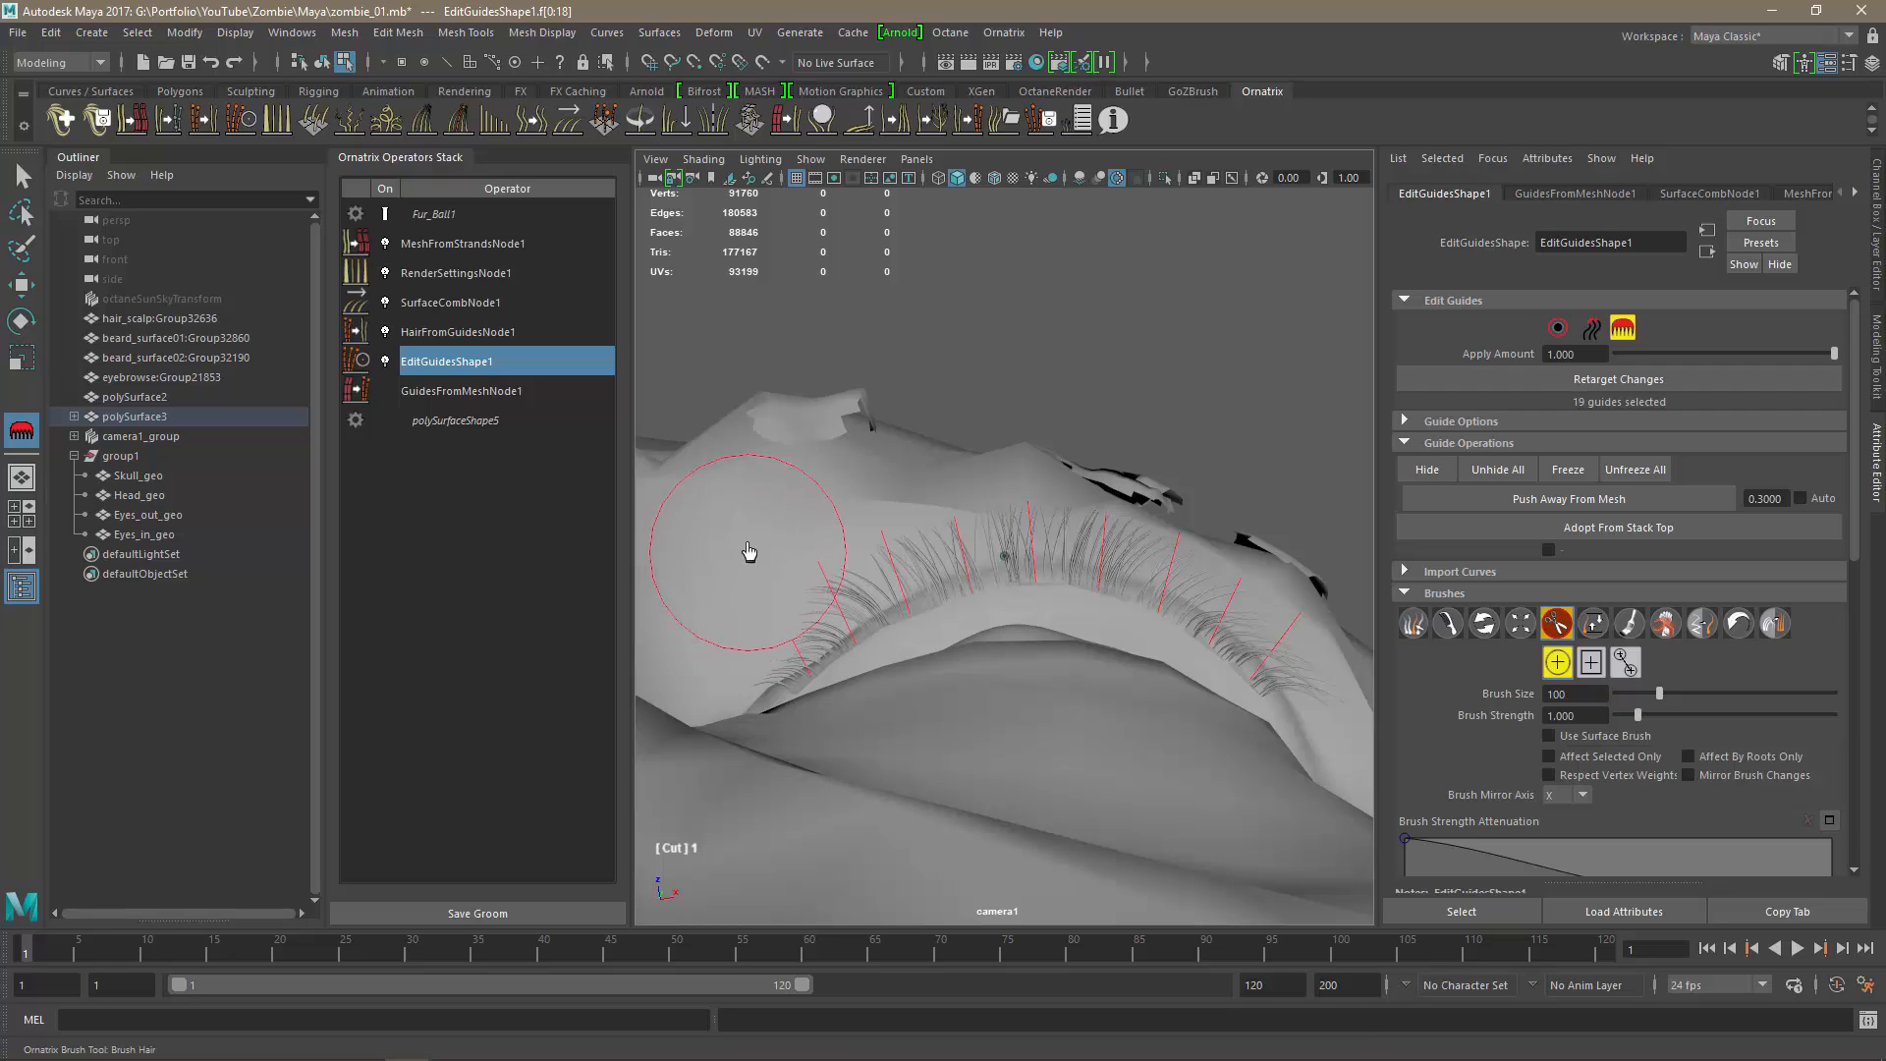
pyautogui.click(749, 552)
pyautogui.click(831, 467)
# Cut the guides at the inner and outer ends of the first eye's lash line a little shorter.
pyautogui.keyDown('alt'); pyautogui.moveTo(1112, 402); pyautogui.dragTo(1035, 367, button='middle'); pyautogui.keyUp('alt')
pyautogui.keyDown('alt'); pyautogui.moveTo(1035, 366); pyautogui.dragTo(909, 387, button='right'); pyautogui.keyUp('alt')
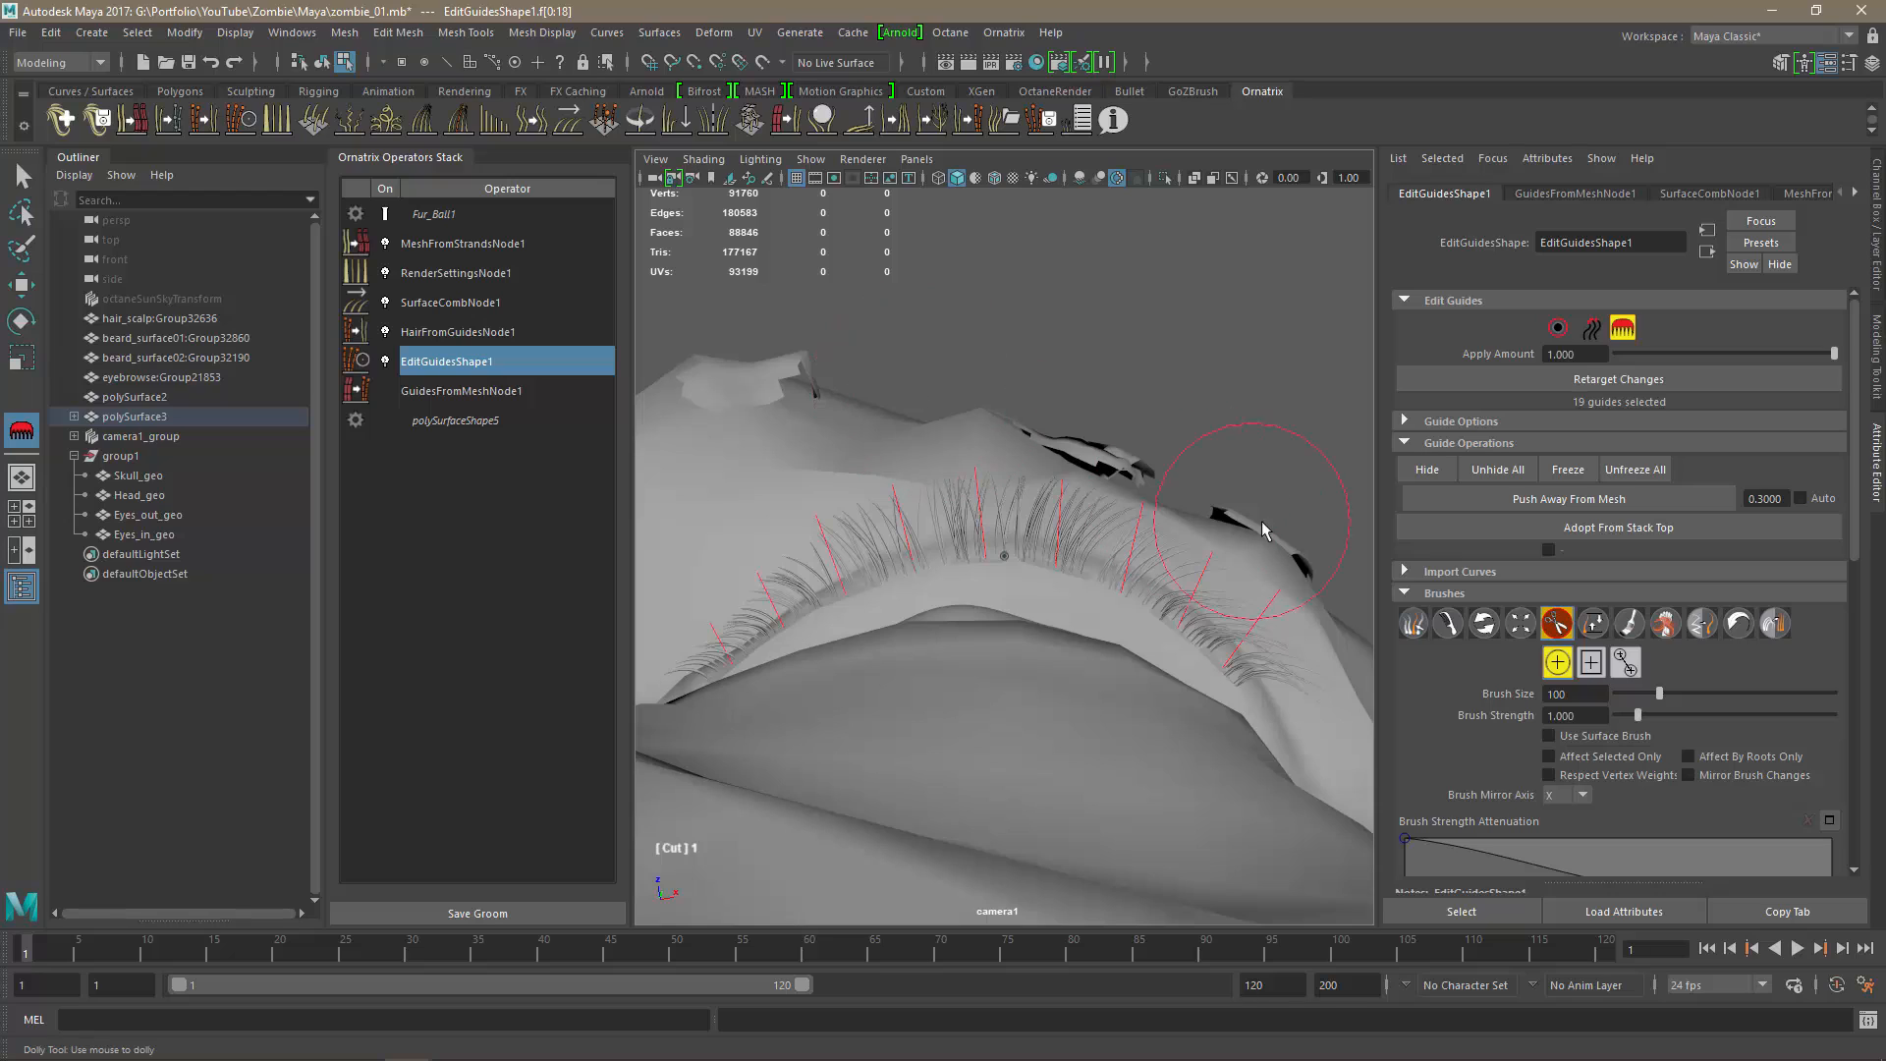
pyautogui.click(641, 568)
pyautogui.click(1353, 575)
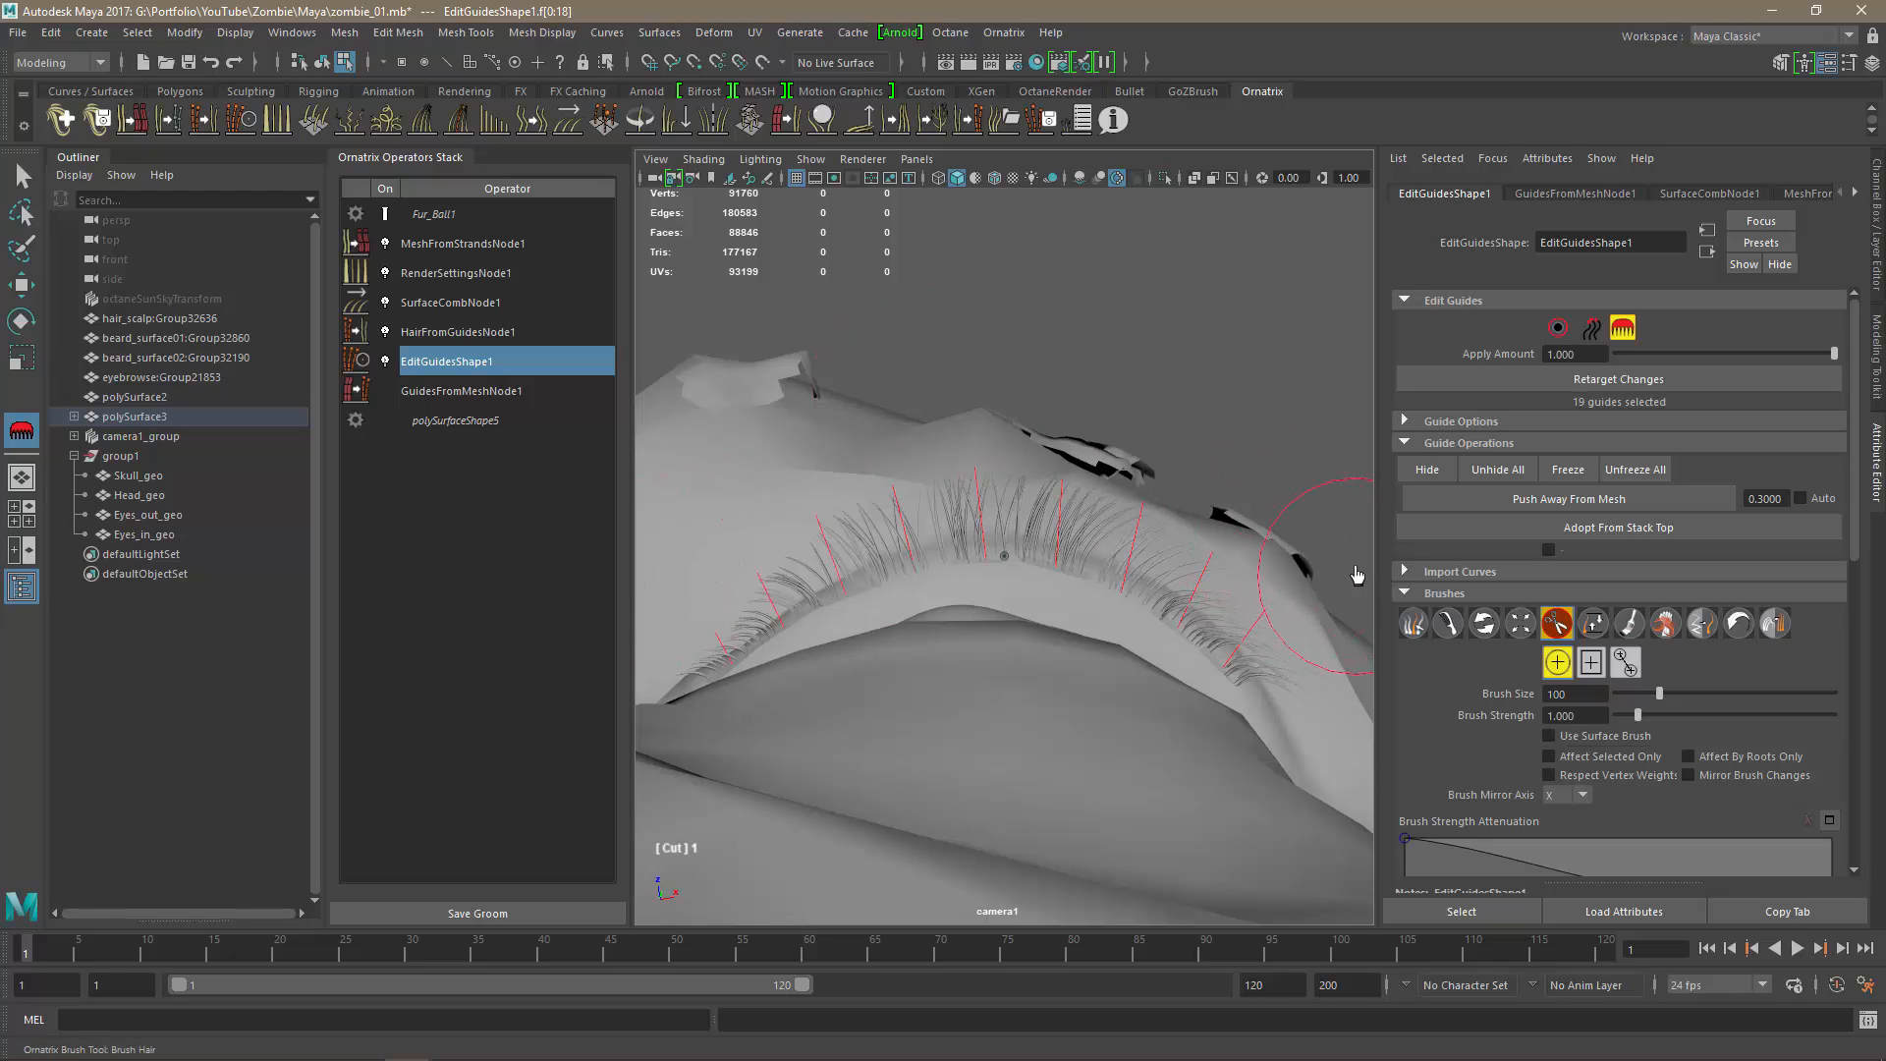
# Cut the guides at the outer end of the other eye's lash line a little shorter.
pyautogui.keyDown('alt'); pyautogui.moveTo(1263, 580); pyautogui.dragTo(657, 753, button='right'); pyautogui.keyUp('alt')
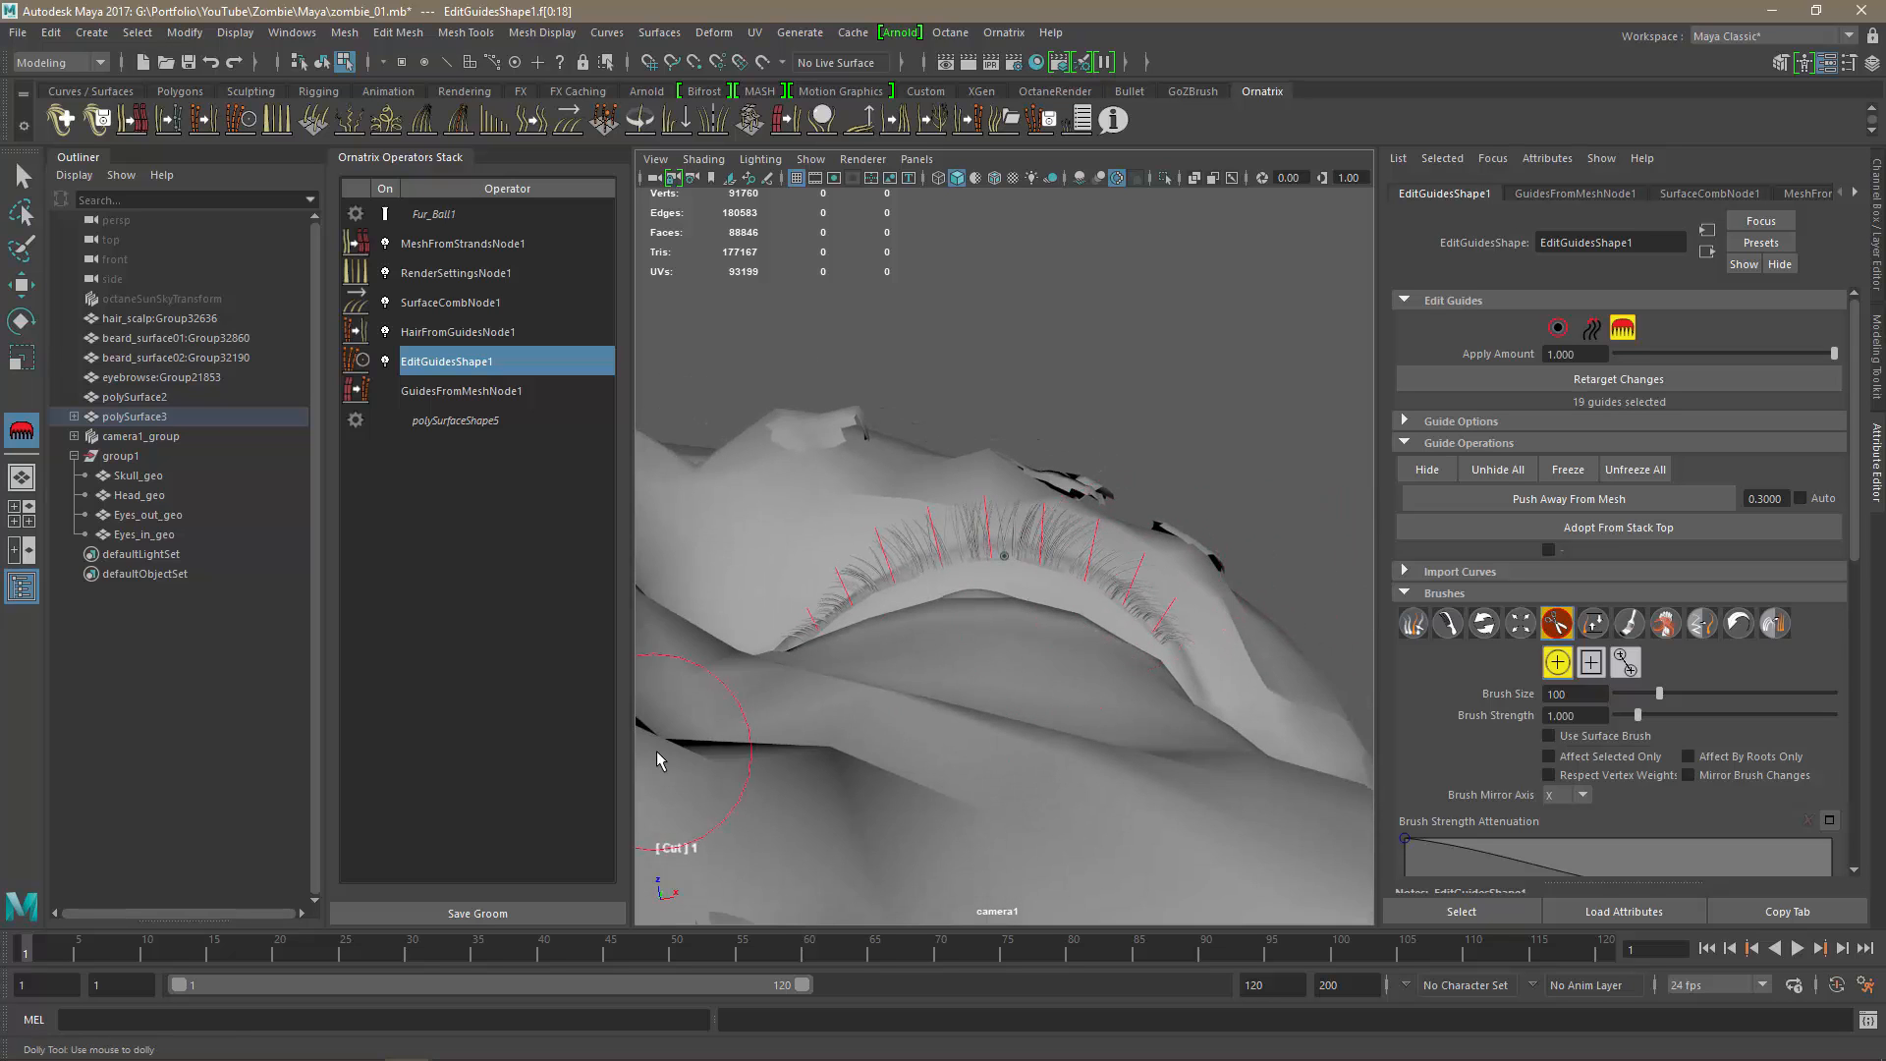
pyautogui.keyDown('alt'); pyautogui.moveTo(657, 753); pyautogui.dragTo(660, 753); pyautogui.keyUp('alt')
pyautogui.keyDown('alt'); pyautogui.moveTo(660, 753); pyautogui.dragTo(1125, 745, button='middle'); pyautogui.keyUp('alt')
pyautogui.keyDown('alt'); pyautogui.moveTo(933, 745); pyautogui.dragTo(1150, 718); pyautogui.keyUp('alt')
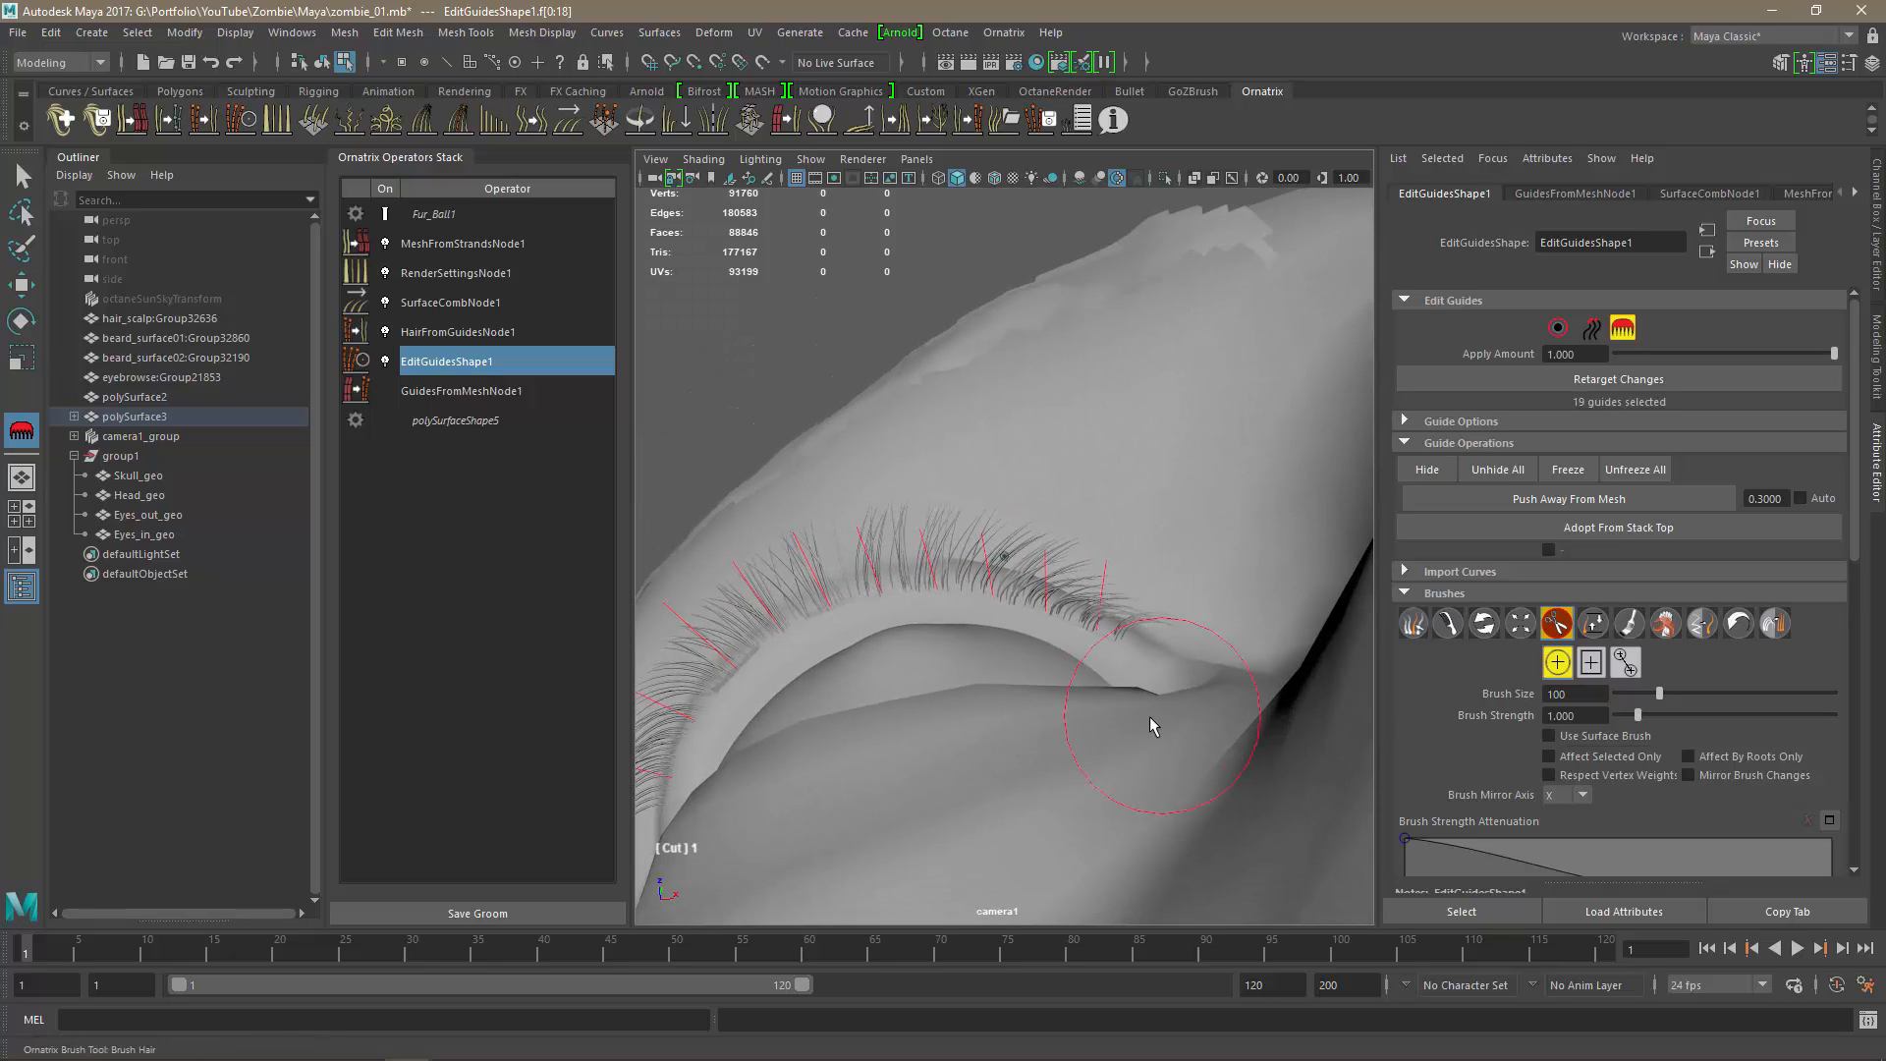
pyautogui.keyDown('alt'); pyautogui.moveTo(1150, 718); pyautogui.dragTo(1234, 627, button='middle'); pyautogui.keyUp('alt')
pyautogui.moveTo(1190, 823)
pyautogui.keyDown('alt'); pyautogui.mouseDown()
pyautogui.moveTo(1170, 825)
pyautogui.moveTo(1224, 821)
pyautogui.moveTo(1116, 783)
pyautogui.moveTo(1146, 782)
pyautogui.mouseUp(); pyautogui.keyUp('alt')
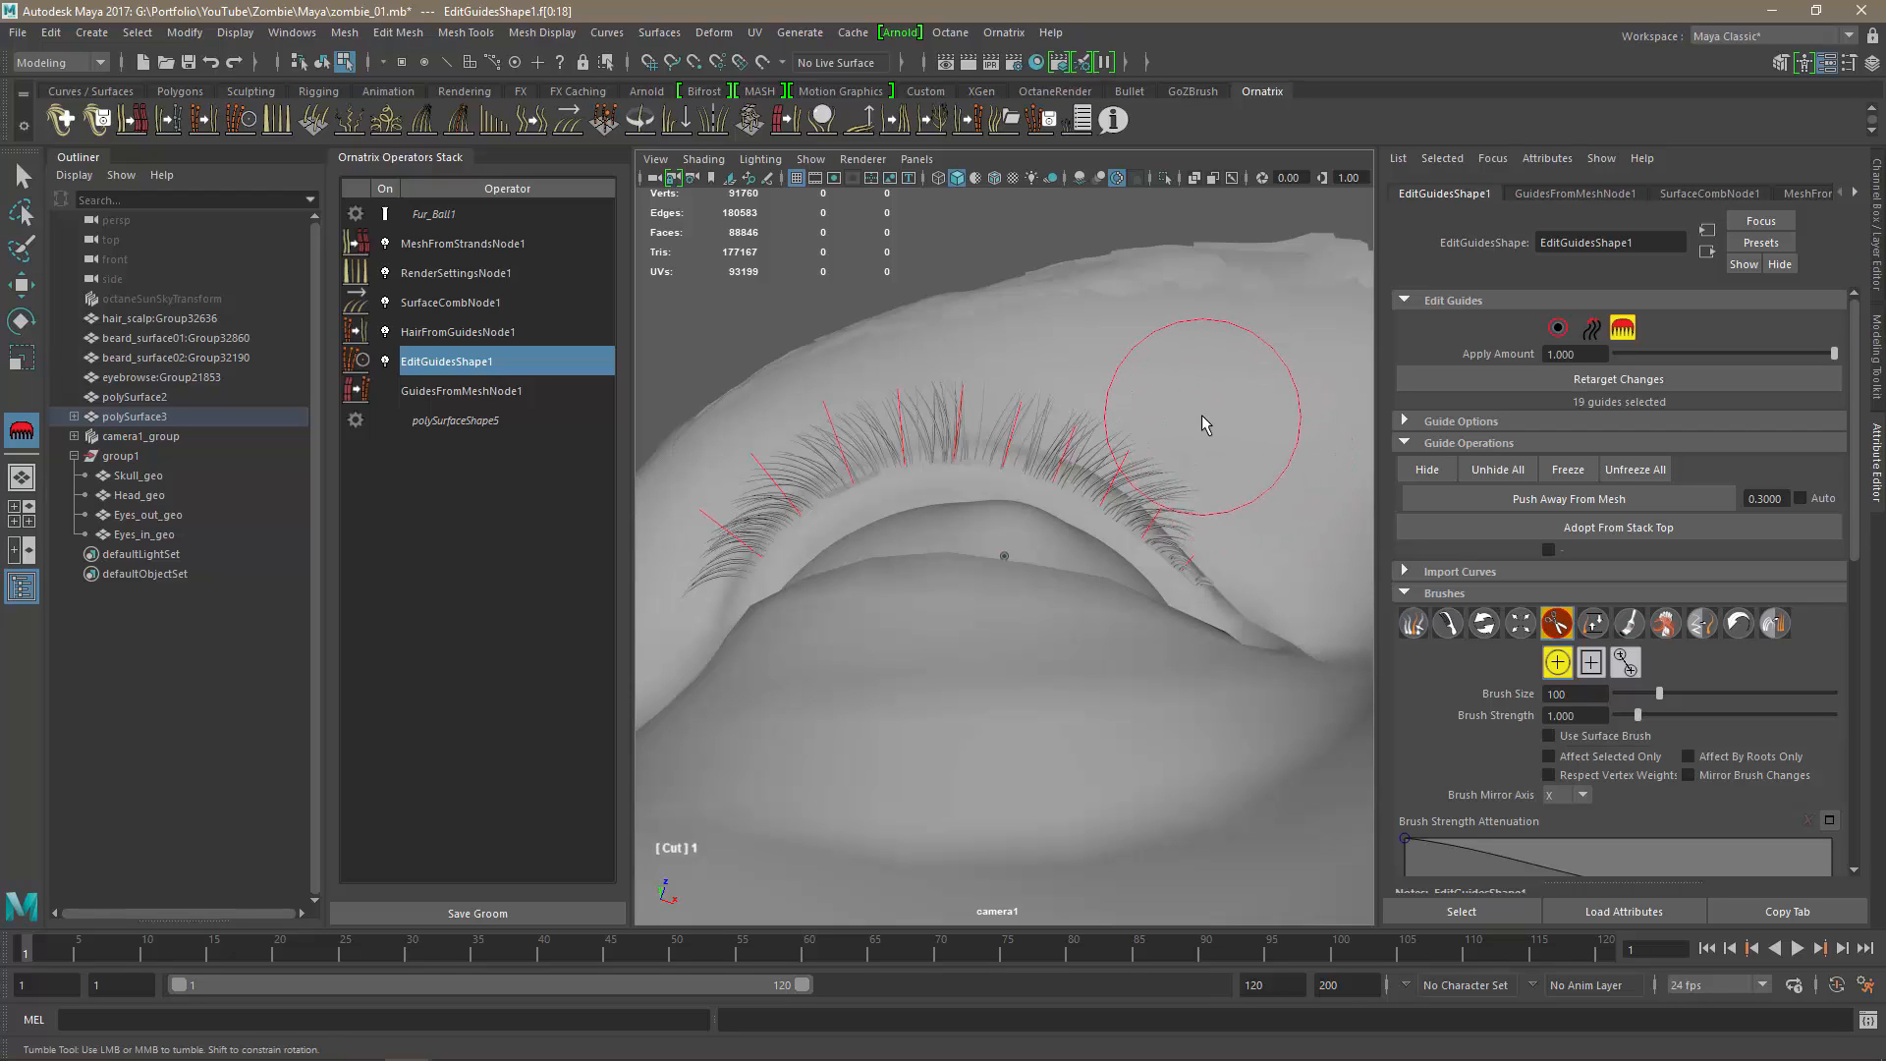
pyautogui.click(640, 485)
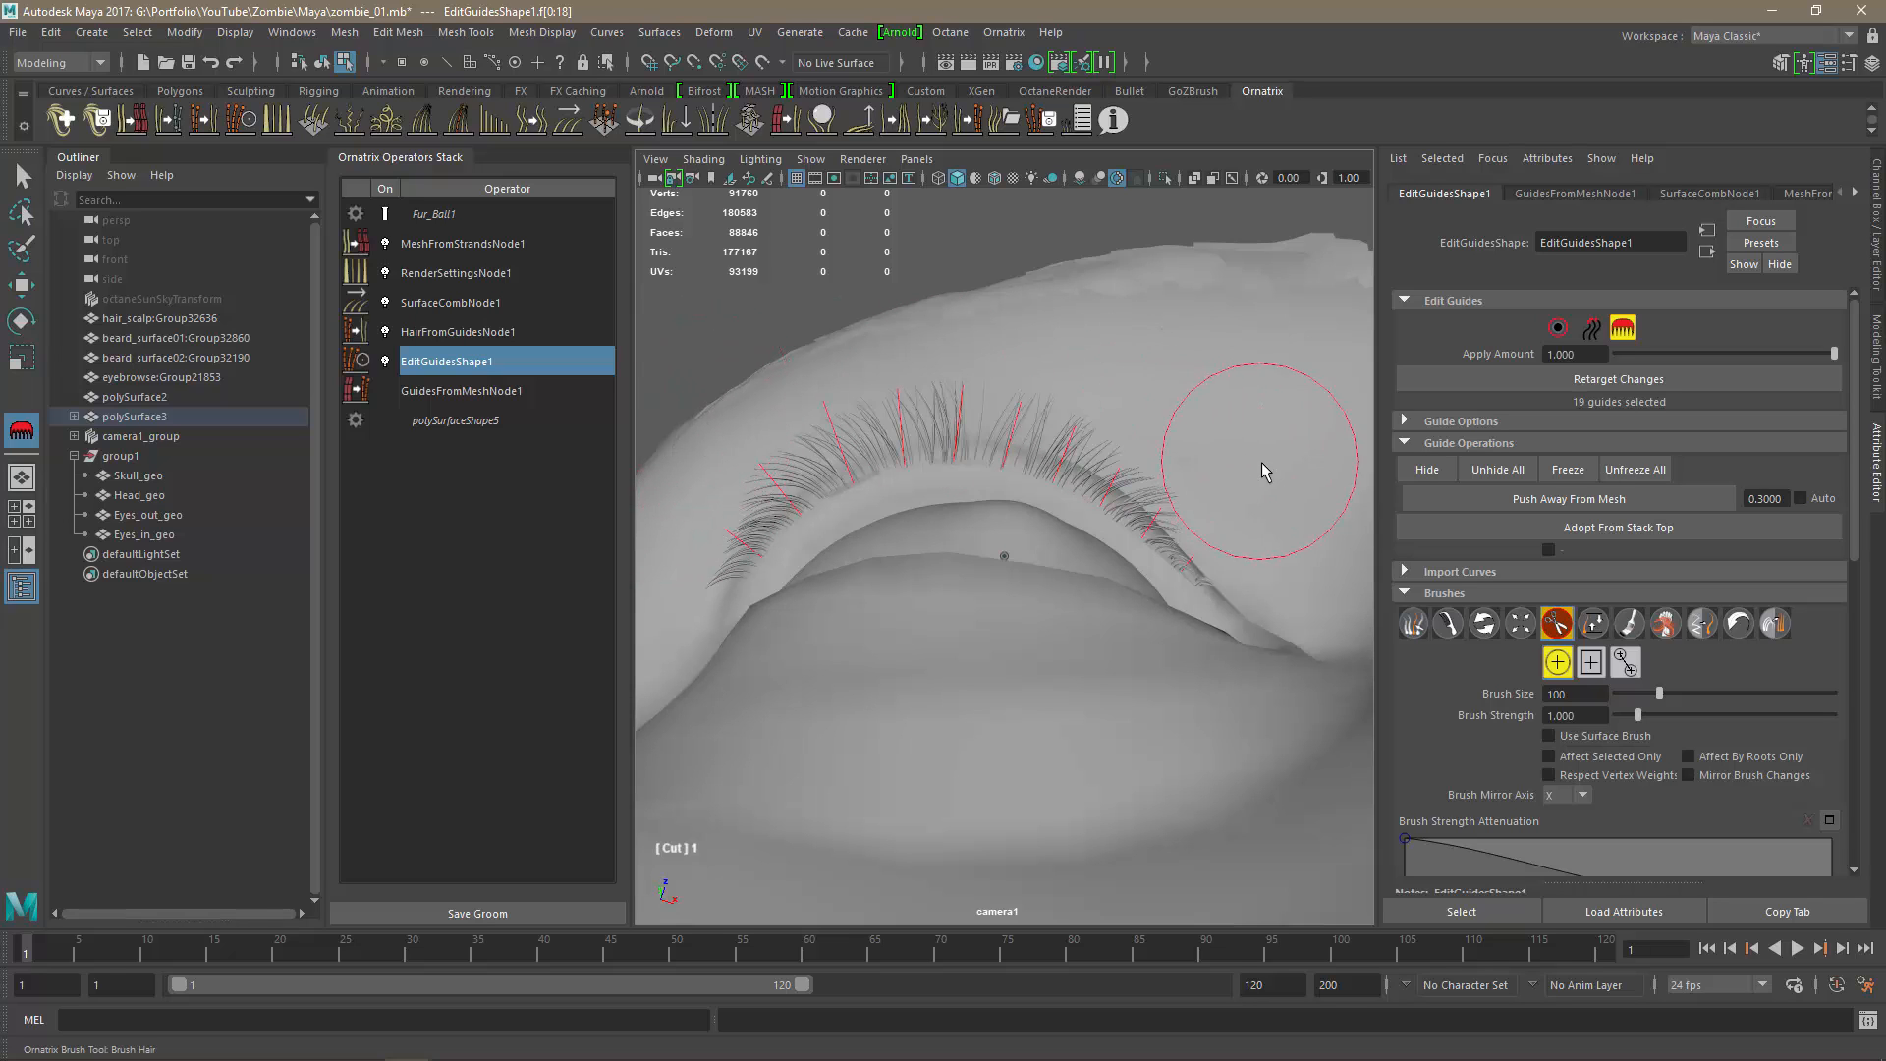
# Add a Hair Cluster operator above SurfaceCombNode1 and lower its cluster count to 235.
pyautogui.keyDown('alt'); pyautogui.moveTo(1289, 576); pyautogui.dragTo(1130, 674); pyautogui.keyUp('alt')
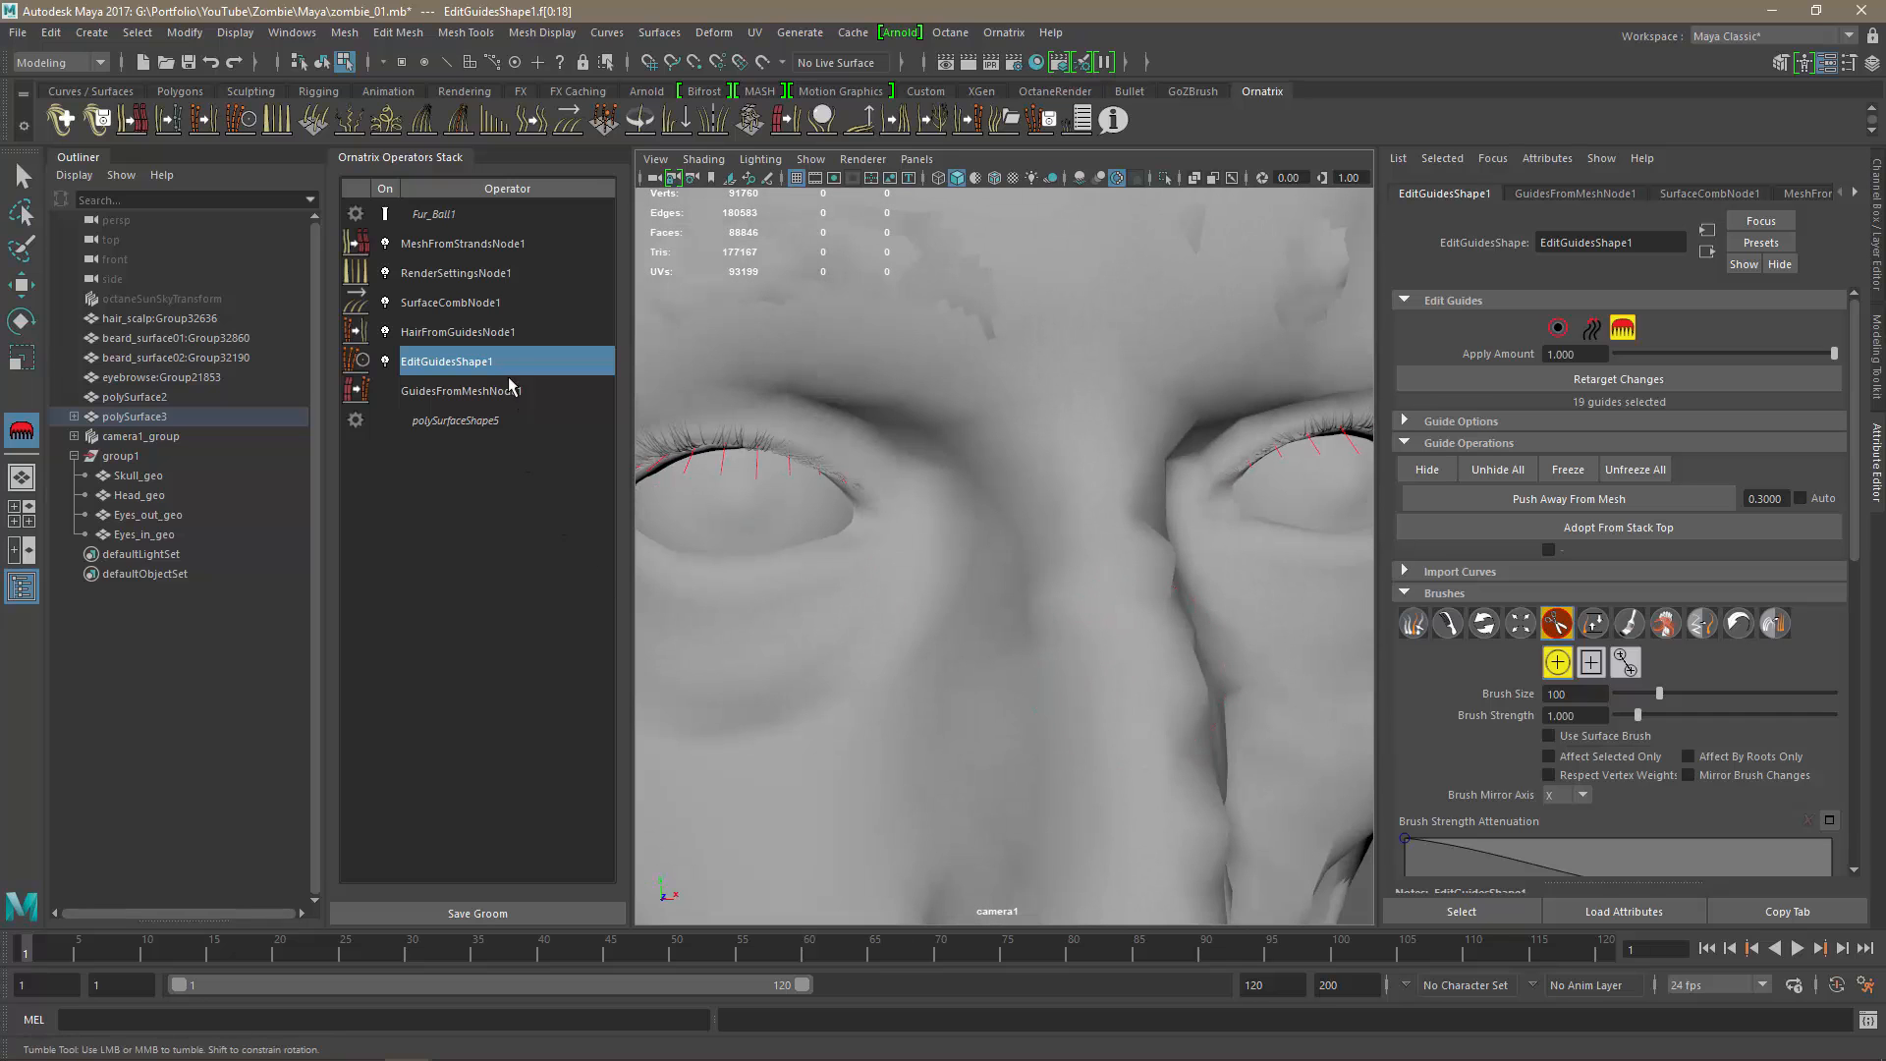
pyautogui.click(489, 340)
pyautogui.moveTo(985, 695)
pyautogui.keyDown('alt'); pyautogui.mouseDown()
pyautogui.moveTo(1102, 706)
pyautogui.moveTo(1166, 674)
pyautogui.moveTo(976, 697)
pyautogui.moveTo(880, 669)
pyautogui.moveTo(867, 687)
pyautogui.moveTo(1200, 674)
pyautogui.moveTo(1149, 687)
pyautogui.mouseUp(); pyautogui.keyUp('alt')
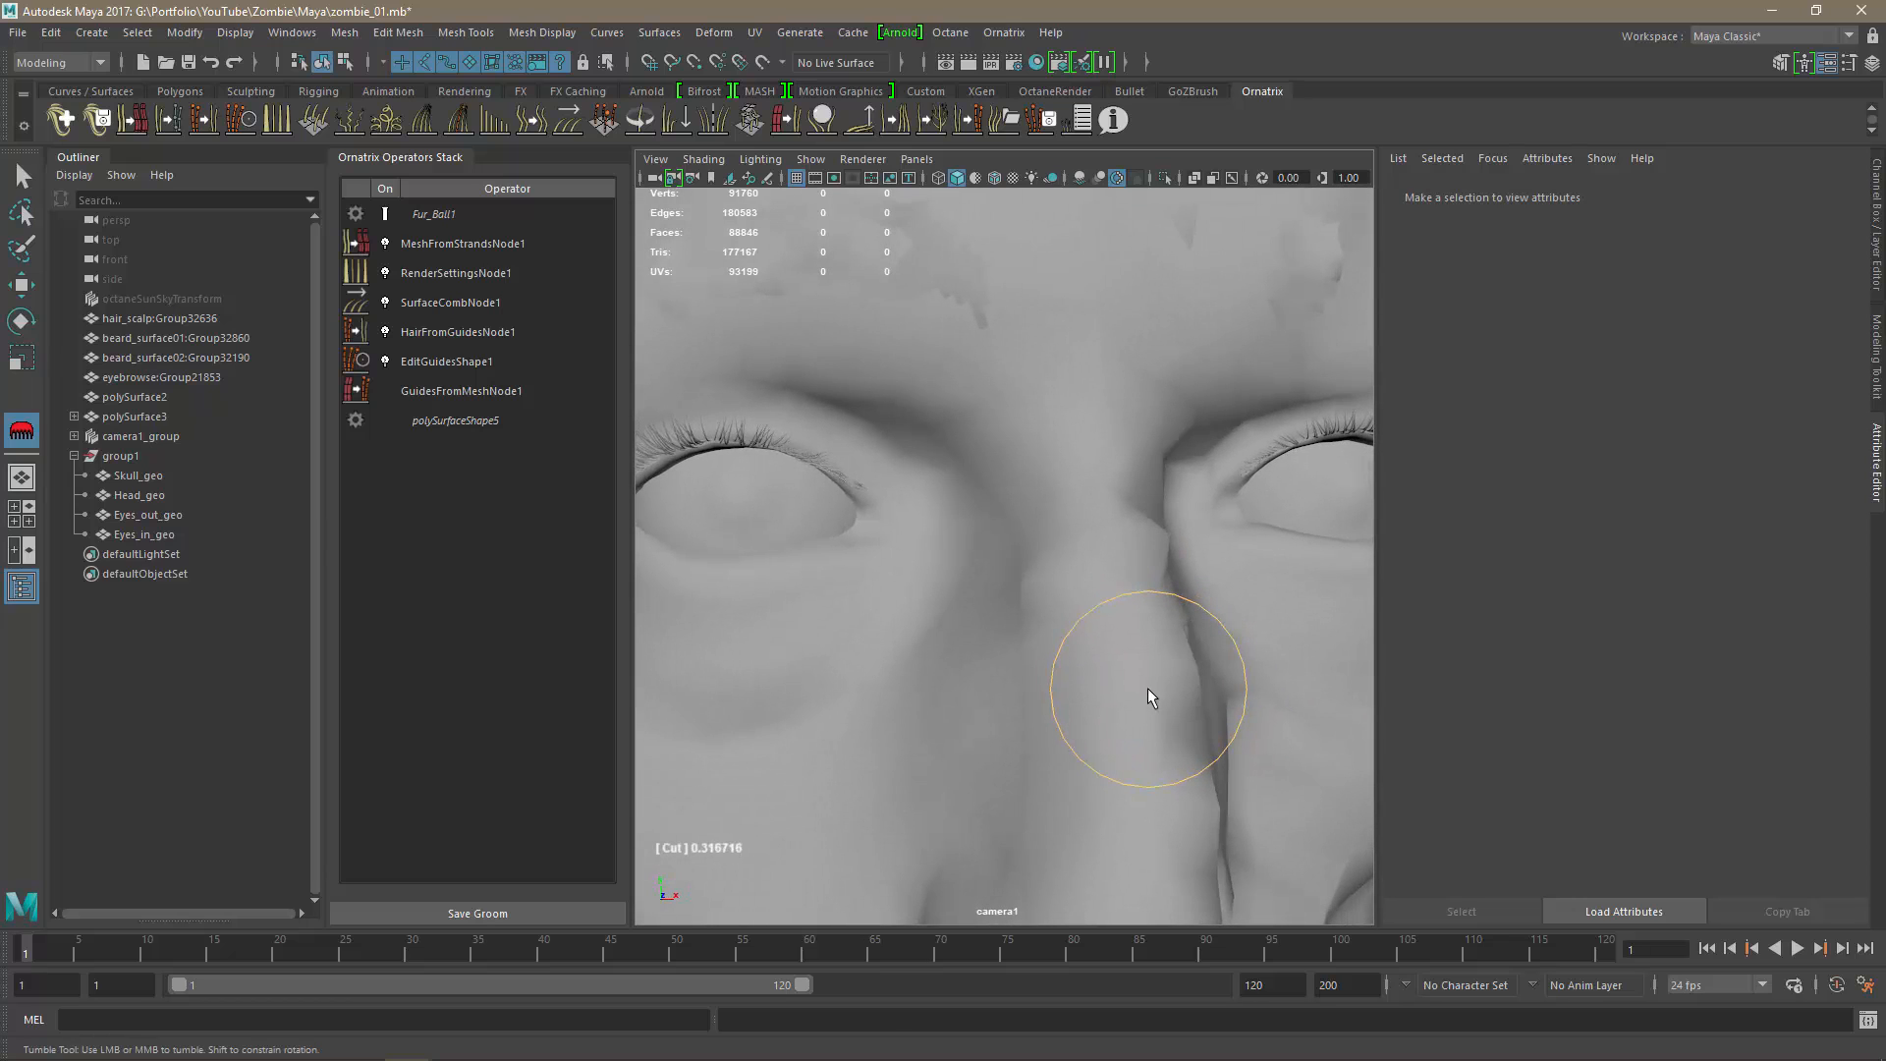
pyautogui.click(444, 310)
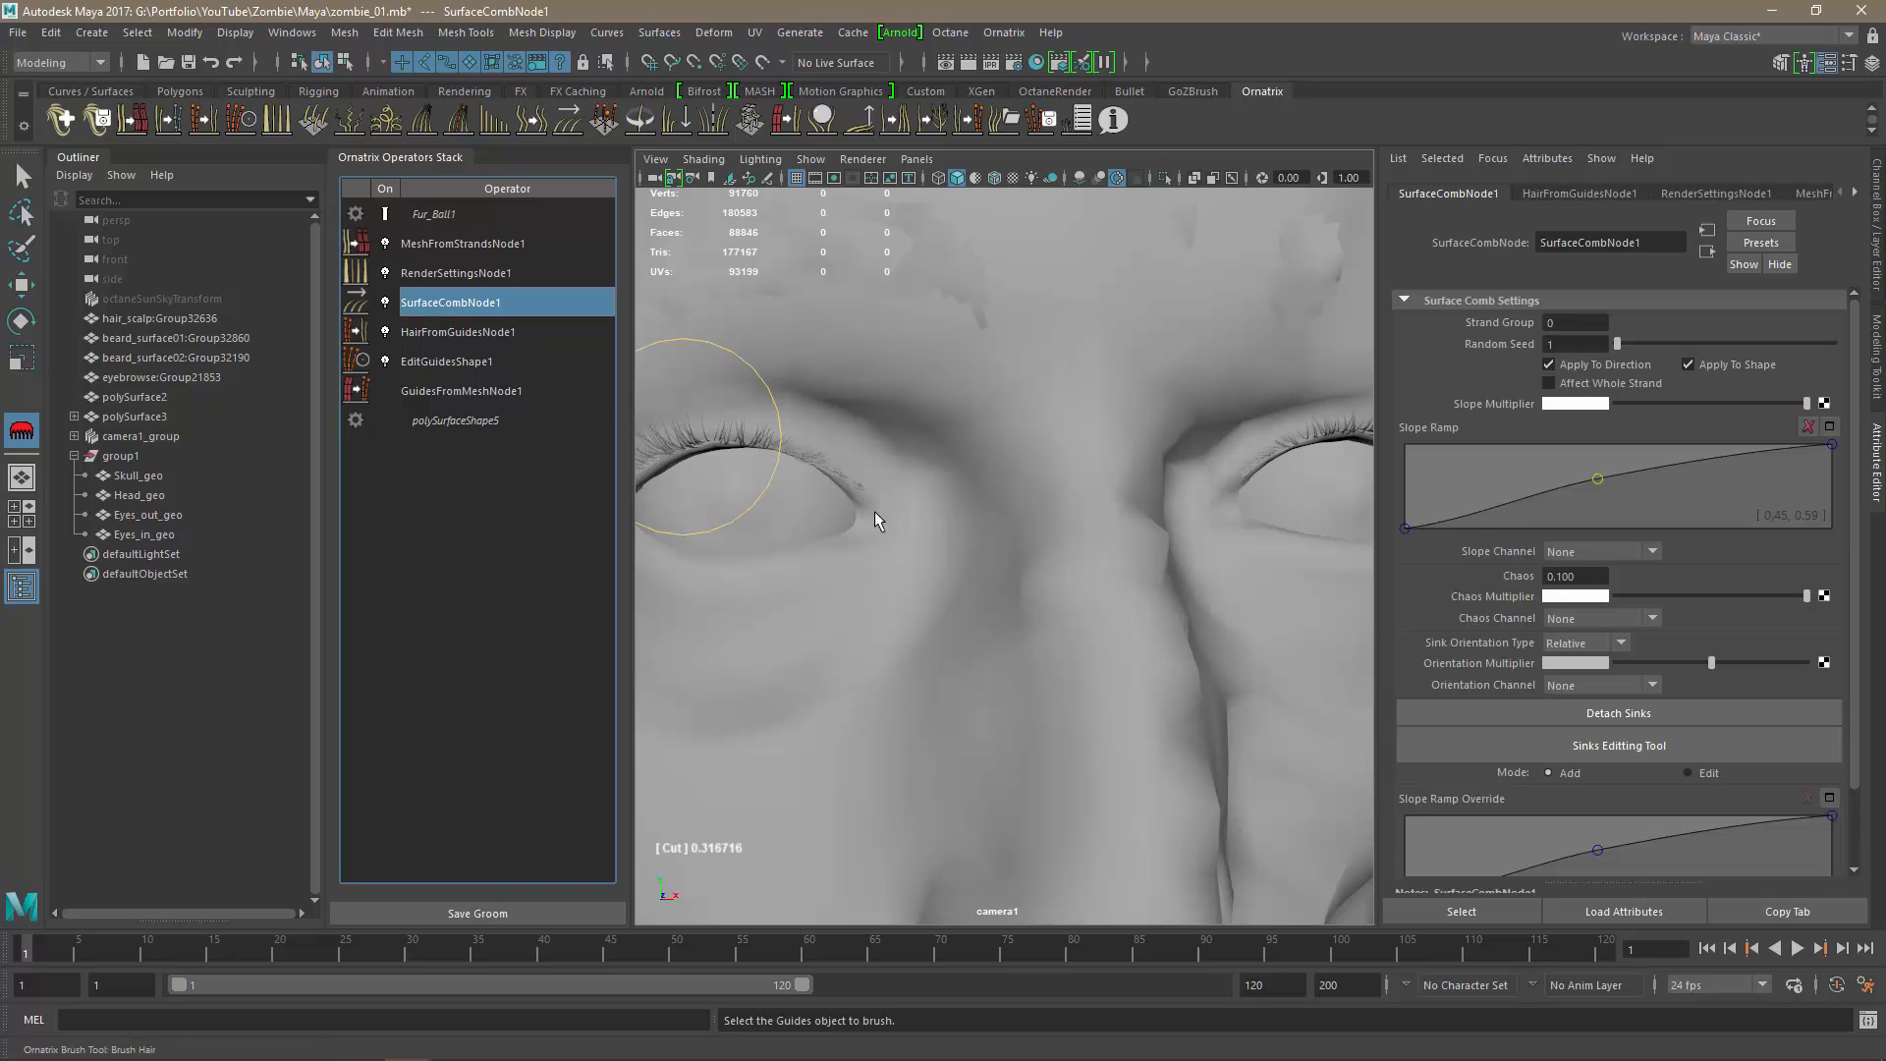
pyautogui.scroll(5, 983, 639)
pyautogui.keyDown('alt'); pyautogui.moveTo(825, 661); pyautogui.dragTo(781, 650); pyautogui.keyUp('alt')
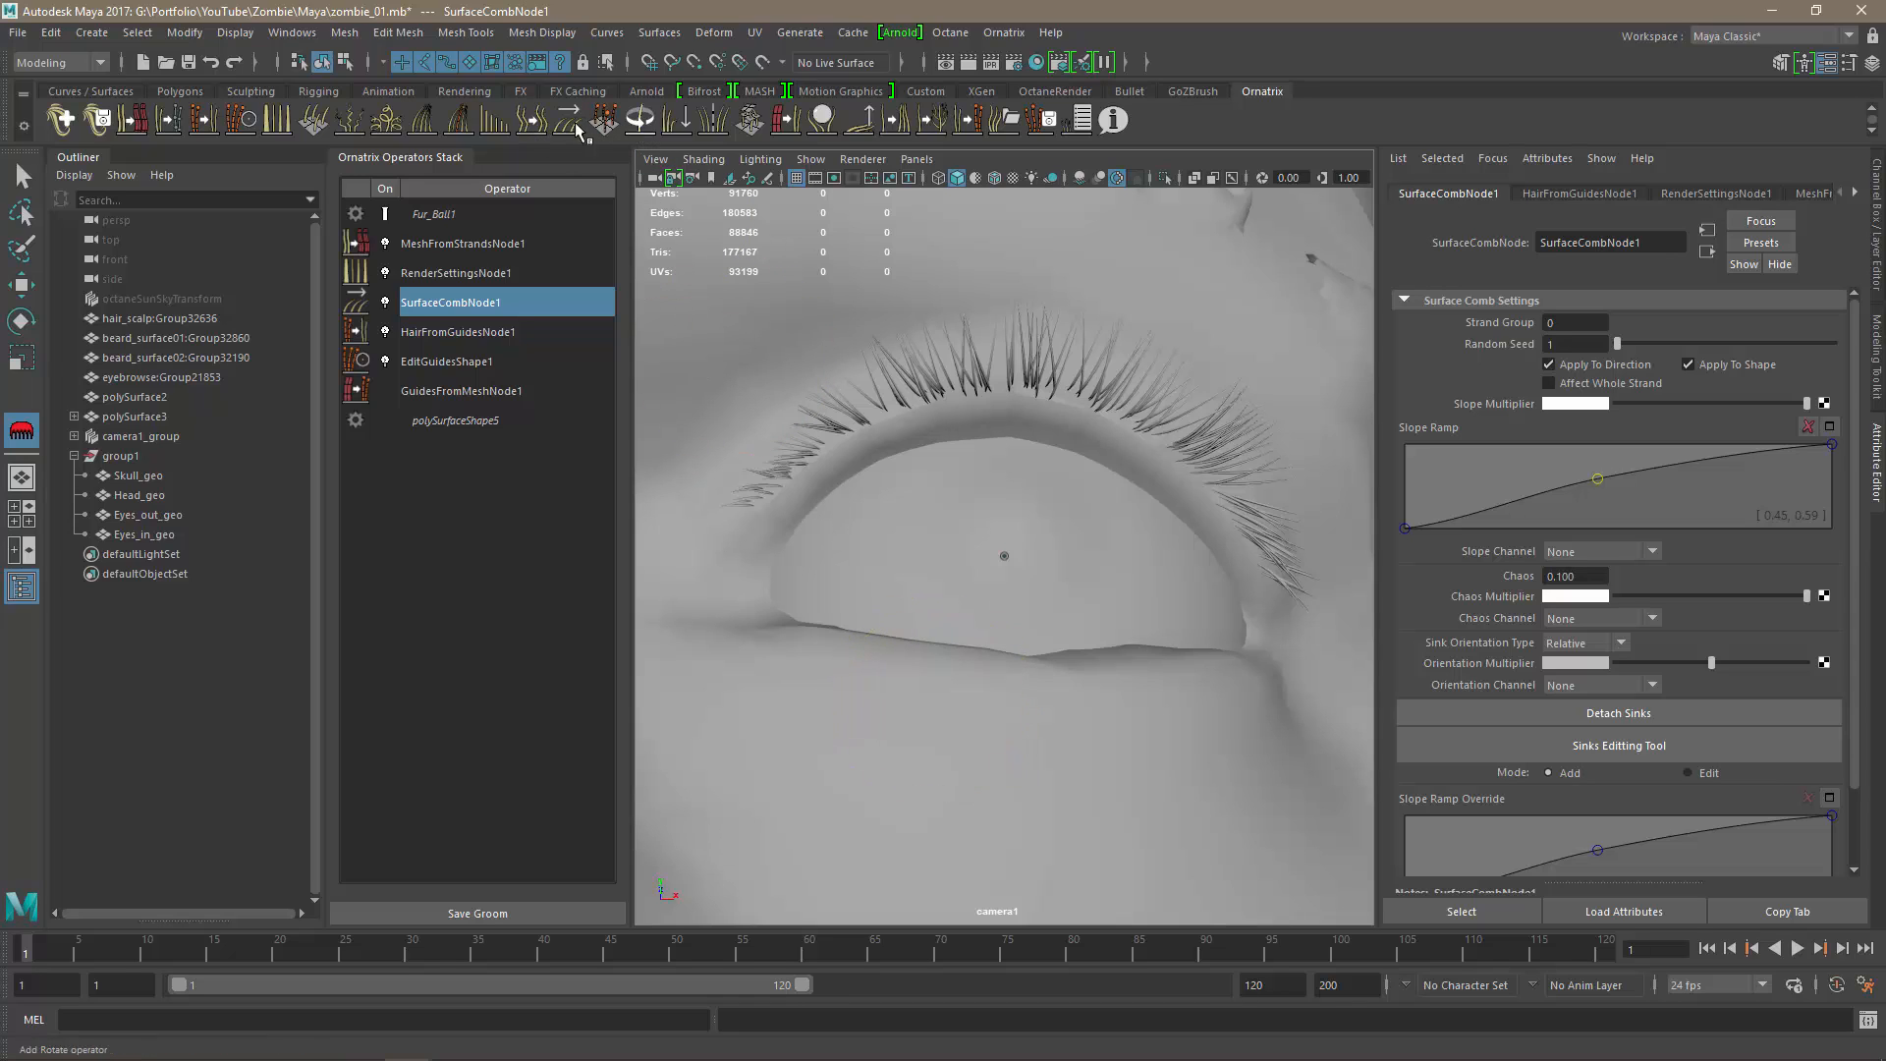
pyautogui.click(422, 122)
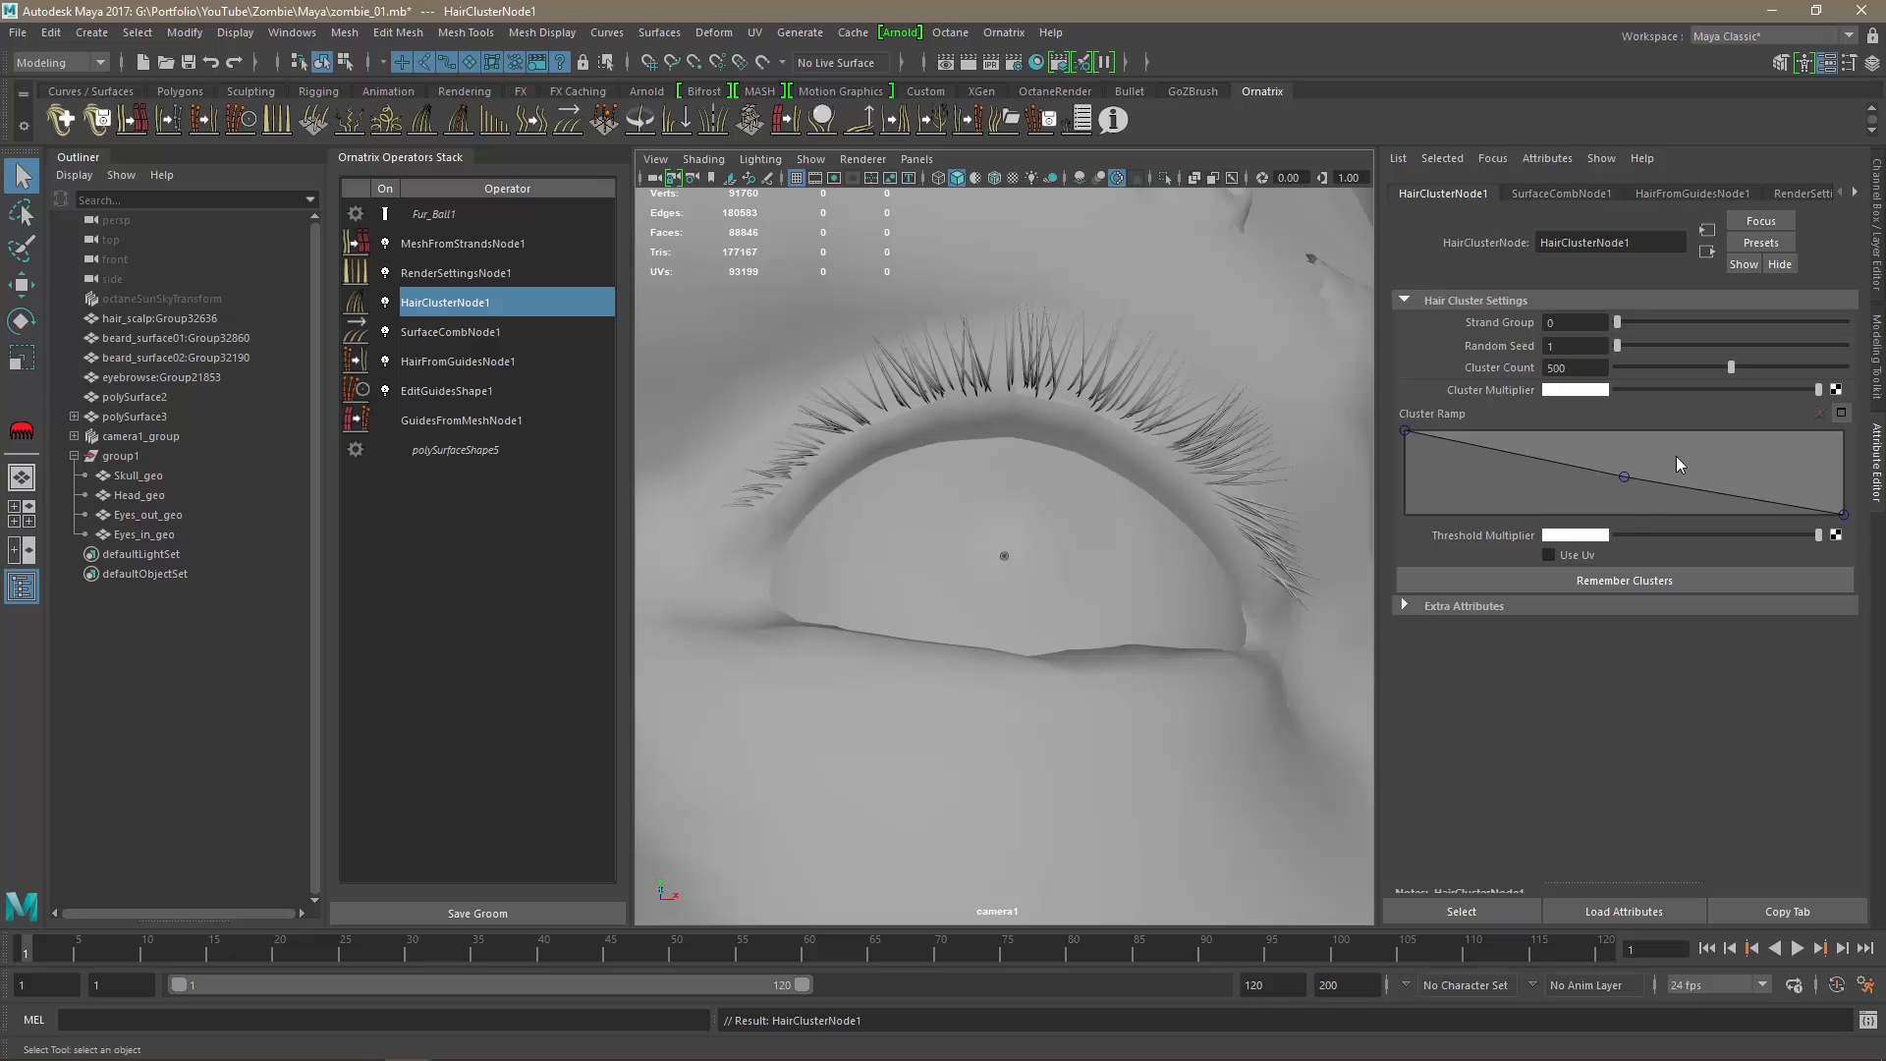
pyautogui.moveTo(1716, 368); pyautogui.dragTo(1668, 381)
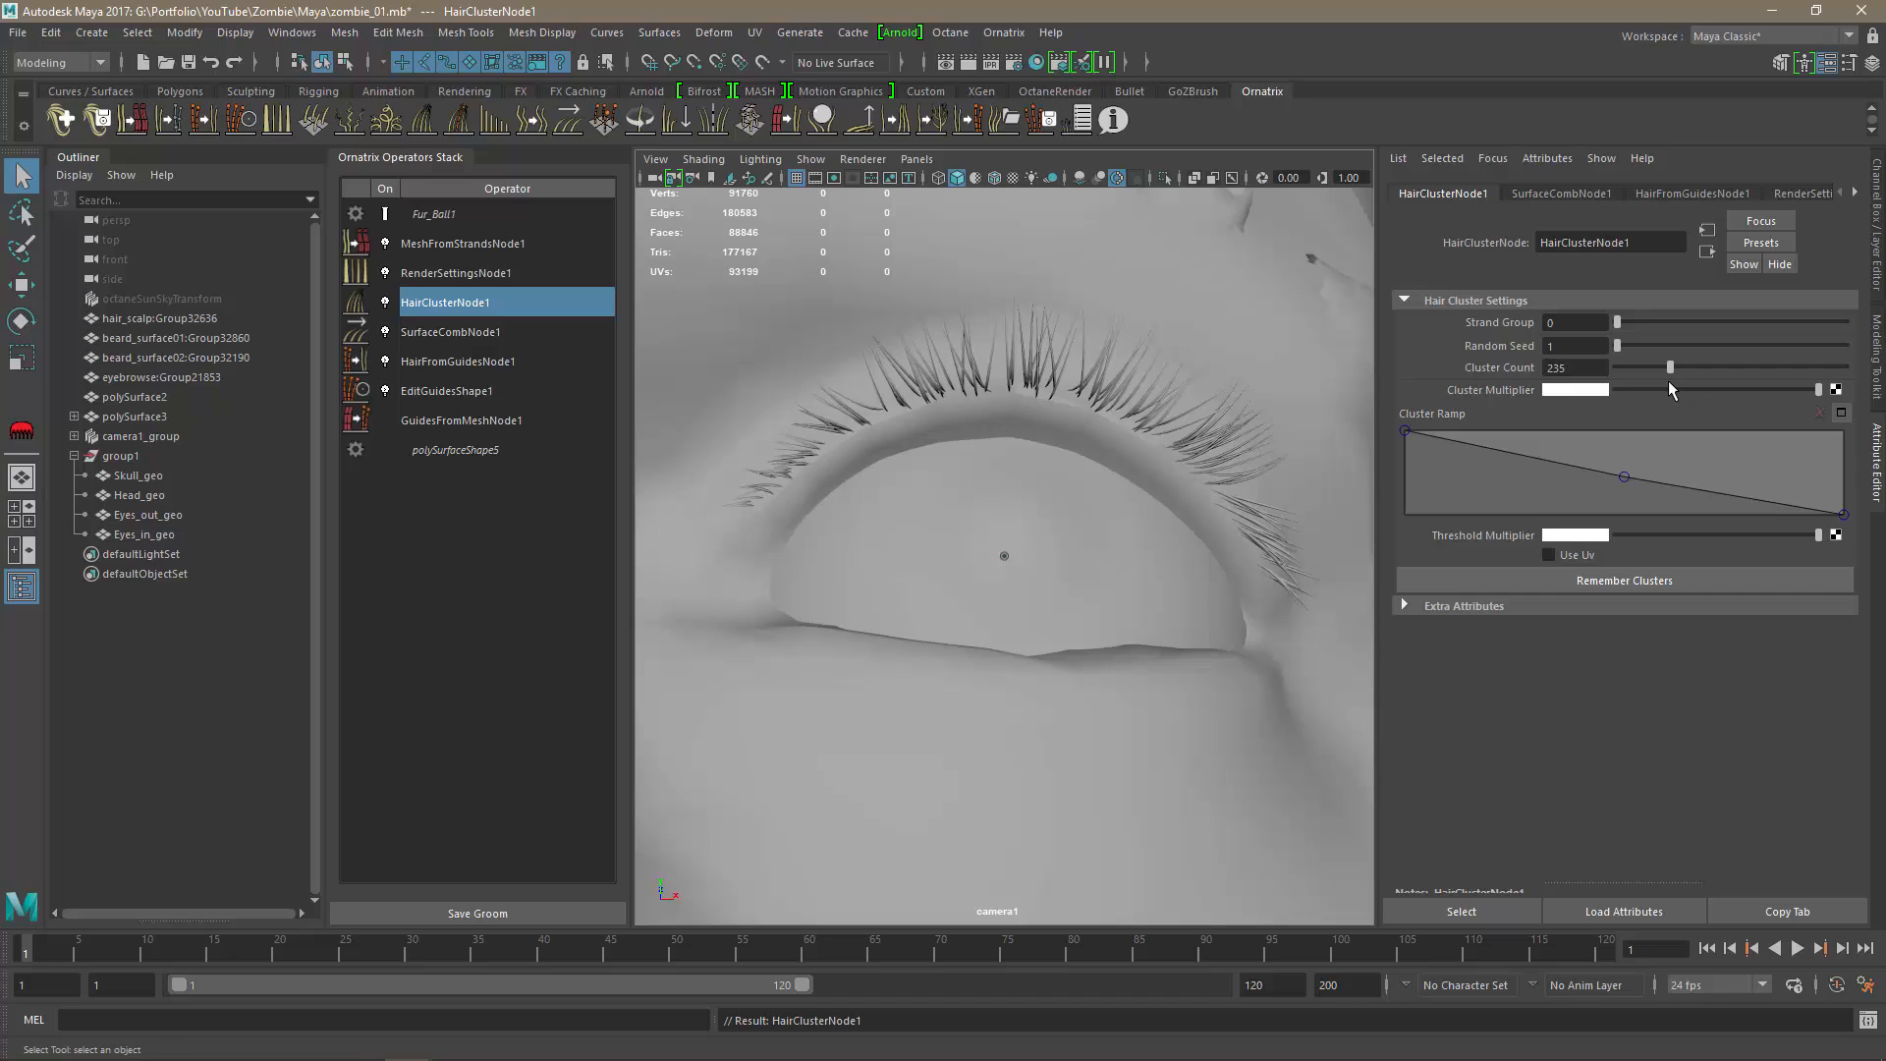
# Raise the cluster multiplier of HairClusterNode1 to a value of 1.5.
pyautogui.click(1566, 391)
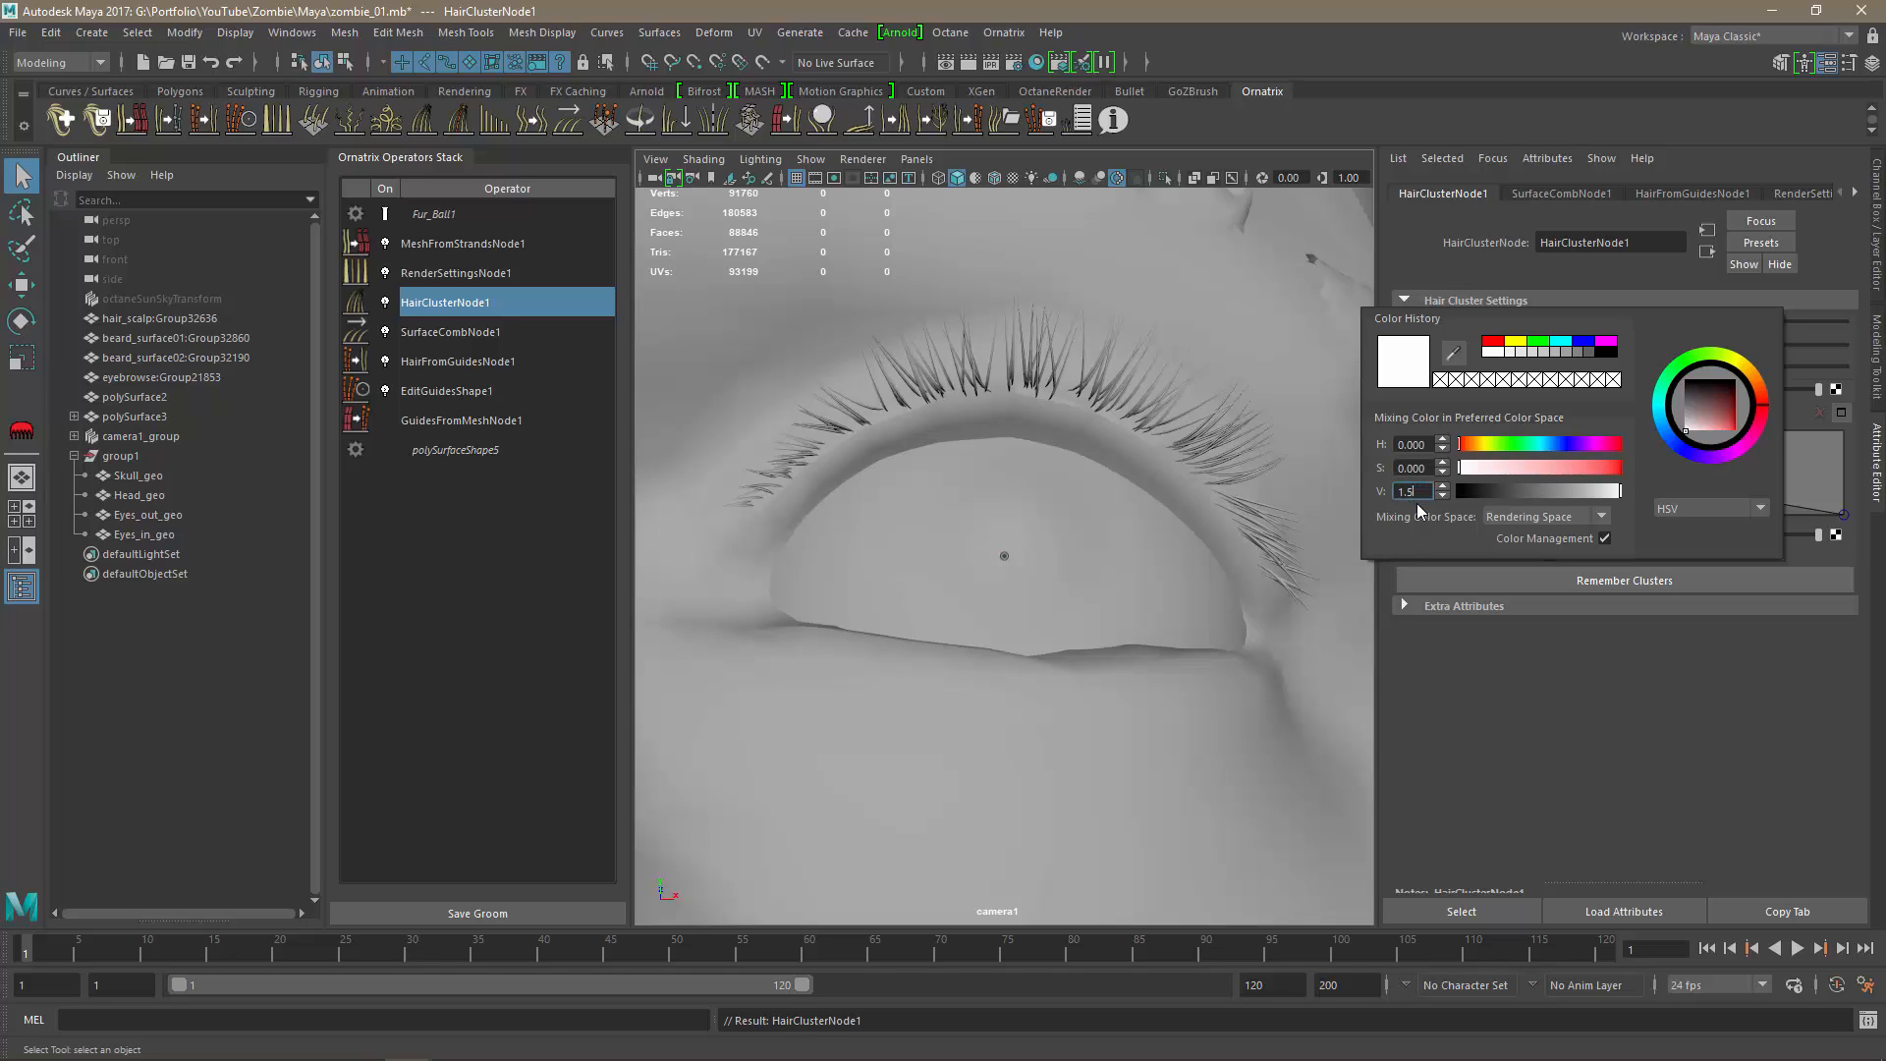
pyautogui.write('1.5')
pyautogui.press('Return')
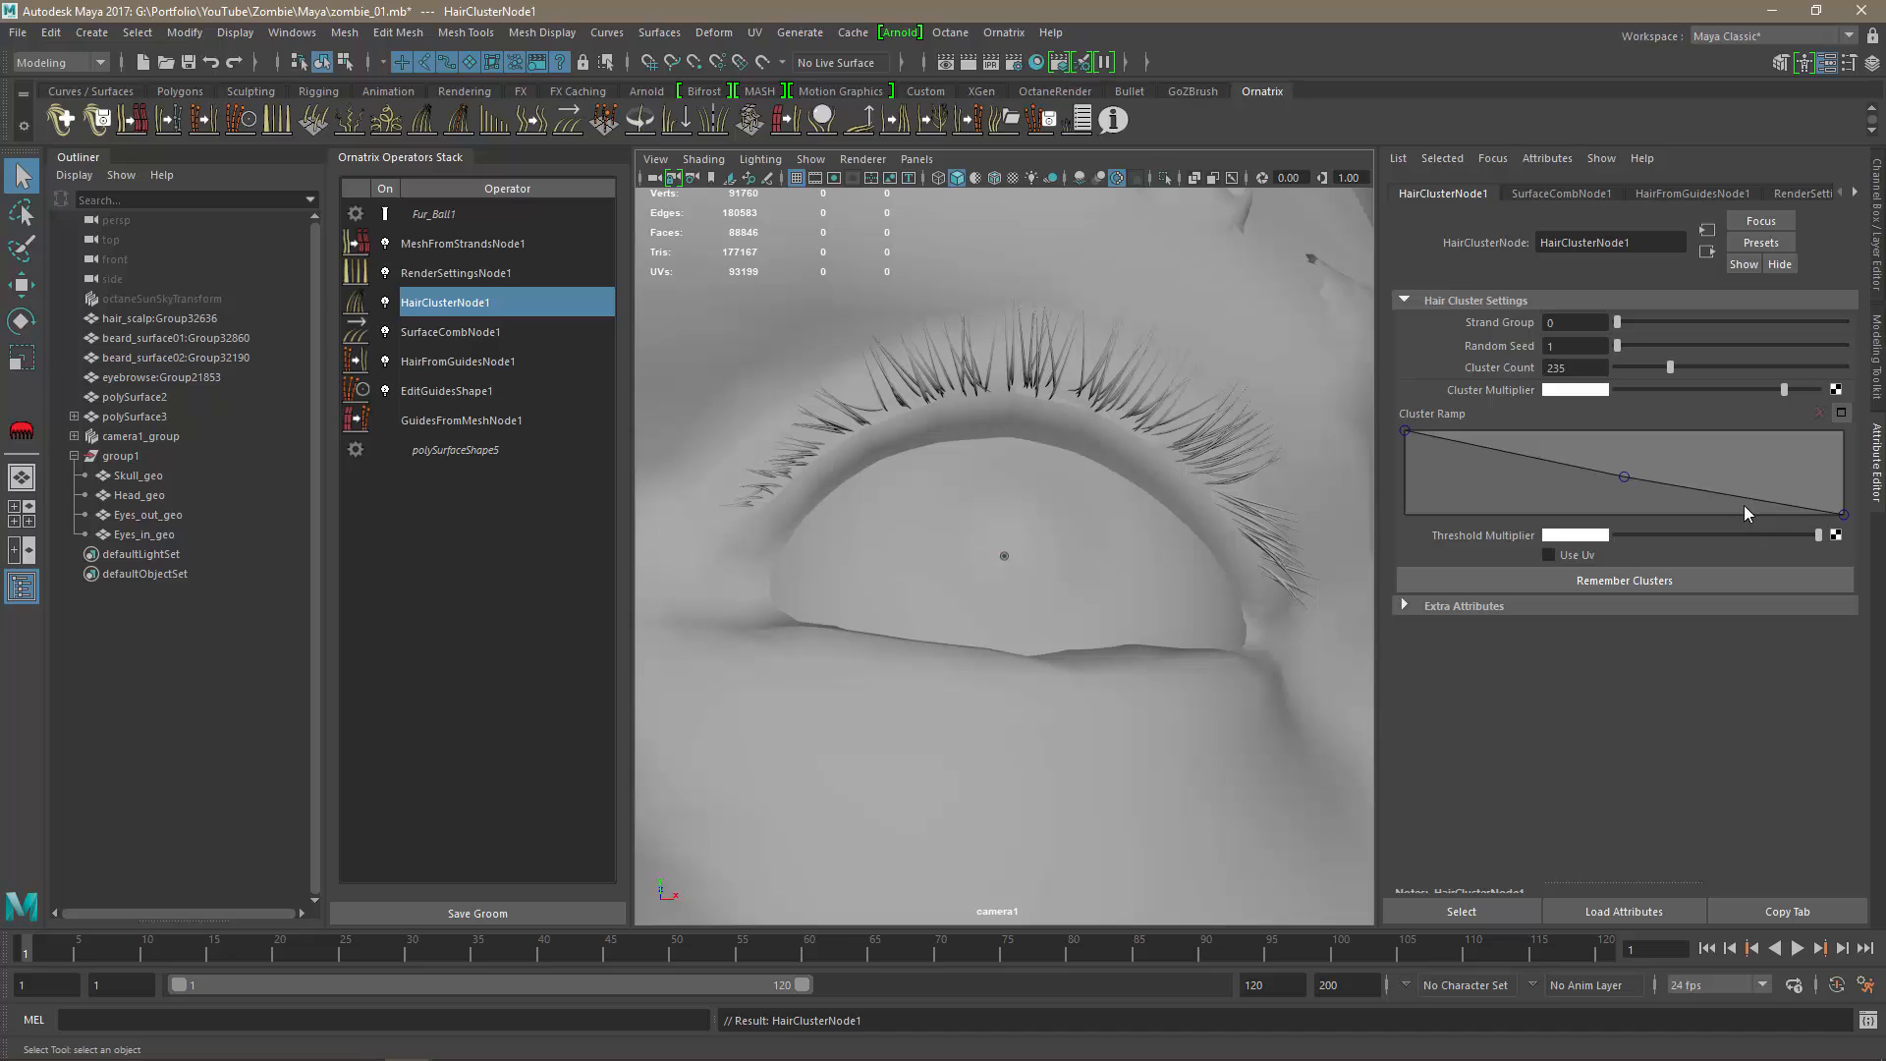
# Check the clustered lashes close up from several angles and save the scene.
pyautogui.keyDown('alt'); pyautogui.moveTo(1282, 567); pyautogui.dragTo(1006, 618, button='right'); pyautogui.keyUp('alt')
pyautogui.keyDown('alt'); pyautogui.moveTo(1006, 619); pyautogui.dragTo(985, 654); pyautogui.keyUp('alt')
pyautogui.keyDown('alt'); pyautogui.moveTo(1049, 638); pyautogui.dragTo(835, 619, button='right'); pyautogui.keyUp('alt')
pyautogui.keyDown('alt'); pyautogui.moveTo(835, 619); pyautogui.dragTo(1091, 600, button='middle'); pyautogui.keyUp('alt')
pyautogui.keyDown('alt'); pyautogui.moveTo(1090, 599); pyautogui.dragTo(1178, 589, button='right'); pyautogui.keyUp('alt')
pyautogui.keyDown('alt'); pyautogui.moveTo(1178, 589); pyautogui.dragTo(902, 609); pyautogui.keyUp('alt')
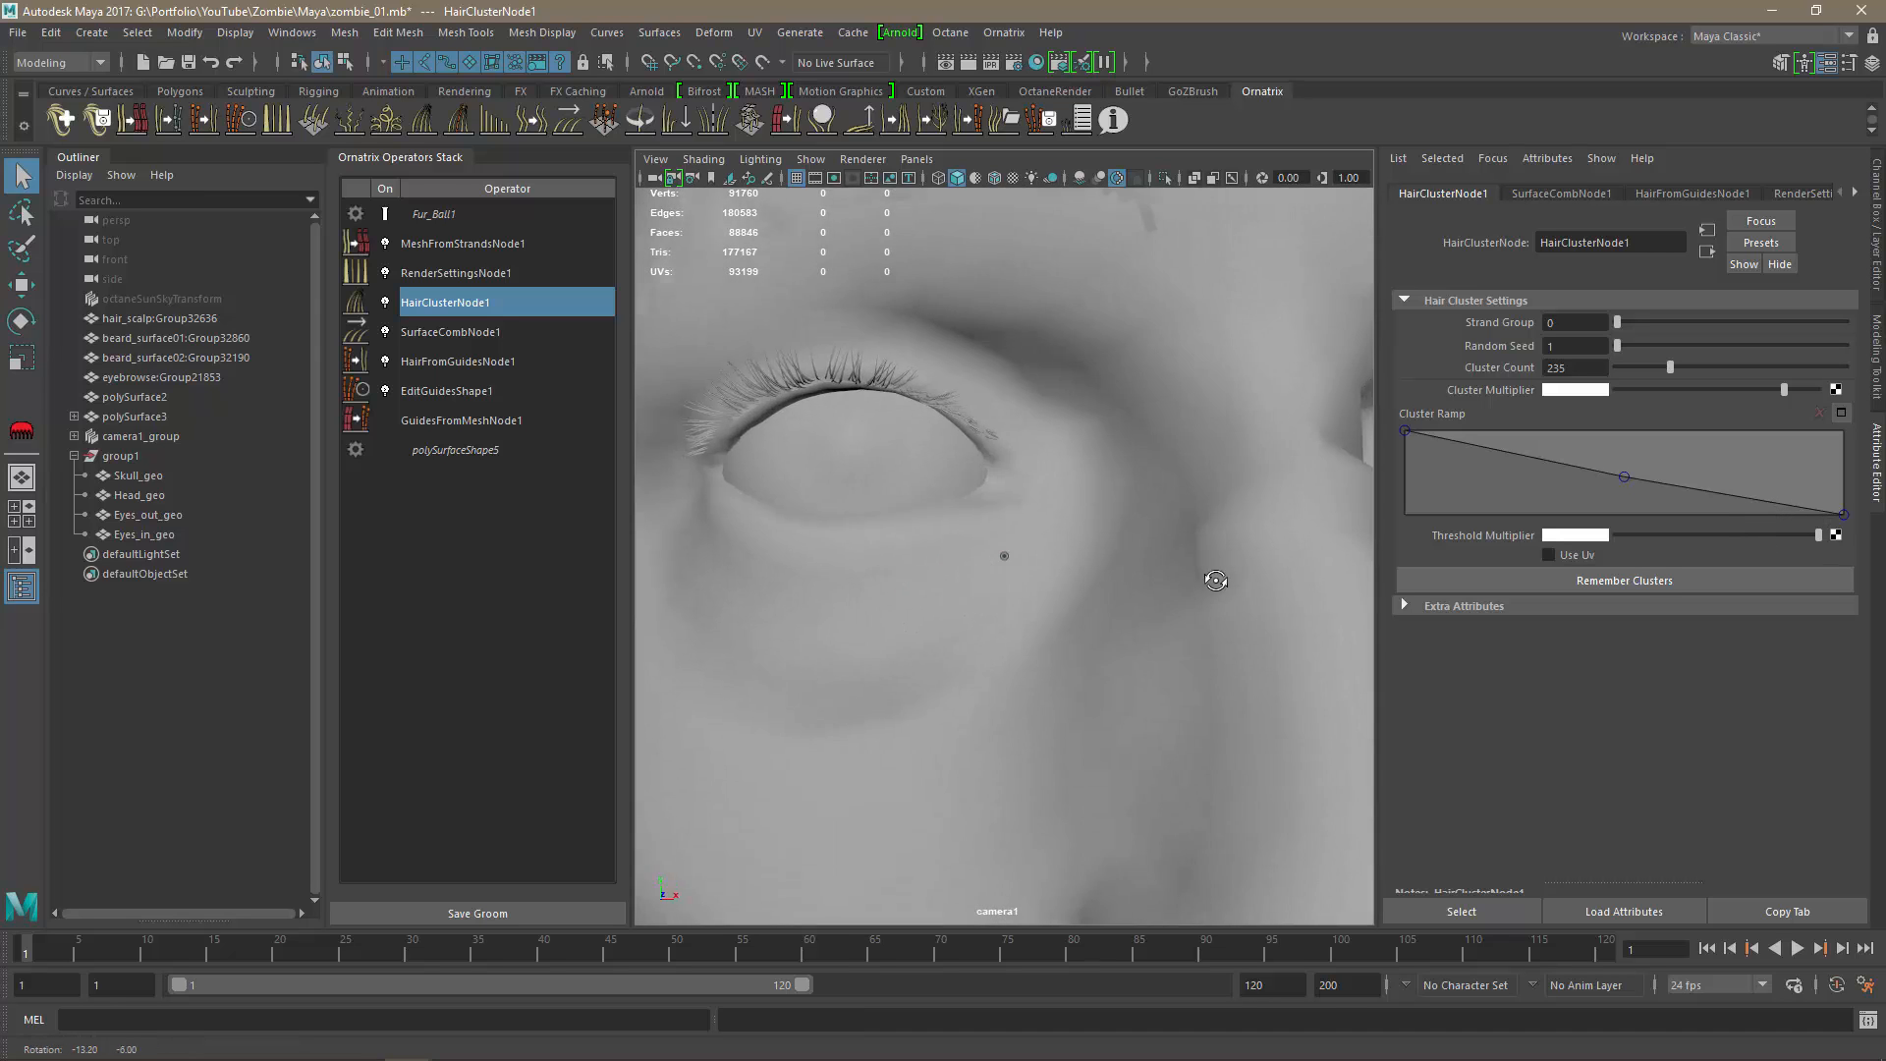
pyautogui.keyDown('alt'); pyautogui.moveTo(902, 609); pyautogui.dragTo(888, 581, button='middle'); pyautogui.keyUp('alt')
pyautogui.keyDown('alt'); pyautogui.moveTo(840, 558); pyautogui.dragTo(1002, 636, button='right'); pyautogui.keyUp('alt')
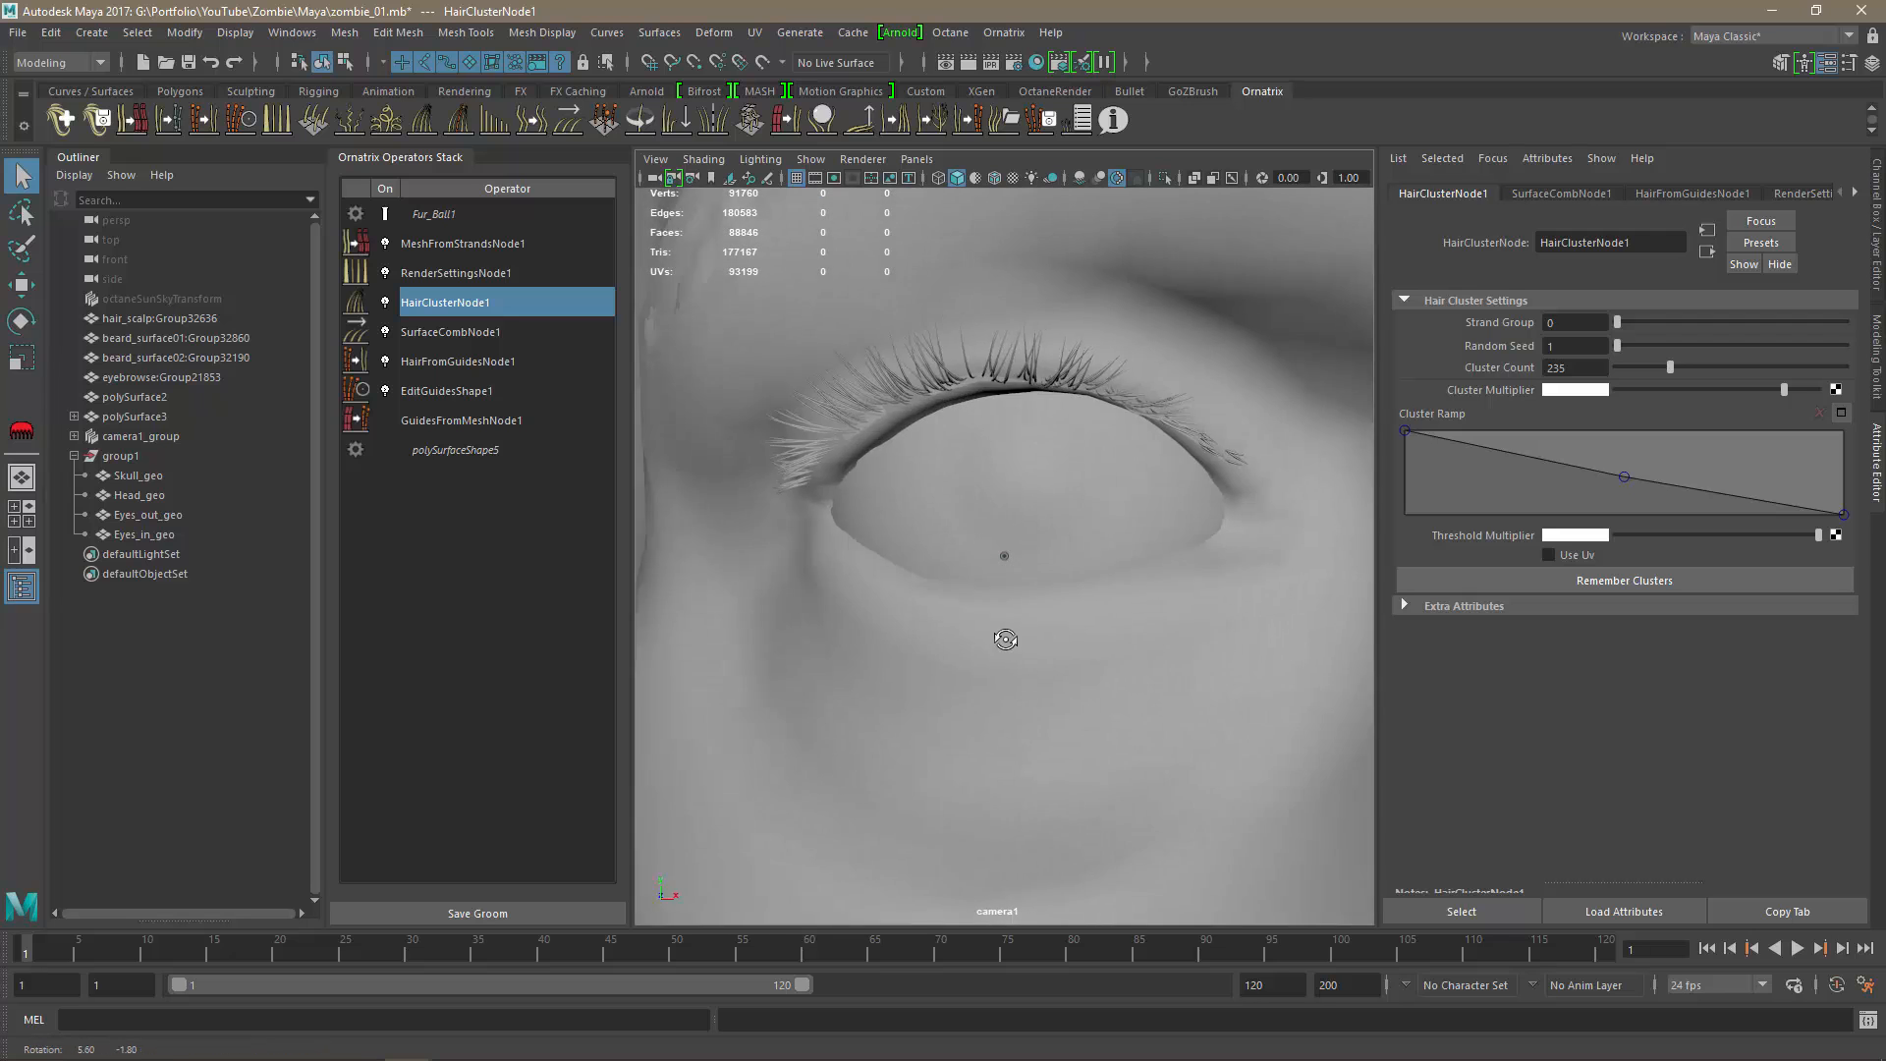
pyautogui.keyDown('alt'); pyautogui.moveTo(1002, 636); pyautogui.dragTo(1056, 635); pyautogui.keyUp('alt')
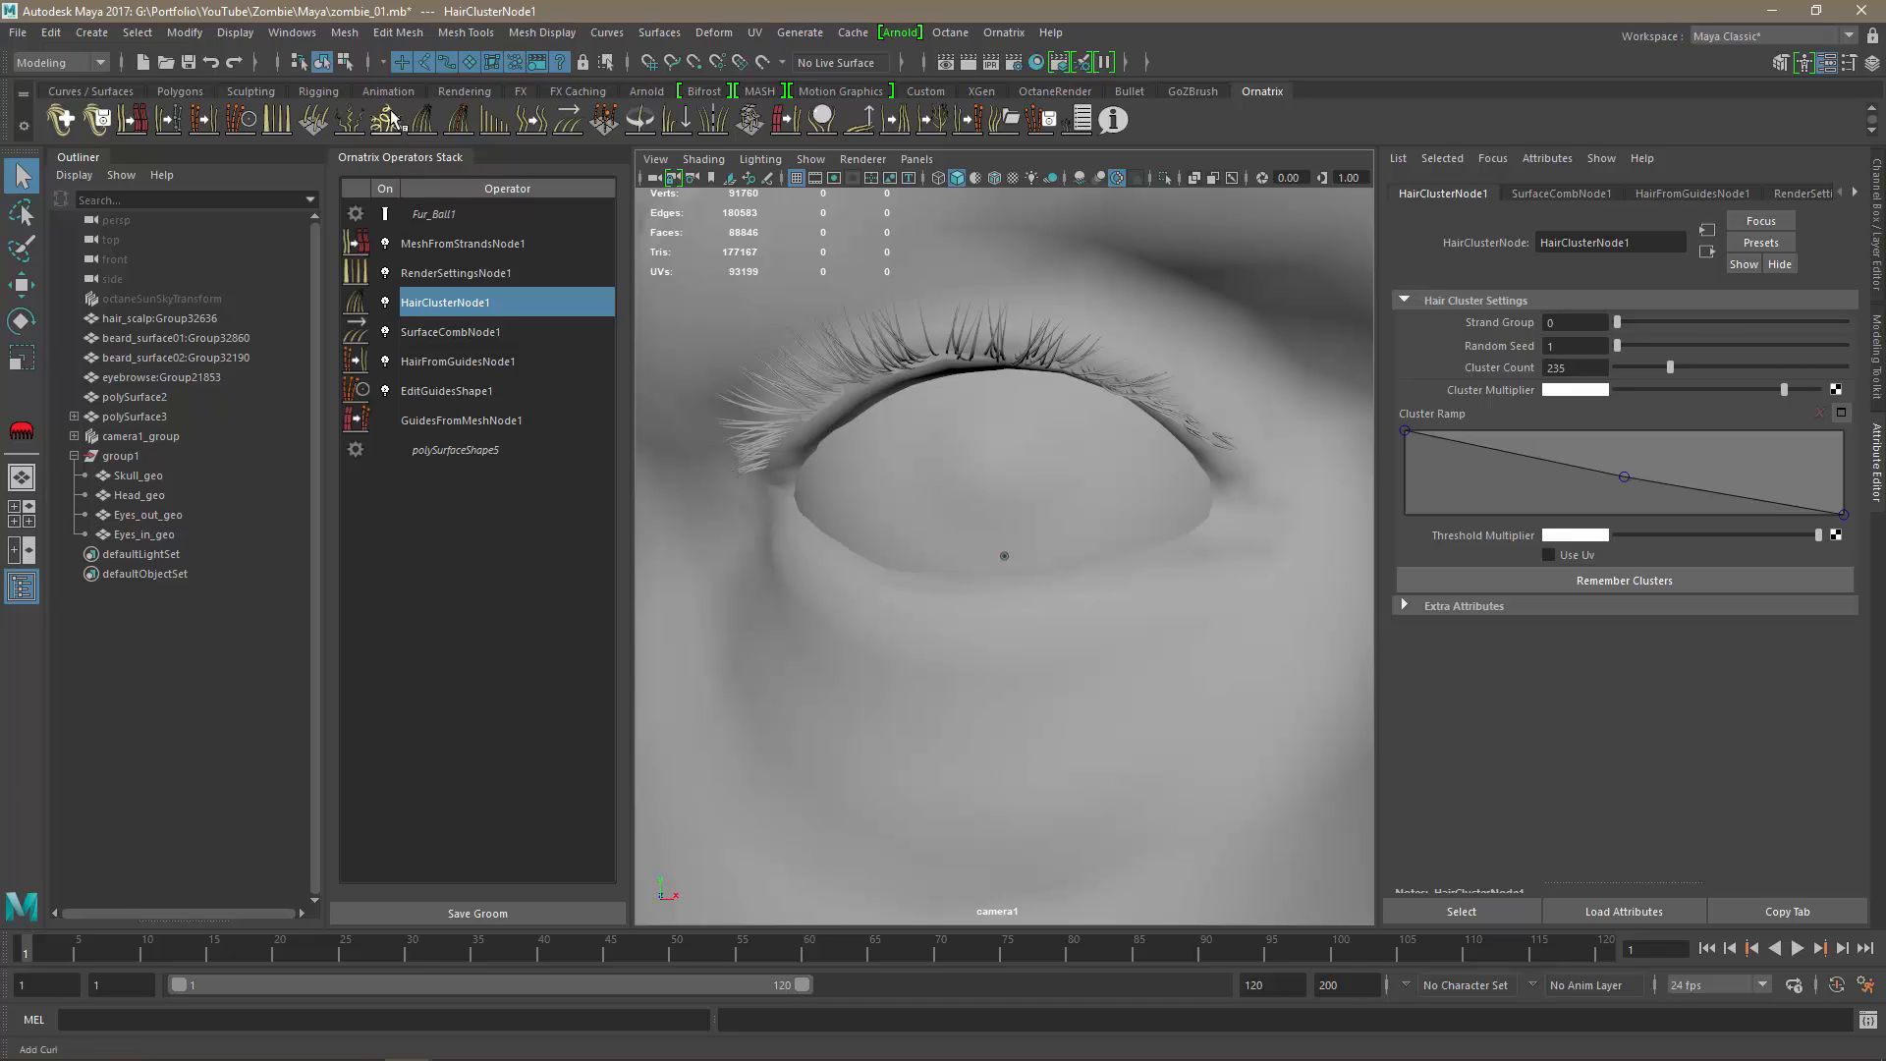
pyautogui.hotkey('ctrl', 's')
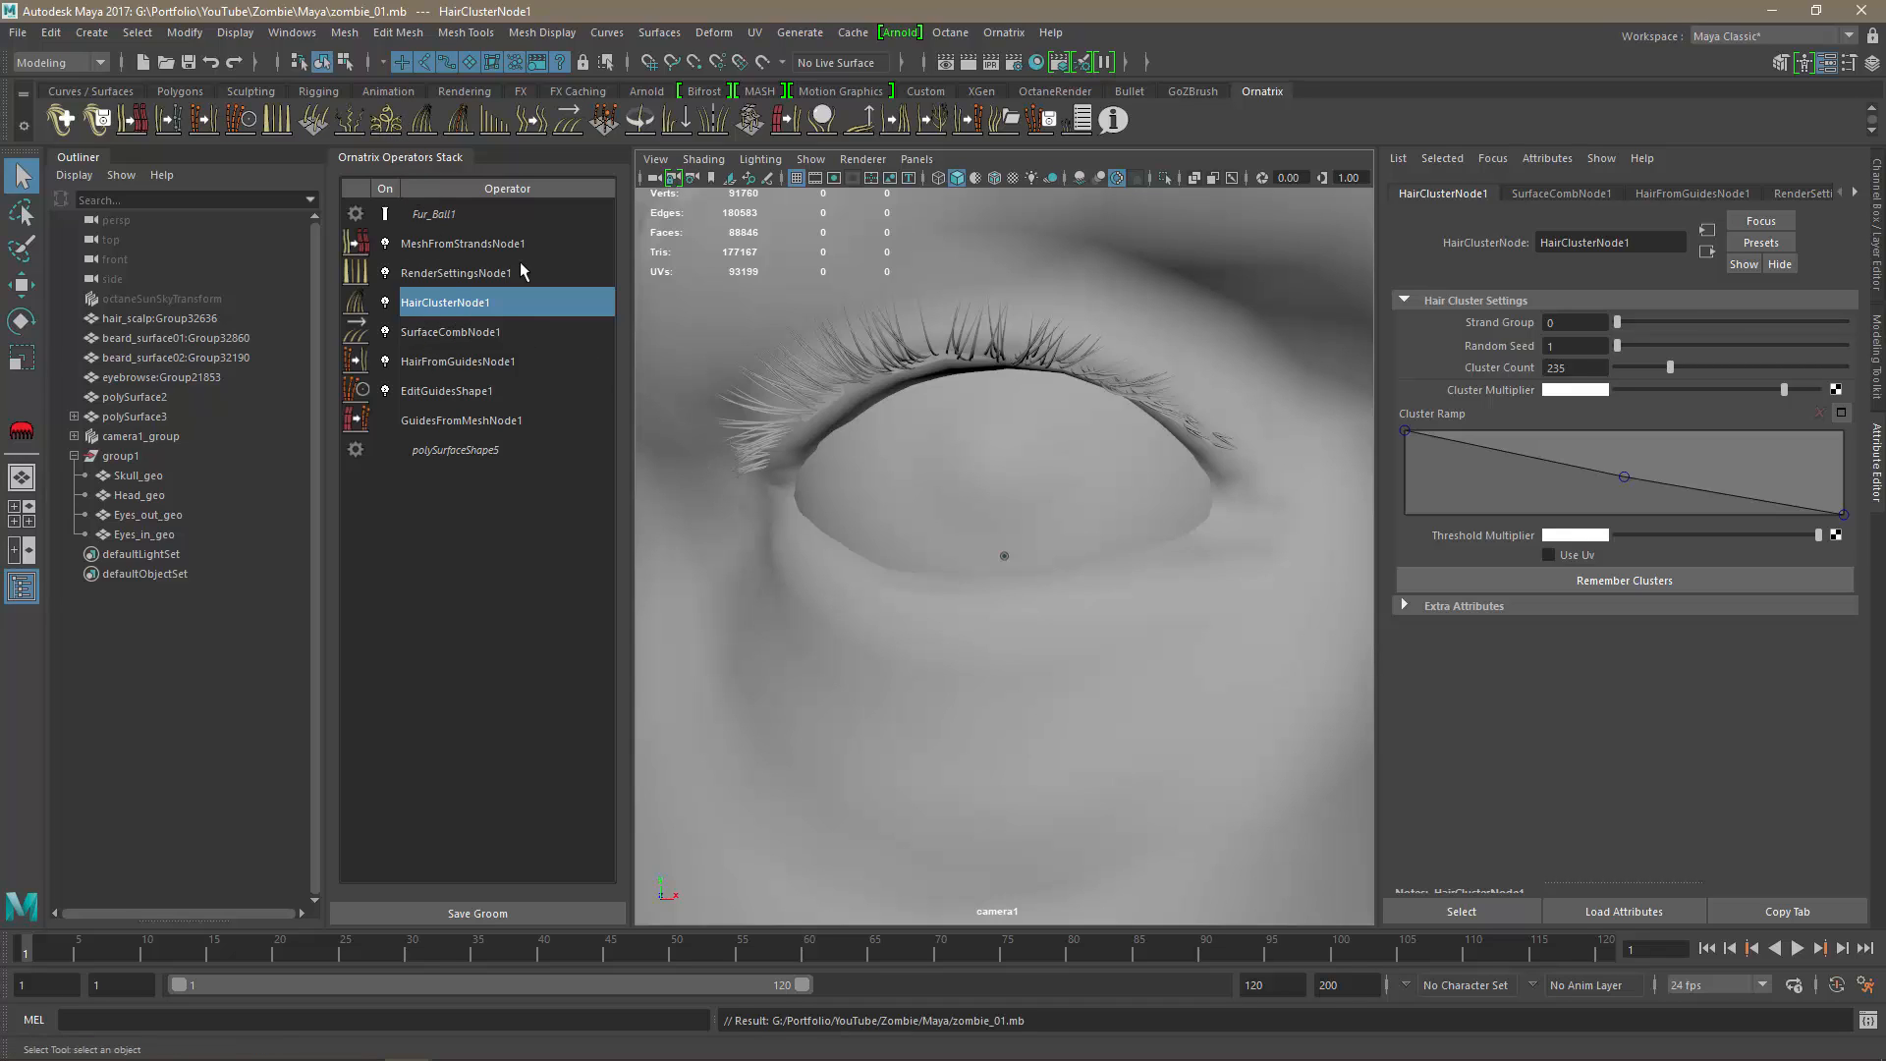
# Add a Frizz operator above HairClusterNode1, lowering its amount to about 0.087 and its outlier fraction to 0.
pyautogui.click(351, 120)
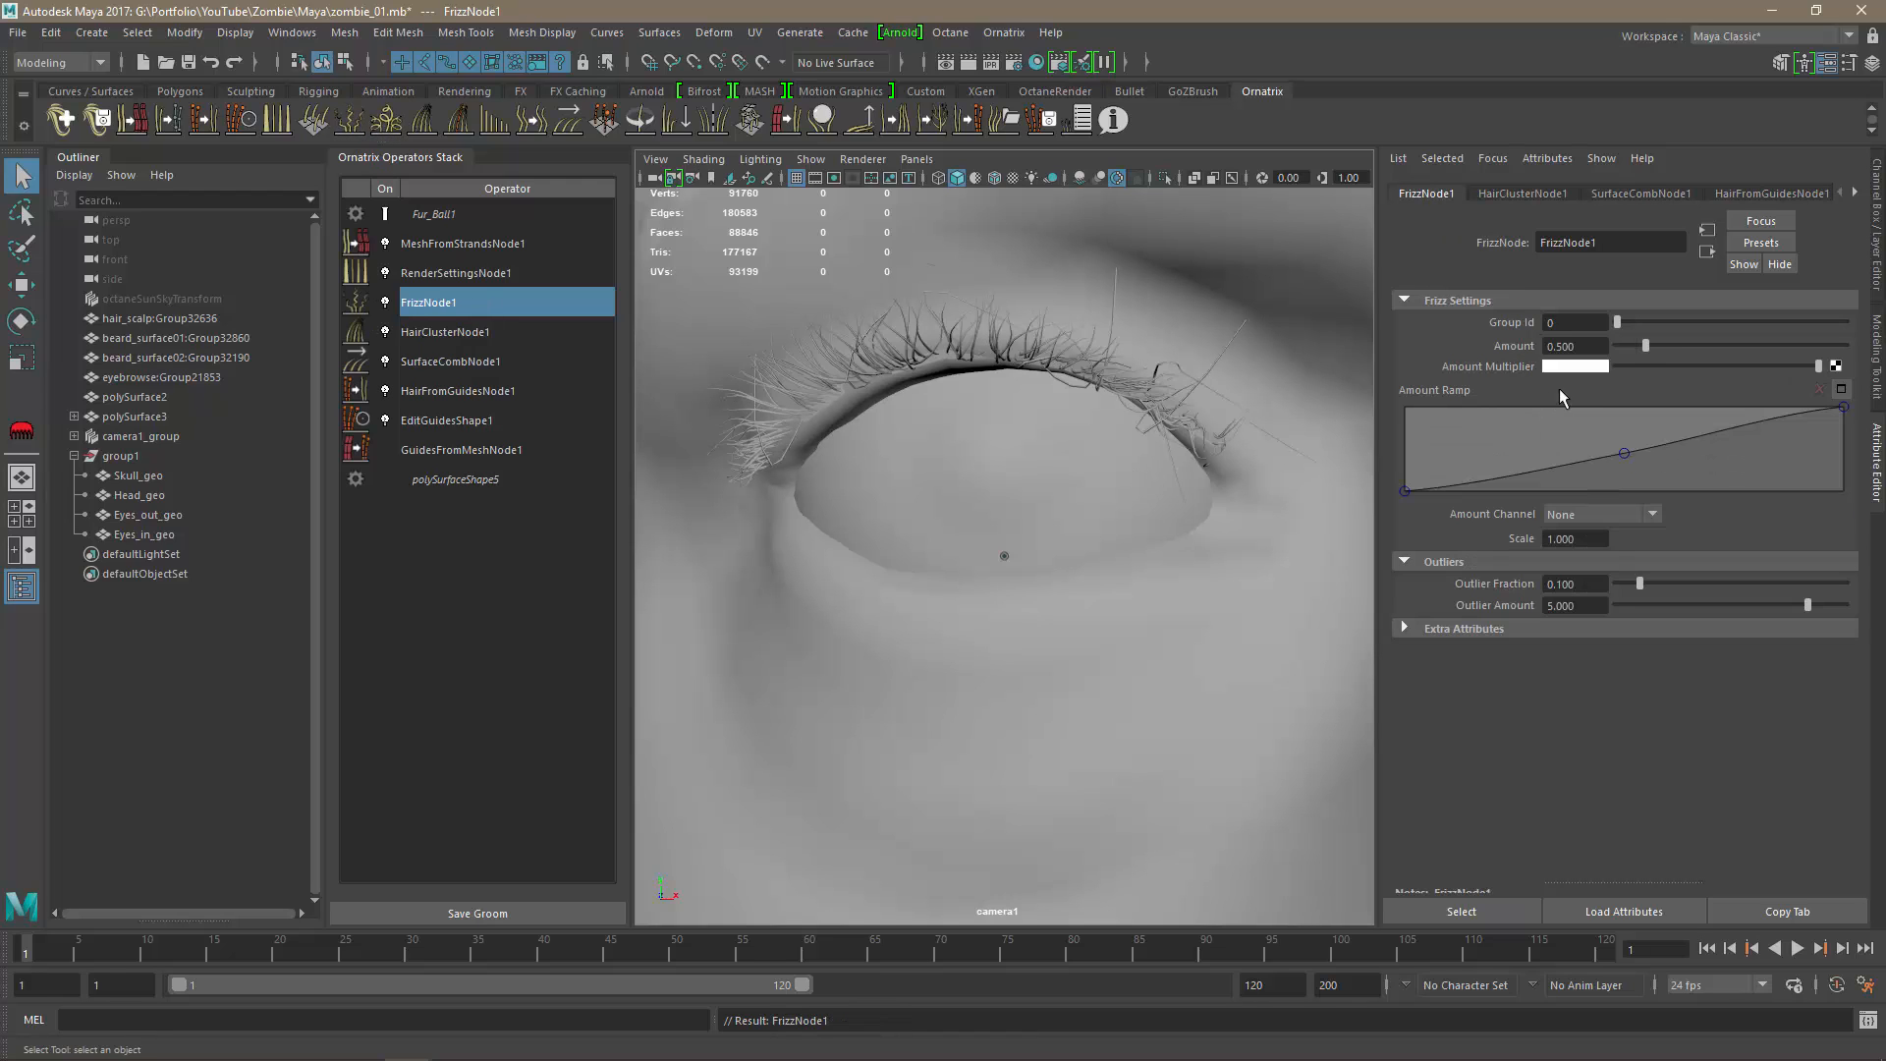
pyautogui.moveTo(1644, 350); pyautogui.dragTo(1593, 350)
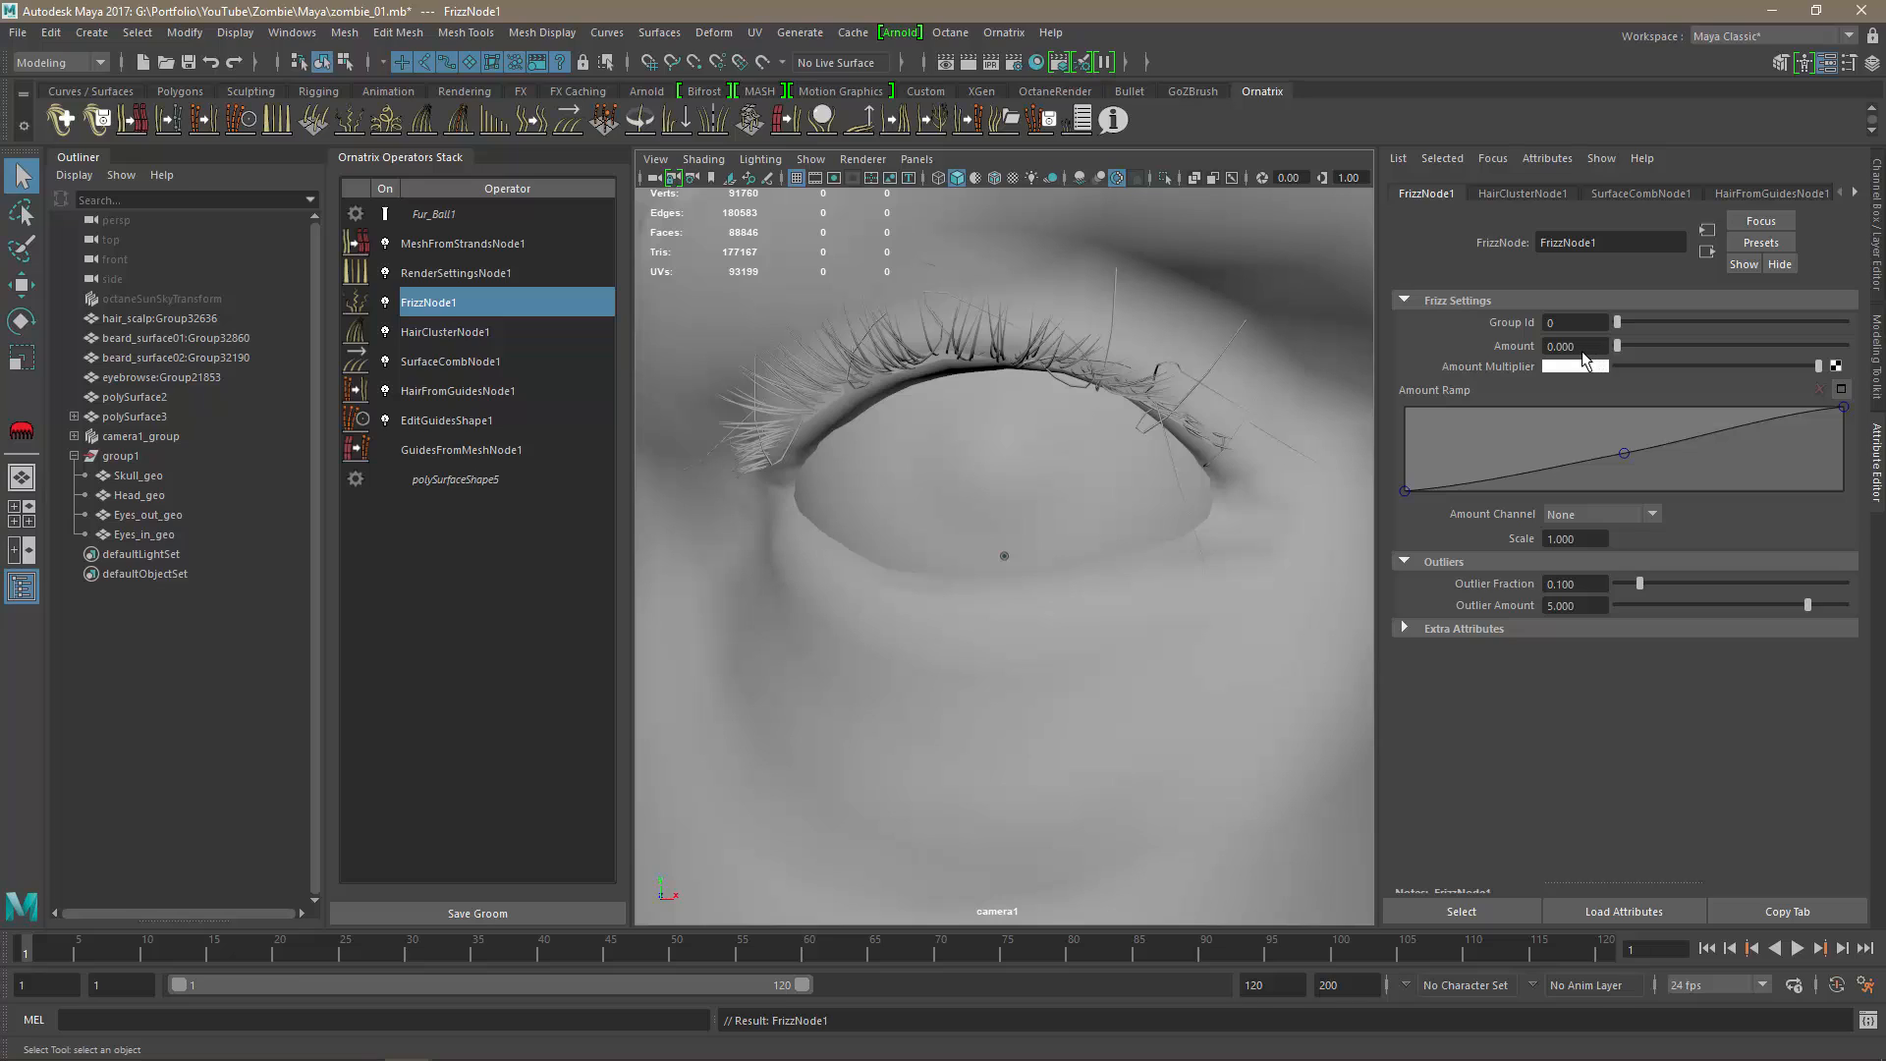
pyautogui.moveTo(1638, 584); pyautogui.dragTo(1562, 588)
pyautogui.moveTo(1620, 347); pyautogui.dragTo(1619, 351)
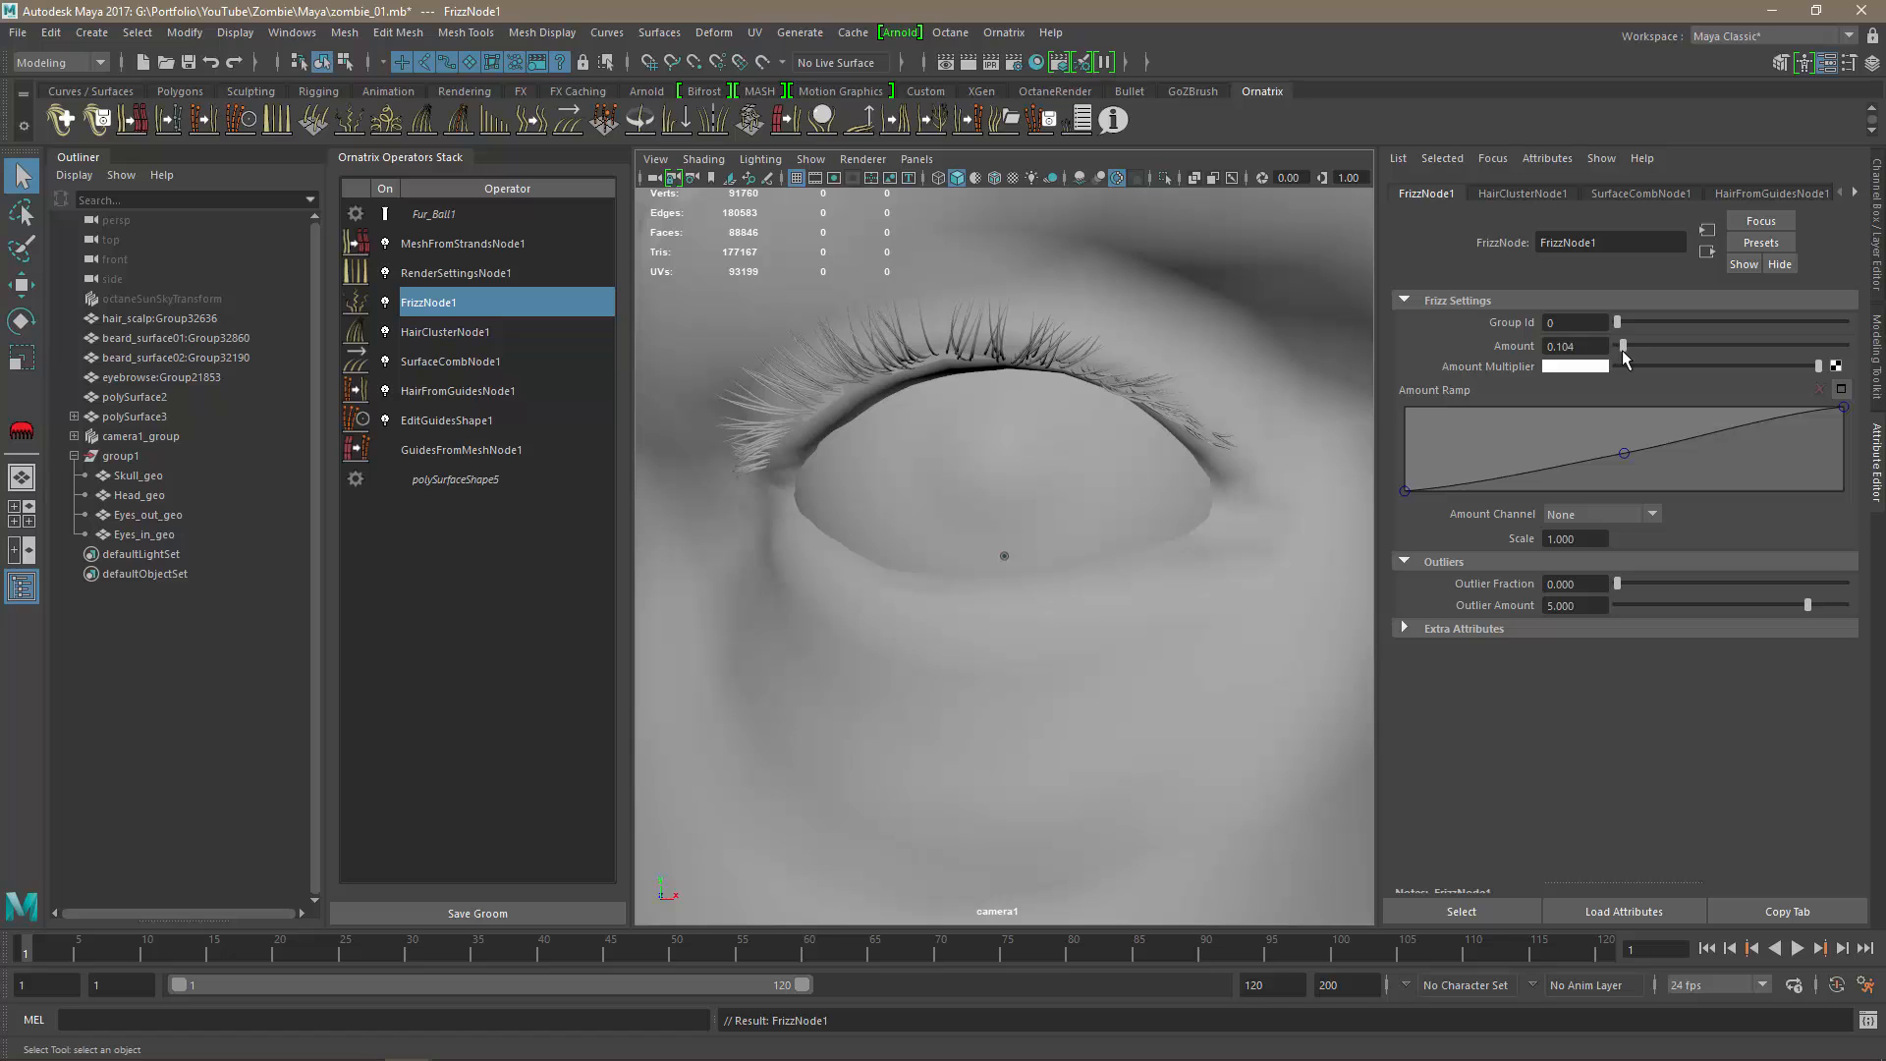
# Refine the frizz outliers on the lashes with an outlier fraction of about 0.186 and an outlier amount of about 0.416.
pyautogui.keyDown('alt'); pyautogui.moveTo(920, 538); pyautogui.dragTo(1090, 573); pyautogui.keyUp('alt')
pyautogui.keyDown('alt'); pyautogui.moveTo(796, 556); pyautogui.dragTo(762, 487); pyautogui.keyUp('alt')
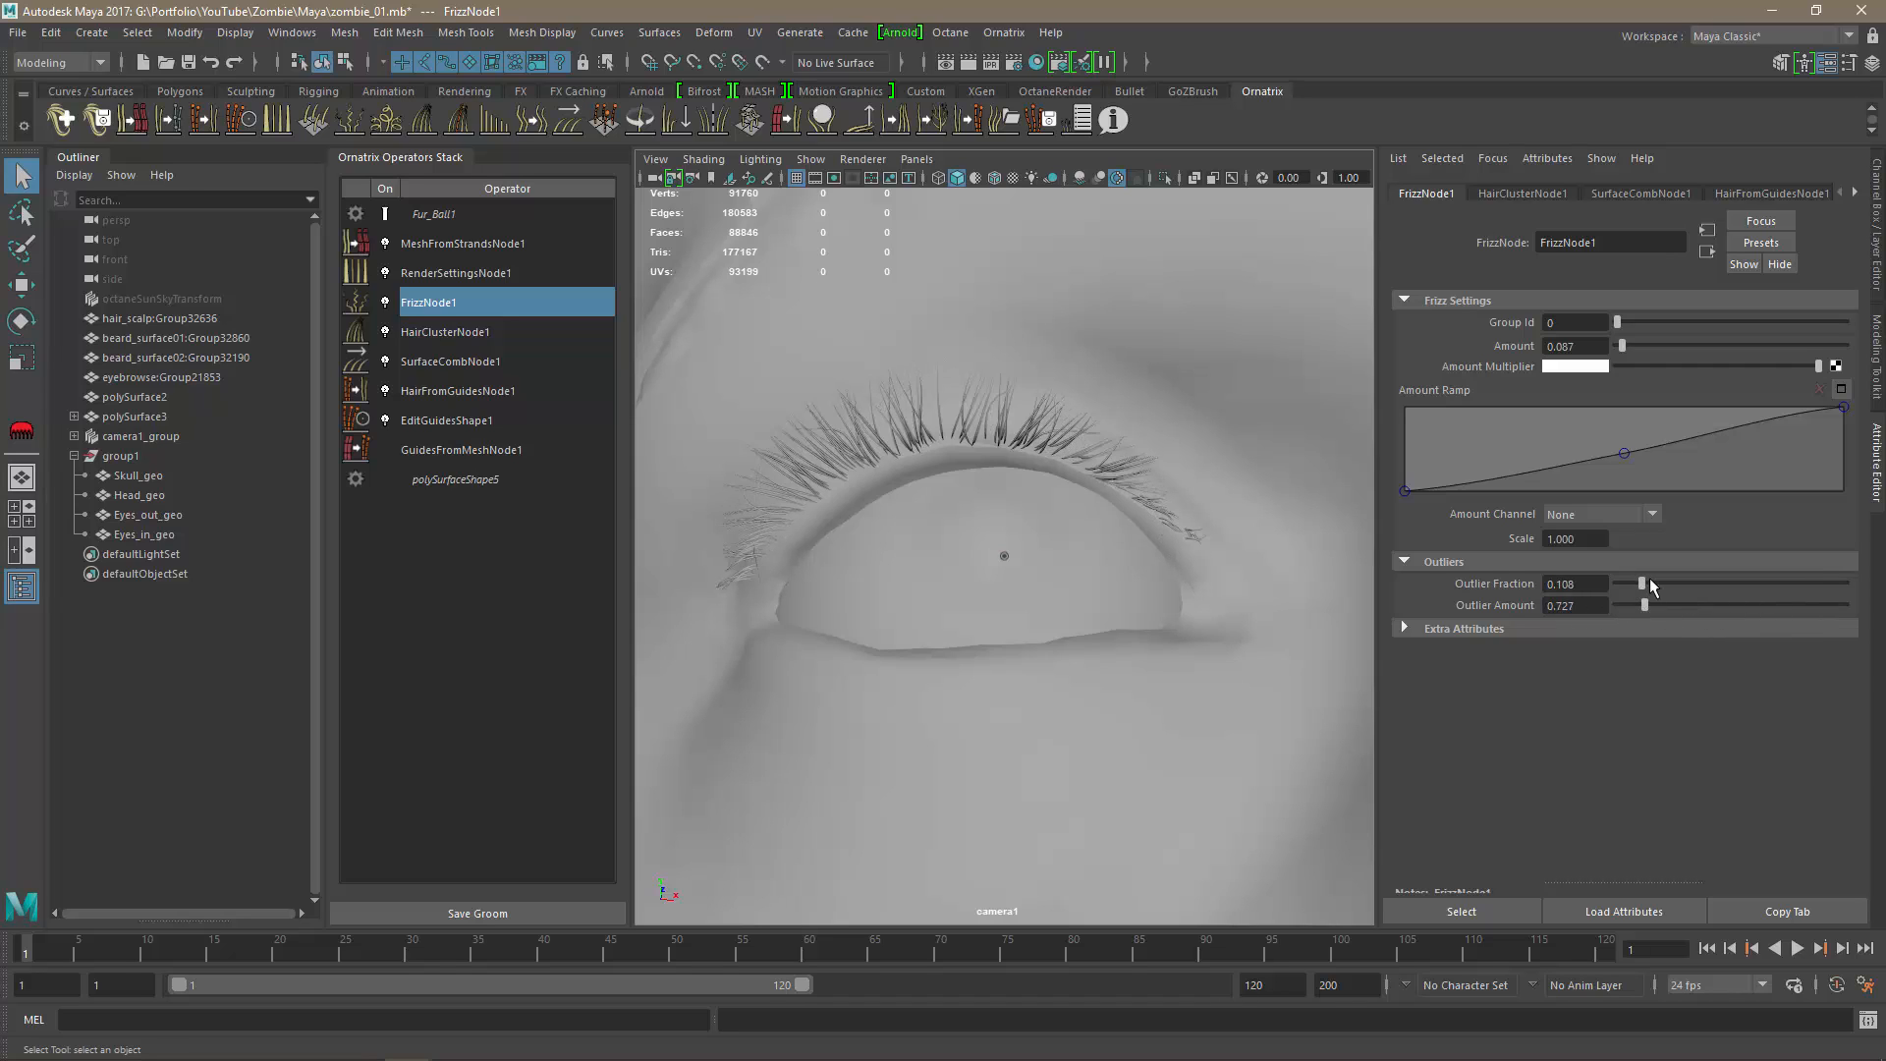
pyautogui.moveTo(1650, 585)
pyautogui.mouseDown()
pyautogui.moveTo(1605, 609)
pyautogui.moveTo(1625, 609)
pyautogui.mouseUp()
pyautogui.keyDown('alt'); pyautogui.moveTo(1007, 521); pyautogui.dragTo(1001, 570); pyautogui.keyUp('alt')
pyautogui.keyDown('alt'); pyautogui.moveTo(1213, 538); pyautogui.dragTo(1170, 533, button='right'); pyautogui.keyUp('alt')
pyautogui.keyDown('alt'); pyautogui.moveTo(1170, 534); pyautogui.dragTo(1002, 556); pyautogui.keyUp('alt')
pyautogui.keyDown('alt'); pyautogui.moveTo(1003, 556); pyautogui.dragTo(1002, 622, button='right'); pyautogui.keyUp('alt')
pyautogui.keyDown('alt'); pyautogui.moveTo(1002, 623); pyautogui.dragTo(1038, 600); pyautogui.keyUp('alt')
pyautogui.keyDown('alt'); pyautogui.moveTo(1037, 599); pyautogui.dragTo(1073, 573, button='right'); pyautogui.keyUp('alt')
pyautogui.keyDown('alt'); pyautogui.moveTo(1174, 565); pyautogui.dragTo(674, 702, button='middle'); pyautogui.keyUp('alt')
pyautogui.keyDown('alt'); pyautogui.moveTo(1023, 631); pyautogui.dragTo(895, 617, button='right'); pyautogui.keyUp('alt')
pyautogui.keyDown('alt'); pyautogui.moveTo(895, 617); pyautogui.dragTo(965, 593); pyautogui.keyUp('alt')
pyautogui.moveTo(1630, 604); pyautogui.dragTo(1633, 605)
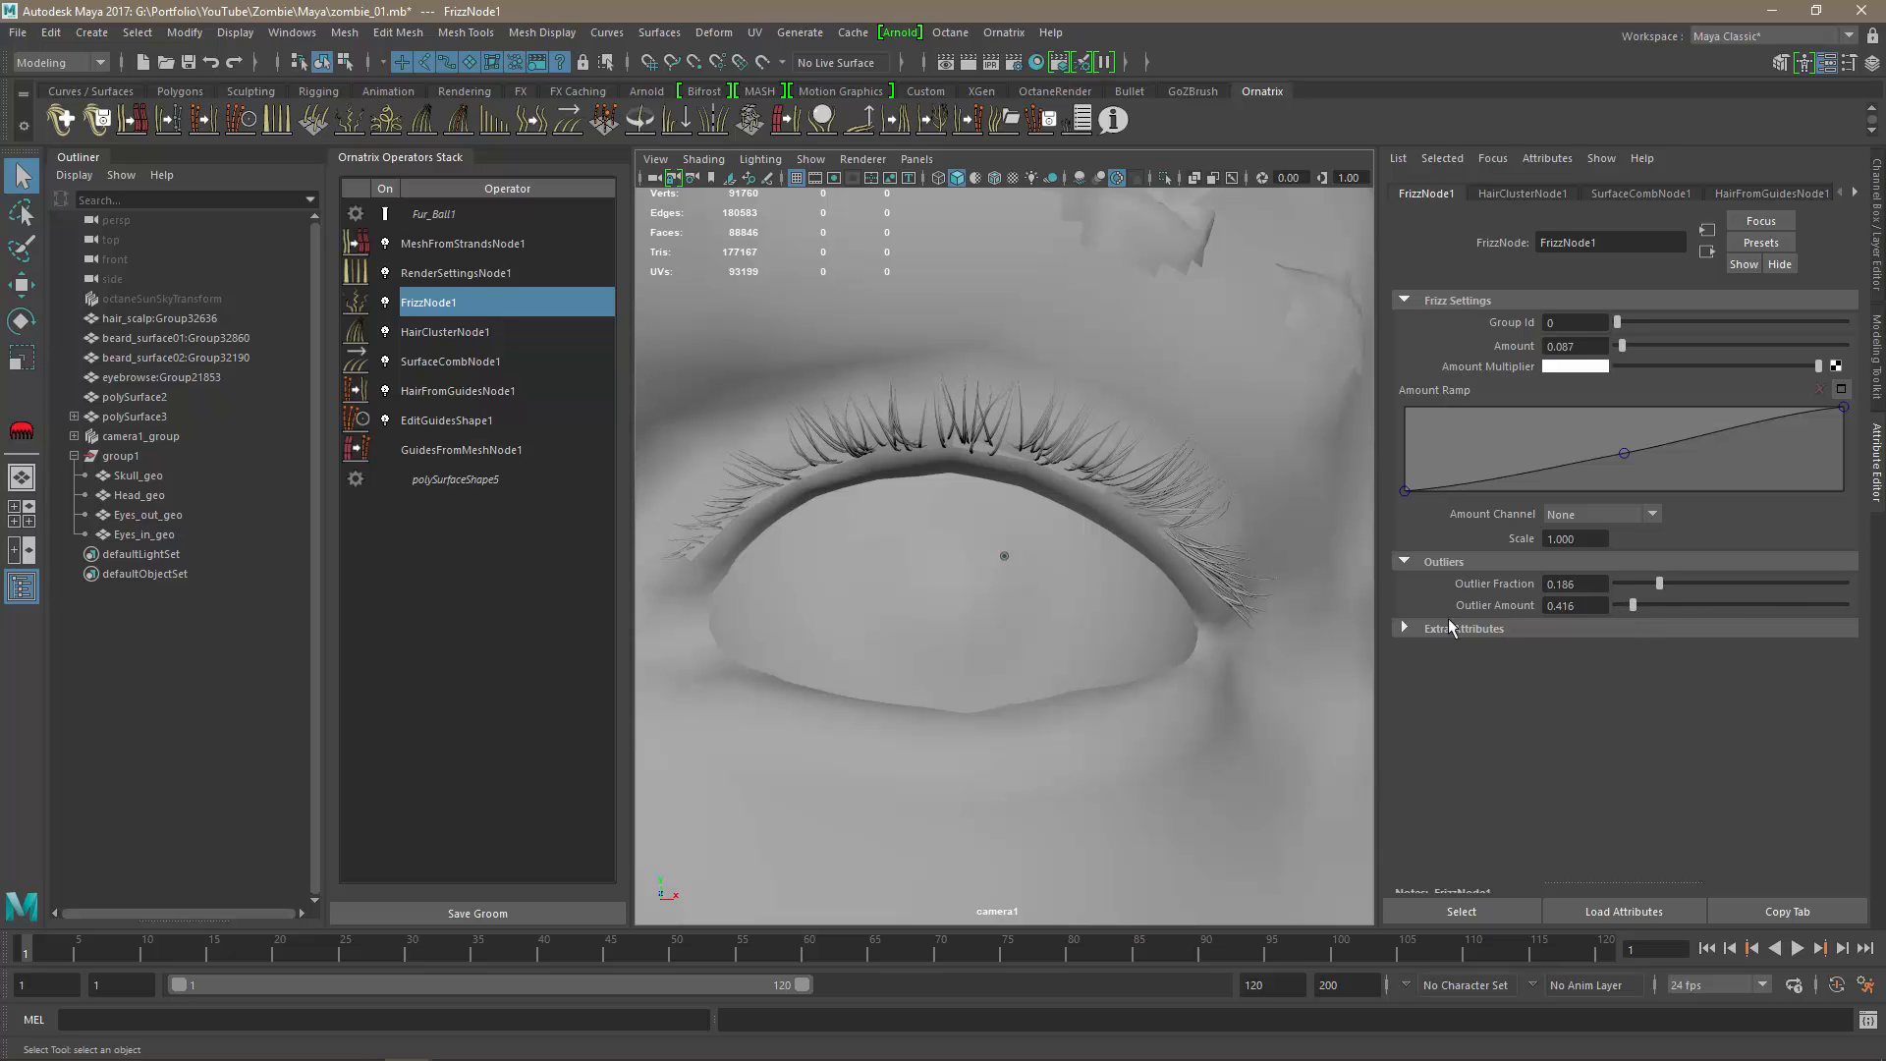
# Select the eyelash hair system and assign a new Blinn material to it.
pyautogui.keyDown('alt'); pyautogui.moveTo(990, 656); pyautogui.dragTo(774, 674, button='right'); pyautogui.keyUp('alt')
pyautogui.keyDown('alt'); pyautogui.moveTo(774, 674); pyautogui.dragTo(1114, 701); pyautogui.keyUp('alt')
pyautogui.keyDown('alt'); pyautogui.moveTo(1146, 635); pyautogui.dragTo(1145, 522); pyautogui.keyUp('alt')
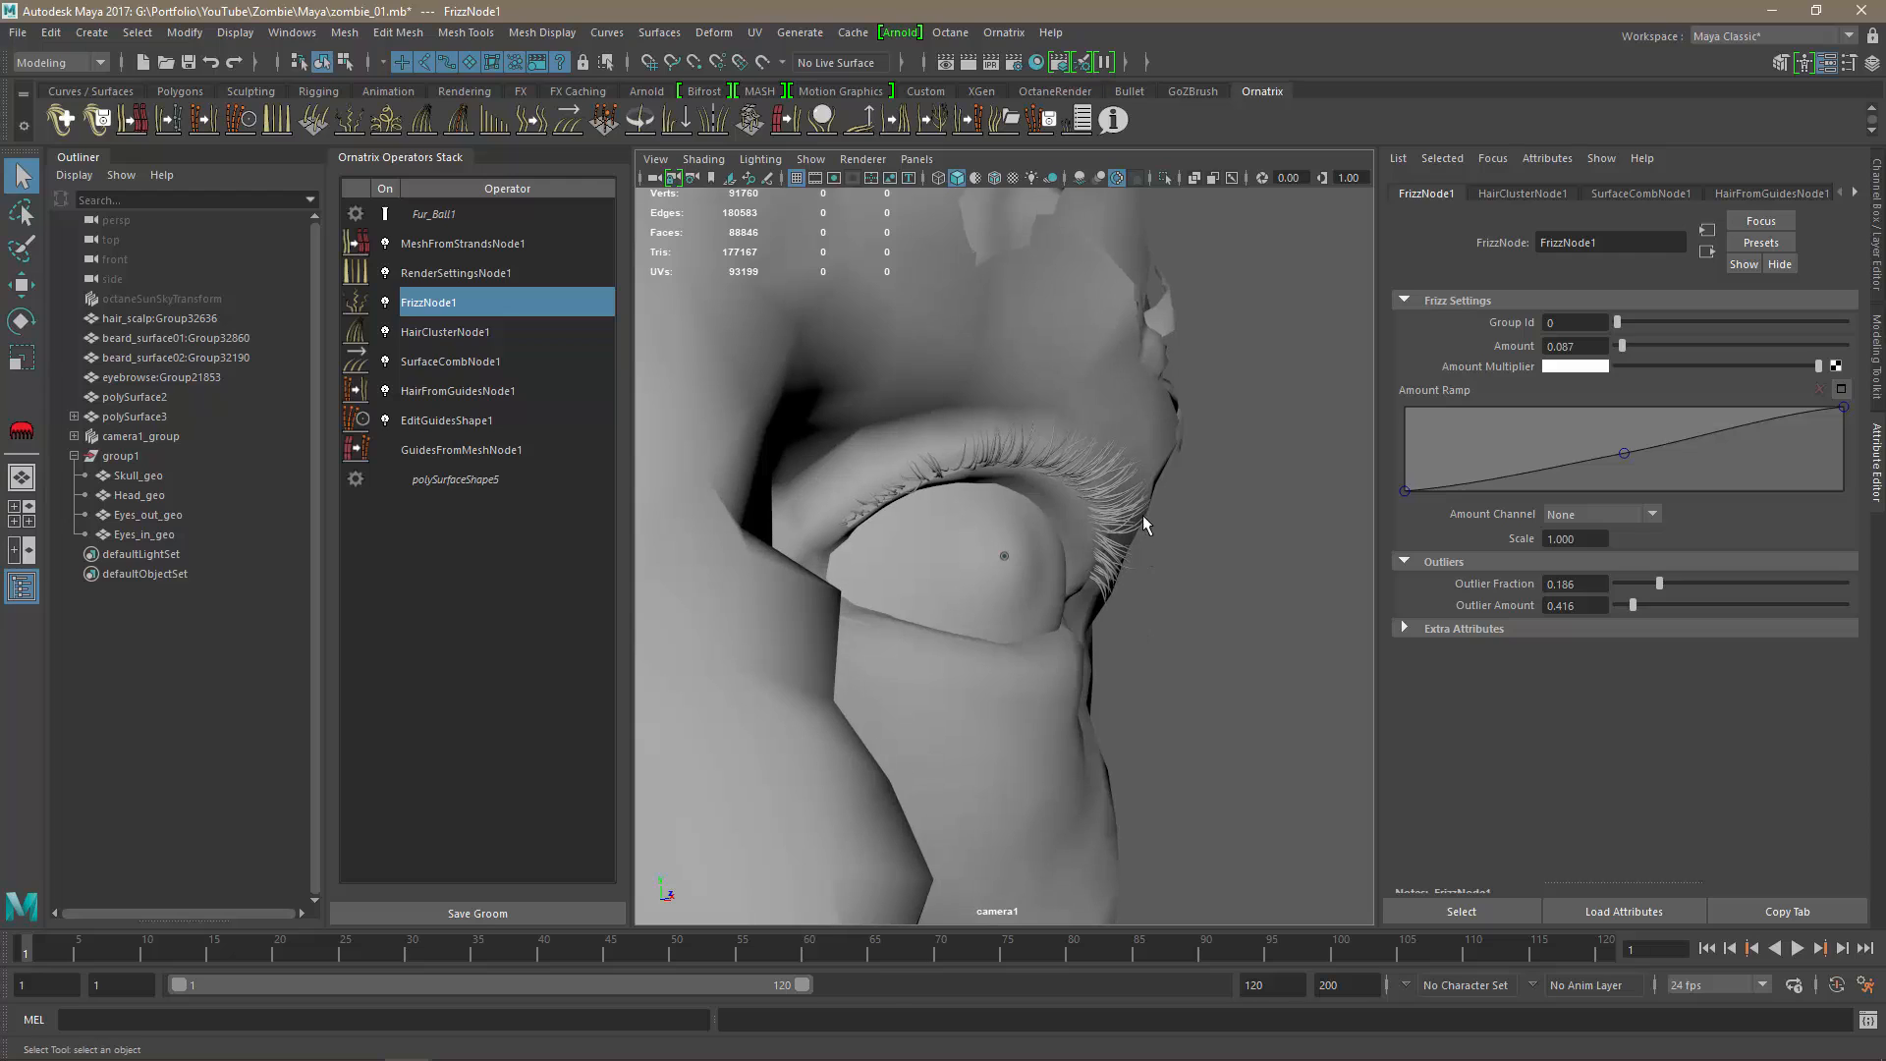
pyautogui.click(1142, 511)
pyautogui.click(436, 246)
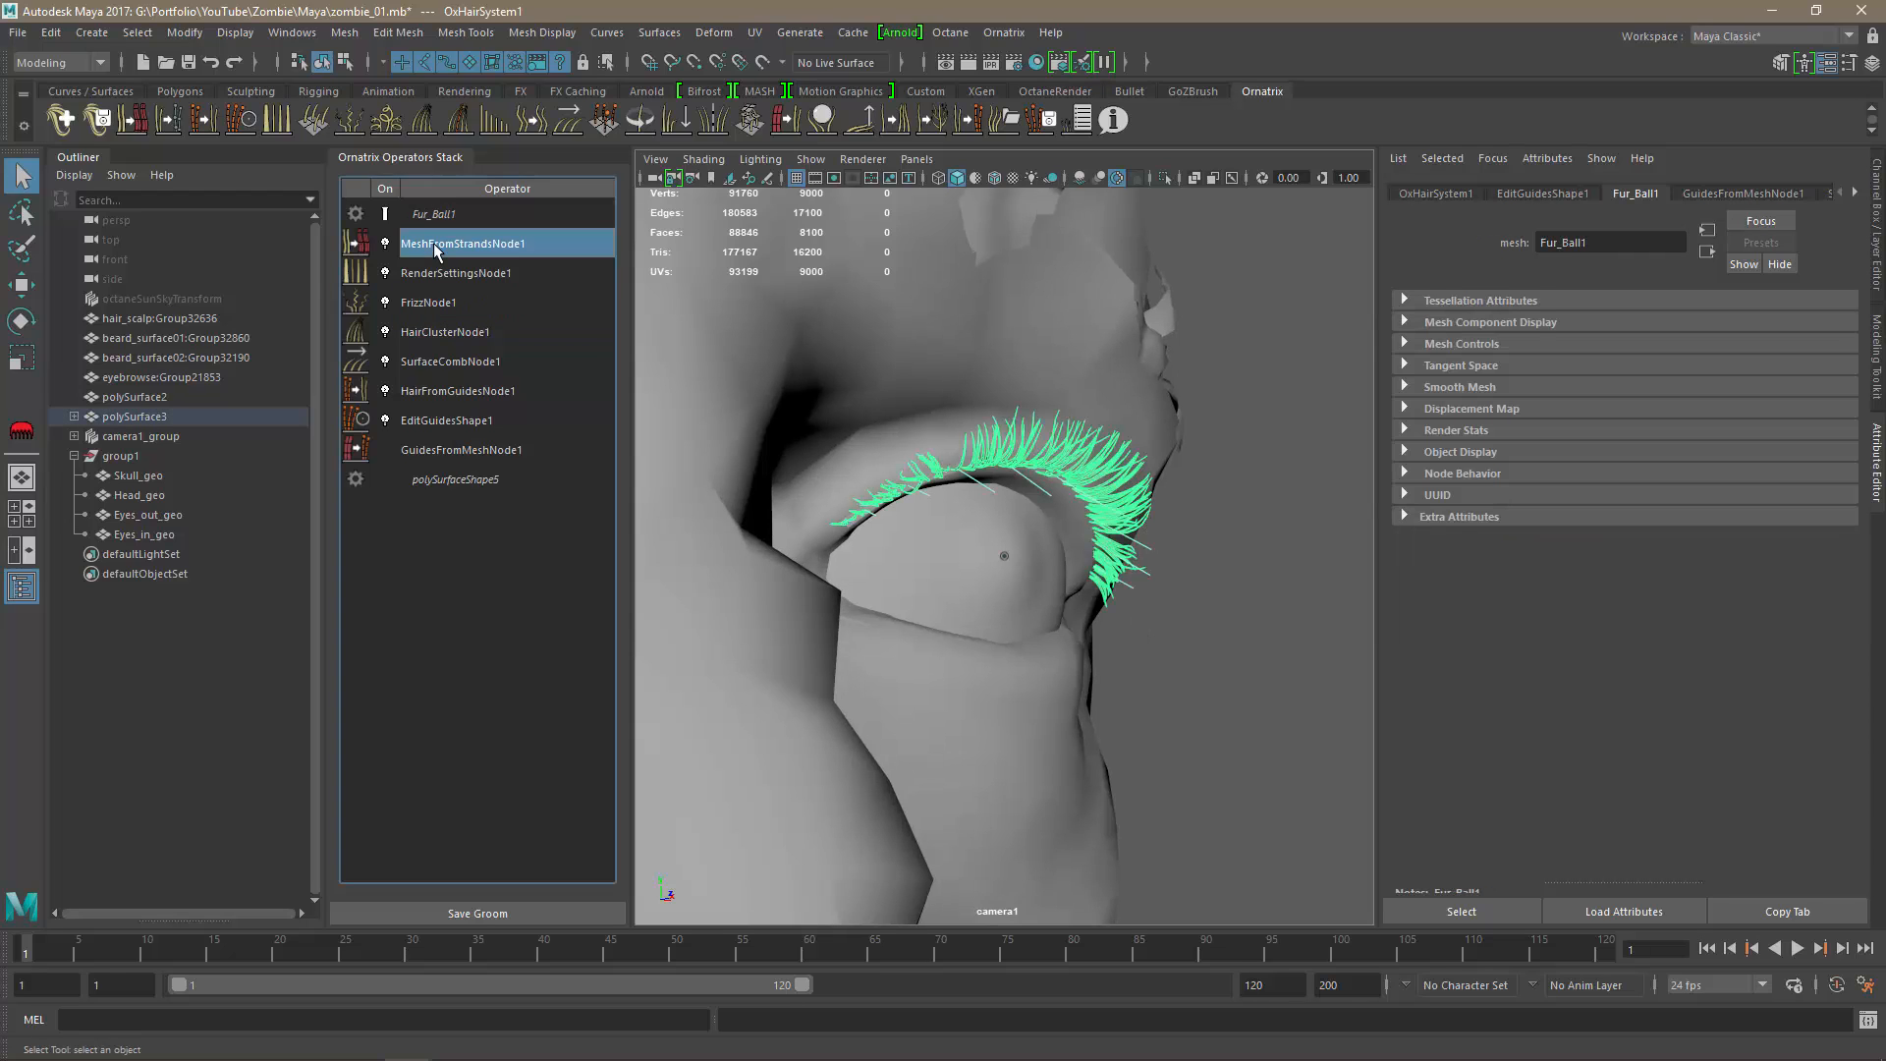
pyautogui.click(1136, 520)
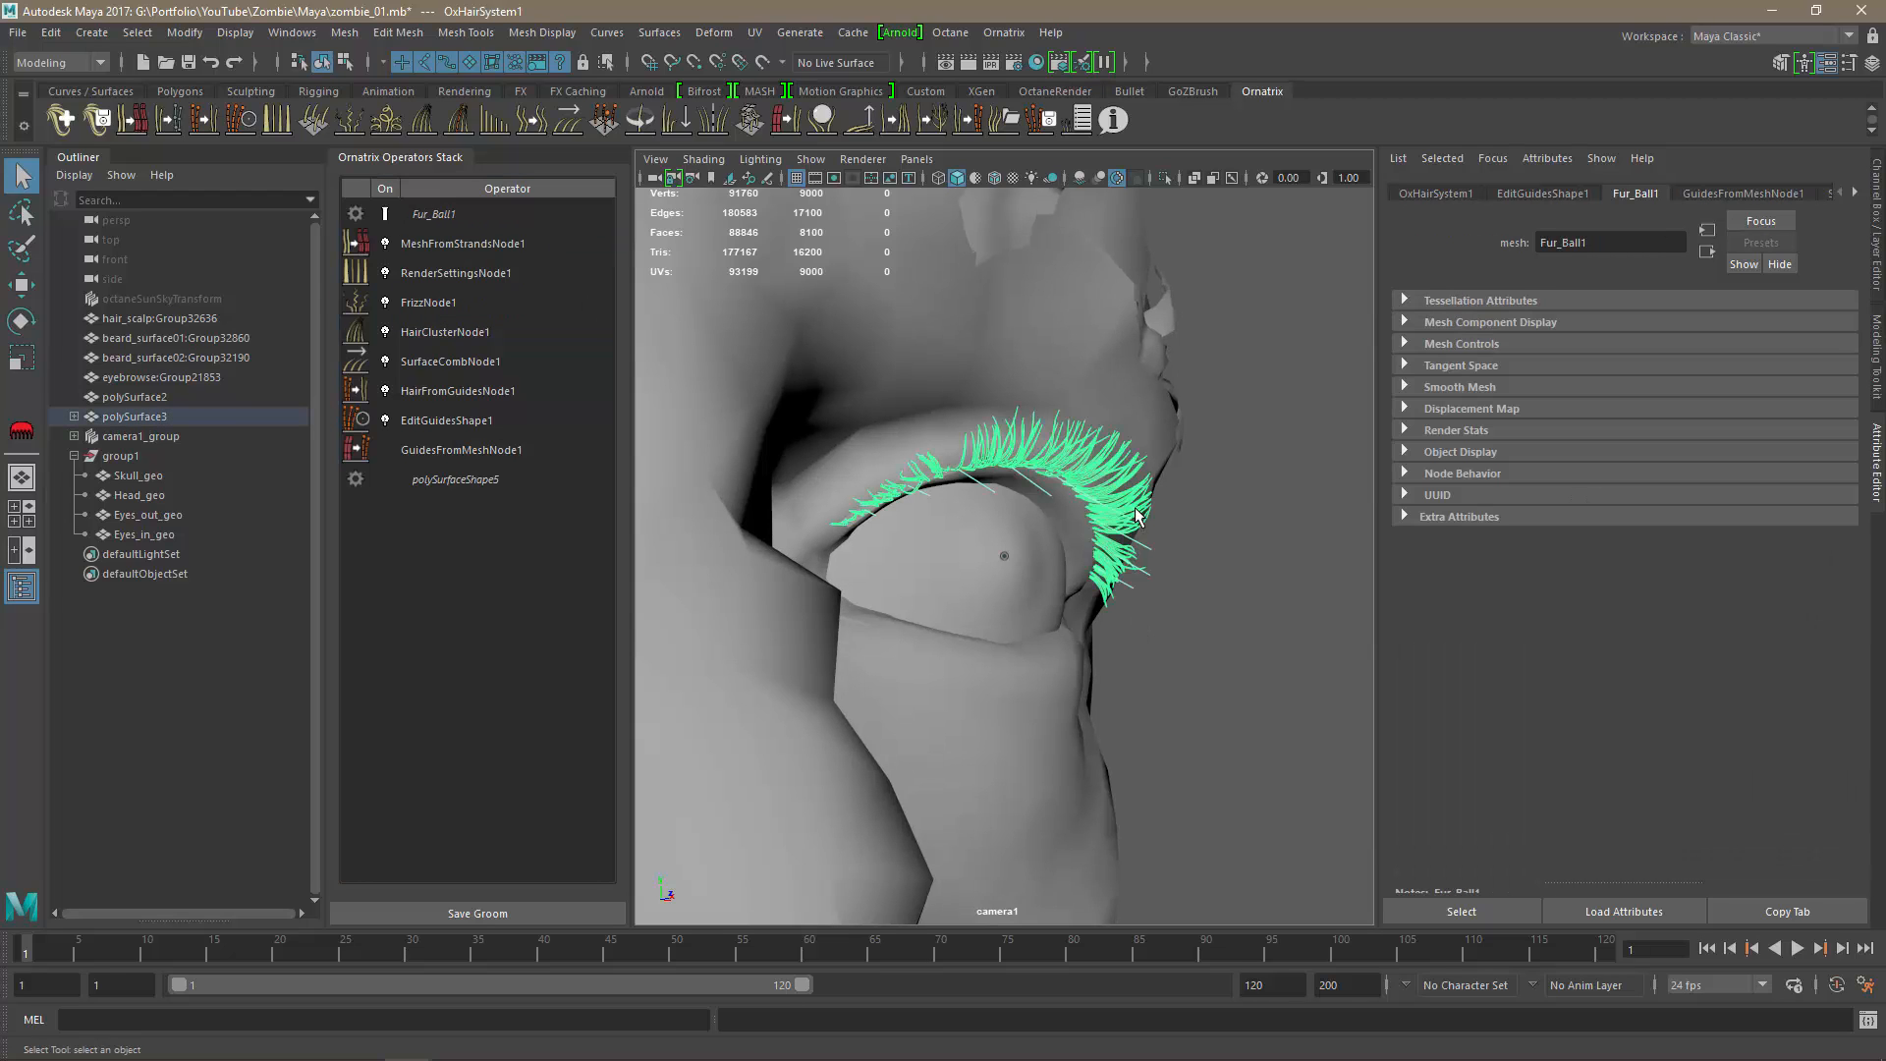
pyautogui.rightClick(1137, 516)
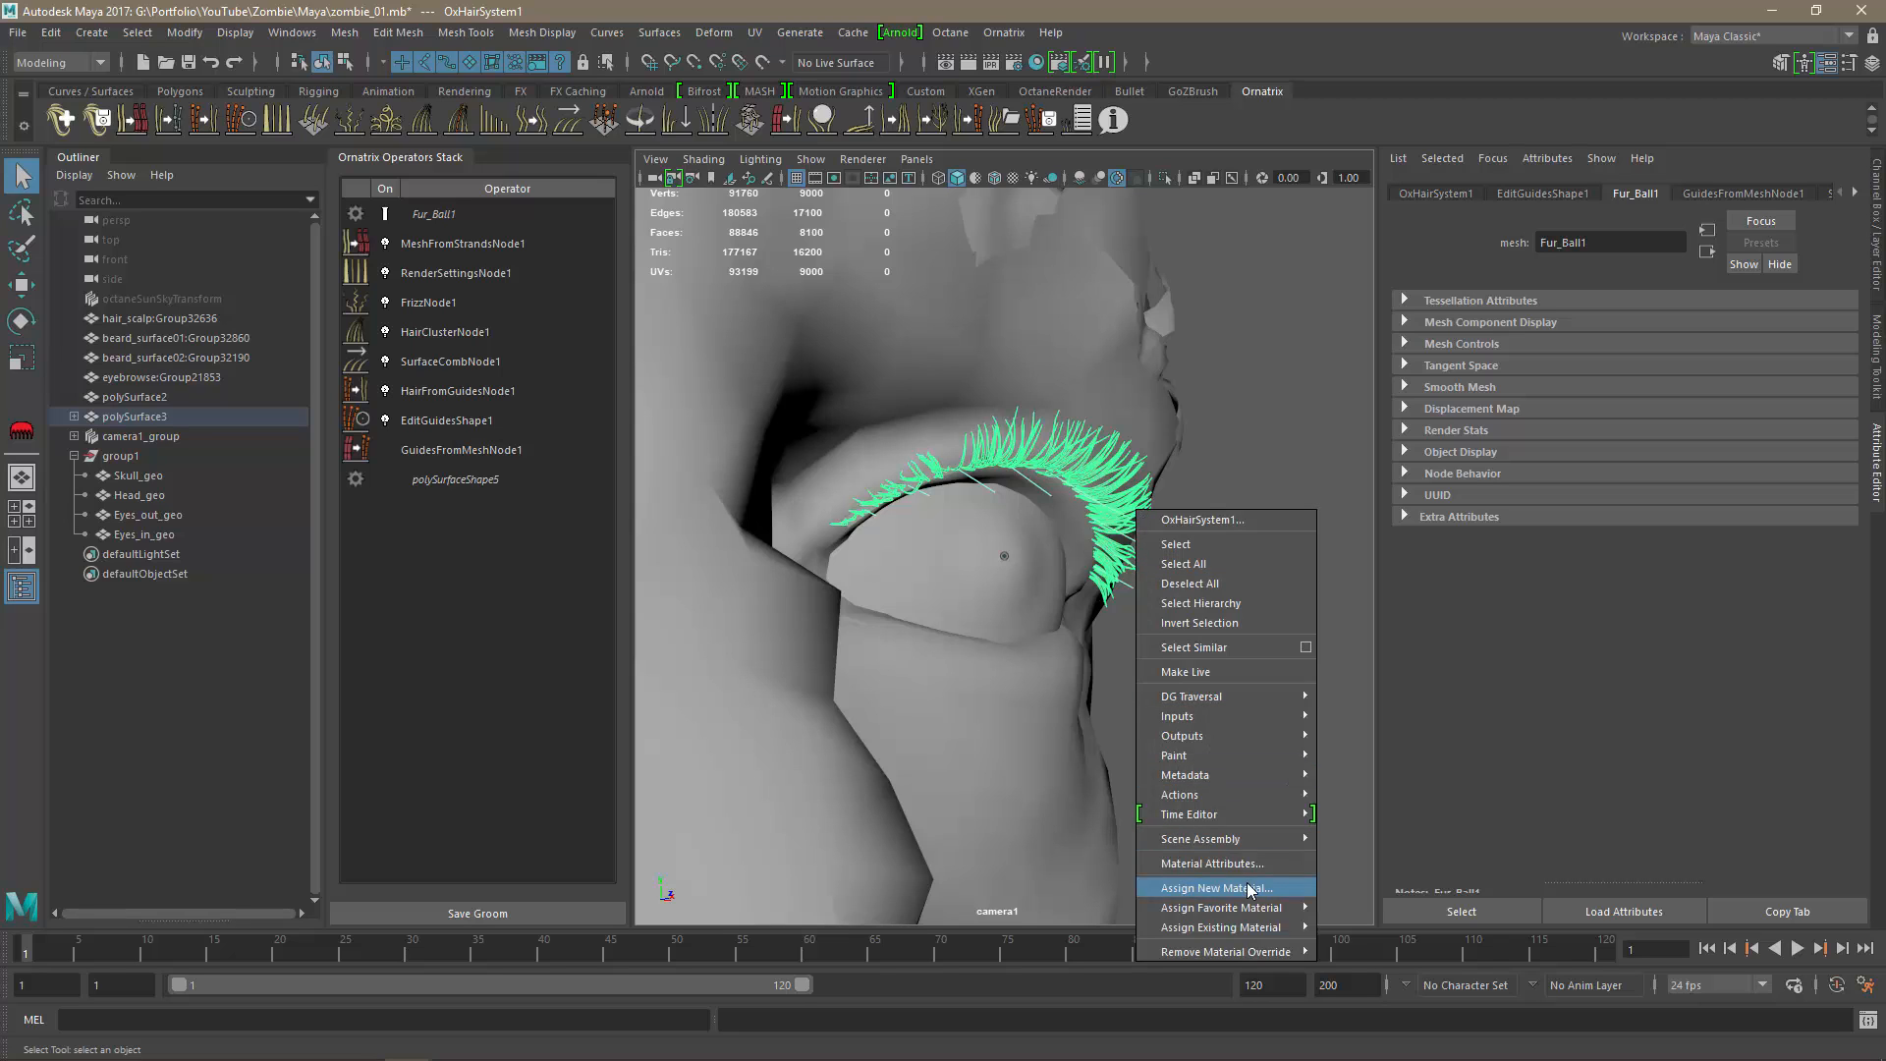
pyautogui.click(1249, 889)
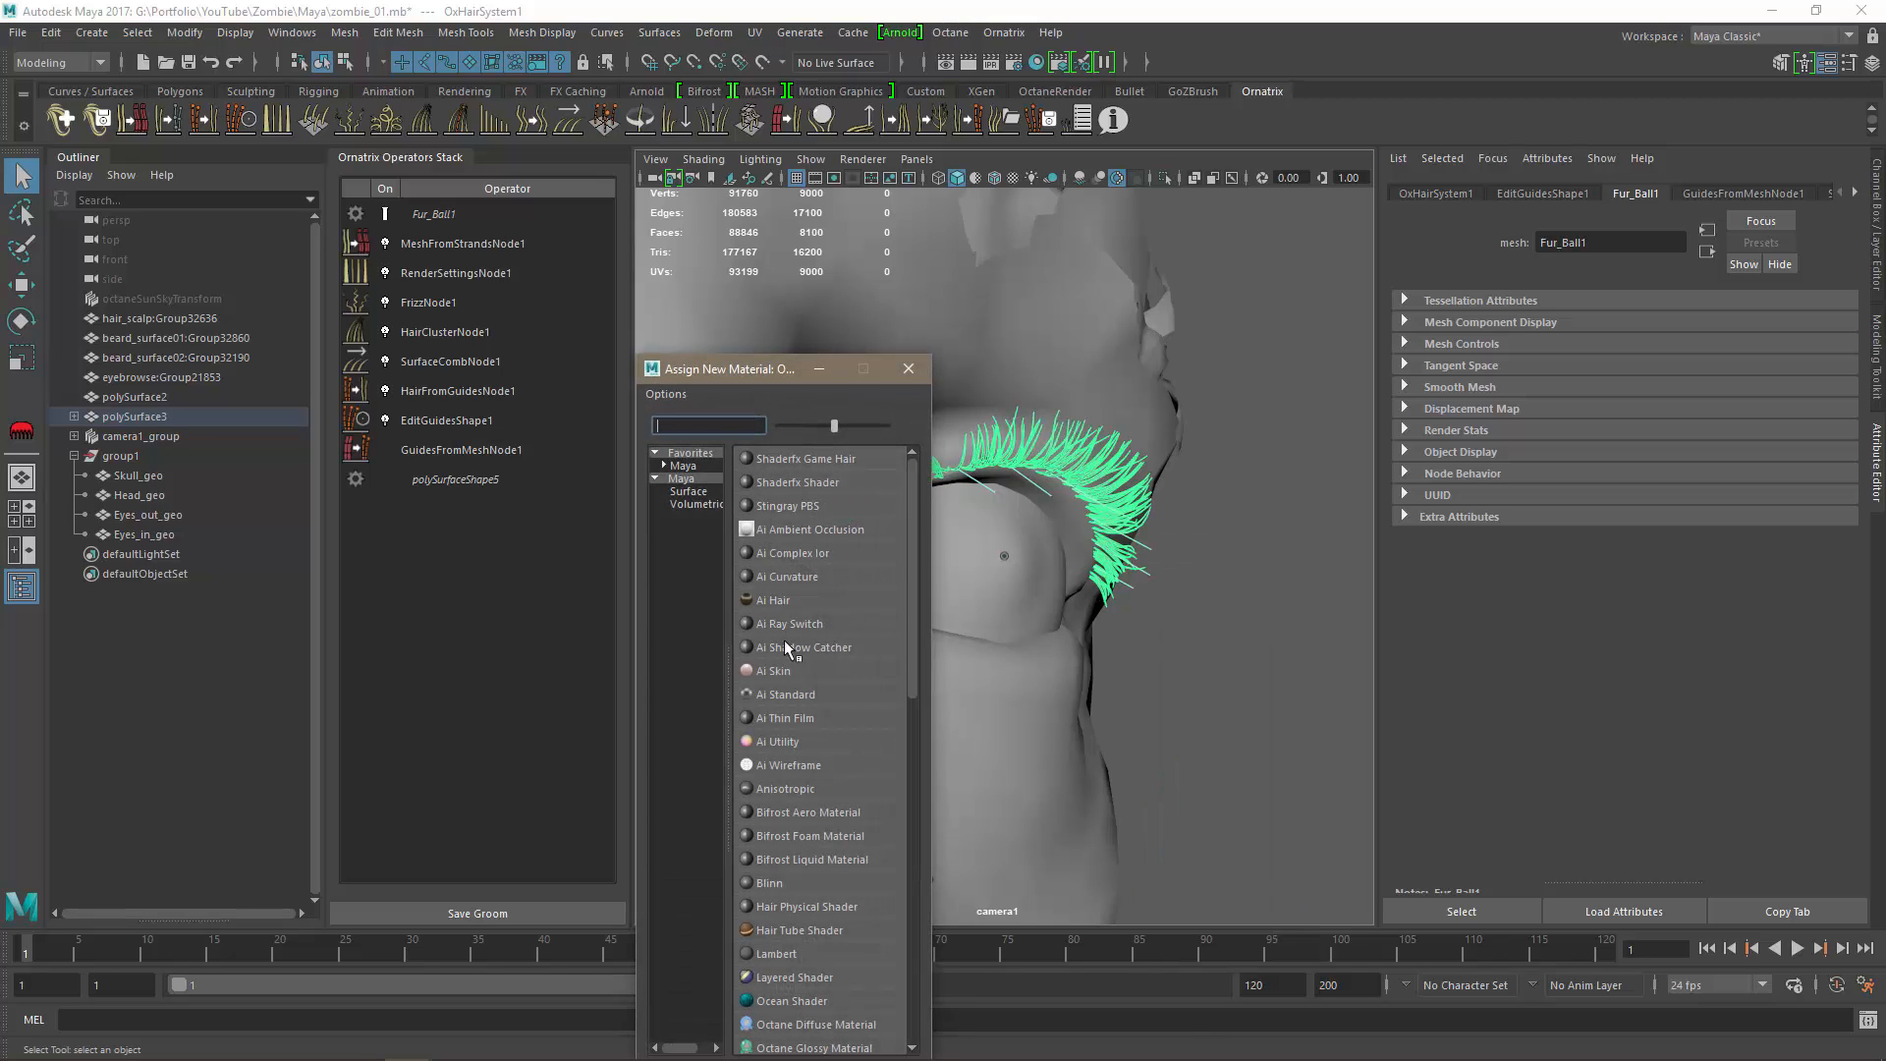
pyautogui.click(782, 883)
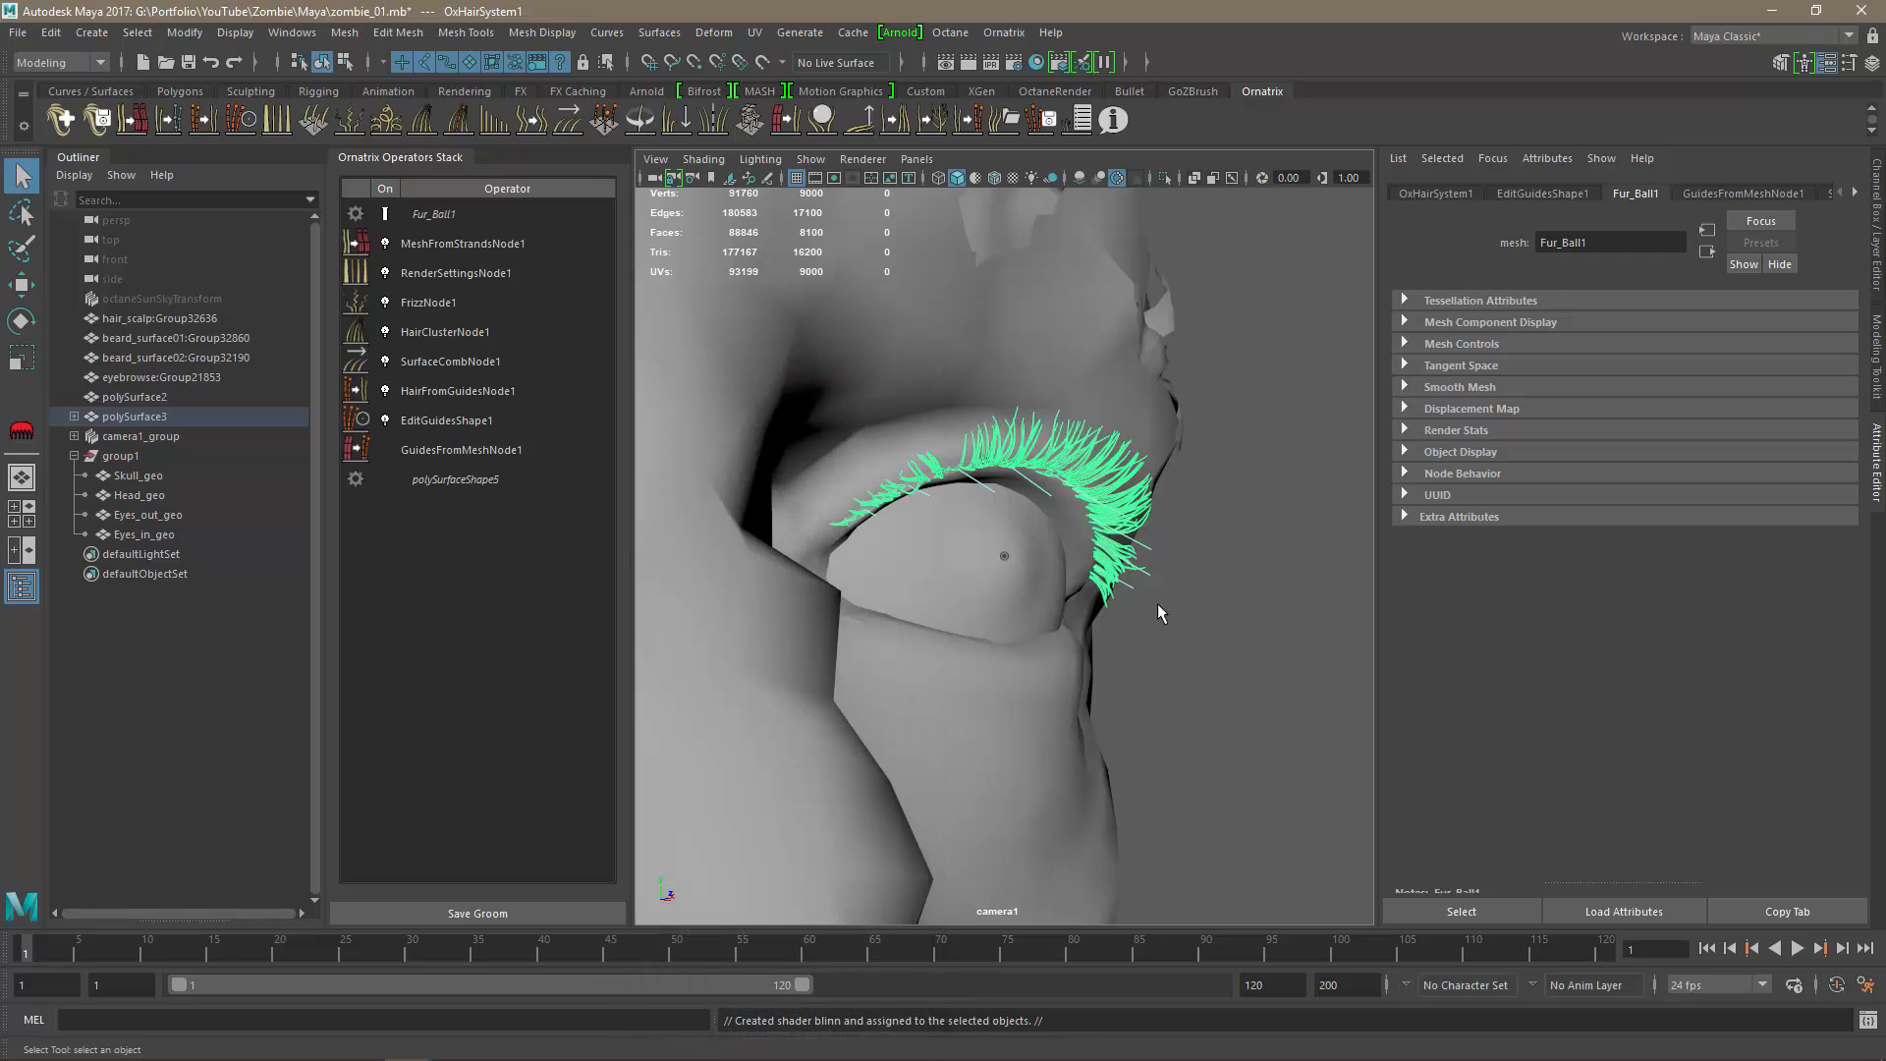
# Set the eyelash Blinn material's color to black and darken its specular color to a mid grey.
pyautogui.click(1456, 910)
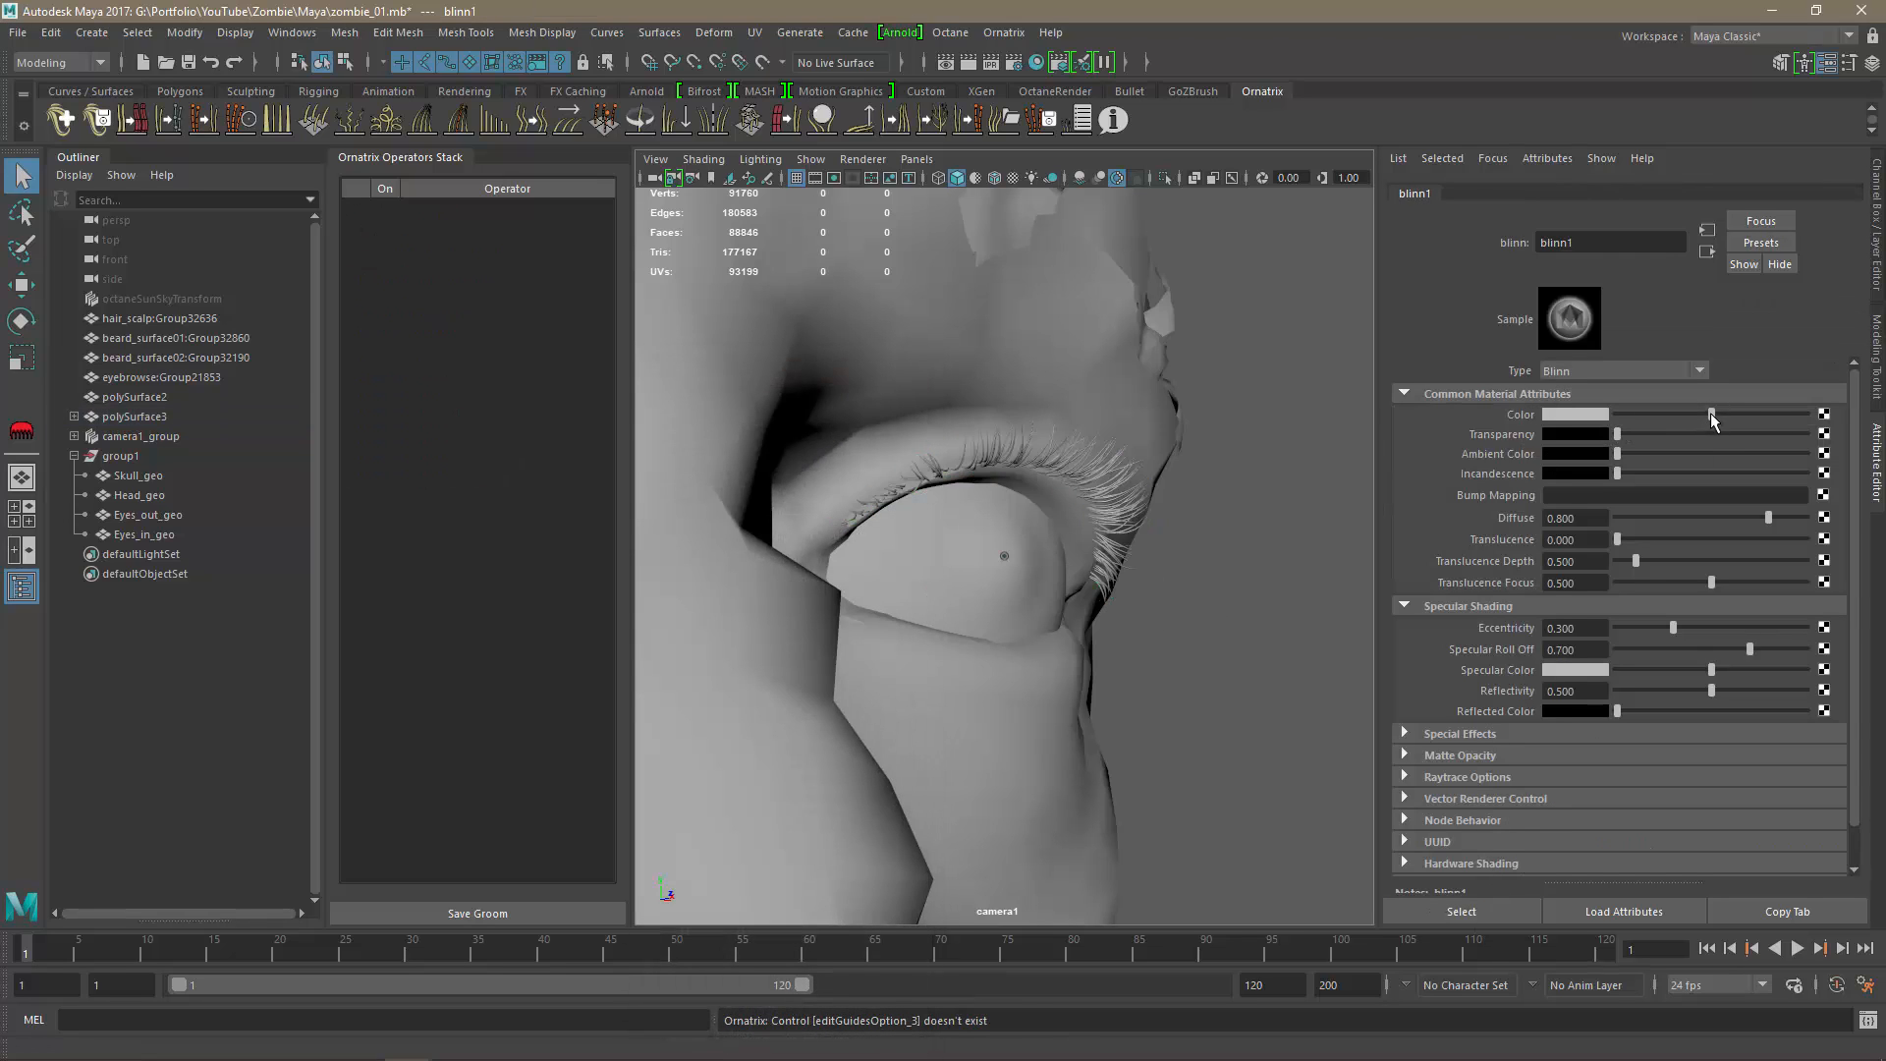
pyautogui.moveTo(1710, 413); pyautogui.dragTo(1570, 414)
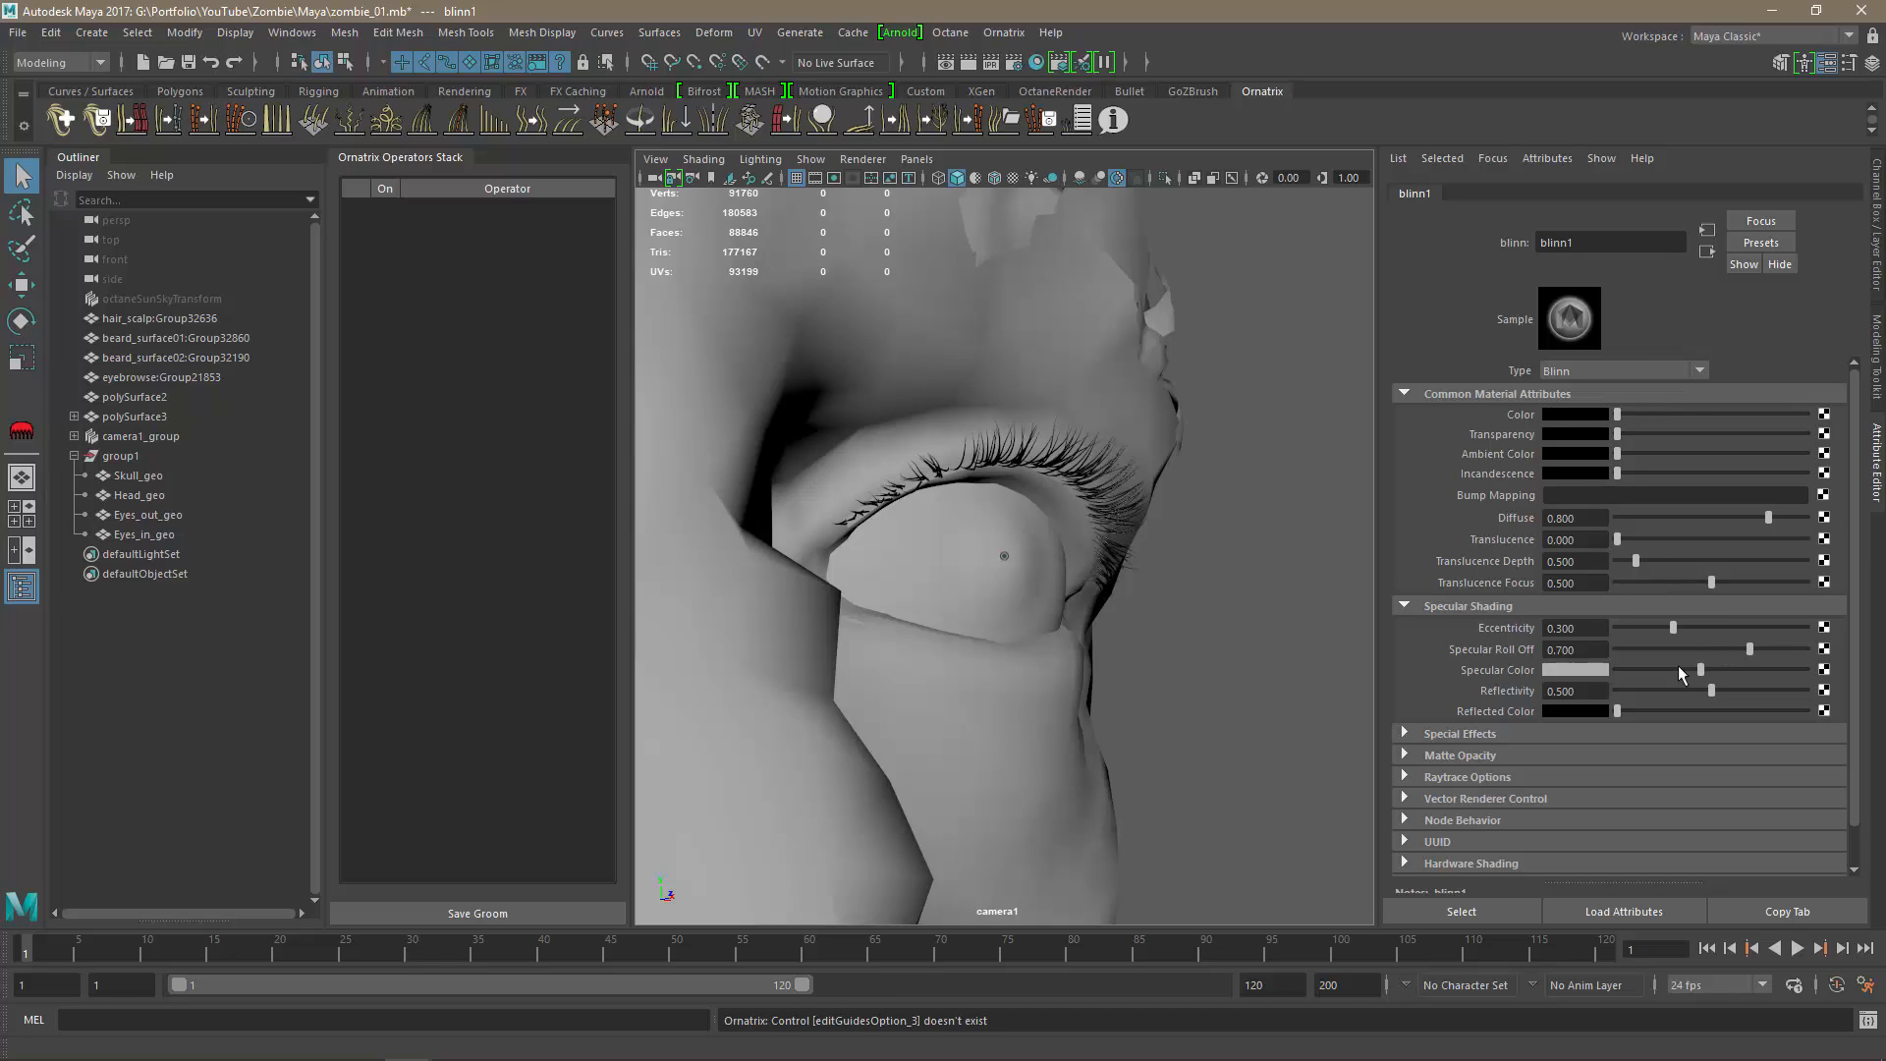
pyautogui.moveTo(1679, 669); pyautogui.dragTo(1649, 671)
# Examine the black eyelashes on both eyes from several angles and distances.
pyautogui.keyDown('alt'); pyautogui.moveTo(1218, 668); pyautogui.dragTo(1226, 712); pyautogui.keyUp('alt')
pyautogui.keyDown('alt'); pyautogui.moveTo(1226, 712); pyautogui.dragTo(998, 661, button='right'); pyautogui.keyUp('alt')
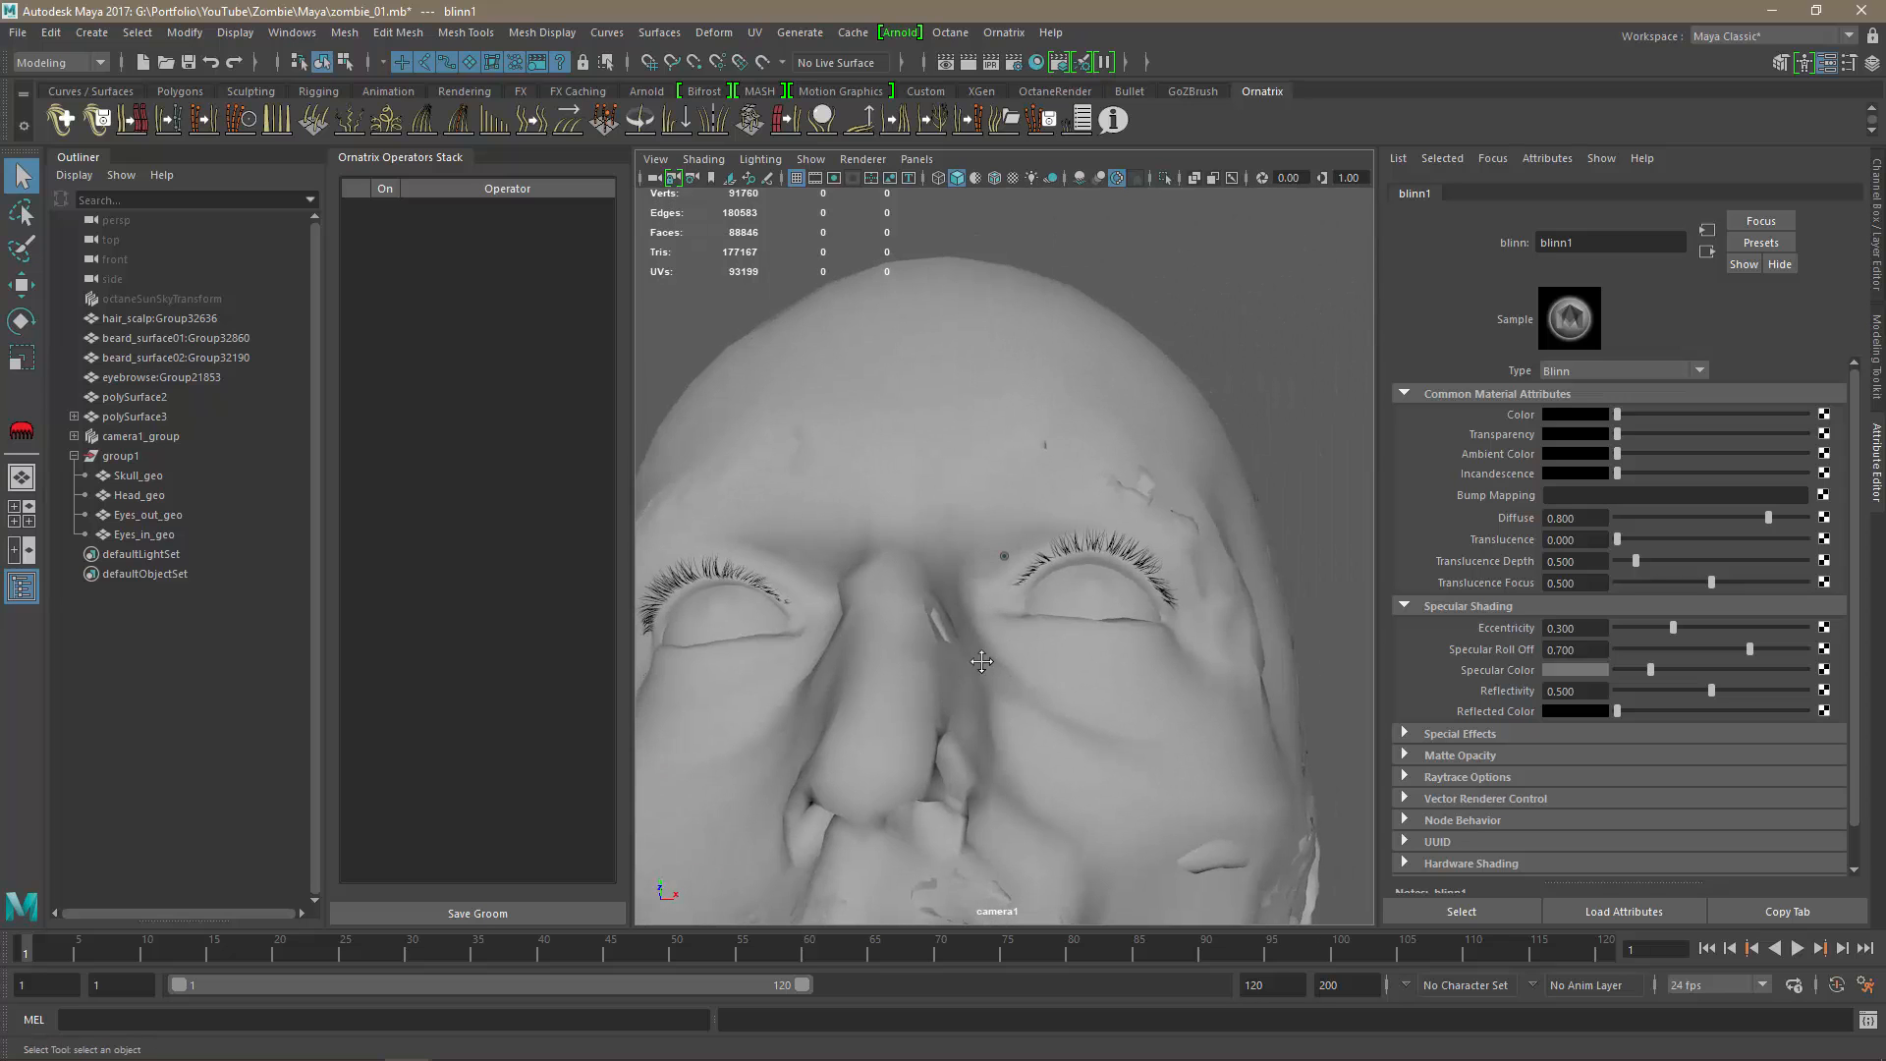
pyautogui.keyDown('alt'); pyautogui.moveTo(998, 661); pyautogui.dragTo(1065, 563); pyautogui.keyUp('alt')
pyautogui.scroll(1, 1052, 575)
pyautogui.scroll(2, 1067, 566)
pyautogui.keyDown('alt'); pyautogui.moveTo(1047, 572); pyautogui.dragTo(1052, 576, button='middle'); pyautogui.keyUp('alt')
pyautogui.keyDown('alt'); pyautogui.moveTo(1052, 577); pyautogui.dragTo(947, 610); pyautogui.keyUp('alt')
pyautogui.scroll(-3, 992, 595)
pyautogui.scroll(5, 1111, 628)
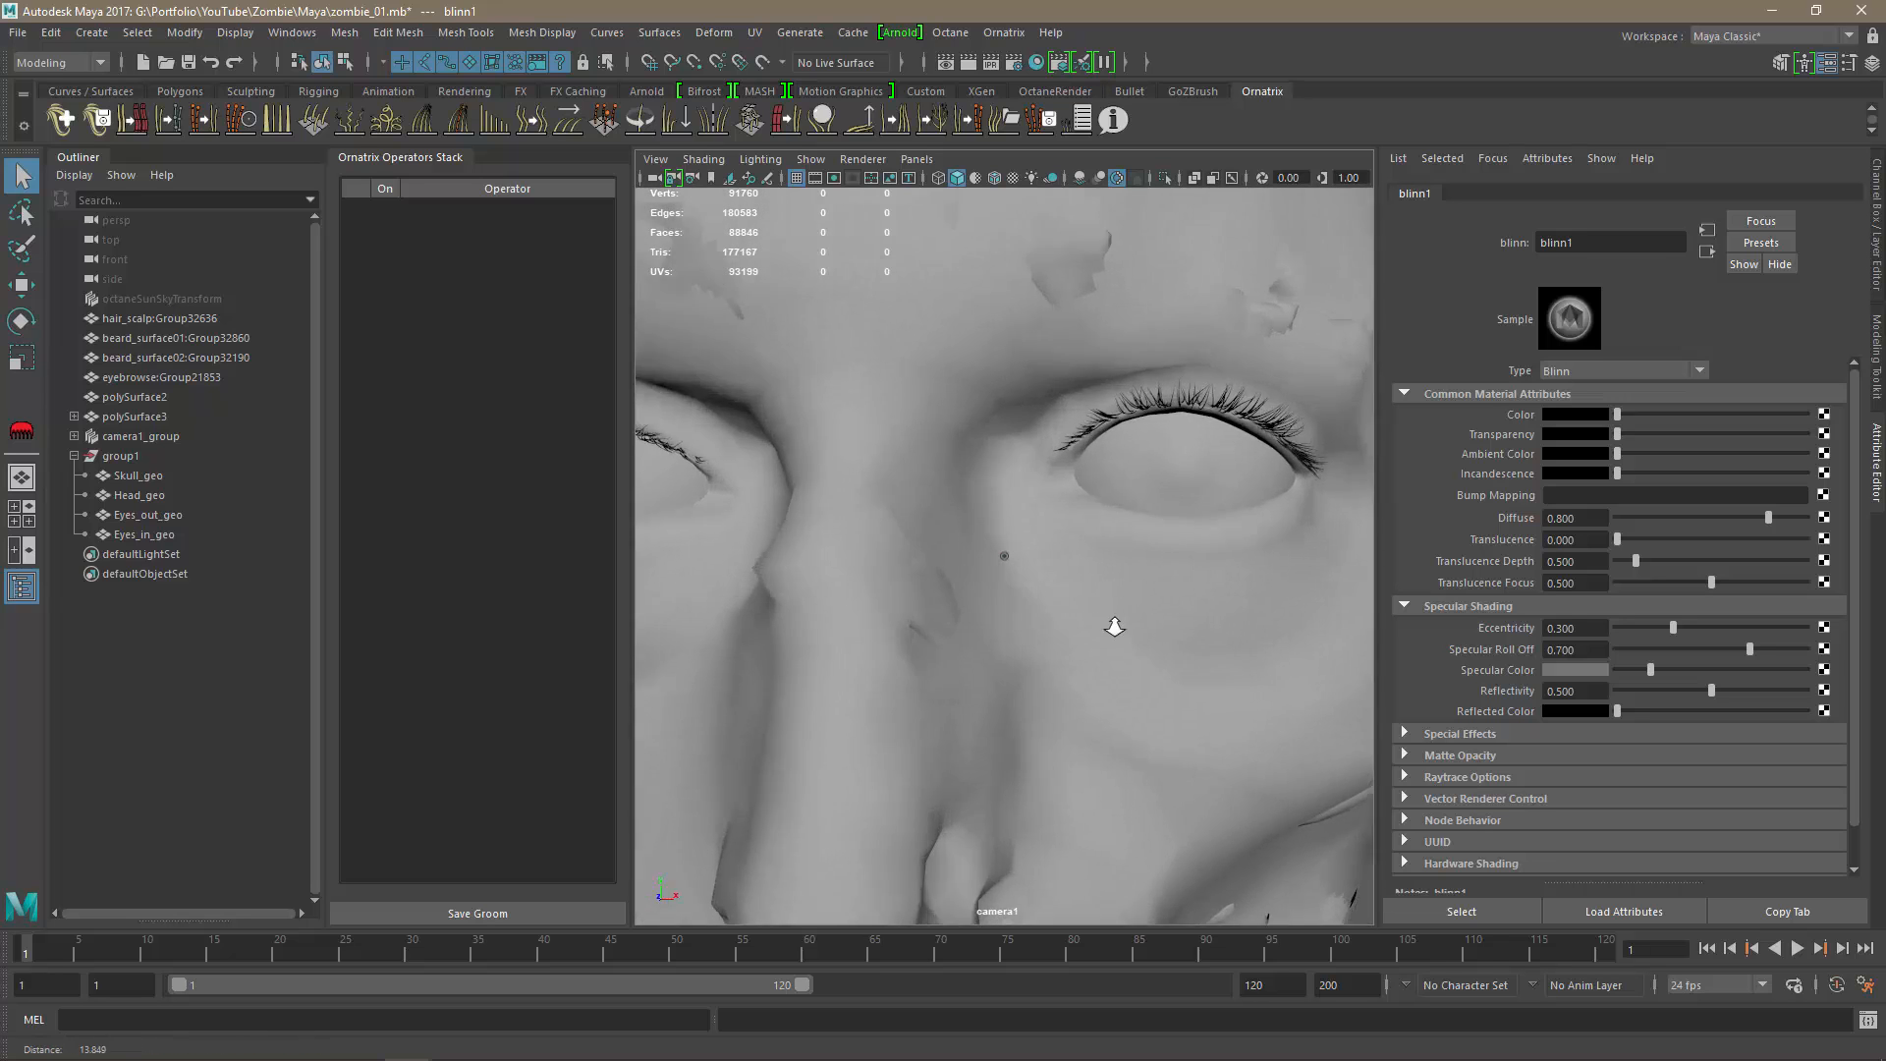
pyautogui.keyDown('alt'); pyautogui.moveTo(1096, 614); pyautogui.dragTo(948, 645, button='middle'); pyautogui.keyUp('alt')
pyautogui.keyDown('alt'); pyautogui.moveTo(948, 645); pyautogui.dragTo(958, 650); pyautogui.keyUp('alt')
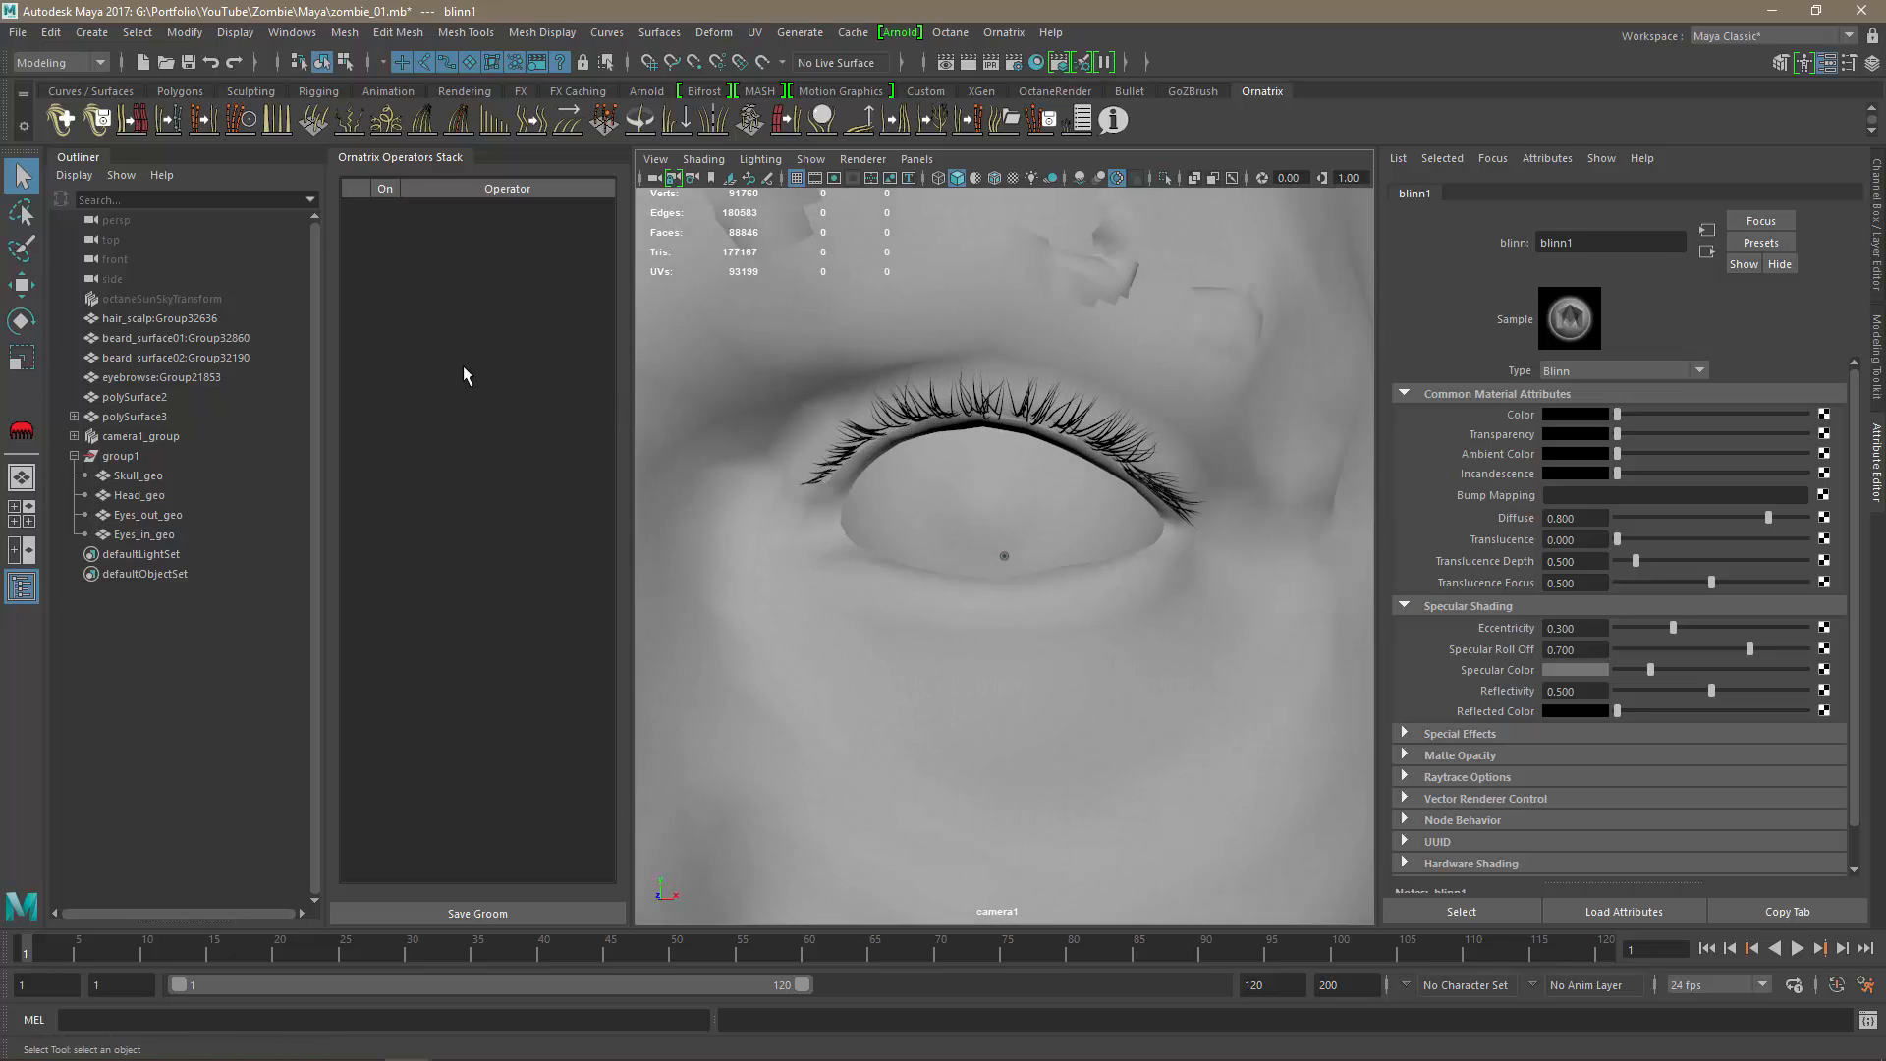
# Select OxHairSystem1 under polySurface3 and add a Length operator above FrizzNode1 in its stack.
pyautogui.click(74, 417)
pyautogui.click(148, 435)
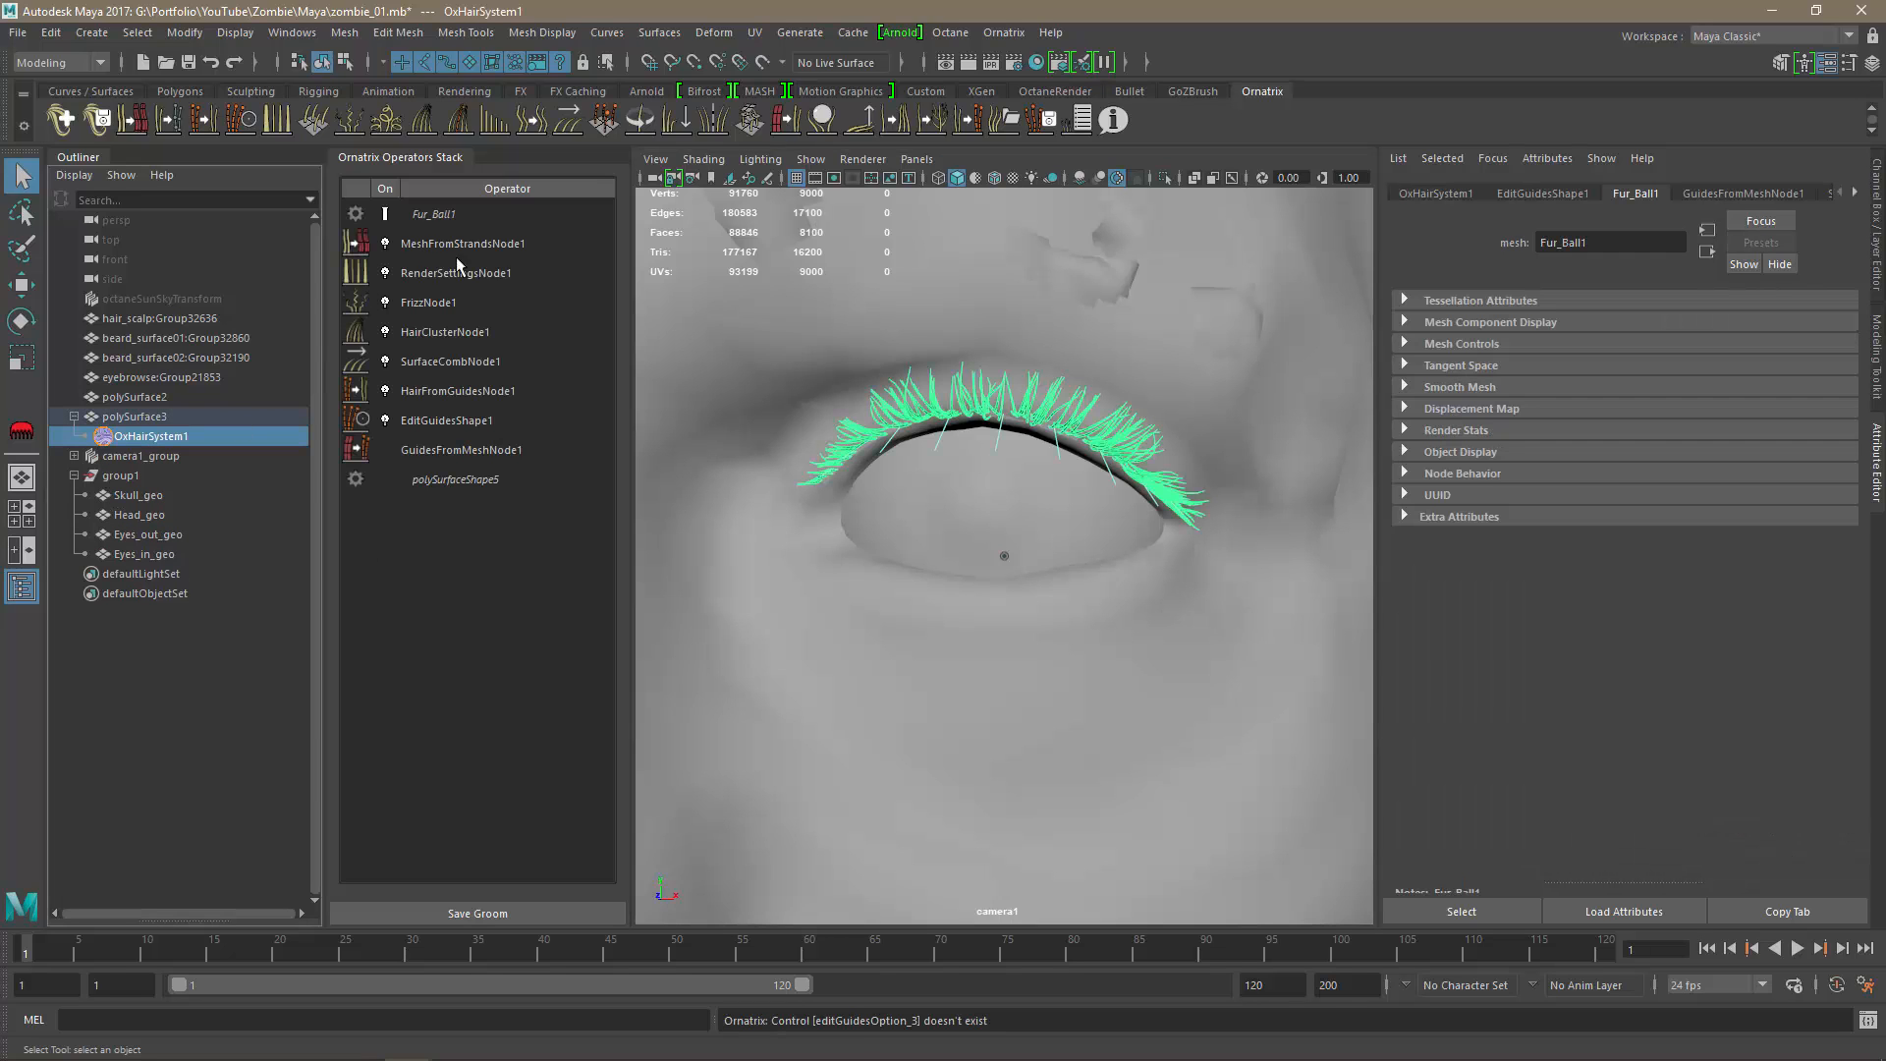
pyautogui.click(464, 273)
pyautogui.click(464, 302)
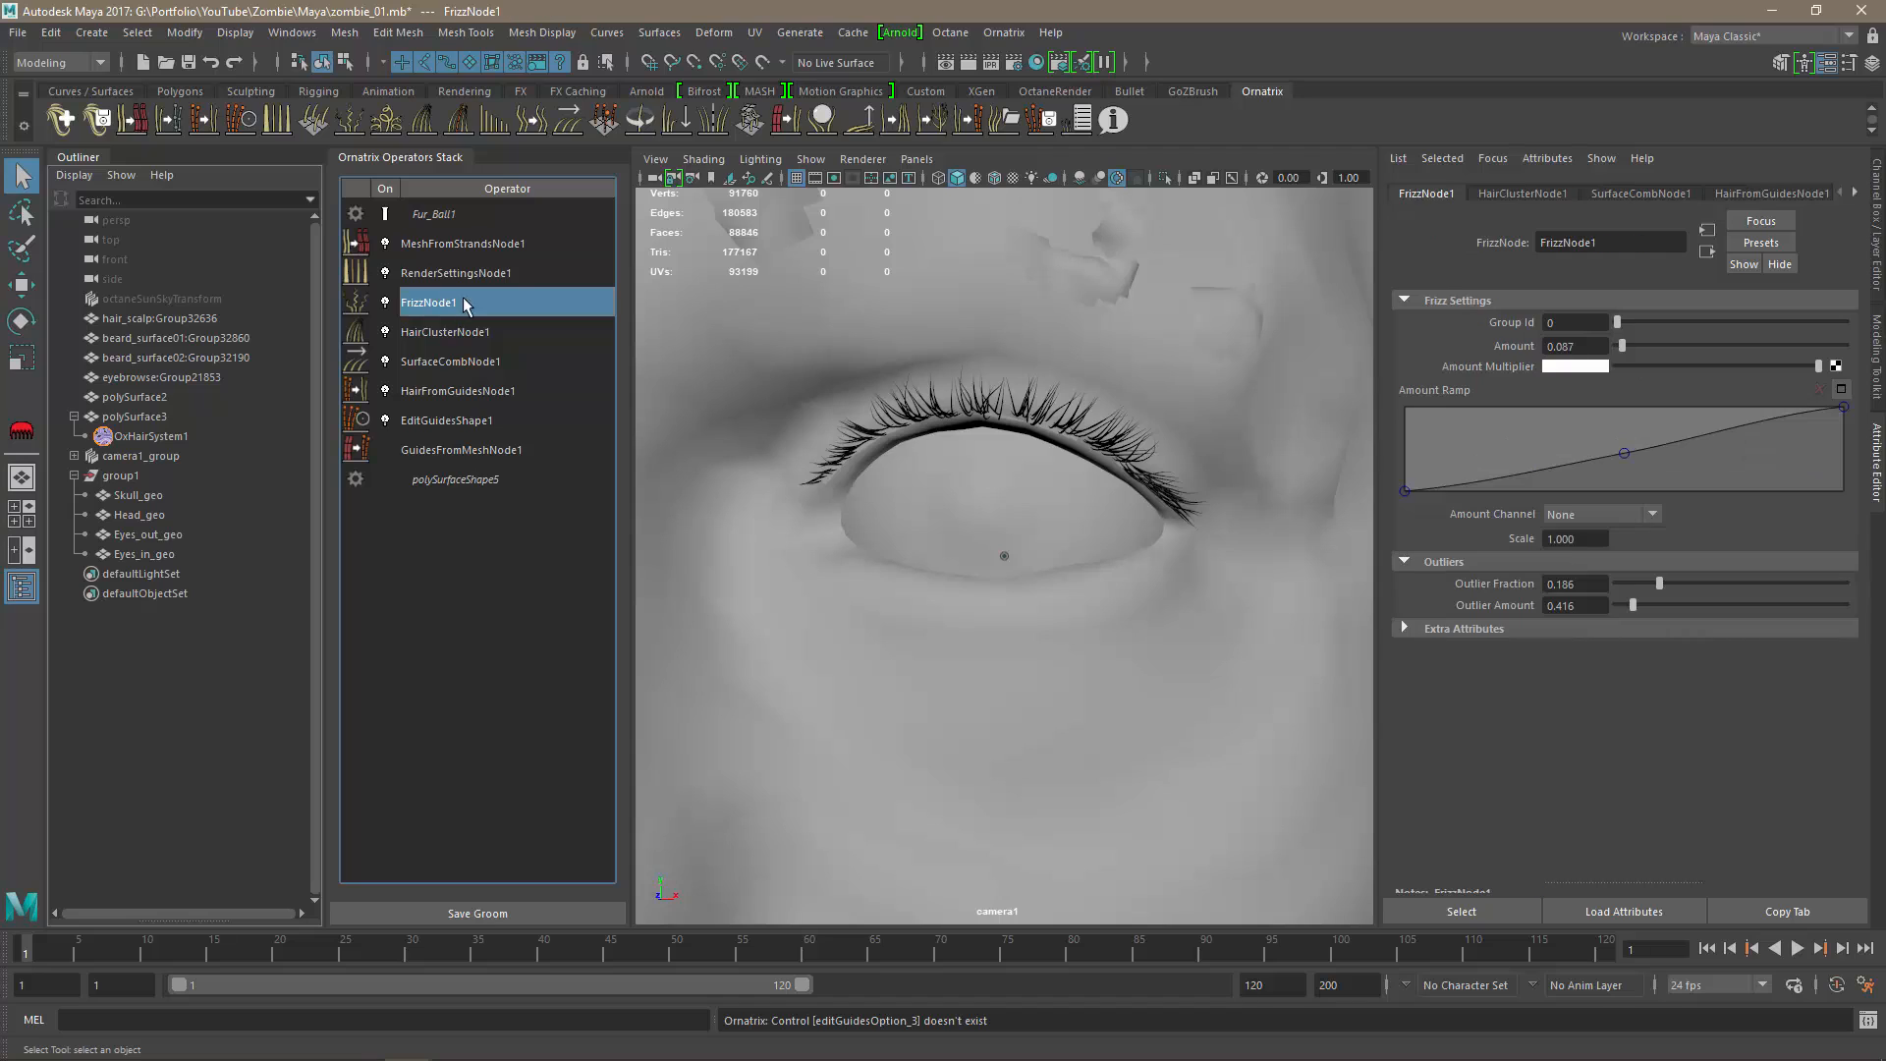
pyautogui.click(496, 122)
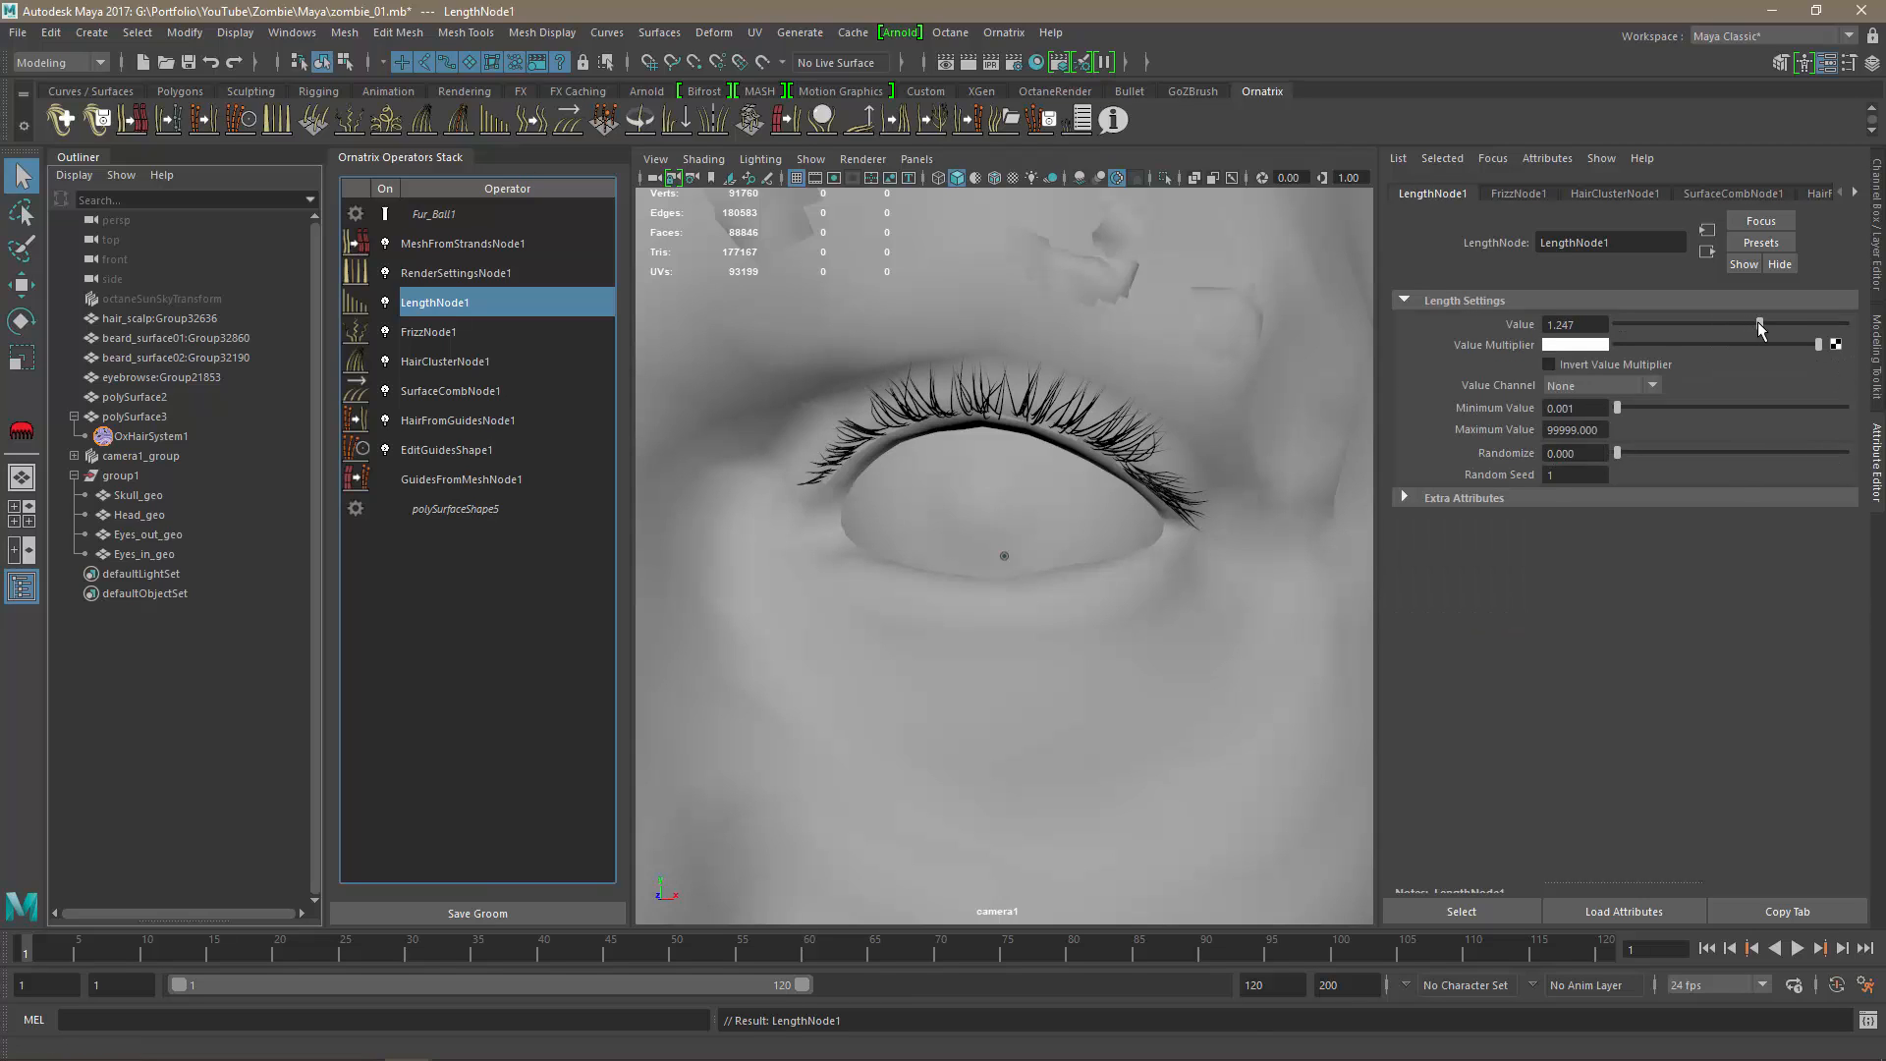
# Set the eyelash length value to 1.3 and its randomization to 0.3 in LengthNode1.
pyautogui.click(1568, 327)
pyautogui.press('Return')
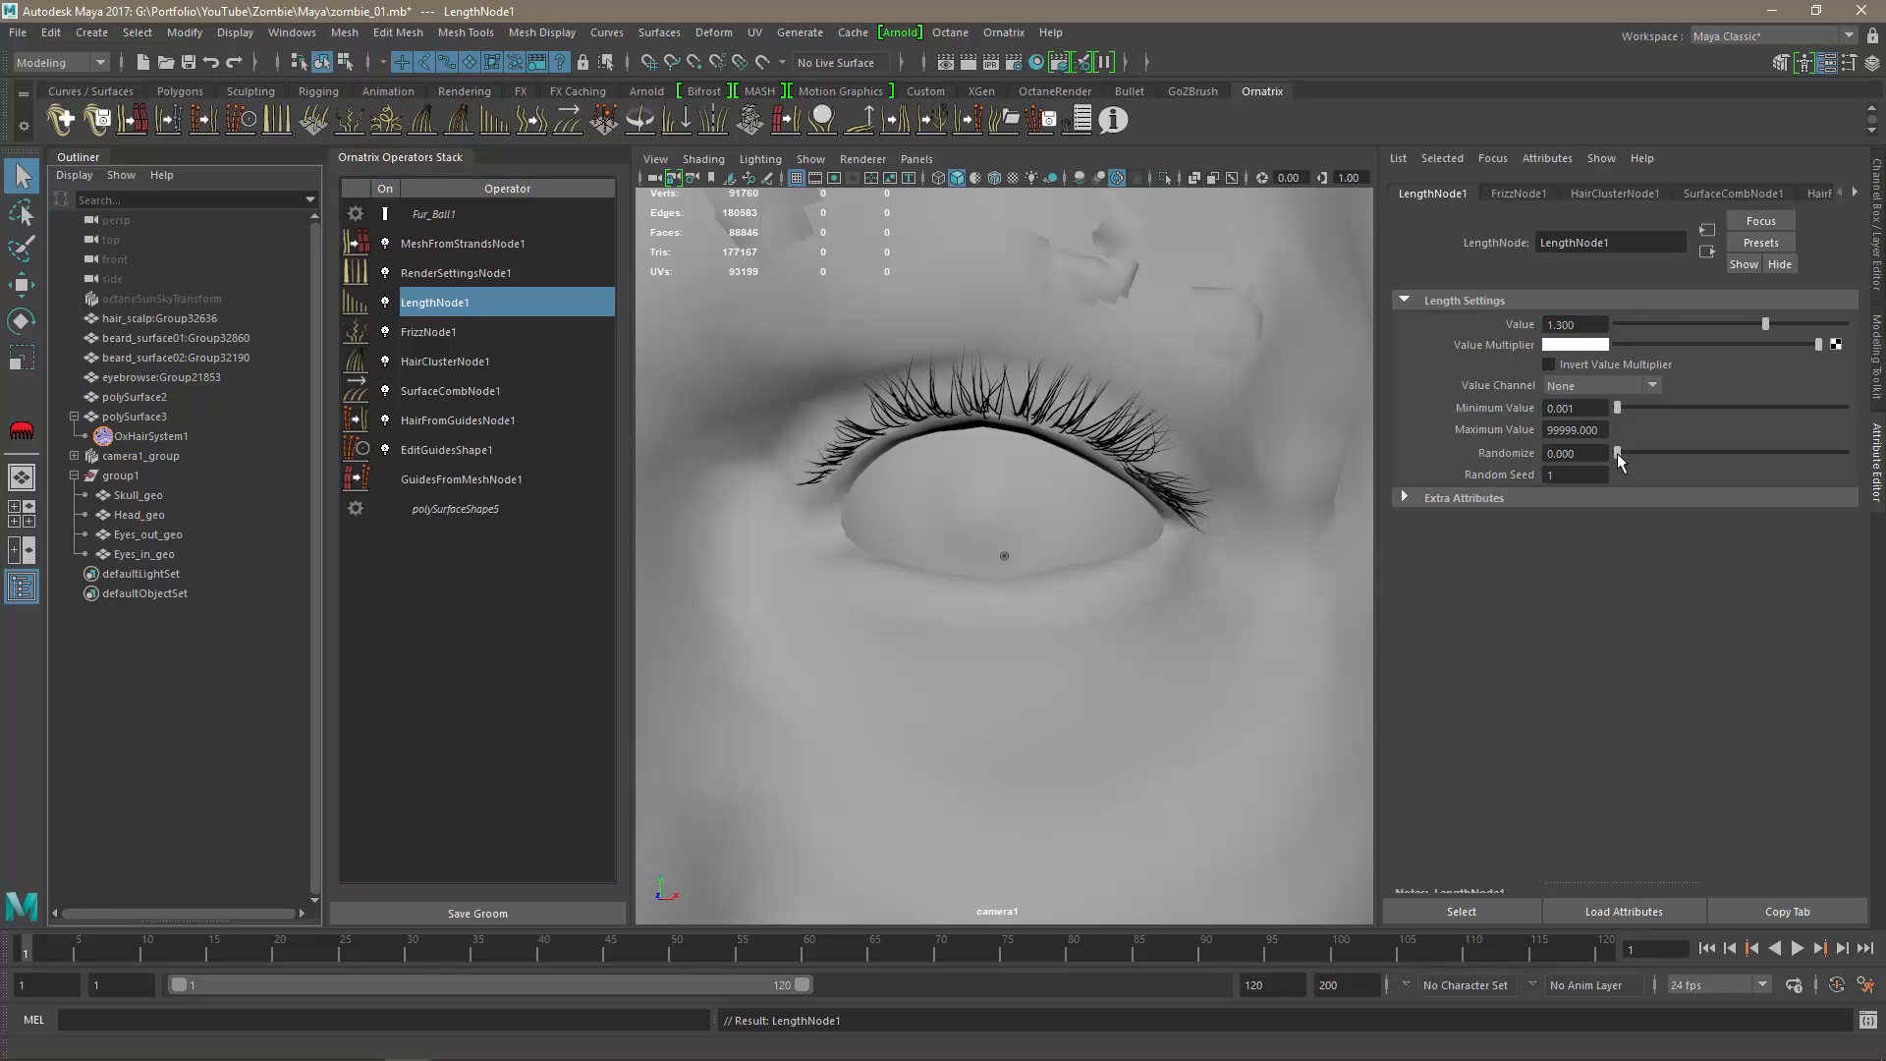
pyautogui.moveTo(1624, 452); pyautogui.dragTo(1727, 451)
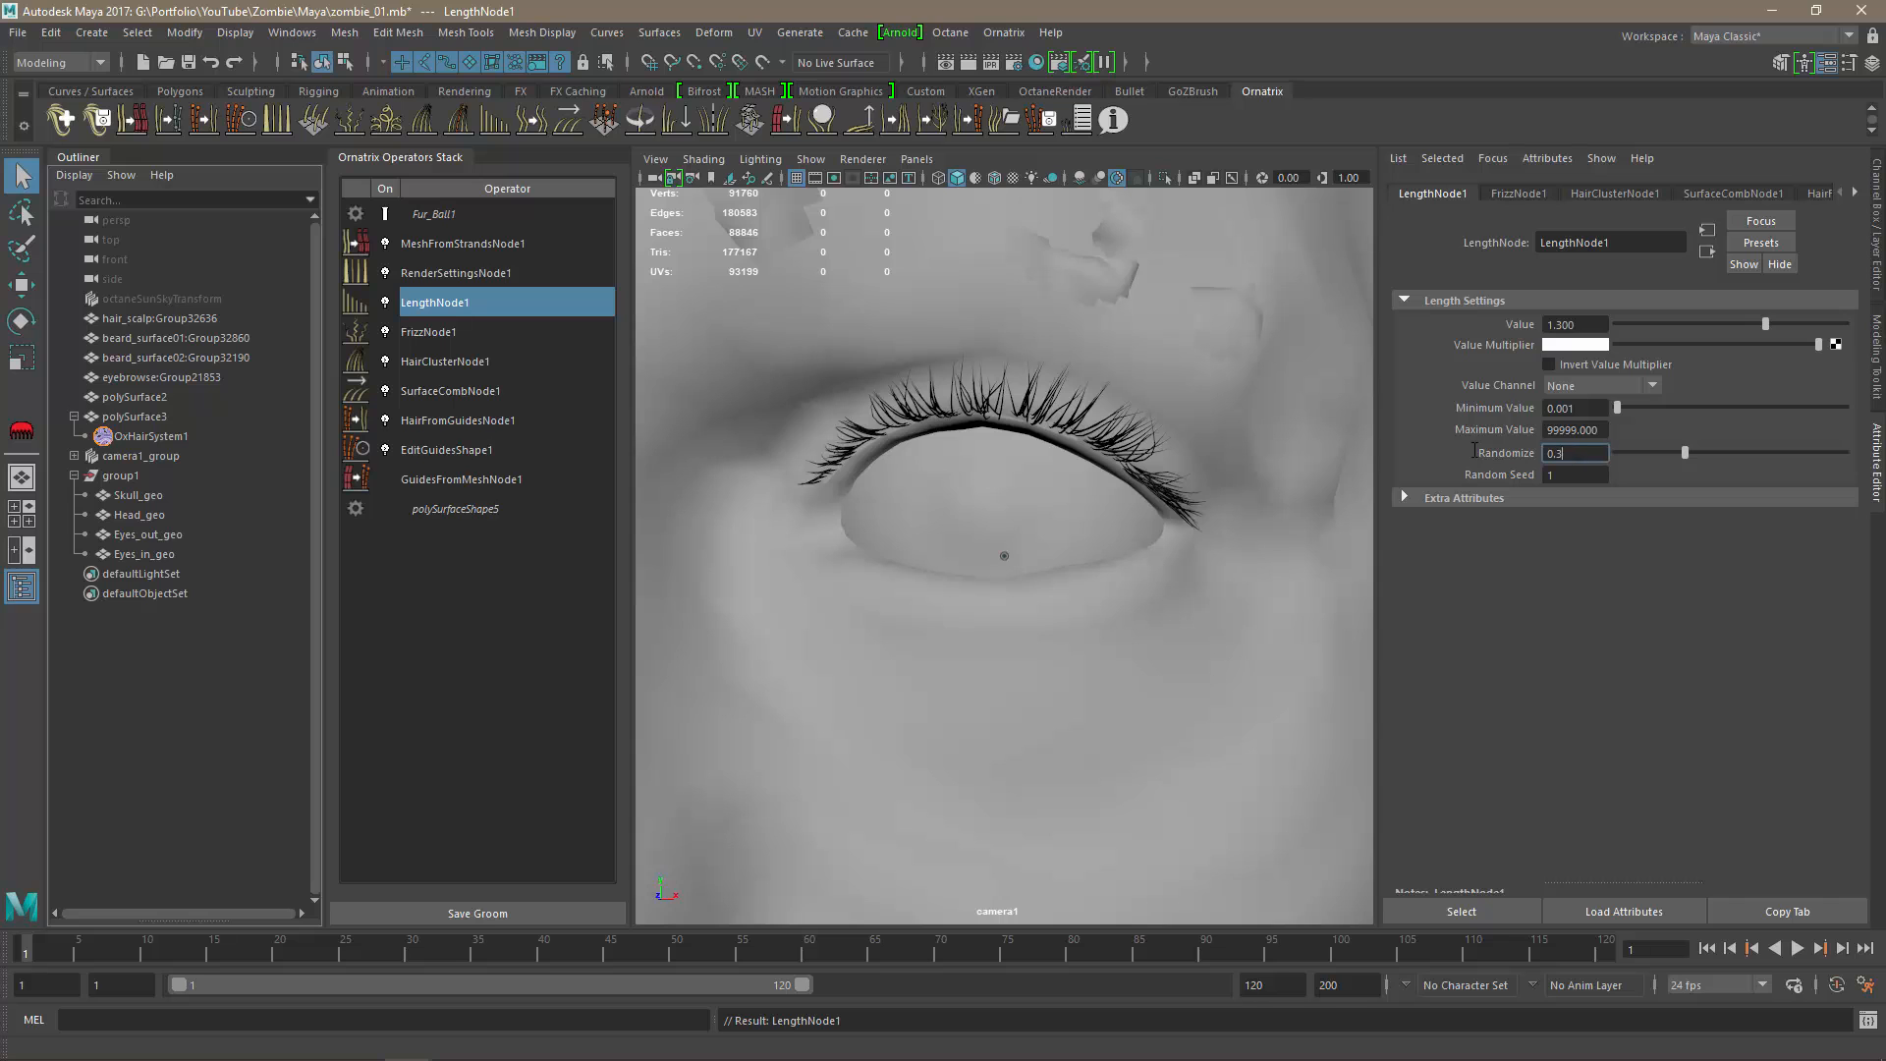
# Examine the lengthened, randomized lashes on both eyes from the front and from below.
pyautogui.scroll(-5, 1018, 674)
pyautogui.keyDown('alt'); pyautogui.moveTo(1019, 673); pyautogui.dragTo(1015, 636); pyautogui.keyUp('alt')
pyautogui.keyDown('alt'); pyautogui.moveTo(1016, 634); pyautogui.dragTo(1090, 628, button='middle'); pyautogui.keyUp('alt')
pyautogui.scroll(-5, 1033, 621)
pyautogui.keyDown('alt'); pyautogui.moveTo(1032, 619); pyautogui.dragTo(1010, 633); pyautogui.keyUp('alt')
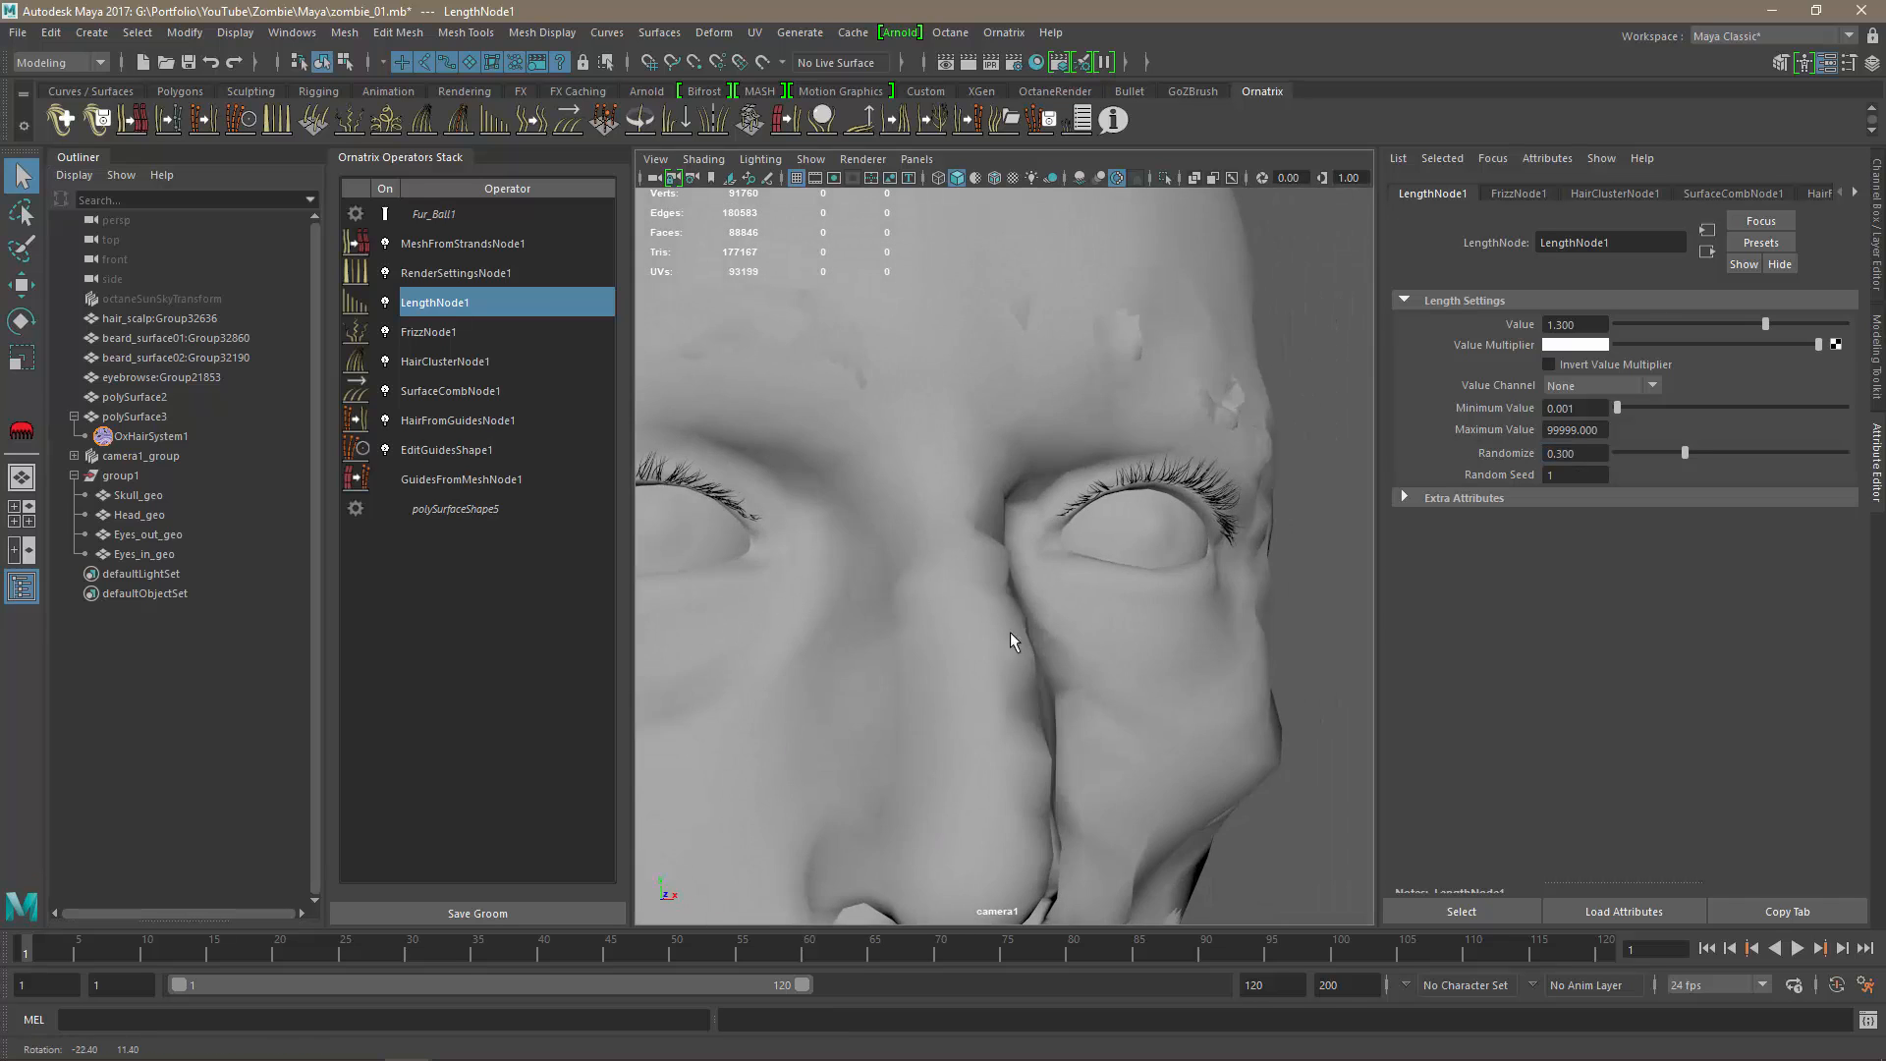
pyautogui.scroll(5, 1010, 633)
pyautogui.keyDown('alt'); pyautogui.moveTo(1010, 633); pyautogui.dragTo(1103, 602, button='middle'); pyautogui.keyUp('alt')
pyautogui.moveTo(915, 614)
pyautogui.keyDown('alt'); pyautogui.mouseDown()
pyautogui.moveTo(934, 614)
pyautogui.moveTo(926, 589)
pyautogui.moveTo(1081, 645)
pyautogui.moveTo(1146, 632)
pyautogui.moveTo(904, 601)
pyautogui.mouseUp(); pyautogui.keyUp('alt')
pyautogui.scroll(-3, 1117, 651)
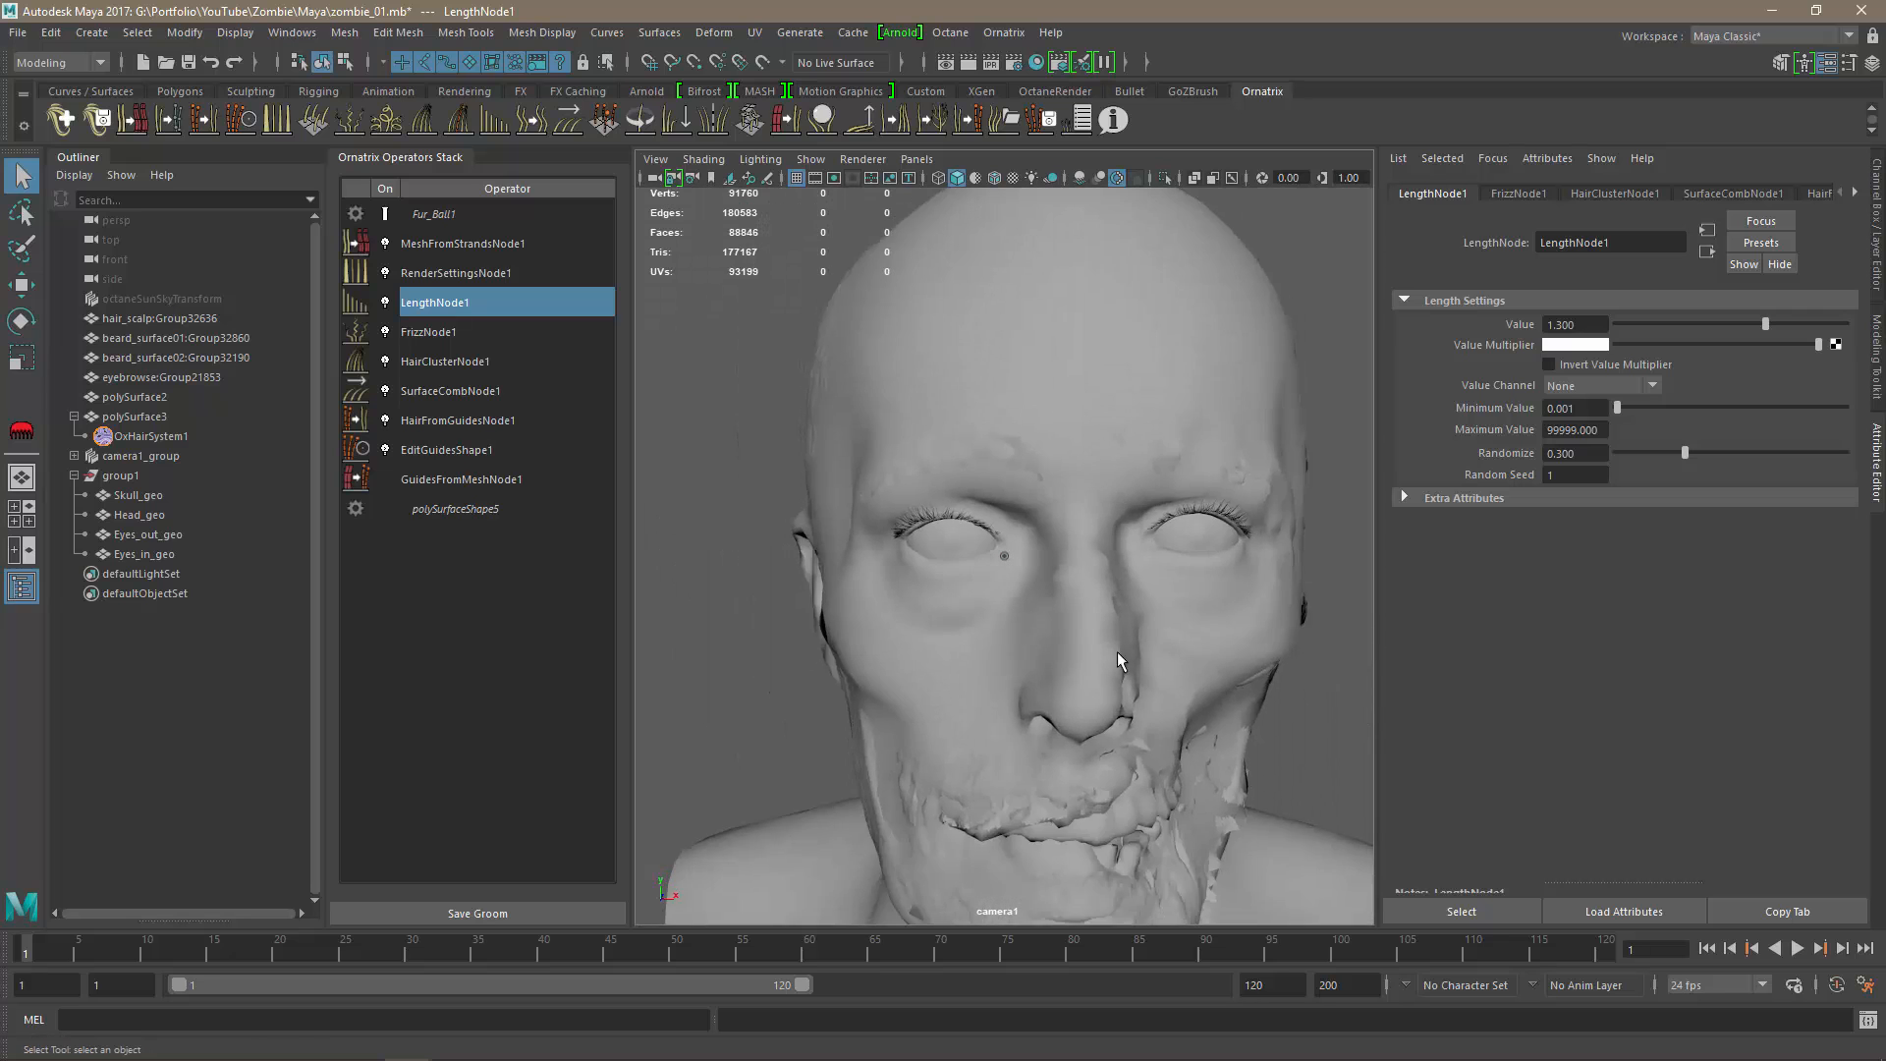
pyautogui.scroll(3, 1117, 651)
pyautogui.keyDown('alt'); pyautogui.moveTo(1117, 651); pyautogui.dragTo(1048, 580, button='middle'); pyautogui.keyUp('alt')
pyautogui.moveTo(1071, 586)
pyautogui.keyDown('alt'); pyautogui.mouseDown()
pyautogui.moveTo(966, 580)
pyautogui.moveTo(1052, 622)
pyautogui.moveTo(1120, 594)
pyautogui.moveTo(1069, 595)
pyautogui.mouseUp(); pyautogui.keyUp('alt')
pyautogui.scroll(5, 1093, 659)
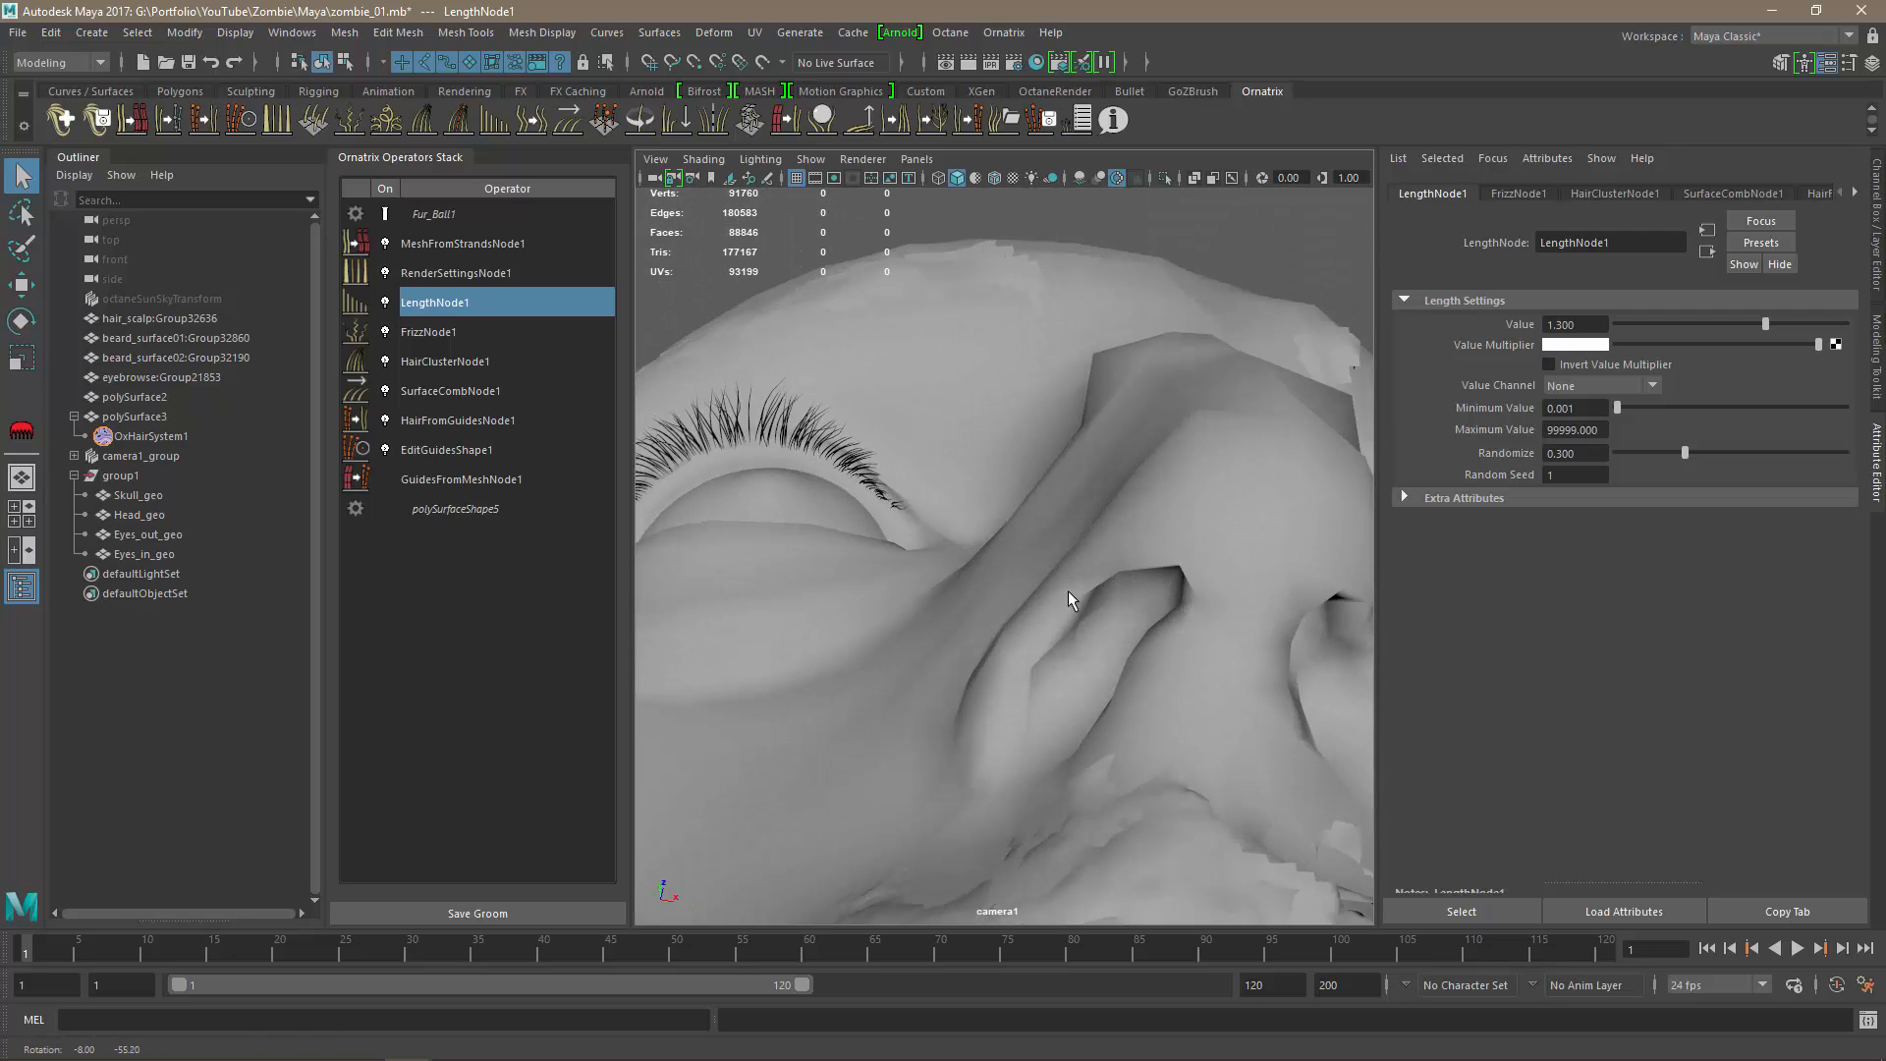
# Inspect the lash direction close up around the eye corners and compare both eyes from several angles.
pyautogui.keyDown('alt'); pyautogui.moveTo(855, 573); pyautogui.dragTo(939, 589, button='middle'); pyautogui.keyUp('alt')
pyautogui.keyDown('alt'); pyautogui.moveTo(939, 590); pyautogui.dragTo(1071, 633, button='right'); pyautogui.keyUp('alt')
pyautogui.keyDown('alt'); pyautogui.moveTo(1071, 634); pyautogui.dragTo(915, 535); pyautogui.keyUp('alt')
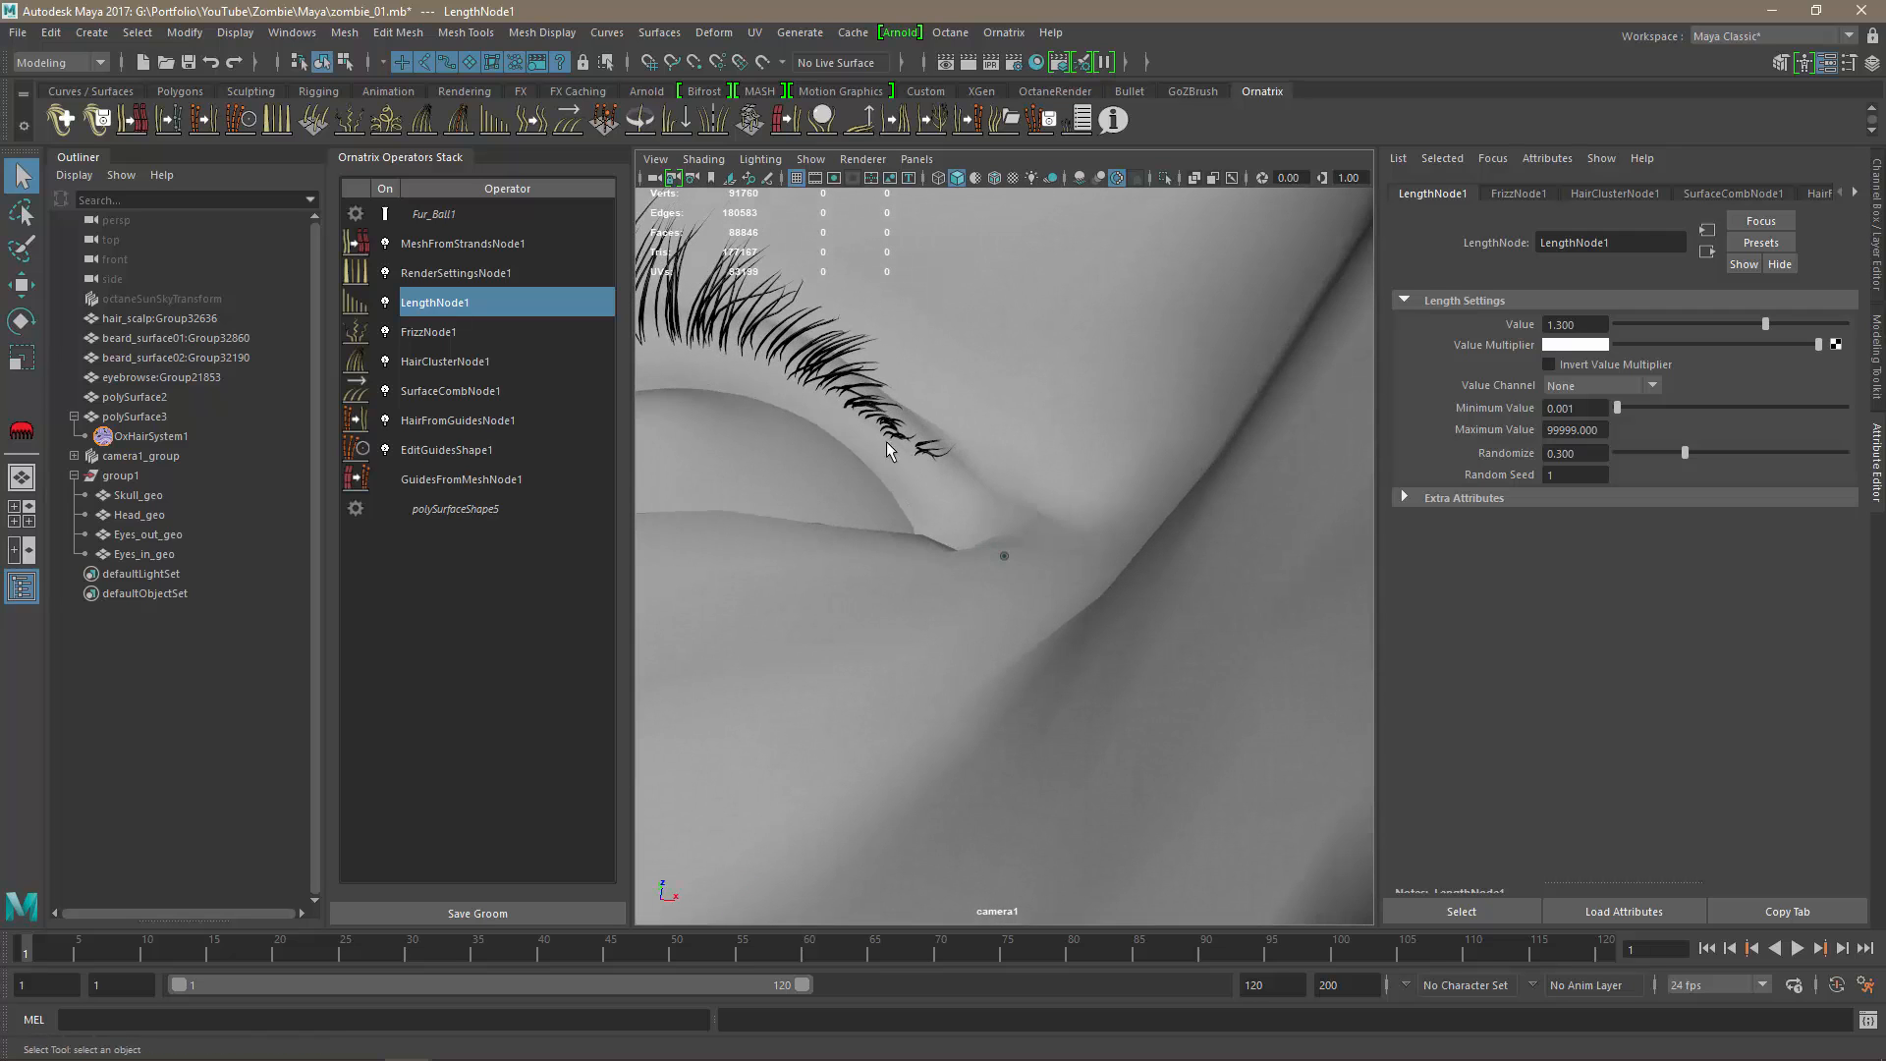
pyautogui.keyDown('alt'); pyautogui.moveTo(1035, 555); pyautogui.dragTo(1125, 575); pyautogui.keyUp('alt')
pyautogui.keyDown('alt'); pyautogui.moveTo(1127, 575); pyautogui.dragTo(1052, 560, button='right'); pyautogui.keyUp('alt')
pyautogui.moveTo(1052, 560)
pyautogui.keyDown('alt'); pyautogui.mouseDown()
pyautogui.moveTo(1128, 535)
pyautogui.moveTo(1030, 551)
pyautogui.mouseUp(); pyautogui.keyUp('alt')
pyautogui.keyDown('alt'); pyautogui.moveTo(1157, 619); pyautogui.dragTo(766, 655); pyautogui.keyUp('alt')
pyautogui.keyDown('alt'); pyautogui.moveTo(1007, 657); pyautogui.dragTo(881, 657, button='right'); pyautogui.keyUp('alt')
pyautogui.keyDown('alt'); pyautogui.moveTo(900, 648); pyautogui.dragTo(1096, 622, button='middle'); pyautogui.keyUp('alt')
pyautogui.scroll(4, 1096, 622)
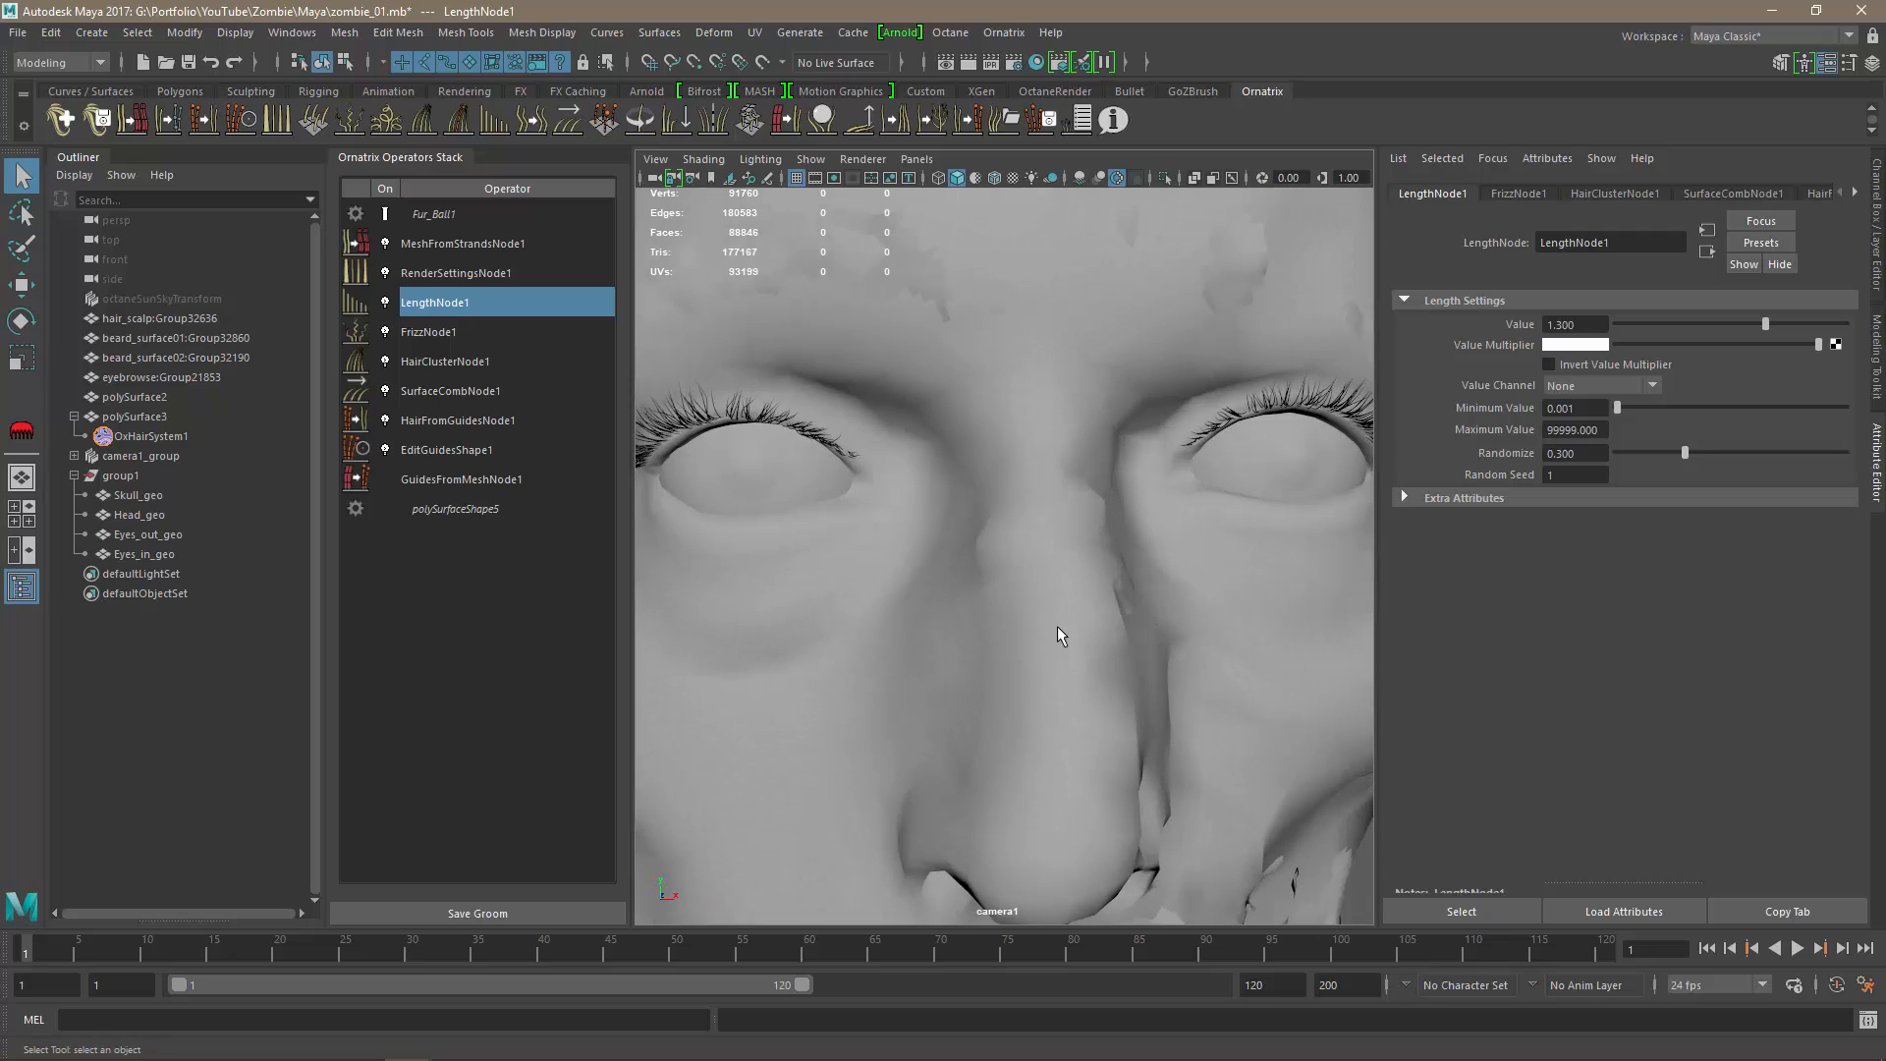
pyautogui.keyDown('alt'); pyautogui.moveTo(1066, 618); pyautogui.dragTo(1026, 639); pyautogui.keyUp('alt')
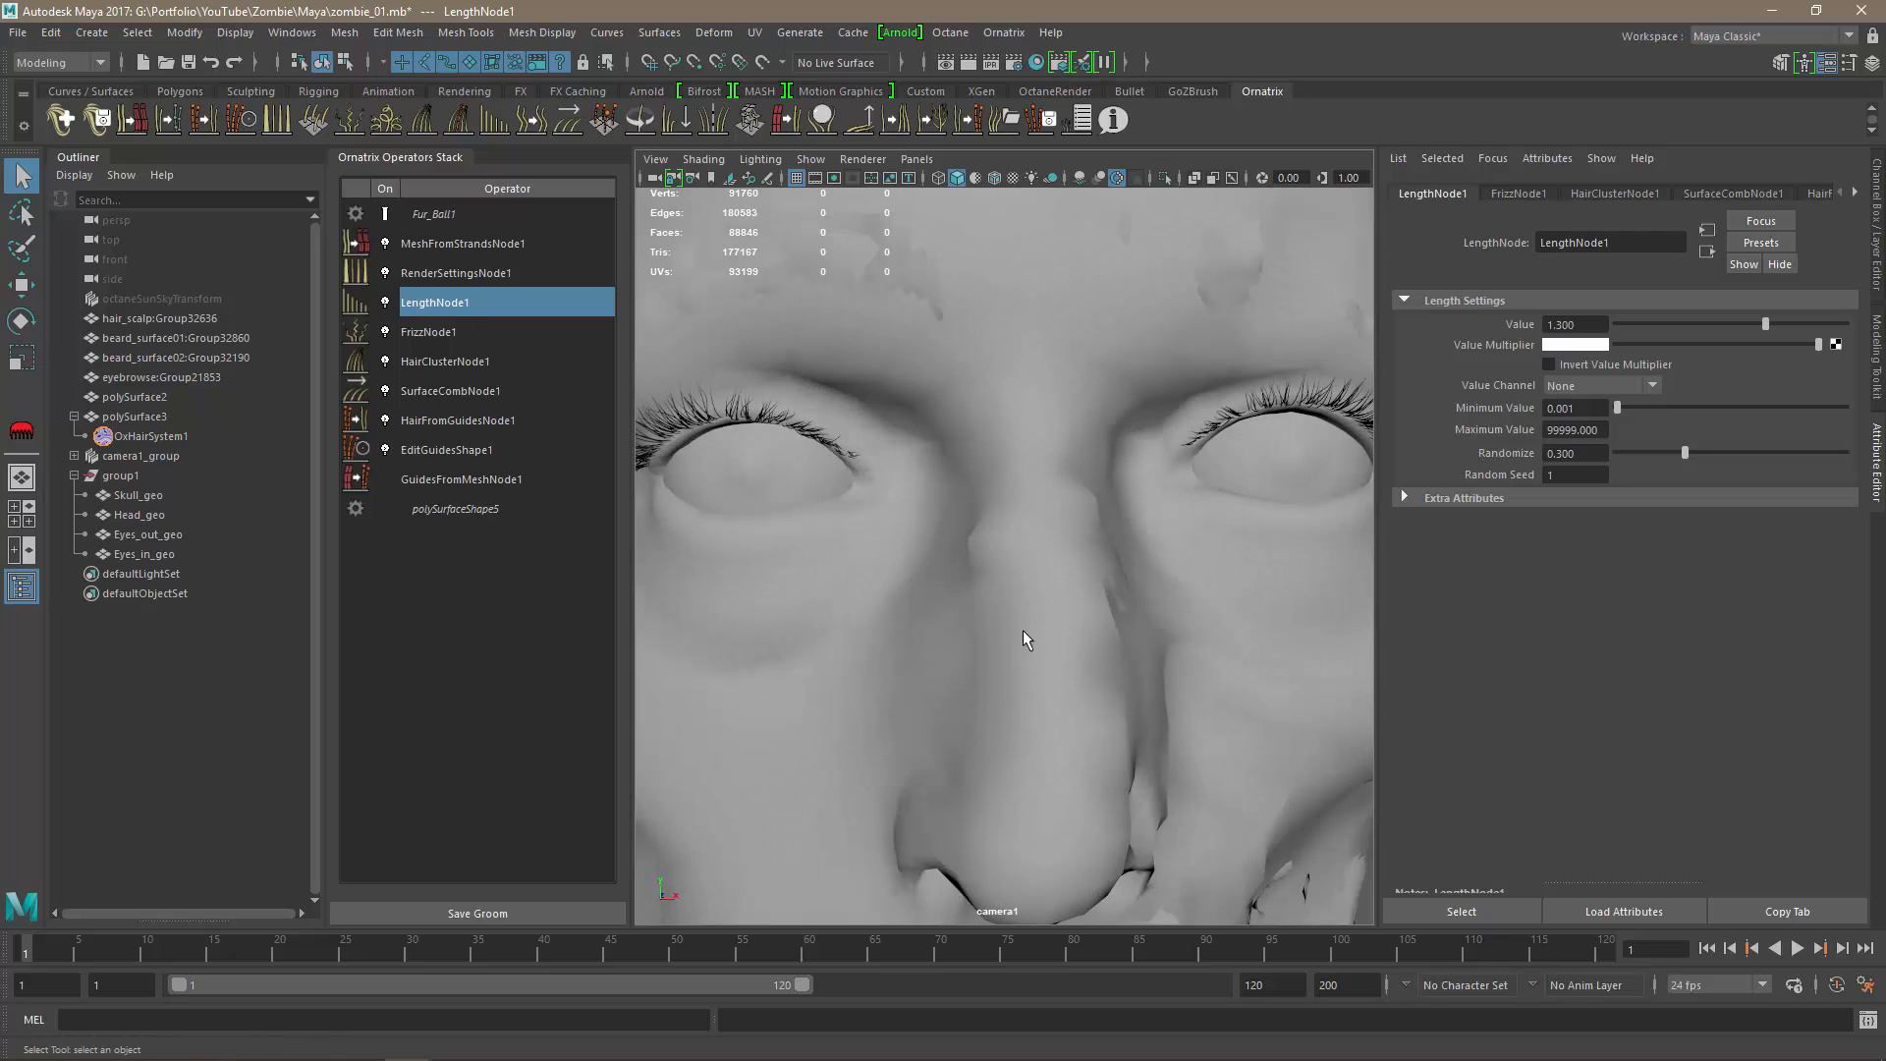
pyautogui.keyDown('alt'); pyautogui.moveTo(1026, 640); pyautogui.dragTo(1107, 640, button='middle'); pyautogui.keyUp('alt')
pyautogui.scroll(3, 1107, 640)
pyautogui.keyDown('alt'); pyautogui.moveTo(1033, 647); pyautogui.dragTo(1035, 560); pyautogui.keyUp('alt')
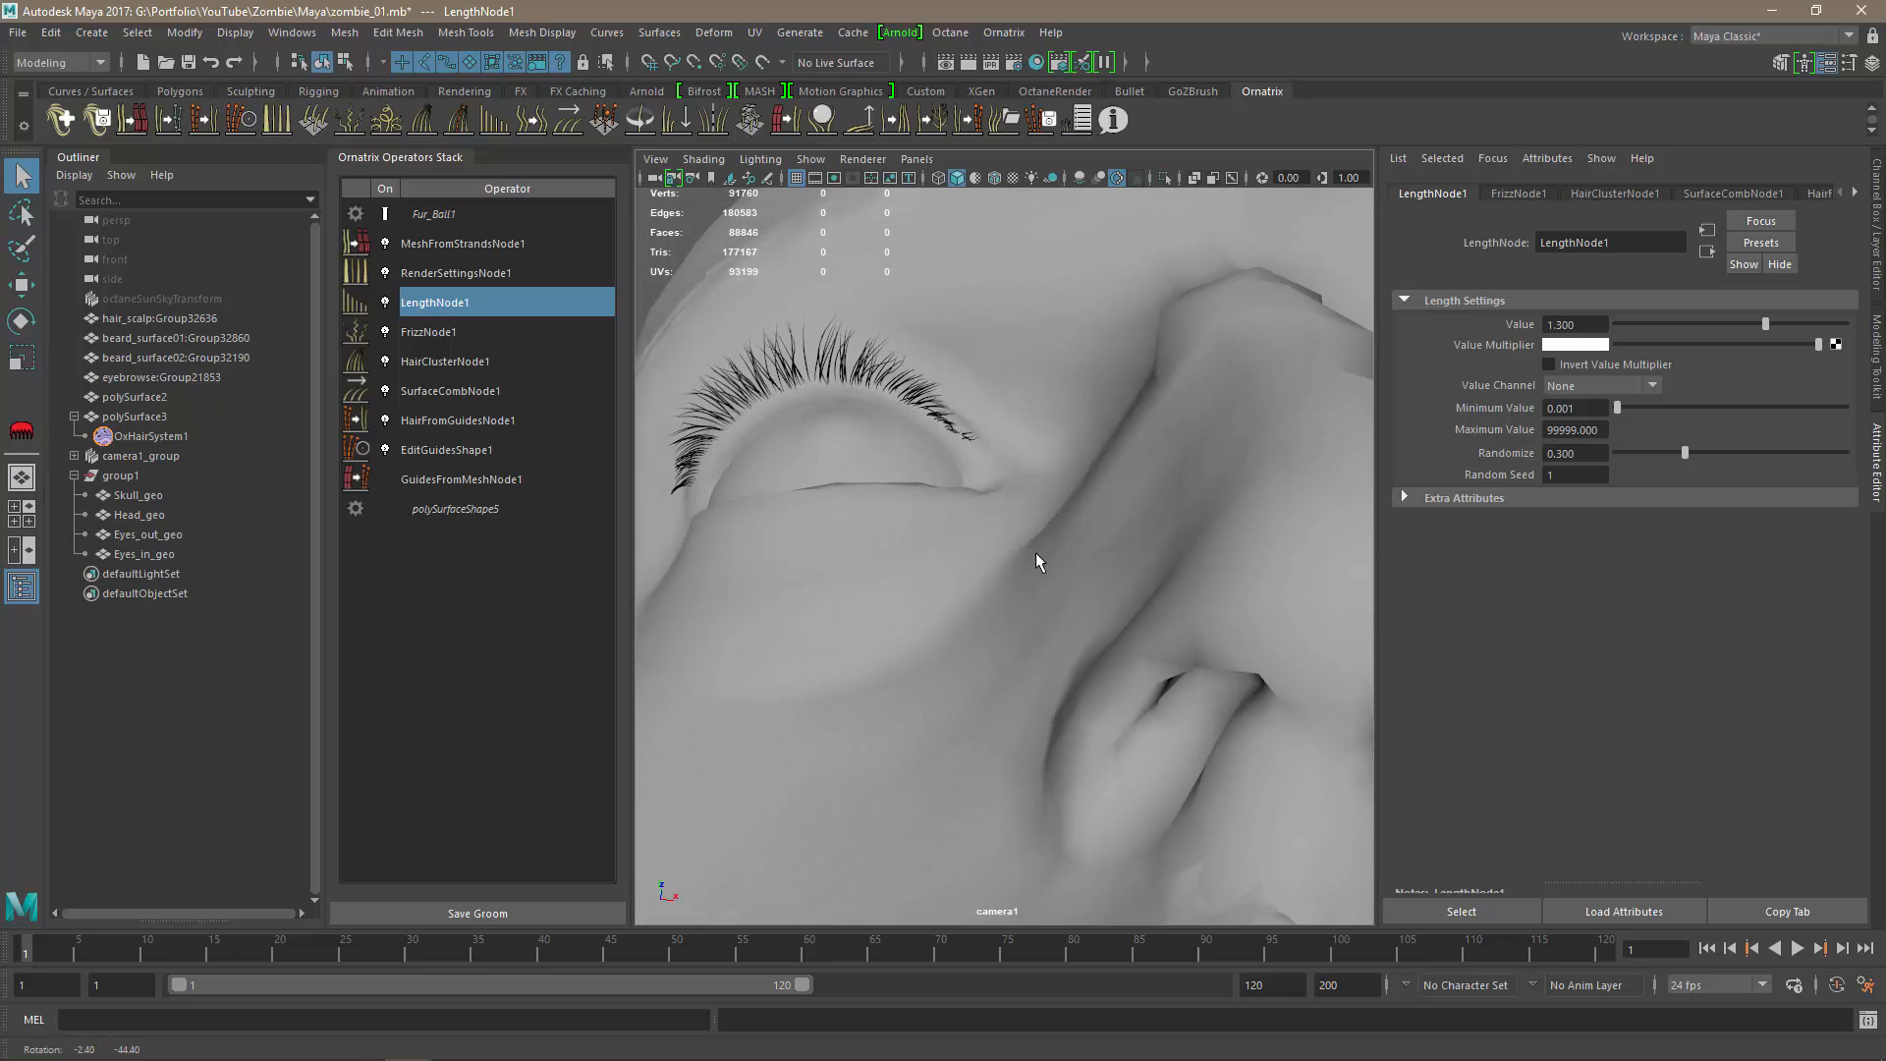
pyautogui.keyDown('alt'); pyautogui.moveTo(1036, 560); pyautogui.dragTo(1158, 614, button='middle'); pyautogui.keyUp('alt')
pyautogui.scroll(3, 1158, 614)
pyautogui.moveTo(1159, 616)
pyautogui.keyDown('alt'); pyautogui.mouseDown()
pyautogui.moveTo(1166, 593)
pyautogui.moveTo(1144, 601)
pyautogui.mouseUp(); pyautogui.keyUp('alt')
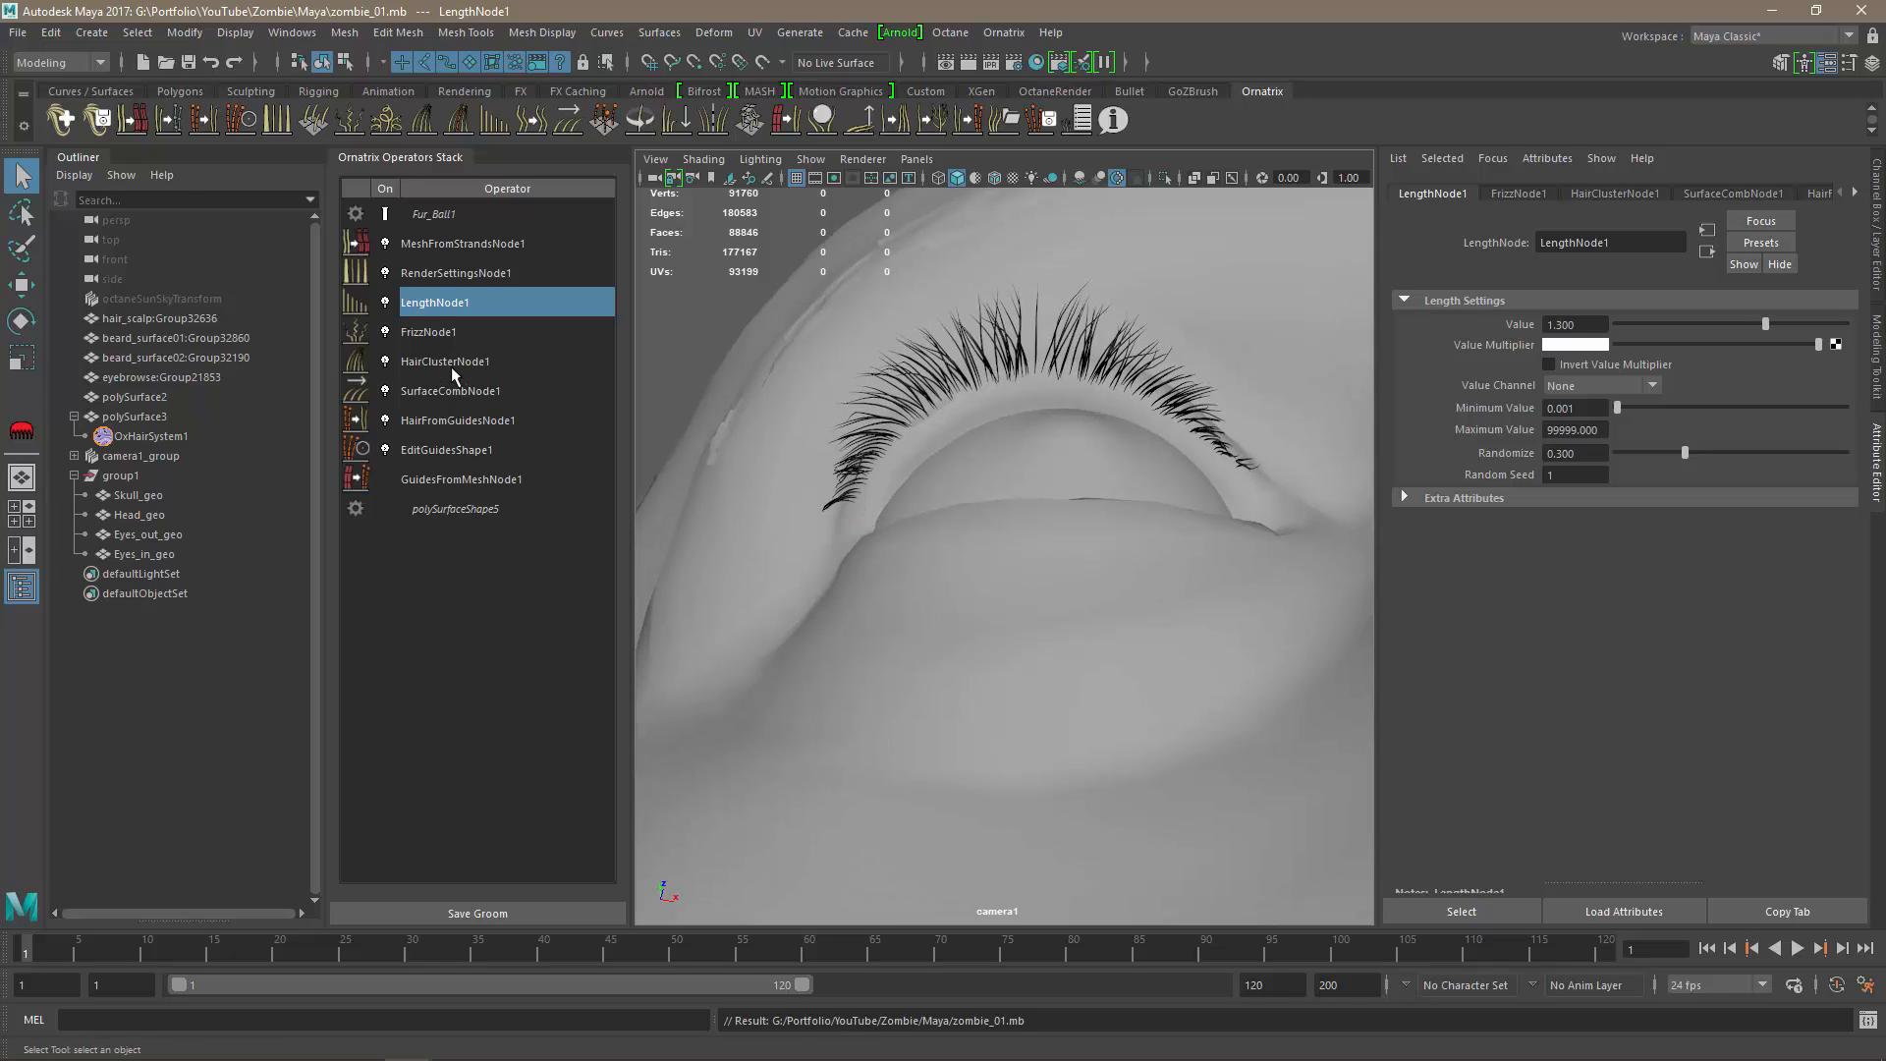
# Start sink editing in SurfaceCombNode1 and pull the outer-corner sink of the character's right eye upward.
pyautogui.click(467, 391)
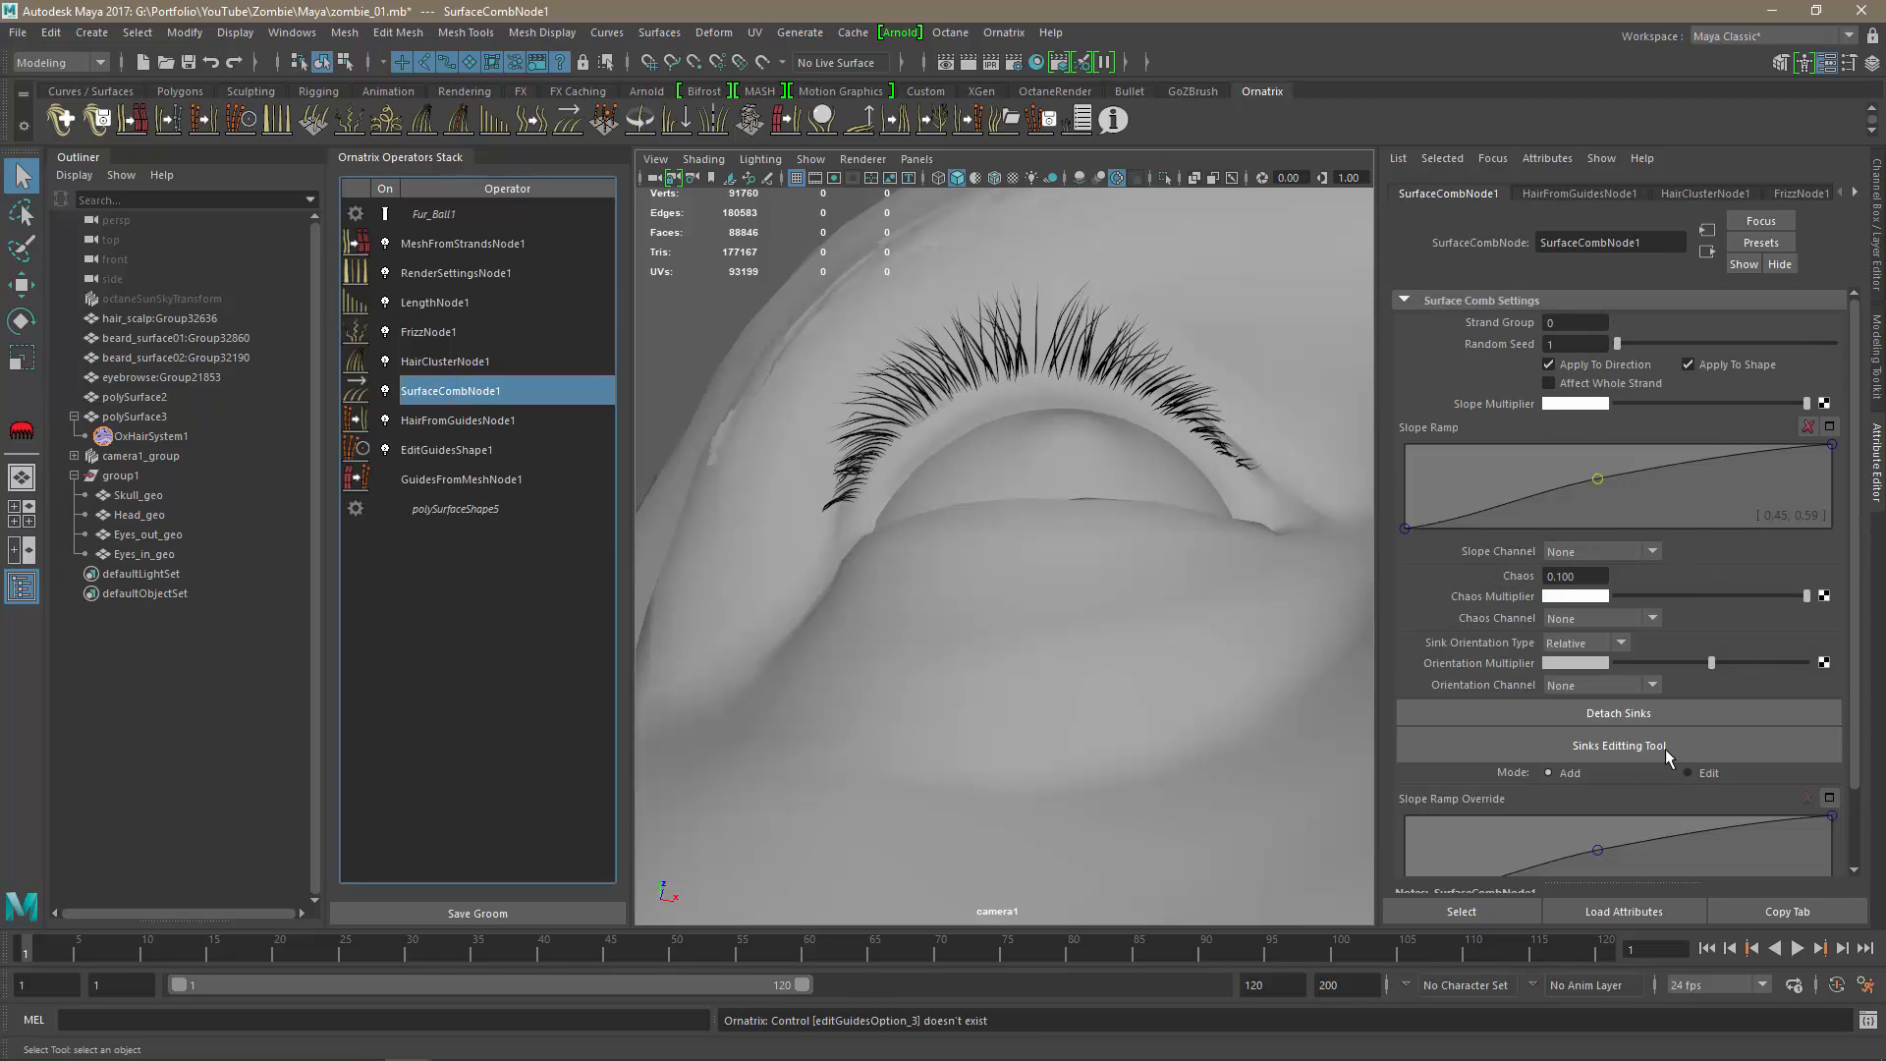
pyautogui.click(1619, 745)
pyautogui.click(798, 590)
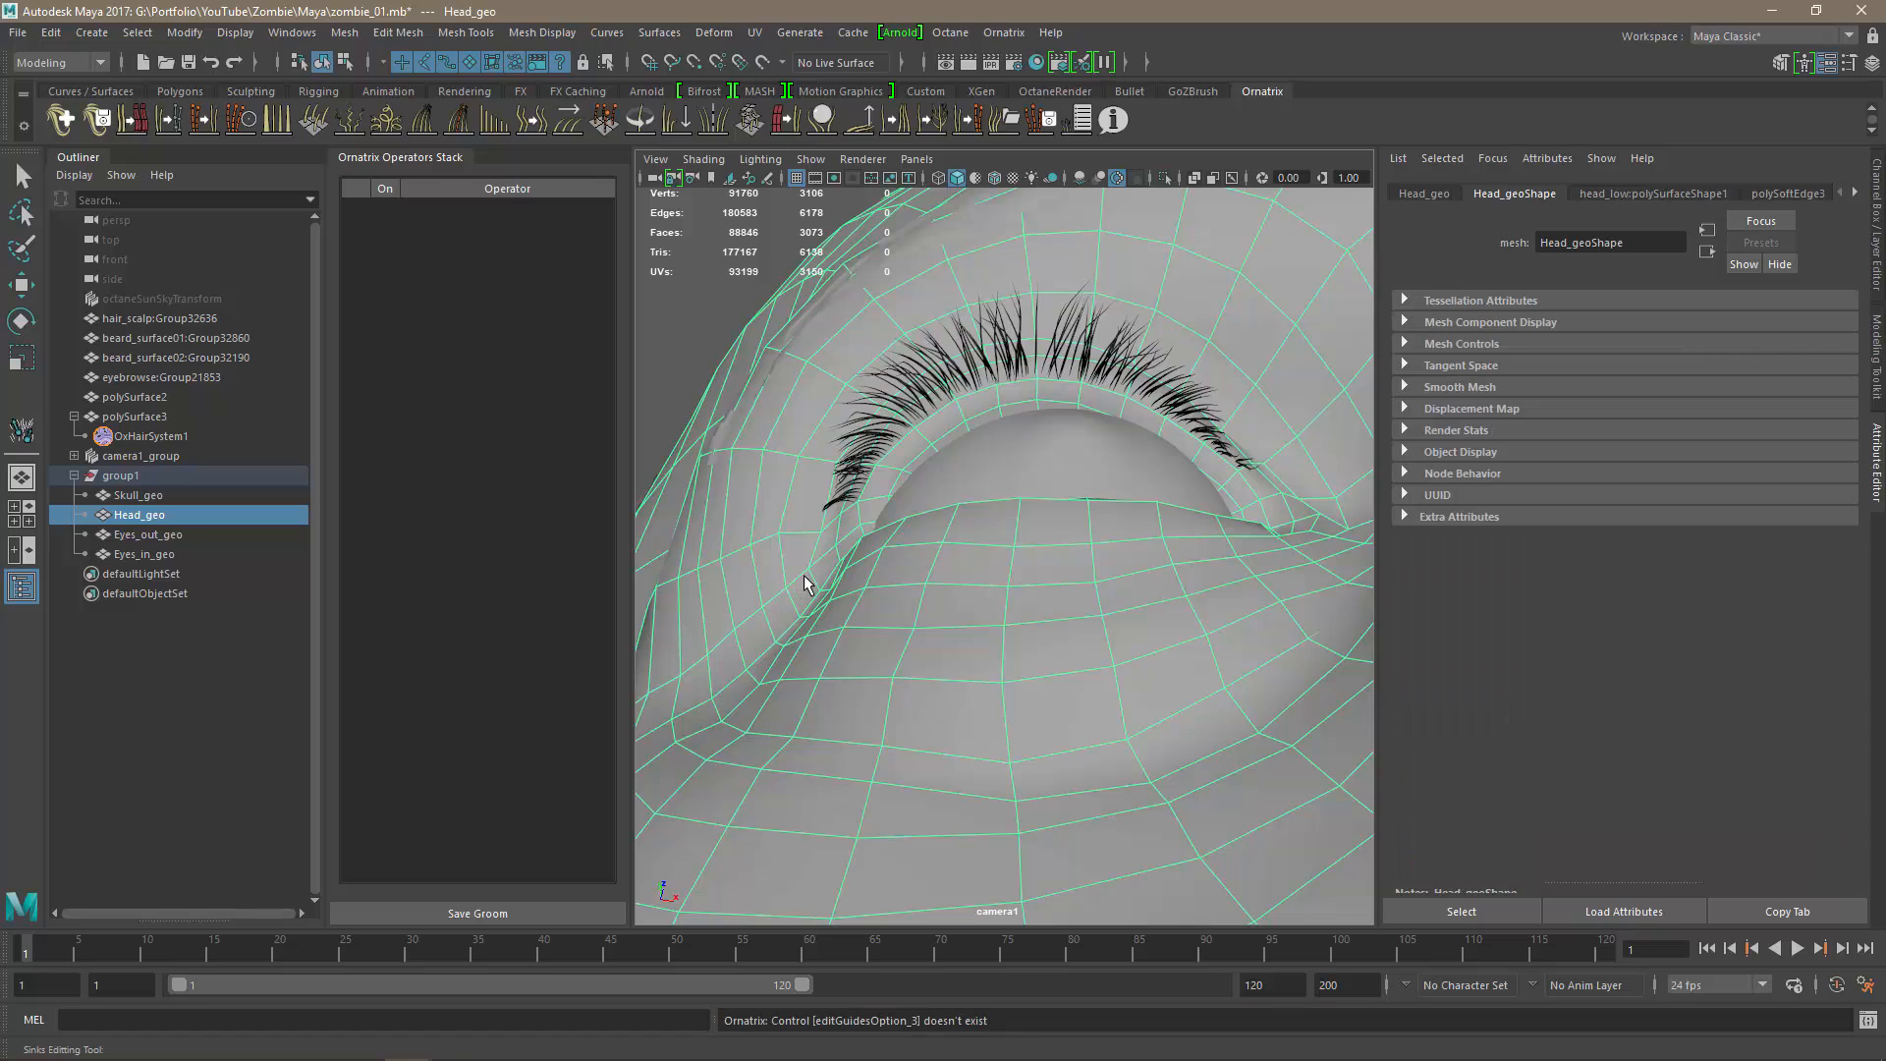
pyautogui.hotkey('ctrl', 'z')
pyautogui.click(793, 587)
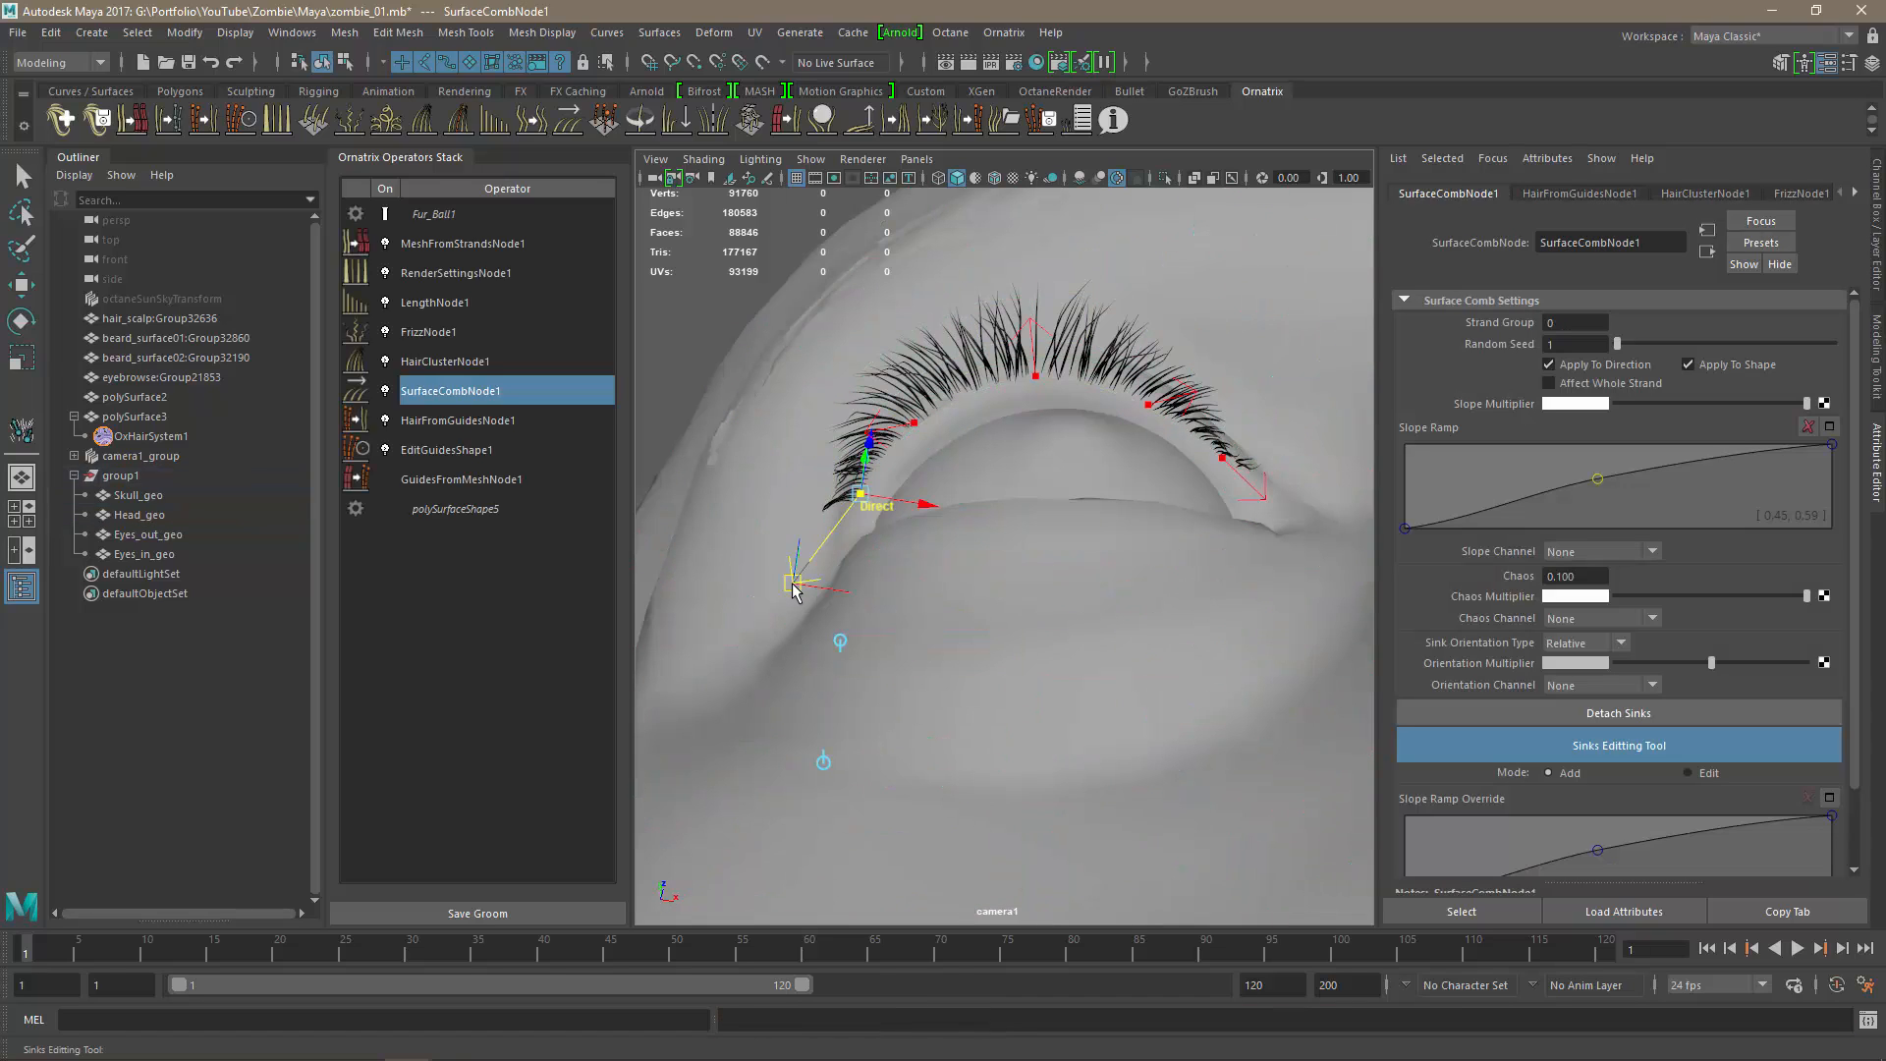
pyautogui.moveTo(793, 587); pyautogui.dragTo(709, 503)
pyautogui.keyDown('alt'); pyautogui.moveTo(1068, 553); pyautogui.dragTo(1068, 553, button='right'); pyautogui.keyUp('alt')
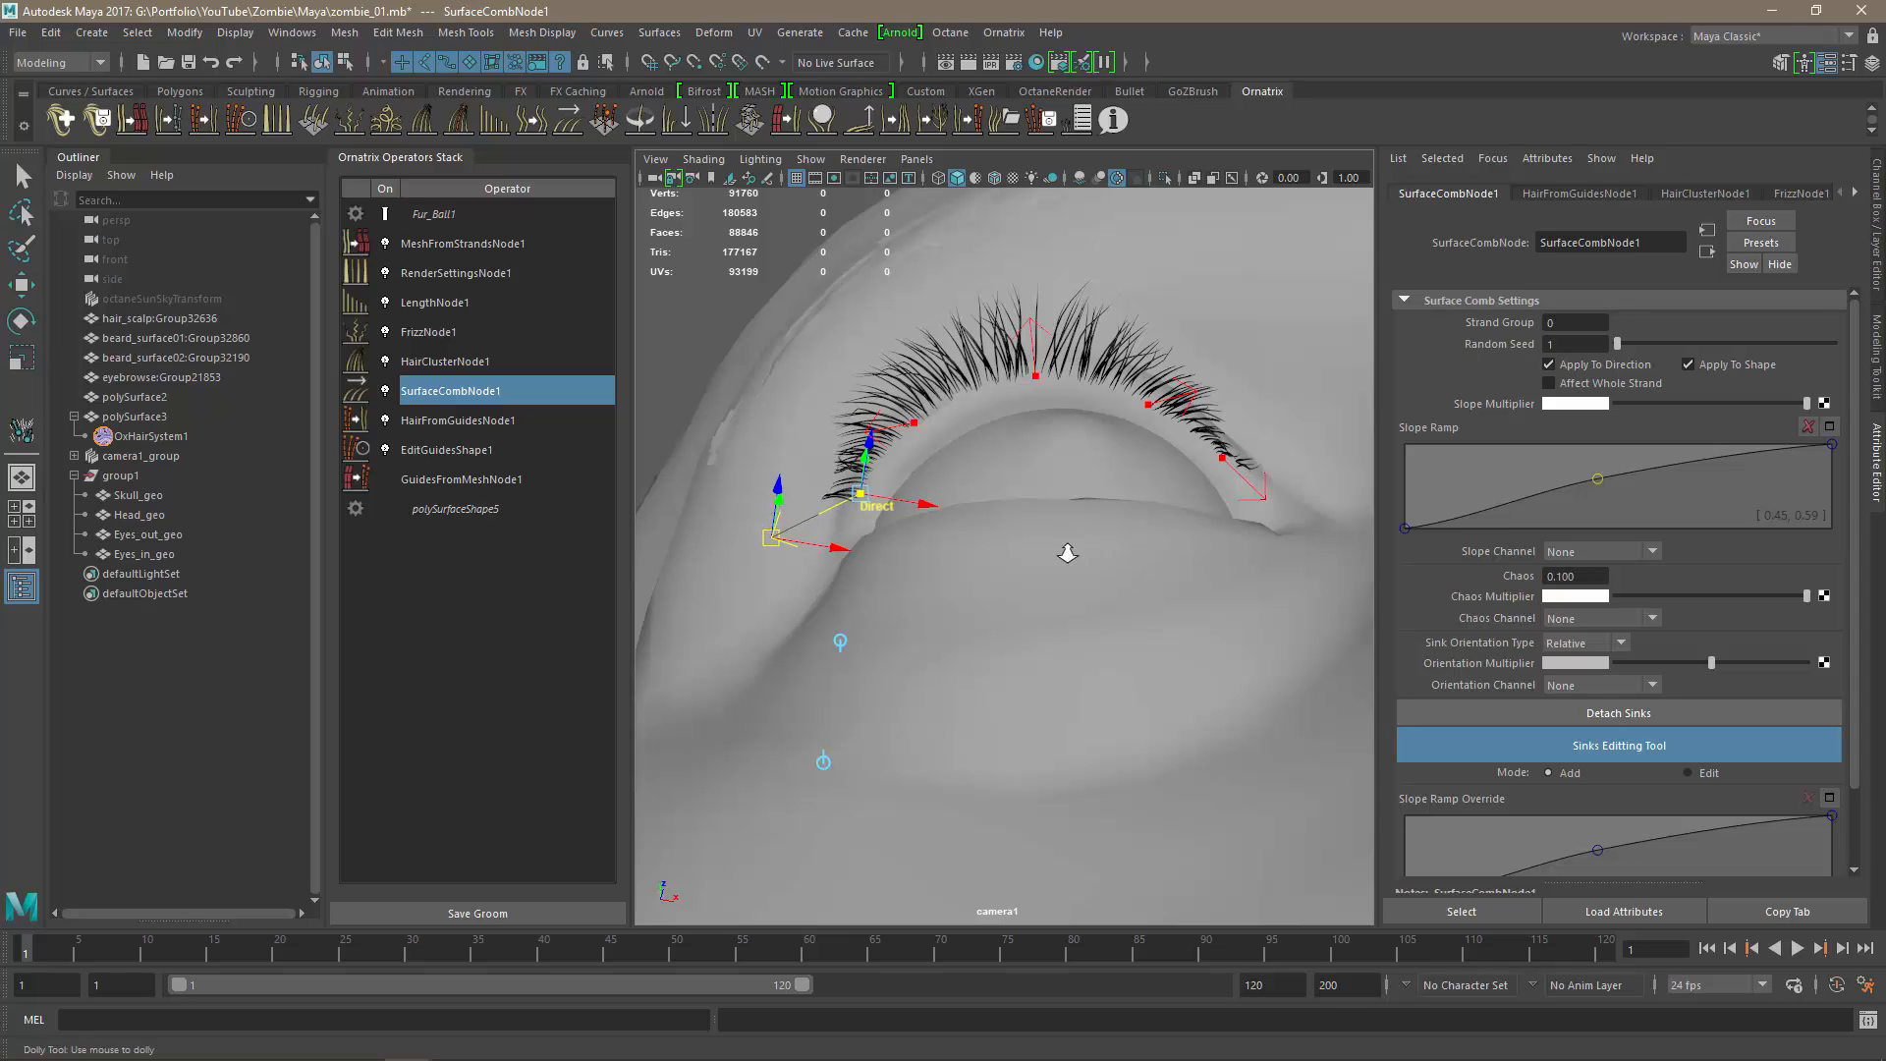
# Redirect the surface comb sink at the inner corner of the character's right eye.
pyautogui.scroll(-3, 1068, 553)
pyautogui.click(1198, 517)
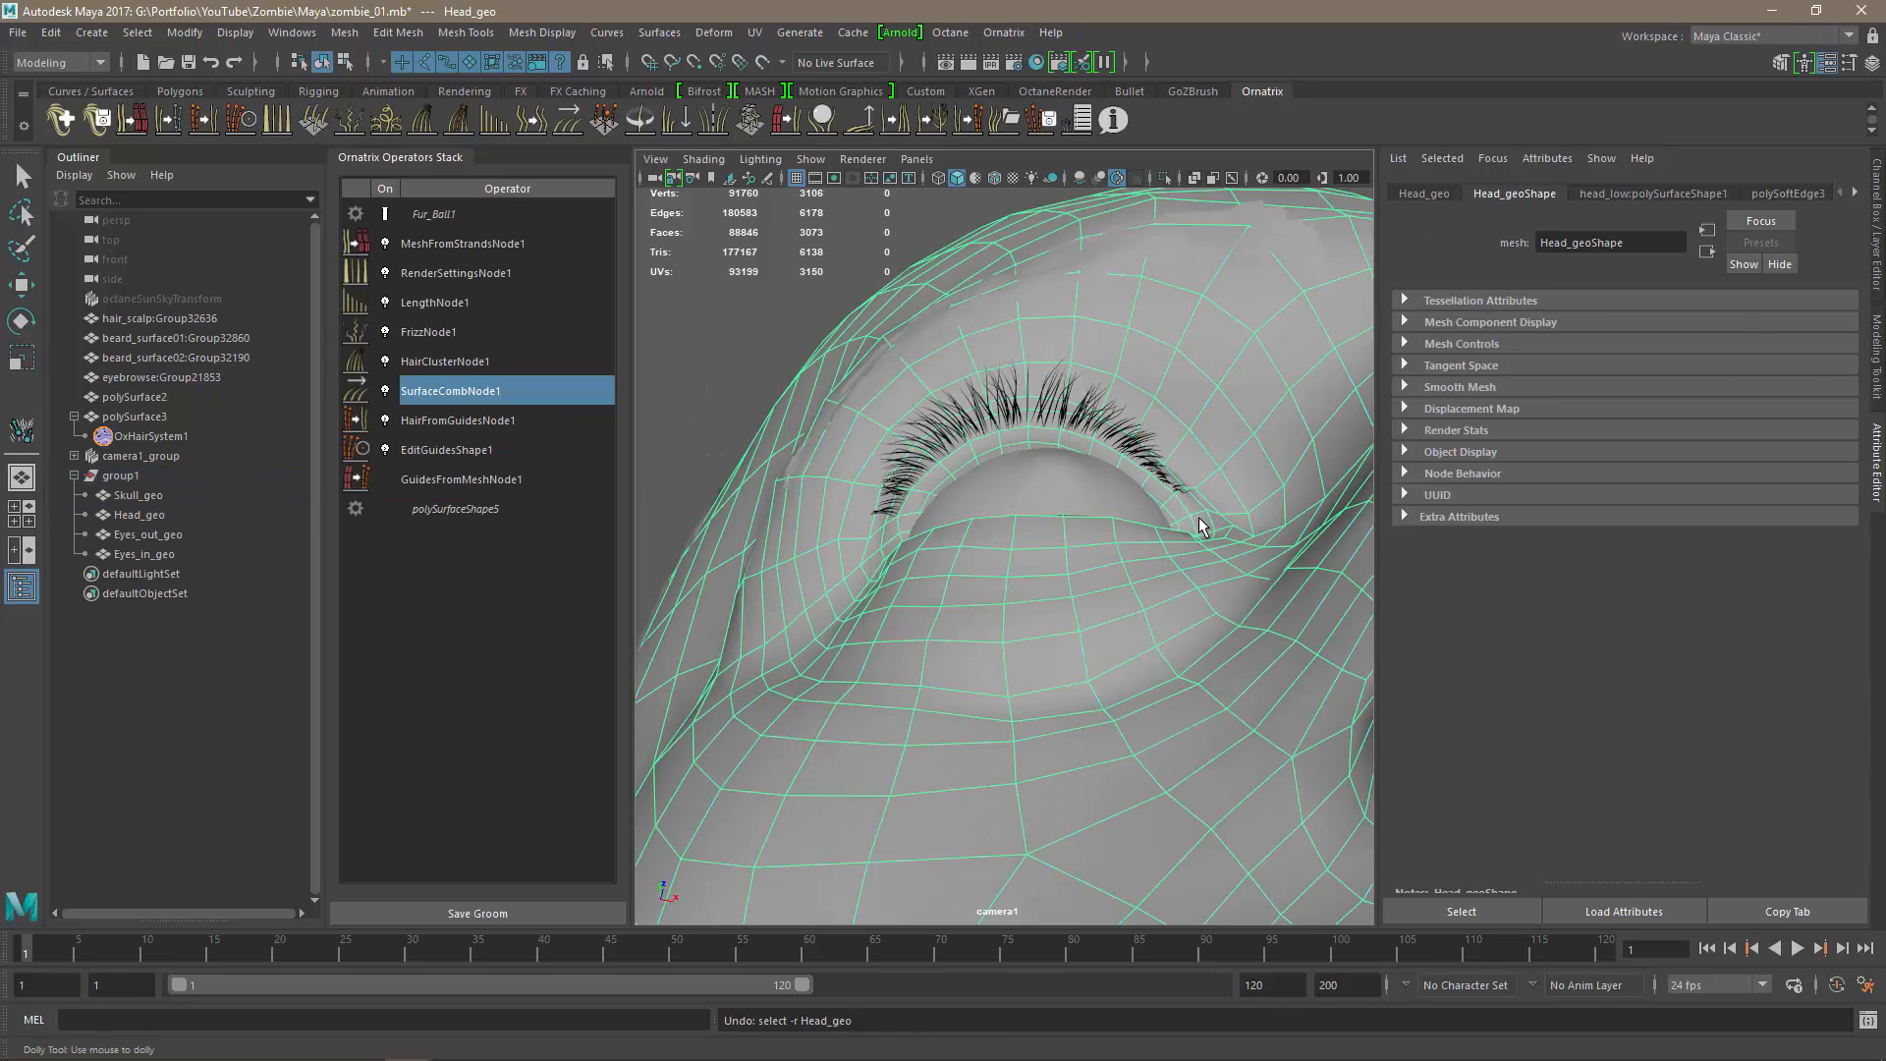
pyautogui.moveTo(1198, 527); pyautogui.dragTo(864, 685)
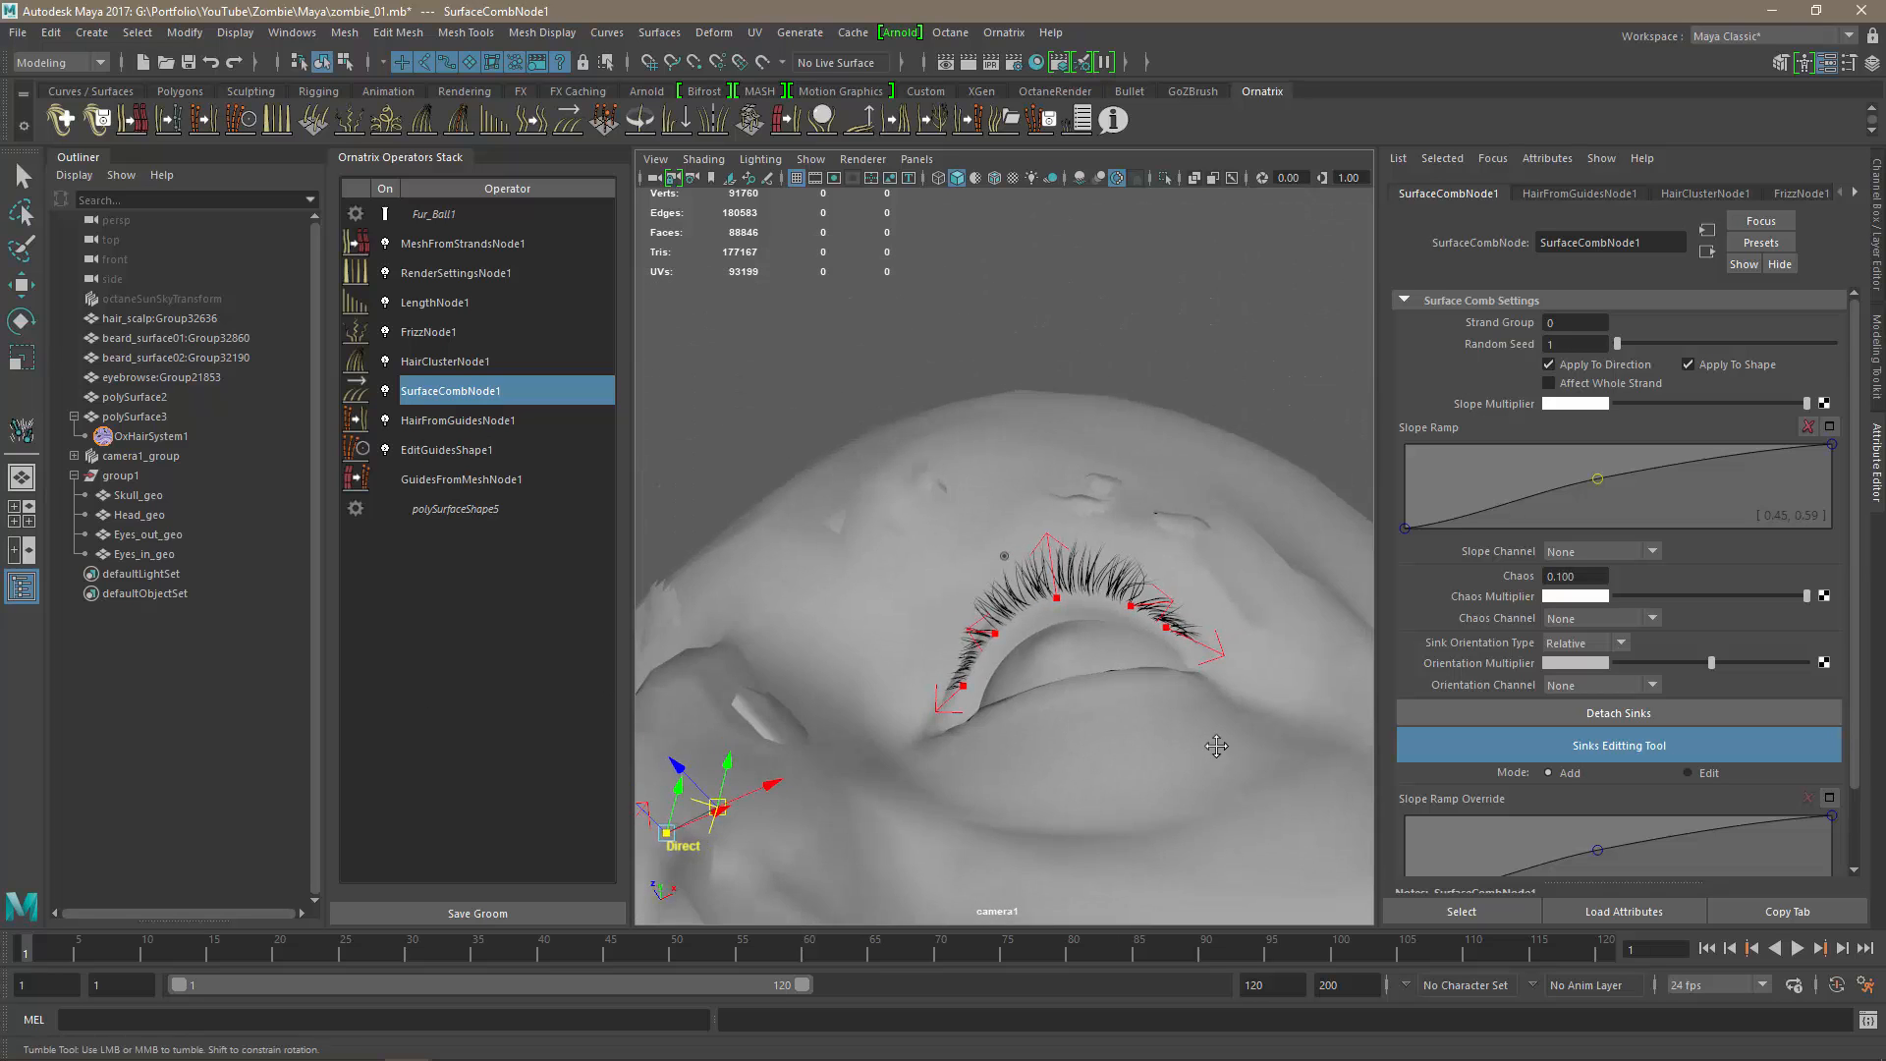
# Raise the tip of the outer-corner comb sink on the character's left eye.
pyautogui.keyDown('alt'); pyautogui.moveTo(1218, 746); pyautogui.dragTo(1254, 665, button='right'); pyautogui.keyUp('alt')
pyautogui.click(1271, 670)
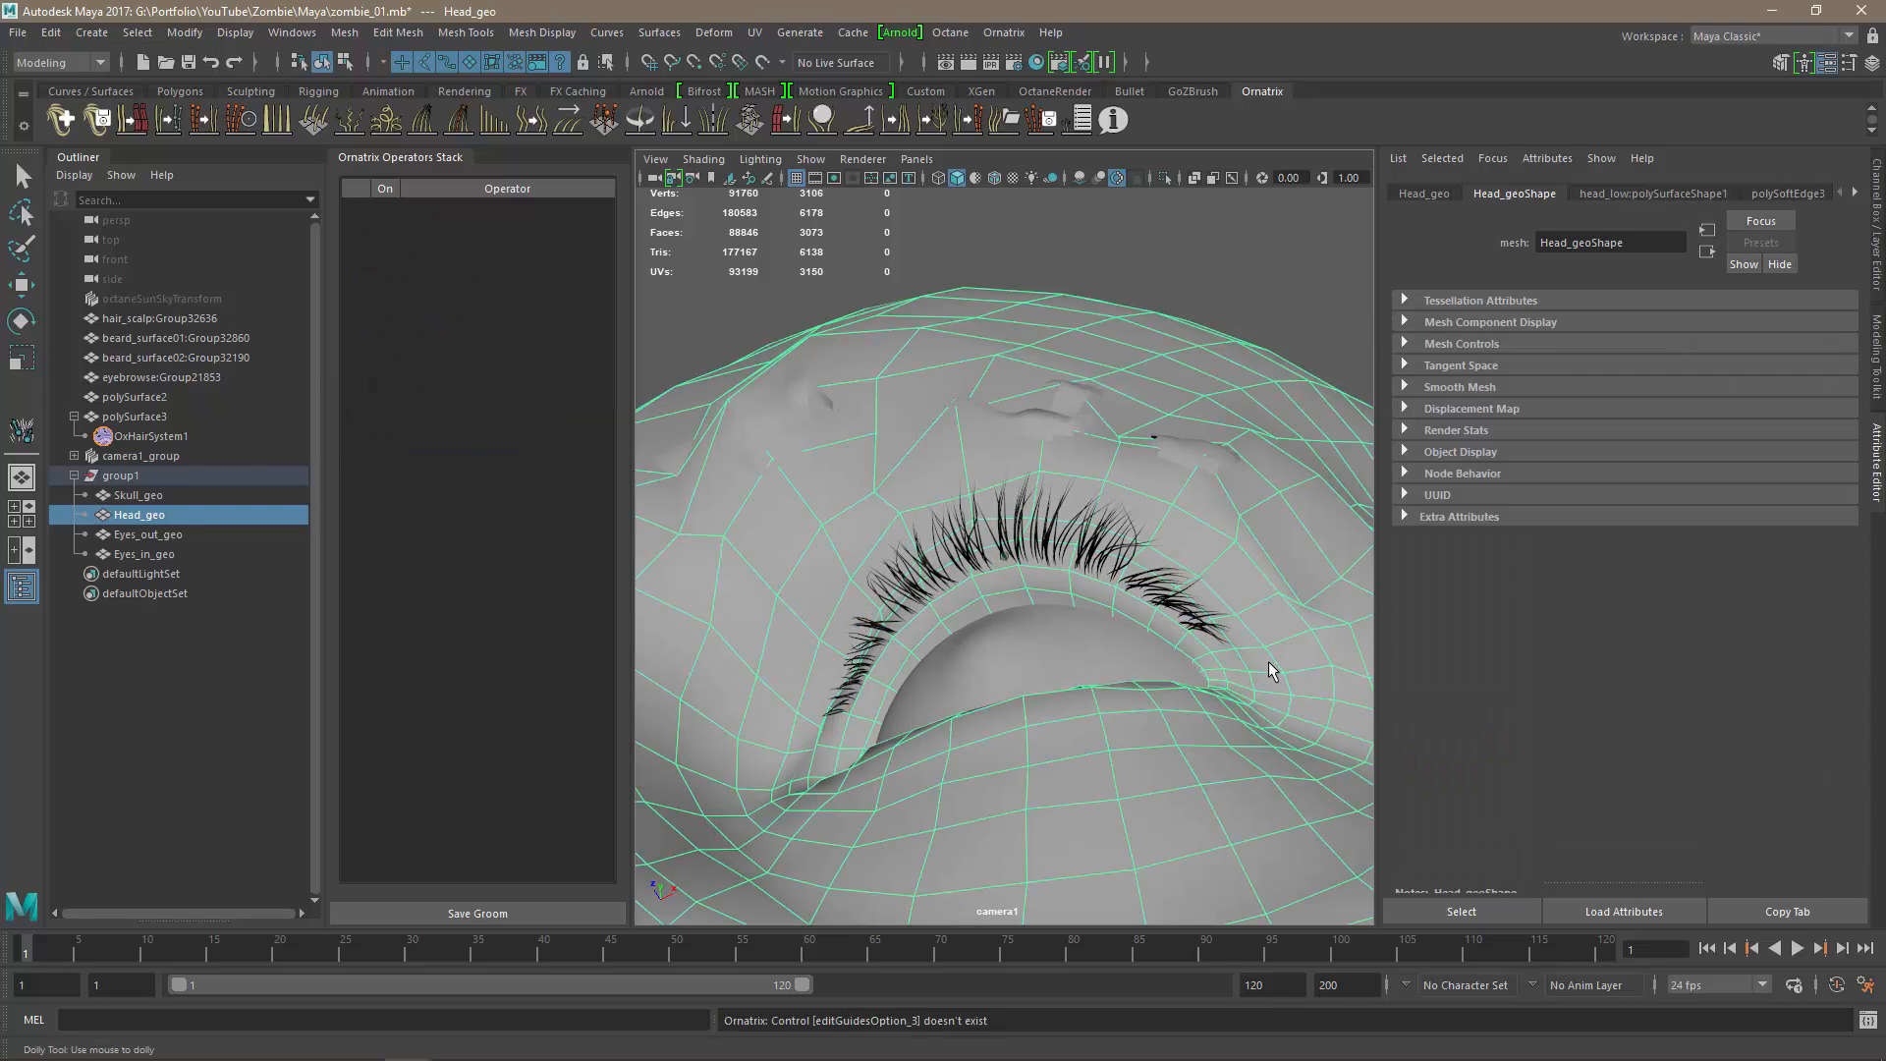
pyautogui.hotkey('ctrl', 'z')
pyautogui.click(1263, 670)
pyautogui.hotkey('ctrl', 'z')
pyautogui.click(1266, 669)
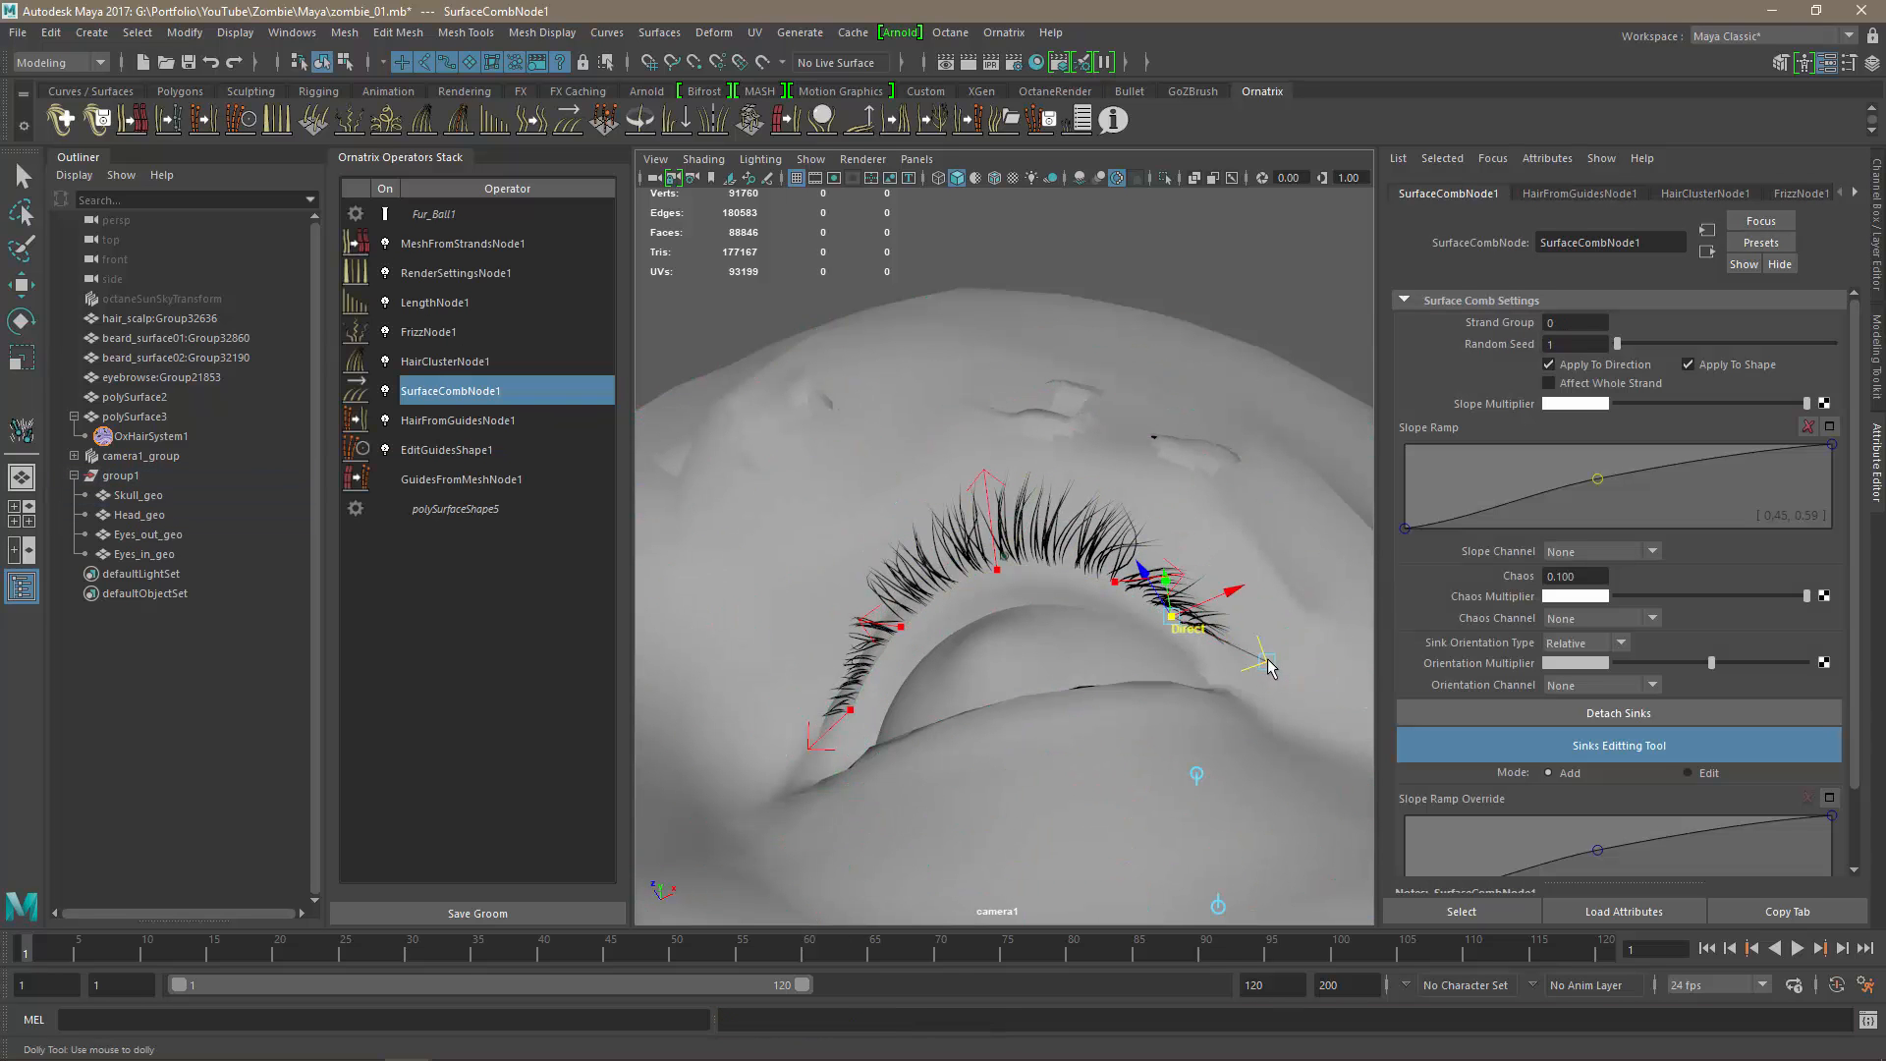
pyautogui.moveTo(1272, 668); pyautogui.dragTo(1282, 611)
# Adjust the tip of the inner-corner comb sink on the character's left eye.
pyautogui.click(808, 753)
pyautogui.hotkey('ctrl', 'z')
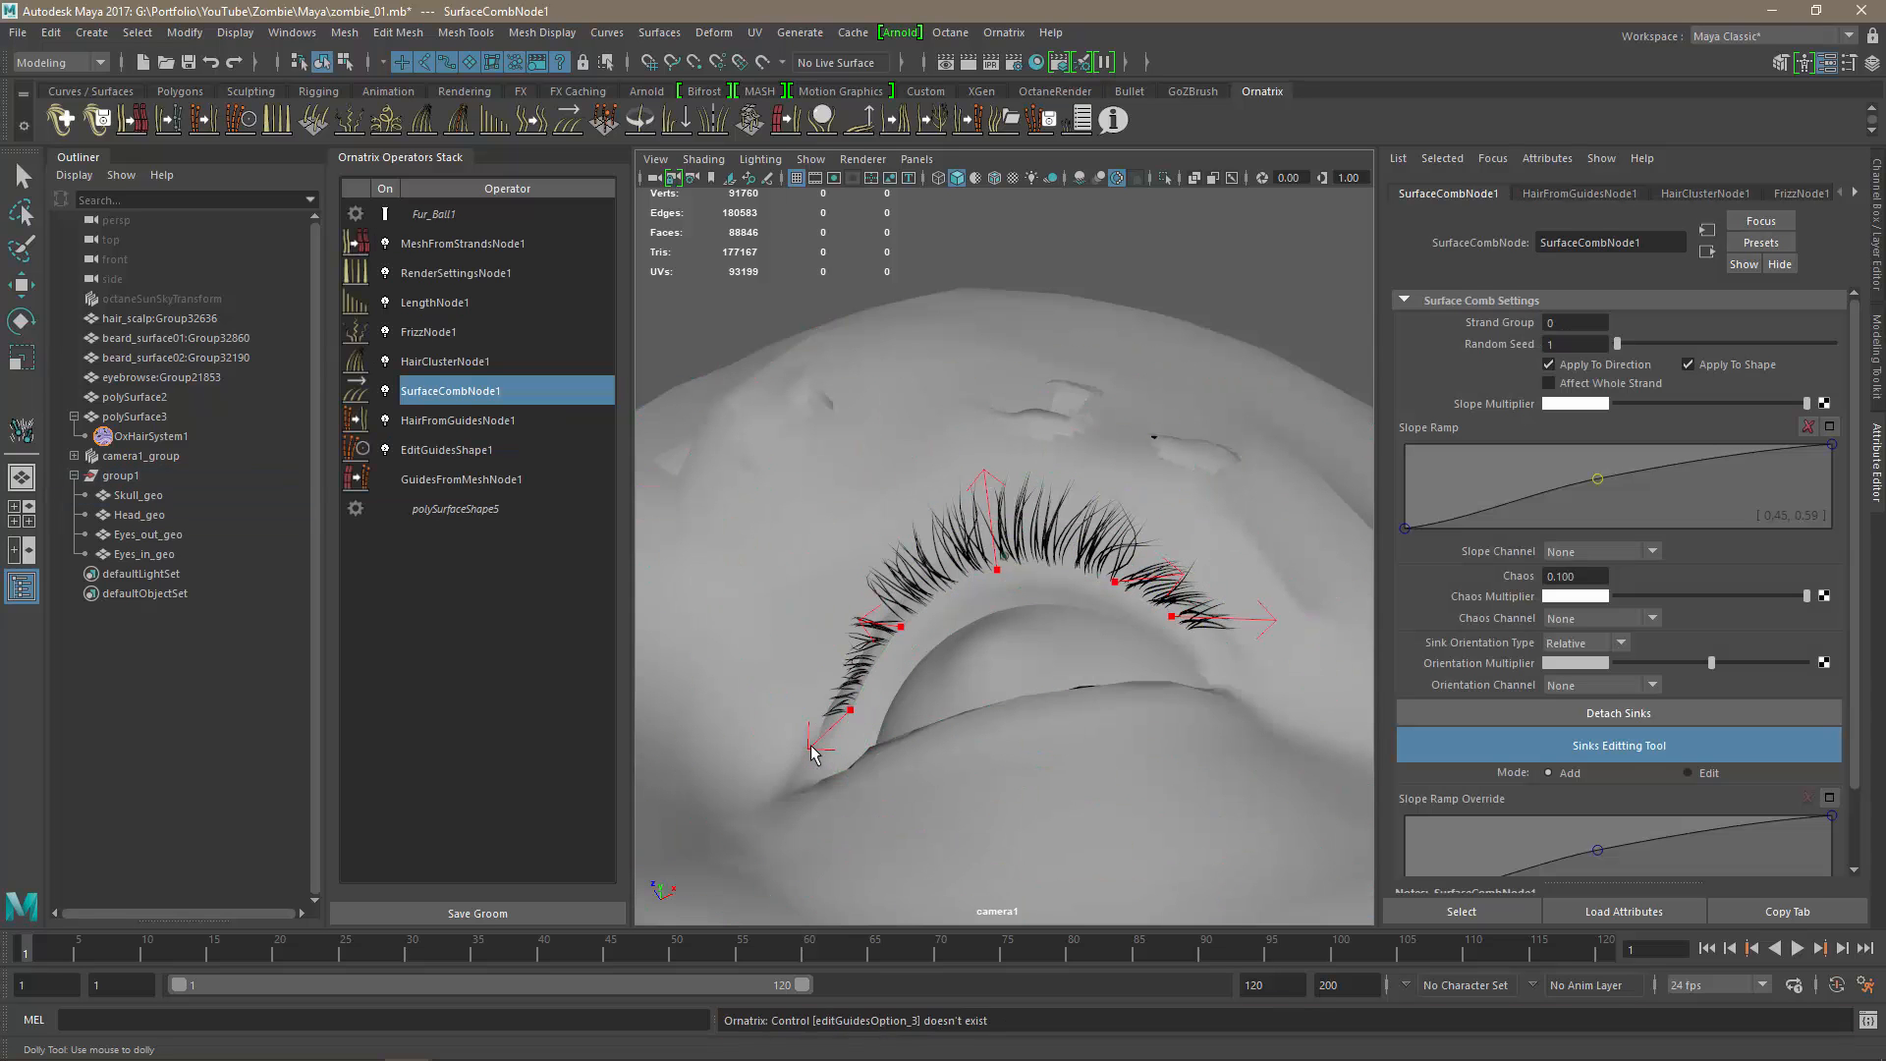
pyautogui.click(809, 747)
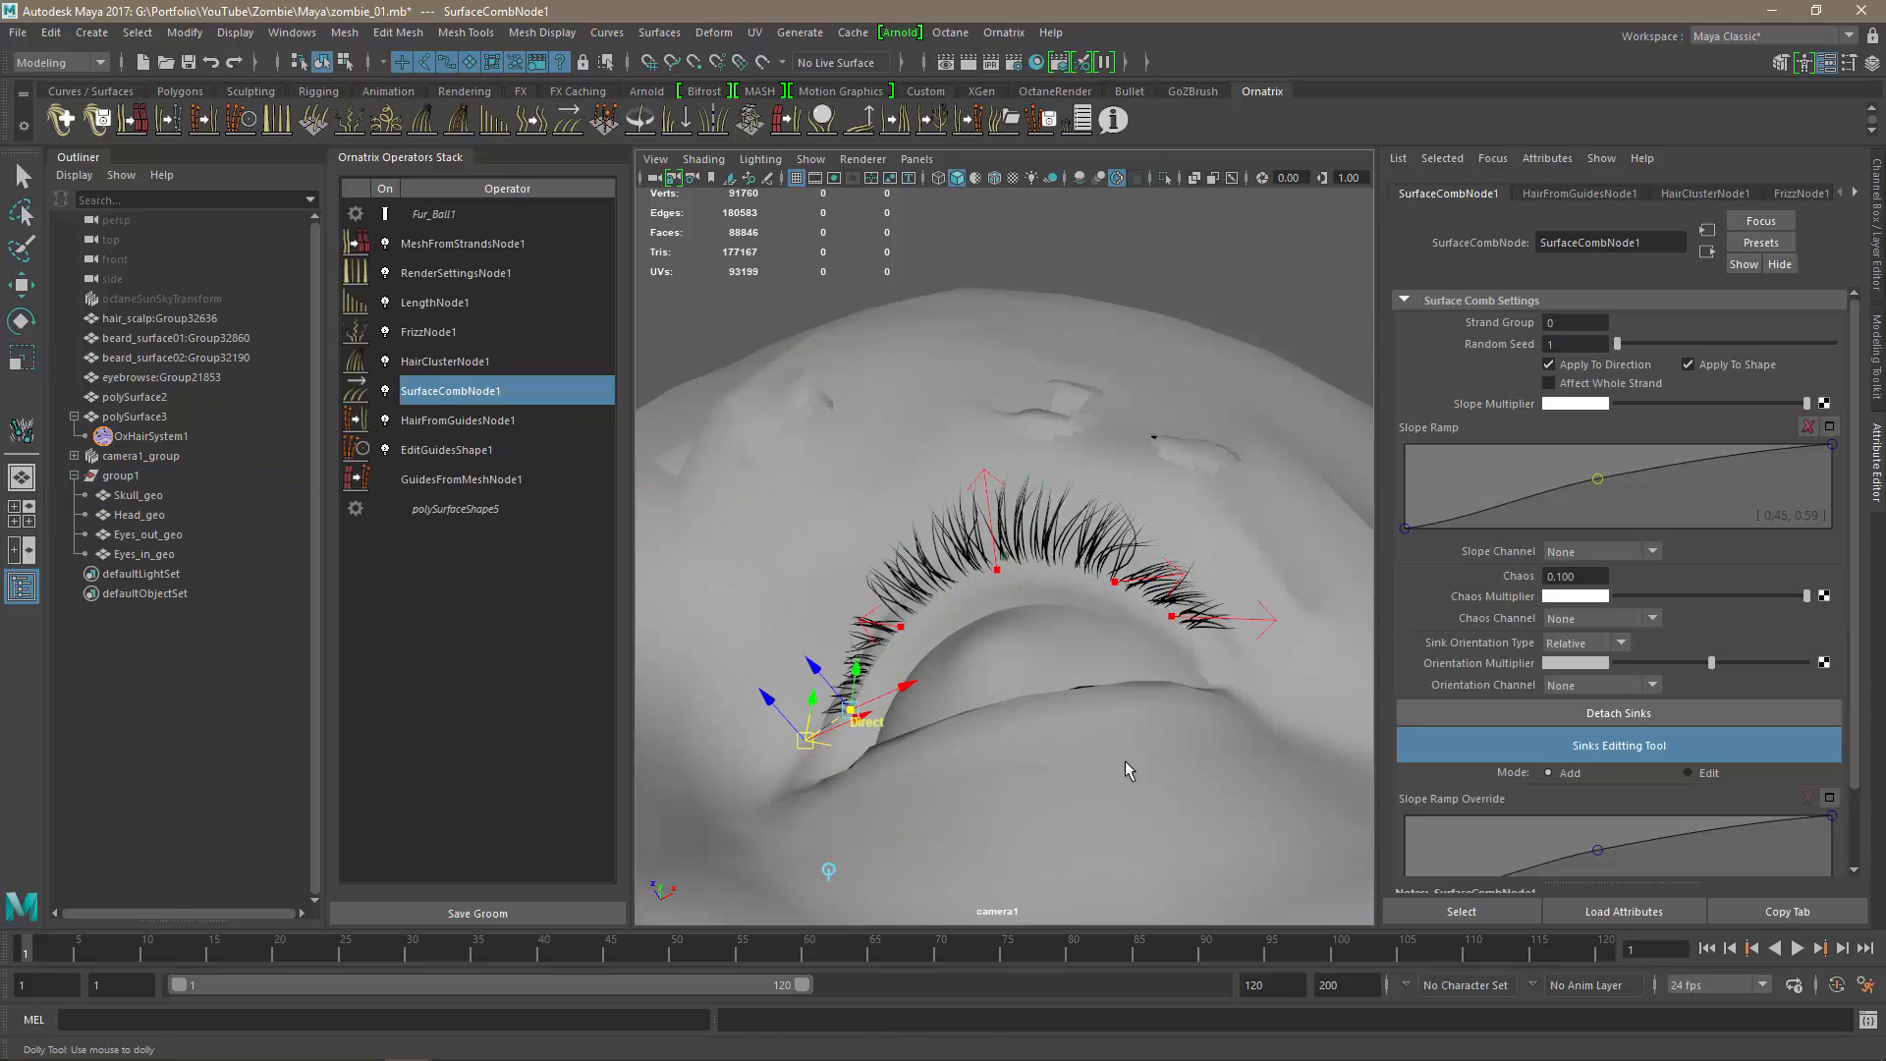
# Examine the recombed lashes from the front and in profile with the sink handles hidden.
pyautogui.keyDown('alt'); pyautogui.moveTo(1125, 762); pyautogui.dragTo(1023, 766, button='right'); pyautogui.keyUp('alt')
pyautogui.keyDown('alt'); pyautogui.moveTo(1024, 766); pyautogui.dragTo(1039, 821); pyautogui.keyUp('alt')
pyautogui.keyDown('alt'); pyautogui.moveTo(1032, 712); pyautogui.dragTo(936, 711, button='right'); pyautogui.keyUp('alt')
pyautogui.keyDown('alt'); pyautogui.moveTo(935, 710); pyautogui.dragTo(986, 699, button='middle'); pyautogui.keyUp('alt')
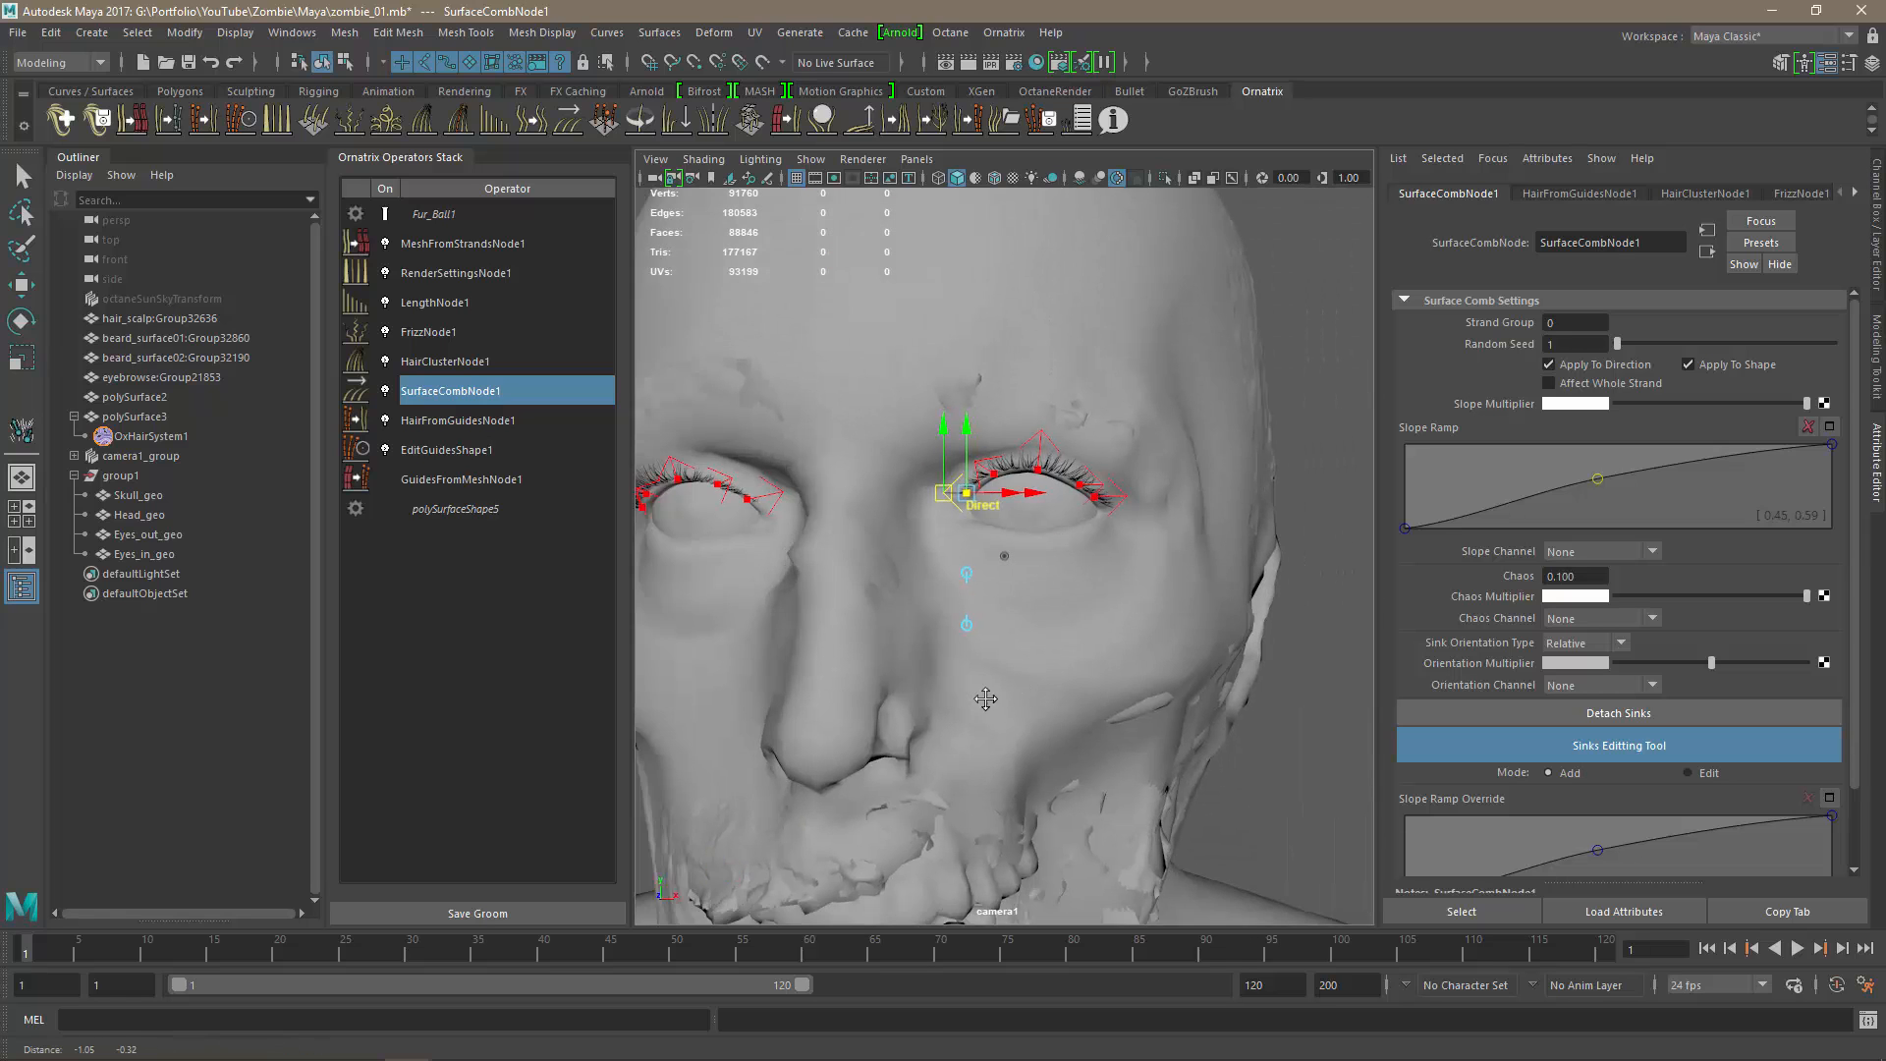
pyautogui.click(454, 245)
pyautogui.keyDown('alt'); pyautogui.moveTo(1055, 638); pyautogui.dragTo(1015, 635); pyautogui.keyUp('alt')
pyautogui.keyDown('alt'); pyautogui.moveTo(1016, 634); pyautogui.dragTo(1086, 626, button='right'); pyautogui.keyUp('alt')
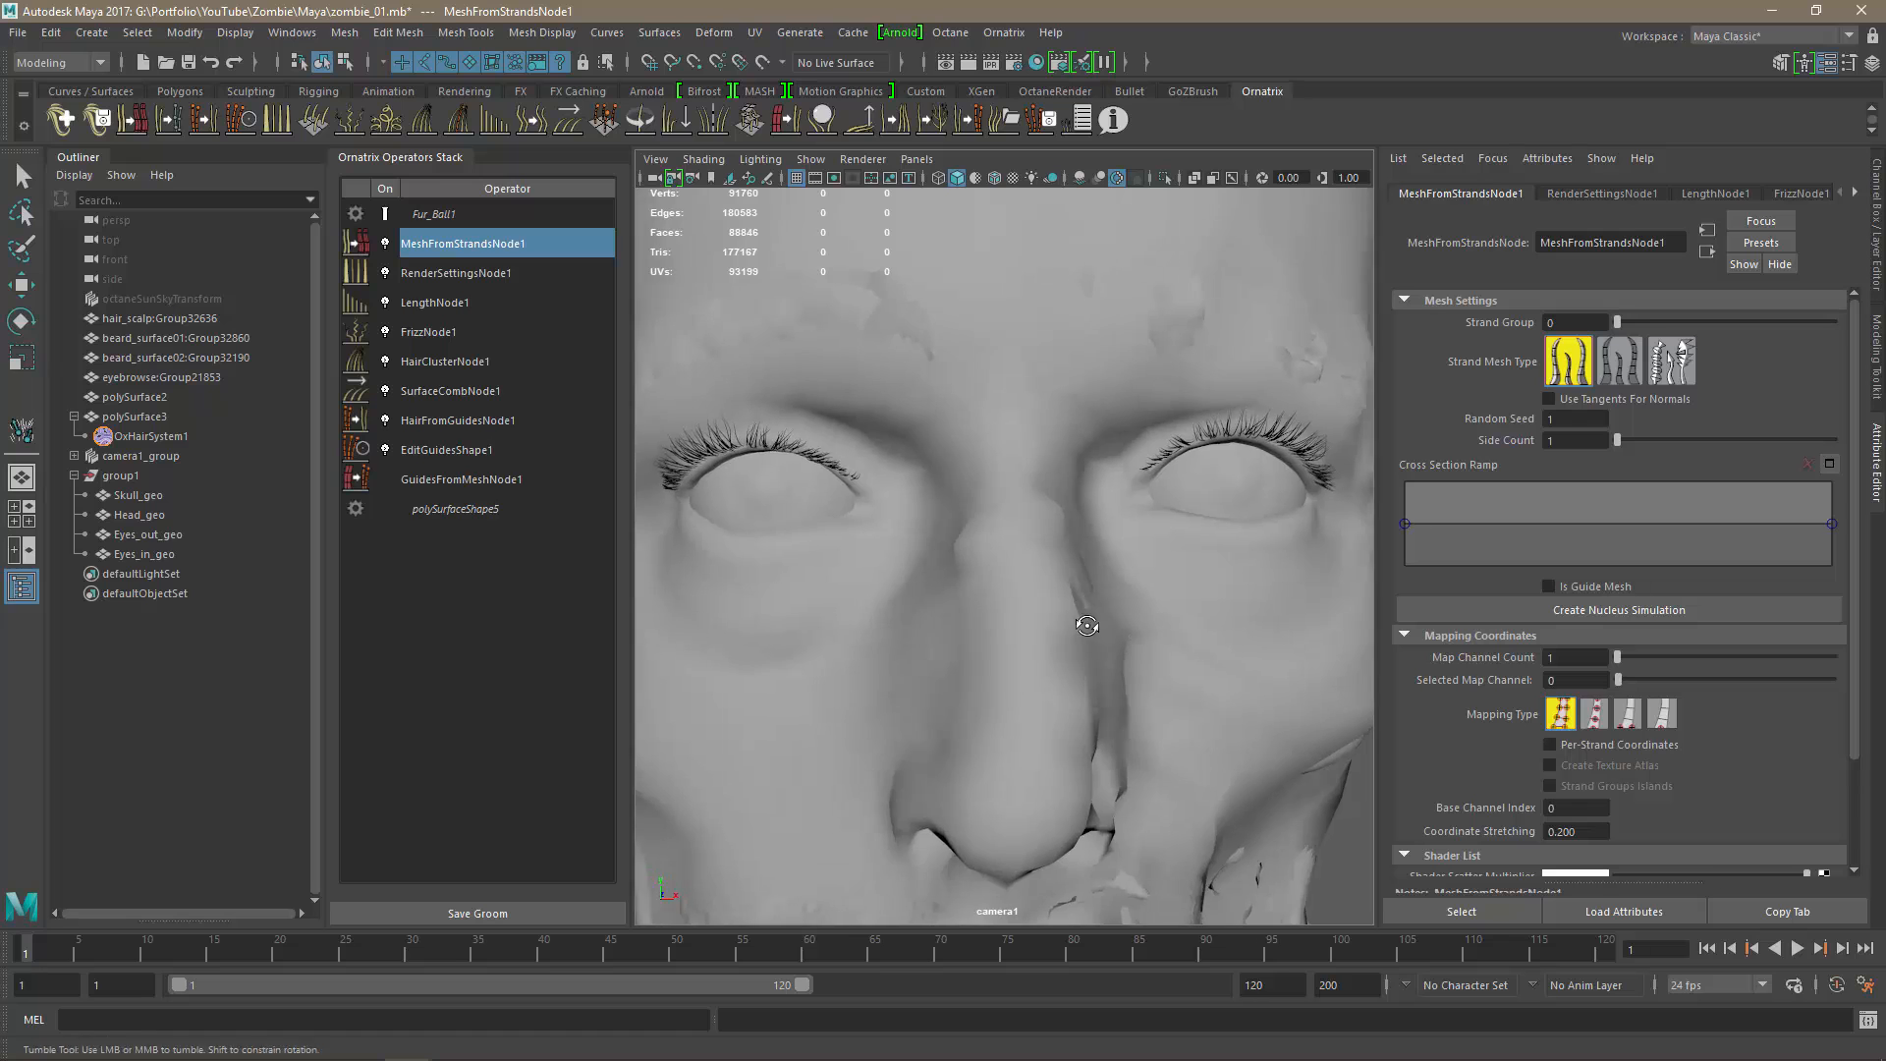
pyautogui.keyDown('alt'); pyautogui.moveTo(1087, 626); pyautogui.dragTo(1352, 636); pyautogui.keyUp('alt')
pyautogui.keyDown('alt'); pyautogui.moveTo(1045, 620); pyautogui.dragTo(1146, 605, button='right'); pyautogui.keyUp('alt')
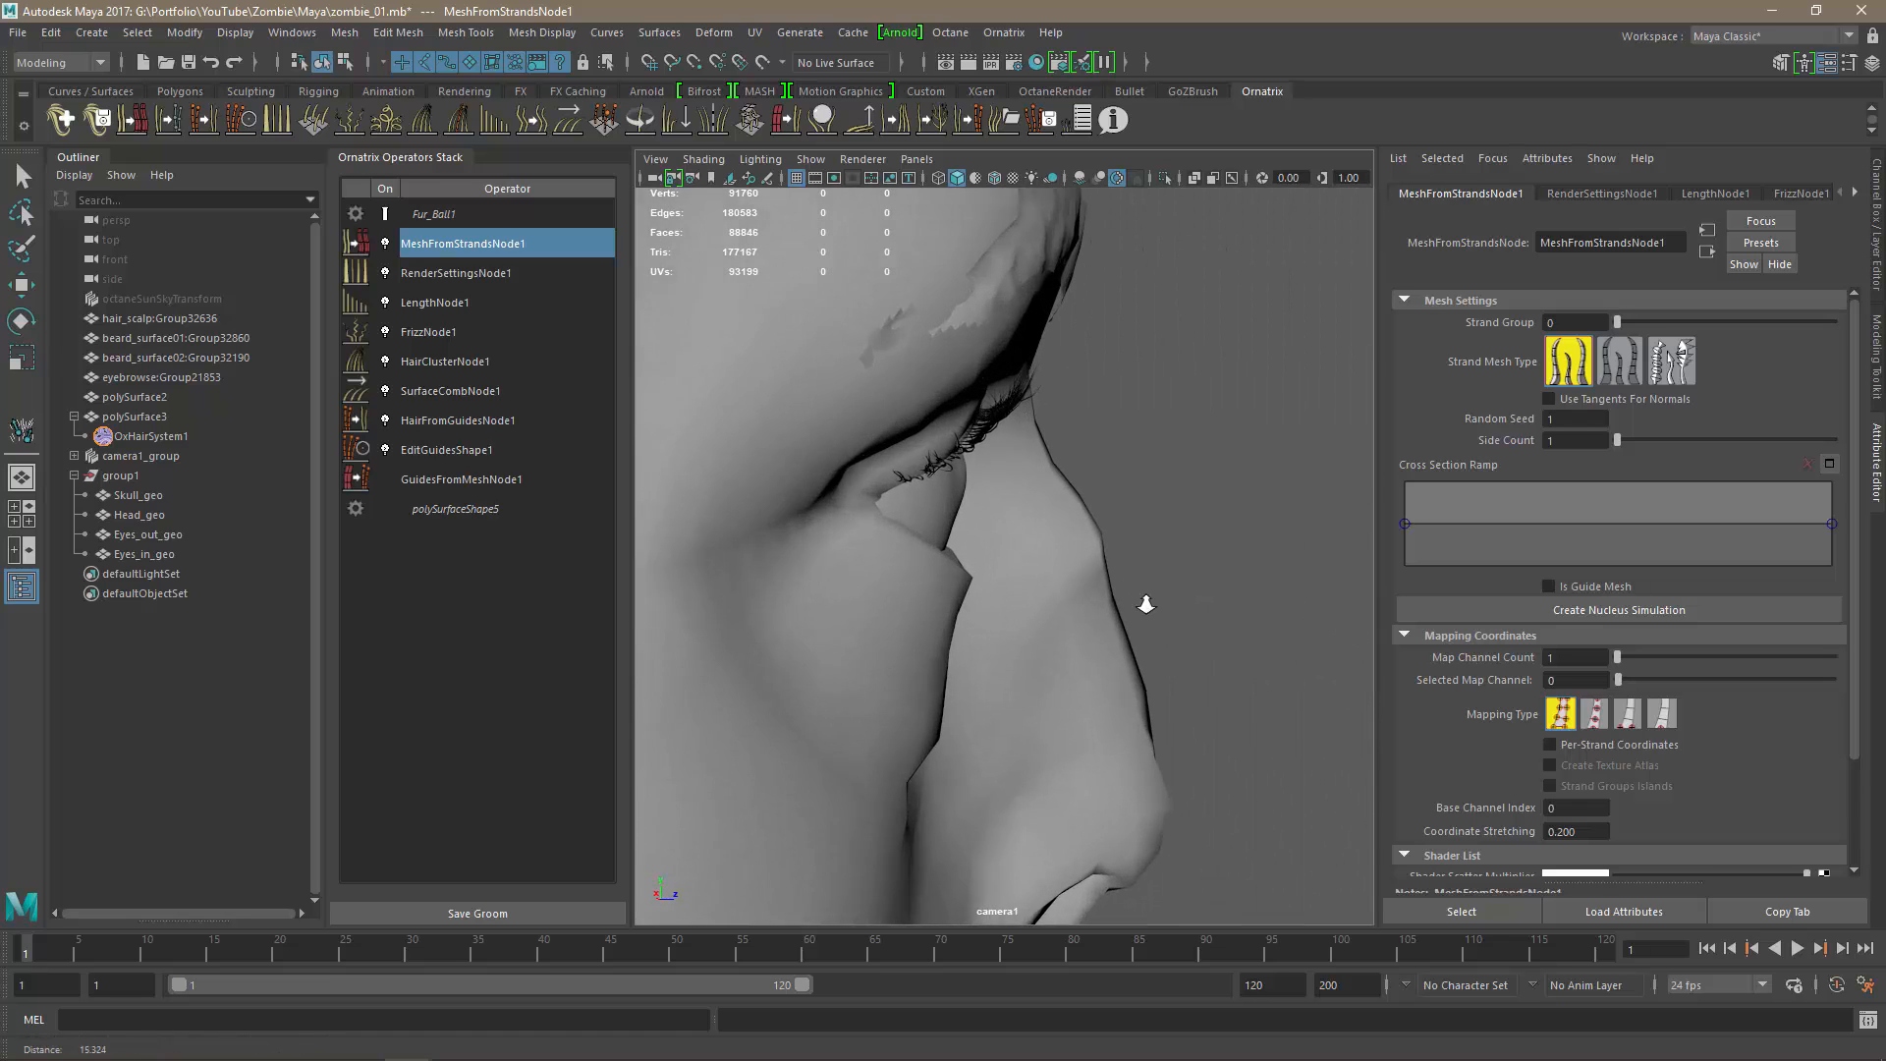
pyautogui.keyDown('alt'); pyautogui.moveTo(1147, 604); pyautogui.dragTo(1206, 640); pyautogui.keyUp('alt')
pyautogui.keyDown('alt'); pyautogui.moveTo(1199, 576); pyautogui.dragTo(855, 523); pyautogui.keyUp('alt')
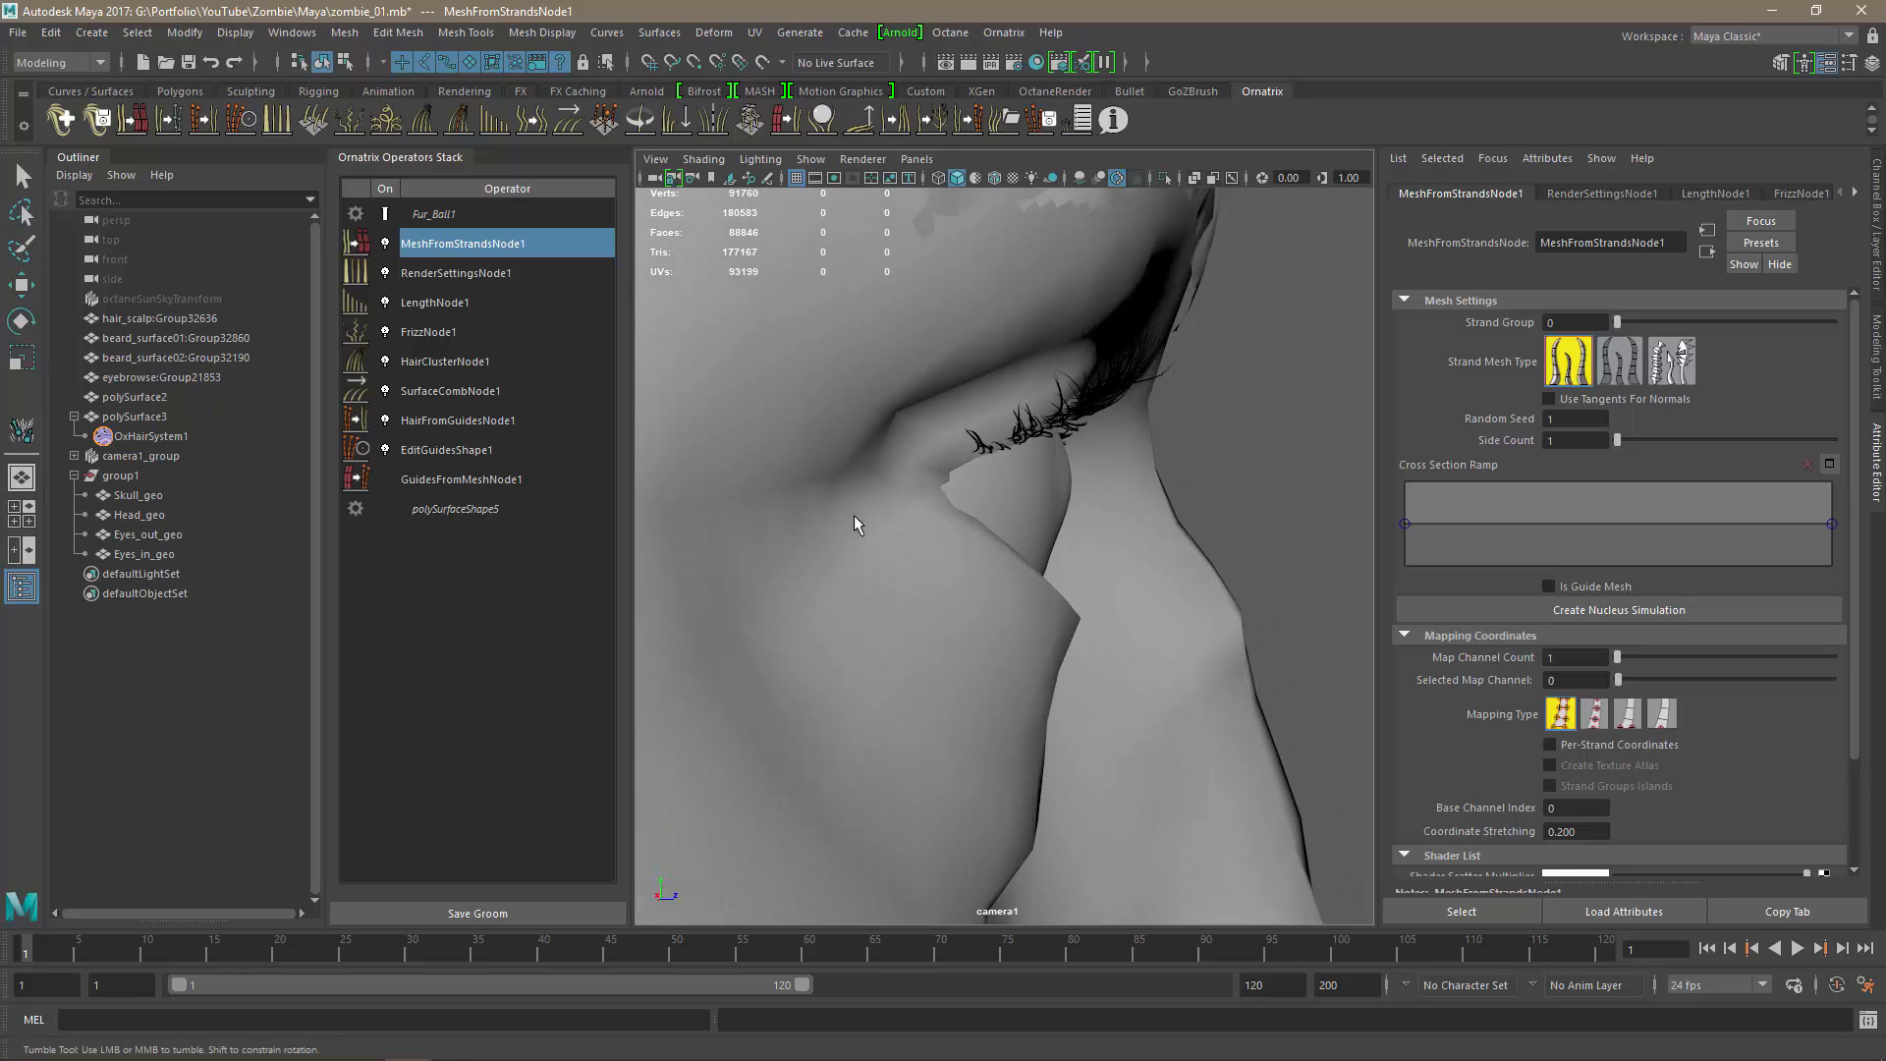
# Reshape SurfaceCombNode1's slope ramp with the middle point at about 0.23, 0.13 and the end point at 1.00, 1.00.
pyautogui.click(450, 390)
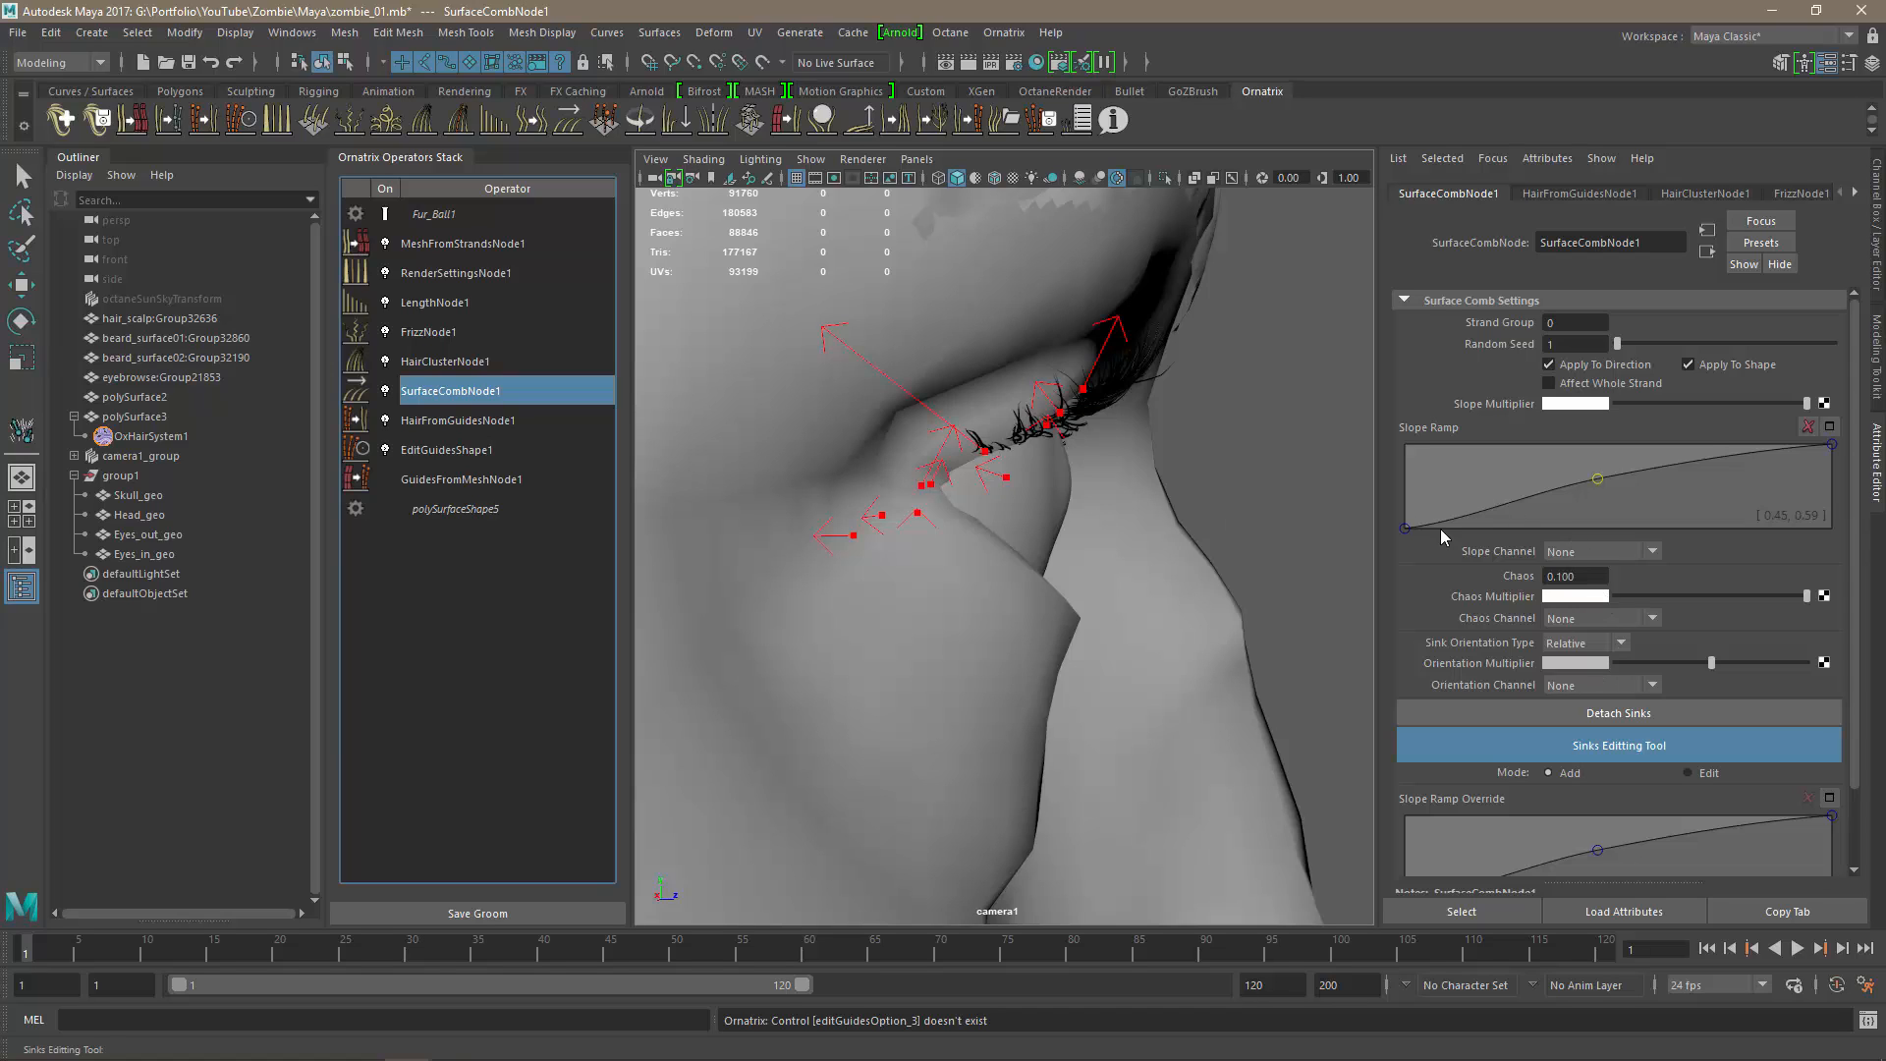
pyautogui.moveTo(1405, 528); pyautogui.dragTo(1397, 545)
pyautogui.moveTo(1598, 478); pyautogui.dragTo(1487, 534)
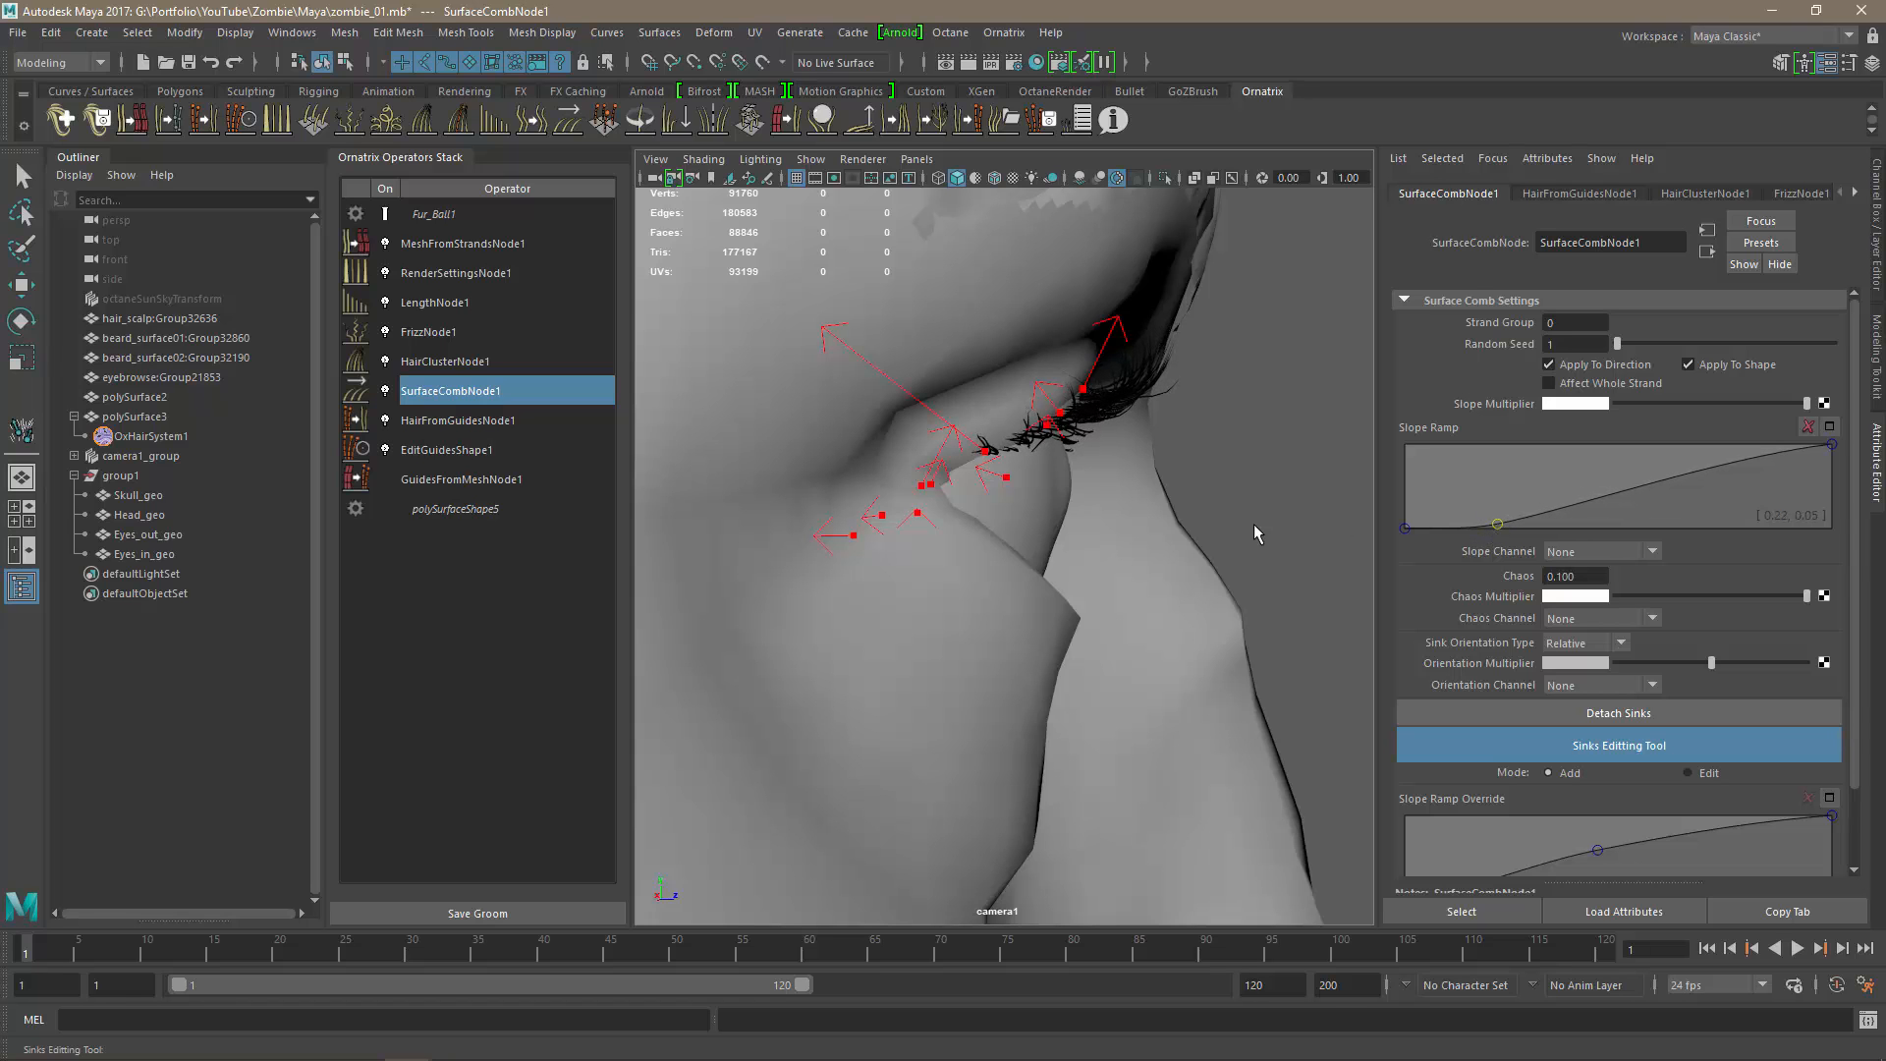
pyautogui.keyDown('alt'); pyautogui.moveTo(1165, 538); pyautogui.dragTo(1118, 628); pyautogui.keyUp('alt')
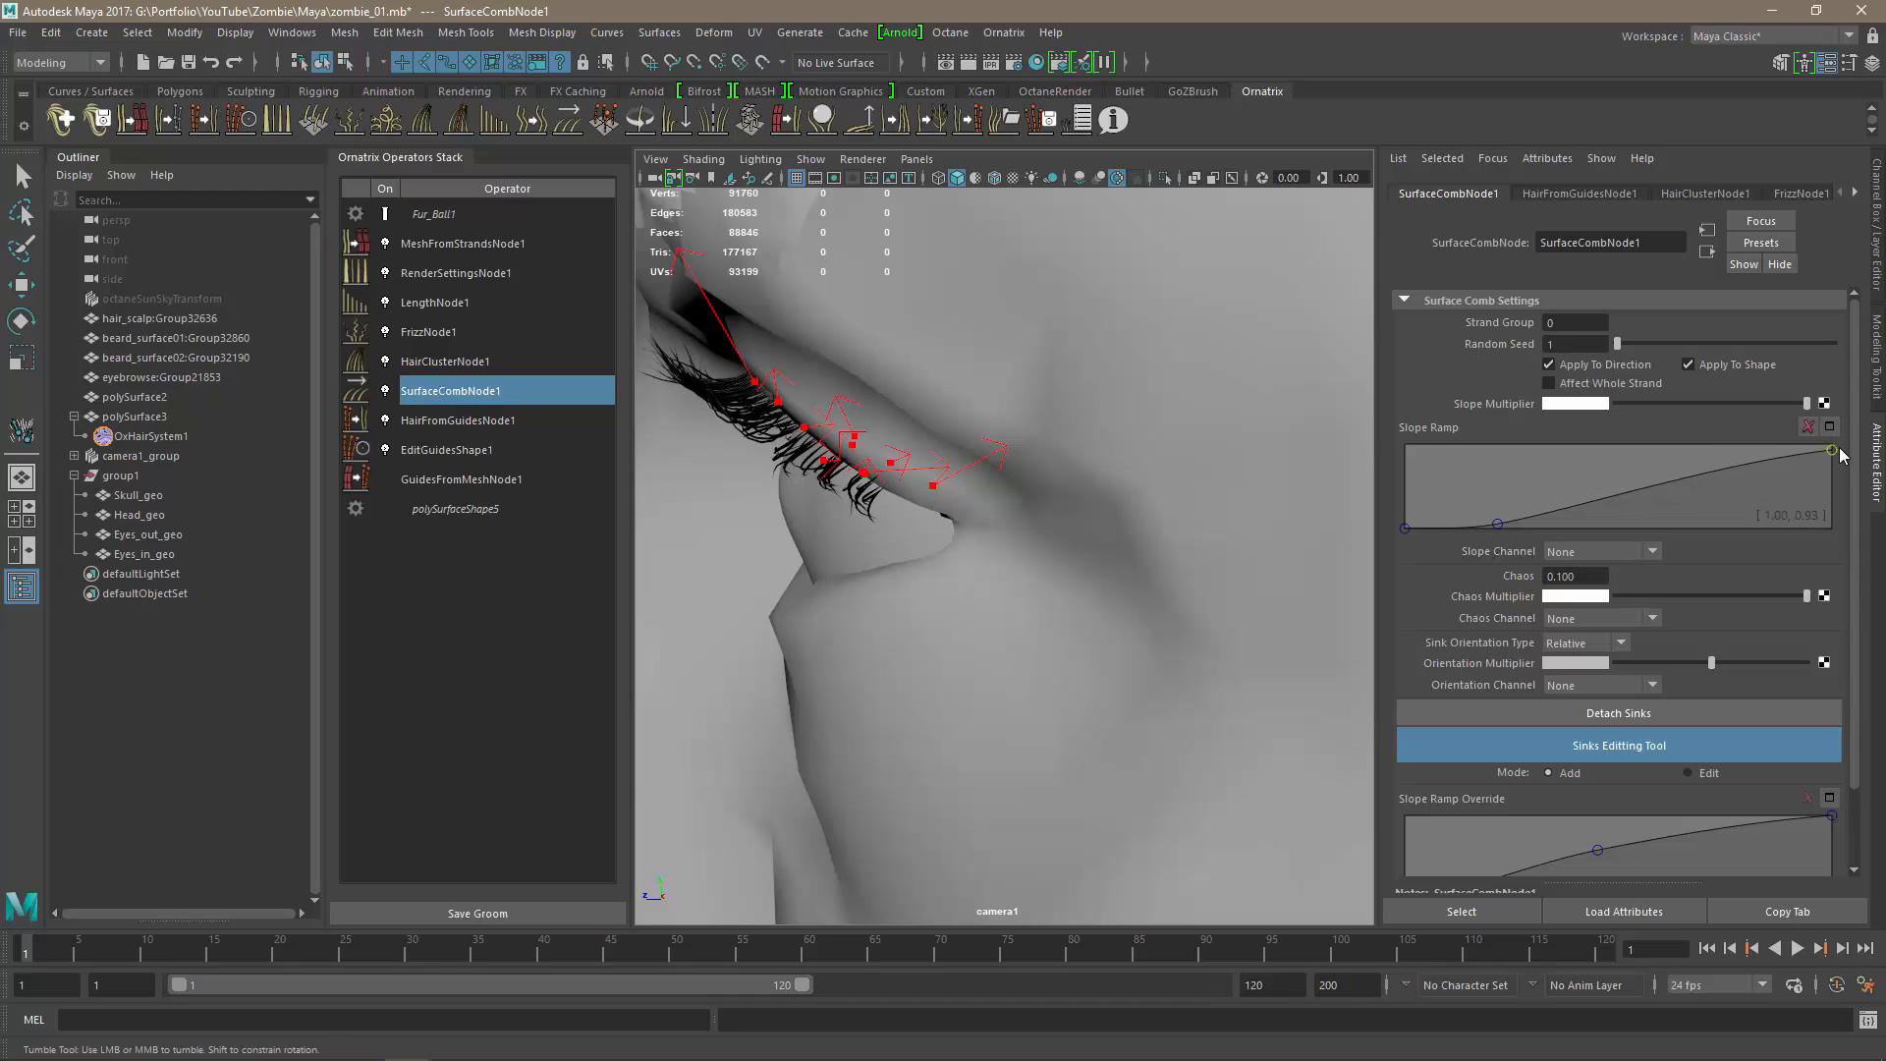
pyautogui.moveTo(1833, 447); pyautogui.dragTo(1833, 442)
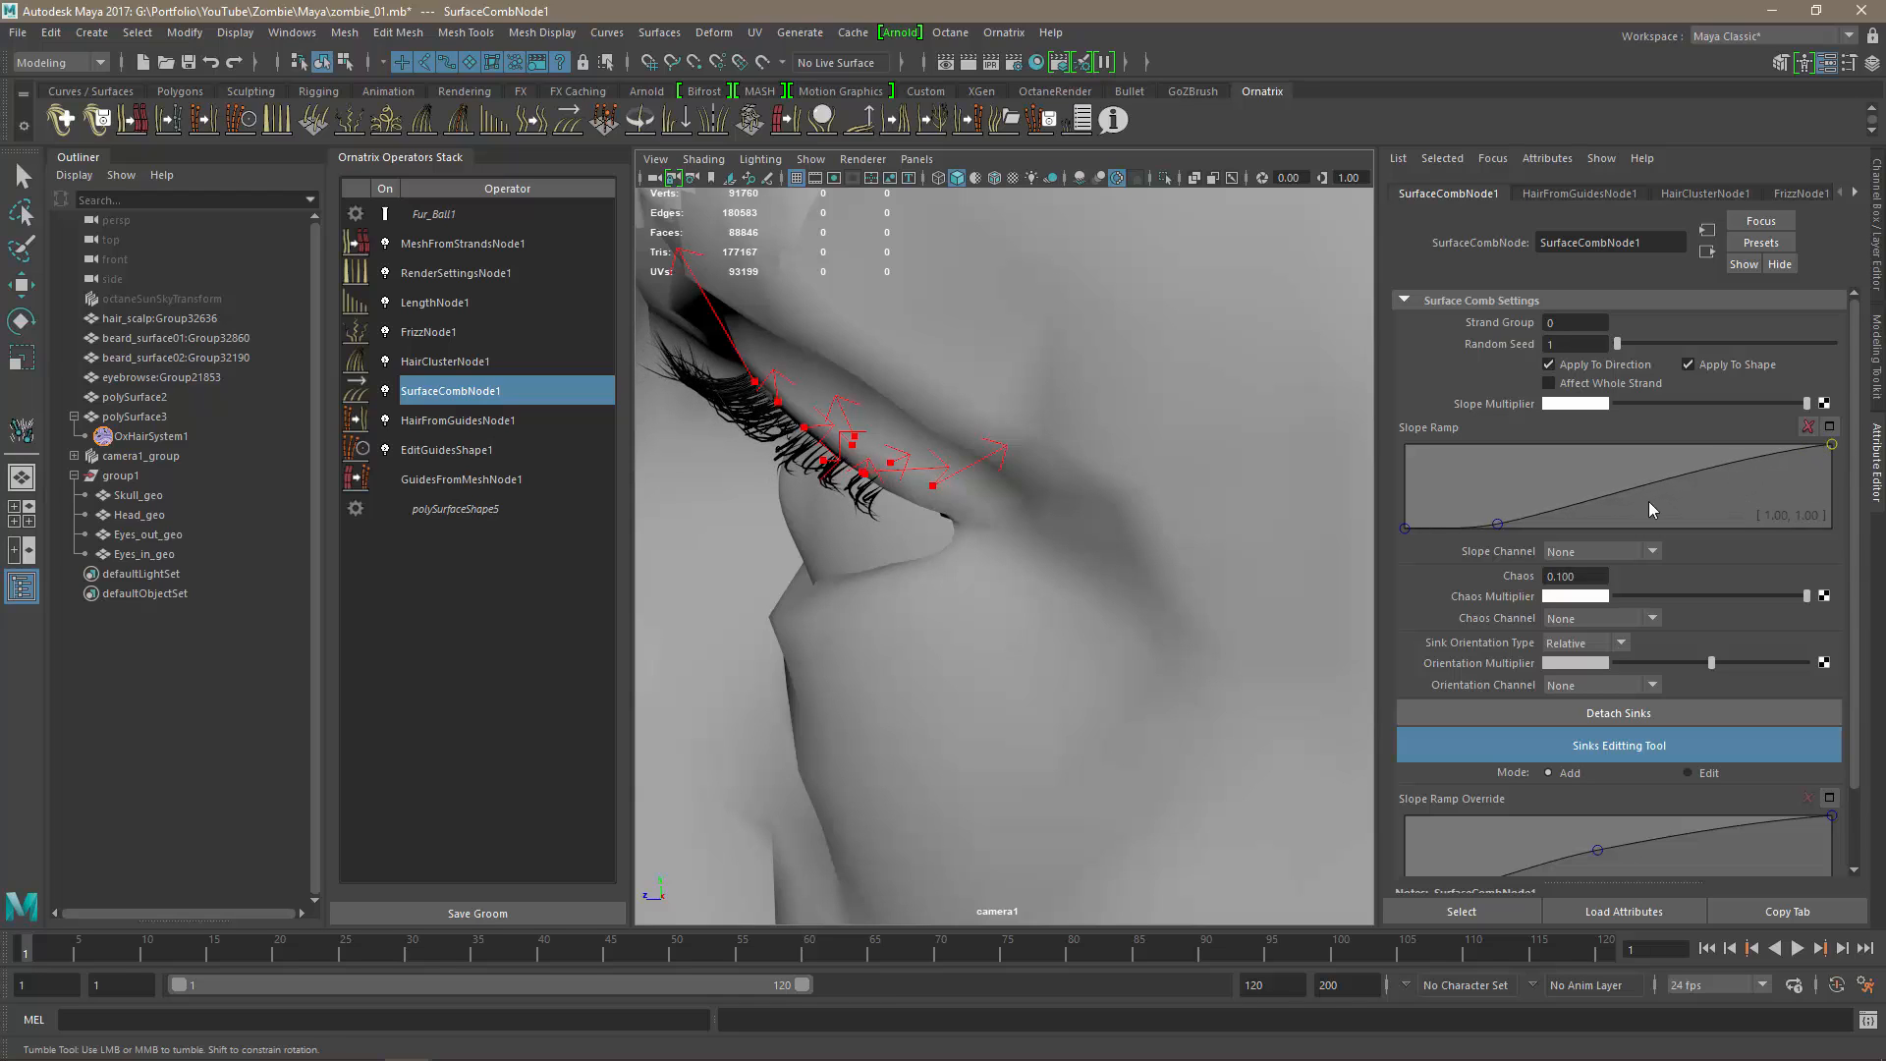
pyautogui.moveTo(1497, 530); pyautogui.dragTo(1503, 533)
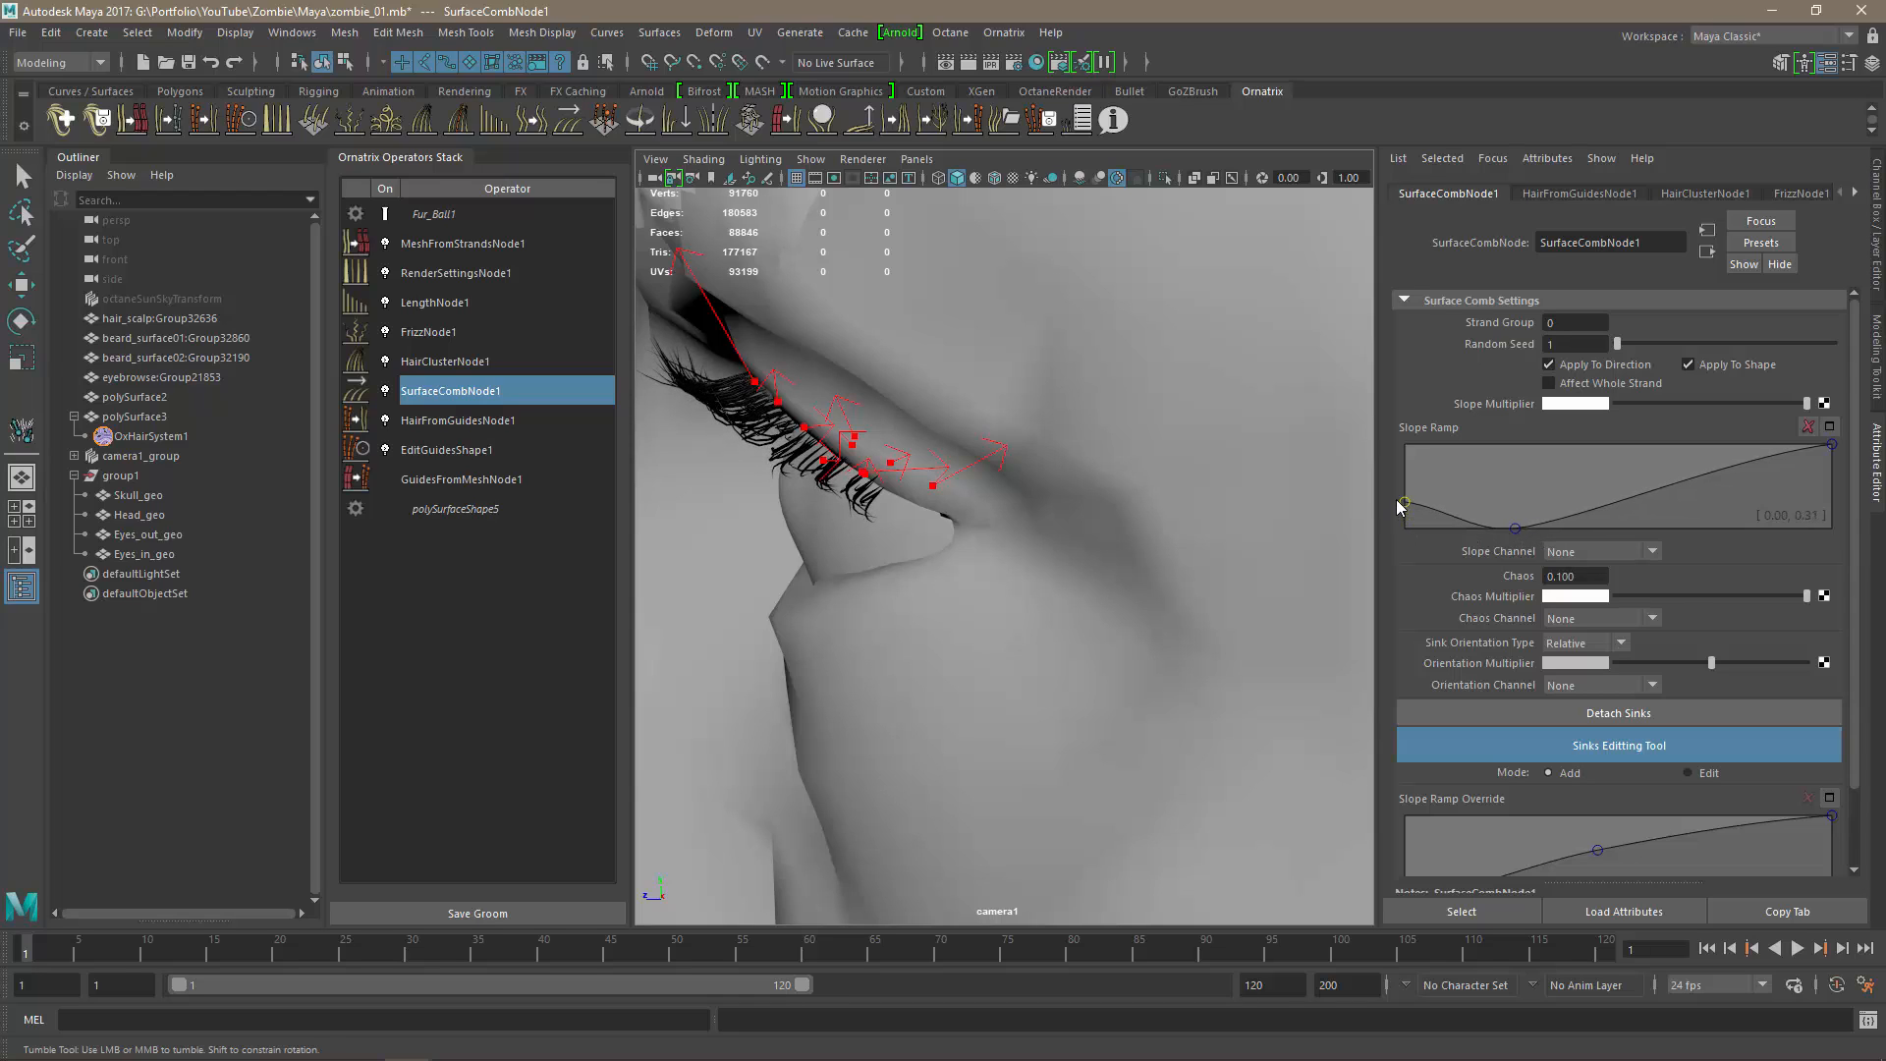
pyautogui.moveTo(1519, 531); pyautogui.dragTo(1510, 520)
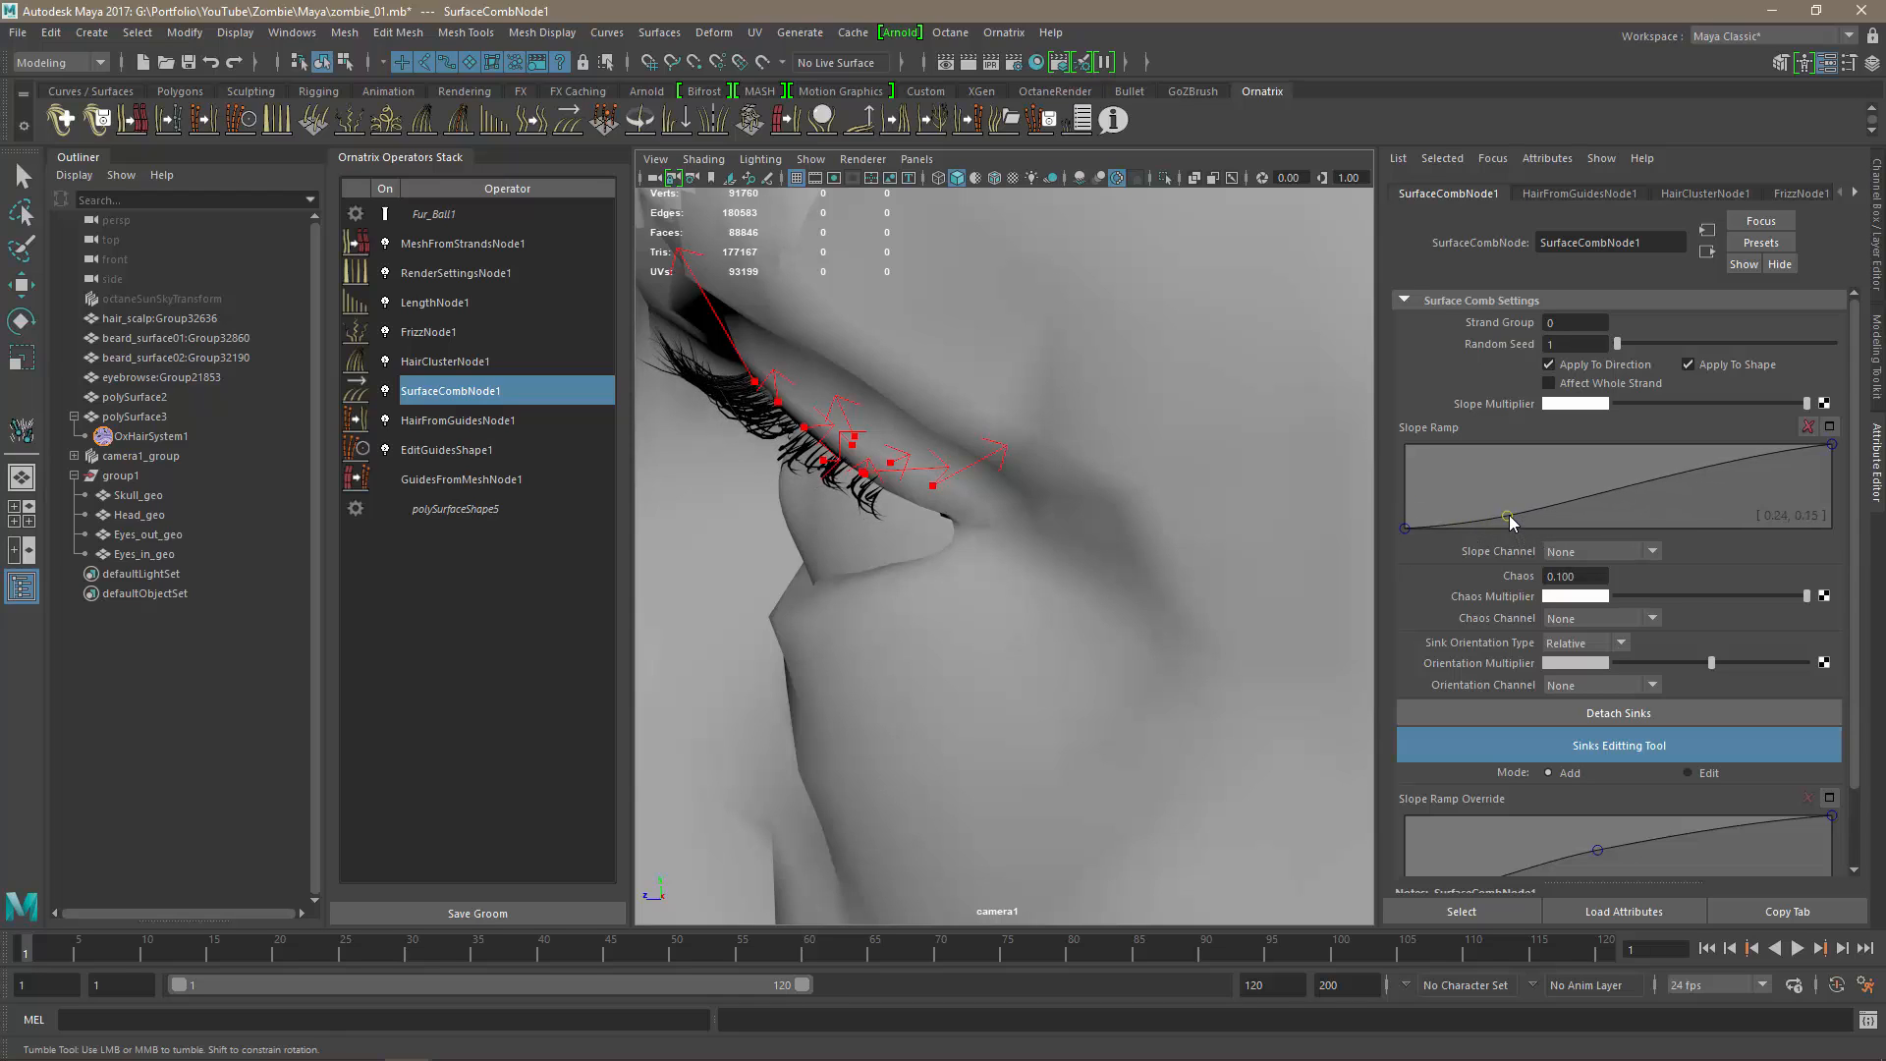
# Check the curled lashes on both eyes with MeshFromStrandsNode1 selected and save the scene.
pyautogui.keyDown('alt'); pyautogui.moveTo(1106, 566); pyautogui.dragTo(1045, 662); pyautogui.keyUp('alt')
pyautogui.keyDown('alt'); pyautogui.moveTo(1200, 657); pyautogui.dragTo(992, 652, button='right'); pyautogui.keyUp('alt')
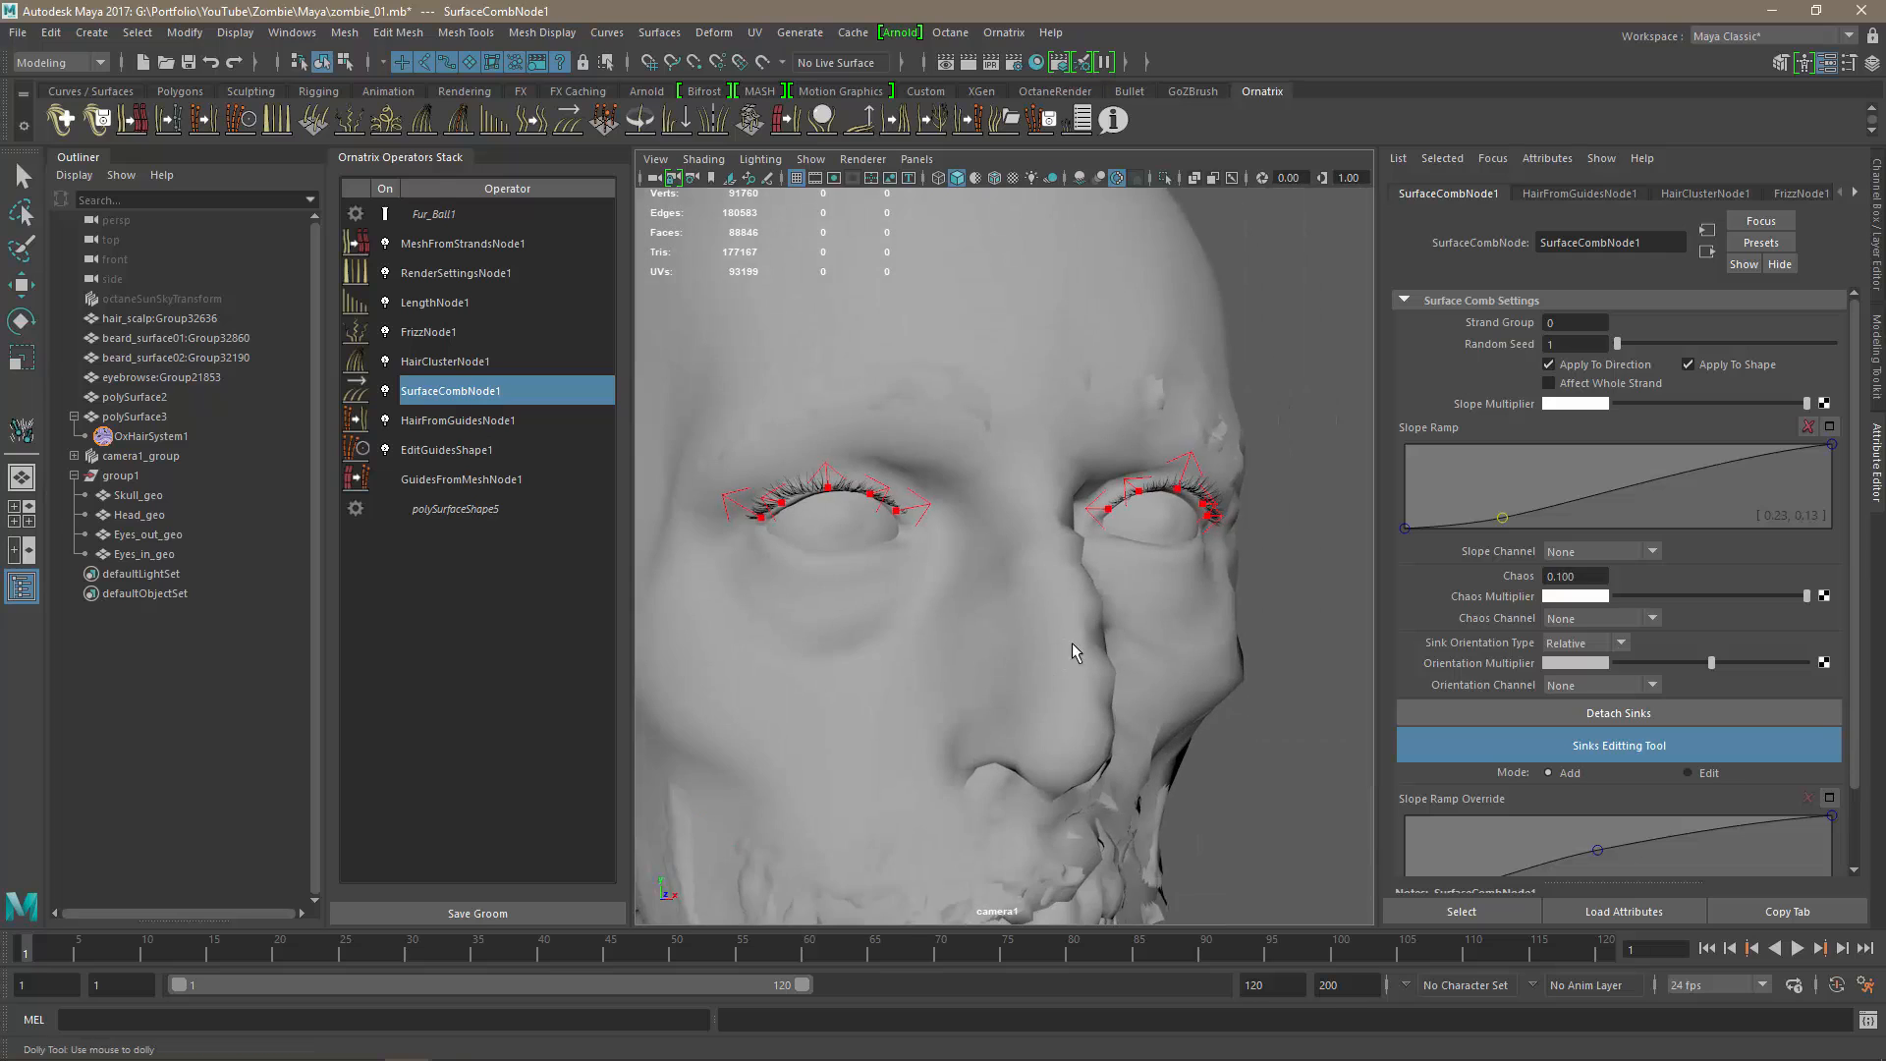
pyautogui.keyDown('alt'); pyautogui.moveTo(1070, 642); pyautogui.dragTo(1021, 638); pyautogui.keyUp('alt')
pyautogui.click(428, 274)
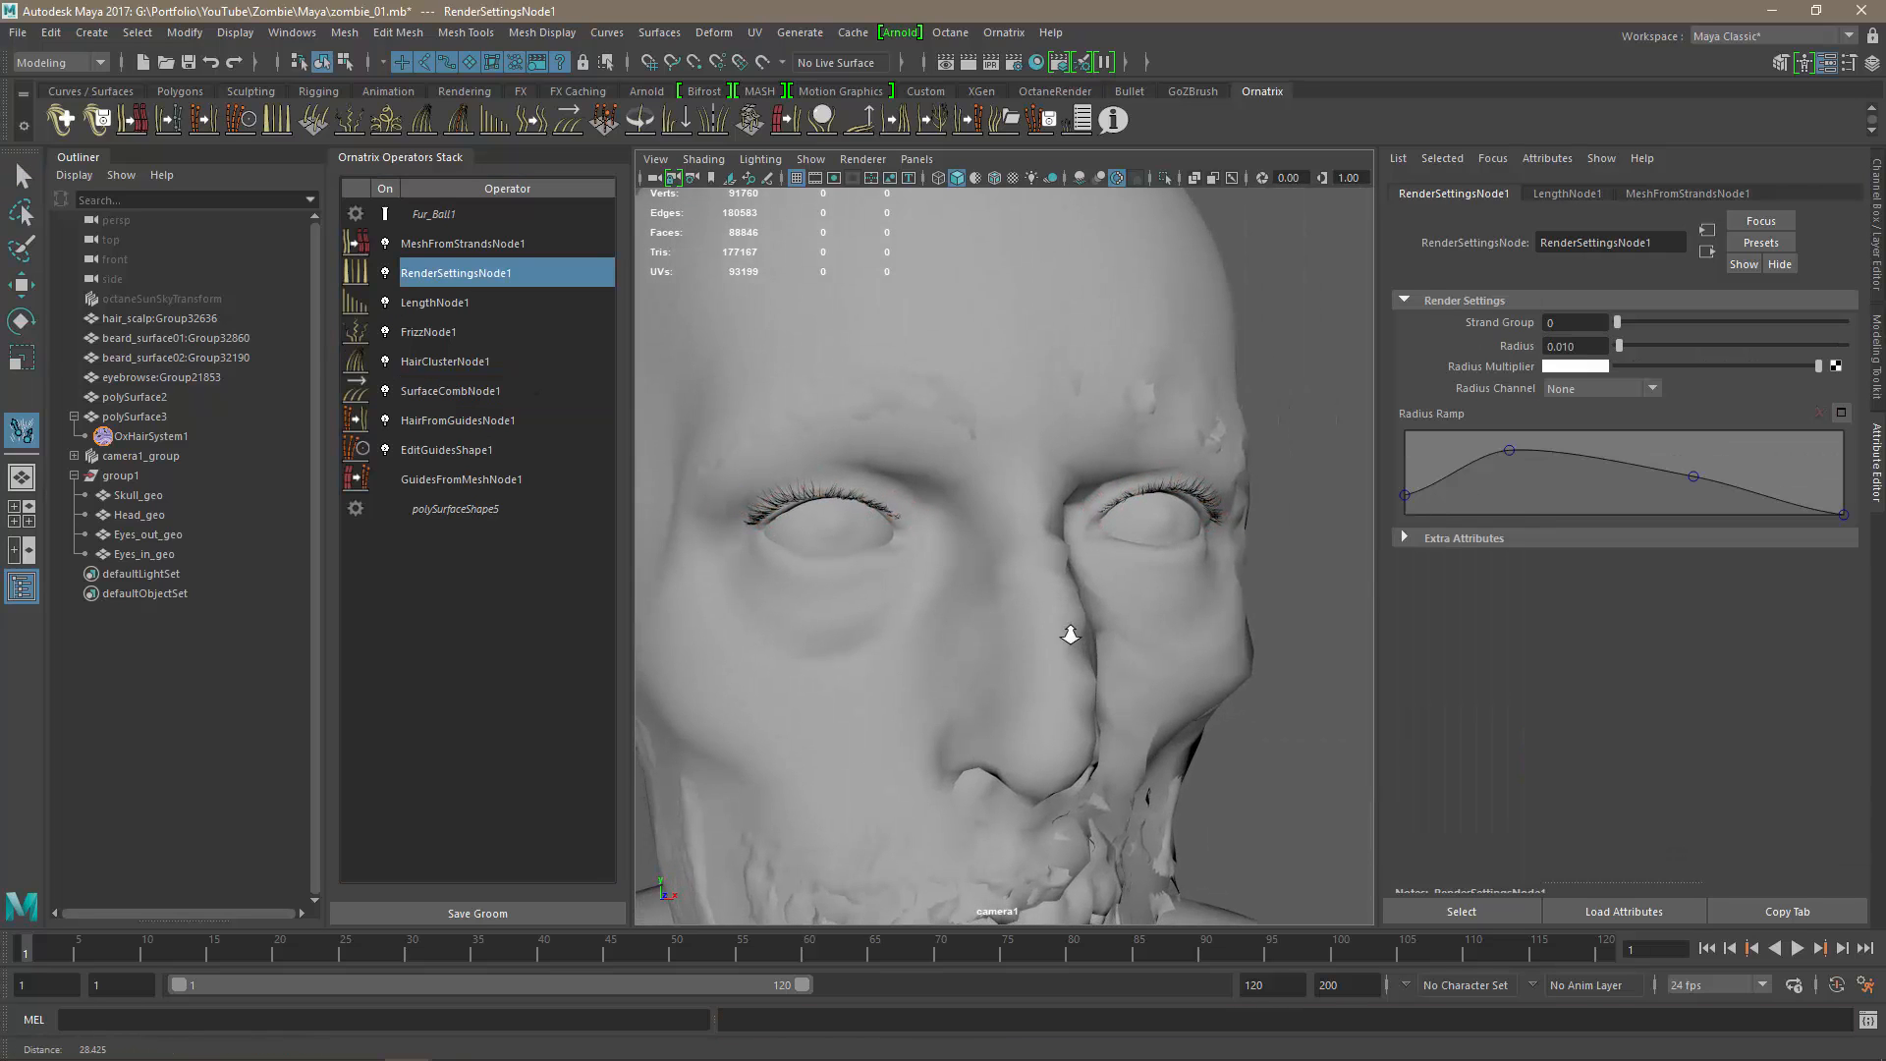
pyautogui.keyDown('alt'); pyautogui.moveTo(1069, 637); pyautogui.dragTo(958, 633); pyautogui.keyUp('alt')
pyautogui.click(496, 246)
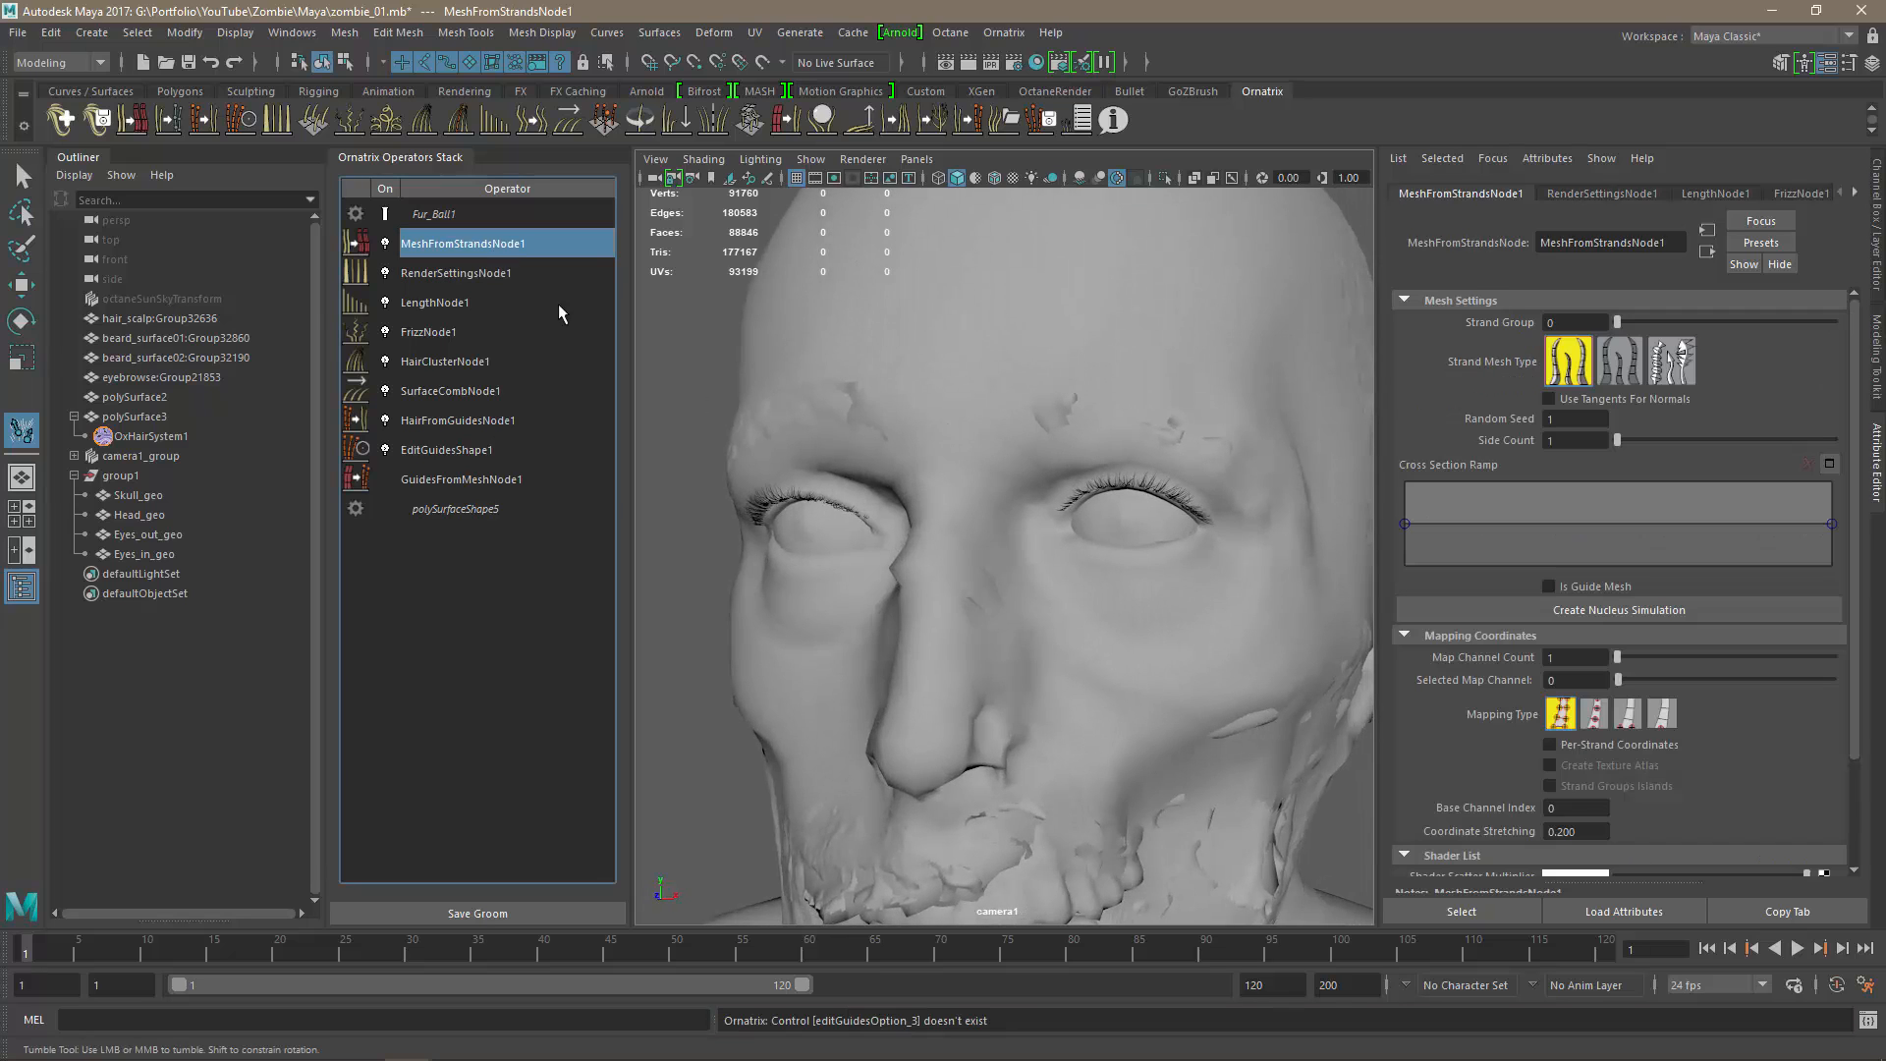
pyautogui.hotkey('ctrl', 's')
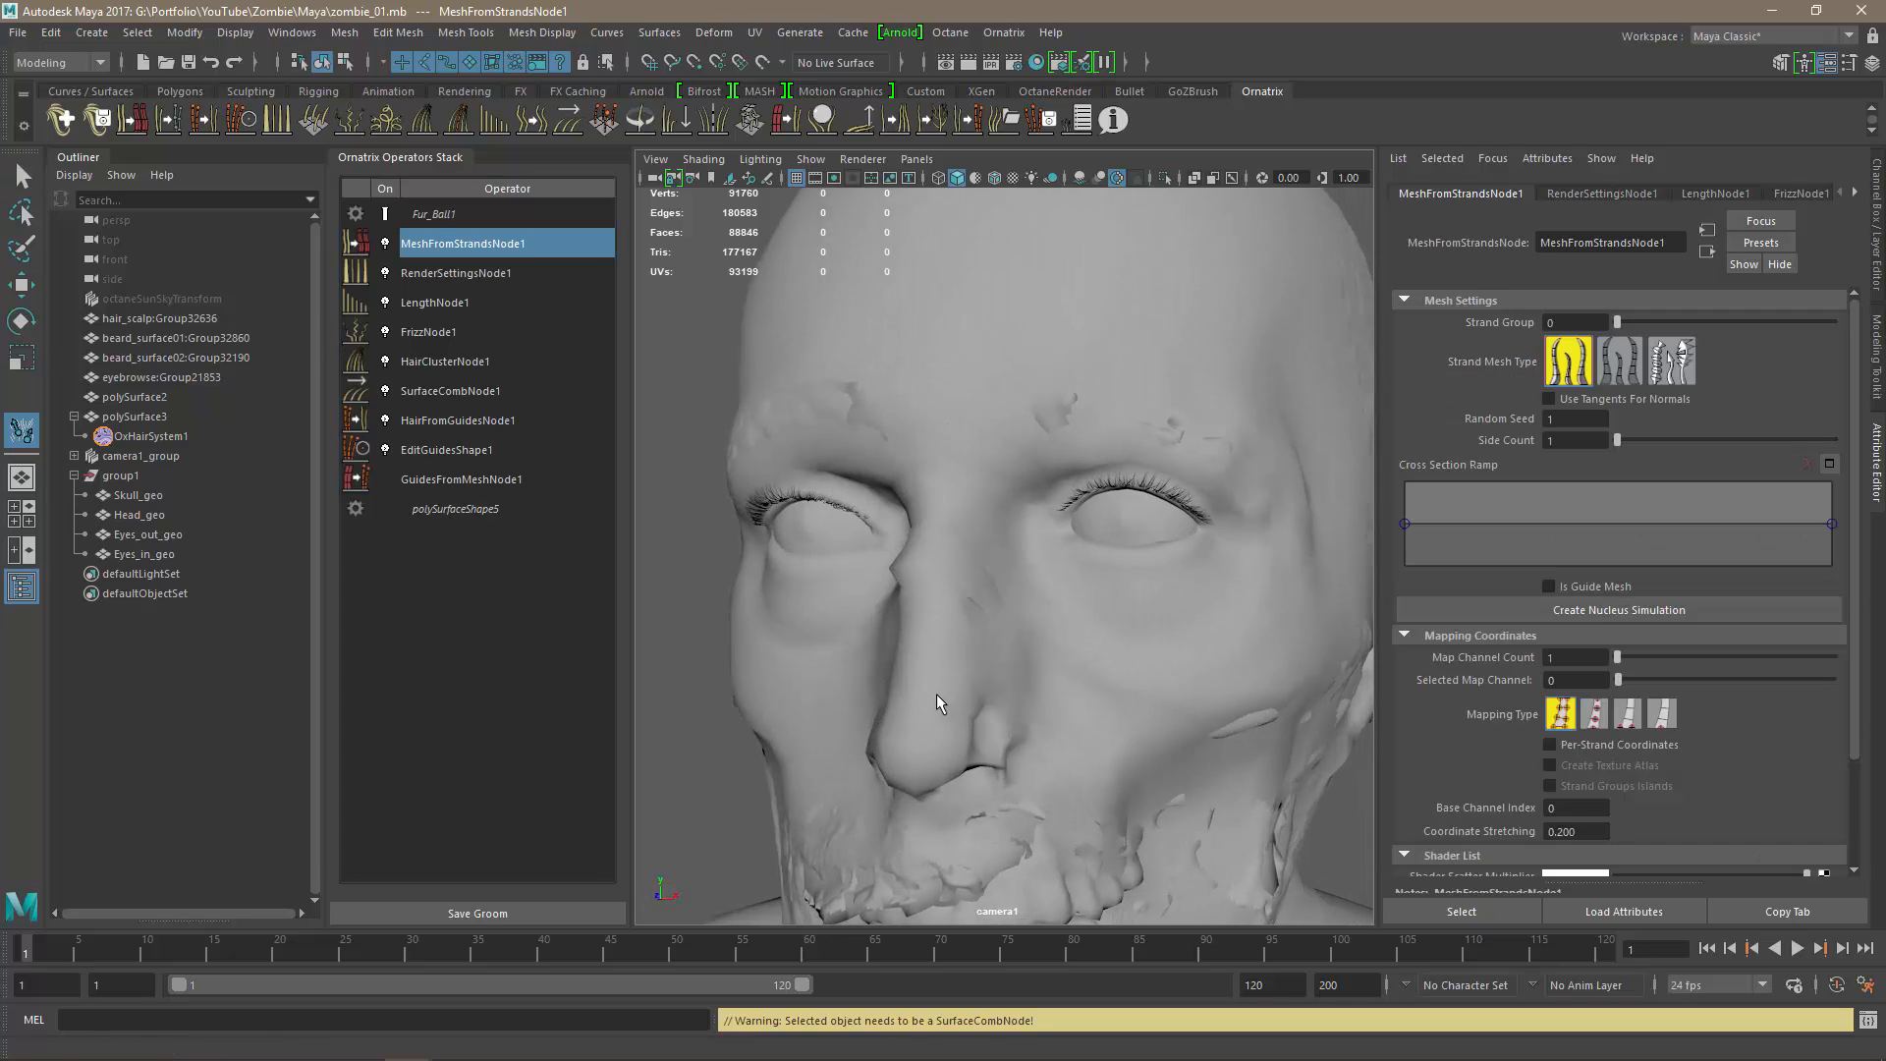
pyautogui.moveTo(936, 694)
pyautogui.keyDown('alt'); pyautogui.mouseDown()
pyautogui.moveTo(1009, 707)
pyautogui.moveTo(919, 705)
pyautogui.mouseUp(); pyautogui.keyUp('alt')
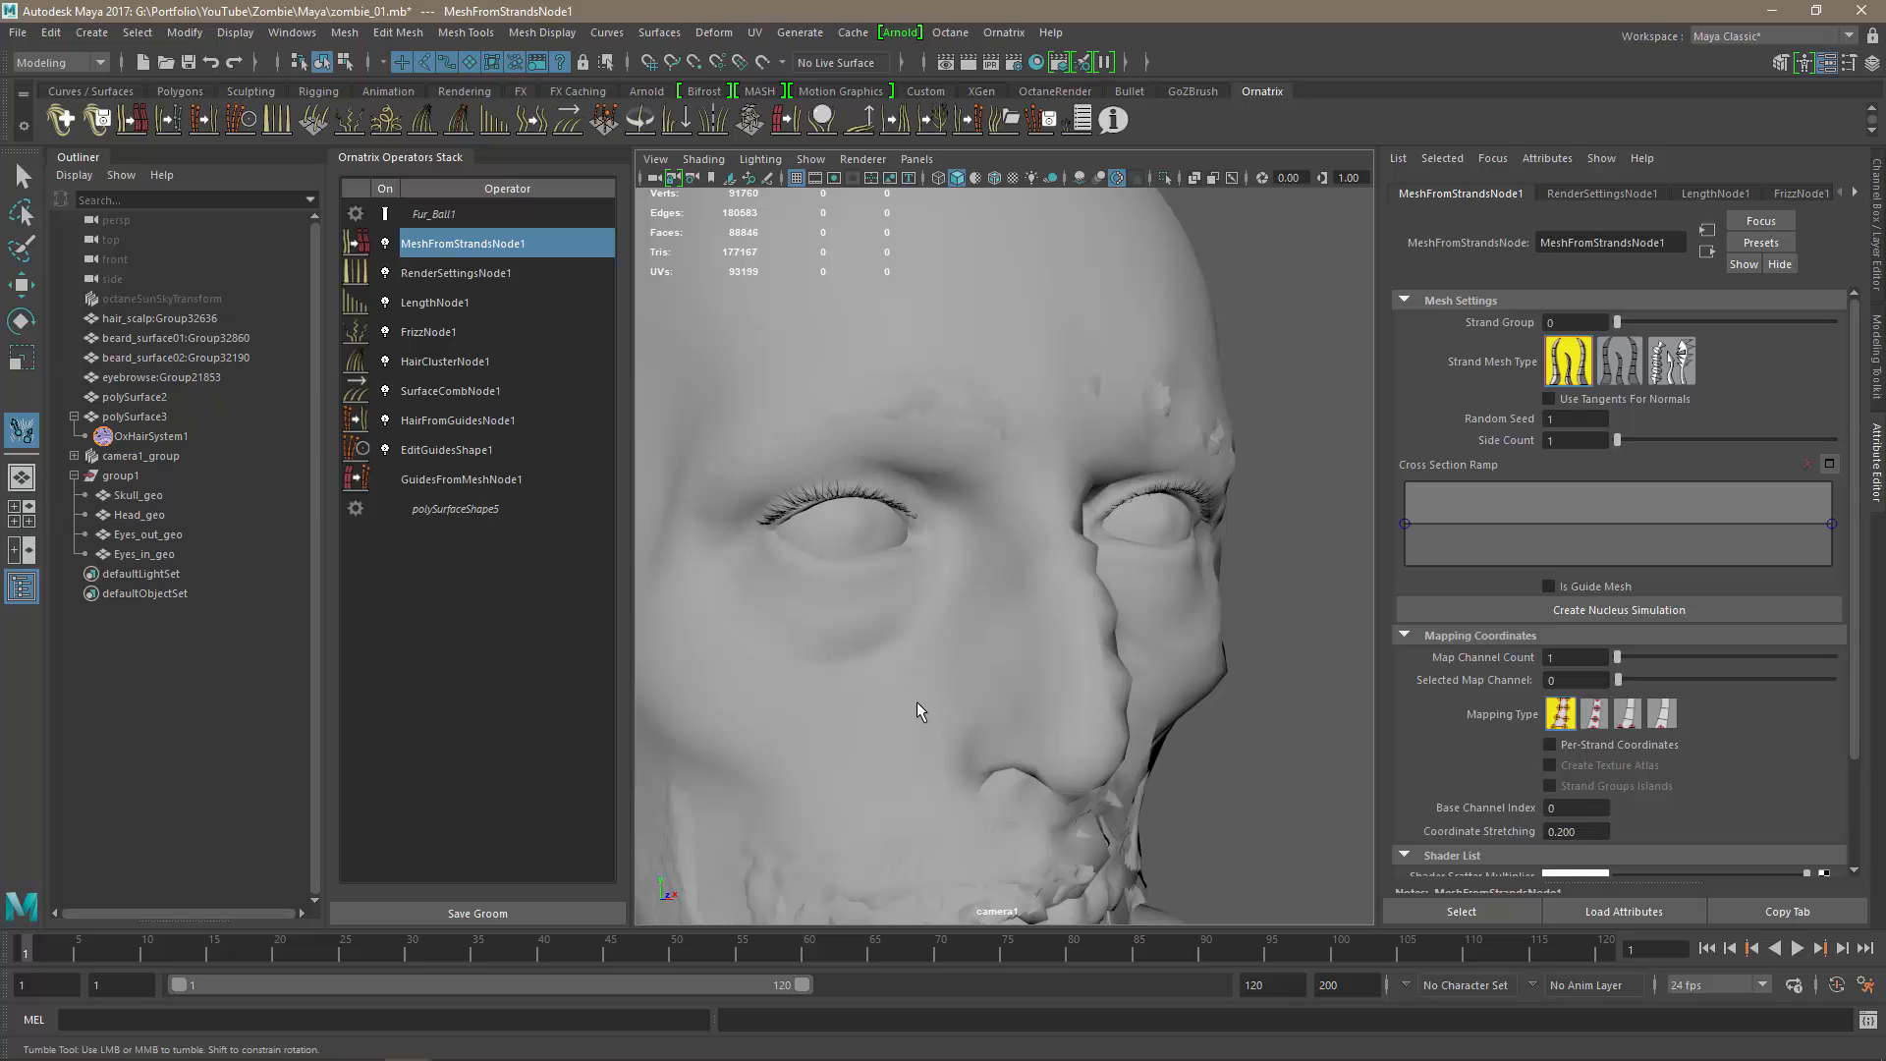
# Select the lower eyelid's growth surface, polySurface2, beneath the character's right eye.
pyautogui.keyDown('alt'); pyautogui.moveTo(917, 701); pyautogui.dragTo(966, 678, button='right'); pyautogui.keyUp('alt')
pyautogui.keyDown('alt'); pyautogui.moveTo(967, 678); pyautogui.dragTo(998, 665, button='middle'); pyautogui.keyUp('alt')
pyautogui.keyDown('alt'); pyautogui.moveTo(998, 665); pyautogui.dragTo(1038, 656); pyautogui.keyUp('alt')
pyautogui.keyDown('alt'); pyautogui.moveTo(875, 601); pyautogui.dragTo(923, 610, button='middle'); pyautogui.keyUp('alt')
pyautogui.keyDown('alt'); pyautogui.moveTo(923, 610); pyautogui.dragTo(959, 650, button='right'); pyautogui.keyUp('alt')
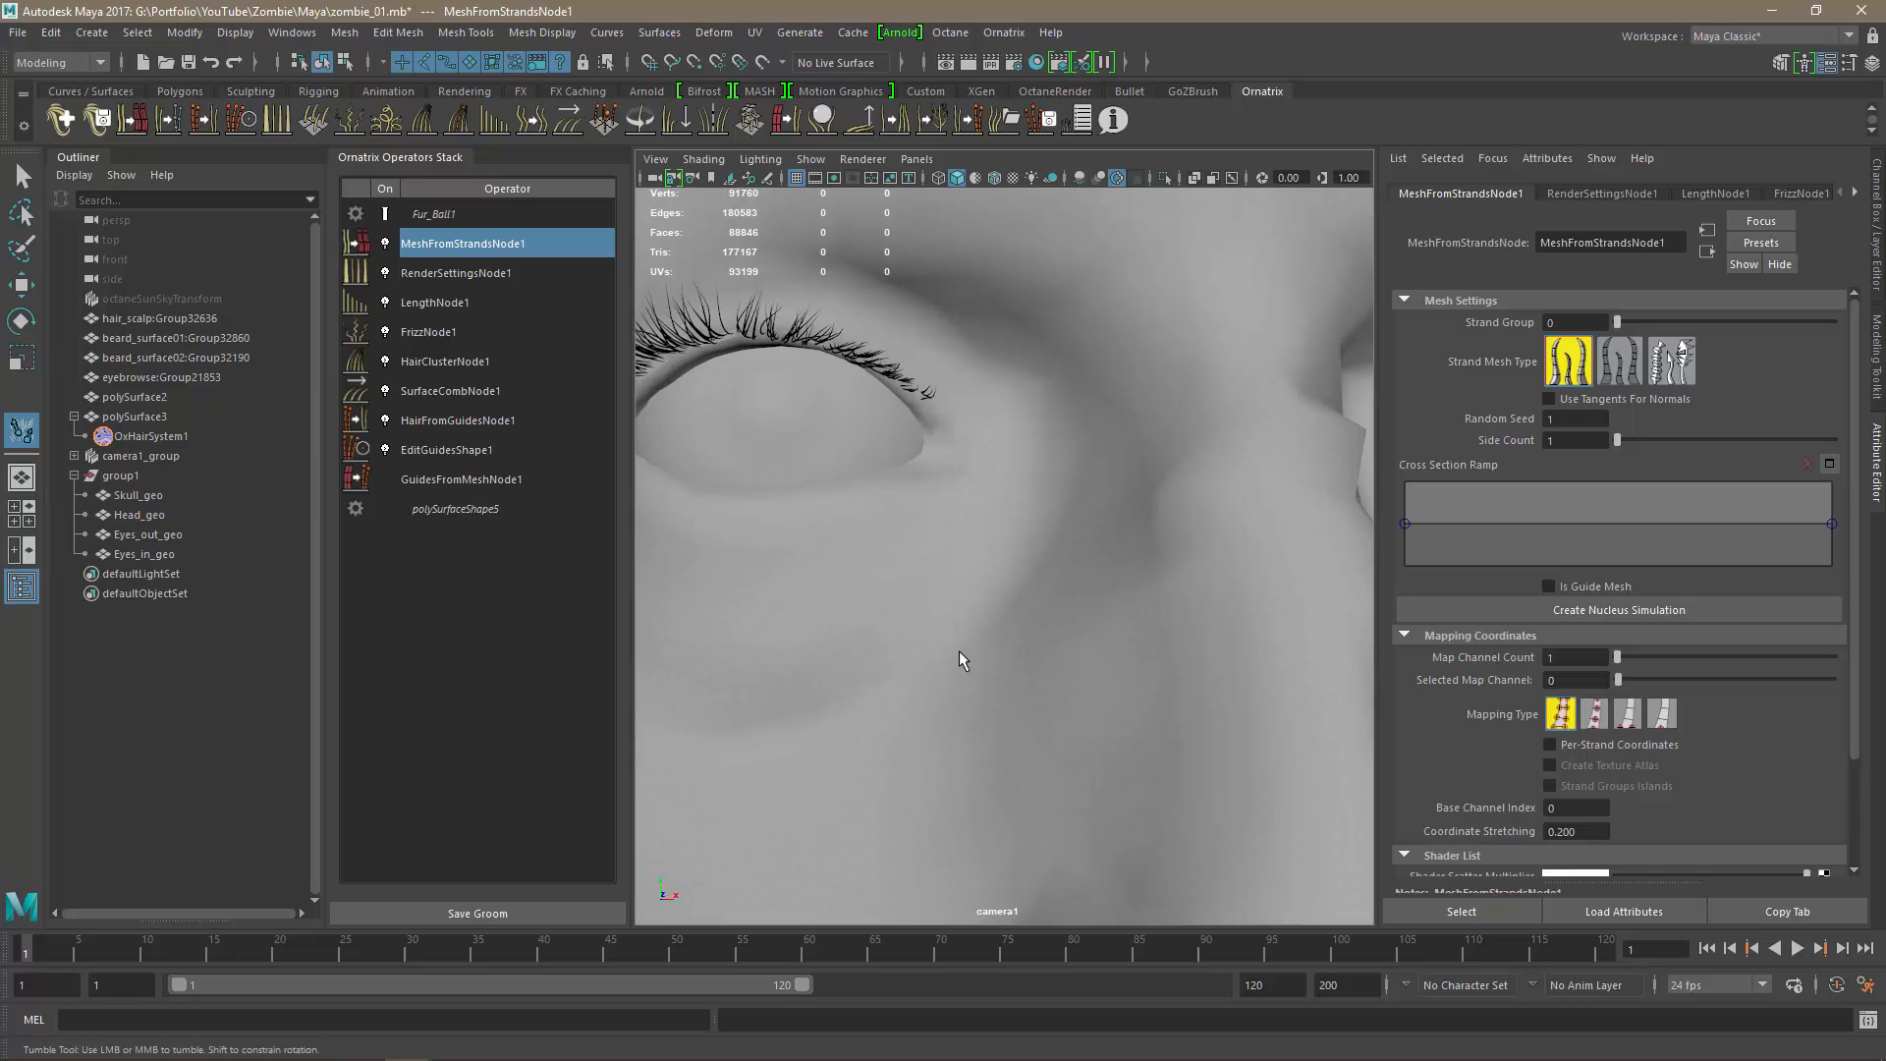
pyautogui.keyDown('alt'); pyautogui.moveTo(842, 657); pyautogui.dragTo(953, 711, button='middle'); pyautogui.keyUp('alt')
pyautogui.keyDown('alt'); pyautogui.moveTo(953, 711); pyautogui.dragTo(839, 681, button='right'); pyautogui.keyUp('alt')
pyautogui.click(870, 615)
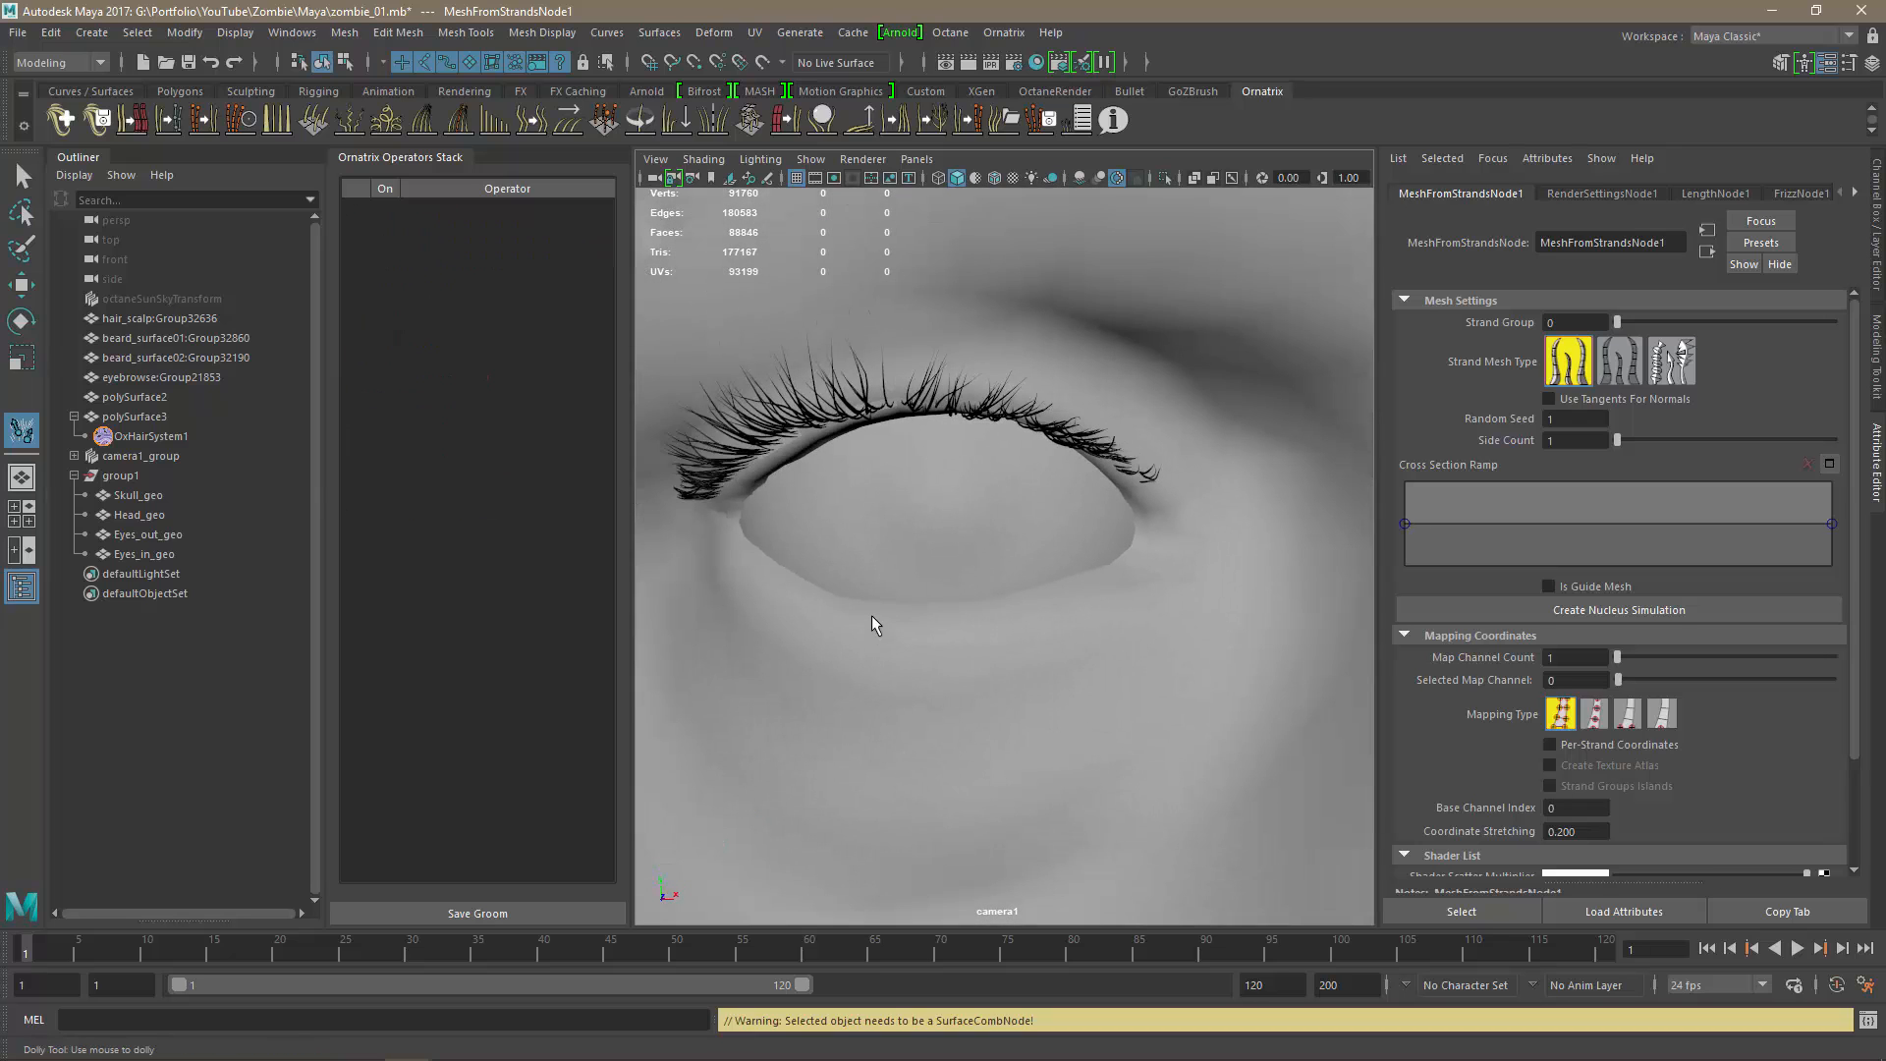
pyautogui.click(871, 615)
# Create a Fur Ball groom on polySurface2 with scale 1.00 and detail 1.00.
pyautogui.keyDown('alt'); pyautogui.moveTo(1058, 650); pyautogui.dragTo(1086, 709, button='right'); pyautogui.keyUp('alt')
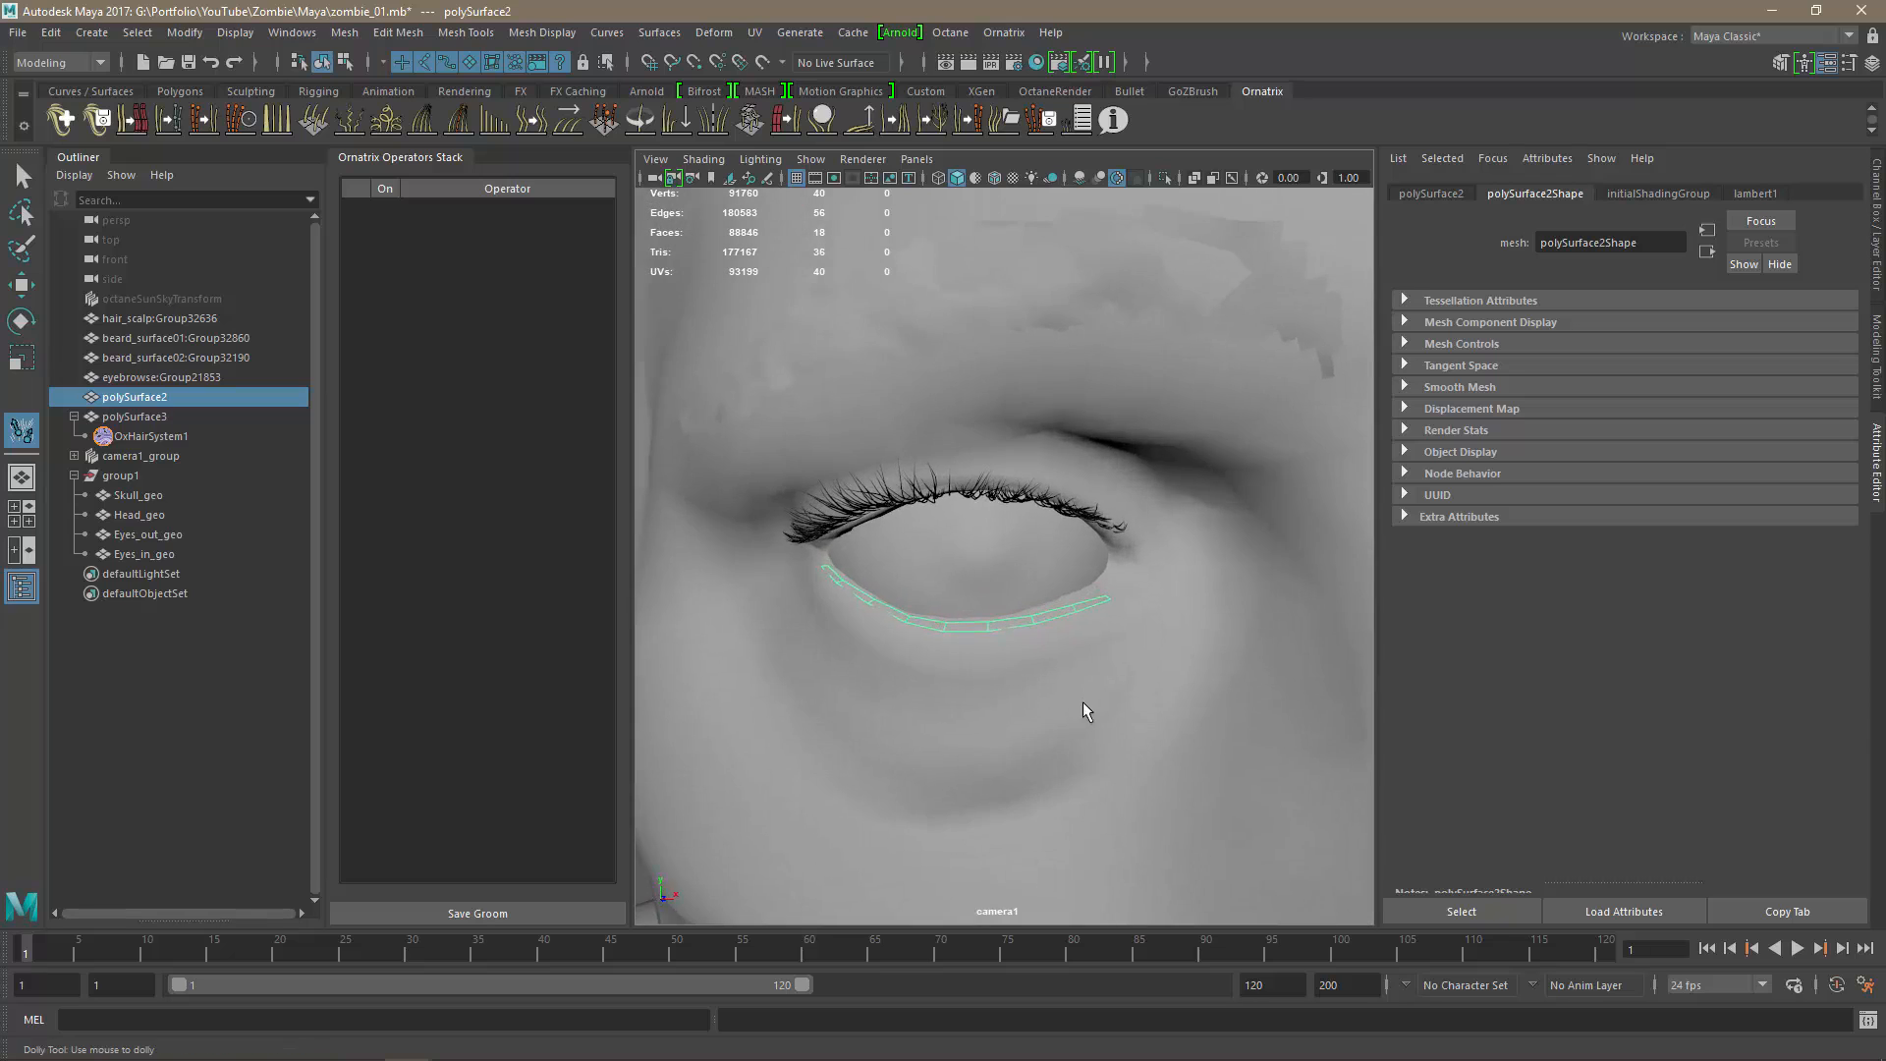
pyautogui.moveTo(1083, 702)
pyautogui.keyDown('alt'); pyautogui.mouseDown()
pyautogui.moveTo(1086, 674)
pyautogui.moveTo(1091, 698)
pyautogui.mouseUp(); pyautogui.keyUp('alt')
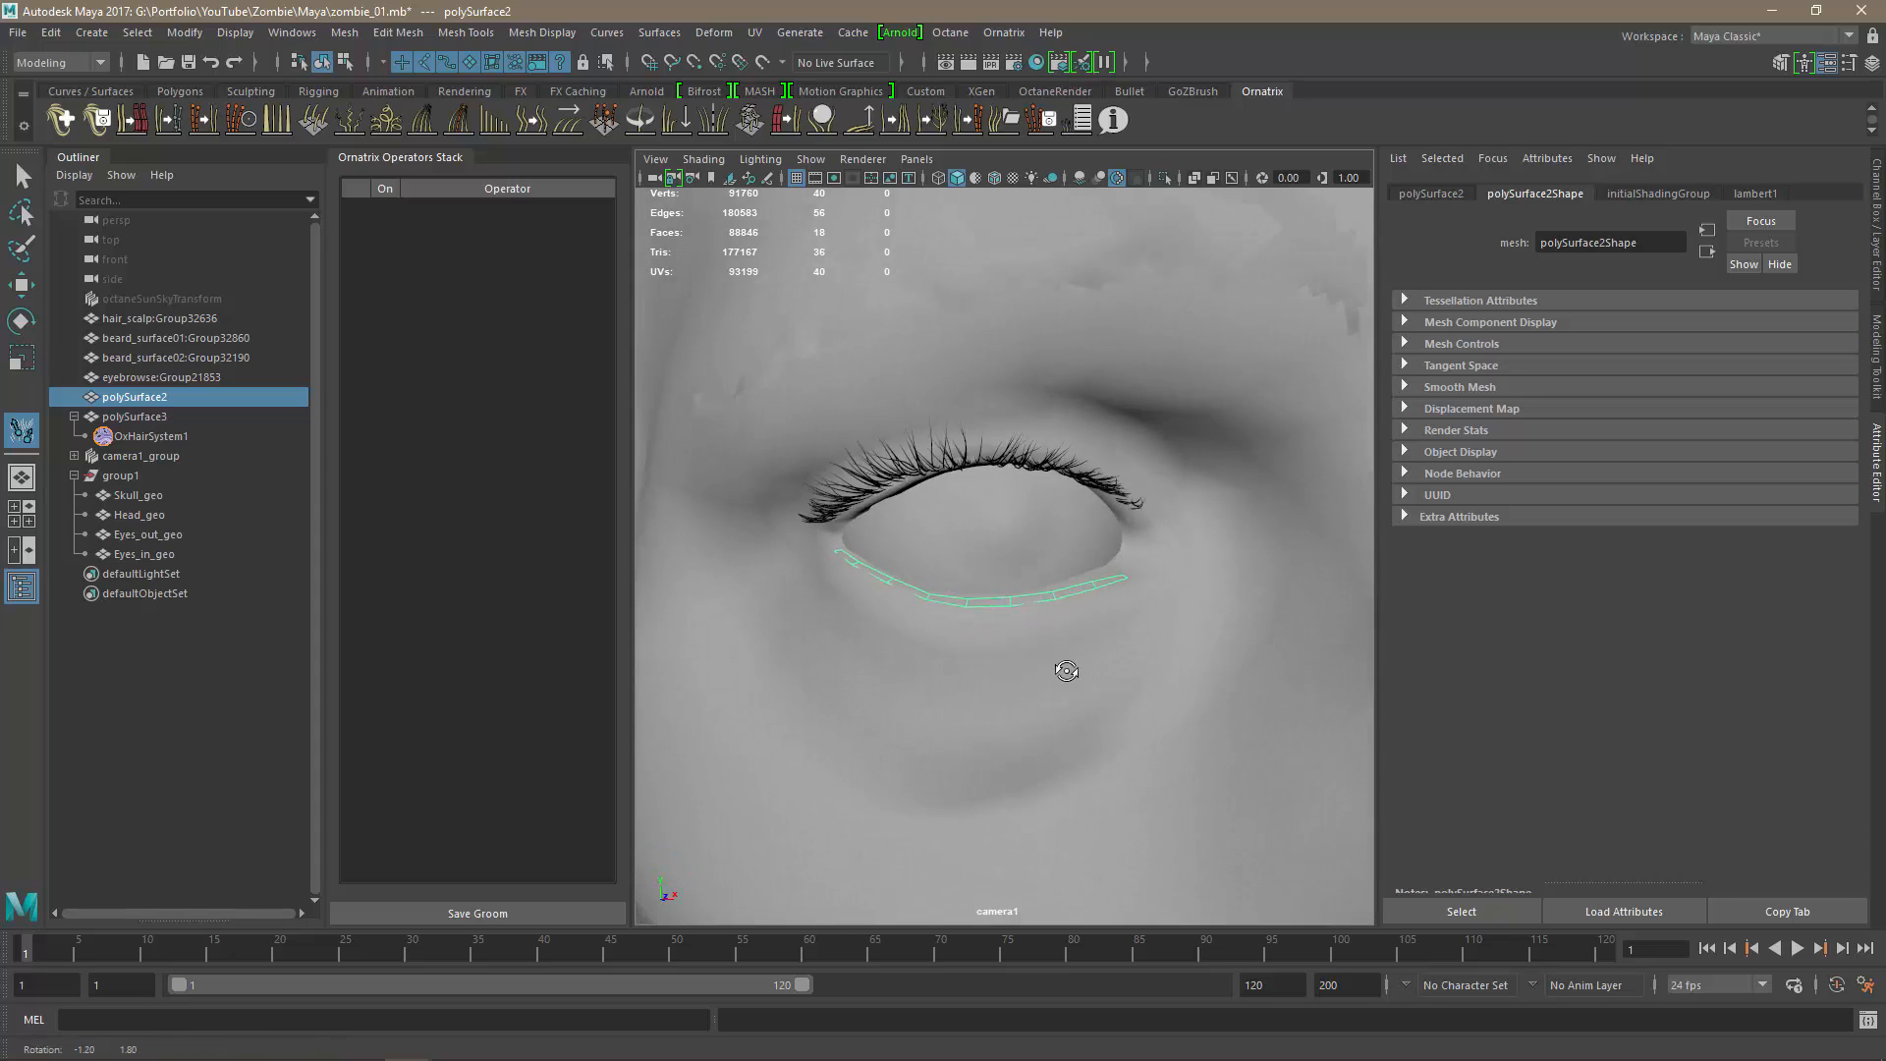
pyautogui.keyDown('alt'); pyautogui.moveTo(1065, 665); pyautogui.dragTo(1007, 650); pyautogui.keyUp('alt')
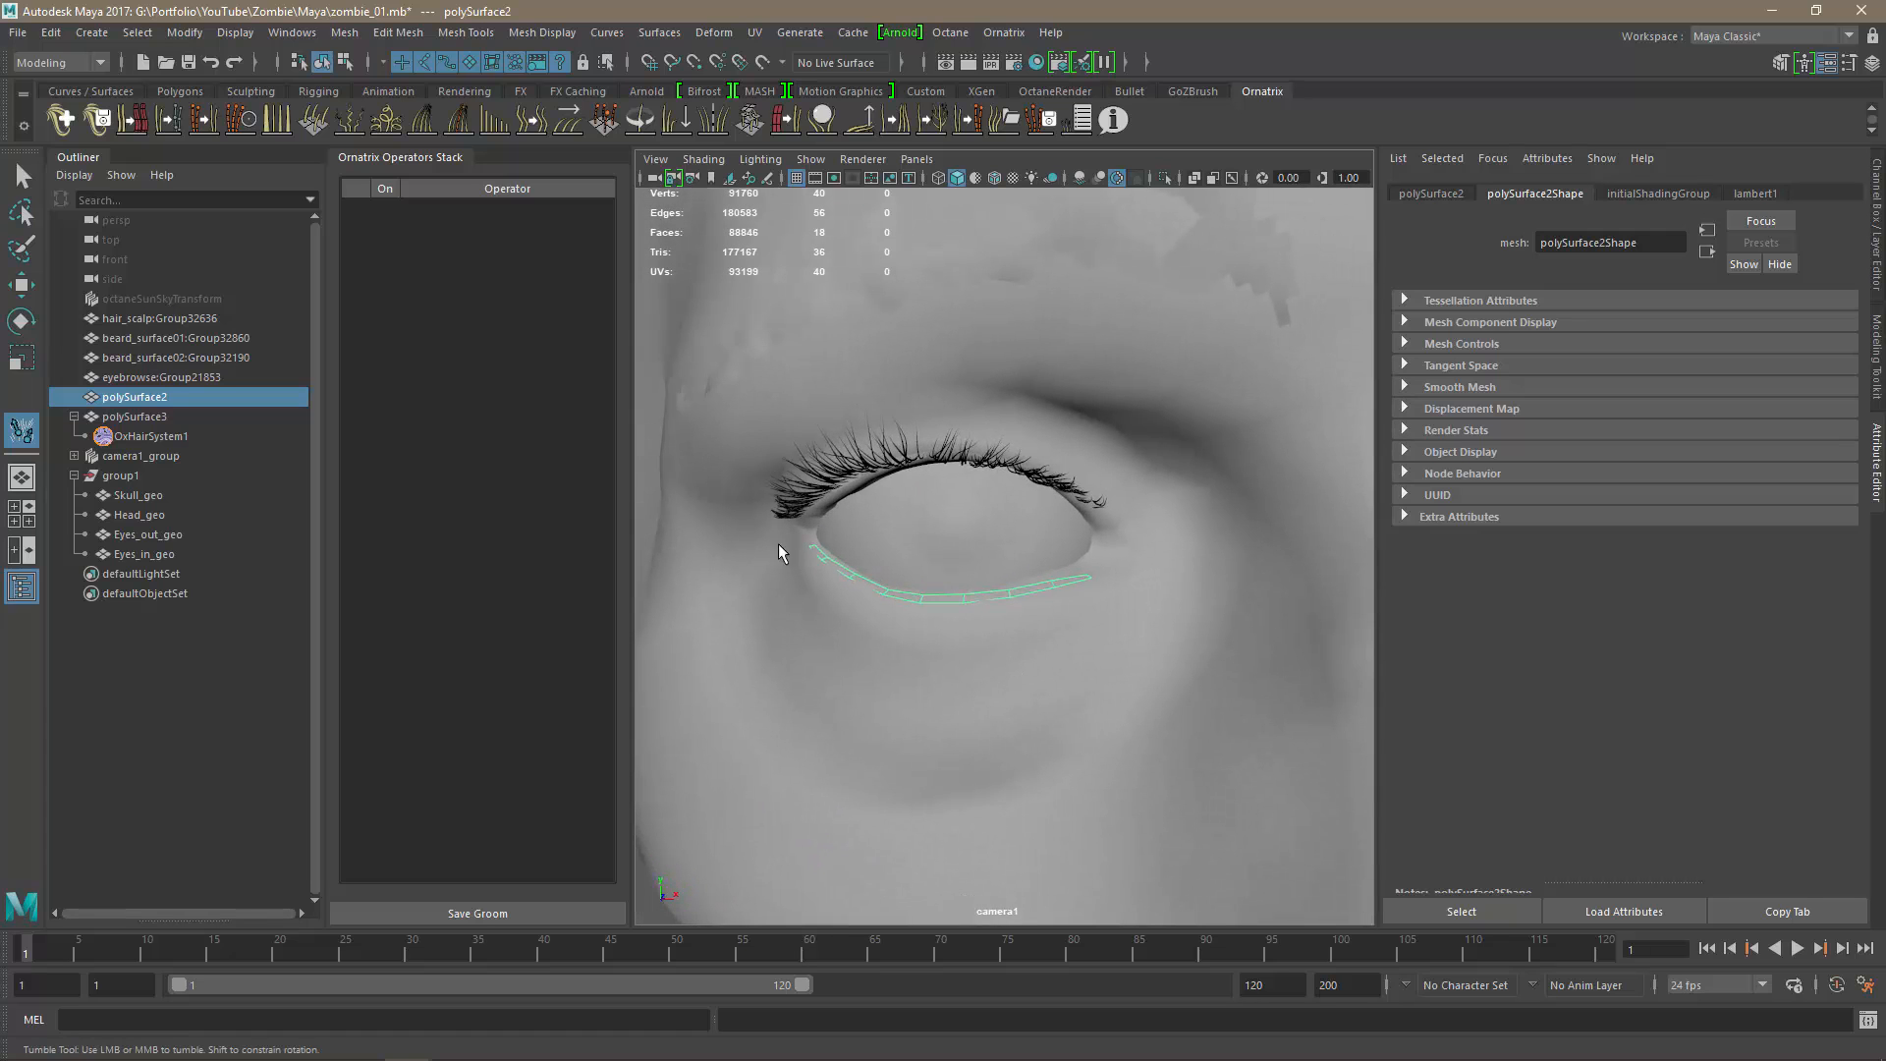
pyautogui.keyDown('alt'); pyautogui.moveTo(1209, 661); pyautogui.dragTo(1098, 680); pyautogui.keyUp('alt')
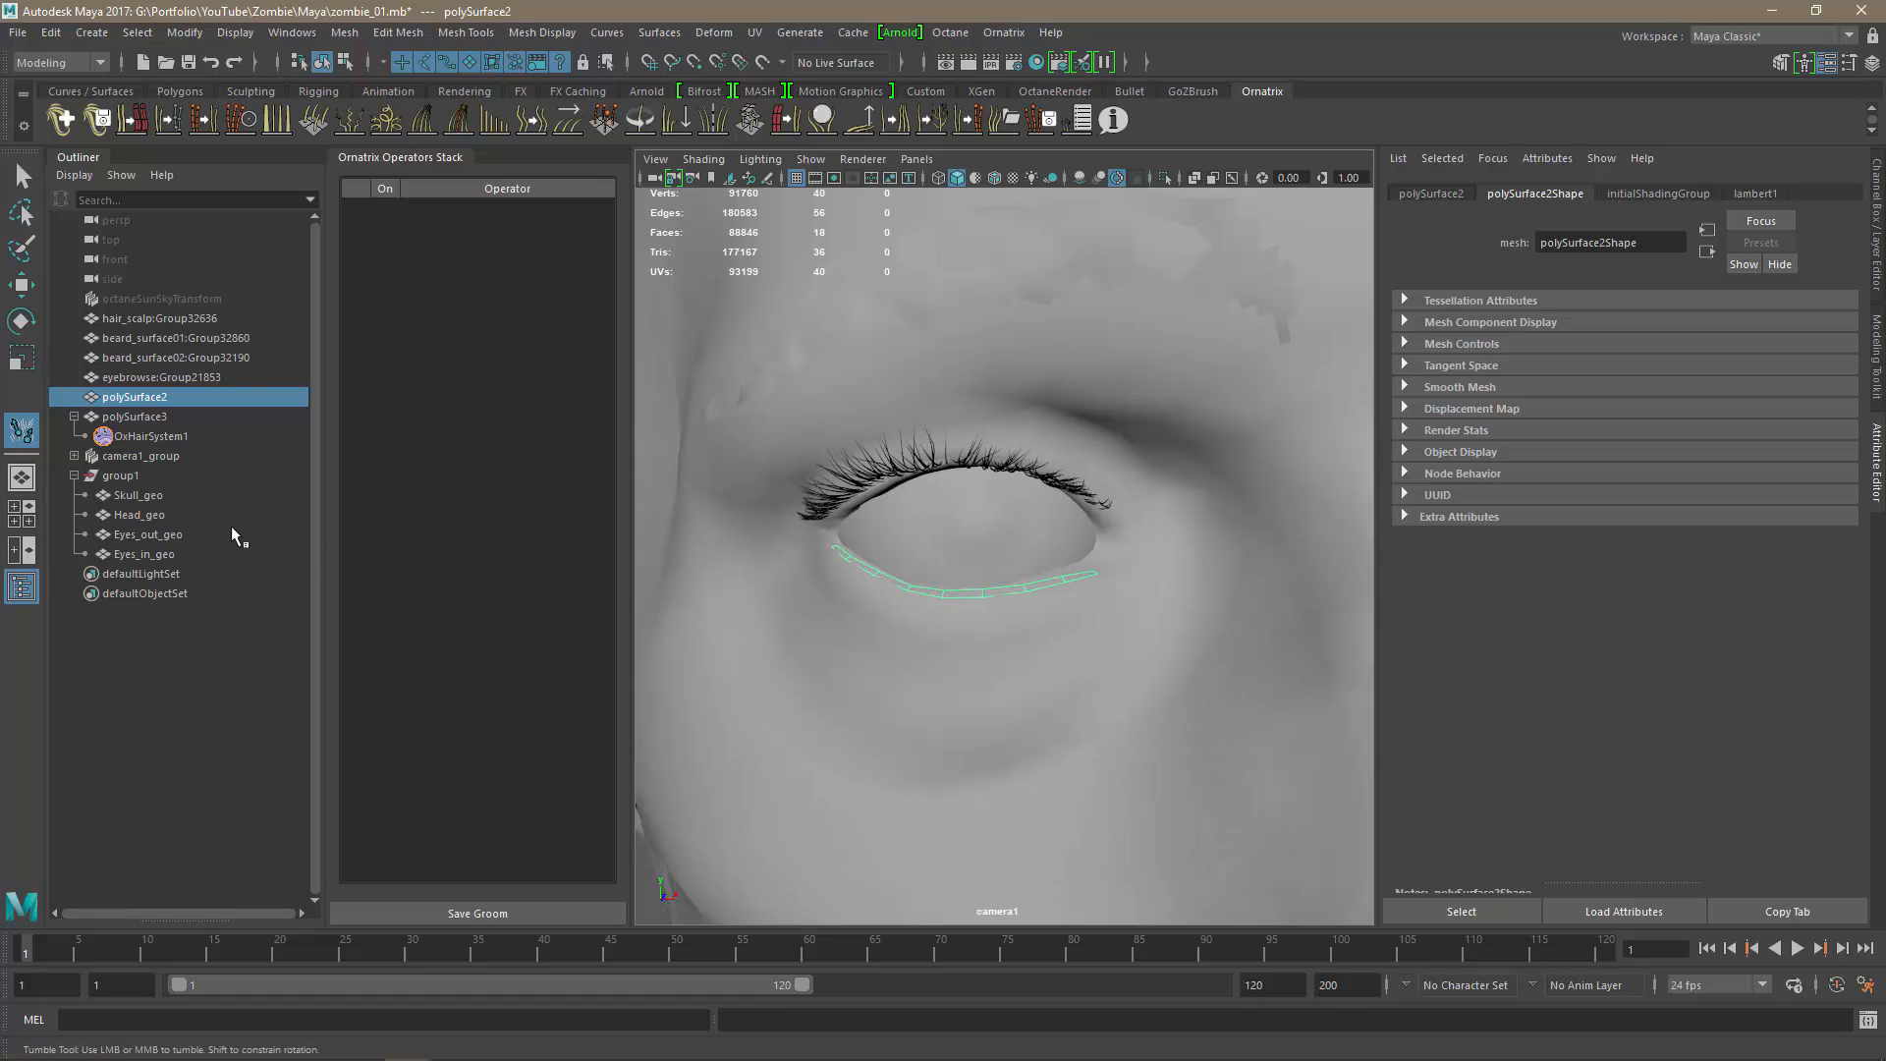
pyautogui.click(61, 118)
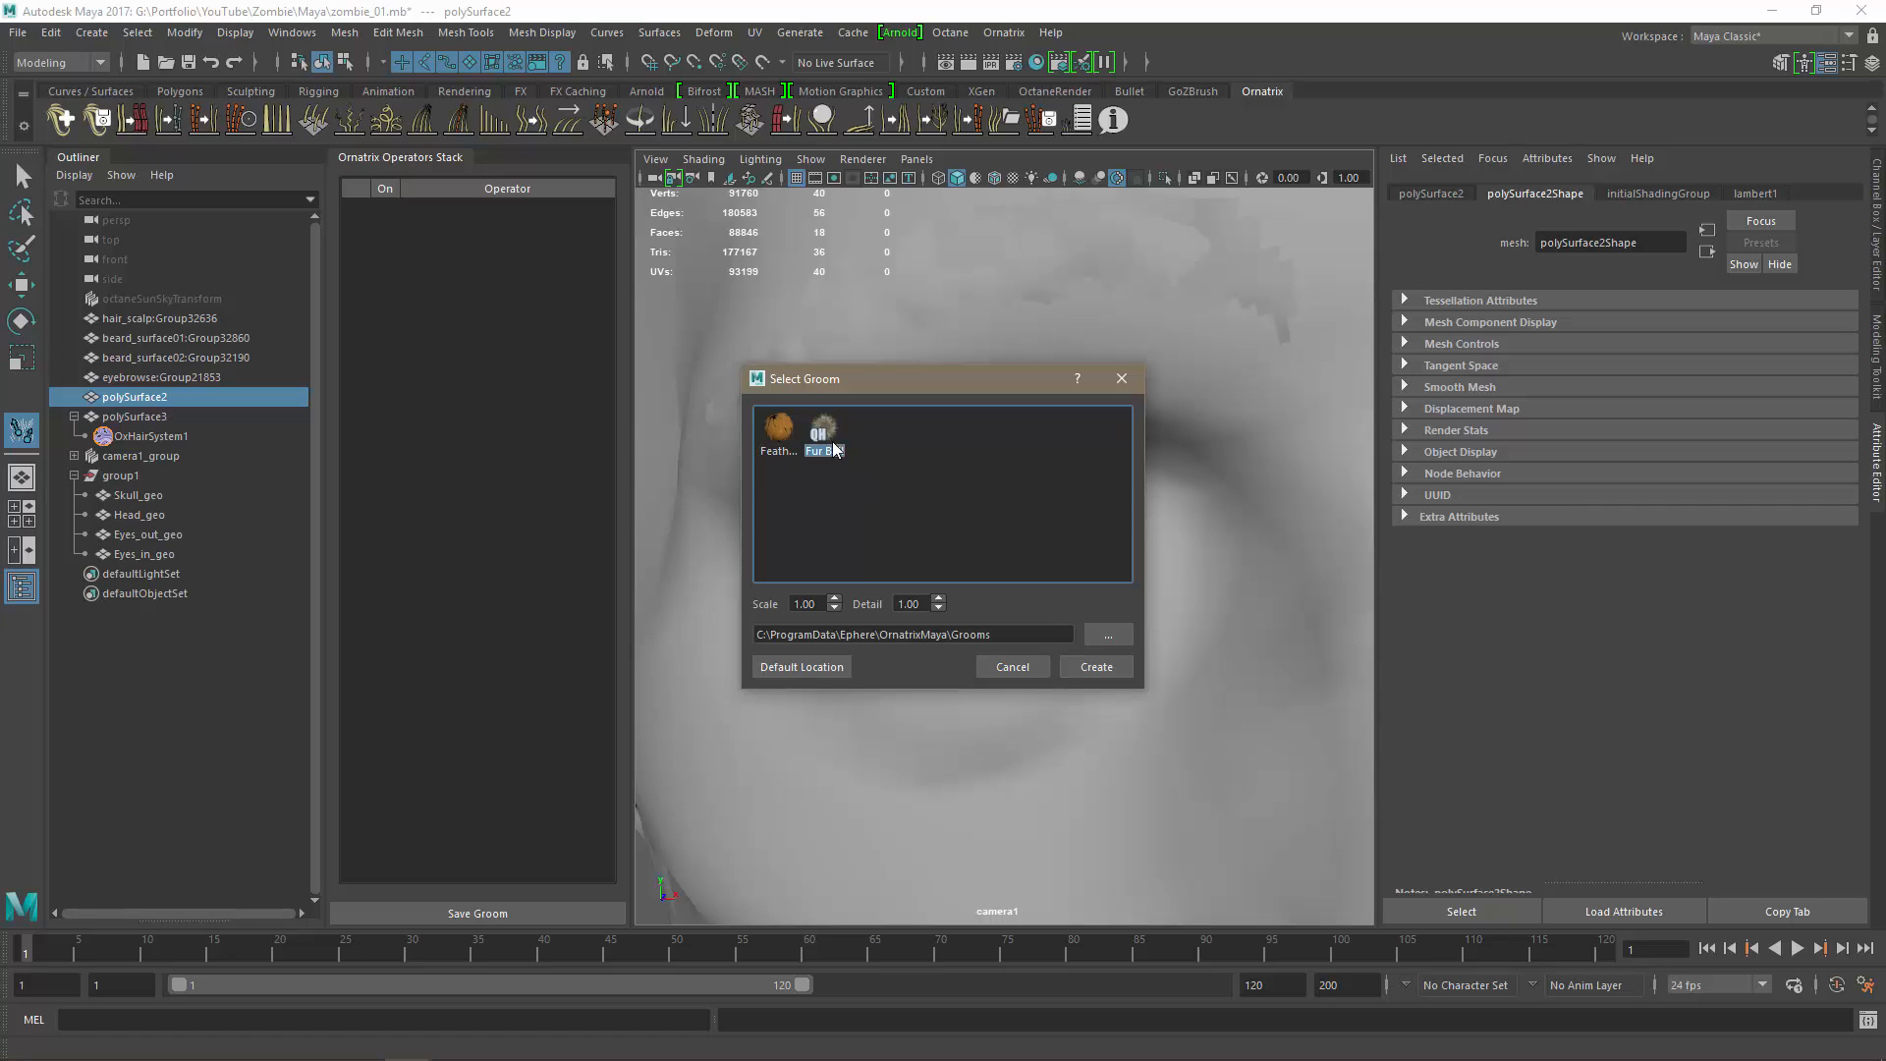
pyautogui.click(1093, 666)
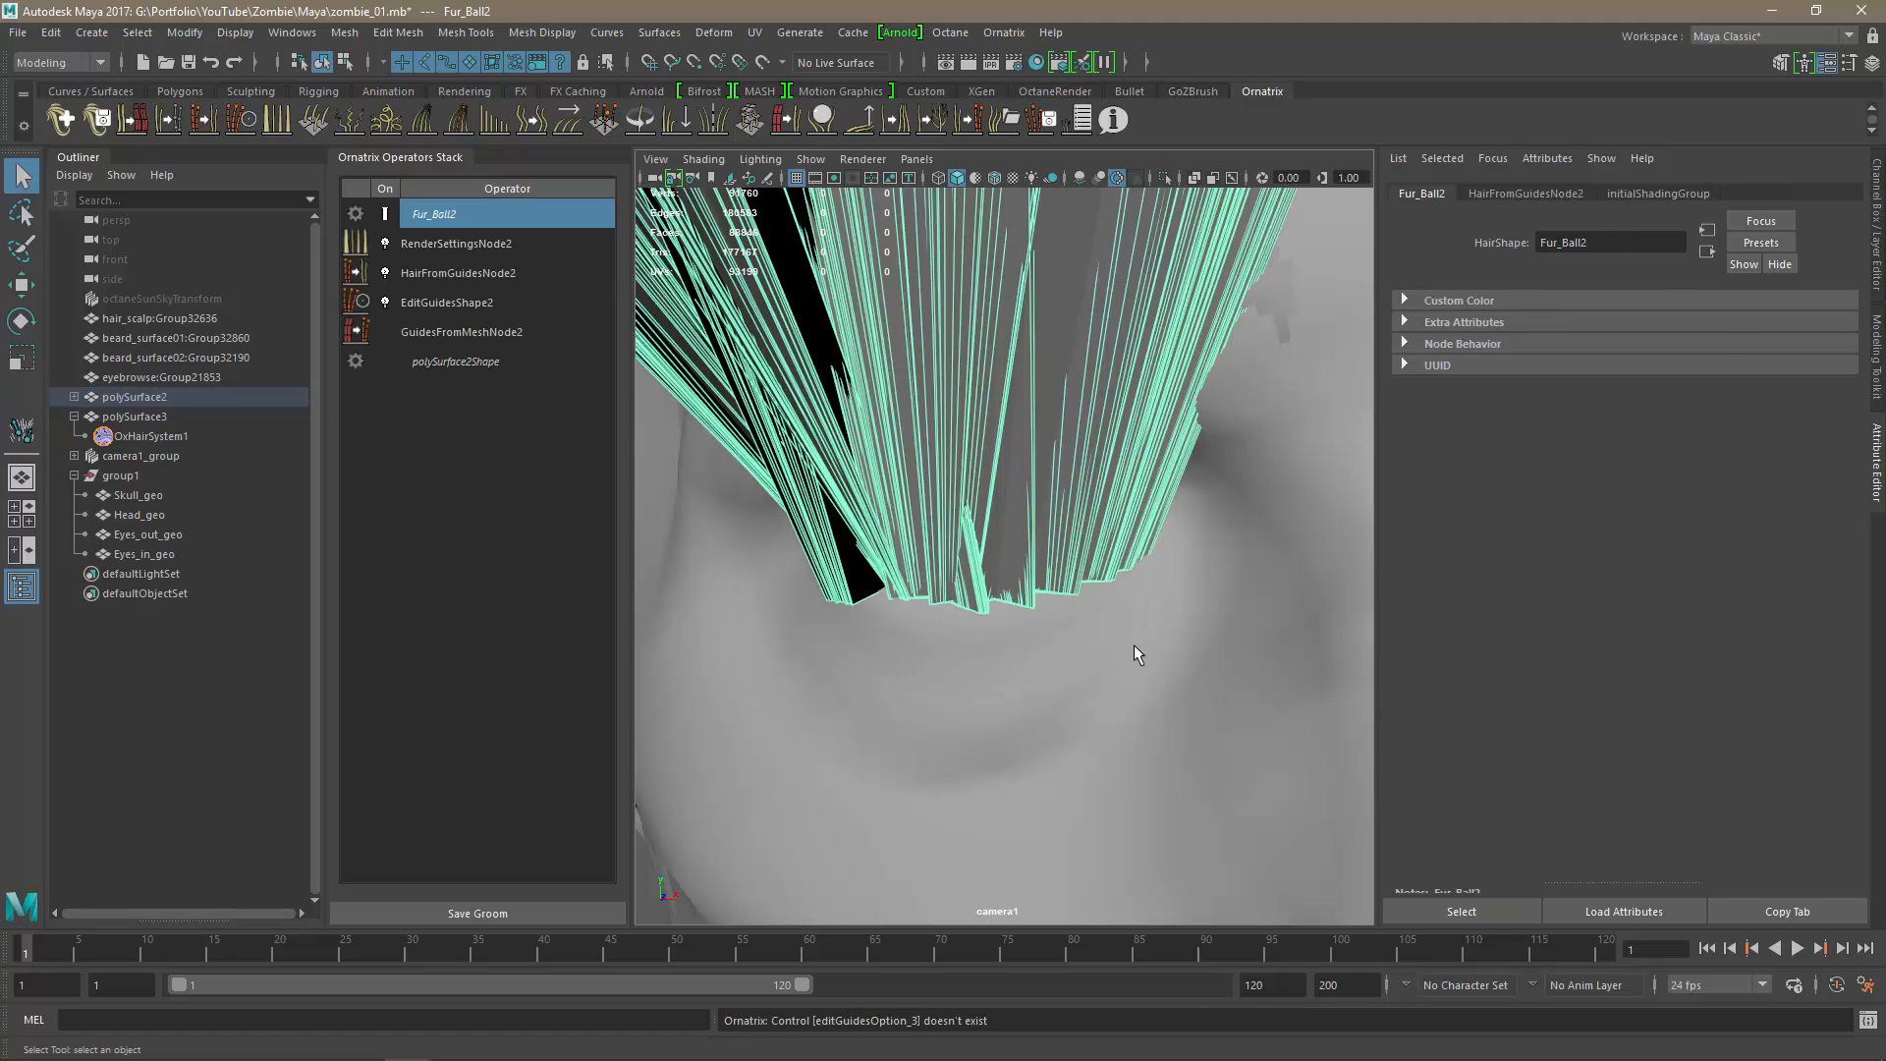
pyautogui.keyDown('alt'); pyautogui.moveTo(1134, 647); pyautogui.dragTo(851, 593); pyautogui.keyUp('alt')
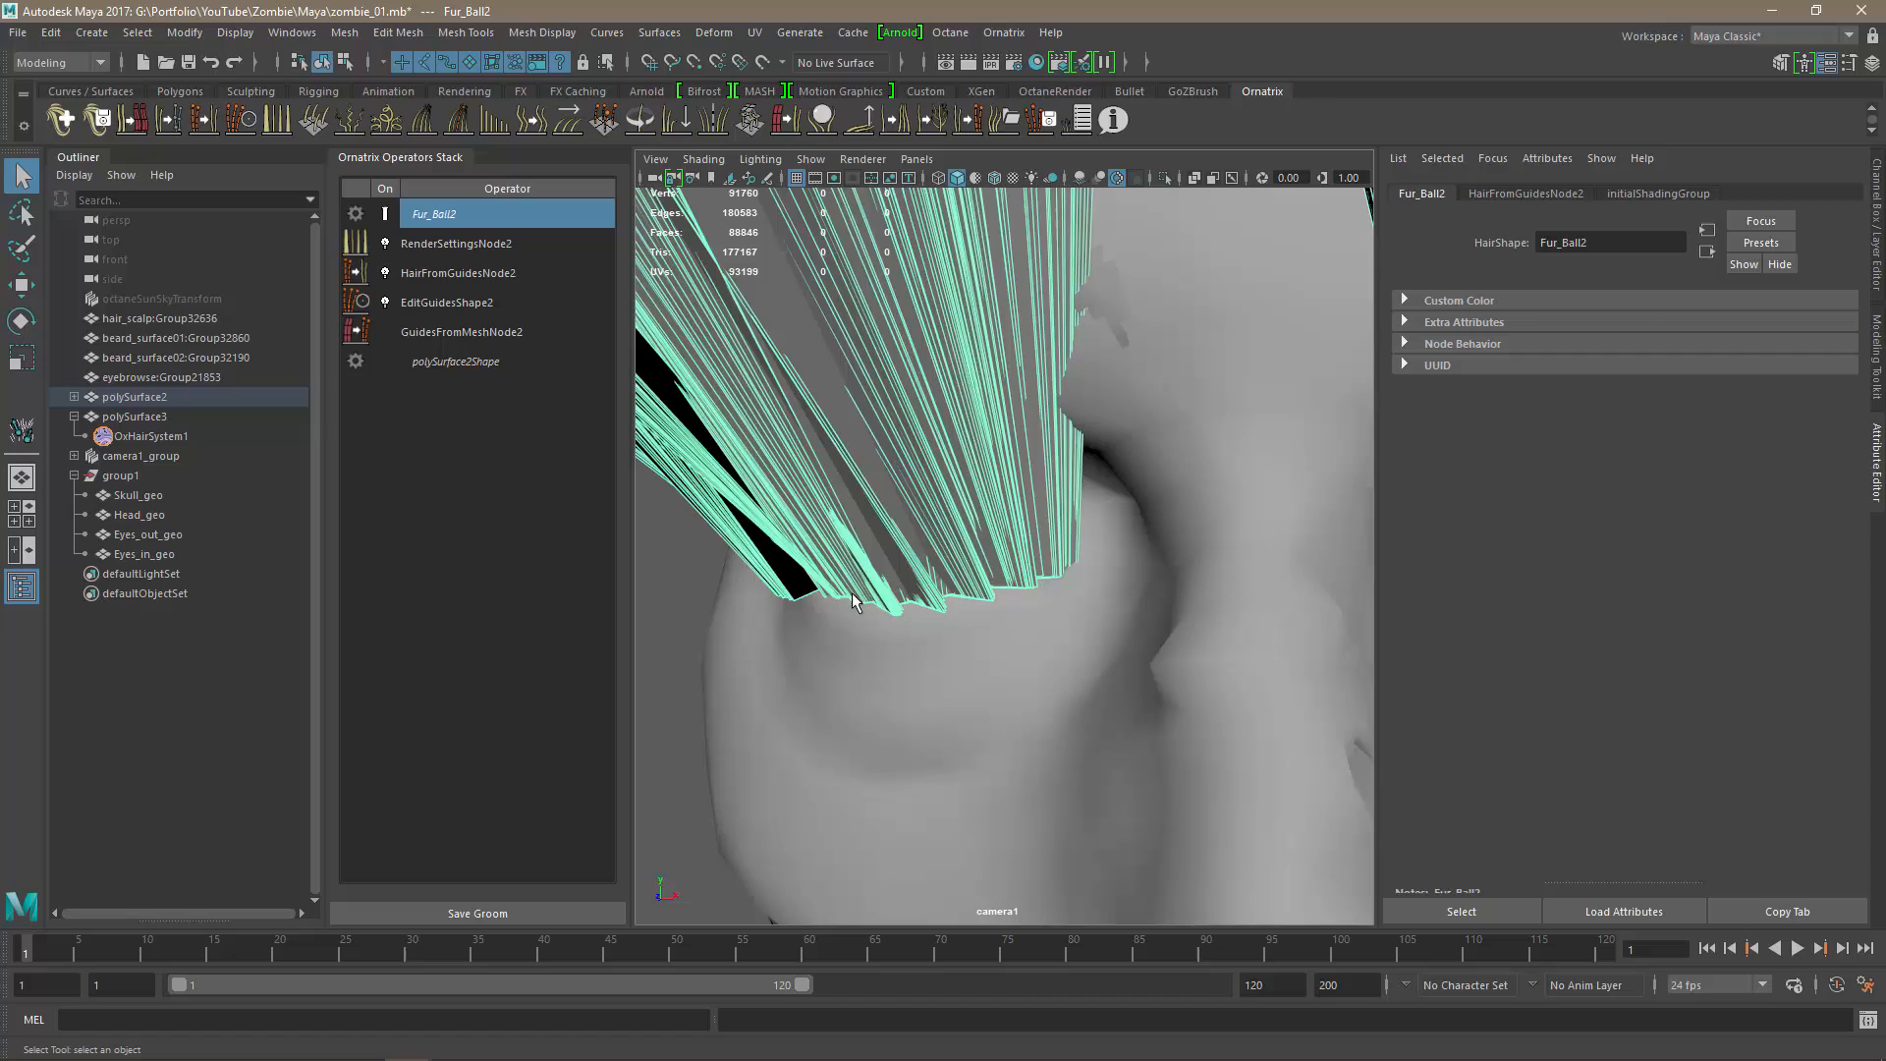
# Delete RenderSettingsNode2, HairFromGuidesNode2 and EditGuidesShape2 from the lower-lash groom's operator stack.
pyautogui.click(460, 332)
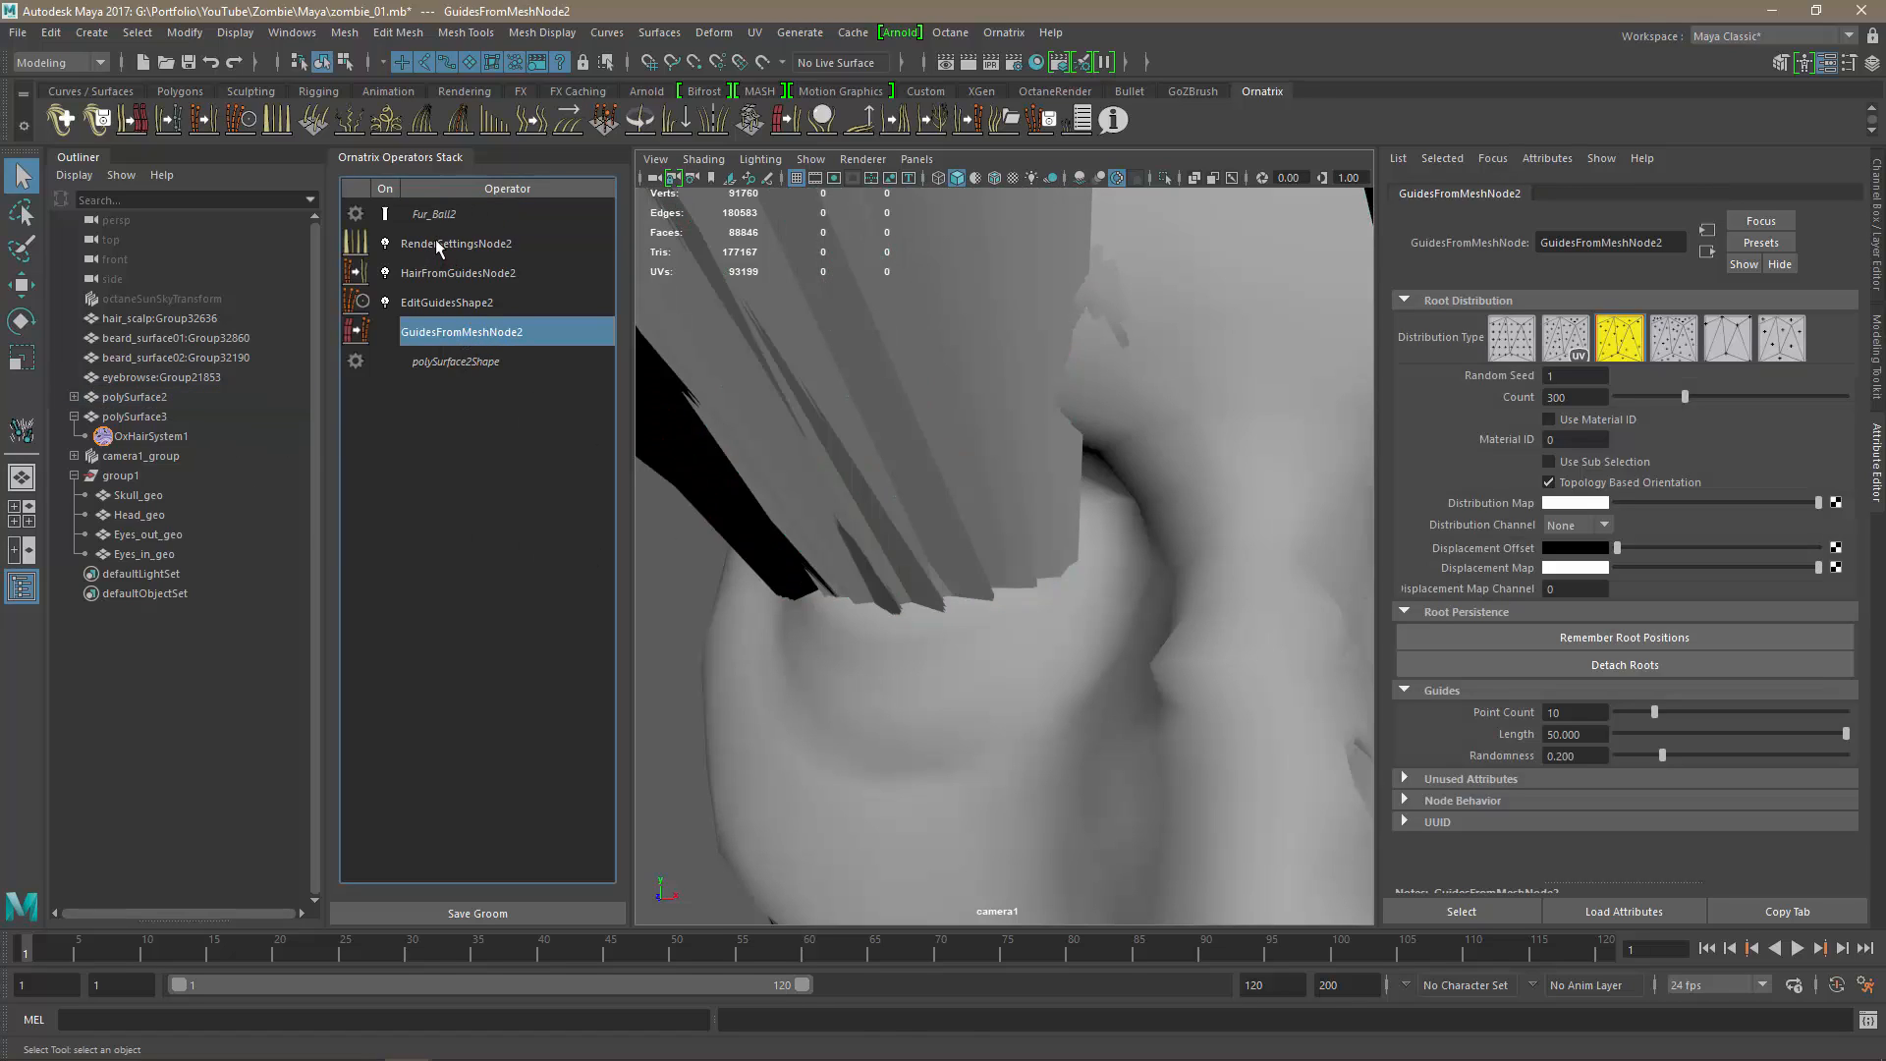
pyautogui.click(438, 248)
pyautogui.keyDown('shift'); pyautogui.click(430, 300); pyautogui.keyUp('shift')
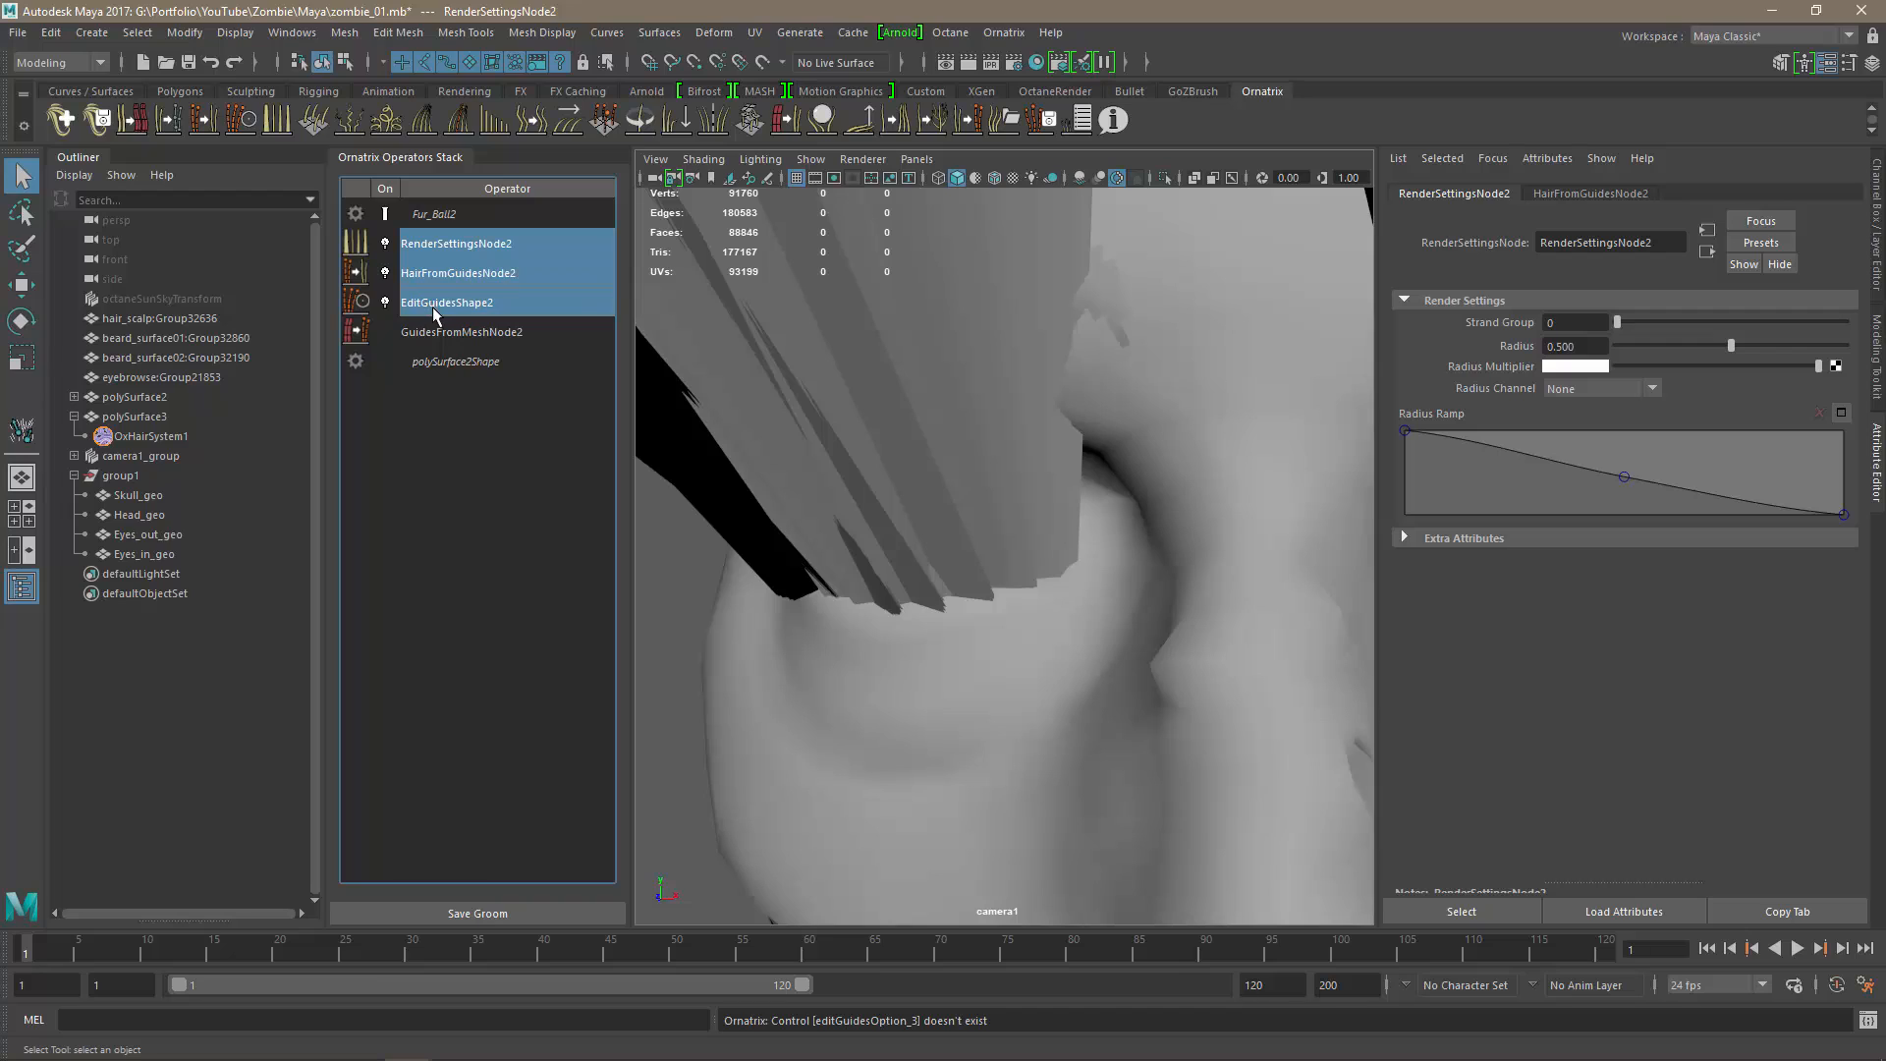
pyautogui.rightClick(499, 302)
pyautogui.click(532, 334)
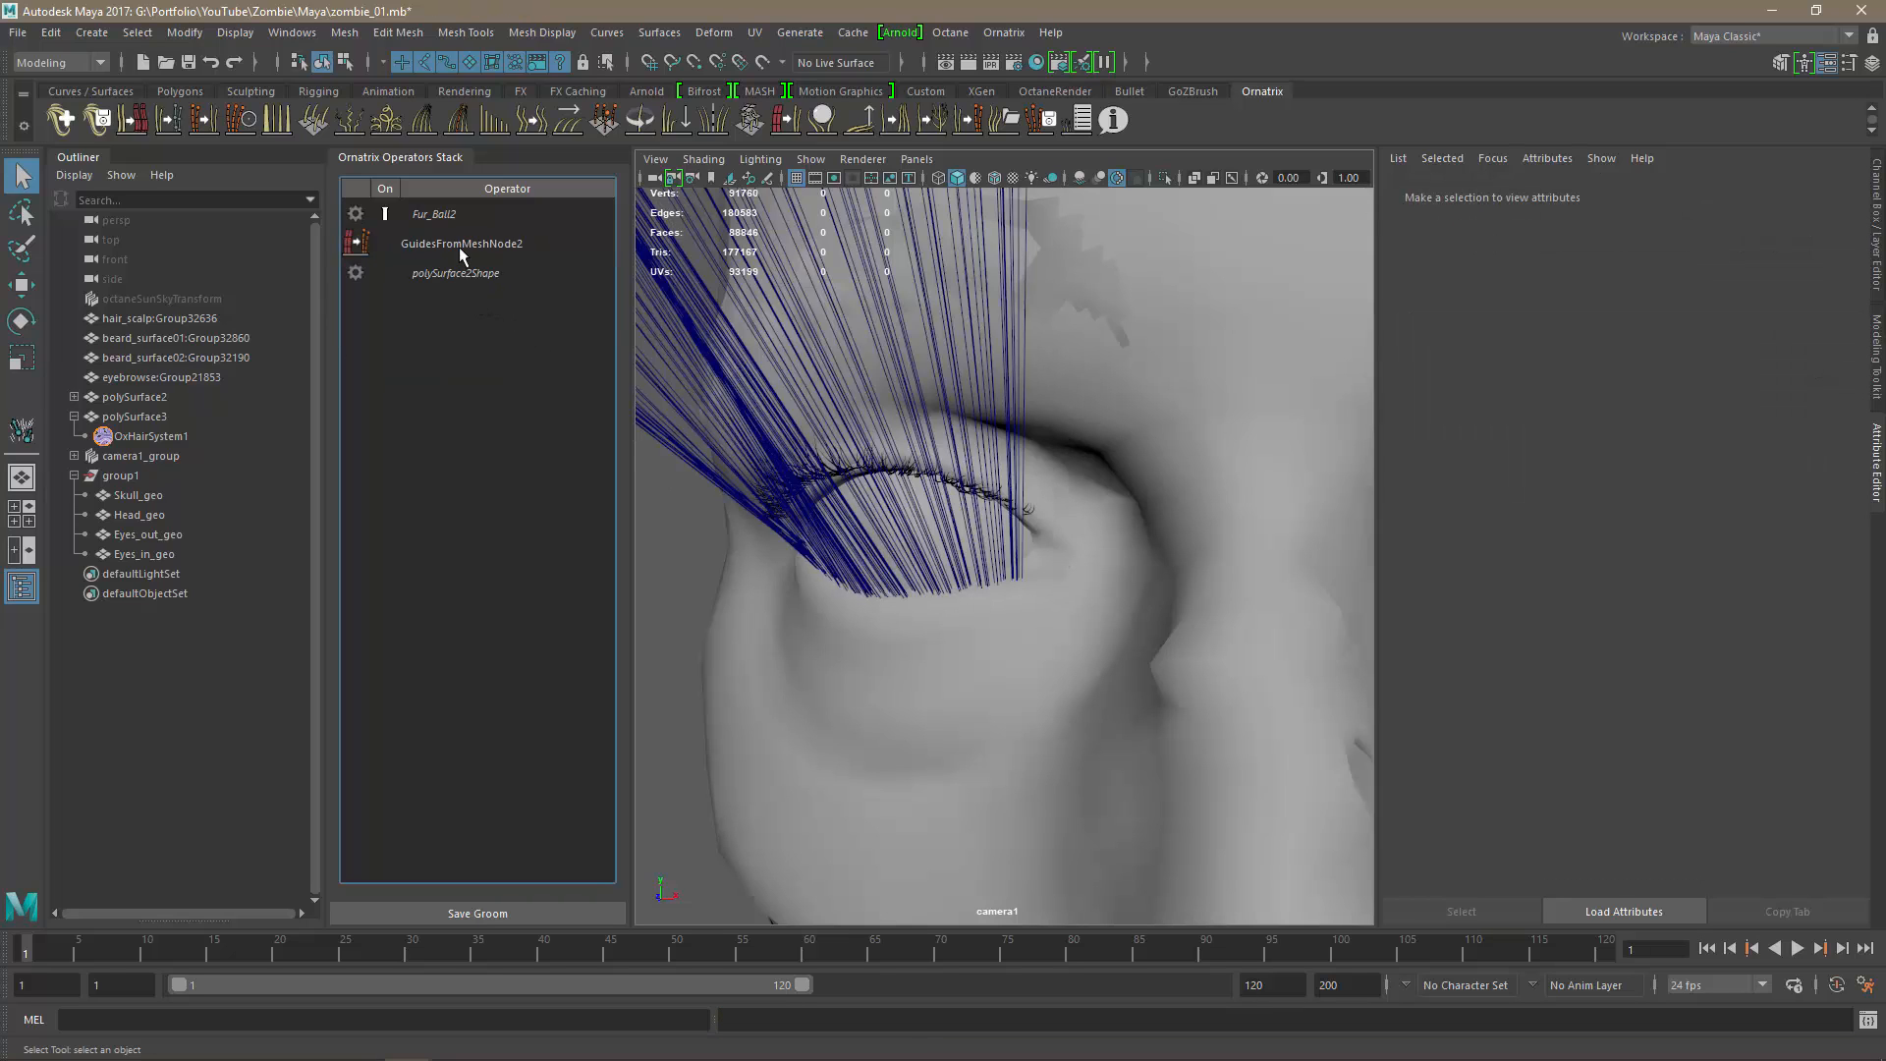
# Set GuidesFromMeshNode2's guide length to 0.5 and its root distribution to Face Center.
pyautogui.click(458, 245)
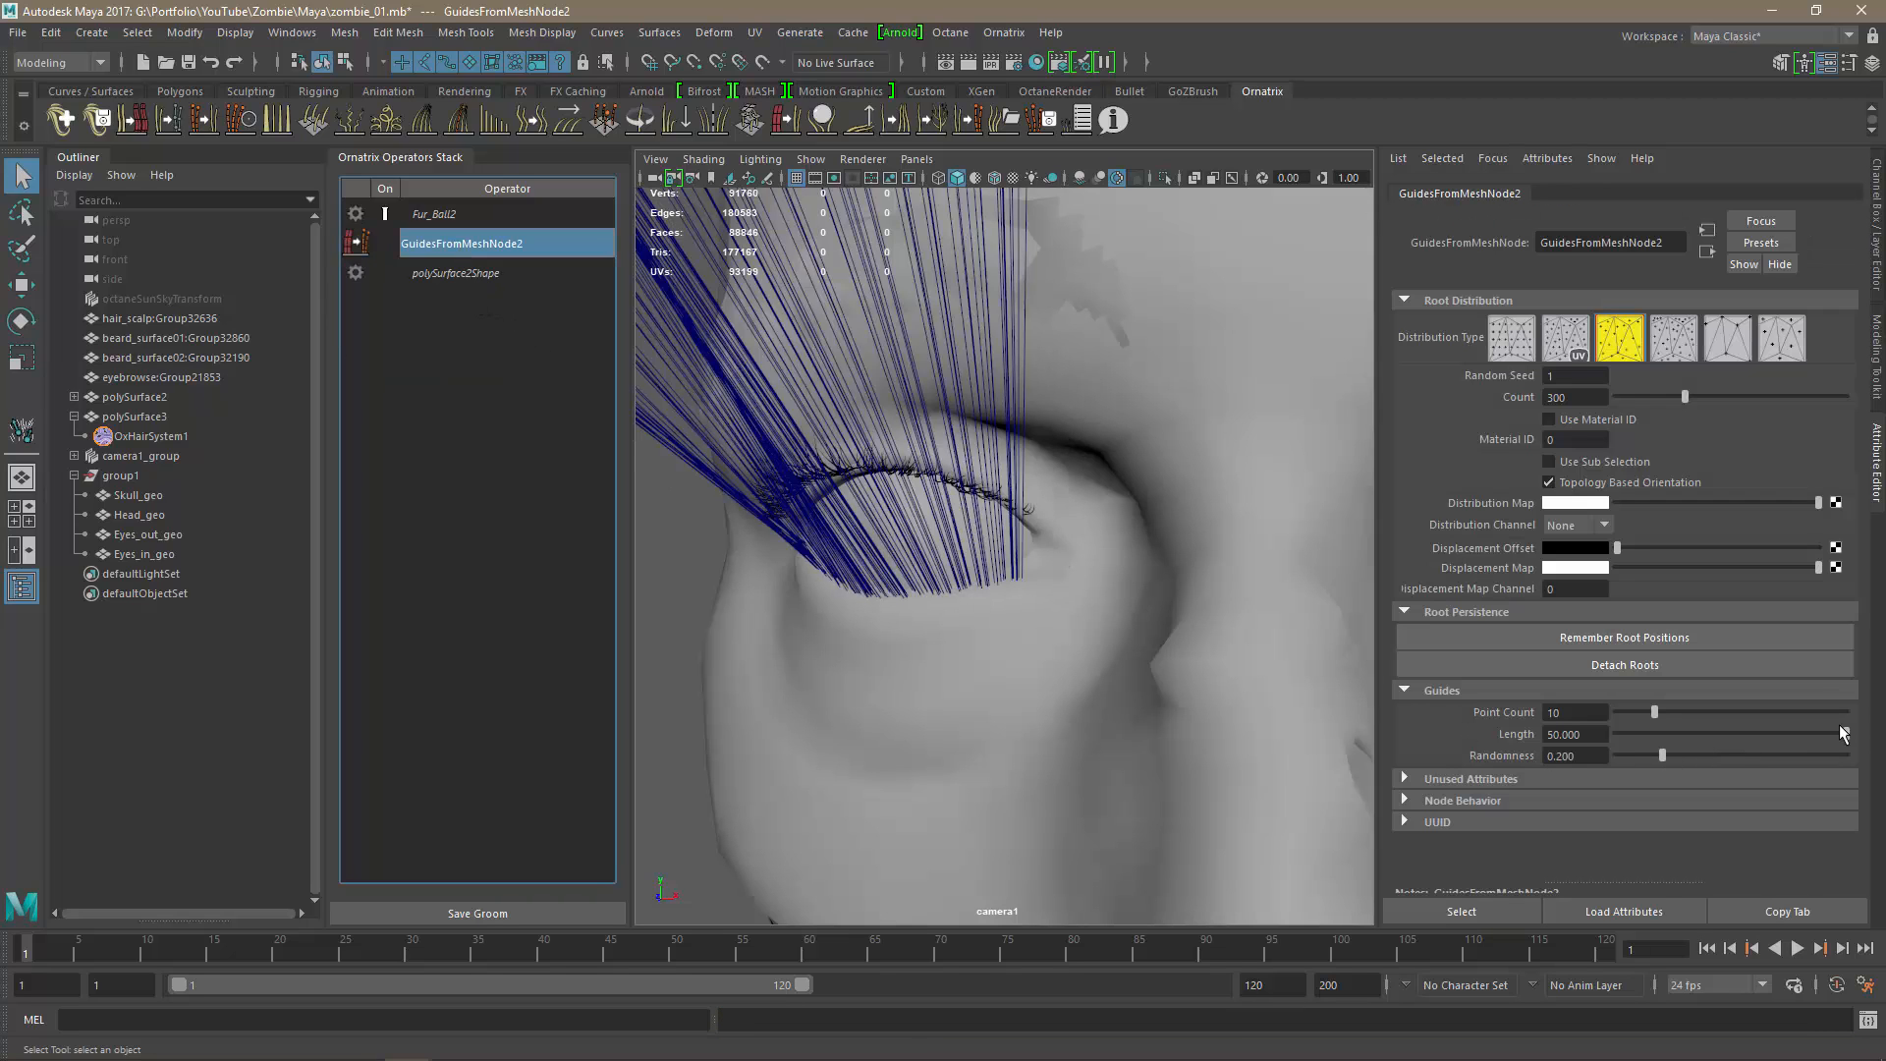
pyautogui.moveTo(1652, 741); pyautogui.dragTo(1619, 744)
pyautogui.doubleClick(1568, 733)
pyautogui.write('0.')
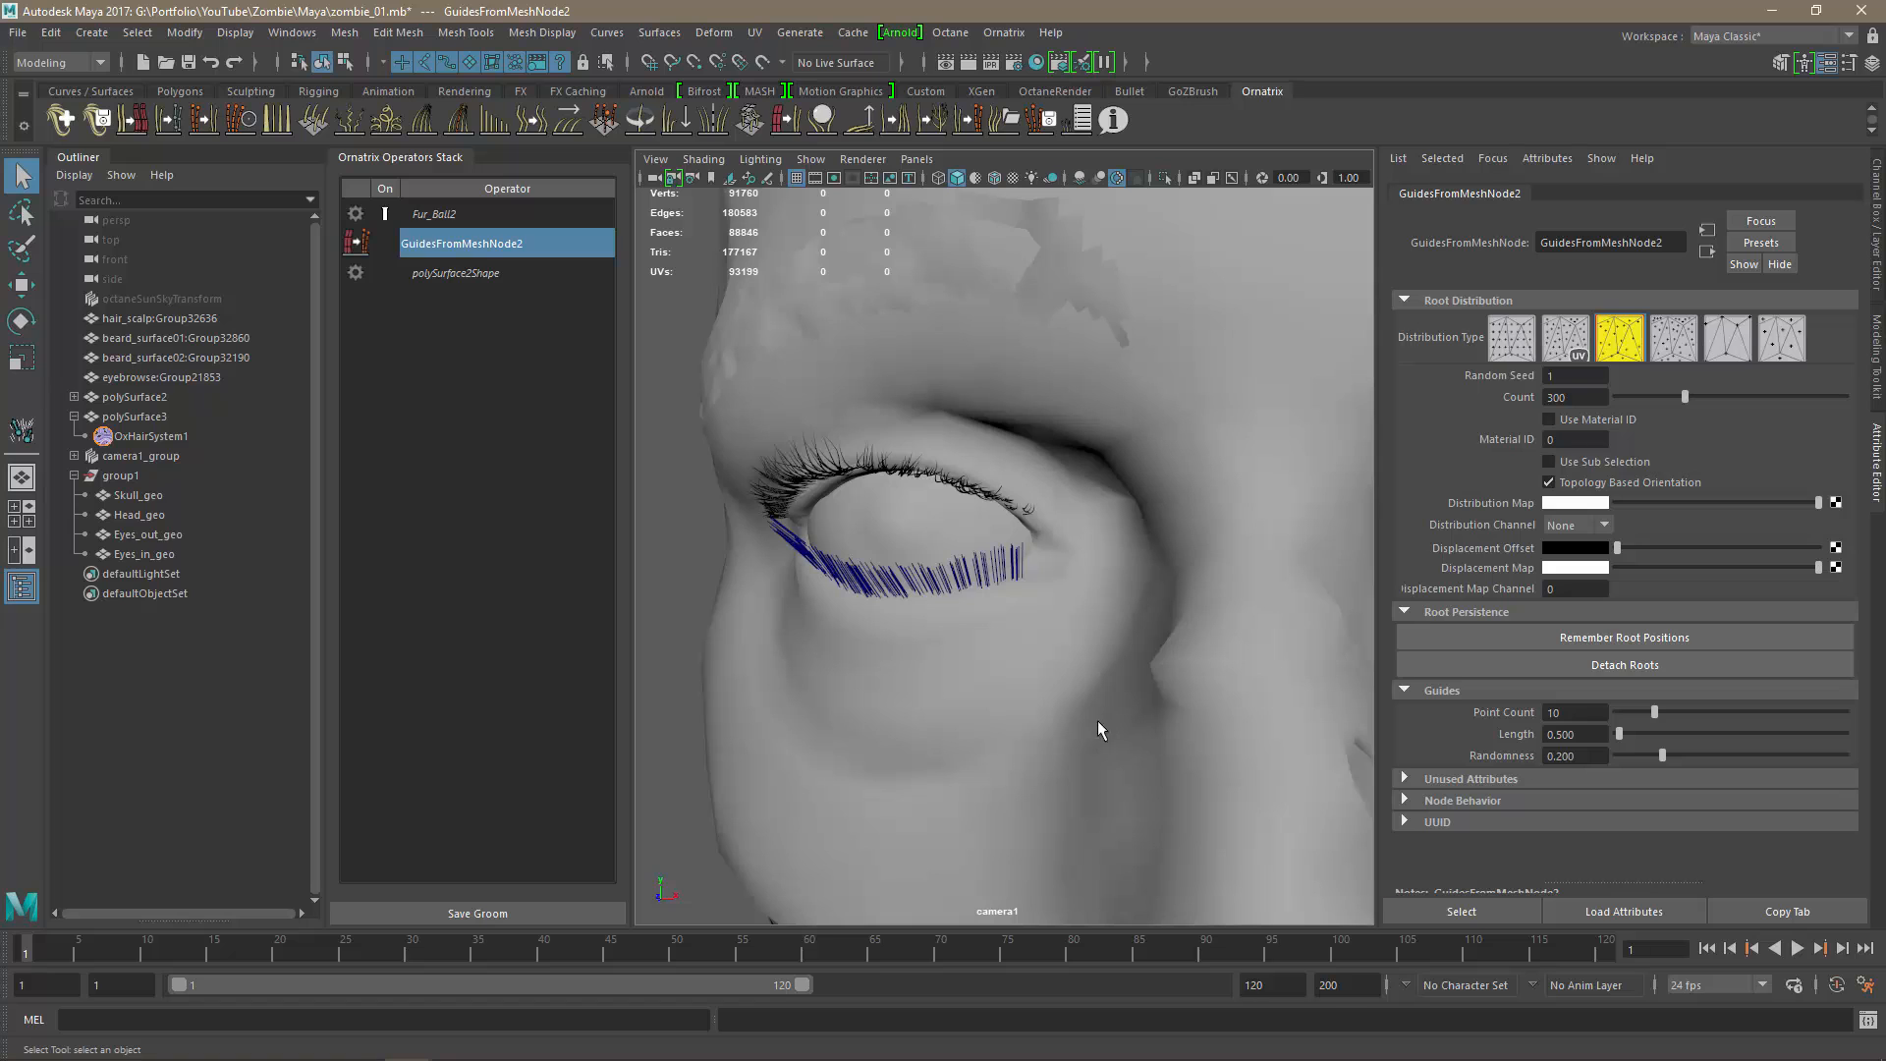
pyautogui.click(1778, 343)
pyautogui.keyDown('alt'); pyautogui.moveTo(980, 678); pyautogui.dragTo(1318, 594); pyautogui.keyUp('alt')
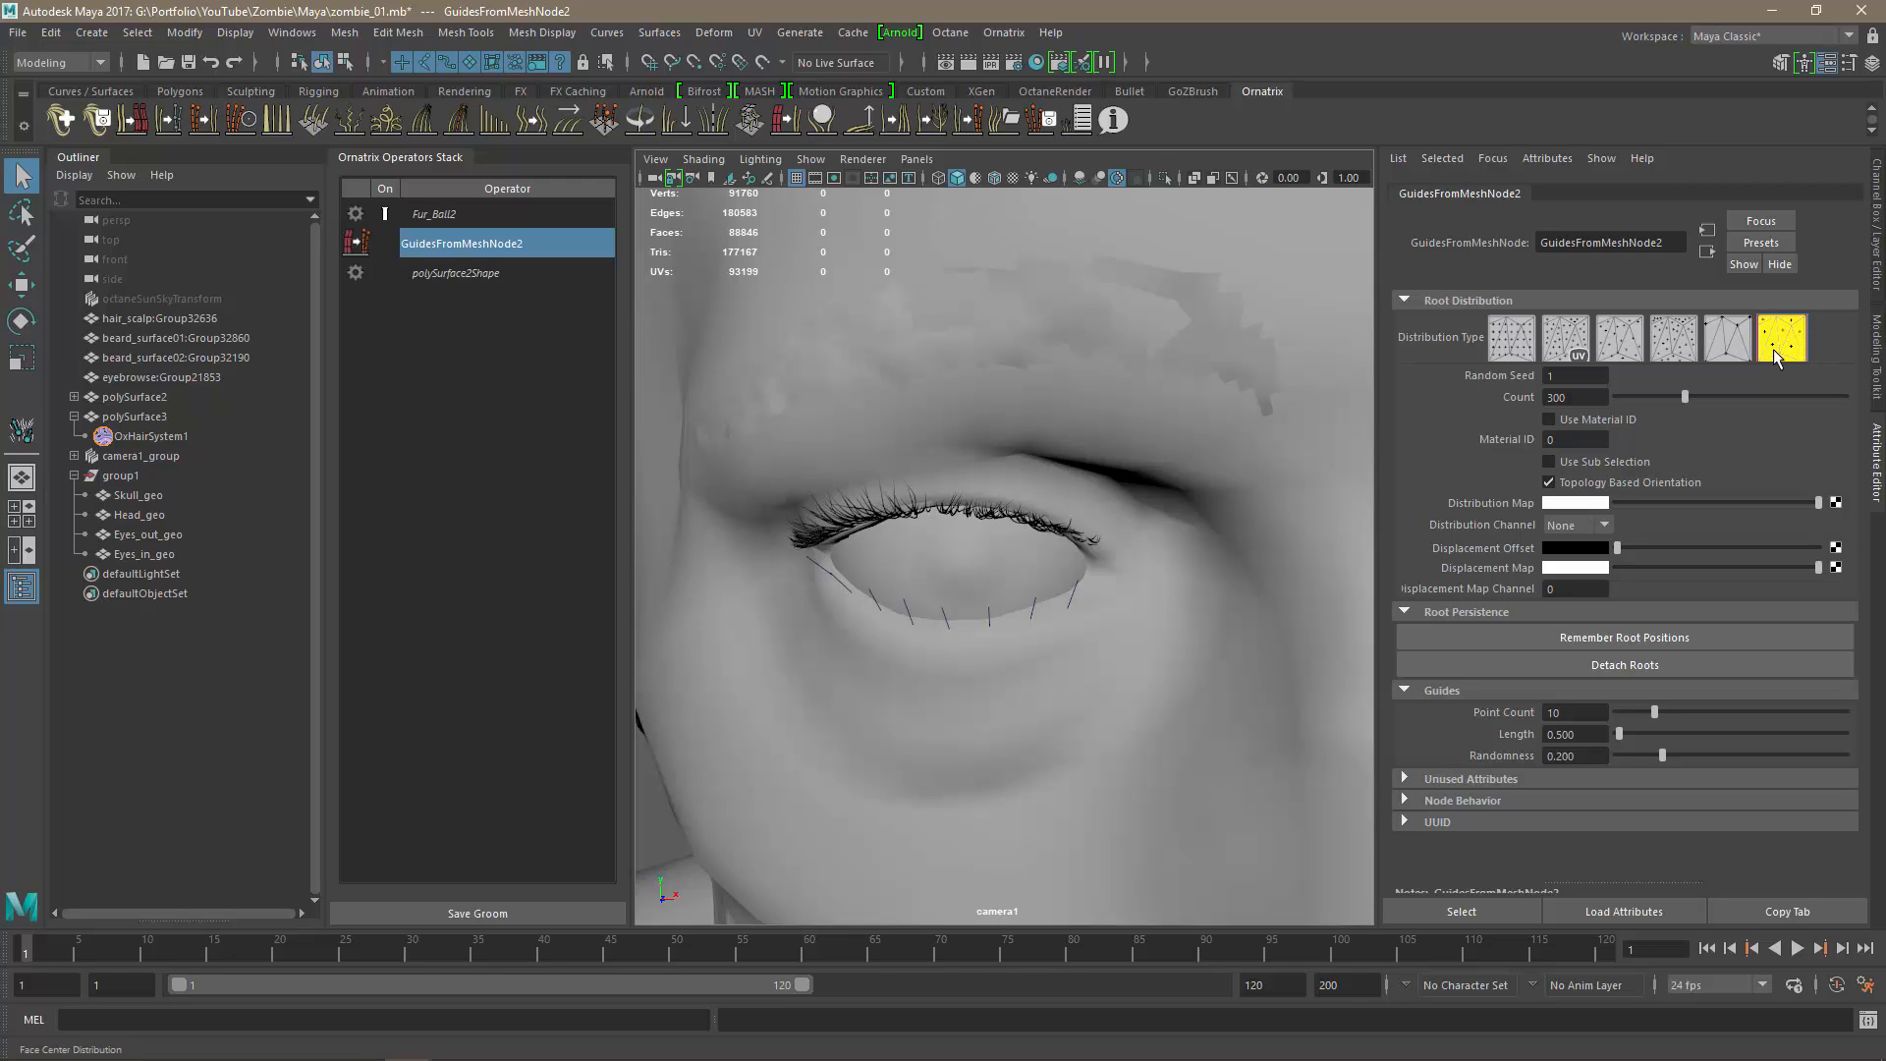
pyautogui.keyDown('alt'); pyautogui.moveTo(1053, 653); pyautogui.dragTo(917, 666); pyautogui.keyUp('alt')
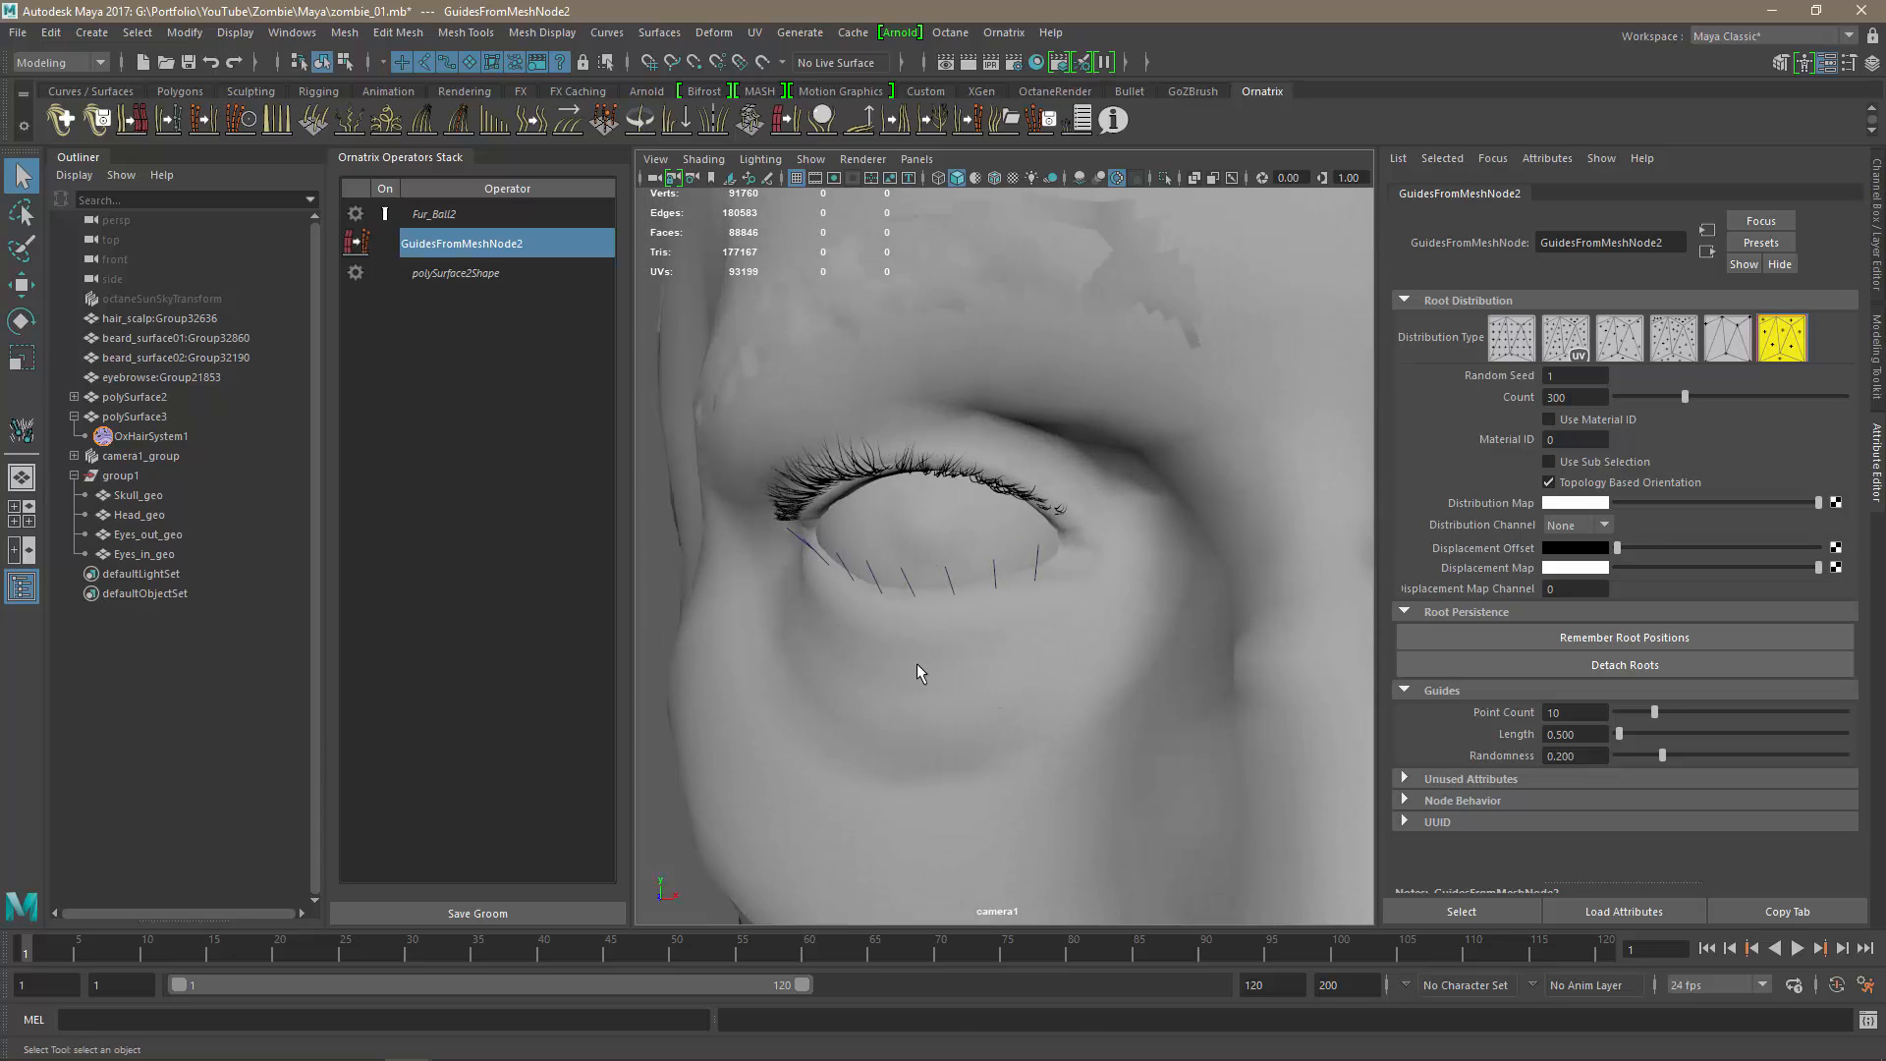
# Copy MeshFromStrandsNode1, RenderSettingsNode1 and HairFromGuidesNode1 from the upper-lash groom, OxHairSystem1.
pyautogui.click(73, 396)
pyautogui.click(157, 455)
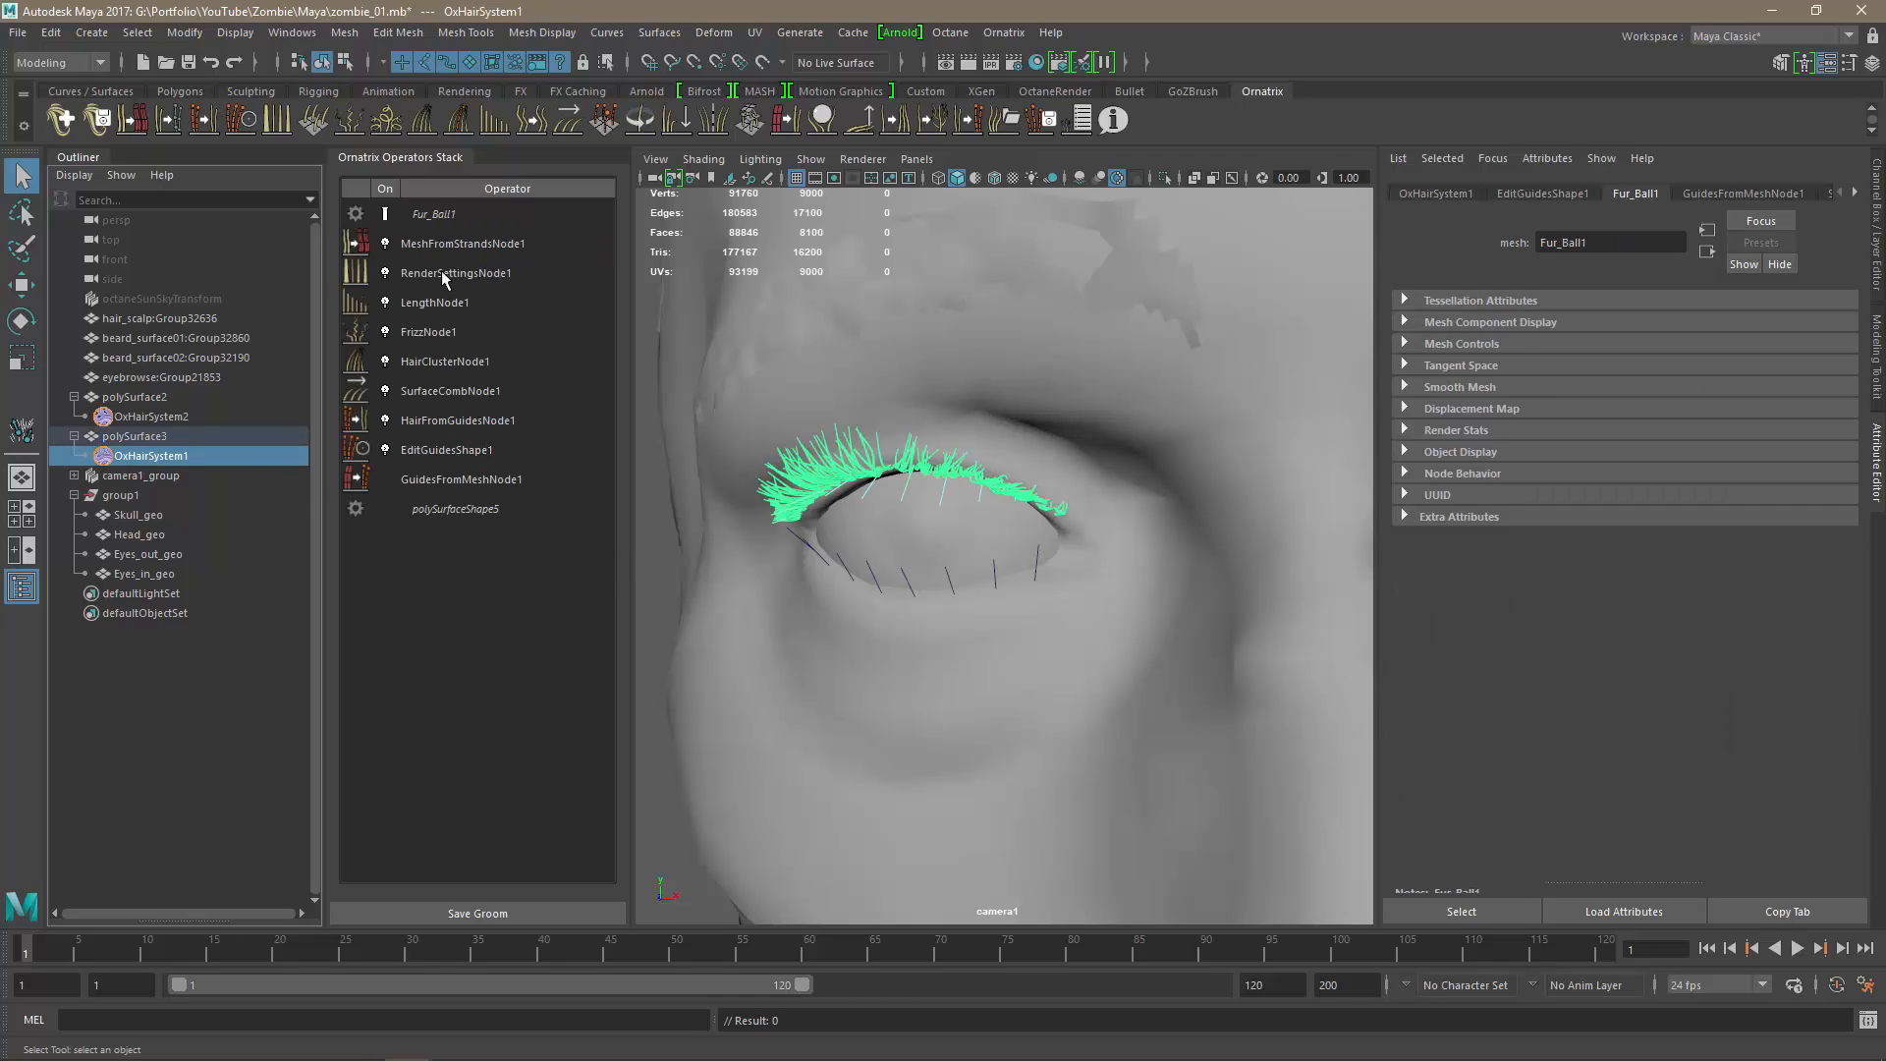
pyautogui.click(414, 243)
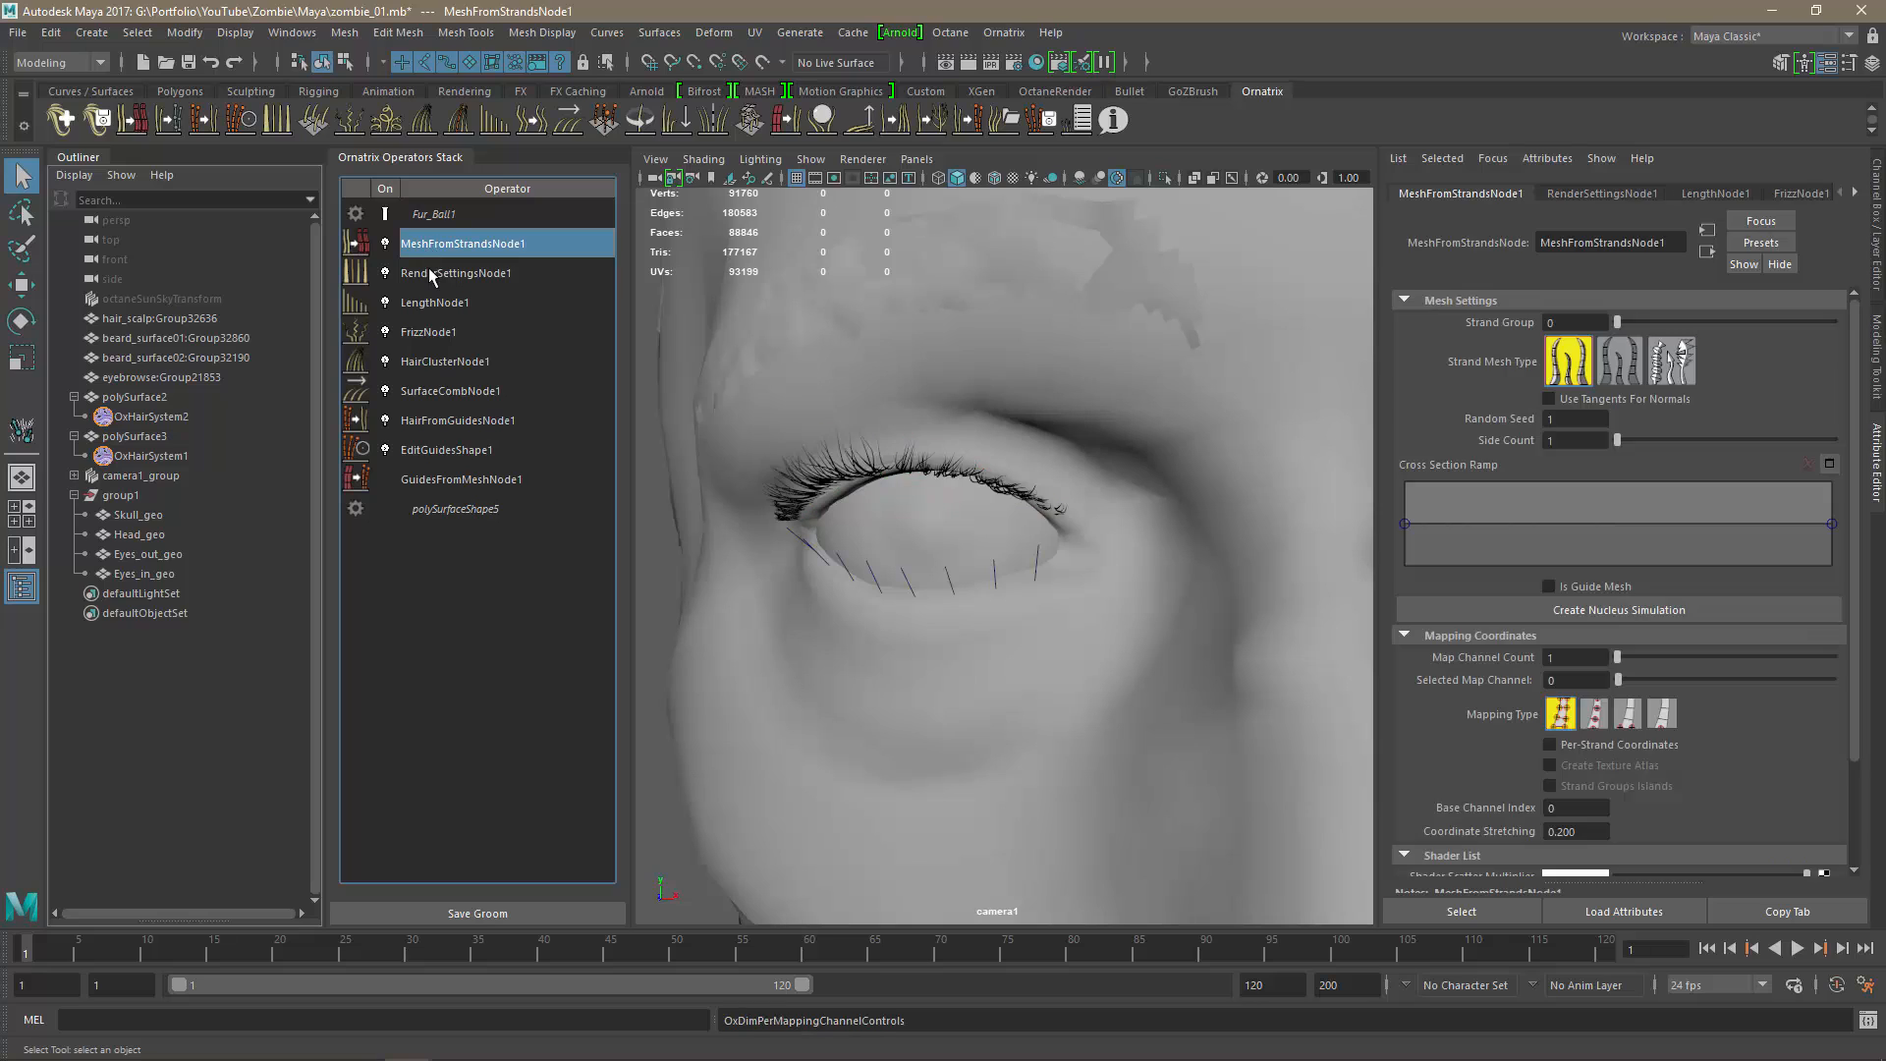
pyautogui.keyDown('shift'); pyautogui.click(428, 269); pyautogui.keyUp('shift')
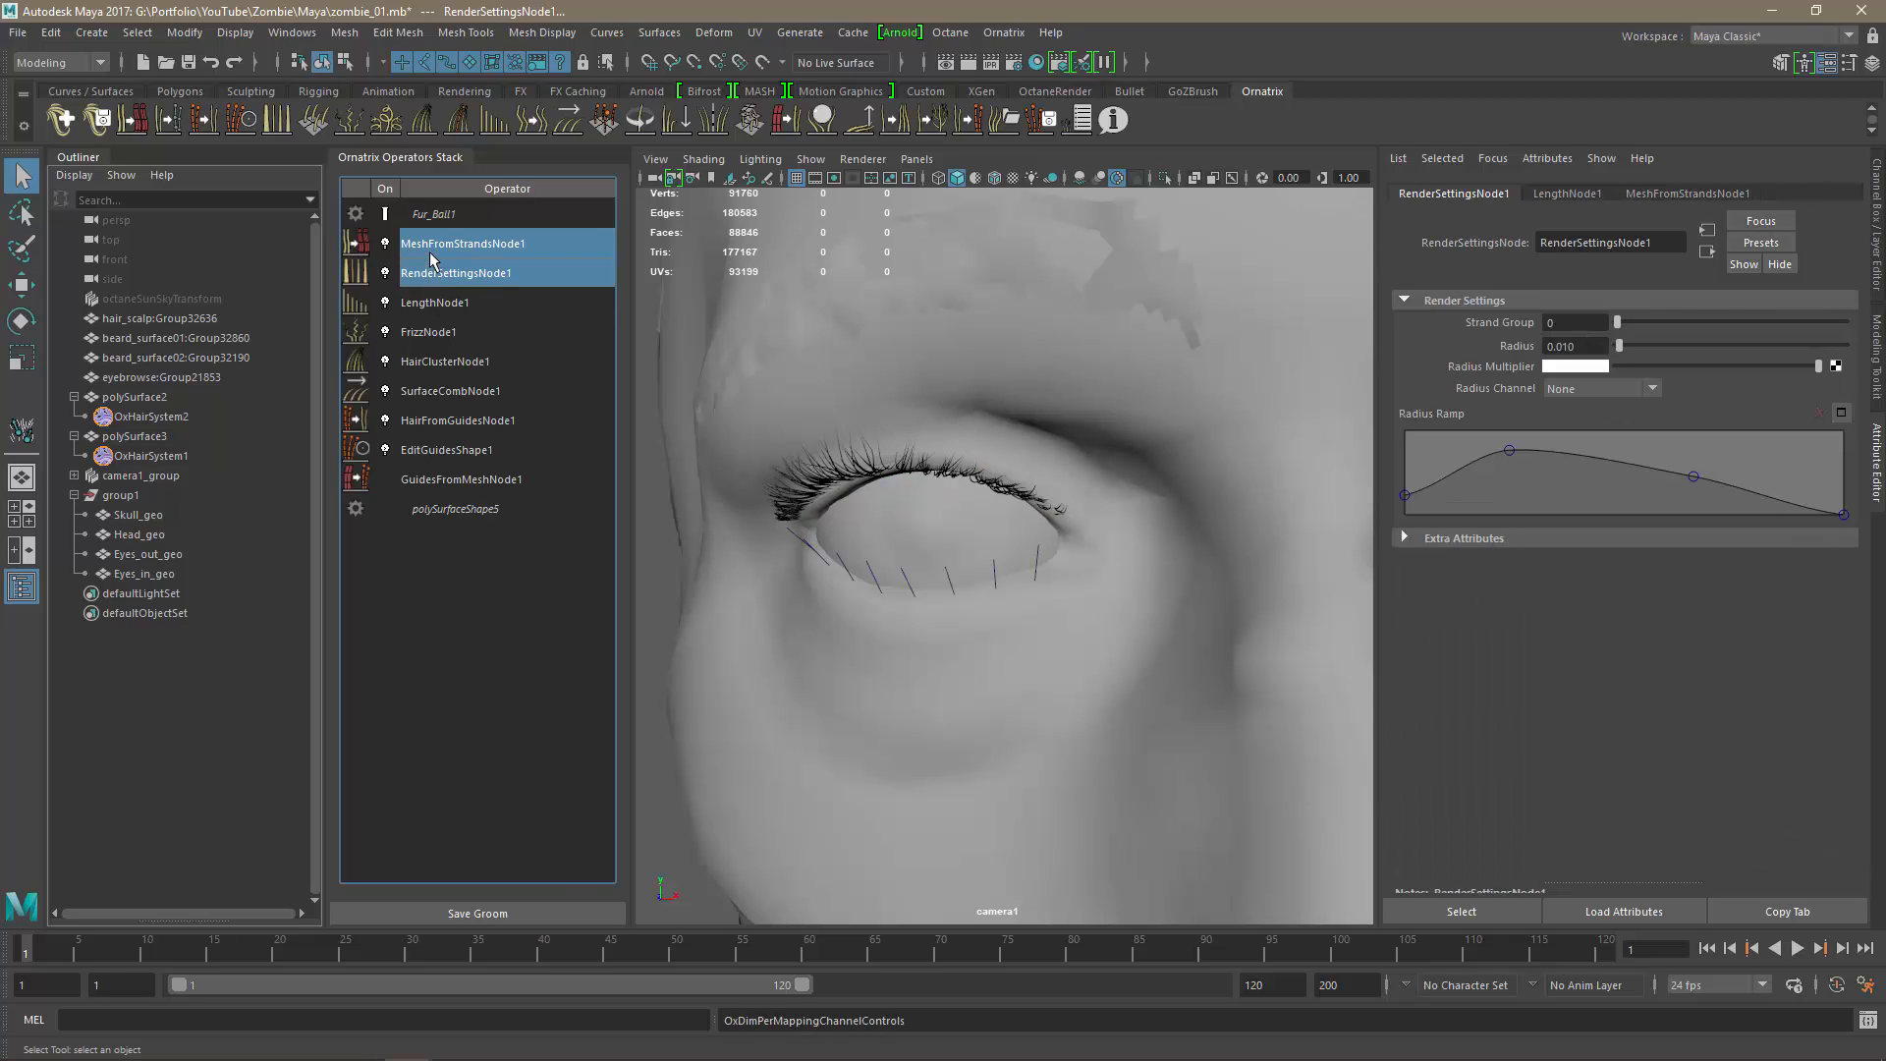
pyautogui.keyDown('ctrl'); pyautogui.click(439, 426); pyautogui.keyUp('ctrl')
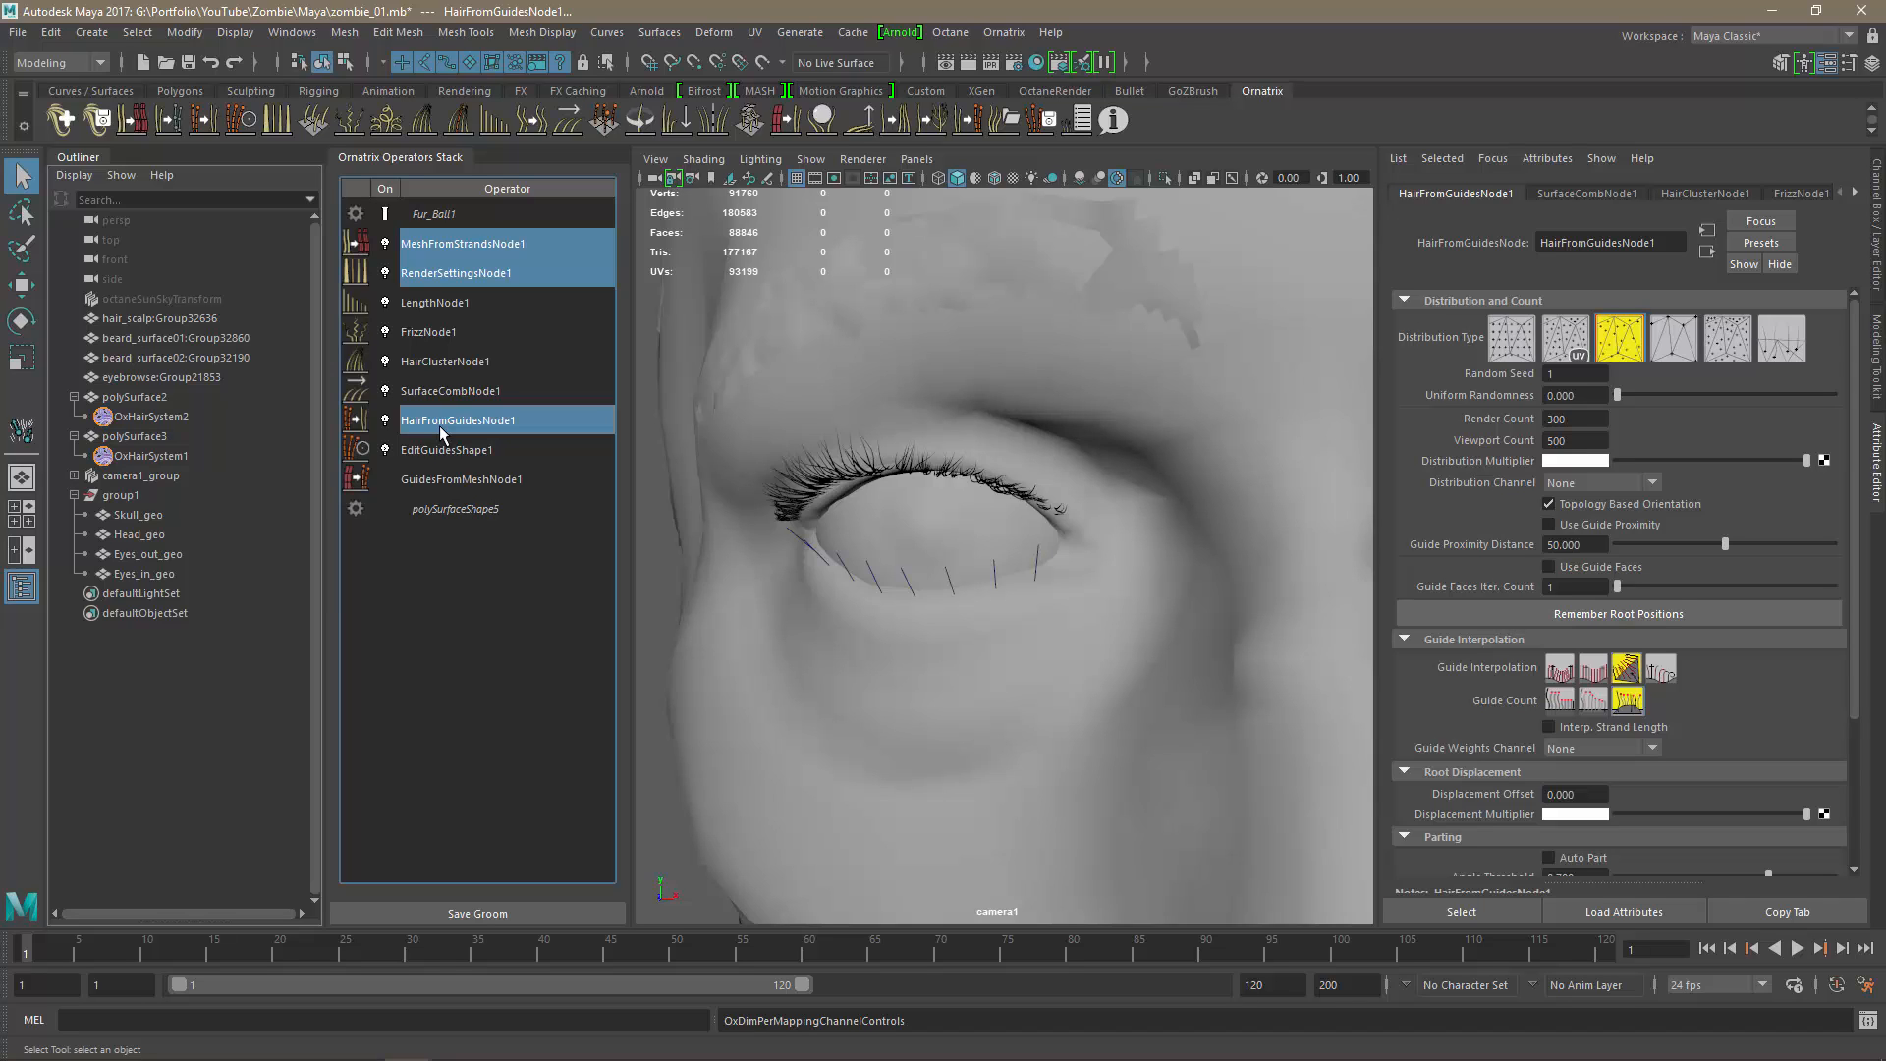
pyautogui.rightClick(439, 426)
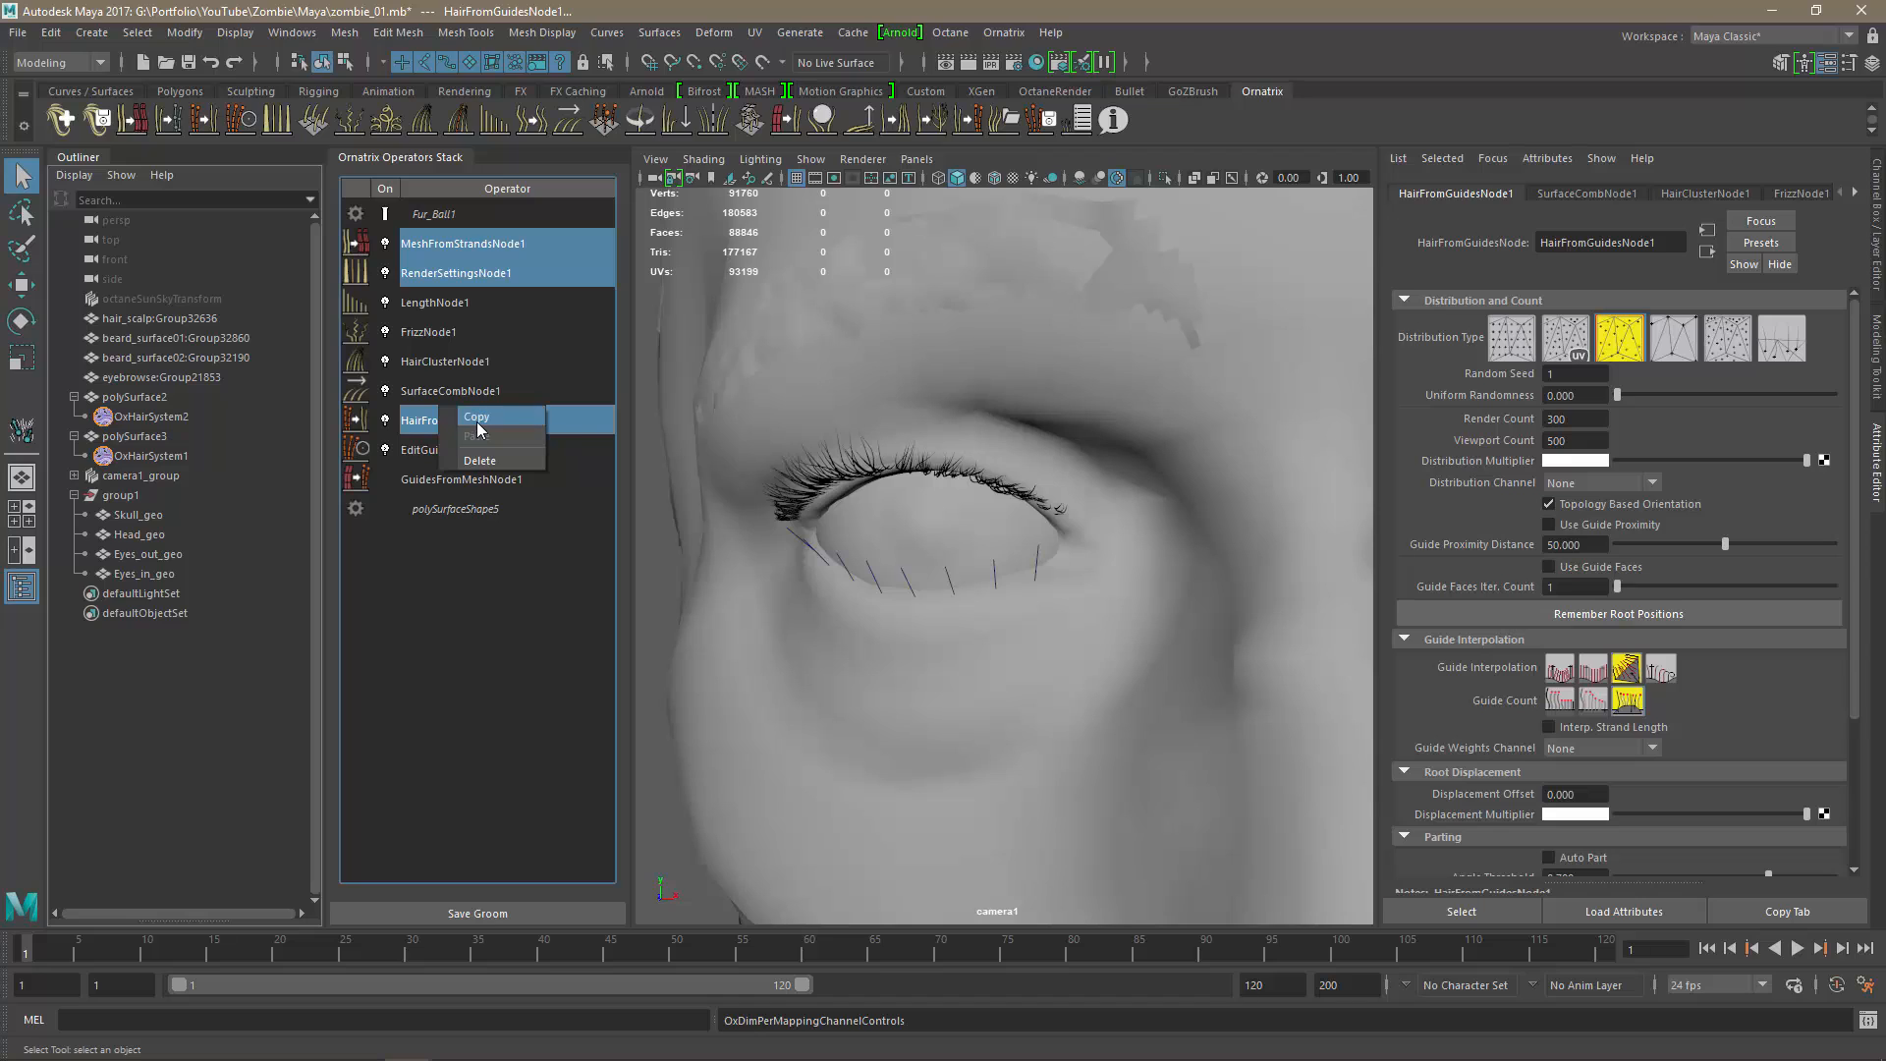
pyautogui.click(483, 423)
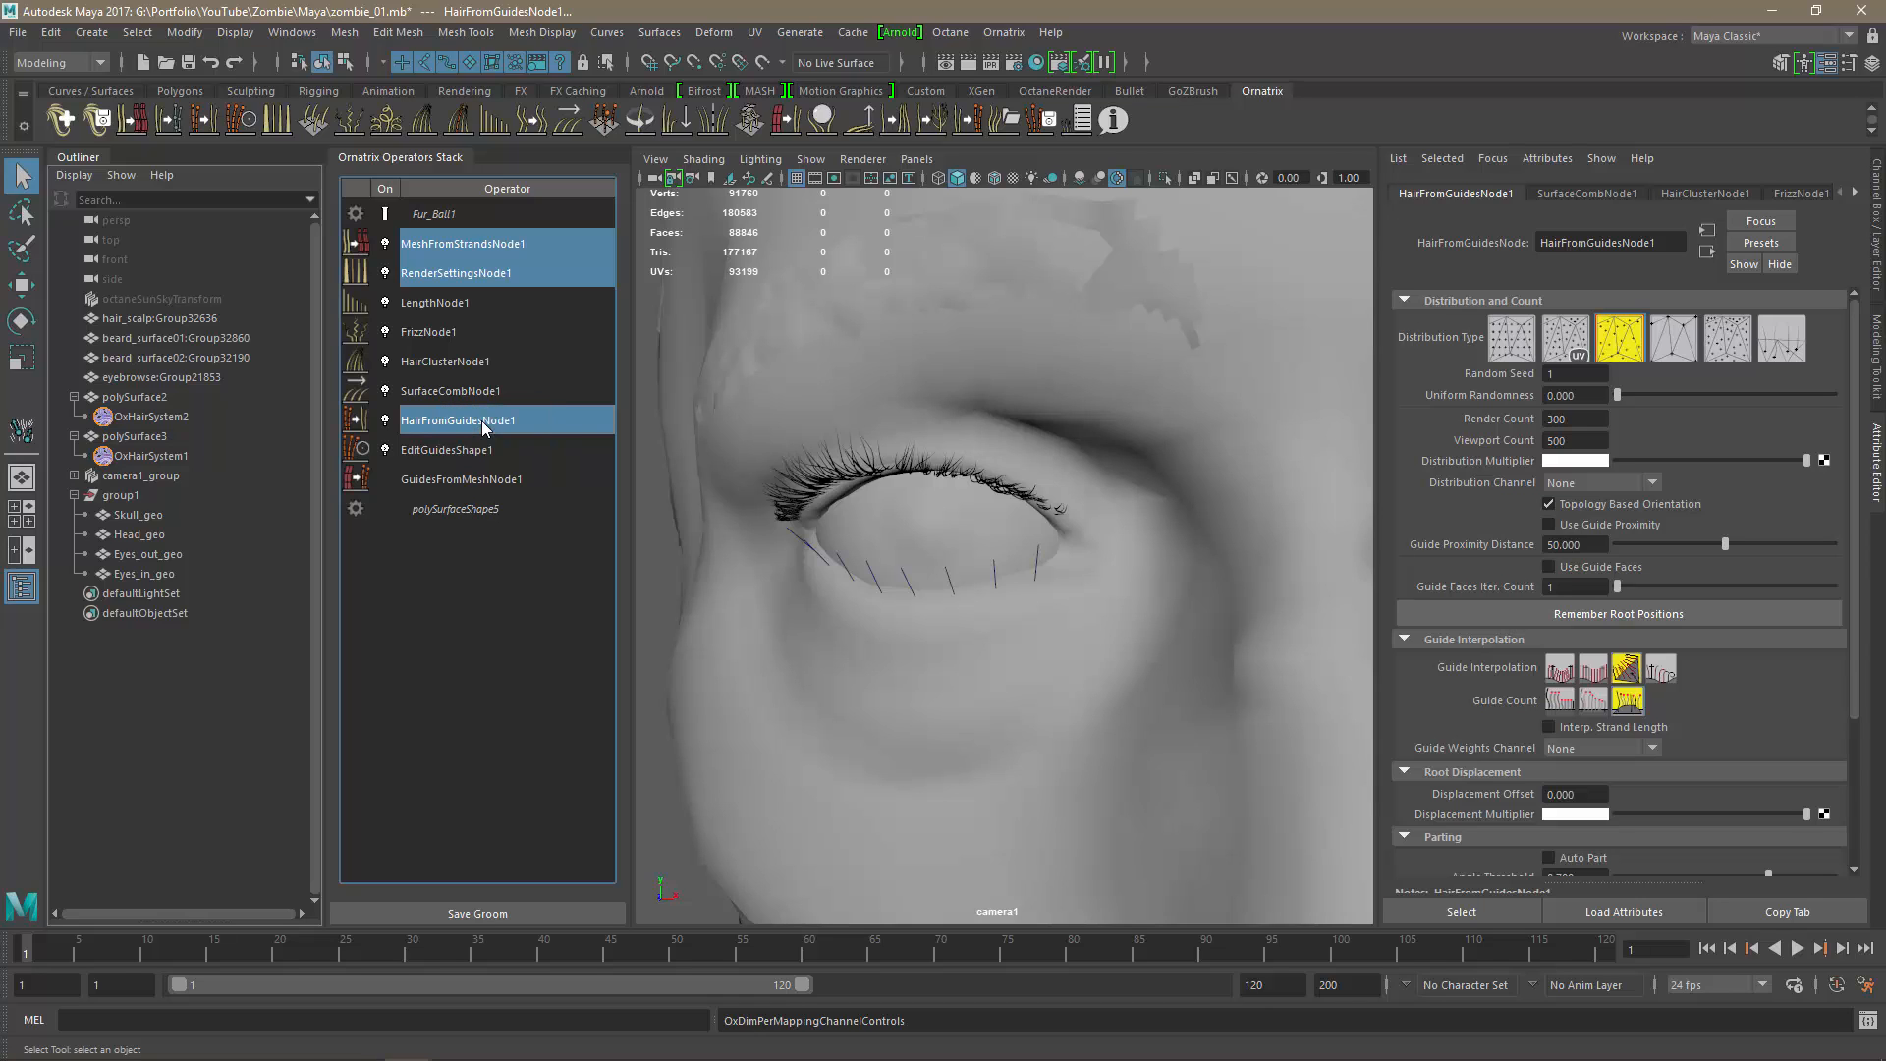
# Paste the copied operators above GuidesFromMeshNode2 in OxHairSystem2's stack.
pyautogui.click(157, 418)
pyautogui.click(465, 247)
pyautogui.rightClick(471, 252)
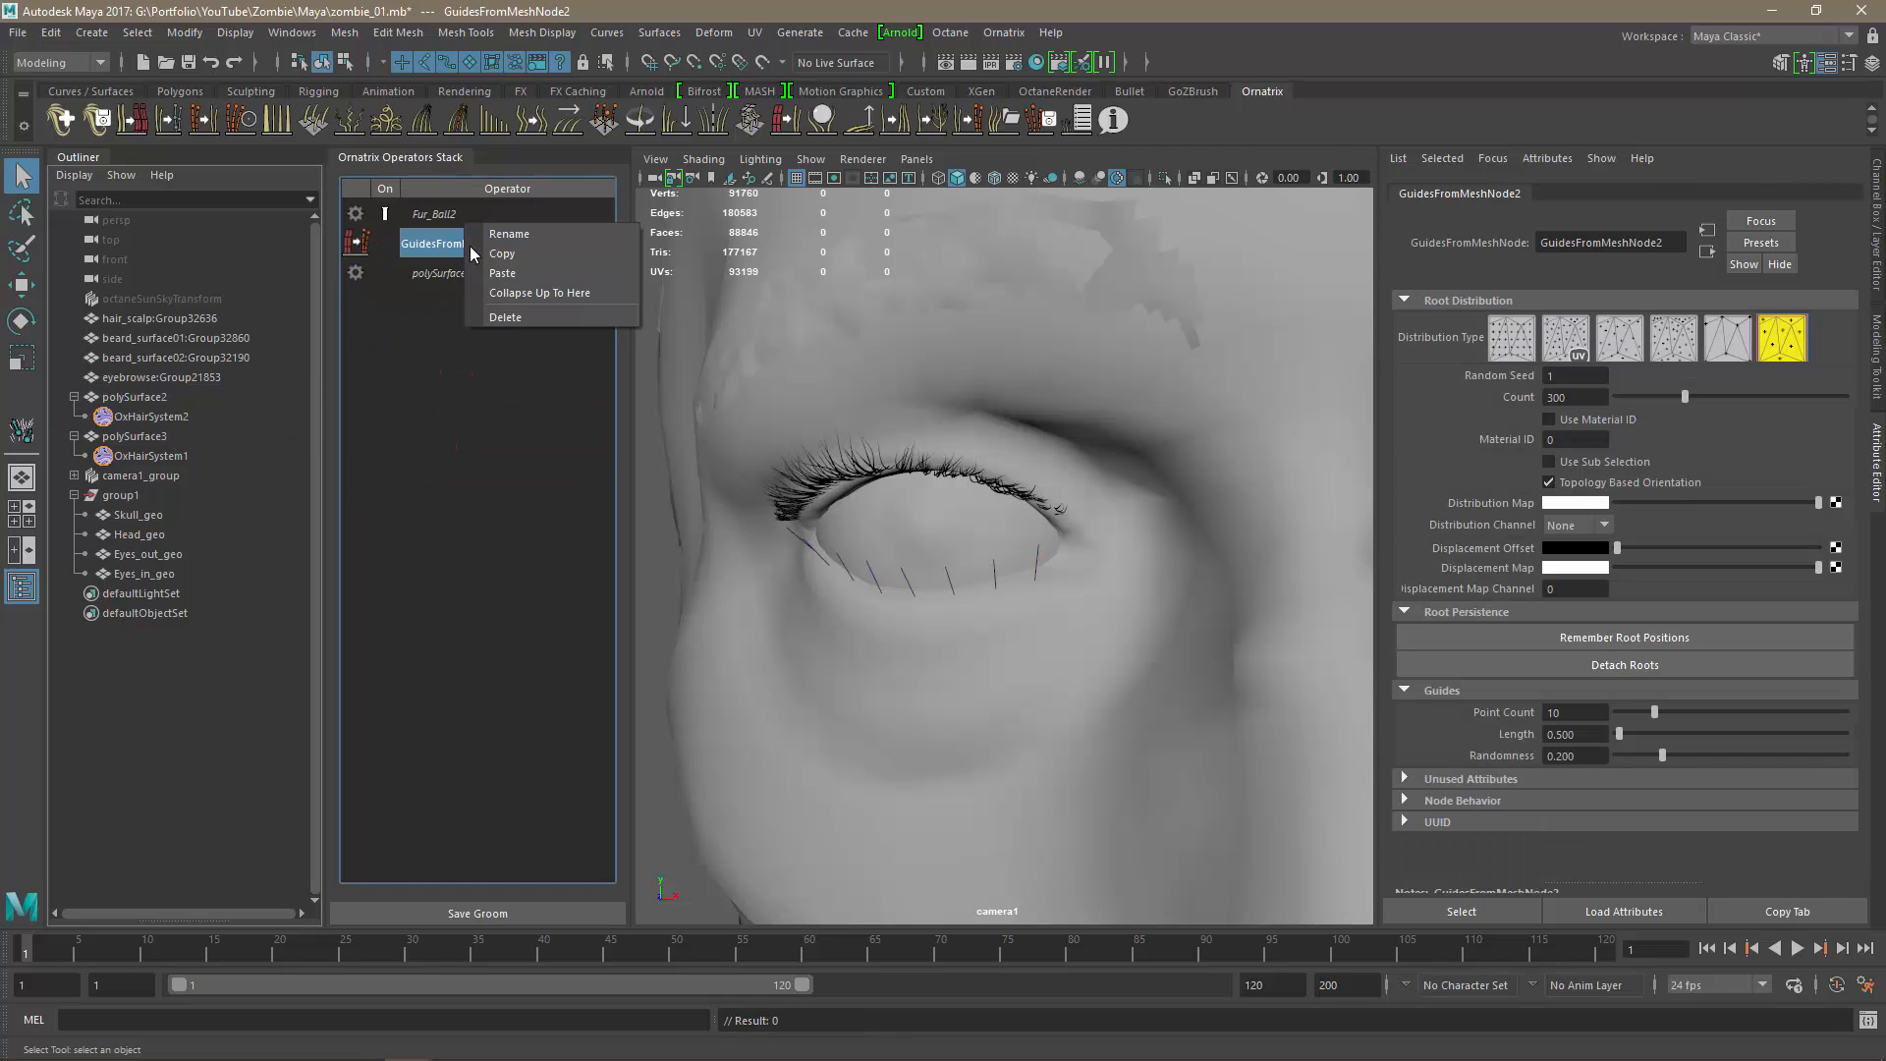
pyautogui.click(506, 273)
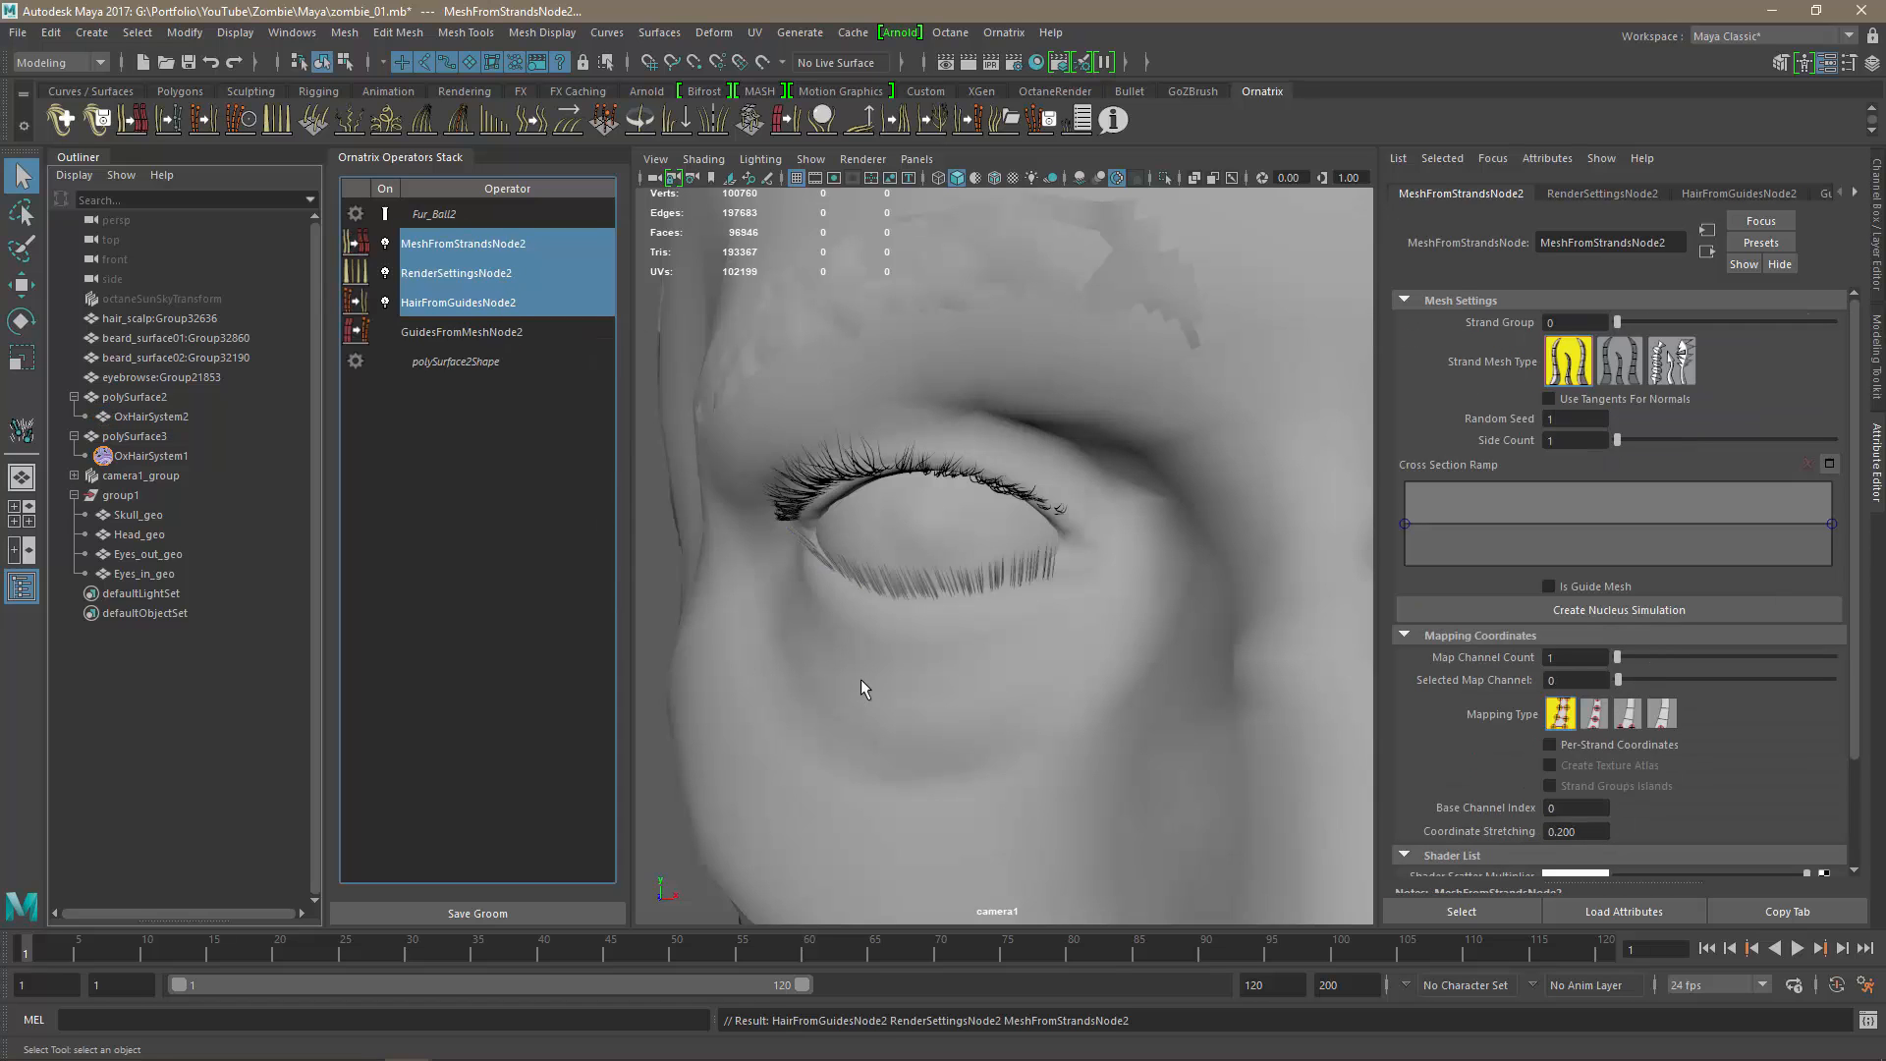
pyautogui.keyDown('alt'); pyautogui.moveTo(861, 680); pyautogui.dragTo(967, 678); pyautogui.keyUp('alt')
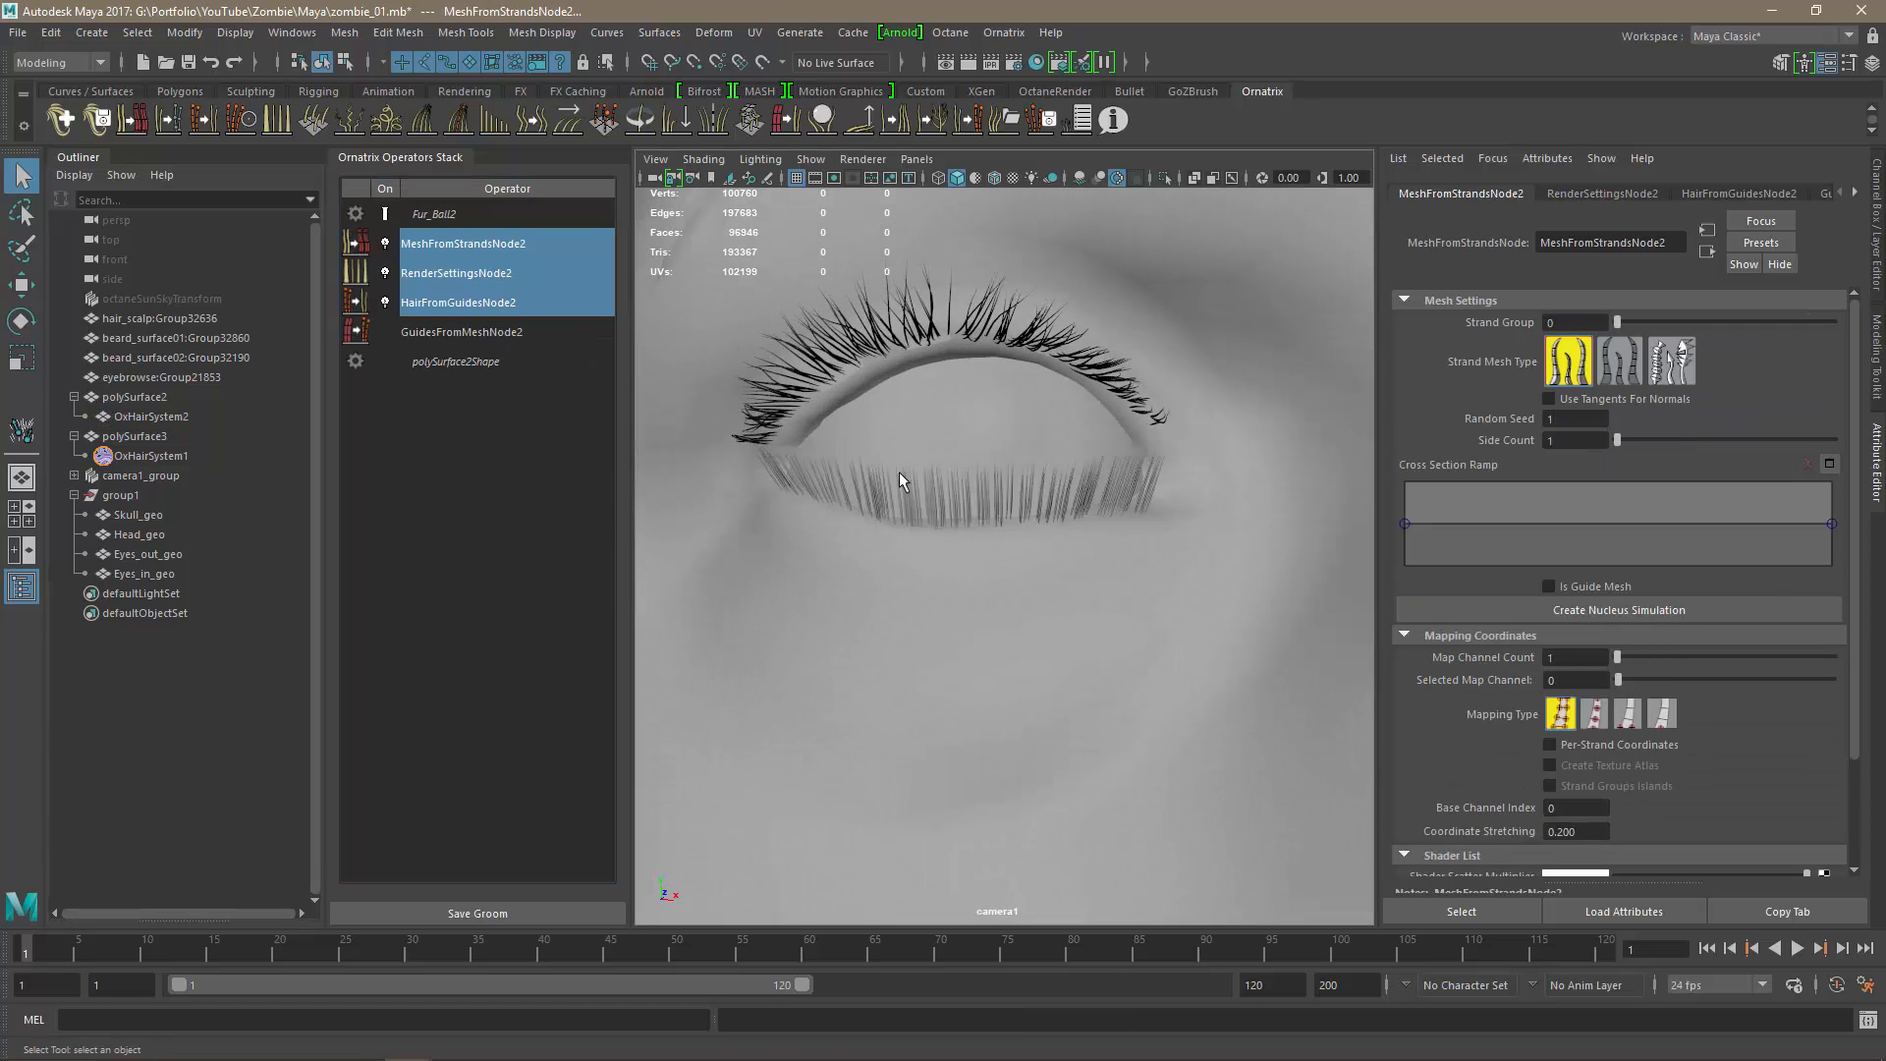
pyautogui.keyDown('alt'); pyautogui.moveTo(859, 470); pyautogui.dragTo(857, 573); pyautogui.keyUp('alt')
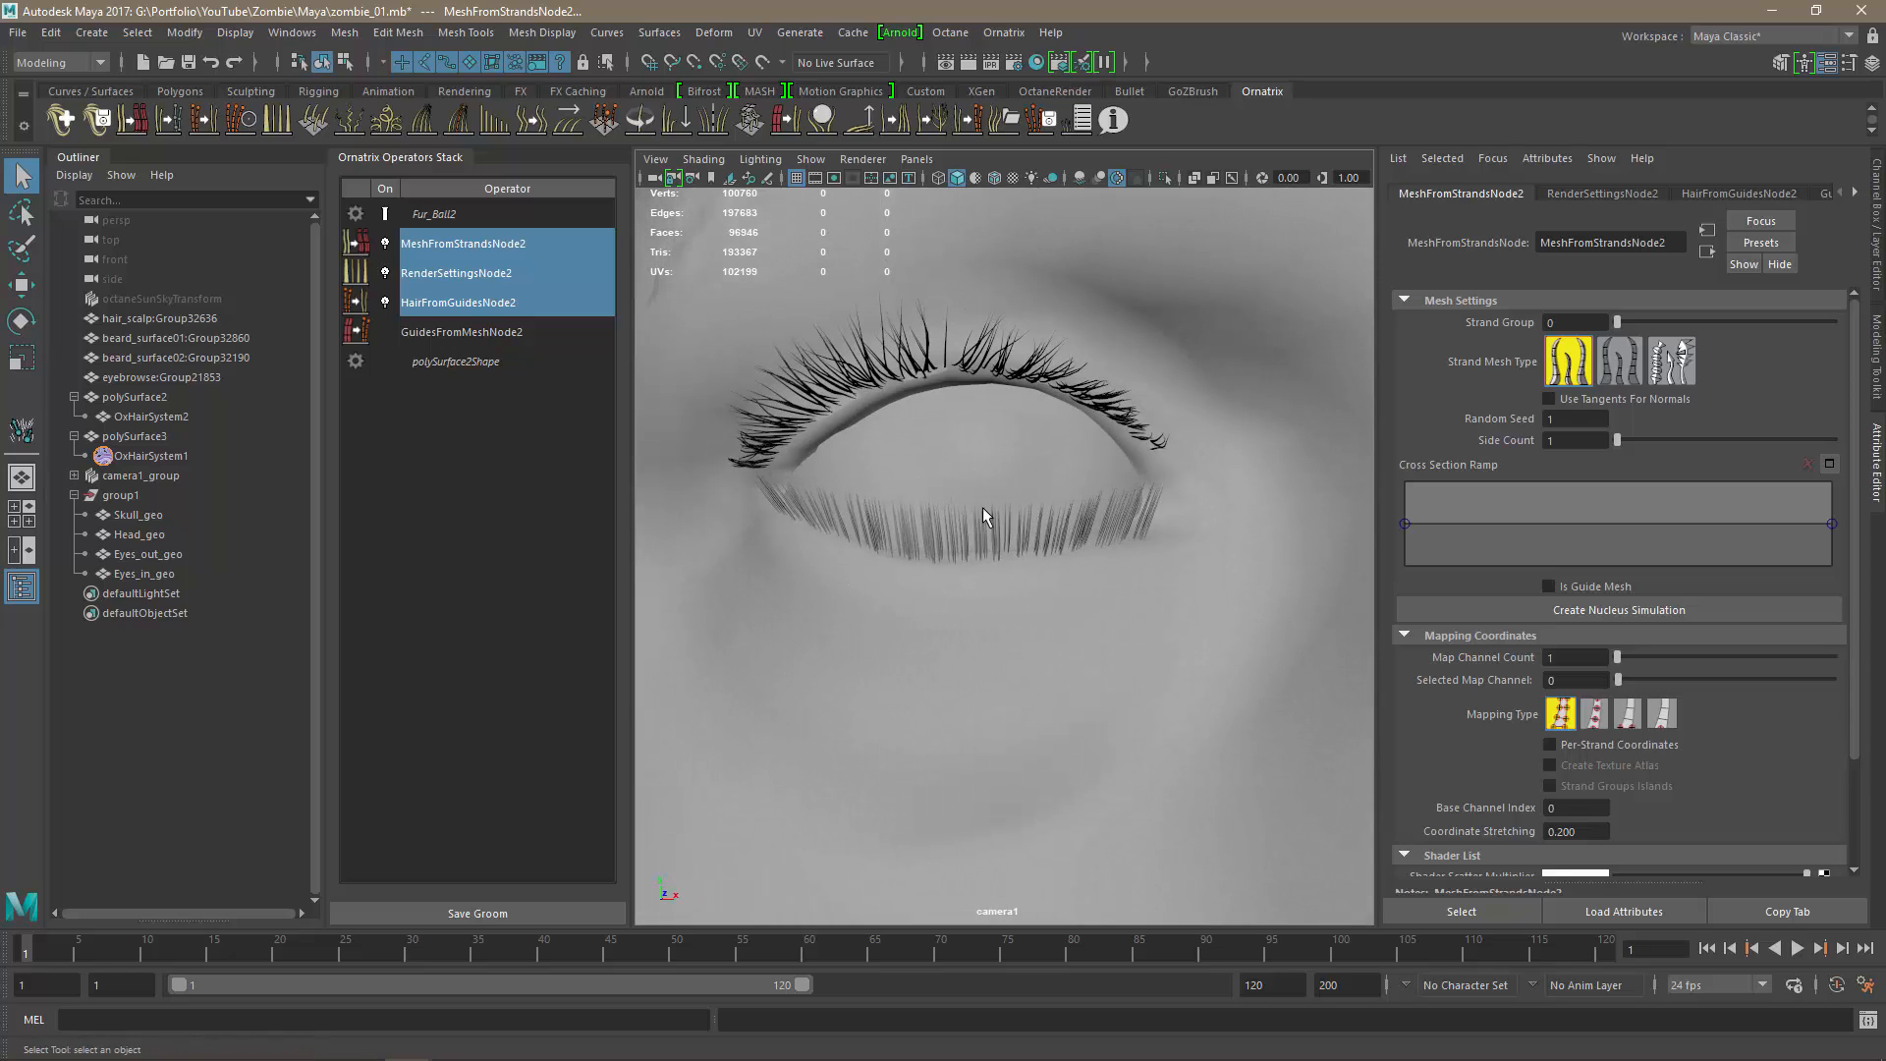
# Assign a black material like the upper lashes' to the lower-lash mesh OxHairSystem2 and save the scene.
pyautogui.click(965, 534)
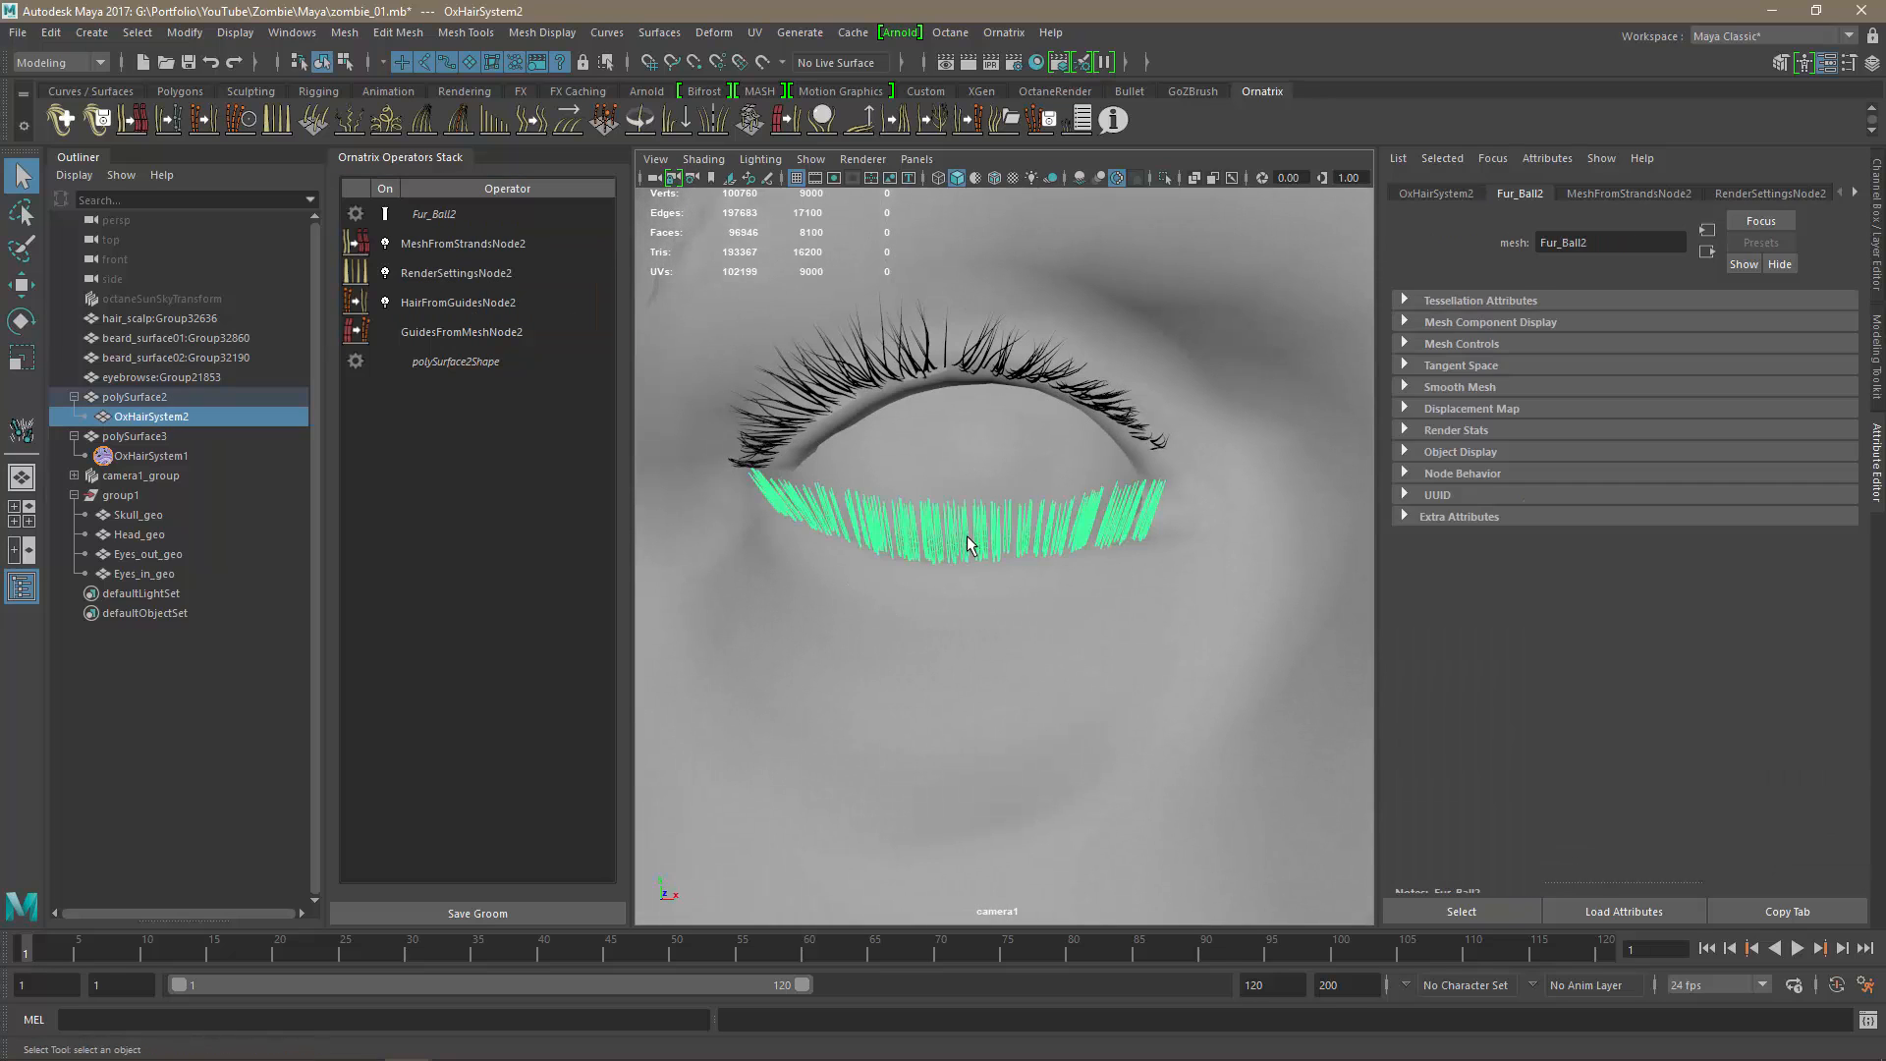
pyautogui.moveTo(968, 476); pyautogui.dragTo(1096, 1017, button='right')
pyautogui.keyDown('alt'); pyautogui.moveTo(1102, 813); pyautogui.dragTo(1050, 700); pyautogui.keyUp('alt')
pyautogui.click(733, 593)
pyautogui.hotkey('ctrl', 's')
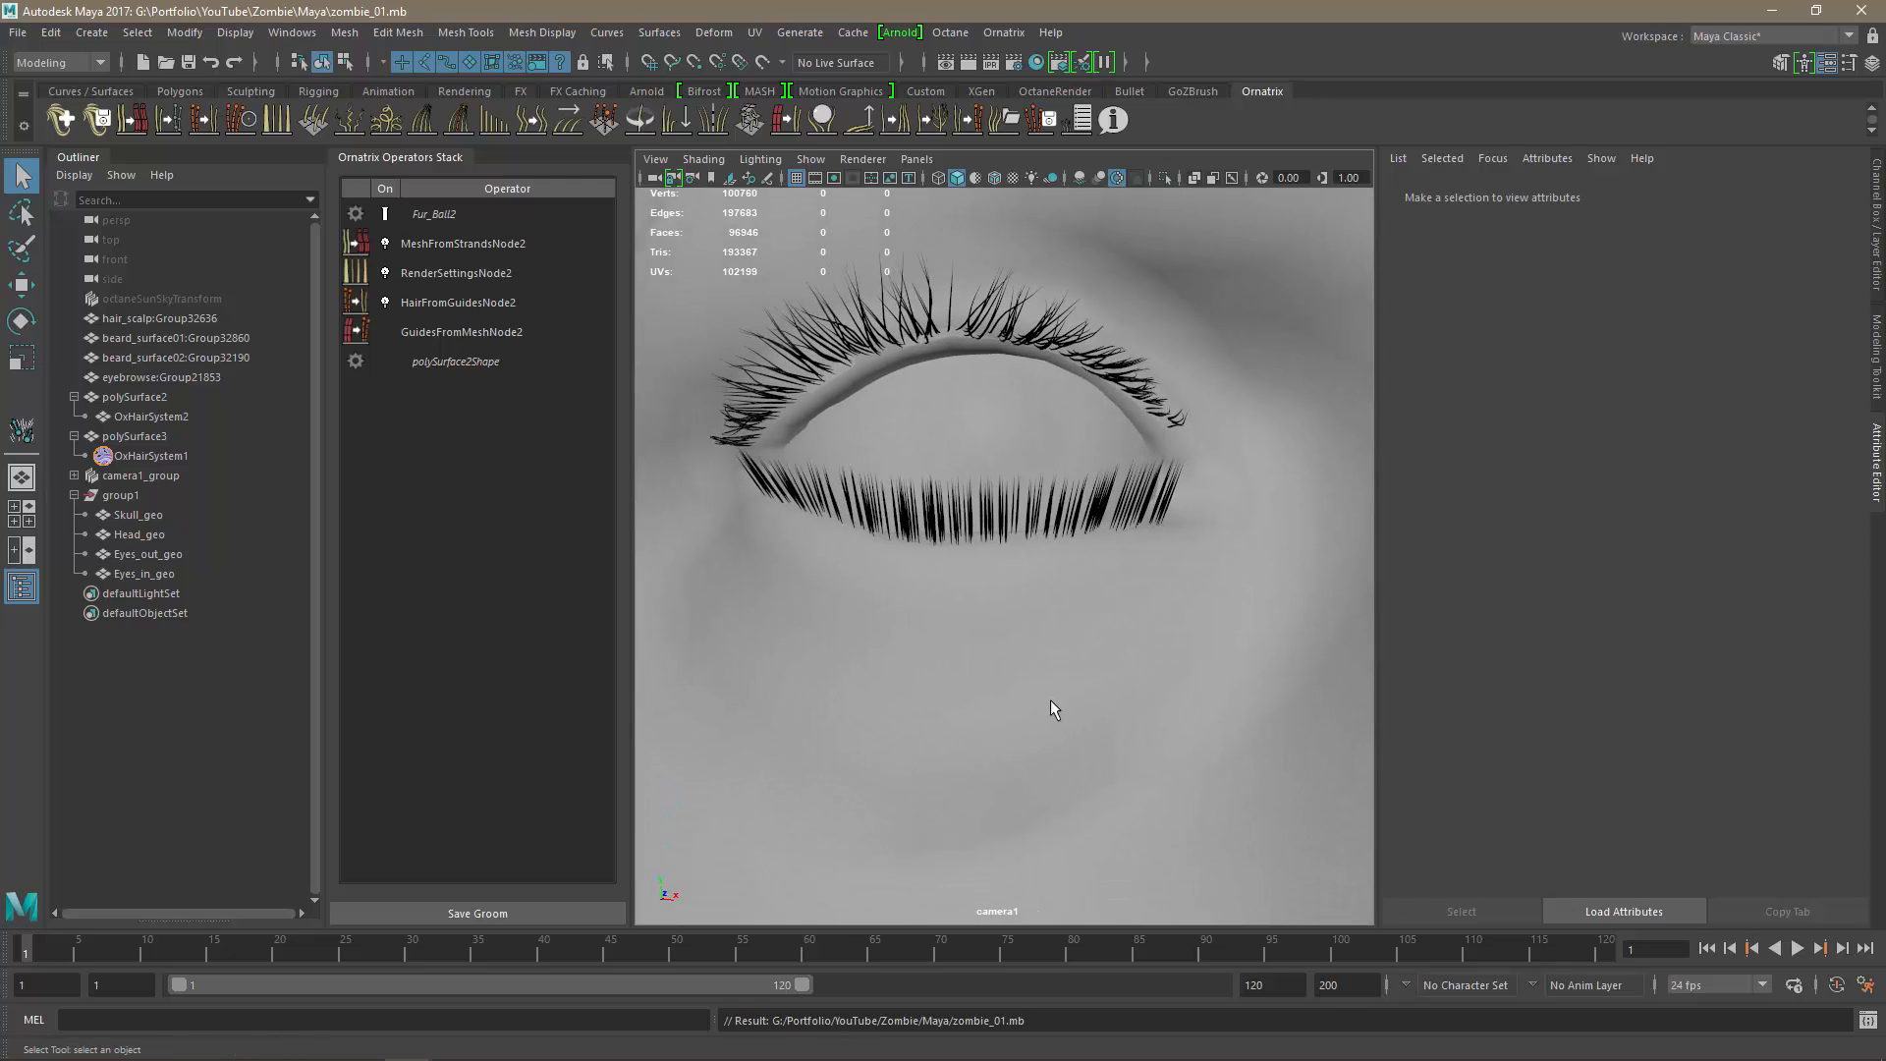
# Set HairFromGuidesNode2's render count to 100 to thin out the lower lashes.
pyautogui.click(457, 303)
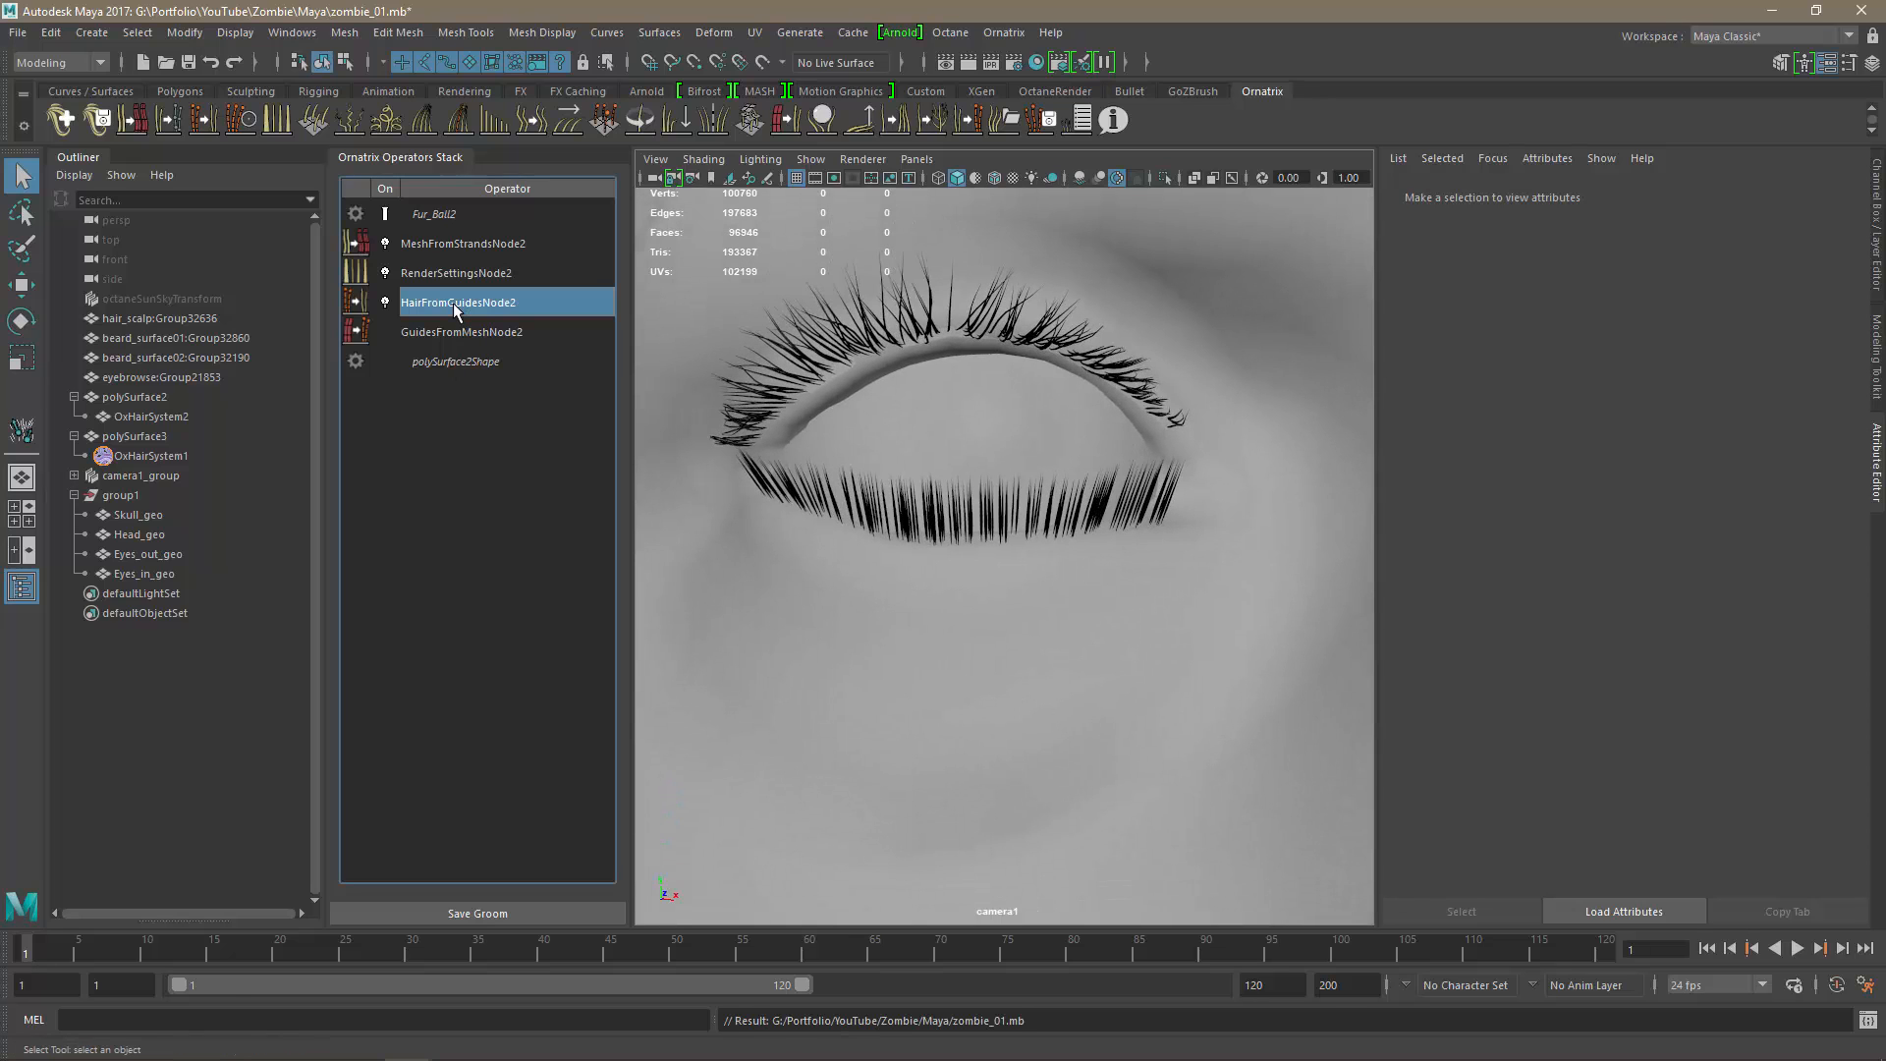
pyautogui.click(1575, 420)
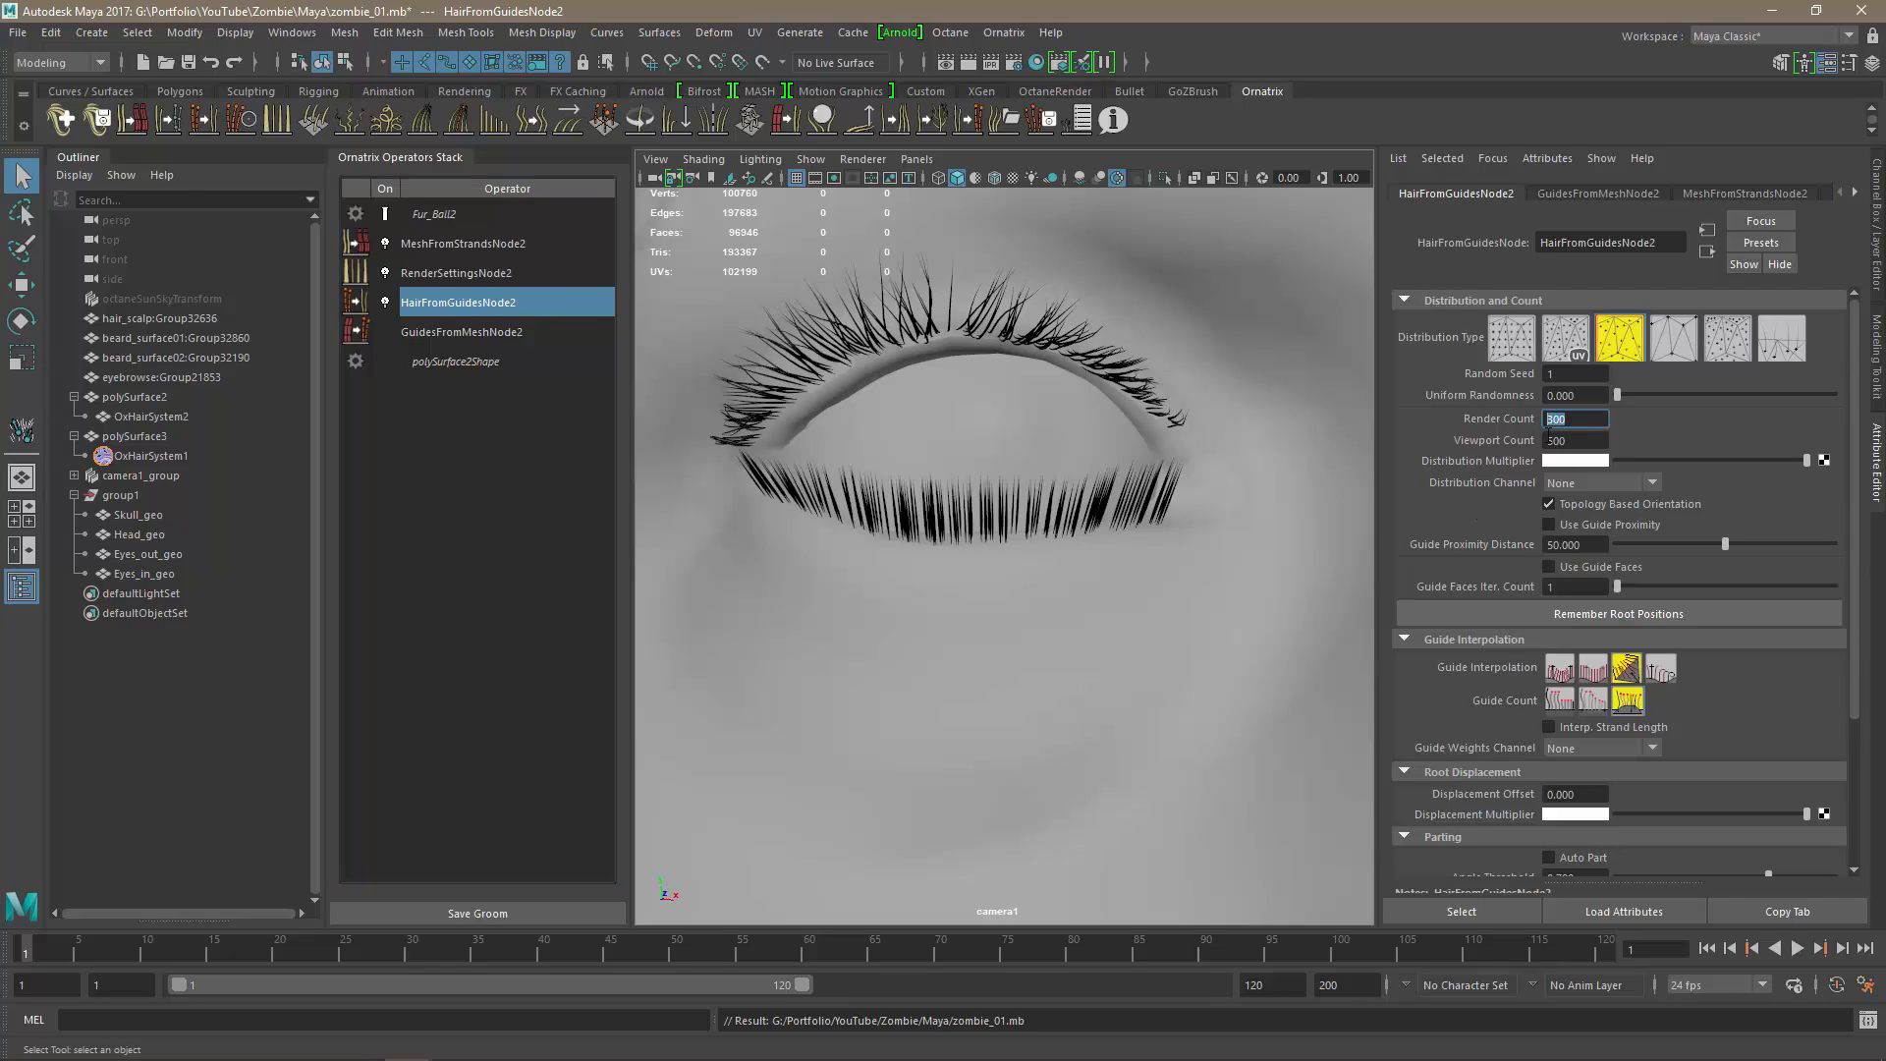
pyautogui.write('100')
pyautogui.press('Tab')
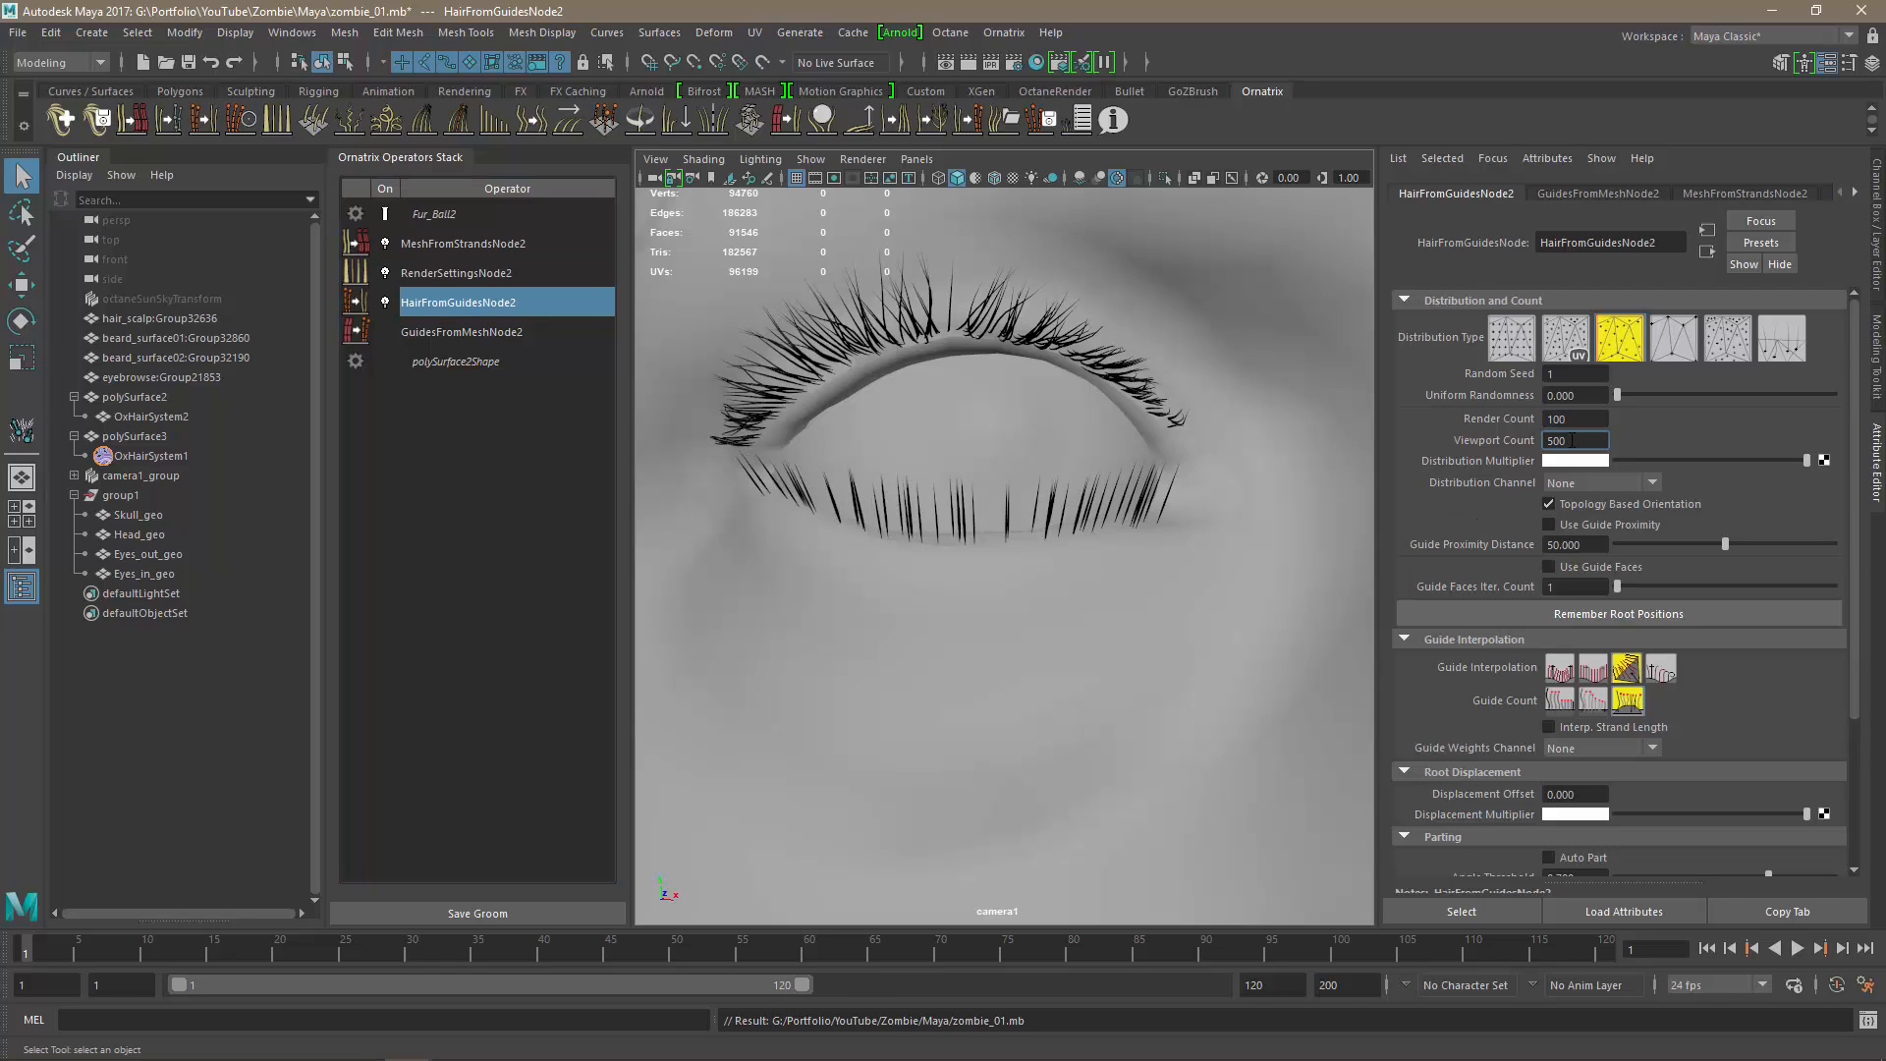
pyautogui.keyDown('alt'); pyautogui.moveTo(1153, 676); pyautogui.dragTo(806, 707); pyautogui.keyUp('alt')
pyautogui.keyDown('alt'); pyautogui.moveTo(972, 691); pyautogui.dragTo(1120, 678, button='middle'); pyautogui.keyUp('alt')
pyautogui.keyDown('alt'); pyautogui.moveTo(983, 699); pyautogui.dragTo(1039, 702, button='right'); pyautogui.keyUp('alt')
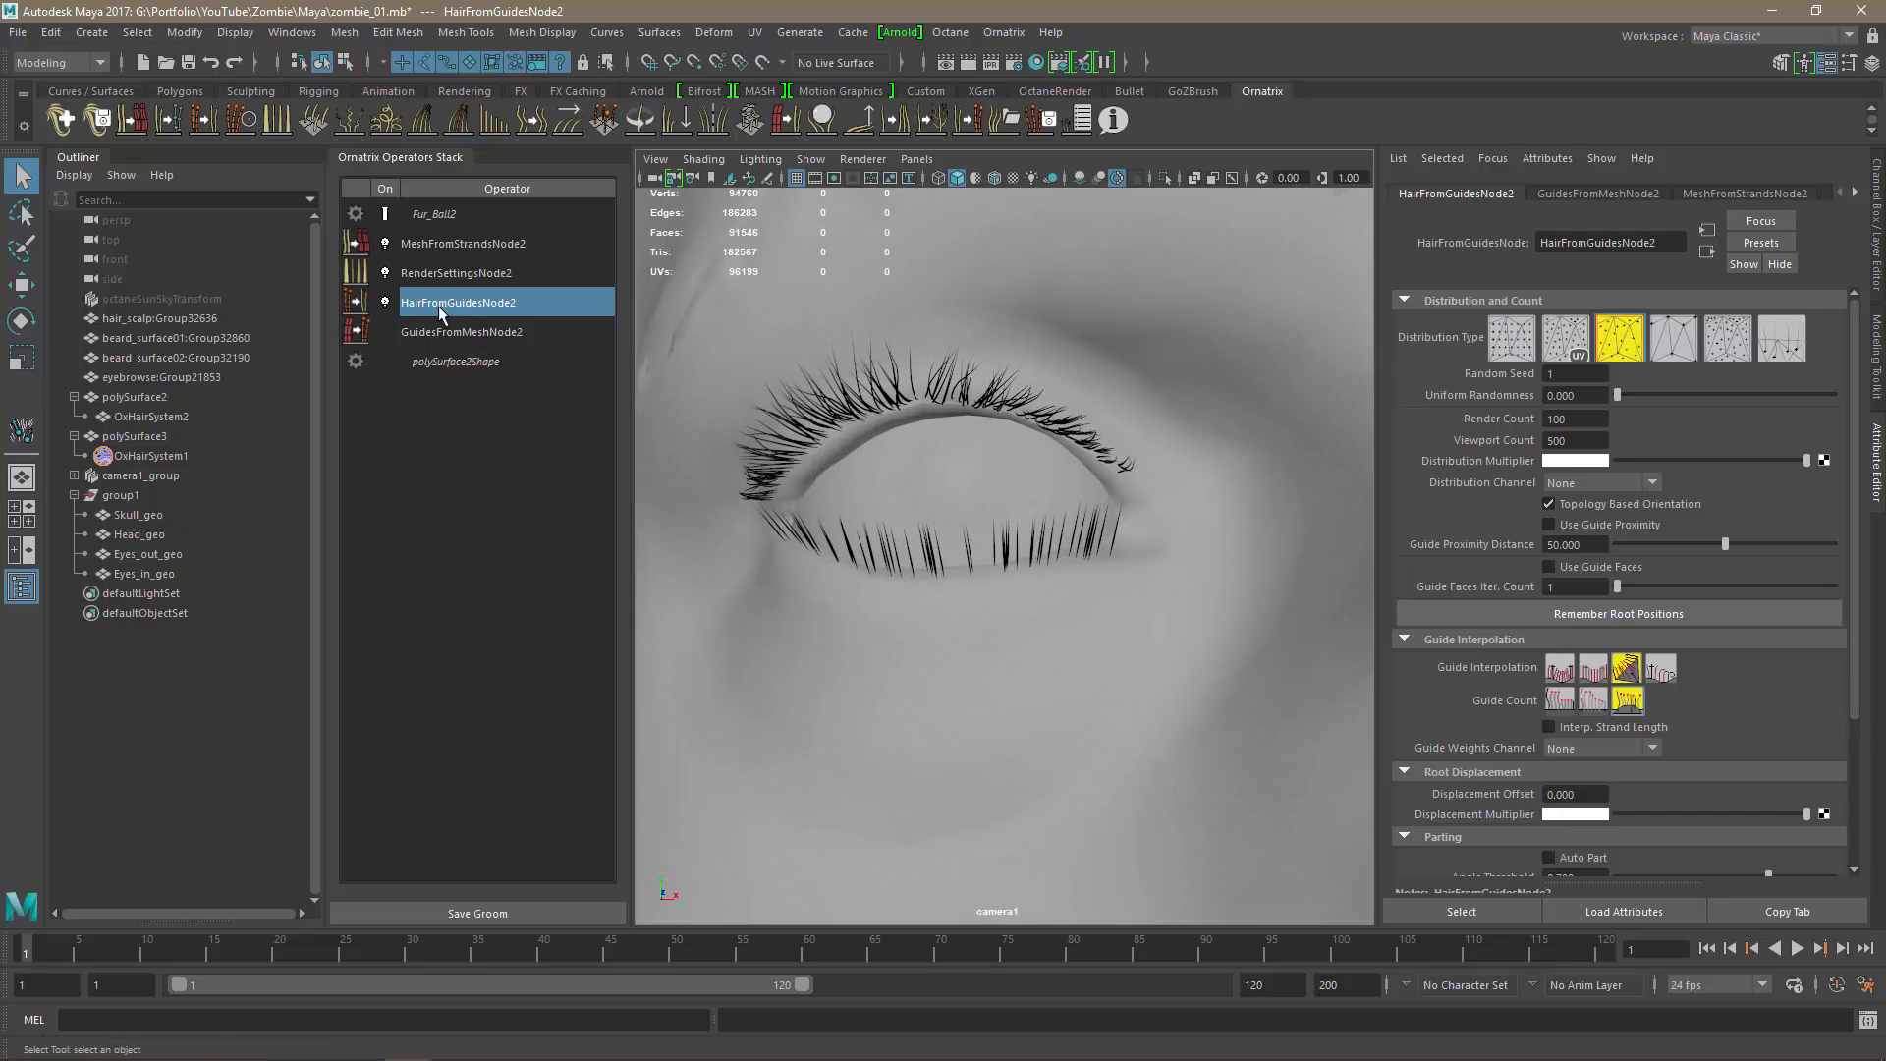
# Add a Surface Comb operator above HairFromGuidesNode2 in the lower-lash stack and inspect the lashes' bend.
pyautogui.click(567, 126)
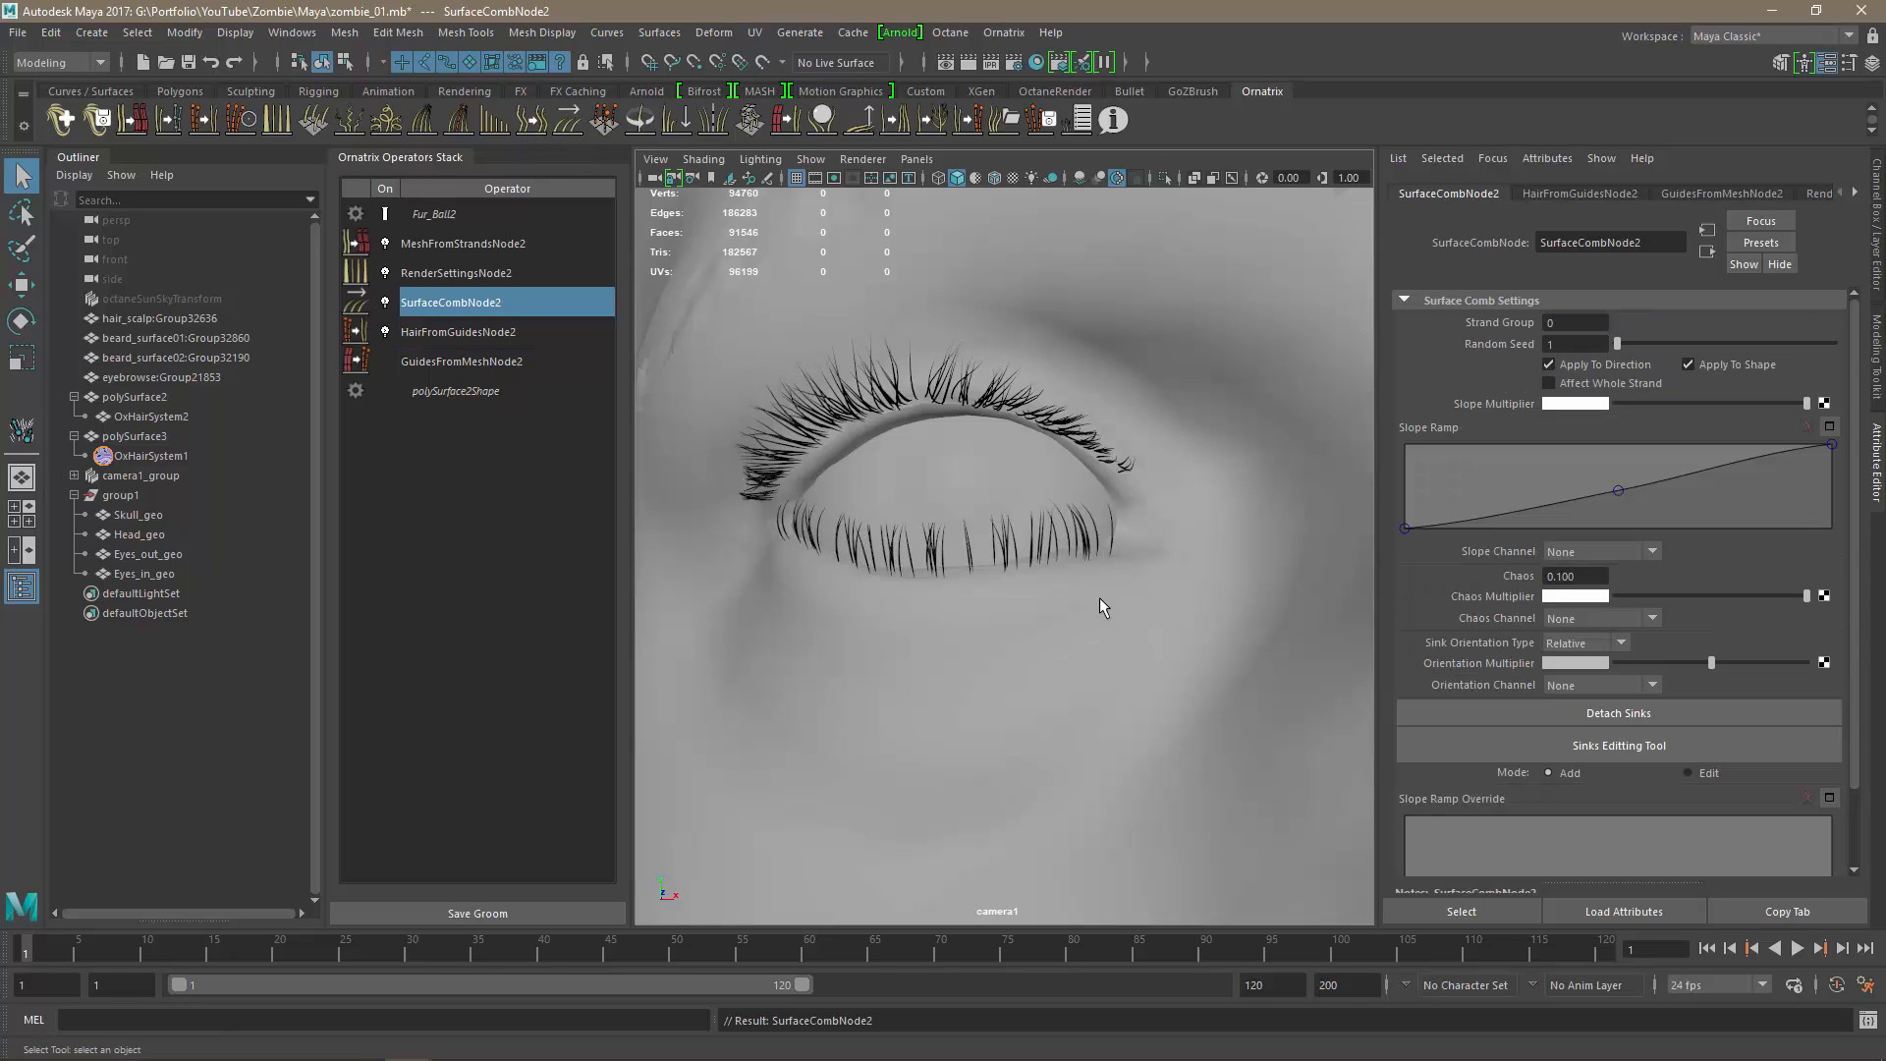
pyautogui.scroll(5, 1053, 575)
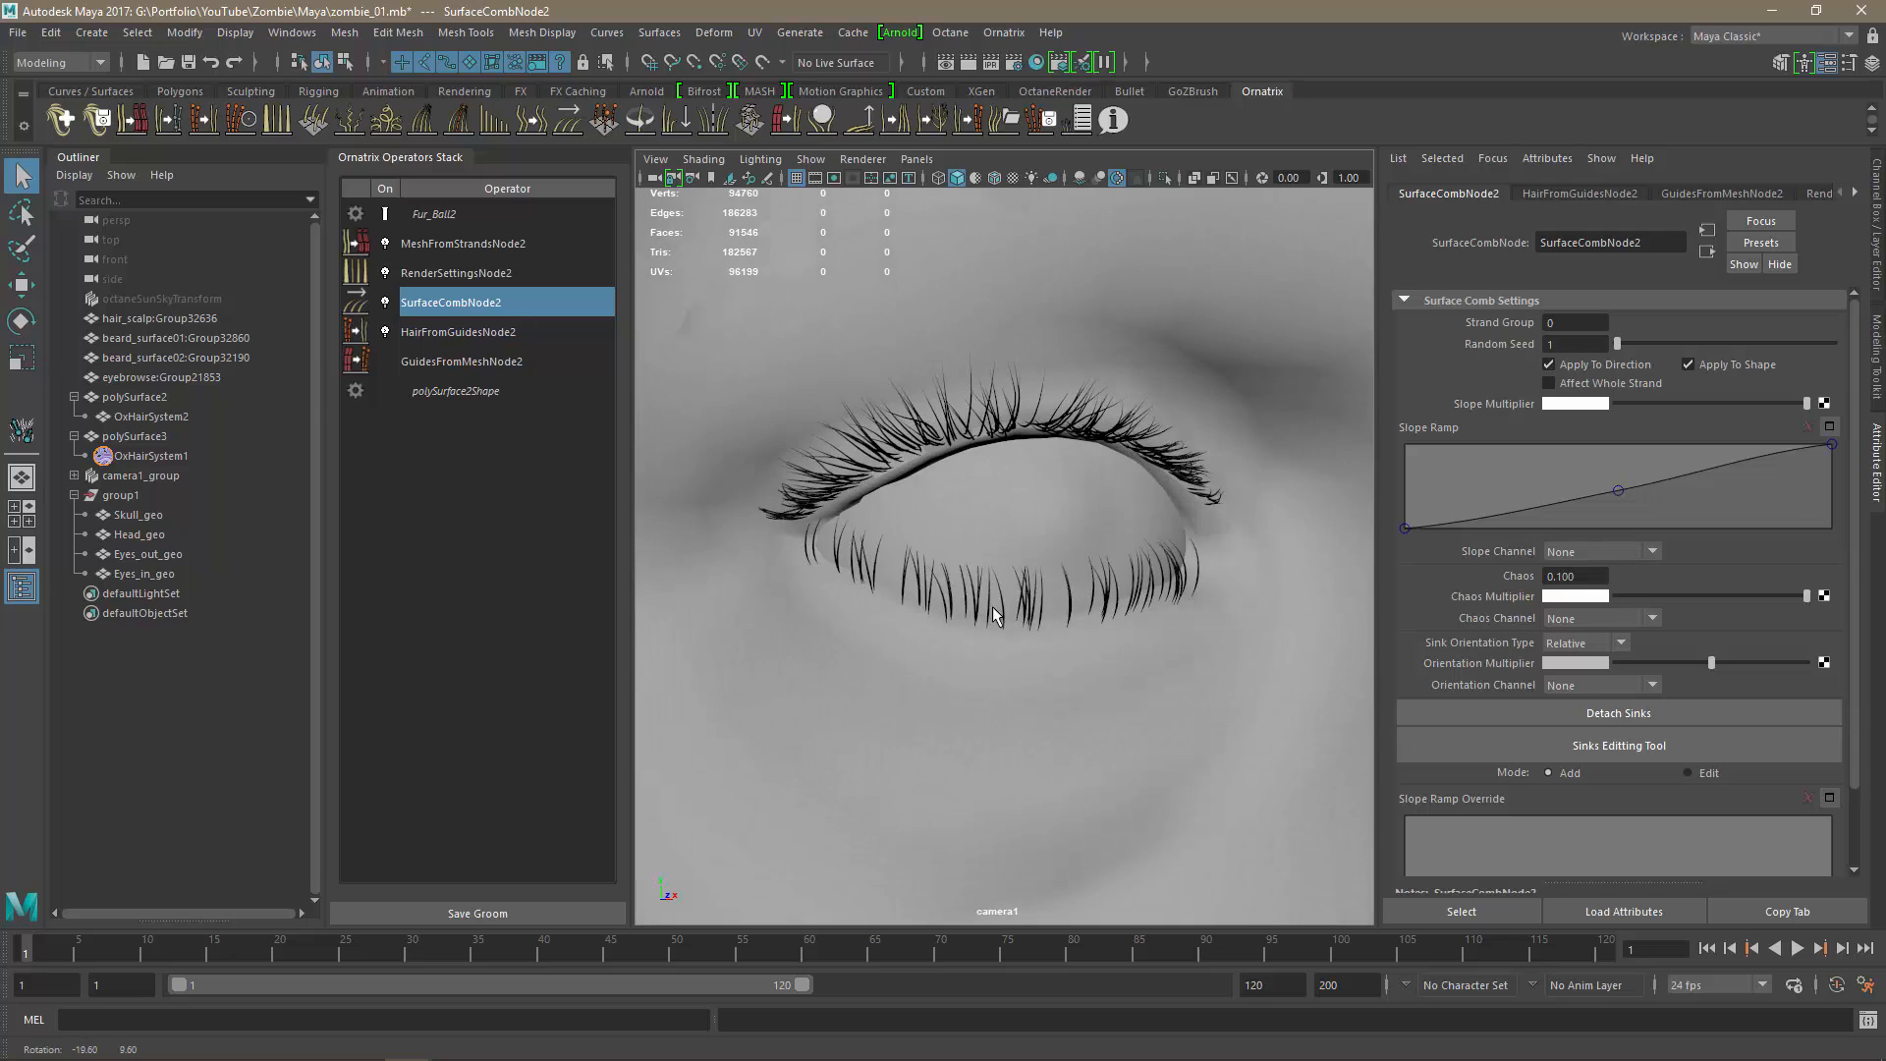
pyautogui.keyDown('alt'); pyautogui.moveTo(1032, 597); pyautogui.dragTo(1113, 629); pyautogui.keyUp('alt')
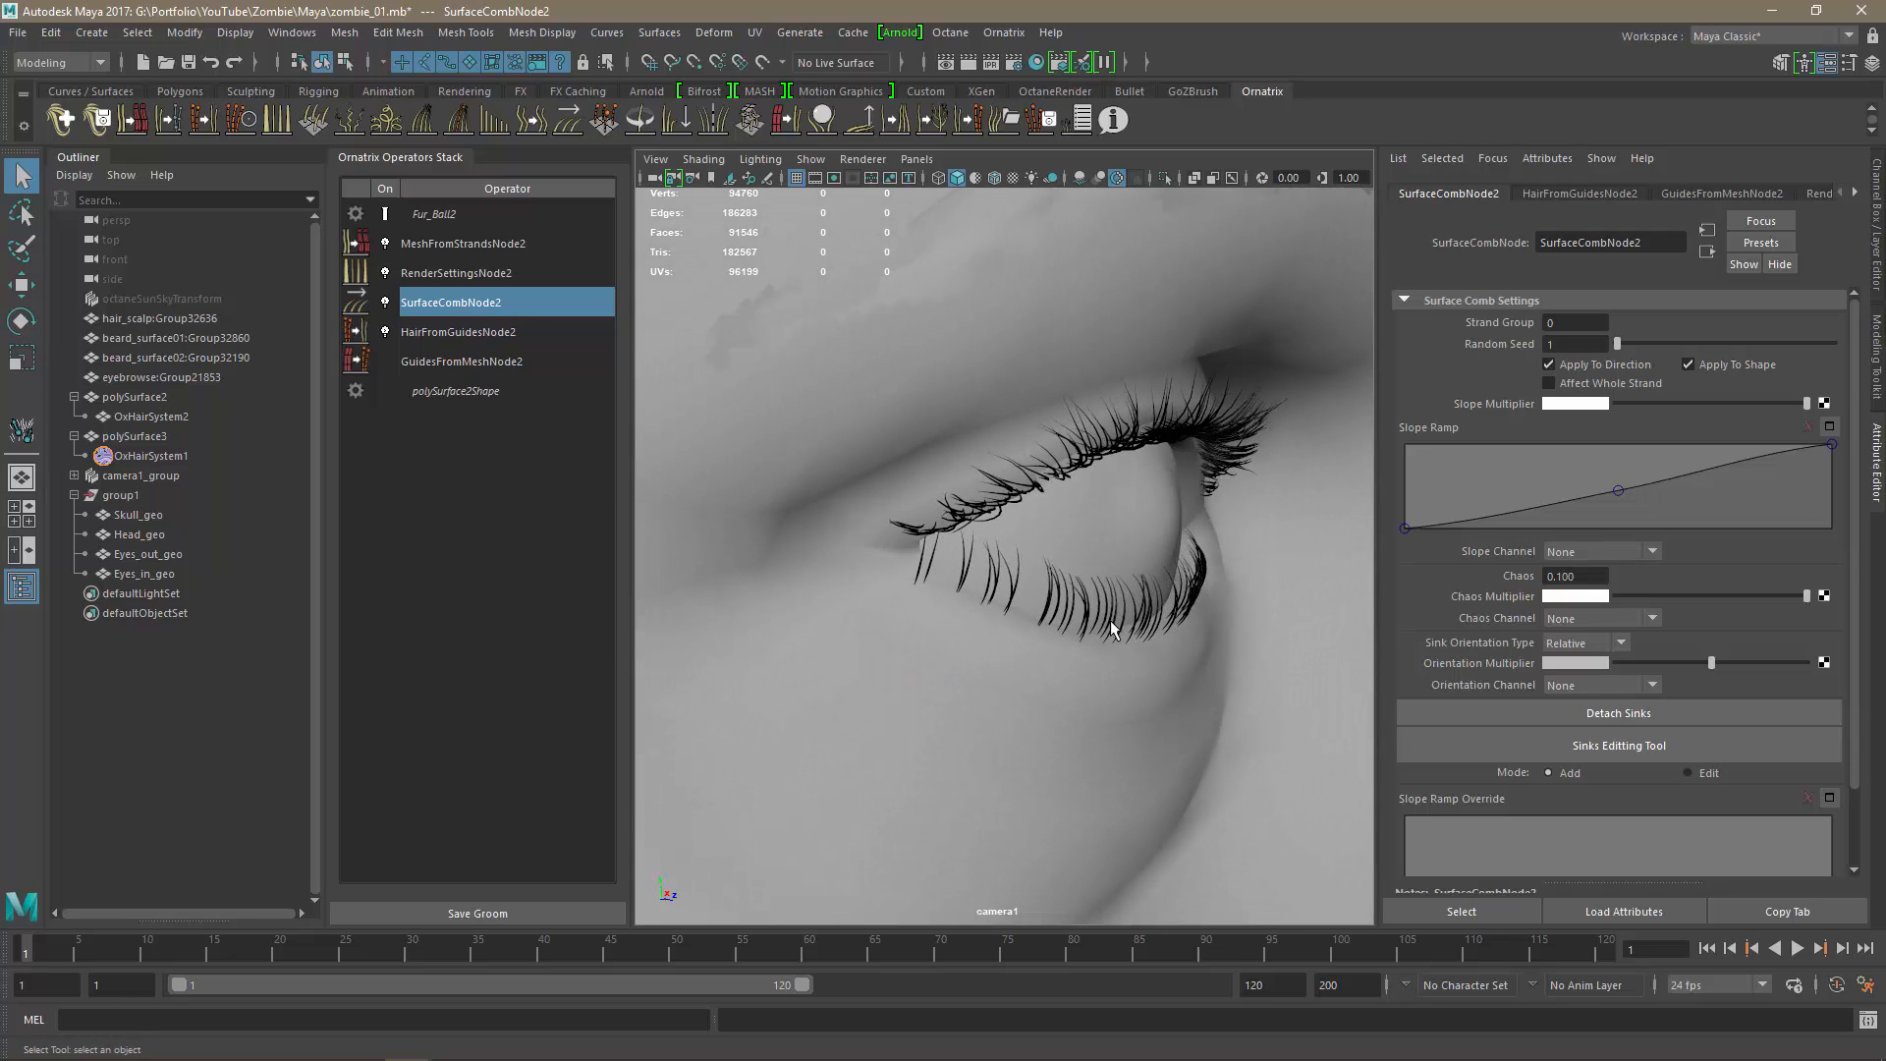
# Lower SurfaceCombNode2's Orientation Multiplier to 0 and activate its Sinks Editing Tool.
pyautogui.keyDown('alt'); pyautogui.moveTo(1224, 691); pyautogui.dragTo(1141, 664); pyautogui.keyUp('alt')
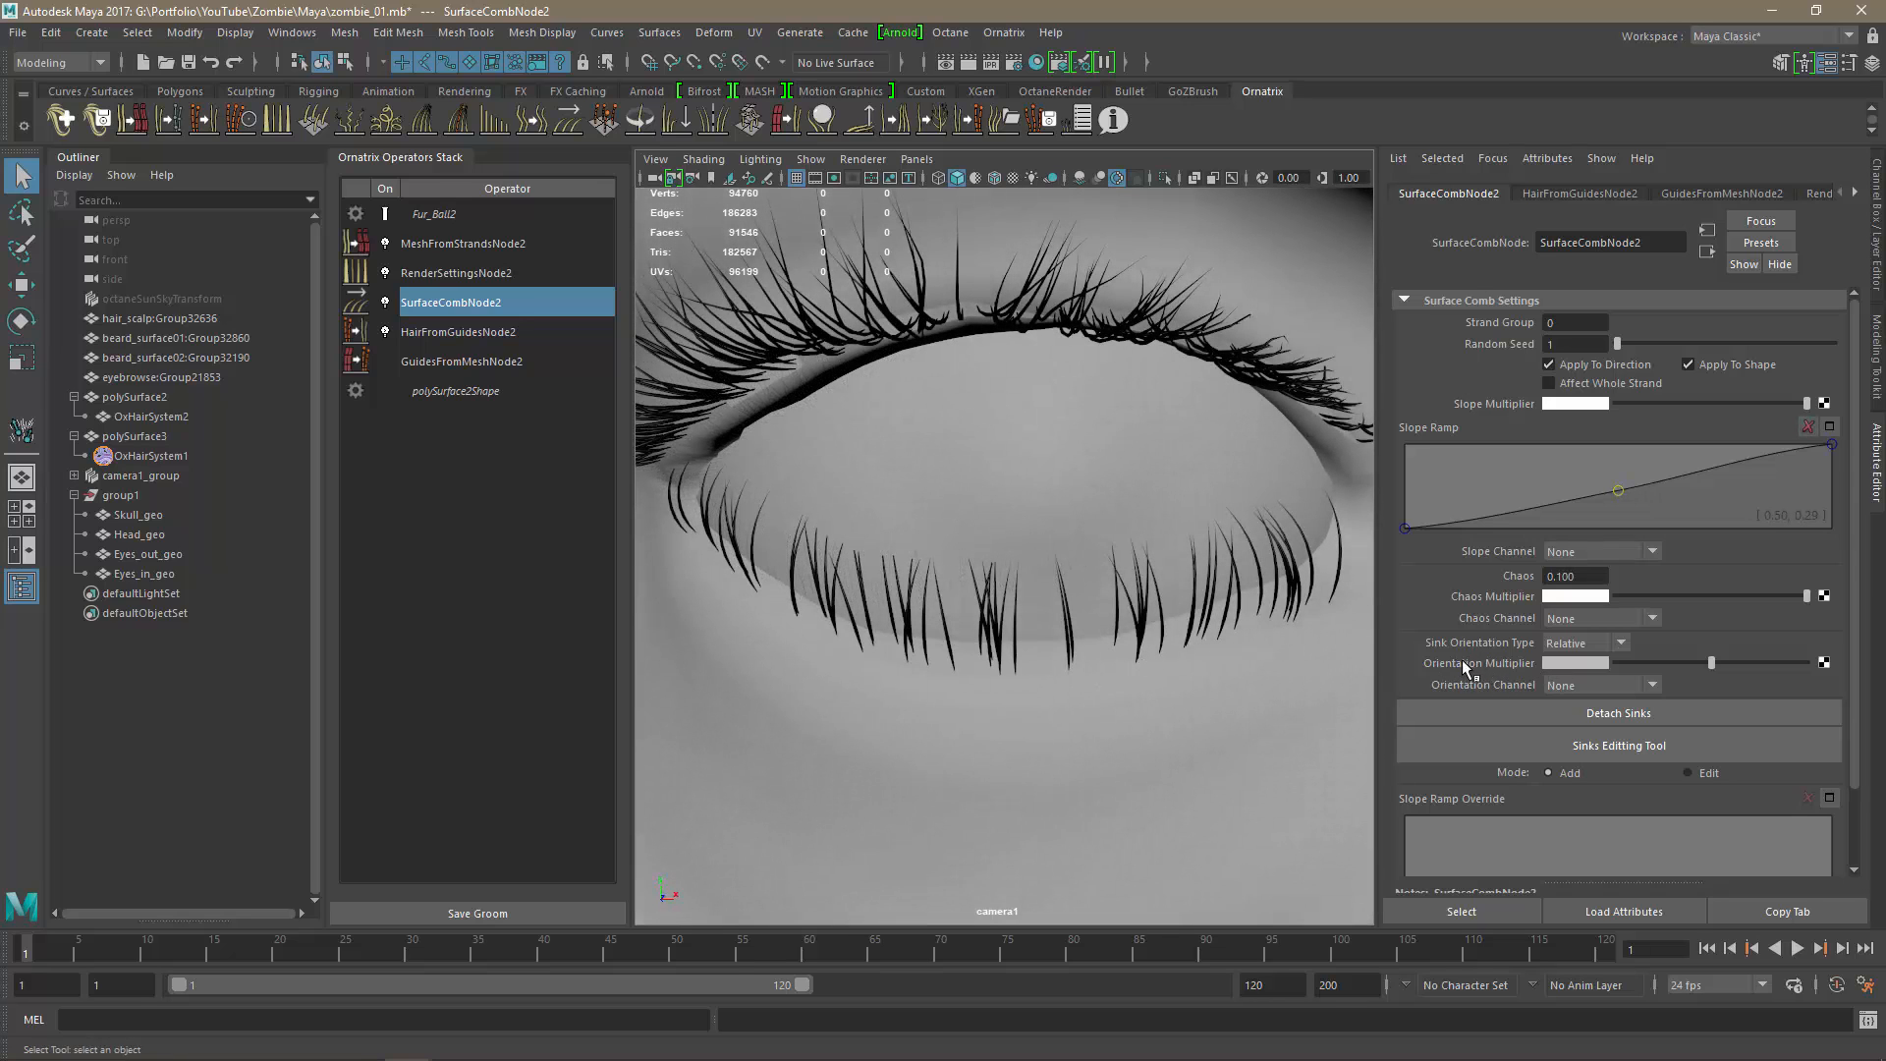
pyautogui.moveTo(1695, 657); pyautogui.dragTo(1564, 663)
pyautogui.keyDown('alt'); pyautogui.moveTo(1156, 744); pyautogui.dragTo(920, 738); pyautogui.keyUp('alt')
pyautogui.click(1596, 744)
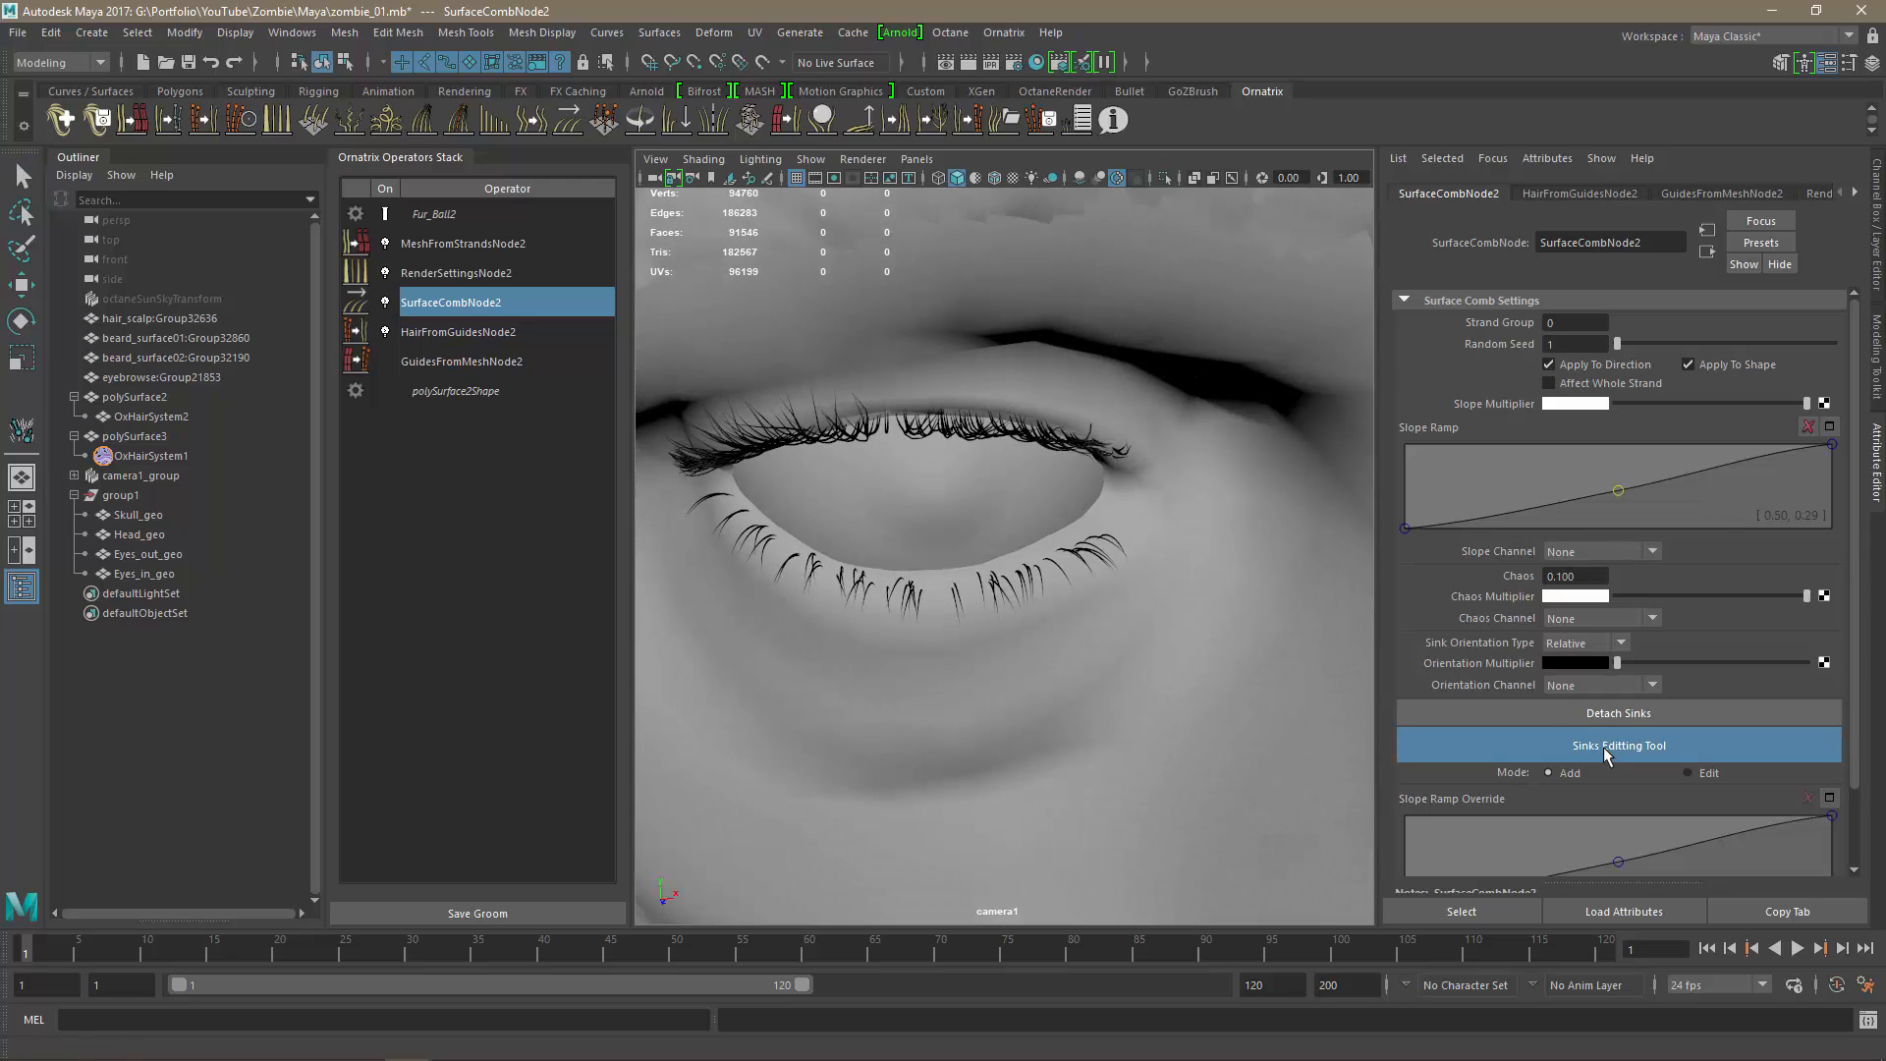
# Add comb sinks along the first eye's lower lid, starting at both corners and directed towards the eye, to fan the lashes outward.
pyautogui.moveTo(1096, 543); pyautogui.dragTo(1061, 509)
pyautogui.keyDown('alt'); pyautogui.moveTo(1065, 522); pyautogui.dragTo(1150, 616, button='right'); pyautogui.keyUp('alt')
pyautogui.keyDown('alt'); pyautogui.moveTo(936, 621); pyautogui.dragTo(989, 627, button='middle'); pyautogui.keyUp('alt')
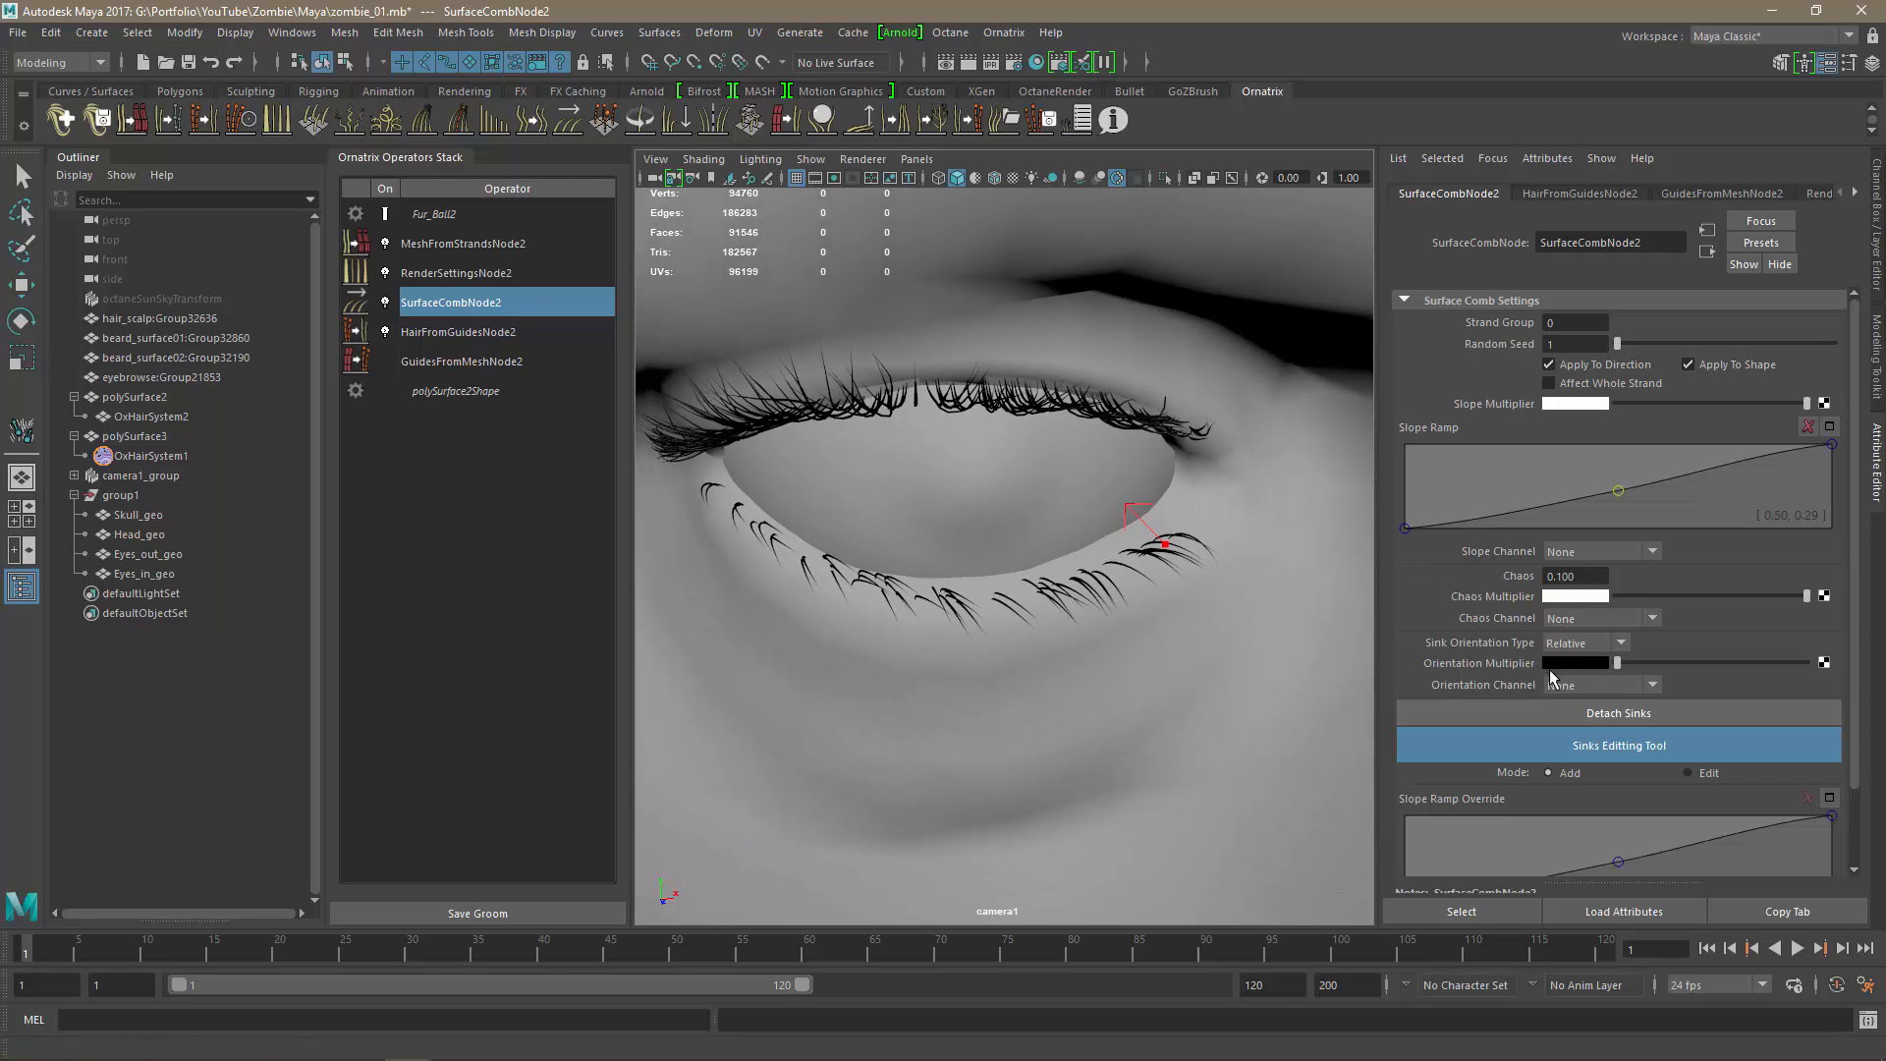
pyautogui.click(732, 496)
pyautogui.hotkey('ctrl', 'z')
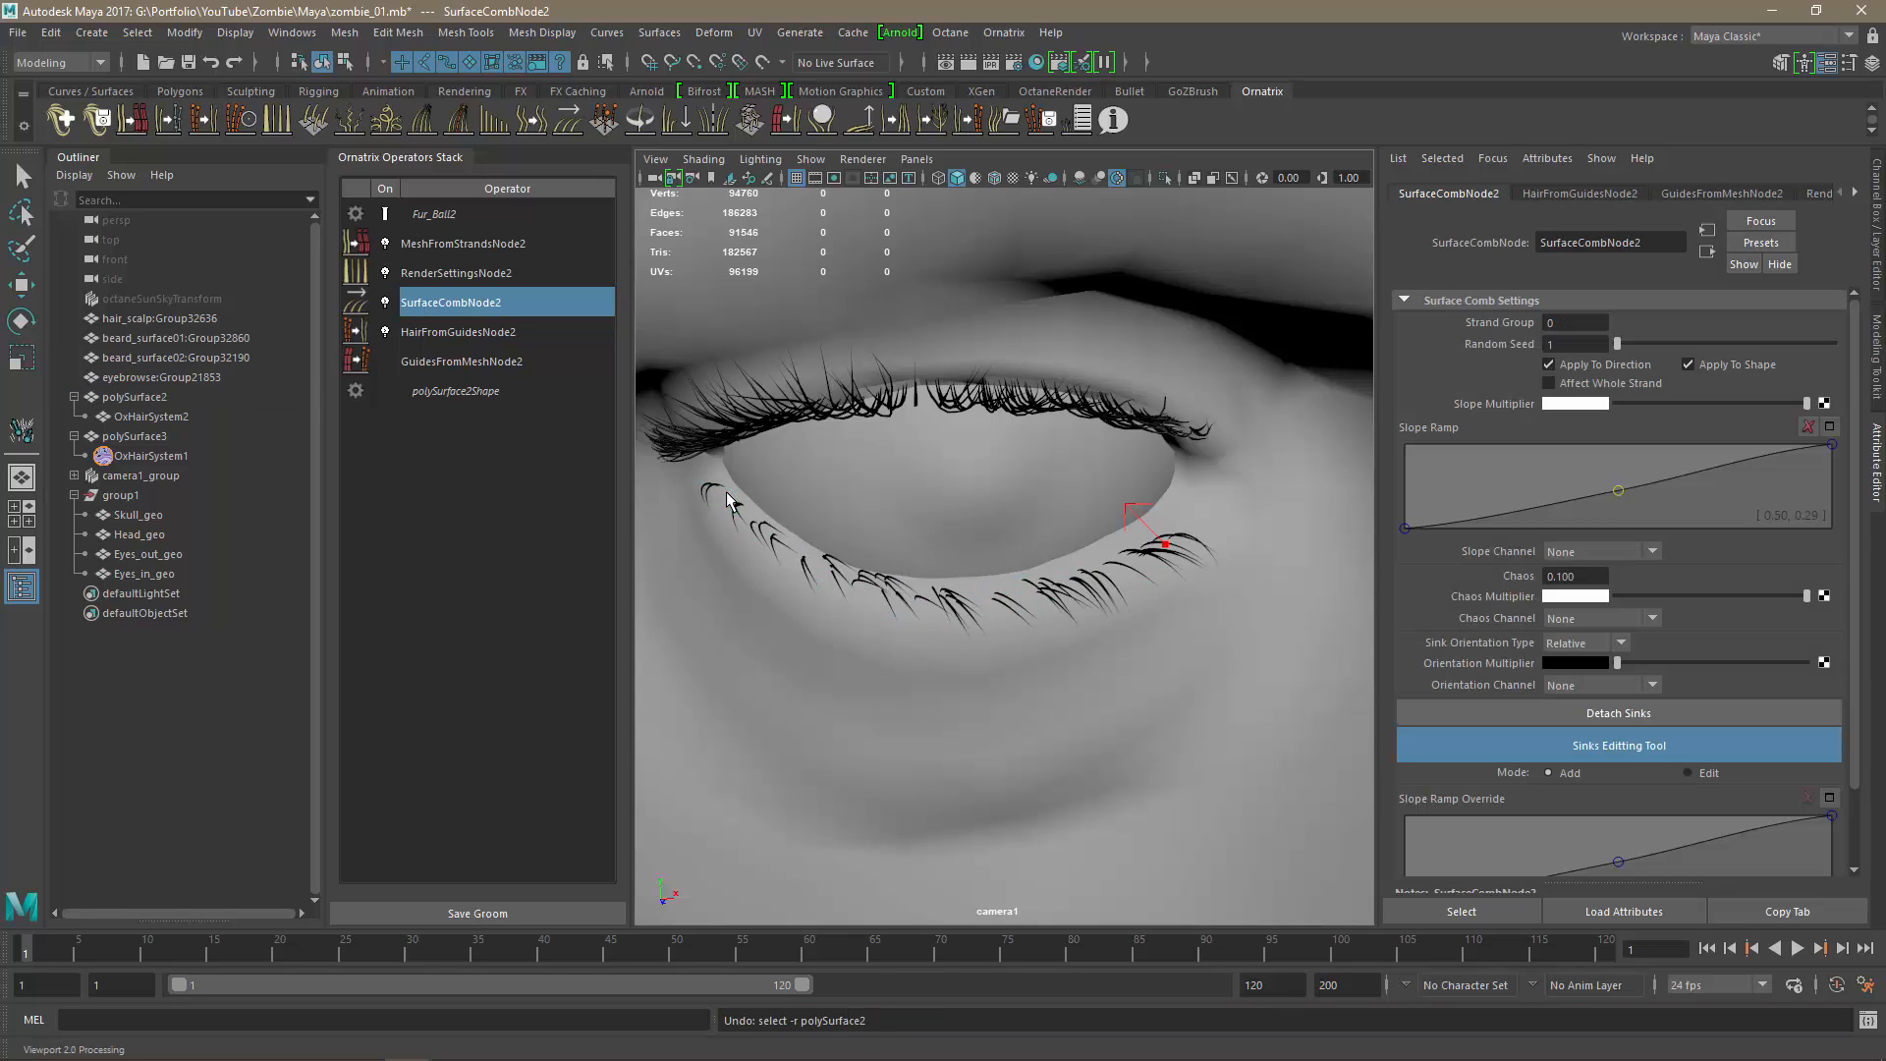
pyautogui.moveTo(727, 495); pyautogui.dragTo(778, 481)
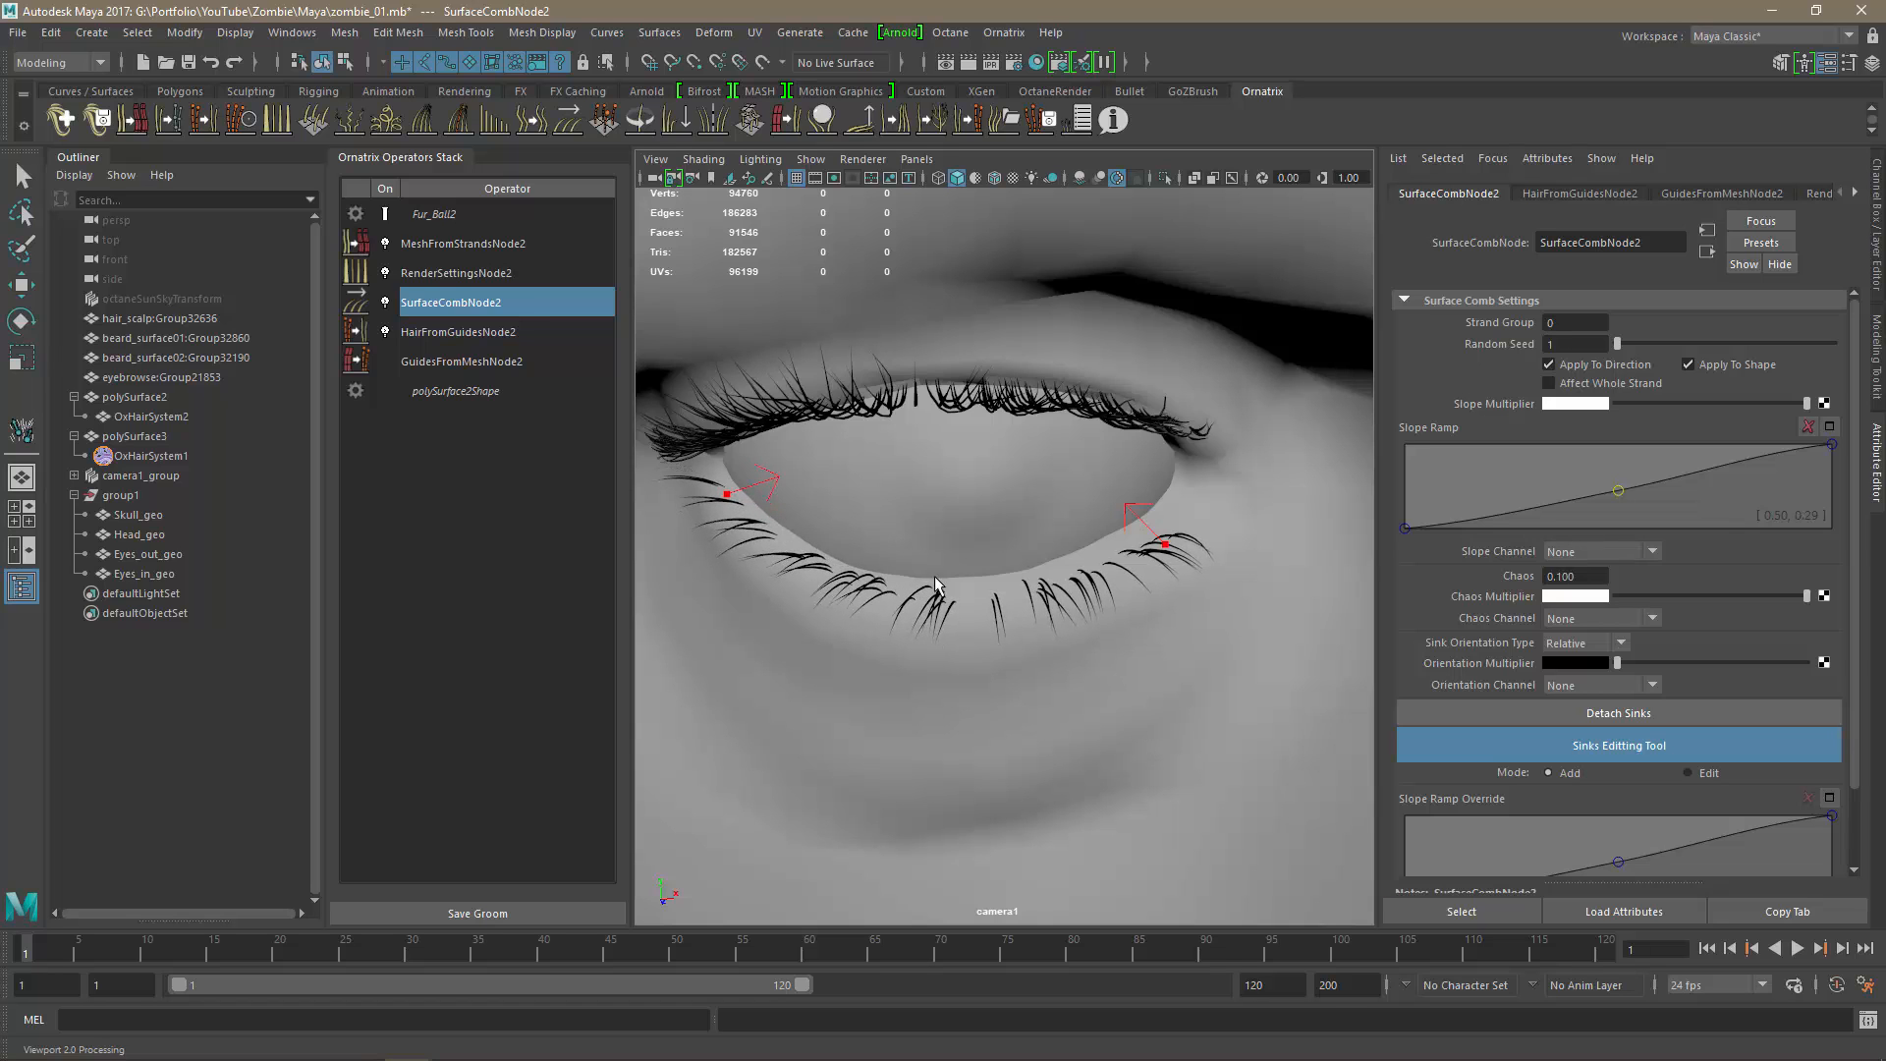
pyautogui.keyDown('alt'); pyautogui.moveTo(935, 586); pyautogui.dragTo(800, 477); pyautogui.keyUp('alt')
pyautogui.click(807, 494)
pyautogui.click(1101, 536)
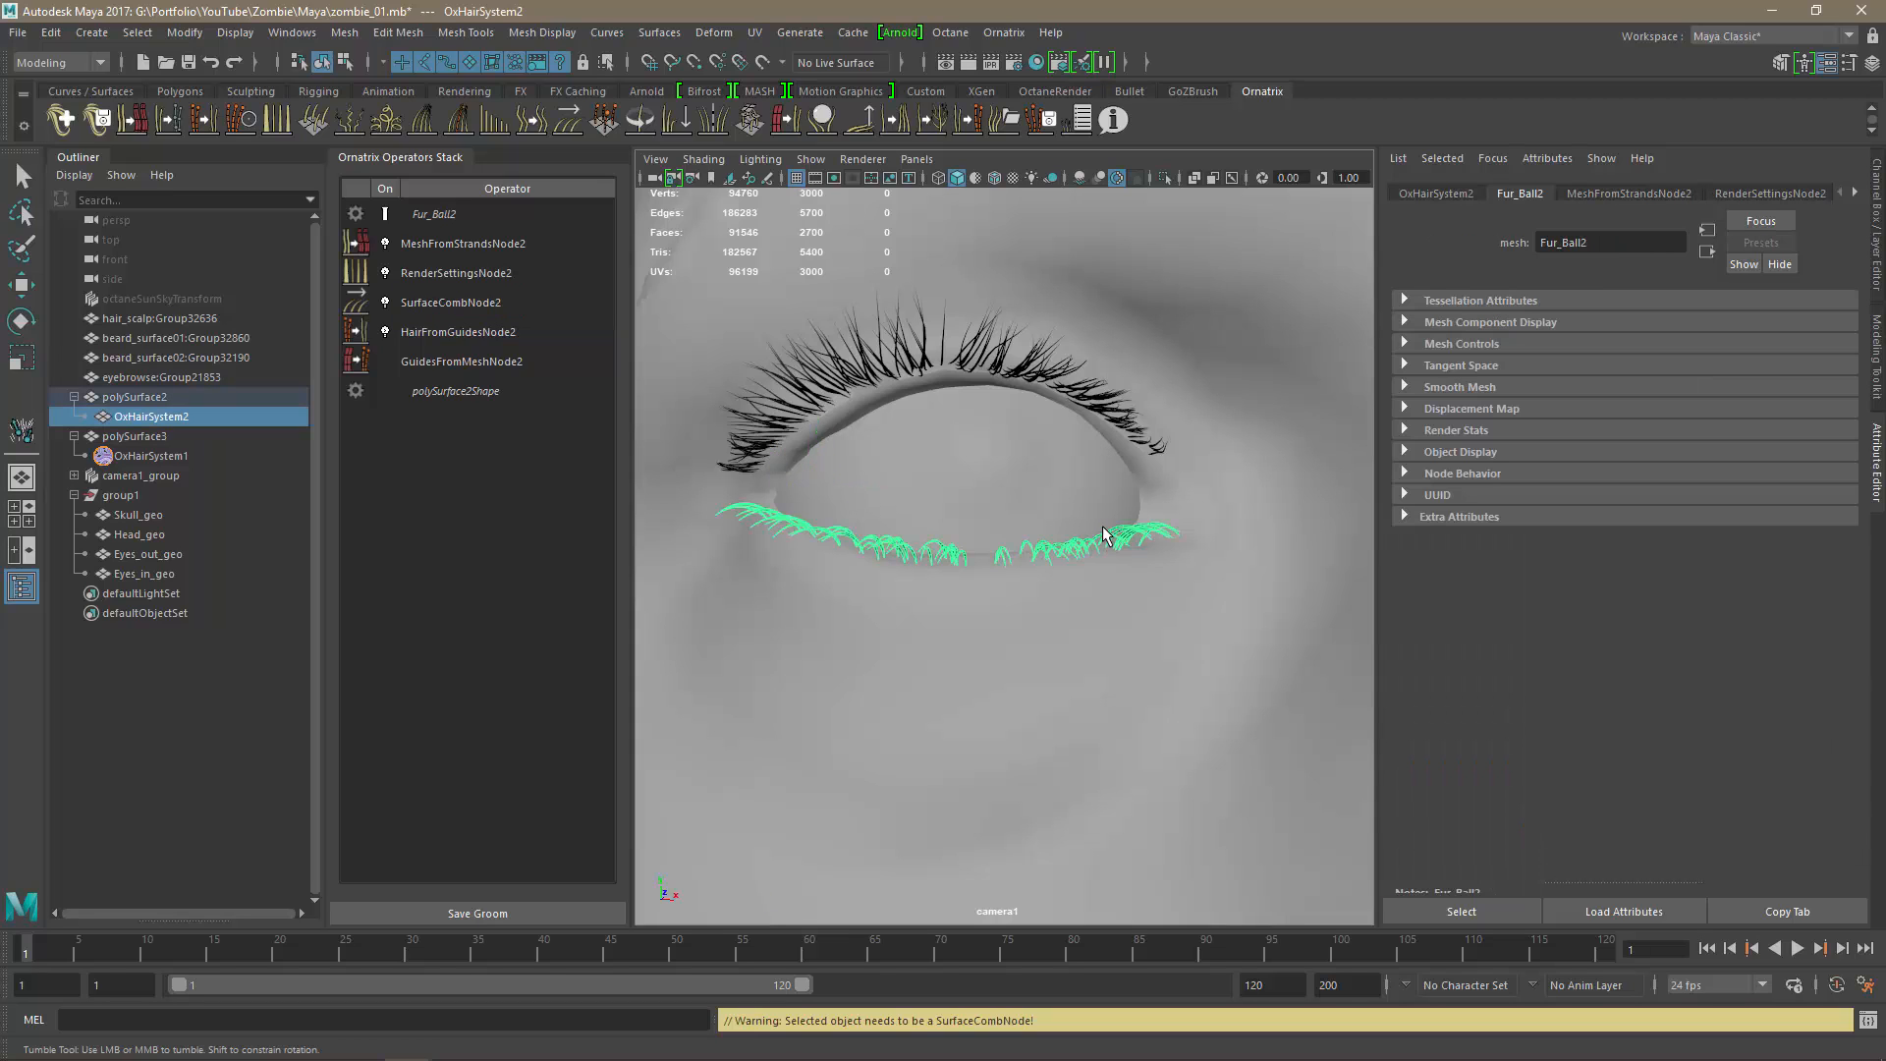
pyautogui.moveTo(1104, 531); pyautogui.dragTo(1087, 489)
pyautogui.keyDown('alt'); pyautogui.moveTo(1048, 615); pyautogui.dragTo(1044, 661); pyautogui.keyUp('alt')
pyautogui.moveTo(929, 596); pyautogui.dragTo(1124, 628)
# Add three comb sinks on the other eye's lower lid, one at each corner and one in the middle, directed towards the eye.
pyautogui.keyDown('alt'); pyautogui.moveTo(1124, 628); pyautogui.dragTo(1077, 645, button='right'); pyautogui.keyUp('alt')
pyautogui.keyDown('alt'); pyautogui.moveTo(1077, 644); pyautogui.dragTo(1111, 691); pyautogui.keyUp('alt')
pyautogui.keyDown('alt'); pyautogui.moveTo(1239, 681); pyautogui.dragTo(1002, 653, button='middle'); pyautogui.keyUp('alt')
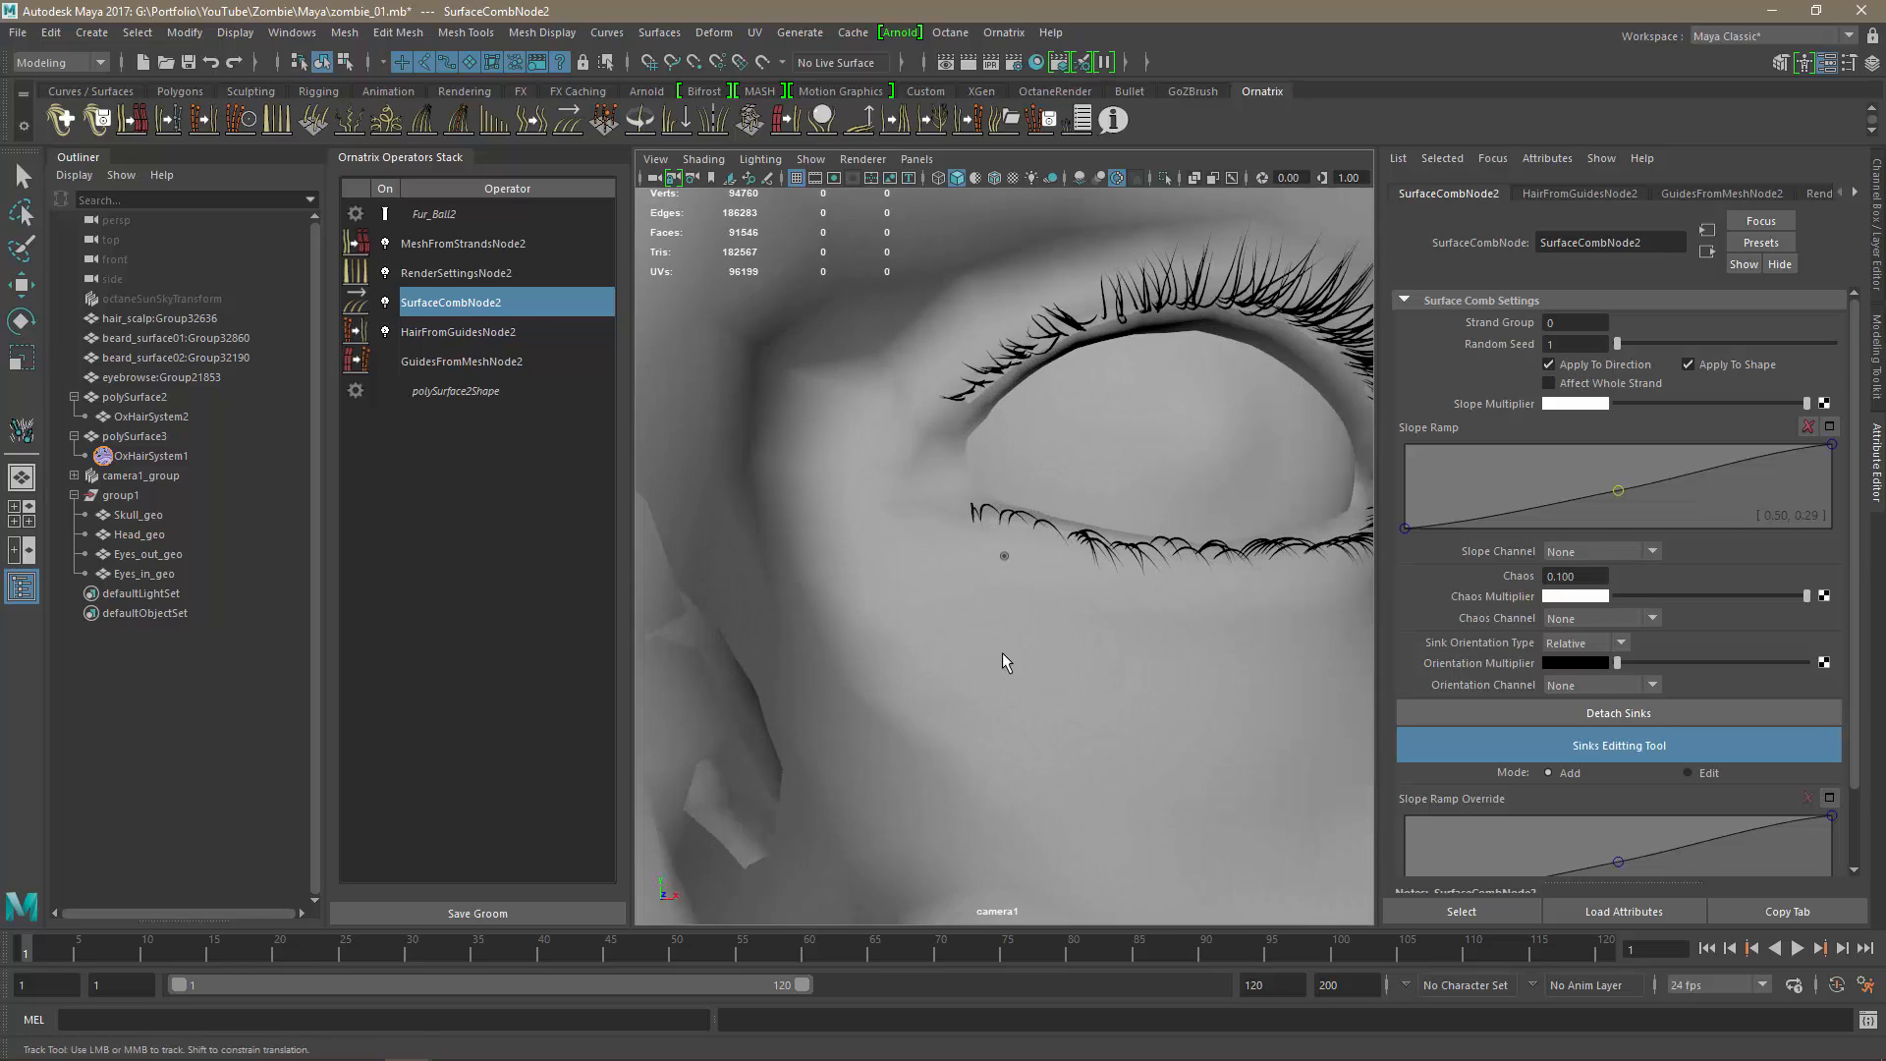
pyautogui.keyDown('alt'); pyautogui.moveTo(1002, 653); pyautogui.dragTo(1167, 723); pyautogui.keyUp('alt')
pyautogui.keyDown('alt'); pyautogui.moveTo(1159, 685); pyautogui.dragTo(862, 678, button='middle'); pyautogui.keyUp('alt')
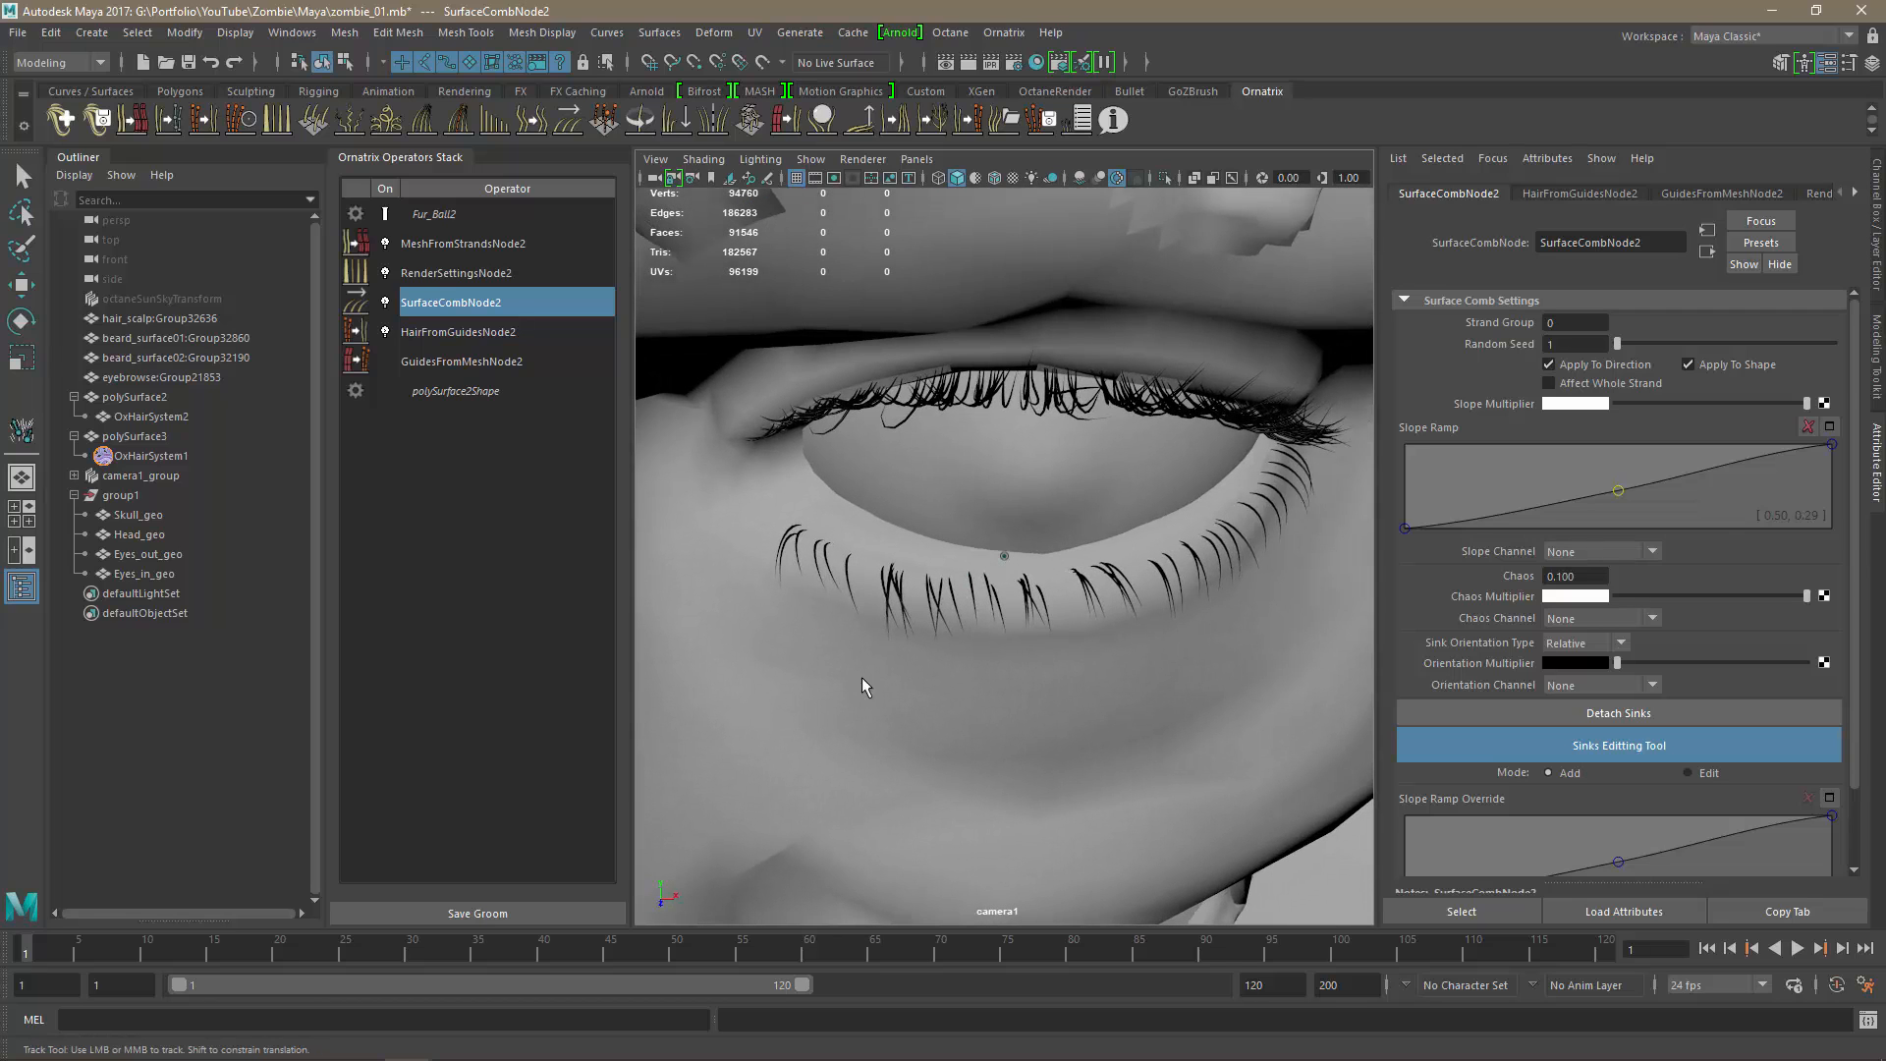
pyautogui.moveTo(811, 535); pyautogui.dragTo(869, 511)
pyautogui.keyDown('alt'); pyautogui.moveTo(870, 513); pyautogui.dragTo(1218, 577); pyautogui.keyUp('alt')
pyautogui.moveTo(1300, 509); pyautogui.dragTo(1257, 483)
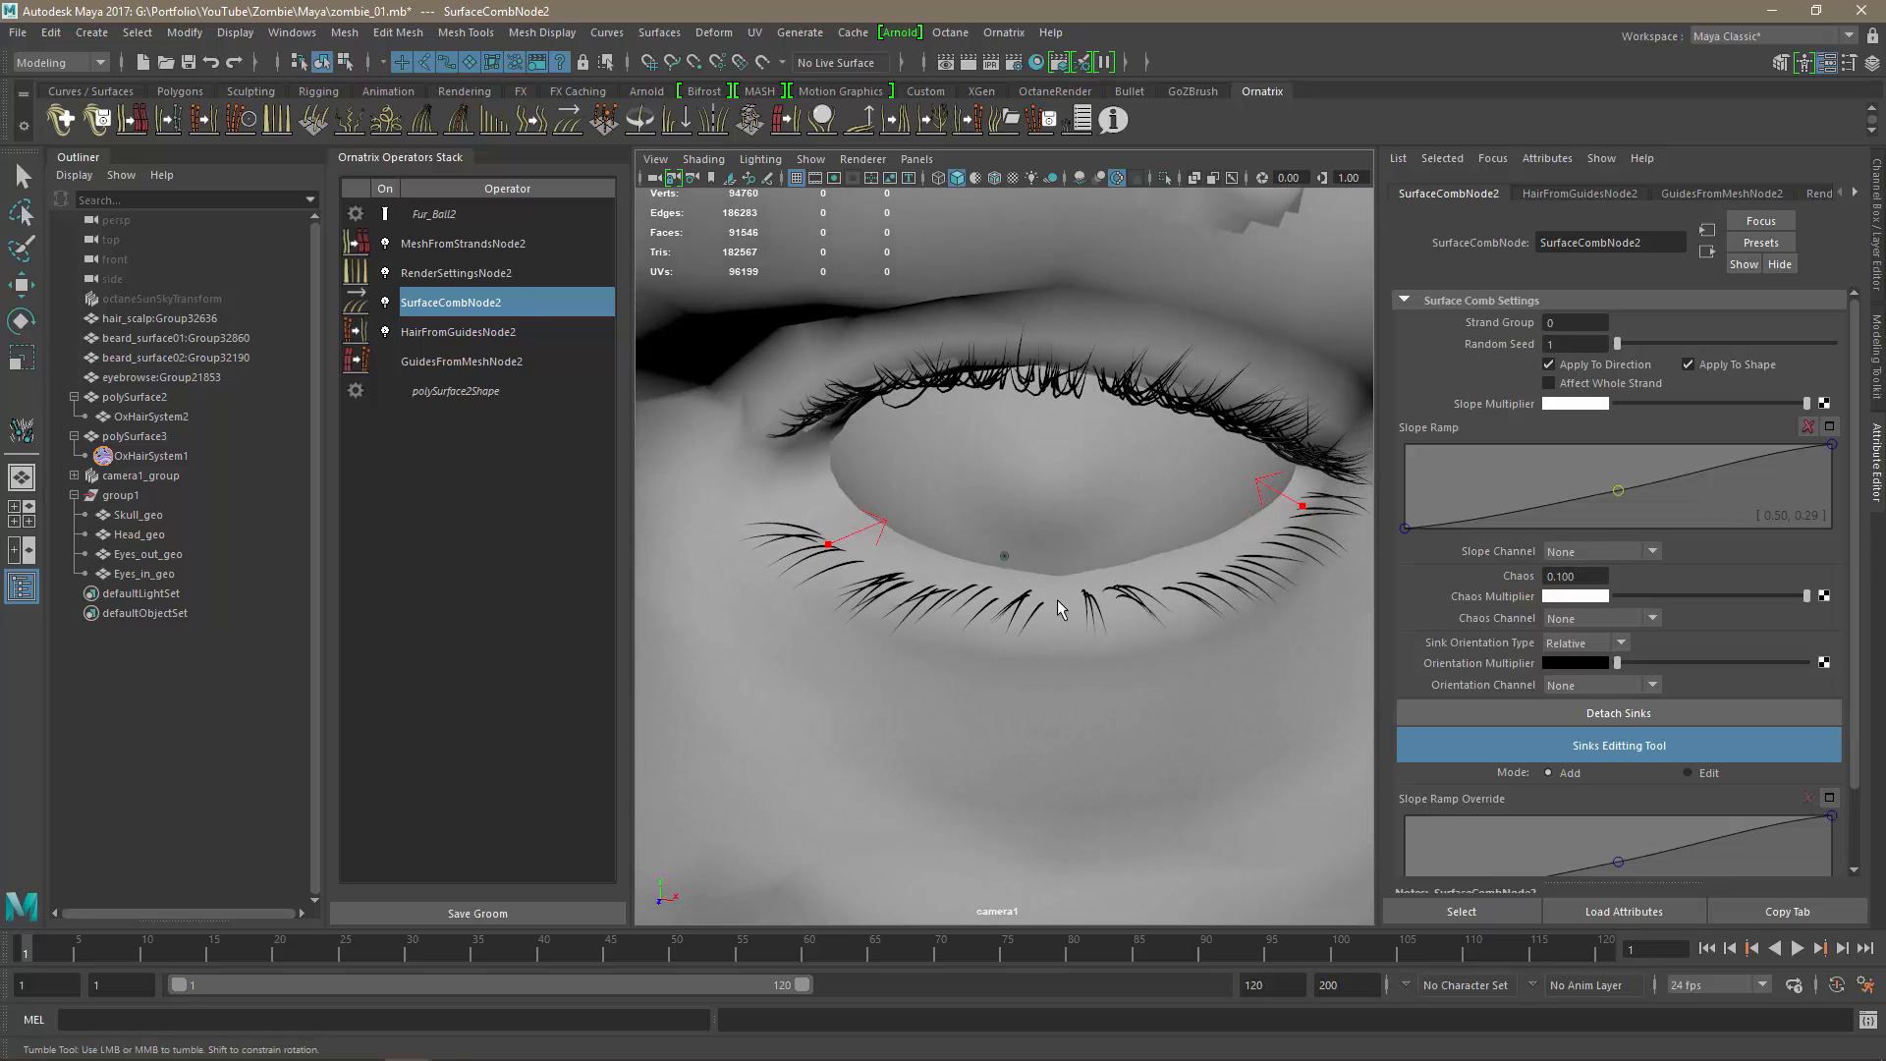
pyautogui.moveTo(1057, 601); pyautogui.dragTo(1049, 564)
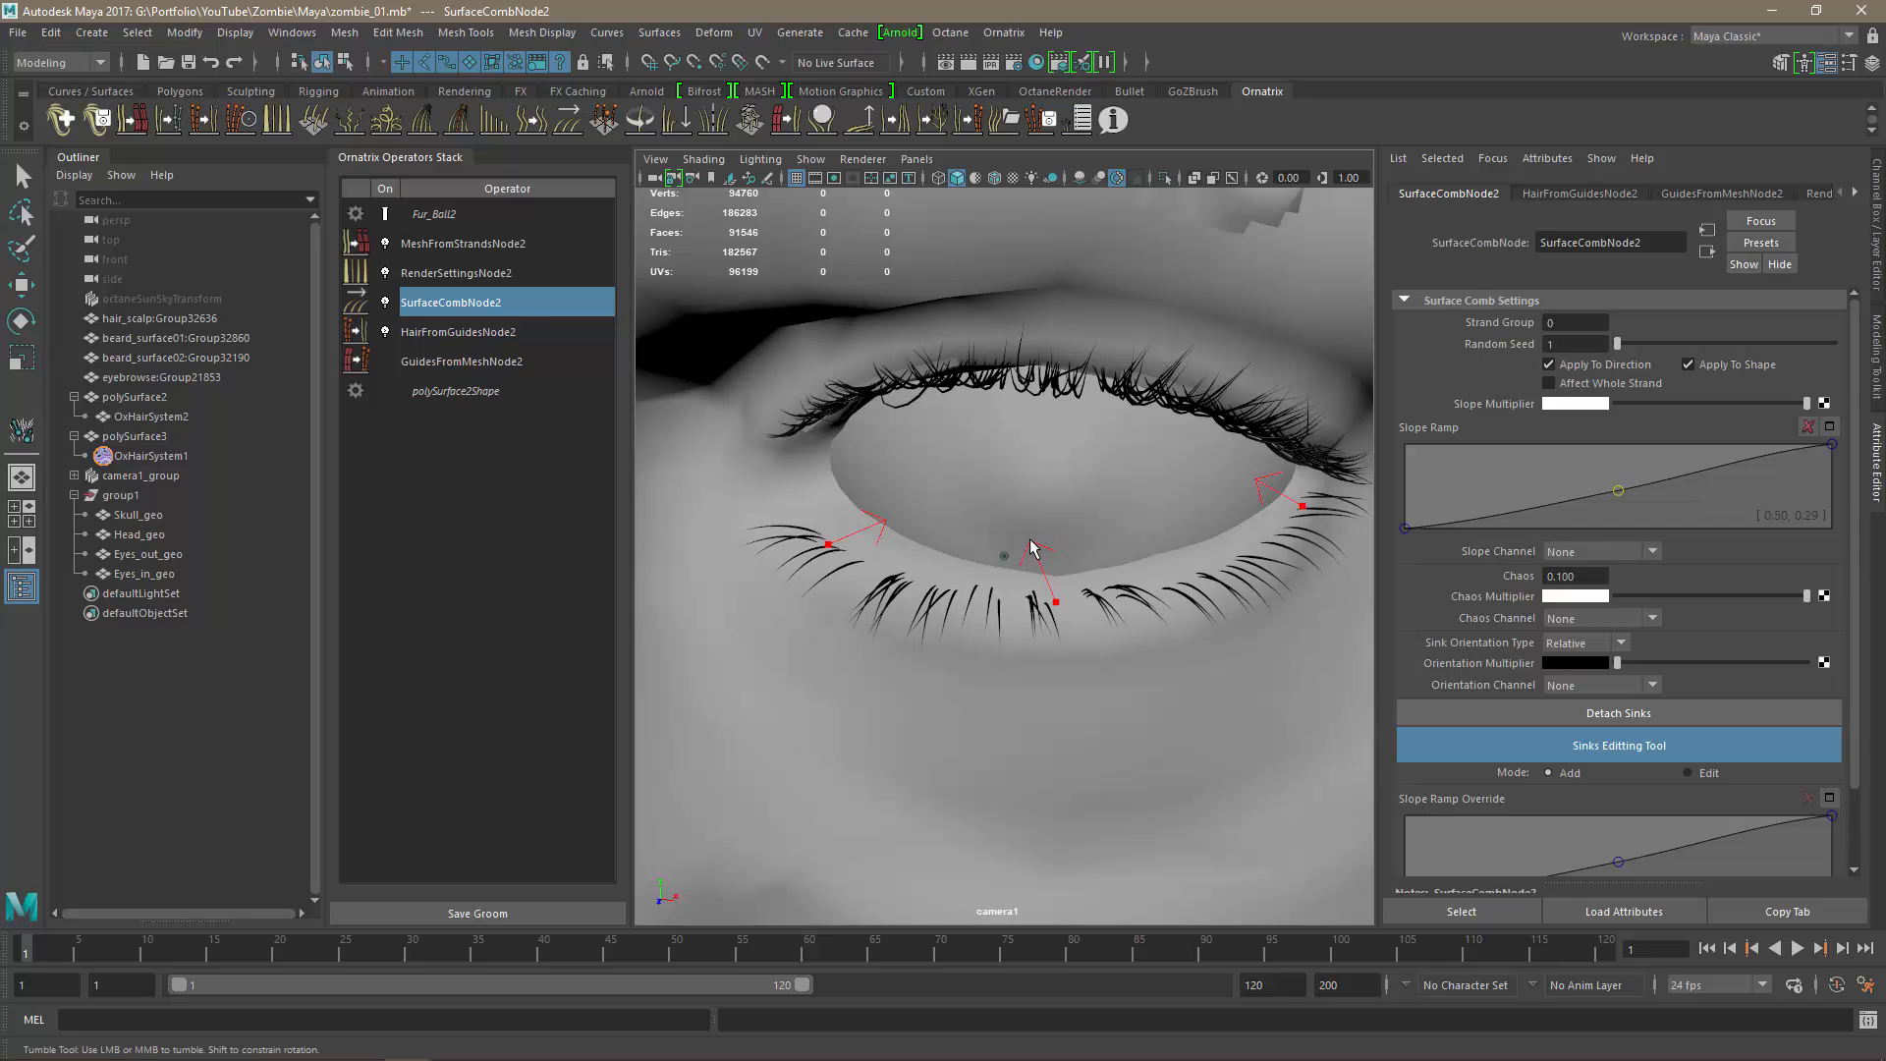
# Raise the middle point of the Surface Comb's Slope Ramp to about 0.52, 0.72.
pyautogui.keyDown('alt'); pyautogui.moveTo(1081, 602); pyautogui.dragTo(1011, 703, button='right'); pyautogui.keyUp('alt')
pyautogui.keyDown('alt'); pyautogui.moveTo(1012, 703); pyautogui.dragTo(1091, 699); pyautogui.keyUp('alt')
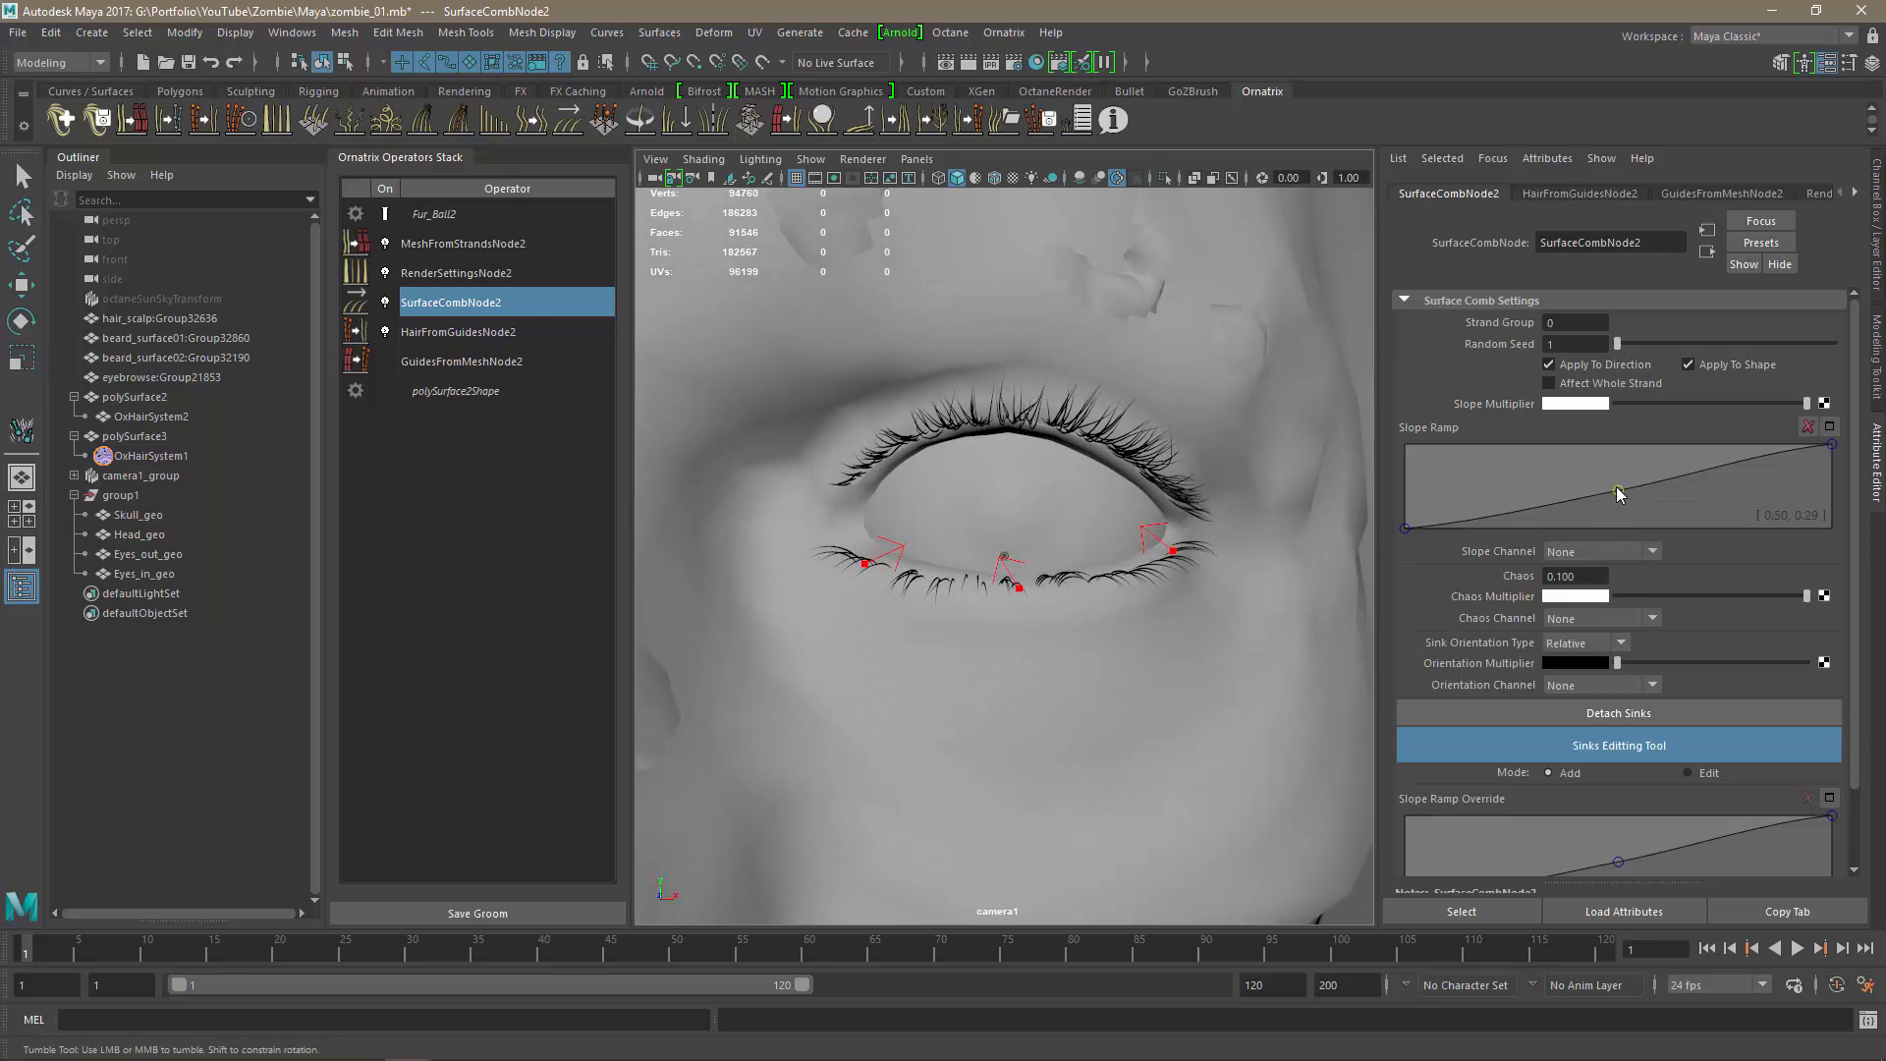
pyautogui.moveTo(1616, 487)
pyautogui.mouseDown()
pyautogui.moveTo(1572, 475)
pyautogui.moveTo(1634, 479)
pyautogui.mouseUp()
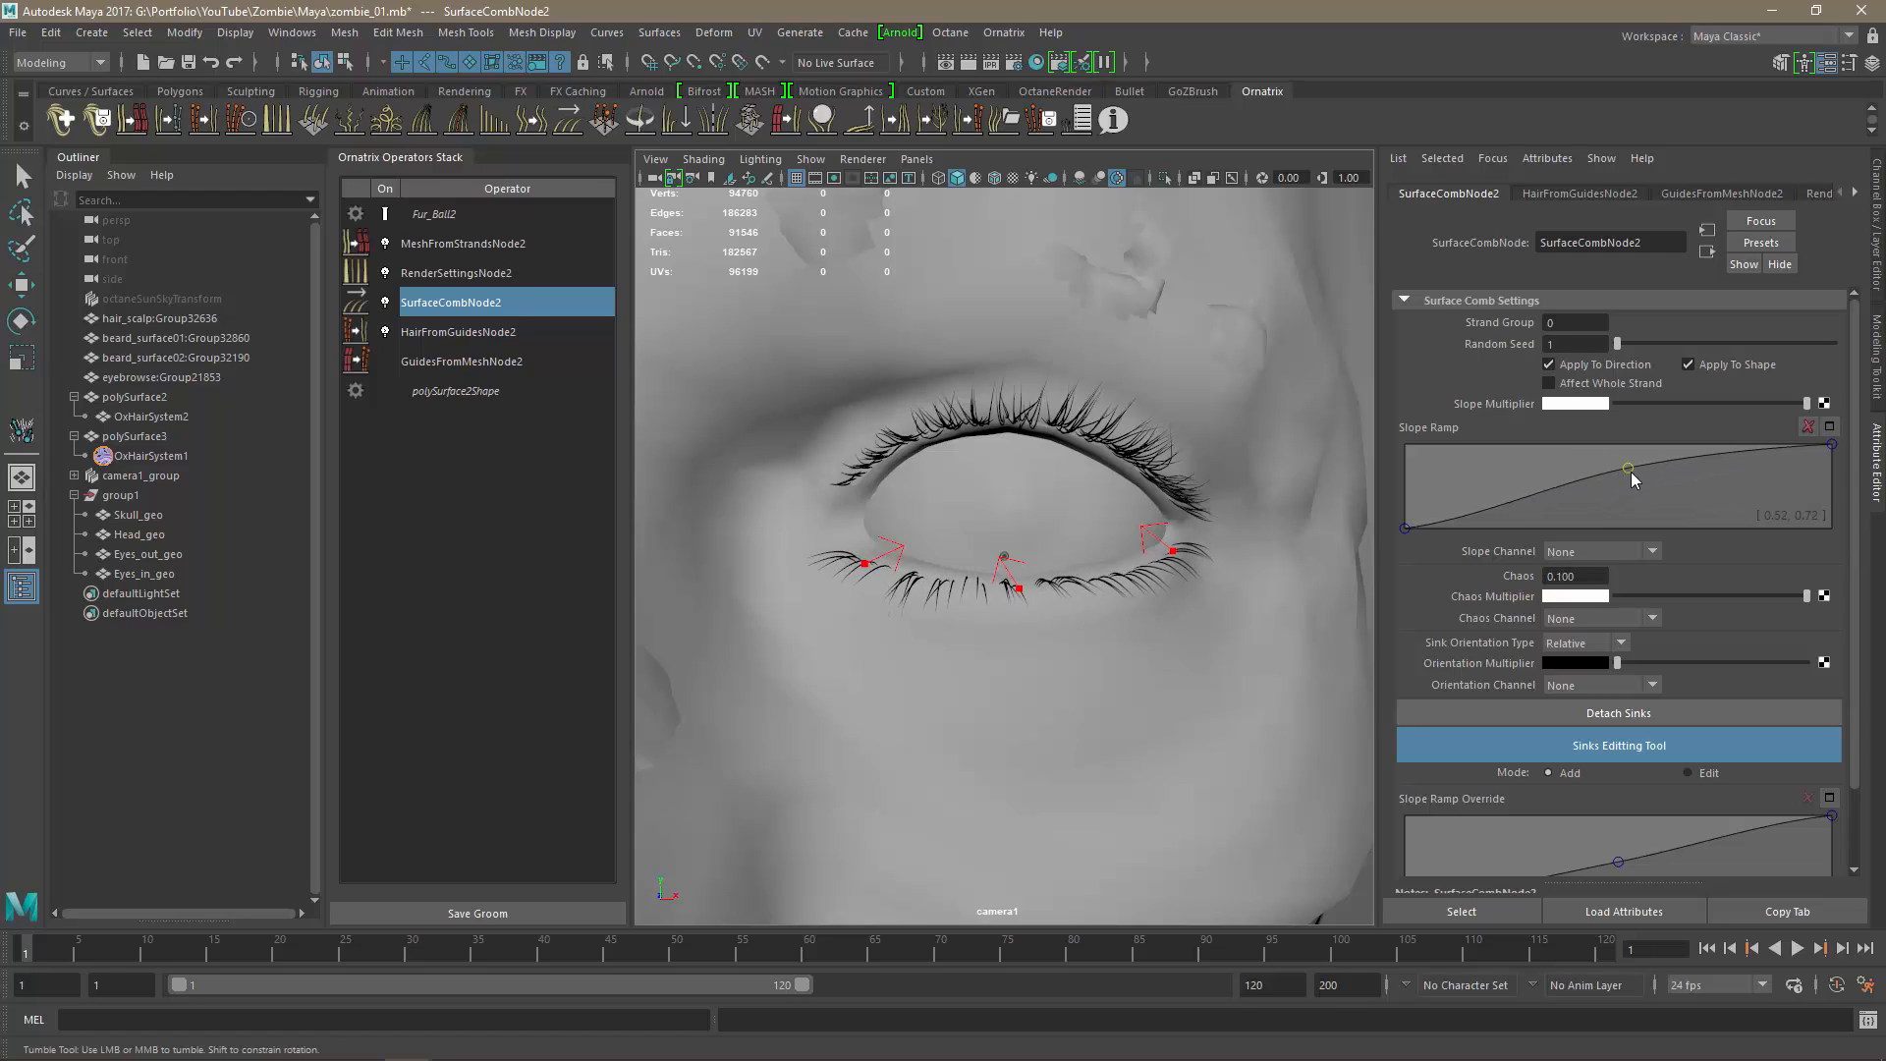
pyautogui.click(1832, 445)
# Set the Surface Comb's Slope Multiplier to 1.3 after trying 1.5.
pyautogui.click(1590, 404)
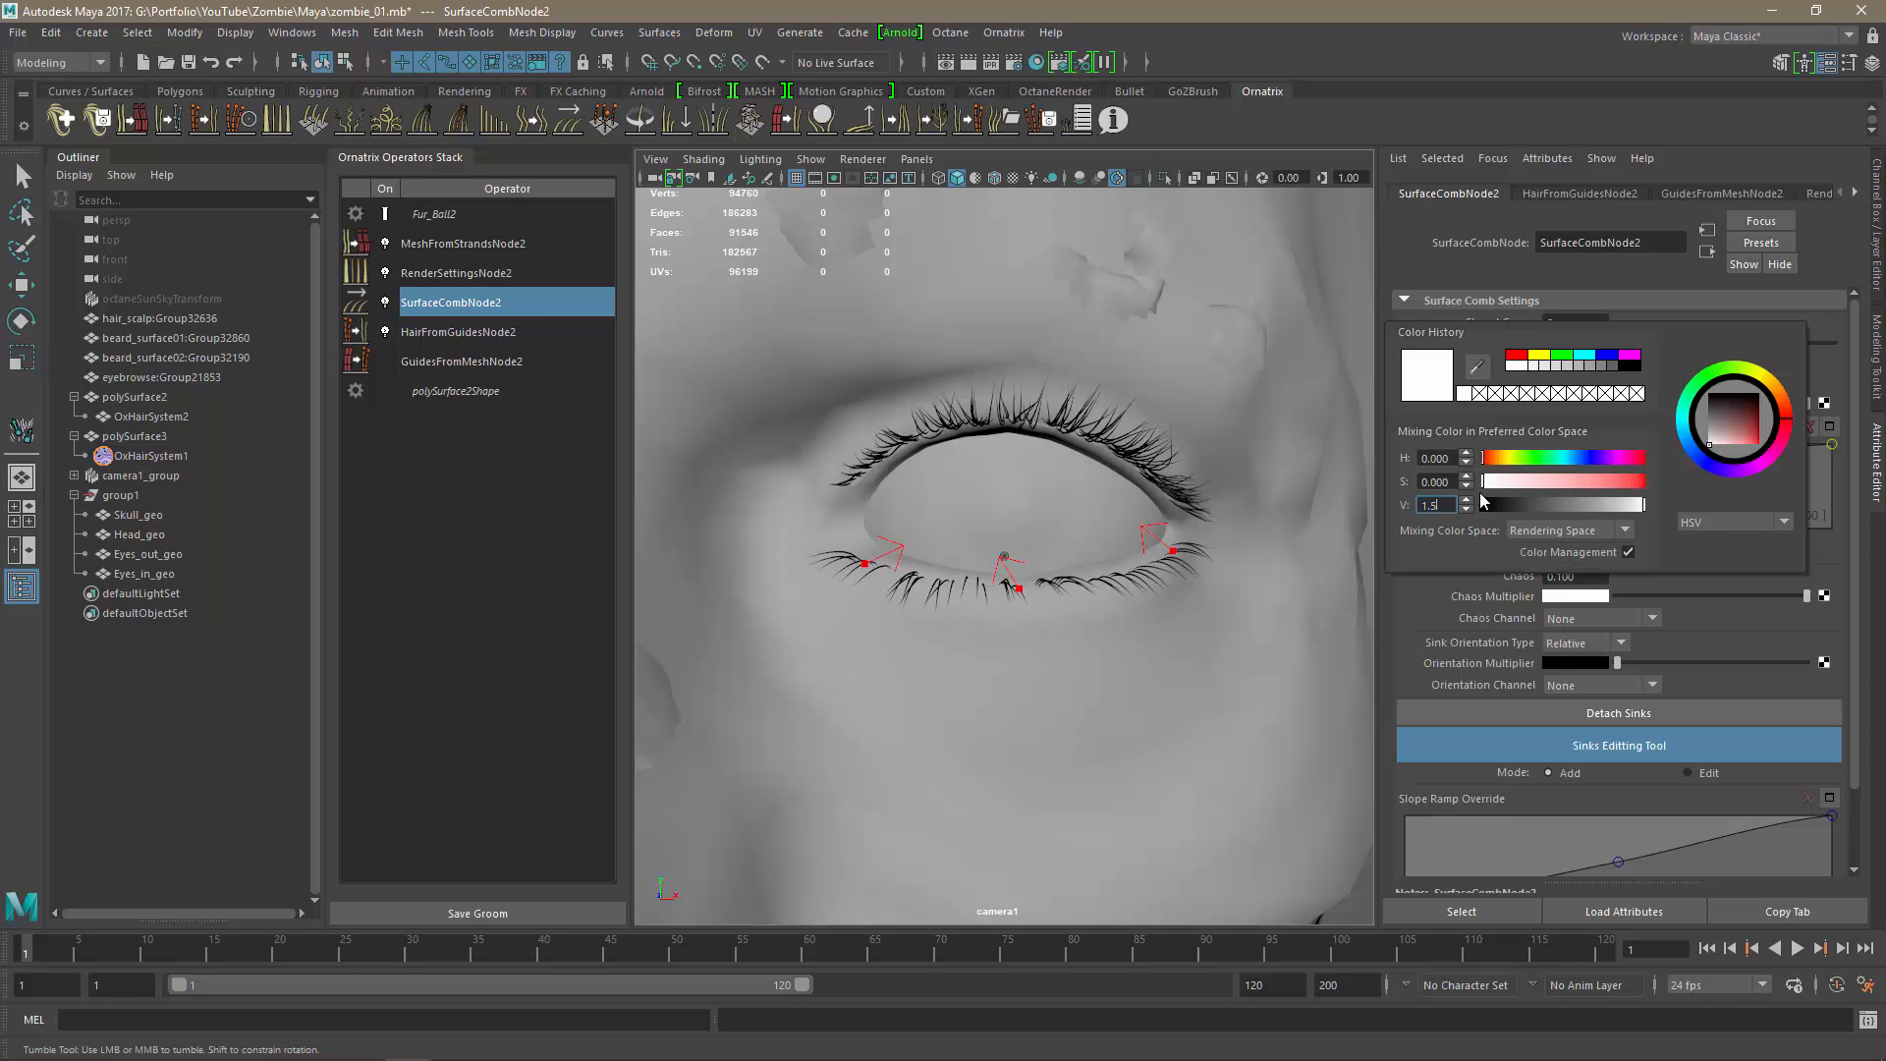
pyautogui.press('Return')
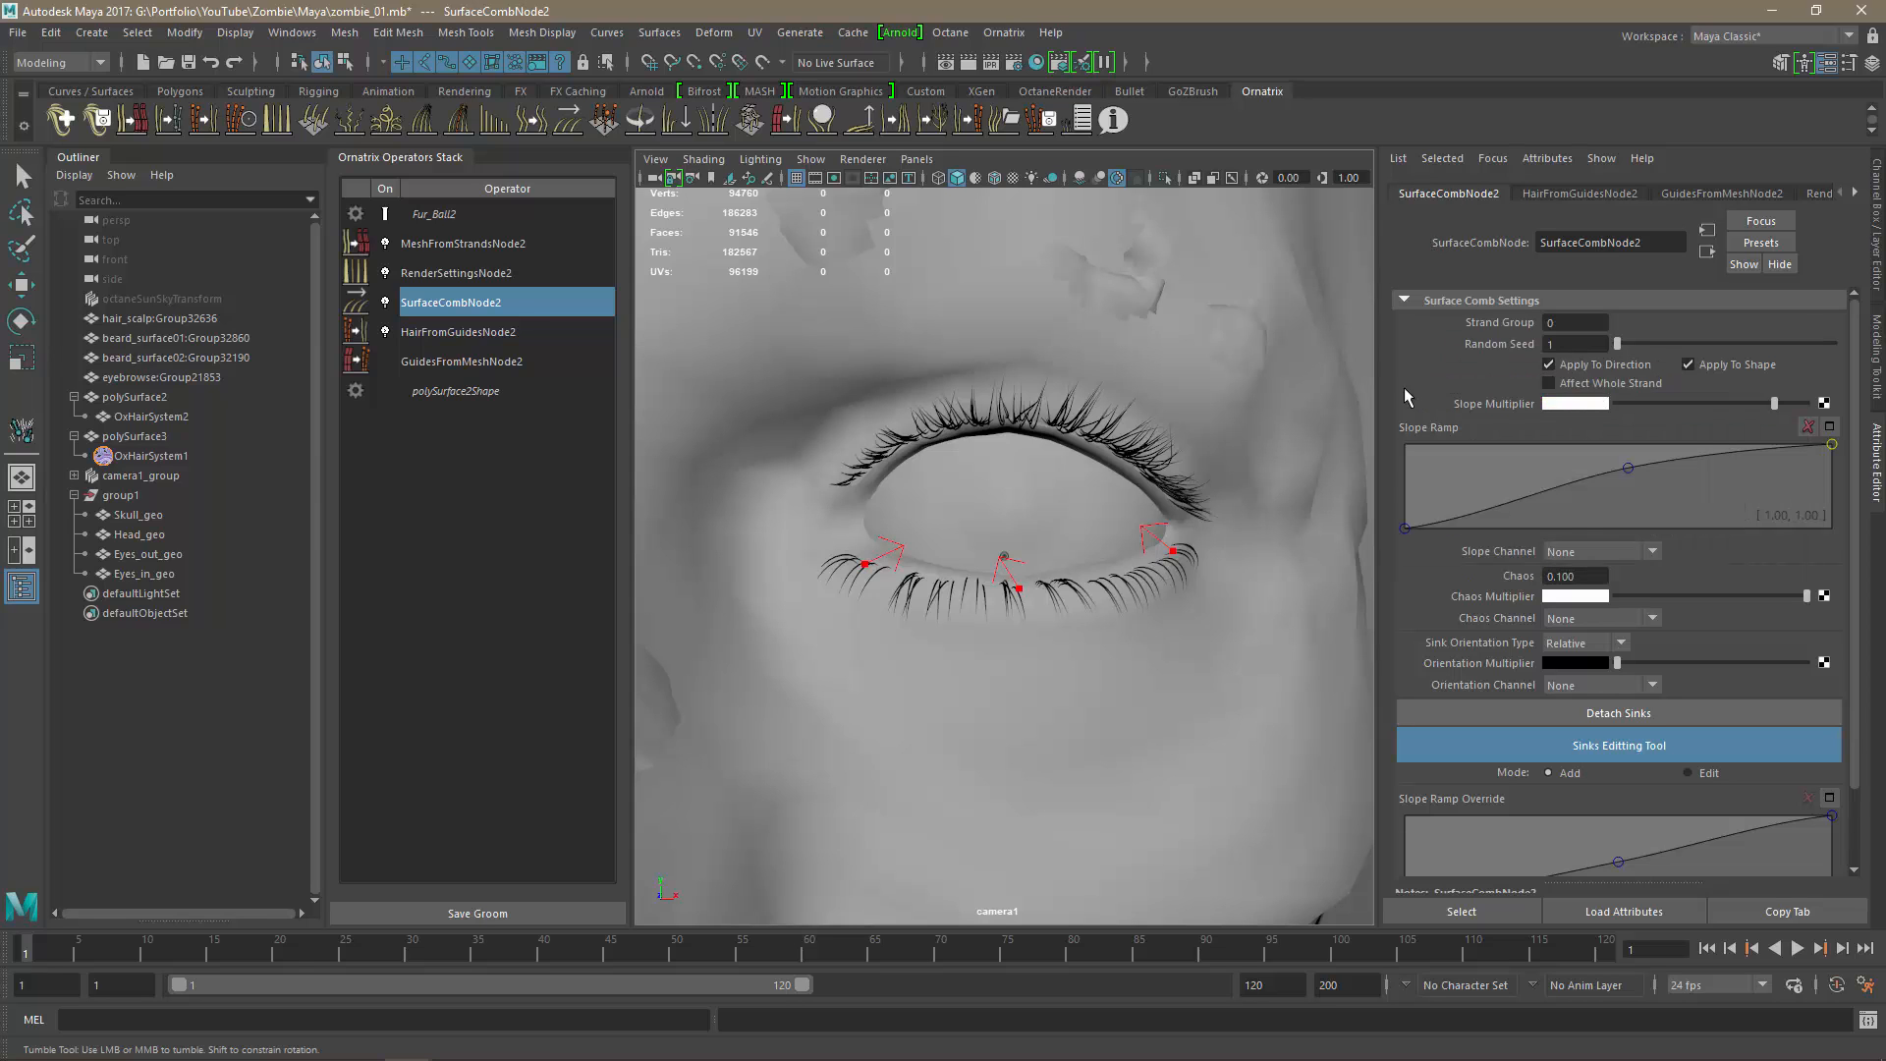
pyautogui.keyDown('alt'); pyautogui.moveTo(1252, 669); pyautogui.dragTo(1190, 667); pyautogui.keyUp('alt')
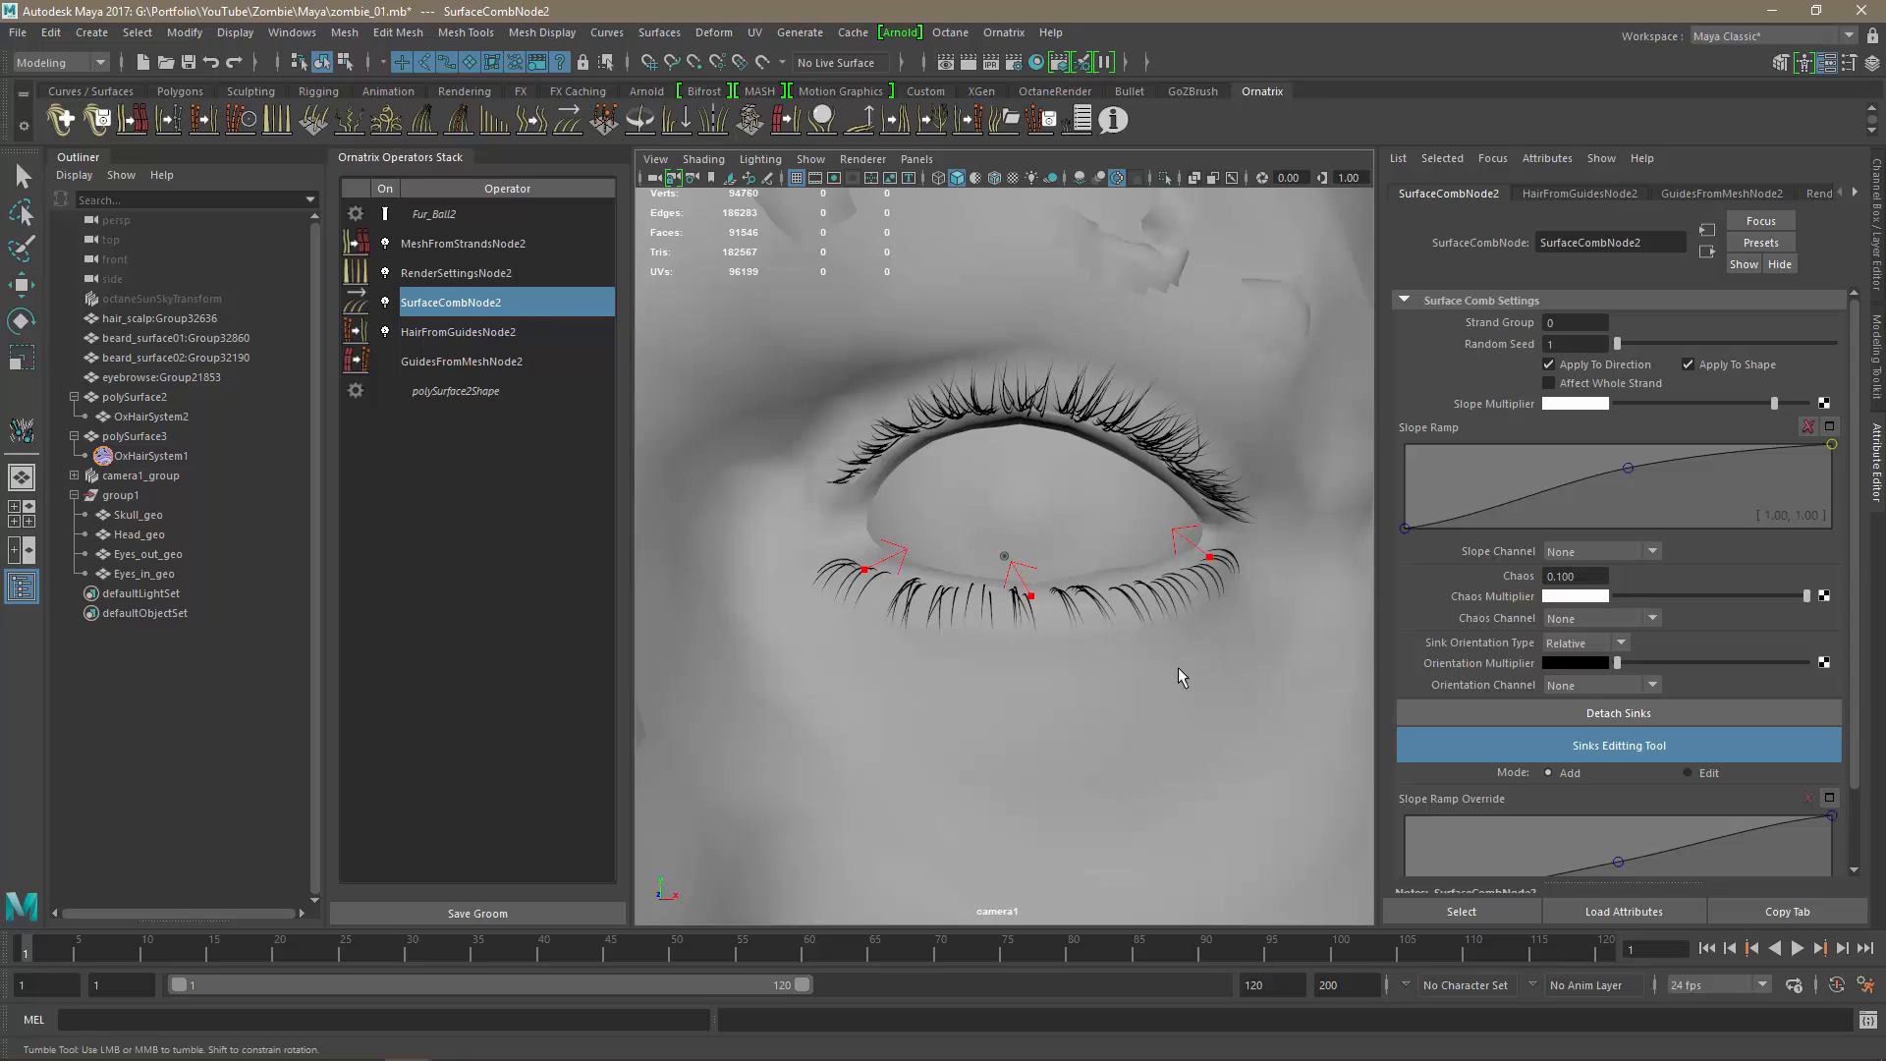
pyautogui.click(1572, 403)
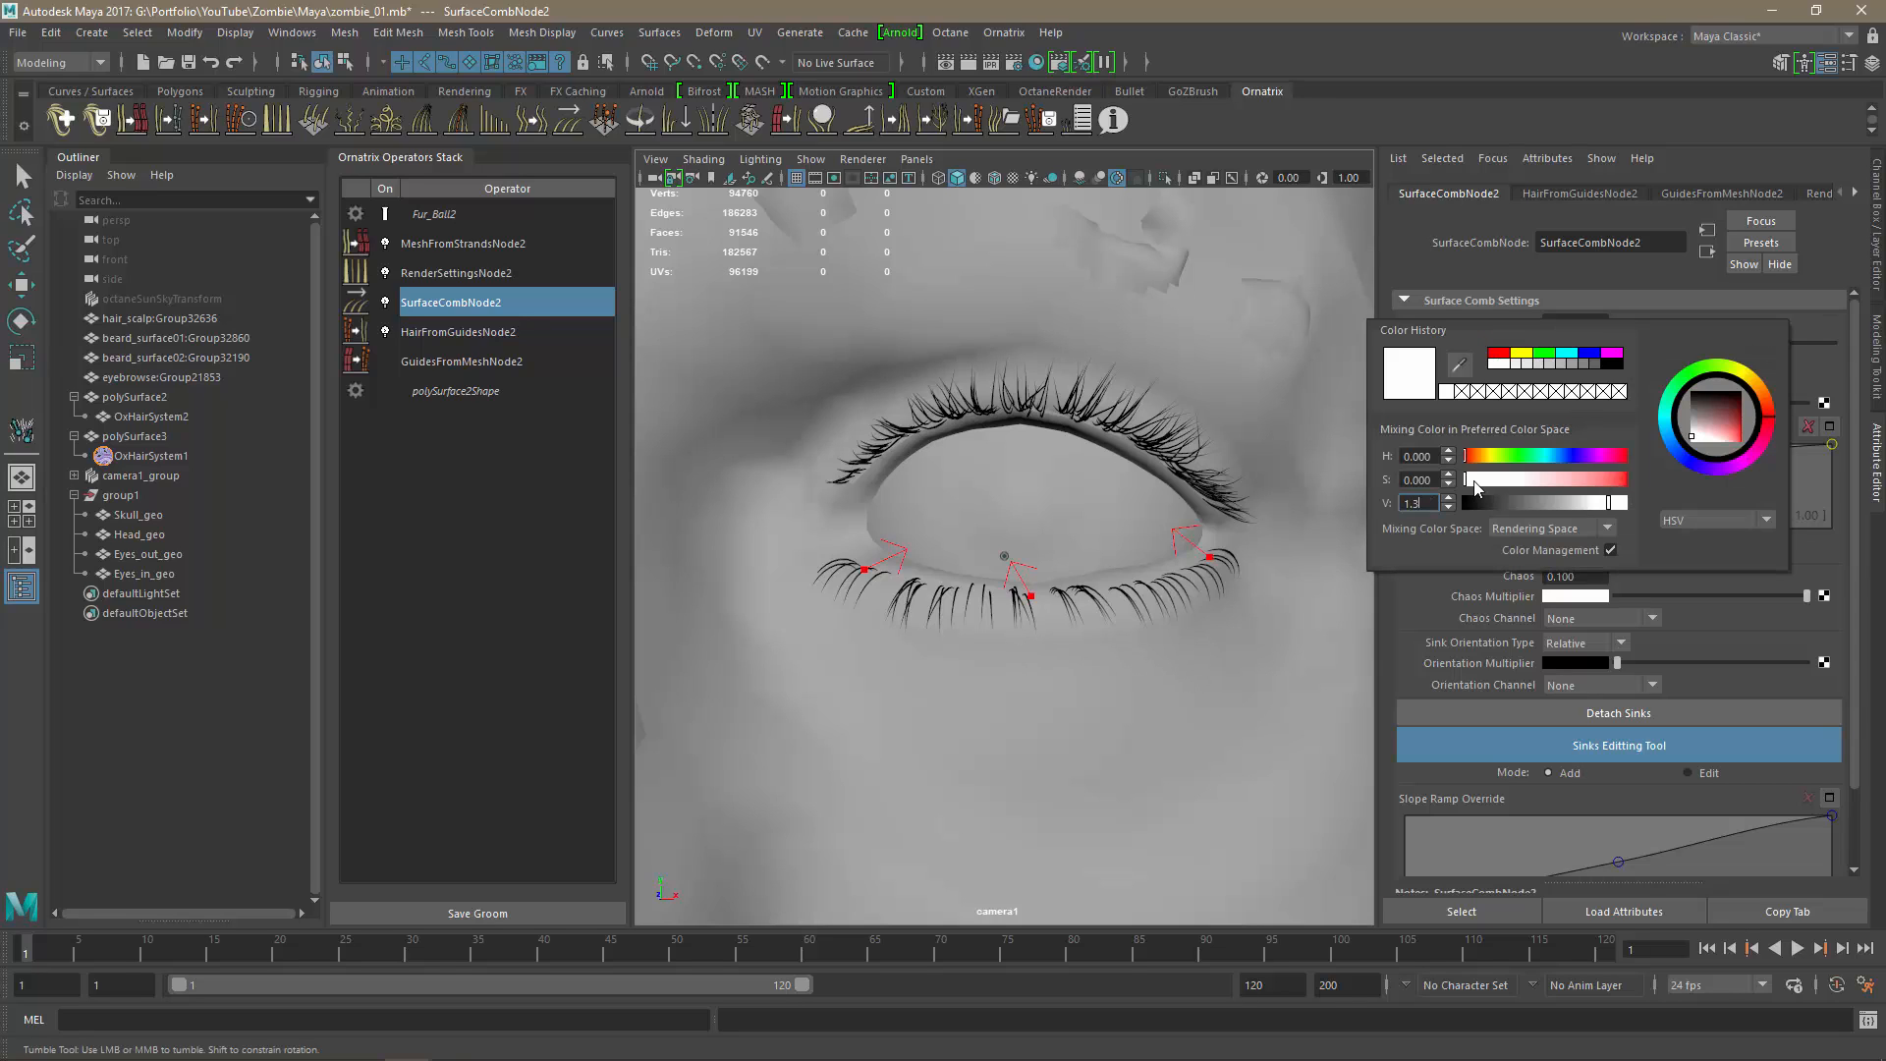
pyautogui.write('1.3')
pyautogui.press('Return')
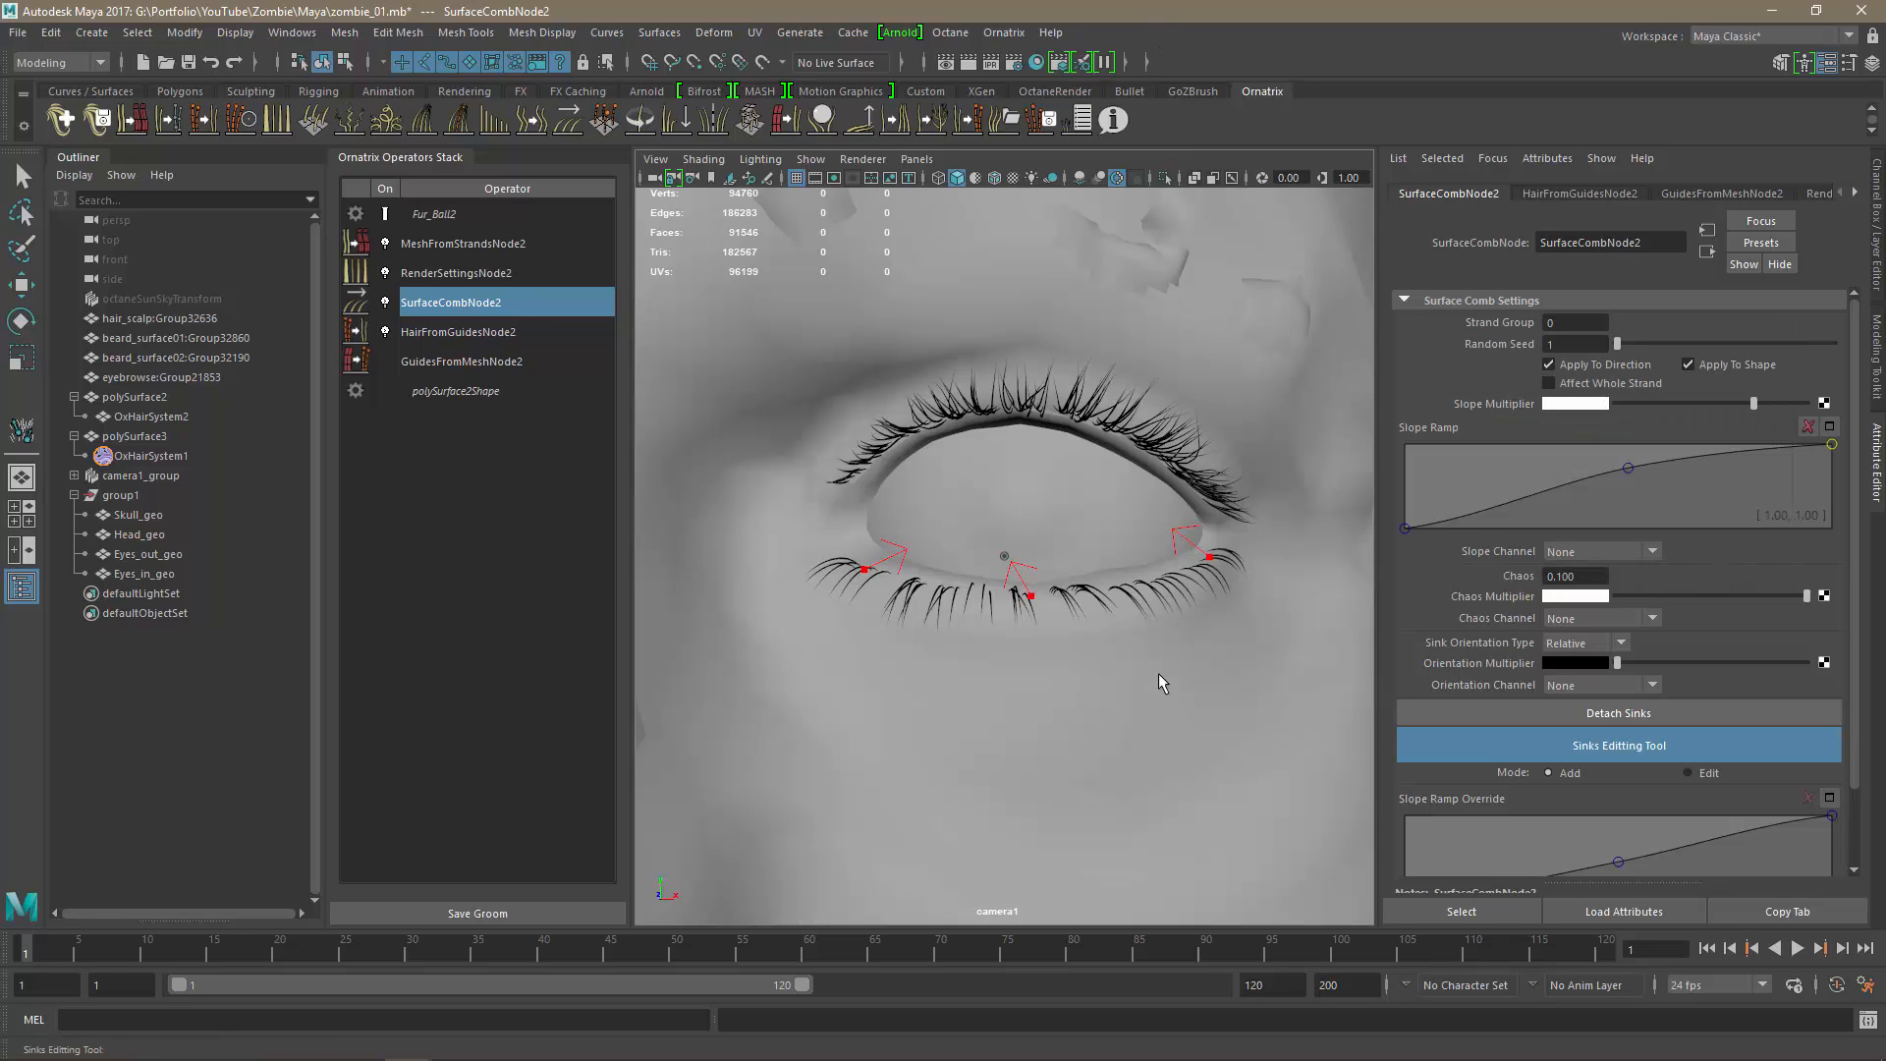
pyautogui.keyDown('alt'); pyautogui.moveTo(1000, 629); pyautogui.dragTo(1010, 703); pyautogui.keyUp('alt')
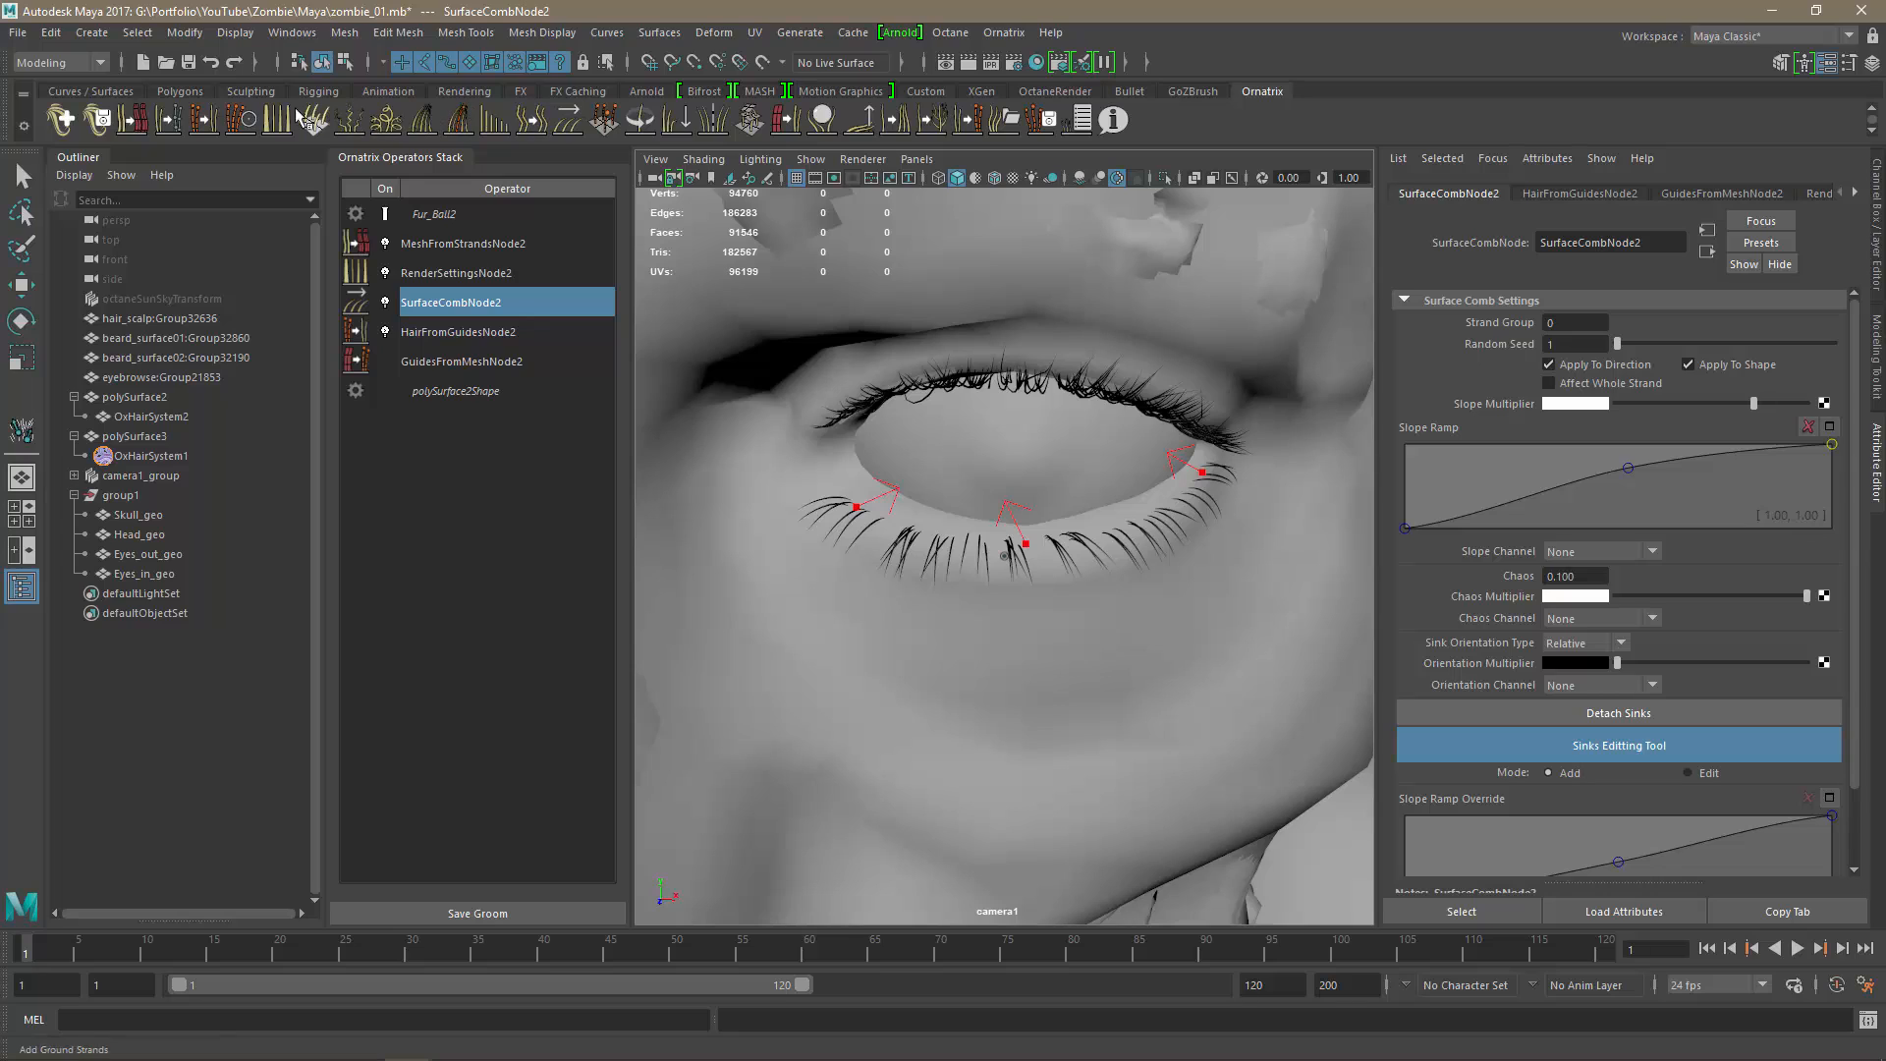
# Add a Hair Cluster operator above SurfaceCombNode2 and reduce its Cluster Count to about 79.
pyautogui.click(429, 128)
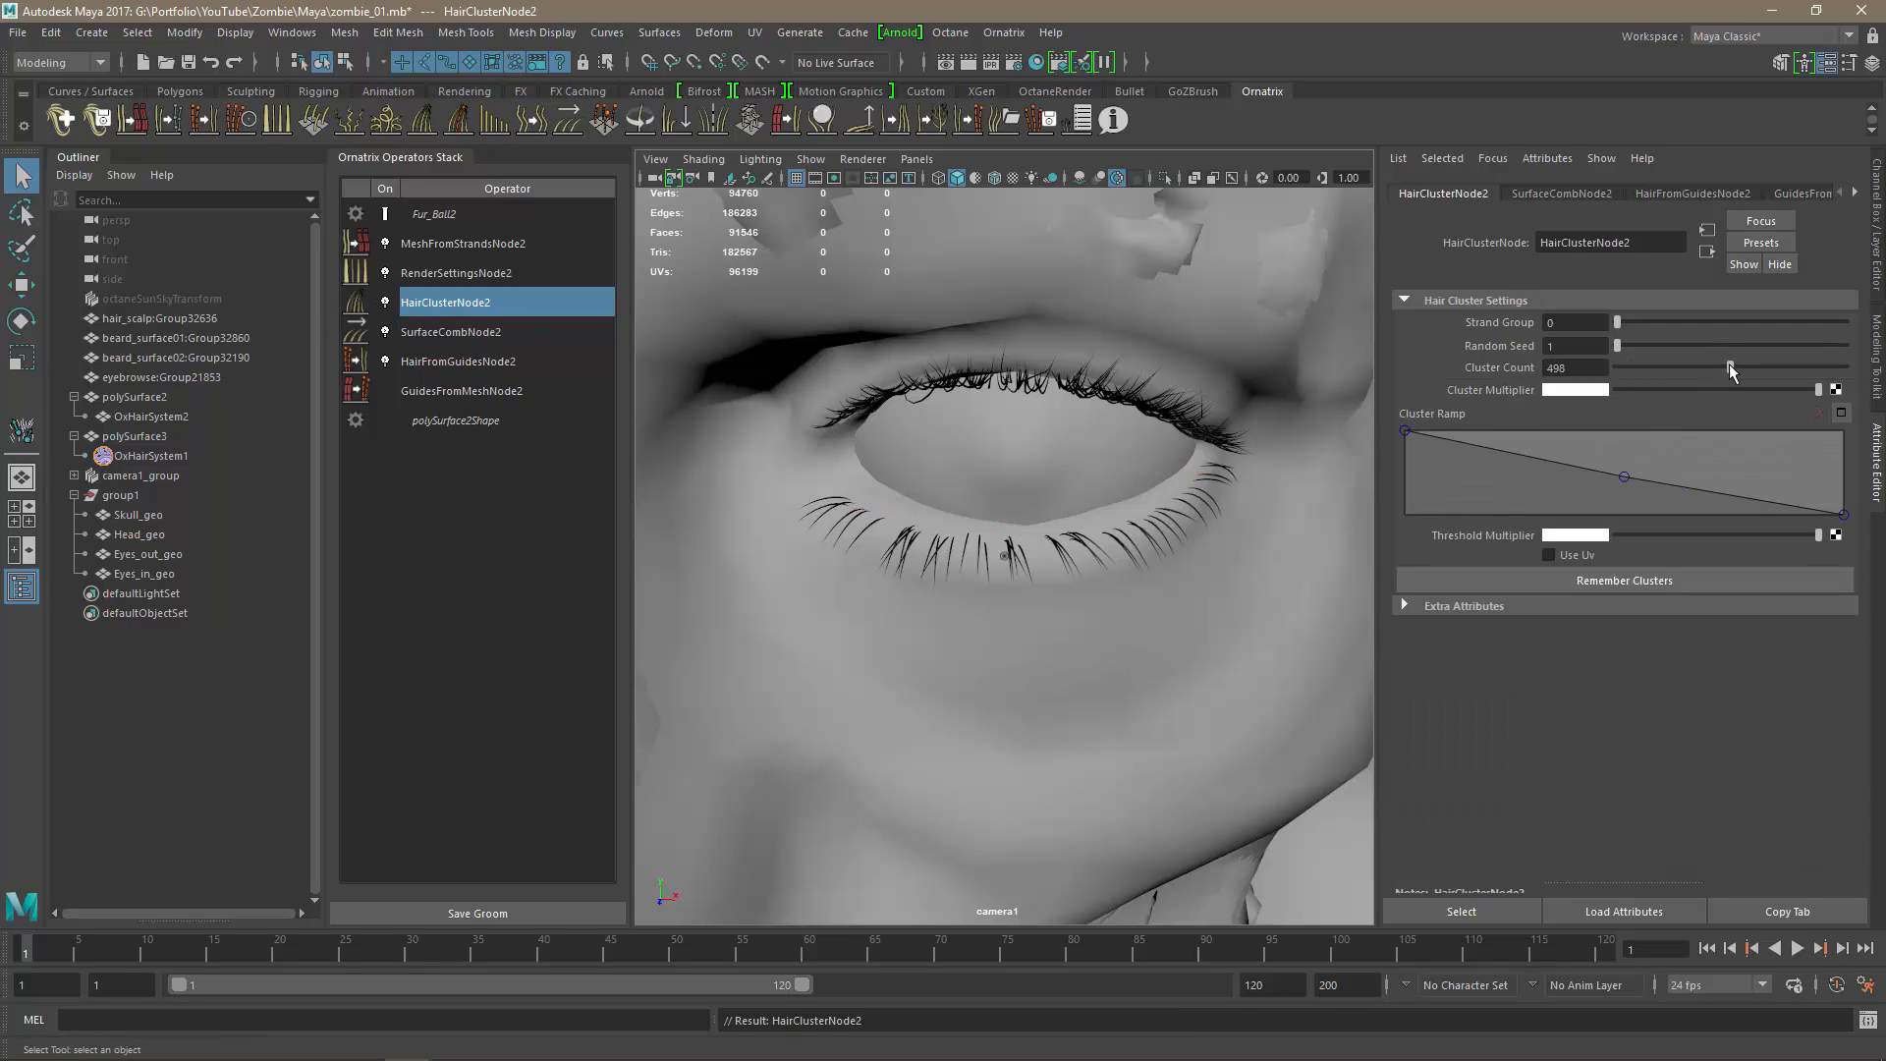
pyautogui.moveTo(1731, 371); pyautogui.dragTo(1640, 385)
pyautogui.keyDown('alt'); pyautogui.moveTo(1120, 758); pyautogui.dragTo(999, 765, button='right'); pyautogui.keyUp('alt')
pyautogui.keyDown('alt'); pyautogui.moveTo(978, 719); pyautogui.dragTo(991, 716, button='middle'); pyautogui.keyUp('alt')
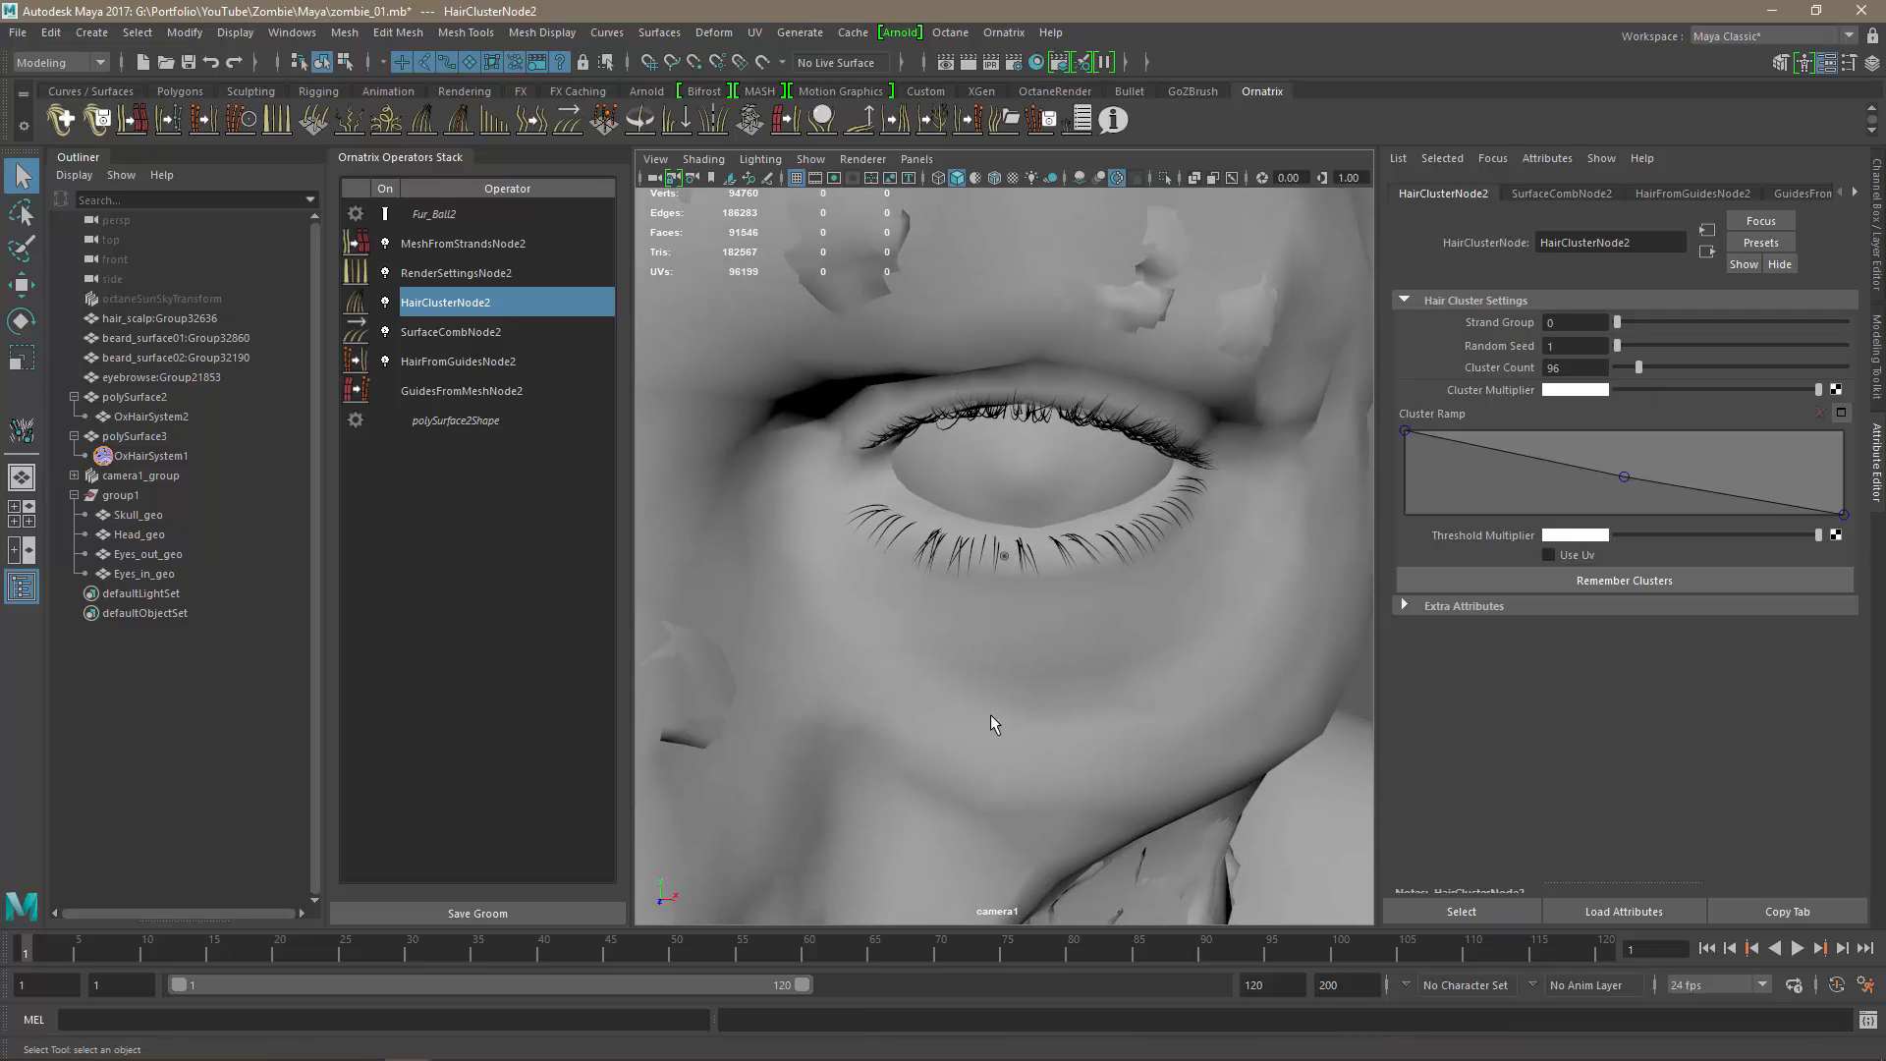
pyautogui.moveTo(1638, 375); pyautogui.dragTo(1638, 374)
pyautogui.keyDown('alt'); pyautogui.moveTo(1037, 548); pyautogui.dragTo(832, 457); pyautogui.keyUp('alt')
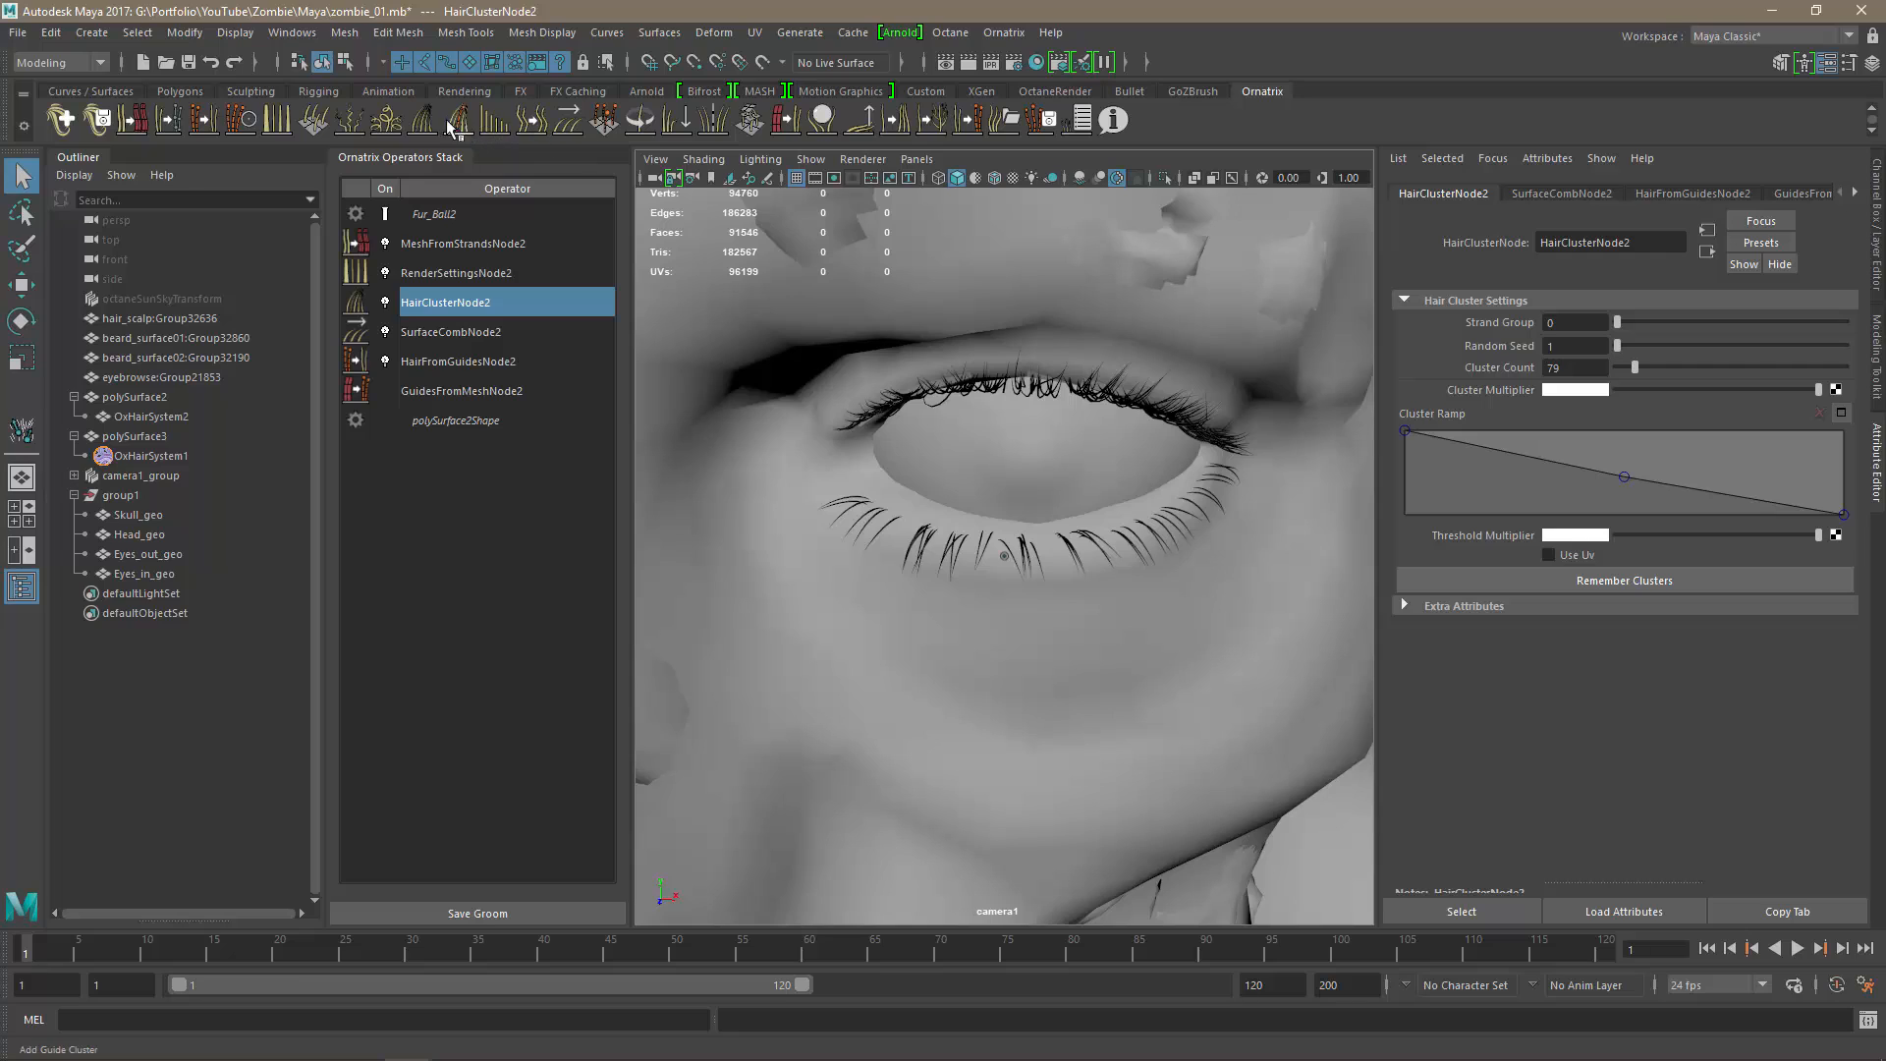
# Add a Length operator above HairClusterNode2 and increase its Randomize amount to vary the lower lashes' lengths.
pyautogui.click(486, 124)
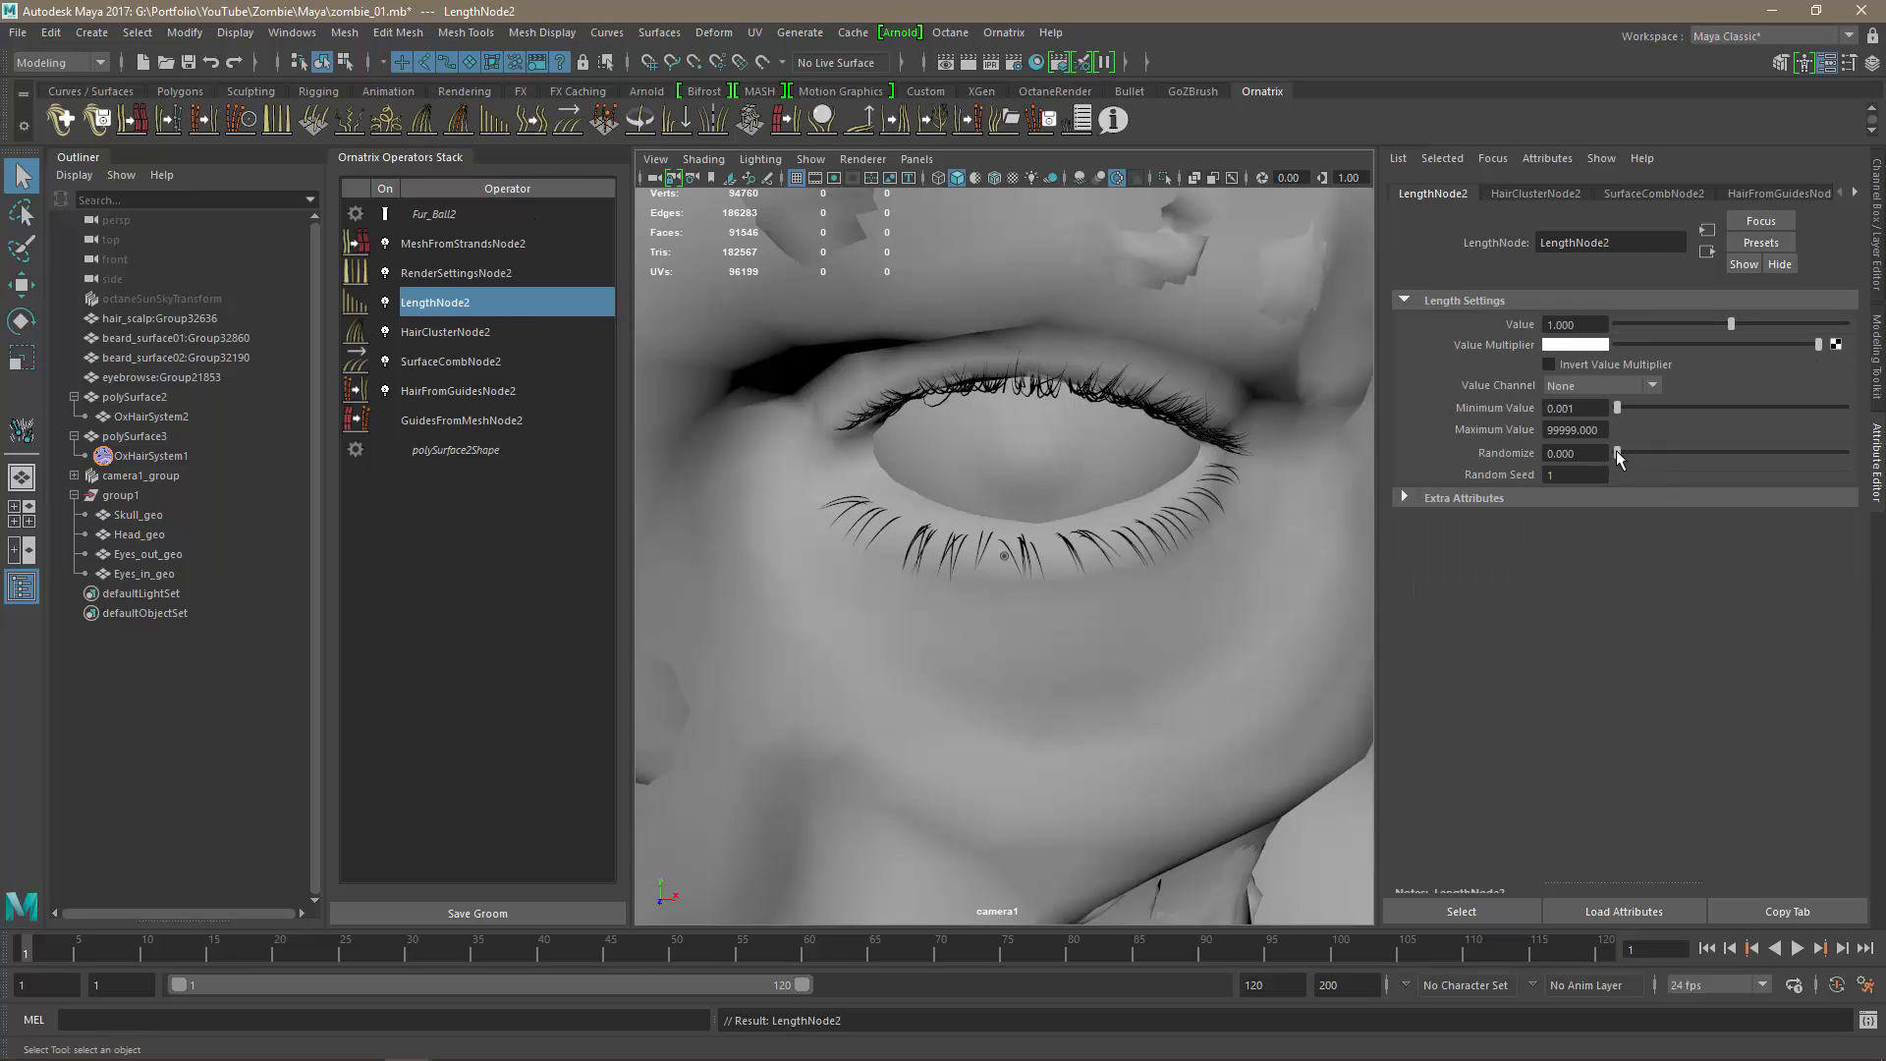
pyautogui.moveTo(1619, 452); pyautogui.dragTo(1689, 457)
pyautogui.moveTo(1737, 329)
pyautogui.mouseDown()
pyautogui.moveTo(1753, 330)
pyautogui.moveTo(1737, 331)
pyautogui.mouseUp()
pyautogui.moveTo(1696, 455); pyautogui.dragTo(1688, 451)
# Set HairClusterNode2's Cluster Multiplier to 1.5 and lower its Cluster Count to about 62.
pyautogui.click(450, 337)
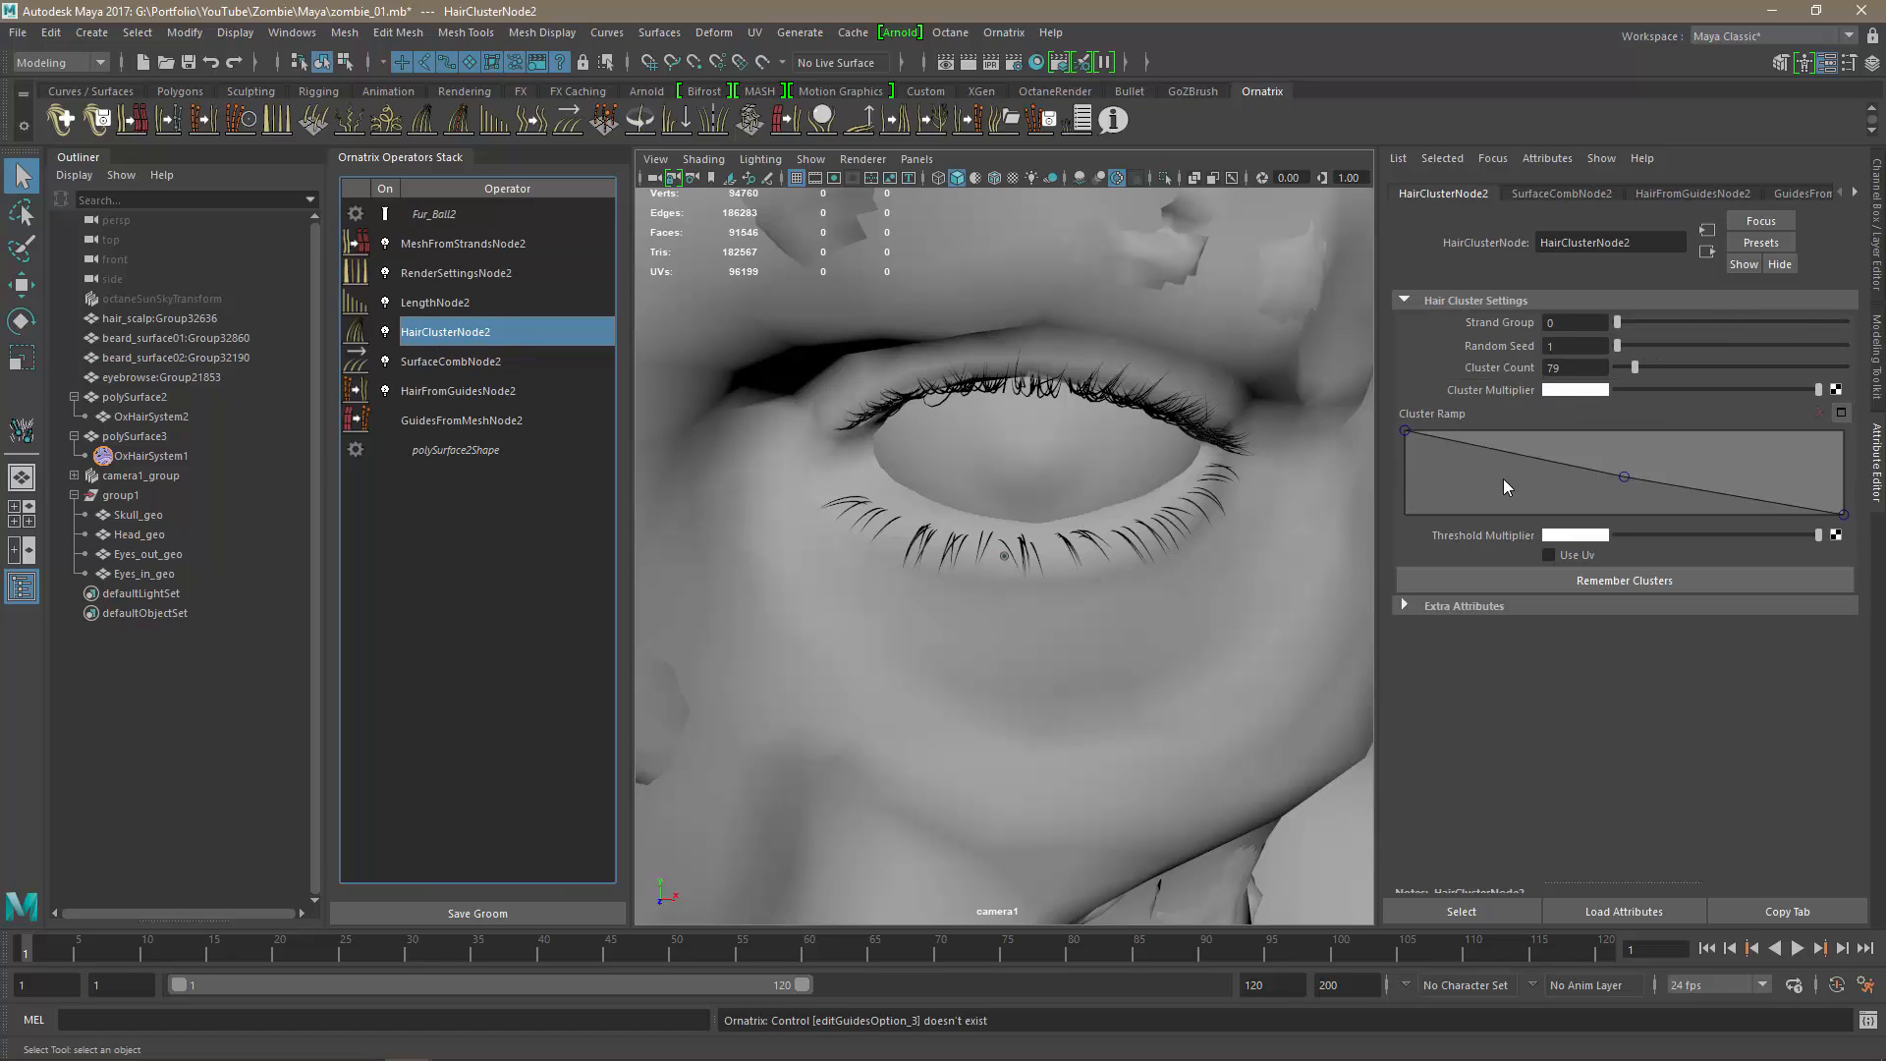
pyautogui.click(1592, 391)
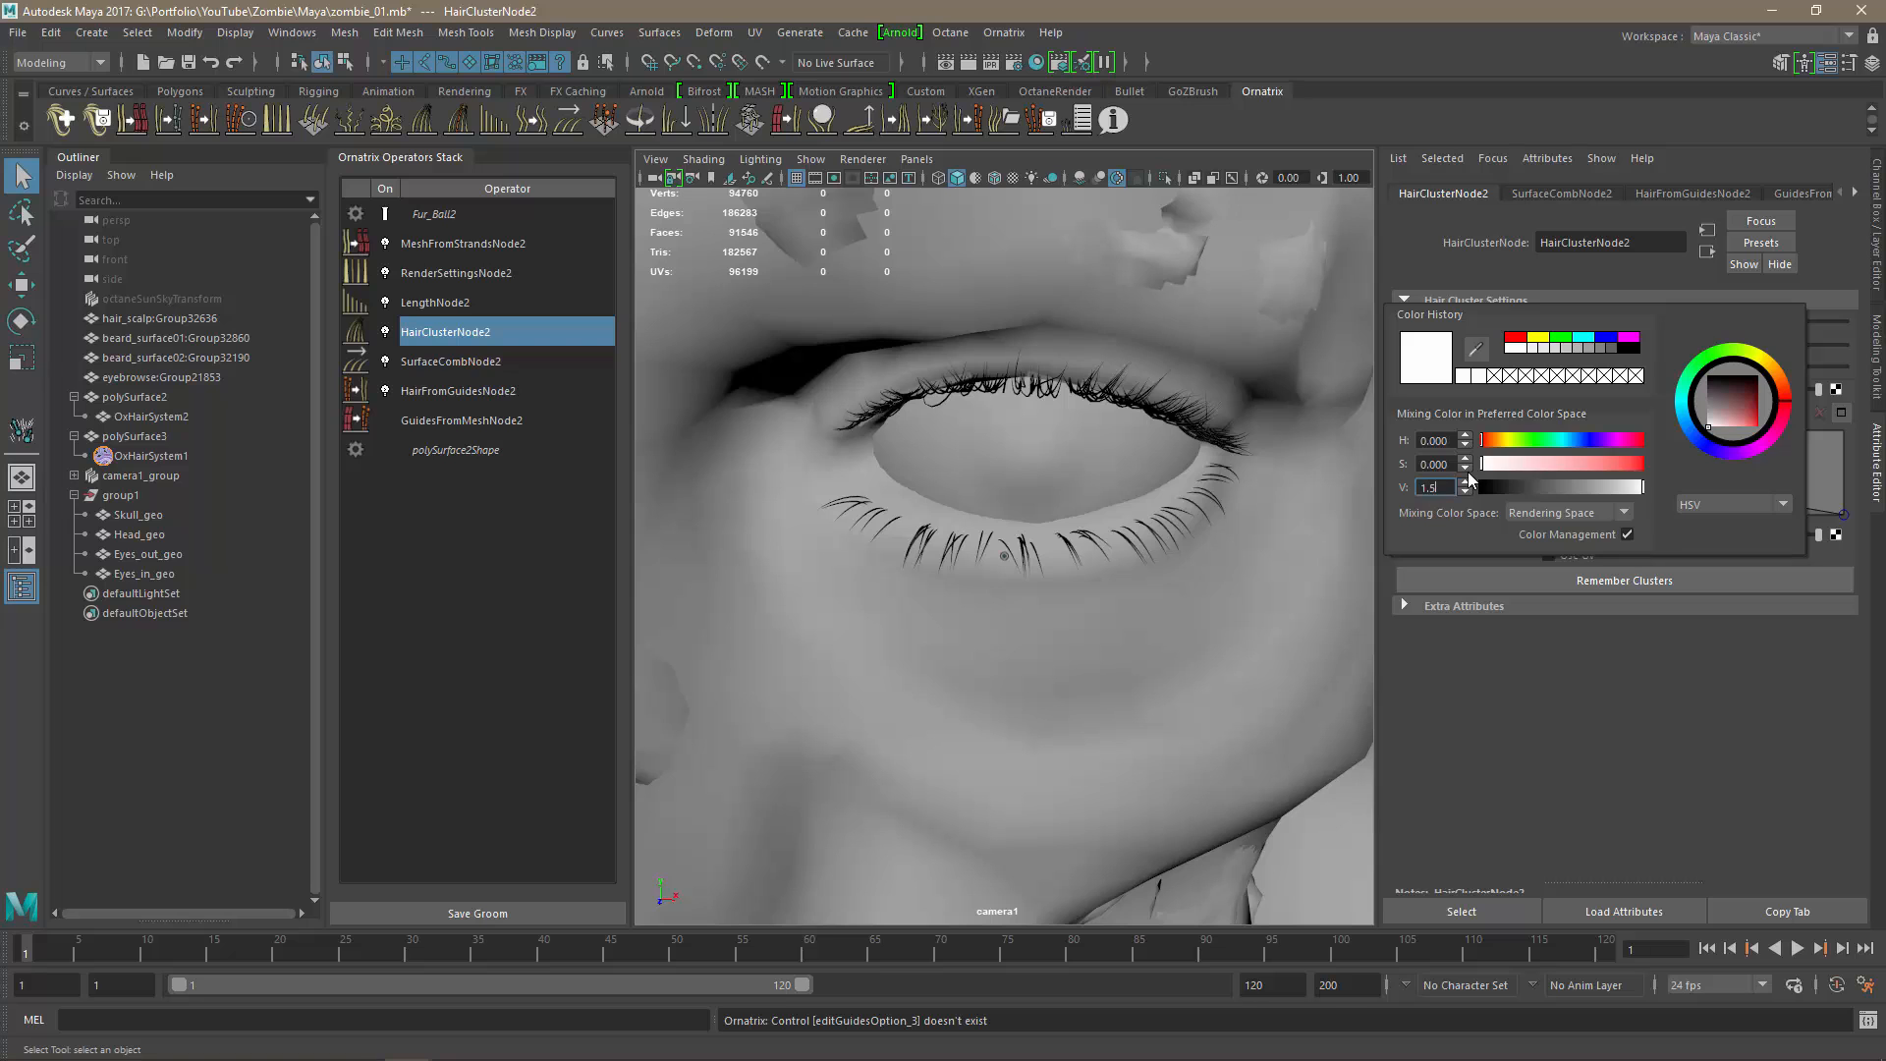
pyautogui.write('1.5')
pyautogui.press('Return')
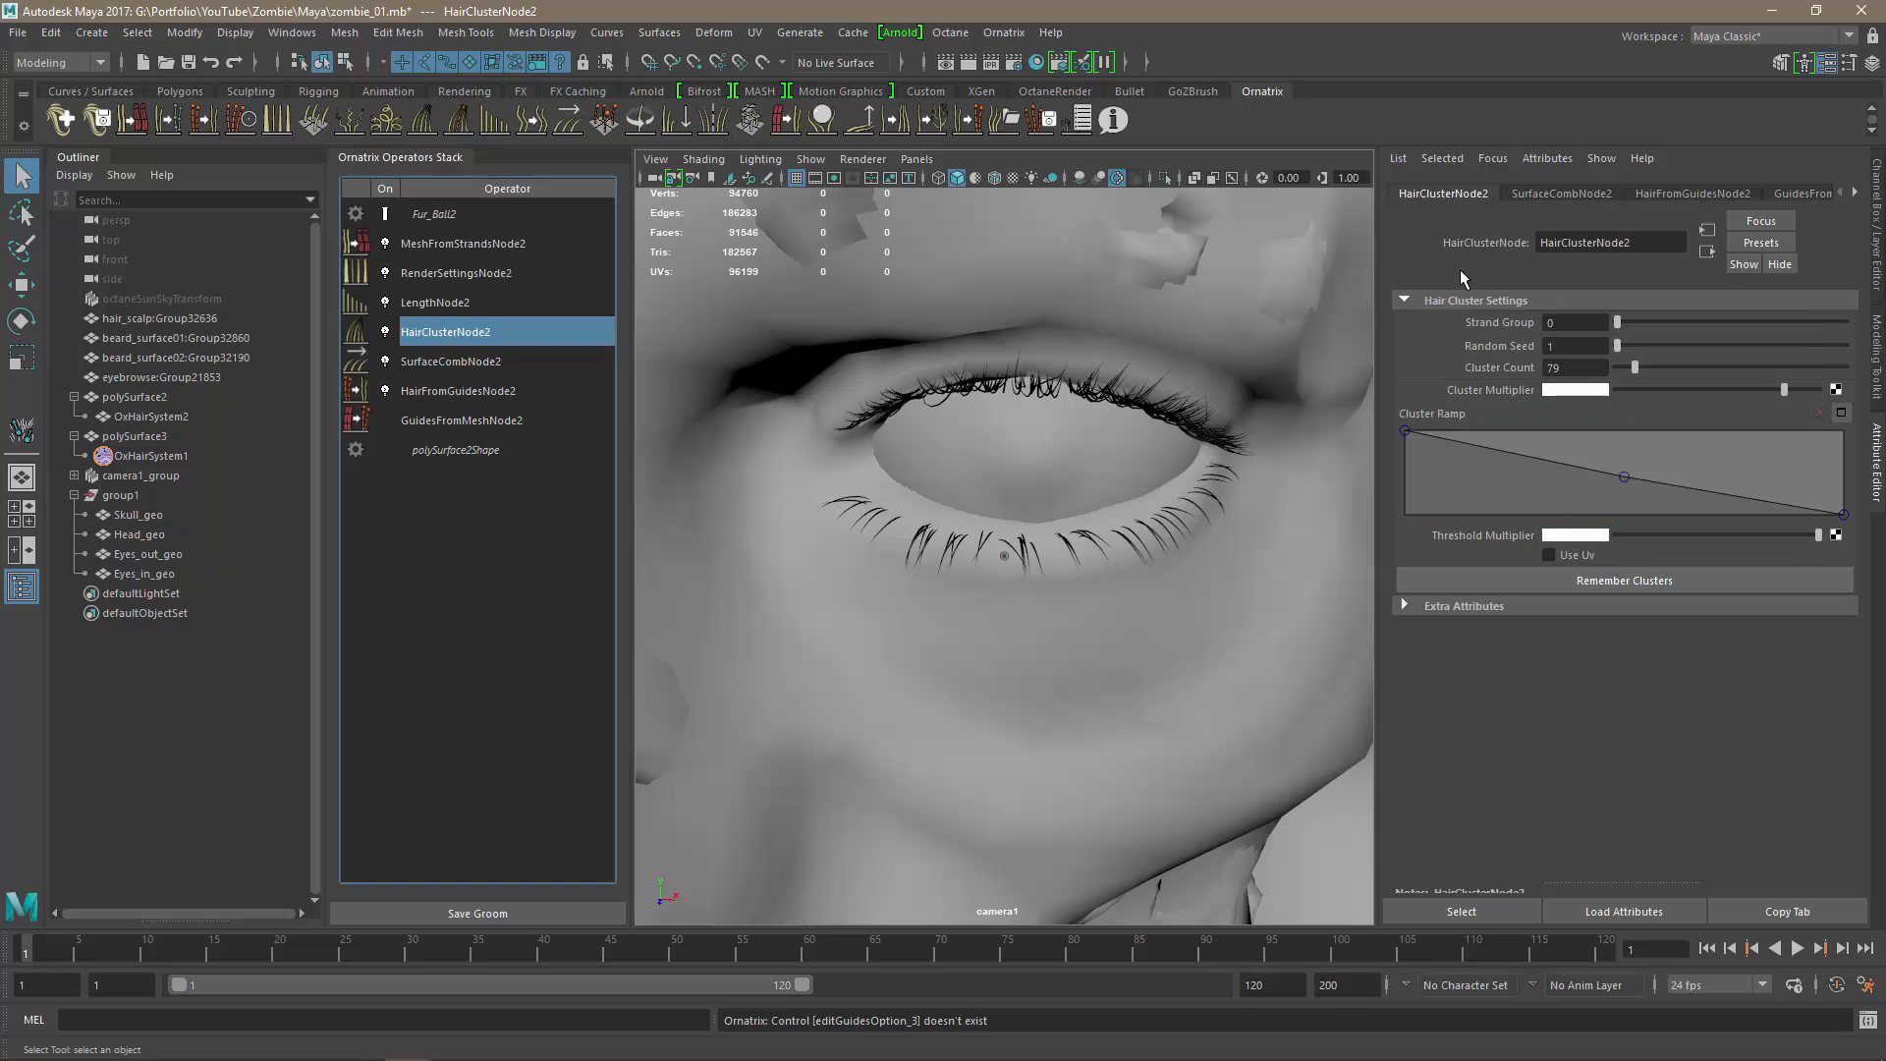
pyautogui.moveTo(1090, 596)
pyautogui.keyDown('alt'); pyautogui.mouseDown()
pyautogui.moveTo(1091, 644)
pyautogui.moveTo(1062, 584)
pyautogui.mouseUp(); pyautogui.keyUp('alt')
pyautogui.moveTo(1171, 623)
pyautogui.keyDown('alt'); pyautogui.mouseDown()
pyautogui.moveTo(1103, 622)
pyautogui.moveTo(1145, 623)
pyautogui.mouseUp(); pyautogui.keyUp('alt')
pyautogui.moveTo(1635, 370); pyautogui.dragTo(1633, 378)
# Examine the lower lashes on both eyes from several angles and review GuidesFromMeshNode2's root distribution settings.
pyautogui.keyDown('alt'); pyautogui.moveTo(1196, 609); pyautogui.dragTo(1086, 653); pyautogui.keyUp('alt')
pyautogui.scroll(6, 1240, 707)
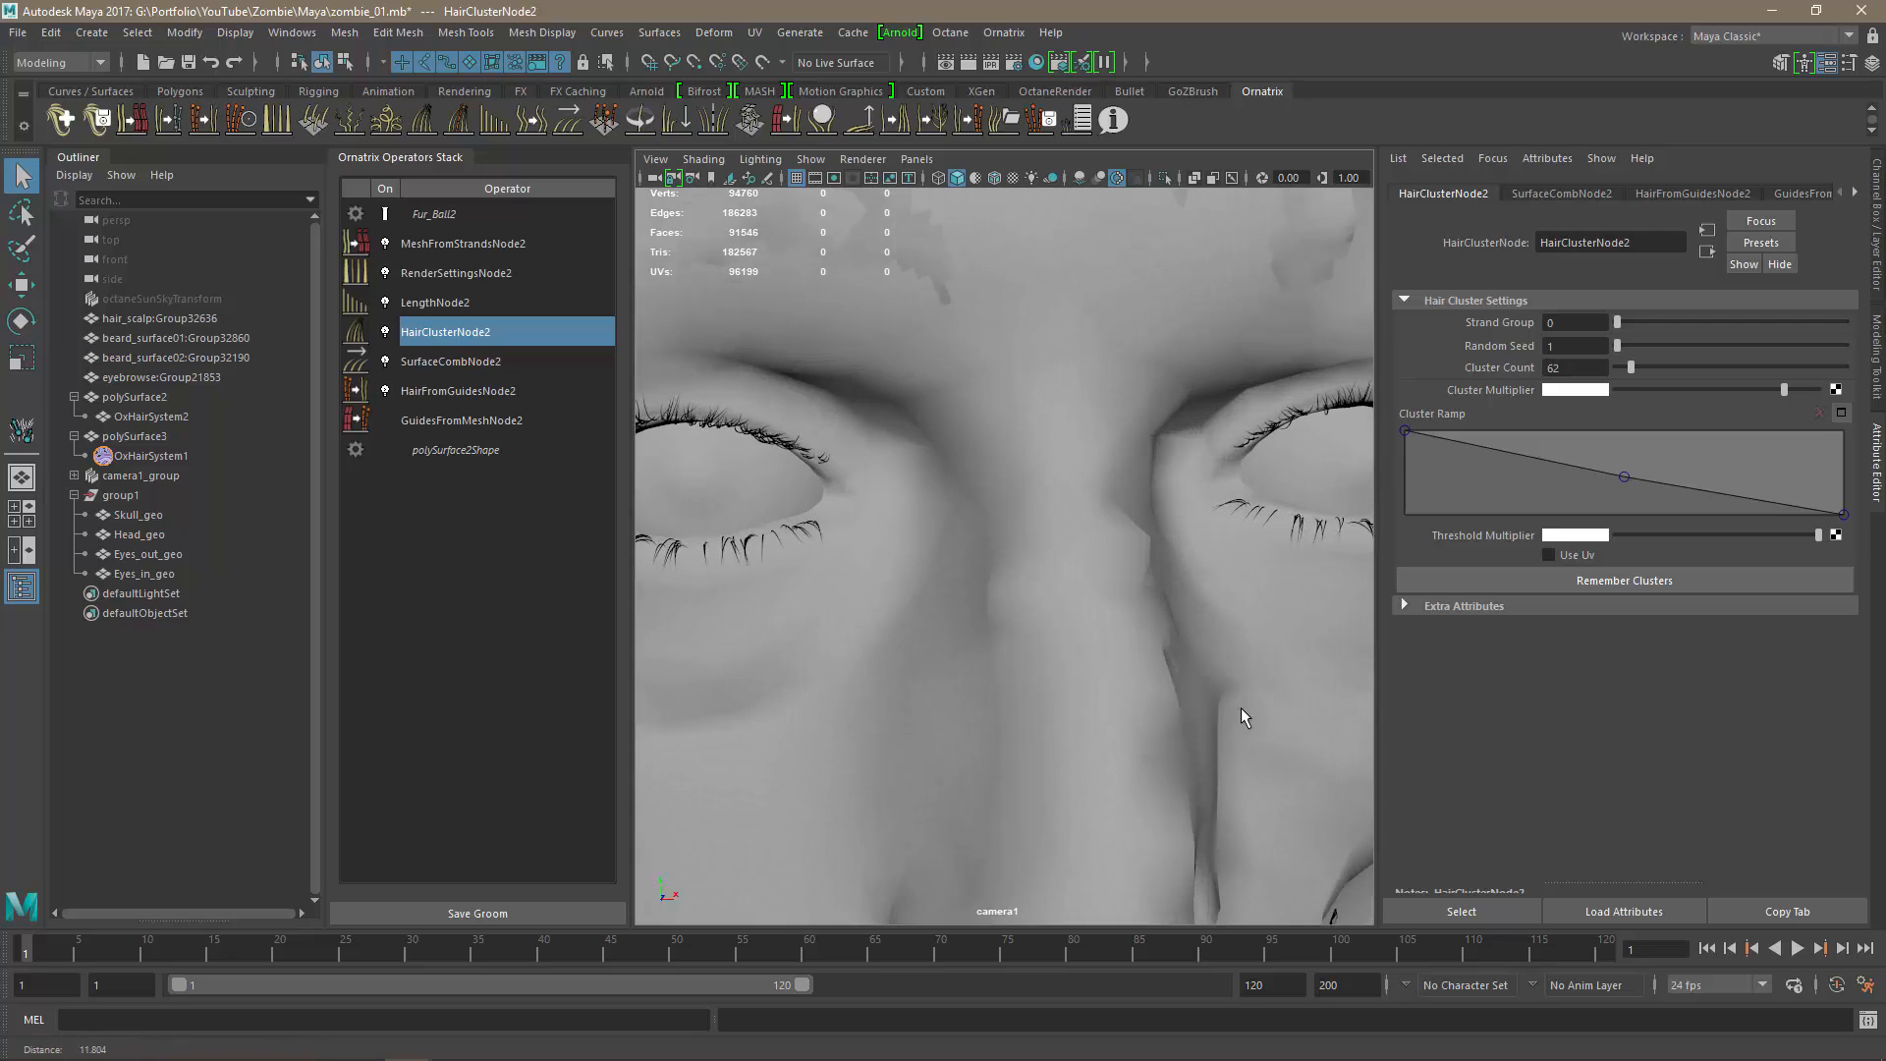
pyautogui.scroll(-4, 1235, 689)
pyautogui.keyDown('alt'); pyautogui.moveTo(1236, 689); pyautogui.dragTo(1233, 771); pyautogui.keyUp('alt')
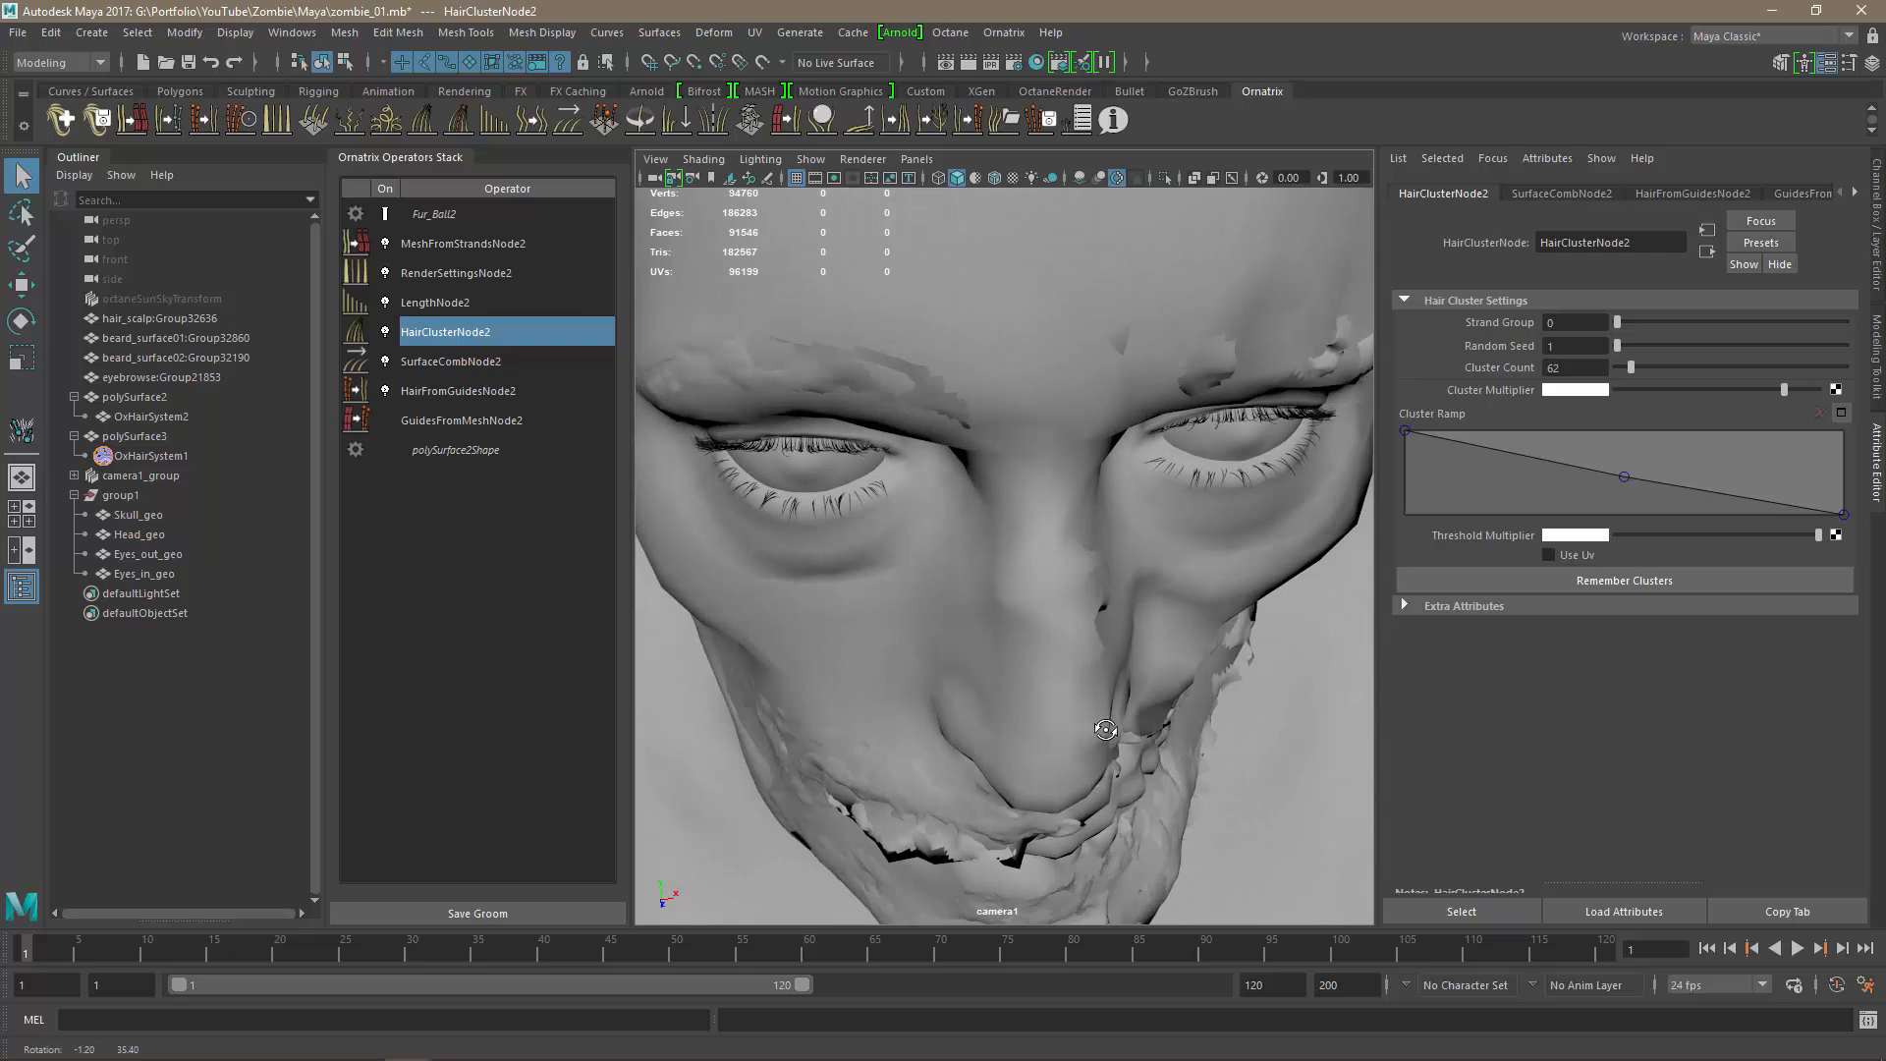
pyautogui.keyDown('alt'); pyautogui.moveTo(892, 611); pyautogui.dragTo(975, 636, button='middle'); pyautogui.keyUp('alt')
pyautogui.scroll(4, 975, 636)
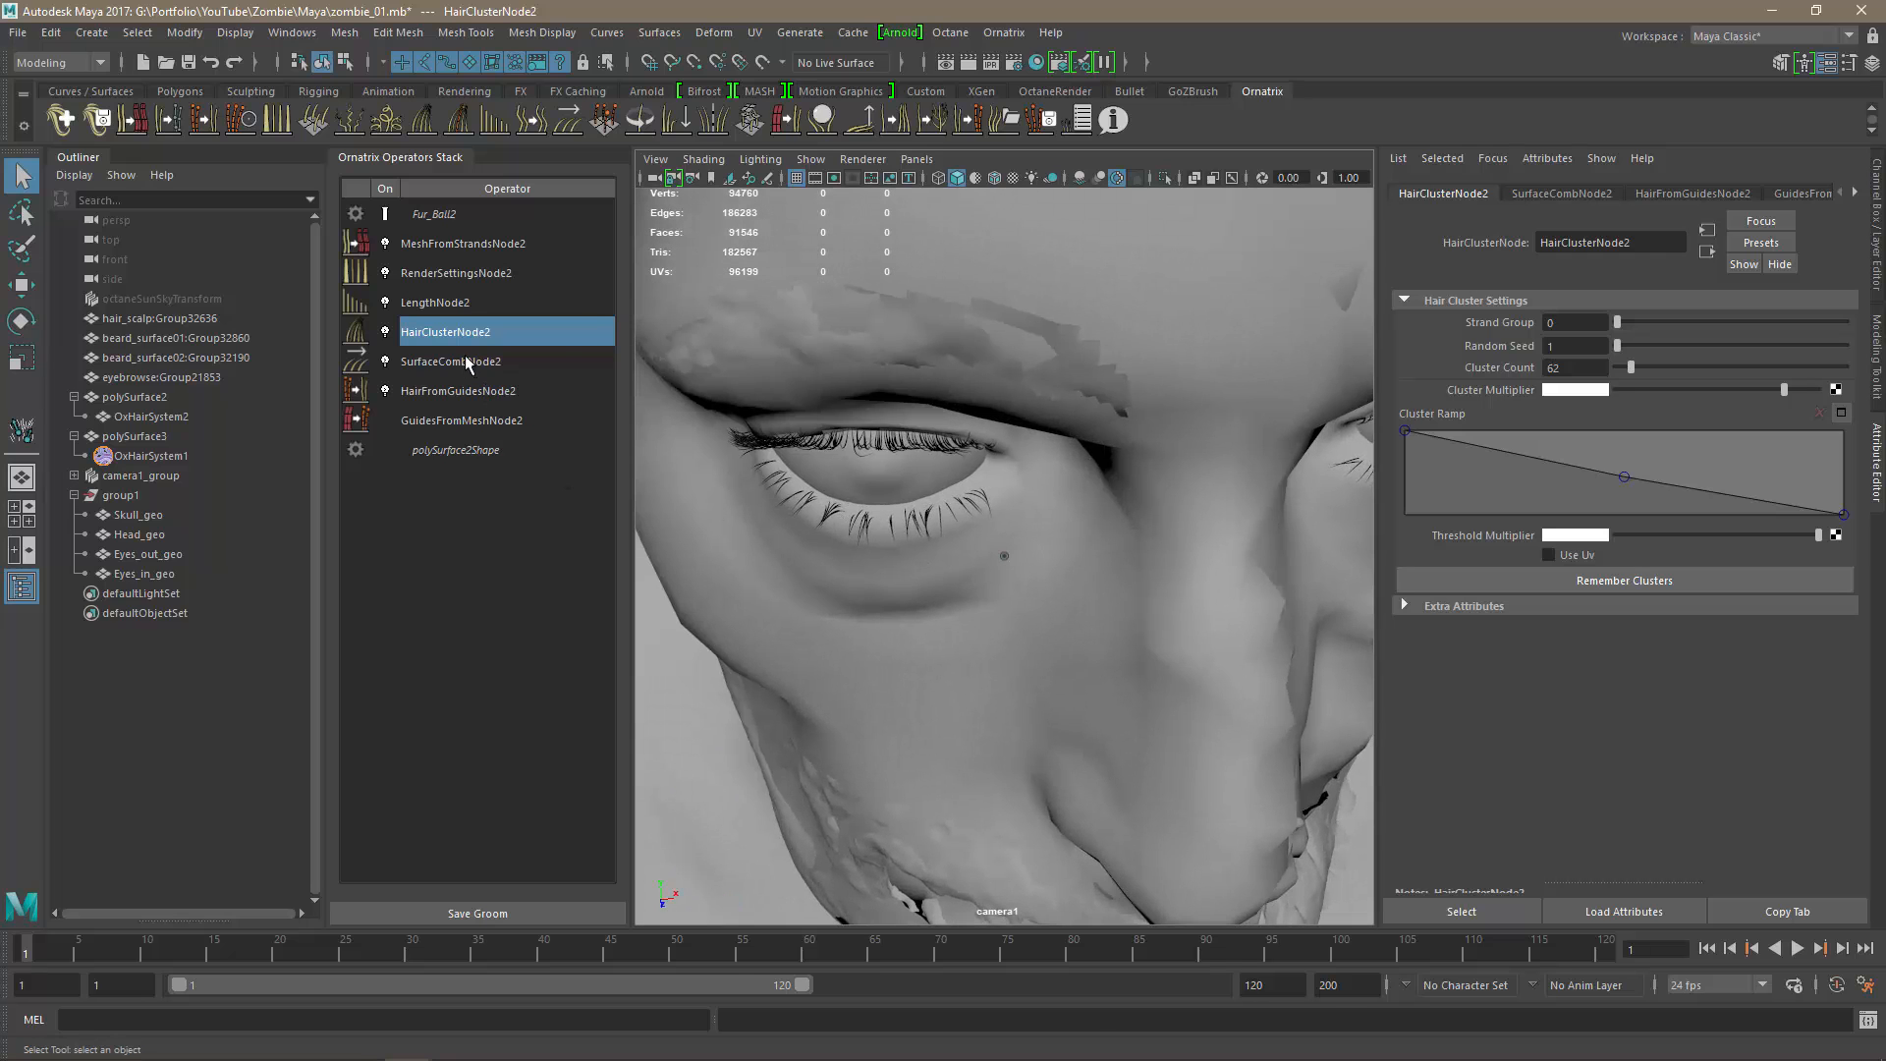
pyautogui.click(431, 422)
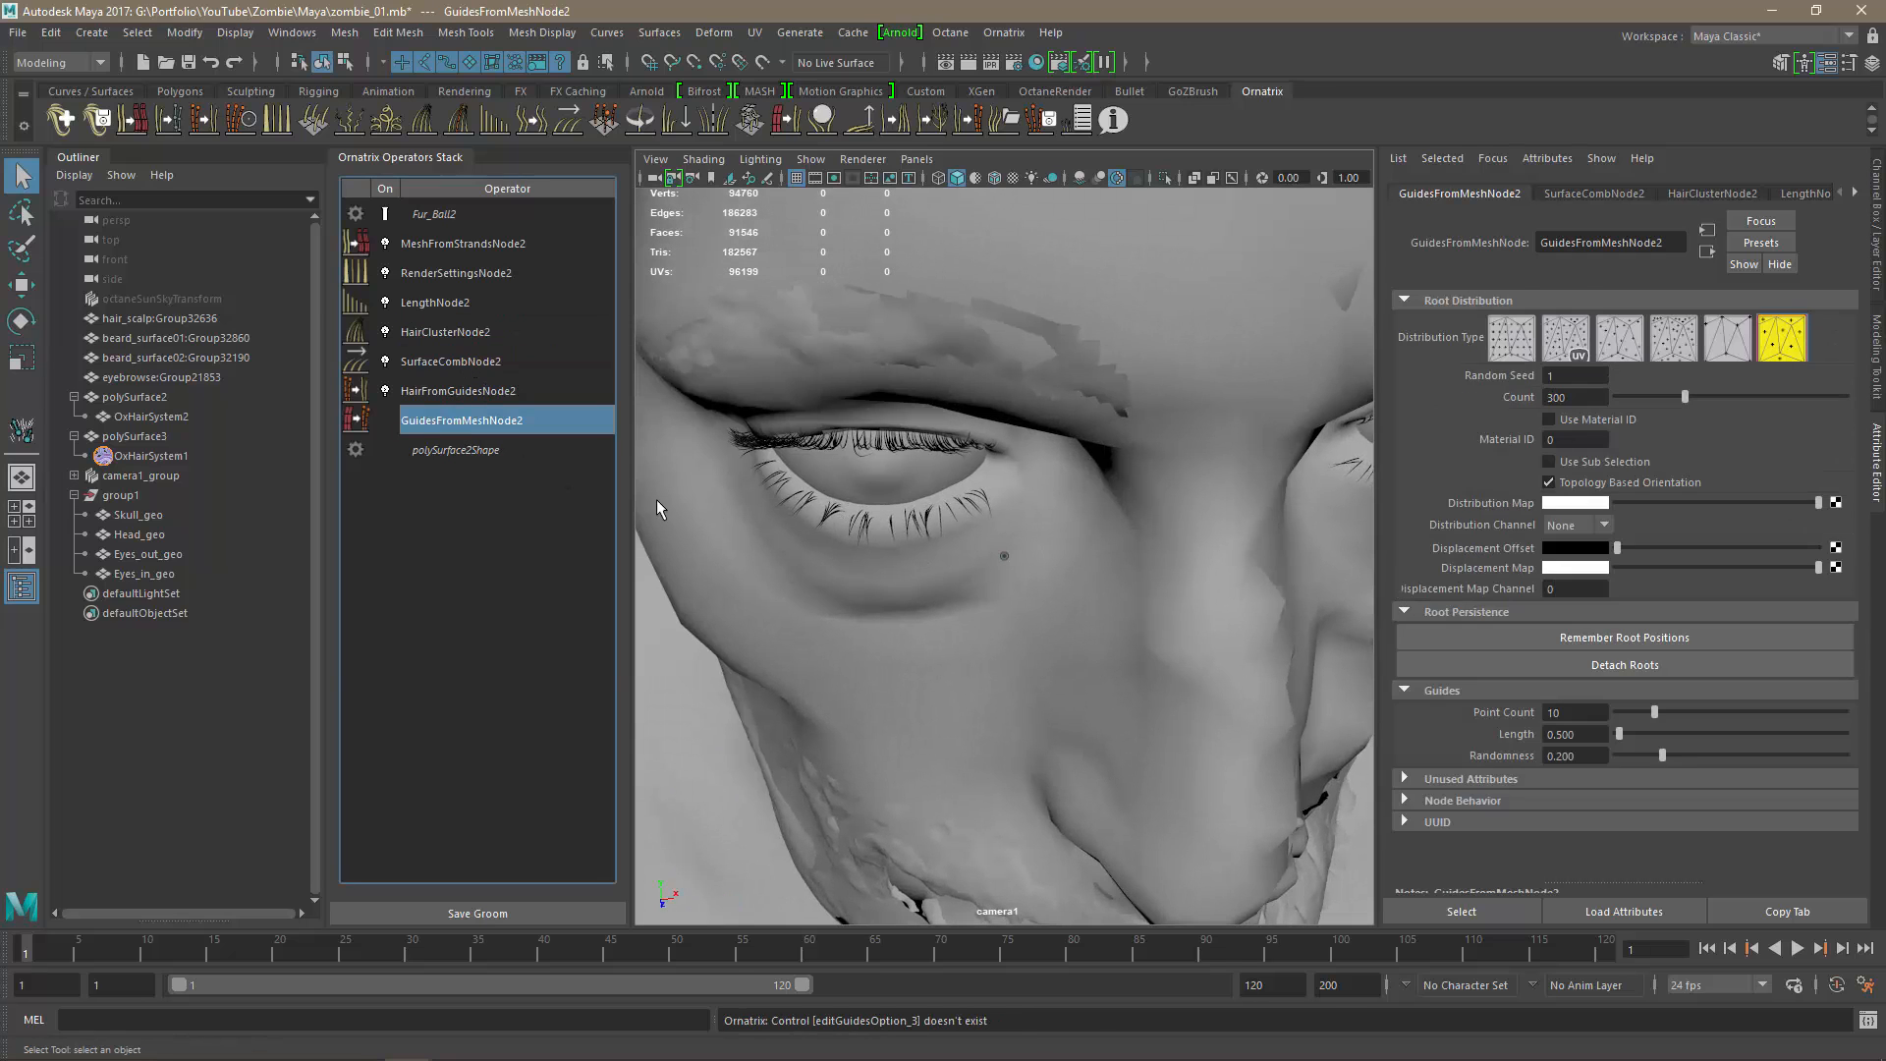
pyautogui.keyDown('alt'); pyautogui.moveTo(1079, 708); pyautogui.dragTo(986, 628); pyautogui.keyUp('alt')
pyautogui.scroll(3, 985, 628)
pyautogui.keyDown('alt'); pyautogui.moveTo(985, 628); pyautogui.dragTo(1165, 671, button='middle'); pyautogui.keyUp('alt')
pyautogui.keyDown('alt'); pyautogui.moveTo(1165, 671); pyautogui.dragTo(1149, 668); pyautogui.keyUp('alt')
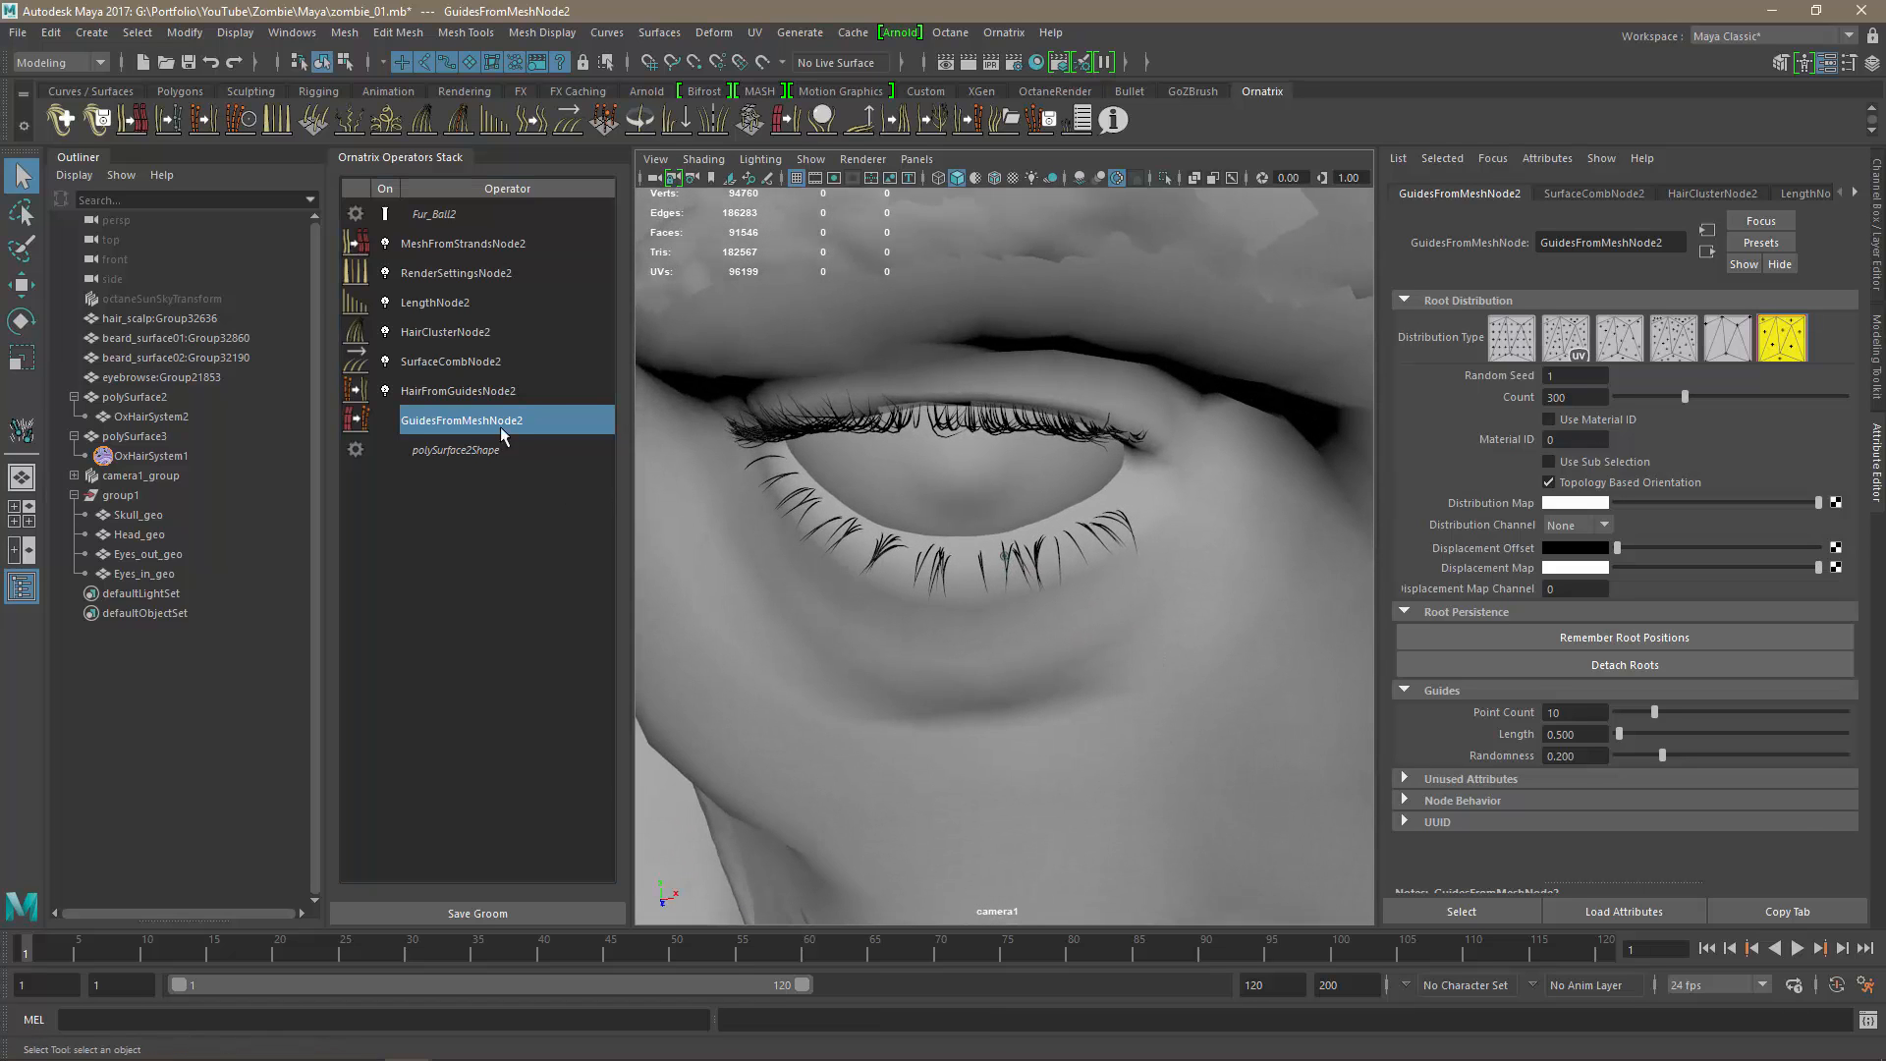
# Add an Edit Guides operator above GuidesFromMeshNode2 in the lower-lash stack.
pyautogui.click(458, 391)
pyautogui.click(462, 420)
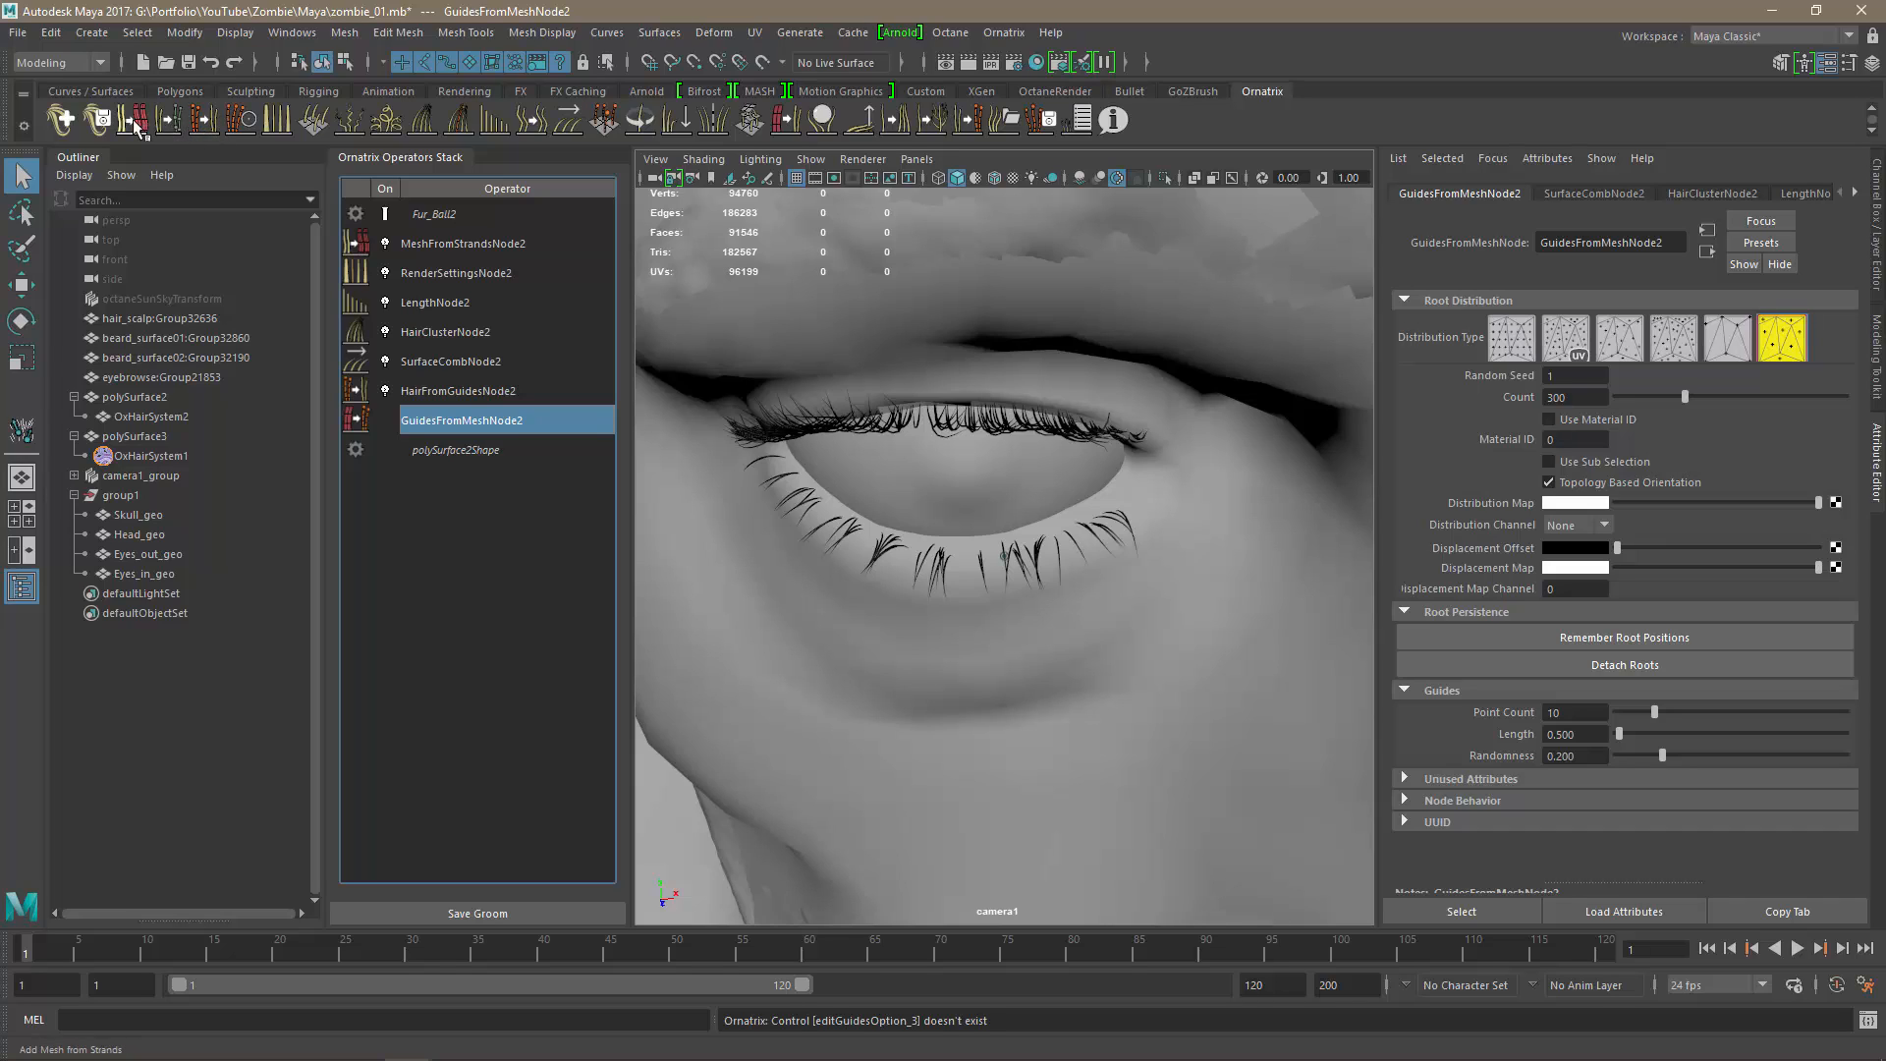
pyautogui.click(241, 120)
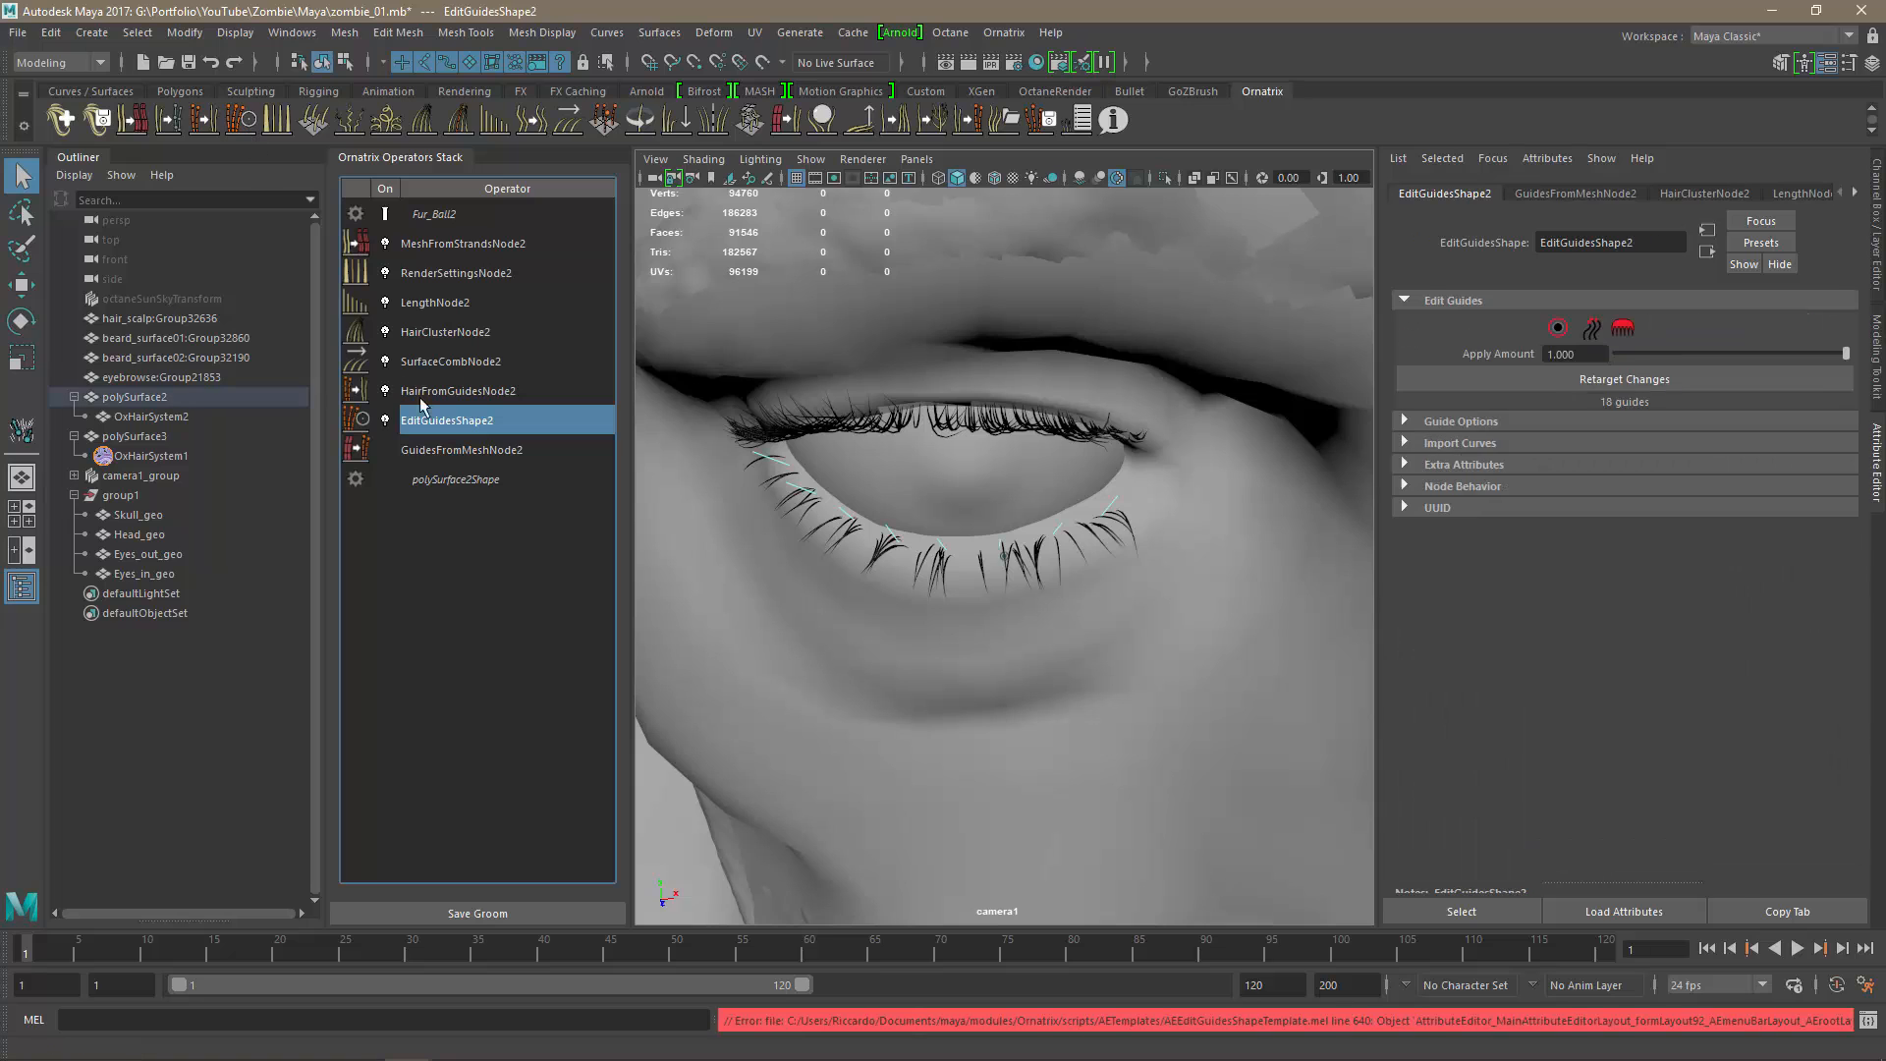
# Examine the lower-lash guides on both eyes with EditGuidesShape2's Cut brush active, then return to the Select tool.
pyautogui.keyDown('alt'); pyautogui.moveTo(986, 621); pyautogui.dragTo(996, 506); pyautogui.keyUp('alt')
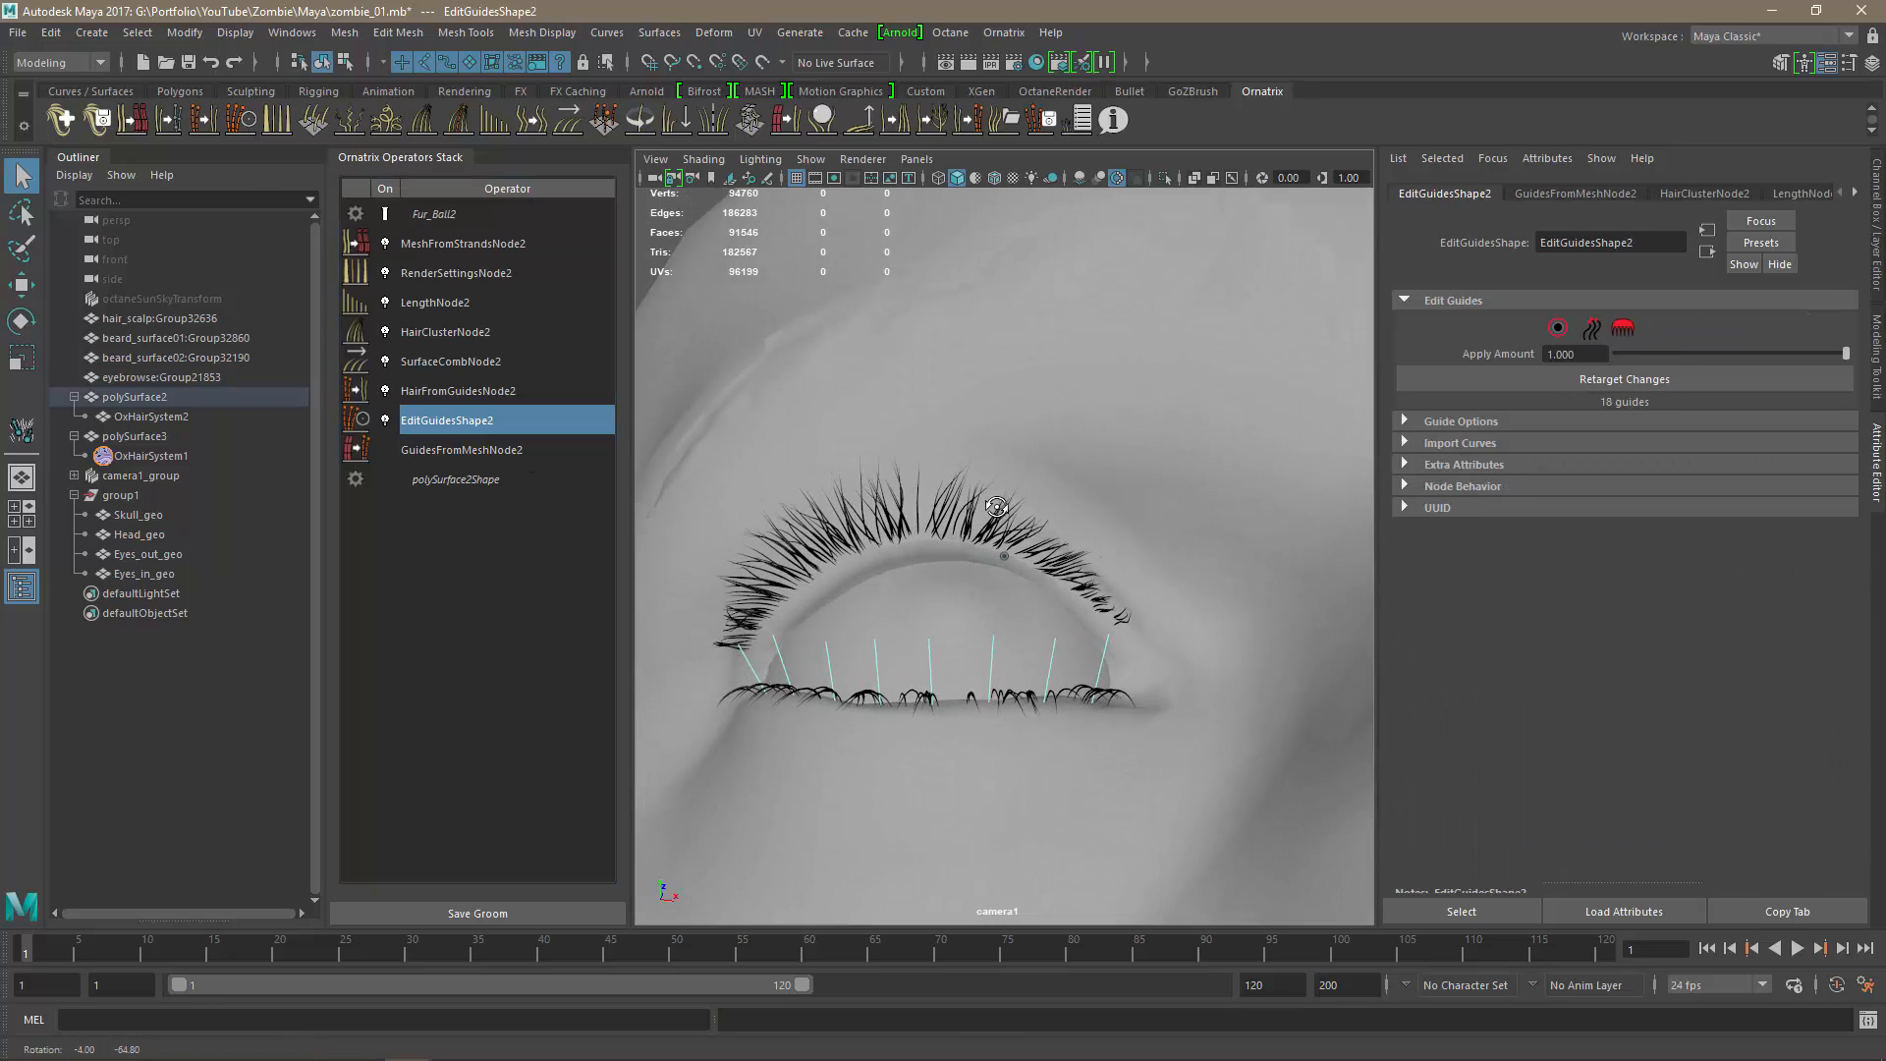
pyautogui.click(1623, 327)
pyautogui.click(1556, 623)
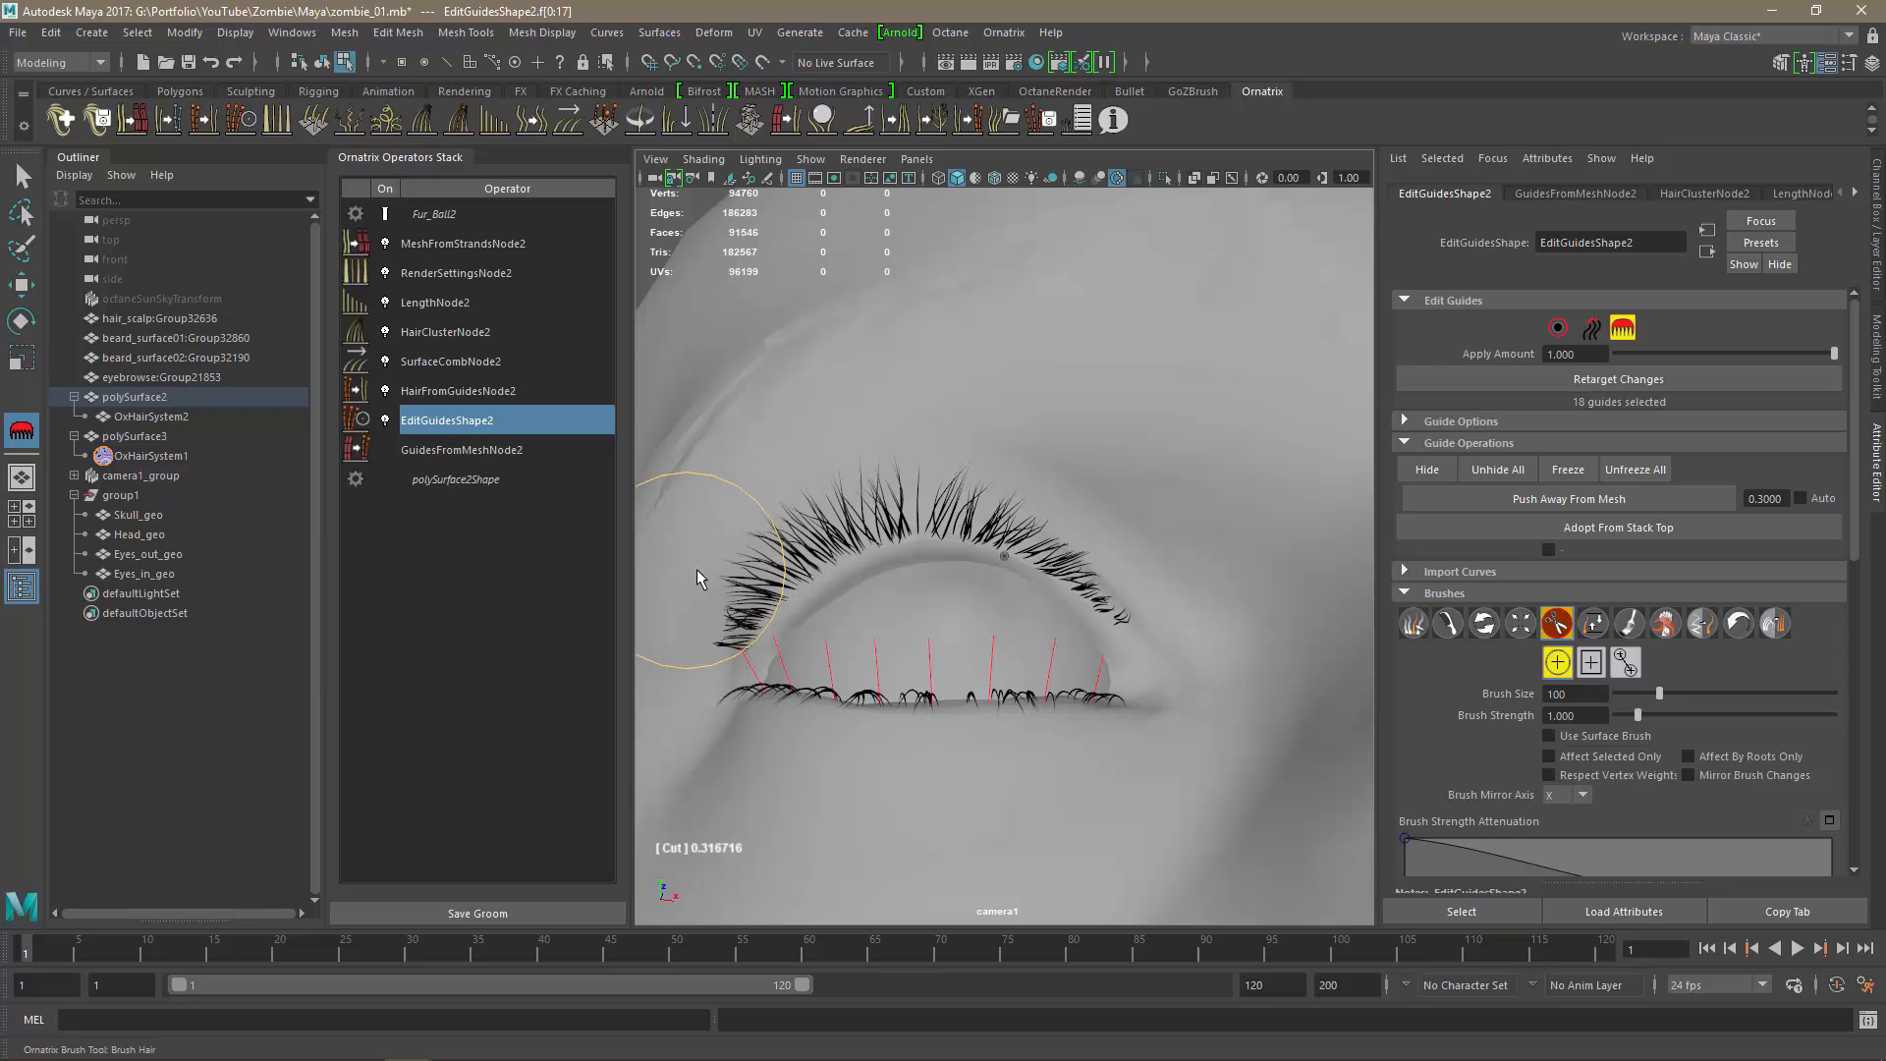
pyautogui.keyDown('alt'); pyautogui.moveTo(1267, 535); pyautogui.dragTo(1177, 551, button='right'); pyautogui.keyUp('alt')
pyautogui.keyDown('alt'); pyautogui.moveTo(1177, 551); pyautogui.dragTo(865, 541, button='middle'); pyautogui.keyUp('alt')
pyautogui.keyDown('alt'); pyautogui.moveTo(884, 539); pyautogui.dragTo(1066, 507, button='right'); pyautogui.keyUp('alt')
pyautogui.keyDown('alt'); pyautogui.moveTo(1066, 507); pyautogui.dragTo(1058, 520); pyautogui.keyUp('alt')
pyautogui.keyDown('alt'); pyautogui.moveTo(992, 413); pyautogui.dragTo(1064, 409, button='right'); pyautogui.keyUp('alt')
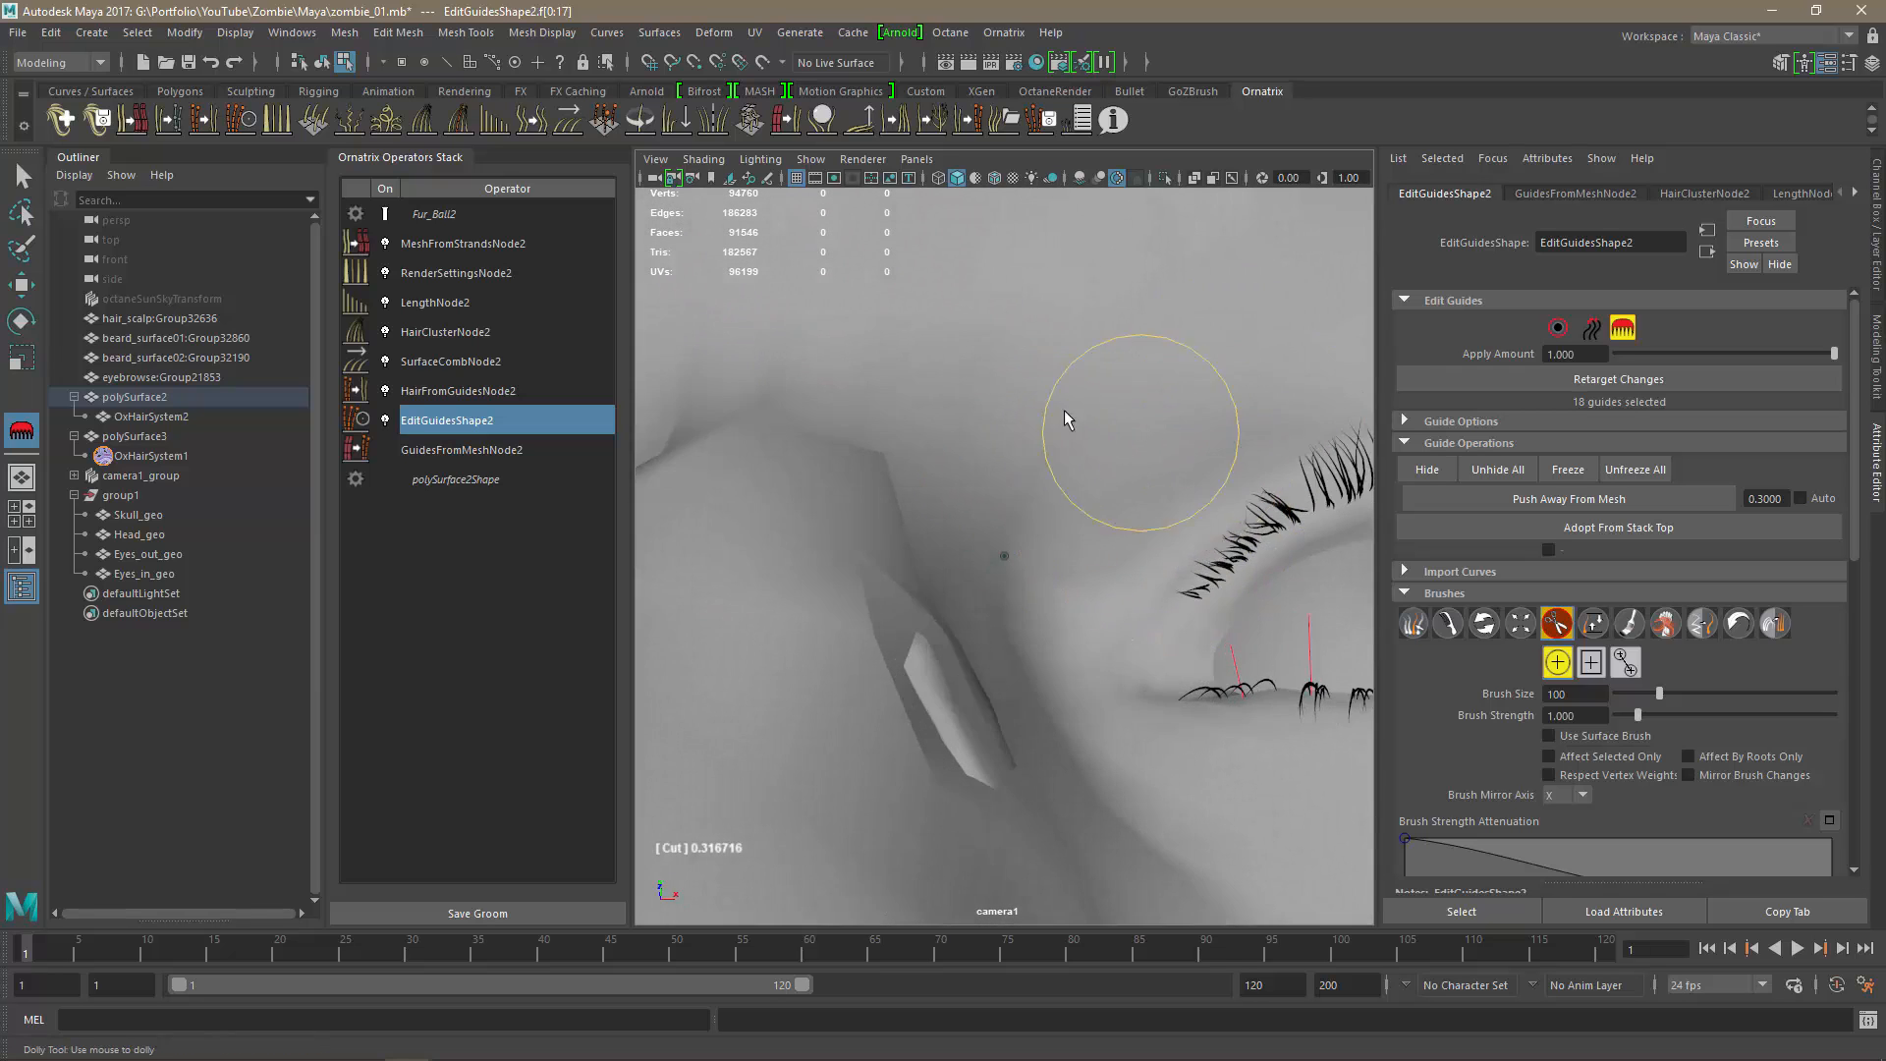
pyautogui.keyDown('alt'); pyautogui.moveTo(1064, 410); pyautogui.dragTo(1221, 454); pyautogui.keyUp('alt')
pyautogui.keyDown('alt'); pyautogui.moveTo(1221, 454); pyautogui.dragTo(1277, 426, button='right'); pyautogui.keyUp('alt')
pyautogui.keyDown('alt'); pyautogui.moveTo(1277, 425); pyautogui.dragTo(770, 342, button='middle'); pyautogui.keyUp('alt')
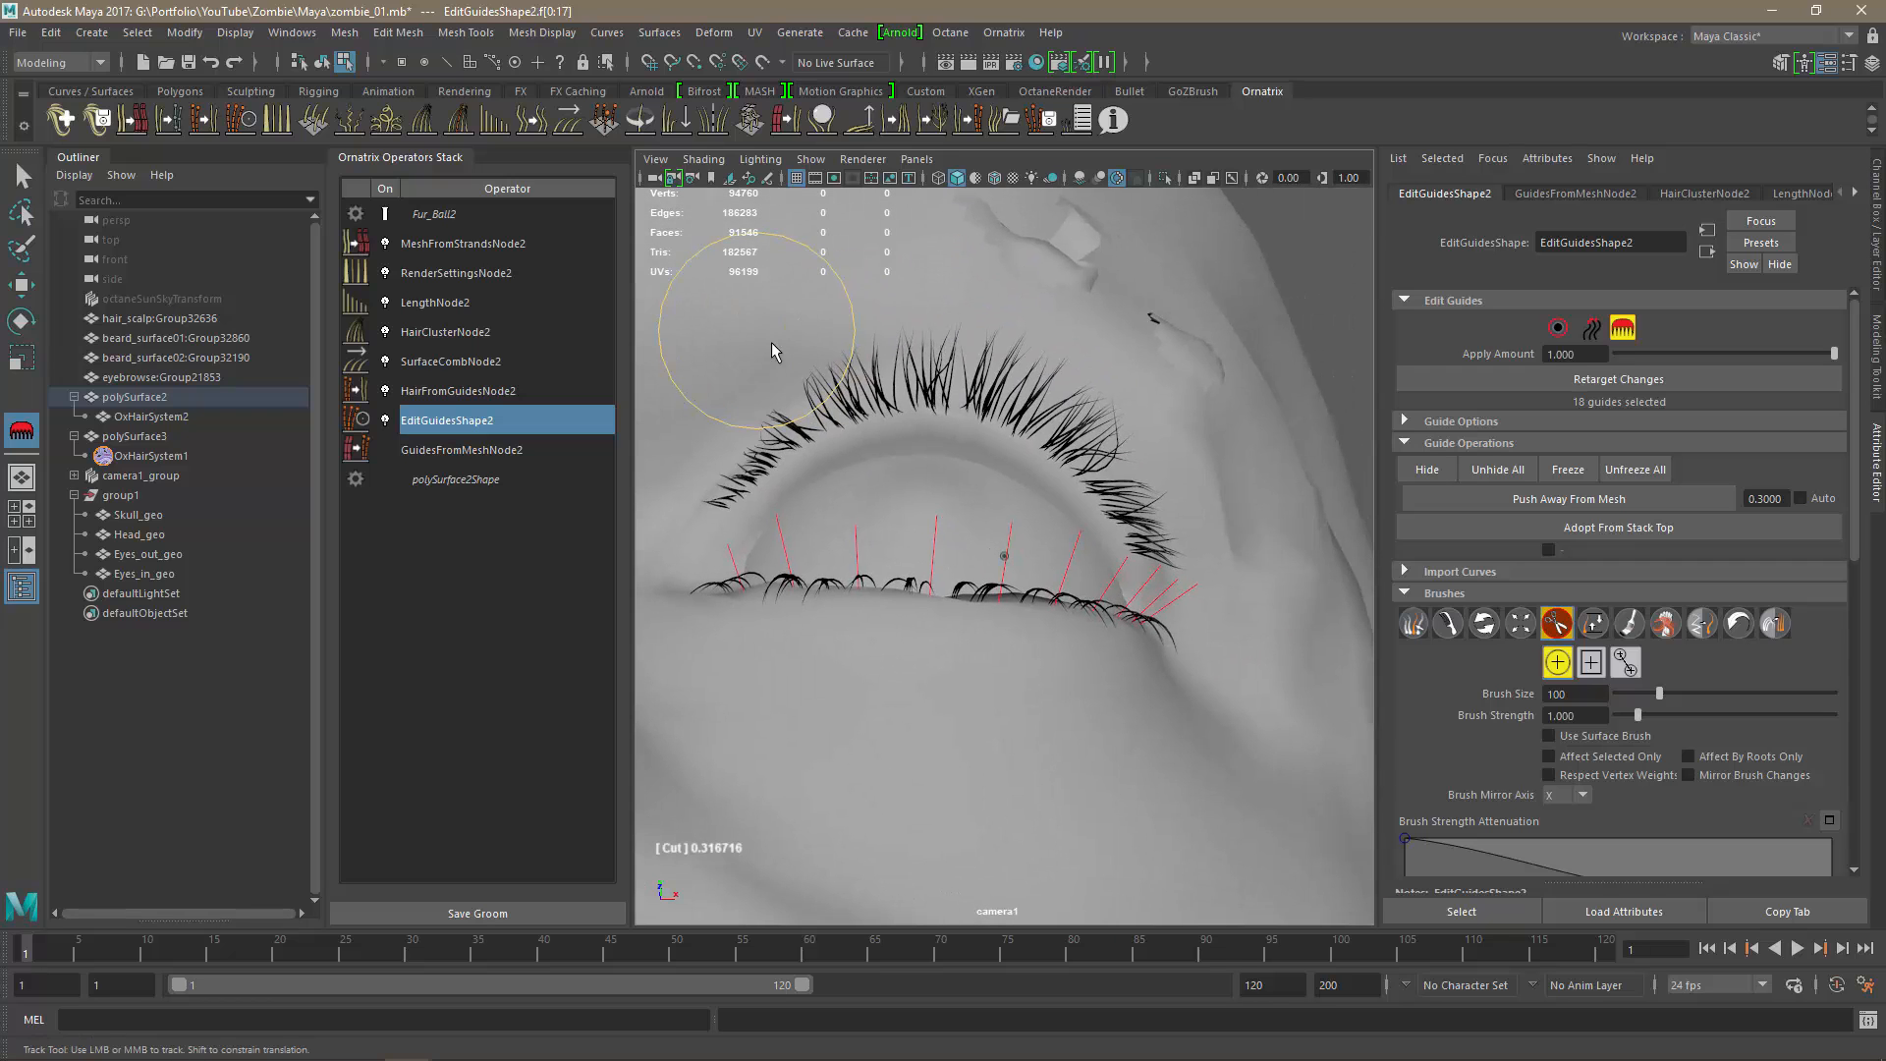
pyautogui.keyDown('alt'); pyautogui.moveTo(1279, 522); pyautogui.dragTo(1116, 483); pyautogui.keyUp('alt')
pyautogui.keyDown('alt'); pyautogui.moveTo(1159, 614); pyautogui.dragTo(1044, 673, button='right'); pyautogui.keyUp('alt')
pyautogui.keyDown('alt'); pyautogui.moveTo(1009, 680); pyautogui.dragTo(1314, 662, button='middle'); pyautogui.keyUp('alt')
pyautogui.moveTo(895, 679)
pyautogui.keyDown('alt'); pyautogui.mouseDown()
pyautogui.moveTo(920, 679)
pyautogui.moveTo(889, 543)
pyautogui.moveTo(897, 653)
pyautogui.mouseUp(); pyautogui.keyUp('alt')
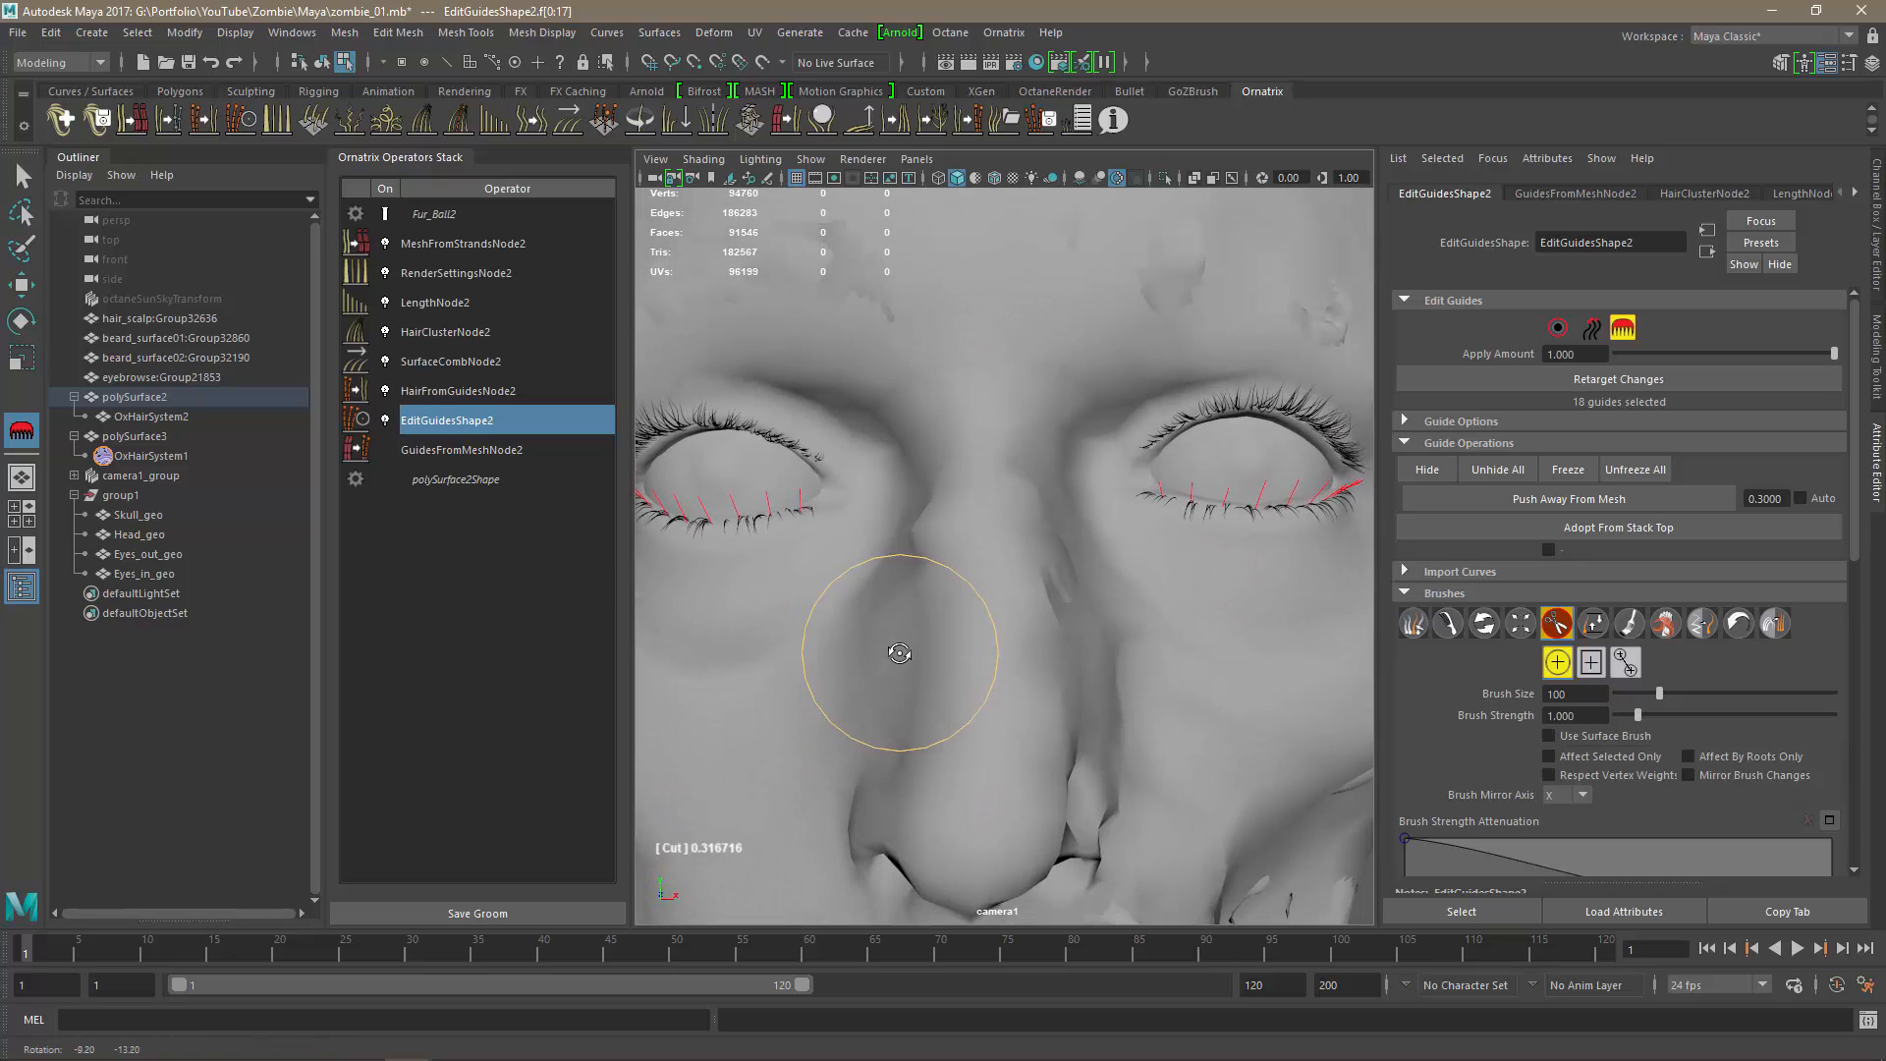
pyautogui.click(22, 177)
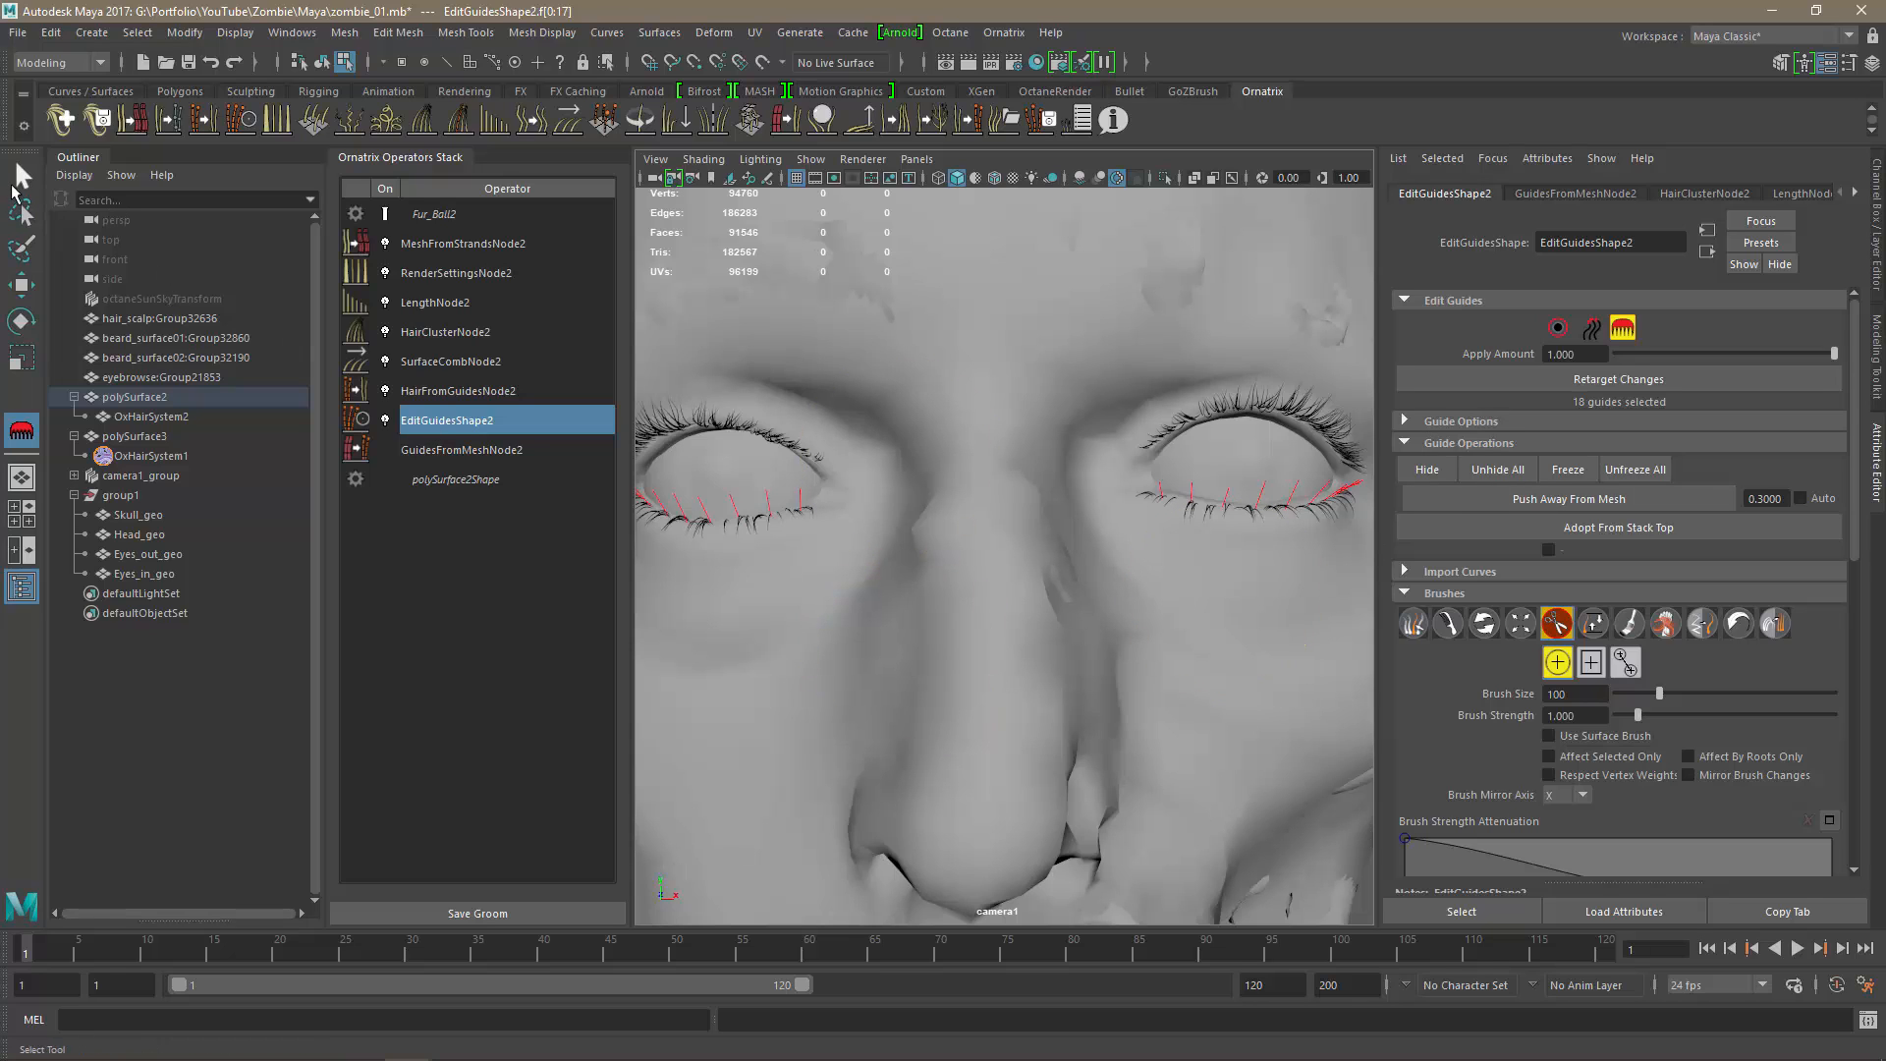
# Review the settings of the lower-lash stack's operators, including the mesh, cluster, Edit Guides and HairFromGuidesNode2 operators.
pyautogui.click(461, 243)
pyautogui.scroll(-3, 1068, 650)
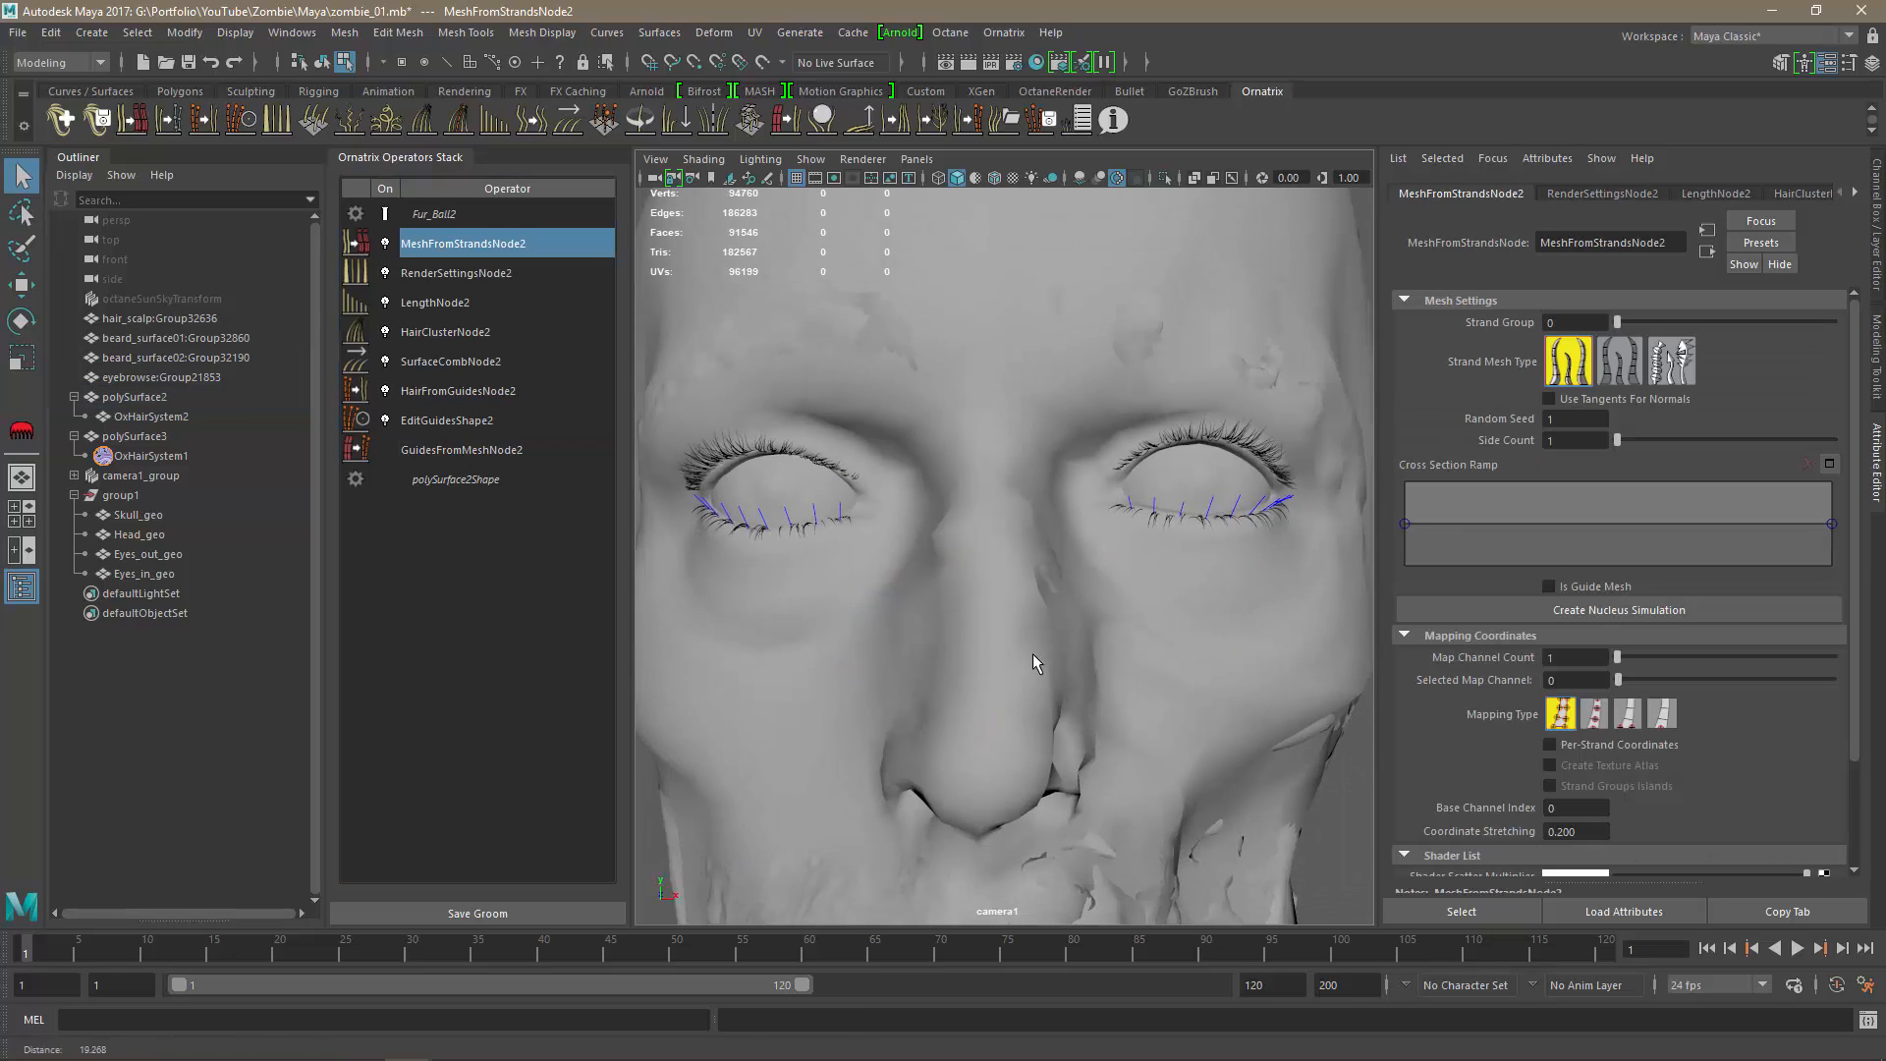
pyautogui.click(460, 274)
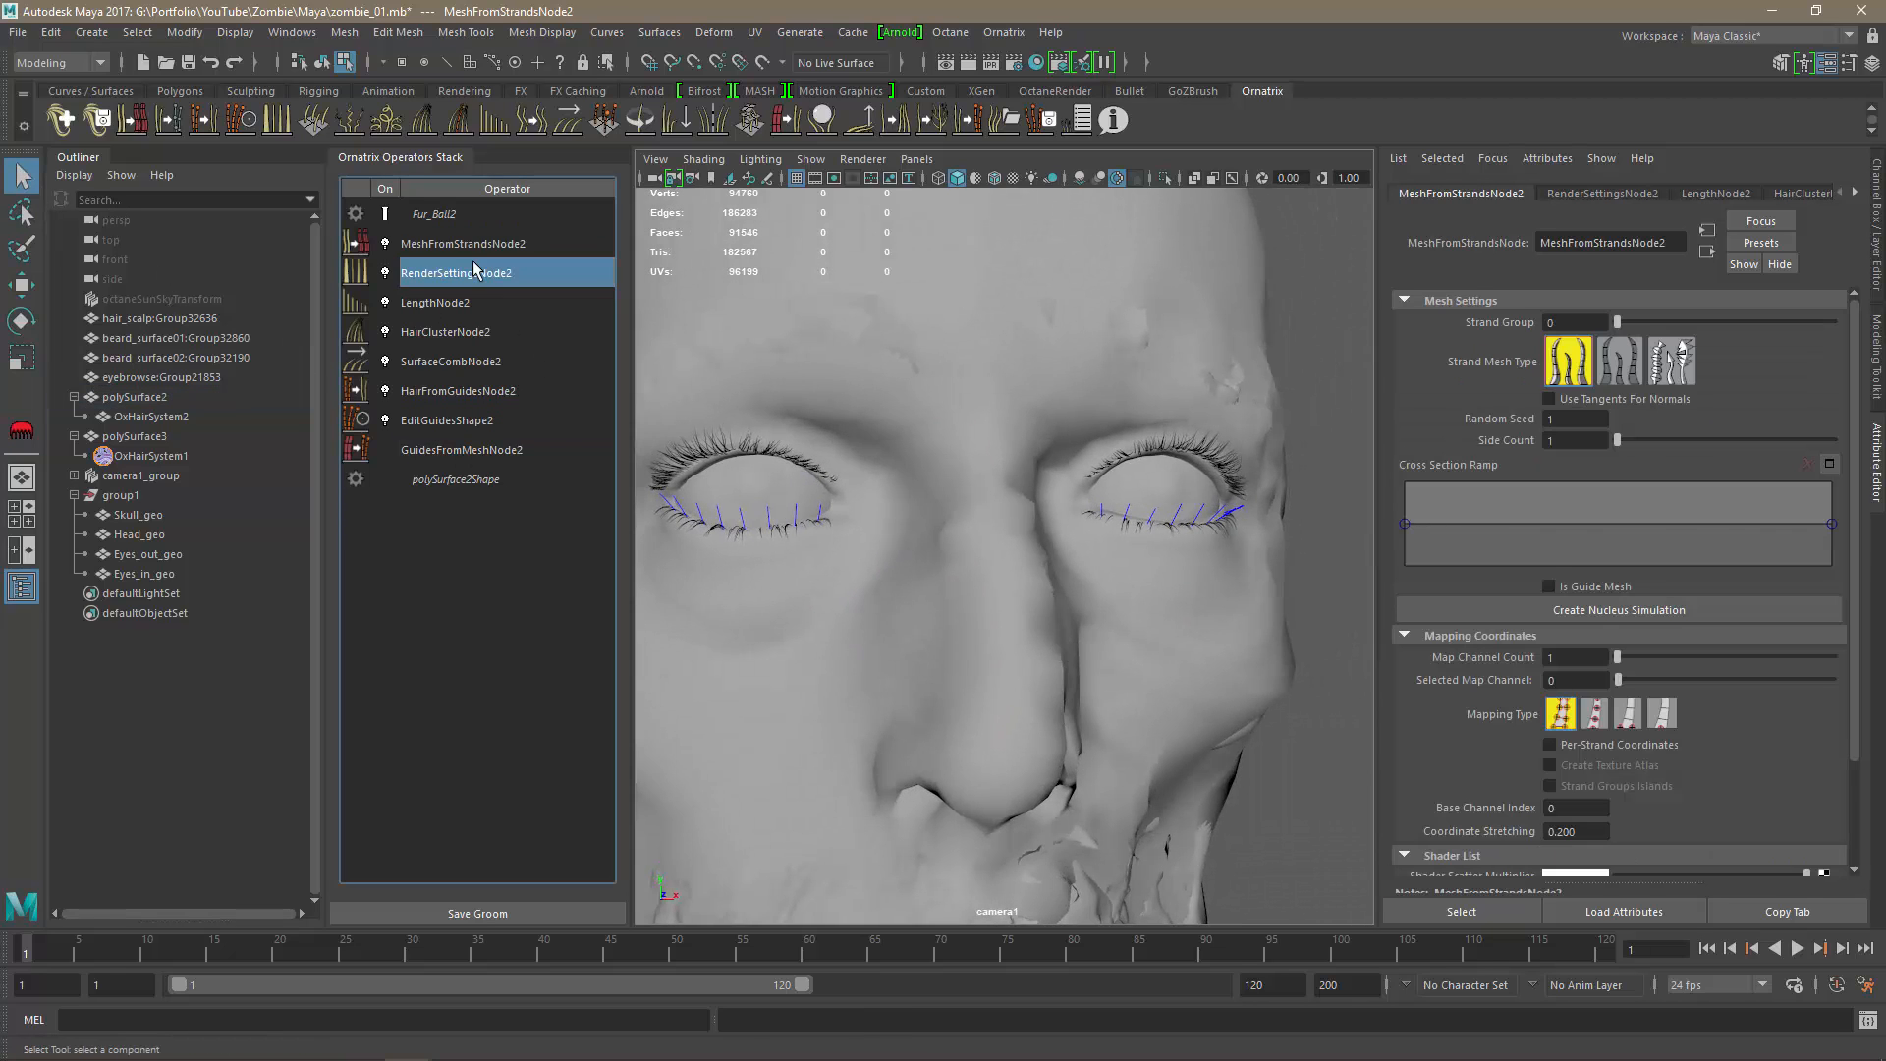
pyautogui.click(437, 391)
pyautogui.click(437, 364)
pyautogui.click(437, 339)
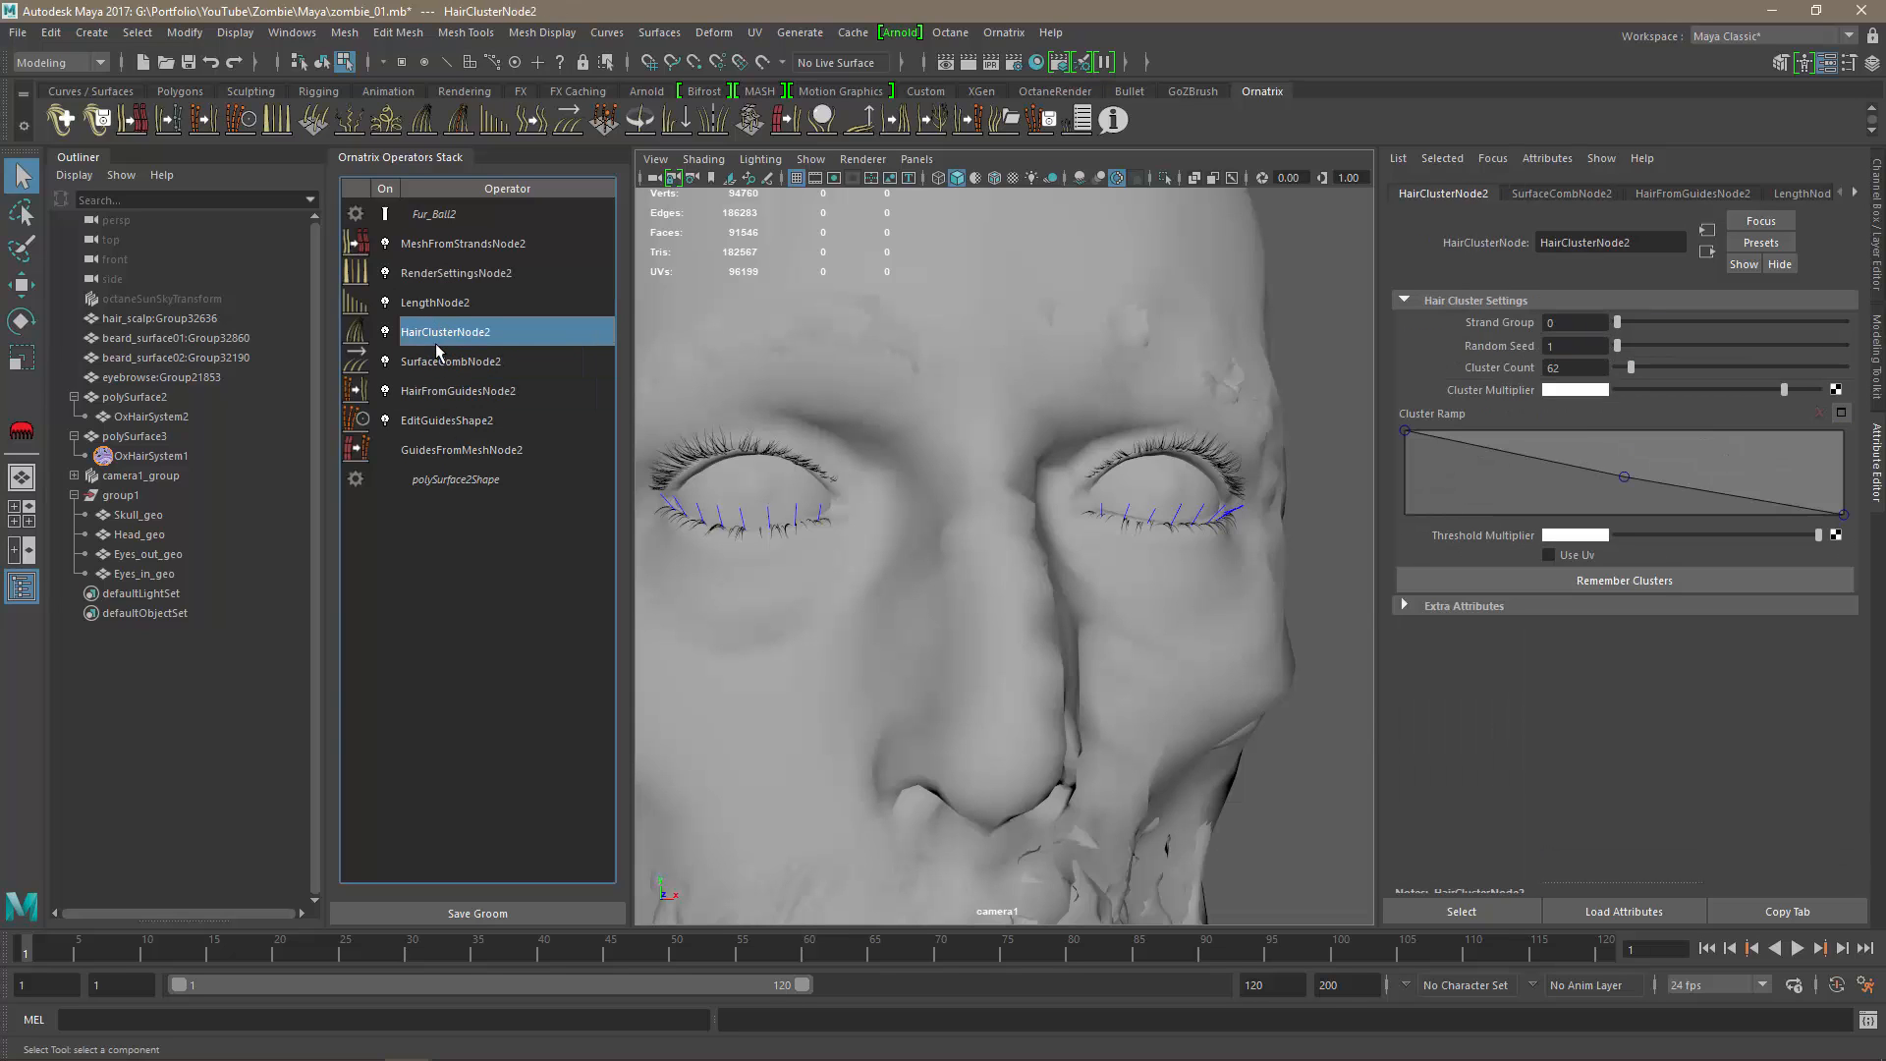
pyautogui.click(433, 423)
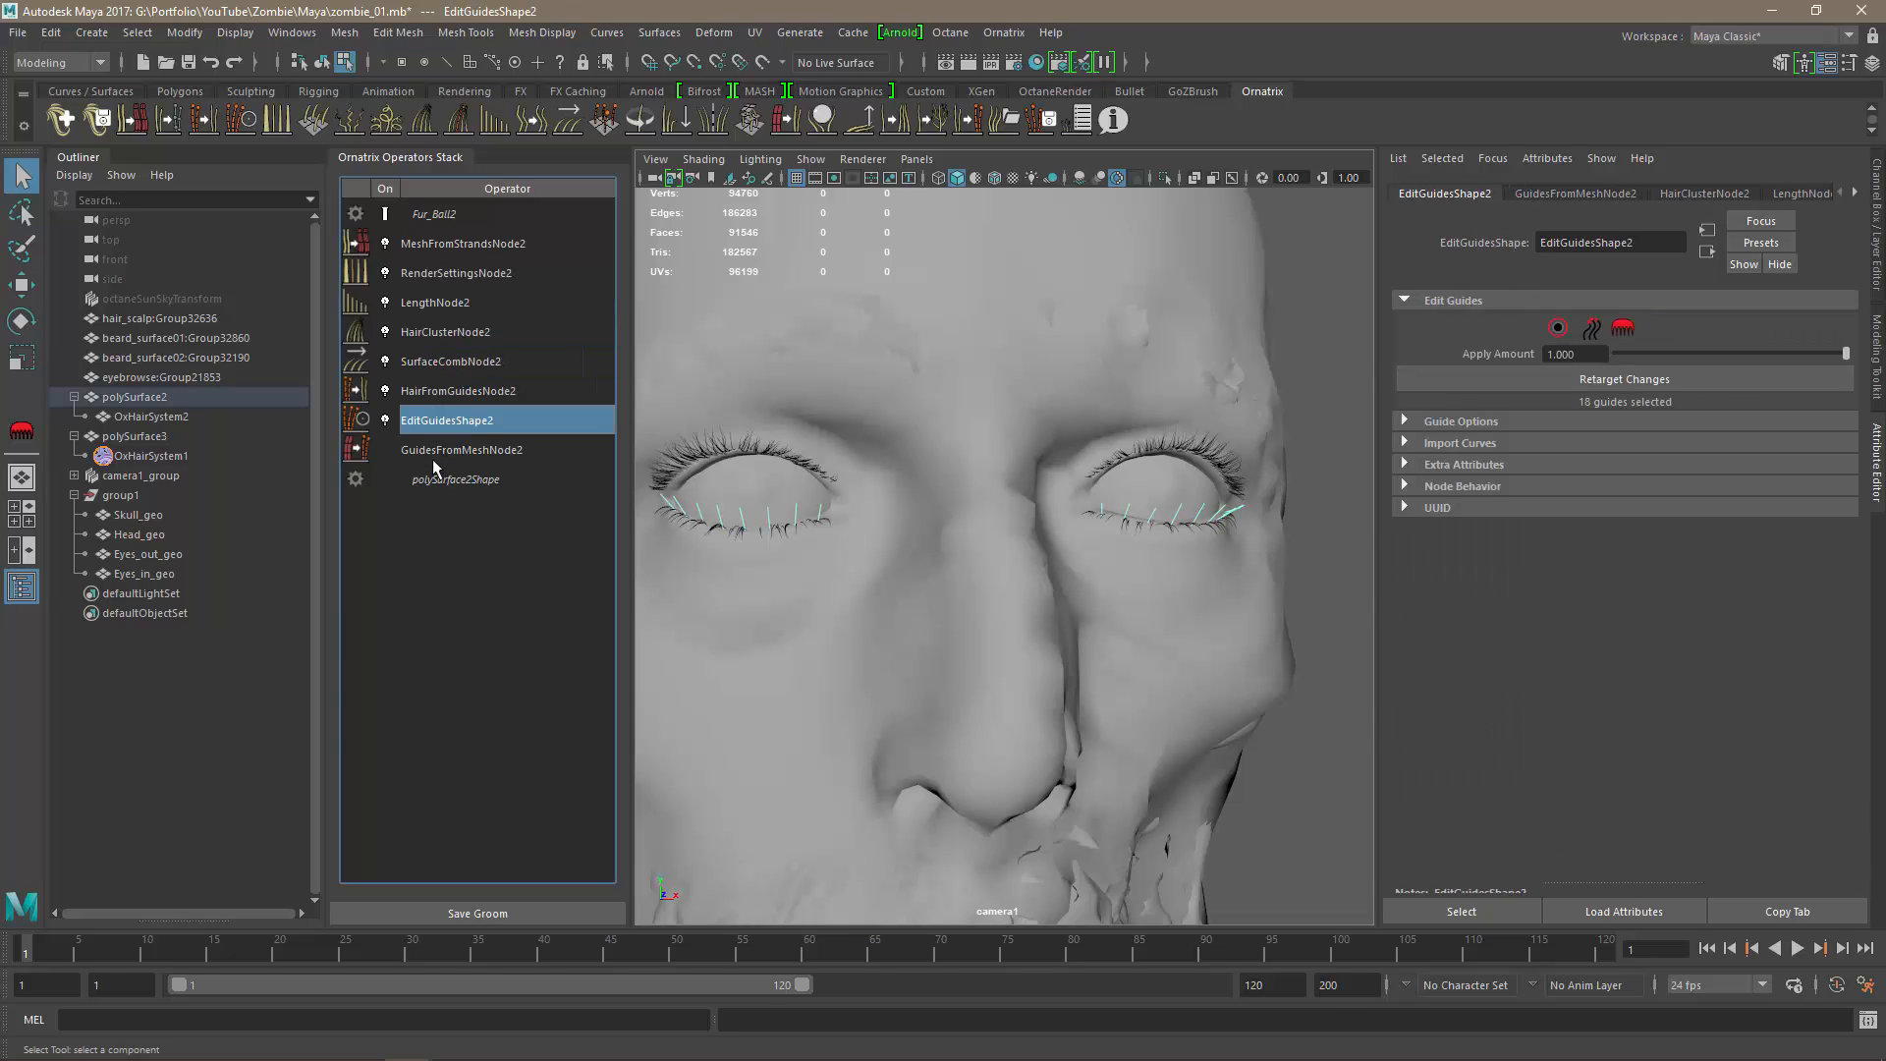
pyautogui.click(437, 391)
# Save the scene and clear the selection.
pyautogui.moveTo(1022, 687)
pyautogui.keyDown('alt'); pyautogui.mouseDown()
pyautogui.moveTo(1071, 663)
pyautogui.moveTo(1060, 619)
pyautogui.moveTo(884, 622)
pyautogui.moveTo(1092, 618)
pyautogui.moveTo(934, 539)
pyautogui.moveTo(858, 593)
pyautogui.moveTo(1124, 699)
pyautogui.moveTo(1266, 686)
pyautogui.moveTo(975, 675)
pyautogui.moveTo(1124, 700)
pyautogui.moveTo(1003, 690)
pyautogui.mouseUp(); pyautogui.keyUp('alt')
pyautogui.hotkey('ctrl', 's')
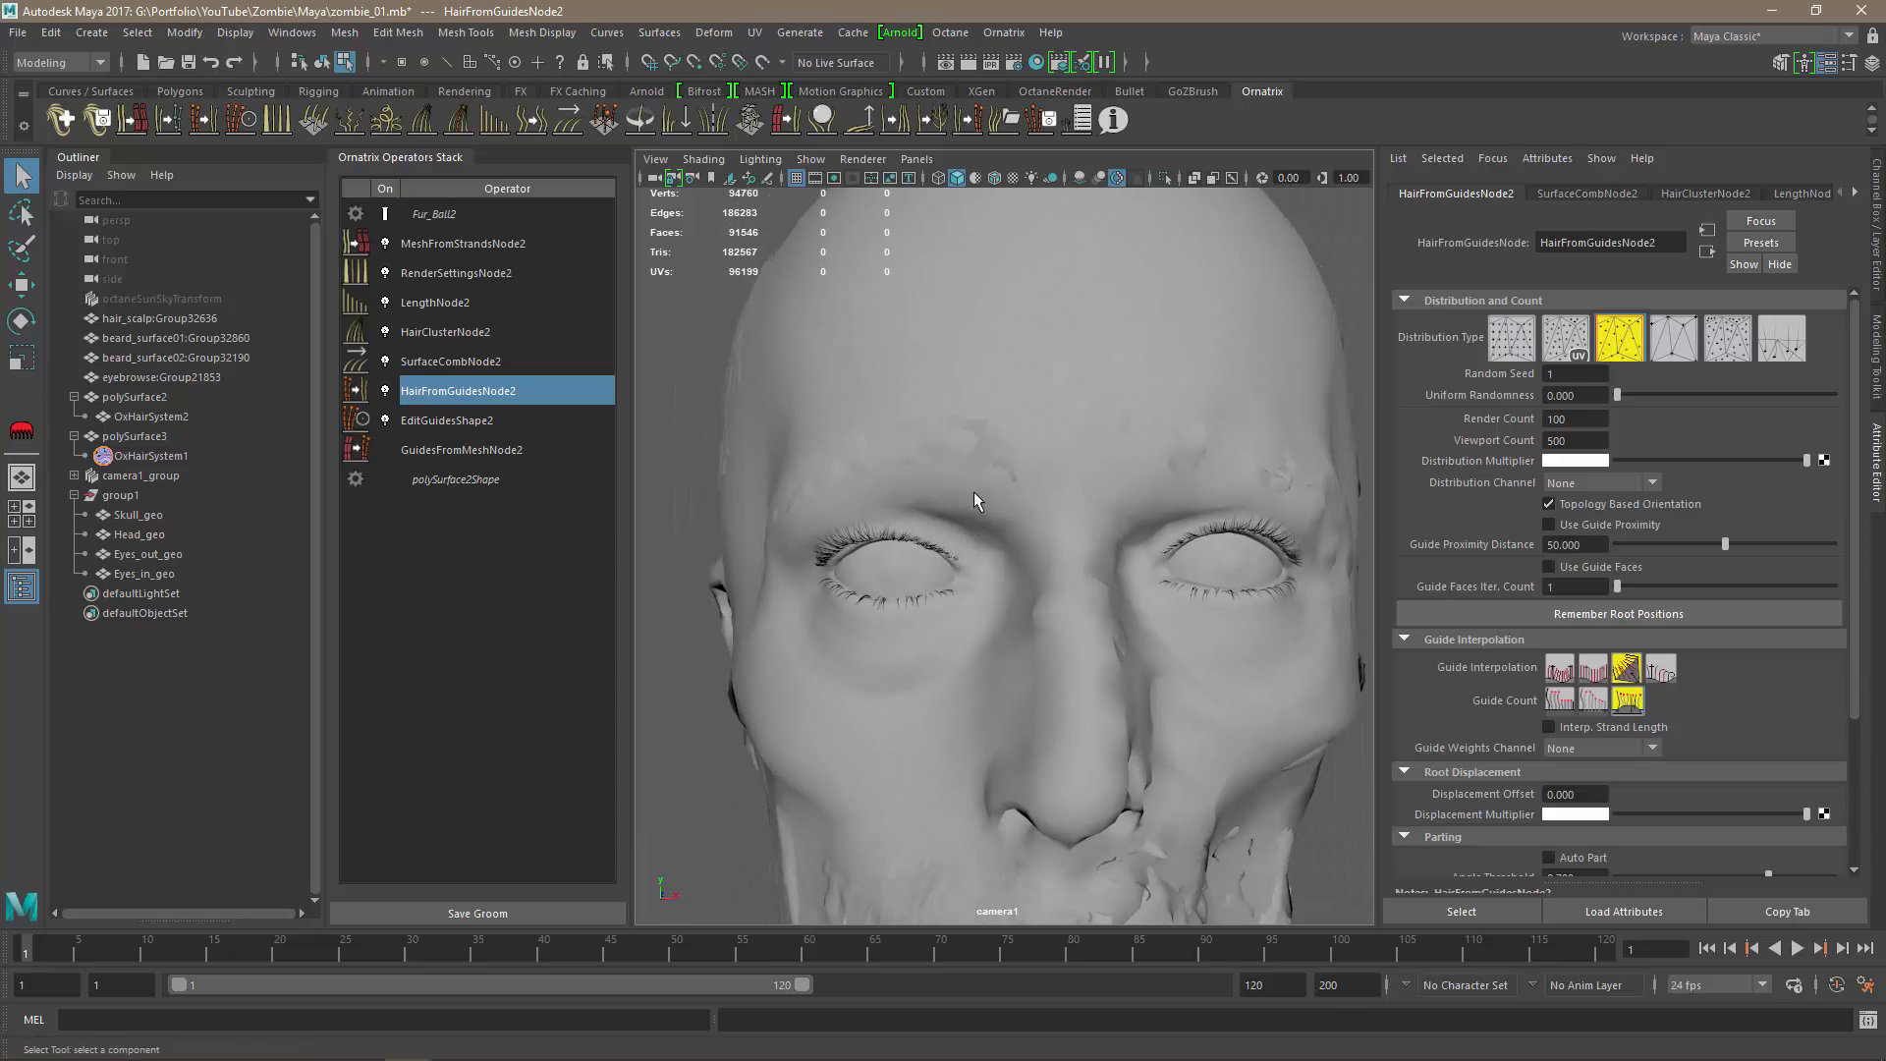
pyautogui.click(988, 449)
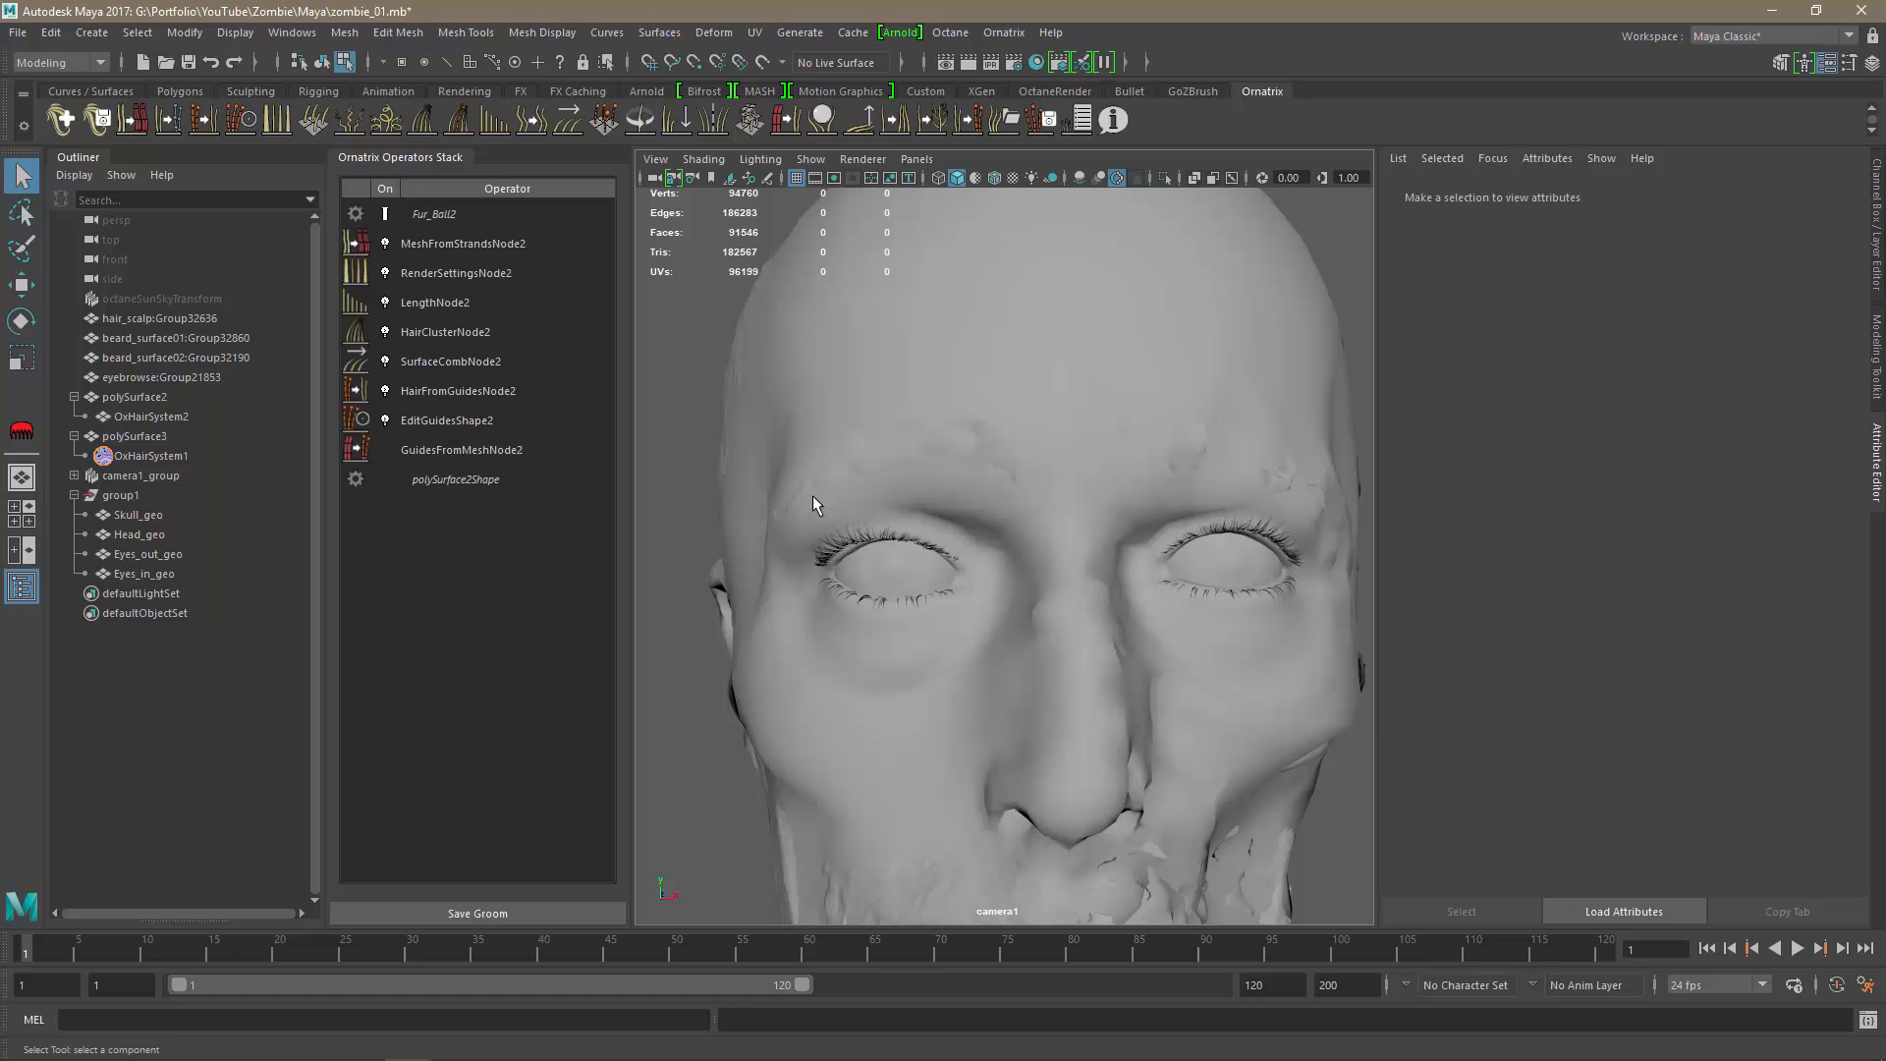
# Create a Fur Ball groom on the eyebrowse:Group21853 mesh with Scale and Detail at 1.00.
pyautogui.click(118, 375)
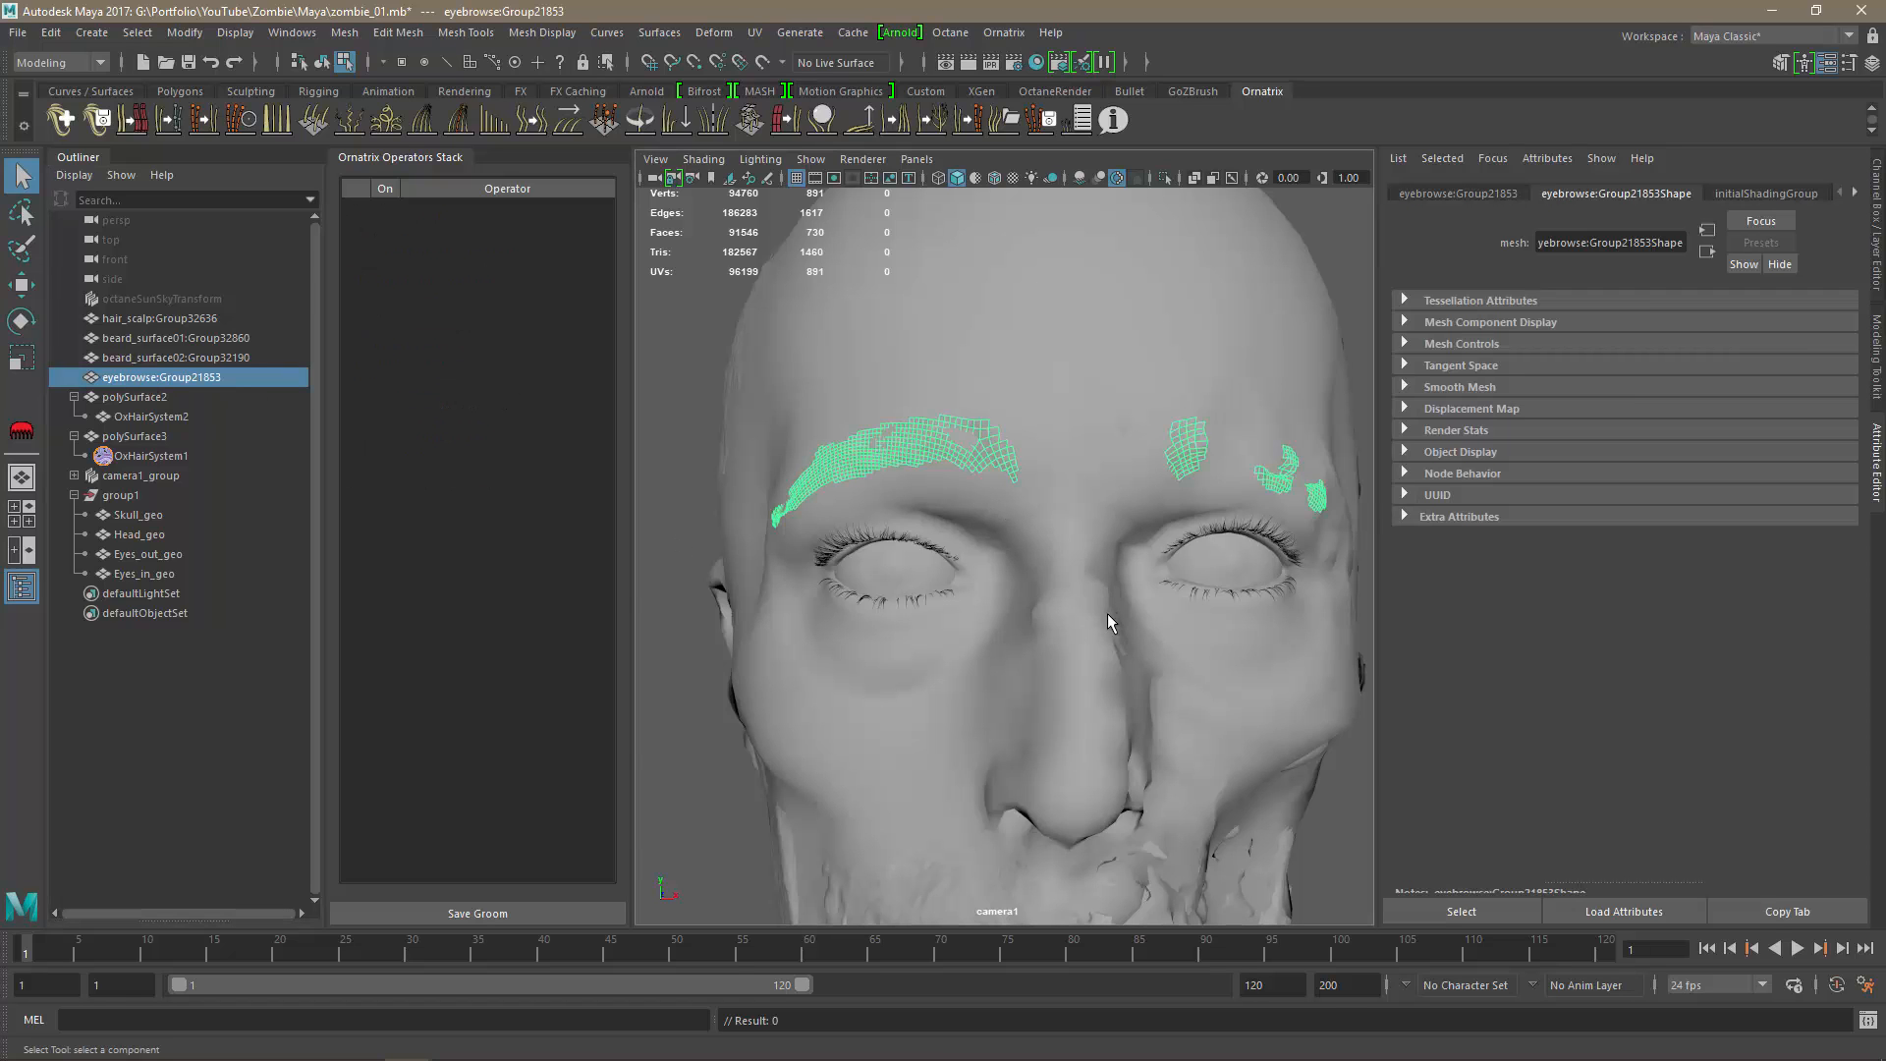
pyautogui.scroll(3, 1129, 621)
pyautogui.scroll(-4, 1147, 627)
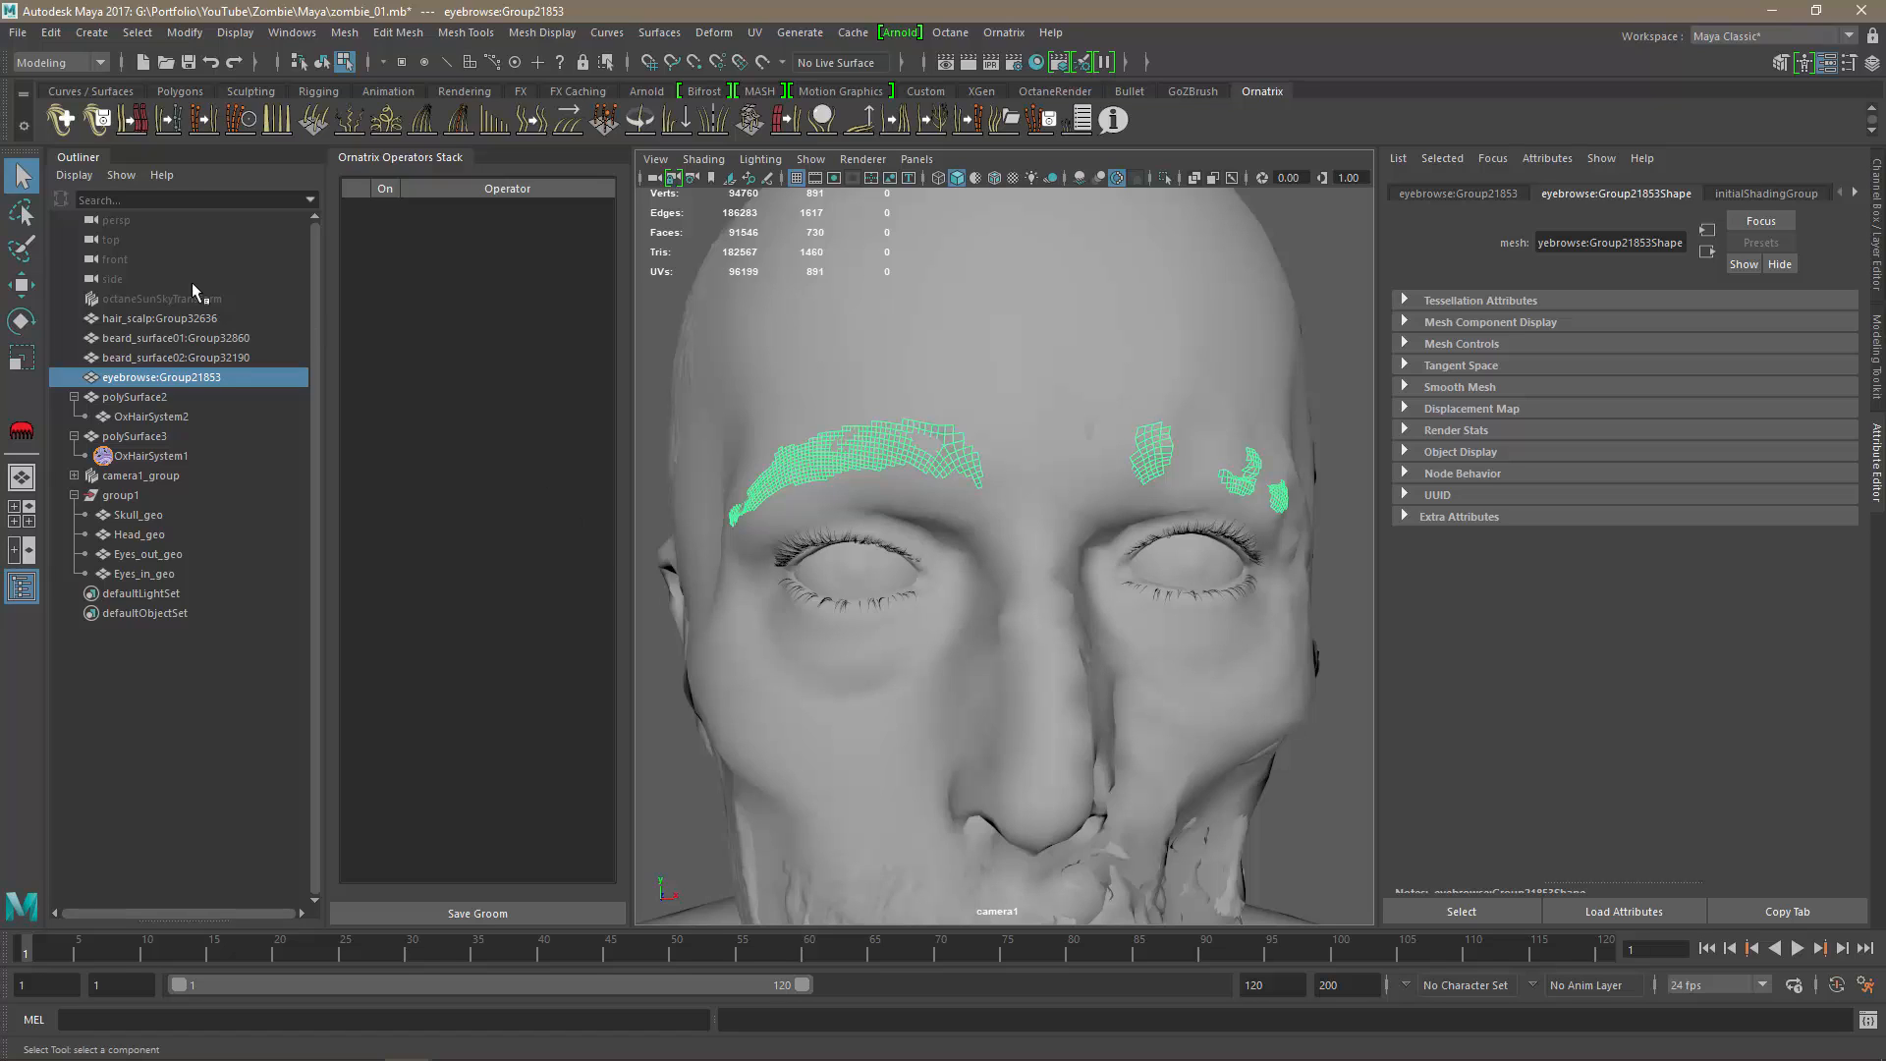
pyautogui.click(62, 126)
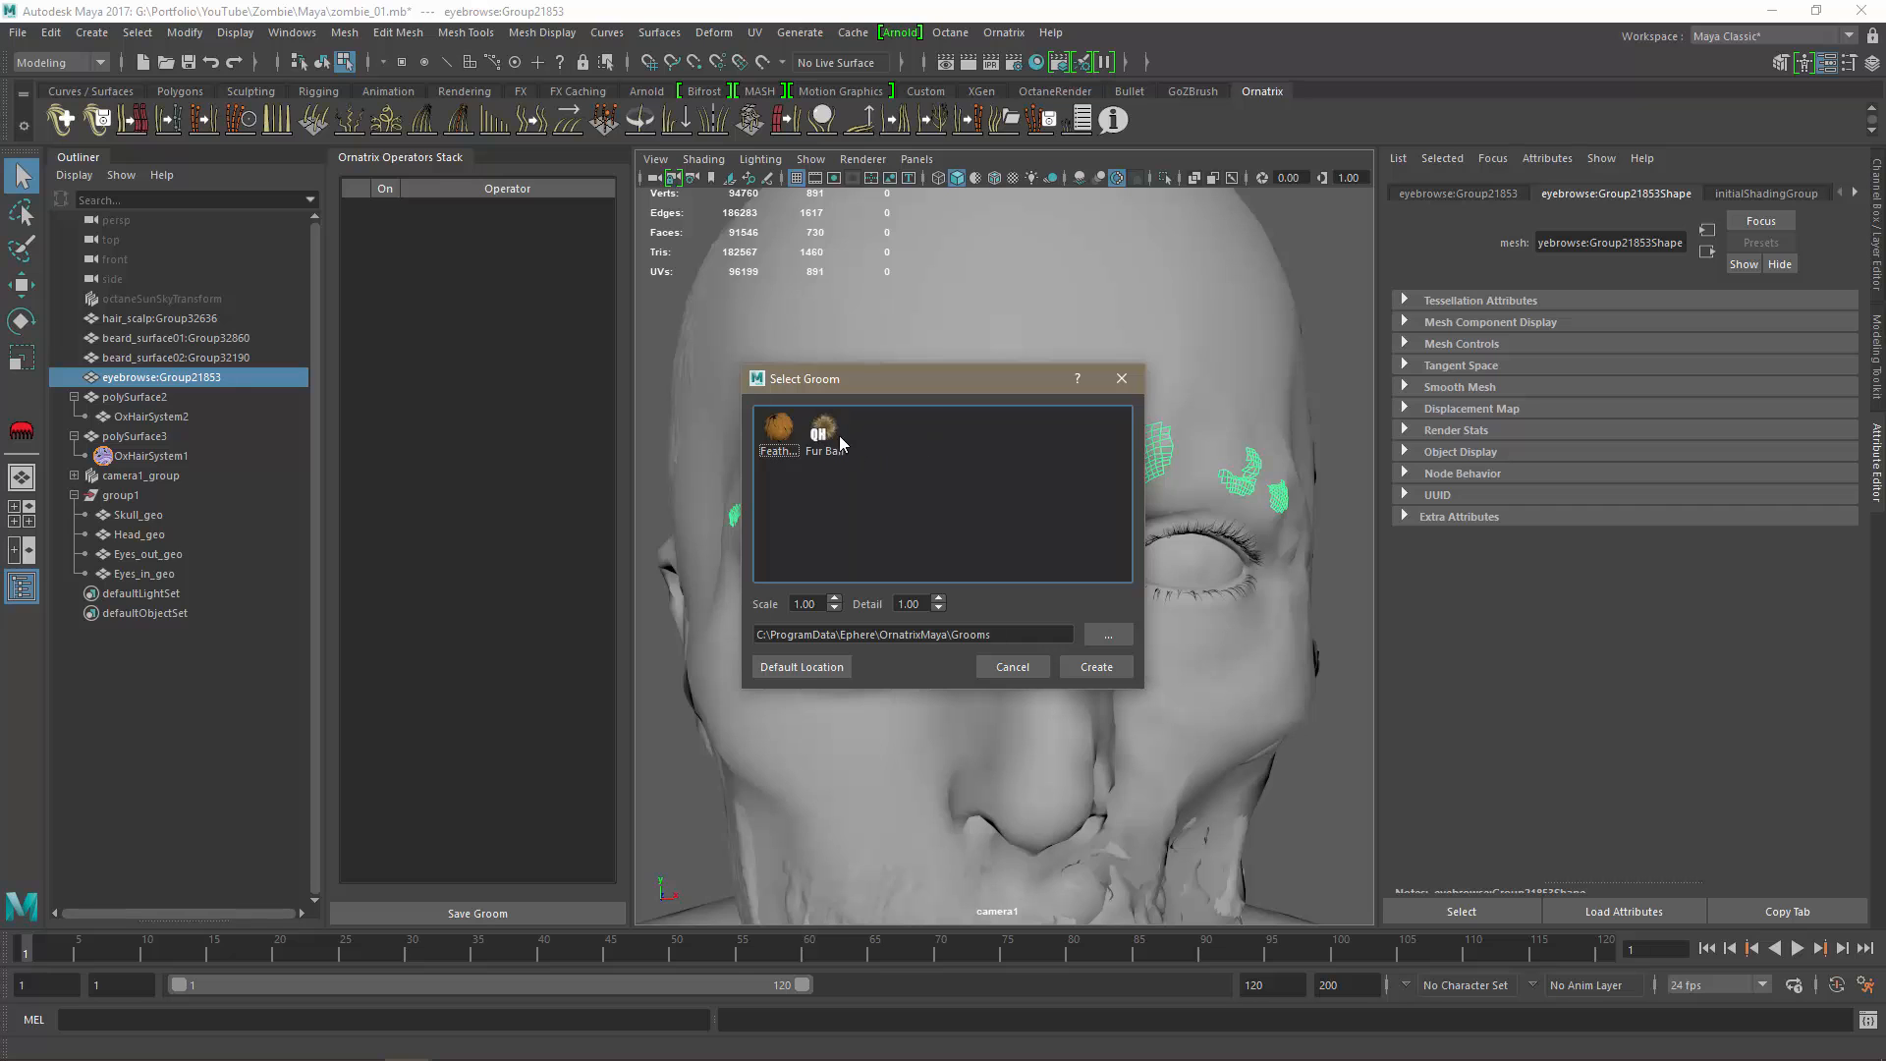
pyautogui.click(837, 442)
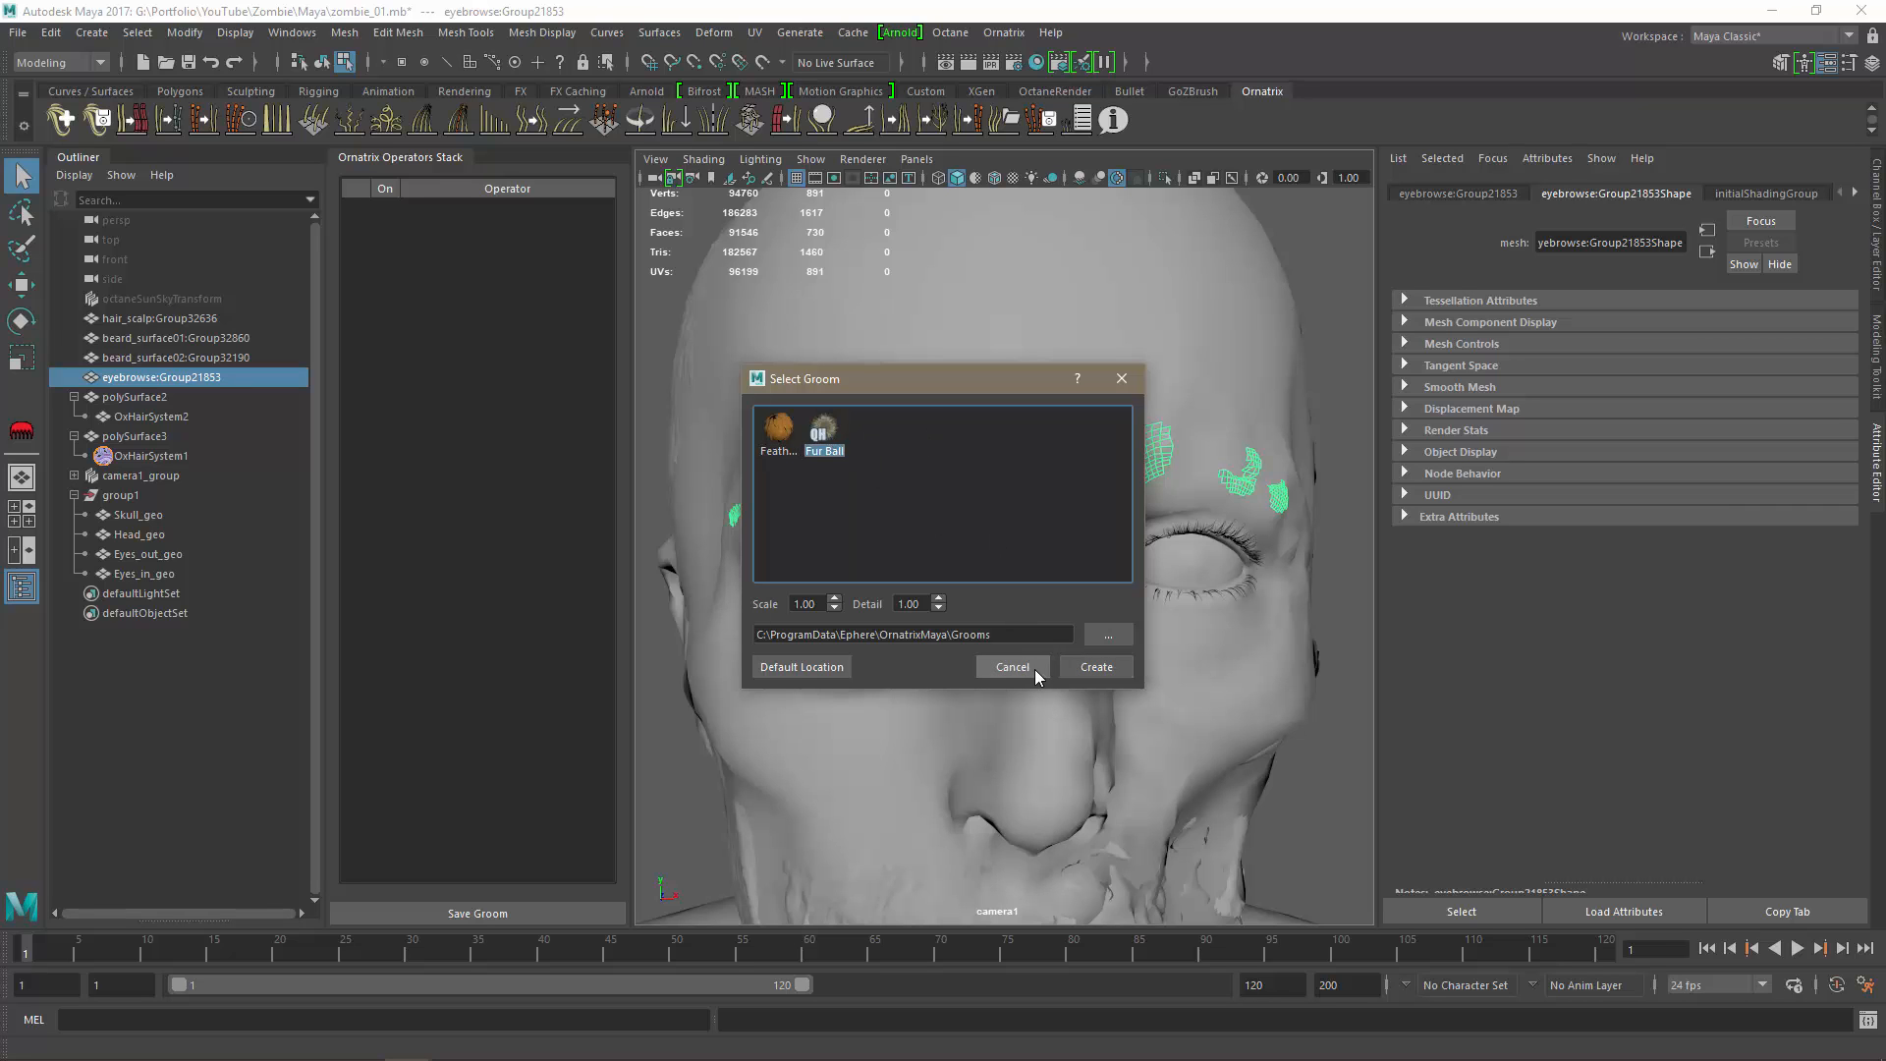
pyautogui.click(1088, 672)
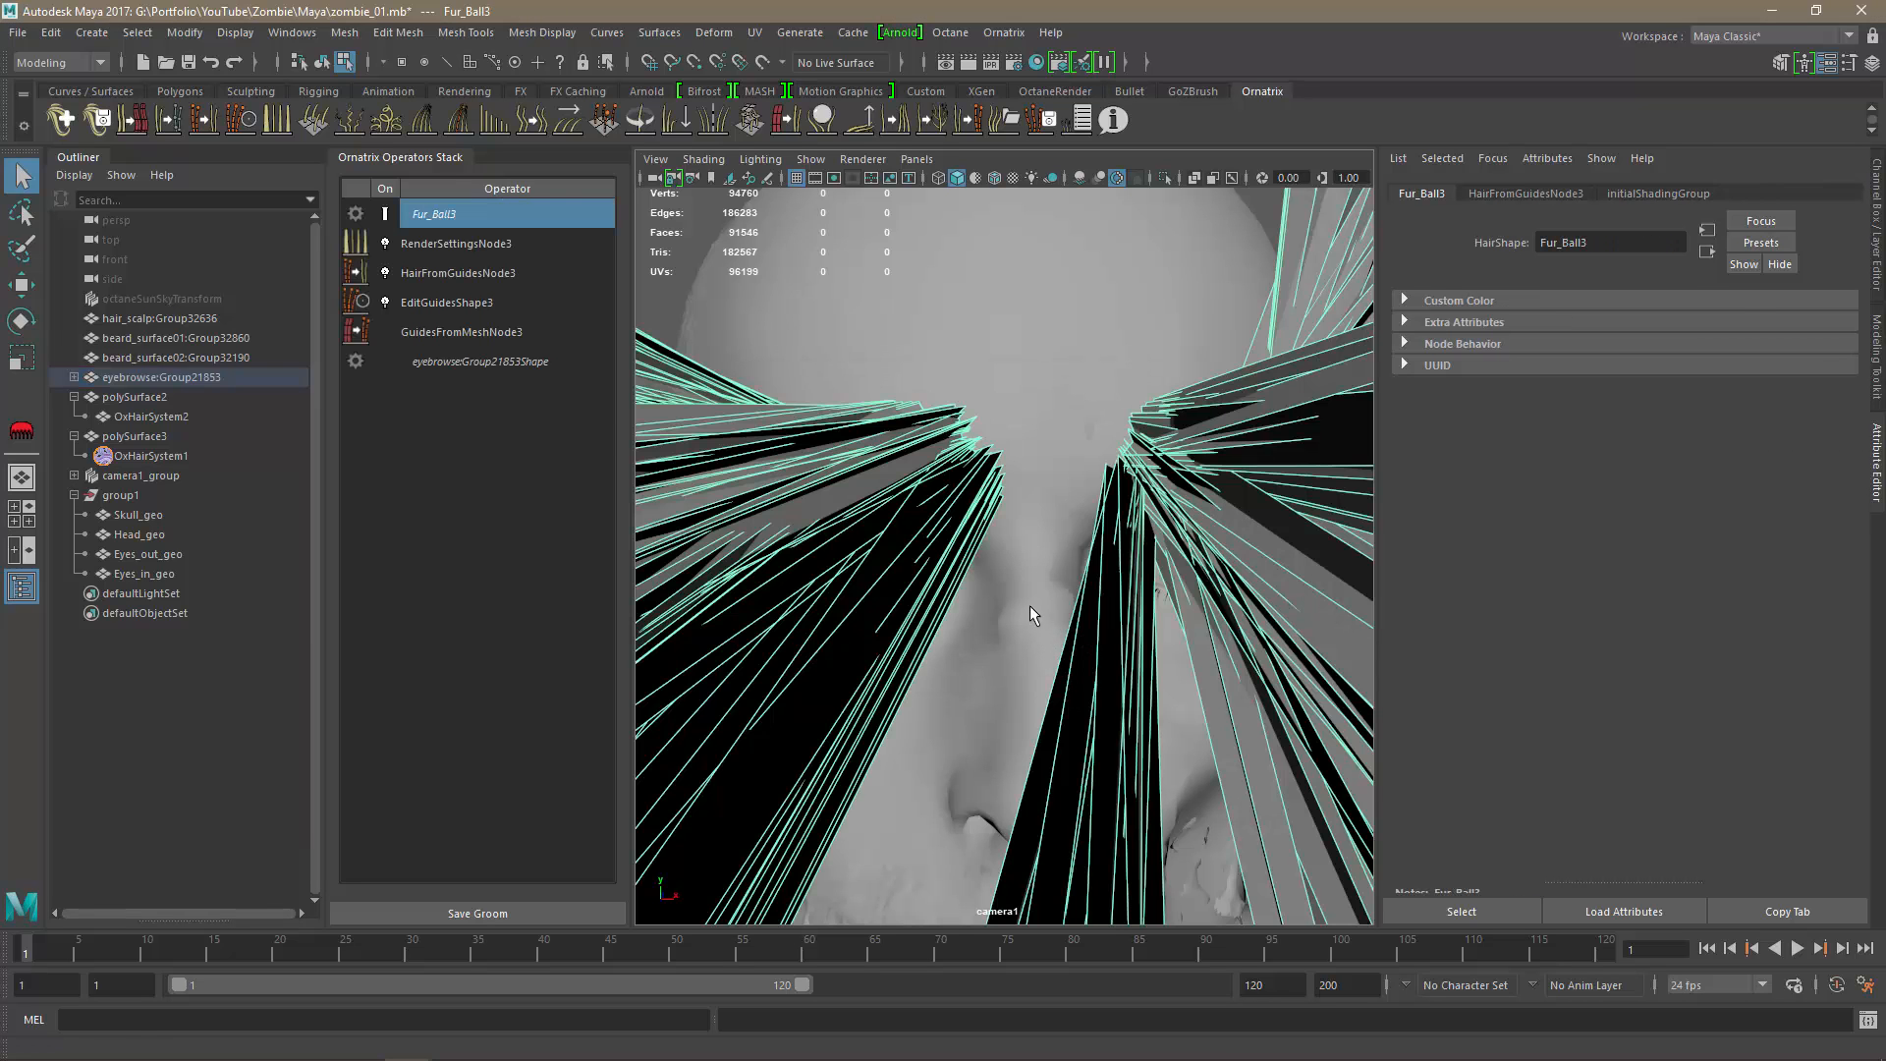
# Disable HairFromGuidesNode3 in the eyebrow stack and open GuidesFromMeshNode3's settings.
pyautogui.keyDown('alt'); pyautogui.moveTo(1027, 618); pyautogui.dragTo(854, 538); pyautogui.keyUp('alt')
pyautogui.click(385, 273)
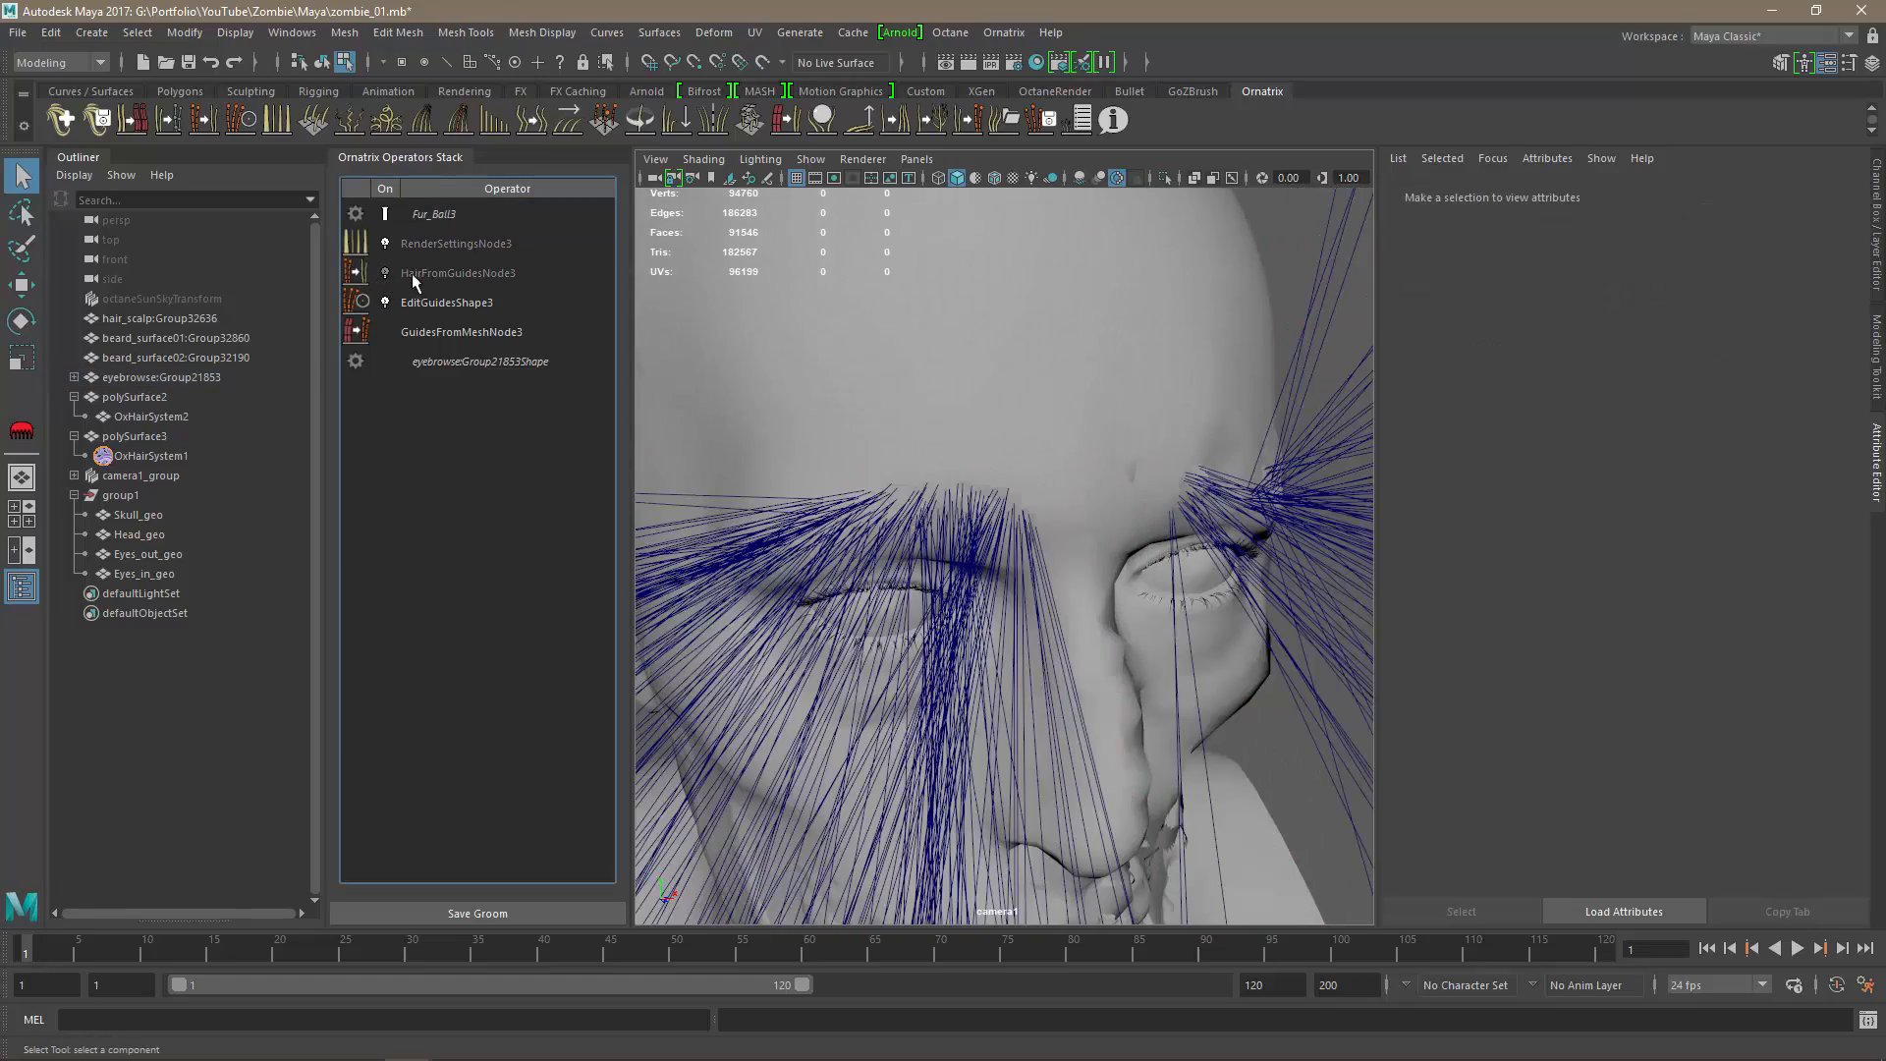
pyautogui.click(465, 301)
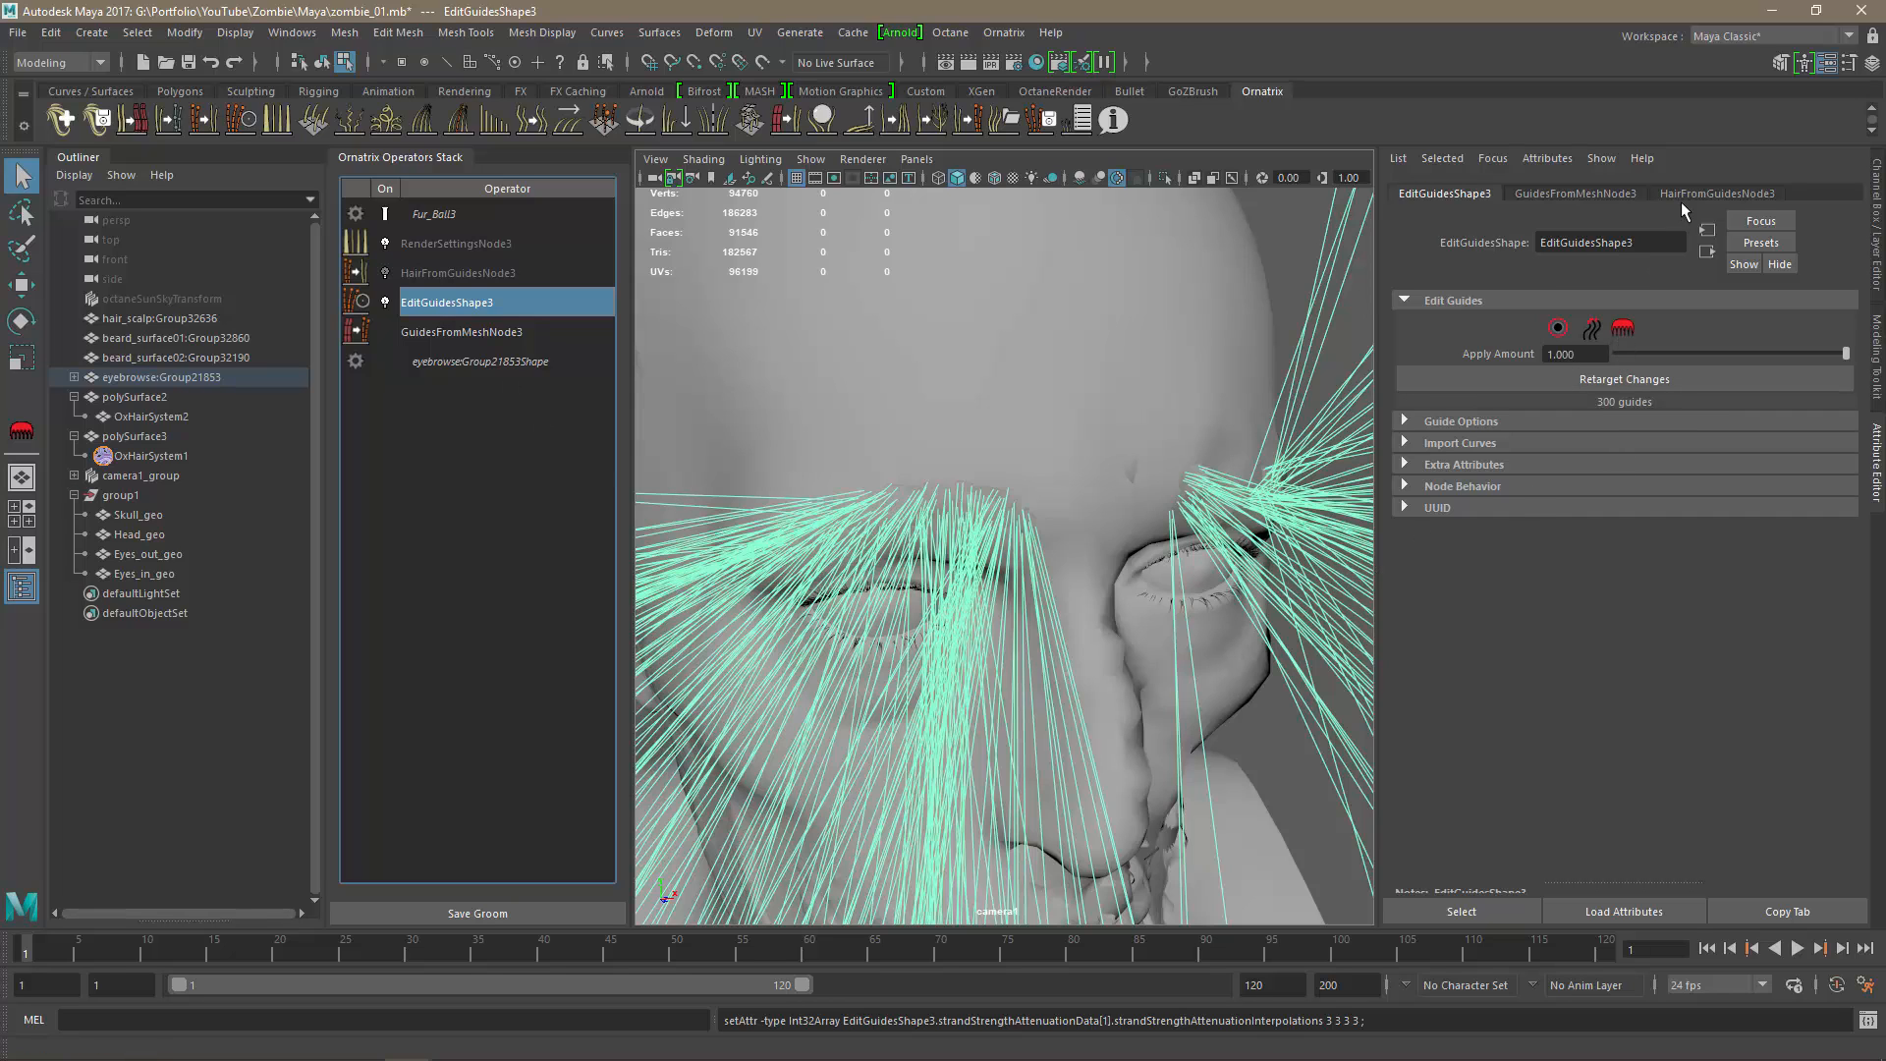
pyautogui.click(454, 334)
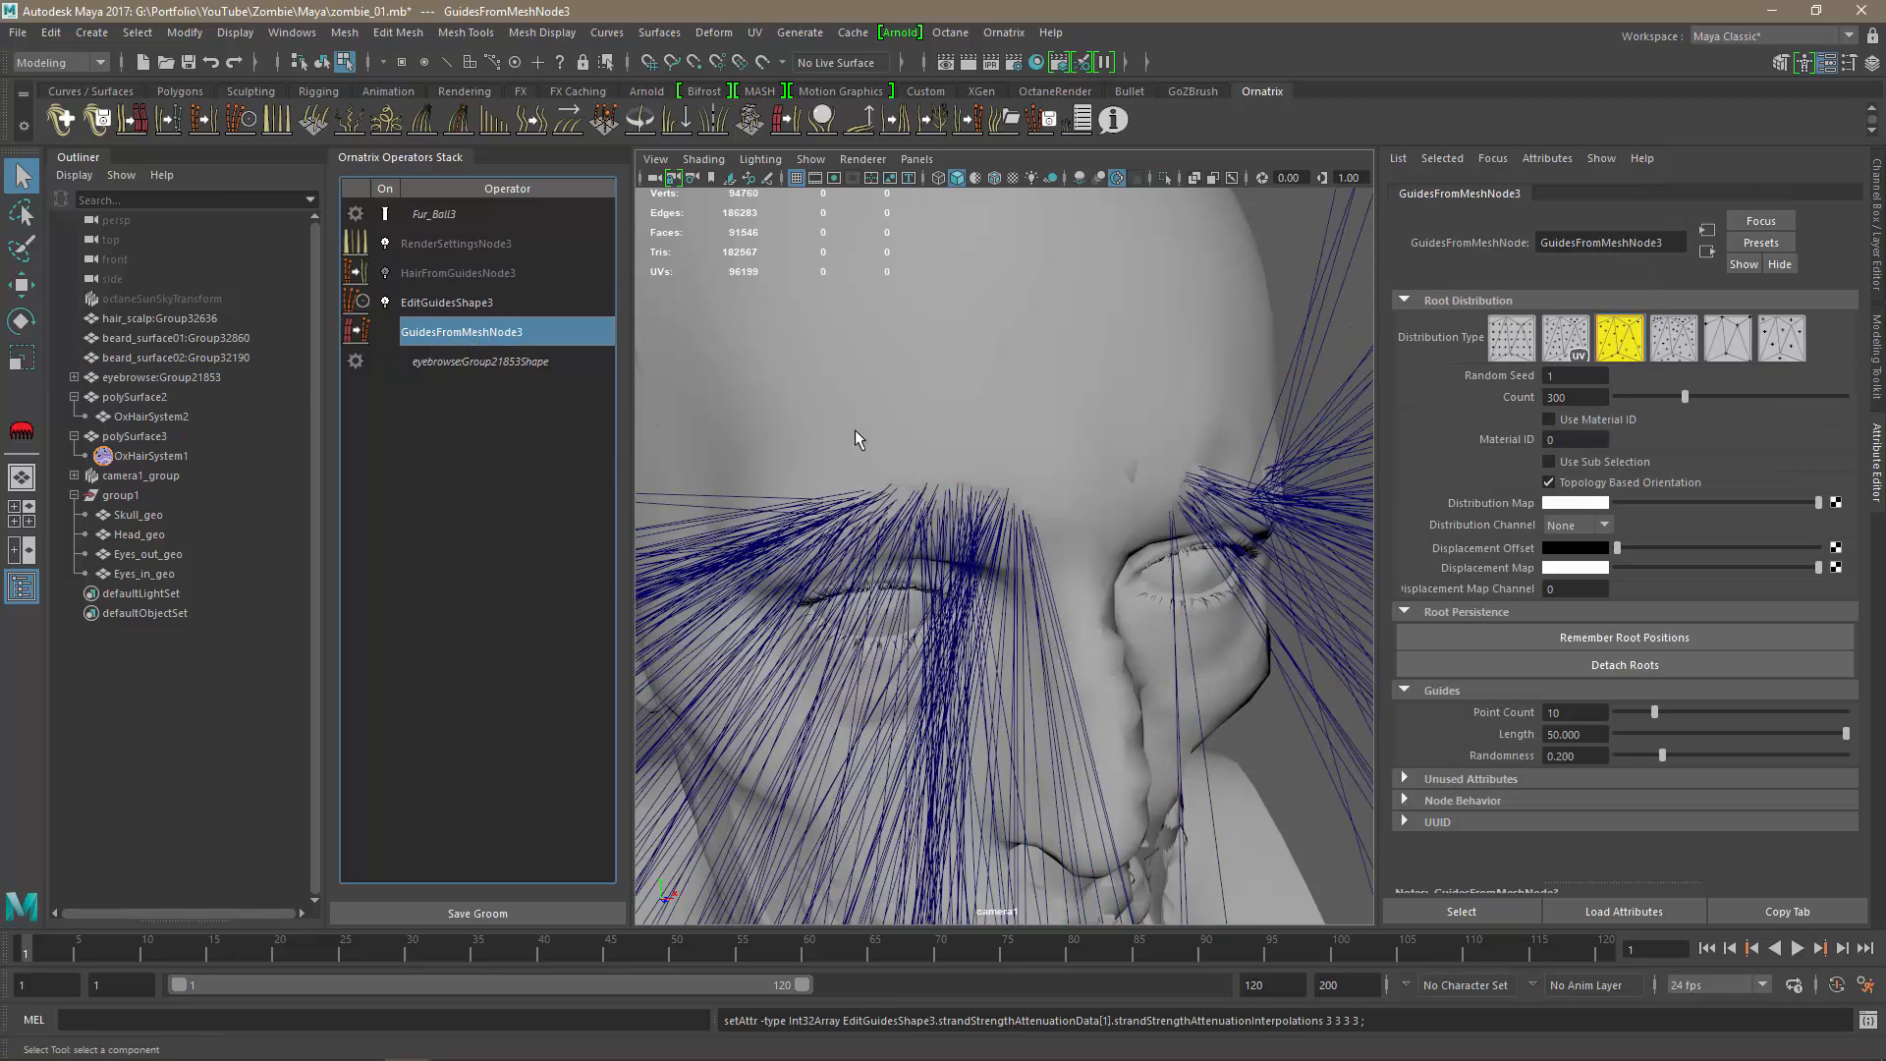
# Try the sixth root distribution type on the eyebrow guides and check it from several angles.
pyautogui.click(1783, 344)
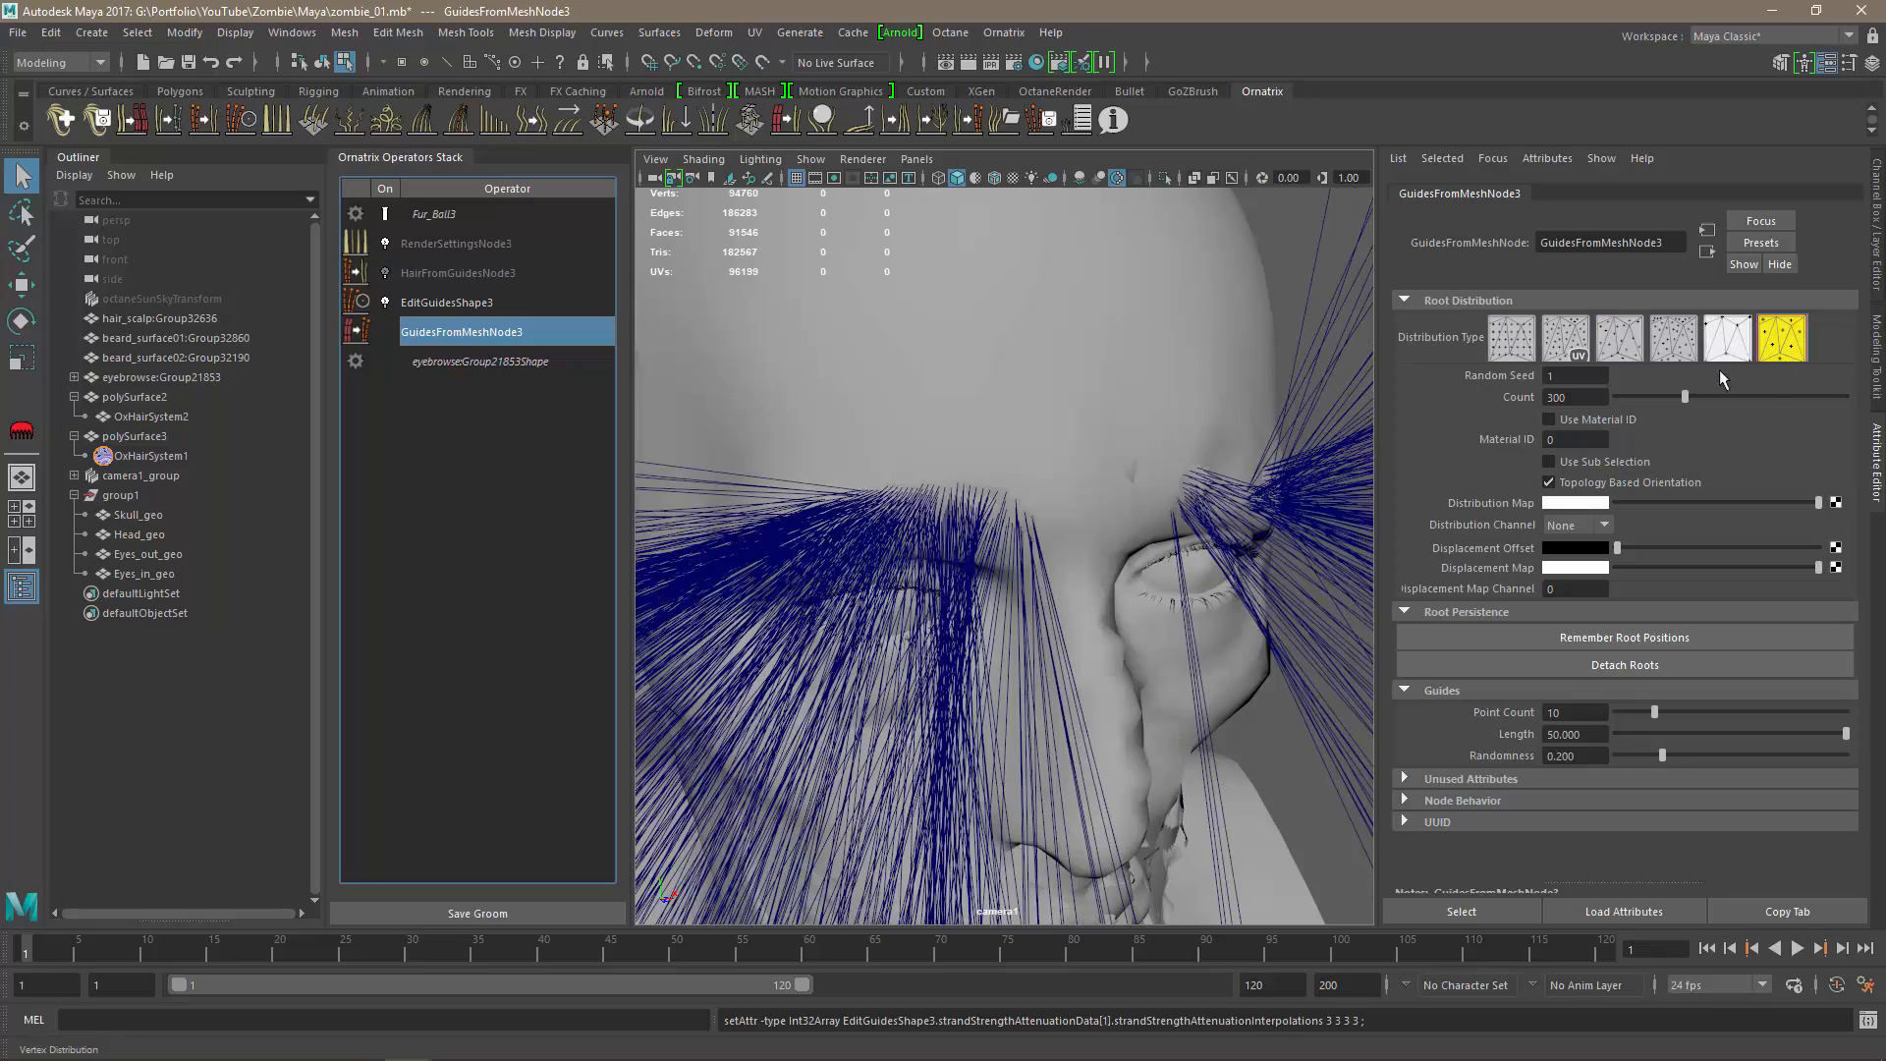
pyautogui.moveTo(1107, 602)
pyautogui.keyDown('alt'); pyautogui.mouseDown()
pyautogui.moveTo(1012, 560)
pyautogui.moveTo(1100, 602)
pyautogui.mouseUp(); pyautogui.keyUp('alt')
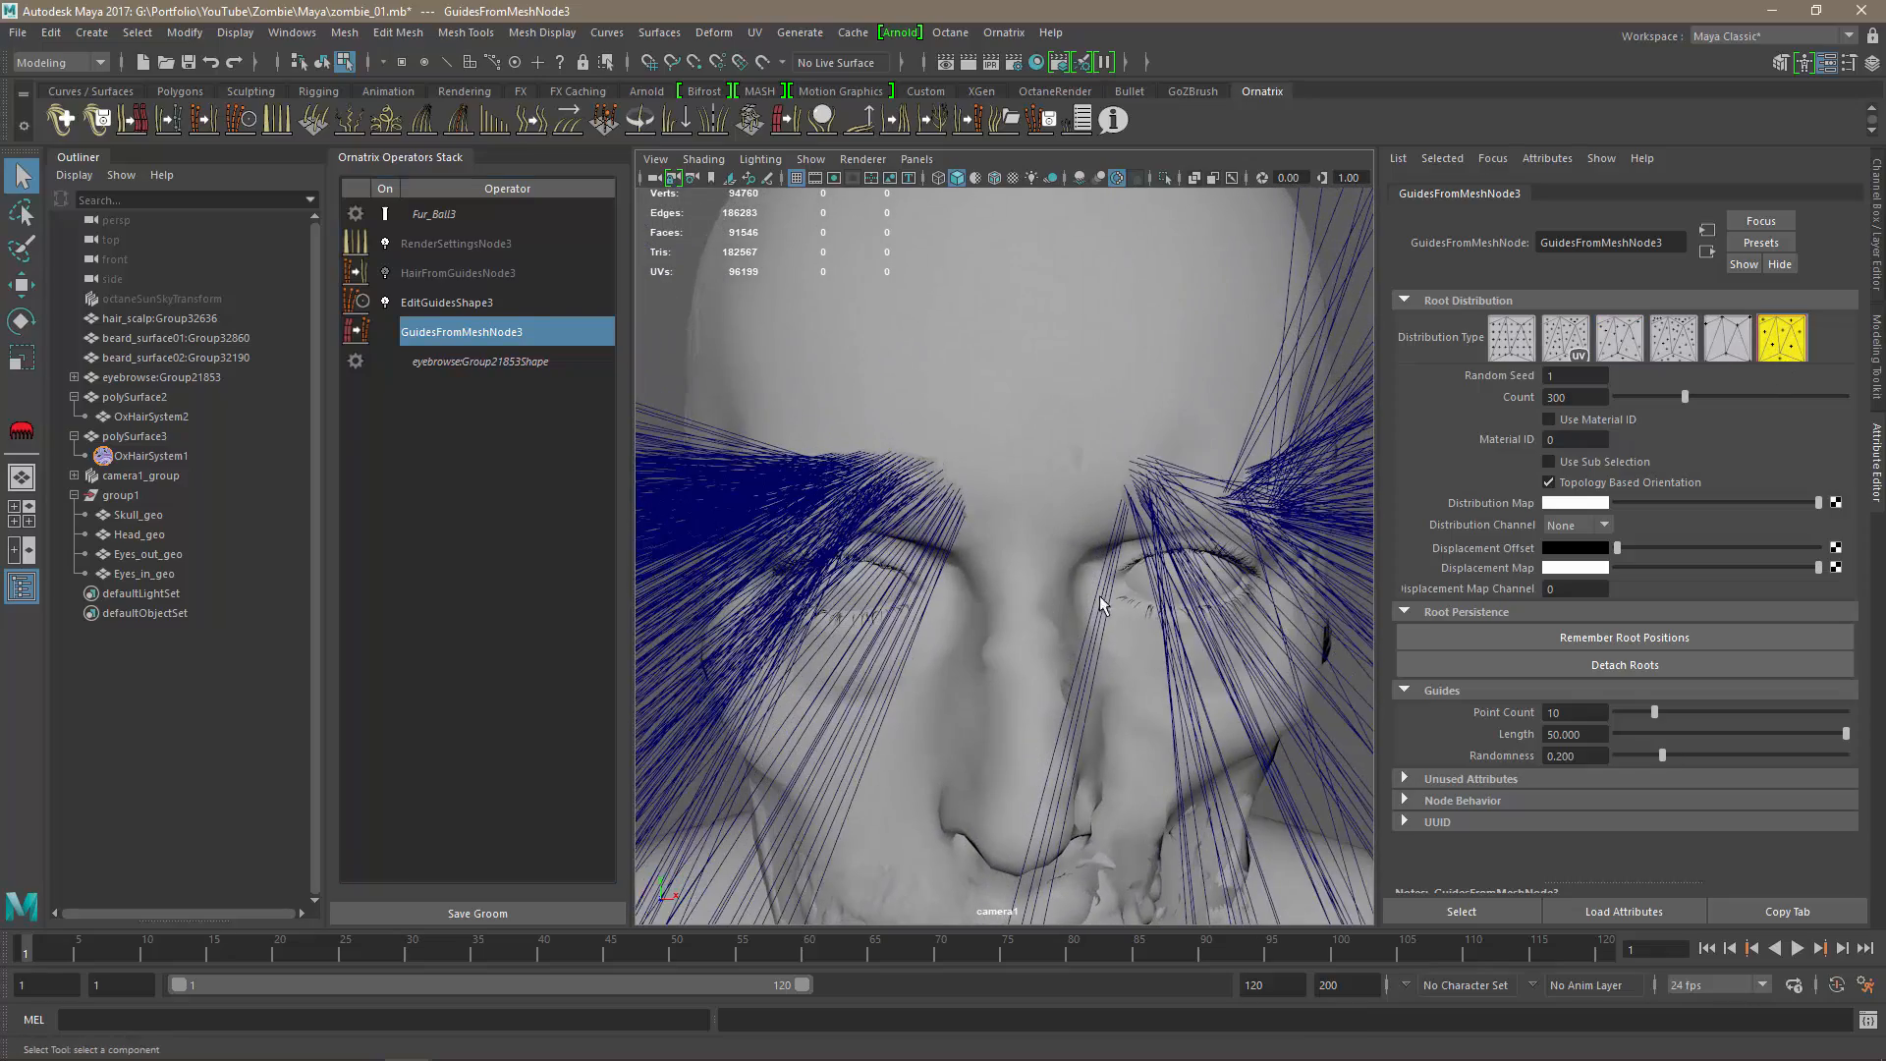
pyautogui.click(1781, 358)
pyautogui.moveTo(978, 581)
pyautogui.keyDown('alt'); pyautogui.mouseDown()
pyautogui.moveTo(1108, 545)
pyautogui.moveTo(1084, 529)
pyautogui.moveTo(987, 543)
pyautogui.moveTo(1004, 584)
pyautogui.mouseUp(); pyautogui.keyUp('alt')
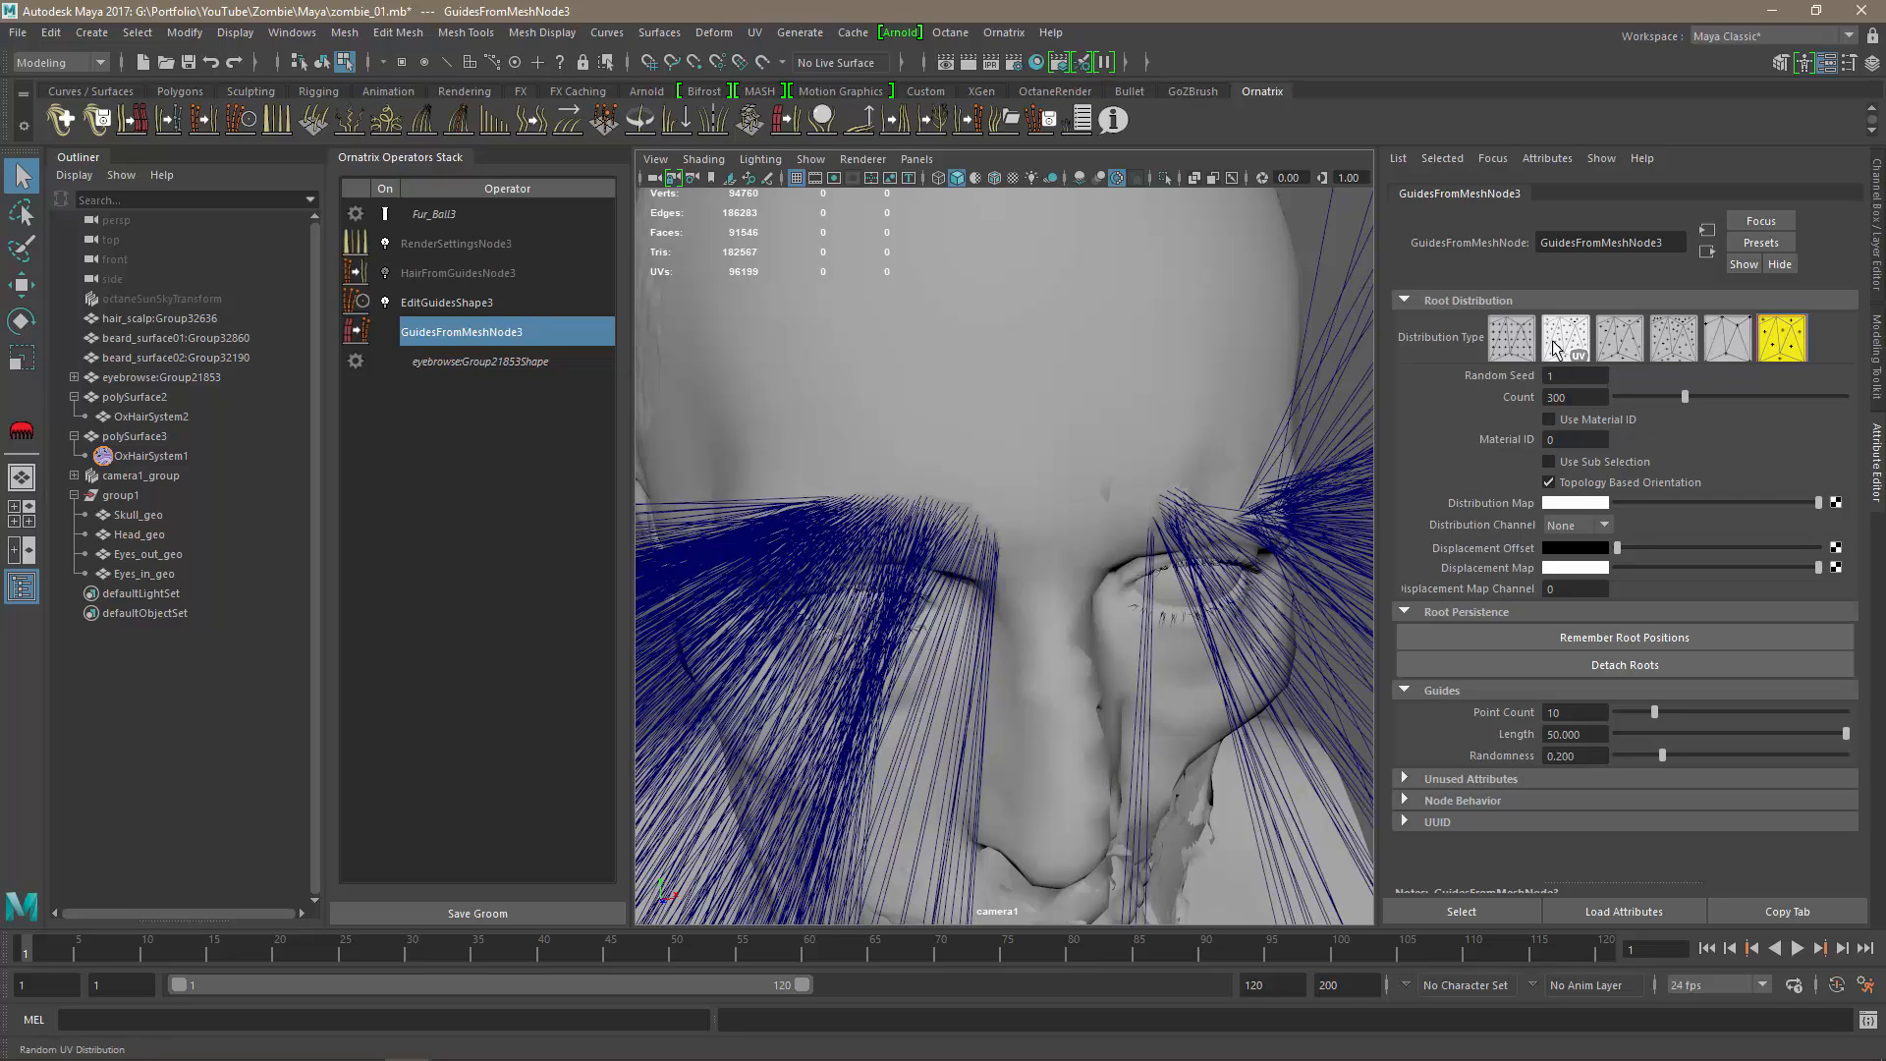
# Switch GuidesFromMeshNode3 to the fourth root distribution type and reduce its Count to 44.
pyautogui.click(1675, 350)
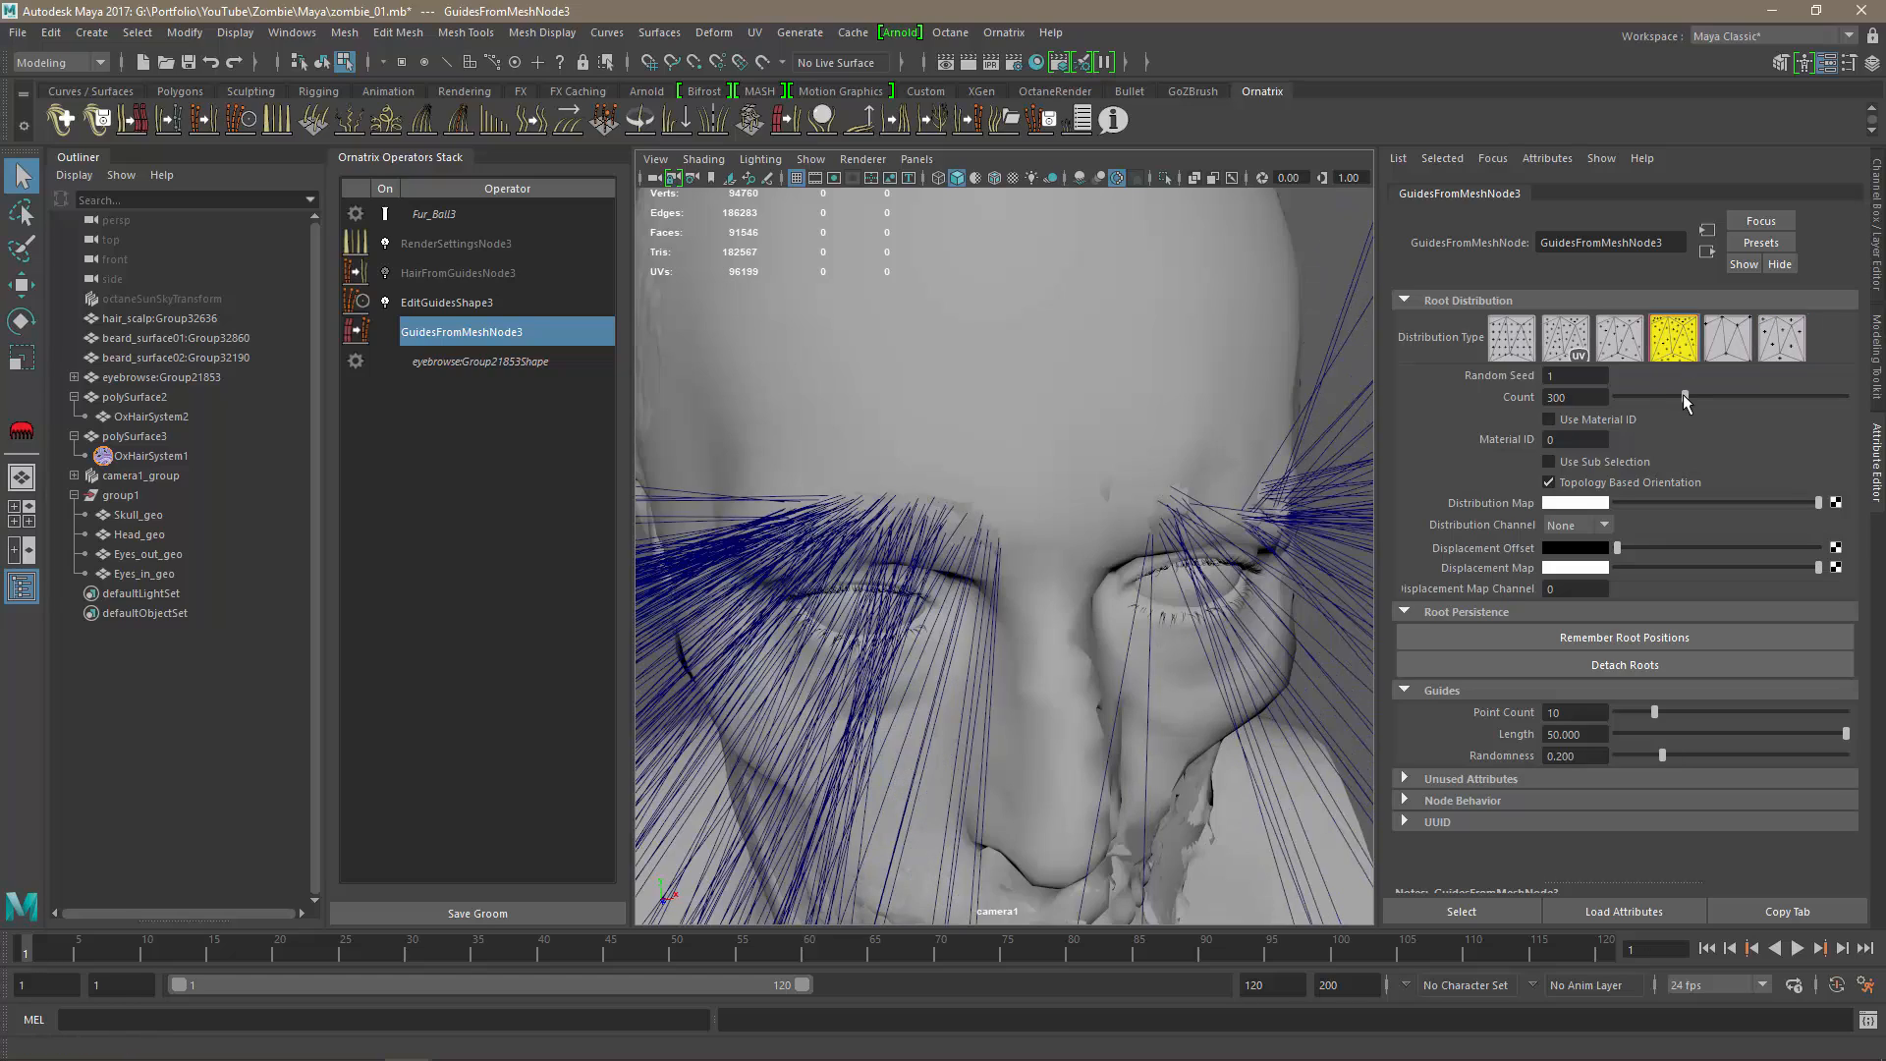
pyautogui.moveTo(1685, 396); pyautogui.dragTo(1628, 397)
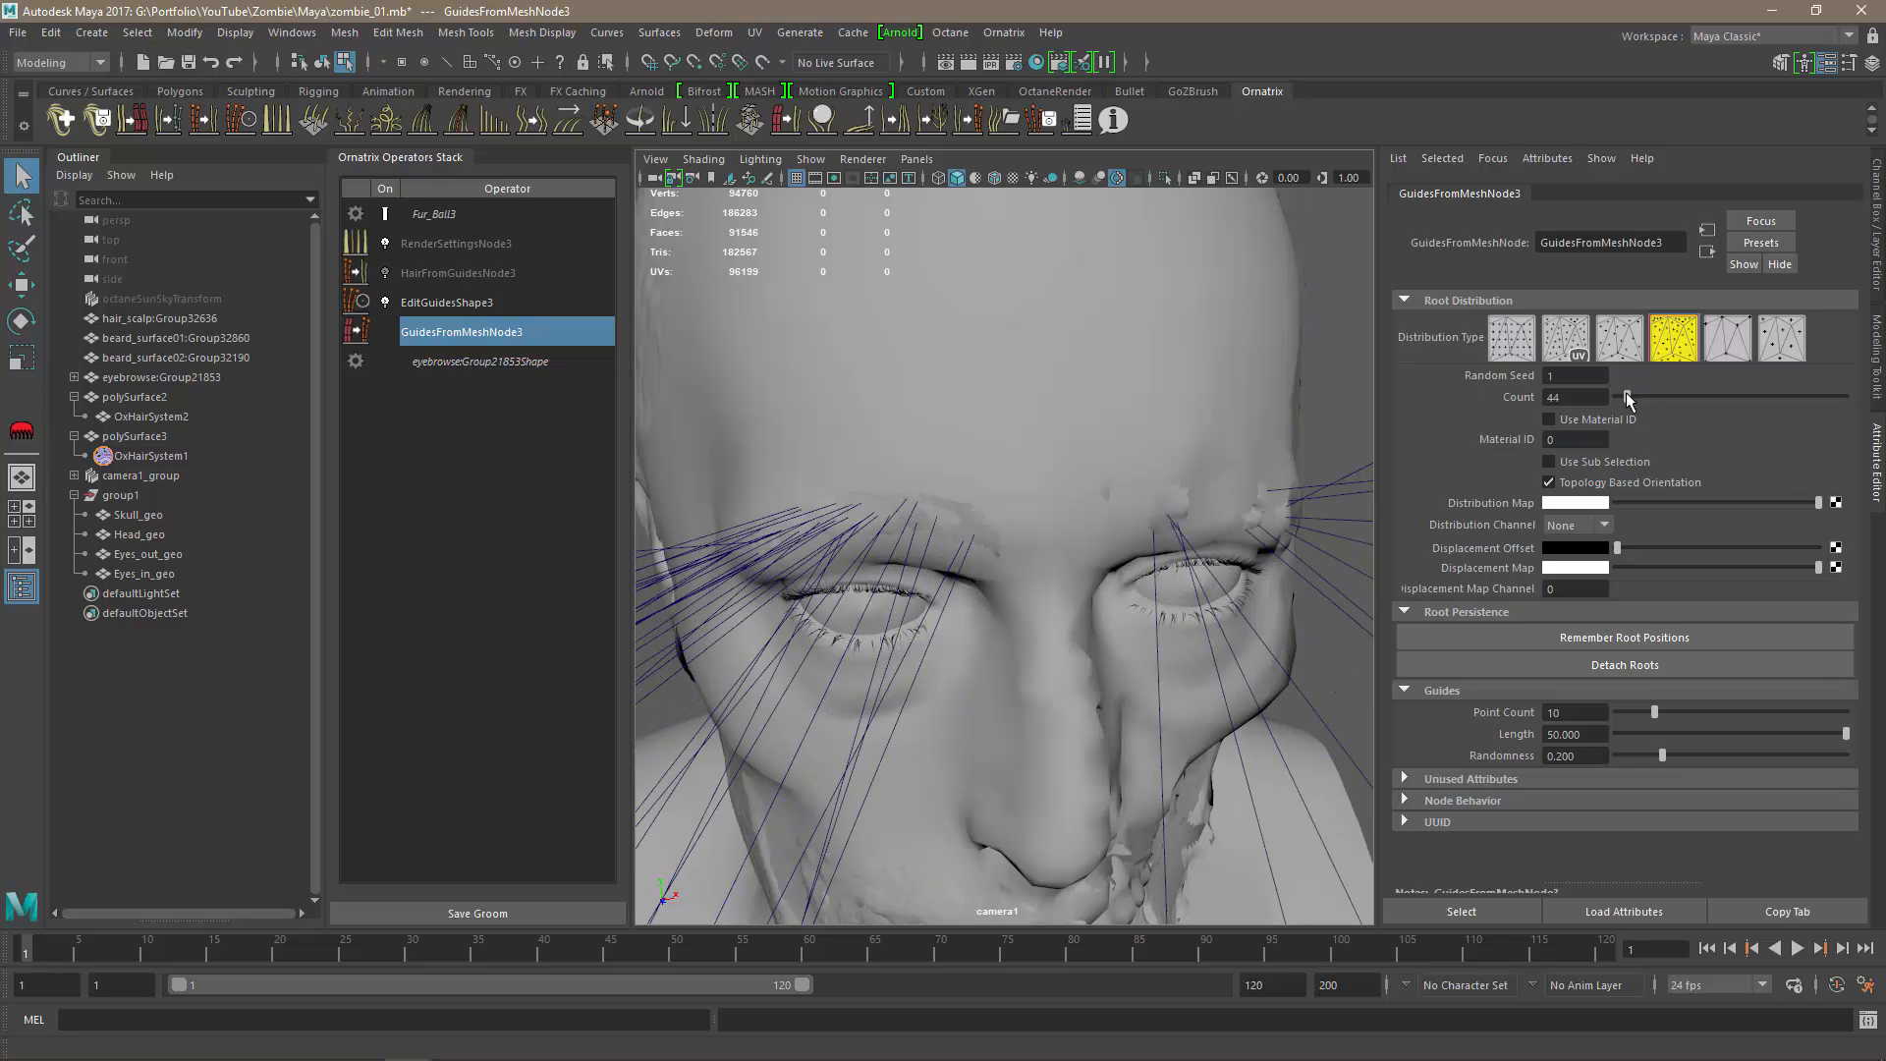
pyautogui.moveTo(1074, 613)
pyautogui.keyDown('alt'); pyautogui.mouseDown()
pyautogui.moveTo(951, 587)
pyautogui.moveTo(1089, 600)
pyautogui.mouseUp(); pyautogui.keyUp('alt')
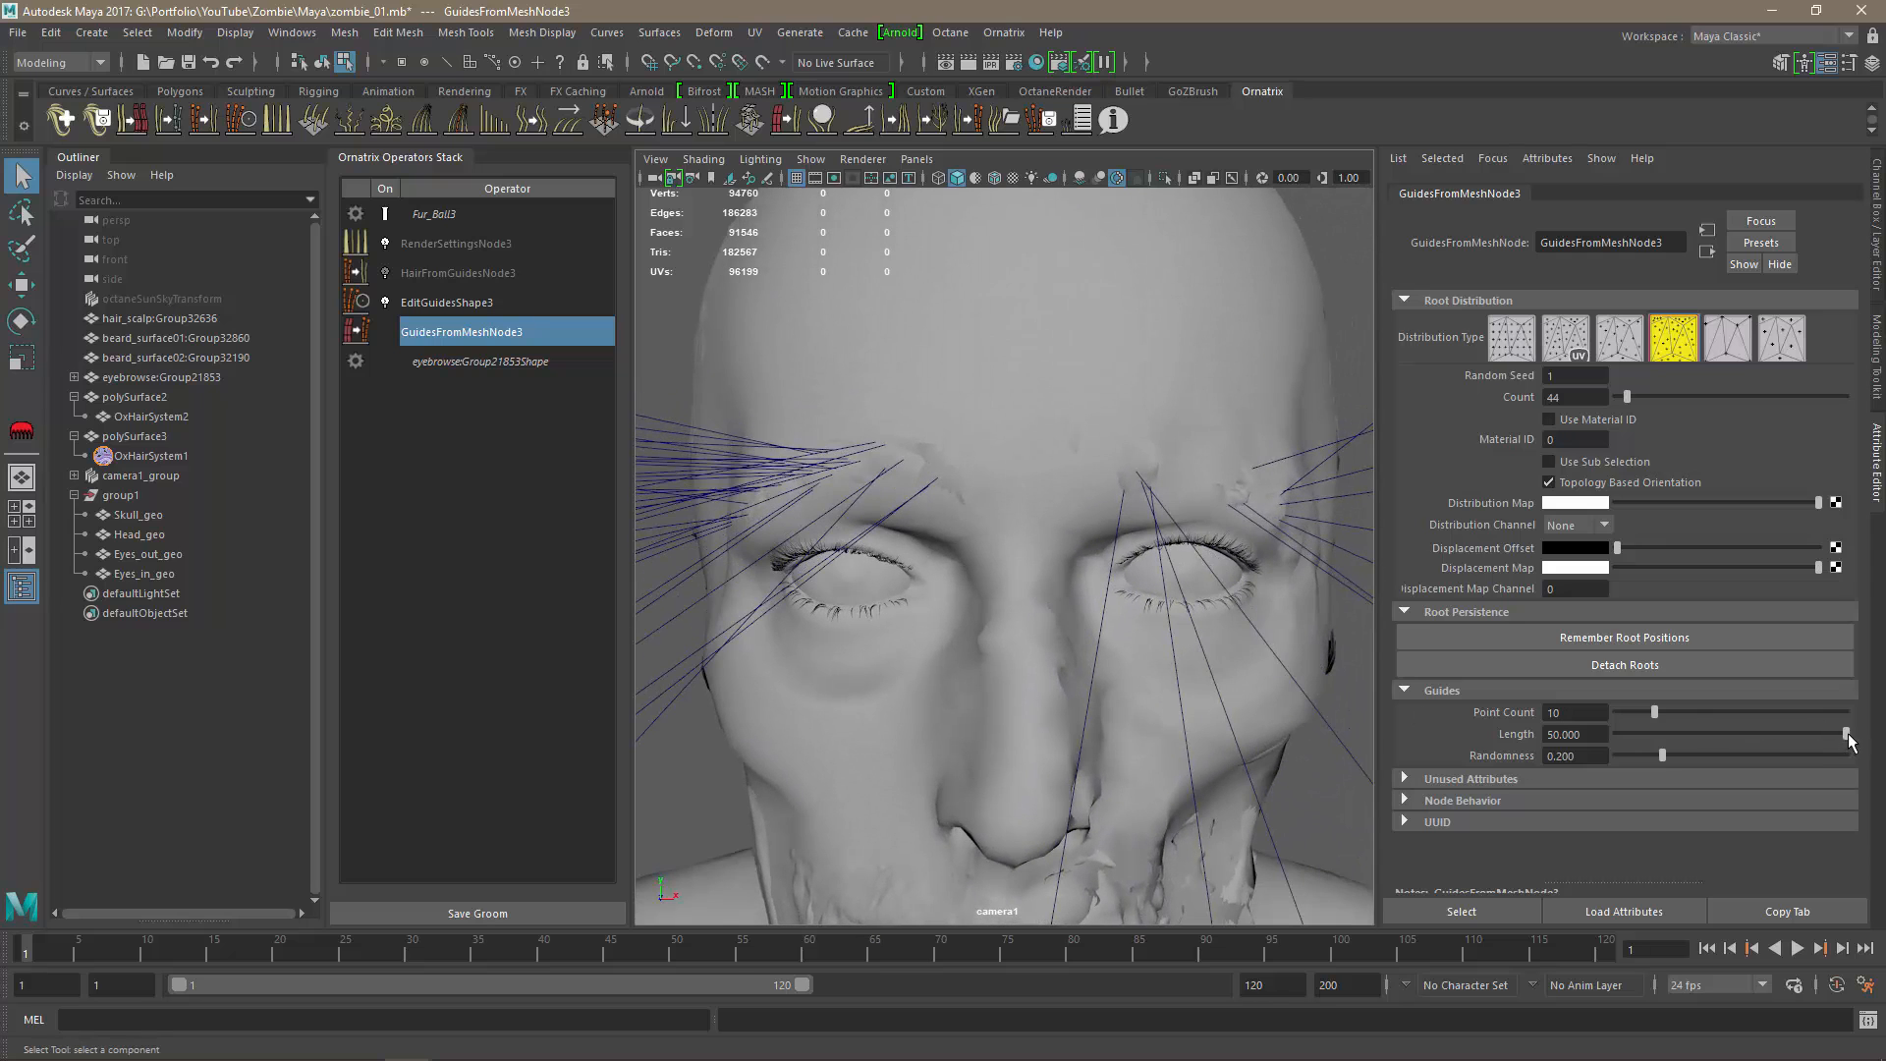
# Shorten the eyebrow guides by setting GuidesFromMeshNode3's Length to 1.000.
pyautogui.moveTo(1695, 743); pyautogui.dragTo(1625, 748)
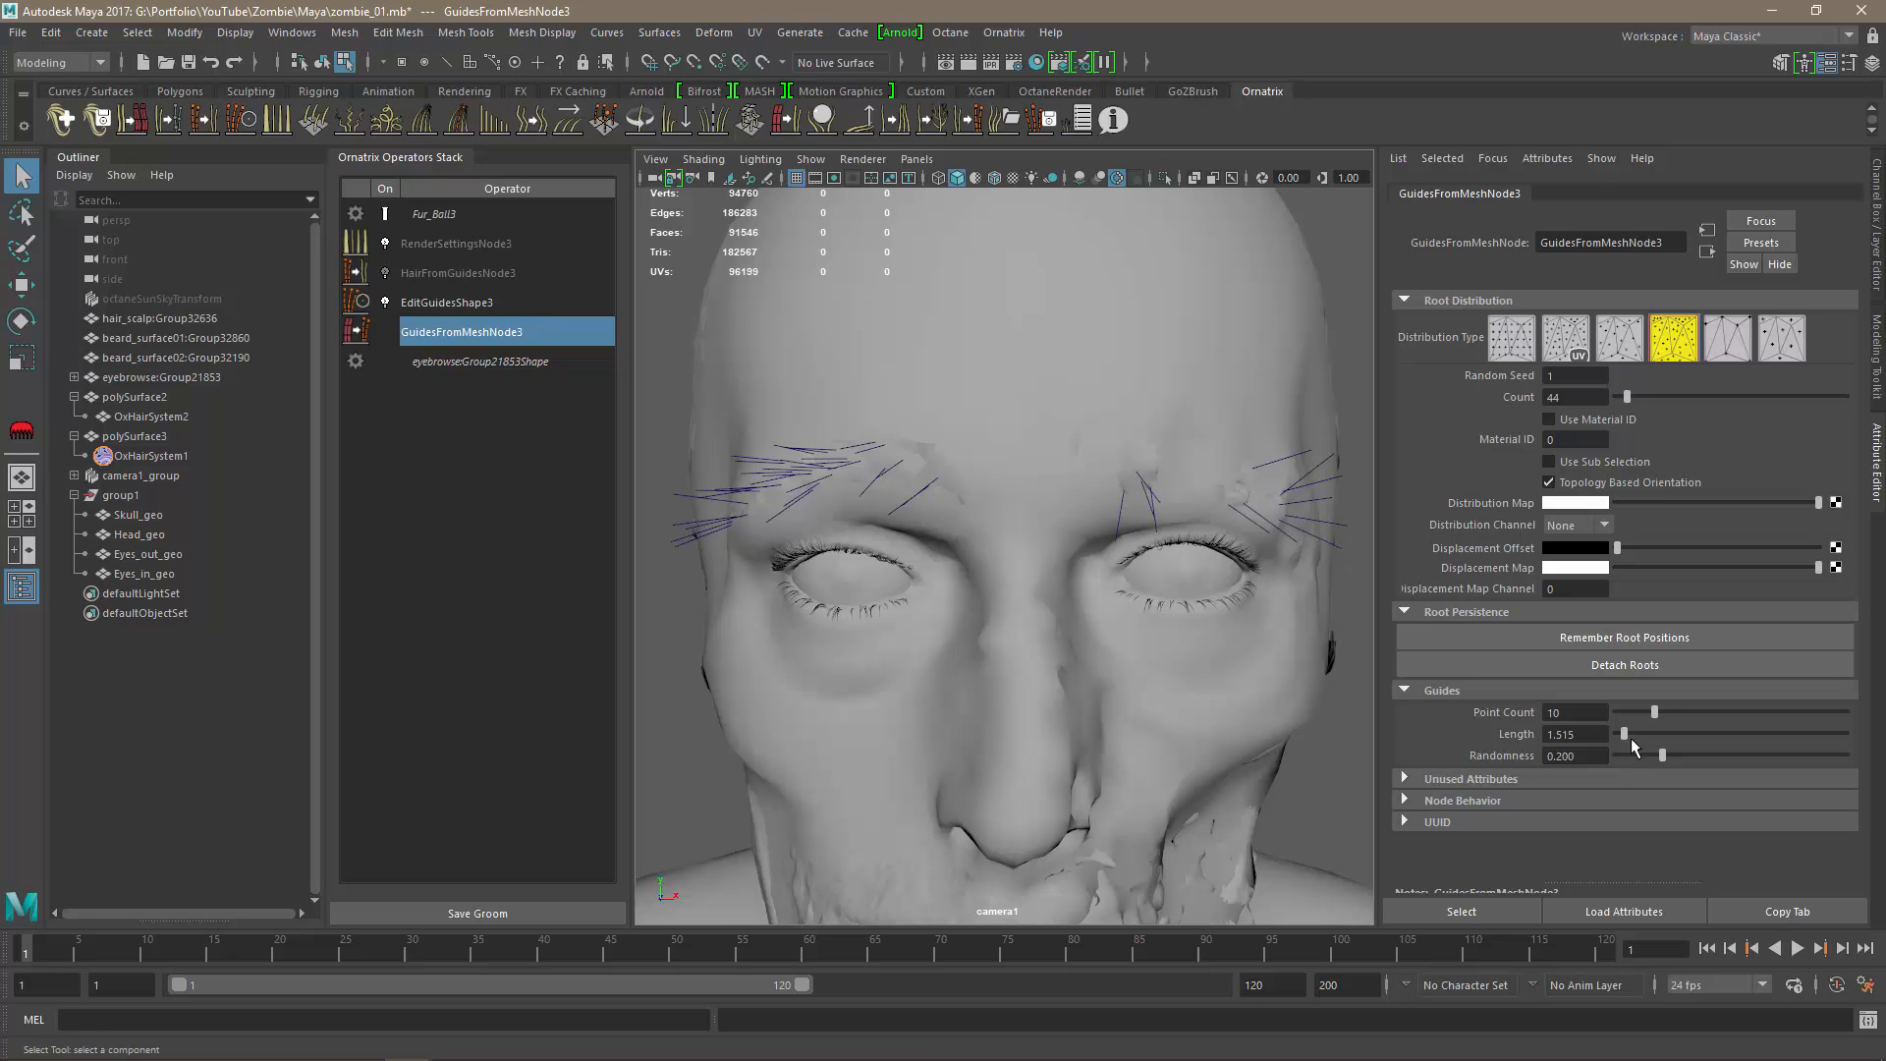
pyautogui.moveTo(1149, 648)
pyautogui.keyDown('alt'); pyautogui.mouseDown()
pyautogui.moveTo(1151, 569)
pyautogui.moveTo(1154, 656)
pyautogui.moveTo(1179, 660)
pyautogui.moveTo(1151, 676)
pyautogui.mouseUp(); pyautogui.keyUp('alt')
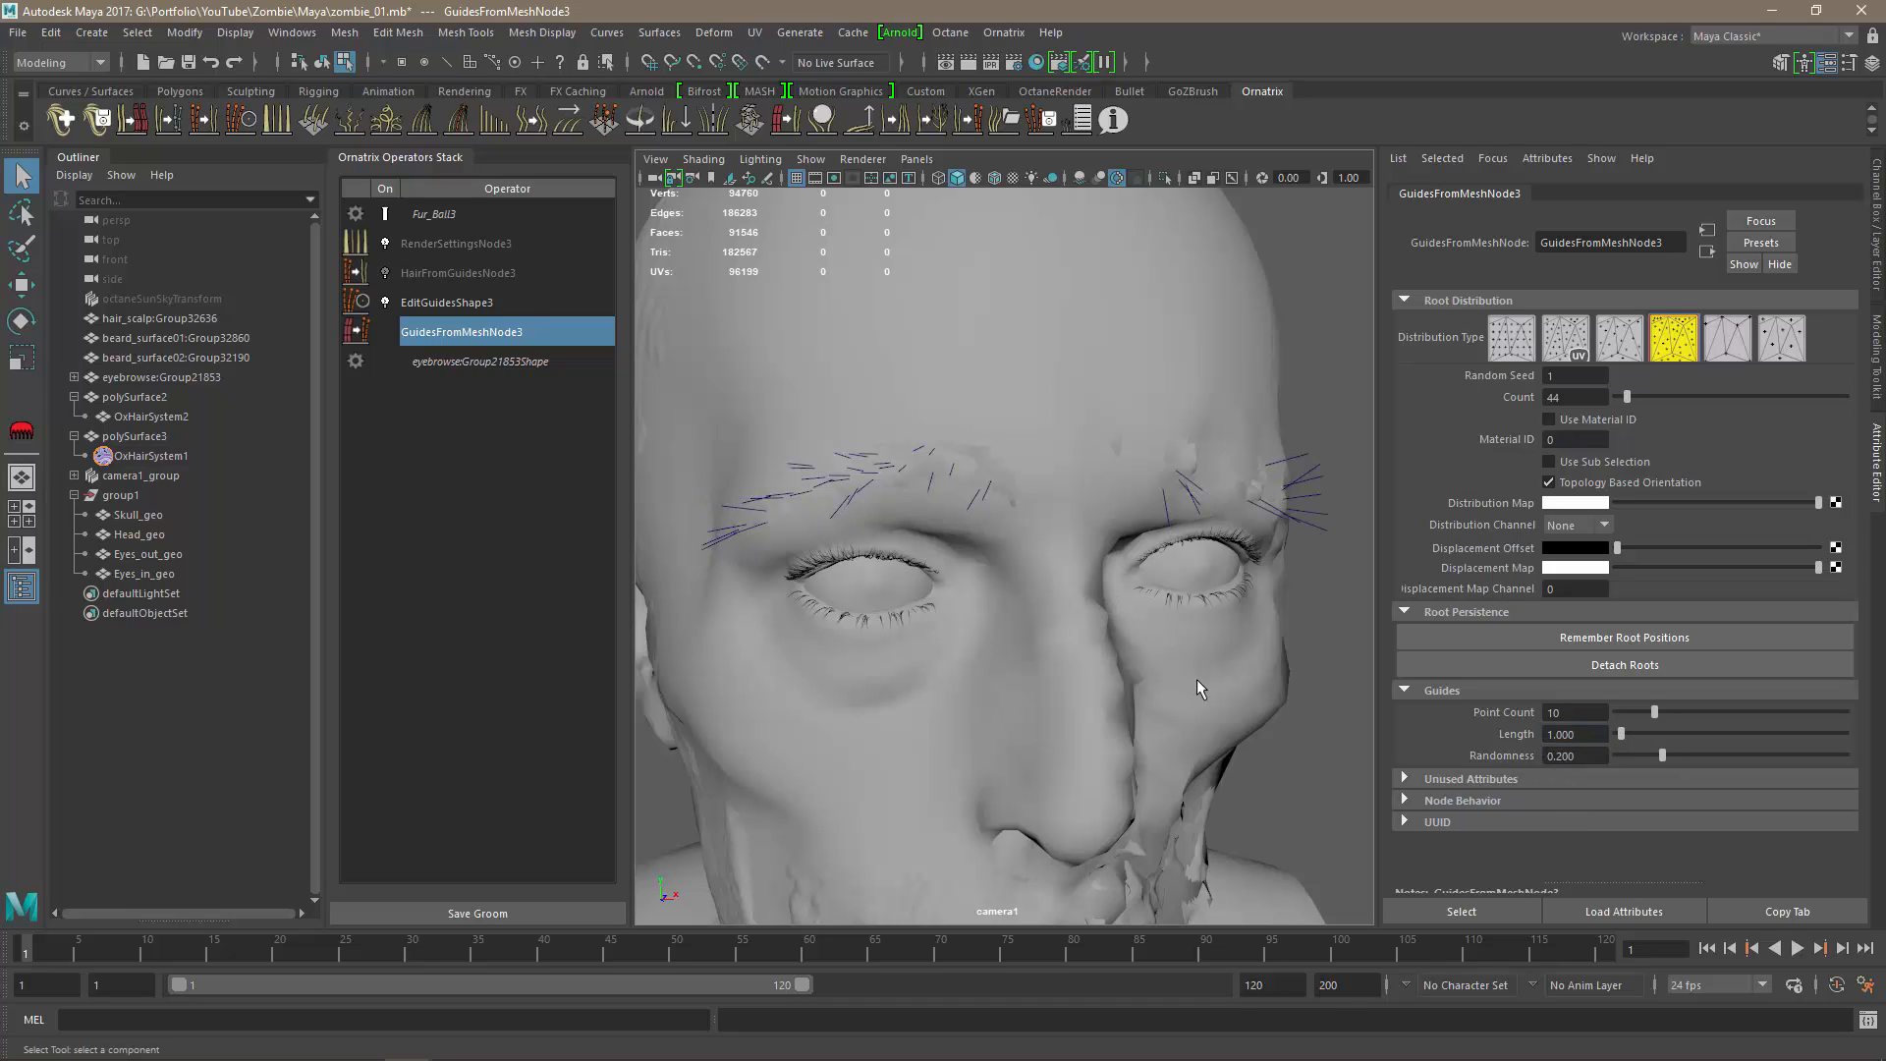
pyautogui.keyDown('alt'); pyautogui.moveTo(1198, 680); pyautogui.dragTo(1164, 634); pyautogui.keyUp('alt')
# Re-enable HairFromGuidesNode3 and delete RenderSettingsNode3 from the eyebrow stack.
pyautogui.click(432, 277)
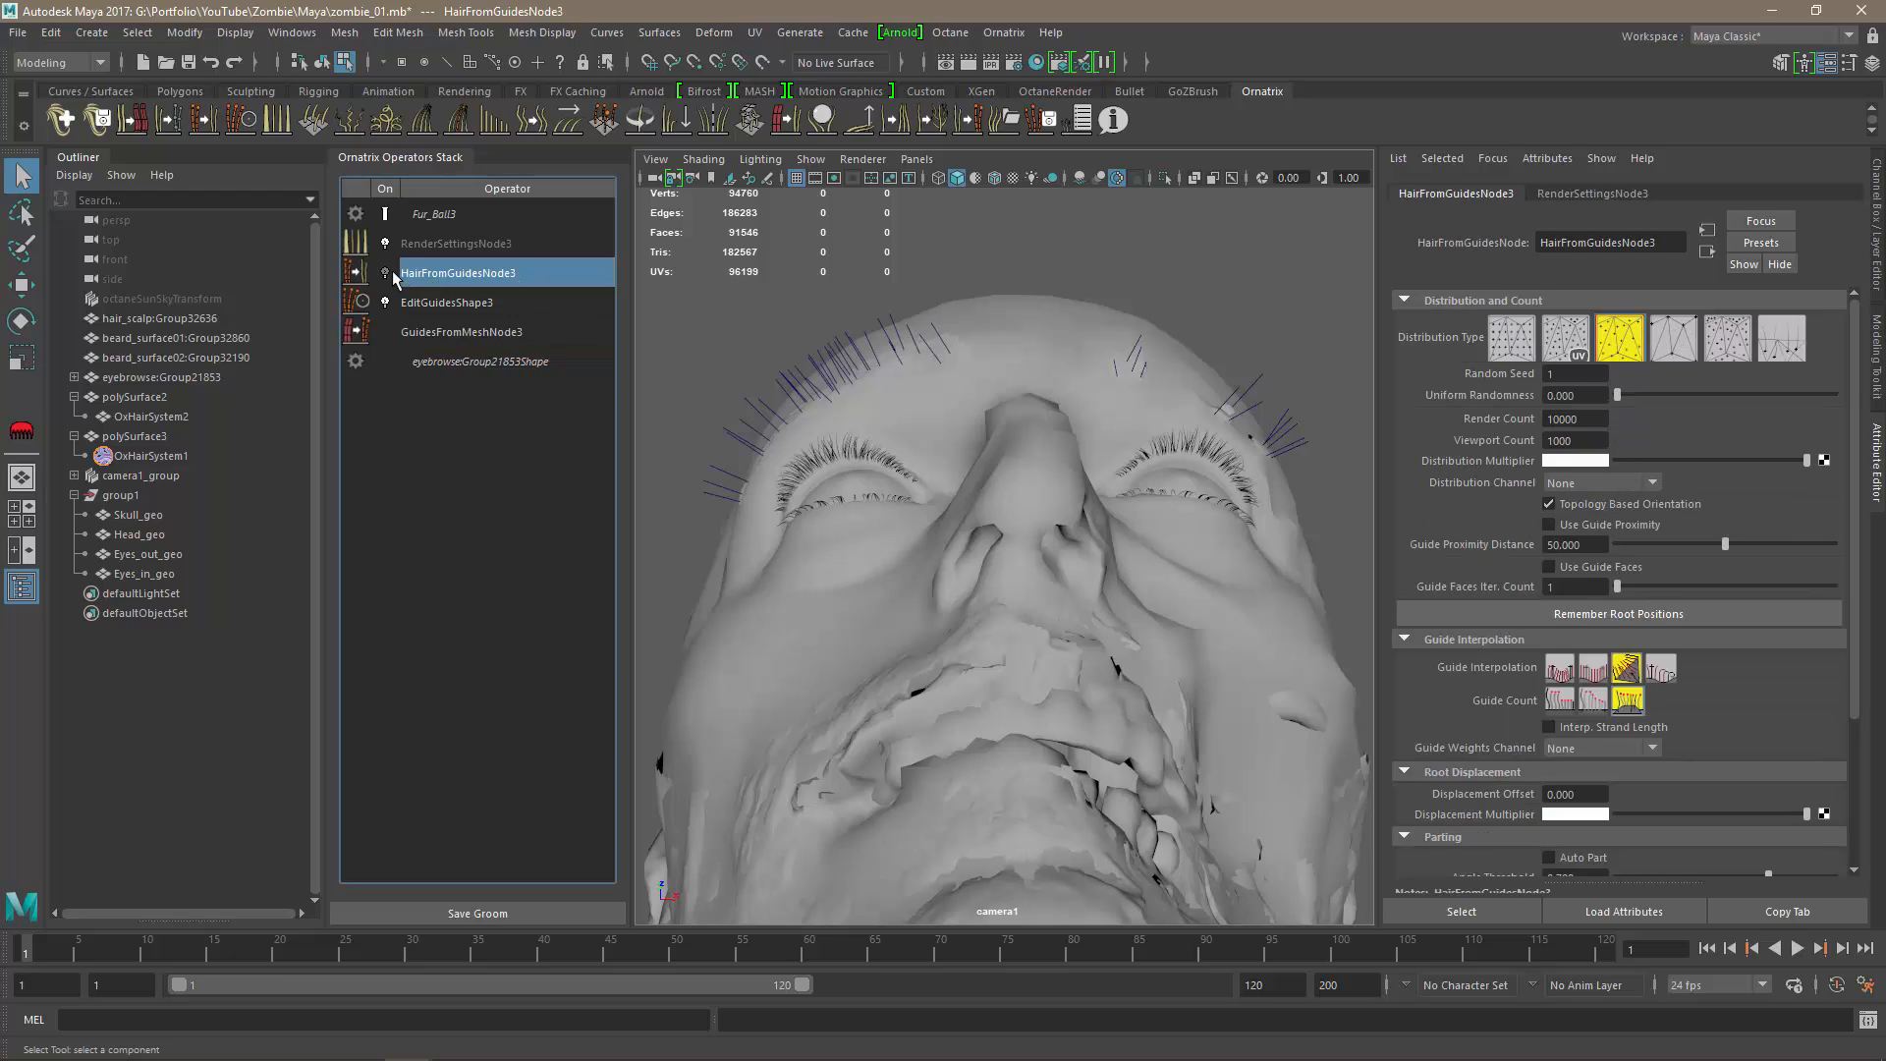
pyautogui.click(461, 245)
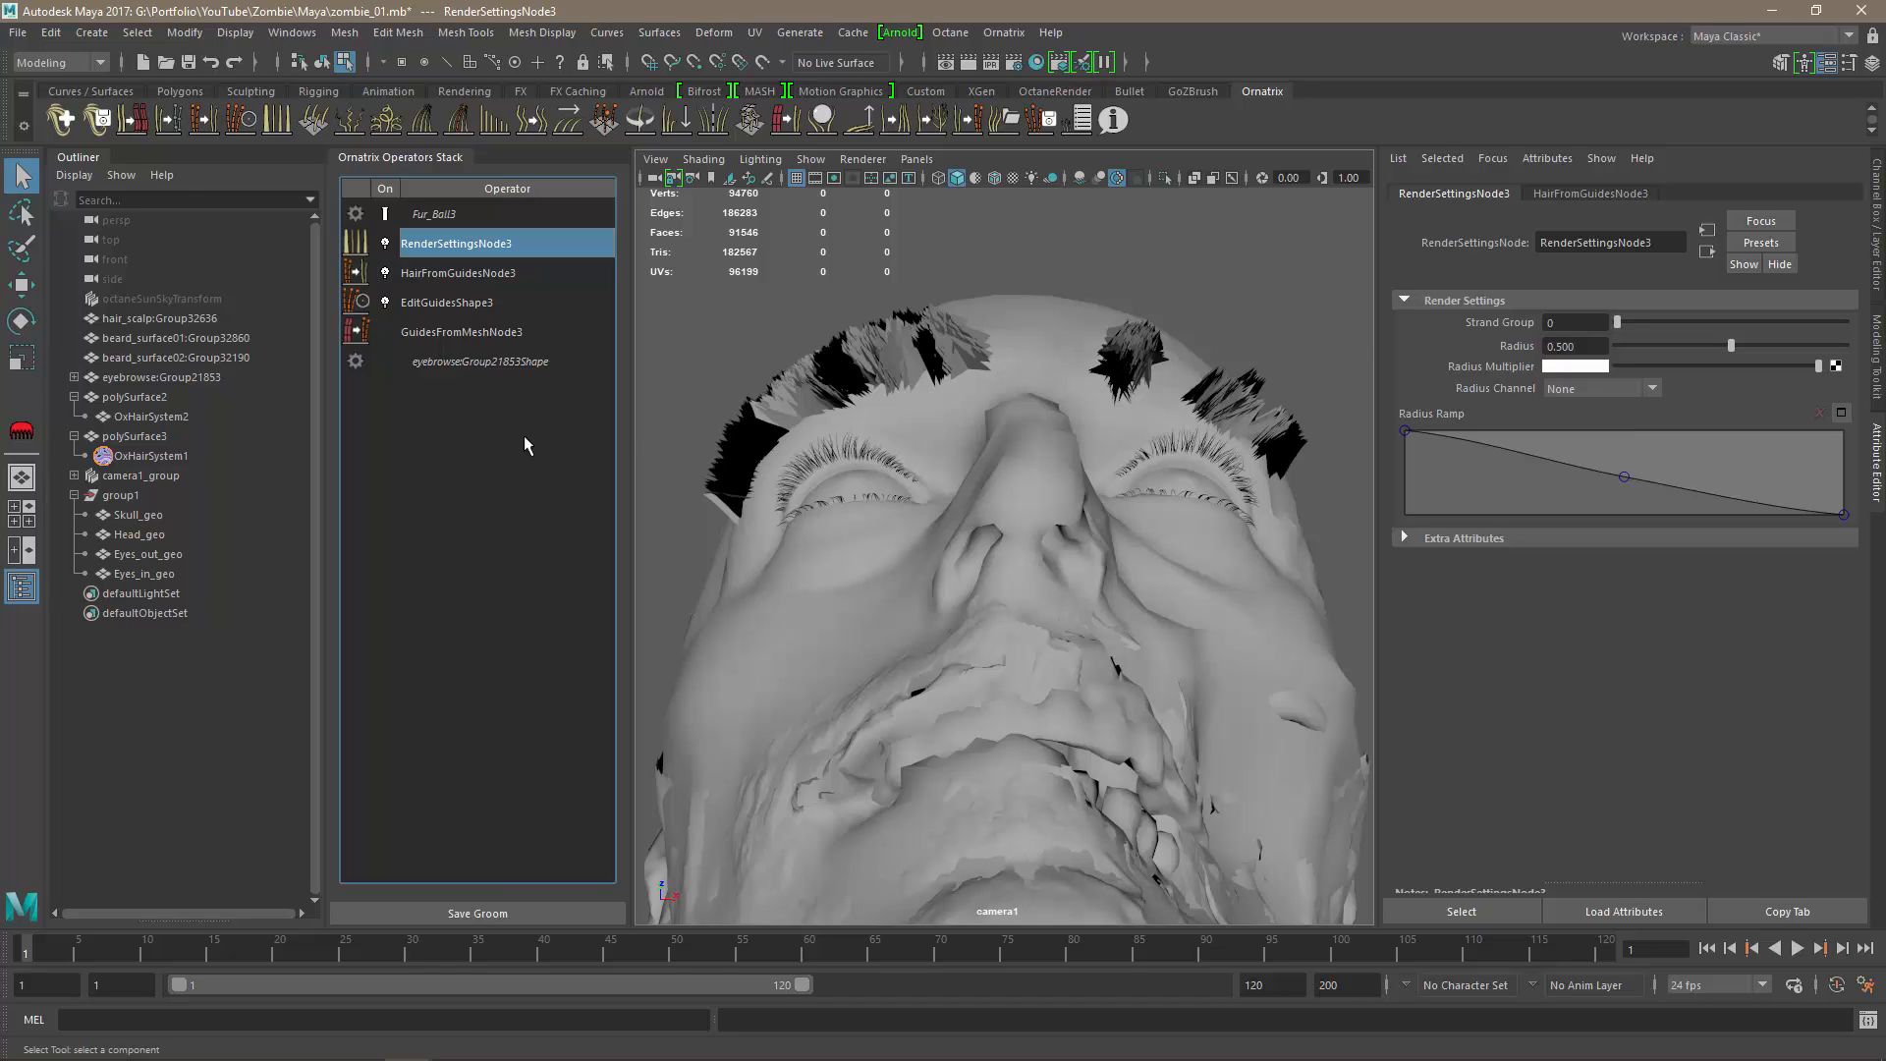
pyautogui.press('Delete')
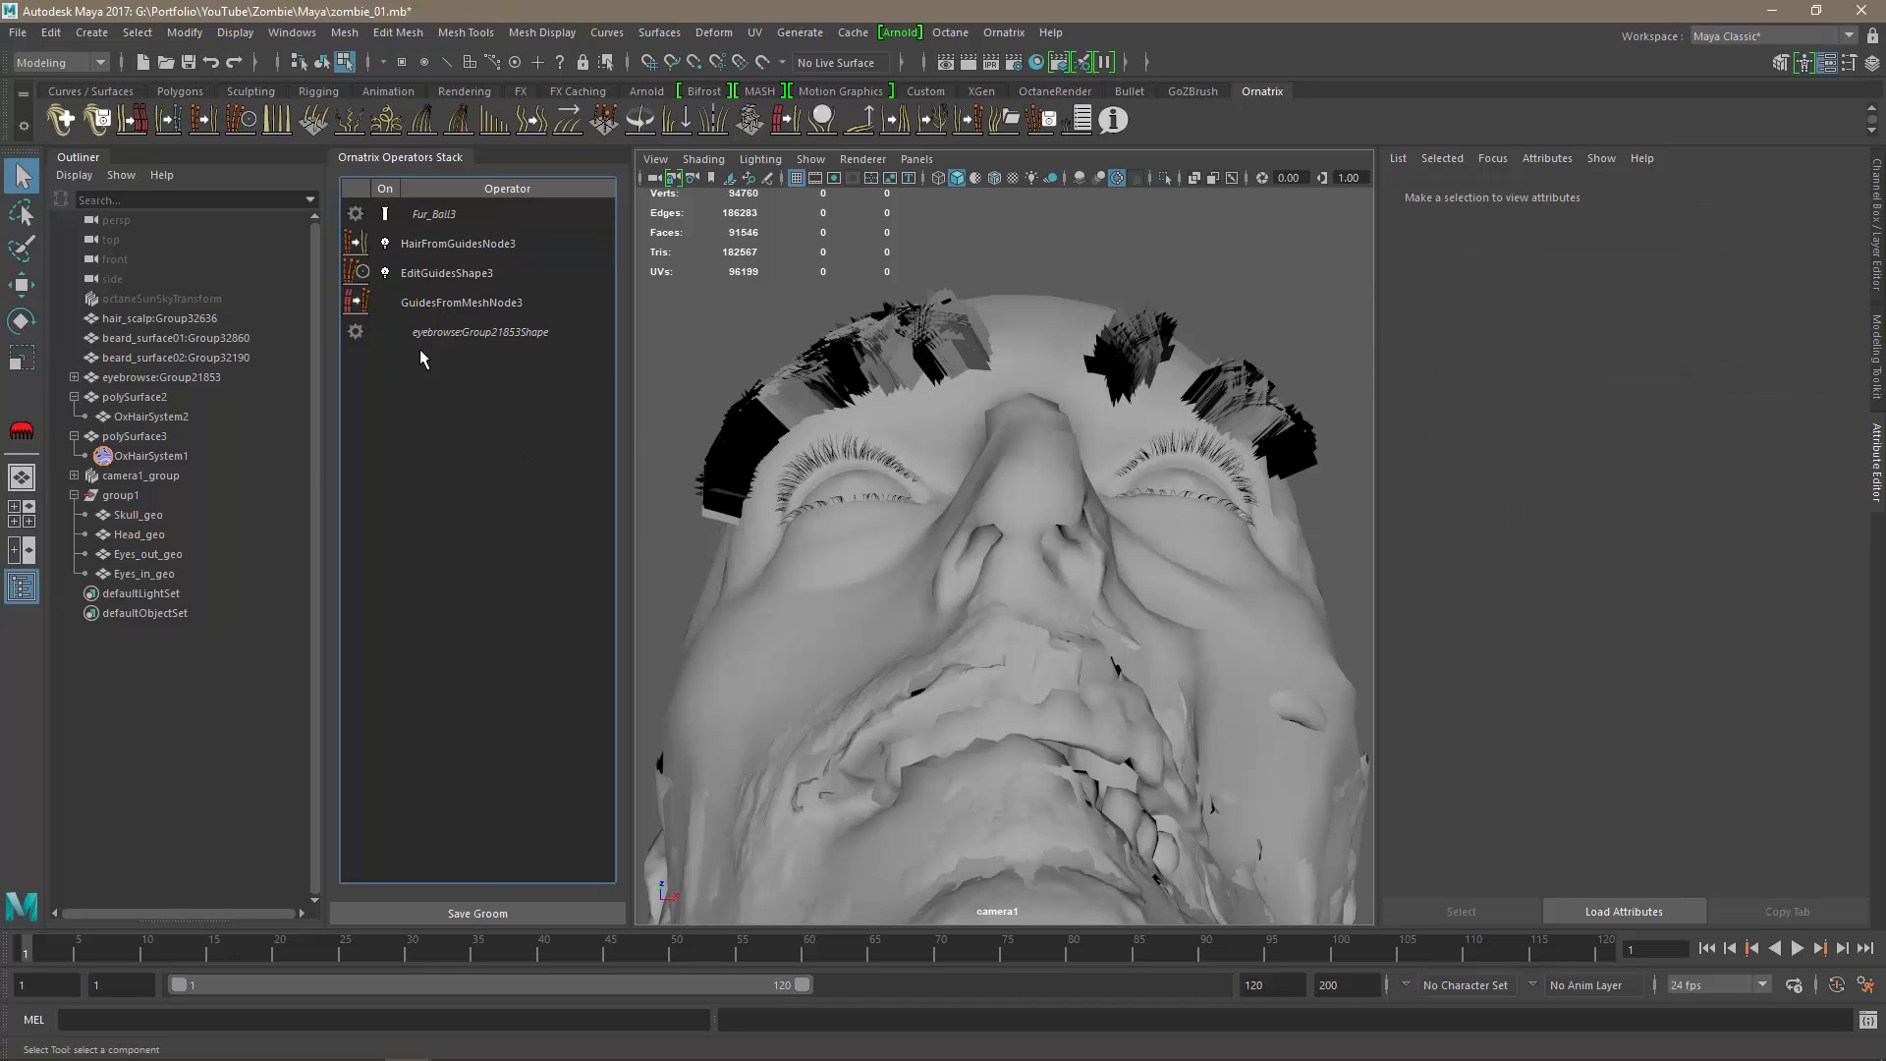
# Copy MeshFromStrandsNode1 and RenderSettingsNode1 from OxHairSystem1's upper-lash stack.
pyautogui.click(147, 455)
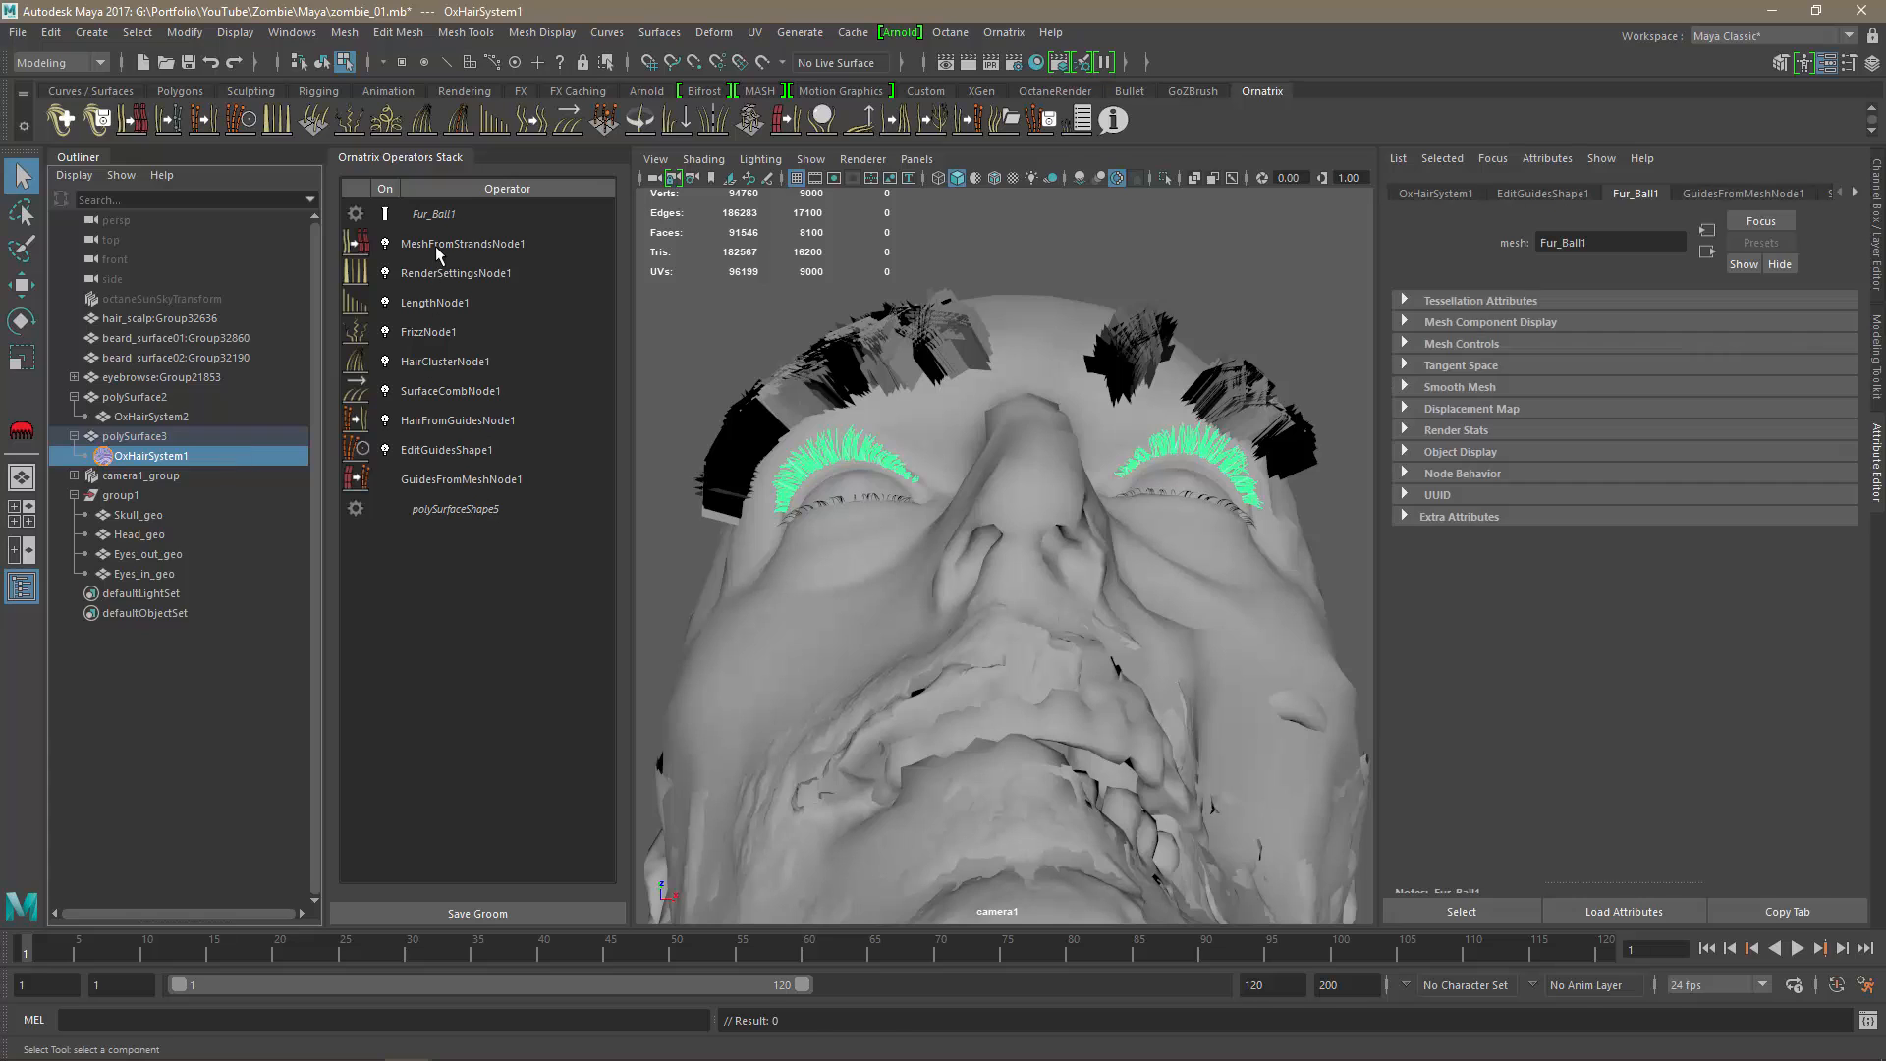
pyautogui.click(442, 245)
pyautogui.keyDown('shift'); pyautogui.click(441, 275); pyautogui.keyUp('shift')
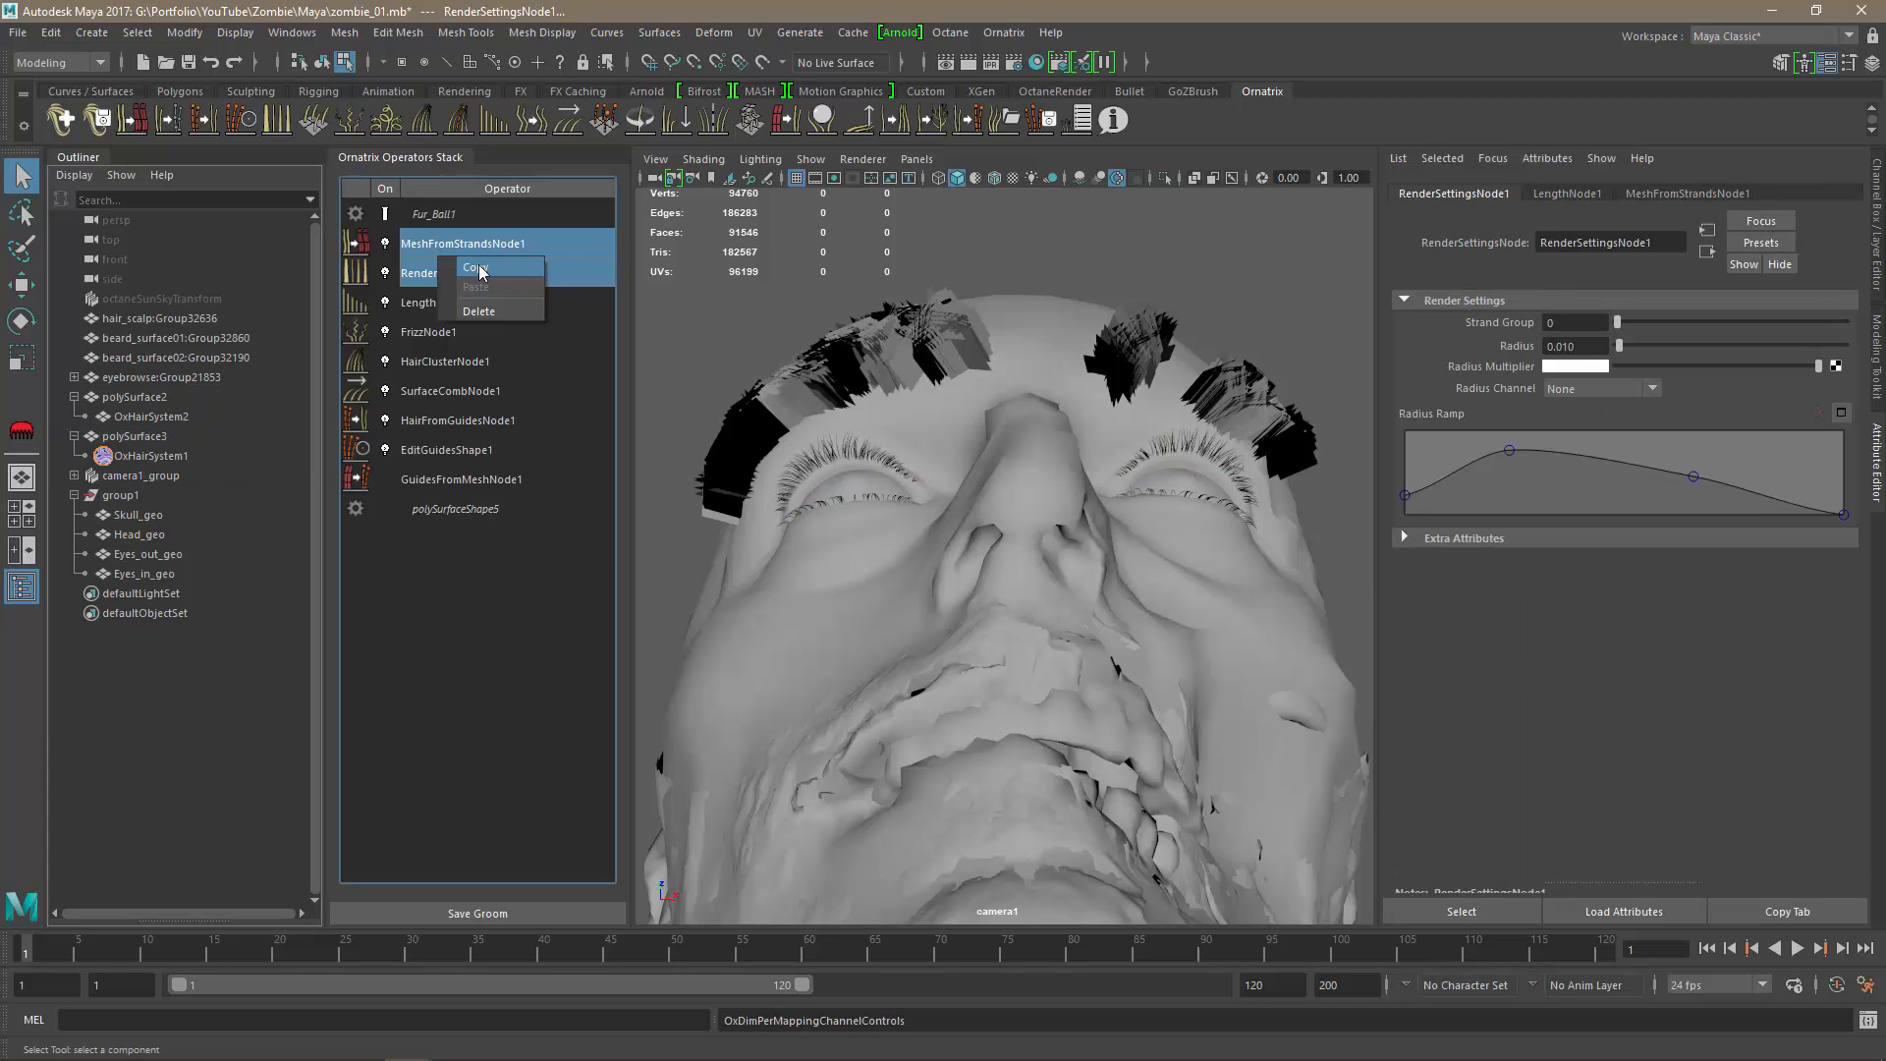
# Paste the copied mesh and render settings operators above HairFromGuidesNode3 in OxHairSystem3's eyebrow stack.
pyautogui.click(74, 377)
pyautogui.click(151, 397)
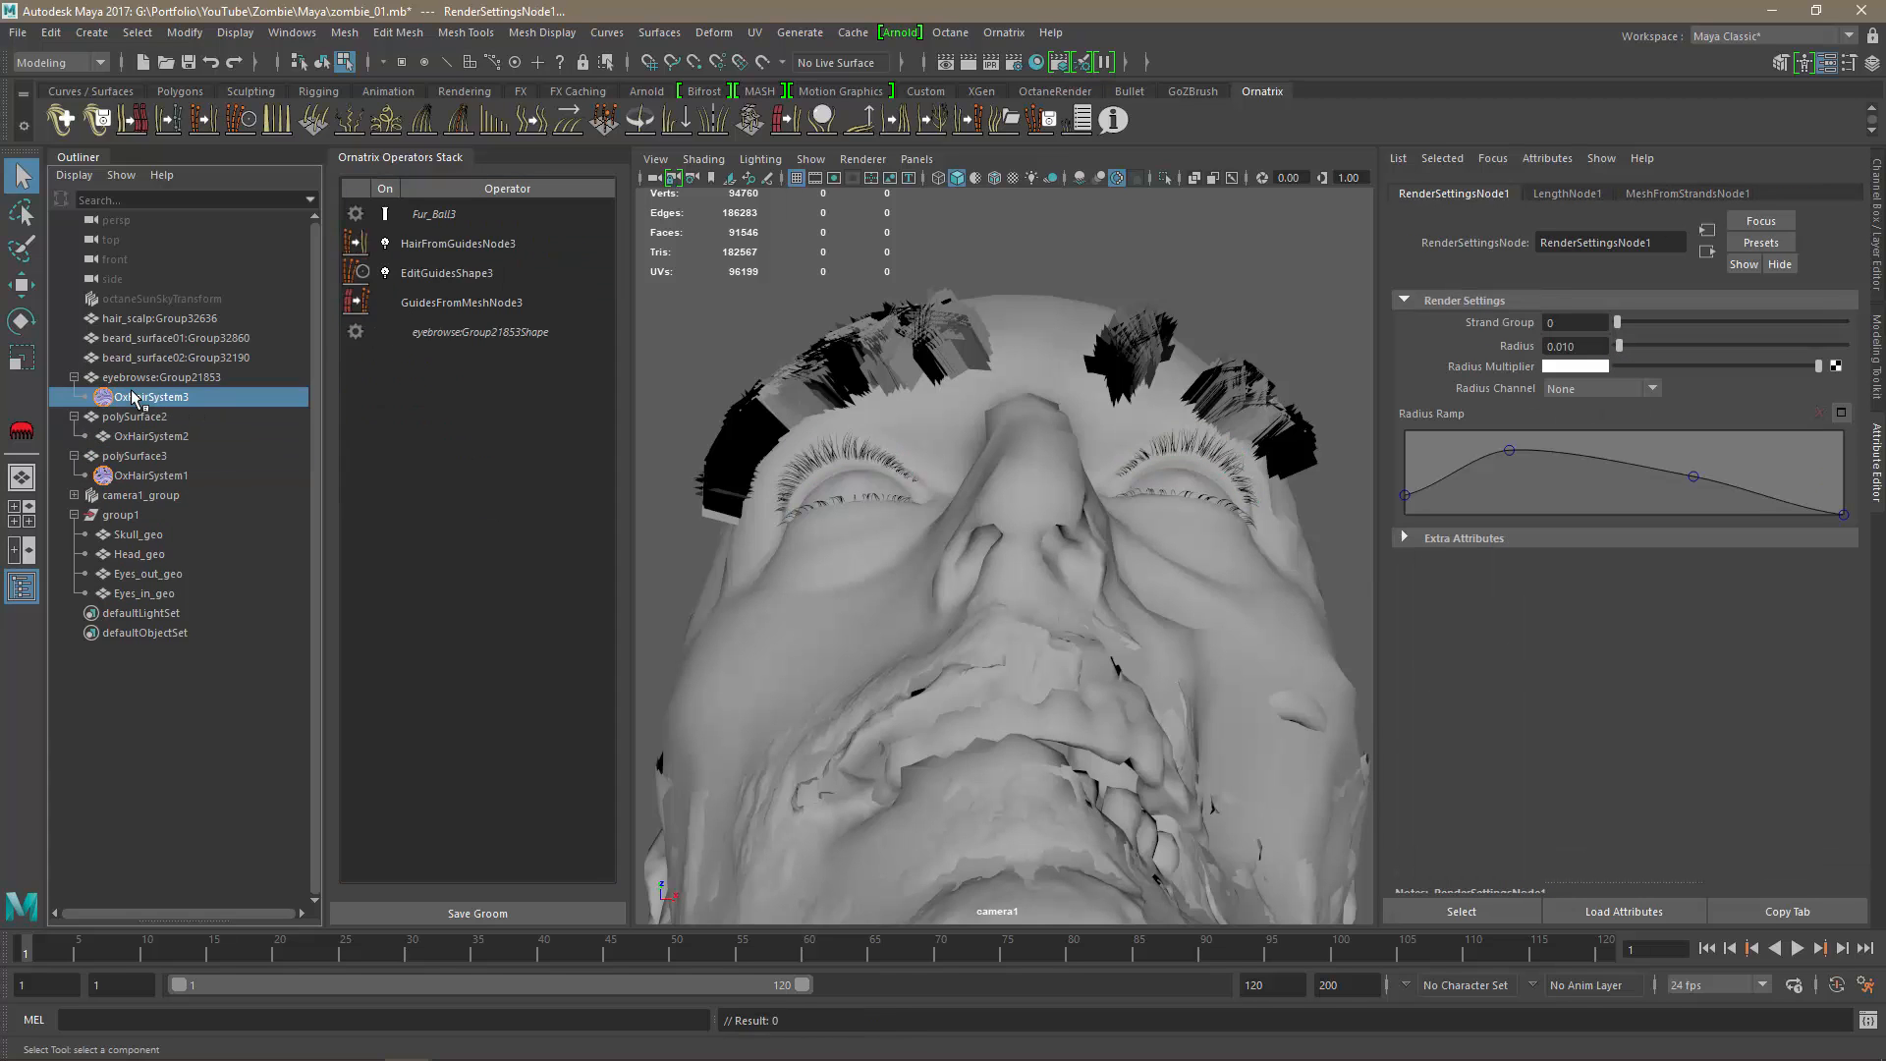
pyautogui.click(442, 245)
pyautogui.rightClick(456, 243)
pyautogui.click(495, 276)
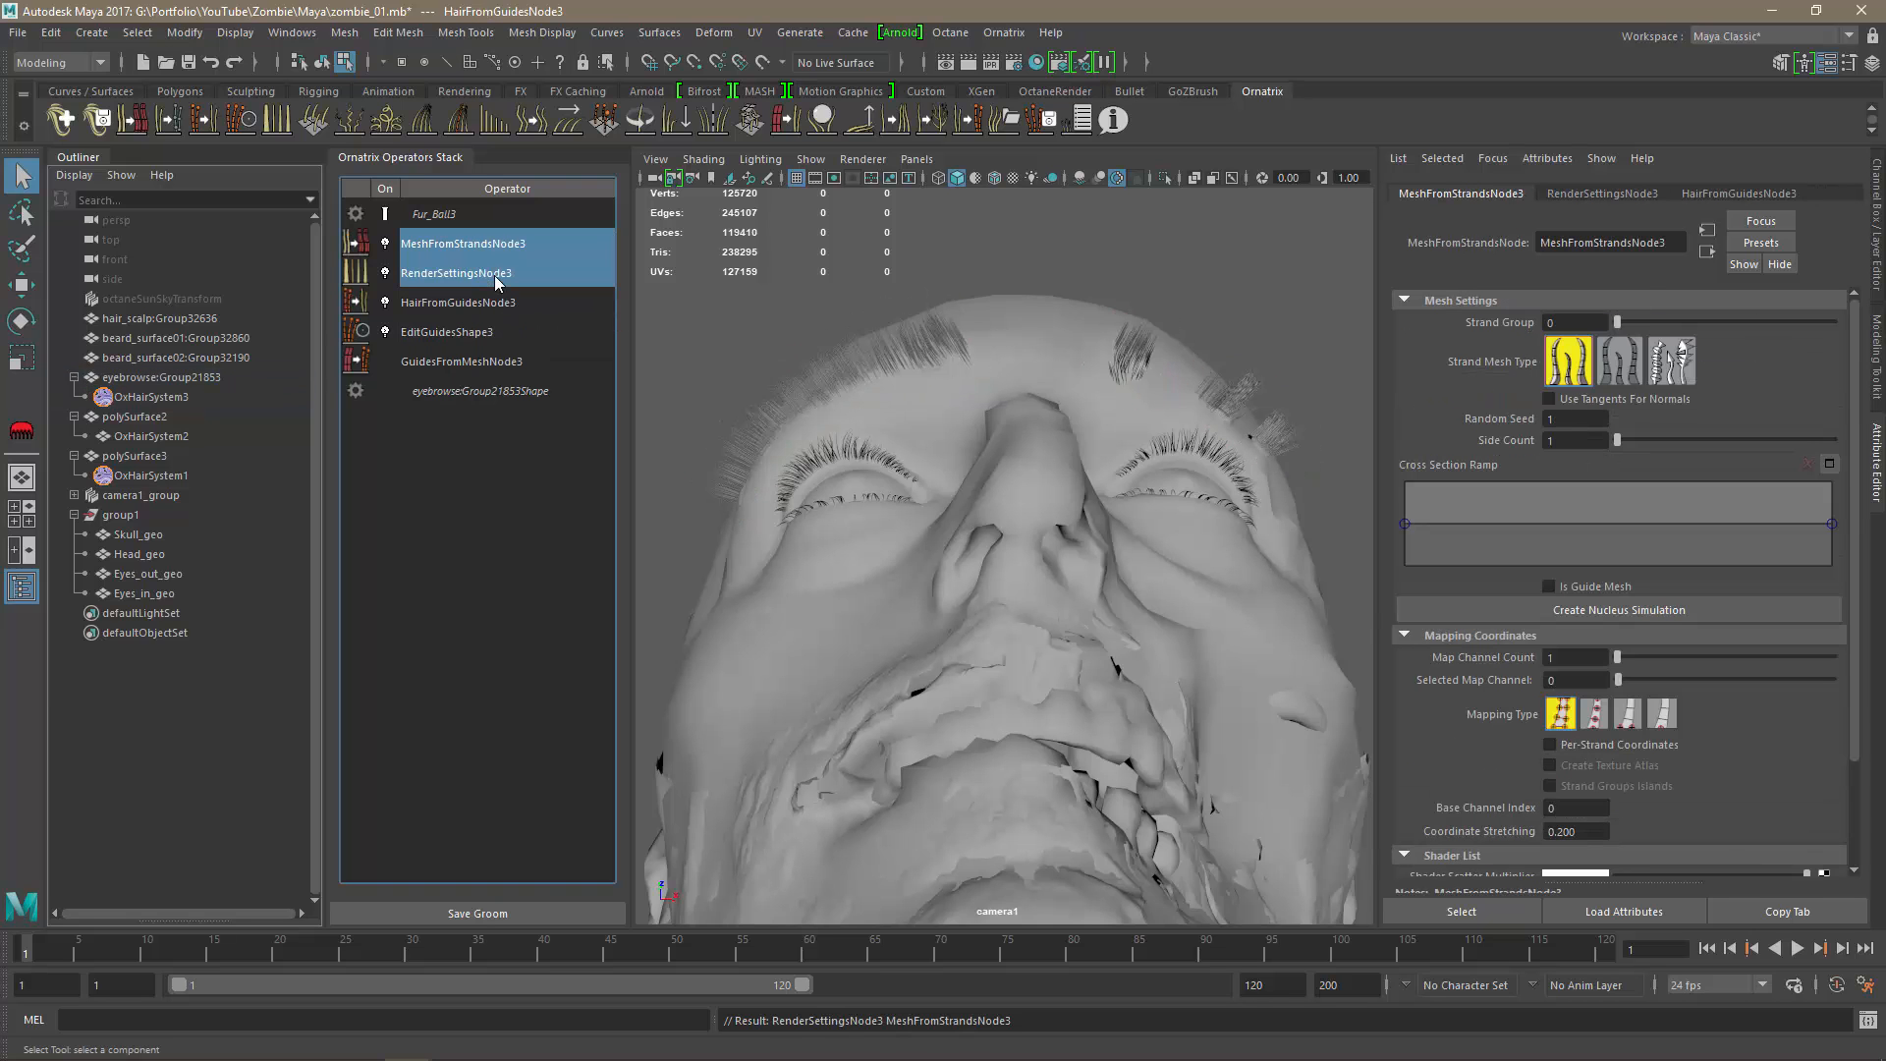
# Inspect the eyebrow hairs from below and from the front, with HairFromGuidesNode3 selected.
pyautogui.keyDown('alt'); pyautogui.moveTo(951, 498); pyautogui.dragTo(1081, 570); pyautogui.keyUp('alt')
pyautogui.scroll(3, 973, 556)
pyautogui.click(457, 302)
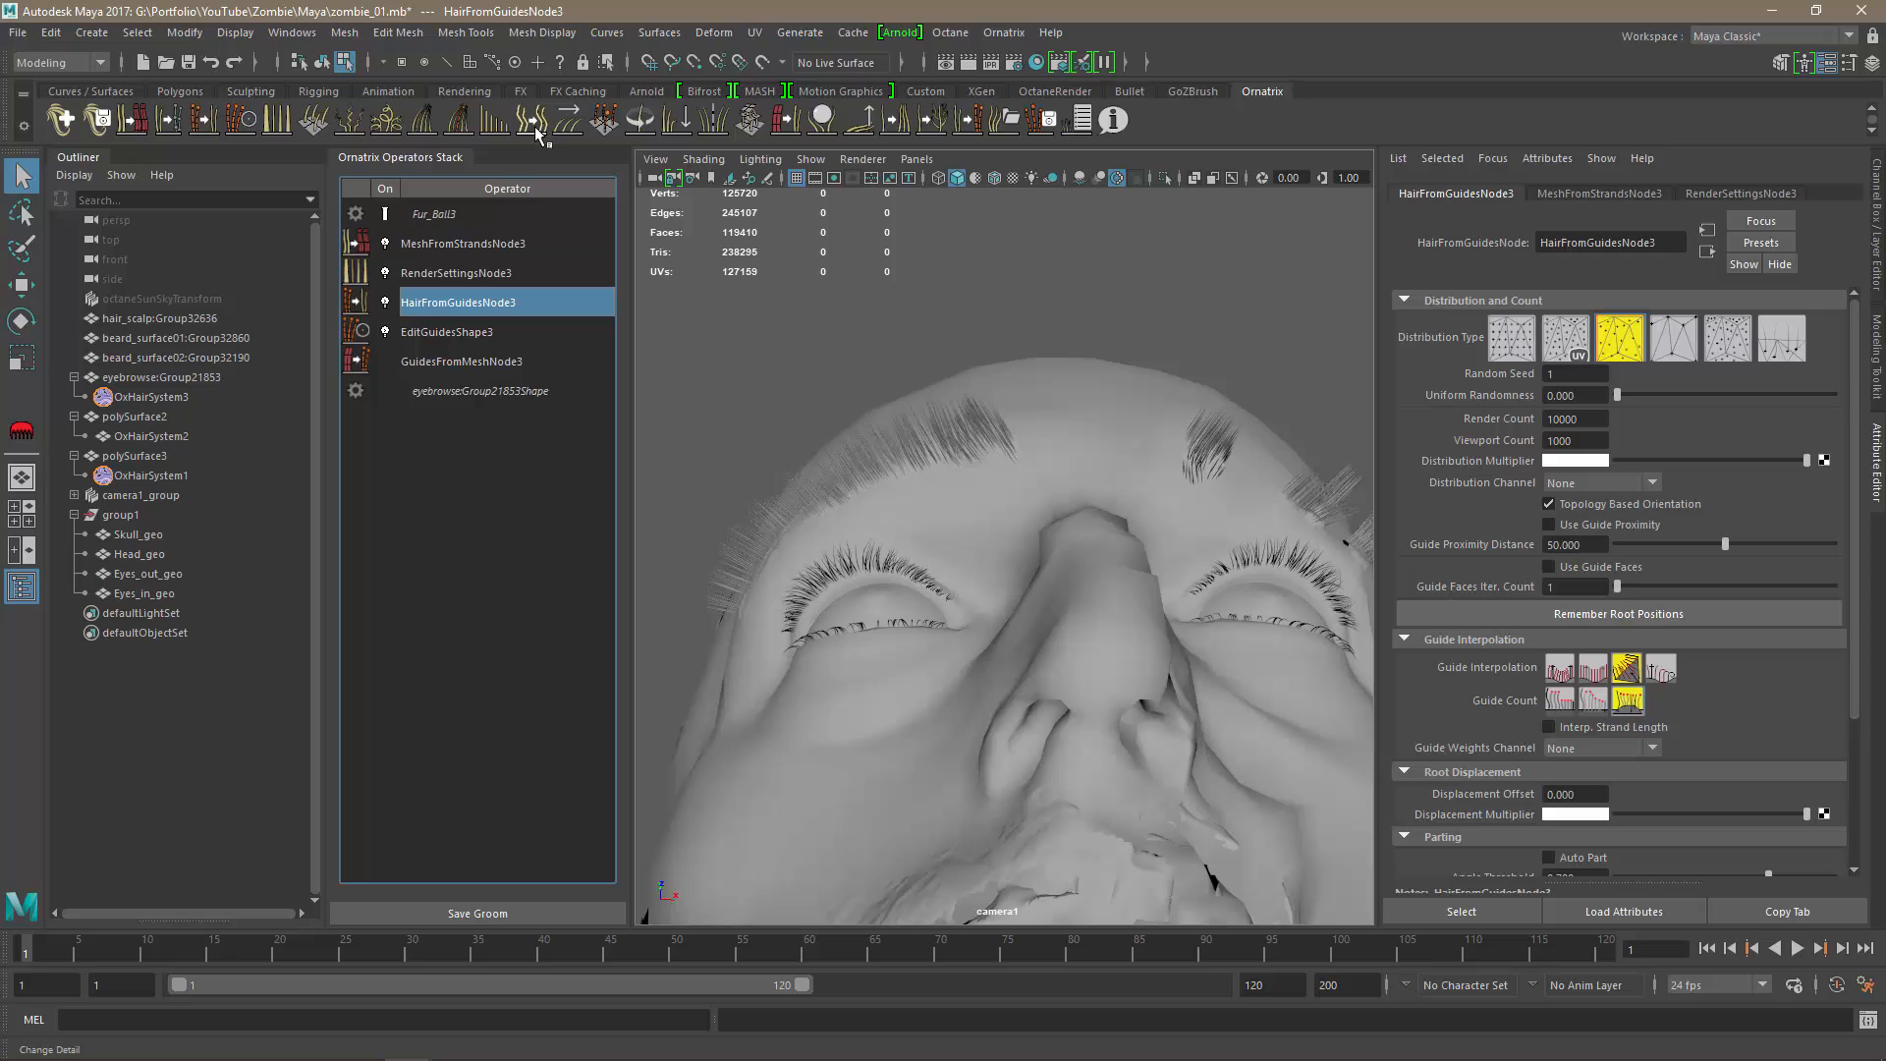
pyautogui.keyDown('alt'); pyautogui.moveTo(847, 614); pyautogui.dragTo(858, 550); pyautogui.keyUp('alt')
pyautogui.keyDown('alt'); pyautogui.moveTo(857, 550); pyautogui.dragTo(885, 566, button='right'); pyautogui.keyUp('alt')
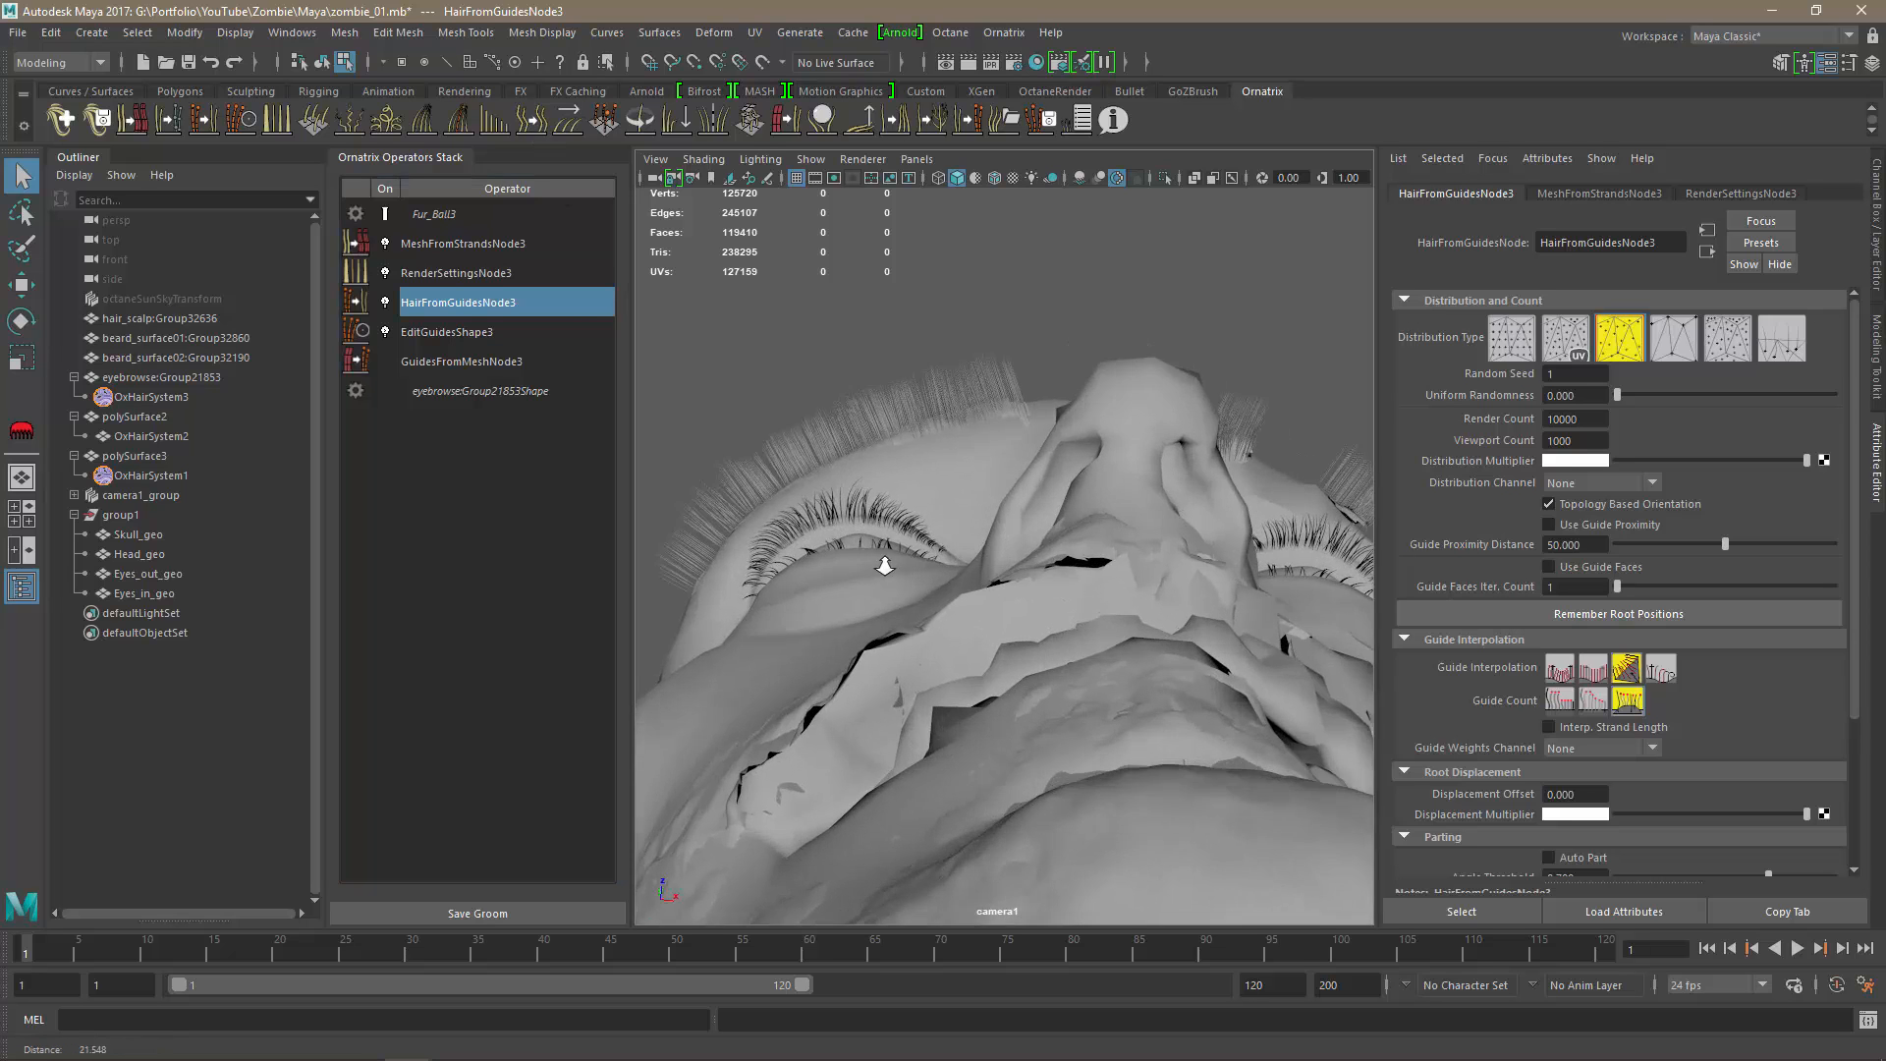
pyautogui.keyDown('alt'); pyautogui.moveTo(885, 566); pyautogui.dragTo(921, 639); pyautogui.keyUp('alt')
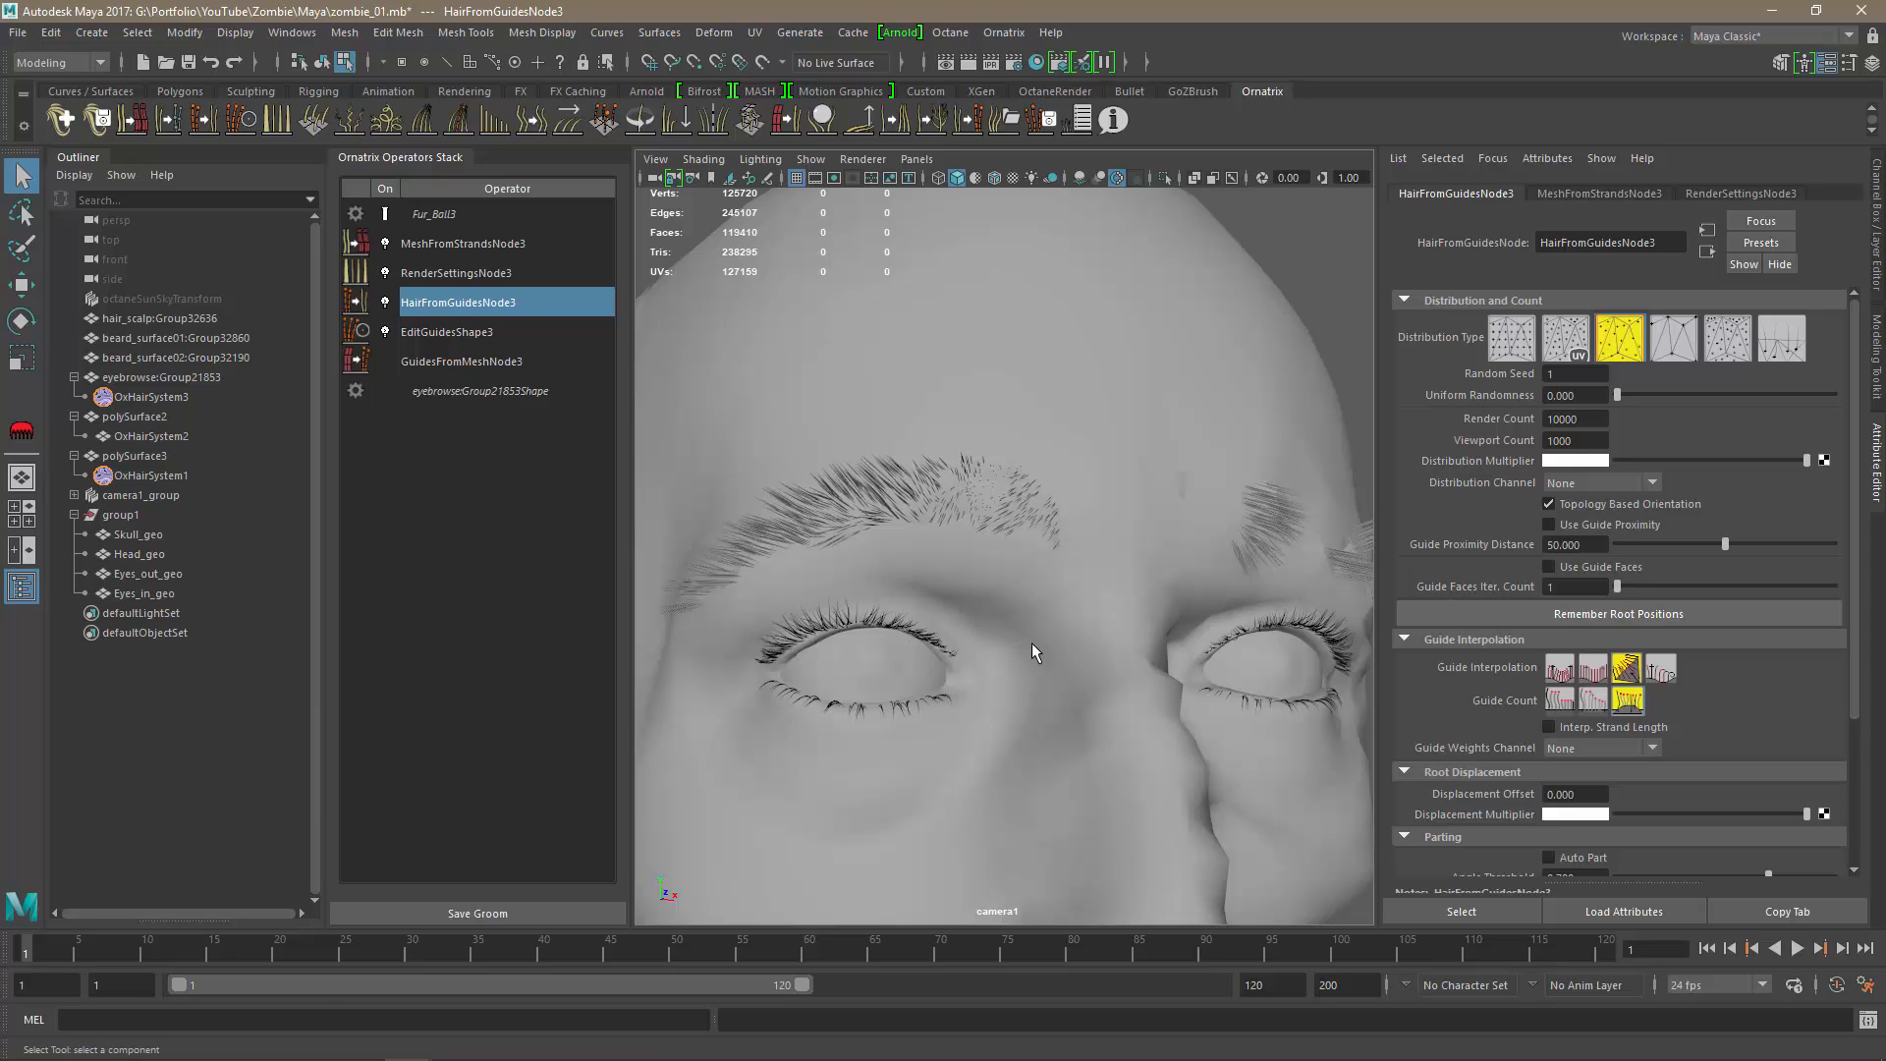
pyautogui.keyDown('alt'); pyautogui.moveTo(1031, 643); pyautogui.dragTo(987, 545); pyautogui.keyUp('alt')
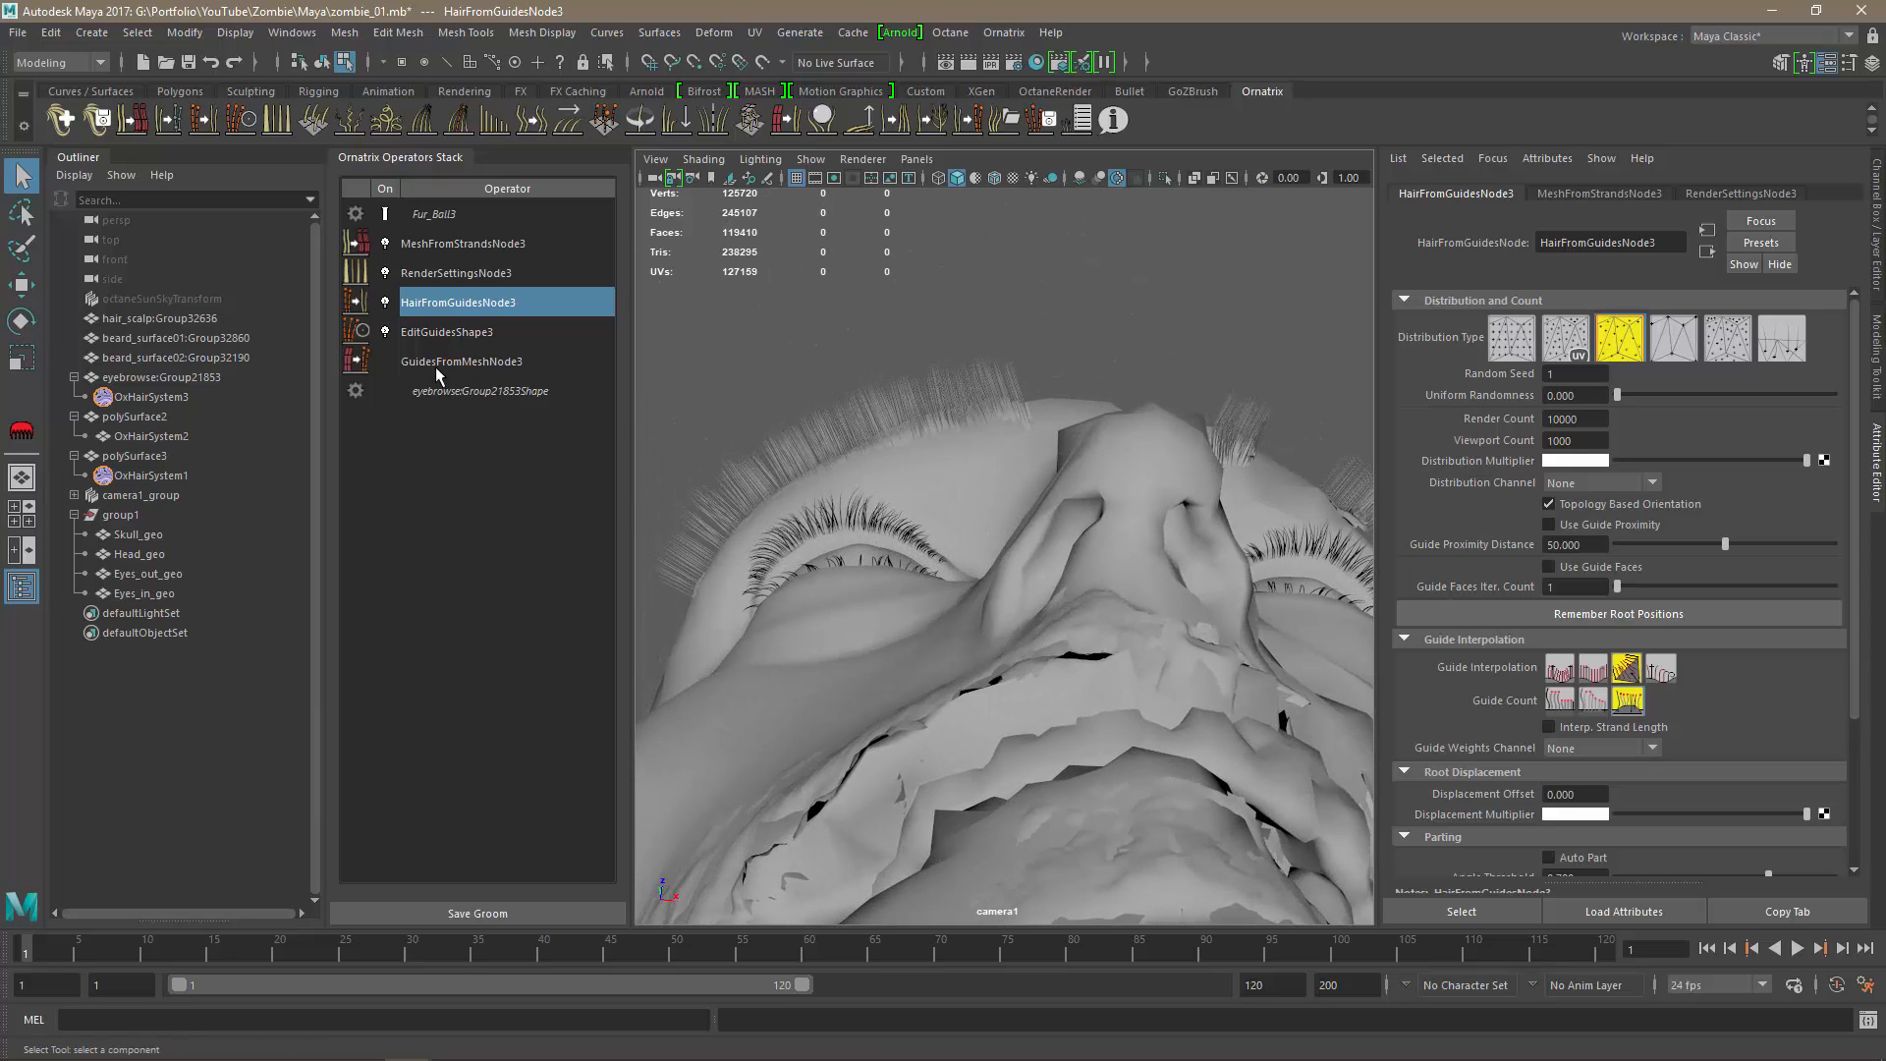
# Comb the eyebrow guides in EditGuidesShape3 along the brow arch toward its outer tail, laying them closer to the skin.
pyautogui.click(439, 333)
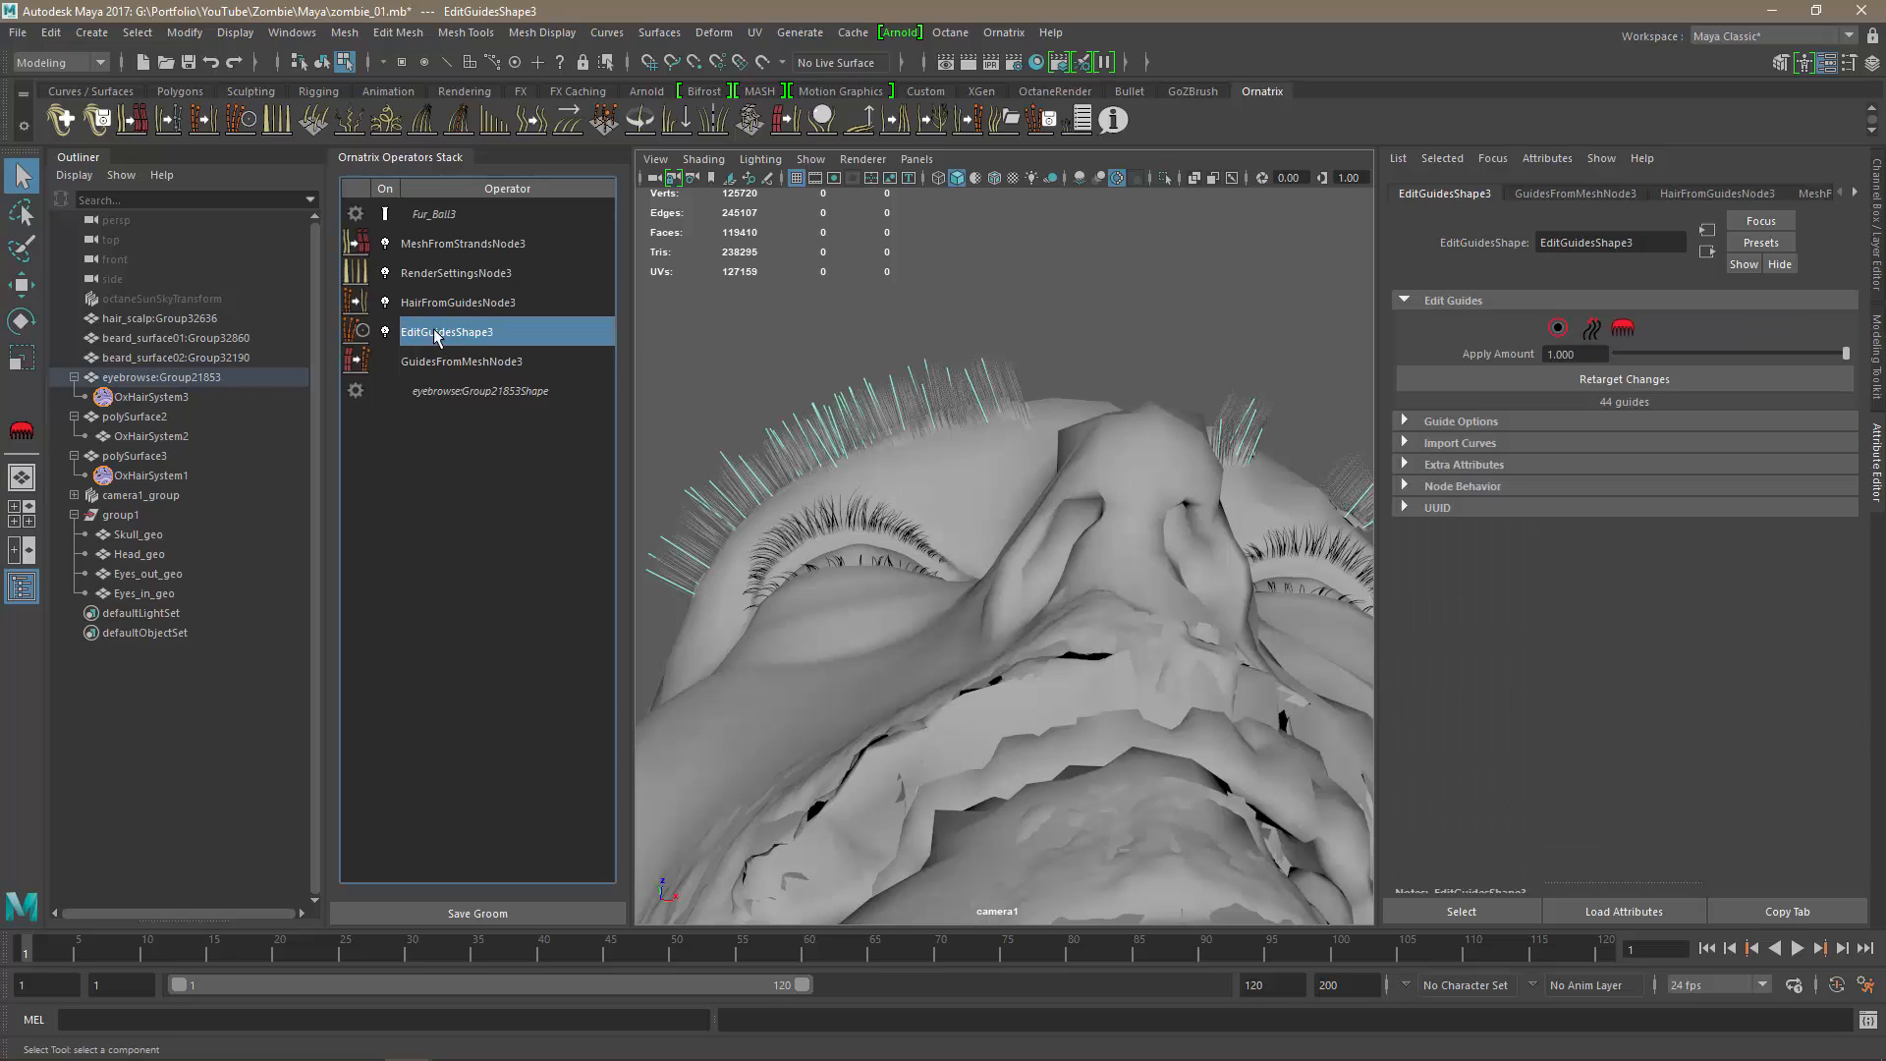
pyautogui.click(1624, 330)
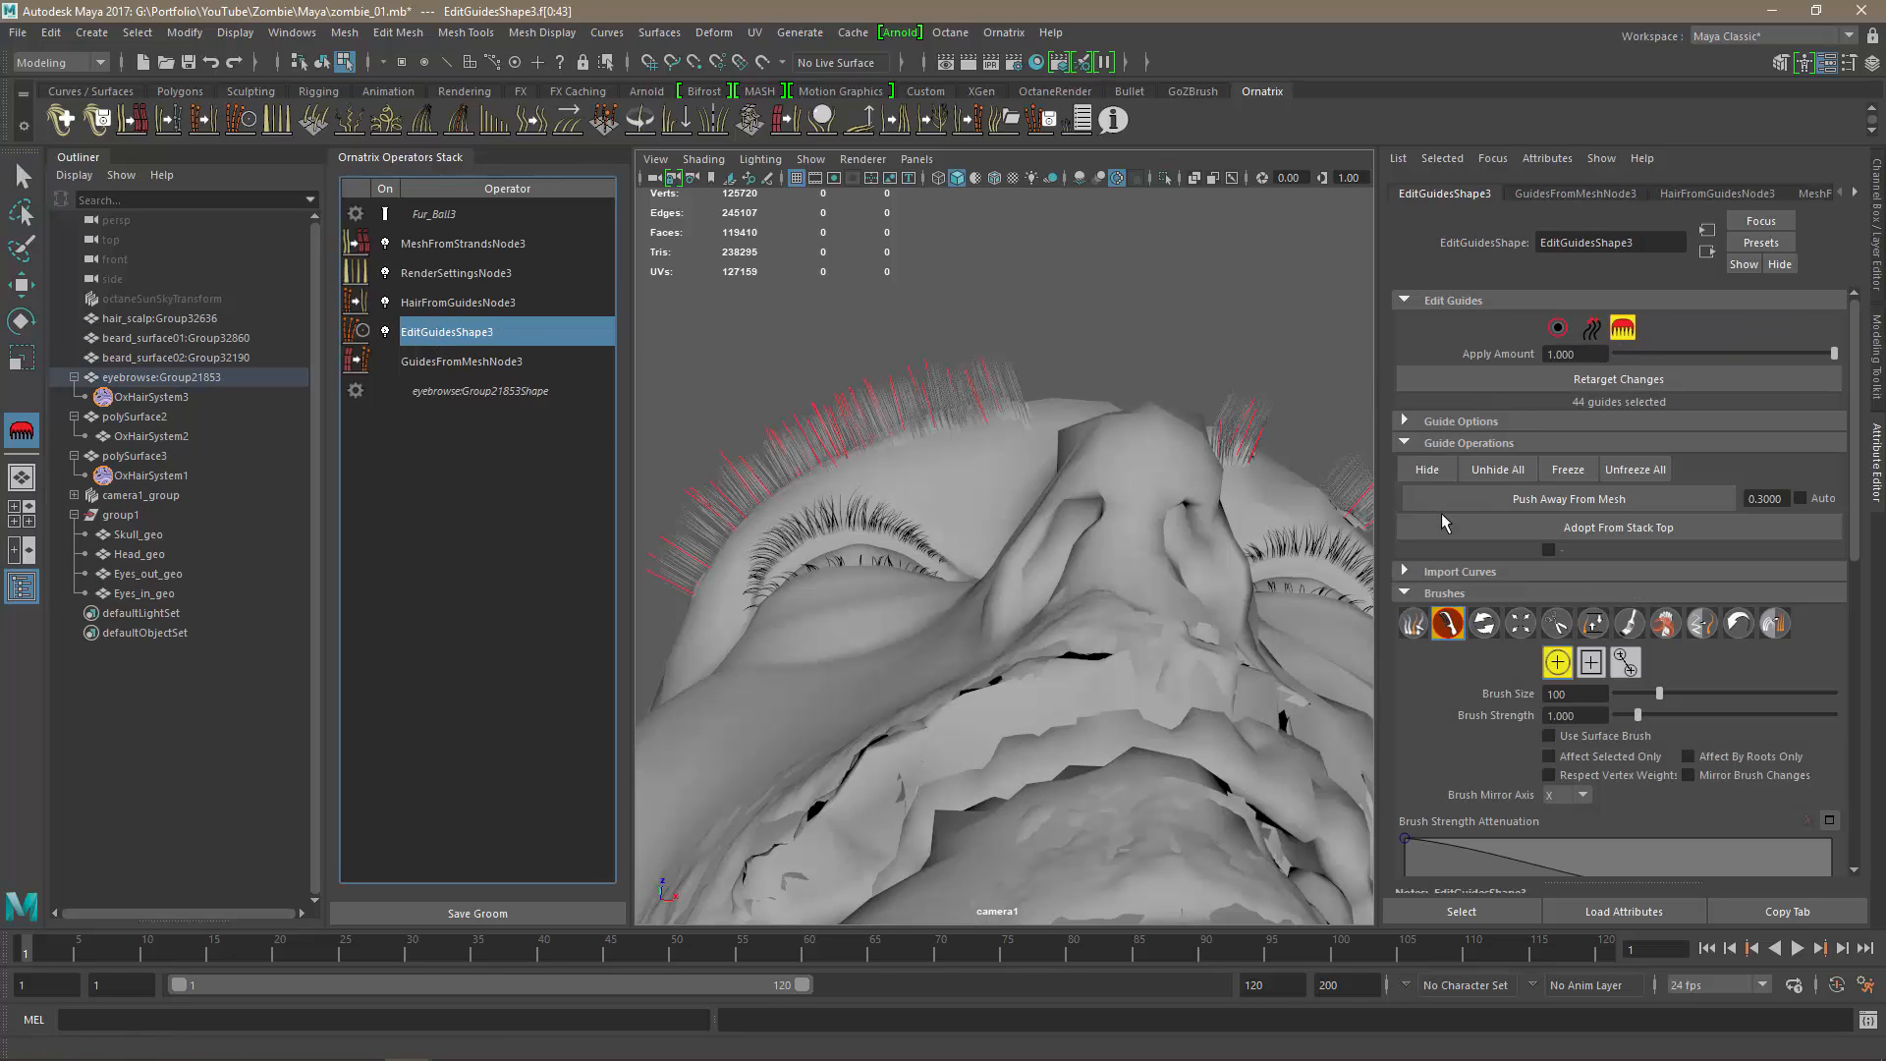
pyautogui.moveTo(1027, 360)
pyautogui.mouseDown()
pyautogui.moveTo(884, 343)
pyautogui.moveTo(687, 471)
pyautogui.moveTo(655, 531)
pyautogui.moveTo(934, 316)
pyautogui.moveTo(984, 501)
pyautogui.mouseUp()
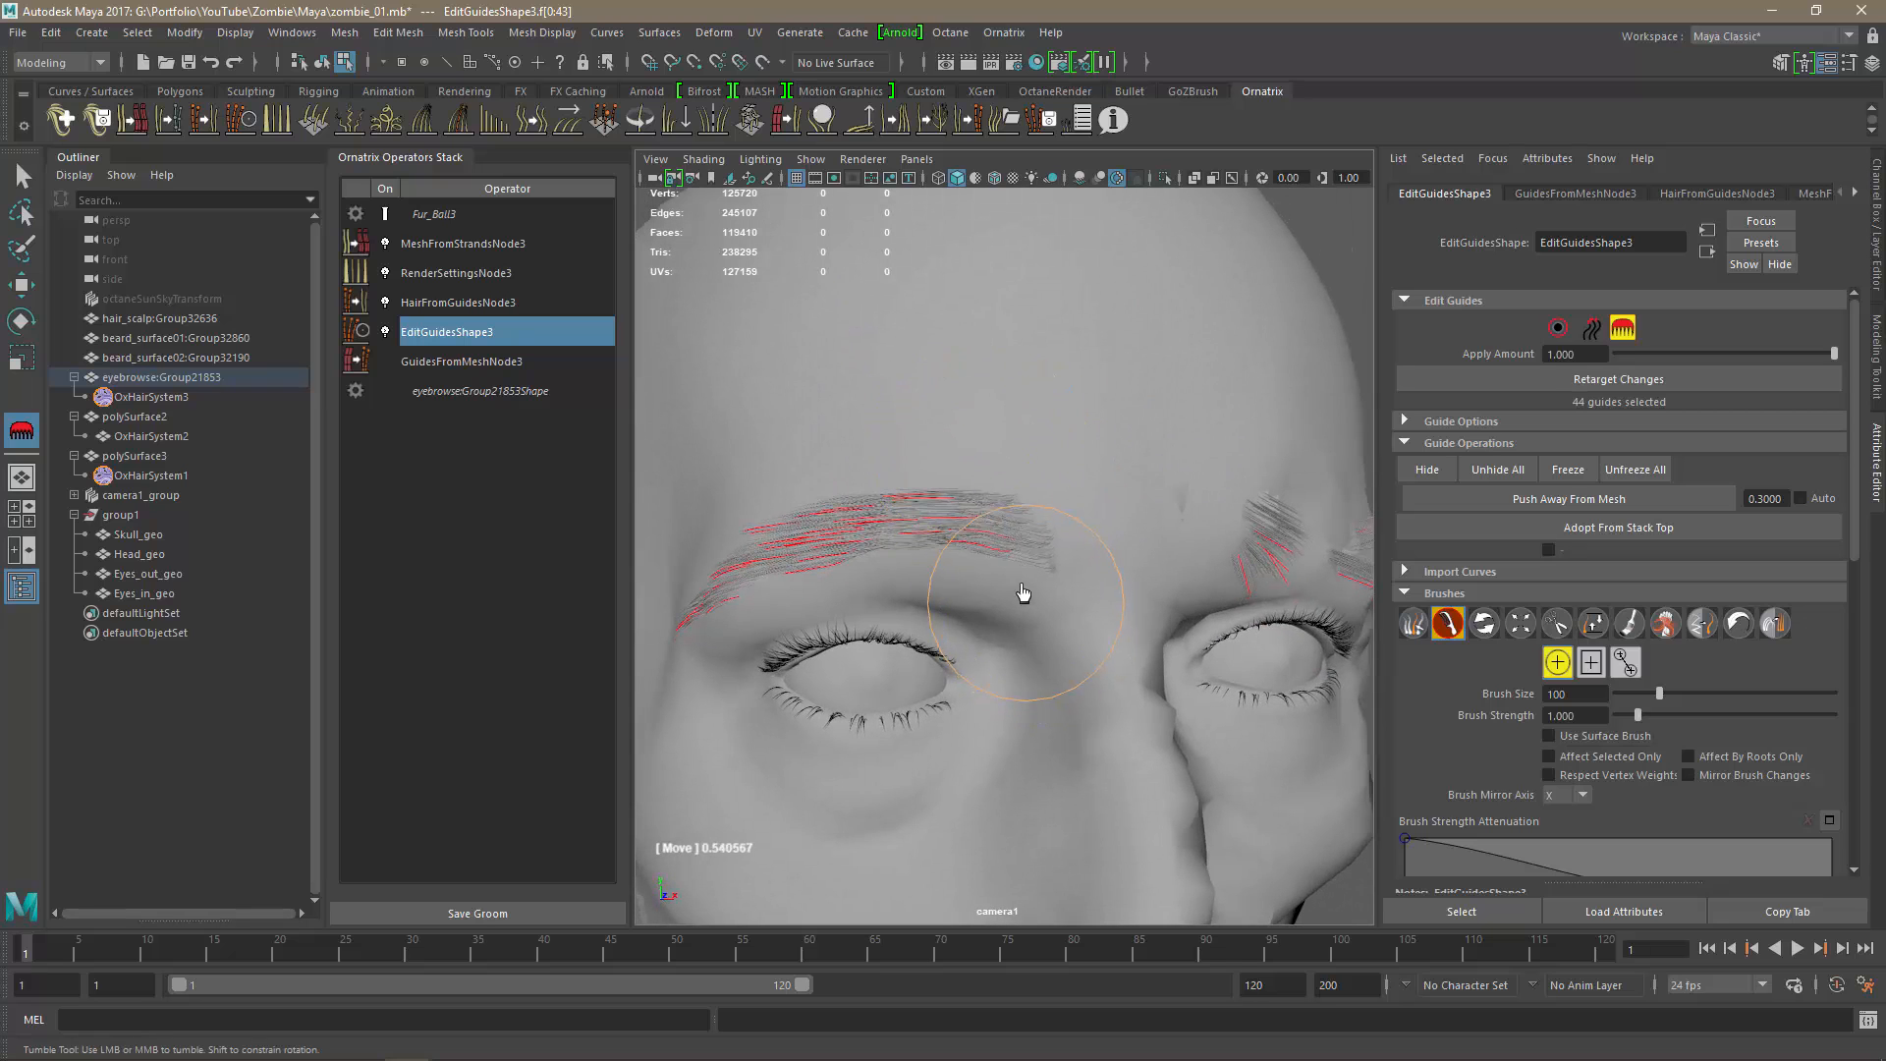
pyautogui.moveTo(996, 611)
pyautogui.mouseDown()
pyautogui.moveTo(926, 592)
pyautogui.moveTo(772, 639)
pyautogui.mouseUp()
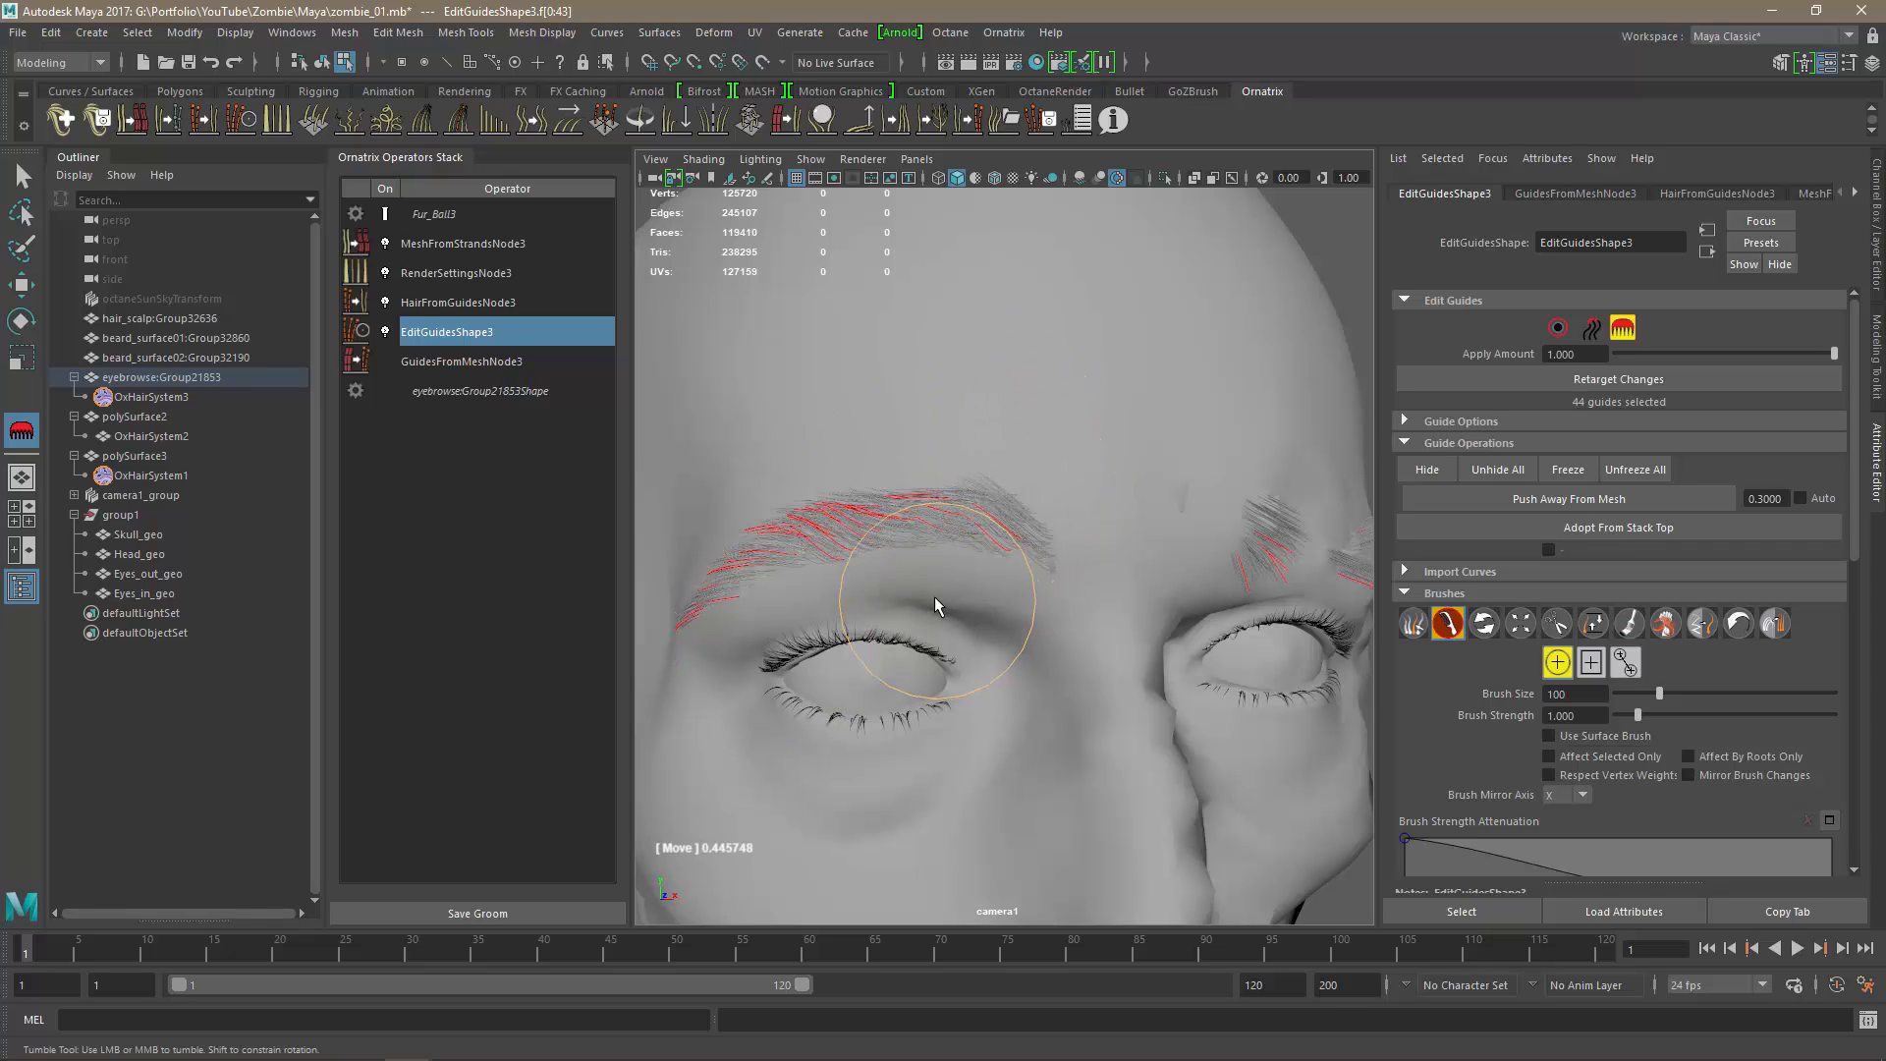
pyautogui.moveTo(886, 577); pyautogui.dragTo(757, 640)
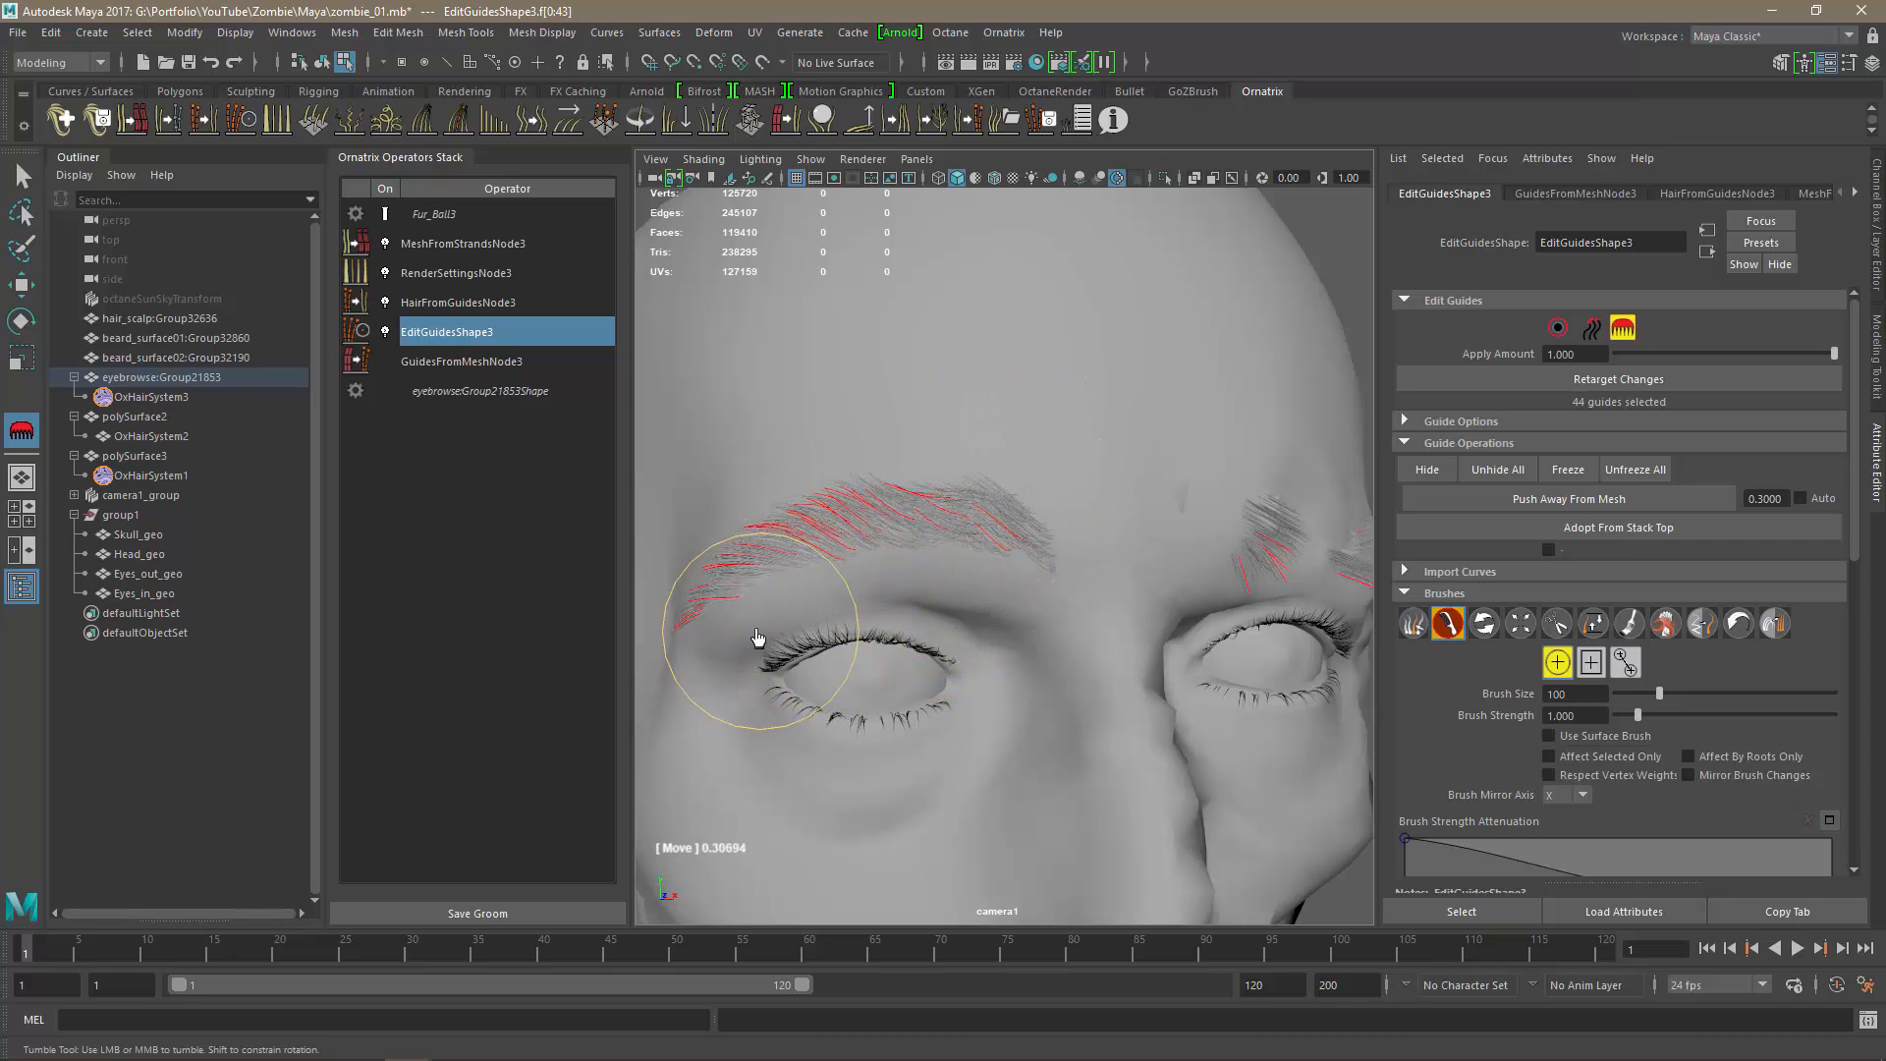
pyautogui.moveTo(1040, 451)
pyautogui.mouseDown()
pyautogui.moveTo(860, 401)
pyautogui.moveTo(724, 467)
pyautogui.moveTo(670, 553)
pyautogui.moveTo(884, 629)
pyautogui.moveTo(1187, 682)
pyautogui.moveTo(1134, 773)
pyautogui.moveTo(1162, 779)
pyautogui.mouseUp()
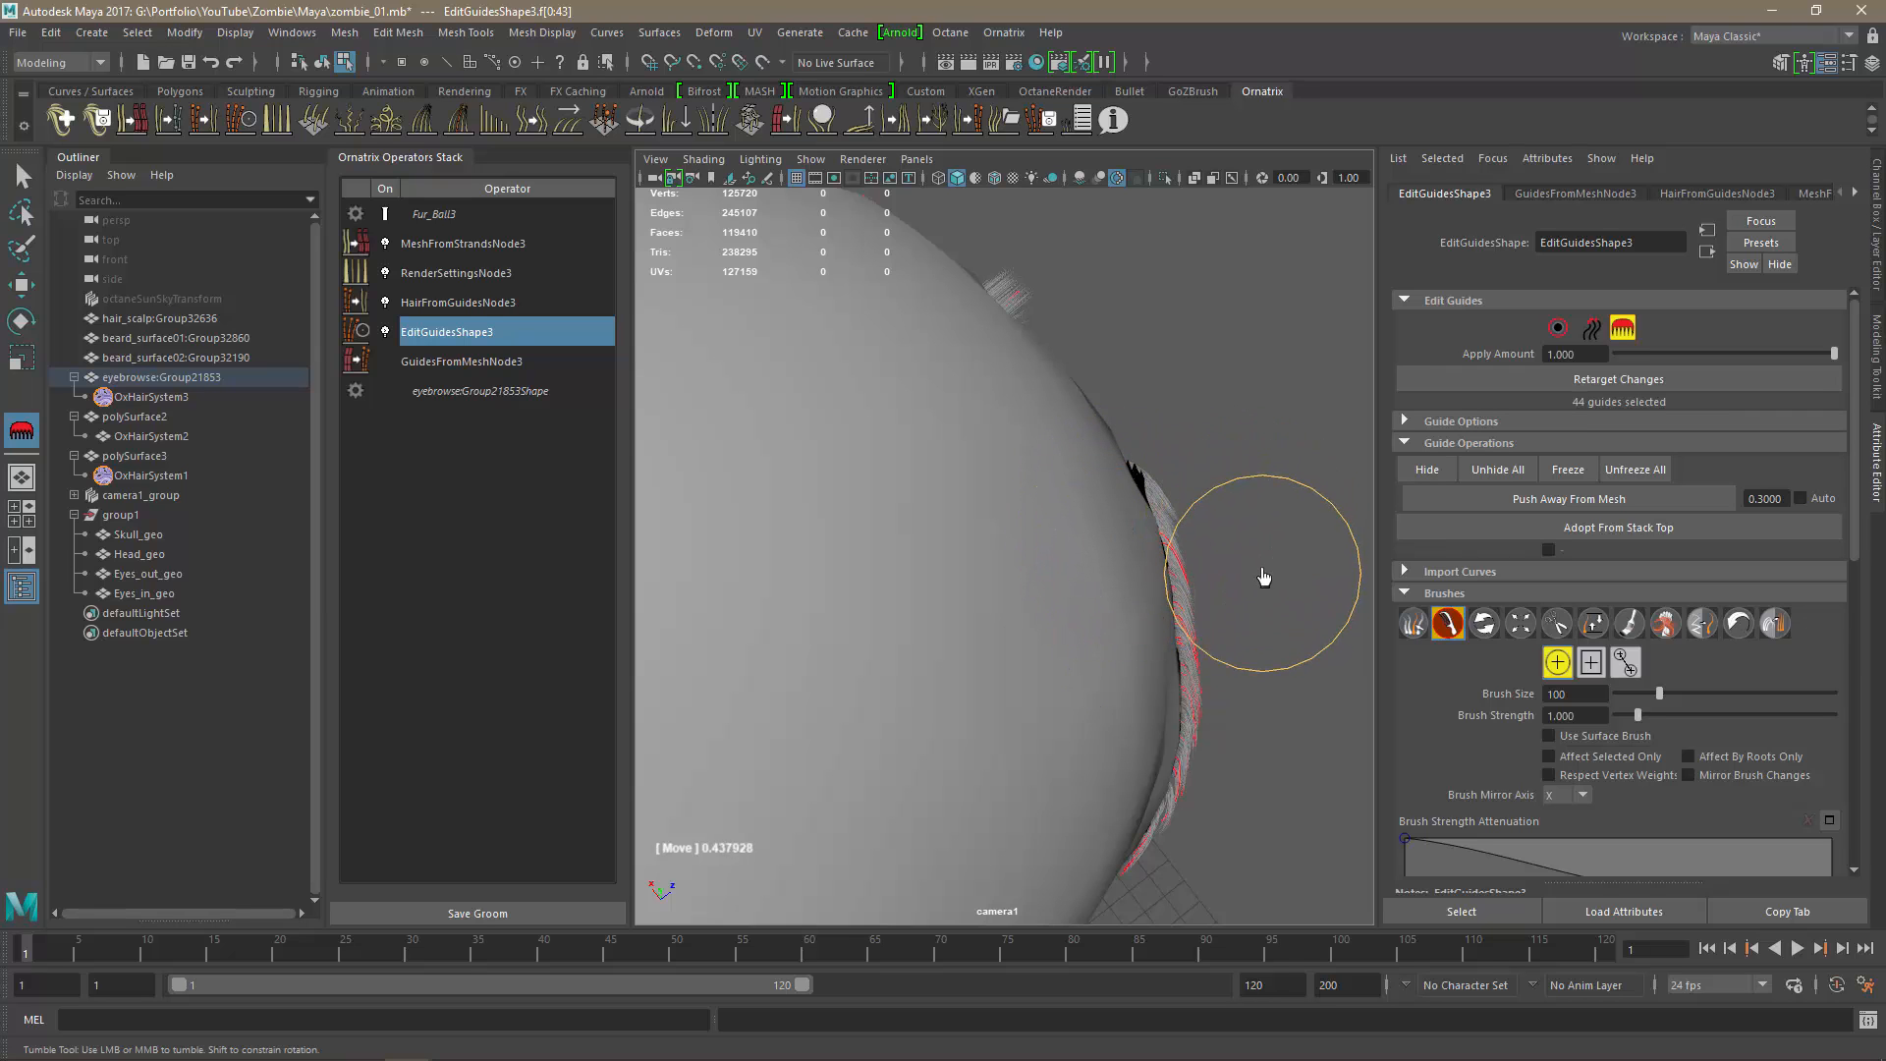
pyautogui.keyDown('alt'); pyautogui.moveTo(1263, 779); pyautogui.dragTo(1082, 604); pyautogui.keyUp('alt')
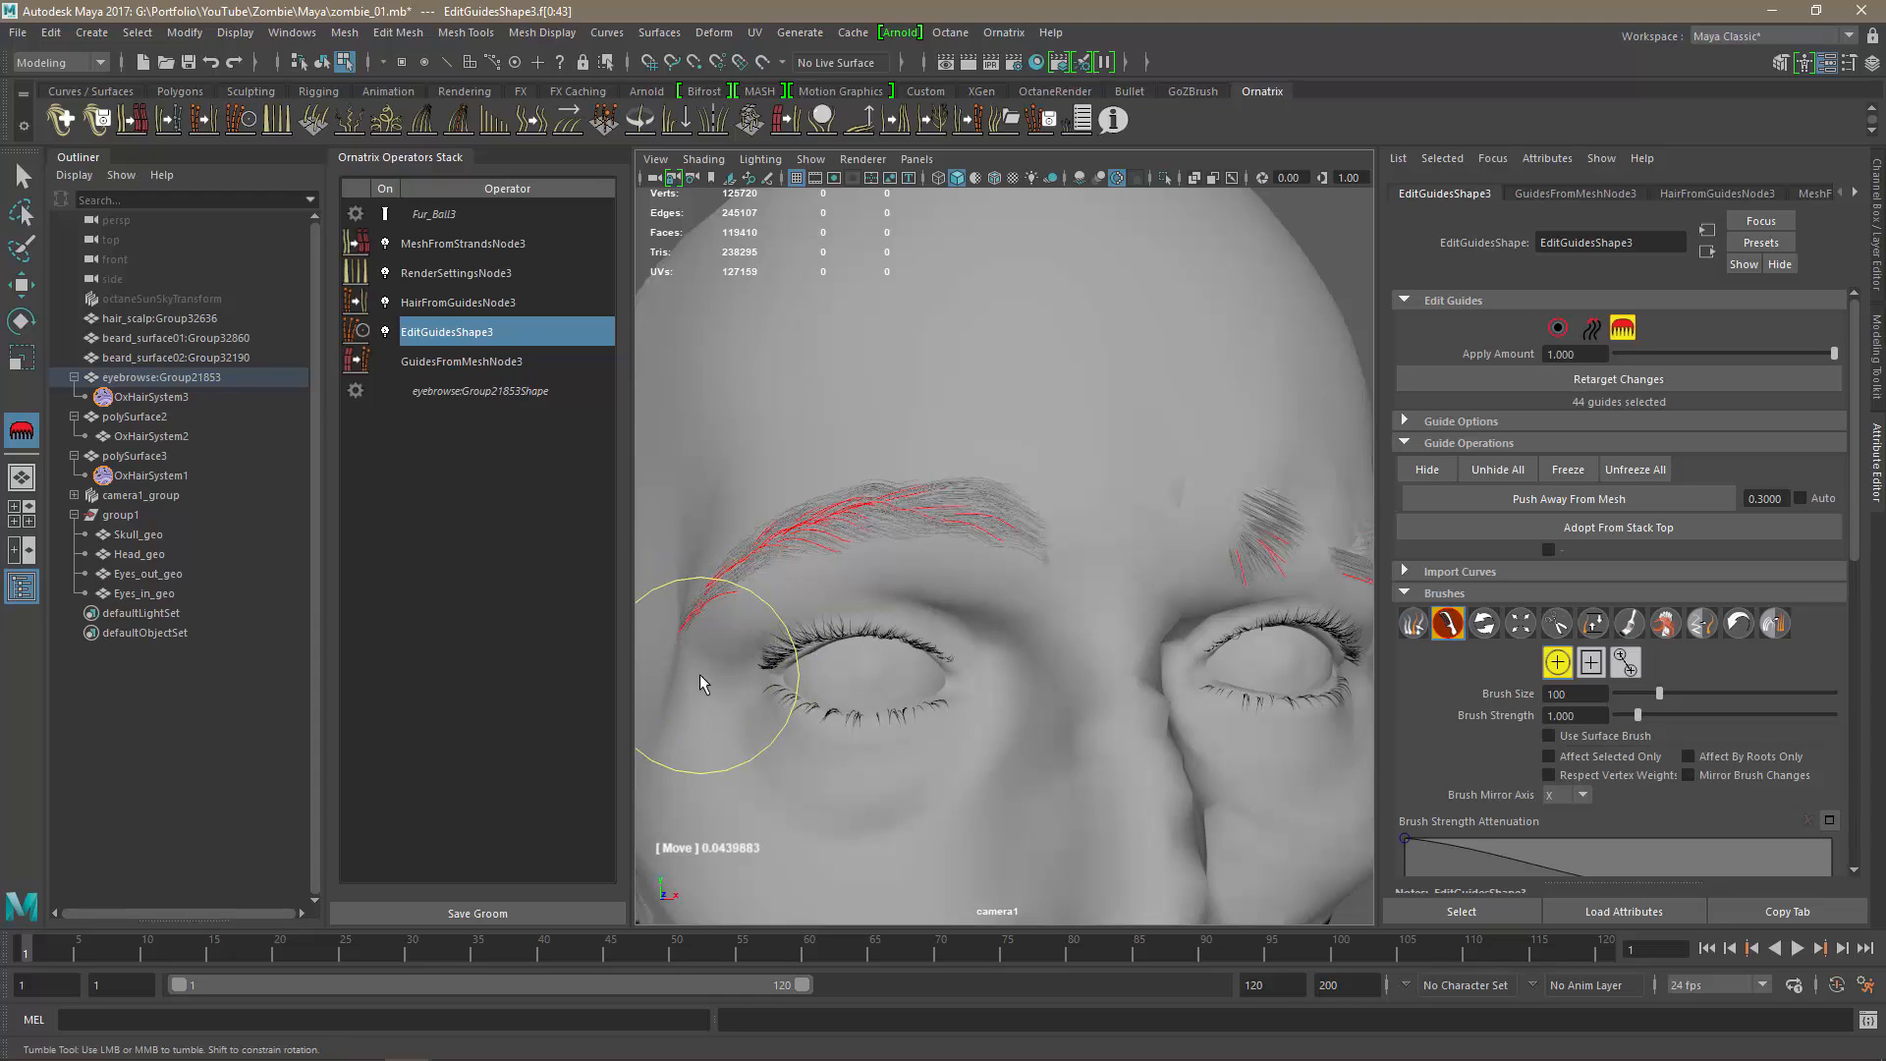
# Set HairFromGuidesNode3's Render Count to 500 and Viewport Count to 1000 for the eyebrows.
pyautogui.click(427, 312)
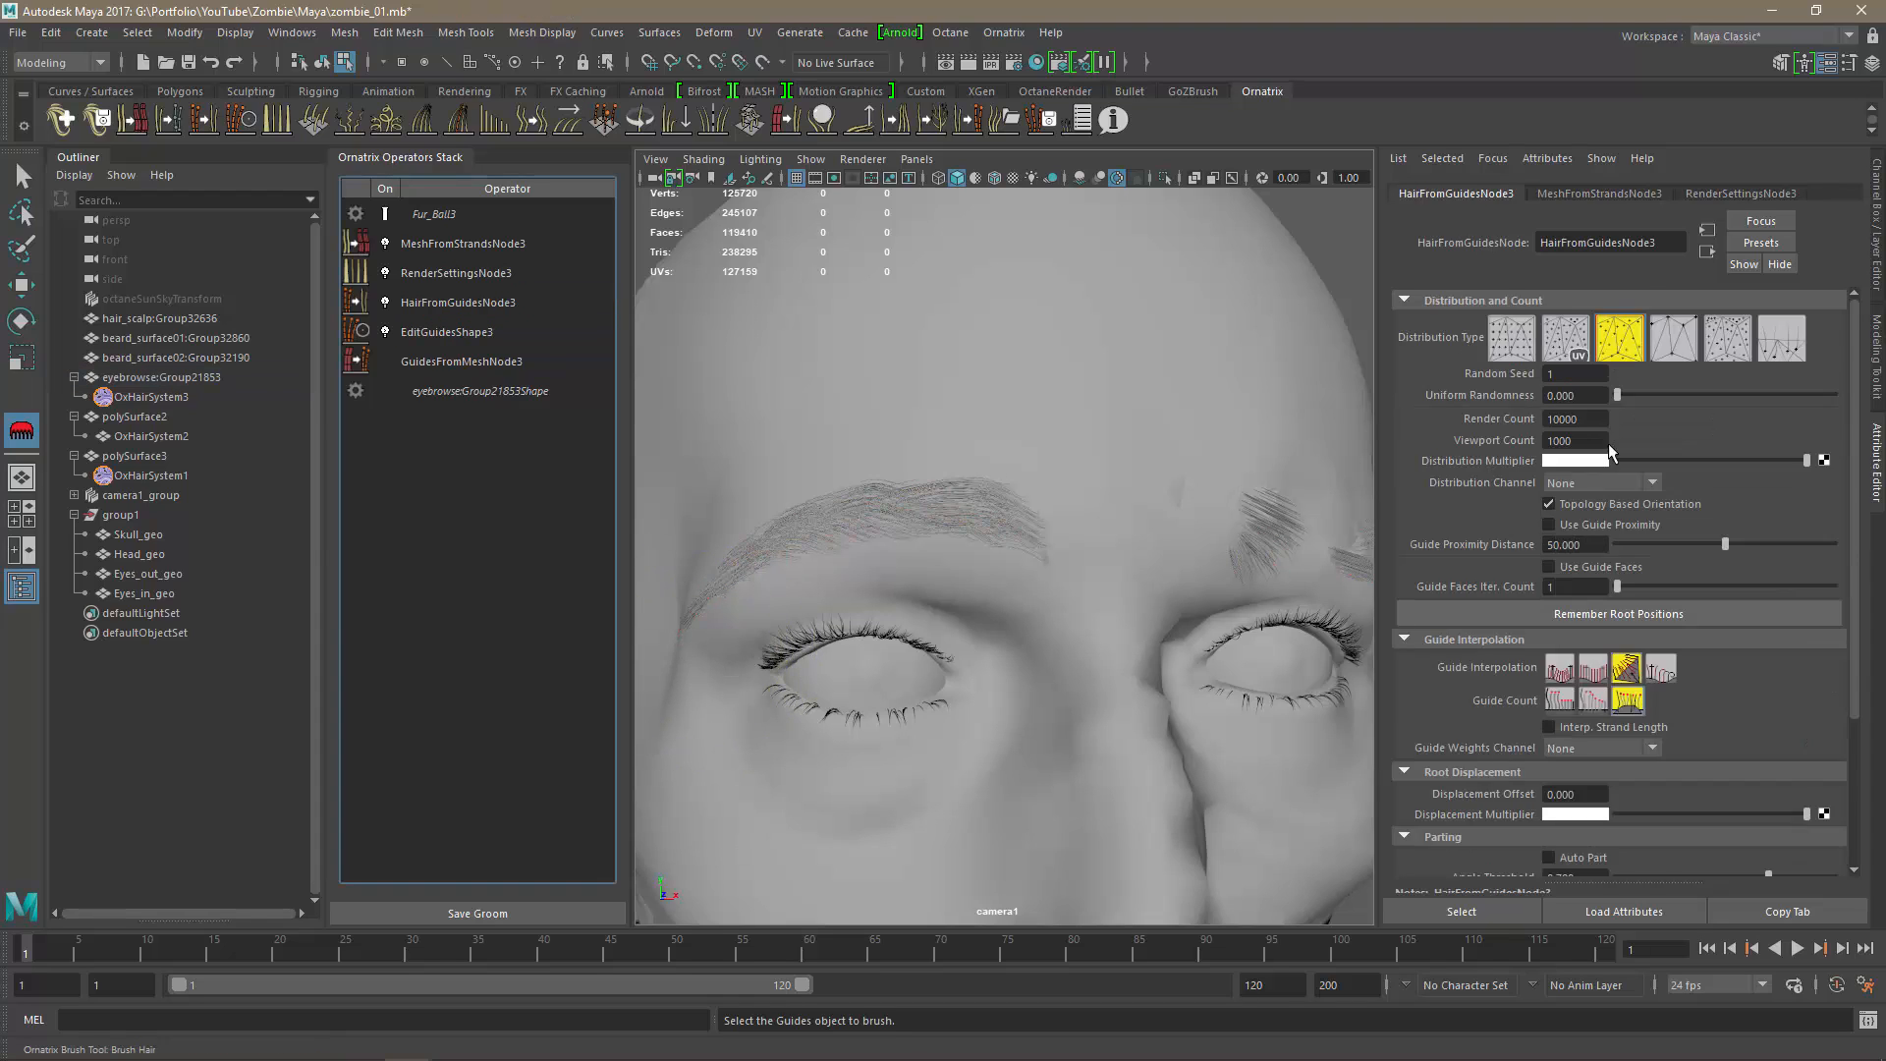
pyautogui.click(438, 317)
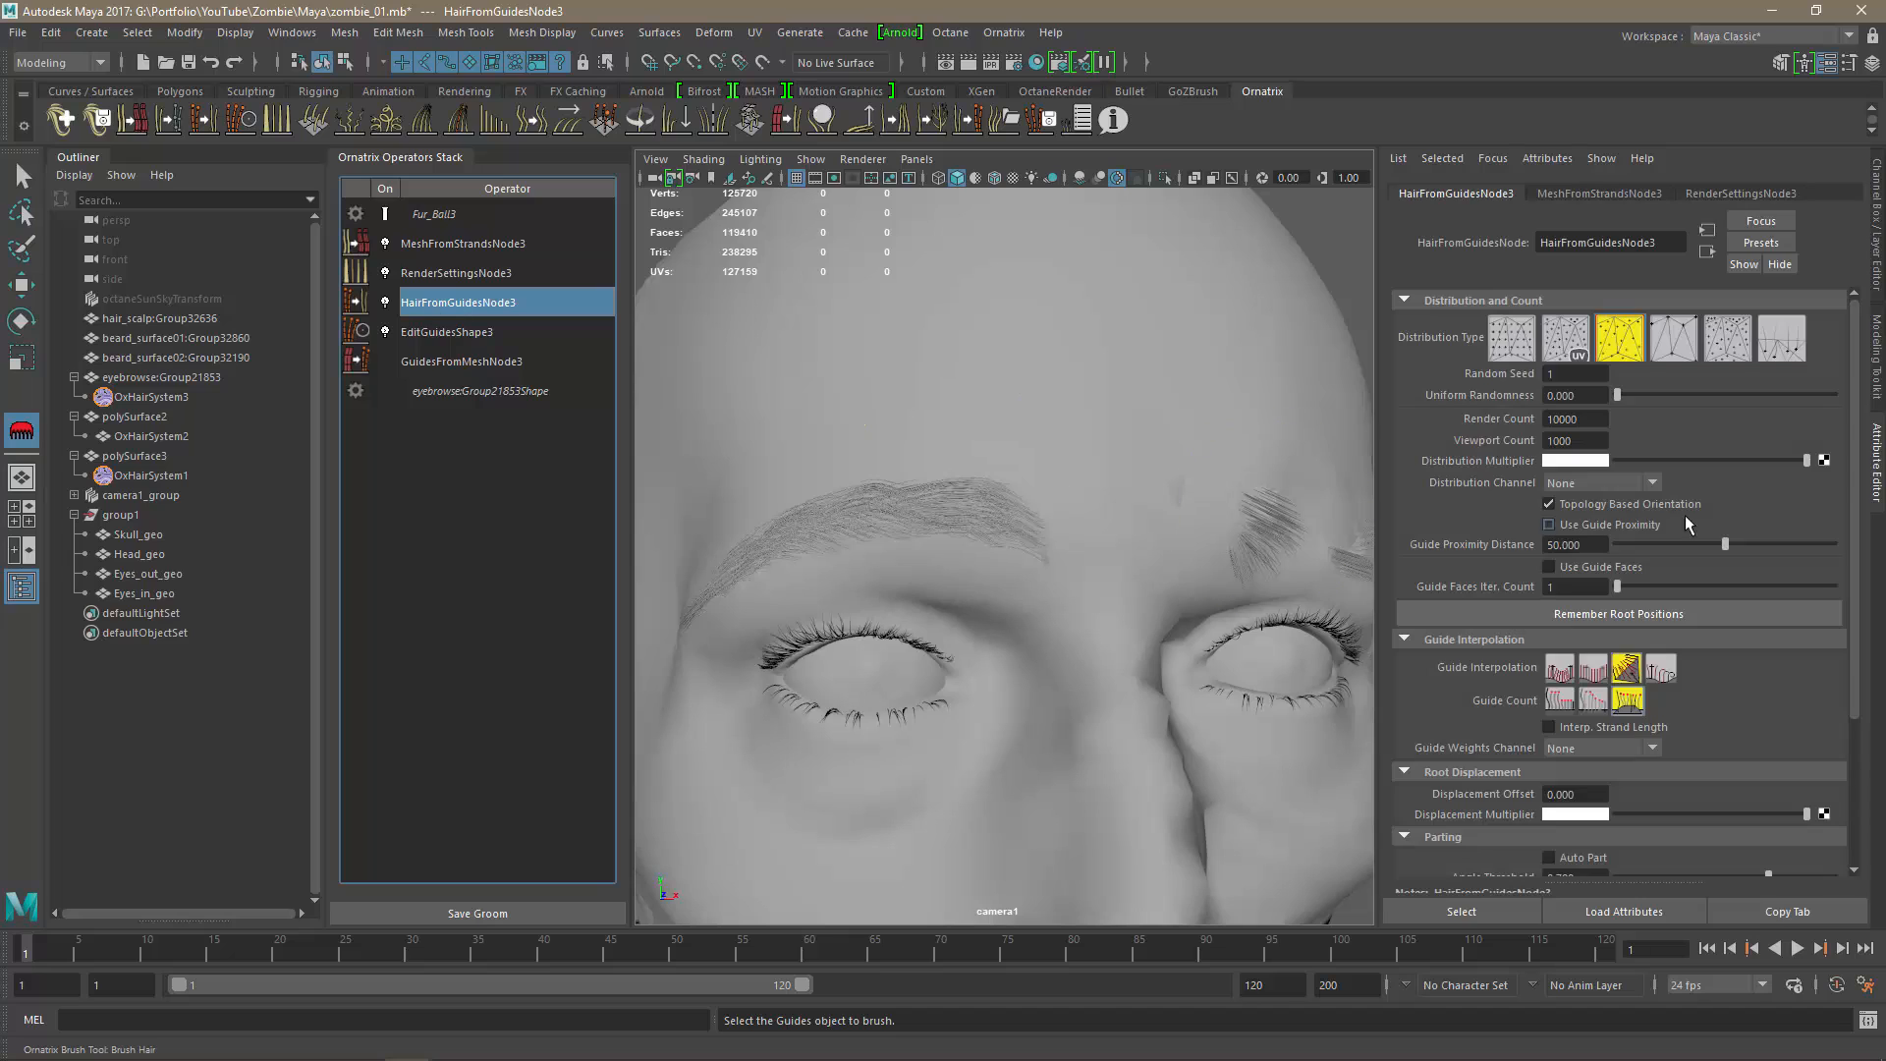
pyautogui.click(1589, 418)
pyautogui.click(1589, 438)
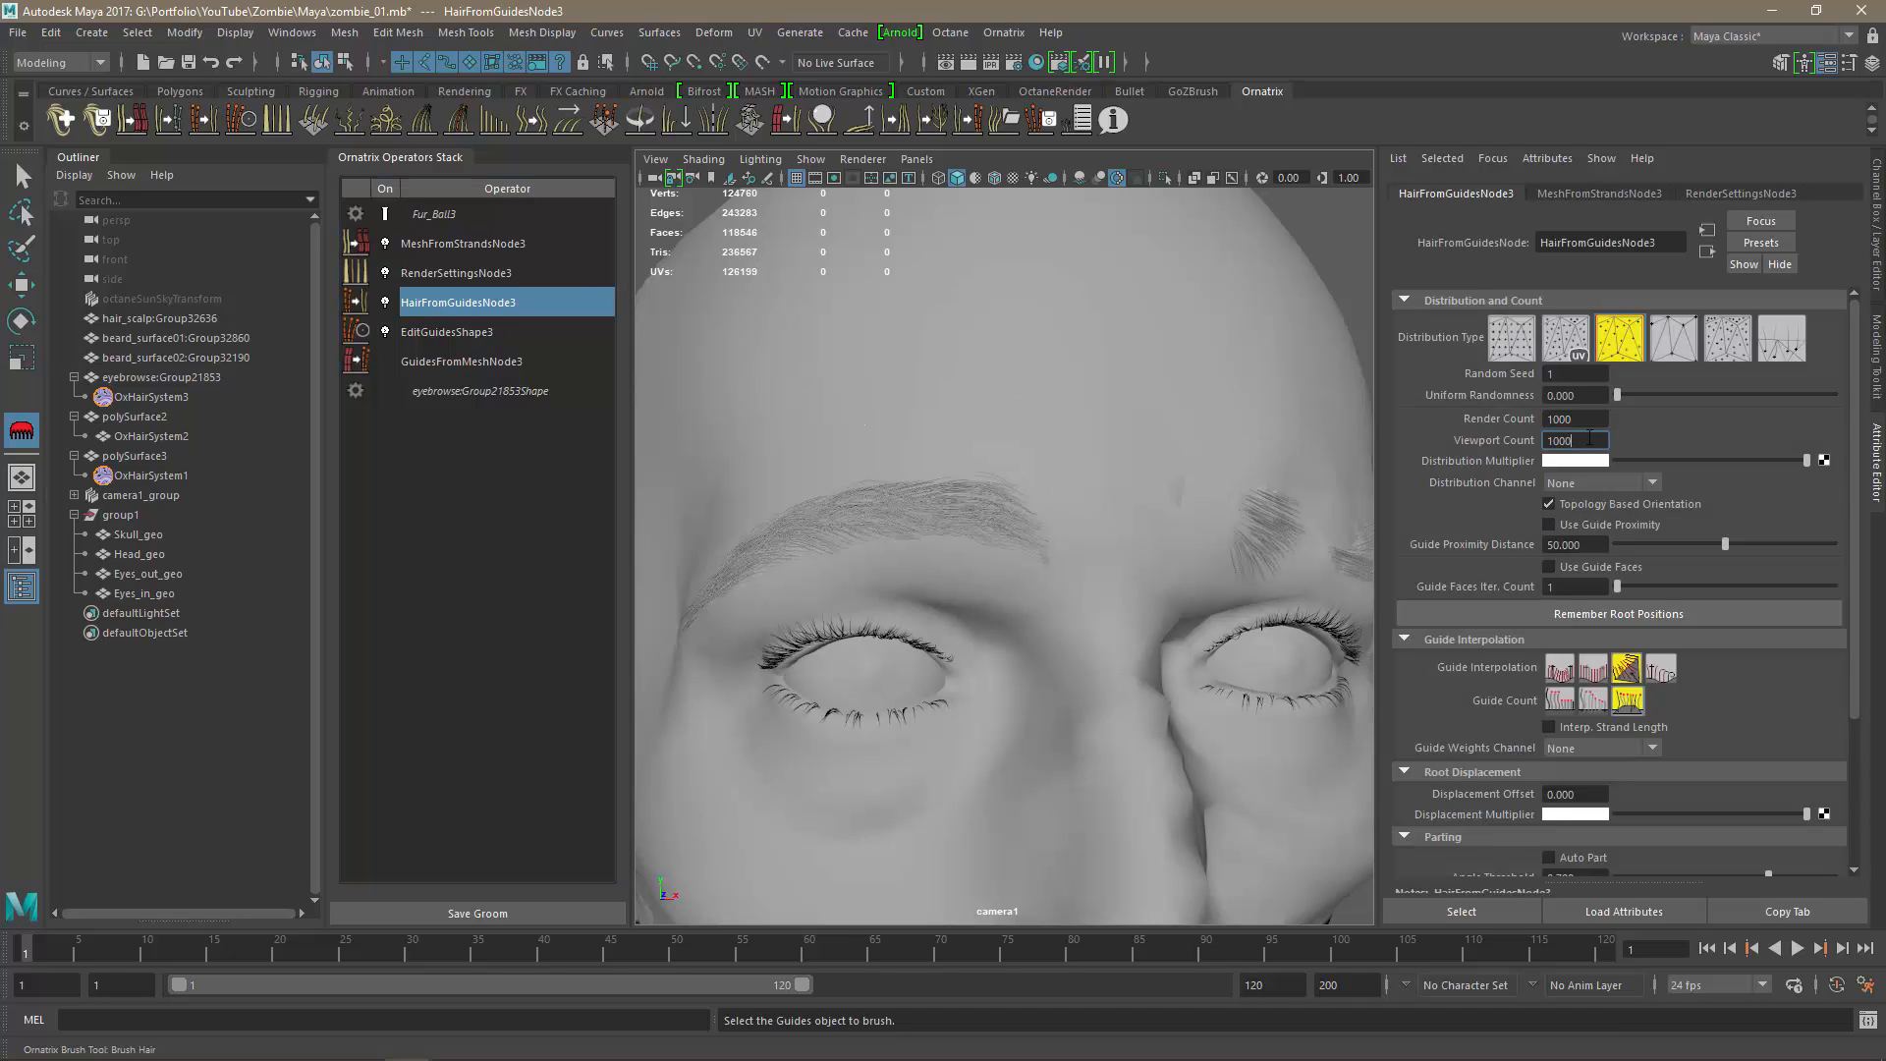
pyautogui.press('Tab')
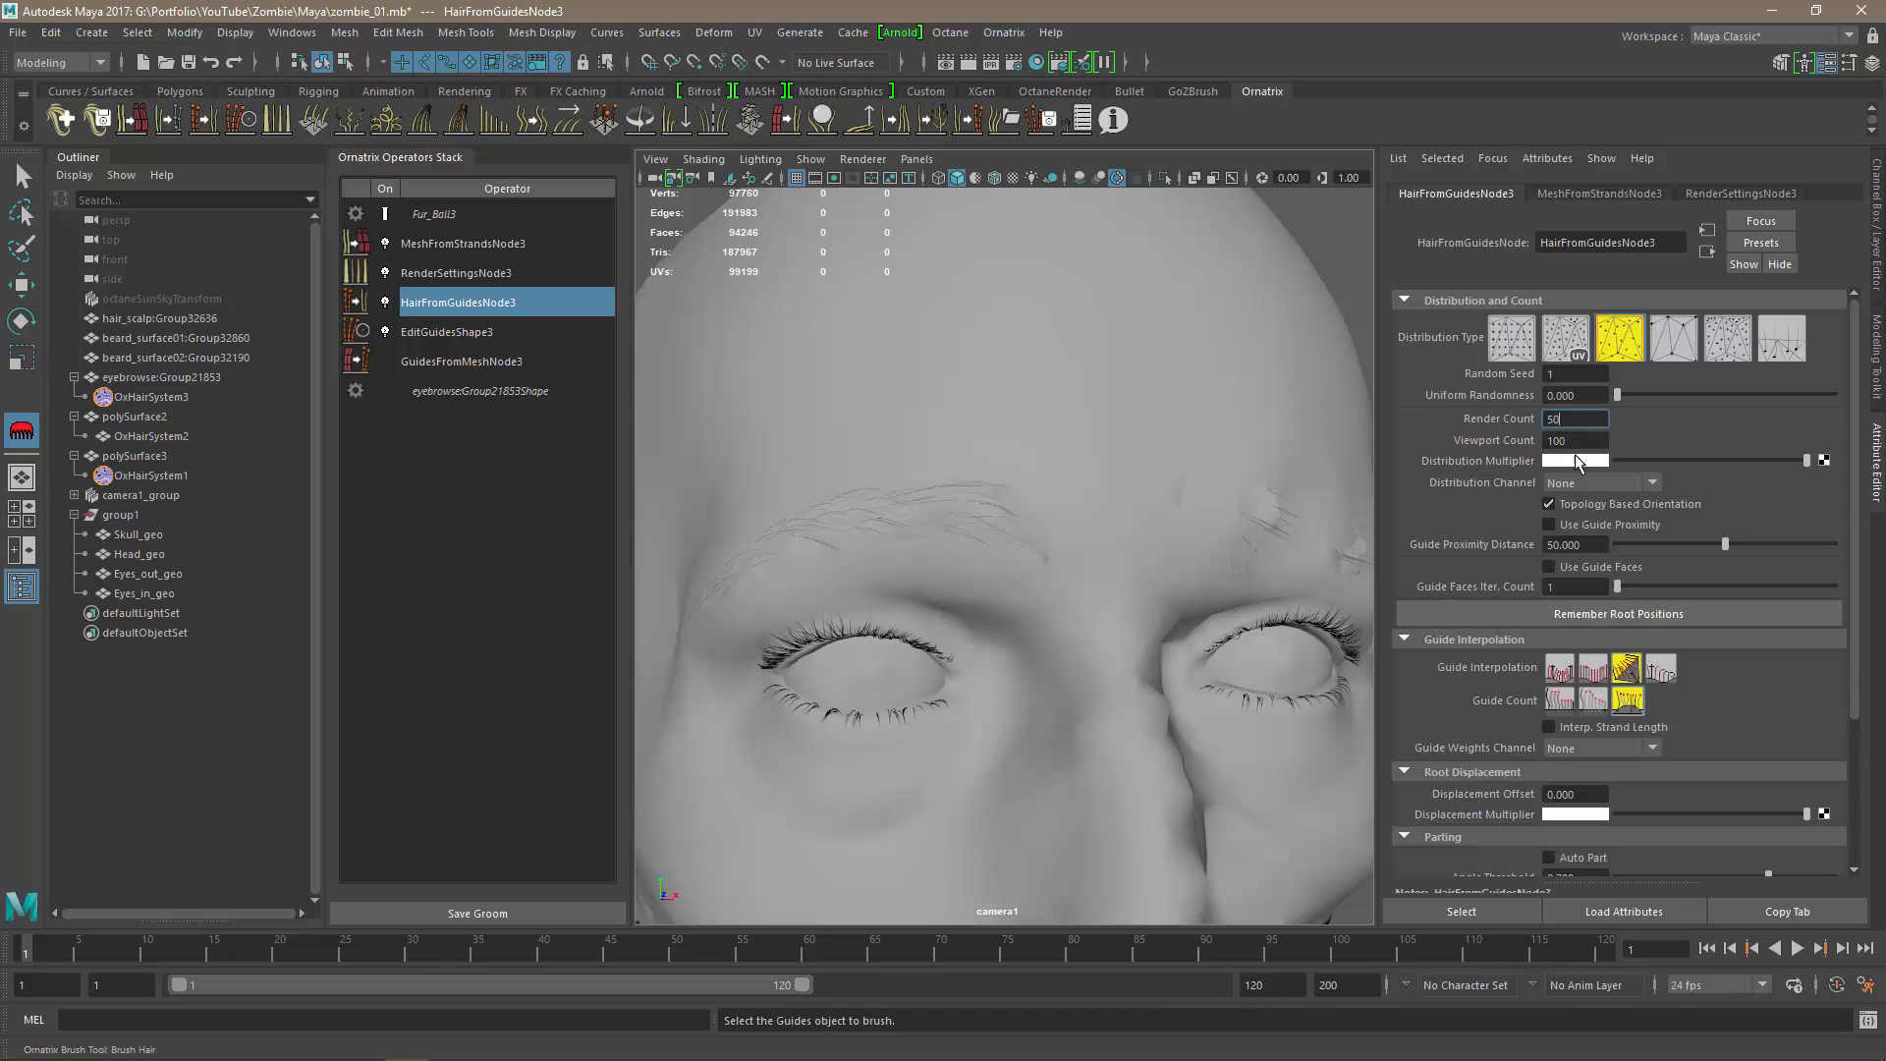
pyautogui.click(1550, 441)
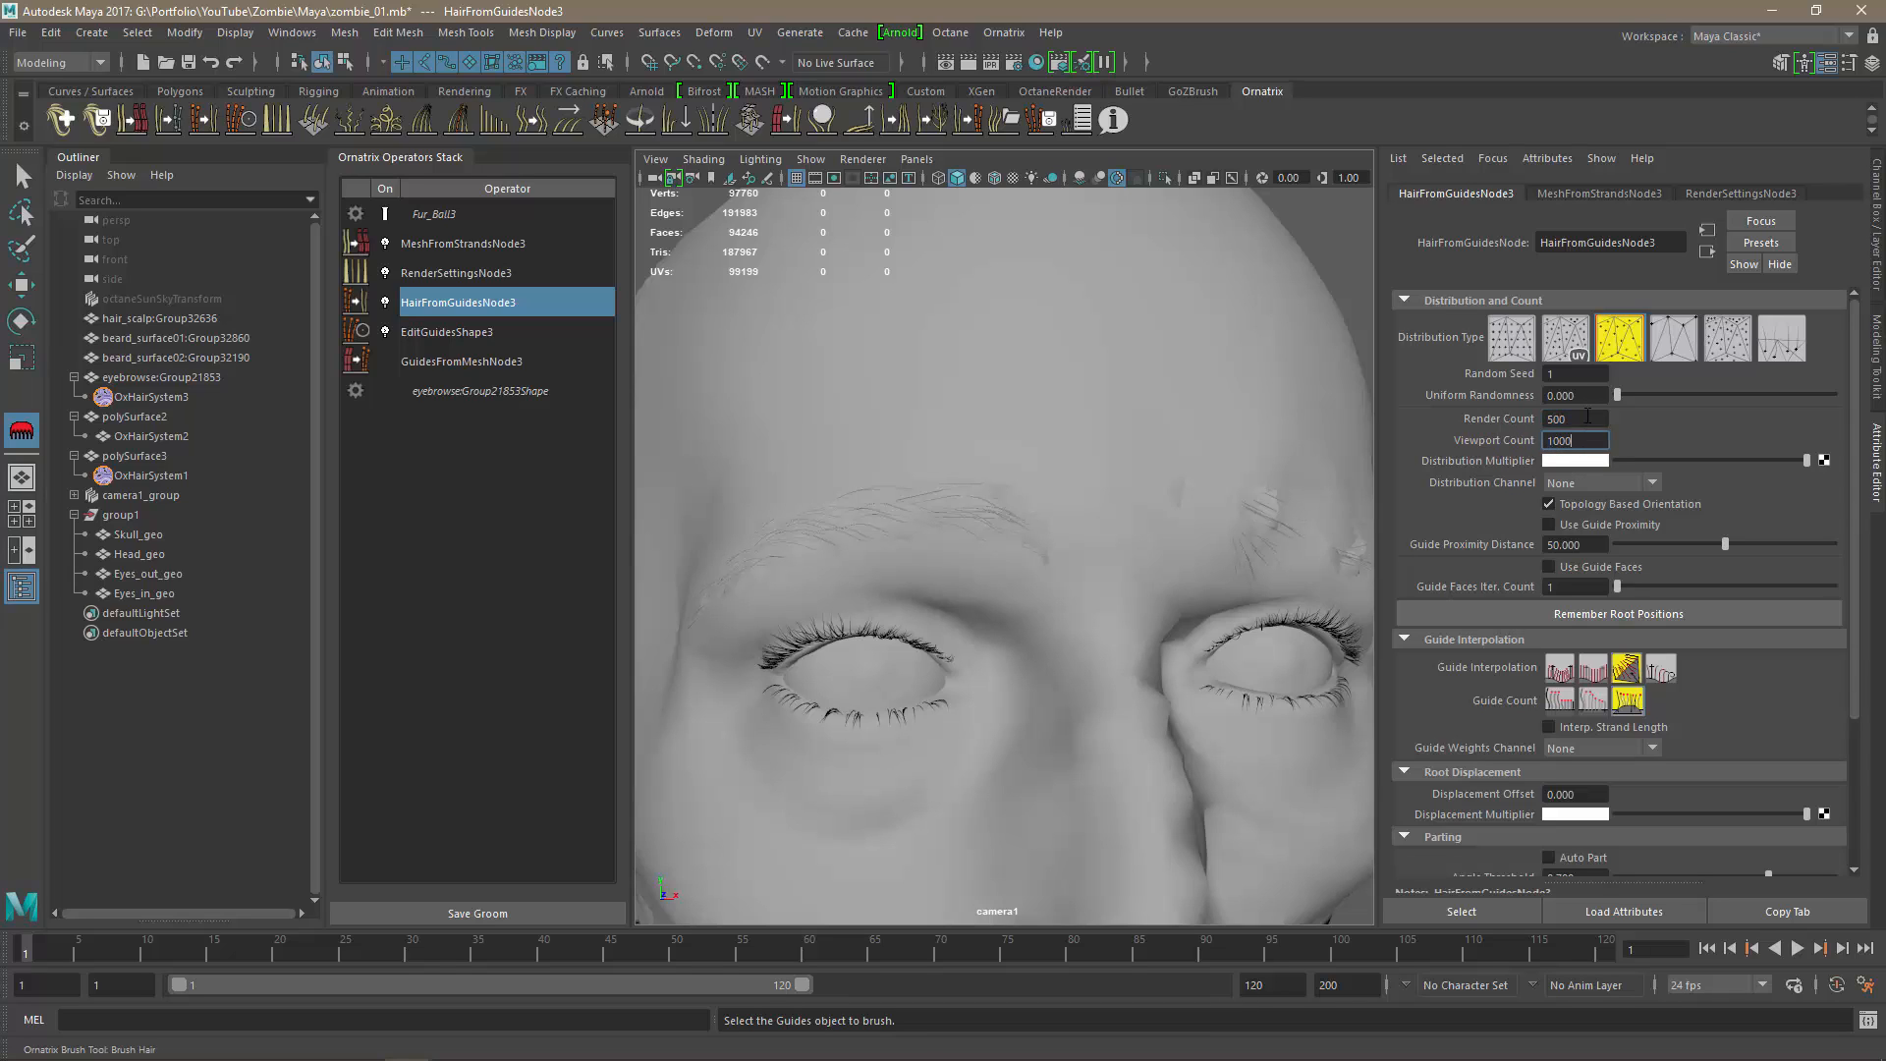
pyautogui.click(1587, 417)
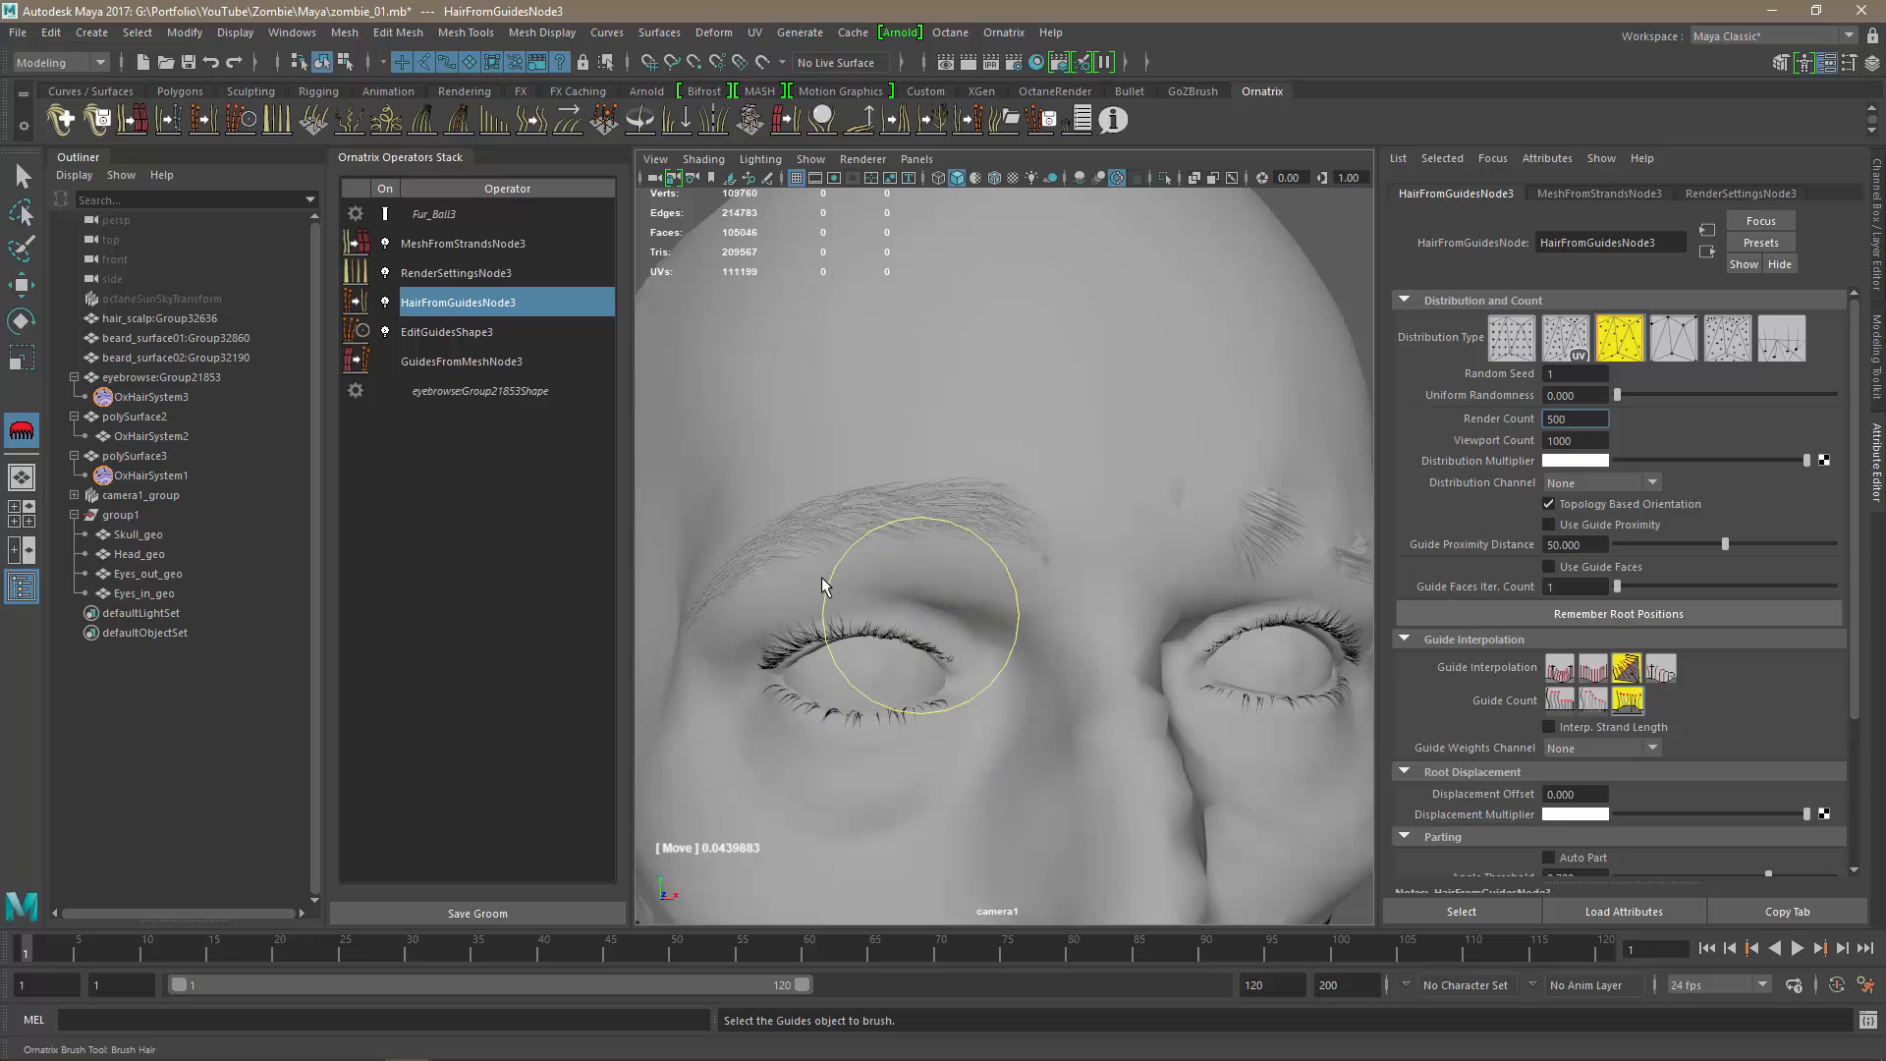
# Assign the existing blinn1 material to the eyebrow hair system OxHairSystem3.
pyautogui.click(462, 242)
pyautogui.moveTo(1215, 676)
pyautogui.keyDown('alt'); pyautogui.mouseDown()
pyautogui.moveTo(1264, 692)
pyautogui.moveTo(1178, 668)
pyautogui.mouseUp(); pyautogui.keyUp('alt')
pyautogui.keyDown('alt'); pyautogui.moveTo(1178, 668); pyautogui.dragTo(1011, 634, button='middle'); pyautogui.keyUp('alt')
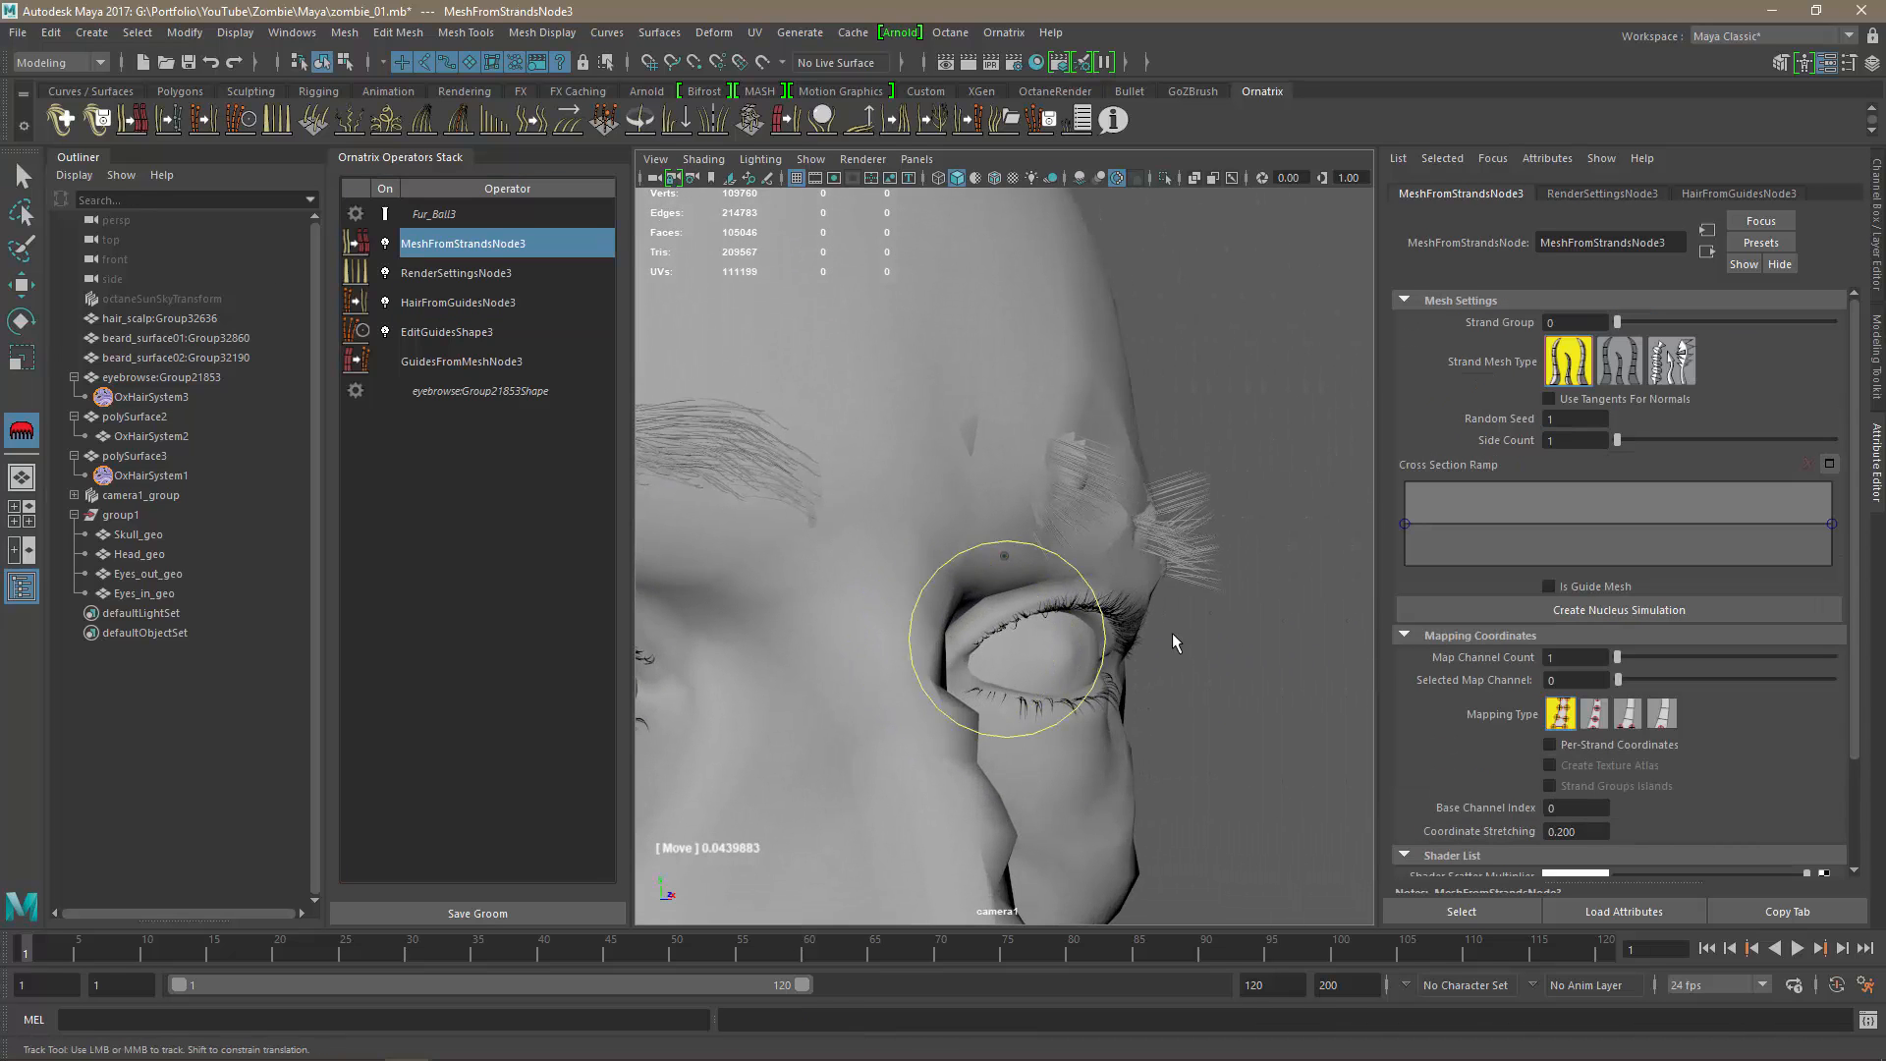
pyautogui.click(18, 175)
pyautogui.click(1183, 508)
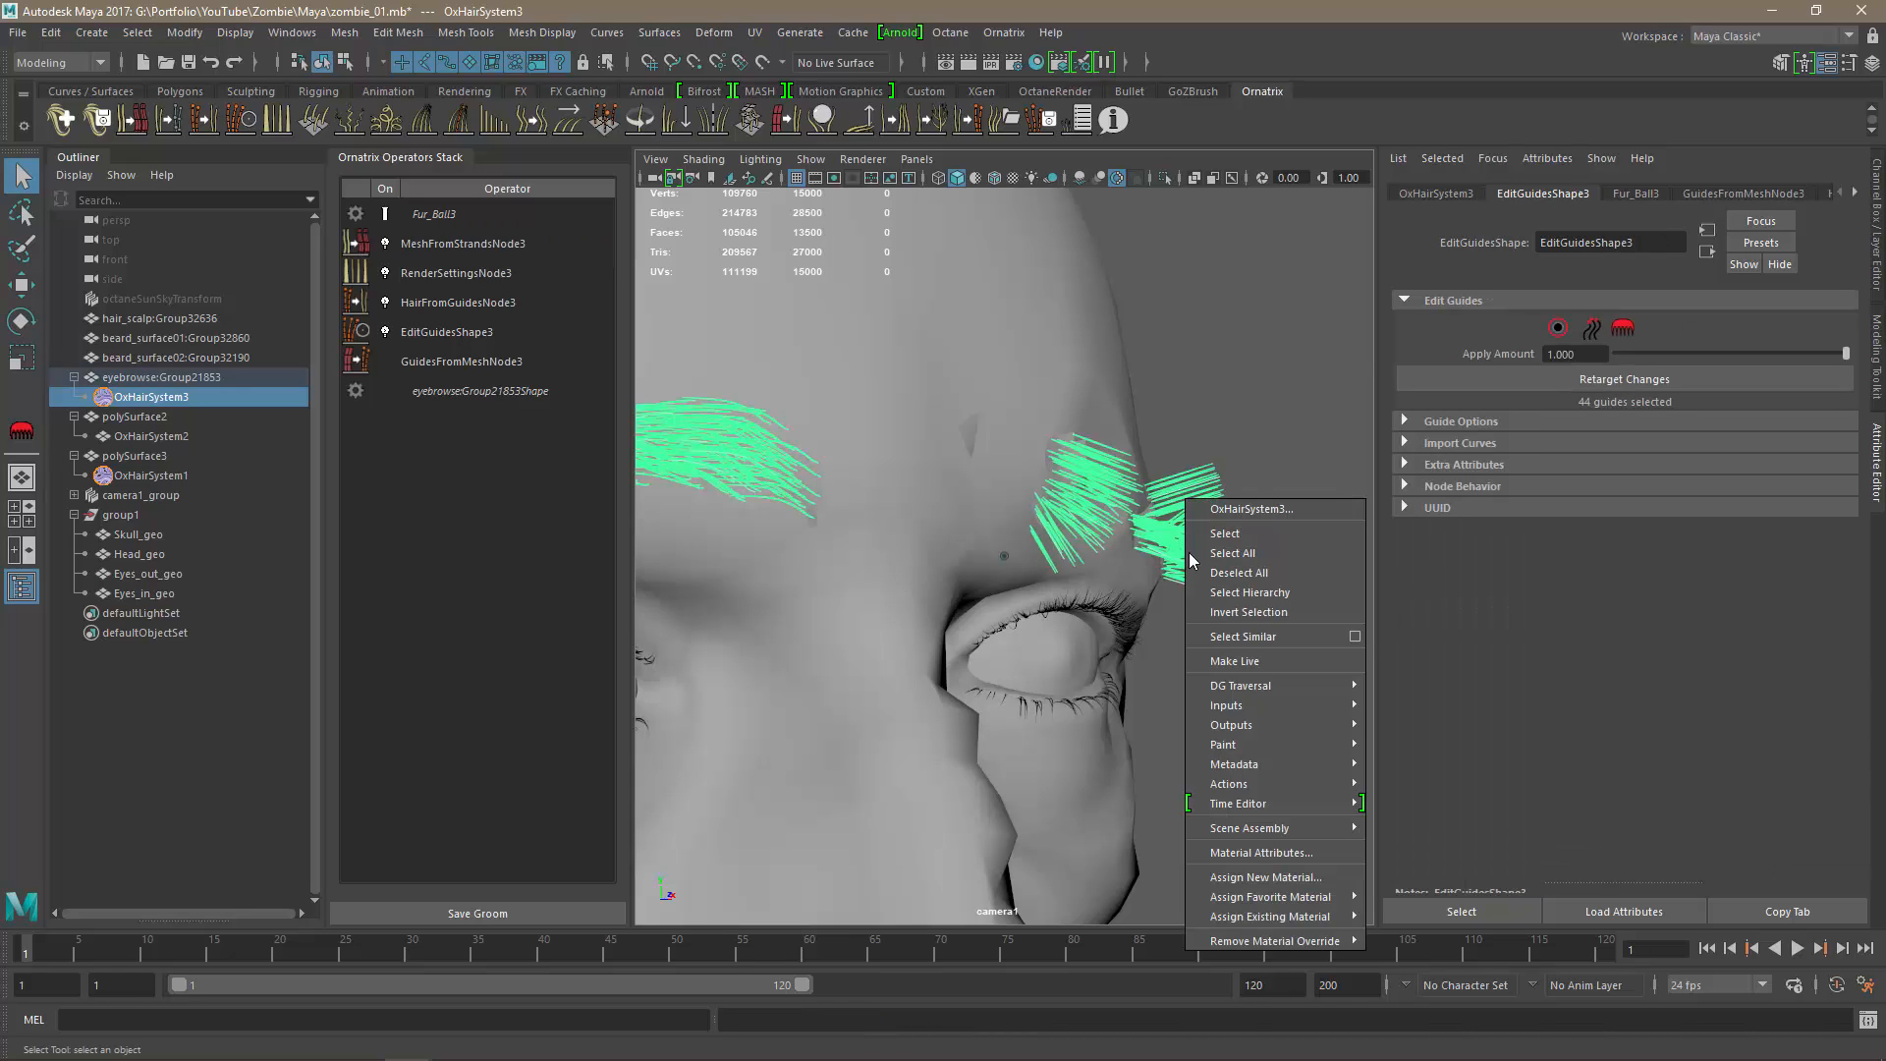
pyautogui.rightClick(1186, 501)
pyautogui.moveTo(1278, 919)
pyautogui.click(1406, 922)
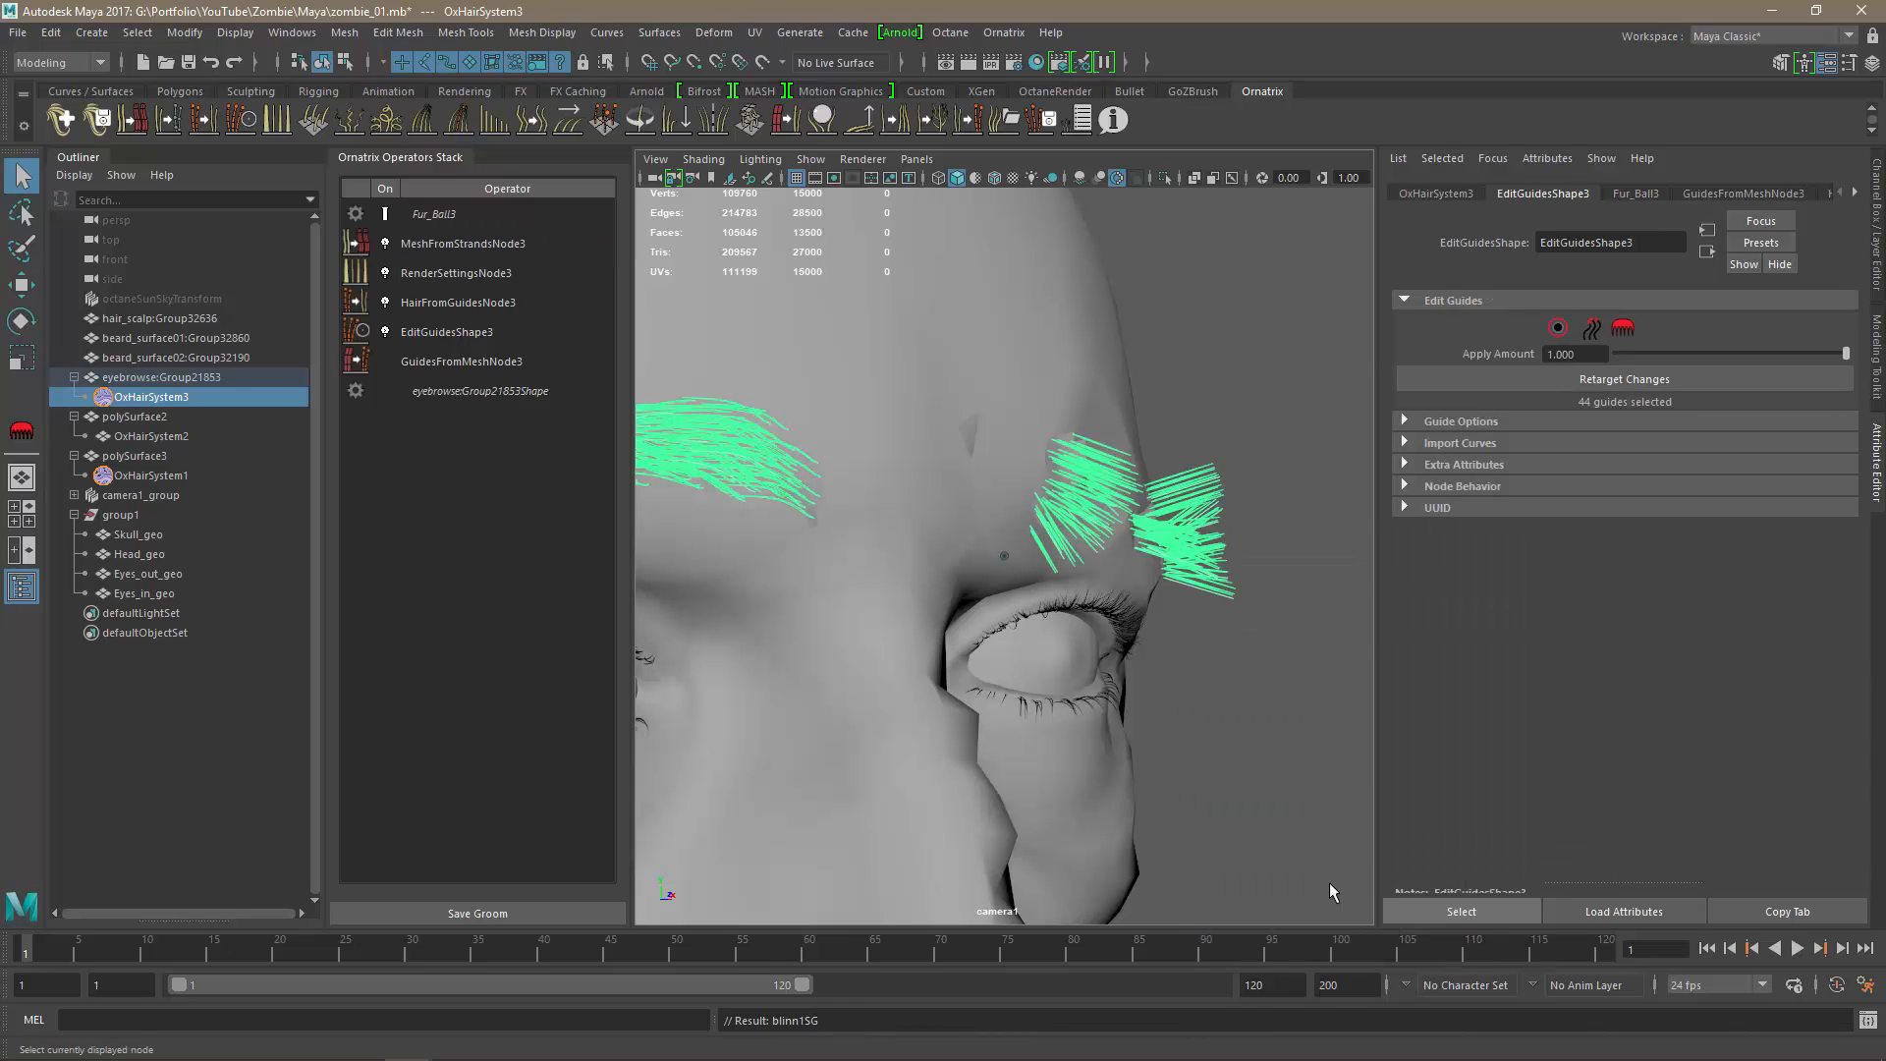
pyautogui.click(1141, 728)
# Activate brush editing of the eyebrow guides in EditGuidesShape3, checking the brow shape from several angles.
pyautogui.keyDown('alt'); pyautogui.moveTo(850, 637); pyautogui.dragTo(1202, 688, button='middle'); pyautogui.keyUp('alt')
pyautogui.keyDown('alt'); pyautogui.moveTo(1202, 688); pyautogui.dragTo(1015, 633); pyautogui.keyUp('alt')
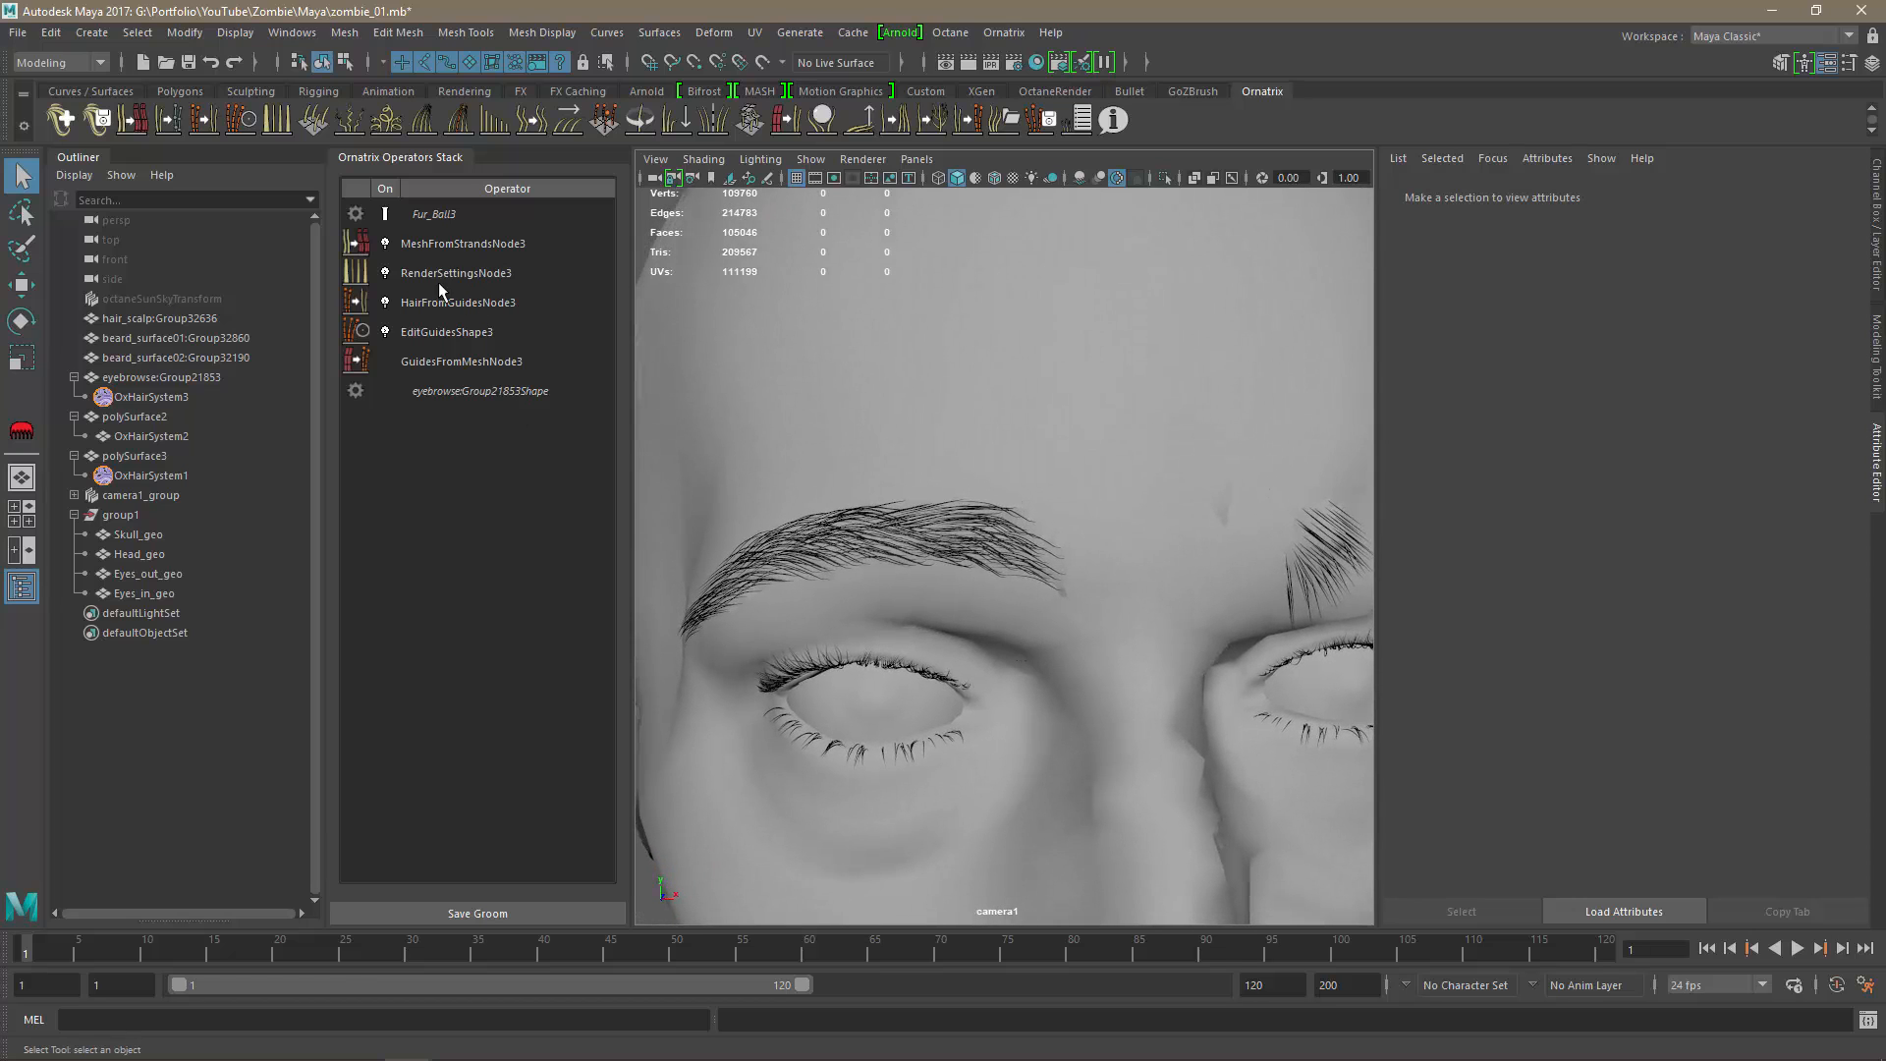
pyautogui.click(433, 330)
pyautogui.keyDown('alt'); pyautogui.moveTo(1045, 705); pyautogui.dragTo(1036, 654); pyautogui.keyUp('alt')
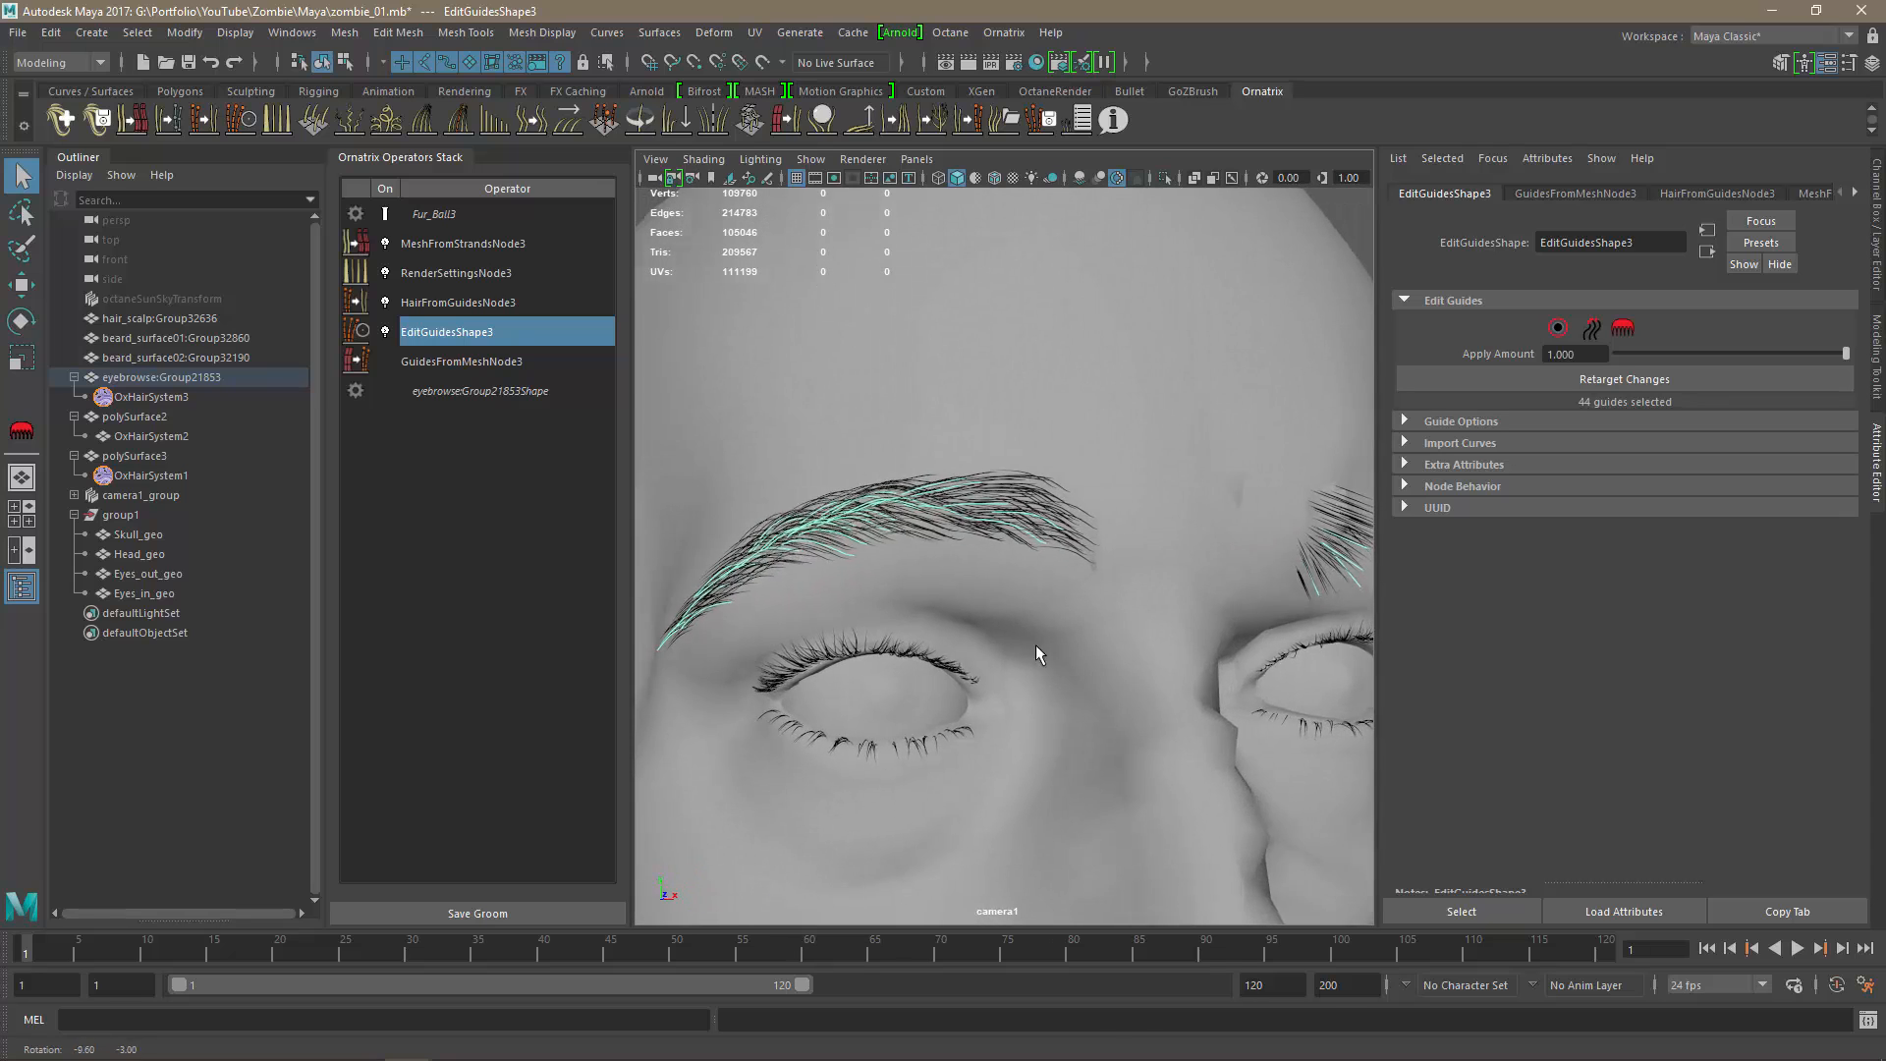
pyautogui.keyDown('alt'); pyautogui.moveTo(697, 635); pyautogui.dragTo(1030, 669); pyautogui.keyUp('alt')
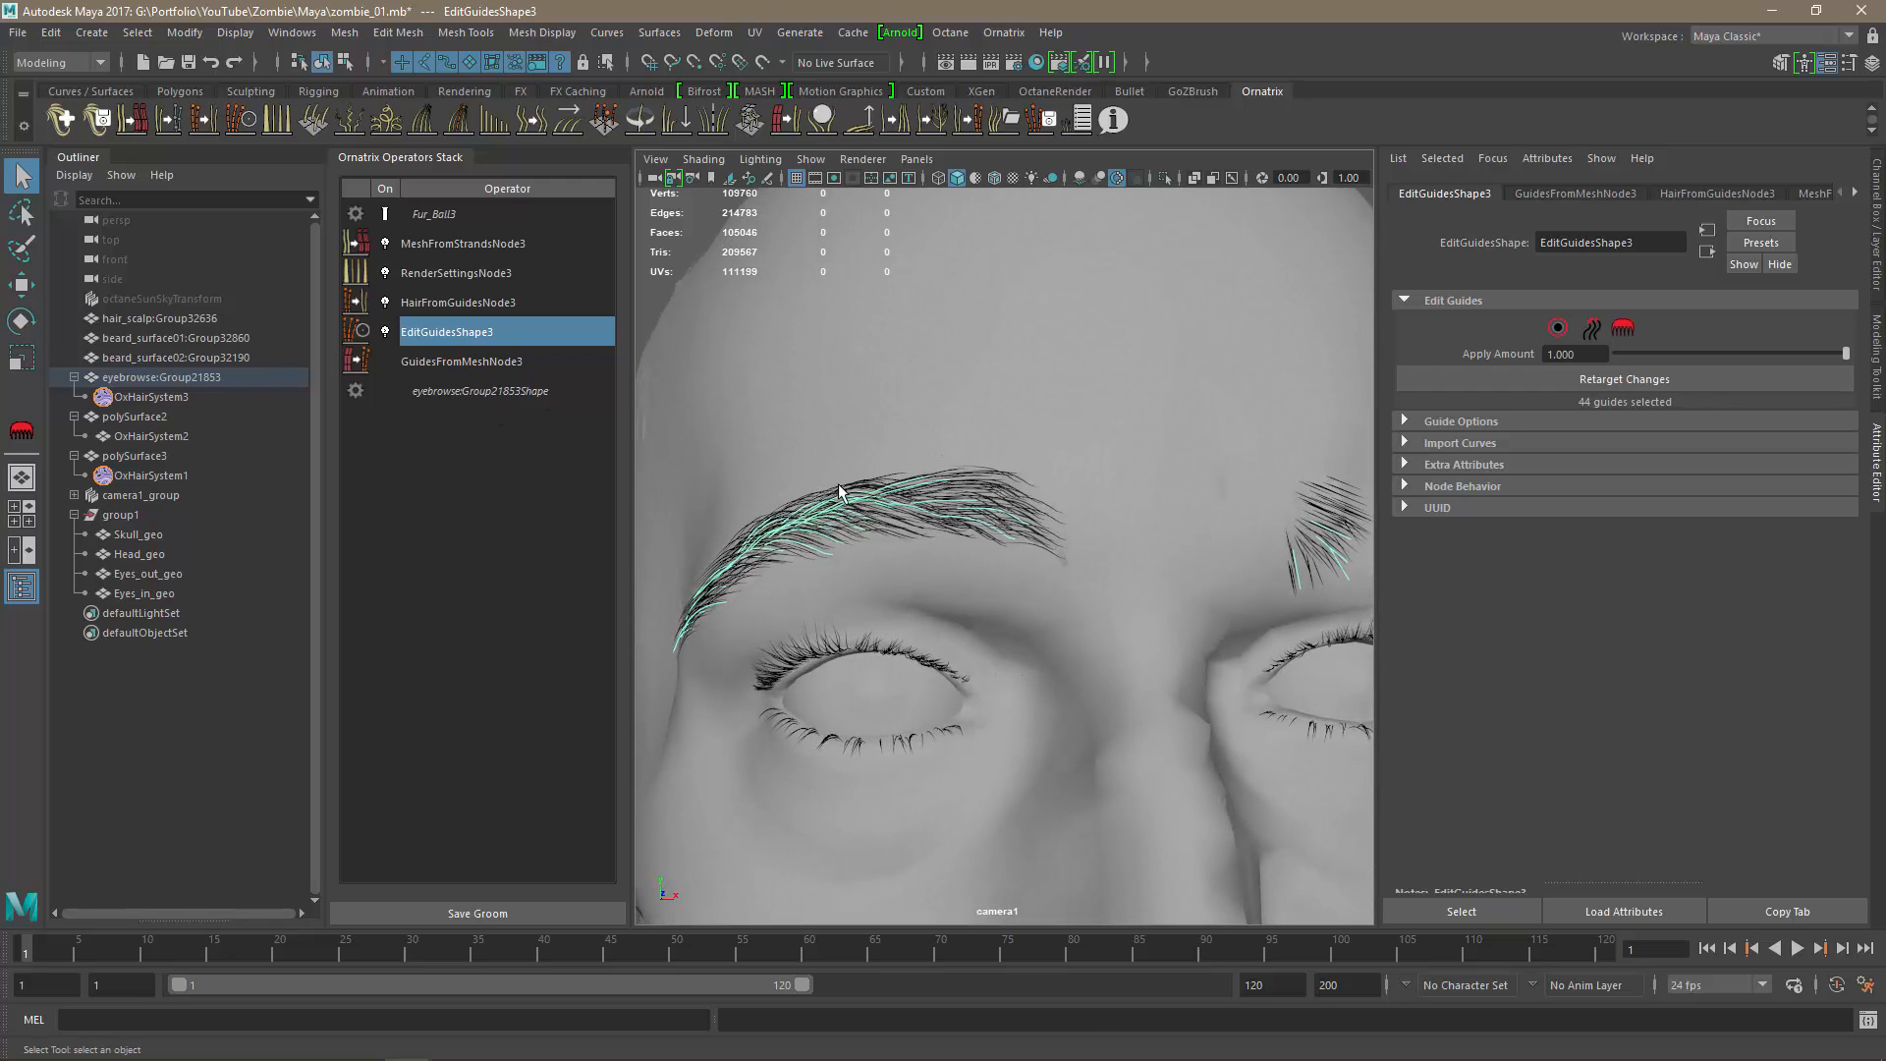
pyautogui.click(1622, 327)
pyautogui.moveTo(1128, 619)
pyautogui.keyDown('alt'); pyautogui.mouseDown()
pyautogui.moveTo(1255, 635)
pyautogui.moveTo(1283, 602)
pyautogui.mouseUp(); pyautogui.keyUp('alt')
pyautogui.moveTo(1247, 671)
pyautogui.keyDown('alt'); pyautogui.mouseDown()
pyautogui.moveTo(1201, 724)
pyautogui.moveTo(1219, 625)
pyautogui.moveTo(1075, 528)
pyautogui.moveTo(1111, 674)
pyautogui.mouseUp(); pyautogui.keyUp('alt')
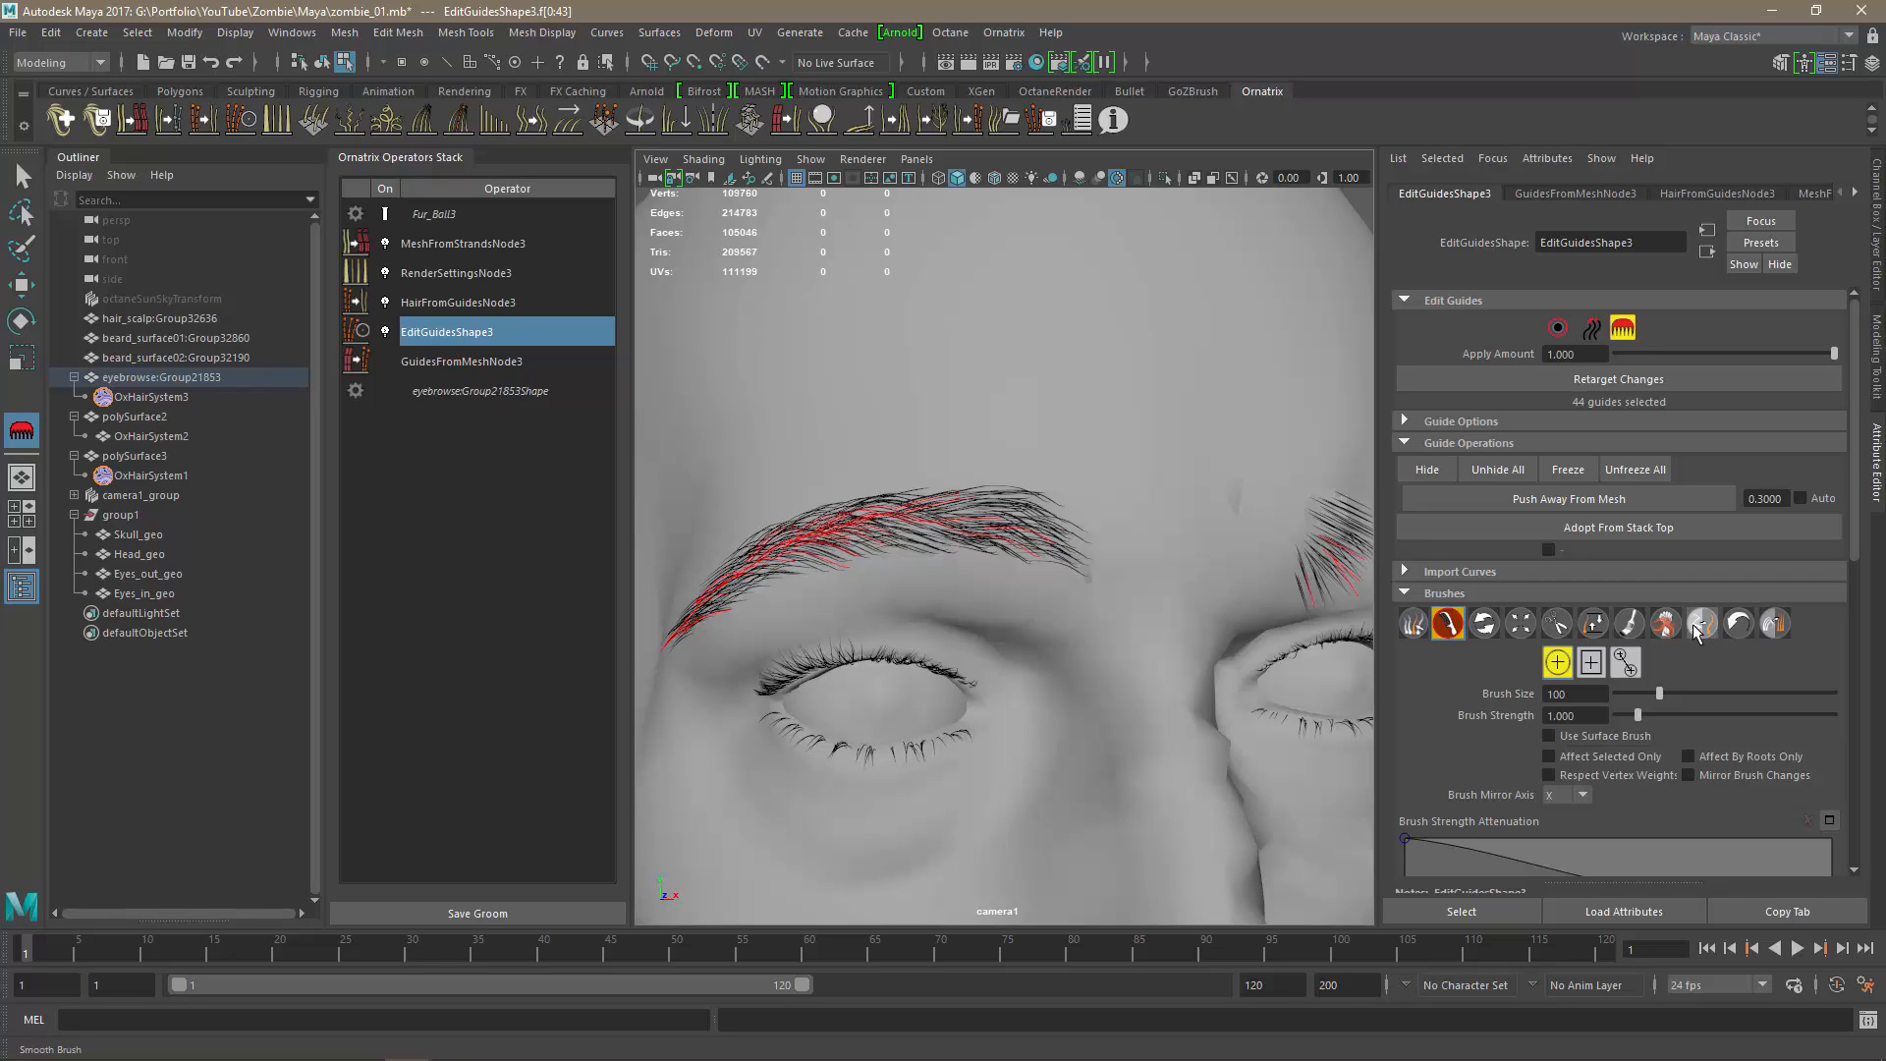
# Brush the eyebrow guides with the Pull brush along the whole brow so the hairs stand out from the skin.
pyautogui.click(1776, 628)
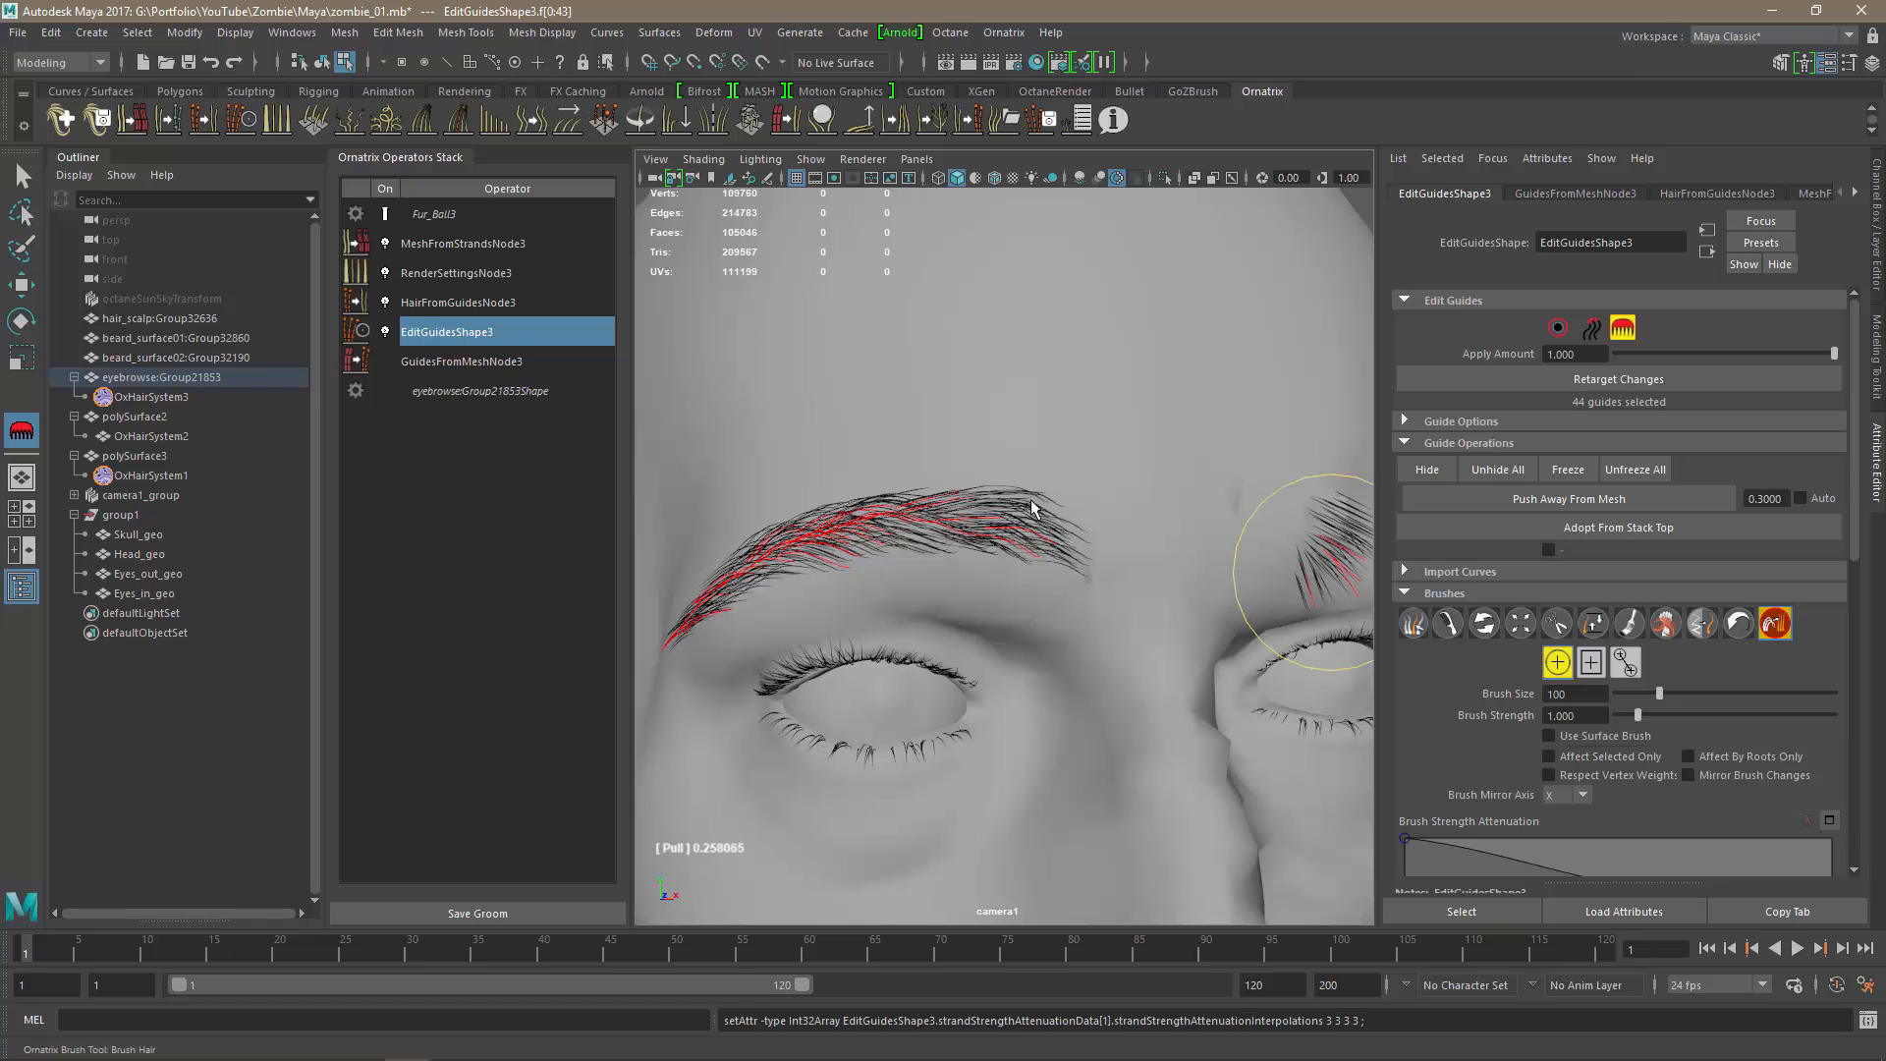
pyautogui.moveTo(1032, 539)
pyautogui.mouseDown()
pyautogui.moveTo(914, 531)
pyautogui.moveTo(770, 572)
pyautogui.moveTo(677, 632)
pyautogui.mouseUp()
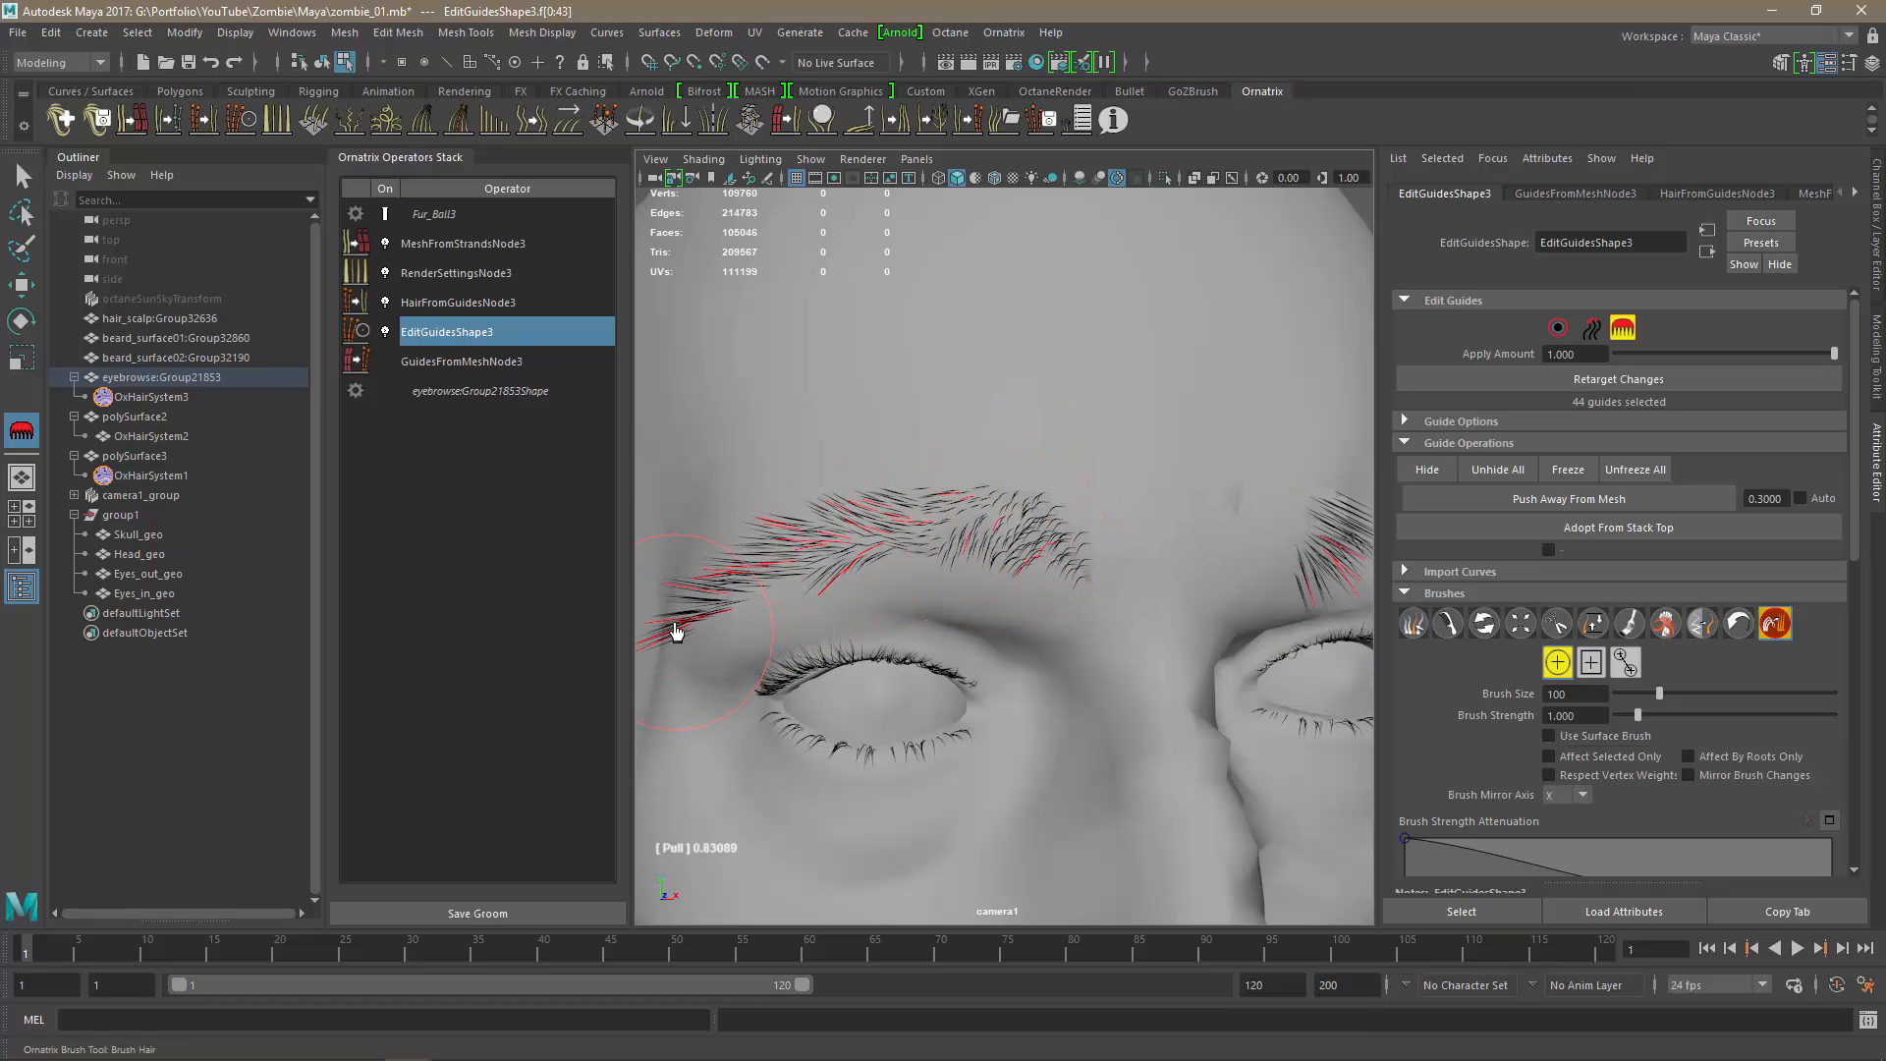
pyautogui.moveTo(913, 528)
pyautogui.mouseDown()
pyautogui.moveTo(1085, 621)
pyautogui.moveTo(1014, 648)
pyautogui.moveTo(1073, 829)
pyautogui.mouseUp()
pyautogui.moveTo(949, 749); pyautogui.dragTo(893, 725)
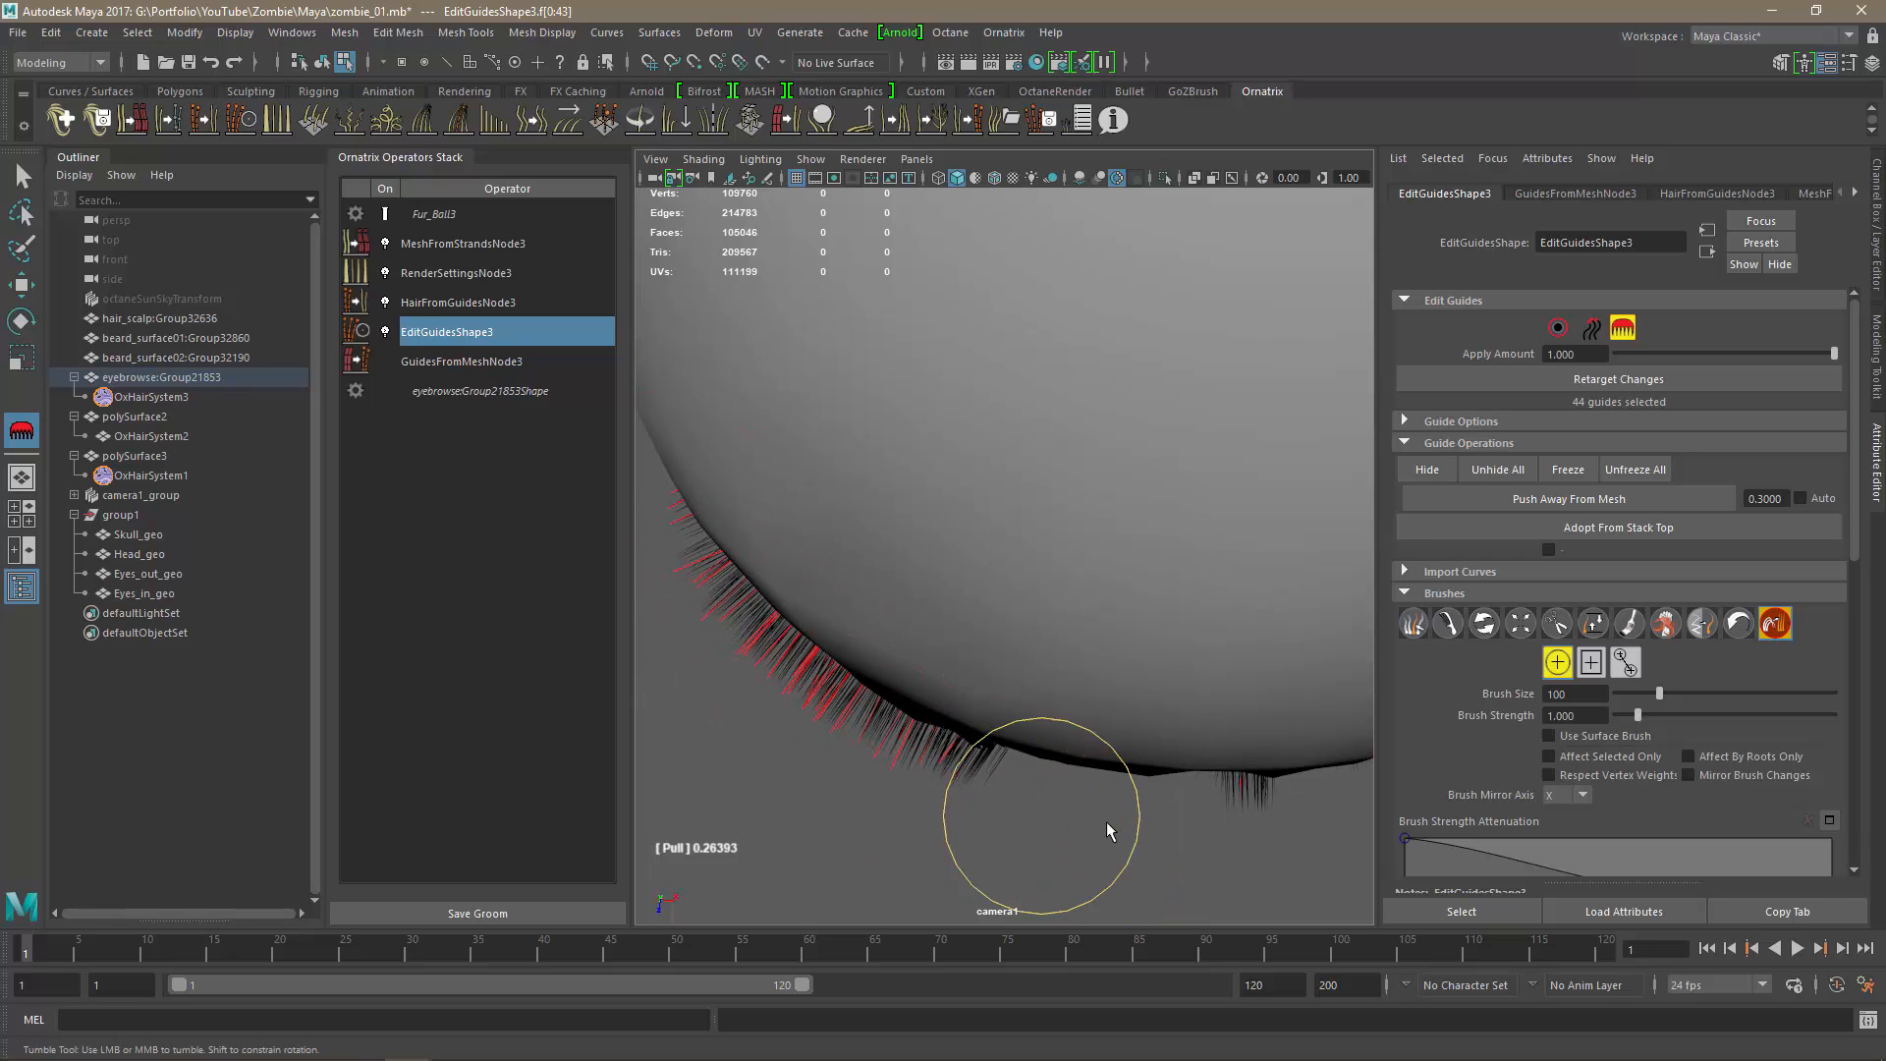
pyautogui.keyDown('alt'); pyautogui.moveTo(1107, 831); pyautogui.dragTo(865, 508); pyautogui.keyUp('alt')
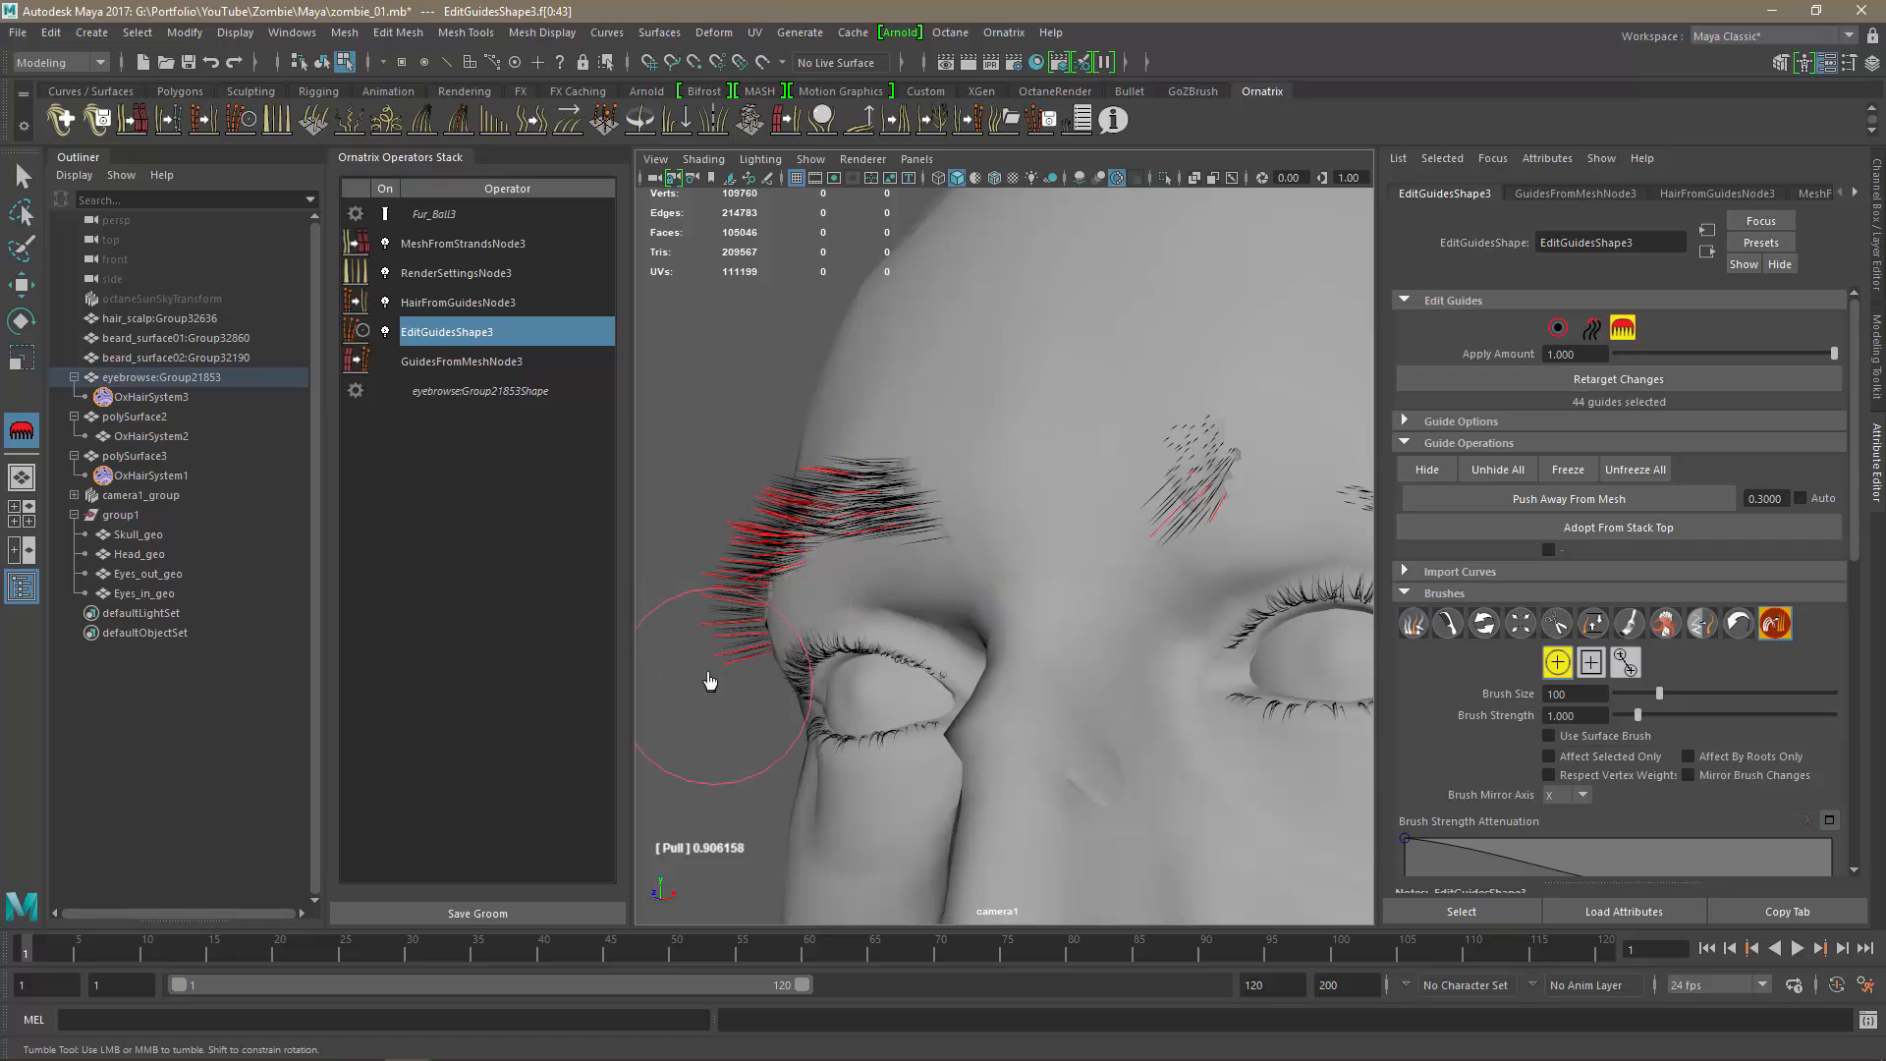
pyautogui.moveTo(1033, 611)
pyautogui.keyDown('alt'); pyautogui.mouseDown()
pyautogui.moveTo(1080, 634)
pyautogui.moveTo(1088, 527)
pyautogui.moveTo(1020, 617)
pyautogui.mouseUp(); pyautogui.keyUp('alt')
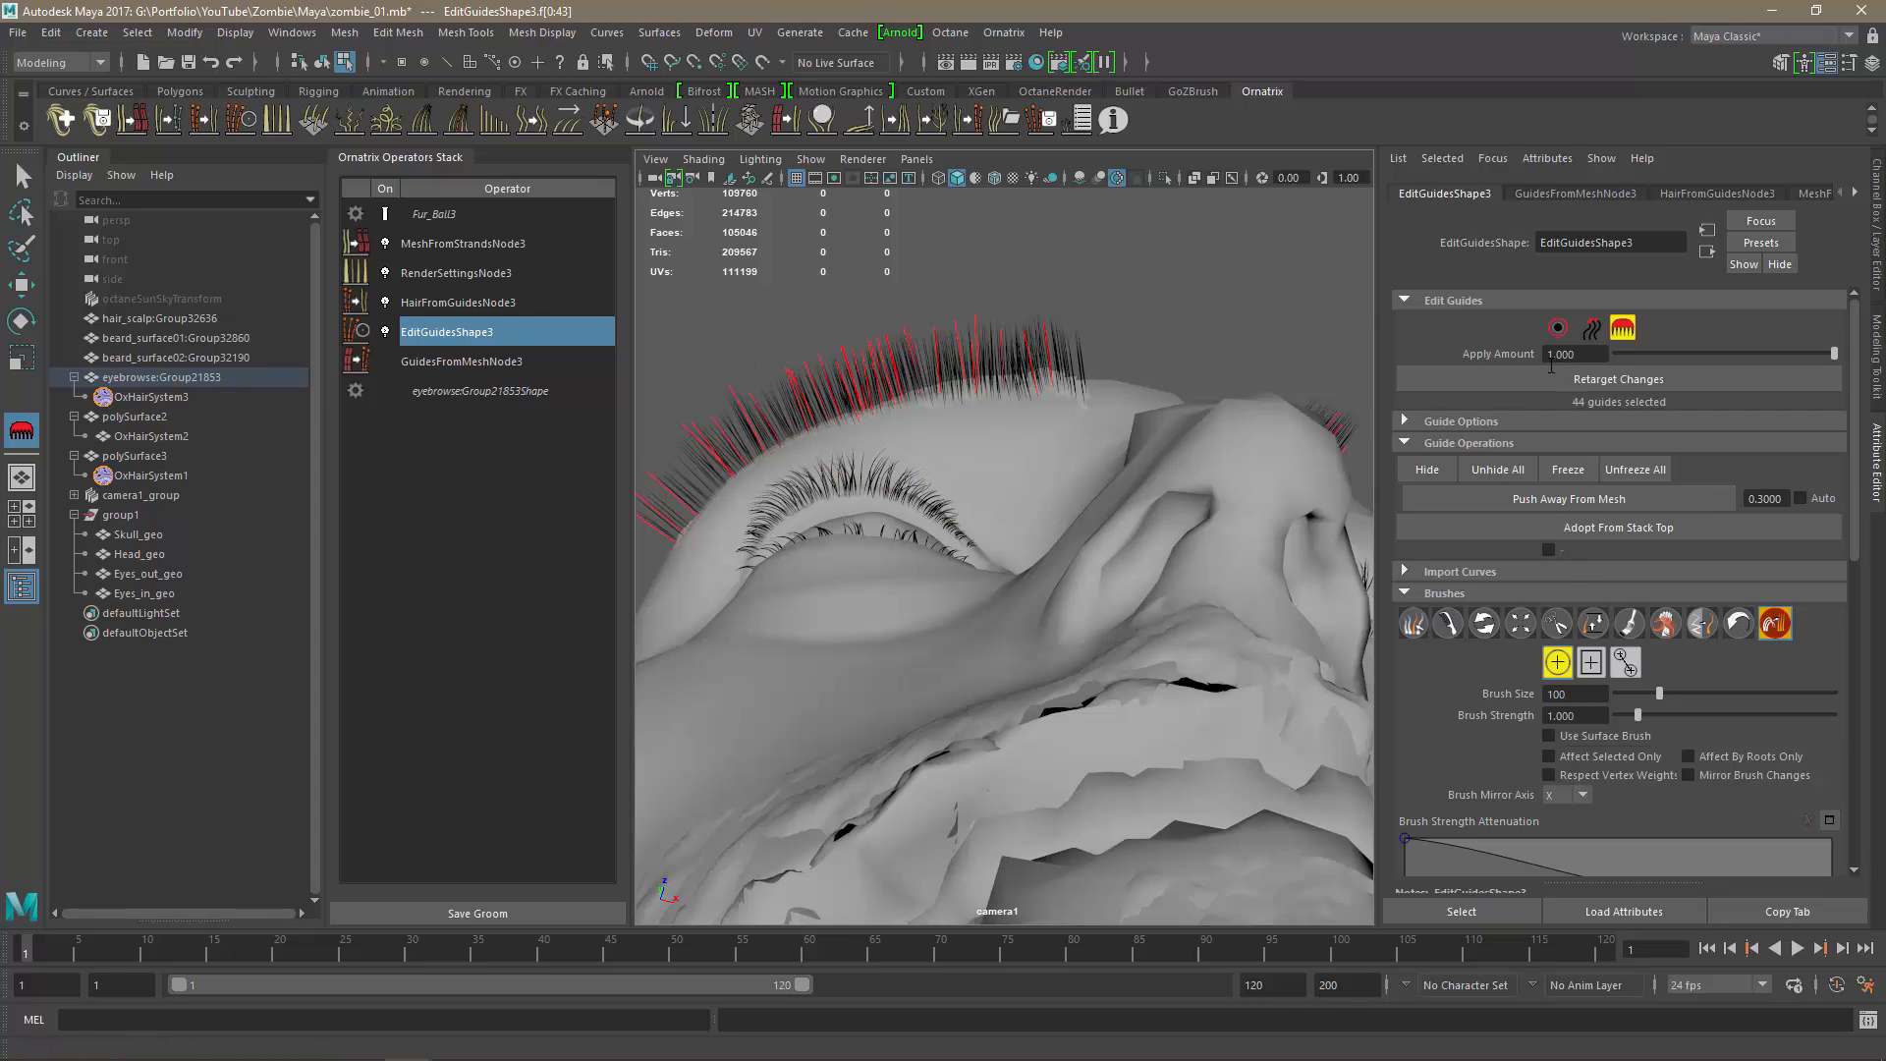
# Add a Surface Comb operator above HairFromGuidesNode3 and slightly raise its orientation multiplier.
pyautogui.click(442, 333)
pyautogui.click(442, 299)
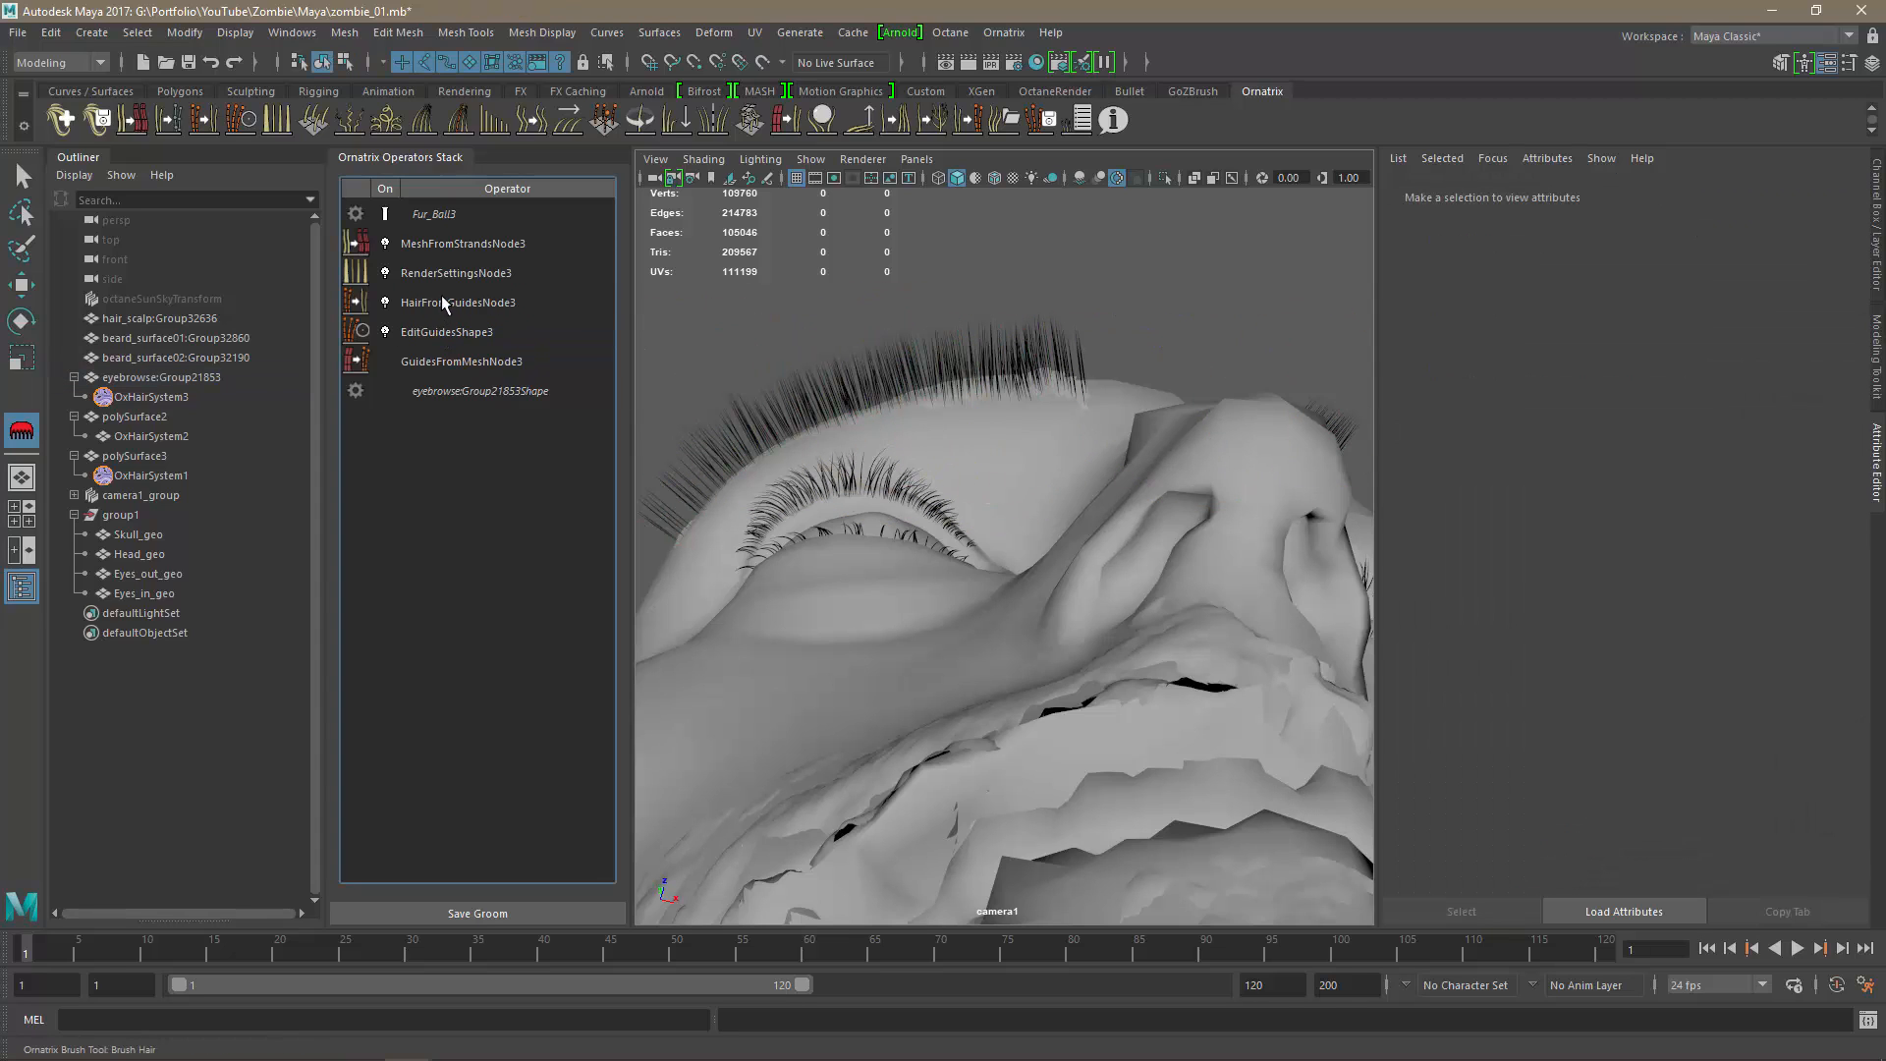
pyautogui.click(442, 302)
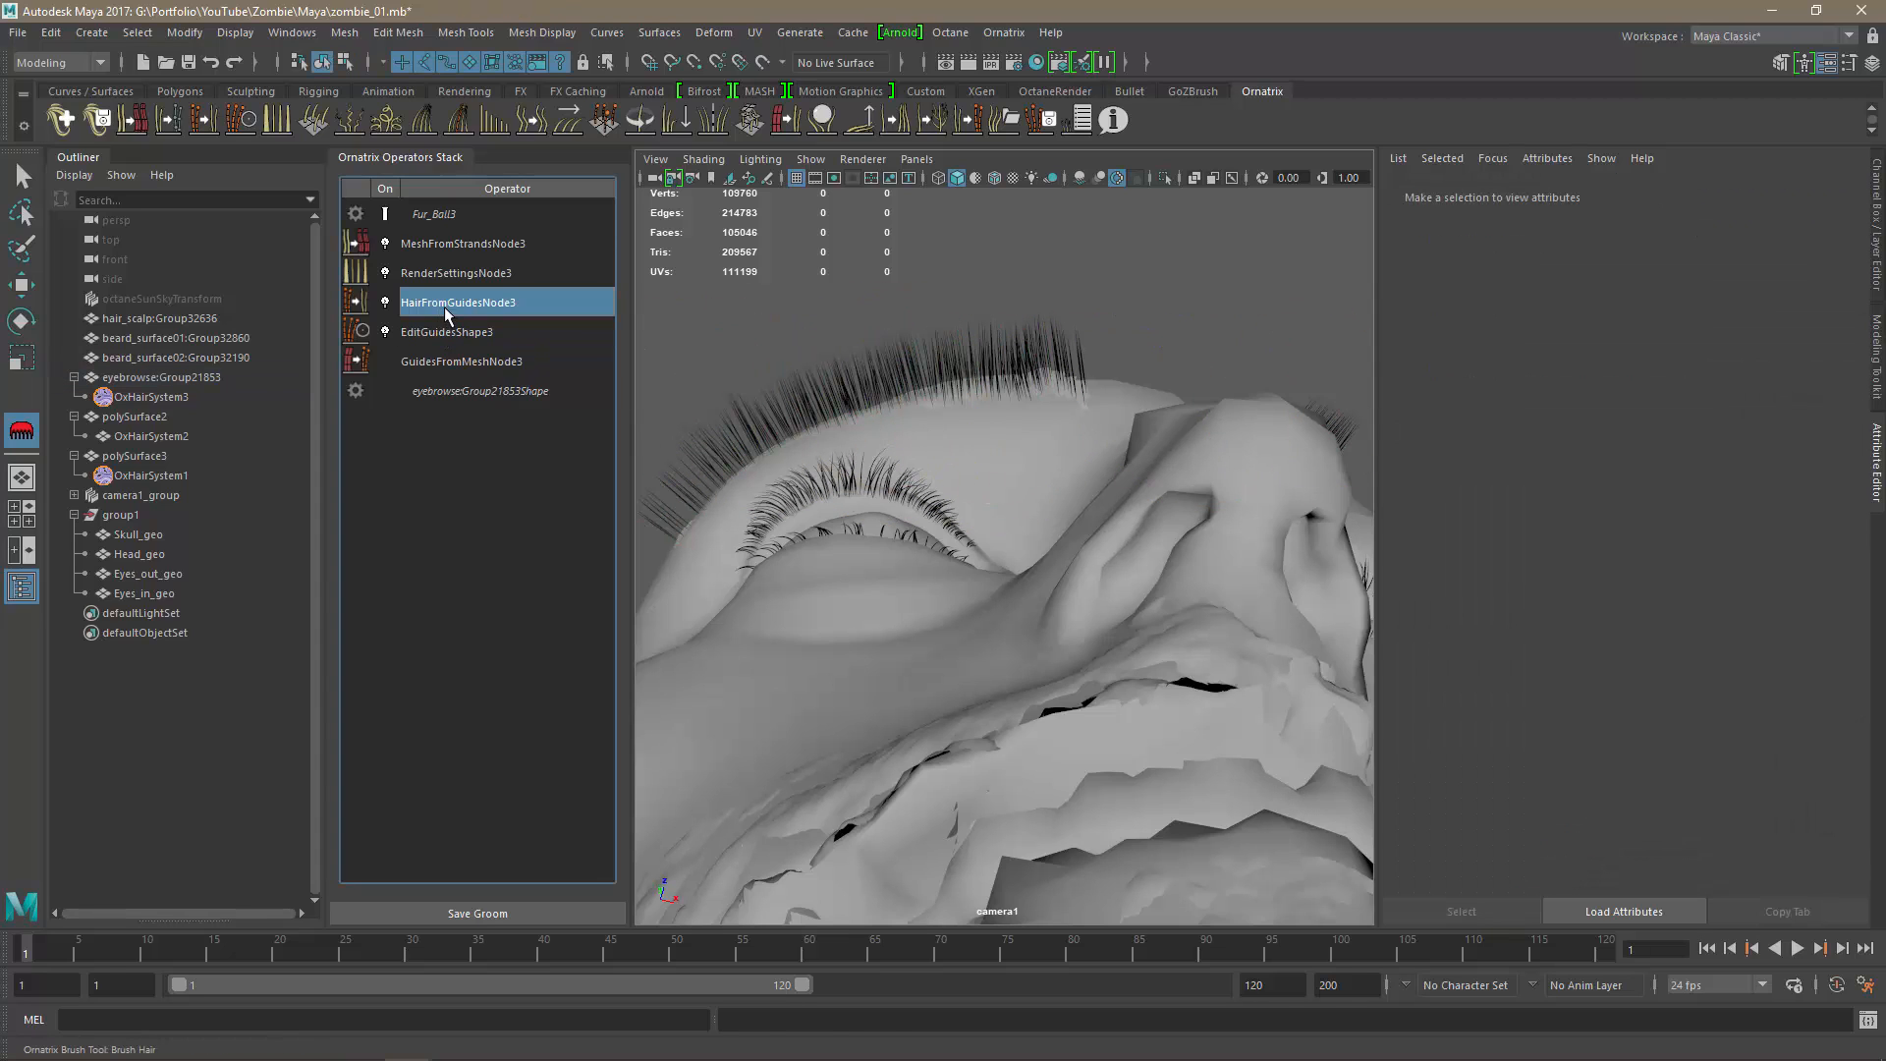
pyautogui.click(570, 126)
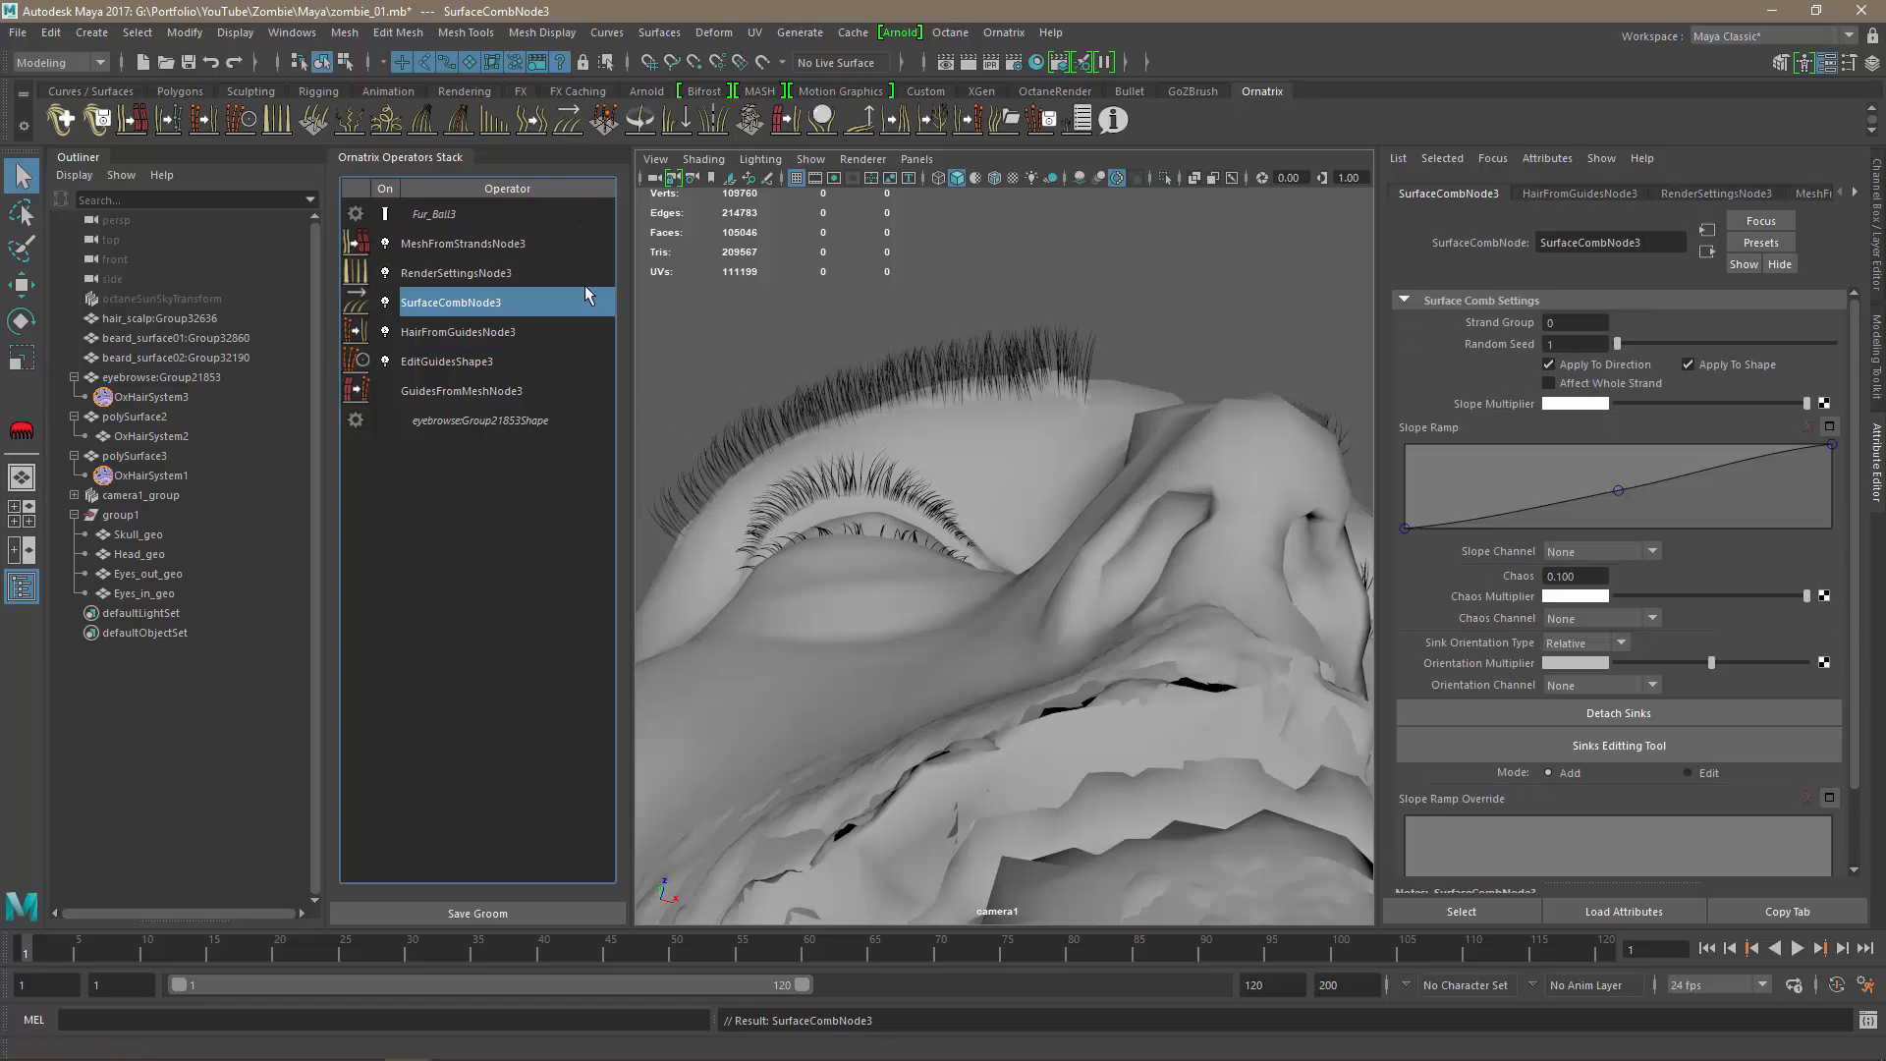
pyautogui.keyDown('alt'); pyautogui.moveTo(1197, 305); pyautogui.dragTo(1203, 409); pyautogui.keyUp('alt')
pyautogui.moveTo(1193, 616)
pyautogui.keyDown('alt'); pyautogui.mouseDown()
pyautogui.moveTo(1162, 619)
pyautogui.moveTo(1182, 628)
pyautogui.mouseUp(); pyautogui.keyUp('alt')
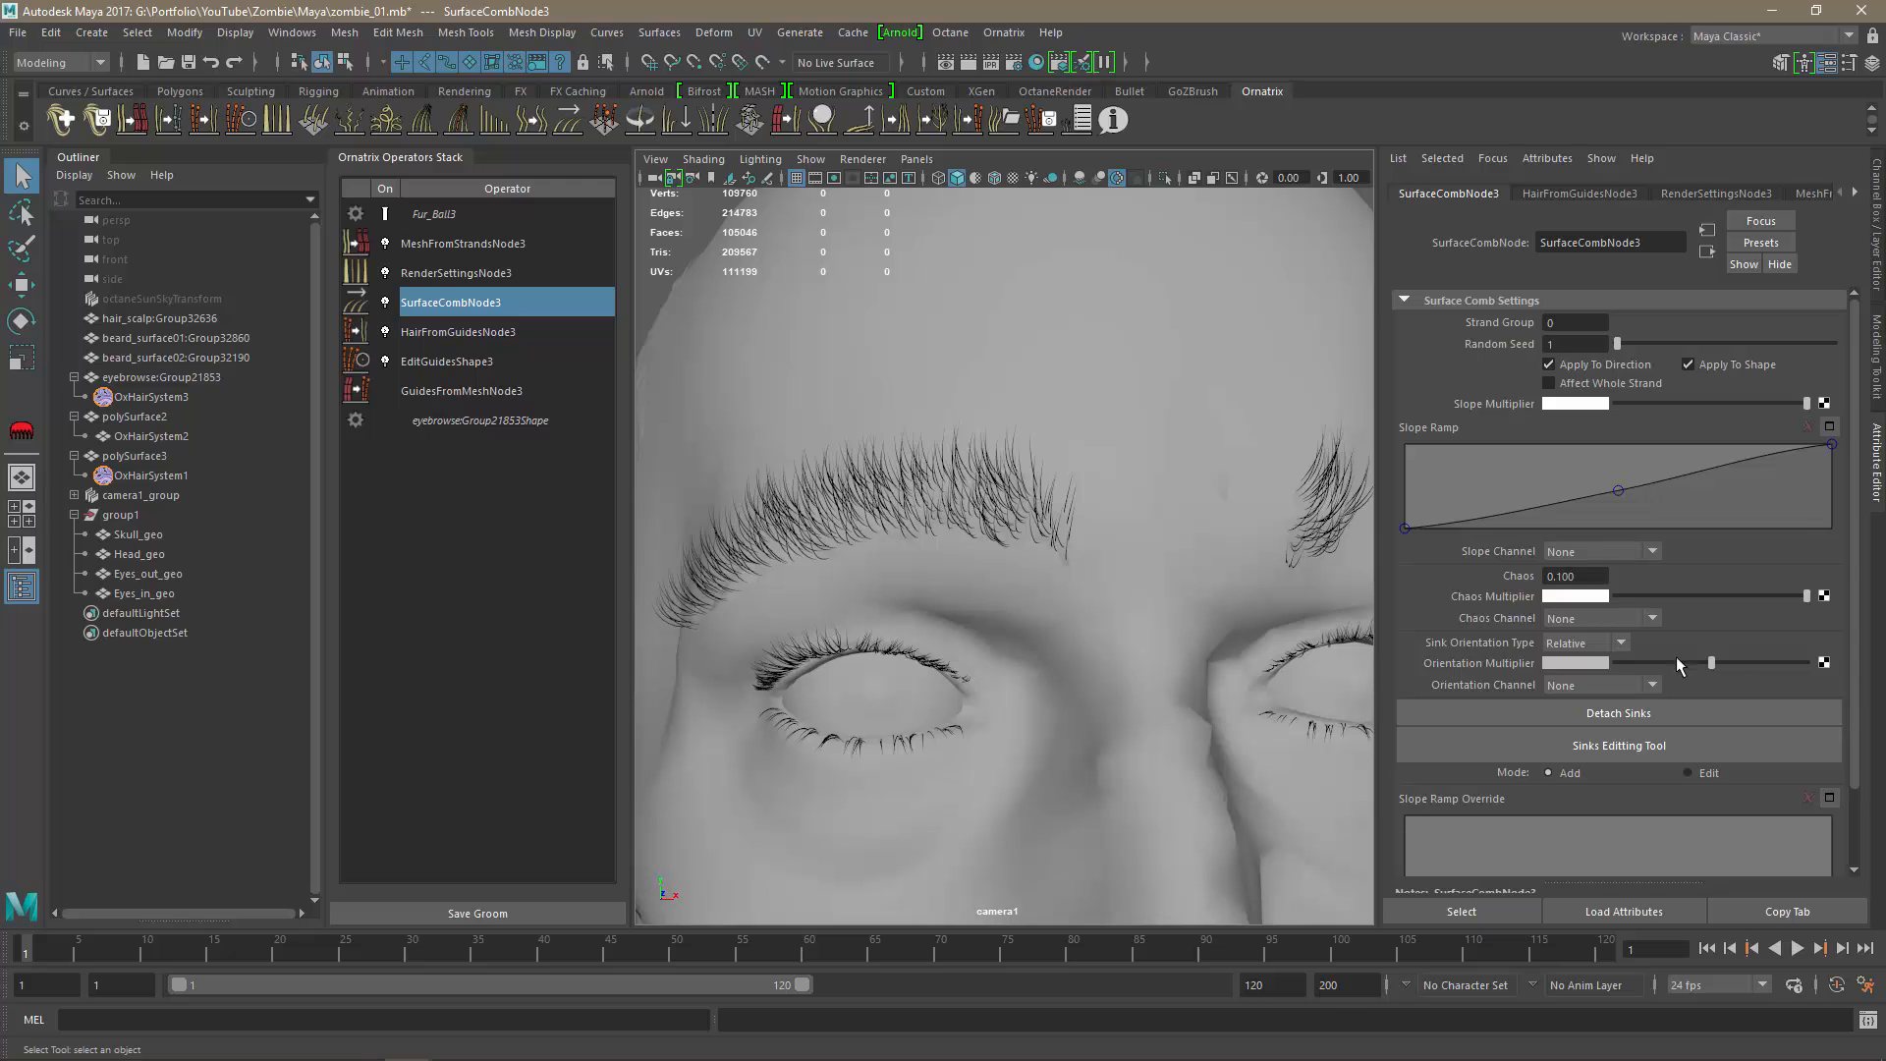
pyautogui.moveTo(1712, 665)
pyautogui.mouseDown()
pyautogui.moveTo(1676, 661)
pyautogui.moveTo(1747, 663)
pyautogui.moveTo(1718, 669)
pyautogui.mouseUp()
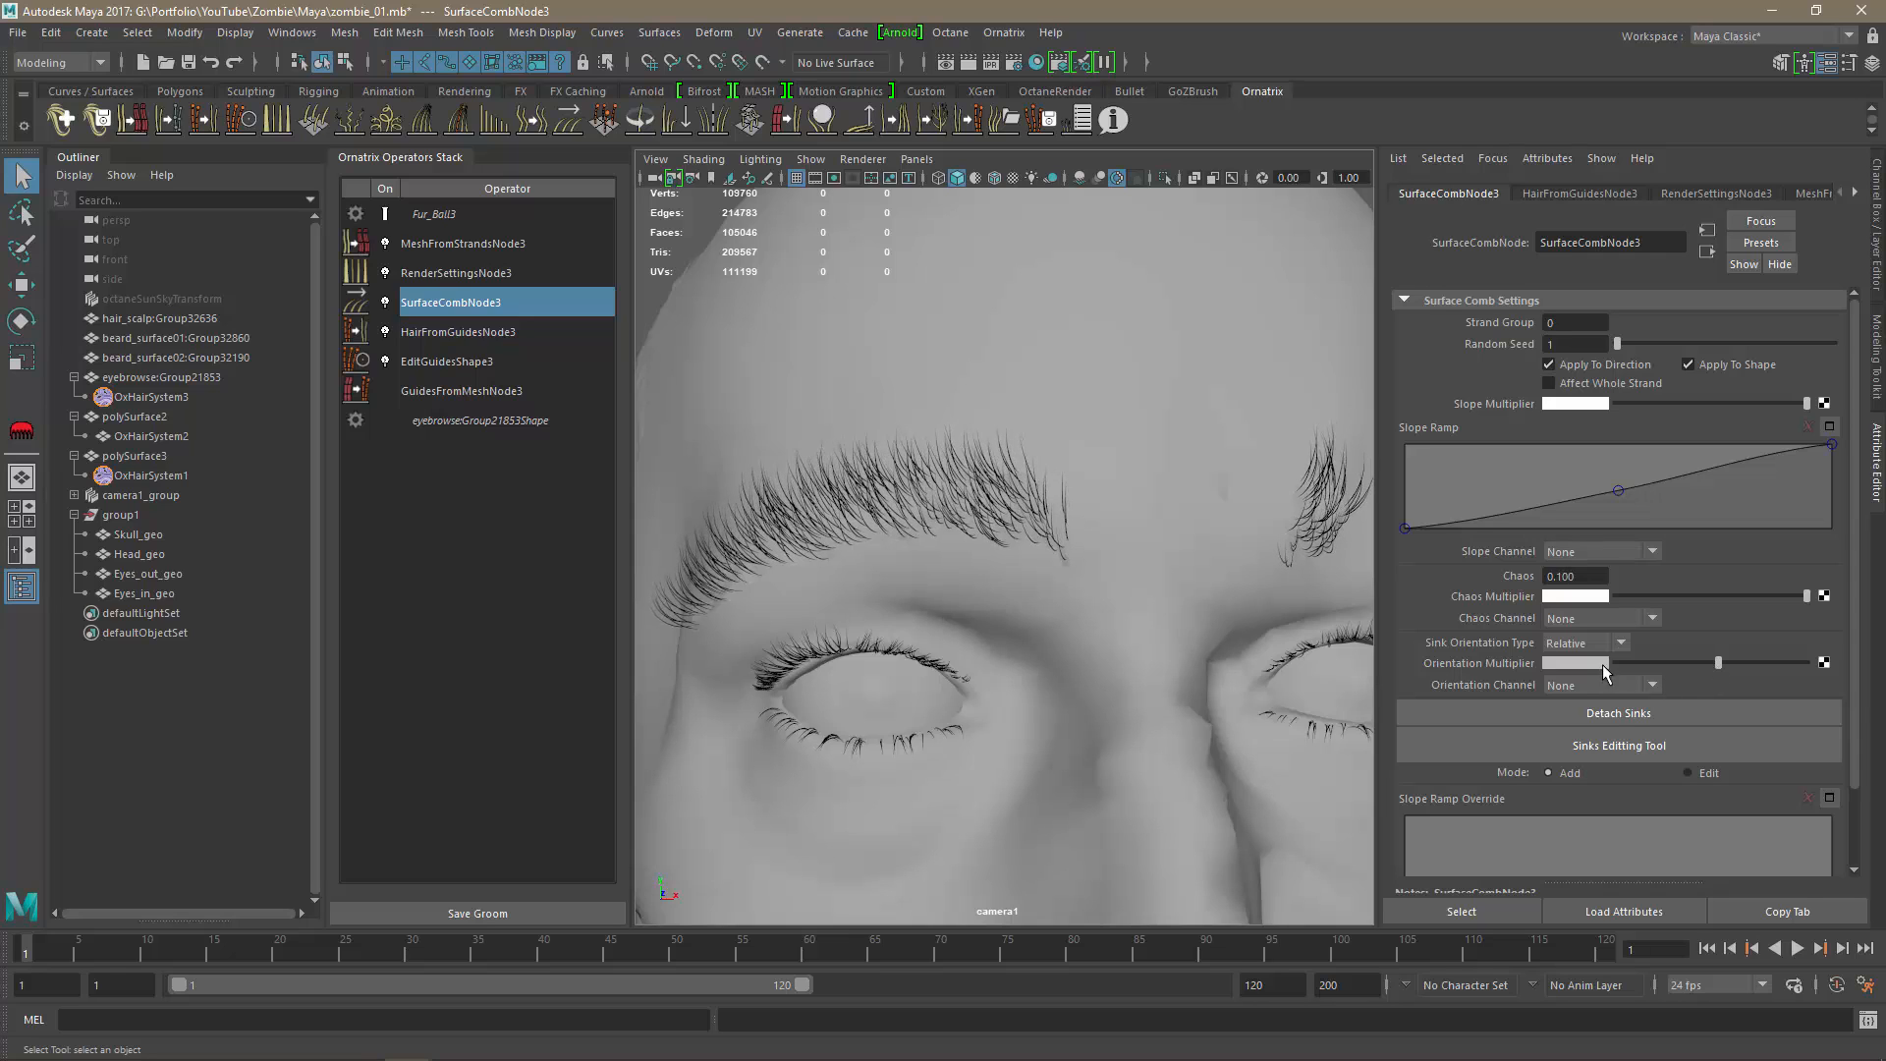
# Draw comb sinks across the eyebrow with the Sinks Editing Tool in Add mode.
pyautogui.click(1552, 755)
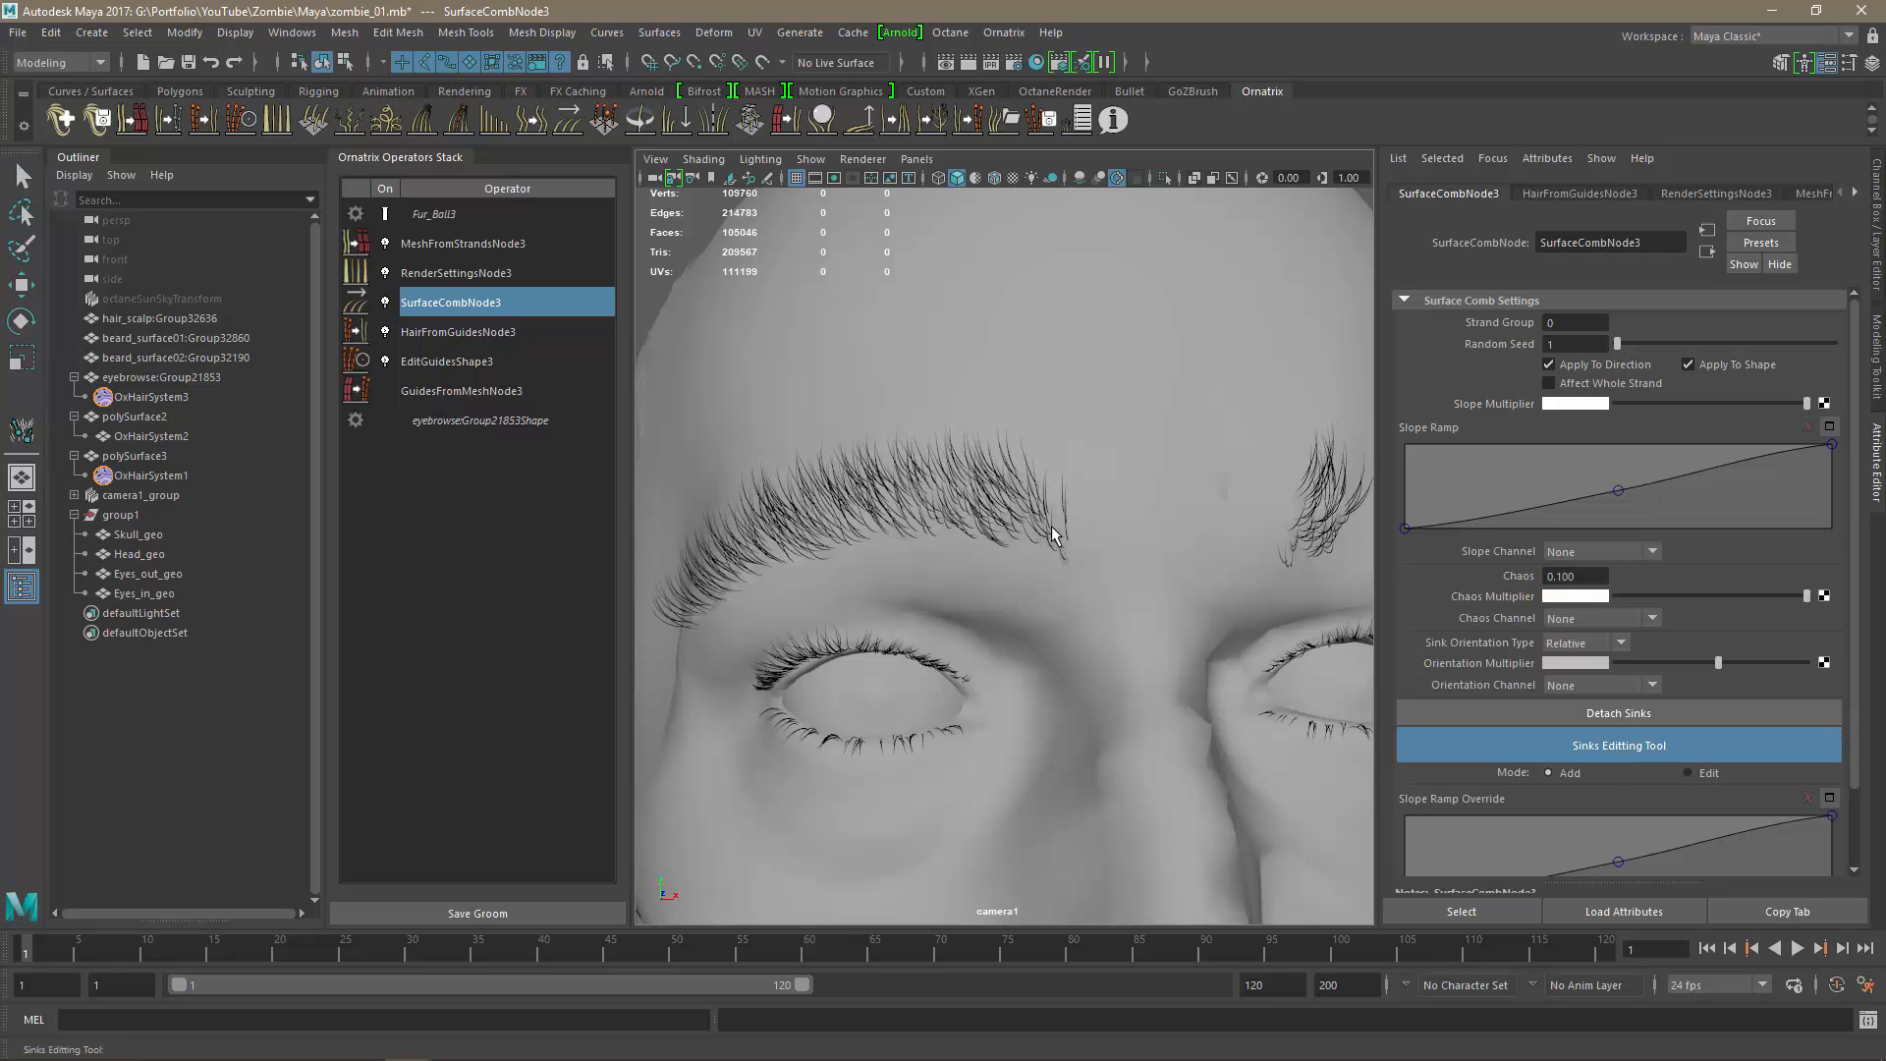
pyautogui.moveTo(1051, 531)
pyautogui.mouseDown()
pyautogui.moveTo(990, 520)
pyautogui.moveTo(982, 497)
pyautogui.moveTo(1011, 491)
pyautogui.moveTo(973, 520)
pyautogui.moveTo(873, 506)
pyautogui.moveTo(968, 548)
pyautogui.moveTo(852, 503)
pyautogui.moveTo(816, 537)
pyautogui.moveTo(759, 535)
pyautogui.moveTo(727, 574)
pyautogui.moveTo(782, 590)
pyautogui.mouseUp()
pyautogui.hotkey('ctrl', 'z')
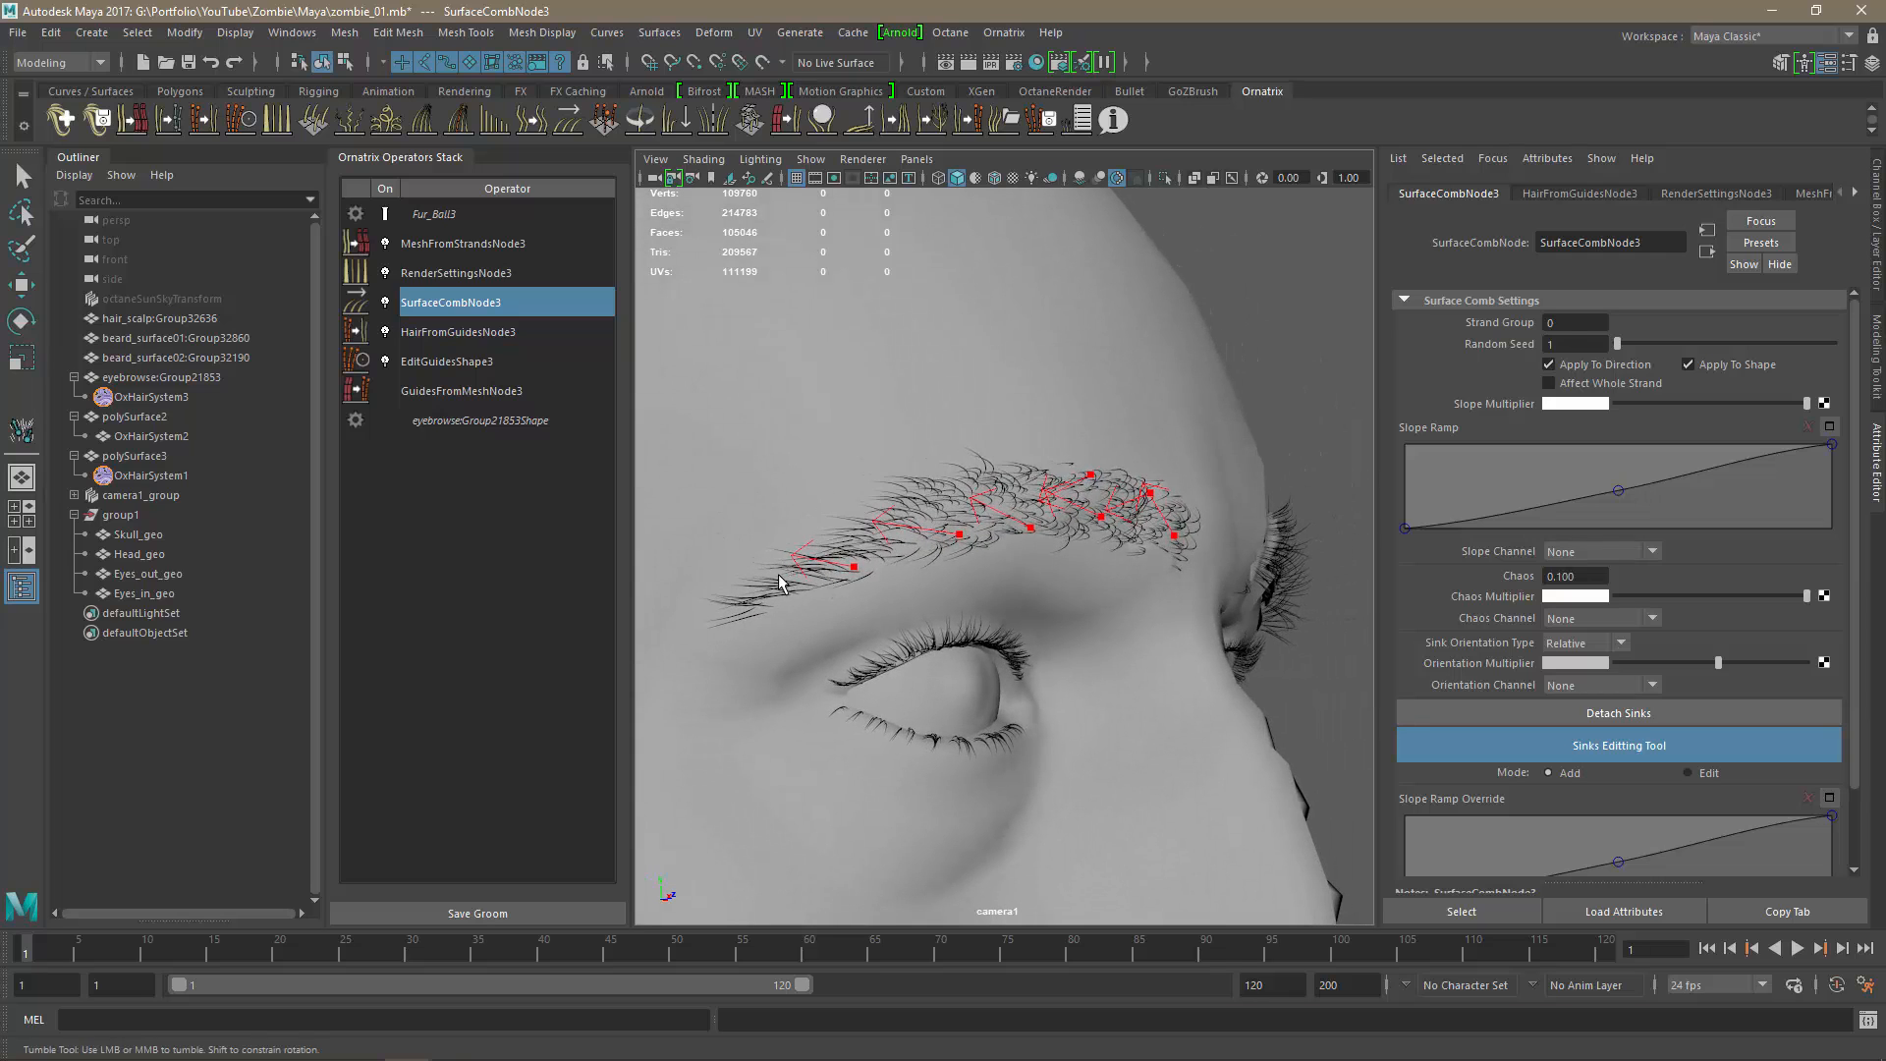
# Undo the accidental deselections and draw more sinks along the eyebrow's upper edge and outer end, directed toward the temple.
pyautogui.click(779, 575)
pyautogui.hotkey('ctrl', 'z')
pyautogui.click(847, 545)
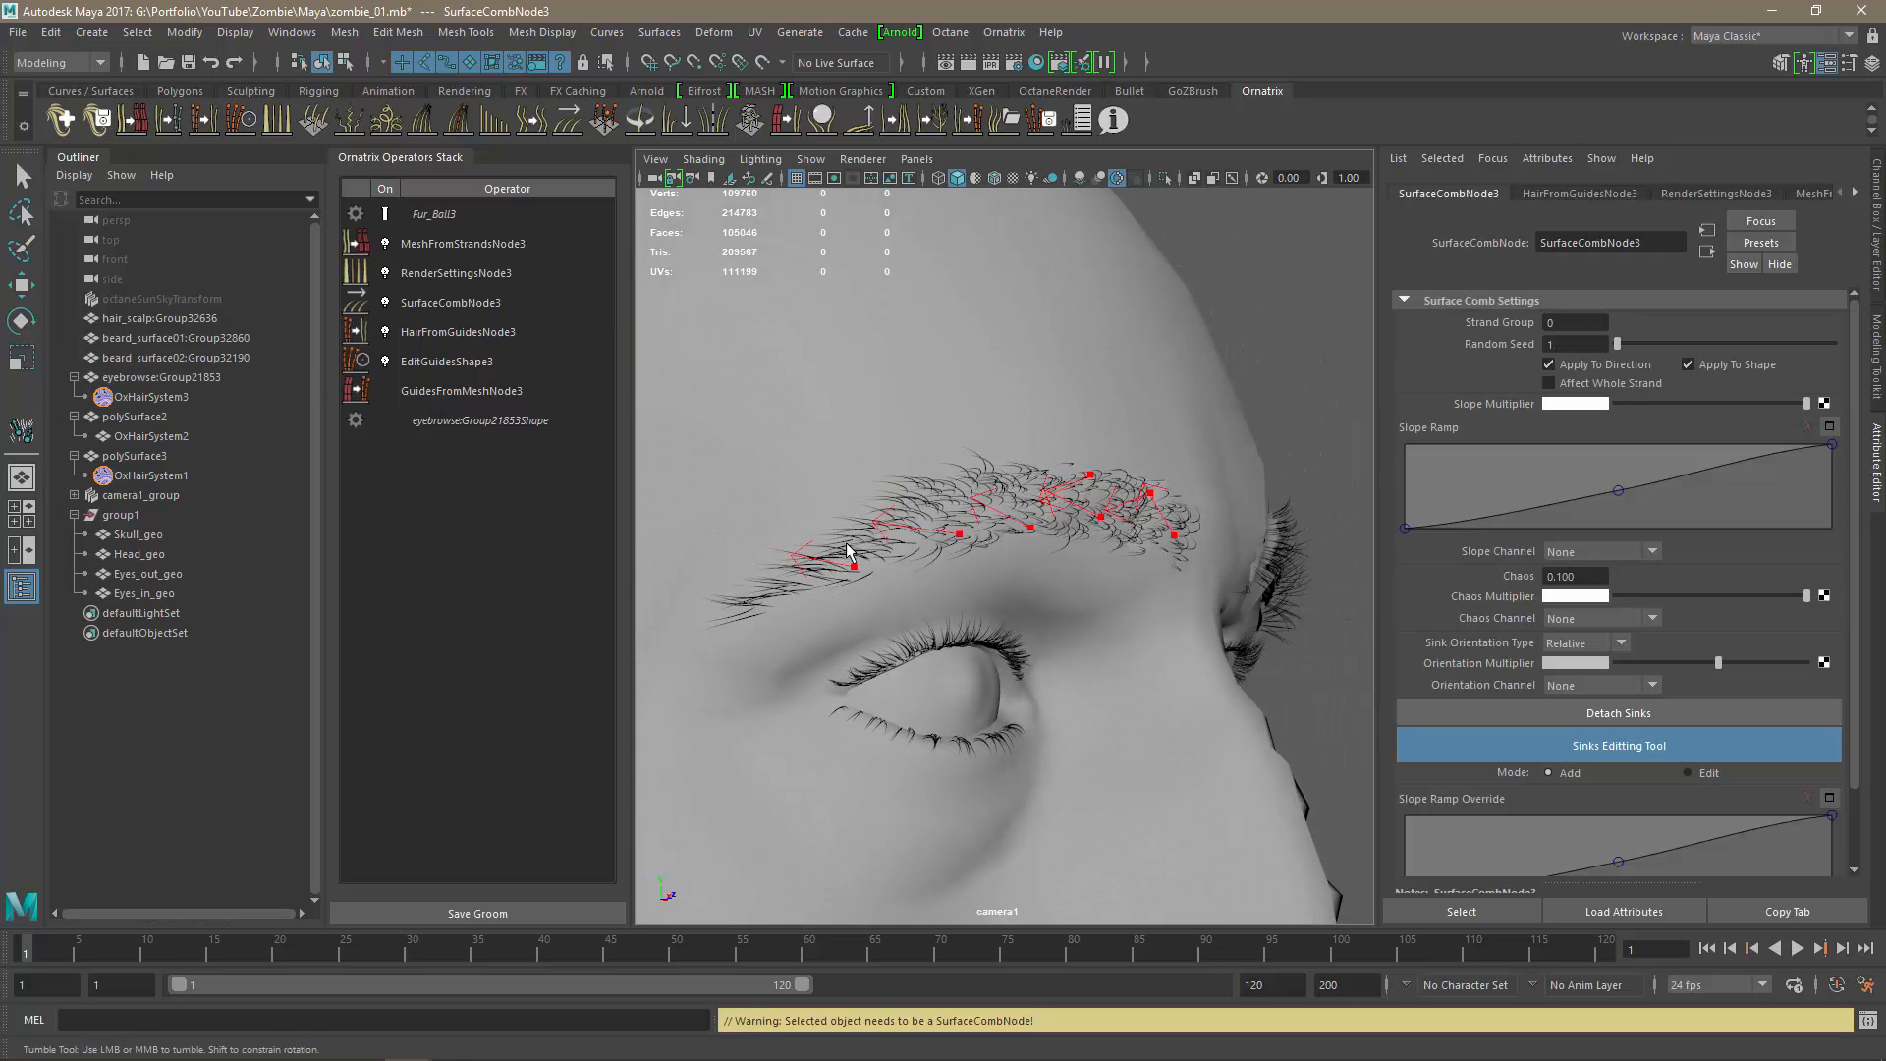
pyautogui.hotkey('ctrl', 'z')
pyautogui.moveTo(863, 541); pyautogui.dragTo(794, 602)
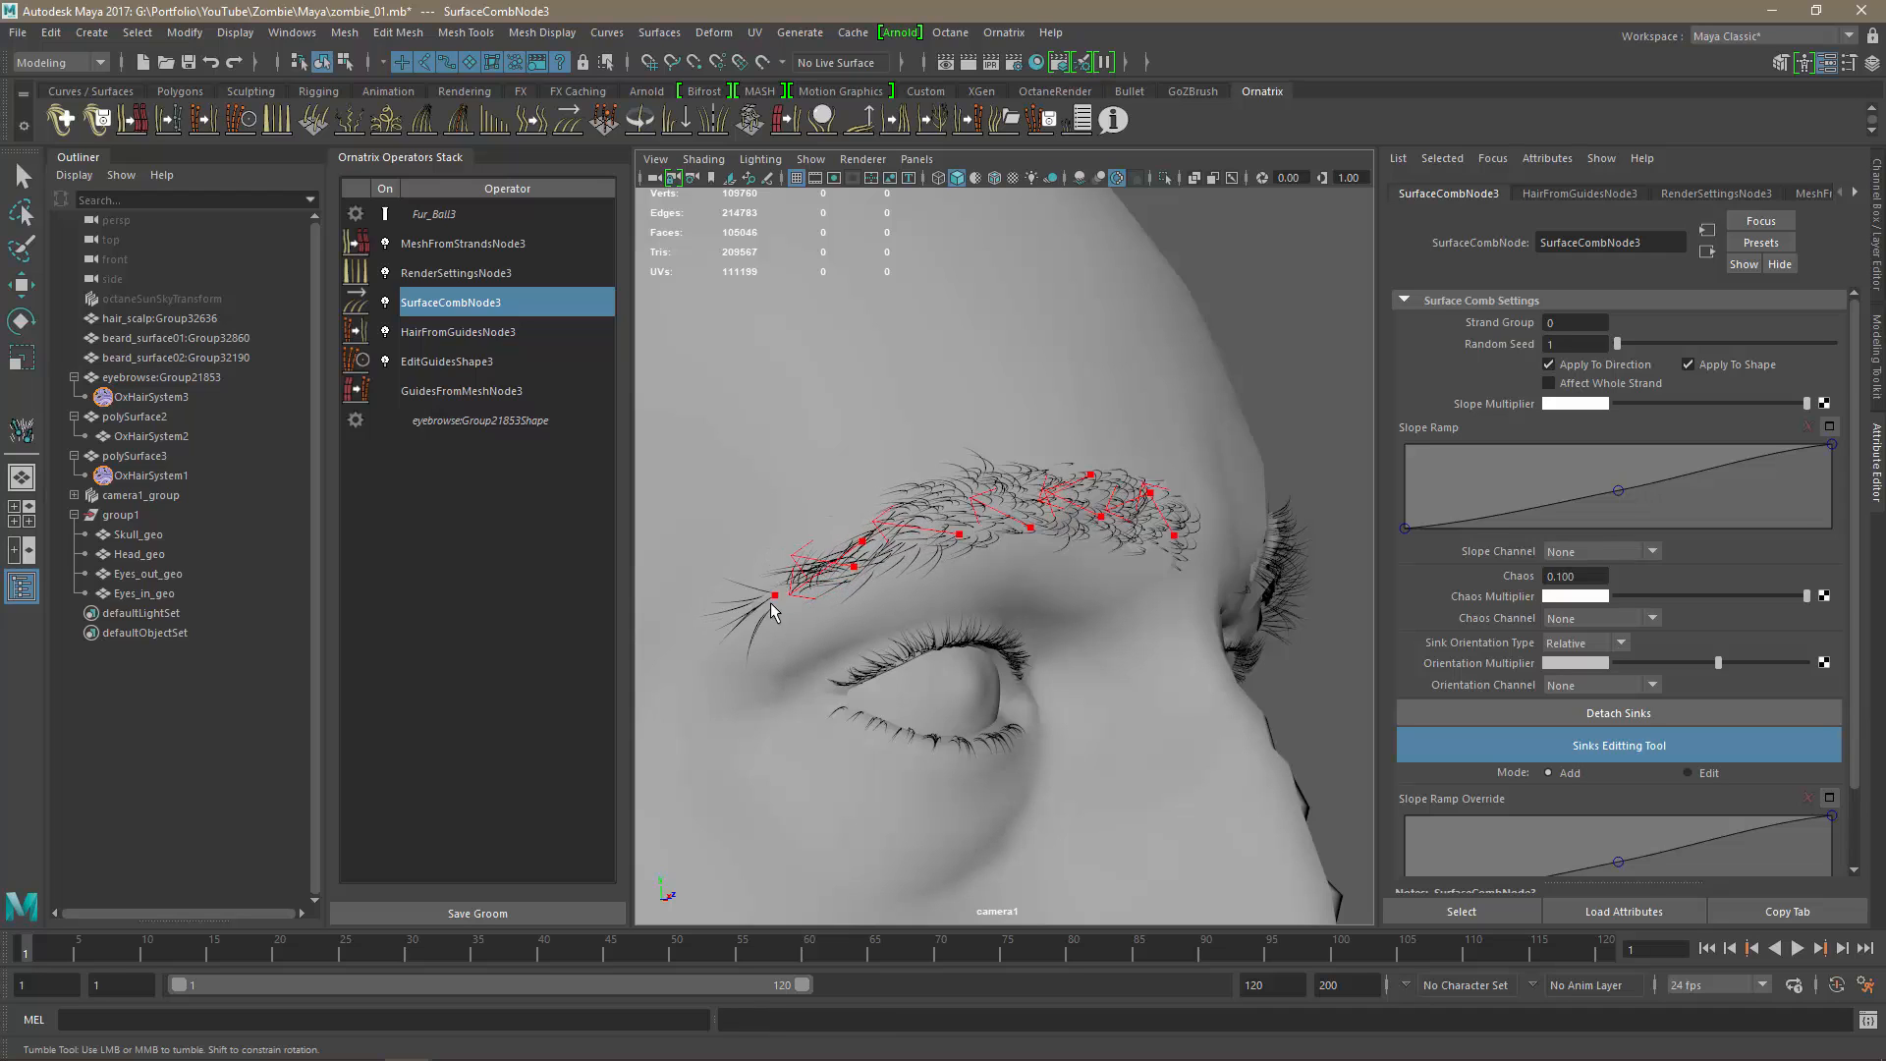
pyautogui.moveTo(939, 494); pyautogui.dragTo(894, 536)
pyautogui.moveTo(1013, 478); pyautogui.dragTo(990, 516)
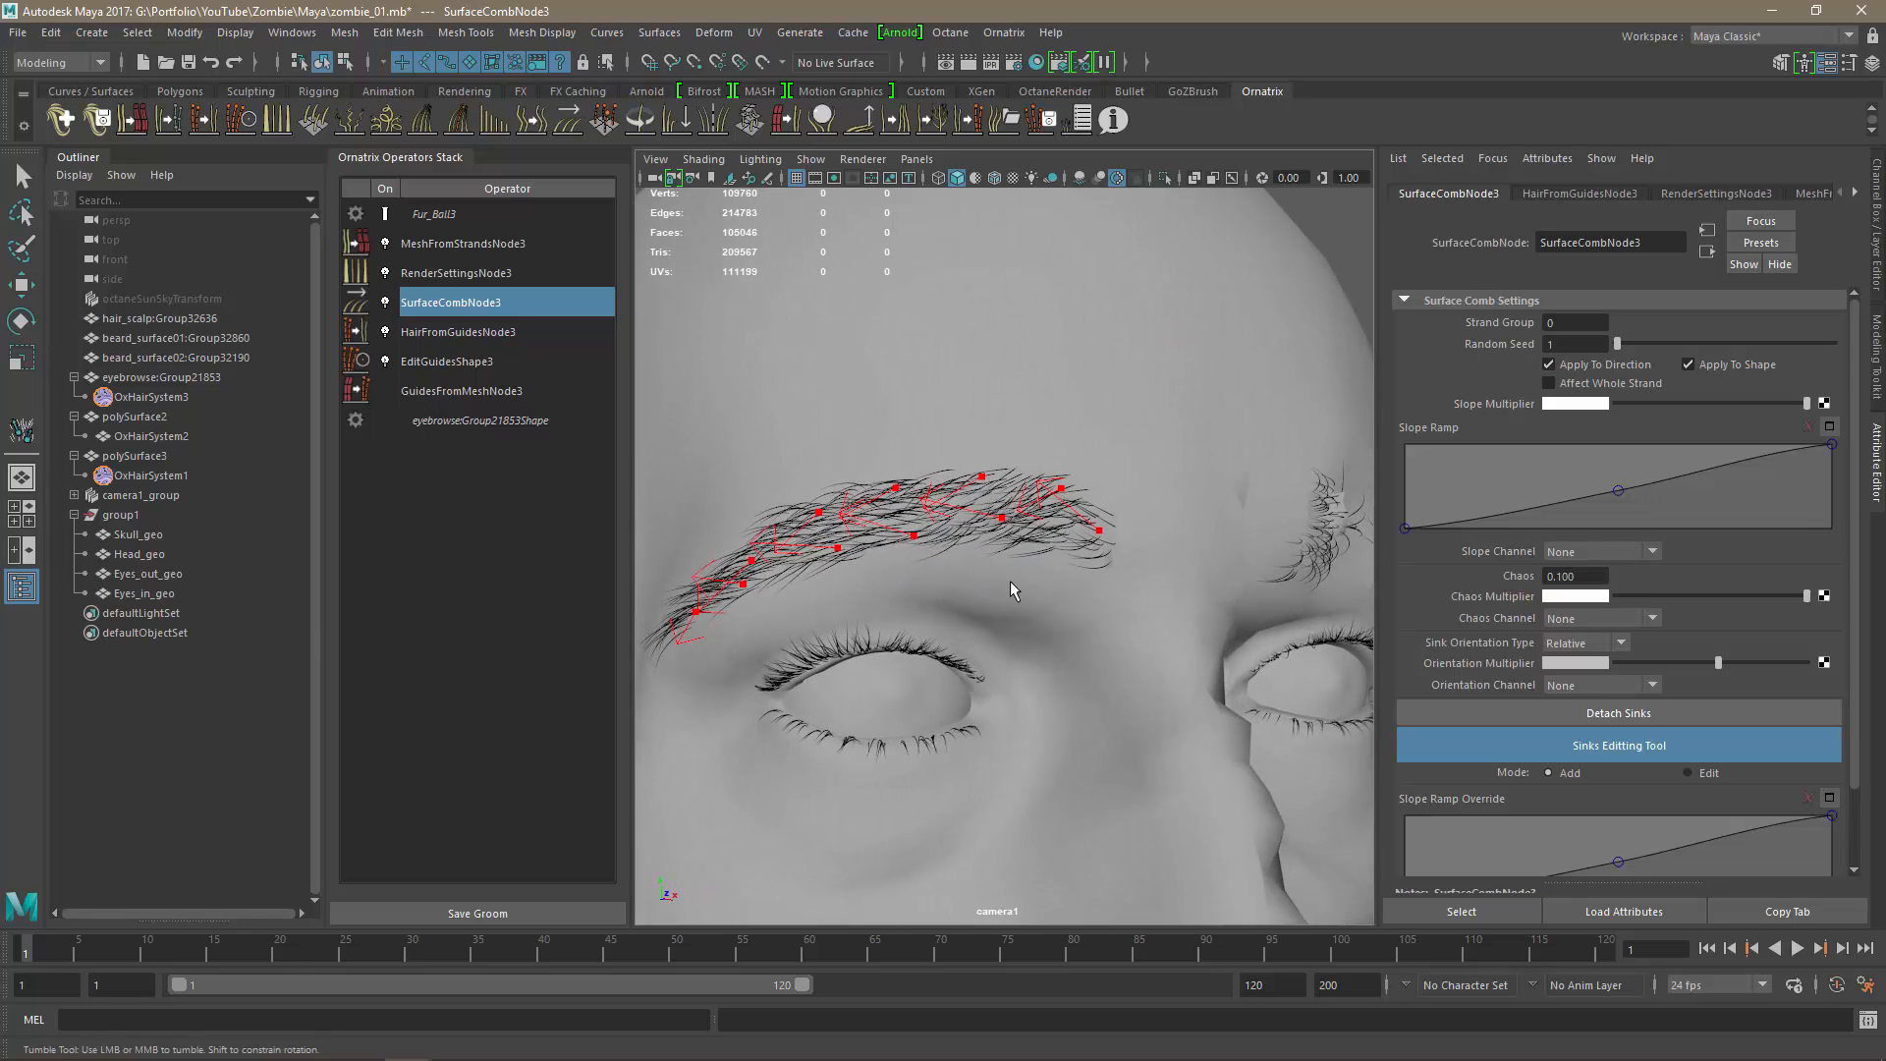
# Undo the accidental selection changes and draw another sink on the eyebrow's lower edge near its outer end.
pyautogui.keyDown('alt'); pyautogui.moveTo(1012, 590); pyautogui.dragTo(879, 578); pyautogui.keyUp('alt')
pyautogui.hotkey('ctrl', 'z')
pyautogui.hotkey('ctrl', 'z')
pyautogui.hotkey('ctrl', 'z')
pyautogui.hotkey('ctrl', 'z')
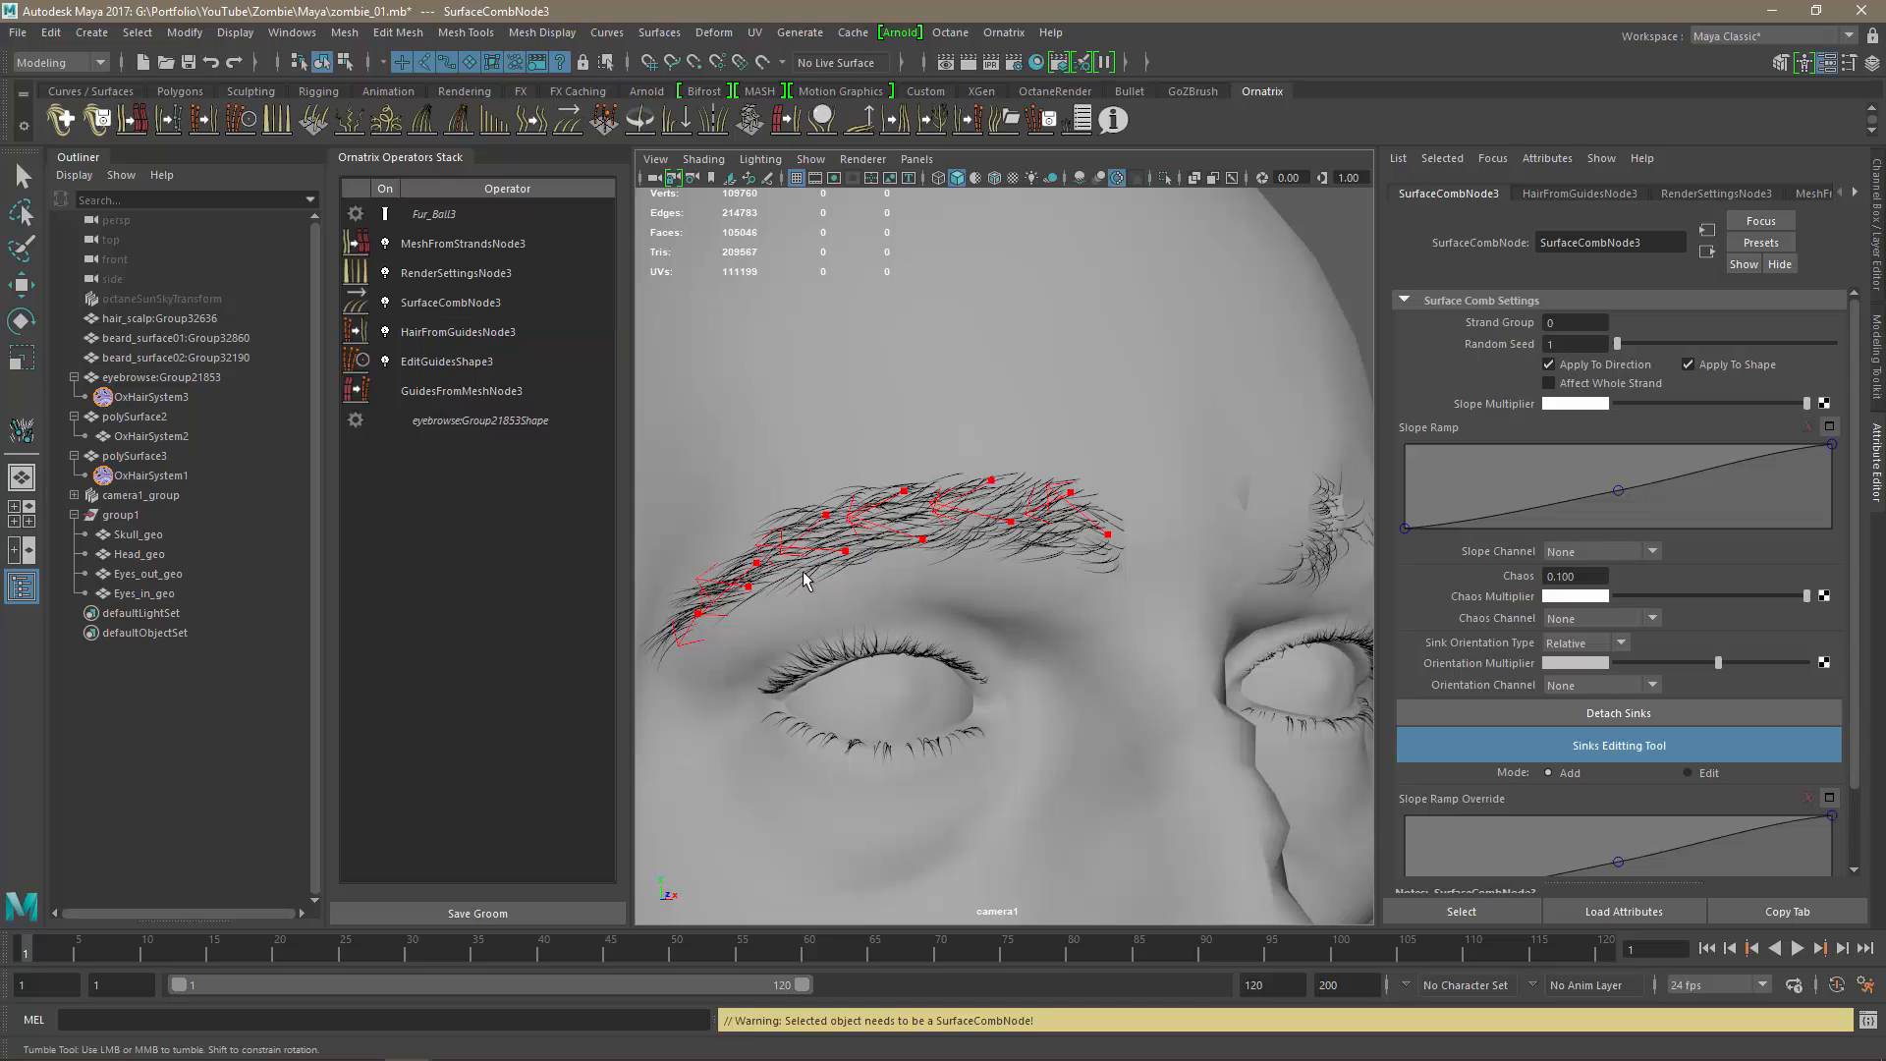
pyautogui.hotkey('ctrl', 'z')
pyautogui.hotkey('ctrl', 'z')
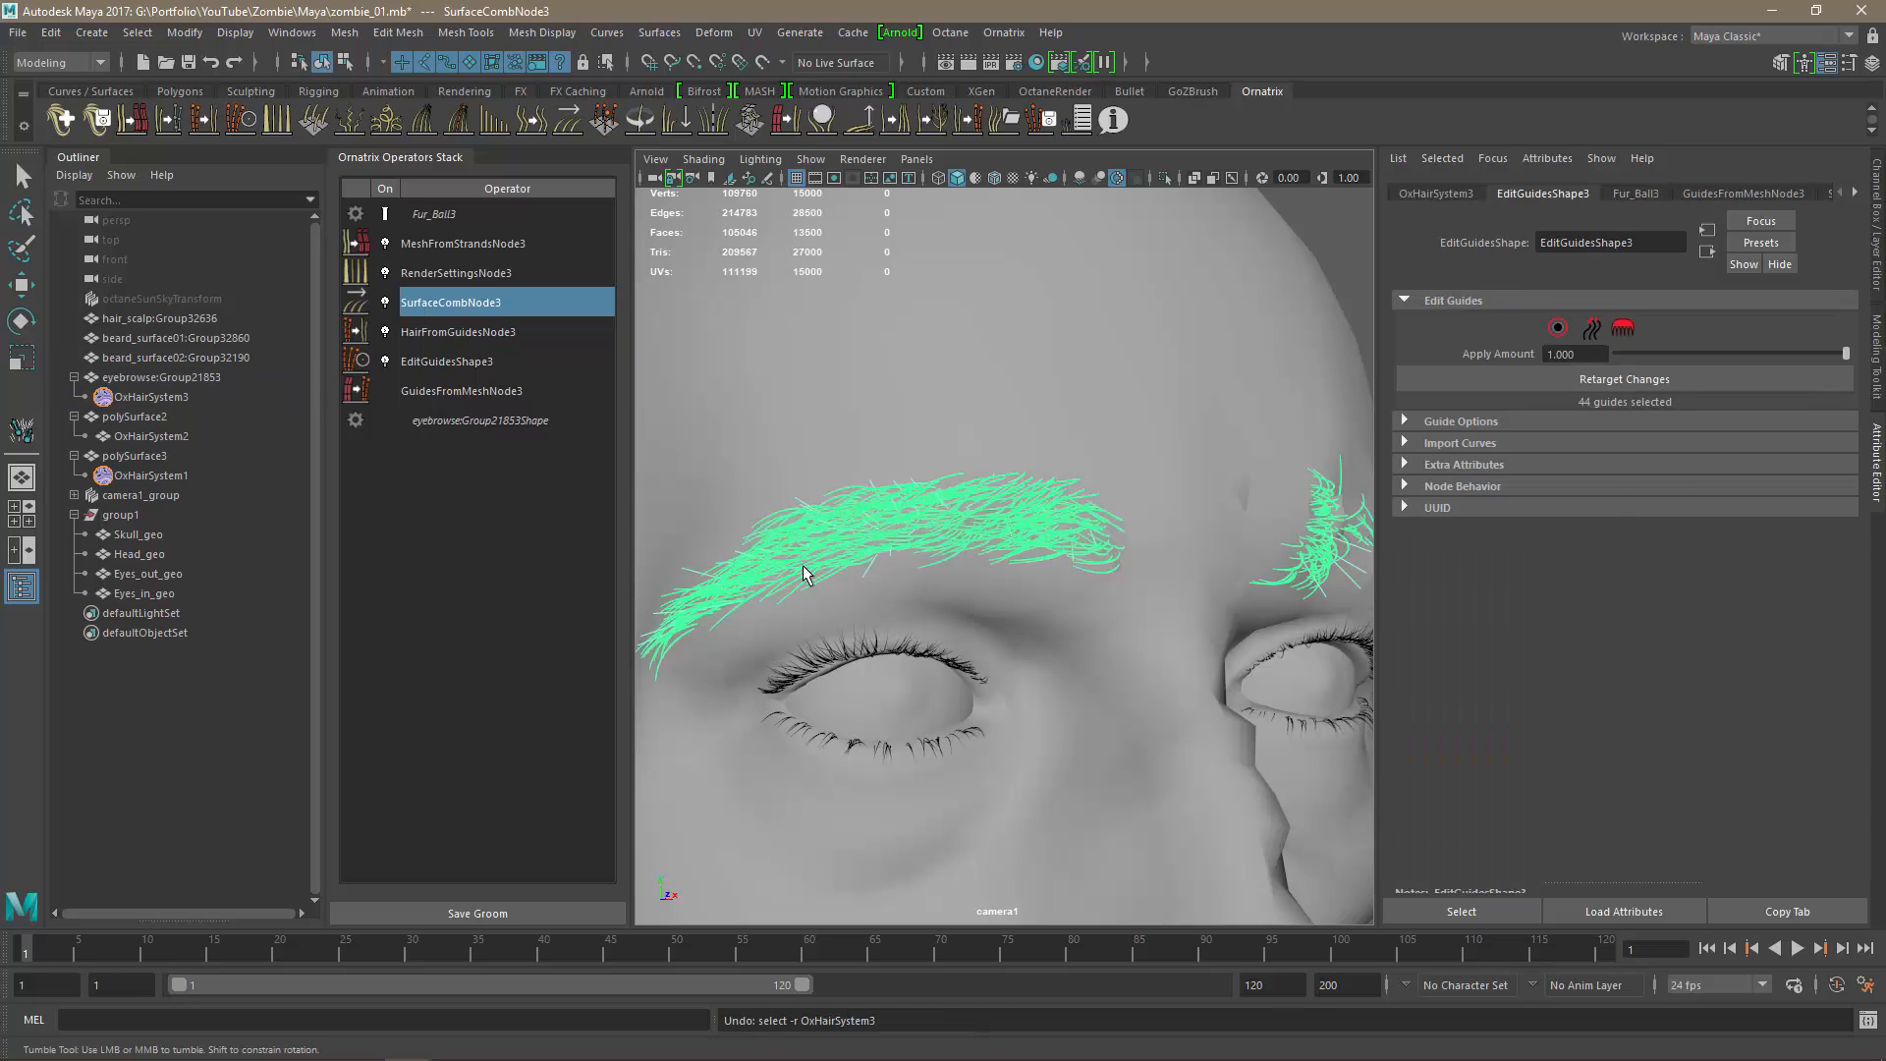
pyautogui.moveTo(790, 567); pyautogui.dragTo(778, 557)
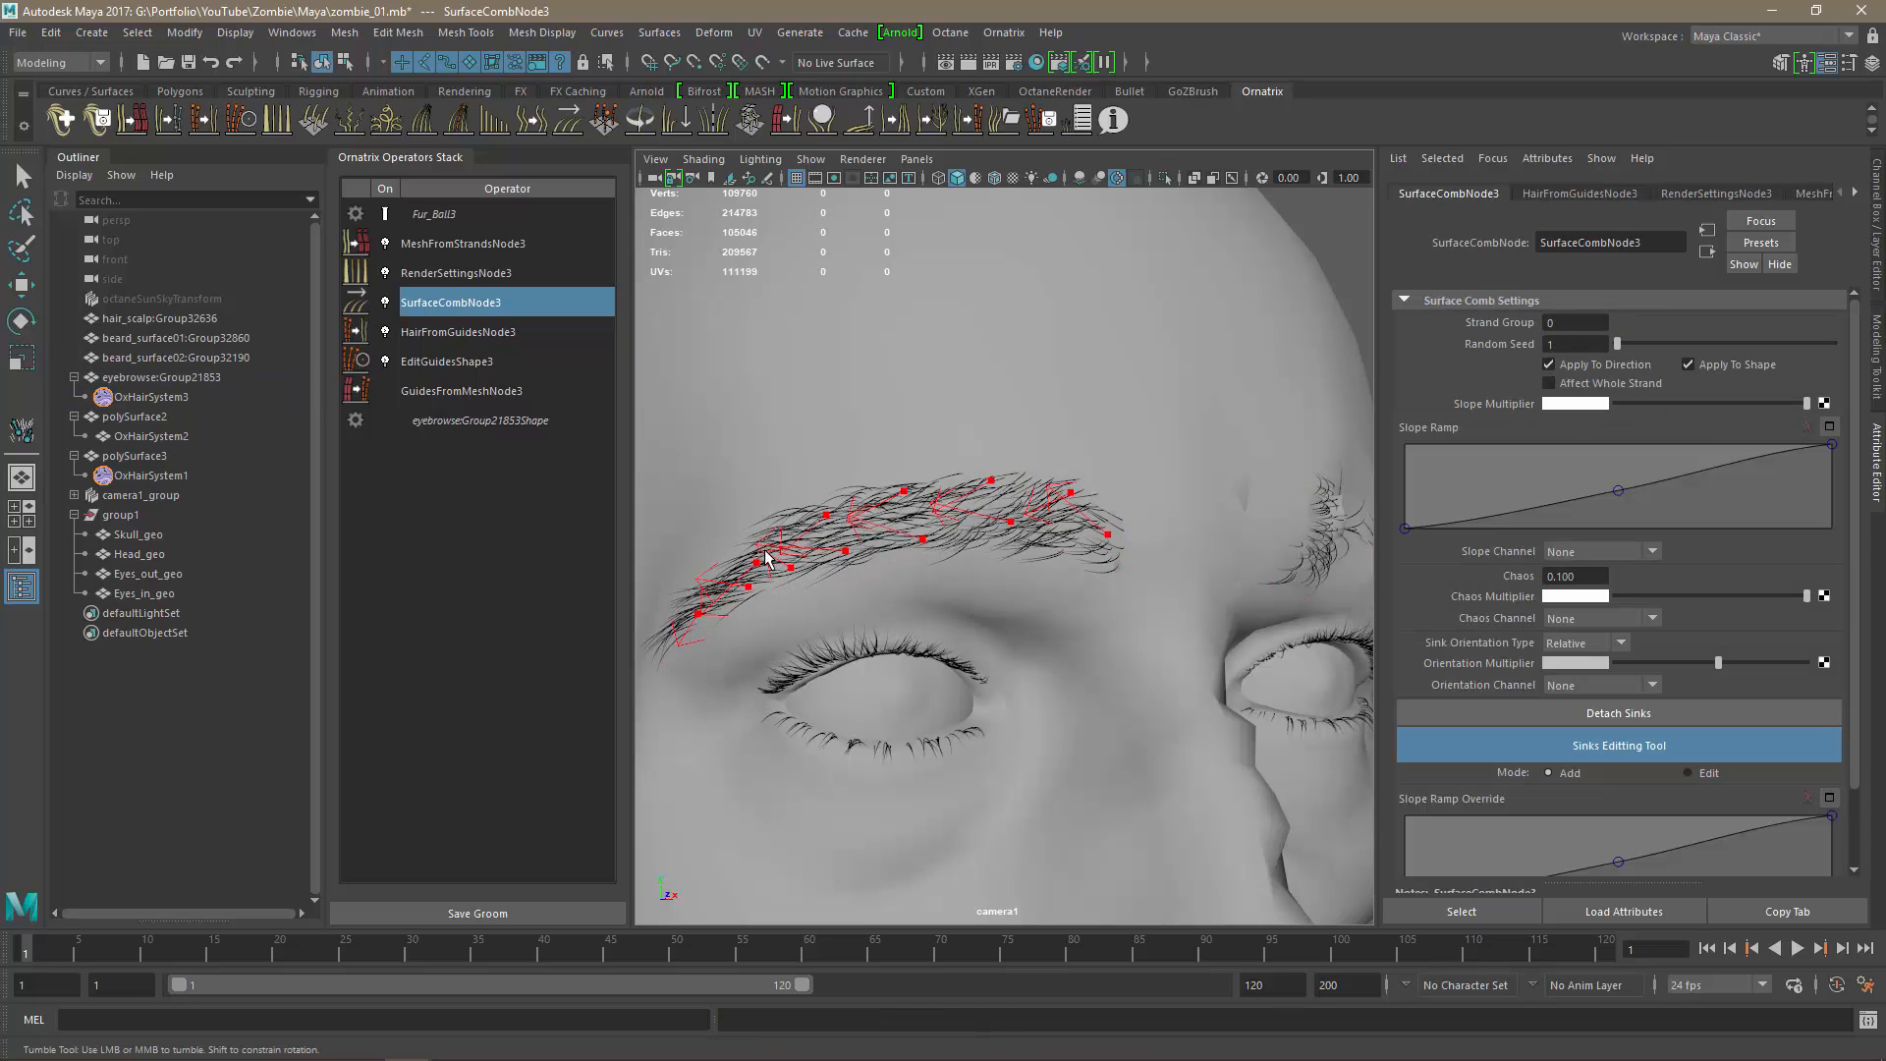
# Draw further sinks along the eyebrow's lower edge and at its inner end.
pyautogui.moveTo(910, 637)
pyautogui.keyDown('alt'); pyautogui.mouseDown()
pyautogui.moveTo(928, 538)
pyautogui.moveTo(999, 535)
pyautogui.moveTo(959, 538)
pyautogui.mouseUp(); pyautogui.keyUp('alt')
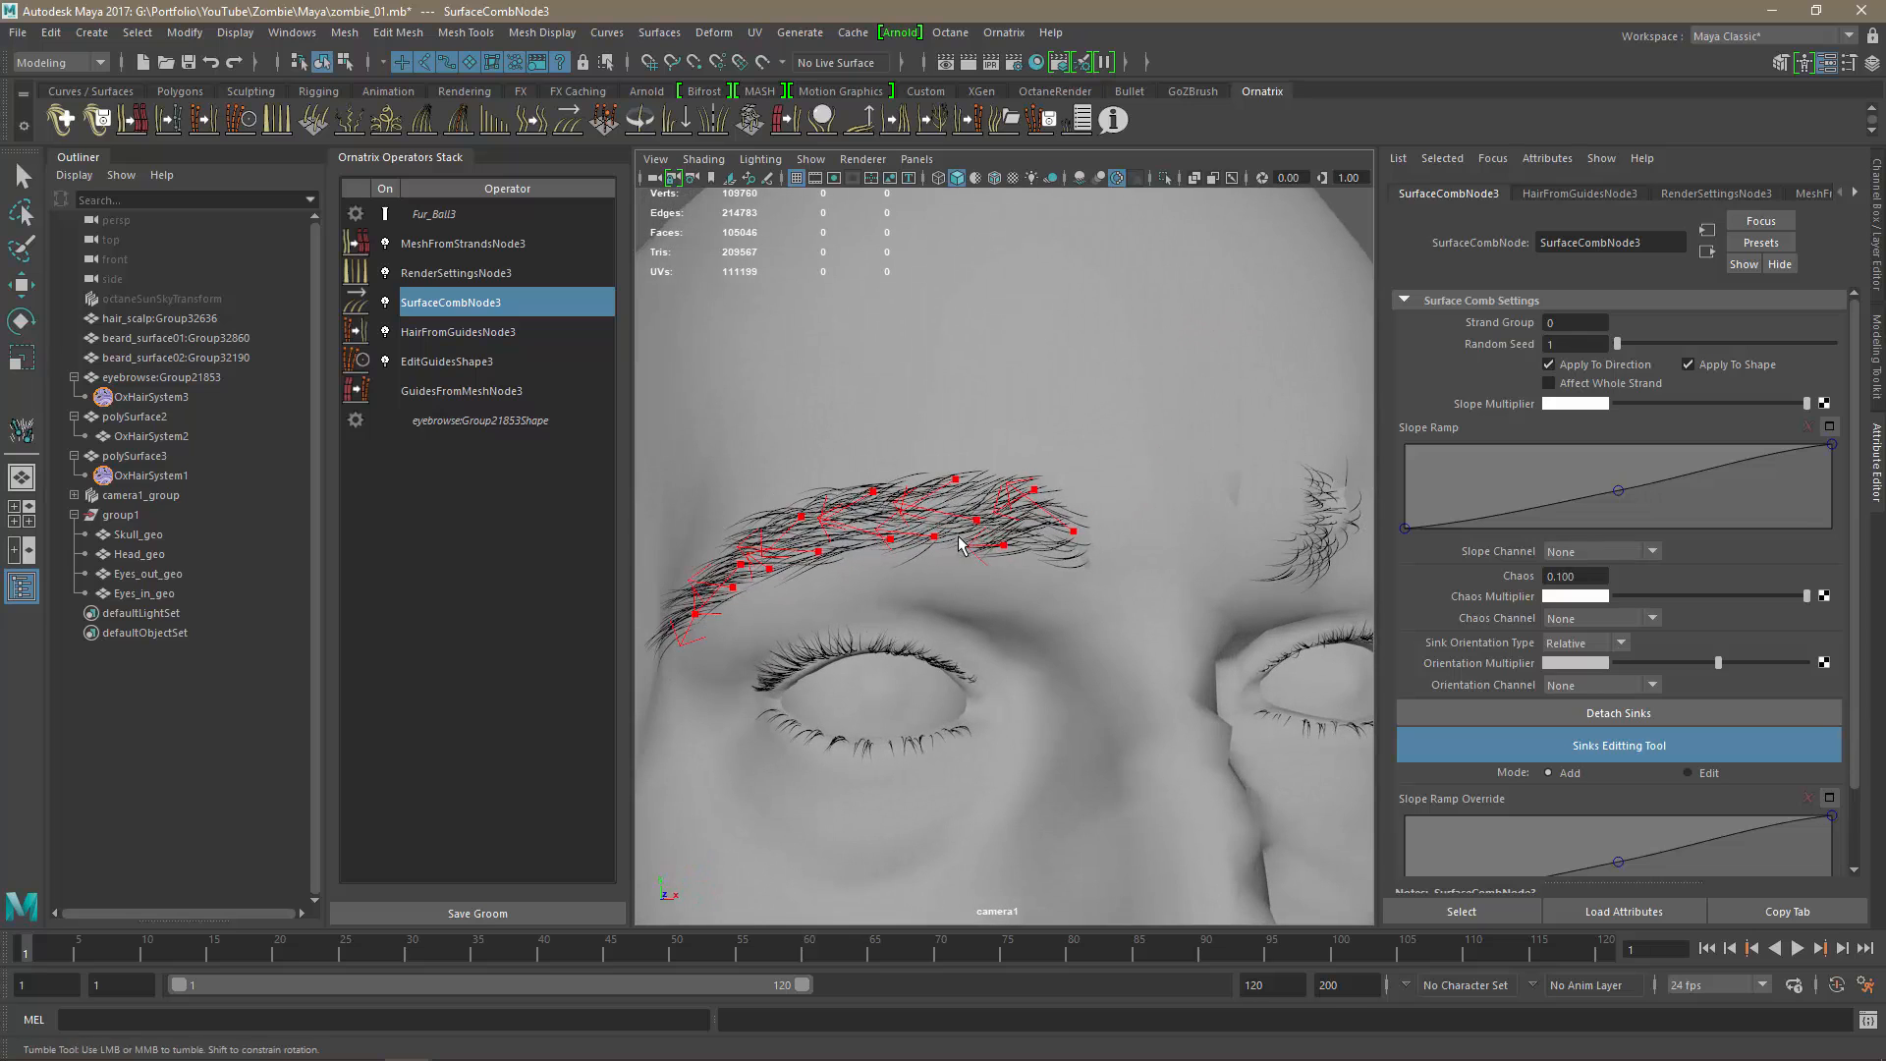
pyautogui.click(1069, 560)
pyautogui.hotkey('ctrl', 'z')
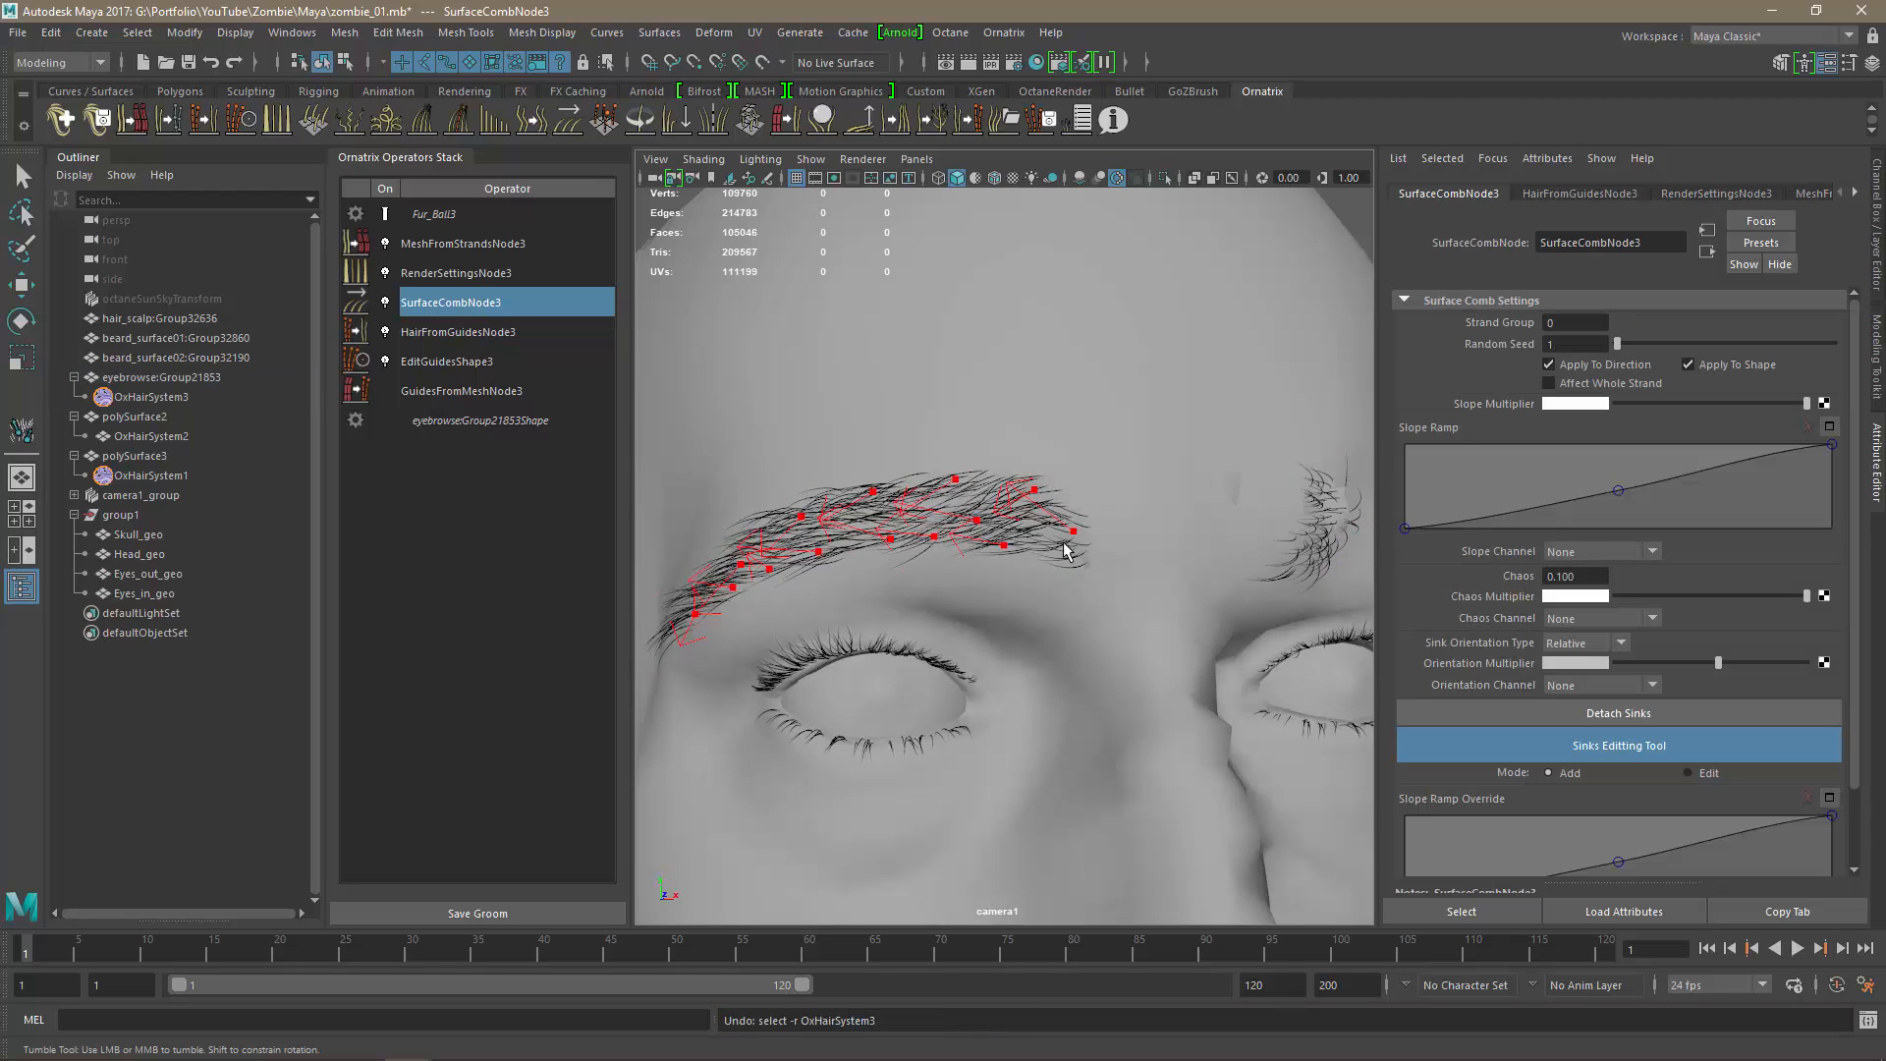
pyautogui.moveTo(1083, 558); pyautogui.dragTo(1052, 485)
# Reshape the Surface Comb's slope ramp by moving its middle point to position 0.25 and value 0.54.
pyautogui.keyDown('alt'); pyautogui.moveTo(1031, 597); pyautogui.dragTo(986, 527); pyautogui.keyUp('alt')
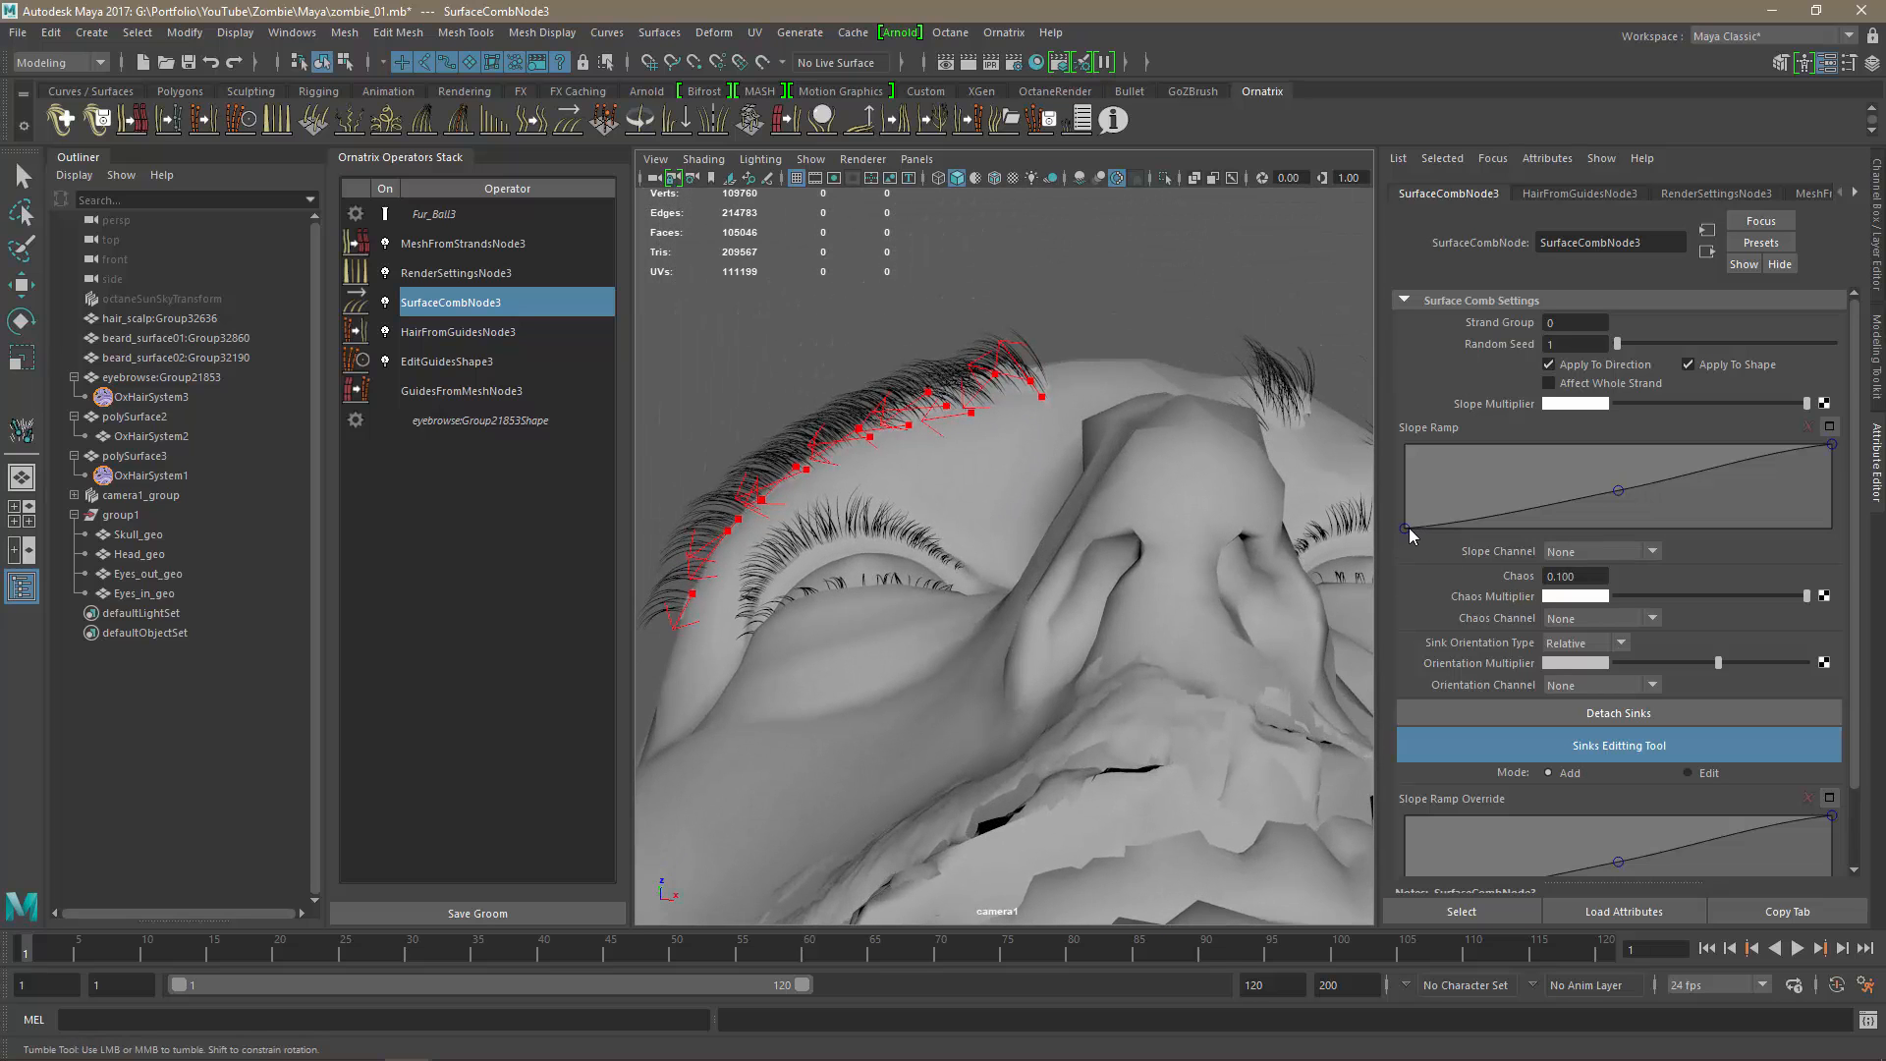
pyautogui.moveTo(1407, 527)
pyautogui.mouseDown()
pyautogui.moveTo(1395, 503)
pyautogui.moveTo(1384, 533)
pyautogui.mouseUp()
pyautogui.moveTo(1618, 491); pyautogui.dragTo(1561, 460)
pyautogui.keyDown('alt'); pyautogui.moveTo(1130, 604); pyautogui.dragTo(1179, 633); pyautogui.keyUp('alt')
pyautogui.moveTo(1566, 460); pyautogui.dragTo(1509, 481)
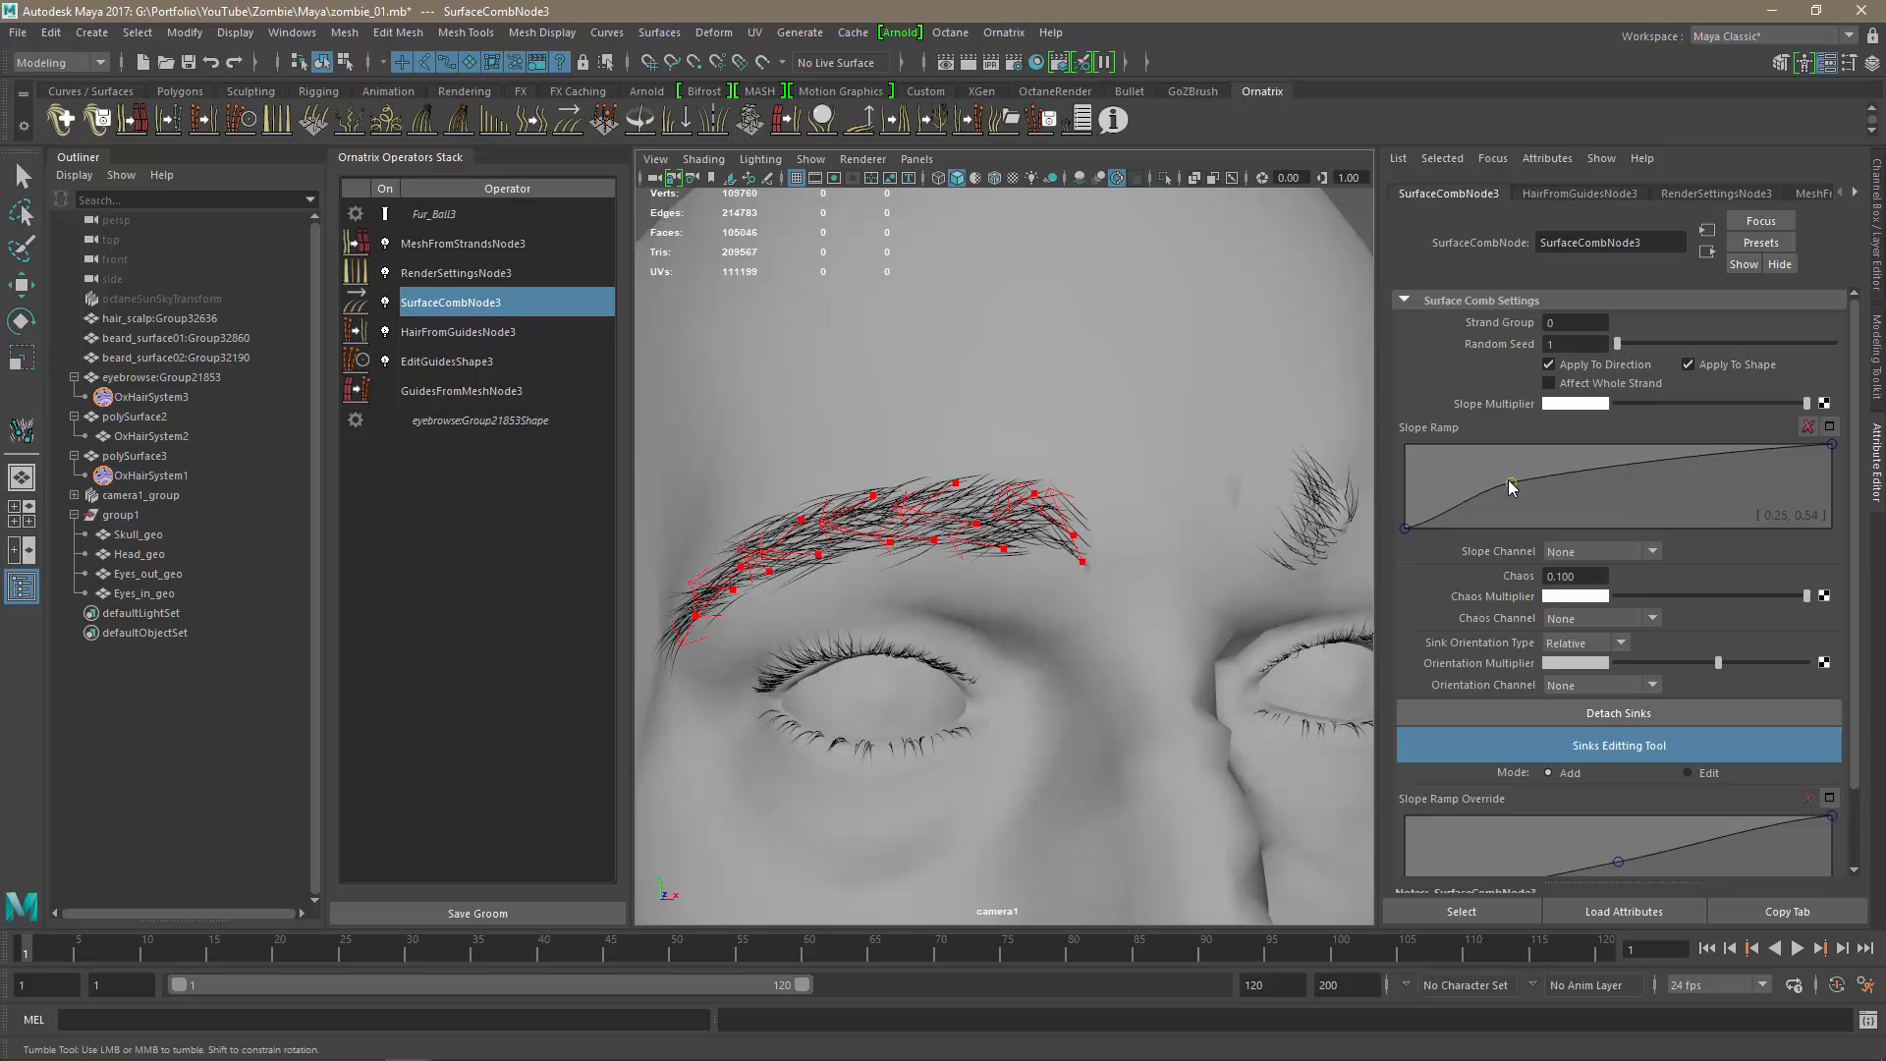
pyautogui.moveTo(1147, 664)
pyautogui.keyDown('alt'); pyautogui.mouseDown()
pyautogui.moveTo(1255, 652)
pyautogui.moveTo(1169, 670)
pyautogui.mouseUp(); pyautogui.keyUp('alt')
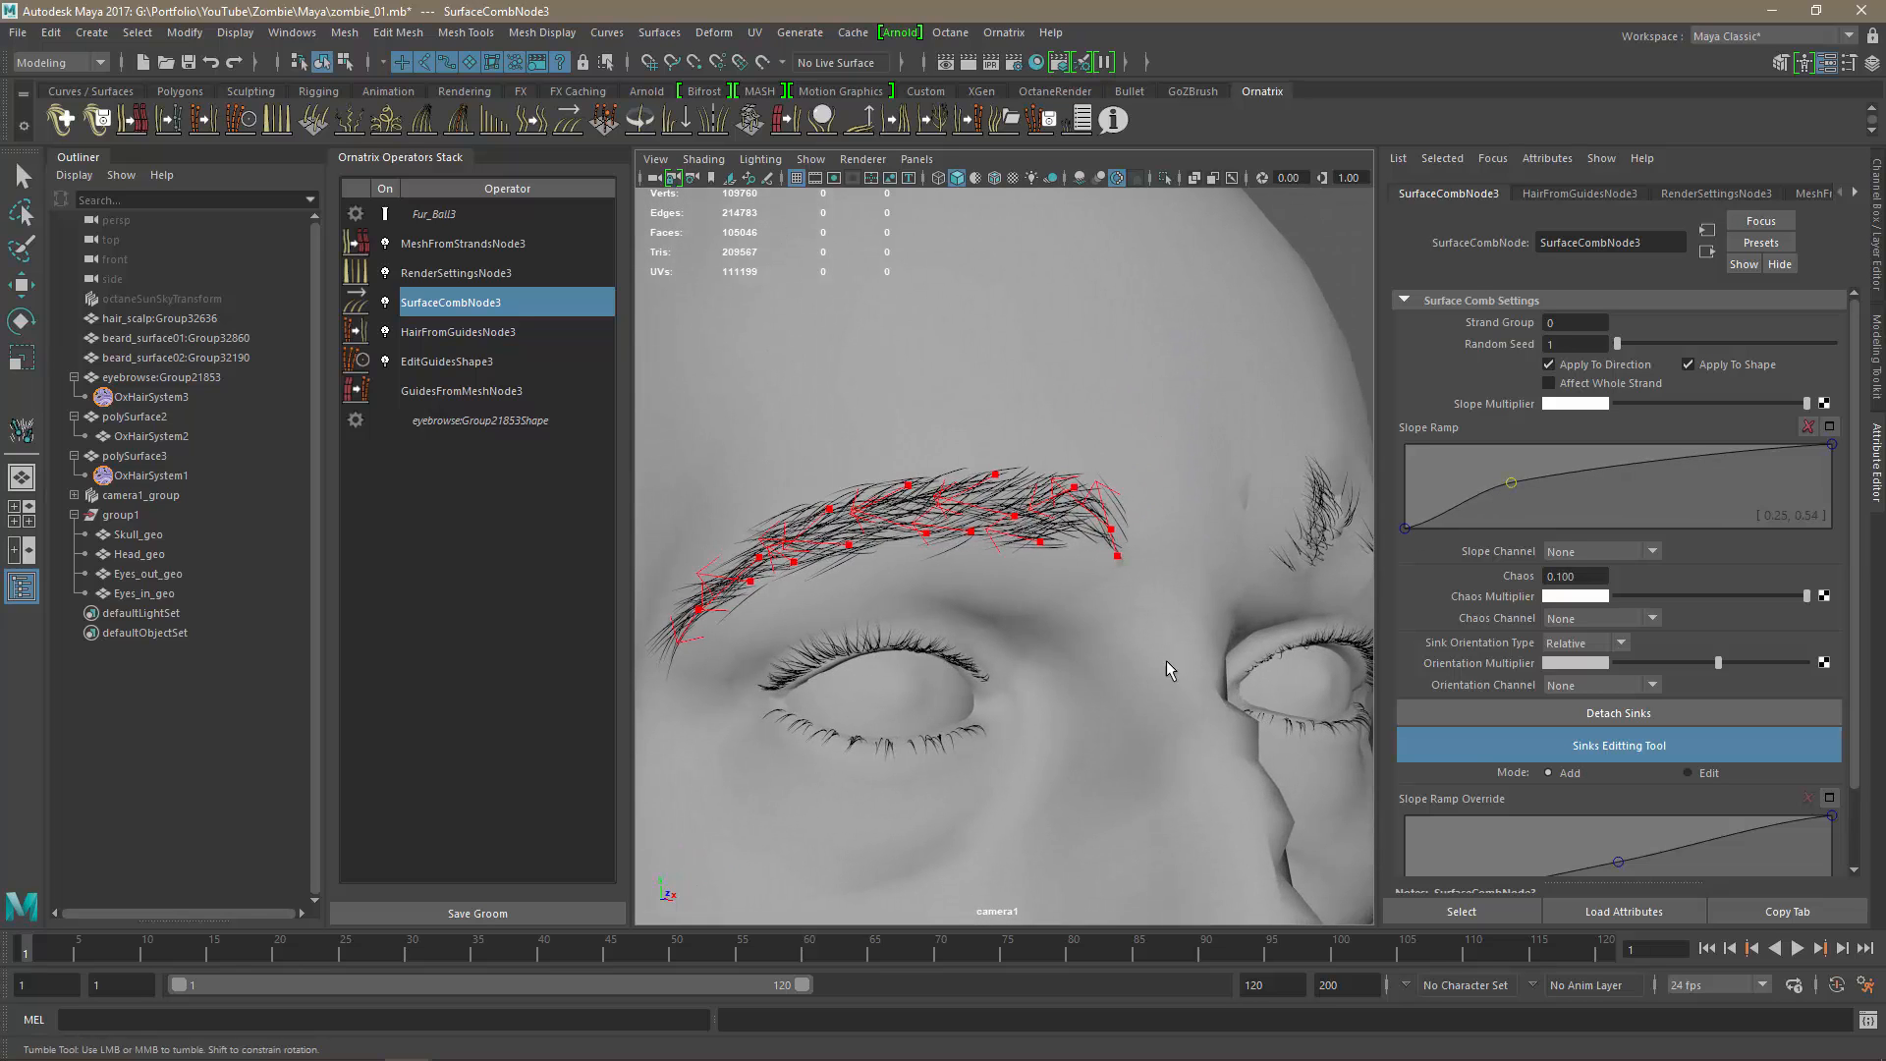
# Select RenderSettingsNode3 and inspect the combed eyebrow without the sink markers.
pyautogui.click(478, 278)
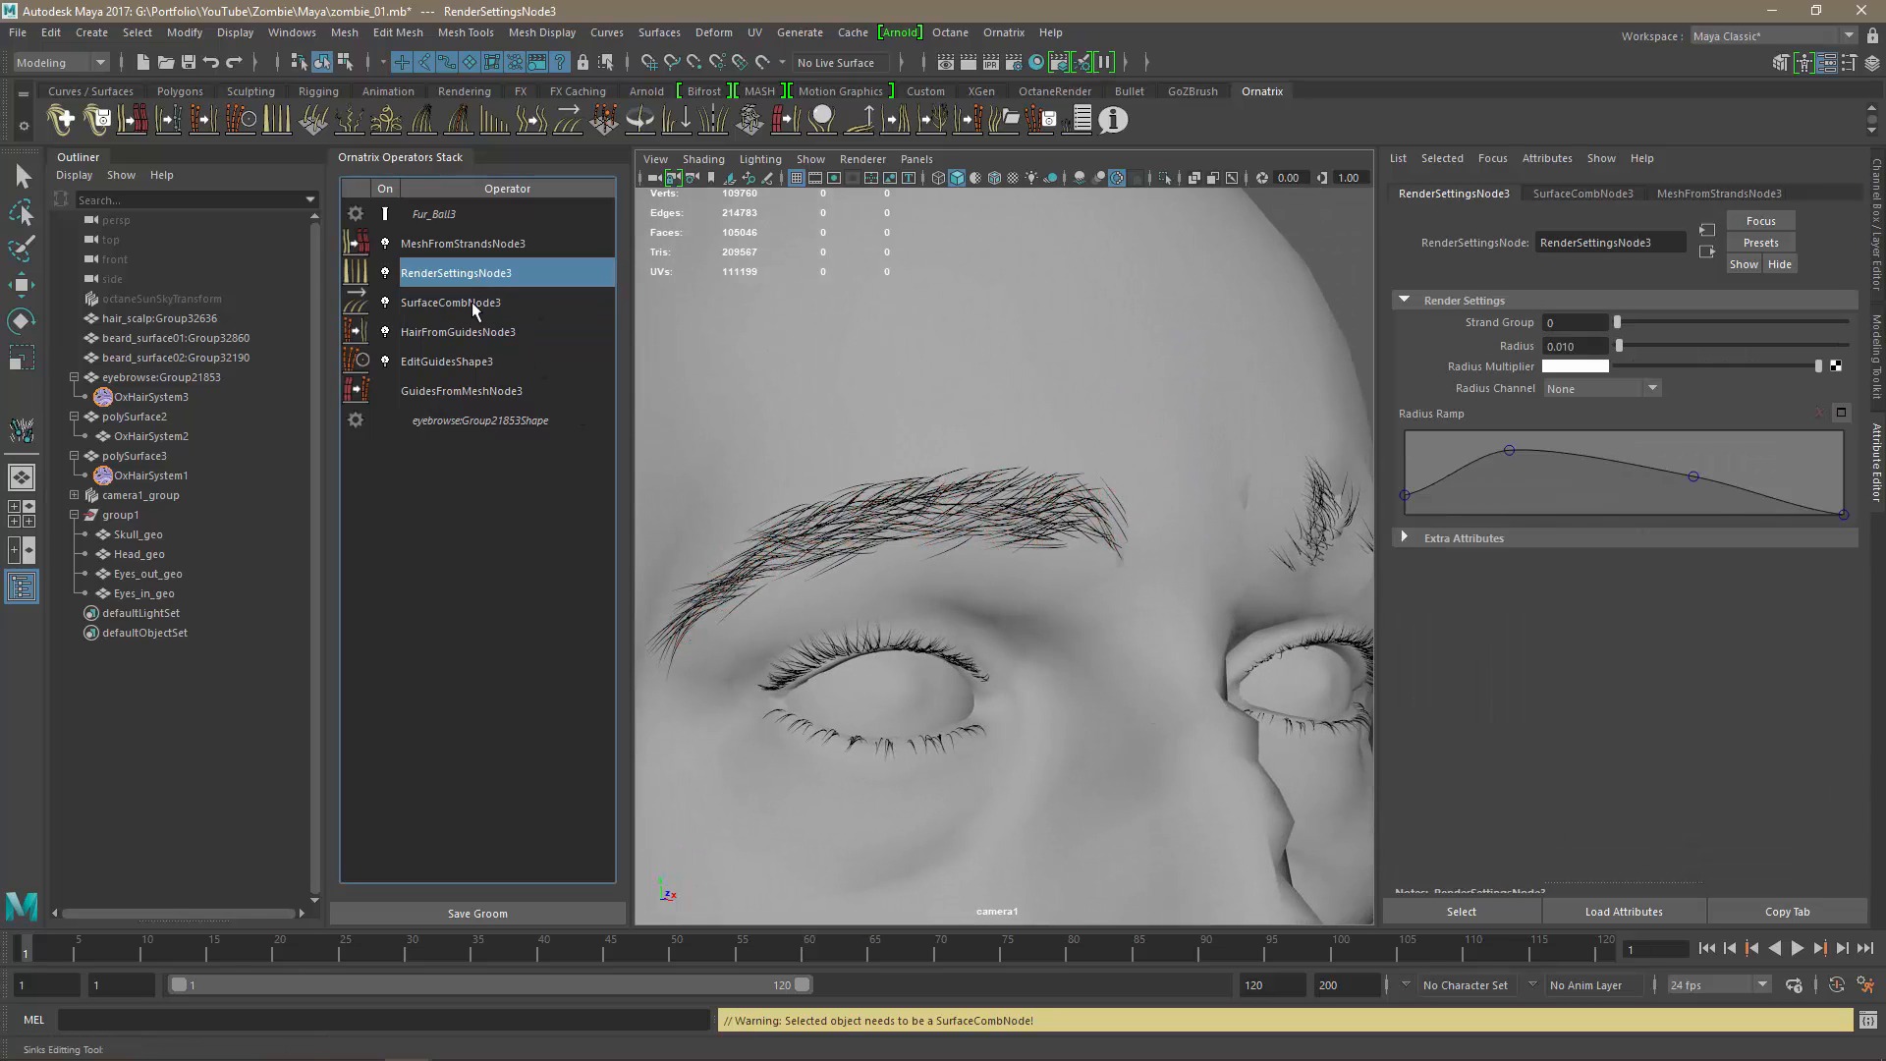
pyautogui.click(471, 303)
pyautogui.click(506, 280)
pyautogui.keyDown('alt'); pyautogui.moveTo(900, 622); pyautogui.dragTo(993, 693); pyautogui.keyUp('alt')
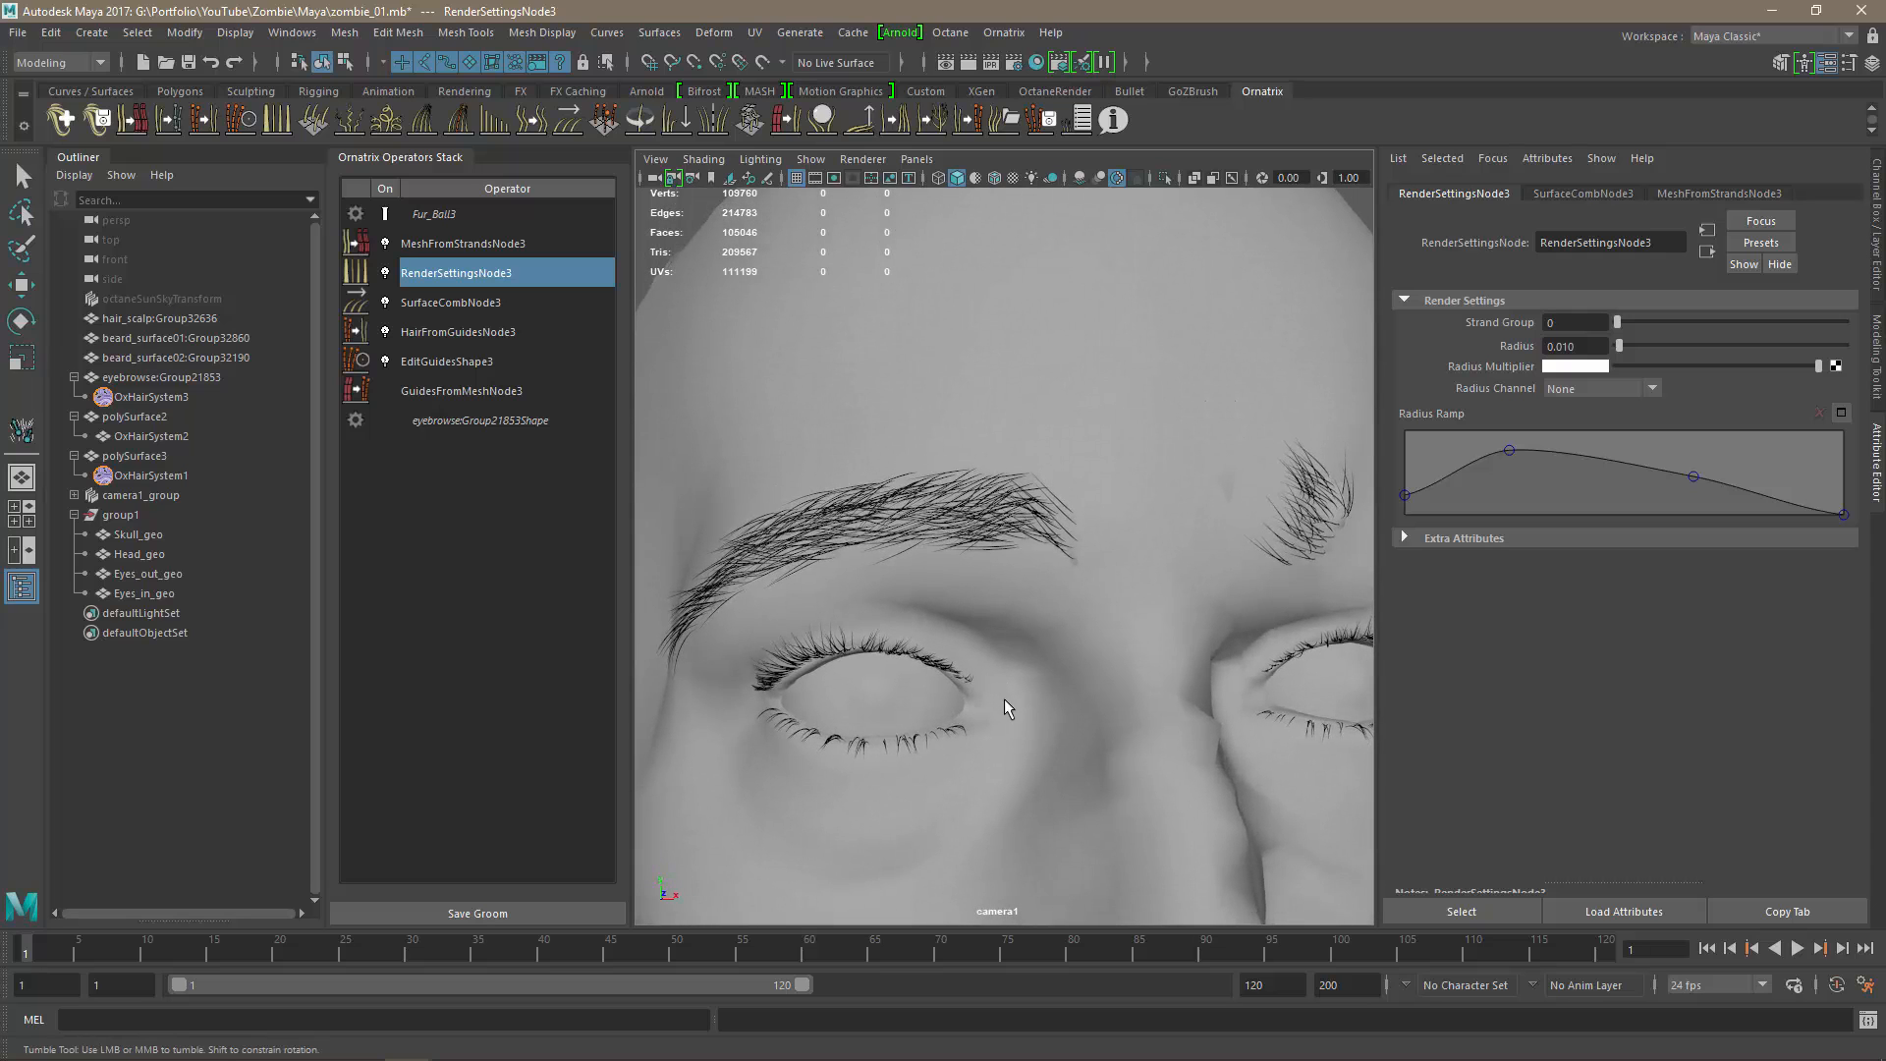
# Delete SurfaceCombNode3 from the eyebrow's operator stack.
pyautogui.click(455, 303)
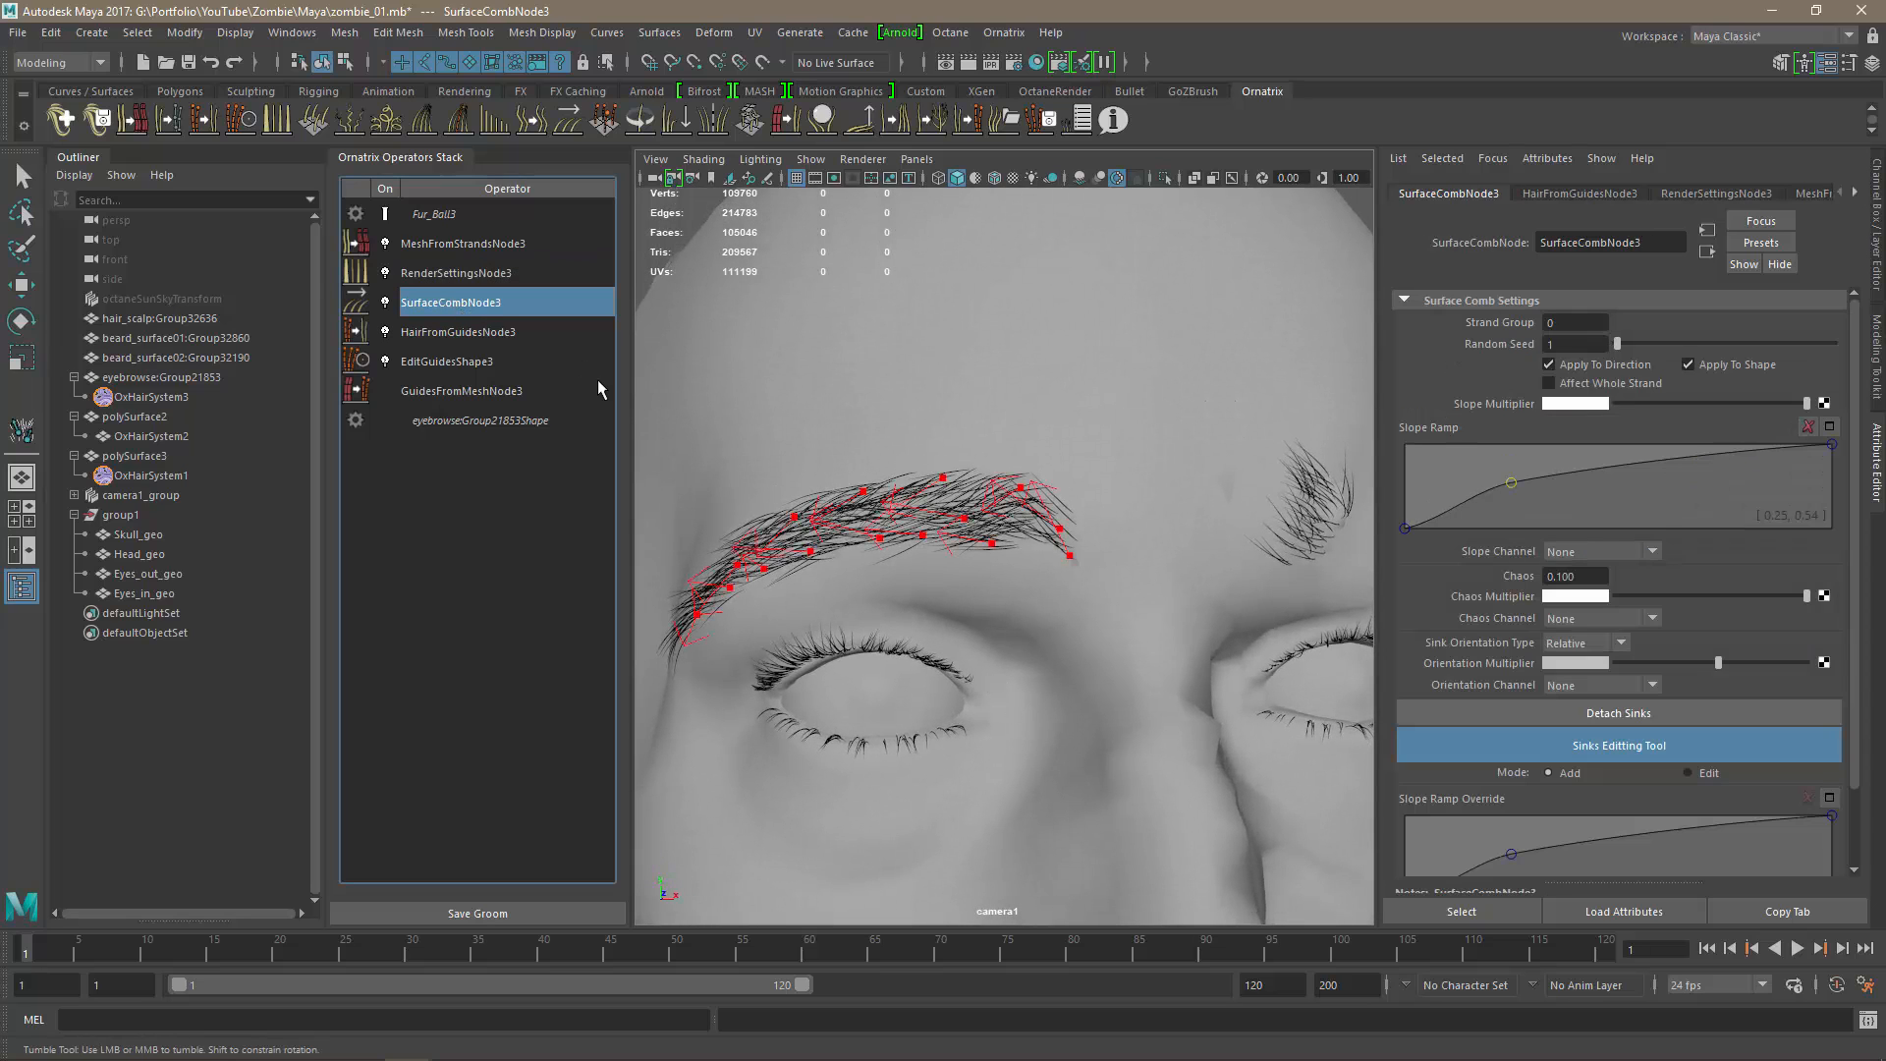
pyautogui.rightClick(514, 304)
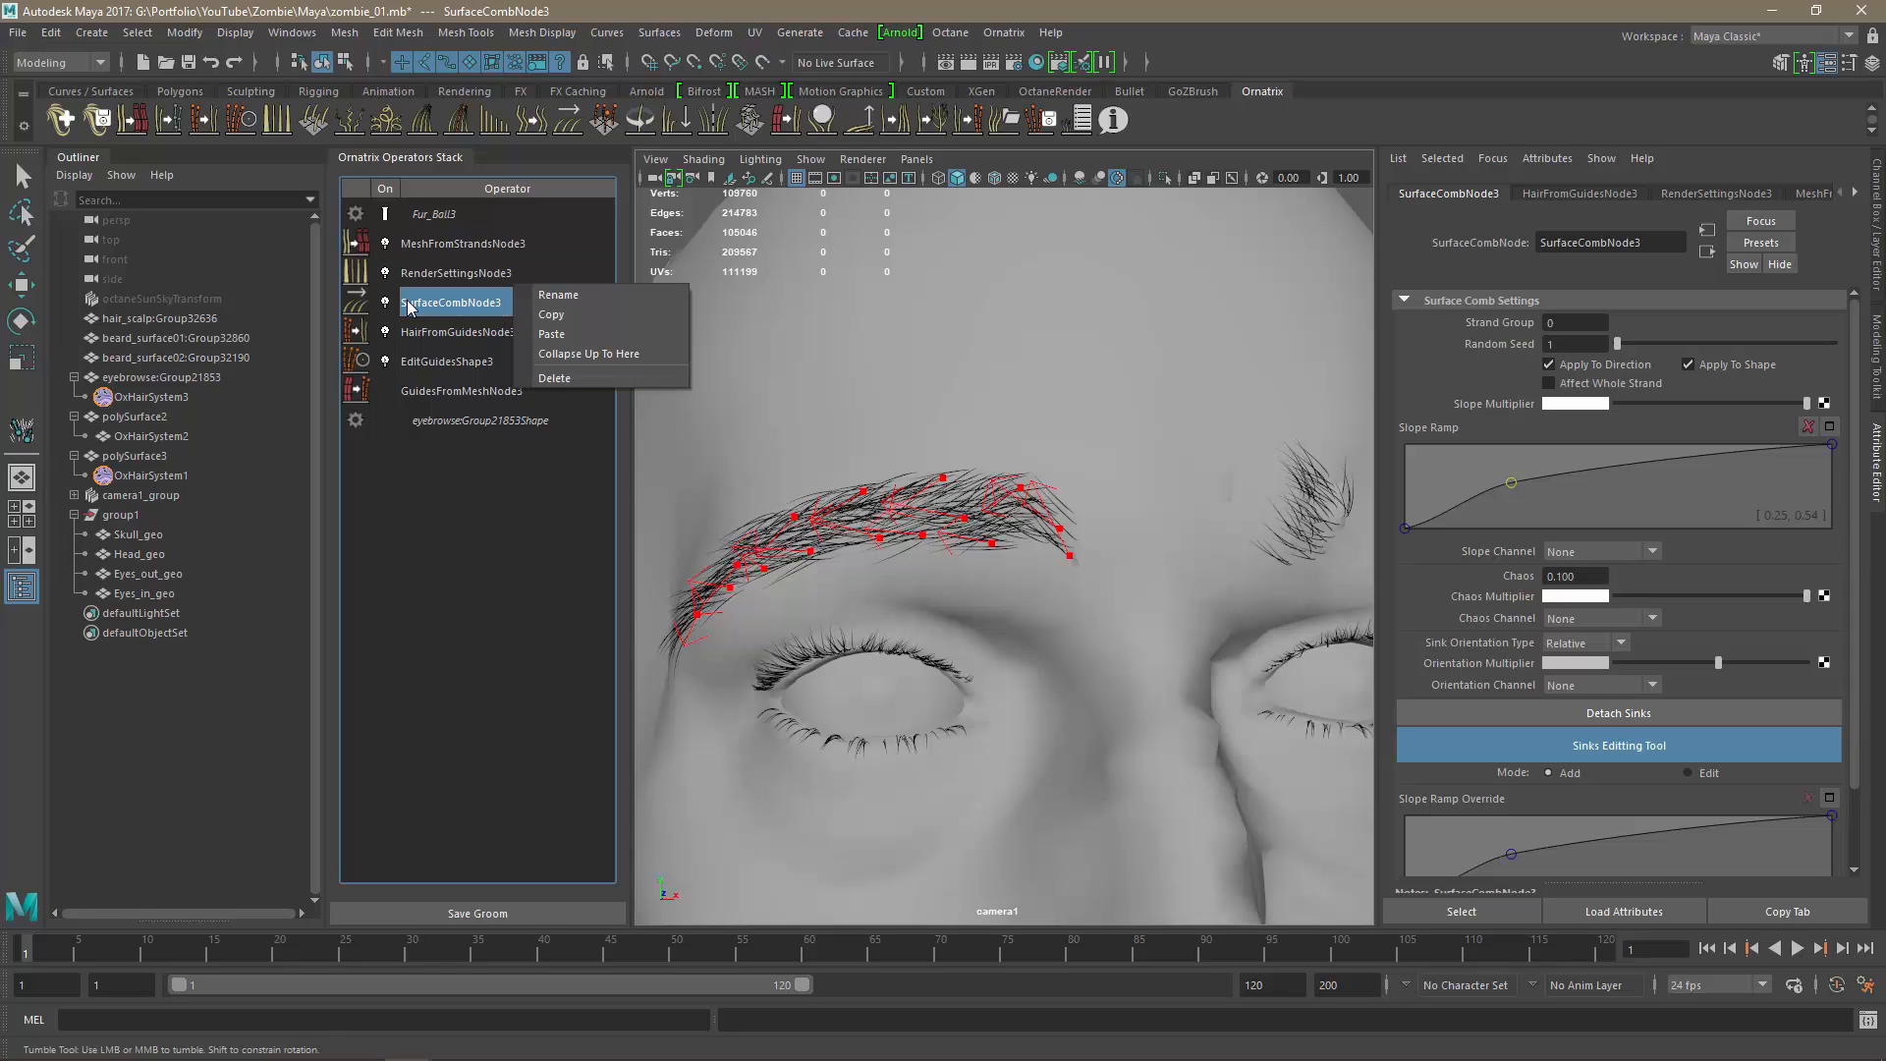
pyautogui.click(555, 377)
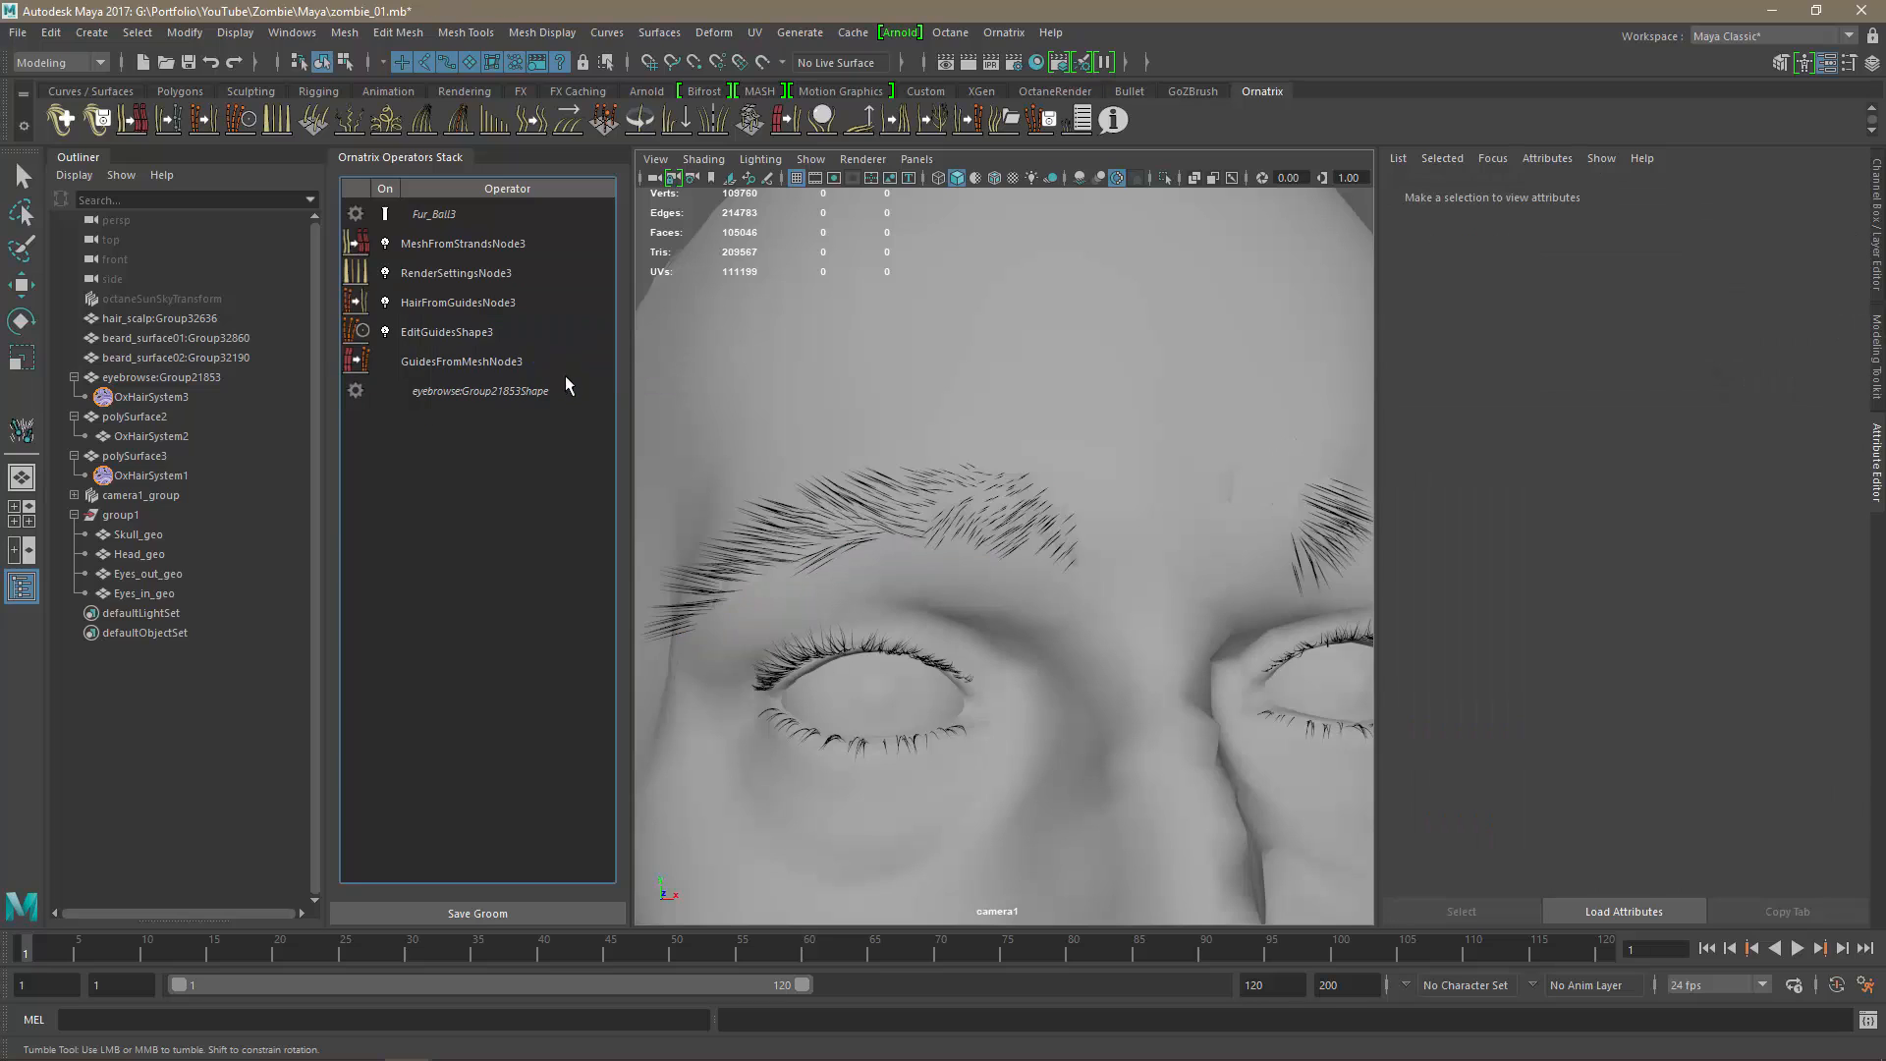
# Reopen EditGuidesShape3 in brush mode and use the Move brush to lay the eyebrow guides down toward the temple.
pyautogui.click(429, 334)
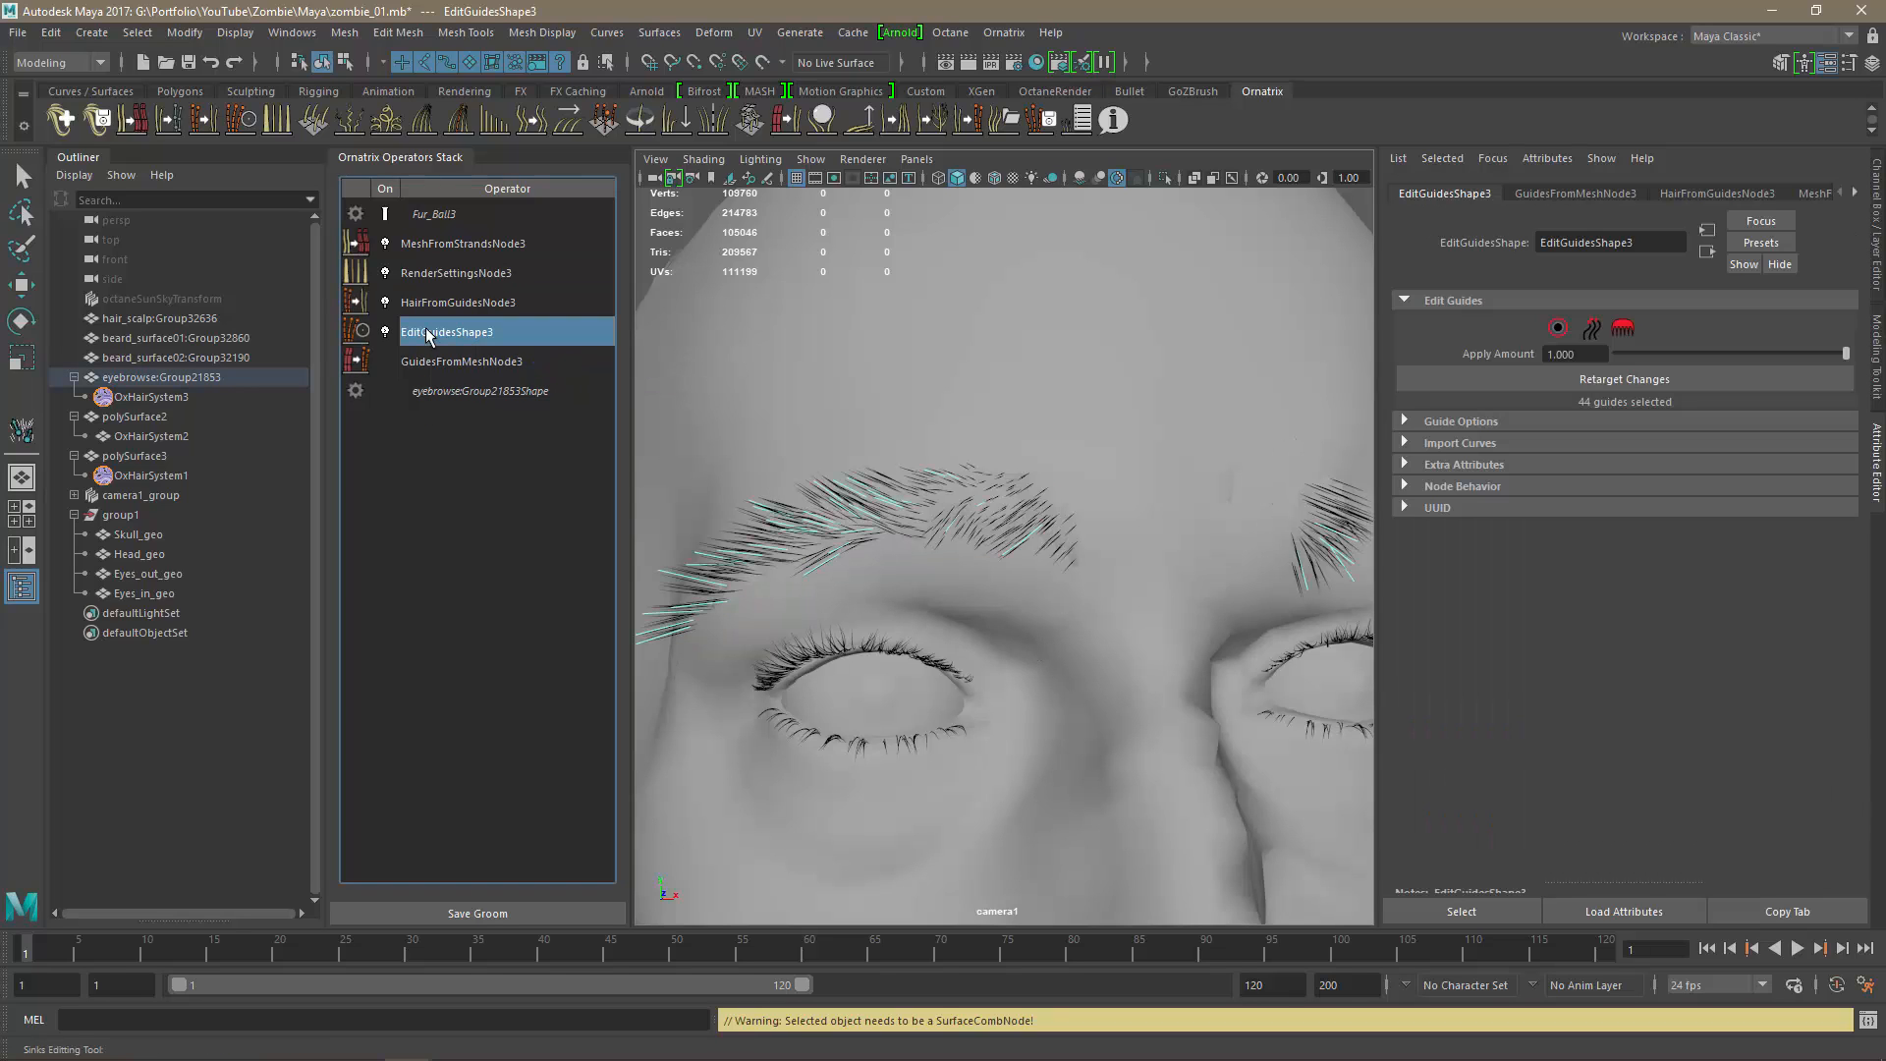
pyautogui.click(1619, 329)
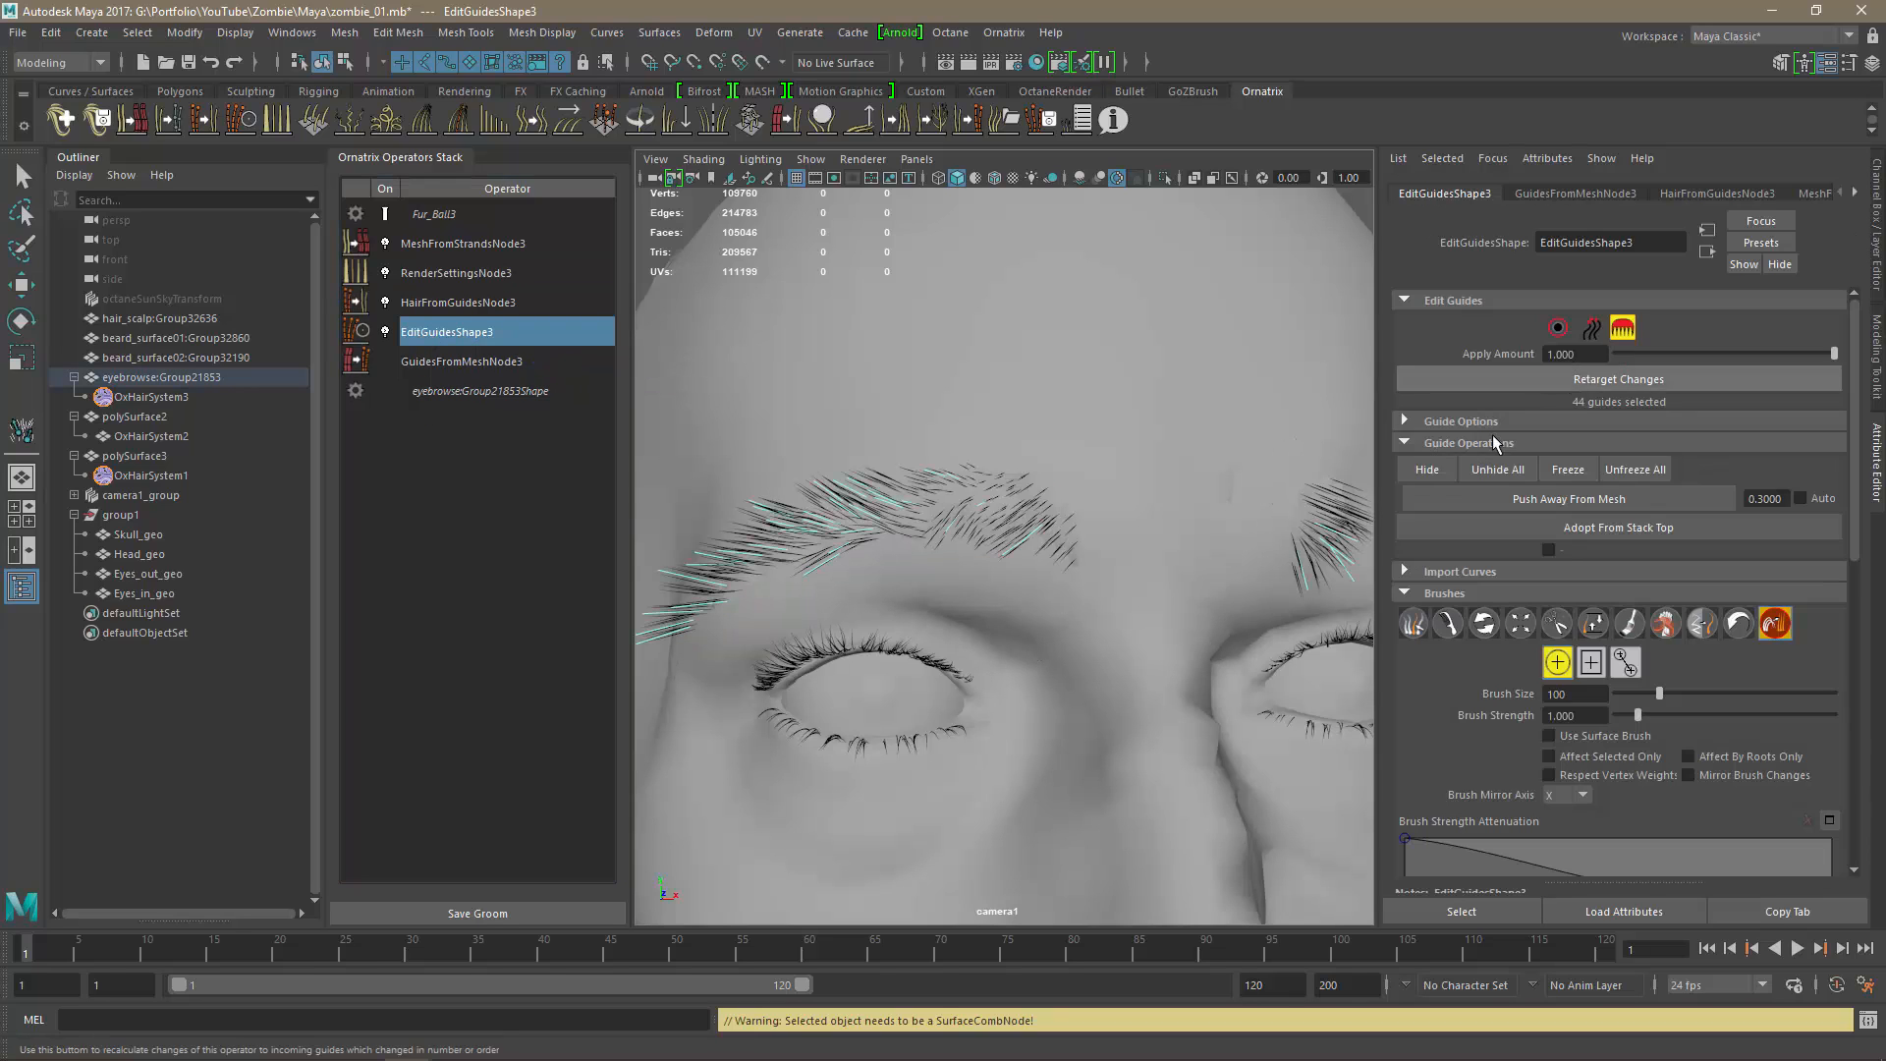
pyautogui.moveTo(1168, 610)
pyautogui.keyDown('alt'); pyautogui.mouseDown()
pyautogui.moveTo(1166, 551)
pyautogui.moveTo(1087, 461)
pyautogui.moveTo(1092, 385)
pyautogui.mouseUp(); pyautogui.keyUp('alt')
pyautogui.click(1447, 623)
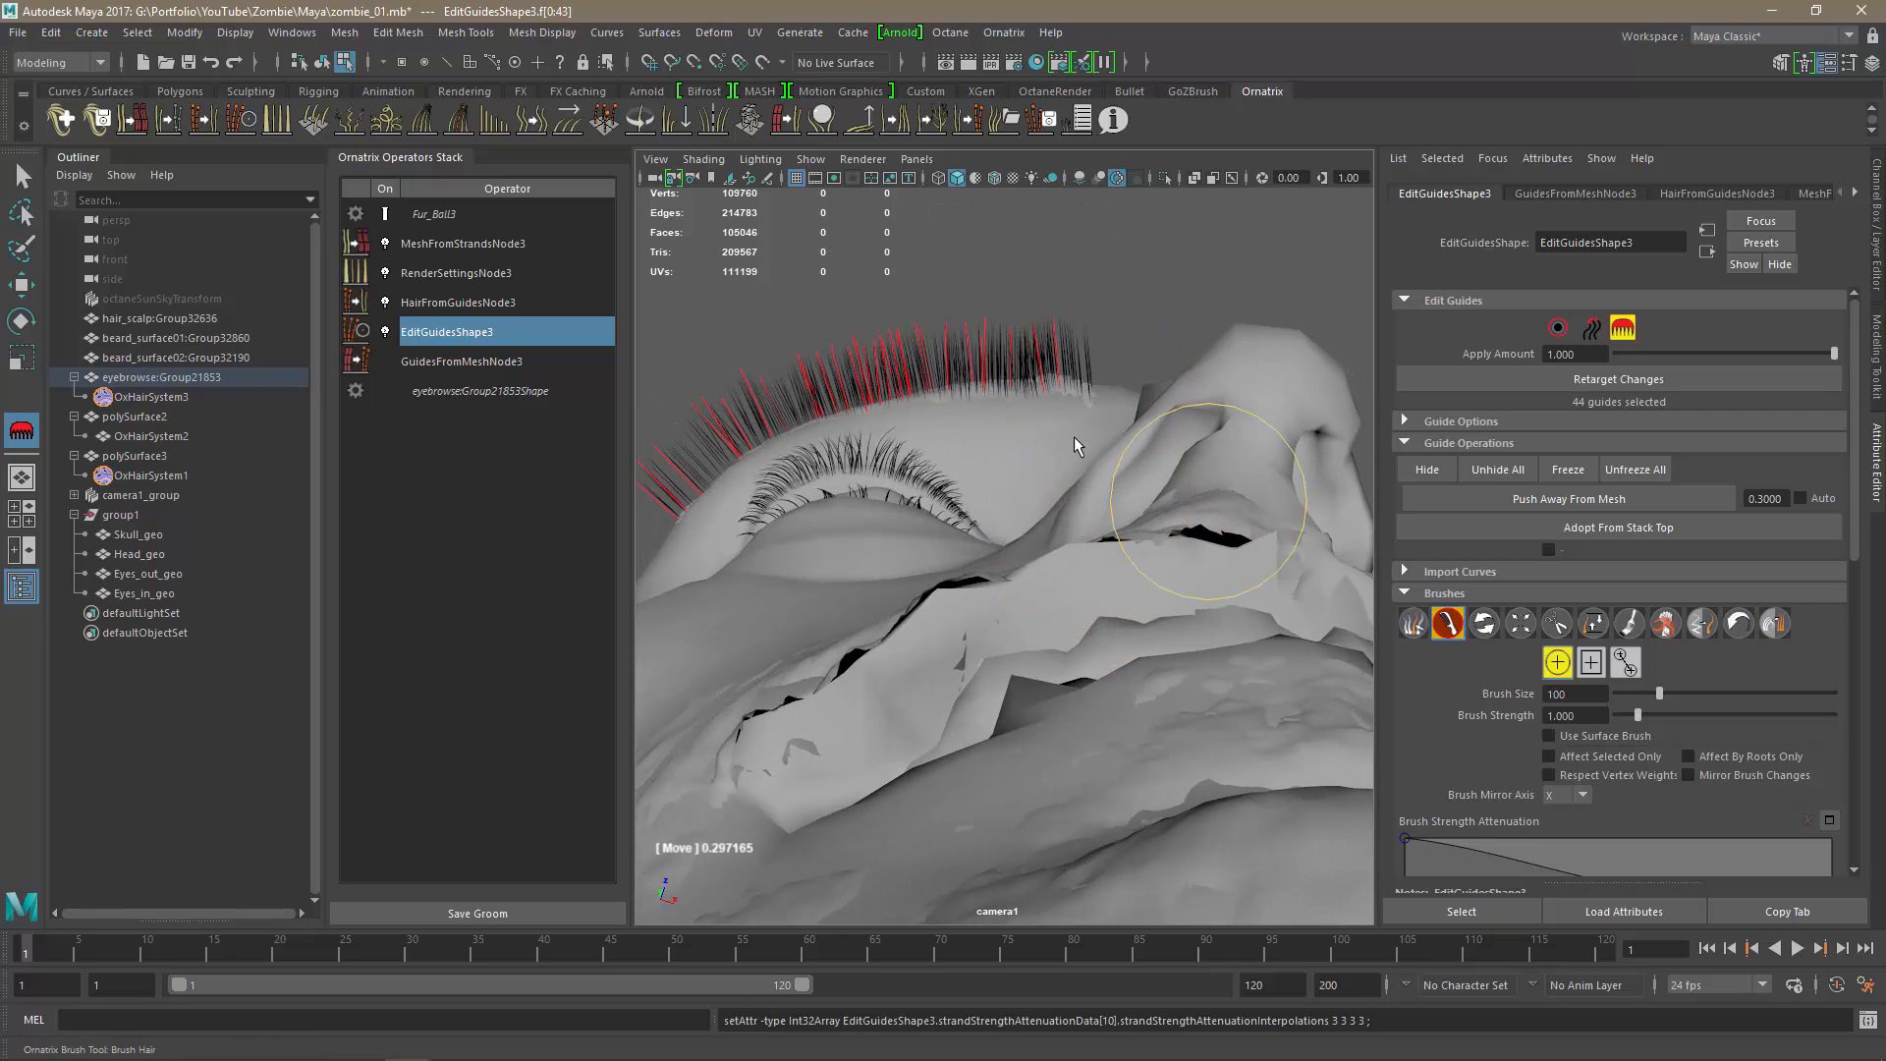
pyautogui.moveTo(1032, 351)
pyautogui.mouseDown()
pyautogui.moveTo(807, 332)
pyautogui.moveTo(715, 377)
pyautogui.mouseUp()
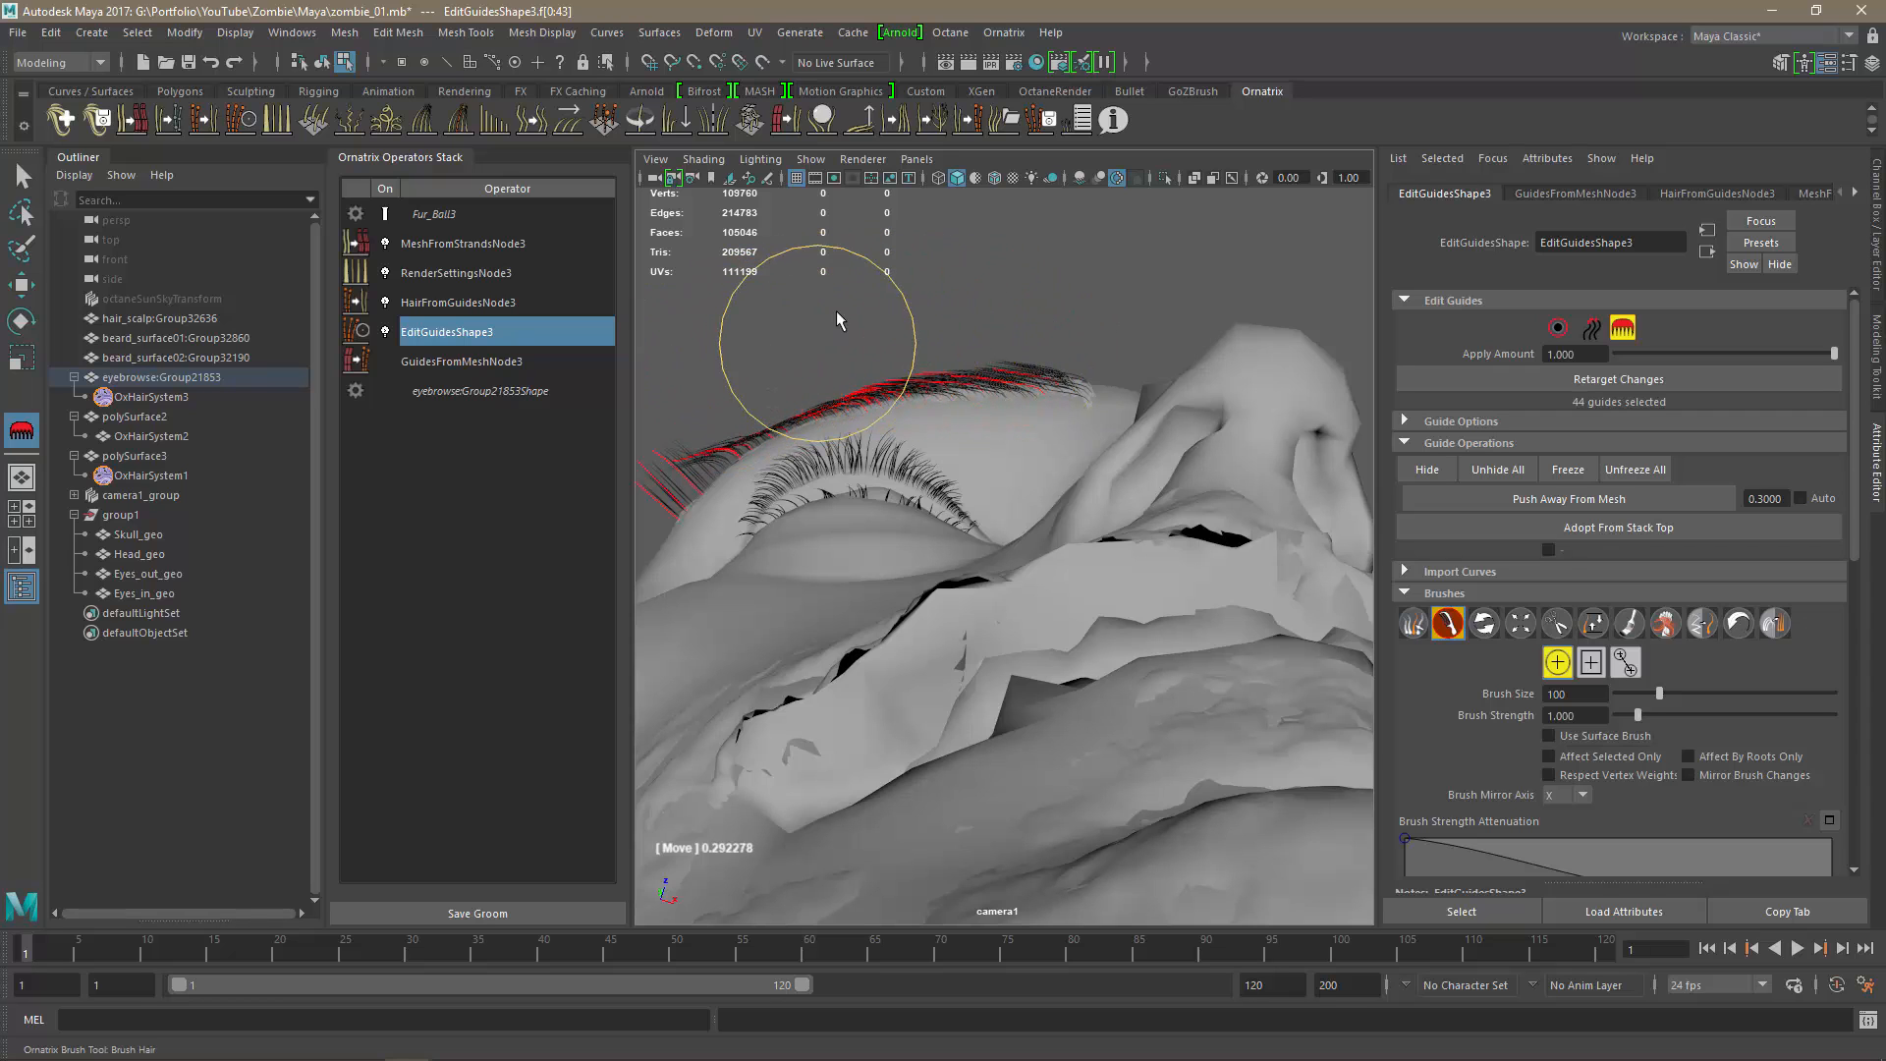
pyautogui.keyDown('alt'); pyautogui.moveTo(833, 329); pyautogui.dragTo(875, 304); pyautogui.keyUp('alt')
pyautogui.moveTo(737, 350)
pyautogui.mouseDown()
pyautogui.moveTo(652, 367)
pyautogui.moveTo(644, 394)
pyautogui.mouseUp()
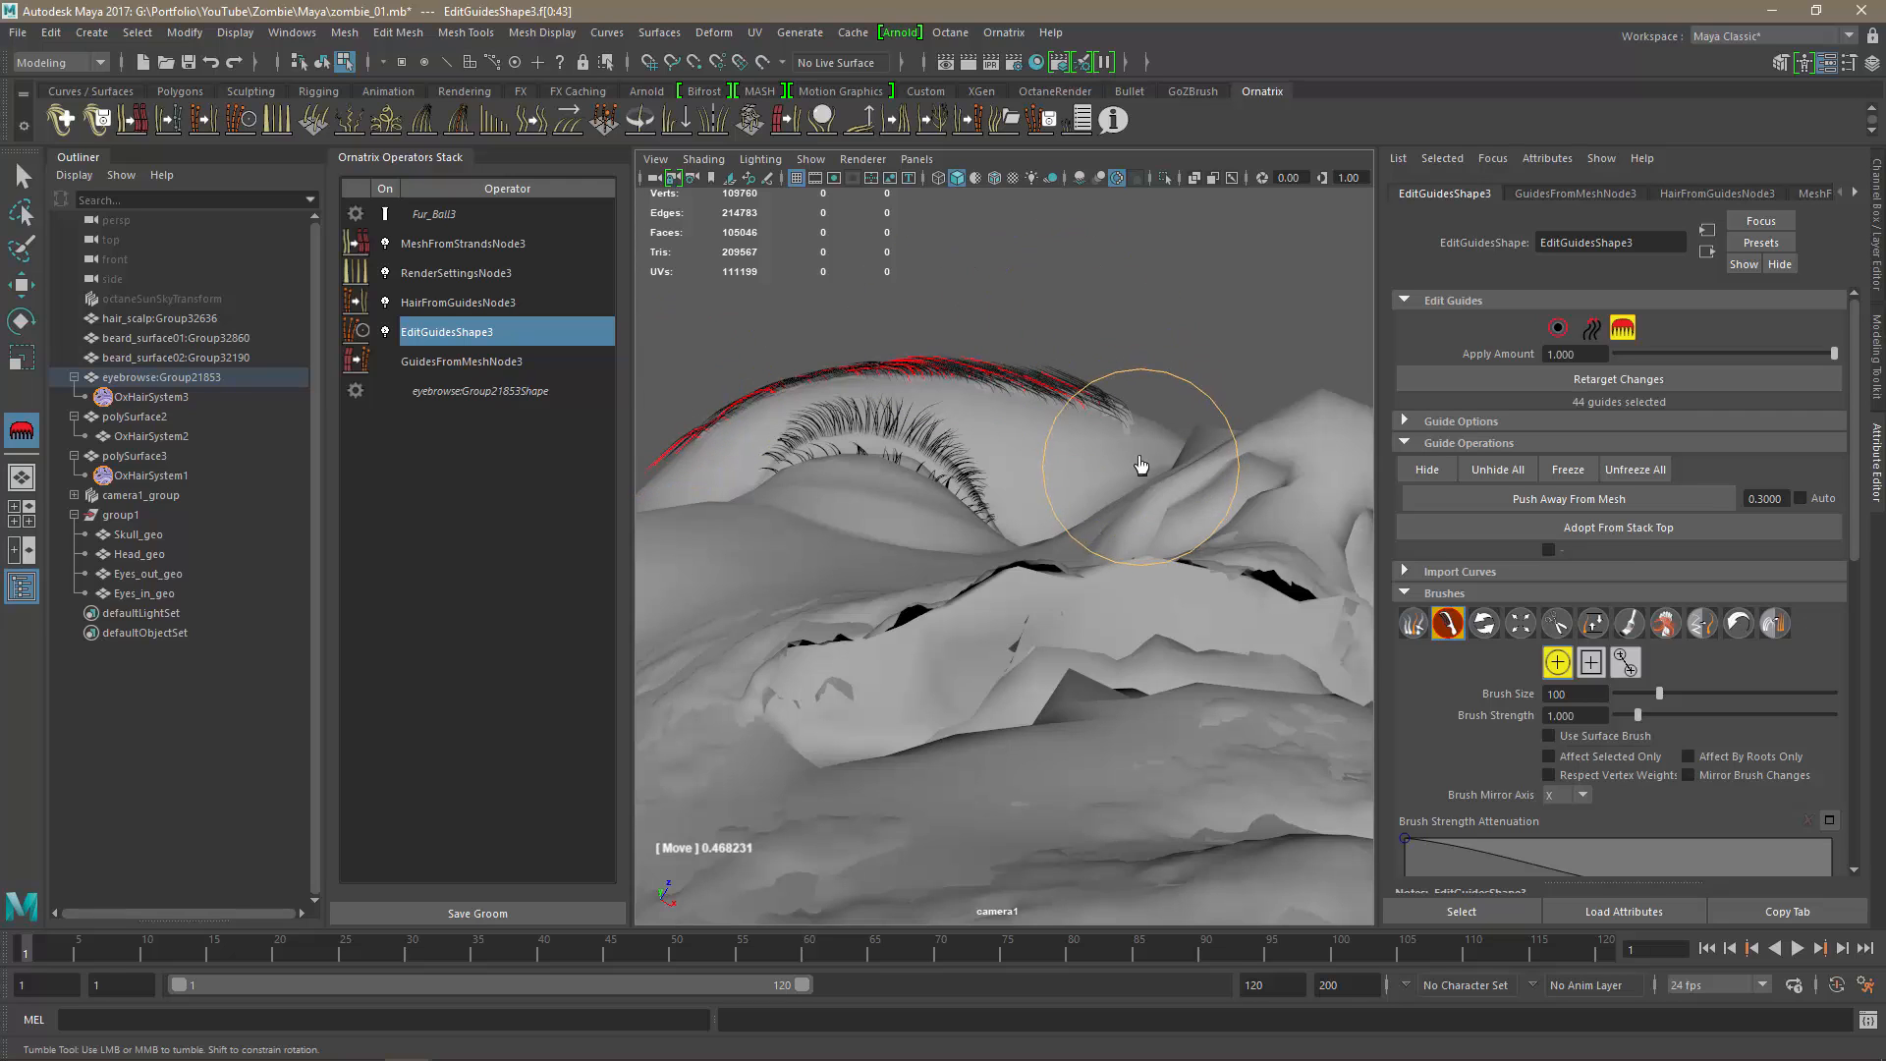
# Comb the eyebrow guides outward with the Move brush, refining the inner end and bending its hairs downward.
pyautogui.moveTo(1128, 457); pyautogui.dragTo(809, 454)
pyautogui.moveTo(1105, 385)
pyautogui.mouseDown()
pyautogui.moveTo(1096, 454)
pyautogui.moveTo(1175, 369)
pyautogui.mouseUp()
pyautogui.keyDown('alt'); pyautogui.moveTo(1228, 288); pyautogui.dragTo(1182, 417); pyautogui.keyUp('alt')
pyautogui.moveTo(1015, 639)
pyautogui.mouseDown()
pyautogui.moveTo(986, 615)
pyautogui.moveTo(973, 635)
pyautogui.moveTo(917, 580)
pyautogui.moveTo(851, 648)
pyautogui.moveTo(846, 628)
pyautogui.moveTo(830, 657)
pyautogui.moveTo(799, 639)
pyautogui.moveTo(765, 668)
pyautogui.mouseUp()
pyautogui.moveTo(946, 651)
pyautogui.keyDown('alt'); pyautogui.mouseDown()
pyautogui.moveTo(1052, 653)
pyautogui.moveTo(1041, 622)
pyautogui.mouseUp(); pyautogui.keyUp('alt')
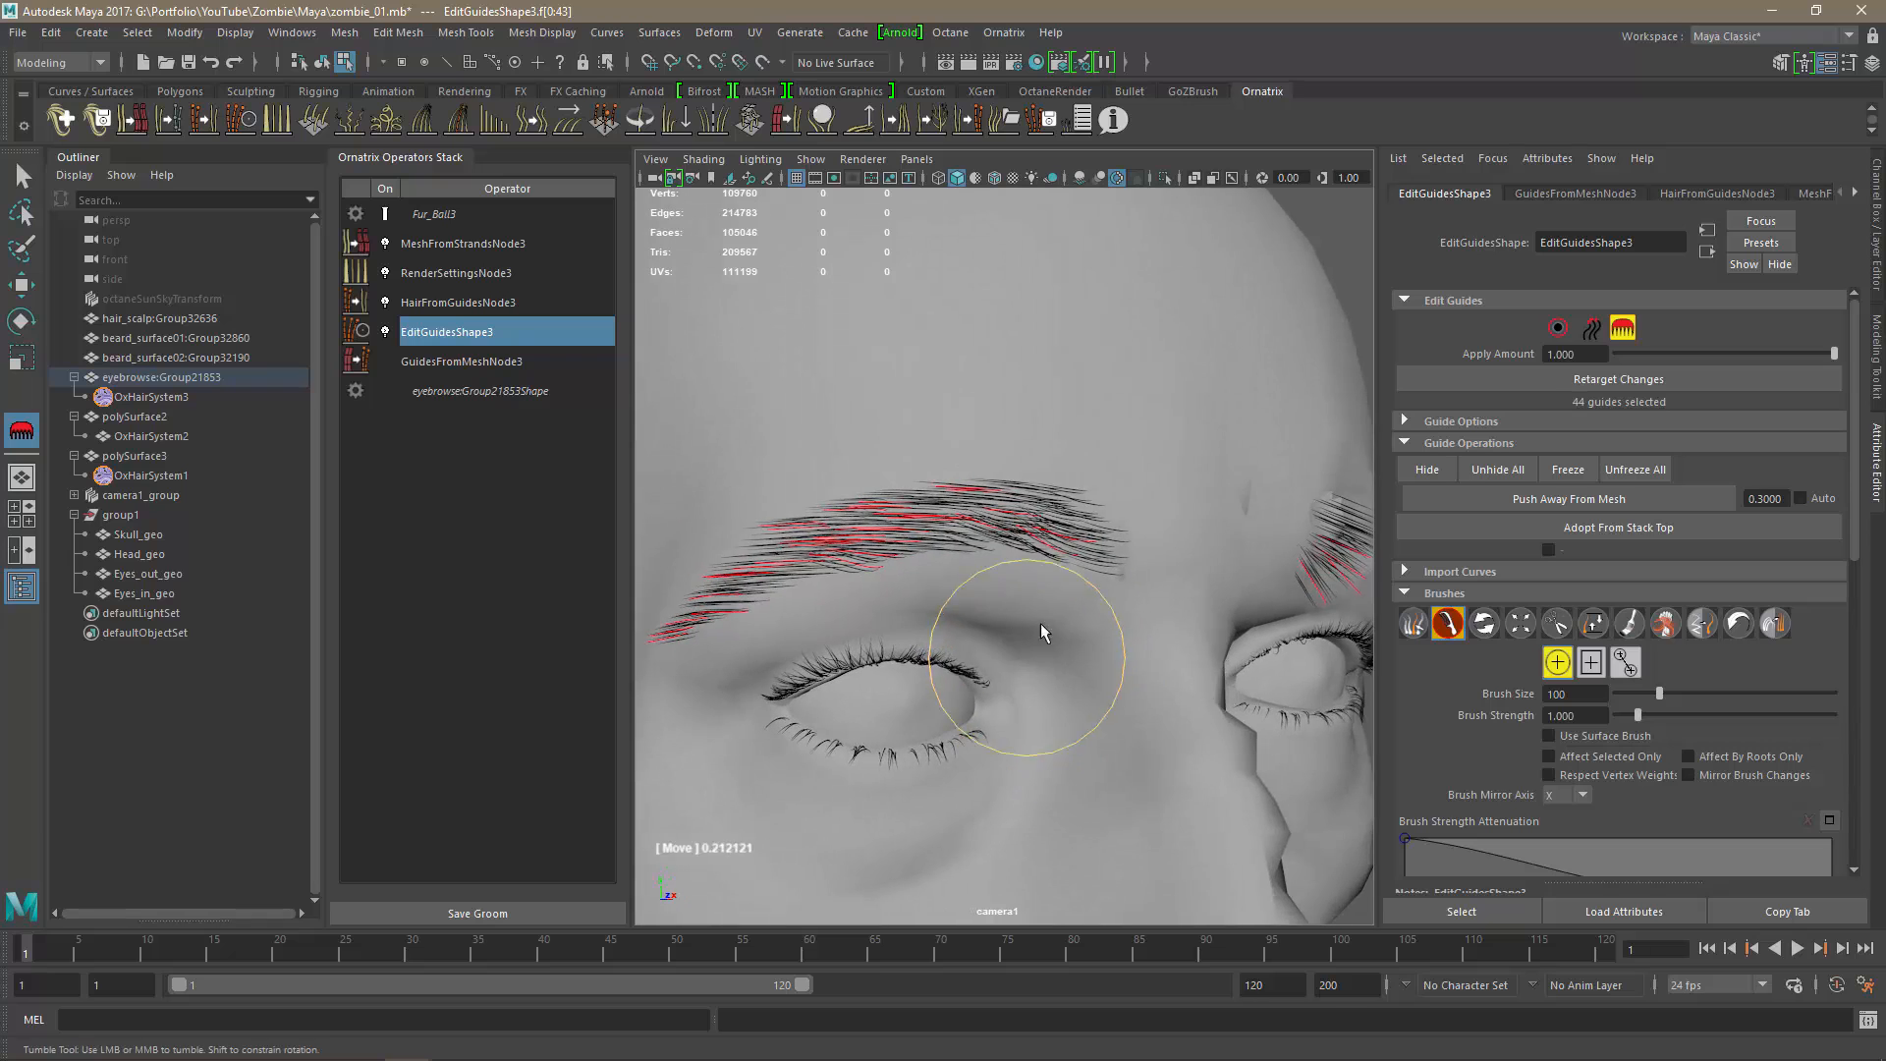
pyautogui.moveTo(1068, 420)
pyautogui.mouseDown()
pyautogui.moveTo(1041, 437)
pyautogui.moveTo(988, 404)
pyautogui.moveTo(954, 439)
pyautogui.moveTo(783, 455)
pyautogui.moveTo(762, 479)
pyautogui.moveTo(1046, 589)
pyautogui.mouseUp()
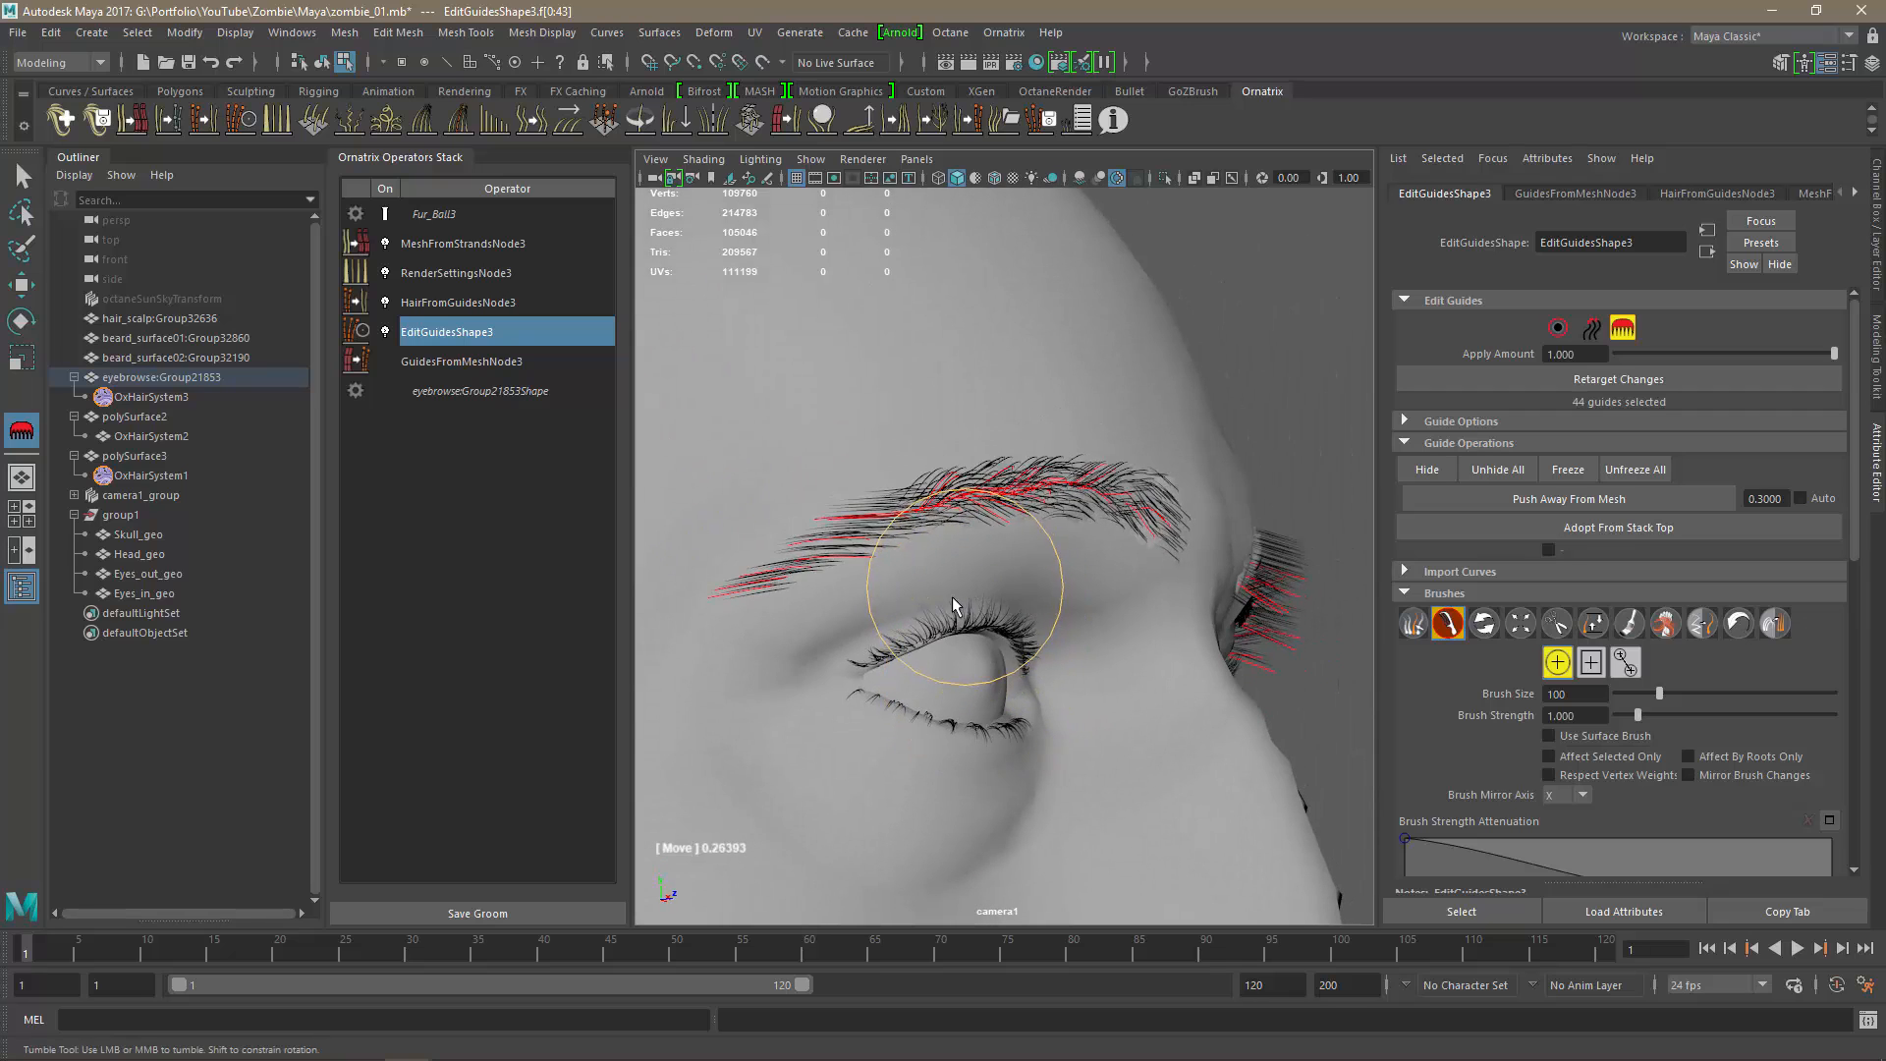
# Comb the full eyebrow's outer tail down toward the temple and tidy its inner end with the Move brush.
pyautogui.moveTo(853, 416); pyautogui.dragTo(681, 544)
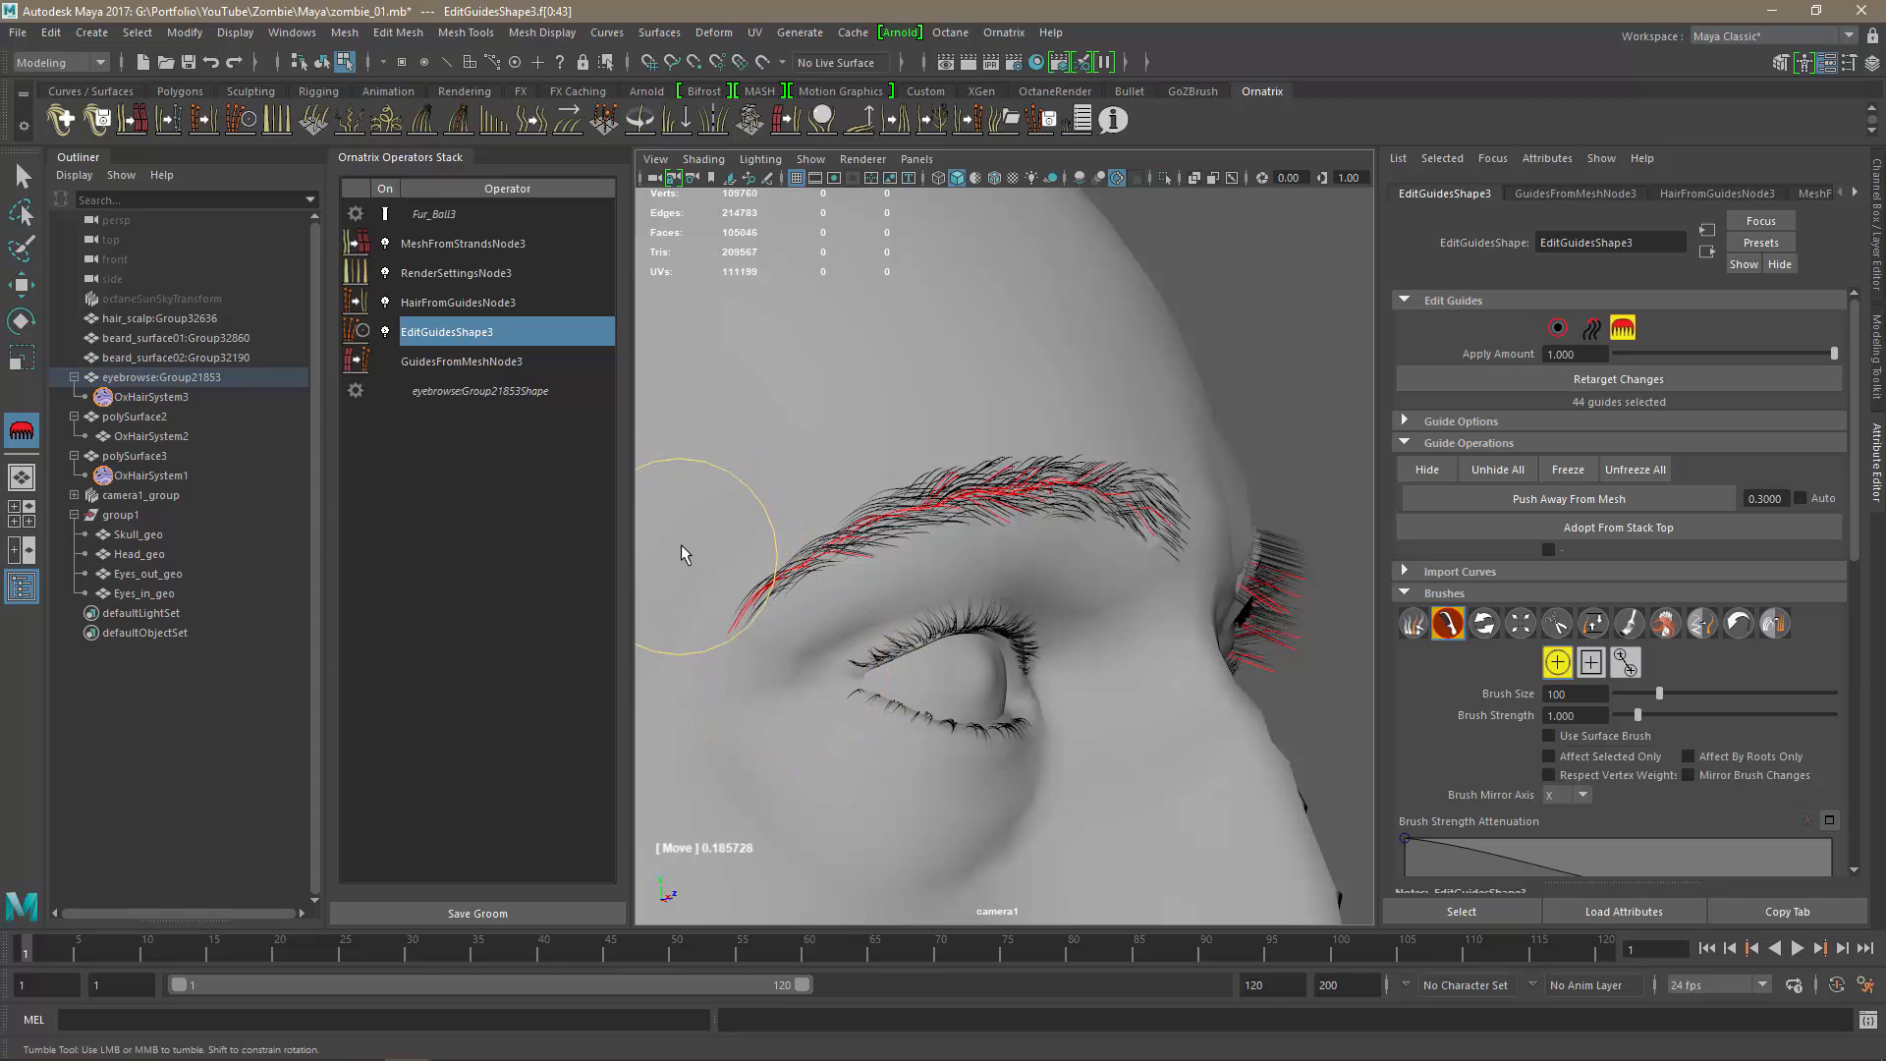
pyautogui.moveTo(861, 425); pyautogui.dragTo(852, 430)
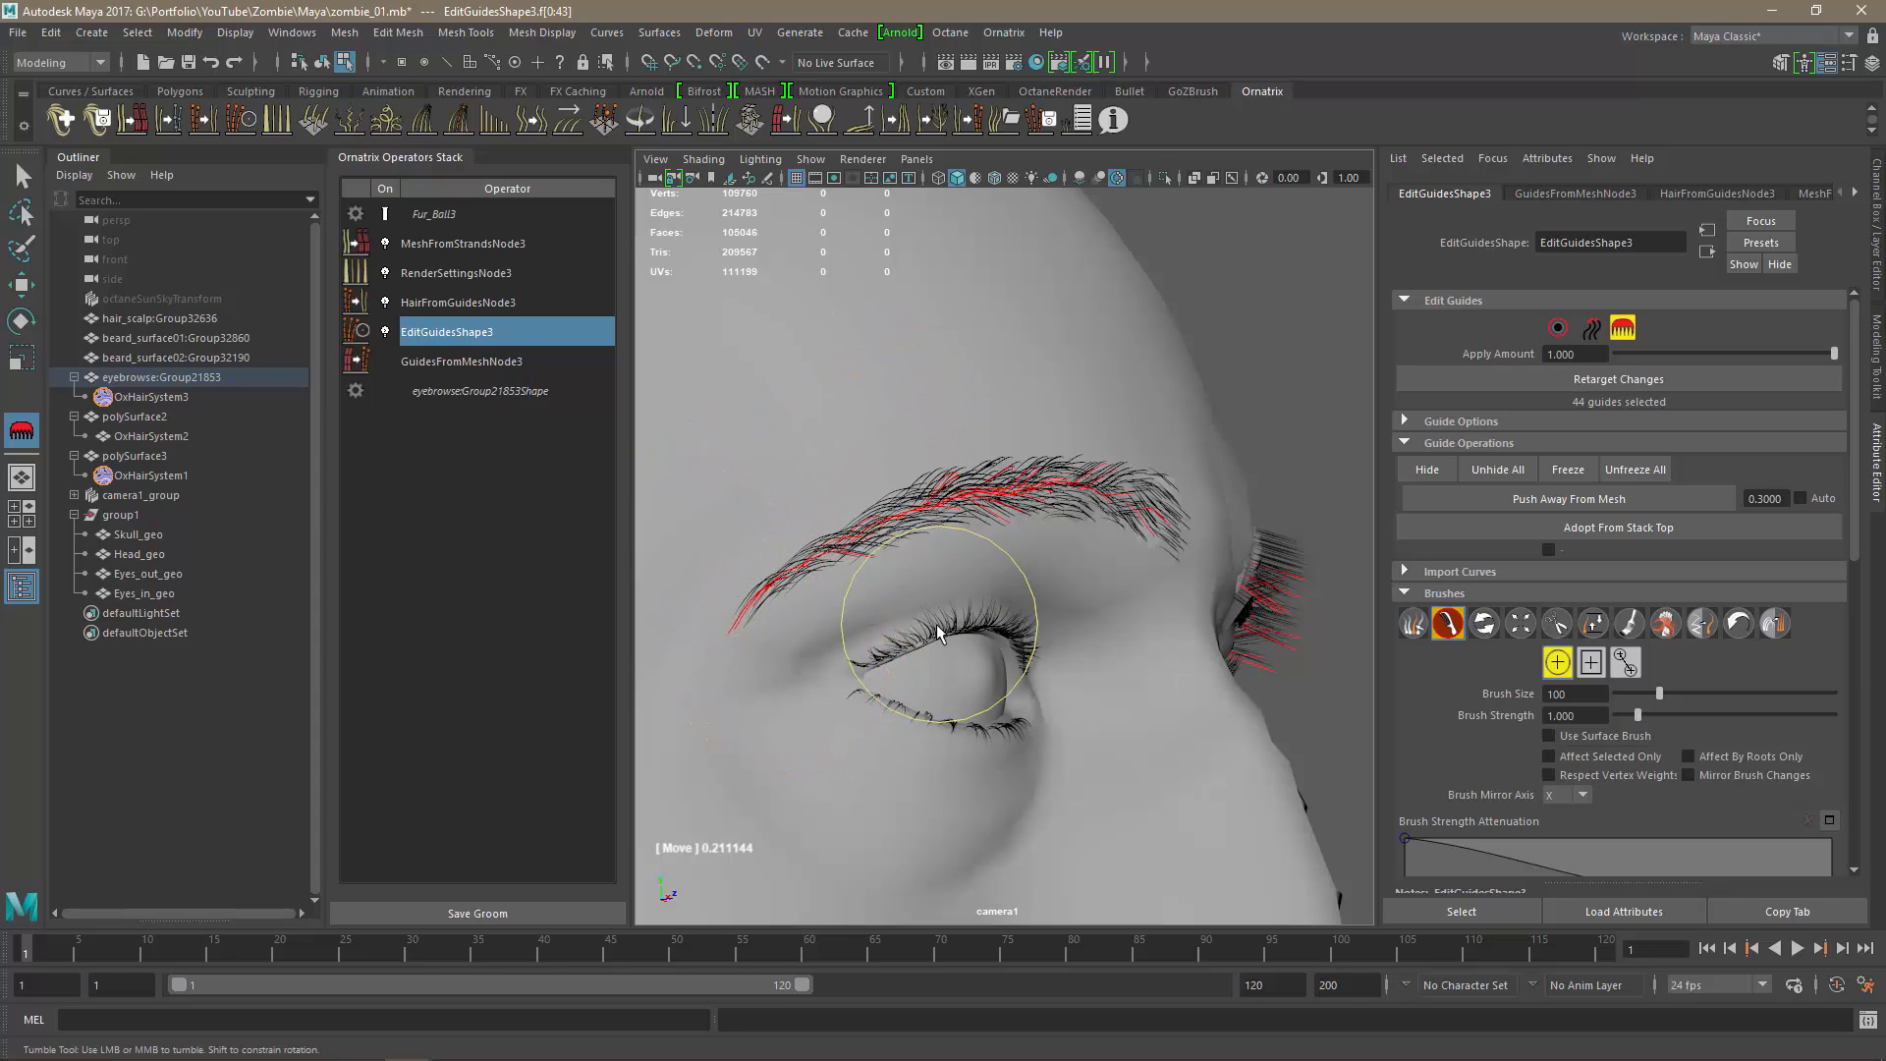
pyautogui.moveTo(1031, 652)
pyautogui.keyDown('alt'); pyautogui.mouseDown()
pyautogui.moveTo(923, 693)
pyautogui.moveTo(787, 695)
pyautogui.moveTo(821, 504)
pyautogui.moveTo(887, 564)
pyautogui.moveTo(945, 483)
pyautogui.mouseUp(); pyautogui.keyUp('alt')
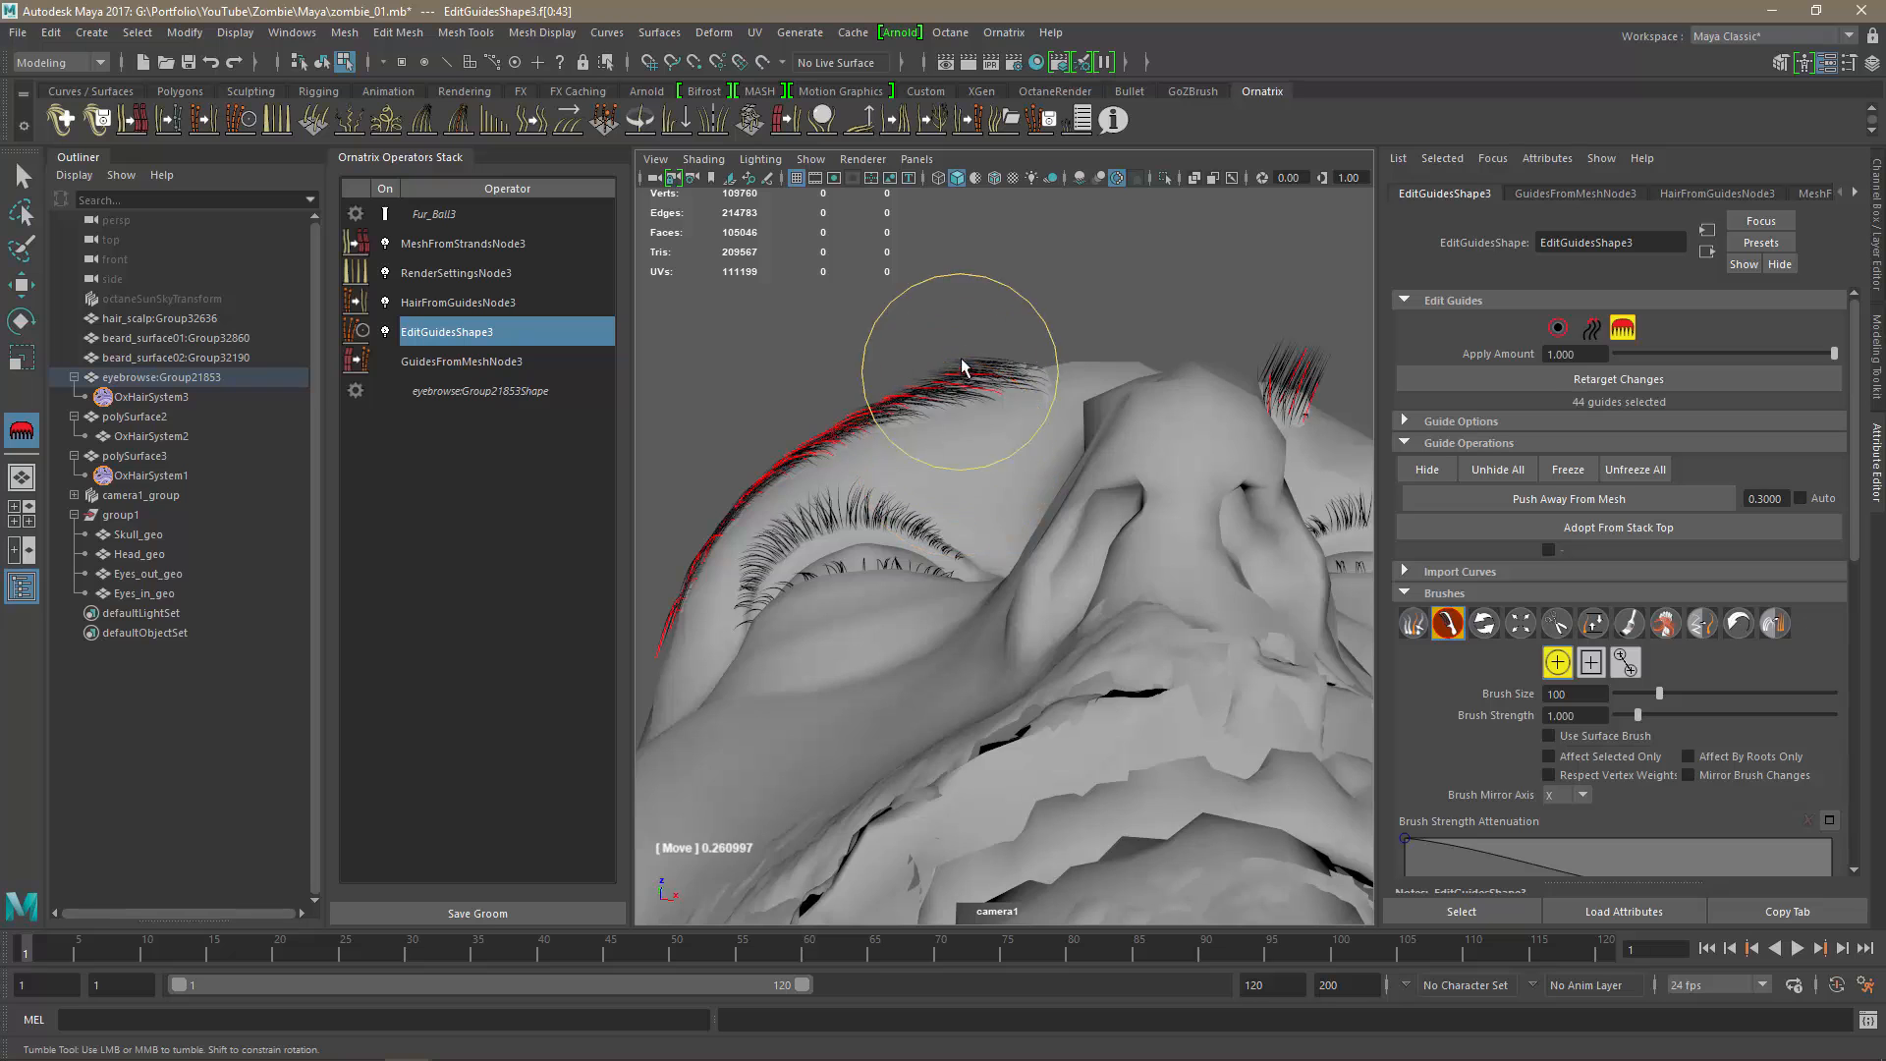
pyautogui.keyDown('alt'); pyautogui.moveTo(962, 367); pyautogui.dragTo(1081, 521); pyautogui.keyUp('alt')
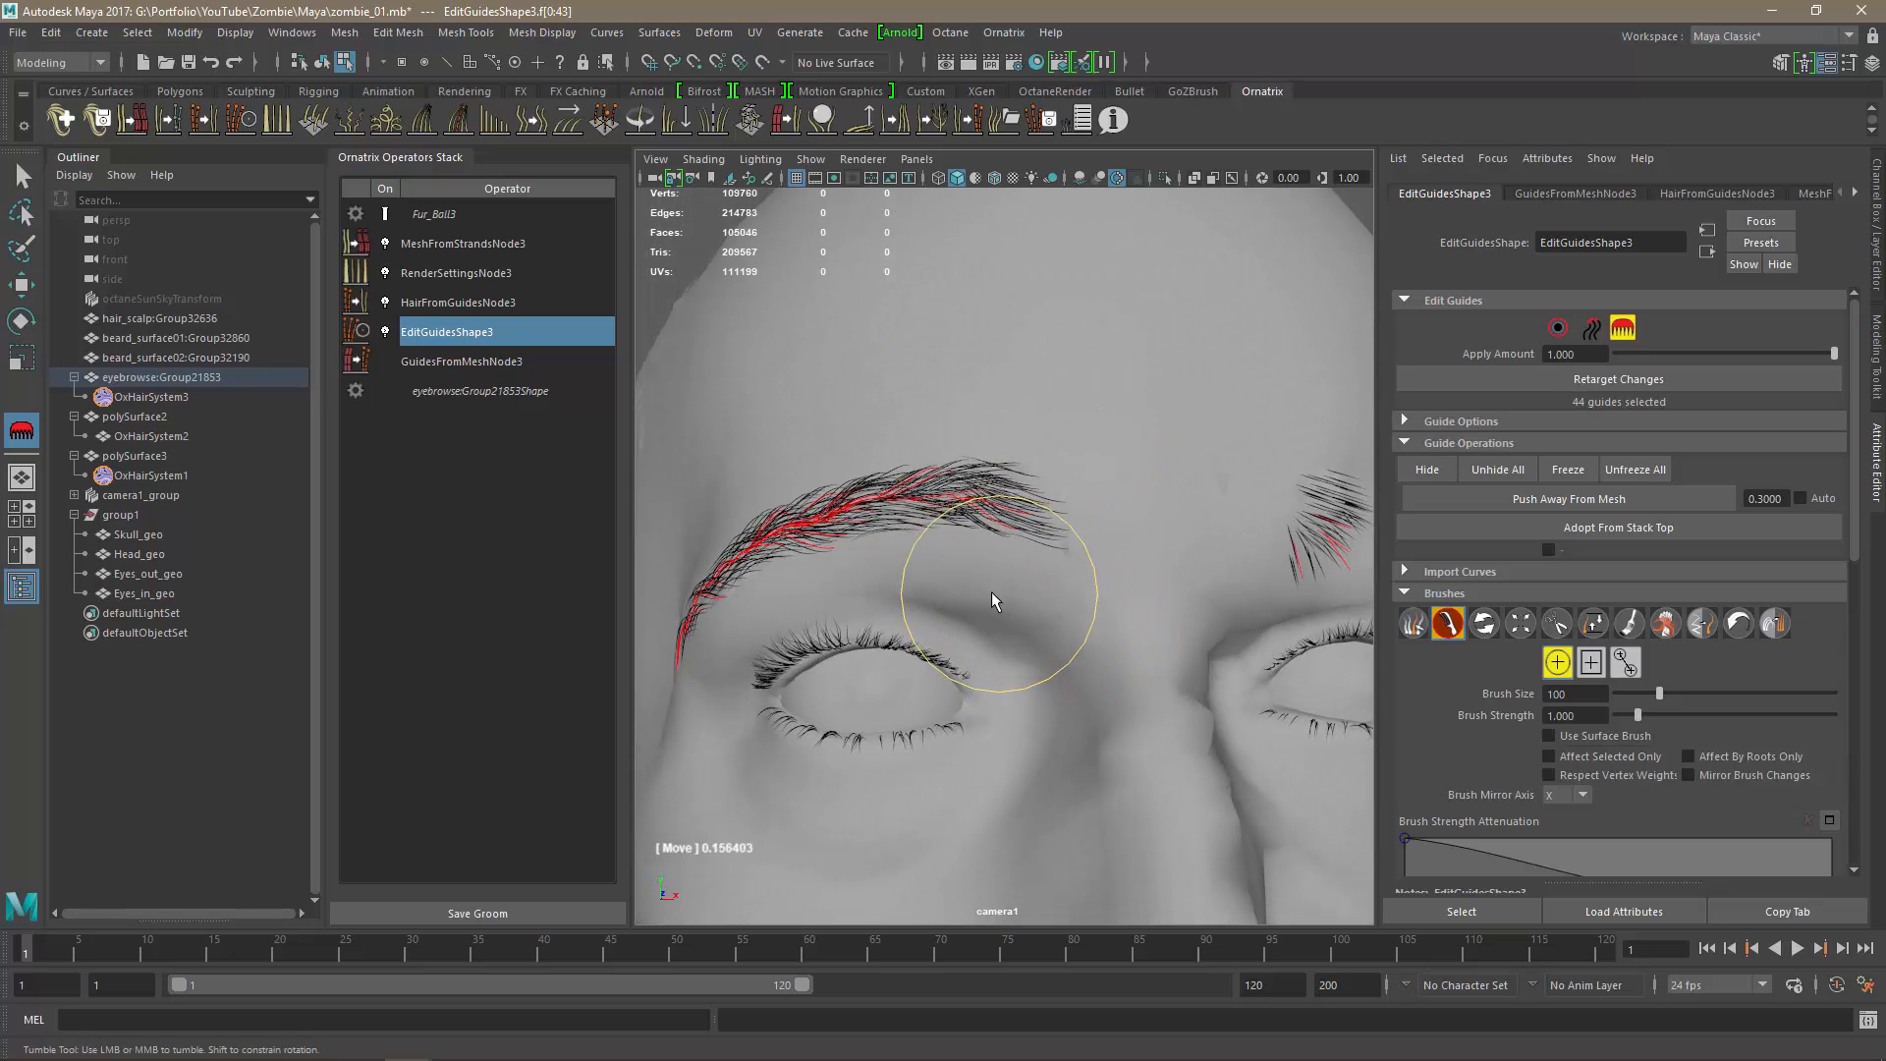
pyautogui.moveTo(970, 587)
pyautogui.mouseDown()
pyautogui.moveTo(1052, 473)
pyautogui.moveTo(1036, 433)
pyautogui.mouseUp()
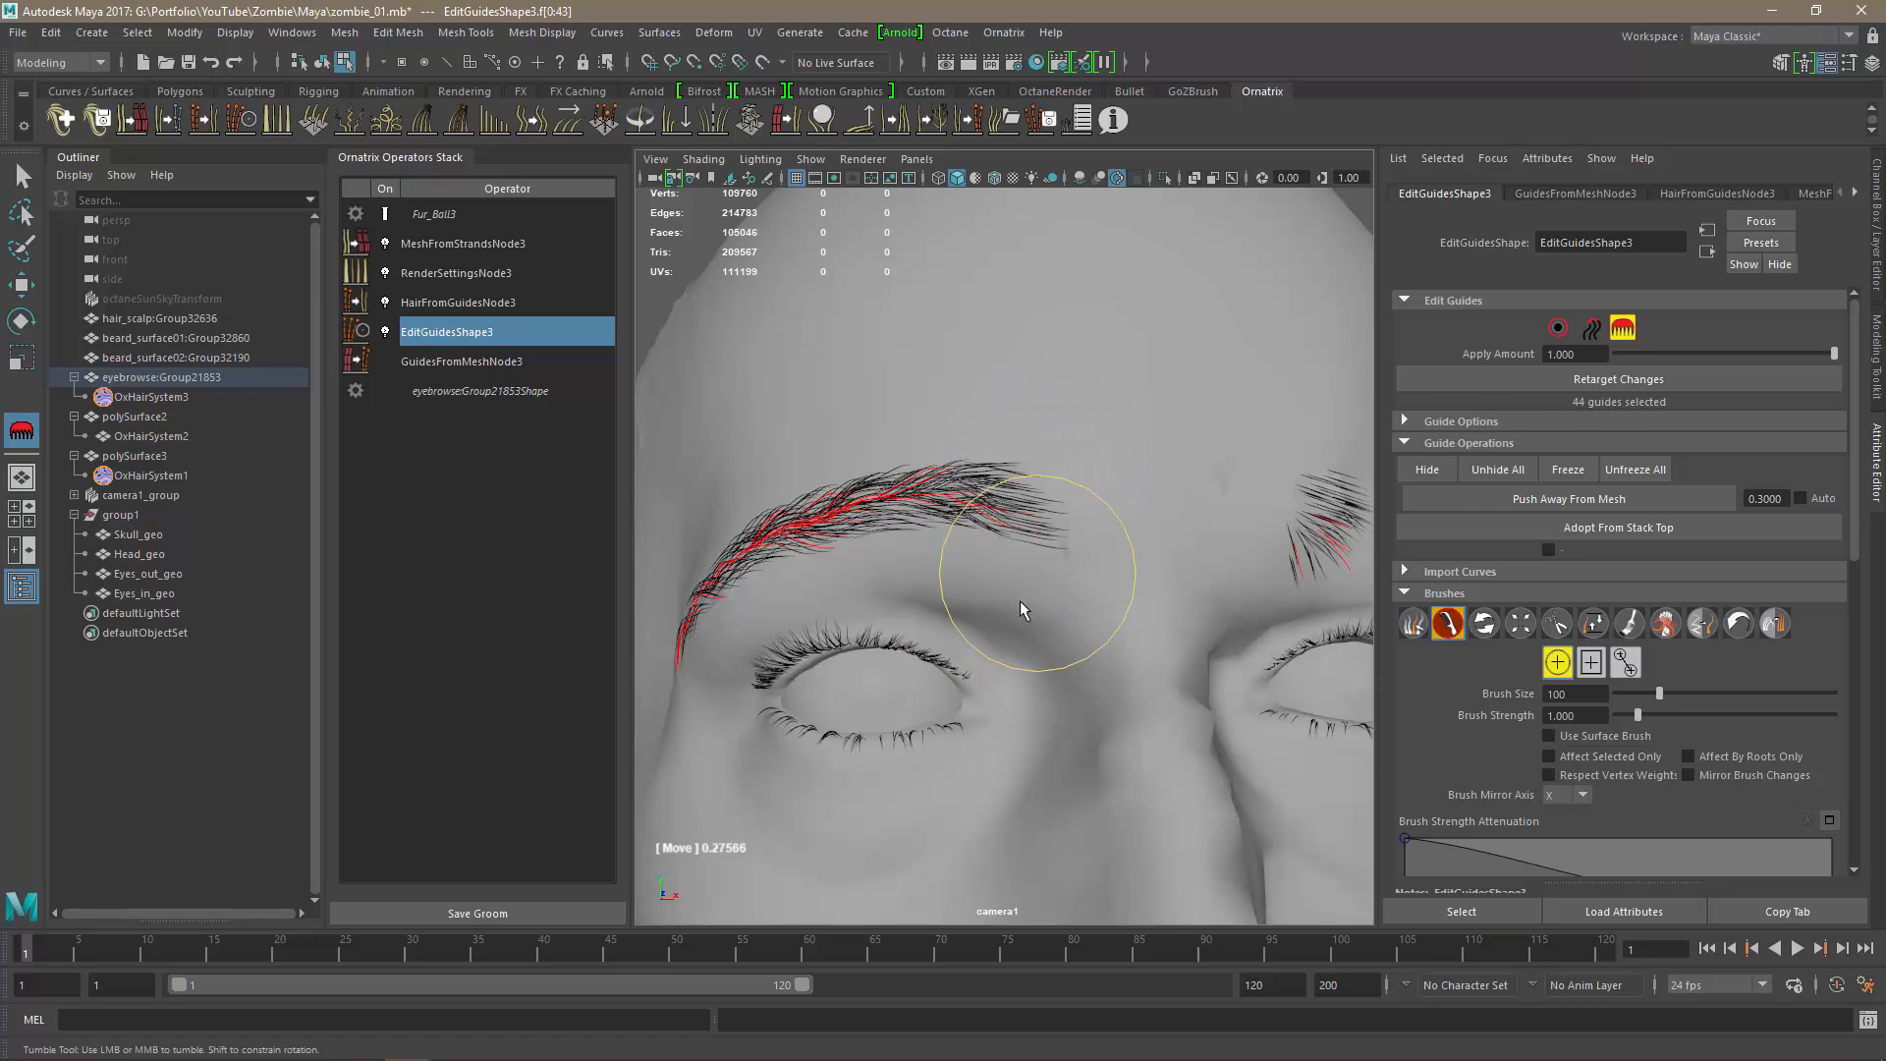
pyautogui.moveTo(1023, 585)
pyautogui.keyDown('alt'); pyautogui.mouseDown()
pyautogui.moveTo(1090, 687)
pyautogui.moveTo(1153, 665)
pyautogui.moveTo(1042, 690)
pyautogui.mouseUp(); pyautogui.keyUp('alt')
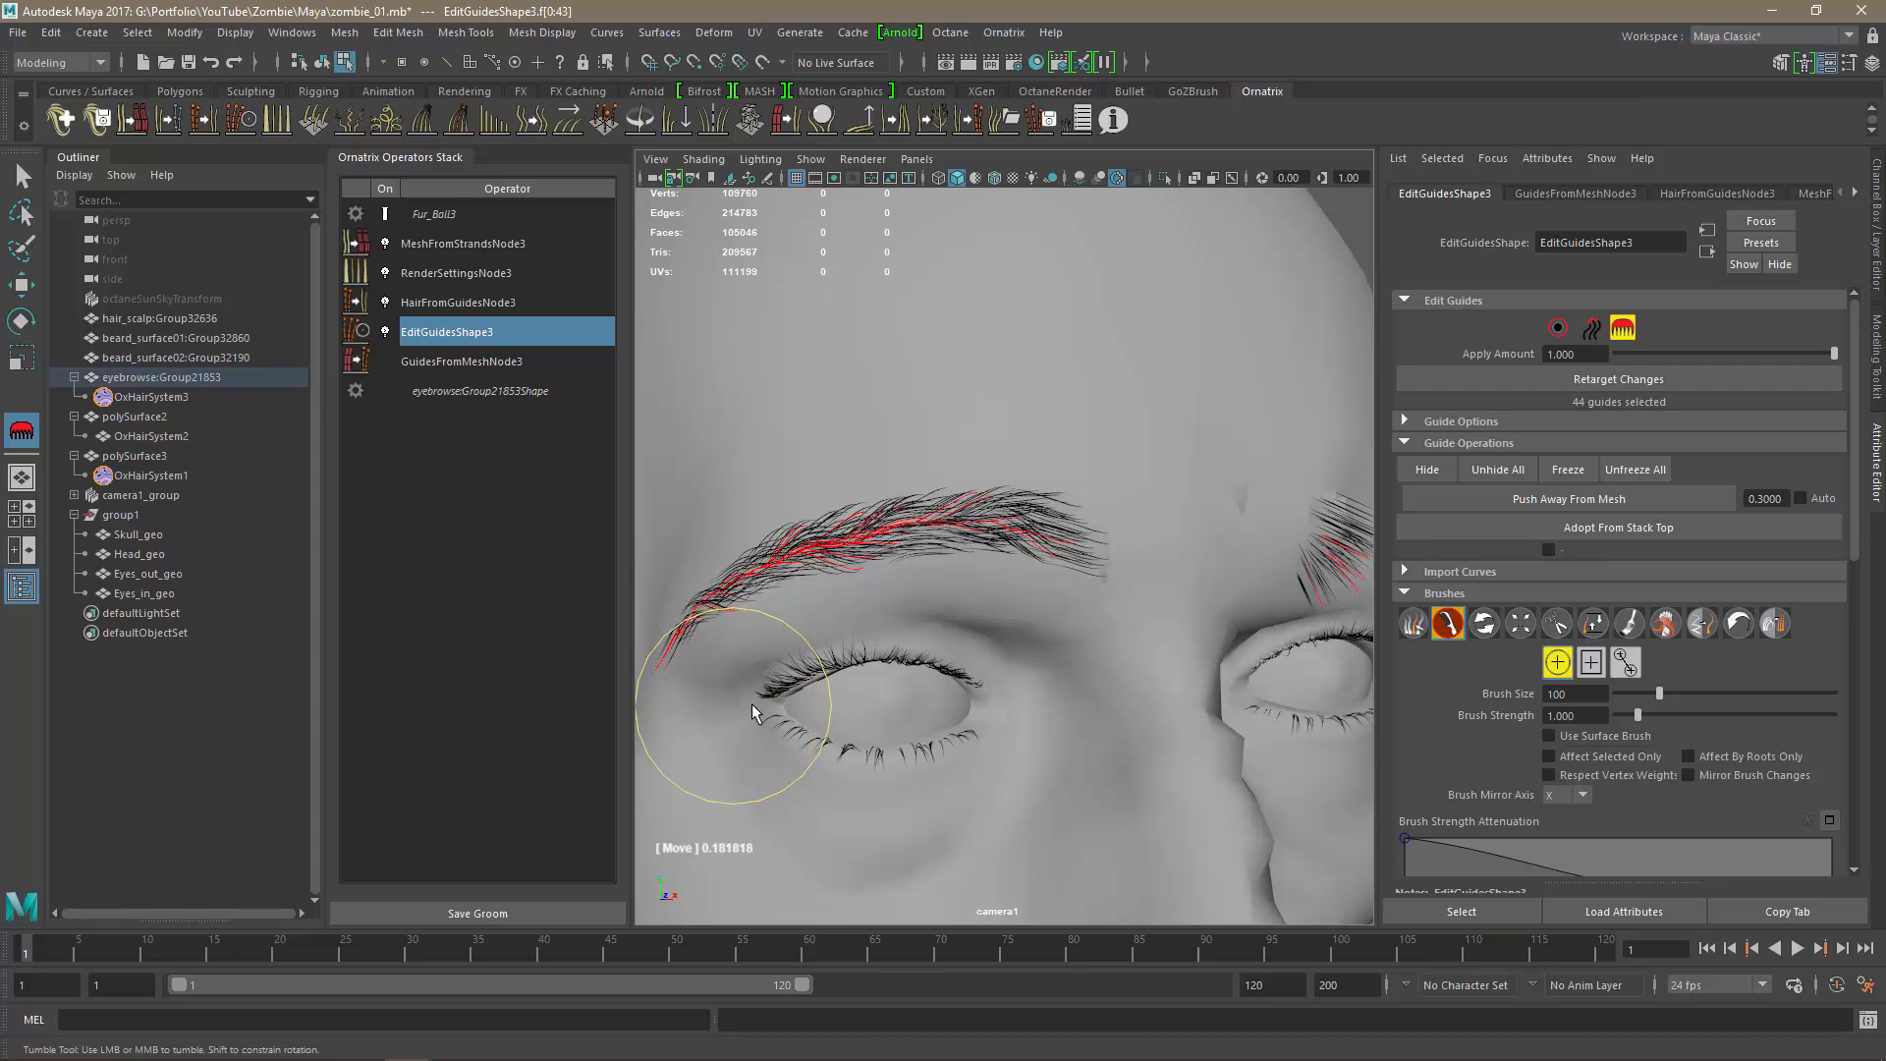
pyautogui.moveTo(693, 496); pyautogui.dragTo(690, 523)
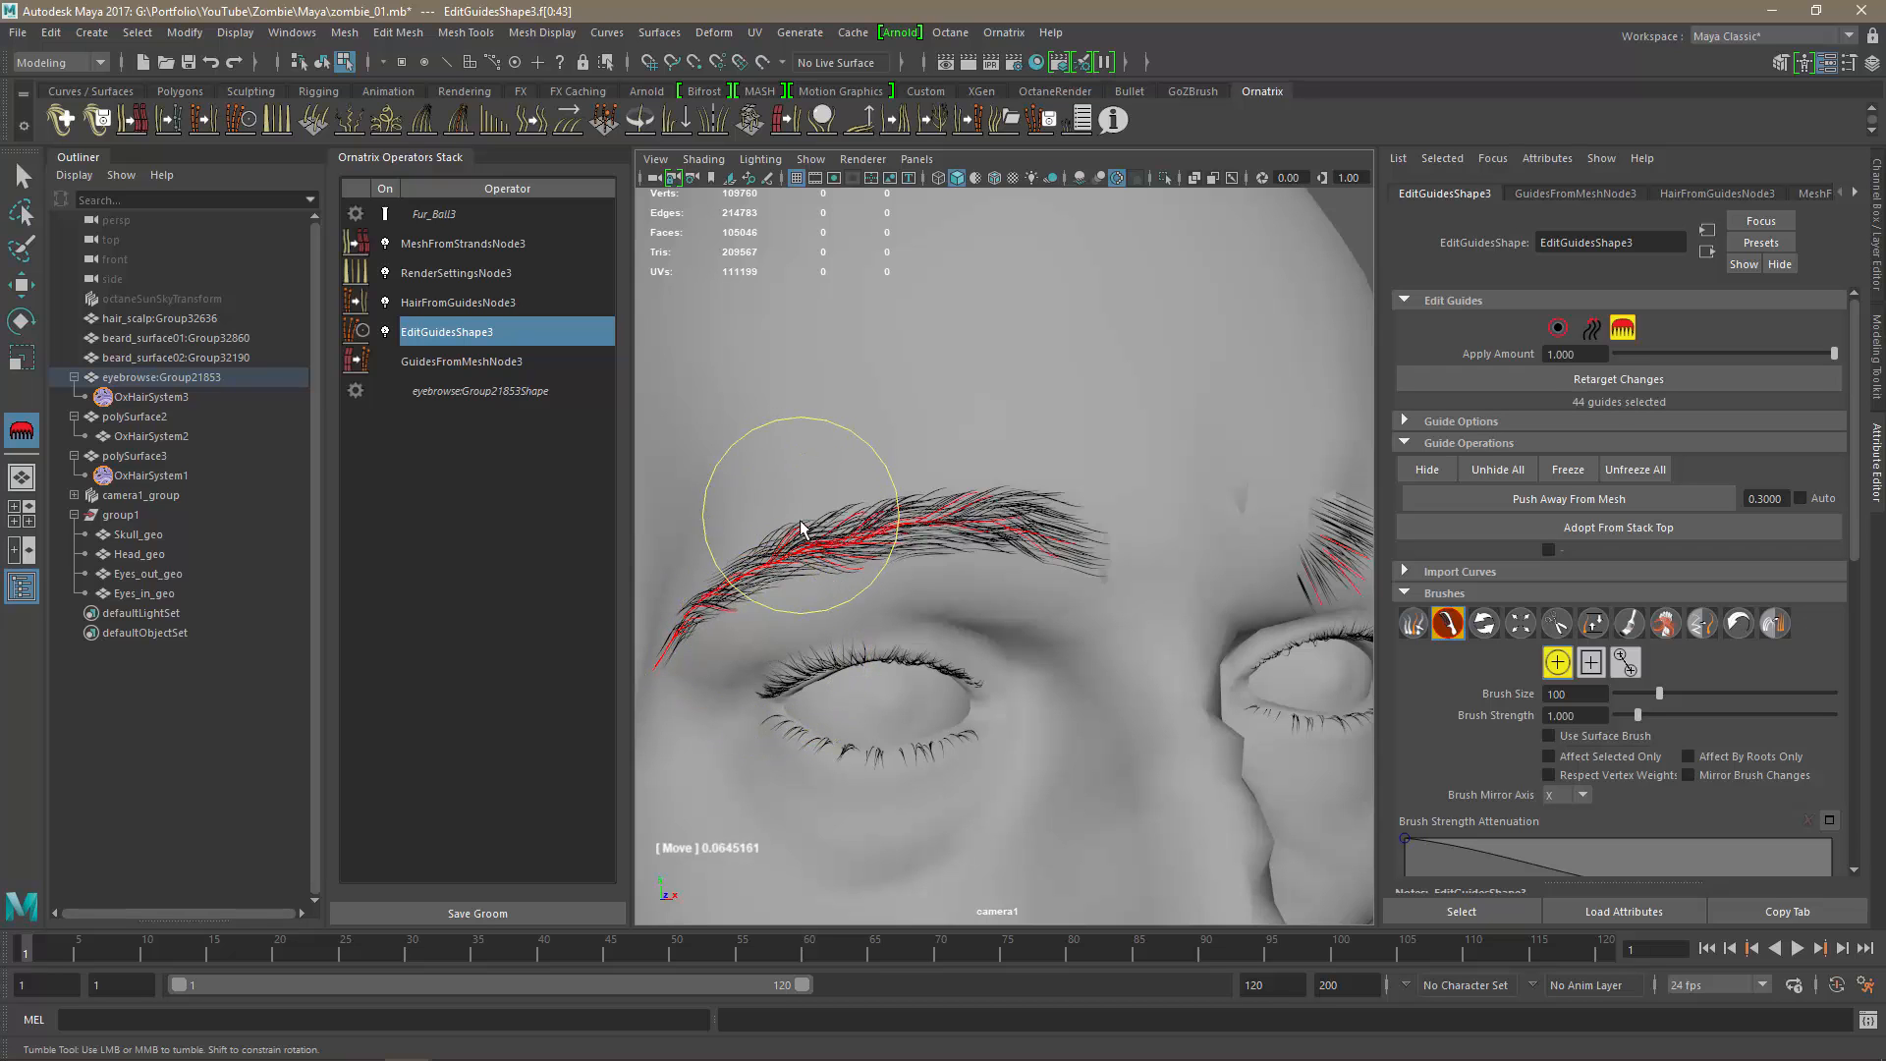
pyautogui.moveTo(893, 395)
pyautogui.keyDown('alt'); pyautogui.mouseDown()
pyautogui.moveTo(842, 387)
pyautogui.moveTo(921, 404)
pyautogui.mouseUp(); pyautogui.keyUp('alt')
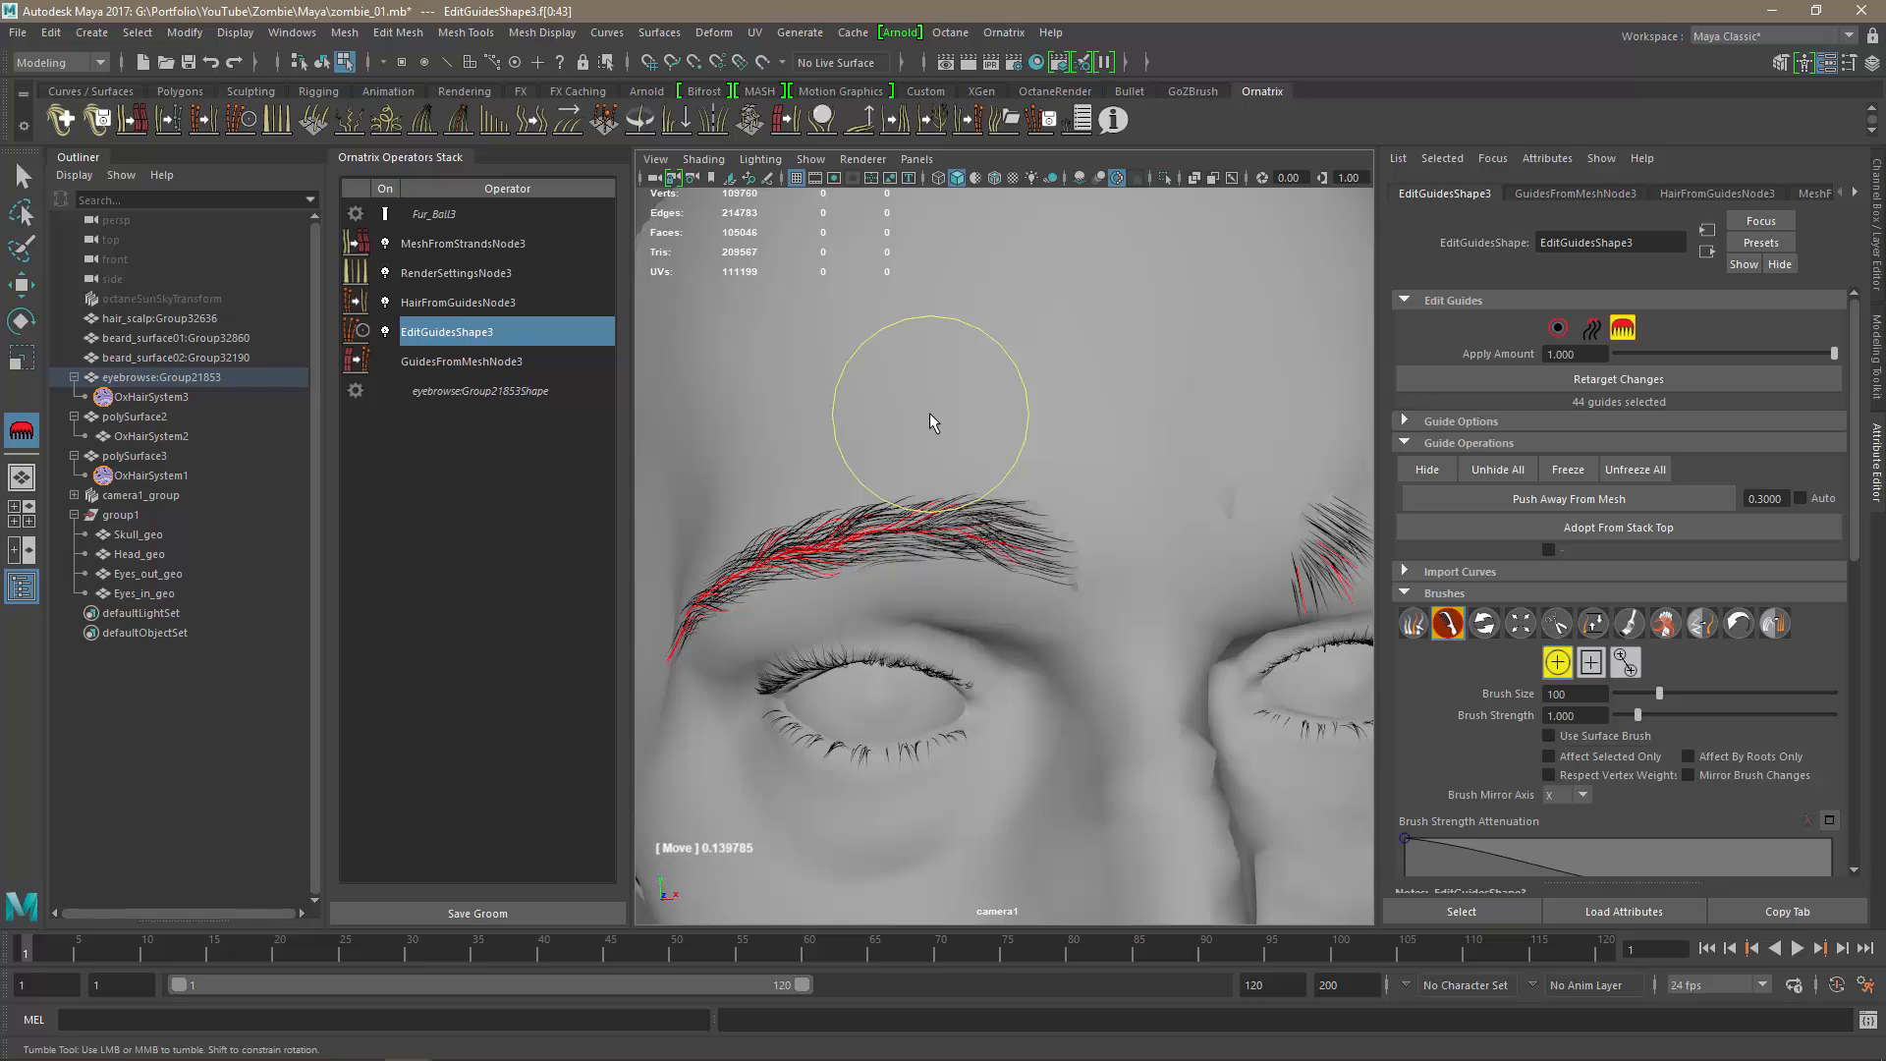
# Sweep the hair patches of the opposite, broken eyebrow outward toward the temple with the Move brush.
pyautogui.keyDown('alt'); pyautogui.moveTo(1057, 566); pyautogui.dragTo(876, 540, button='right'); pyautogui.keyUp('alt')
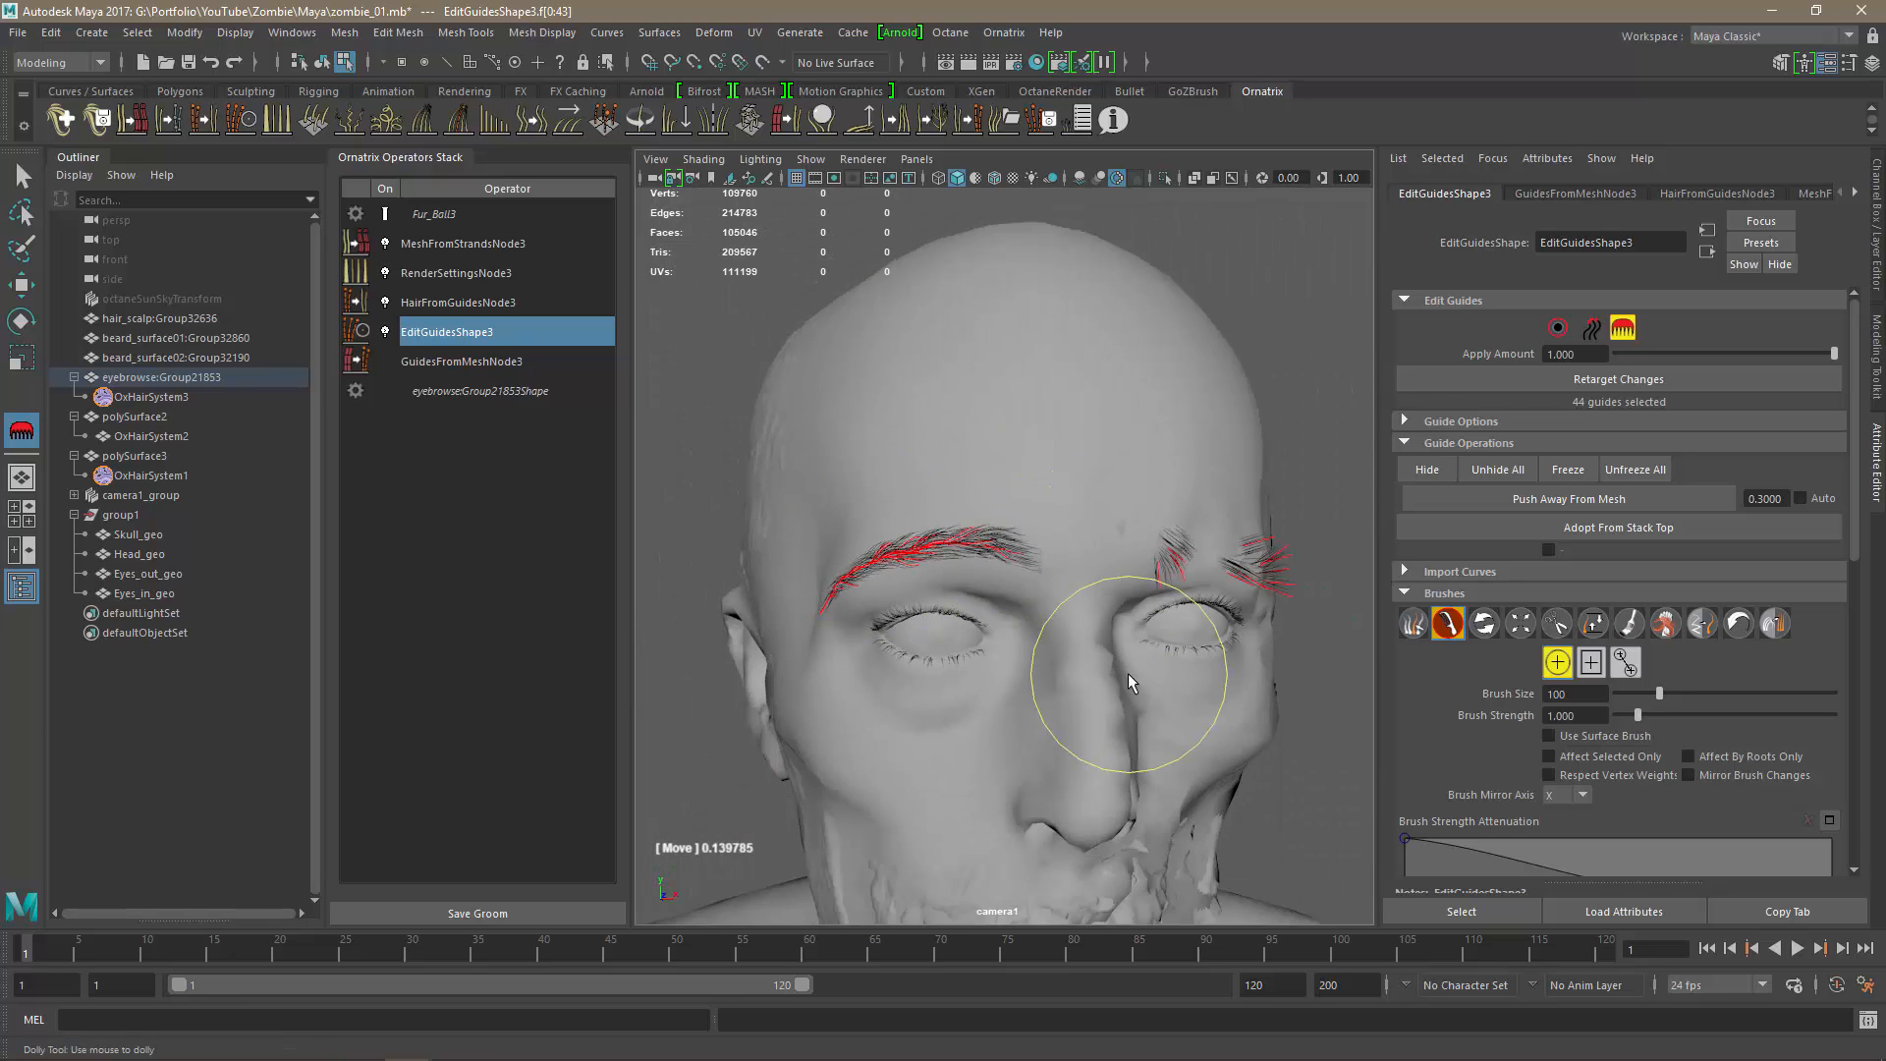
pyautogui.keyDown('alt'); pyautogui.moveTo(800, 622); pyautogui.dragTo(970, 683, button='right'); pyautogui.keyUp('alt')
pyautogui.keyDown('alt'); pyautogui.moveTo(970, 681); pyautogui.dragTo(864, 722); pyautogui.keyUp('alt')
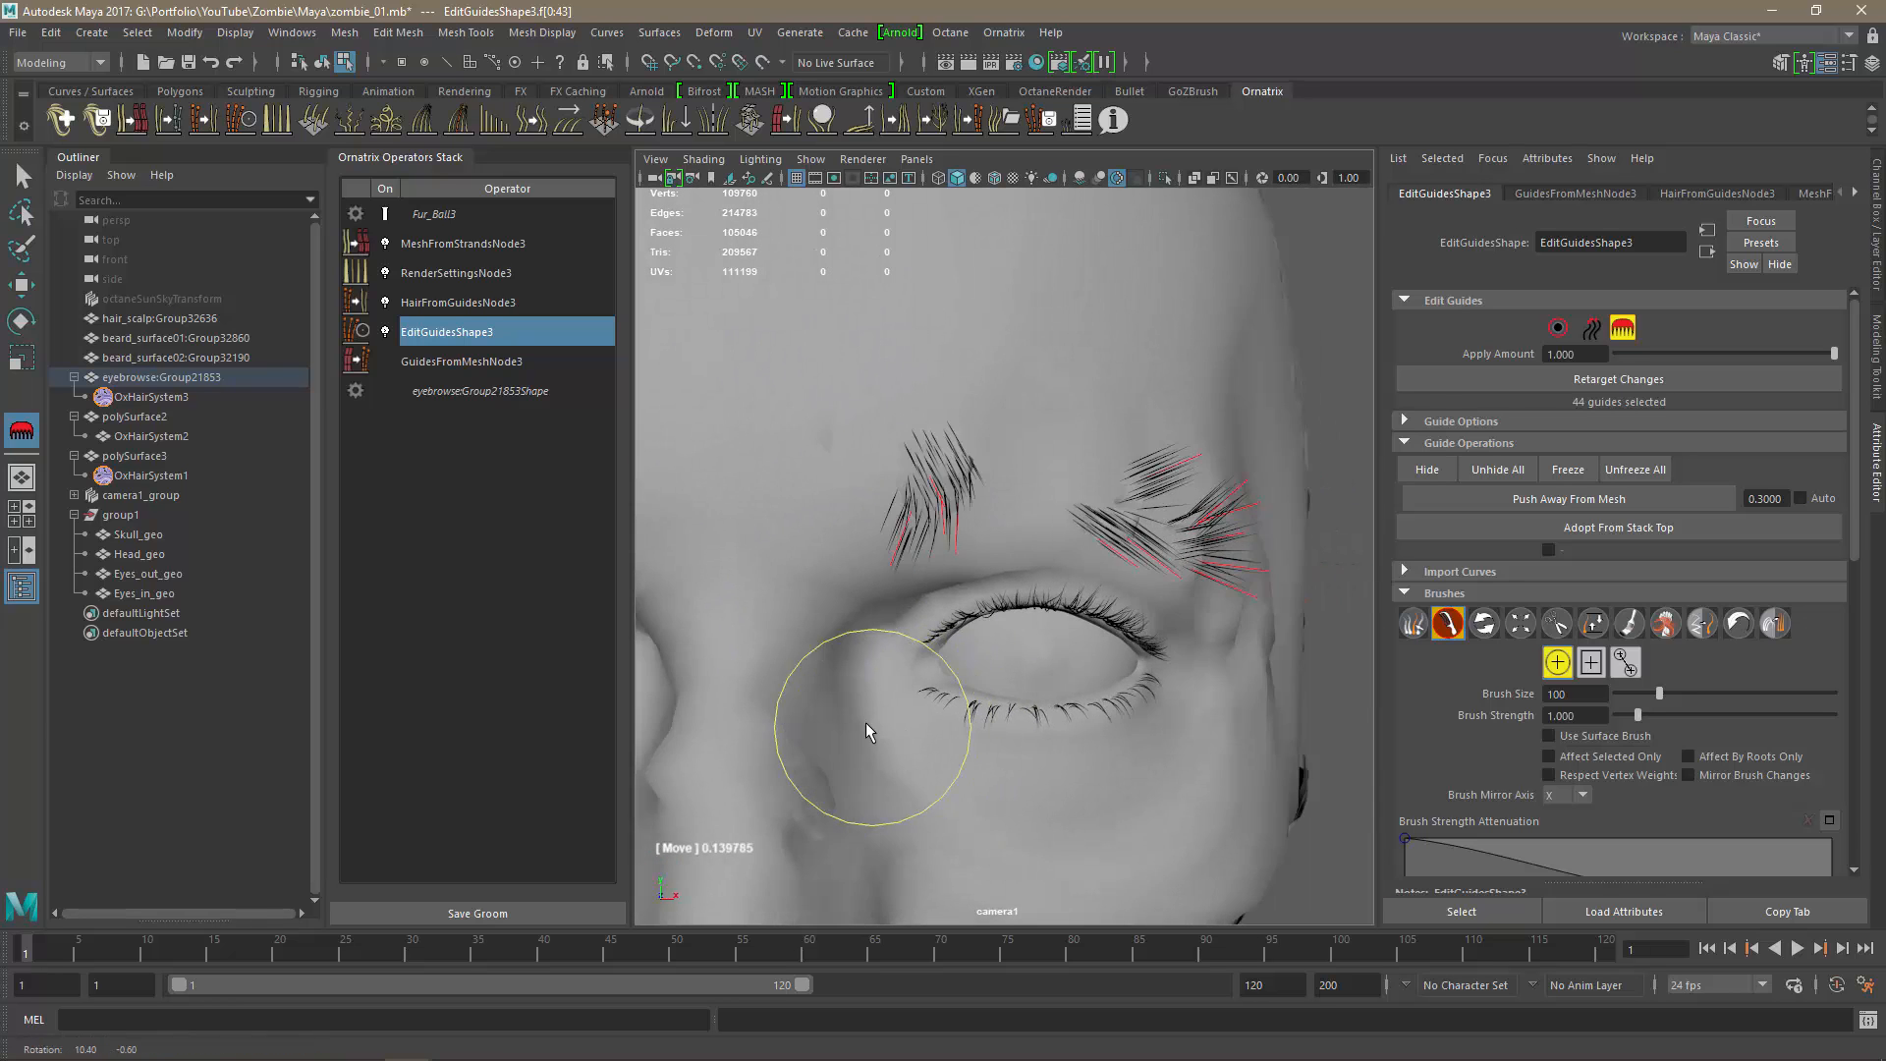
pyautogui.moveTo(1154, 676)
pyautogui.keyDown('alt'); pyautogui.mouseDown()
pyautogui.moveTo(1216, 592)
pyautogui.moveTo(1259, 633)
pyautogui.moveTo(1242, 380)
pyautogui.mouseUp(); pyautogui.keyUp('alt')
pyautogui.moveTo(915, 428)
pyautogui.mouseDown()
pyautogui.moveTo(1010, 394)
pyautogui.moveTo(1227, 502)
pyautogui.moveTo(1285, 584)
pyautogui.mouseUp()
pyautogui.keyDown('alt'); pyautogui.moveTo(1275, 442); pyautogui.dragTo(1247, 578); pyautogui.keyUp('alt')
pyautogui.moveTo(917, 586); pyautogui.dragTo(945, 516)
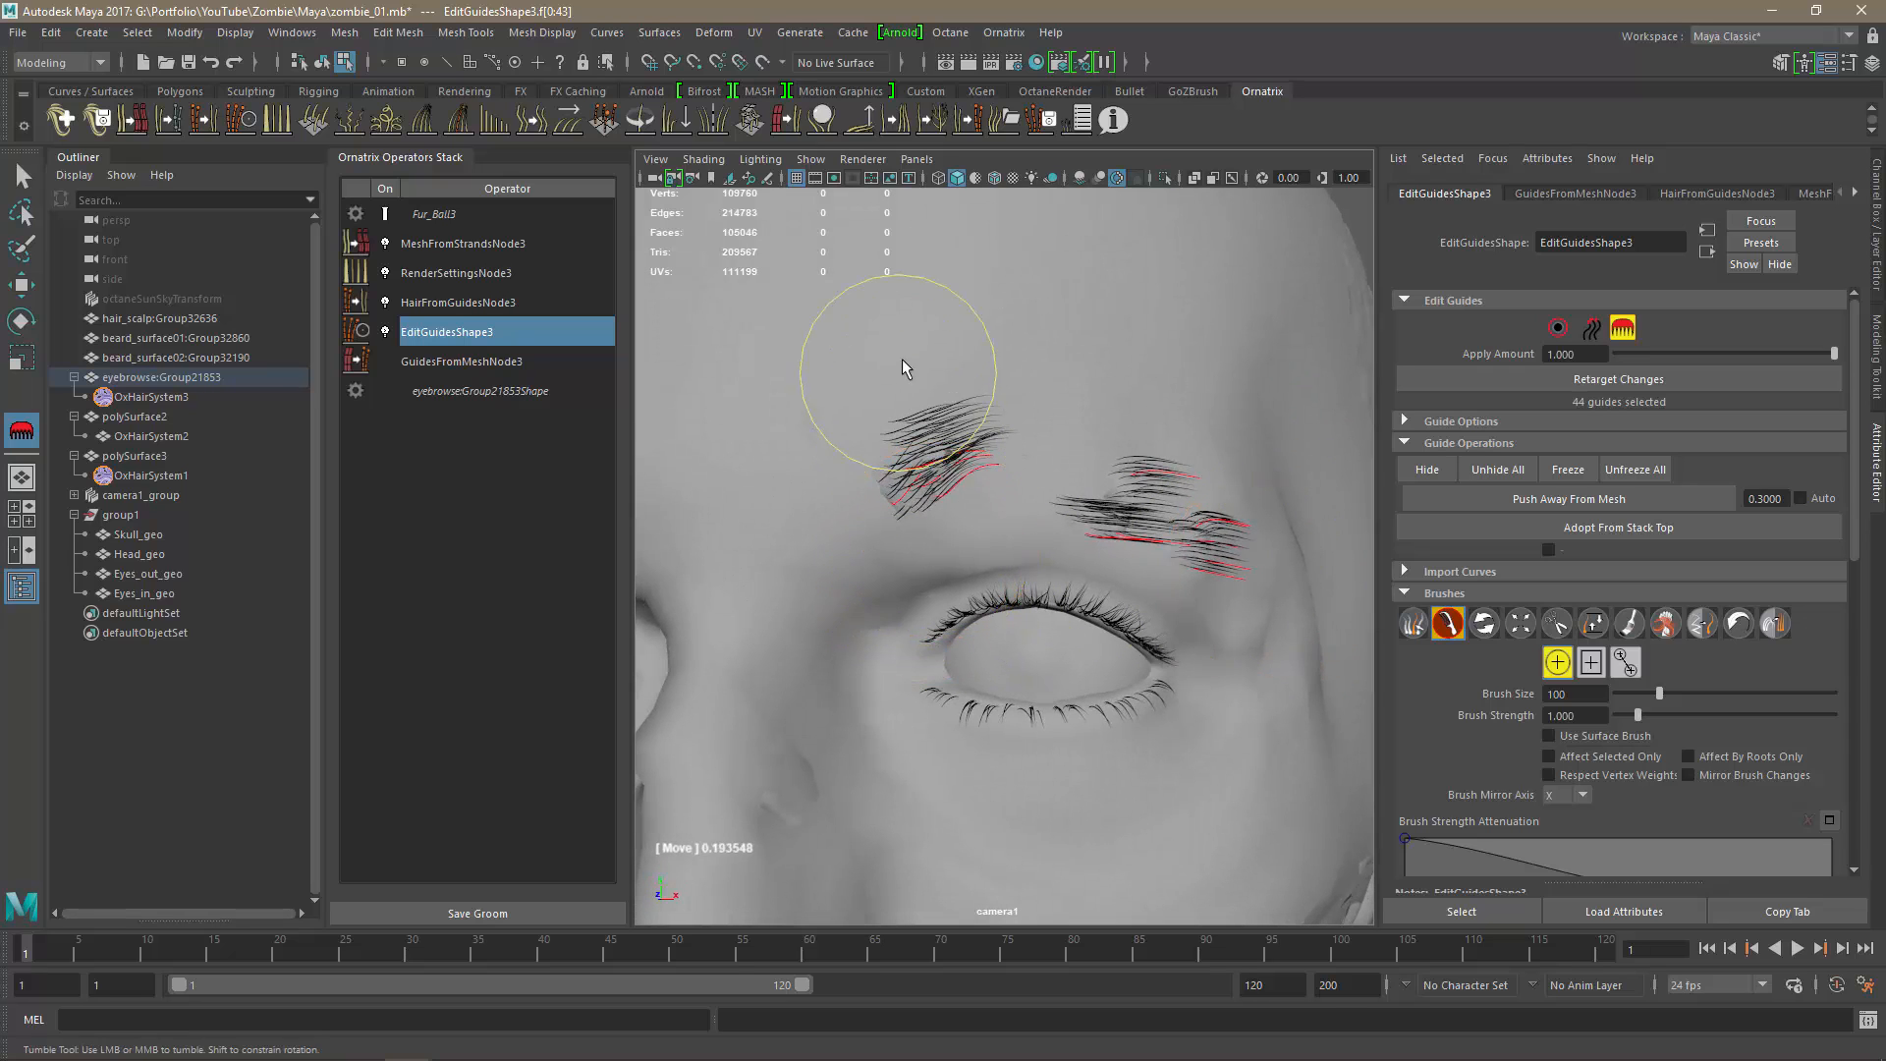
# Brush the broken eyebrow's inner patch into an arch and bend its outer patches downward along the brow line.
pyautogui.moveTo(951, 373); pyautogui.dragTo(990, 395)
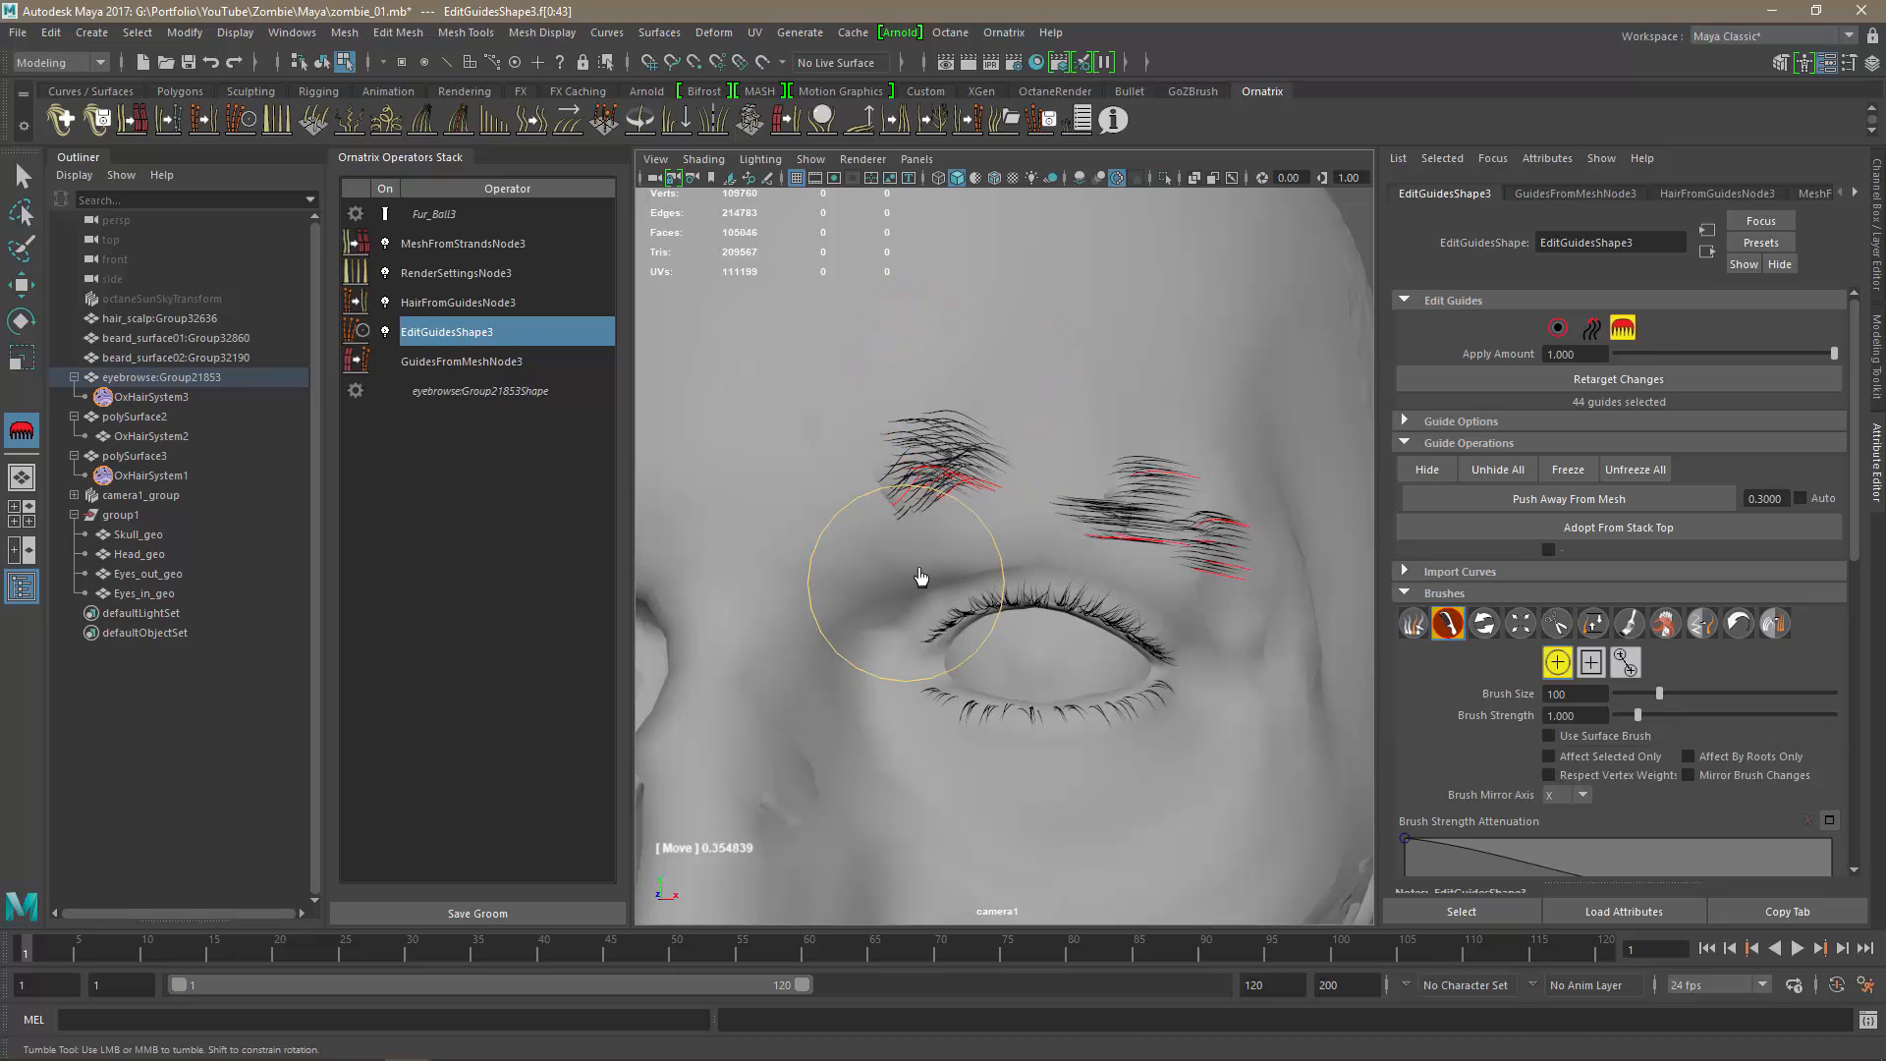
pyautogui.moveTo(918, 572); pyautogui.dragTo(966, 502)
pyautogui.moveTo(943, 380); pyautogui.dragTo(1021, 442)
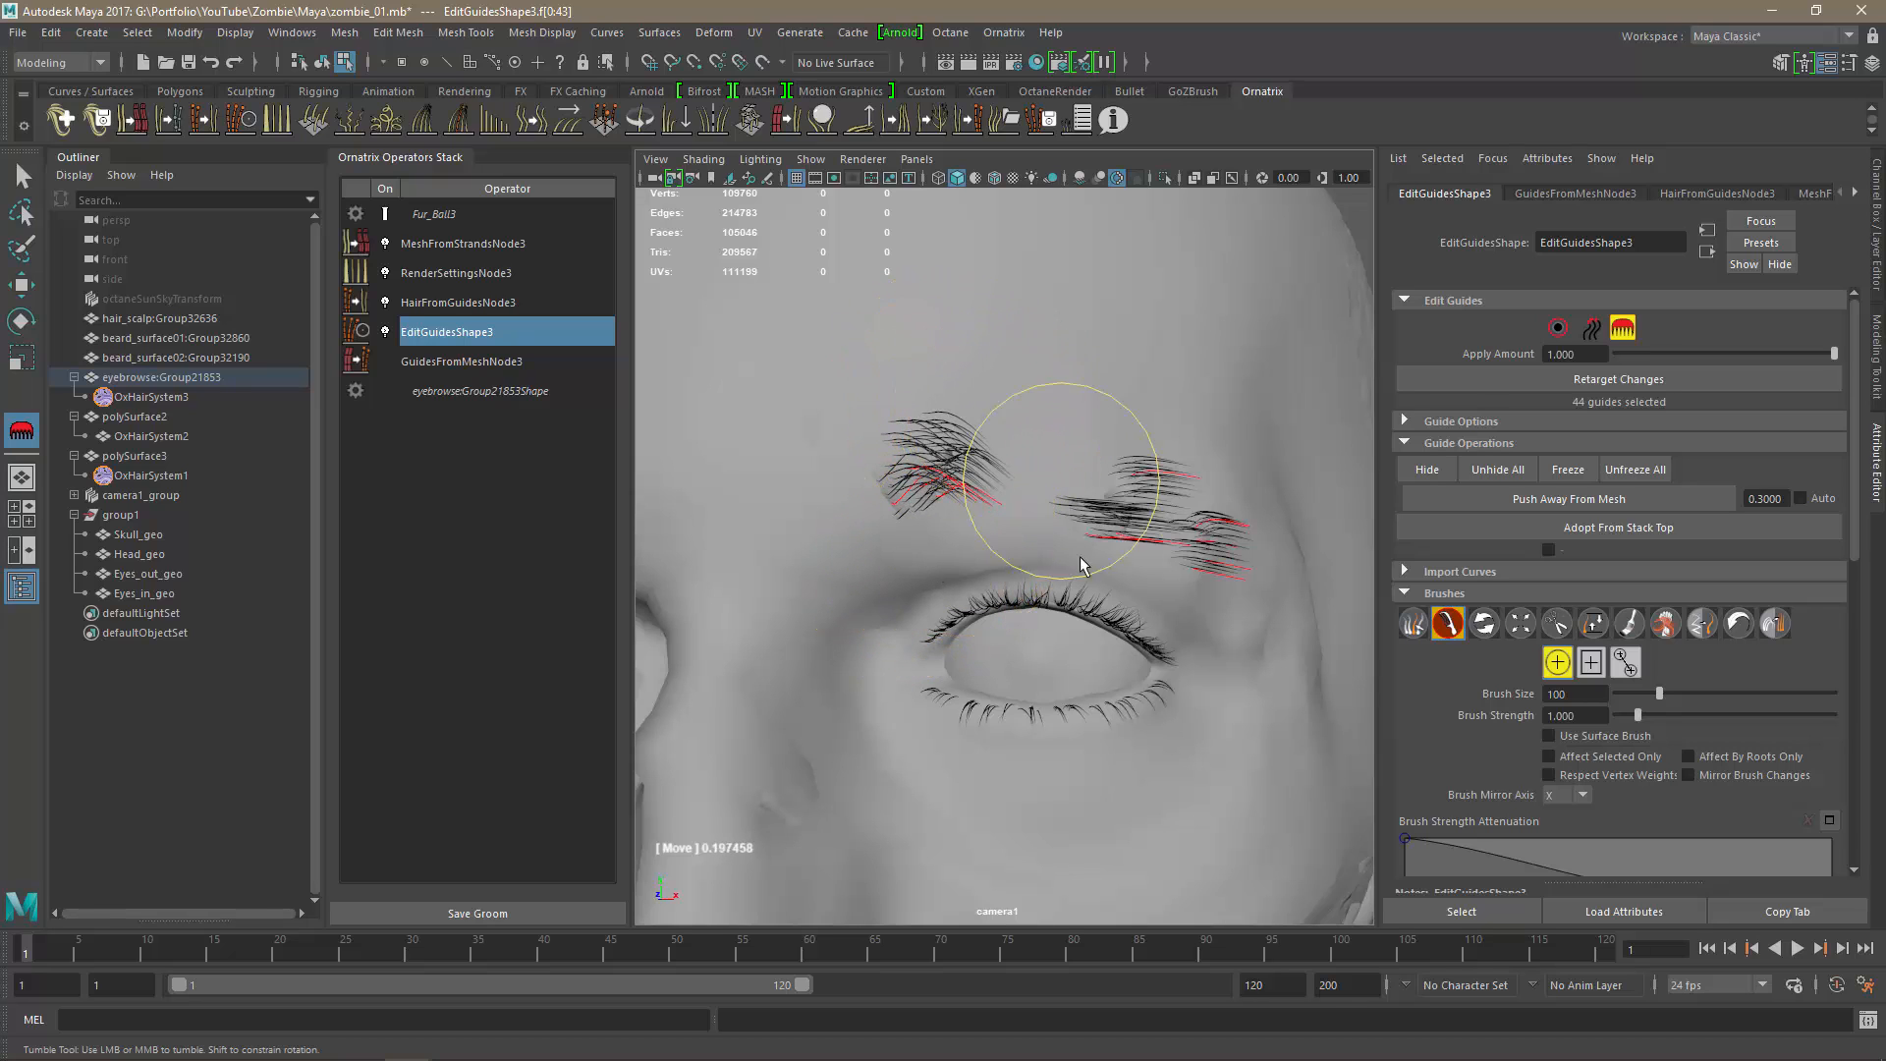
pyautogui.moveTo(1079, 622); pyautogui.dragTo(1128, 503)
pyautogui.moveTo(1152, 432); pyautogui.dragTo(1275, 535)
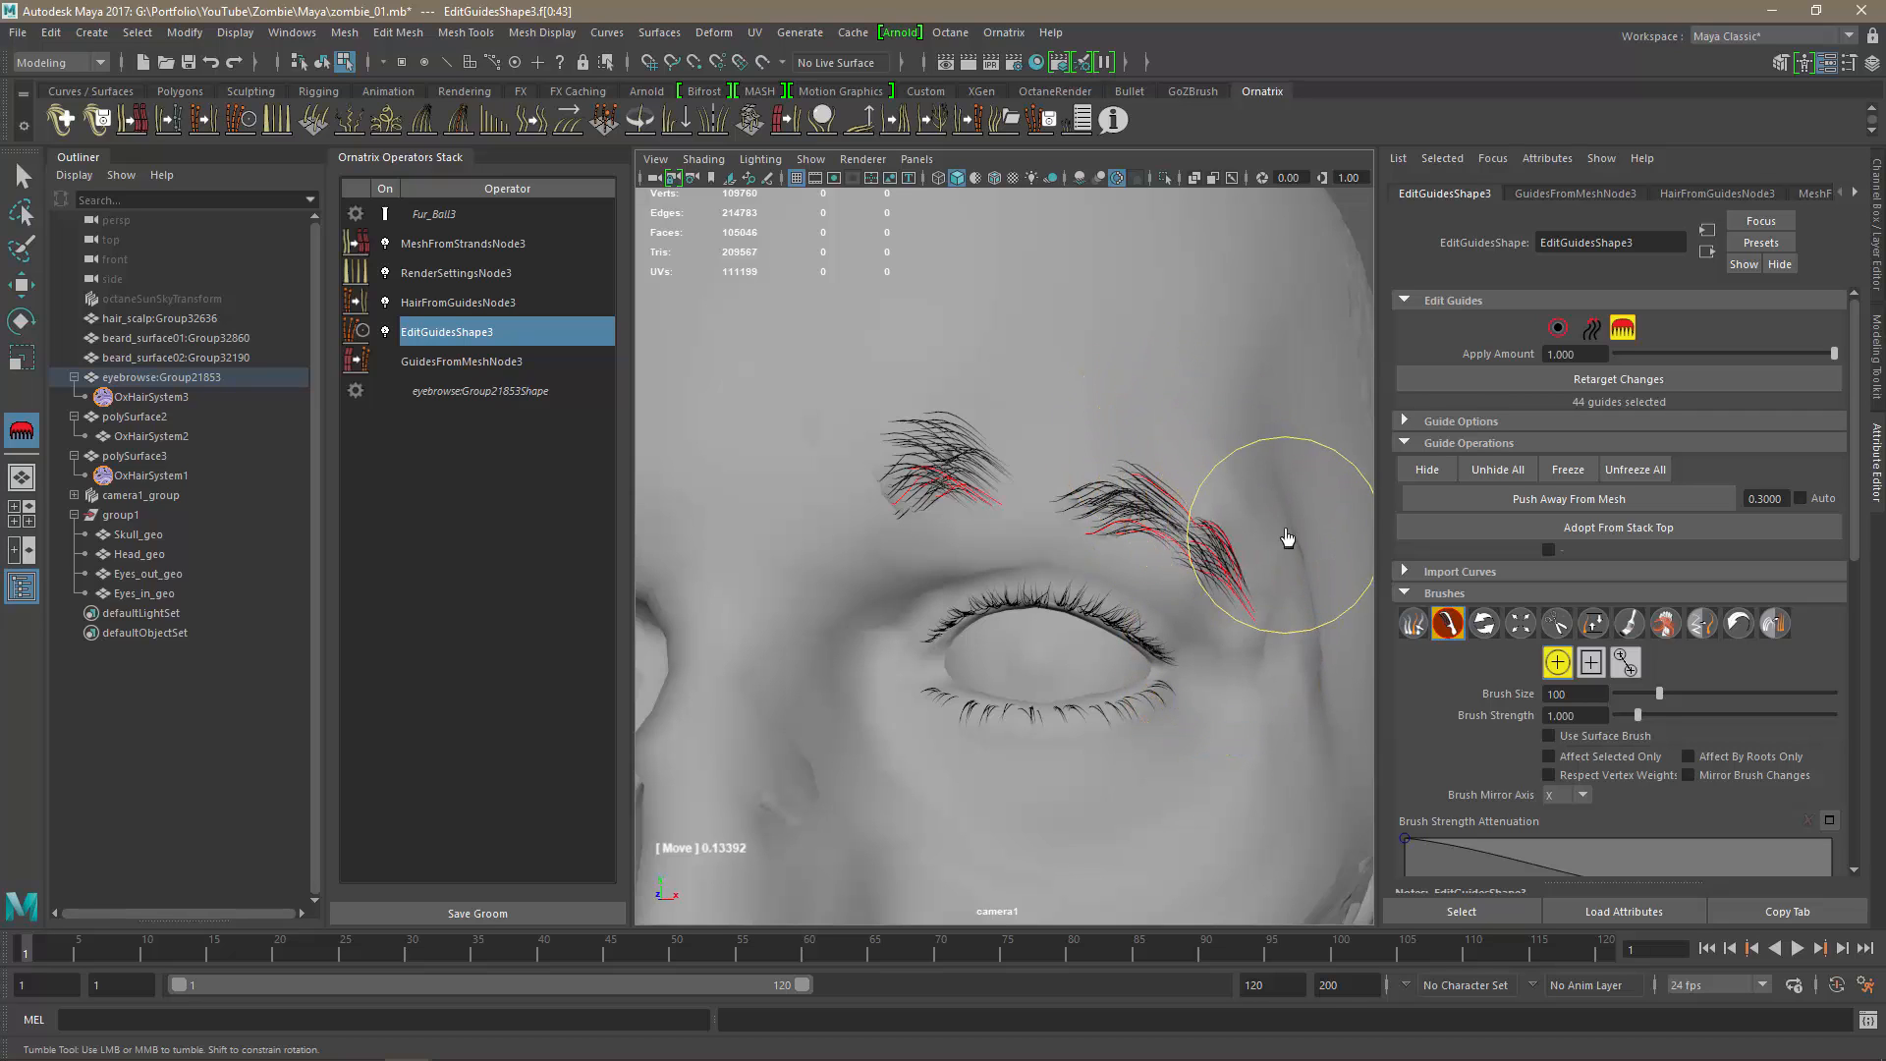
pyautogui.moveTo(1191, 665)
pyautogui.mouseDown()
pyautogui.moveTo(1103, 599)
pyautogui.moveTo(1092, 434)
pyautogui.moveTo(1220, 459)
pyautogui.moveTo(1264, 491)
pyautogui.mouseUp()
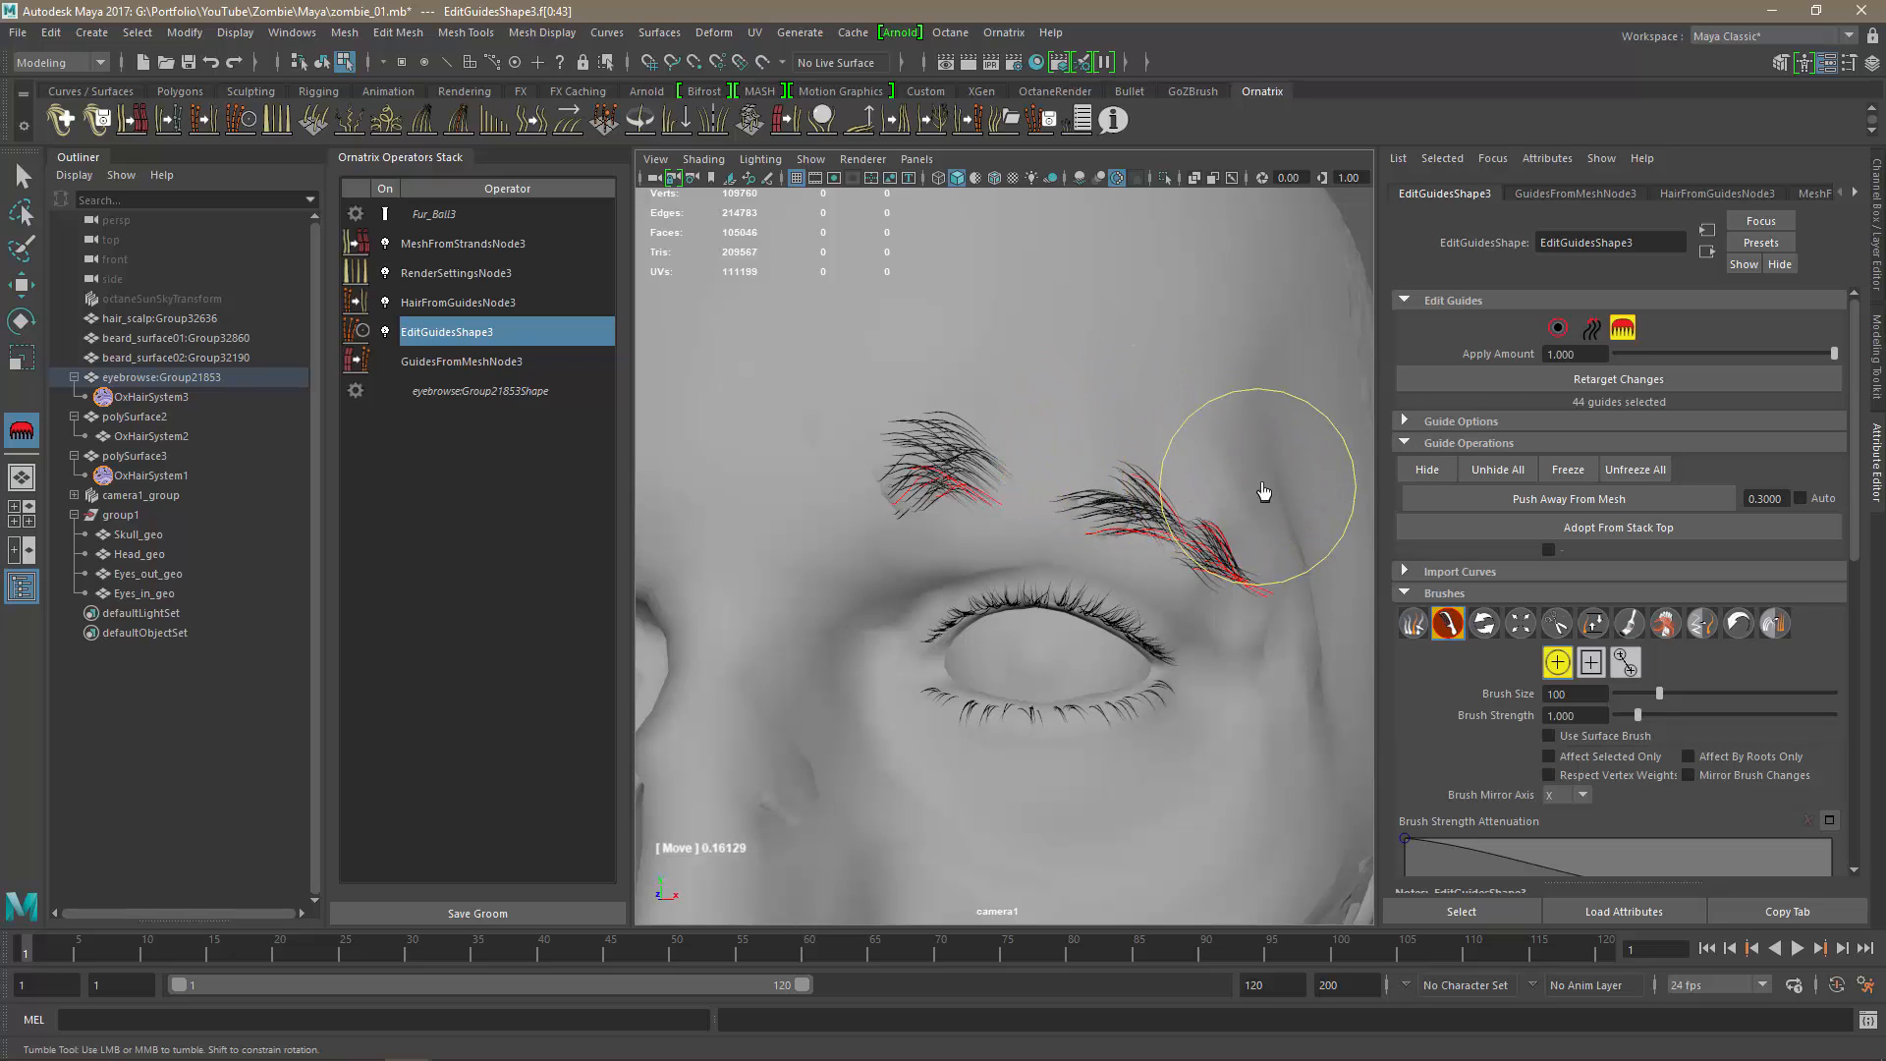
# Refine the broken eyebrow with short Move brush strokes, adjusting the outer tail and fanning the inner patch outward.
pyautogui.keyDown('alt'); pyautogui.moveTo(1218, 697); pyautogui.dragTo(1159, 697); pyautogui.keyUp('alt')
pyautogui.moveTo(1153, 630)
pyautogui.mouseDown()
pyautogui.moveTo(1210, 490)
pyautogui.moveTo(1200, 678)
pyautogui.moveTo(1106, 613)
pyautogui.moveTo(1111, 674)
pyautogui.mouseUp()
pyautogui.moveTo(1059, 611); pyautogui.dragTo(1049, 582)
pyautogui.moveTo(1005, 521); pyautogui.dragTo(1023, 491)
pyautogui.keyDown('alt'); pyautogui.moveTo(967, 641); pyautogui.dragTo(1018, 642); pyautogui.keyUp('alt')
pyautogui.moveTo(910, 569)
pyautogui.mouseDown()
pyautogui.moveTo(864, 444)
pyautogui.moveTo(922, 384)
pyautogui.moveTo(1053, 451)
pyautogui.mouseUp()
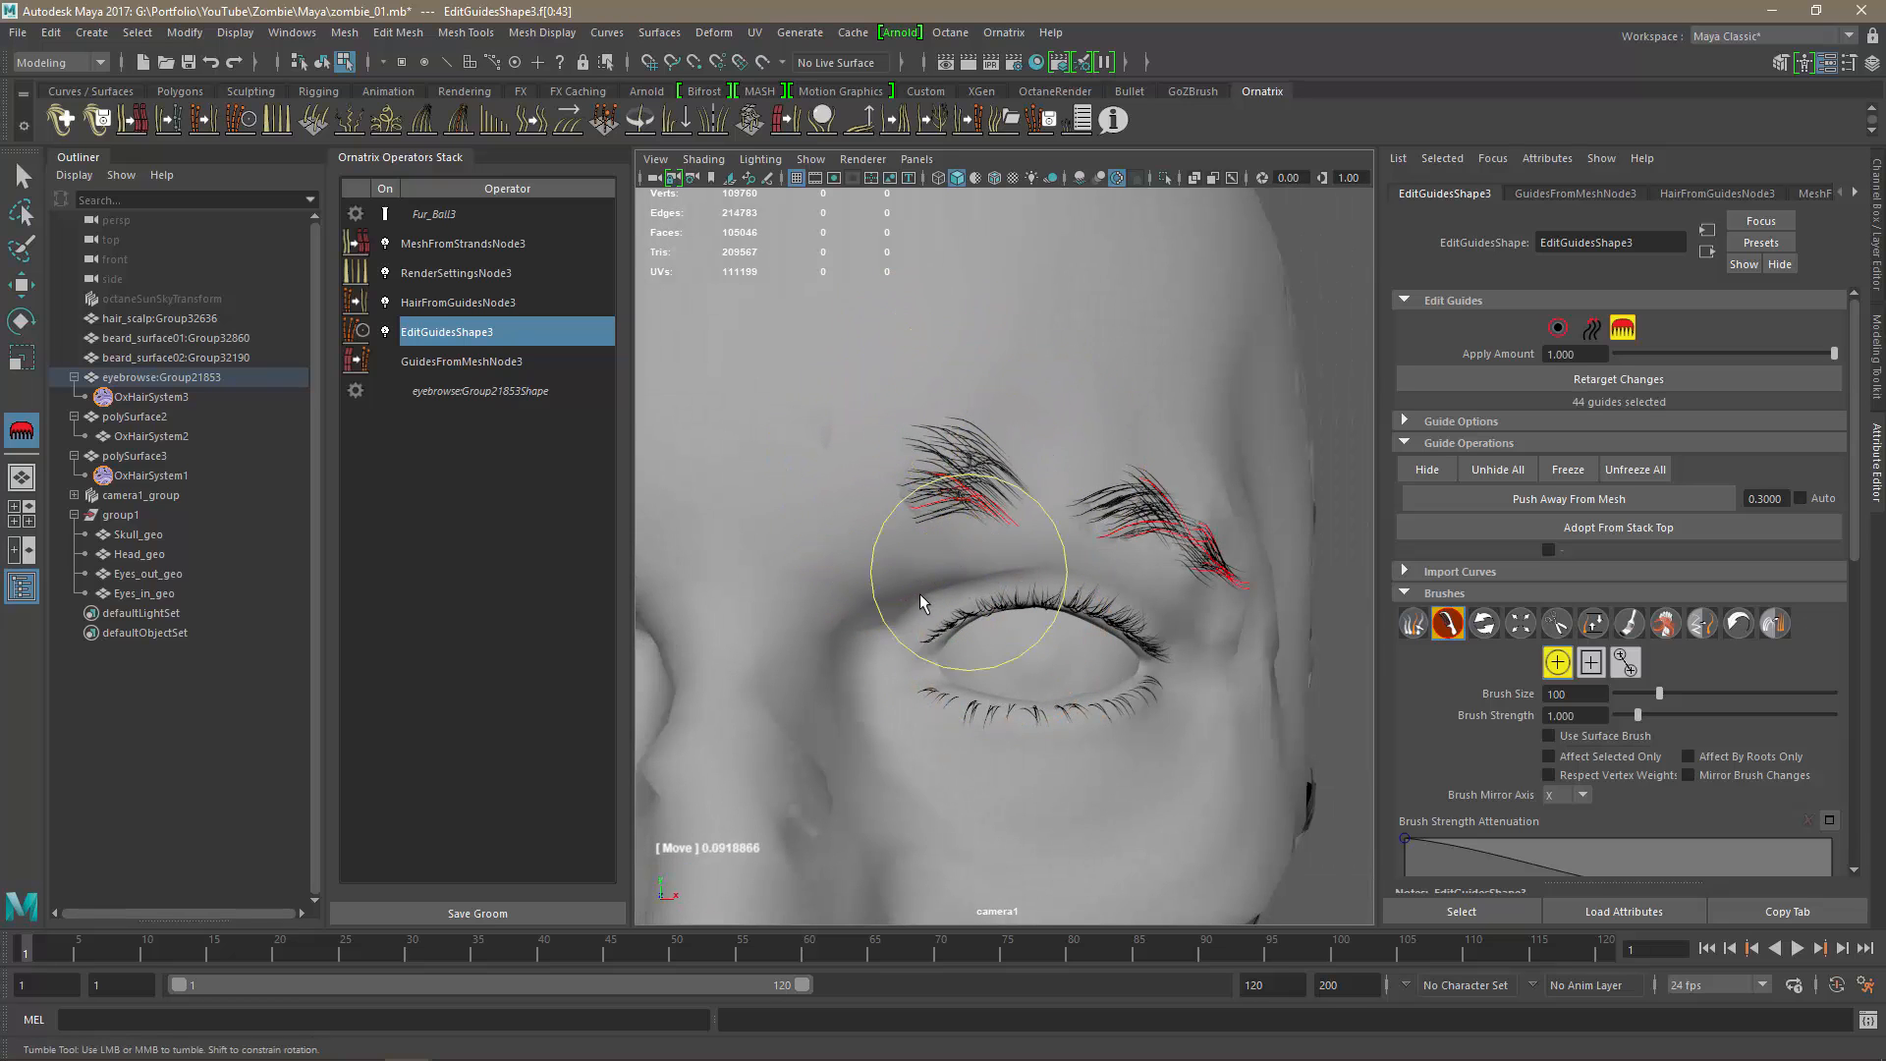
pyautogui.moveTo(920, 593)
pyautogui.mouseDown()
pyautogui.moveTo(953, 560)
pyautogui.moveTo(992, 558)
pyautogui.moveTo(999, 531)
pyautogui.mouseUp()
pyautogui.moveTo(1014, 422); pyautogui.dragTo(1039, 455)
# Add a Guide Cluster operator directly above HairFromGuidesNode3 in the eyebrow's operator stack.
pyautogui.moveTo(1061, 660)
pyautogui.keyDown('alt'); pyautogui.mouseDown()
pyautogui.moveTo(1031, 657)
pyautogui.moveTo(1059, 660)
pyautogui.mouseUp(); pyautogui.keyUp('alt')
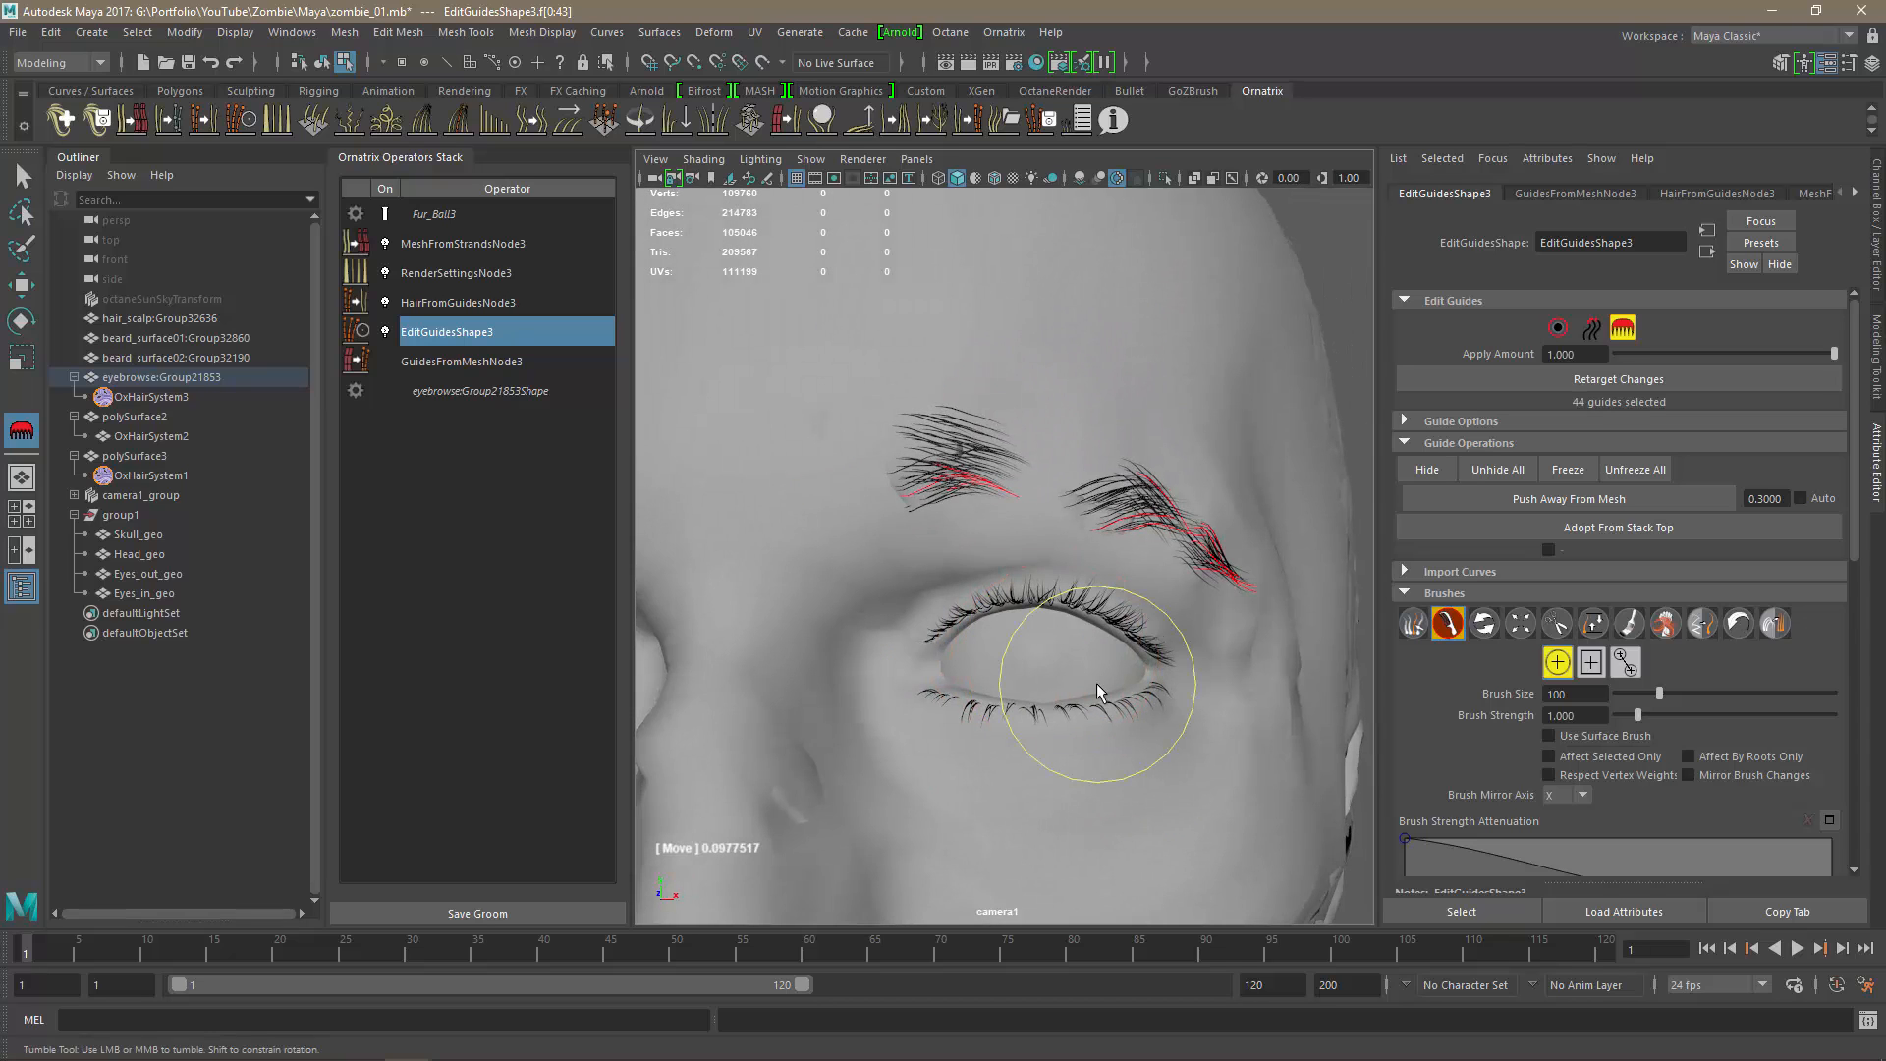
pyautogui.keyDown('alt'); pyautogui.moveTo(1089, 685); pyautogui.dragTo(871, 678, button='right'); pyautogui.keyUp('alt')
pyautogui.keyDown('alt'); pyautogui.moveTo(981, 631); pyautogui.dragTo(1083, 675); pyautogui.keyUp('alt')
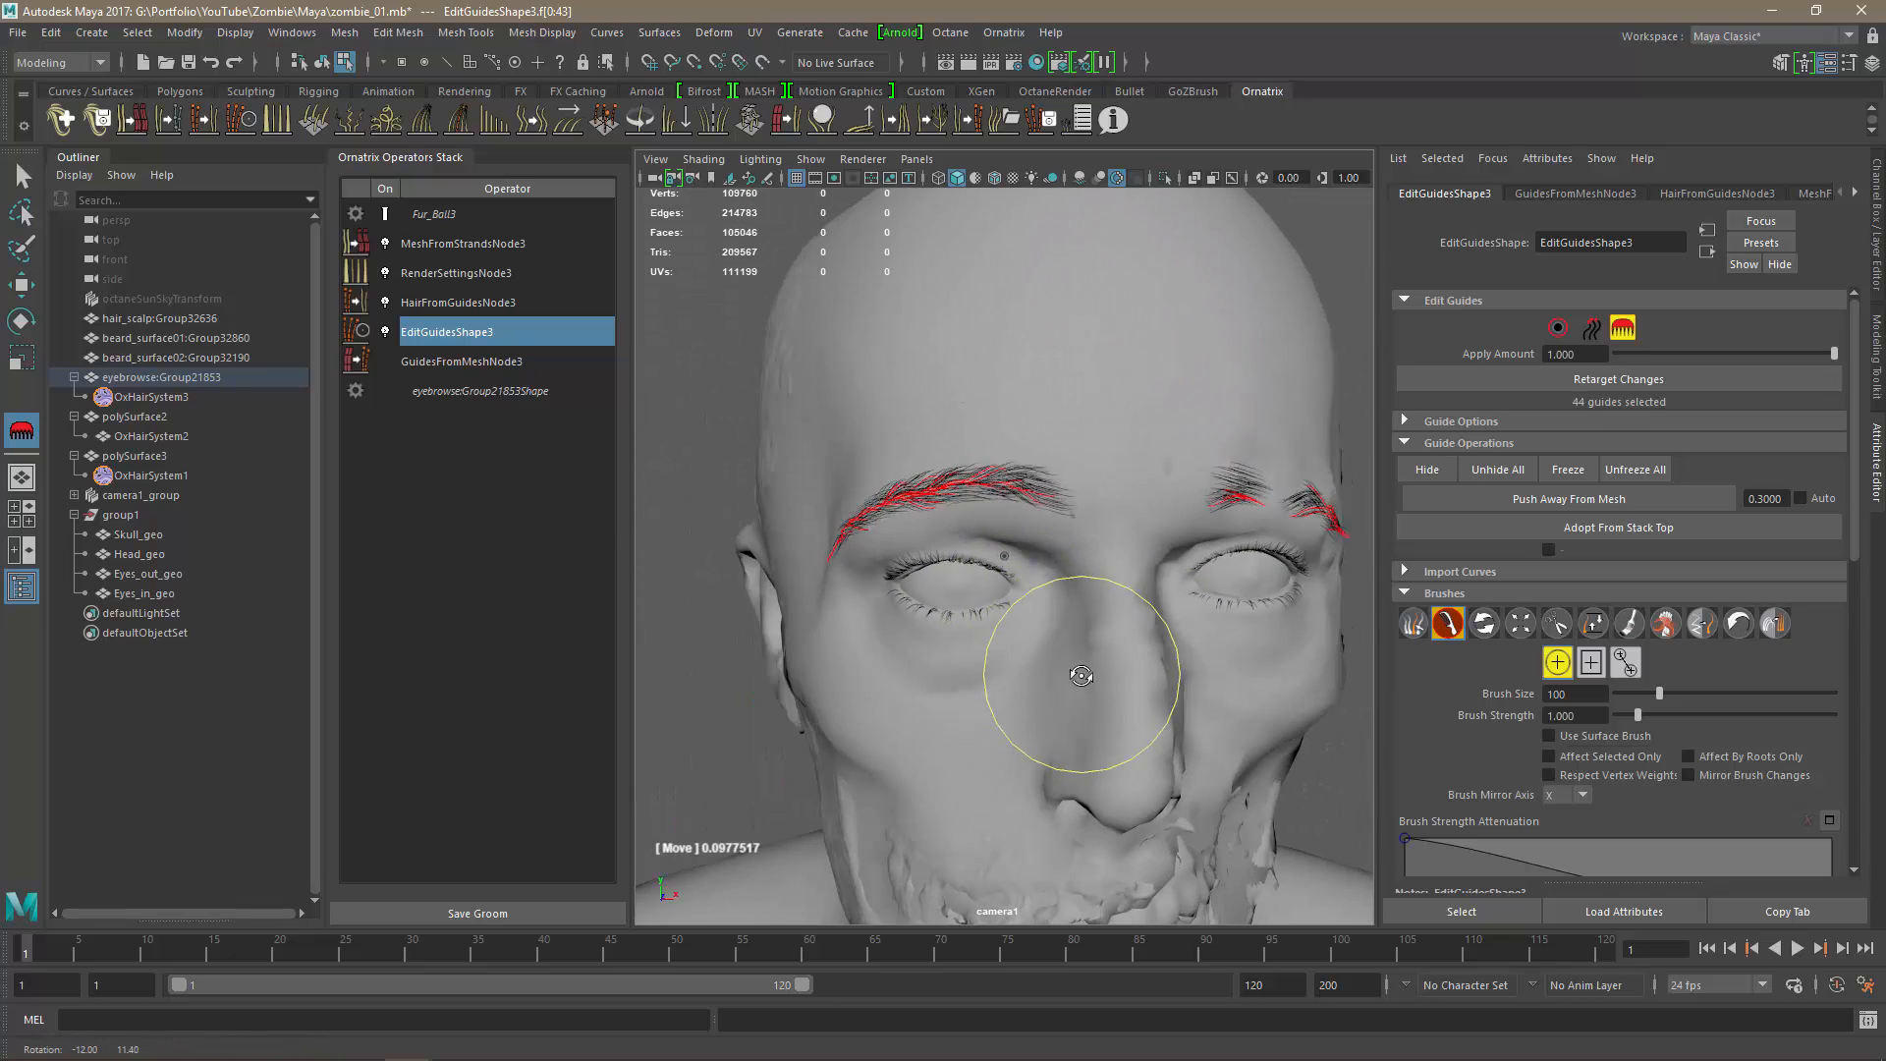
pyautogui.scroll(3, 1091, 673)
pyautogui.keyDown('alt'); pyautogui.moveTo(1098, 672); pyautogui.dragTo(1081, 673, button='middle'); pyautogui.keyUp('alt')
pyautogui.scroll(2, 1081, 672)
pyautogui.click(437, 304)
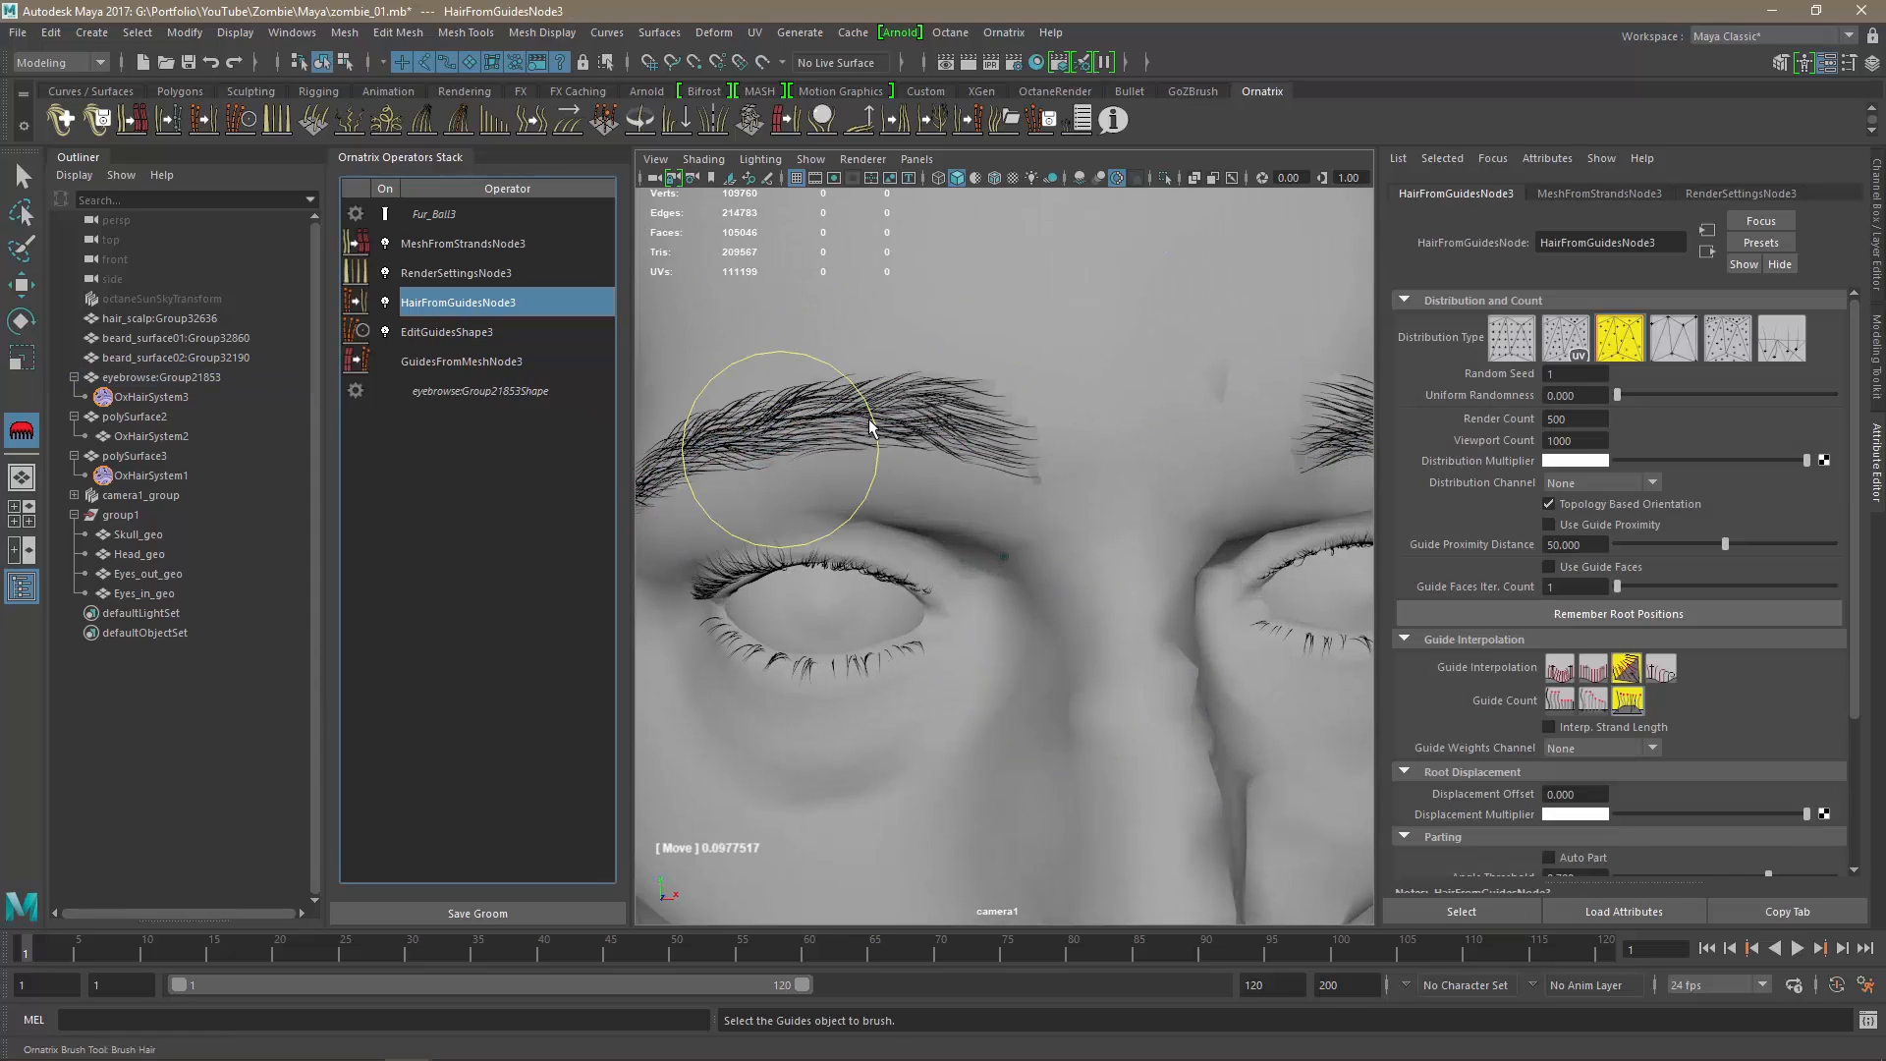
pyautogui.click(452, 123)
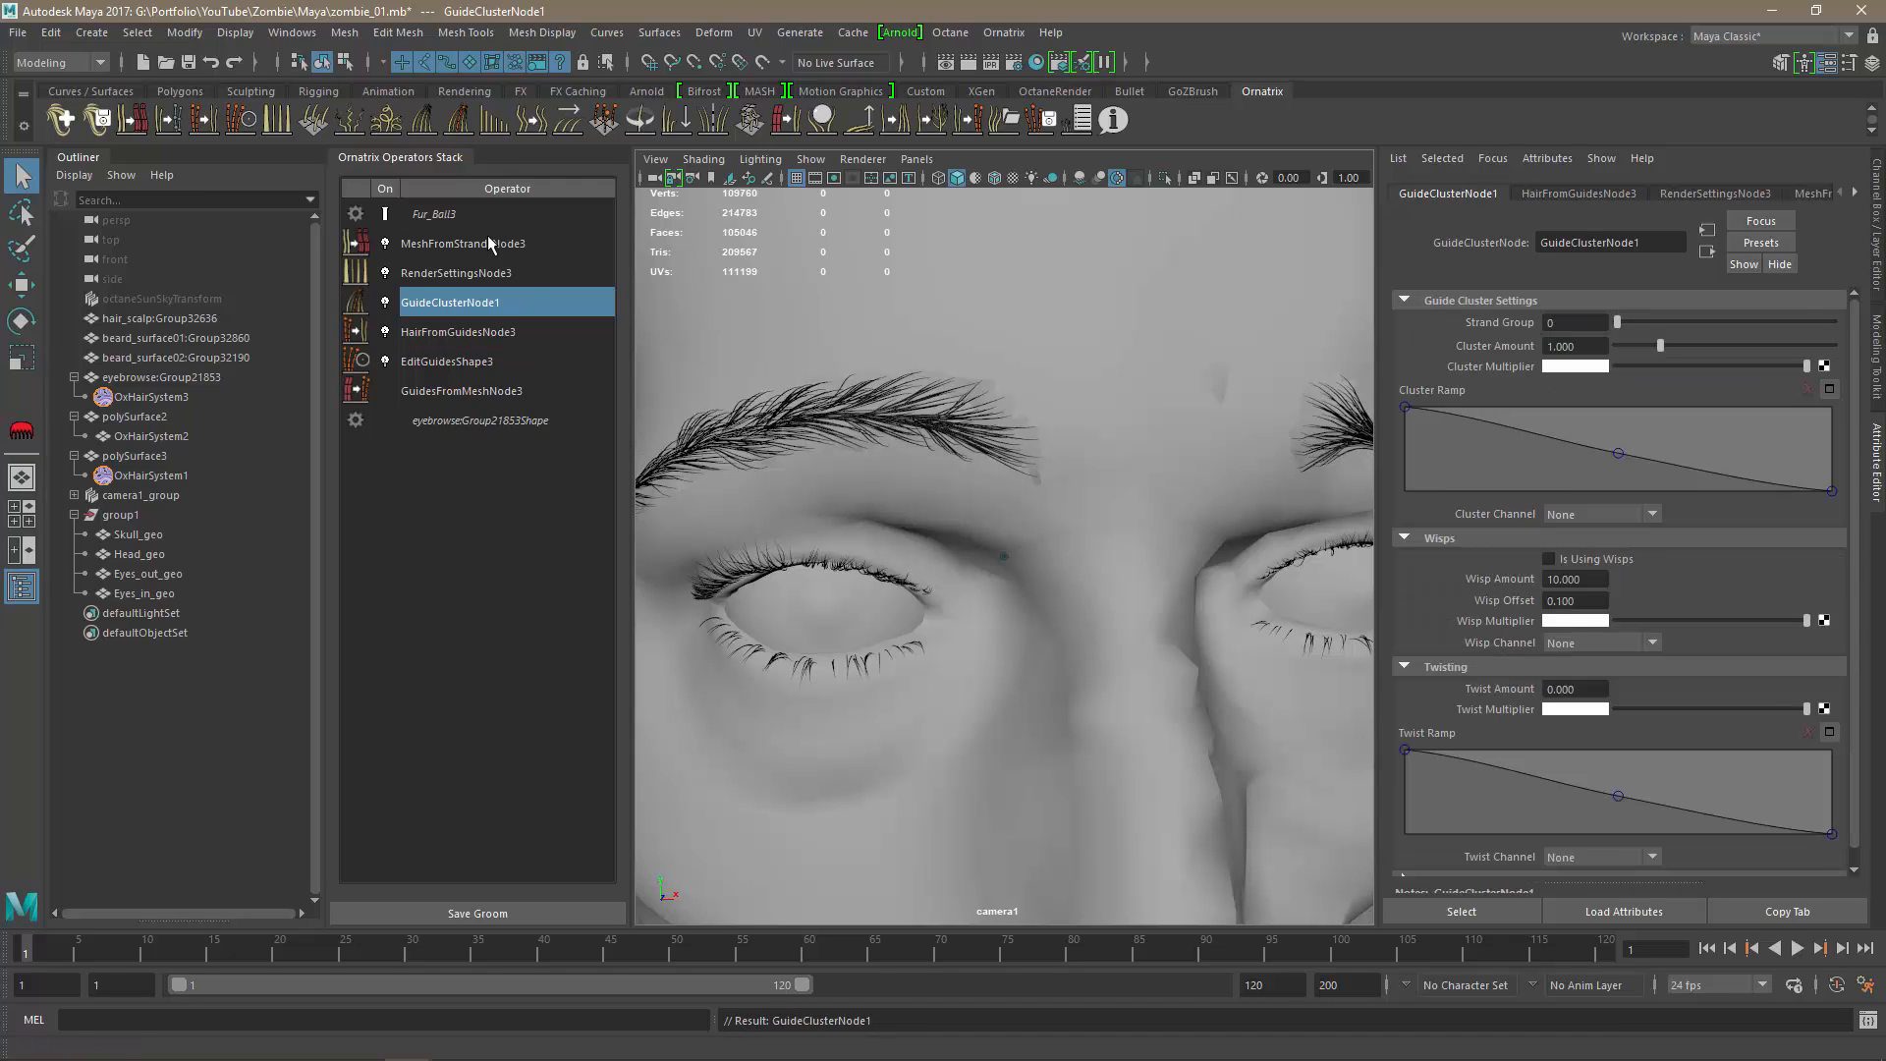
# Shape GuideClusterNode1's Cluster Ramp with the start at about 0.93, the middle at 0.62 and the end at 0.57.
pyautogui.scroll(-2, 1109, 573)
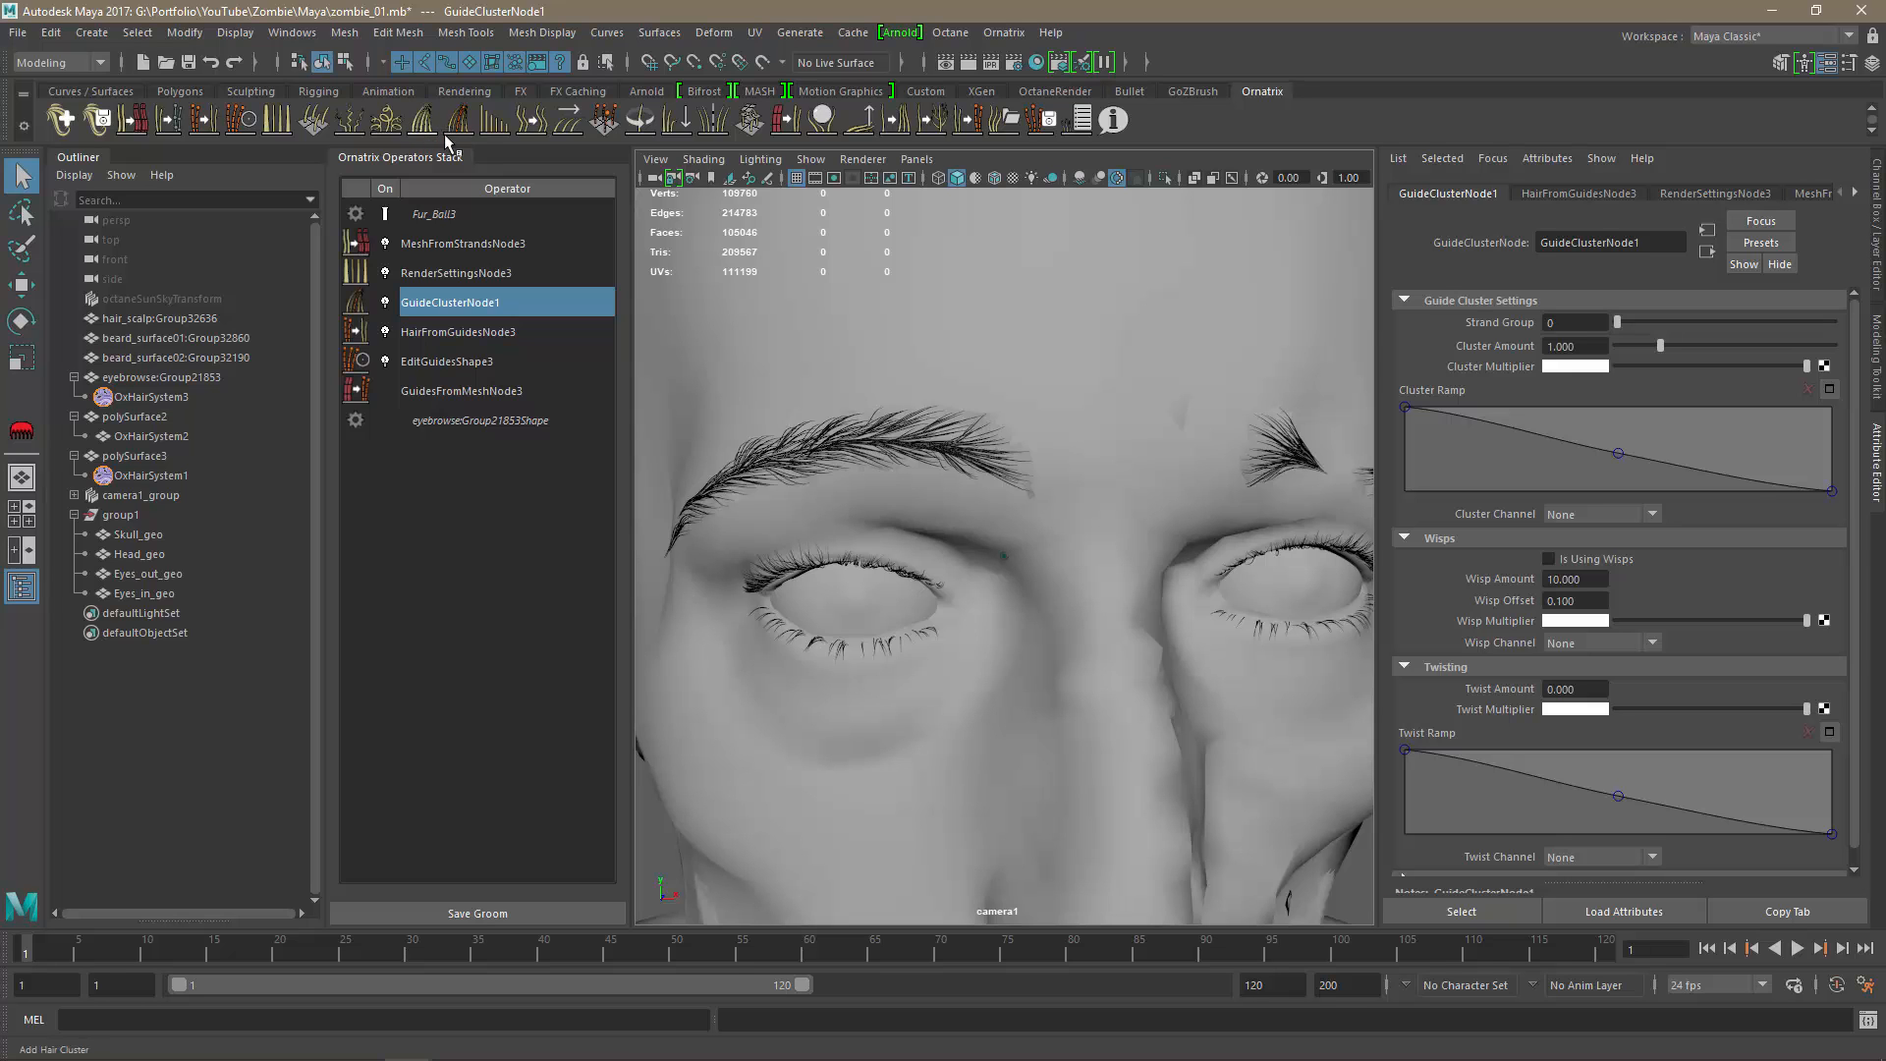
pyautogui.scroll(3, 945, 509)
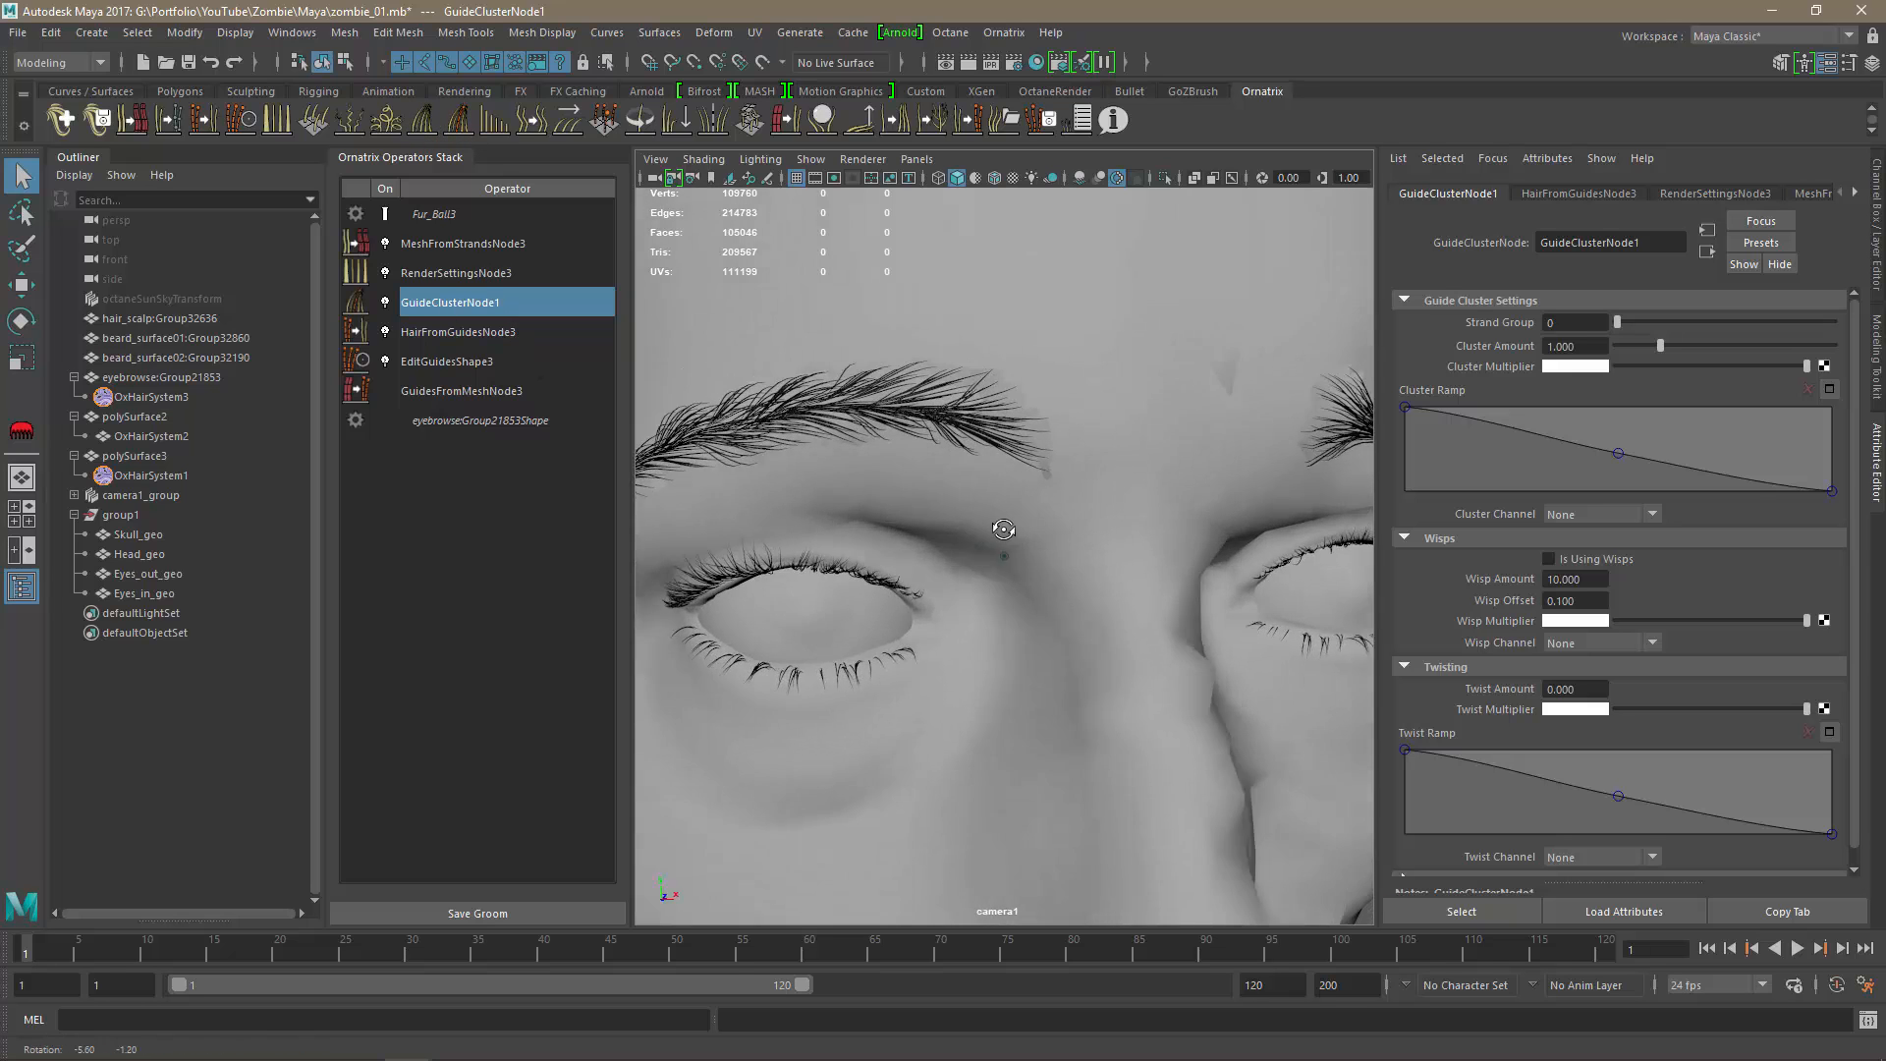
pyautogui.keyDown('alt'); pyautogui.moveTo(850, 499); pyautogui.dragTo(867, 497); pyautogui.keyUp('alt')
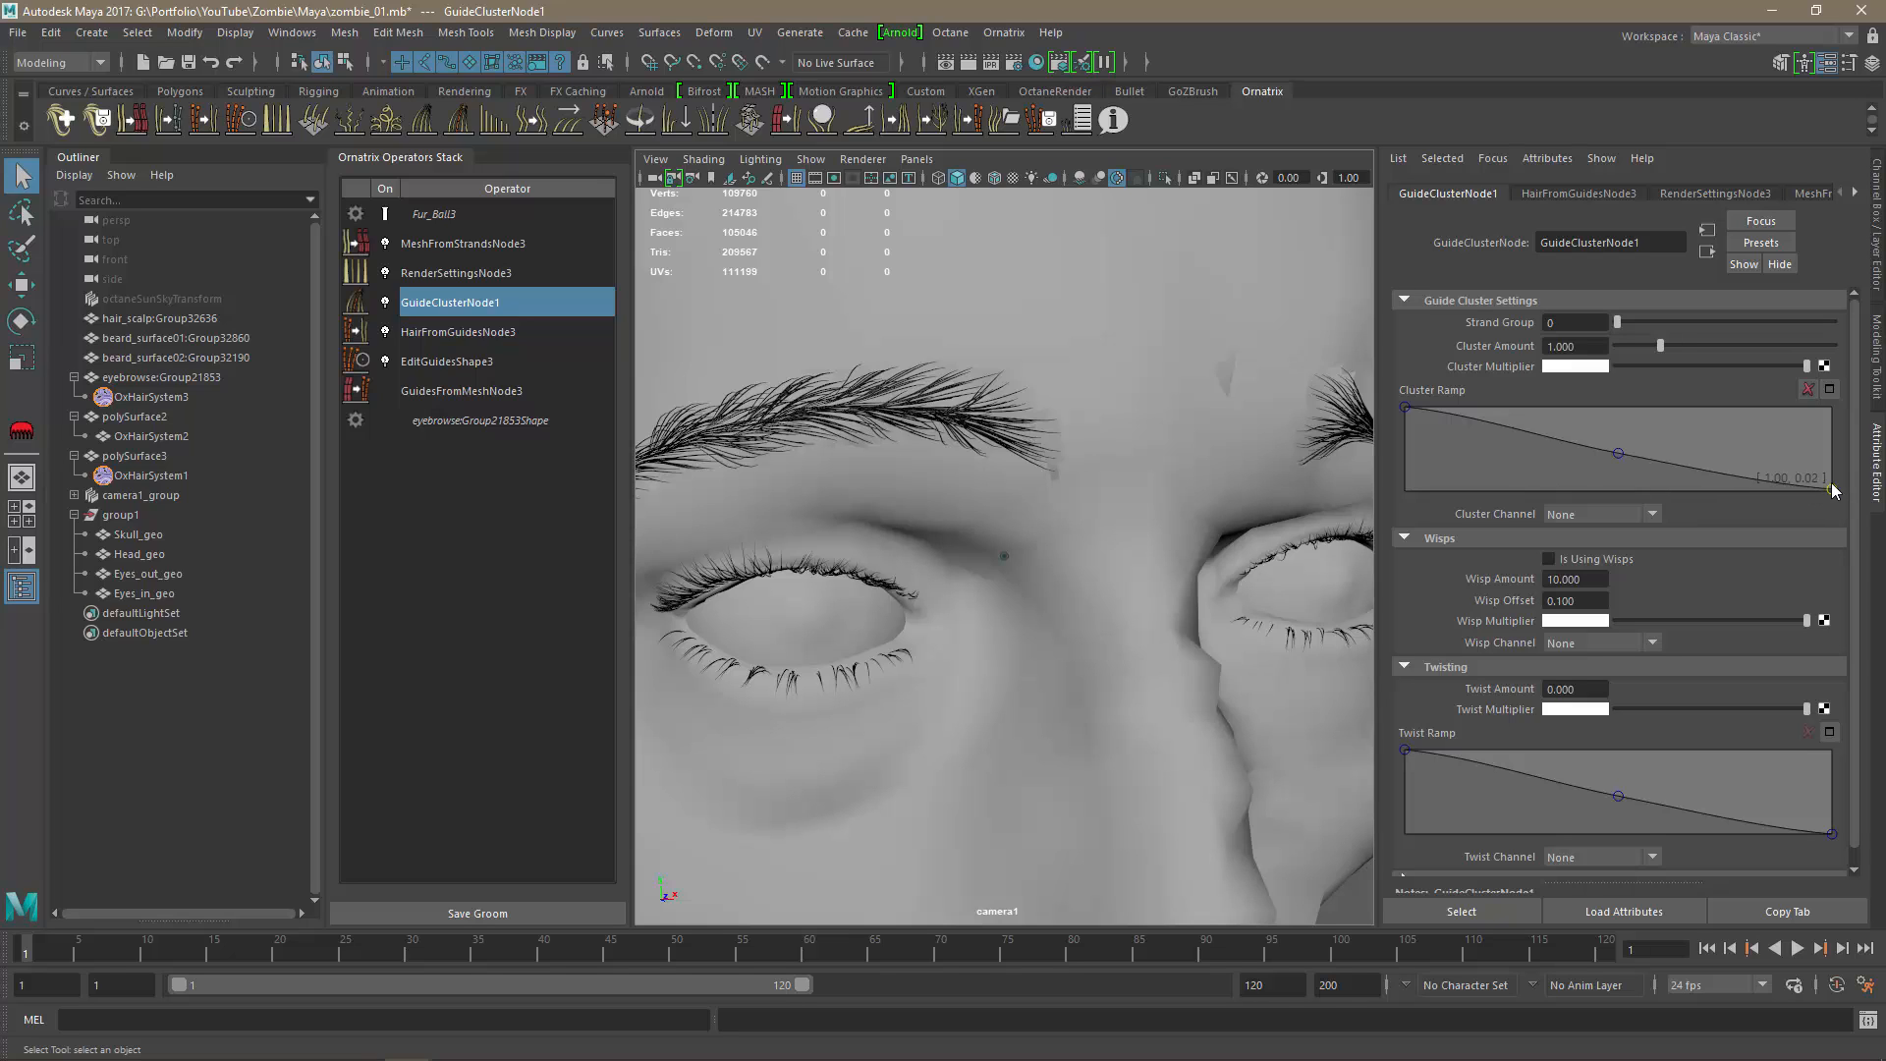
pyautogui.moveTo(1833, 491); pyautogui.dragTo(1838, 481)
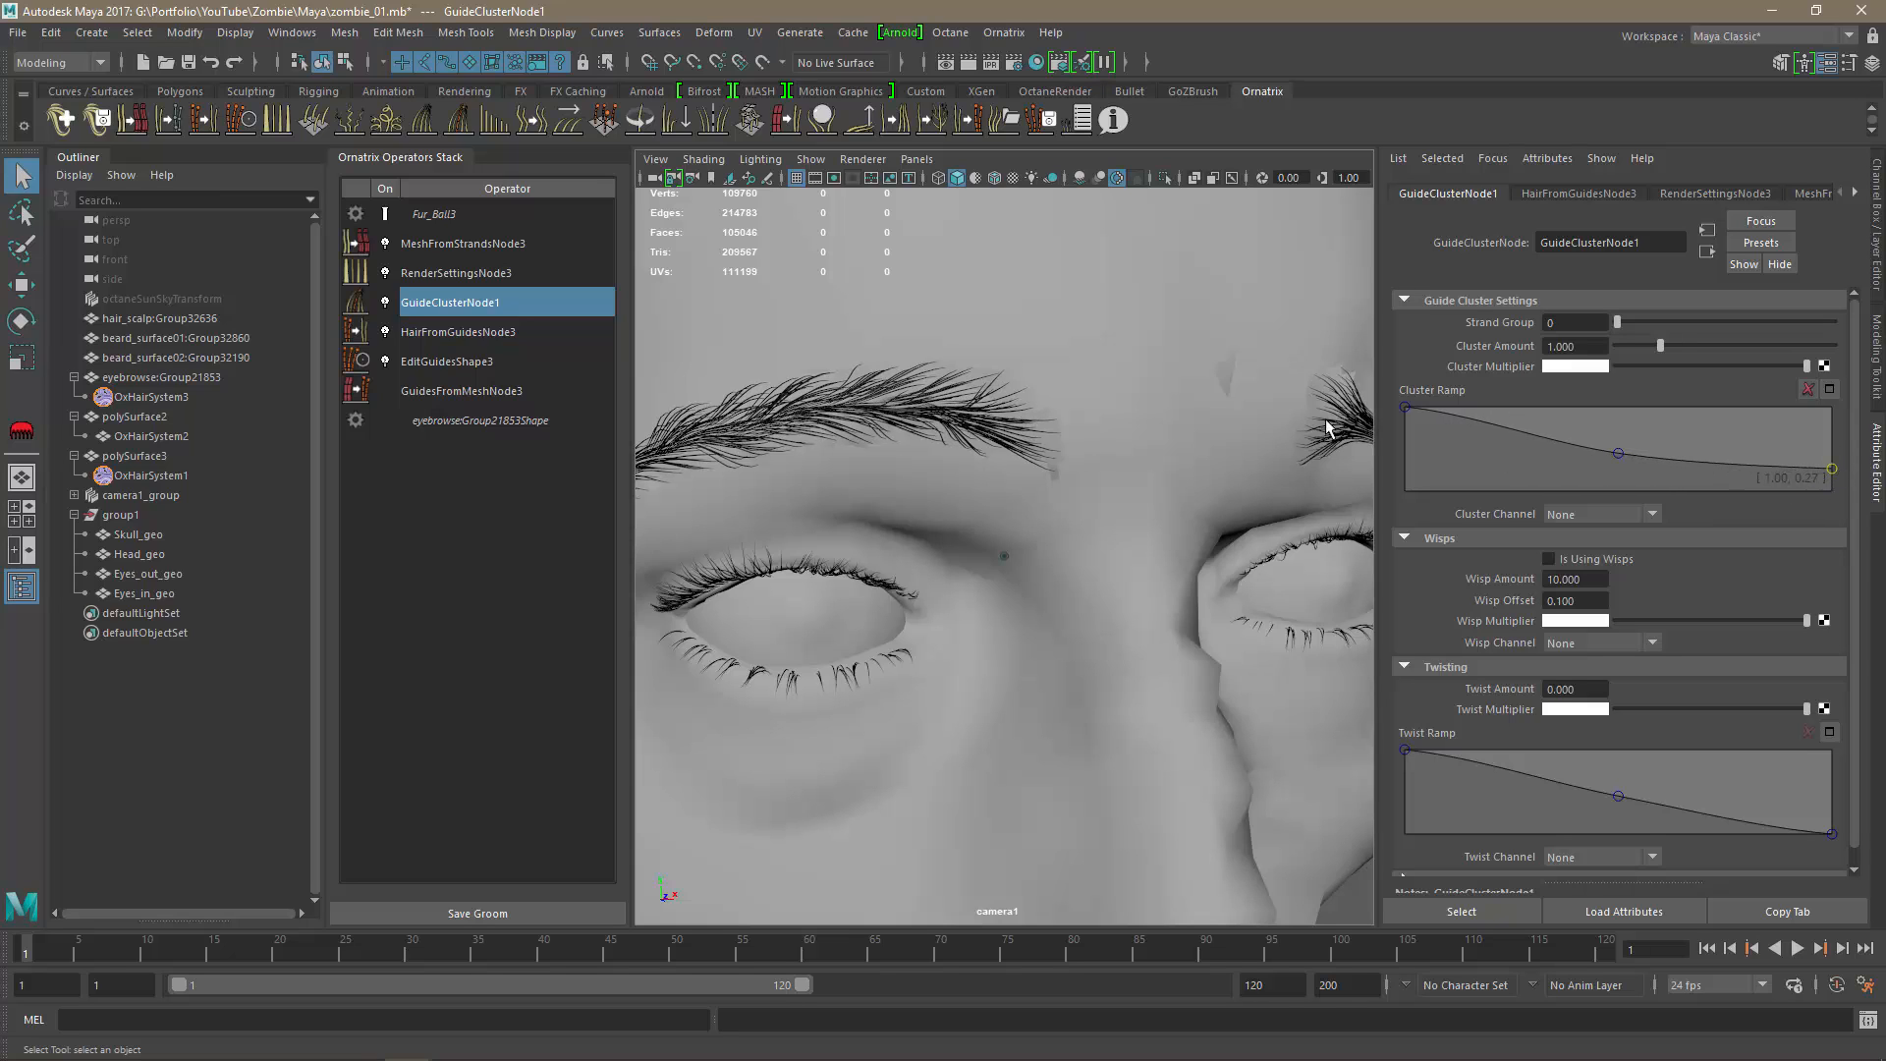
pyautogui.moveTo(1403, 410)
pyautogui.mouseDown()
pyautogui.moveTo(1386, 432)
pyautogui.moveTo(1372, 420)
pyautogui.mouseUp()
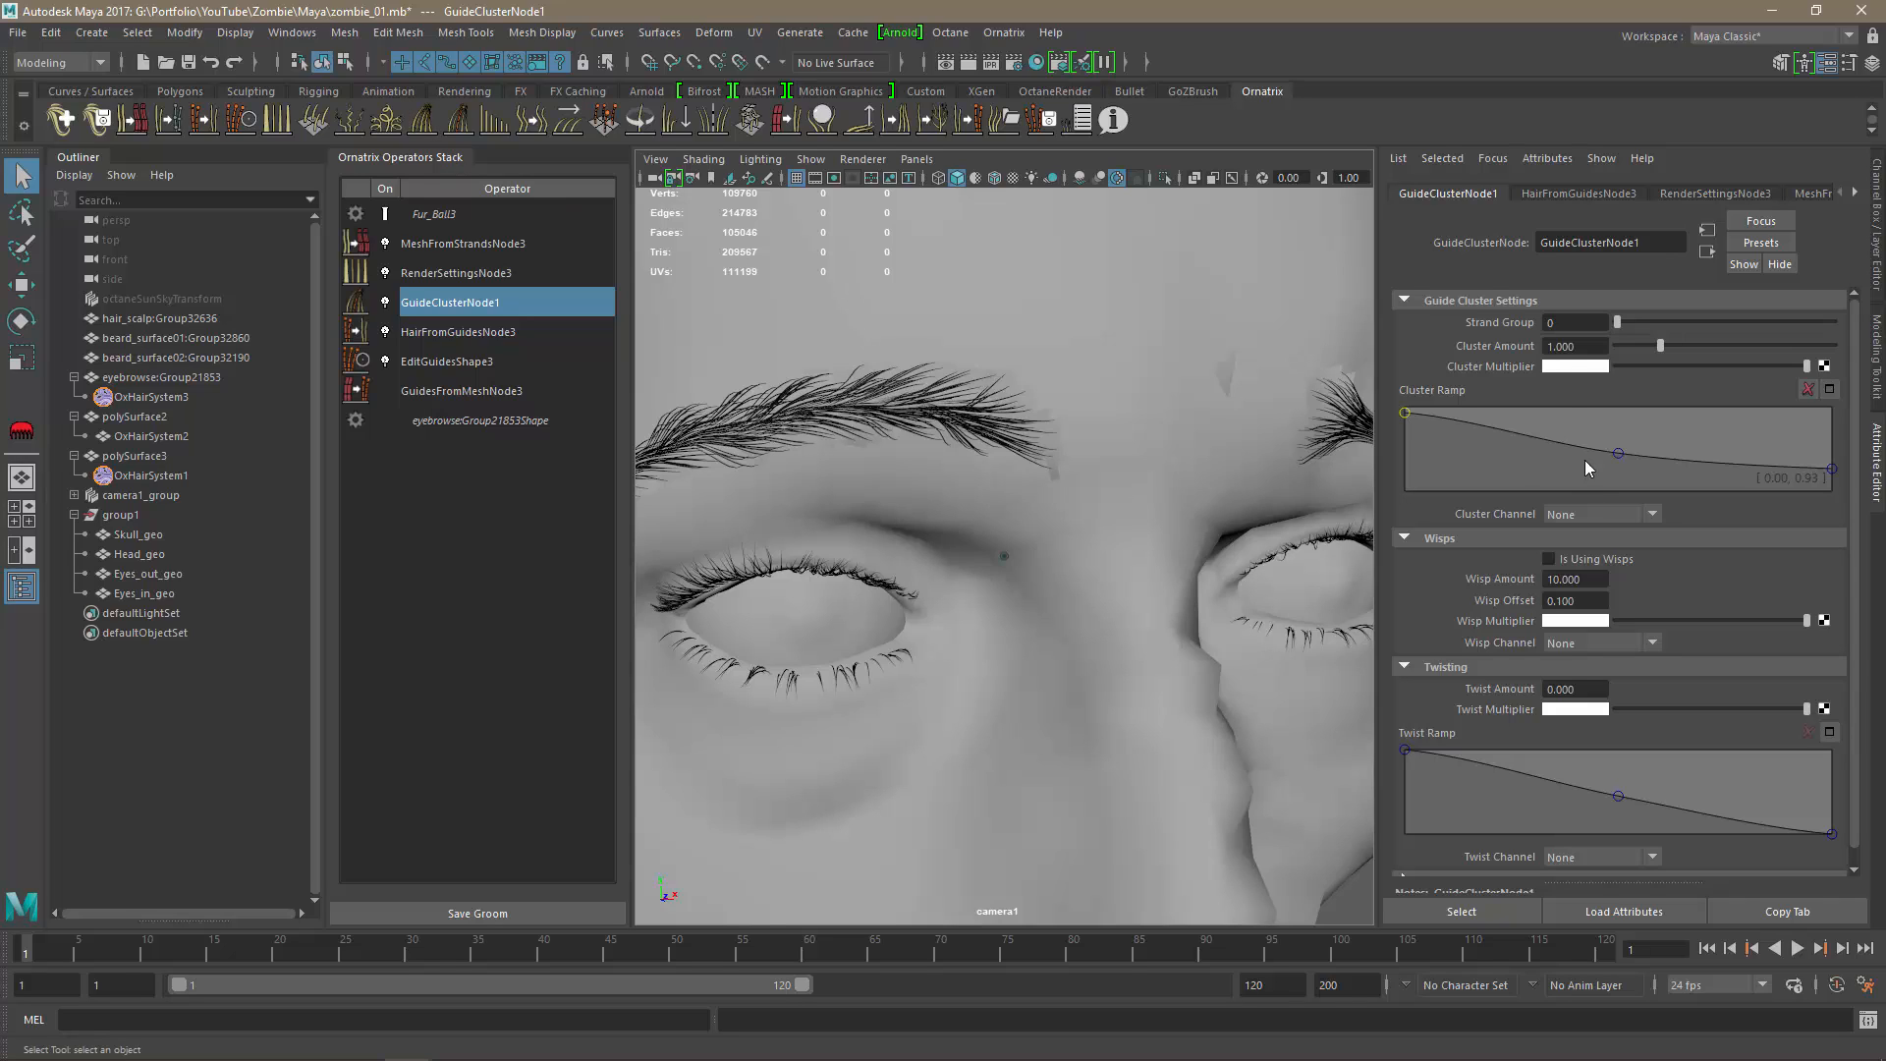
pyautogui.moveTo(1619, 460)
pyautogui.mouseDown()
pyautogui.moveTo(1611, 427)
pyautogui.moveTo(1617, 450)
pyautogui.mouseUp()
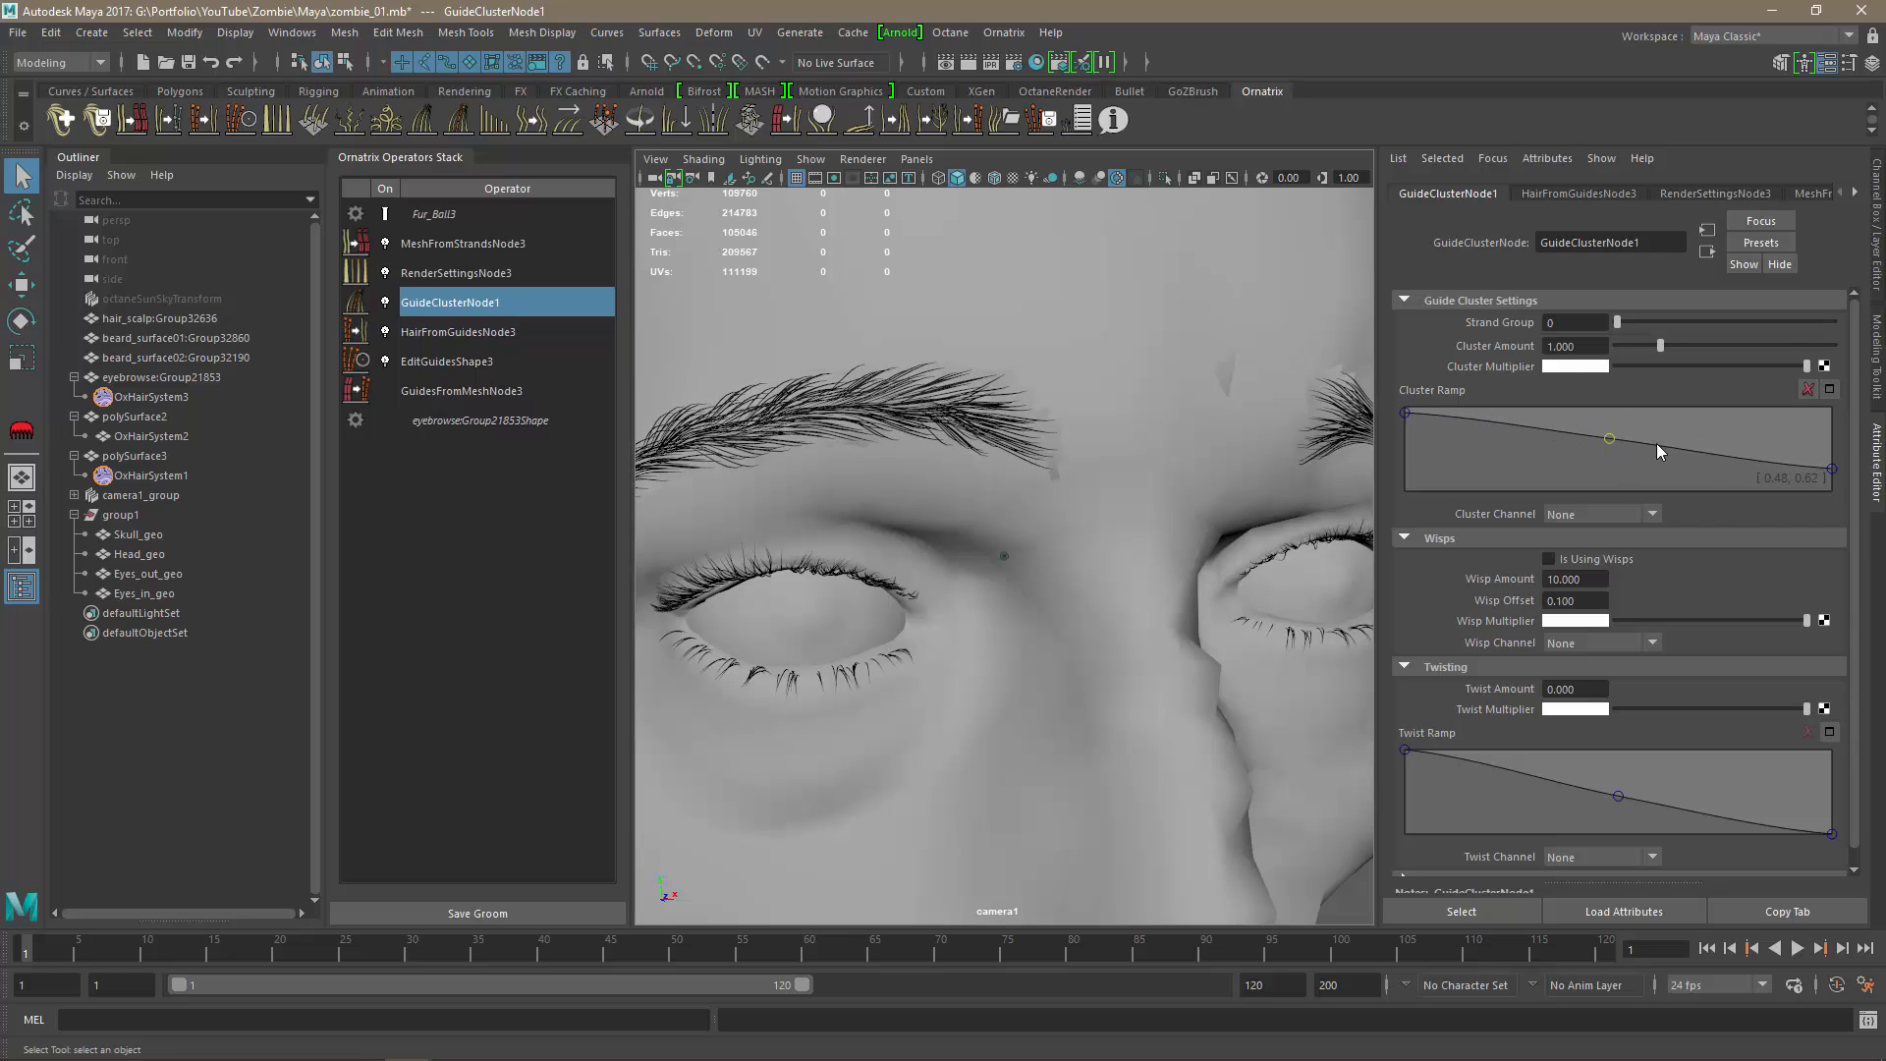
pyautogui.moveTo(1841, 472); pyautogui.dragTo(1841, 454)
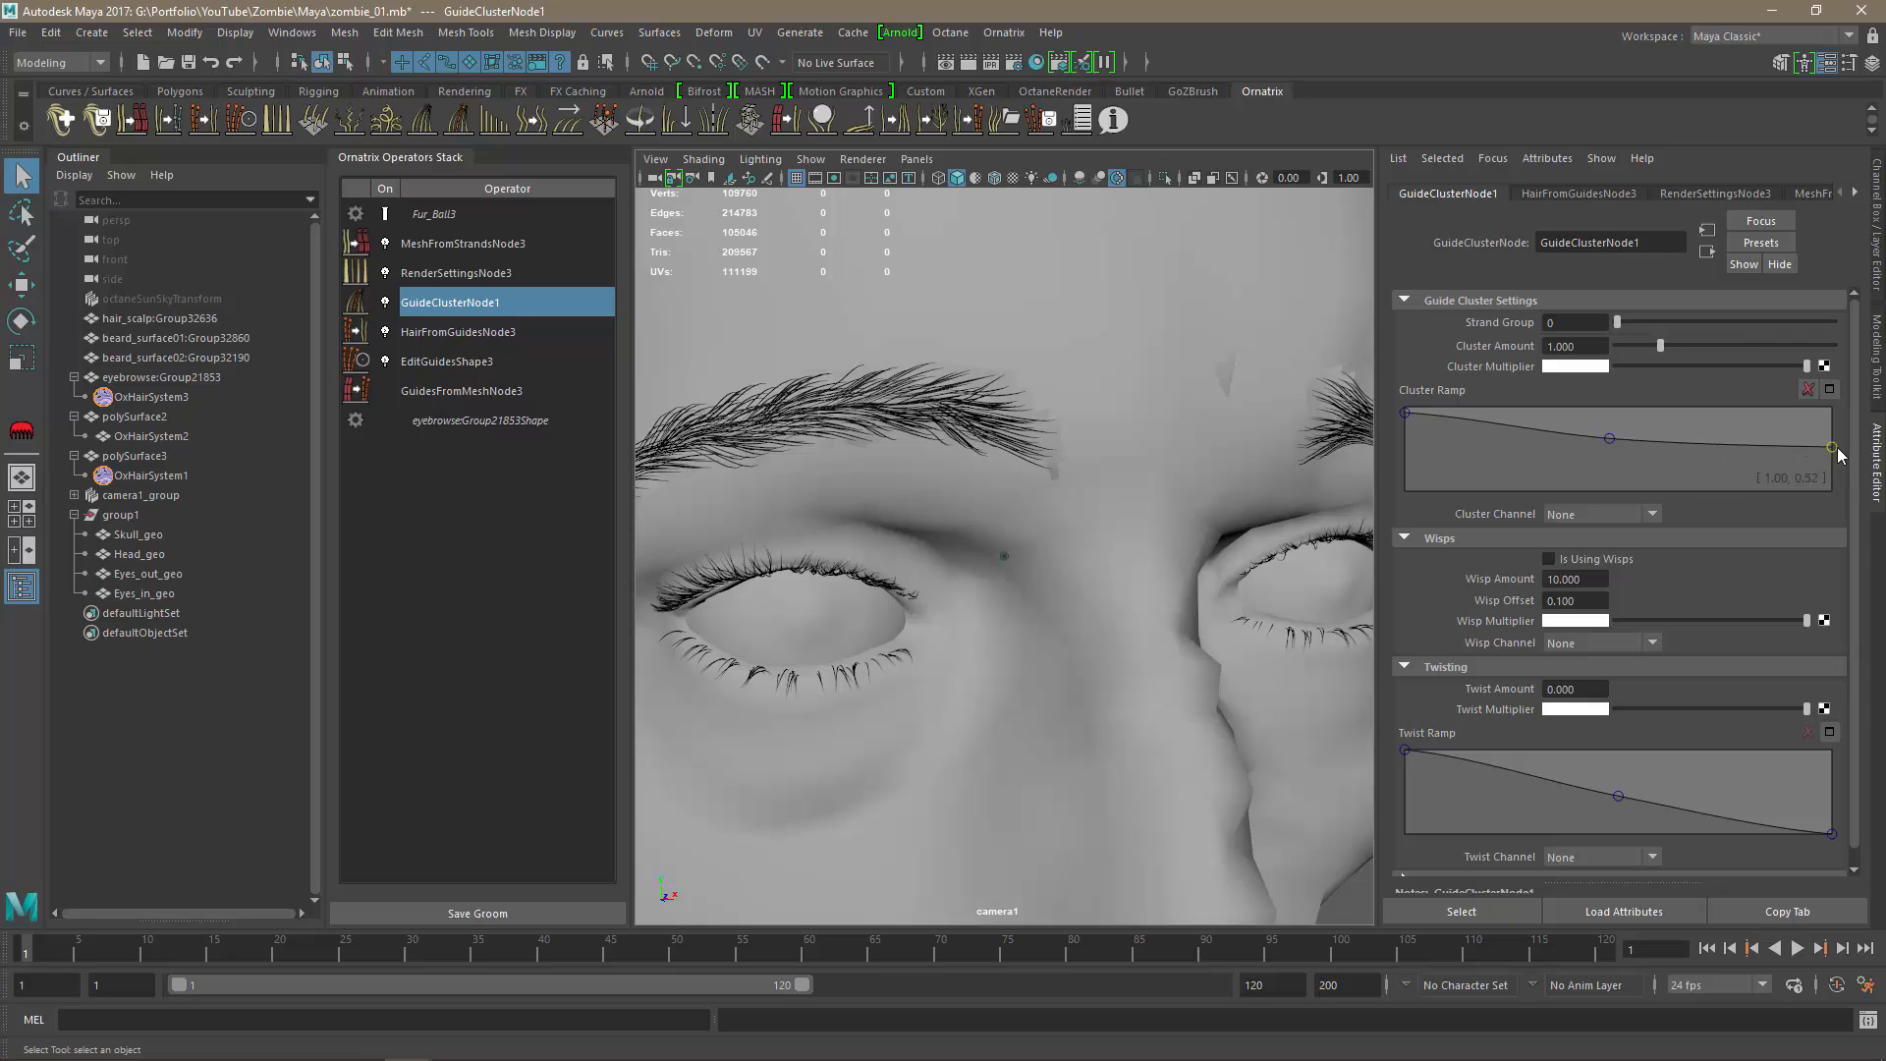
# Raise the Cluster Ramp's middle point to about 0.85 at position 0.53, lower its end point slightly, and undo the last ramp change.
pyautogui.keyDown('alt'); pyautogui.moveTo(861, 505); pyautogui.dragTo(1012, 574); pyautogui.keyUp('alt')
pyautogui.keyDown('alt'); pyautogui.moveTo(1130, 564); pyautogui.dragTo(737, 580, button='middle'); pyautogui.keyUp('alt')
pyautogui.keyDown('alt'); pyautogui.moveTo(1002, 599); pyautogui.dragTo(928, 614, button='right'); pyautogui.keyUp('alt')
pyautogui.moveTo(927, 614)
pyautogui.keyDown('alt'); pyautogui.mouseDown()
pyautogui.moveTo(855, 613)
pyautogui.moveTo(913, 621)
pyautogui.mouseUp(); pyautogui.keyUp('alt')
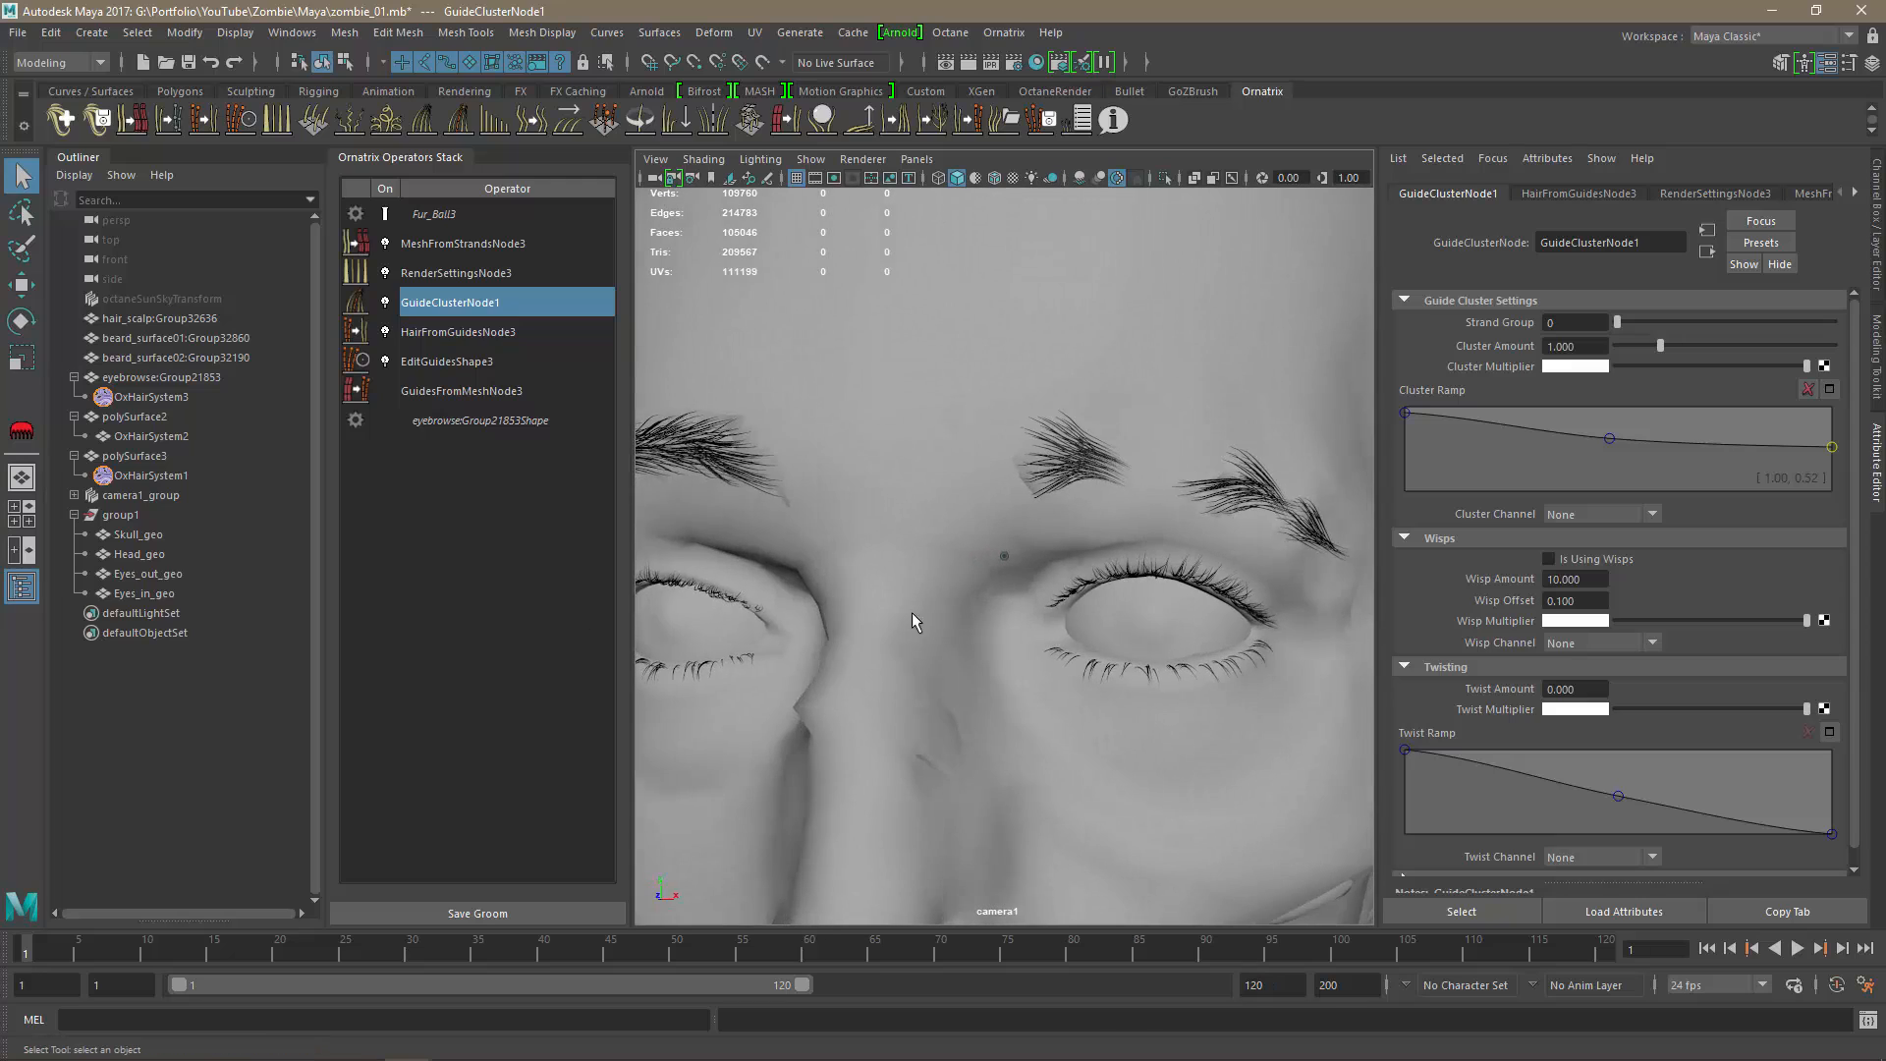
pyautogui.moveTo(1833, 452); pyautogui.dragTo(1731, 457)
pyautogui.moveTo(1601, 444)
pyautogui.mouseDown()
pyautogui.moveTo(1643, 445)
pyautogui.moveTo(1635, 430)
pyautogui.mouseUp()
pyautogui.hotkey('ctrl', 'z')
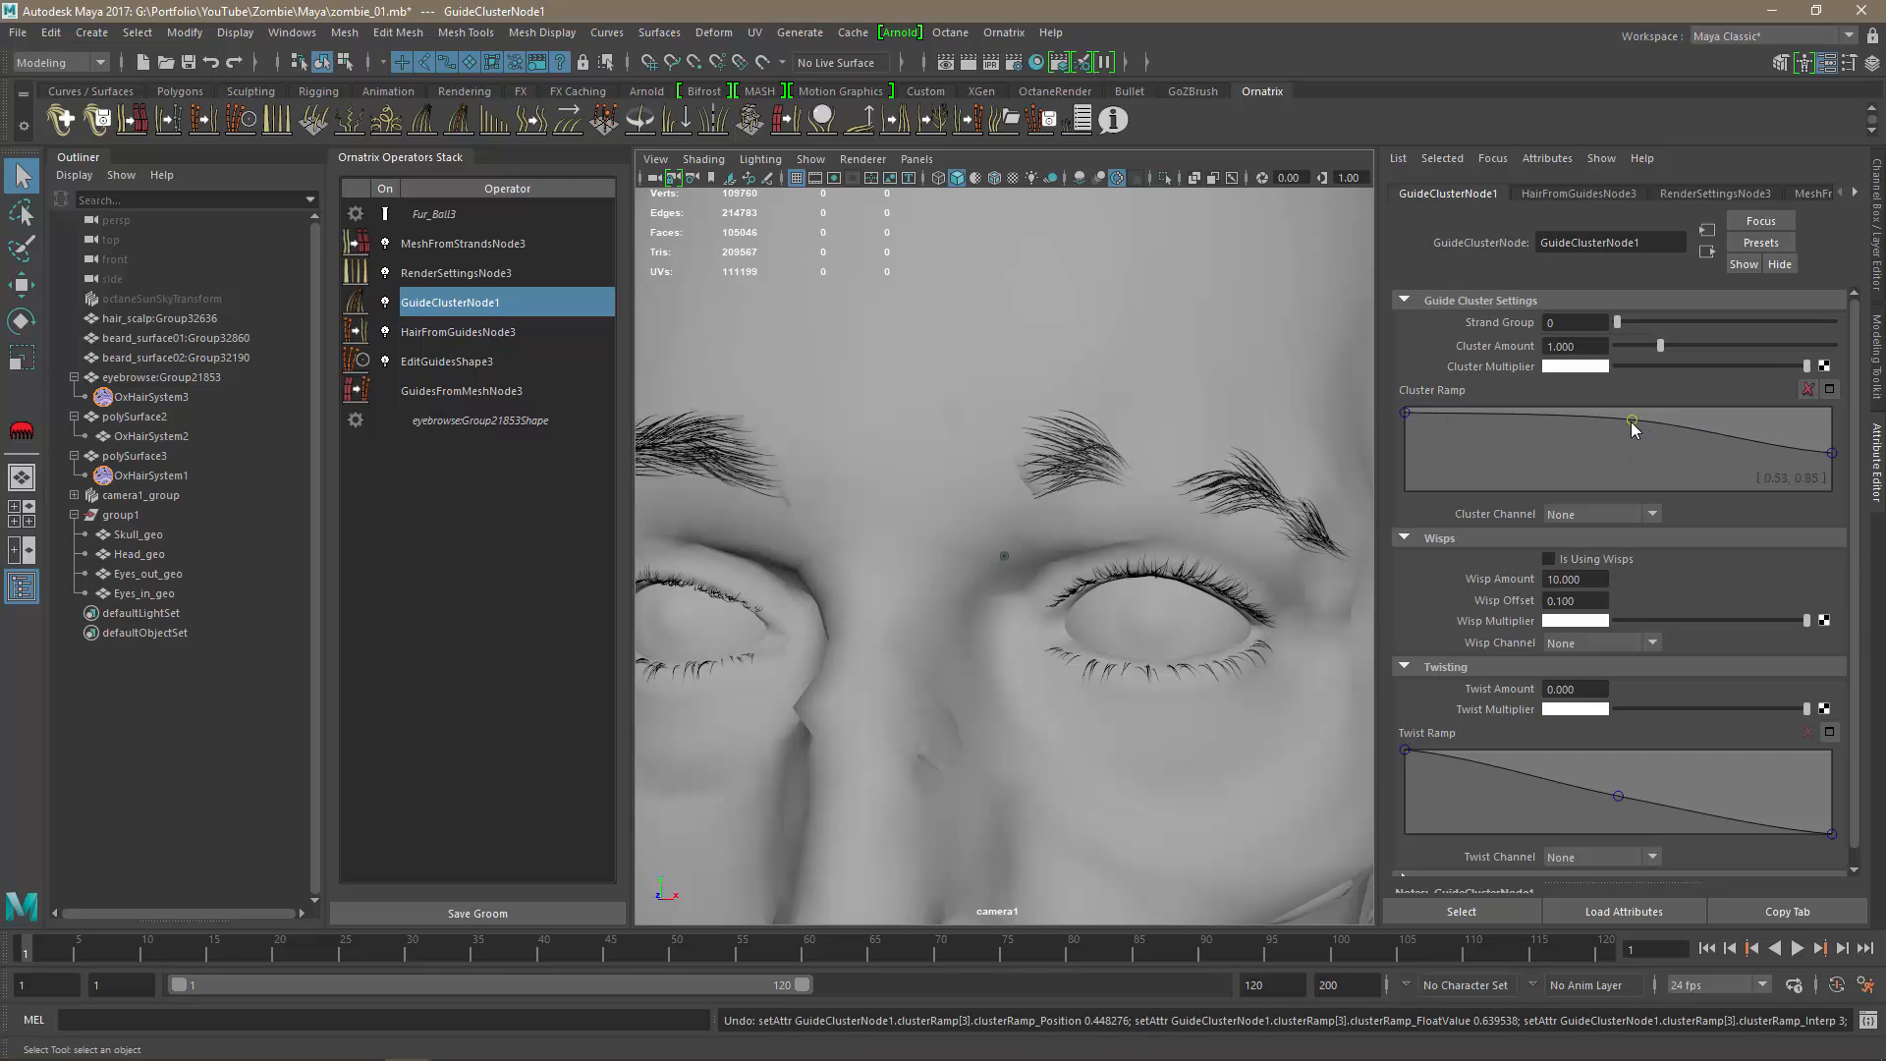
# Add a Hair Cluster operator directly above GuideClusterNode1 in the eyebrow's operator stack.
pyautogui.click(499, 680)
pyautogui.keyDown('alt'); pyautogui.moveTo(876, 638); pyautogui.dragTo(1074, 622, button='middle'); pyautogui.keyUp('alt')
pyautogui.keyDown('alt'); pyautogui.moveTo(874, 623); pyautogui.dragTo(939, 624, button='right'); pyautogui.keyUp('alt')
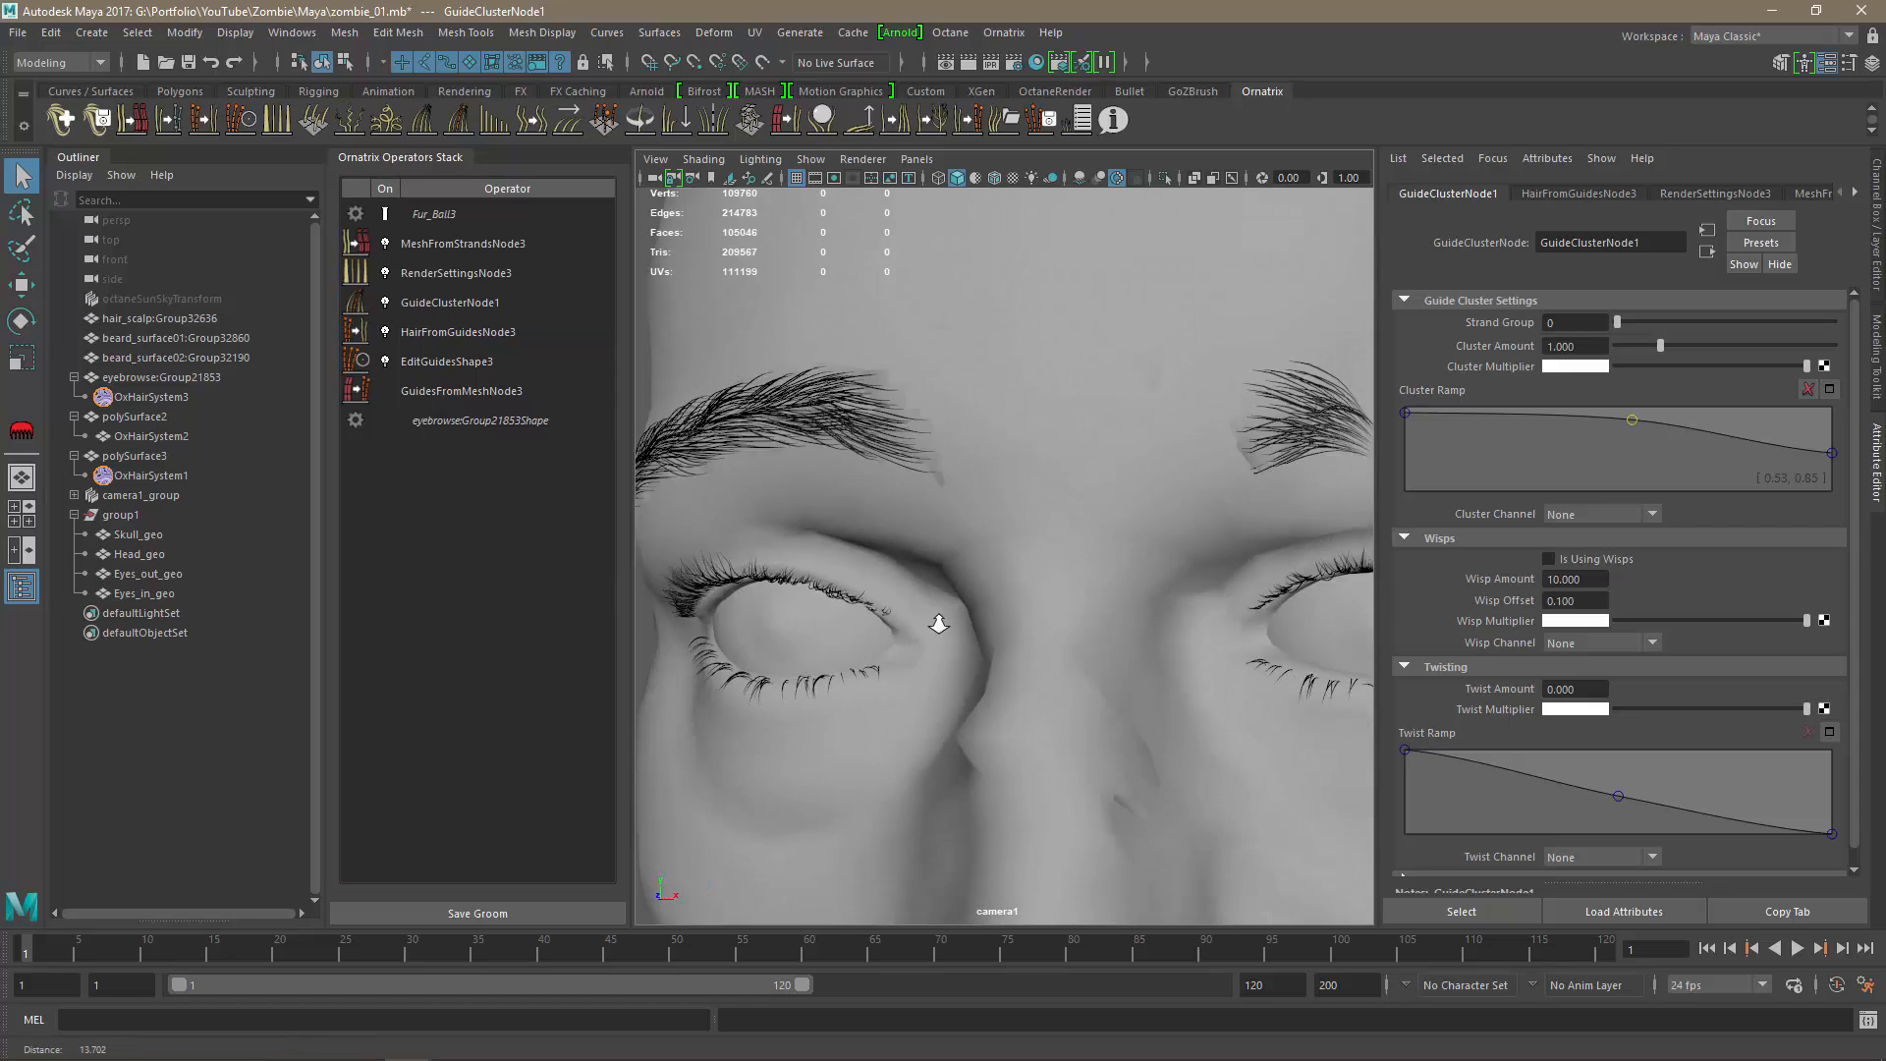
pyautogui.keyDown('alt'); pyautogui.moveTo(939, 624); pyautogui.dragTo(999, 618); pyautogui.keyUp('alt')
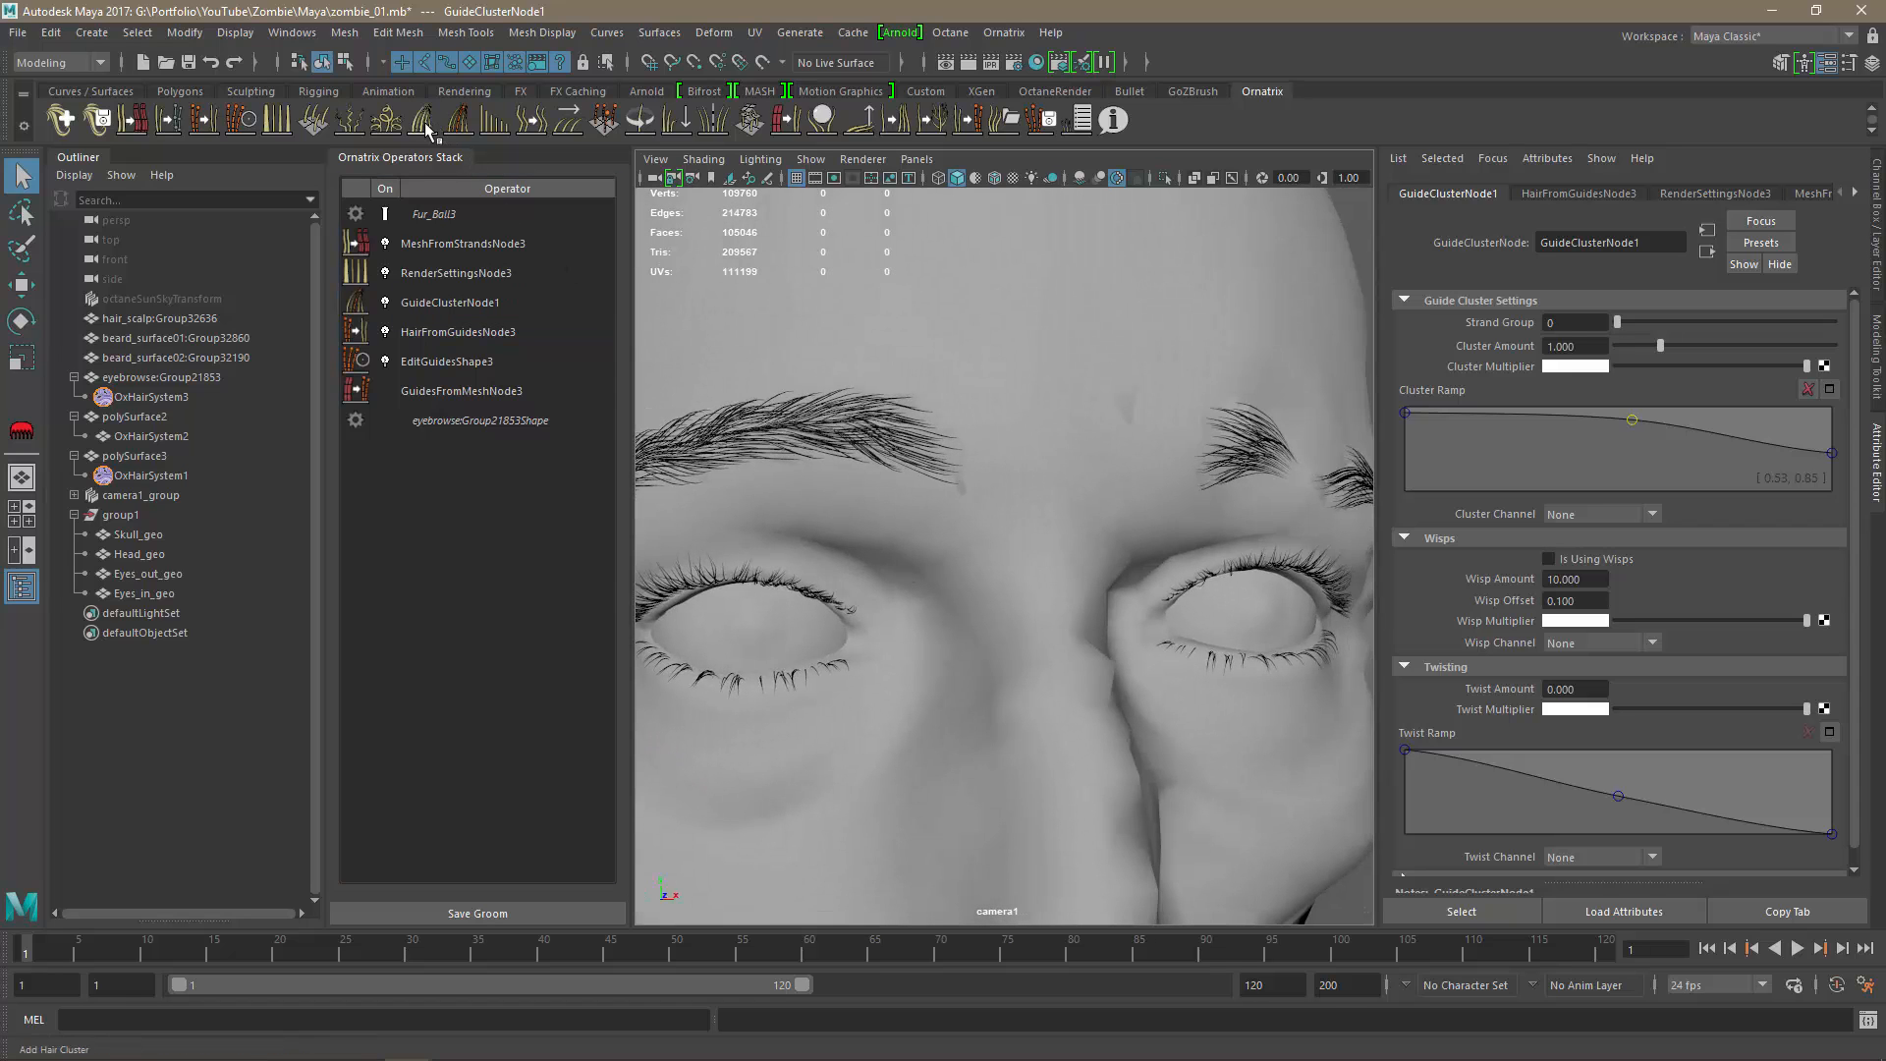
pyautogui.click(423, 301)
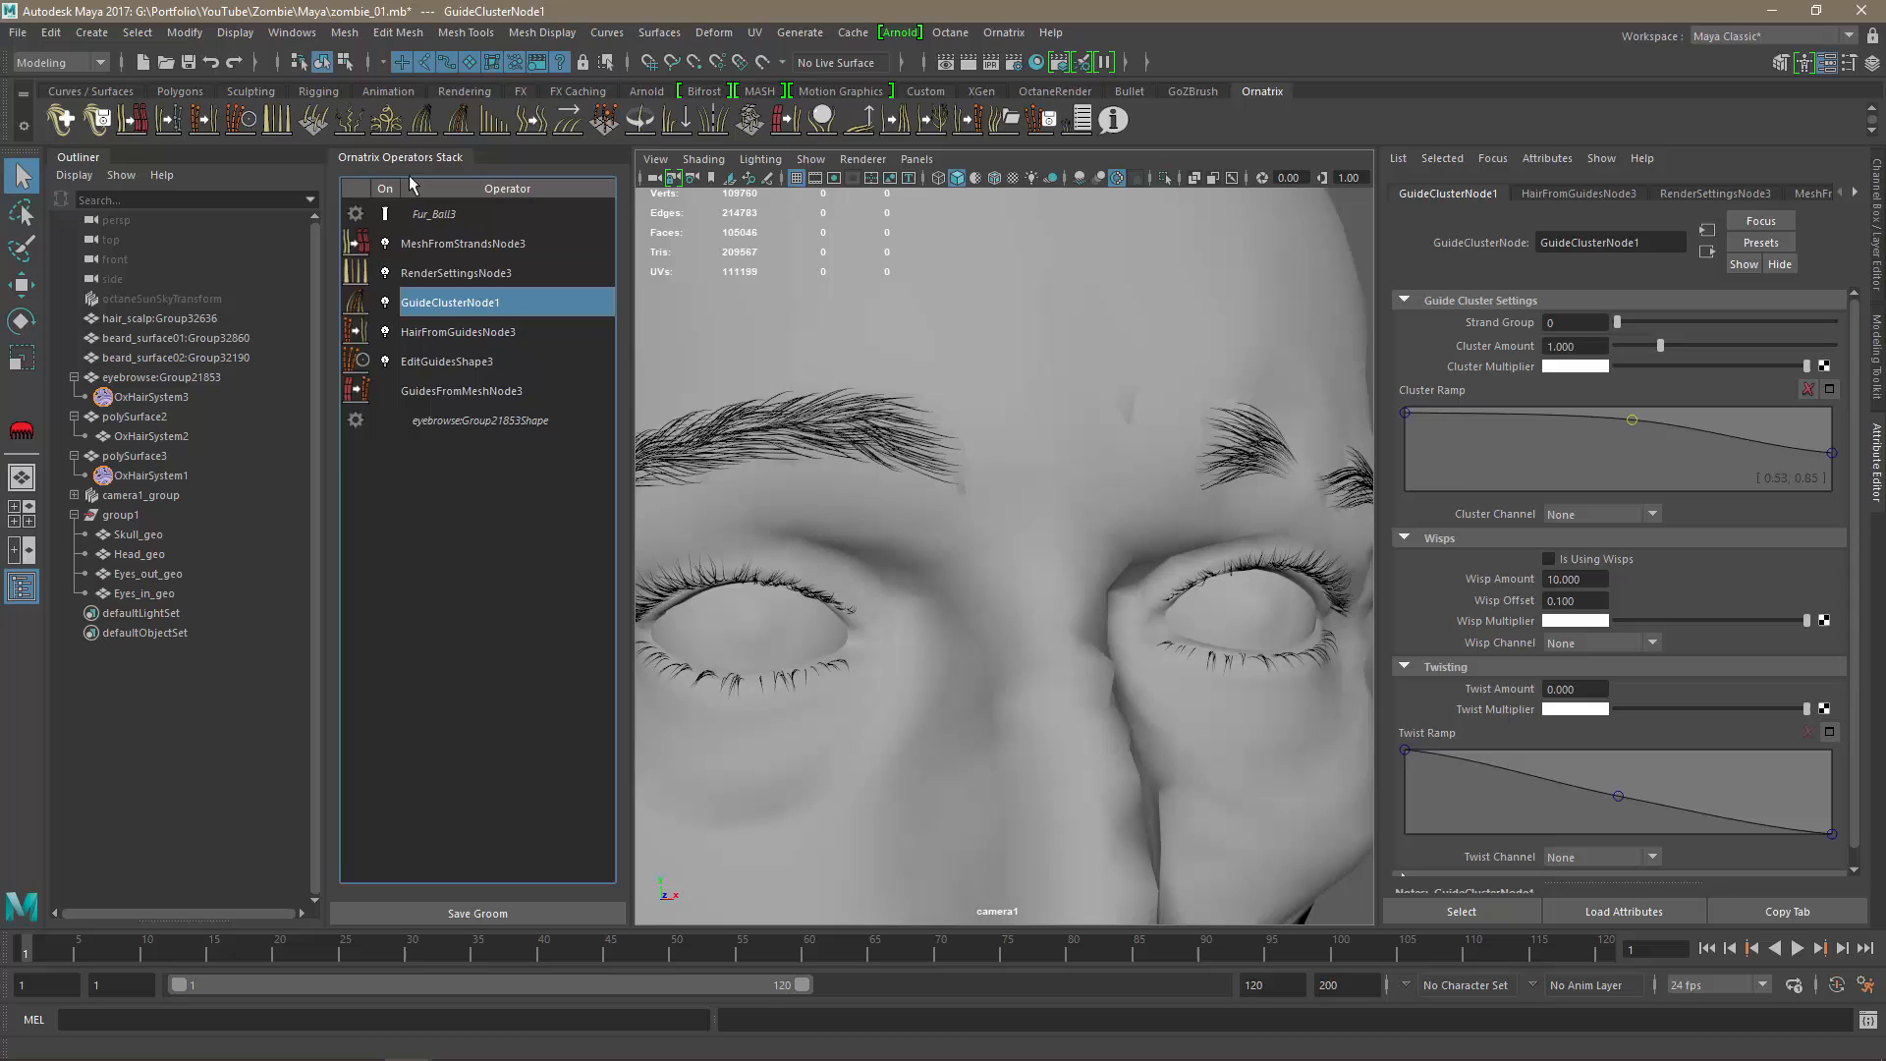
pyautogui.click(423, 124)
# Reduce HairClusterNode3's Cluster Count to 226 and check the clumping on both eyebrows.
pyautogui.keyDown('alt'); pyautogui.moveTo(1086, 770); pyautogui.dragTo(1277, 687); pyautogui.keyUp('alt')
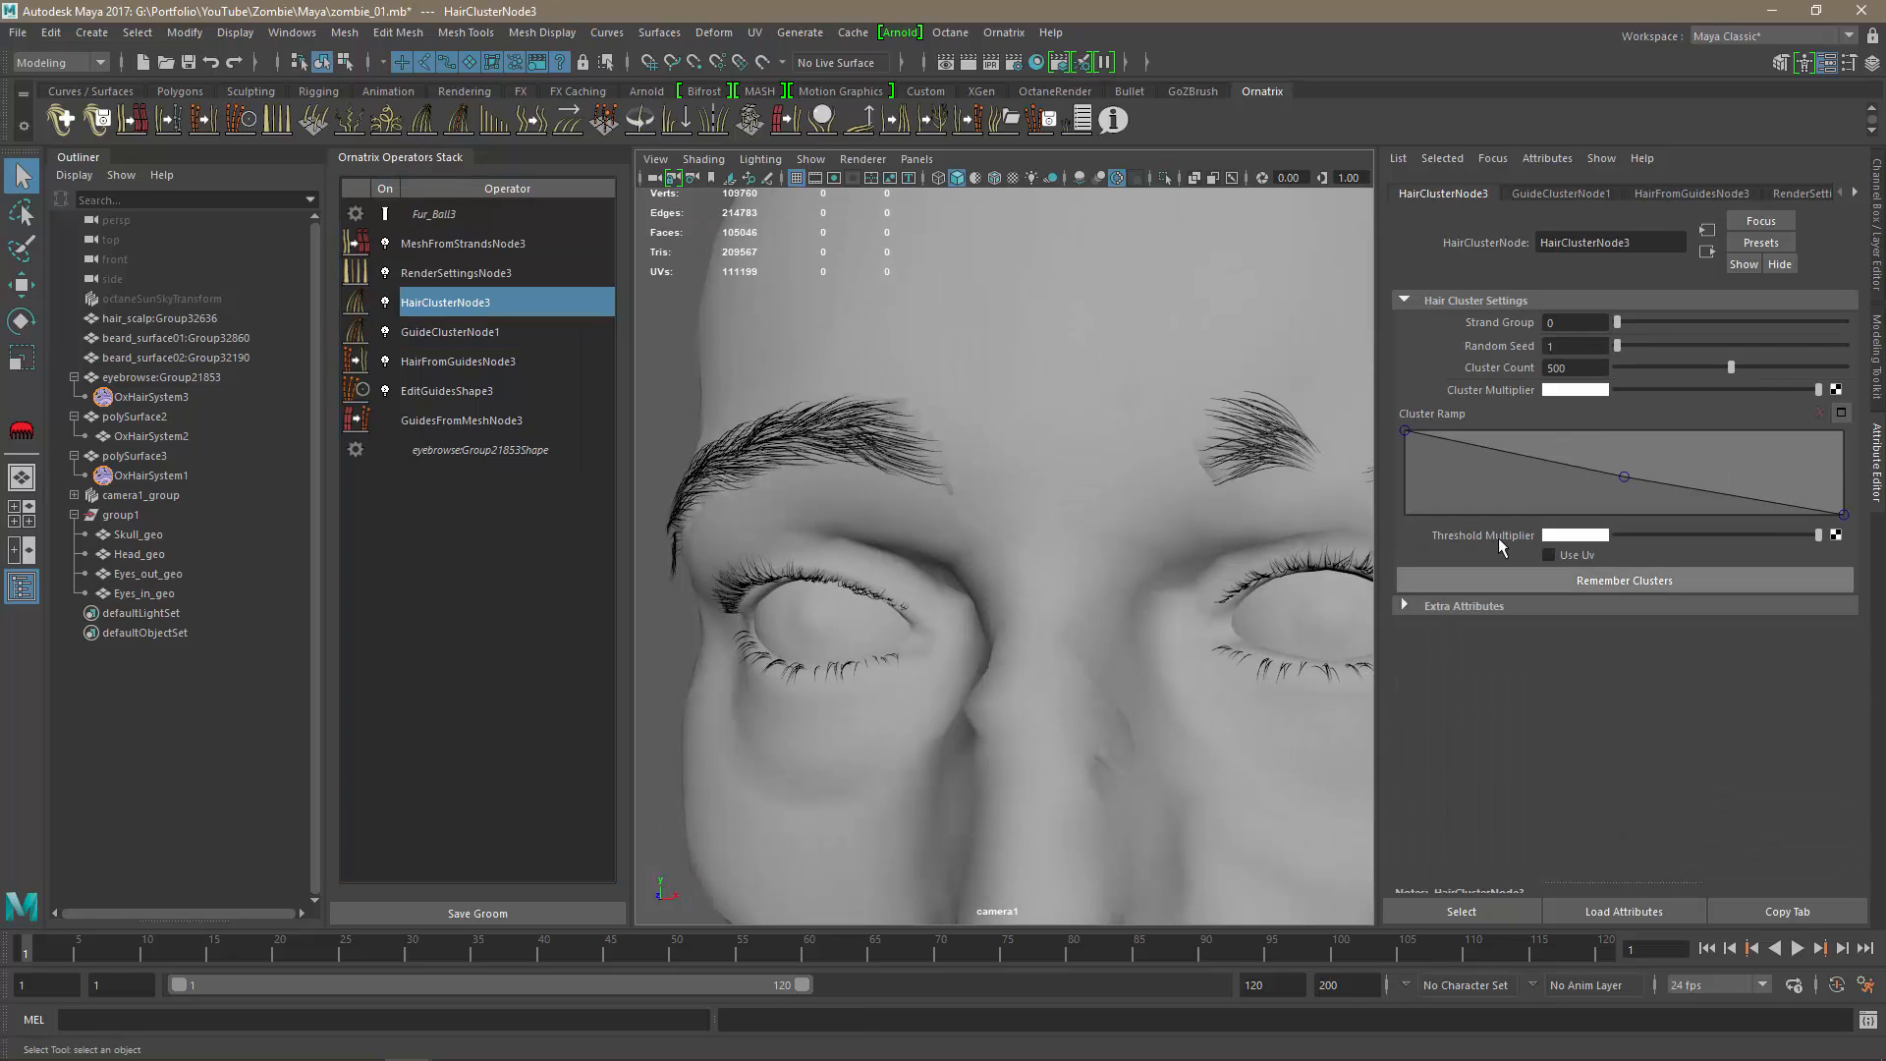
pyautogui.moveTo(1715, 376); pyautogui.dragTo(1678, 394)
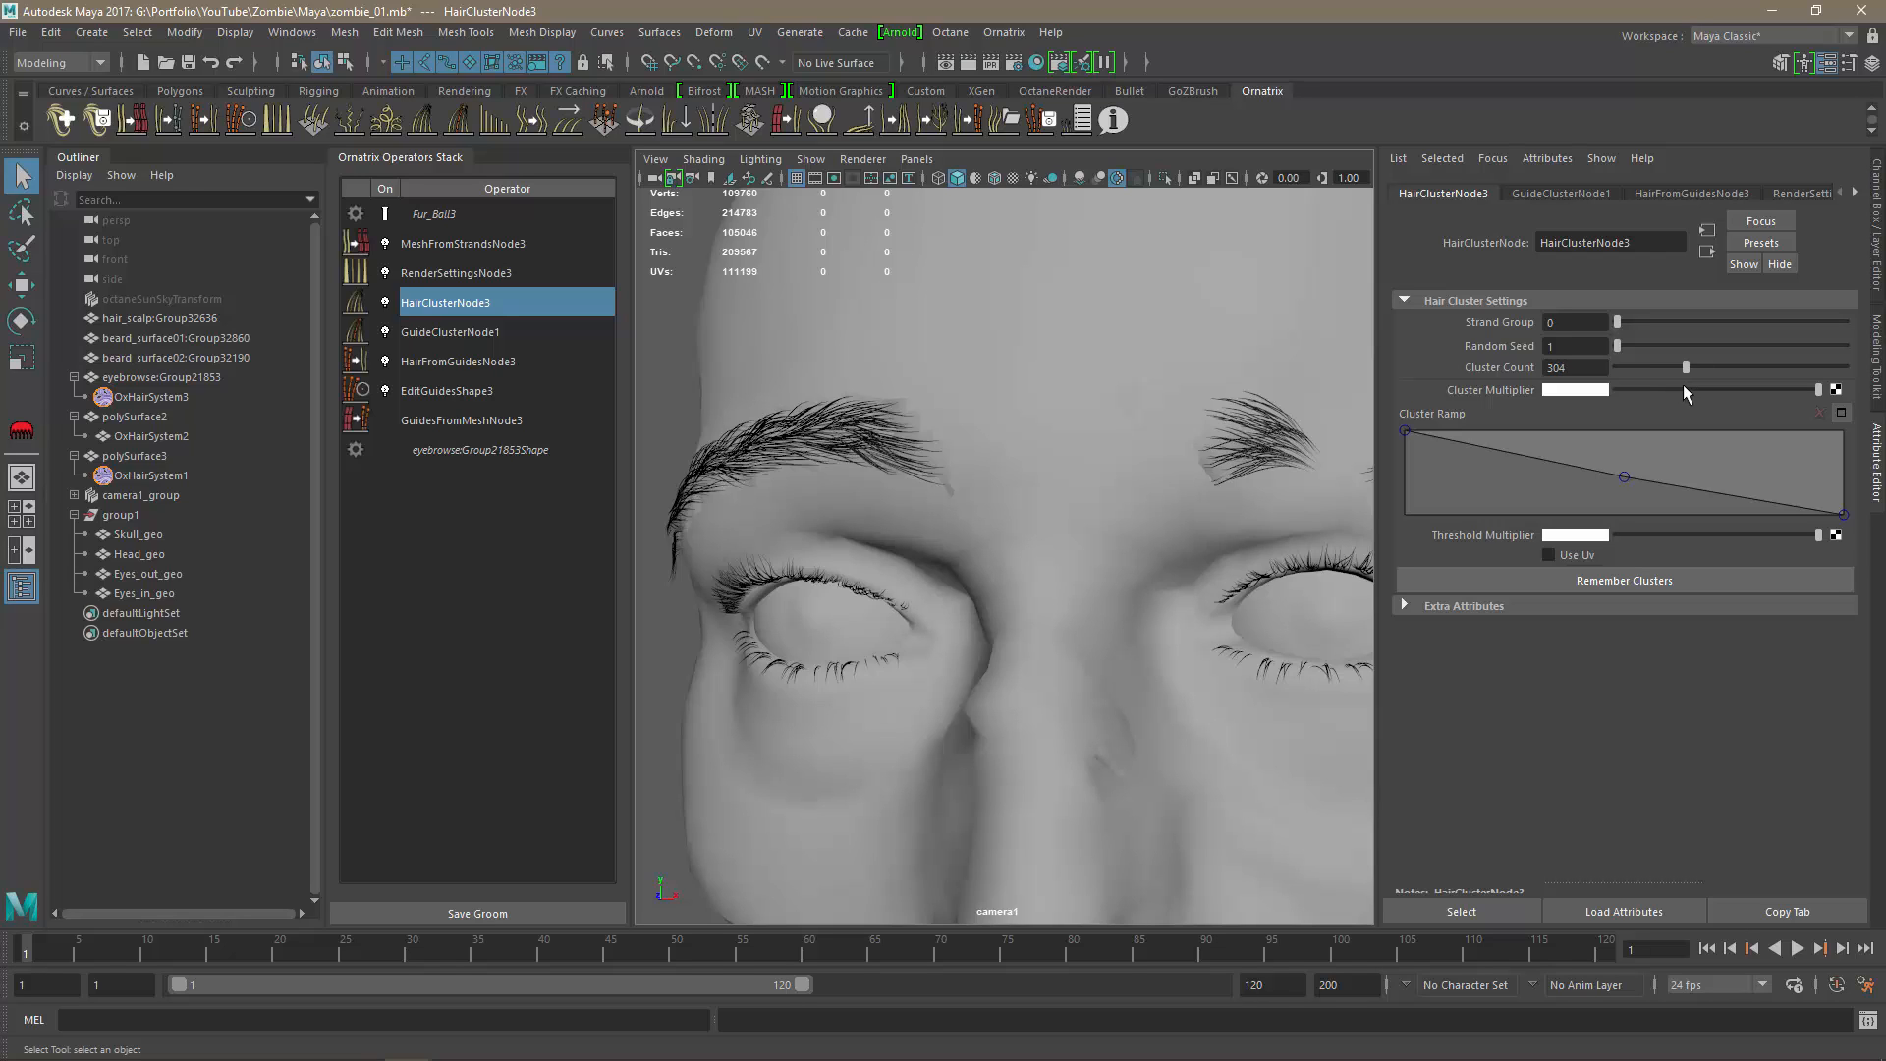
pyautogui.moveTo(1682, 385); pyautogui.dragTo(1668, 385)
pyautogui.scroll(-3, 821, 623)
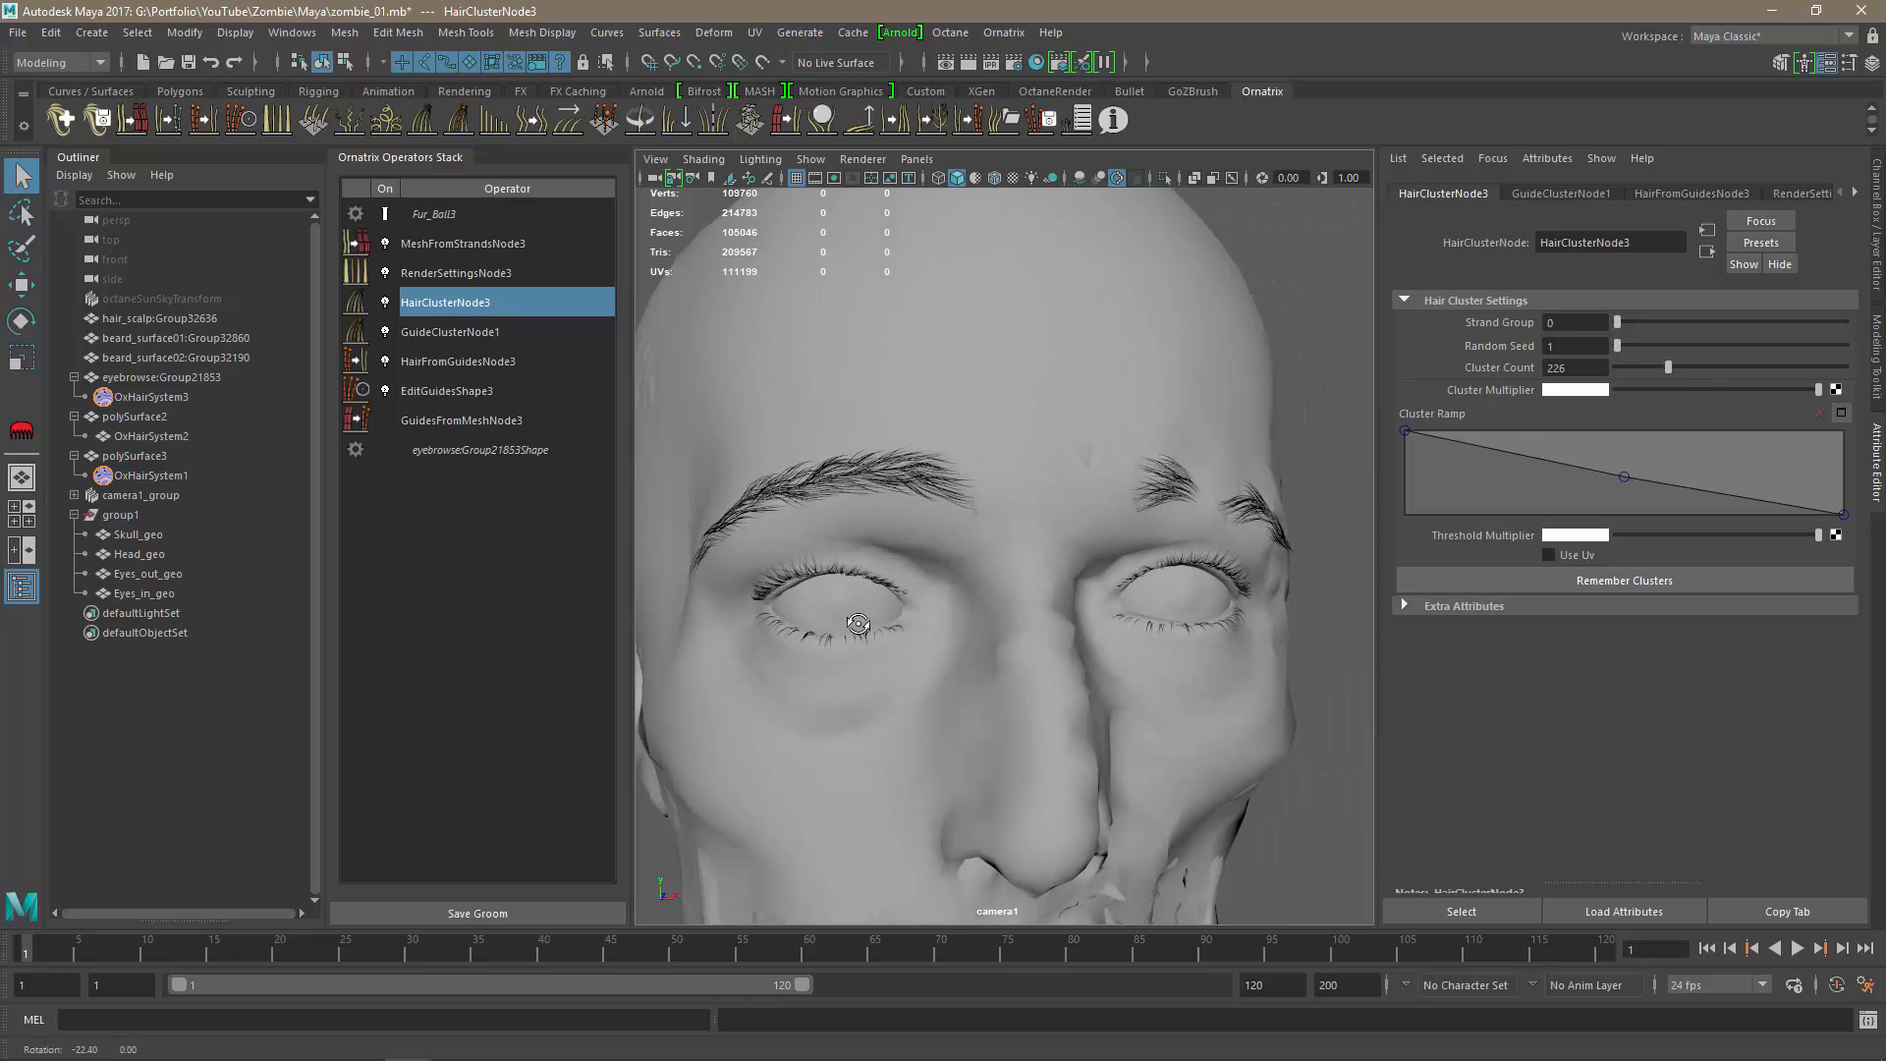
# Raise HairClusterNode3's Cluster Count to 278 and check its effect on both eyebrows.
pyautogui.keyDown('alt'); pyautogui.moveTo(853, 623); pyautogui.dragTo(826, 623); pyautogui.keyUp('alt')
pyautogui.keyDown('alt'); pyautogui.moveTo(1117, 623); pyautogui.dragTo(1351, 560, button='right'); pyautogui.keyUp('alt')
pyautogui.keyDown('alt'); pyautogui.moveTo(1365, 550); pyautogui.dragTo(1279, 563, button='middle'); pyautogui.keyUp('alt')
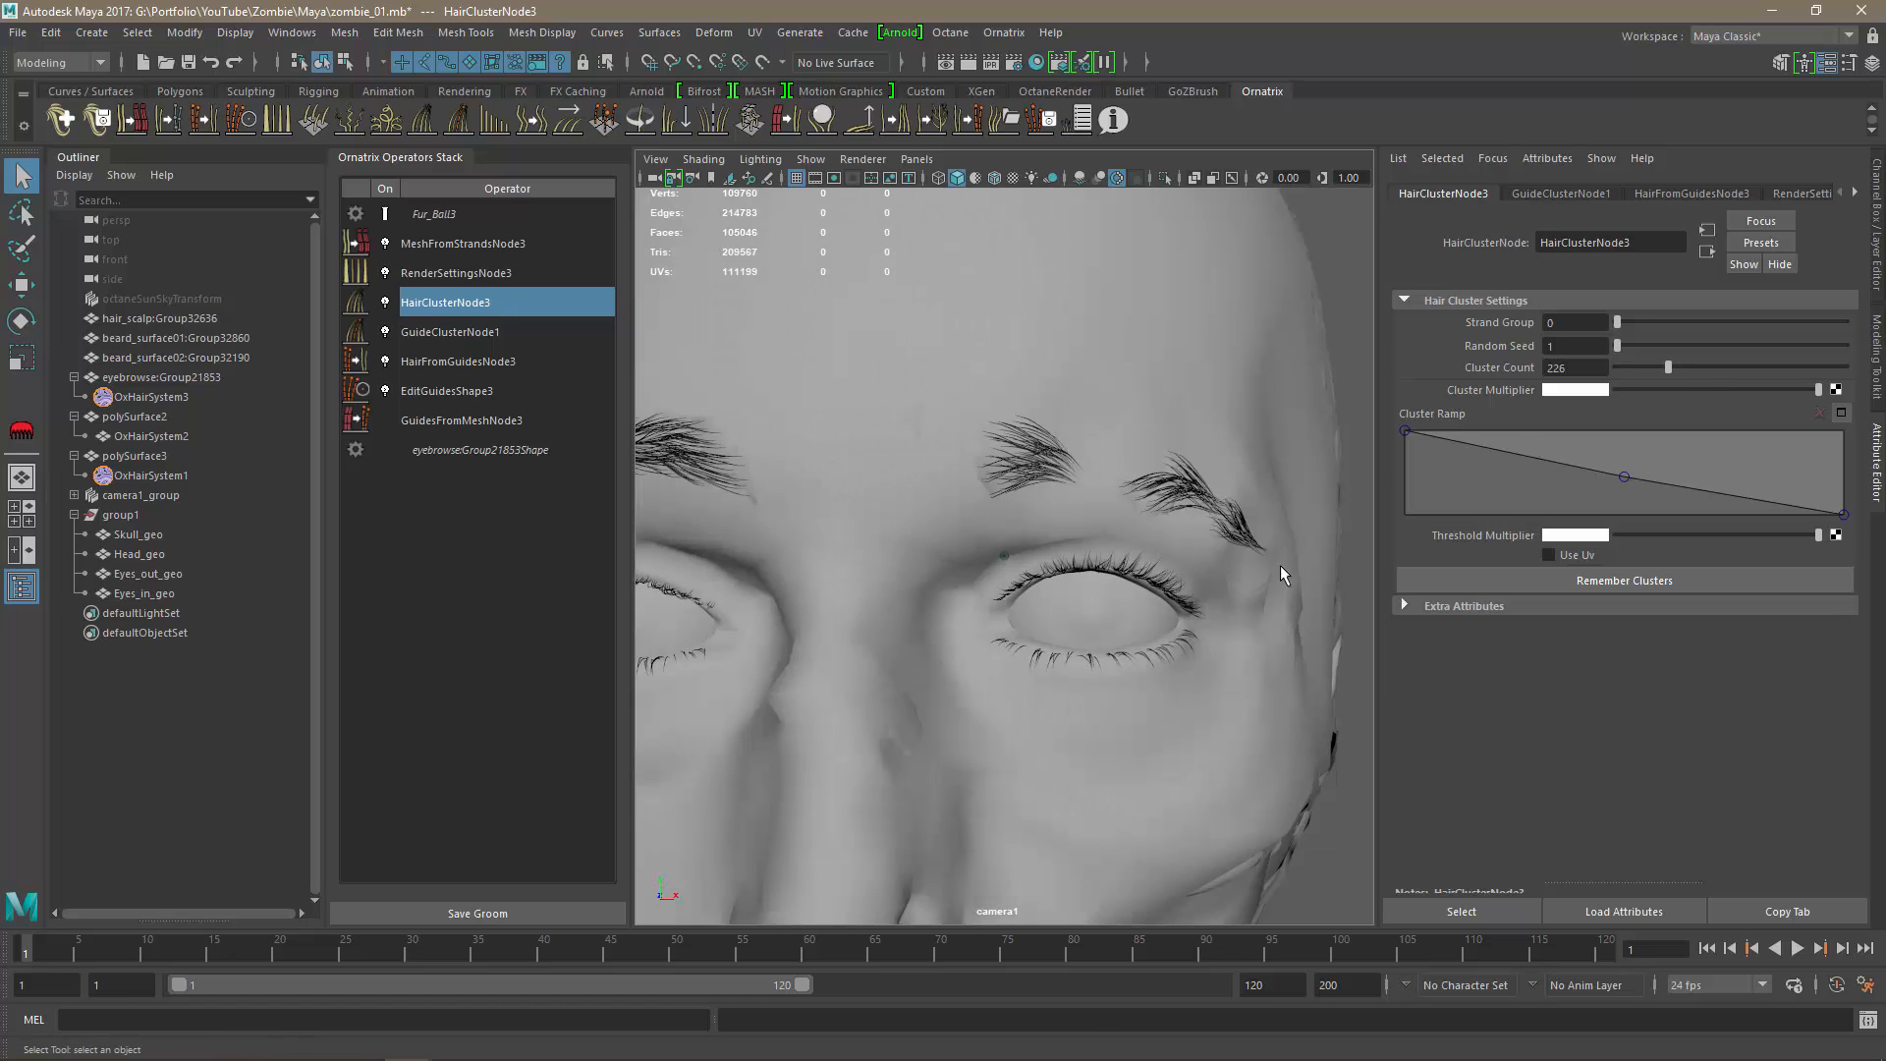
pyautogui.moveTo(1667, 371)
pyautogui.mouseDown()
pyautogui.moveTo(1642, 367)
pyautogui.moveTo(1684, 367)
pyautogui.mouseUp()
pyautogui.scroll(-3, 914, 598)
pyautogui.keyDown('alt'); pyautogui.moveTo(914, 598); pyautogui.dragTo(1031, 611, button='middle'); pyautogui.keyUp('alt')
pyautogui.keyDown('alt'); pyautogui.moveTo(1030, 619); pyautogui.dragTo(1076, 626); pyautogui.keyUp('alt')
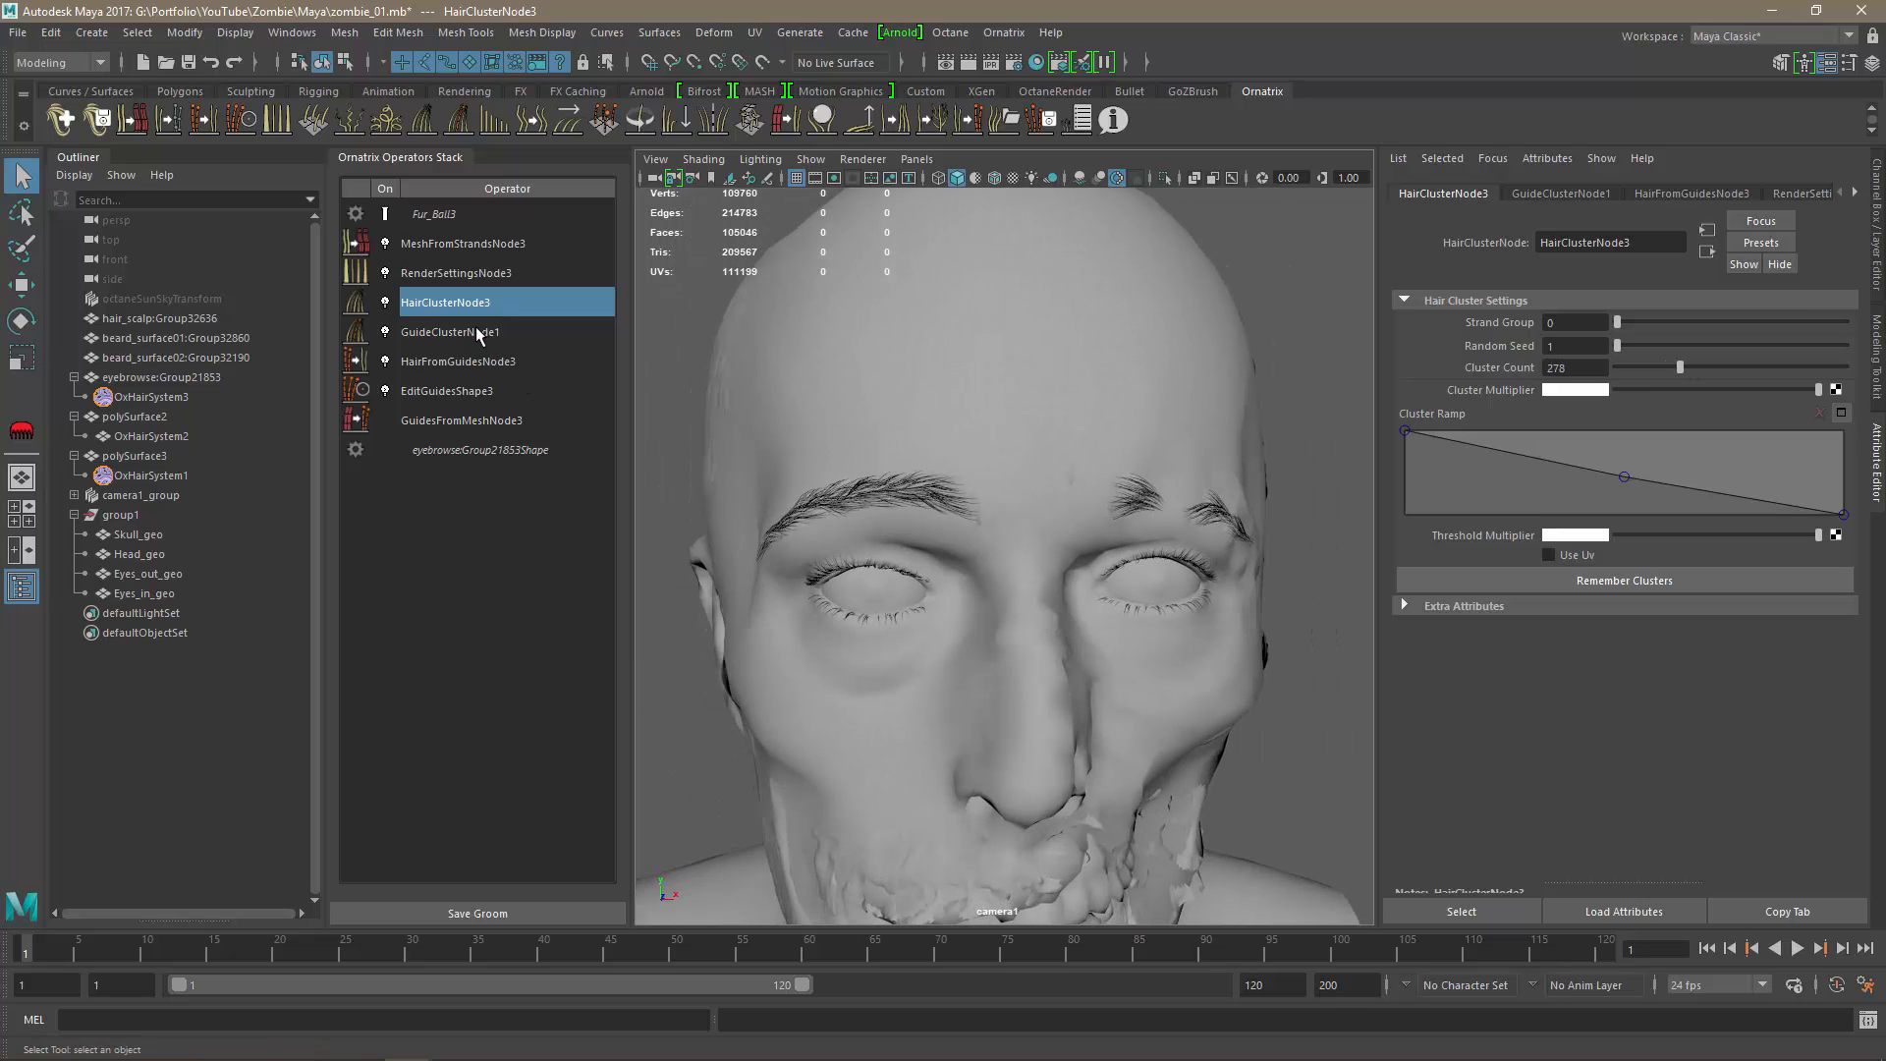
pyautogui.click(382, 303)
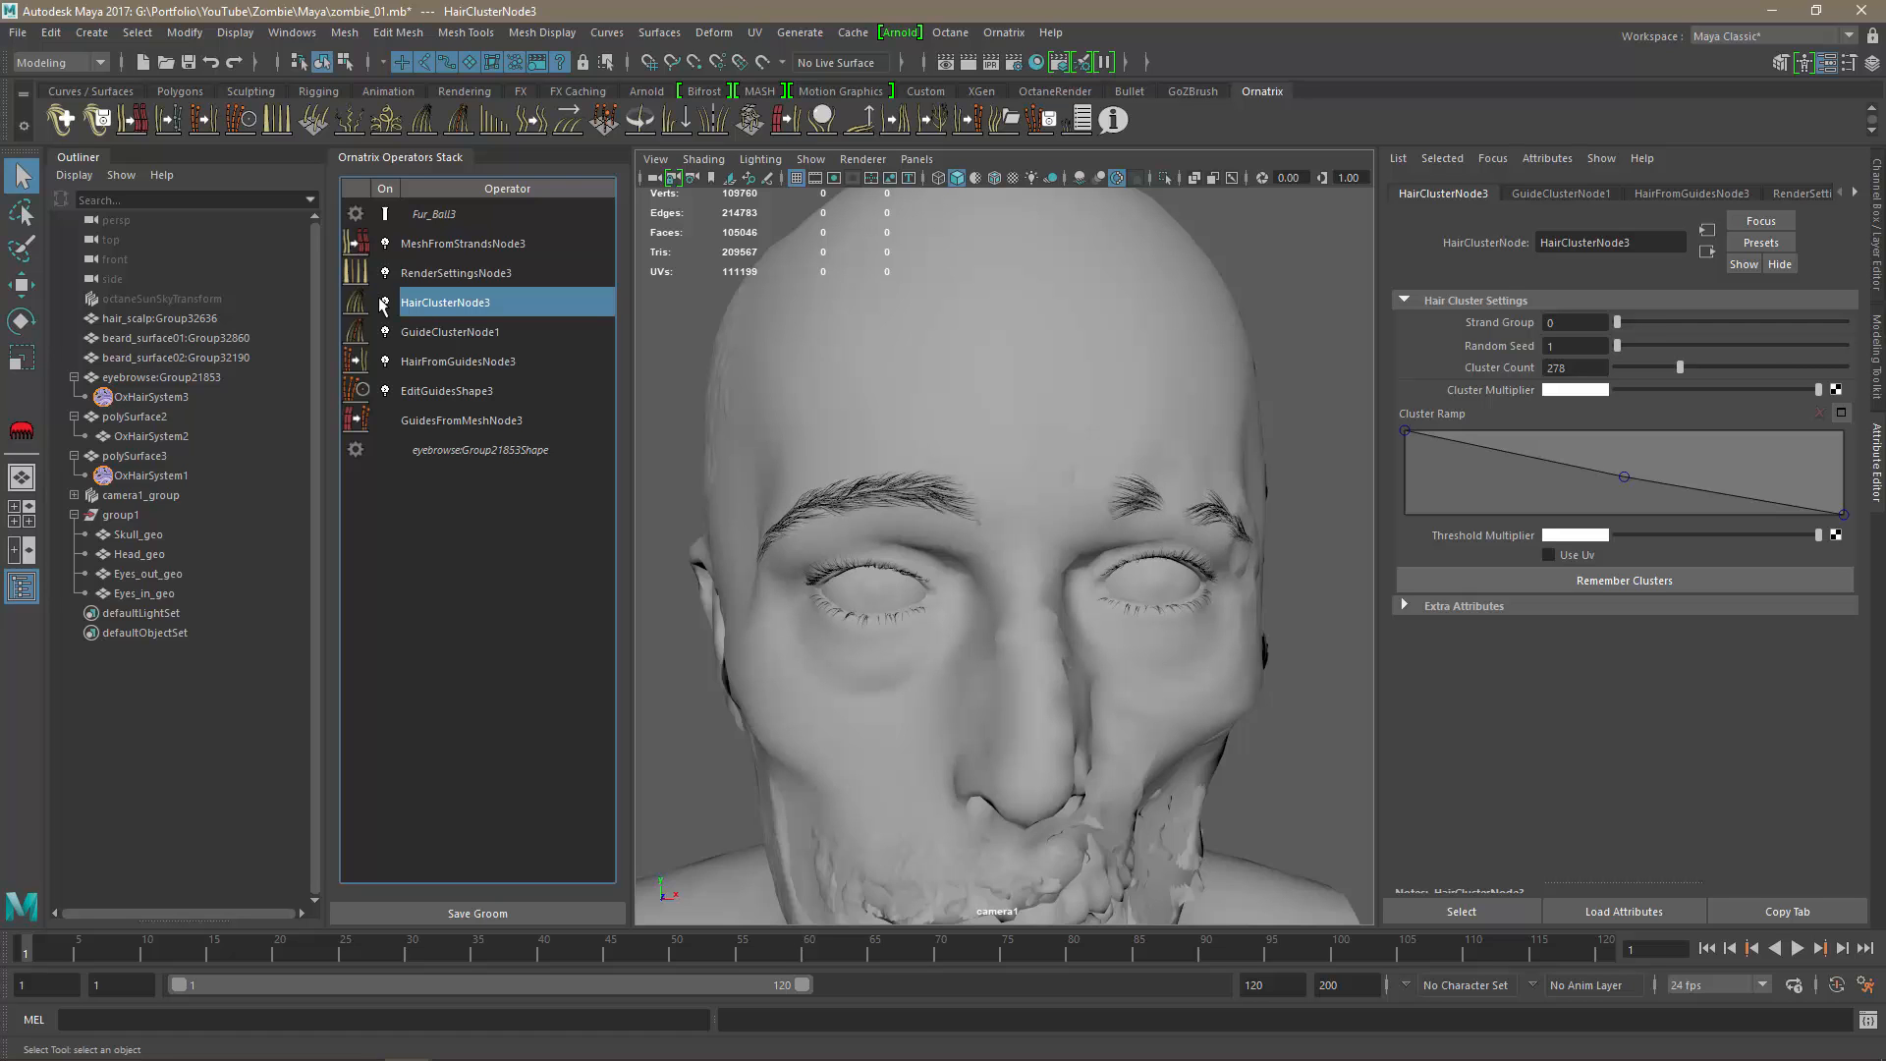
pyautogui.scroll(3, 1022, 632)
pyautogui.moveTo(1023, 631)
pyautogui.keyDown('alt'); pyautogui.mouseDown()
pyautogui.moveTo(1145, 627)
pyautogui.moveTo(1053, 628)
pyautogui.mouseUp(); pyautogui.keyUp('alt')
pyautogui.keyDown('alt'); pyautogui.moveTo(951, 629); pyautogui.dragTo(1043, 649, button='middle'); pyautogui.keyUp('alt')
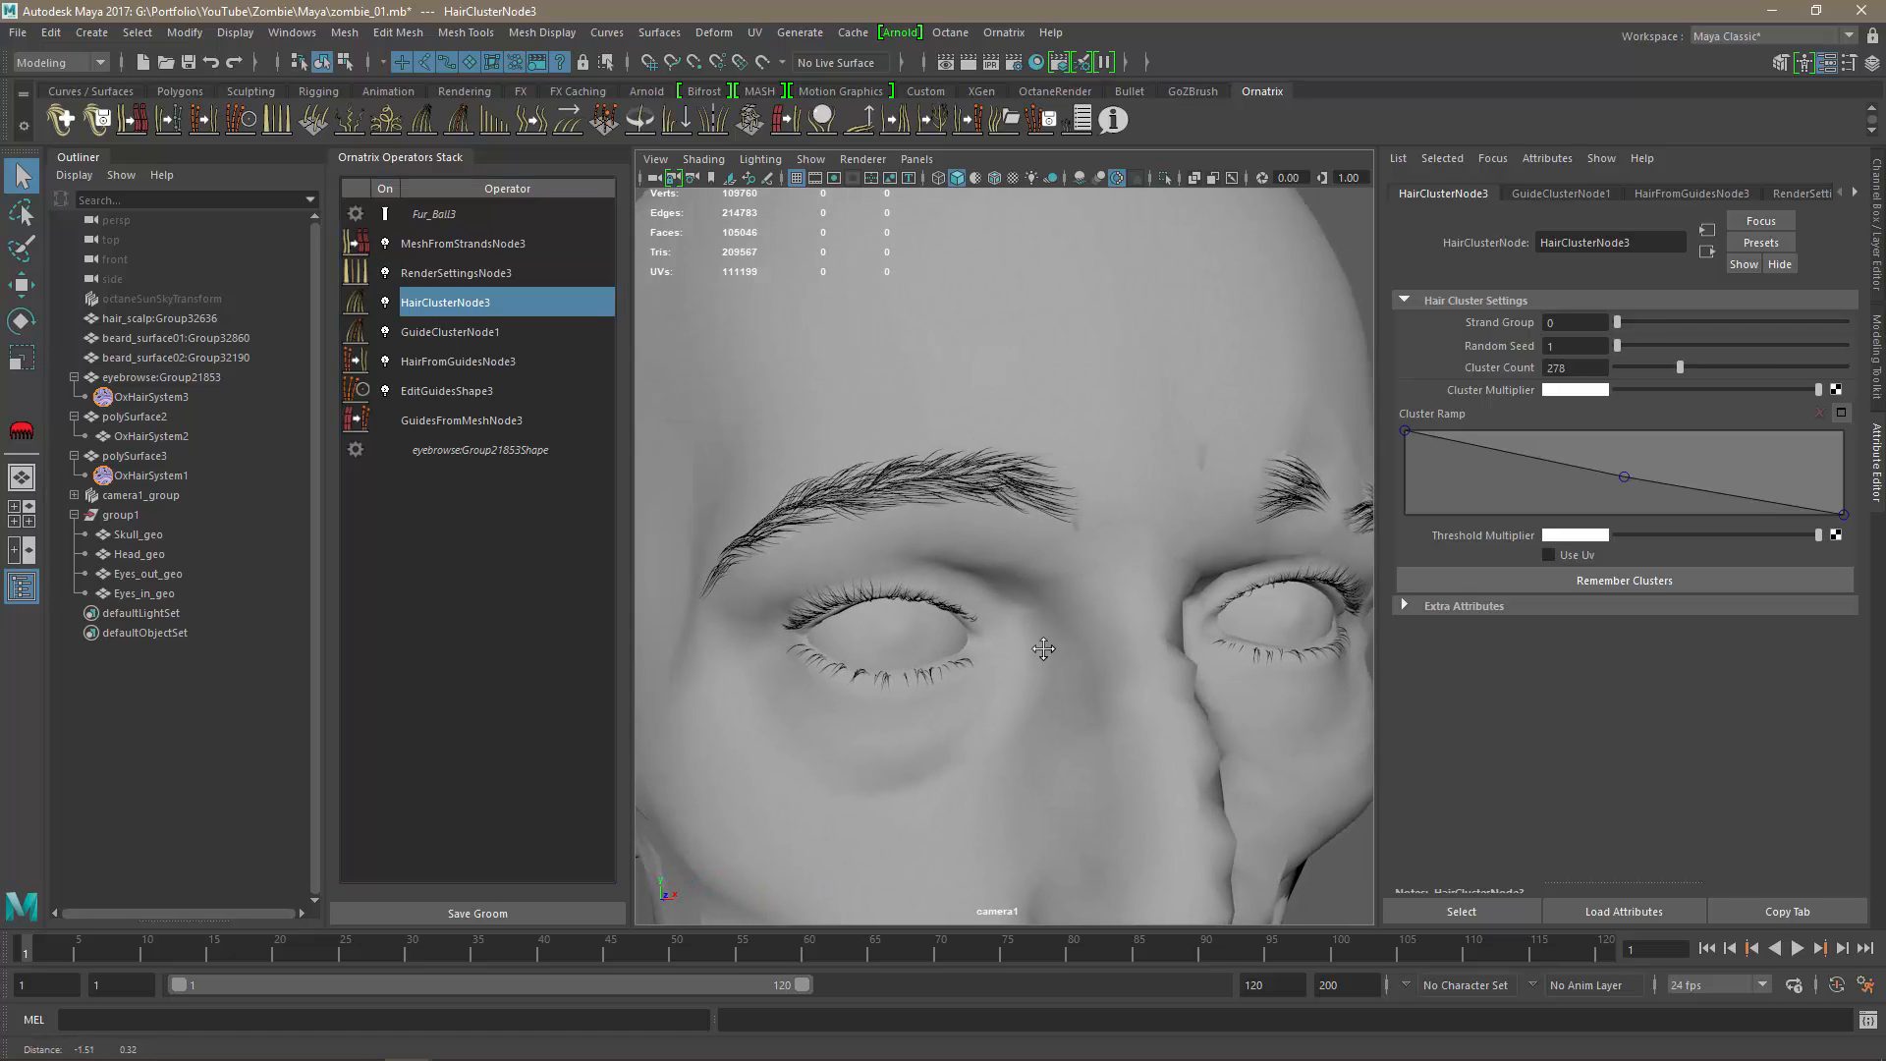
pyautogui.keyDown('alt'); pyautogui.moveTo(1043, 649); pyautogui.dragTo(995, 600); pyautogui.keyUp('alt')
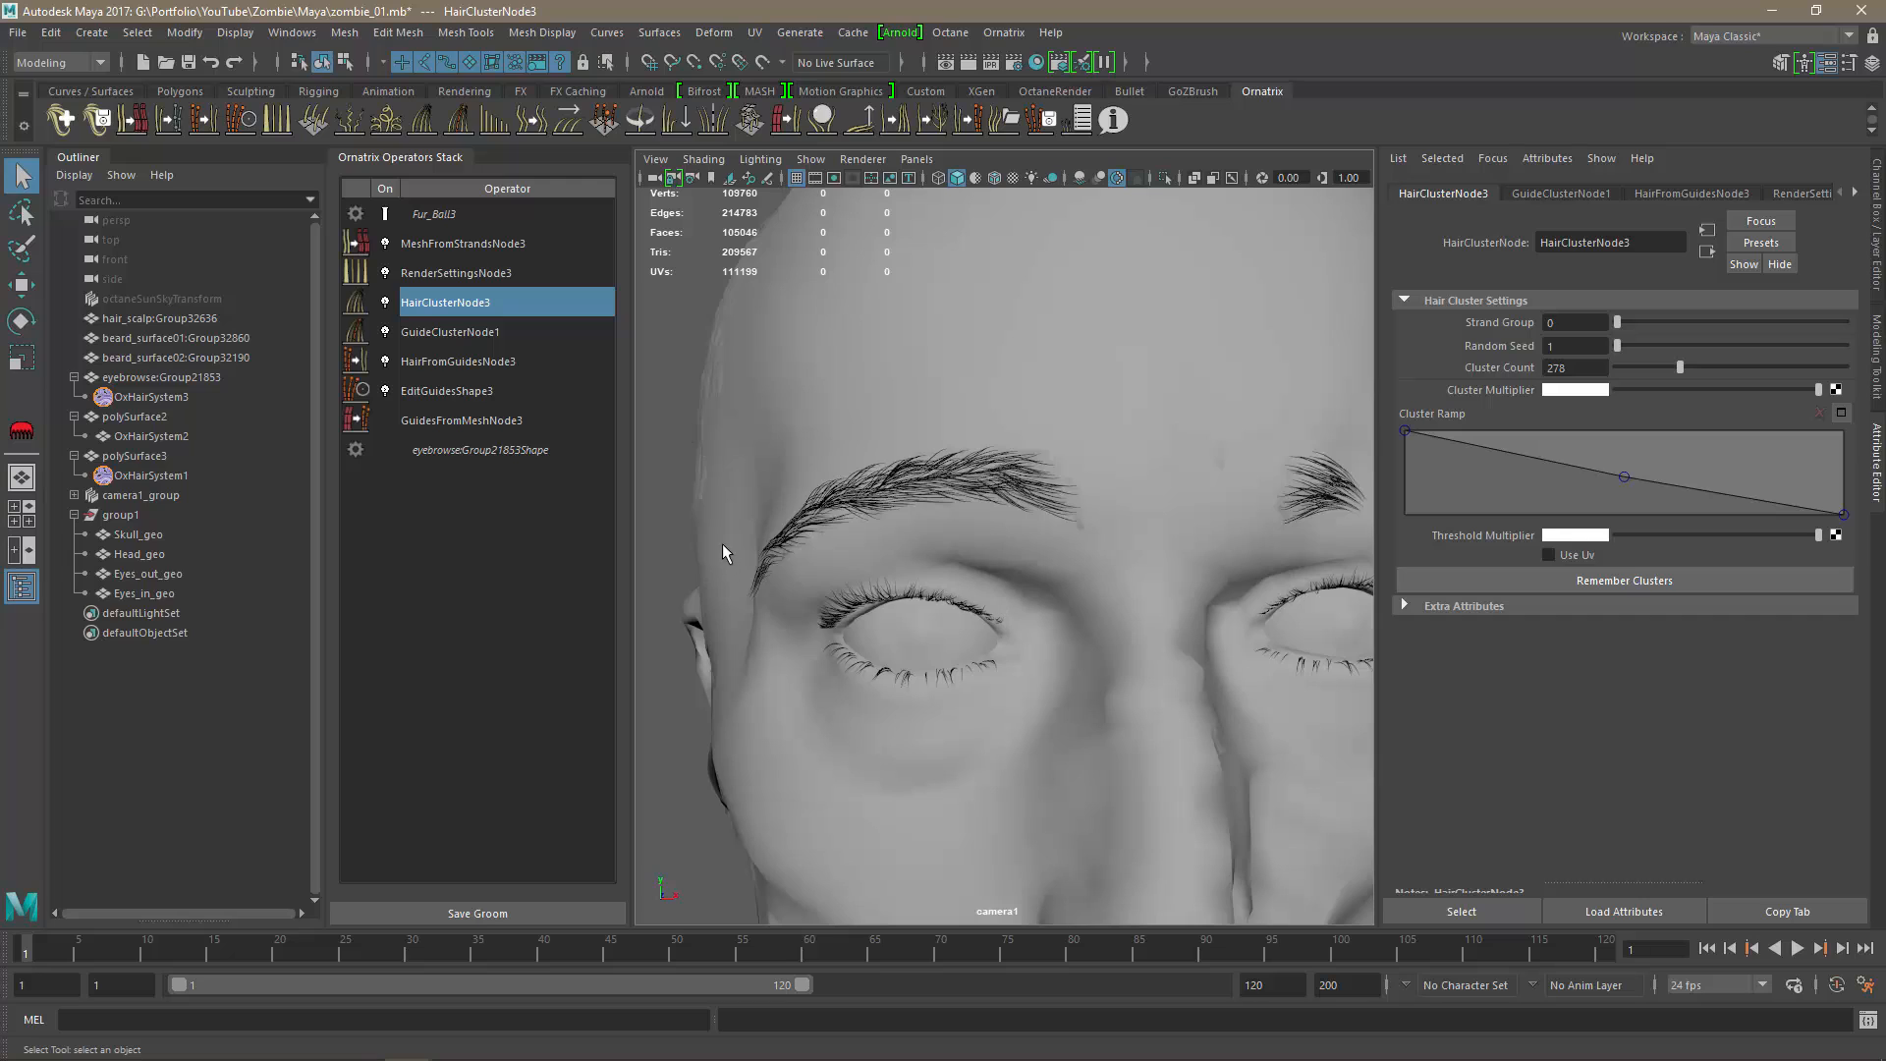
# Add a Frizz operator directly above HairClusterNode3, with Outlier Fraction 0.597 and Outlier Amount 0.857.
pyautogui.click(351, 120)
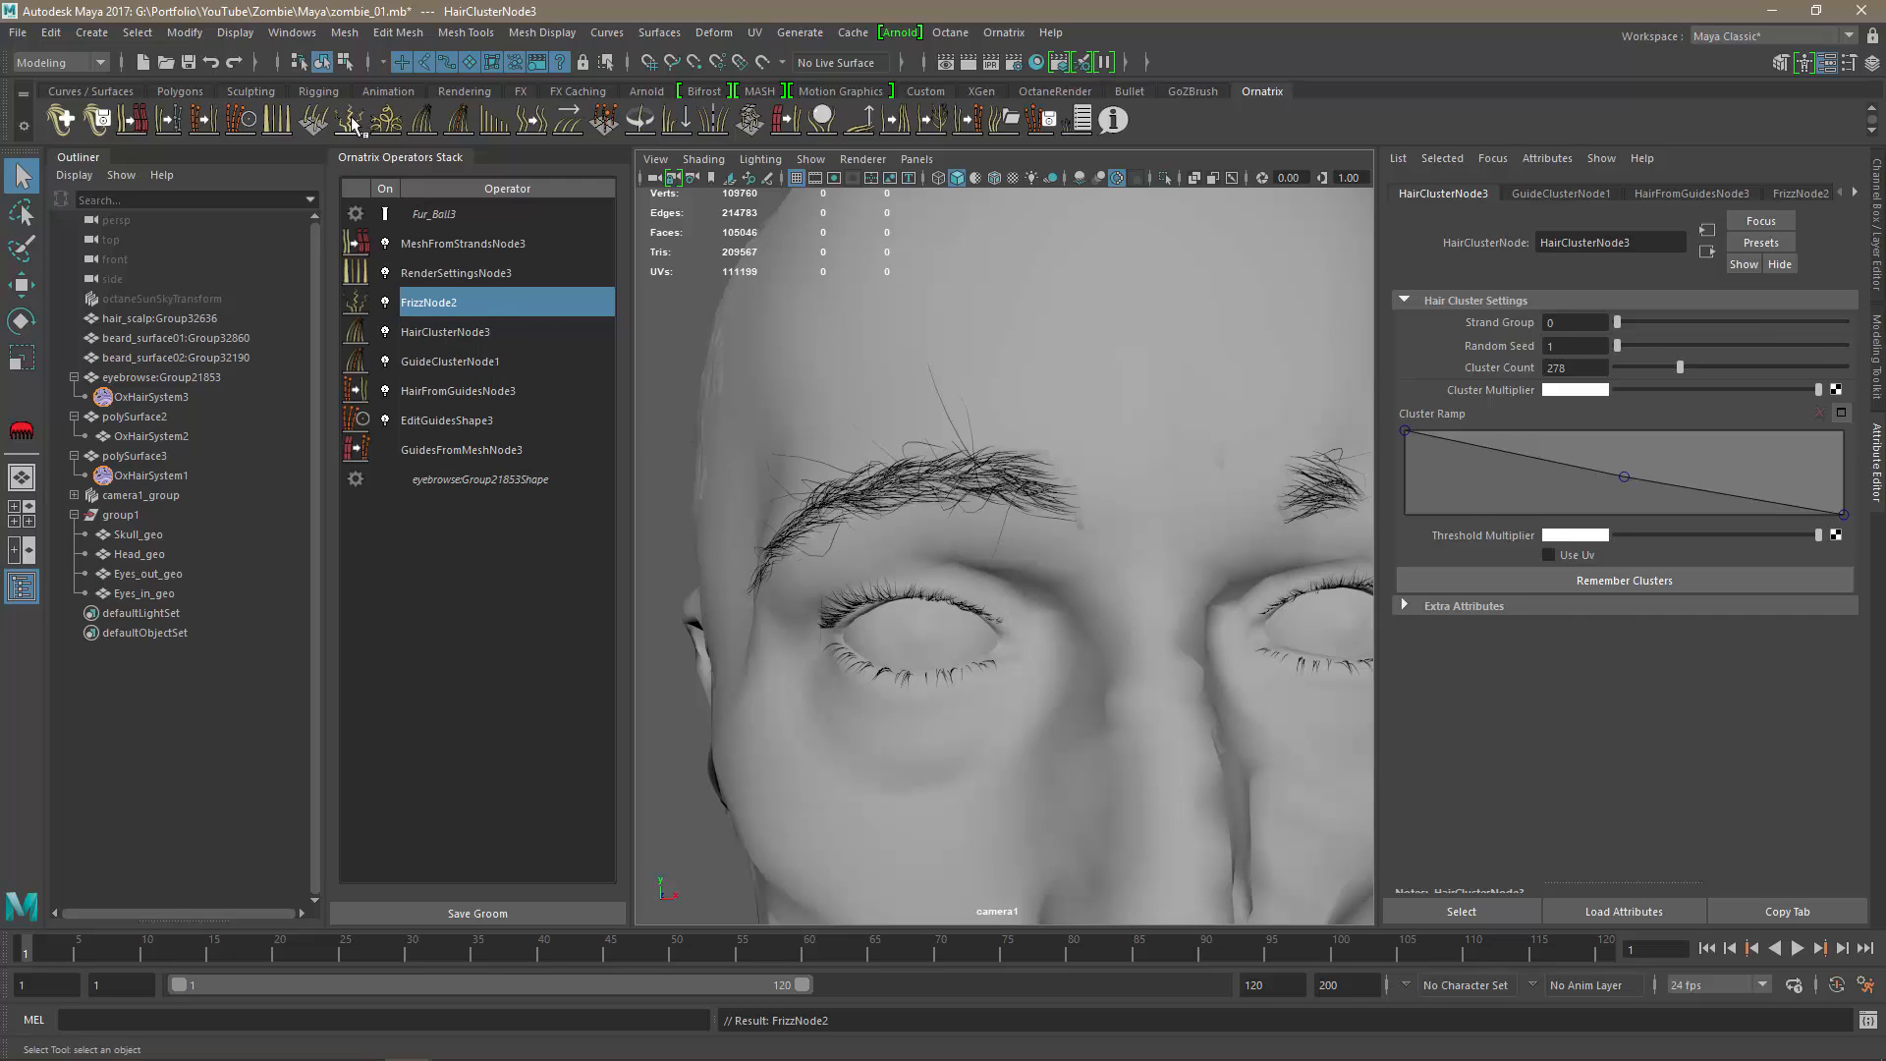
pyautogui.moveTo(1777, 604); pyautogui.dragTo(1652, 584)
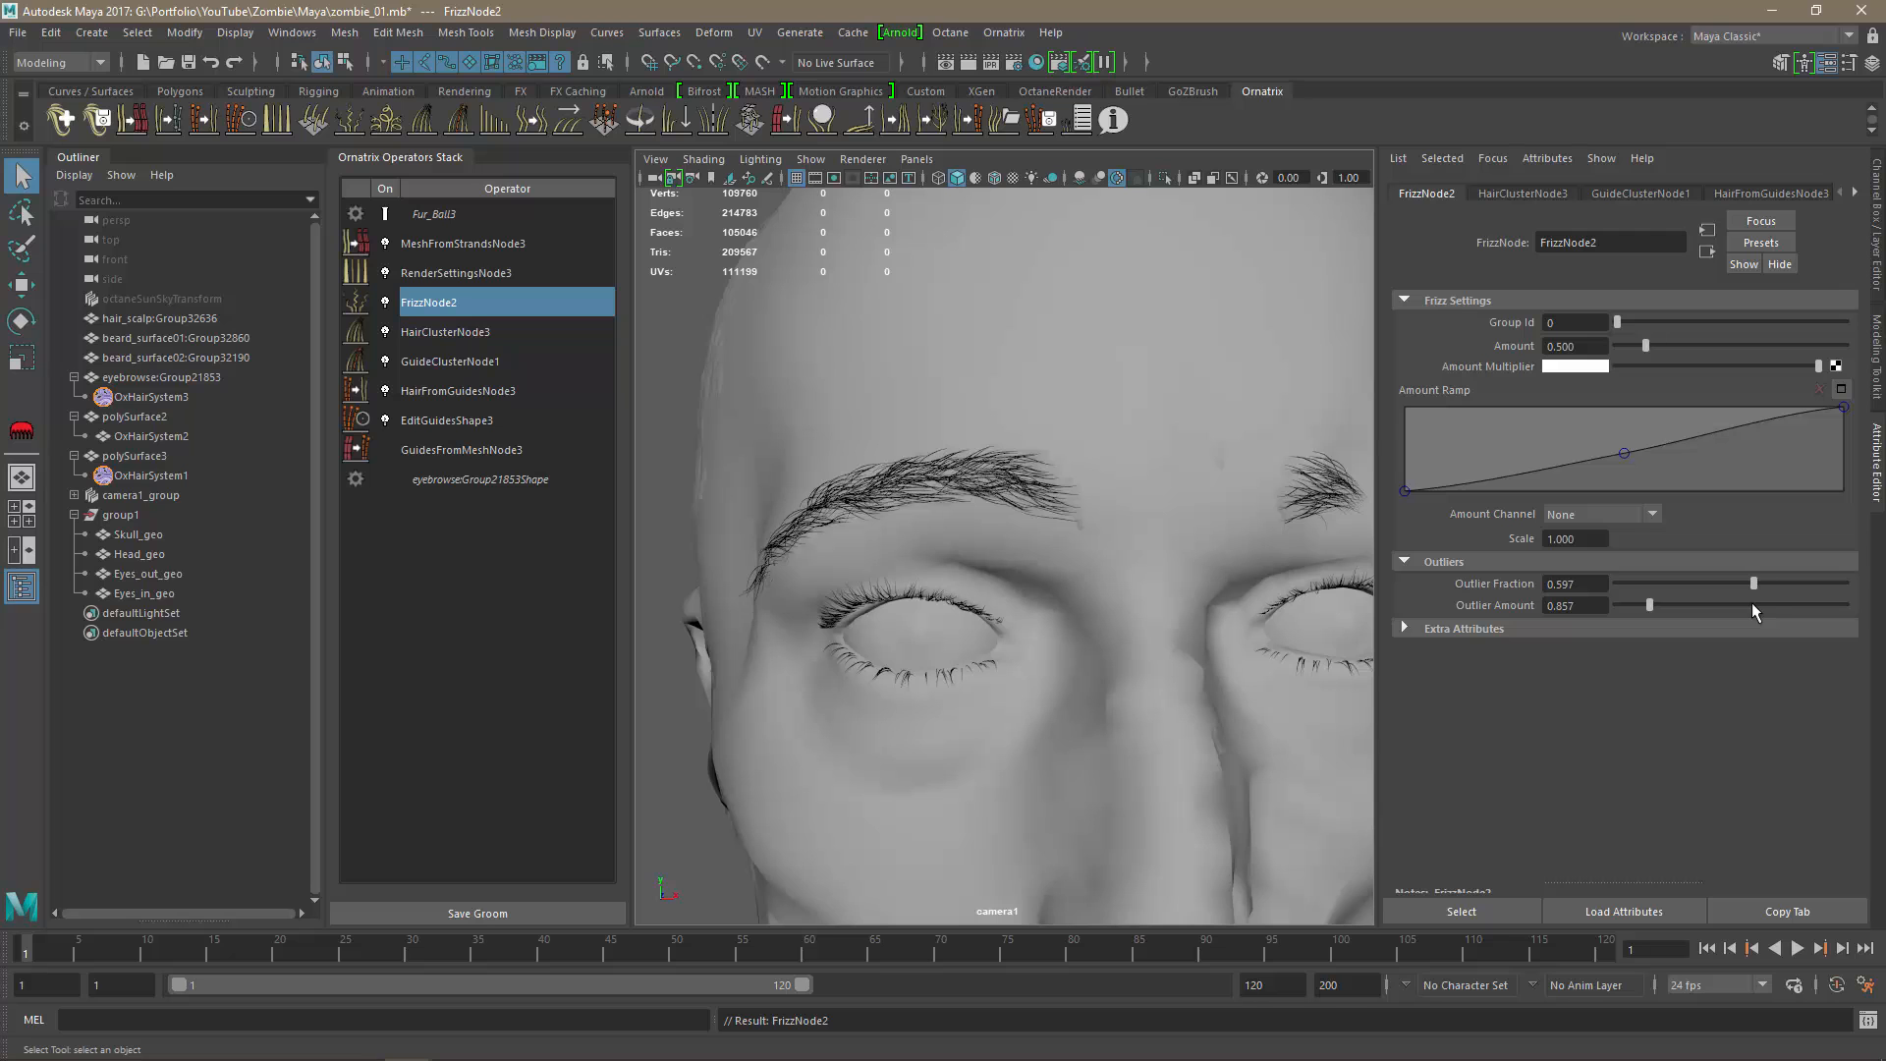
pyautogui.moveTo(1084, 704)
pyautogui.keyDown('alt'); pyautogui.mouseDown()
pyautogui.moveTo(1086, 574)
pyautogui.moveTo(1086, 687)
pyautogui.mouseUp(); pyautogui.keyUp('alt')
pyautogui.keyDown('alt'); pyautogui.moveTo(1087, 686); pyautogui.dragTo(975, 684, button='middle'); pyautogui.keyUp('alt')
pyautogui.moveTo(976, 684)
pyautogui.keyDown('alt'); pyautogui.mouseDown(button='right')
pyautogui.moveTo(1119, 728)
pyautogui.moveTo(981, 699)
pyautogui.mouseUp(button='right'); pyautogui.keyUp('alt')
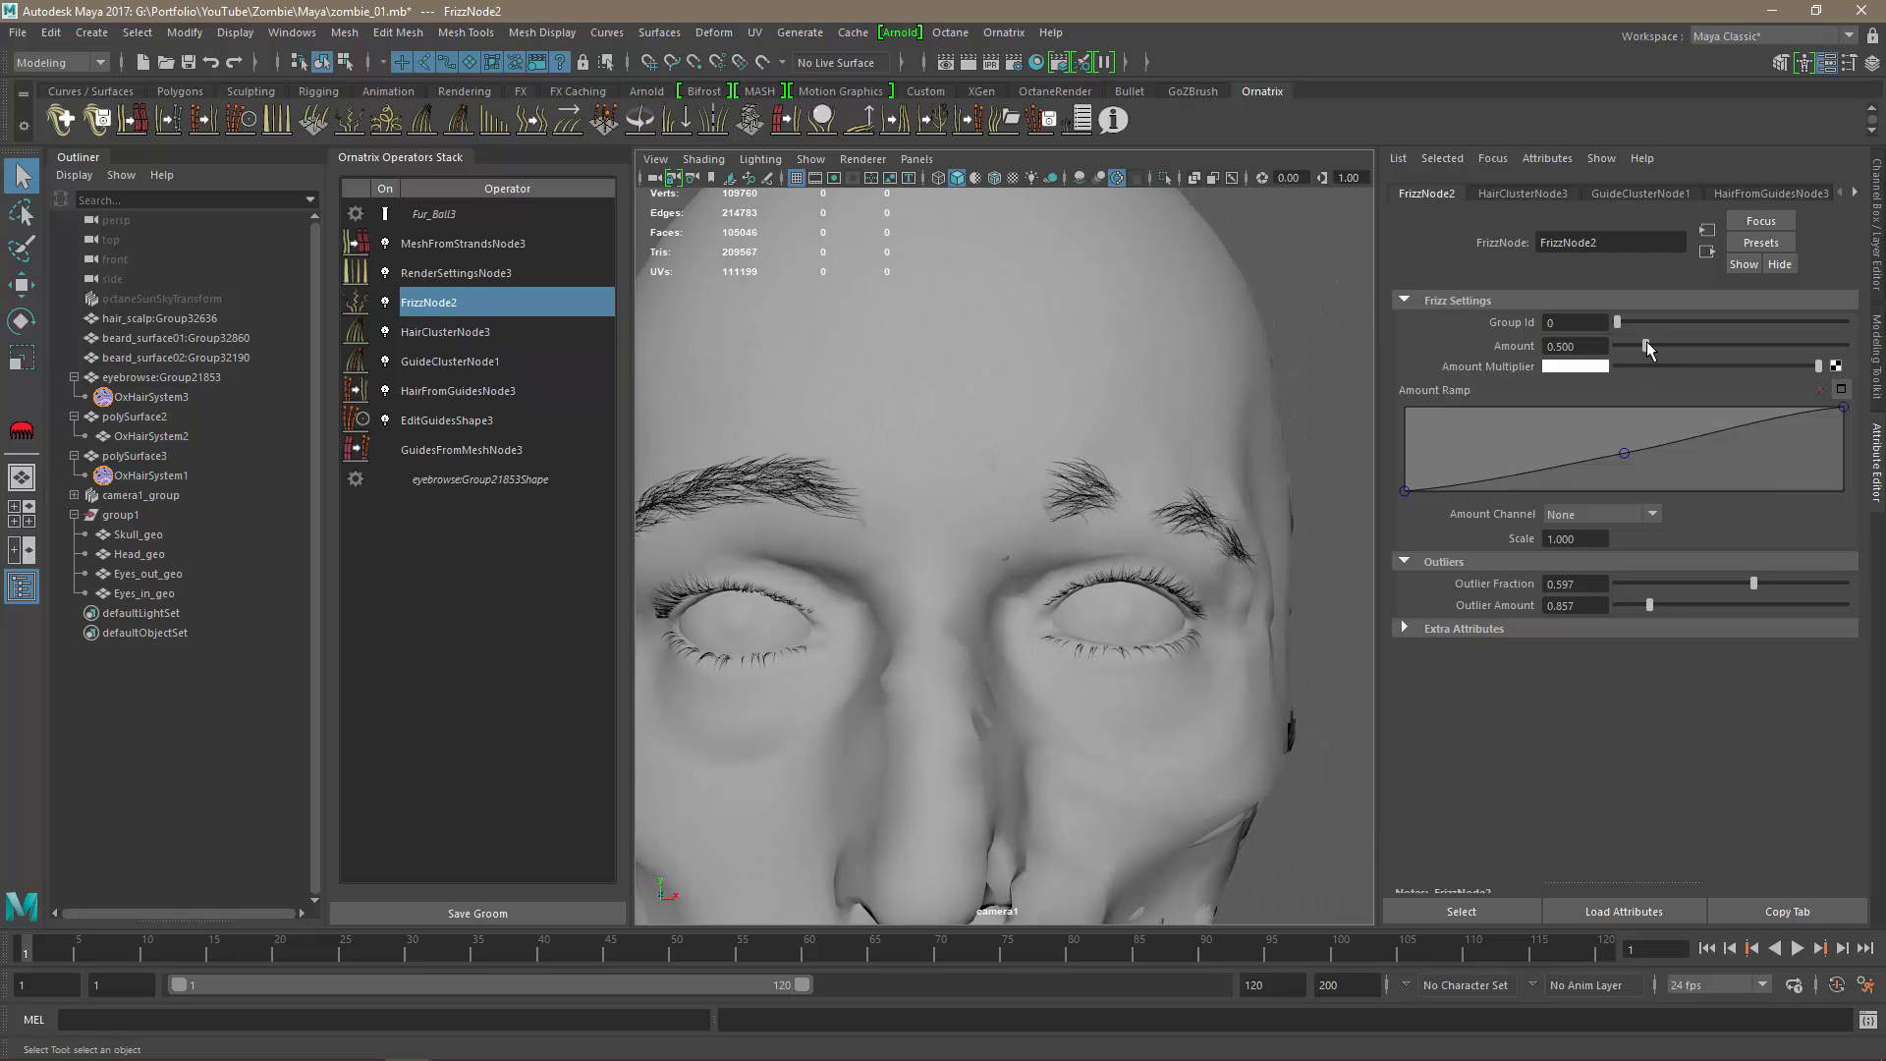
# Set FrizzNode2's Amount to 0.935 and lower the Amount Ramp's middle point to about 0.31 at position 0.49.
pyautogui.moveTo(1647, 344)
pyautogui.mouseDown()
pyautogui.moveTo(1682, 360)
pyautogui.moveTo(1661, 367)
pyautogui.mouseUp()
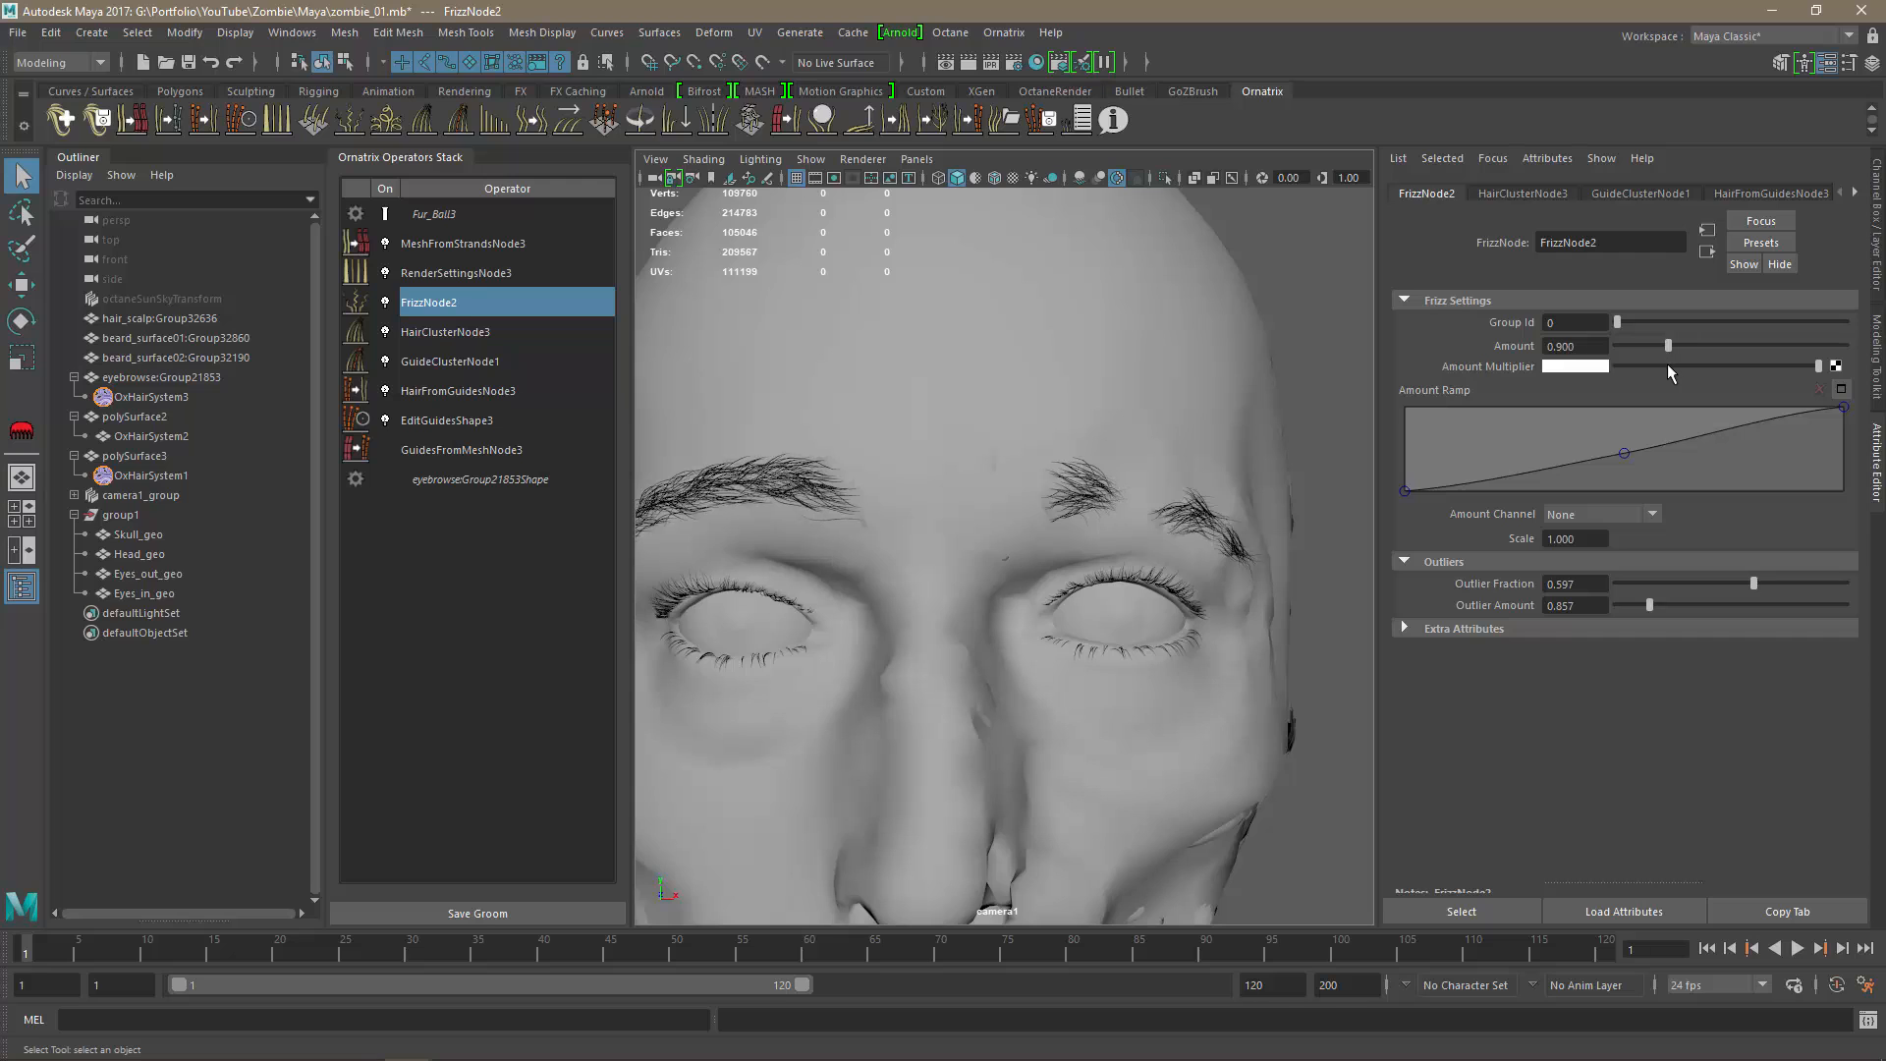
pyautogui.moveTo(1404, 490)
pyautogui.mouseDown()
pyautogui.moveTo(1397, 456)
pyautogui.moveTo(1381, 493)
pyautogui.mouseUp()
pyautogui.moveTo(1623, 452); pyautogui.dragTo(1622, 465)
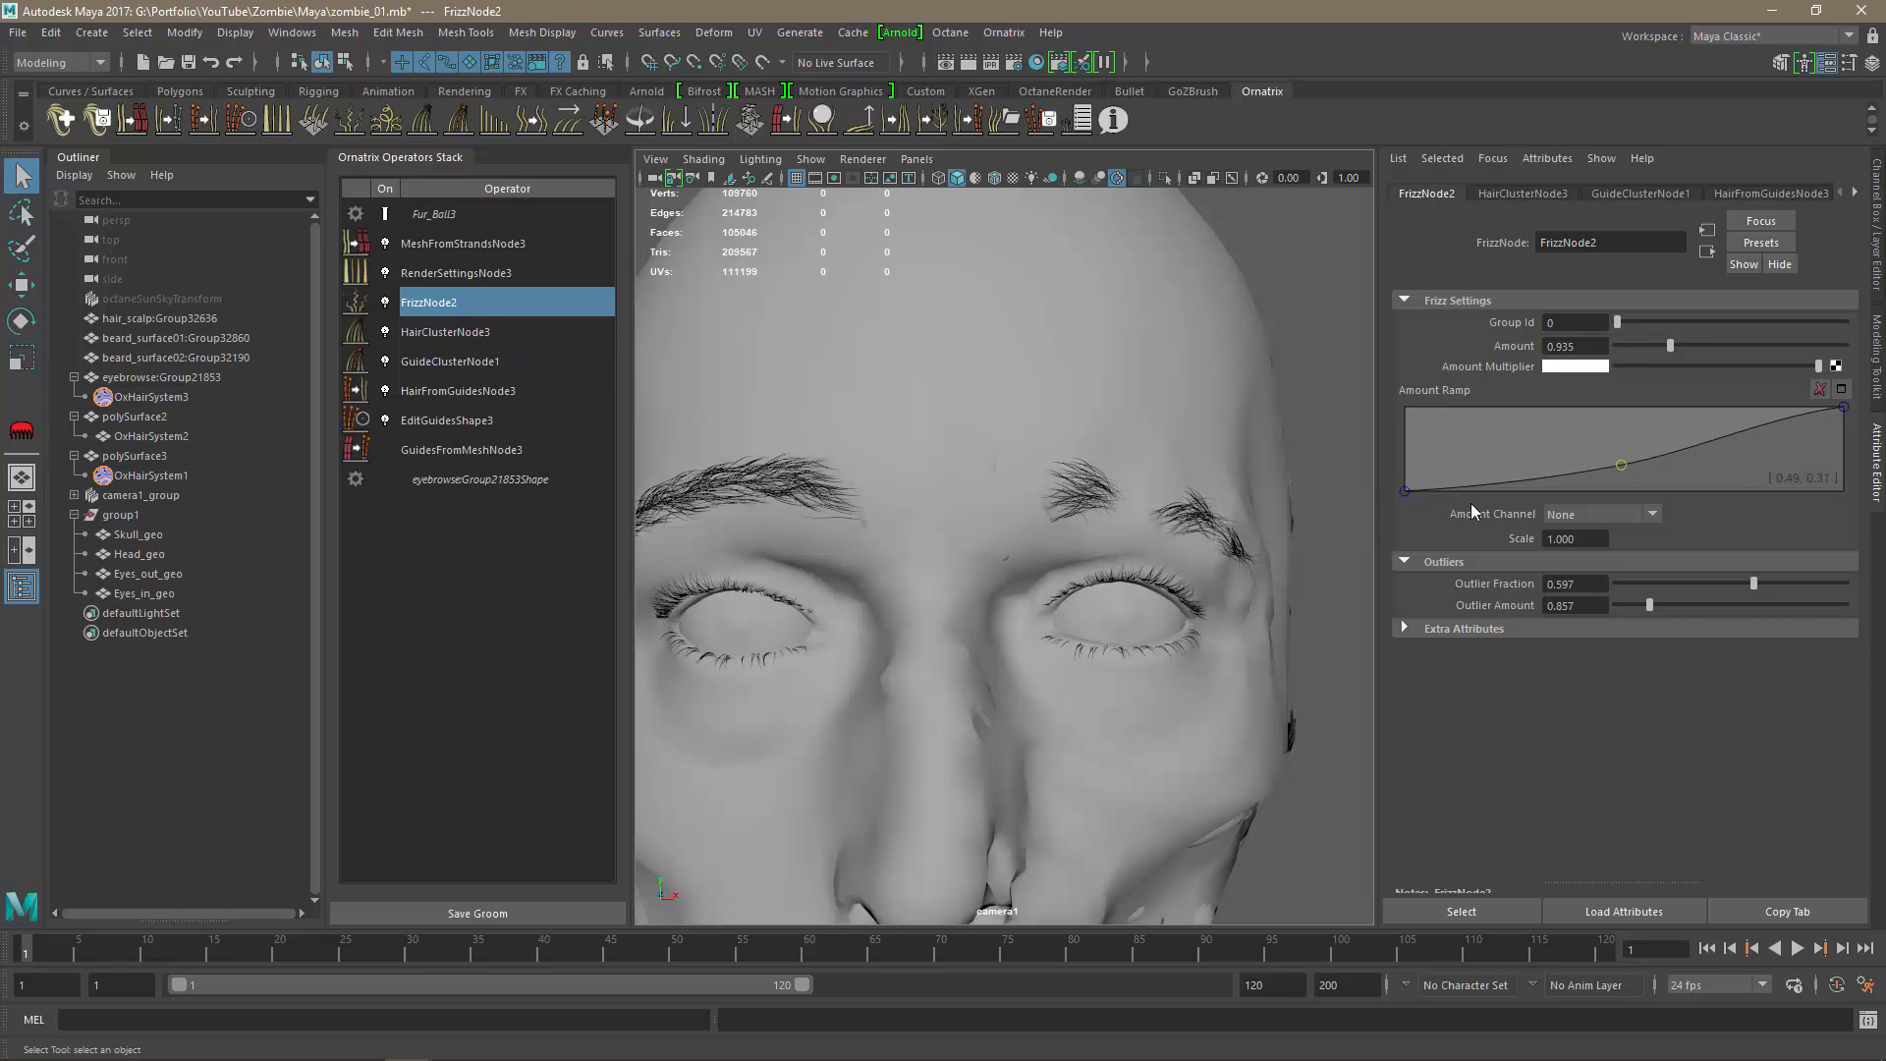
# Inspect the frizz on both eyebrows, set FrizzNode2's Outlier Amount to 0.987, and save the scene.
pyautogui.keyDown('alt'); pyautogui.moveTo(1026, 636); pyautogui.dragTo(1036, 481); pyautogui.keyUp('alt')
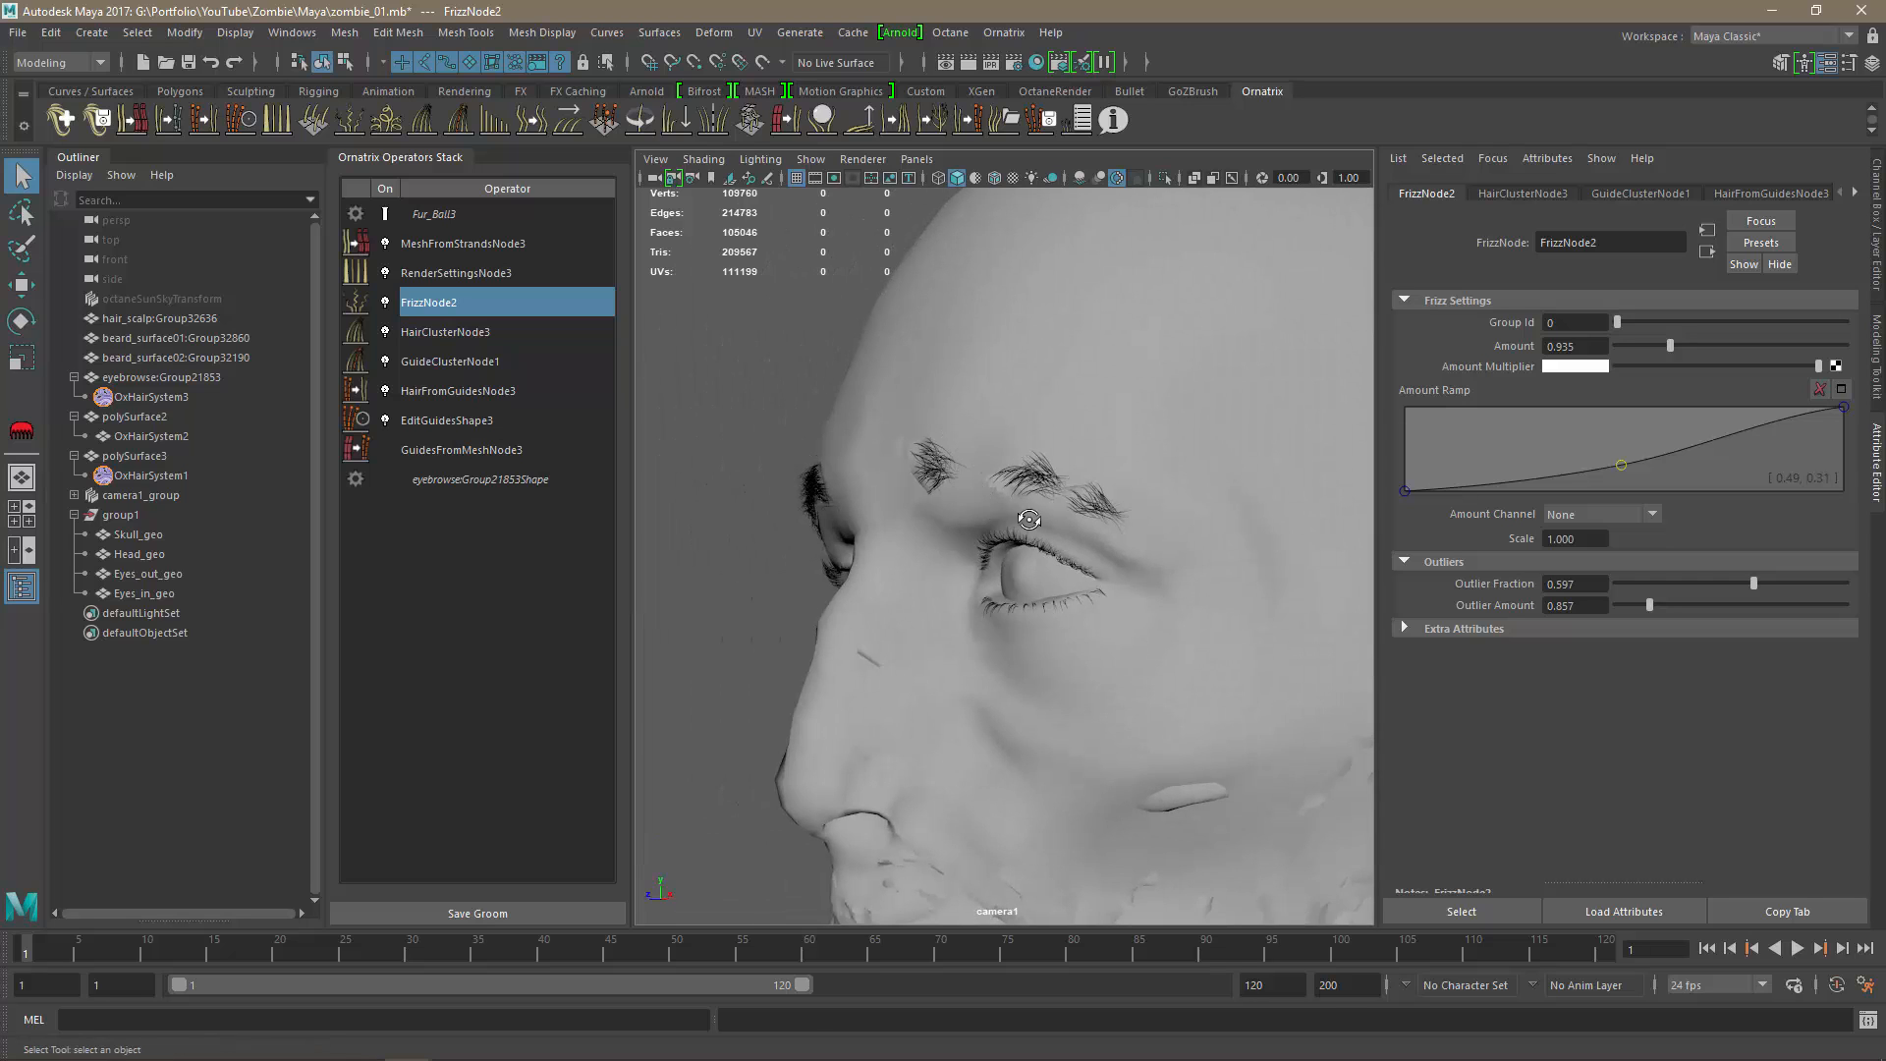
pyautogui.keyDown('alt'); pyautogui.moveTo(1029, 519); pyautogui.dragTo(1146, 661); pyautogui.keyUp('alt')
pyautogui.keyDown('alt'); pyautogui.moveTo(1145, 661); pyautogui.dragTo(1139, 671, button='right'); pyautogui.keyUp('alt')
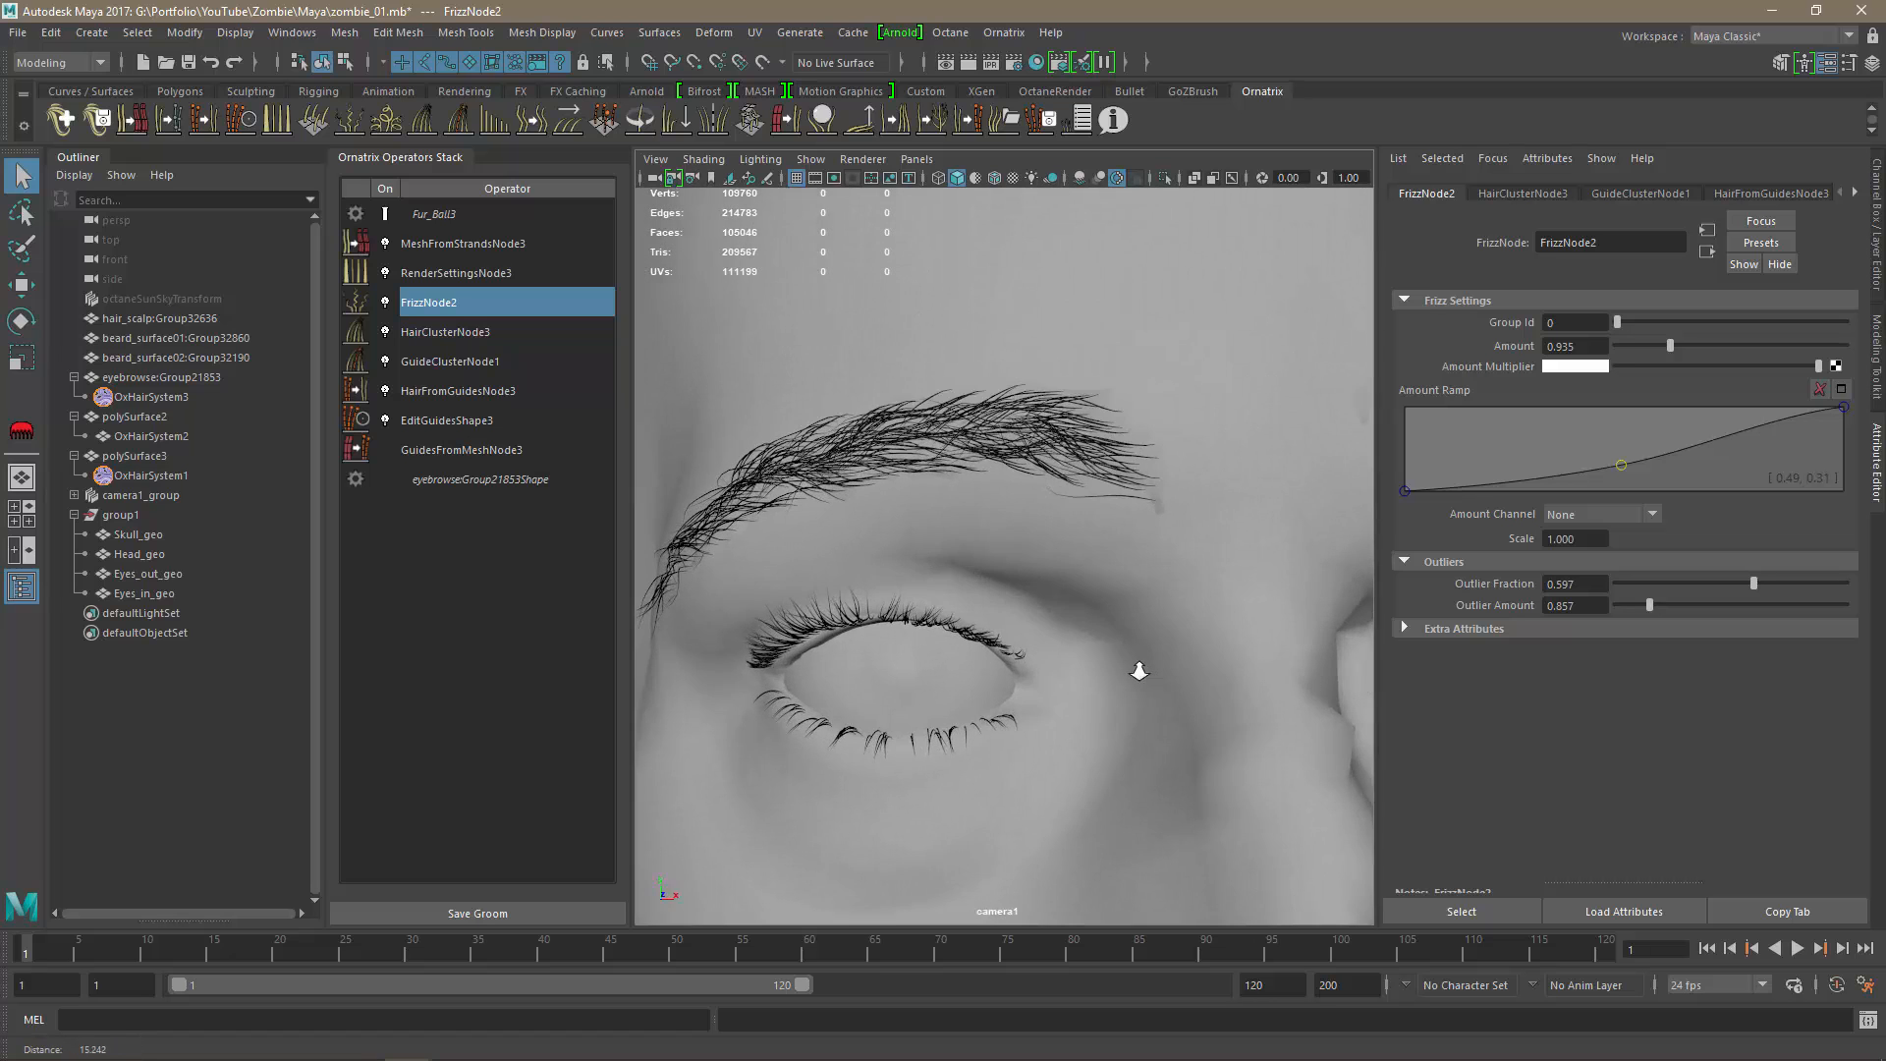
pyautogui.moveTo(1132, 671)
pyautogui.keyDown('alt'); pyautogui.mouseDown()
pyautogui.moveTo(993, 661)
pyautogui.moveTo(1140, 661)
pyautogui.mouseUp(); pyautogui.keyUp('alt')
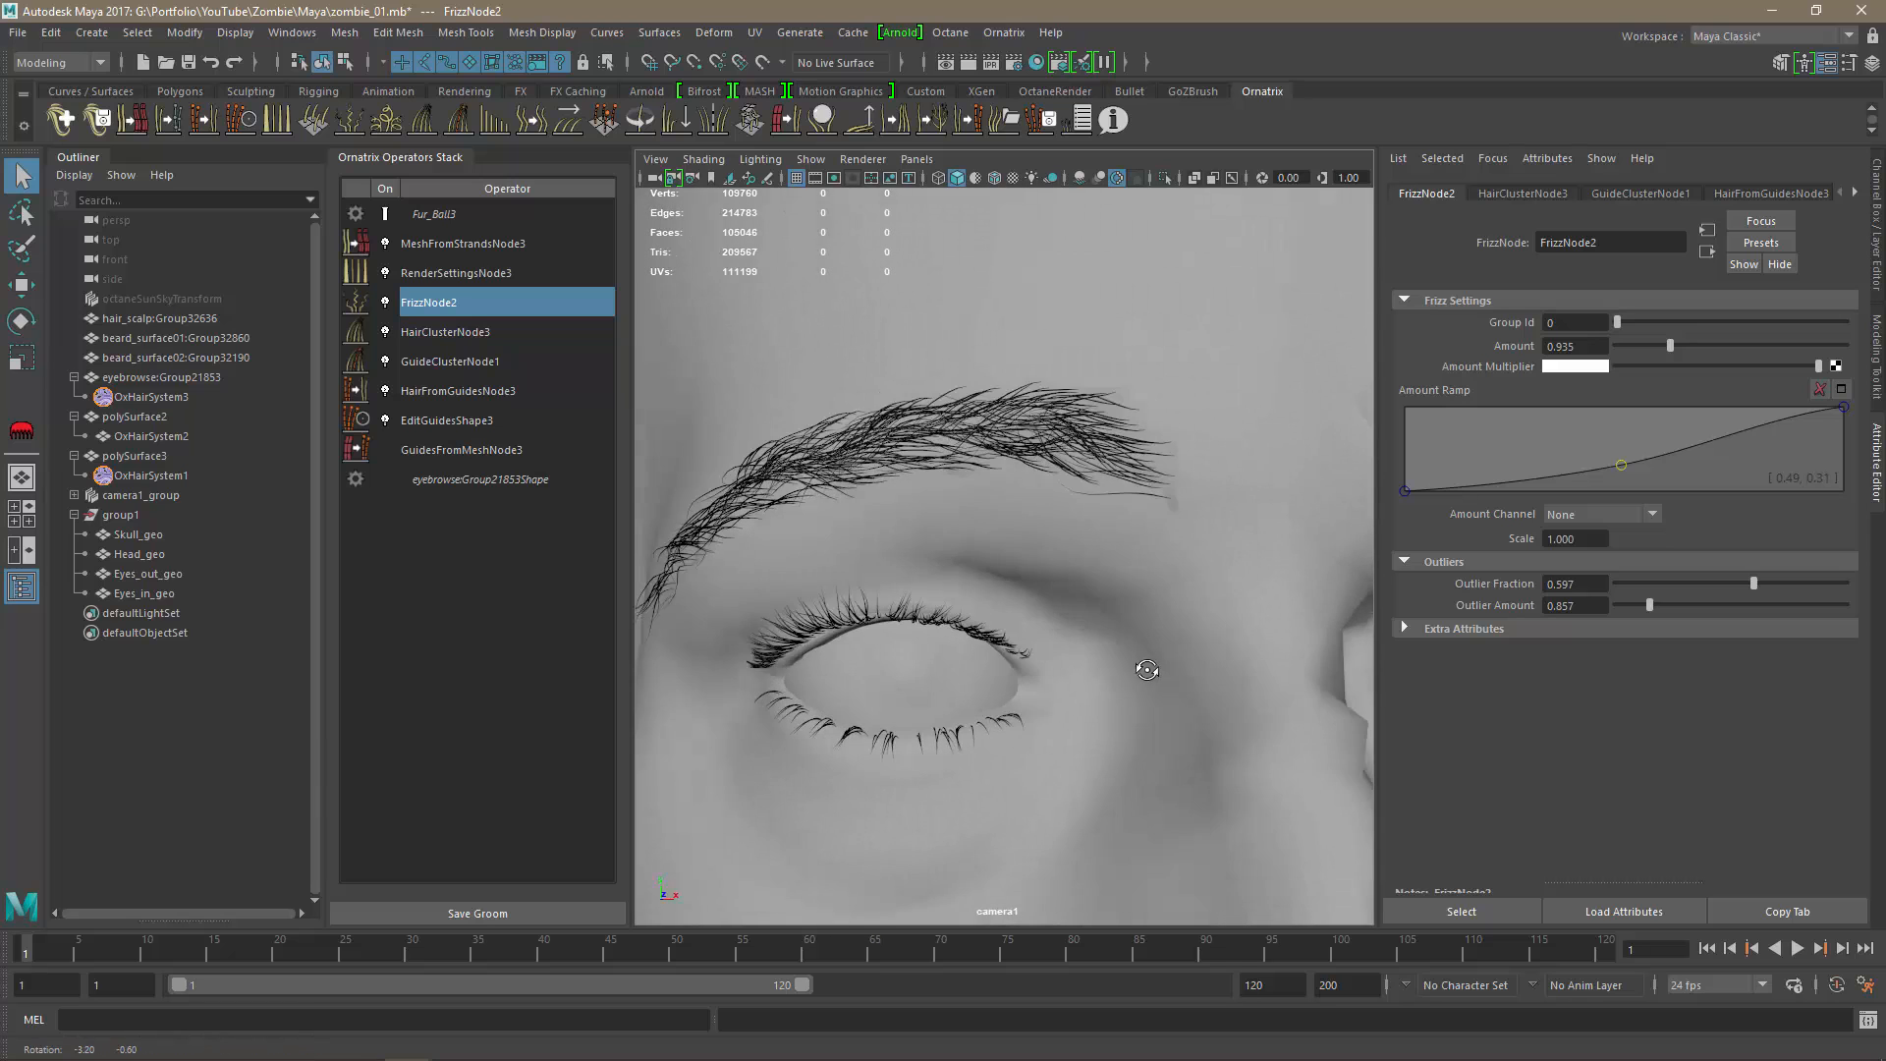
pyautogui.keyDown('alt'); pyautogui.moveTo(1140, 661); pyautogui.dragTo(1182, 663, button='right'); pyautogui.keyUp('alt')
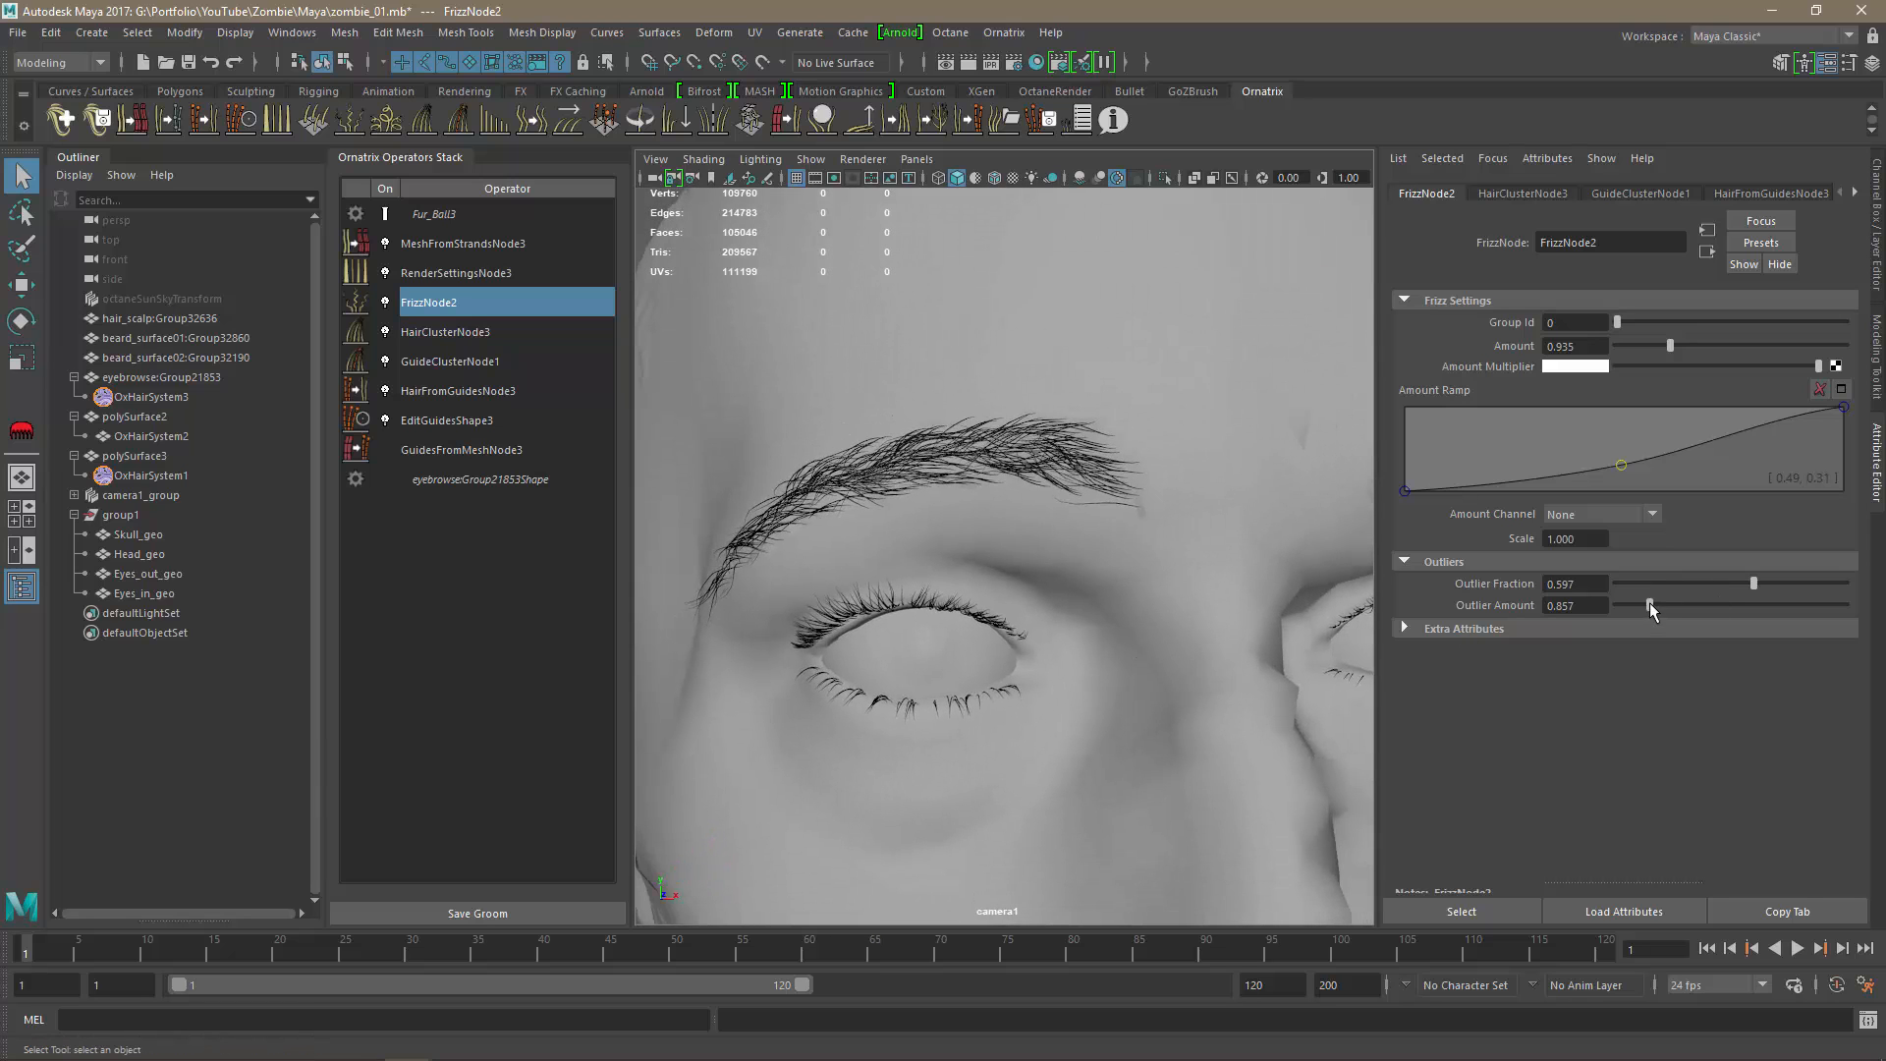
pyautogui.moveTo(1649, 603); pyautogui.dragTo(1654, 604)
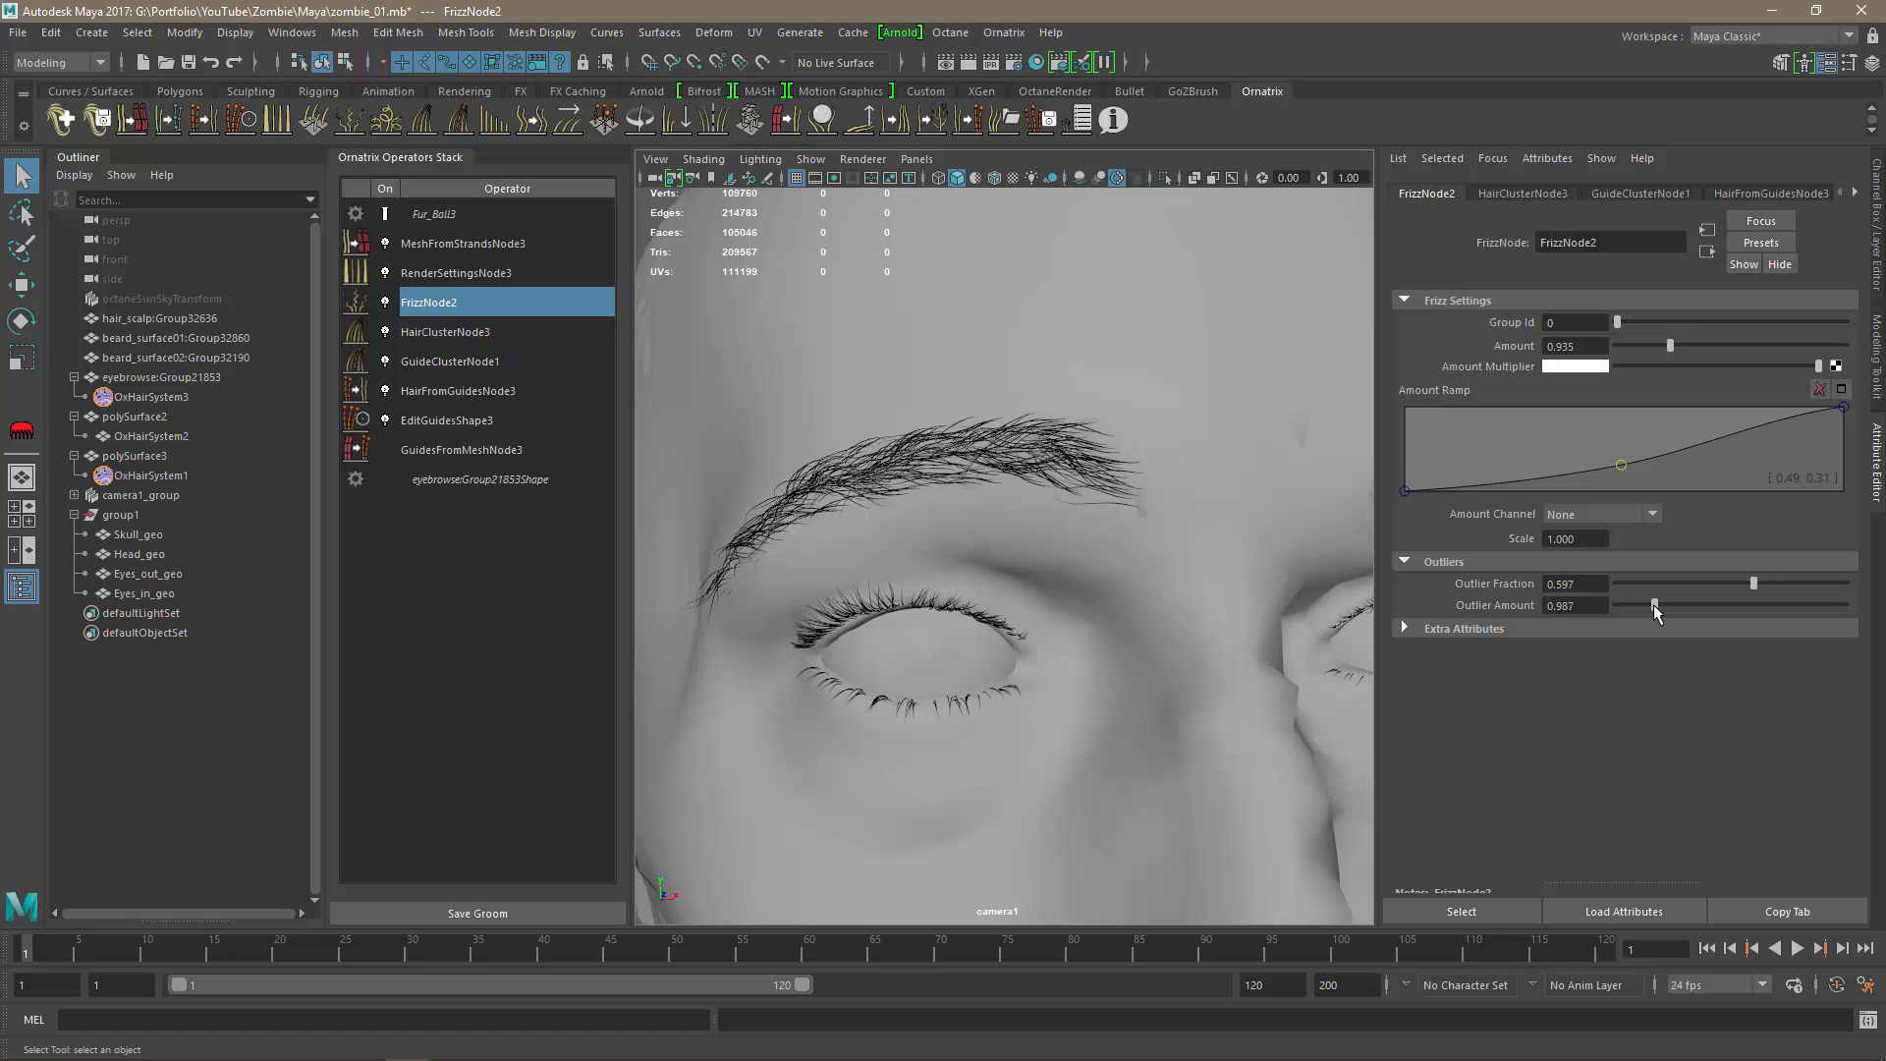
pyautogui.keyDown('alt'); pyautogui.moveTo(1297, 646); pyautogui.dragTo(1073, 657, button='right'); pyautogui.keyUp('alt')
pyautogui.moveTo(1074, 657)
pyautogui.keyDown('alt'); pyautogui.mouseDown()
pyautogui.moveTo(956, 661)
pyautogui.moveTo(1070, 657)
pyautogui.mouseUp(); pyautogui.keyUp('alt')
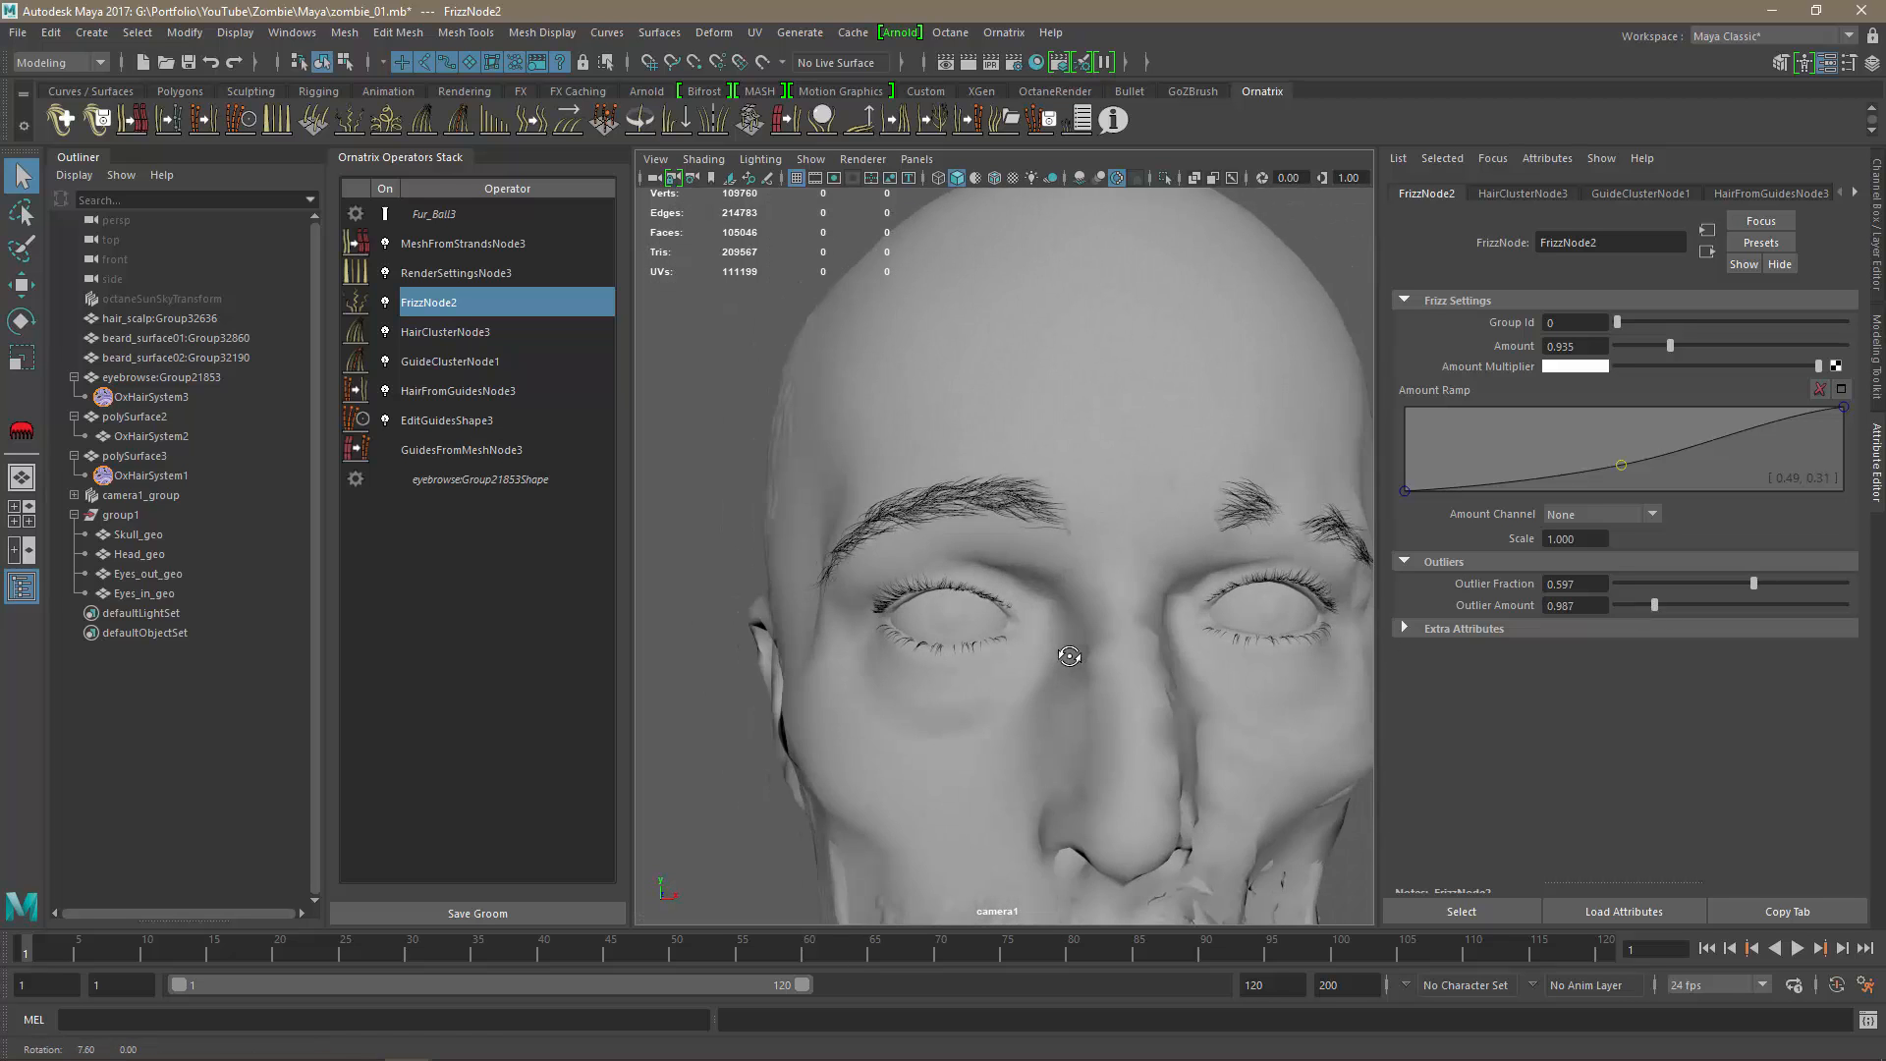
pyautogui.keyDown('alt'); pyautogui.moveTo(1070, 656); pyautogui.dragTo(1022, 645, button='right'); pyautogui.keyUp('alt')
pyautogui.keyDown('alt'); pyautogui.moveTo(1022, 645); pyautogui.dragTo(1088, 645); pyautogui.keyUp('alt')
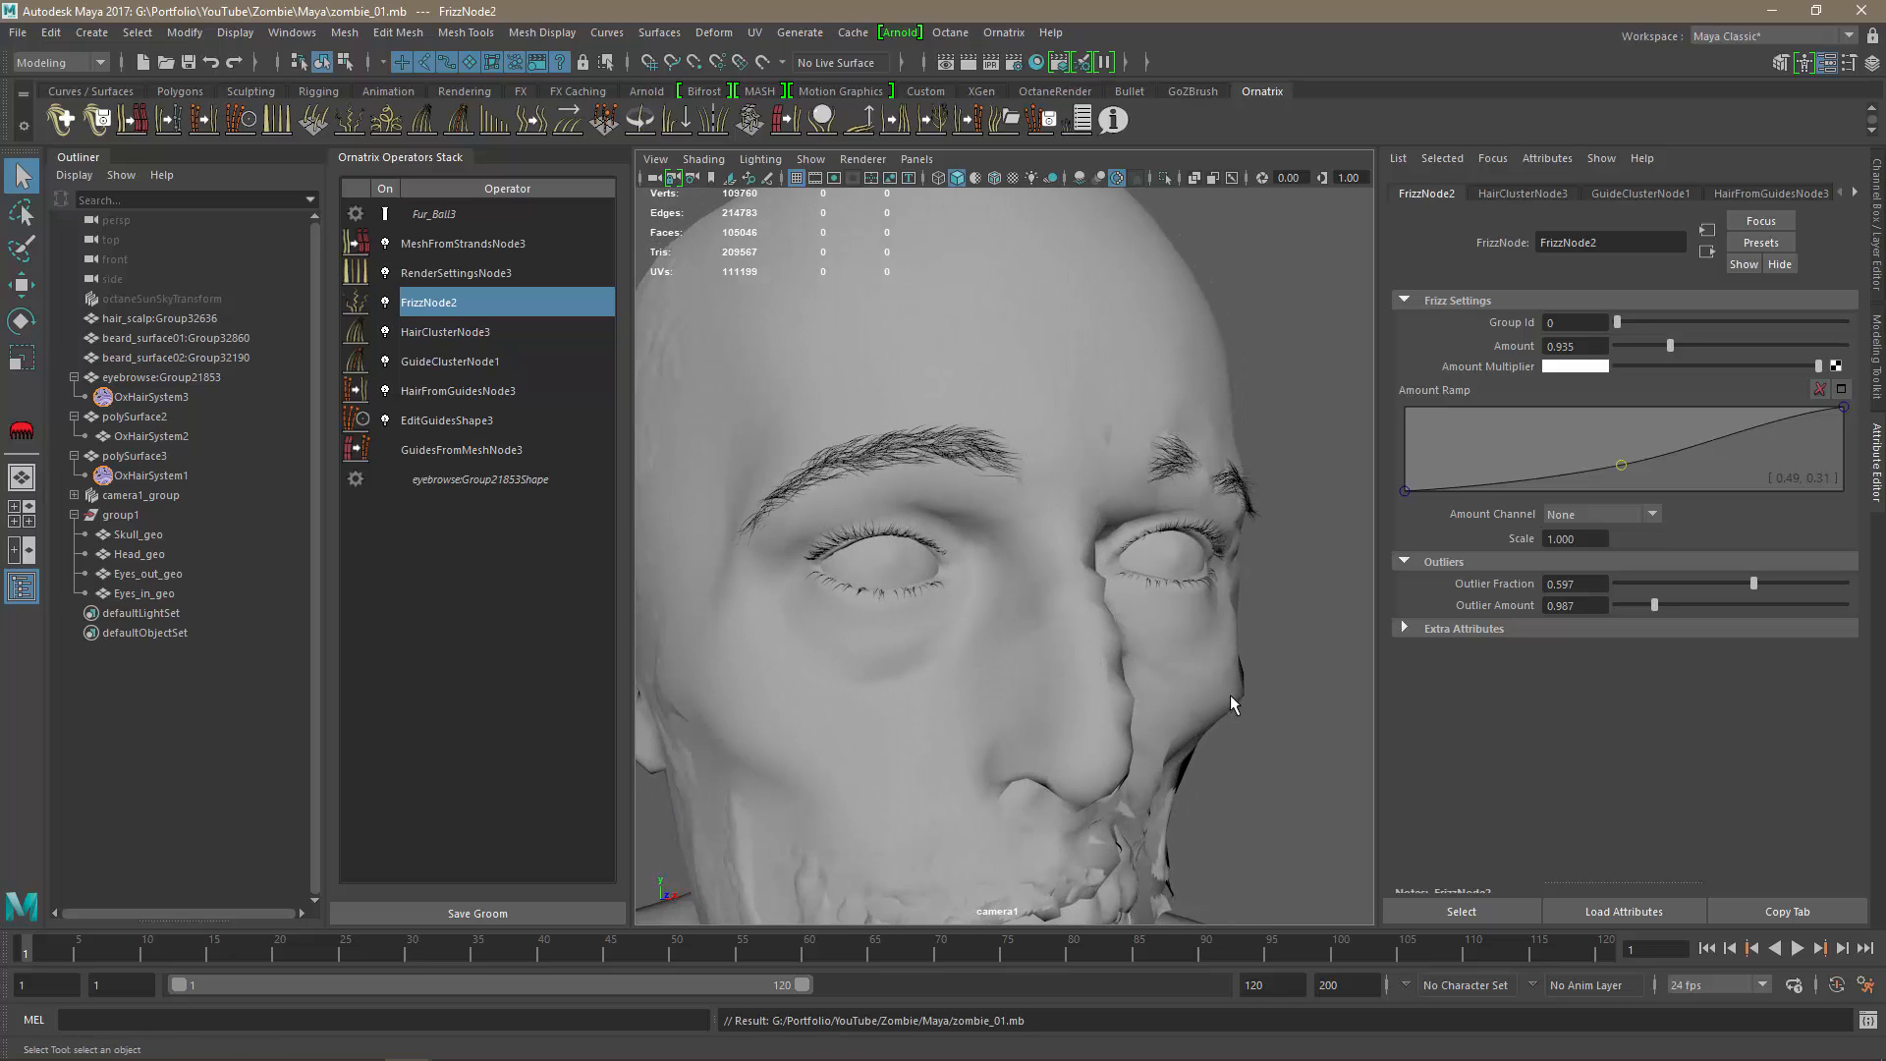
# Create a Fur Ball groom on the beard_surface01:Group32860 mesh.
pyautogui.moveTo(1229, 693)
pyautogui.keyDown('alt'); pyautogui.mouseDown(button='right')
pyautogui.moveTo(1124, 697)
pyautogui.moveTo(1203, 699)
pyautogui.mouseUp(button='right'); pyautogui.keyUp('alt')
pyautogui.keyDown('alt'); pyautogui.moveTo(1104, 703); pyautogui.dragTo(1108, 552, button='middle'); pyautogui.keyUp('alt')
pyautogui.keyDown('alt'); pyautogui.moveTo(1078, 644); pyautogui.dragTo(1057, 763); pyautogui.keyUp('alt')
pyautogui.keyDown('alt'); pyautogui.moveTo(1057, 763); pyautogui.dragTo(1242, 823, button='right'); pyautogui.keyUp('alt')
pyautogui.keyDown('alt'); pyautogui.moveTo(1243, 823); pyautogui.dragTo(1090, 645); pyautogui.keyUp('alt')
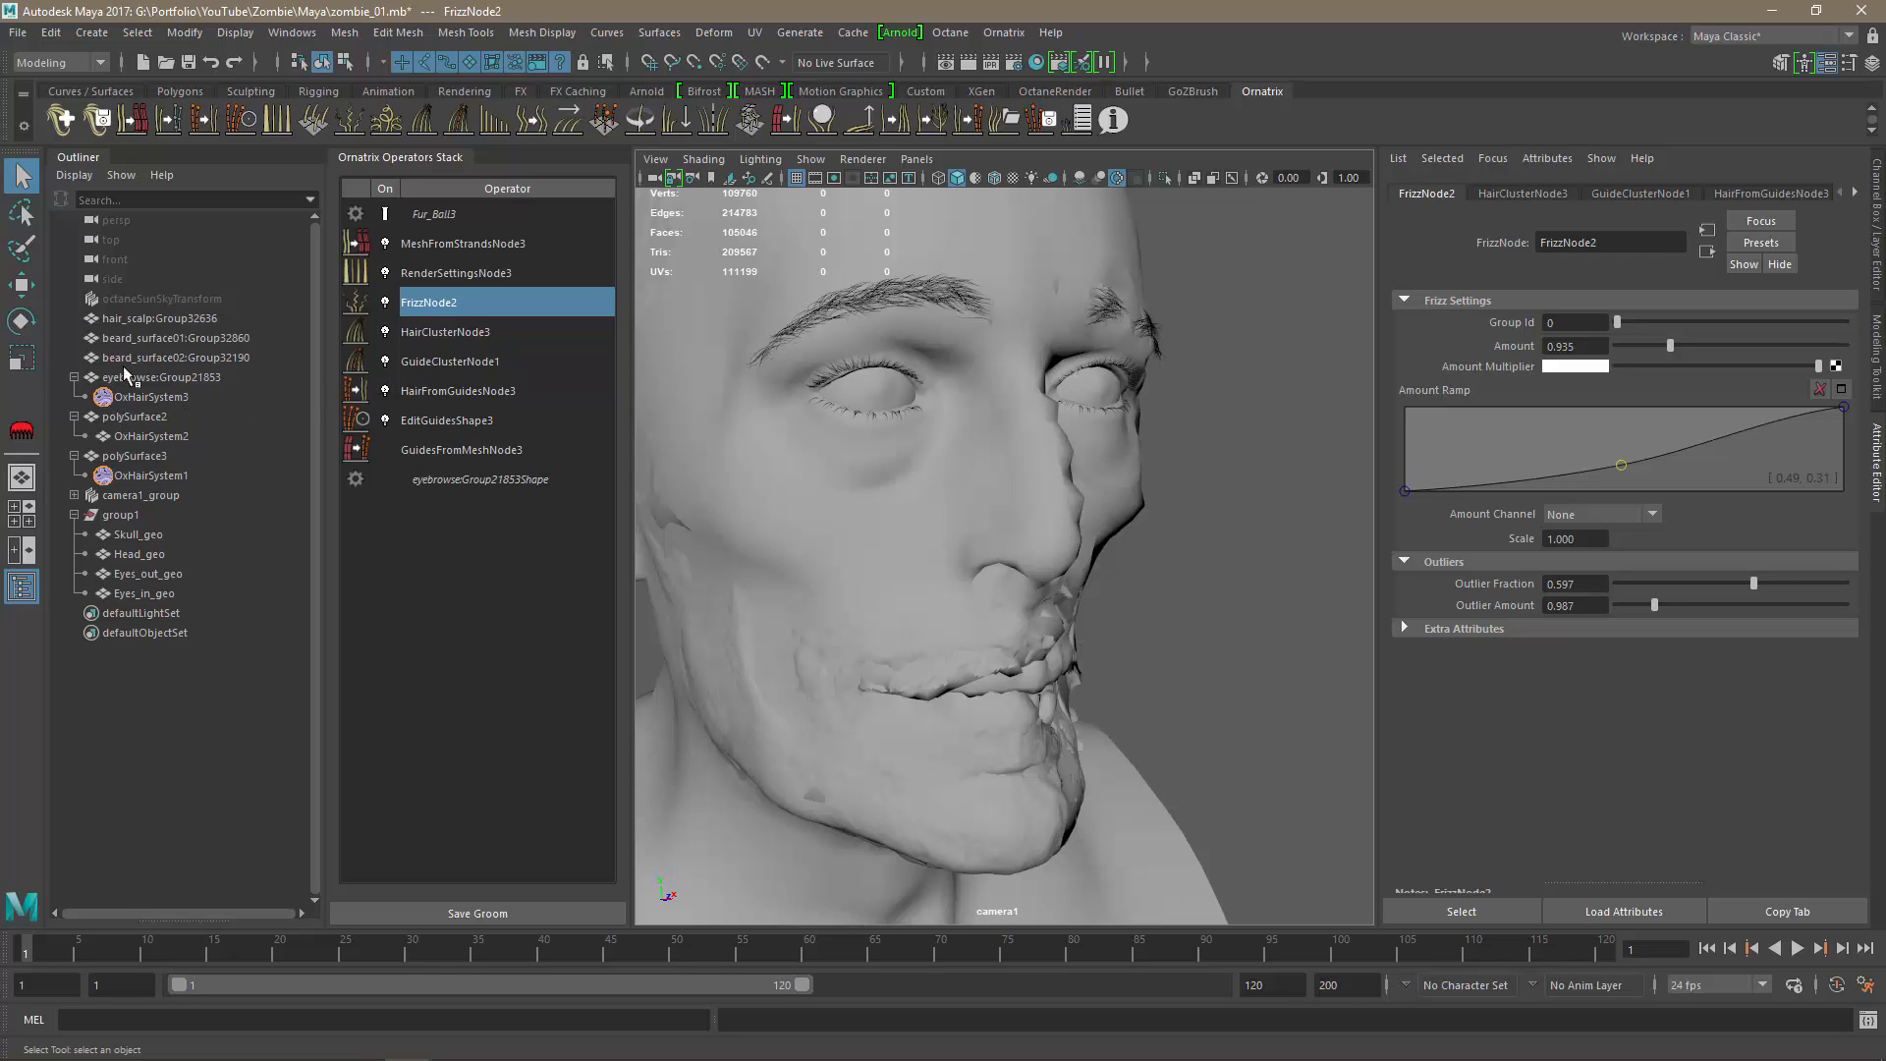
pyautogui.click(155, 358)
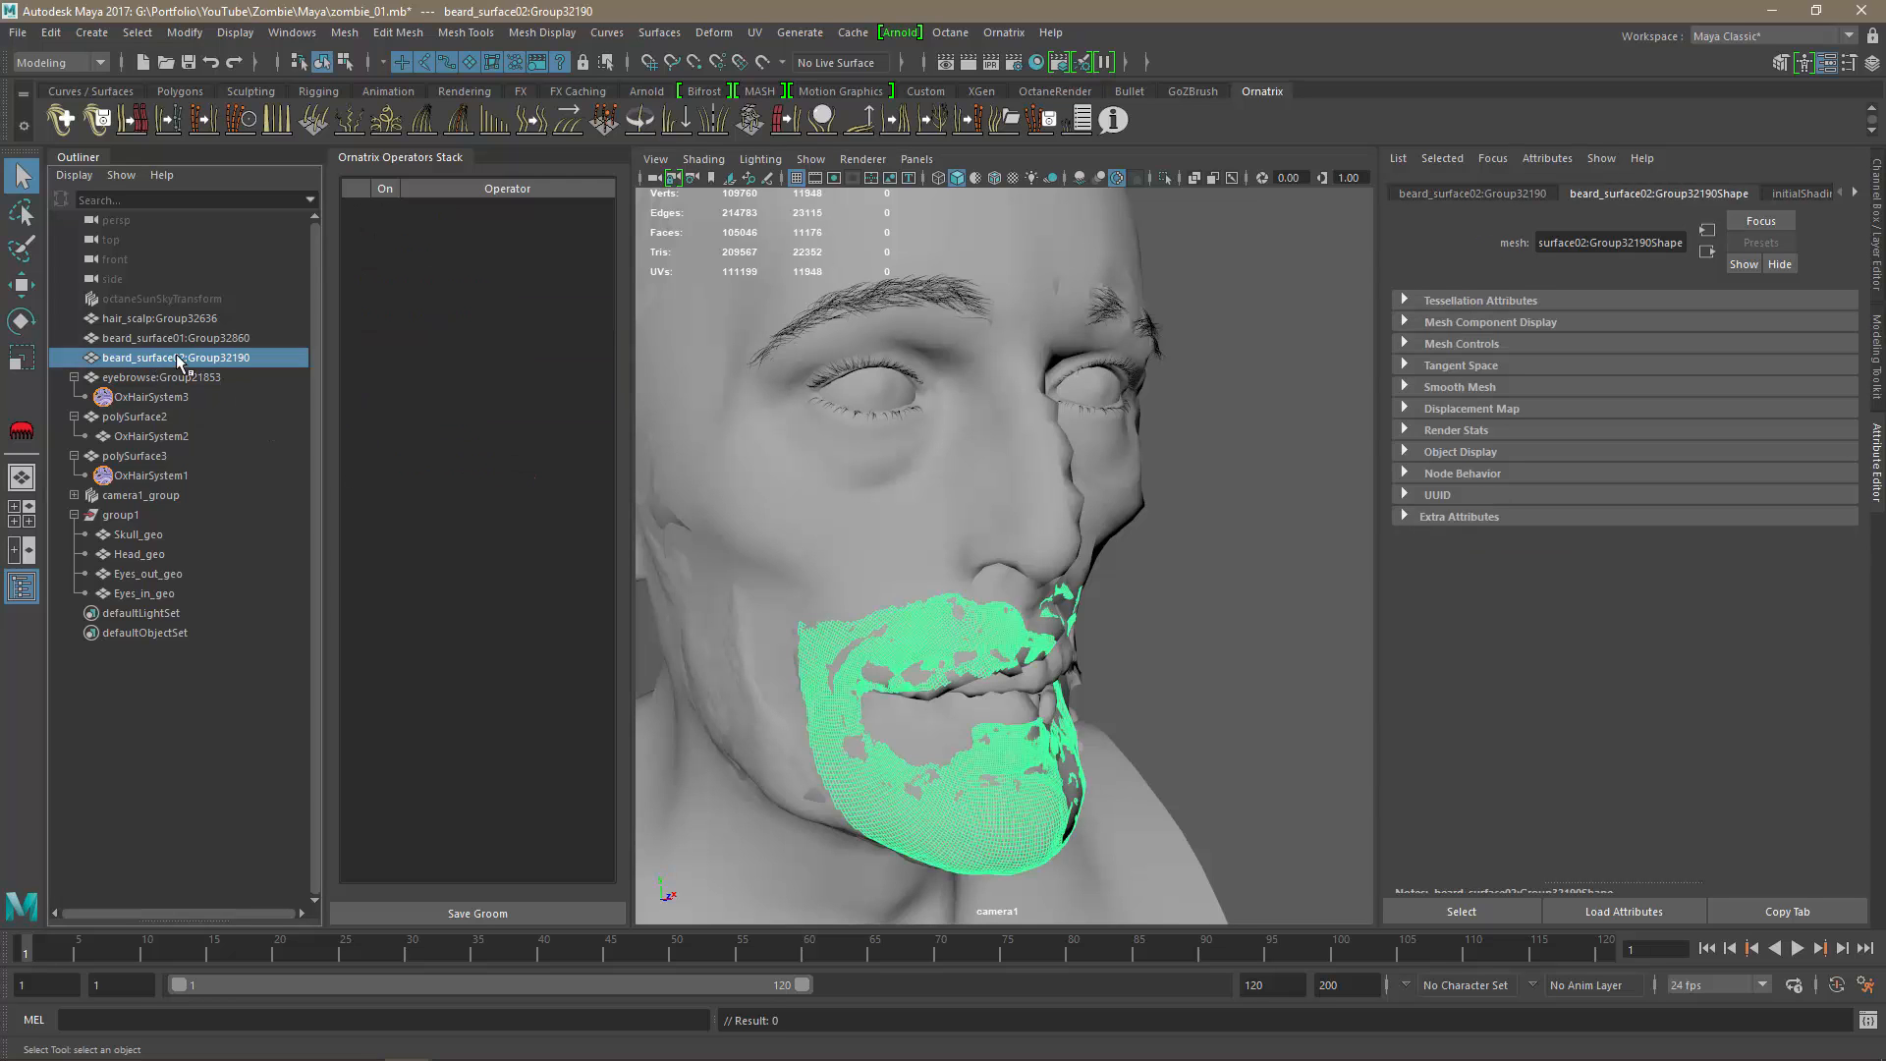
pyautogui.click(177, 339)
pyautogui.keyDown('alt'); pyautogui.moveTo(1072, 685); pyautogui.dragTo(1127, 707); pyautogui.keyUp('alt')
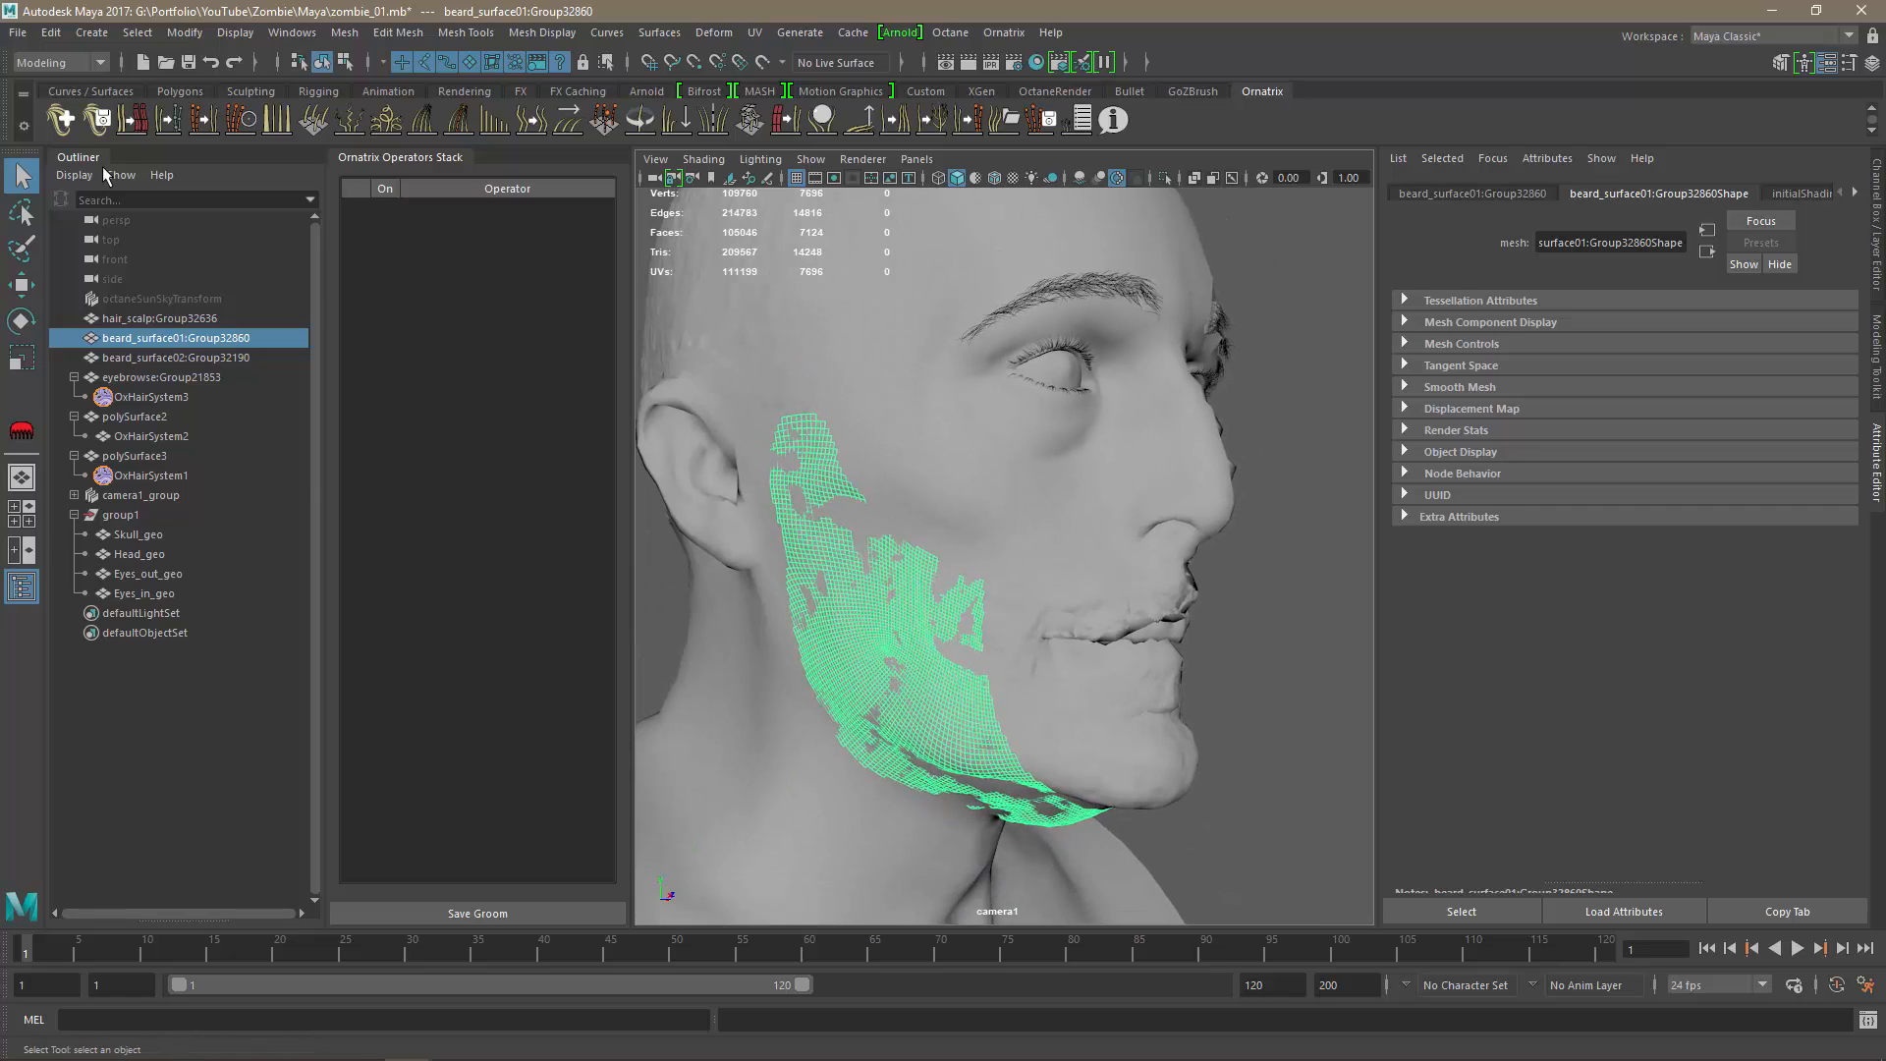
pyautogui.click(59, 120)
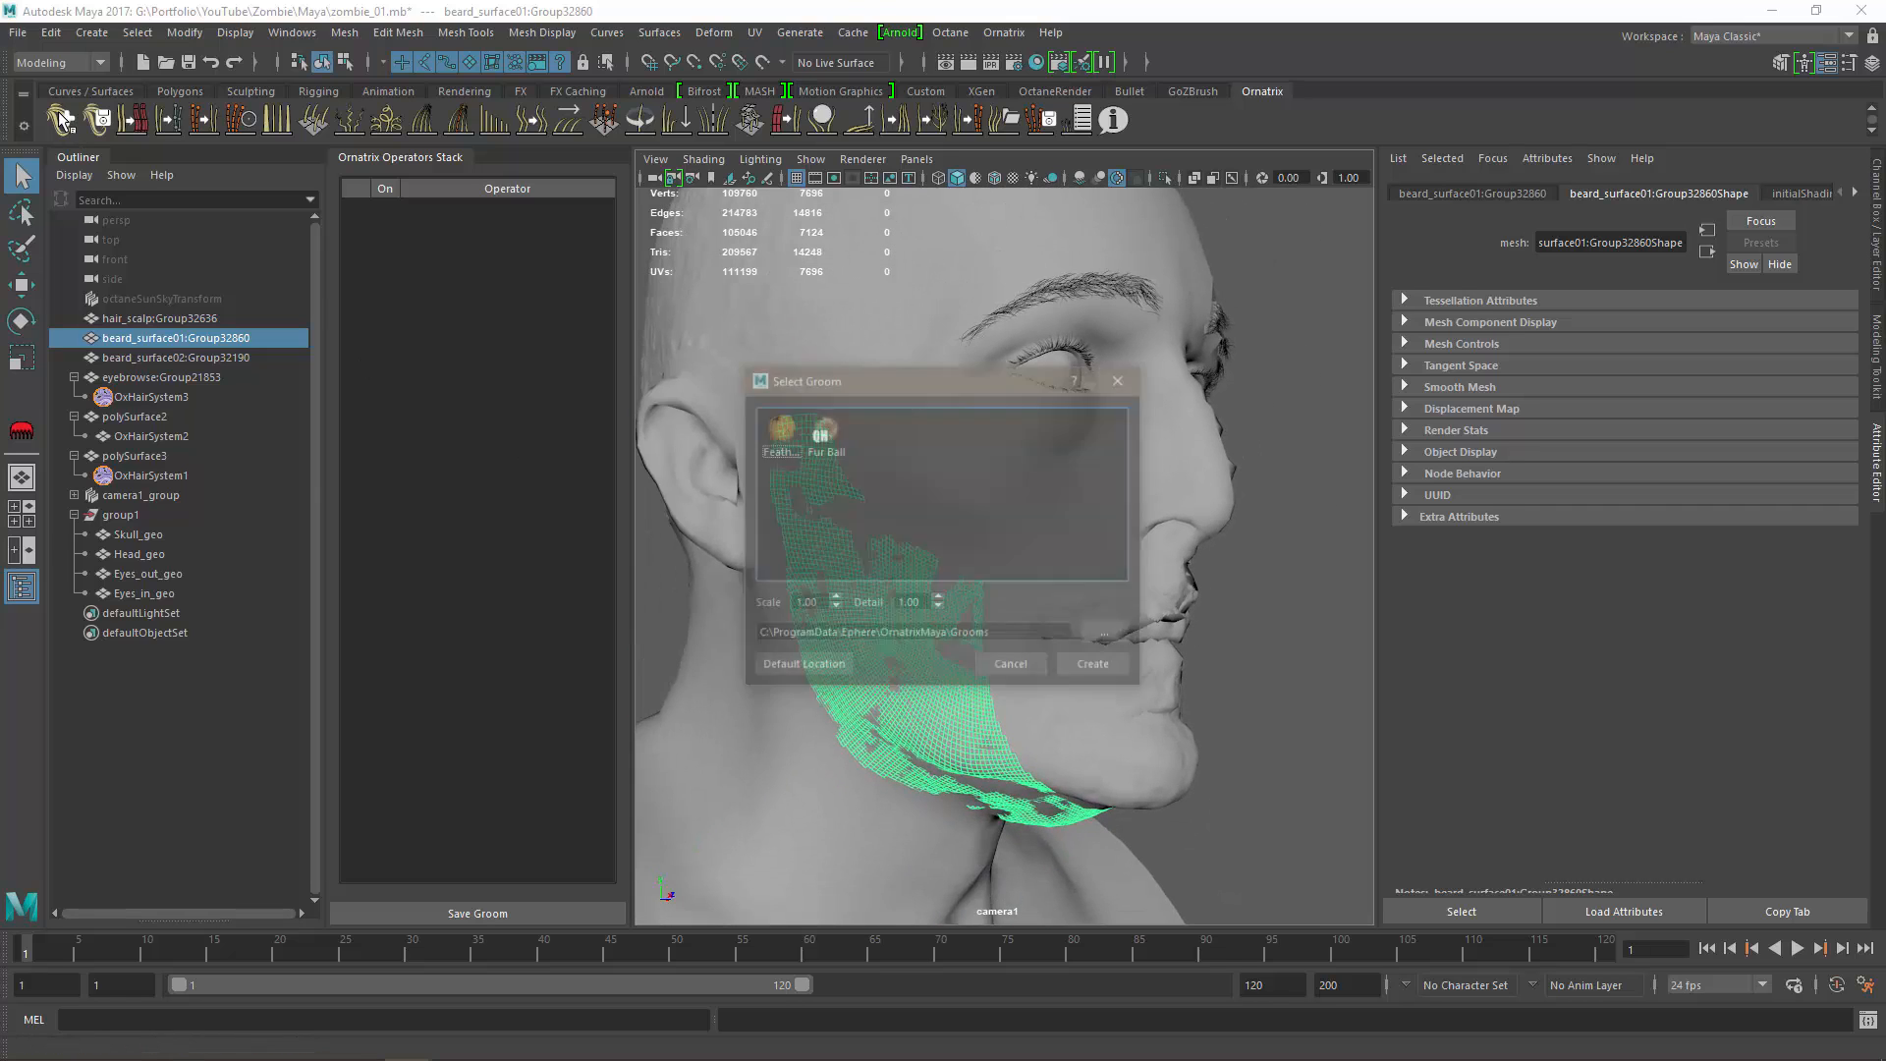
pyautogui.doubleClick(831, 434)
# Delete RenderSettingsNode4 from the new beard groom's operator stack.
pyautogui.keyDown('alt'); pyautogui.moveTo(1119, 683); pyautogui.dragTo(644, 489, button='right'); pyautogui.keyUp('alt')
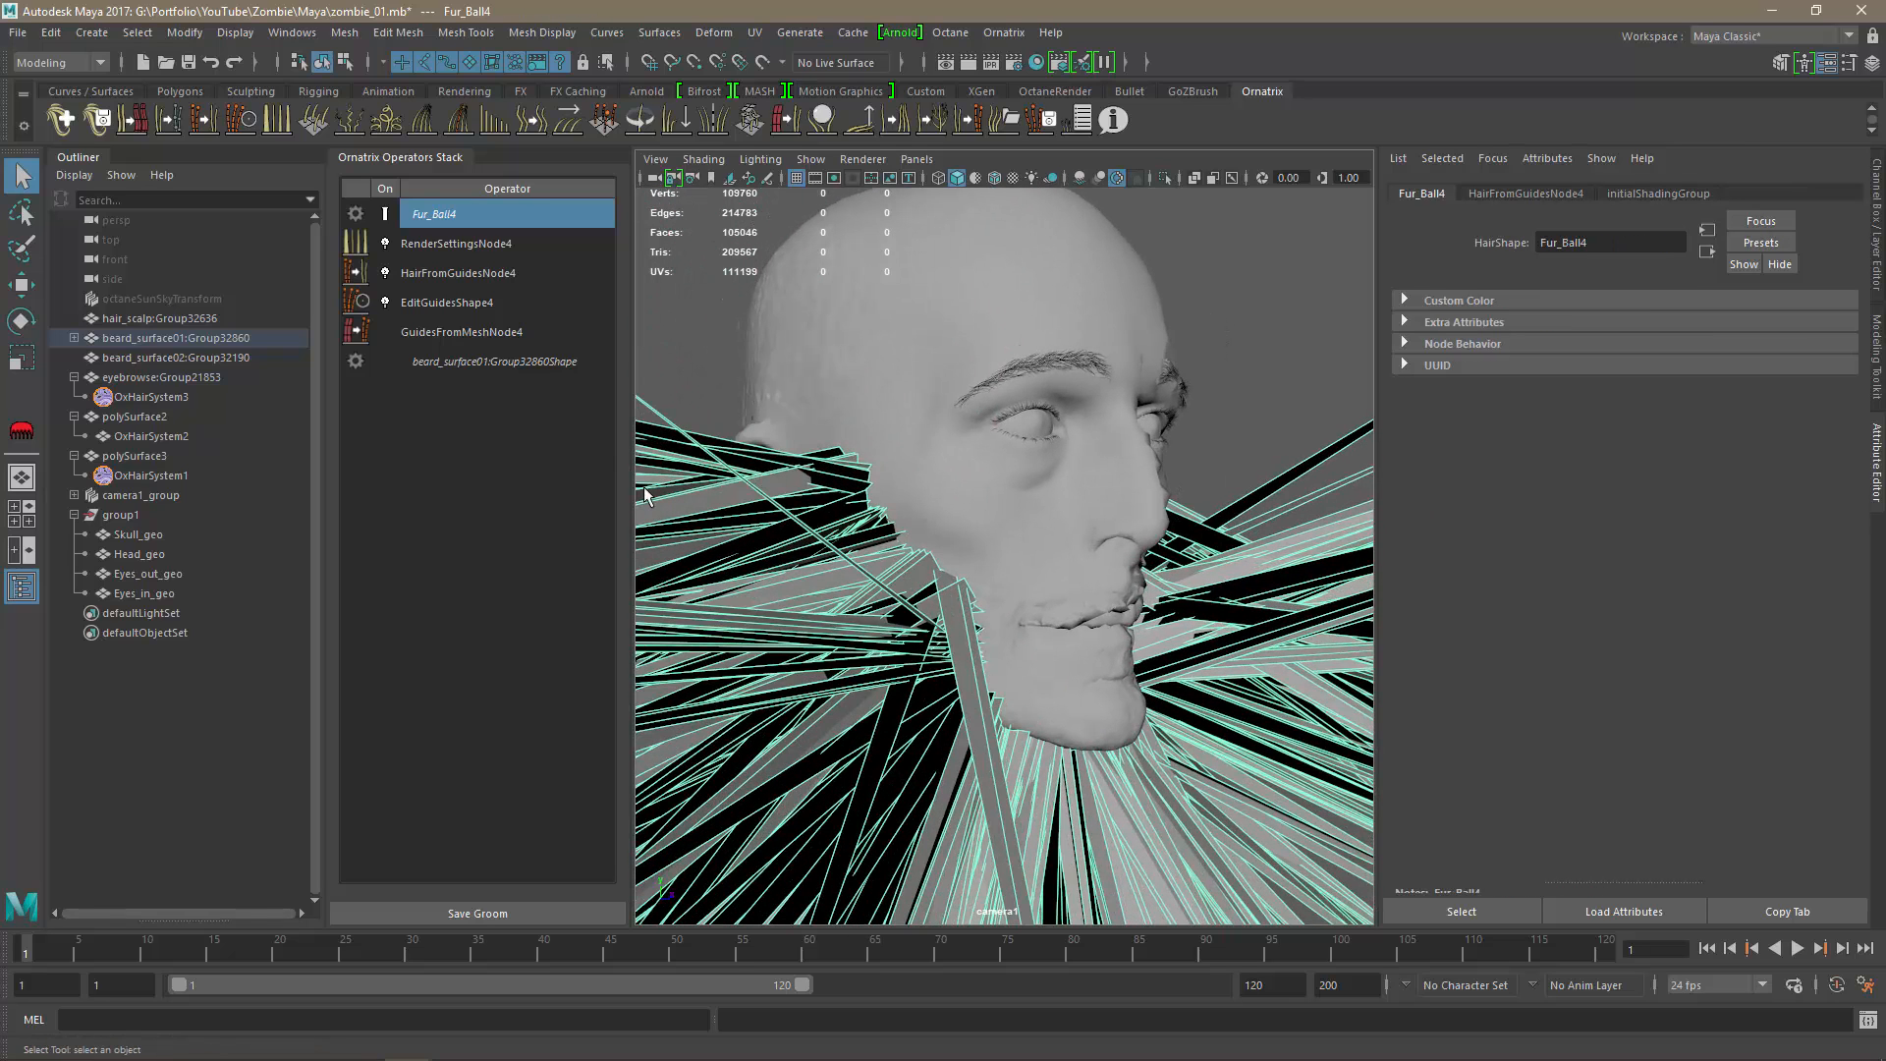
pyautogui.click(428, 247)
pyautogui.keyDown('shift'); pyautogui.click(437, 276); pyautogui.keyUp('shift')
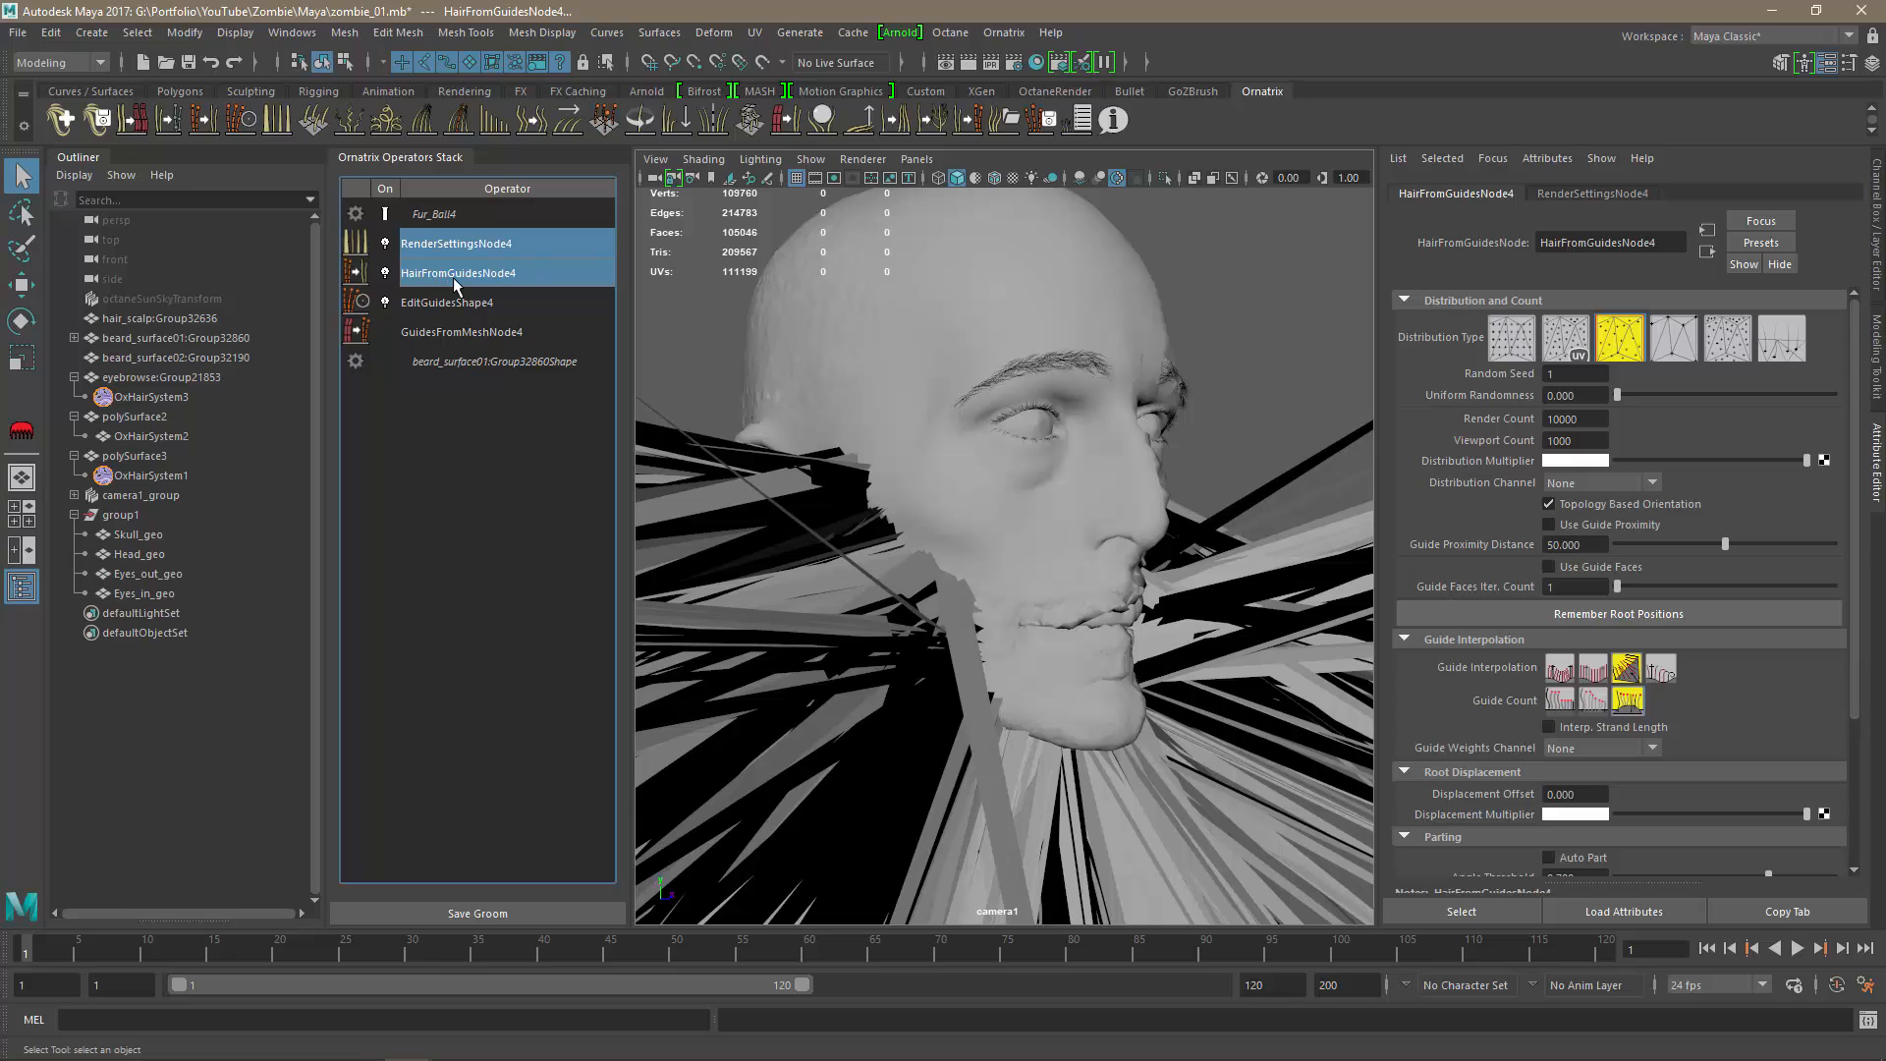
pyautogui.doubleClick(437, 246)
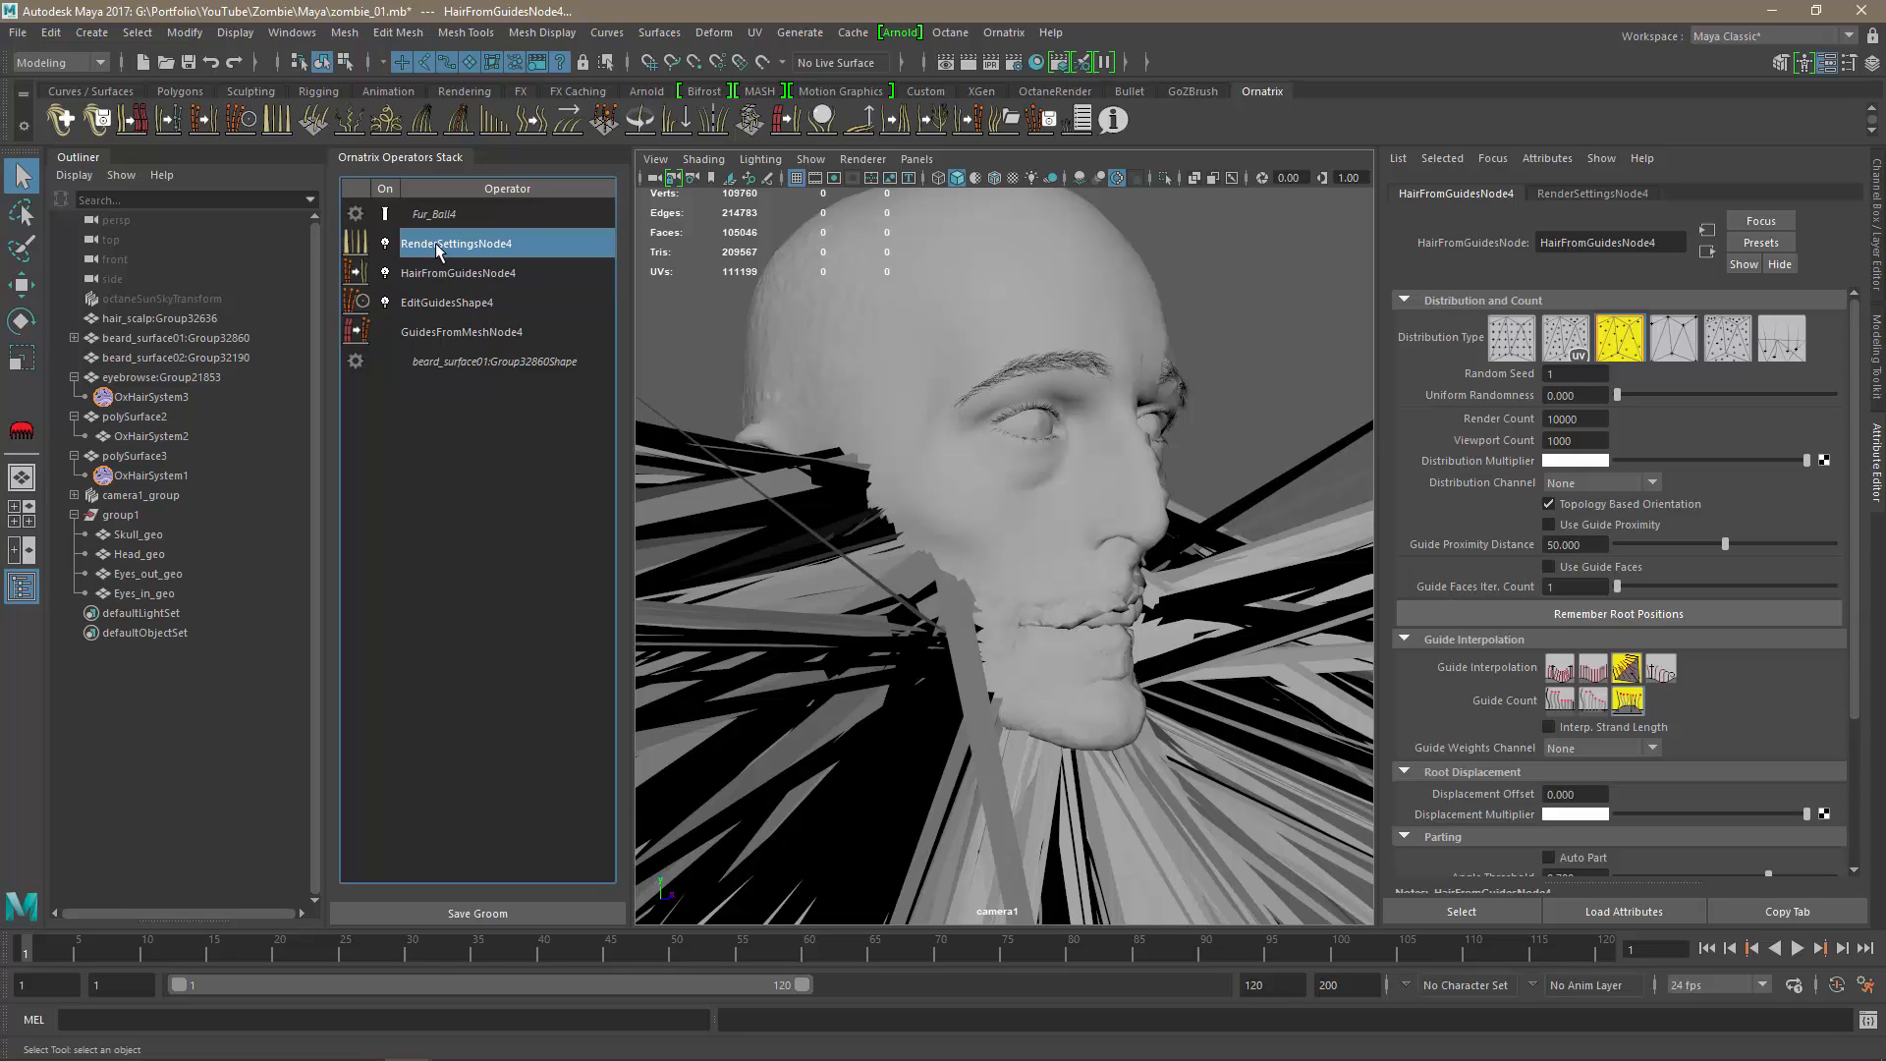
pyautogui.press('Escape')
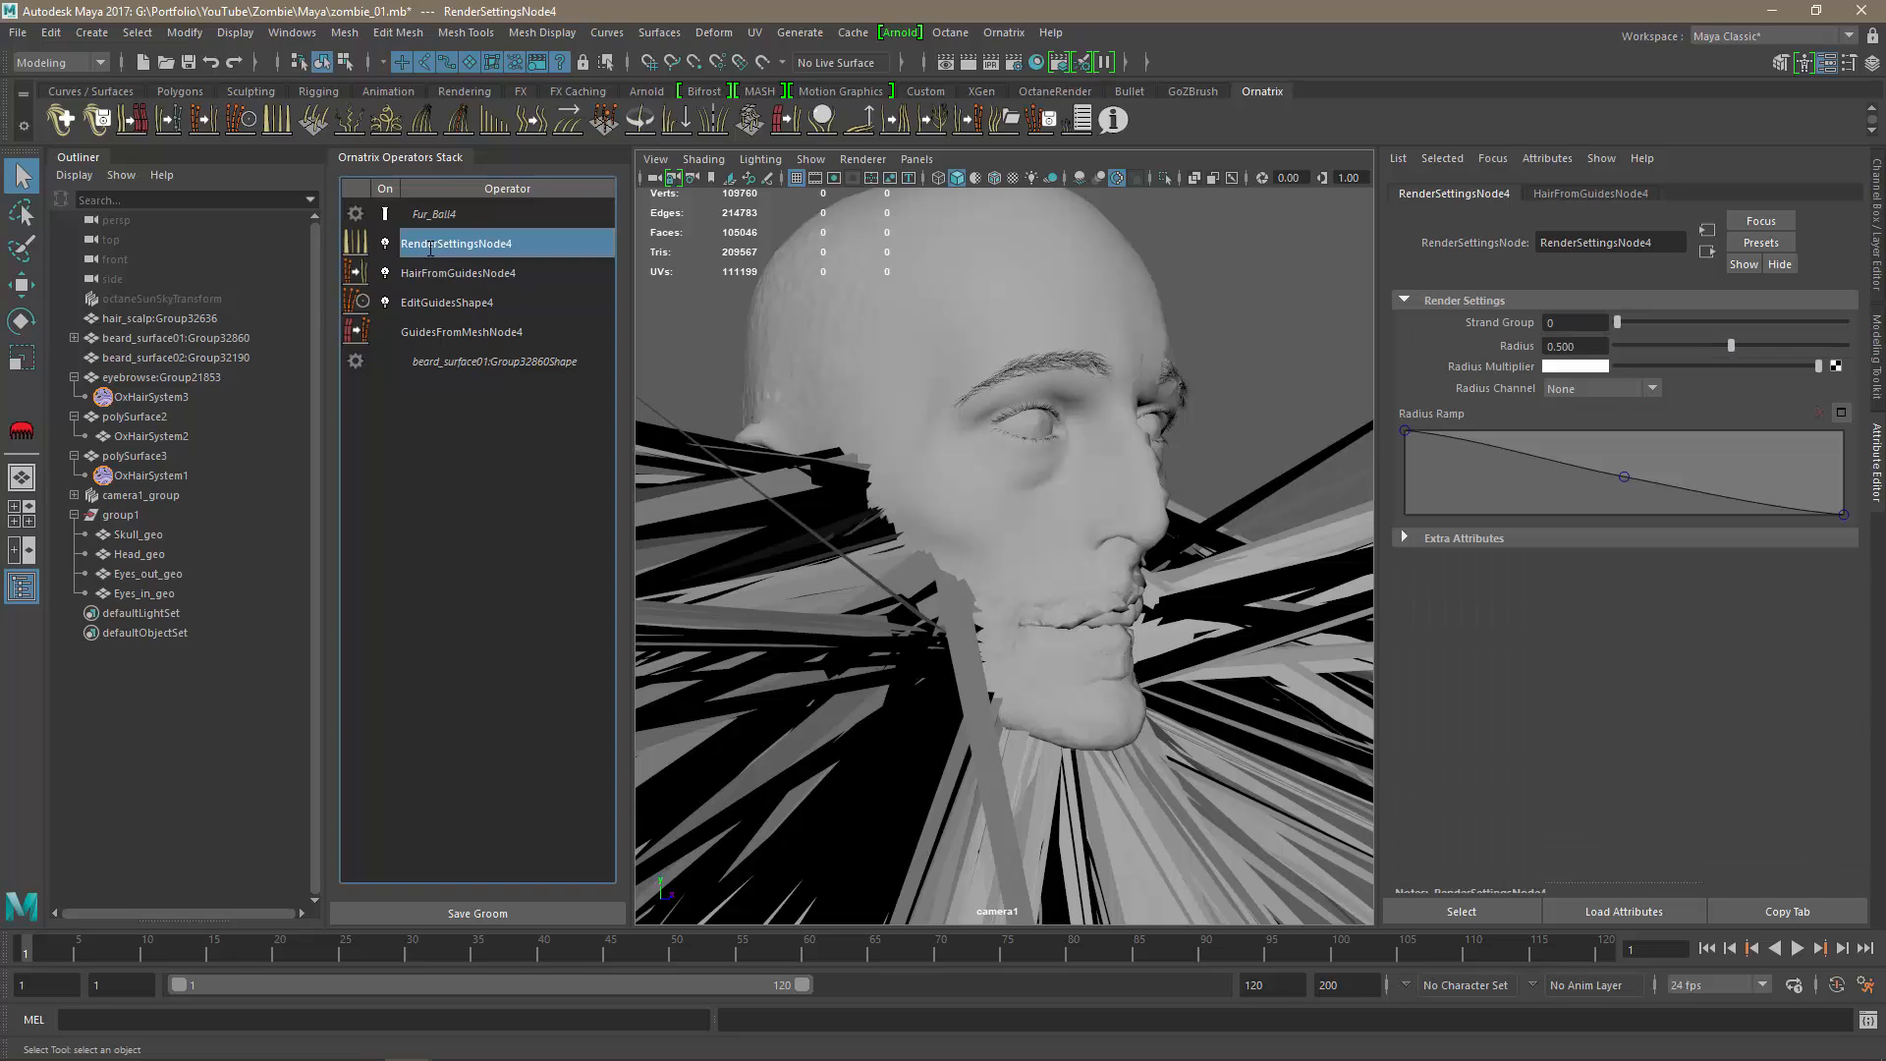
pyautogui.press('Delete')
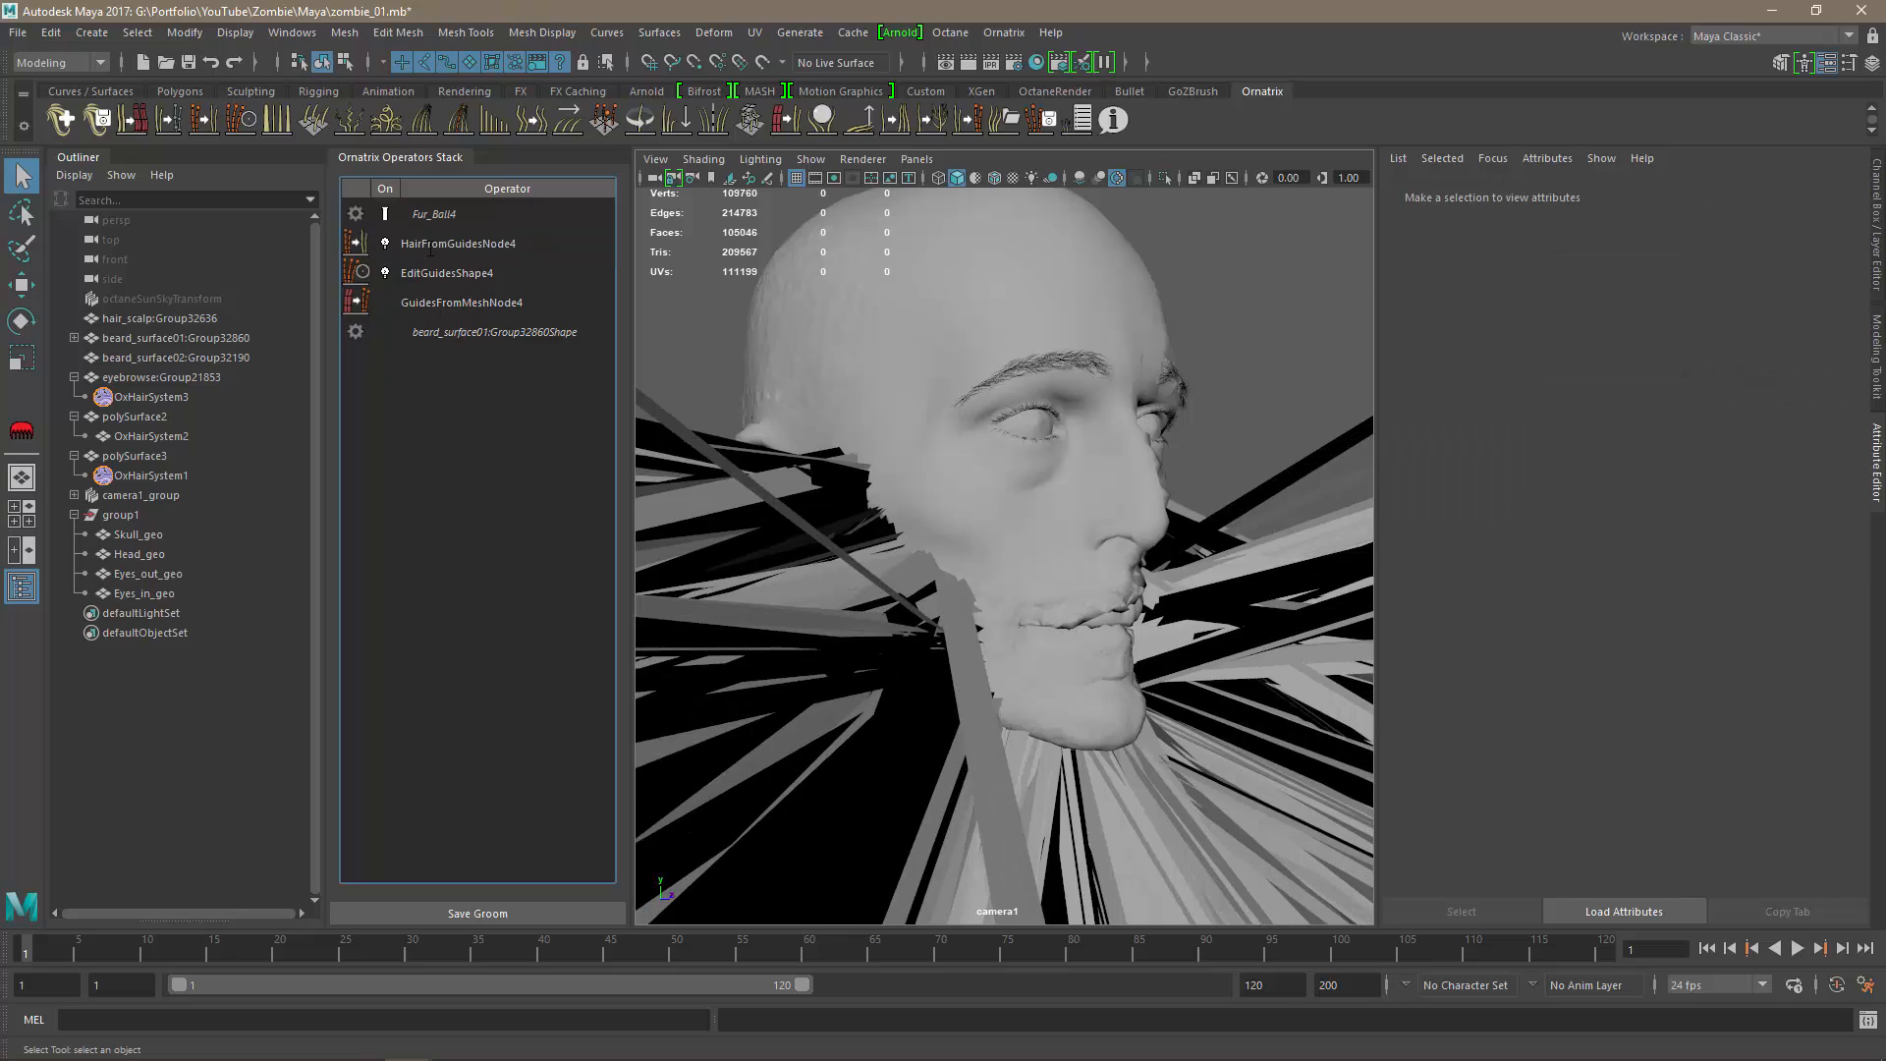
# Copy the MeshFromStrands and RenderSettings operators from OxHairSystem3 and paste them above HairFromGuidesNode4 in OxHairSystem4's stack.
pyautogui.click(111, 397)
pyautogui.click(432, 245)
pyautogui.keyDown('shift'); pyautogui.click(437, 273); pyautogui.keyUp('shift')
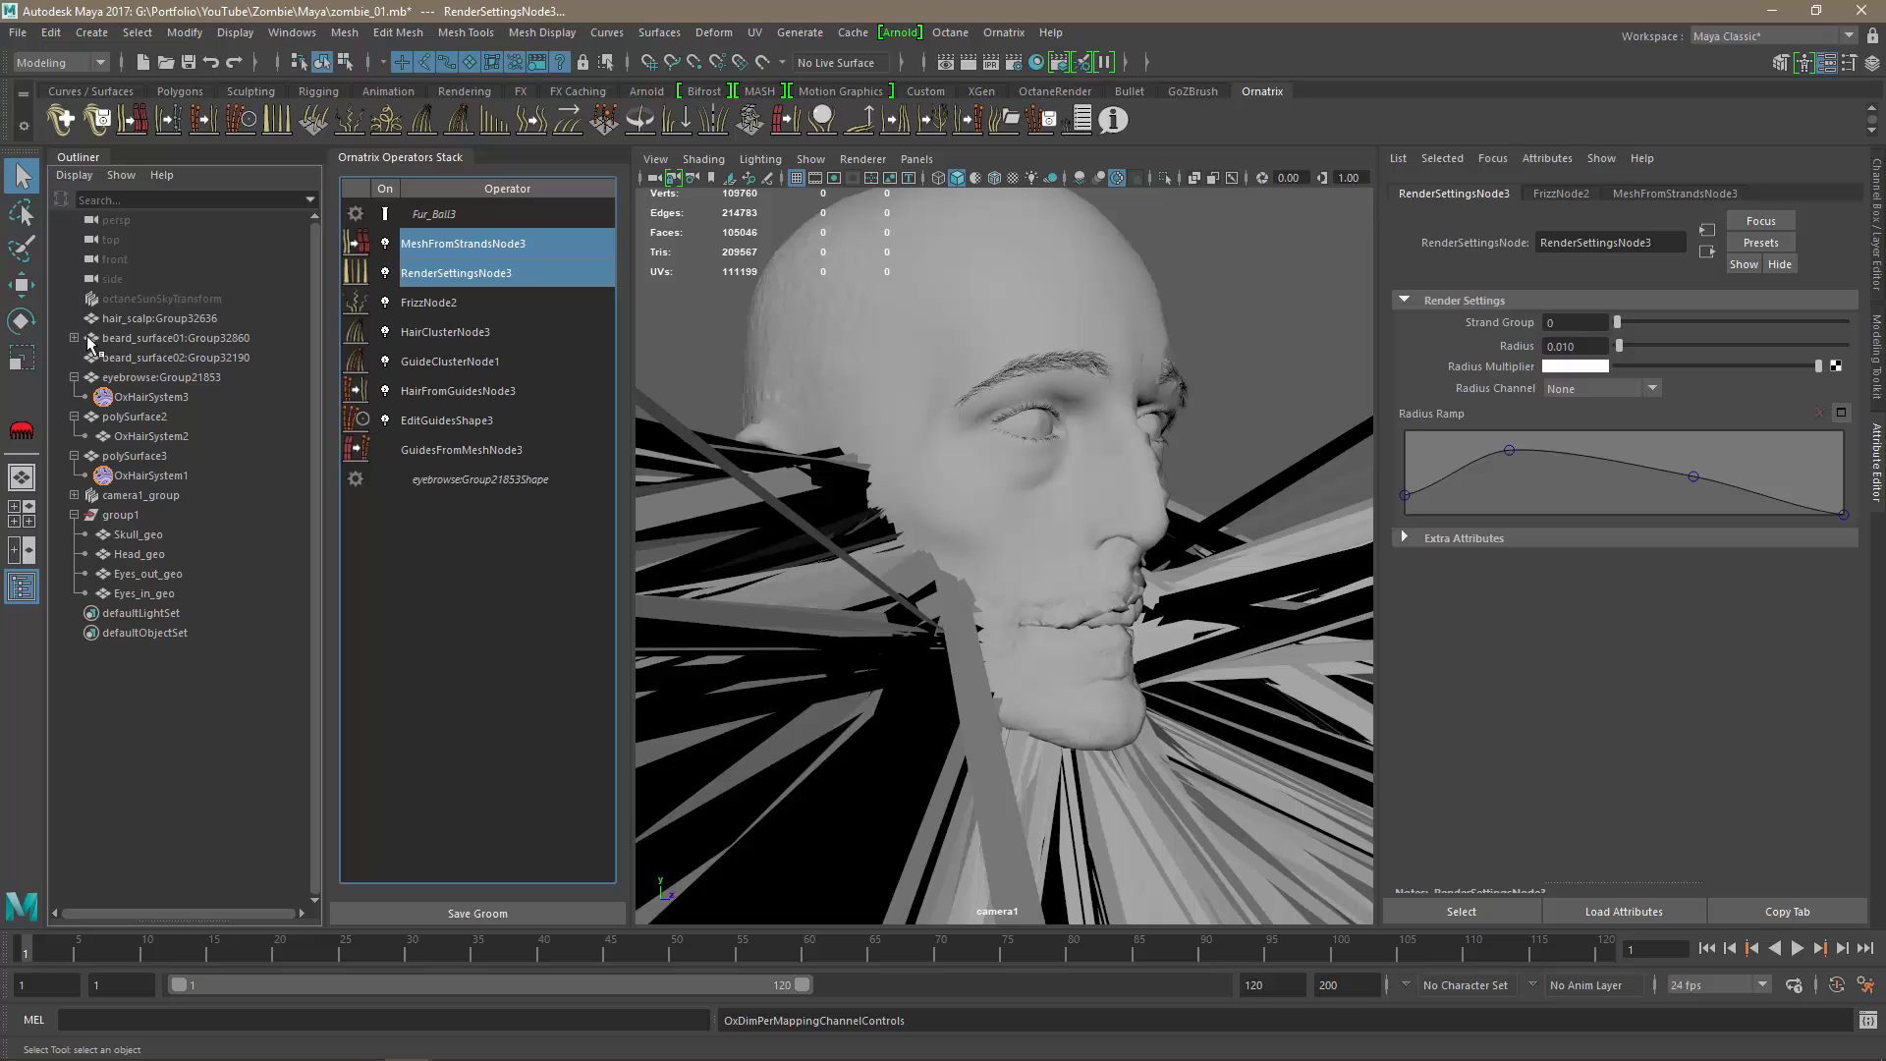
pyautogui.click(74, 338)
pyautogui.click(152, 357)
pyautogui.click(454, 245)
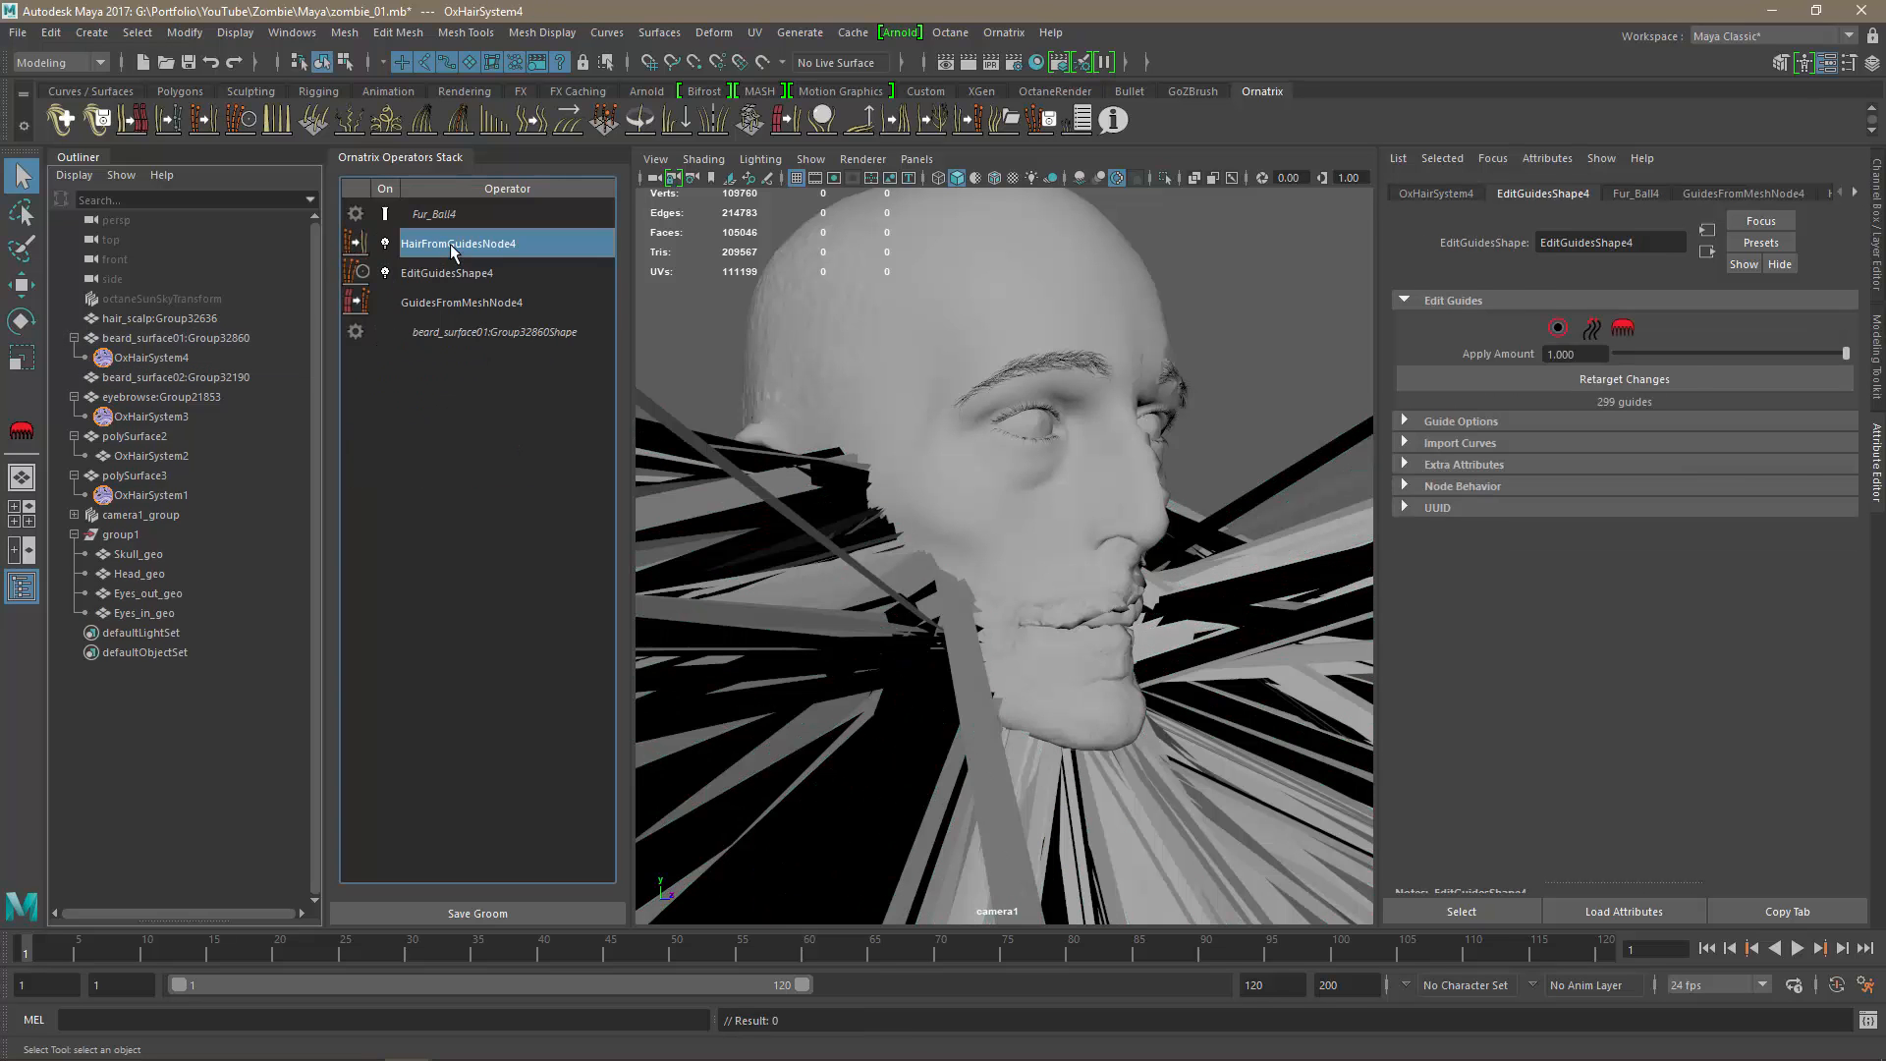
pyautogui.rightClick(467, 244)
pyautogui.click(490, 275)
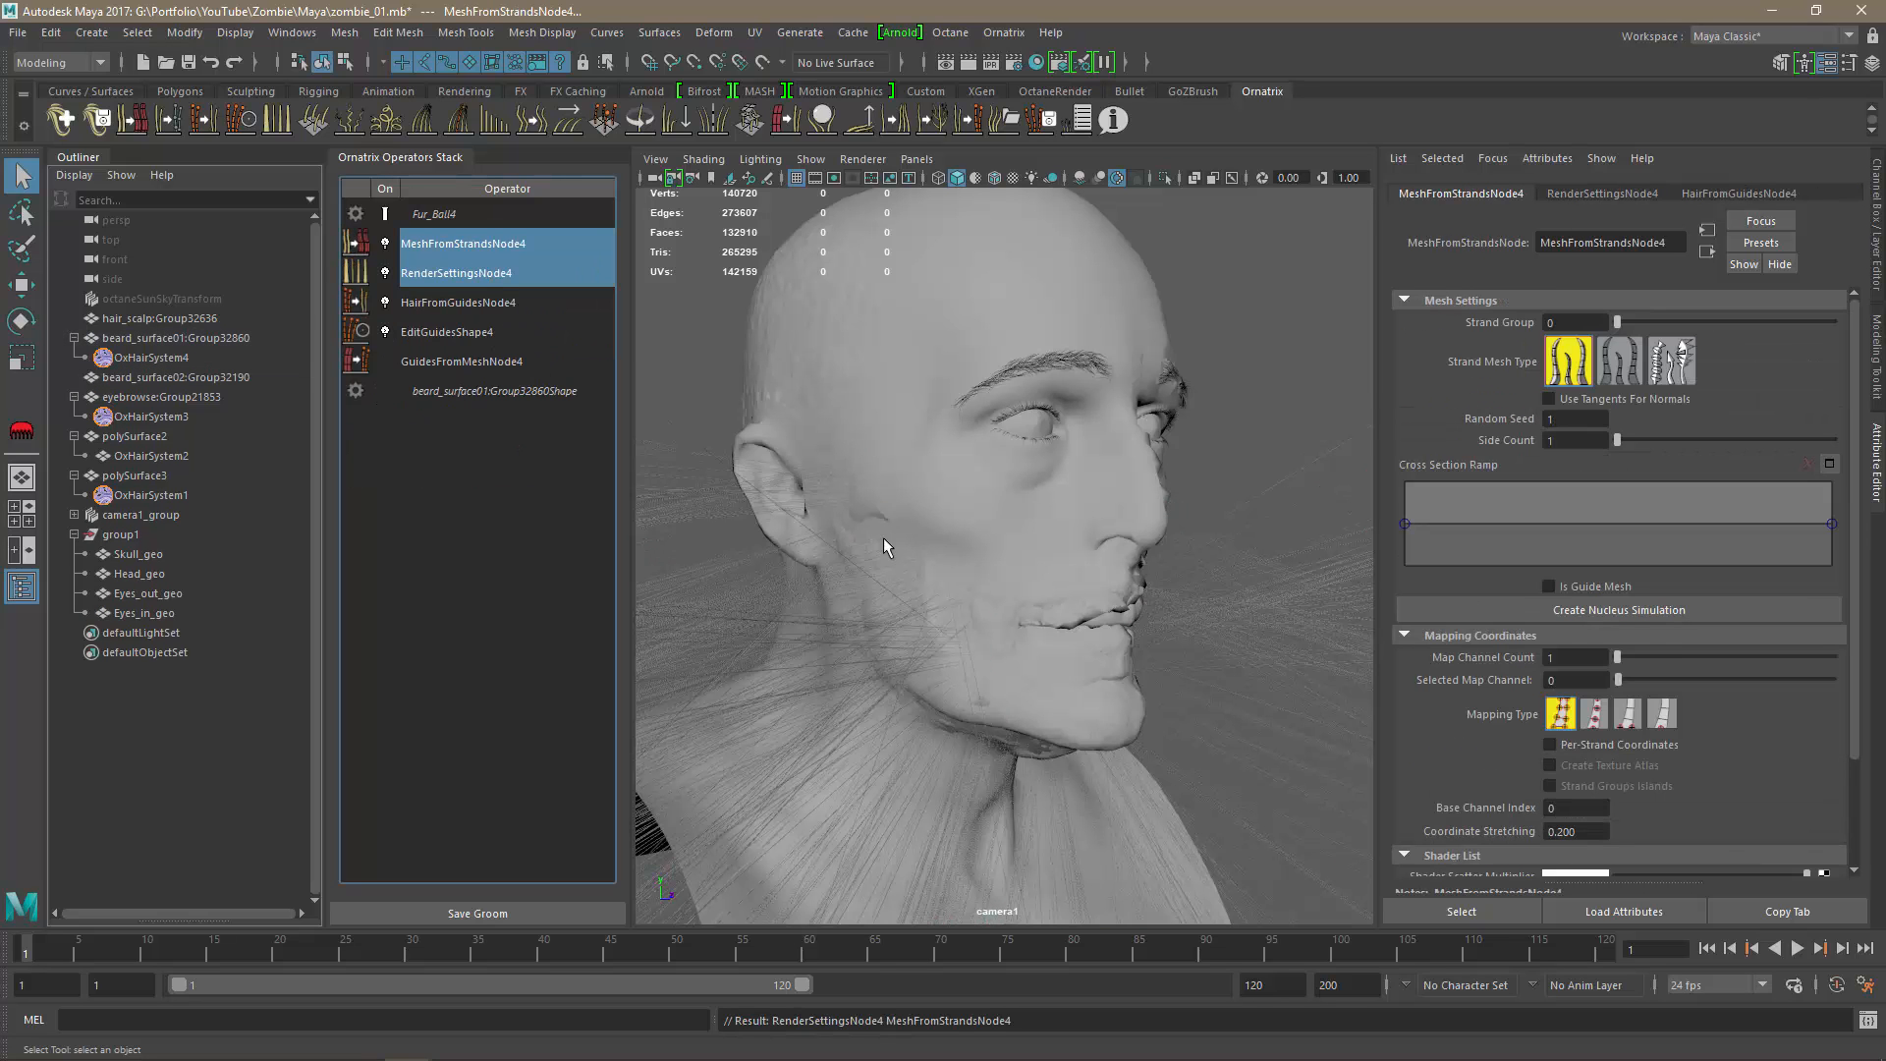
# Assign the existing blinn1 material to the OxHairSystem4 beard hair and deselect it.
pyautogui.keyDown('alt'); pyautogui.moveTo(882, 538); pyautogui.dragTo(620, 350); pyautogui.keyUp('alt')
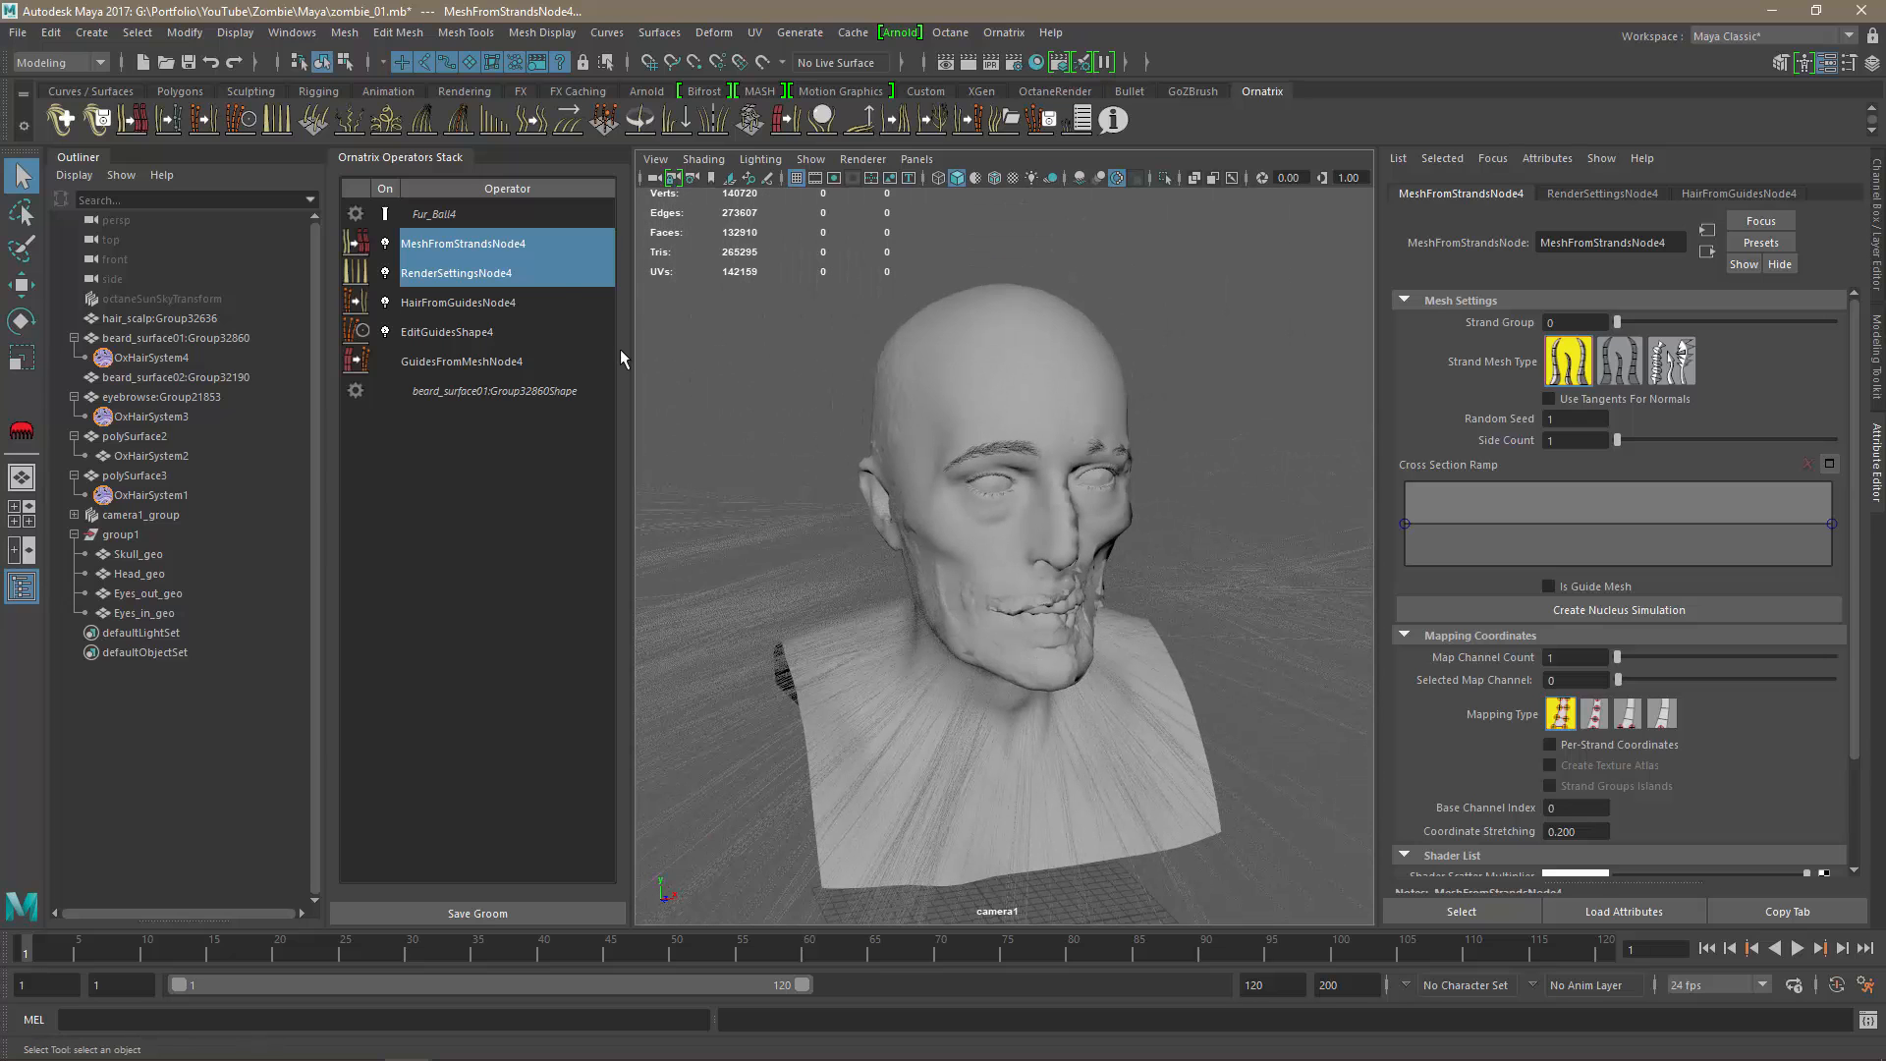
pyautogui.click(479, 238)
pyautogui.click(741, 516)
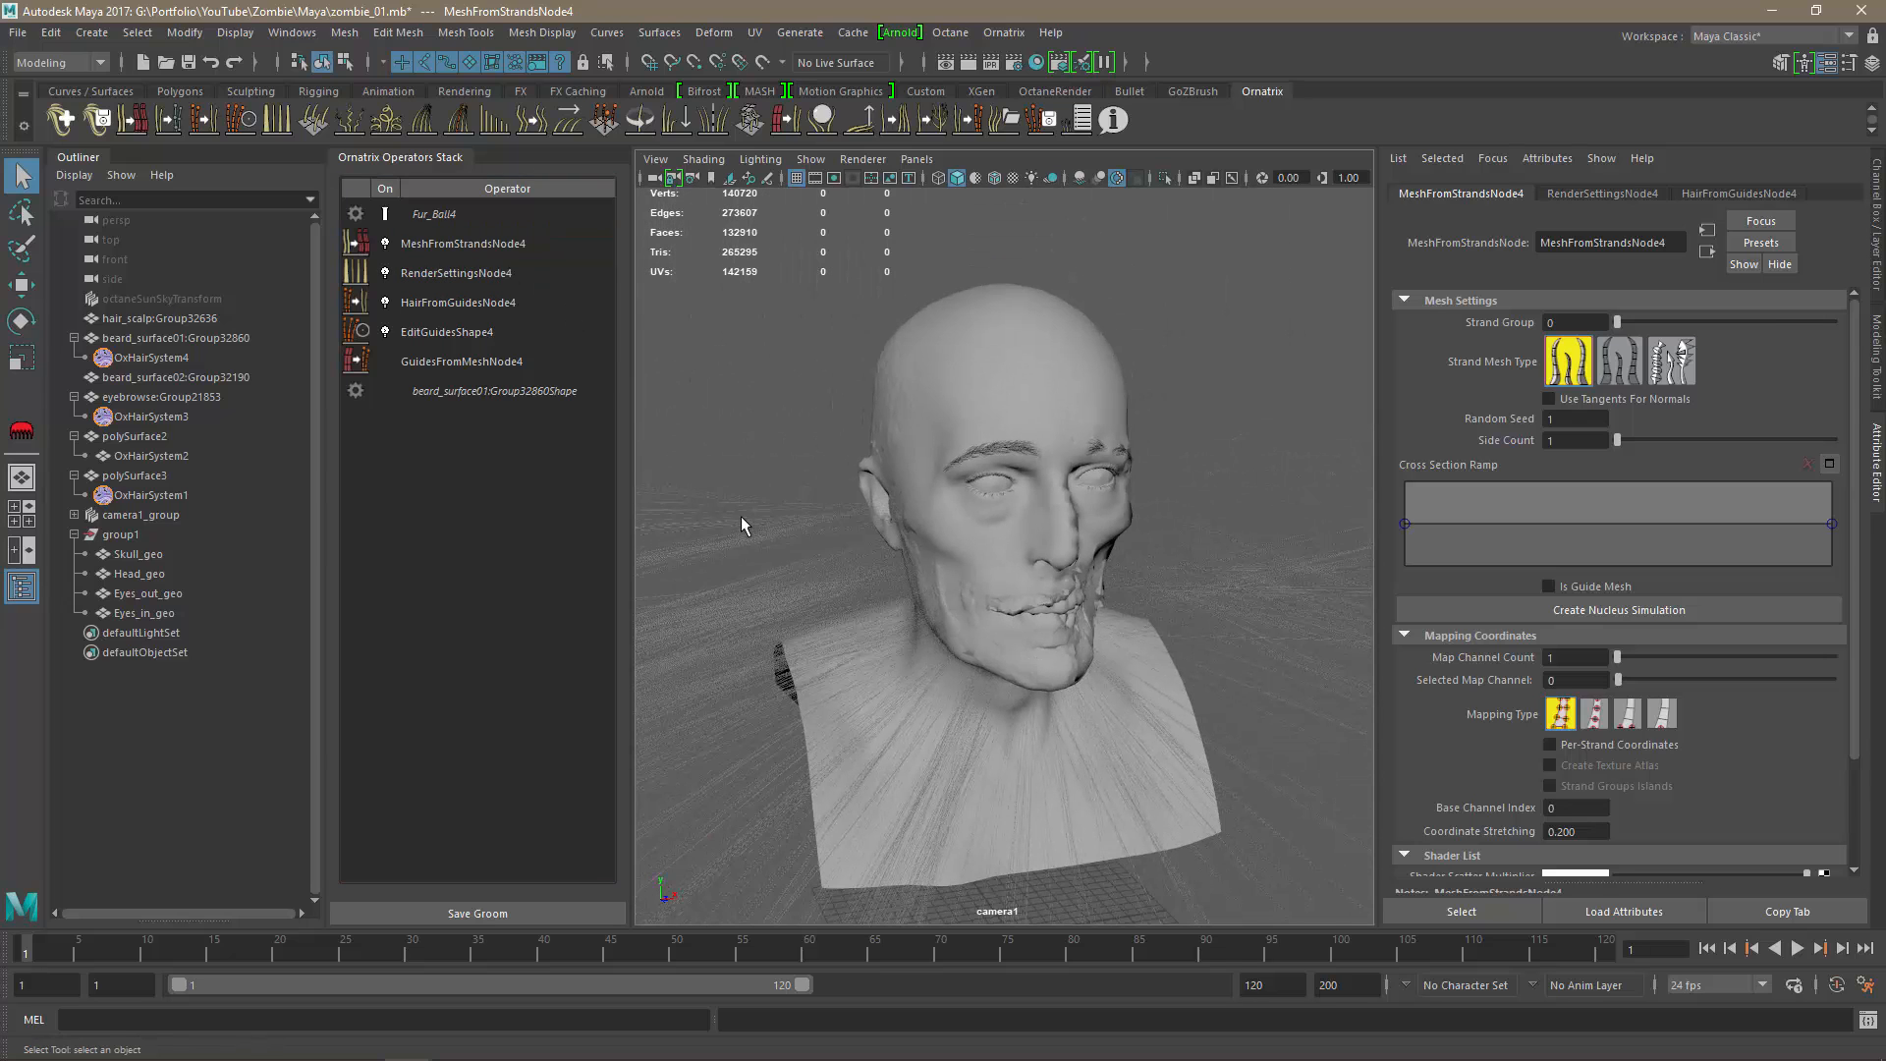
pyautogui.rightClick(740, 515)
pyautogui.moveTo(864, 937)
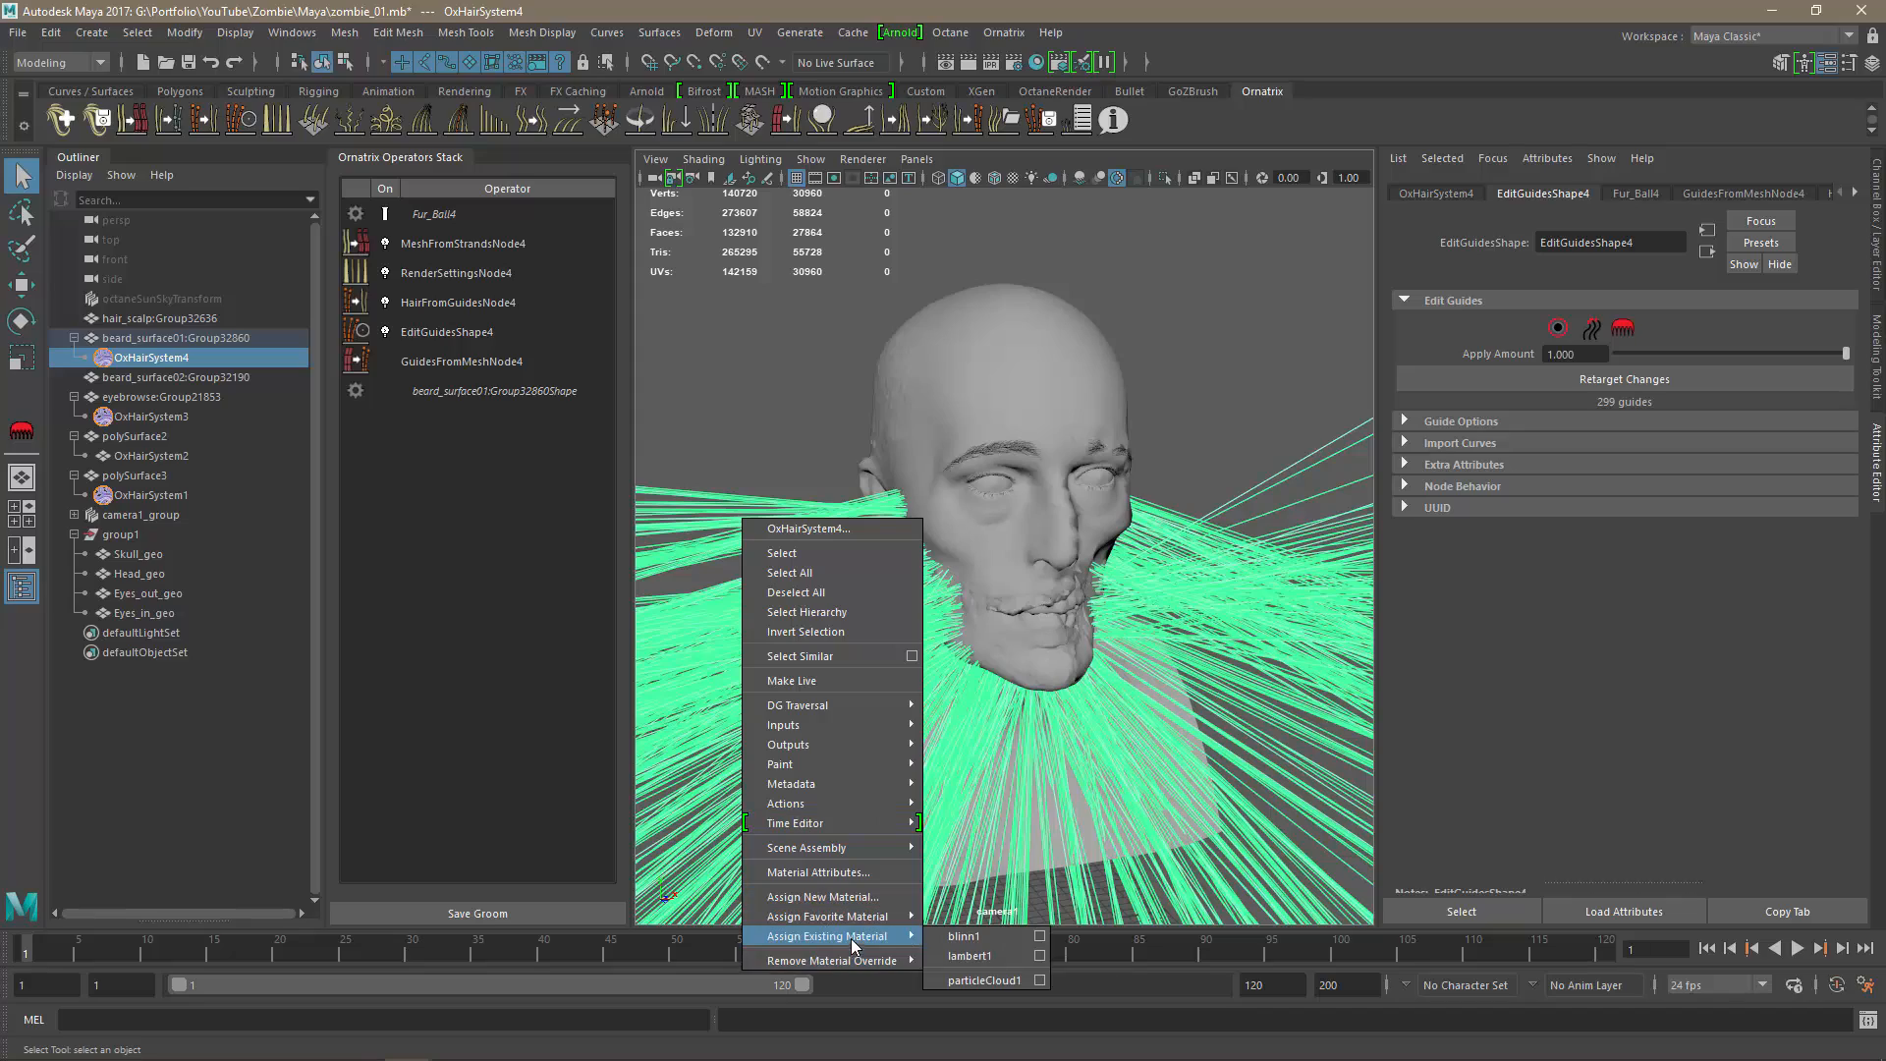
pyautogui.click(970, 938)
pyautogui.click(816, 332)
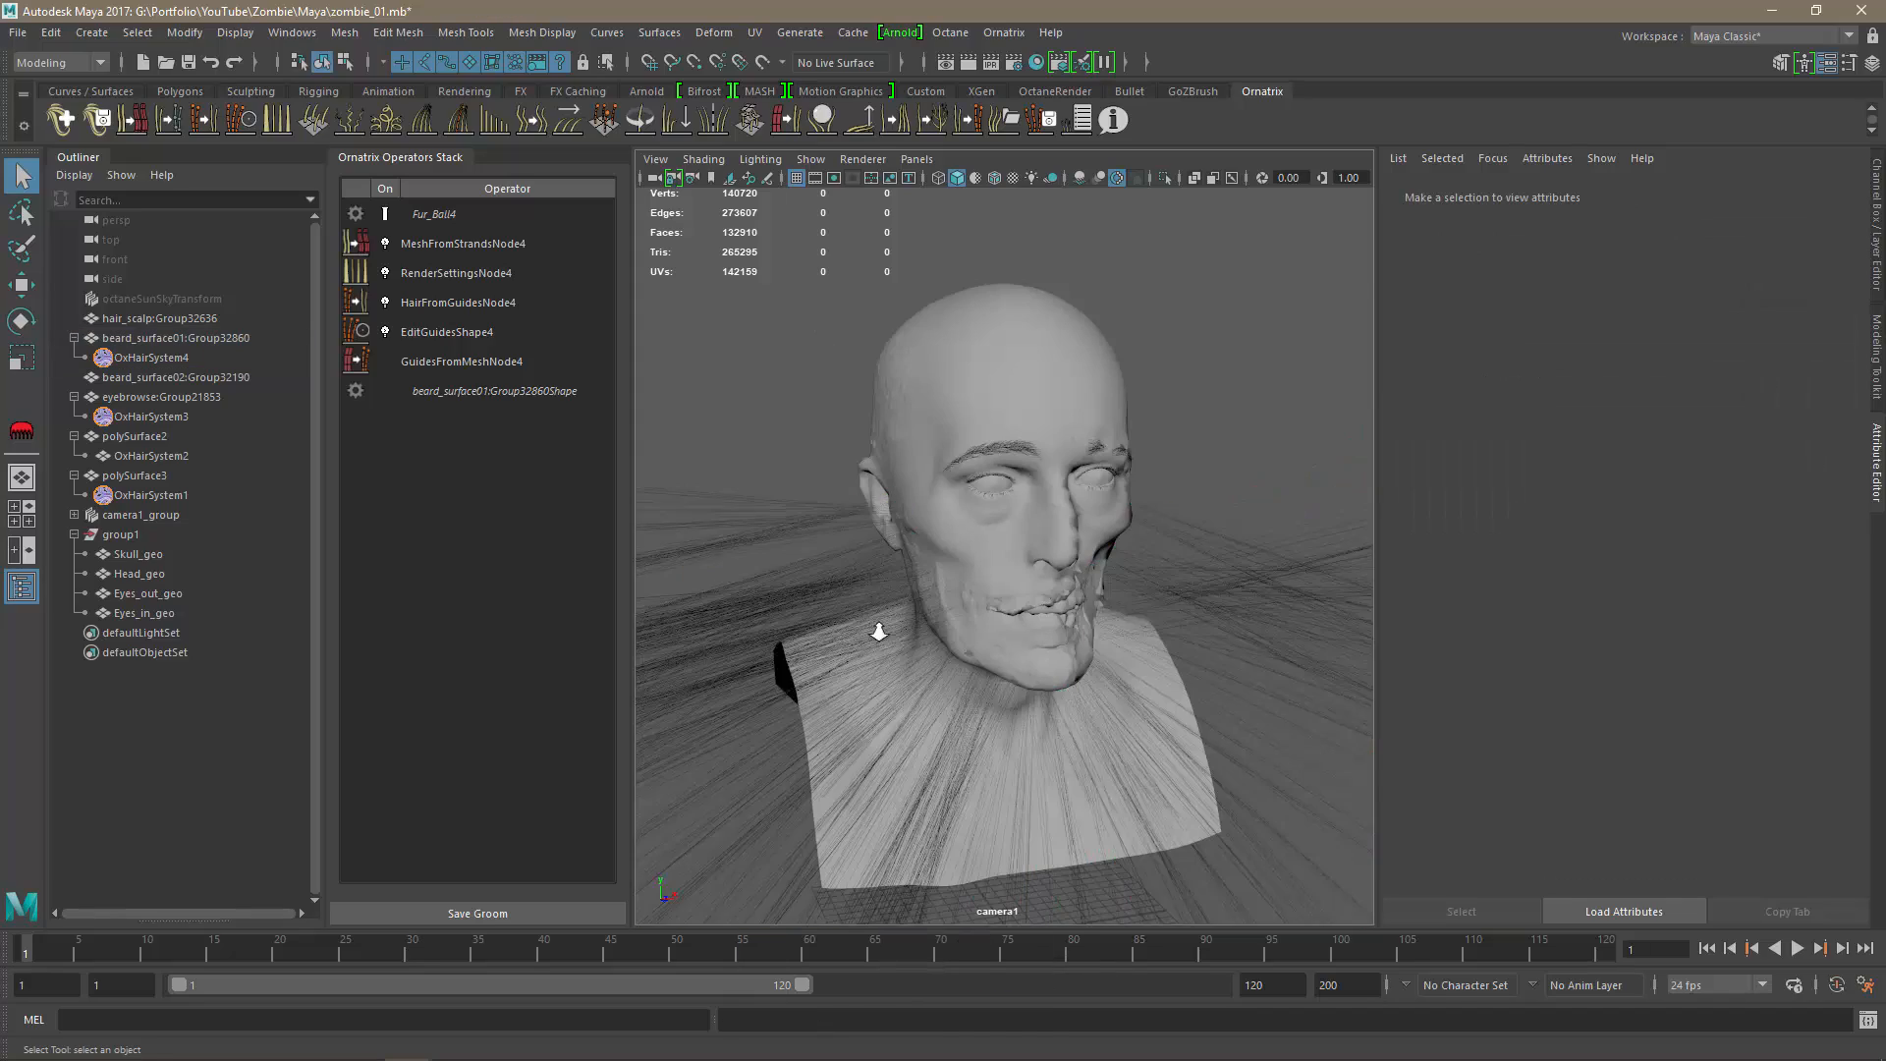
# Shorten the beard guides in GuidesFromMeshNode4 to a length of about 1.3.
pyautogui.scroll(5, 876, 631)
pyautogui.keyDown('alt'); pyautogui.moveTo(838, 616); pyautogui.dragTo(943, 586, button='middle'); pyautogui.keyUp('alt')
pyautogui.keyDown('alt'); pyautogui.moveTo(943, 586); pyautogui.dragTo(1222, 642, button='right'); pyautogui.keyUp('alt')
pyautogui.keyDown('alt'); pyautogui.moveTo(1149, 609); pyautogui.dragTo(998, 588, button='middle'); pyautogui.keyUp('alt')
pyautogui.keyDown('alt'); pyautogui.moveTo(1106, 654); pyautogui.dragTo(653, 475, button='right'); pyautogui.keyUp('alt')
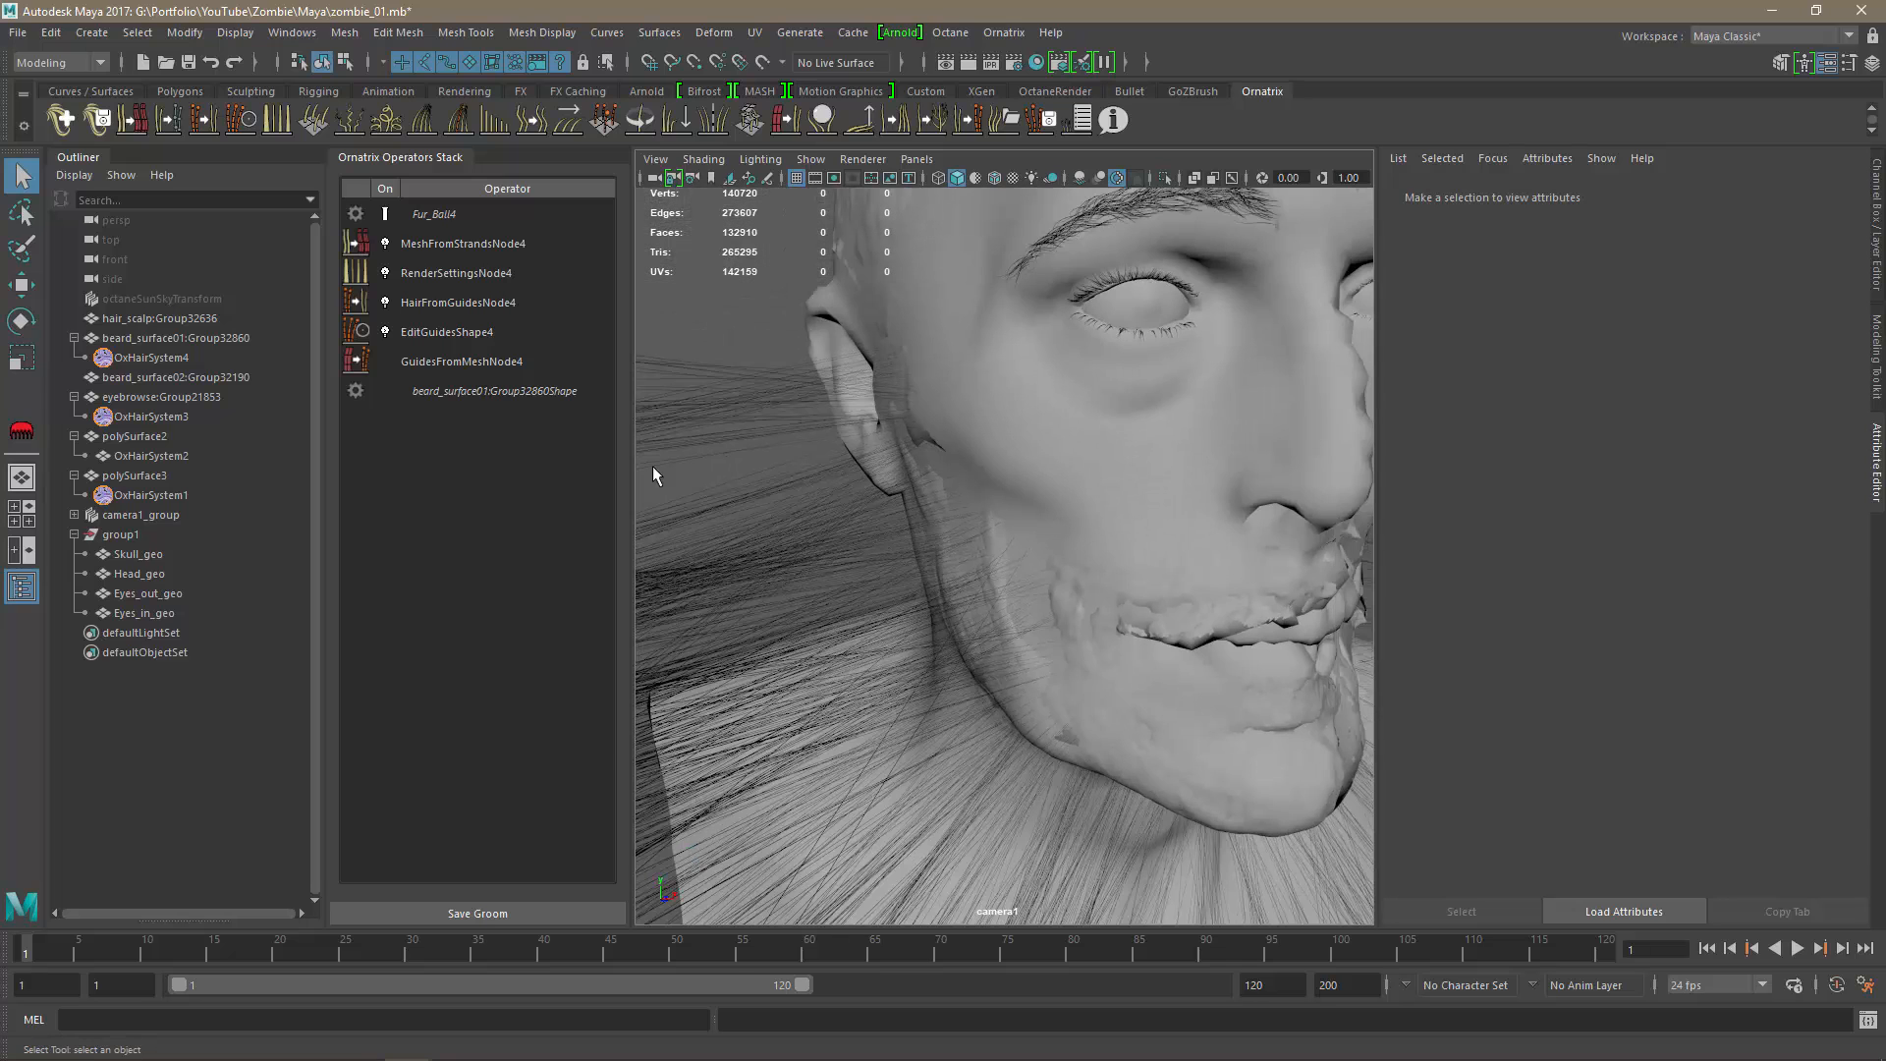
pyautogui.click(455, 363)
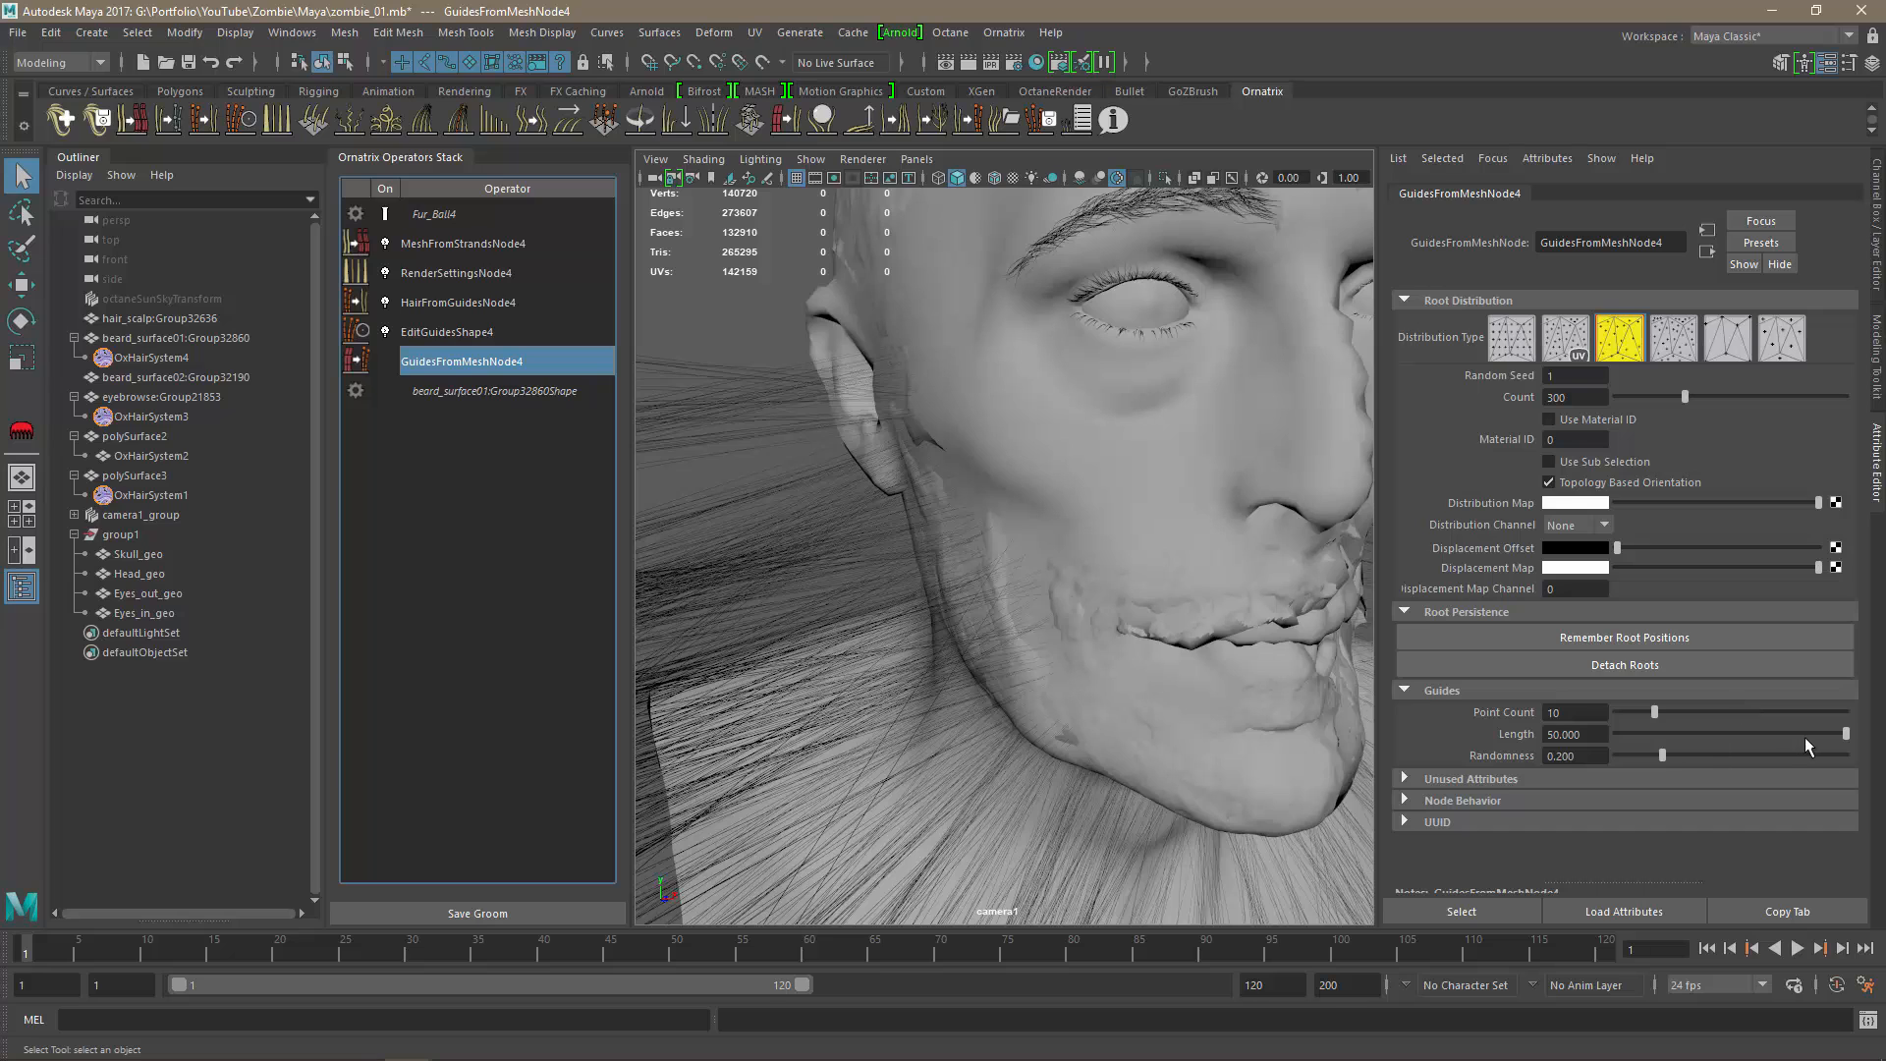
pyautogui.moveTo(1785, 736); pyautogui.dragTo(1622, 735)
pyautogui.keyDown('alt'); pyautogui.moveTo(1073, 619); pyautogui.dragTo(994, 568, button='middle'); pyautogui.keyUp('alt')
pyautogui.keyDown('alt'); pyautogui.moveTo(786, 548); pyautogui.dragTo(847, 548, button='right'); pyautogui.keyUp('alt')
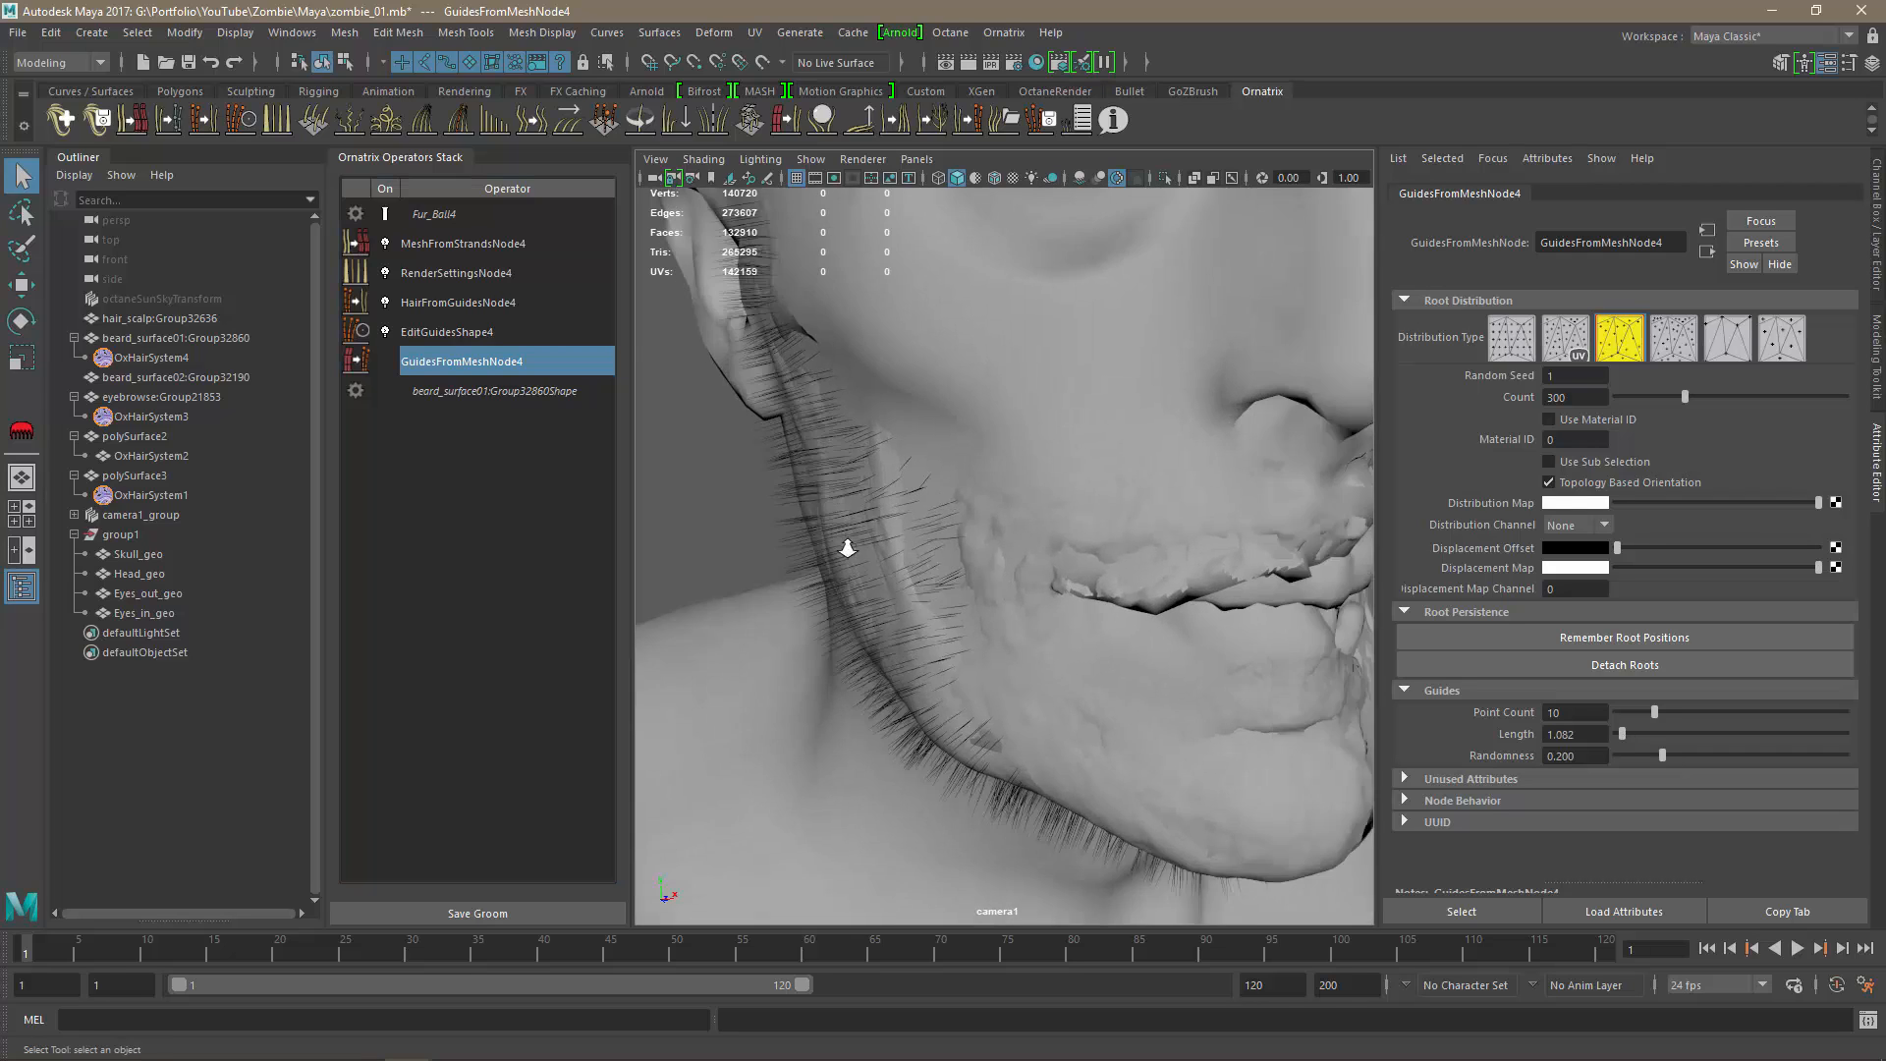
pyautogui.keyDown('alt'); pyautogui.moveTo(848, 548); pyautogui.dragTo(1028, 610); pyautogui.keyUp('alt')
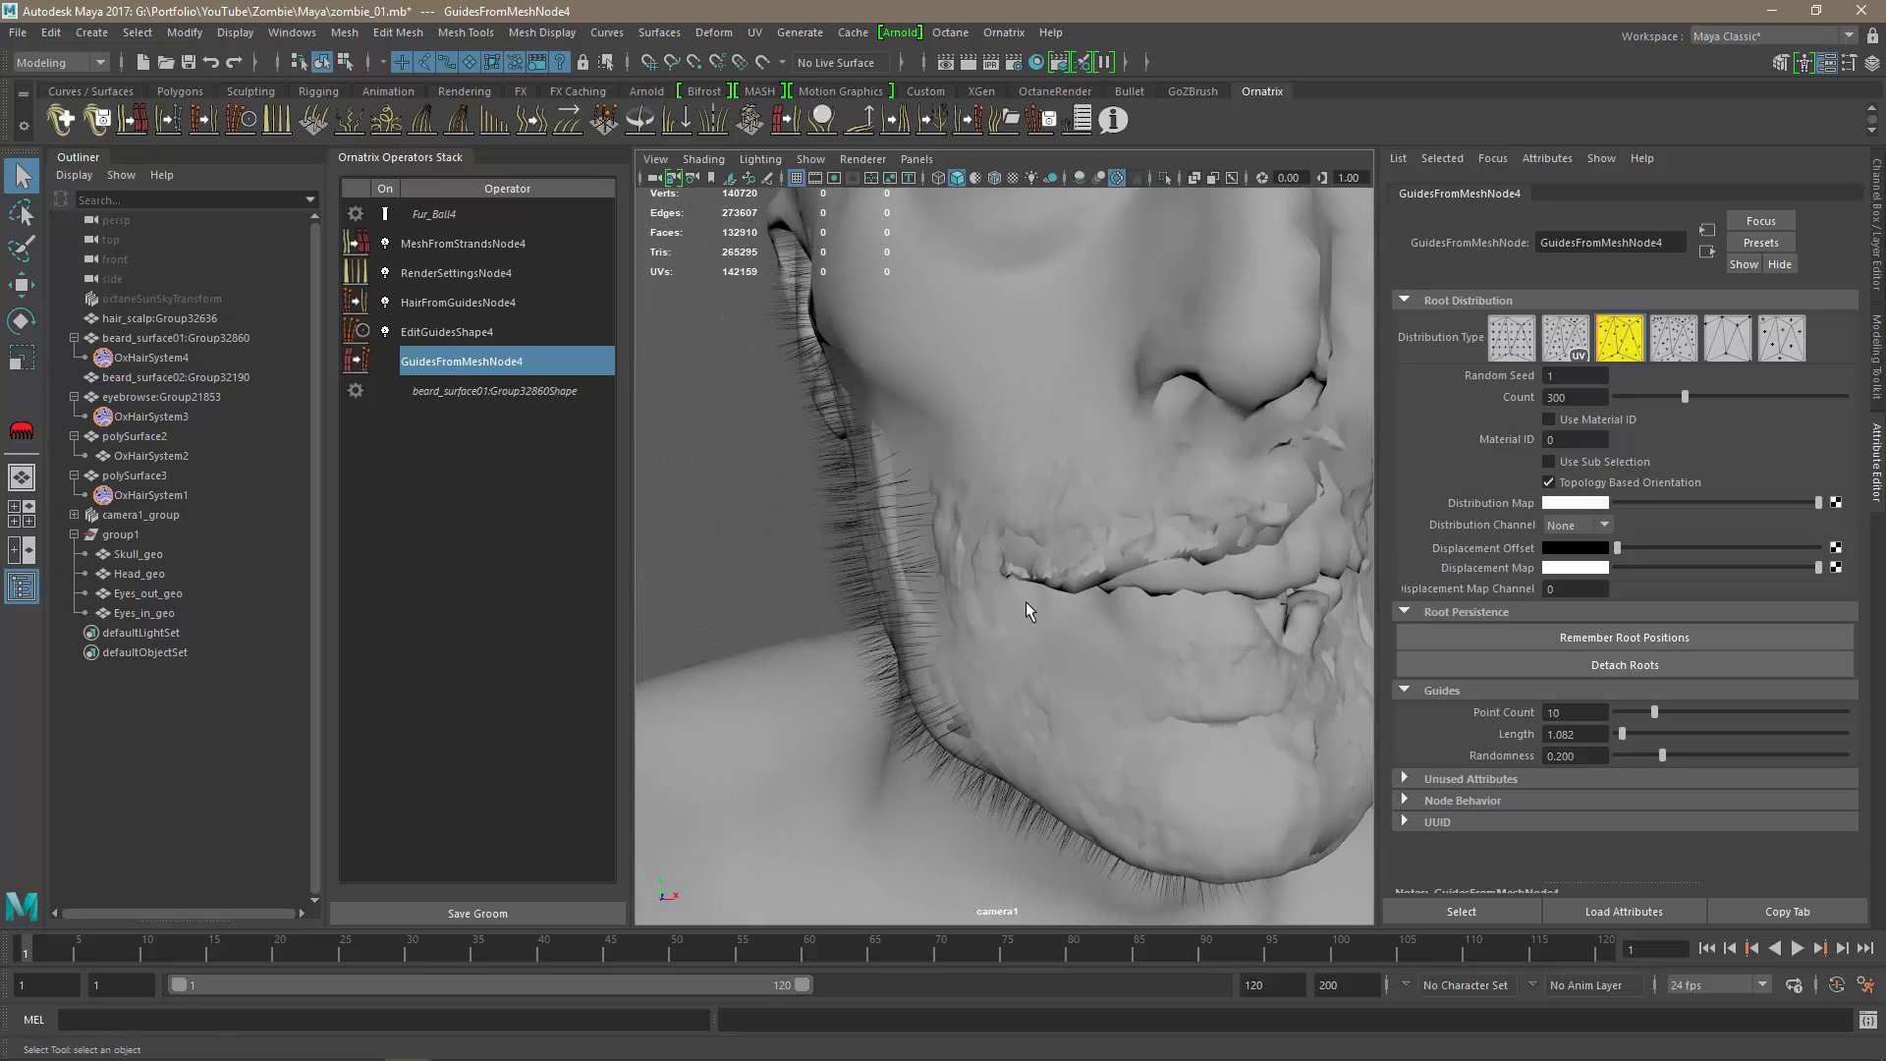
pyautogui.moveTo(1623, 738); pyautogui.dragTo(1626, 741)
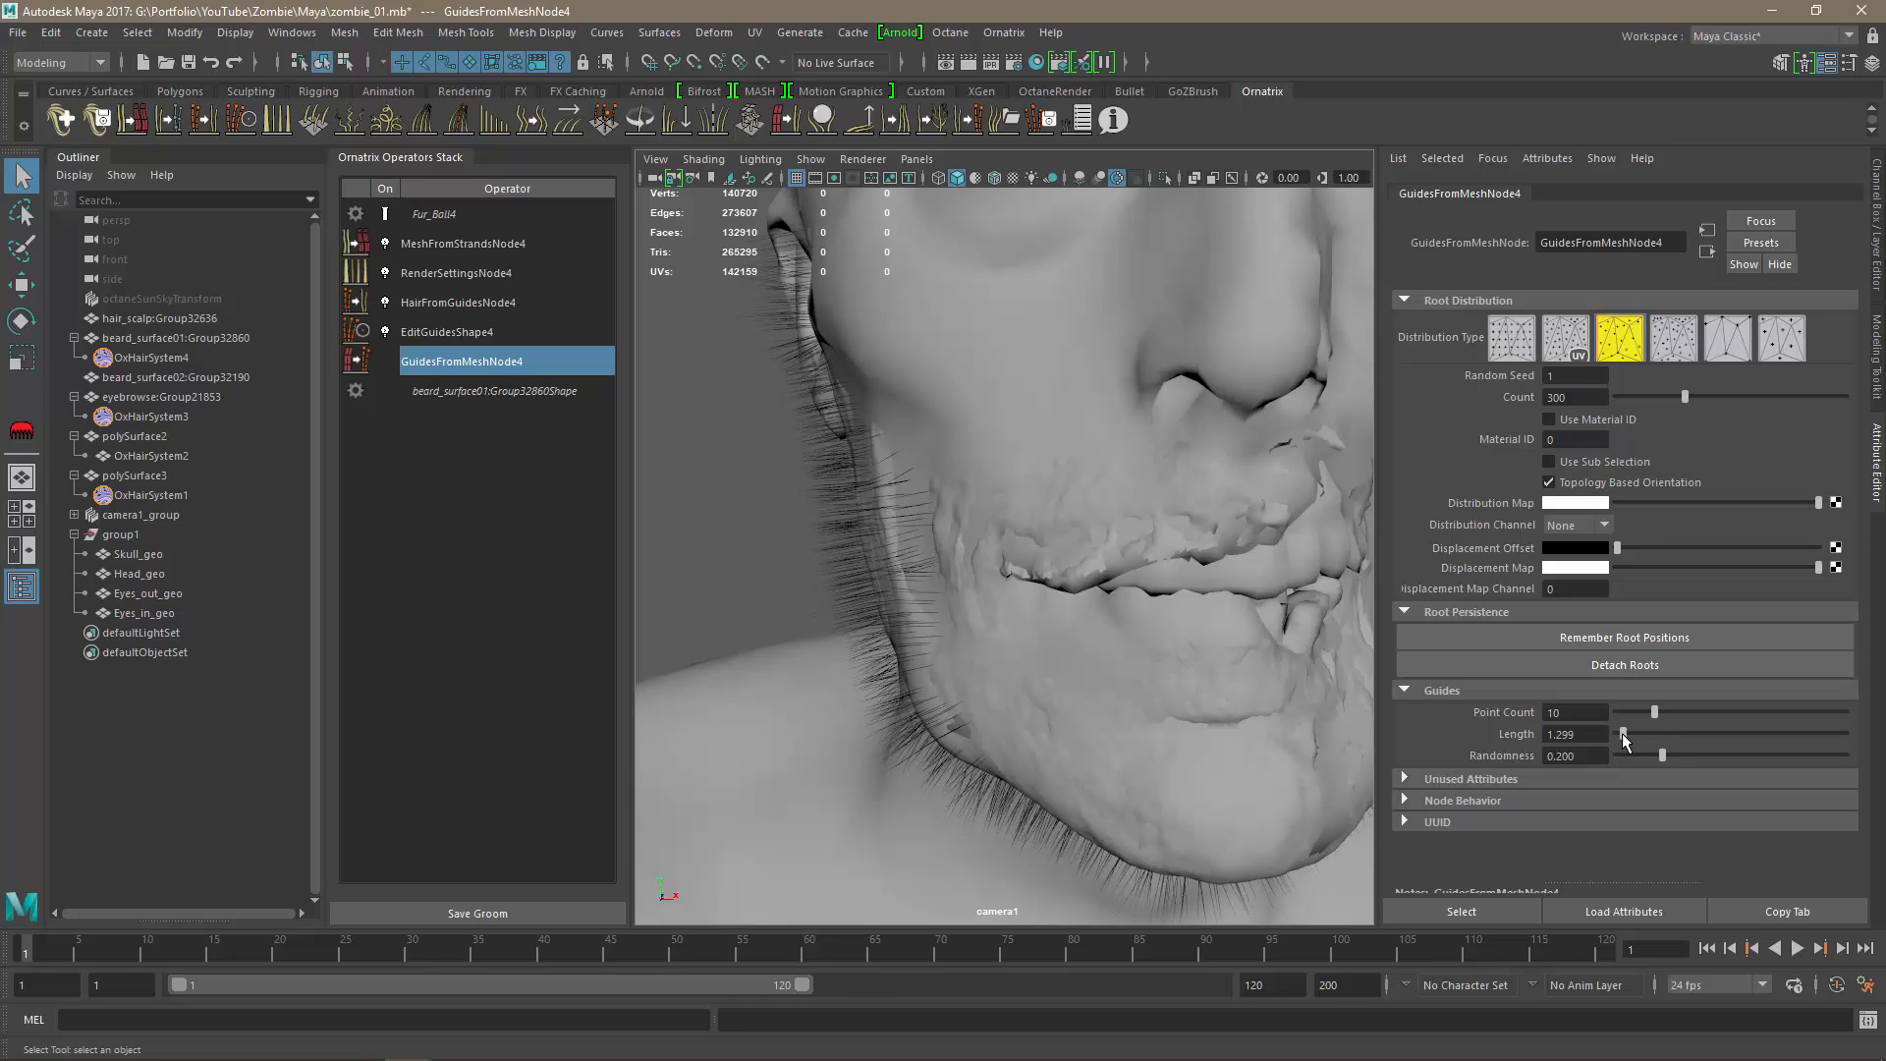
pyautogui.keyDown('alt'); pyautogui.moveTo(960, 521); pyautogui.dragTo(1059, 494); pyautogui.keyUp('alt')
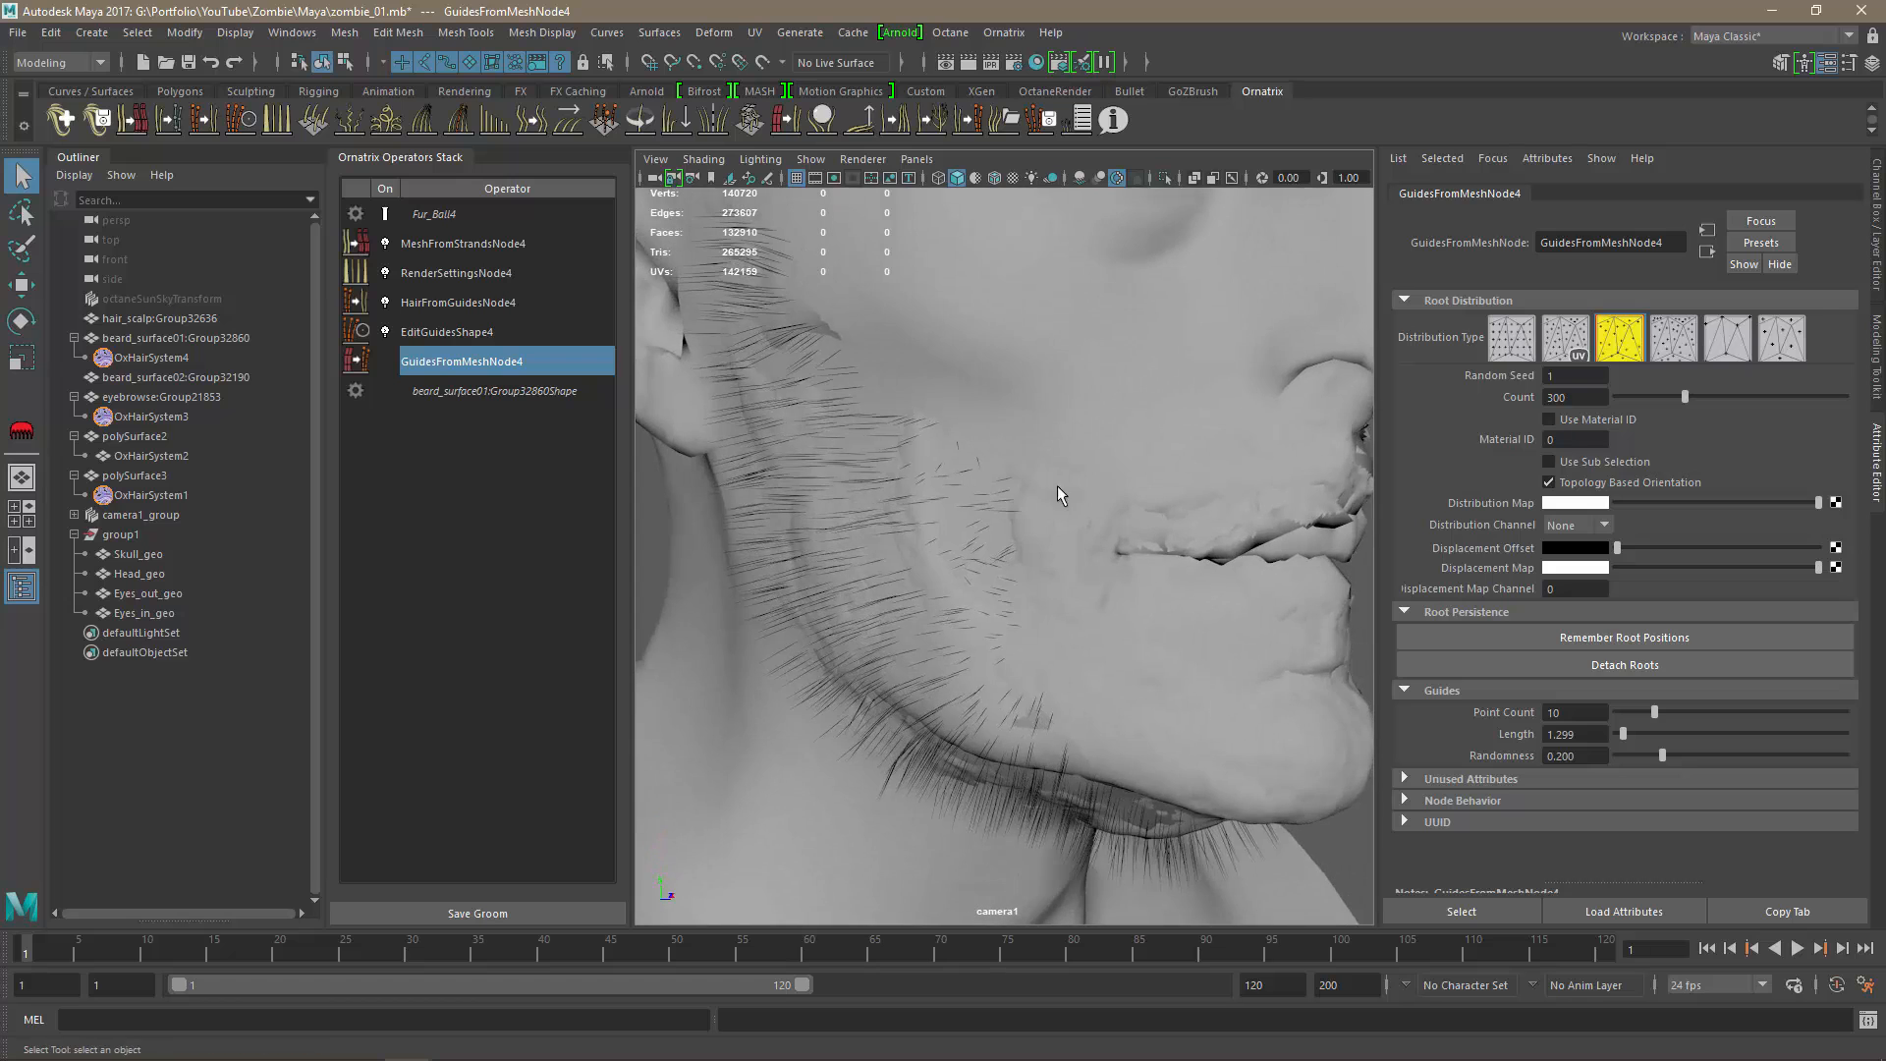
pyautogui.keyDown('alt'); pyautogui.moveTo(1021, 450); pyautogui.dragTo(985, 568, button='middle'); pyautogui.keyUp('alt')
pyautogui.keyDown('alt'); pyautogui.moveTo(1124, 517); pyautogui.dragTo(933, 529); pyautogui.keyUp('alt')
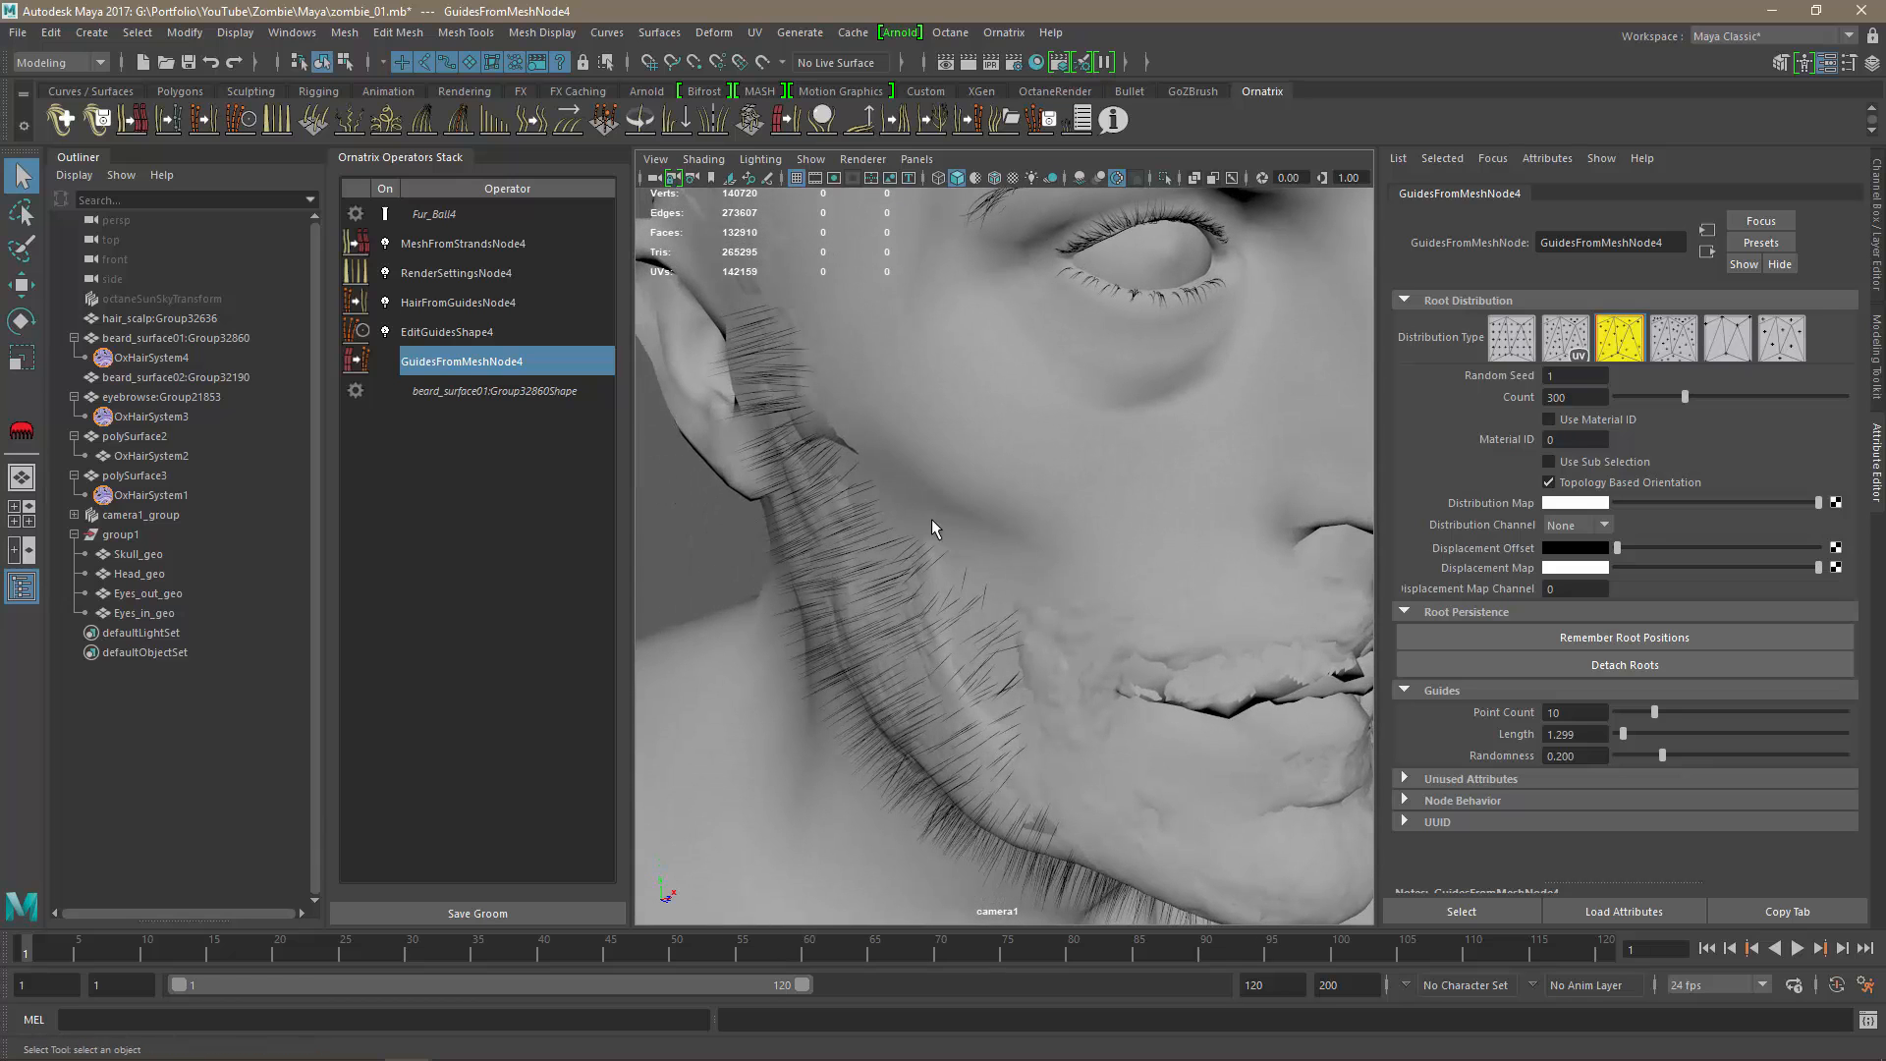
# Set the beard strand radius to 0.020 and reshape its radius ramp with root about 0.4, tip about 0.5 and the third point removed.
pyautogui.keyDown('alt'); pyautogui.moveTo(876, 499); pyautogui.dragTo(956, 576, button='right'); pyautogui.keyUp('alt')
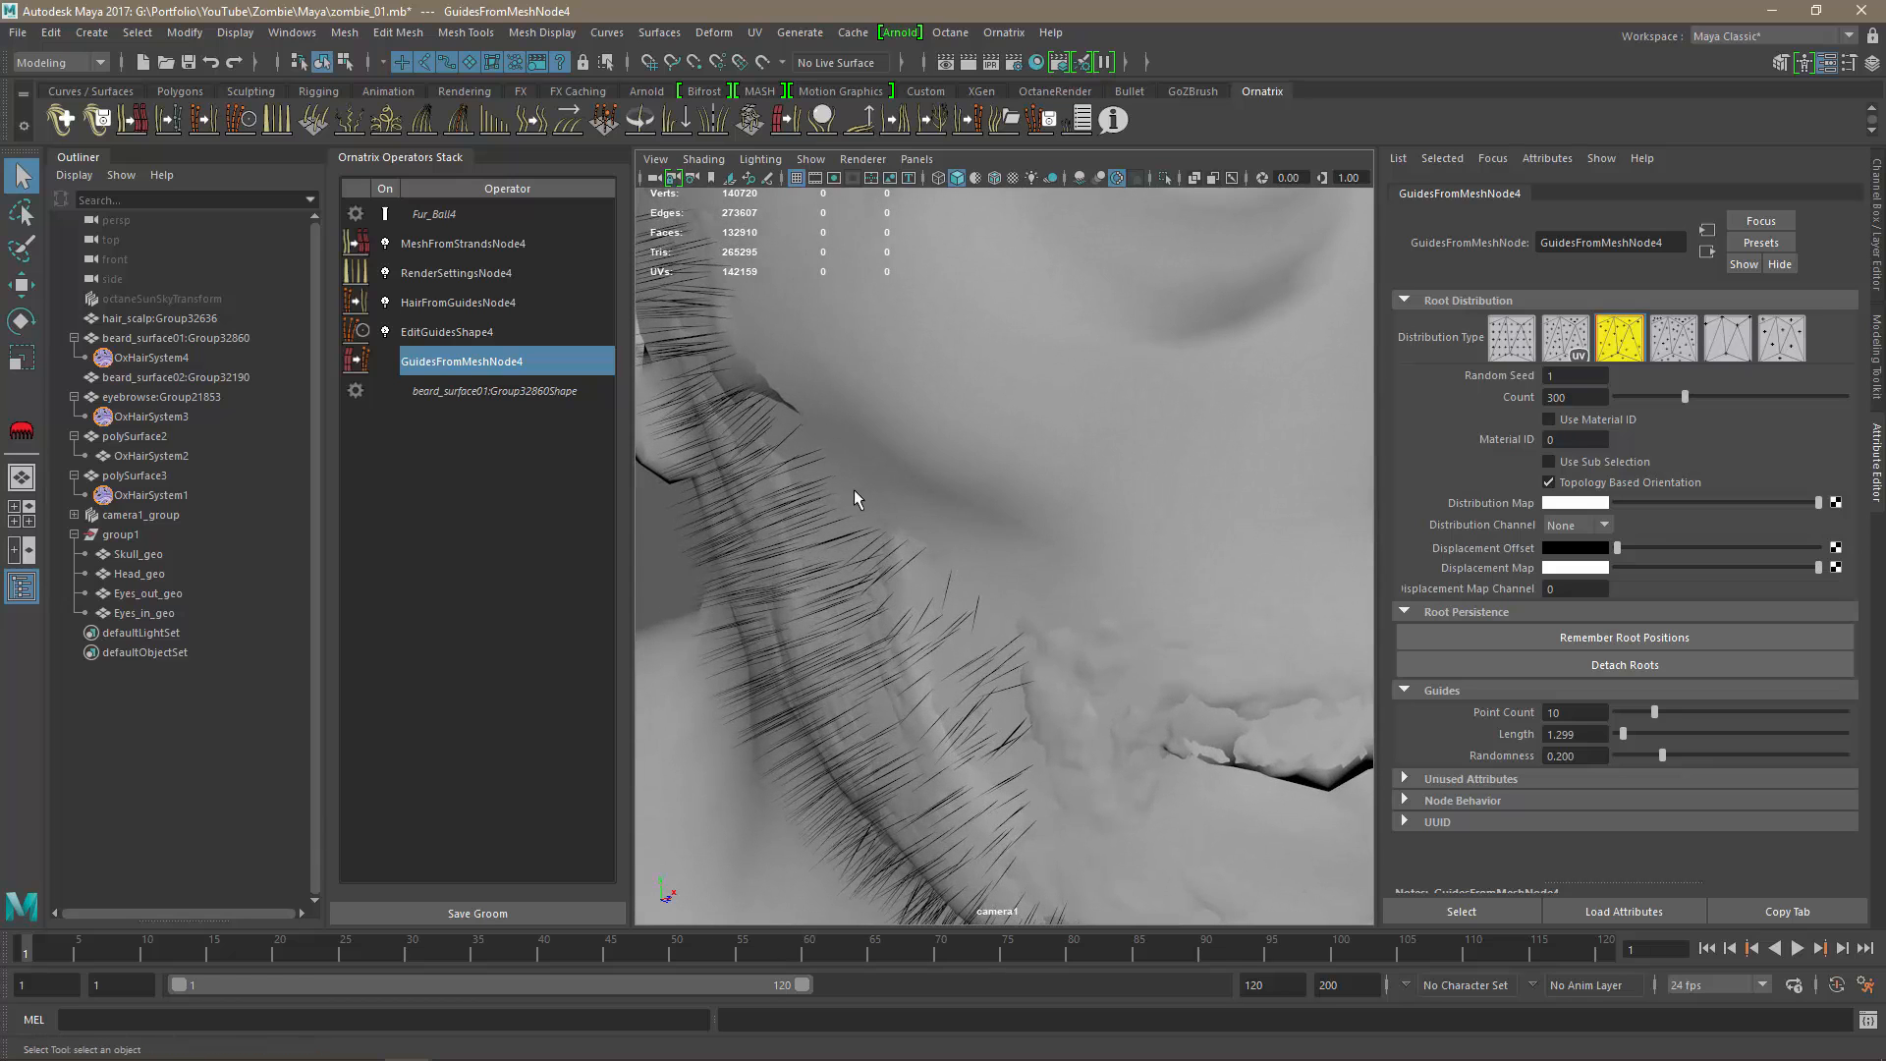
pyautogui.click(458, 272)
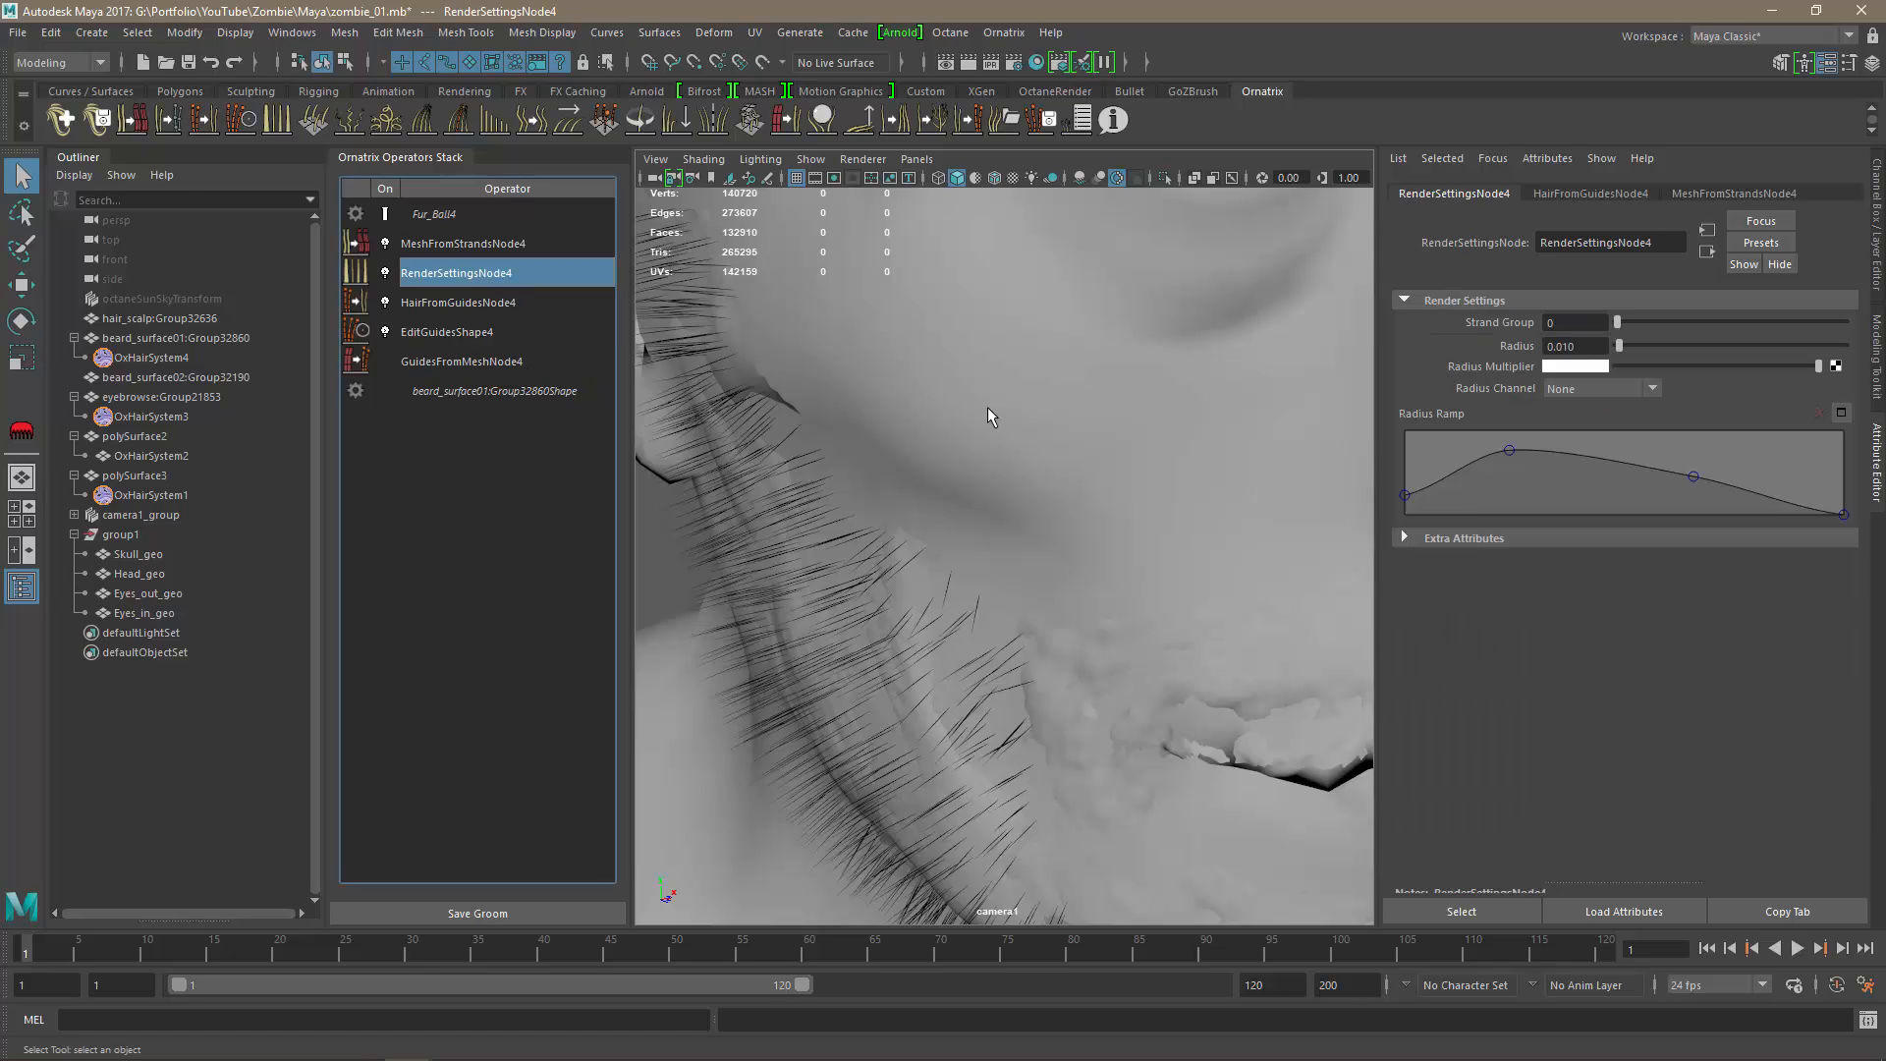
pyautogui.moveTo(1620, 347); pyautogui.dragTo(1623, 348)
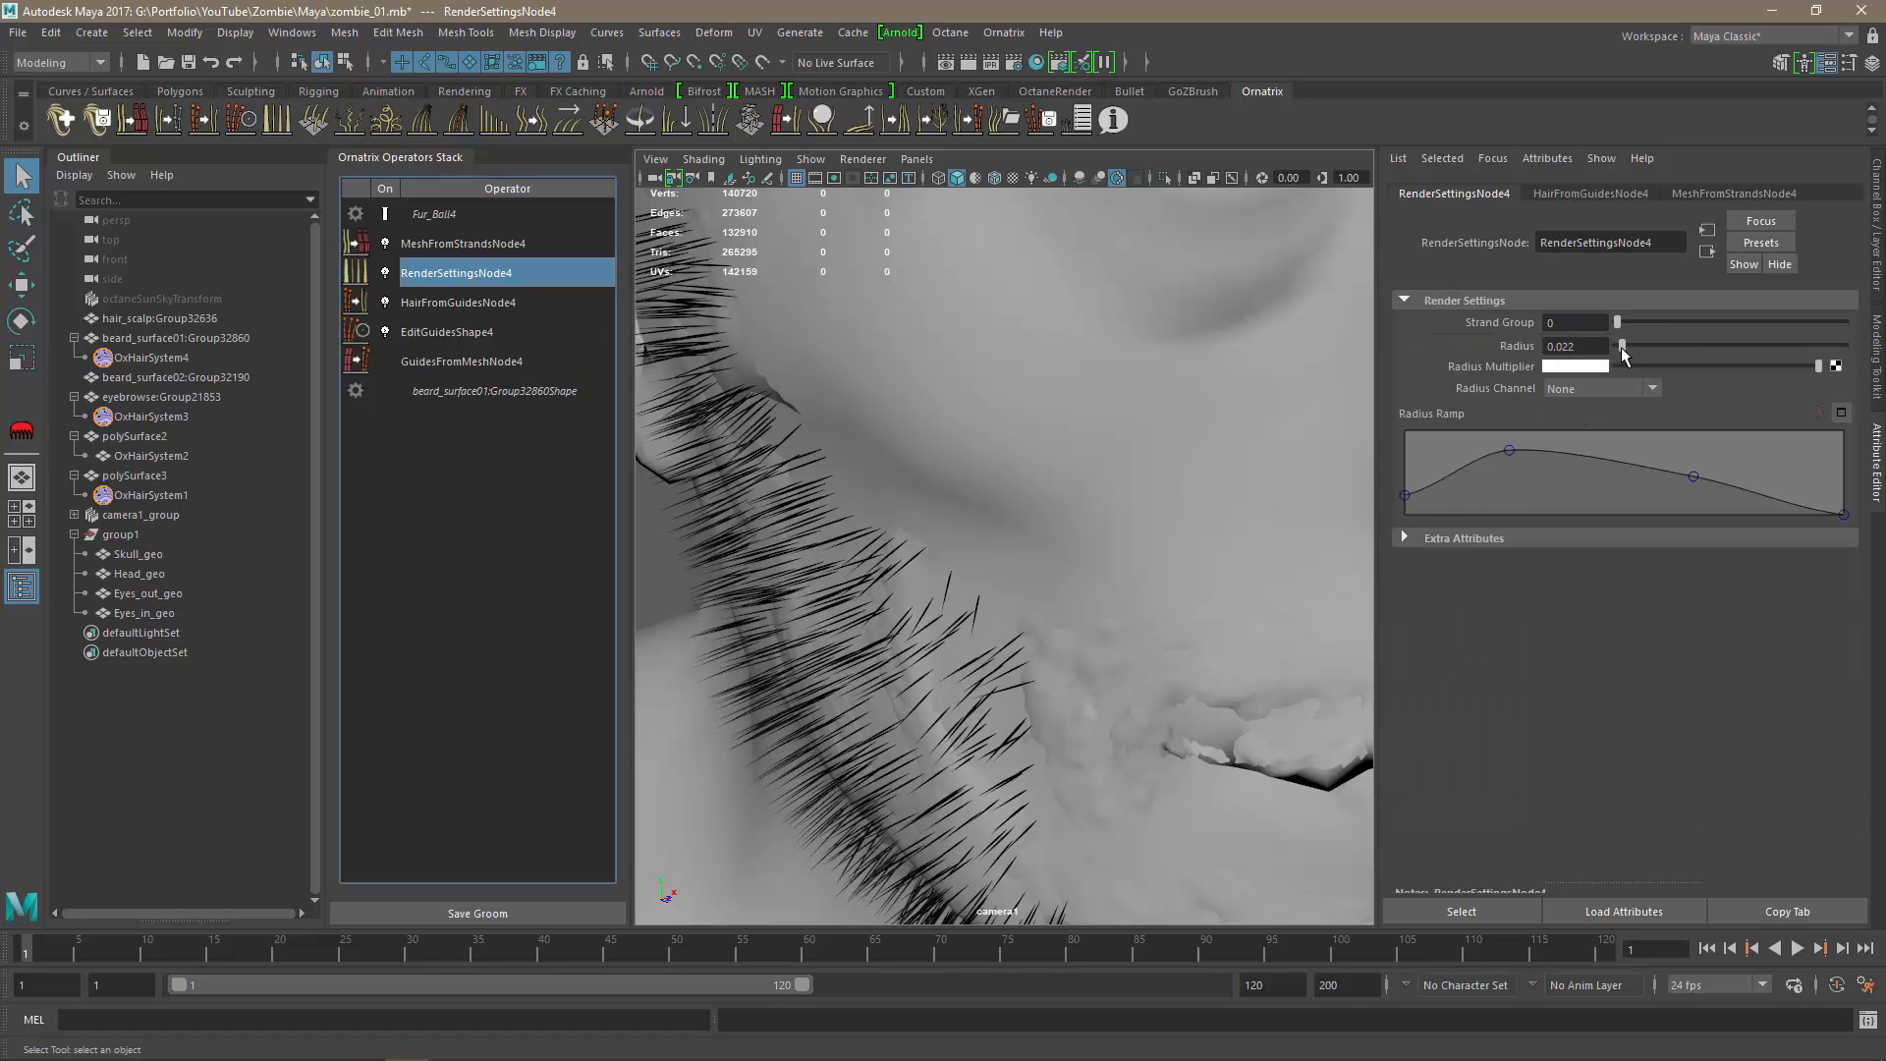
pyautogui.click(1575, 347)
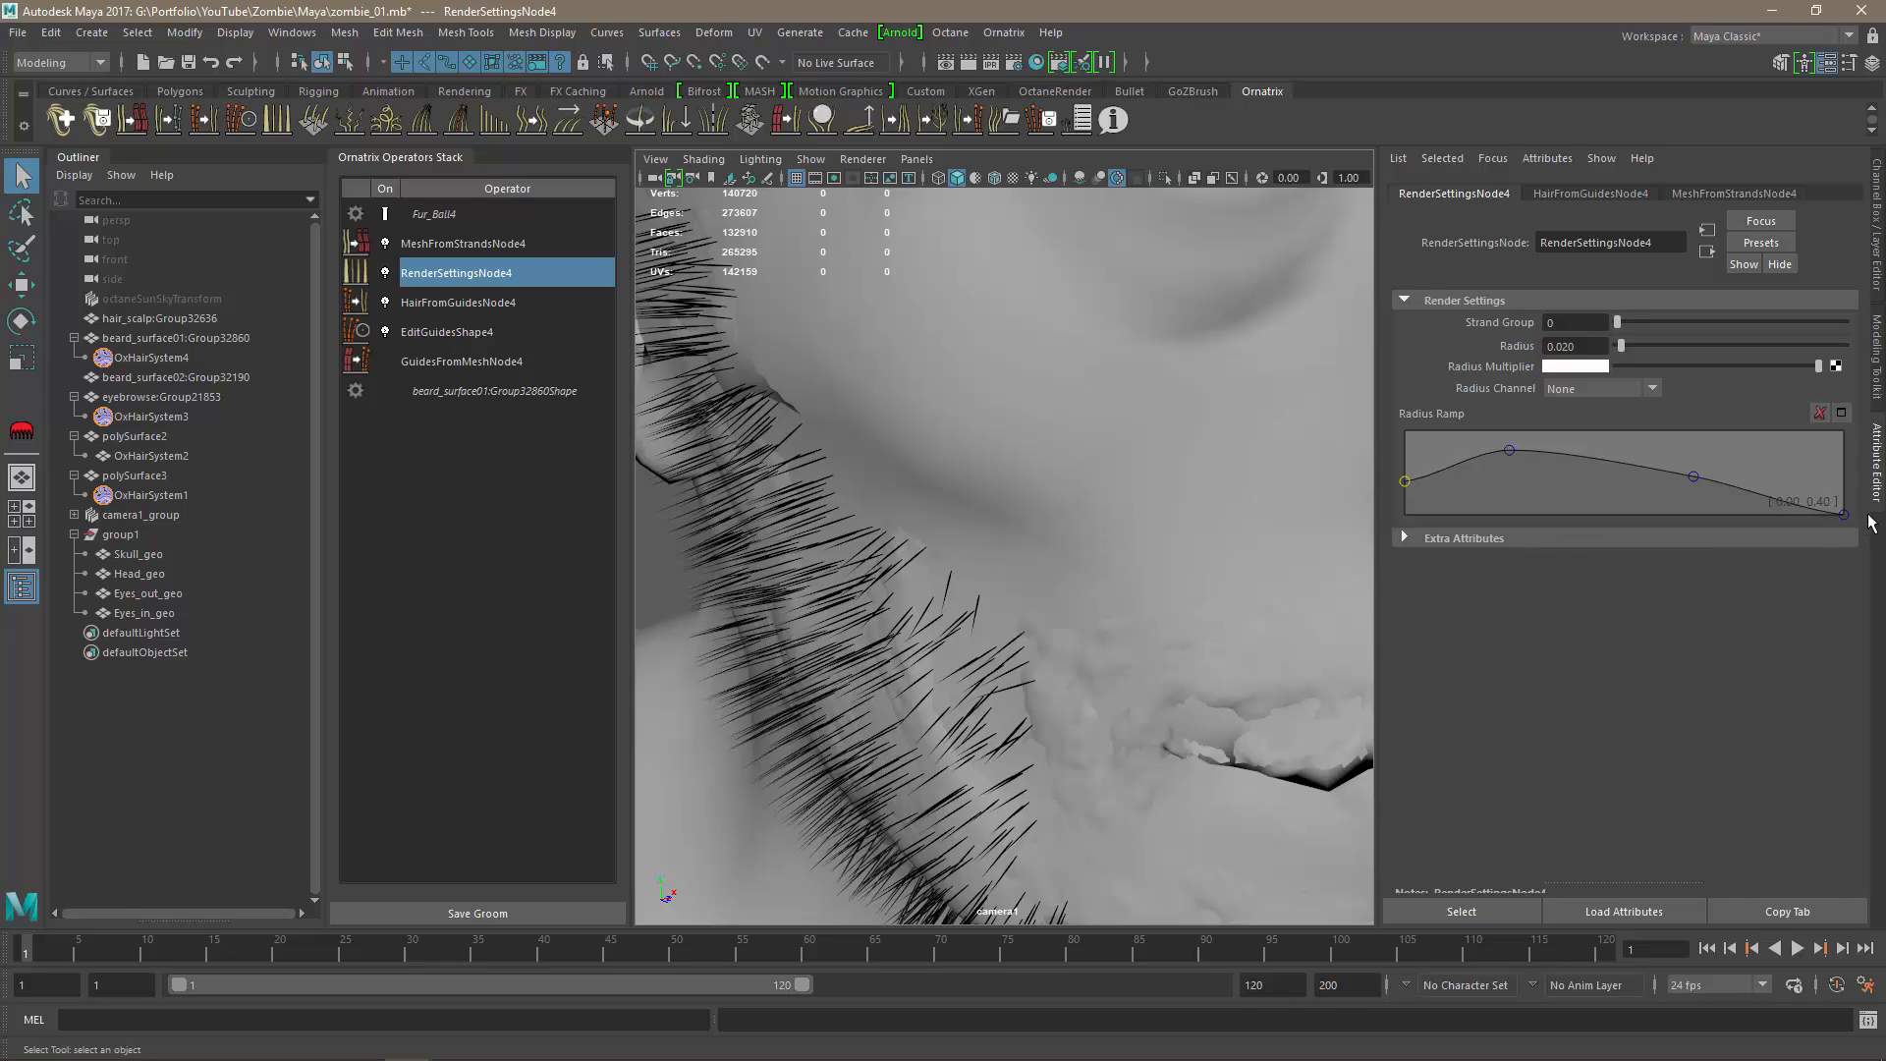
pyautogui.moveTo(1846, 511); pyautogui.dragTo(1851, 472)
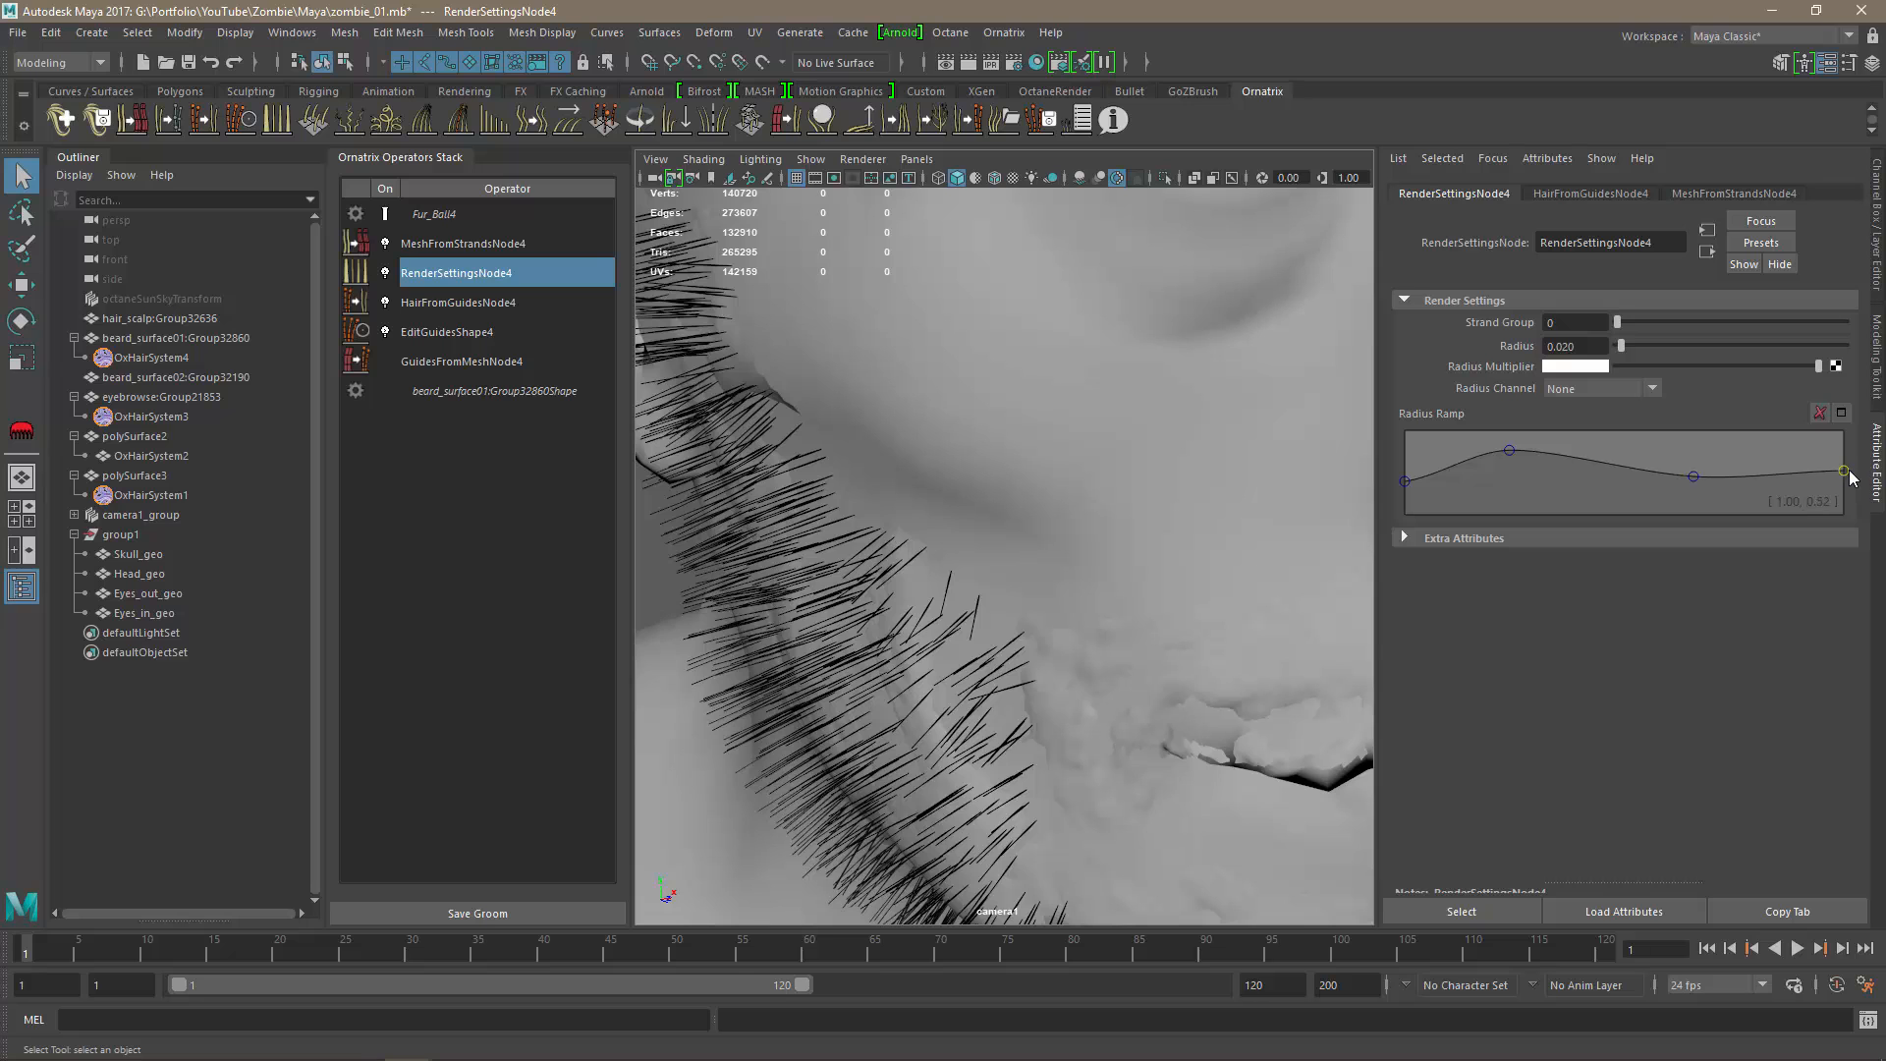
pyautogui.rightClick(1693, 478)
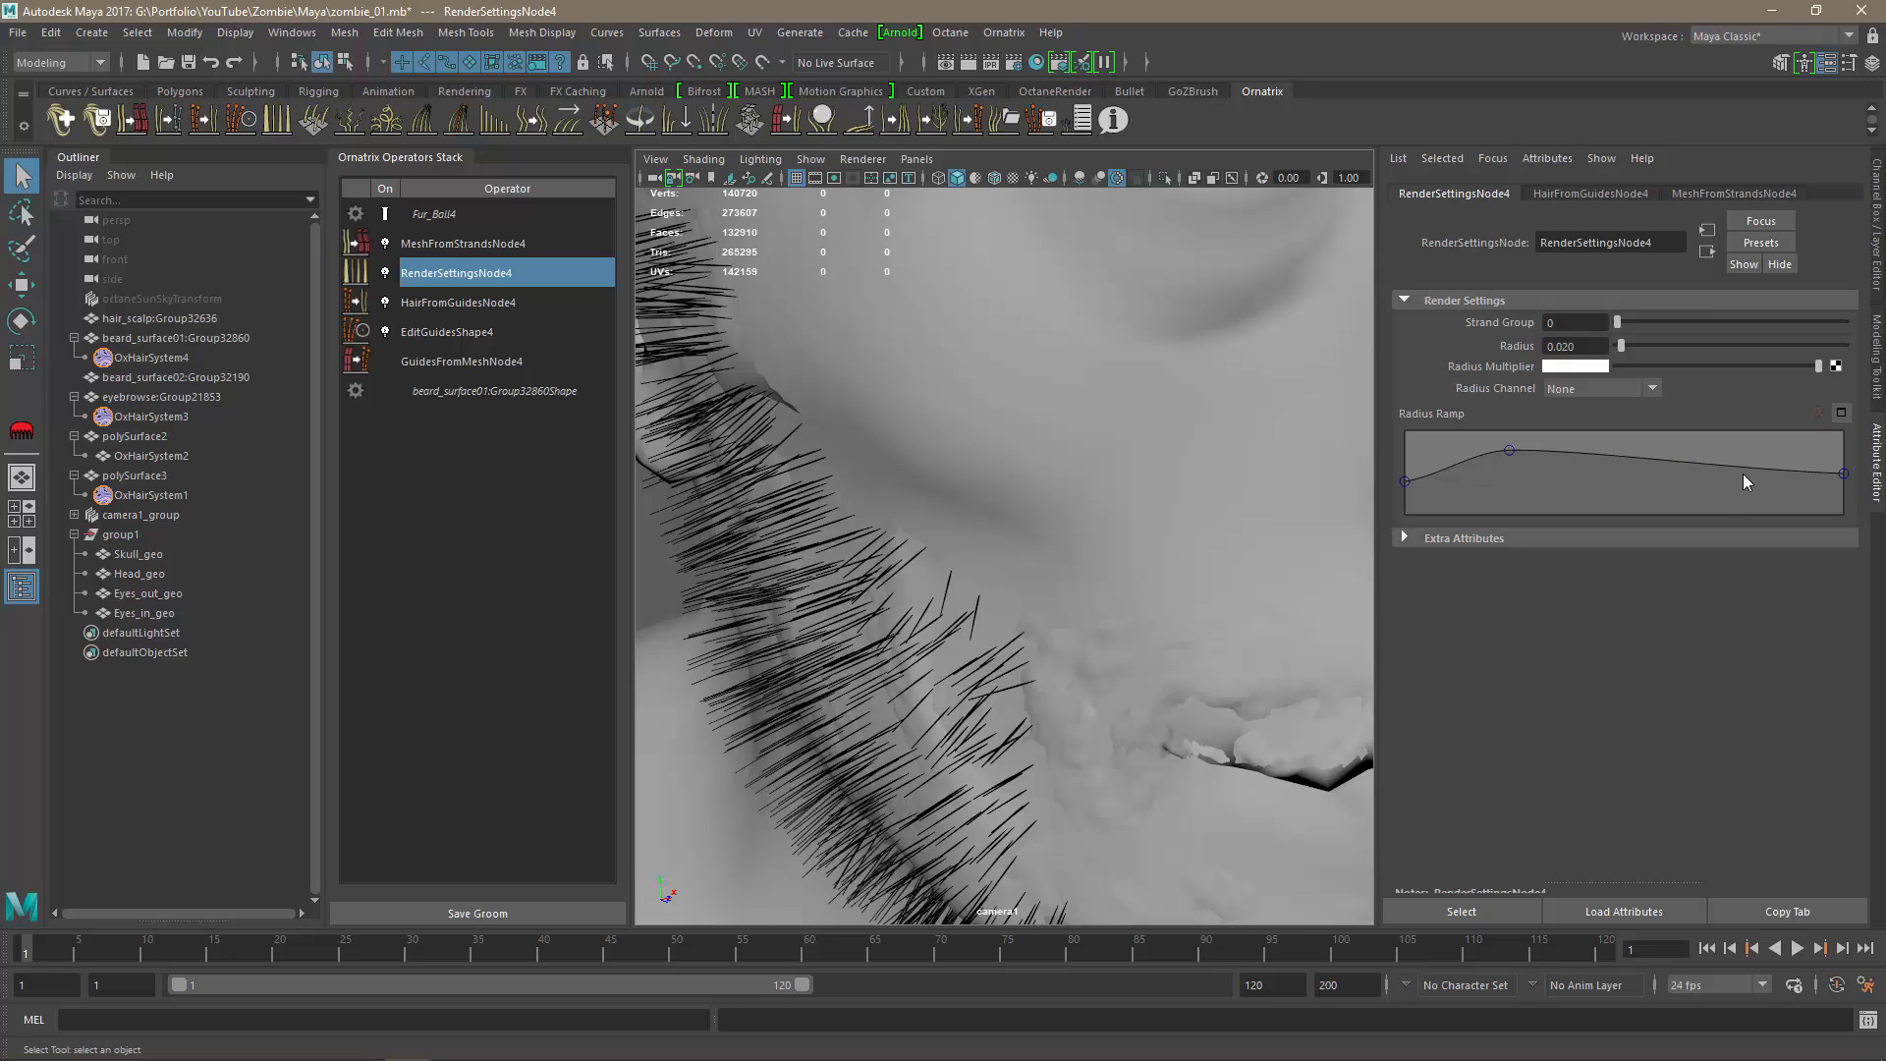
# Examine the strand thickness and direction along the jaw and sideburn from several angles.
pyautogui.keyDown('alt'); pyautogui.moveTo(1003, 668); pyautogui.dragTo(834, 564); pyautogui.keyUp('alt')
pyautogui.keyDown('alt'); pyautogui.moveTo(893, 489); pyautogui.dragTo(918, 489); pyautogui.keyUp('alt')
pyautogui.keyDown('alt'); pyautogui.moveTo(890, 593); pyautogui.dragTo(977, 560, button='middle'); pyautogui.keyUp('alt')
pyautogui.keyDown('alt'); pyautogui.moveTo(976, 560); pyautogui.dragTo(993, 594, button='right'); pyautogui.keyUp('alt')
pyautogui.moveTo(993, 594)
pyautogui.keyDown('alt'); pyautogui.mouseDown()
pyautogui.moveTo(1042, 580)
pyautogui.moveTo(909, 594)
pyautogui.moveTo(972, 587)
pyautogui.mouseUp(); pyautogui.keyUp('alt')
pyautogui.keyDown('alt'); pyautogui.moveTo(972, 588); pyautogui.dragTo(944, 588, button='right'); pyautogui.keyUp('alt')
pyautogui.keyDown('alt'); pyautogui.moveTo(943, 587); pyautogui.dragTo(1041, 593); pyautogui.keyUp('alt')
pyautogui.keyDown('alt'); pyautogui.moveTo(1041, 593); pyautogui.dragTo(1075, 611, button='right'); pyautogui.keyUp('alt')
pyautogui.moveTo(1075, 611)
pyautogui.keyDown('alt'); pyautogui.mouseDown()
pyautogui.moveTo(1008, 589)
pyautogui.moveTo(1128, 596)
pyautogui.moveTo(1012, 592)
pyautogui.moveTo(1101, 590)
pyautogui.moveTo(1055, 589)
pyautogui.mouseUp(); pyautogui.keyUp('alt')
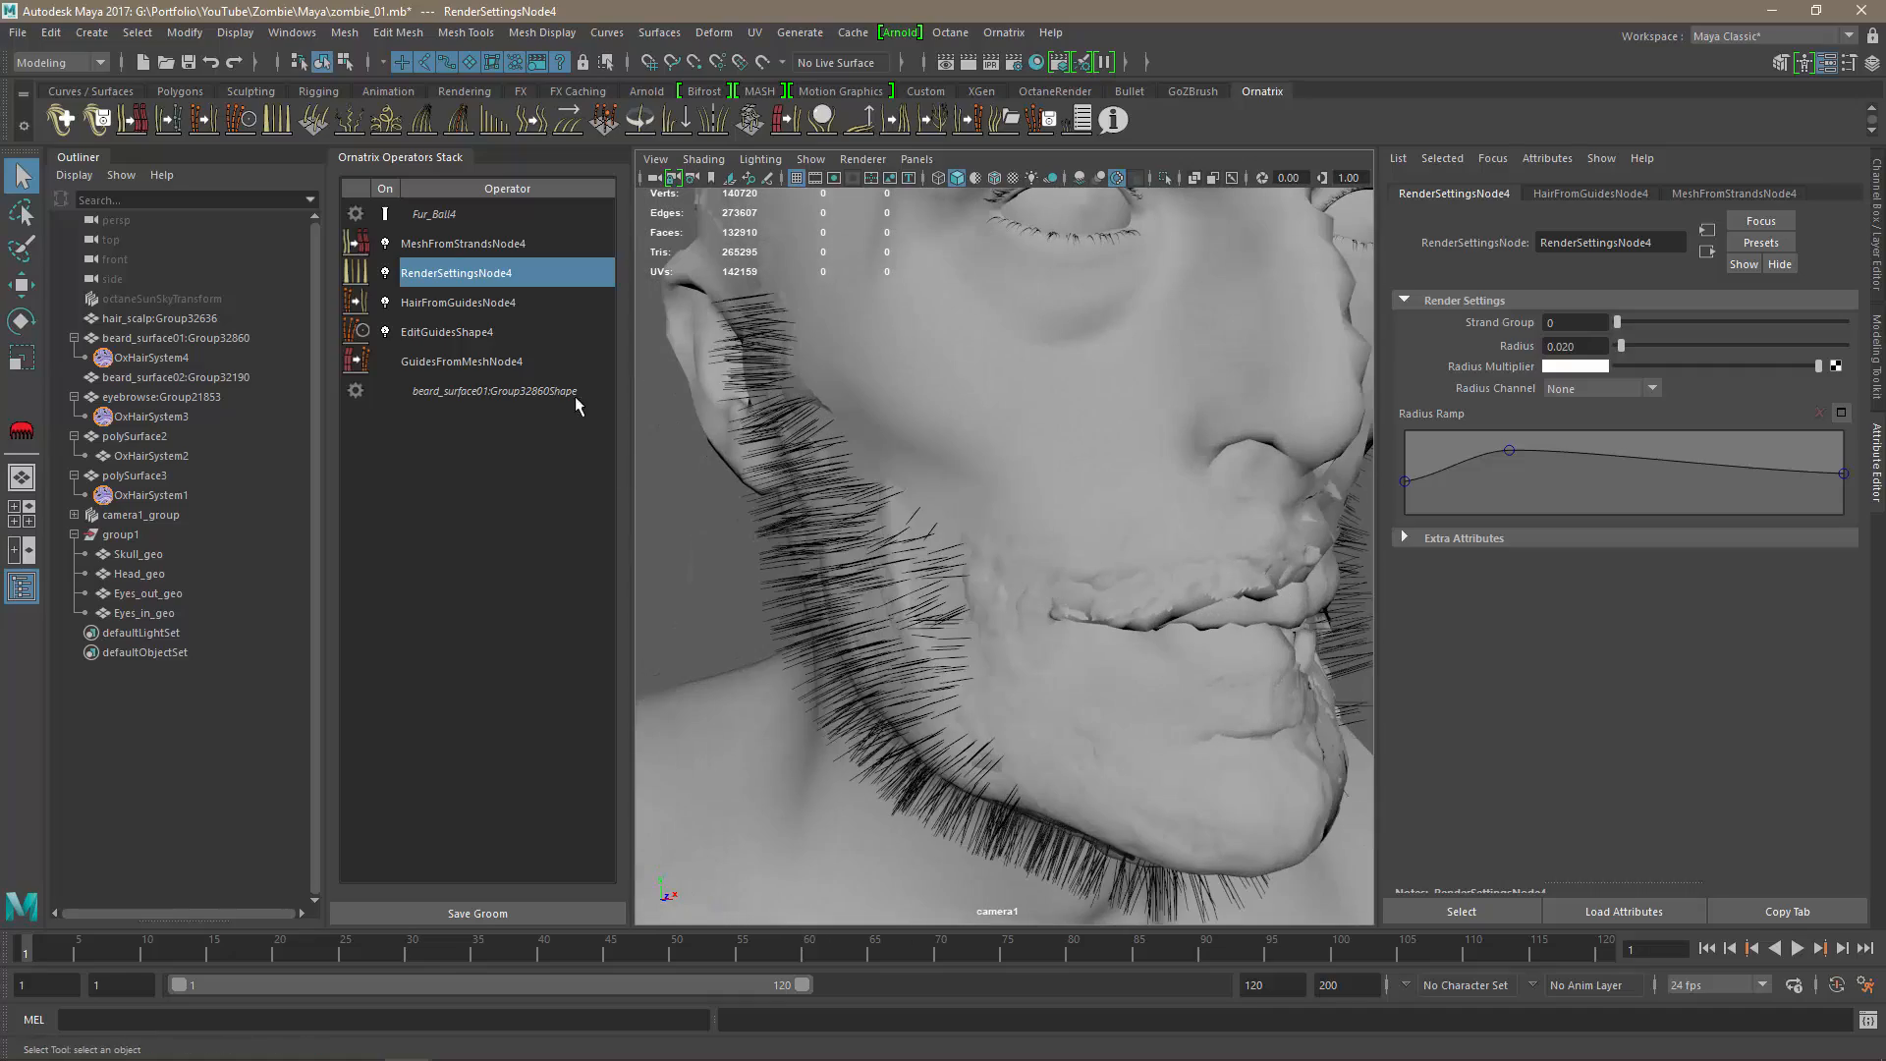
# Add a Surface Comb operator above HairFromGuidesNode4 and raise its orientation multiplier to the maximum.
pyautogui.click(444, 302)
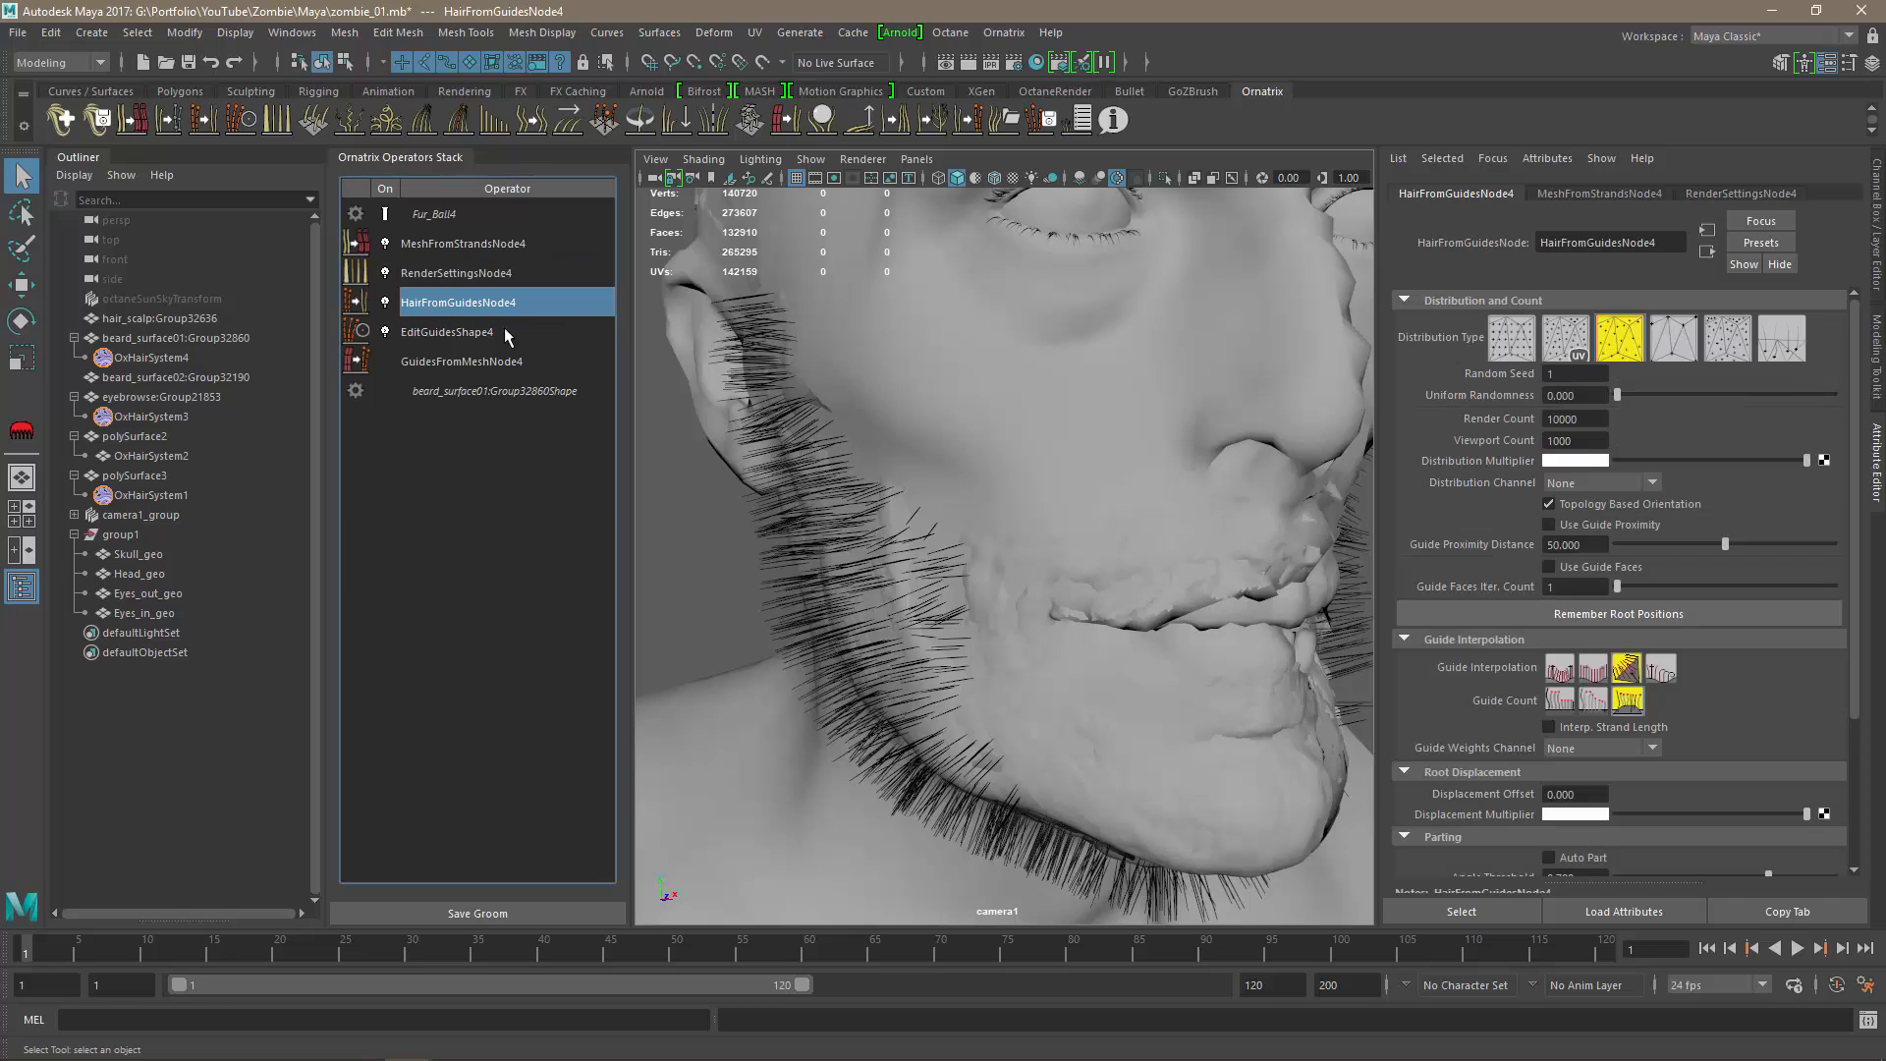
pyautogui.click(564, 131)
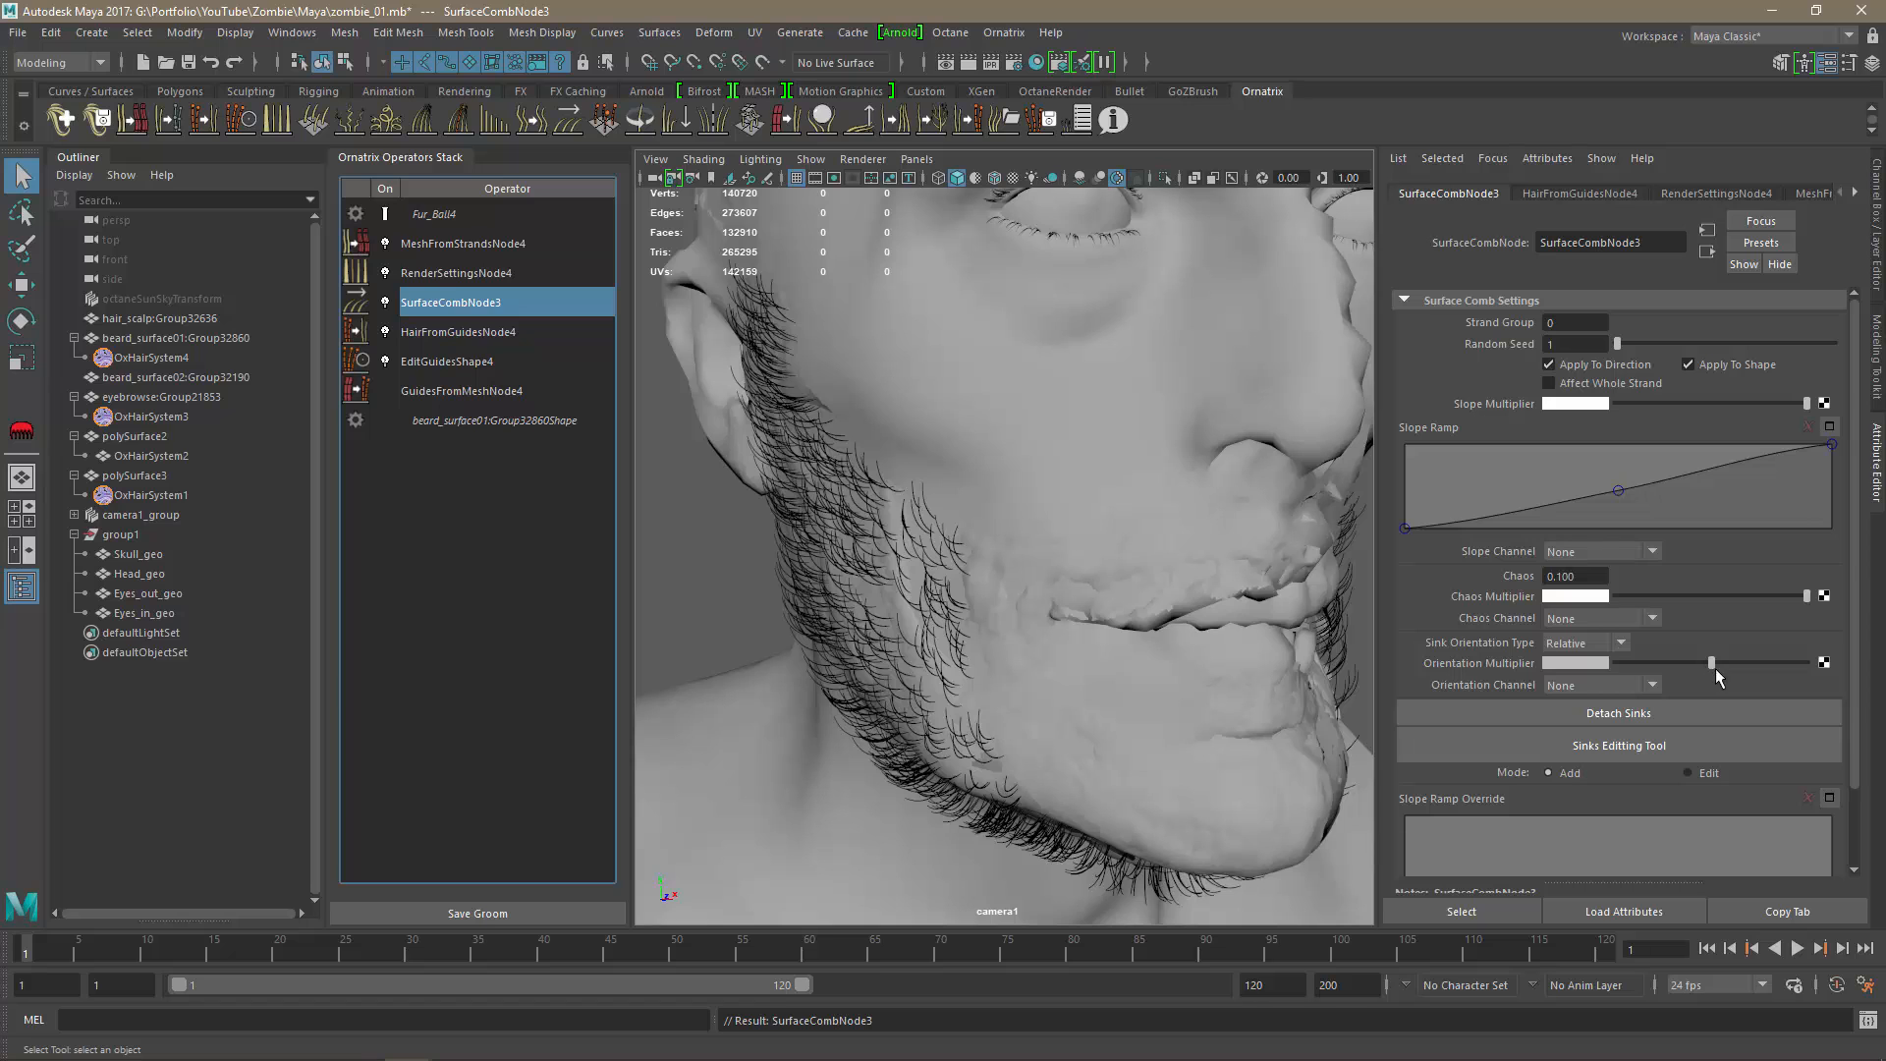
pyautogui.moveTo(1714, 664); pyautogui.dragTo(1812, 681)
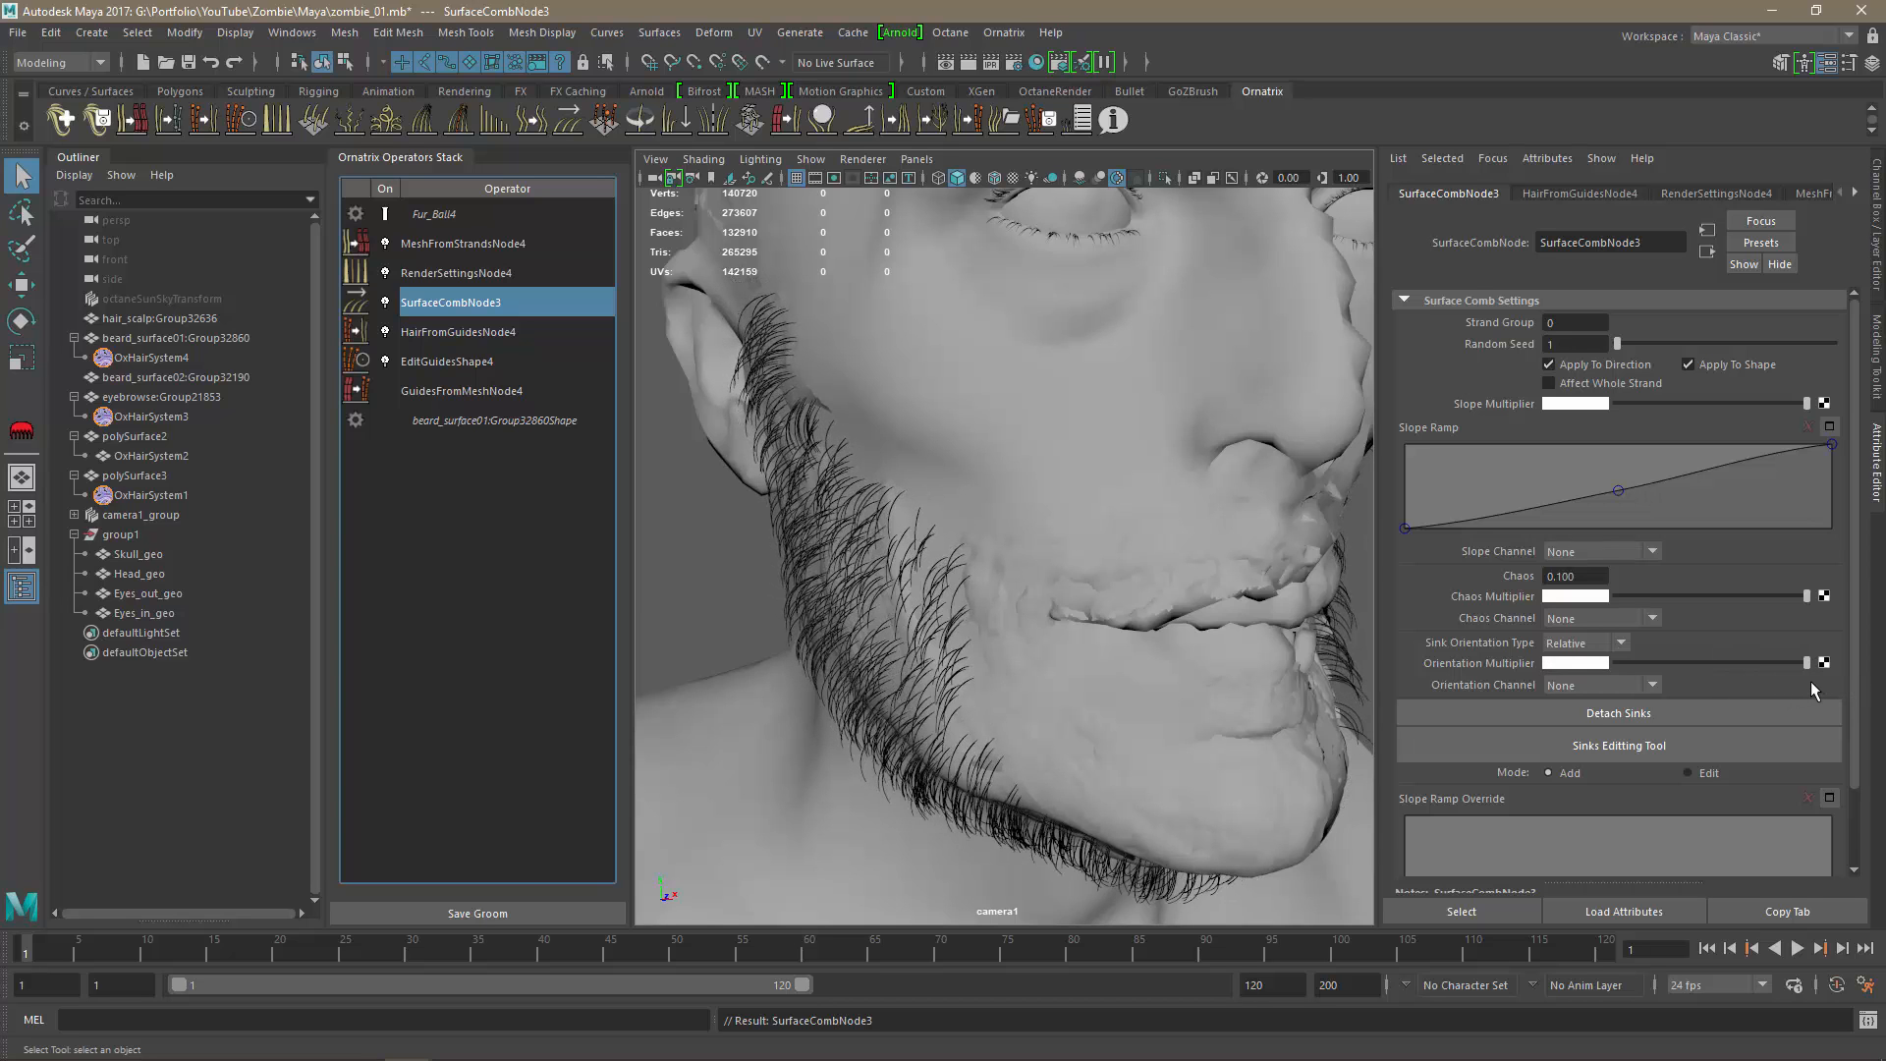
# Activate the Sinks Editing Tool on SurfaceCombNode3 and add two sinks under the chin that direct the beard hair.
pyautogui.moveTo(1063, 674)
pyautogui.keyDown('alt'); pyautogui.mouseDown()
pyautogui.moveTo(1179, 674)
pyautogui.moveTo(913, 676)
pyautogui.moveTo(1039, 686)
pyautogui.mouseUp(); pyautogui.keyUp('alt')
pyautogui.scroll(-2, 1136, 683)
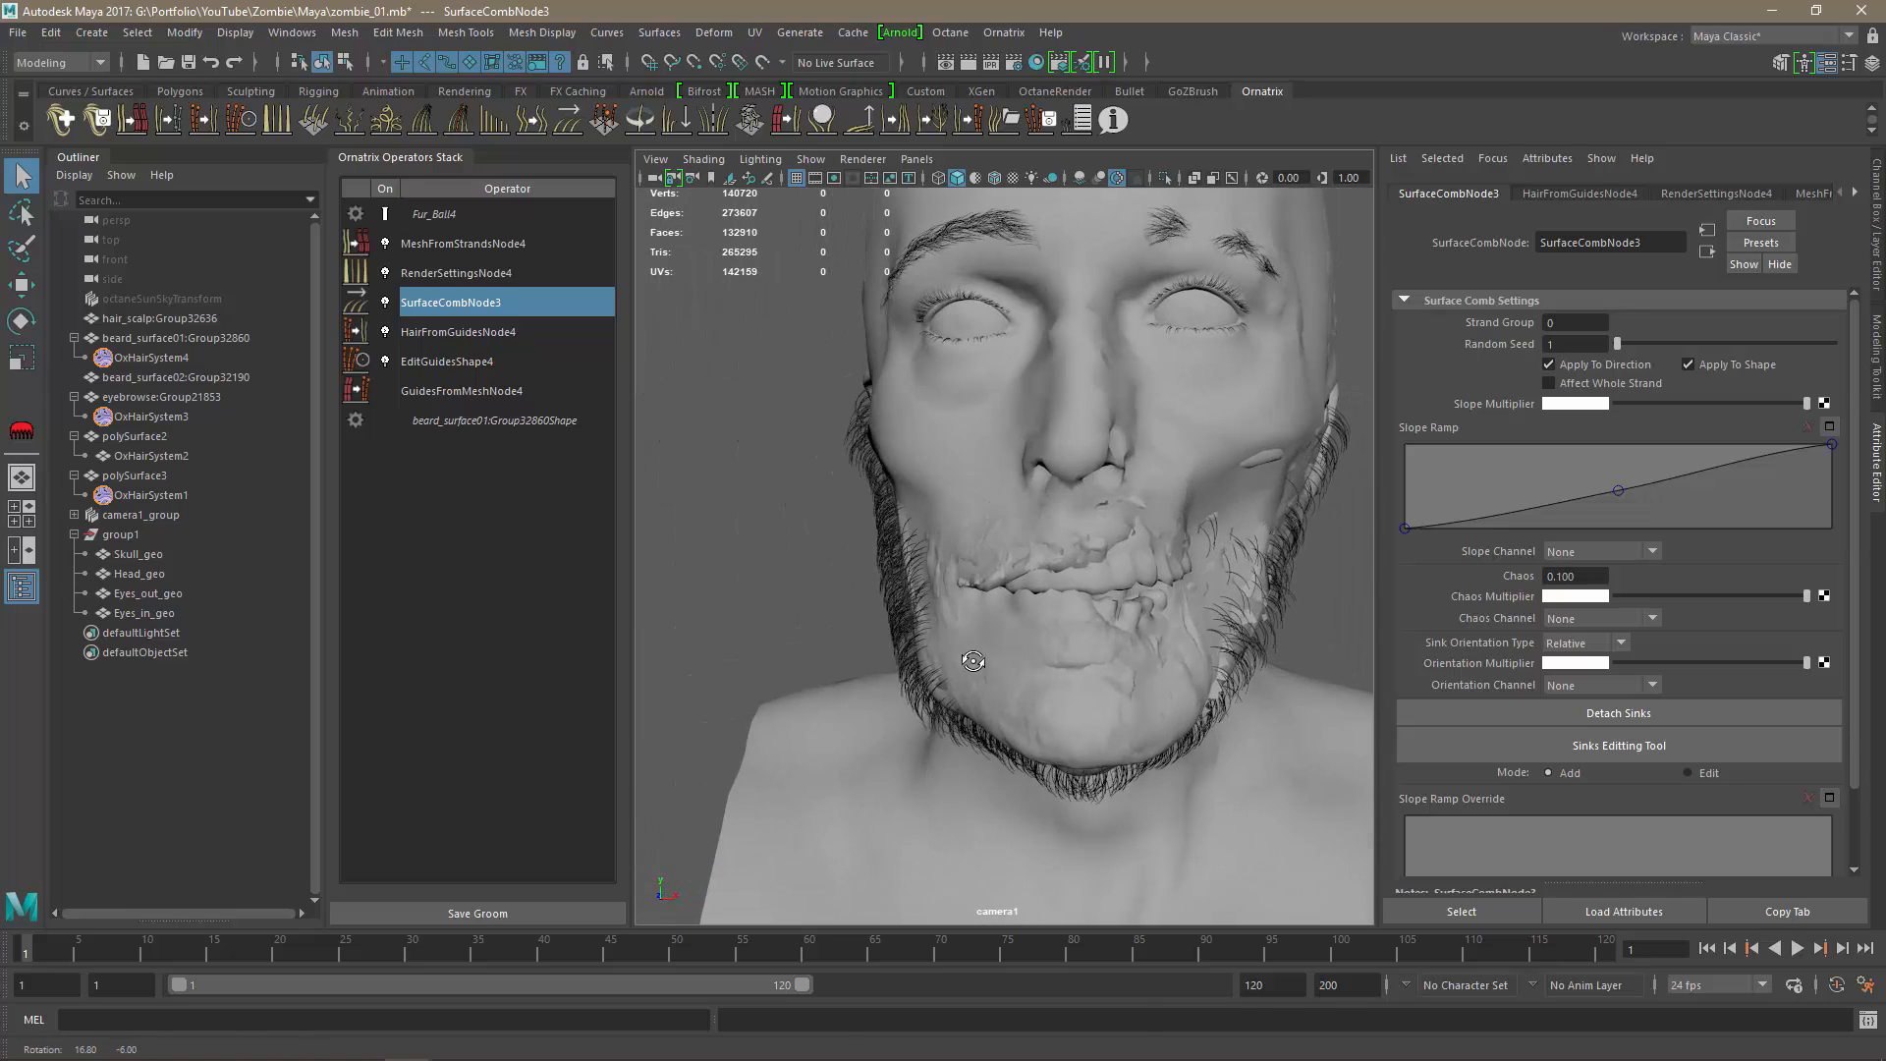
pyautogui.keyDown('alt'); pyautogui.moveTo(1039, 686); pyautogui.dragTo(1049, 703, button='right'); pyautogui.keyUp('alt')
pyautogui.keyDown('alt'); pyautogui.moveTo(1049, 703); pyautogui.dragTo(1136, 623); pyautogui.keyUp('alt')
pyautogui.keyDown('alt'); pyautogui.moveTo(1209, 651); pyautogui.dragTo(1072, 644, button='right'); pyautogui.keyUp('alt')
pyautogui.keyDown('alt'); pyautogui.moveTo(1073, 644); pyautogui.dragTo(1079, 635); pyautogui.keyUp('alt')
pyautogui.click(1624, 745)
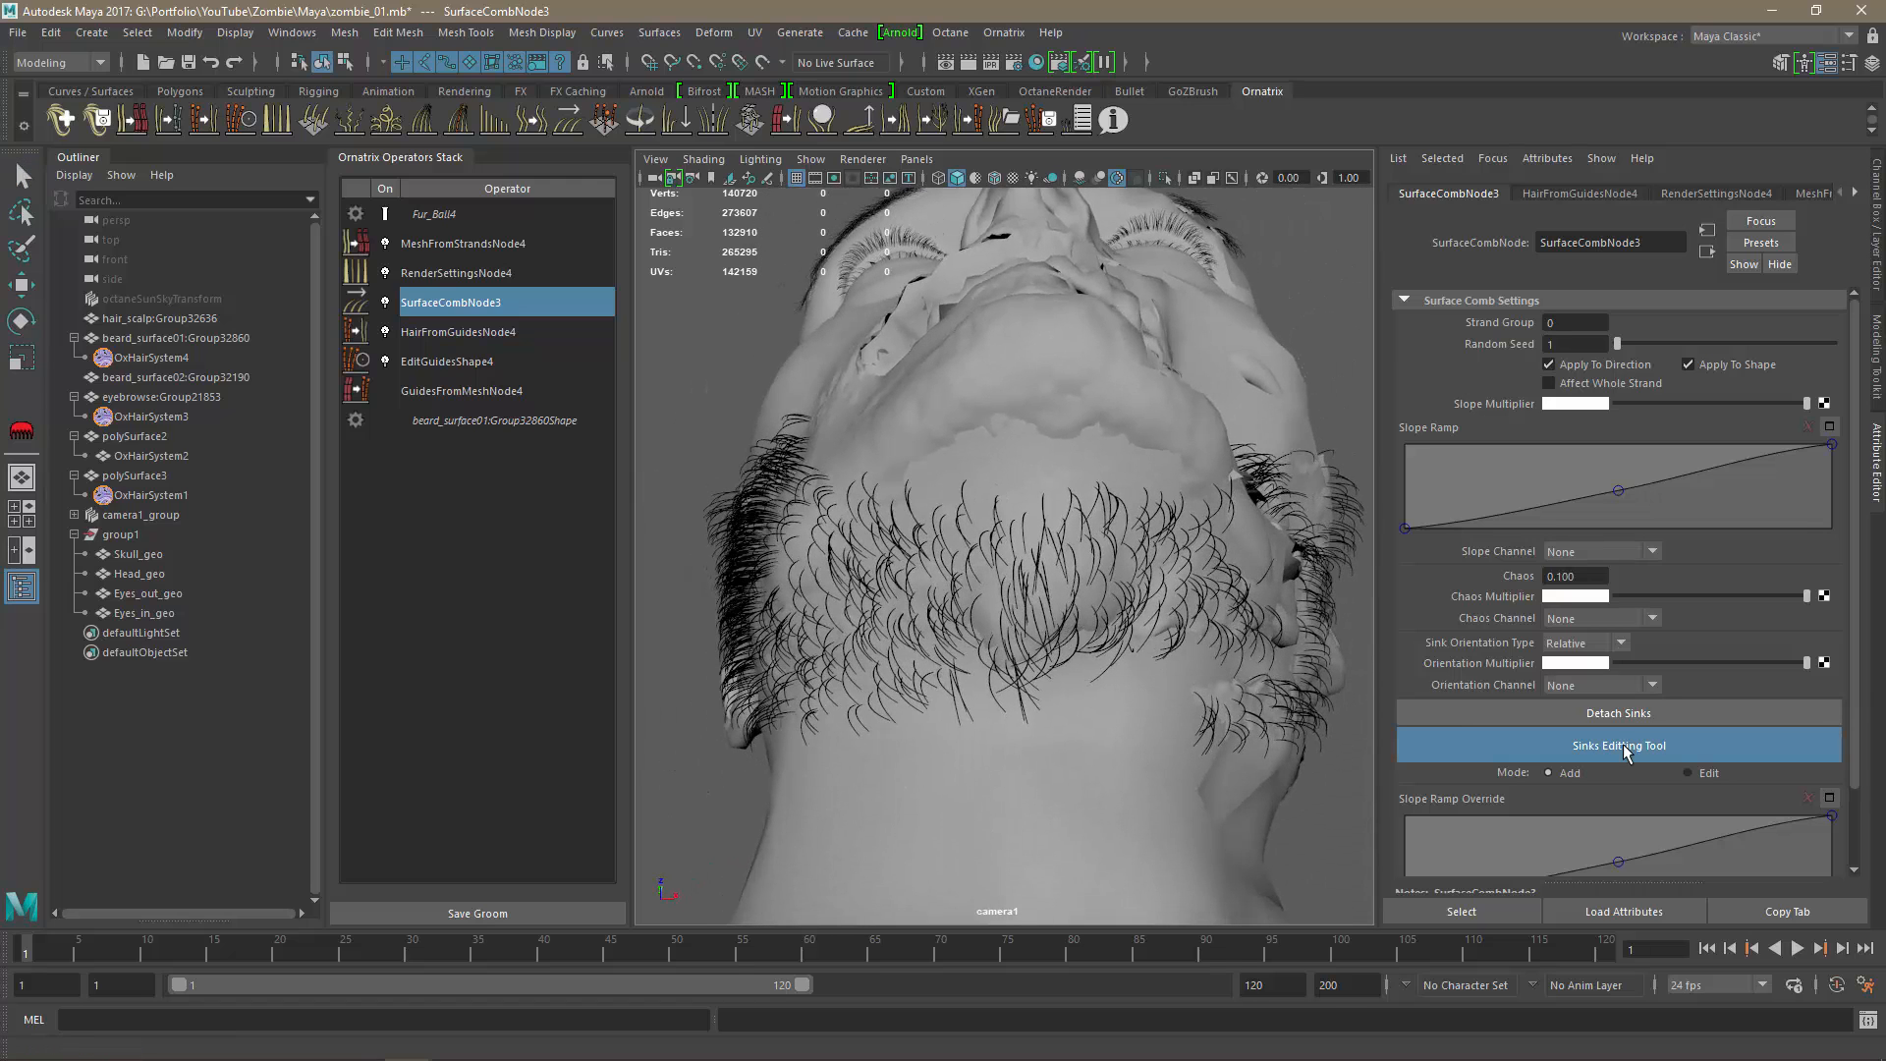
pyautogui.moveTo(929, 557); pyautogui.dragTo(1006, 528)
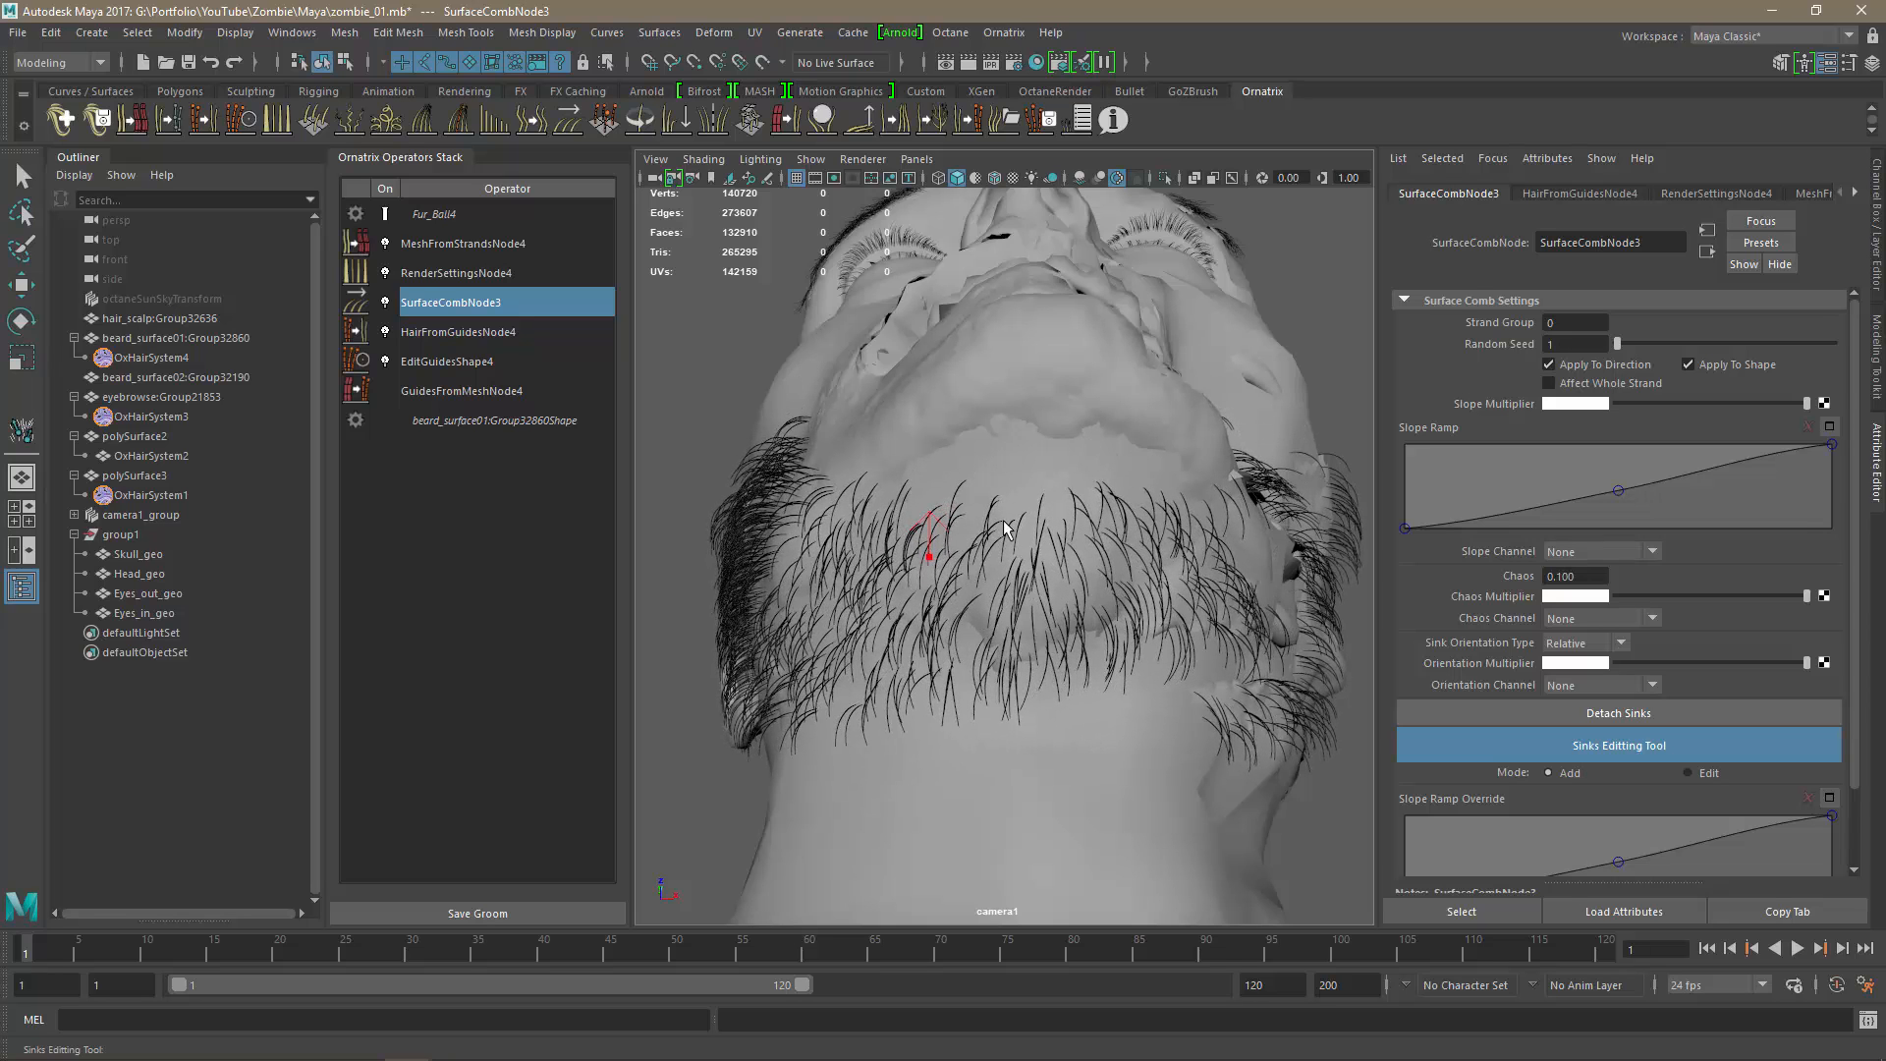
pyautogui.moveTo(1167, 543); pyautogui.dragTo(1028, 578)
# Add upward-pointing comb sinks on the sideburn, rear jaw and cheek of the head's right side.
pyautogui.moveTo(882, 397); pyautogui.dragTo(823, 318)
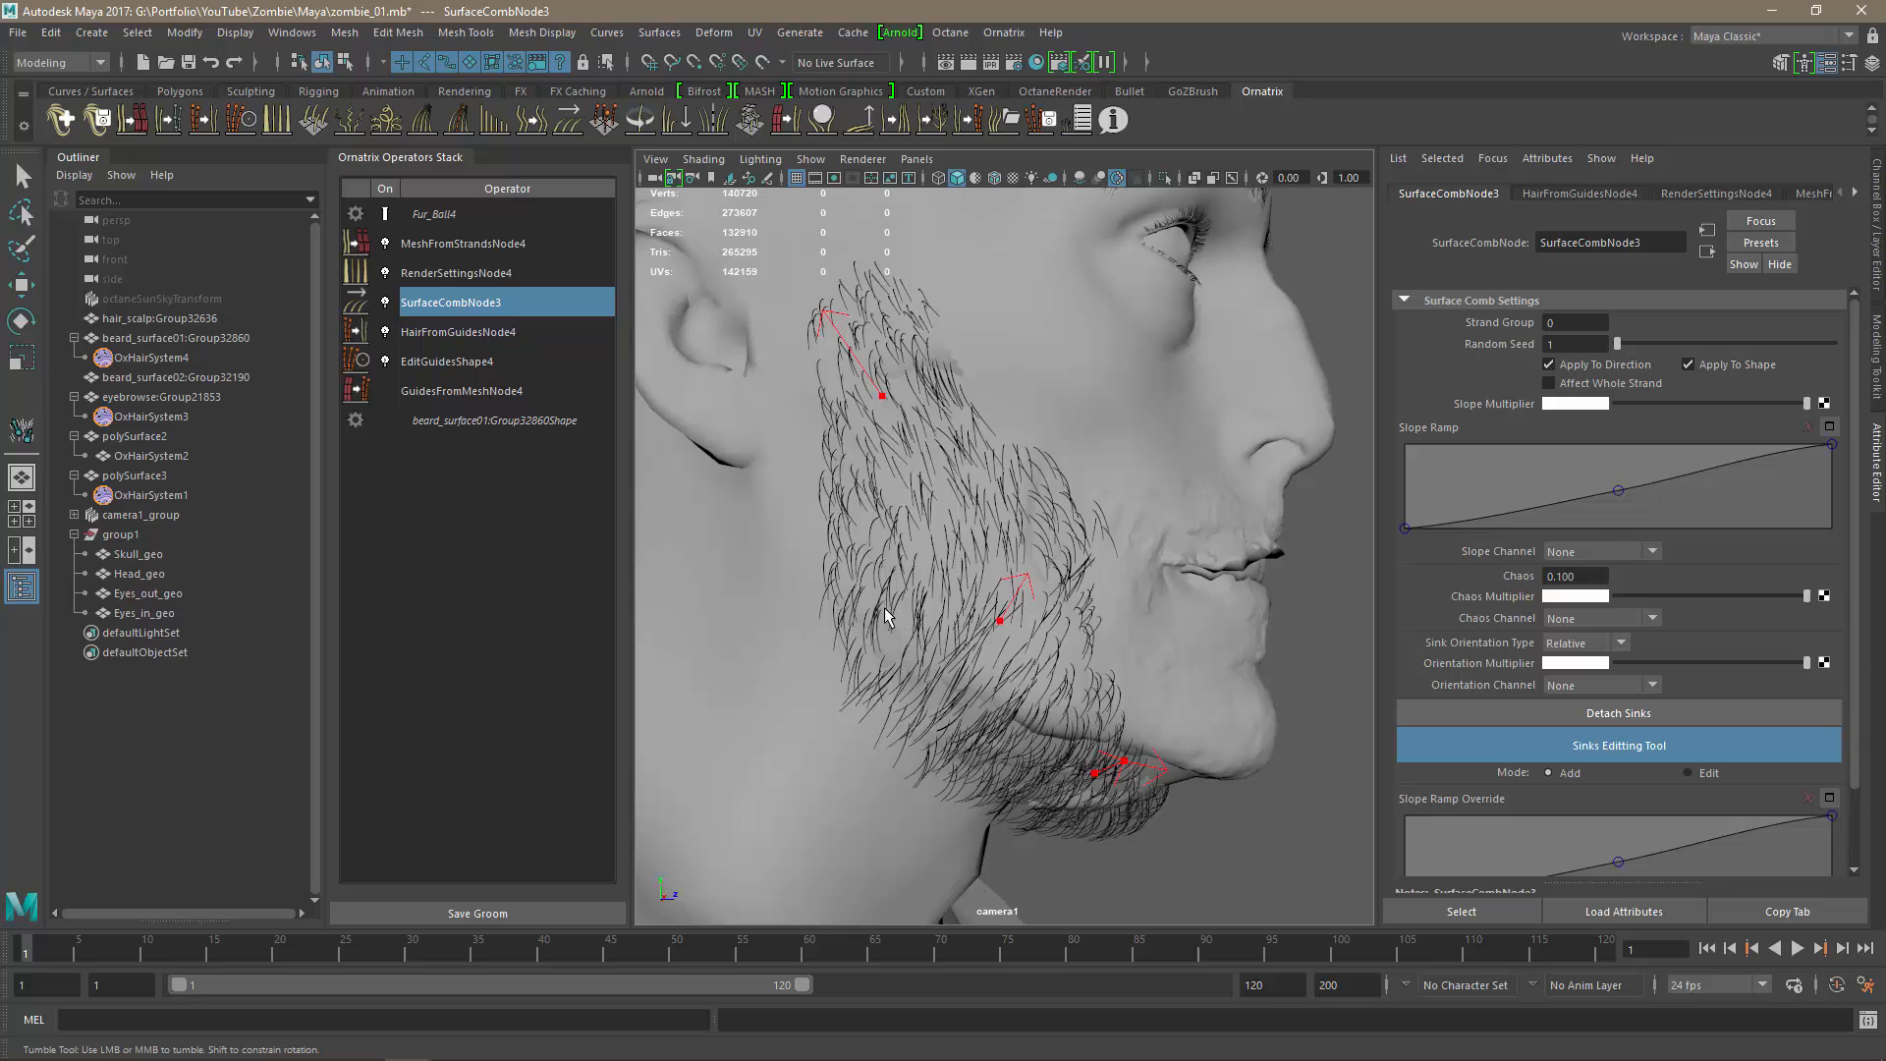
pyautogui.moveTo(884, 613); pyautogui.dragTo(867, 553)
pyautogui.moveTo(1020, 483); pyautogui.dragTo(1051, 456)
# Add upward-pointing comb sinks on the sideburn and rear jaw of the head's left side.
pyautogui.keyDown('alt'); pyautogui.moveTo(1141, 799); pyautogui.dragTo(1022, 548); pyautogui.keyUp('alt')
pyautogui.moveTo(1215, 336); pyautogui.dragTo(1236, 277)
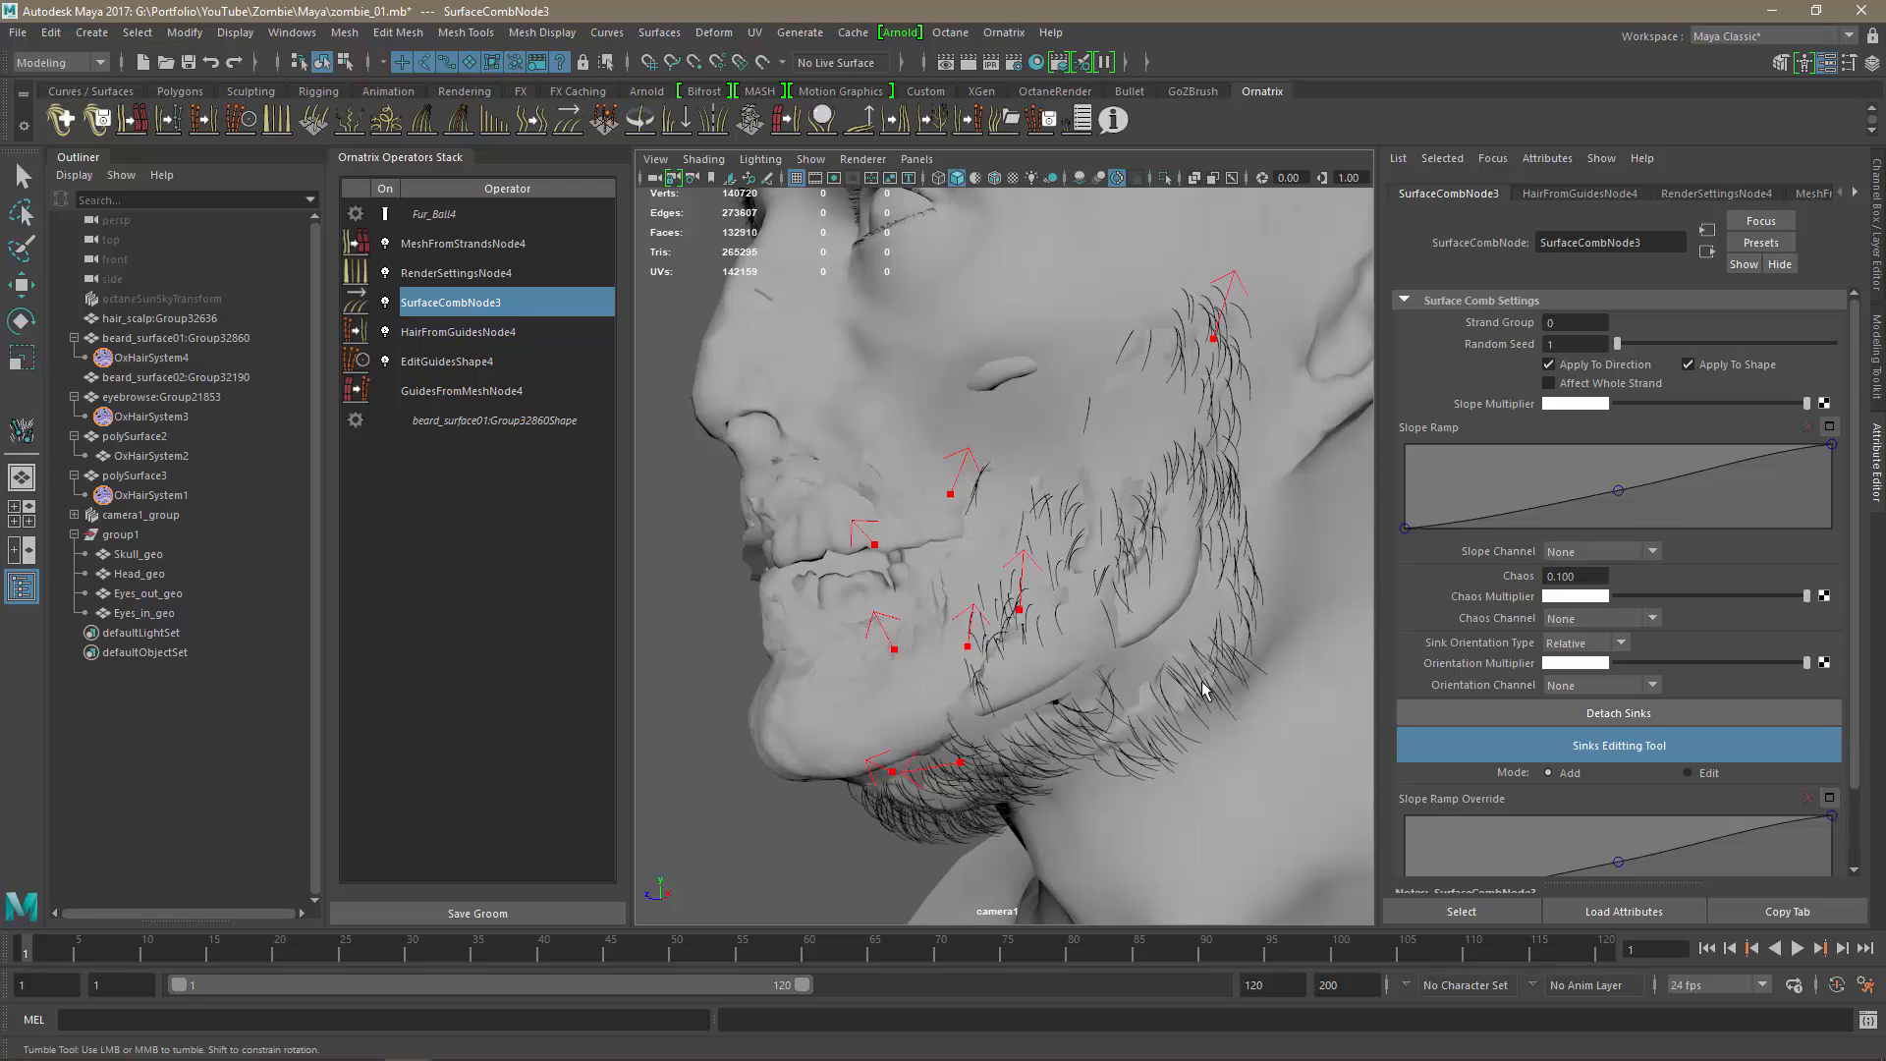
pyautogui.moveTo(1201, 684); pyautogui.dragTo(1214, 602)
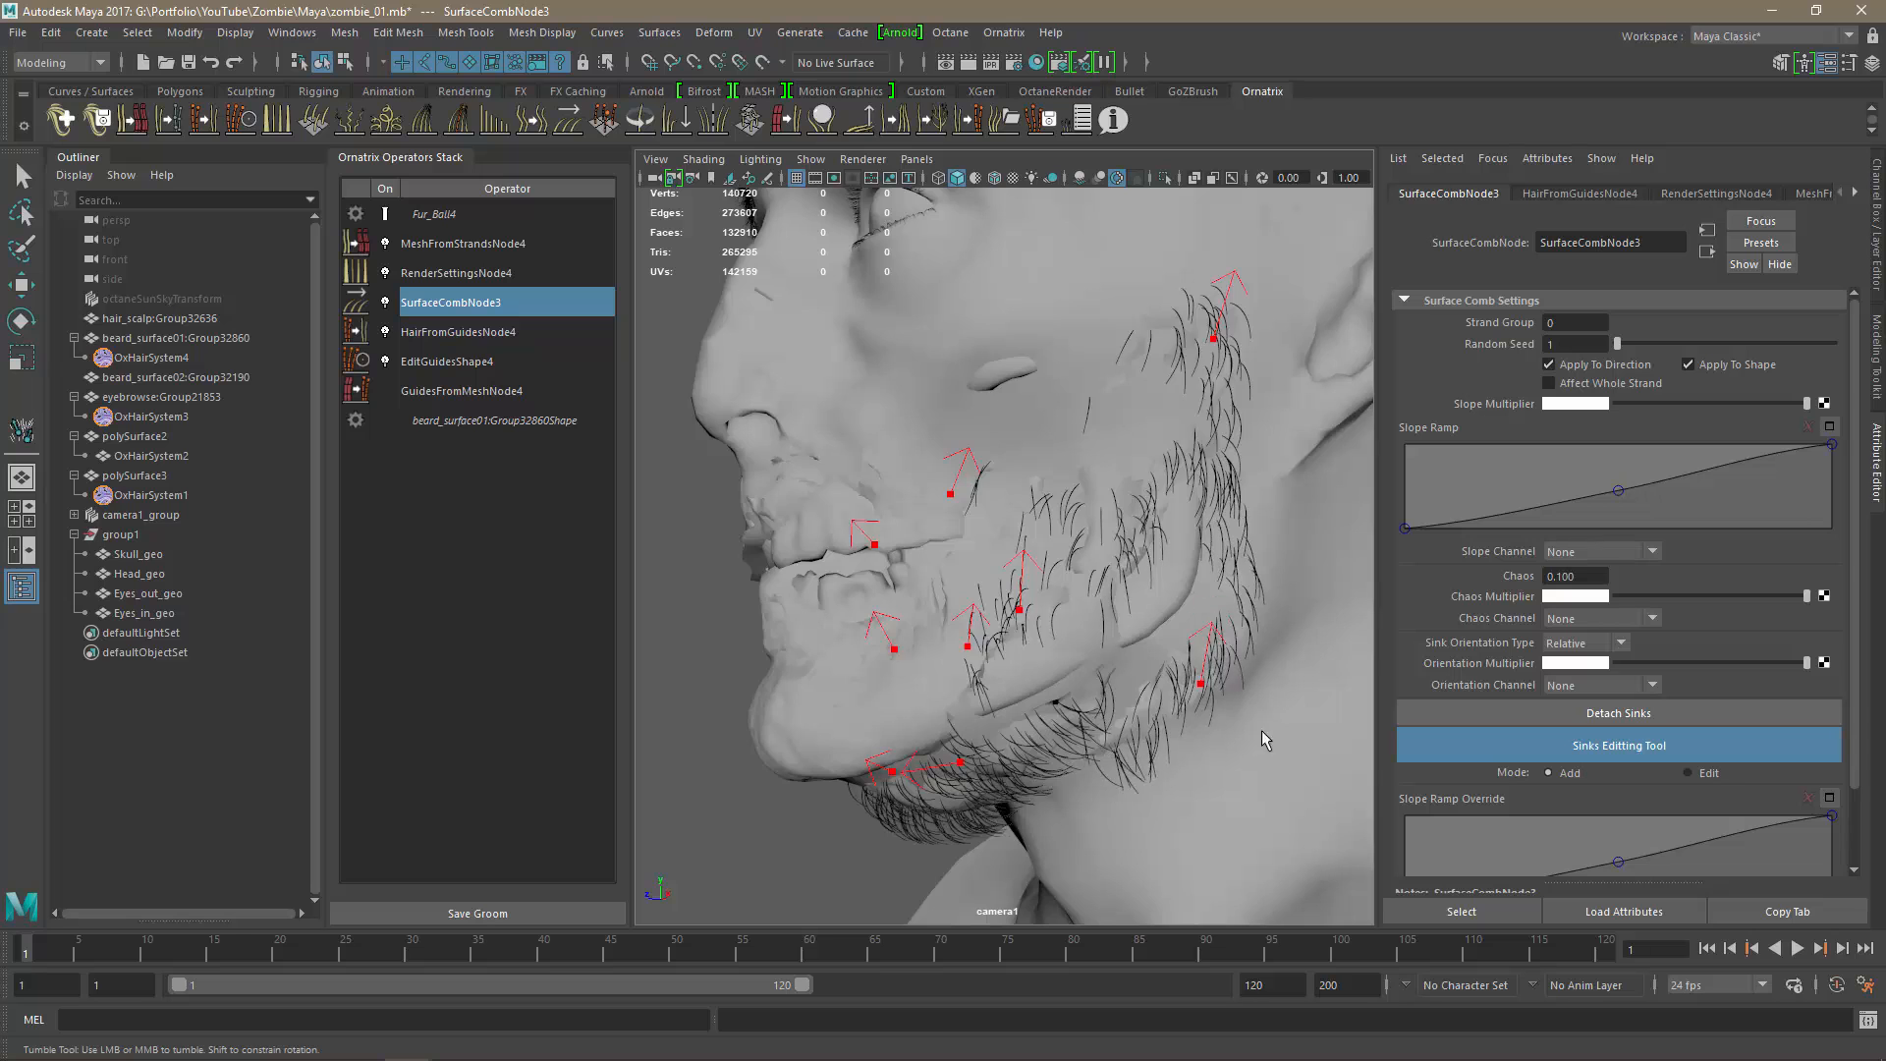
# Leave sink editing and examine the combed beard from below and from the front with the hair deselected.
pyautogui.keyDown('alt'); pyautogui.moveTo(1075, 854); pyautogui.dragTo(1118, 636); pyautogui.keyUp('alt')
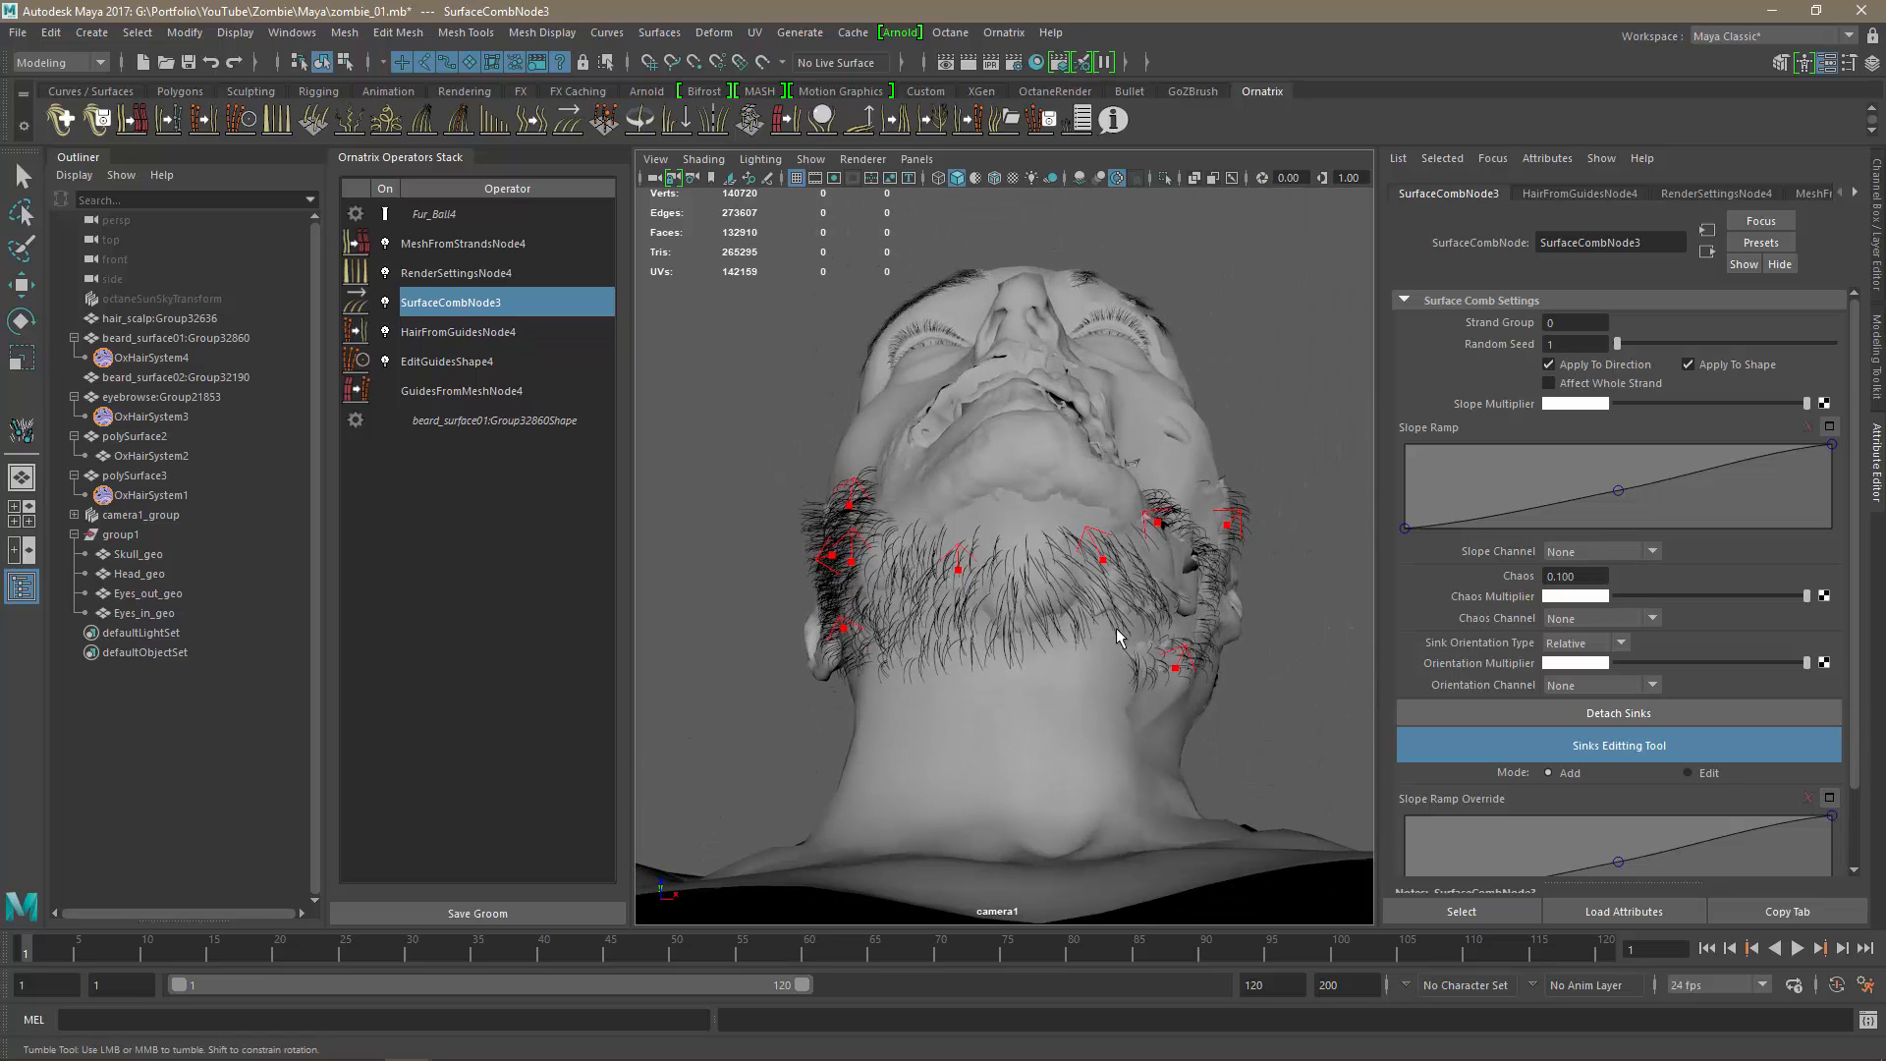
pyautogui.click(1077, 597)
pyautogui.keyDown('alt'); pyautogui.moveTo(1115, 662); pyautogui.dragTo(1064, 684, button='right'); pyautogui.keyUp('alt')
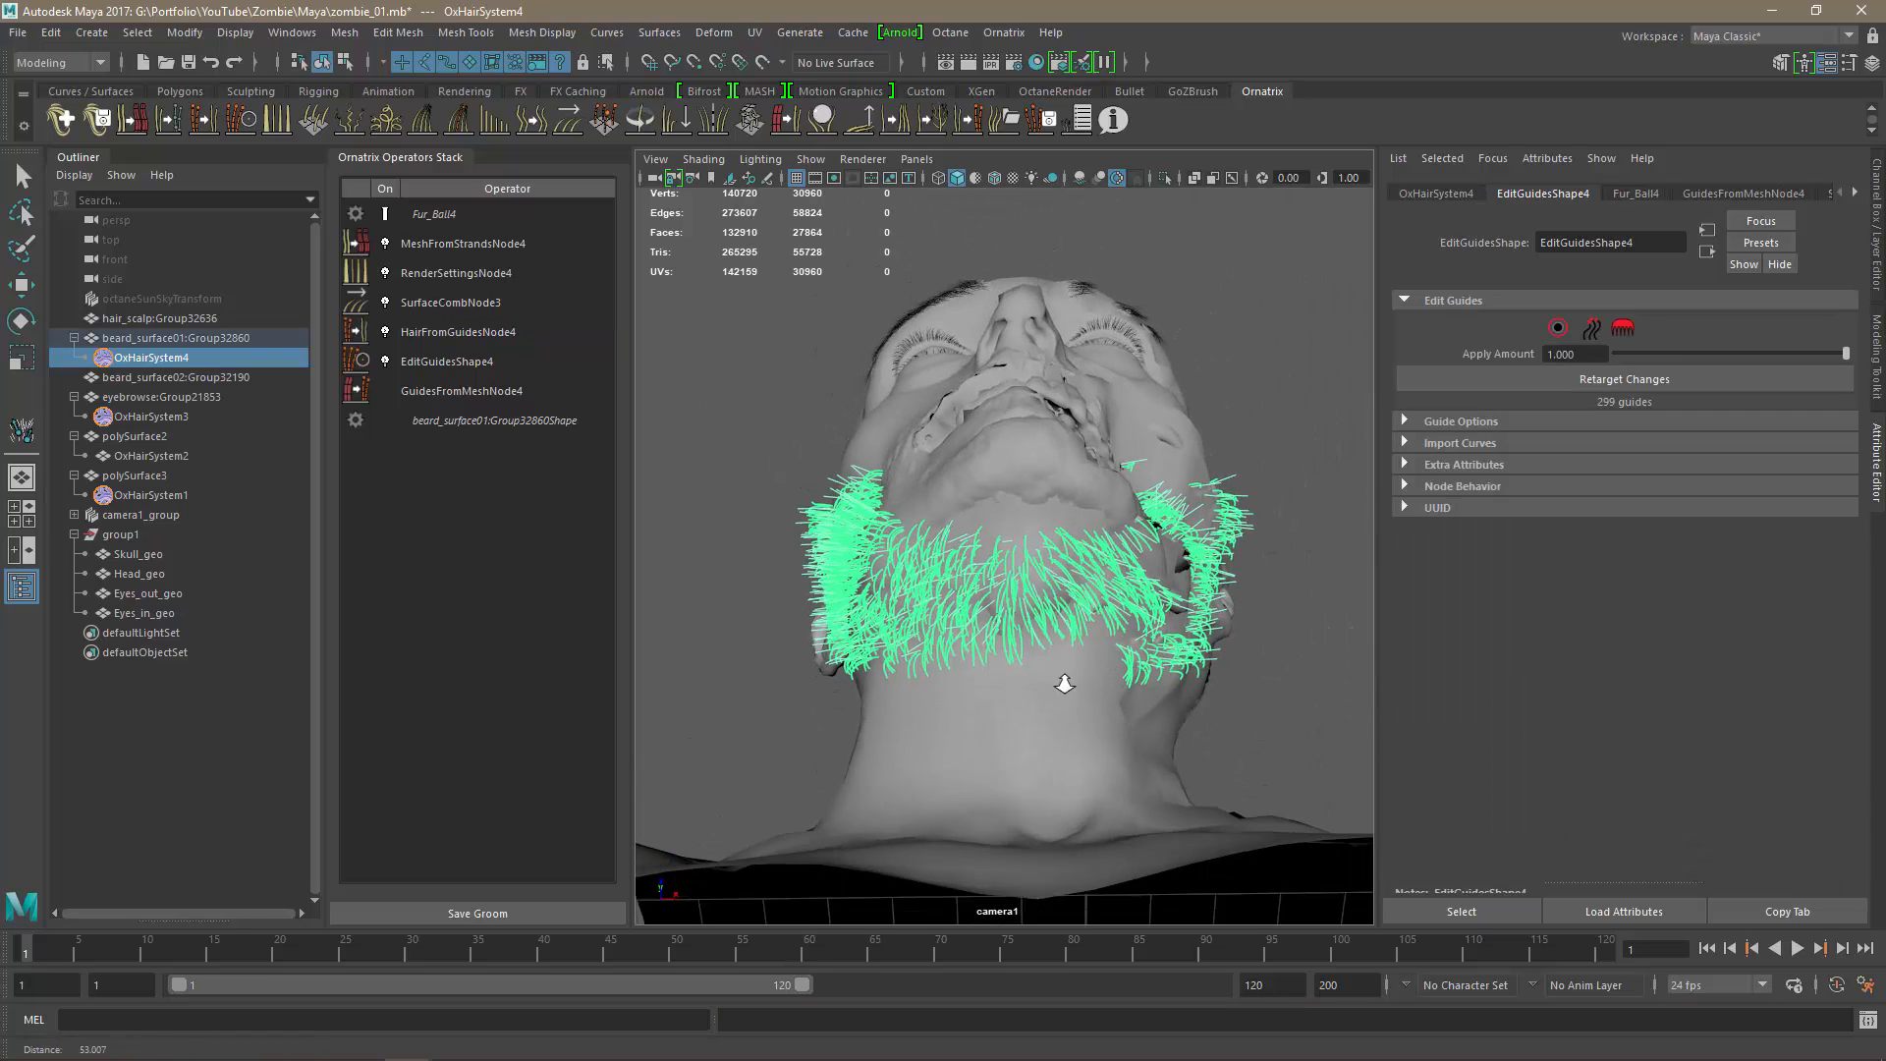
pyautogui.keyDown('alt'); pyautogui.moveTo(1065, 684); pyautogui.dragTo(1235, 717); pyautogui.keyUp('alt')
pyautogui.click(1234, 717)
pyautogui.keyDown('alt'); pyautogui.moveTo(1043, 681); pyautogui.dragTo(970, 696); pyautogui.keyUp('alt')
pyautogui.keyDown('alt'); pyautogui.moveTo(971, 695); pyautogui.dragTo(1250, 799, button='right'); pyautogui.keyUp('alt')
pyautogui.keyDown('alt'); pyautogui.moveTo(1105, 803); pyautogui.dragTo(1117, 782); pyautogui.keyUp('alt')
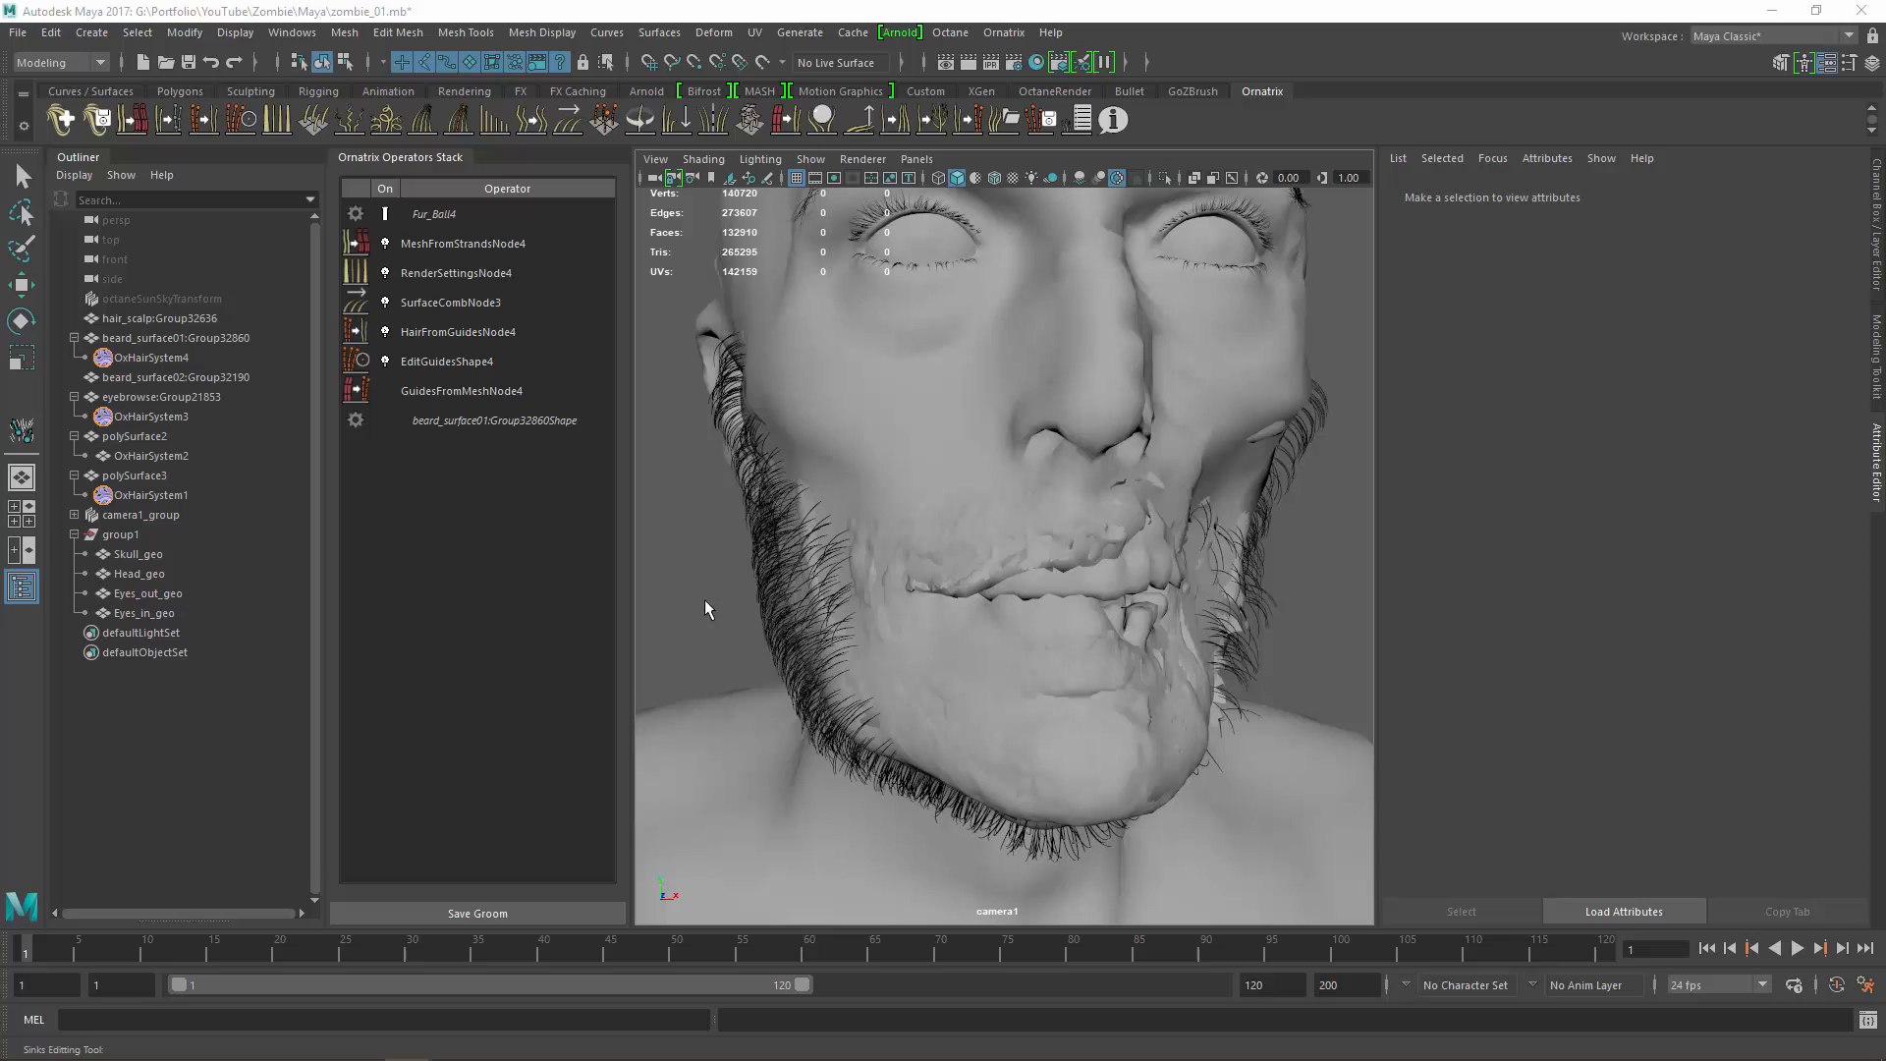
pyautogui.moveTo(705, 599)
pyautogui.keyDown('alt'); pyautogui.mouseDown()
pyautogui.moveTo(688, 594)
pyautogui.moveTo(727, 597)
pyautogui.moveTo(677, 579)
pyautogui.mouseUp(); pyautogui.keyUp('alt')
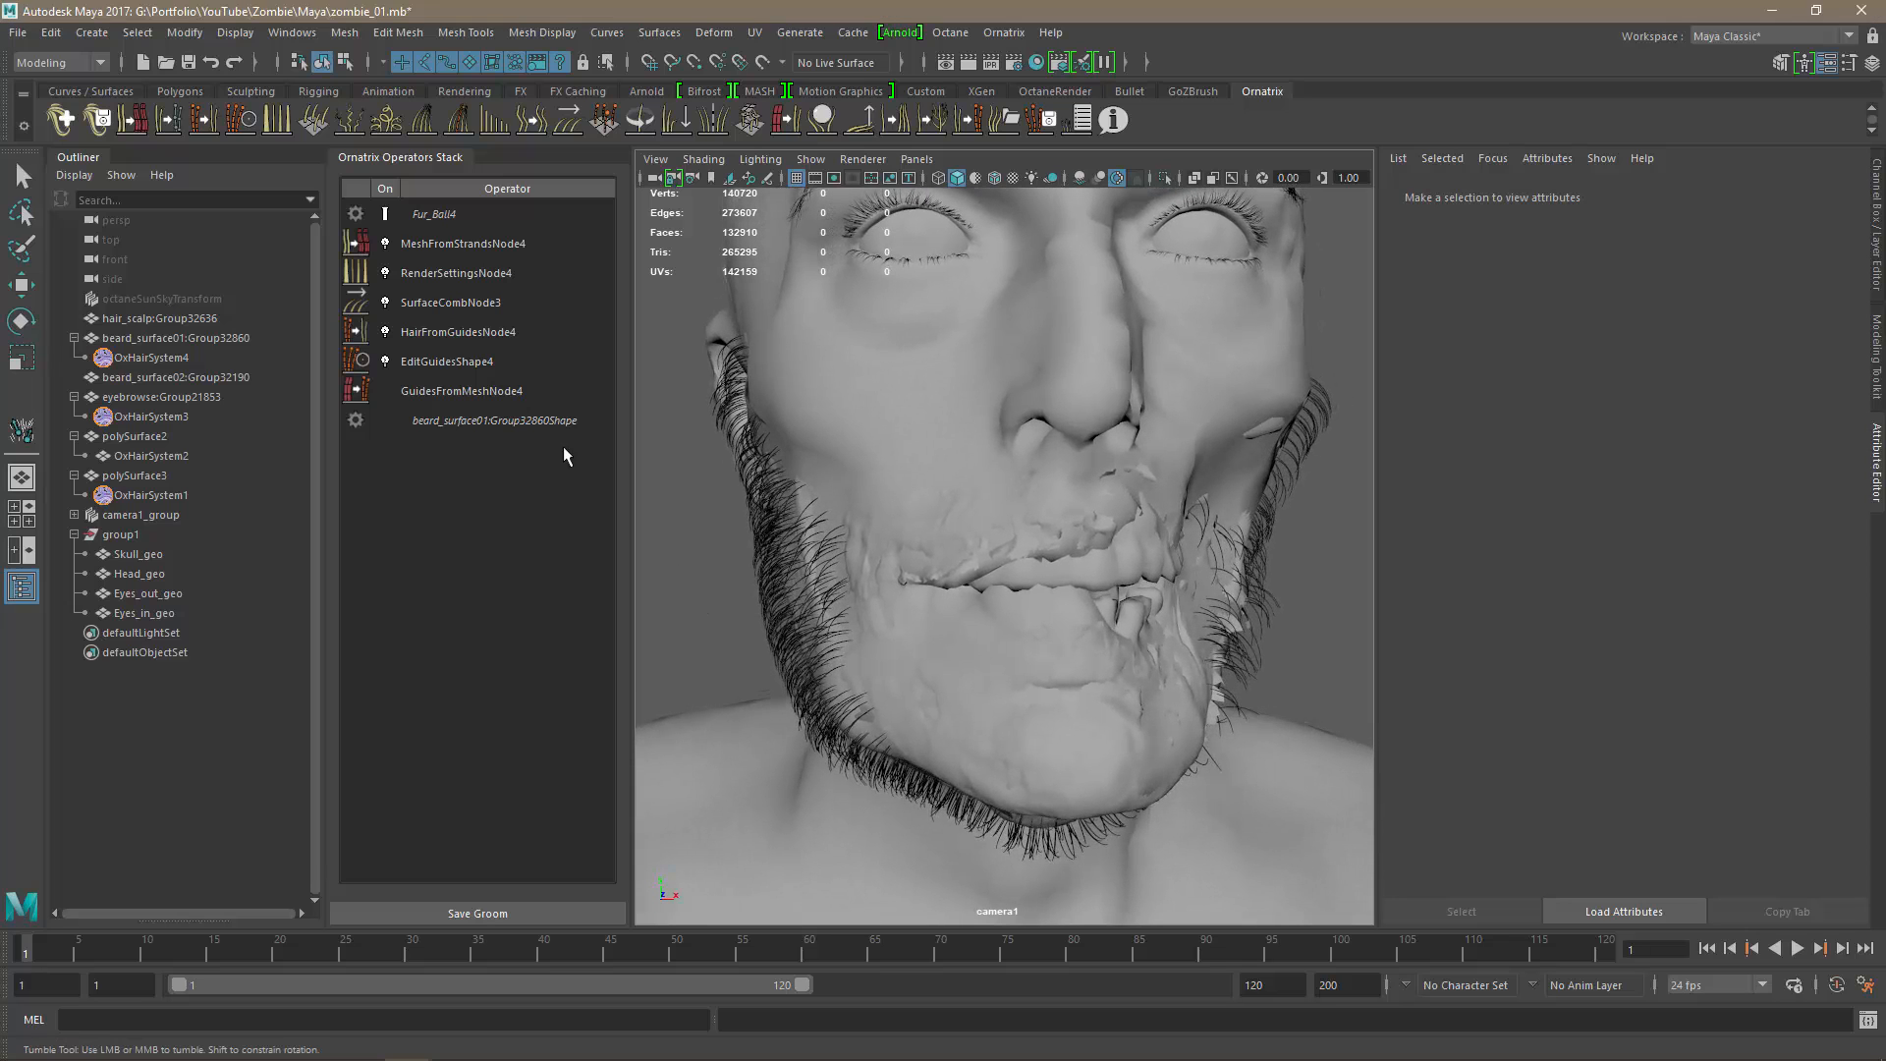
# Reshape SurfaceCombNode3's slope ramp with the root at 0.80, the tip at about 0.70 and the middle point slightly closer to the root.
pyautogui.click(464, 304)
pyautogui.moveTo(1404, 529); pyautogui.dragTo(1413, 474)
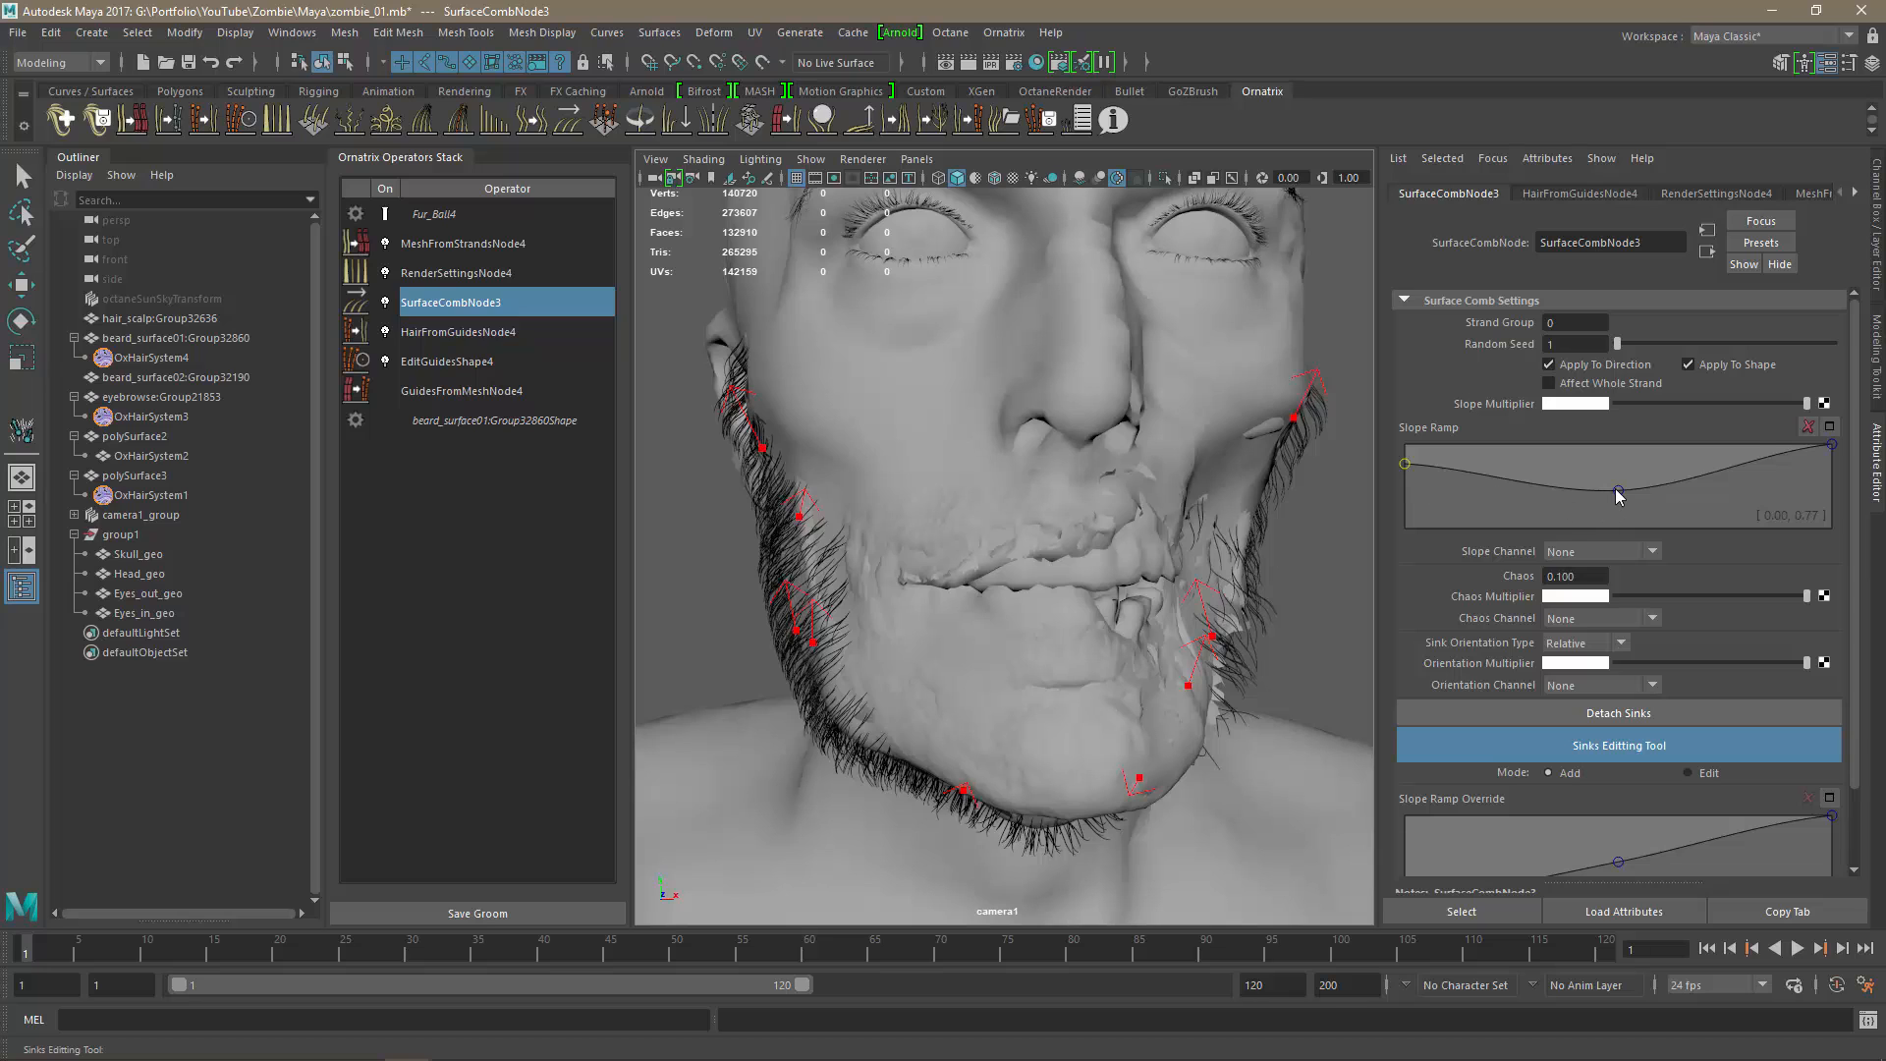
pyautogui.moveTo(1618, 494); pyautogui.dragTo(1605, 489)
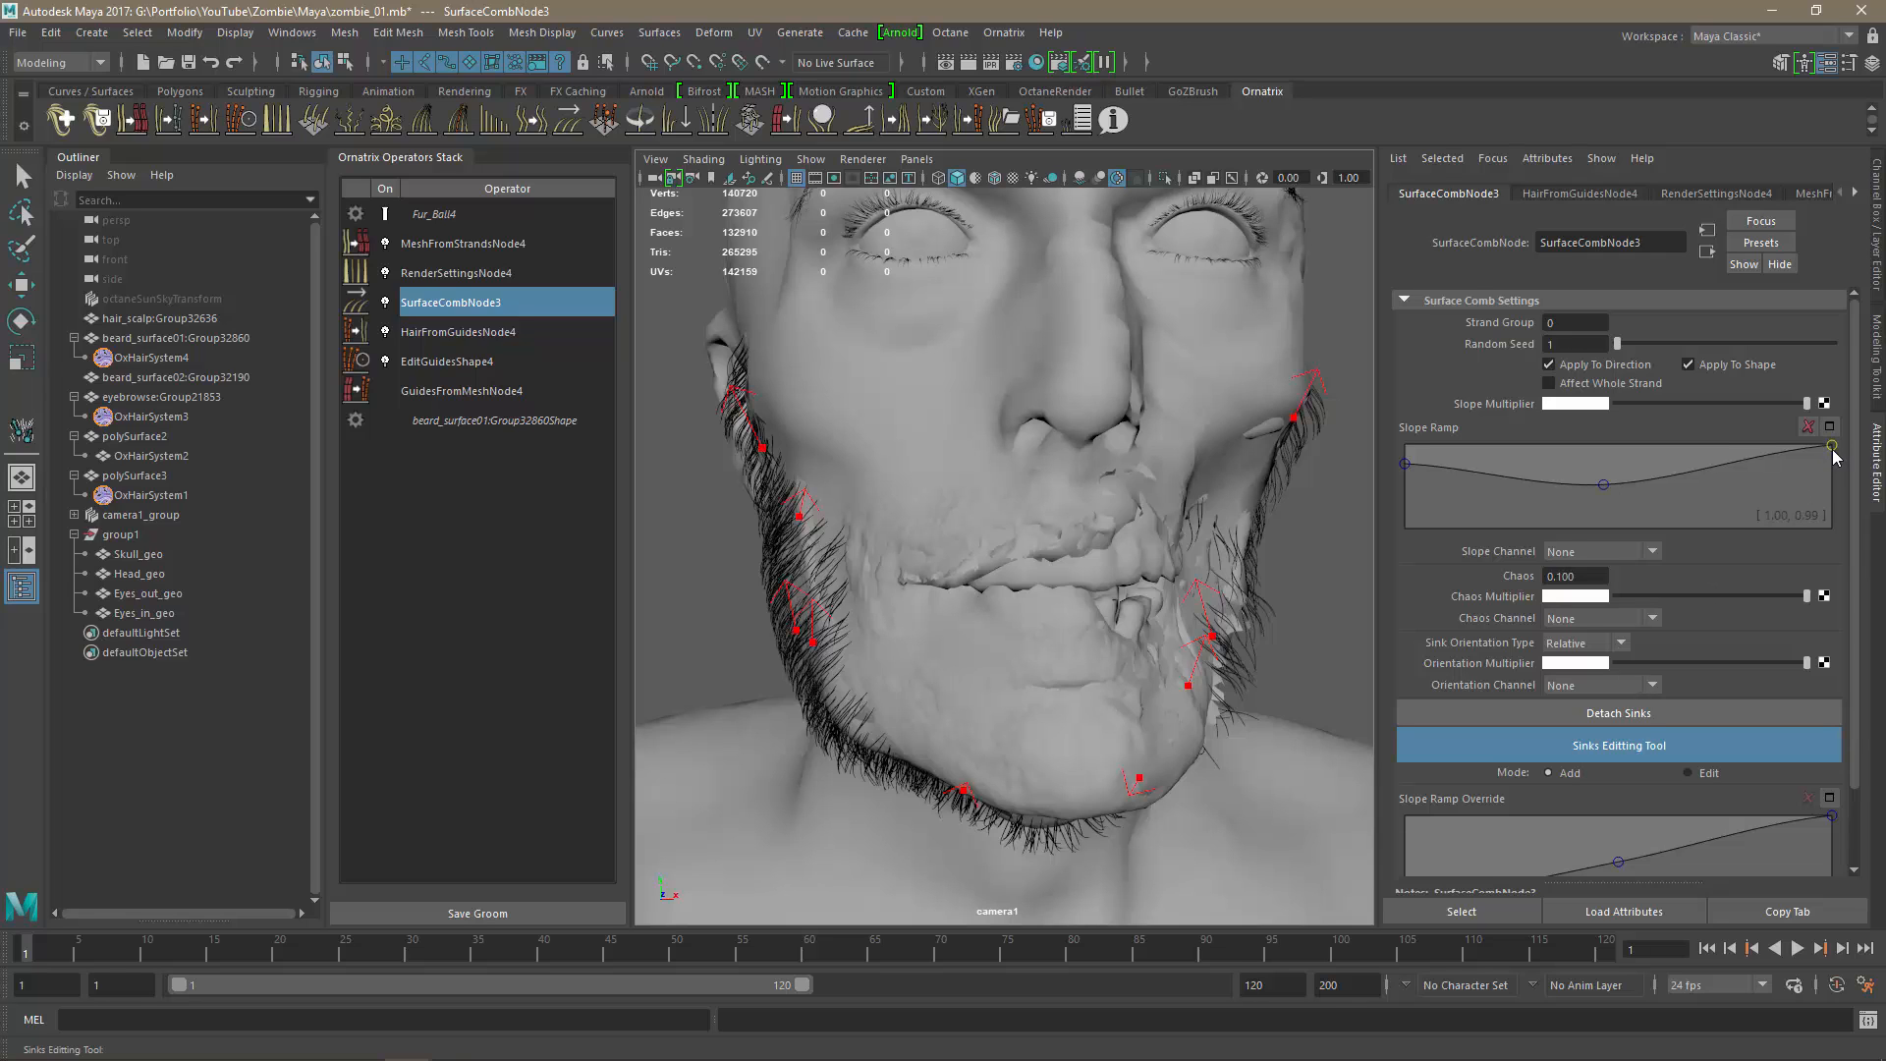
pyautogui.moveTo(1833, 450)
pyautogui.mouseDown()
pyautogui.moveTo(1825, 512)
pyautogui.moveTo(1830, 469)
pyautogui.mouseUp()
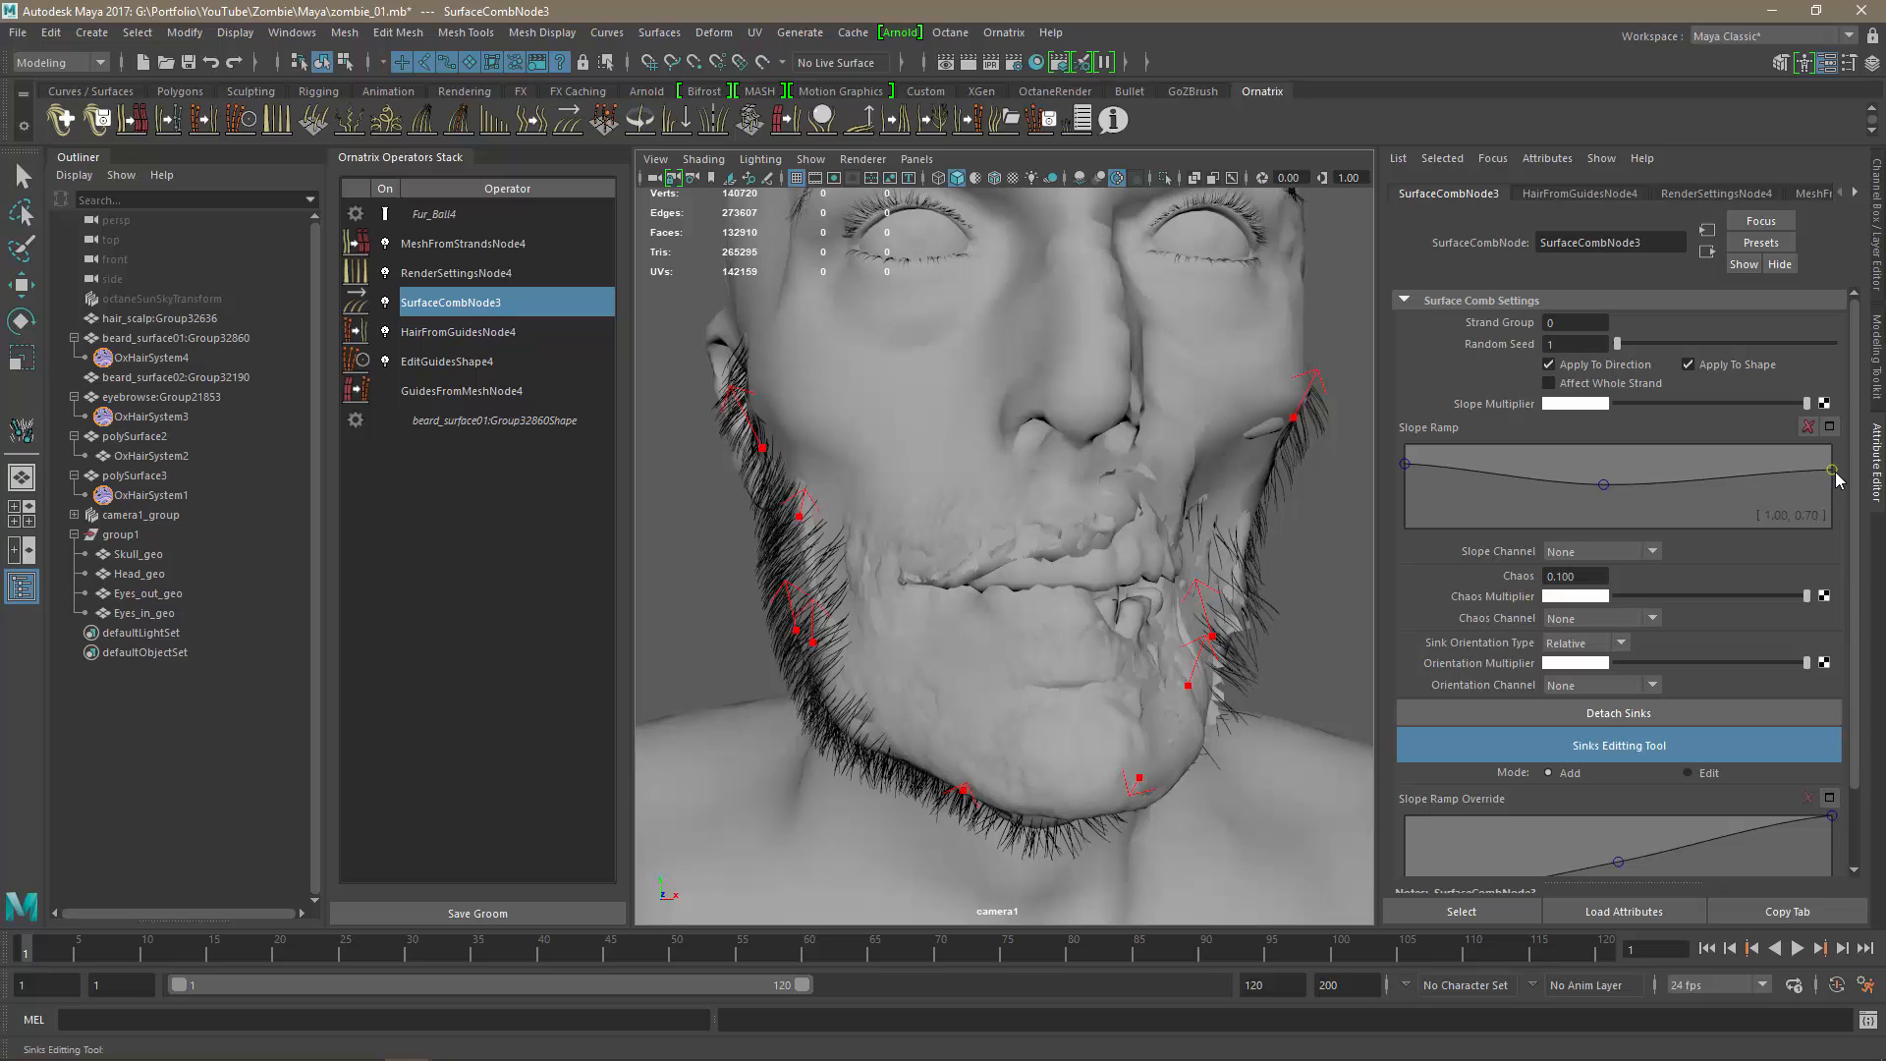
pyautogui.moveTo(1407, 466); pyautogui.dragTo(1407, 462)
pyautogui.keyDown('alt'); pyautogui.moveTo(1099, 666); pyautogui.dragTo(1238, 664); pyautogui.keyUp('alt')
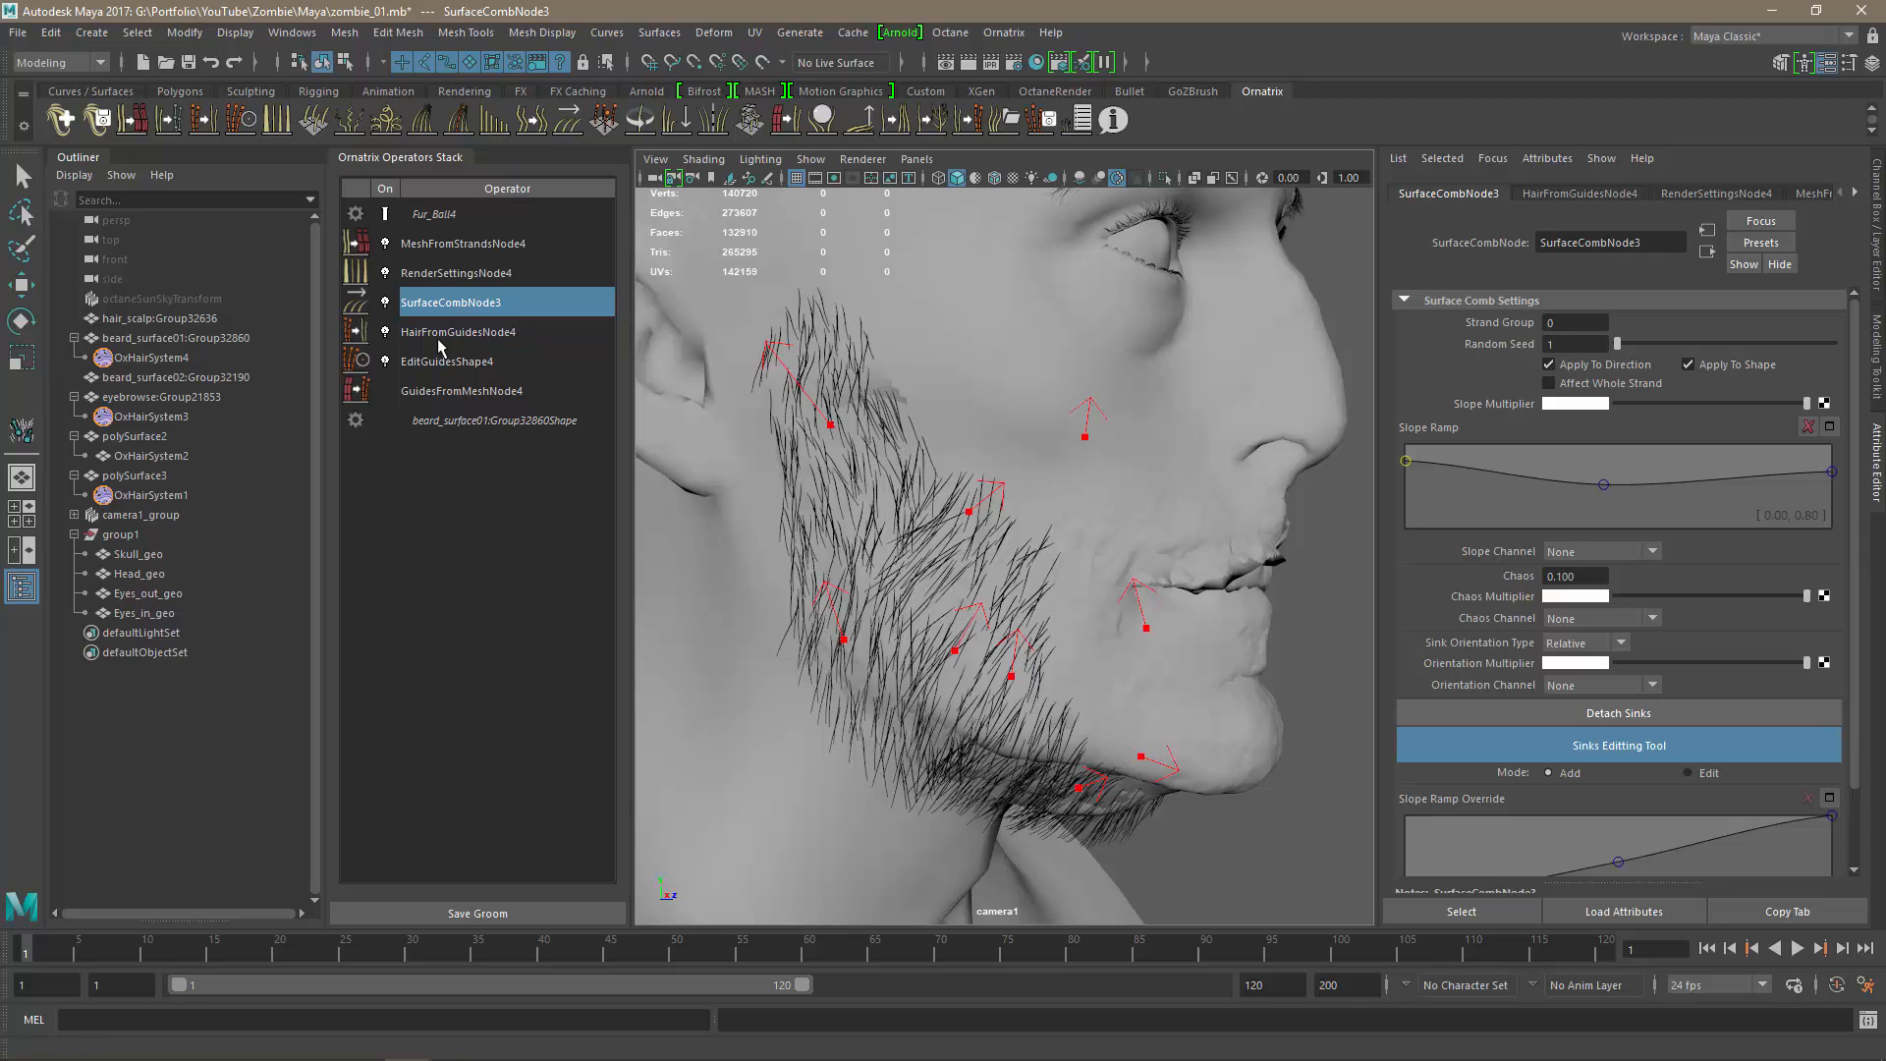
# Set HairFromGuidesNode4's render count to 2000 and viewport count to 5000, and reselect SurfaceCombNode3.
pyautogui.click(441, 335)
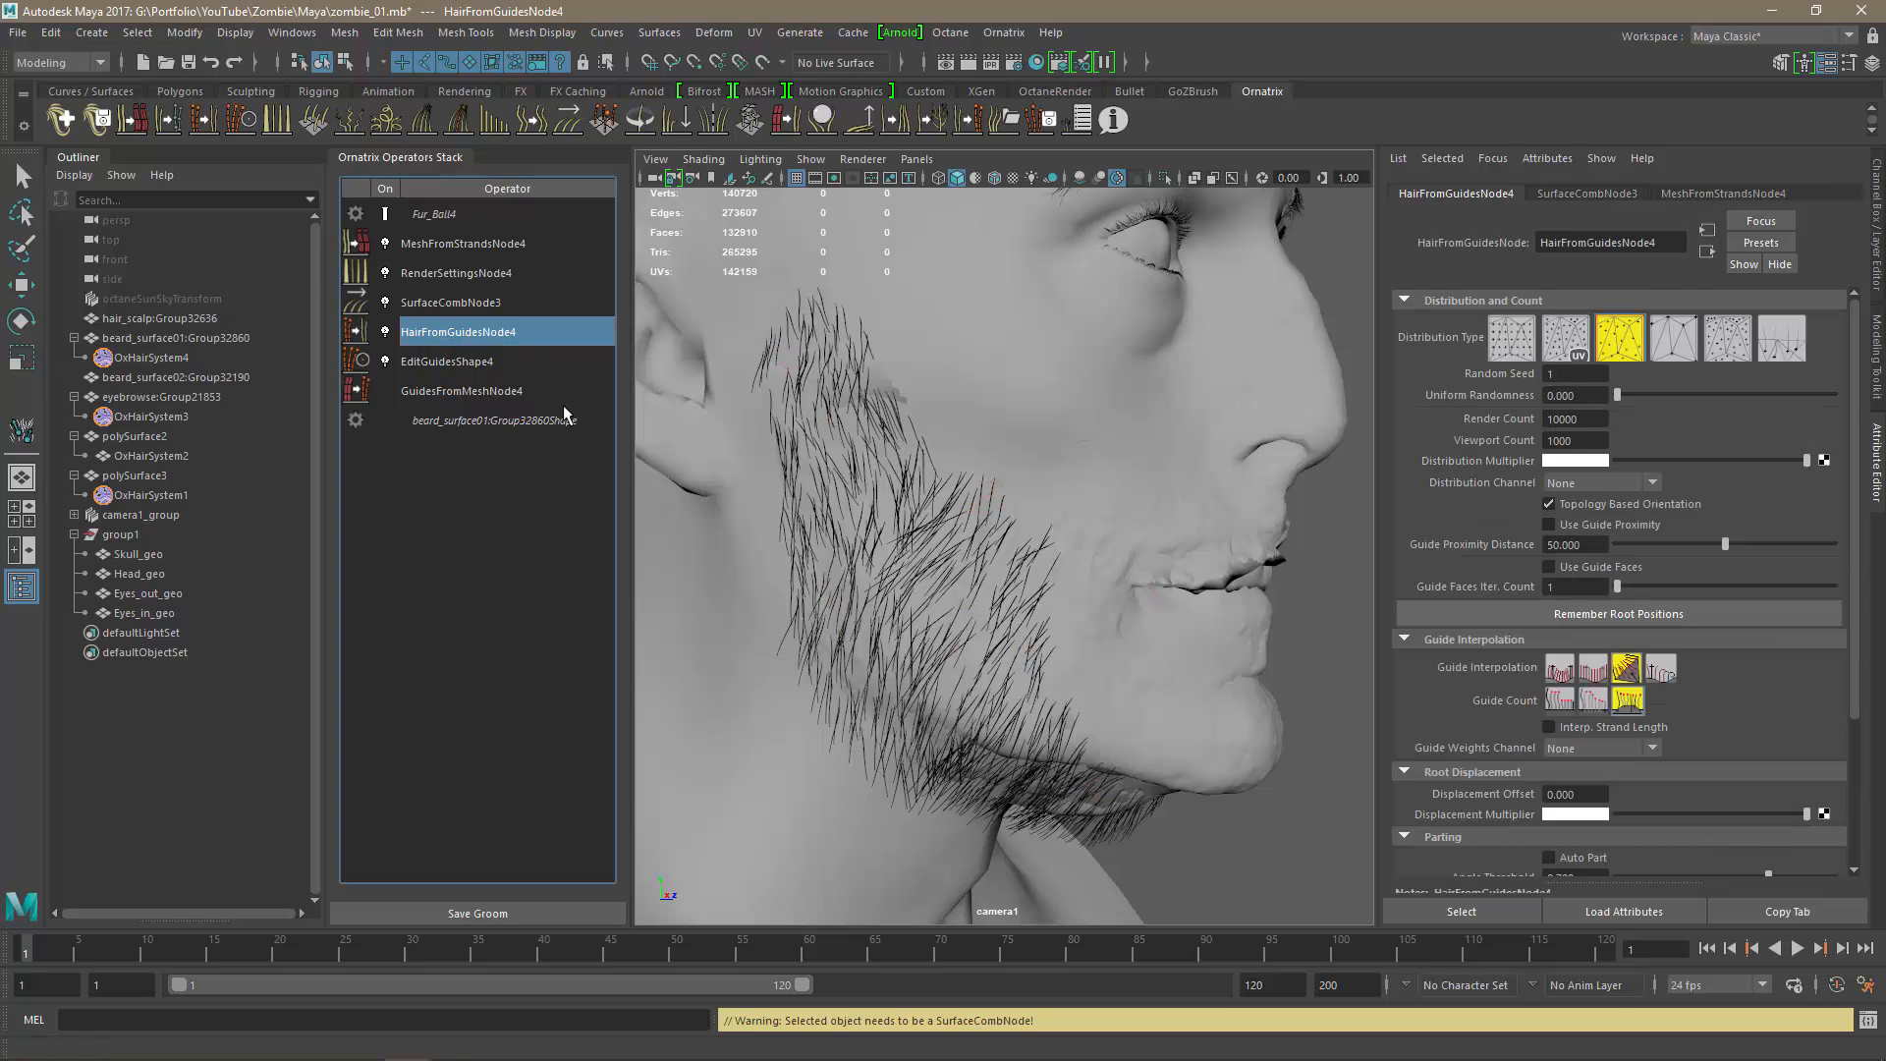
pyautogui.keyDown('alt'); pyautogui.moveTo(1236, 674); pyautogui.dragTo(1022, 680); pyautogui.keyUp('alt')
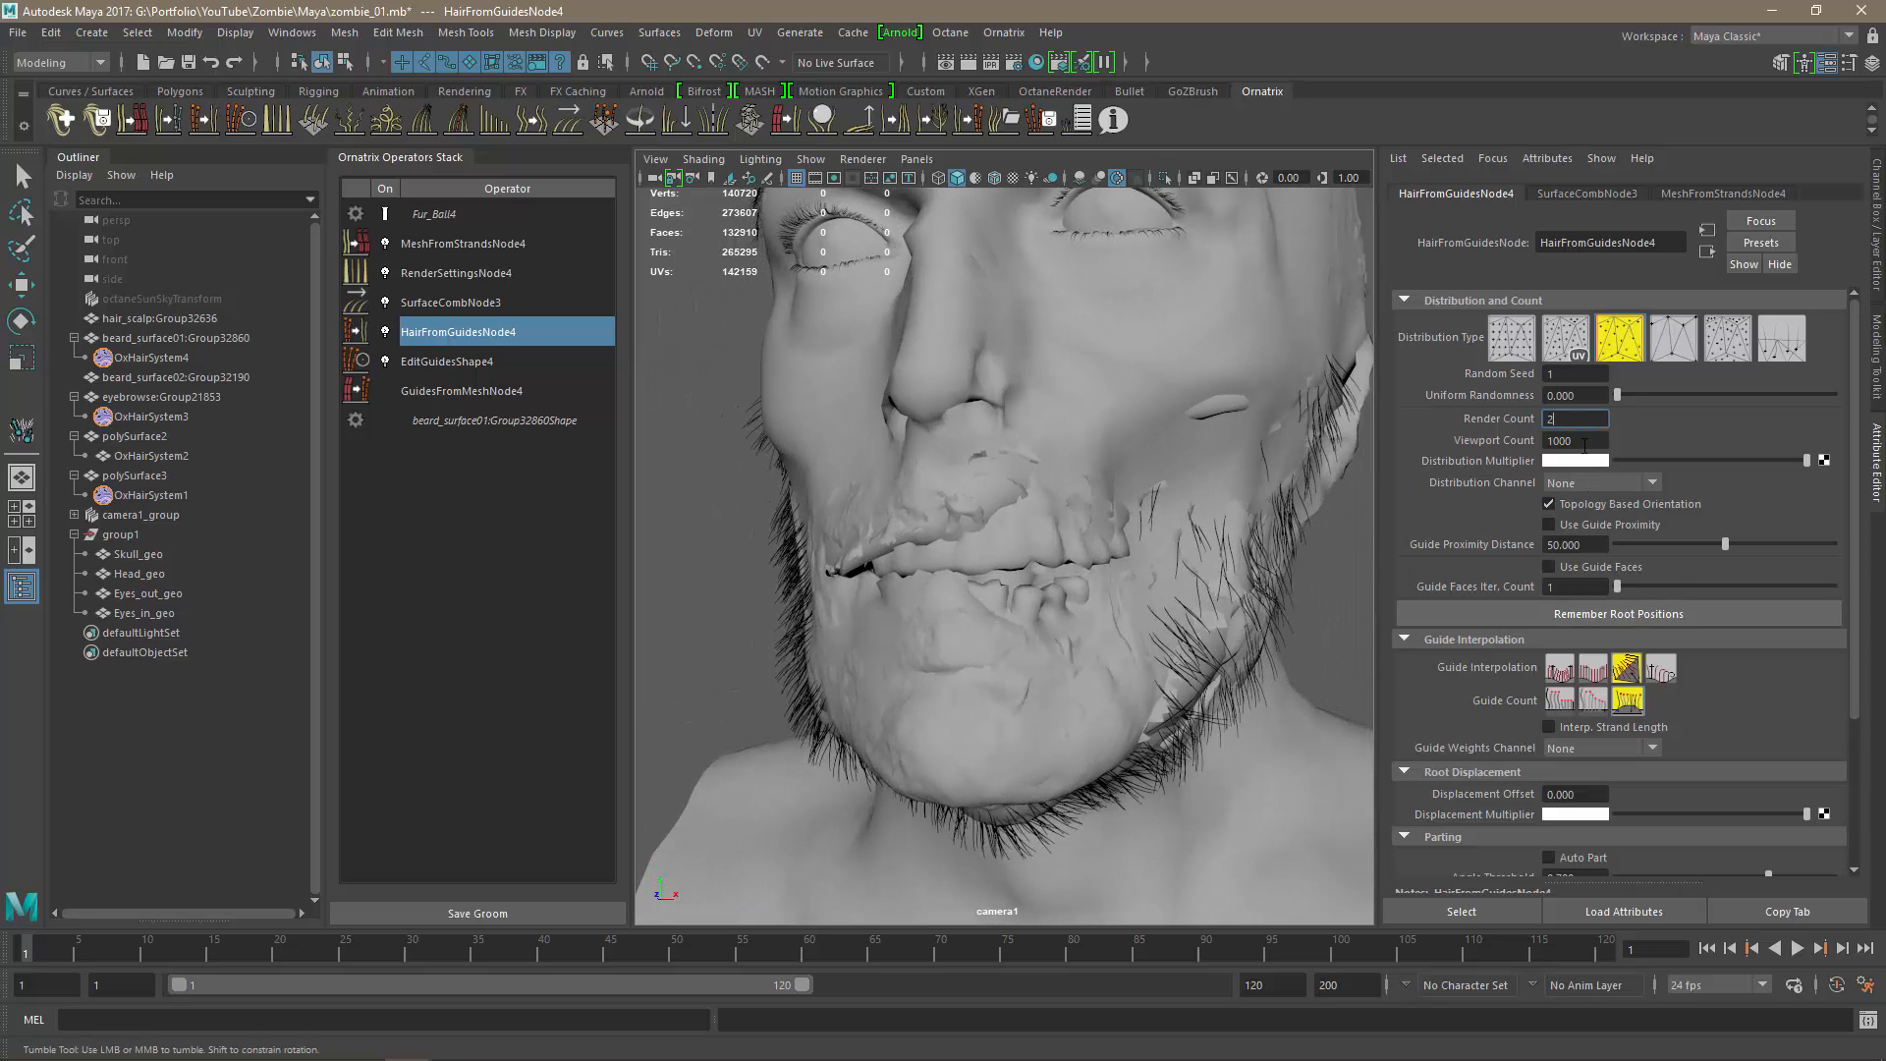
pyautogui.write('2000')
pyautogui.press('Tab')
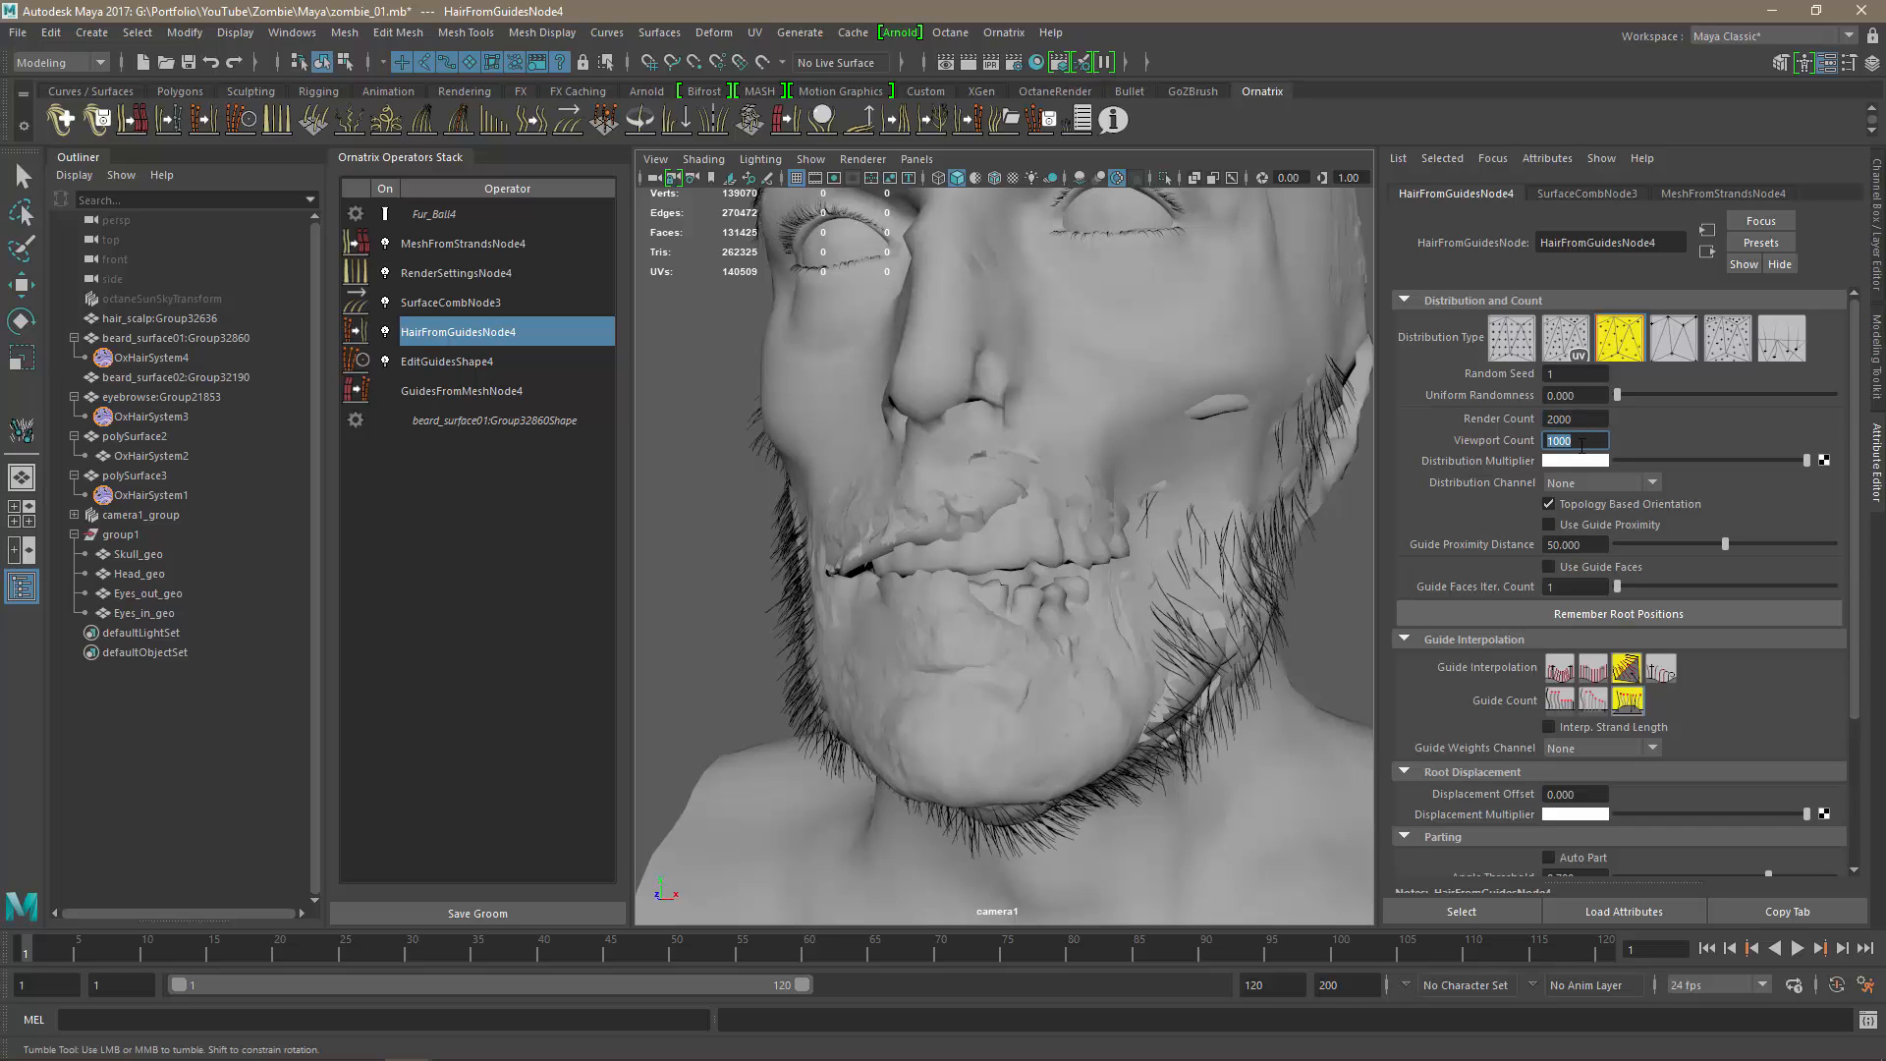
pyautogui.write('5000')
pyautogui.press('Return')
pyautogui.keyDown('alt'); pyautogui.moveTo(1171, 645); pyautogui.dragTo(1243, 671); pyautogui.keyUp('alt')
pyautogui.click(434, 297)
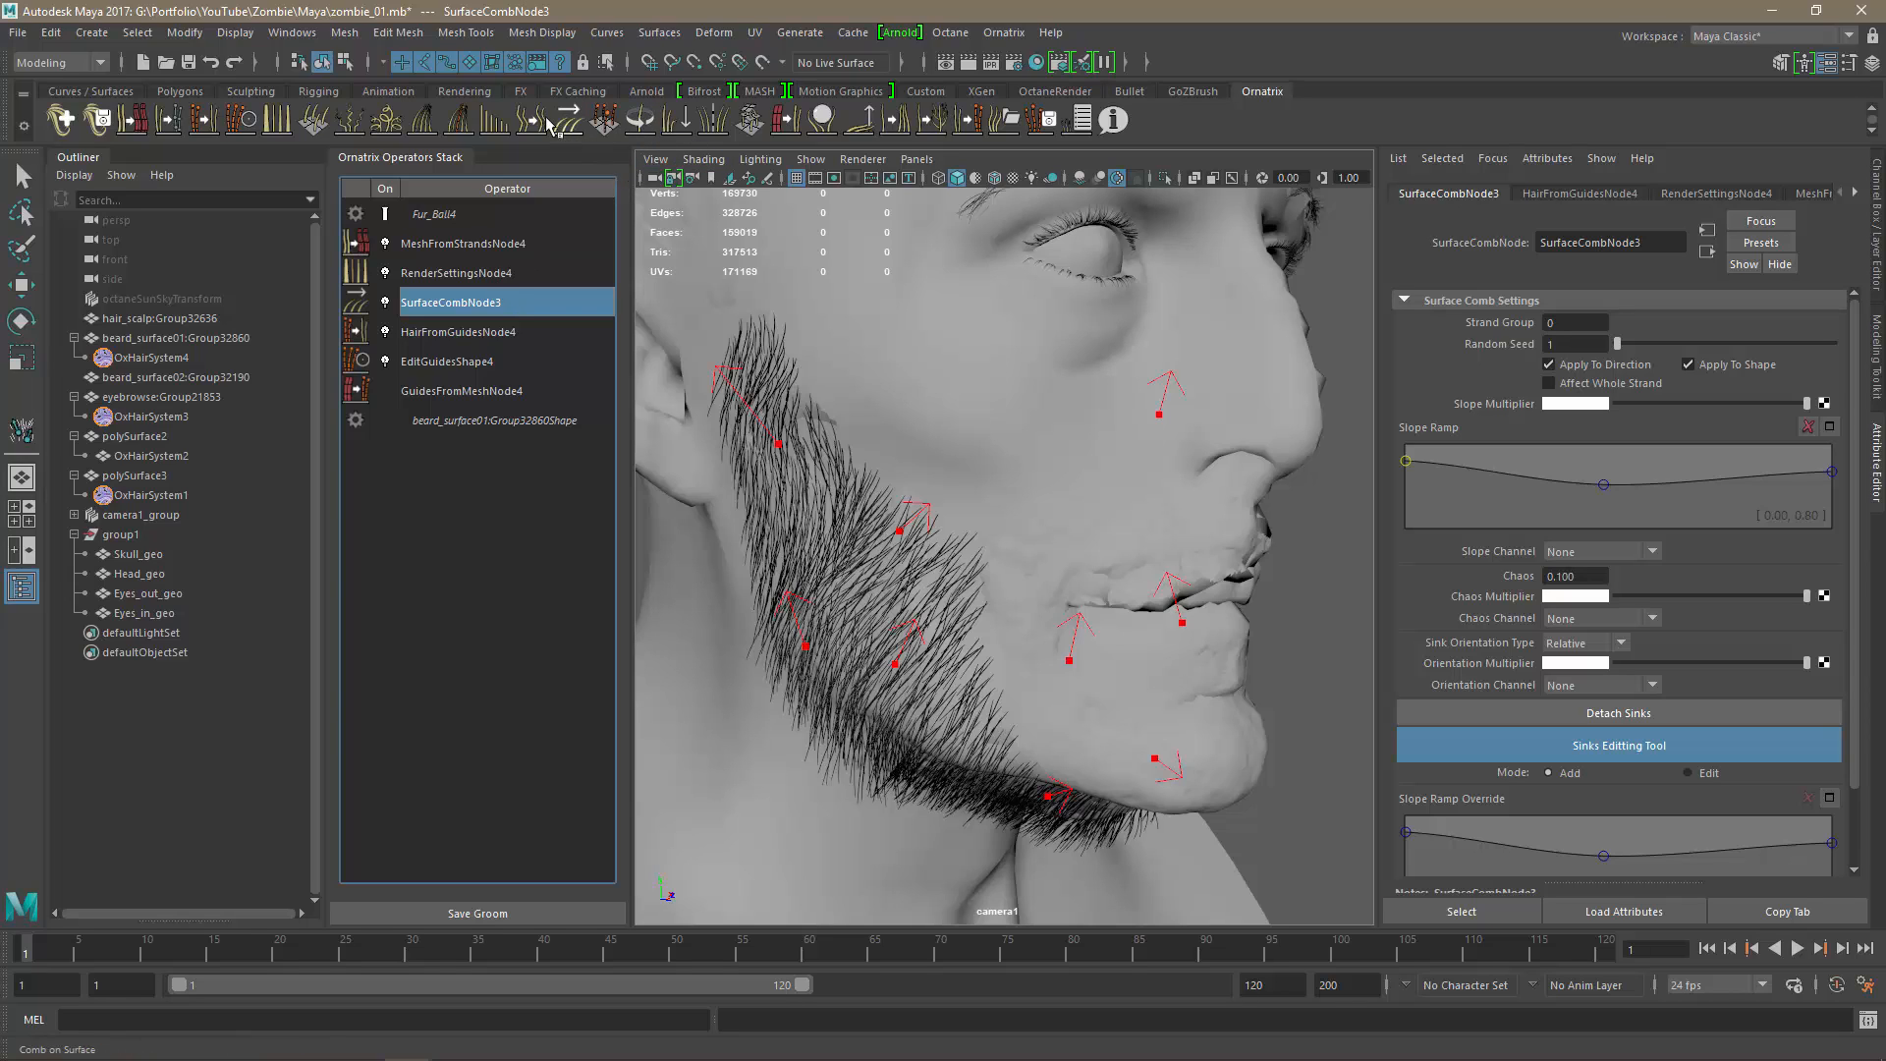
# Add a Length operator above SurfaceCombNode3 and set its randomization to 0.5.
pyautogui.click(492, 120)
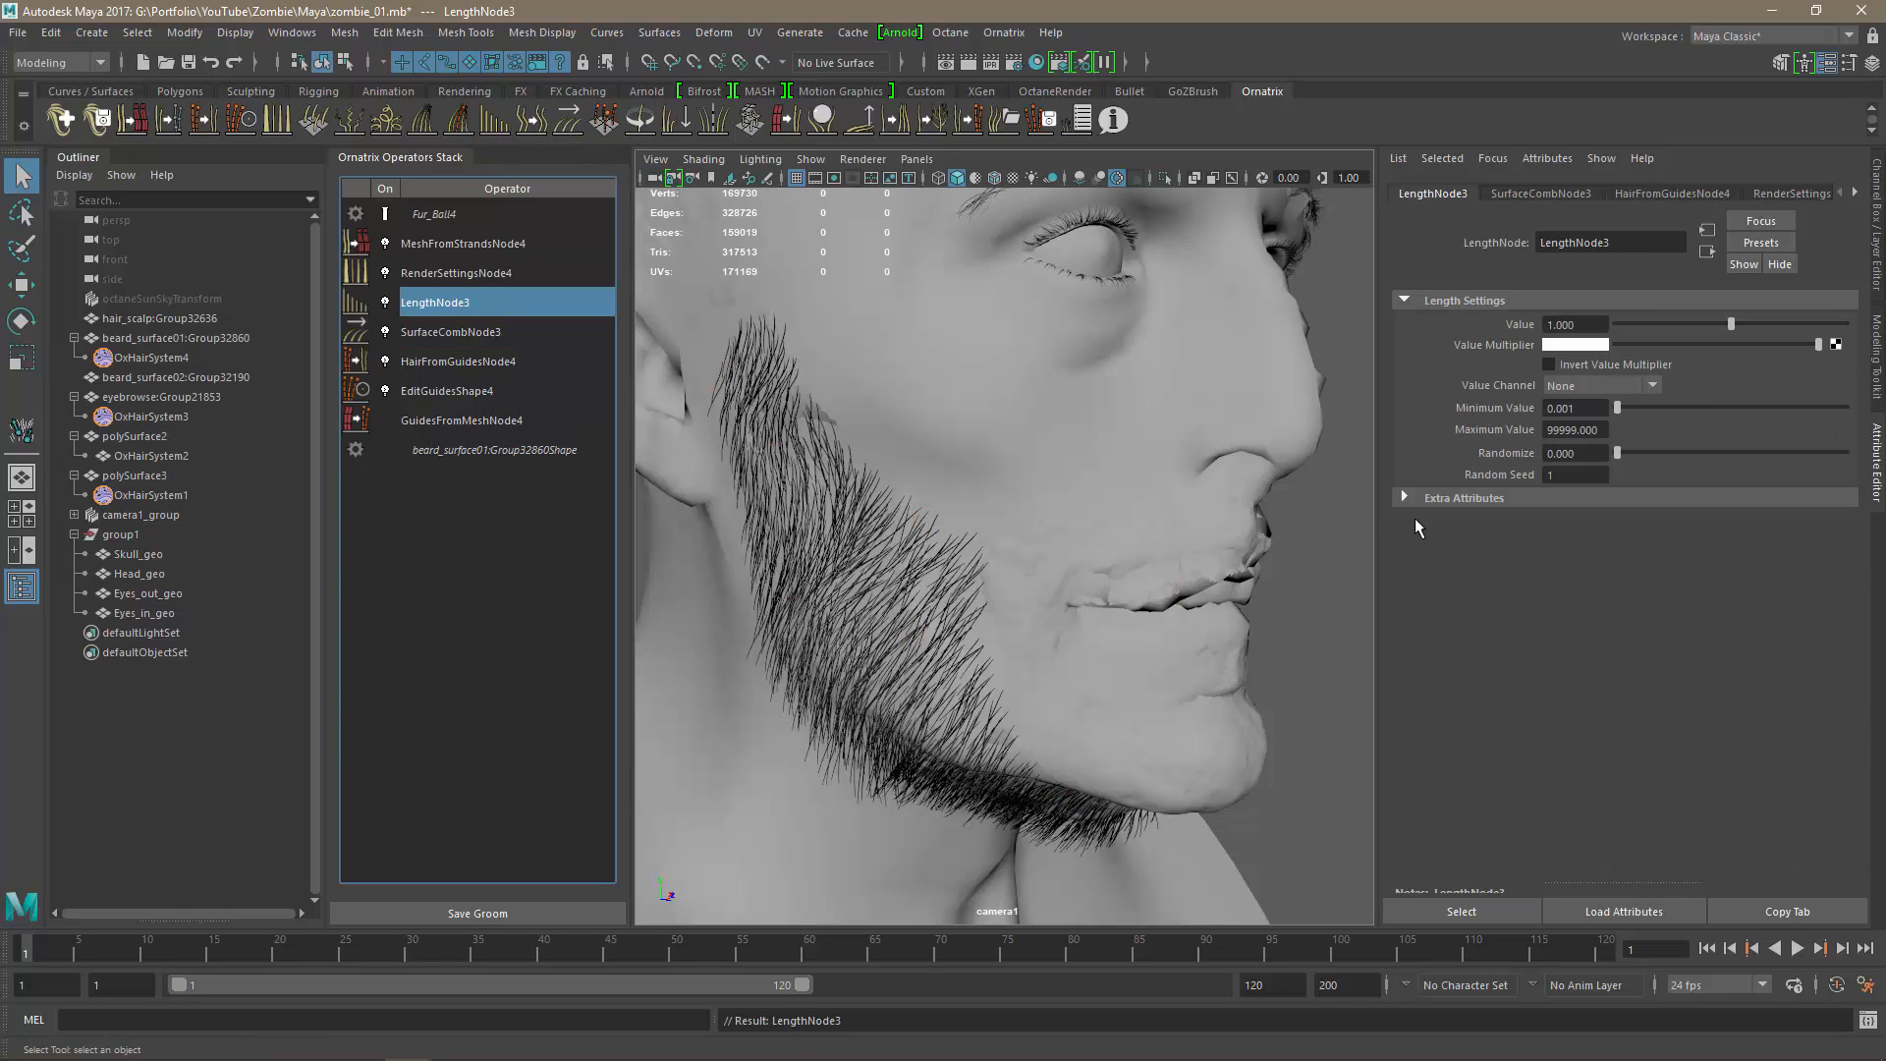
pyautogui.moveTo(1620, 453); pyautogui.dragTo(1685, 460)
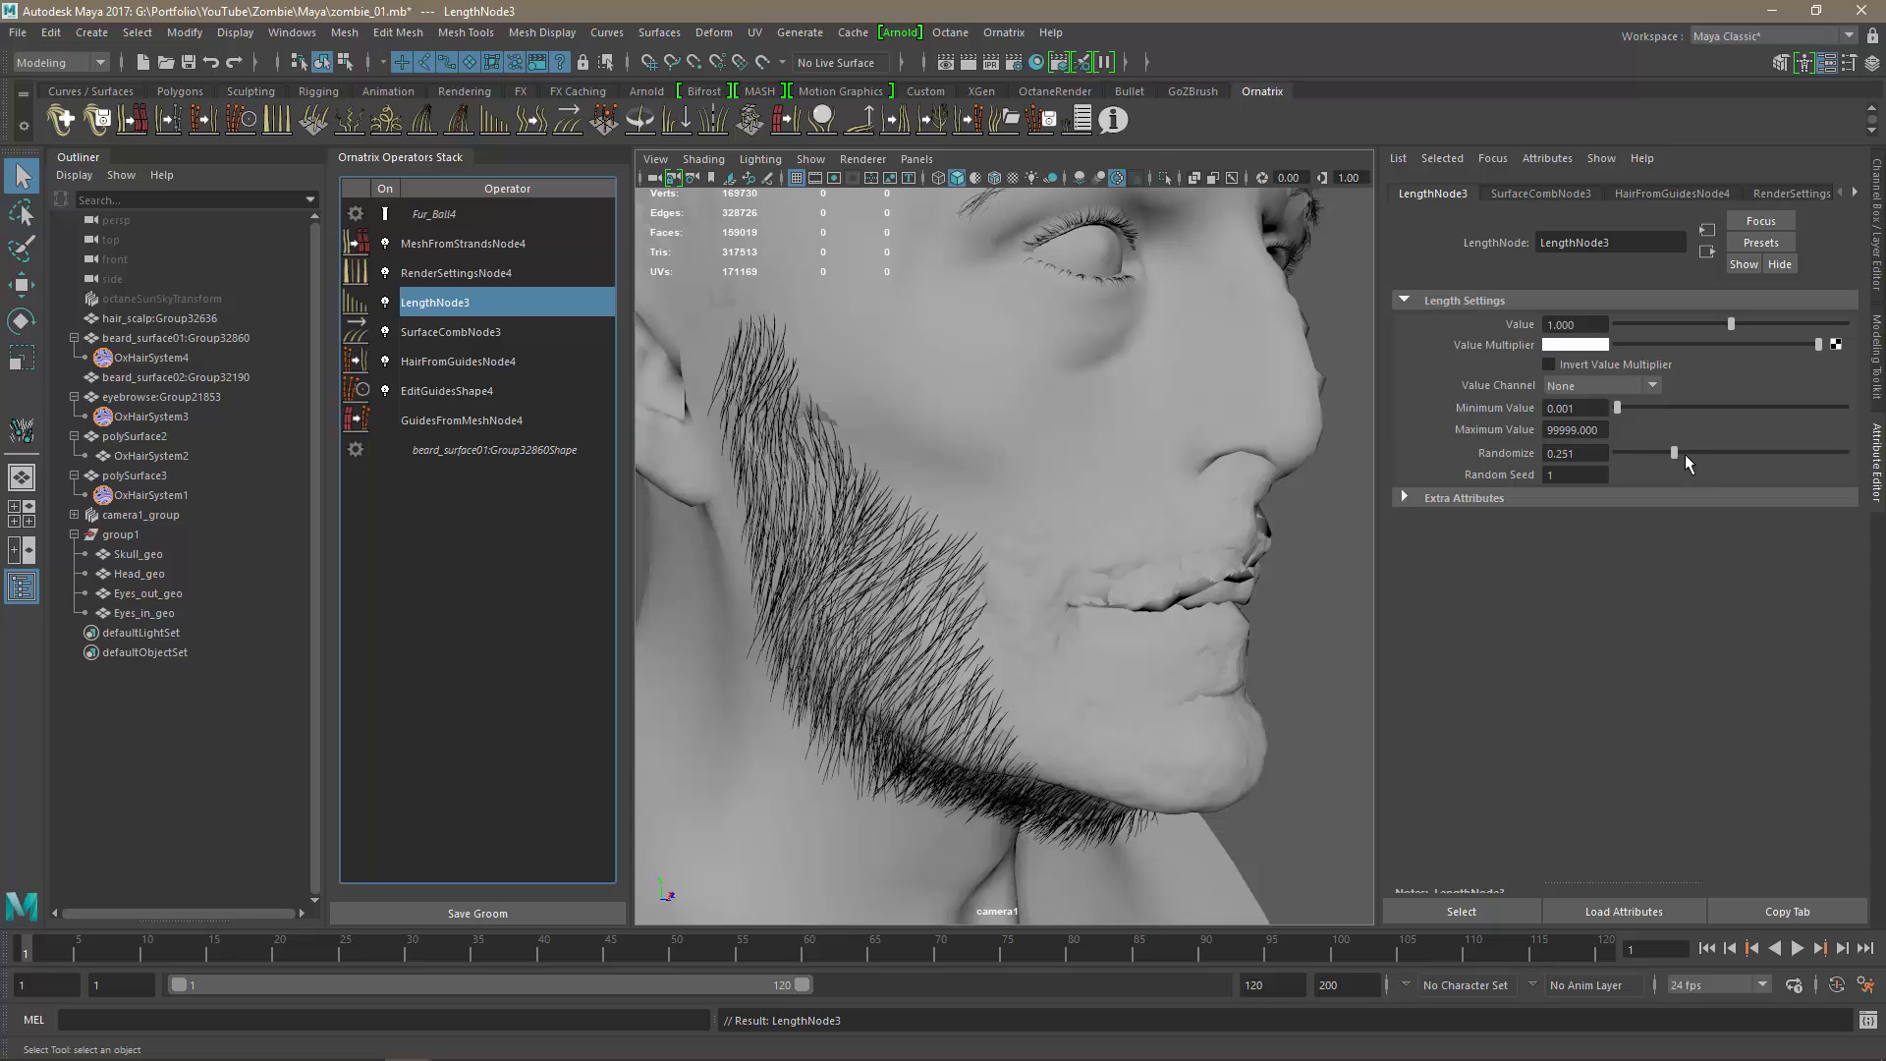
pyautogui.moveTo(1864, 462); pyautogui.dragTo(1715, 456)
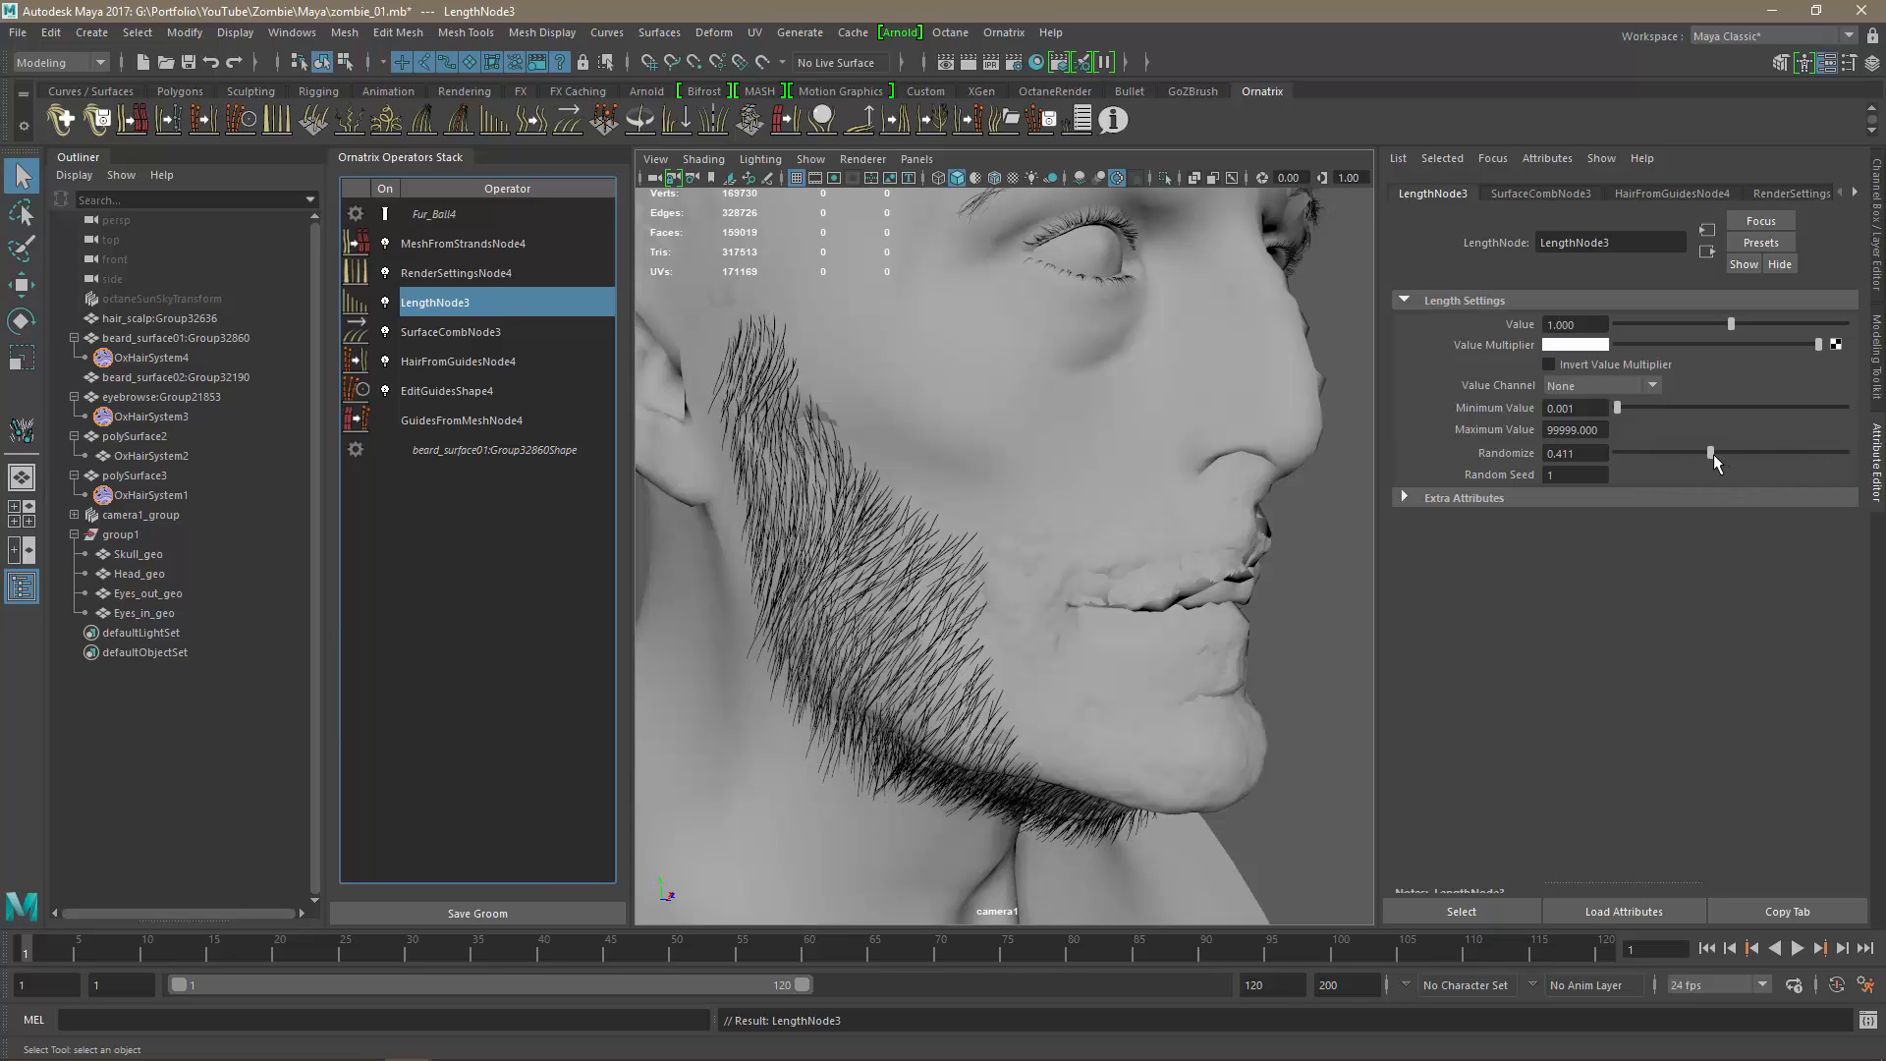
pyautogui.click(1574, 459)
pyautogui.write('0.5')
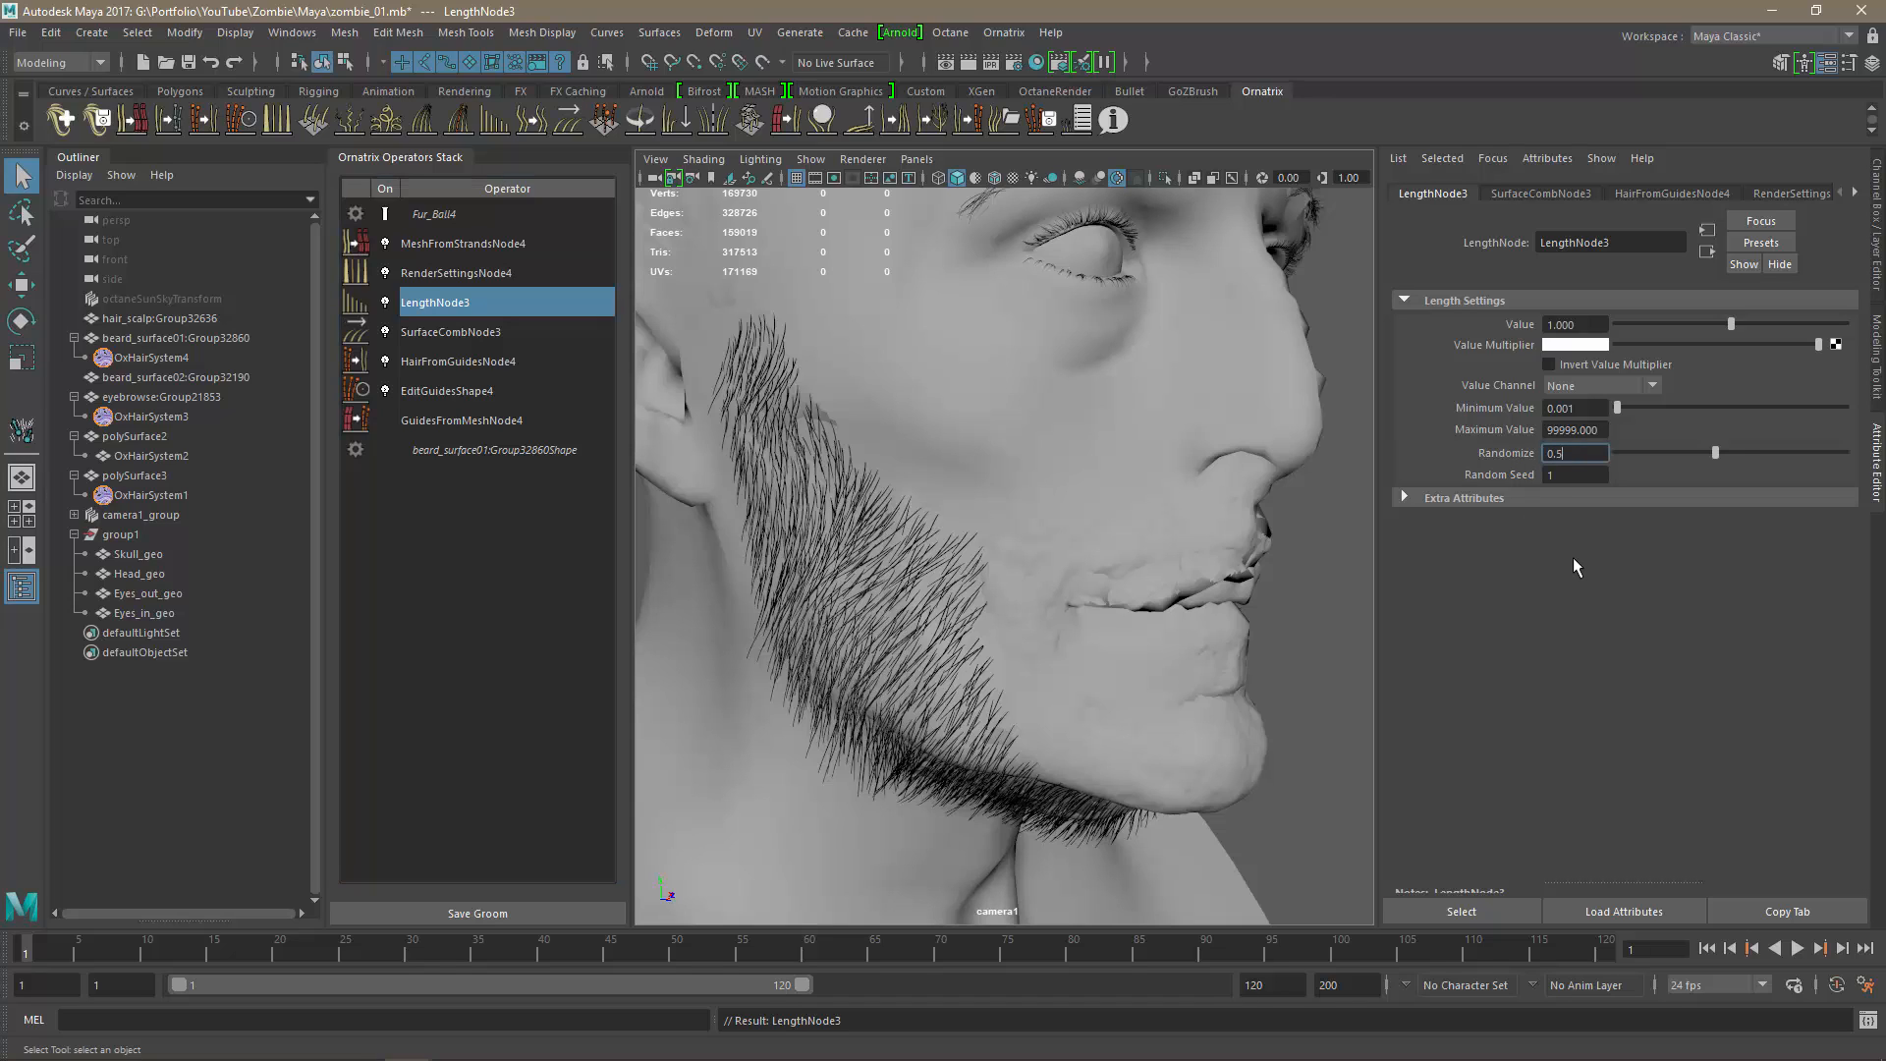
pyautogui.press('Return')
pyautogui.moveTo(1285, 603)
pyautogui.keyDown('alt'); pyautogui.mouseDown()
pyautogui.moveTo(1023, 589)
pyautogui.moveTo(1308, 601)
pyautogui.moveTo(1273, 483)
pyautogui.moveTo(1254, 532)
pyautogui.moveTo(1330, 551)
pyautogui.moveTo(1253, 529)
pyautogui.moveTo(1250, 594)
pyautogui.moveTo(1317, 594)
pyautogui.moveTo(1250, 615)
pyautogui.mouseUp(); pyautogui.keyUp('alt')
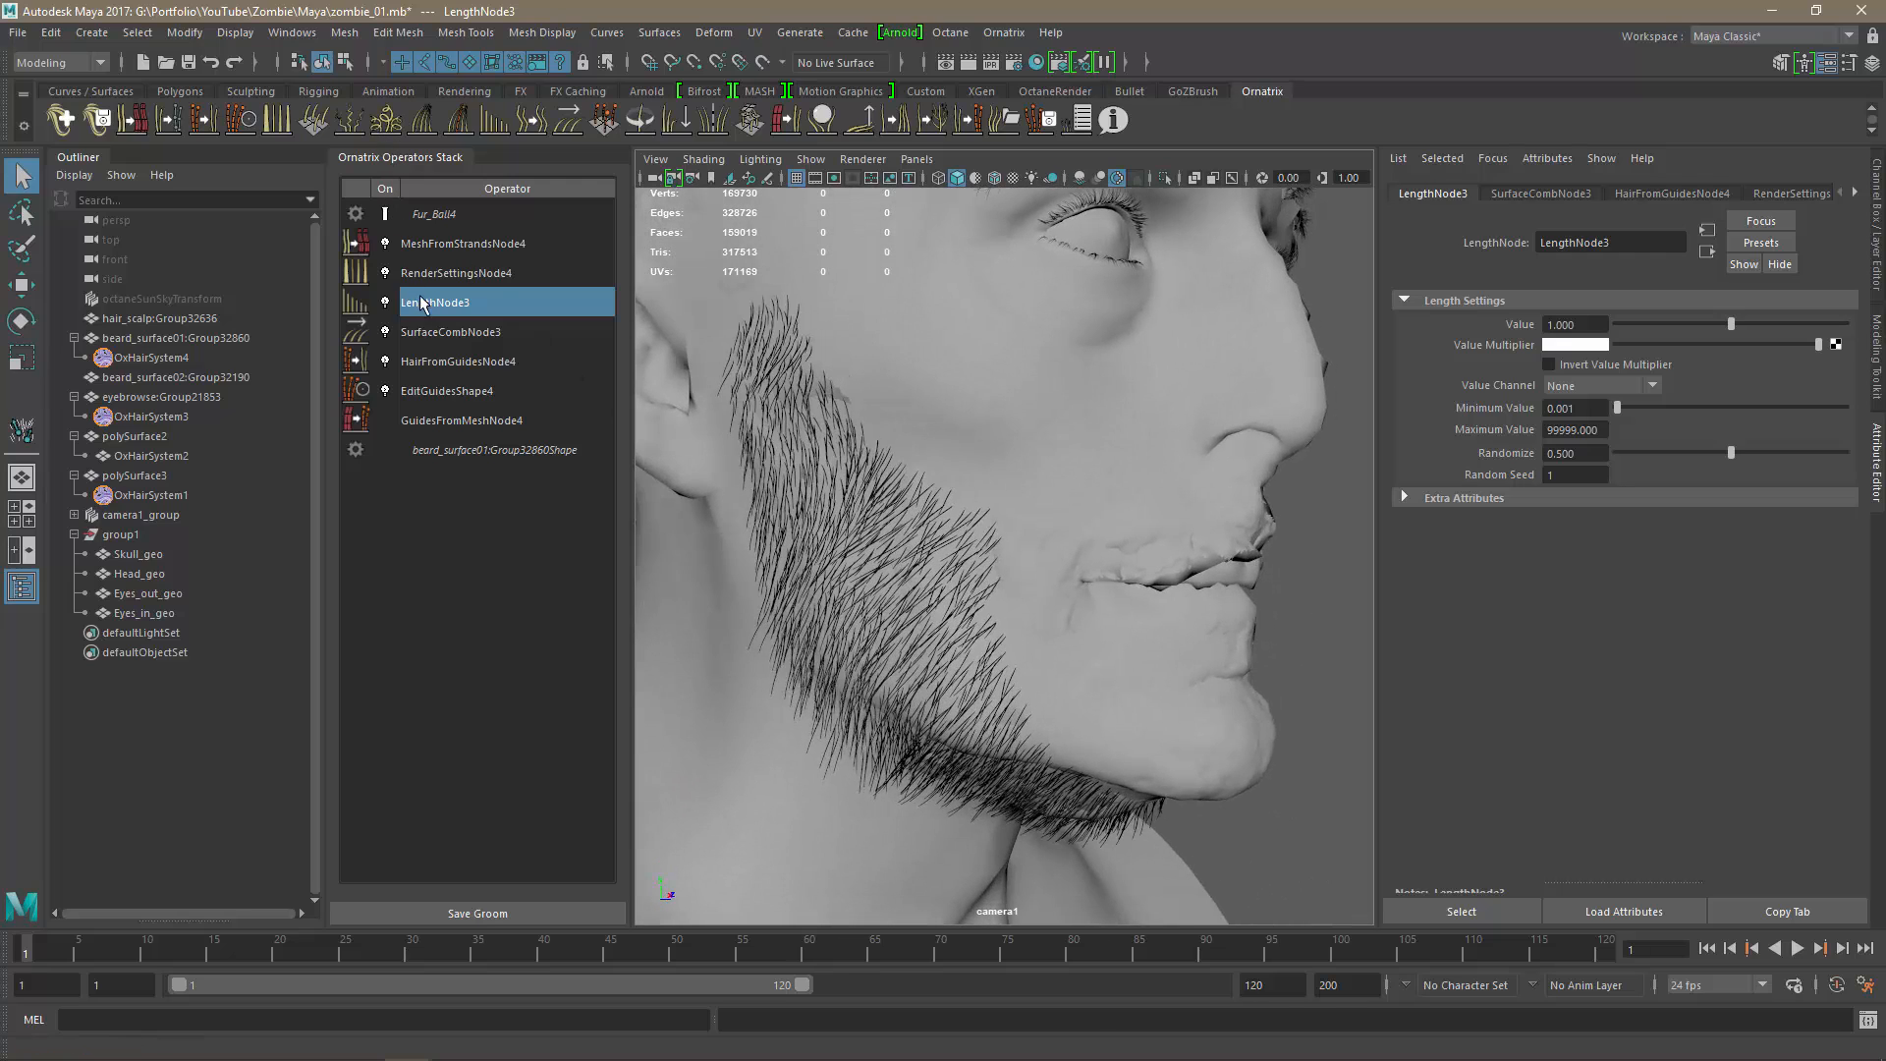
# Add a Frizz operator to the beard with an outlier amount of about 0.88 and an outlier fraction of 0.5.
pyautogui.click(347, 122)
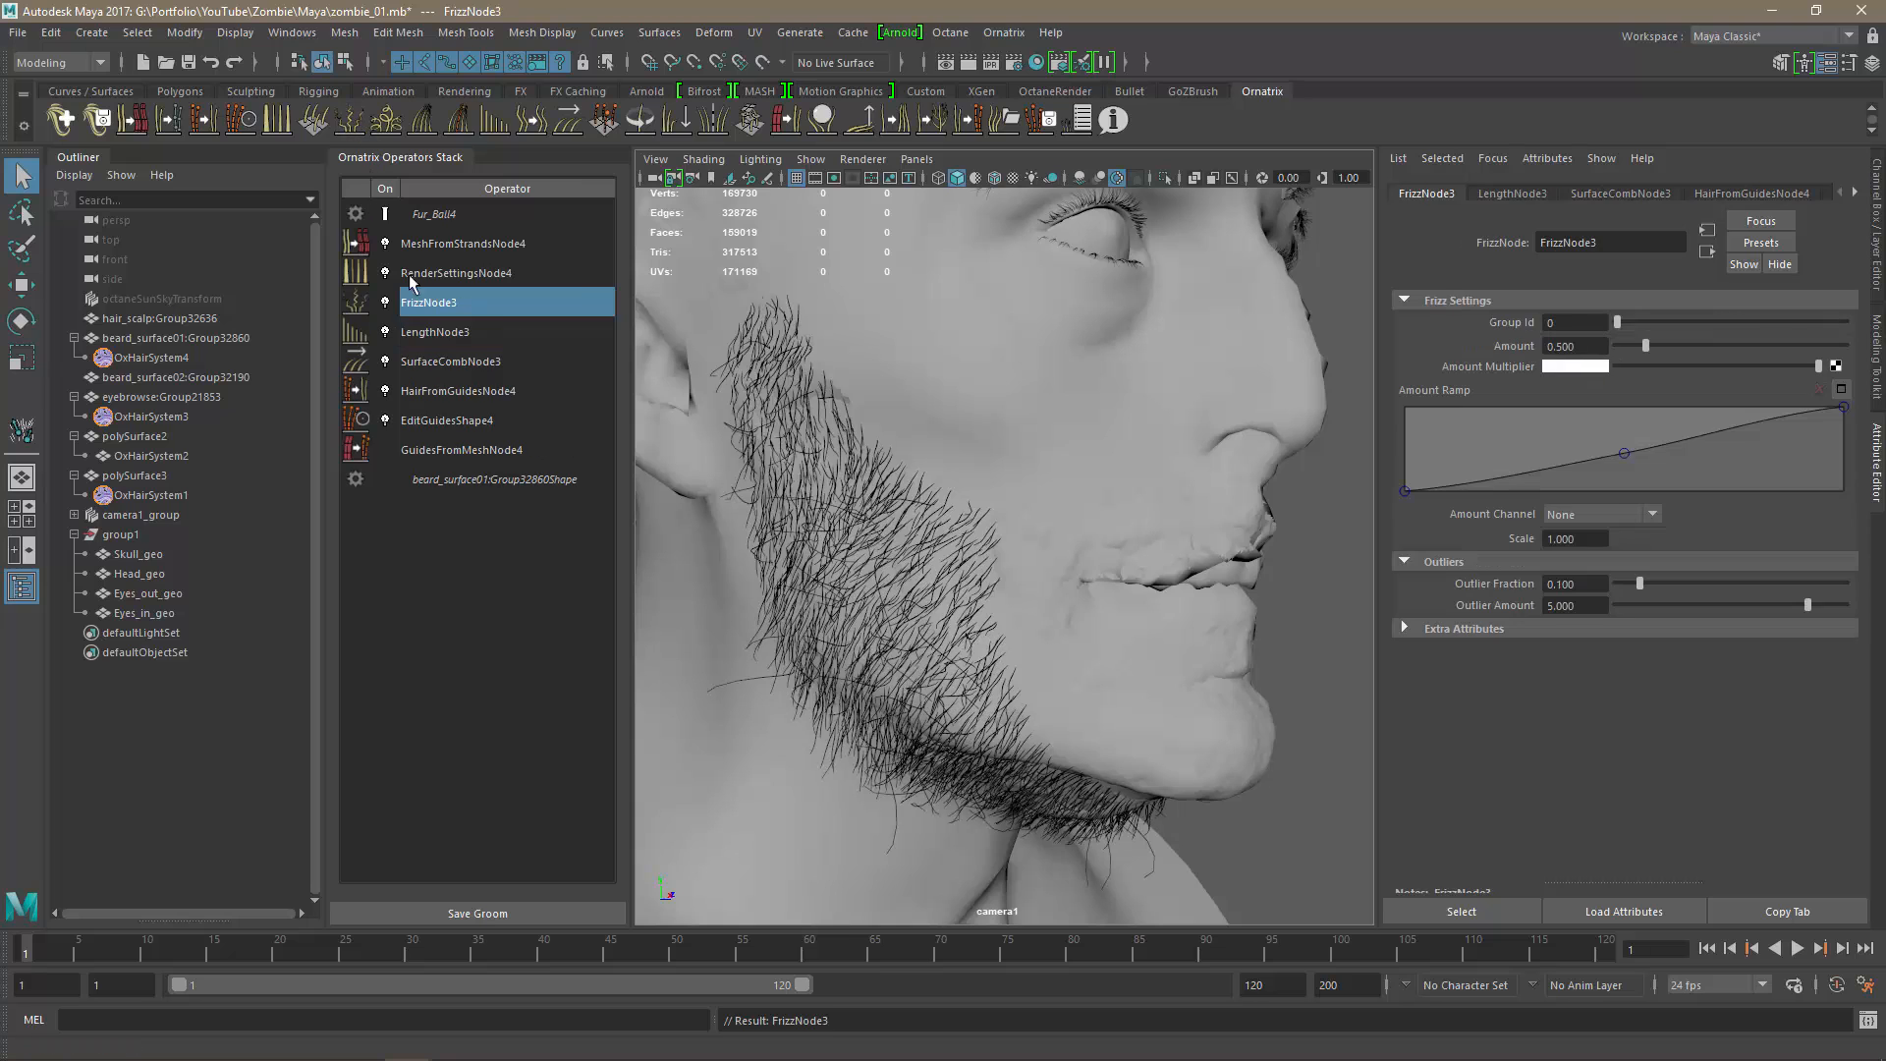
pyautogui.keyDown('alt'); pyautogui.moveTo(1232, 626); pyautogui.dragTo(1544, 656); pyautogui.keyUp('alt')
pyautogui.moveTo(1808, 604); pyautogui.dragTo(1640, 606)
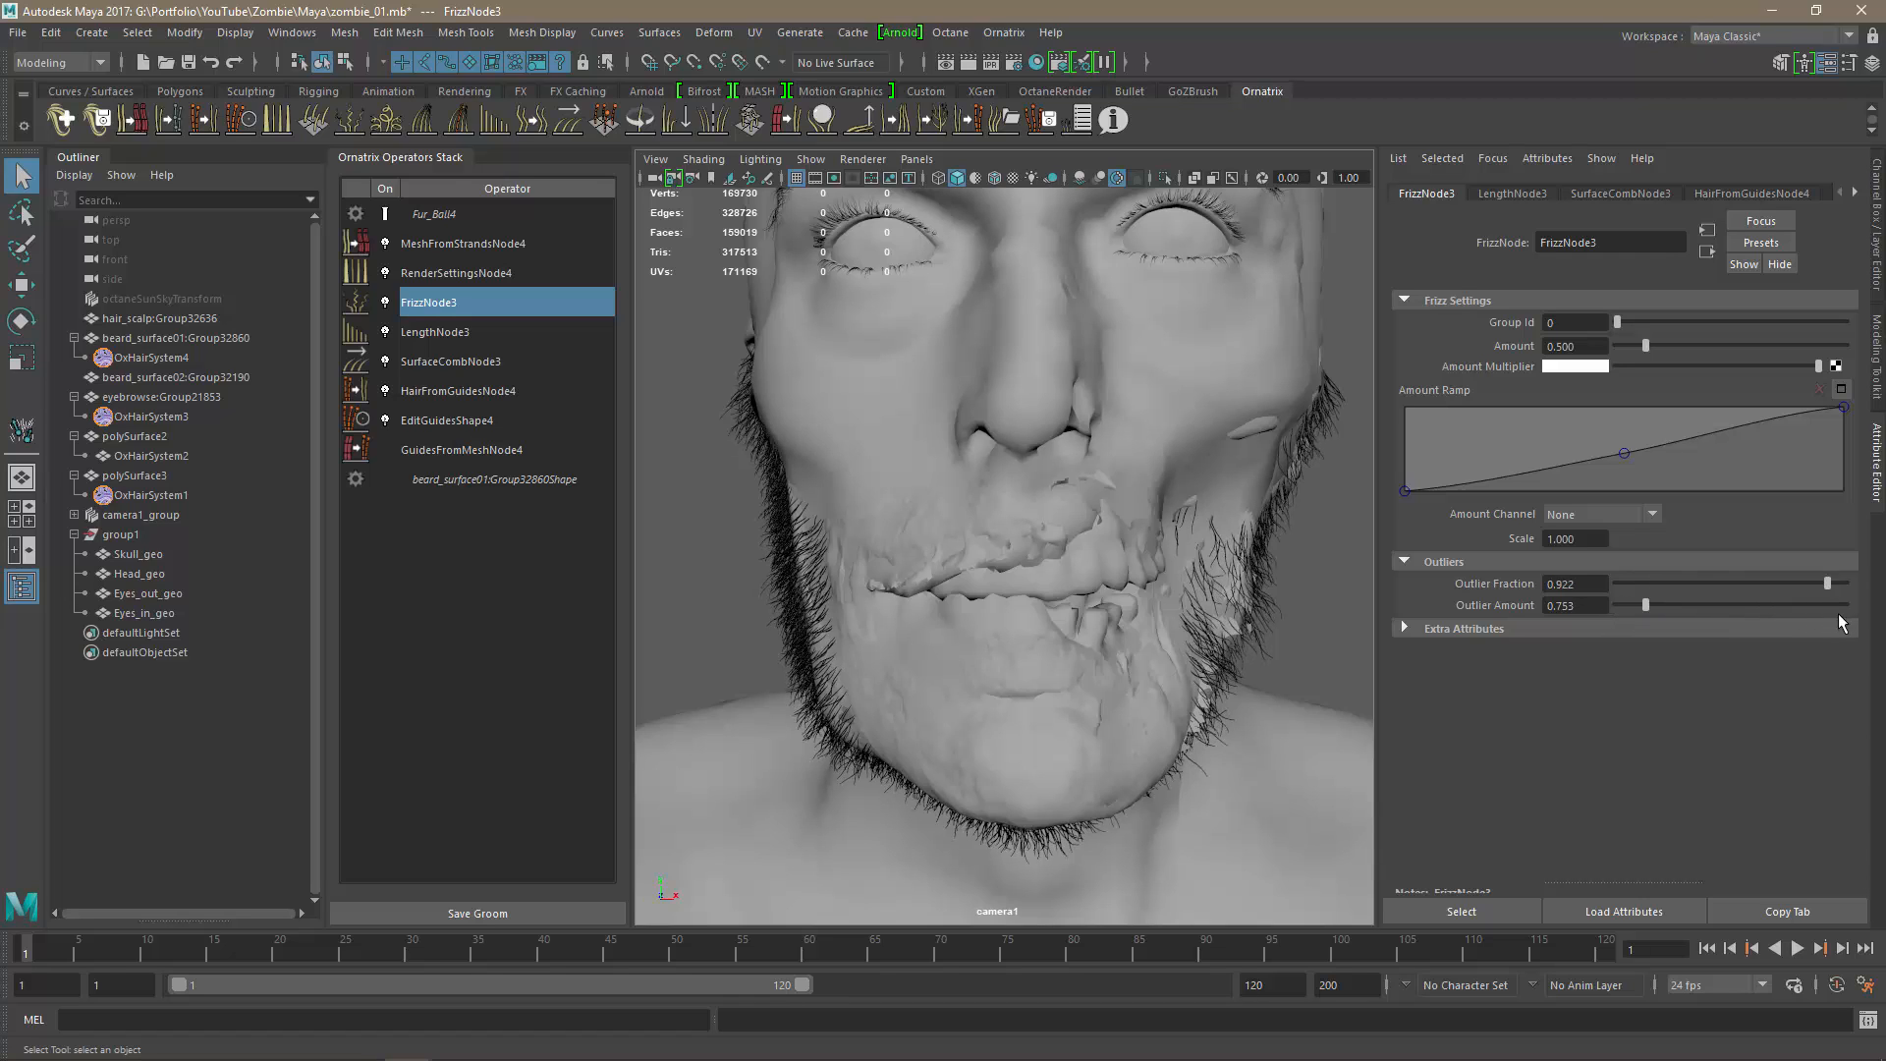
pyautogui.keyDown('alt'); pyautogui.moveTo(1234, 680); pyautogui.dragTo(1293, 686); pyautogui.keyUp('alt')
pyautogui.moveTo(1845, 587)
pyautogui.mouseDown()
pyautogui.moveTo(1683, 593)
pyautogui.moveTo(1817, 601)
pyautogui.mouseUp()
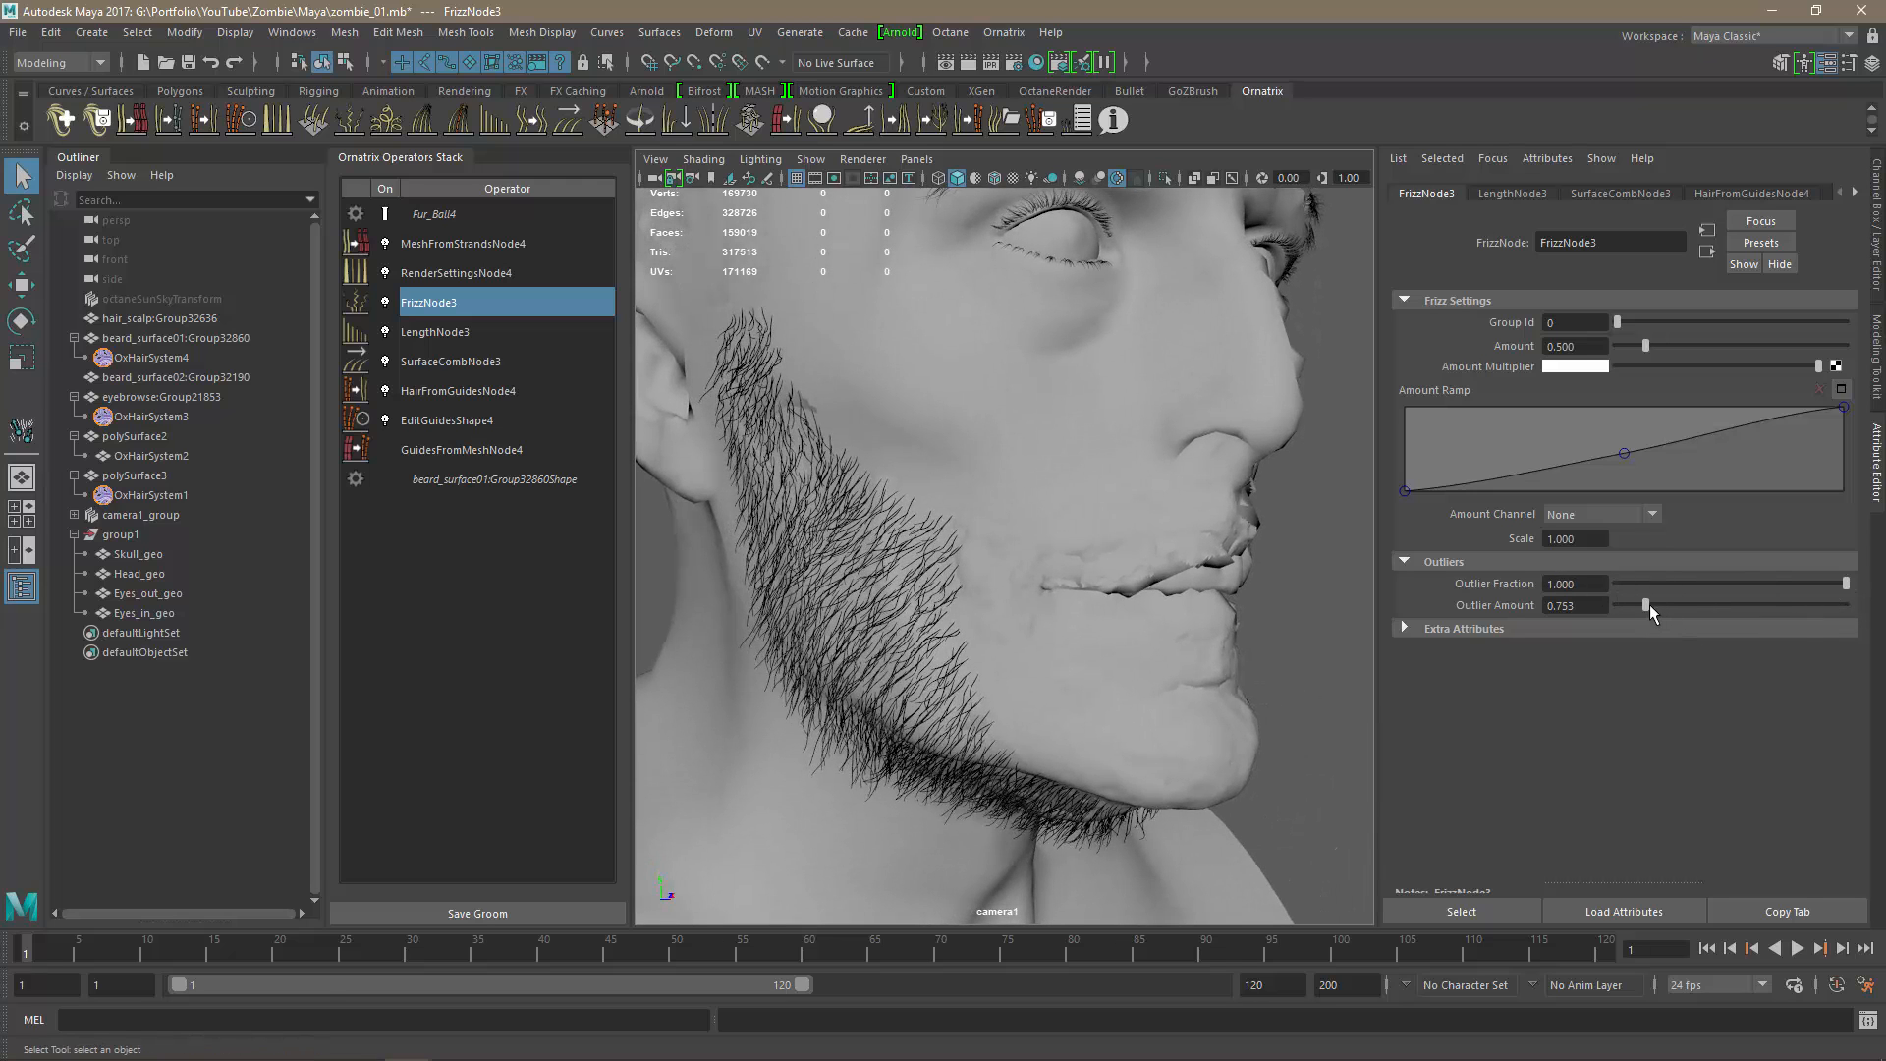
pyautogui.moveTo(1649, 606); pyautogui.dragTo(1652, 607)
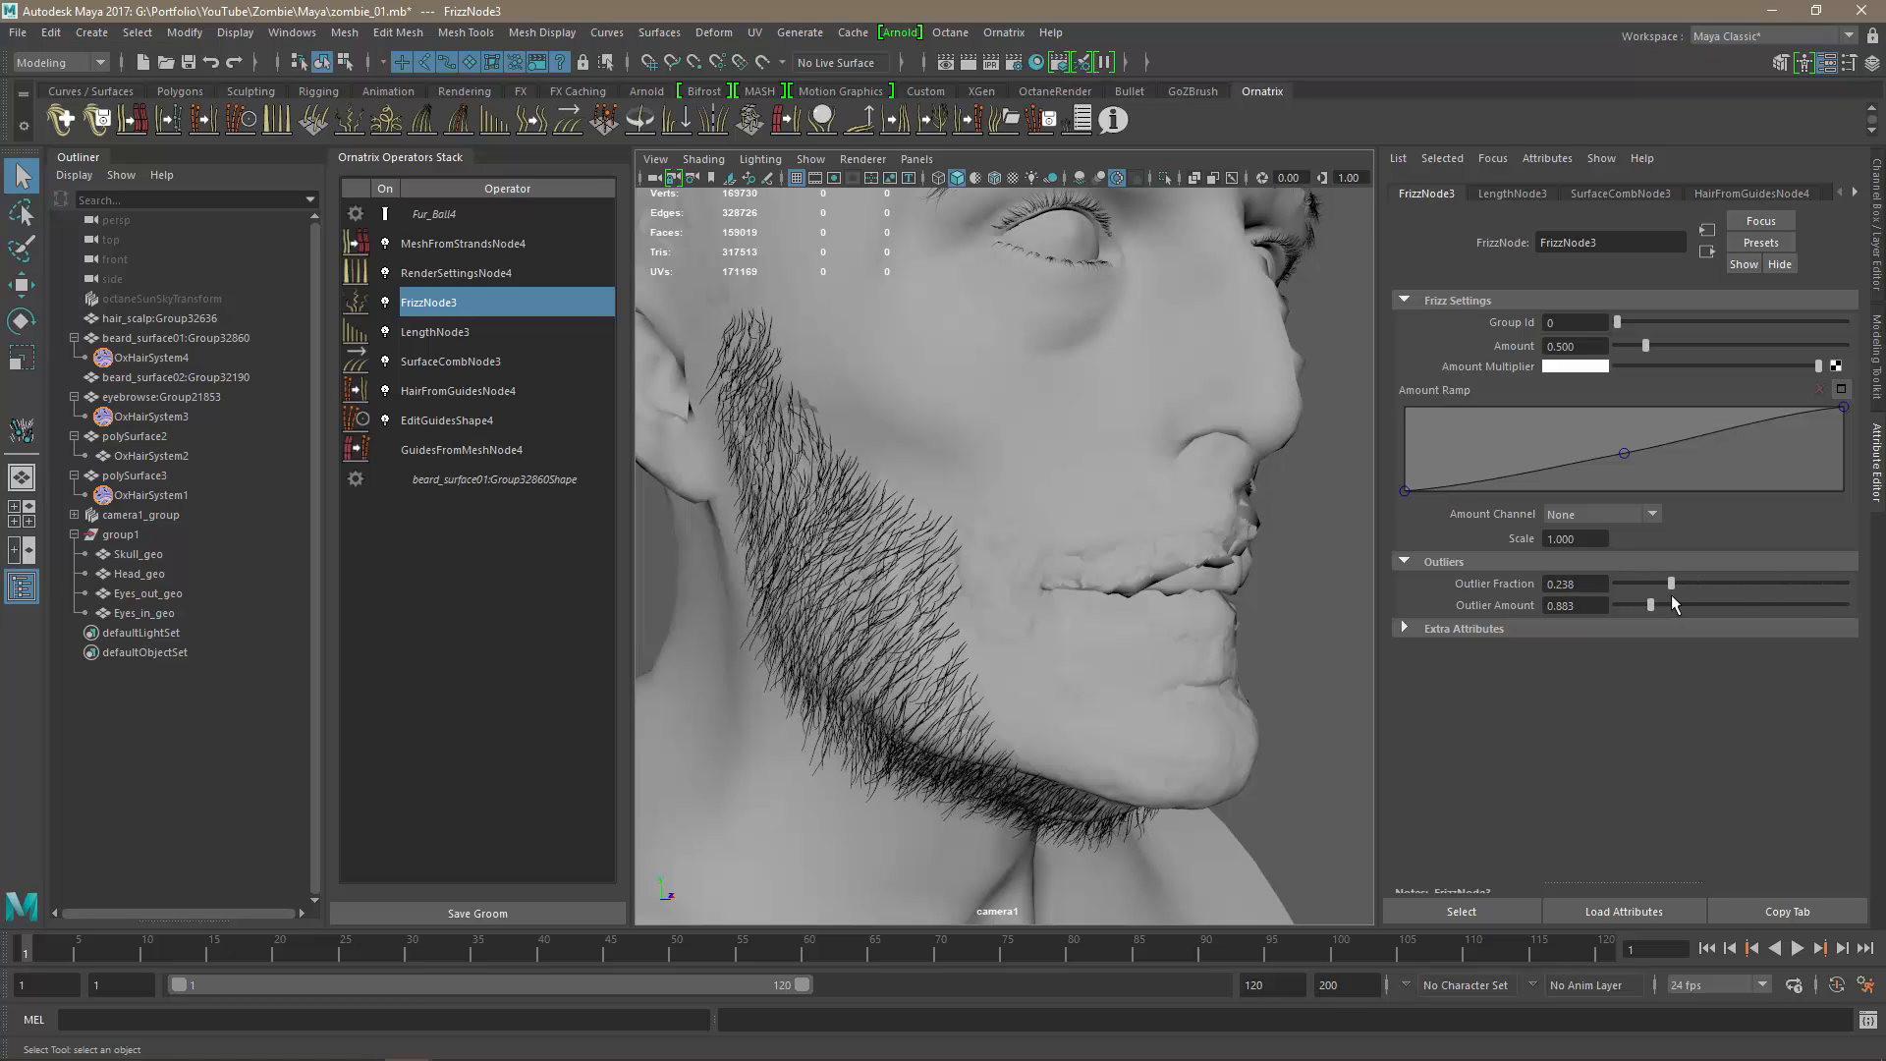
pyautogui.write('0.')
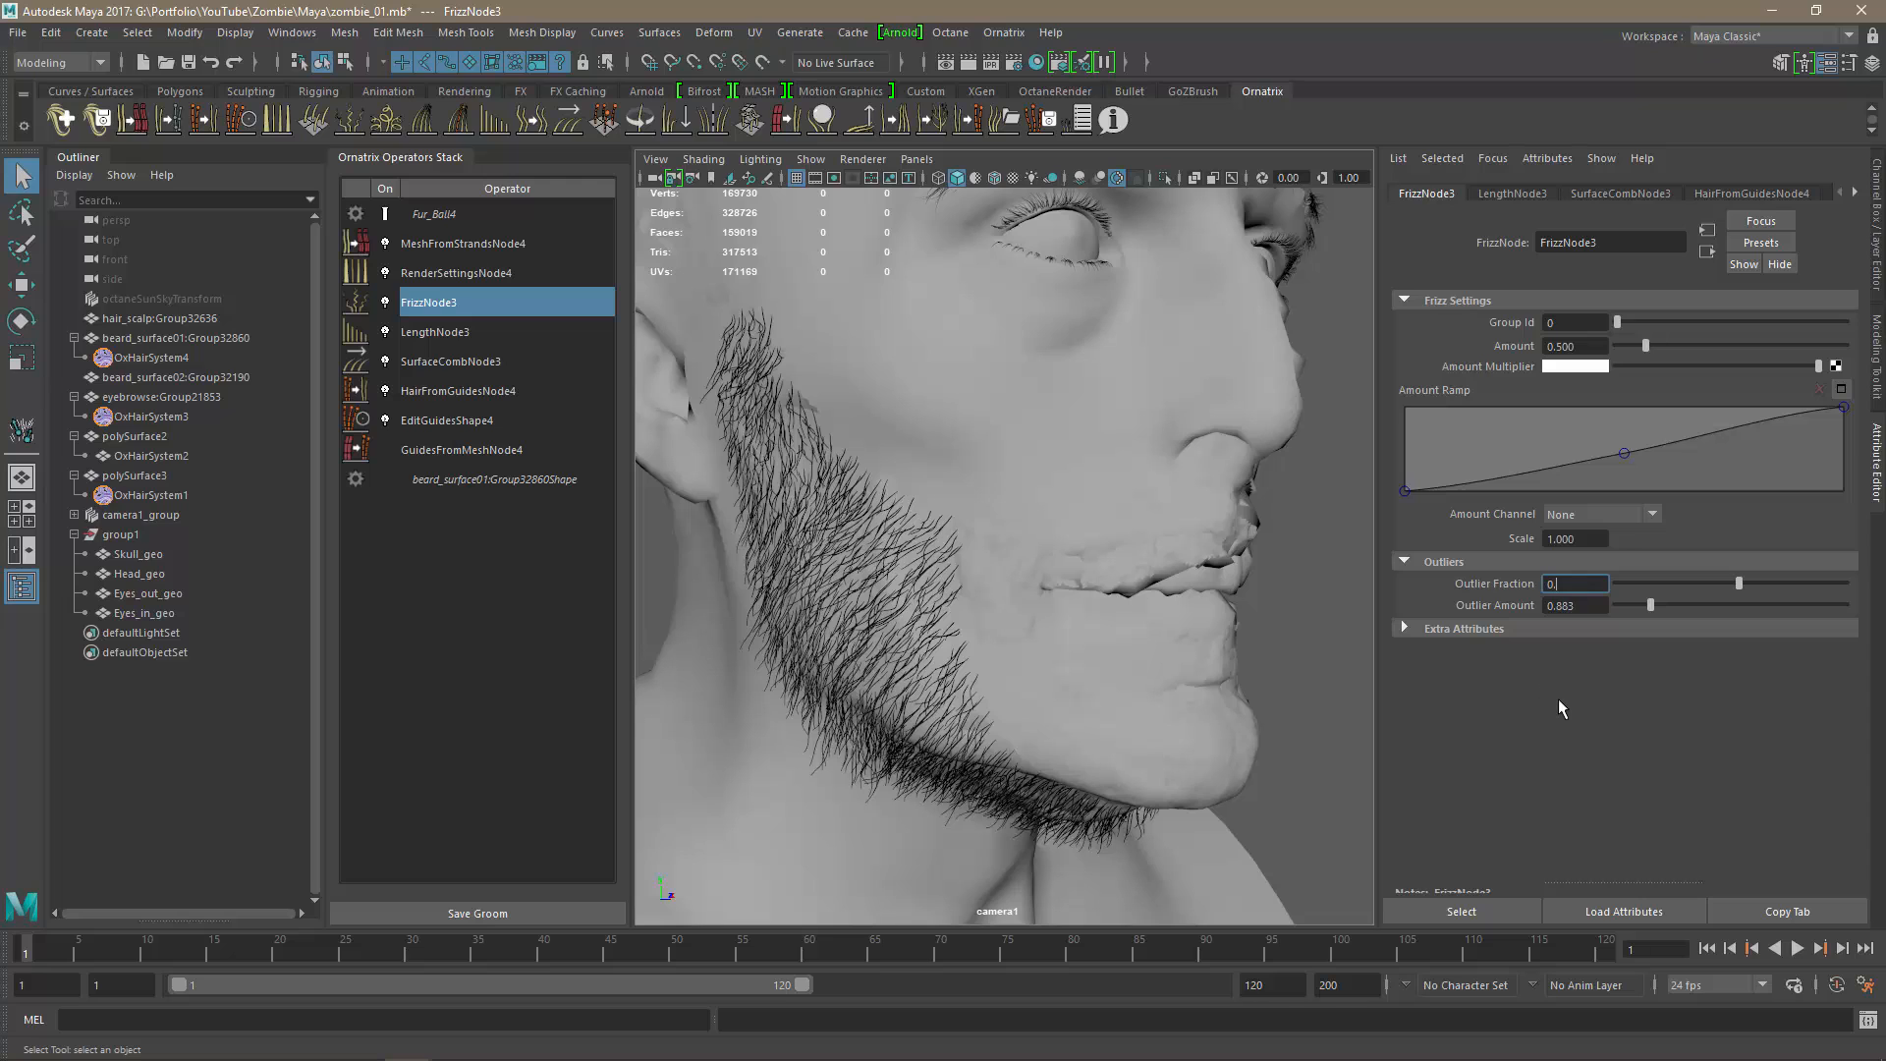
pyautogui.write('5')
pyautogui.press('Return')
# Set the frizz amount to about 0.675 and raise the root point of its amount ramp to 0.85.
pyautogui.moveTo(1648, 344); pyautogui.dragTo(1653, 356)
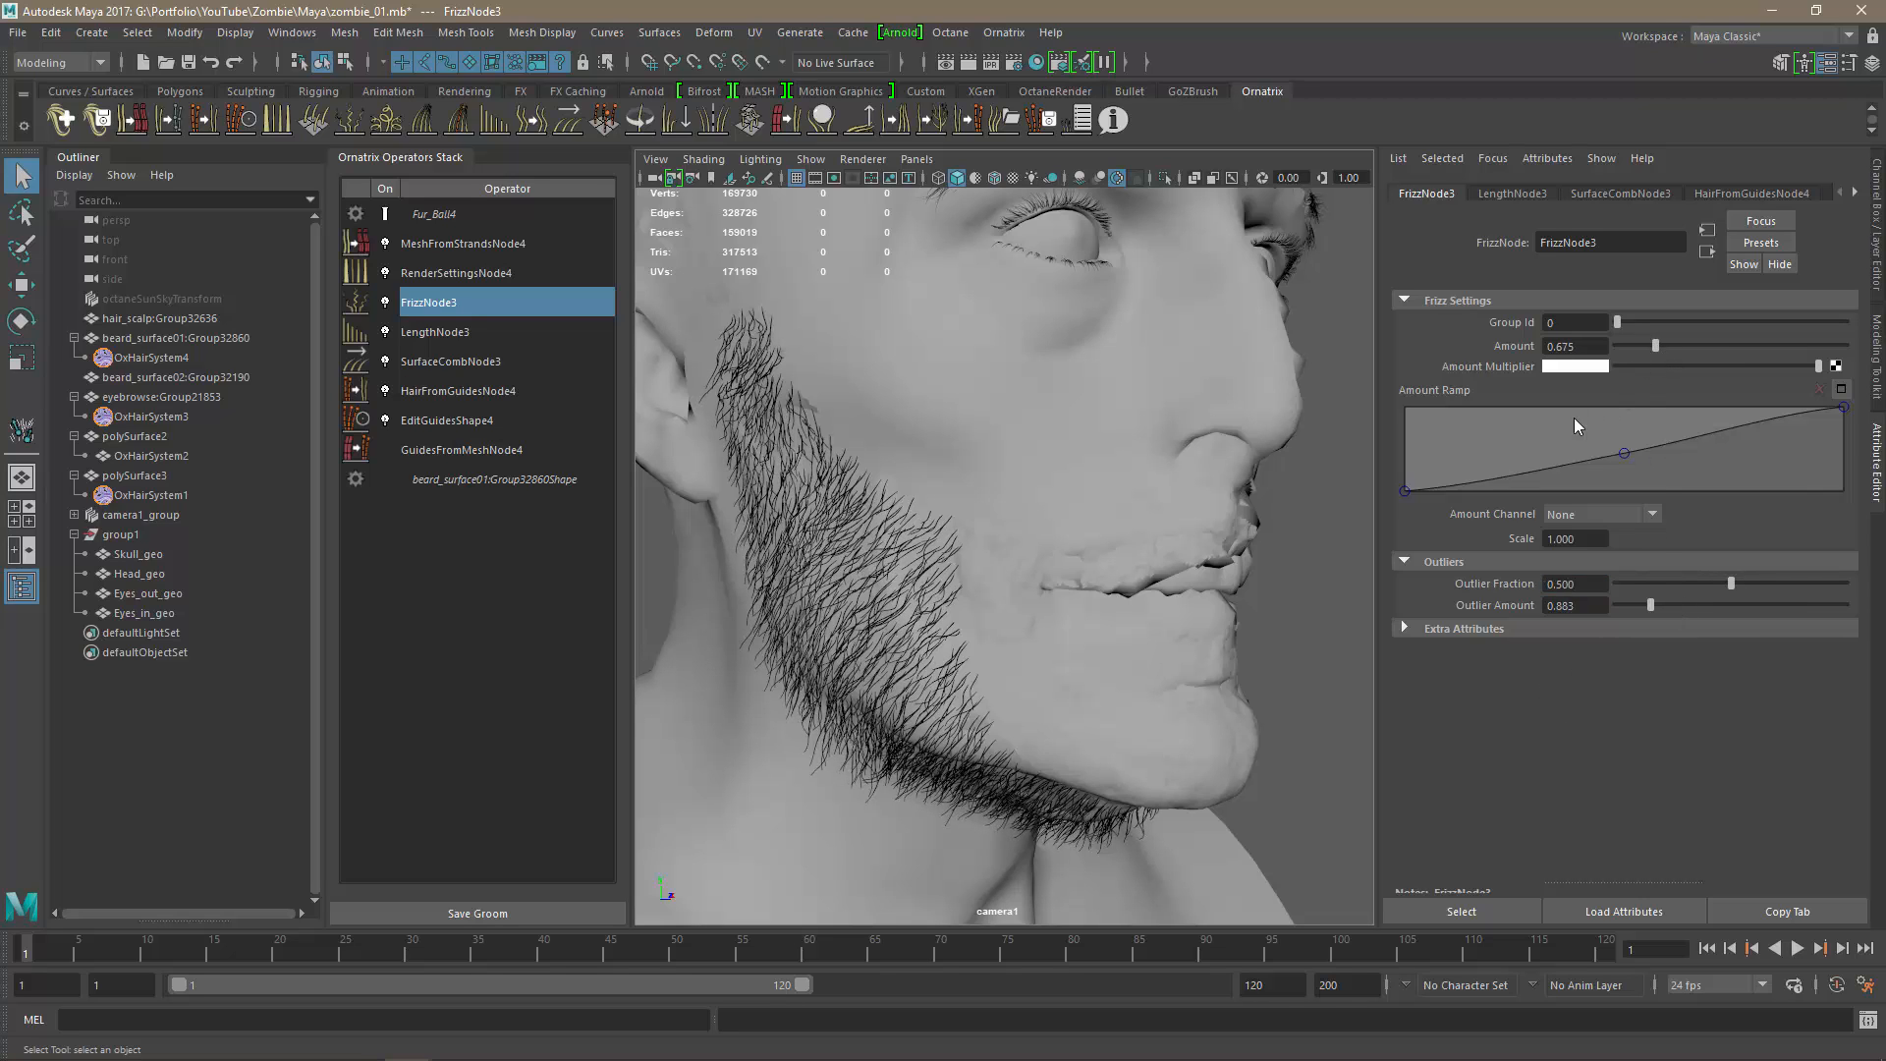
pyautogui.moveTo(1402, 467); pyautogui.dragTo(1396, 419)
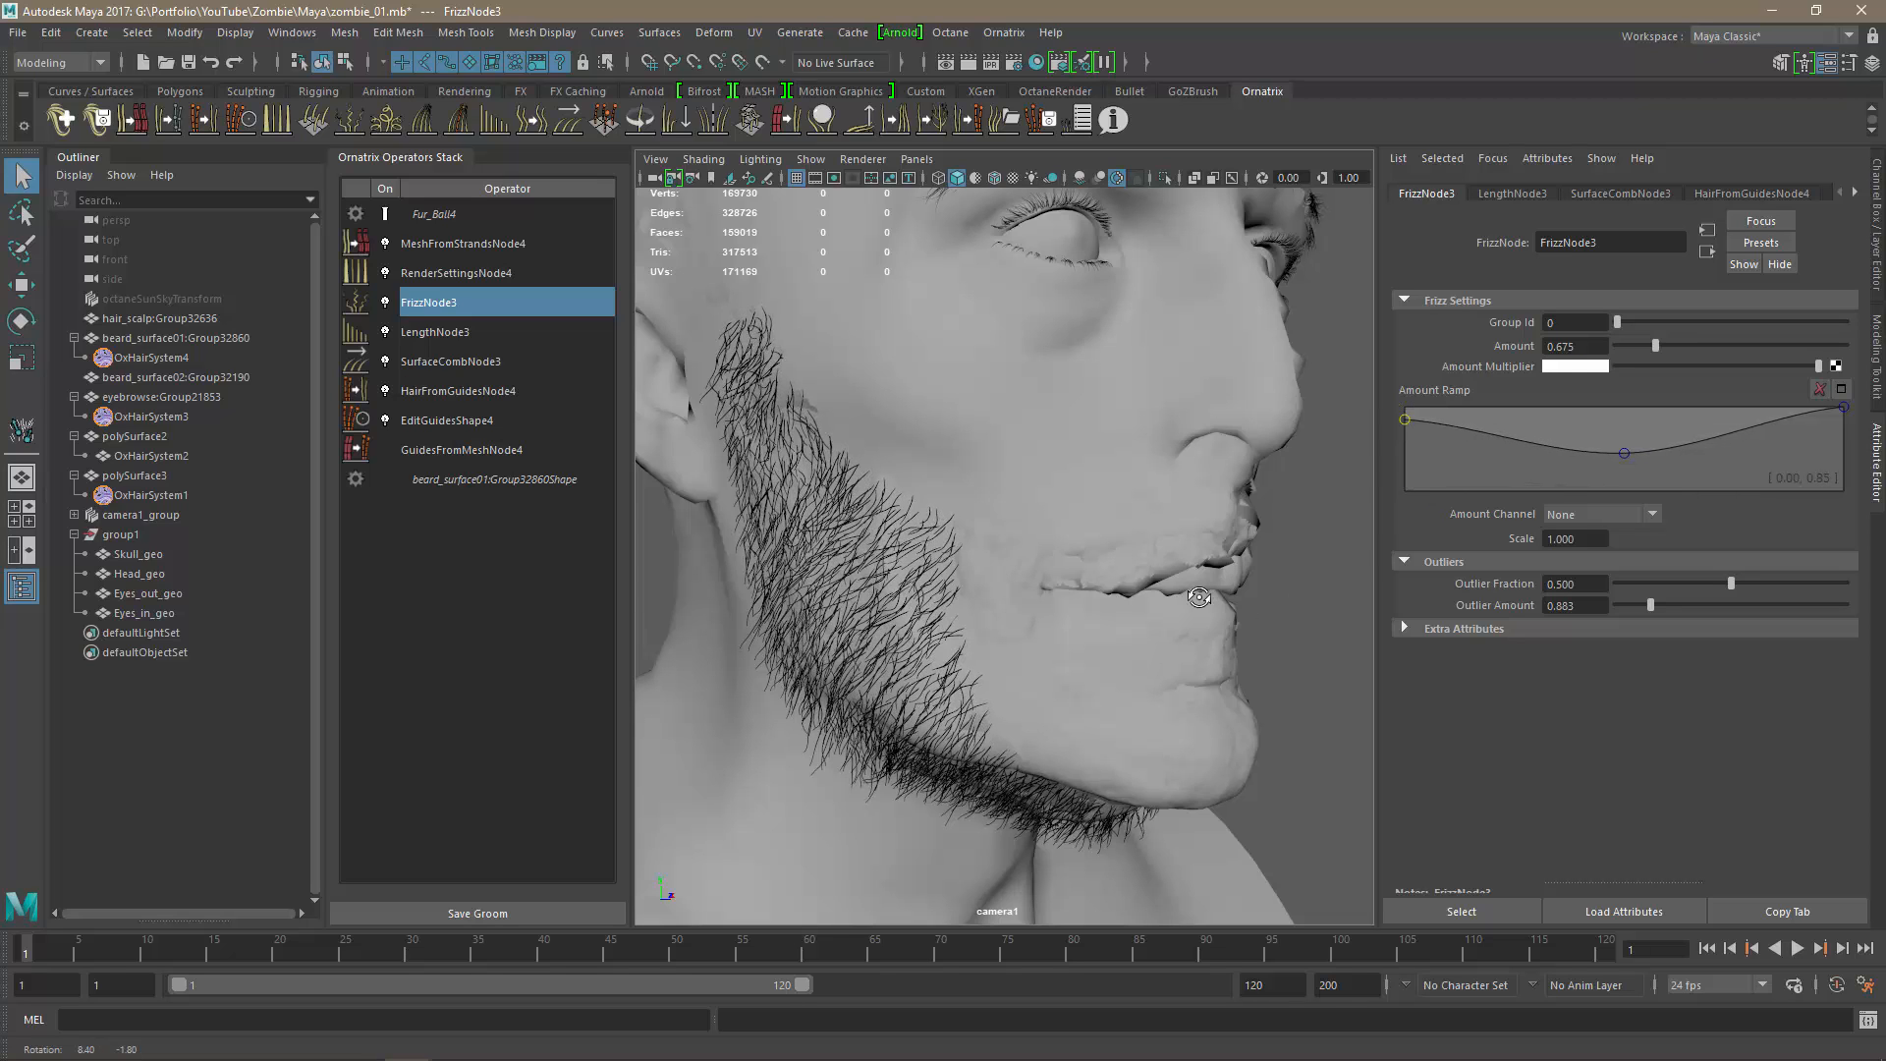
pyautogui.keyDown('alt'); pyautogui.moveTo(1200, 598); pyautogui.dragTo(1163, 569); pyautogui.keyUp('alt')
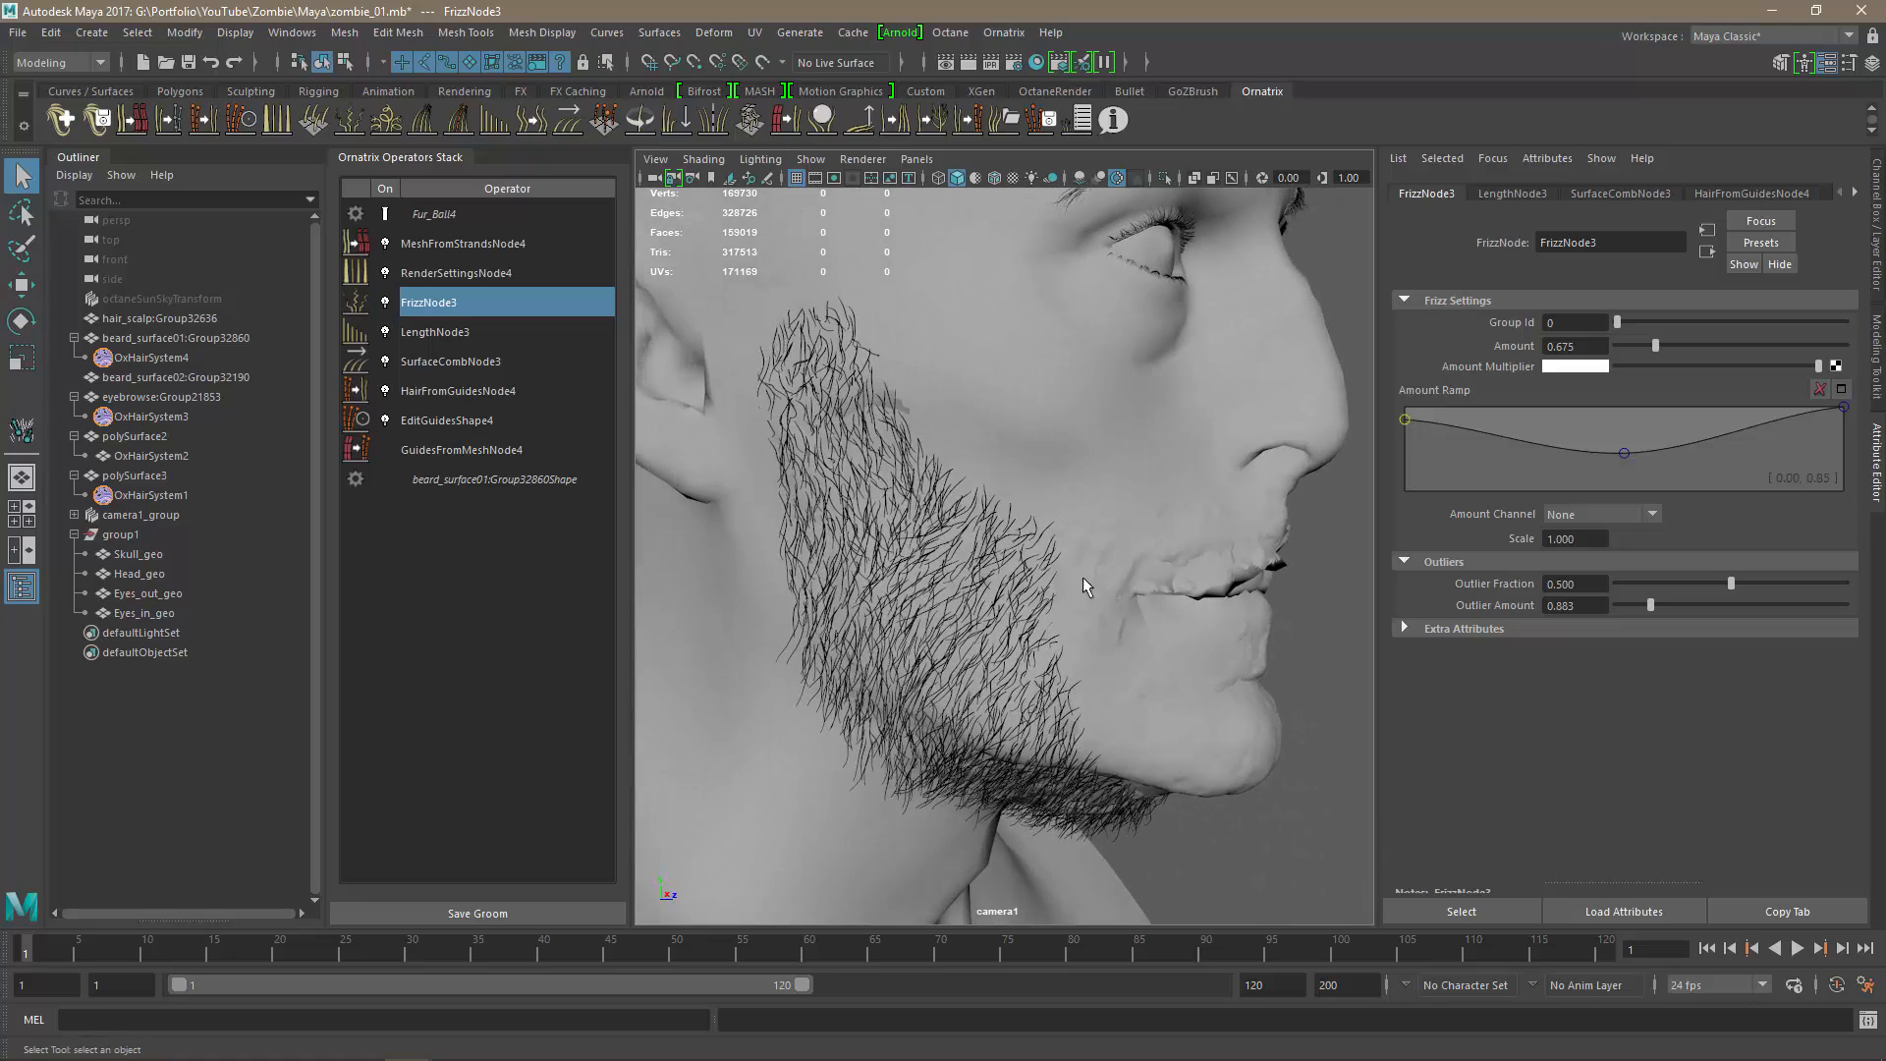
pyautogui.keyDown('alt'); pyautogui.moveTo(985, 587); pyautogui.dragTo(982, 639); pyautogui.keyUp('alt')
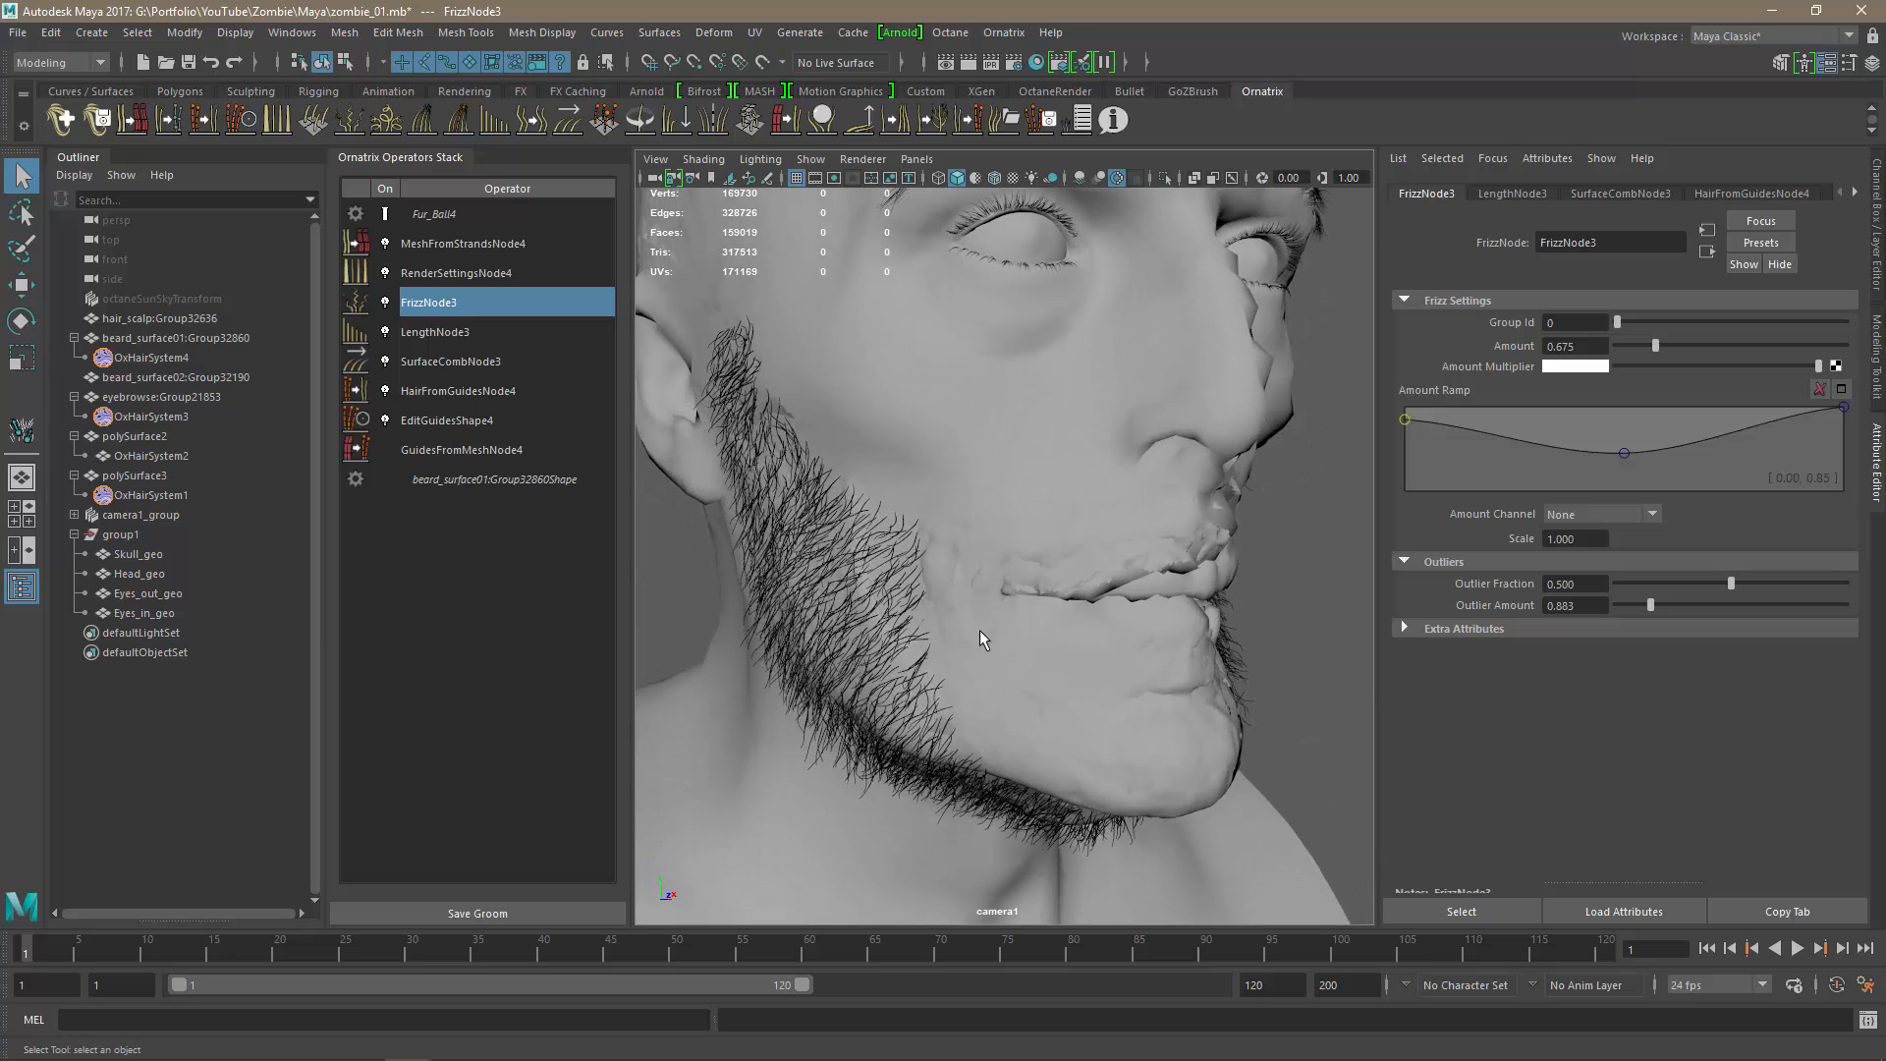
# Add a Curl operator above FrizzNode3 and set its magnitude to 0.
pyautogui.click(384, 126)
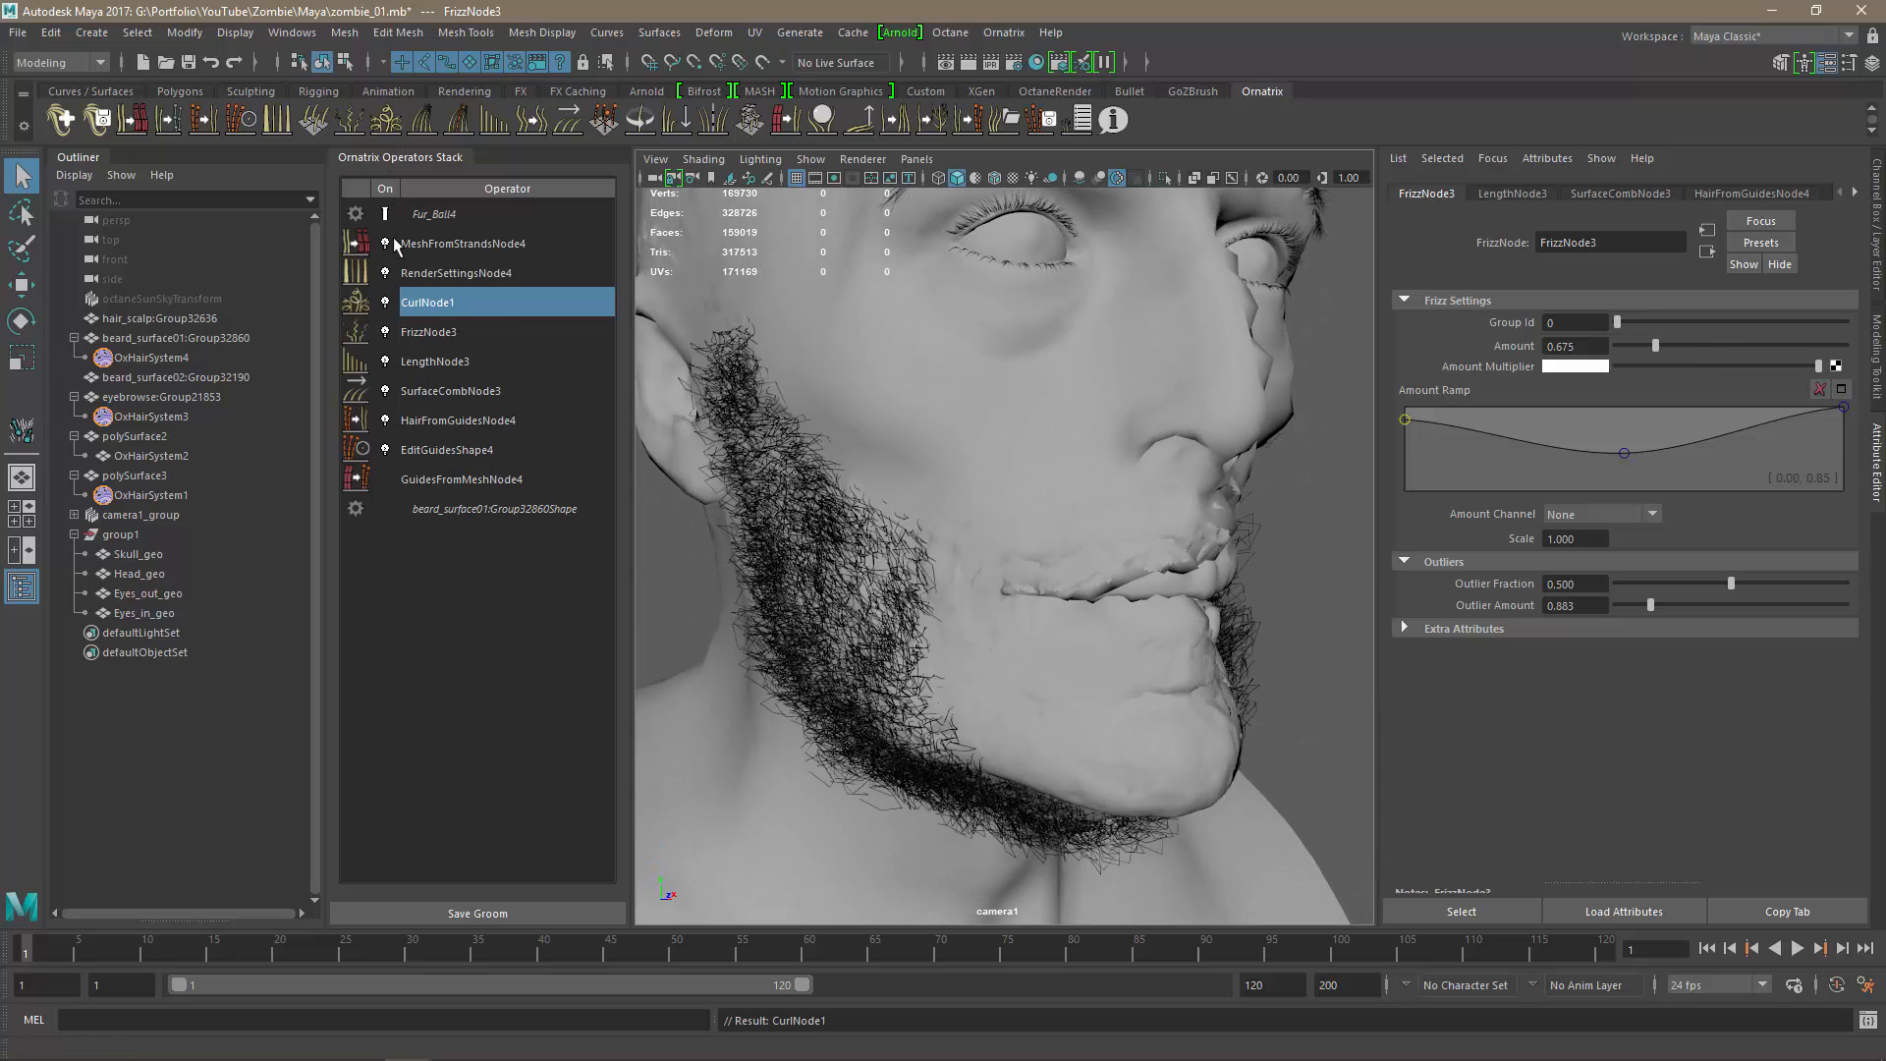
pyautogui.keyDown('alt'); pyautogui.moveTo(1189, 589); pyautogui.dragTo(1207, 644); pyautogui.keyUp('alt')
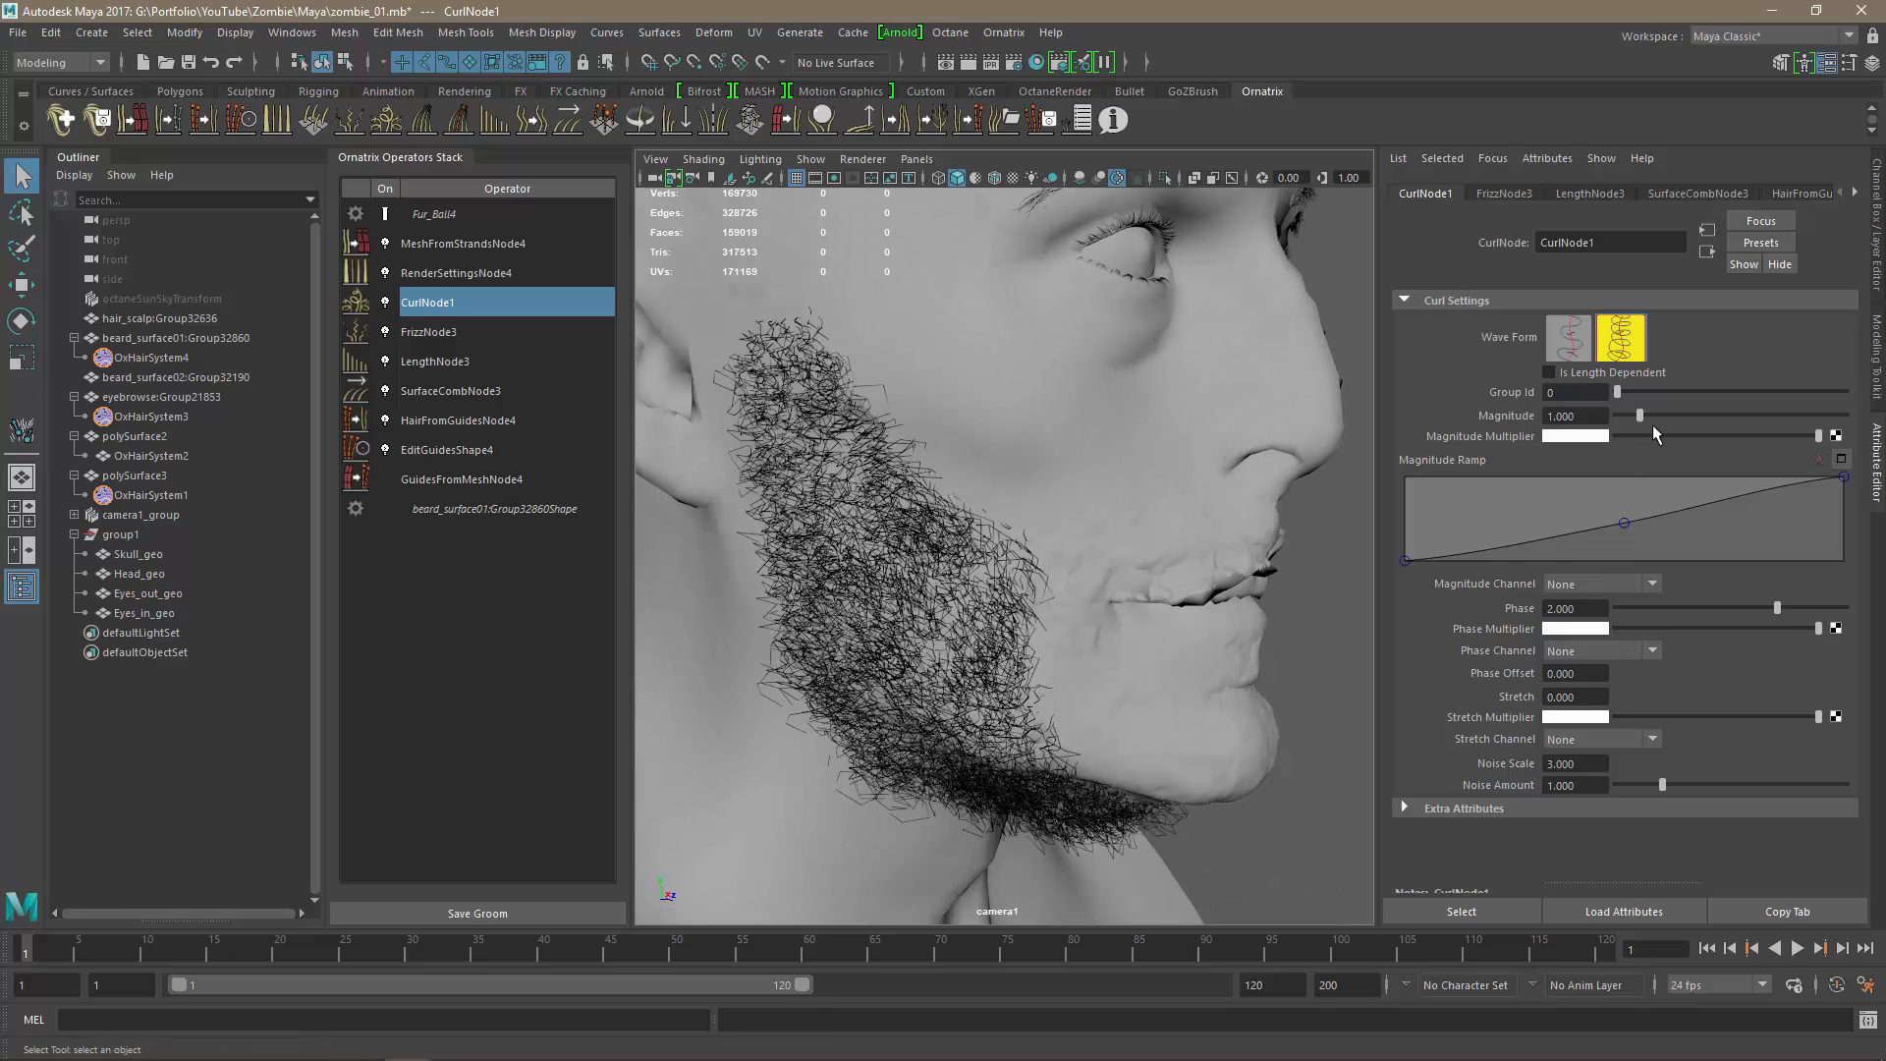
pyautogui.moveTo(1641, 417); pyautogui.dragTo(1609, 417)
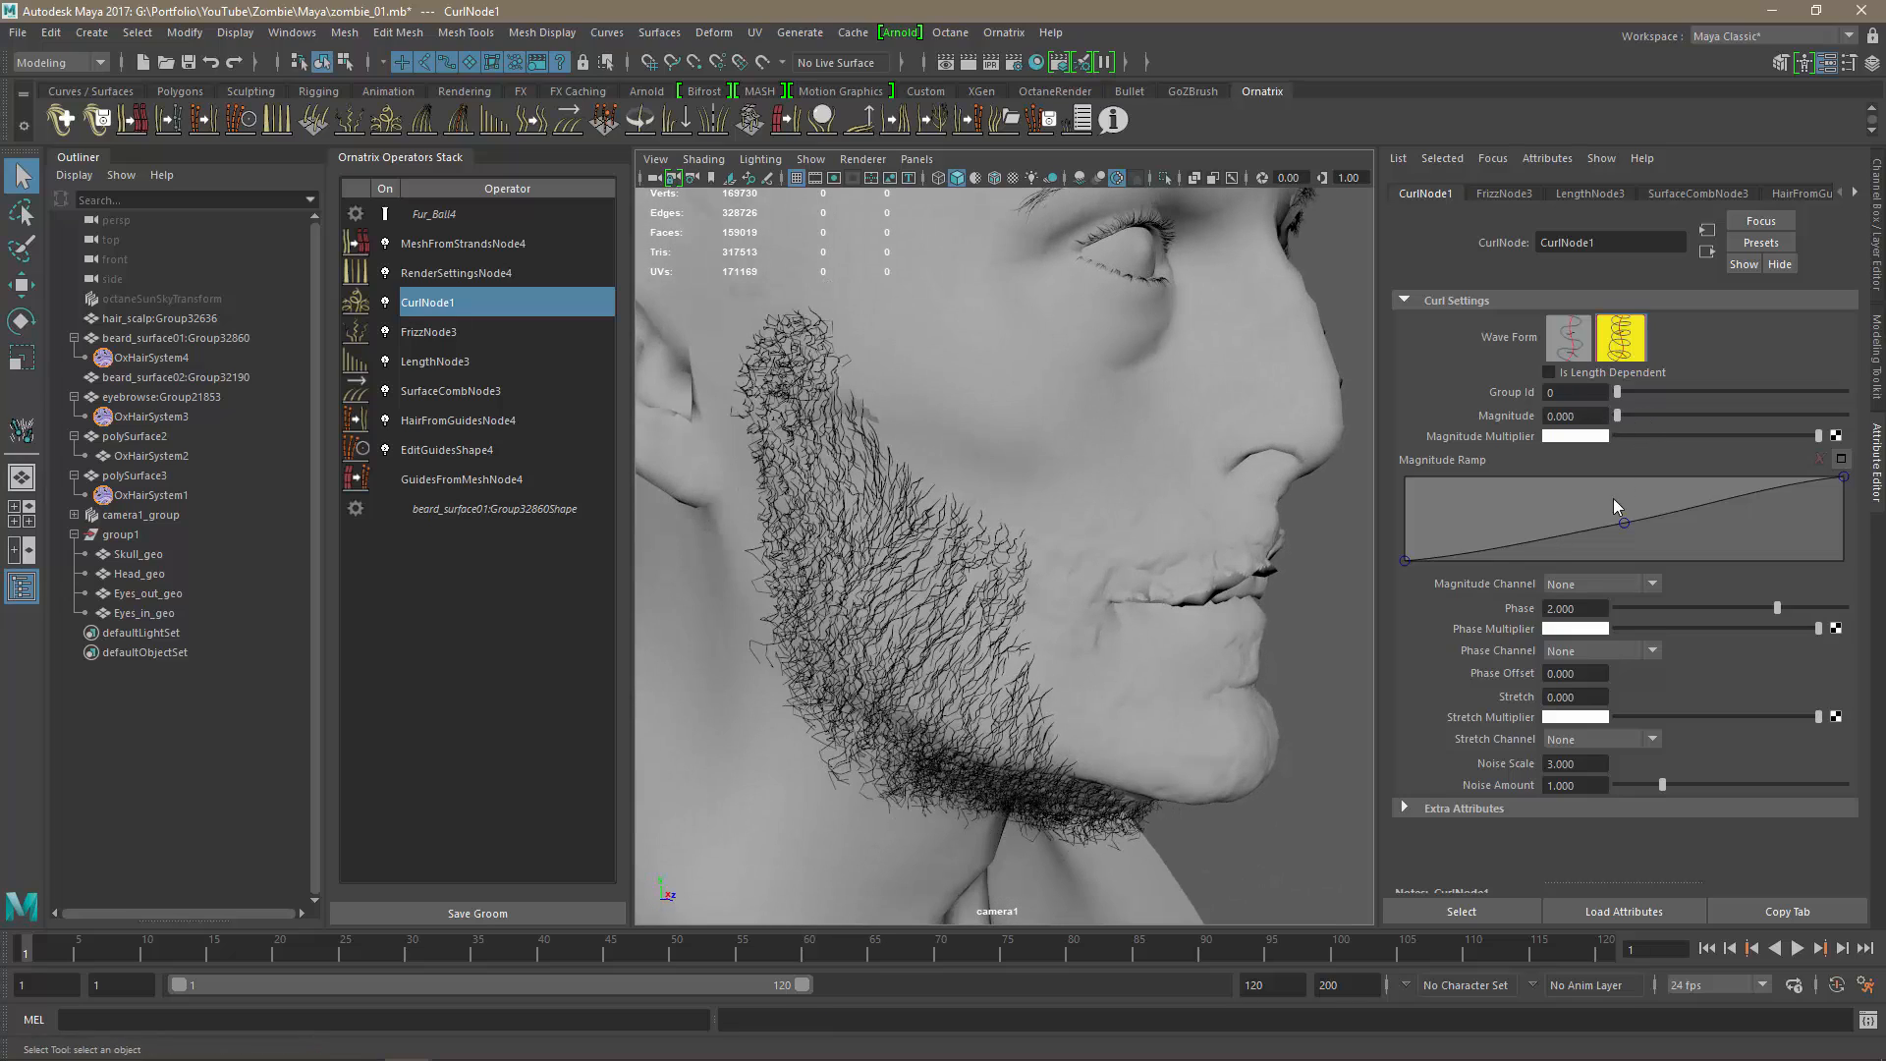
# Set the curl phase to about 0.022 and darken its phase multiplier to mid grey.
pyautogui.moveTo(1777, 607); pyautogui.dragTo(1727, 611)
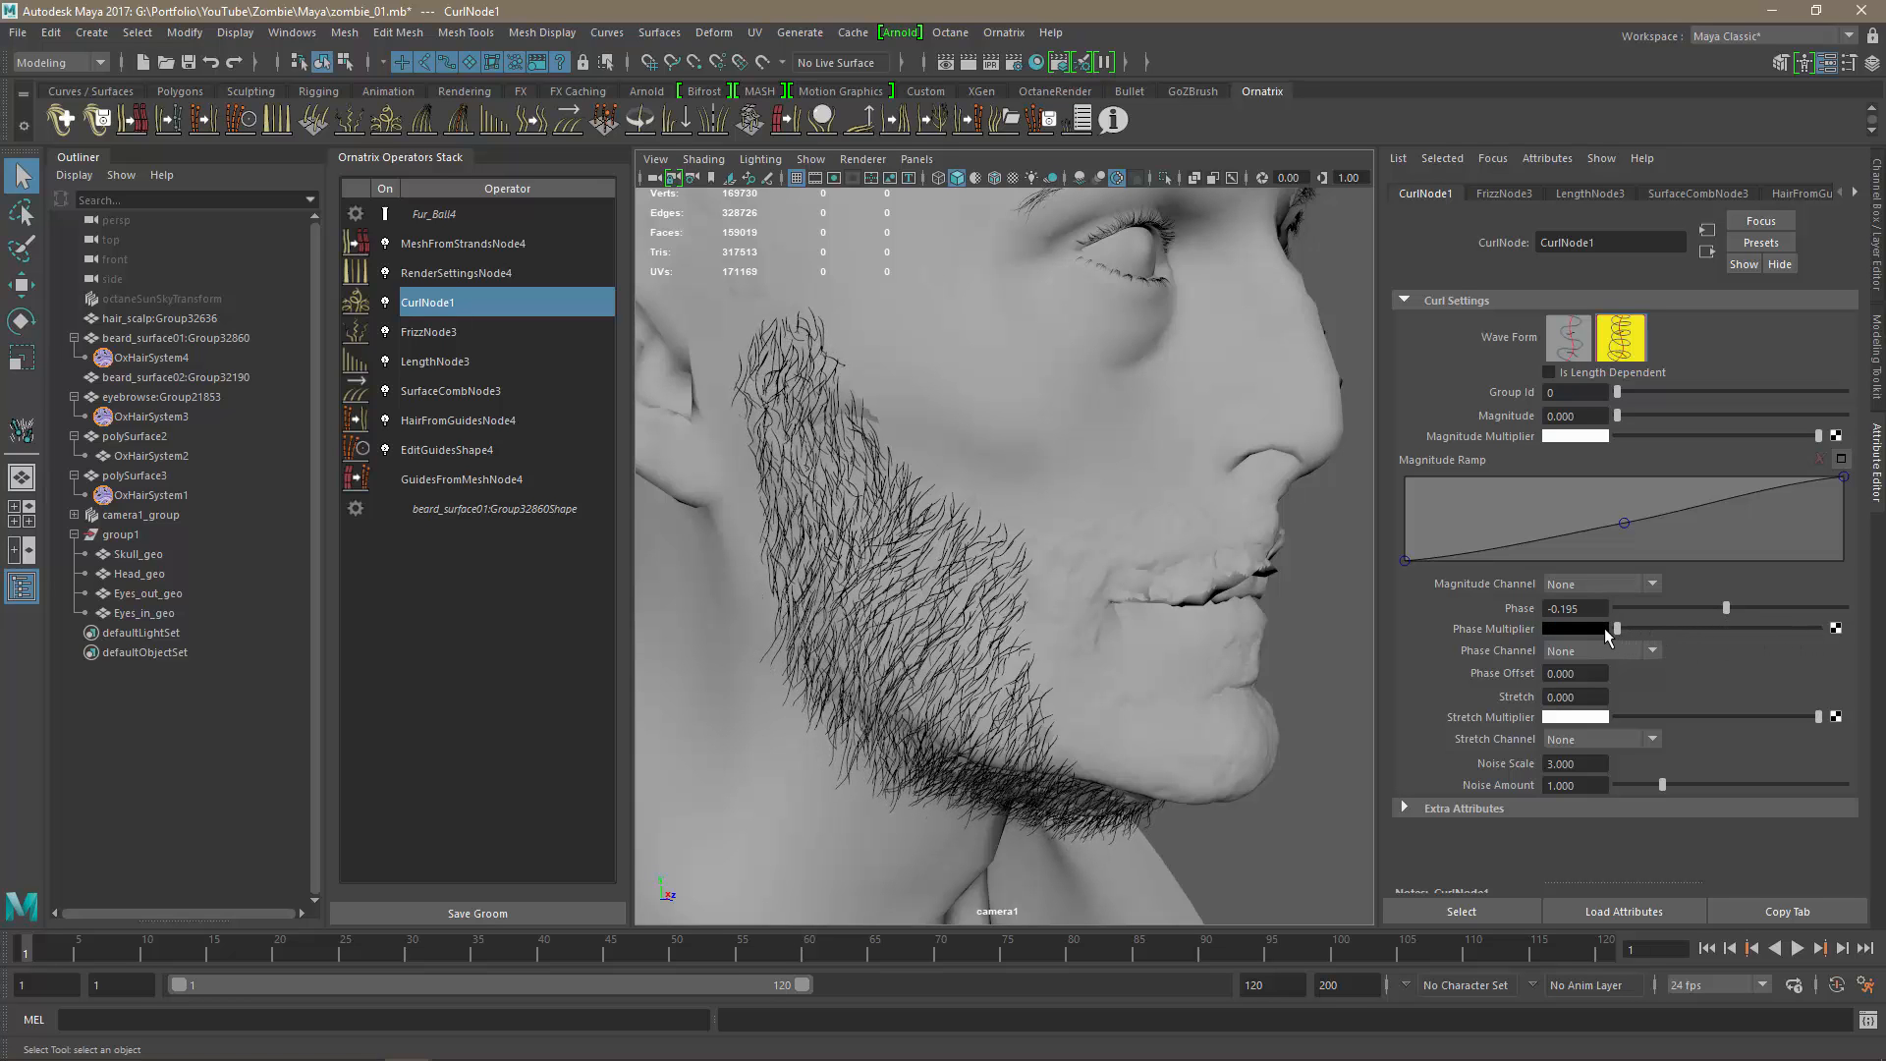
pyautogui.moveTo(1605, 628); pyautogui.dragTo(1713, 648)
pyautogui.moveTo(1287, 709)
pyautogui.keyDown('alt'); pyautogui.mouseDown()
pyautogui.moveTo(945, 672)
pyautogui.moveTo(1277, 688)
pyautogui.mouseUp(); pyautogui.keyUp('alt')
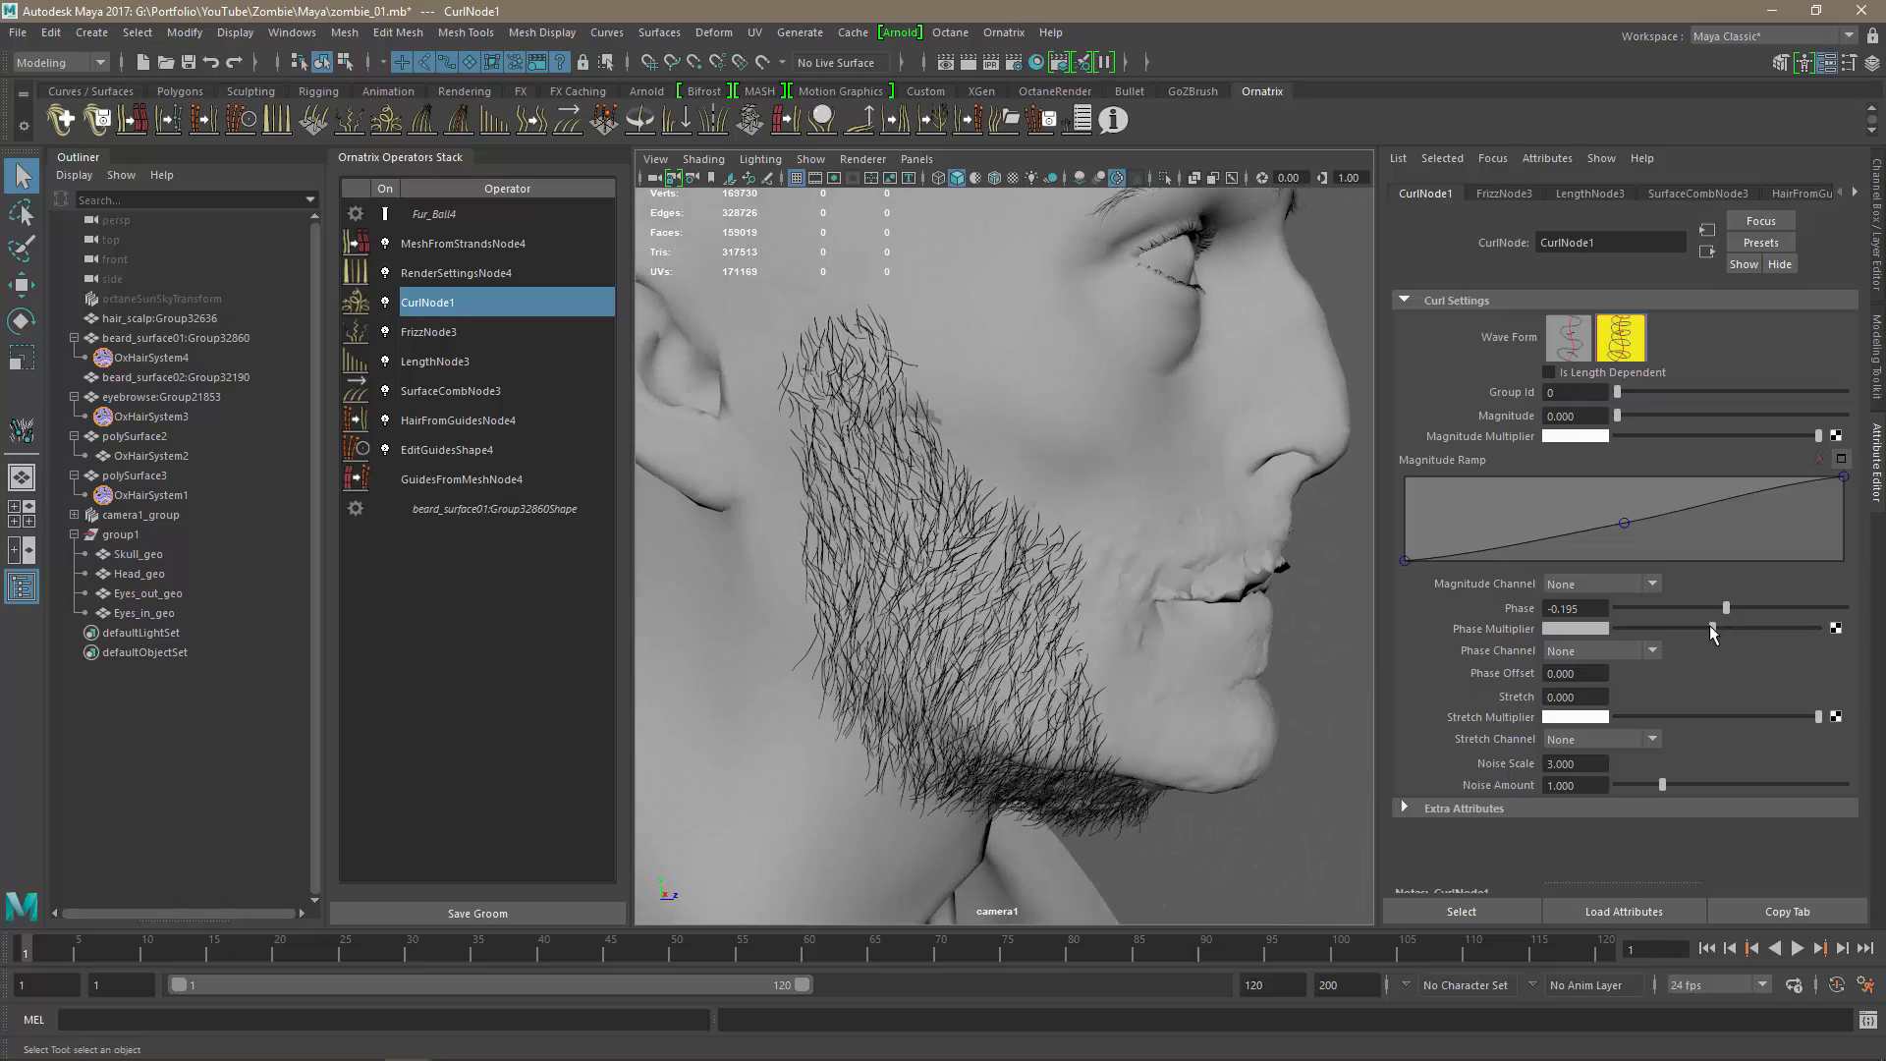
pyautogui.moveTo(1710, 625)
pyautogui.mouseDown()
pyautogui.moveTo(1682, 627)
pyautogui.moveTo(1711, 648)
pyautogui.moveTo(1712, 609)
pyautogui.moveTo(1746, 615)
pyautogui.moveTo(1727, 617)
pyautogui.mouseUp()
pyautogui.keyDown('alt'); pyautogui.moveTo(1222, 668); pyautogui.dragTo(803, 679); pyautogui.keyUp('alt')
pyautogui.keyDown('alt'); pyautogui.moveTo(892, 739); pyautogui.dragTo(1226, 686); pyautogui.keyUp('alt')
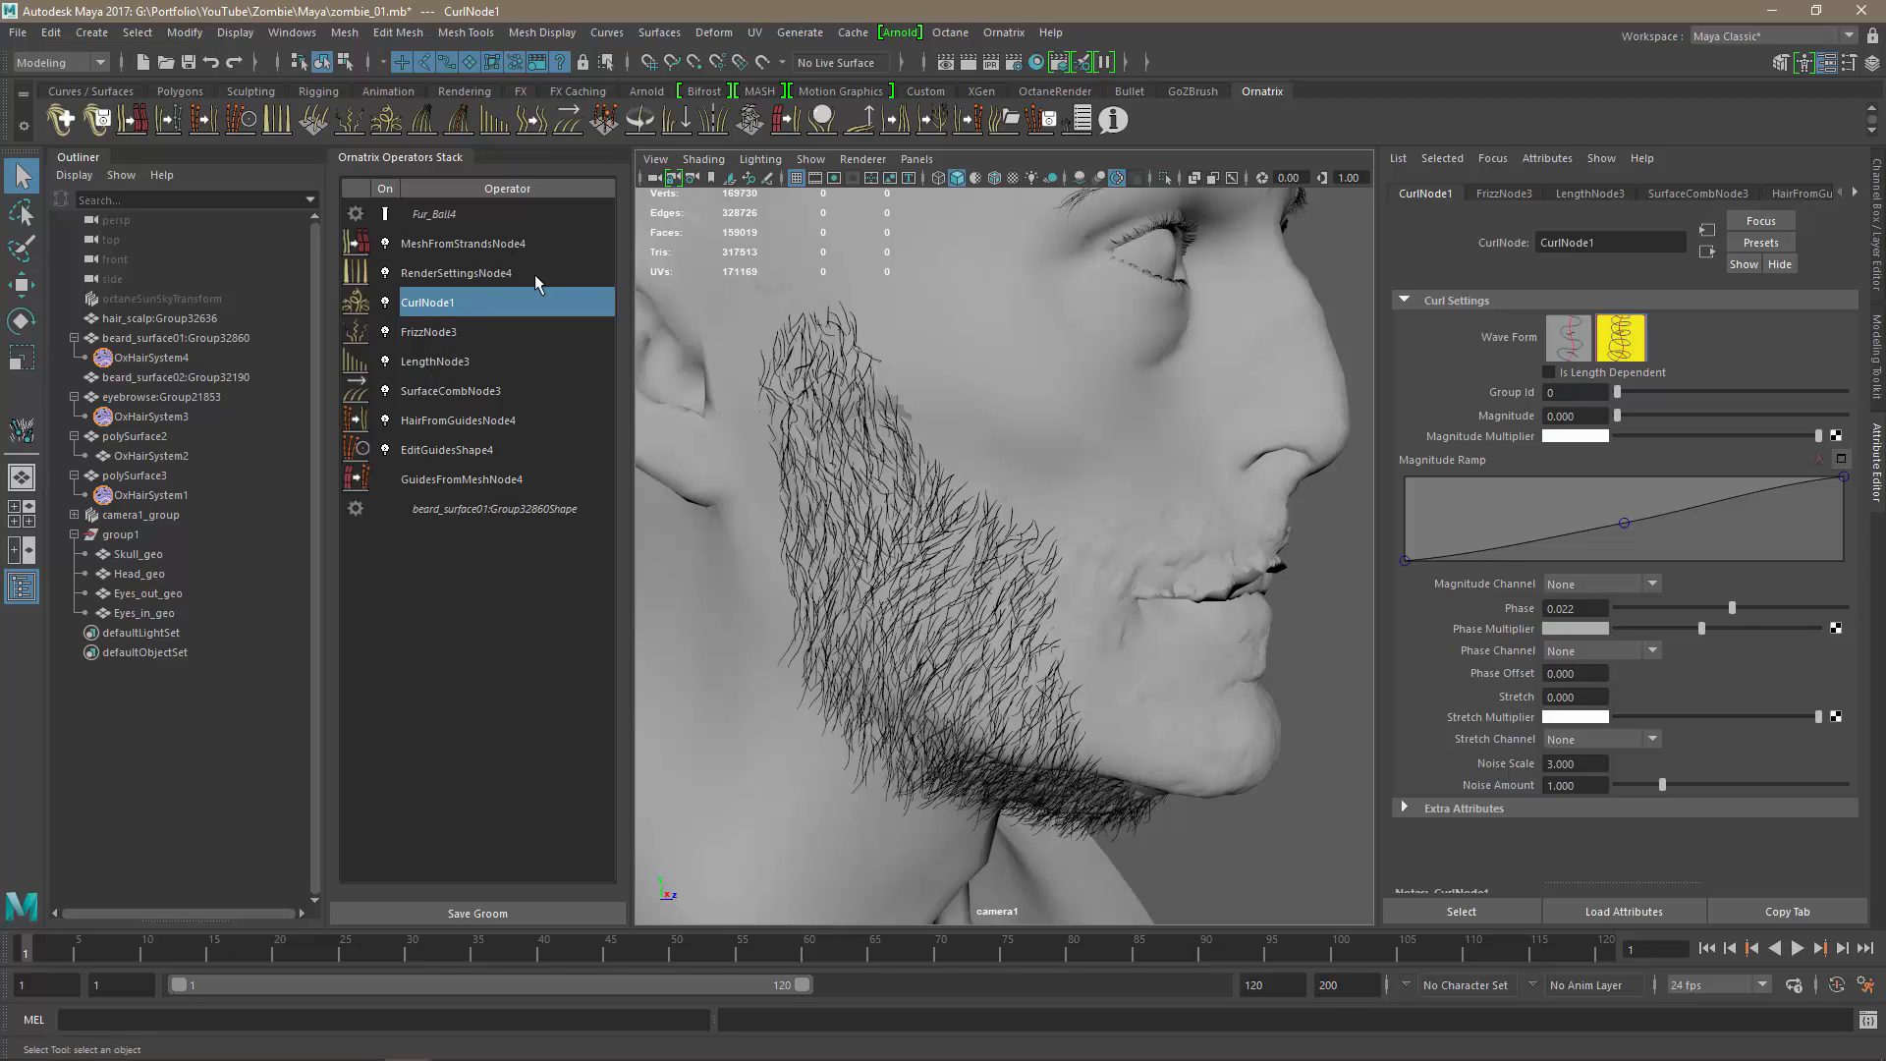
pyautogui.keyDown('alt'); pyautogui.moveTo(1143, 680); pyautogui.dragTo(1125, 677); pyautogui.keyUp('alt')
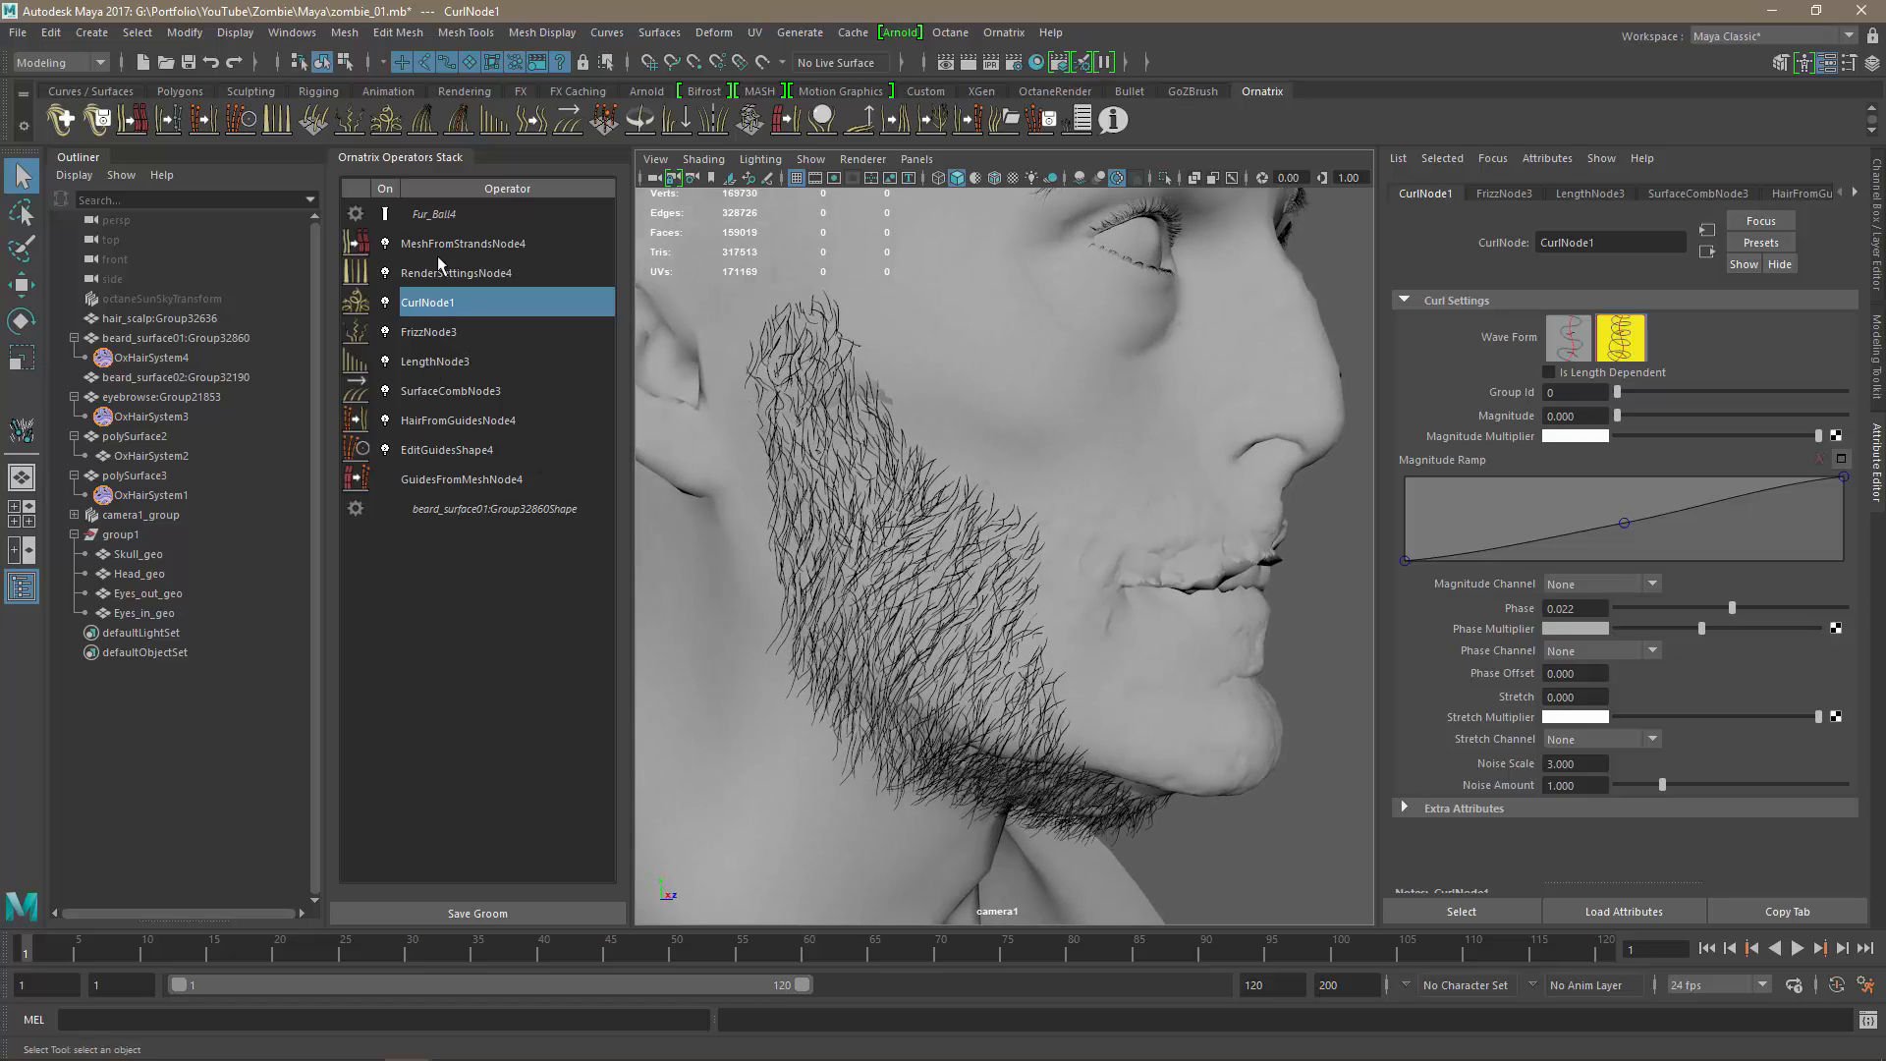
# Add a Hair Cluster operator with a cluster count of 1000 and compare the beard with the operator off and on.
pyautogui.click(427, 126)
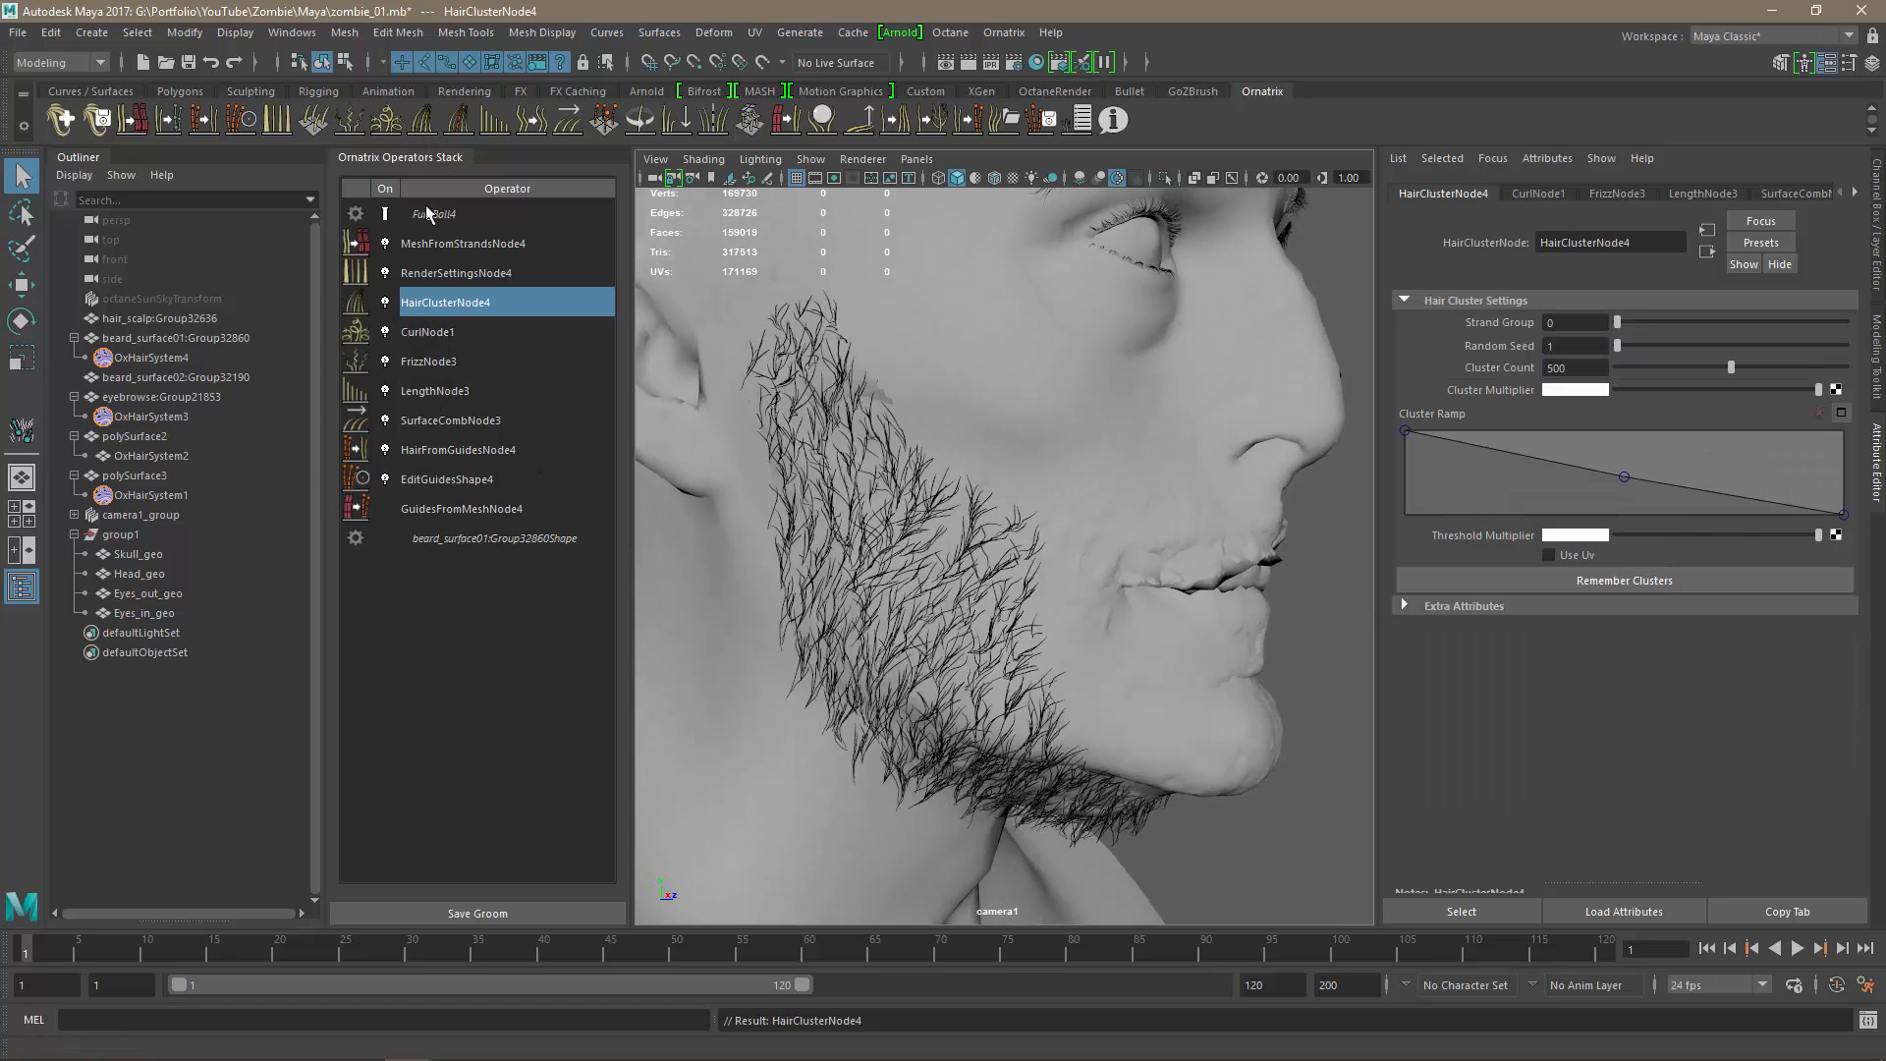
pyautogui.moveTo(1735, 368); pyautogui.dragTo(1863, 390)
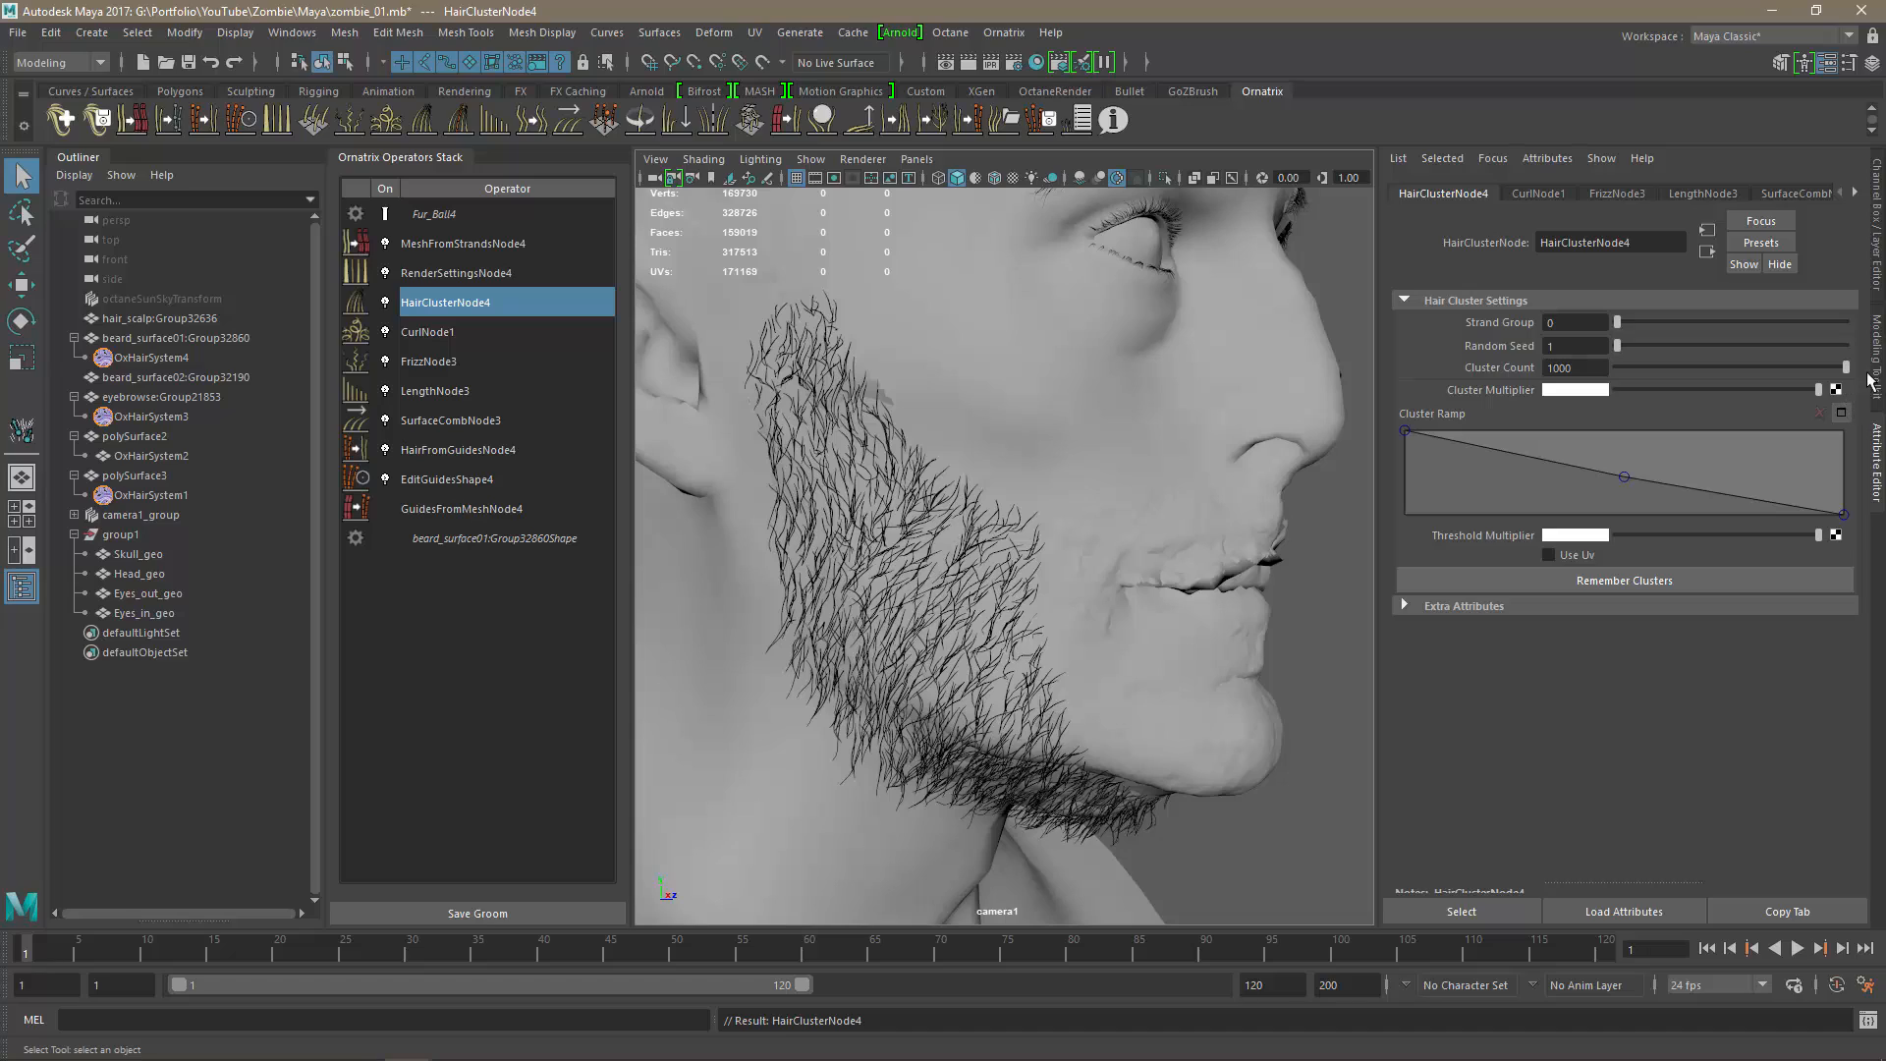
pyautogui.keyDown('alt'); pyautogui.moveTo(1238, 579); pyautogui.dragTo(766, 594); pyautogui.keyUp('alt')
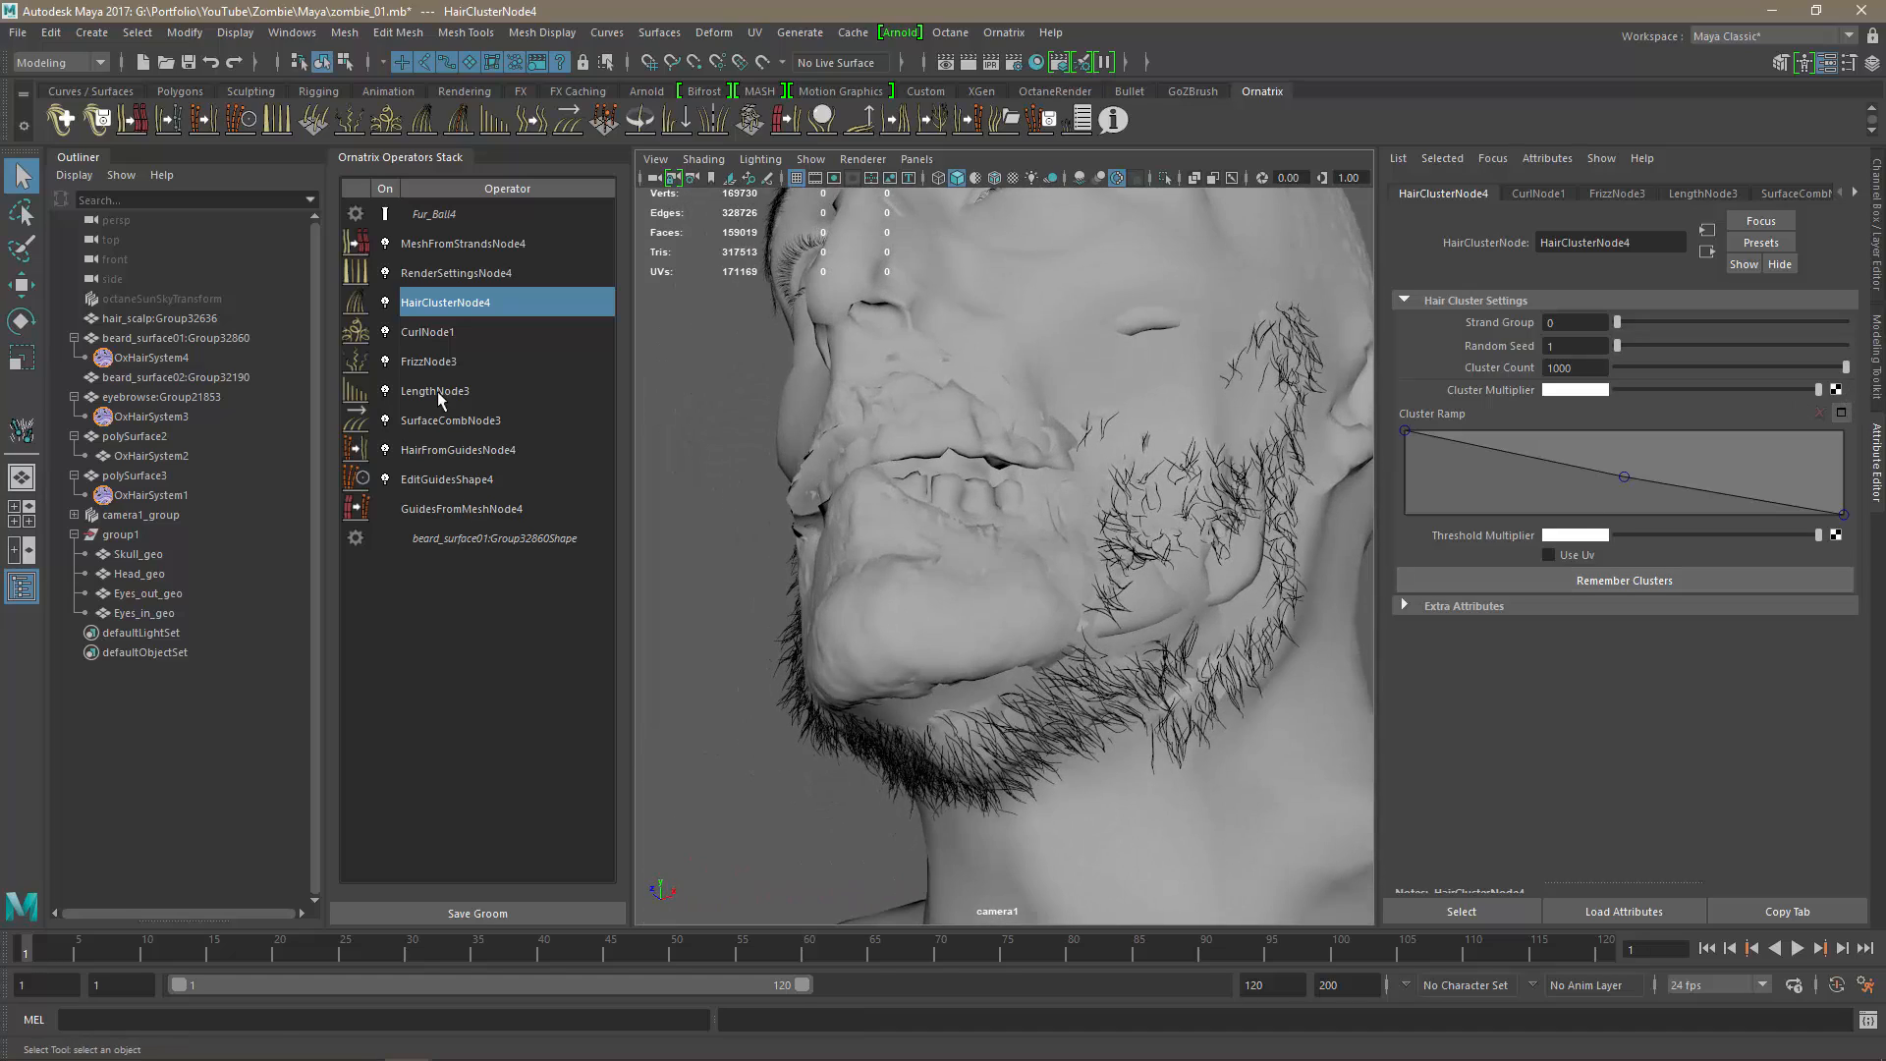
pyautogui.click(384, 303)
pyautogui.click(384, 304)
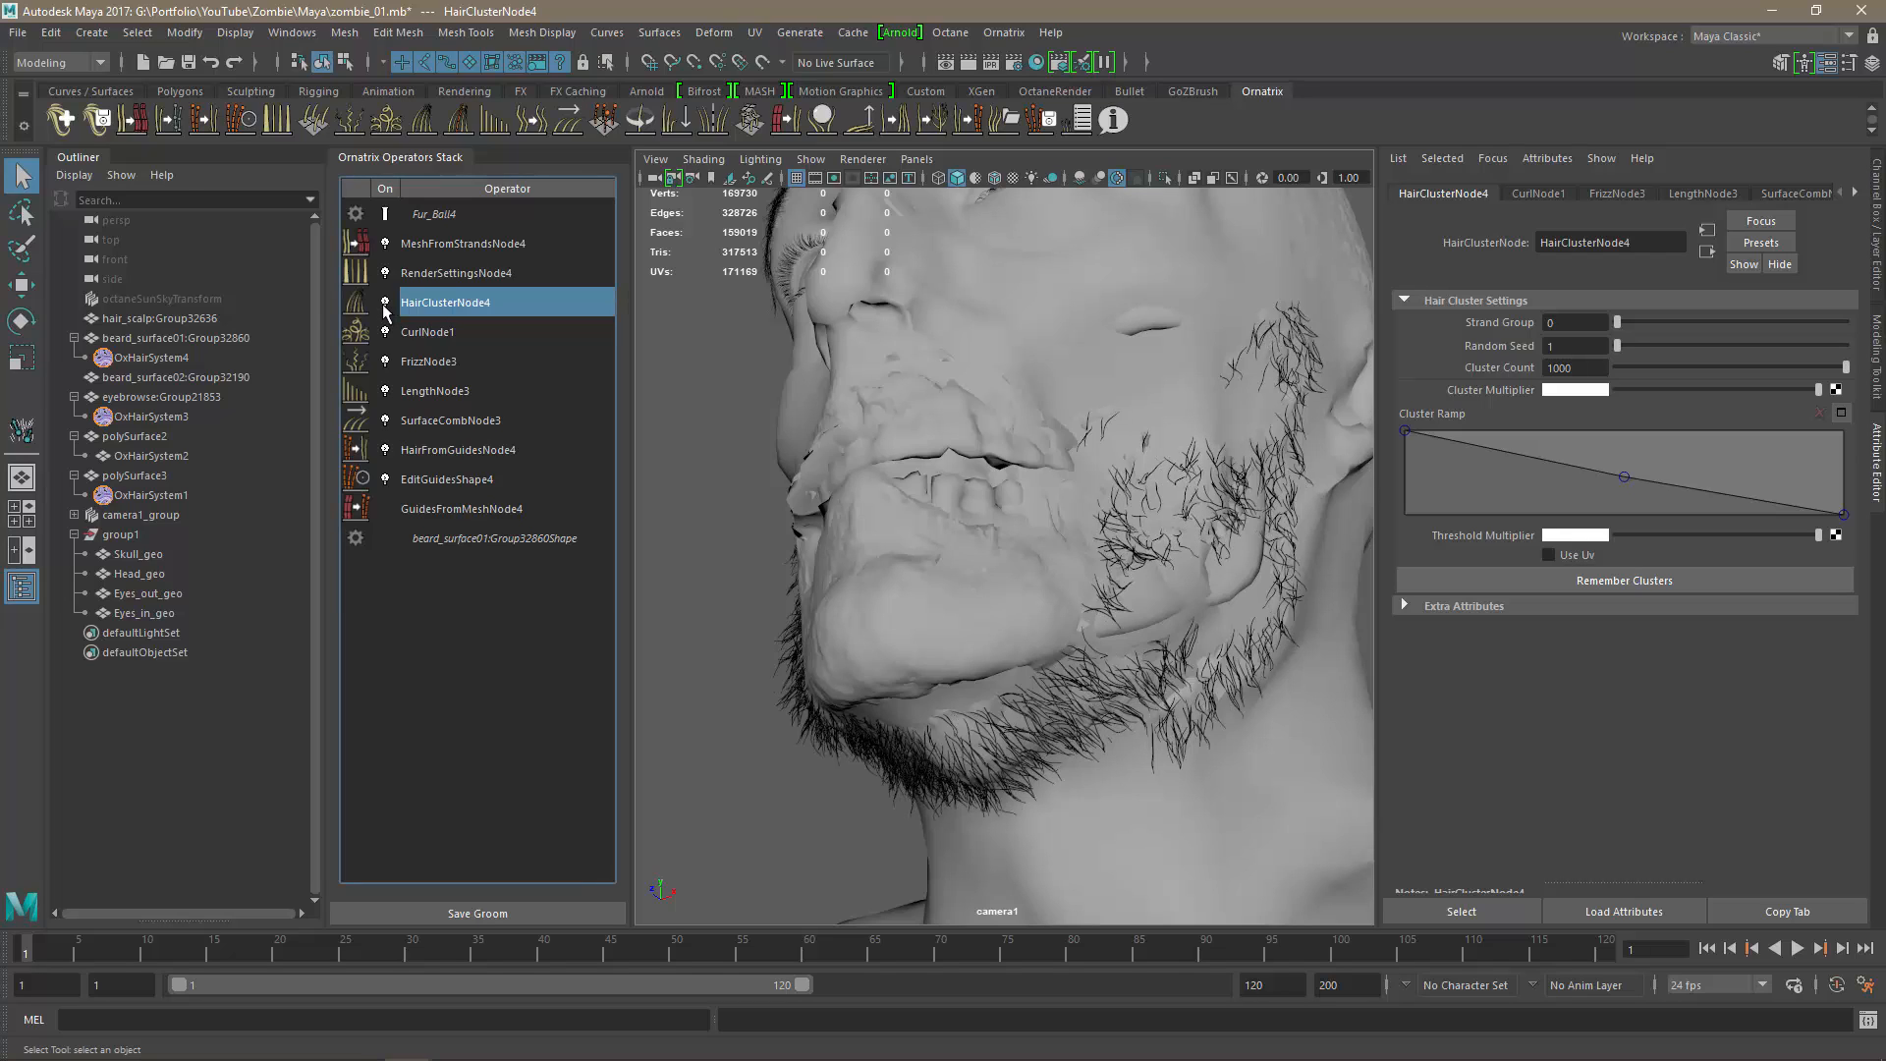
pyautogui.click(384, 305)
pyautogui.click(384, 304)
pyautogui.keyDown('alt'); pyautogui.moveTo(973, 324); pyautogui.dragTo(1154, 592); pyautogui.keyUp('alt')
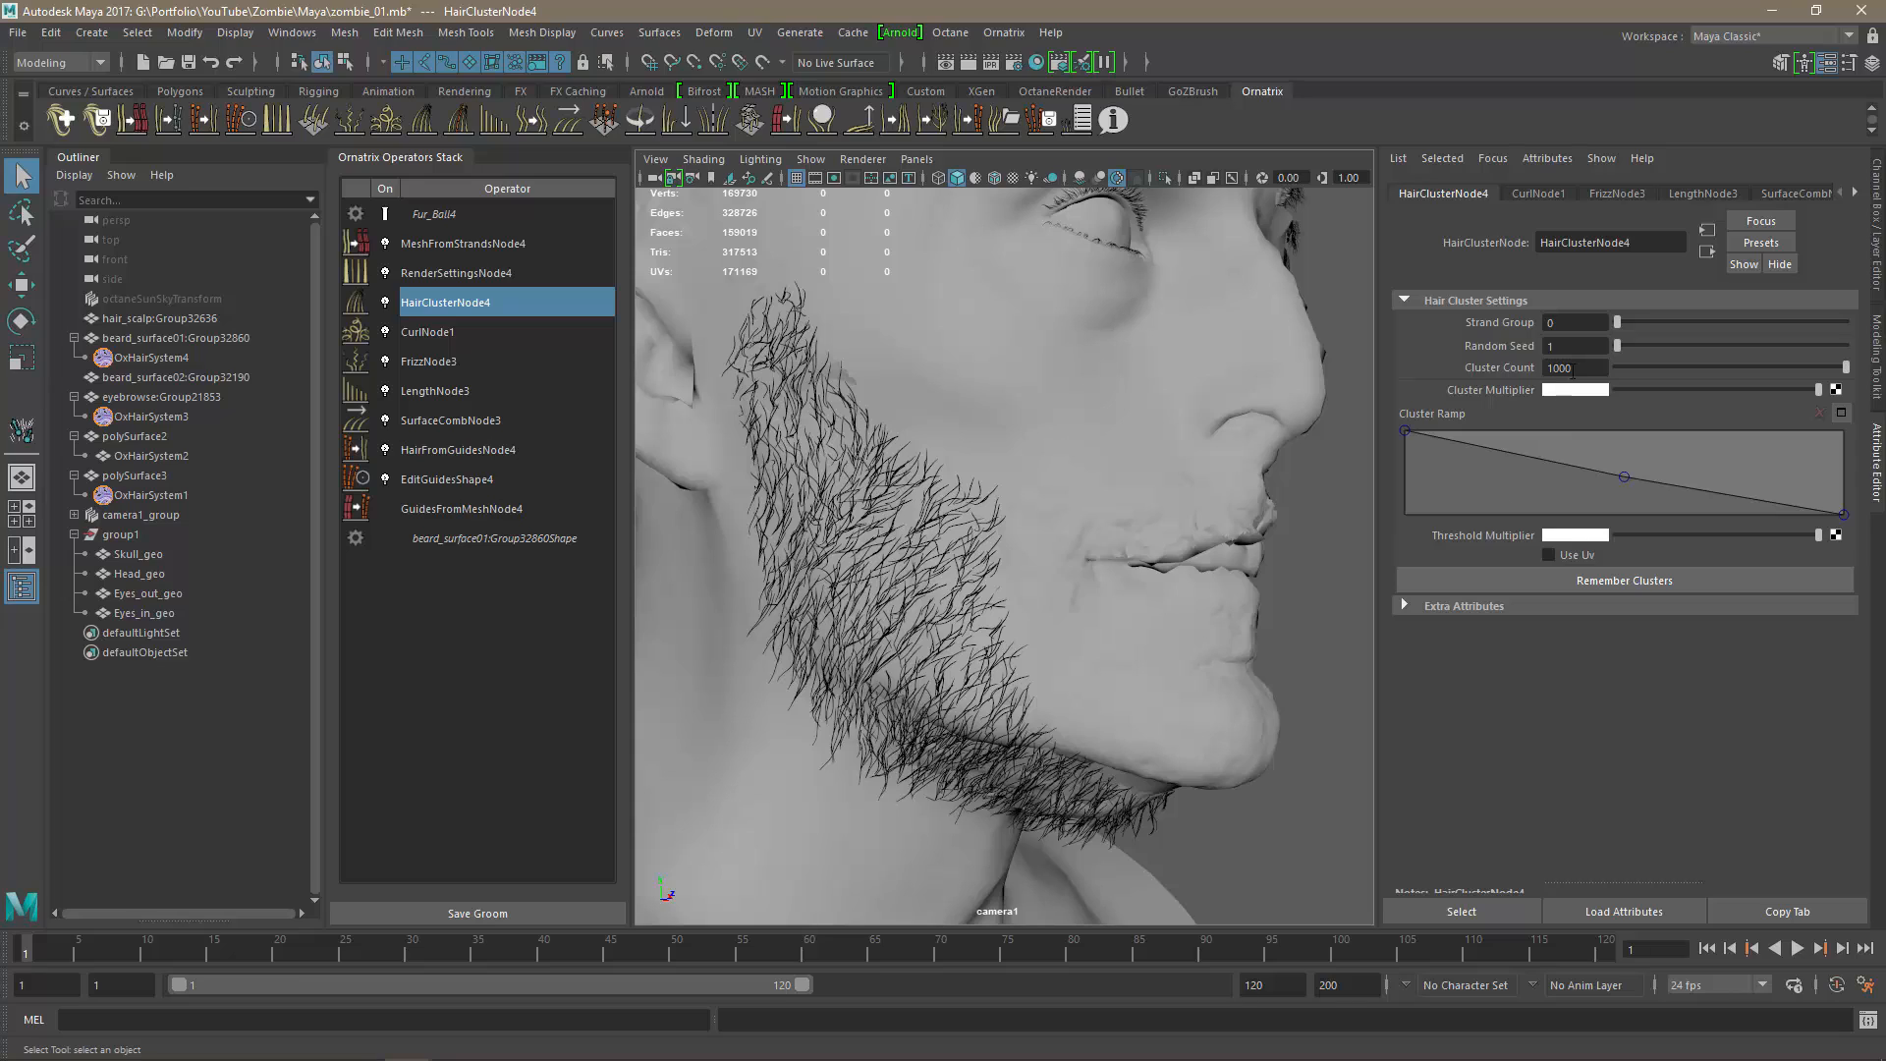
# Set the cluster count to 1500 and compare the beard's side with clustering off and on.
pyautogui.moveTo(1572, 370); pyautogui.dragTo(1526, 370)
pyautogui.write('1500')
pyautogui.press('Return')
pyautogui.keyDown('alt'); pyautogui.moveTo(1316, 523); pyautogui.dragTo(1179, 670); pyautogui.keyUp('alt')
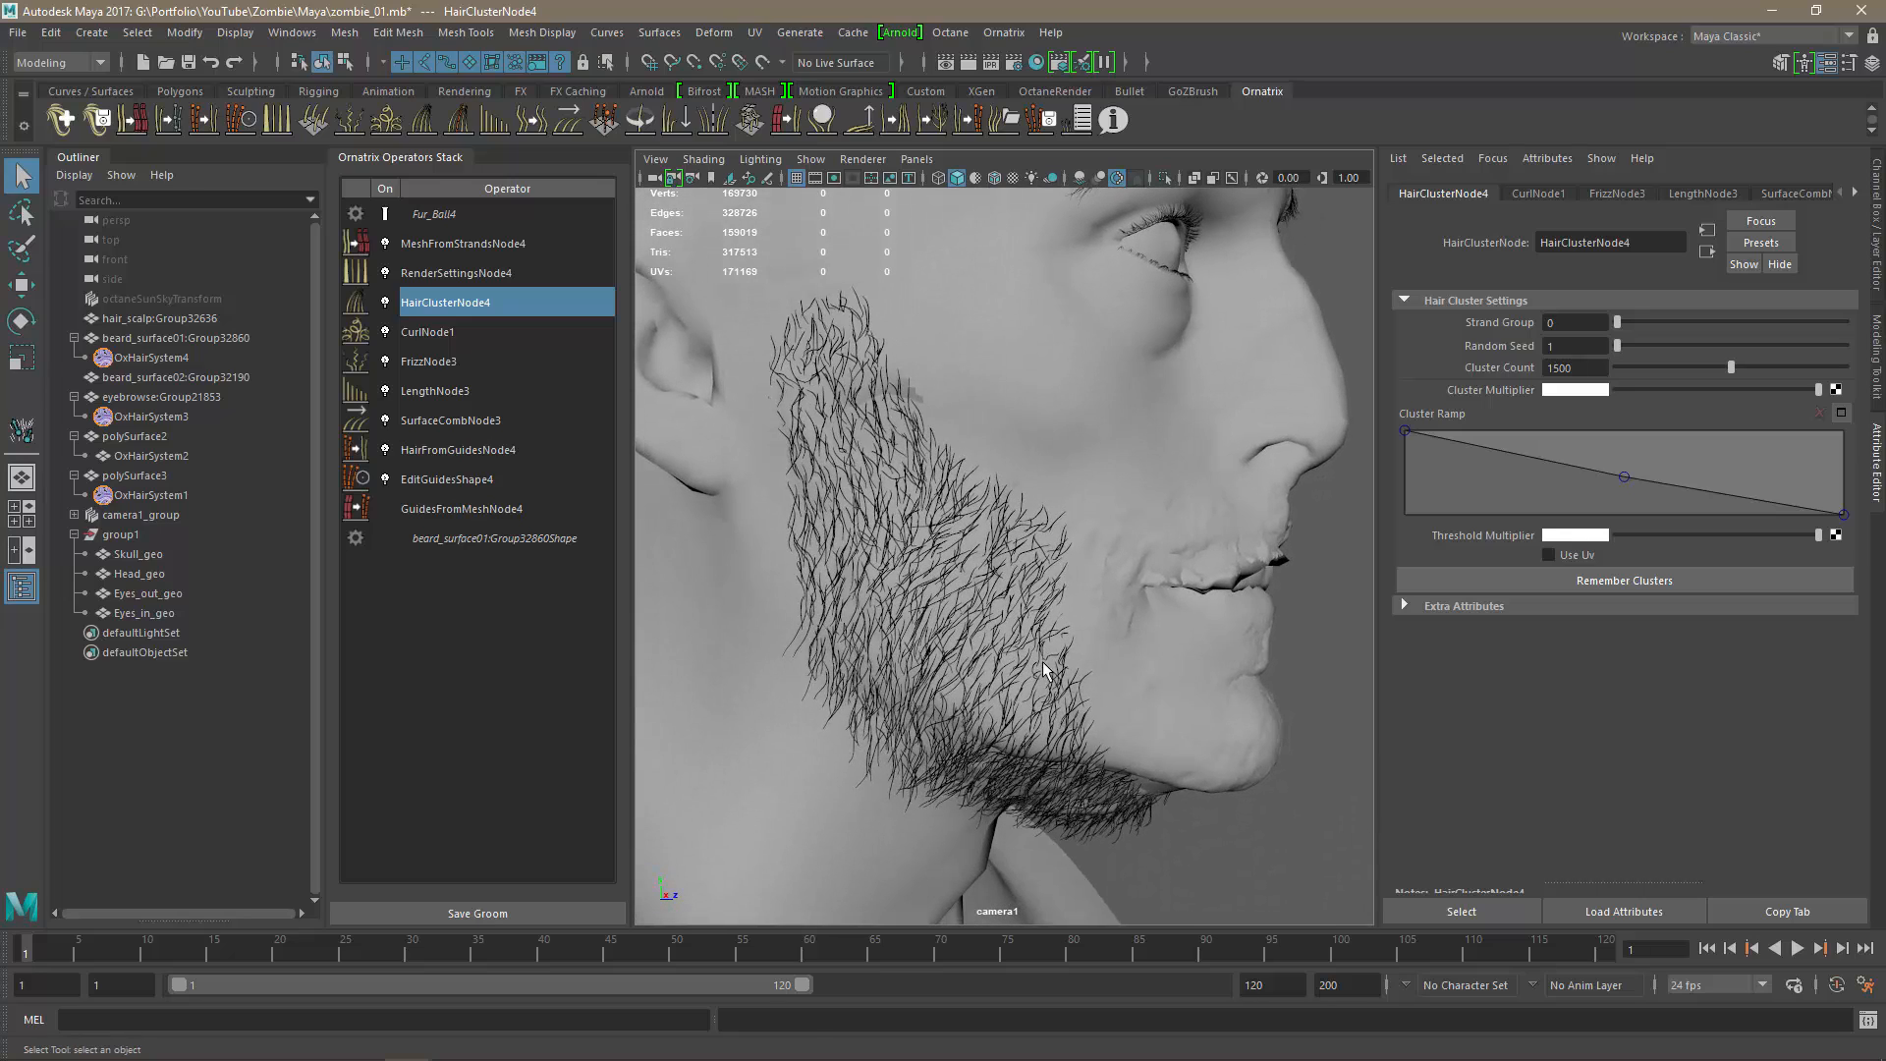
pyautogui.click(383, 300)
pyautogui.click(384, 307)
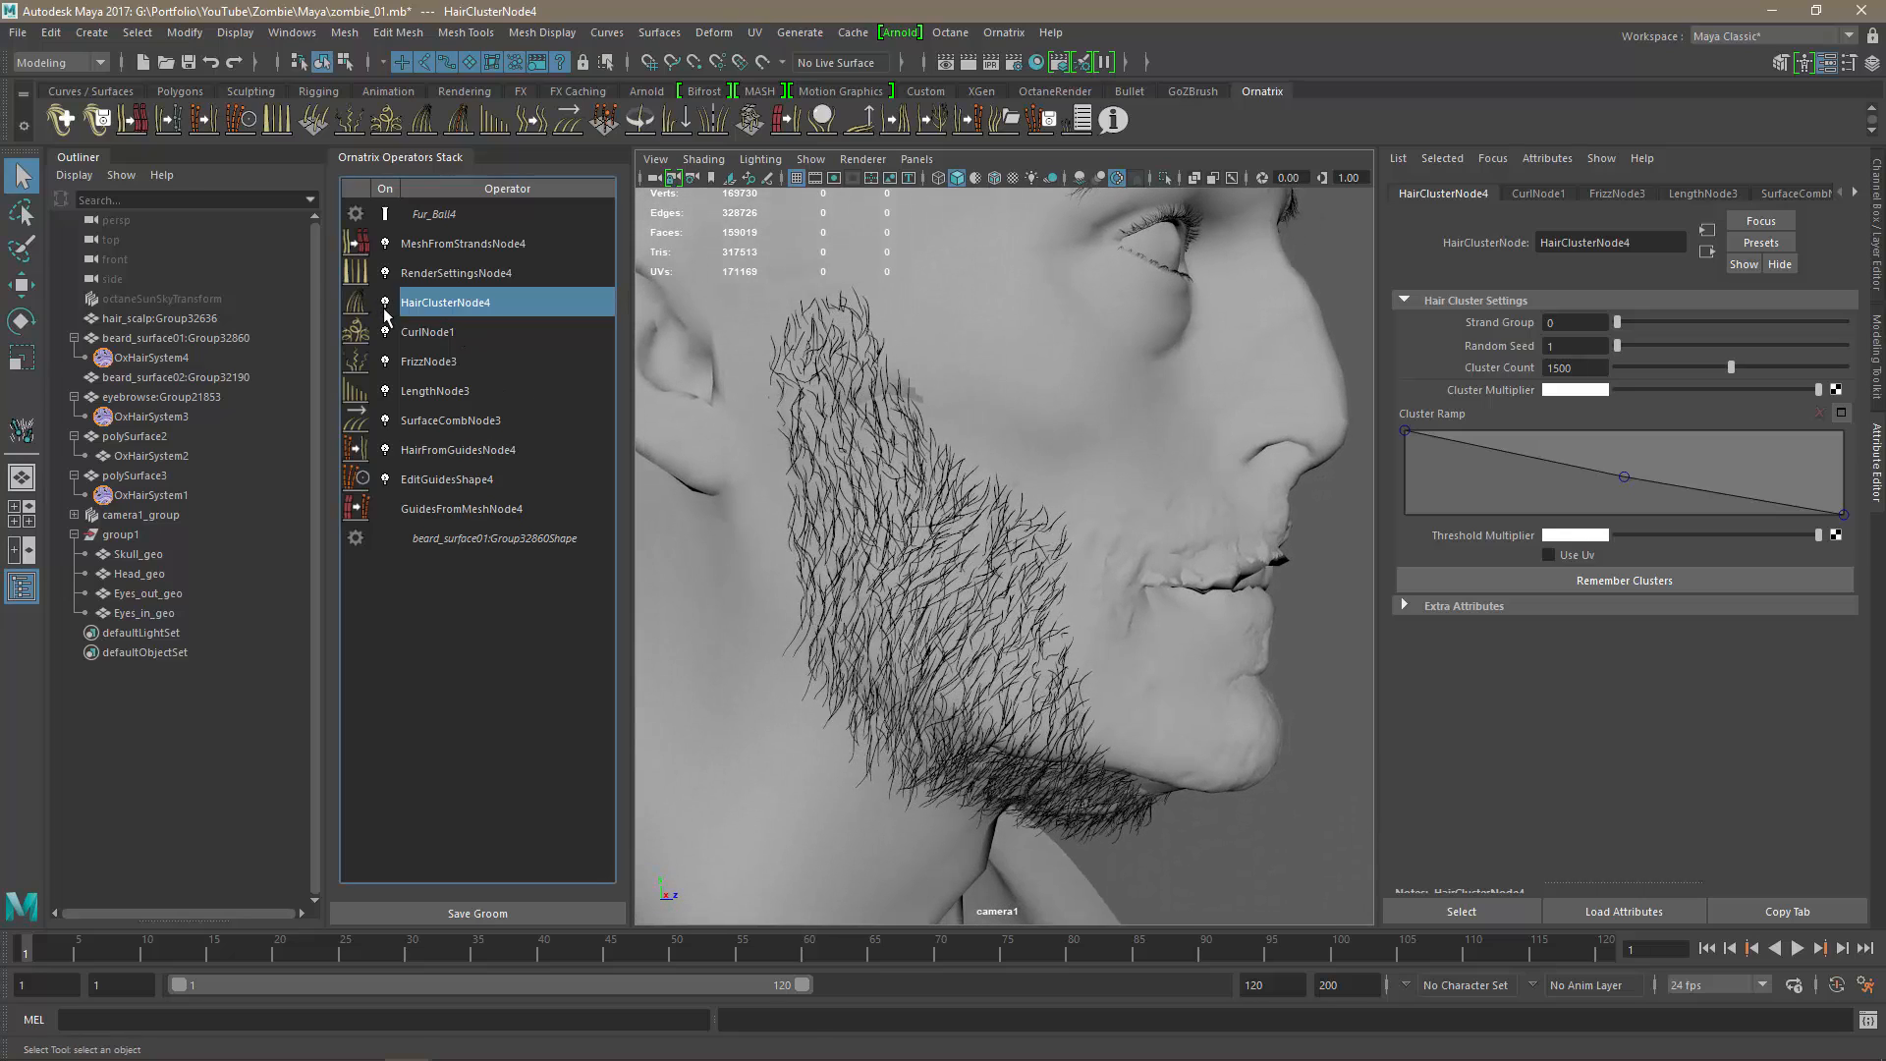
pyautogui.click(385, 307)
pyautogui.click(385, 308)
pyautogui.keyDown('alt'); pyautogui.moveTo(1194, 654); pyautogui.dragTo(1175, 629); pyautogui.keyUp('alt')
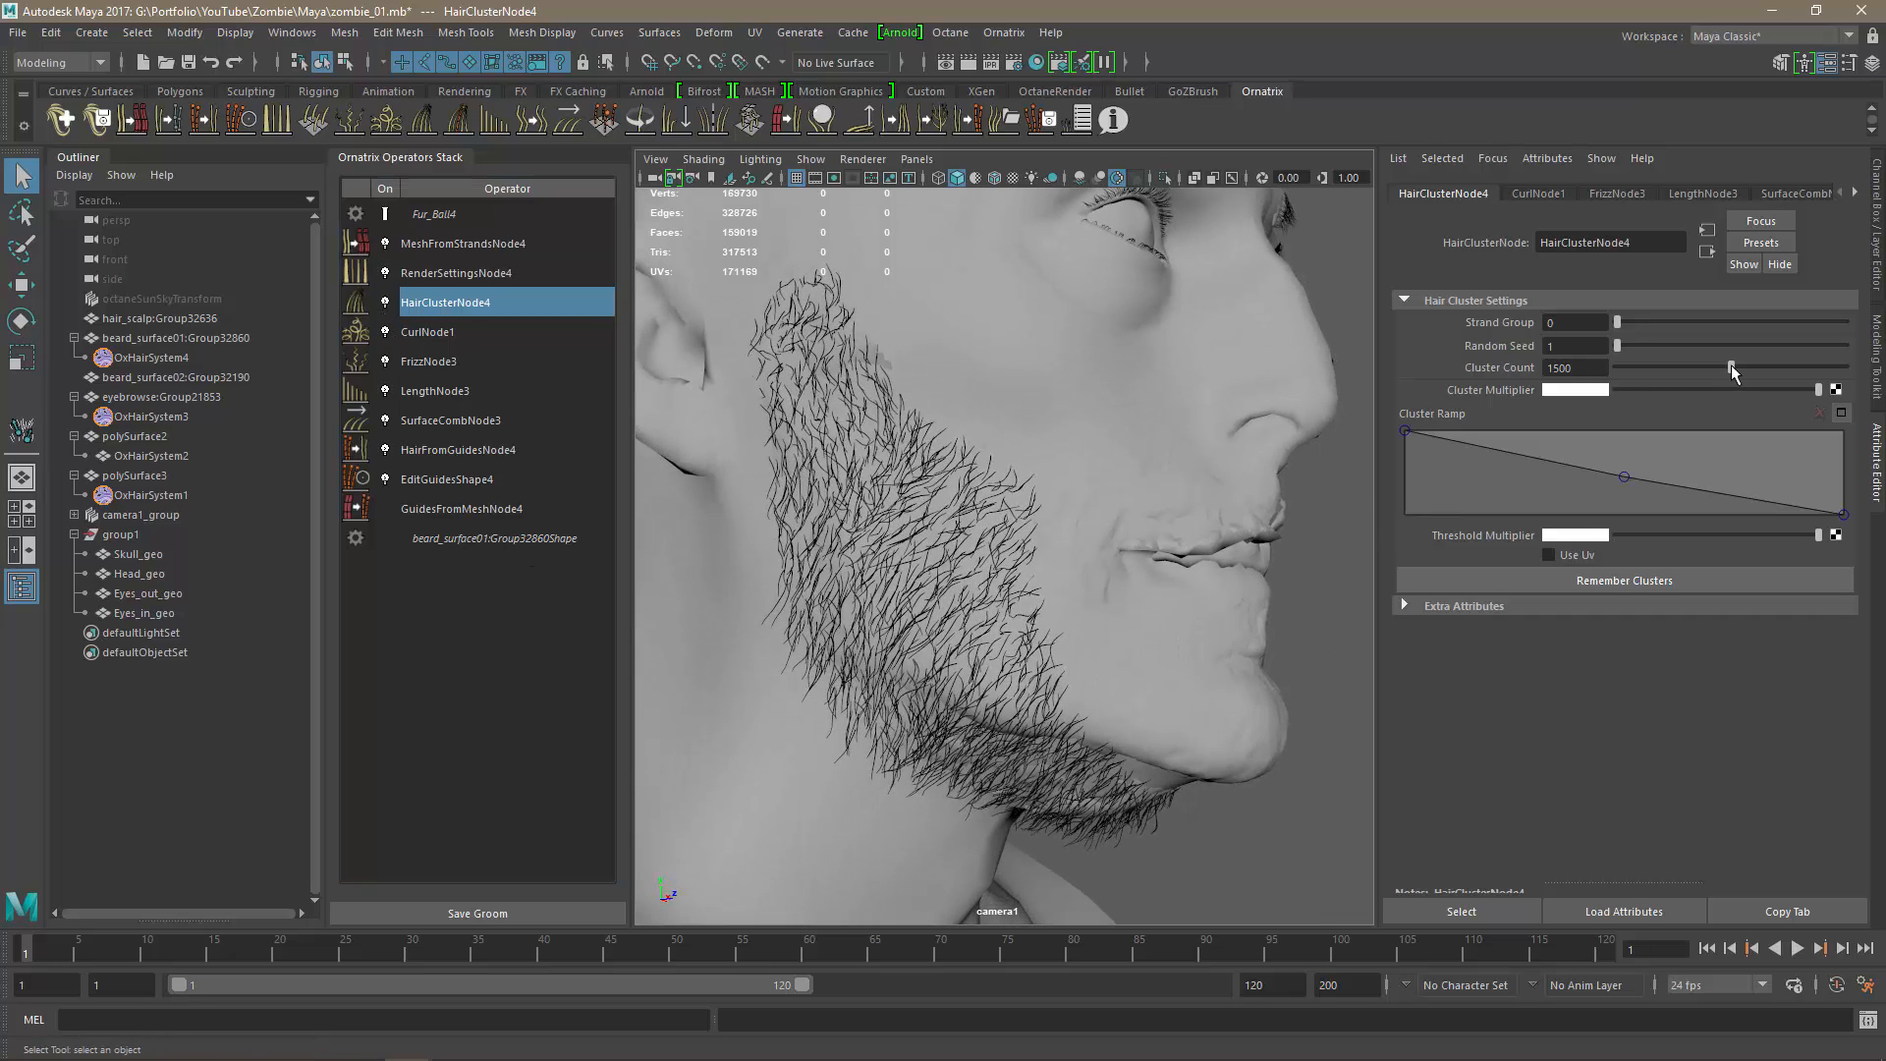
# Set the cluster count to about 1416 and examine the beard from the side and front.
pyautogui.moveTo(1731, 365); pyautogui.dragTo(1723, 371)
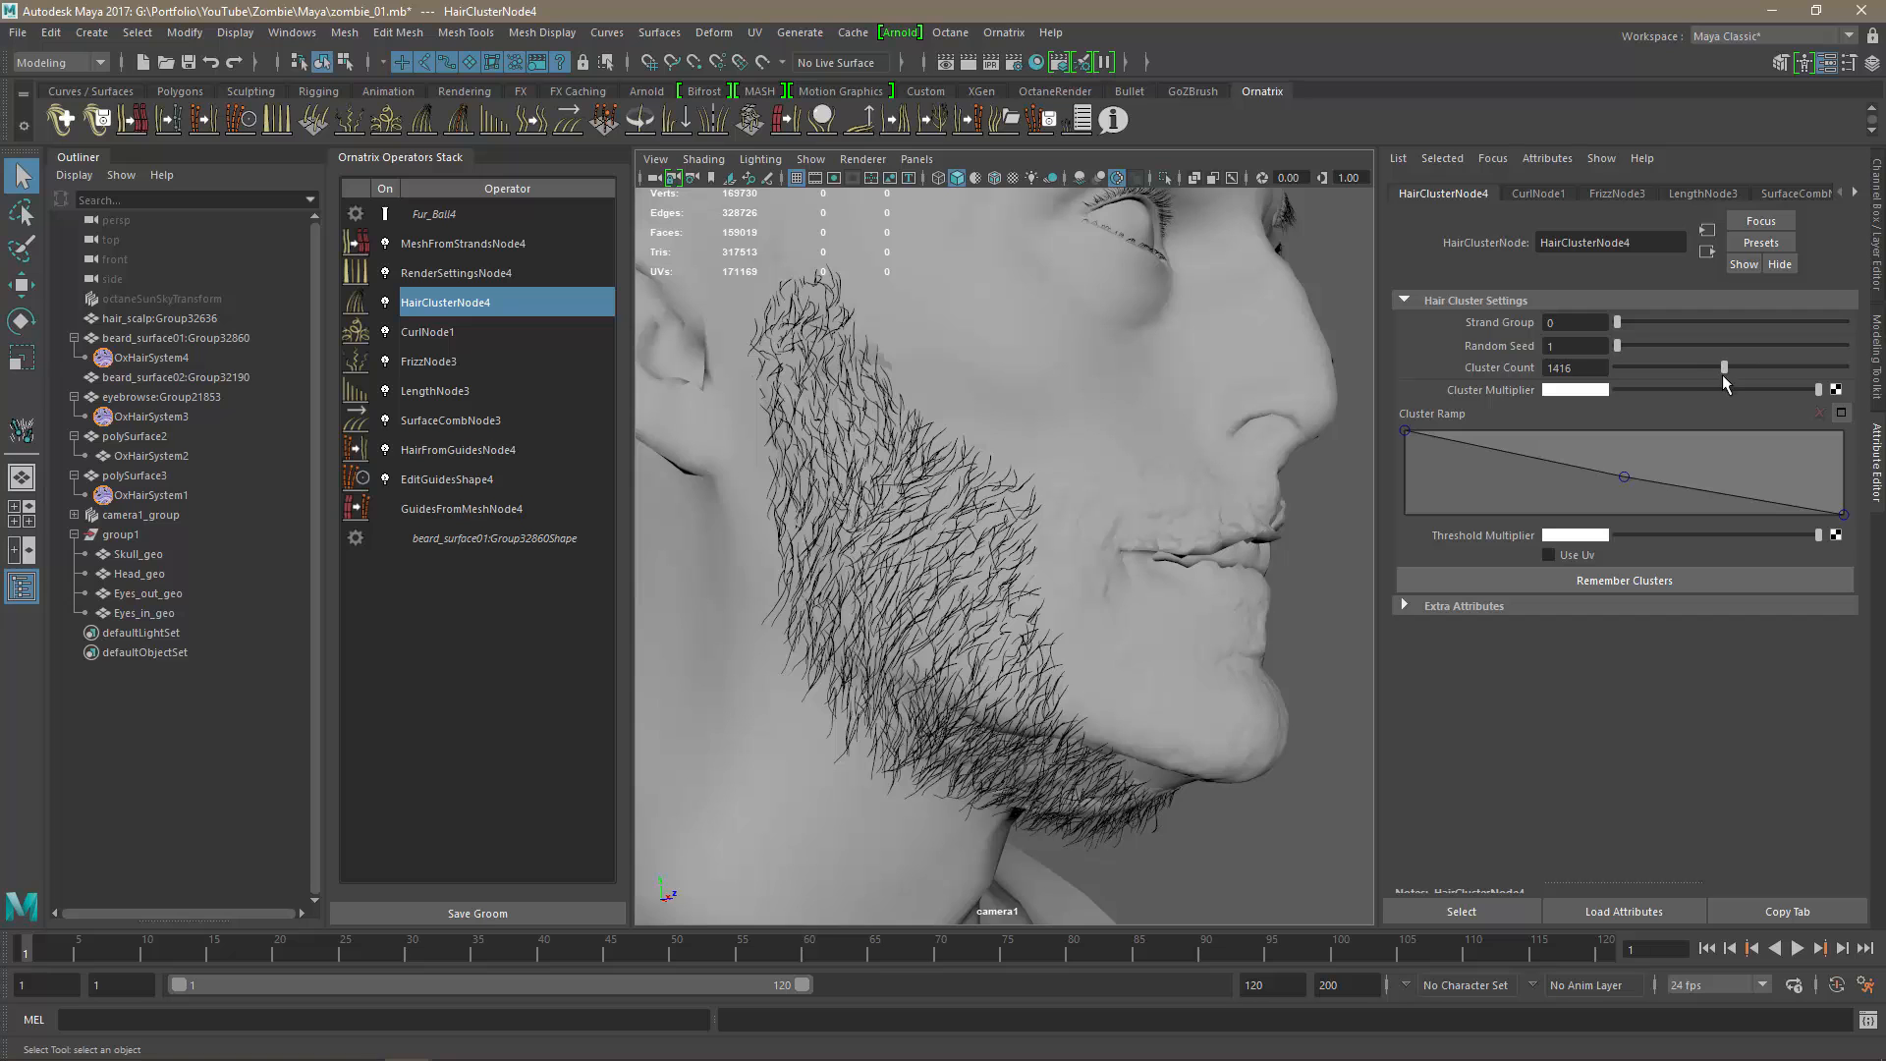
pyautogui.keyDown('alt'); pyautogui.moveTo(1253, 619); pyautogui.dragTo(1029, 646); pyautogui.keyUp('alt')
pyautogui.keyDown('alt'); pyautogui.moveTo(1028, 645); pyautogui.dragTo(1035, 604, button='right'); pyautogui.keyUp('alt')
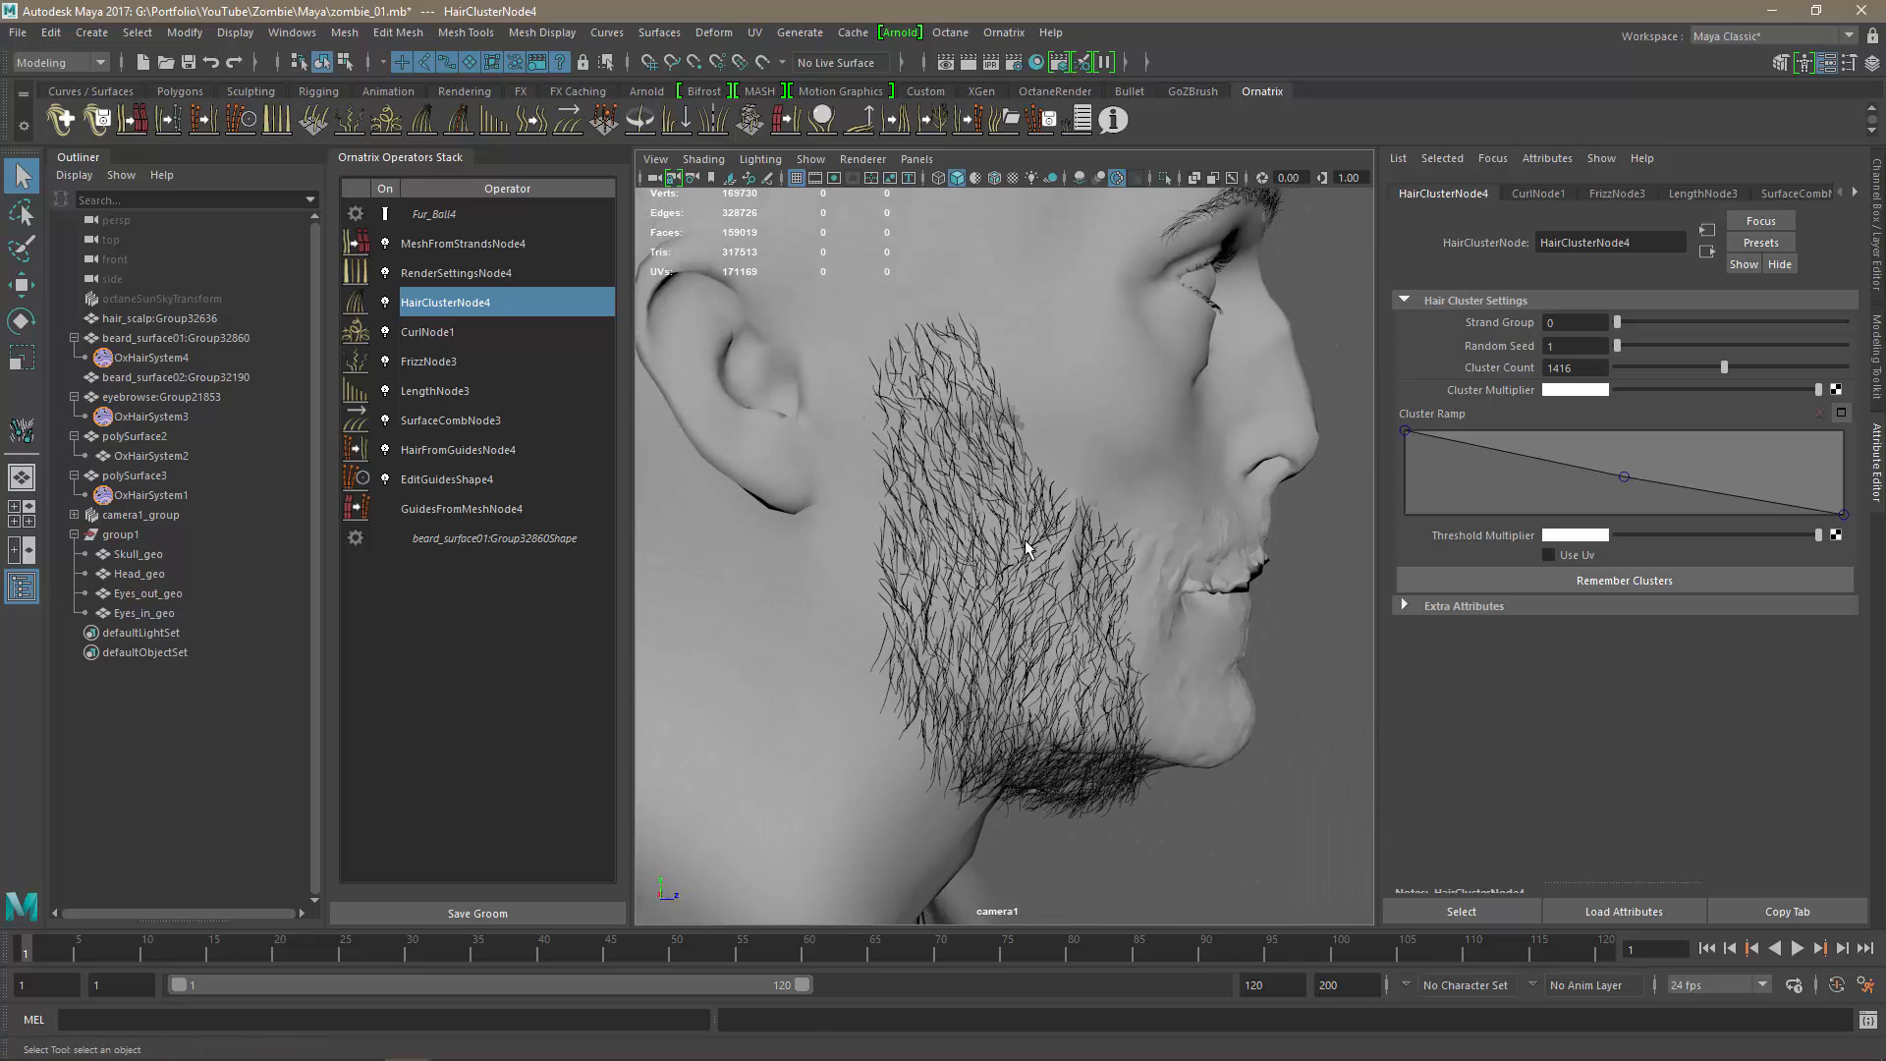
pyautogui.keyDown('alt'); pyautogui.moveTo(1116, 687); pyautogui.dragTo(919, 556); pyautogui.keyUp('alt')
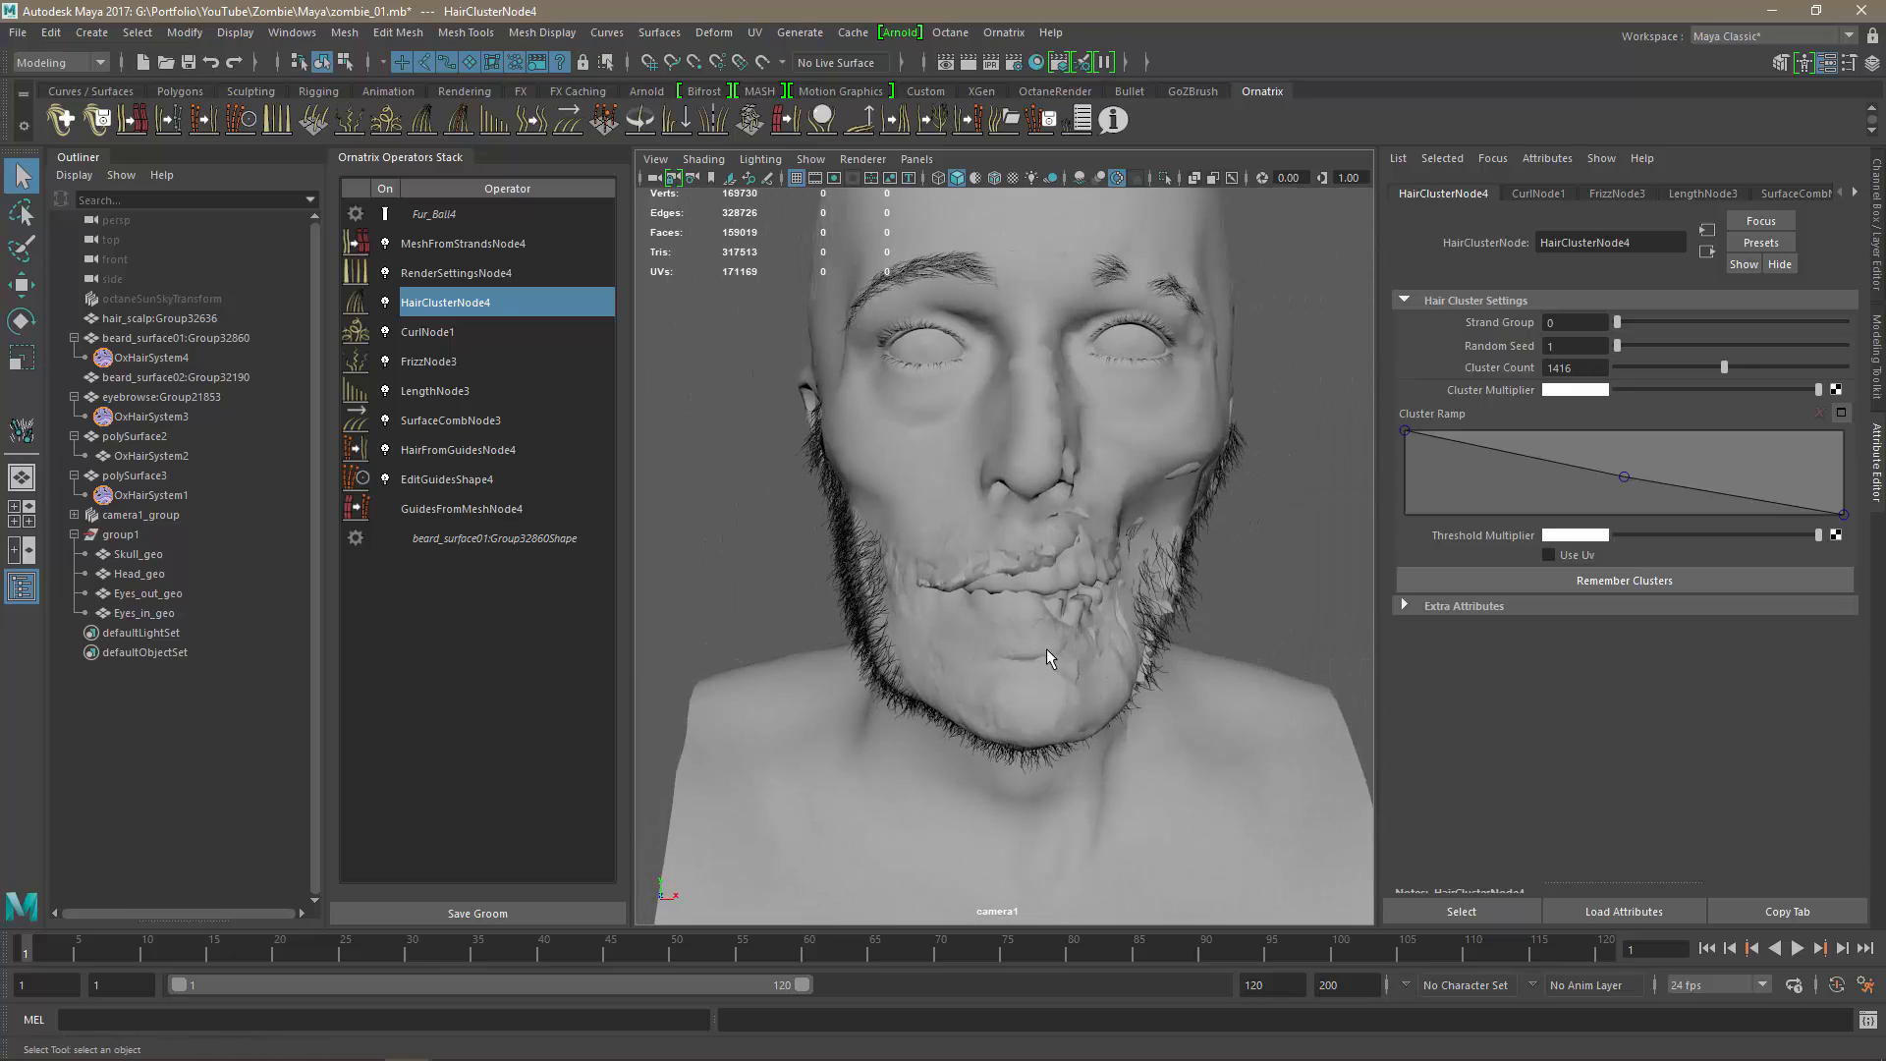
pyautogui.moveTo(1093, 658)
pyautogui.keyDown('alt'); pyautogui.mouseDown()
pyautogui.moveTo(973, 663)
pyautogui.moveTo(1161, 643)
pyautogui.moveTo(1142, 662)
pyautogui.moveTo(1208, 682)
pyautogui.moveTo(1120, 639)
pyautogui.moveTo(864, 623)
pyautogui.moveTo(973, 594)
pyautogui.moveTo(1147, 674)
pyautogui.moveTo(1098, 634)
pyautogui.moveTo(1115, 673)
pyautogui.mouseUp(); pyautogui.keyUp('alt')
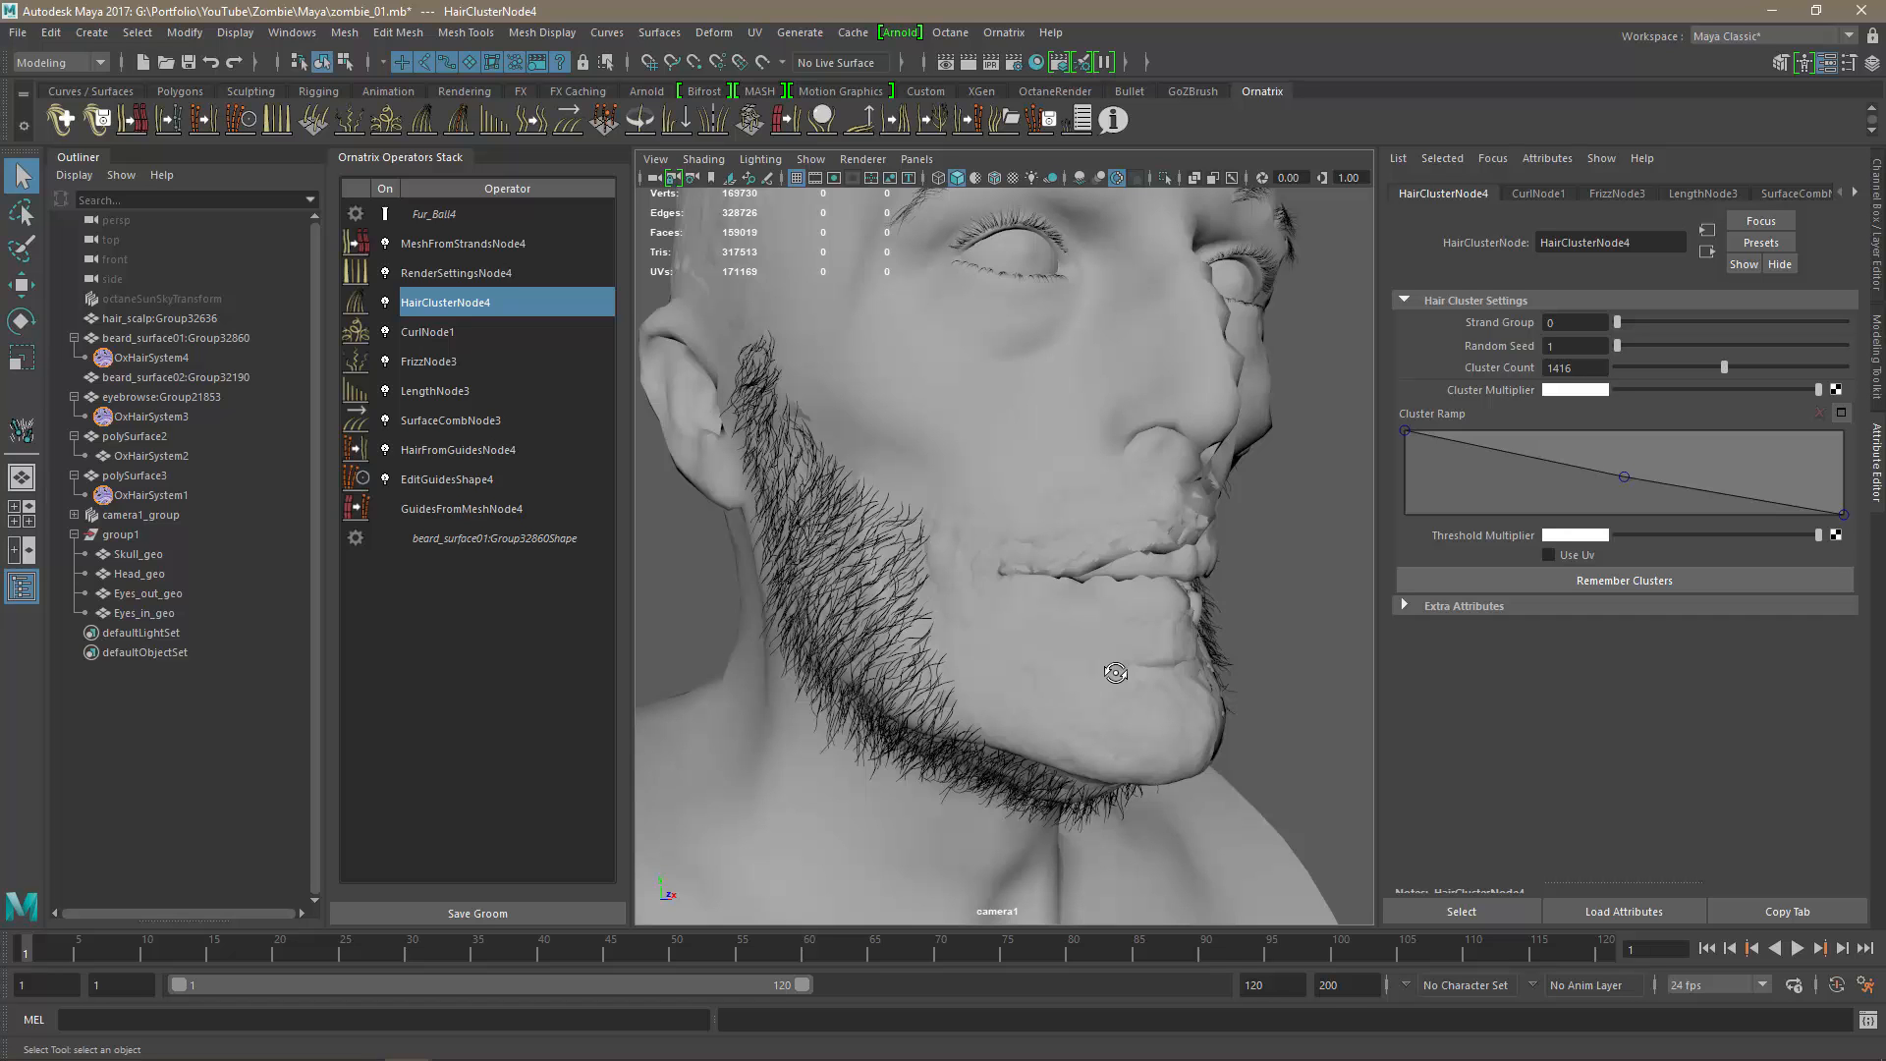
pyautogui.keyDown('alt'); pyautogui.moveTo(1112, 670); pyautogui.dragTo(1117, 605); pyautogui.keyUp('alt')
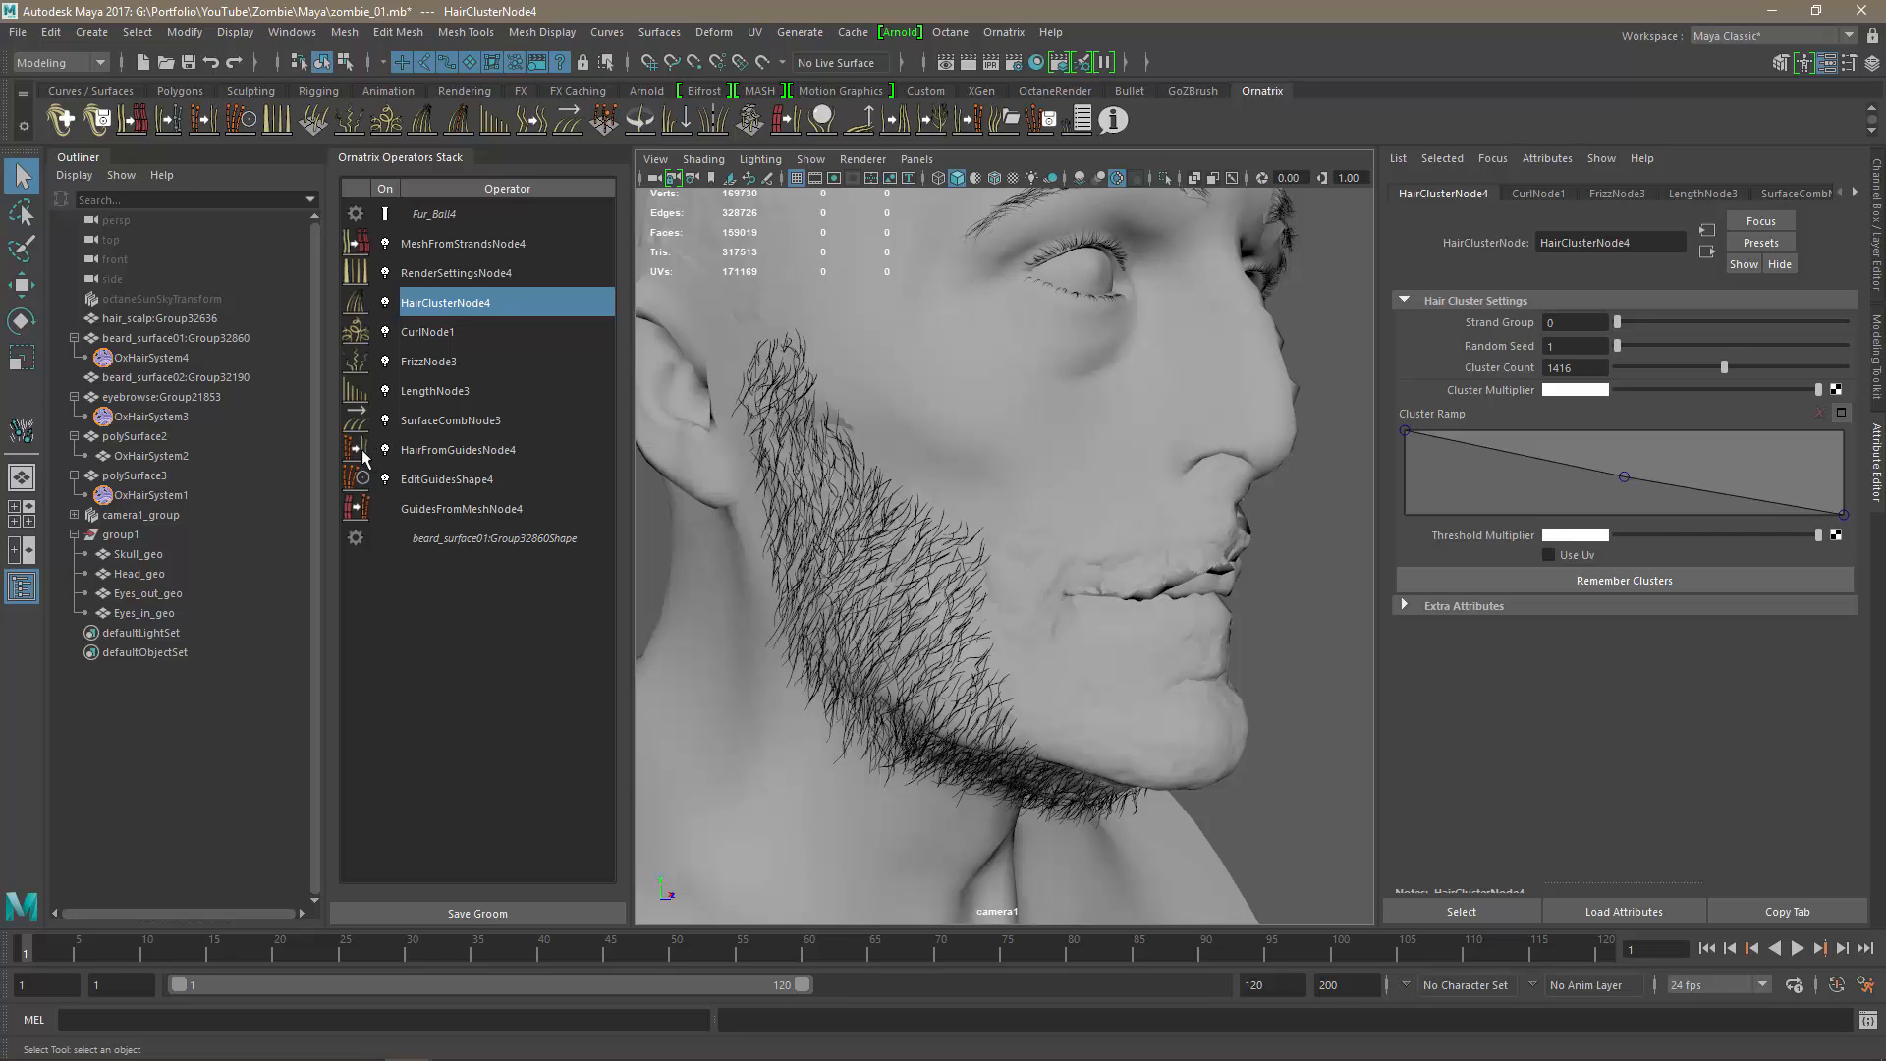
# Create a Fur Ball groom on beard_surface02, the surface covering the moustache and chin.
pyautogui.click(132, 320)
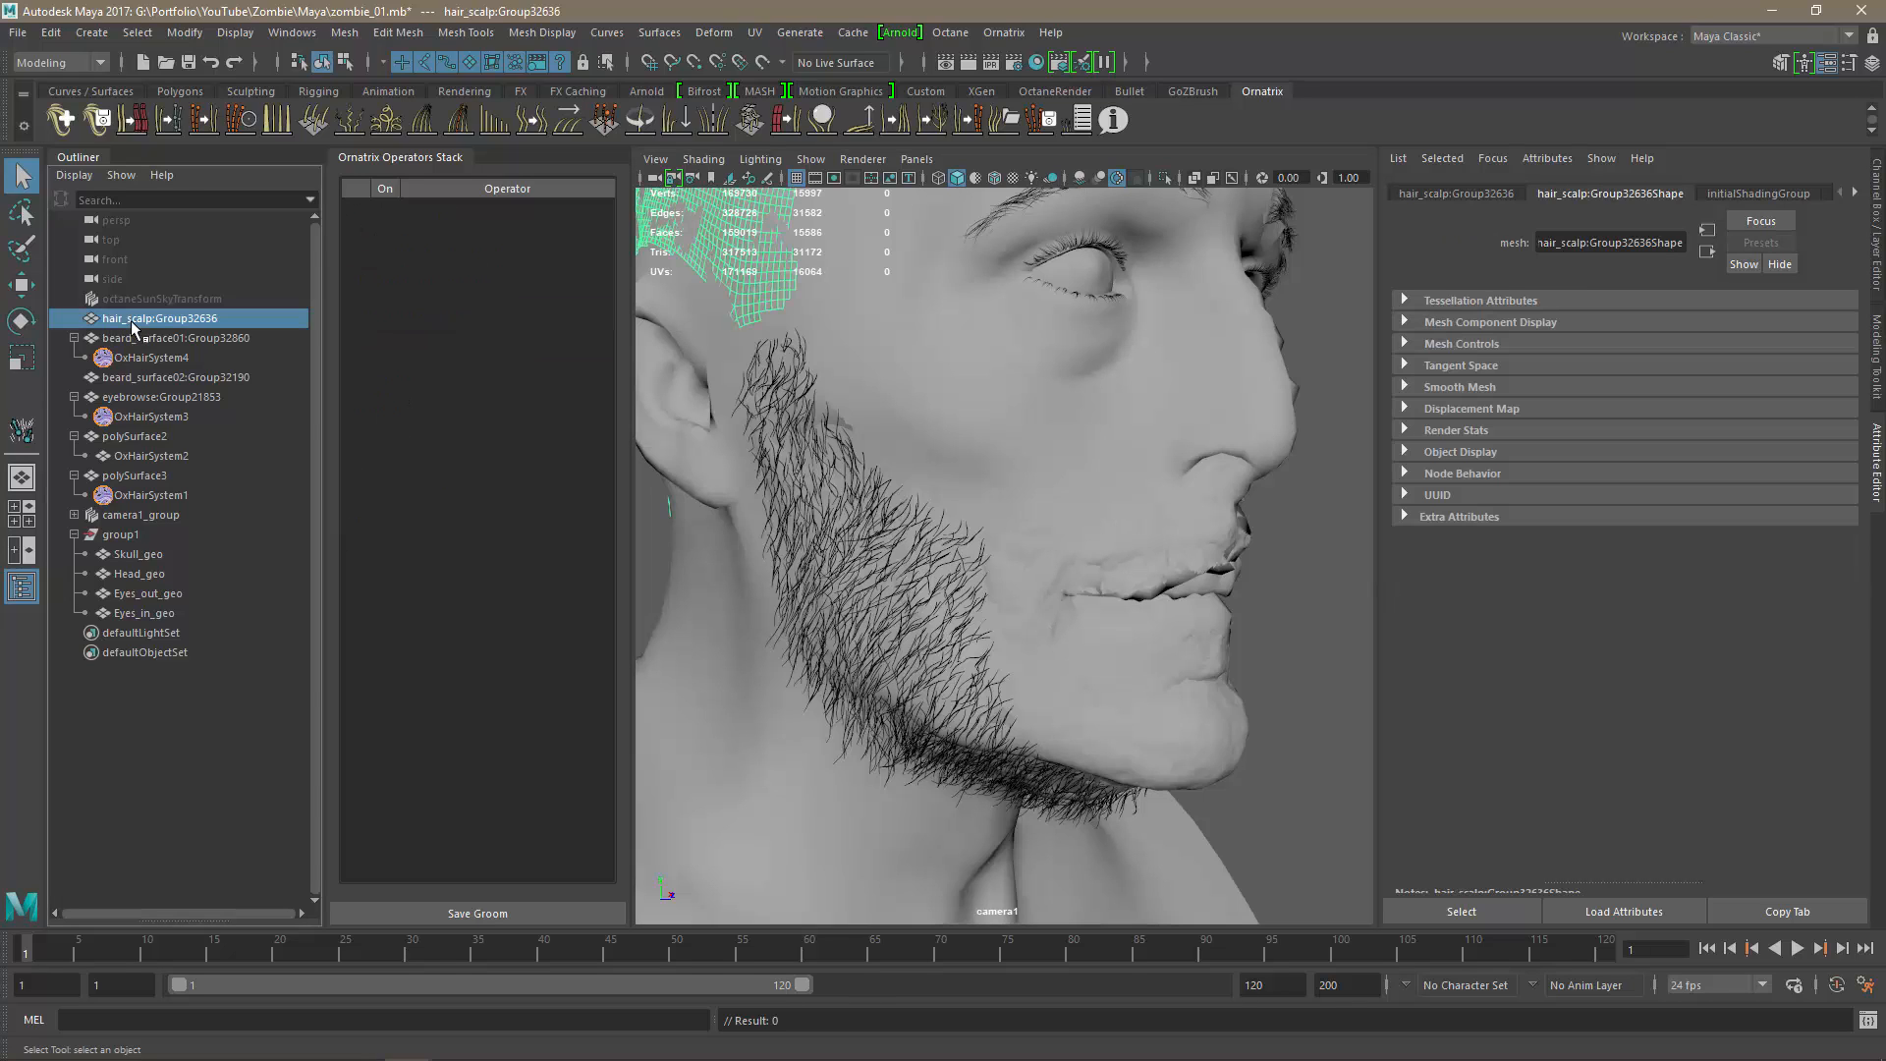
pyautogui.click(167, 378)
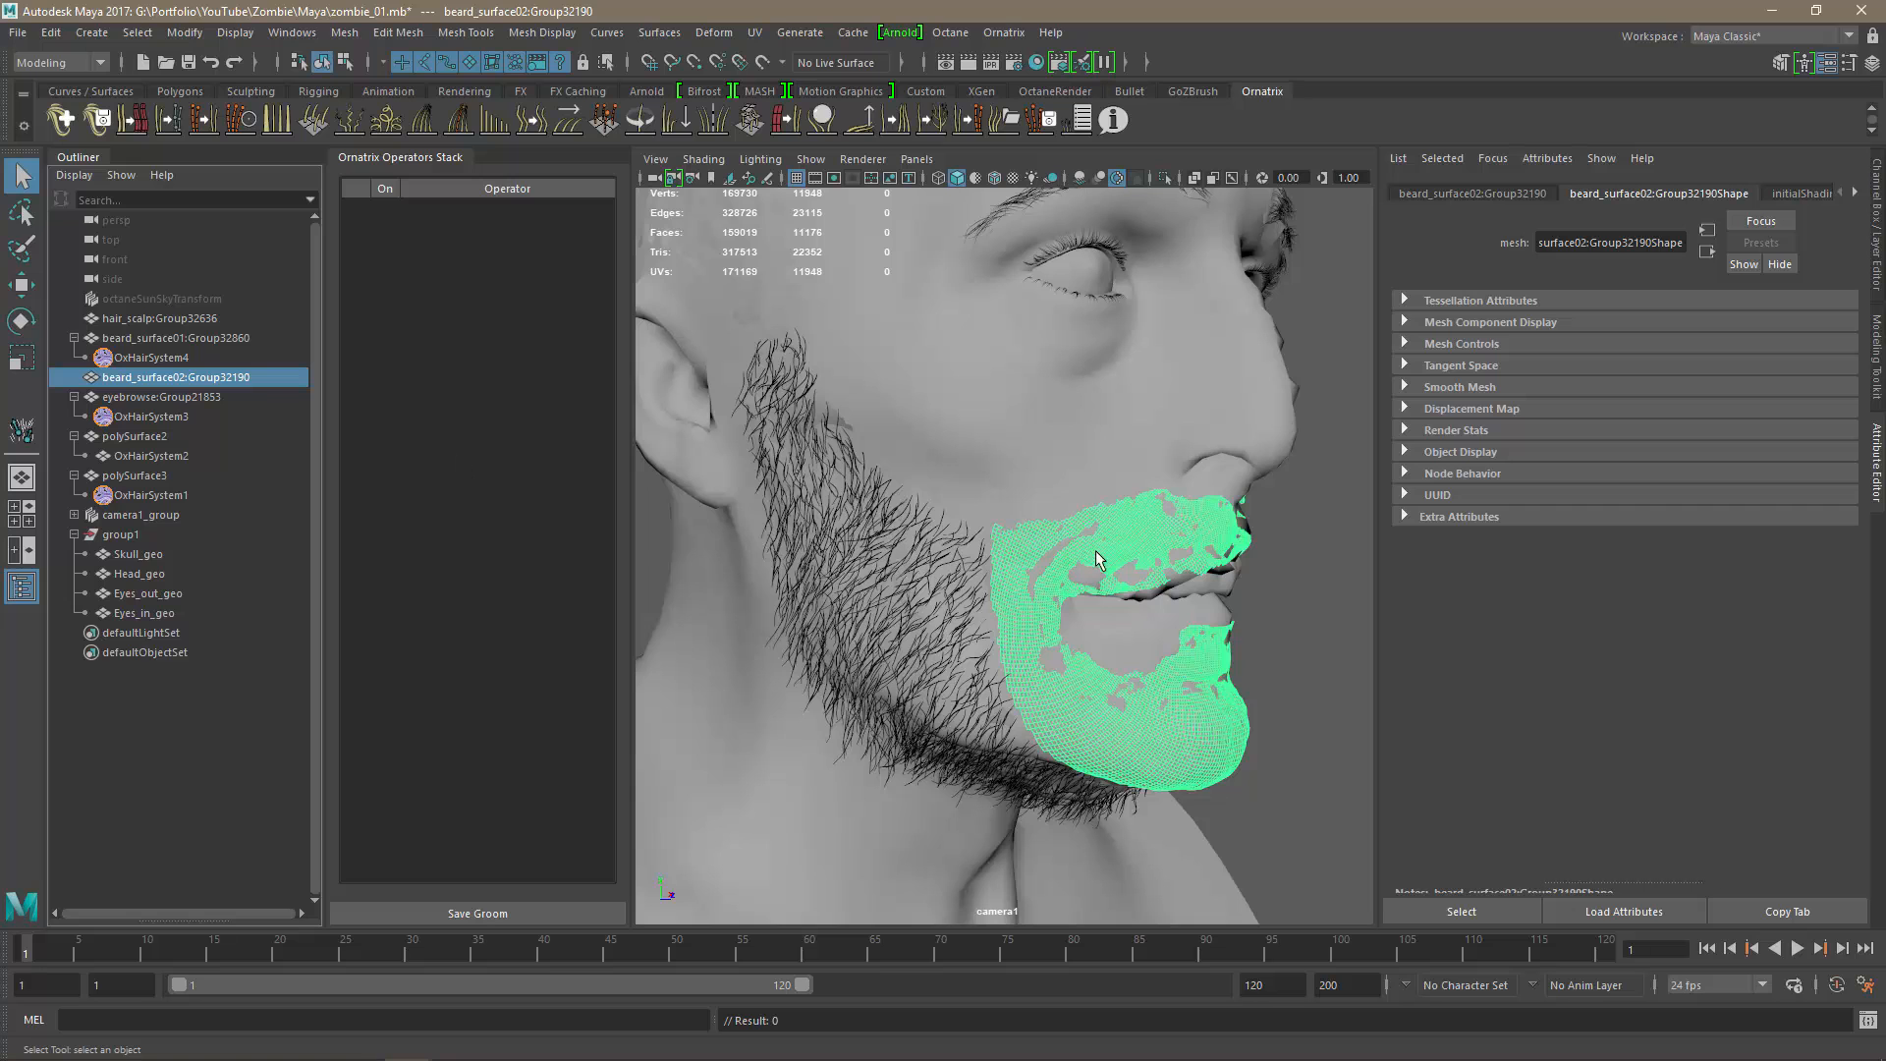
pyautogui.keyDown('alt'); pyautogui.moveTo(1145, 727); pyautogui.dragTo(1050, 660); pyautogui.keyUp('alt')
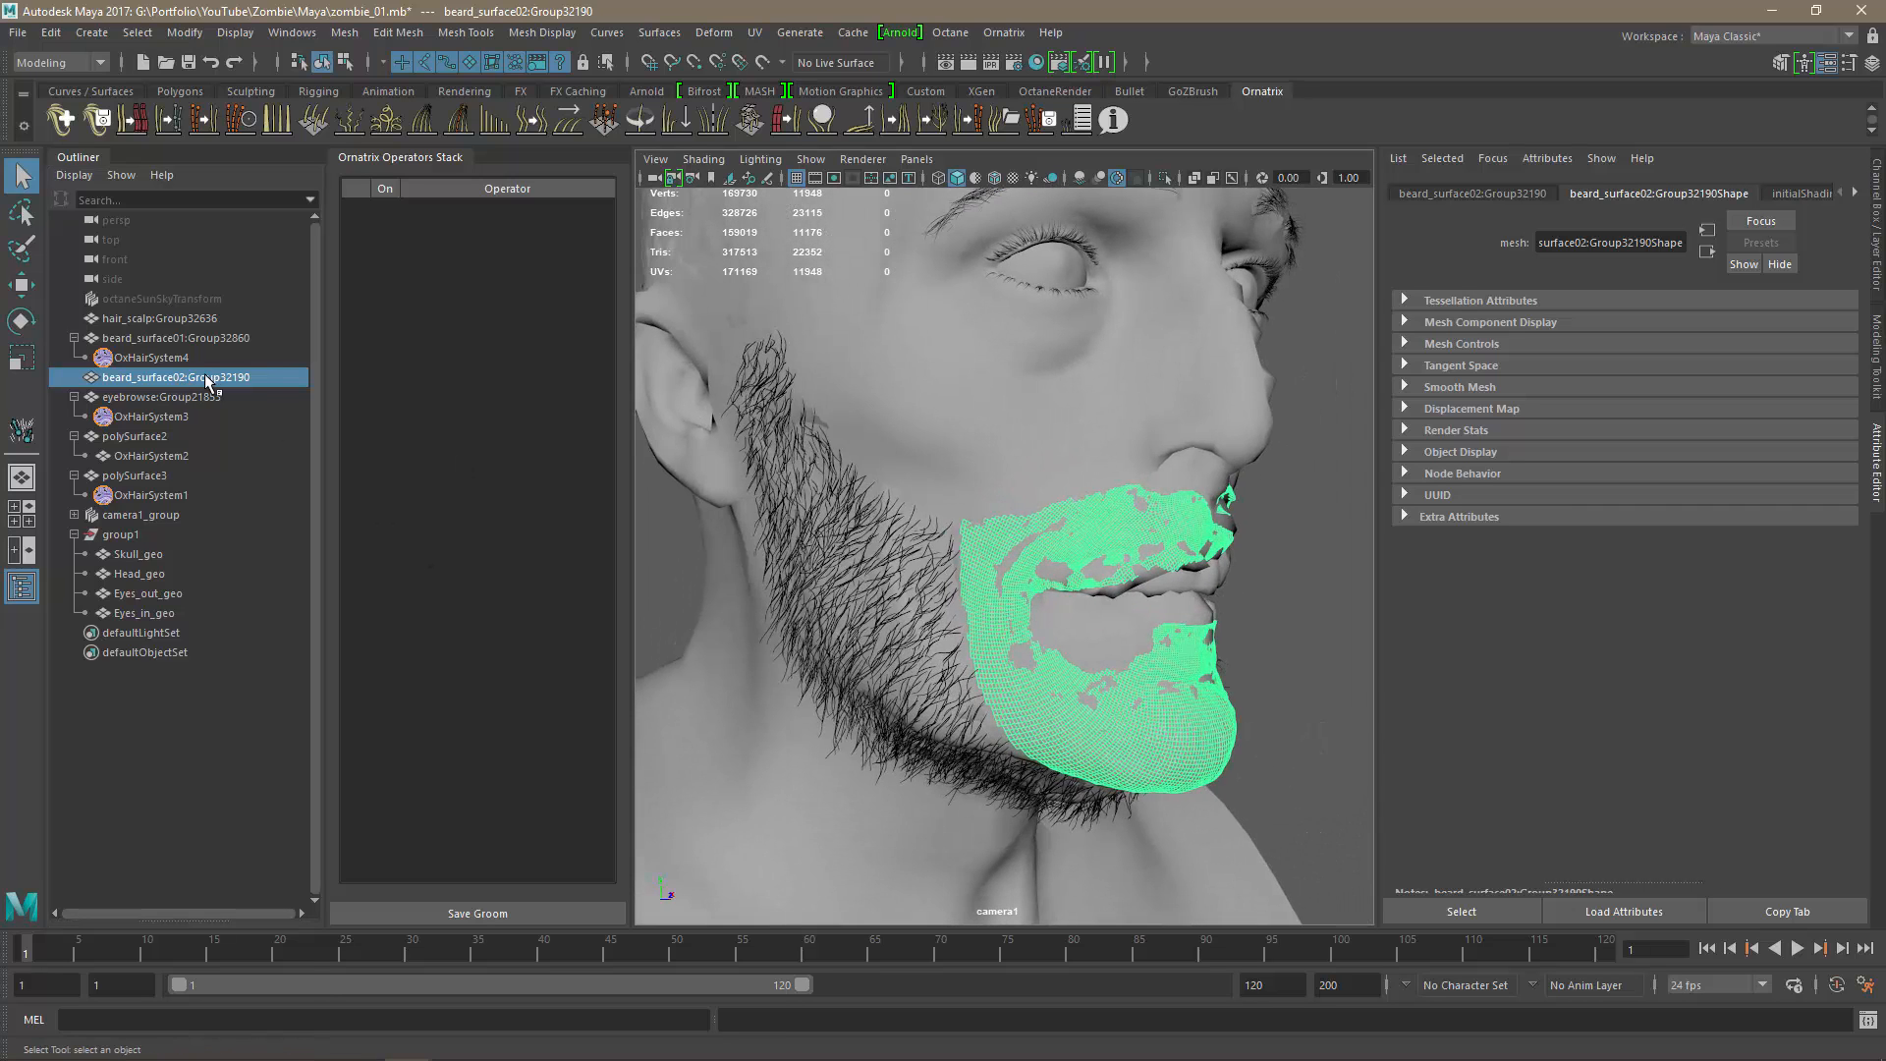
pyautogui.click(61, 119)
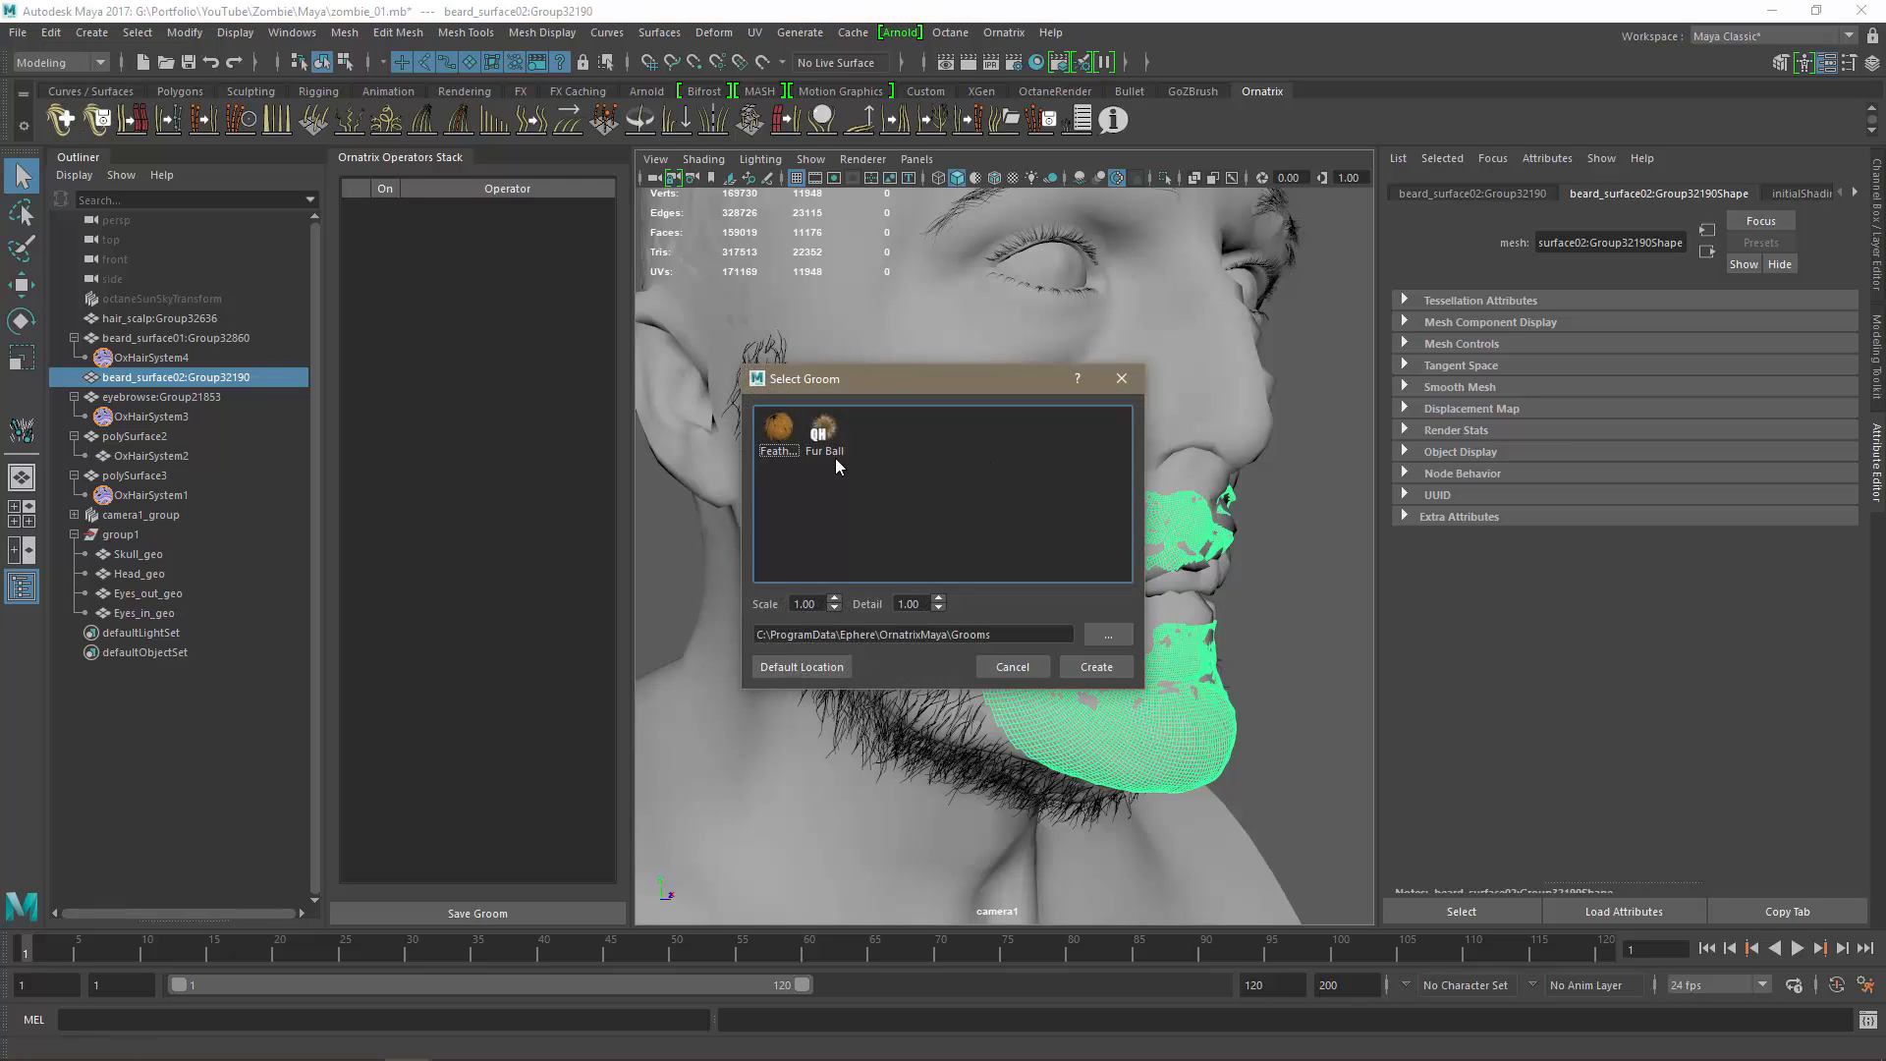
pyautogui.click(823, 432)
pyautogui.click(1090, 666)
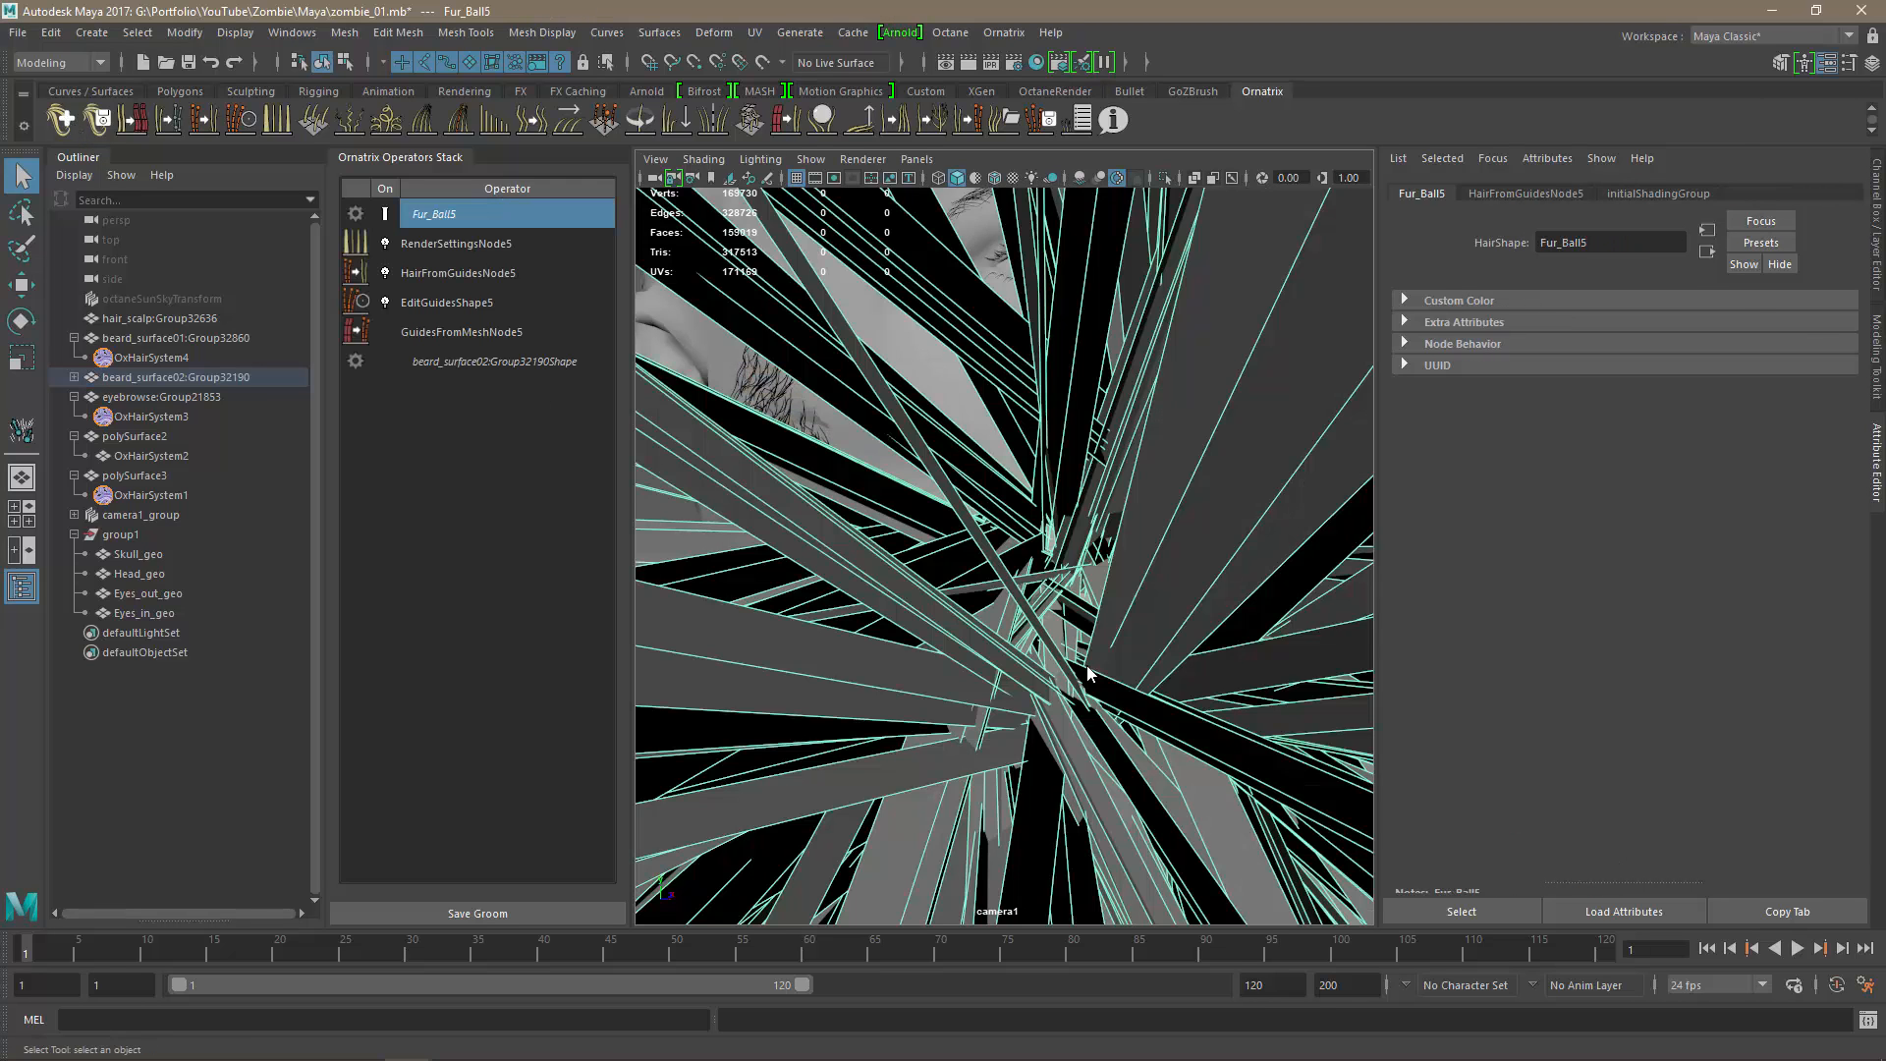
# Delete the Render Settings and Hair From Guides operators from the new beard_surface02 groom.
pyautogui.click(433, 252)
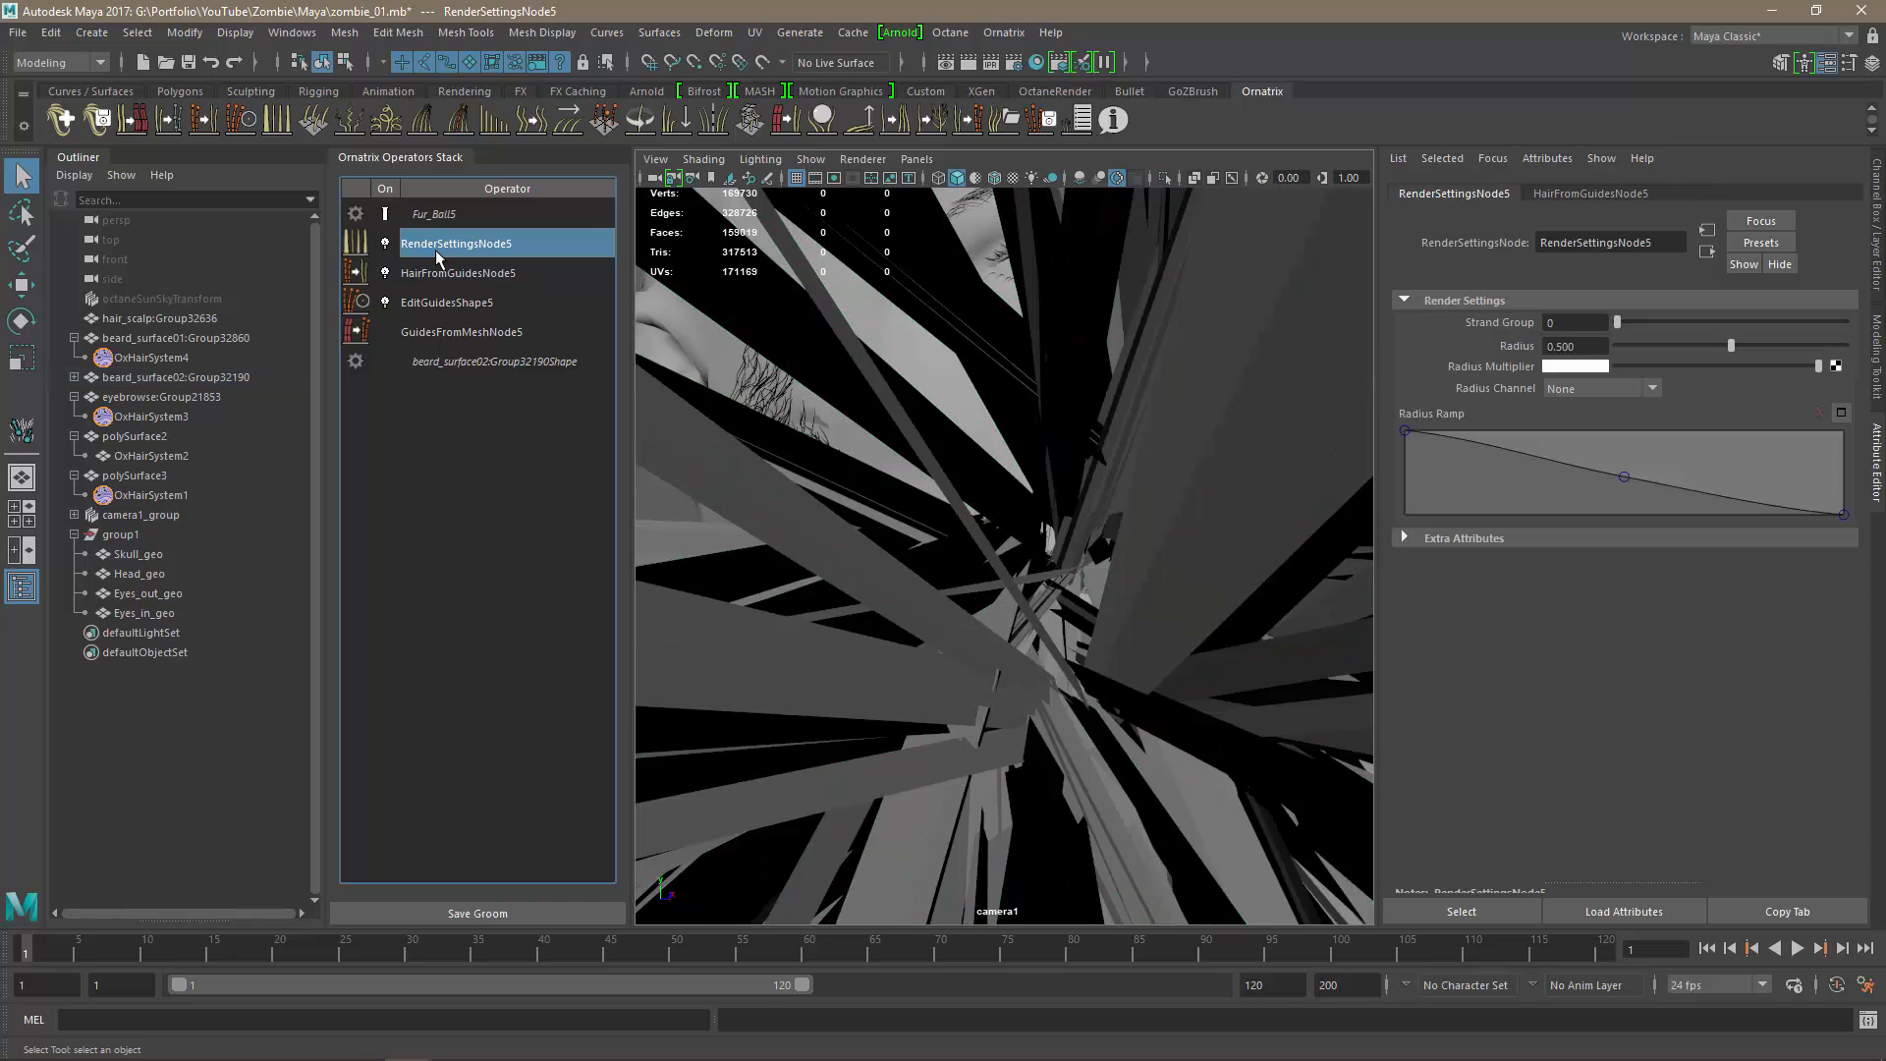
pyautogui.keyDown('shift'); pyautogui.click(435, 276); pyautogui.keyUp('shift')
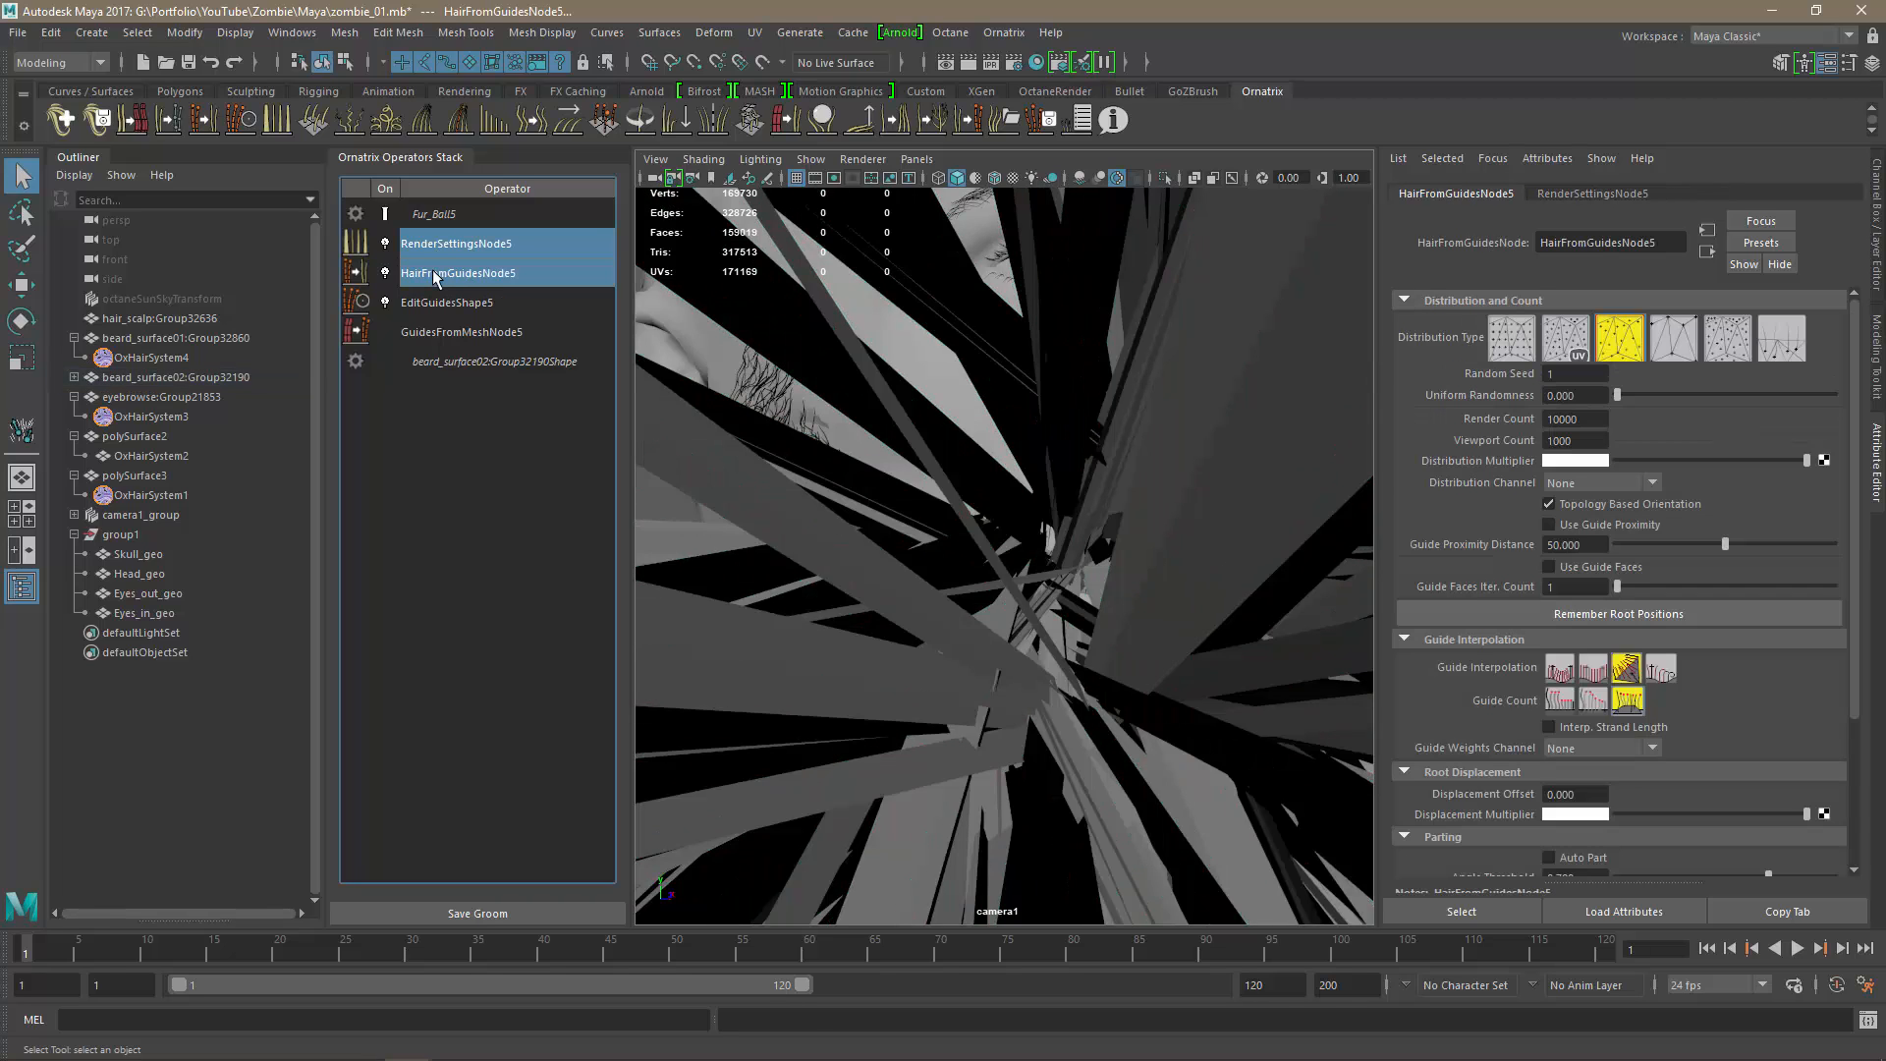
pyautogui.rightClick(447, 278)
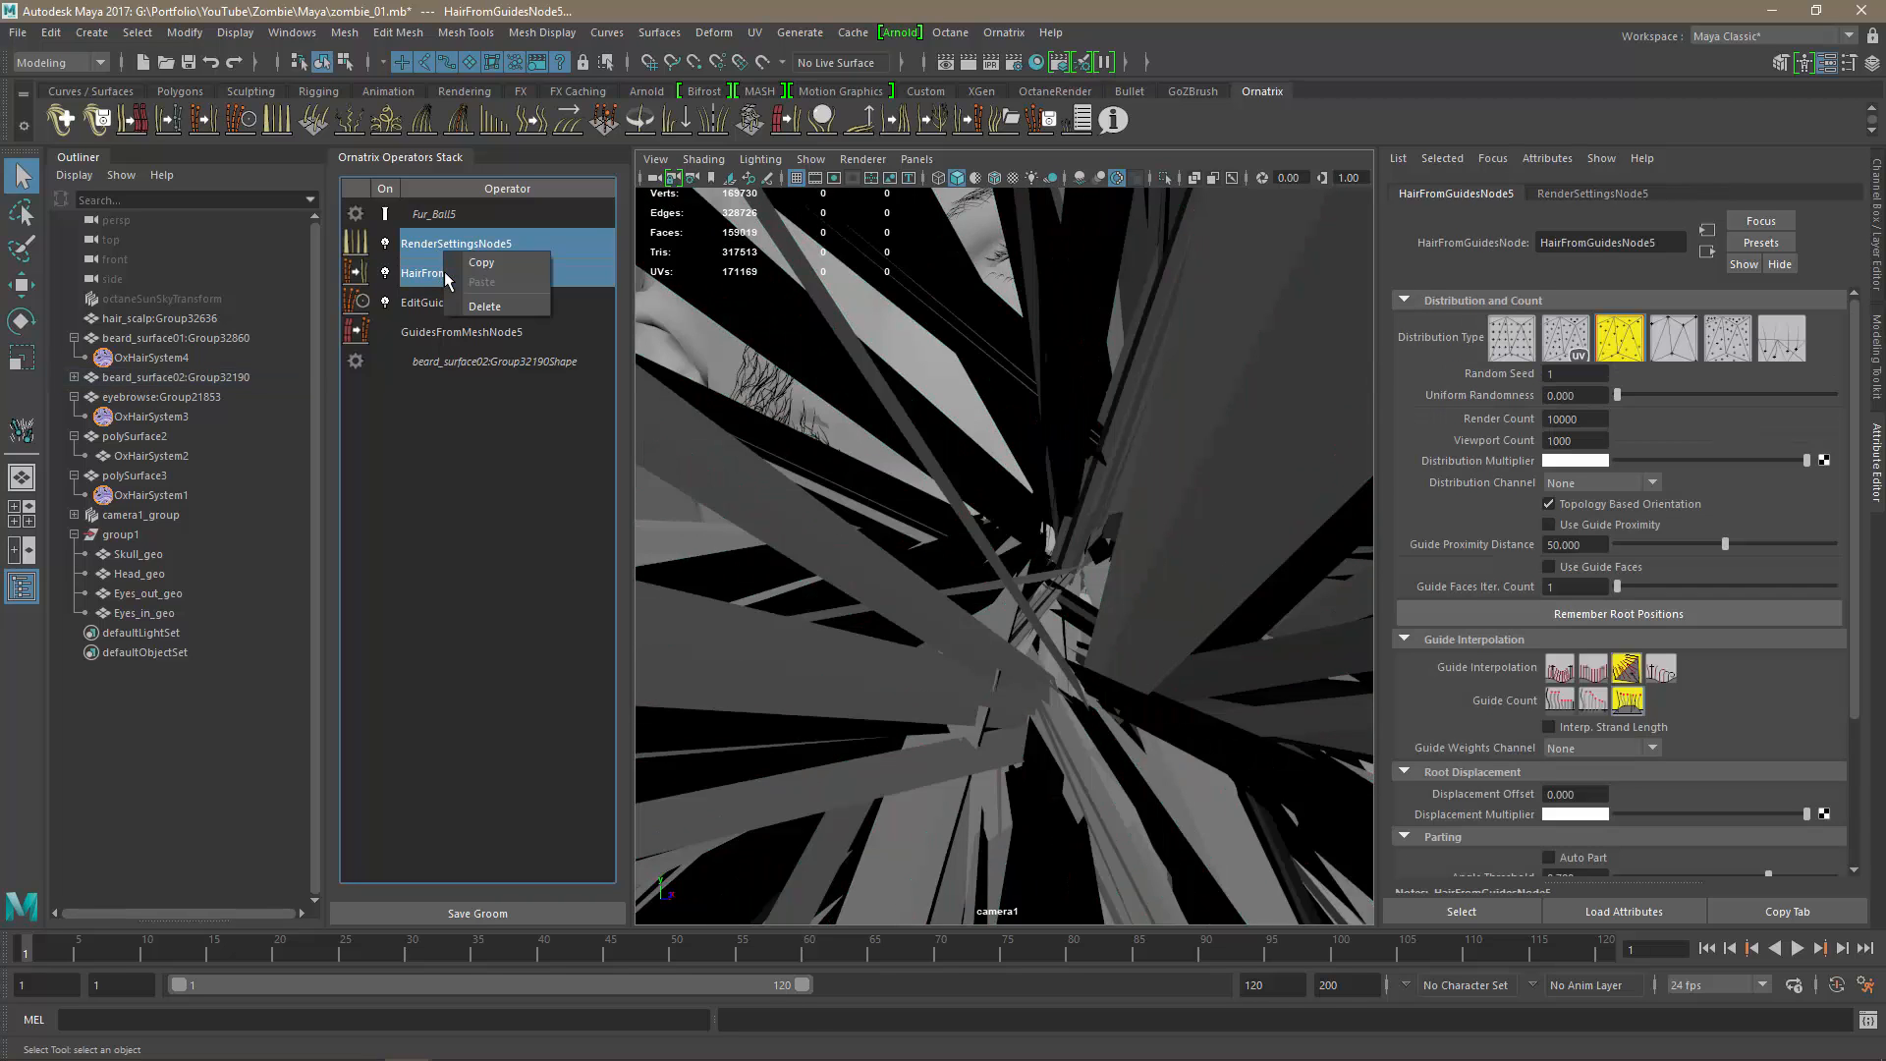
pyautogui.click(499, 303)
# Copy the operators from Hair From Guides up to Mesh From Strands of the beard_surface01 groom onto the beard_surface02 guides.
pyautogui.click(165, 356)
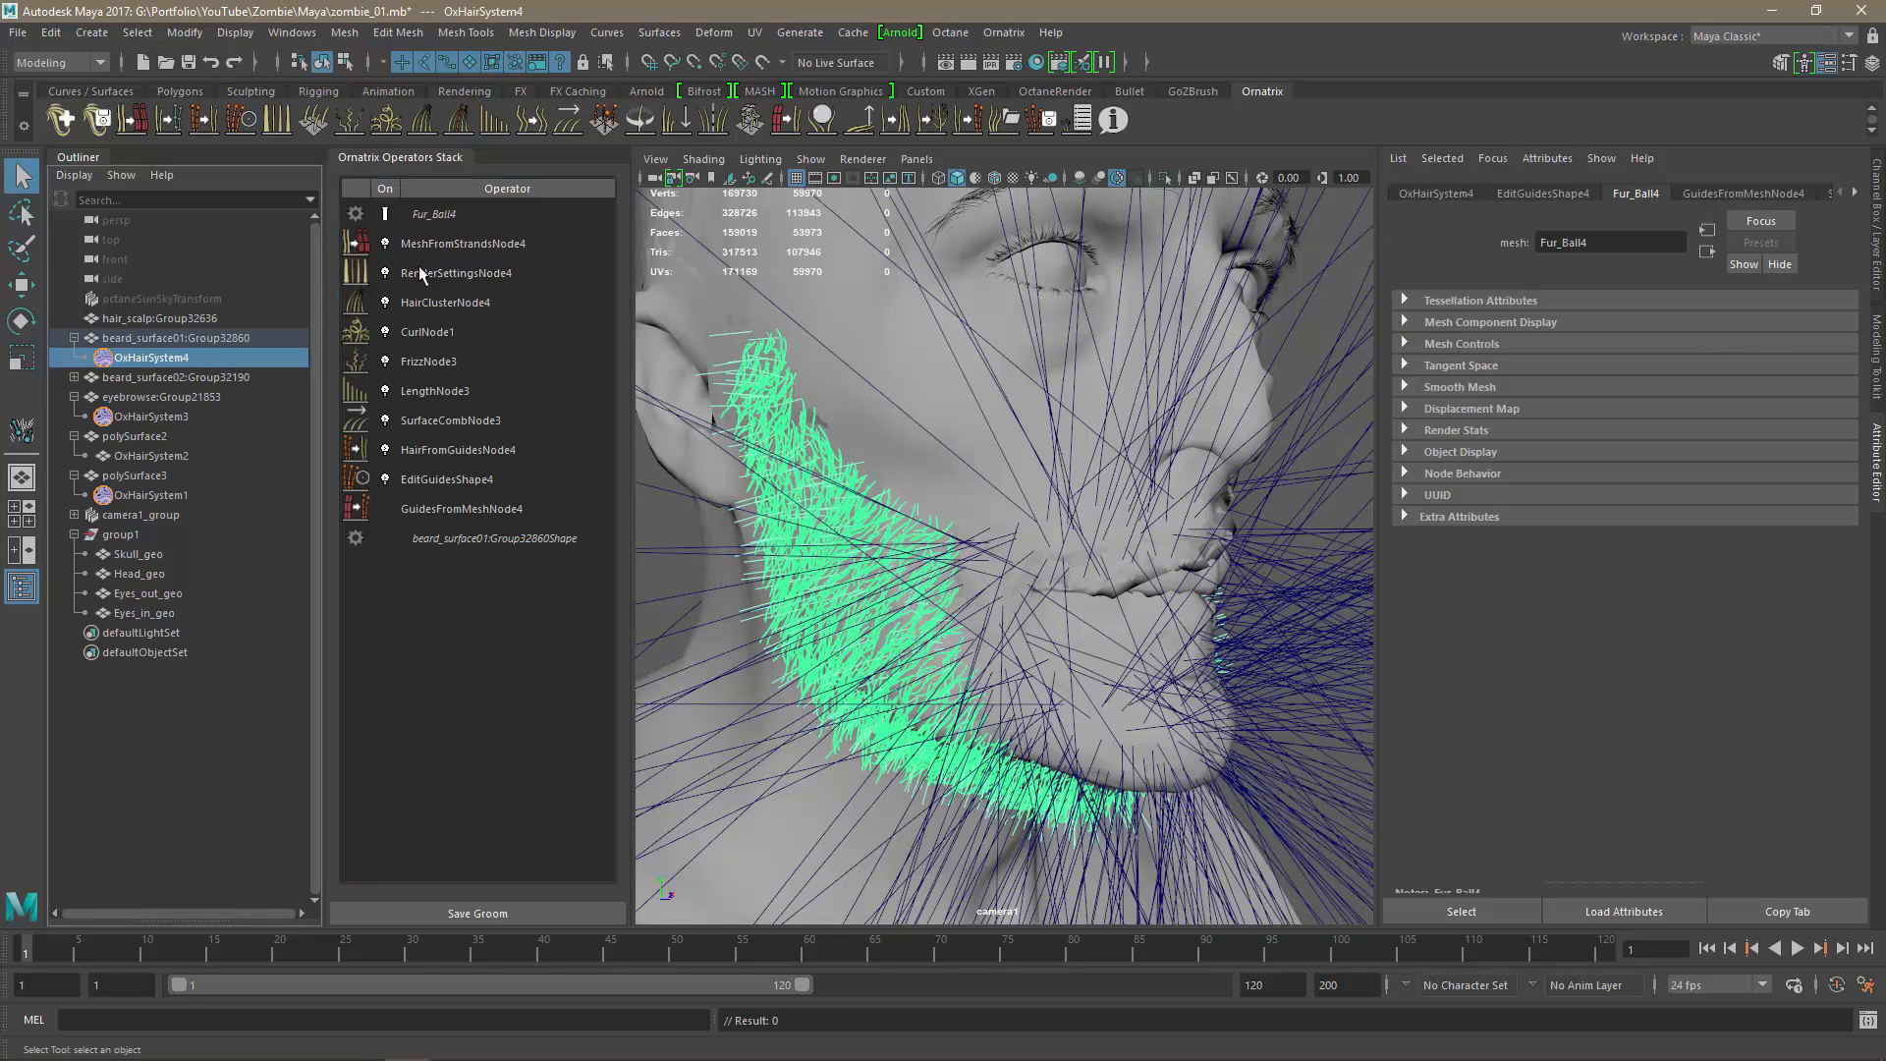
pyautogui.click(434, 245)
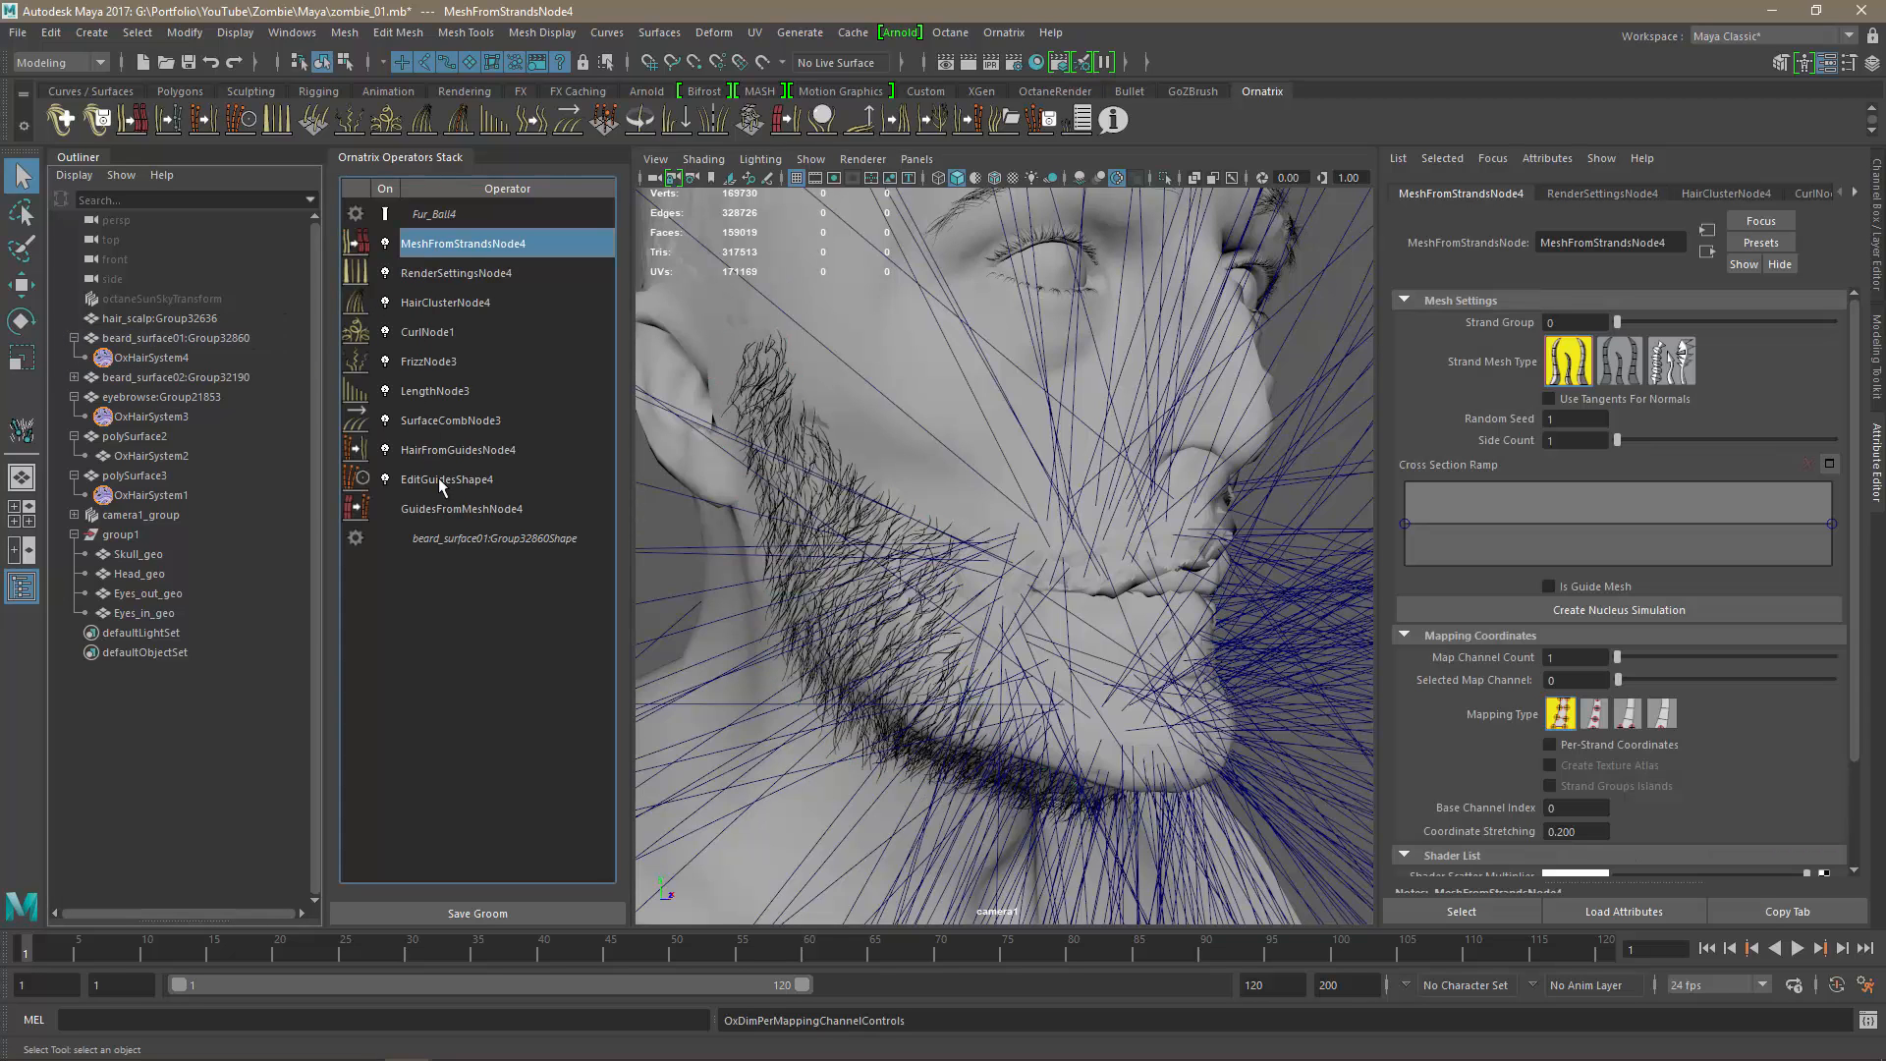
pyautogui.keyDown('shift'); pyautogui.click(436, 449); pyautogui.keyUp('shift')
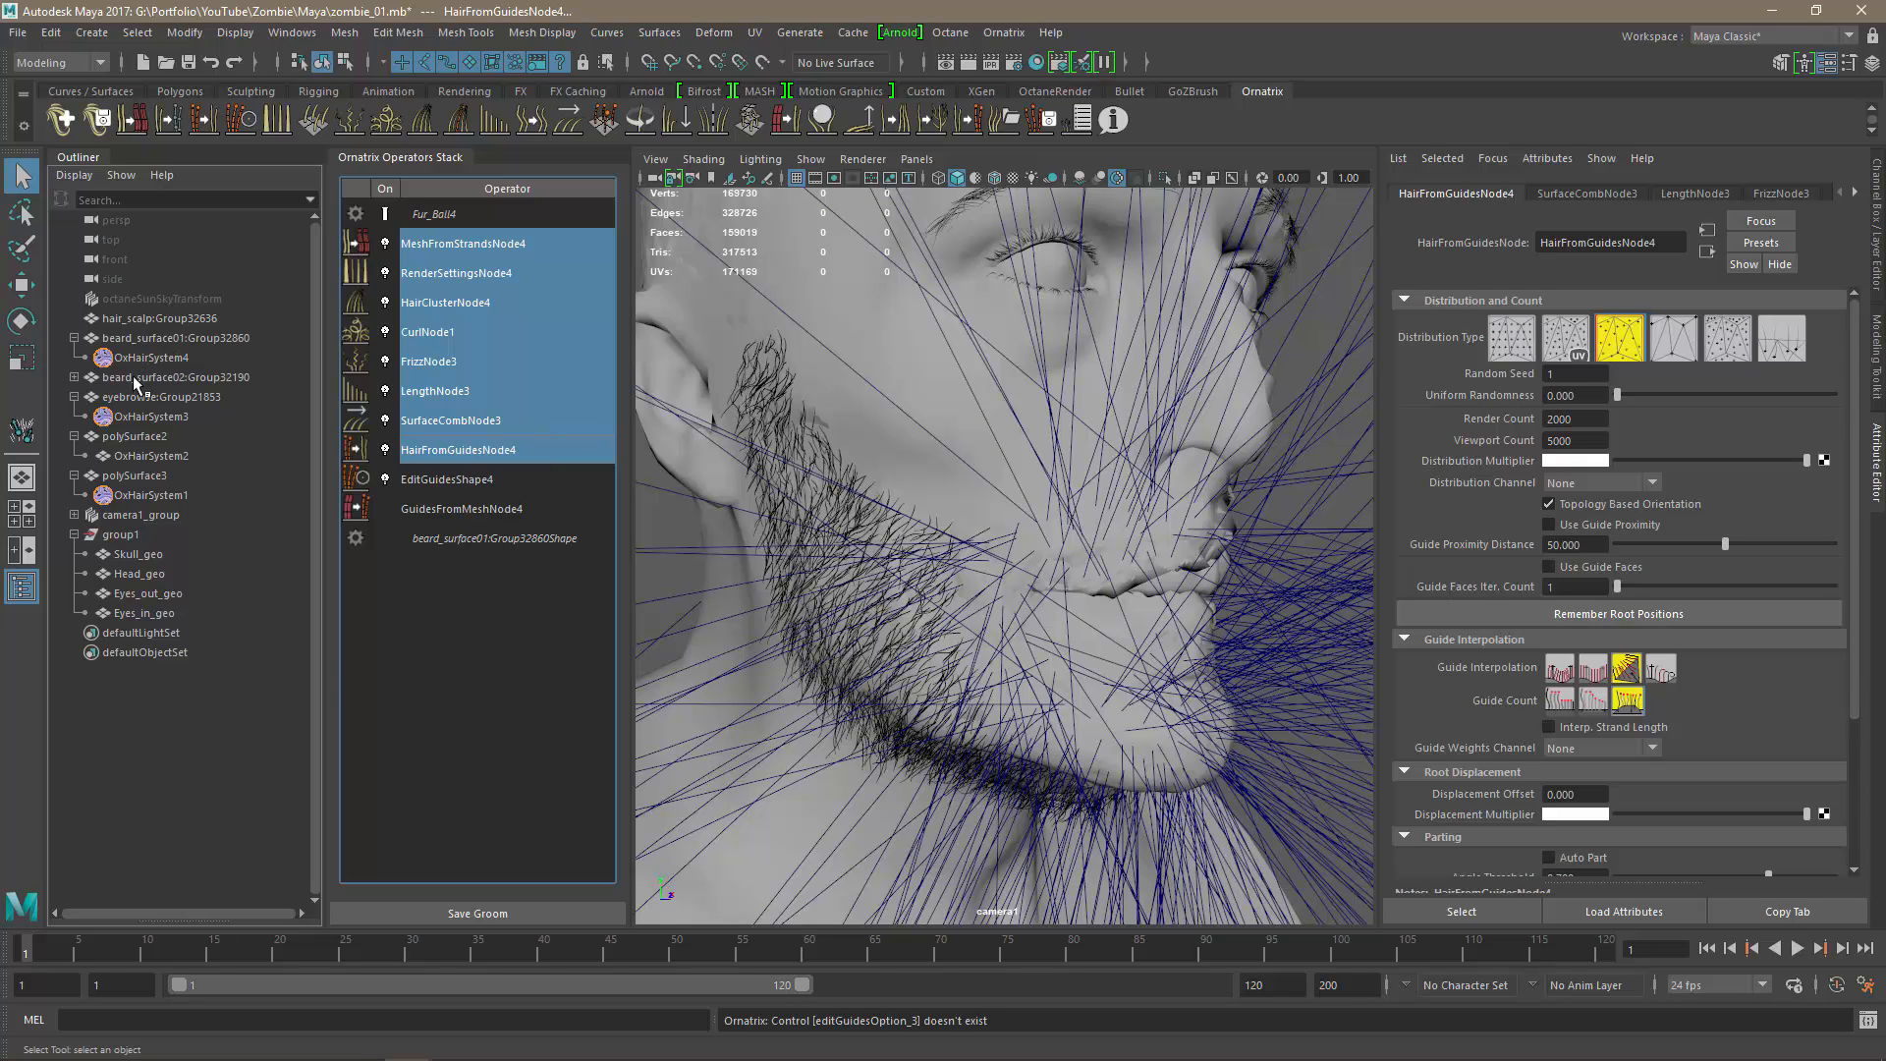
pyautogui.click(74, 377)
pyautogui.click(150, 396)
pyautogui.click(462, 246)
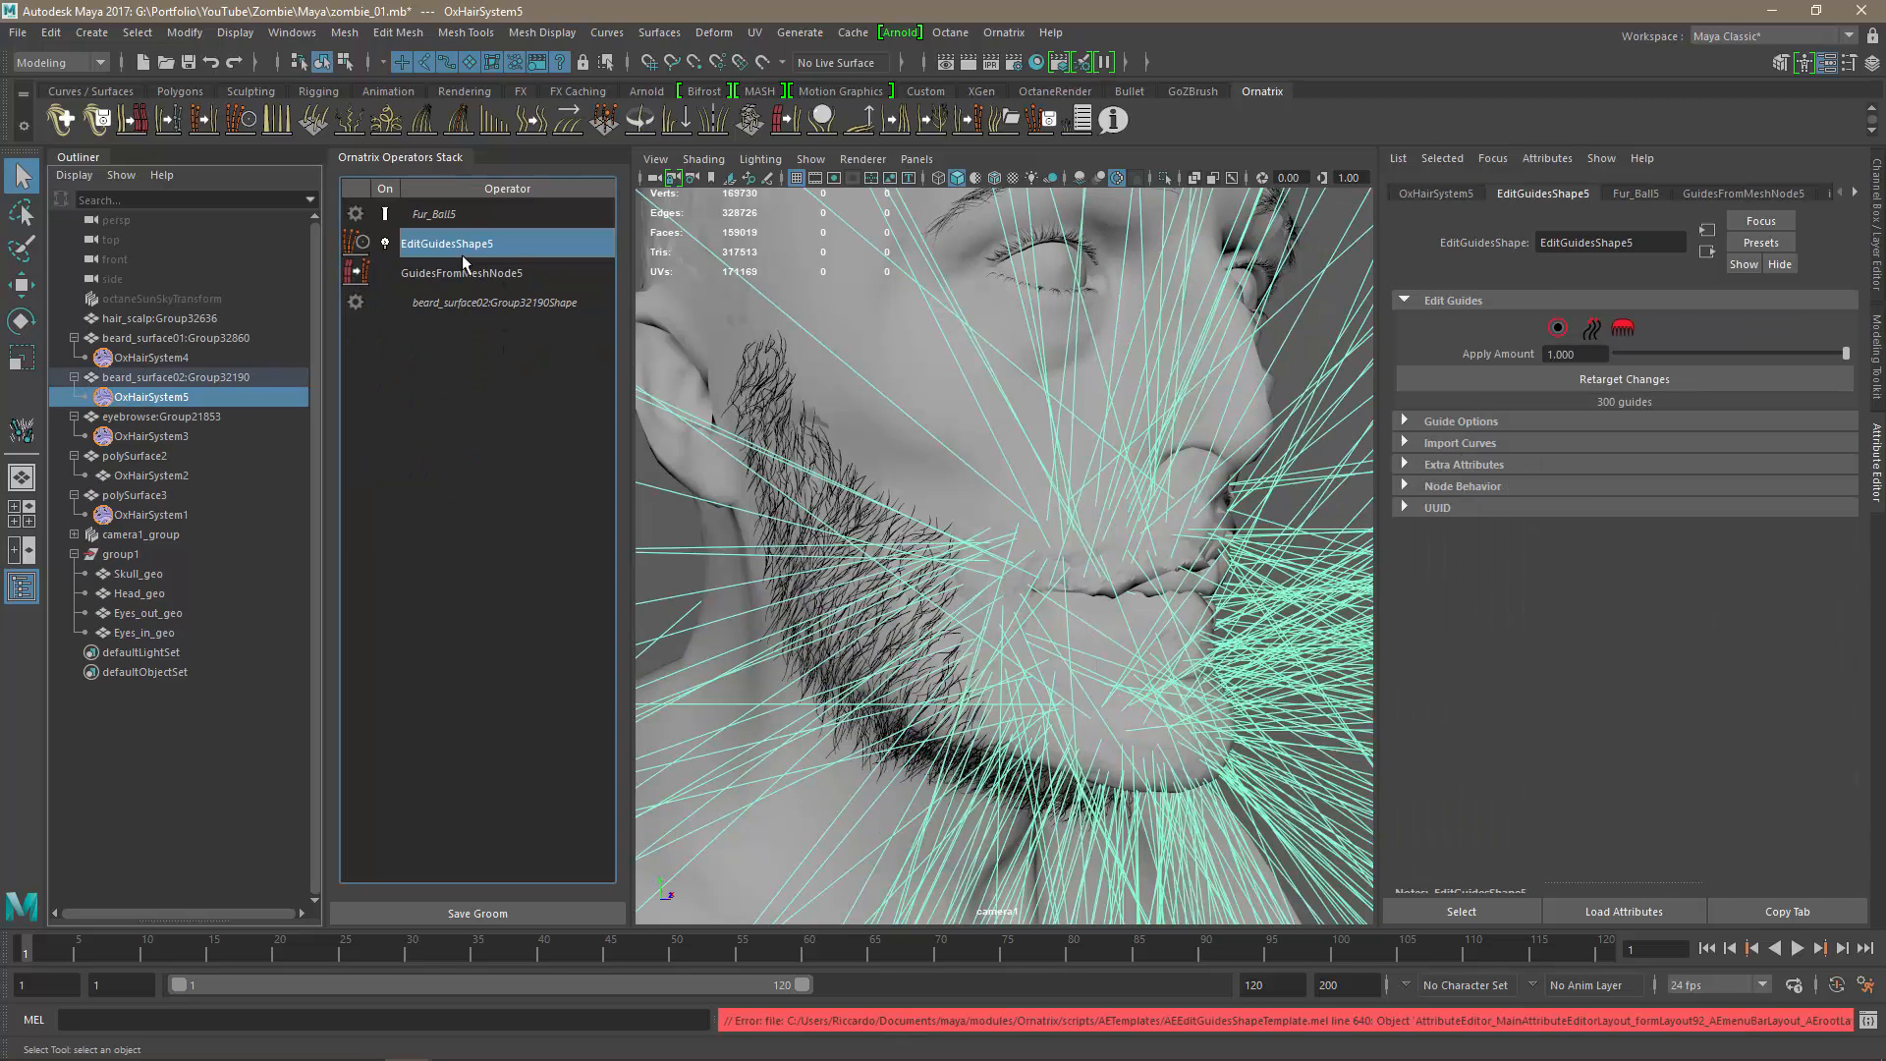
pyautogui.rightClick(461, 255)
pyautogui.click(493, 285)
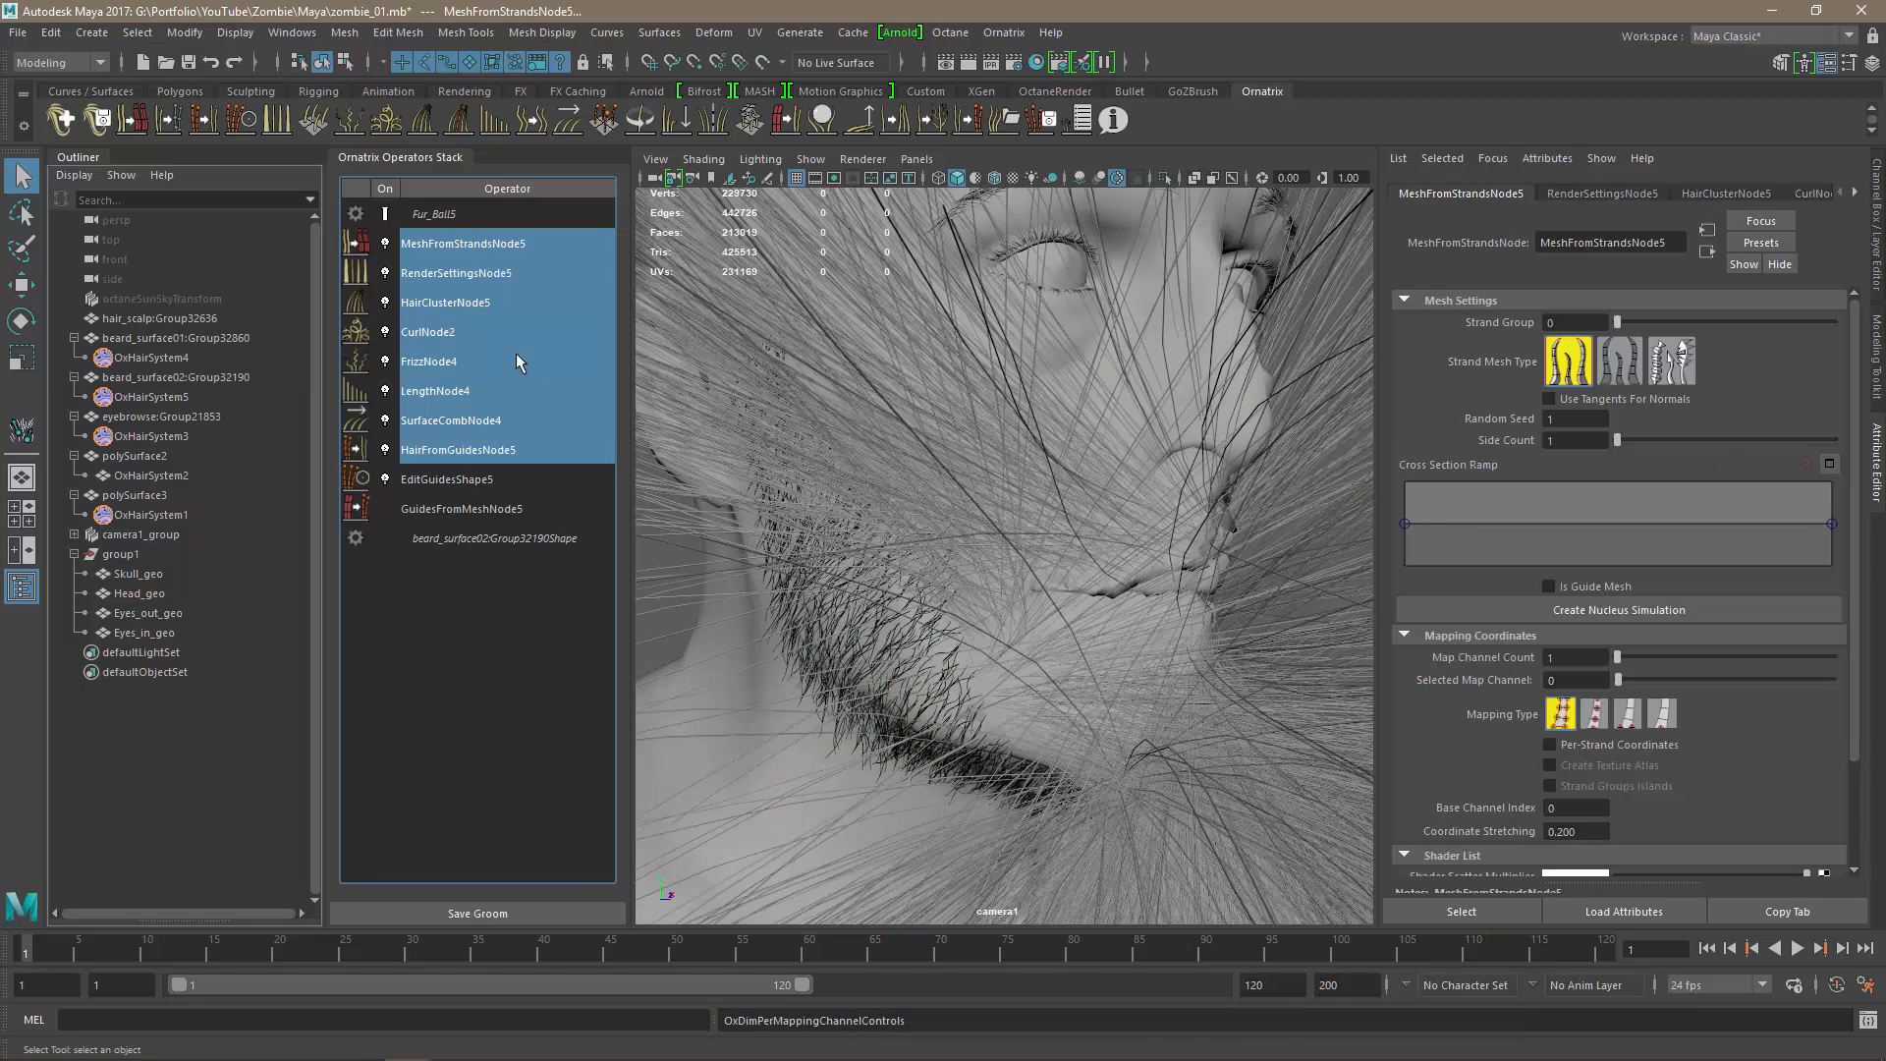
# Set the guide length of the beard_surface02 groom to 1.3, matching the guides on beard_surface01.
pyautogui.click(444, 507)
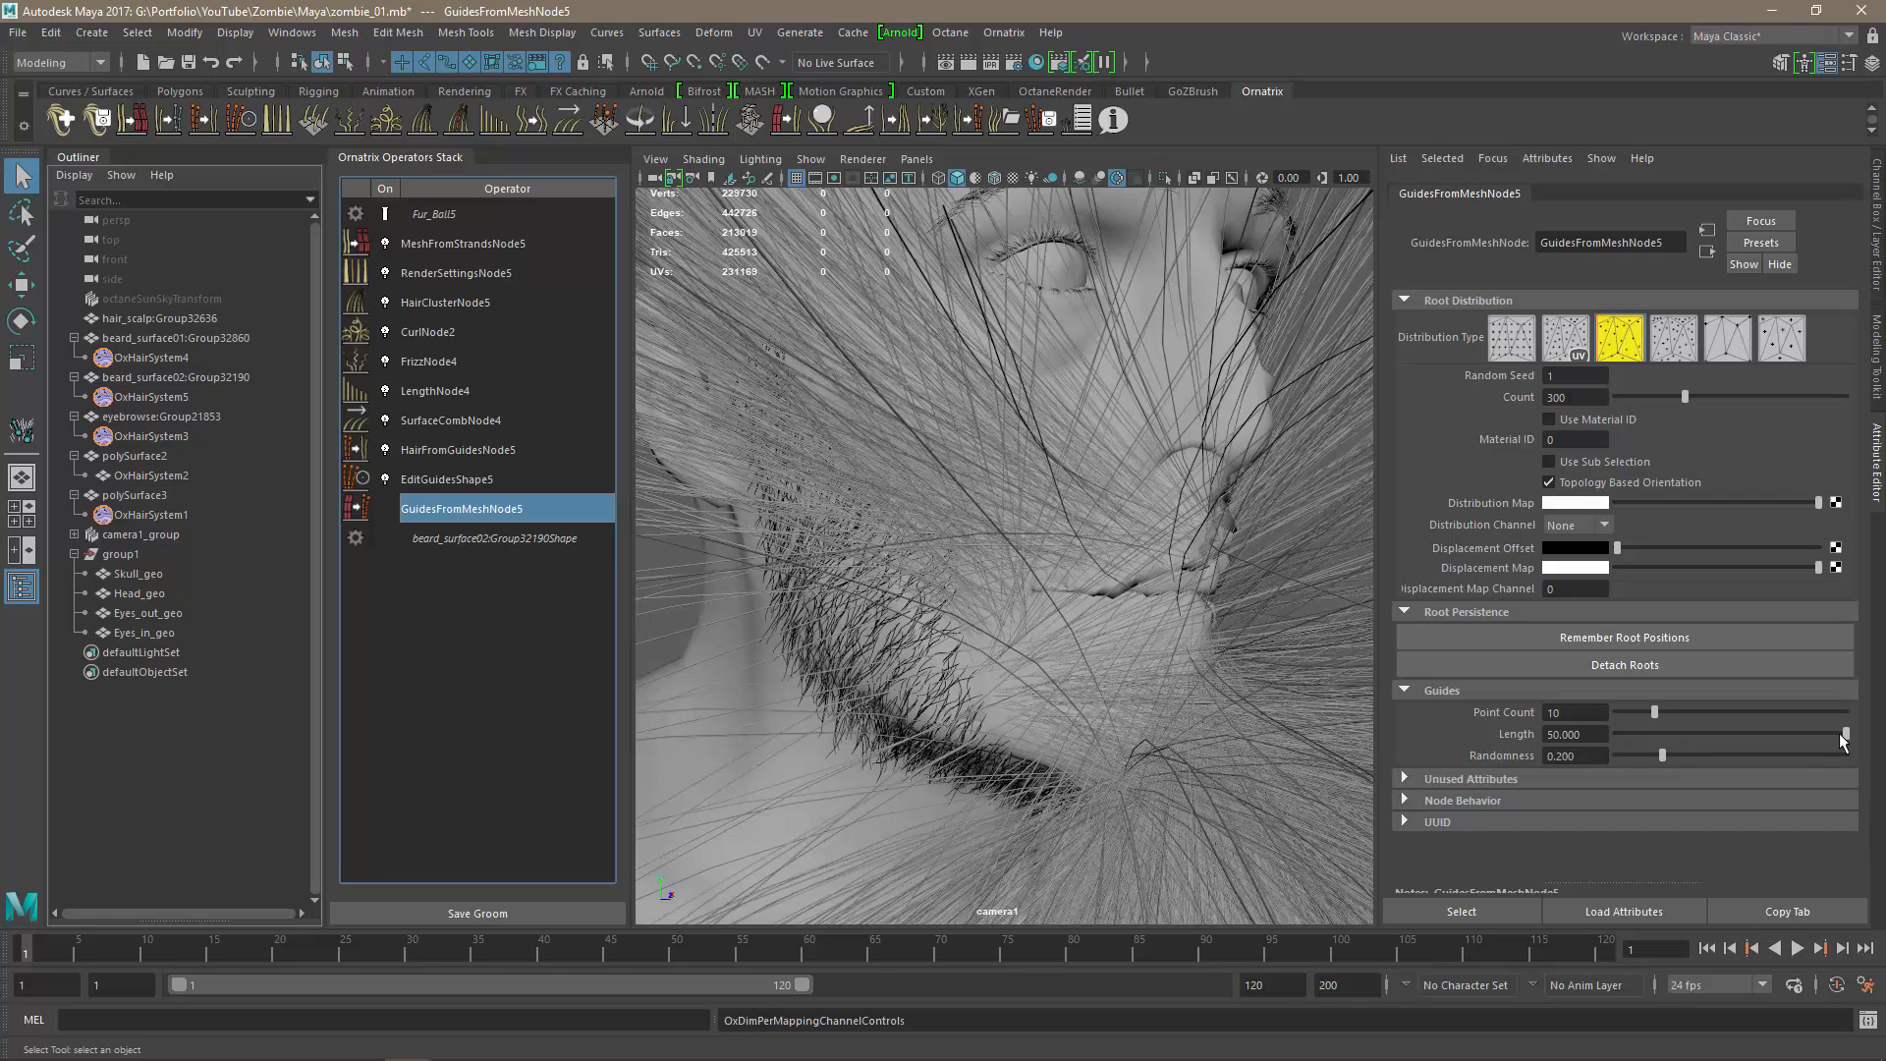
pyautogui.moveTo(1748, 736); pyautogui.dragTo(1619, 737)
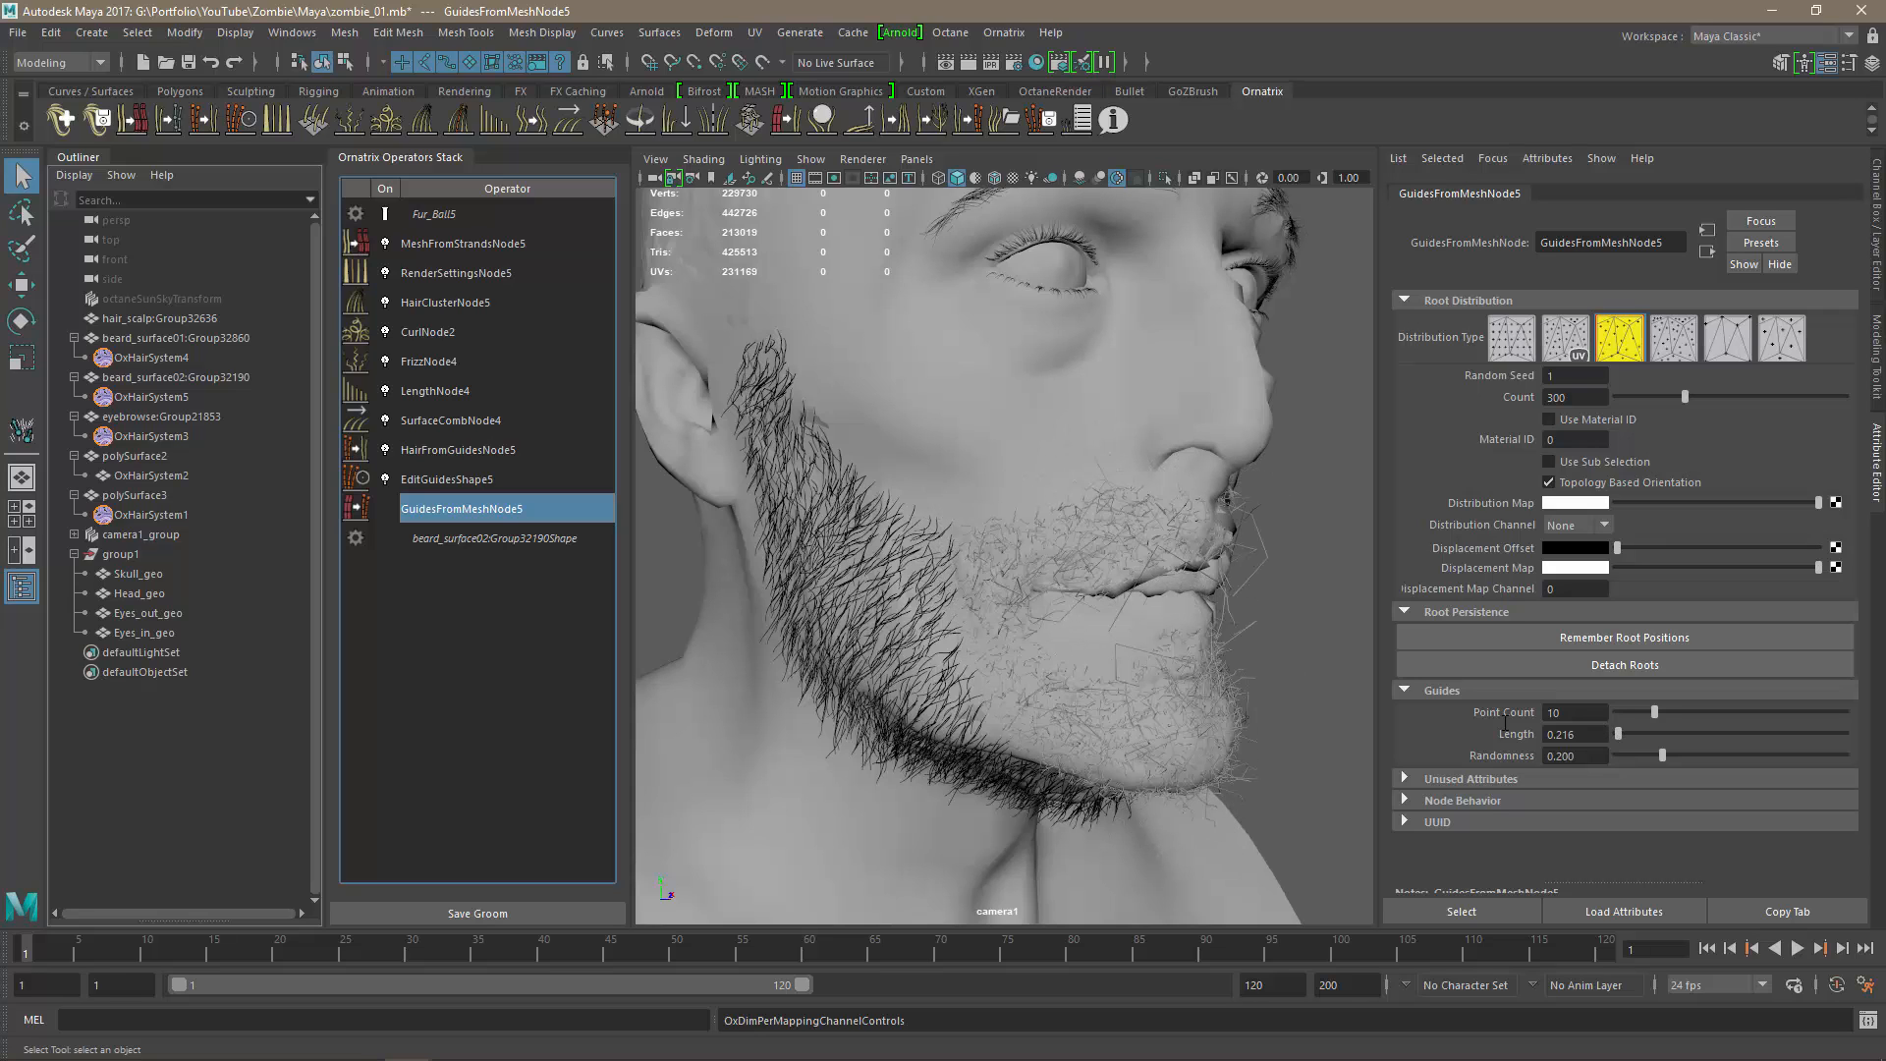
pyautogui.click(144, 360)
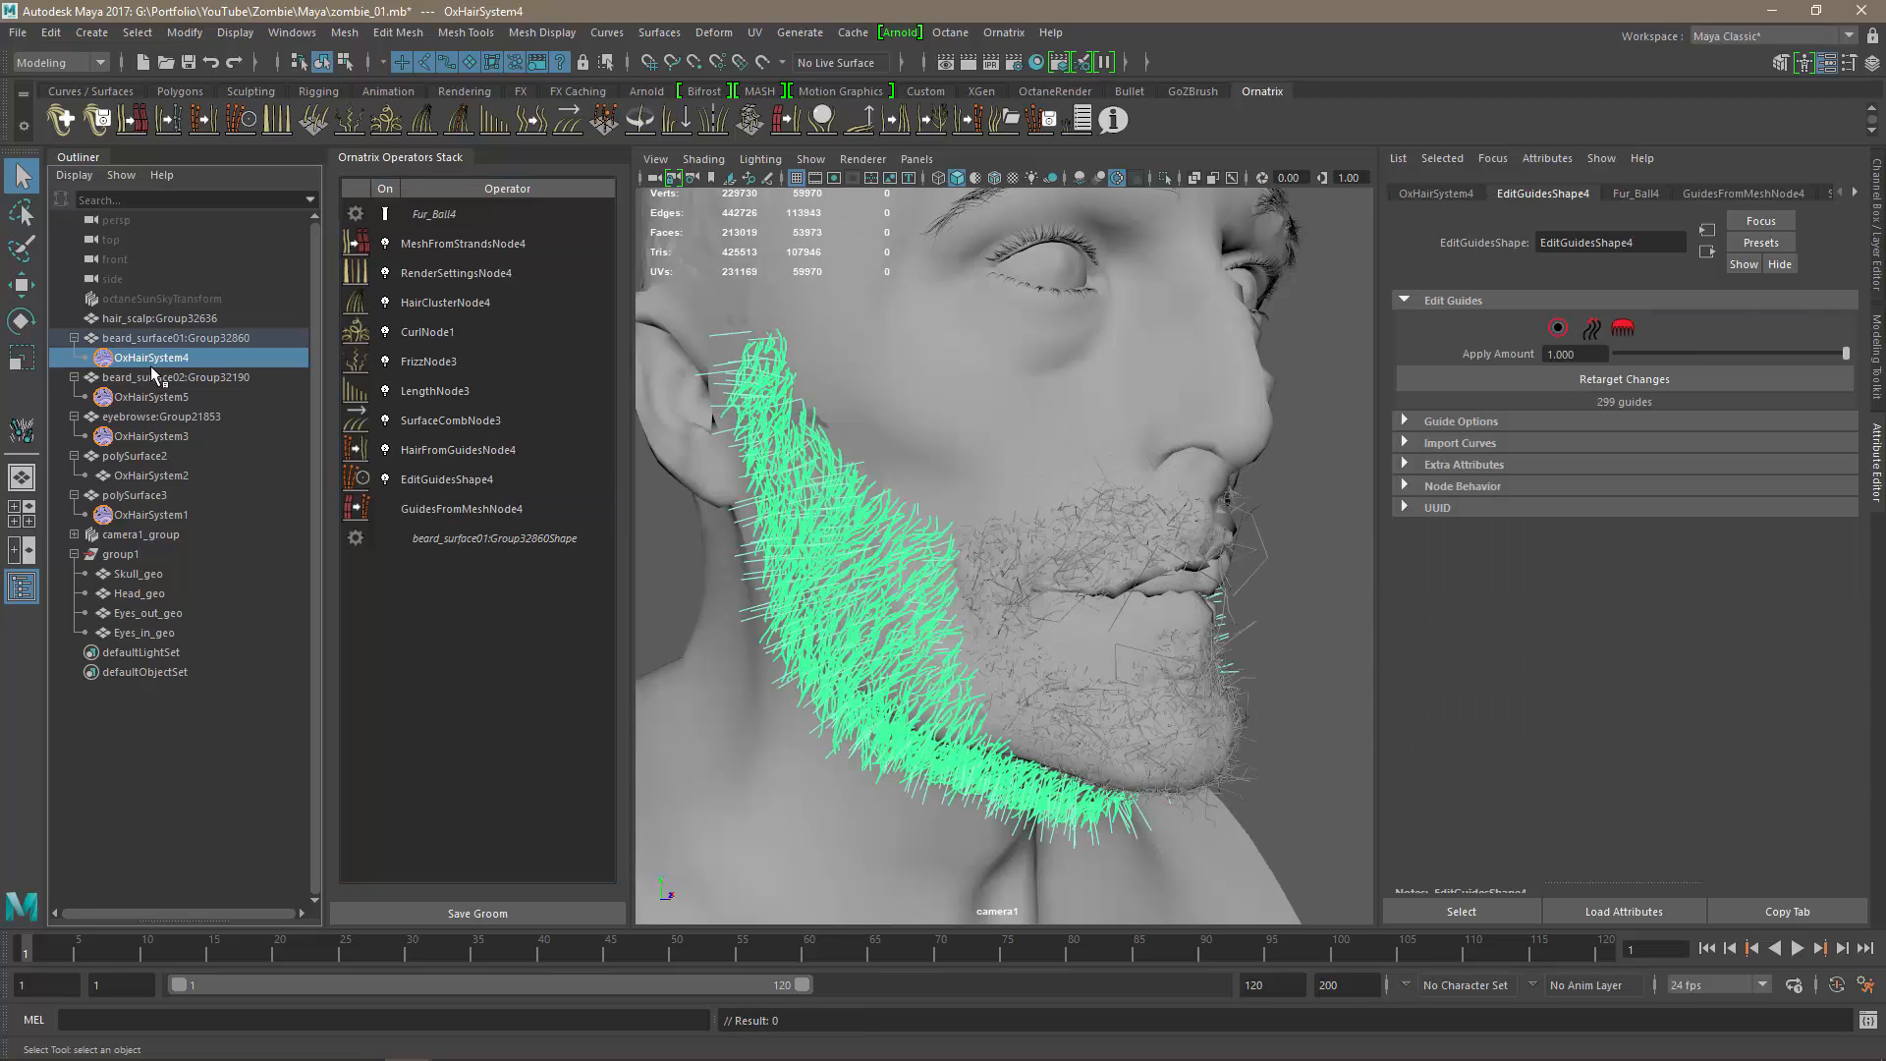
pyautogui.click(460, 508)
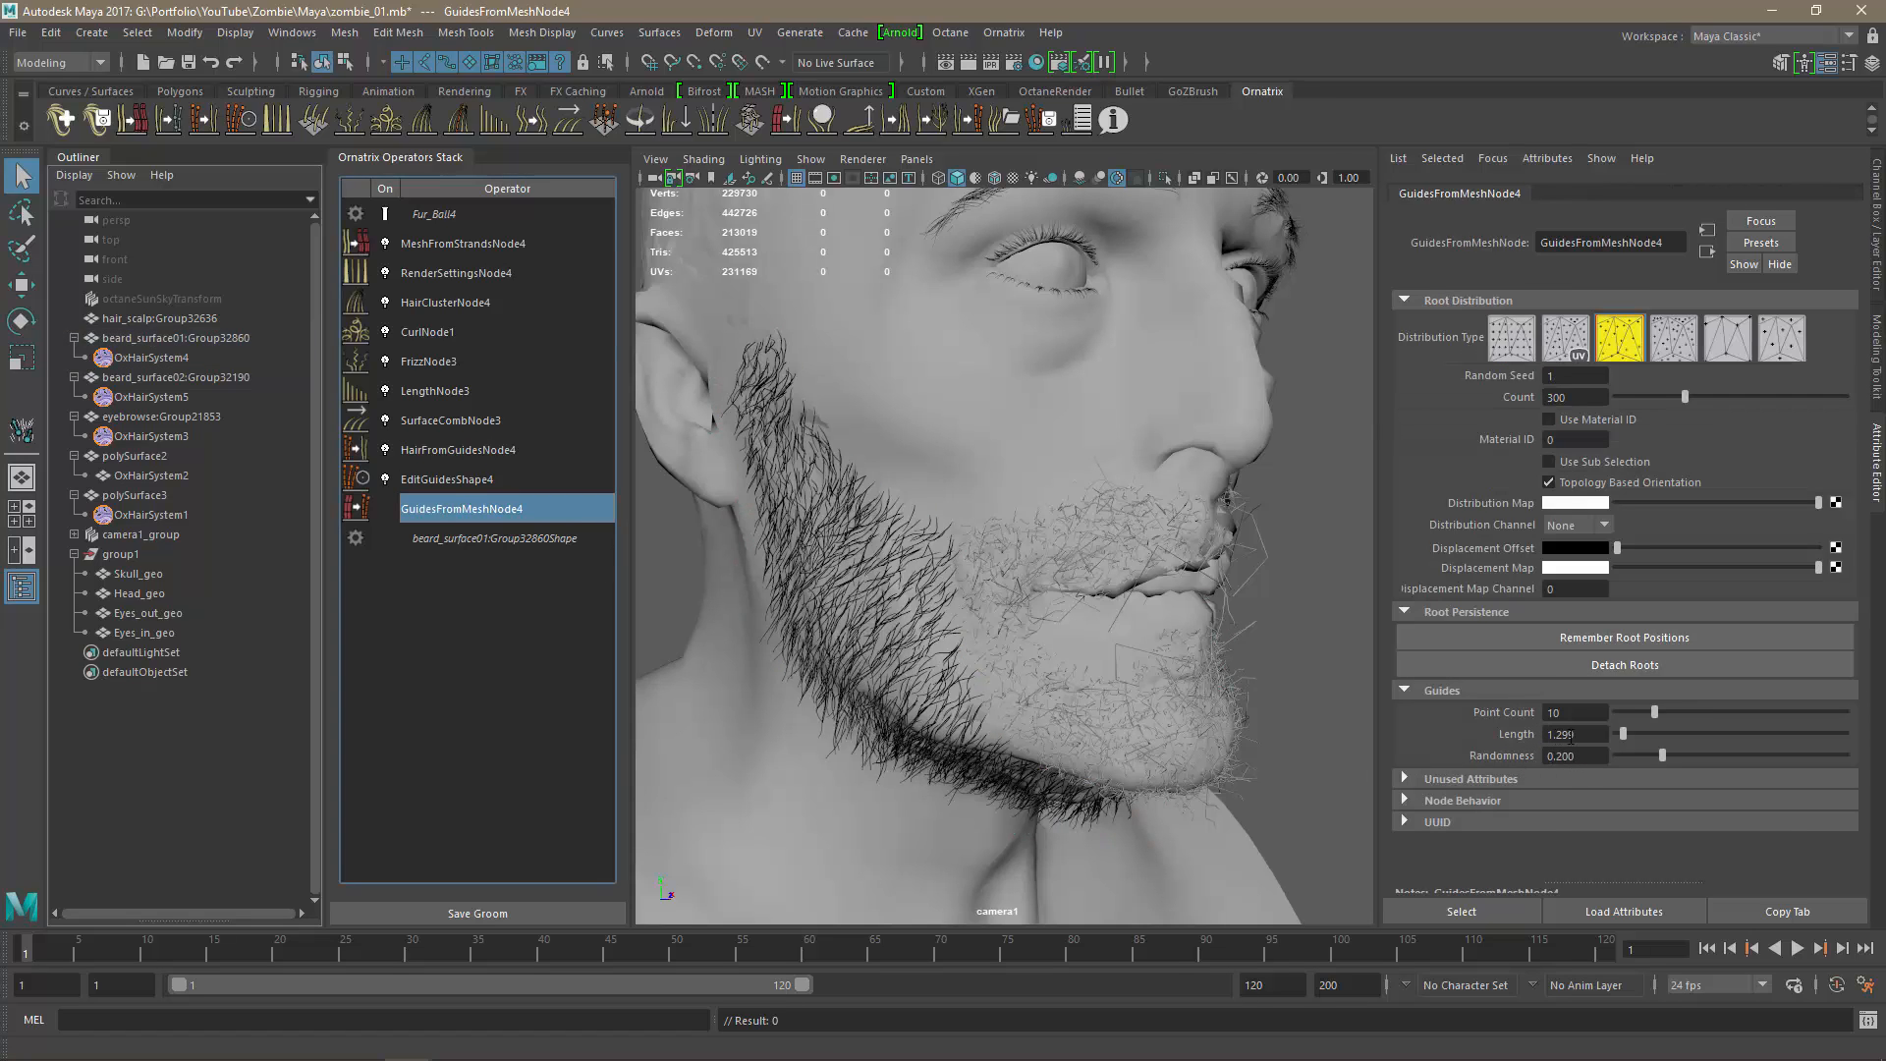
pyautogui.click(138, 395)
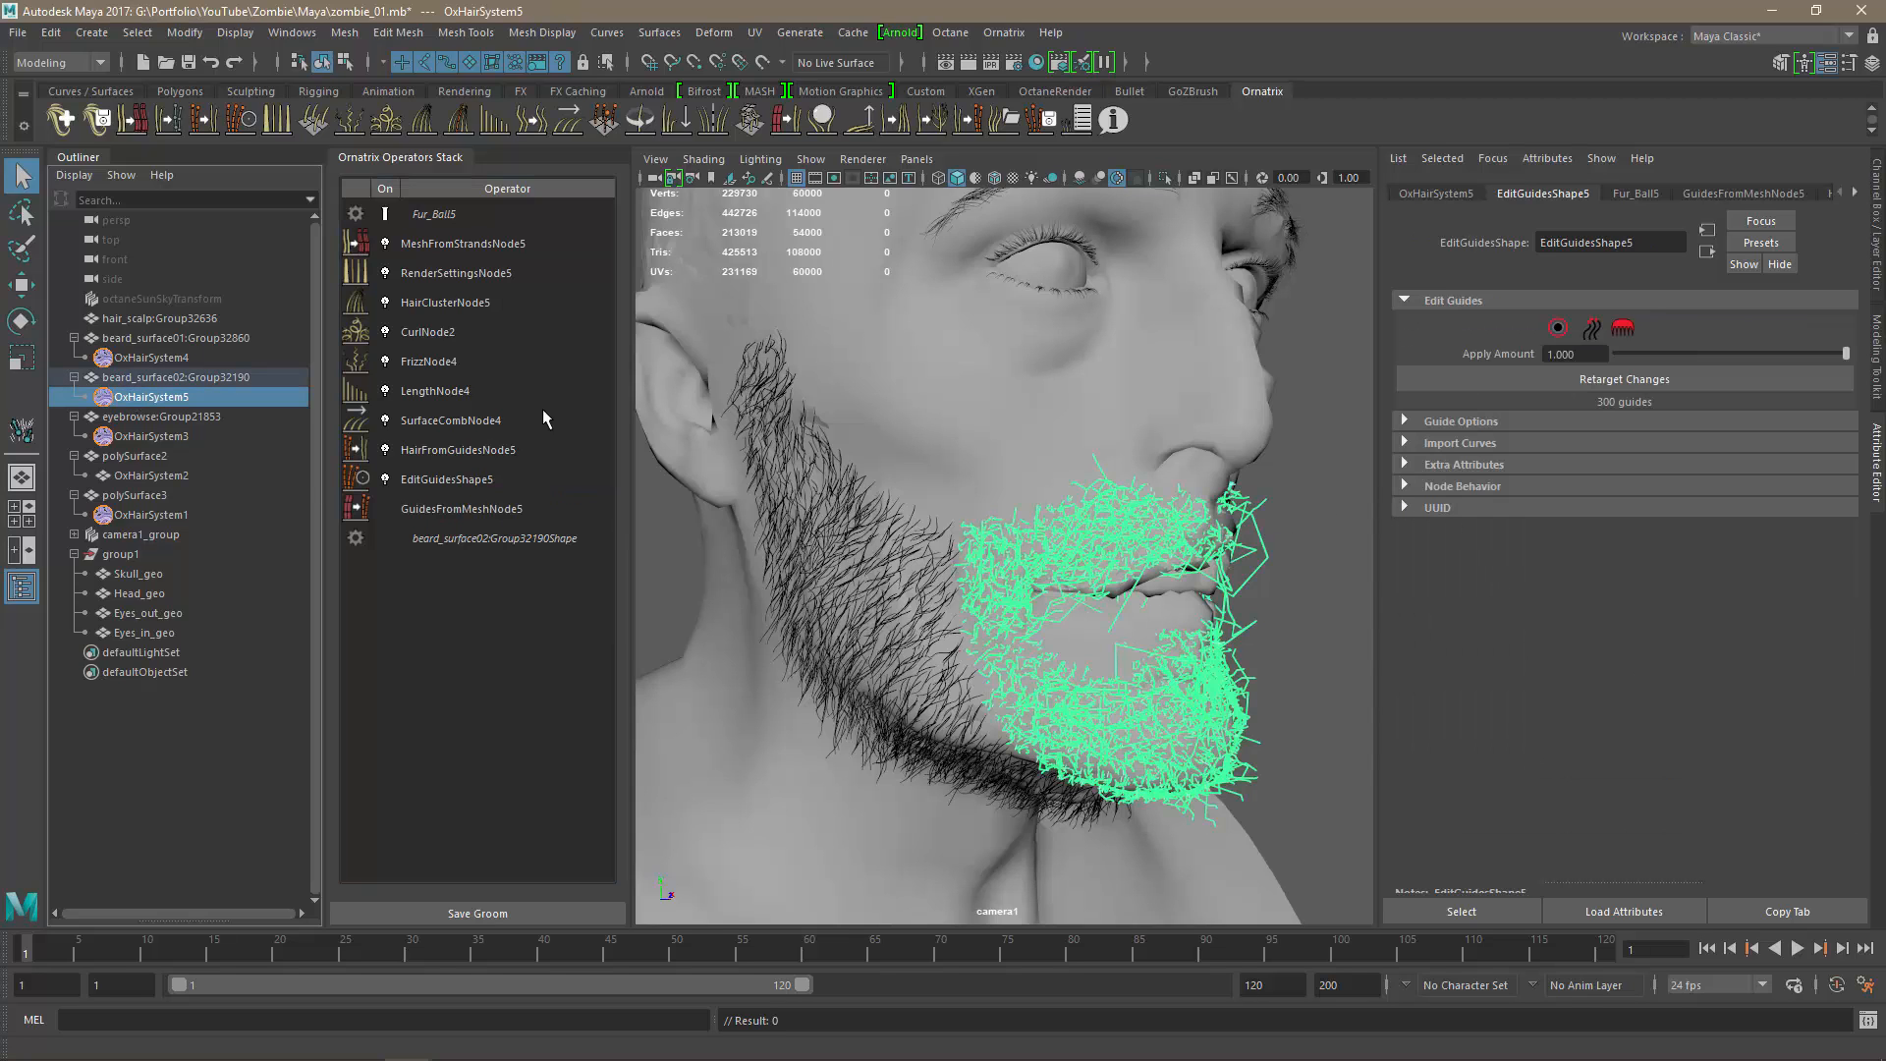
pyautogui.click(466, 508)
pyautogui.click(1581, 734)
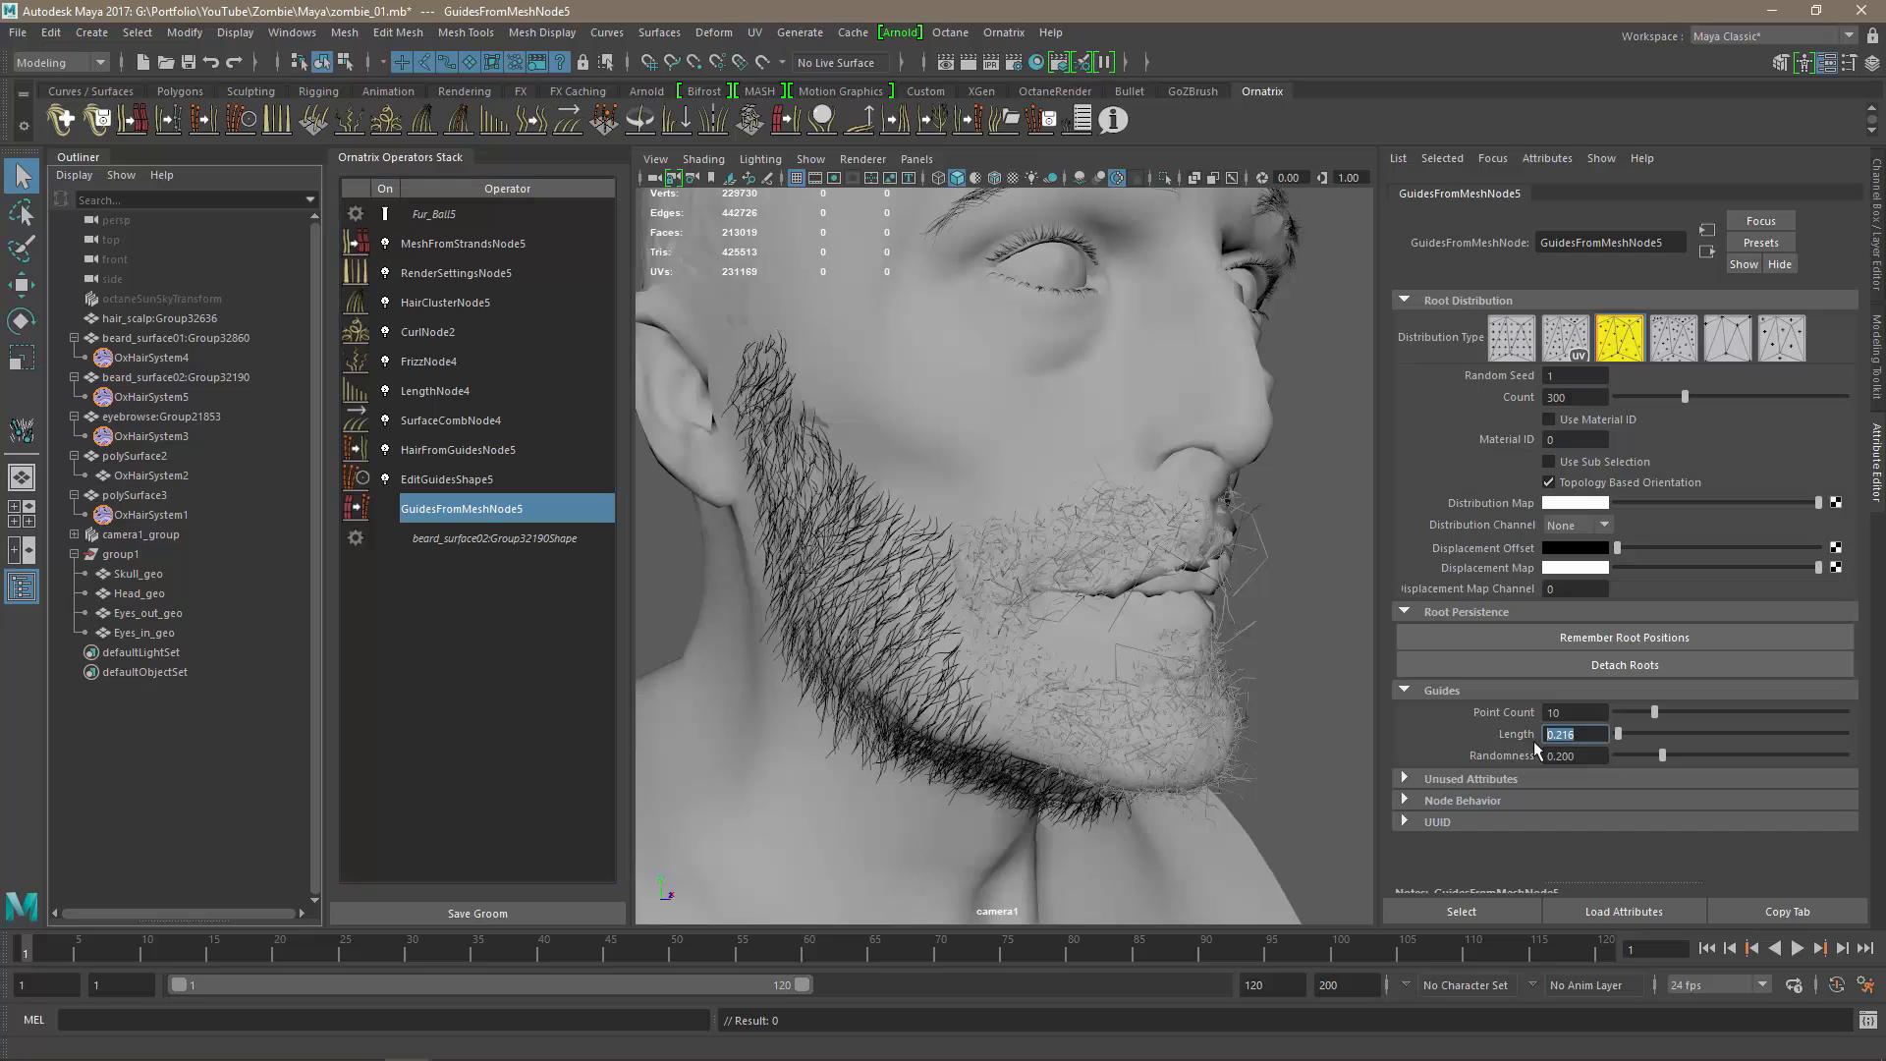
pyautogui.press('Return')
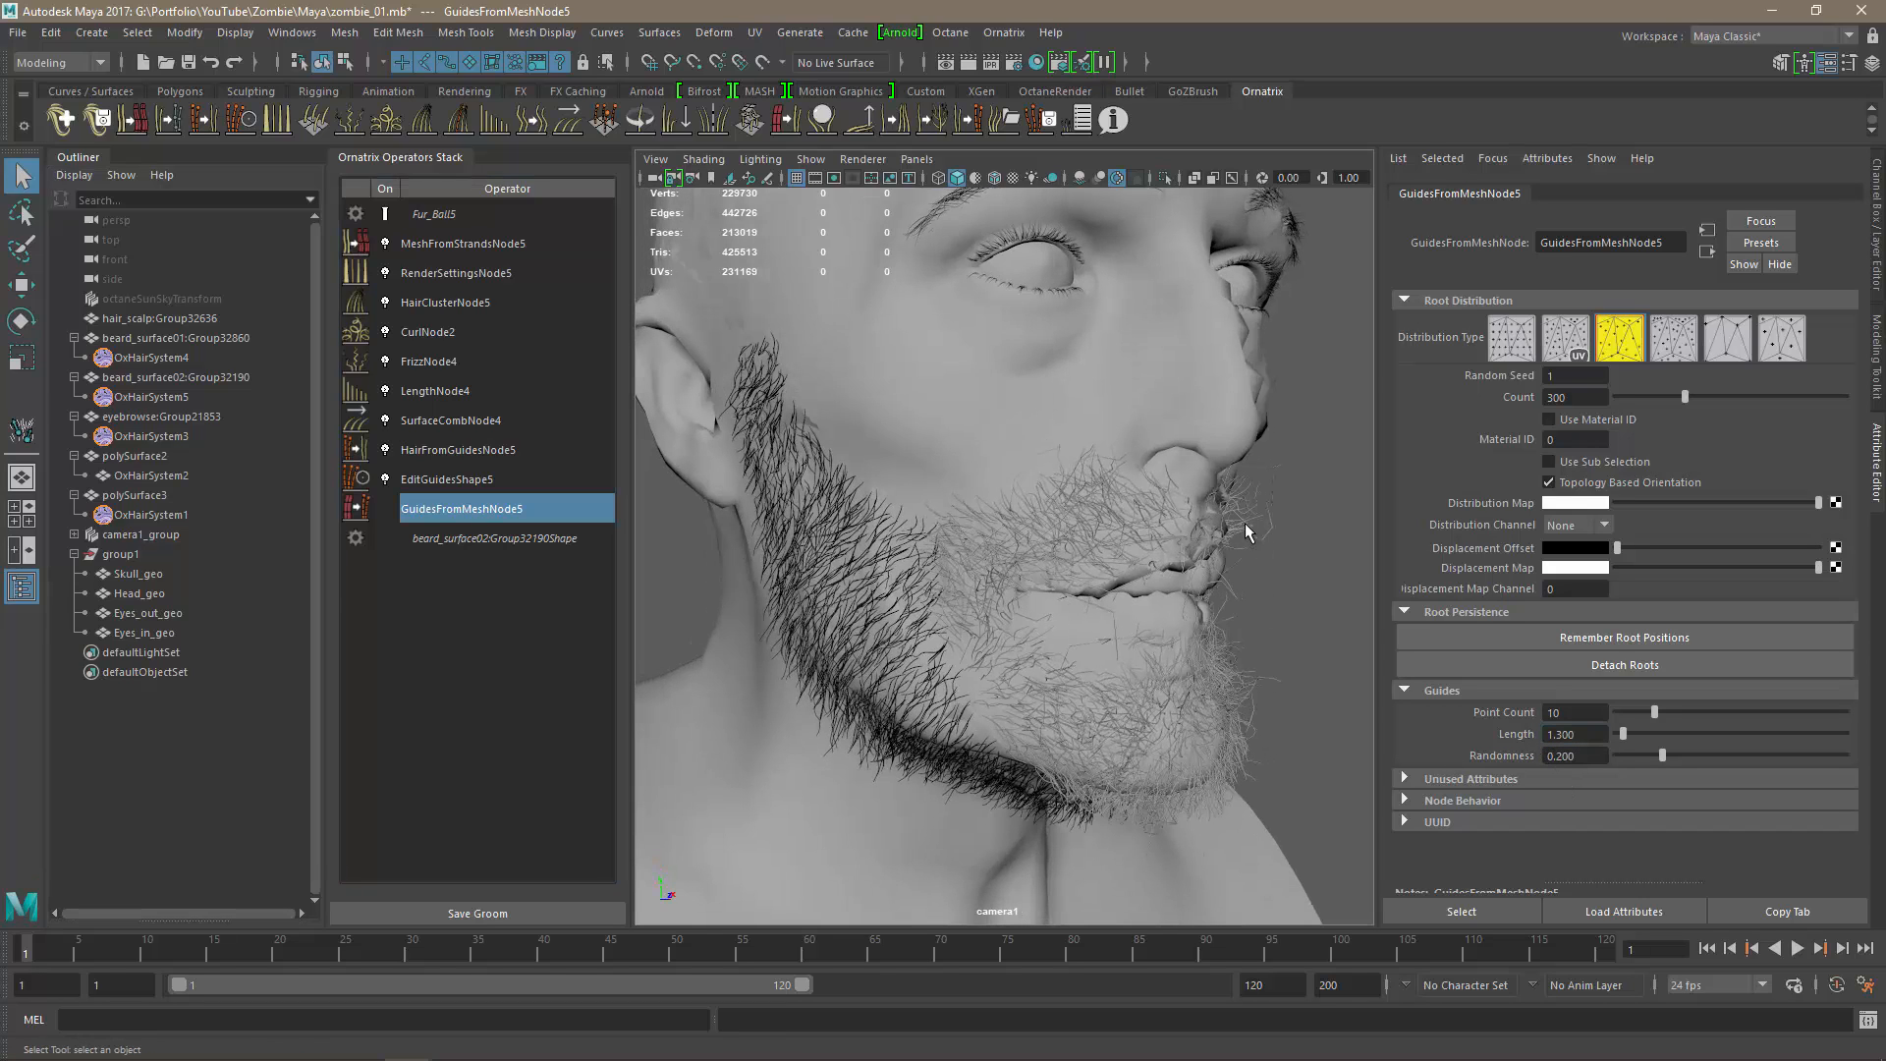
# Assign the existing dark material to the beard_surface02 hair system and view the beard from a three-quarter angle.
pyautogui.click(425, 248)
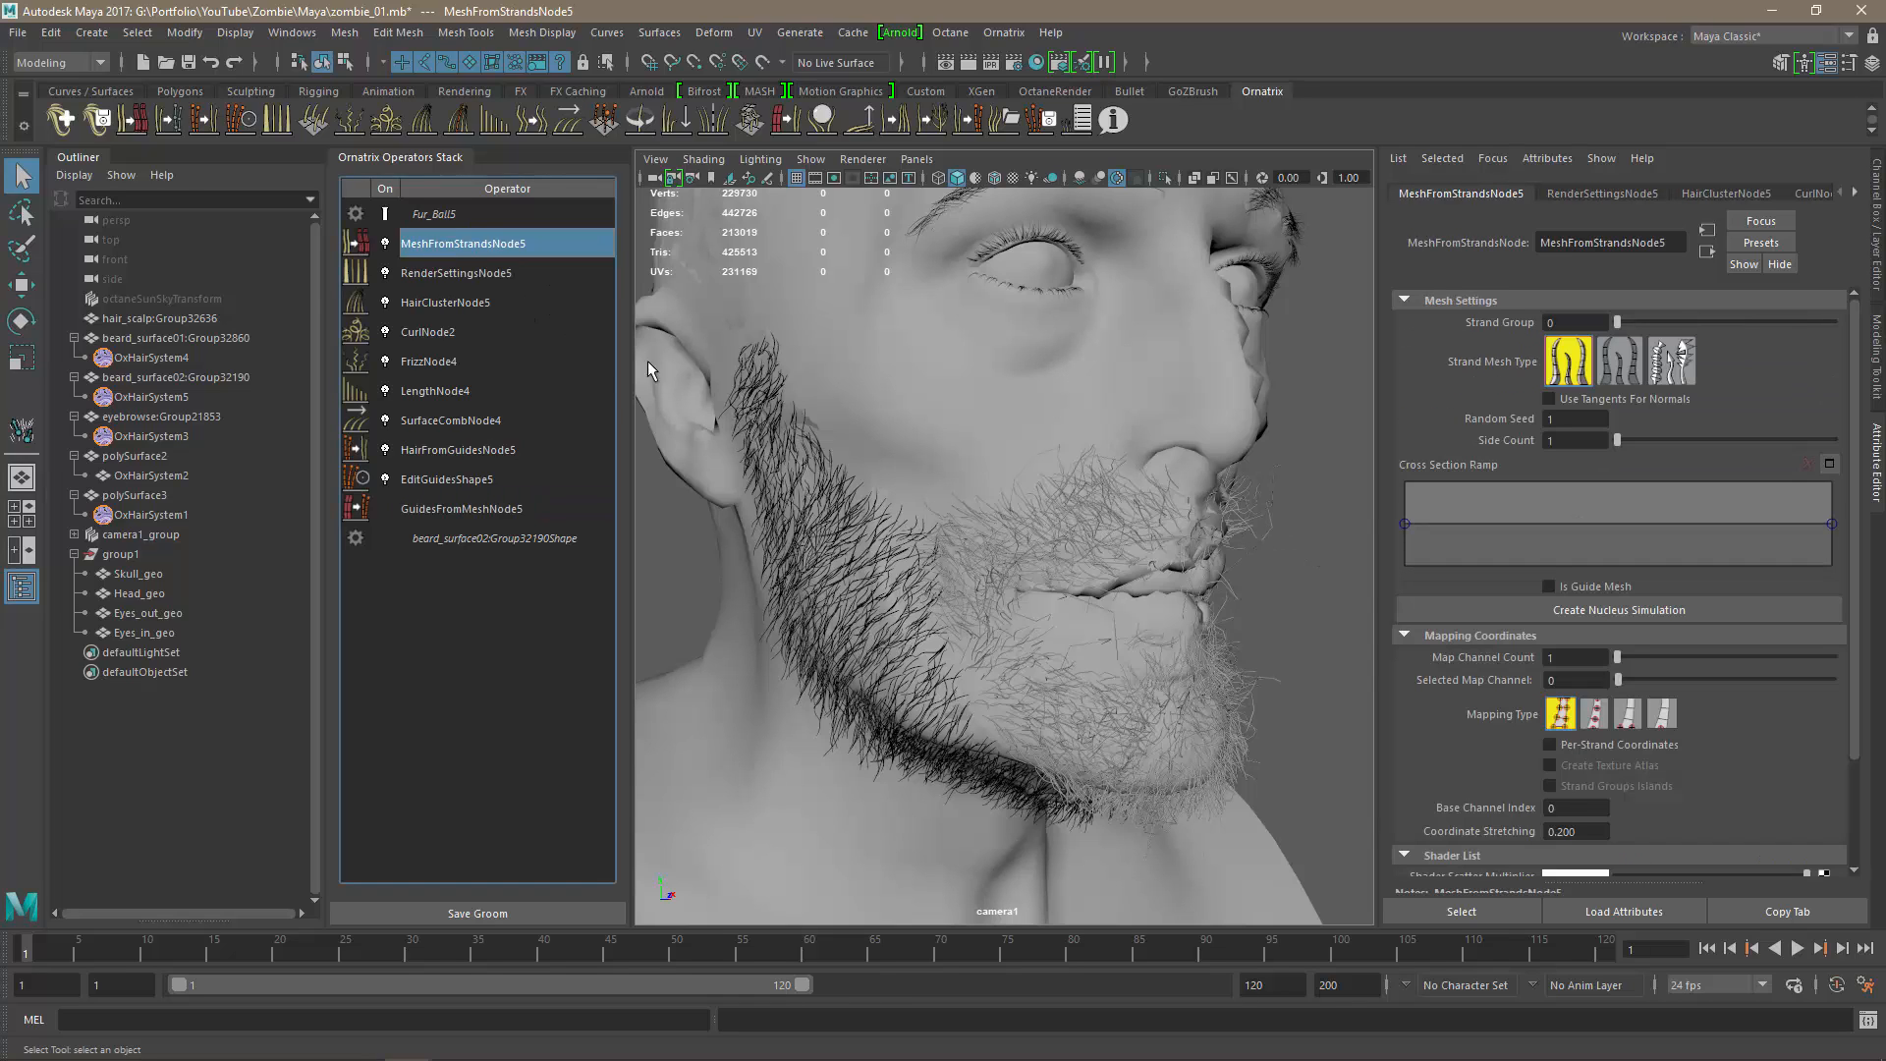
pyautogui.click(1249, 530)
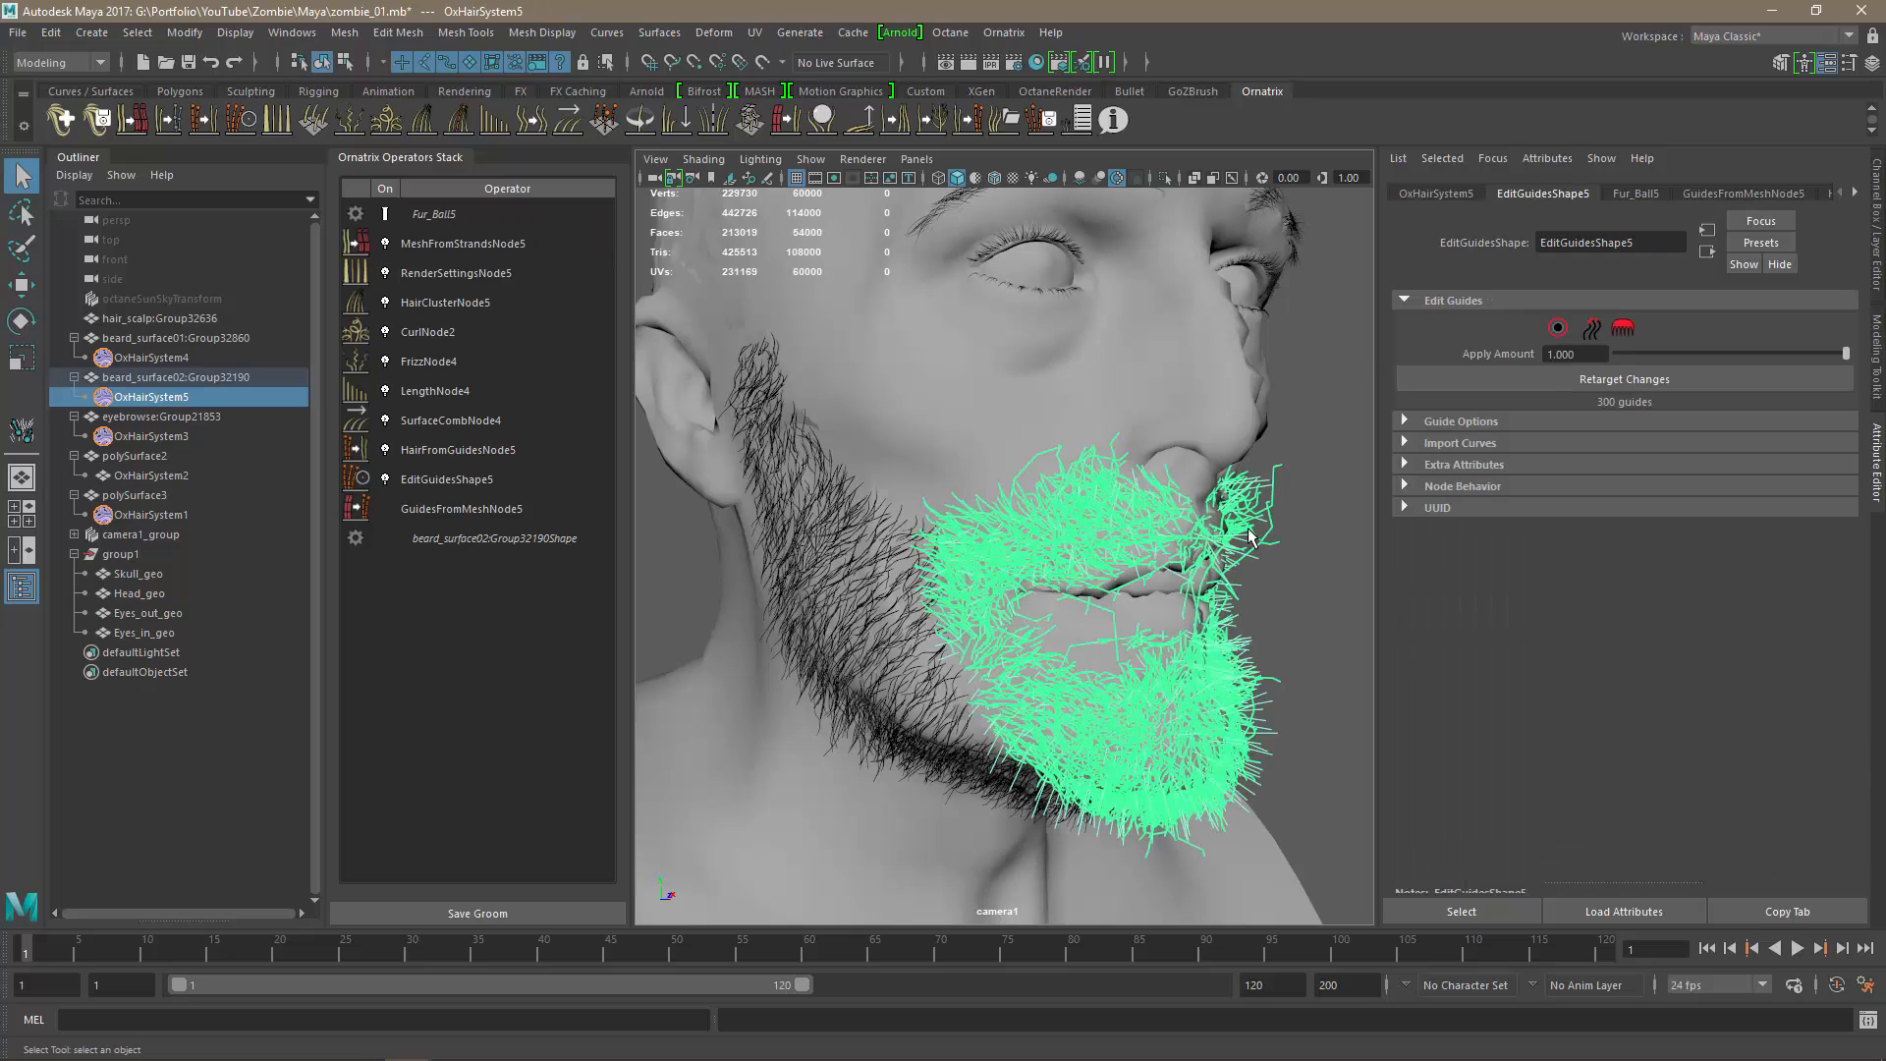
pyautogui.rightClick(1249, 530)
pyautogui.moveTo(1365, 951)
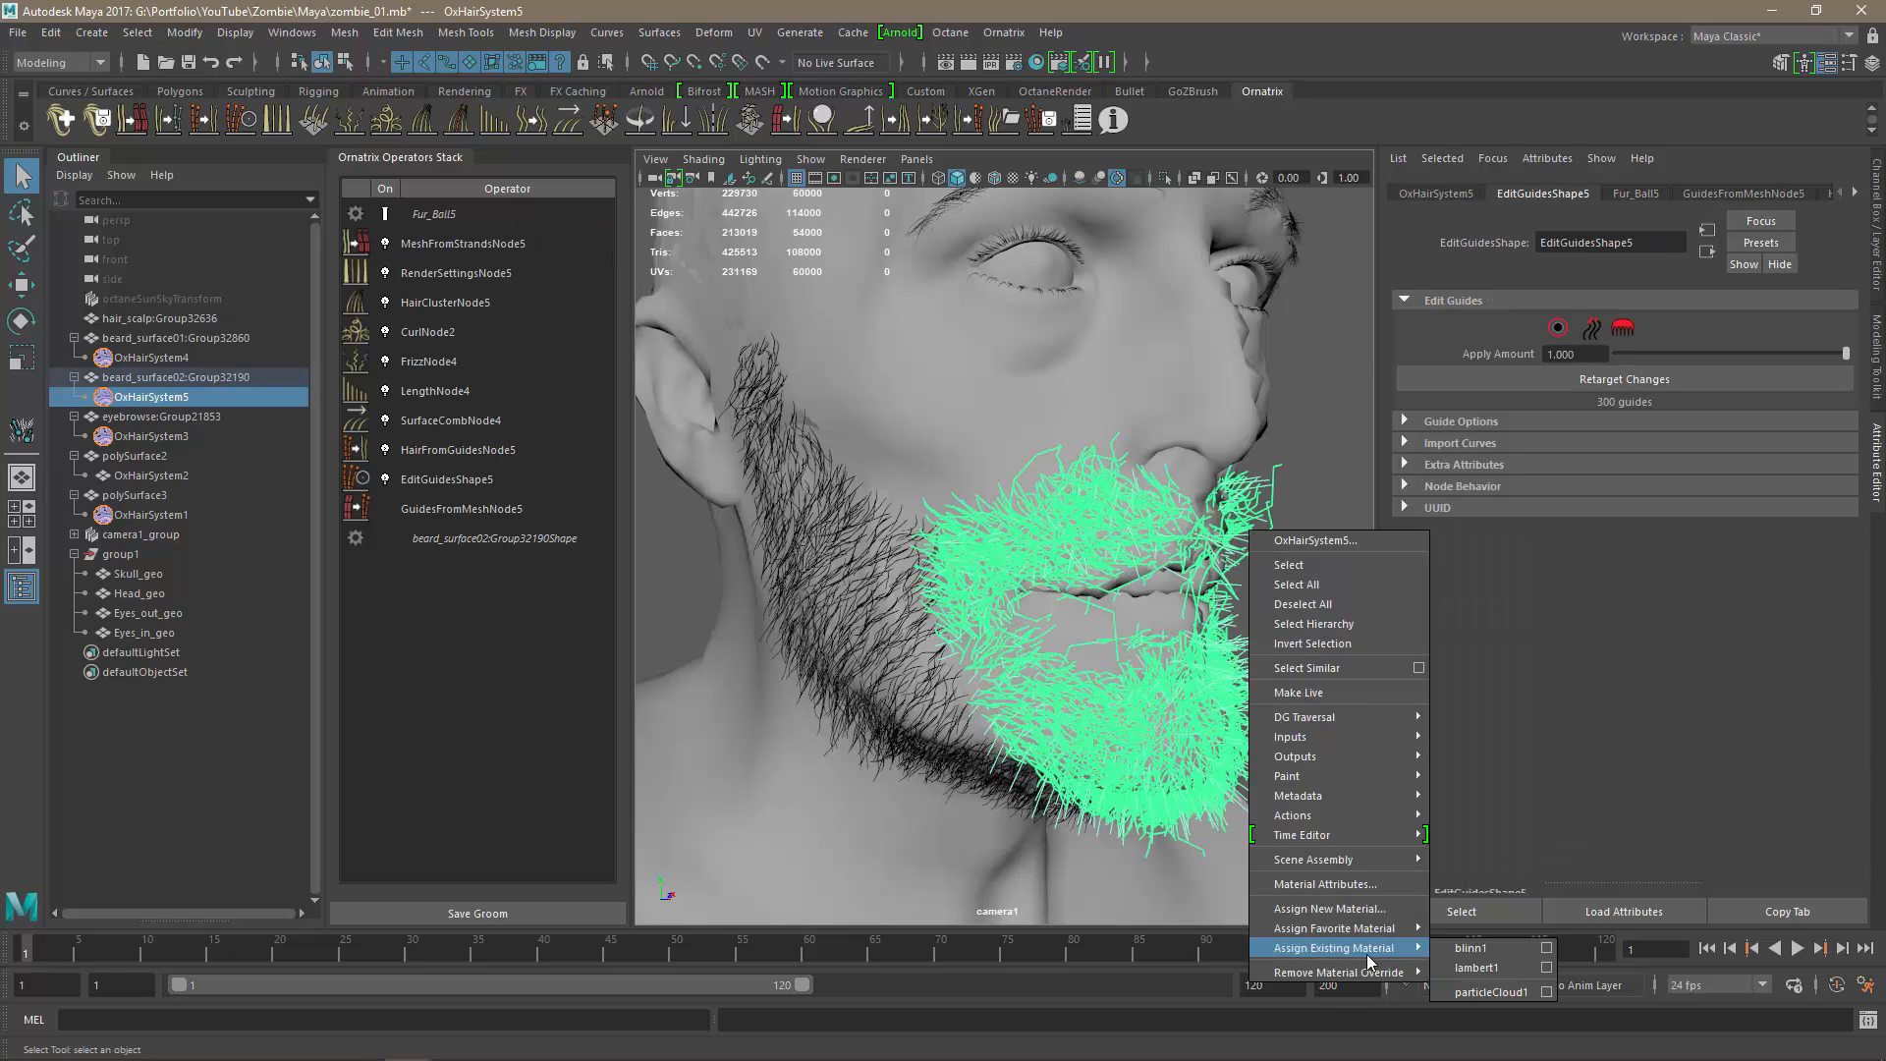
pyautogui.click(1458, 965)
pyautogui.click(1306, 609)
pyautogui.keyDown('alt'); pyautogui.moveTo(1307, 609); pyautogui.dragTo(1250, 609); pyautogui.keyUp('alt')
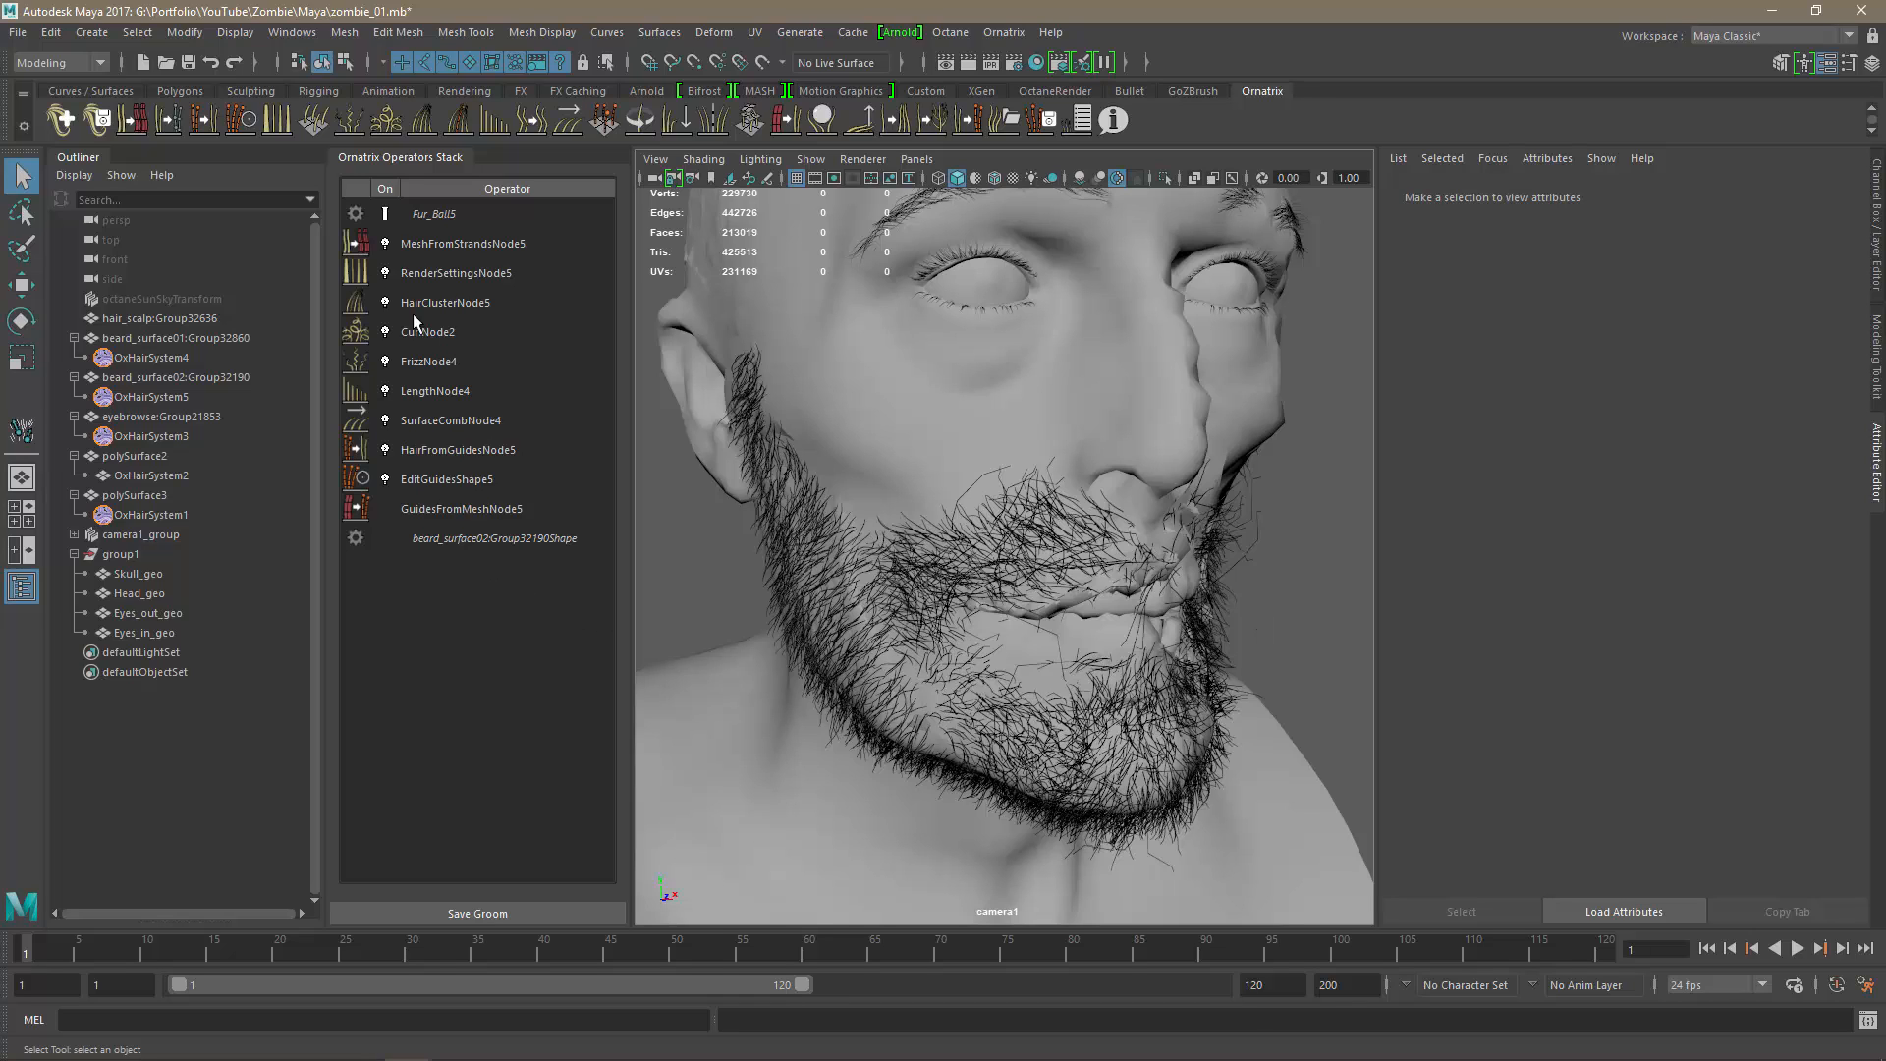
# Turn off the Curl, Frizz and Hair Cluster operators of the beard_surface02 groom.
pyautogui.click(385, 331)
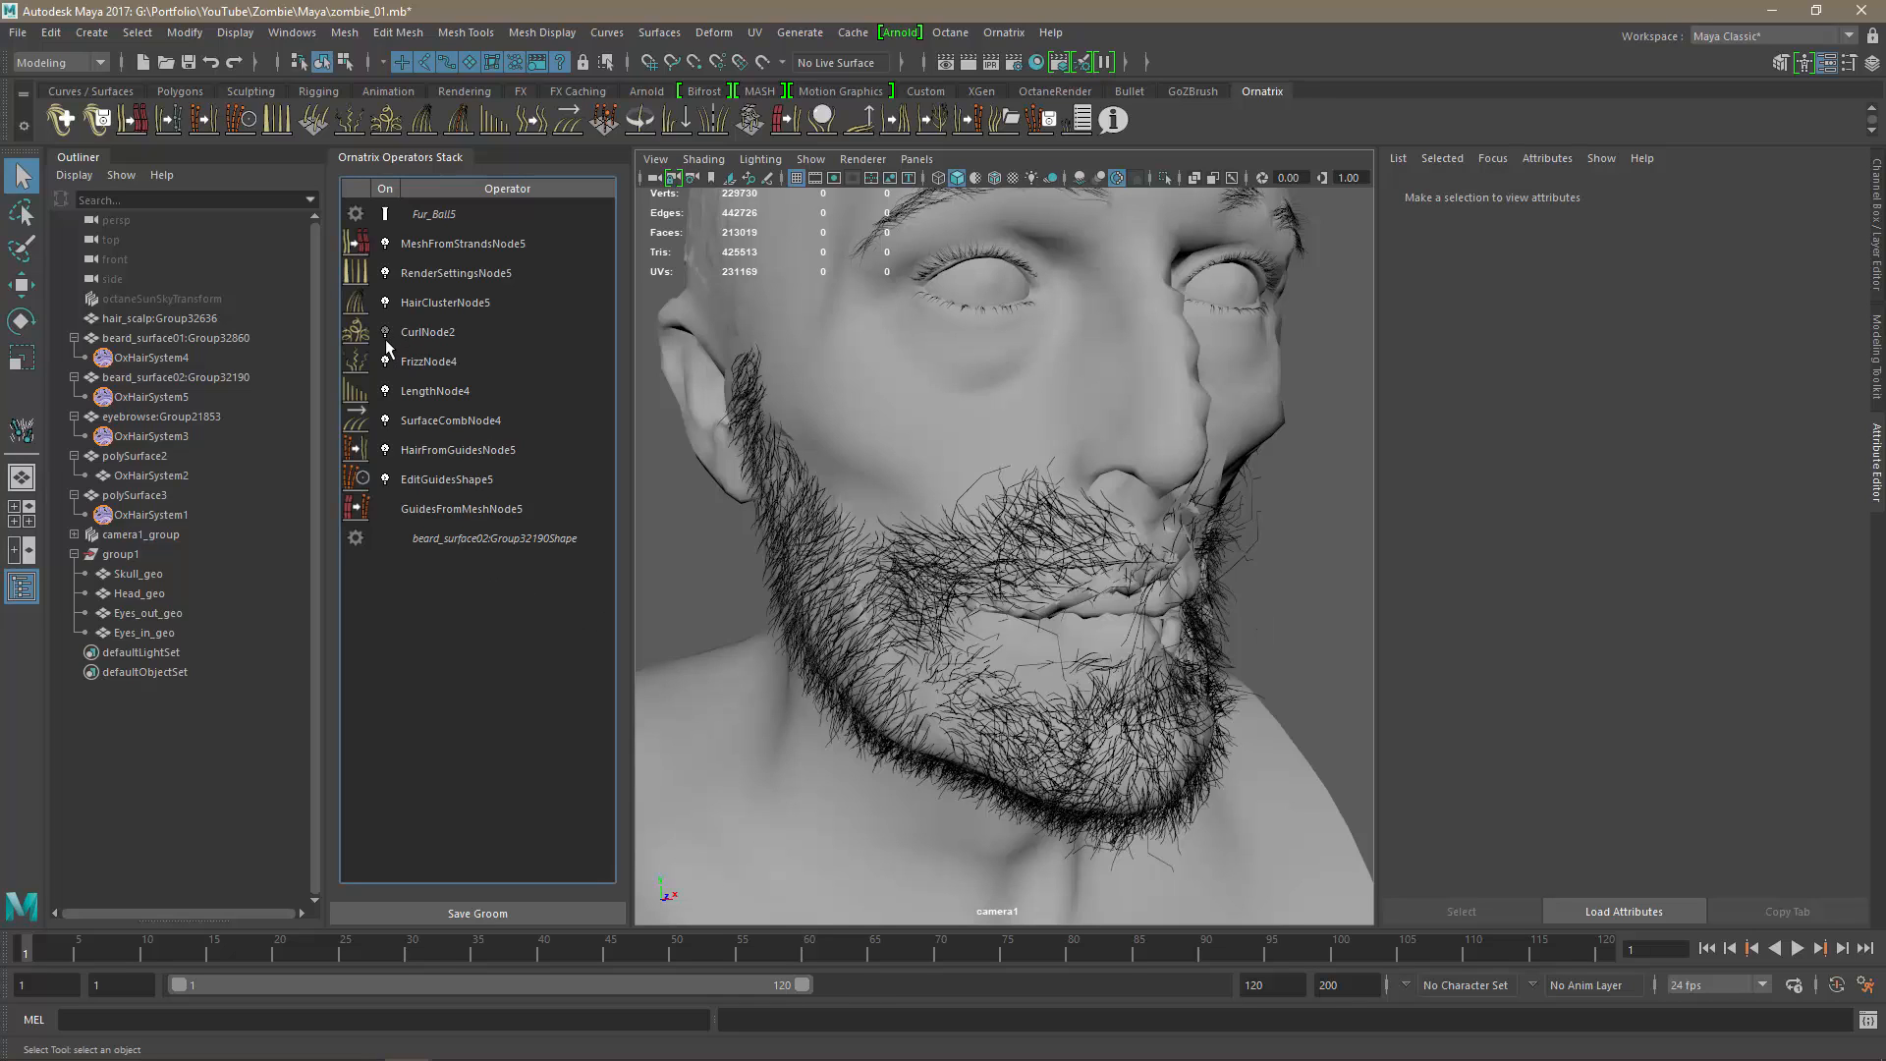
pyautogui.click(385, 361)
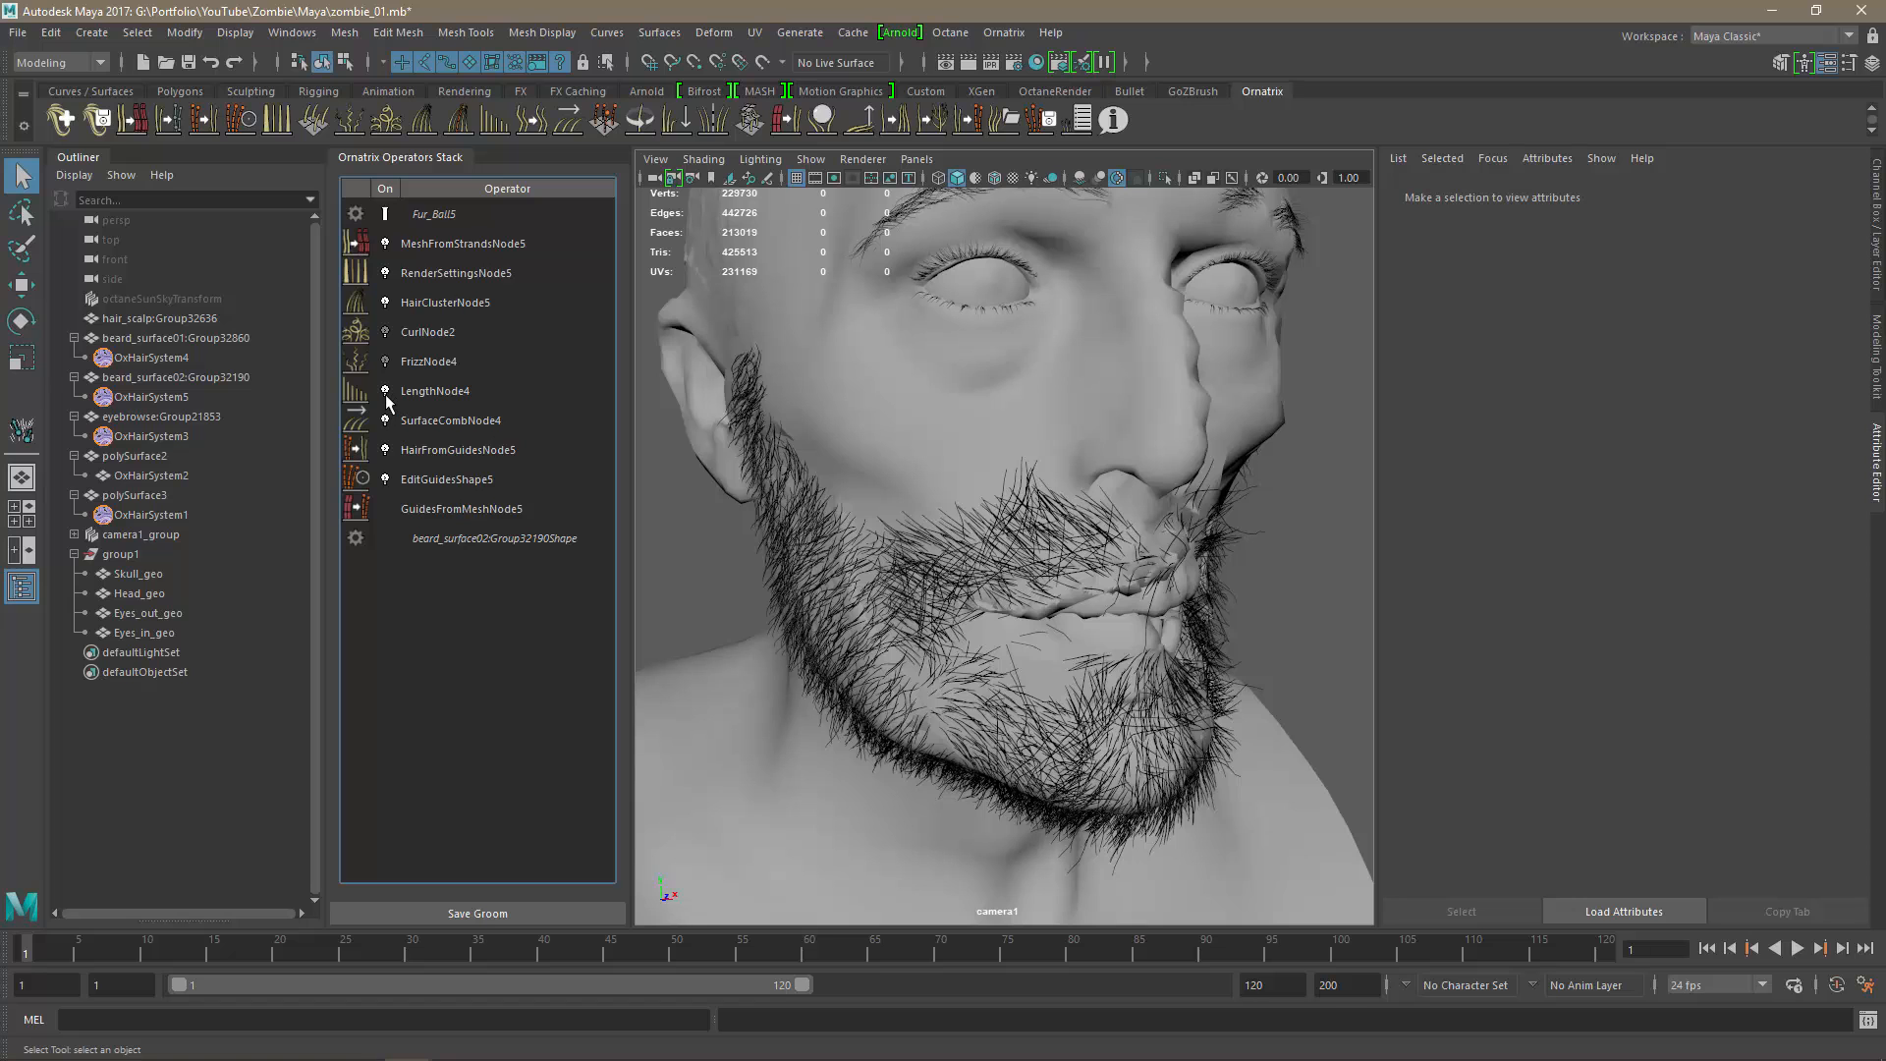
pyautogui.click(385, 303)
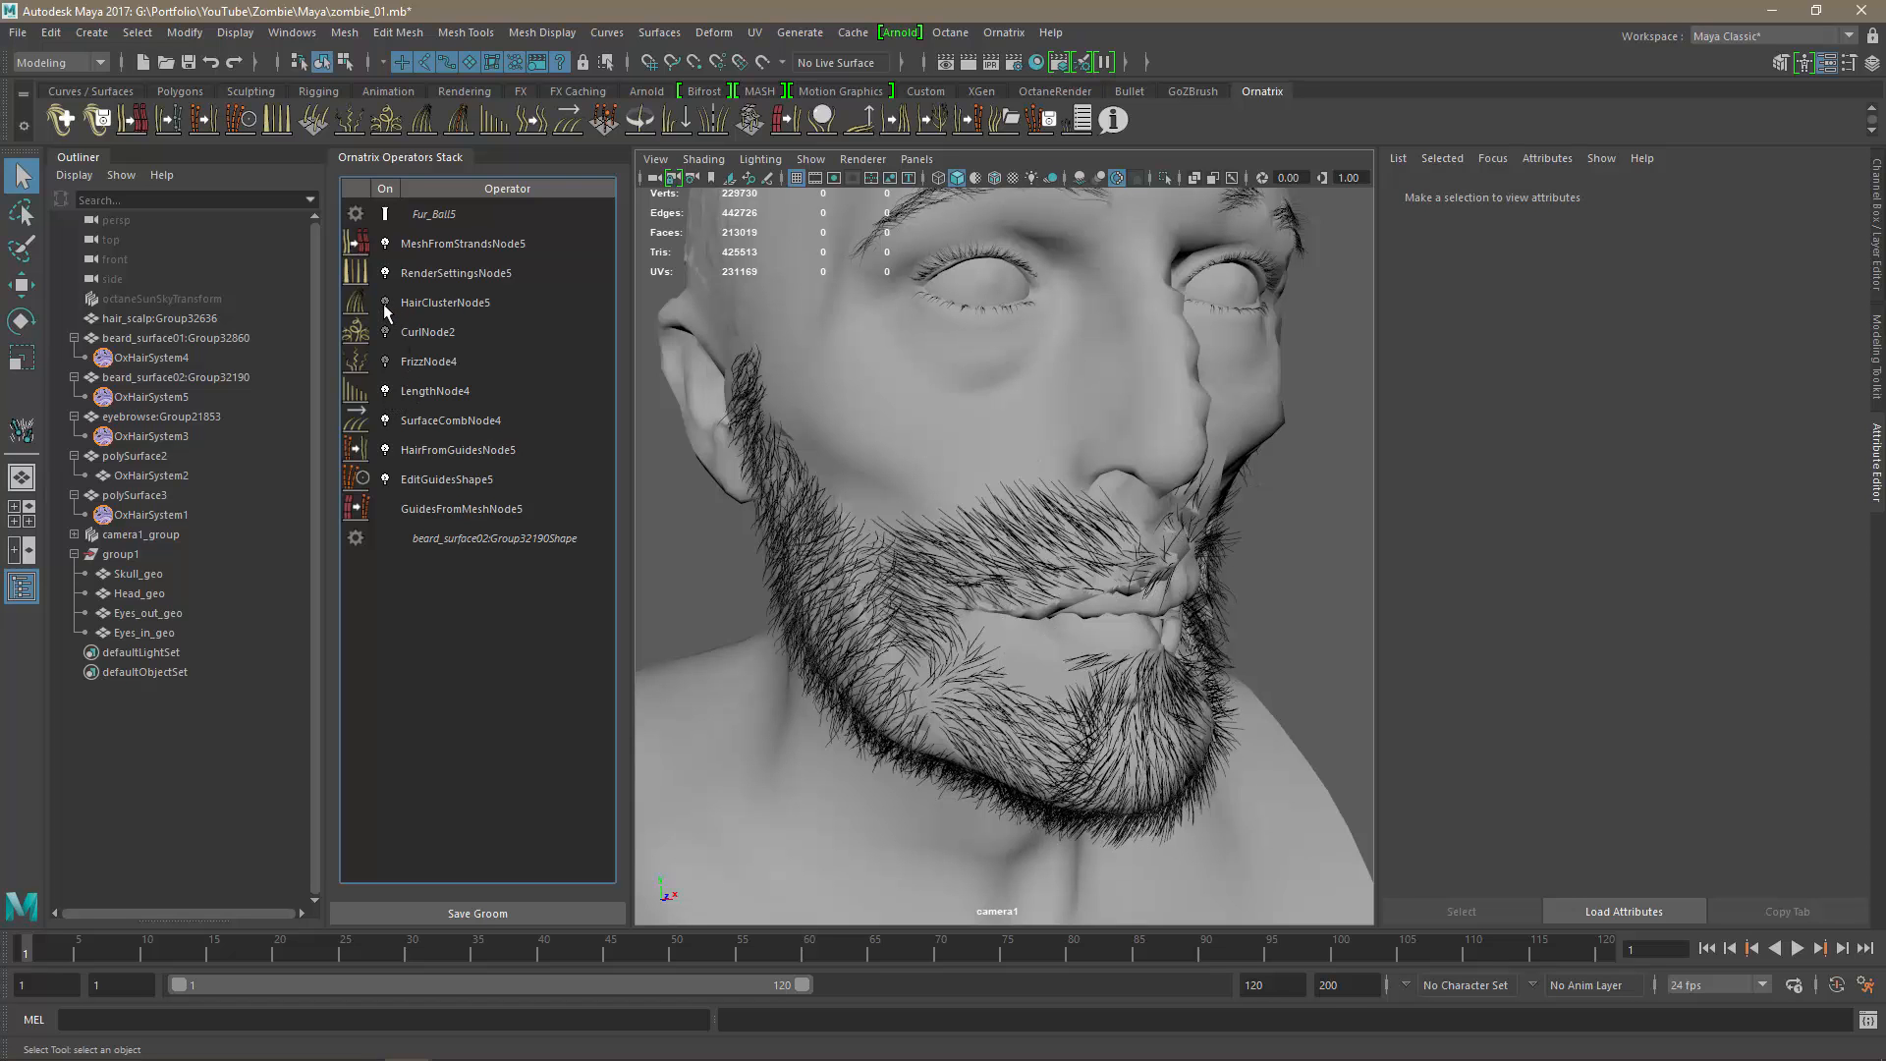
pyautogui.keyDown('alt'); pyautogui.moveTo(1144, 588); pyautogui.dragTo(1243, 582); pyautogui.keyUp('alt')
# Delete the pasted Surface Comb operator from the beard_surface02 groom and inspect the beard from the side and front.
pyautogui.click(454, 422)
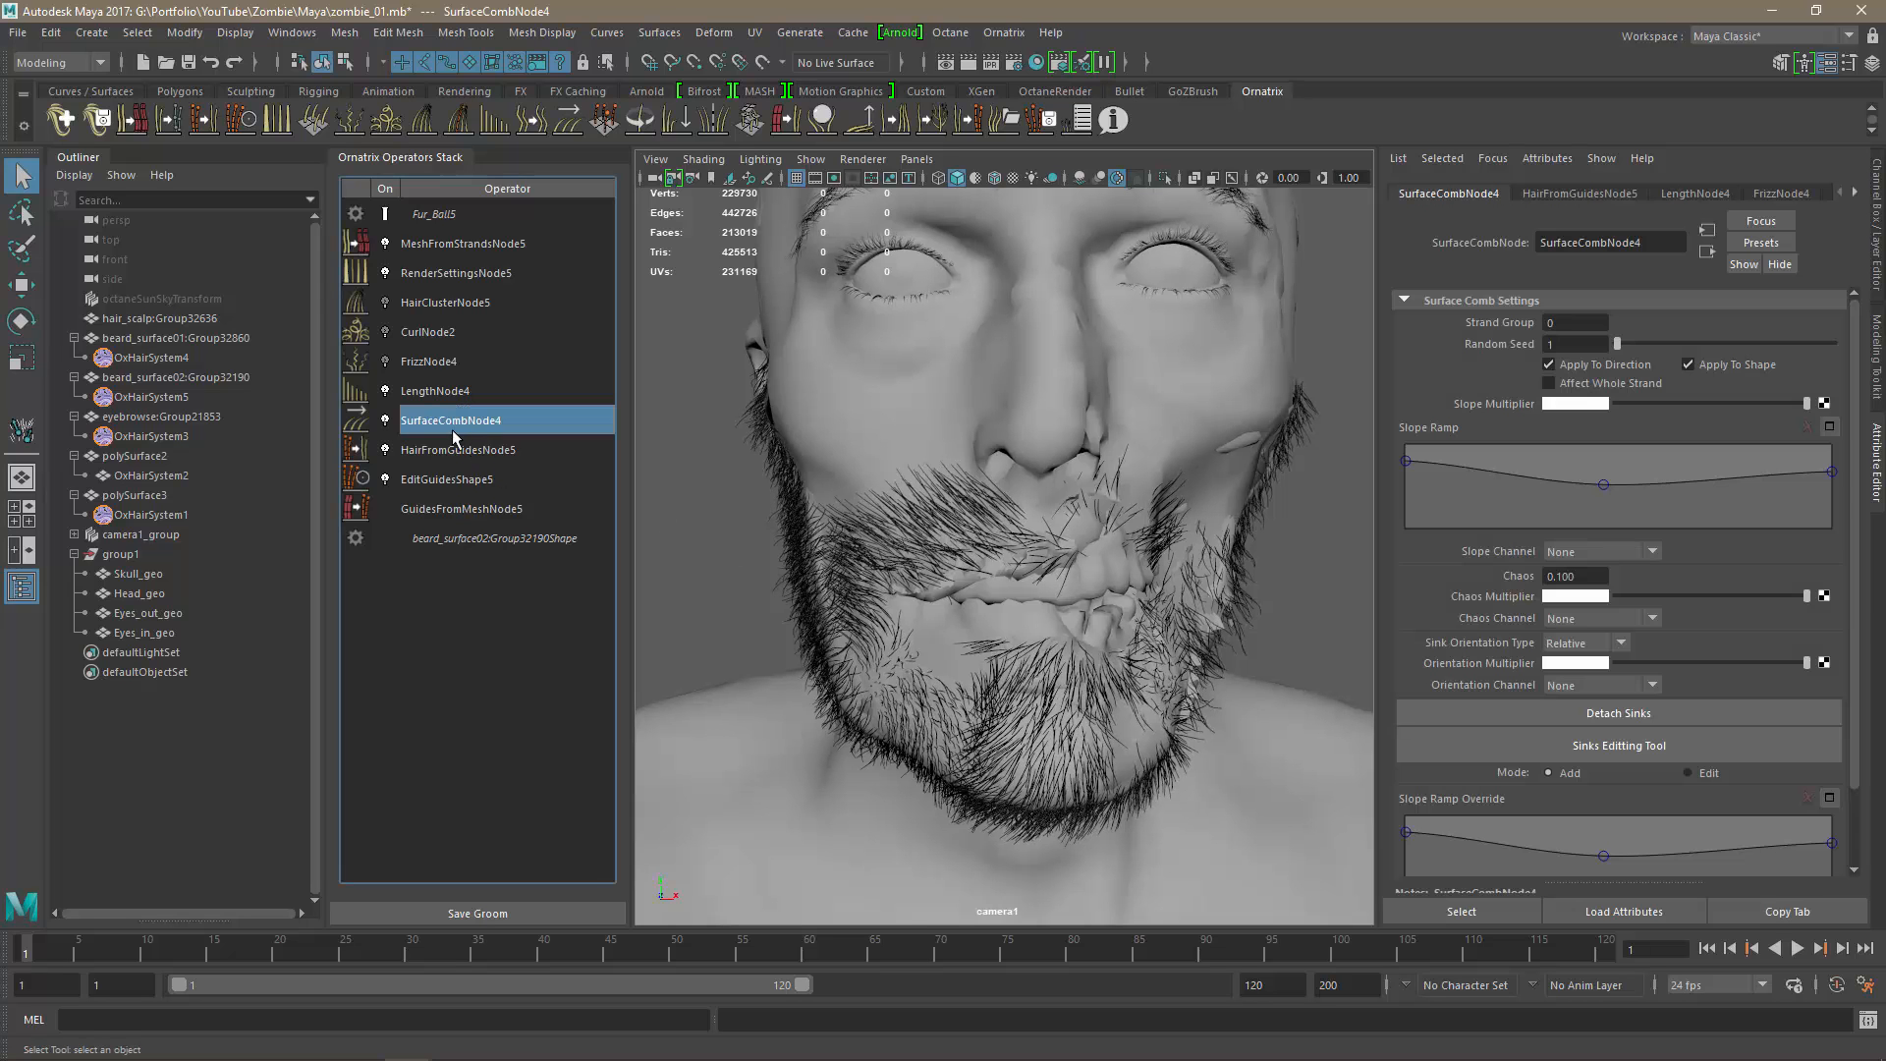
pyautogui.keyDown('alt'); pyautogui.moveTo(1299, 619); pyautogui.dragTo(1253, 596); pyautogui.keyUp('alt')
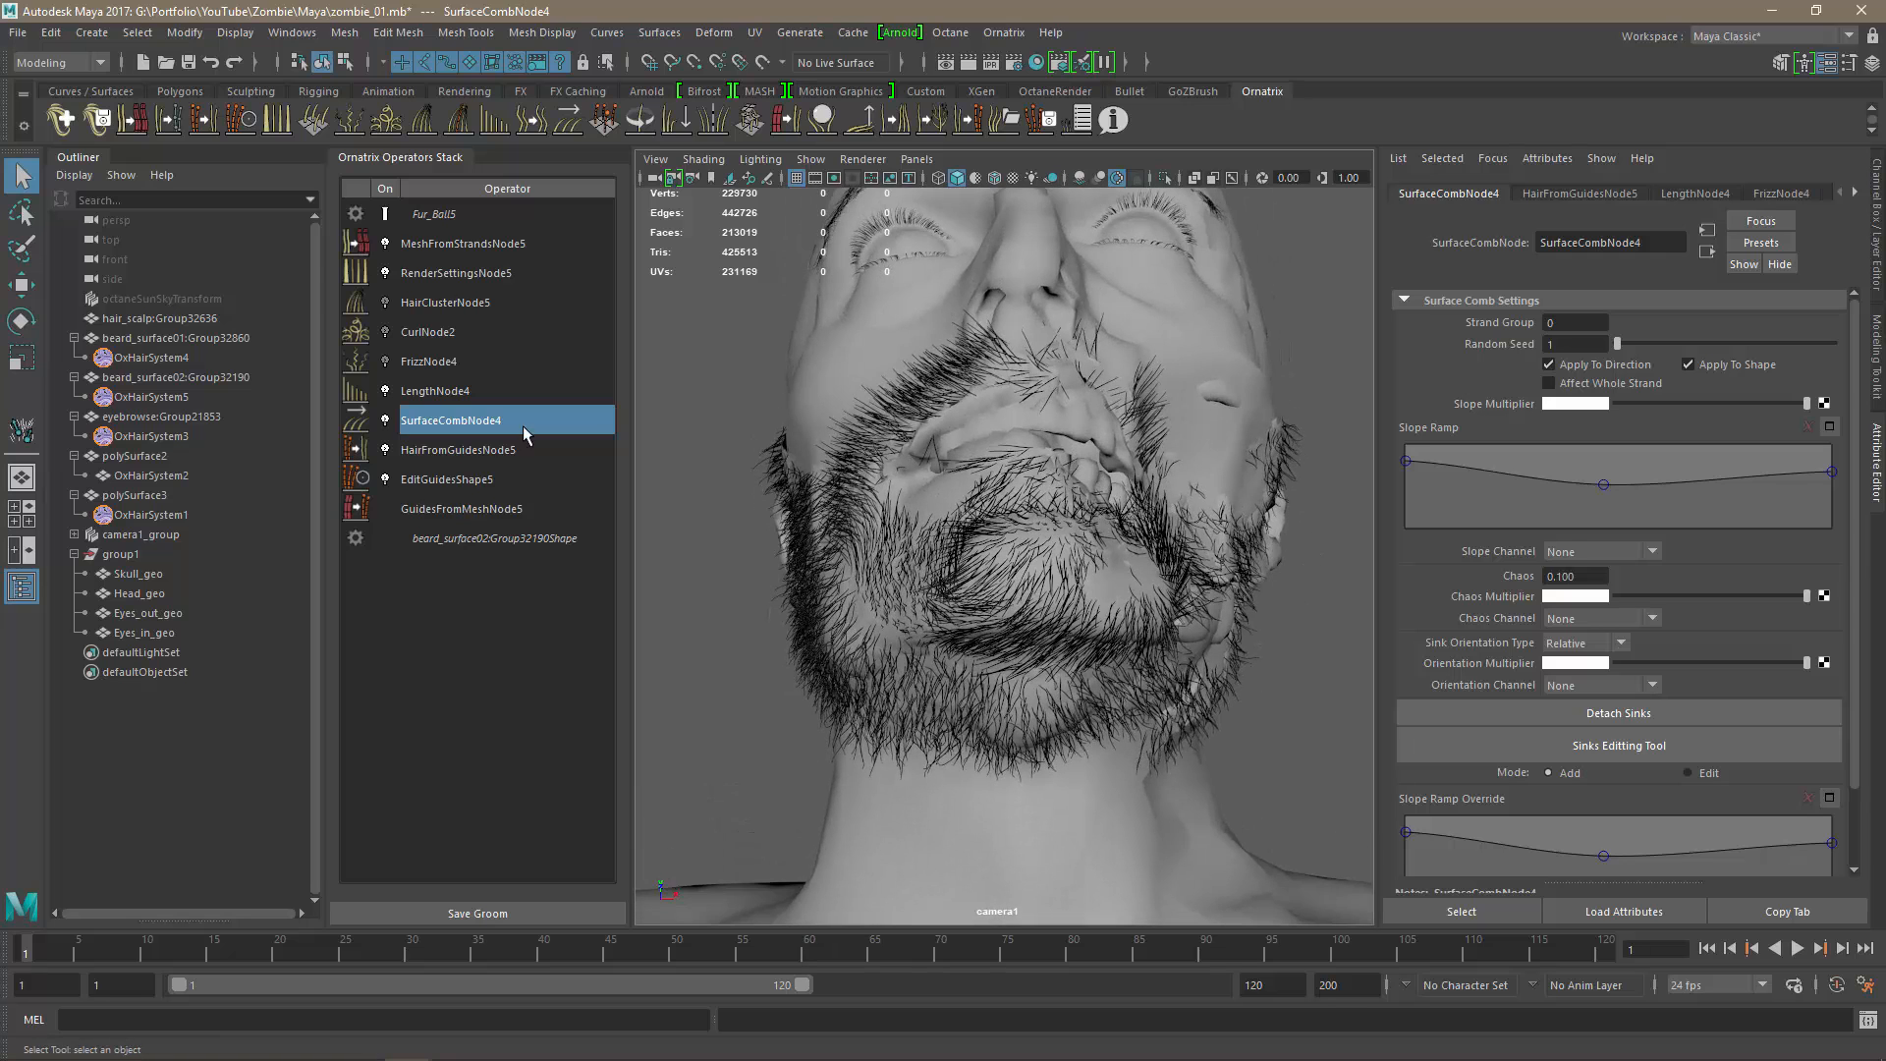
pyautogui.rightClick(455, 422)
pyautogui.click(504, 493)
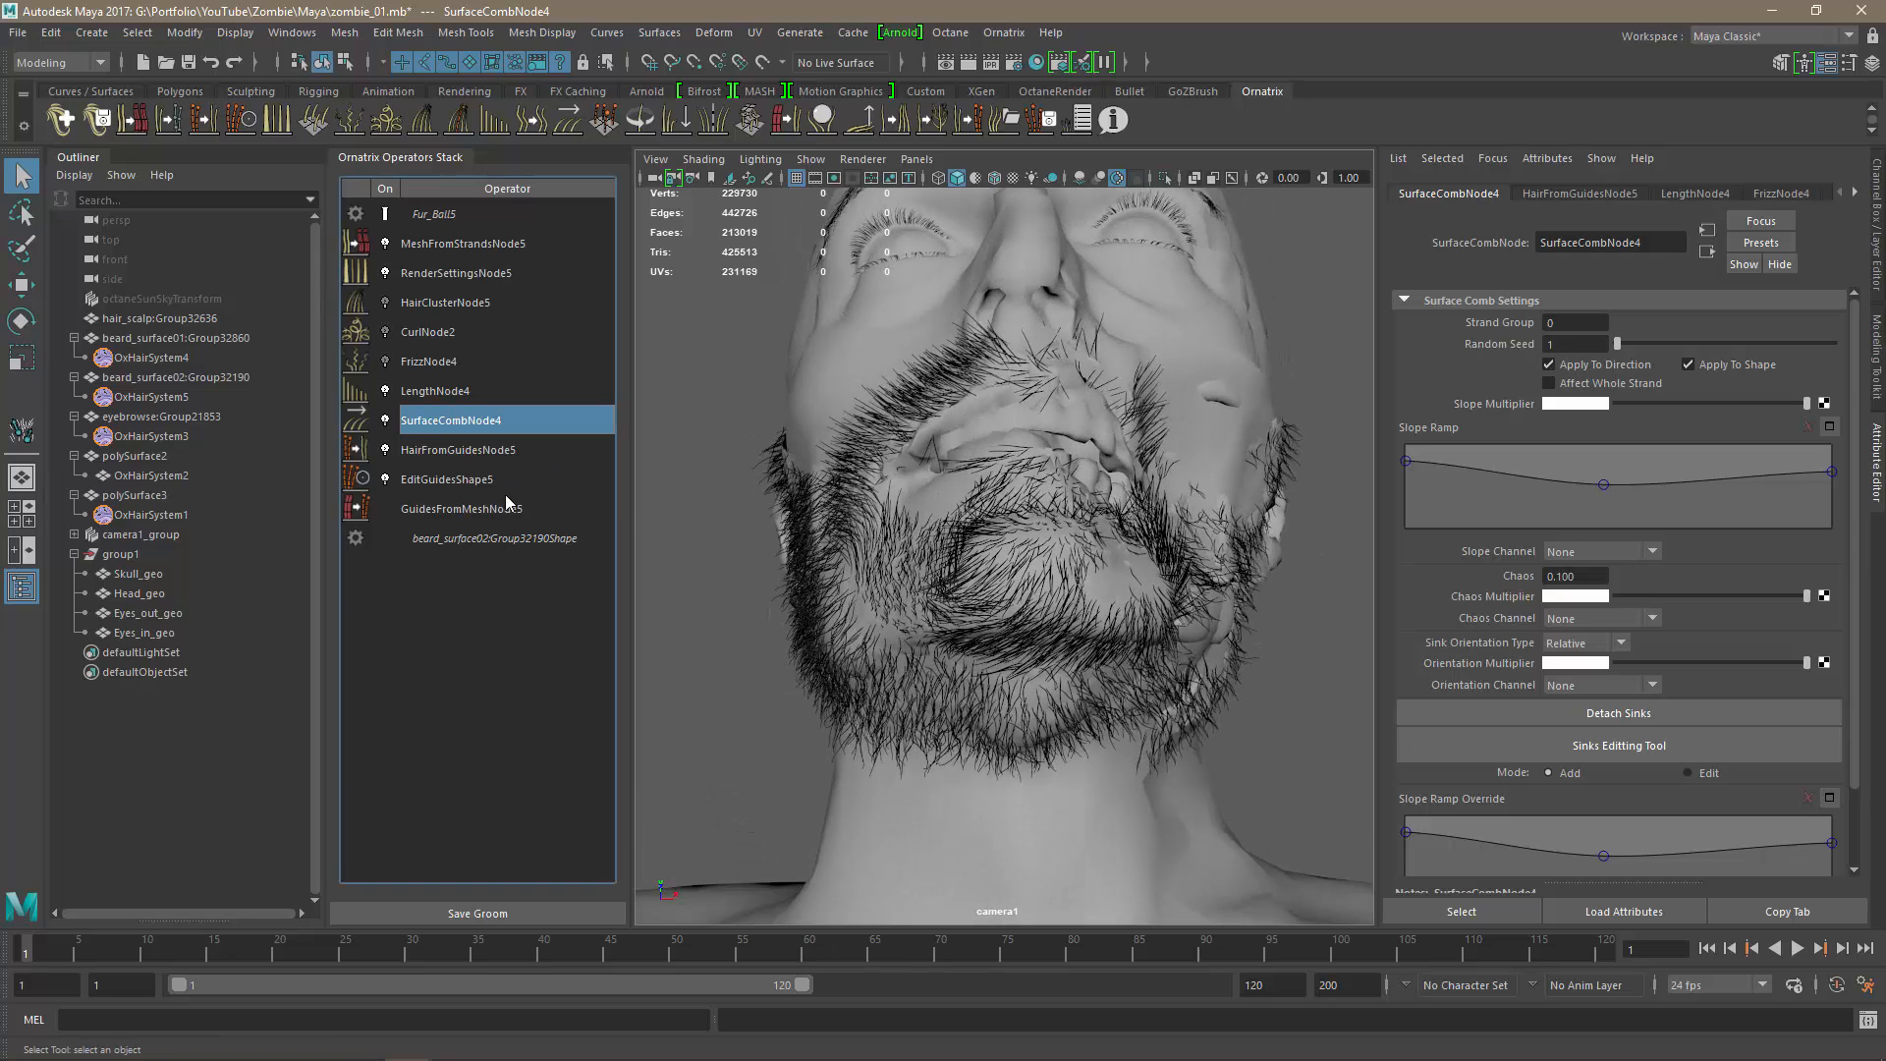
pyautogui.keyDown('alt'); pyautogui.moveTo(1027, 632); pyautogui.dragTo(1167, 669); pyautogui.keyUp('alt')
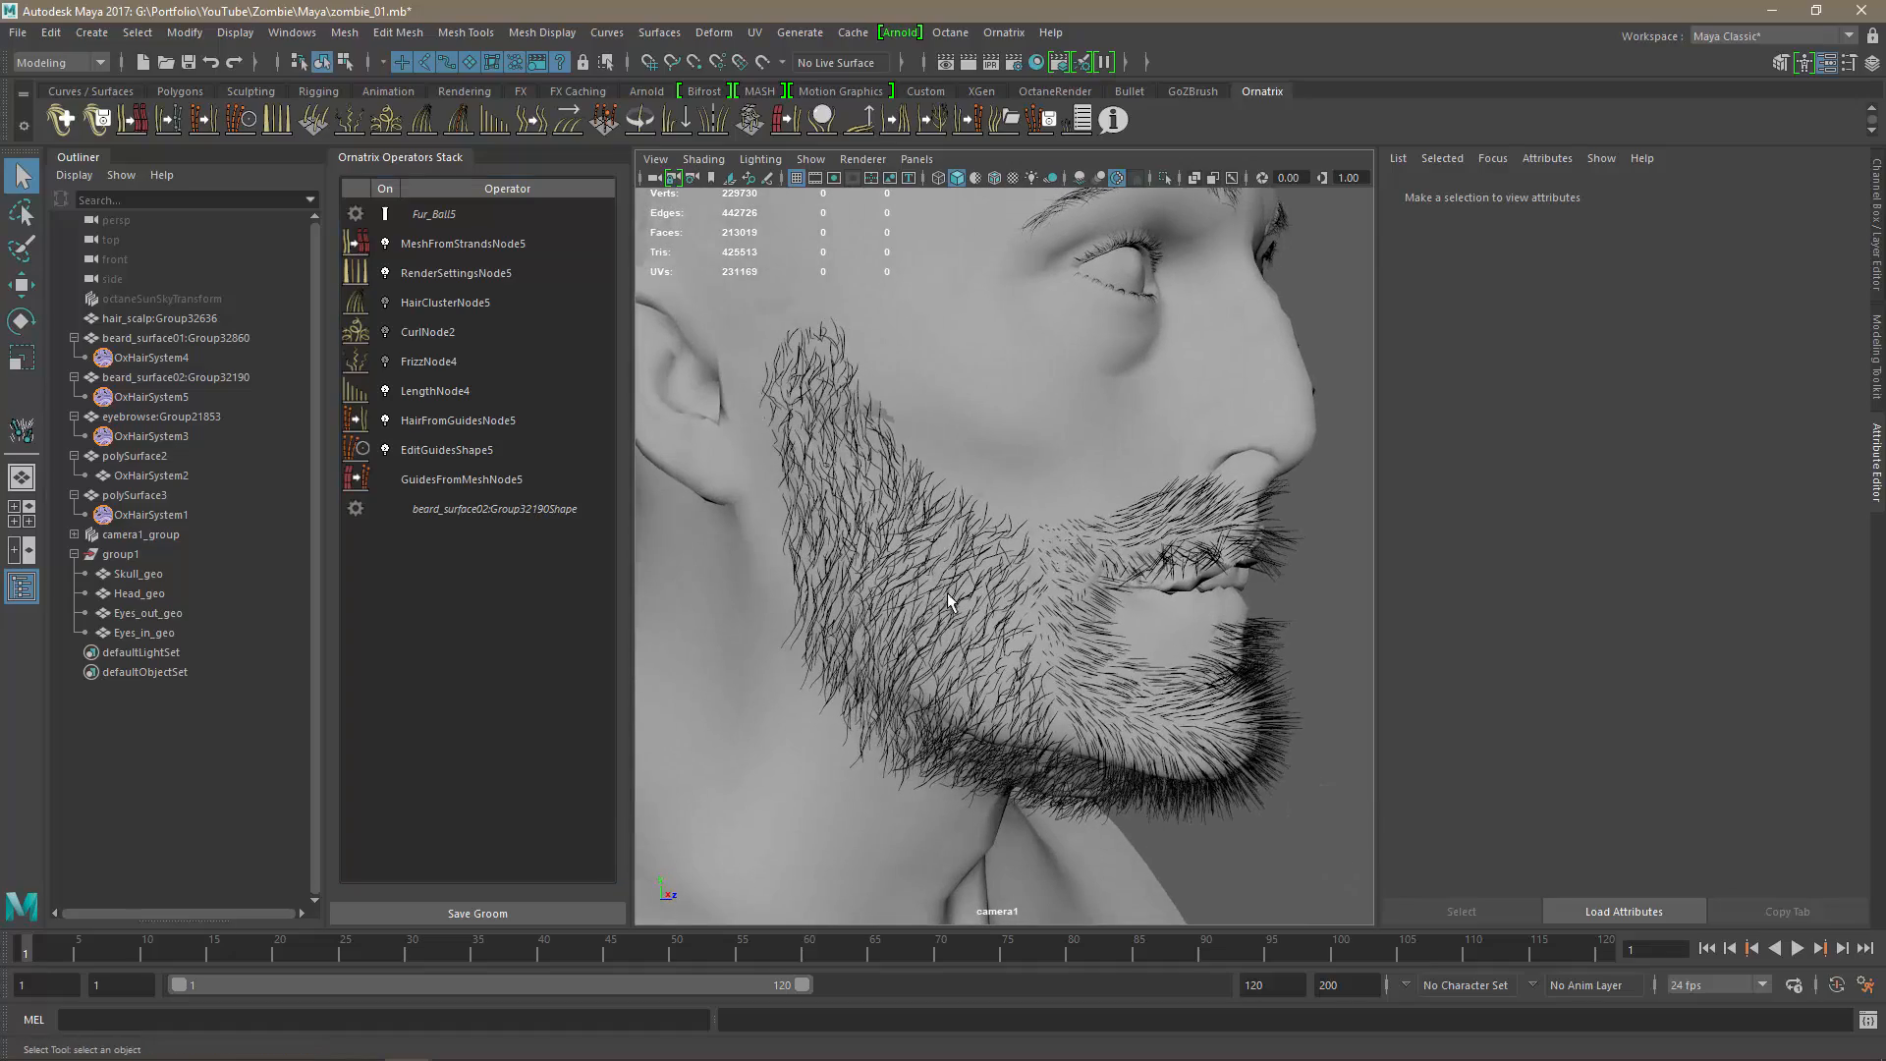
pyautogui.keyDown('alt'); pyautogui.moveTo(947, 594); pyautogui.dragTo(1023, 586); pyautogui.keyUp('alt')
# With the Length operator switched off, add a new Surface Comb directly above Hair From Guides and lower its orientation multiplier to black.
pyautogui.click(438, 415)
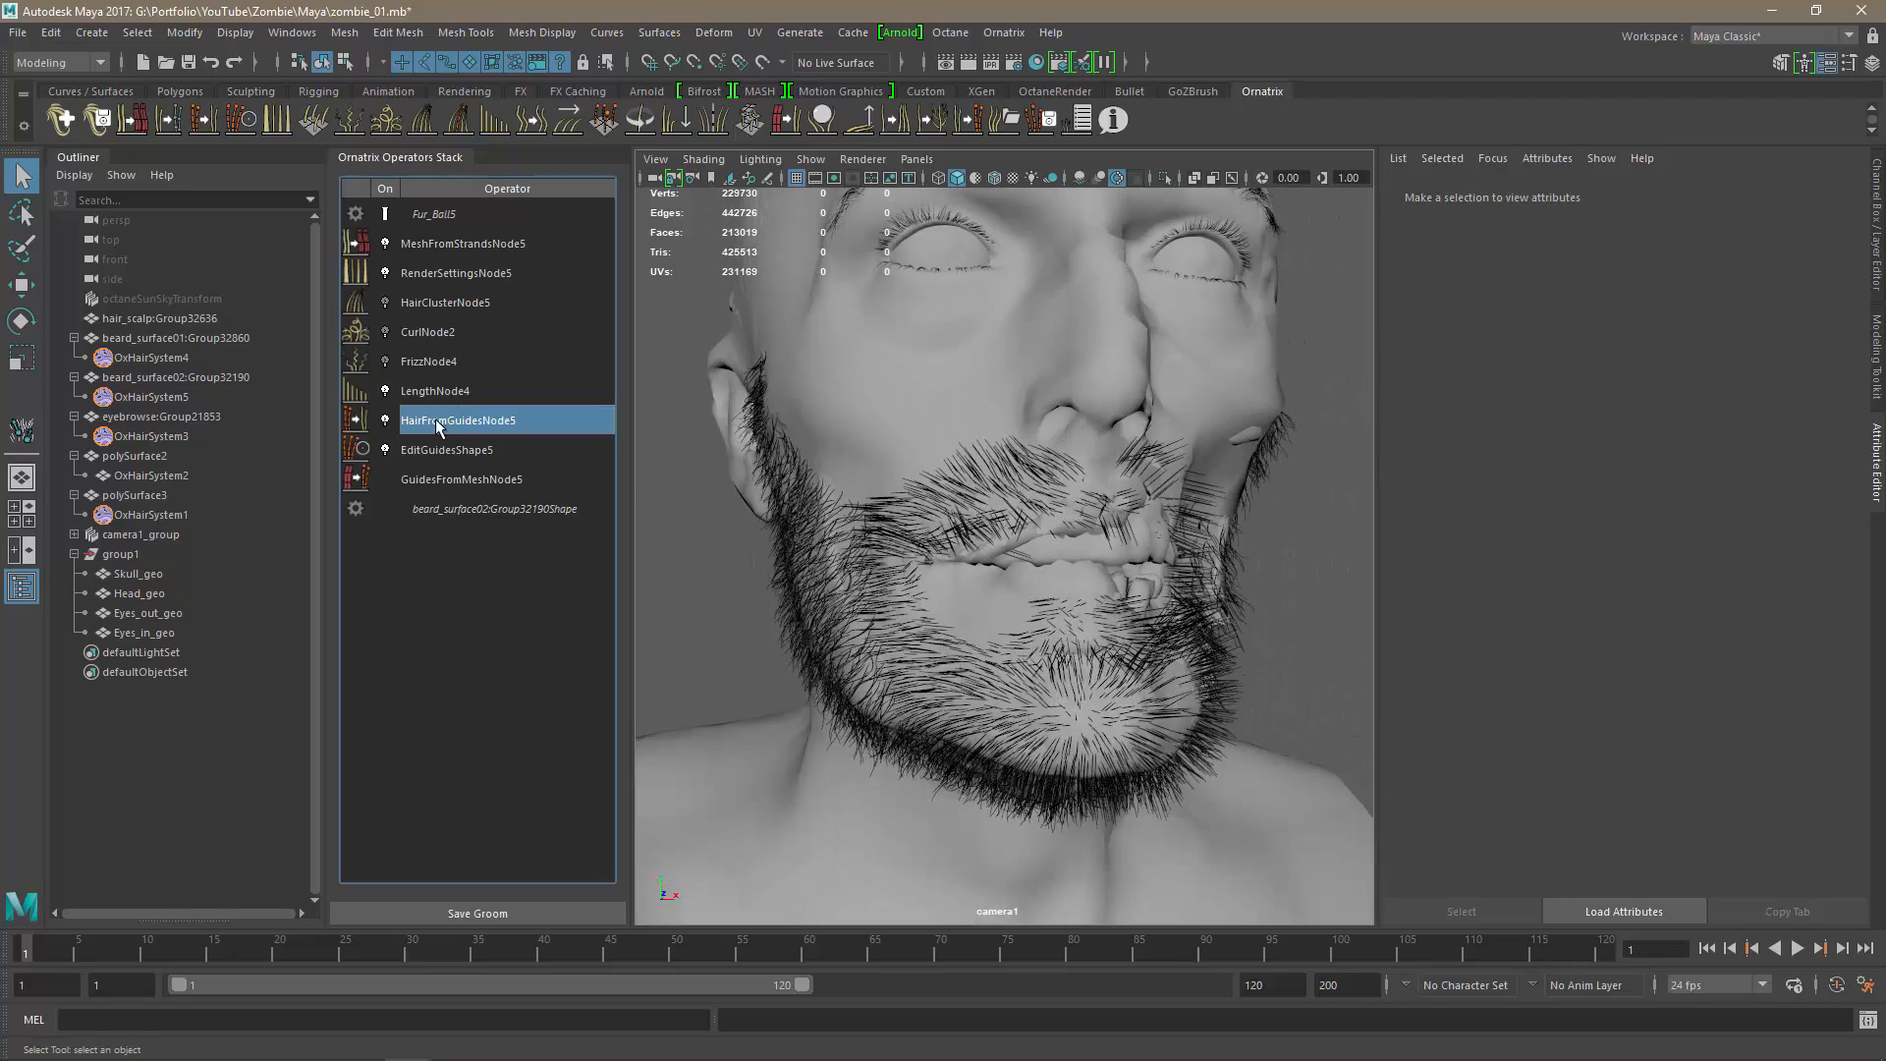
pyautogui.click(386, 390)
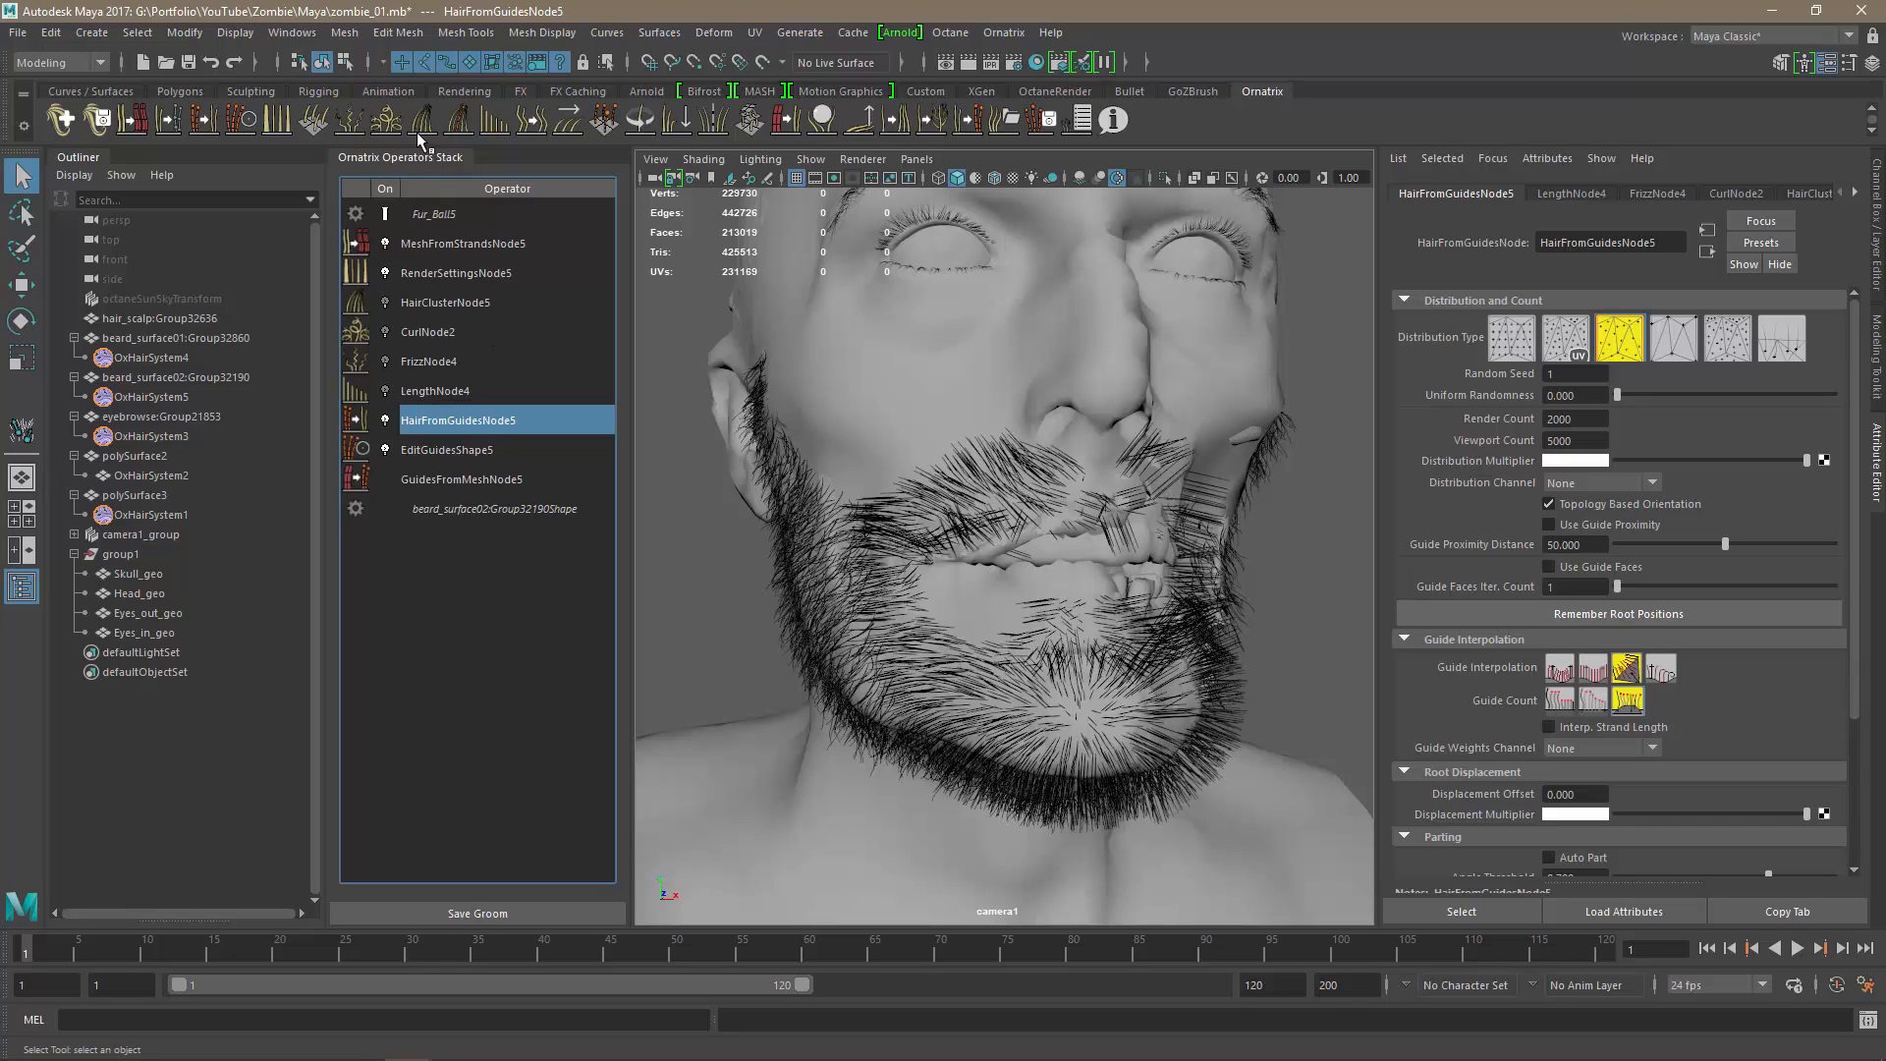
pyautogui.click(568, 123)
pyautogui.keyDown('alt'); pyautogui.moveTo(1041, 707); pyautogui.dragTo(1089, 710); pyautogui.keyUp('alt')
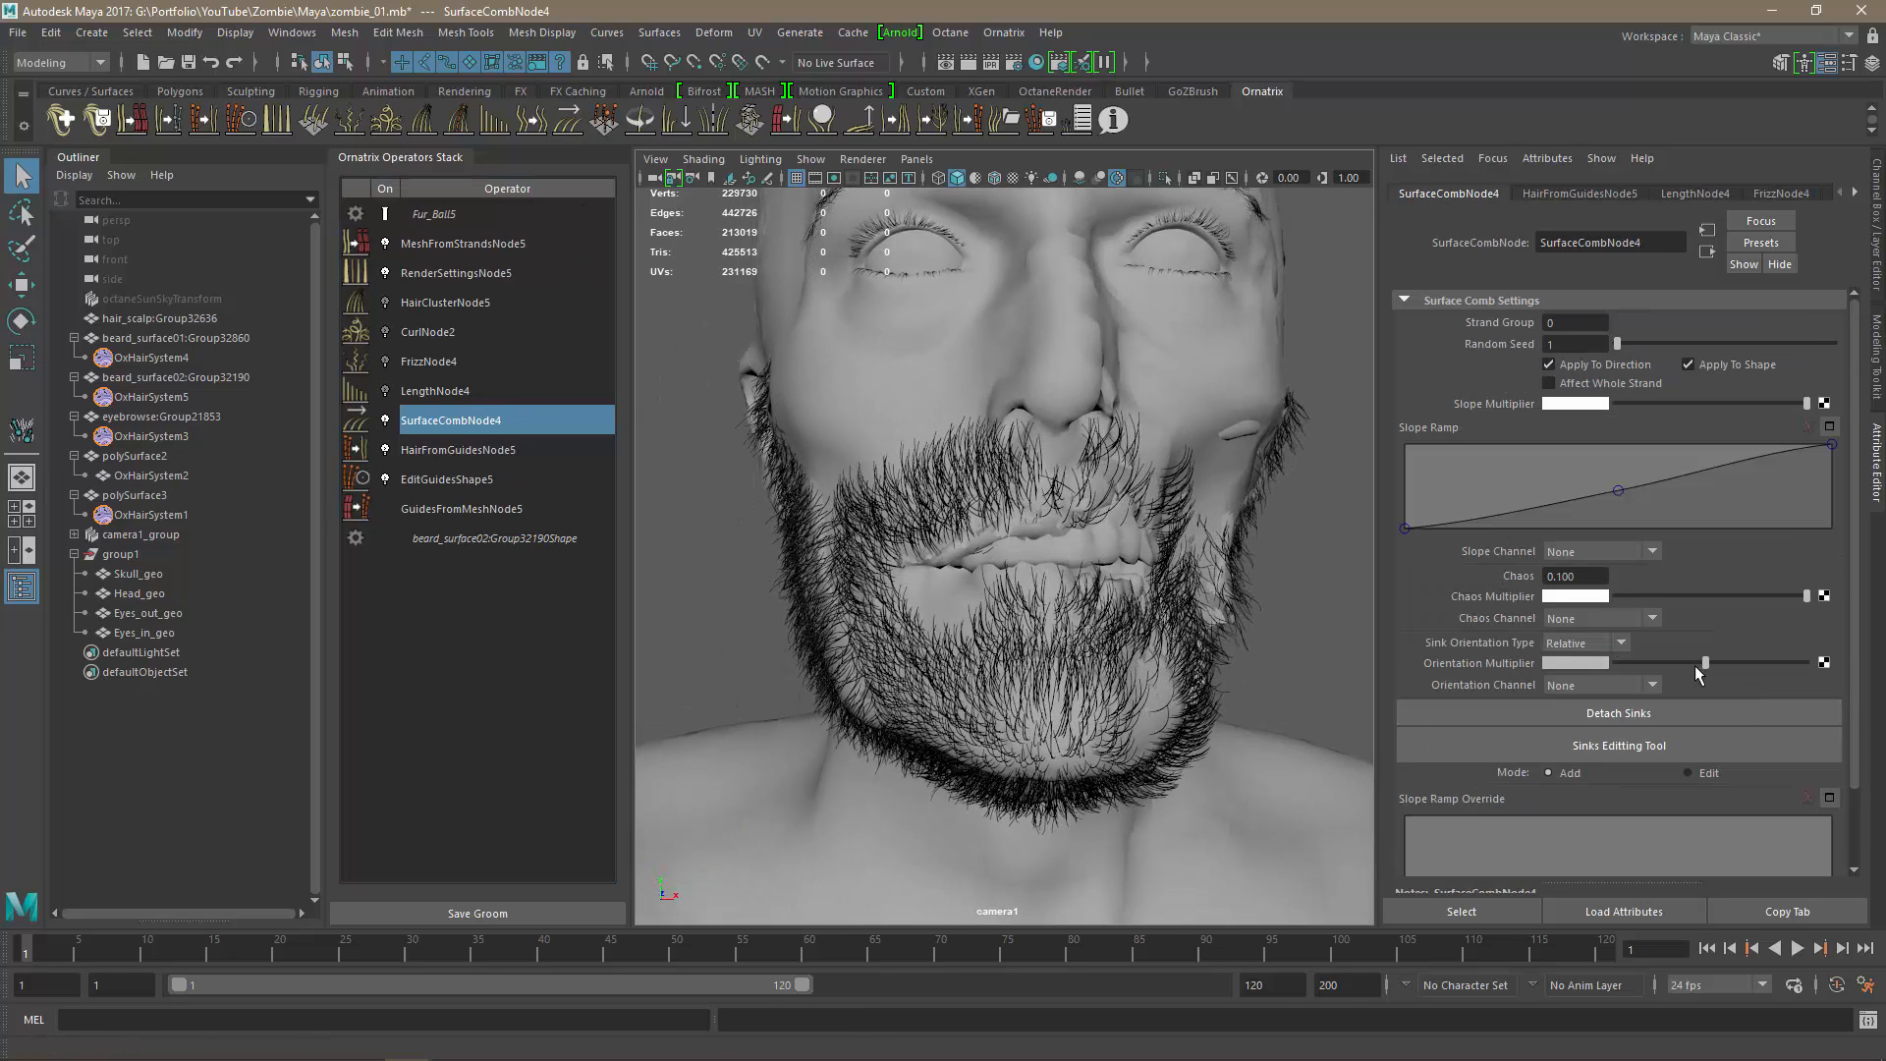
pyautogui.moveTo(1695, 664); pyautogui.dragTo(1614, 672)
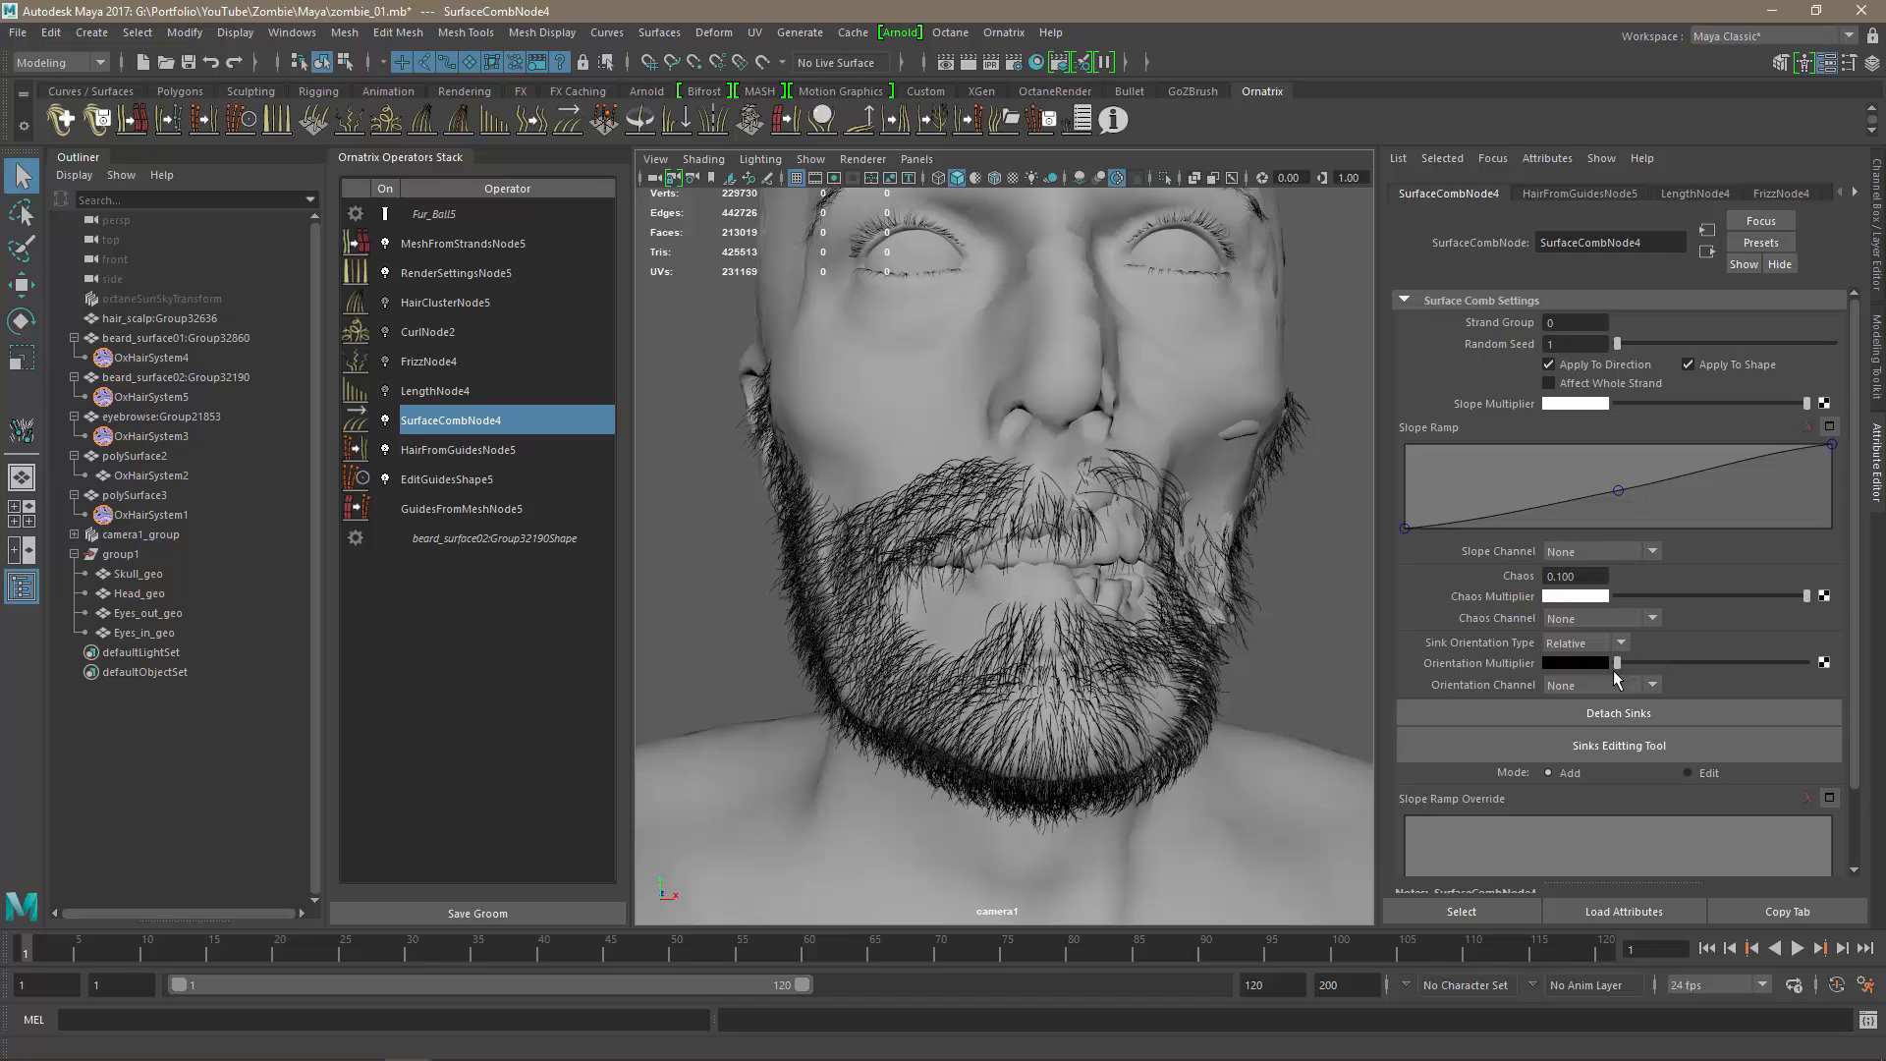
# Raise the start of the new Surface Comb's slope ramp and its middle point to about 0.62, and turn the Length operator back on.
pyautogui.keyDown('alt'); pyautogui.moveTo(865, 674); pyautogui.dragTo(739, 672); pyautogui.keyUp('alt')
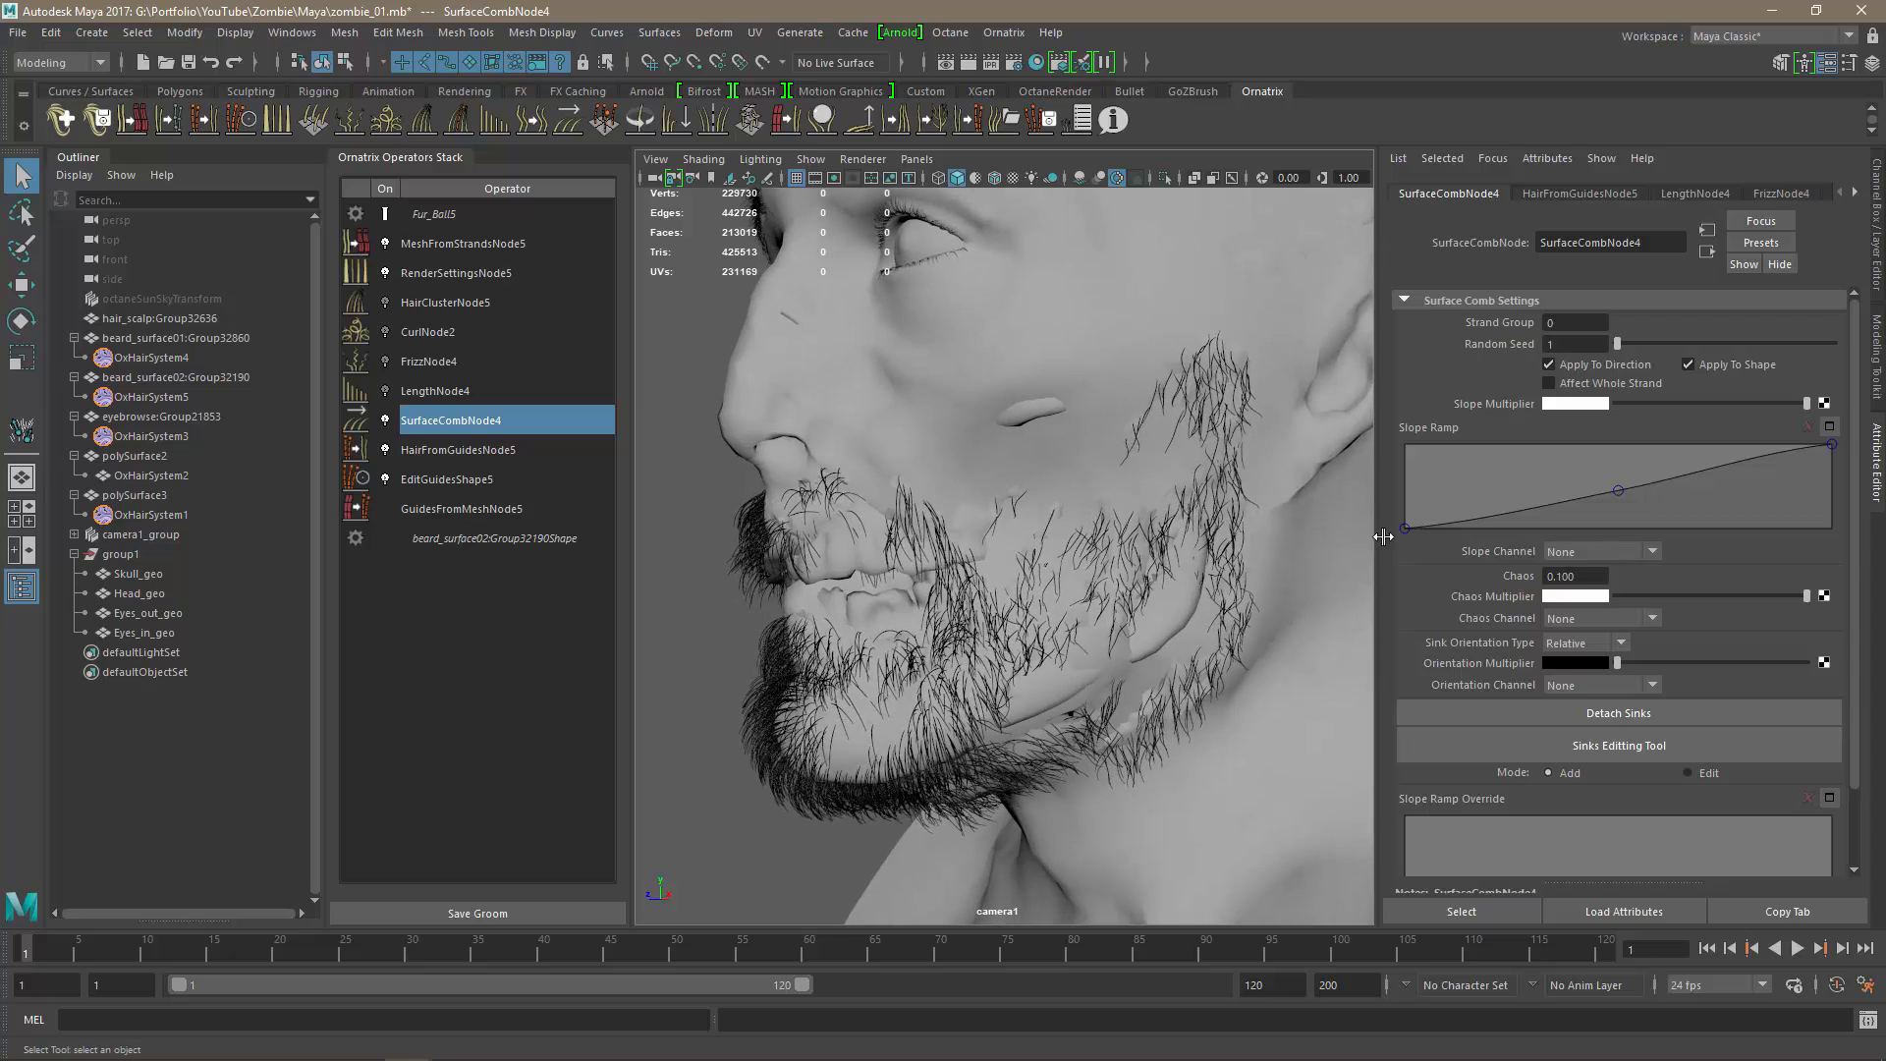
pyautogui.moveTo(1410, 528); pyautogui.dragTo(1386, 470)
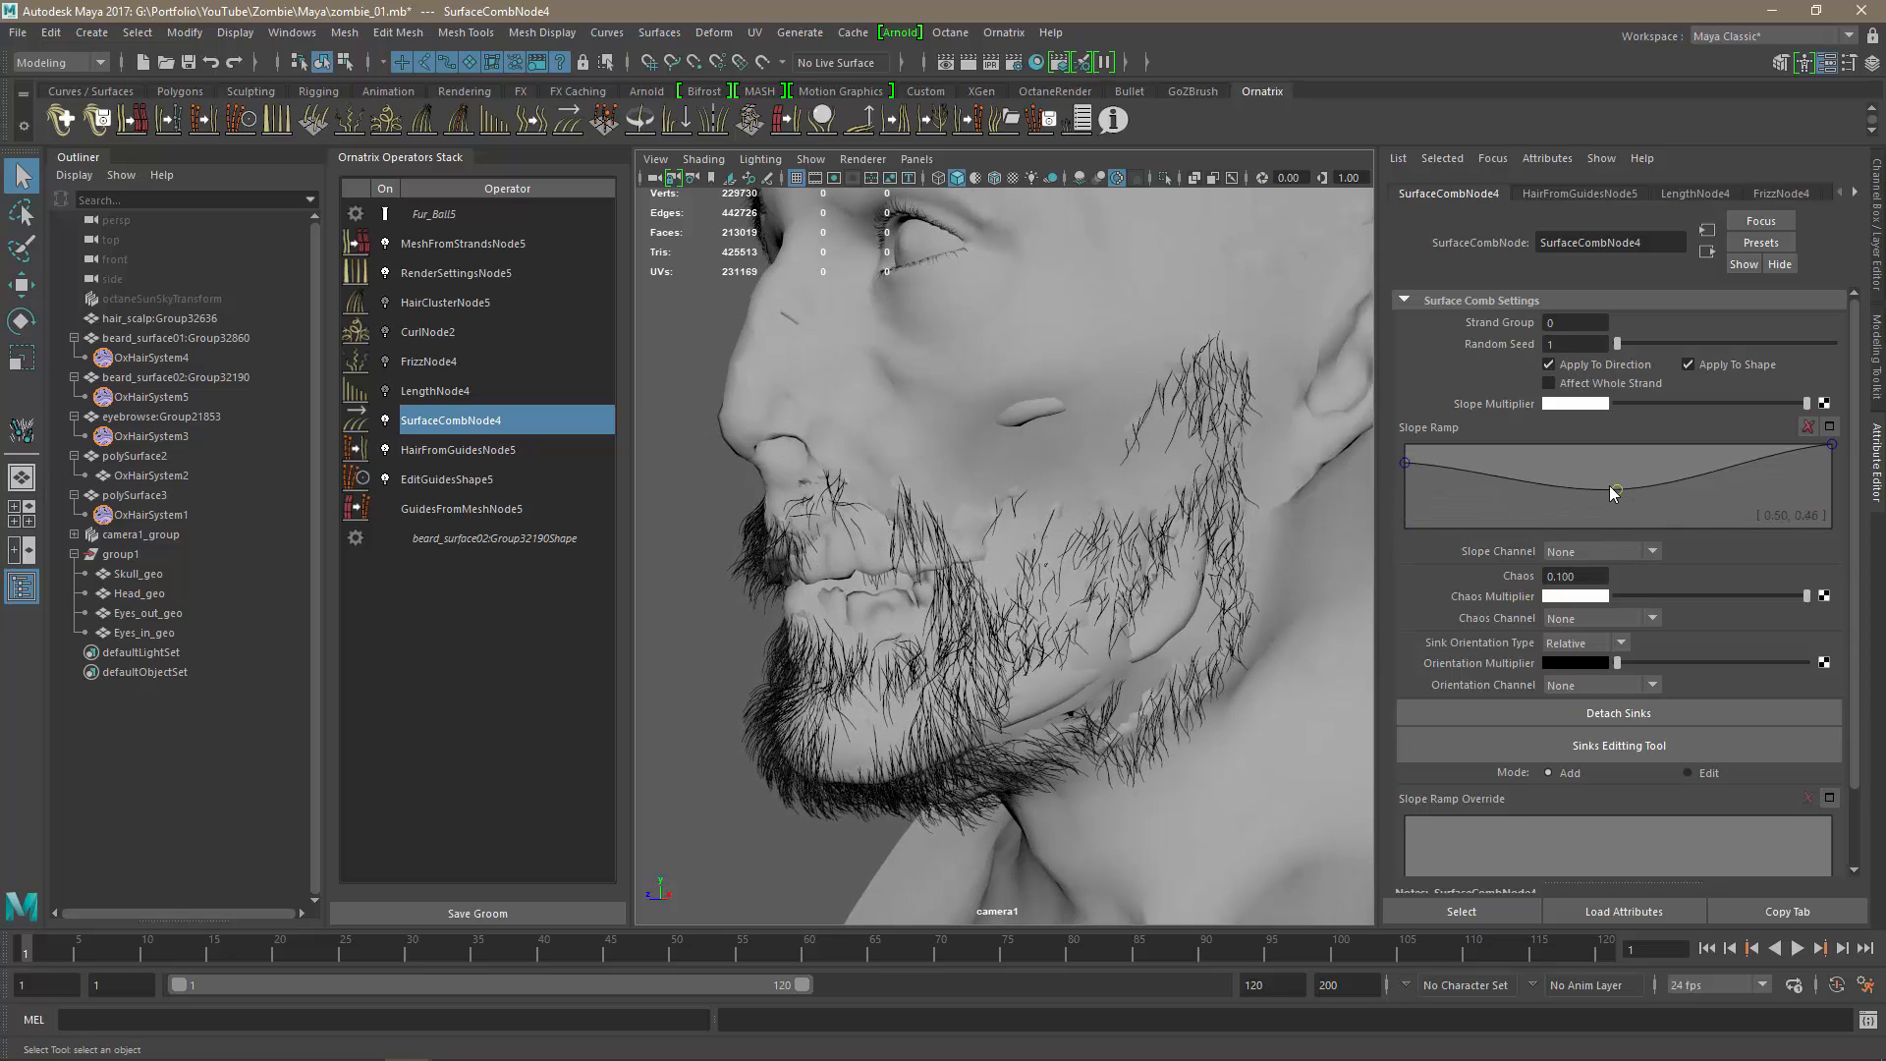
pyautogui.moveTo(1611, 486); pyautogui.dragTo(1618, 483)
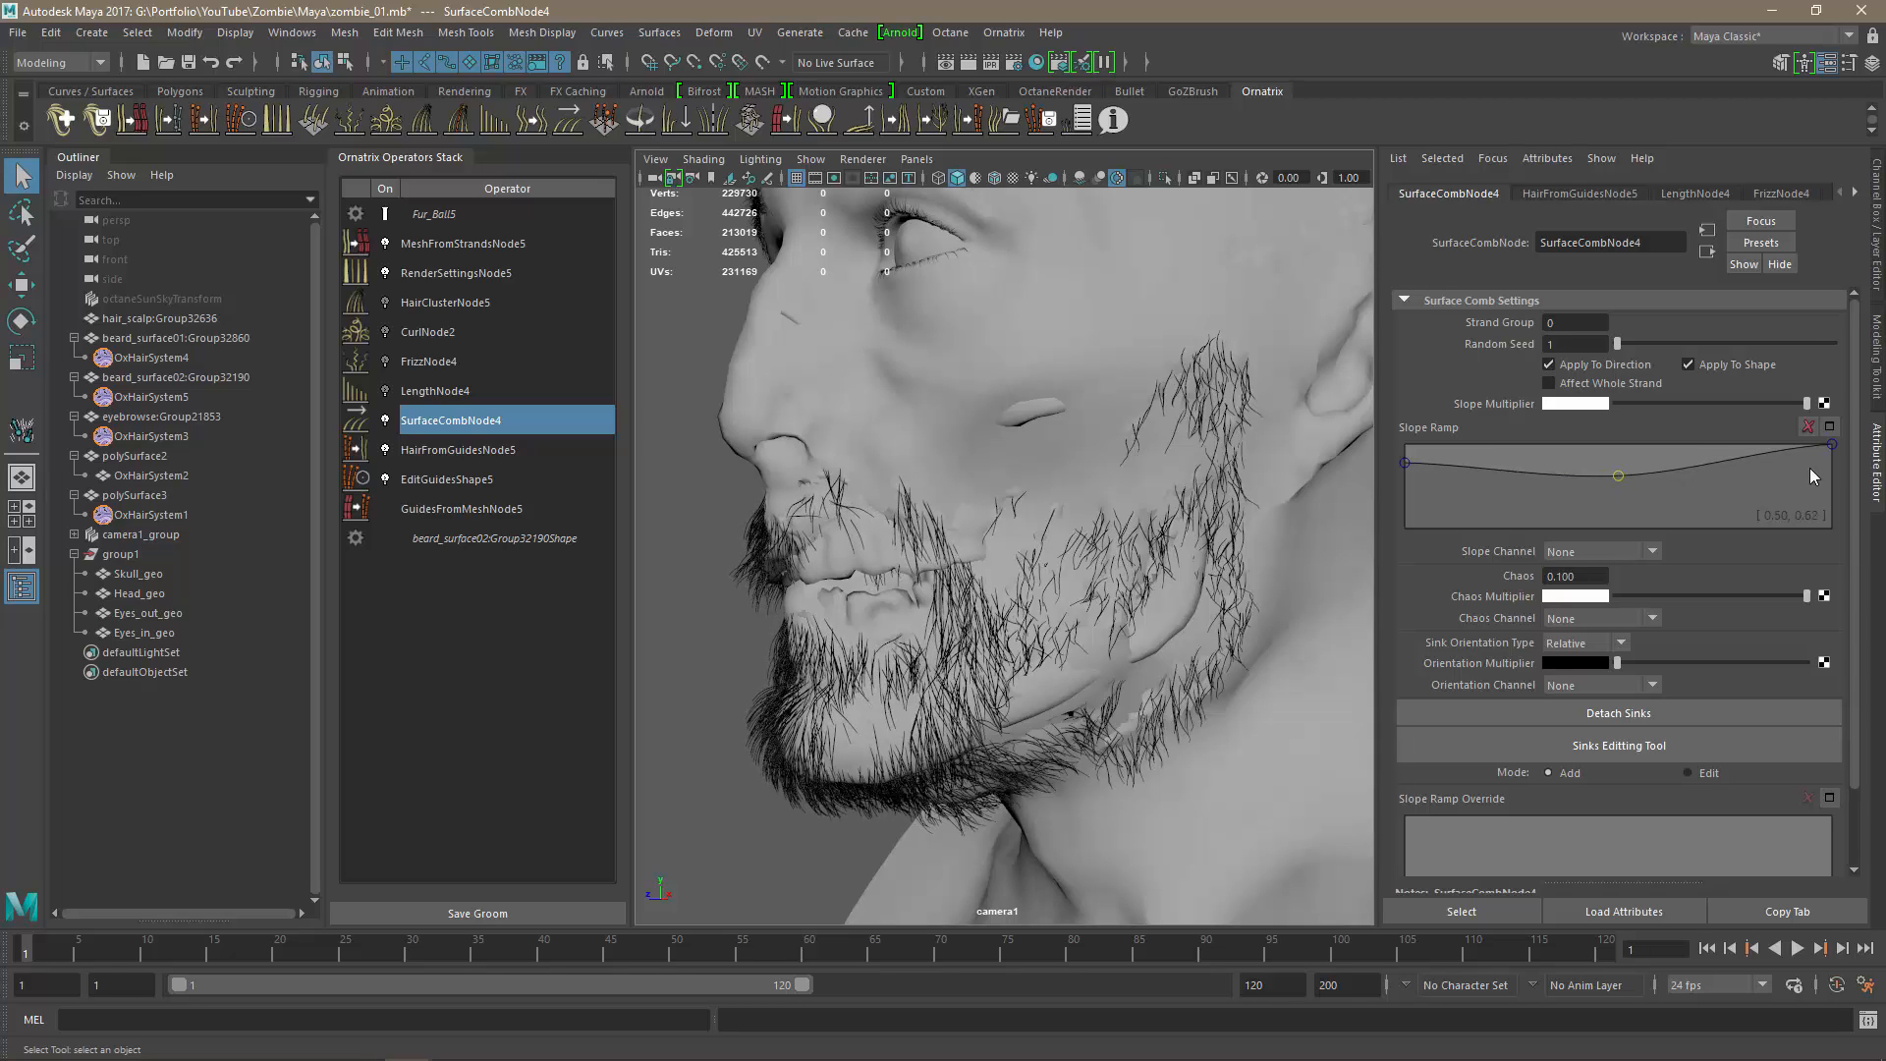
pyautogui.moveTo(1832, 444)
pyautogui.mouseDown()
pyautogui.moveTo(1836, 470)
pyautogui.moveTo(1835, 444)
pyautogui.mouseUp()
pyautogui.keyDown('alt'); pyautogui.moveTo(913, 776); pyautogui.dragTo(1190, 738); pyautogui.keyUp('alt')
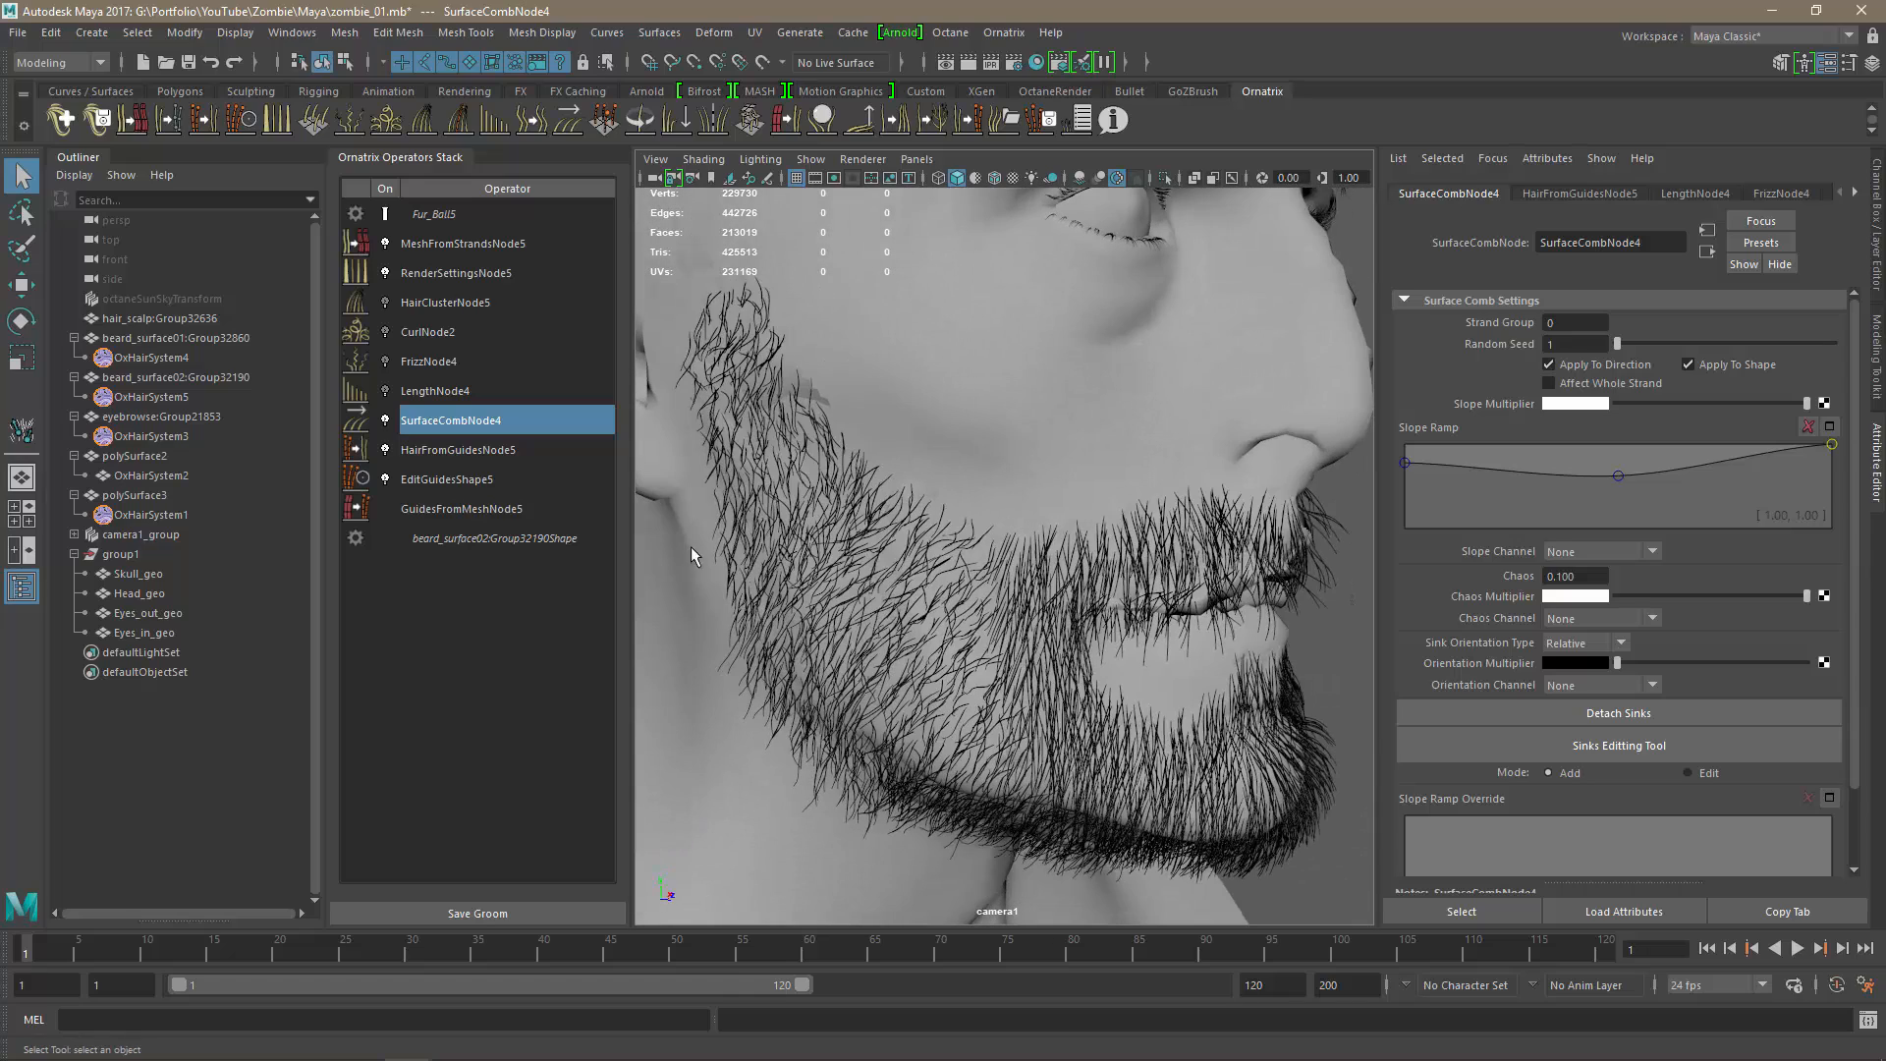
pyautogui.click(386, 391)
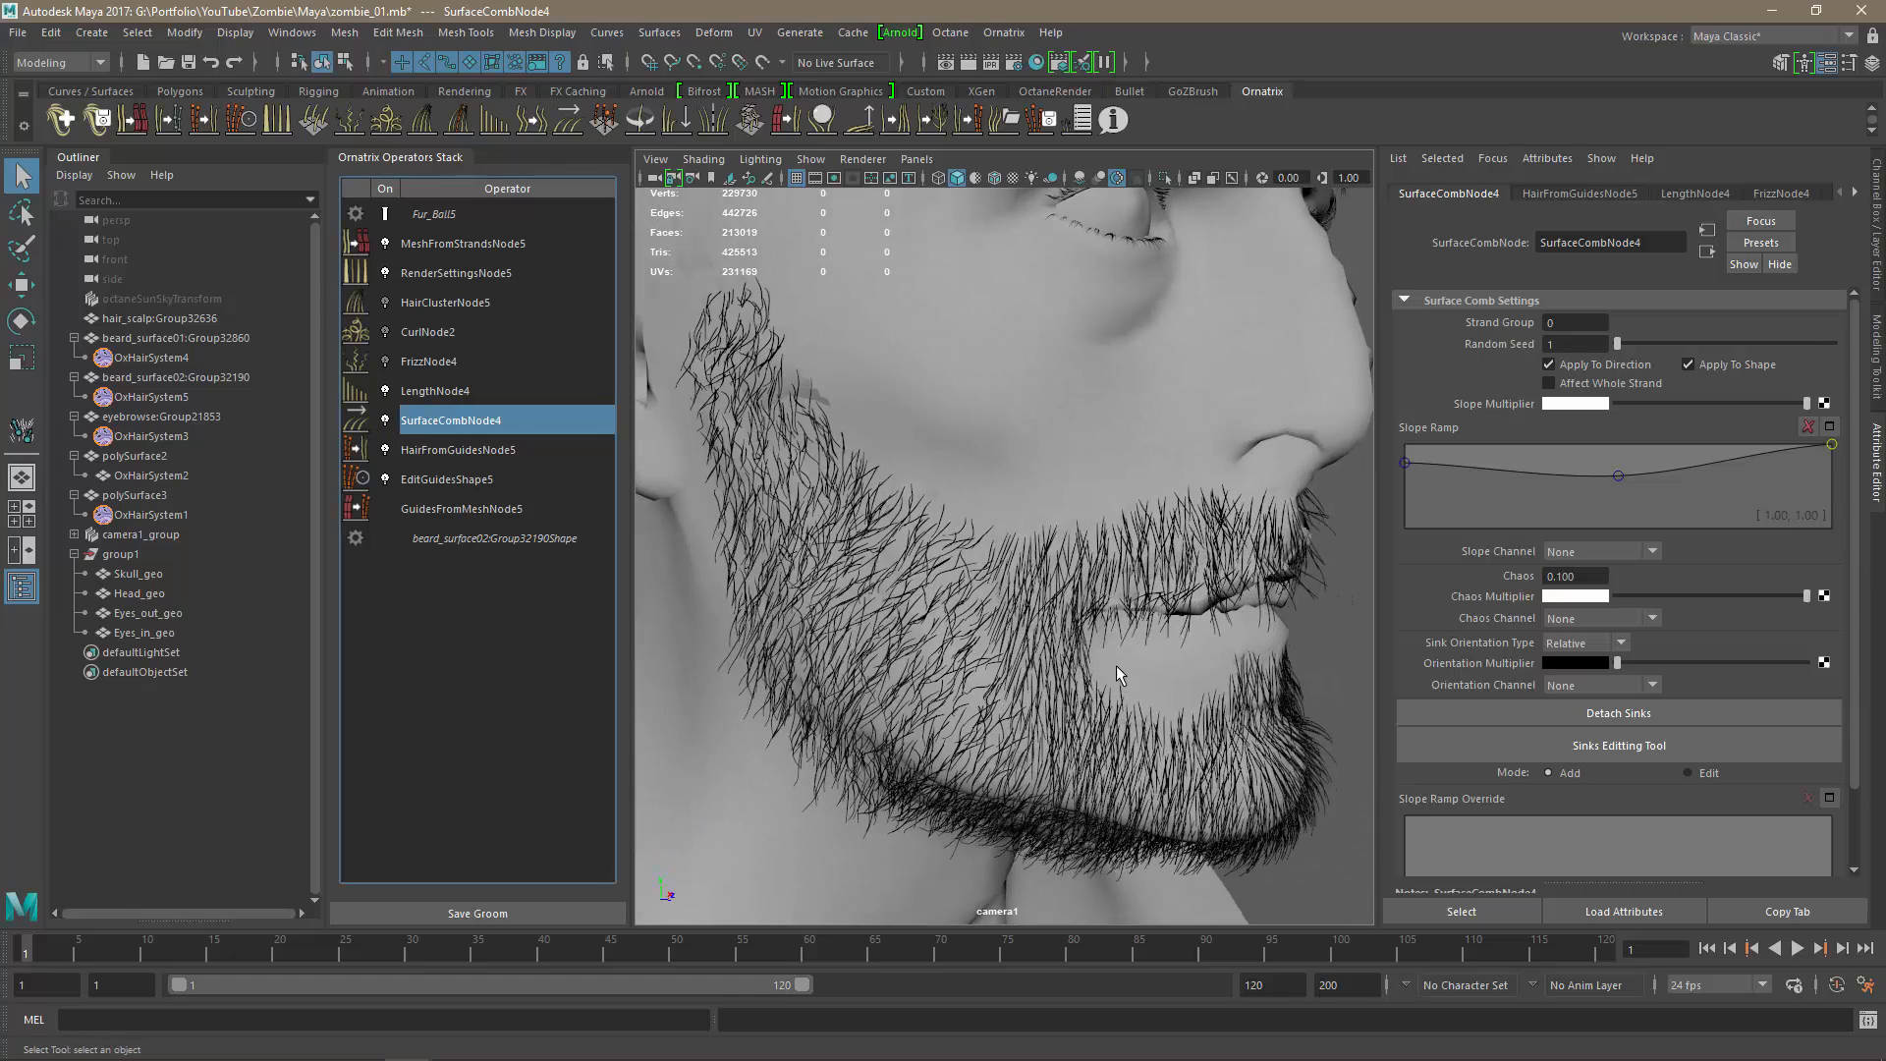
# Turn on the Frizz and Curl operators to check the beard from the side and front, and turn both off again.
pyautogui.click(386, 361)
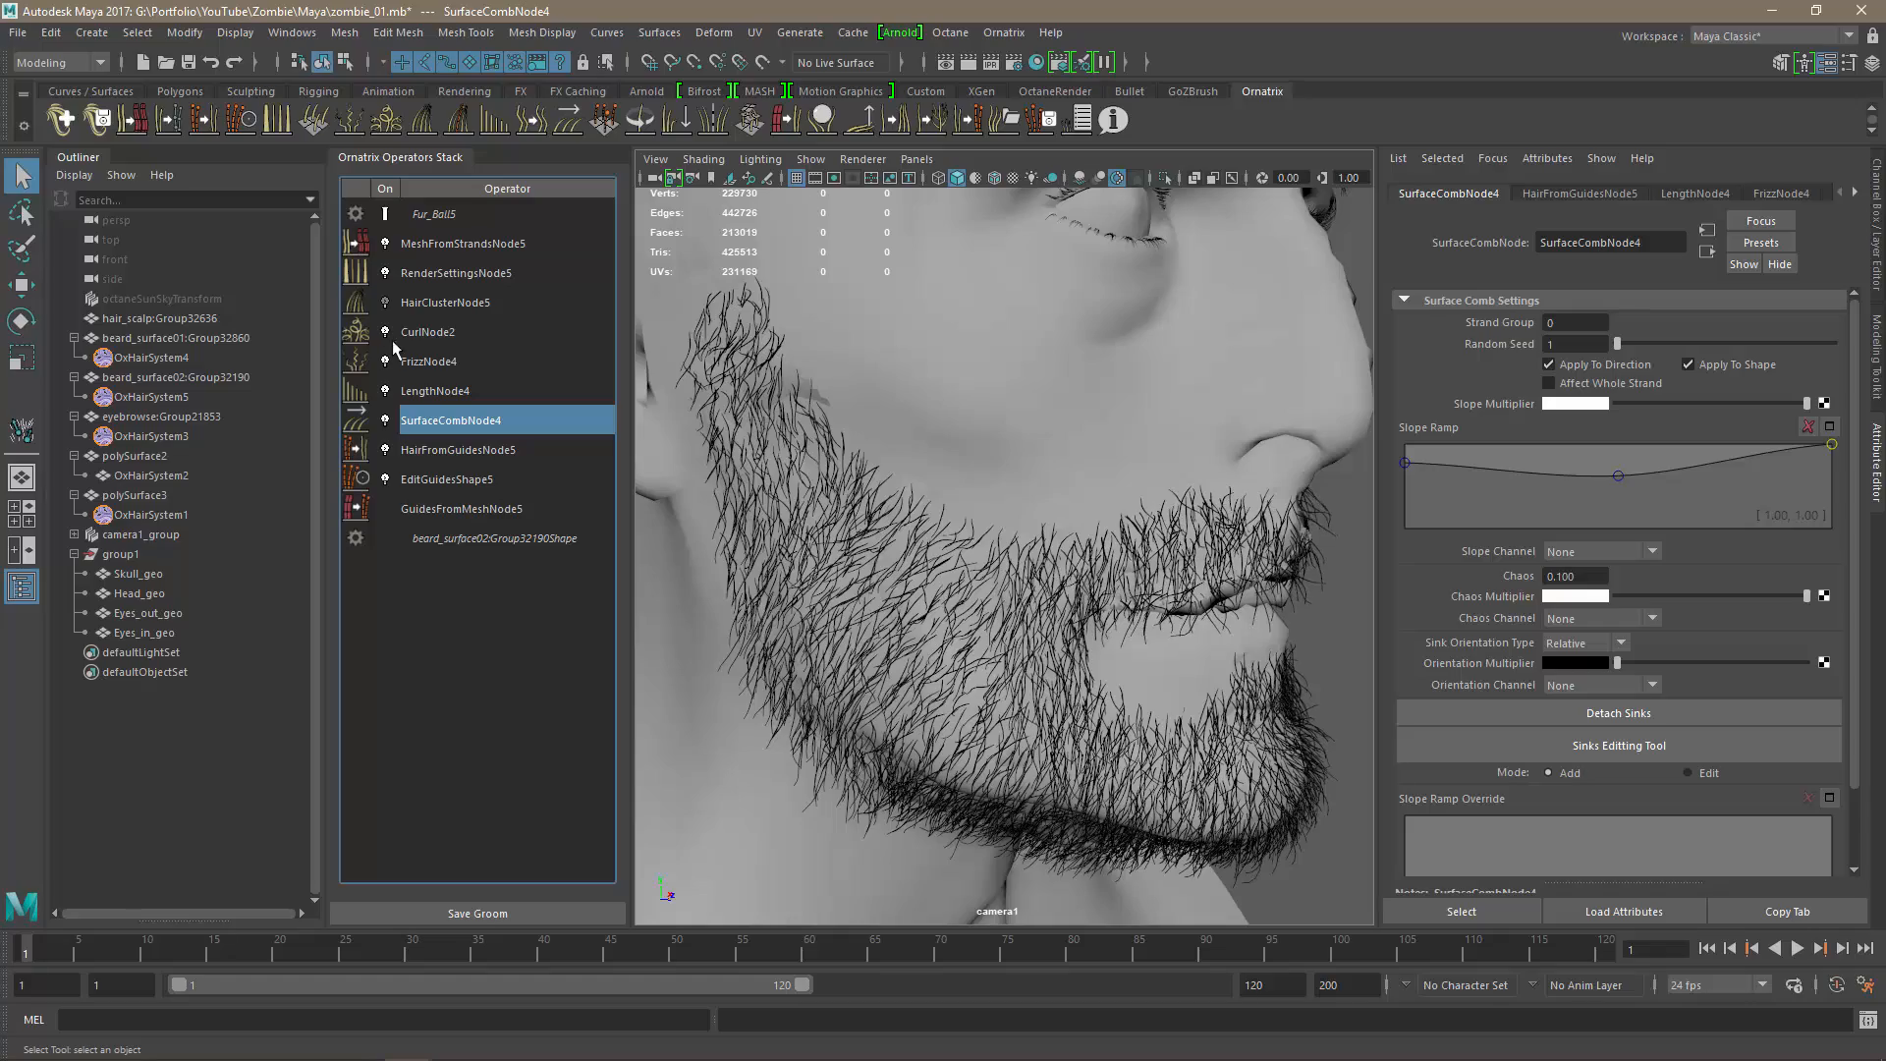
pyautogui.keyDown('alt'); pyautogui.moveTo(1179, 674); pyautogui.dragTo(990, 669); pyautogui.keyUp('alt')
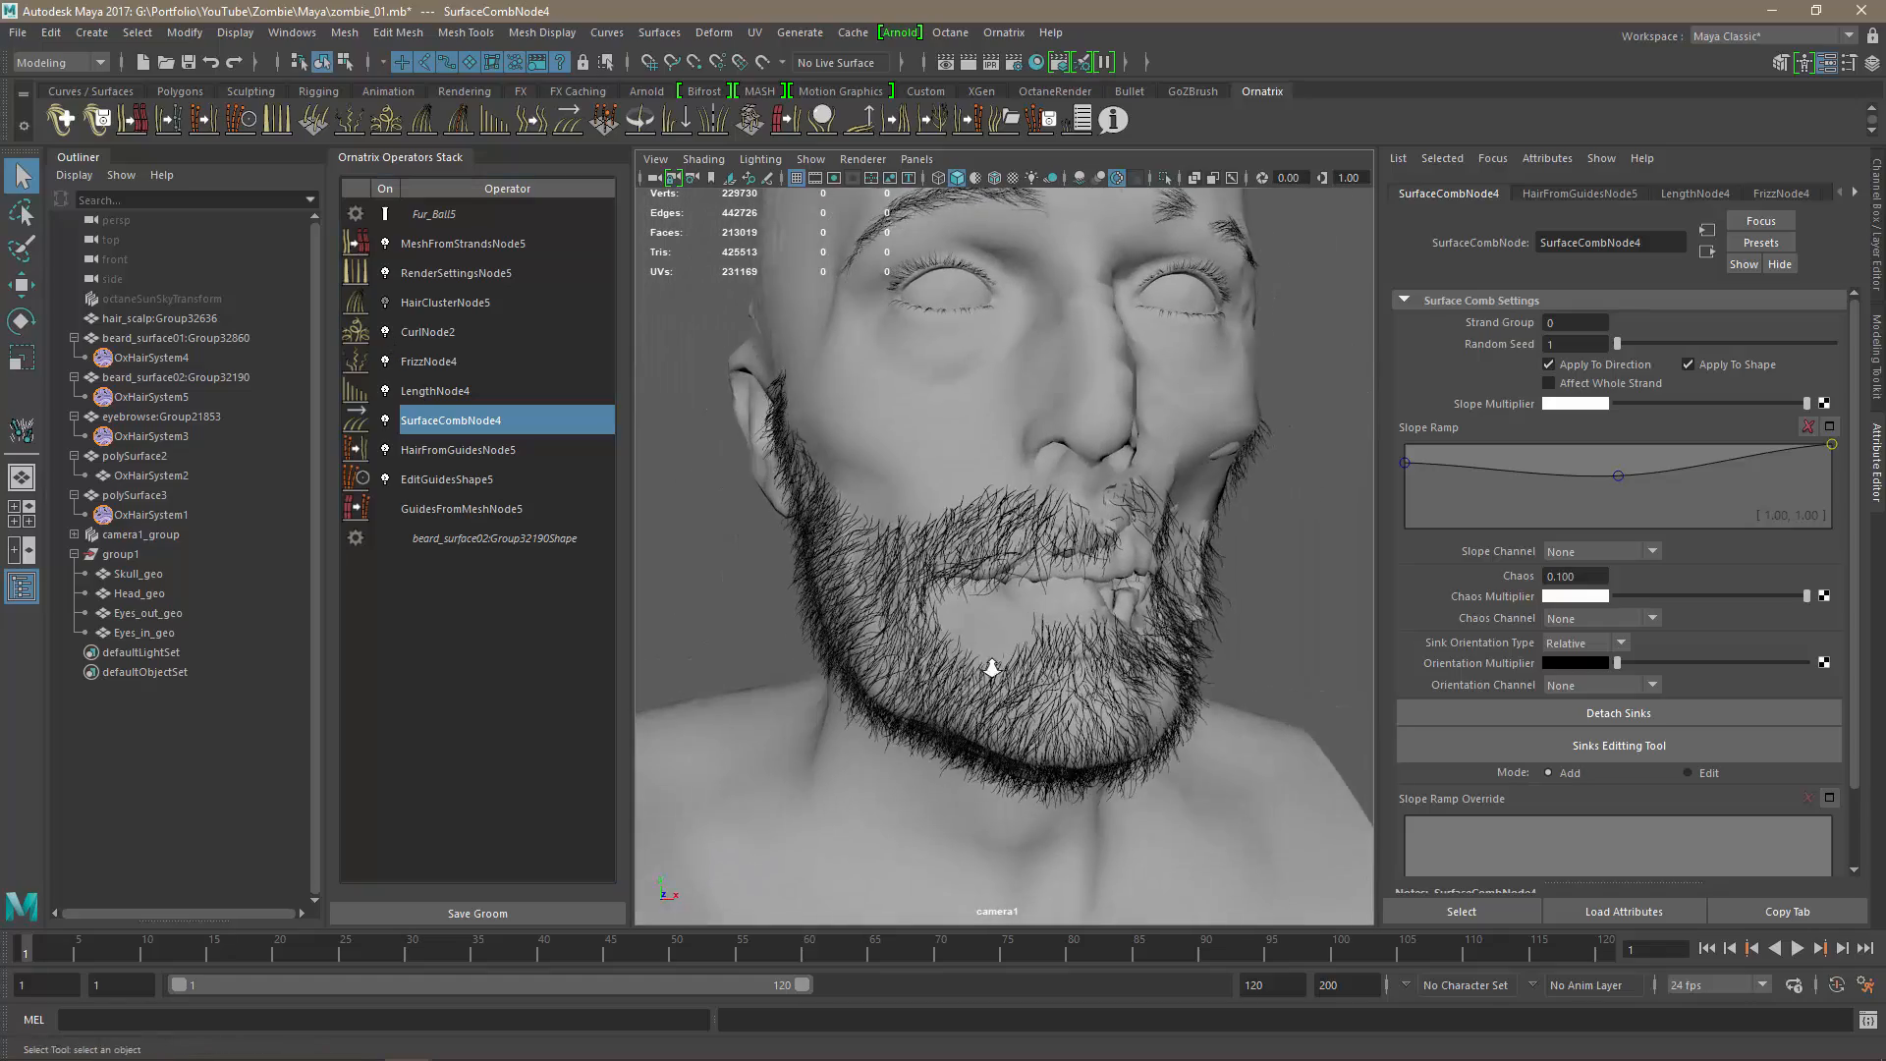
pyautogui.keyDown('alt'); pyautogui.moveTo(989, 669); pyautogui.dragTo(1070, 715, button='right'); pyautogui.keyUp('alt')
pyautogui.keyDown('alt'); pyautogui.moveTo(1071, 715); pyautogui.dragTo(1050, 708); pyautogui.keyUp('alt')
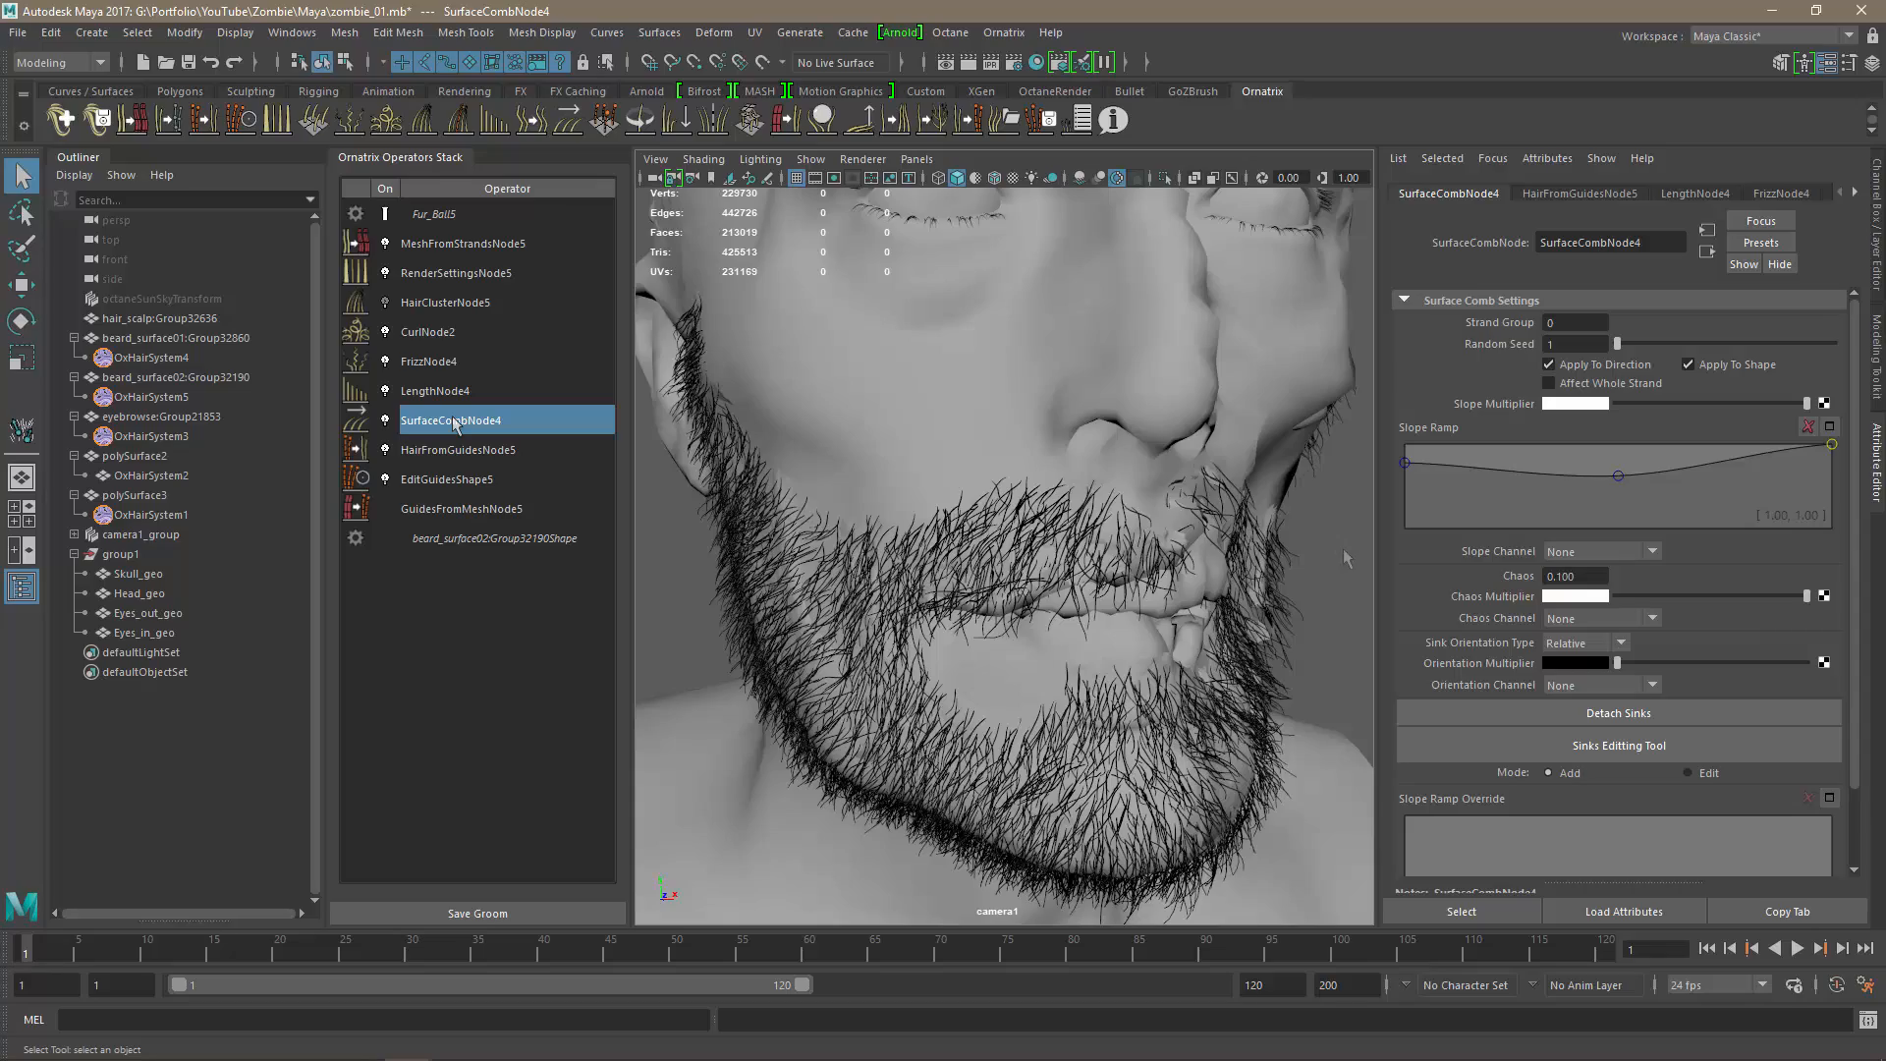
pyautogui.moveTo(1346, 557)
pyautogui.keyDown('alt'); pyautogui.mouseDown()
pyautogui.moveTo(1184, 553)
pyautogui.moveTo(1314, 567)
pyautogui.mouseUp(); pyautogui.keyUp('alt')
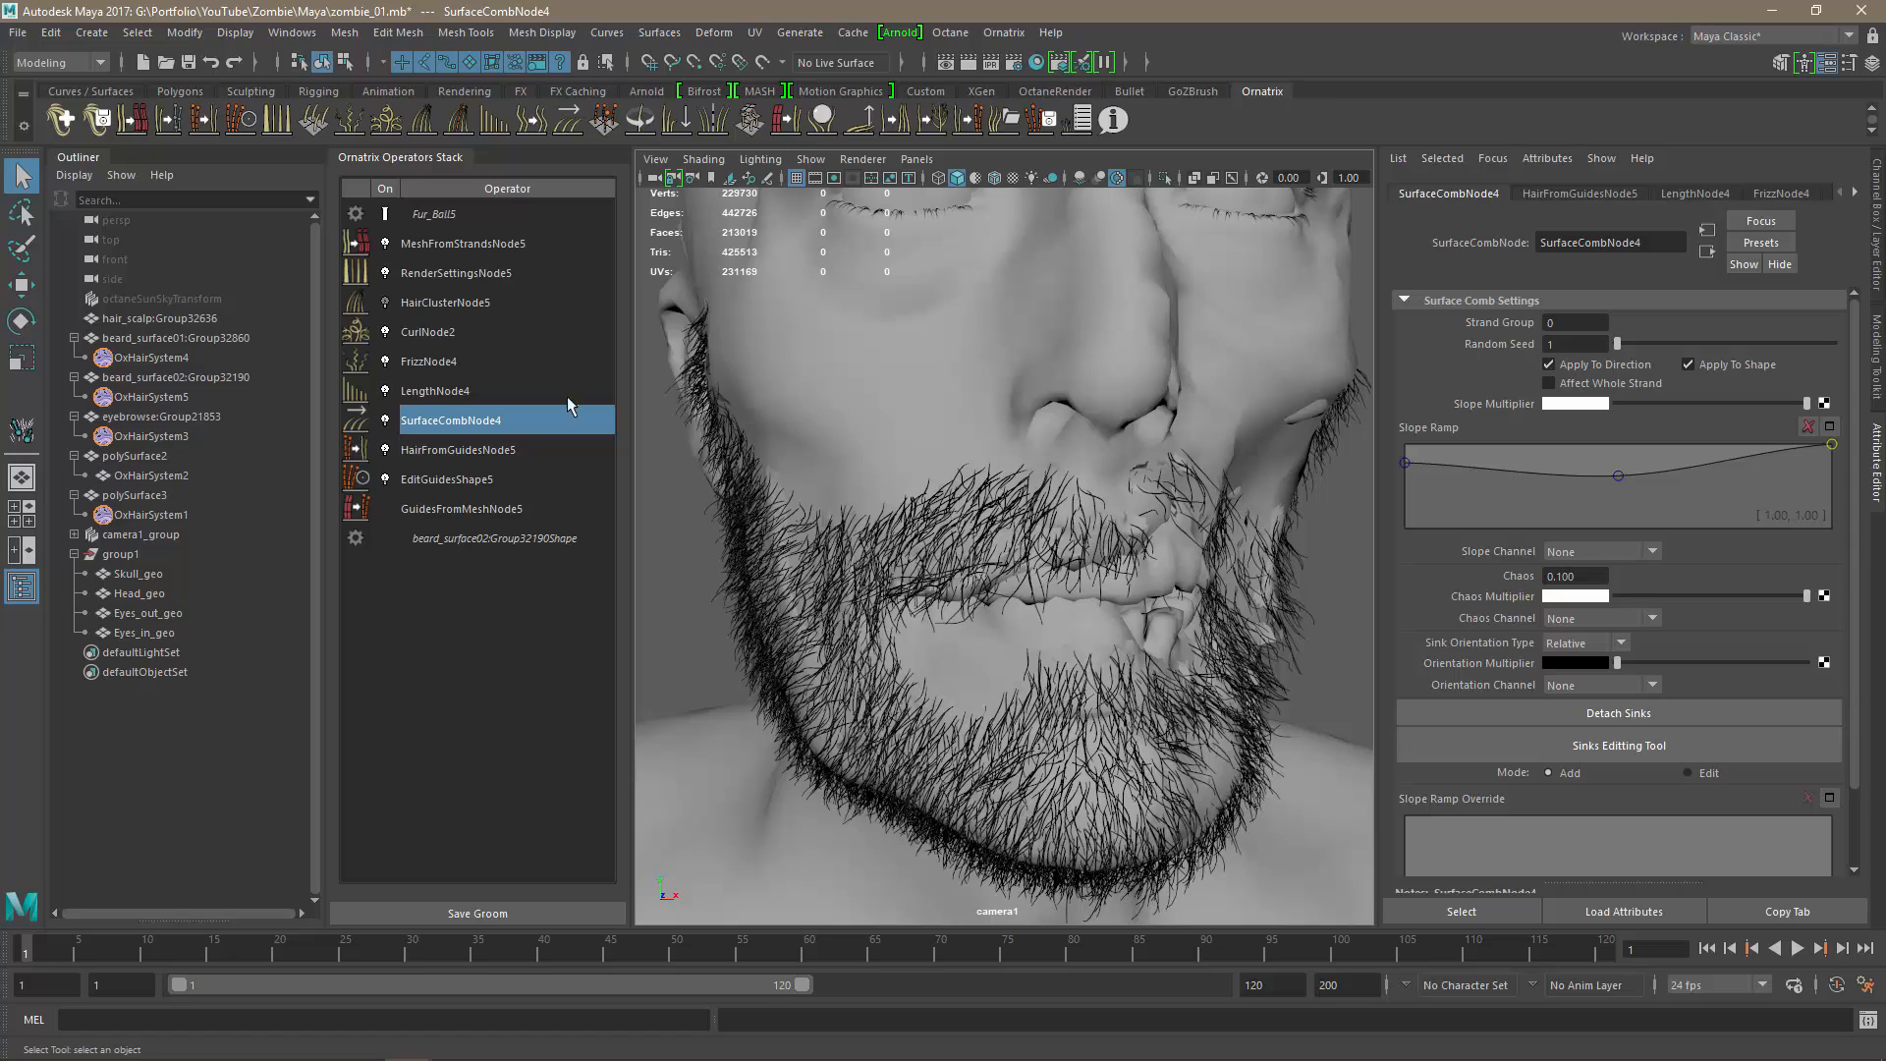
pyautogui.click(386, 334)
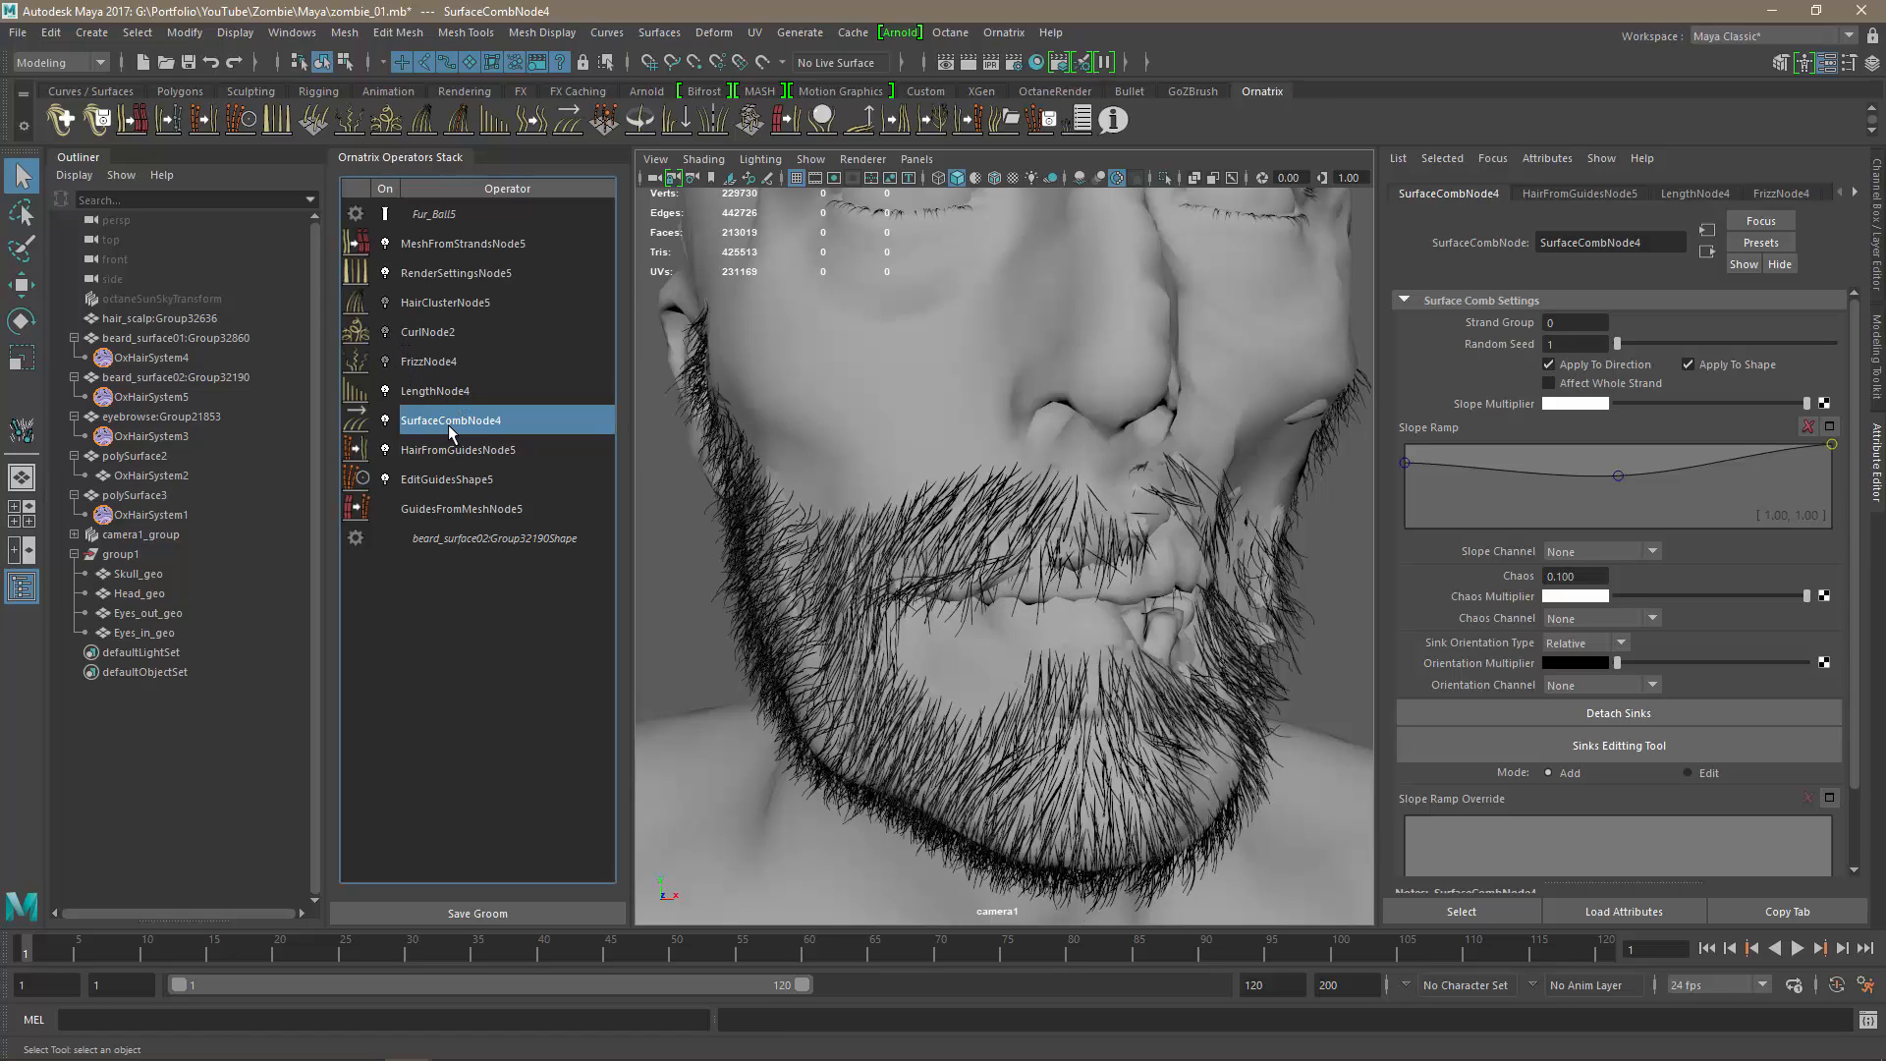
# Add three Surface Comb sinks along one side of the moustache with the Sinks Editing Tool, angling them upward toward the nose.
pyautogui.keyDown('alt'); pyautogui.moveTo(1149, 747); pyautogui.dragTo(1285, 765); pyautogui.keyUp('alt')
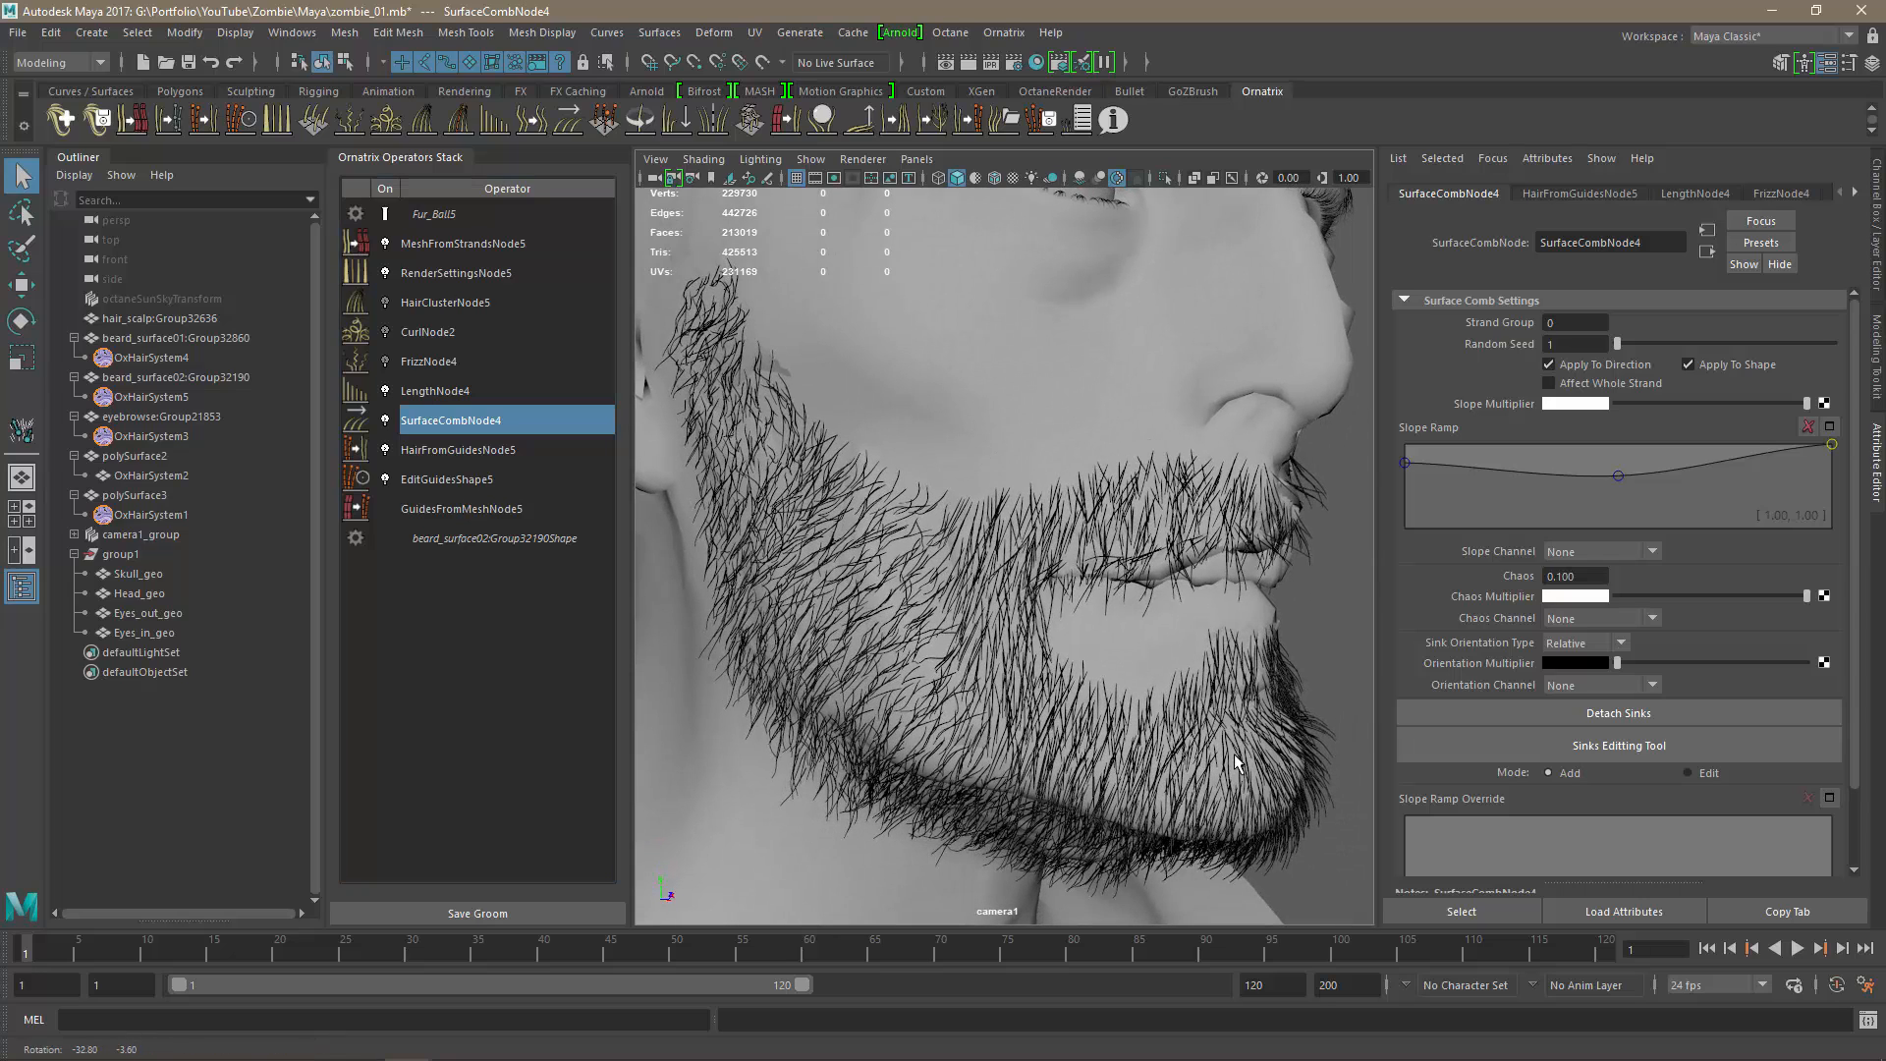
pyautogui.click(1611, 748)
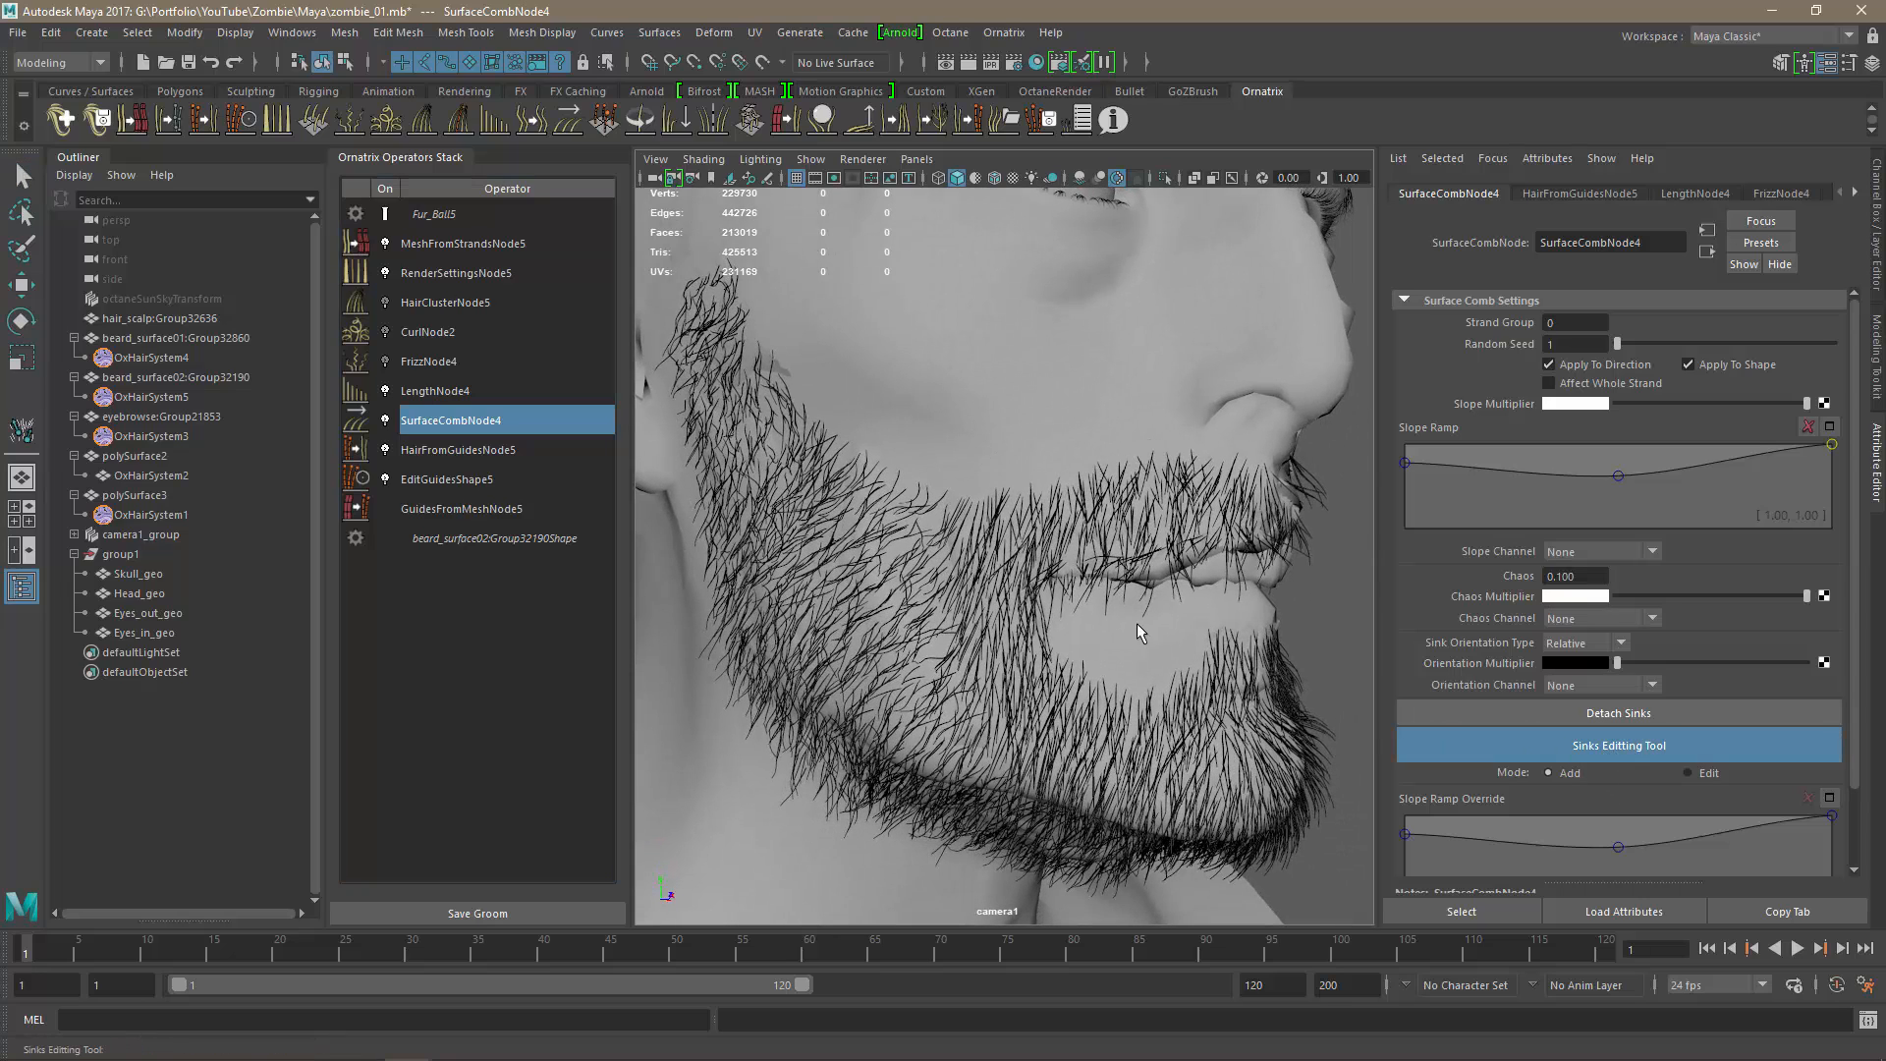
pyautogui.moveTo(994, 538); pyautogui.dragTo(936, 581)
pyautogui.moveTo(979, 478); pyautogui.dragTo(1013, 464)
pyautogui.keyDown('alt'); pyautogui.moveTo(1098, 521); pyautogui.dragTo(1135, 475); pyautogui.keyUp('alt')
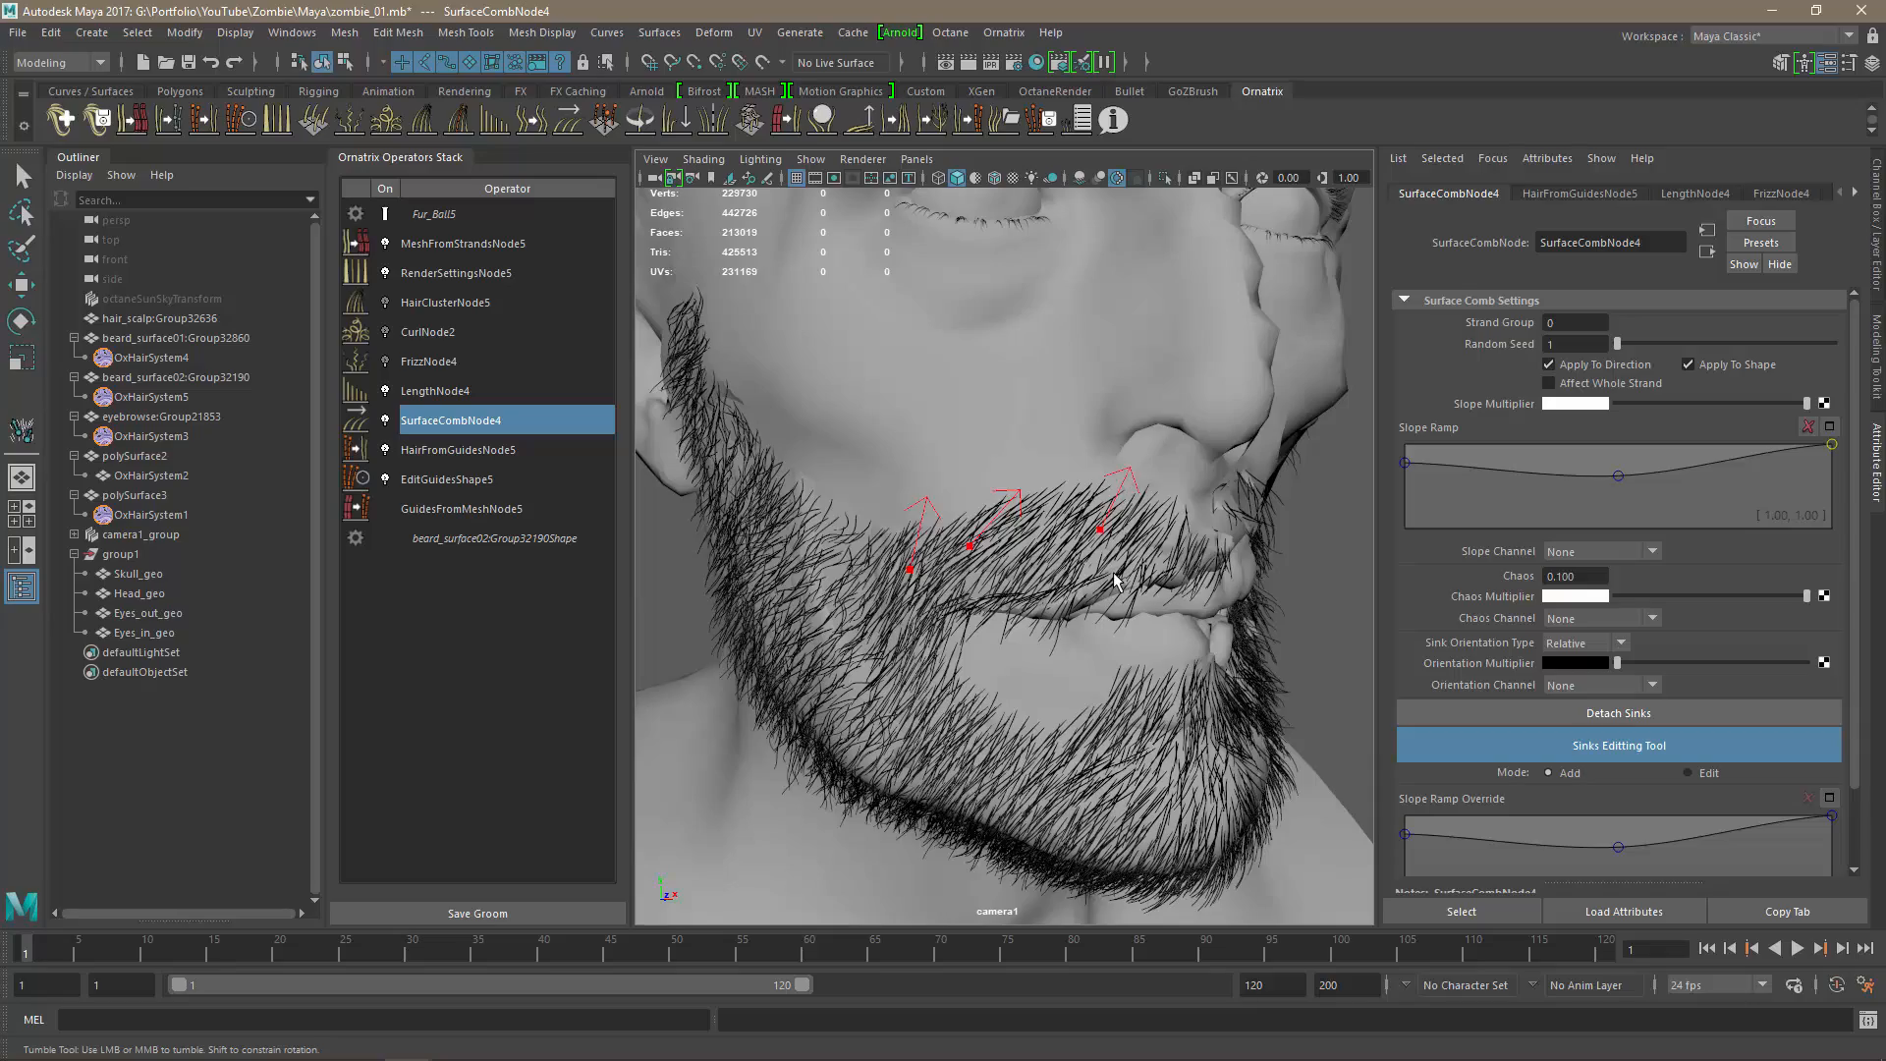
# Add sinks across the chin pointing up toward the lips and two more under the chin pointing toward its tip.
pyautogui.moveTo(1115, 580)
pyautogui.keyDown('alt'); pyautogui.mouseDown()
pyautogui.moveTo(1171, 592)
pyautogui.moveTo(989, 751)
pyautogui.moveTo(905, 790)
pyautogui.moveTo(873, 842)
pyautogui.mouseUp(); pyautogui.keyUp('alt')
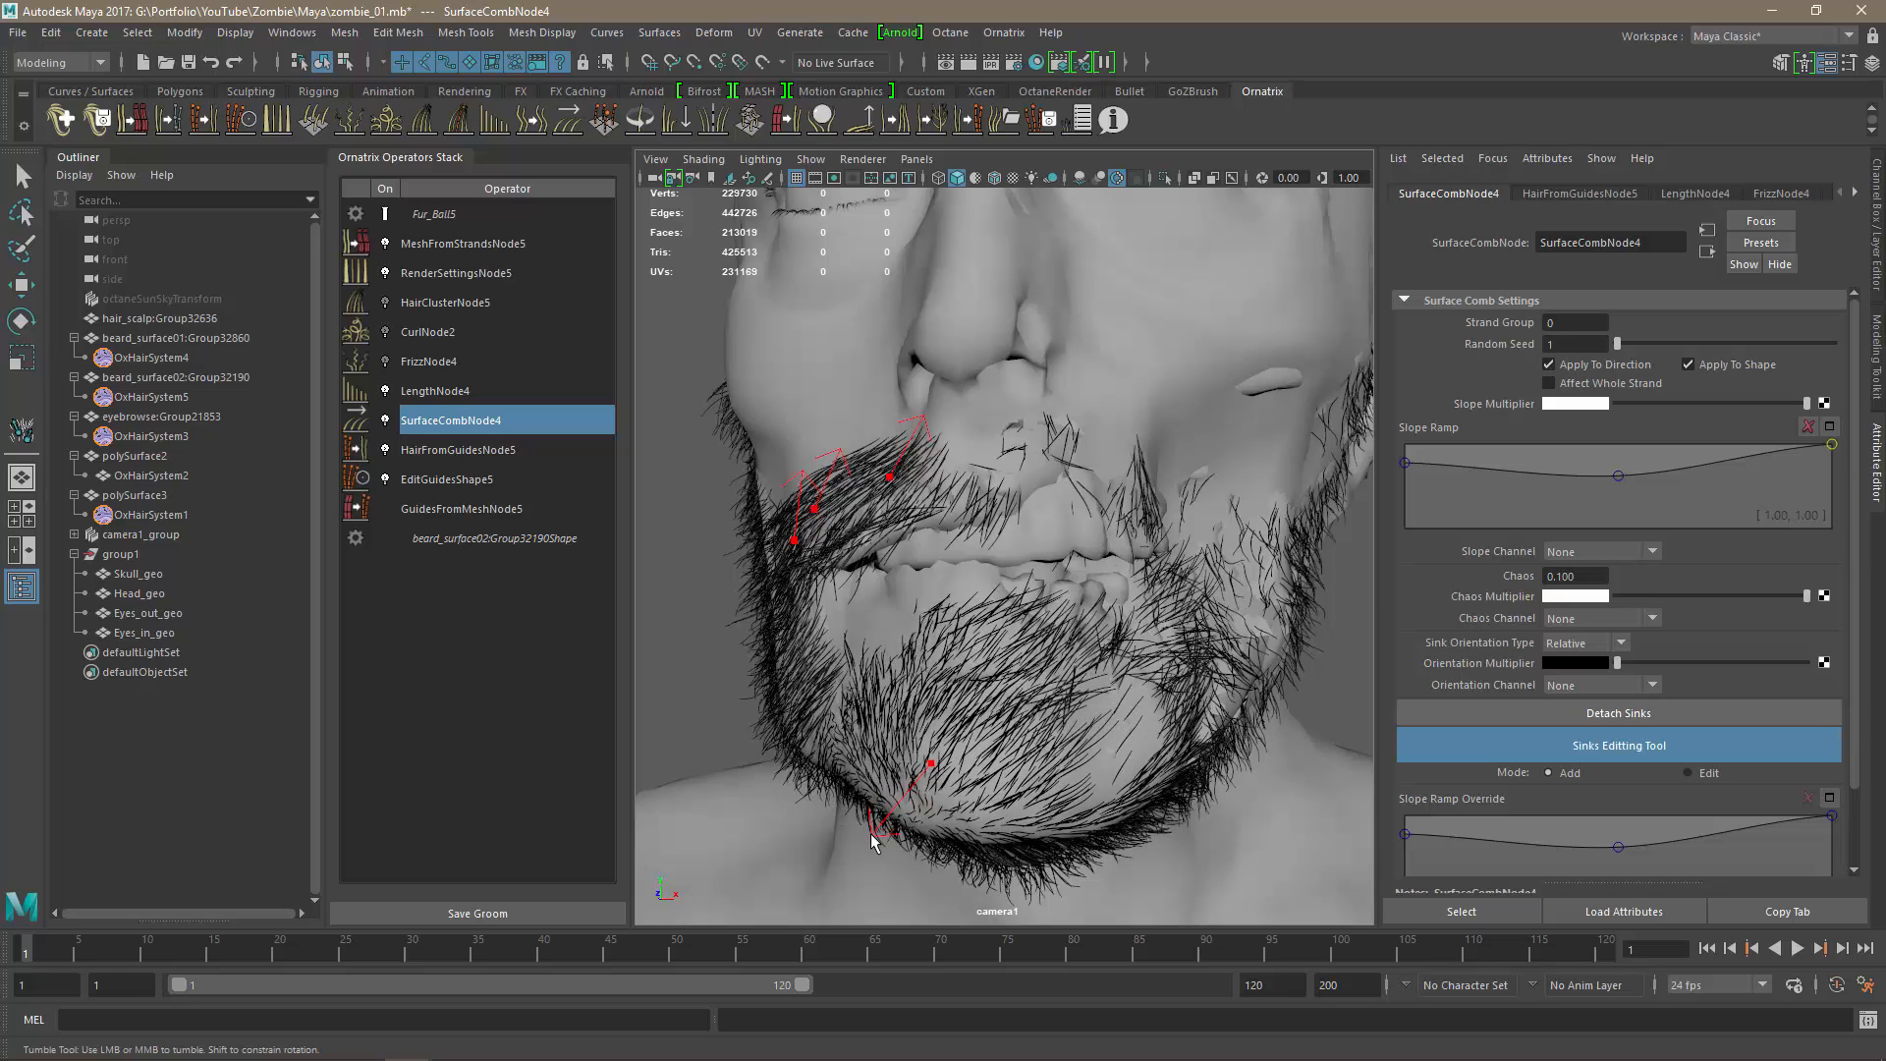
pyautogui.moveTo(891, 735); pyautogui.dragTo(891, 713)
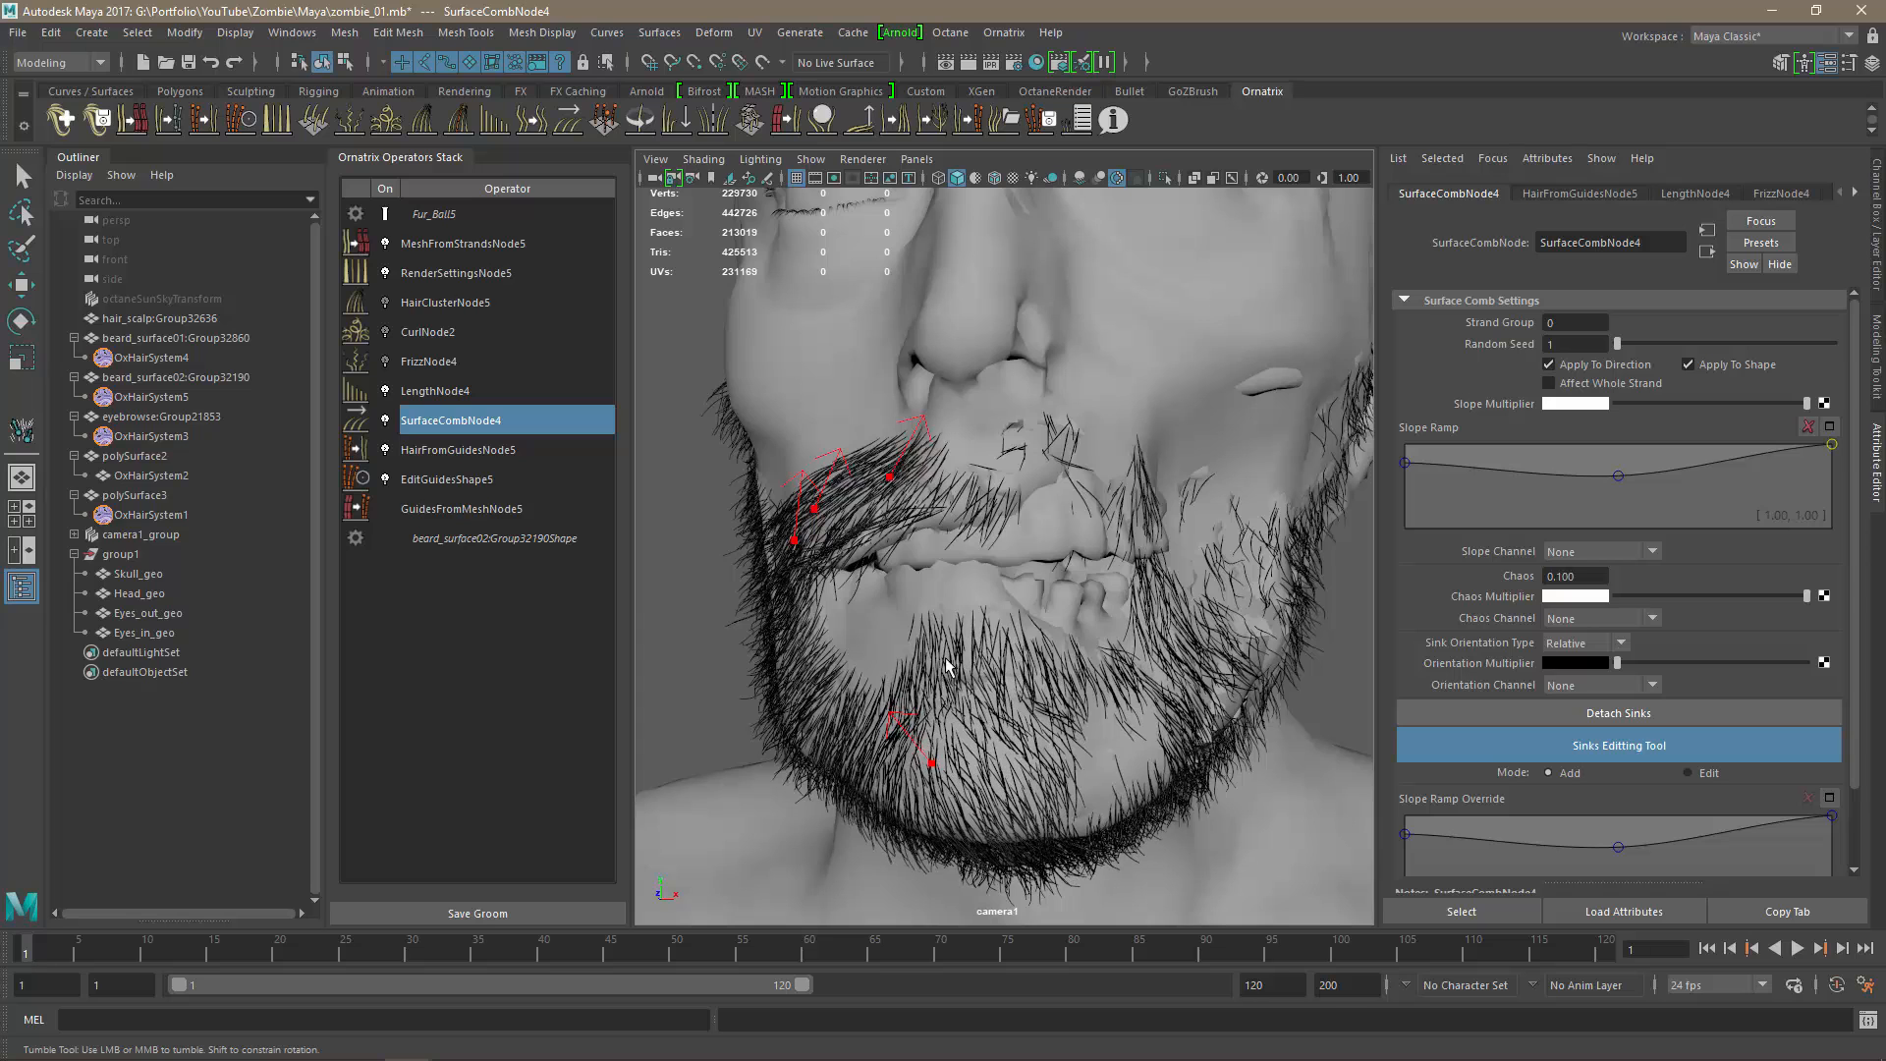
pyautogui.moveTo(951, 645)
pyautogui.mouseDown()
pyautogui.moveTo(904, 622)
pyautogui.moveTo(941, 599)
pyautogui.moveTo(922, 599)
pyautogui.moveTo(1037, 577)
pyautogui.mouseUp()
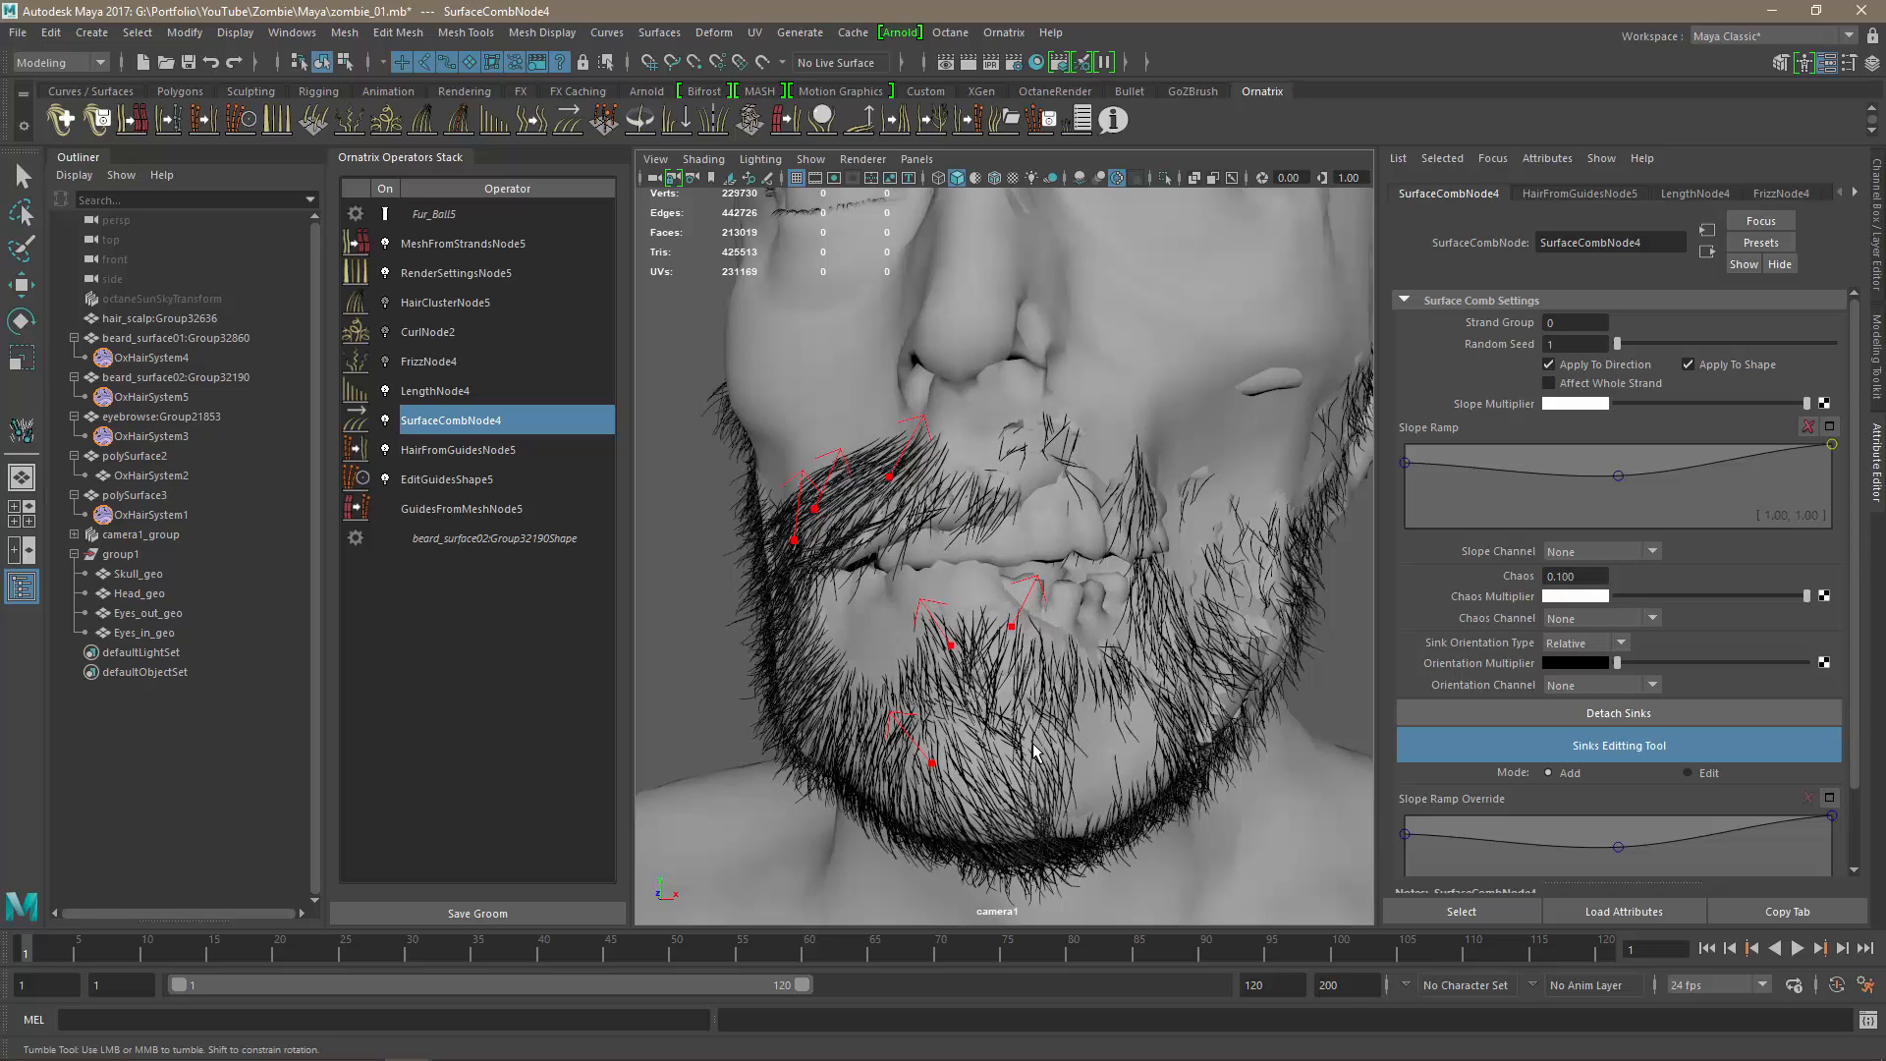
pyautogui.moveTo(1035, 748); pyautogui.dragTo(1068, 689)
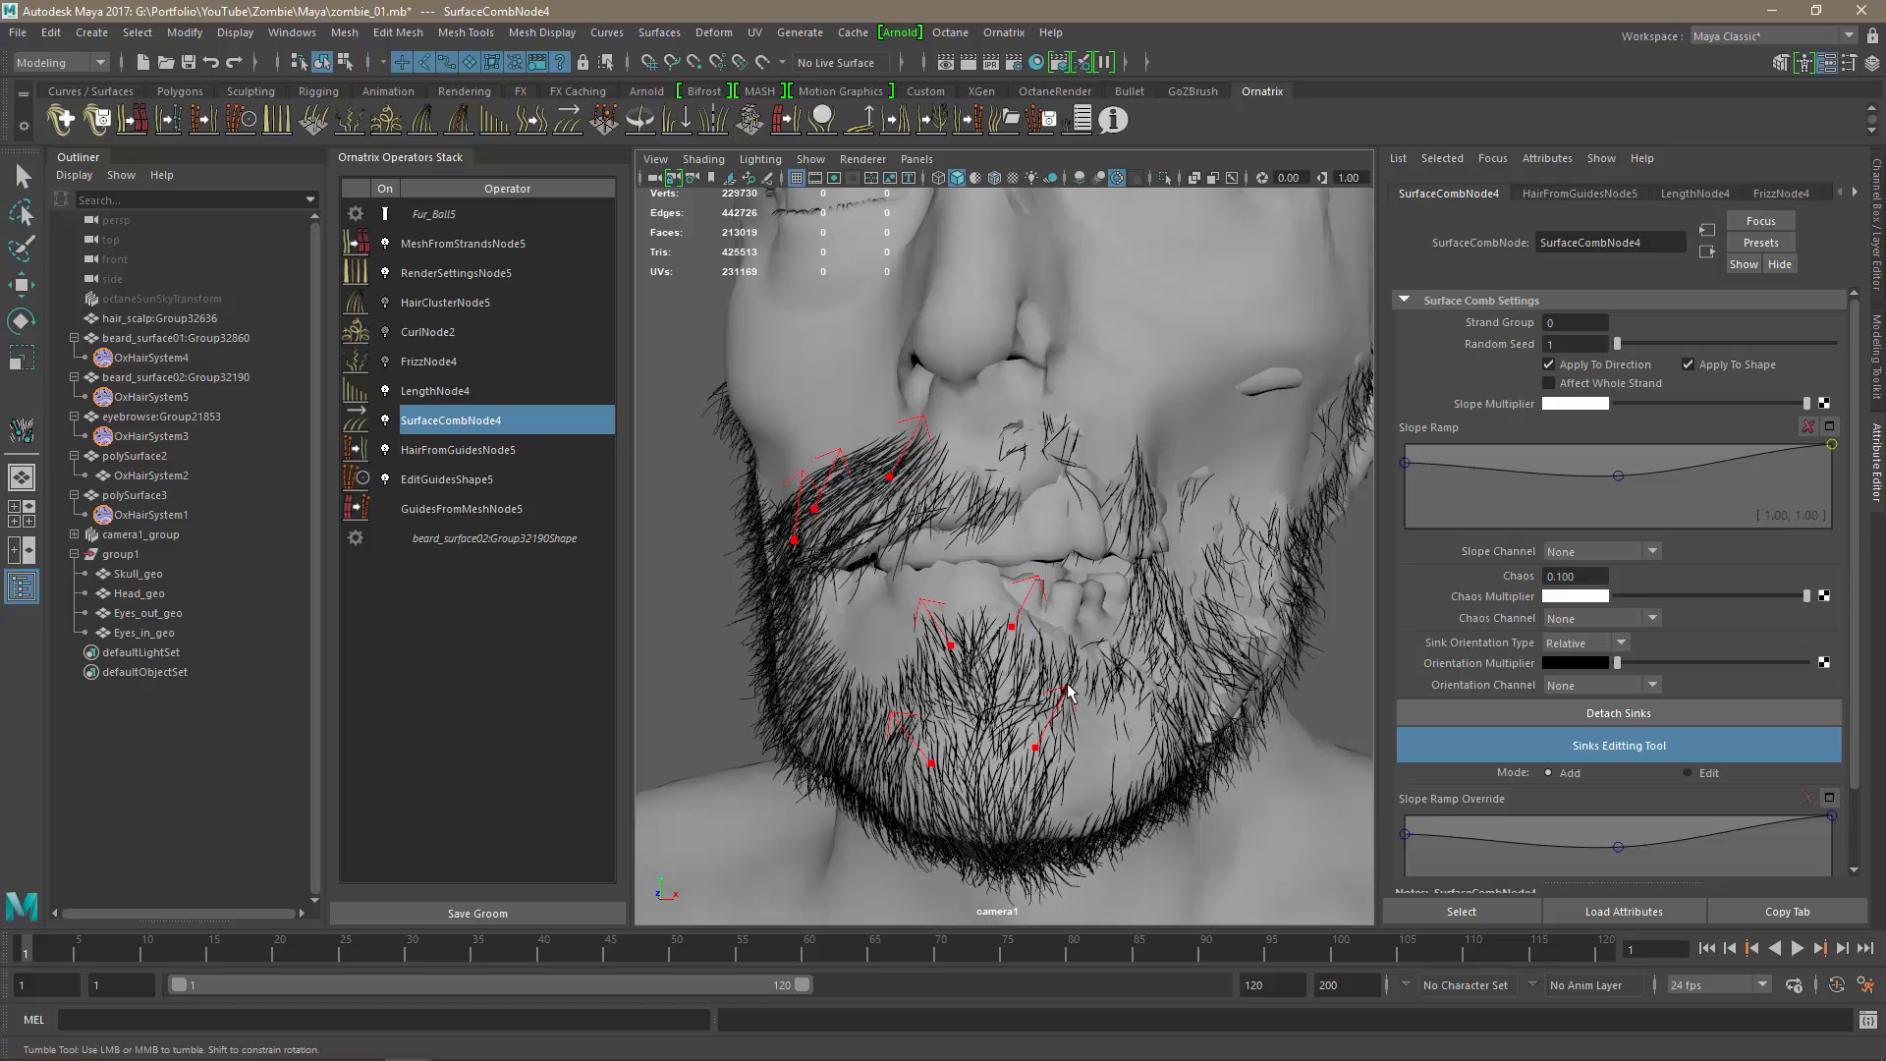
pyautogui.keyDown('alt'); pyautogui.moveTo(1138, 760); pyautogui.dragTo(1033, 484); pyautogui.keyUp('alt')
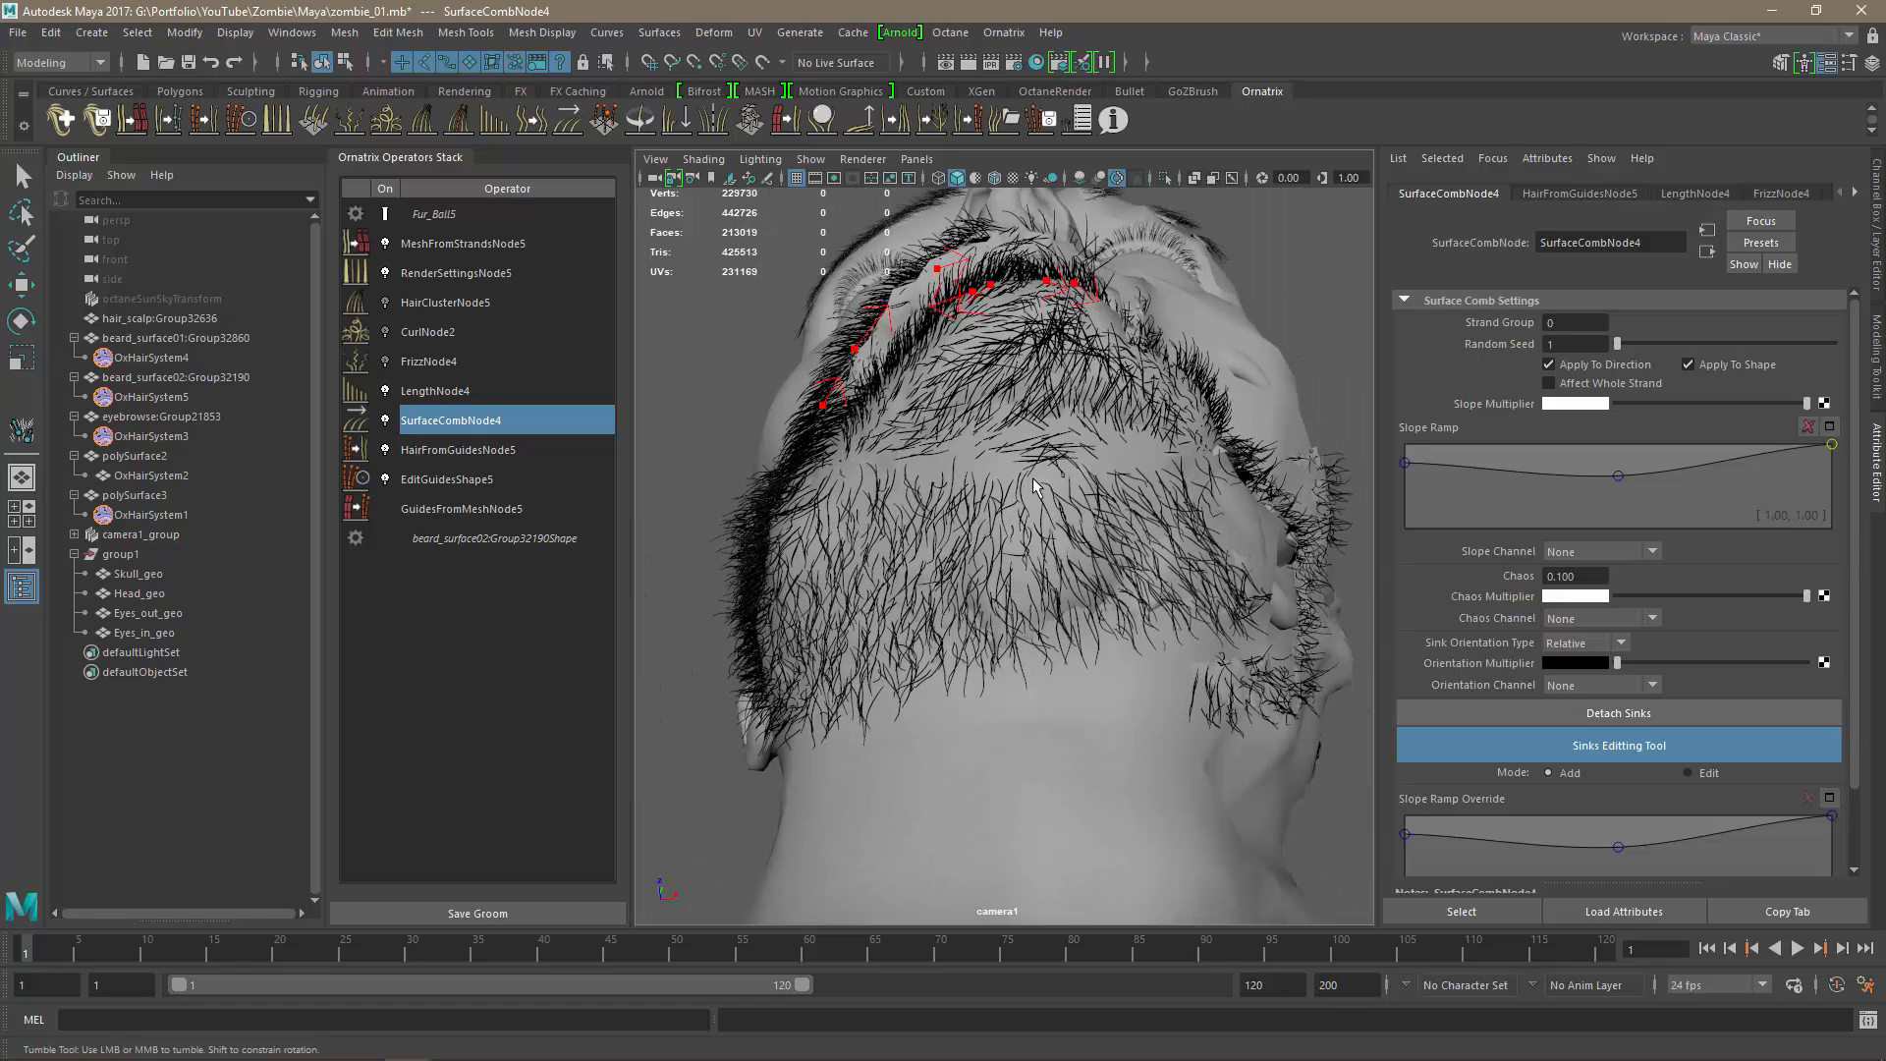
pyautogui.moveTo(983, 387); pyautogui.dragTo(945, 447)
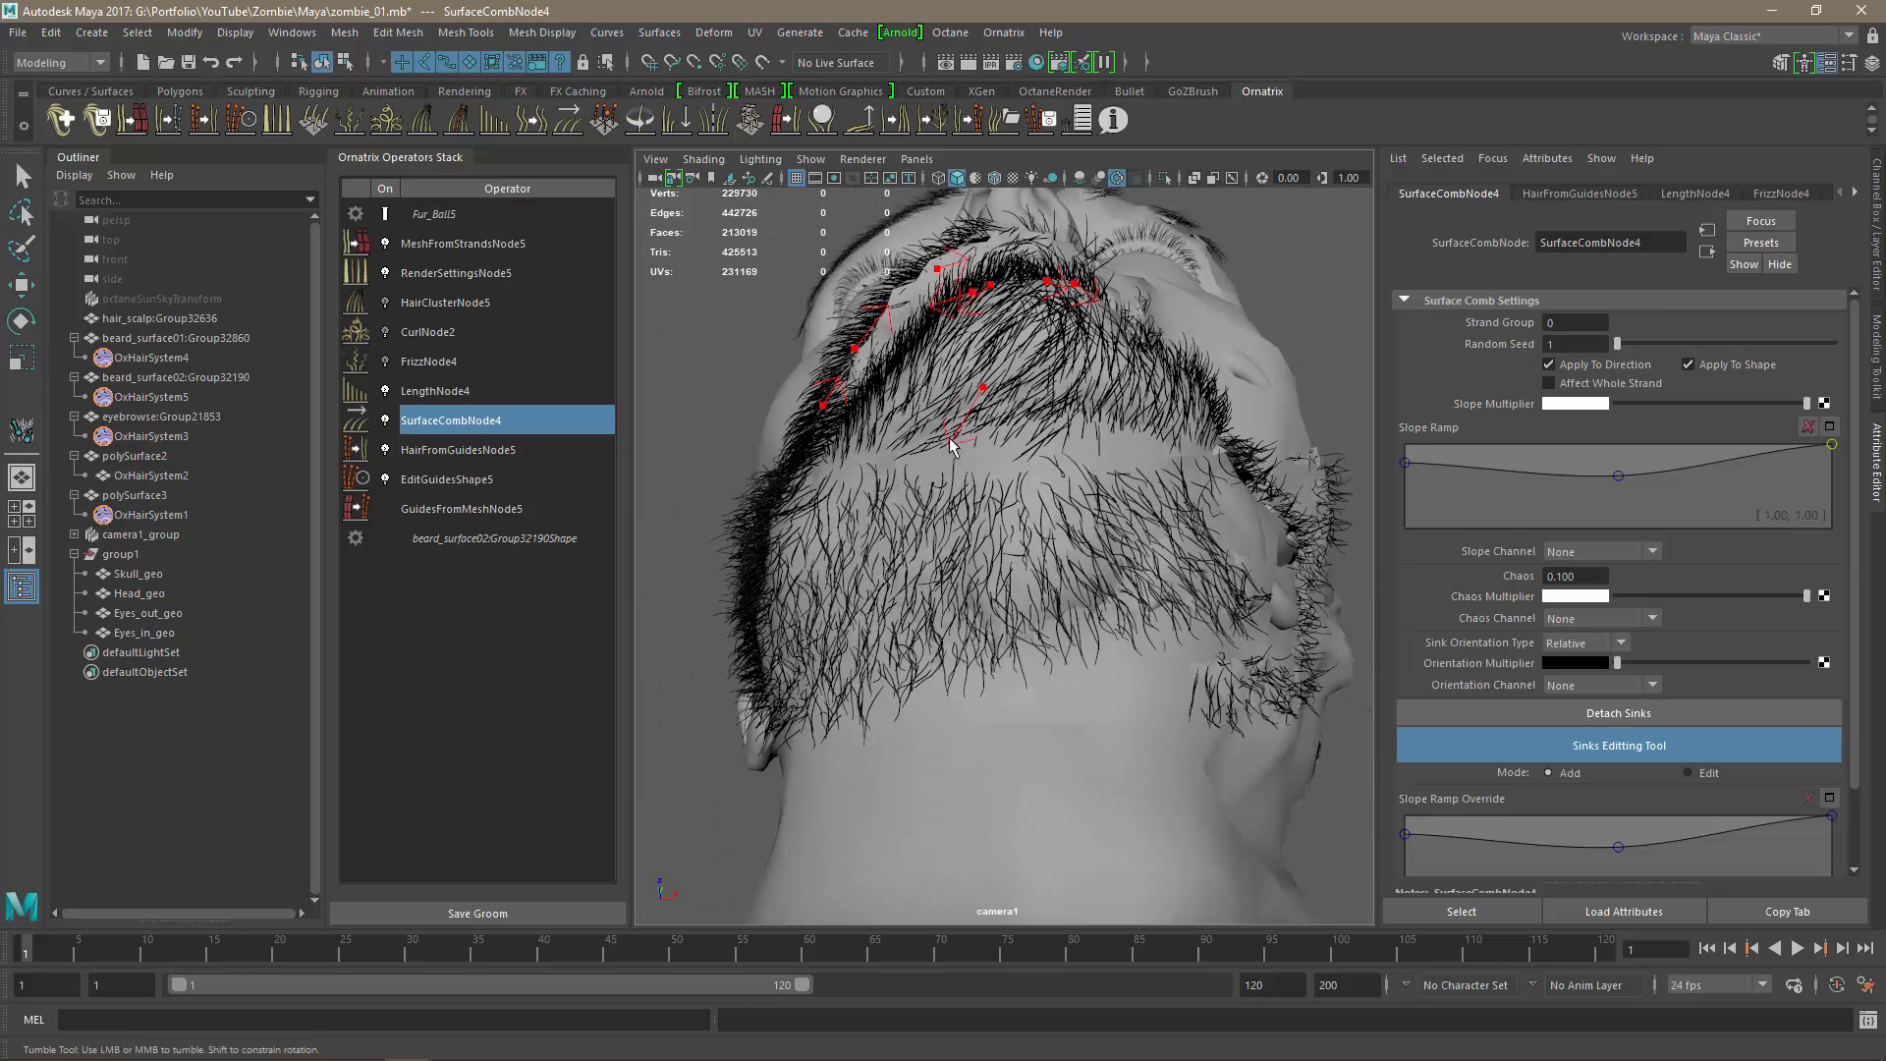
pyautogui.moveTo(946, 340); pyautogui.dragTo(1030, 314)
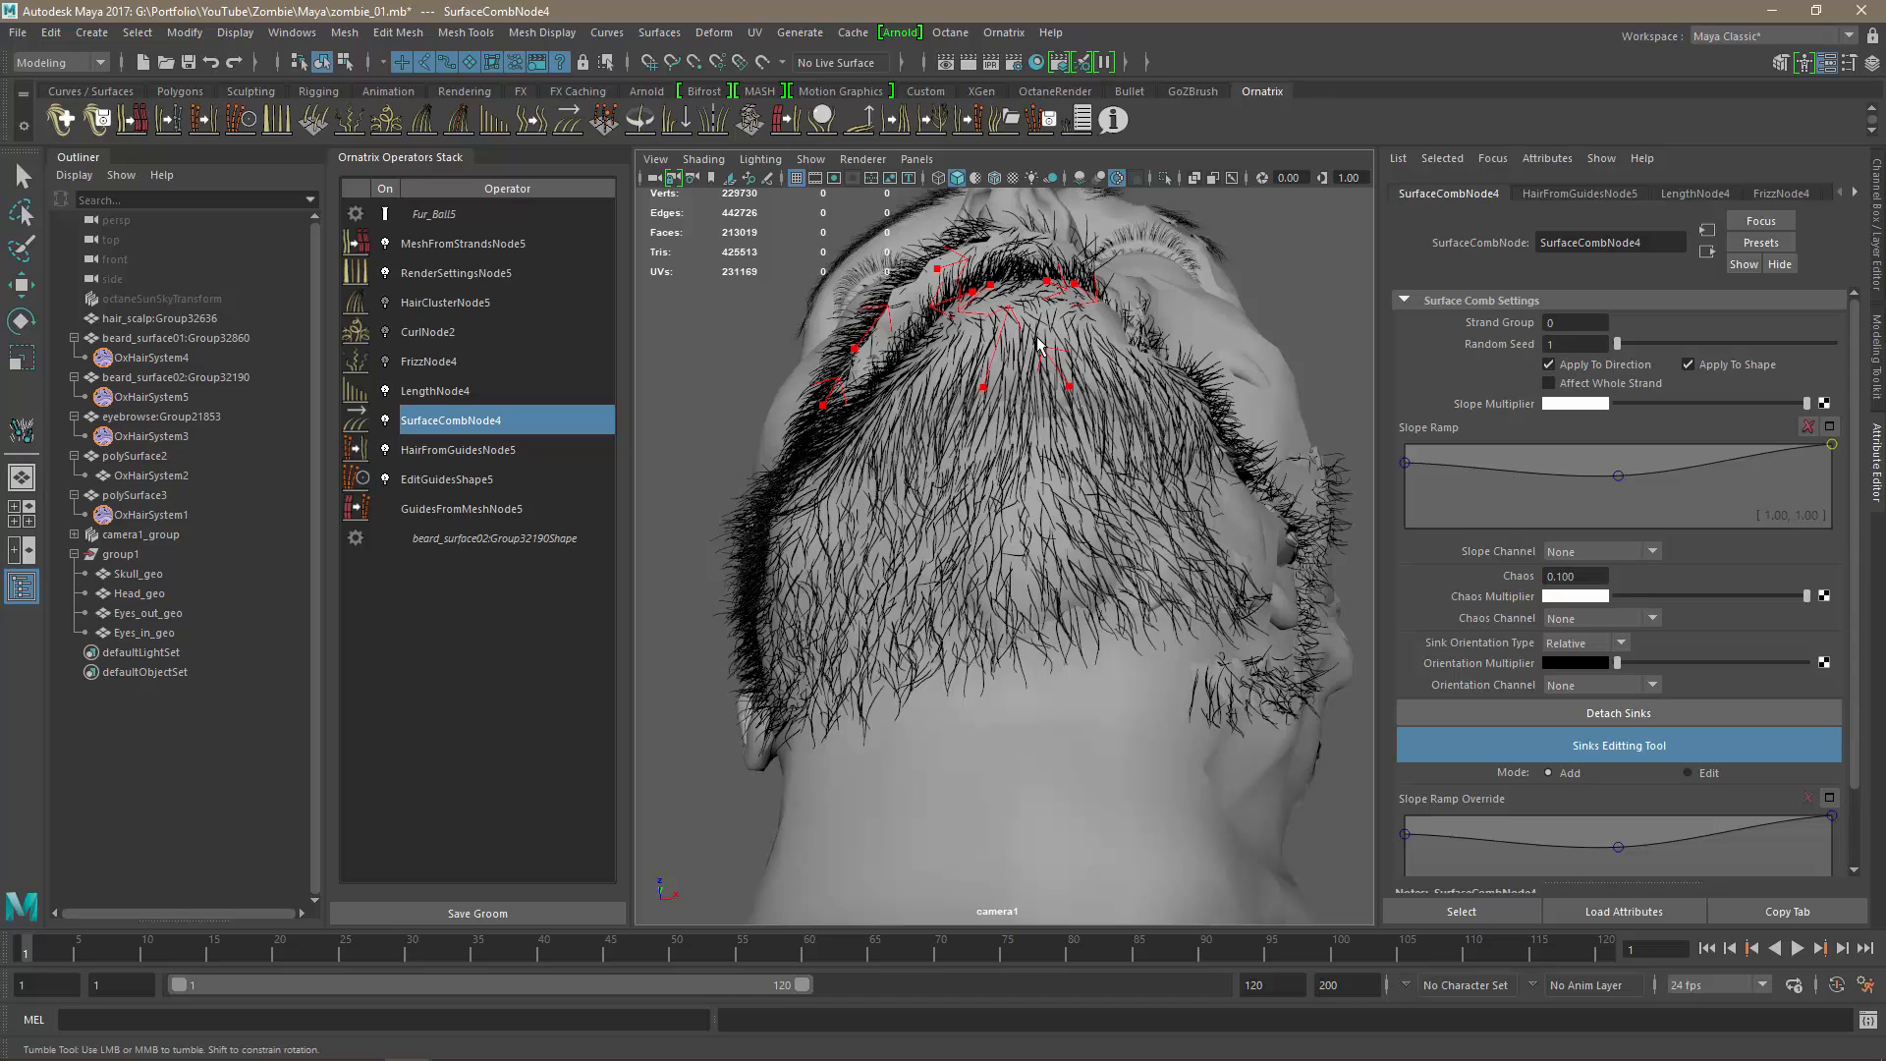
# Add sinks on the damaged side of the upper lip and around both mouth corners, aiming them up and inward.
pyautogui.moveTo(1081, 574)
pyautogui.keyDown('alt'); pyautogui.mouseDown()
pyautogui.moveTo(1033, 611)
pyautogui.moveTo(963, 537)
pyautogui.mouseUp(); pyautogui.keyUp('alt')
pyautogui.click(959, 391)
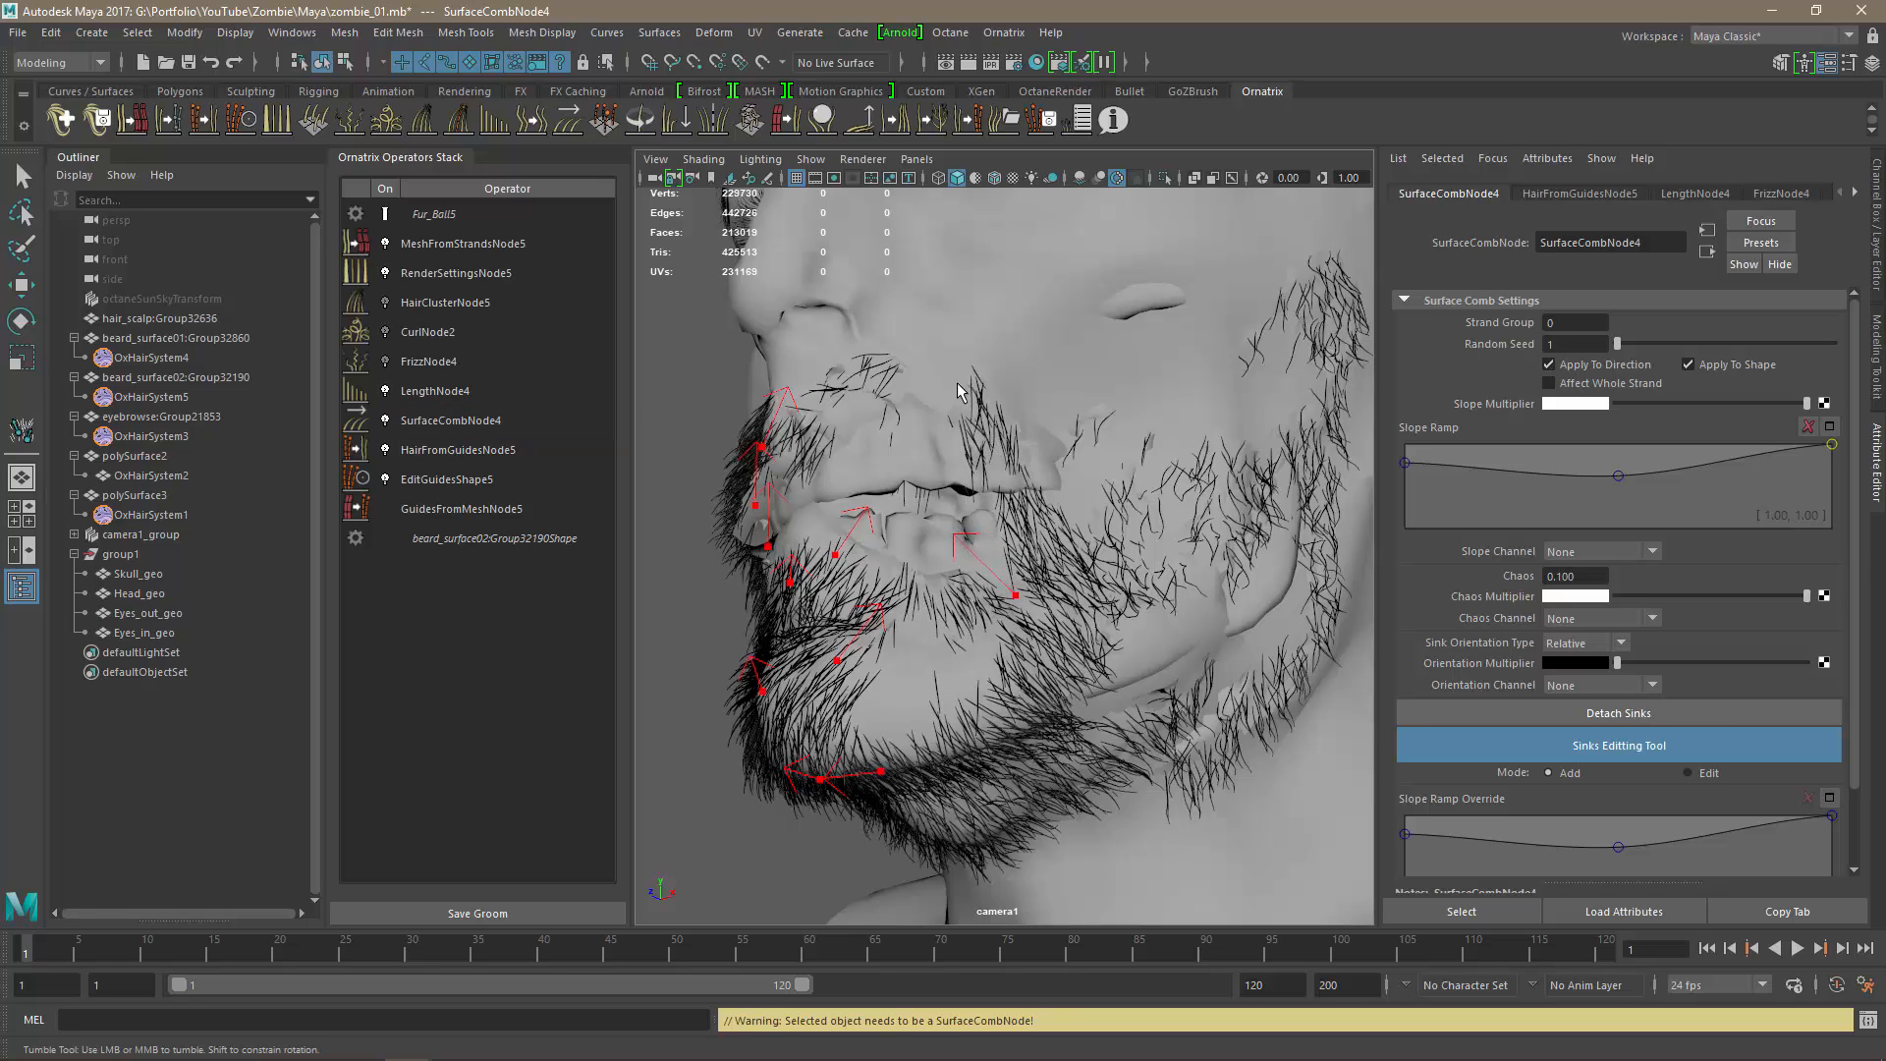
pyautogui.click(992, 453)
pyautogui.hotkey('ctrl', 'z')
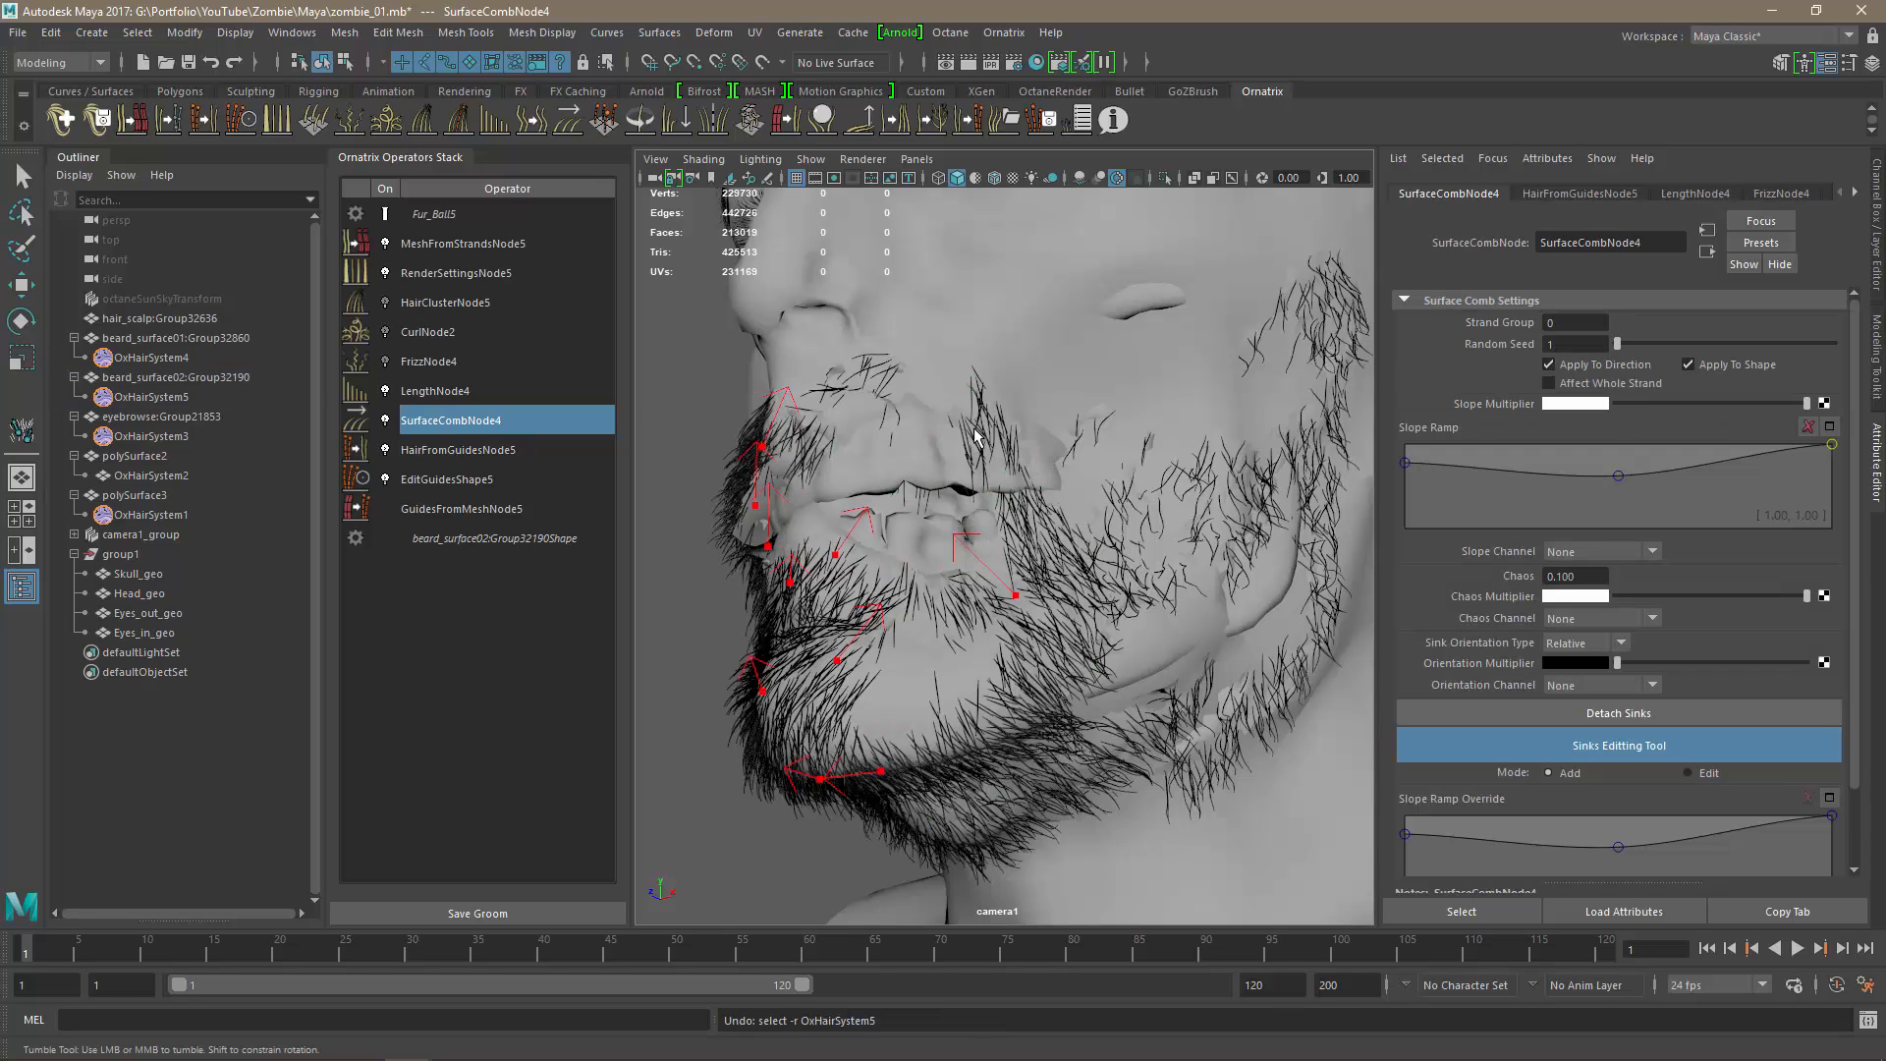
pyautogui.moveTo(972, 432); pyautogui.dragTo(928, 405)
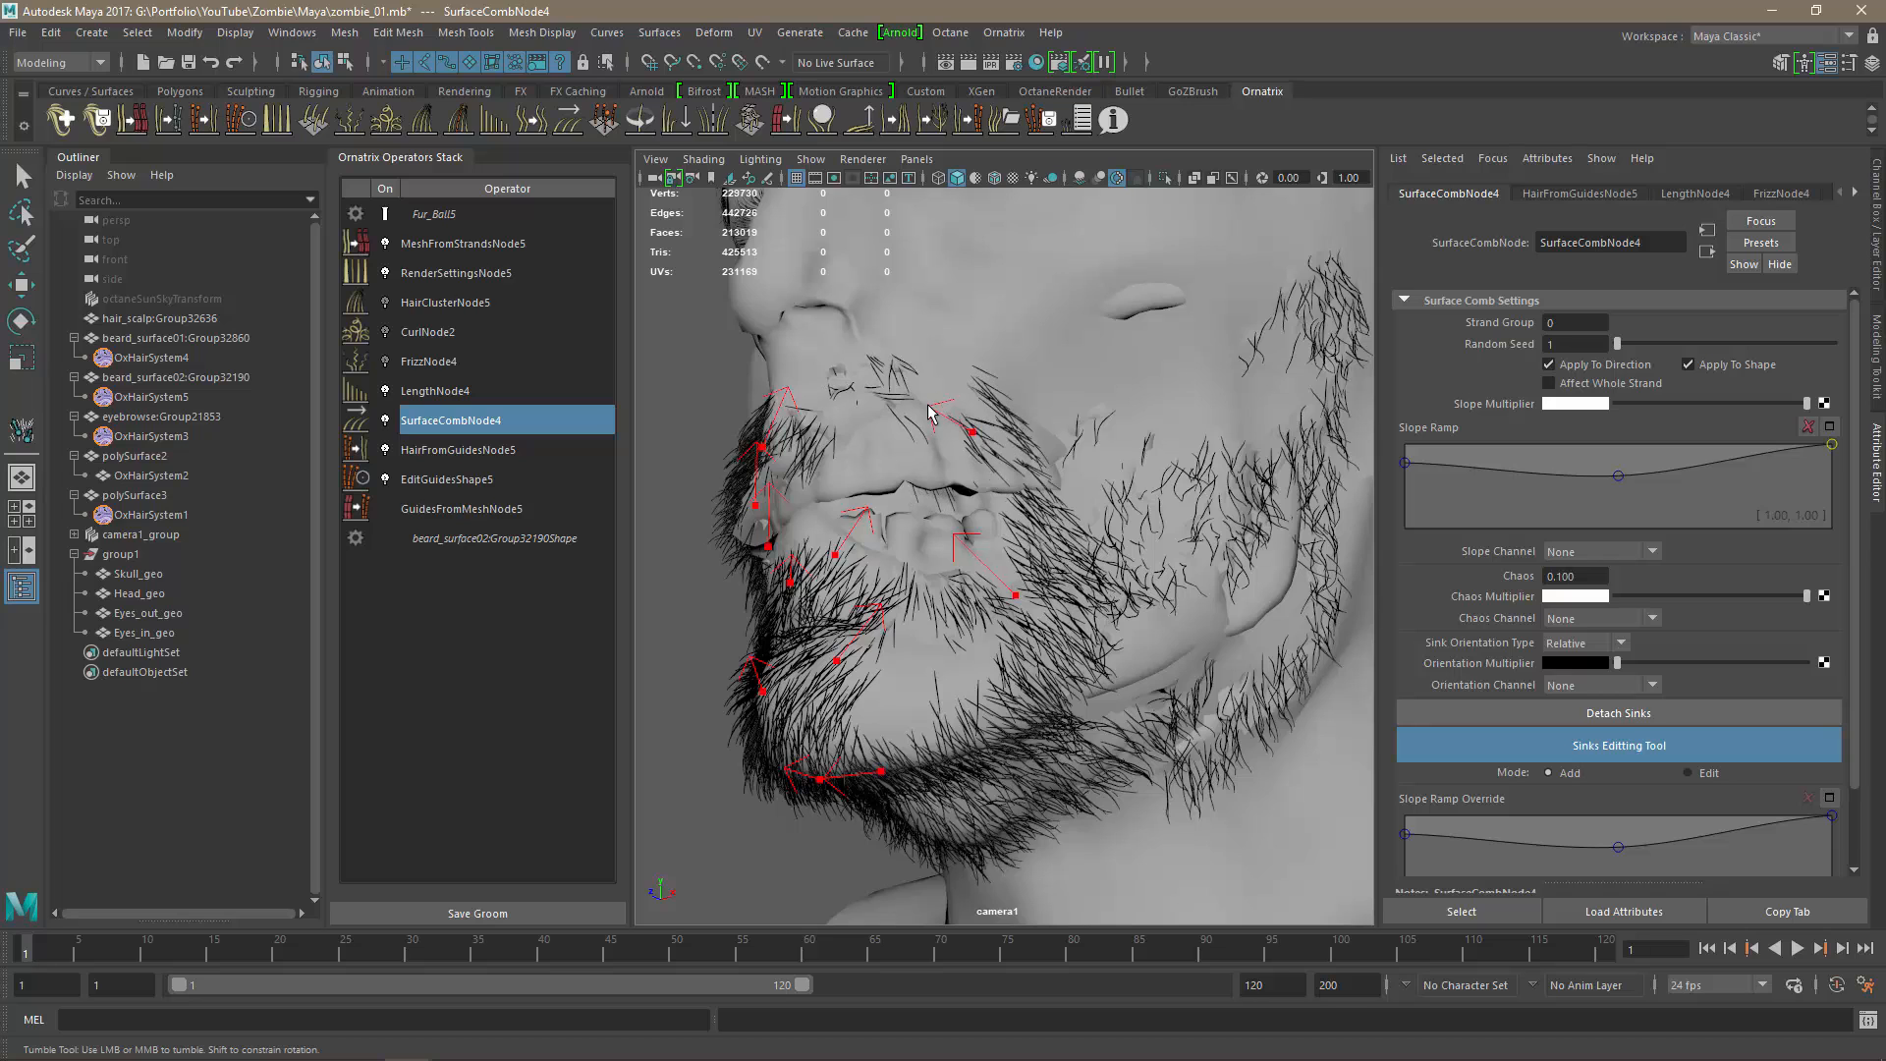
pyautogui.keyDown('alt'); pyautogui.moveTo(1051, 555); pyautogui.dragTo(972, 565); pyautogui.keyUp('alt')
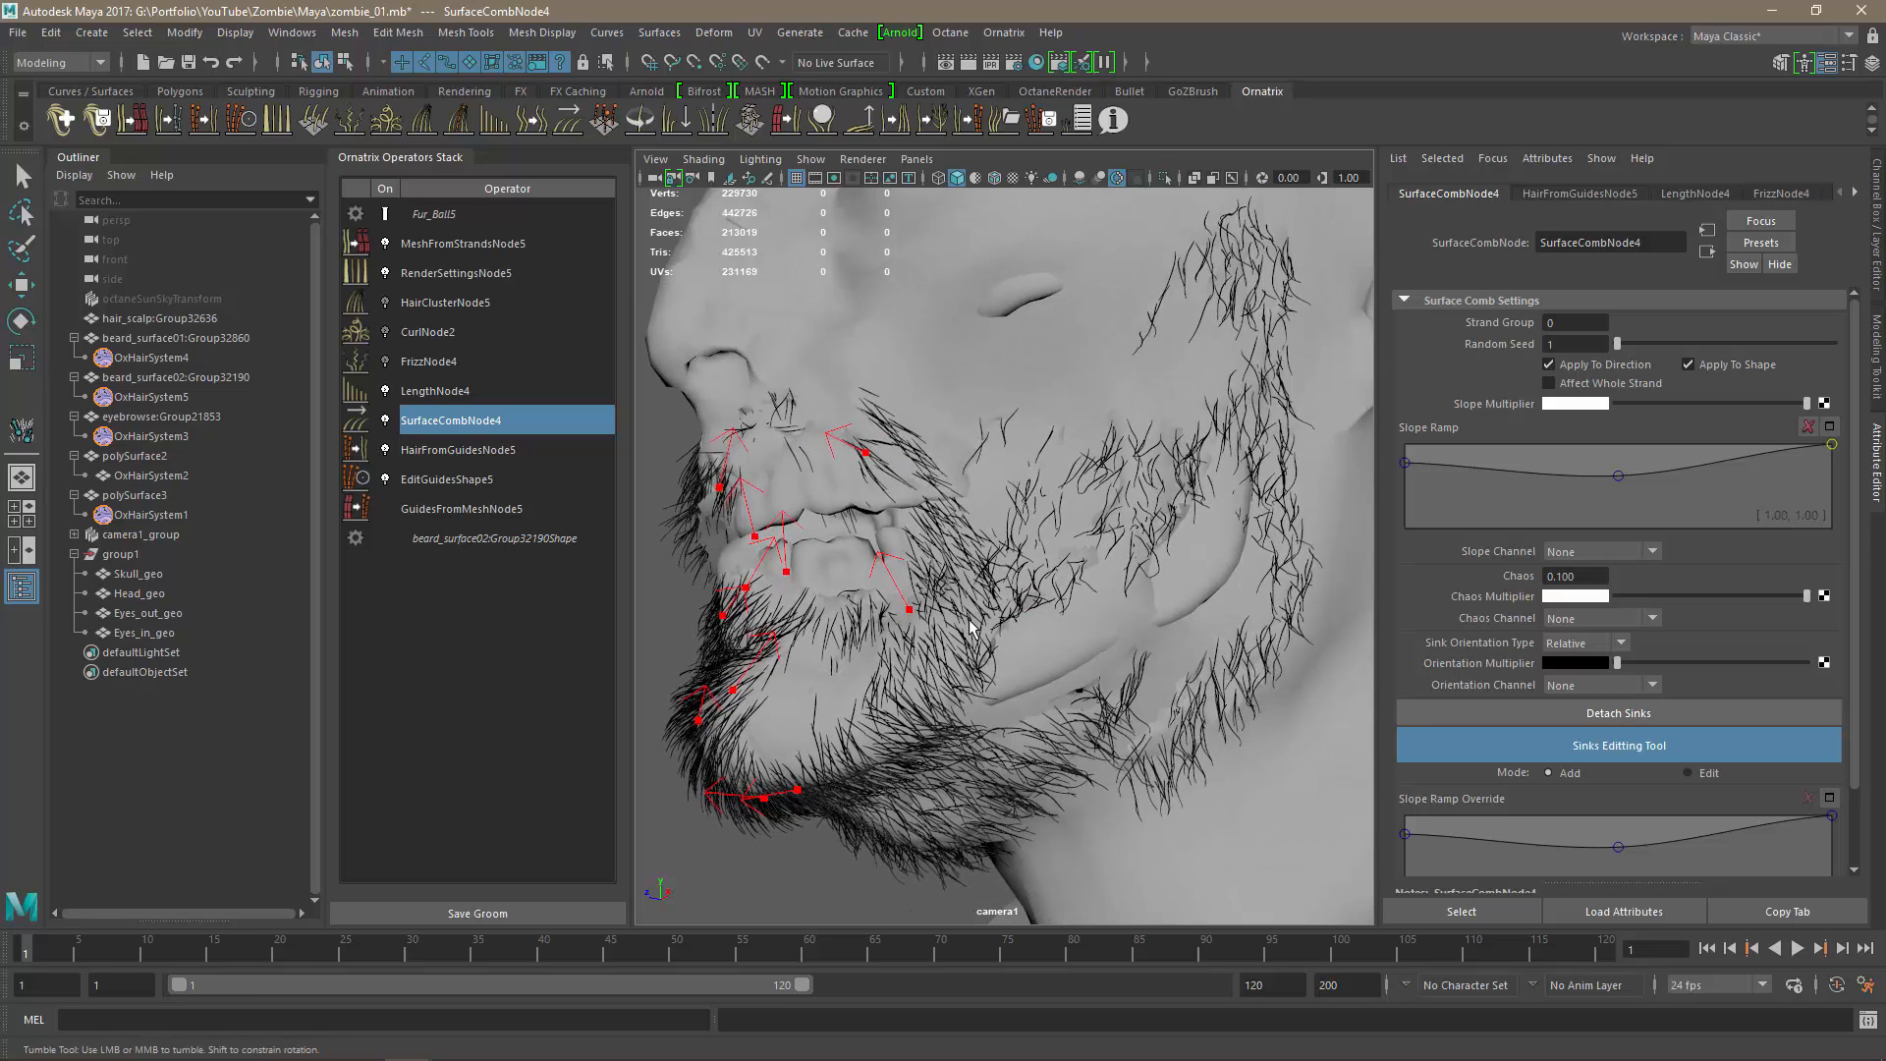
pyautogui.moveTo(951, 670); pyautogui.dragTo(1096, 643)
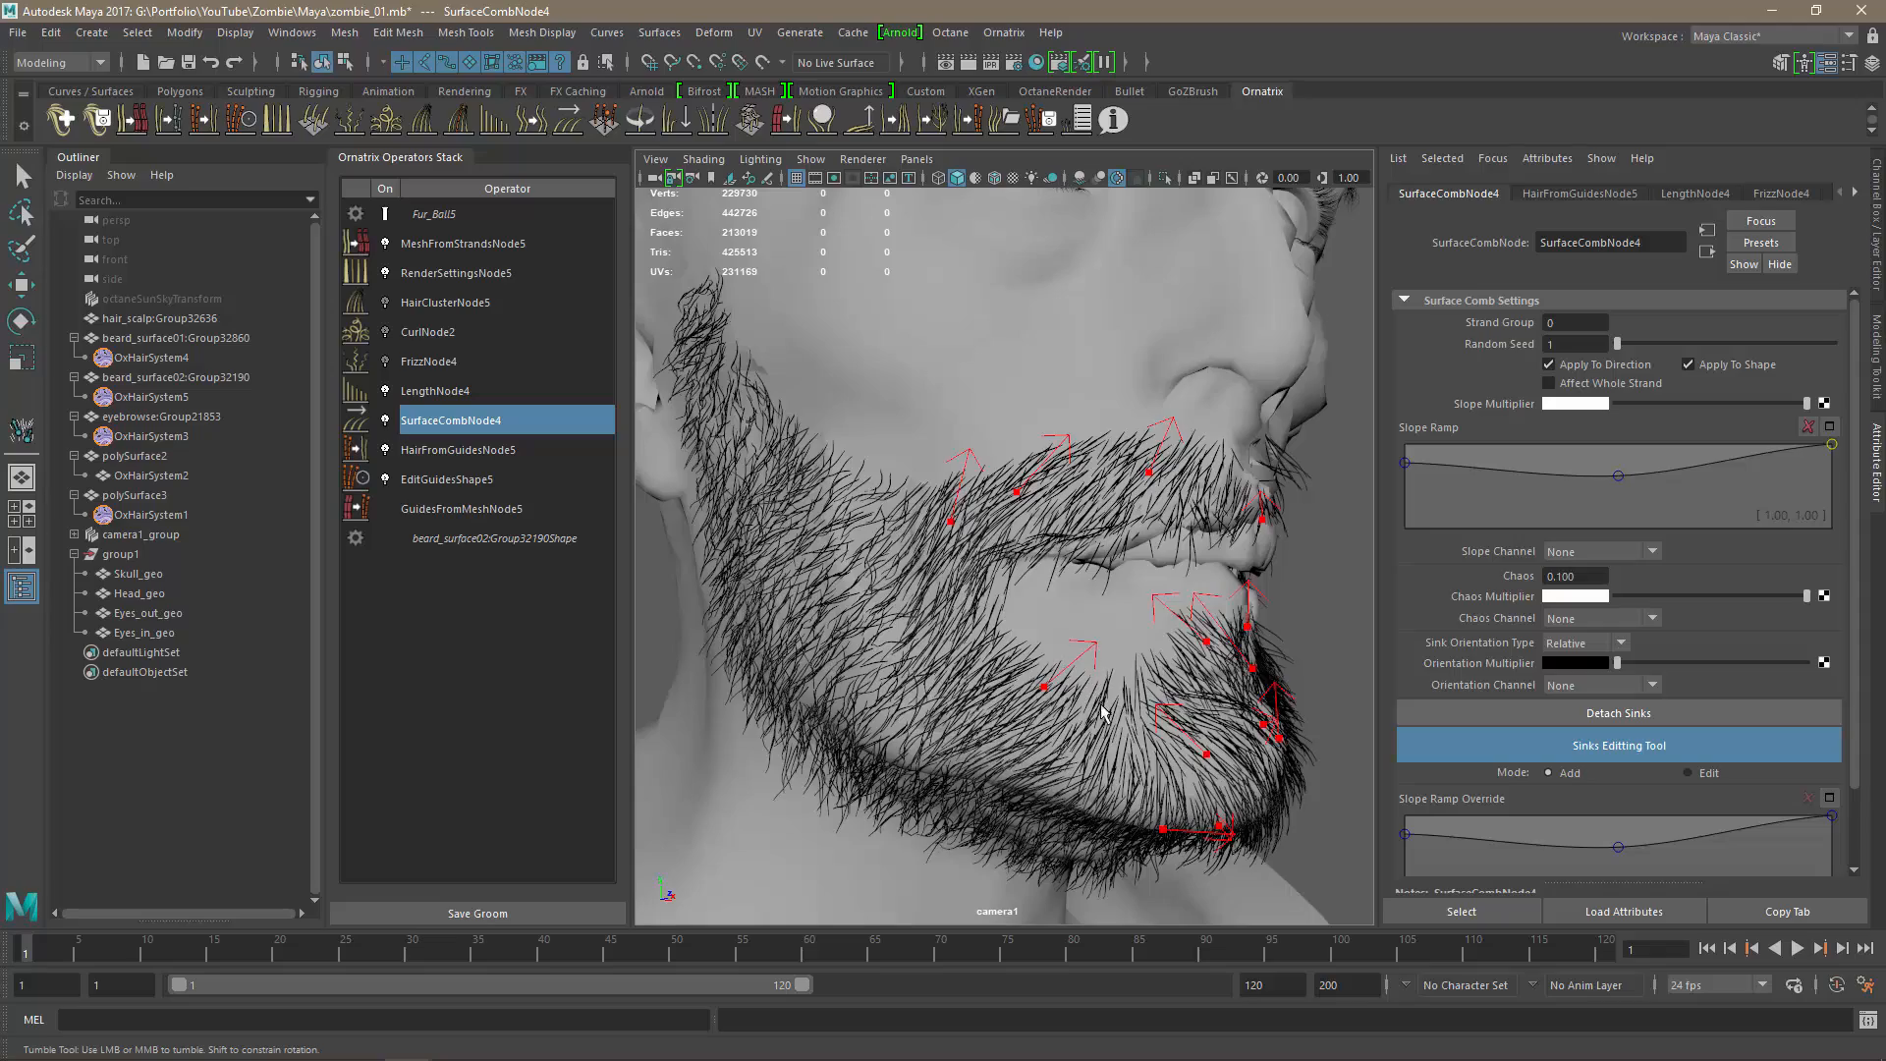
pyautogui.keyDown('alt'); pyautogui.moveTo(1102, 711); pyautogui.dragTo(1092, 619); pyautogui.keyUp('alt')
pyautogui.keyDown('alt'); pyautogui.moveTo(1142, 685); pyautogui.dragTo(1036, 700); pyautogui.keyUp('alt')
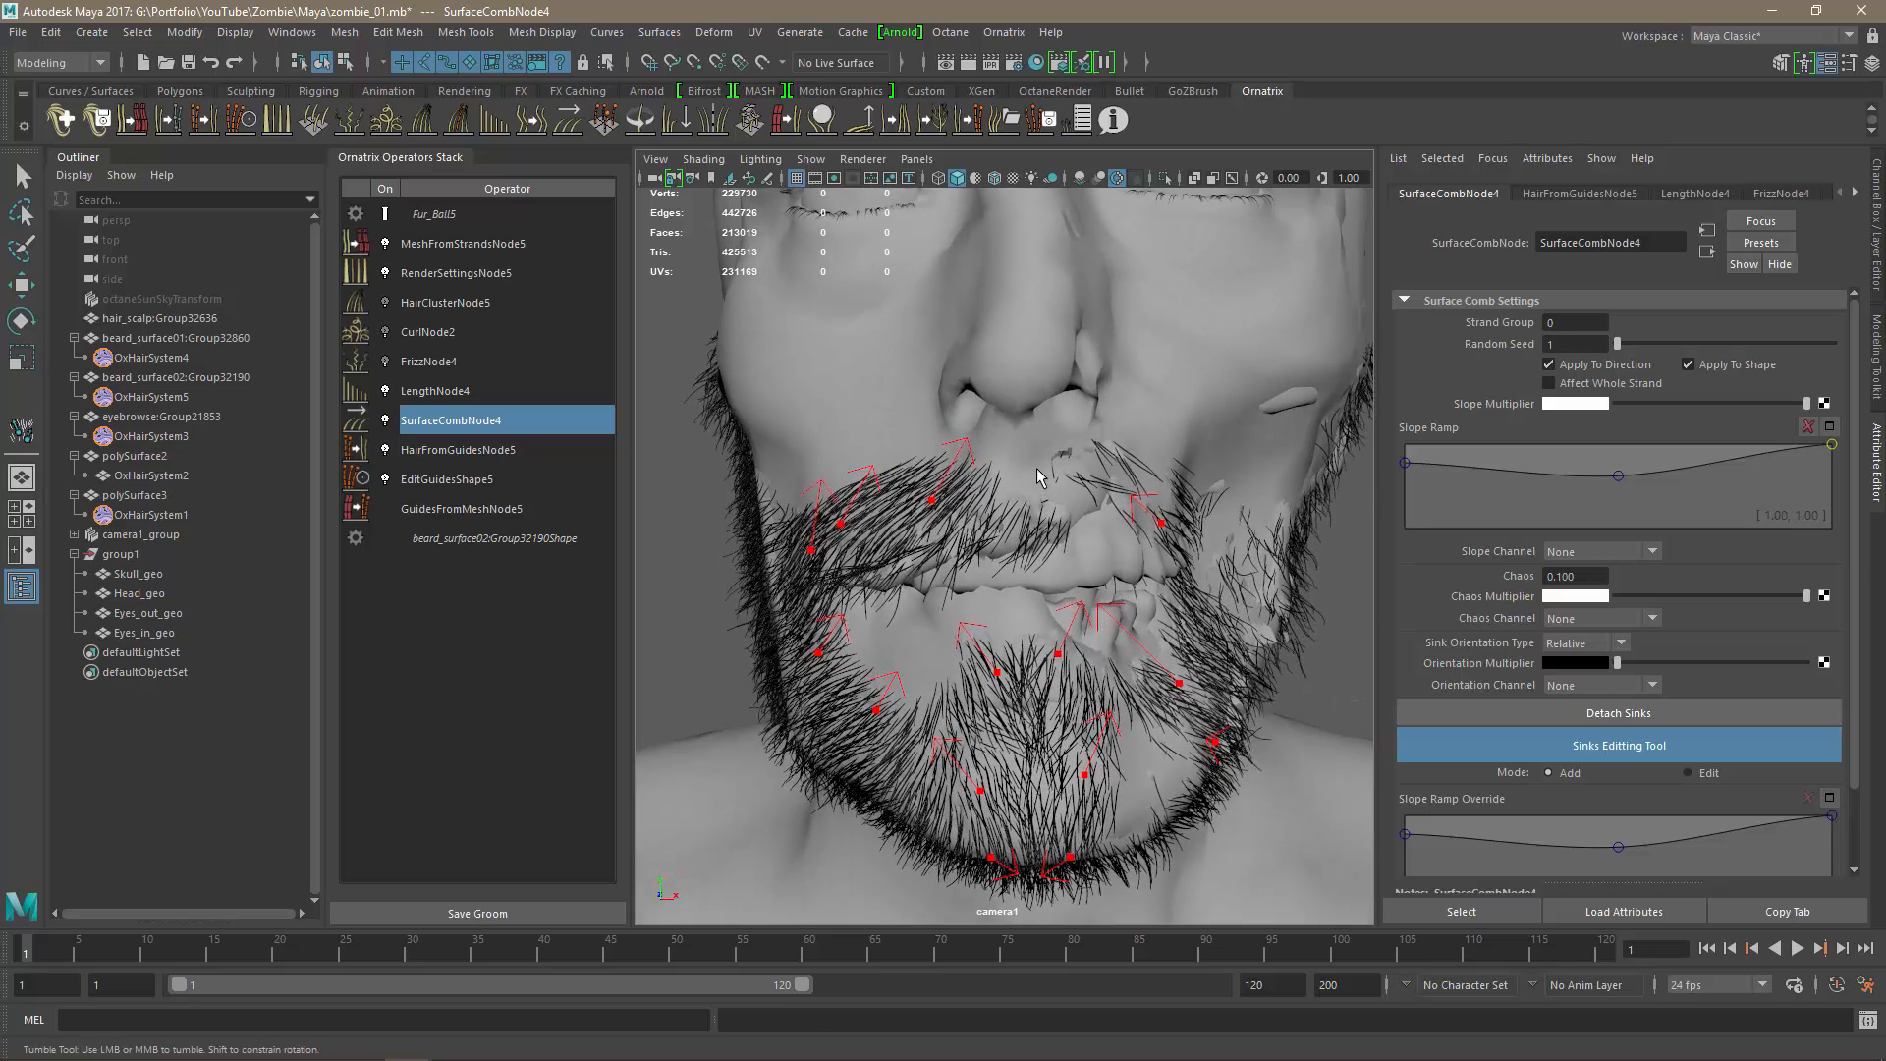
pyautogui.moveTo(1049, 520); pyautogui.dragTo(1020, 481)
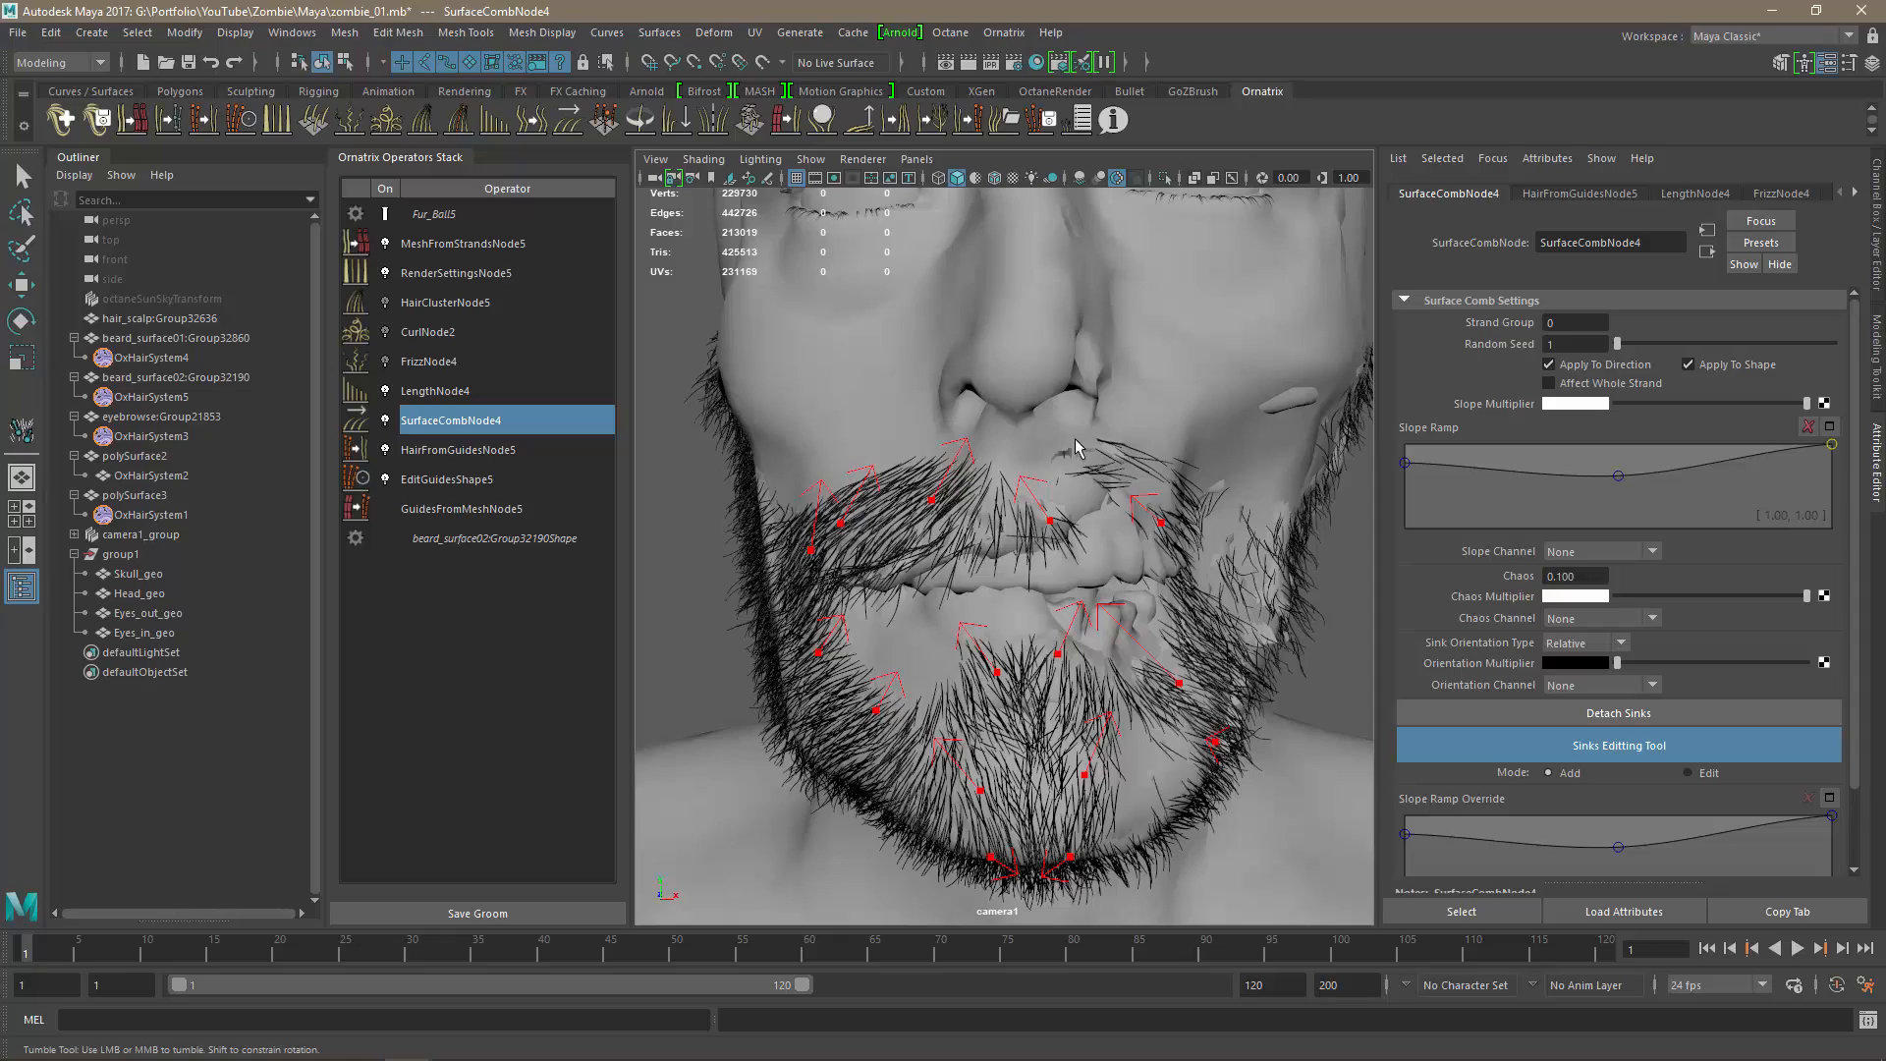
pyautogui.hotkey('ctrl', 'z')
pyautogui.hotkey('ctrl', 'z')
# Clear the selection, view the combed beard from the side and front, and turn the Frizz operator on.
pyautogui.keyDown('alt'); pyautogui.moveTo(1103, 667); pyautogui.dragTo(1167, 640); pyautogui.keyUp('alt')
pyautogui.click(1358, 604)
pyautogui.keyDown('alt'); pyautogui.moveTo(1282, 572); pyautogui.dragTo(1289, 618); pyautogui.keyUp('alt')
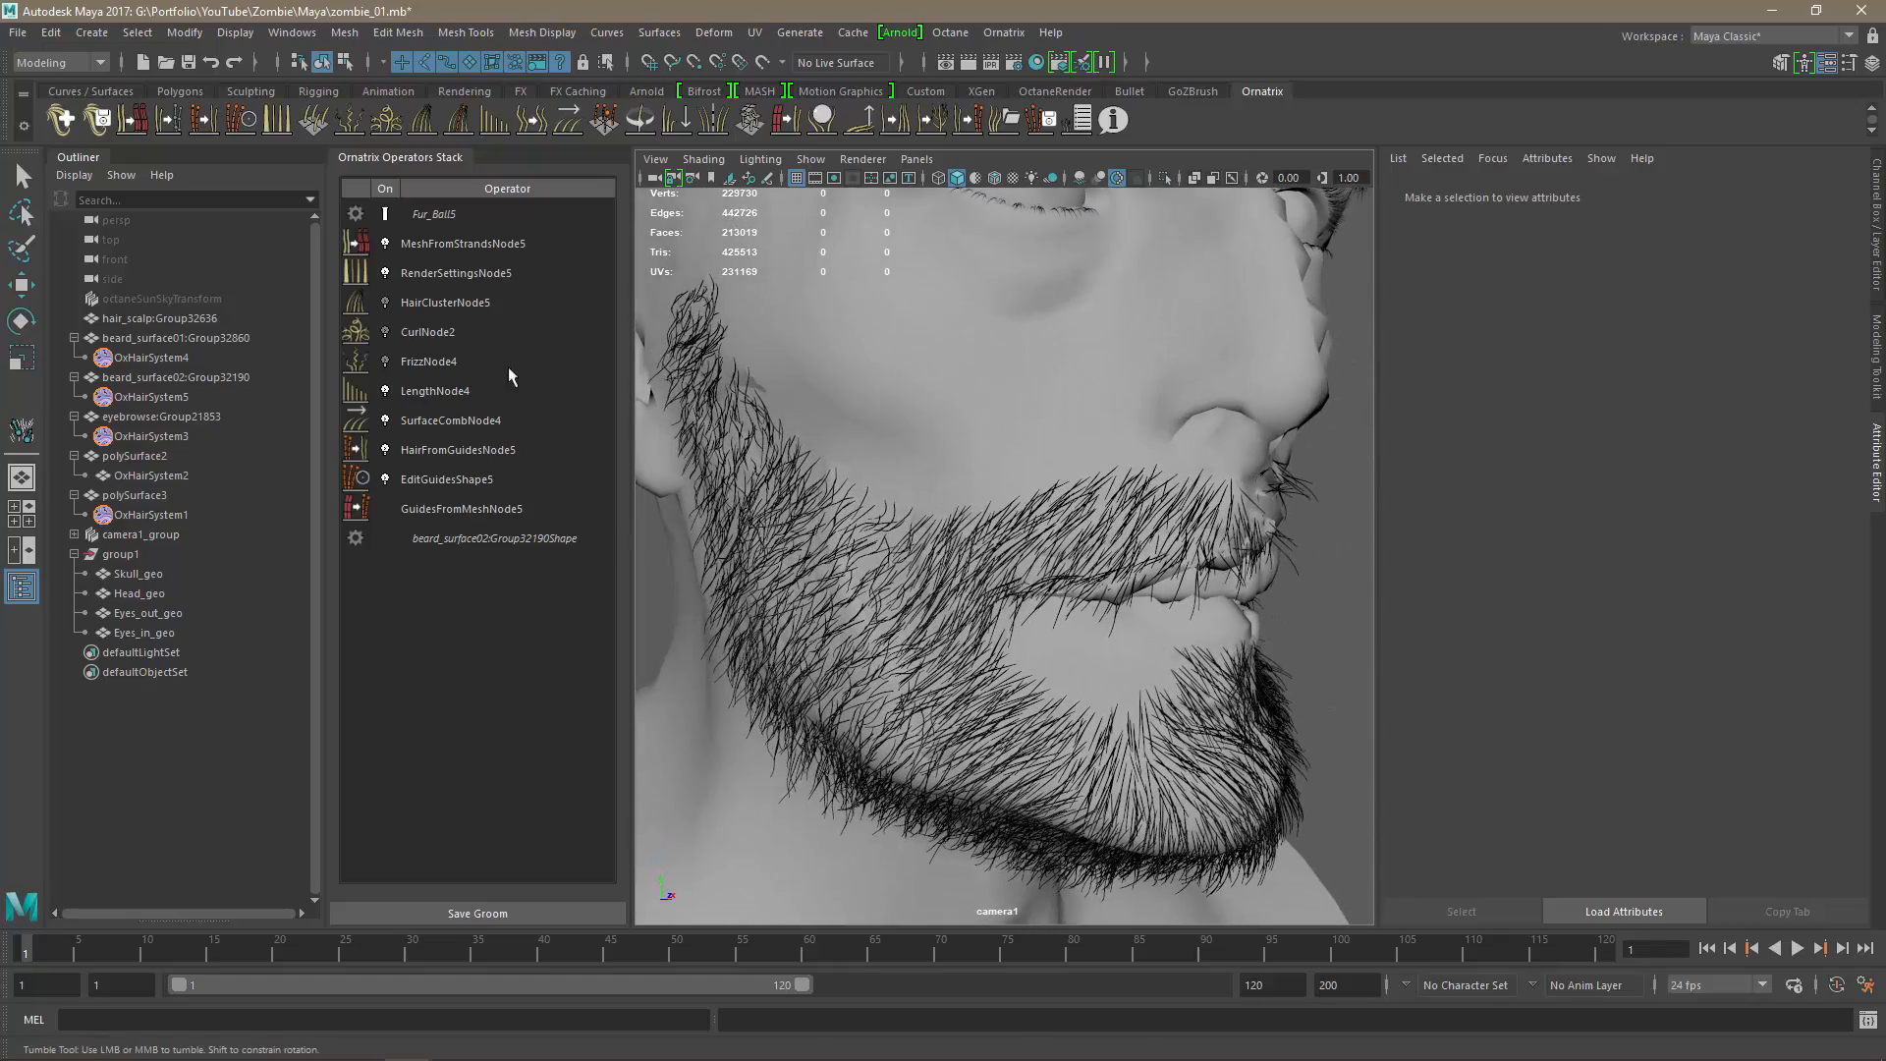
pyautogui.moveTo(1197, 659)
pyautogui.keyDown('alt'); pyautogui.mouseDown()
pyautogui.moveTo(1123, 652)
pyautogui.moveTo(1194, 653)
pyautogui.mouseUp(); pyautogui.keyUp('alt')
pyautogui.click(413, 369)
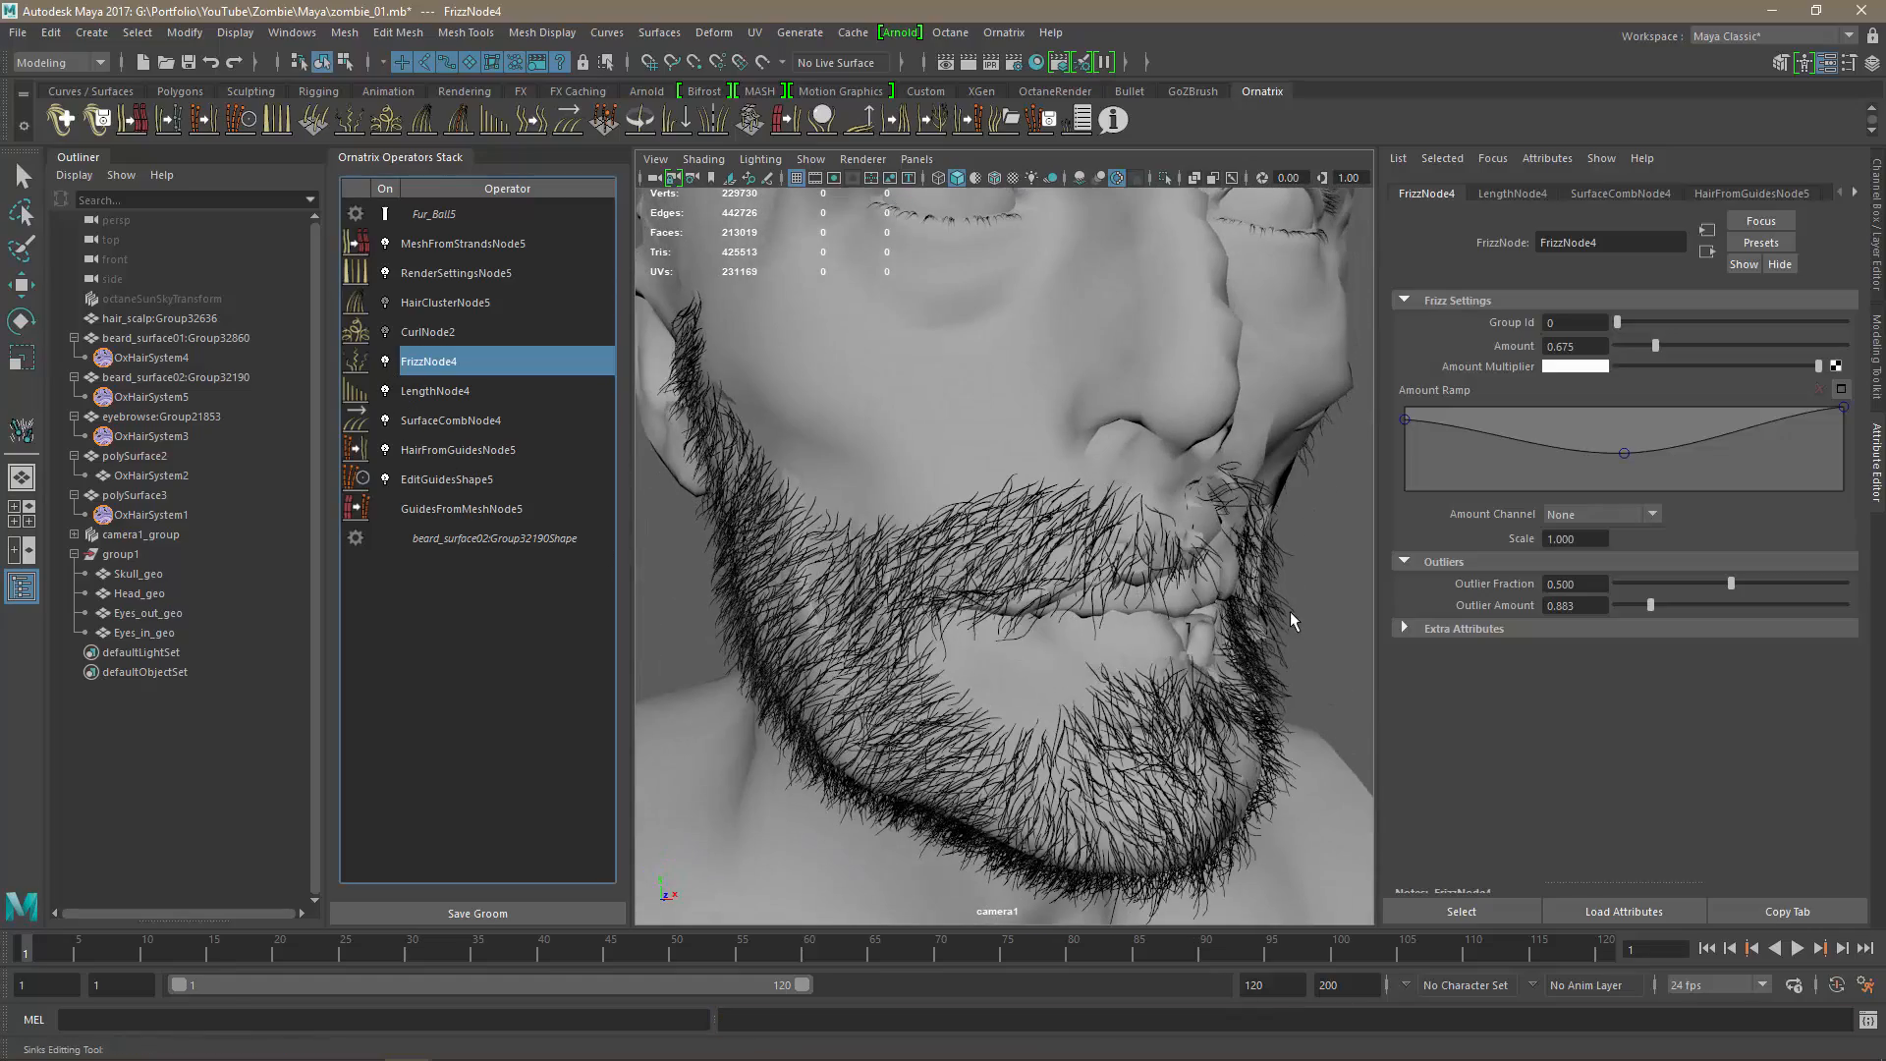
# Set the Length operator's value to about 0.736 with Randomize at 0, and view the beard from the front.
pyautogui.click(463, 393)
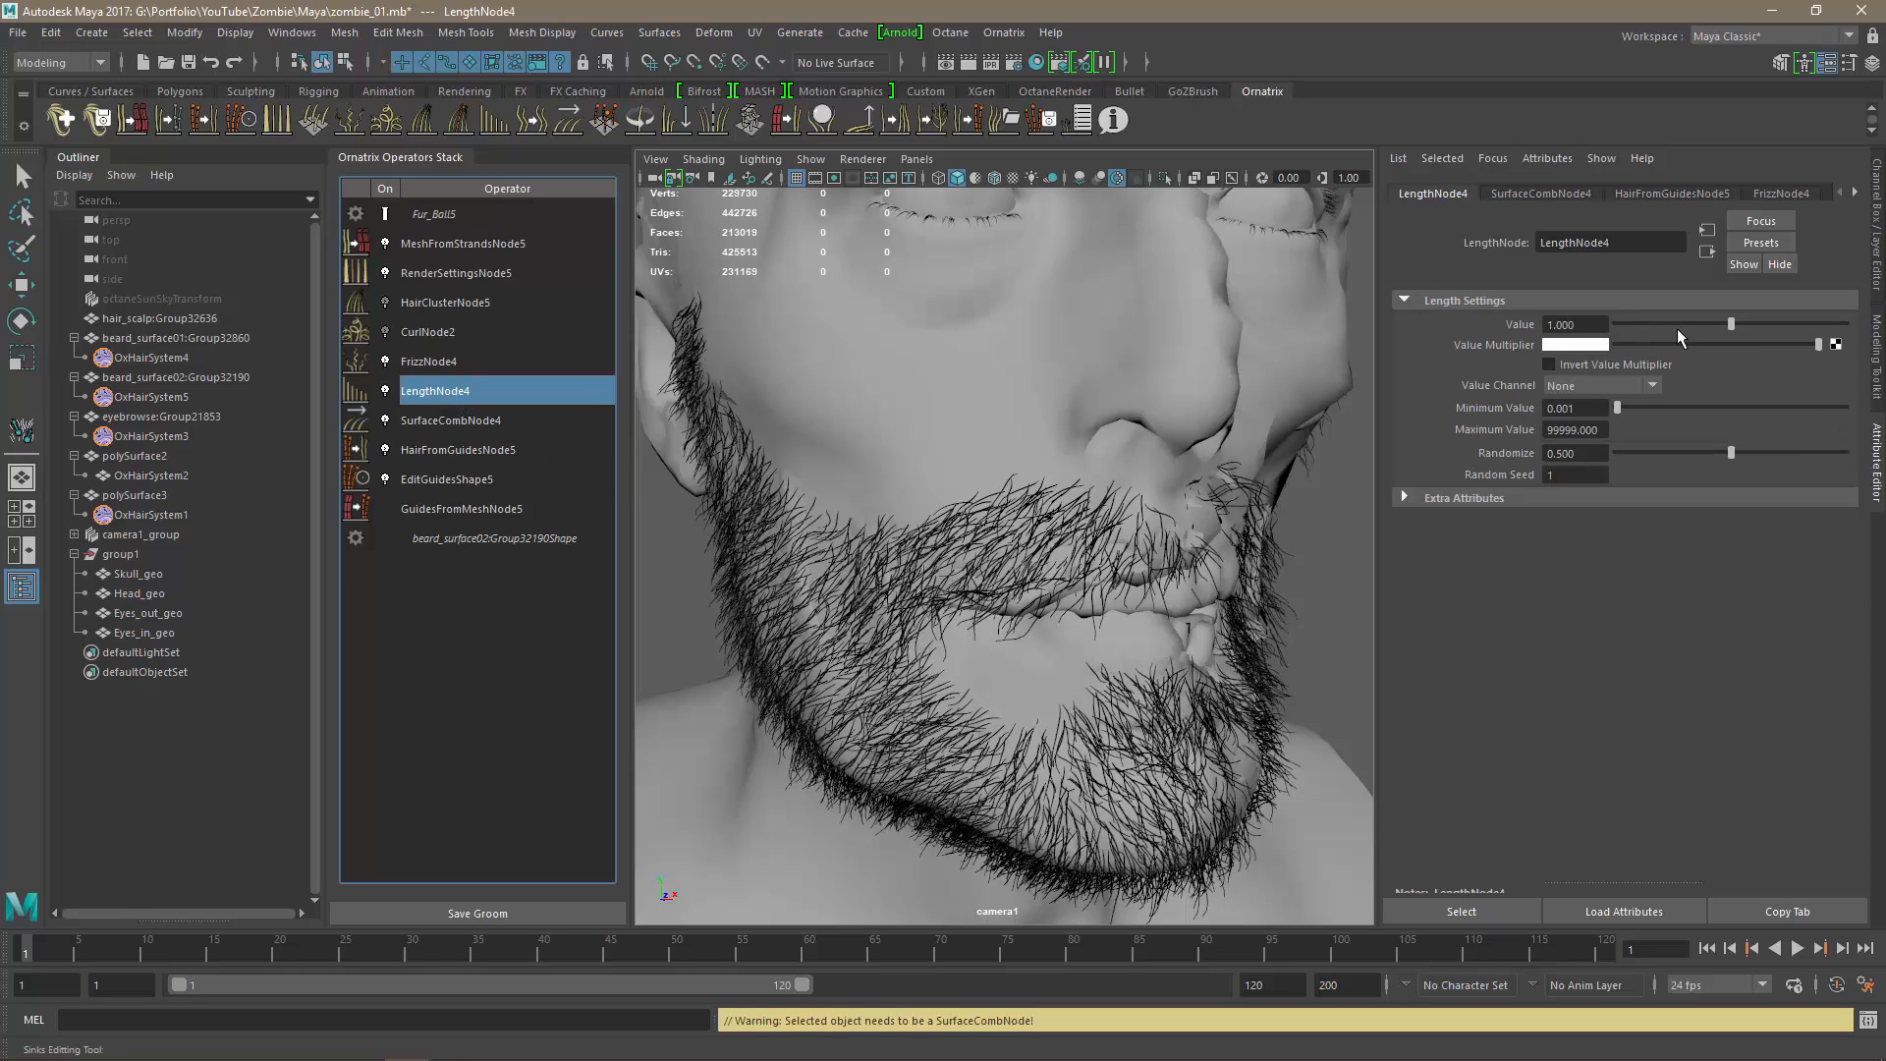
pyautogui.moveTo(1731, 324)
pyautogui.mouseDown()
pyautogui.moveTo(1681, 325)
pyautogui.moveTo(1716, 325)
pyautogui.mouseUp()
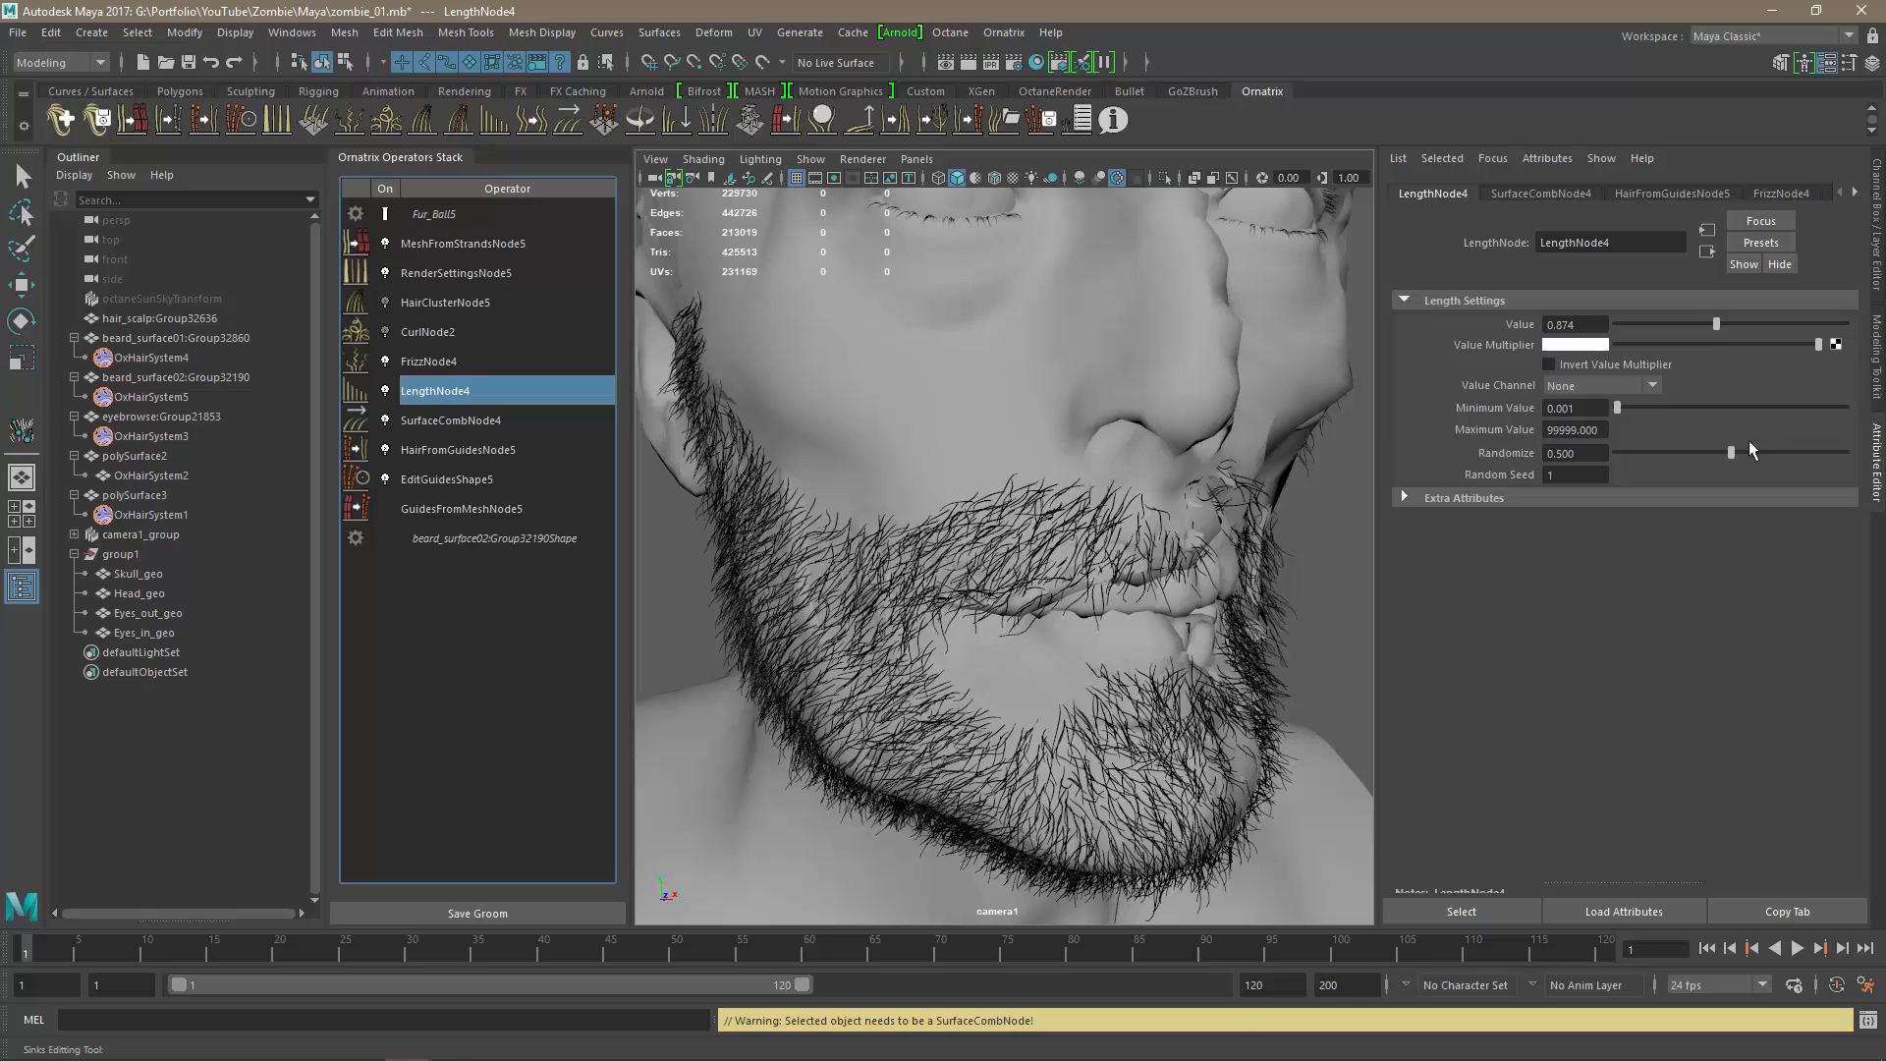
pyautogui.moveTo(1710, 452); pyautogui.dragTo(1607, 461)
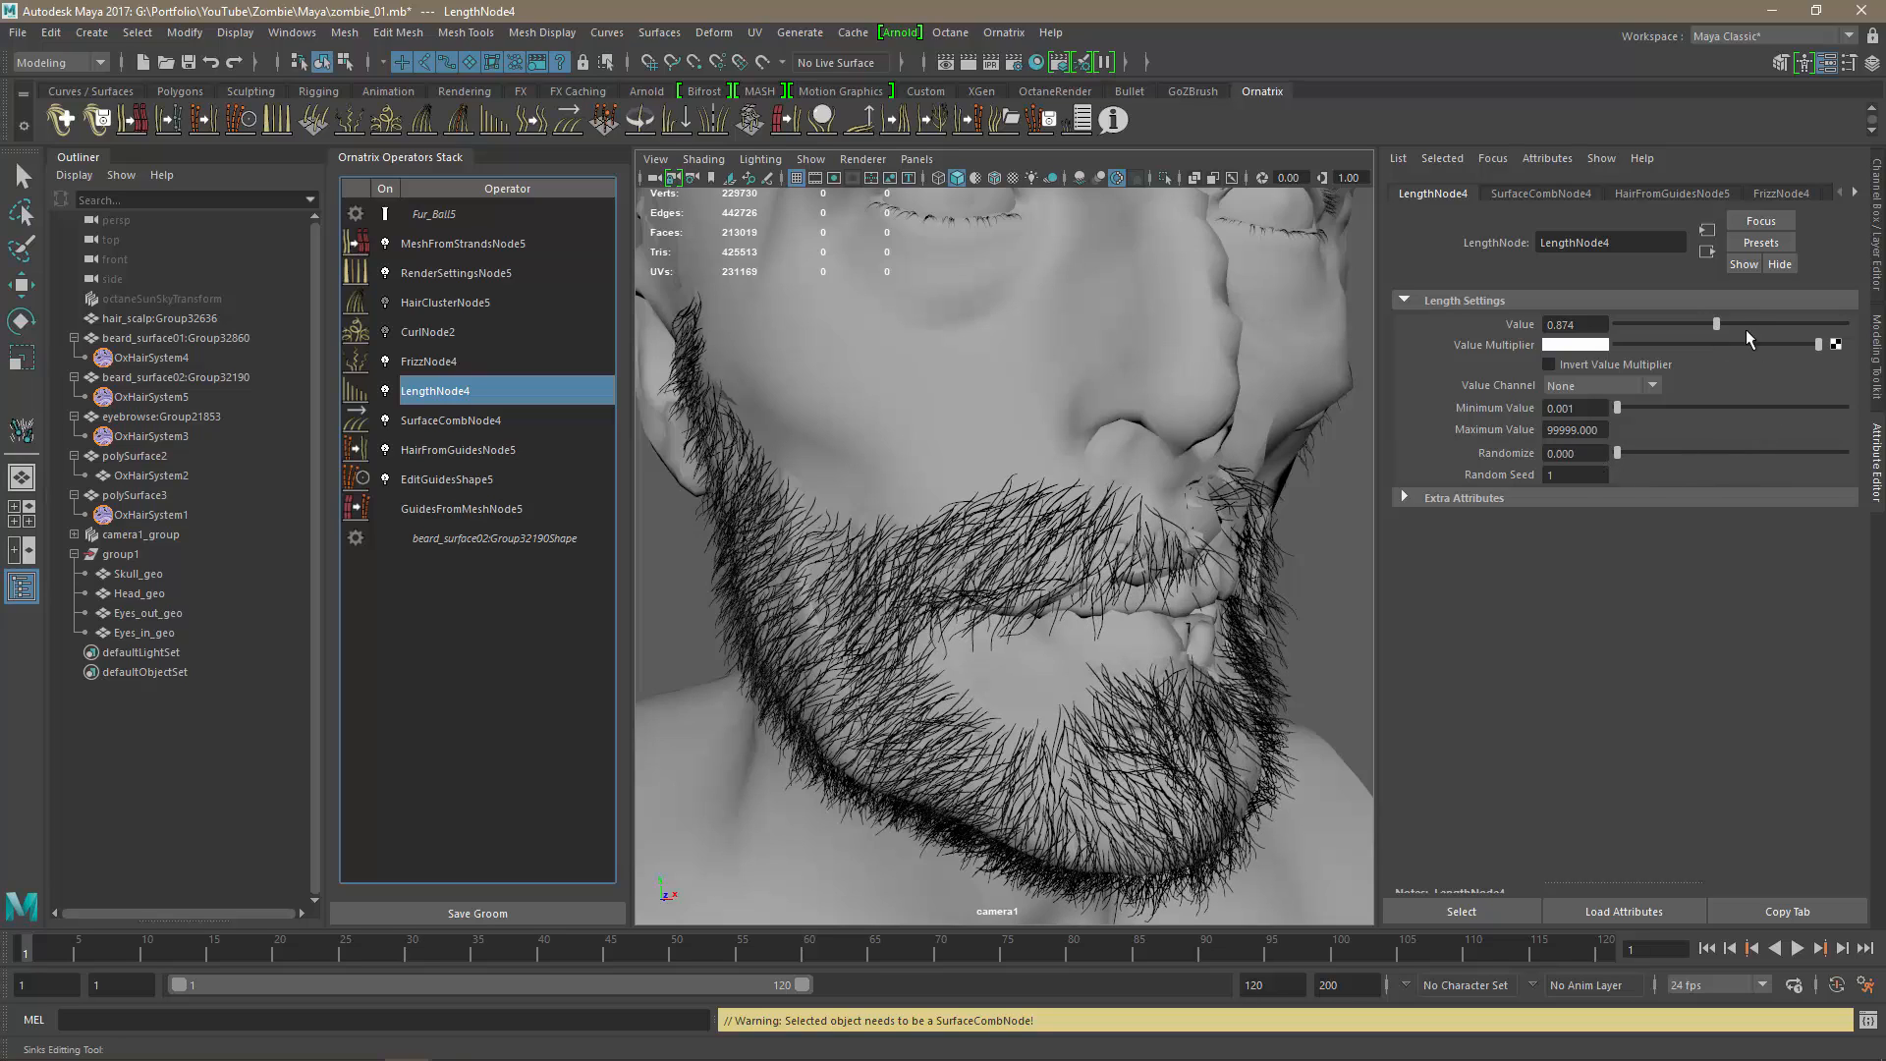
pyautogui.moveTo(1716, 327)
pyautogui.mouseDown()
pyautogui.moveTo(1683, 326)
pyautogui.moveTo(1699, 332)
pyautogui.mouseUp()
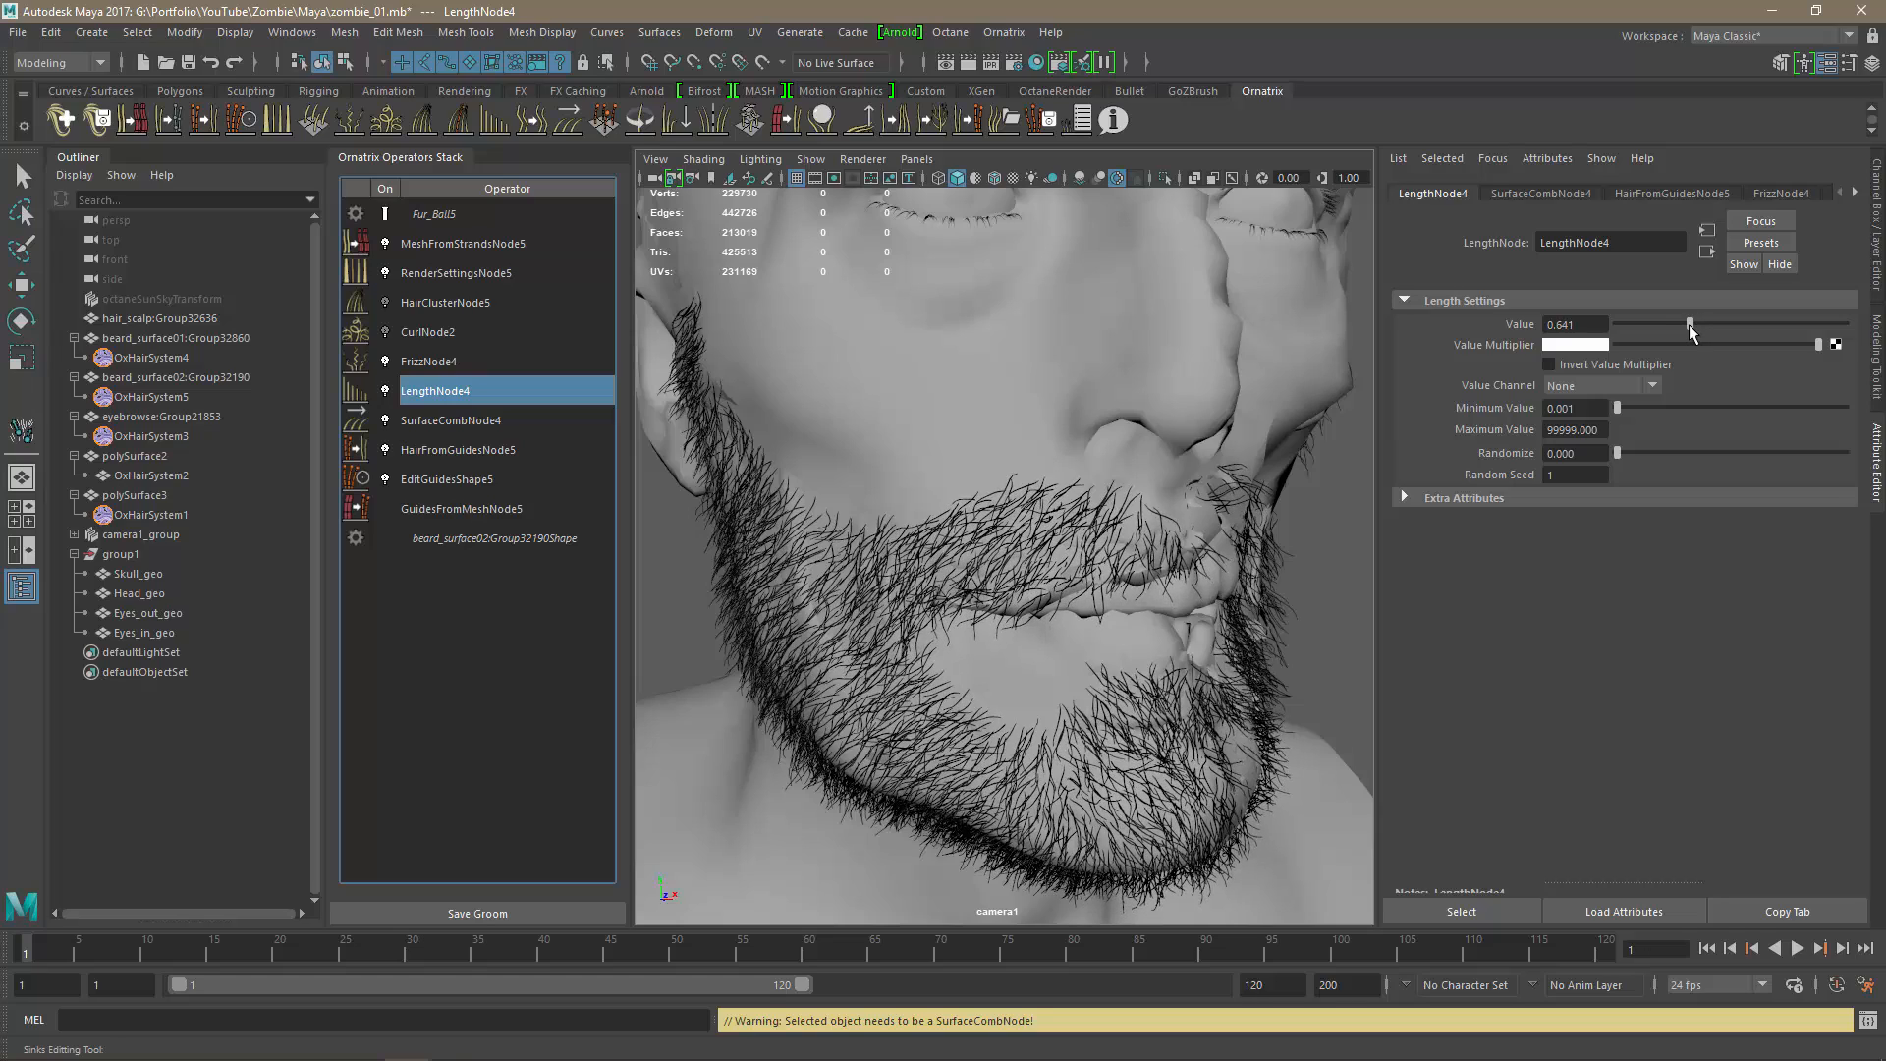
pyautogui.moveTo(1696, 332); pyautogui.dragTo(1701, 334)
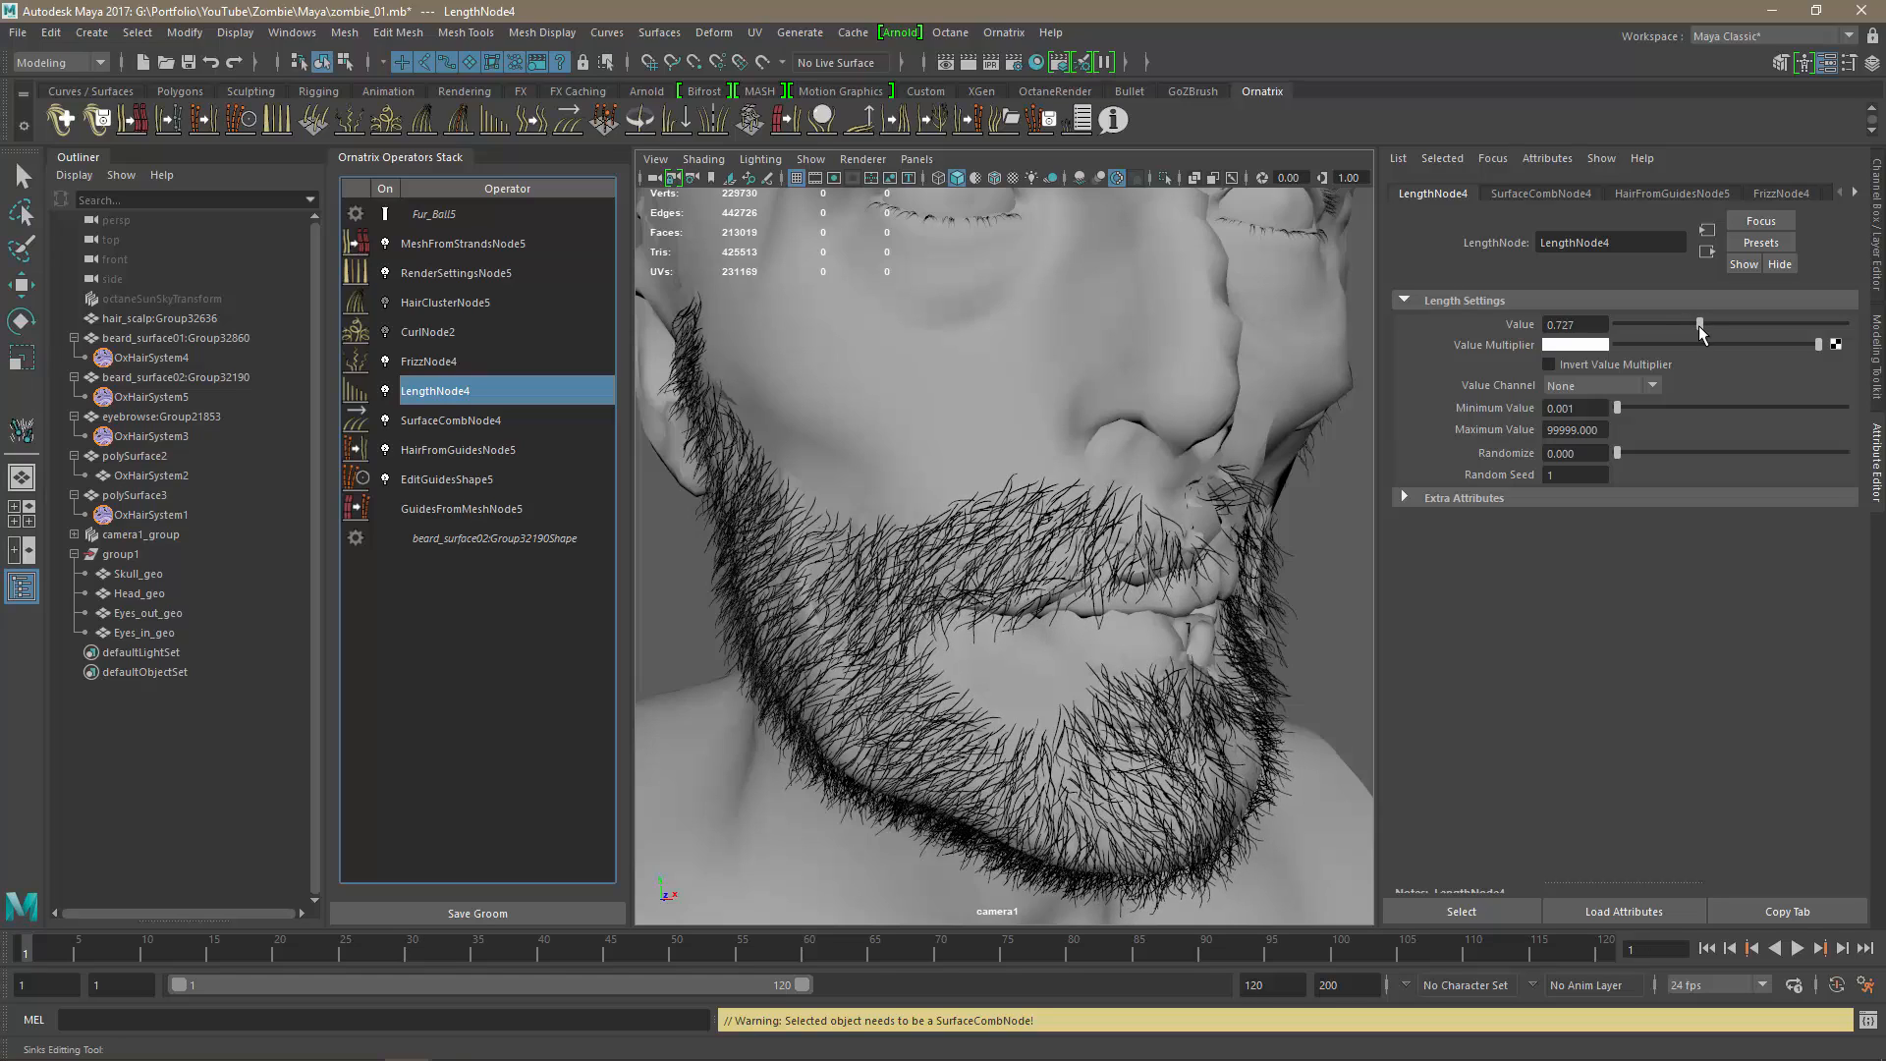
pyautogui.keyDown('alt'); pyautogui.moveTo(1356, 550); pyautogui.dragTo(1233, 590); pyautogui.keyUp('alt')
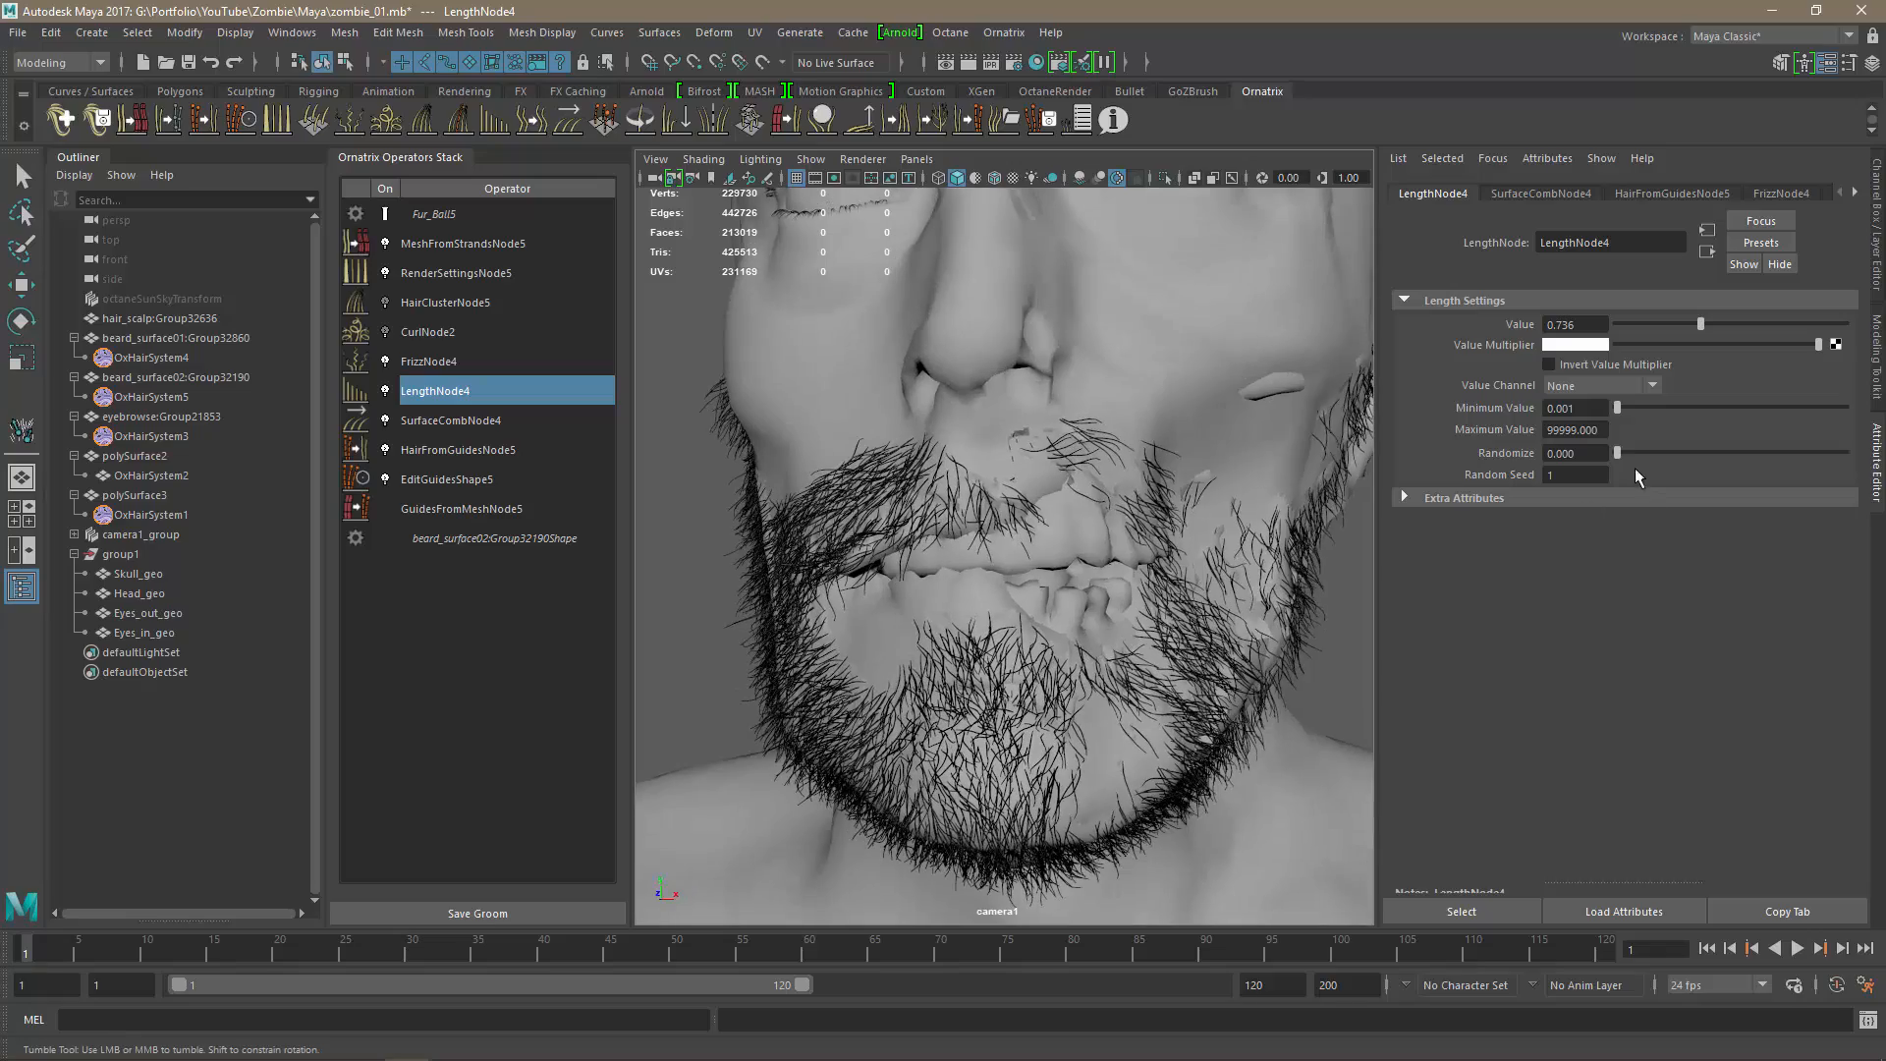
# Set the Length operator's Randomize to about 0.186, and the Frizz operator's Outlier Fraction to about 0.385 and Outlier Amount to about 0.494.
pyautogui.moveTo(1622, 460); pyautogui.dragTo(1659, 458)
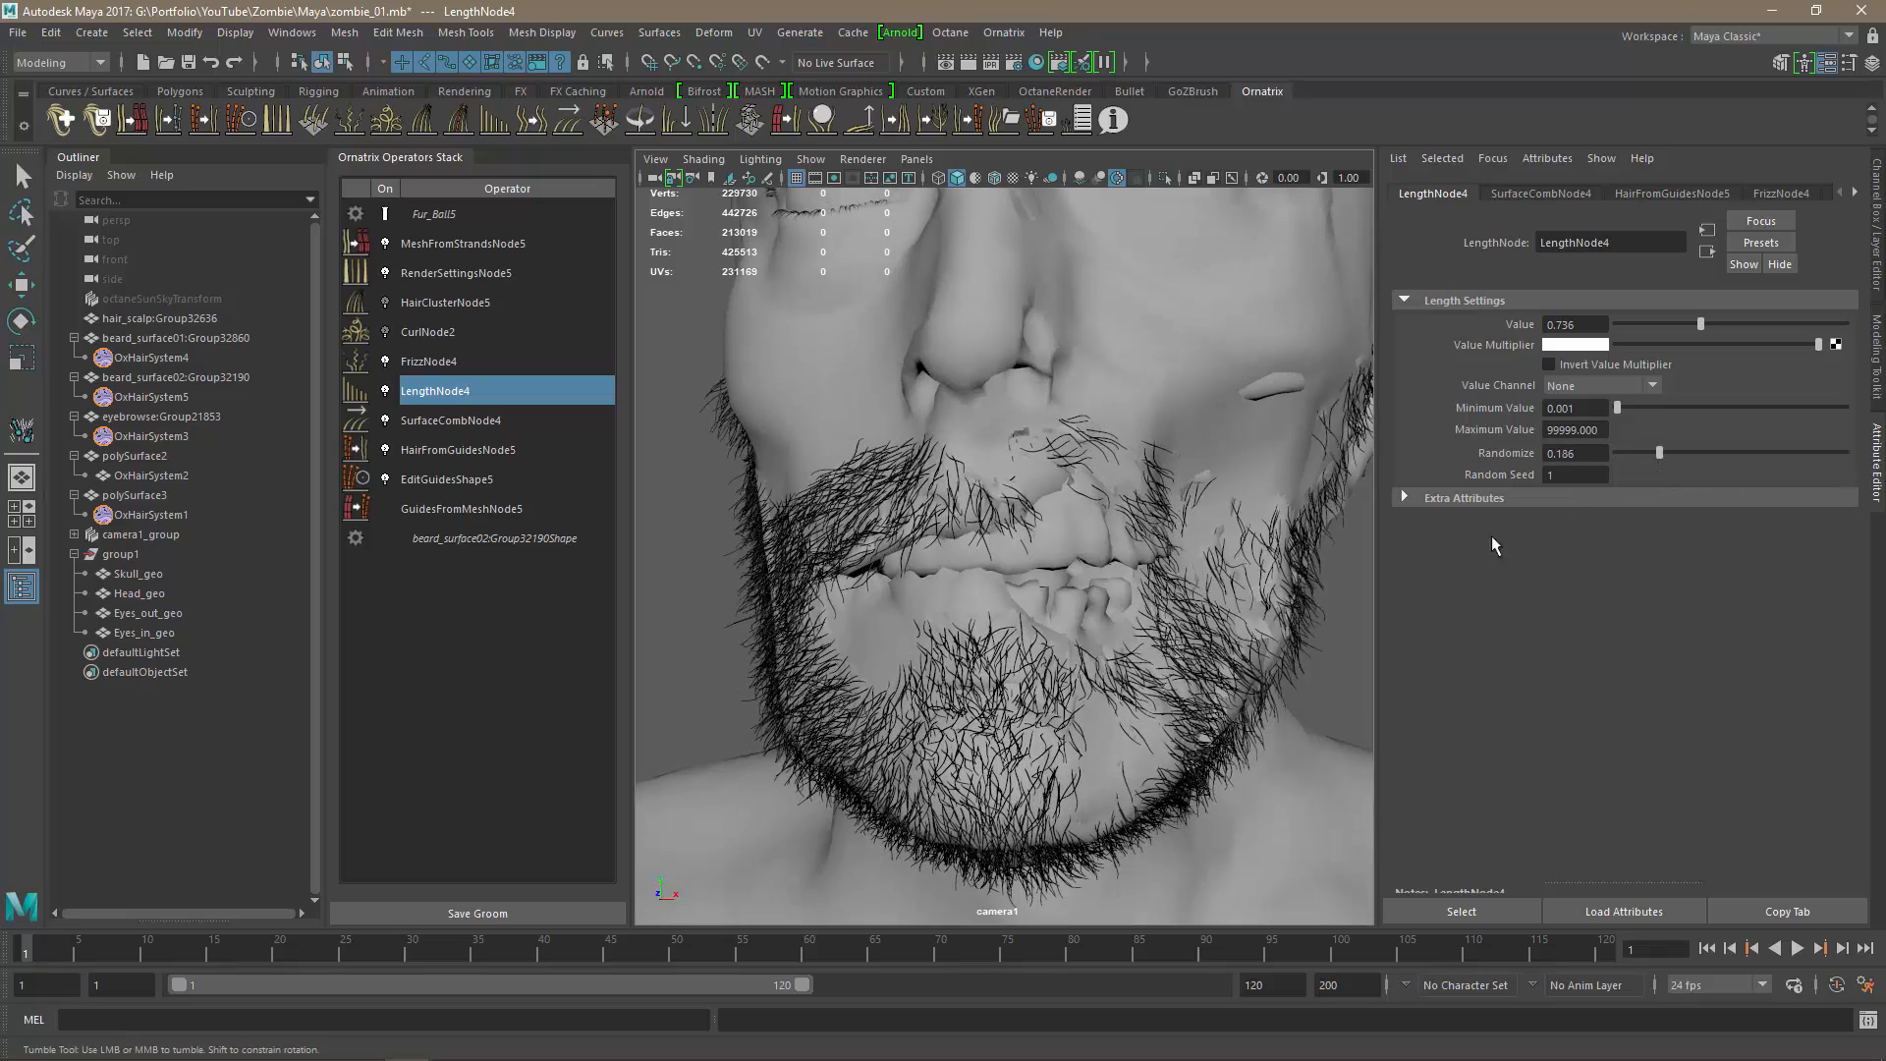
pyautogui.keyDown('alt'); pyautogui.moveTo(1317, 589); pyautogui.dragTo(1136, 641); pyautogui.keyUp('alt')
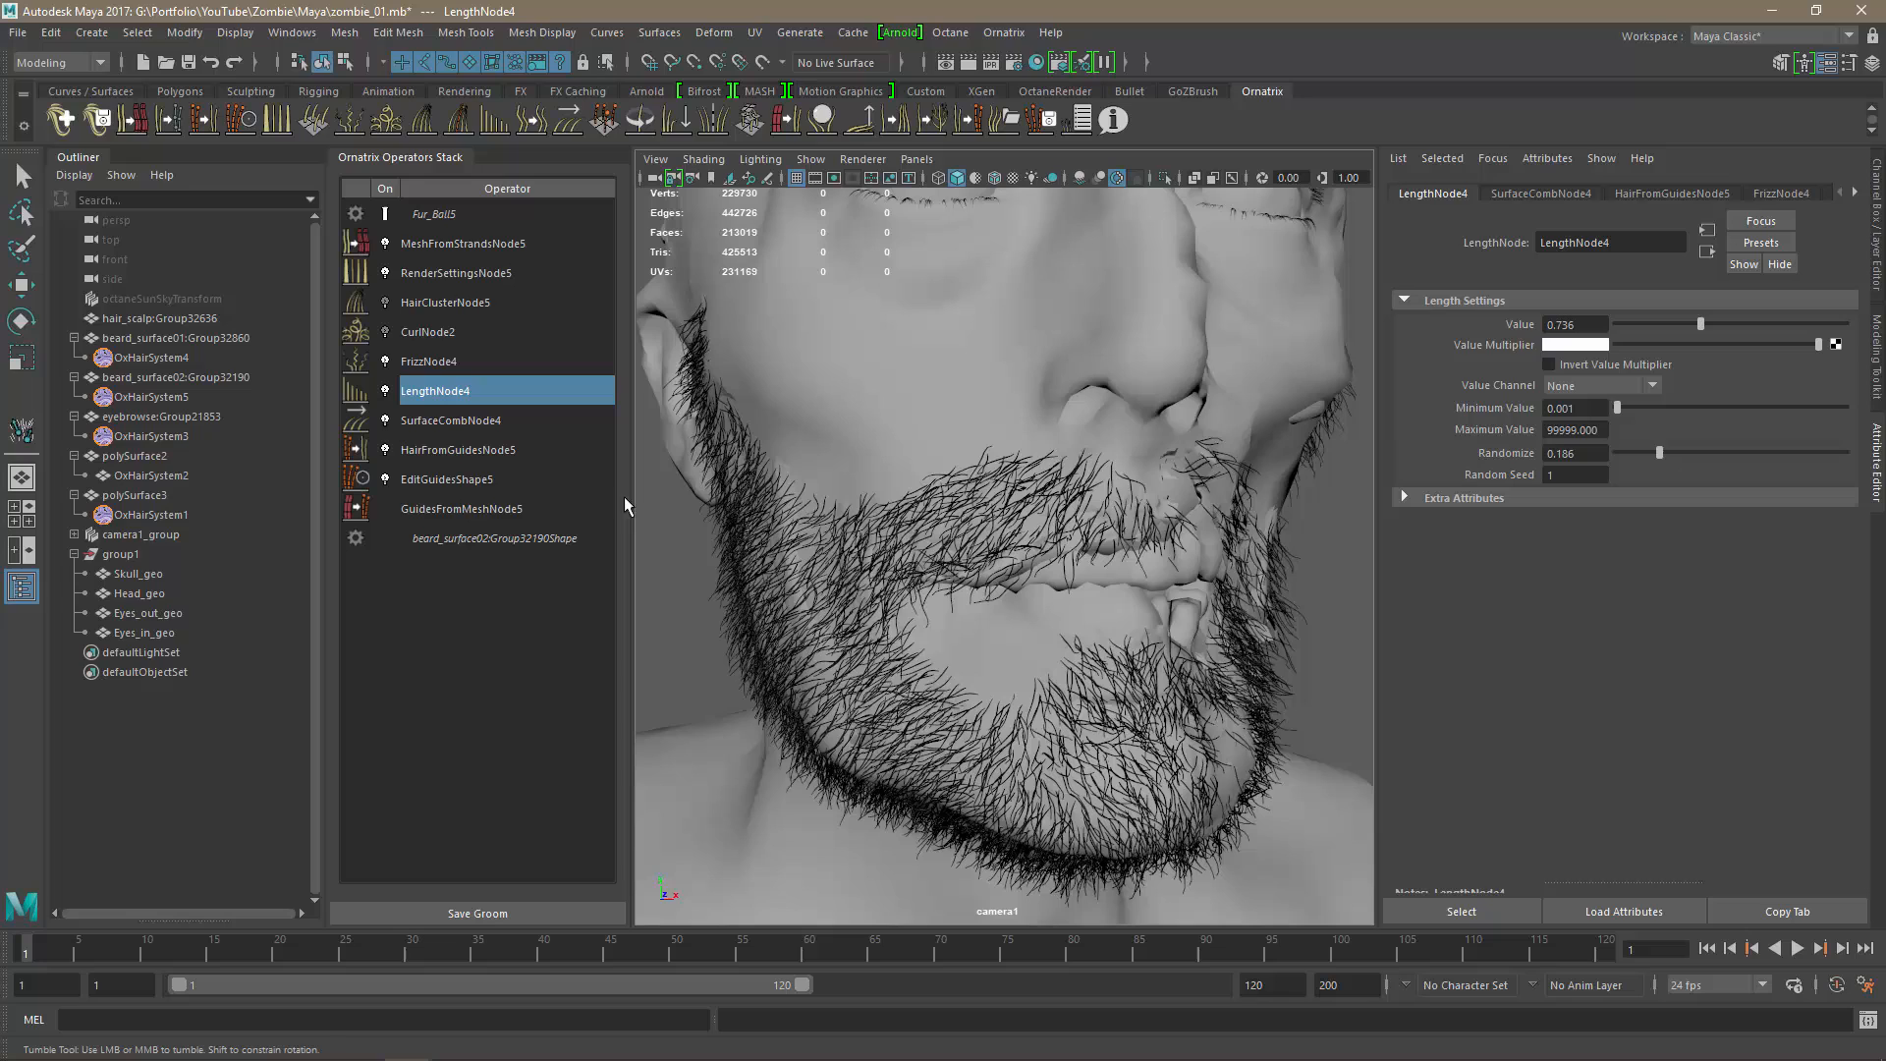
pyautogui.click(429, 362)
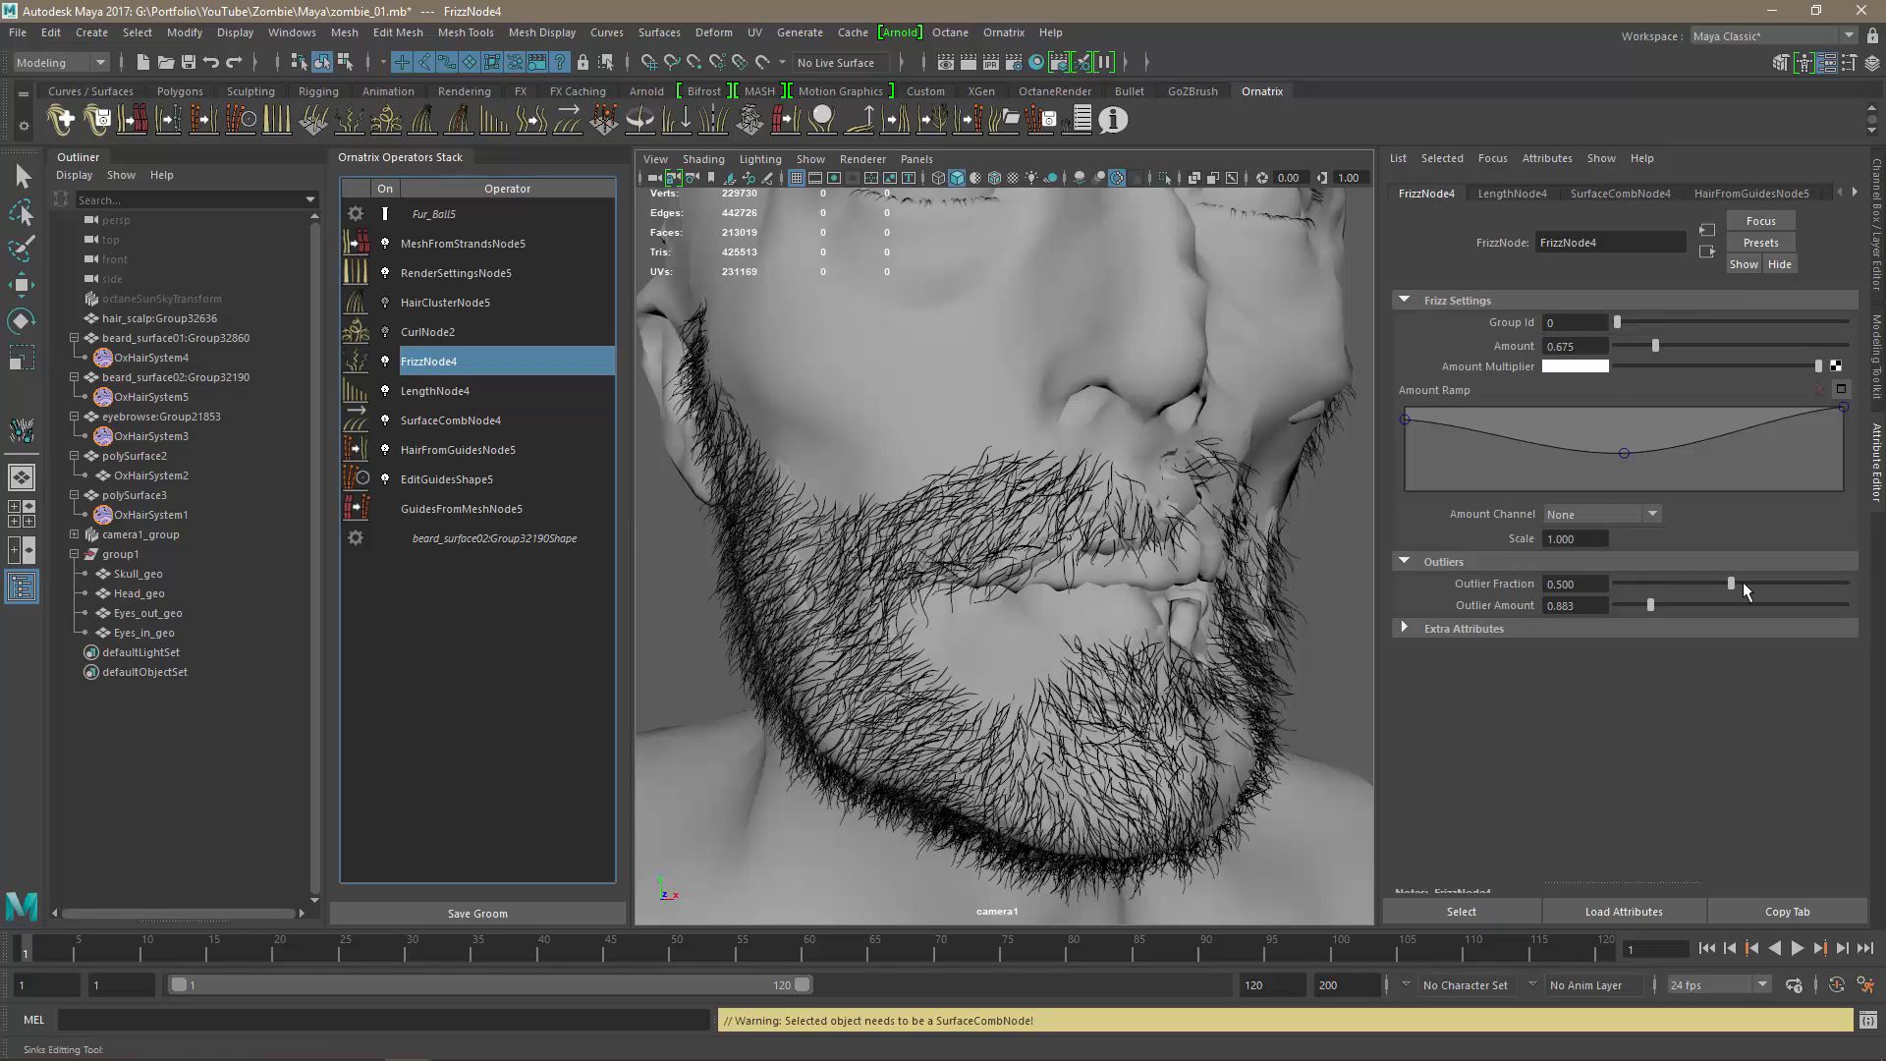
pyautogui.moveTo(1727, 586)
pyautogui.mouseDown()
pyautogui.moveTo(1581, 588)
pyautogui.moveTo(1676, 604)
pyautogui.moveTo(1607, 609)
pyautogui.moveTo(1670, 581)
pyautogui.moveTo(1763, 589)
pyautogui.moveTo(1704, 588)
pyautogui.mouseUp()
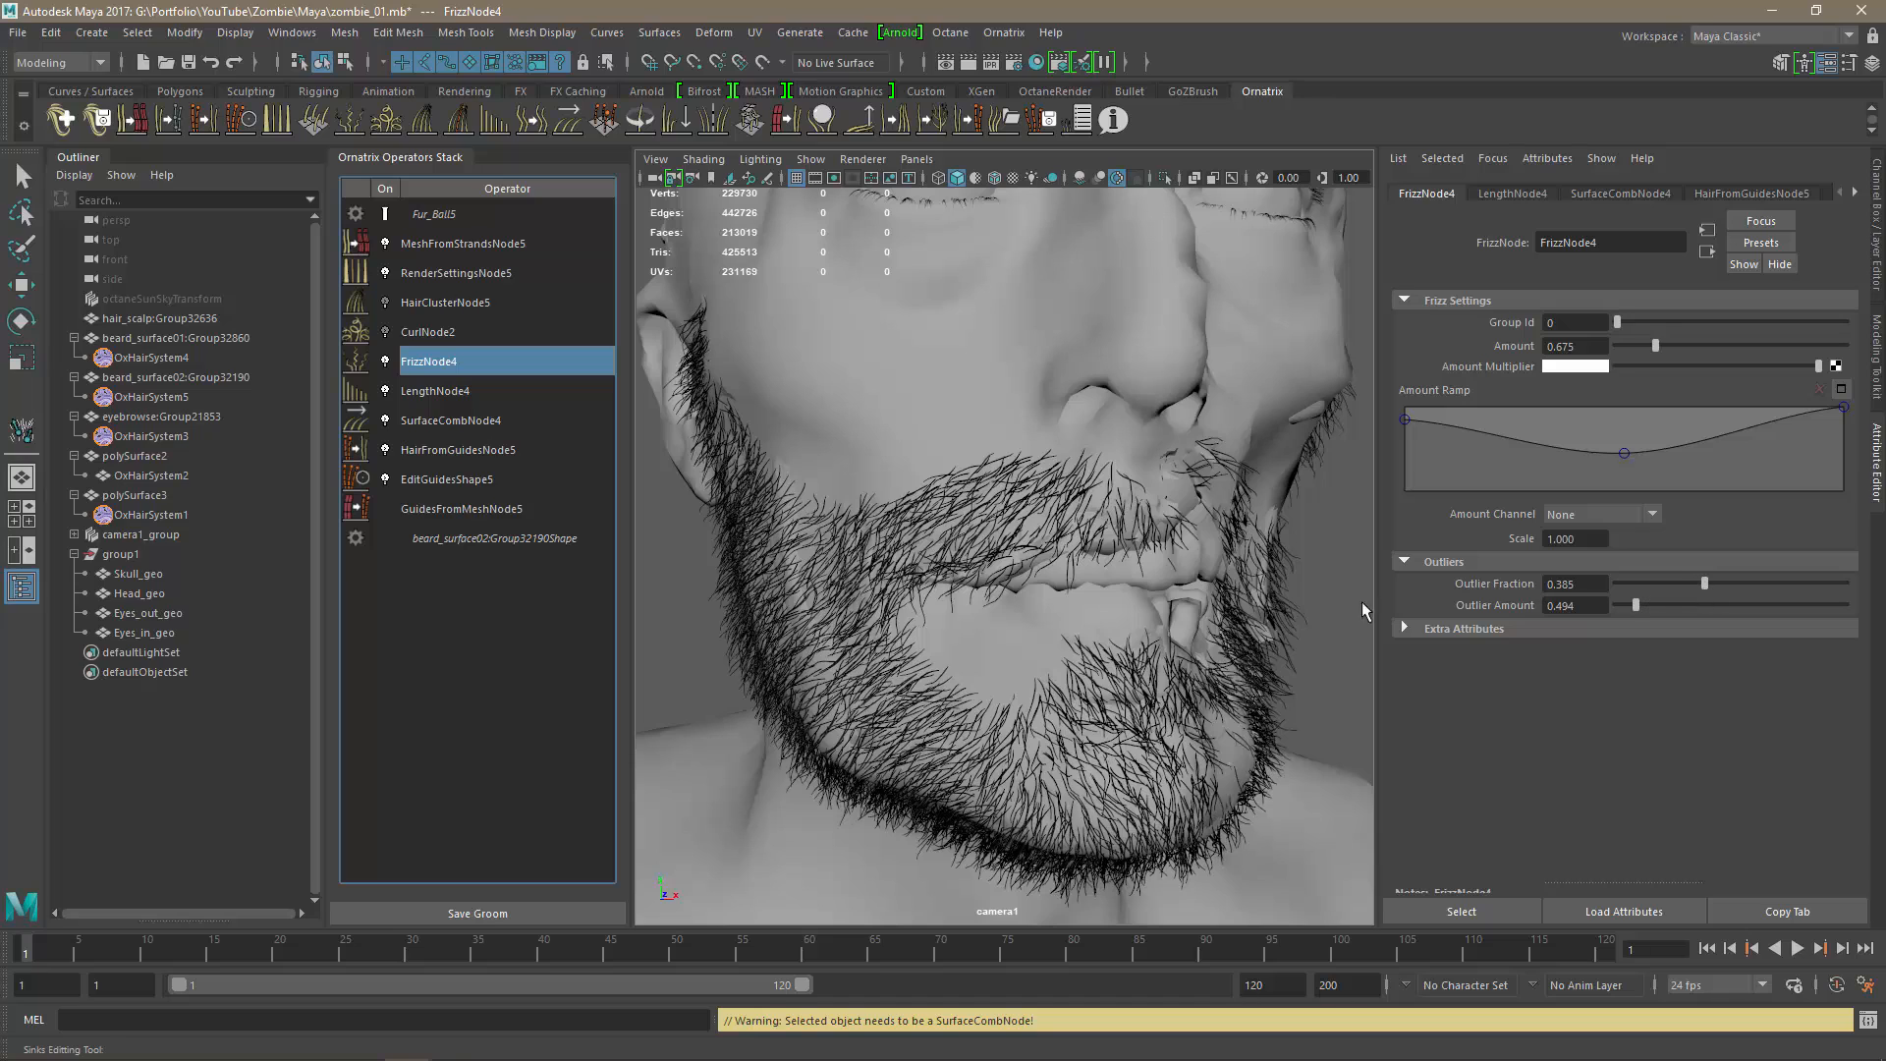
# Turn on the Curl operator and set its Magnitude to about 1.558 with Phase at about 0.022.
pyautogui.click(386, 330)
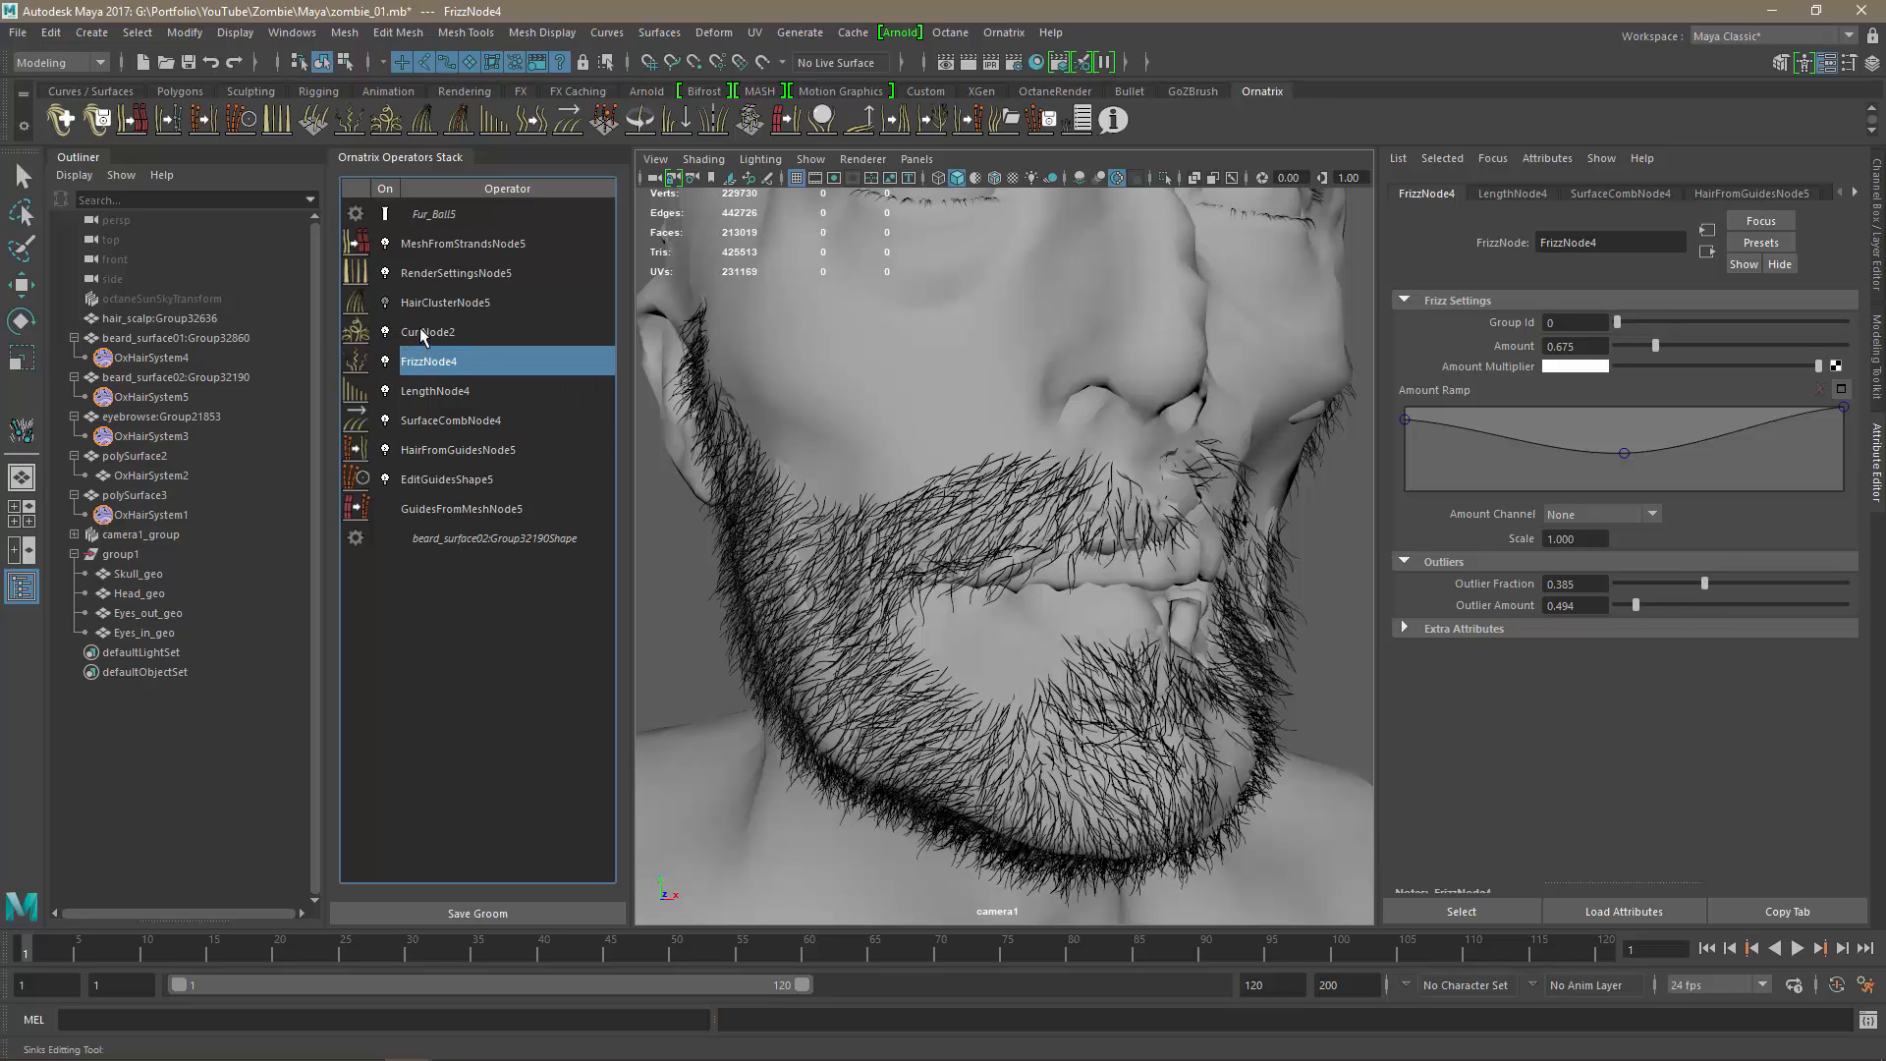
pyautogui.click(423, 332)
pyautogui.moveTo(1735, 602)
pyautogui.mouseDown()
pyautogui.moveTo(1613, 636)
pyautogui.moveTo(1807, 642)
pyautogui.moveTo(1729, 632)
pyautogui.moveTo(1733, 603)
pyautogui.mouseUp()
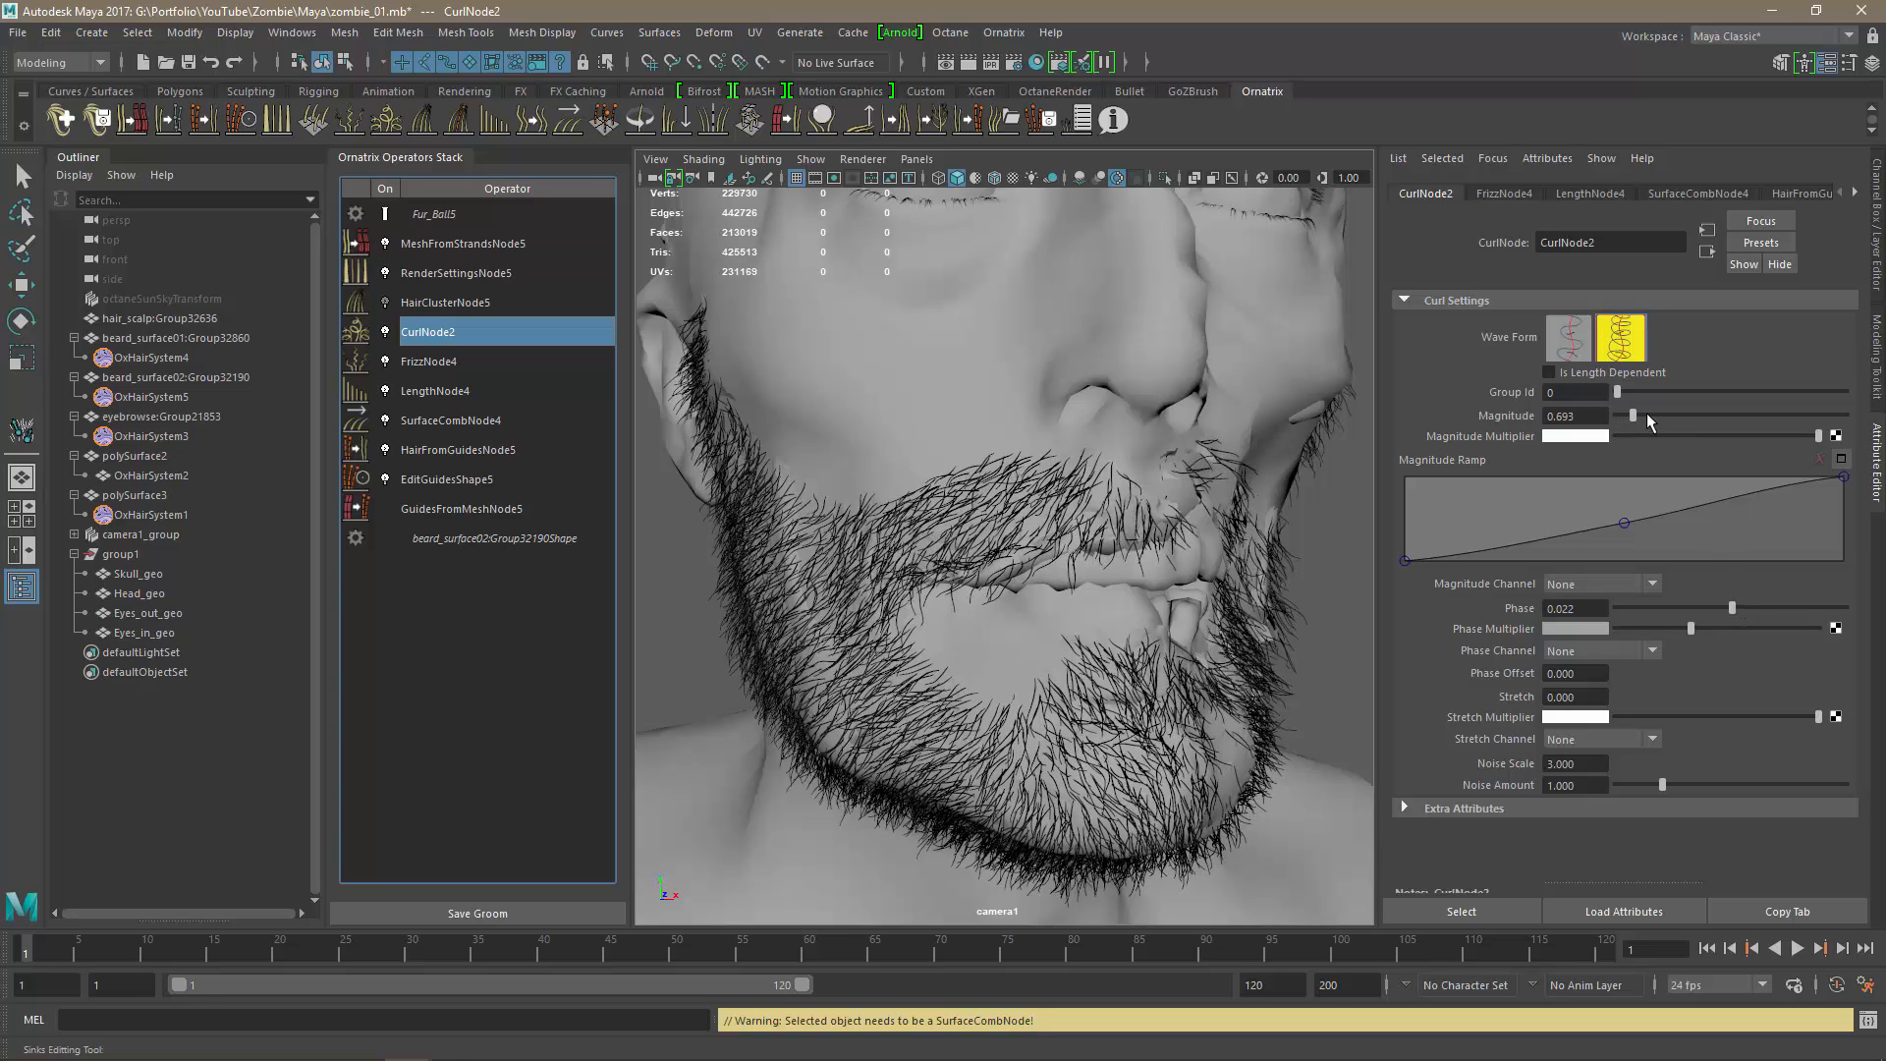
pyautogui.moveTo(1648, 423); pyautogui.dragTo(1650, 424)
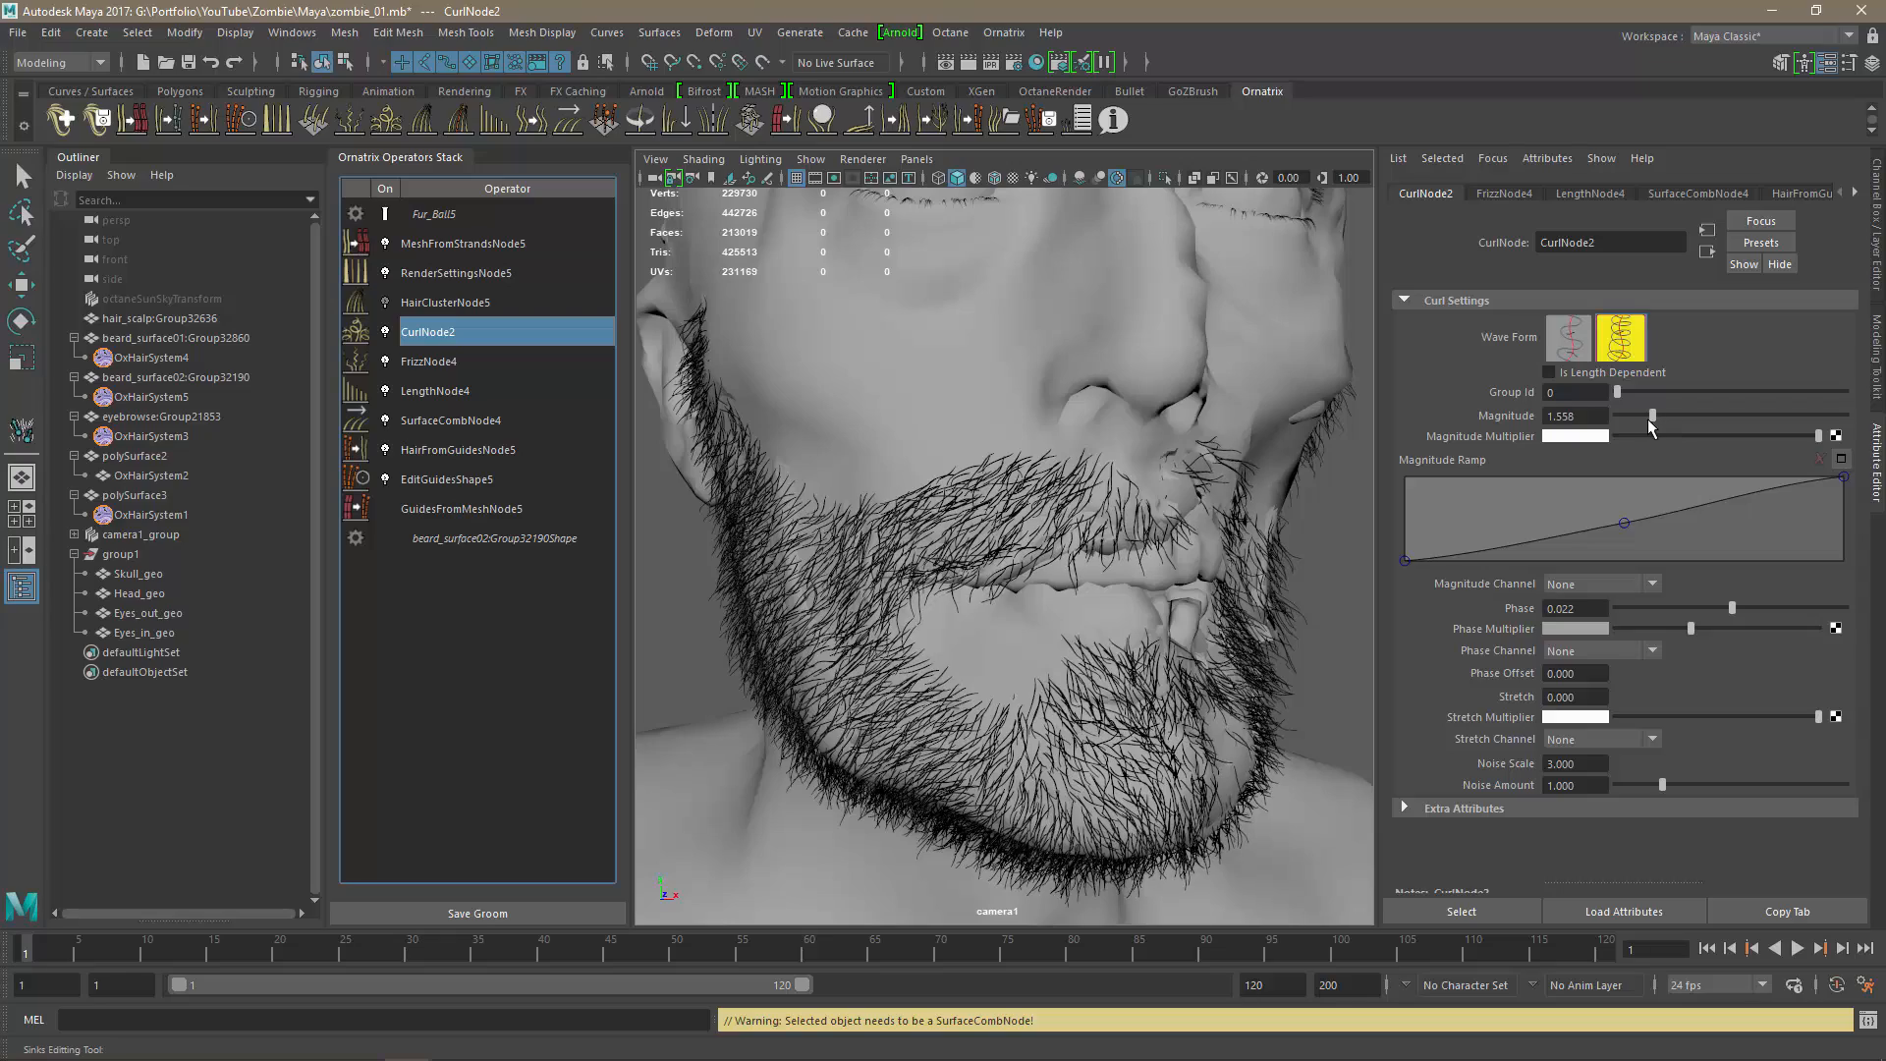
pyautogui.moveTo(1722, 609); pyautogui.dragTo(1733, 615)
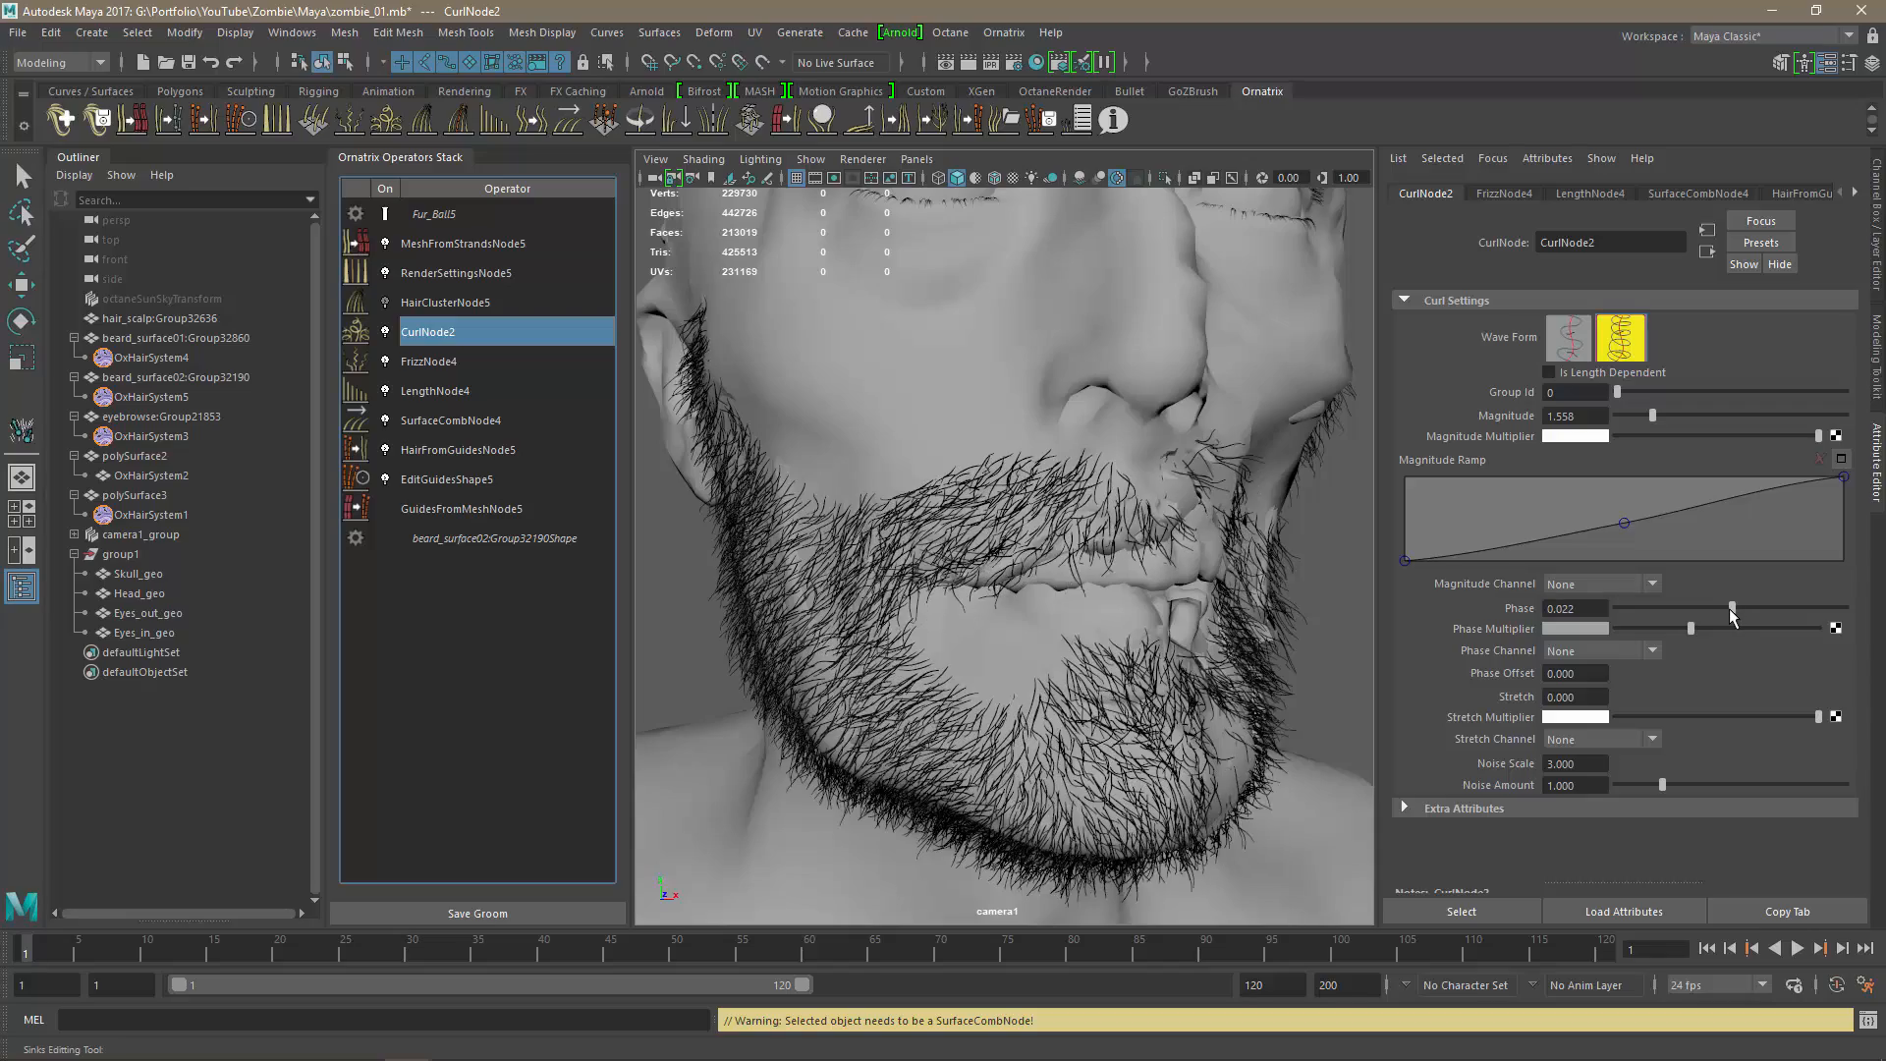
pyautogui.keyDown('alt'); pyautogui.moveTo(1335, 675); pyautogui.dragTo(1189, 685); pyautogui.keyUp('alt')
# Turn on the Hair Cluster operator, lower its Cluster Multiplier slightly and set the Cluster Count to about 1839.
pyautogui.click(423, 304)
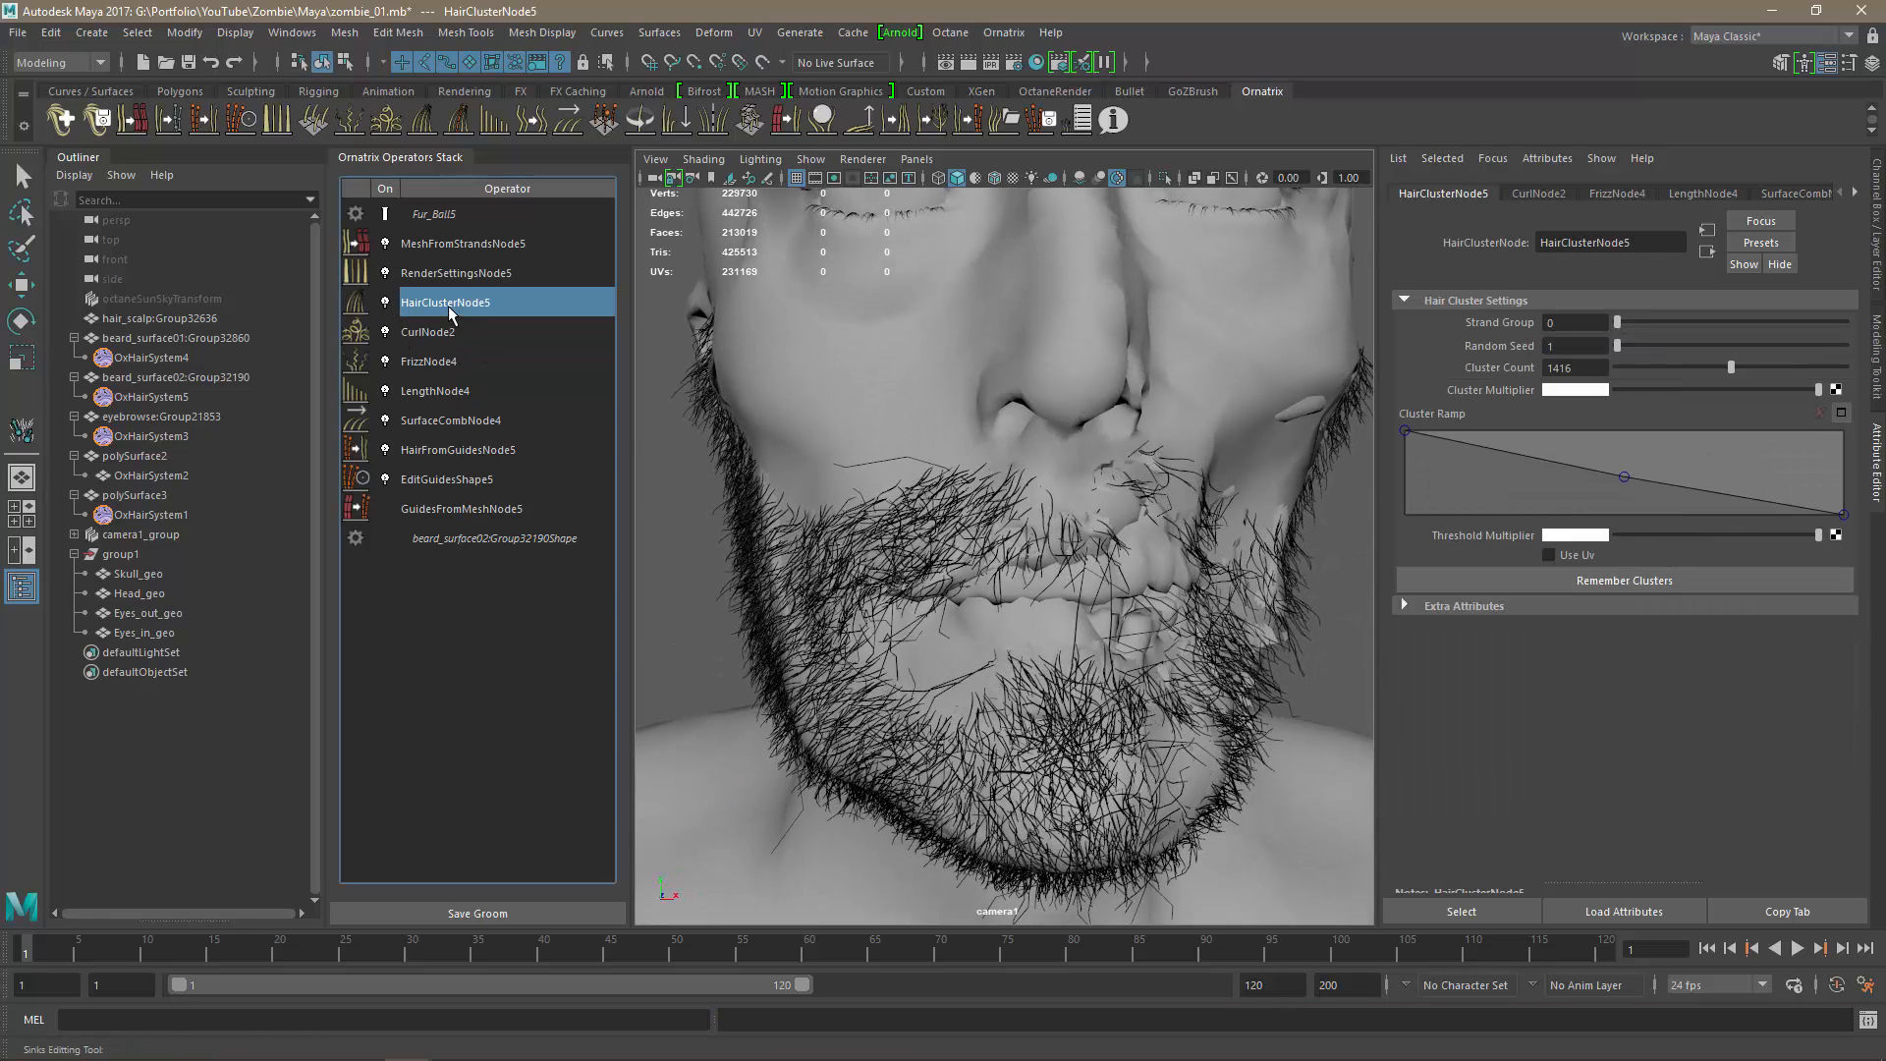
pyautogui.moveTo(1733, 365)
pyautogui.mouseDown()
pyautogui.moveTo(1678, 371)
pyautogui.moveTo(1827, 380)
pyautogui.moveTo(1726, 393)
pyautogui.mouseUp()
pyautogui.click(1586, 391)
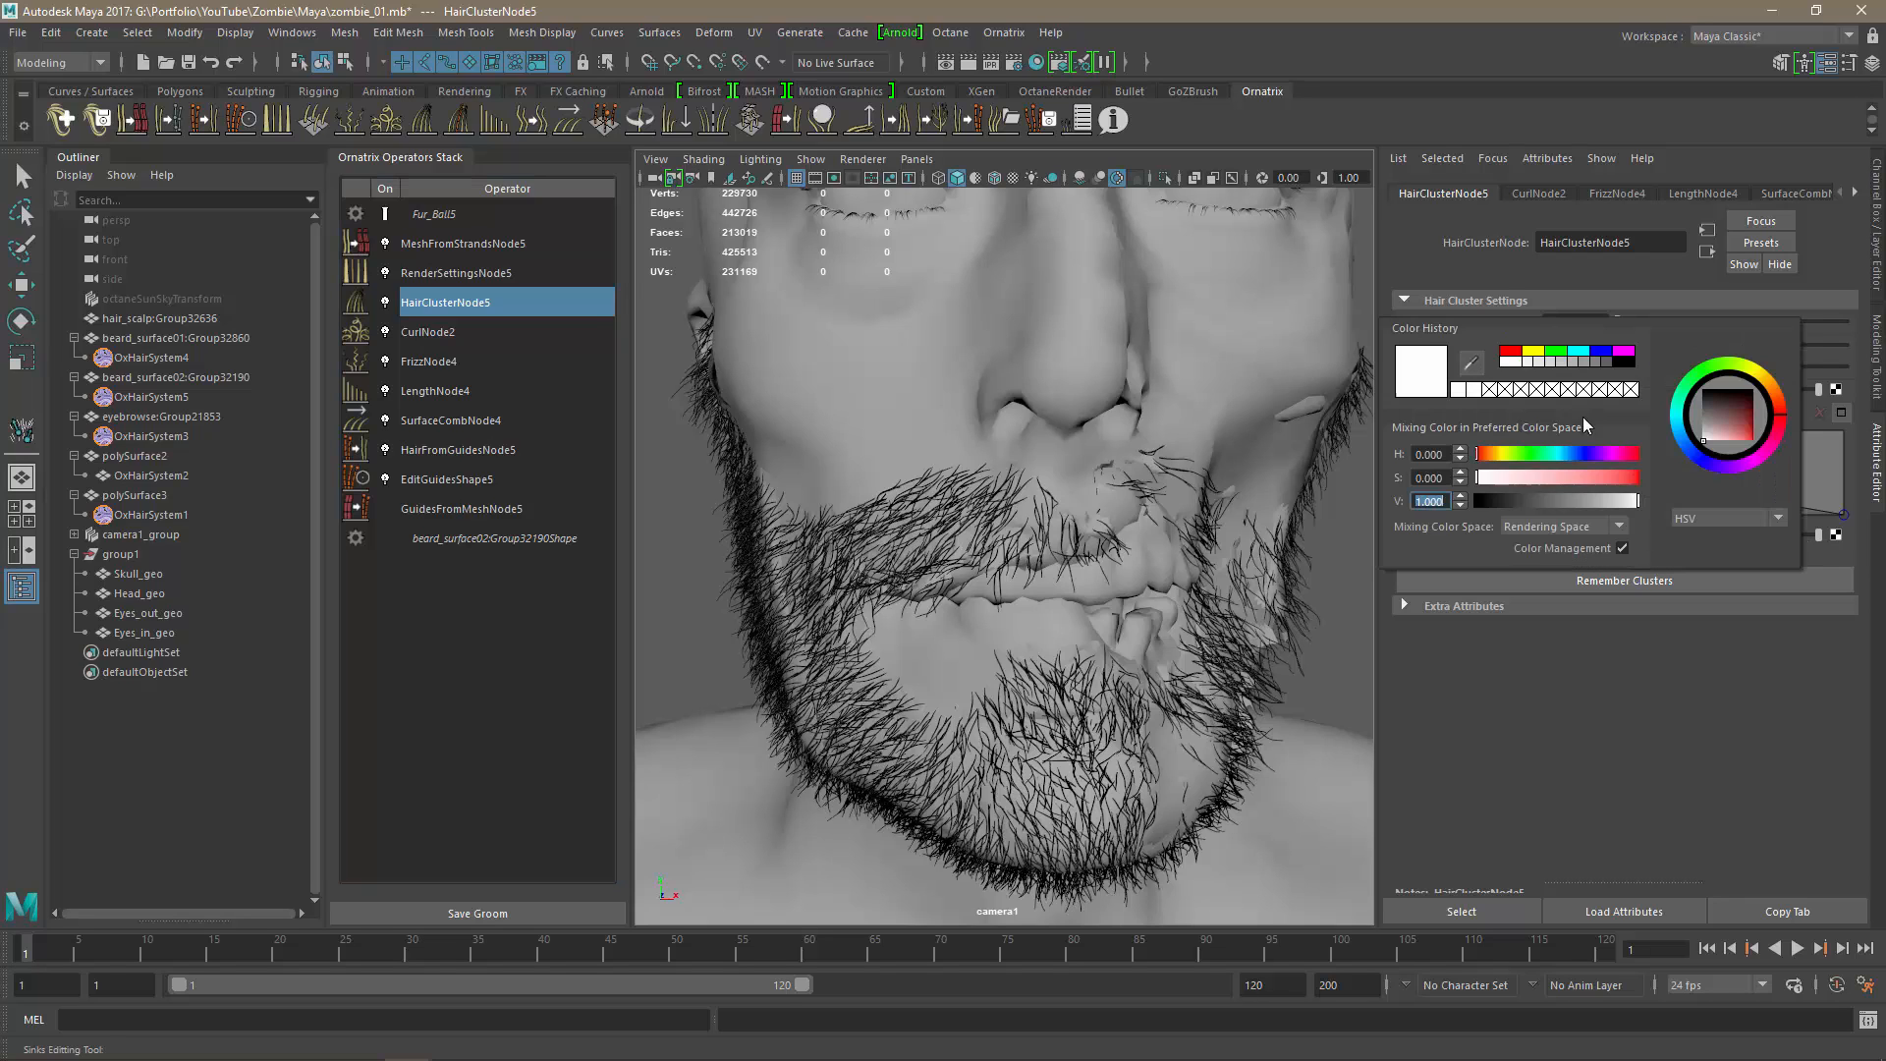
pyautogui.press('Return')
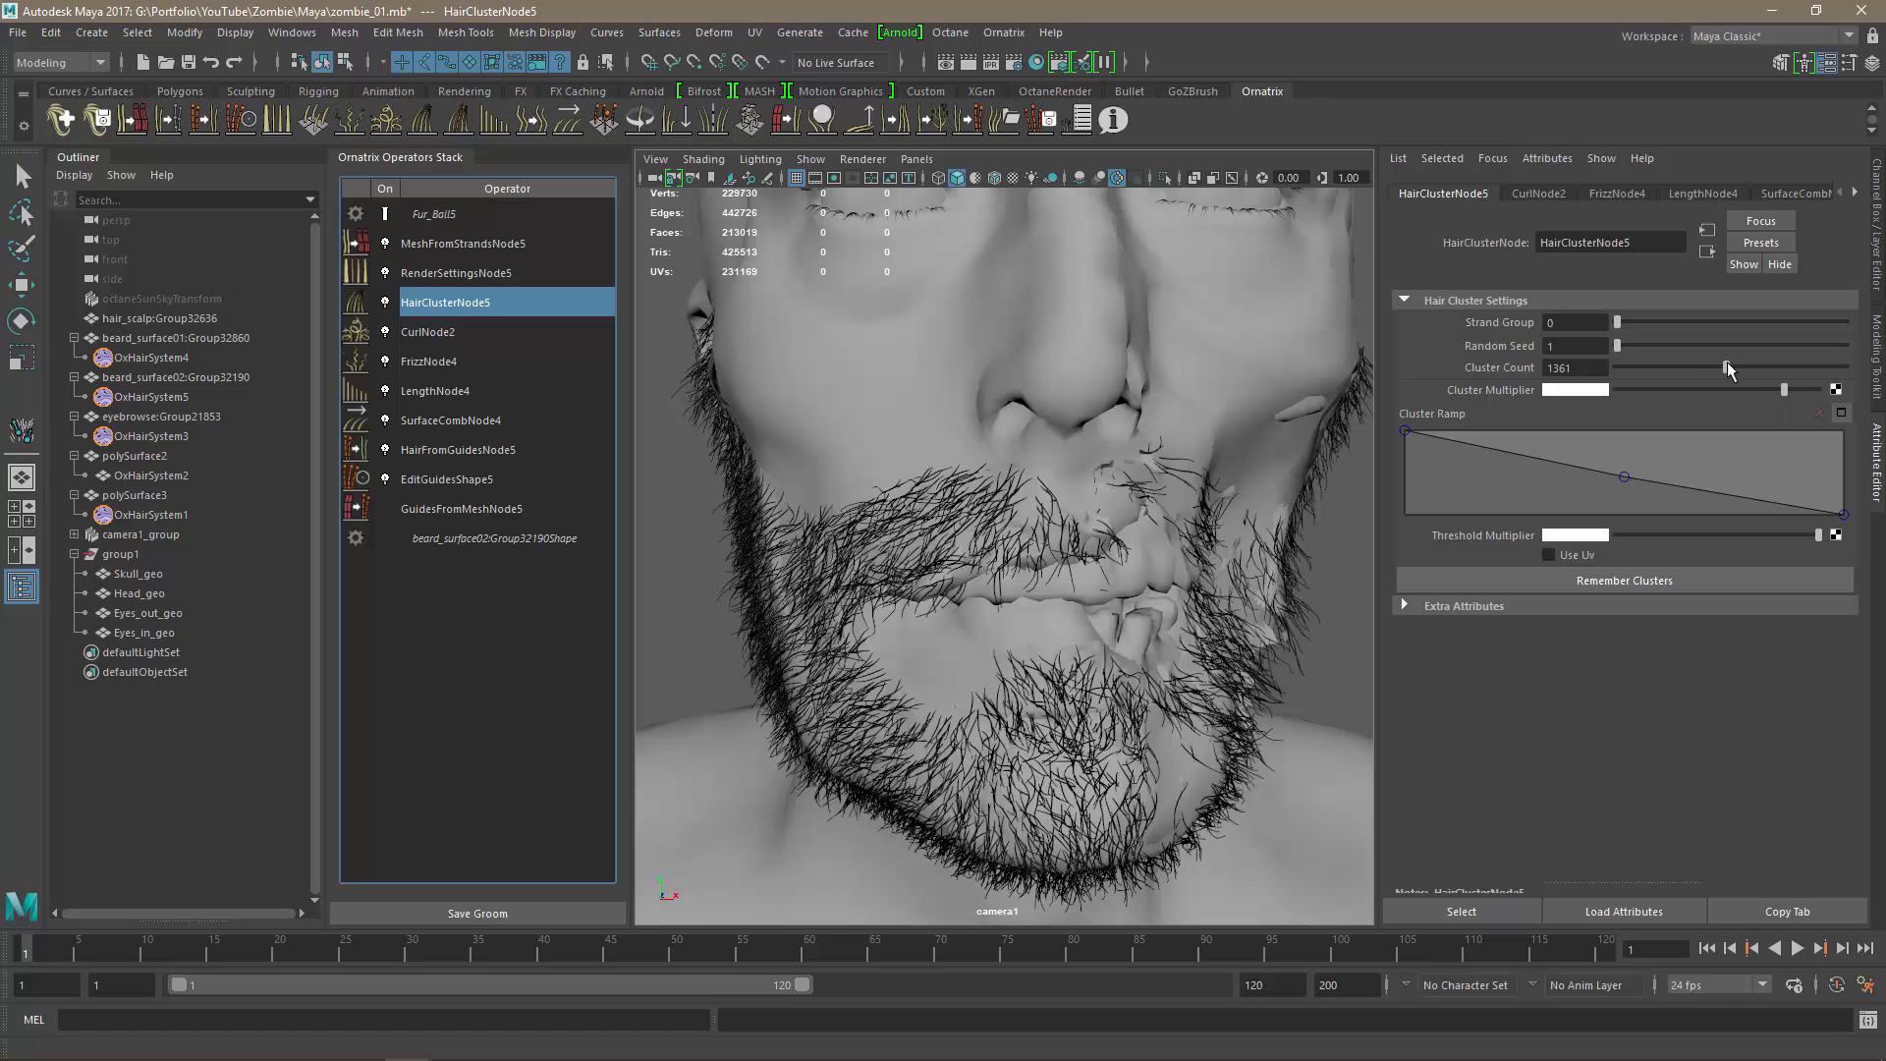
pyautogui.moveTo(1727, 363); pyautogui.dragTo(1764, 374)
pyautogui.moveTo(1804, 371); pyautogui.dragTo(1766, 375)
# View the beard from several angles and compare it with the Hair Cluster and Curl operators switched off and on.
pyautogui.keyDown('alt'); pyautogui.moveTo(1100, 619); pyautogui.dragTo(1129, 686); pyautogui.keyUp('alt')
pyautogui.keyDown('alt'); pyautogui.moveTo(1128, 686); pyautogui.dragTo(1045, 666, button='right'); pyautogui.keyUp('alt')
pyautogui.keyDown('alt'); pyautogui.moveTo(1045, 666); pyautogui.dragTo(875, 633); pyautogui.keyUp('alt')
pyautogui.keyDown('alt'); pyautogui.moveTo(875, 634); pyautogui.dragTo(983, 643, button='right'); pyautogui.keyUp('alt')
pyautogui.keyDown('alt'); pyautogui.moveTo(983, 644); pyautogui.dragTo(1031, 645); pyautogui.keyUp('alt')
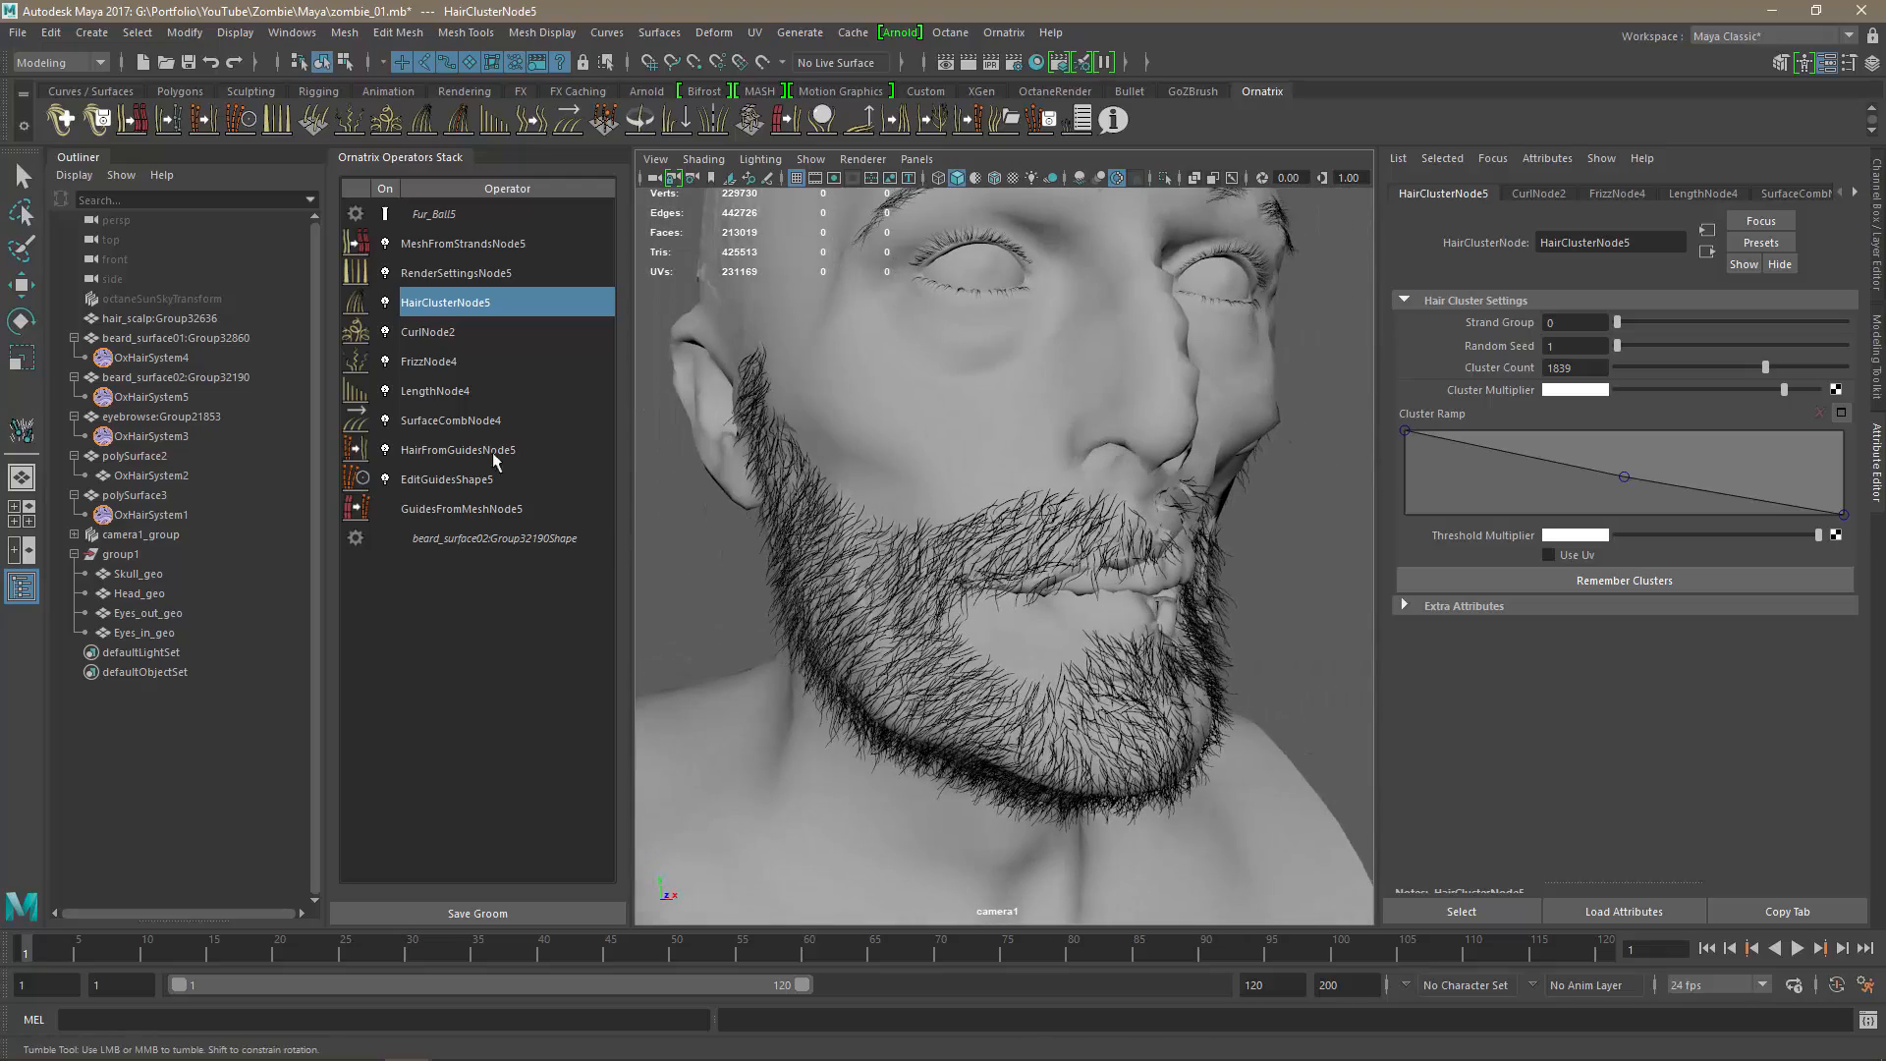
pyautogui.click(387, 300)
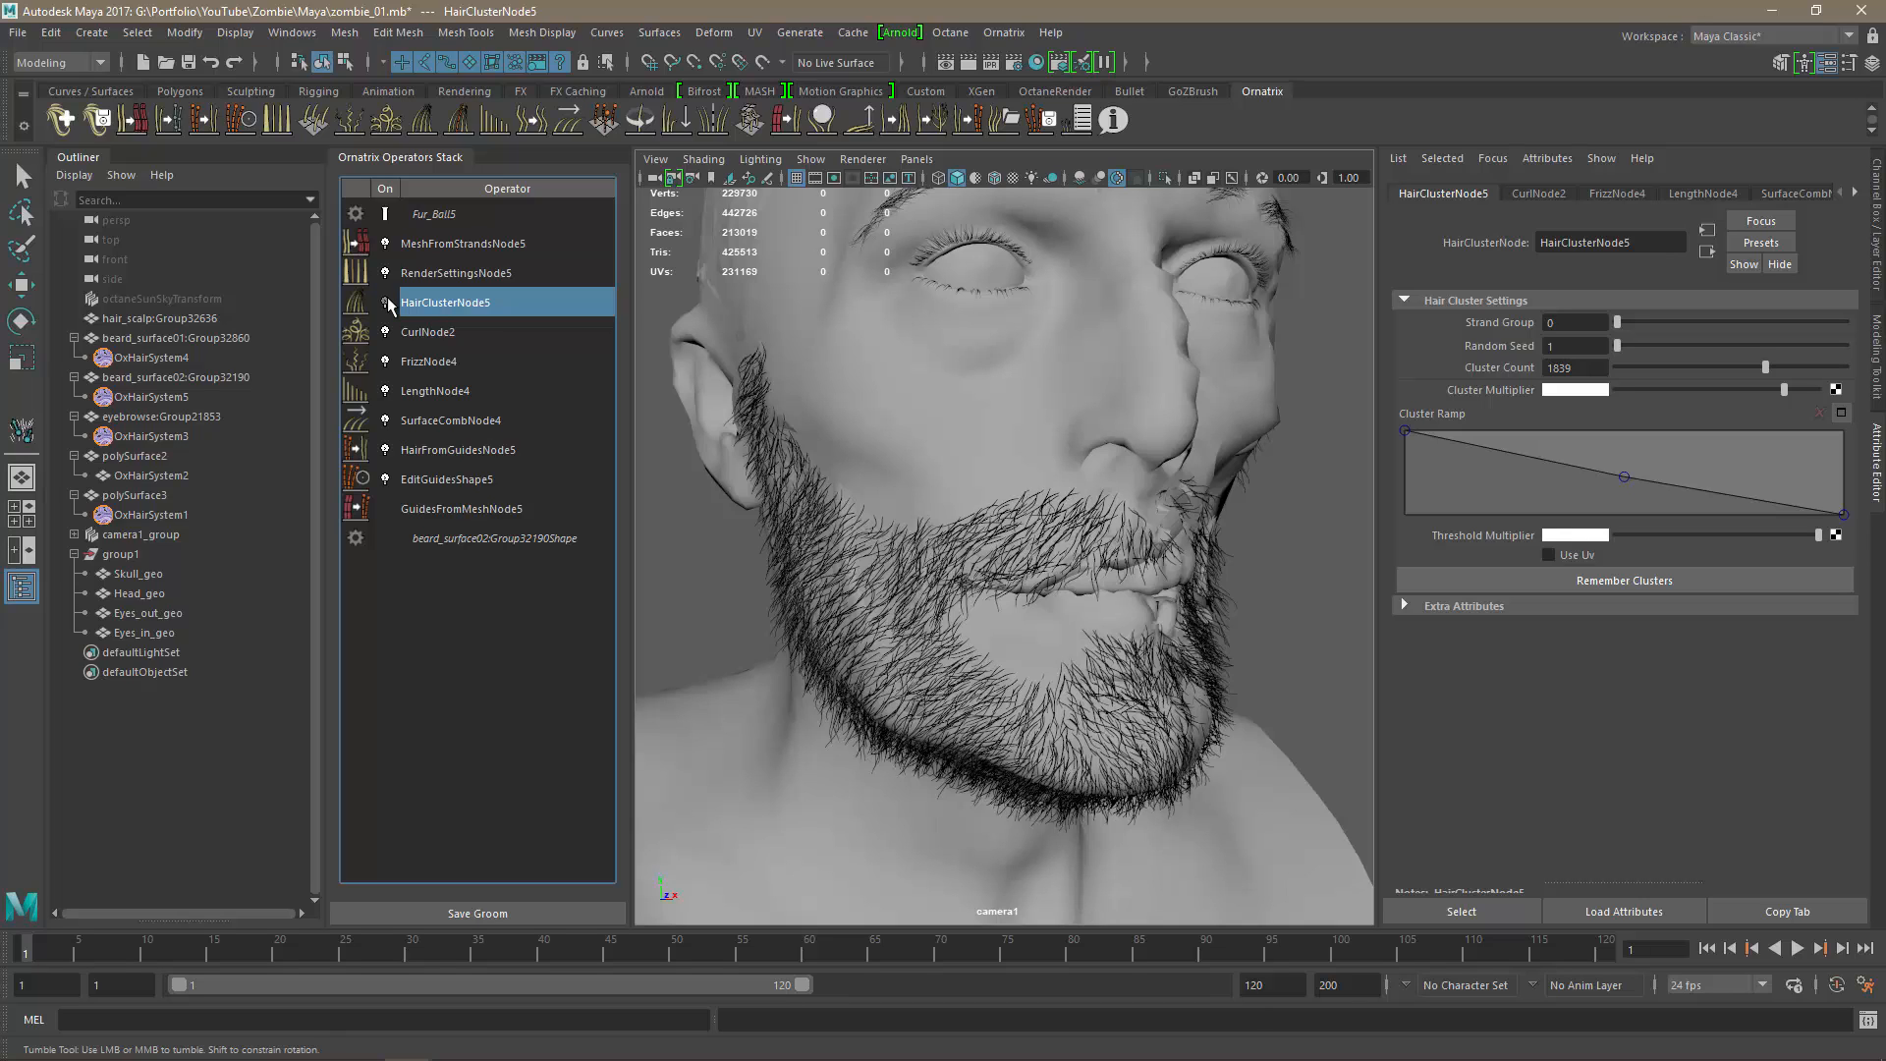
pyautogui.click(384, 330)
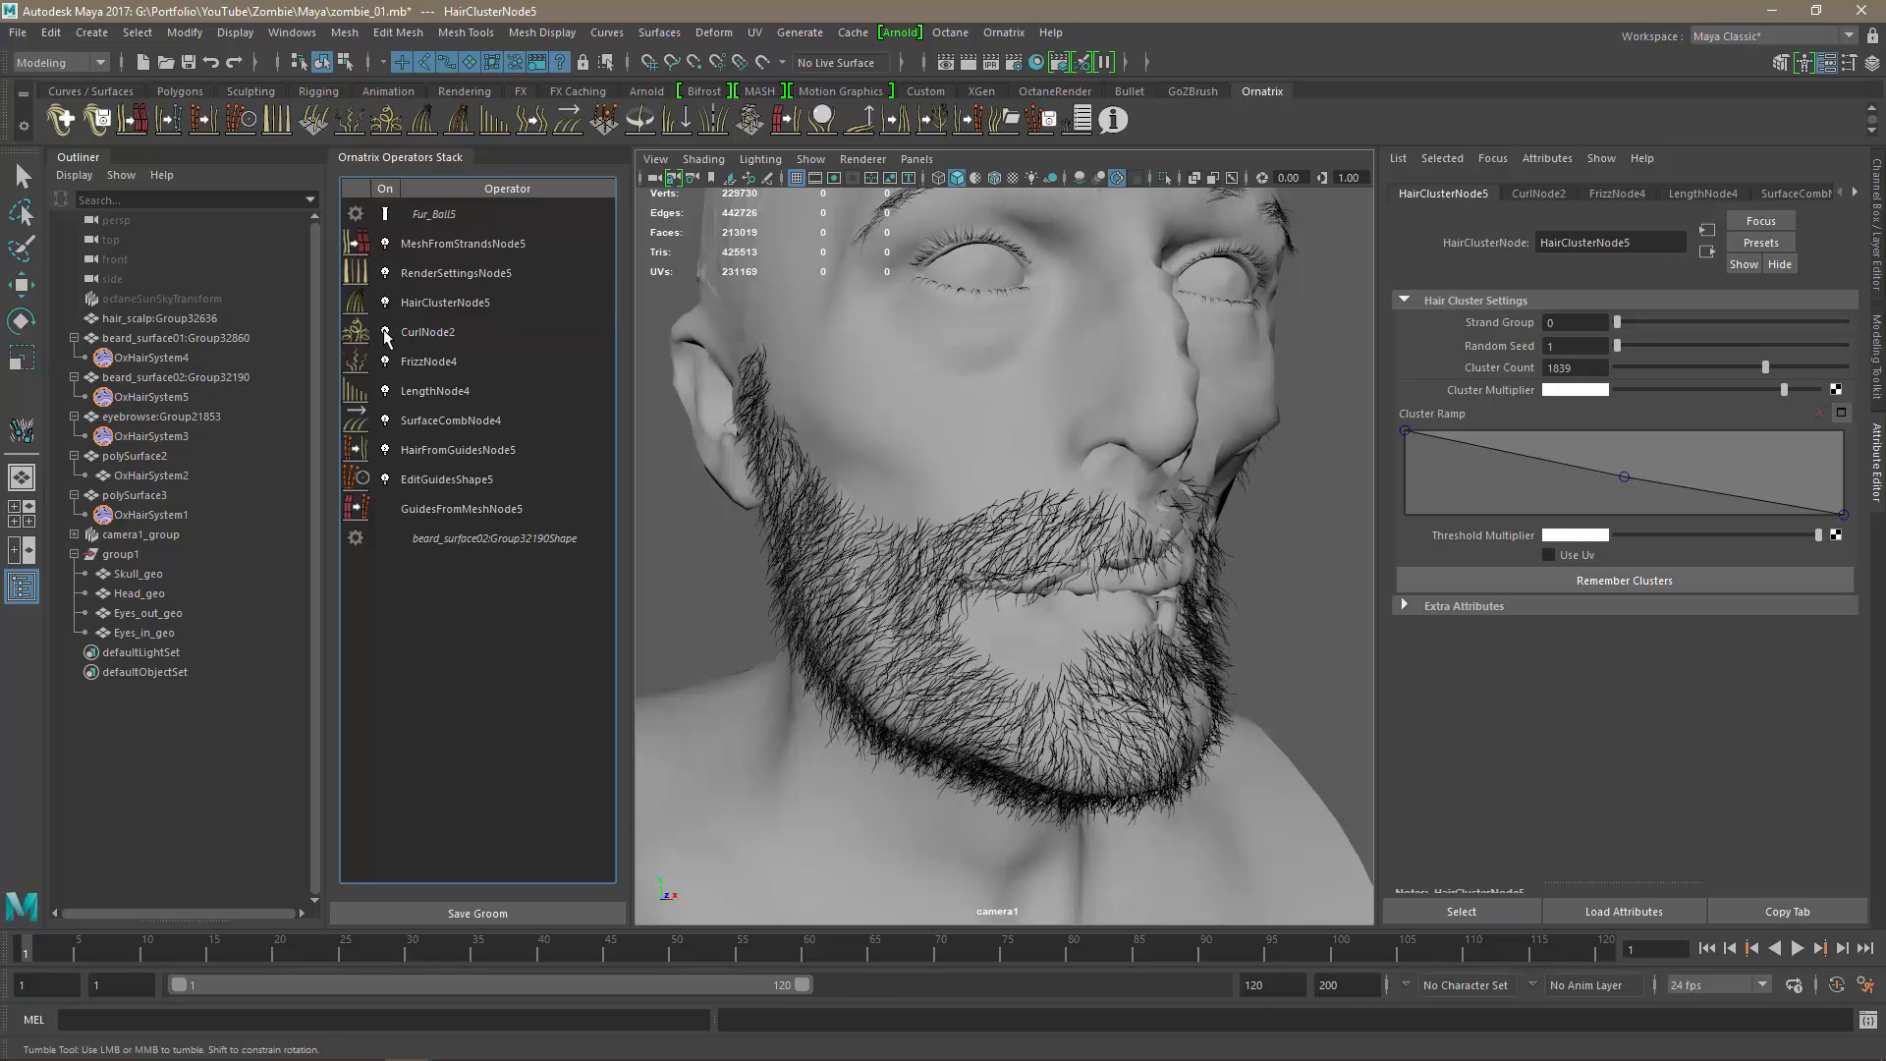
pyautogui.click(385, 330)
pyautogui.click(384, 330)
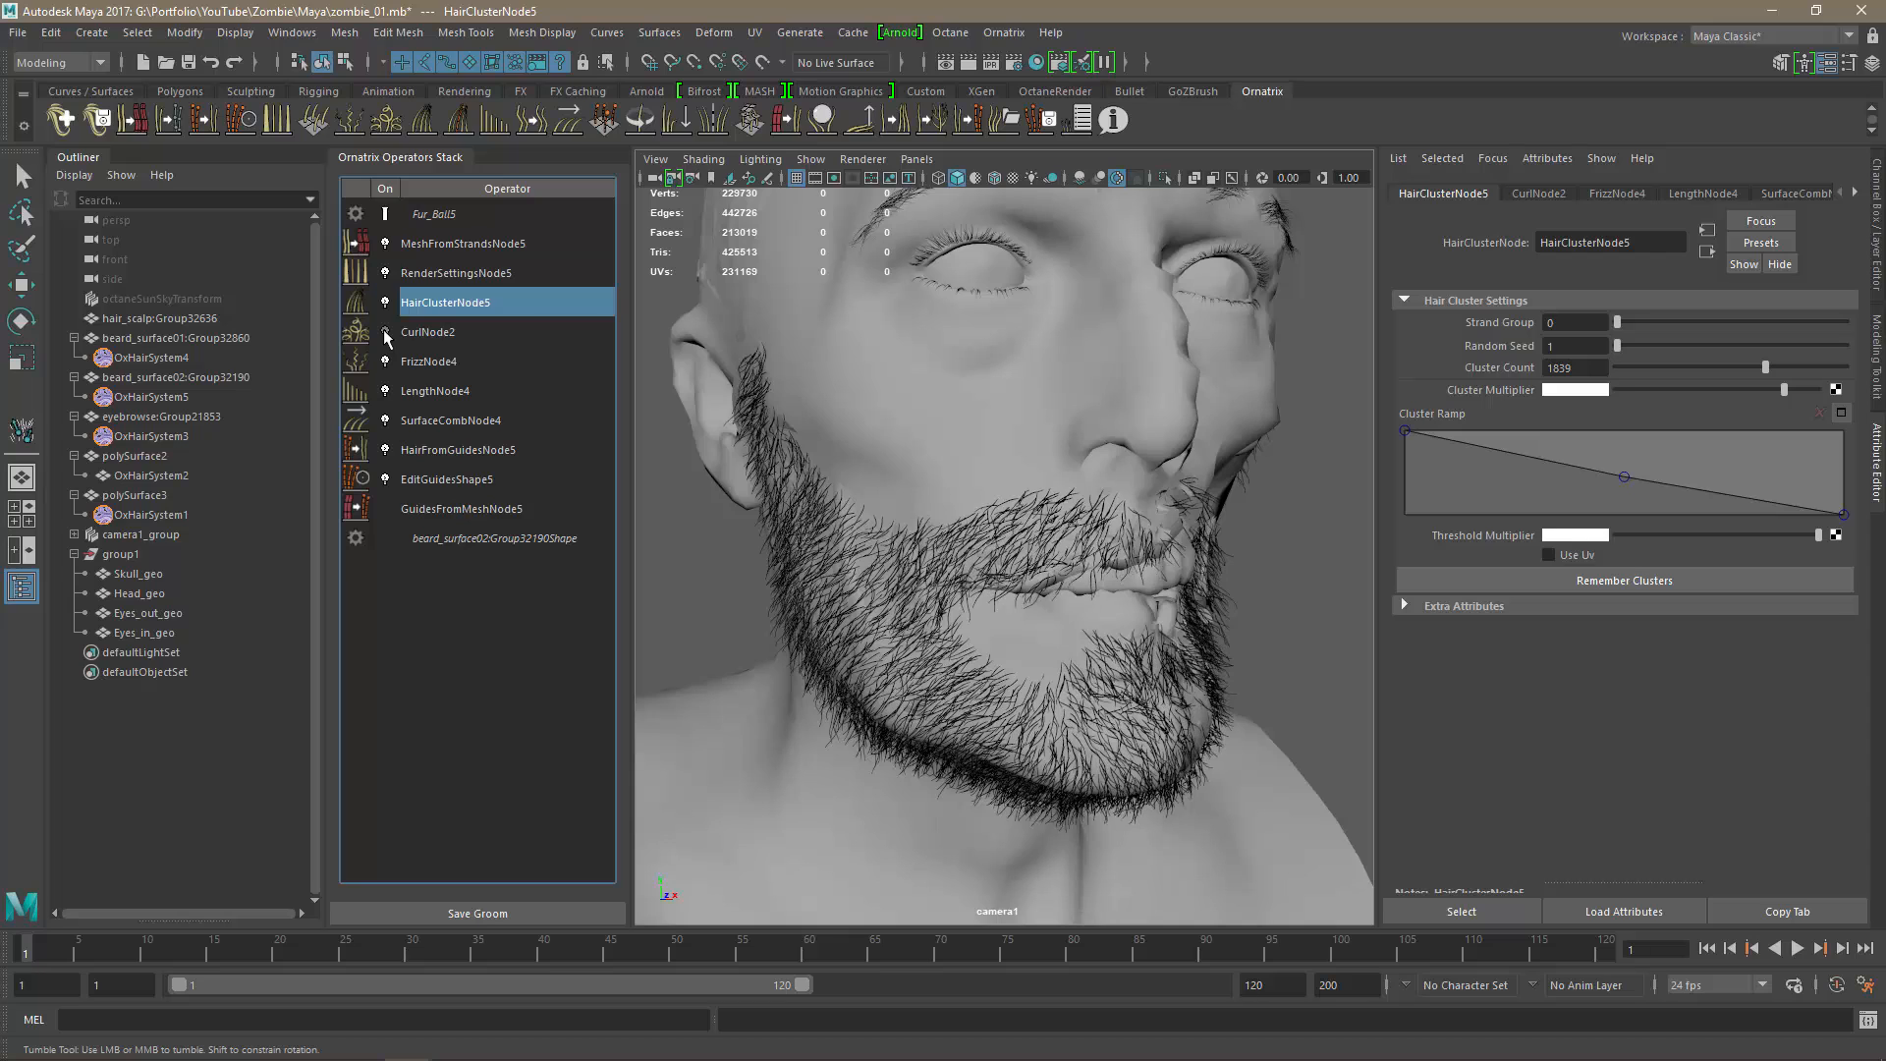
# Reduce the Curl operator's Magnitude to 0, darken its Phase Multiplier to nearly black and fine-tune its Phase.
pyautogui.click(459, 335)
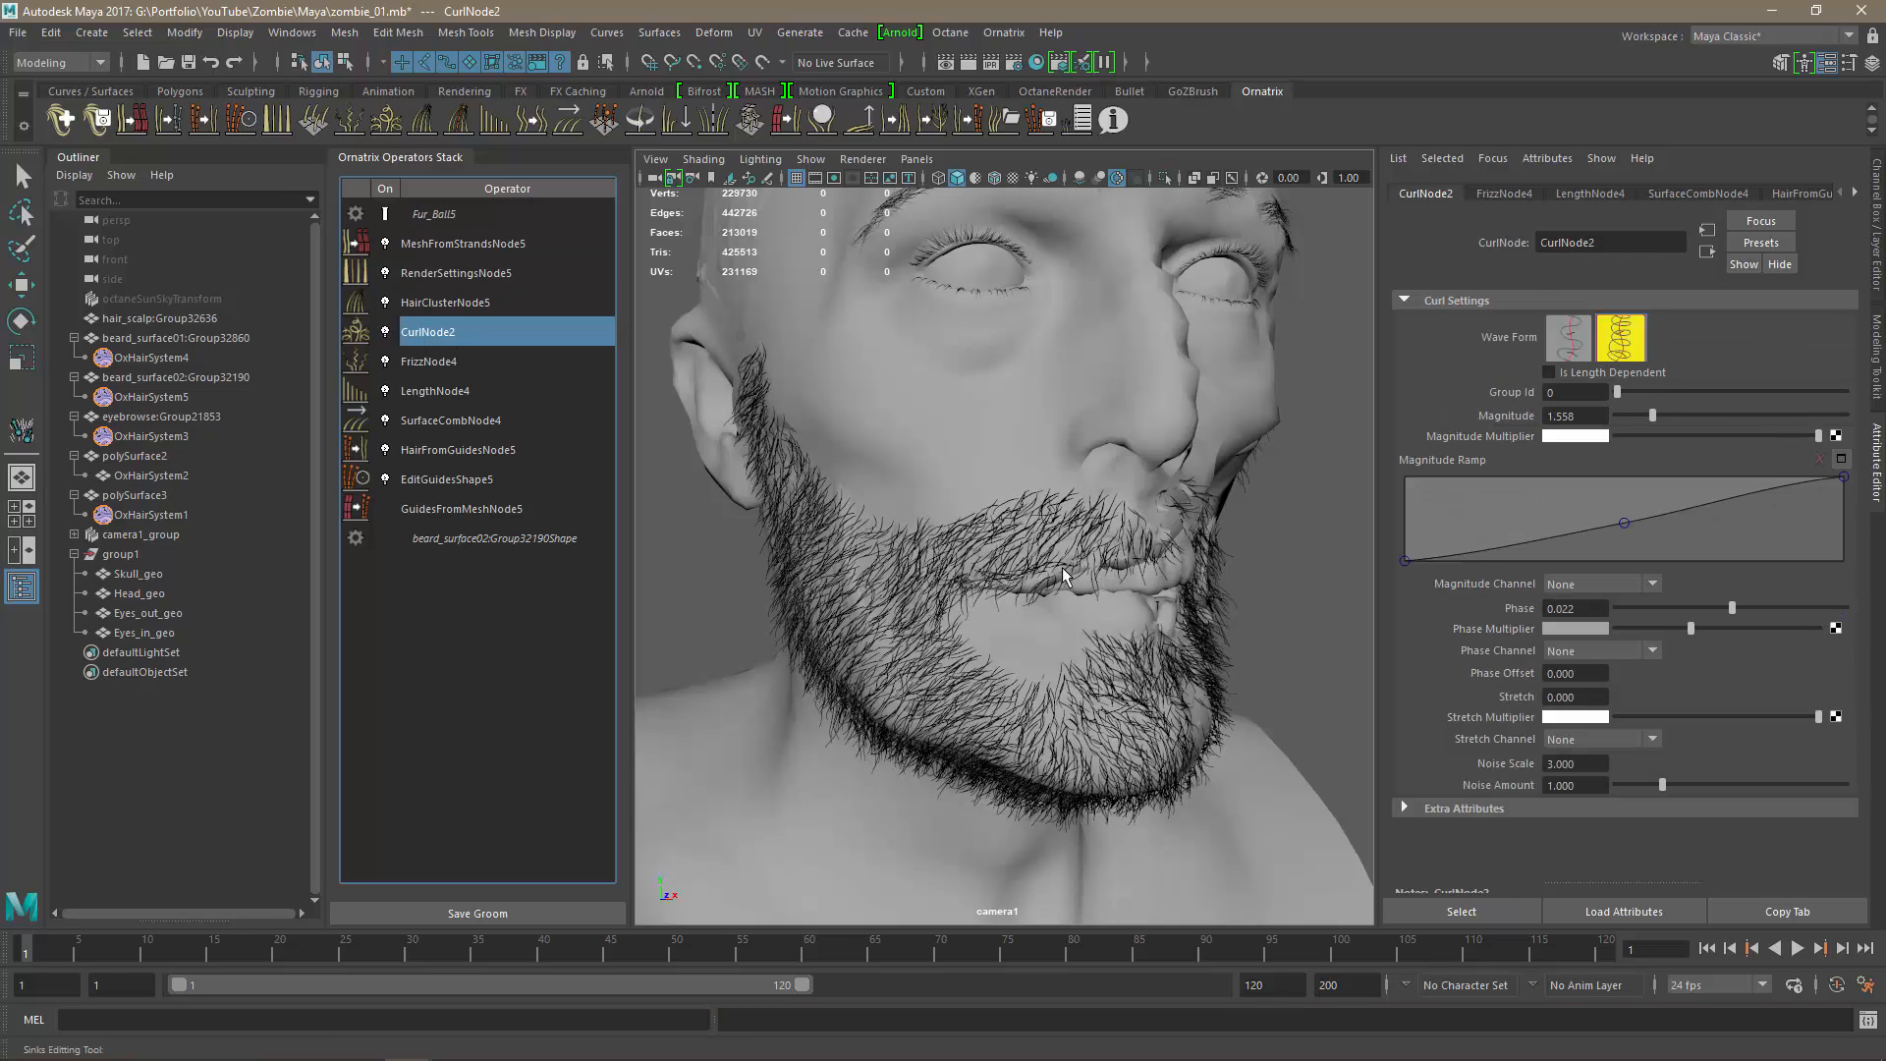
pyautogui.moveTo(1734, 609); pyautogui.dragTo(1558, 627)
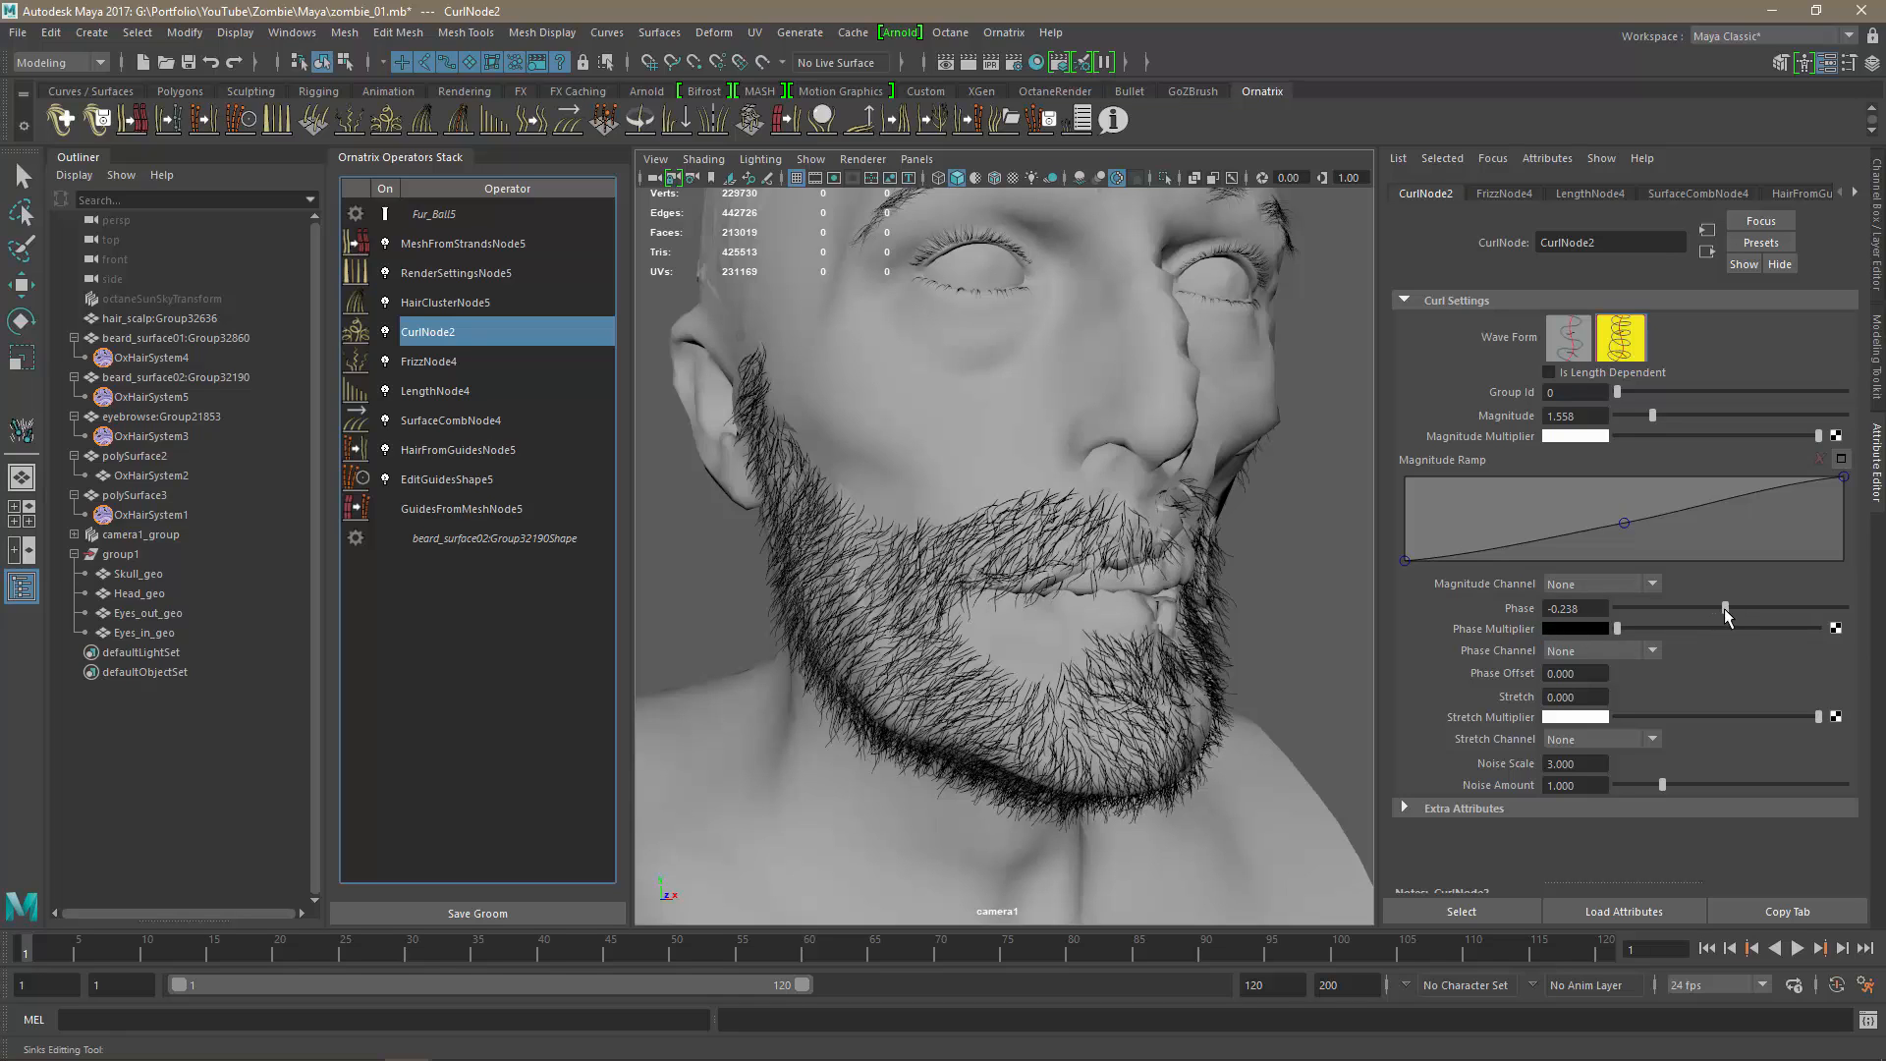
pyautogui.moveTo(1617, 629); pyautogui.dragTo(1625, 637)
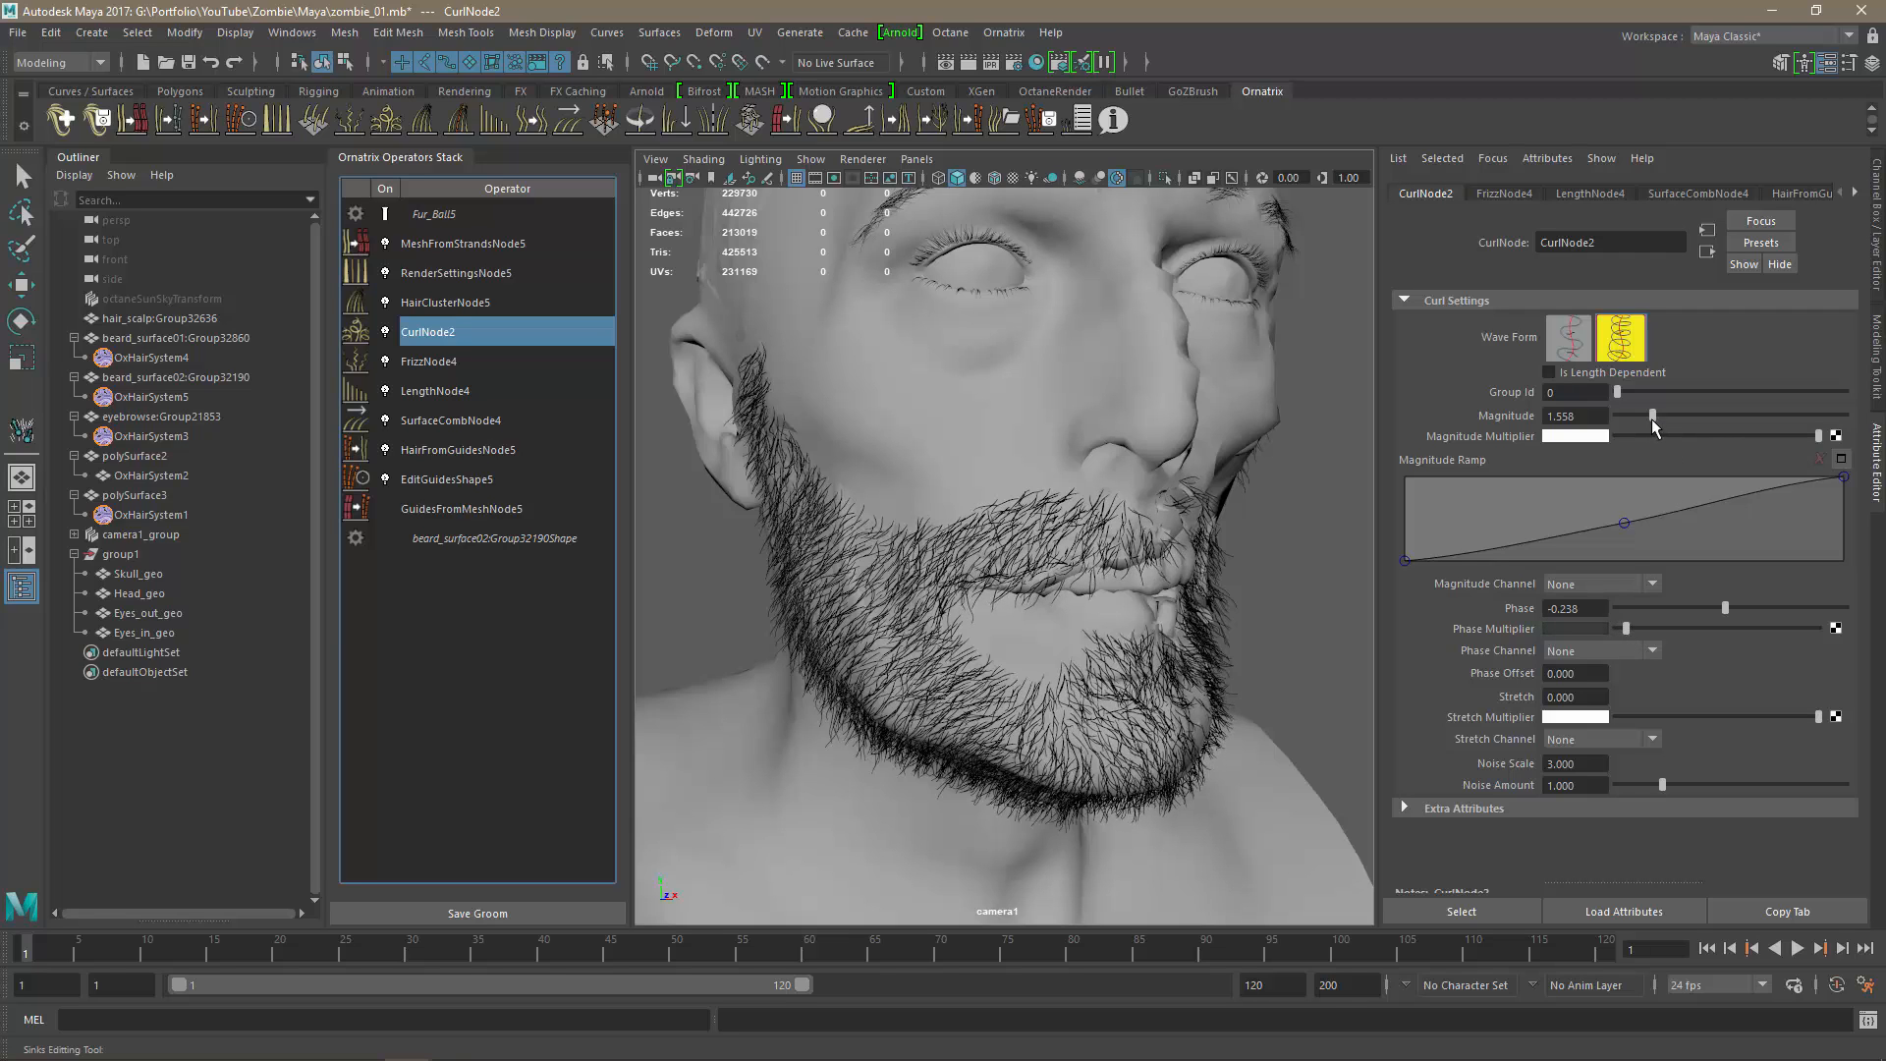
pyautogui.moveTo(1652, 418); pyautogui.dragTo(1536, 433)
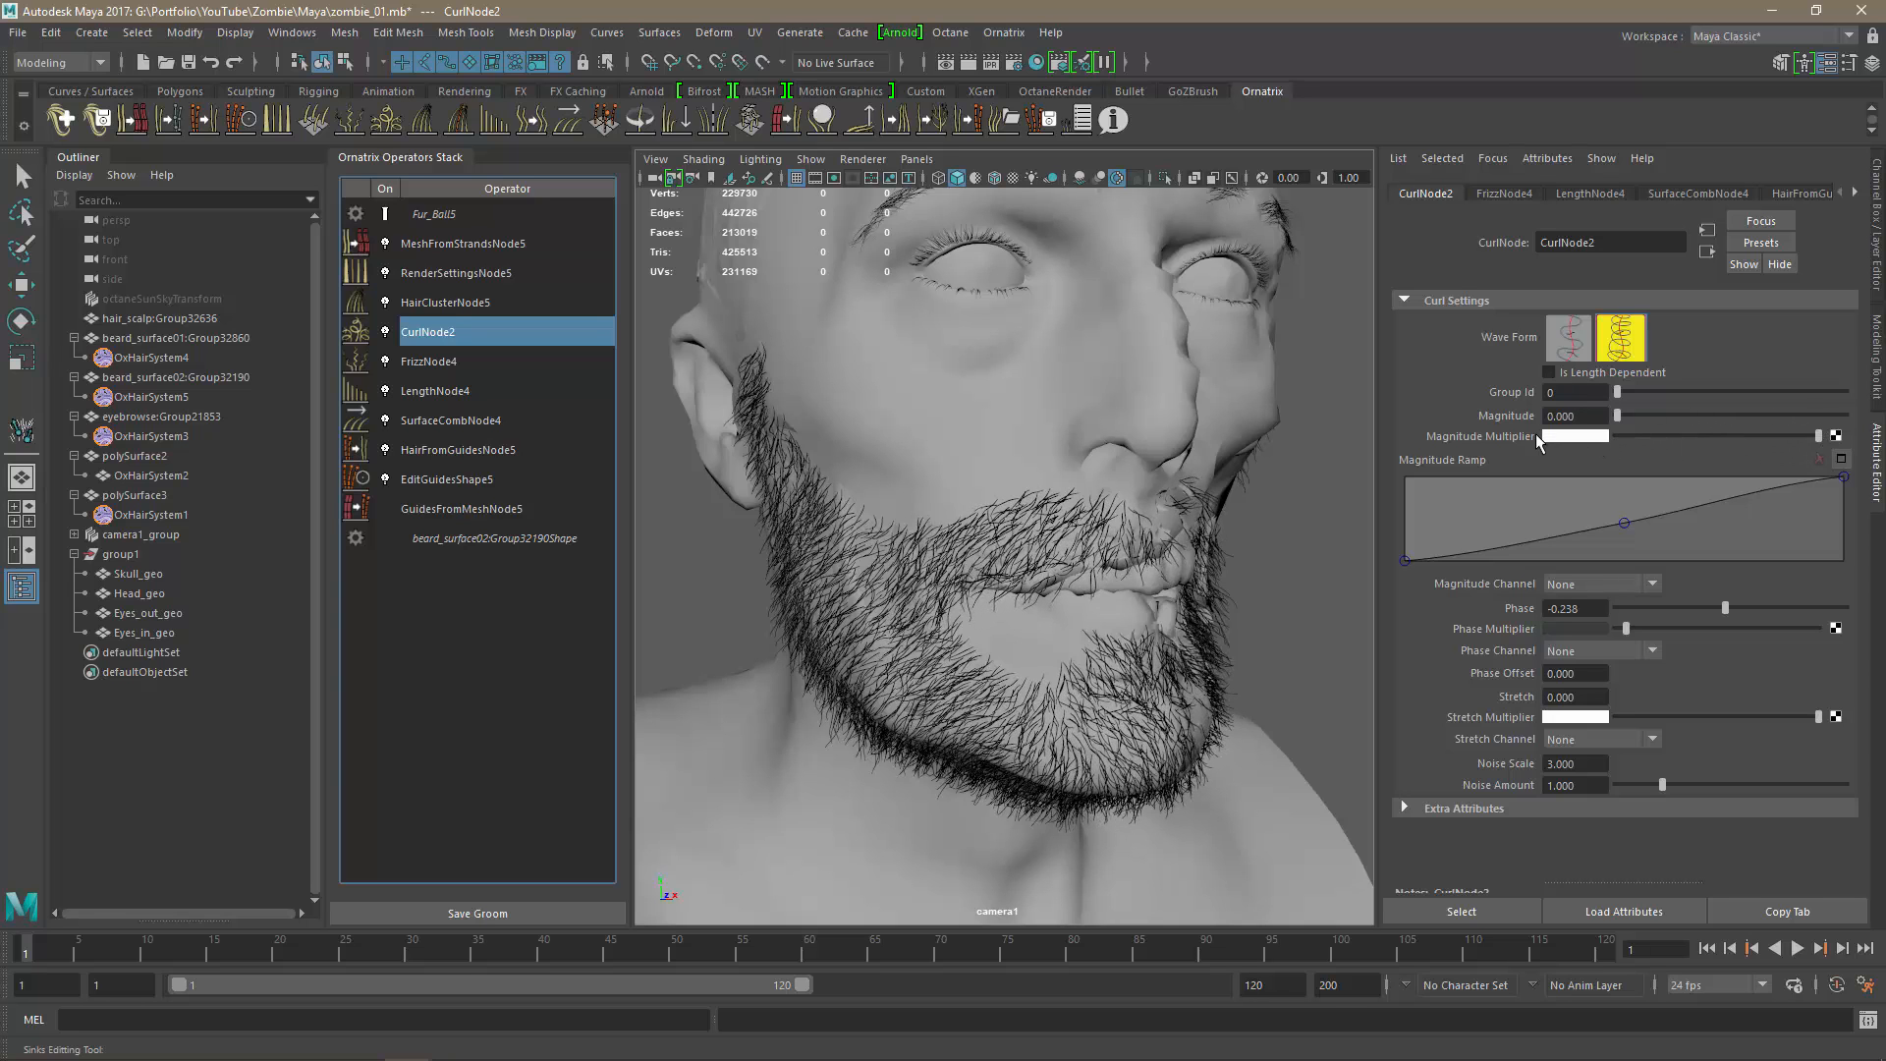
pyautogui.moveTo(1665, 430); pyautogui.dragTo(1531, 426)
pyautogui.moveTo(1727, 610)
pyautogui.mouseDown()
pyautogui.moveTo(1753, 611)
pyautogui.moveTo(1735, 610)
pyautogui.mouseUp()
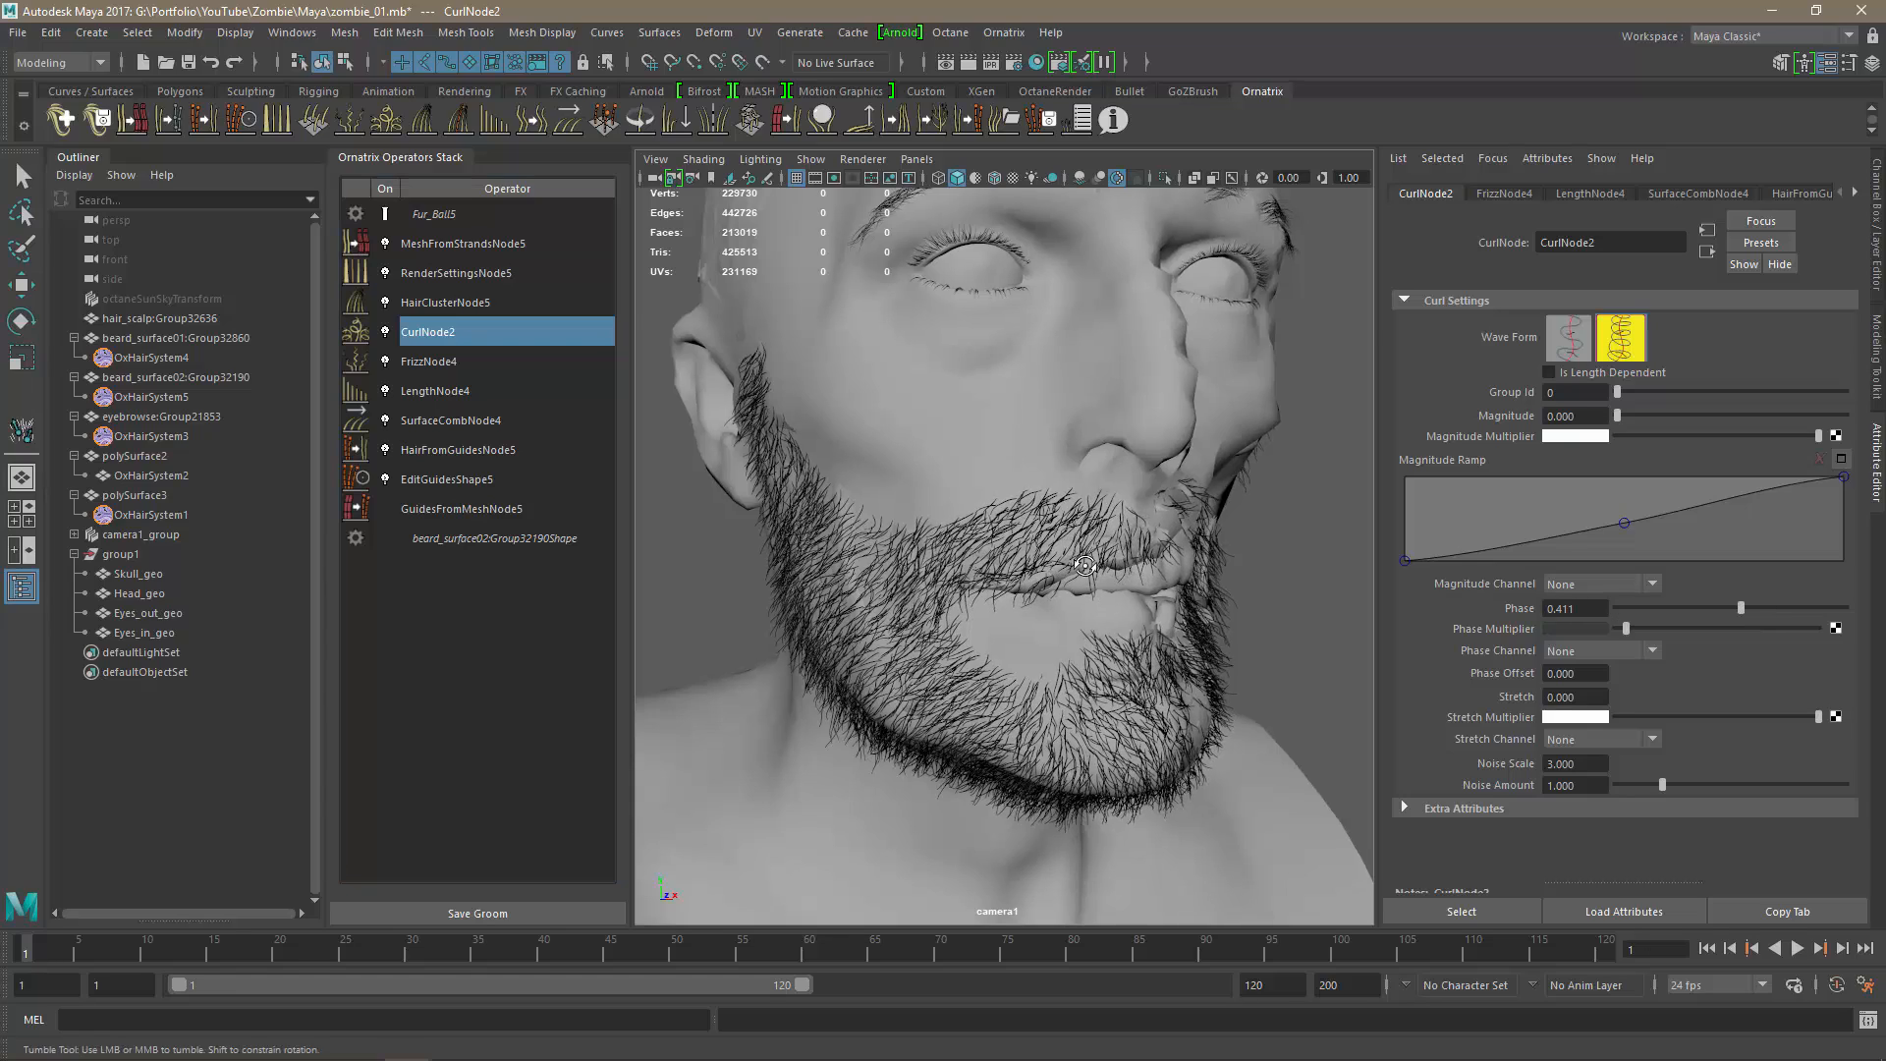
pyautogui.keyDown('alt'); pyautogui.moveTo(1084, 566); pyautogui.dragTo(1178, 629); pyautogui.keyUp('alt')
pyautogui.keyDown('alt'); pyautogui.moveTo(1087, 629); pyautogui.dragTo(1179, 629, button='right'); pyautogui.keyUp('alt')
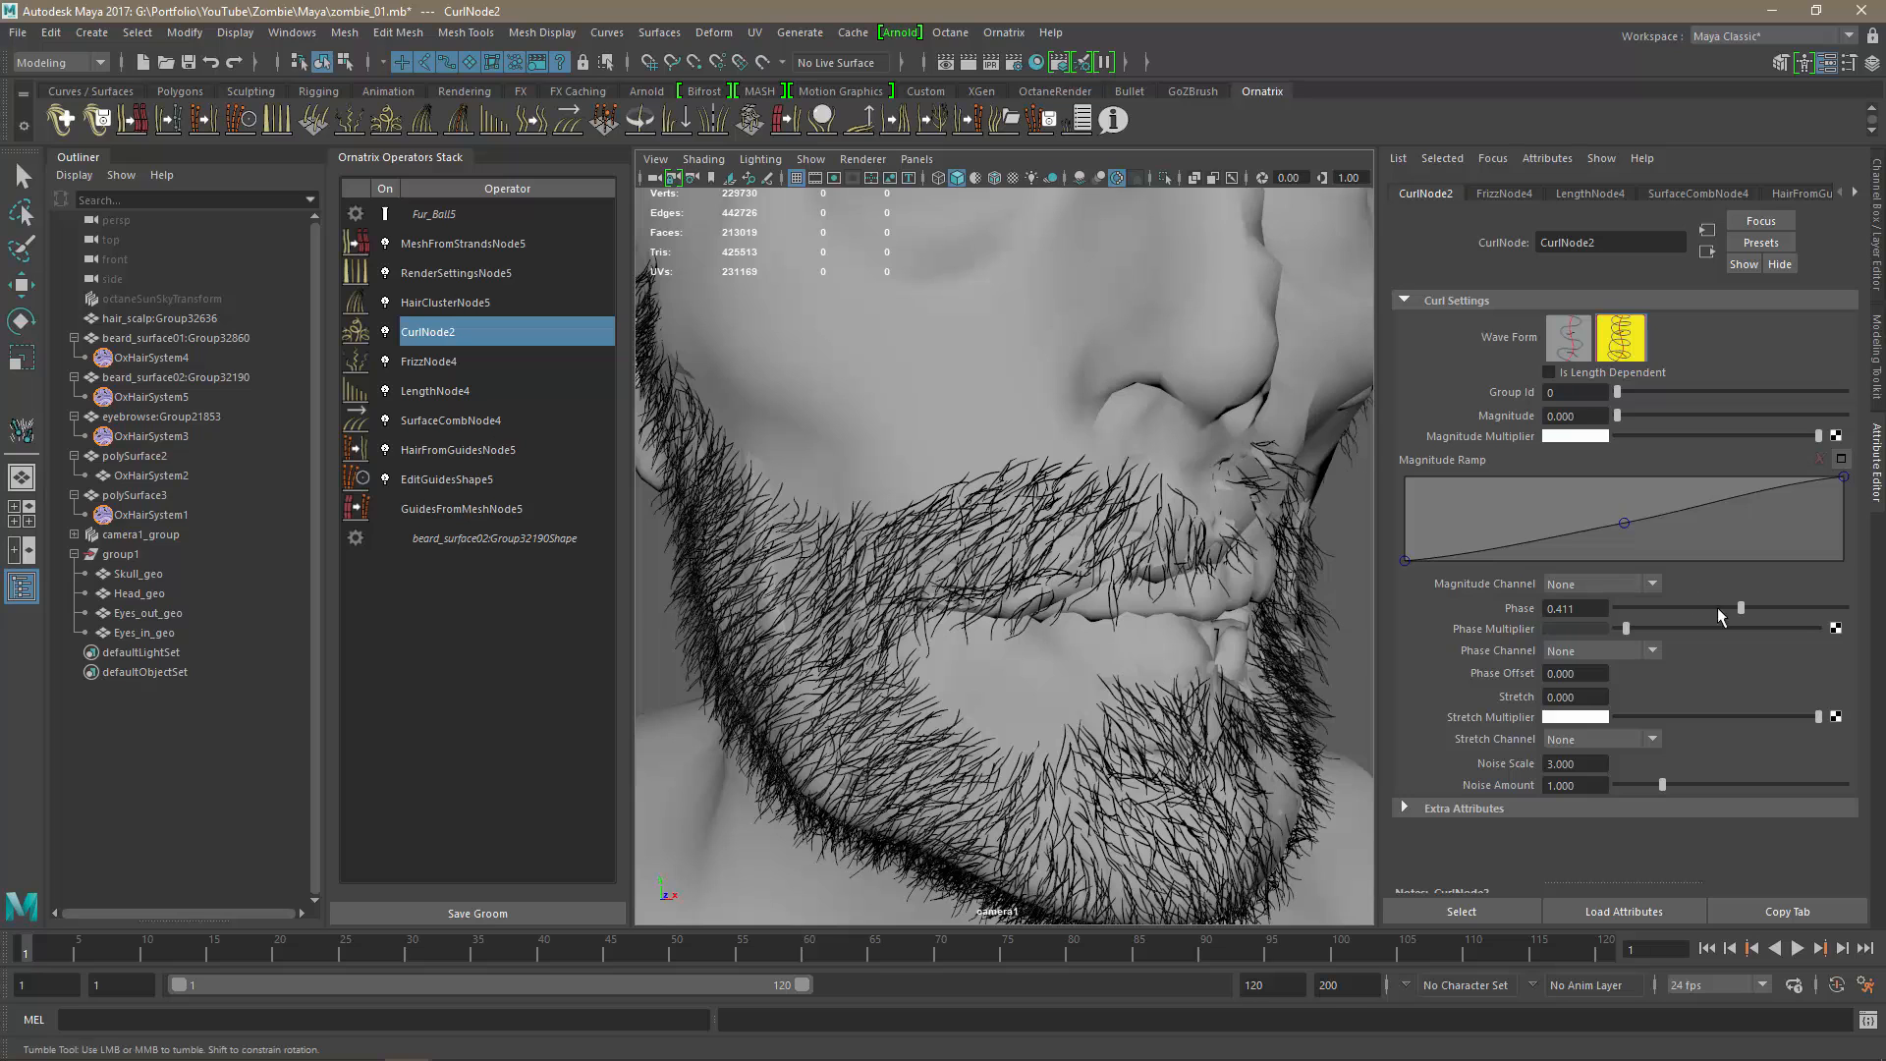
pyautogui.moveTo(1741, 609); pyautogui.dragTo(1734, 608)
# Compare the beard with the Length operator off and on, and set its Value to about 0.892 and Randomize to about 0.364.
pyautogui.click(421, 389)
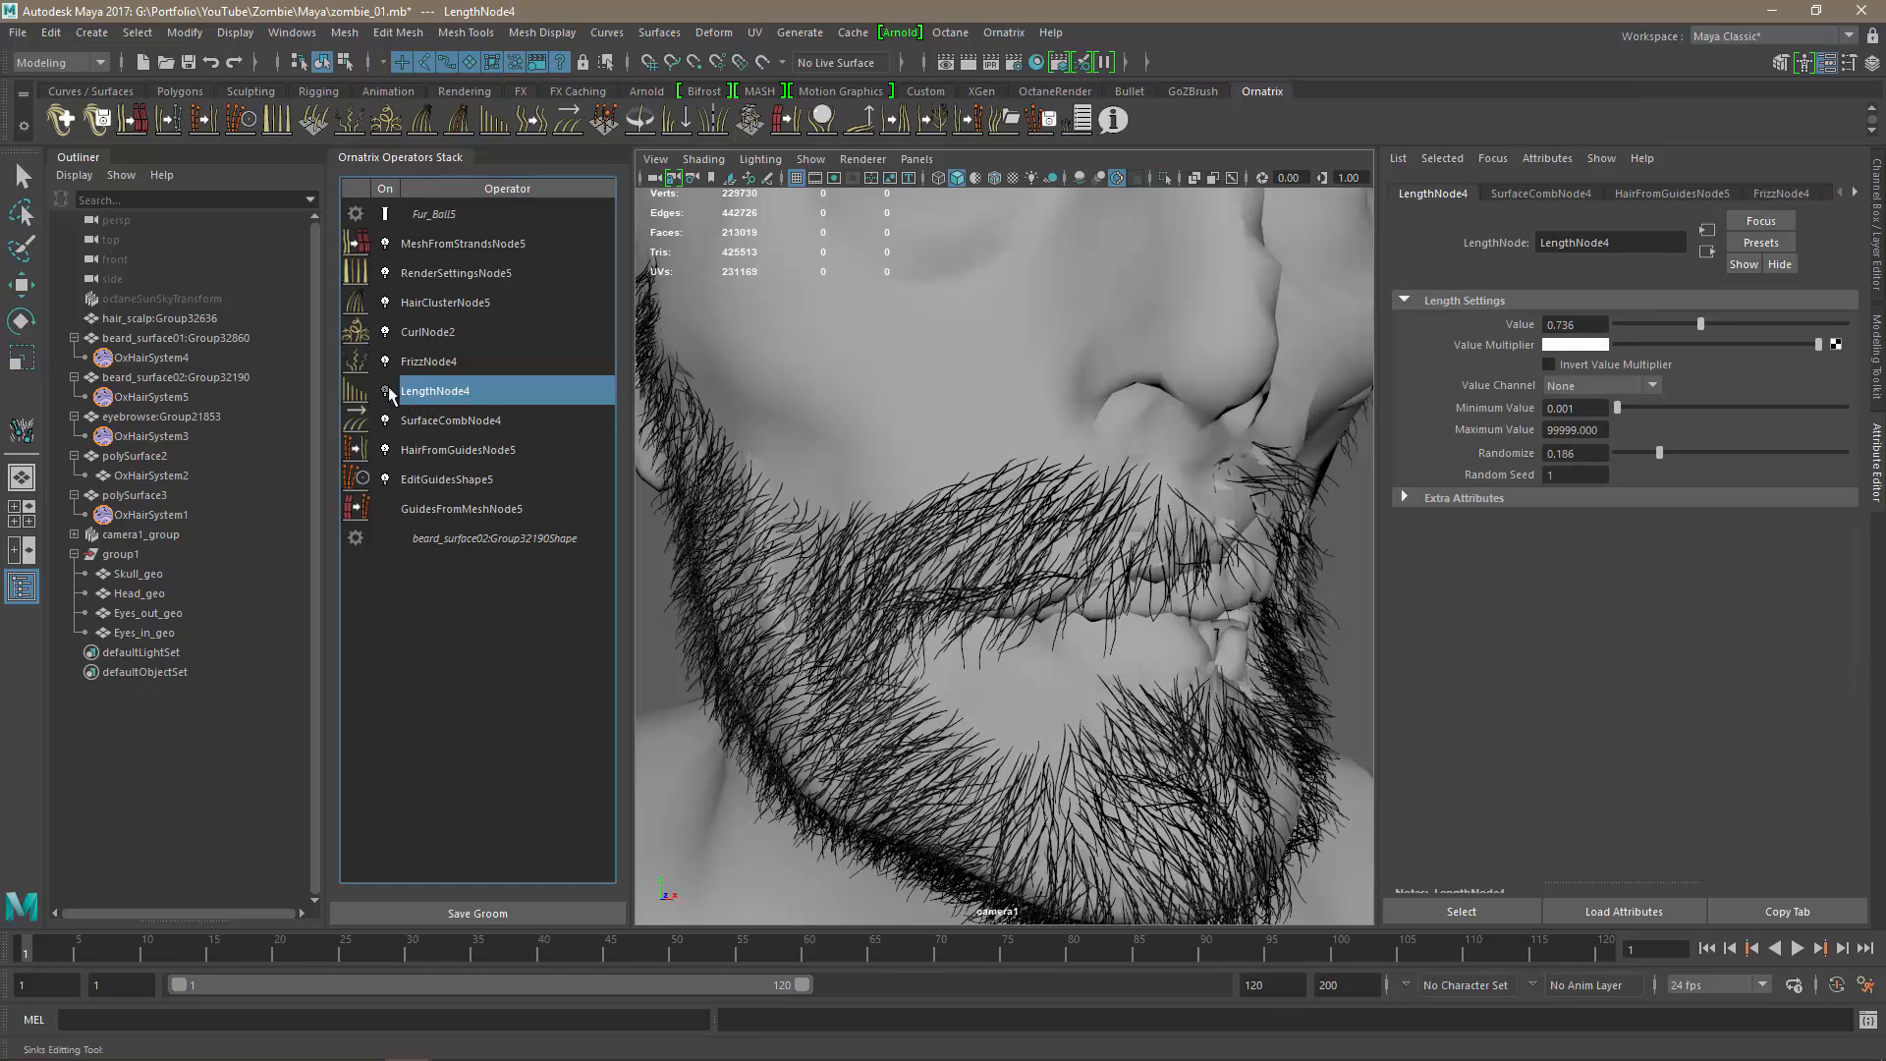
pyautogui.click(387, 386)
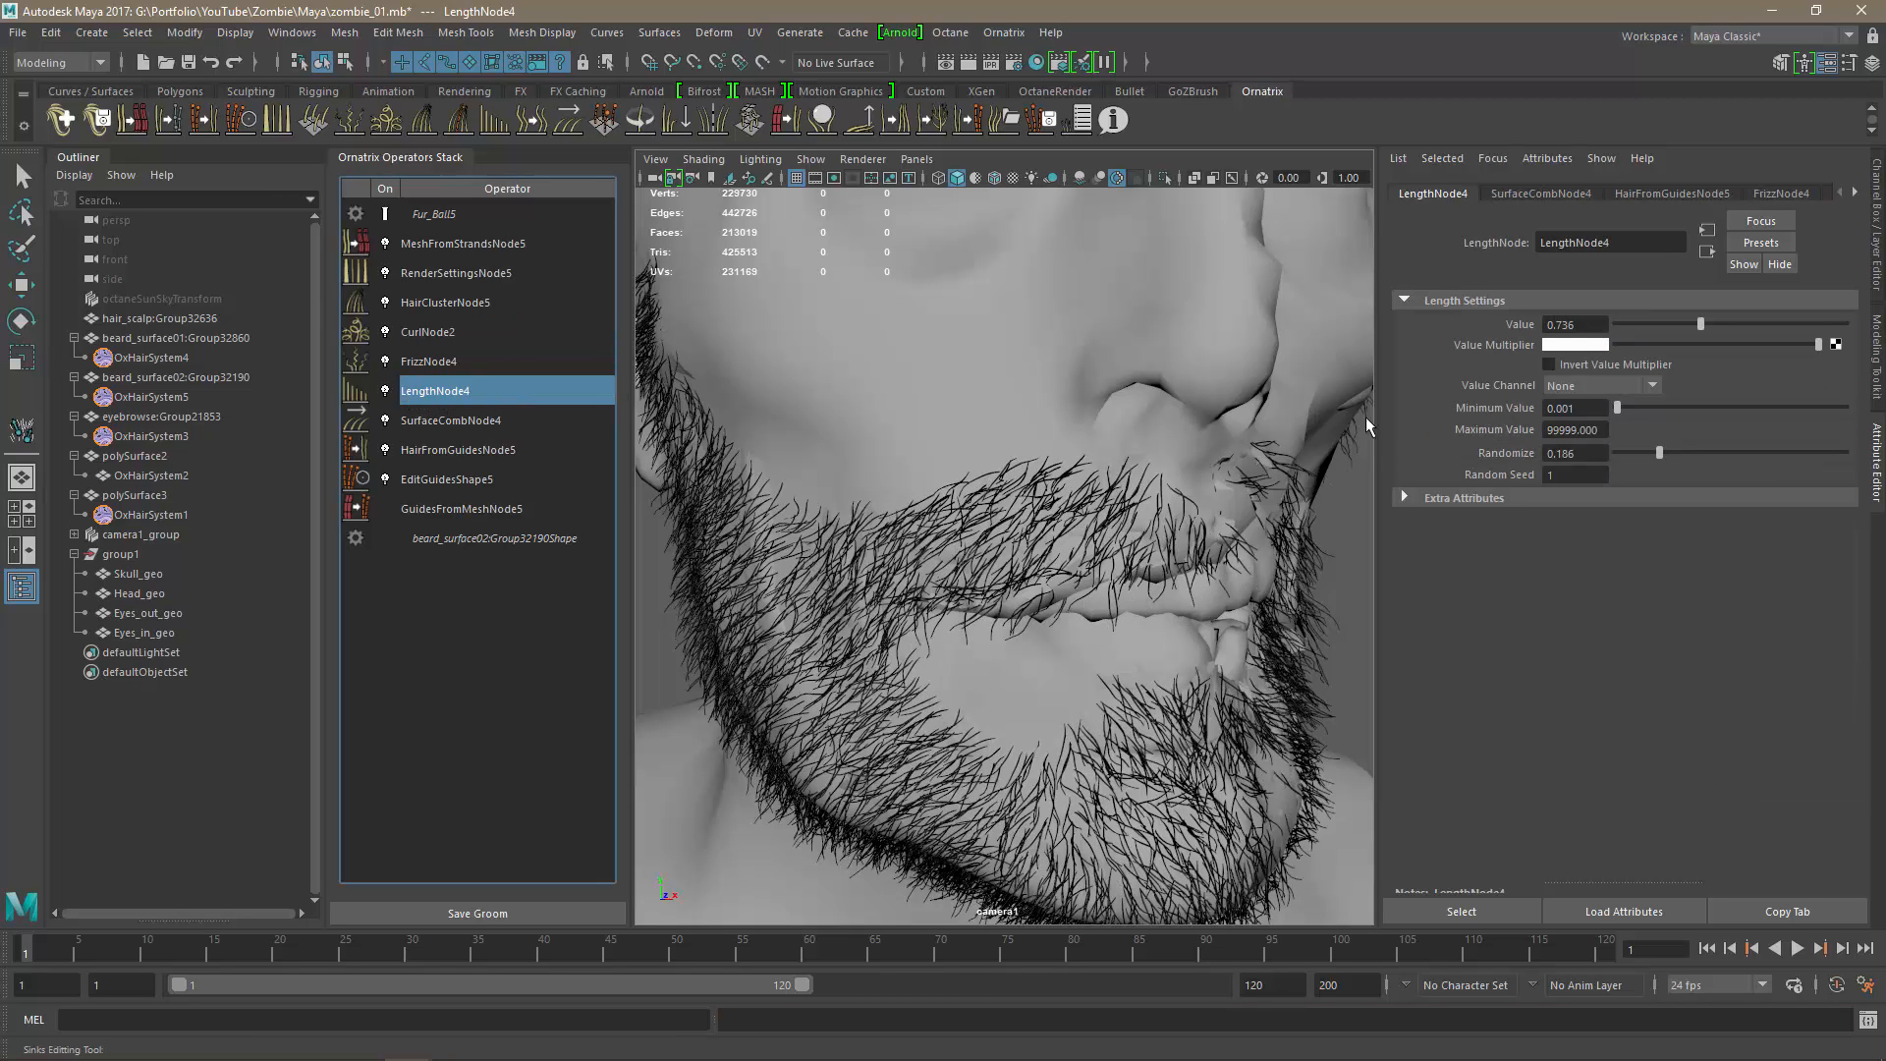
pyautogui.moveTo(1654, 453)
pyautogui.mouseDown()
pyautogui.moveTo(1594, 469)
pyautogui.moveTo(1642, 462)
pyautogui.mouseUp()
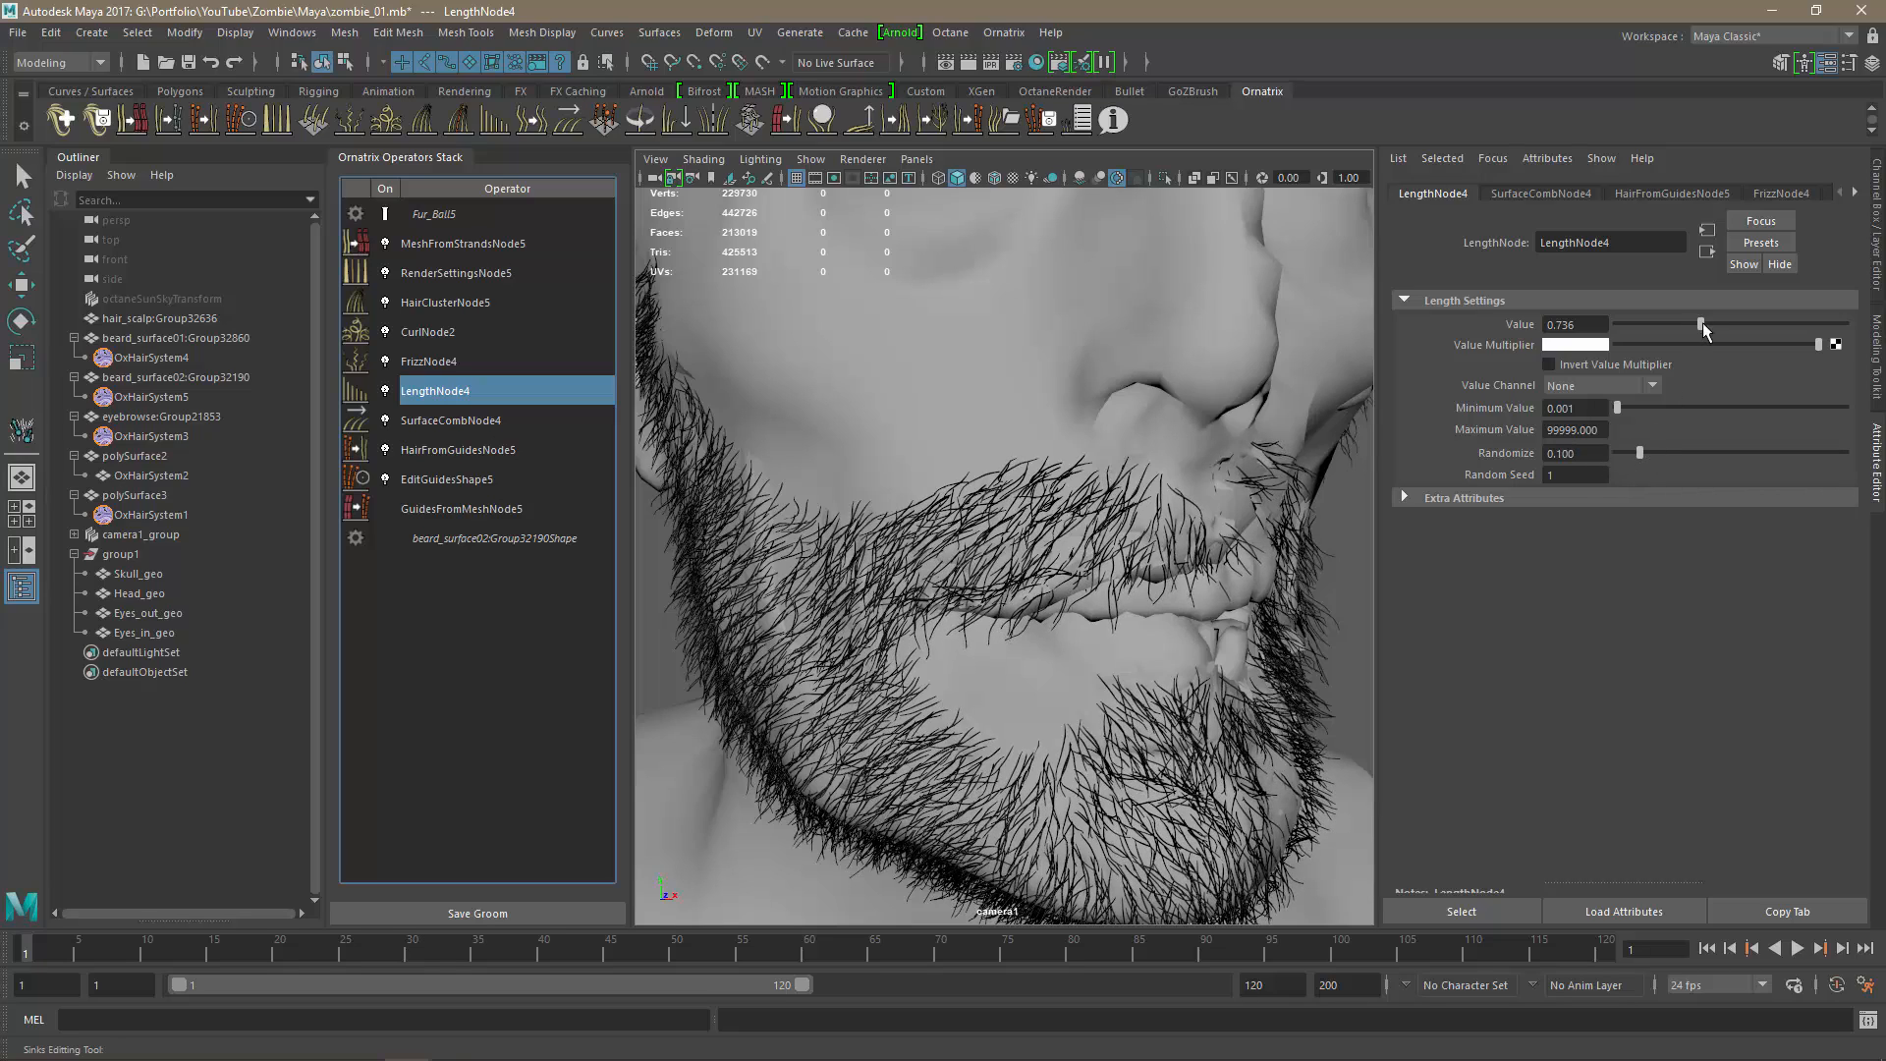
pyautogui.moveTo(1701, 322)
pyautogui.mouseDown()
pyautogui.moveTo(1734, 332)
pyautogui.moveTo(1709, 328)
pyautogui.mouseUp()
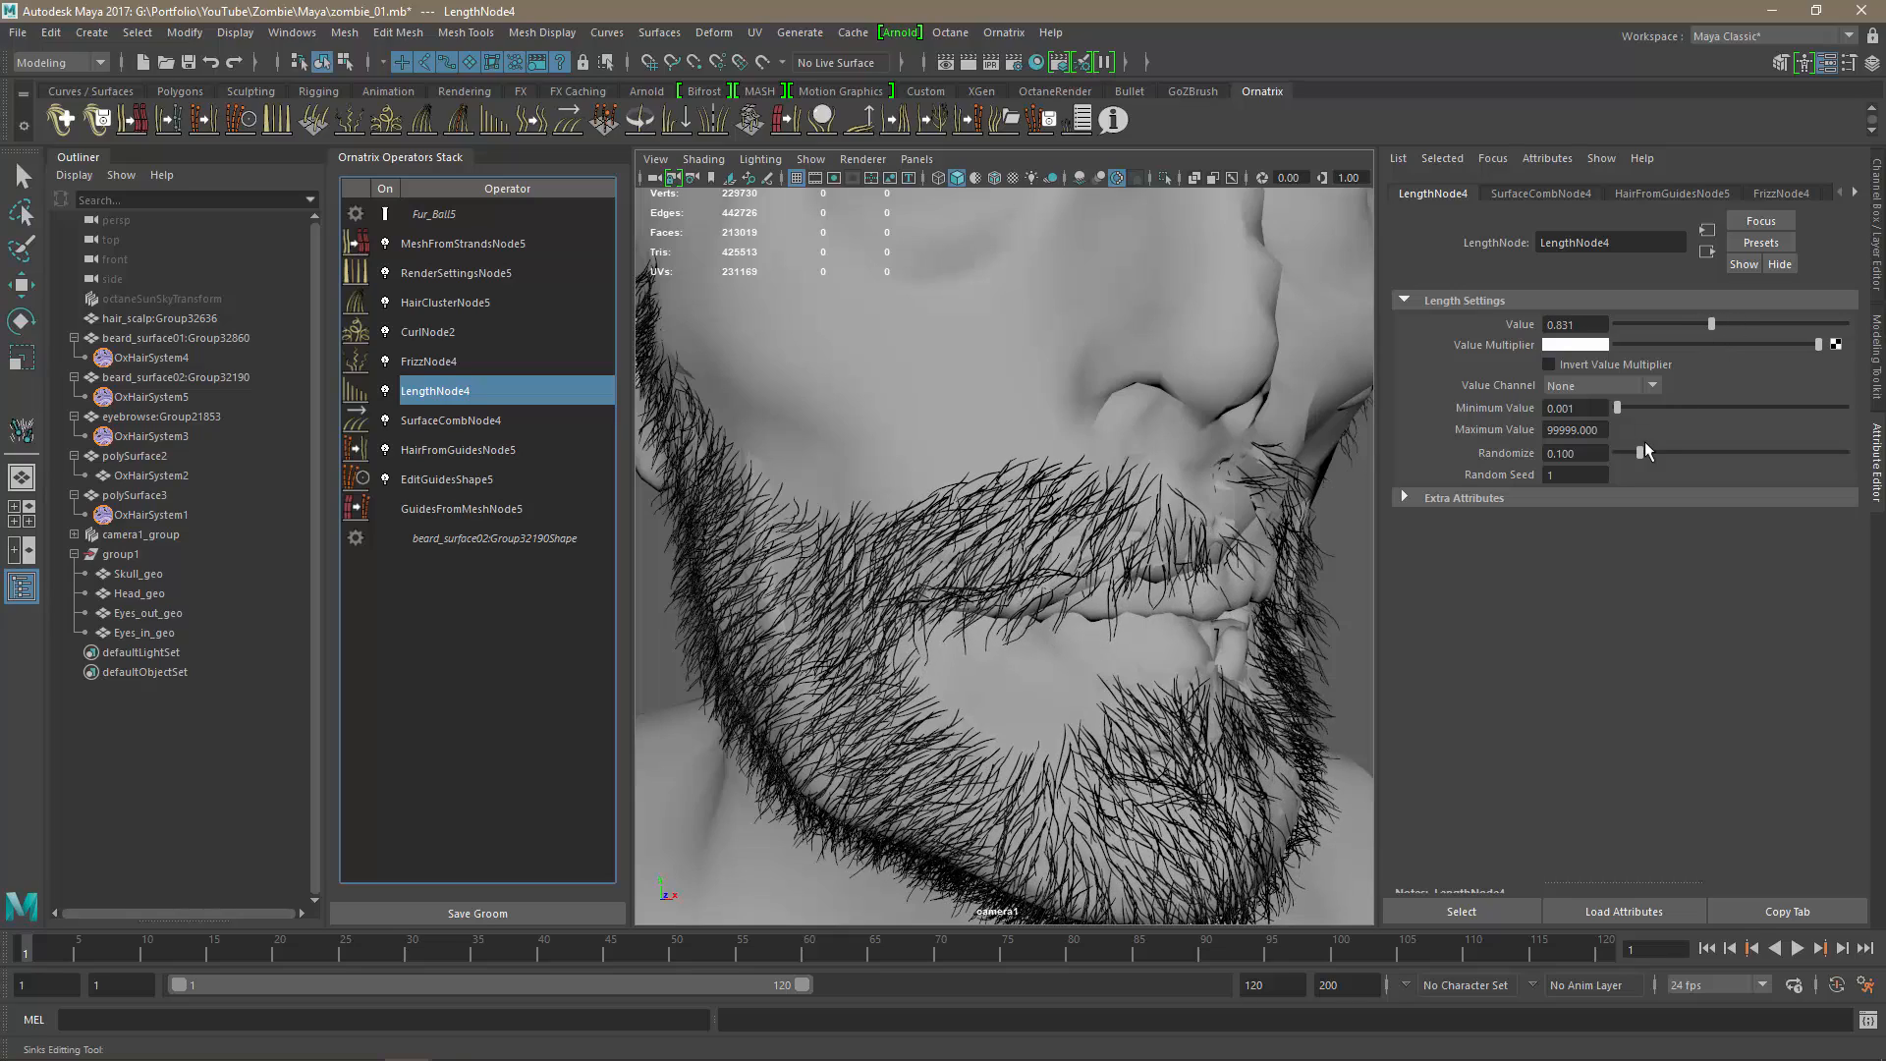
pyautogui.moveTo(1649, 450); pyautogui.dragTo(1700, 456)
pyautogui.moveTo(1713, 326); pyautogui.dragTo(1718, 326)
# Examine the finished beard up close and from a distance on both sides of the face, and save the scene.
pyautogui.scroll(-6, 897, 634)
pyautogui.keyDown('alt'); pyautogui.moveTo(897, 636); pyautogui.dragTo(1085, 664); pyautogui.keyUp('alt')
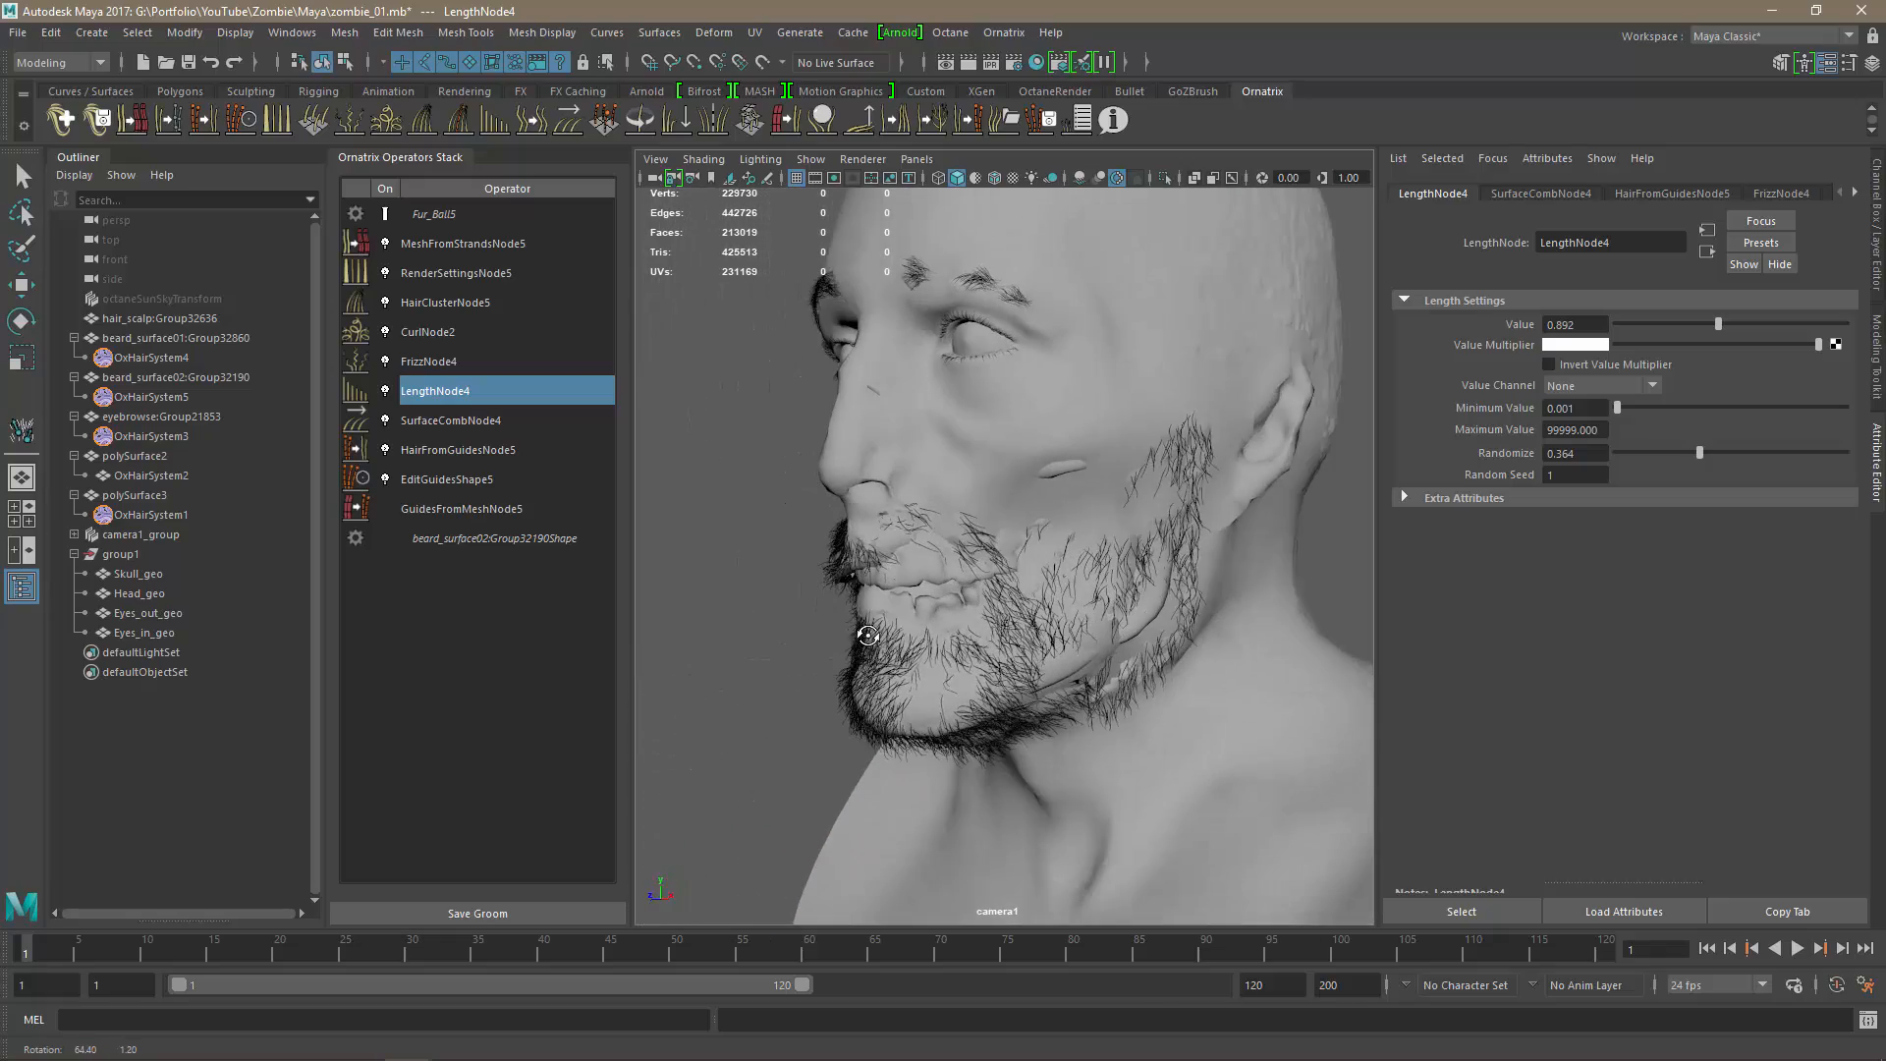
pyautogui.scroll(5, 1118, 660)
pyautogui.scroll(-5, 1182, 657)
pyautogui.scroll(-4, 1048, 669)
pyautogui.scroll(4, 1062, 650)
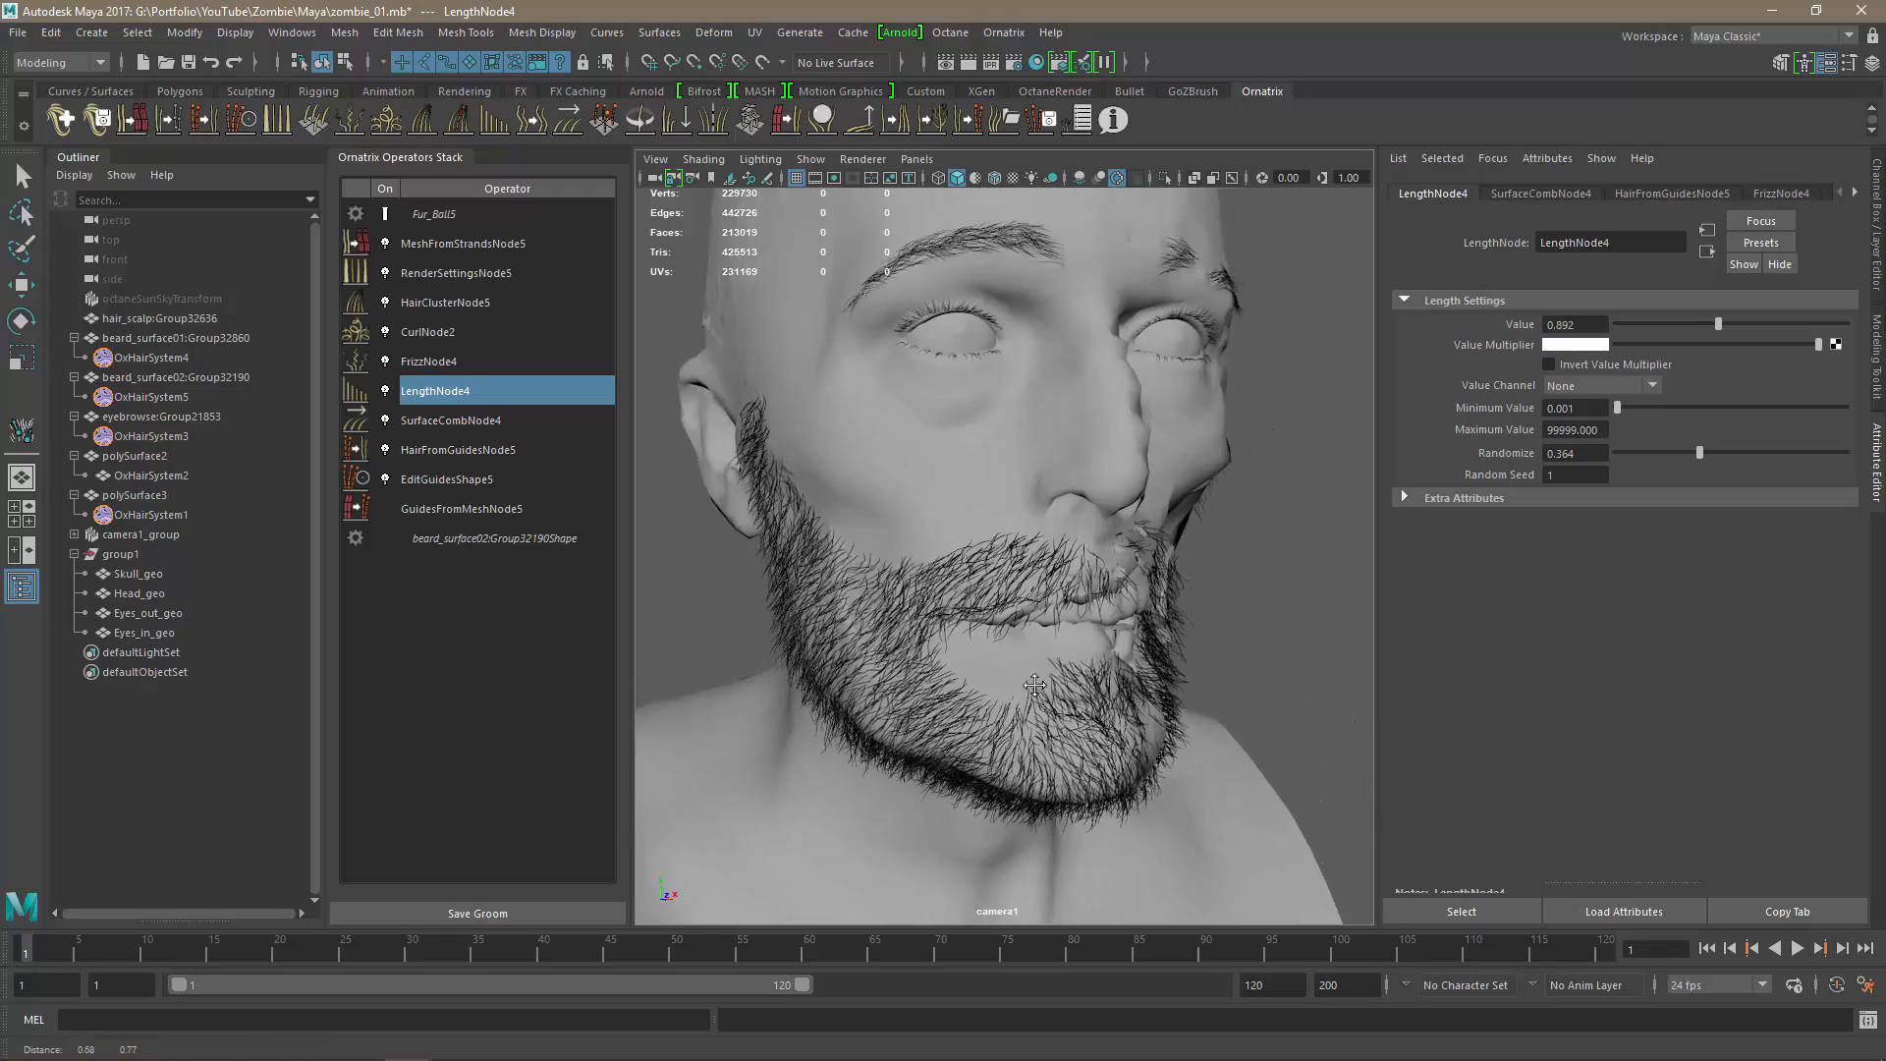
pyautogui.scroll(-4, 1020, 717)
pyautogui.keyDown('alt'); pyautogui.moveTo(1020, 717); pyautogui.dragTo(975, 672); pyautogui.keyUp('alt')
pyautogui.scroll(4, 977, 672)
pyautogui.moveTo(1080, 703)
pyautogui.keyDown('alt'); pyautogui.mouseDown()
pyautogui.moveTo(958, 725)
pyautogui.moveTo(1060, 730)
pyautogui.moveTo(1045, 725)
pyautogui.moveTo(1101, 705)
pyautogui.moveTo(1105, 721)
pyautogui.moveTo(1031, 717)
pyautogui.moveTo(1110, 706)
pyautogui.moveTo(1065, 699)
pyautogui.moveTo(1088, 683)
pyautogui.mouseUp(); pyautogui.keyUp('alt')
pyautogui.scroll(-3, 1061, 731)
pyautogui.hotkey('ctrl', 's')
# Select the hair_scalp mesh and add Ornatrix Fur Ball hair to it.
pyautogui.keyDown('alt'); pyautogui.moveTo(1087, 675); pyautogui.dragTo(1043, 619, button='right'); pyautogui.keyUp('alt')
pyautogui.keyDown('alt'); pyautogui.moveTo(1044, 619); pyautogui.dragTo(1069, 685, button='middle'); pyautogui.keyUp('alt')
pyautogui.keyDown('alt'); pyautogui.moveTo(1069, 686); pyautogui.dragTo(1091, 689, button='right'); pyautogui.keyUp('alt')
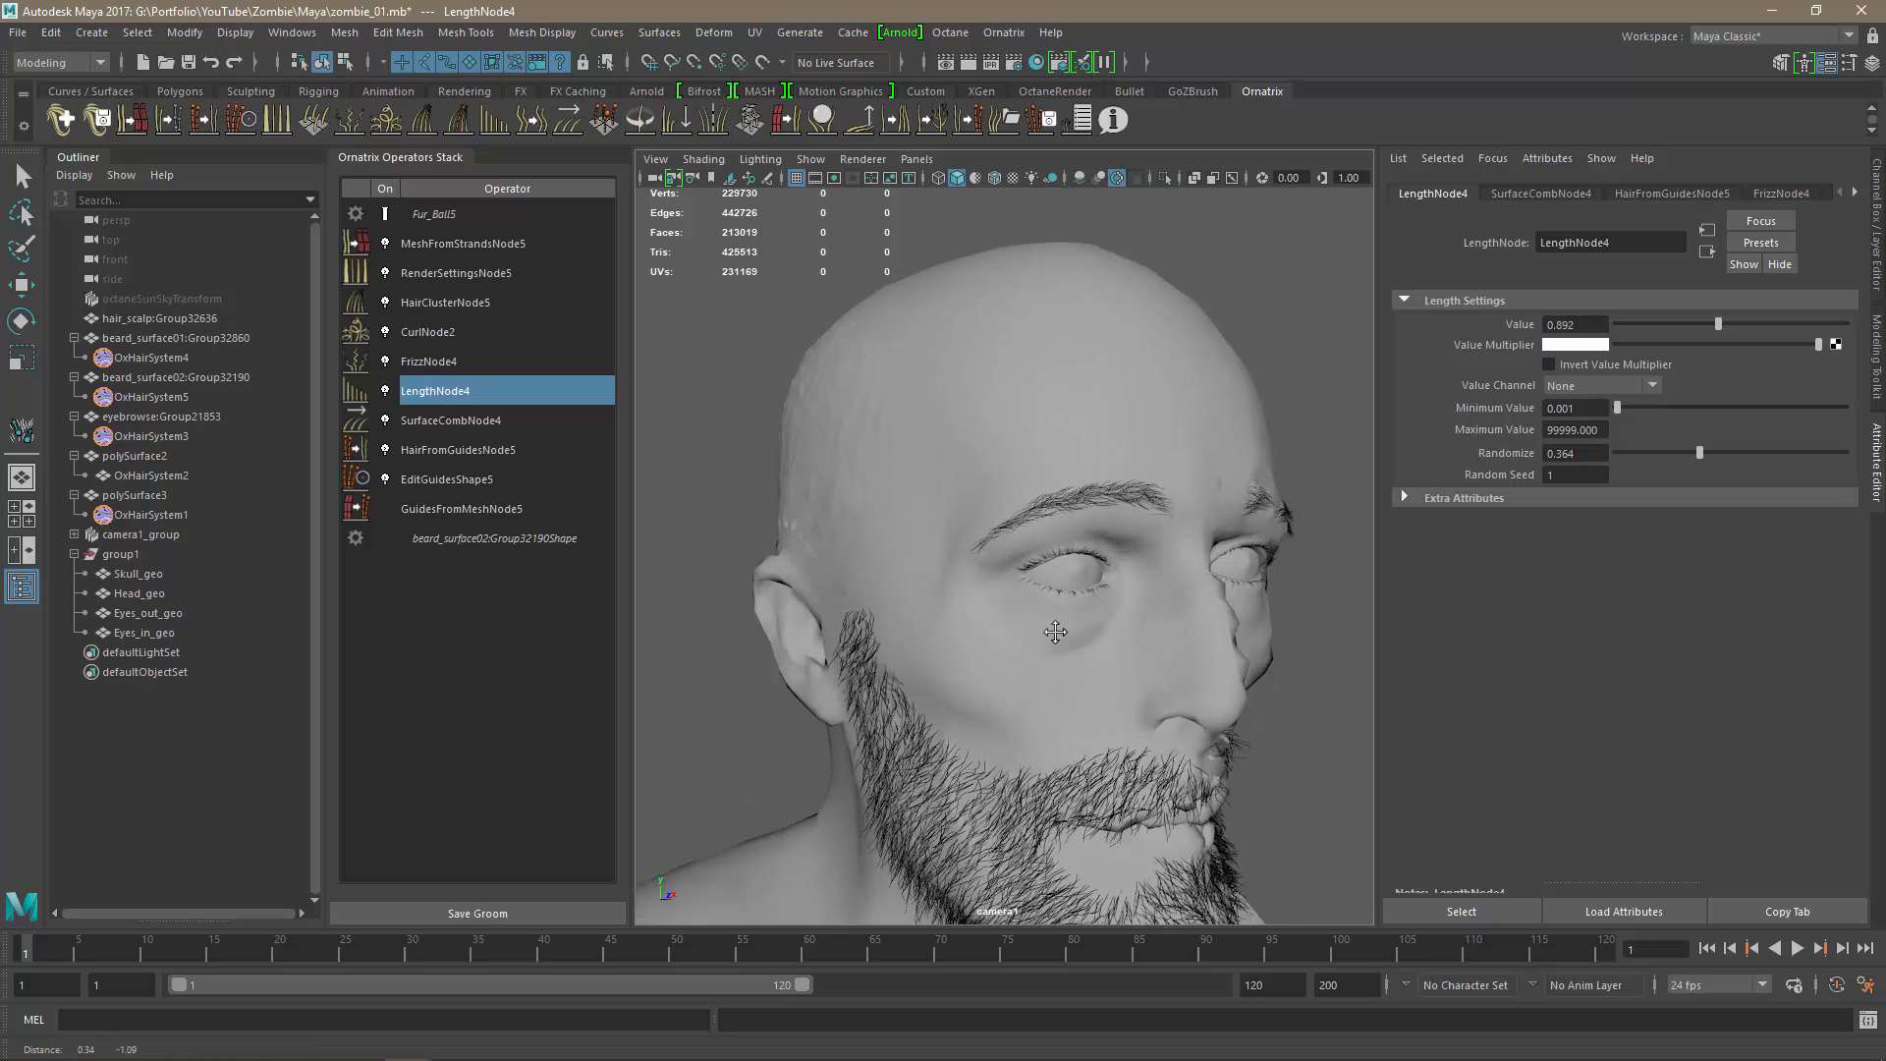
pyautogui.keyDown('alt'); pyautogui.moveTo(1091, 690); pyautogui.dragTo(1055, 633, button='middle'); pyautogui.keyUp('alt')
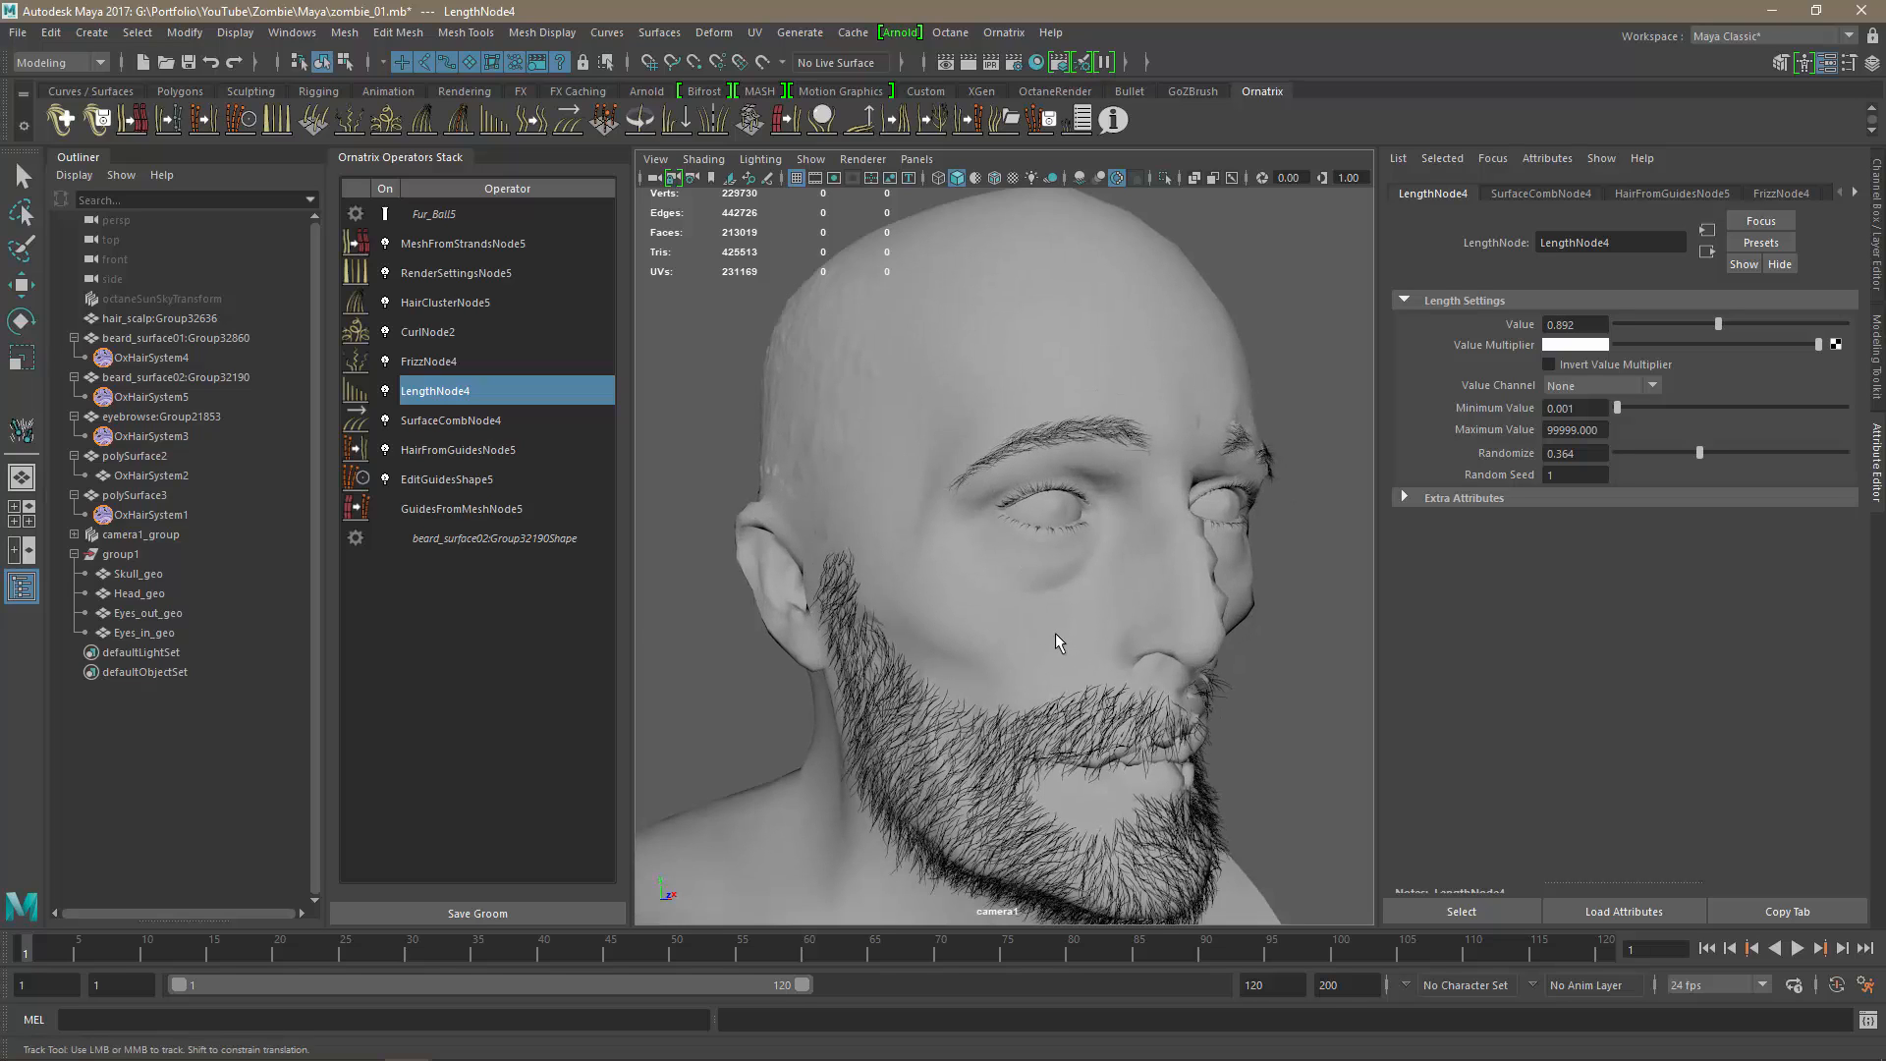
pyautogui.click(138, 316)
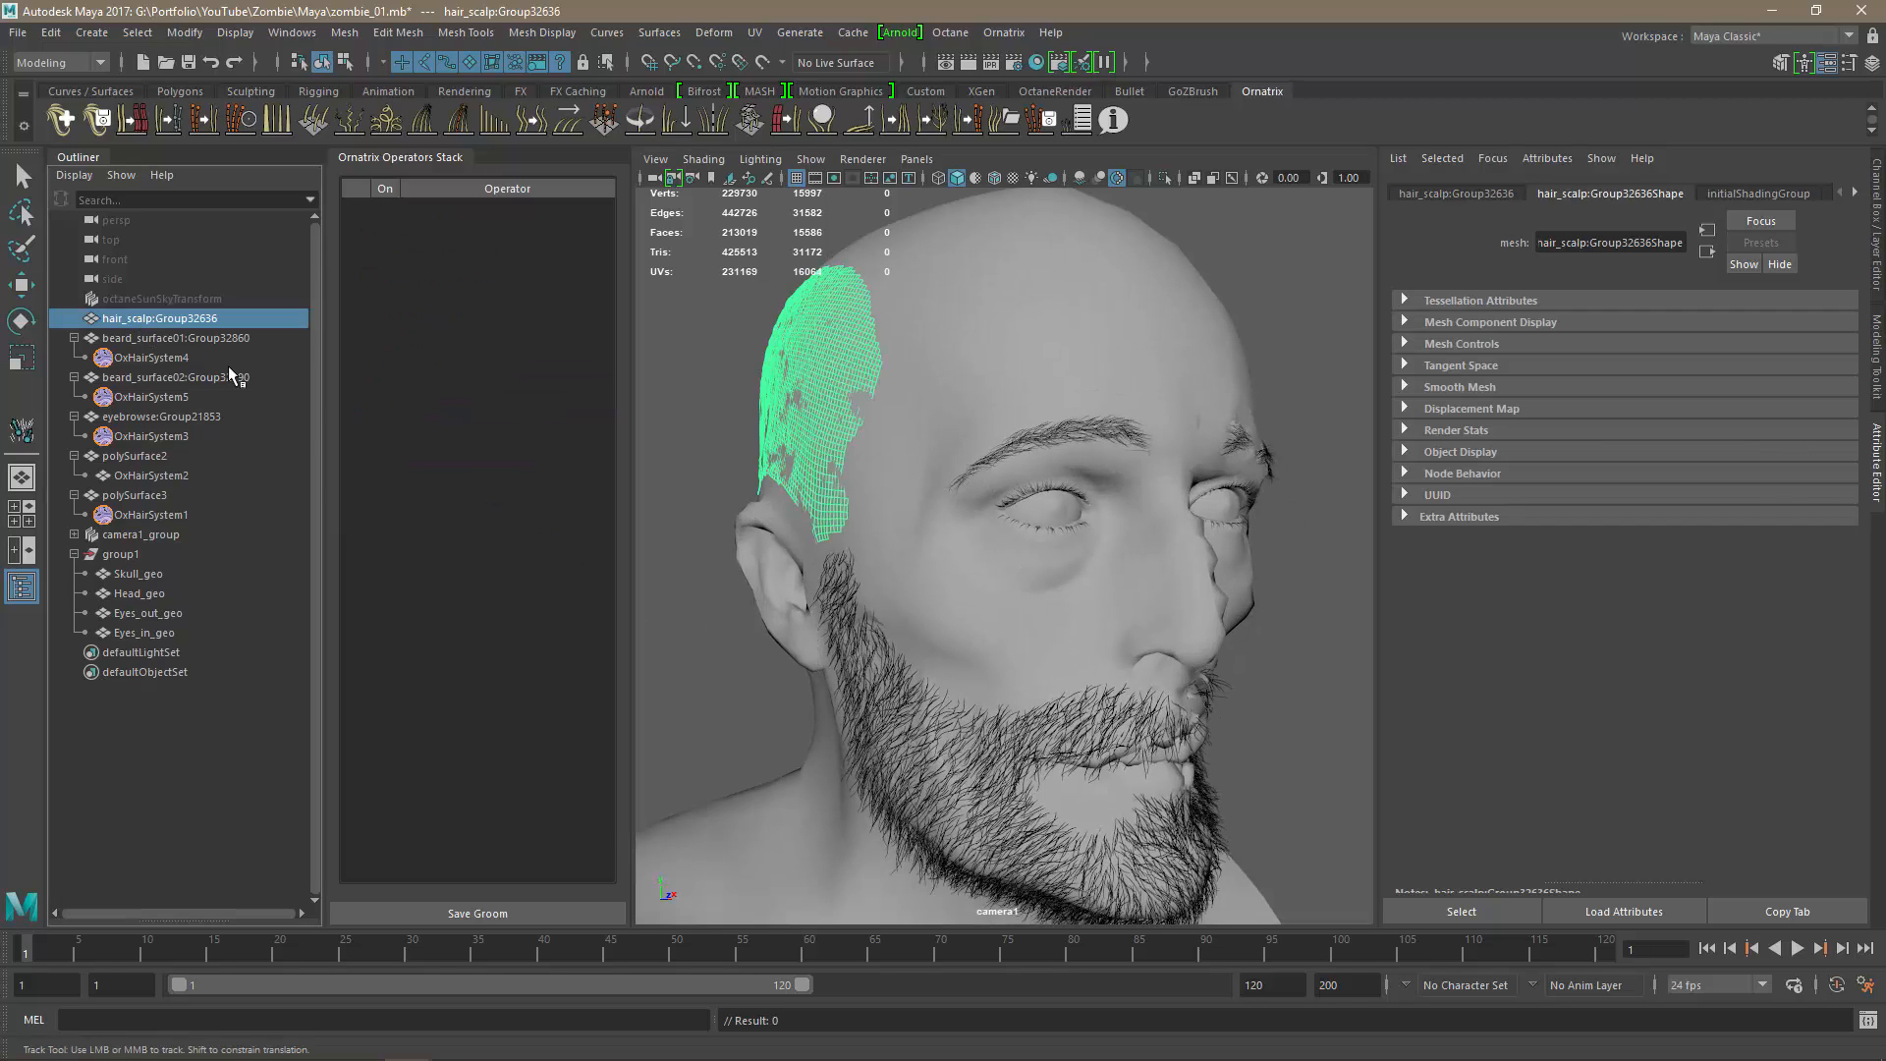
pyautogui.click(61, 119)
pyautogui.click(1094, 668)
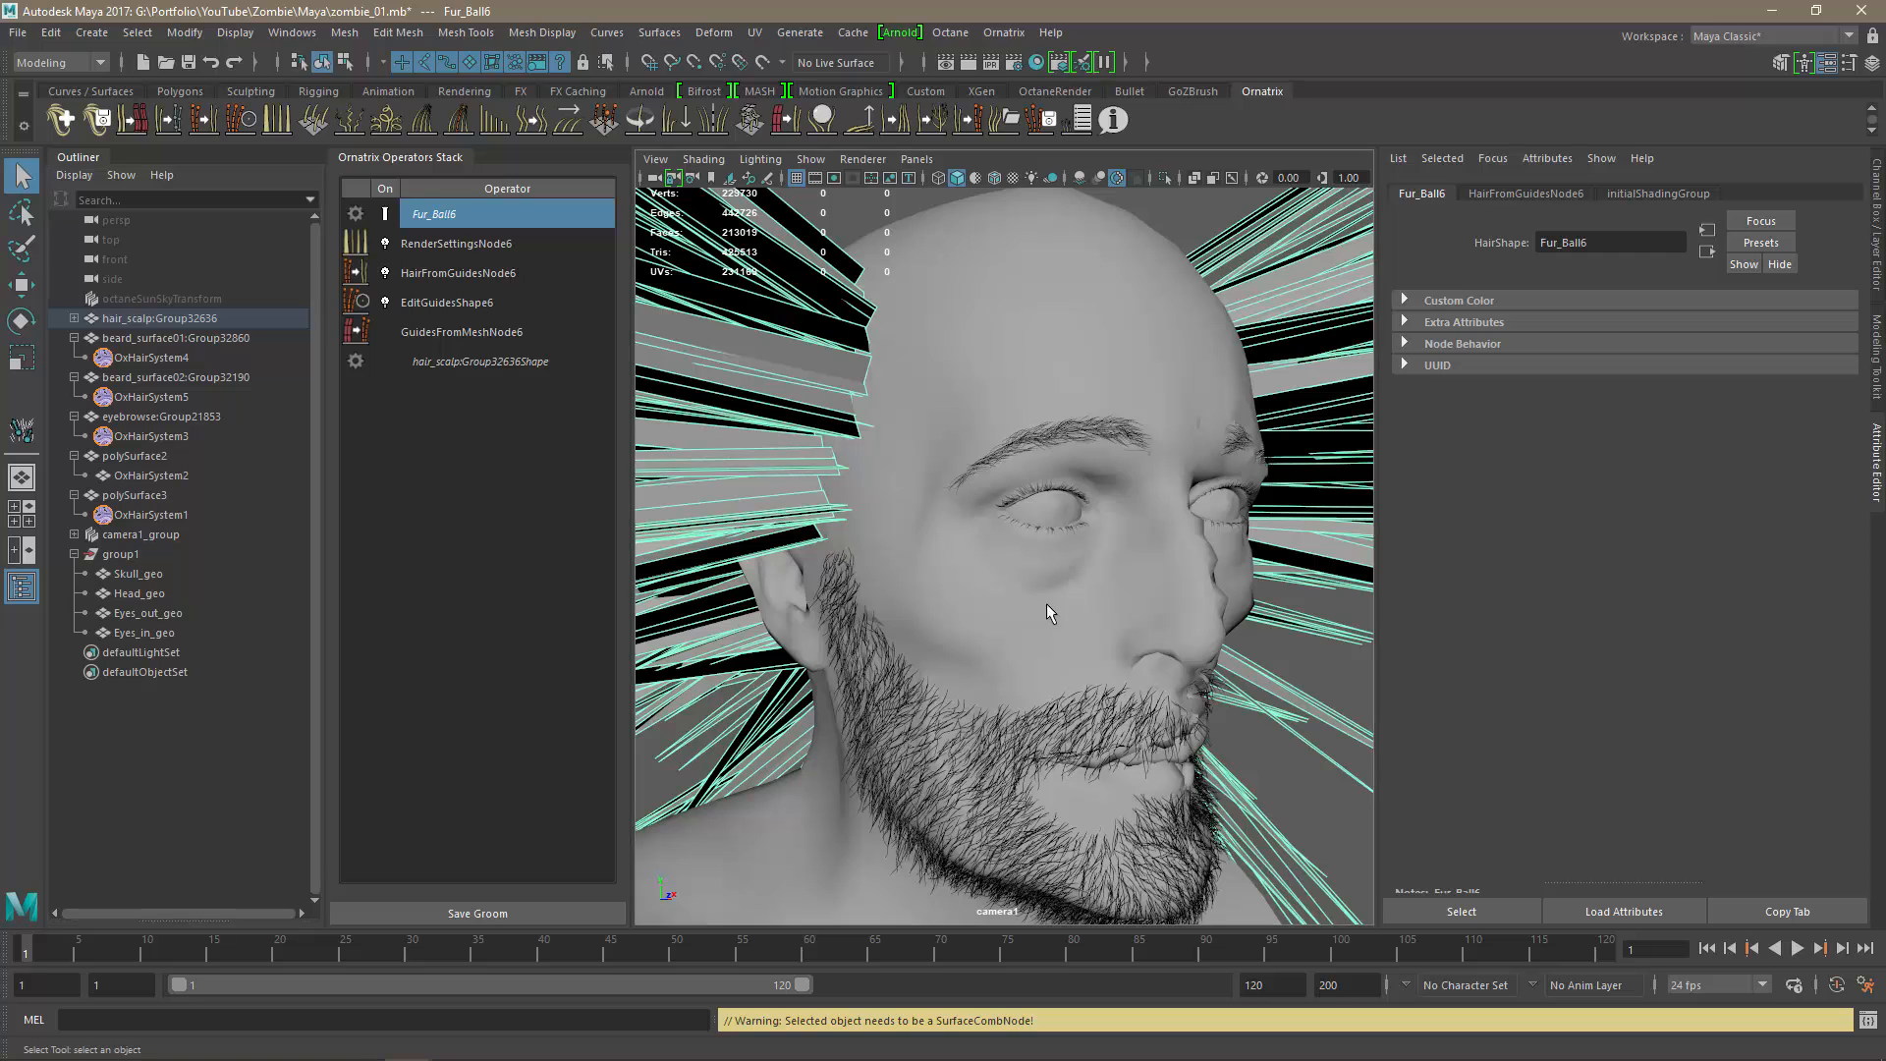
pyautogui.keyDown('alt'); pyautogui.moveTo(1046, 603); pyautogui.dragTo(967, 585); pyautogui.keyUp('alt')
# Shorten the scalp guides by setting the Length in the GuidesFromMesh operator to 10.
pyautogui.click(444, 332)
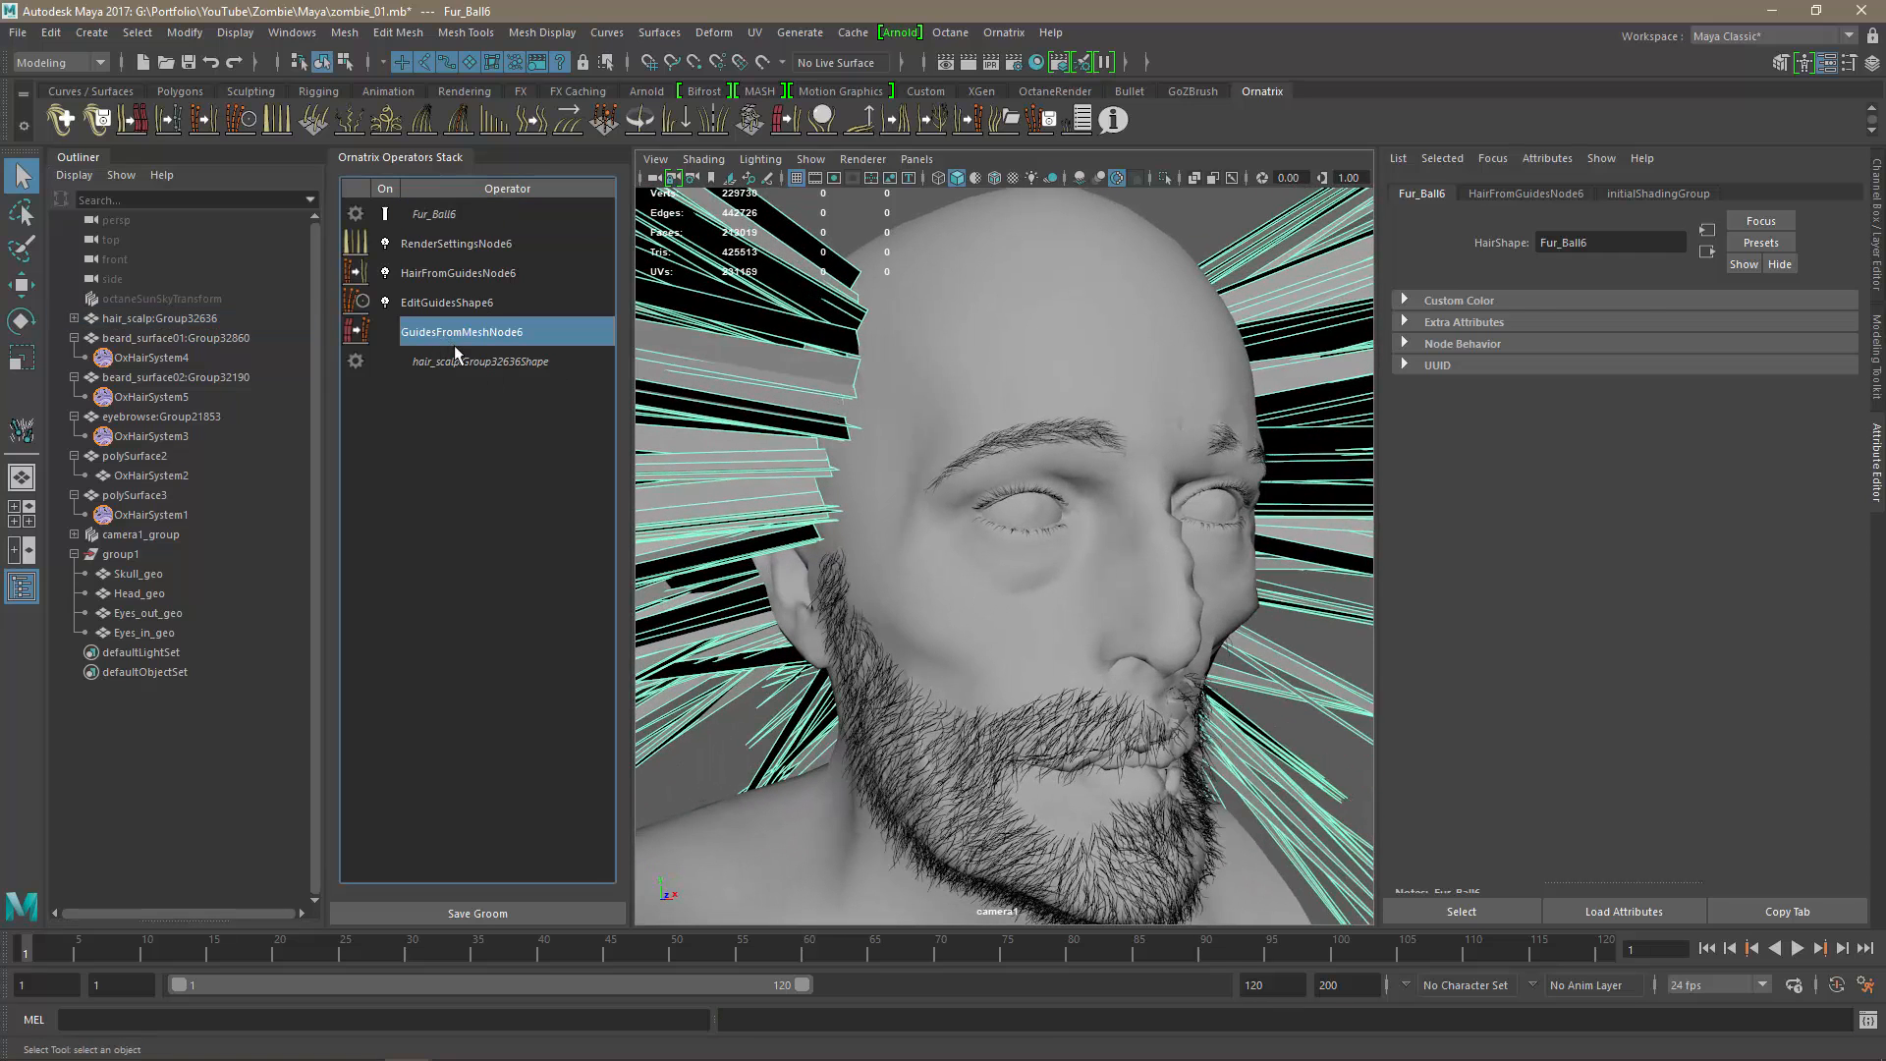
pyautogui.moveTo(1823, 739); pyautogui.dragTo(1685, 738)
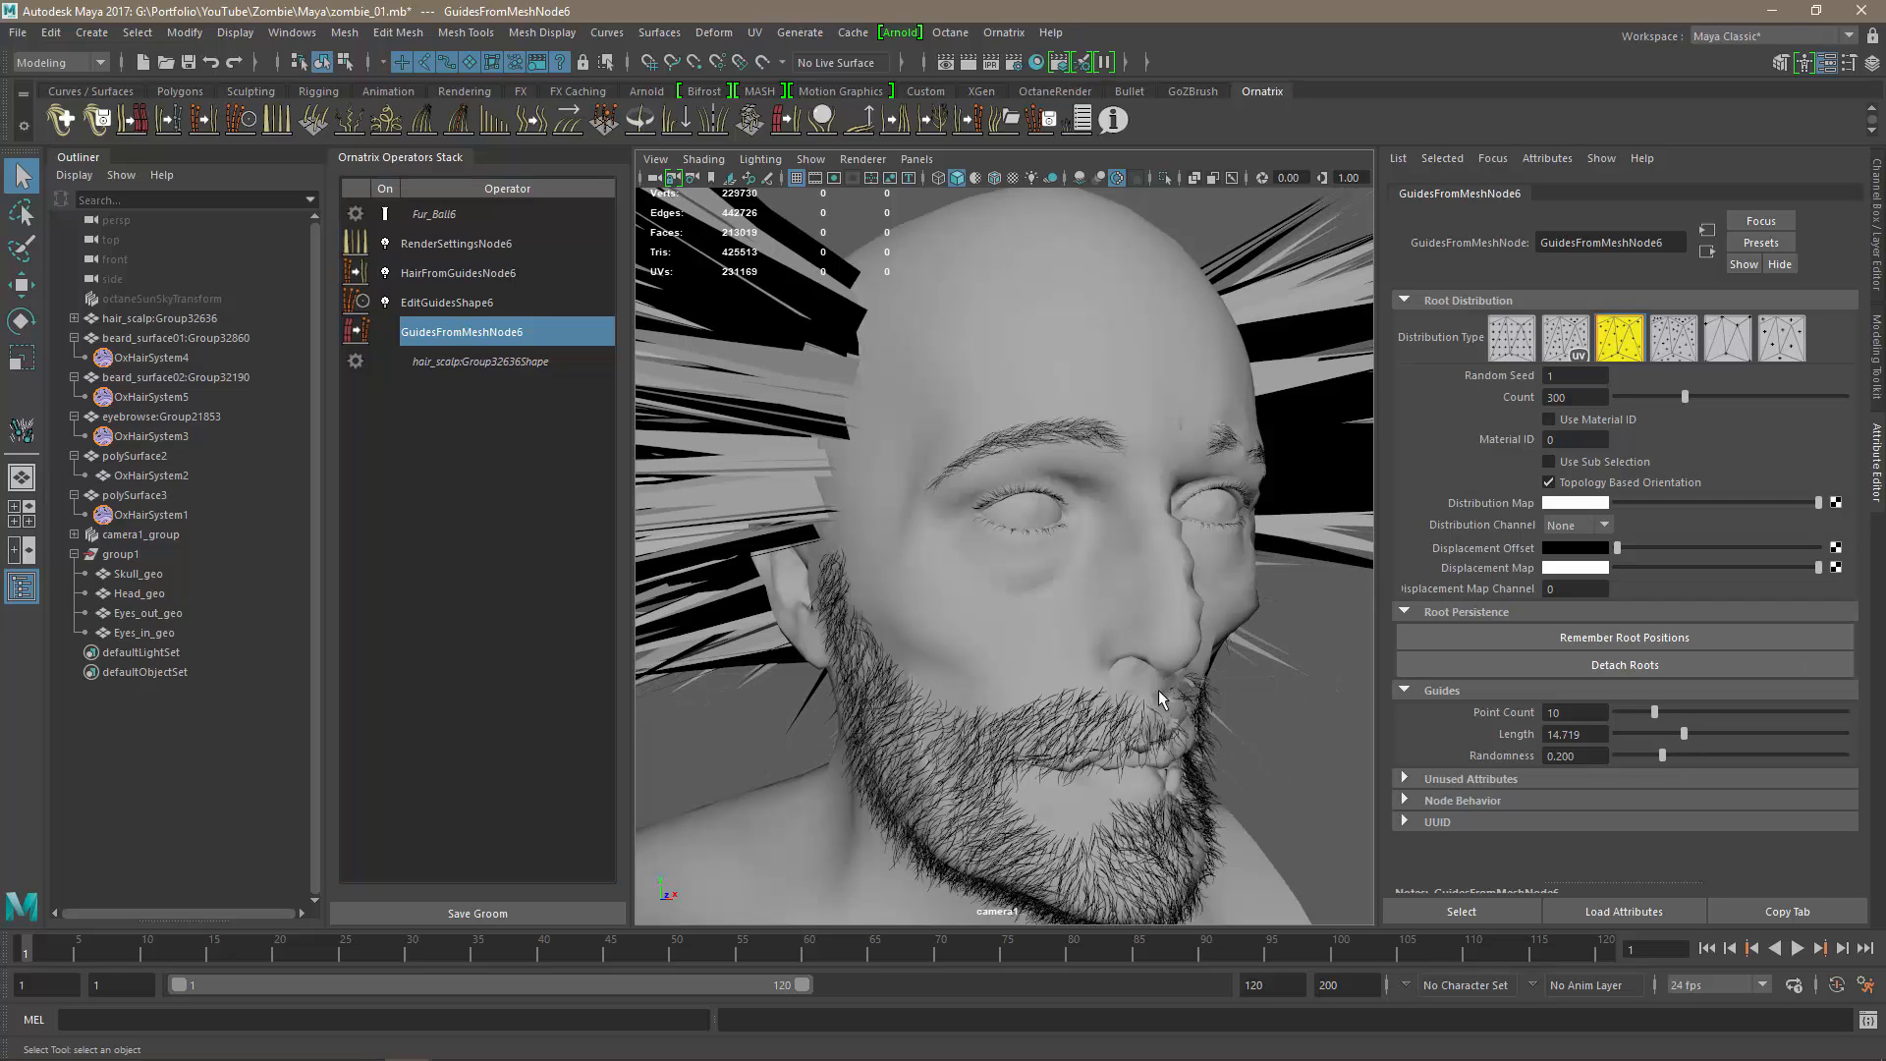
pyautogui.keyDown('alt'); pyautogui.moveTo(1158, 690); pyautogui.dragTo(905, 656, button='right'); pyautogui.keyUp('alt')
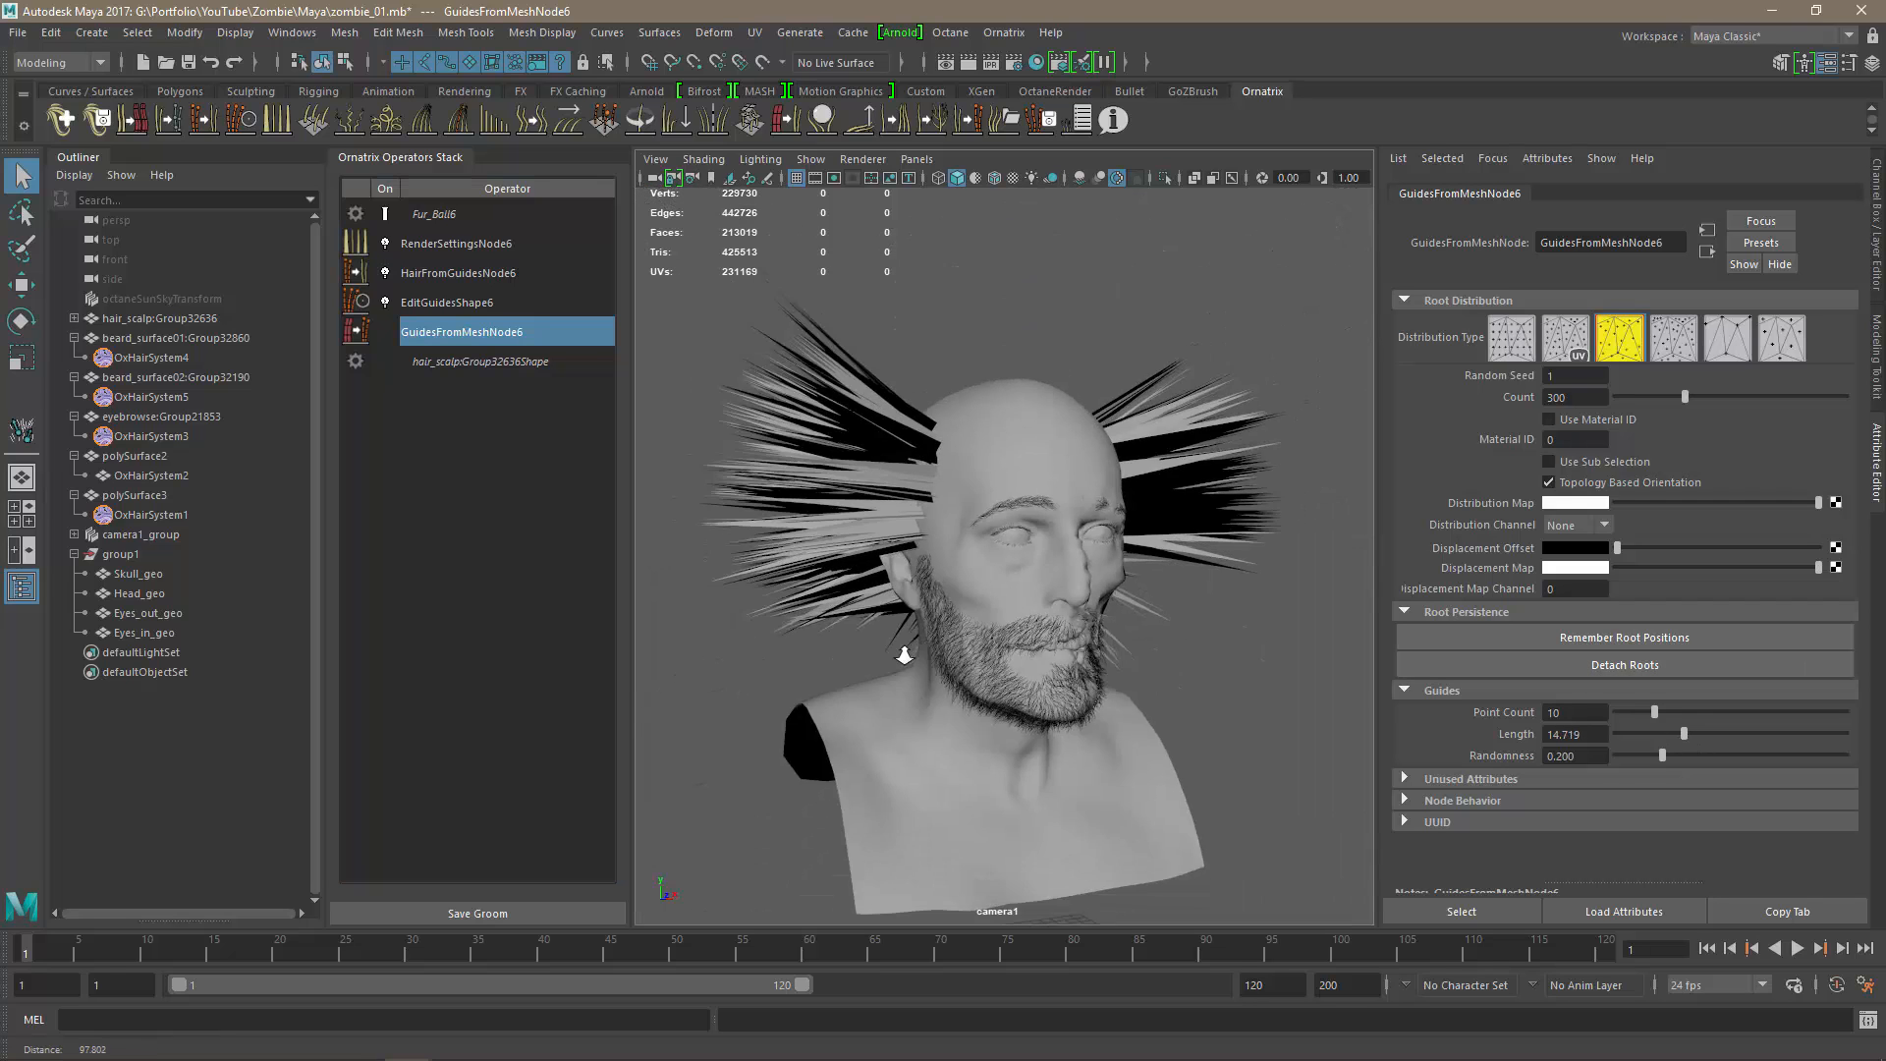
pyautogui.keyDown('alt'); pyautogui.moveTo(941, 643); pyautogui.dragTo(1021, 640); pyautogui.keyUp('alt')
pyautogui.scroll(3, 917, 617)
pyautogui.moveTo(1684, 735); pyautogui.dragTo(1506, 741)
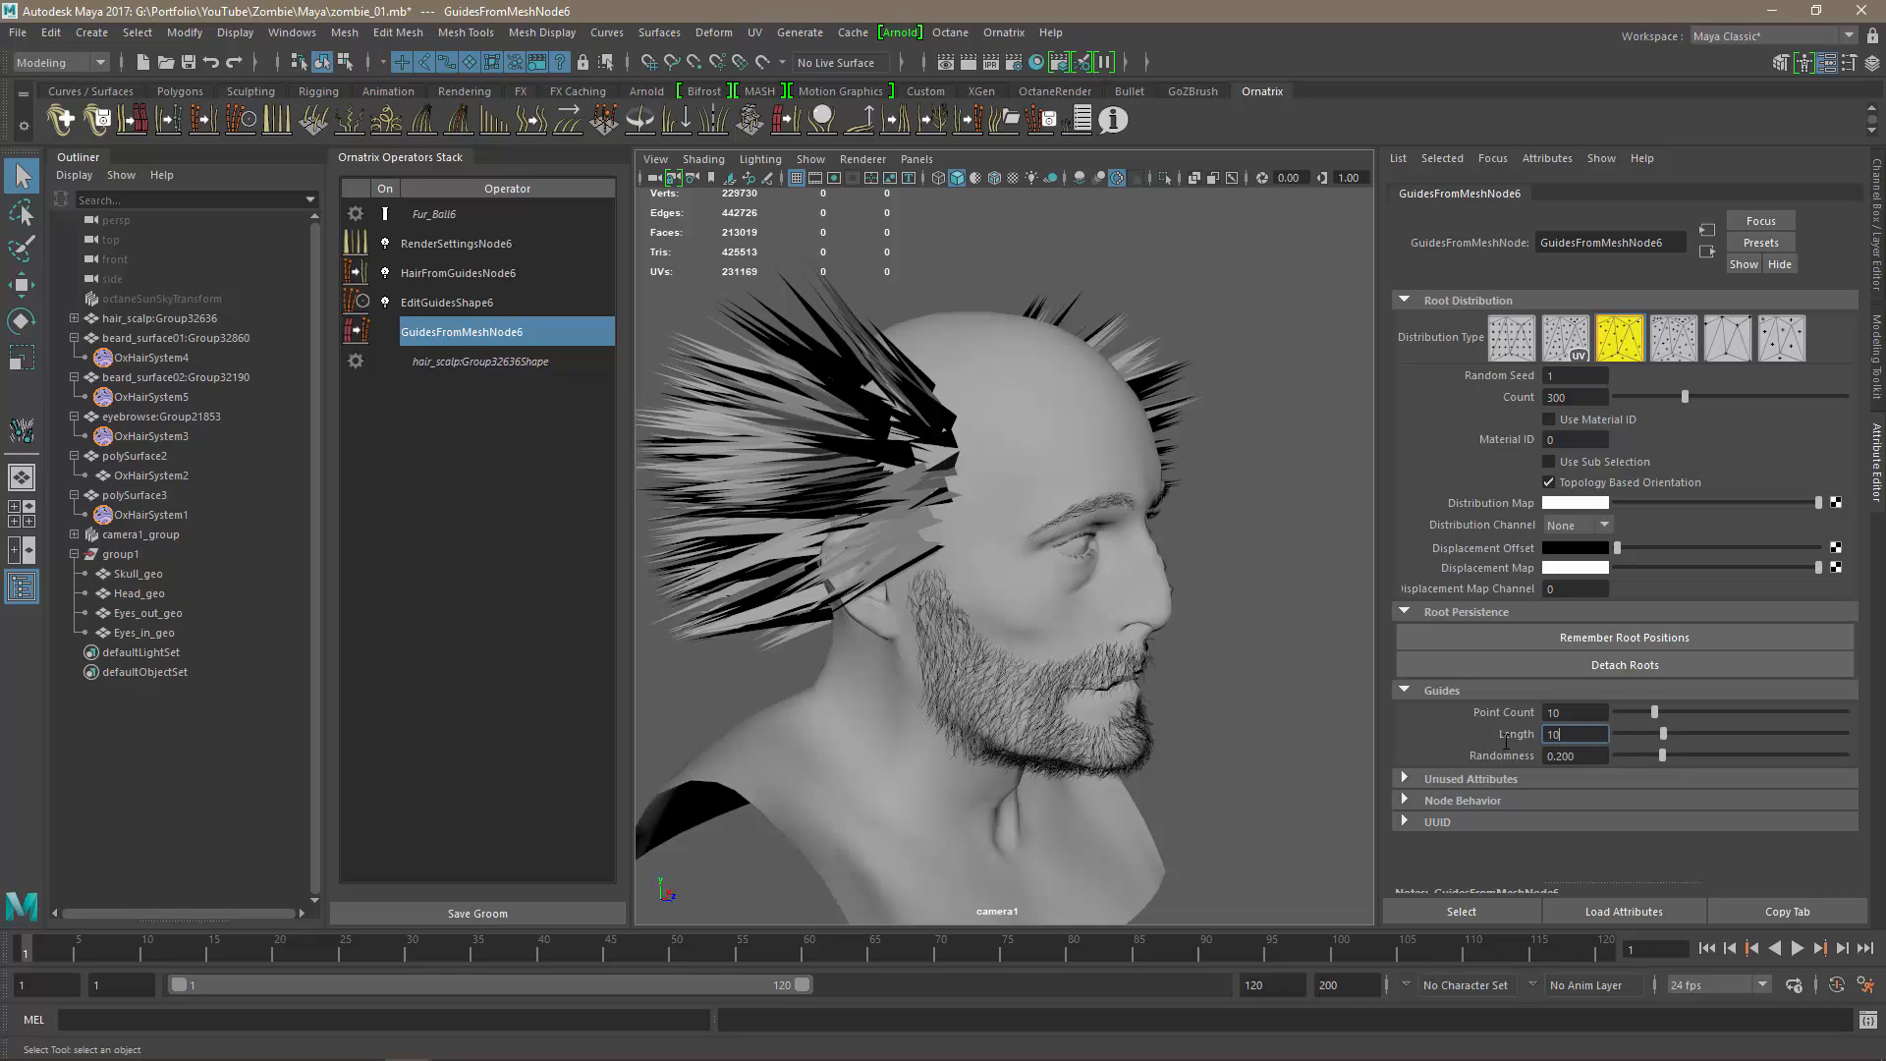
# Set the Radius in the scalp hair's RenderSettings operator to 0.02.
pyautogui.press('Return')
pyautogui.click(436, 245)
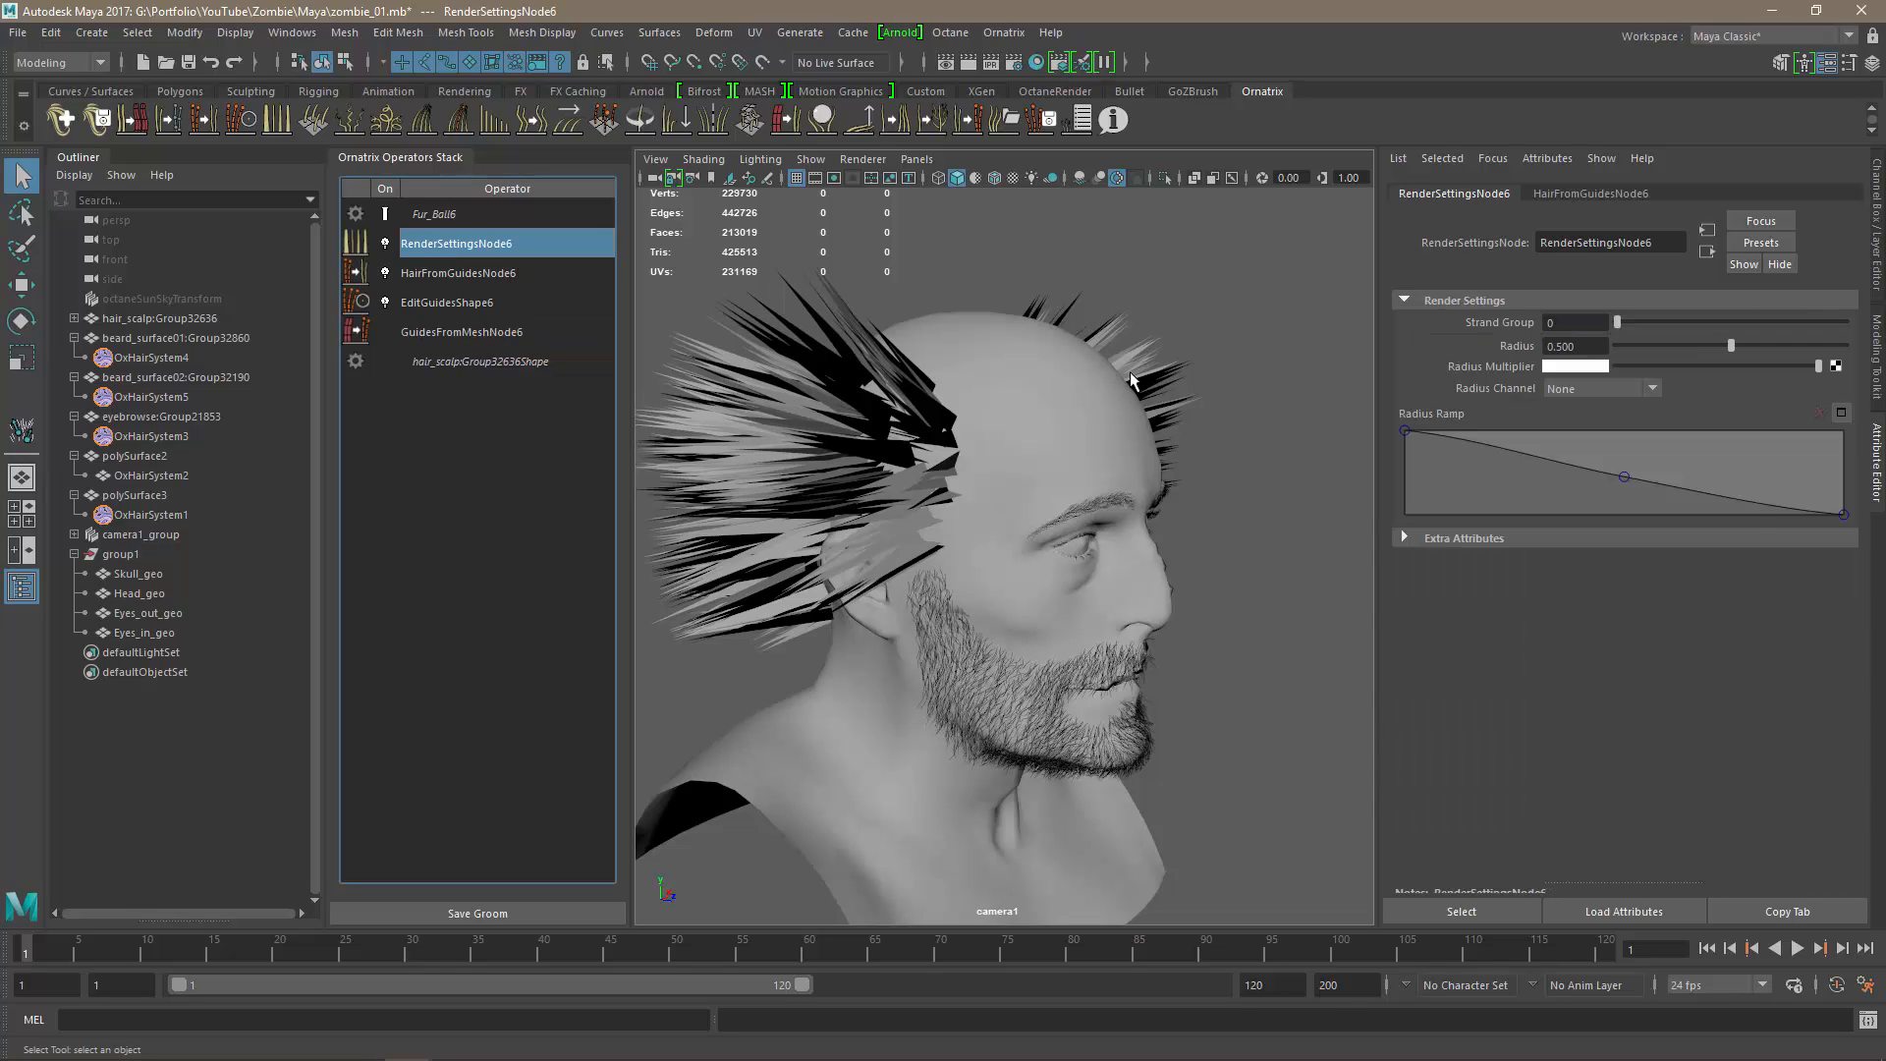
pyautogui.moveTo(1598, 339); pyautogui.dragTo(1519, 352)
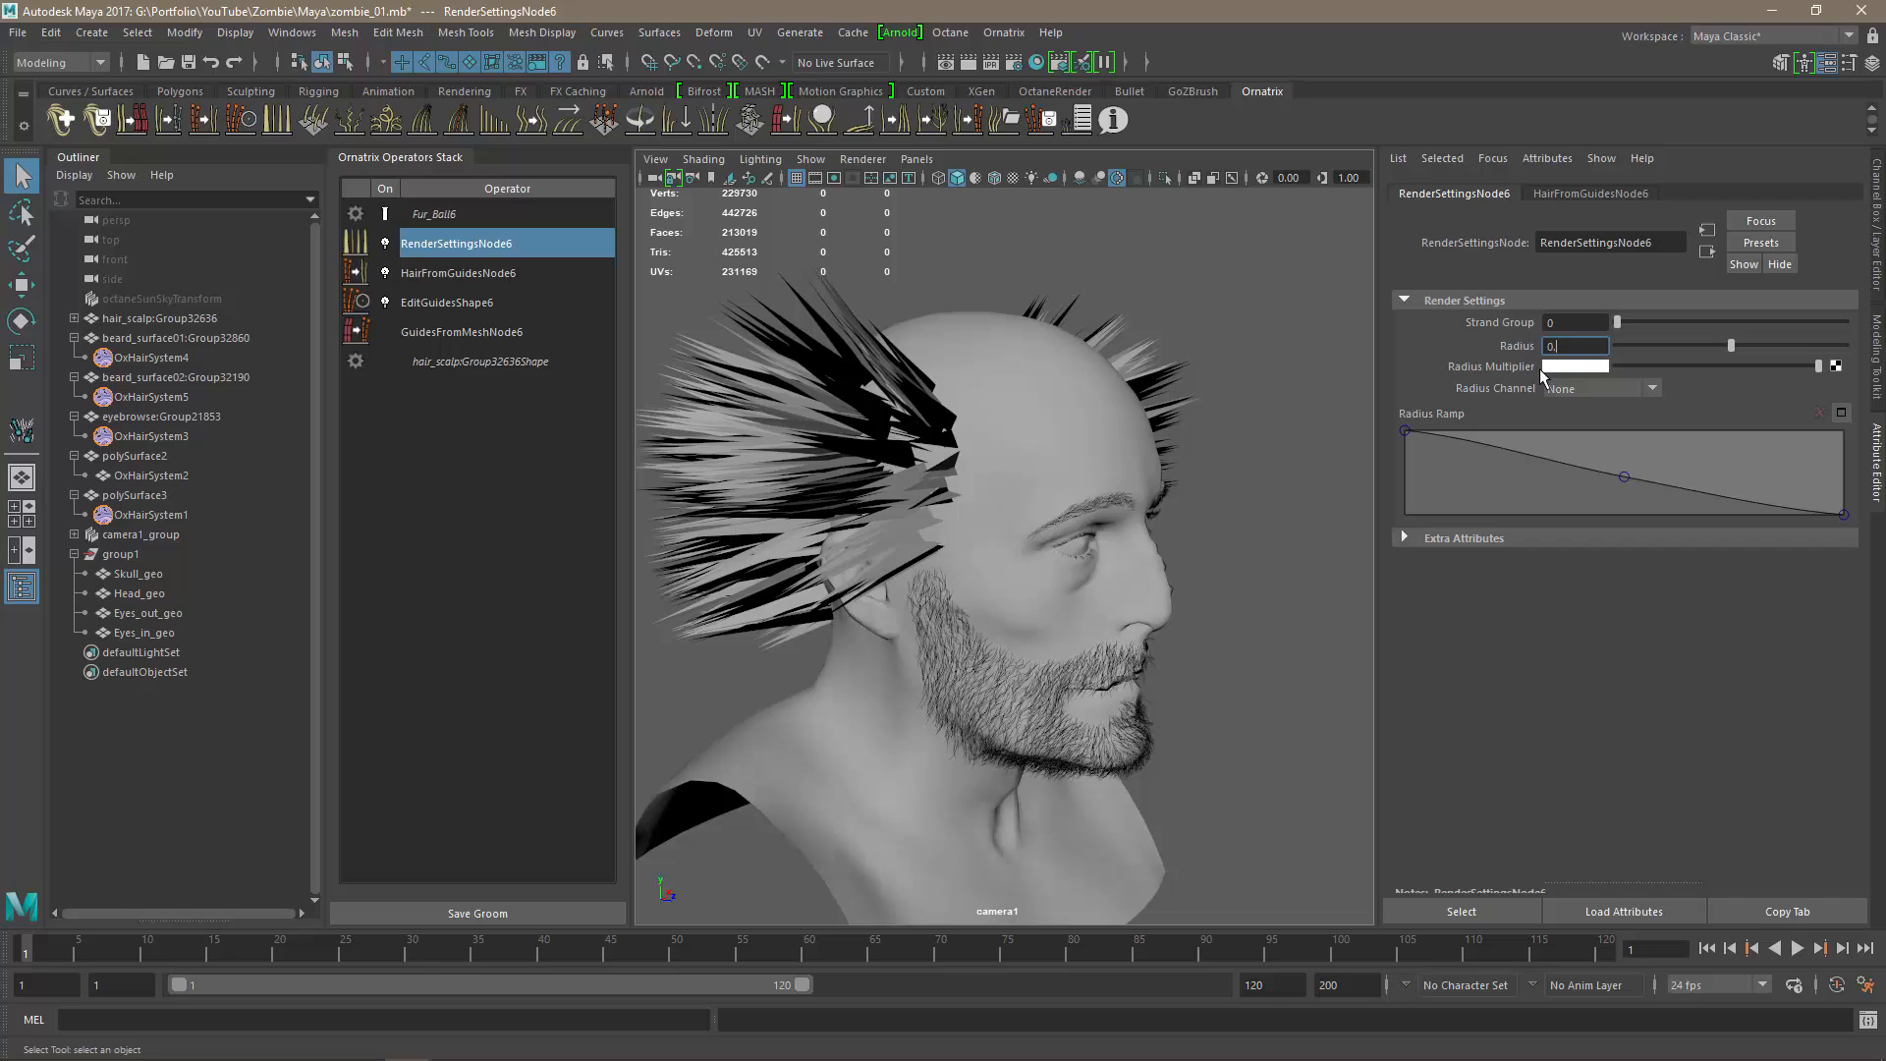
pyautogui.press('Return')
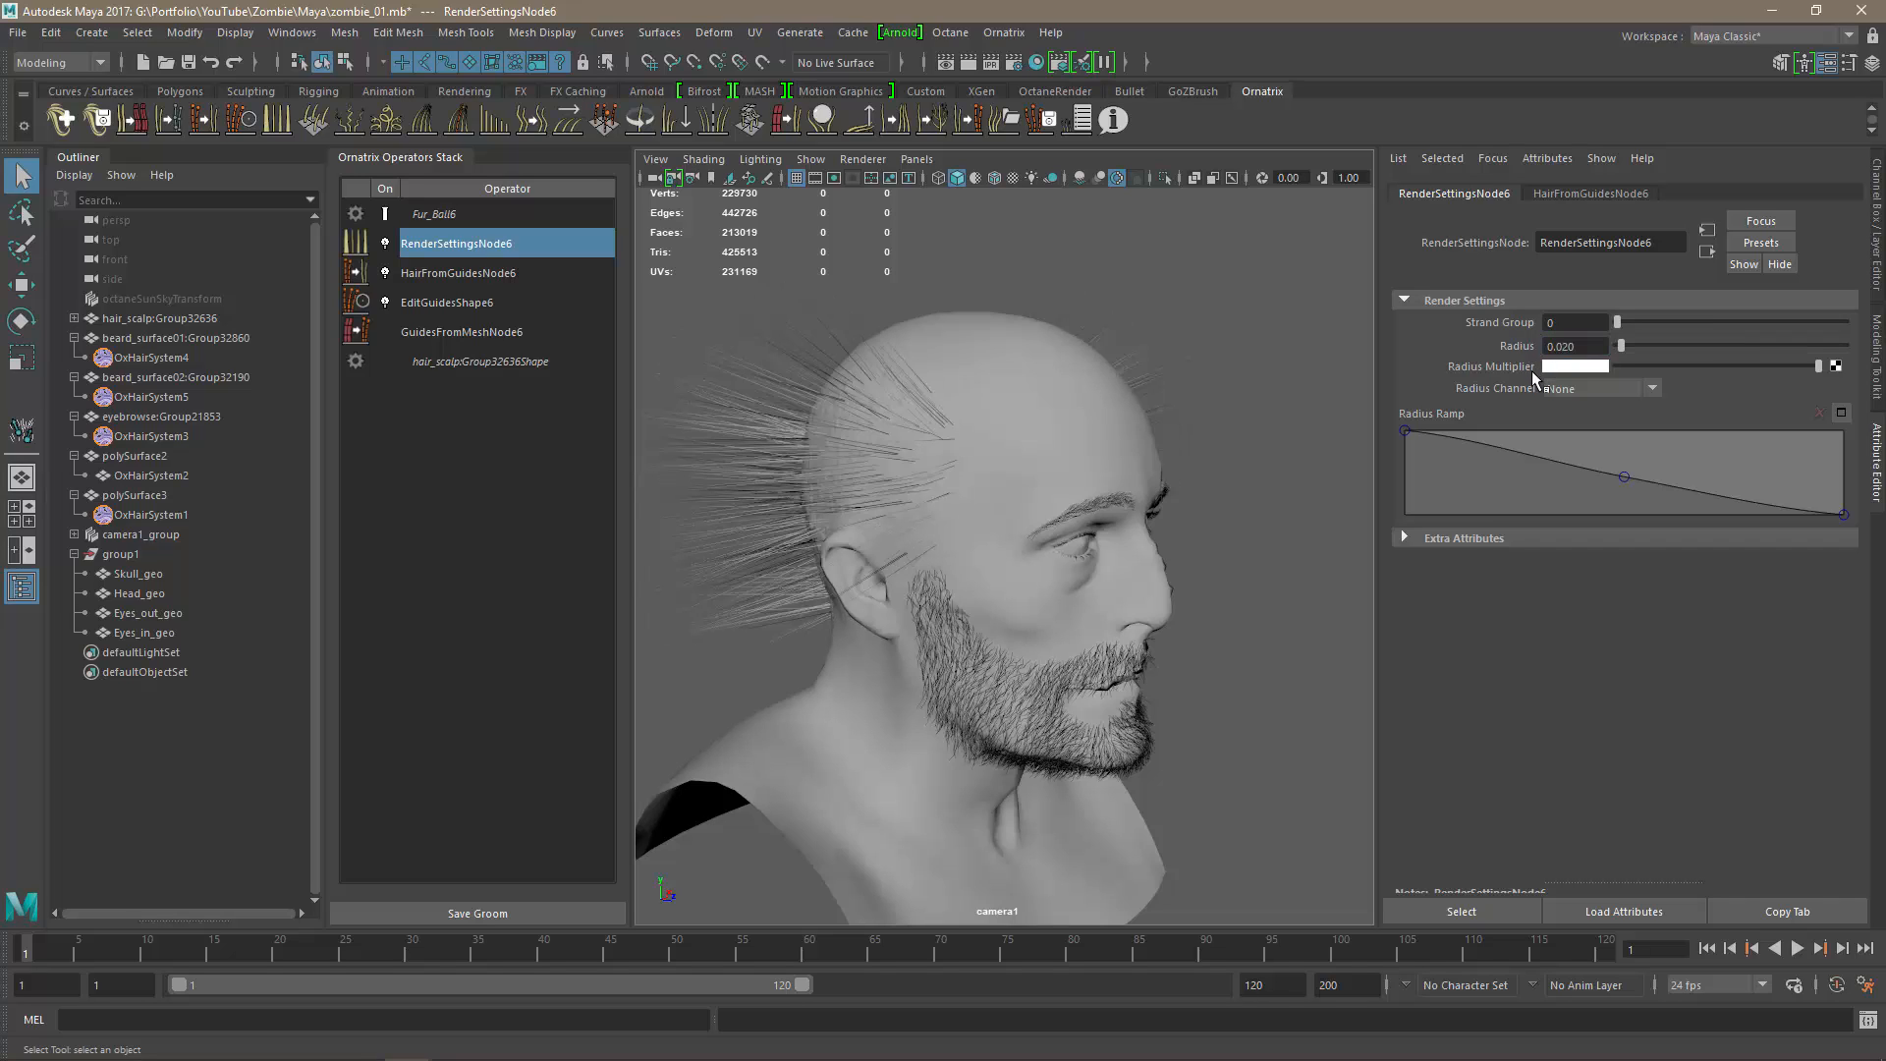
# Reshape the scalp hair's Radius Ramp: lower the start to about 0.69, remove the middle point, and raise the end to about 0.41.
pyautogui.moveTo(1402, 432)
pyautogui.mouseDown()
pyautogui.moveTo(1393, 483)
pyautogui.moveTo(1388, 455)
pyautogui.mouseUp()
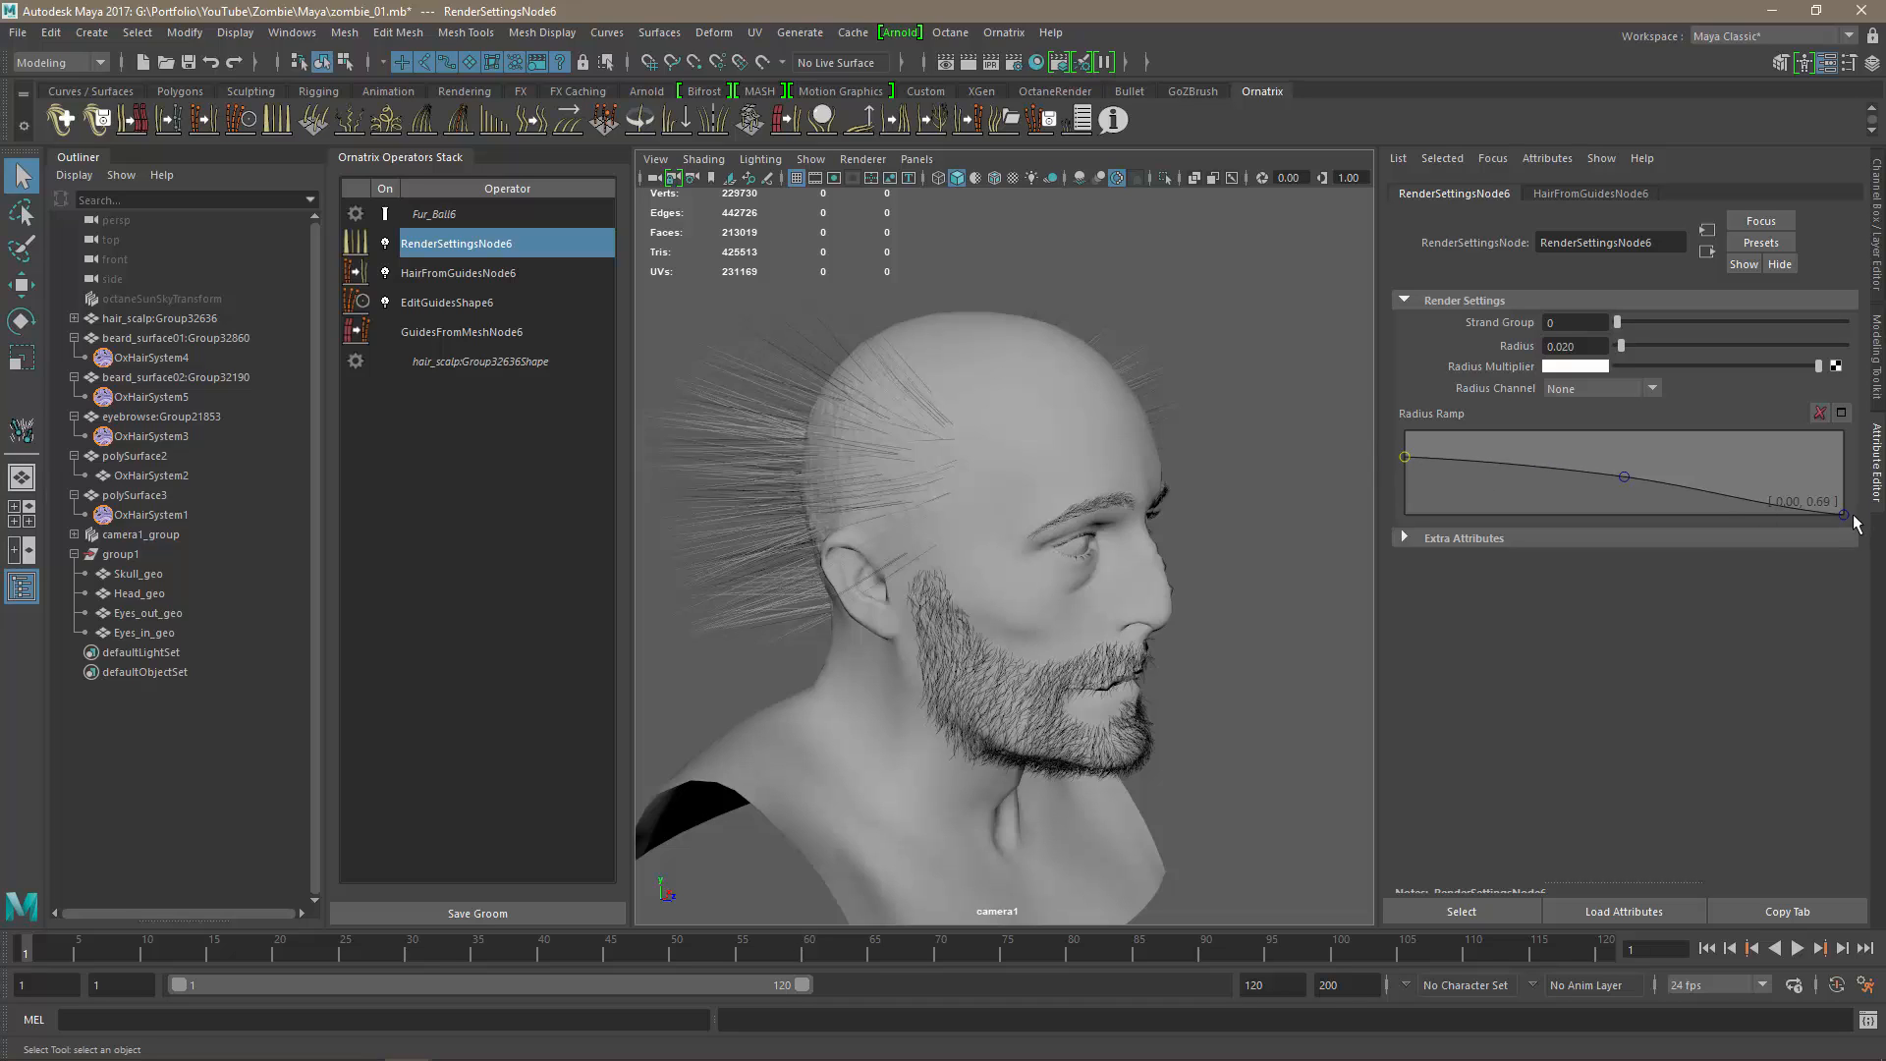
pyautogui.rightClick(1624, 476)
pyautogui.moveTo(1843, 514); pyautogui.dragTo(1853, 481)
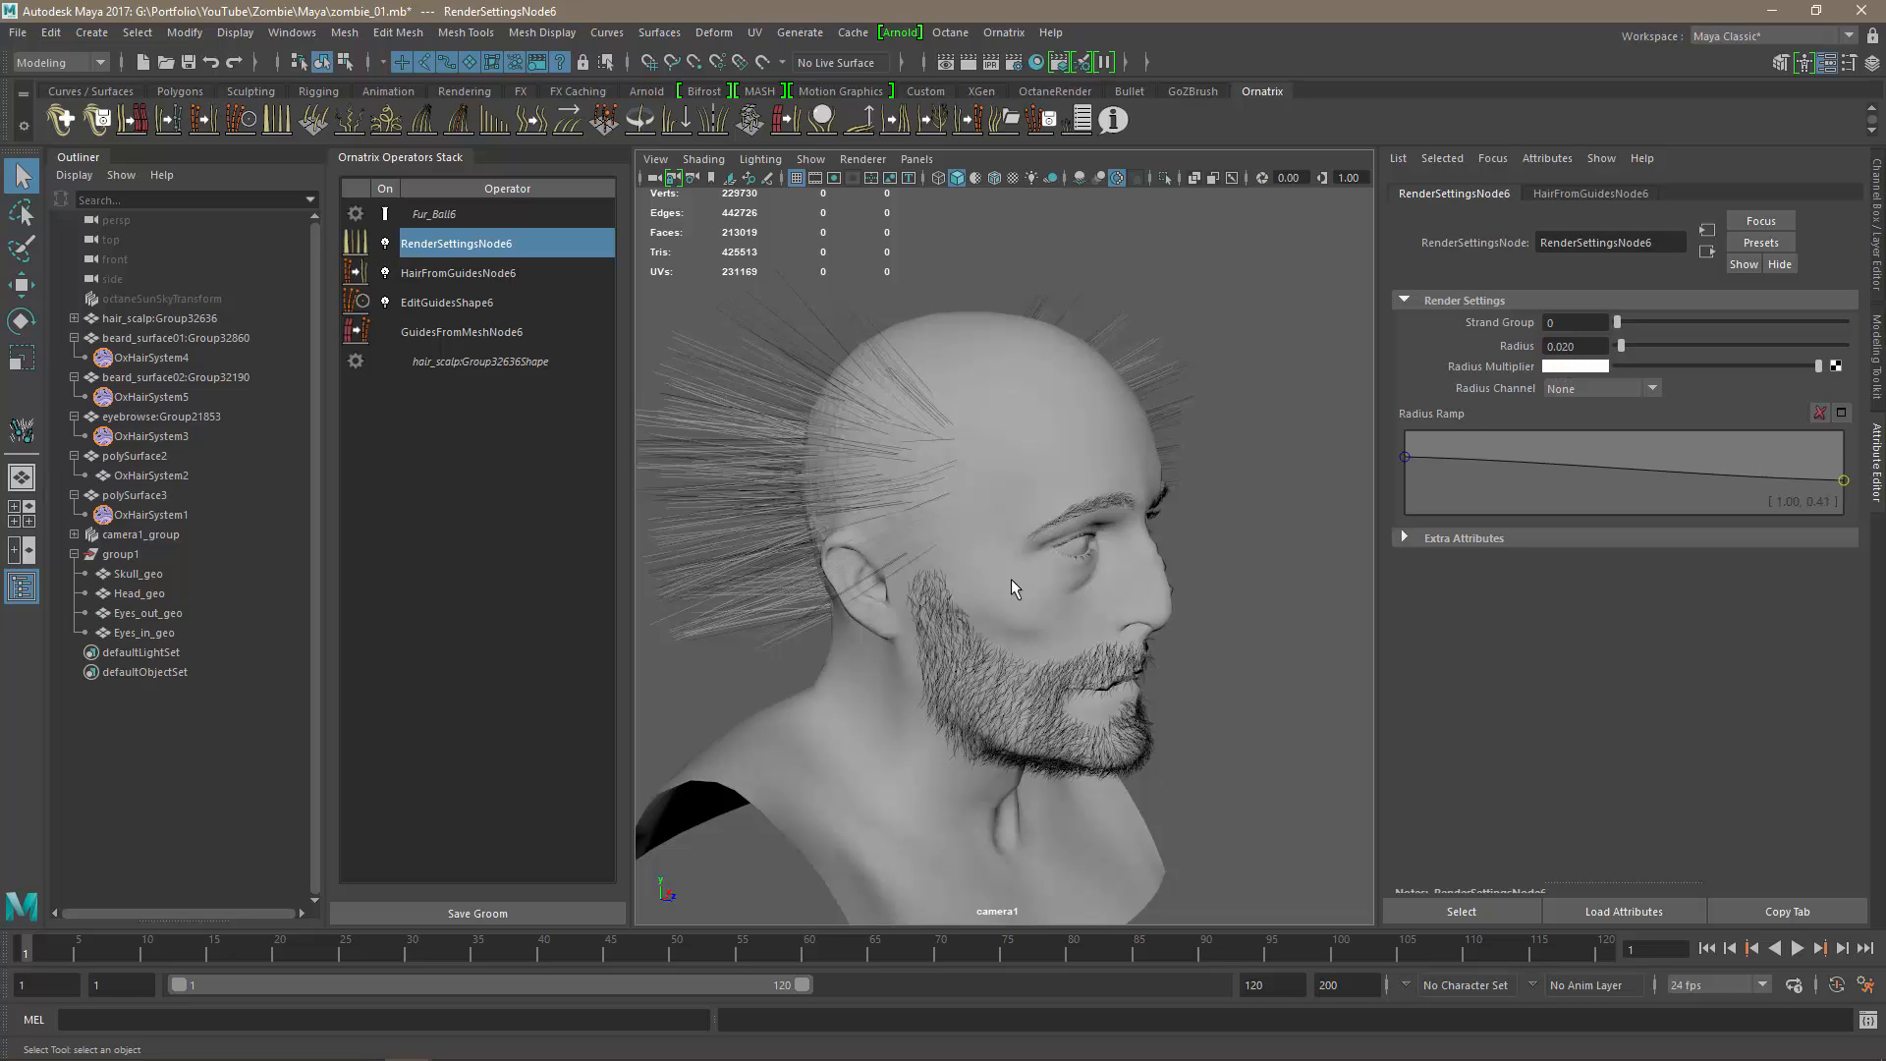
# Examine the thickness of the scalp hair strands up close and from the front of the head.
pyautogui.keyDown('alt'); pyautogui.moveTo(932, 592); pyautogui.dragTo(996, 479, button='right'); pyautogui.keyUp('alt')
pyautogui.keyDown('alt'); pyautogui.moveTo(996, 479); pyautogui.dragTo(1002, 632, button='middle'); pyautogui.keyUp('alt')
pyautogui.keyDown('alt'); pyautogui.moveTo(1002, 632); pyautogui.dragTo(1236, 708, button='right'); pyautogui.keyUp('alt')
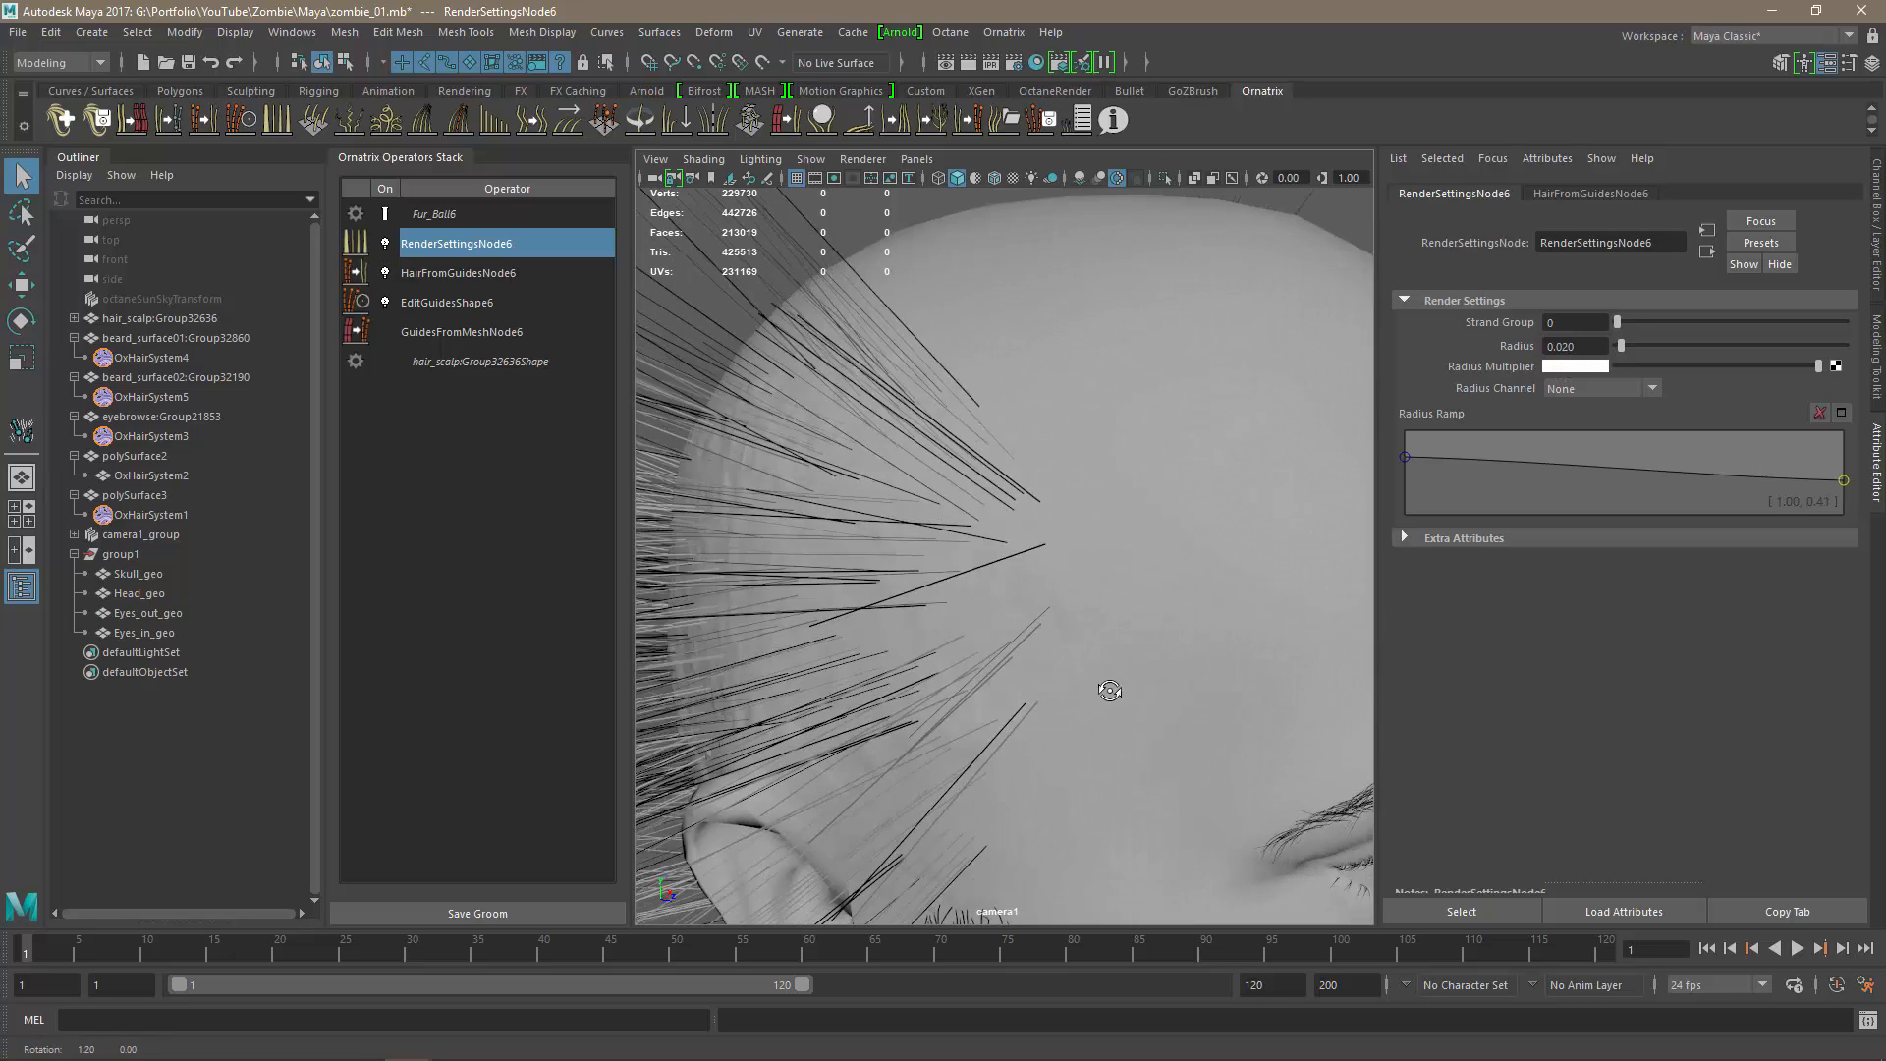
pyautogui.keyDown('alt'); pyautogui.moveTo(1111, 687); pyautogui.dragTo(938, 564); pyautogui.keyUp('alt')
pyautogui.scroll(-5, 976, 629)
pyautogui.scroll(4, 1163, 627)
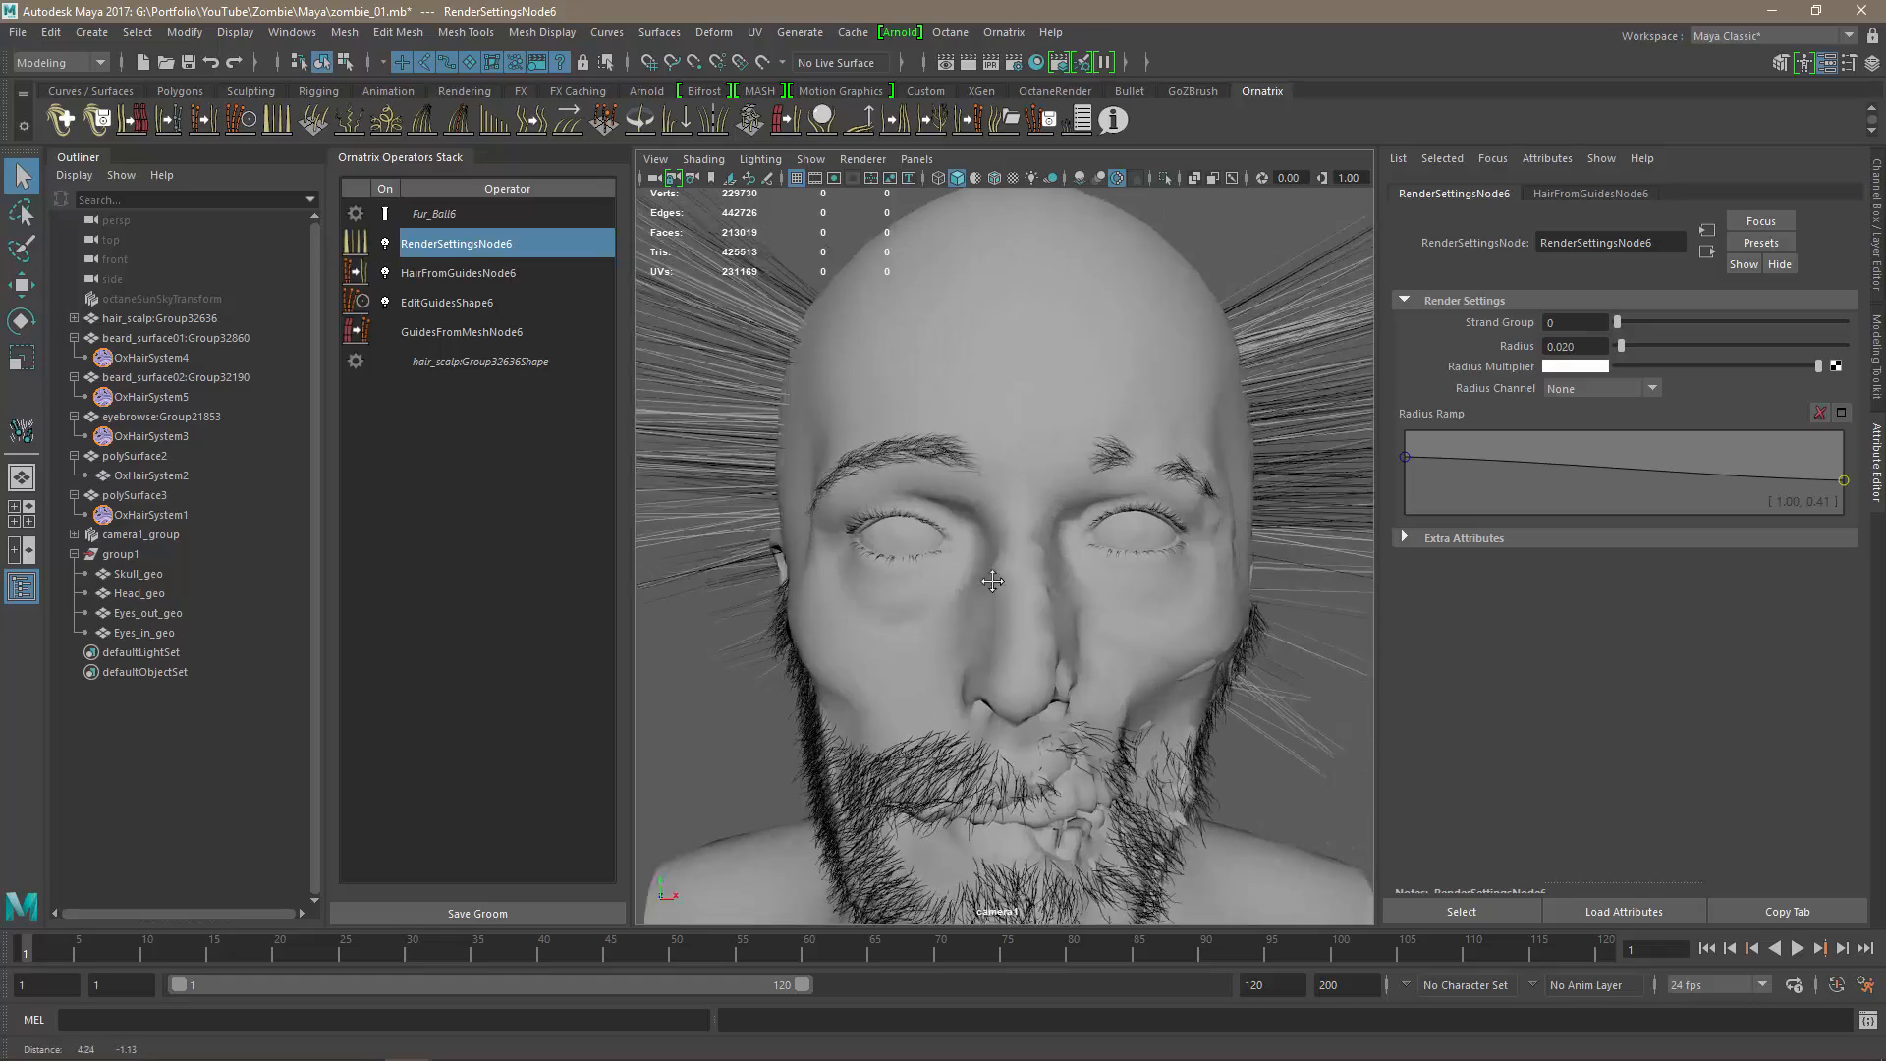
pyautogui.keyDown('alt'); pyautogui.moveTo(1184, 581); pyautogui.dragTo(1062, 597); pyautogui.keyUp('alt')
pyautogui.scroll(-3, 1091, 591)
pyautogui.scroll(3, 1044, 605)
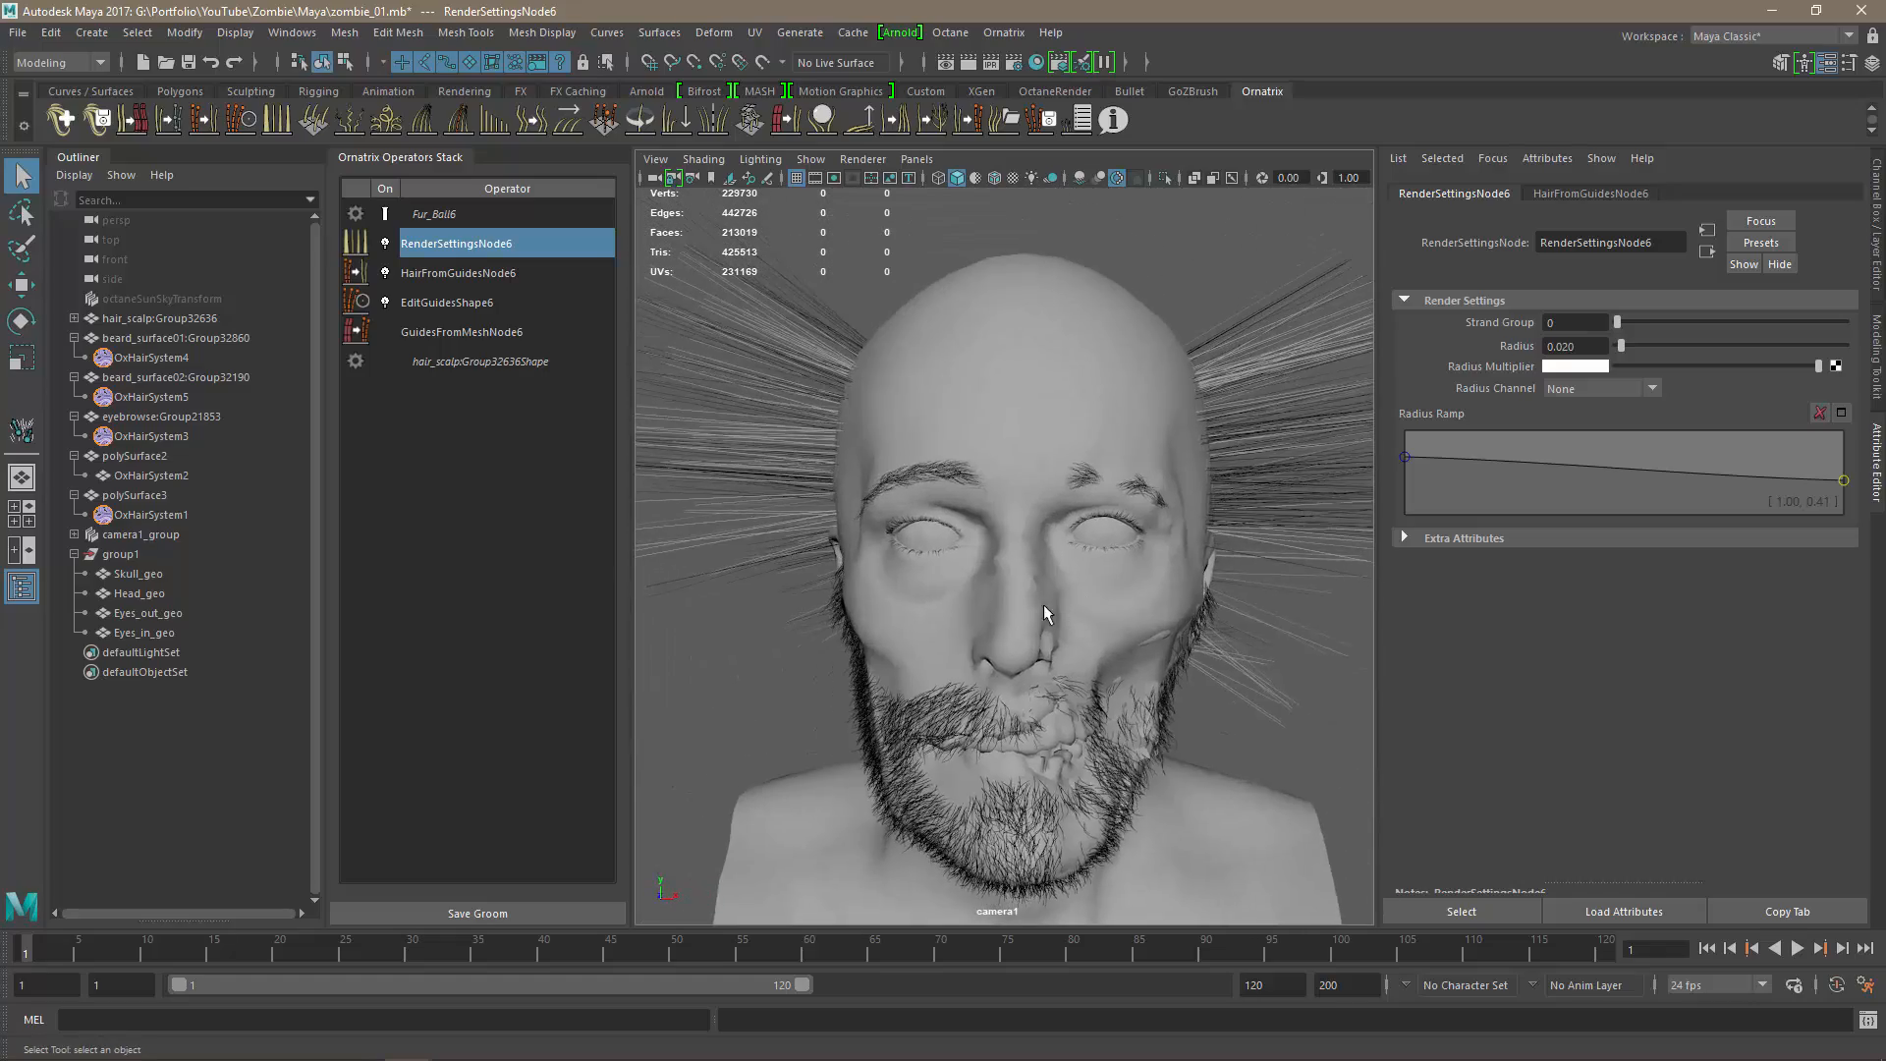
# Copy the MeshFromStrands operator from beard_surface01's hair and paste it onto the hair_scalp hair's operator stack.
pyautogui.click(183, 351)
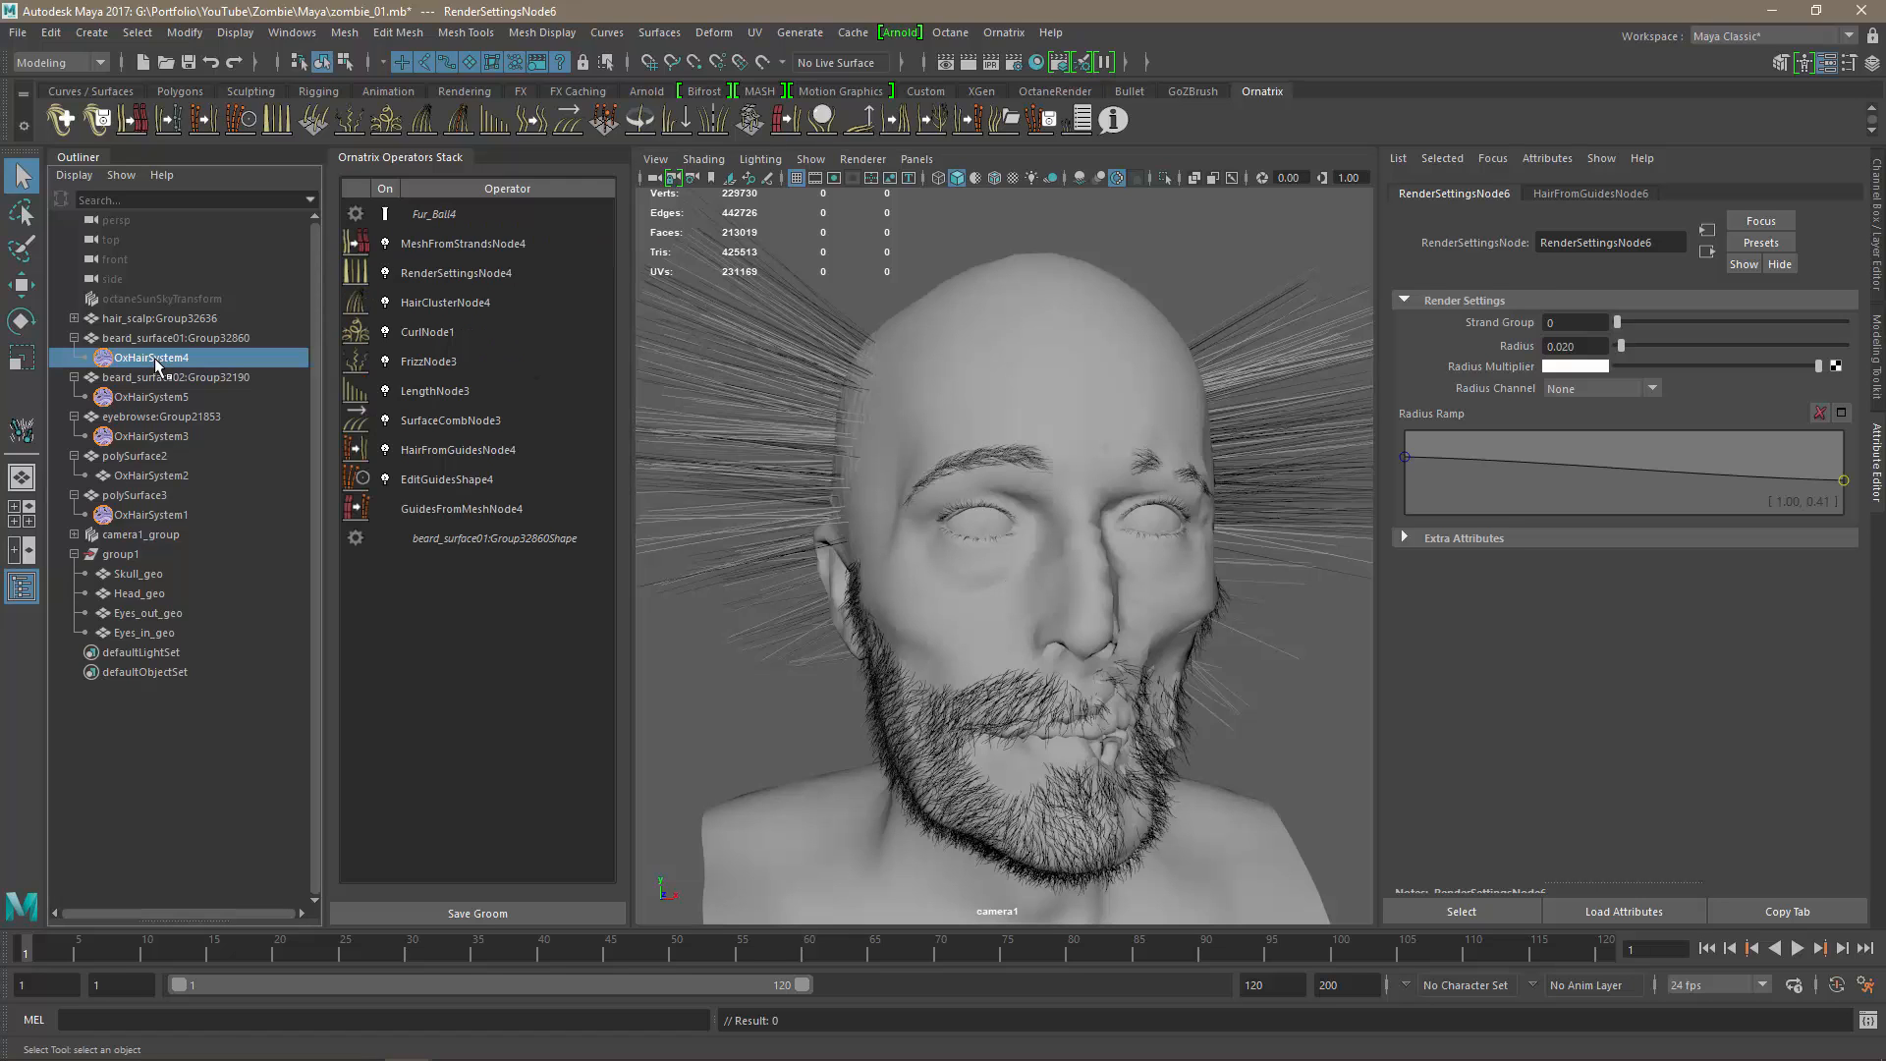
pyautogui.click(451, 245)
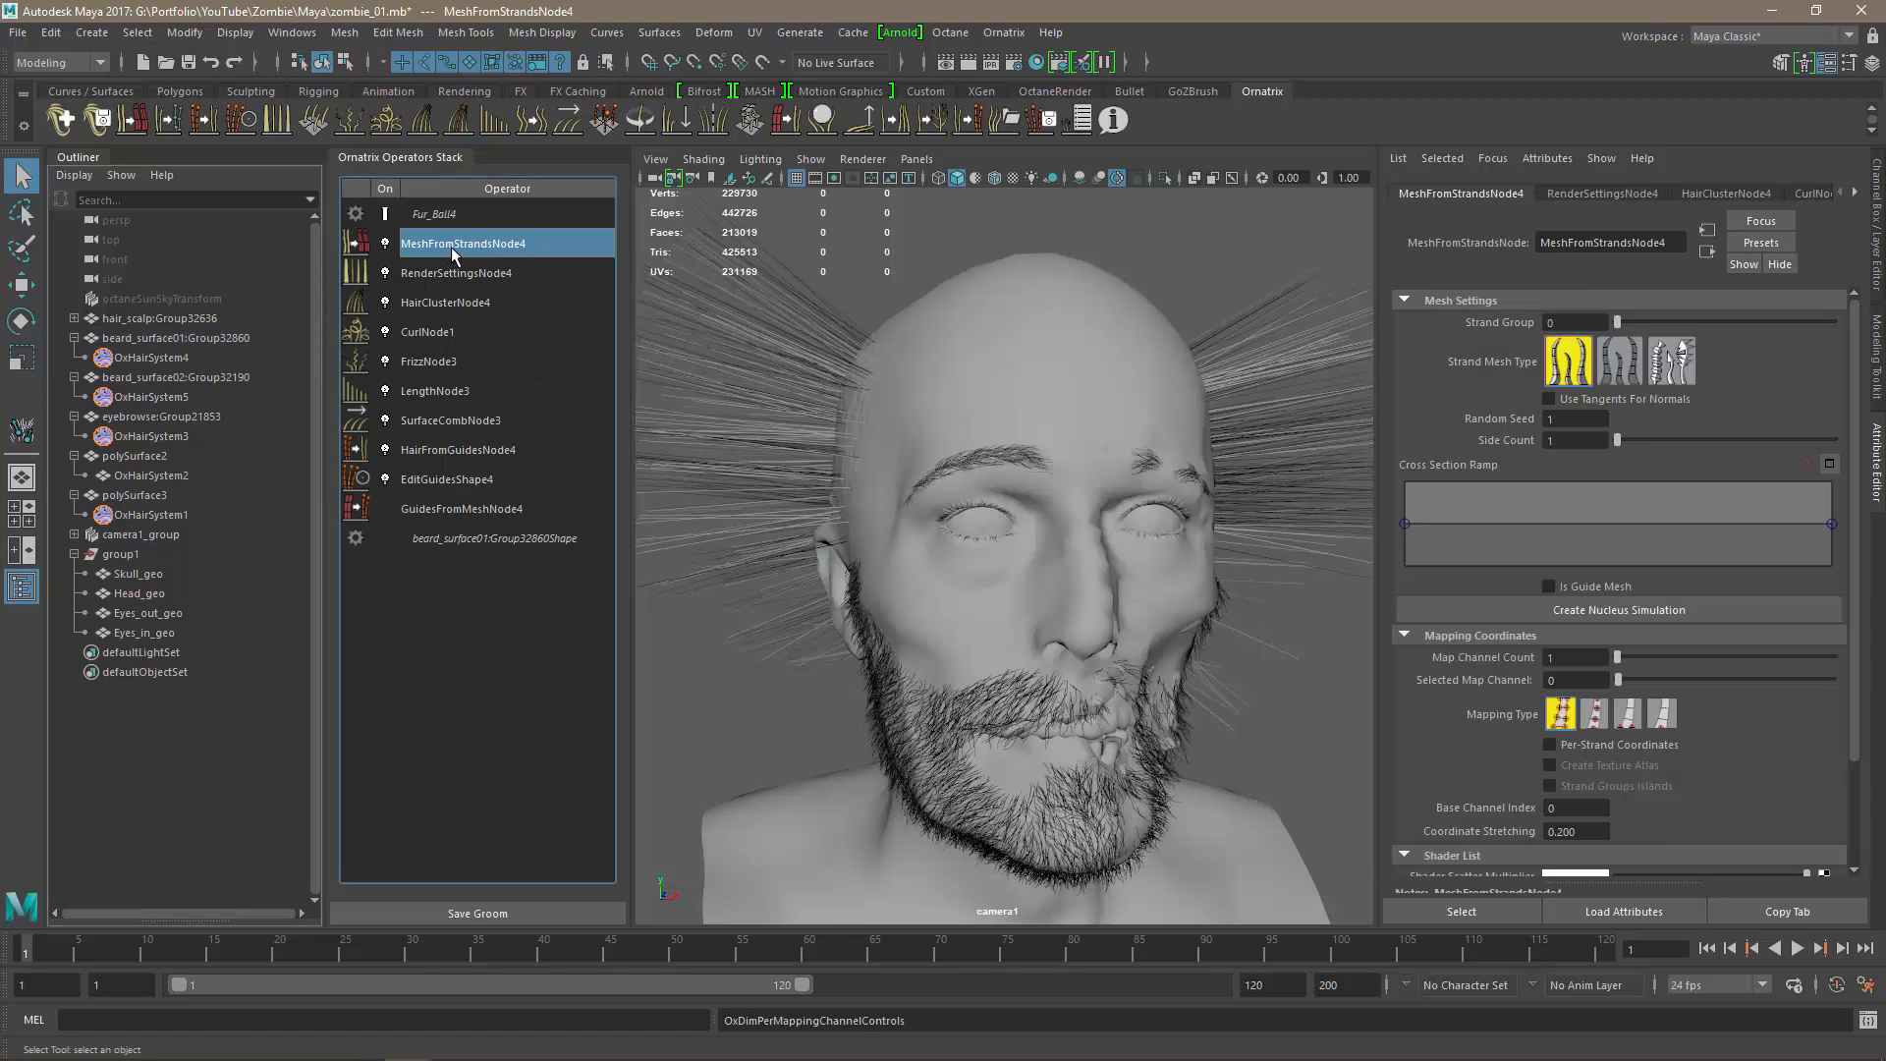
pyautogui.click(74, 318)
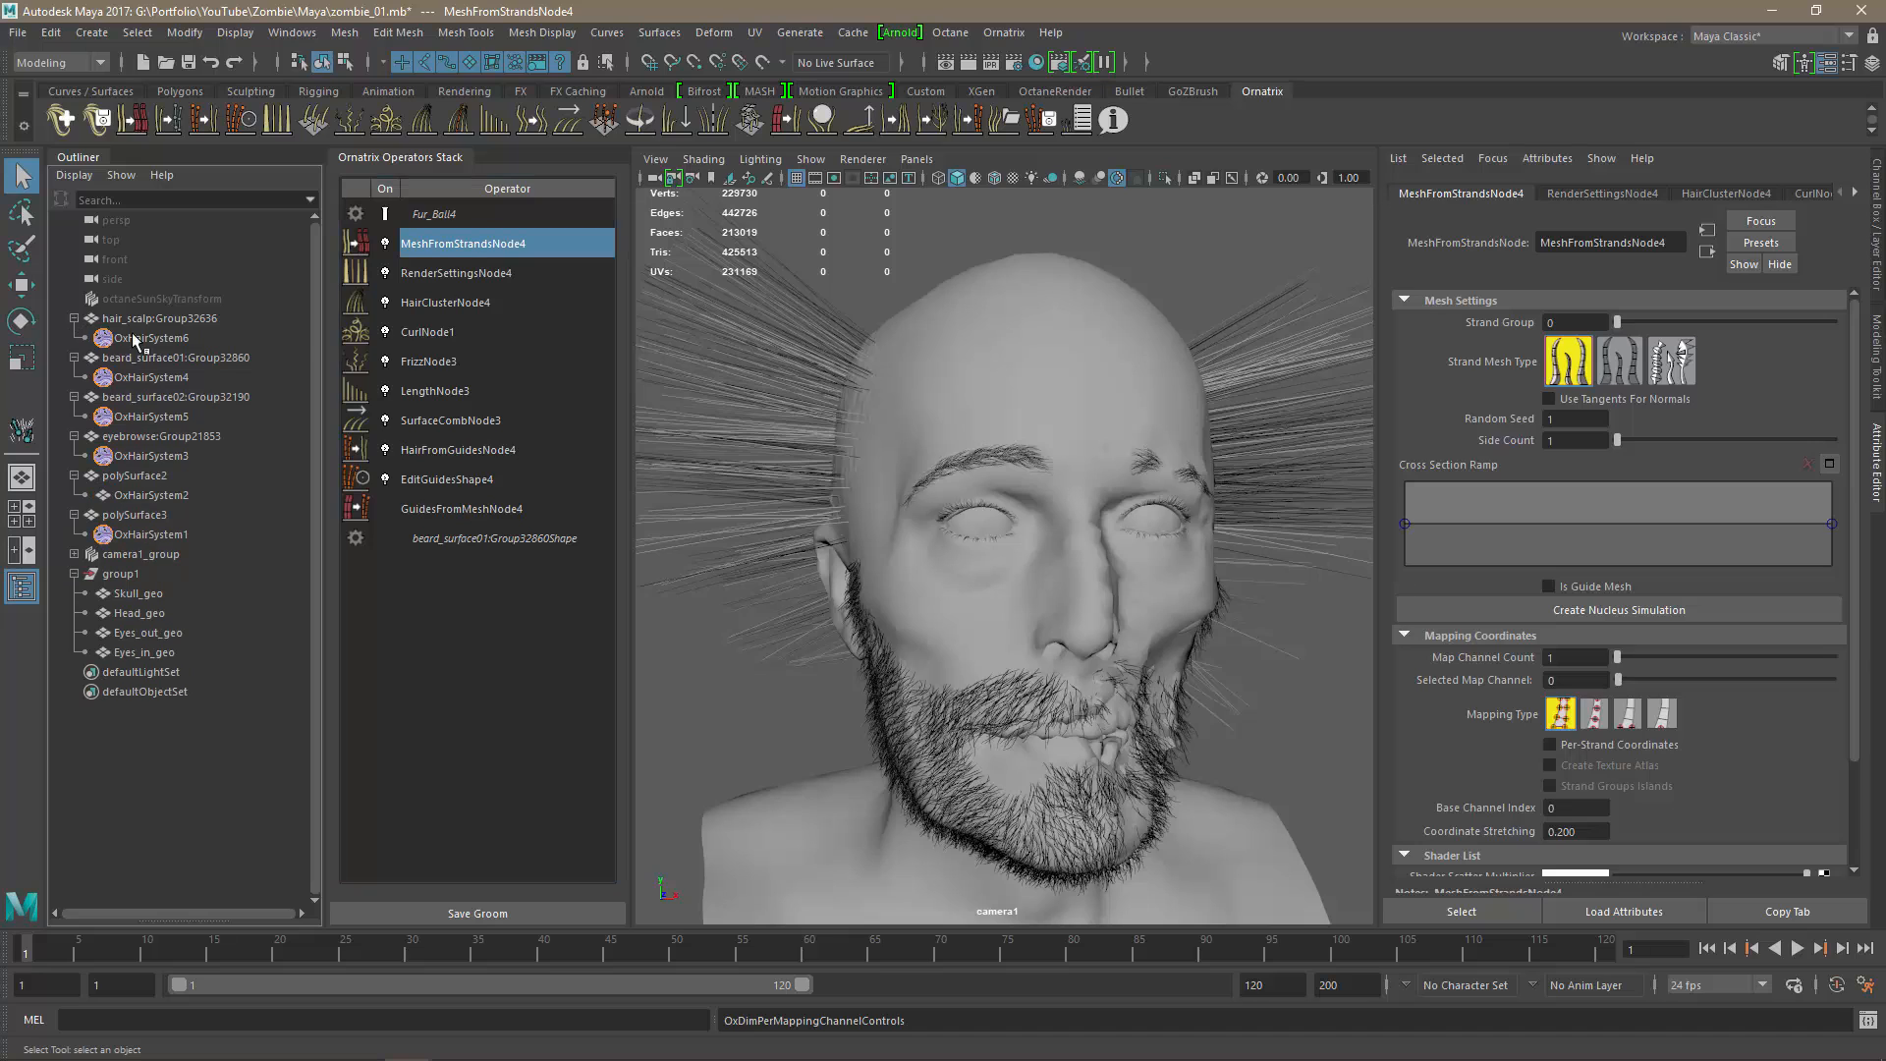
pyautogui.click(150, 338)
pyautogui.click(461, 244)
pyautogui.rightClick(458, 241)
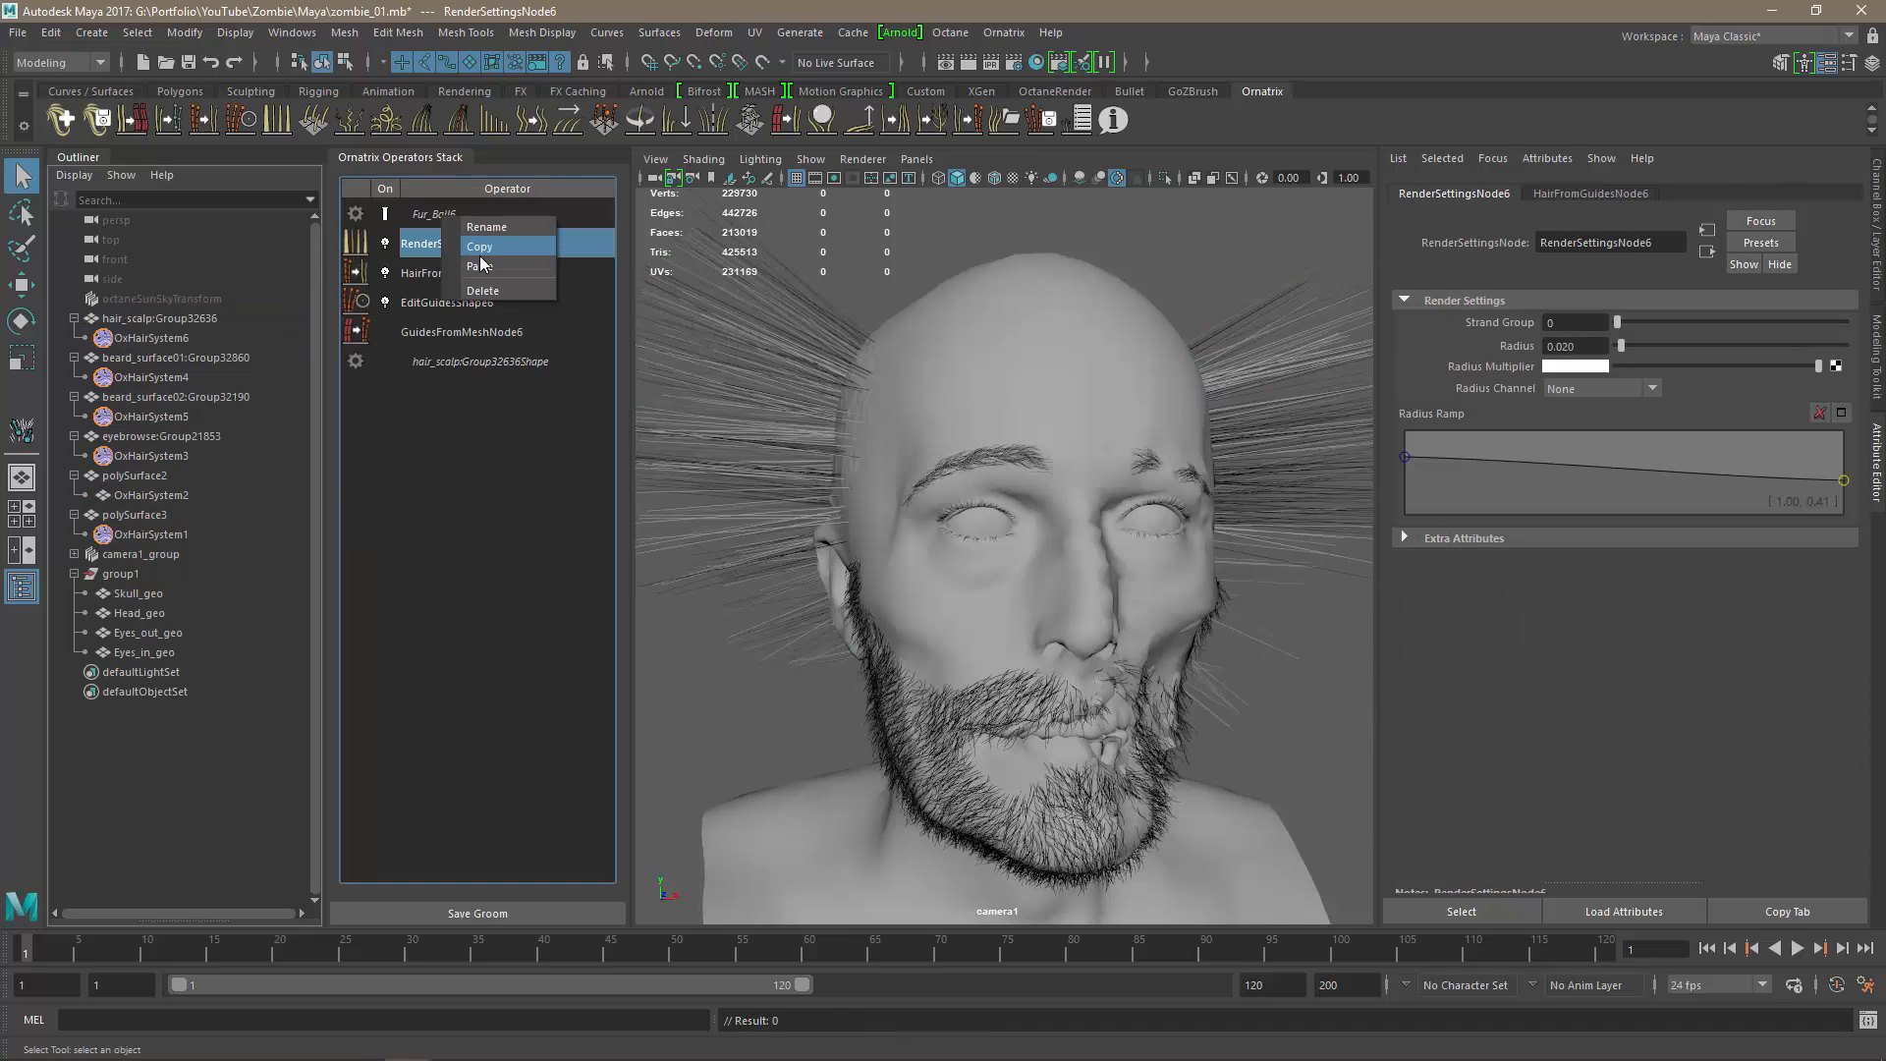
pyautogui.click(479, 265)
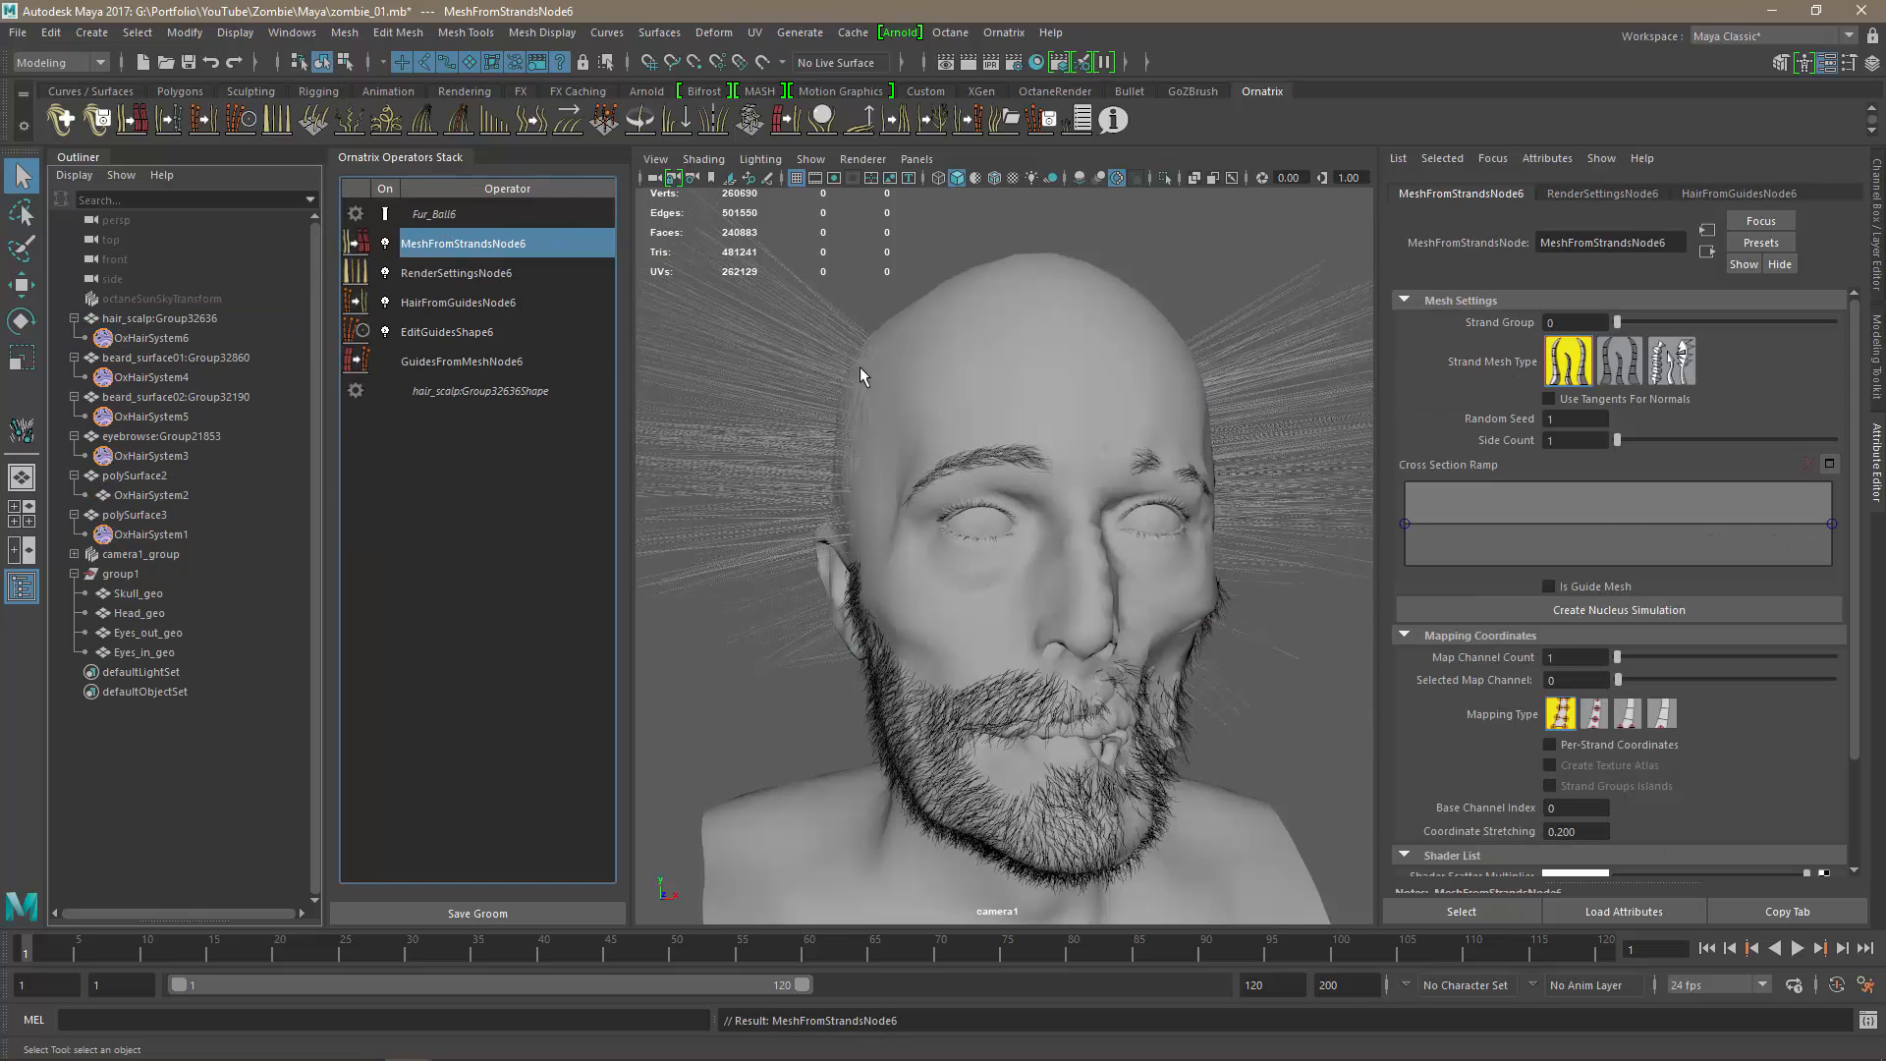
# Assign an existing material to the scalp hair and save the scene.
pyautogui.click(821, 322)
pyautogui.rightClick(823, 328)
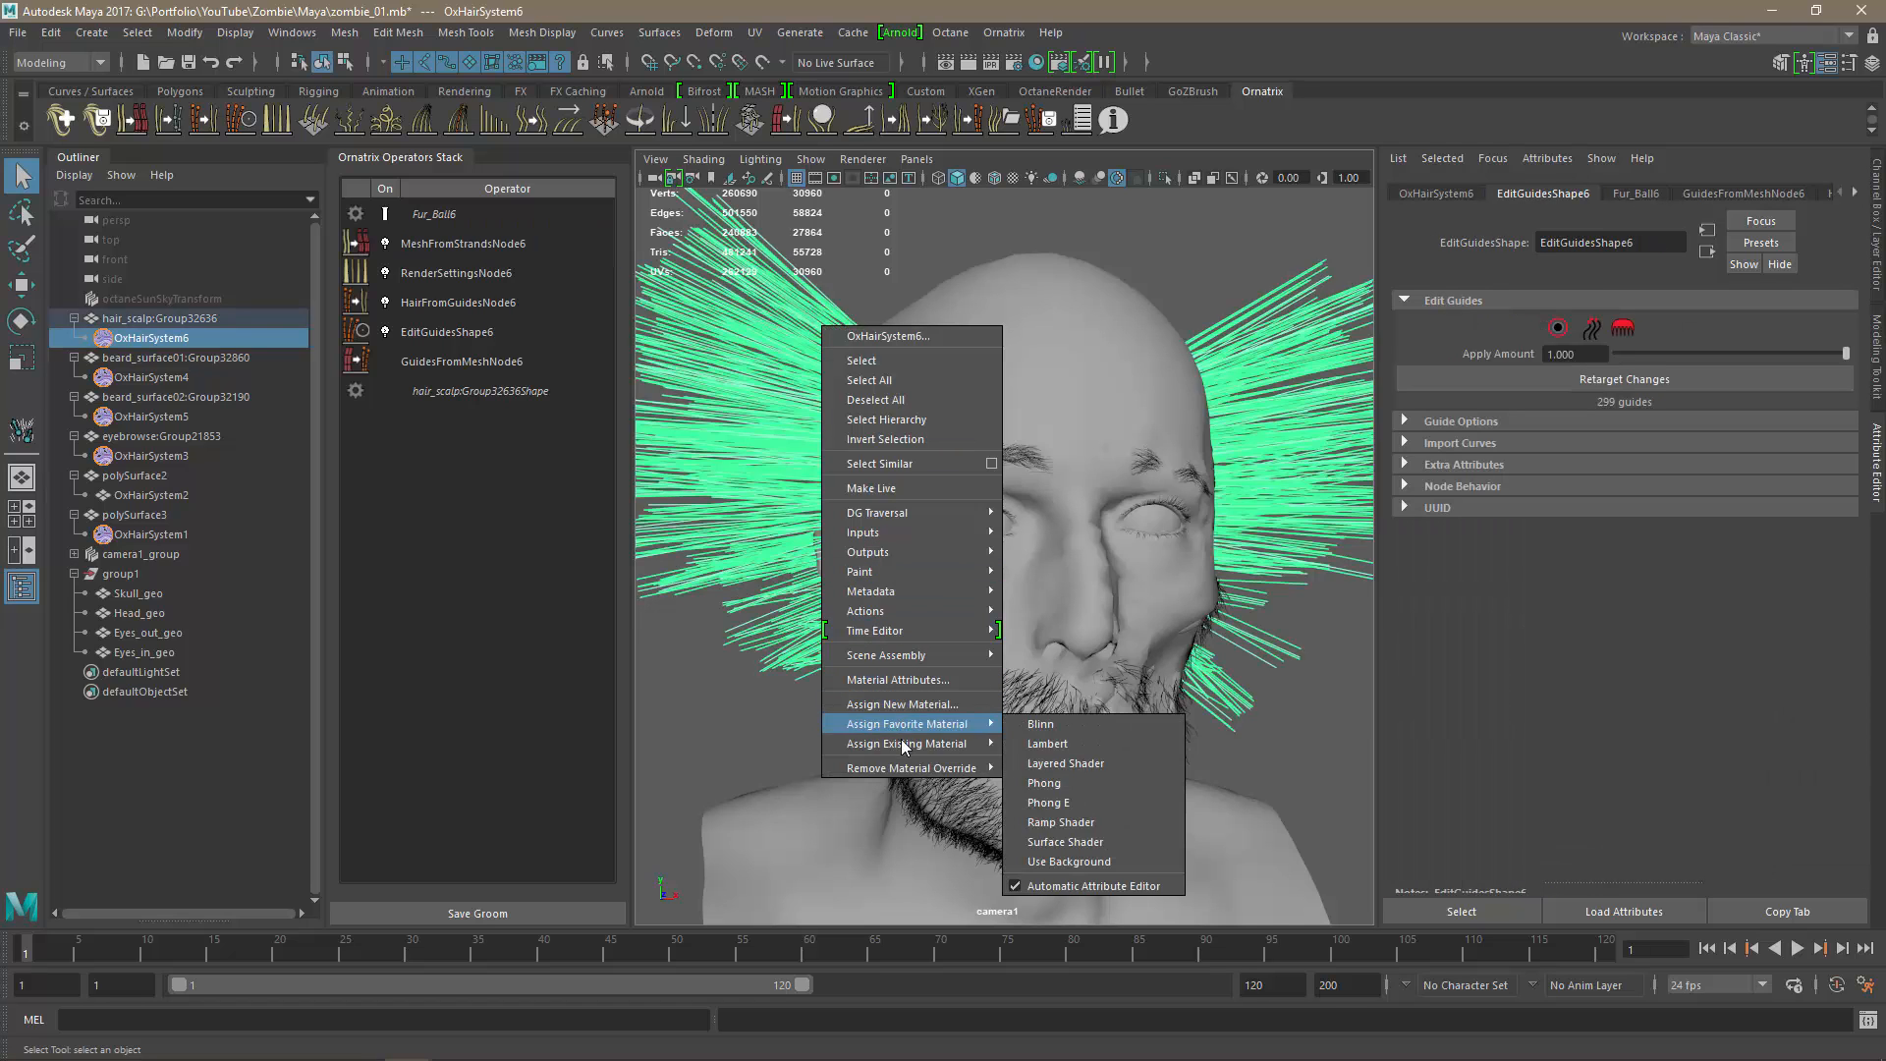
pyautogui.moveTo(905, 745)
pyautogui.click(1056, 750)
pyautogui.click(1318, 622)
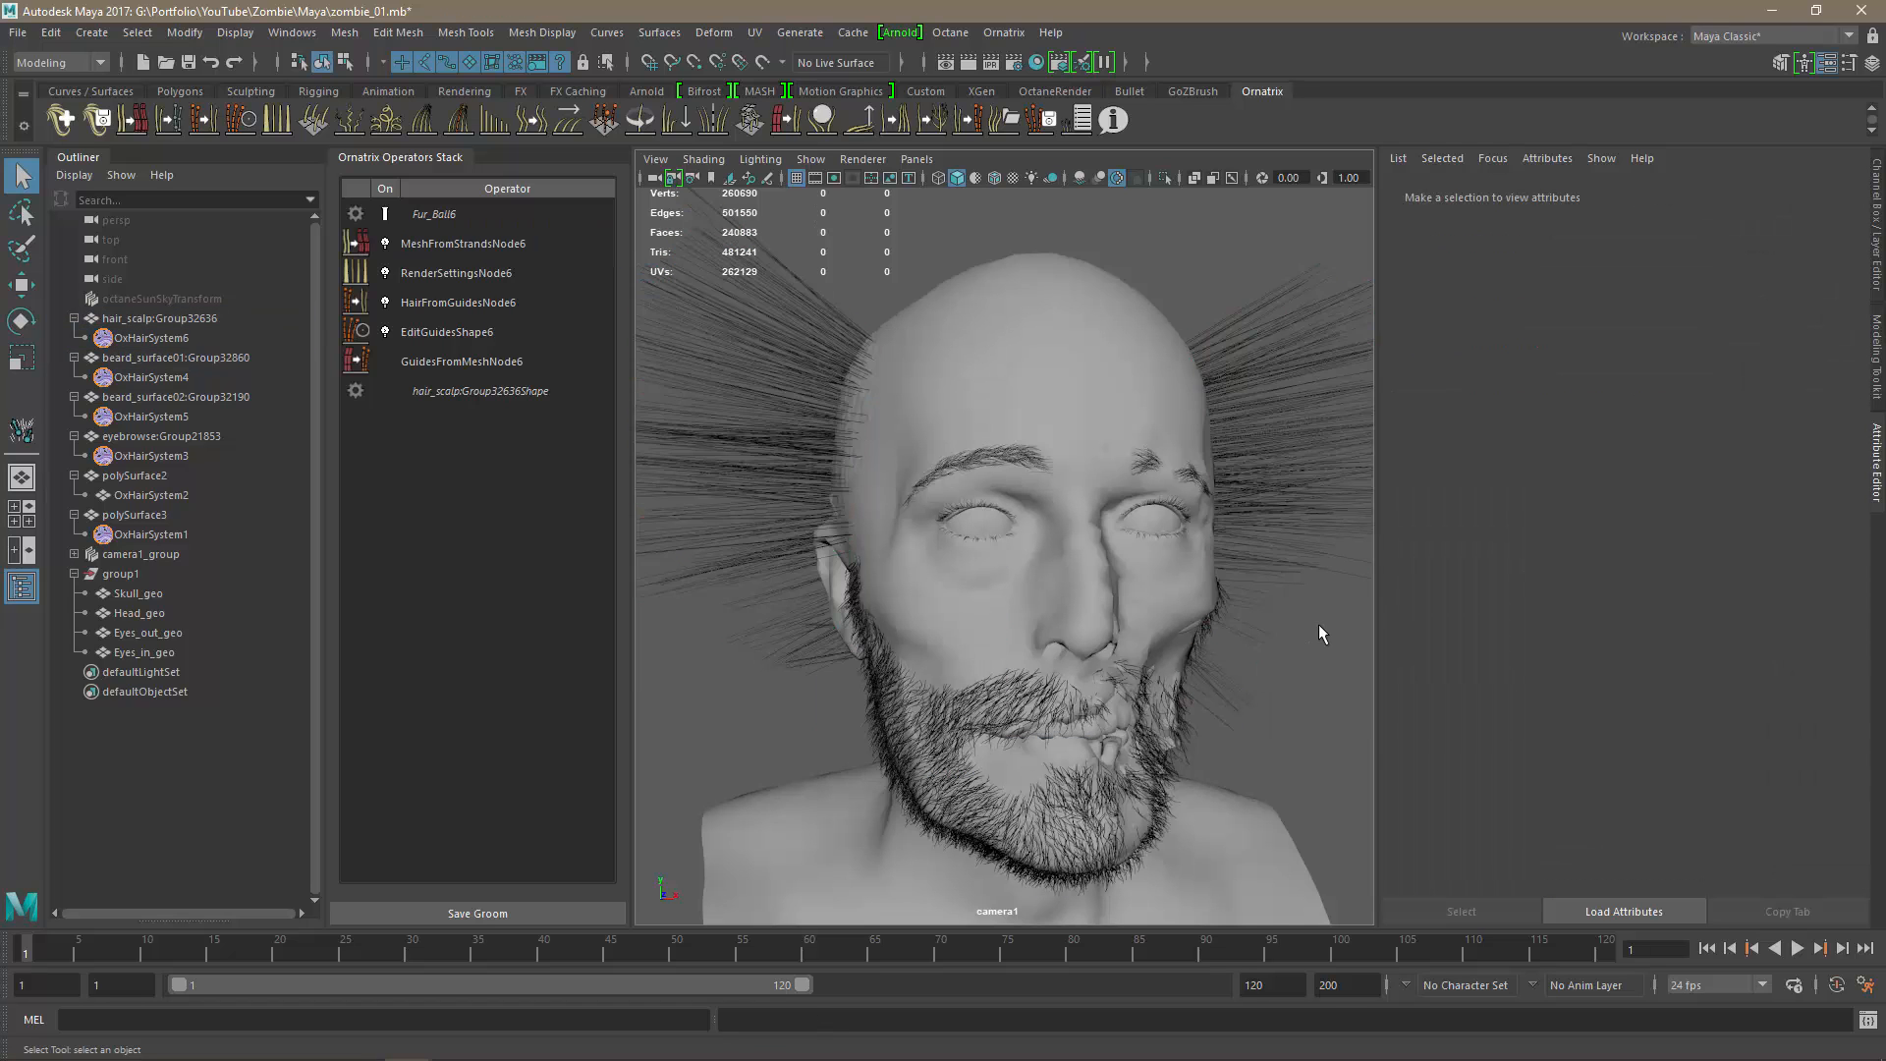
pyautogui.keyDown('alt'); pyautogui.moveTo(1318, 623); pyautogui.dragTo(1174, 578); pyautogui.keyUp('alt')
pyautogui.scroll(5, 1186, 576)
pyautogui.hotkey('ctrl', 's')
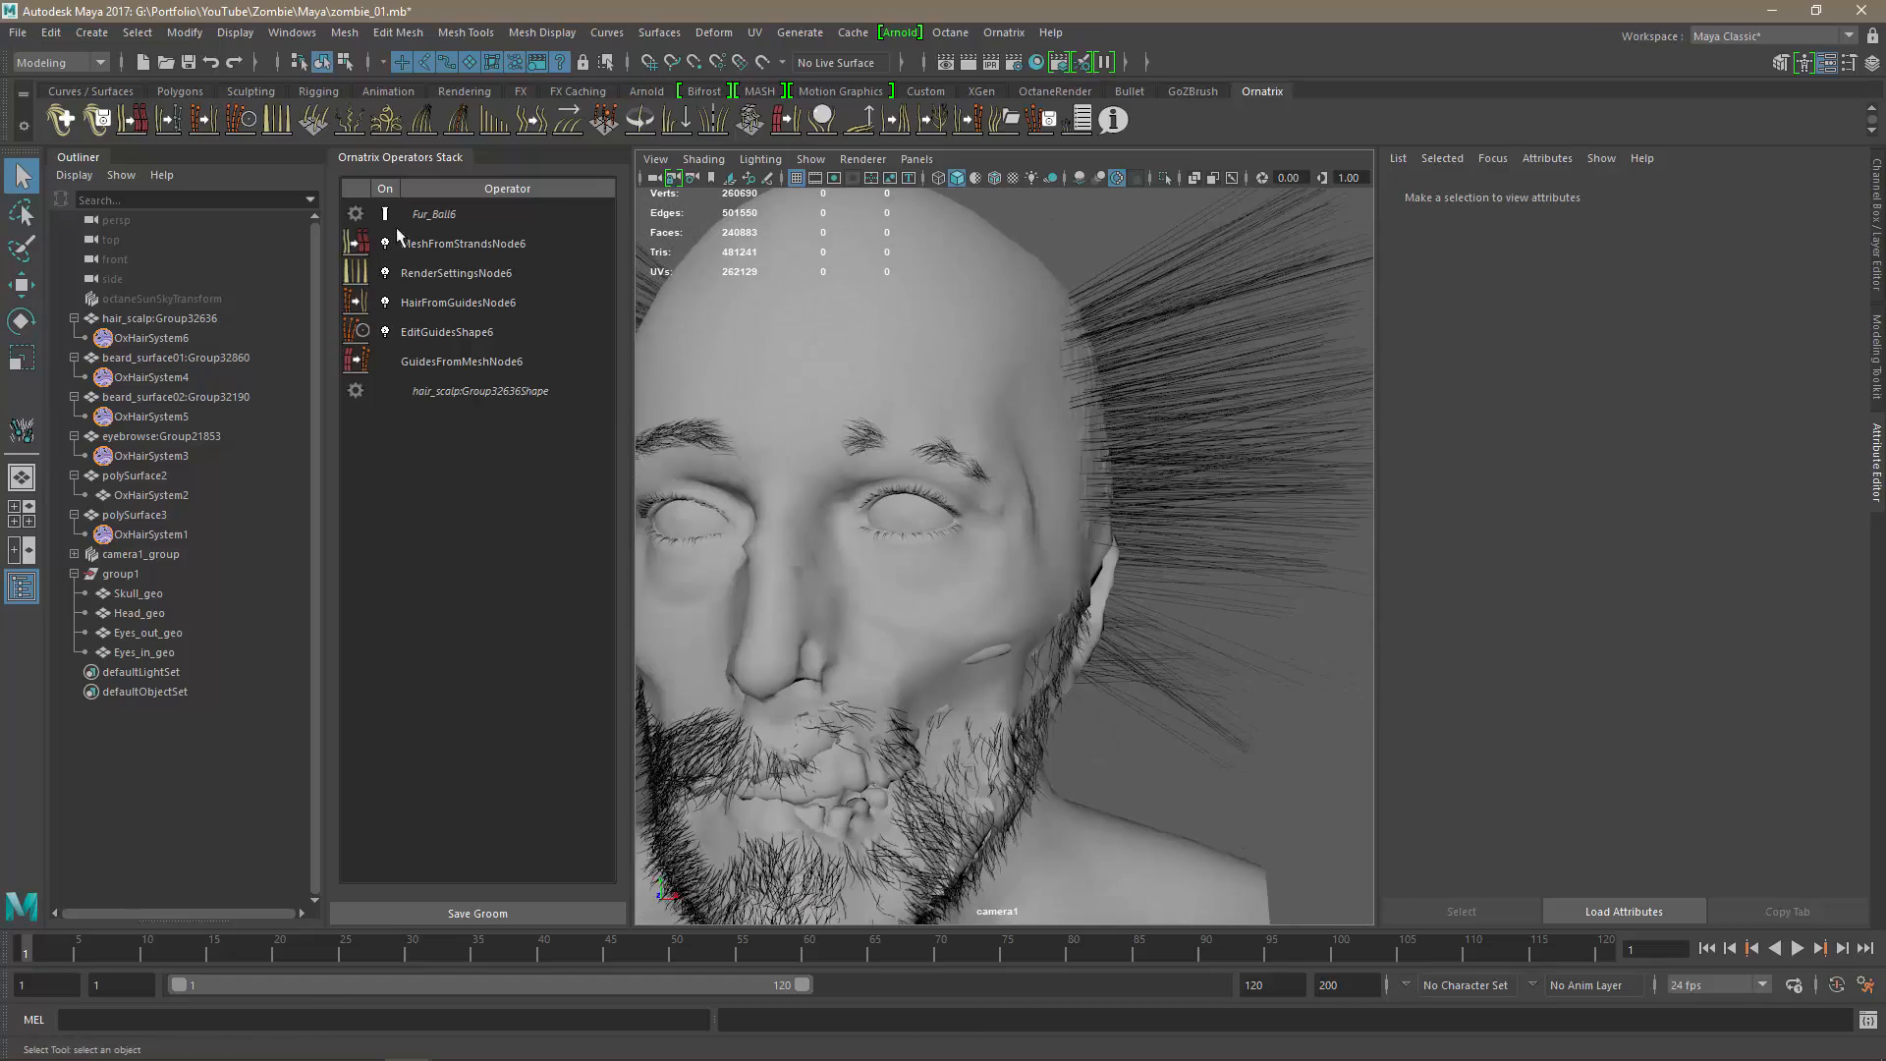
# Set the Radius in the scalp hair's RenderSettings operator to 0.025.
pyautogui.click(441, 303)
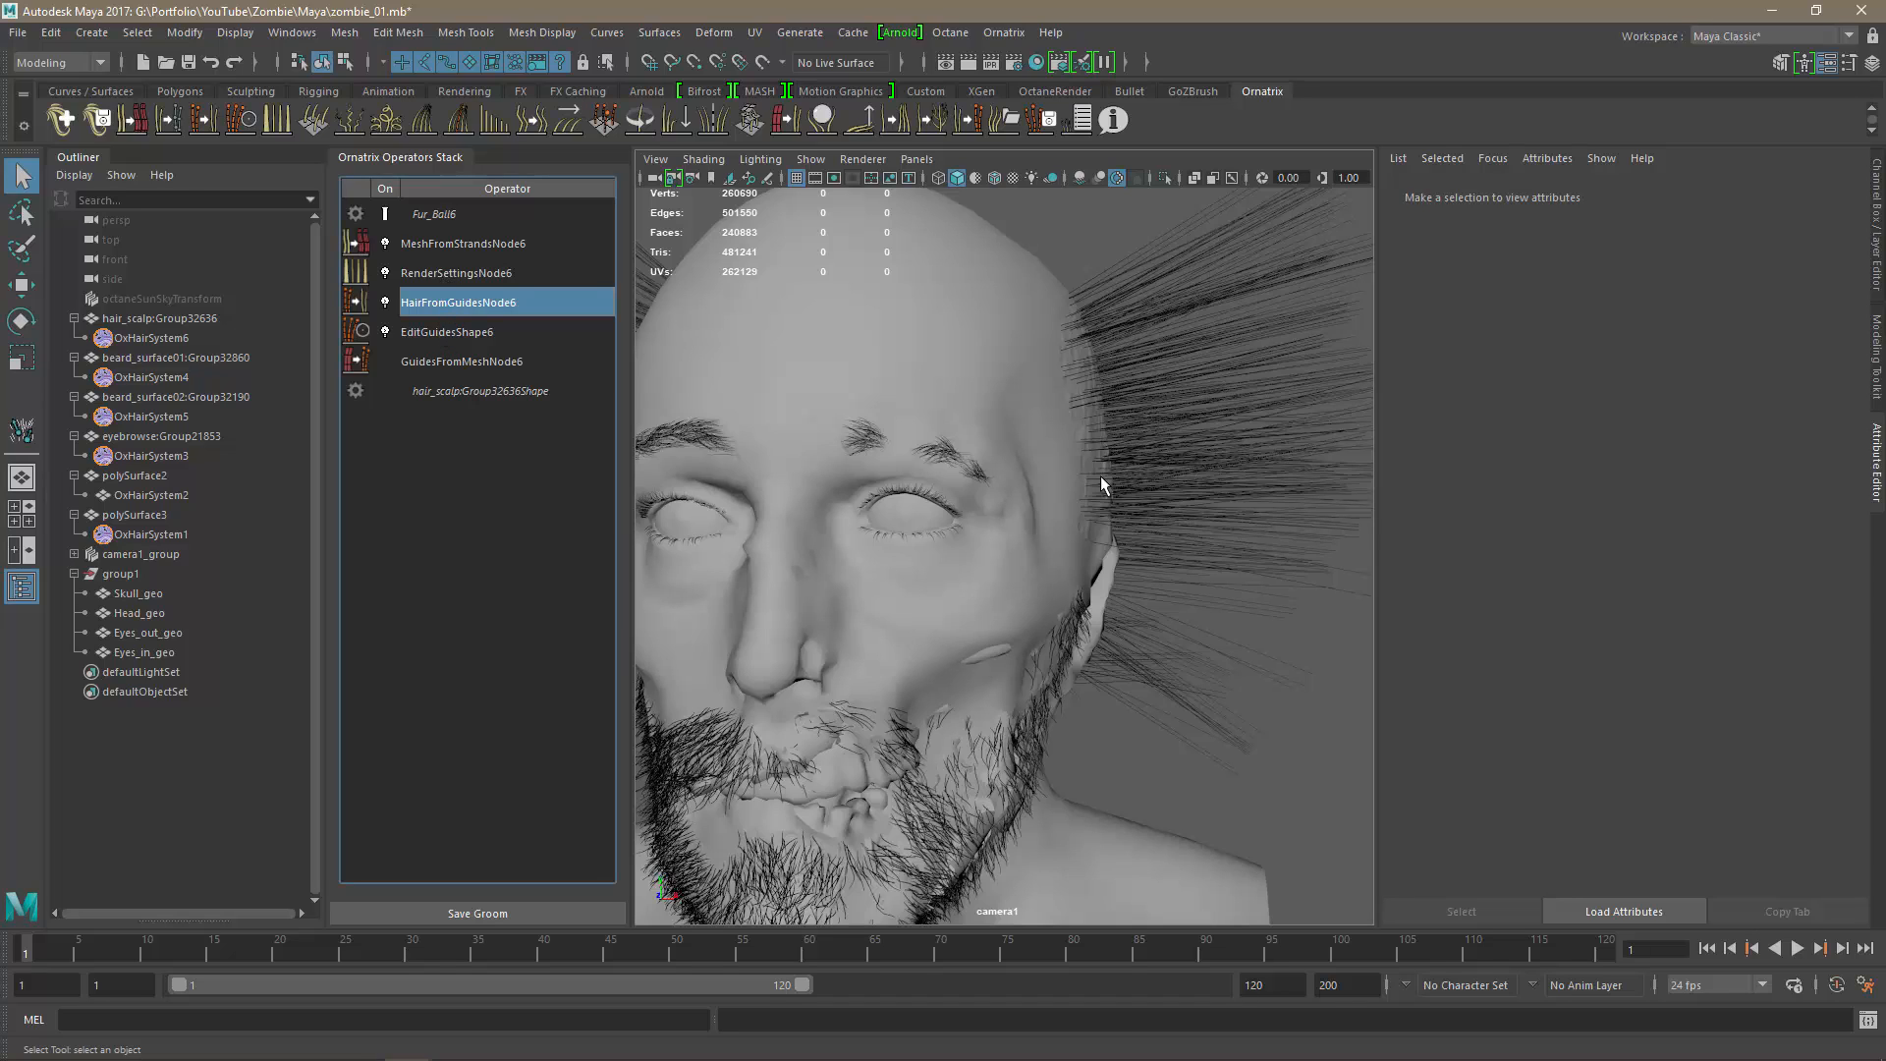
pyautogui.click(451, 275)
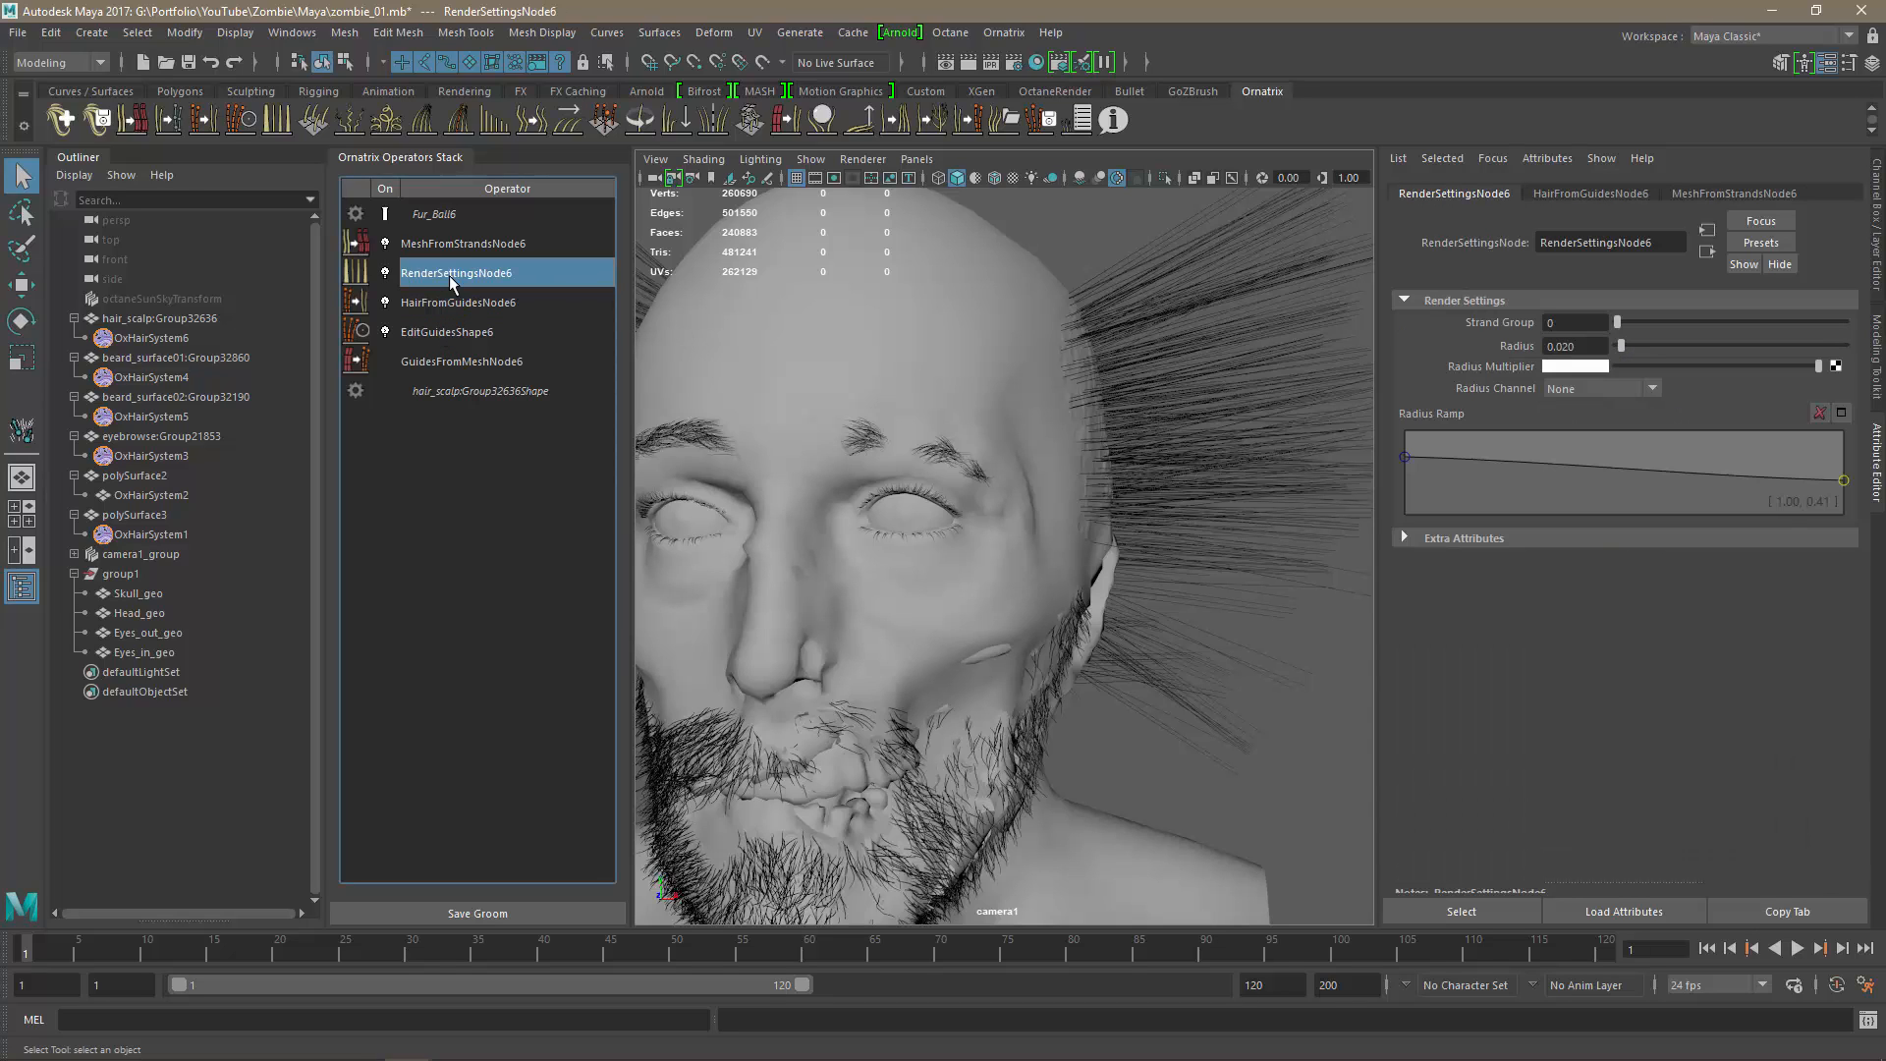
pyautogui.click(449, 248)
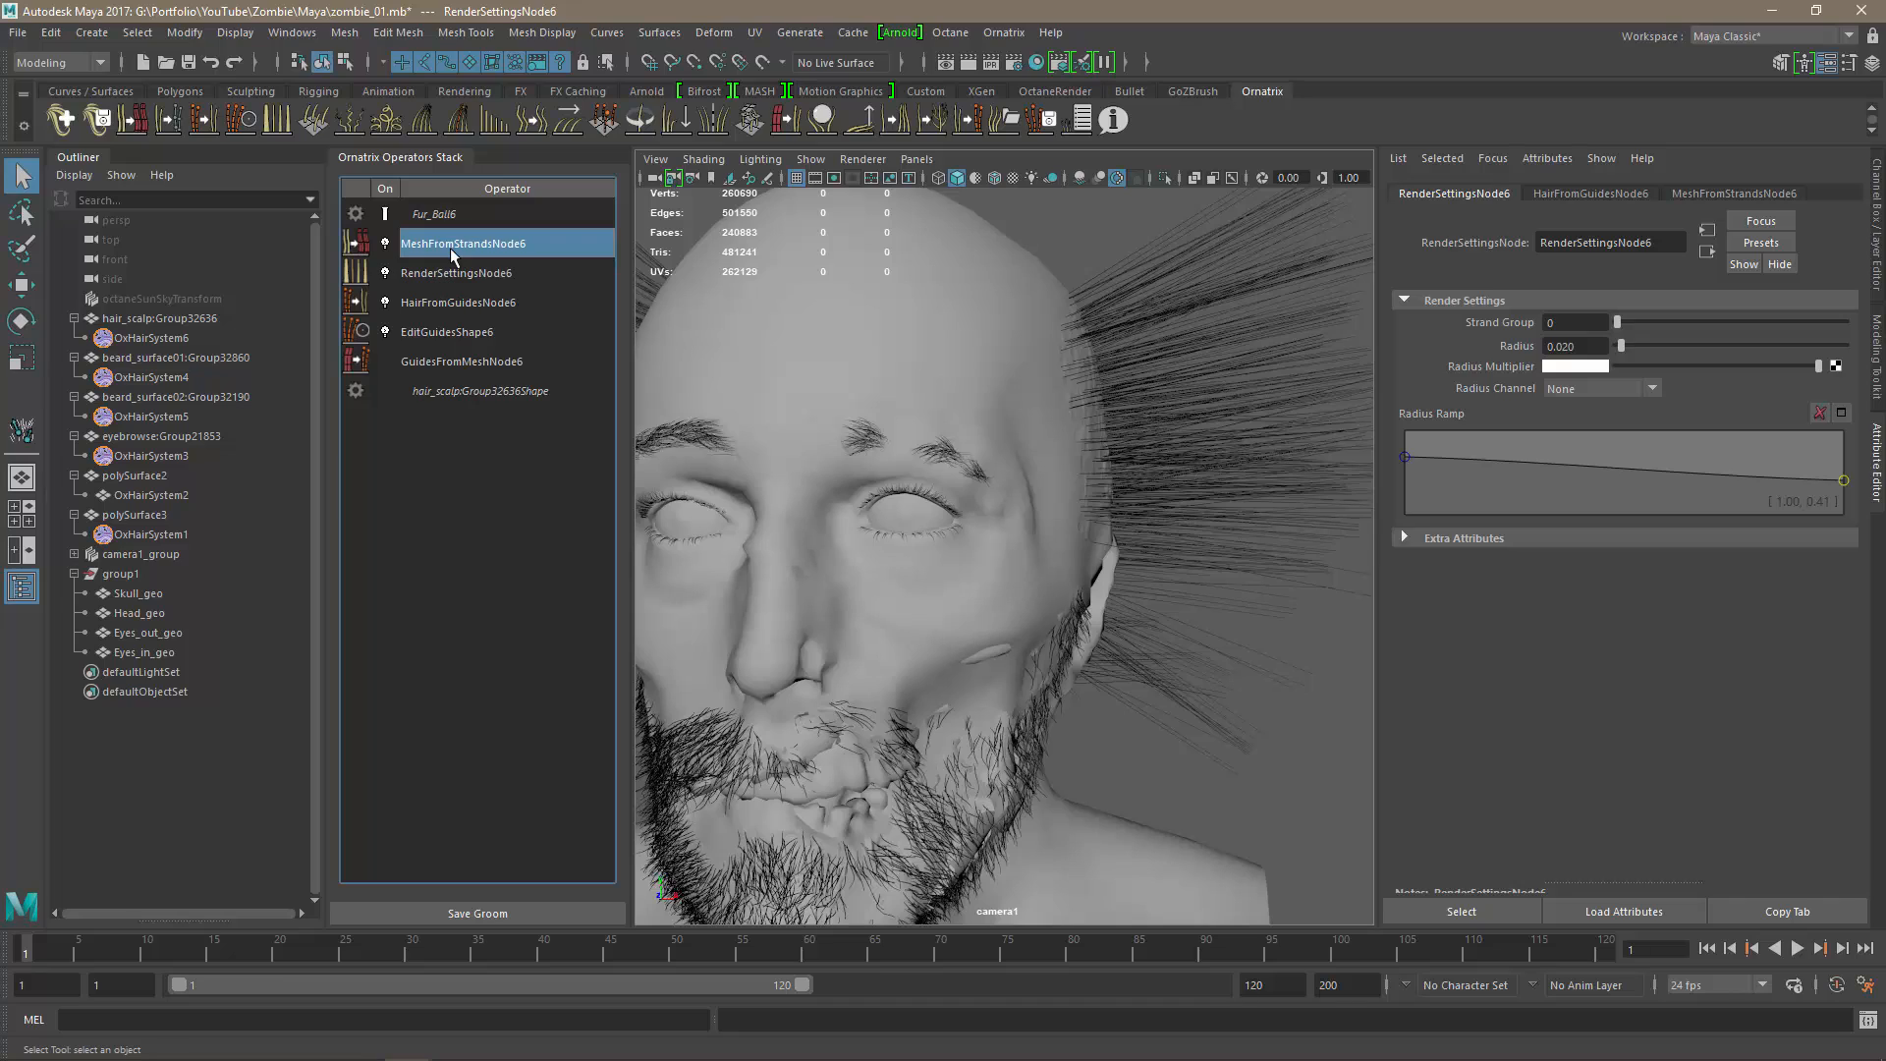
pyautogui.click(468, 277)
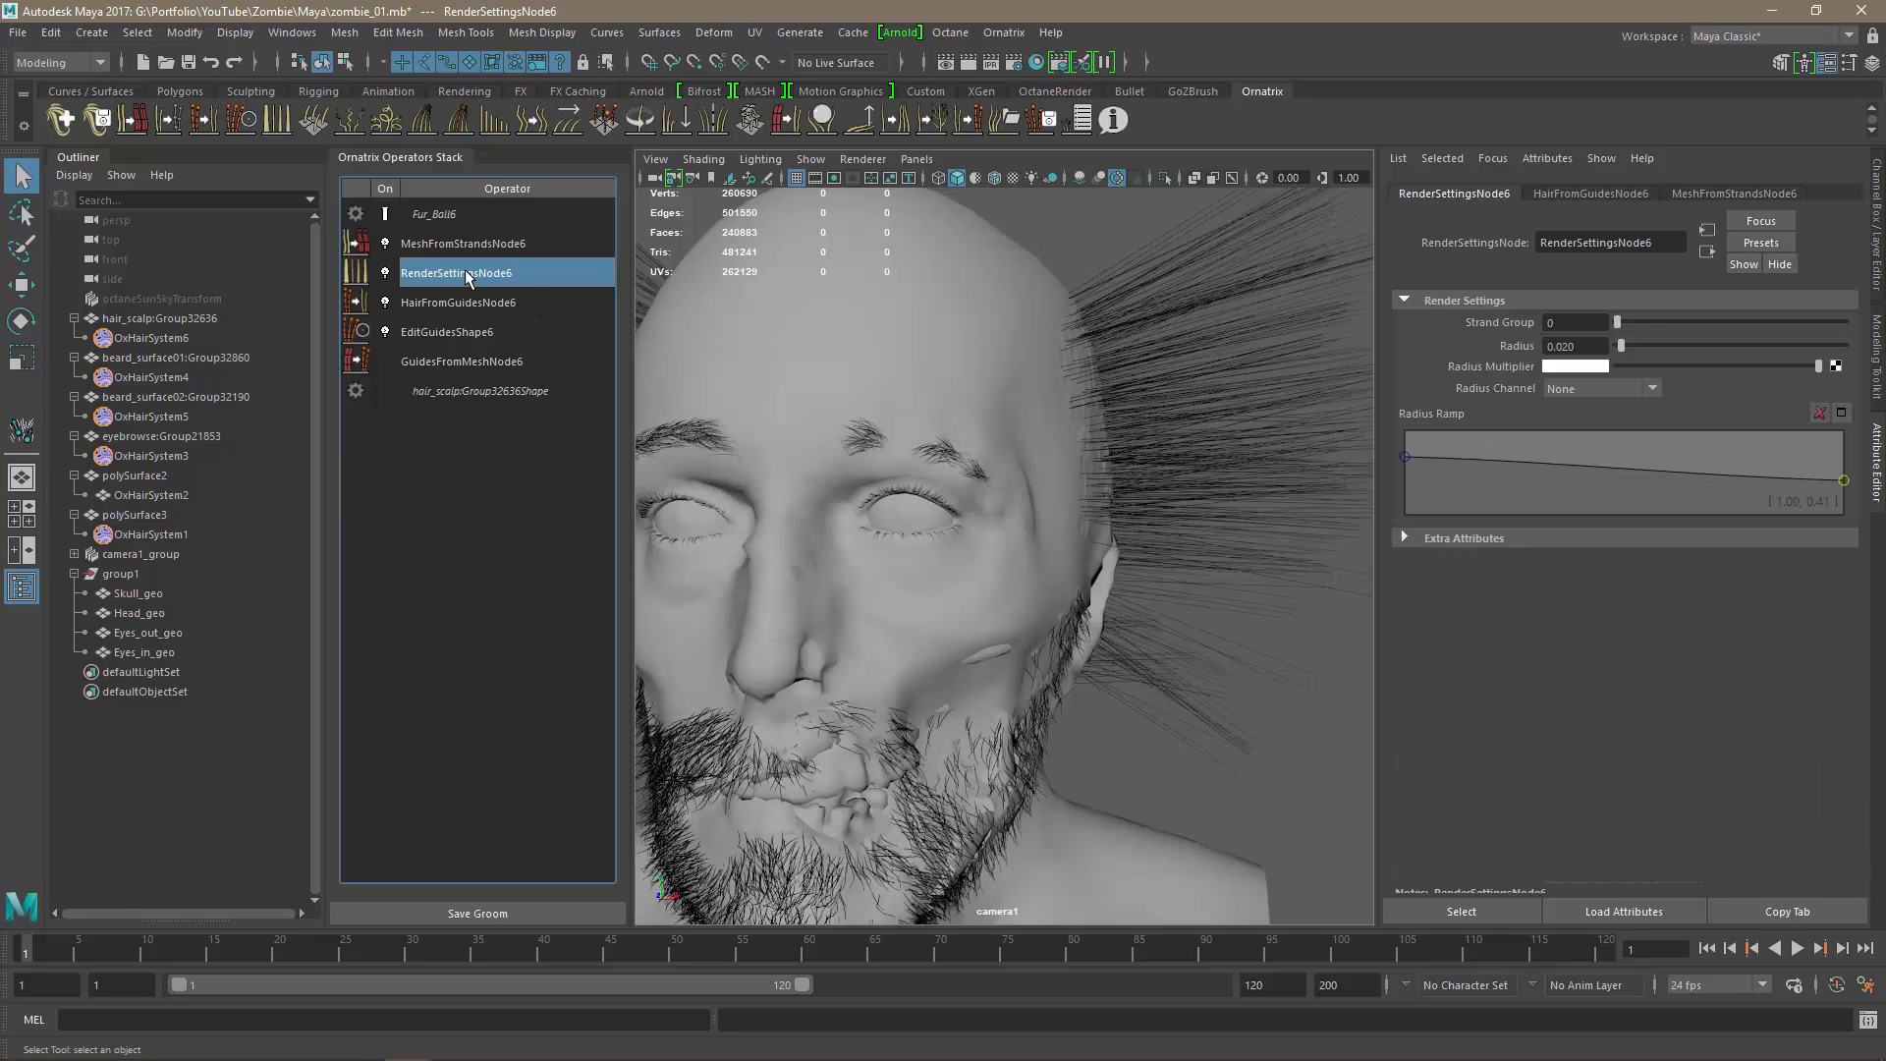
pyautogui.click(1575, 348)
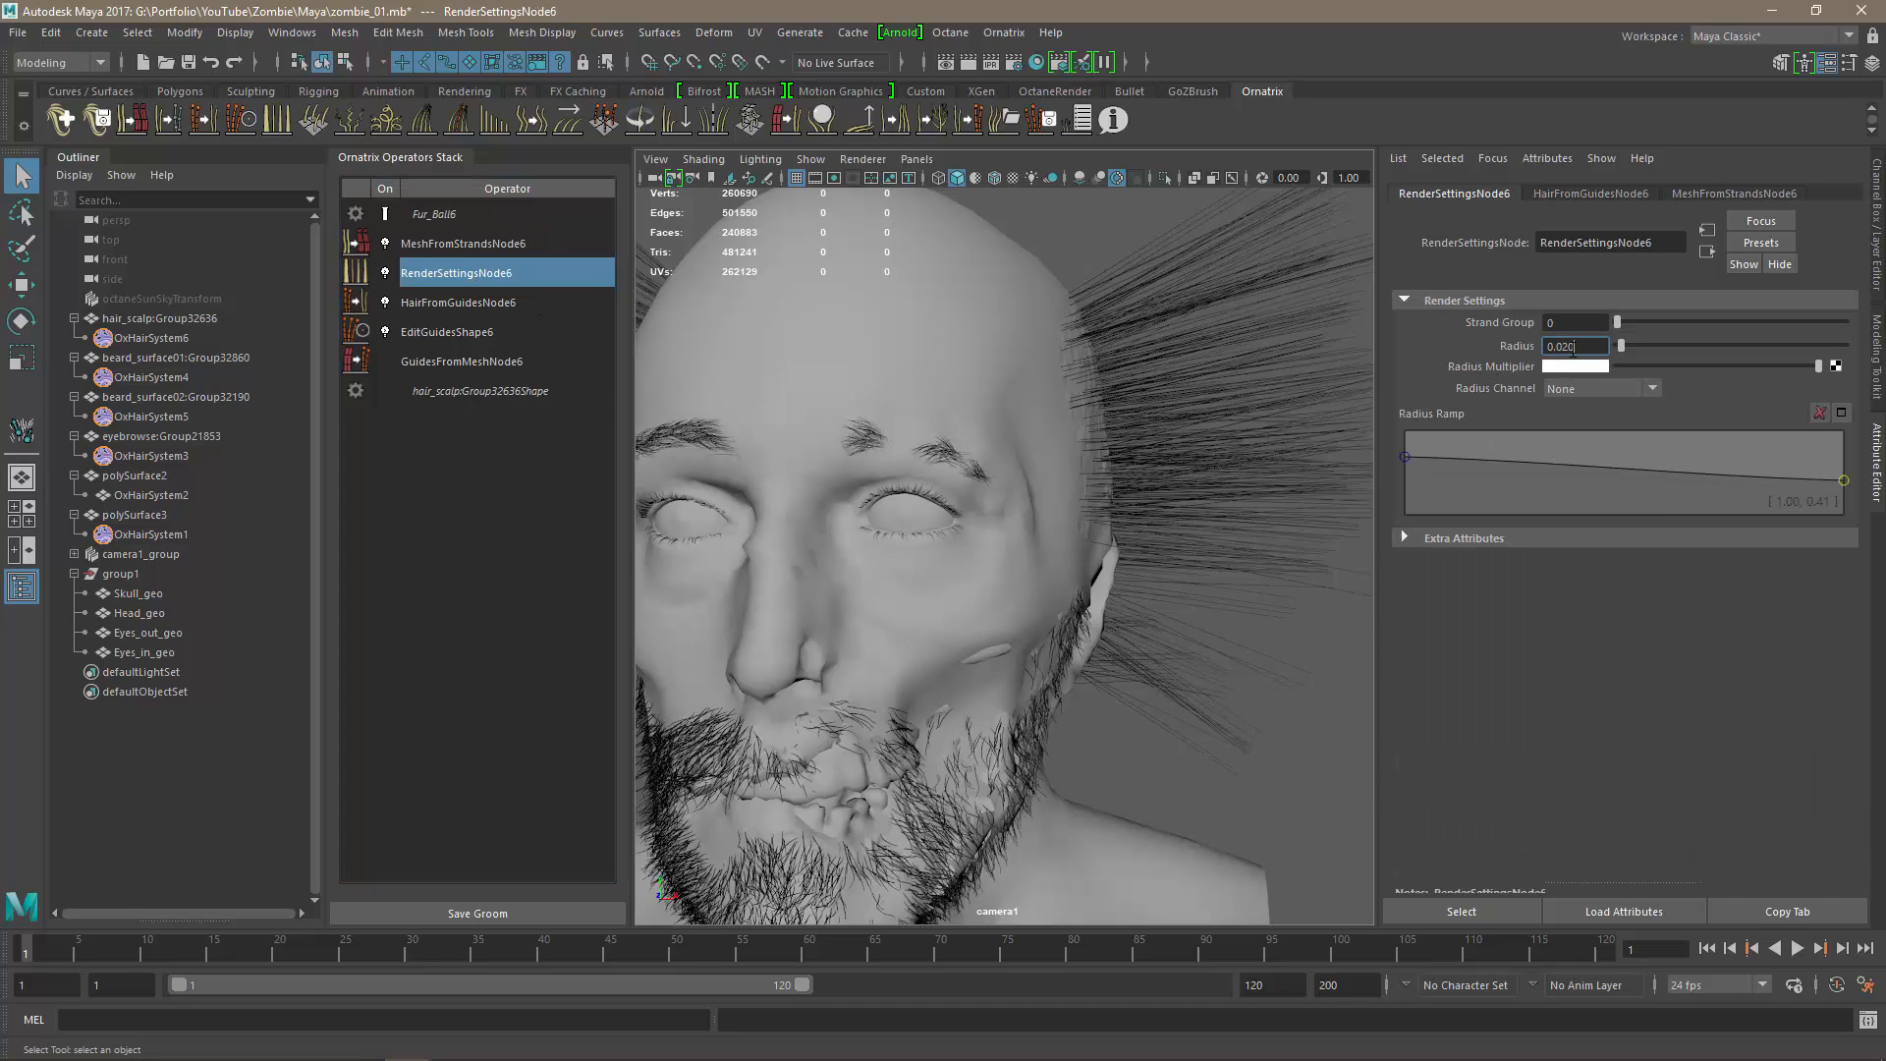
pyautogui.press('Return')
# Replace the Radius Ramp's end point with a new one at about 0.45, keeping the start at about 0.69.
pyautogui.press('Delete')
pyautogui.moveTo(1406, 454); pyautogui.dragTo(1405, 456)
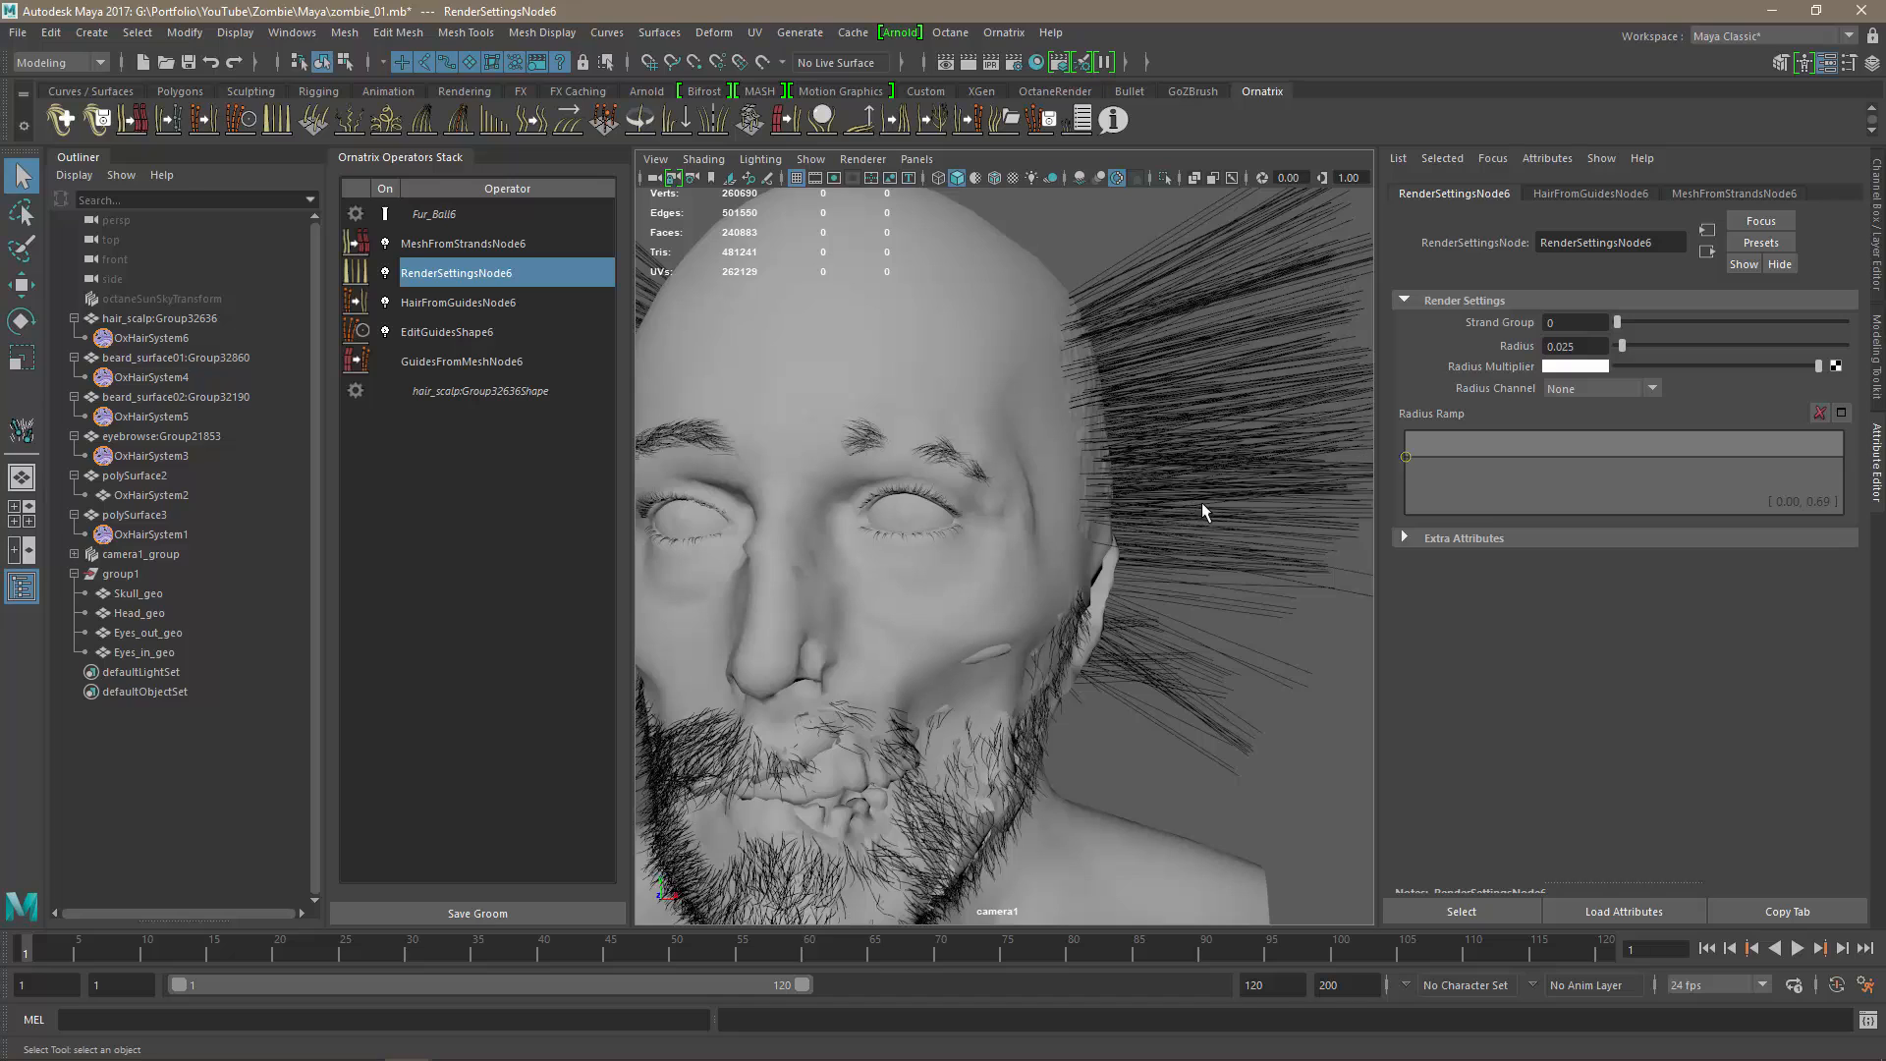
pyautogui.scroll(-3, 1217, 556)
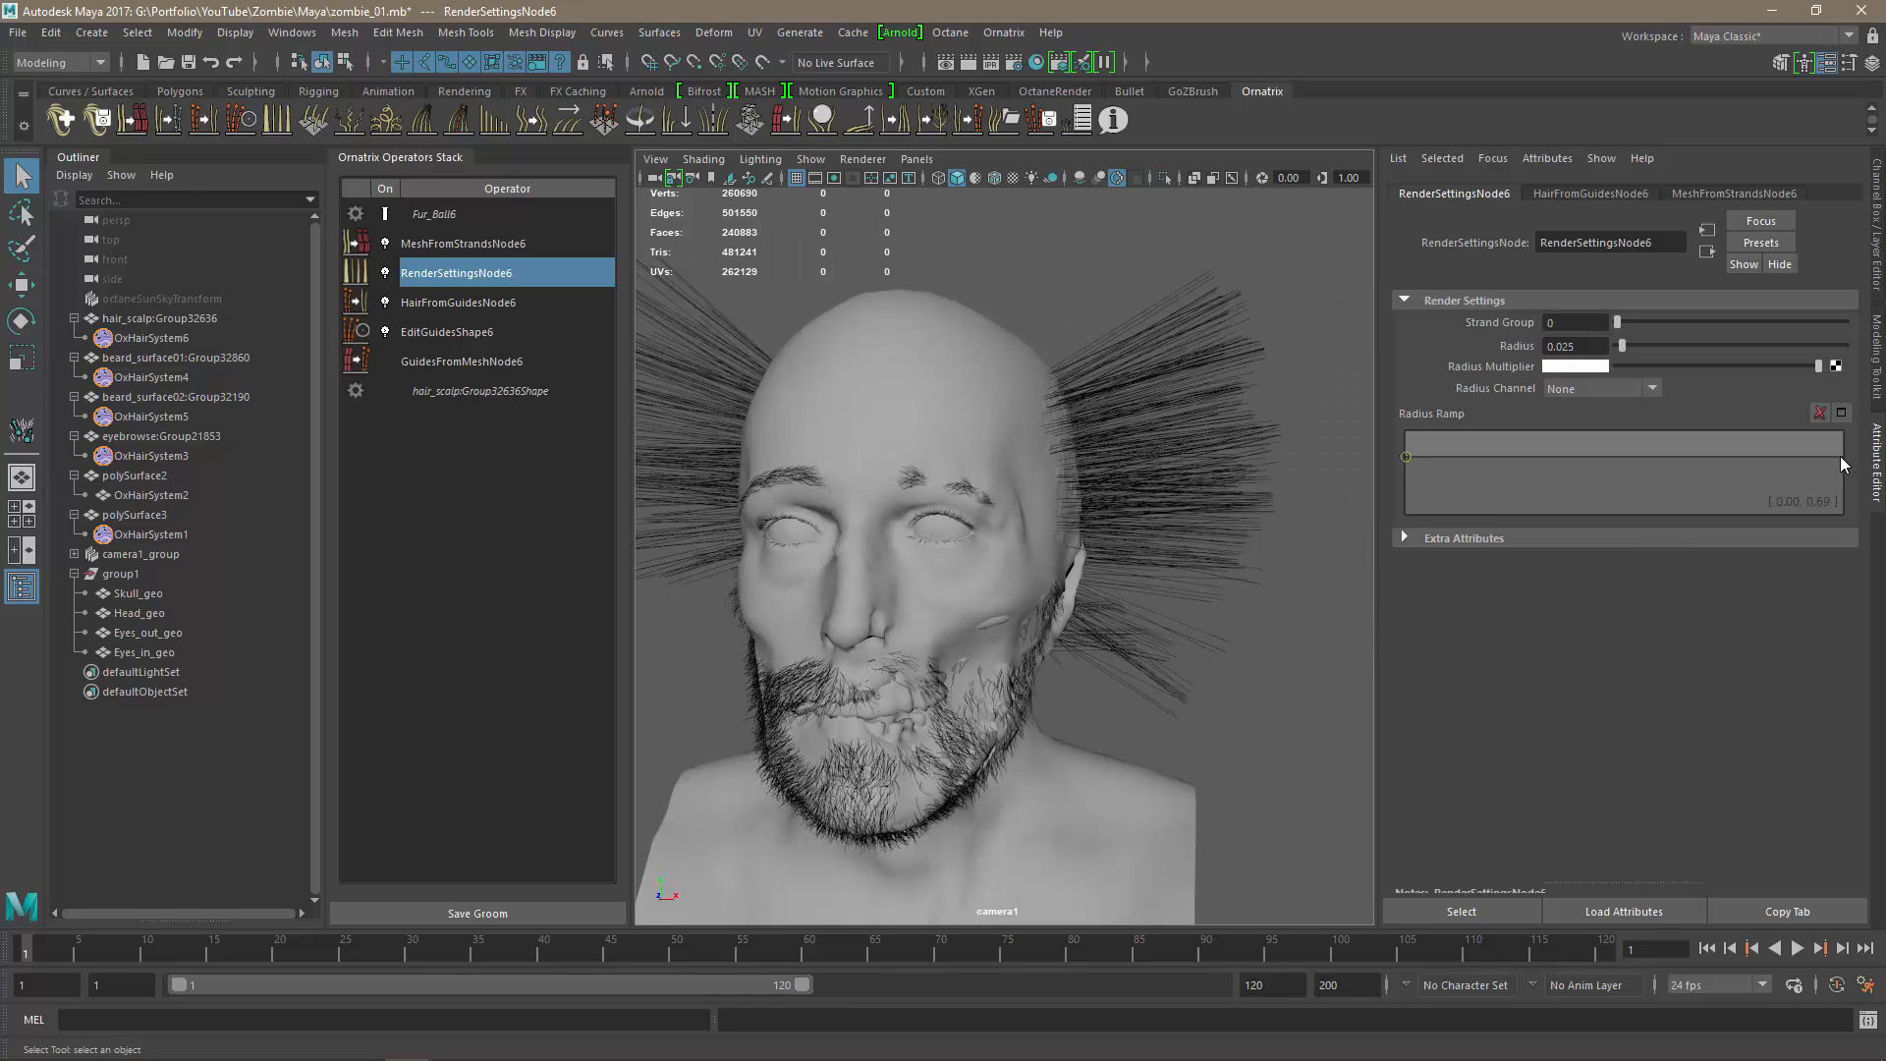
pyautogui.moveTo(1836, 465); pyautogui.dragTo(1848, 467)
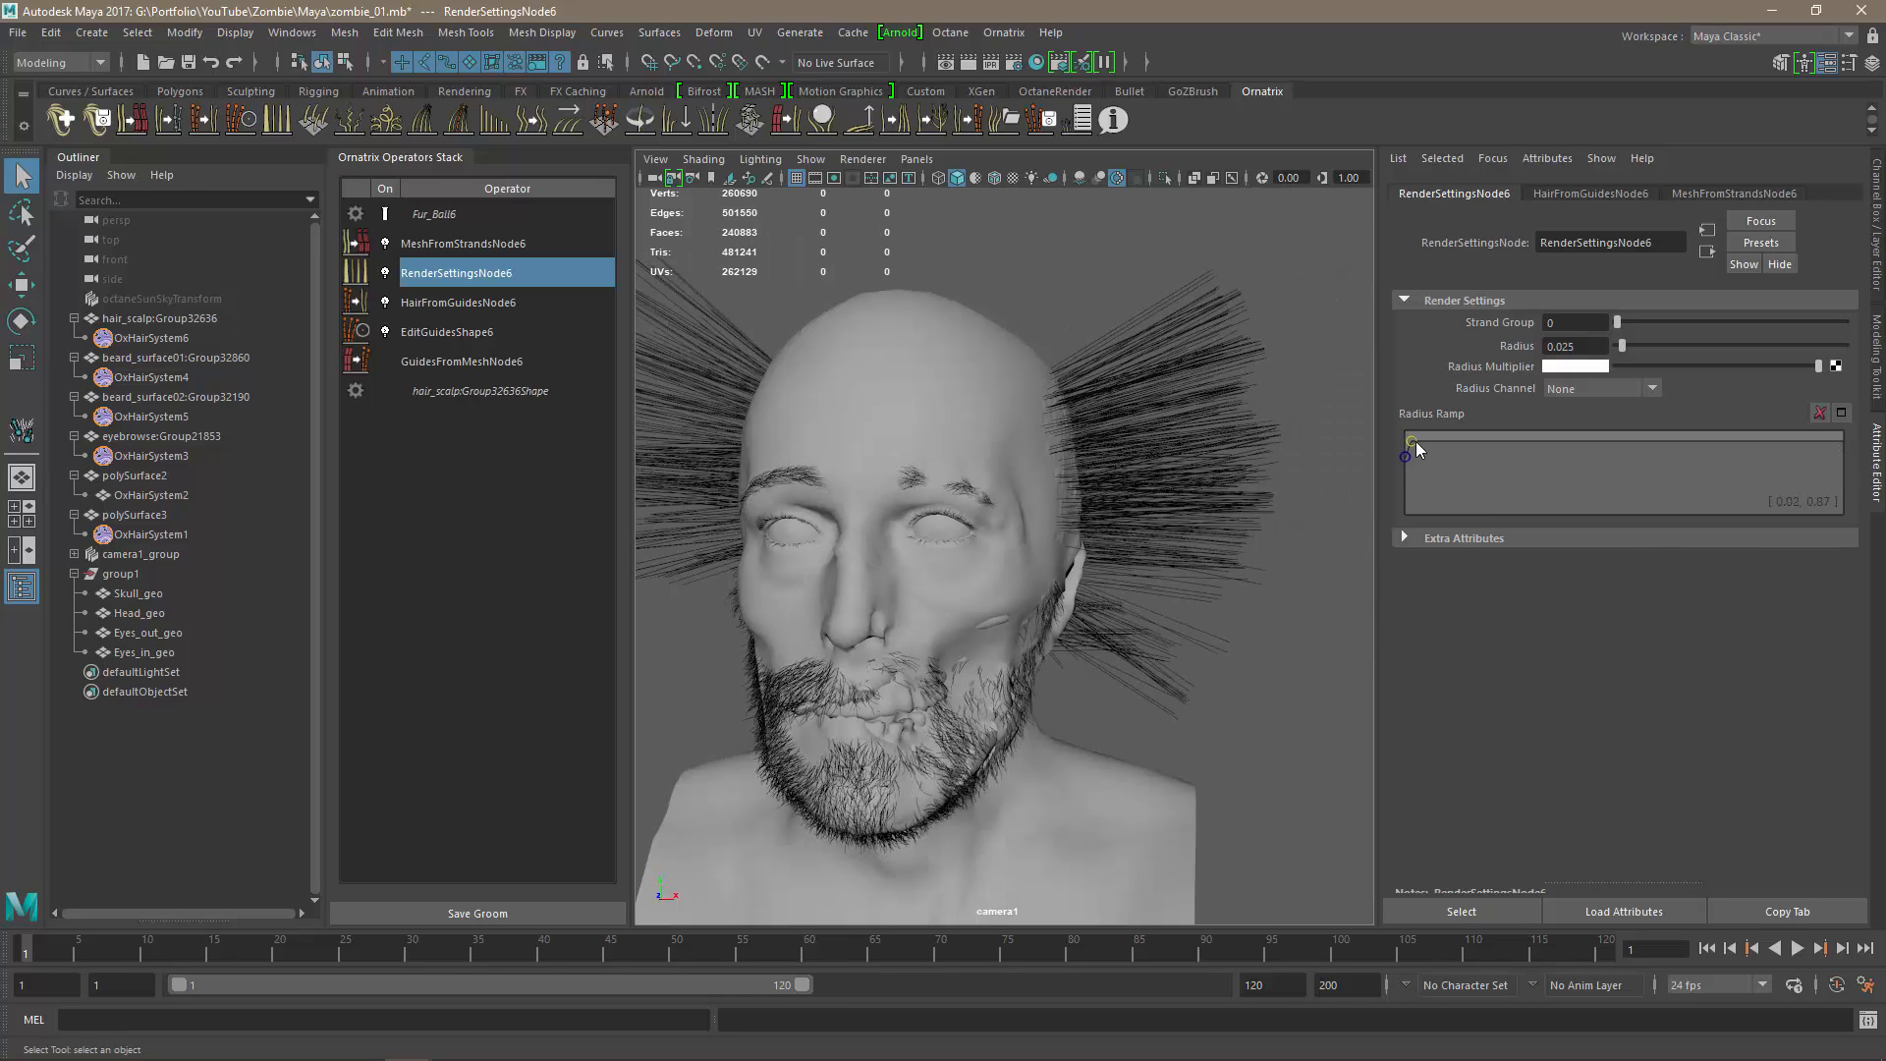
pyautogui.moveTo(1416, 440); pyautogui.dragTo(1868, 481)
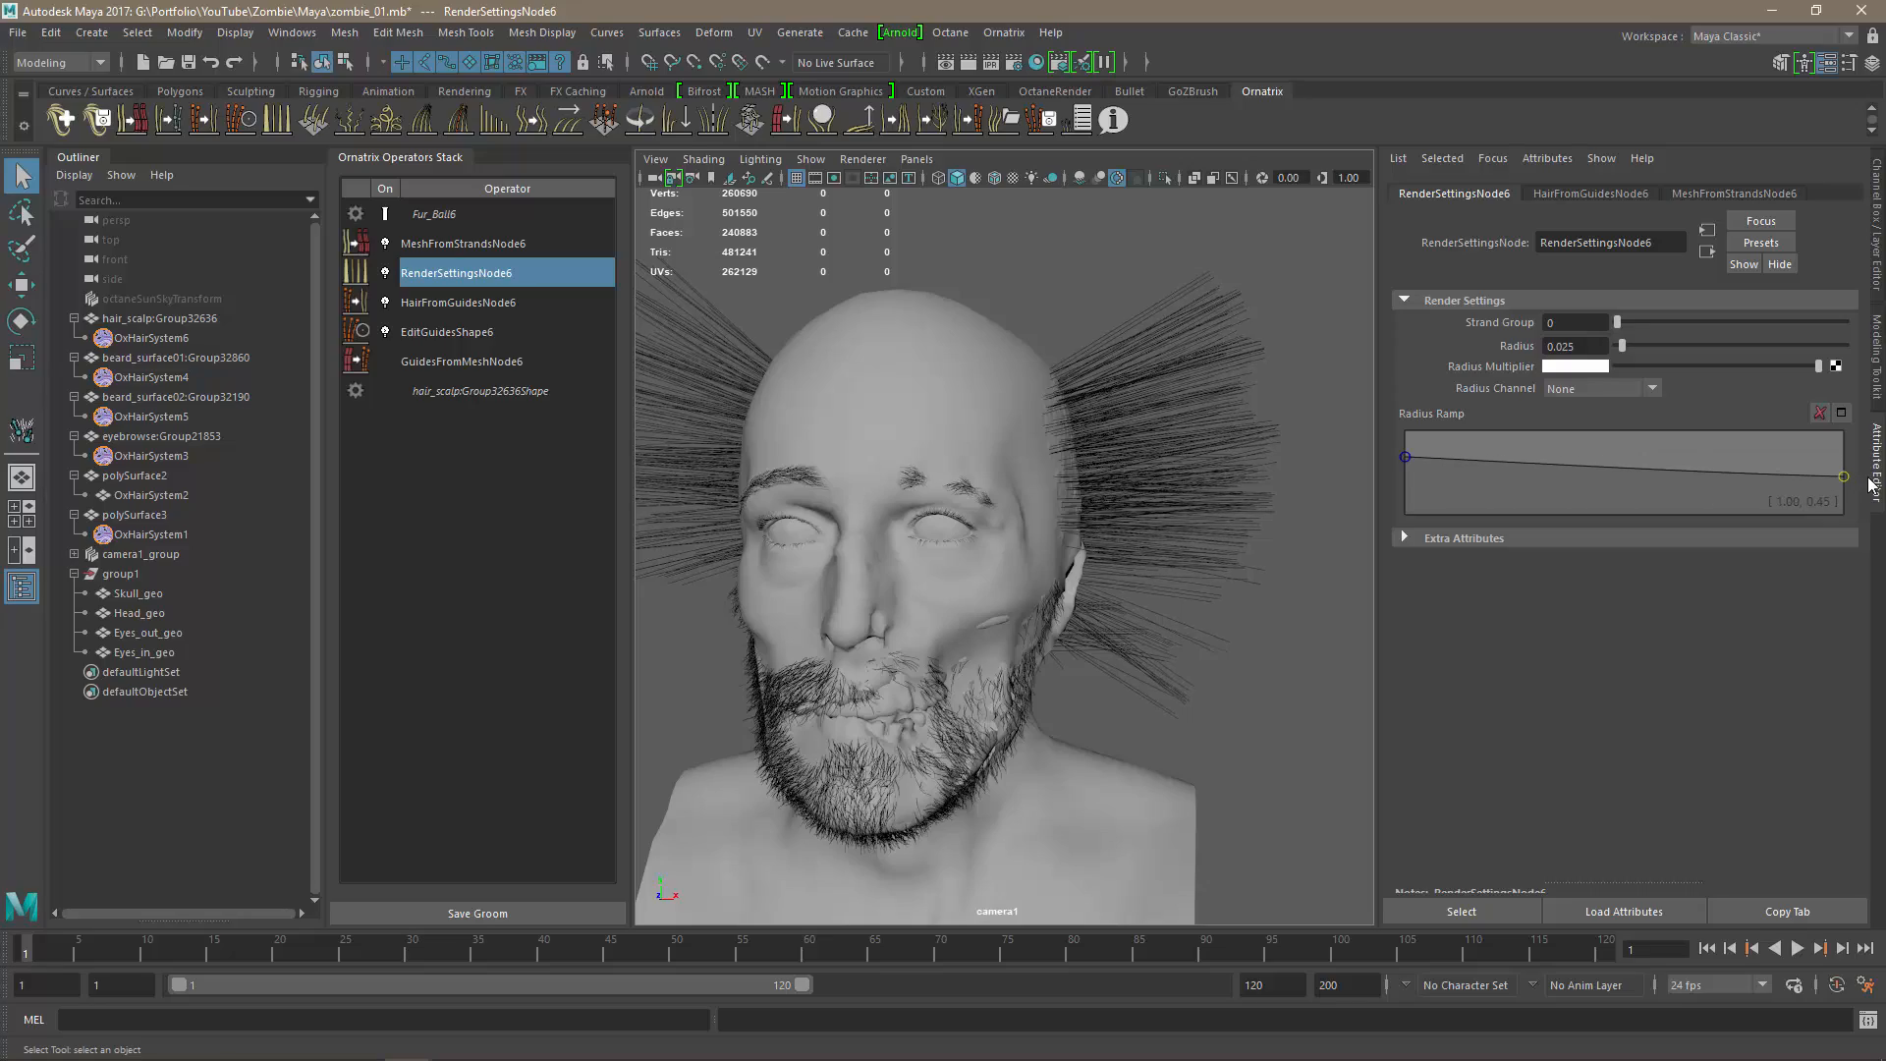
# Examine the thicker scalp hair from above, both sides and the front of the head.
pyautogui.keyDown('alt'); pyautogui.moveTo(1122, 491); pyautogui.dragTo(1307, 503, button='right'); pyautogui.keyUp('alt')
pyautogui.keyDown('alt'); pyautogui.moveTo(1306, 503); pyautogui.dragTo(1093, 534, button='middle'); pyautogui.keyUp('alt')
pyautogui.keyDown('alt'); pyautogui.moveTo(1093, 534); pyautogui.dragTo(927, 529); pyautogui.keyUp('alt')
pyautogui.keyDown('alt'); pyautogui.moveTo(928, 528); pyautogui.dragTo(1034, 558, button='middle'); pyautogui.keyUp('alt')
pyautogui.keyDown('alt'); pyautogui.moveTo(1033, 558); pyautogui.dragTo(867, 518, button='right'); pyautogui.keyUp('alt')
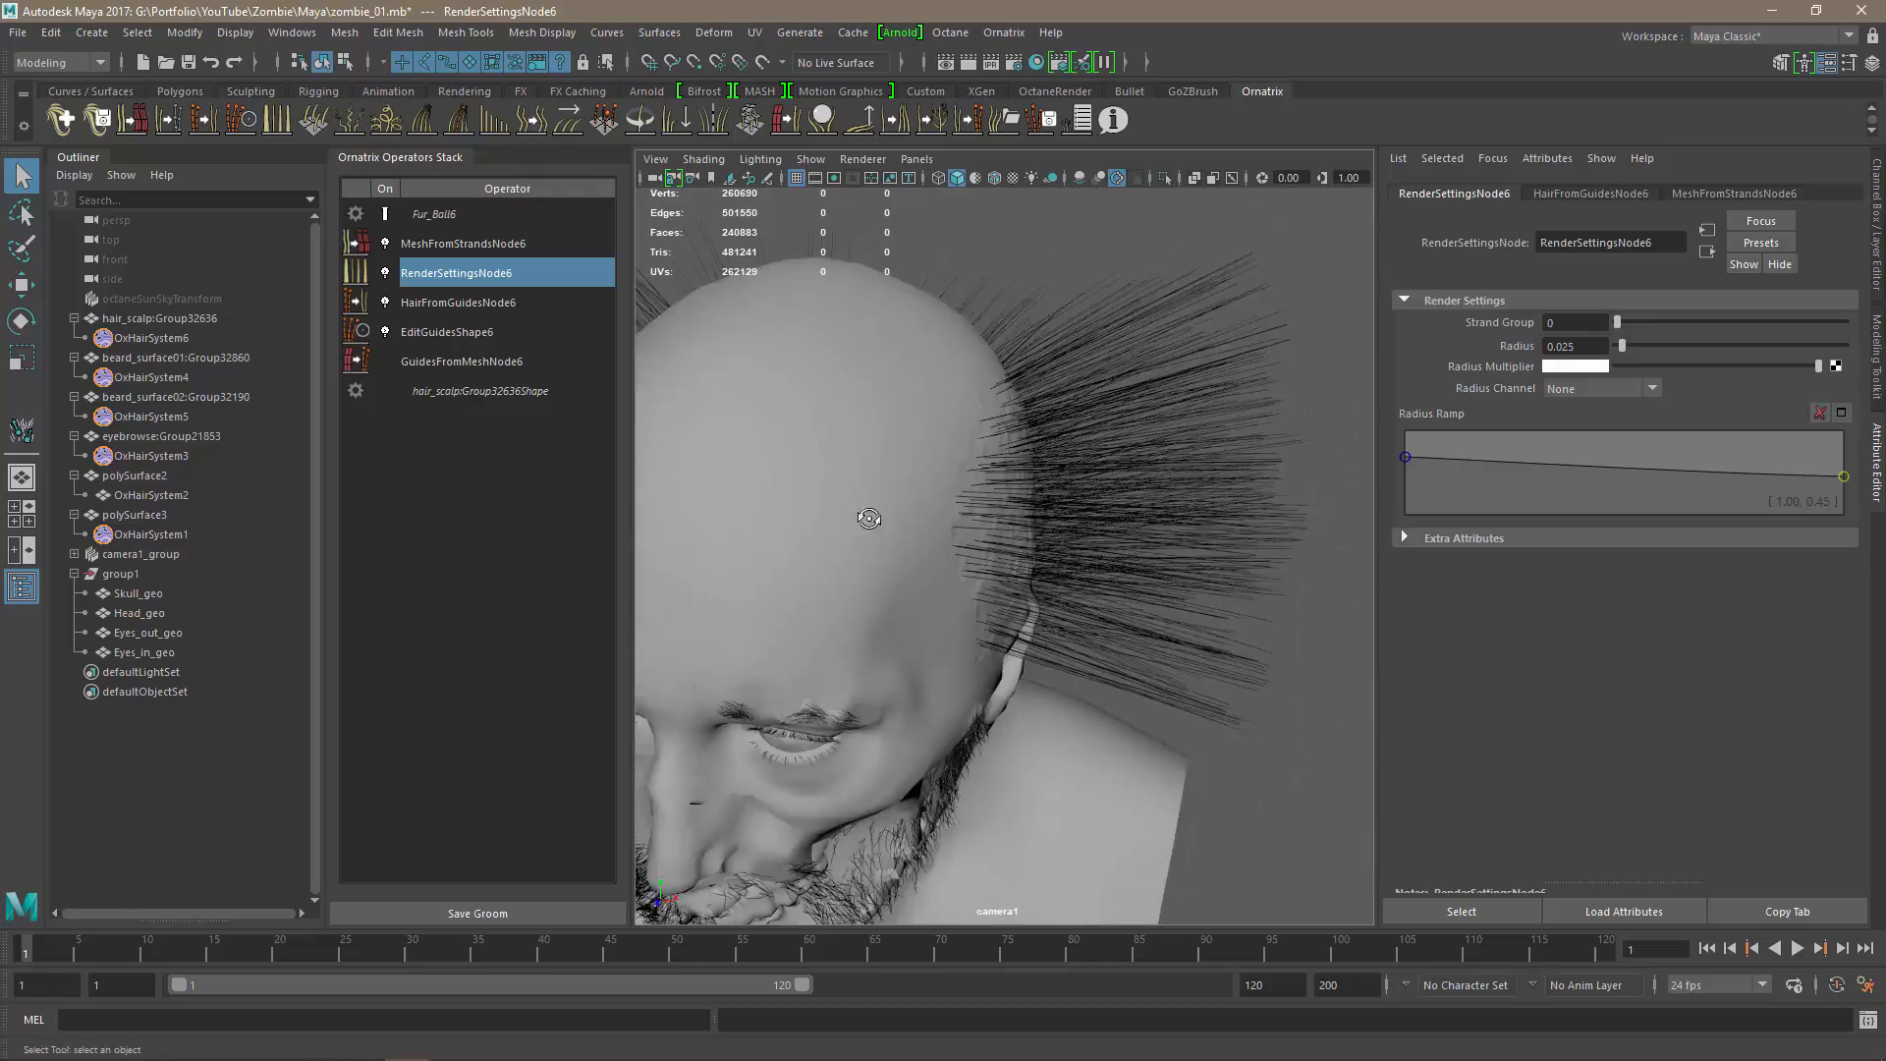
pyautogui.keyDown('alt'); pyautogui.moveTo(867, 518); pyautogui.dragTo(851, 569); pyautogui.keyUp('alt')
pyautogui.keyDown('alt'); pyautogui.moveTo(850, 569); pyautogui.dragTo(1140, 523, button='middle'); pyautogui.keyUp('alt')
pyautogui.keyDown('alt'); pyautogui.moveTo(1139, 523); pyautogui.dragTo(870, 519); pyautogui.keyUp('alt')
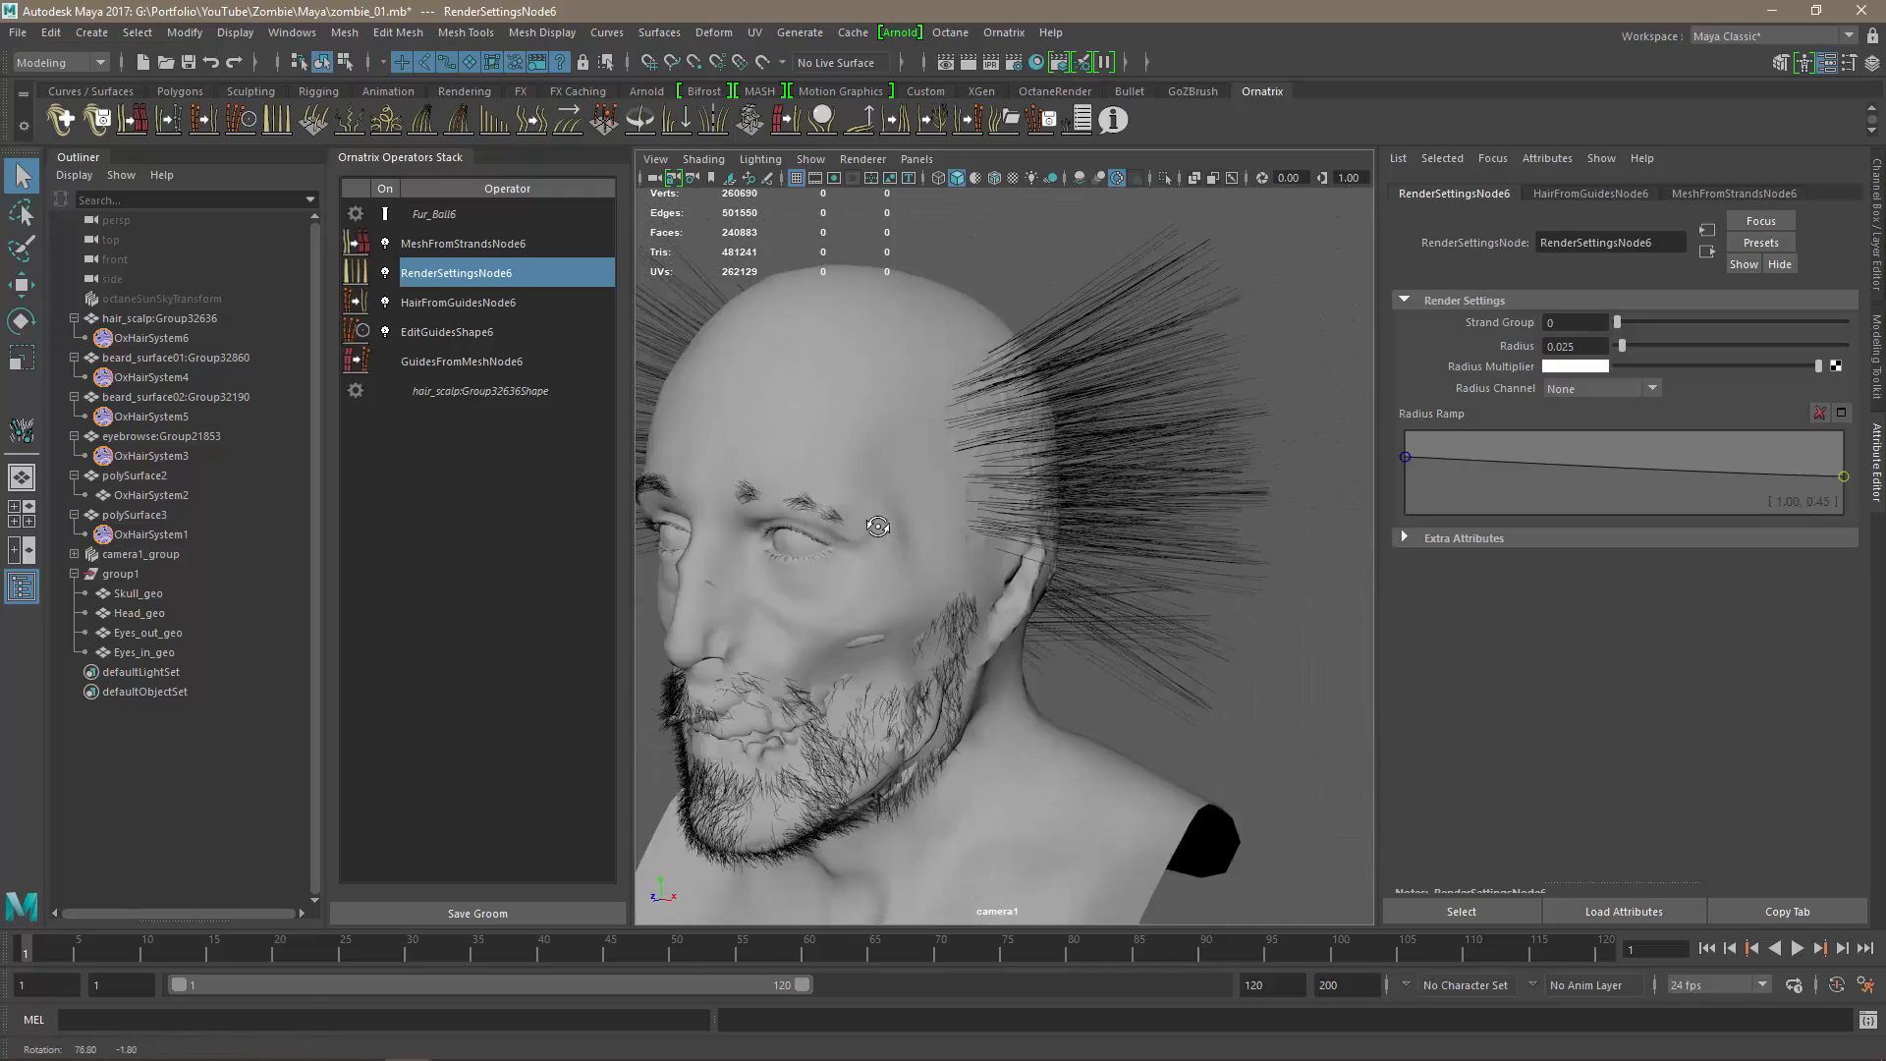
pyautogui.keyDown('alt'); pyautogui.moveTo(870, 518); pyautogui.dragTo(929, 556, button='right'); pyautogui.keyUp('alt')
pyautogui.keyDown('alt'); pyautogui.moveTo(931, 565); pyautogui.dragTo(1034, 552); pyautogui.keyUp('alt')
pyautogui.keyDown('alt'); pyautogui.moveTo(1033, 552); pyautogui.dragTo(854, 535, button='right'); pyautogui.keyUp('alt')
pyautogui.keyDown('alt'); pyautogui.moveTo(855, 536); pyautogui.dragTo(874, 520, button='middle'); pyautogui.keyUp('alt')
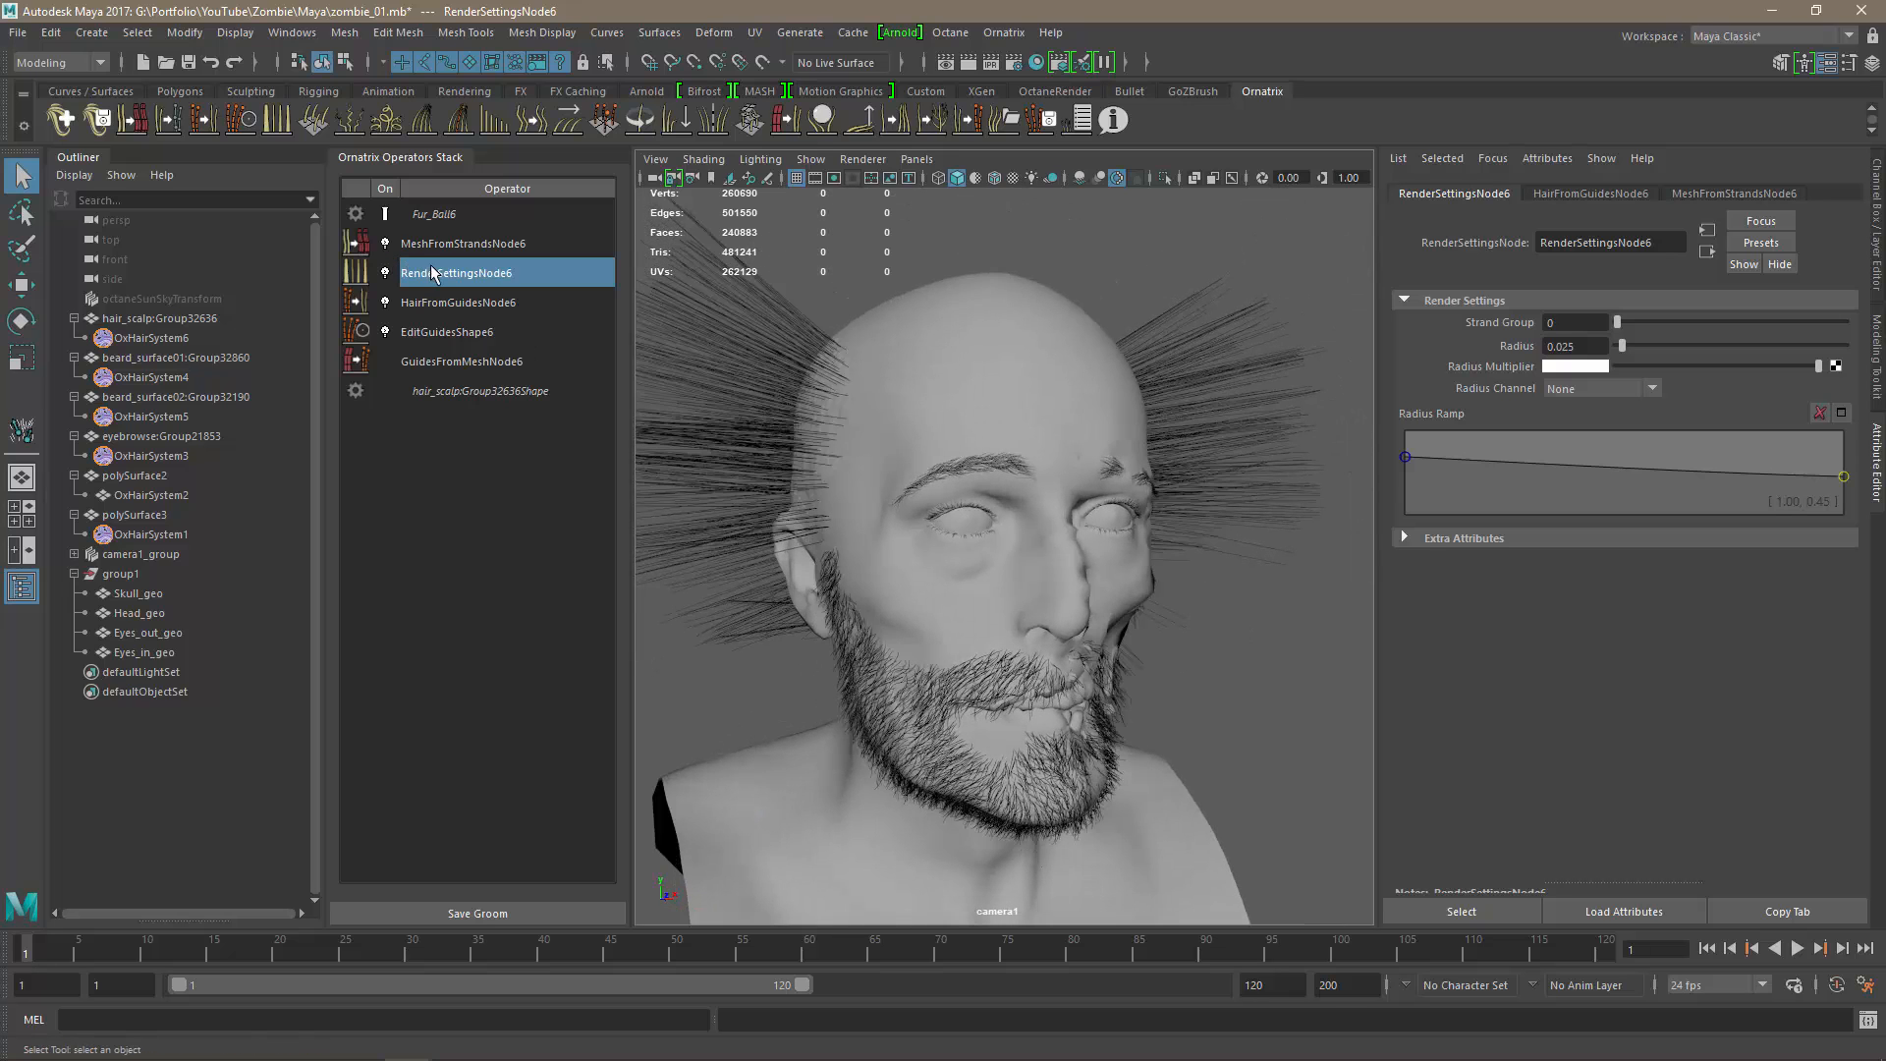
# Add a Surface Comb operator directly above HairFromGuides in the scalp hair's stack and check the combed hair around the head.
pyautogui.click(425, 306)
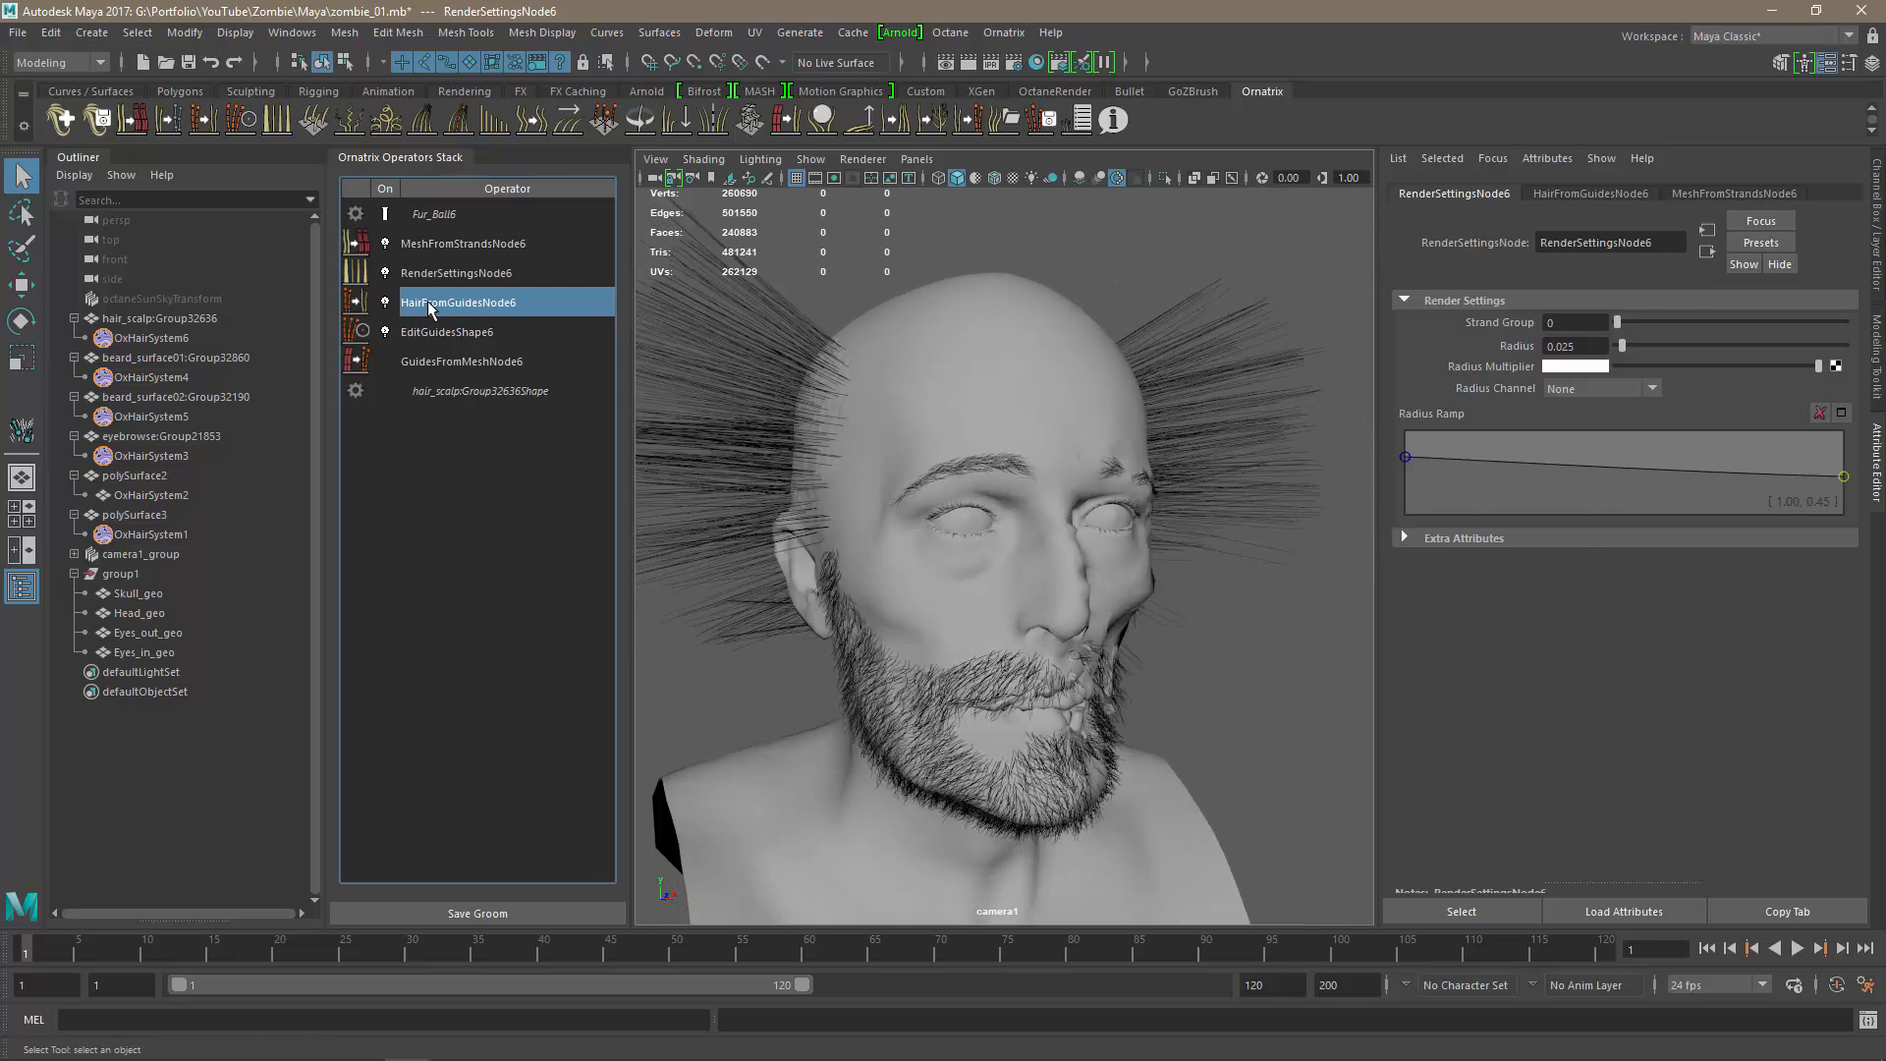
pyautogui.click(573, 128)
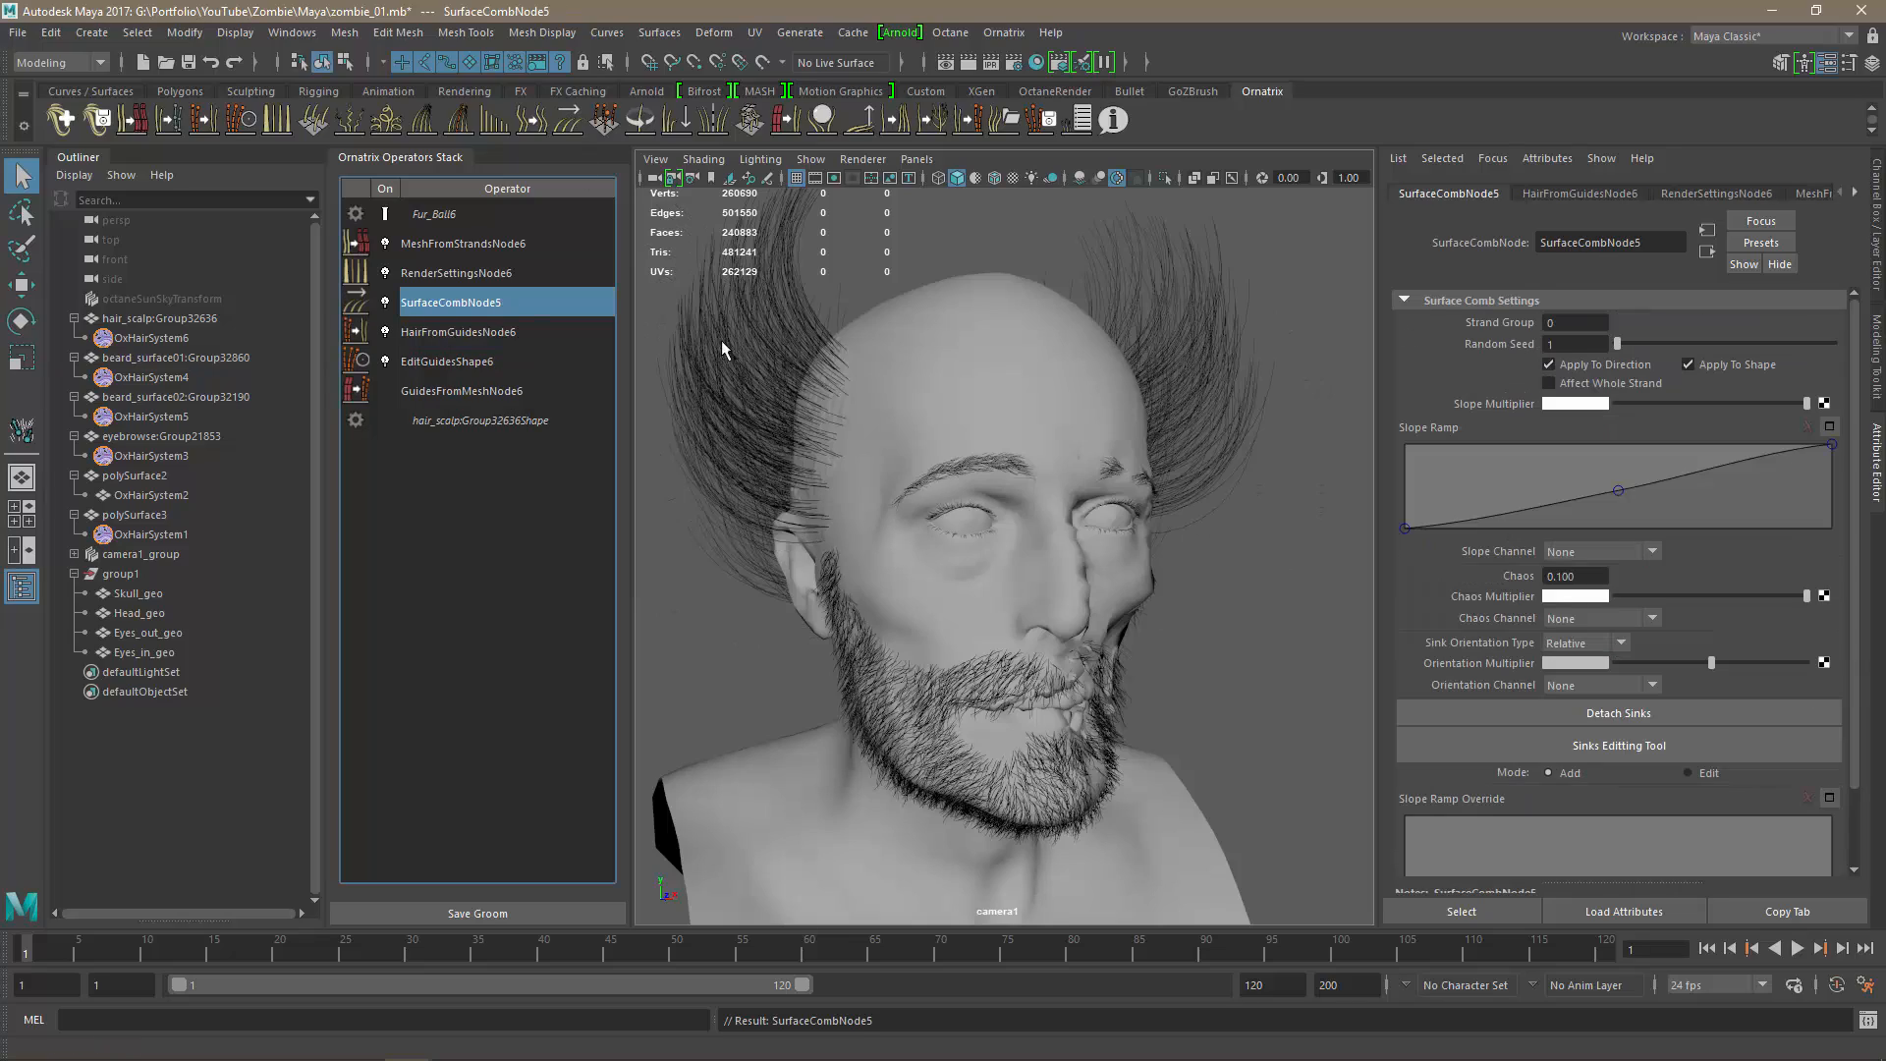
pyautogui.keyDown('alt'); pyautogui.moveTo(1117, 562); pyautogui.dragTo(1060, 578); pyautogui.keyUp('alt')
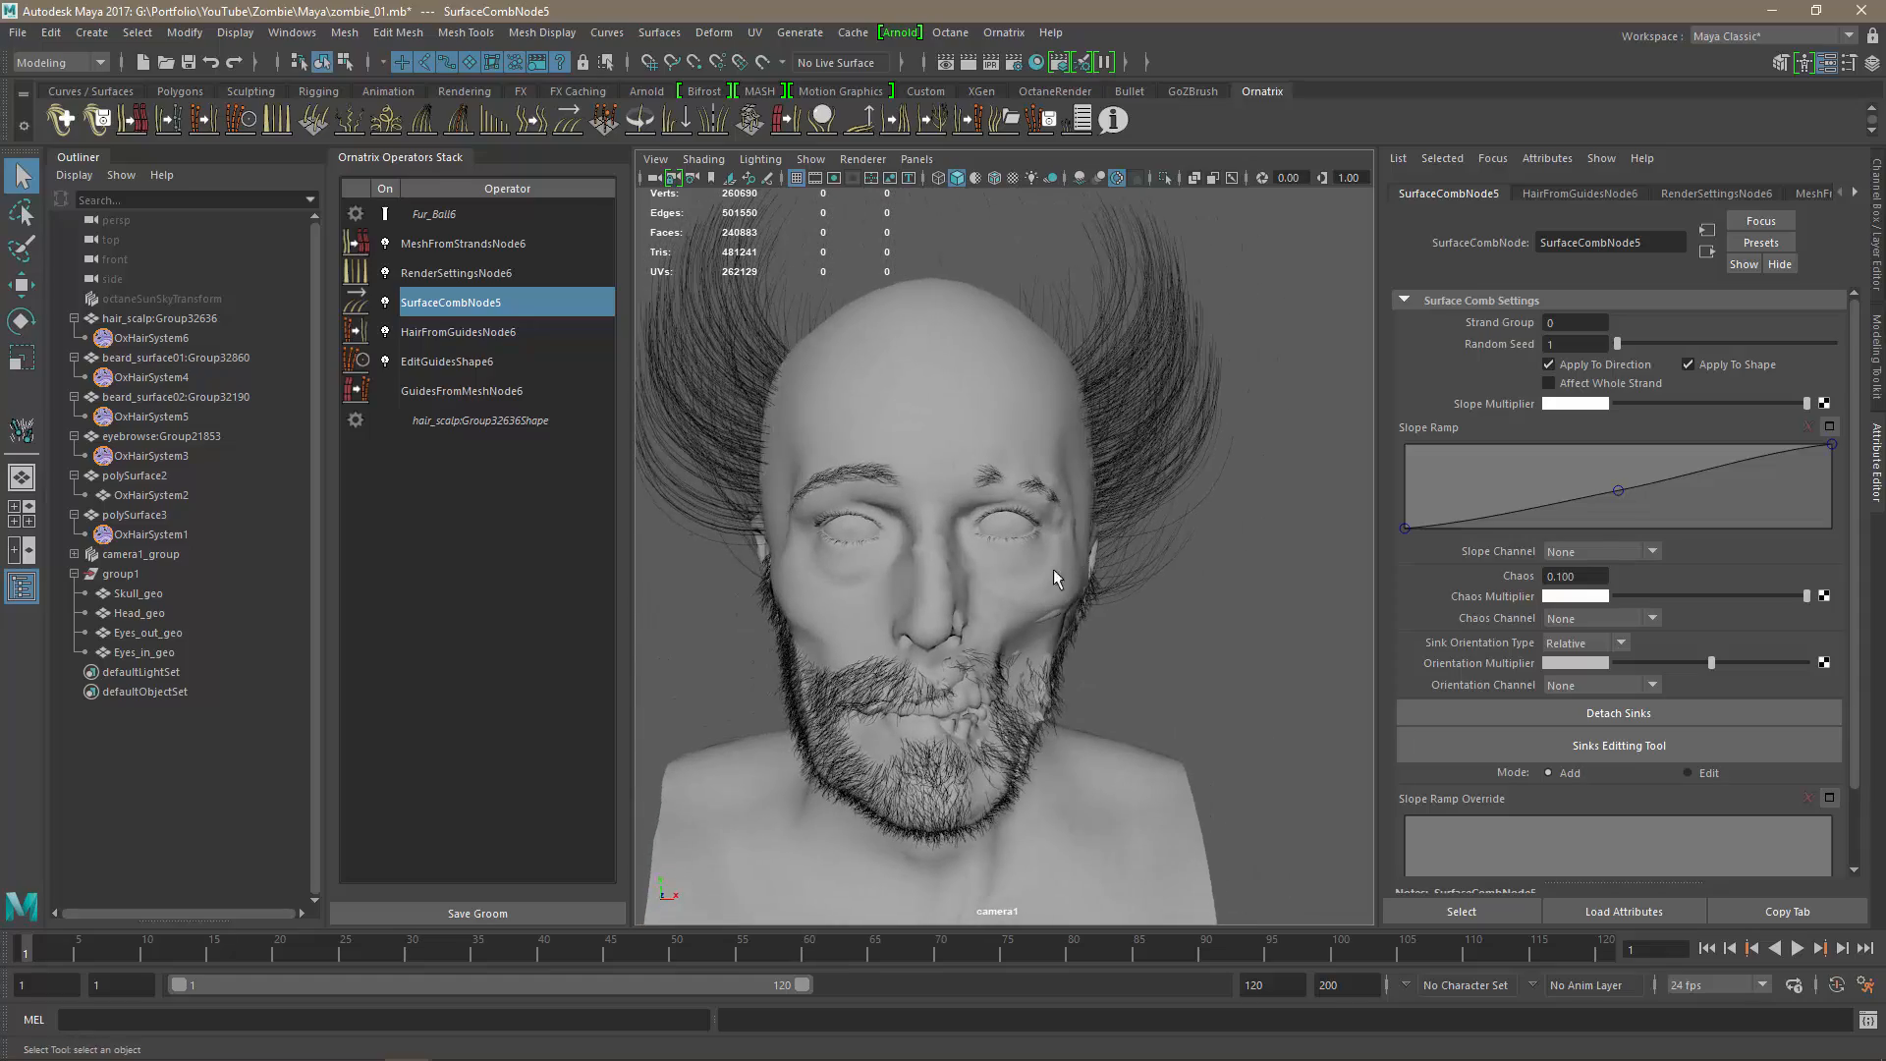
pyautogui.keyDown('alt'); pyautogui.moveTo(979, 542); pyautogui.dragTo(988, 585, button='middle'); pyautogui.keyUp('alt')
pyautogui.keyDown('alt'); pyautogui.moveTo(987, 584); pyautogui.dragTo(1035, 574, button='right'); pyautogui.keyUp('alt')
pyautogui.keyDown('alt'); pyautogui.moveTo(1035, 575); pyautogui.dragTo(1080, 582); pyautogui.keyUp('alt')
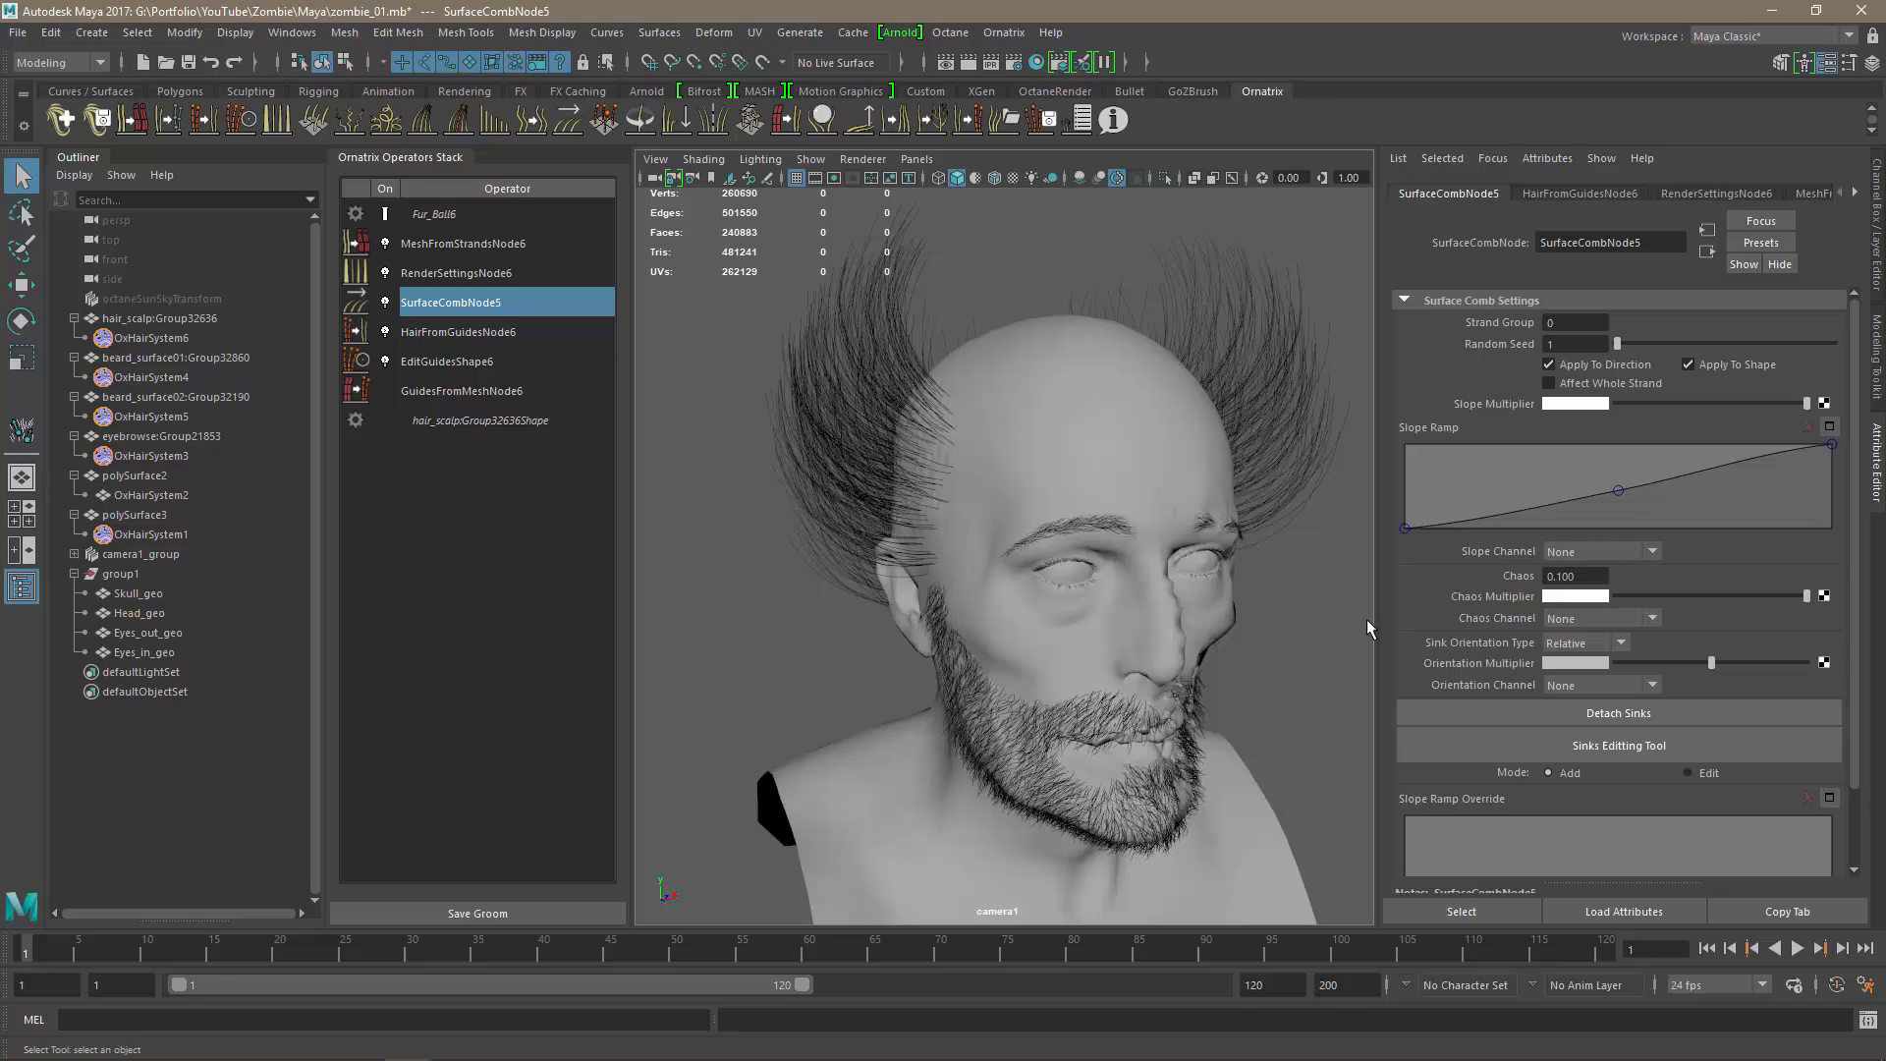
# Set the Surface Comb's Orientation Multiplier to 0, and raise the Slope Ramp's start to about 0.77 and its middle point to nearly the same level.
pyautogui.keyDown('alt'); pyautogui.moveTo(1201, 592); pyautogui.dragTo(1282, 663); pyautogui.keyUp('alt')
pyautogui.moveTo(1706, 668); pyautogui.dragTo(1598, 676)
pyautogui.keyDown('alt'); pyautogui.moveTo(1362, 642); pyautogui.dragTo(1065, 623); pyautogui.keyUp('alt')
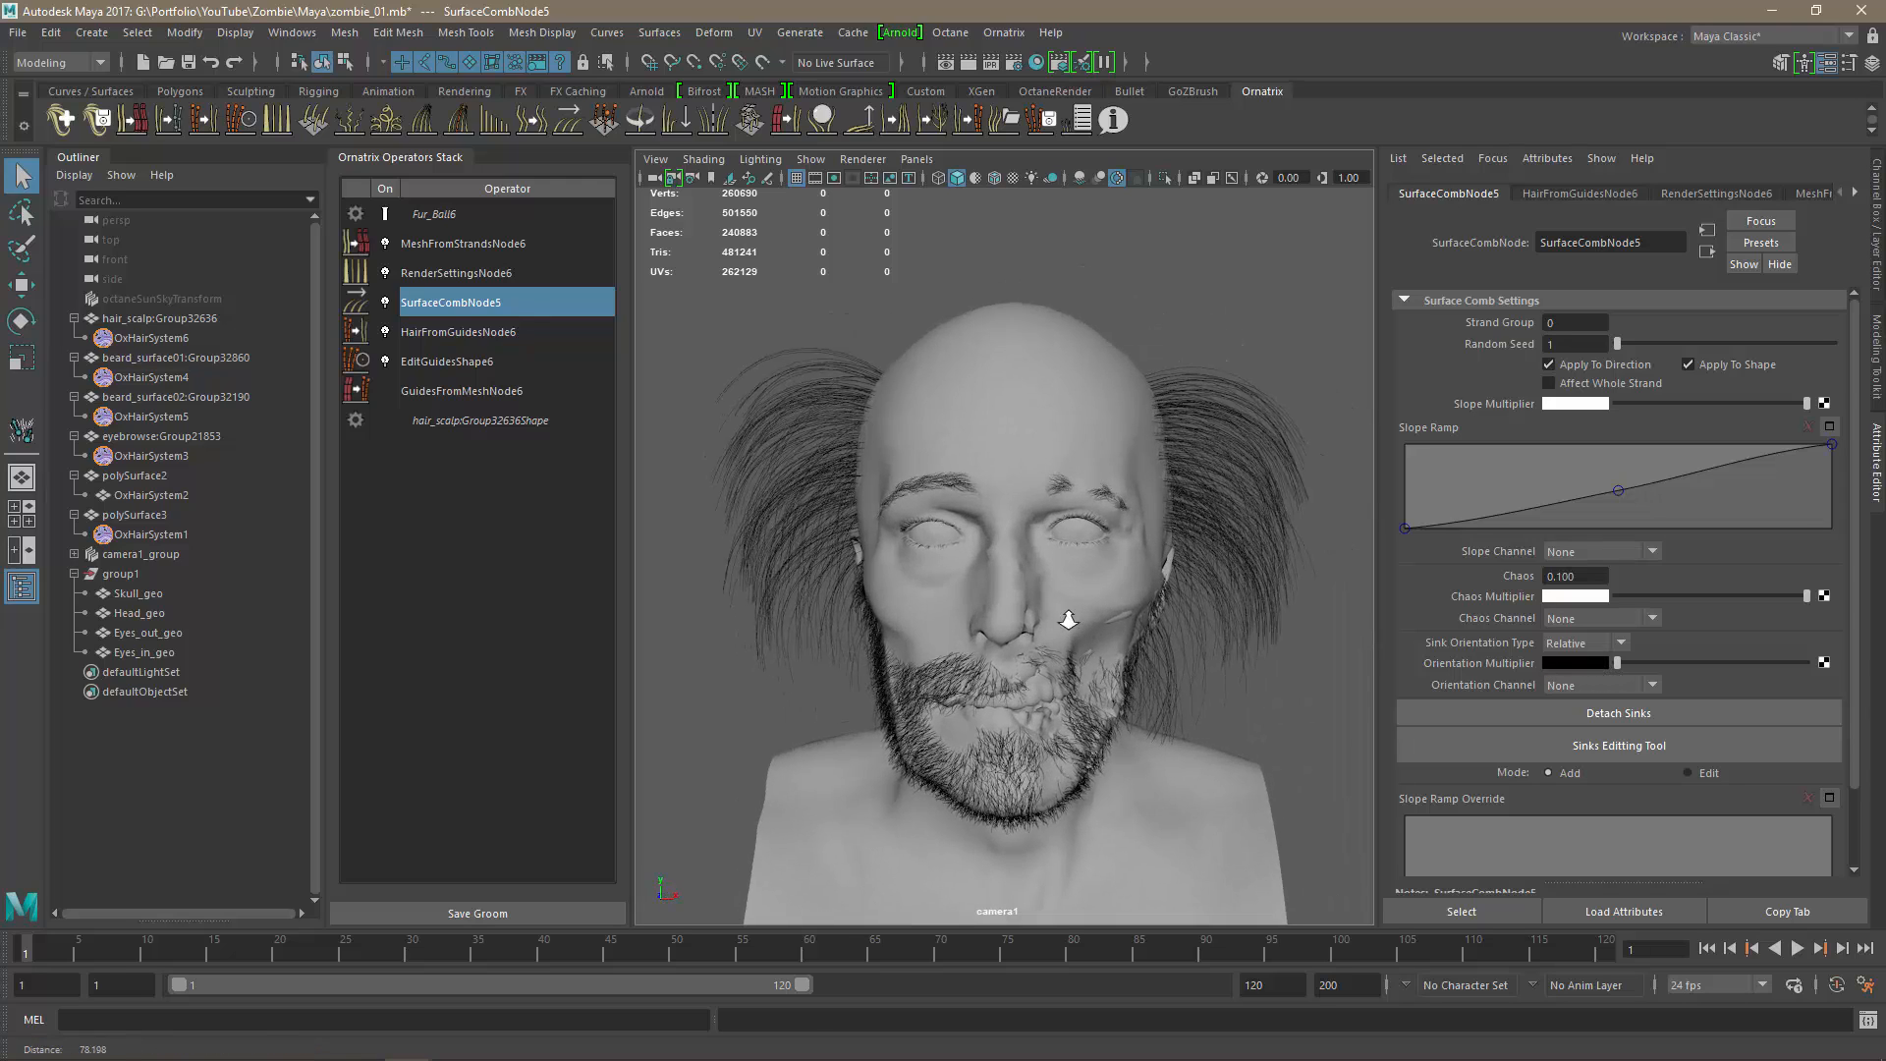
pyautogui.moveTo(1406, 531); pyautogui.dragTo(1394, 474)
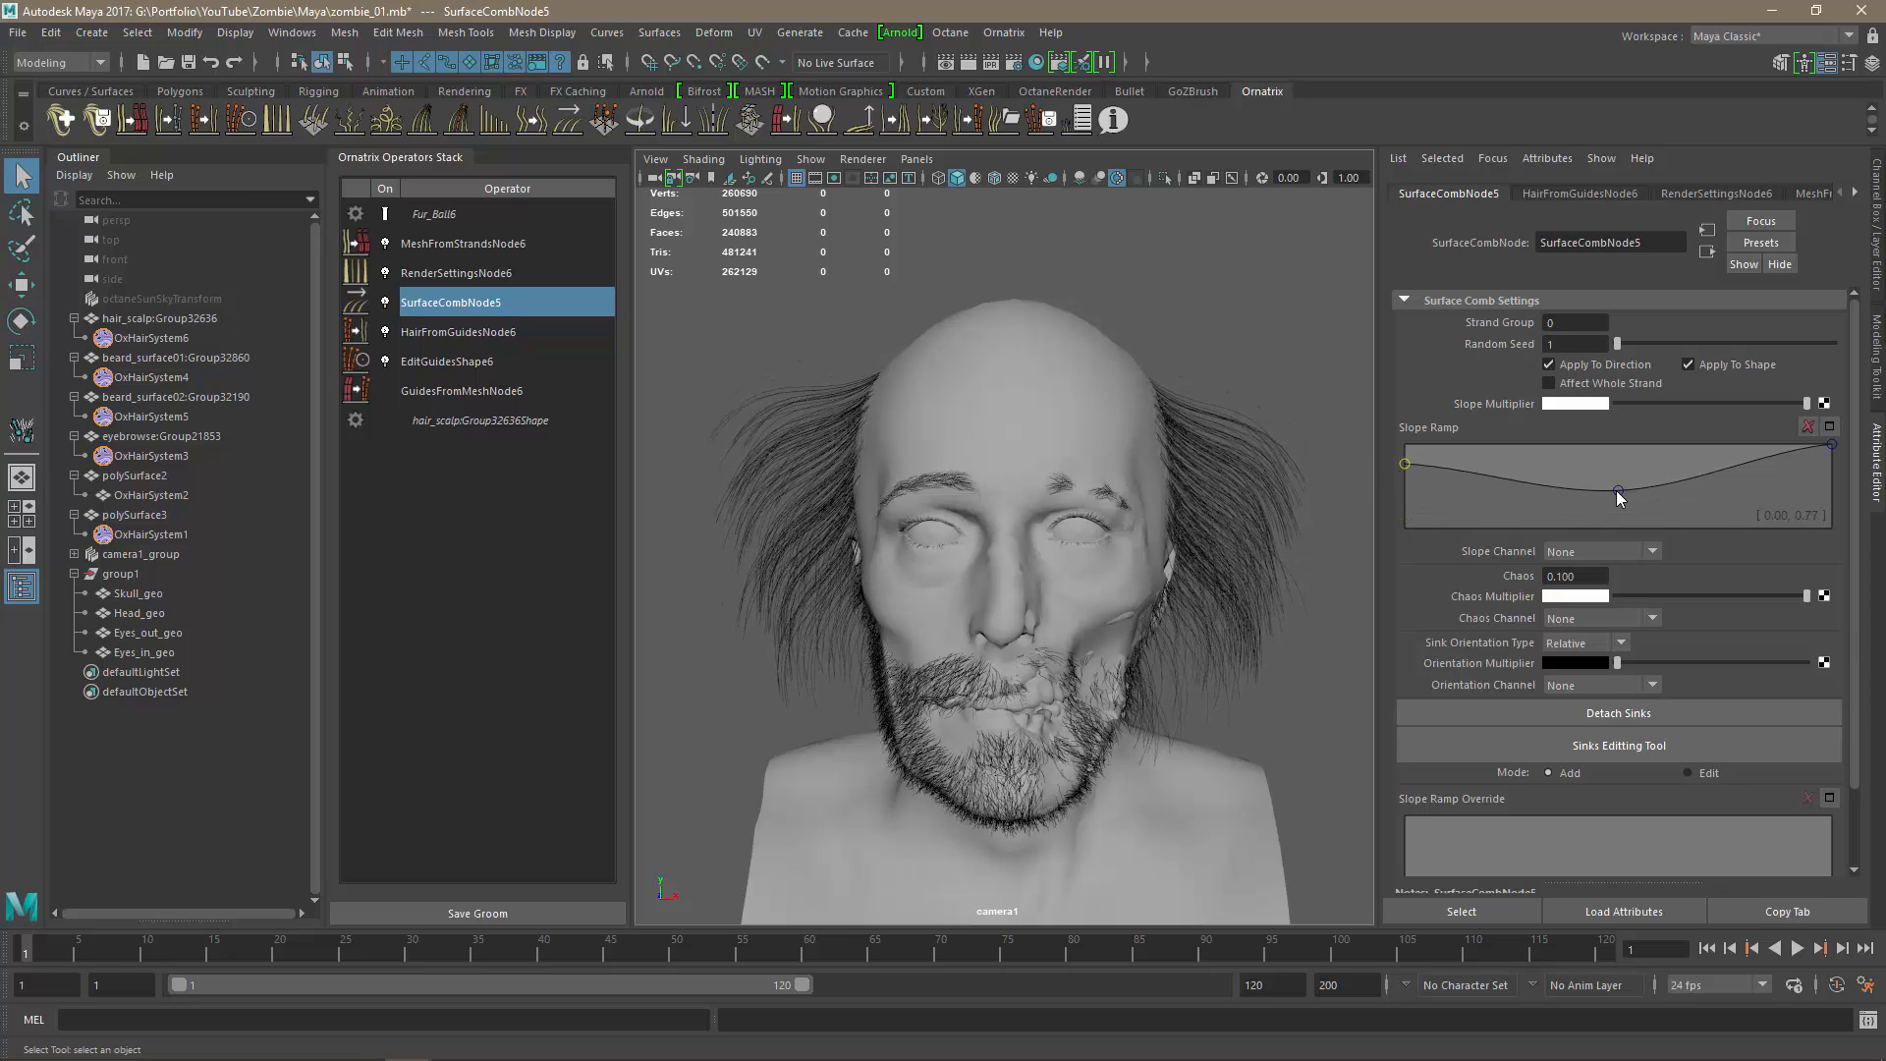
pyautogui.moveTo(1619, 496); pyautogui.dragTo(1617, 467)
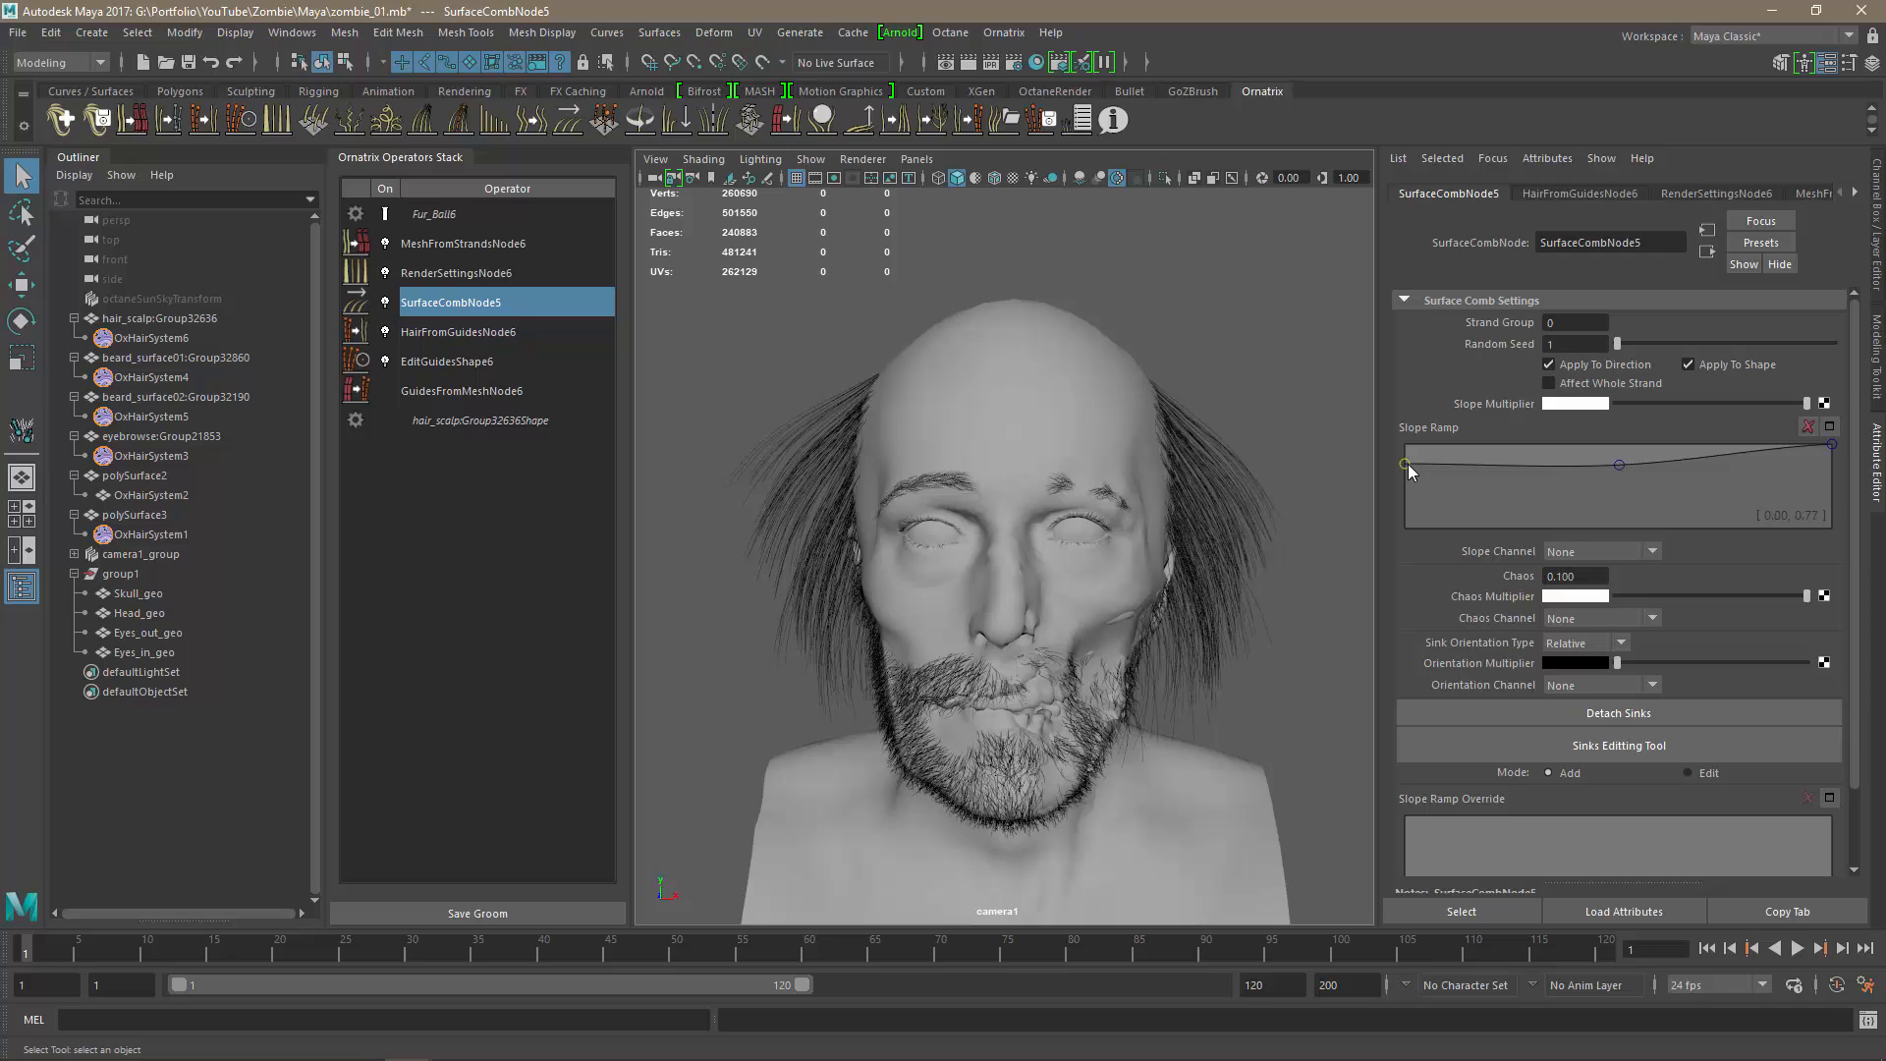
# Lower the start point of the Surface Comb's Slope Ramp to about 0.65 and check the combed scalp hair from the side and front.
pyautogui.moveTo(1407, 464); pyautogui.dragTo(1402, 474)
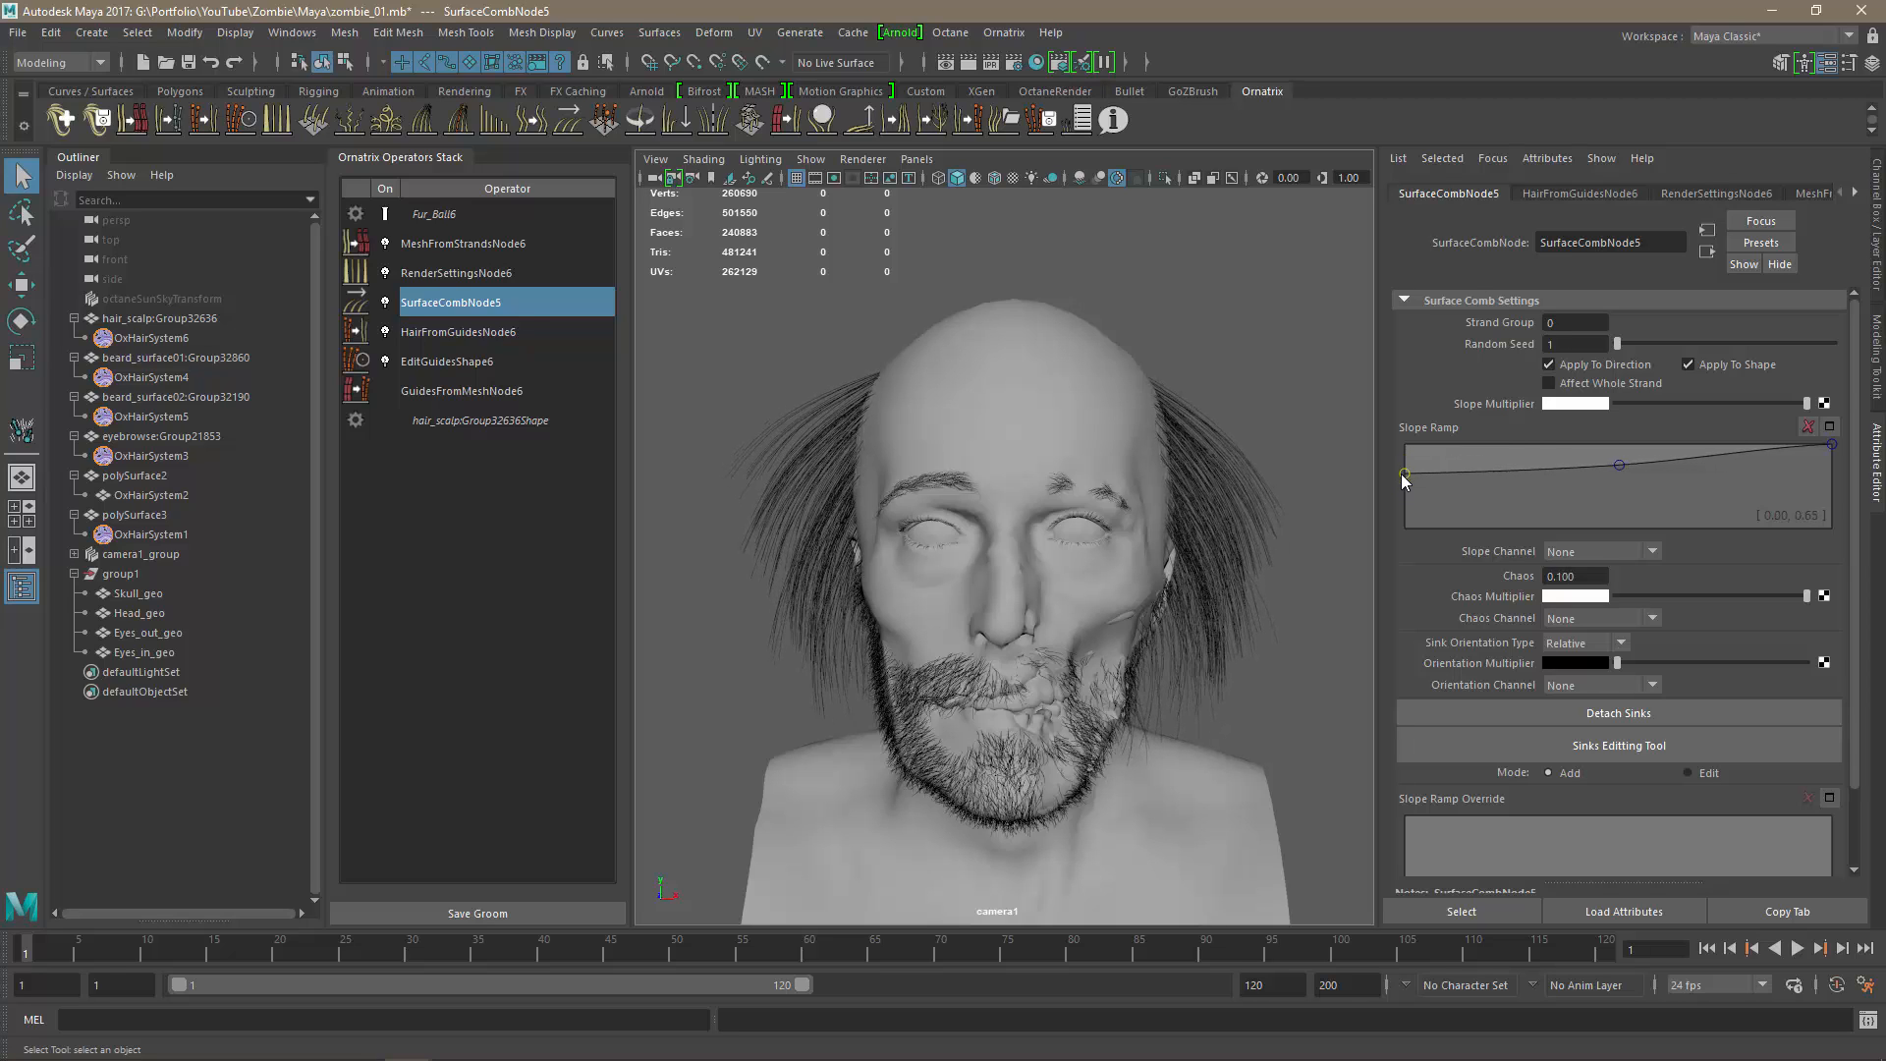
pyautogui.keyDown('alt'); pyautogui.moveTo(949, 575); pyautogui.dragTo(1130, 584); pyautogui.keyUp('alt')
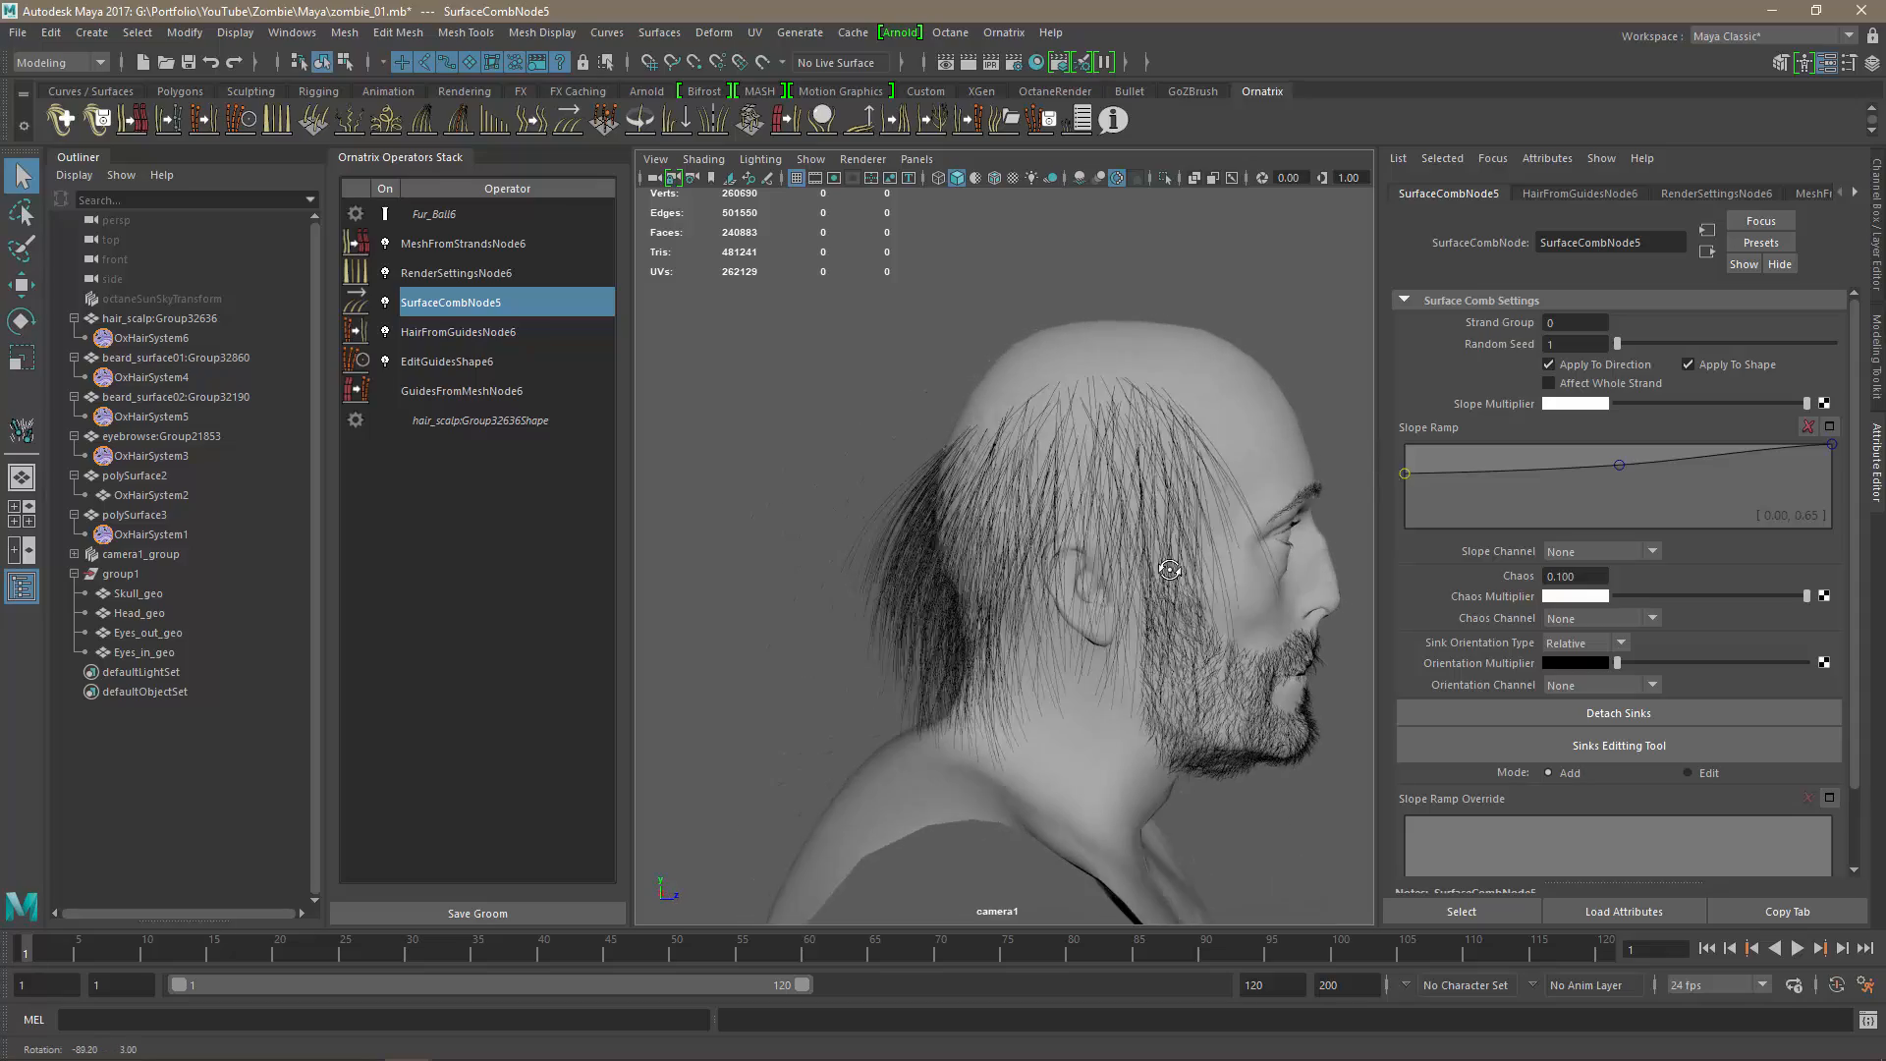
pyautogui.keyDown('alt'); pyautogui.moveTo(1032, 590); pyautogui.dragTo(1169, 599, button='right'); pyautogui.keyUp('alt')
pyautogui.keyDown('alt'); pyautogui.moveTo(1129, 595); pyautogui.dragTo(1028, 577, button='middle'); pyautogui.keyUp('alt')
pyautogui.keyDown('alt'); pyautogui.moveTo(1169, 589); pyautogui.dragTo(1094, 632, button='right'); pyautogui.keyUp('alt')
pyautogui.keyDown('alt'); pyautogui.moveTo(1094, 632); pyautogui.dragTo(897, 619); pyautogui.keyUp('alt')
pyautogui.keyDown('alt'); pyautogui.moveTo(967, 668); pyautogui.dragTo(990, 678, button='right'); pyautogui.keyUp('alt')
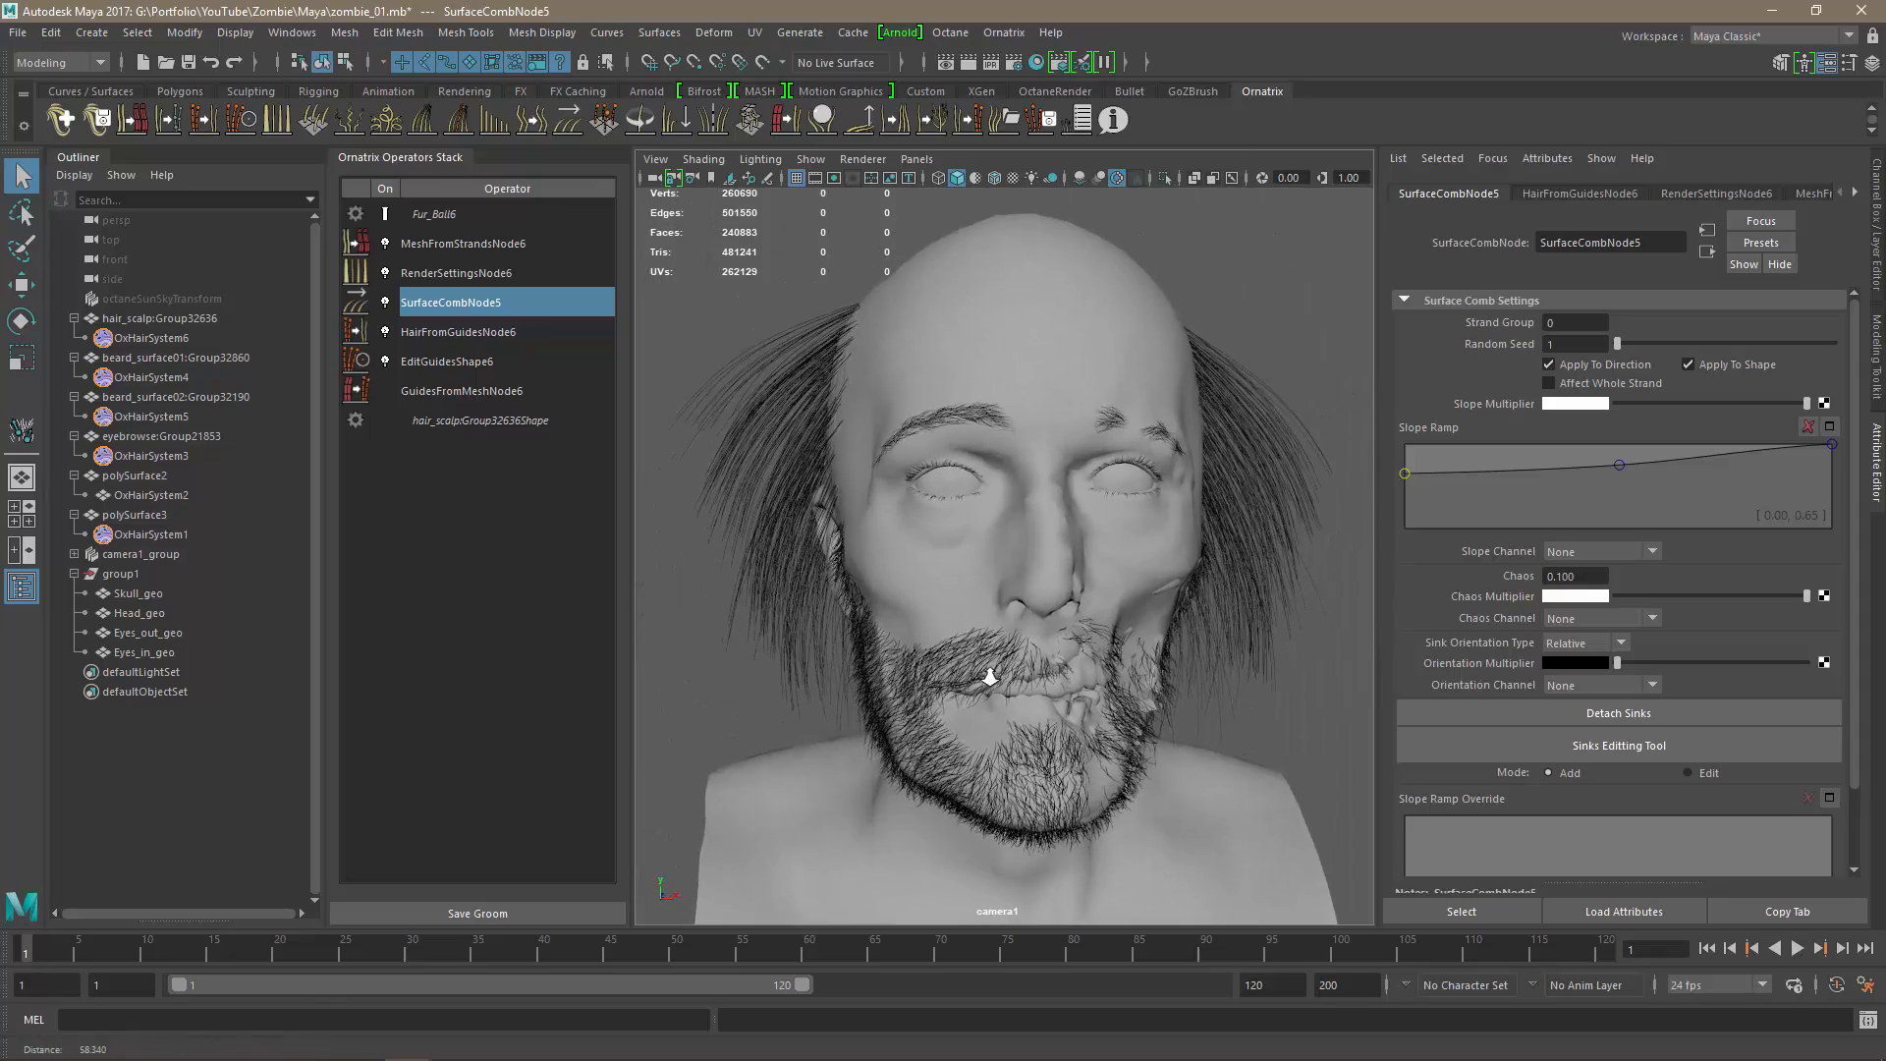
pyautogui.click(1832, 445)
pyautogui.keyDown('alt'); pyautogui.moveTo(1146, 653); pyautogui.dragTo(964, 617); pyautogui.keyUp('alt')
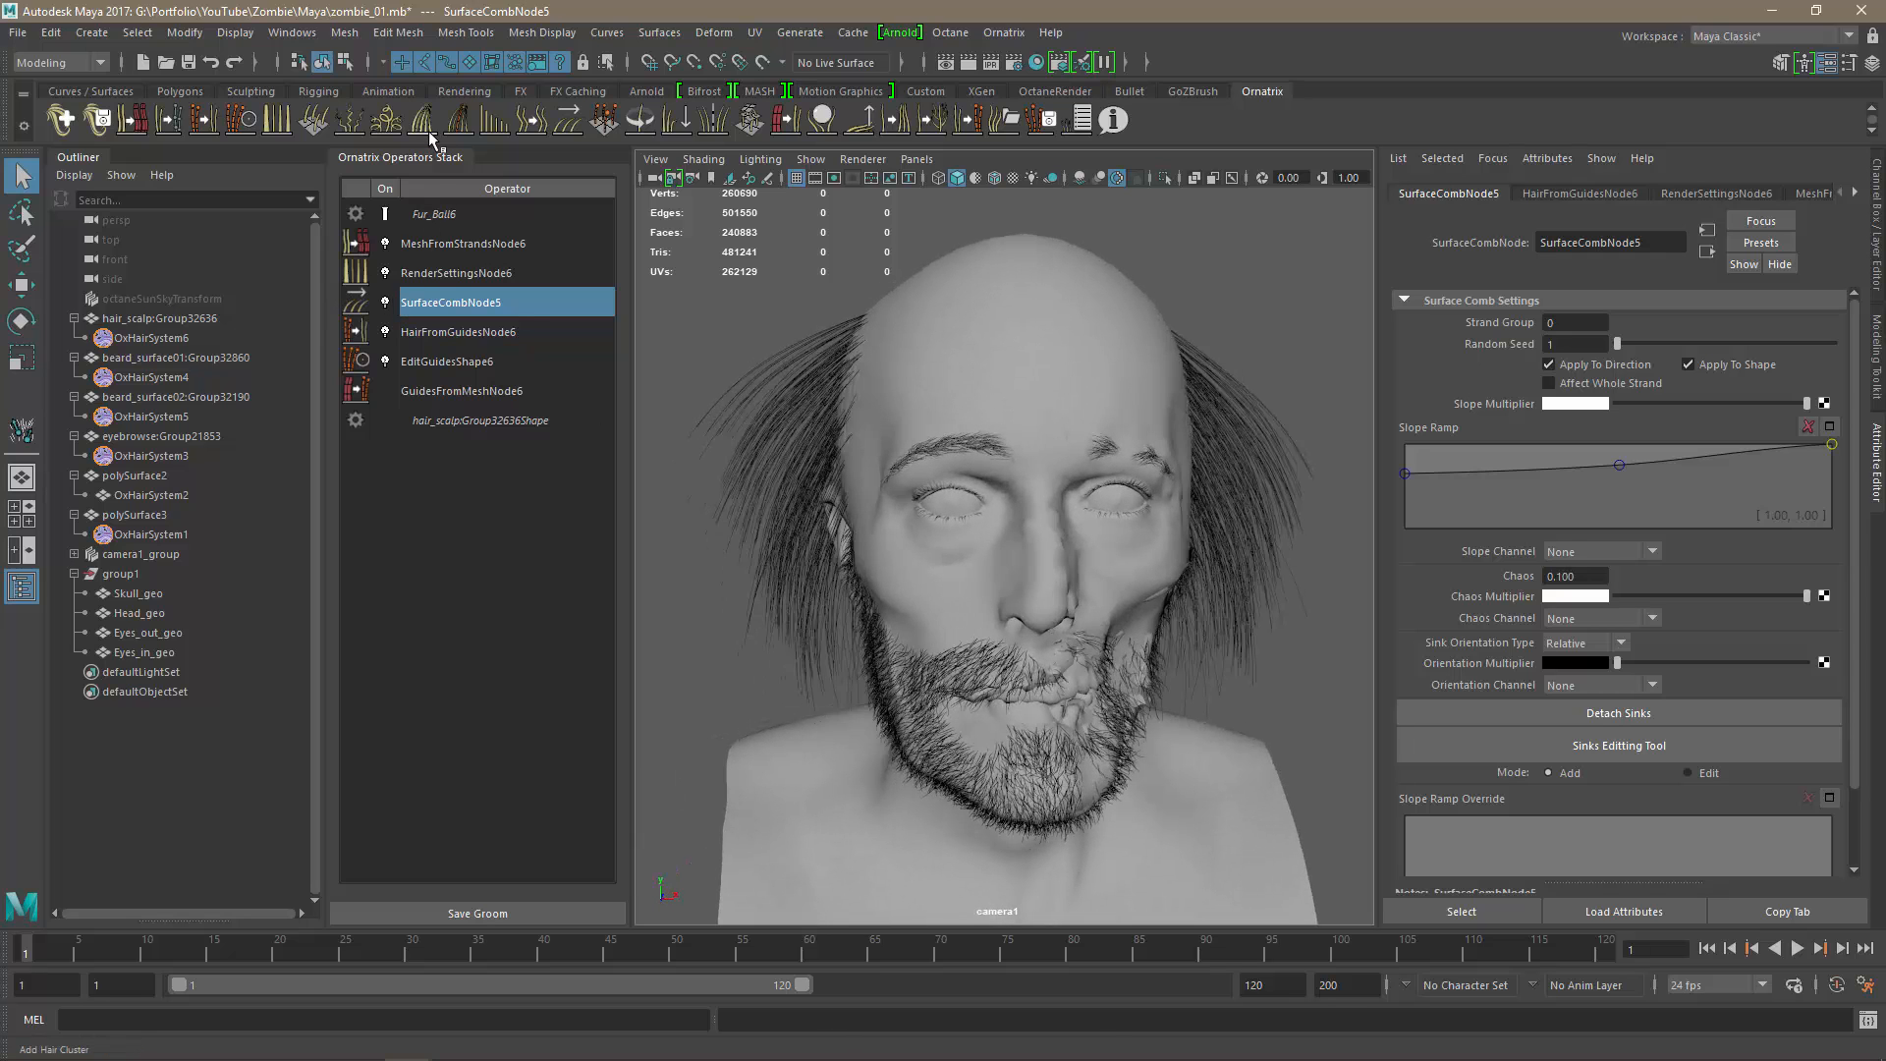
# Set the scalp hair's HairFromGuides Viewport Count to 10000 and Render Count to 5000, and check the denser hair.
pyautogui.click(477, 334)
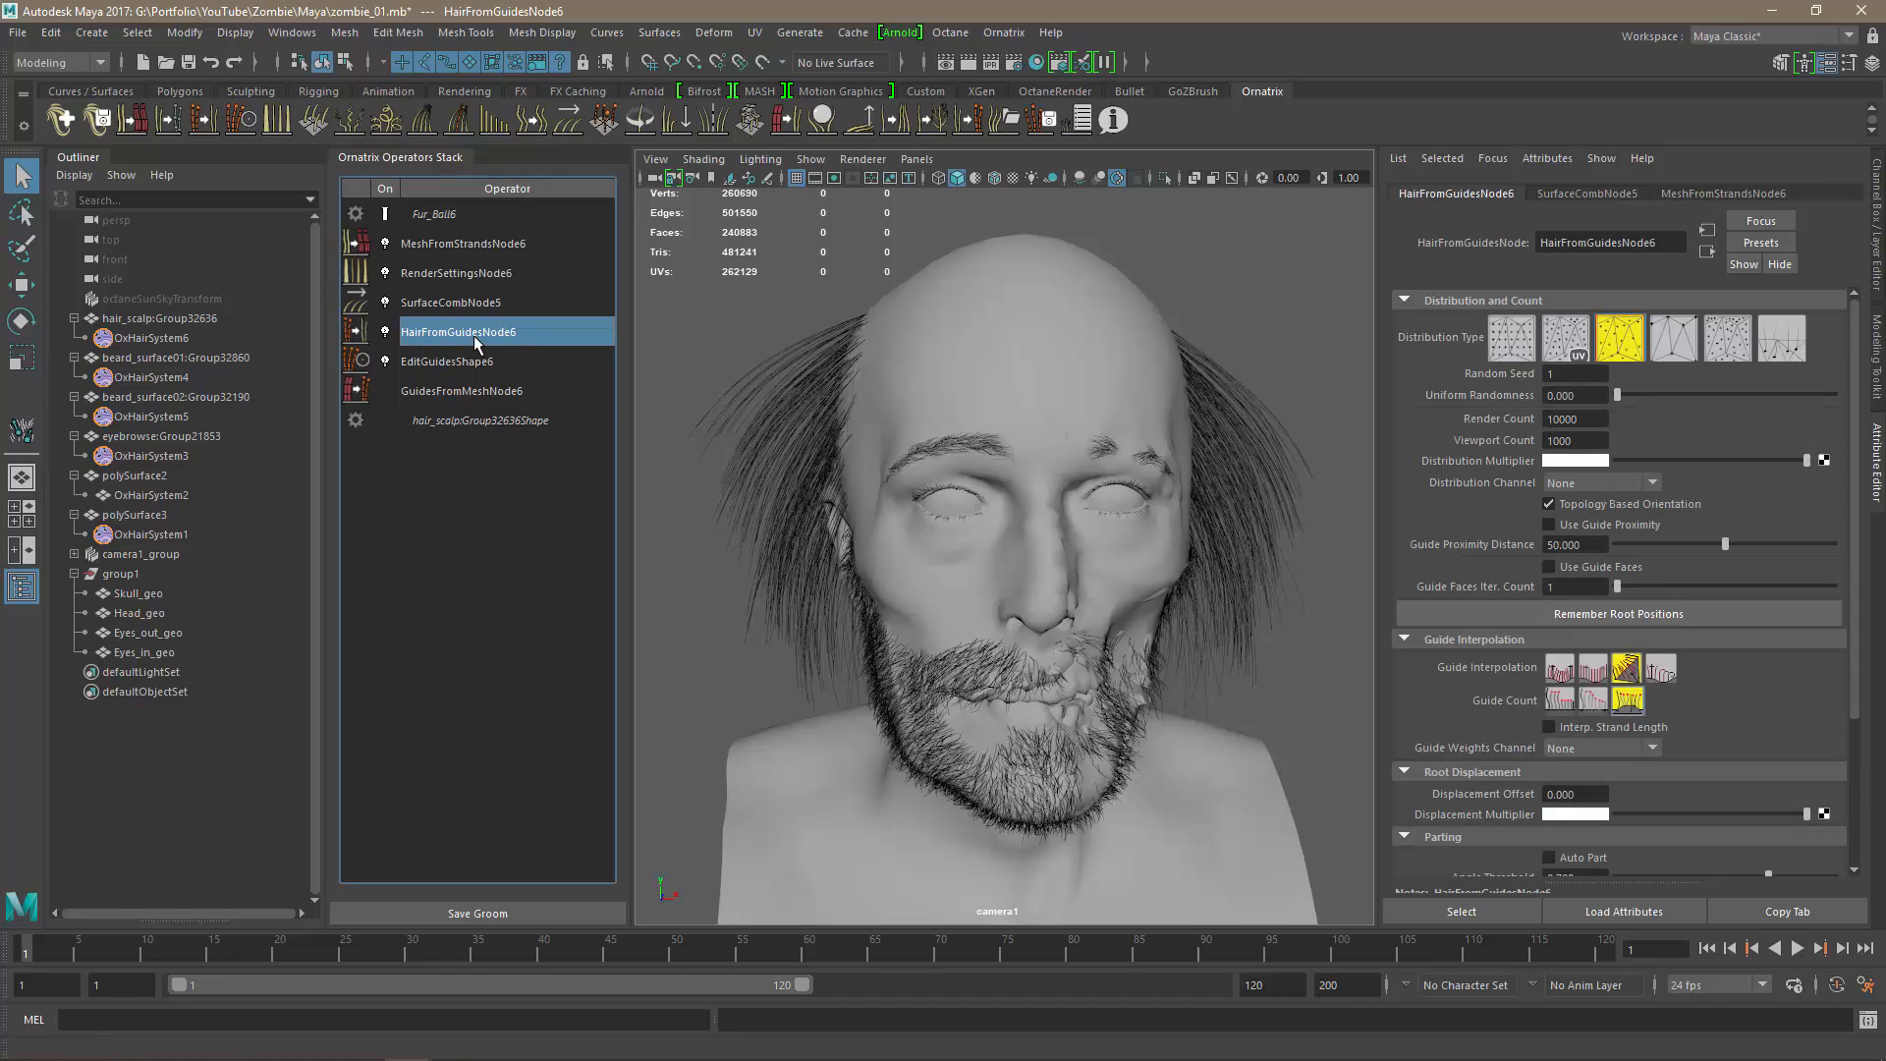
pyautogui.click(1582, 441)
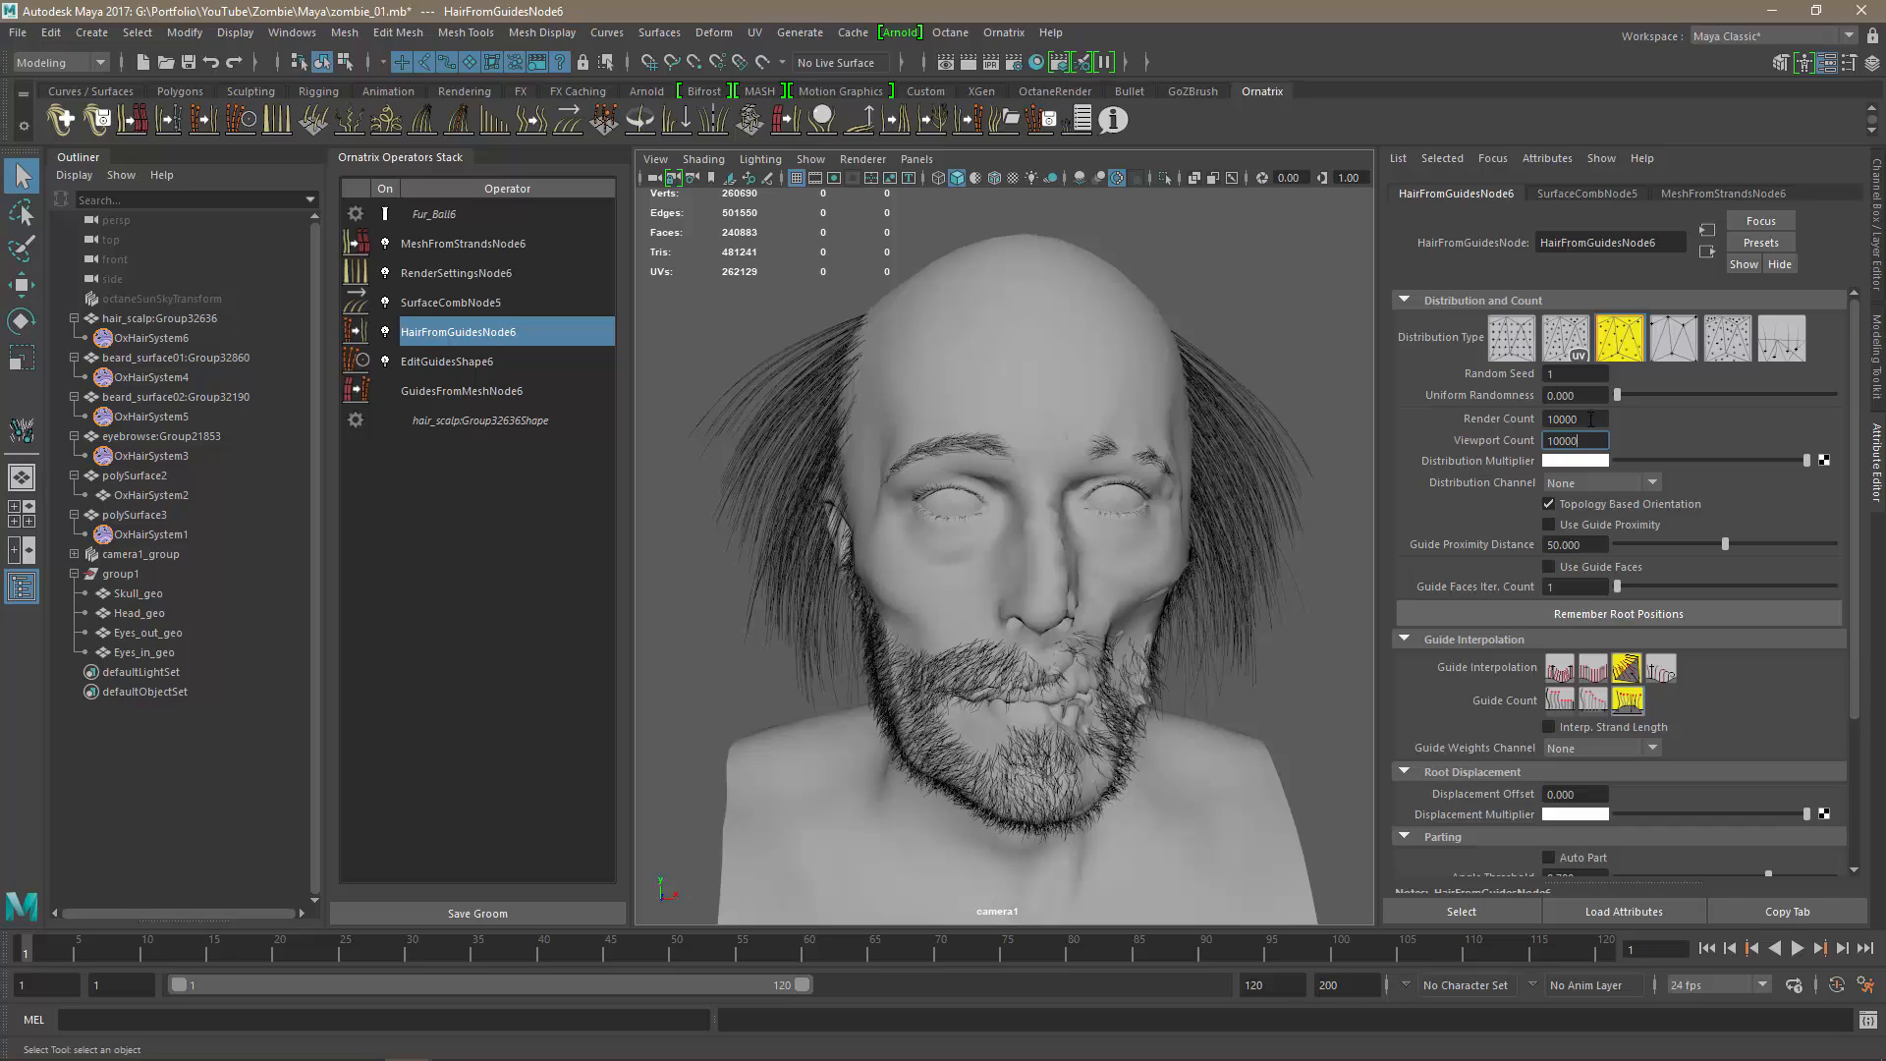
pyautogui.click(1590, 419)
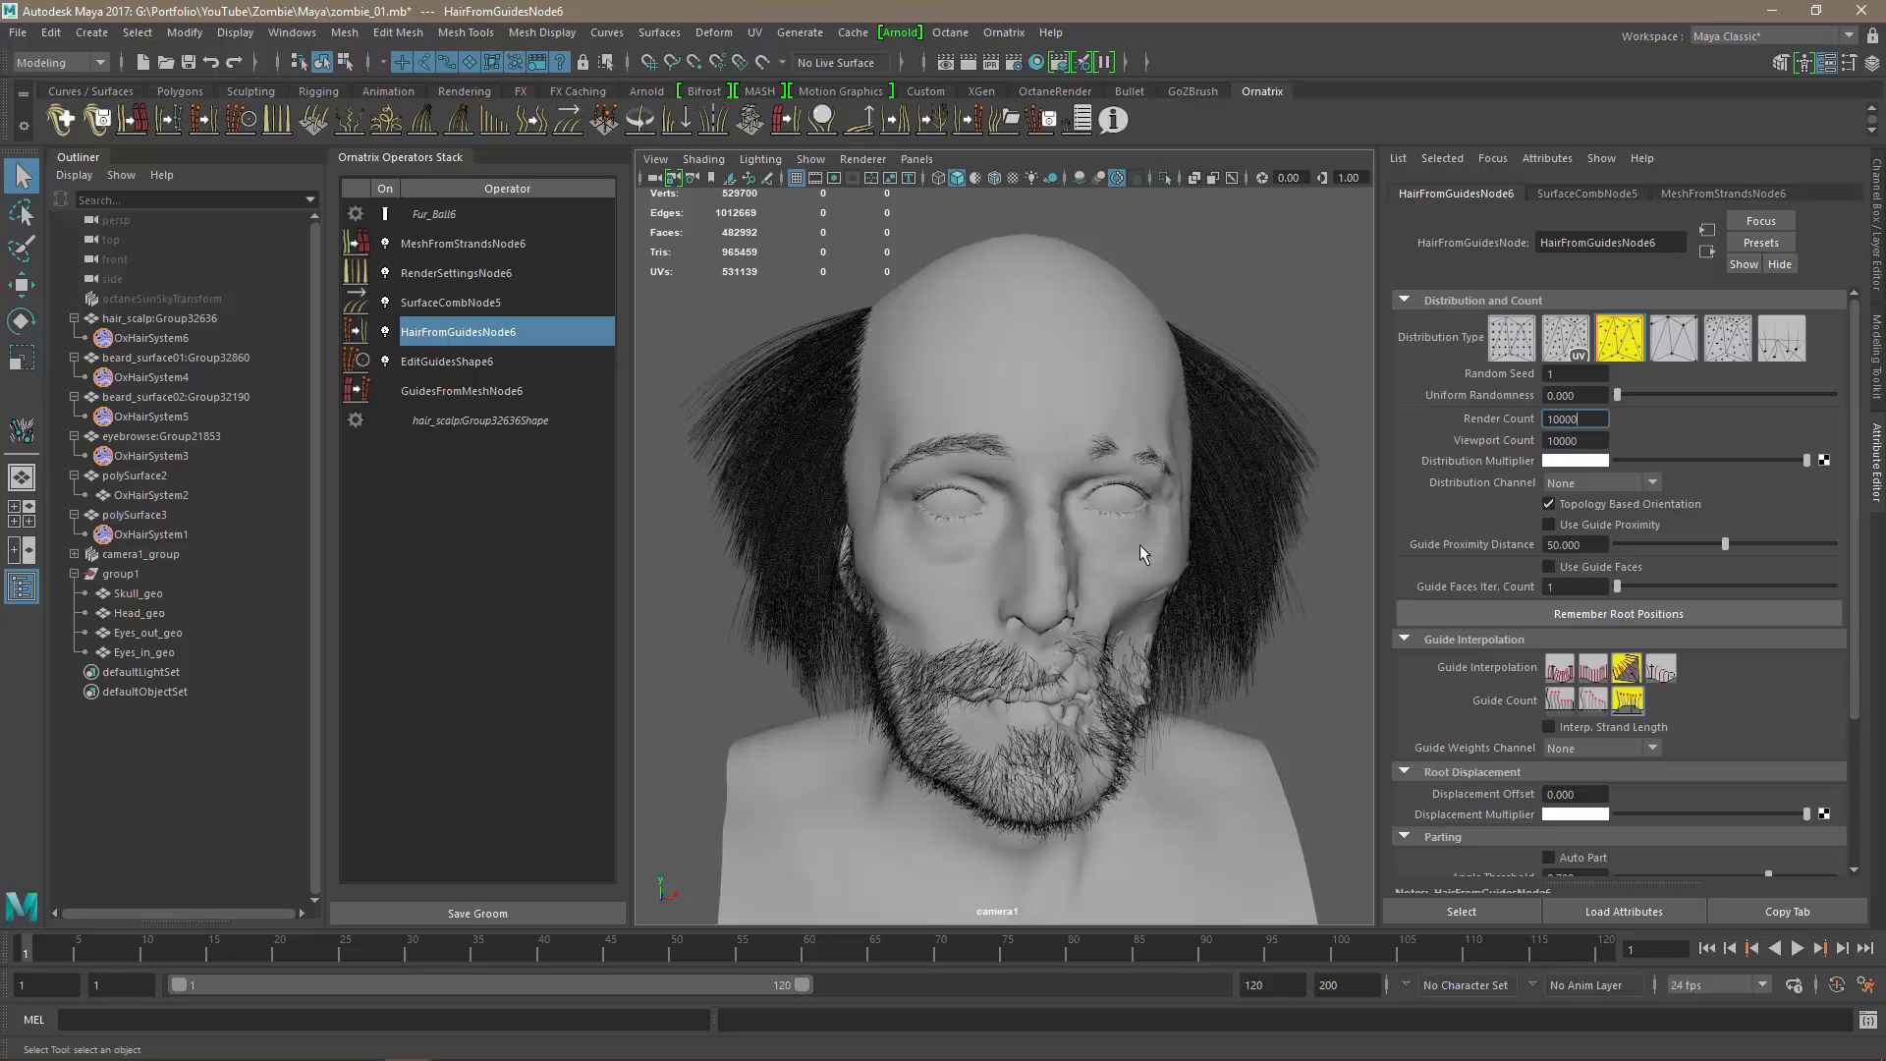
pyautogui.write('5')
pyautogui.click(1584, 440)
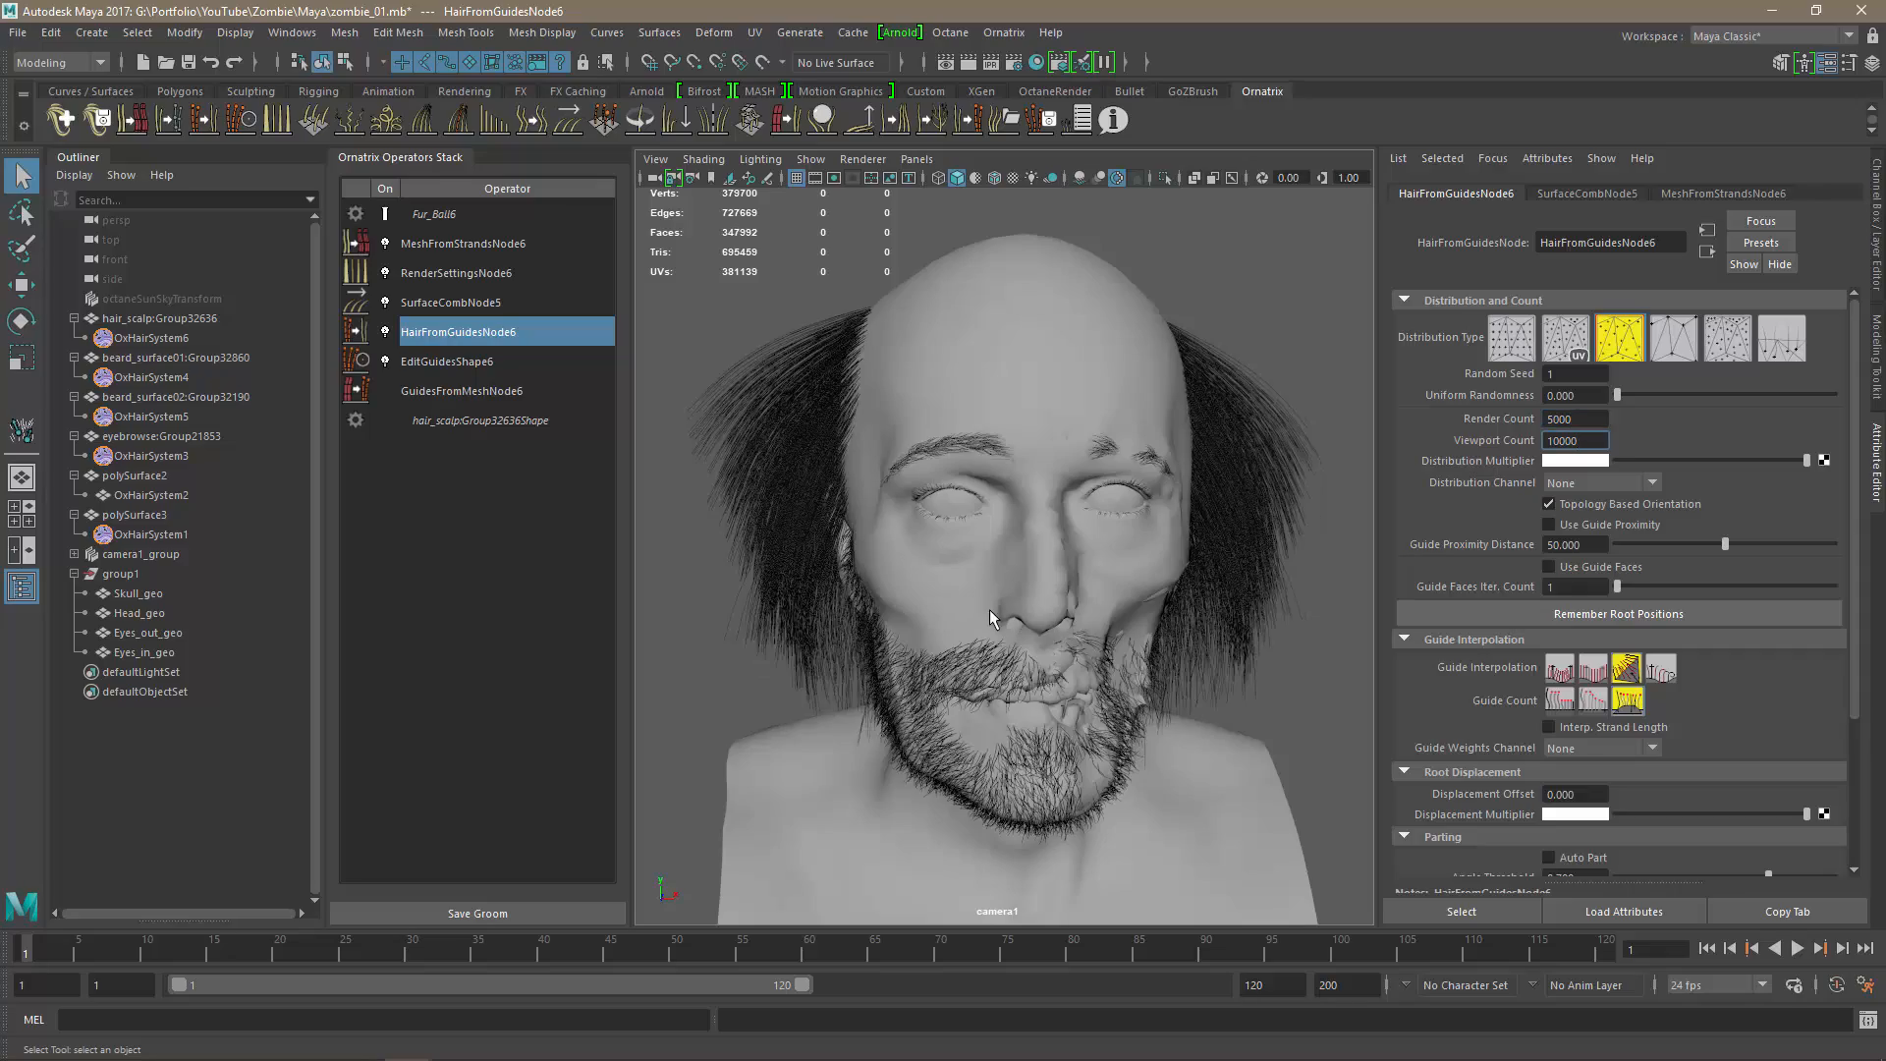
pyautogui.moveTo(992, 587)
pyautogui.keyDown('alt'); pyautogui.mouseDown()
pyautogui.moveTo(1056, 580)
pyautogui.moveTo(992, 552)
pyautogui.moveTo(856, 550)
pyautogui.moveTo(1021, 543)
pyautogui.moveTo(1105, 604)
pyautogui.moveTo(1306, 577)
pyautogui.moveTo(987, 583)
pyautogui.mouseUp(); pyautogui.keyUp('alt')
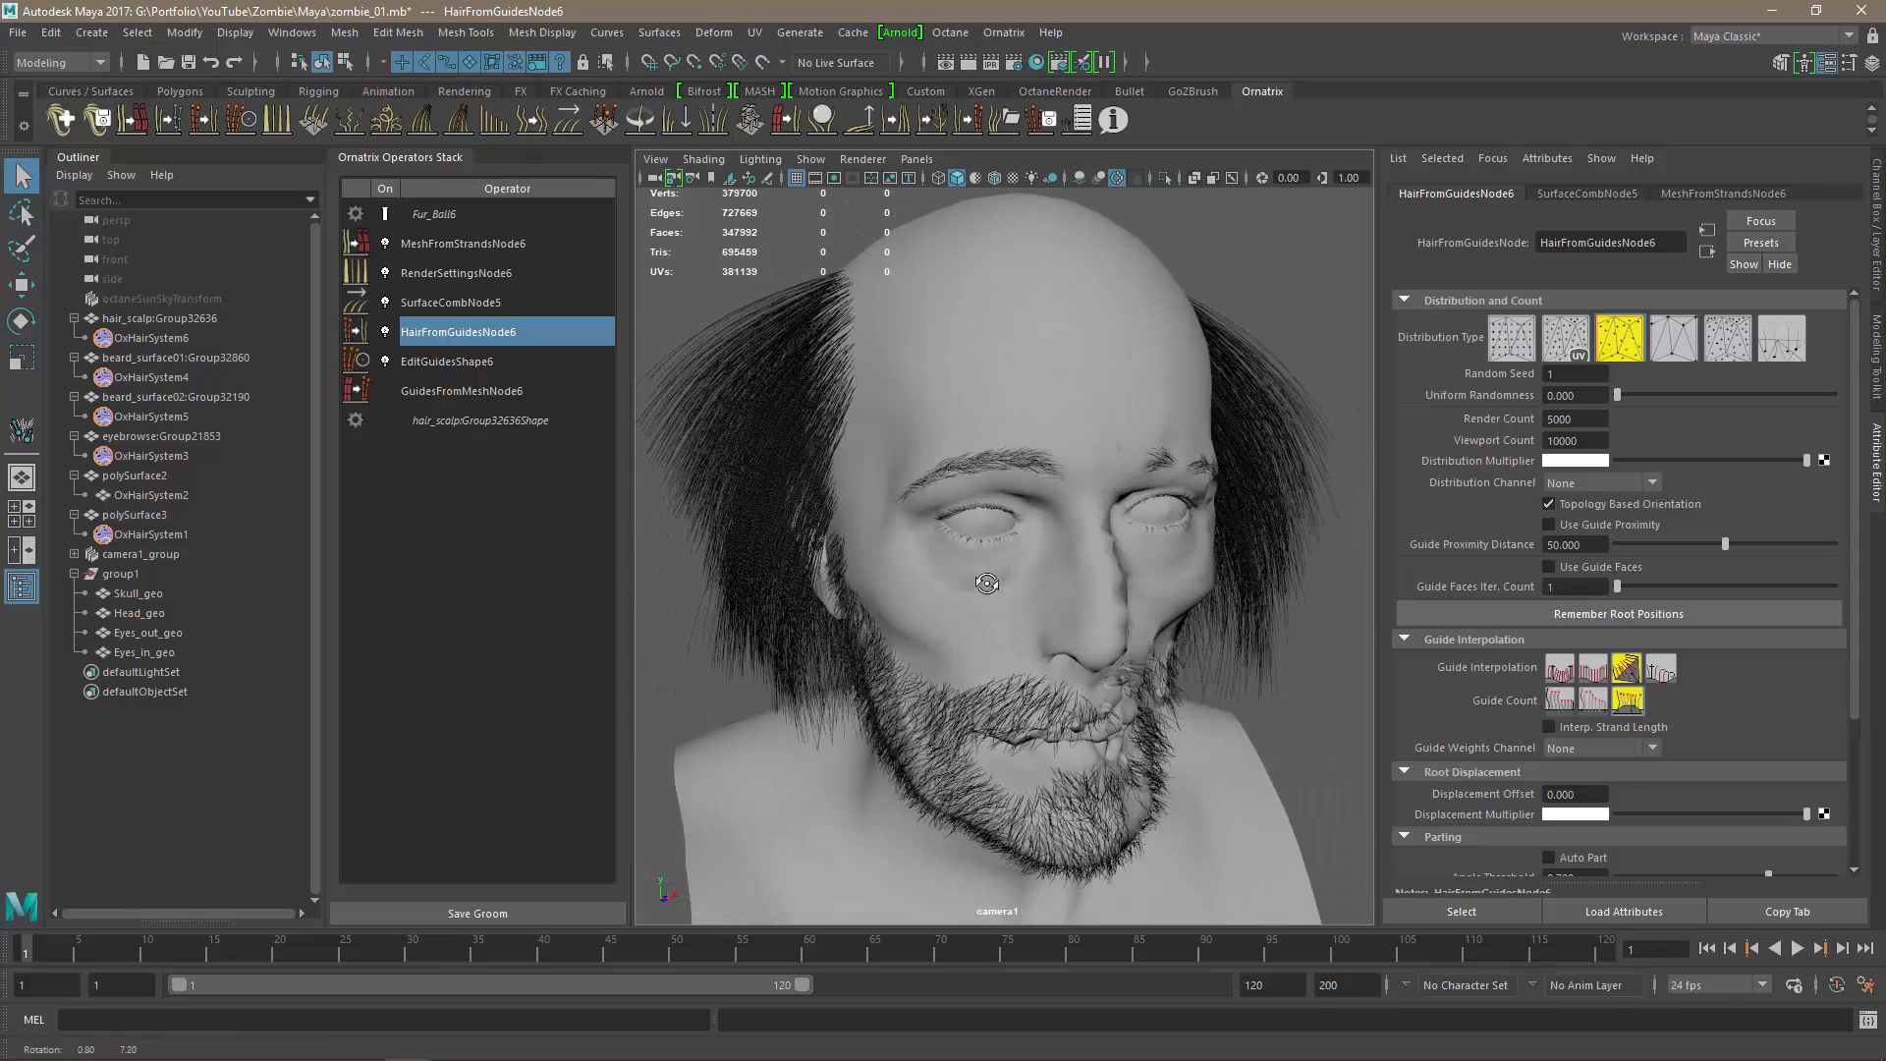
# Add a Length operator directly above HairFromGuides in the scalp hair's stack and set its Randomize to 0.2.
pyautogui.click(495, 124)
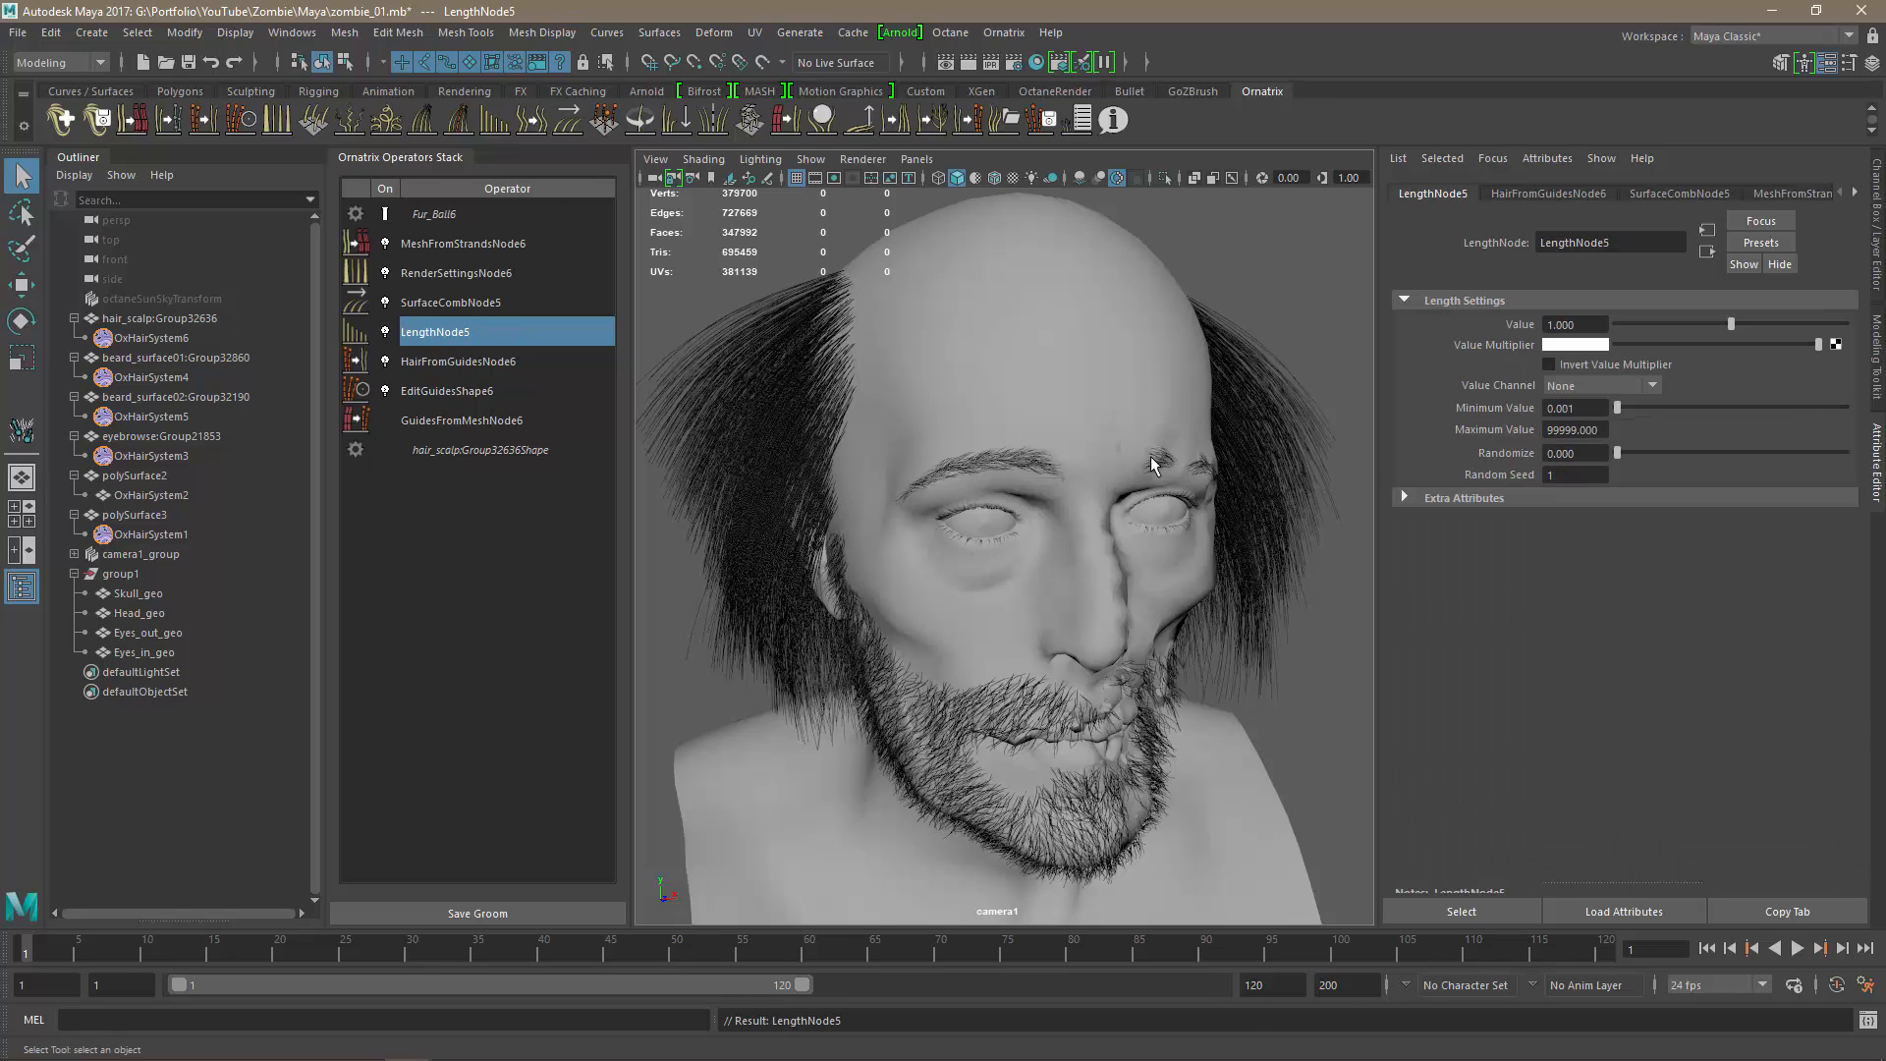
pyautogui.moveTo(1619, 452); pyautogui.dragTo(1700, 459)
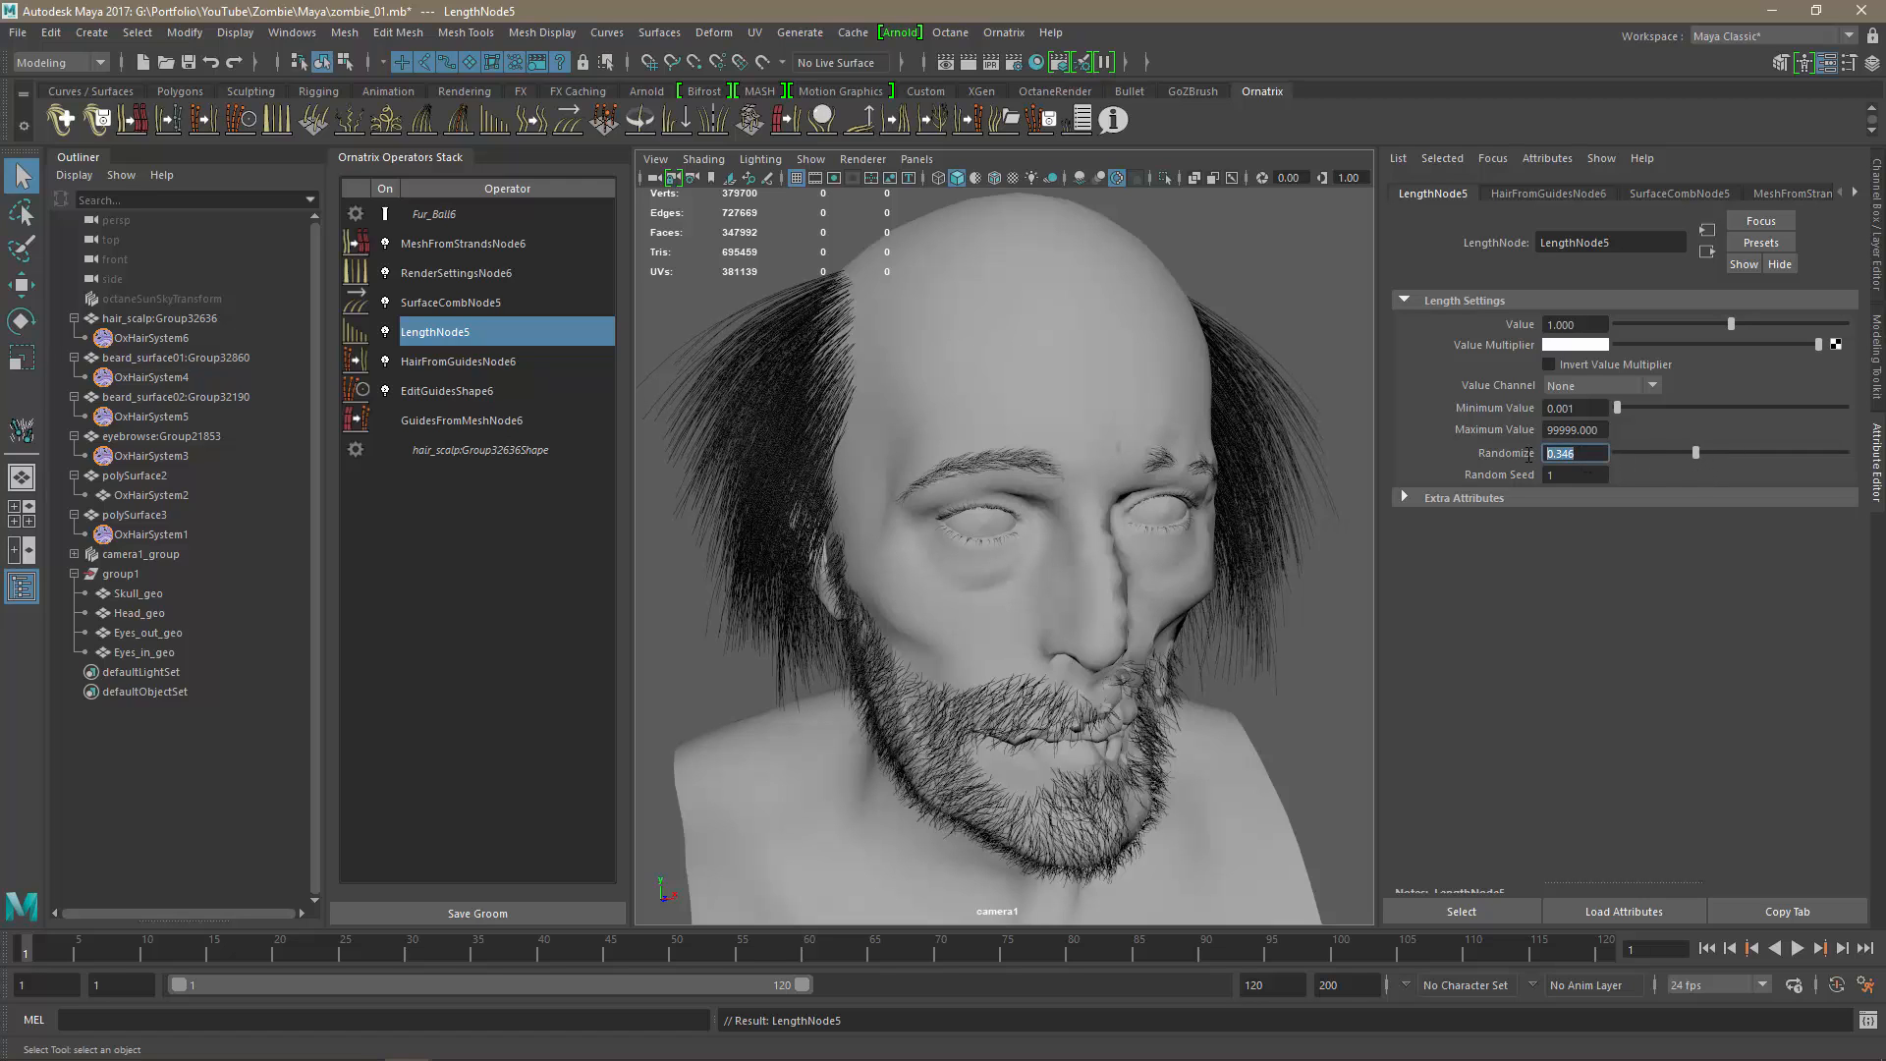
pyautogui.write('0.2')
pyautogui.press('Return')
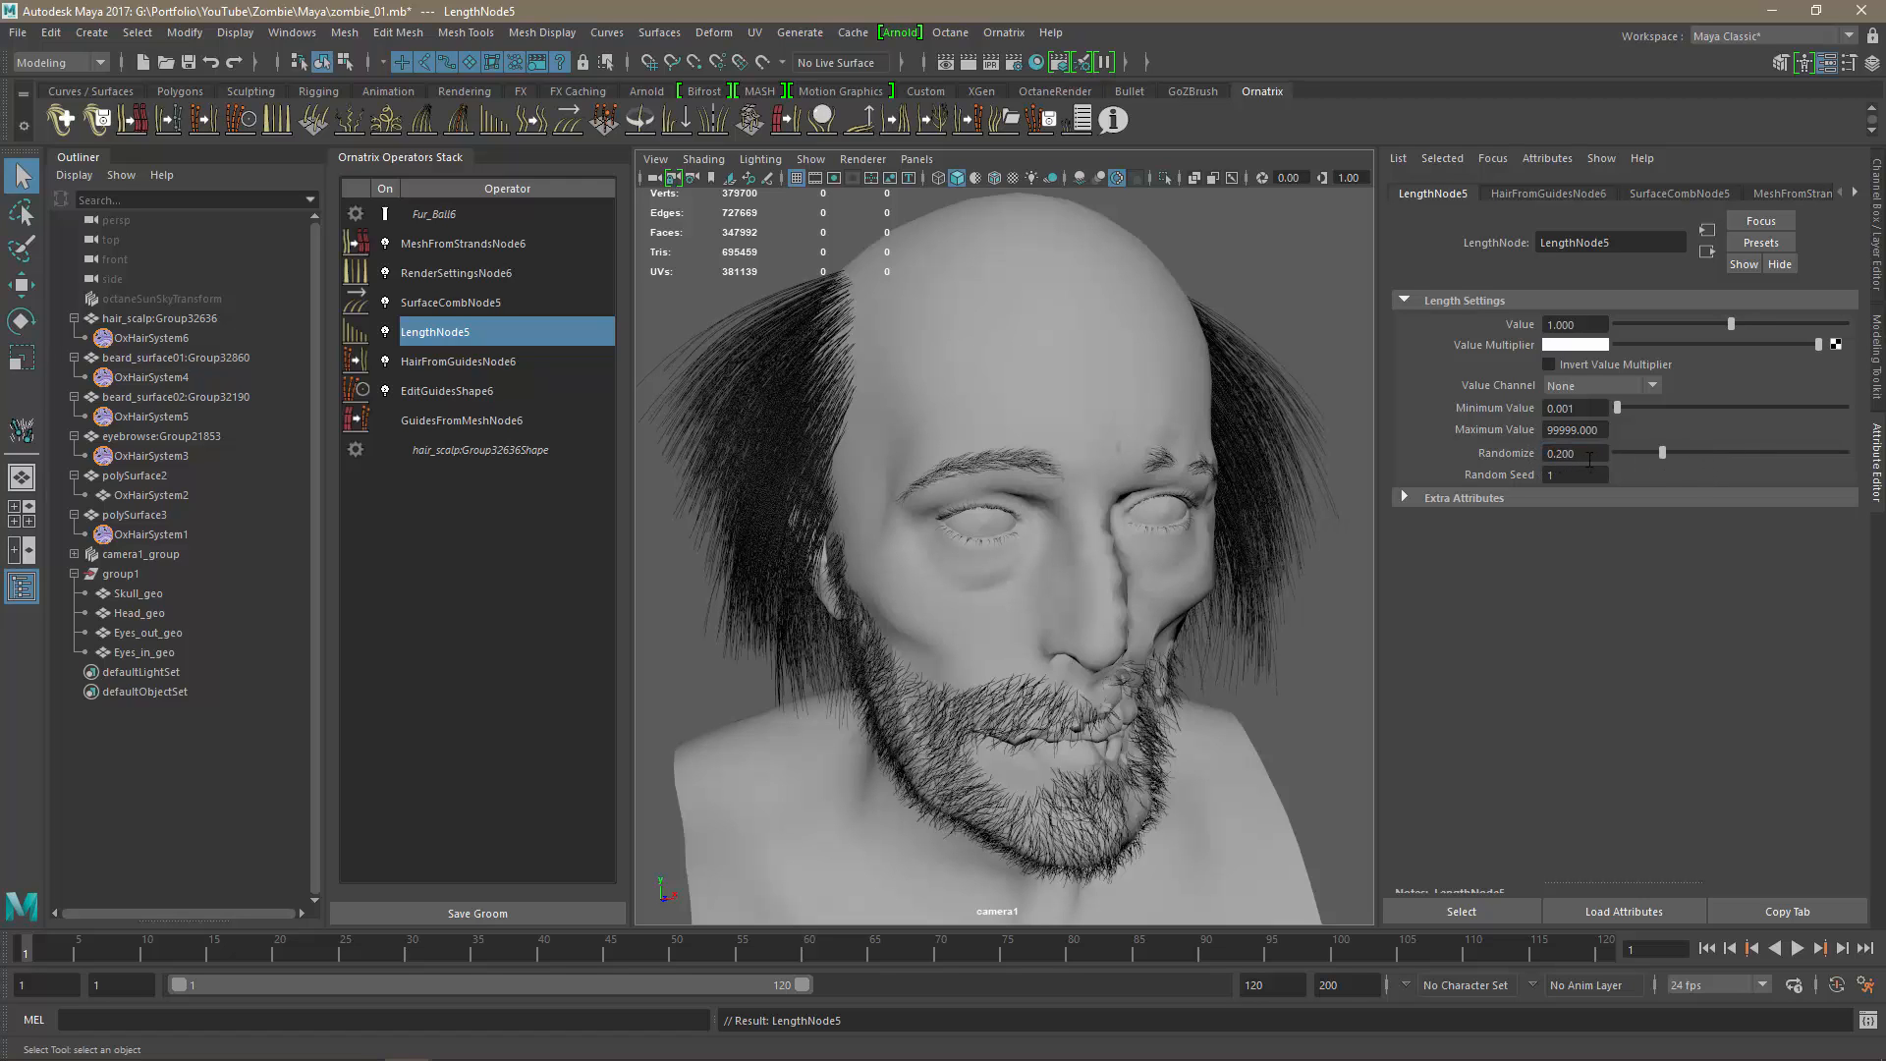
# Compare the scalp hair with the Length operator's Randomize at 0 and back at 0.2, and save the scene.
pyautogui.doubleClick(1589, 460)
pyautogui.write('0')
pyautogui.press('Return')
pyautogui.click(1566, 456)
pyautogui.keyDown('alt'); pyautogui.moveTo(1120, 693); pyautogui.dragTo(923, 586); pyautogui.keyUp('alt')
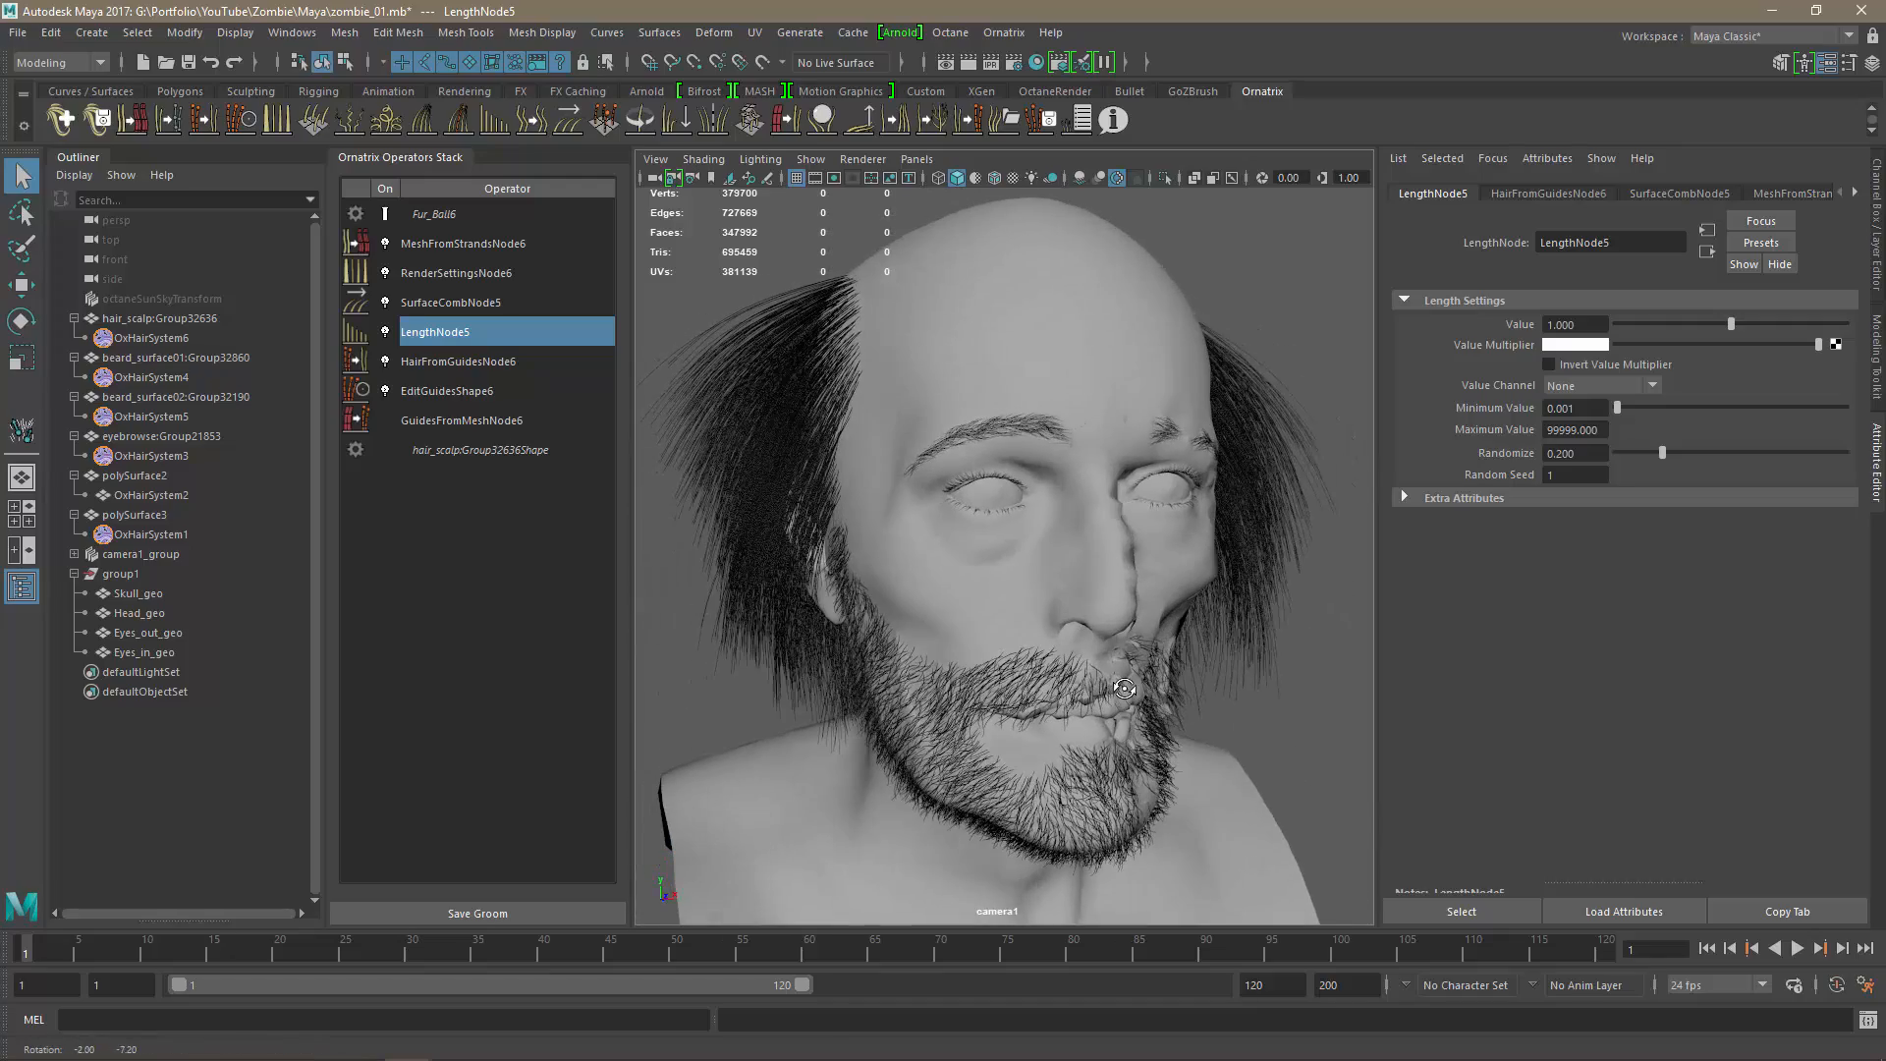
pyautogui.hotkey('ctrl', 's')
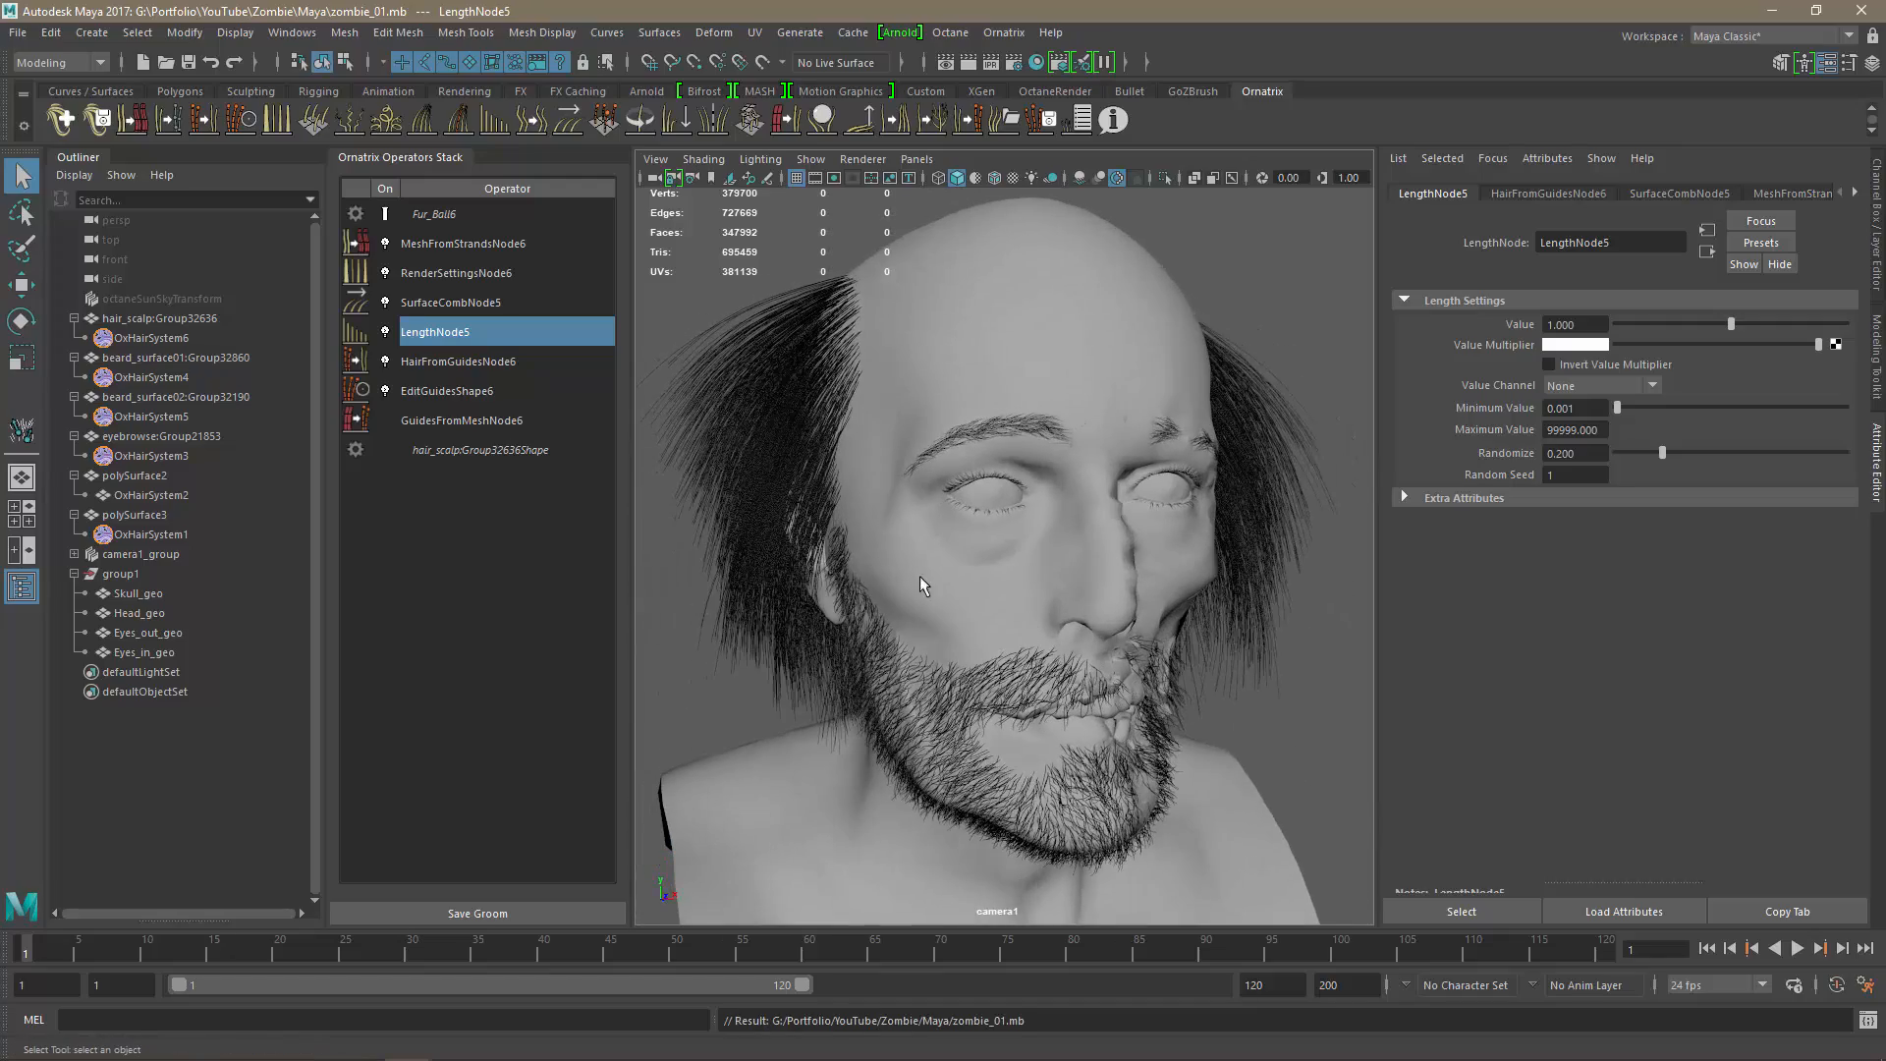
# Add a Hair Cluster operator directly above the Length operator and try several Cluster Counts, ending at 118.
pyautogui.click(425, 125)
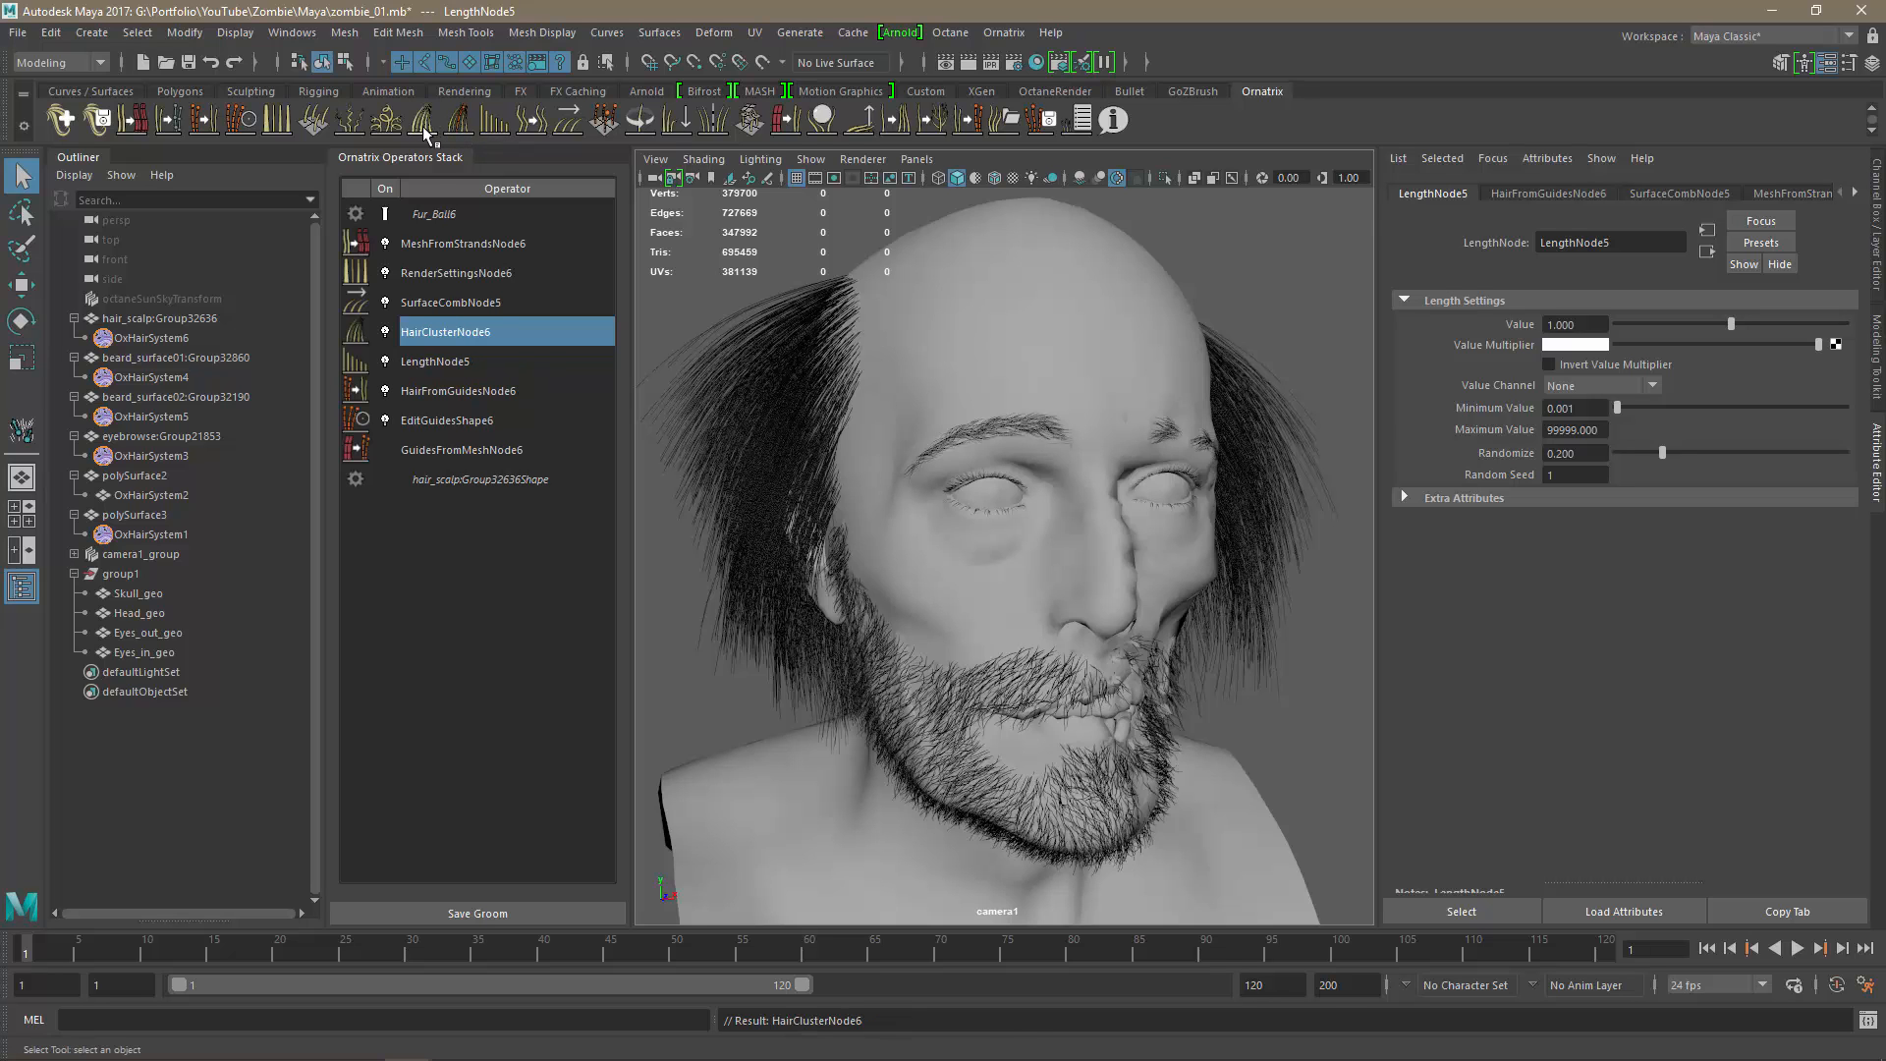
pyautogui.keyDown('alt'); pyautogui.moveTo(970, 629); pyautogui.dragTo(1286, 629); pyautogui.keyUp('alt')
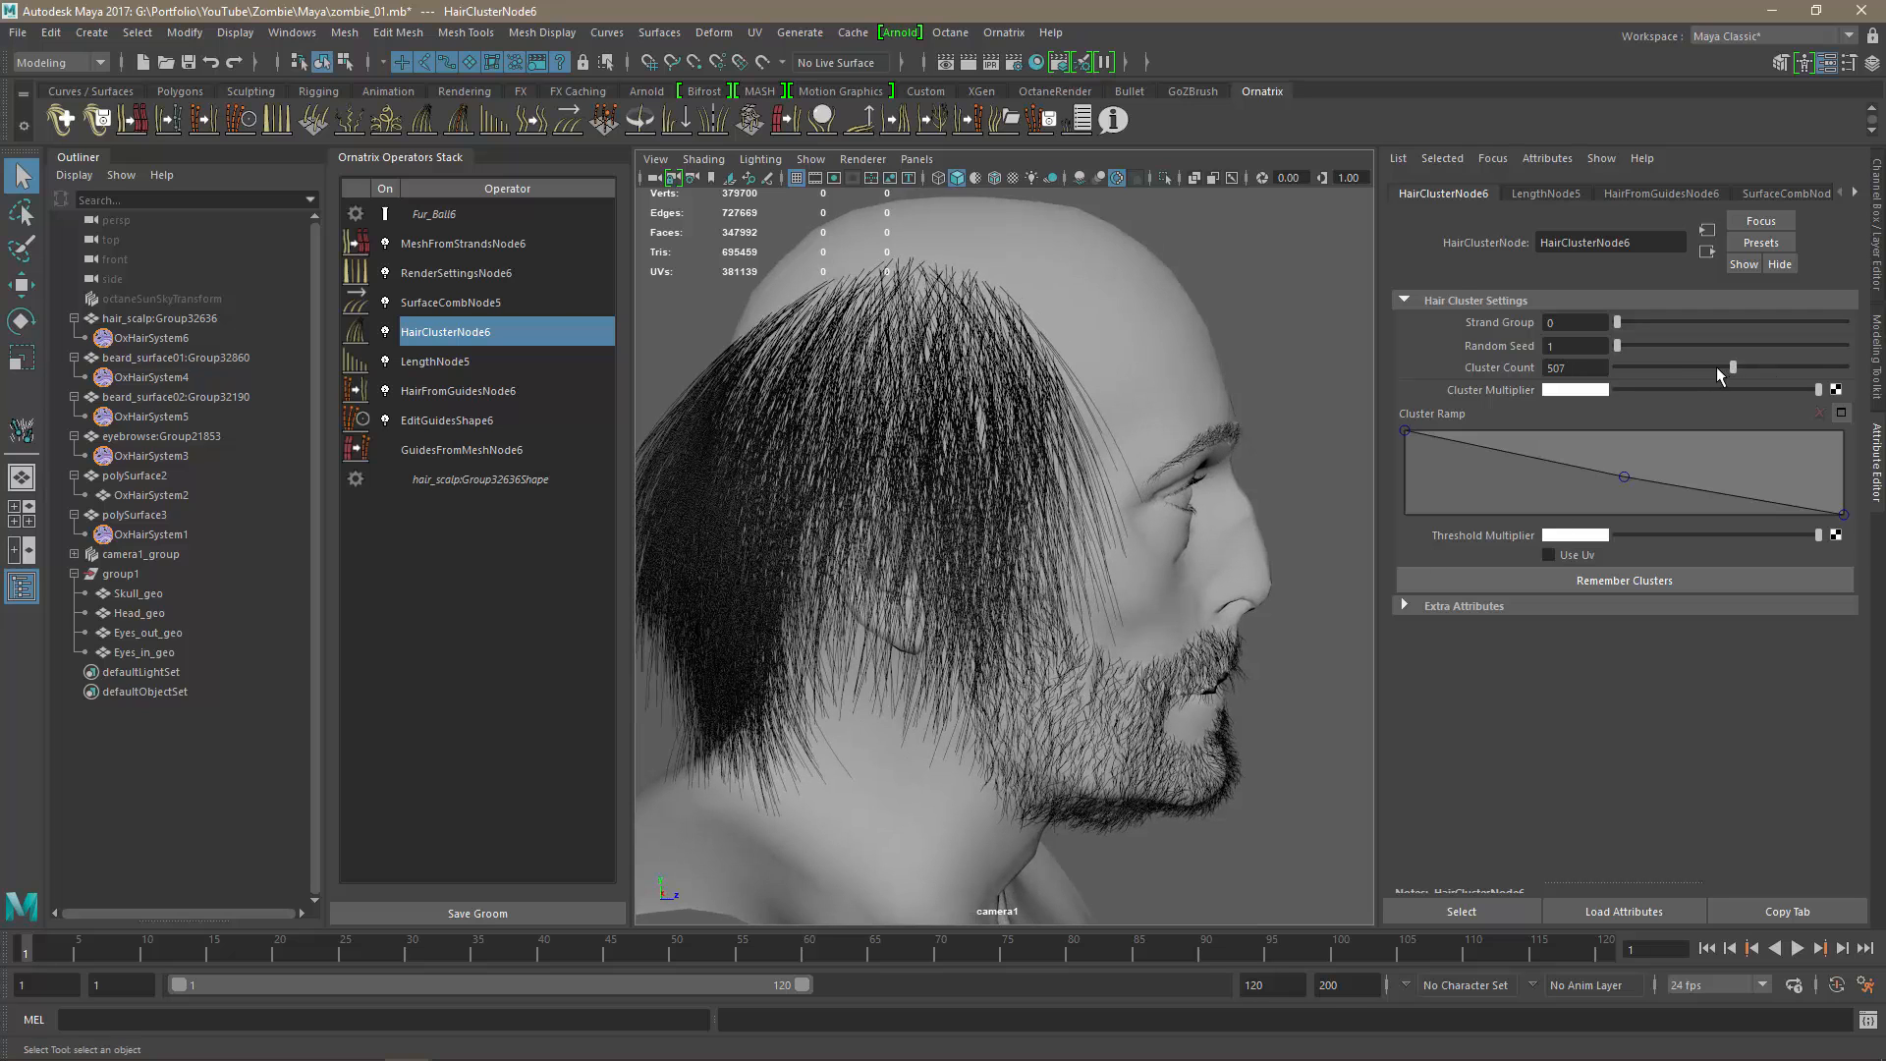
pyautogui.moveTo(1689, 368); pyautogui.dragTo(1591, 370)
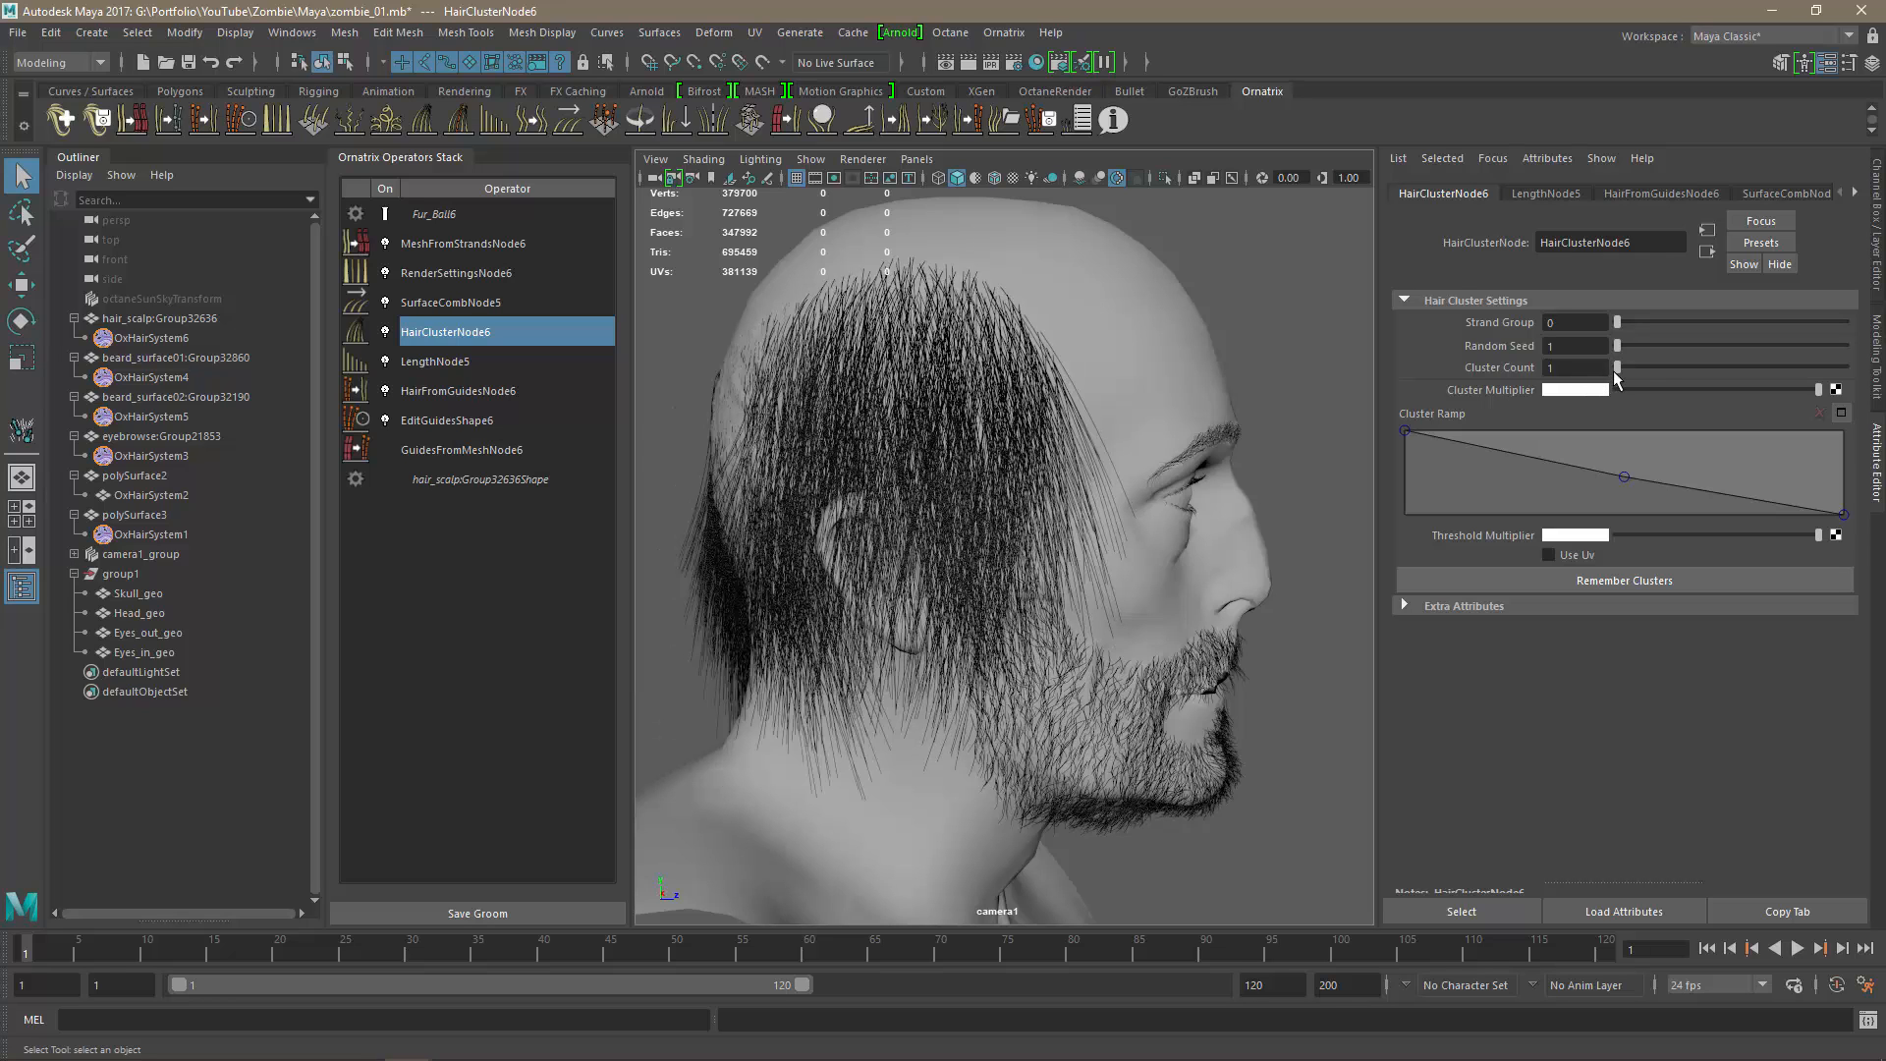
pyautogui.click(1635, 369)
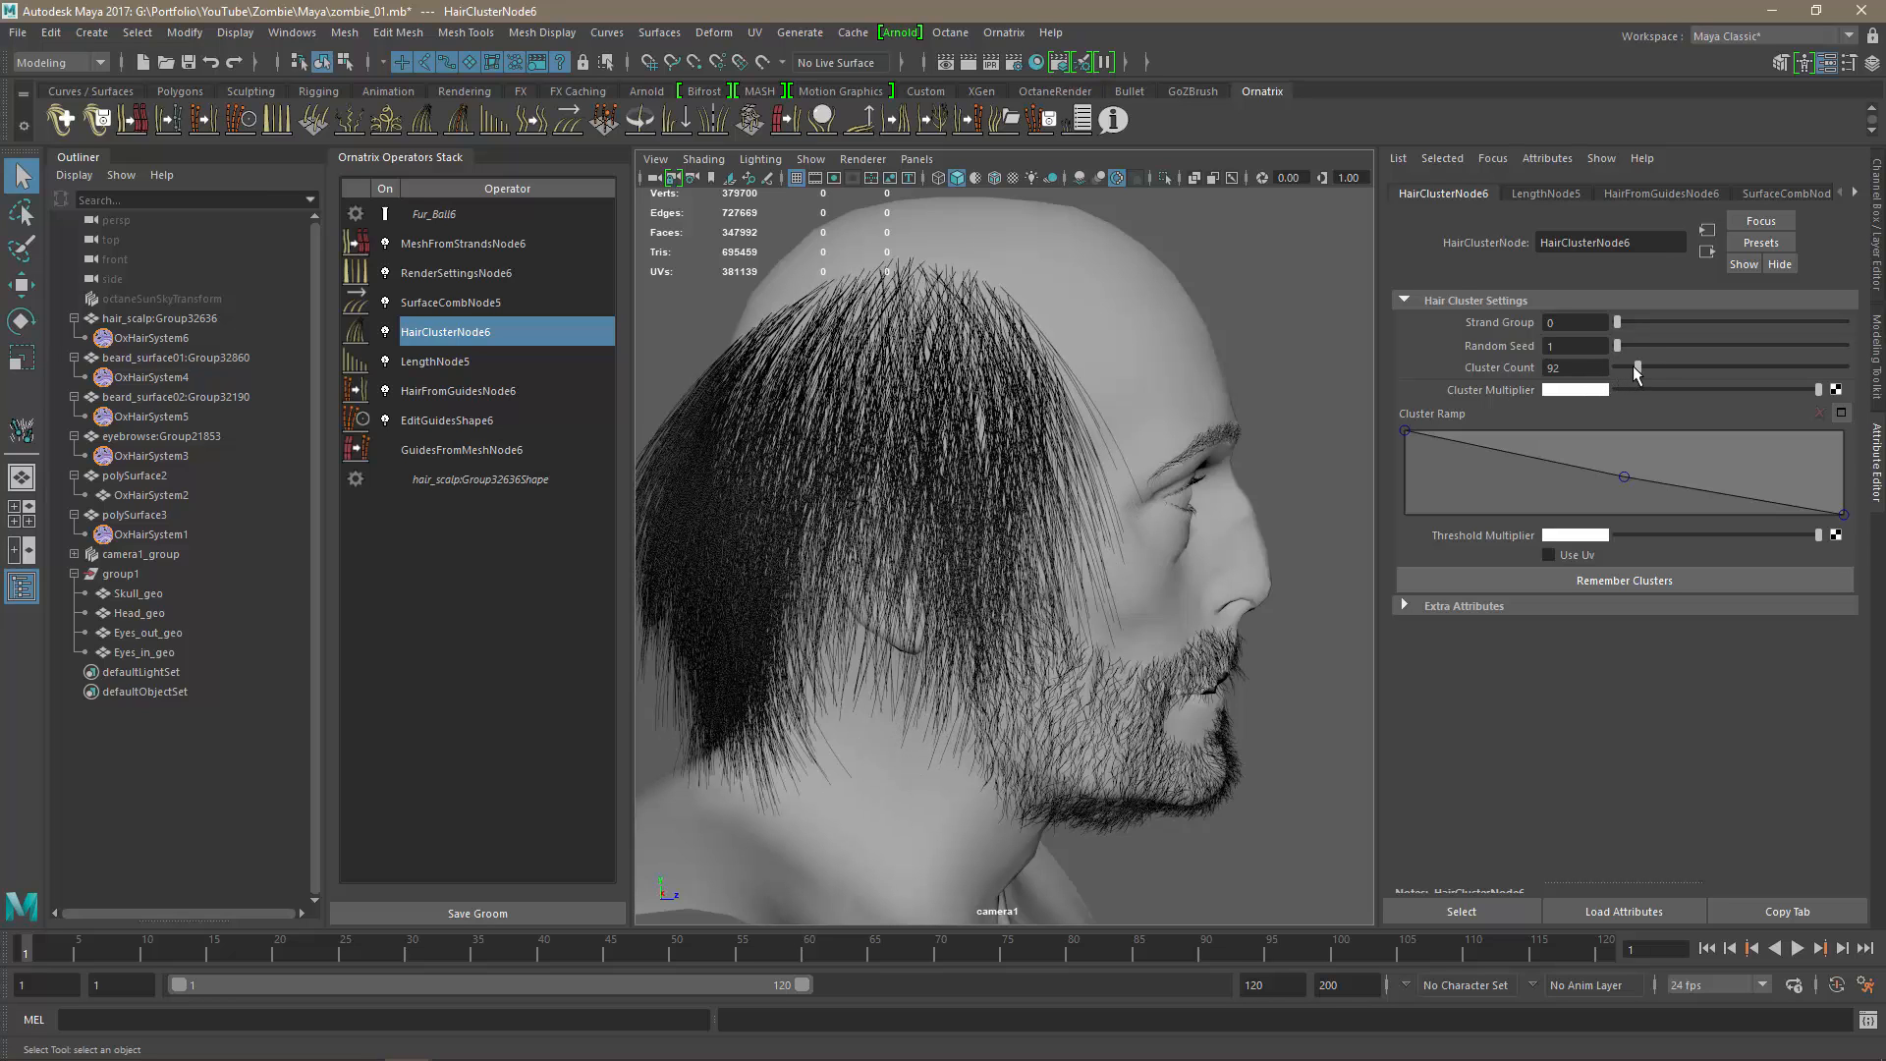
pyautogui.click(1630, 370)
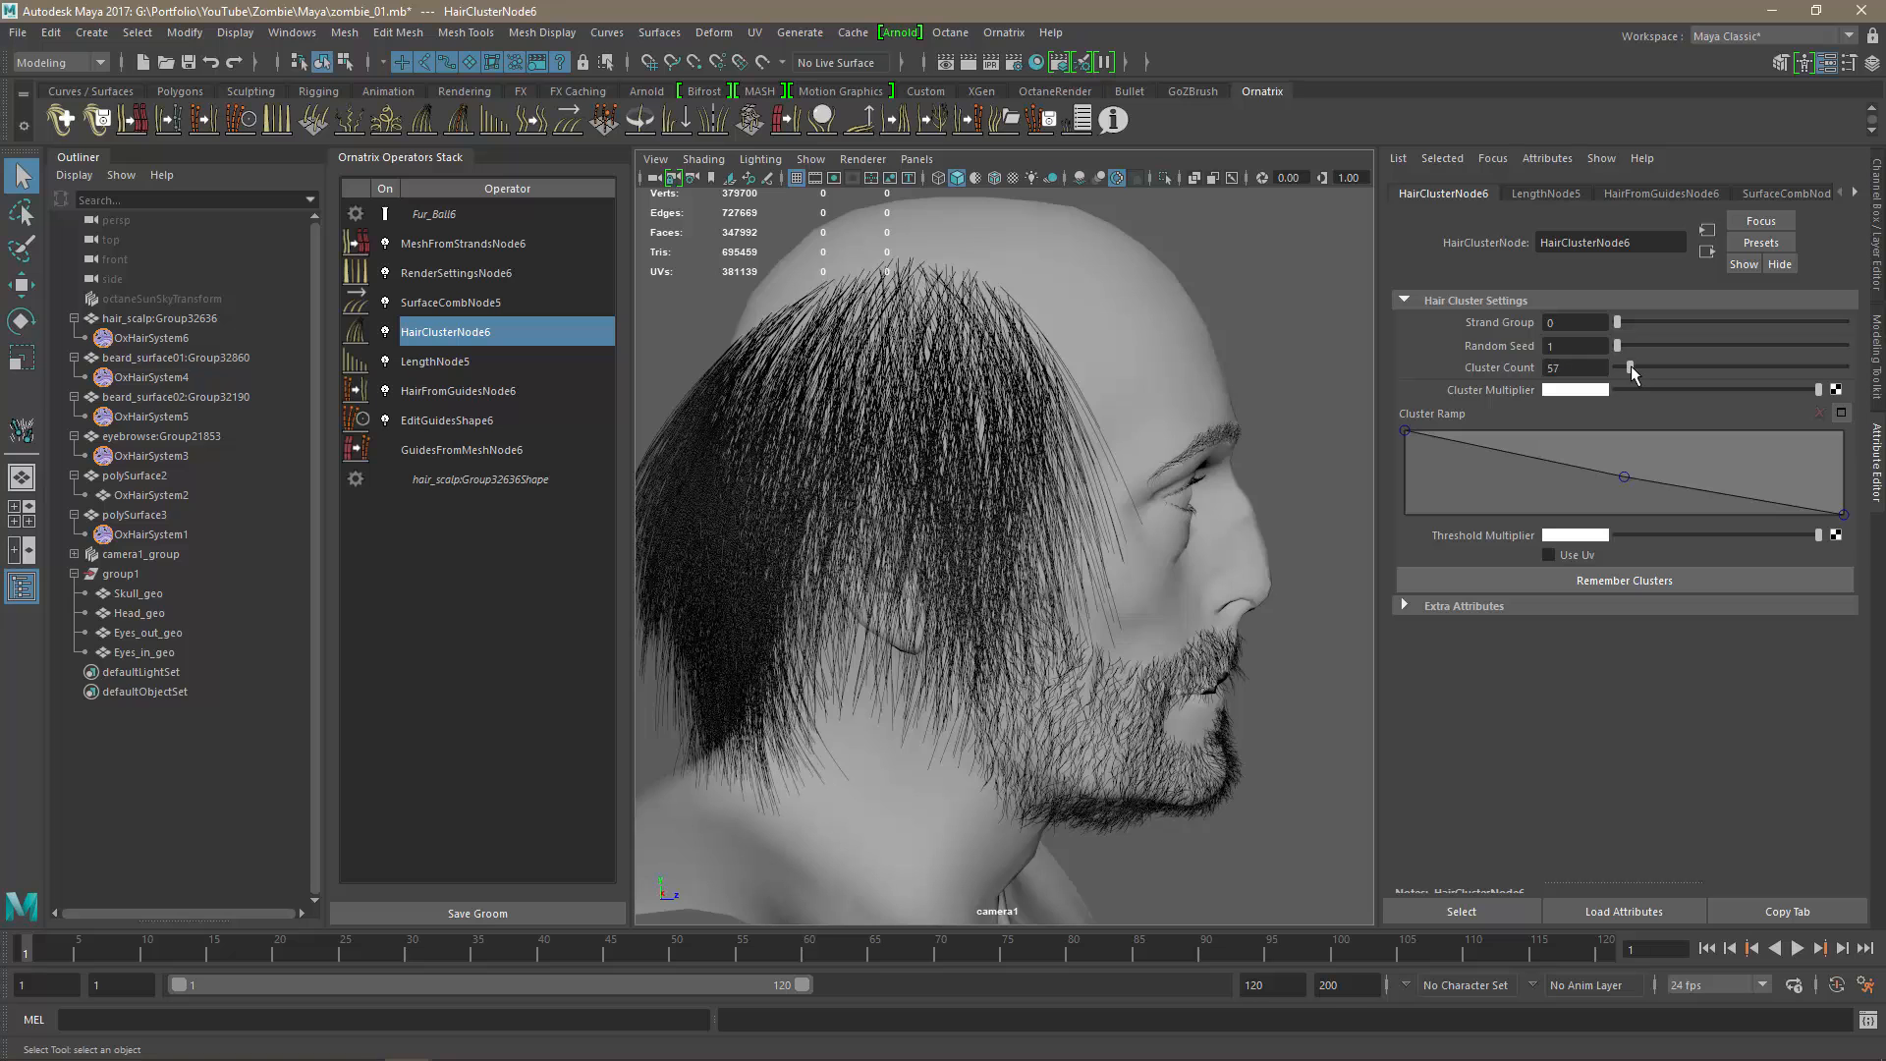
pyautogui.click(1641, 365)
pyautogui.keyDown('alt'); pyautogui.moveTo(1262, 551); pyautogui.dragTo(905, 504); pyautogui.keyUp('alt')
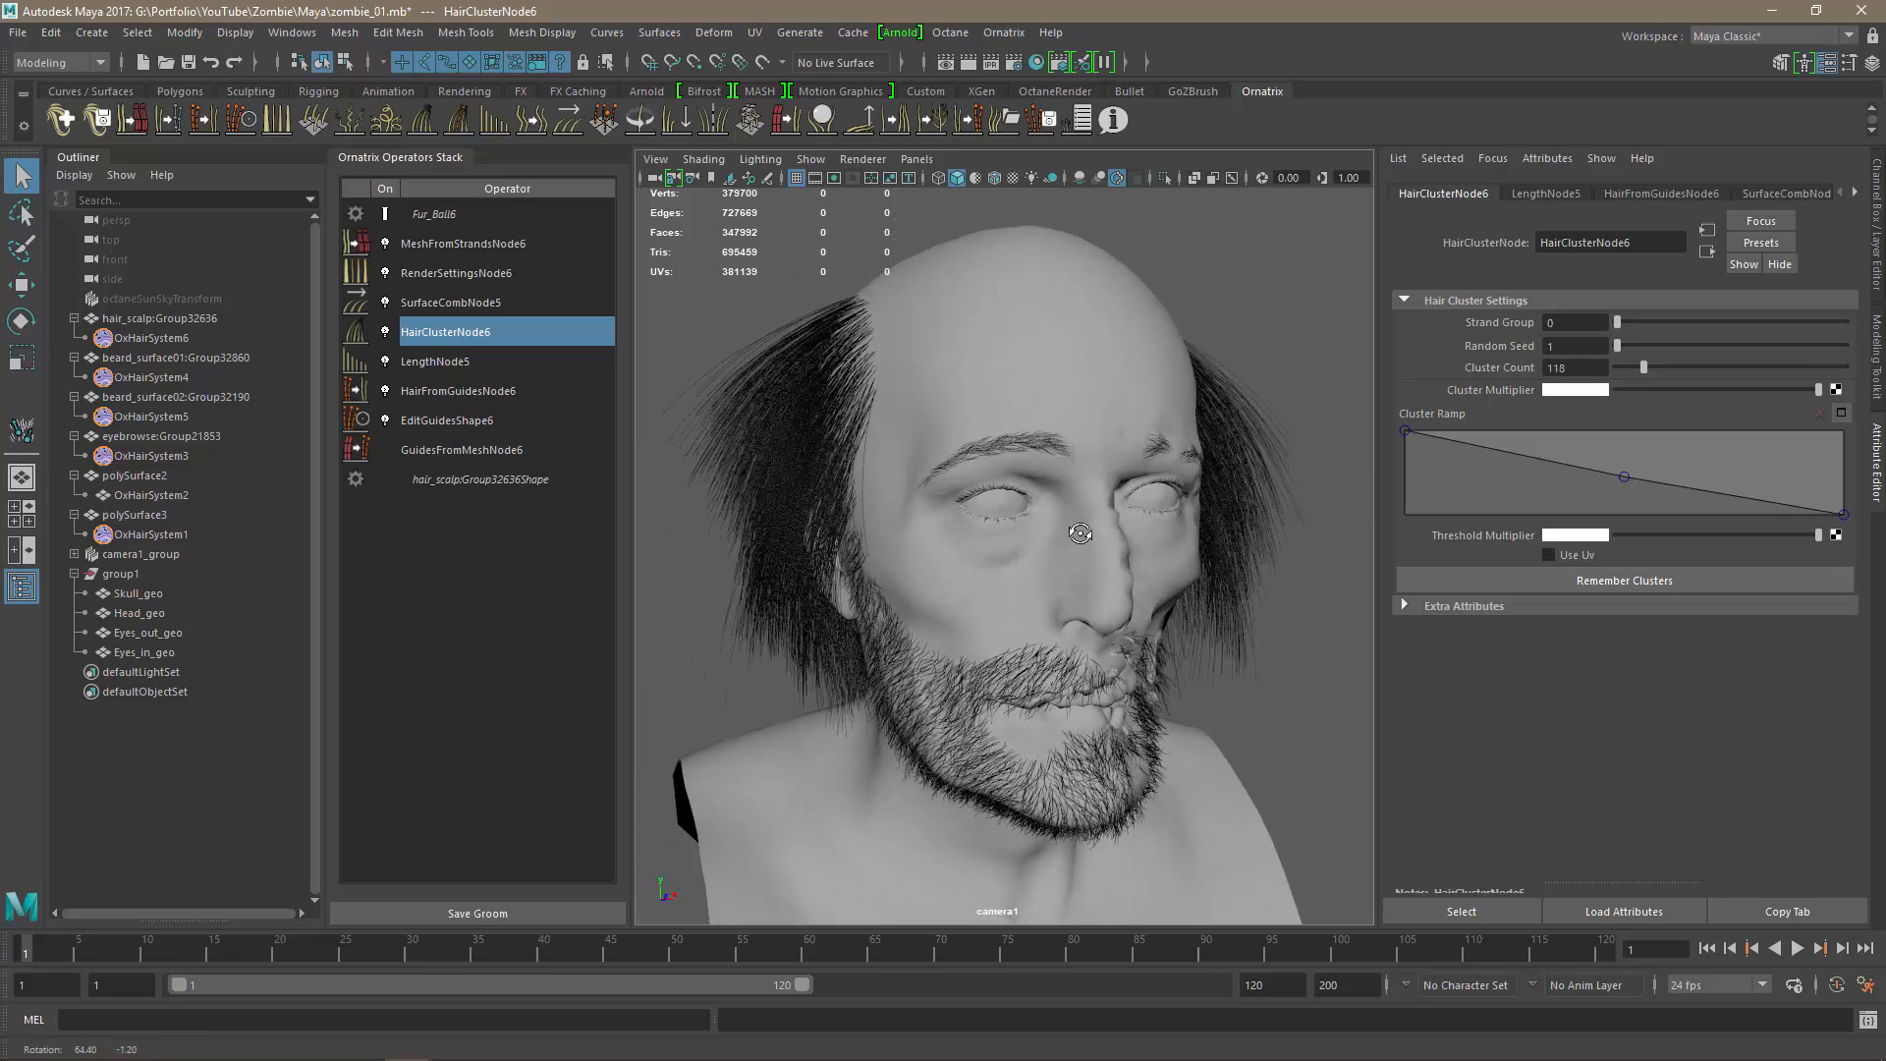
# Select the Hair Cluster and Length operators together in the scalp hair's stack.
pyautogui.keyDown('shift'); pyautogui.click(426, 363); pyautogui.keyUp('shift')
pyautogui.click(435, 340)
pyautogui.keyDown('shift'); pyautogui.click(429, 356); pyautogui.keyUp('shift')
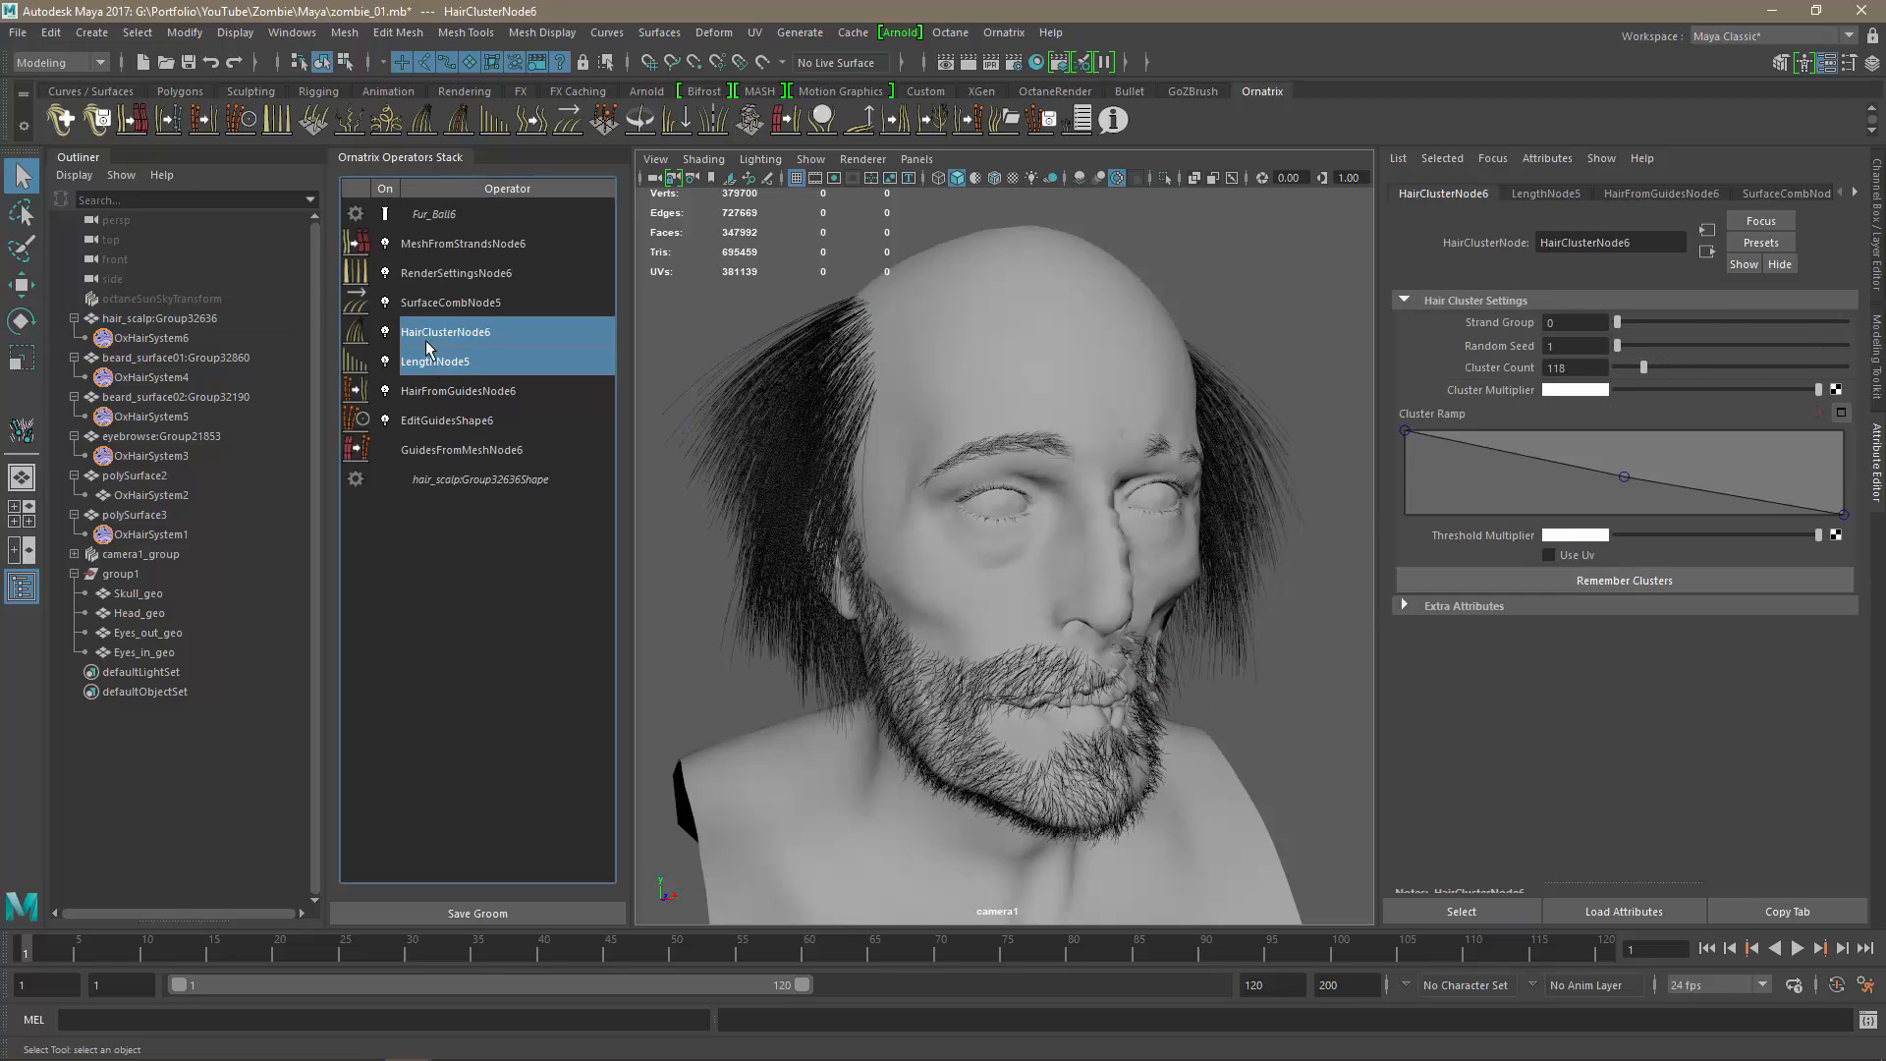
# Move the HairClusterNode6 and LengthNode5 operators above SurfaceCombNode5 in the scalp hair's operator stack.
pyautogui.moveTo(428, 345); pyautogui.dragTo(422, 300)
pyautogui.click(434, 362)
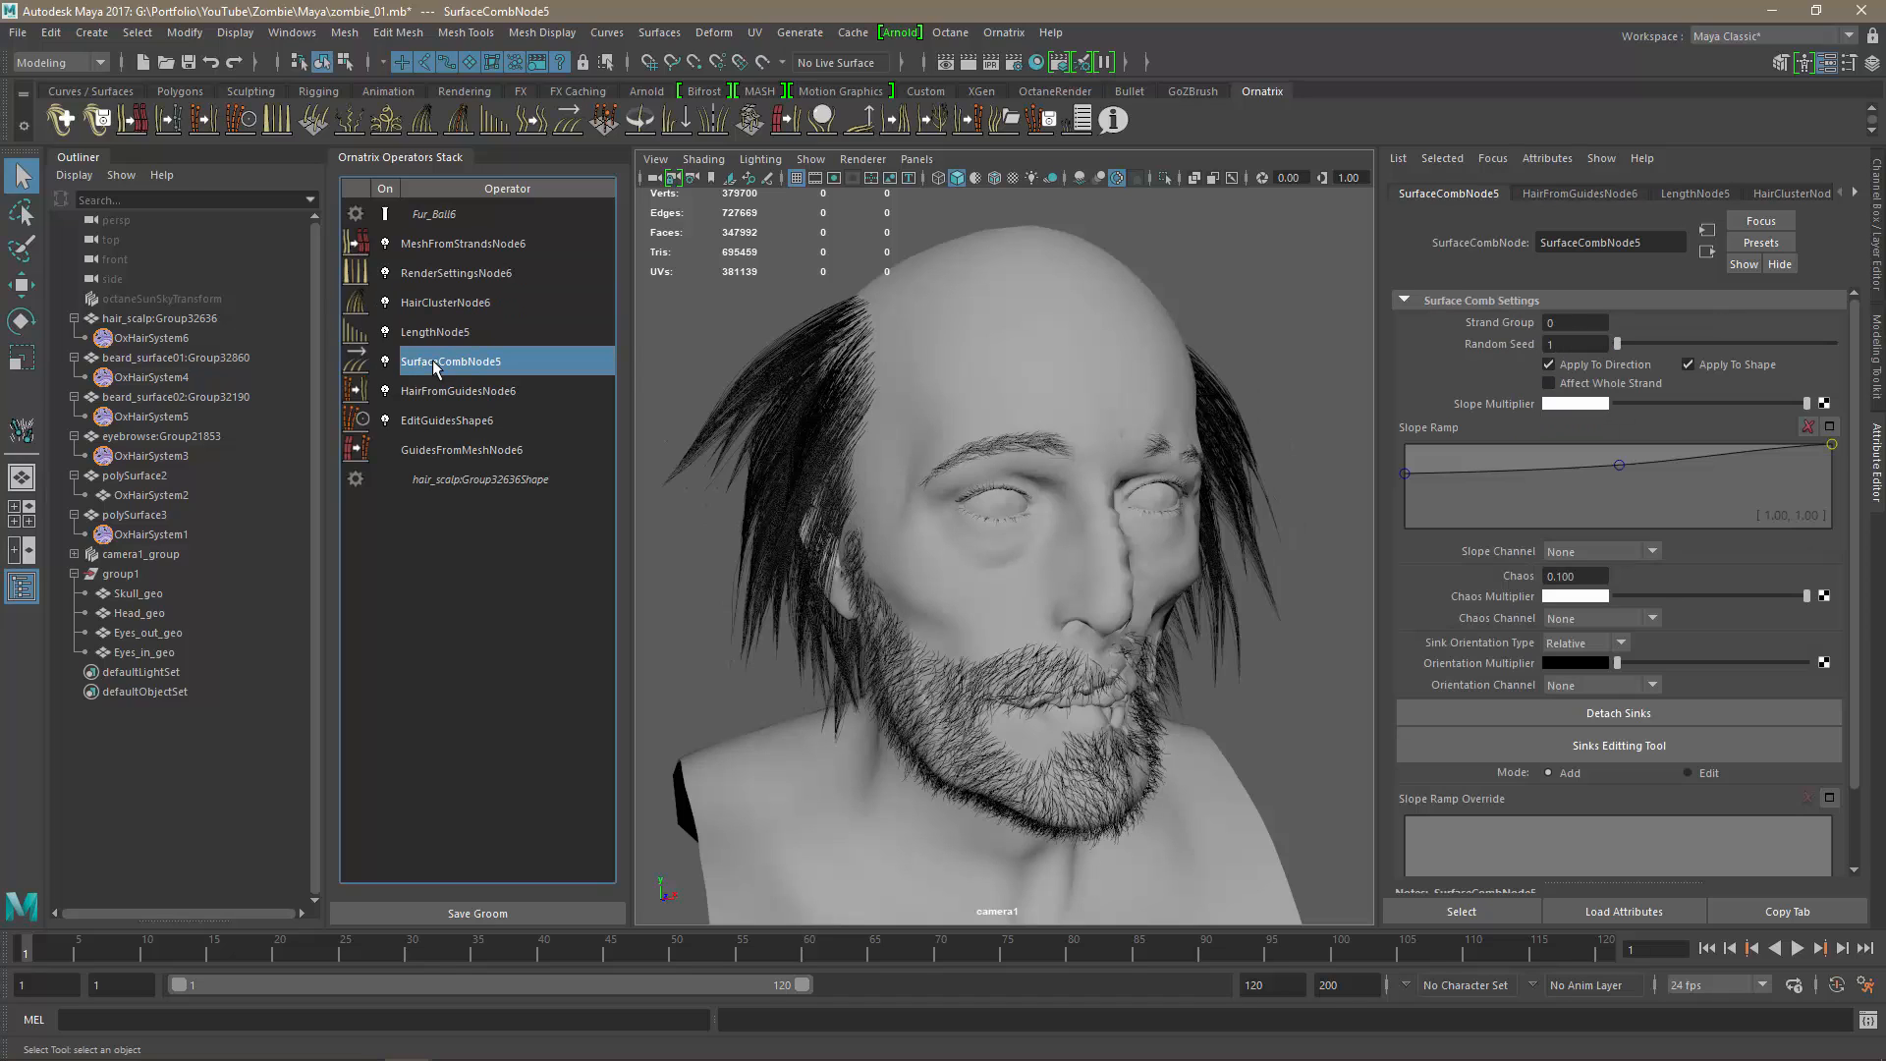
# Raise HairClusterNode6's Cluster Count to 1000 and slightly lower its Cluster Multiplier.
pyautogui.click(433, 304)
pyautogui.keyDown('alt'); pyautogui.moveTo(982, 550); pyautogui.dragTo(1129, 570); pyautogui.keyUp('alt')
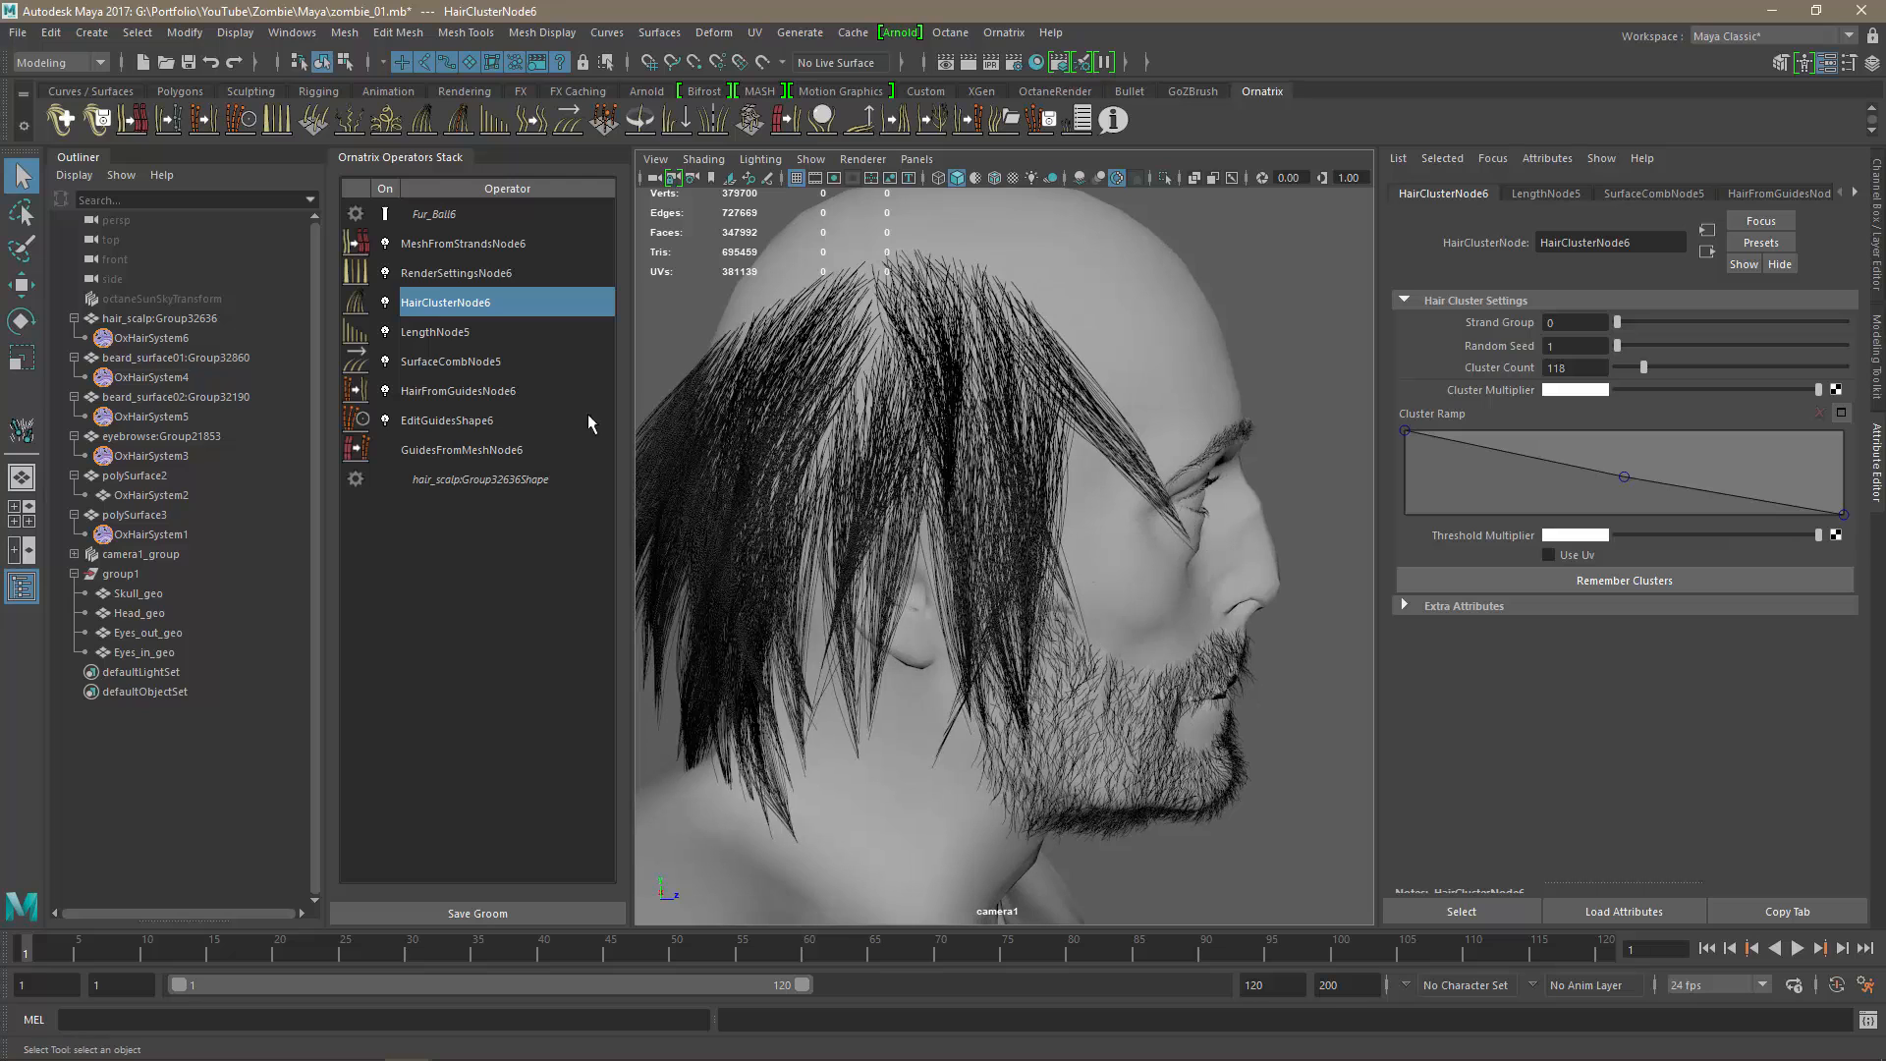
pyautogui.doubleClick(441, 303)
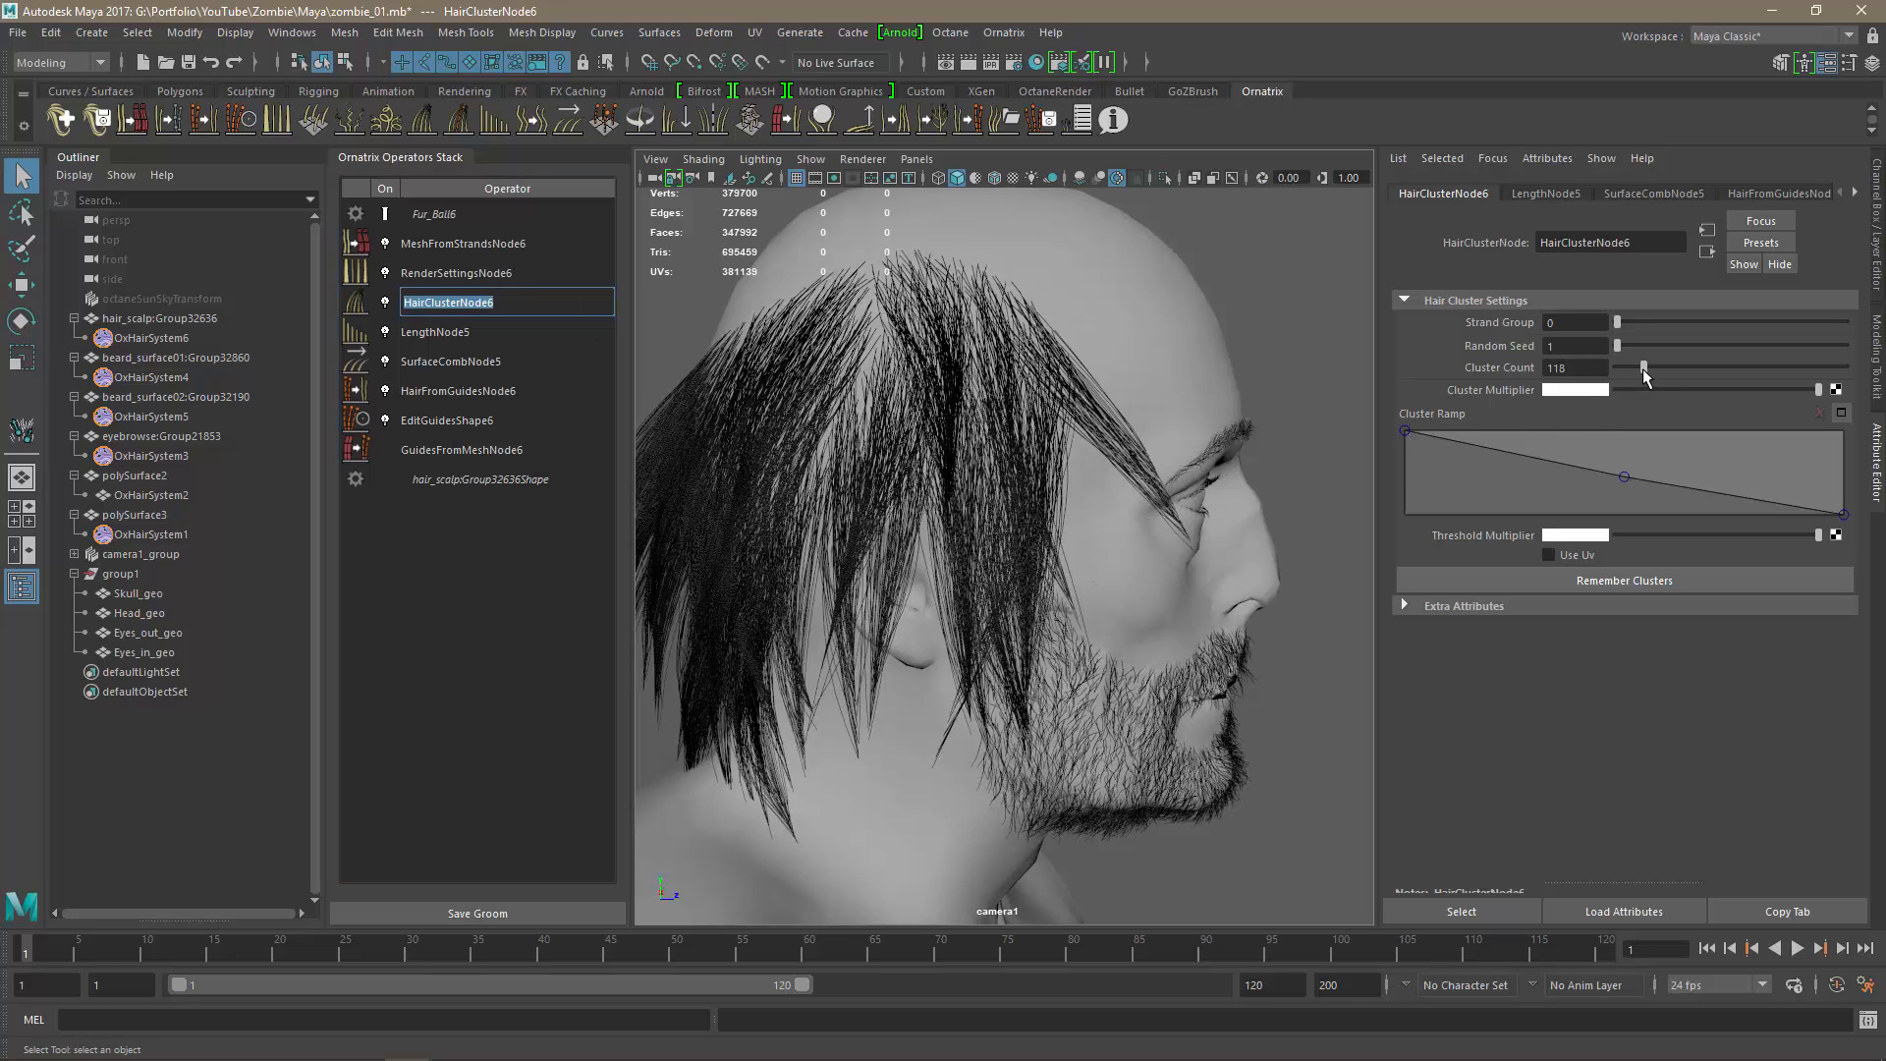
pyautogui.moveTo(1644, 369); pyautogui.dragTo(1878, 376)
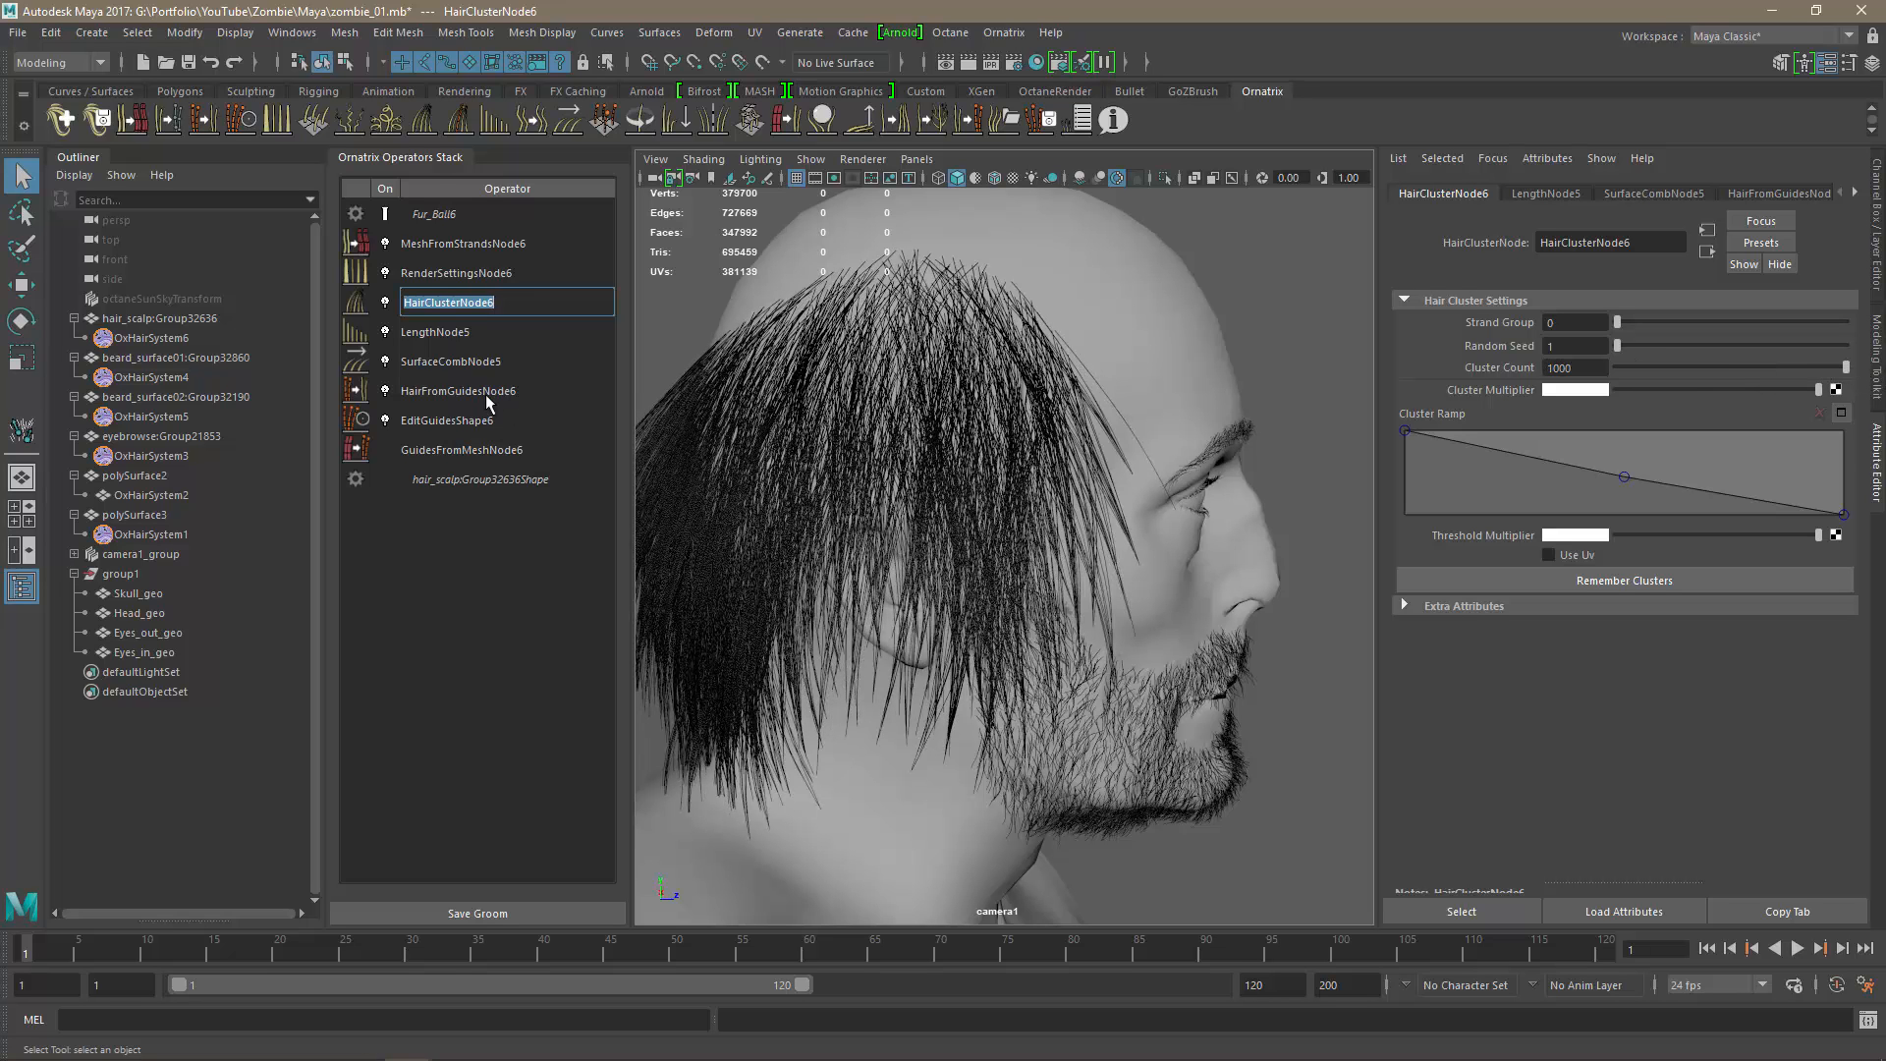
pyautogui.click(1564, 393)
pyautogui.write('2')
pyautogui.press('Return')
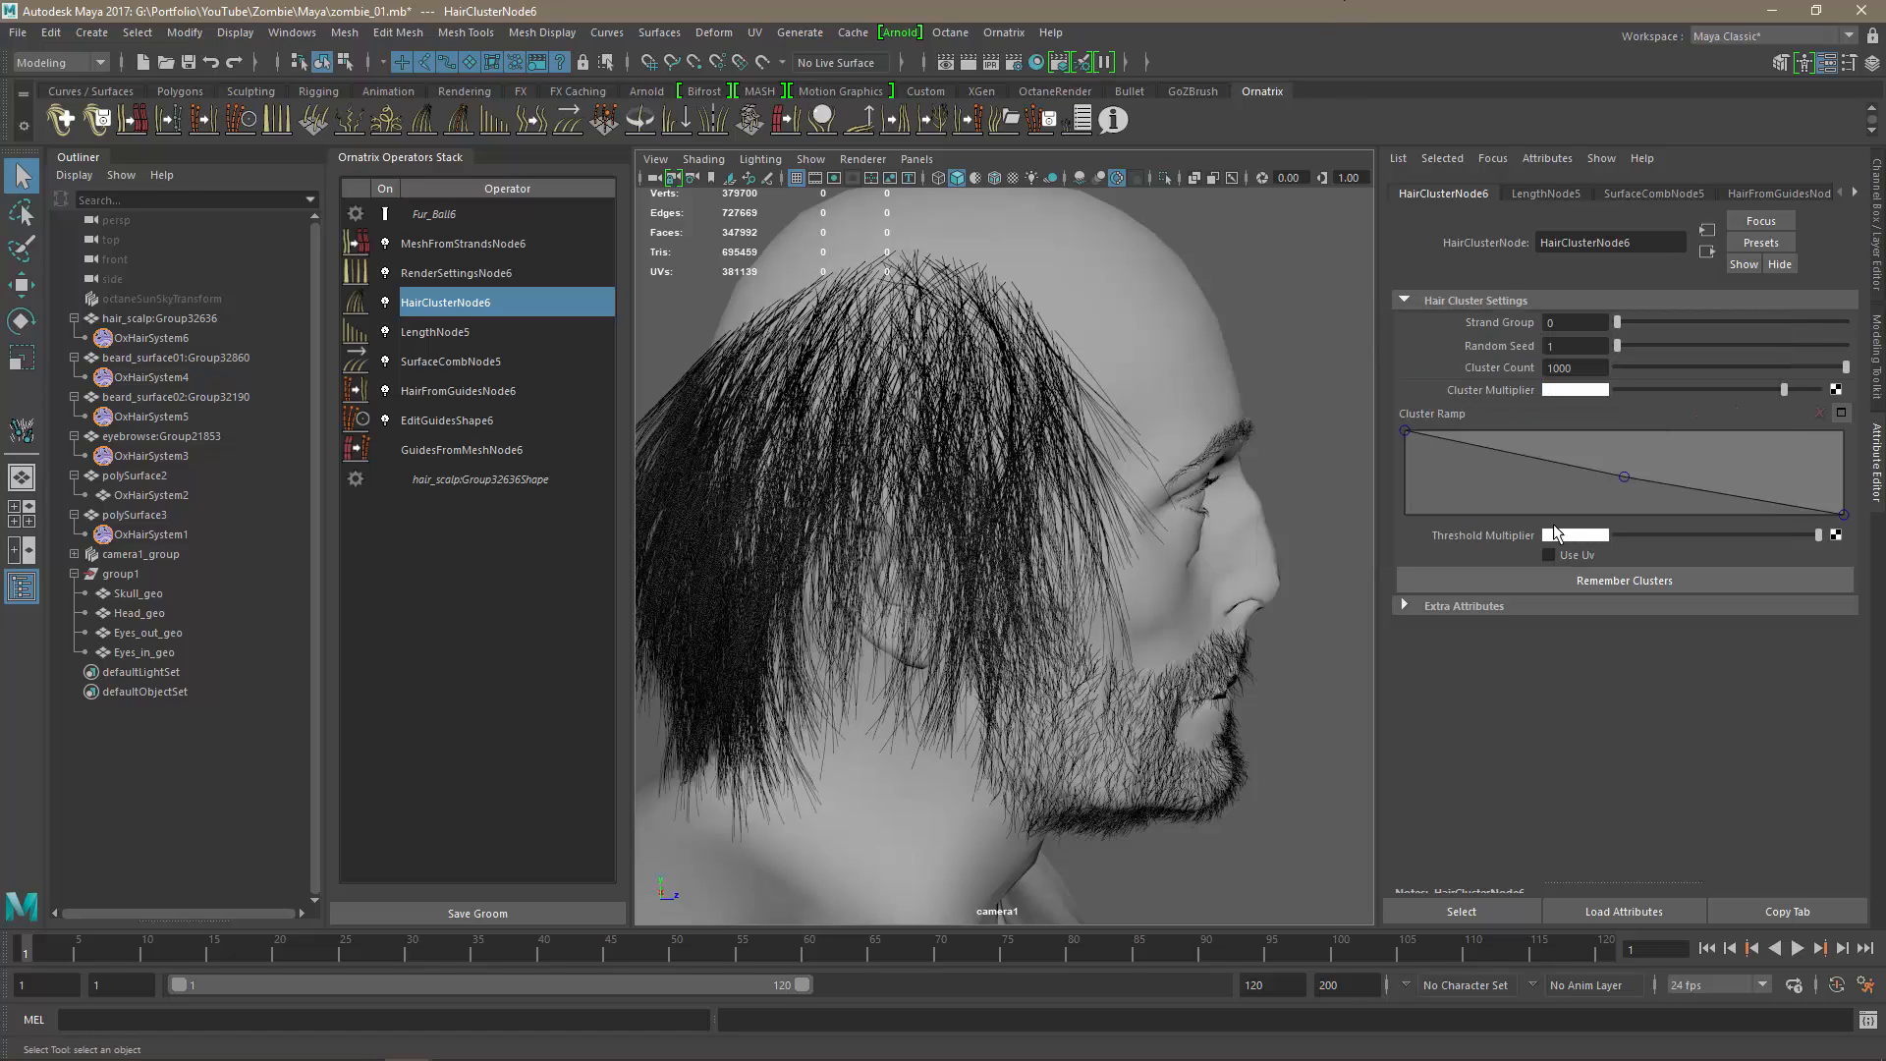
# Try Cluster Count values of 2000, about 1405 and 1500 on the scalp hair clusters.
pyautogui.doubleClick(1602, 372)
pyautogui.write('20')
pyautogui.press('Return')
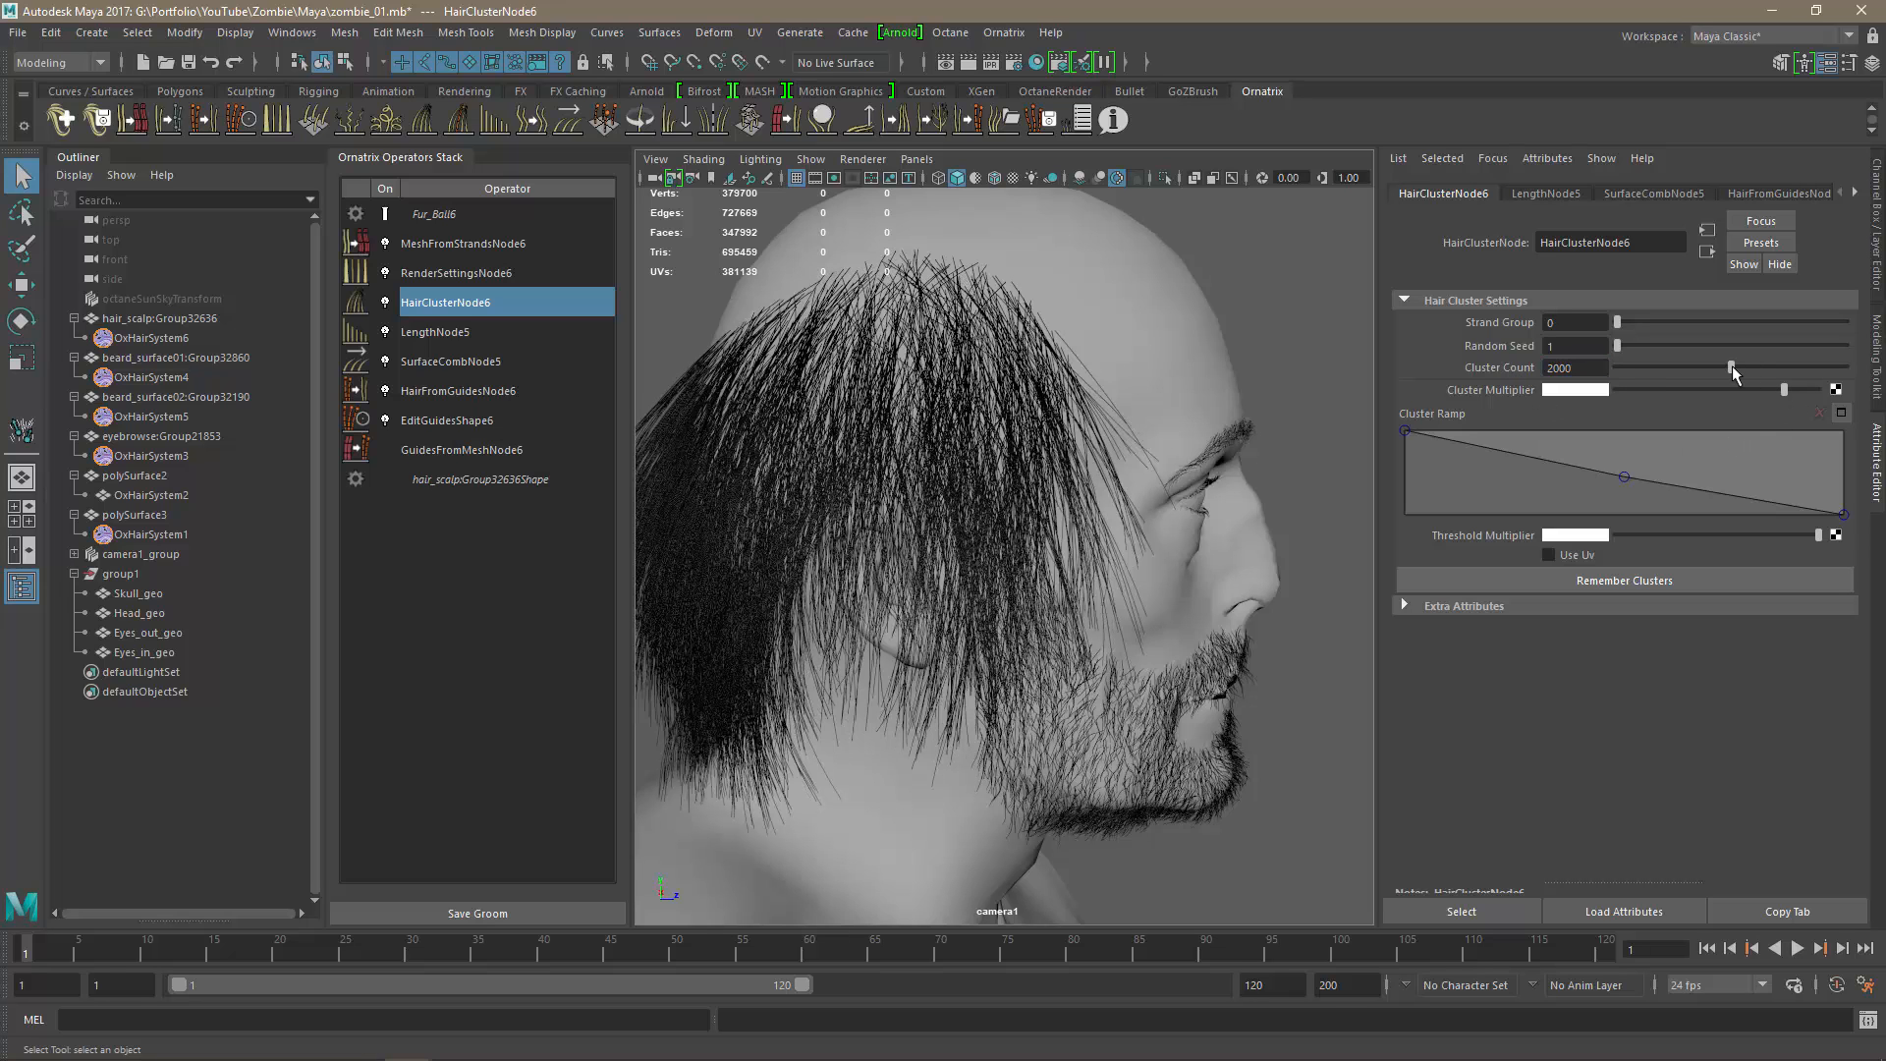
pyautogui.moveTo(1731, 368); pyautogui.dragTo(1695, 380)
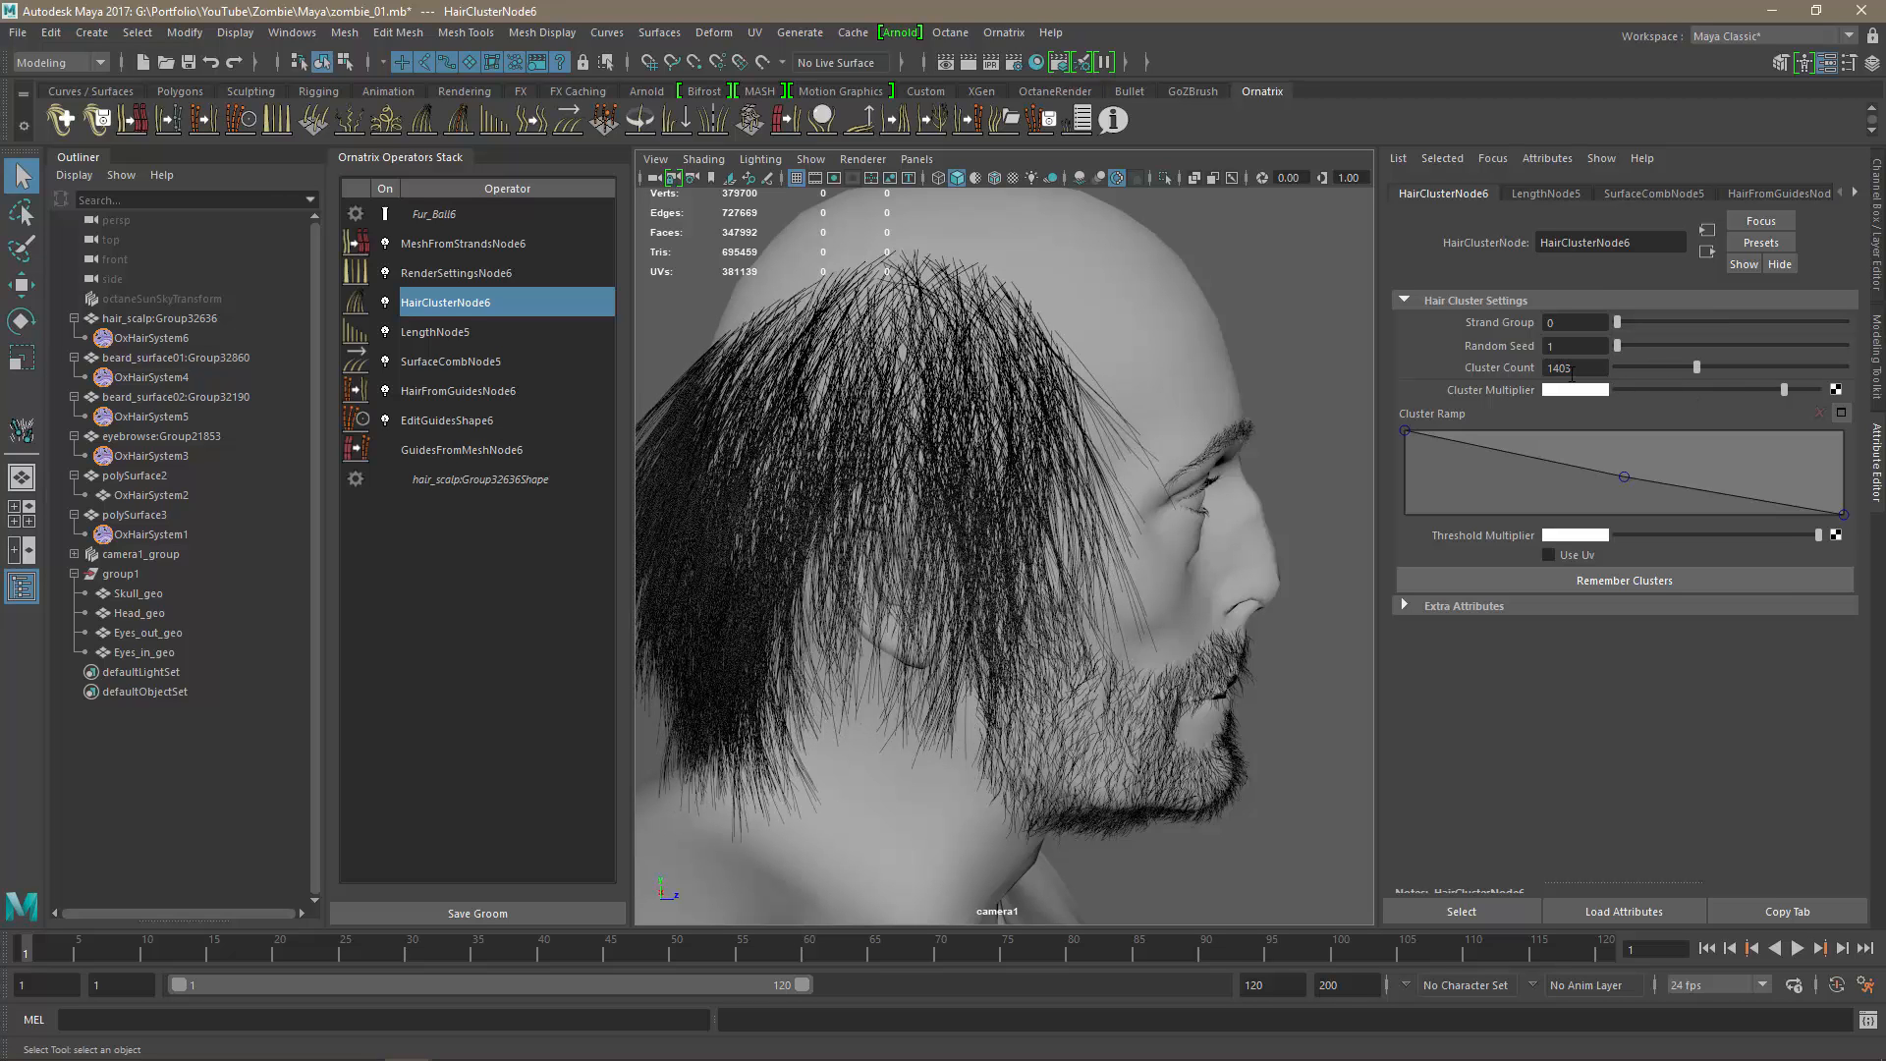
pyautogui.moveTo(1573, 370); pyautogui.dragTo(1564, 371)
pyautogui.write('1500')
pyautogui.press('Return')
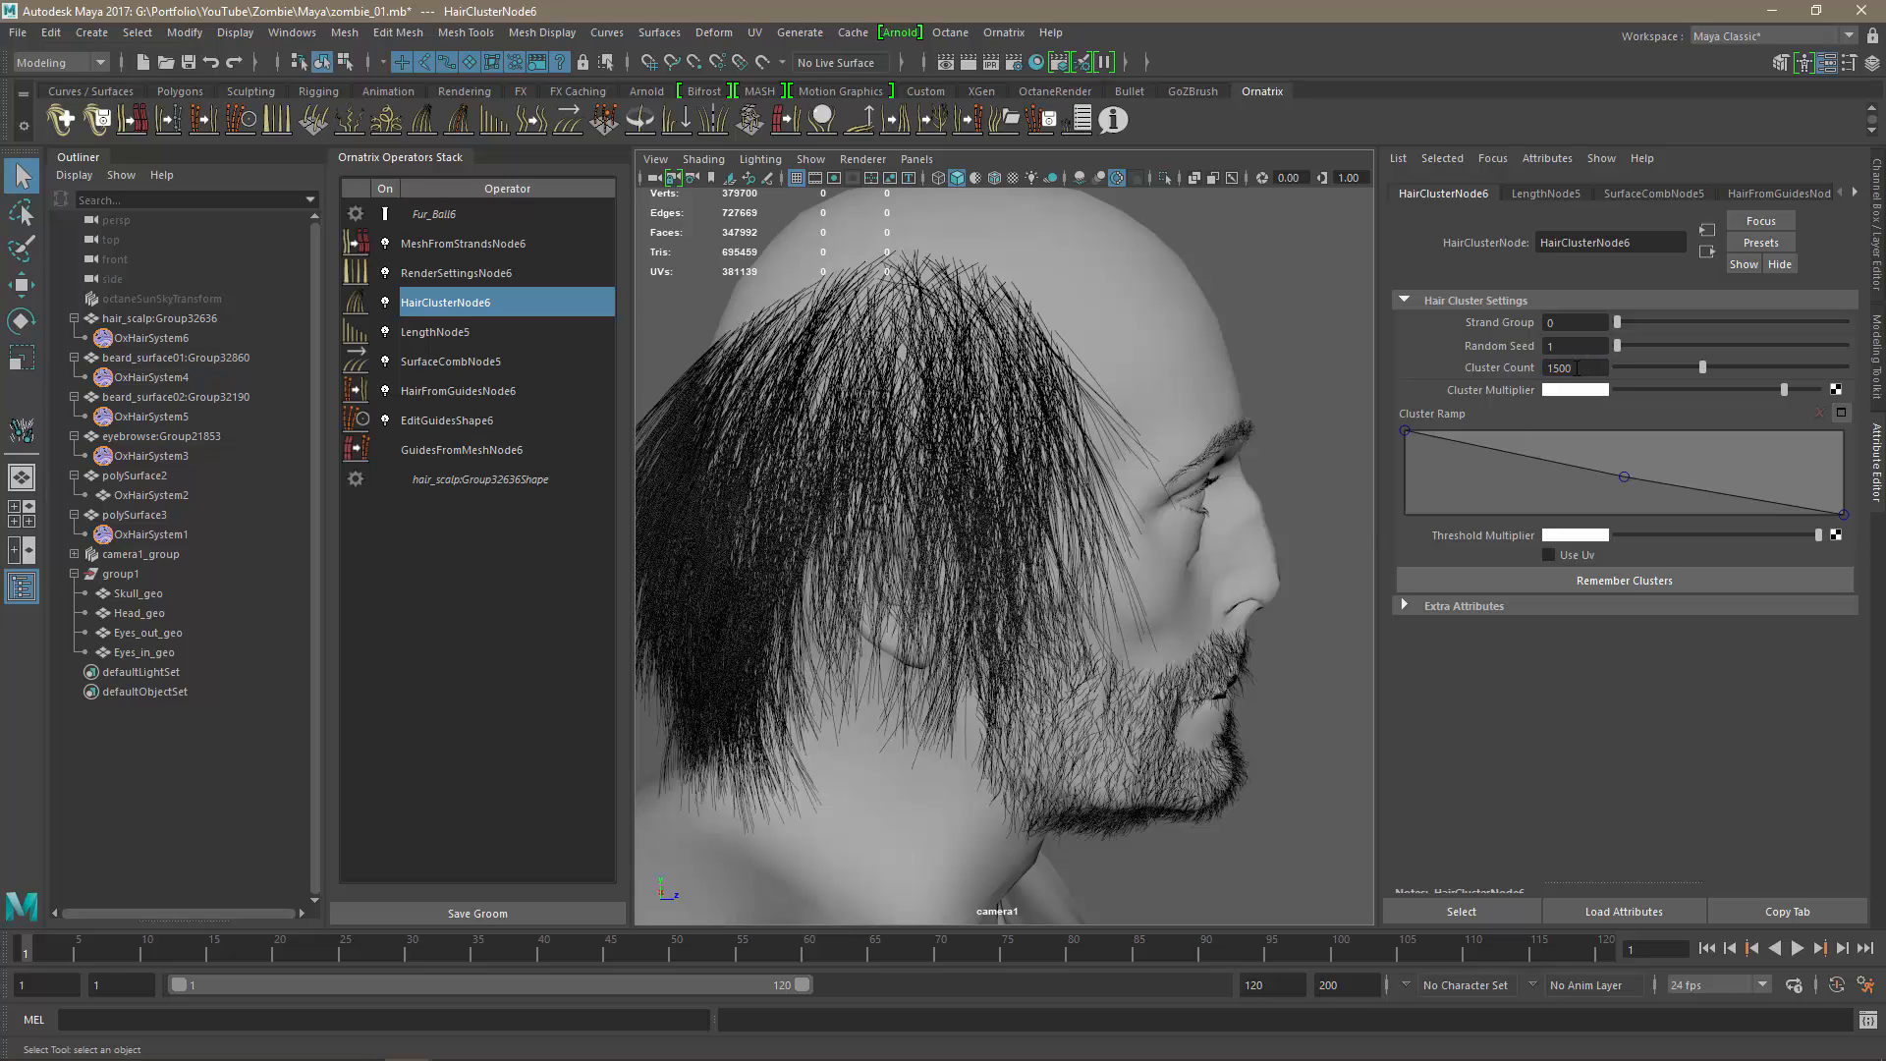
# Set the scalp hair's Cluster Count to 1300 and save the scene.
pyautogui.moveTo(1578, 368); pyautogui.dragTo(1555, 372)
pyautogui.write('300')
pyautogui.press('Return')
pyautogui.scroll(-3, 1214, 702)
pyautogui.keyDown('alt'); pyautogui.moveTo(1214, 703); pyautogui.dragTo(928, 686); pyautogui.keyUp('alt')
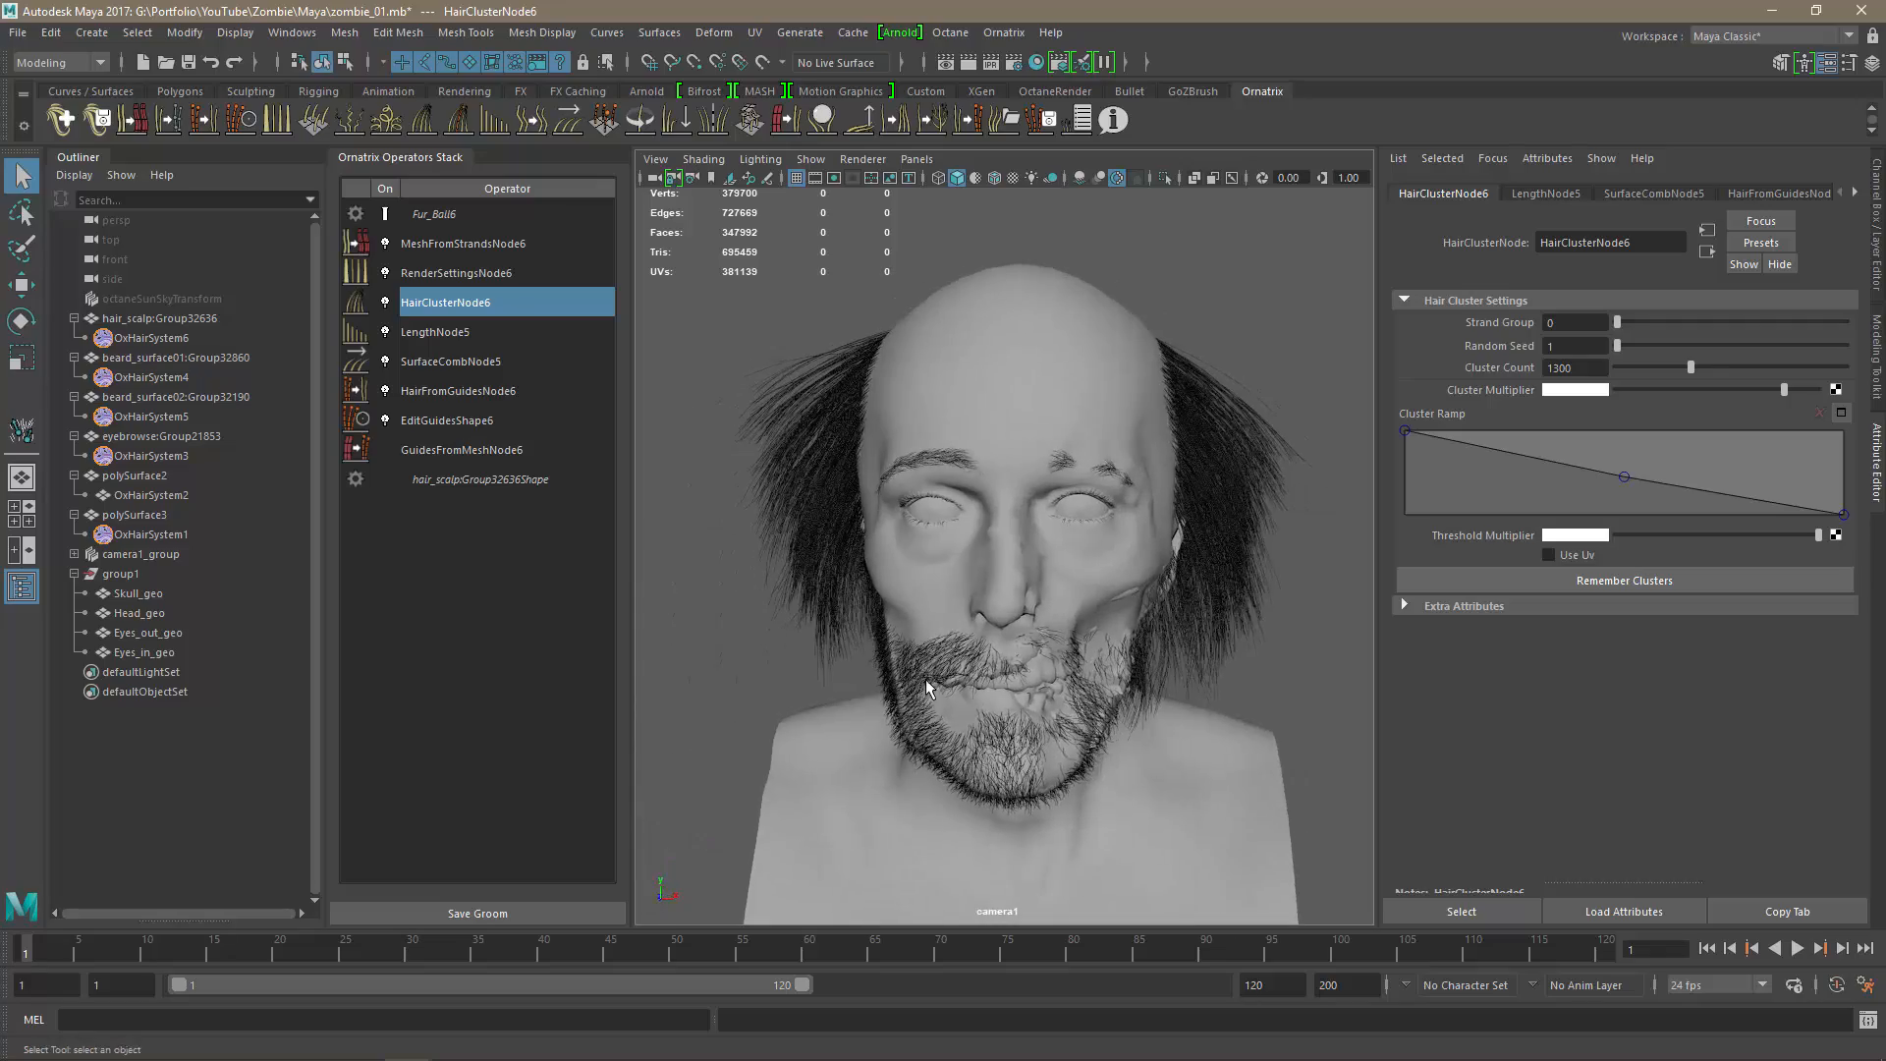
pyautogui.scroll(3, 928, 686)
pyautogui.hotkey('ctrl', 's')
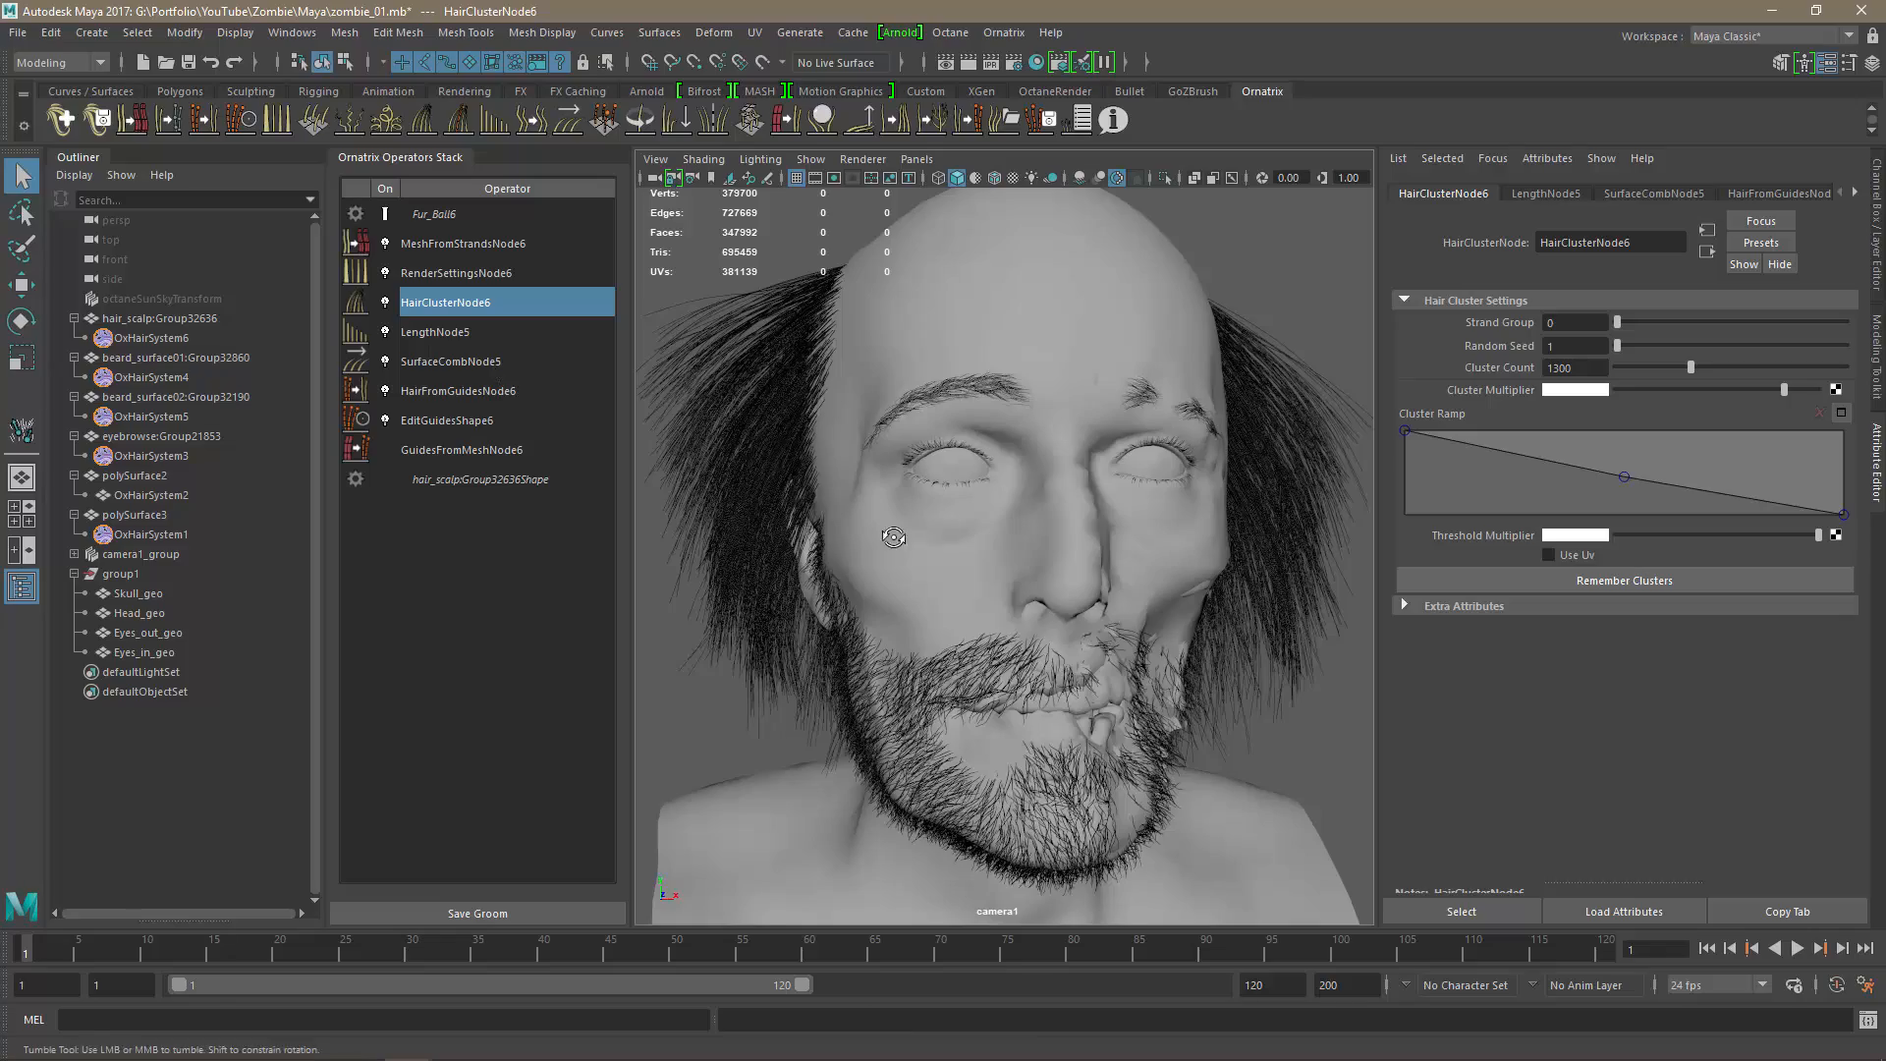
# Add a Curl operator directly above HairClusterNode6 in the scalp hair stack.
pyautogui.keyDown('alt'); pyautogui.moveTo(888, 539); pyautogui.dragTo(1025, 557); pyautogui.keyUp('alt')
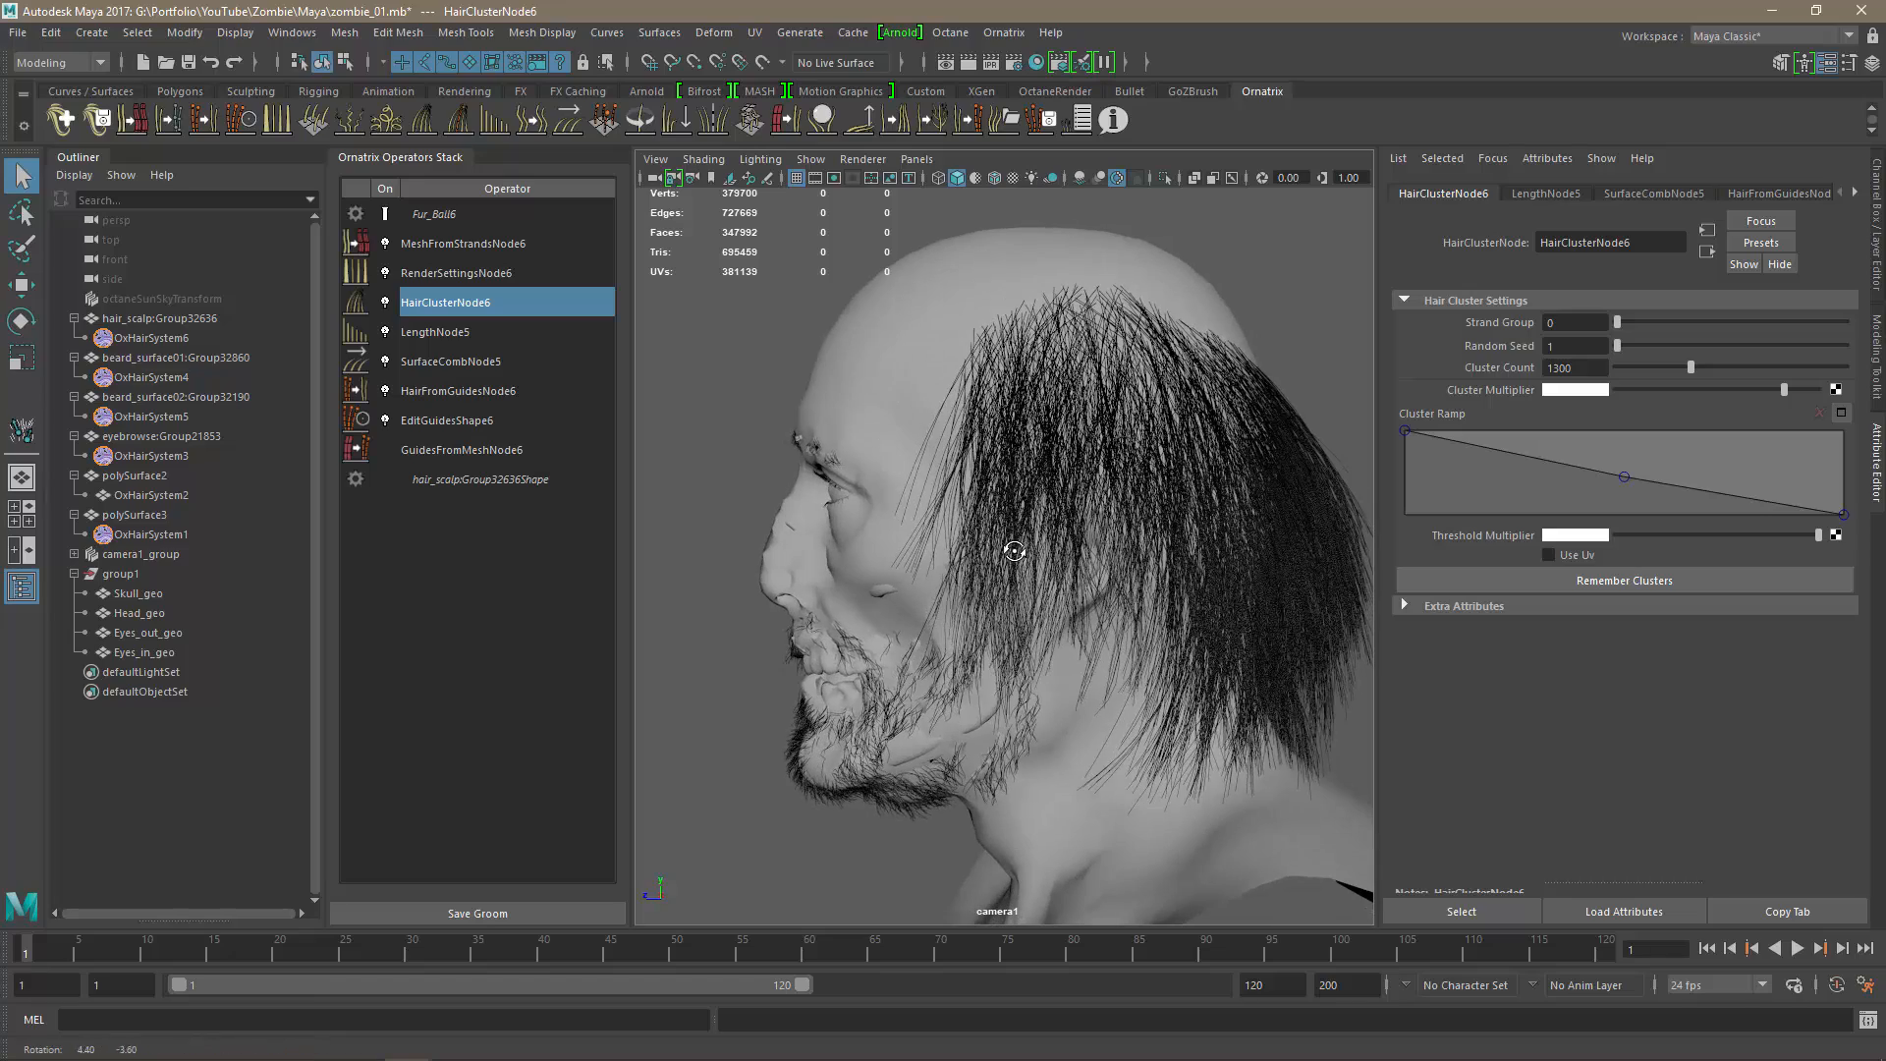
pyautogui.click(382, 126)
pyautogui.keyDown('alt'); pyautogui.moveTo(918, 522); pyautogui.dragTo(1120, 531); pyautogui.keyUp('alt')
pyautogui.keyDown('alt'); pyautogui.moveTo(1119, 530); pyautogui.dragTo(1146, 526, button='right'); pyautogui.keyUp('alt')
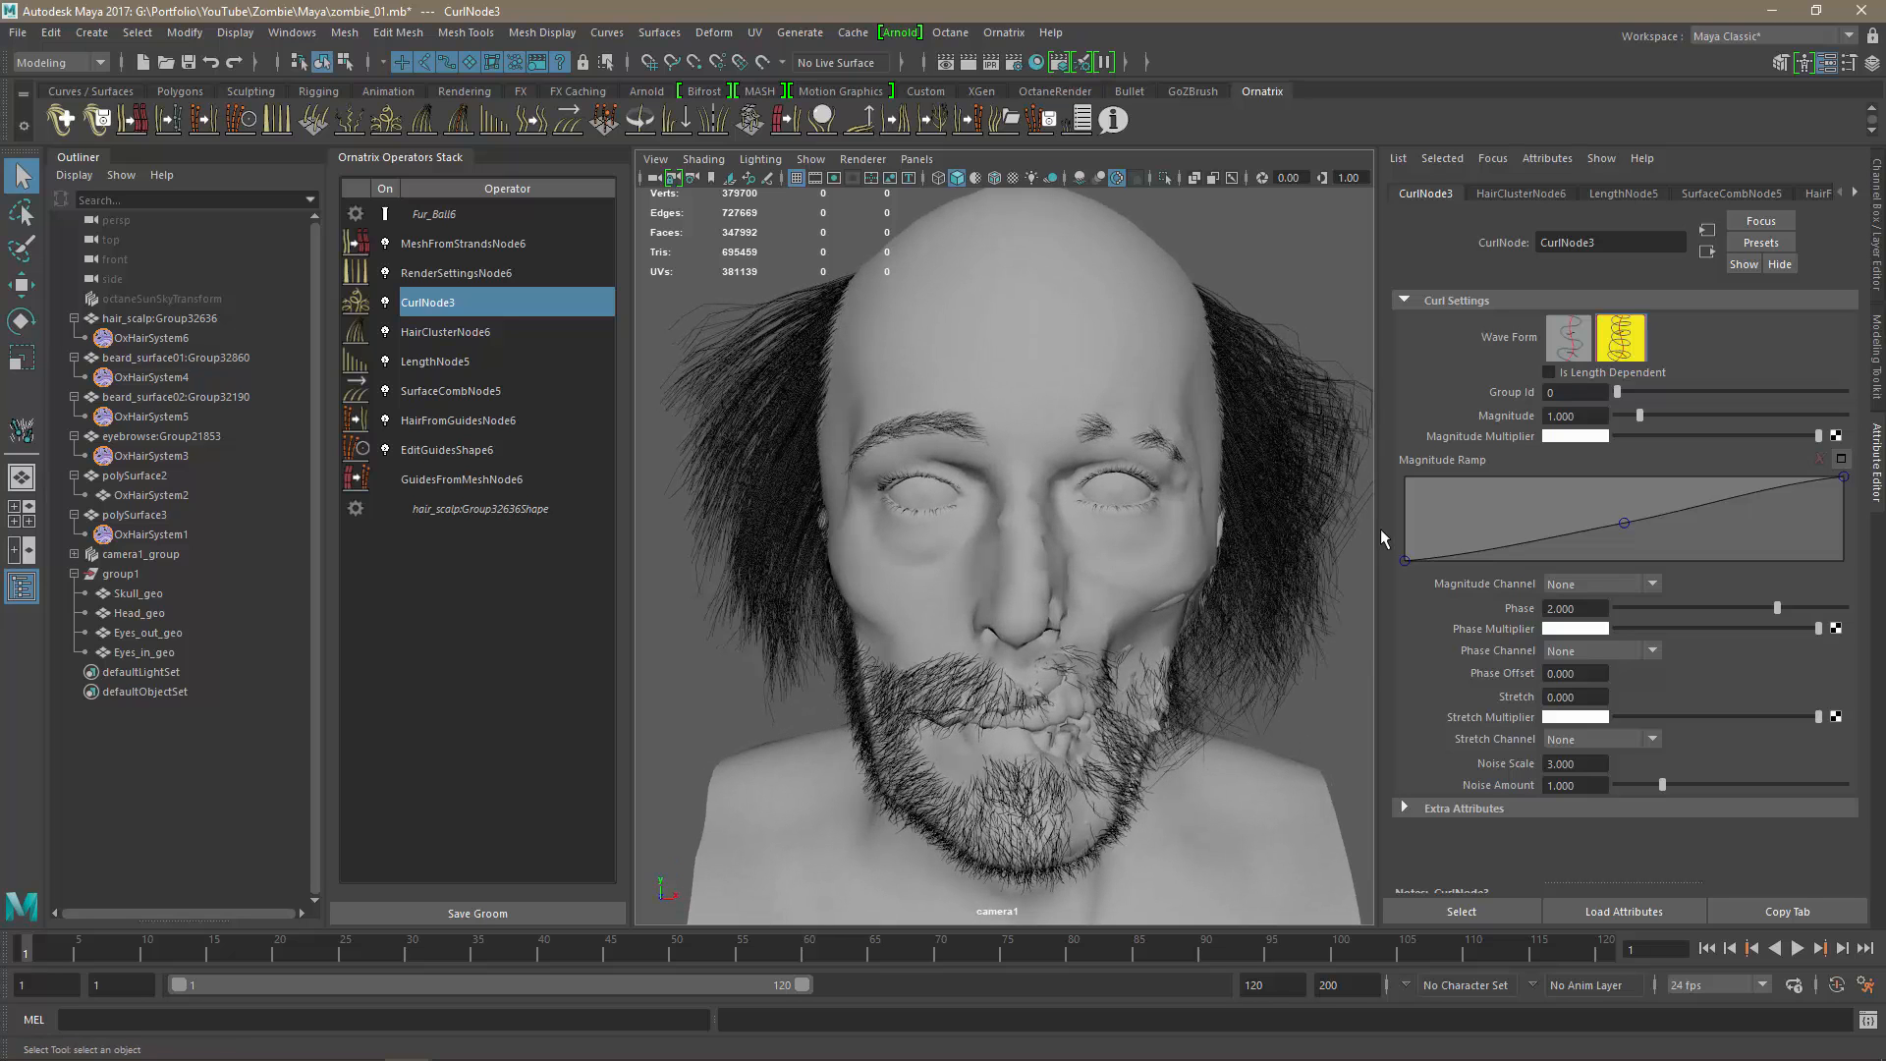
# Try a Curl Phase of 0.1 with a Magnitude of about 2.165 on the scalp hair.
pyautogui.moveTo(1775, 608); pyautogui.dragTo(1751, 610)
pyautogui.moveTo(1746, 610); pyautogui.dragTo(1739, 611)
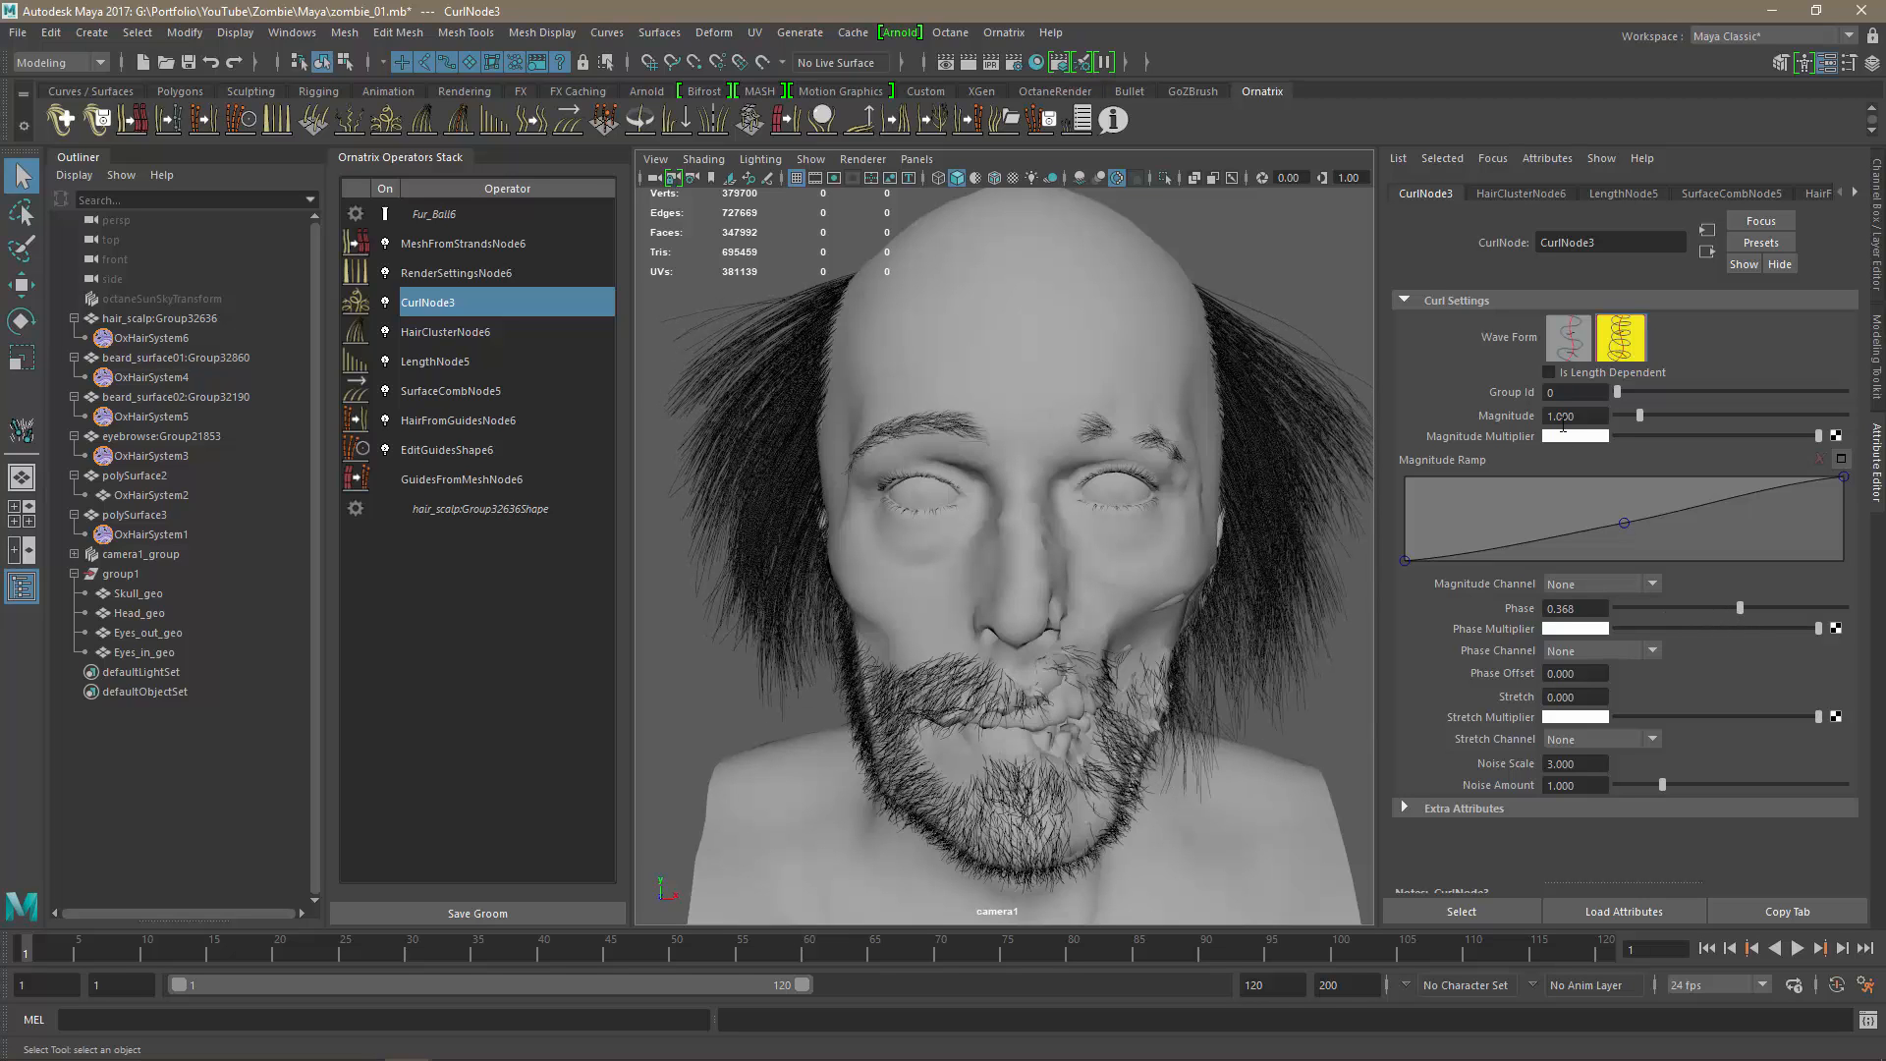
pyautogui.doubleClick(1577, 608)
pyautogui.write('0.1')
pyautogui.press('Return')
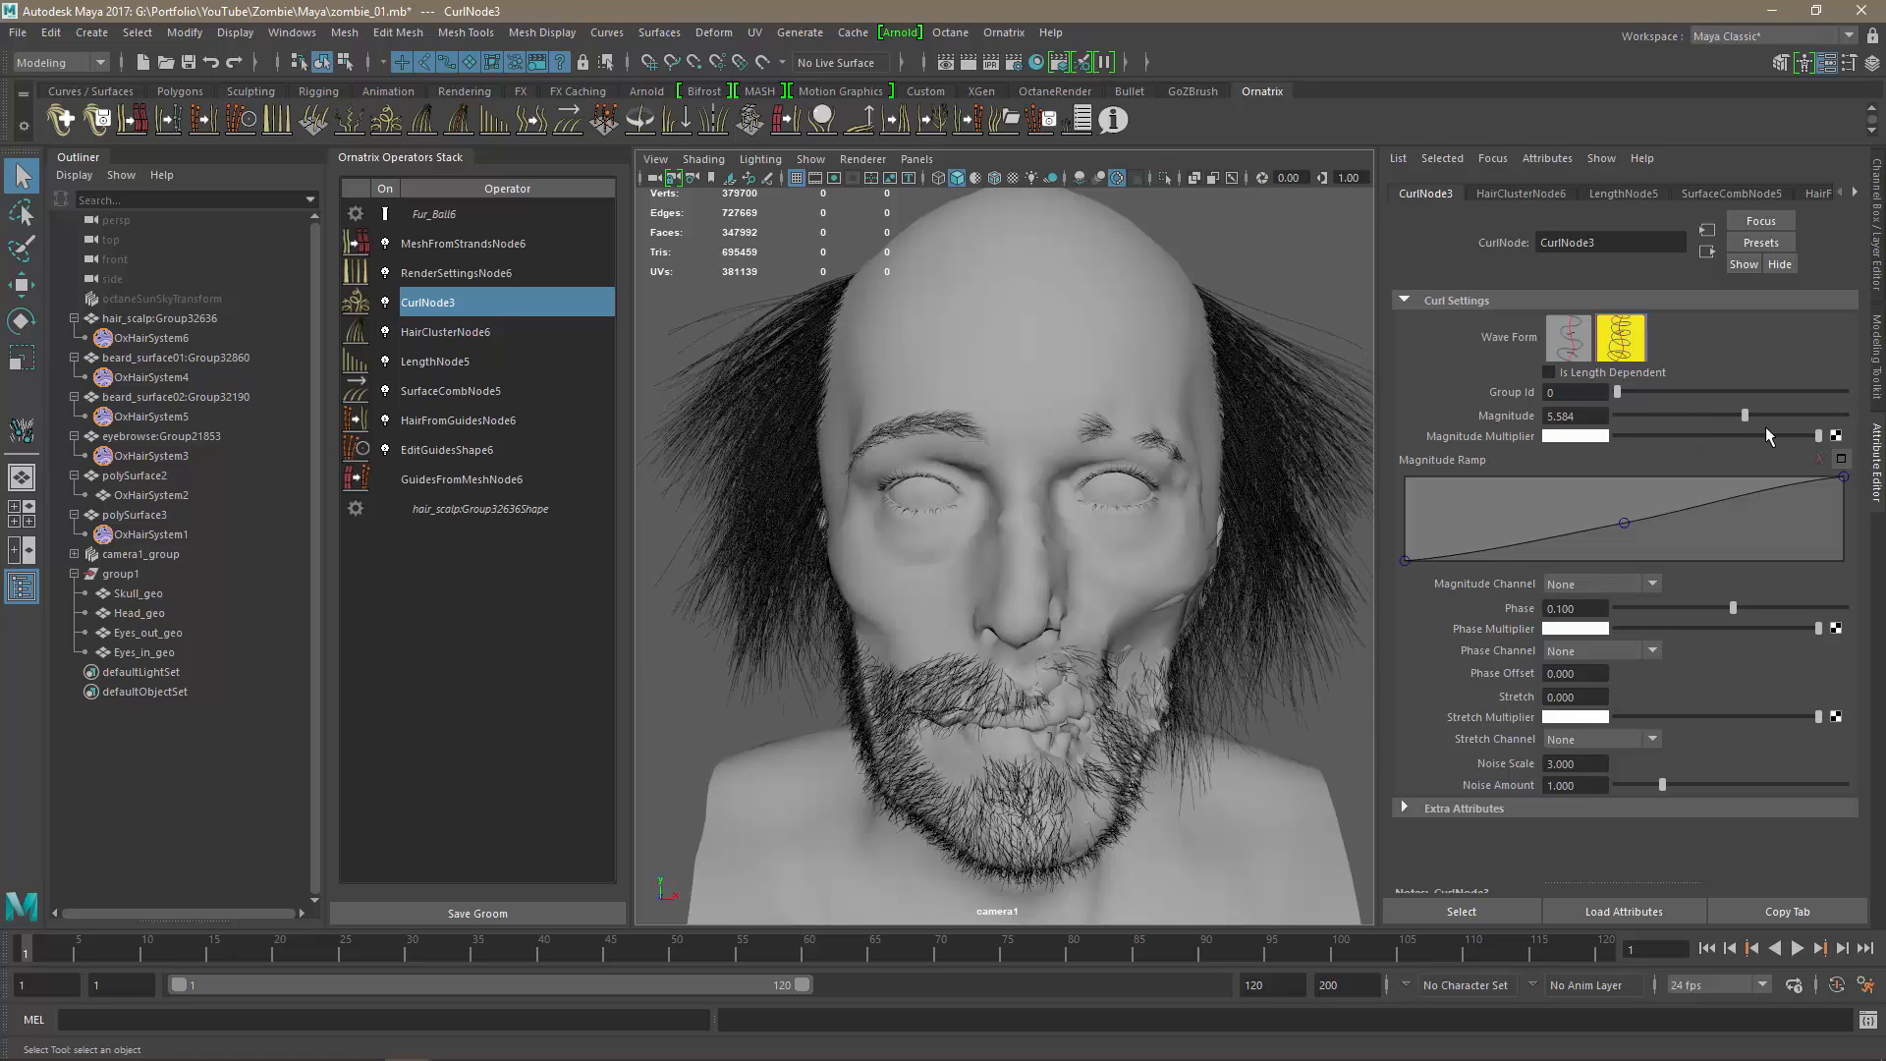
pyautogui.moveTo(1793, 432); pyautogui.dragTo(1664, 433)
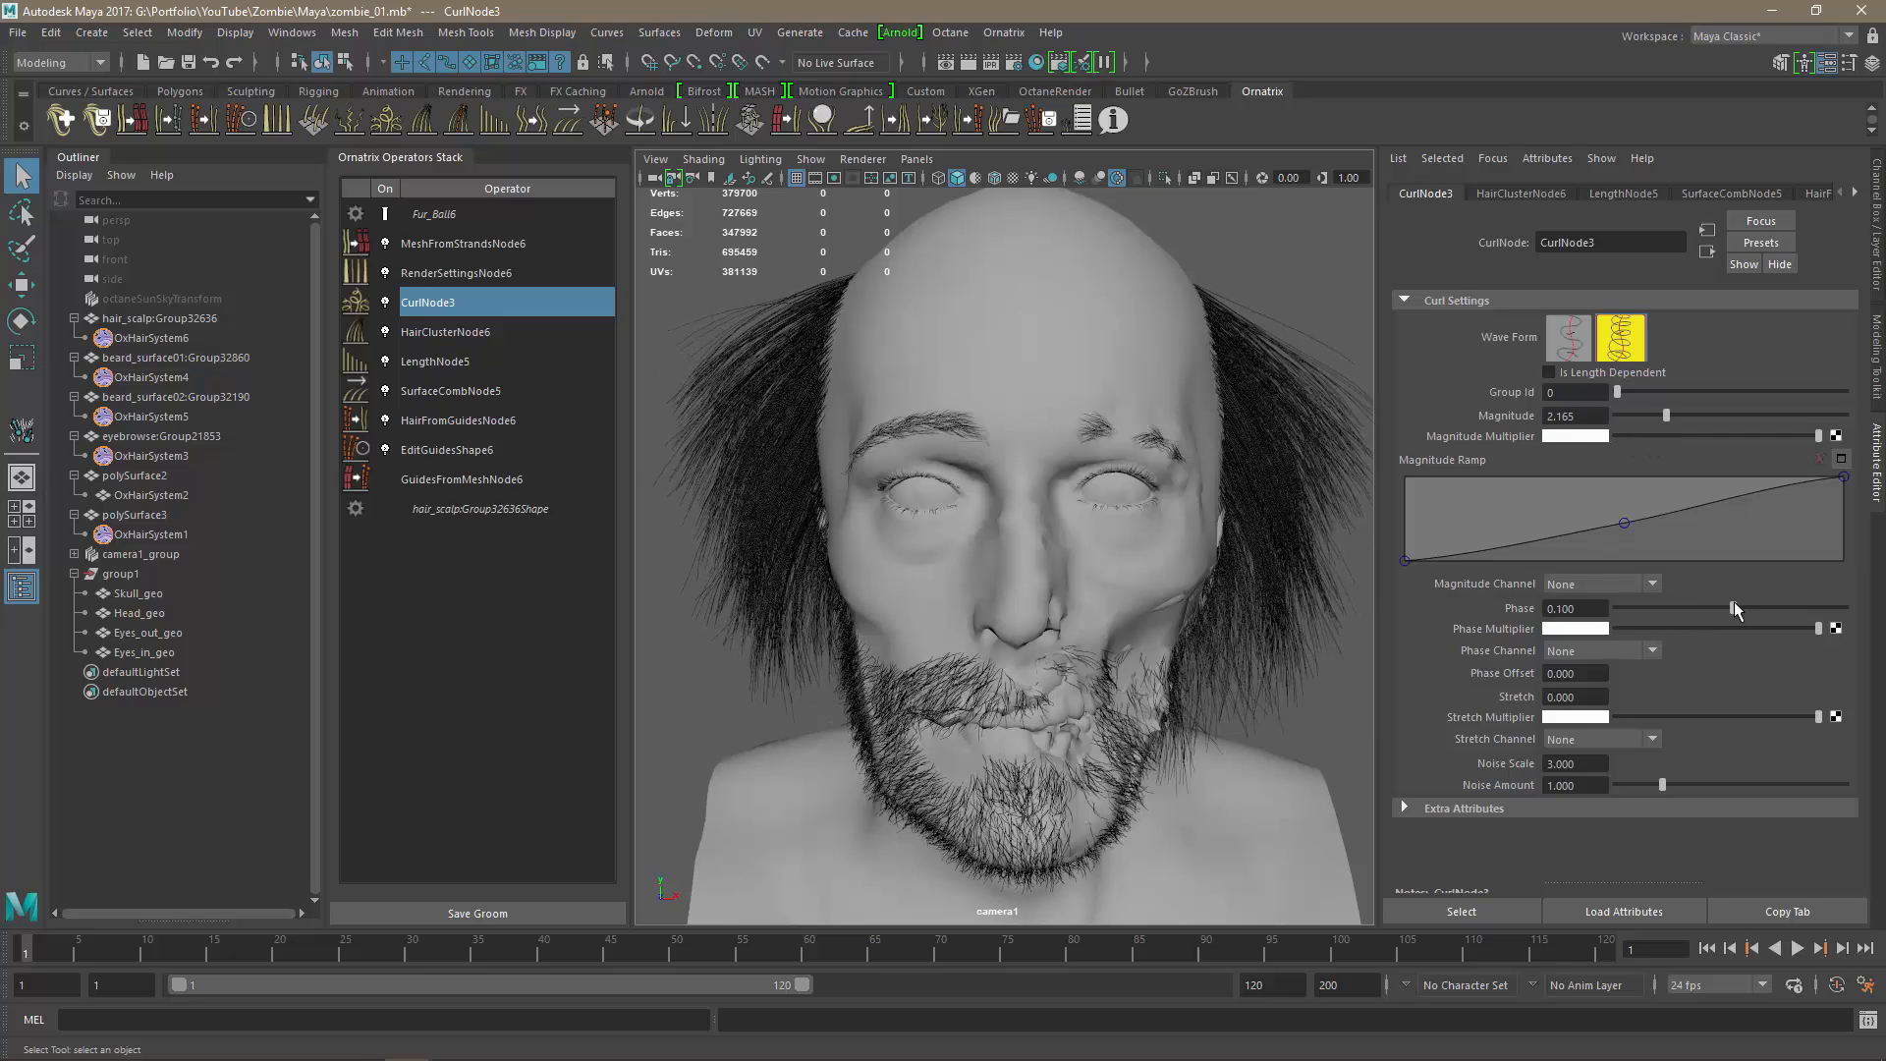
# Set the Curl operator's Phase to about 3.398 and its Magnitude to about 1.039.
pyautogui.moveTo(1736, 611); pyautogui.dragTo(1808, 606)
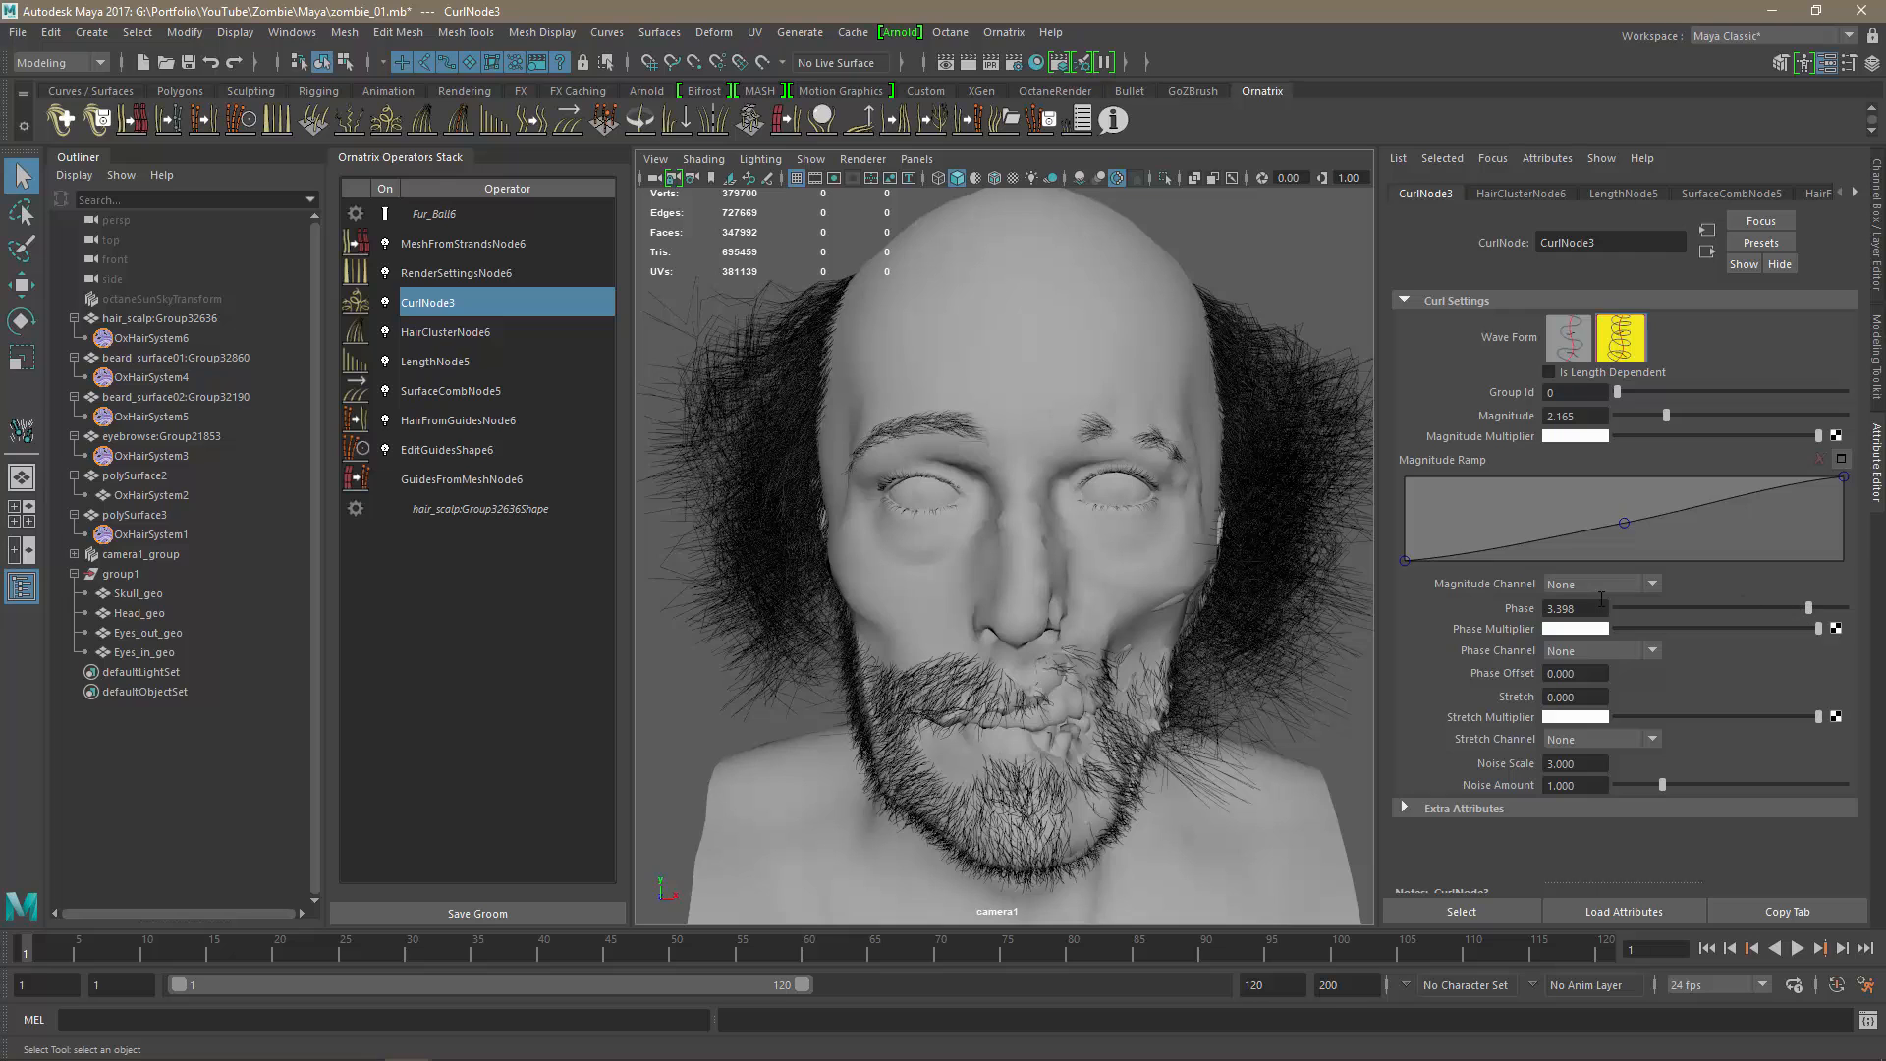
pyautogui.moveTo(1662, 411); pyautogui.dragTo(1642, 422)
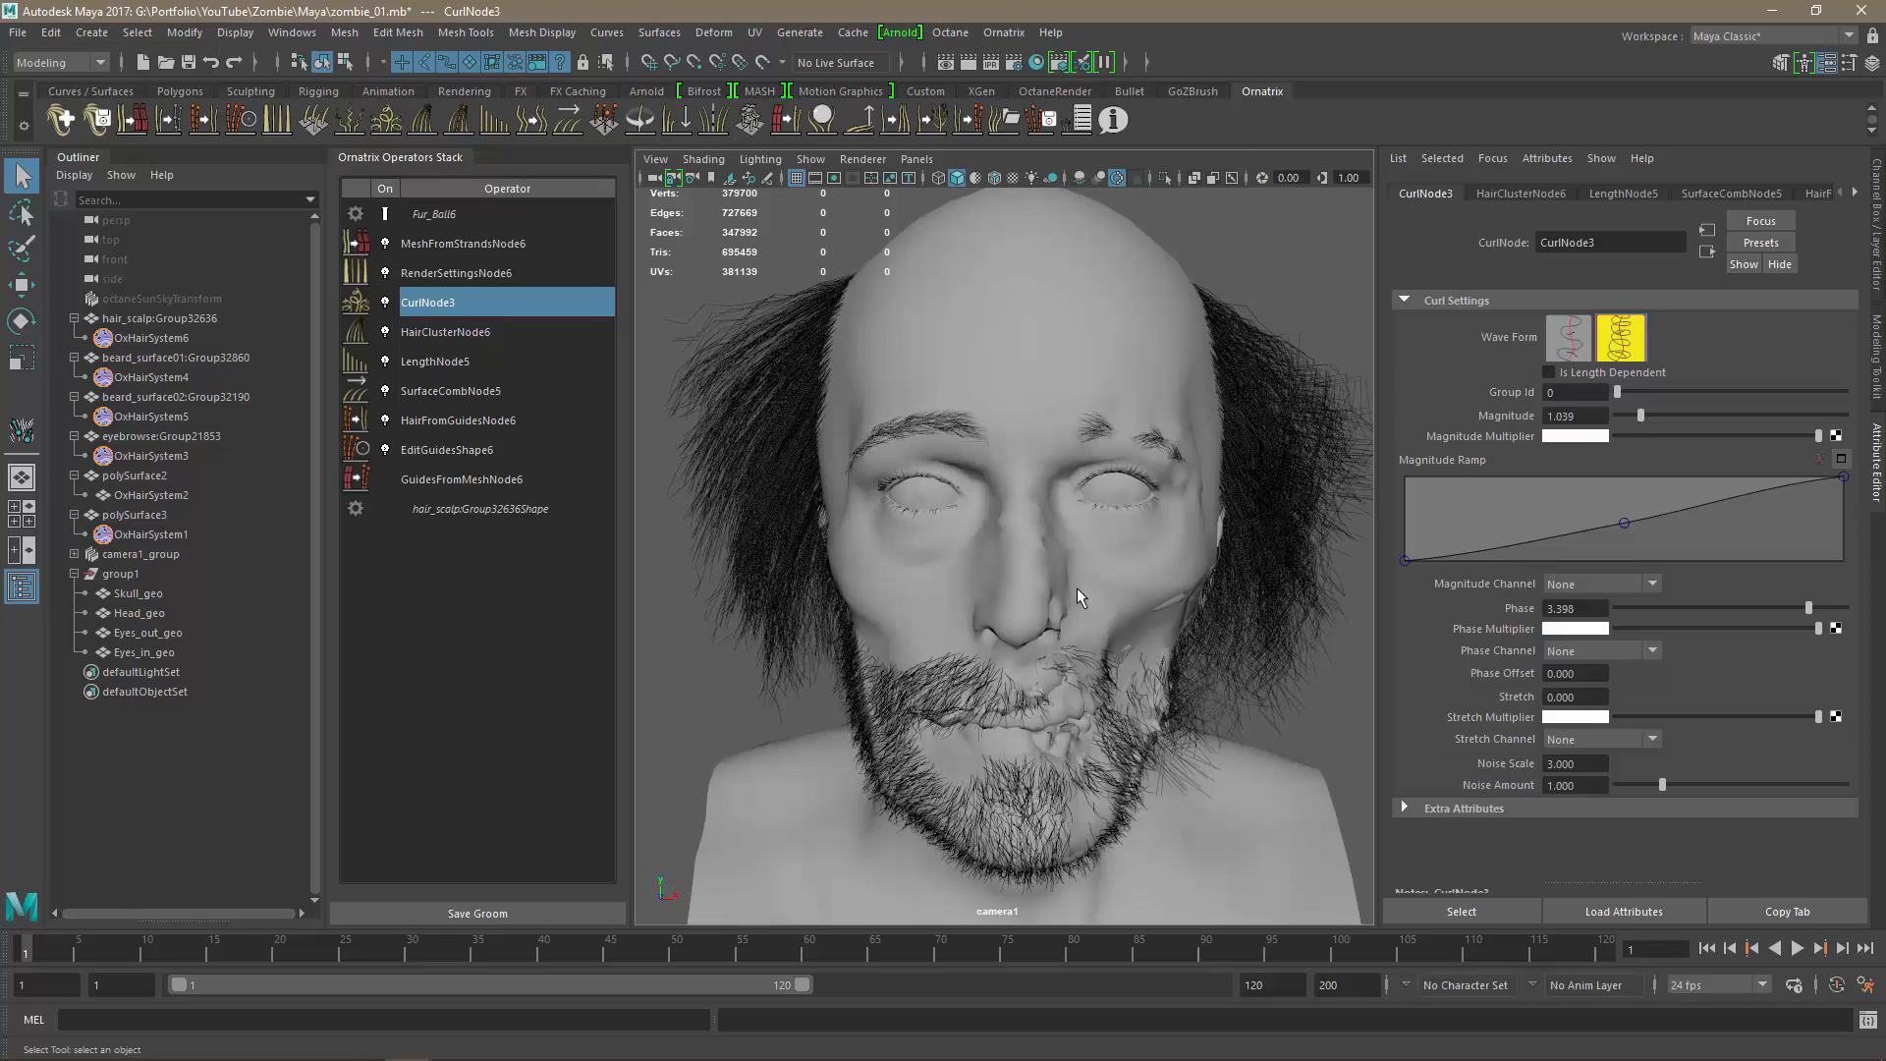
pyautogui.moveTo(893, 528)
pyautogui.keyDown('alt'); pyautogui.mouseDown()
pyautogui.moveTo(766, 531)
pyautogui.moveTo(864, 526)
pyautogui.moveTo(893, 503)
pyautogui.mouseUp(); pyautogui.keyUp('alt')
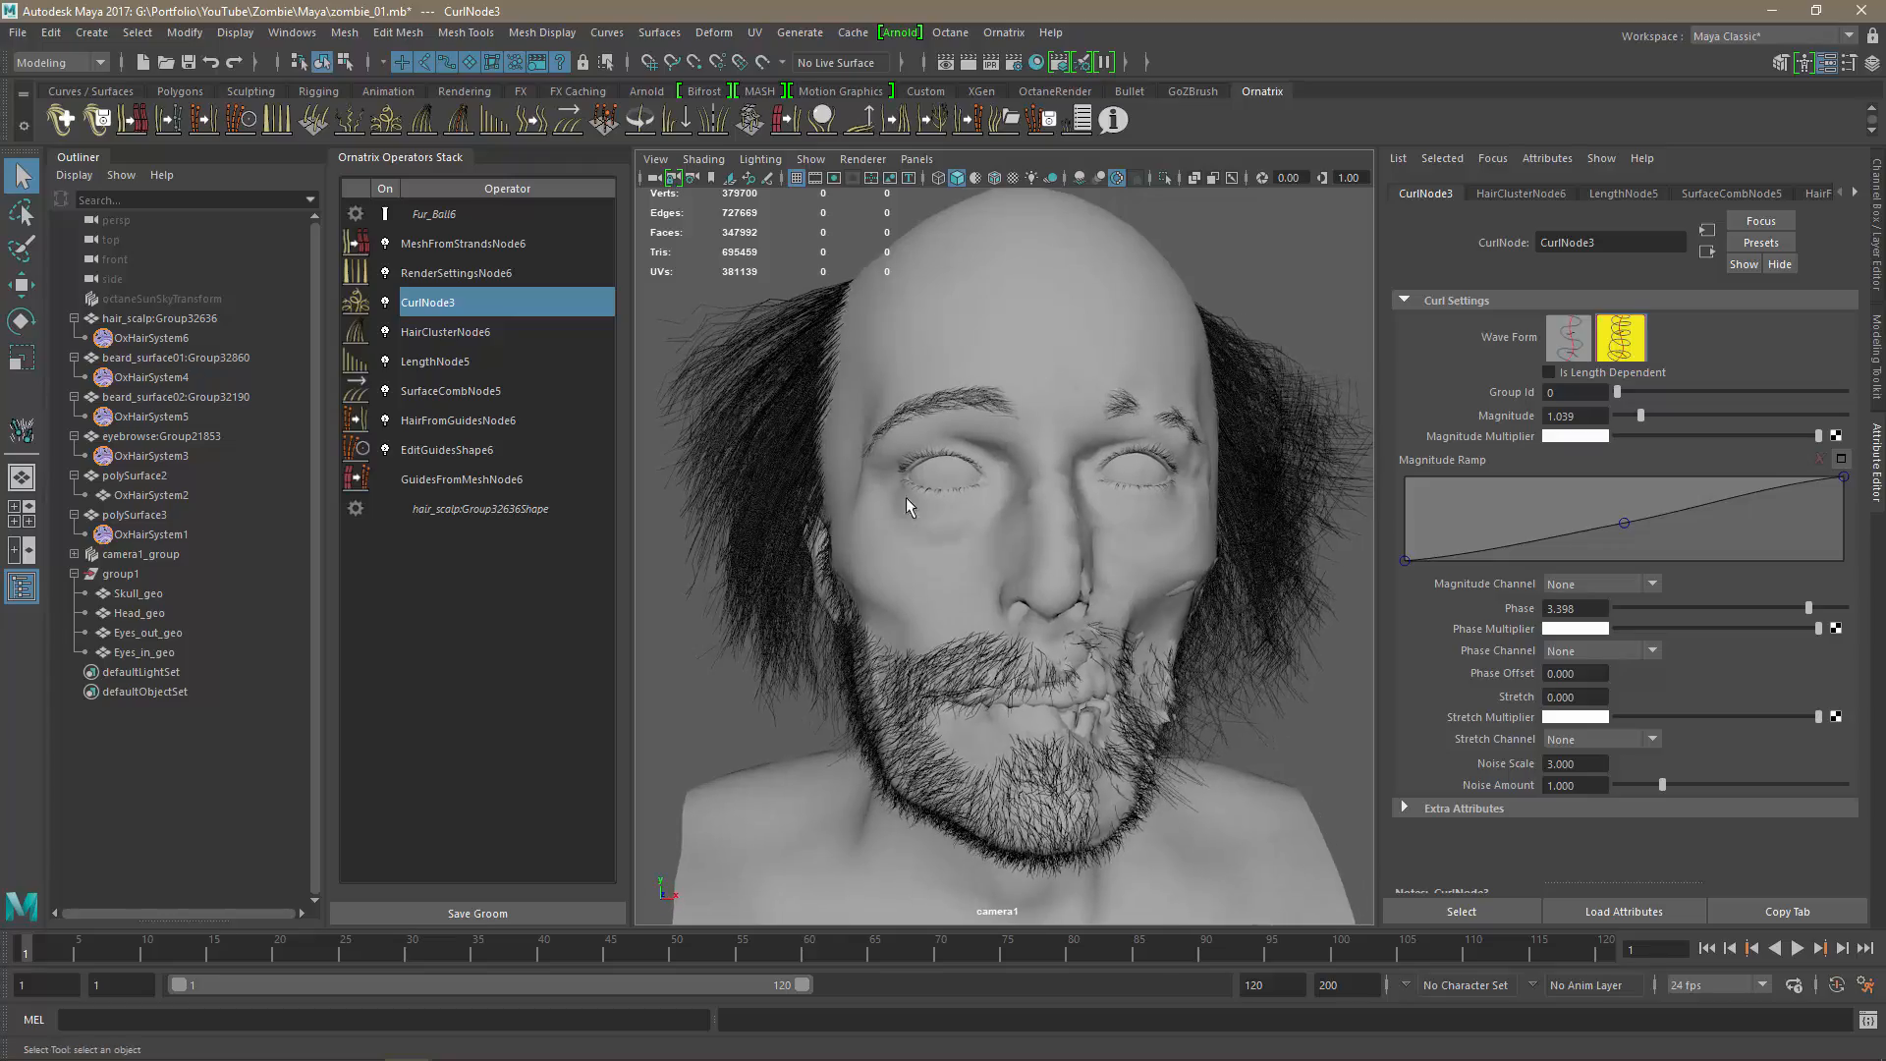
# Add a Detail operator directly above HairClusterNode6 and set its View Point Count and Render Point Count to 20.
pyautogui.keyDown('alt'); pyautogui.moveTo(893, 502); pyautogui.dragTo(895, 545, button='right'); pyautogui.keyUp('alt')
pyautogui.keyDown('alt'); pyautogui.moveTo(896, 545); pyautogui.dragTo(1140, 373); pyautogui.keyUp('alt')
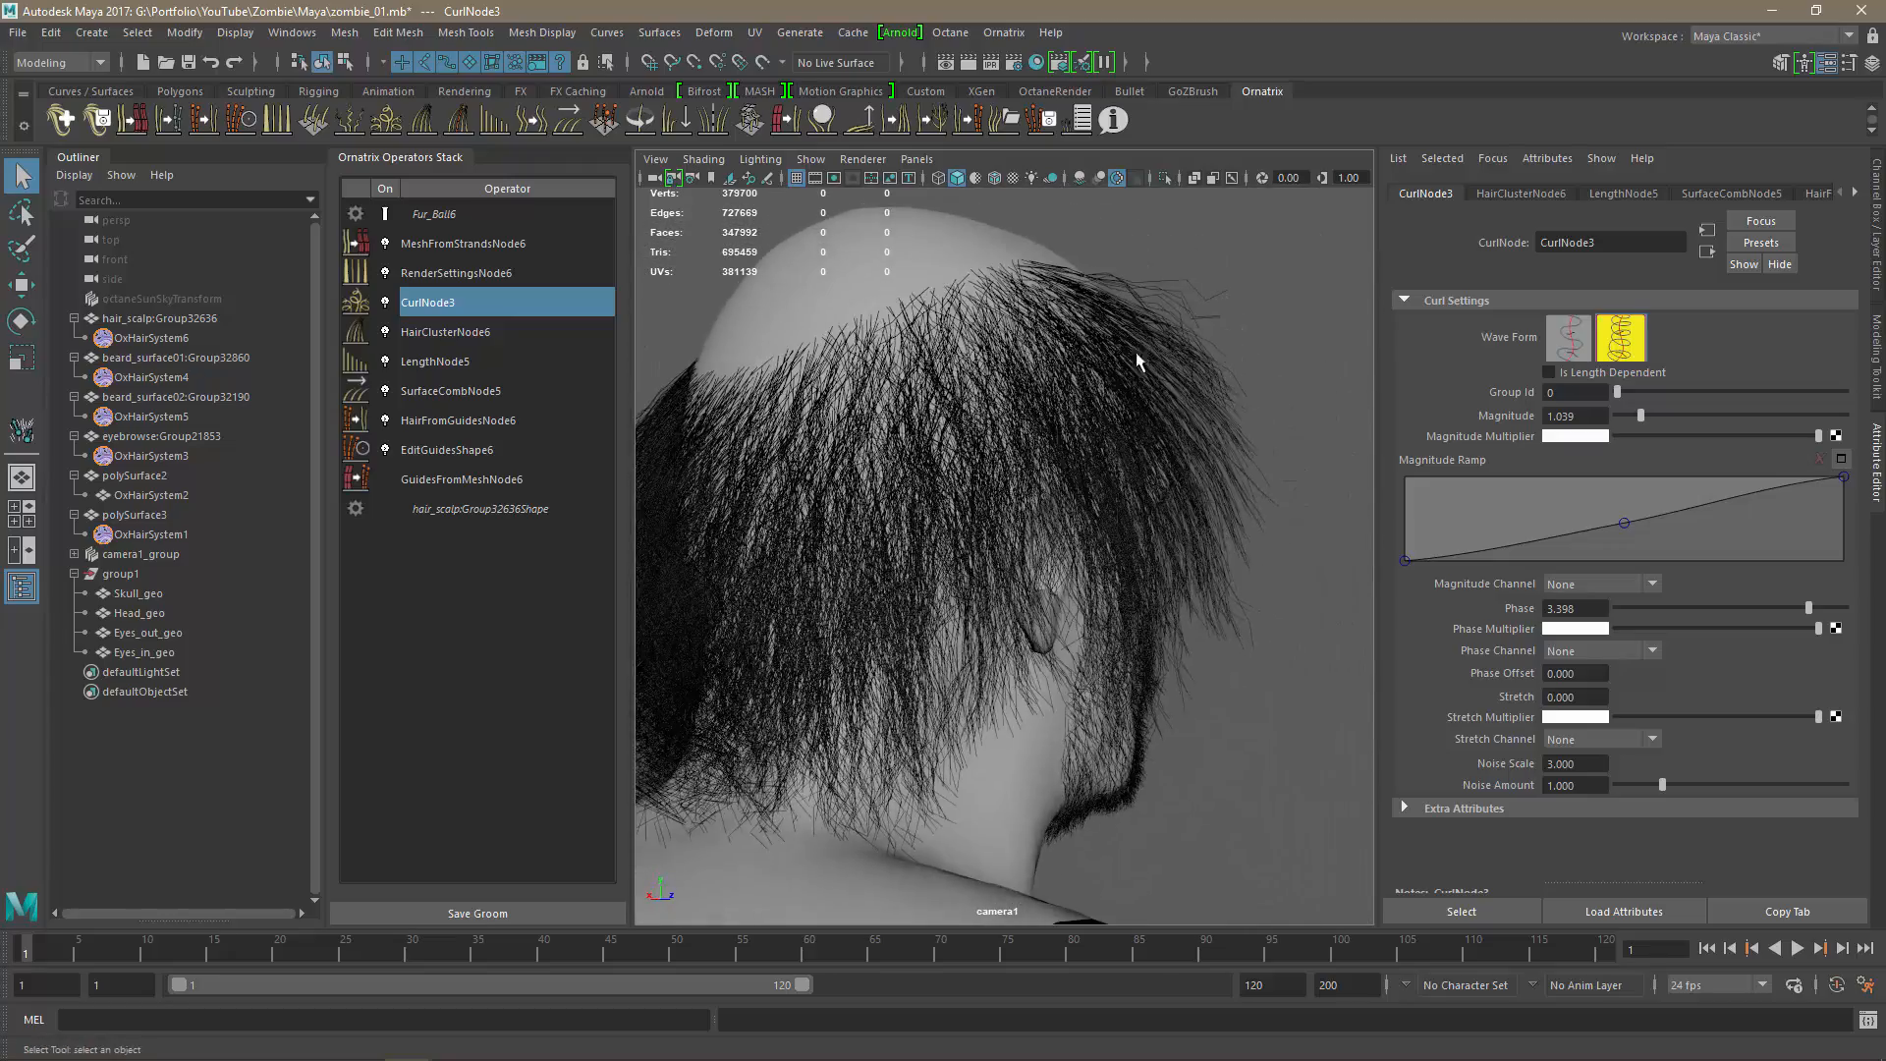
pyautogui.keyDown('alt'); pyautogui.moveTo(1108, 333); pyautogui.dragTo(1000, 537, button='right'); pyautogui.keyUp('alt')
pyautogui.keyDown('alt'); pyautogui.moveTo(1001, 543); pyautogui.dragTo(1191, 467); pyautogui.keyUp('alt')
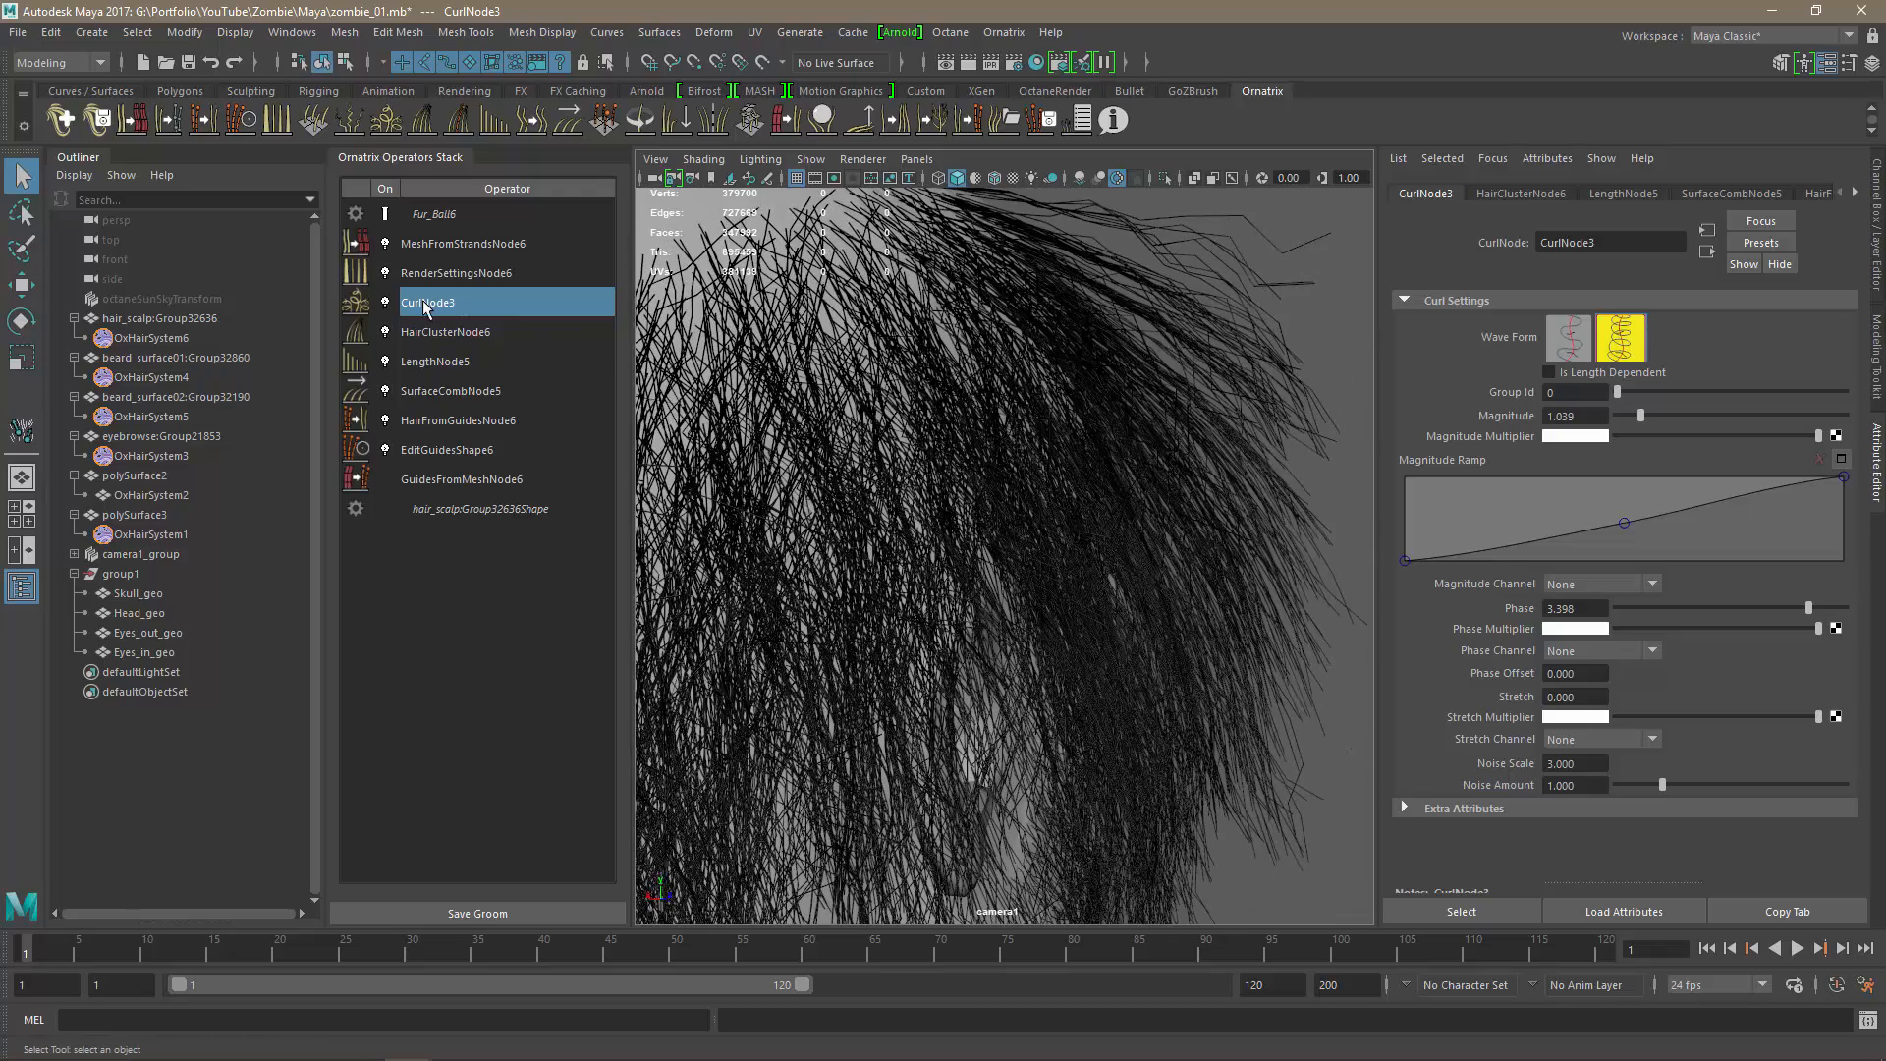
pyautogui.click(439, 332)
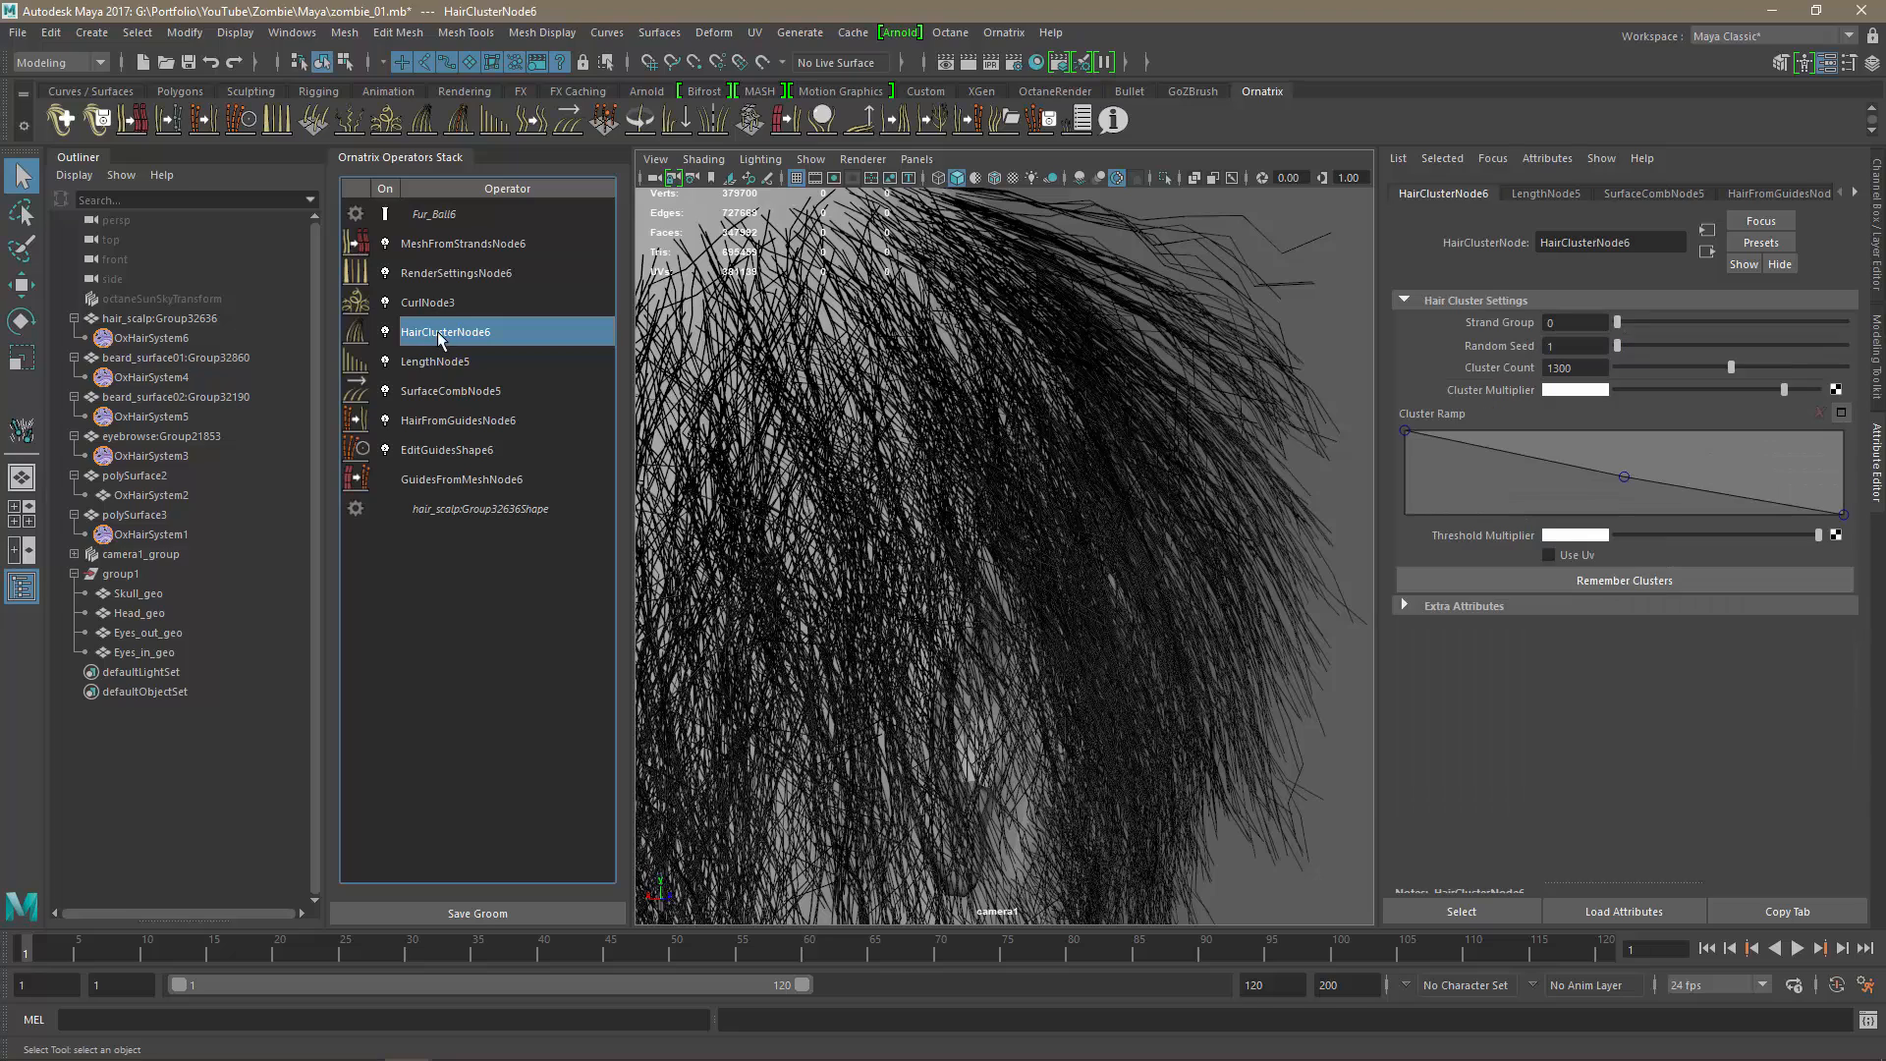
pyautogui.click(538, 122)
pyautogui.doubleClick(1581, 346)
pyautogui.write('20')
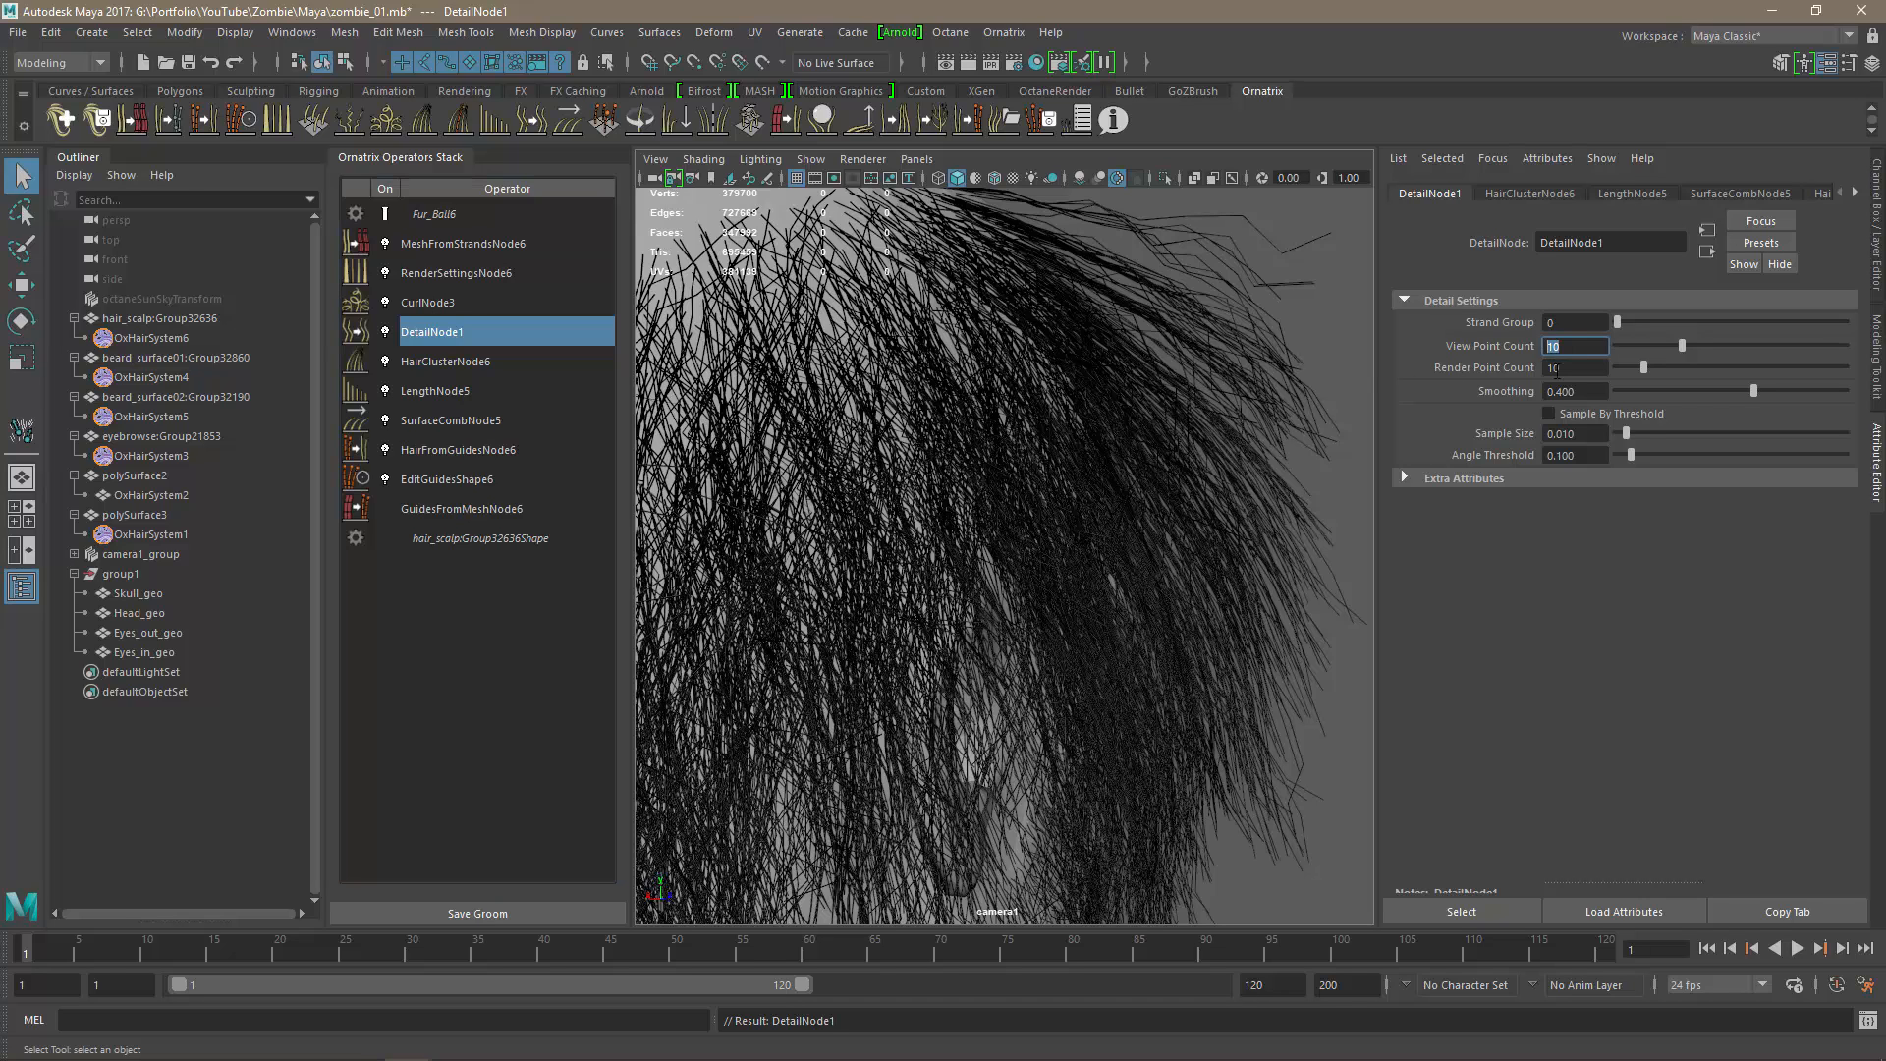
pyautogui.click(1576, 367)
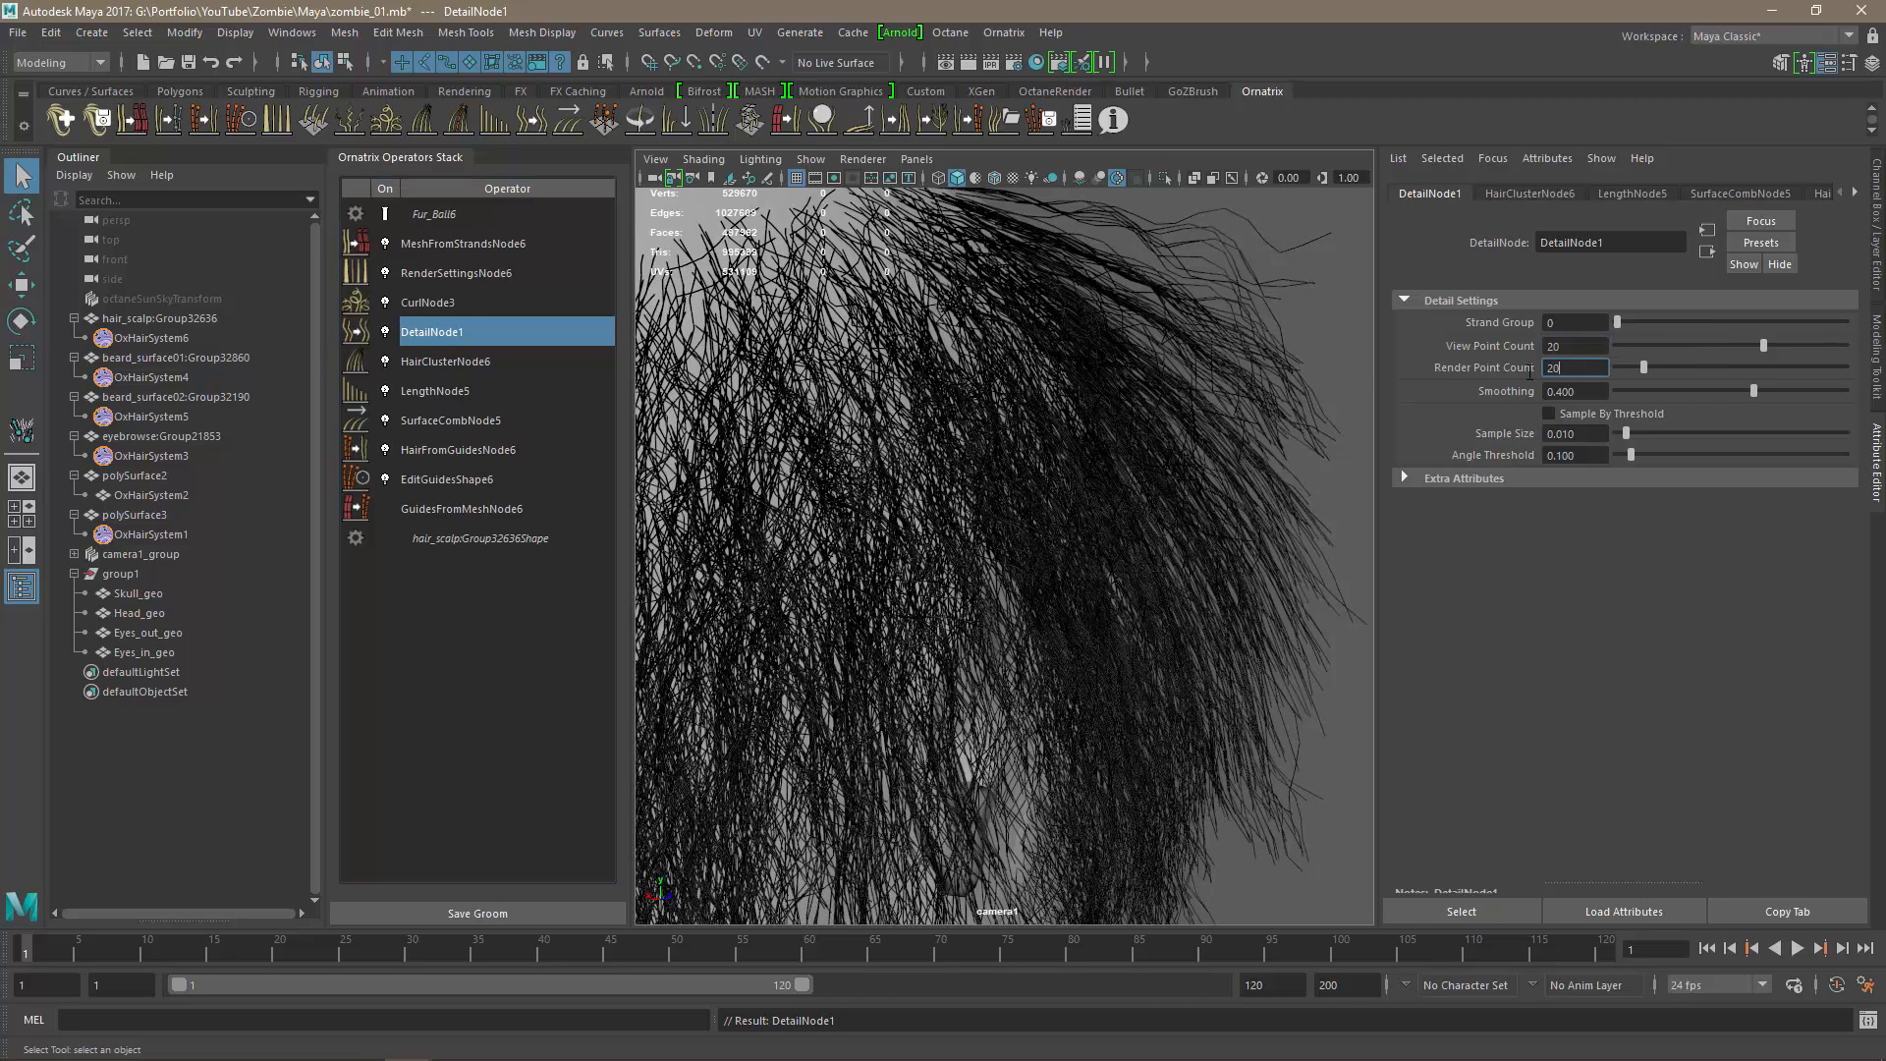
pyautogui.press('Return')
# Raise the Detail operator's View Point Count and Render Point Count to 30.
pyautogui.doubleClick(1562, 346)
pyautogui.write('30')
pyautogui.click(1548, 368)
pyautogui.write('30')
pyautogui.click(1565, 346)
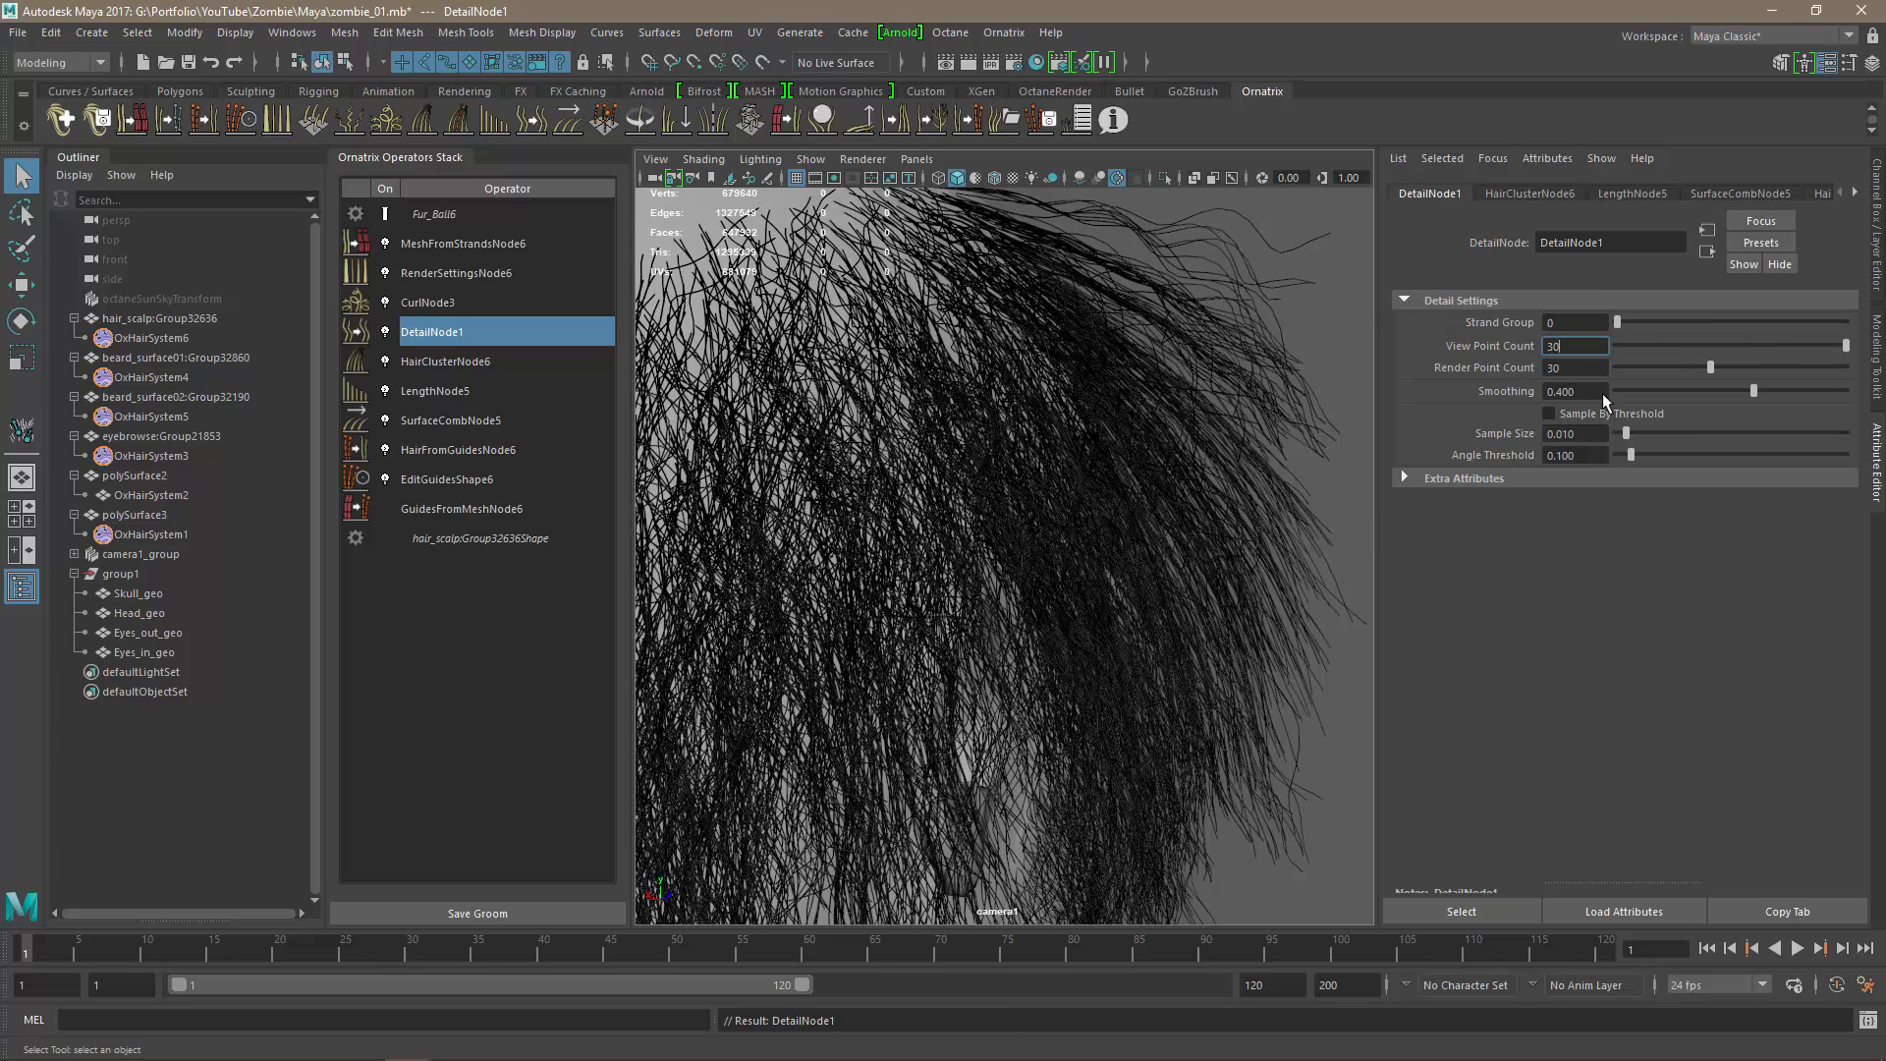
pyautogui.press('Return')
# Examine the curled scalp hair around the head from the front, above and both sides.
pyautogui.keyDown('alt'); pyautogui.moveTo(1277, 454); pyautogui.dragTo(1002, 516); pyautogui.keyUp('alt')
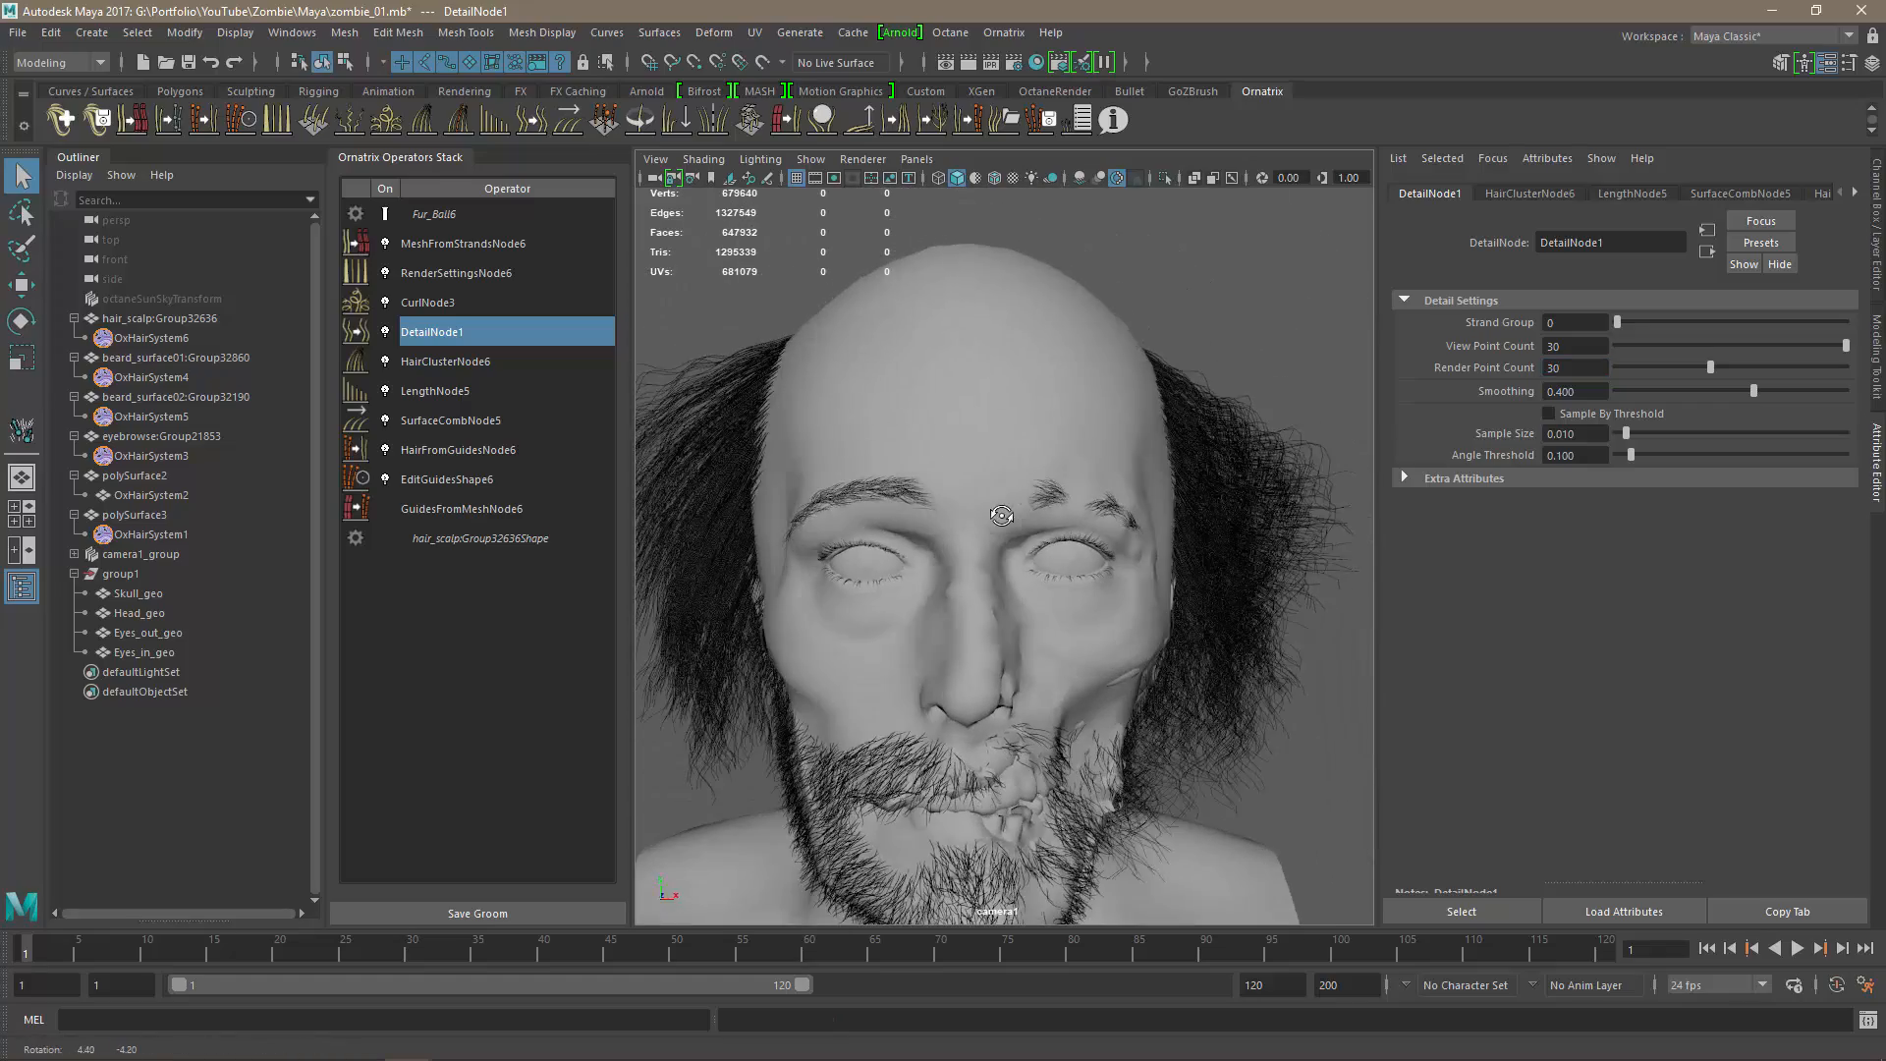
pyautogui.keyDown('alt'); pyautogui.moveTo(1002, 516); pyautogui.dragTo(1020, 567, button='right'); pyautogui.keyUp('alt')
pyautogui.keyDown('alt'); pyautogui.moveTo(1021, 566); pyautogui.dragTo(840, 362); pyautogui.keyUp('alt')
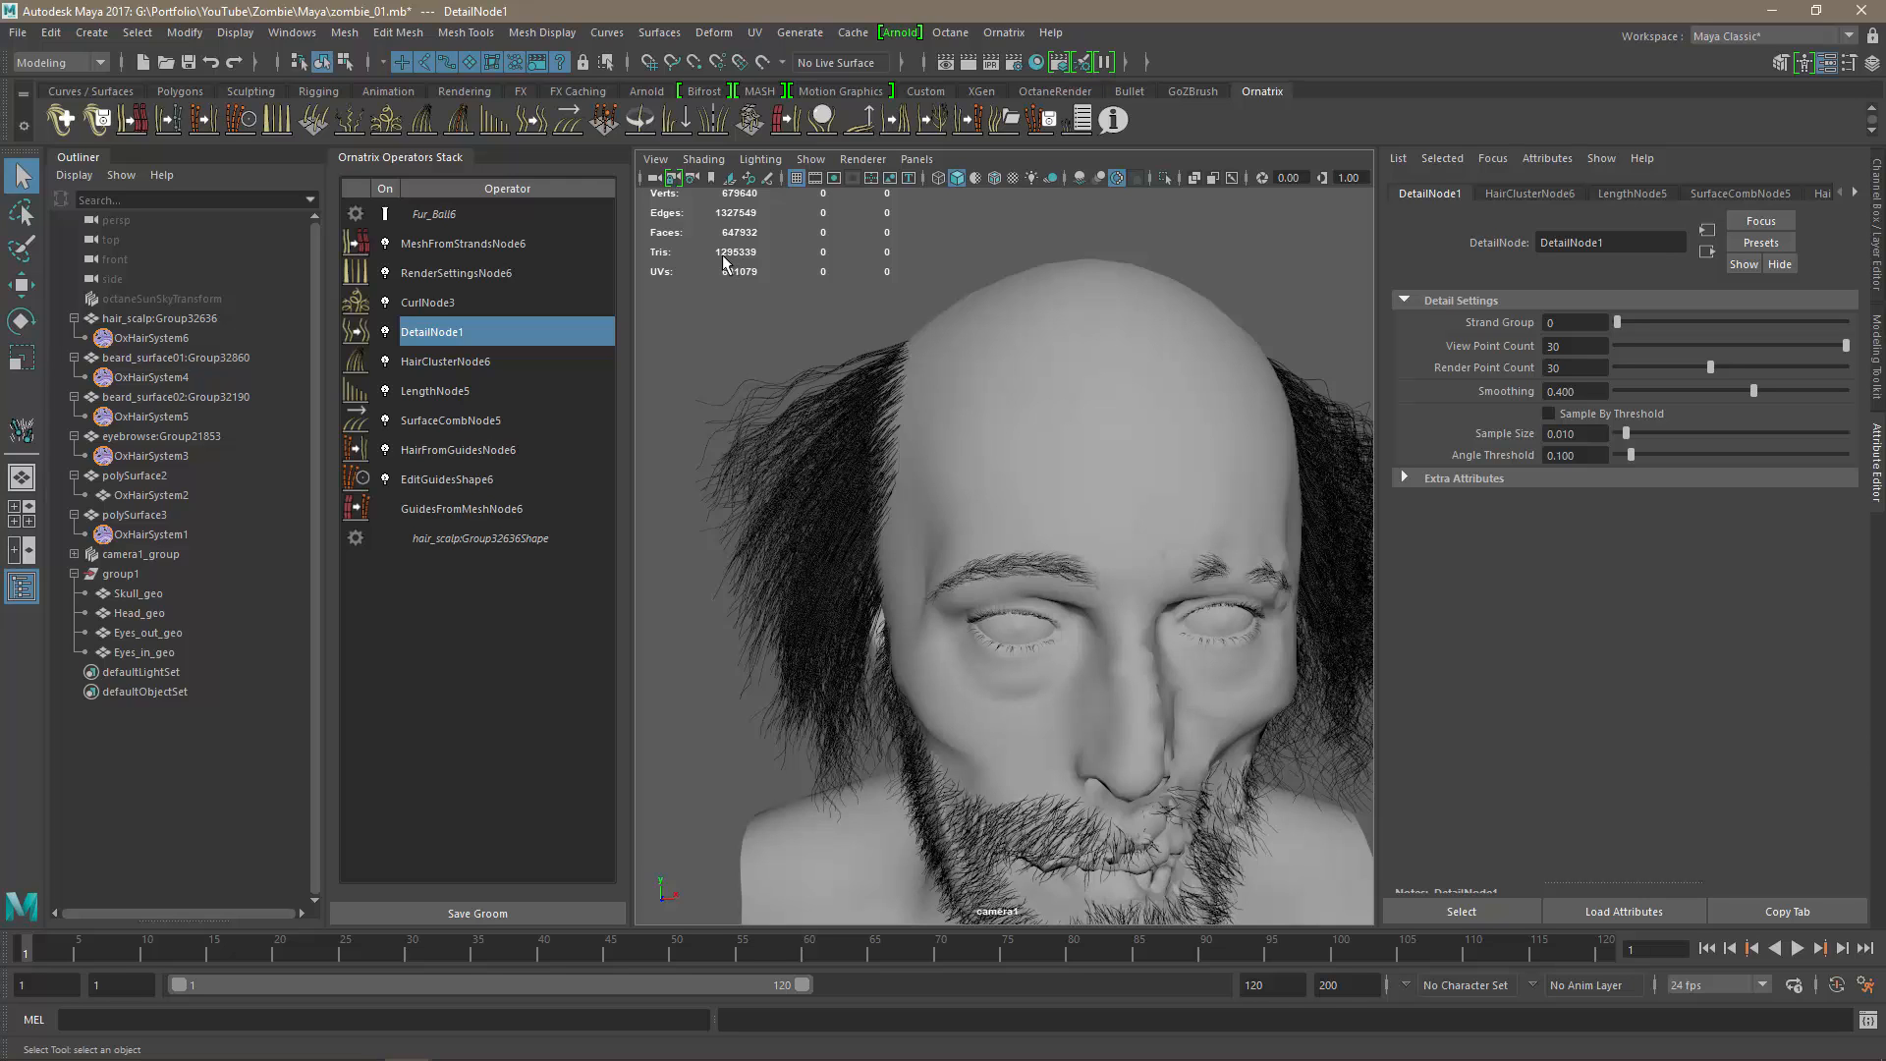
pyautogui.keyDown('alt'); pyautogui.moveTo(1145, 624); pyautogui.dragTo(980, 528); pyautogui.keyUp('alt')
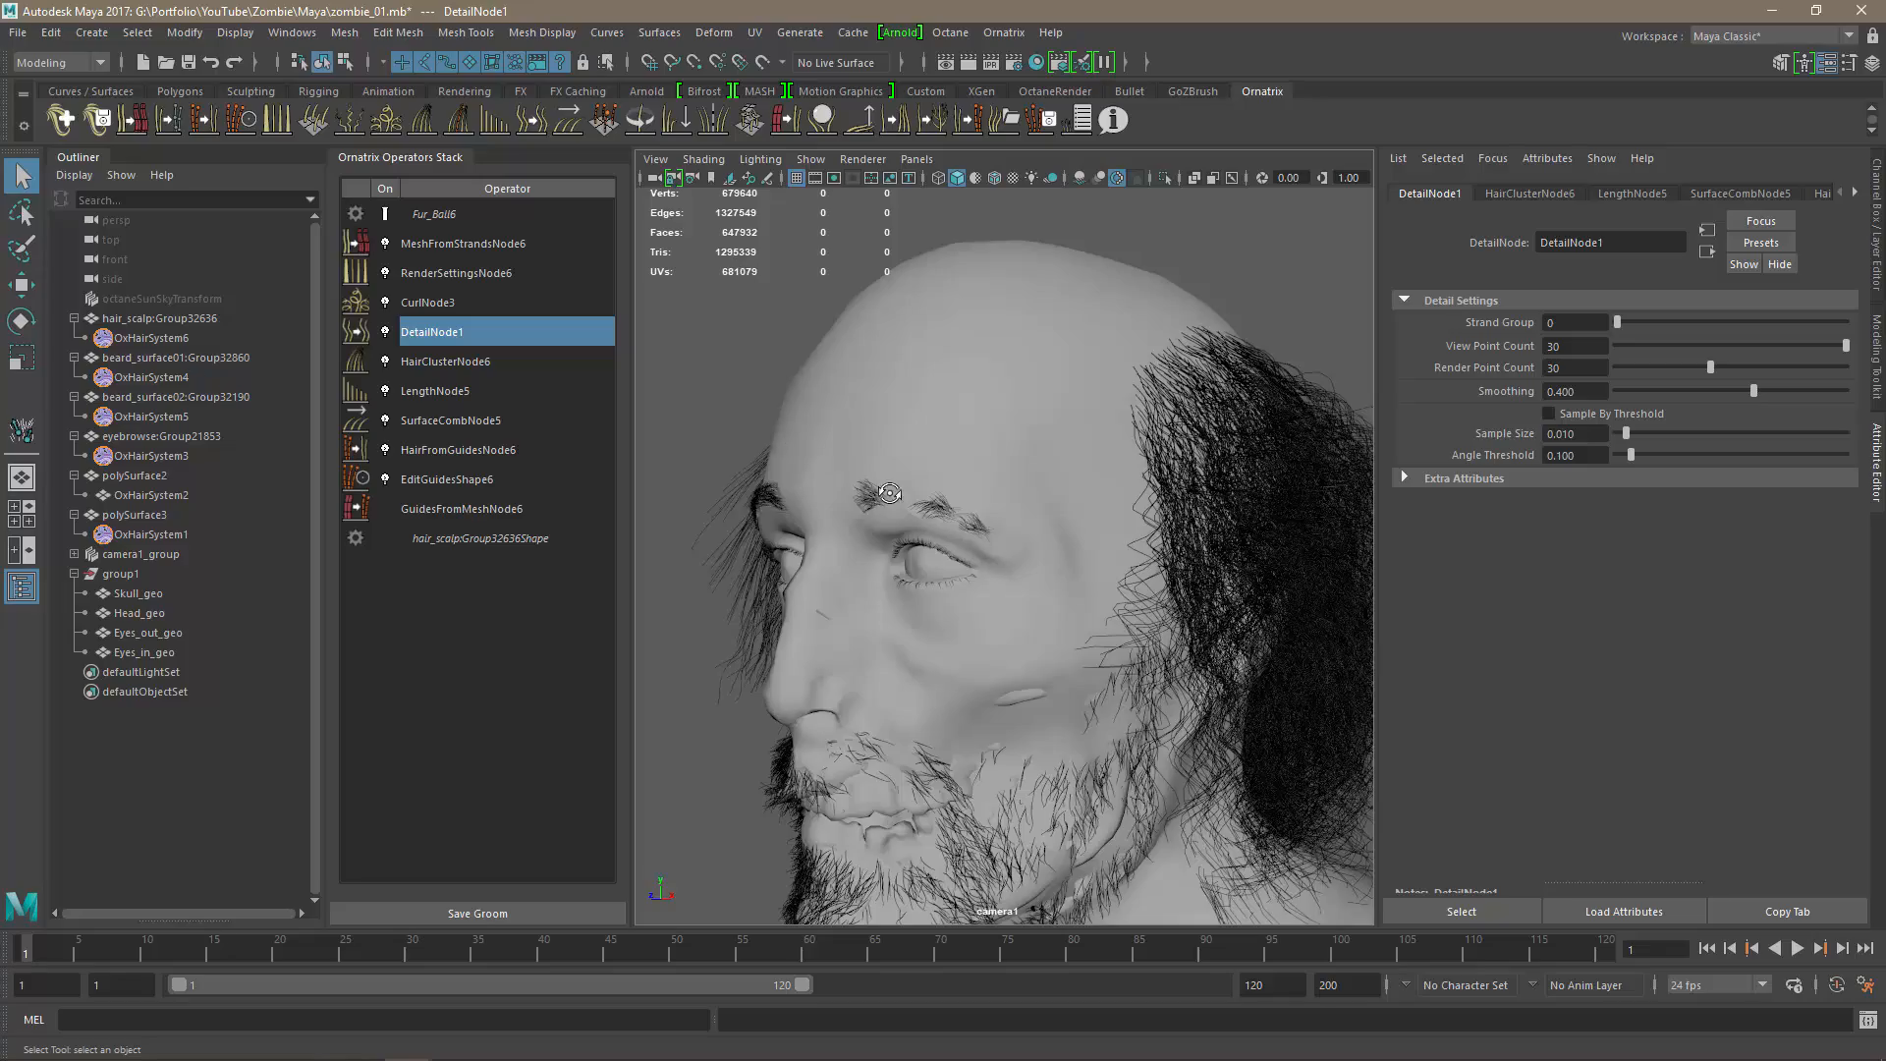
pyautogui.keyDown('alt'); pyautogui.moveTo(751, 304); pyautogui.dragTo(1022, 520); pyautogui.keyUp('alt')
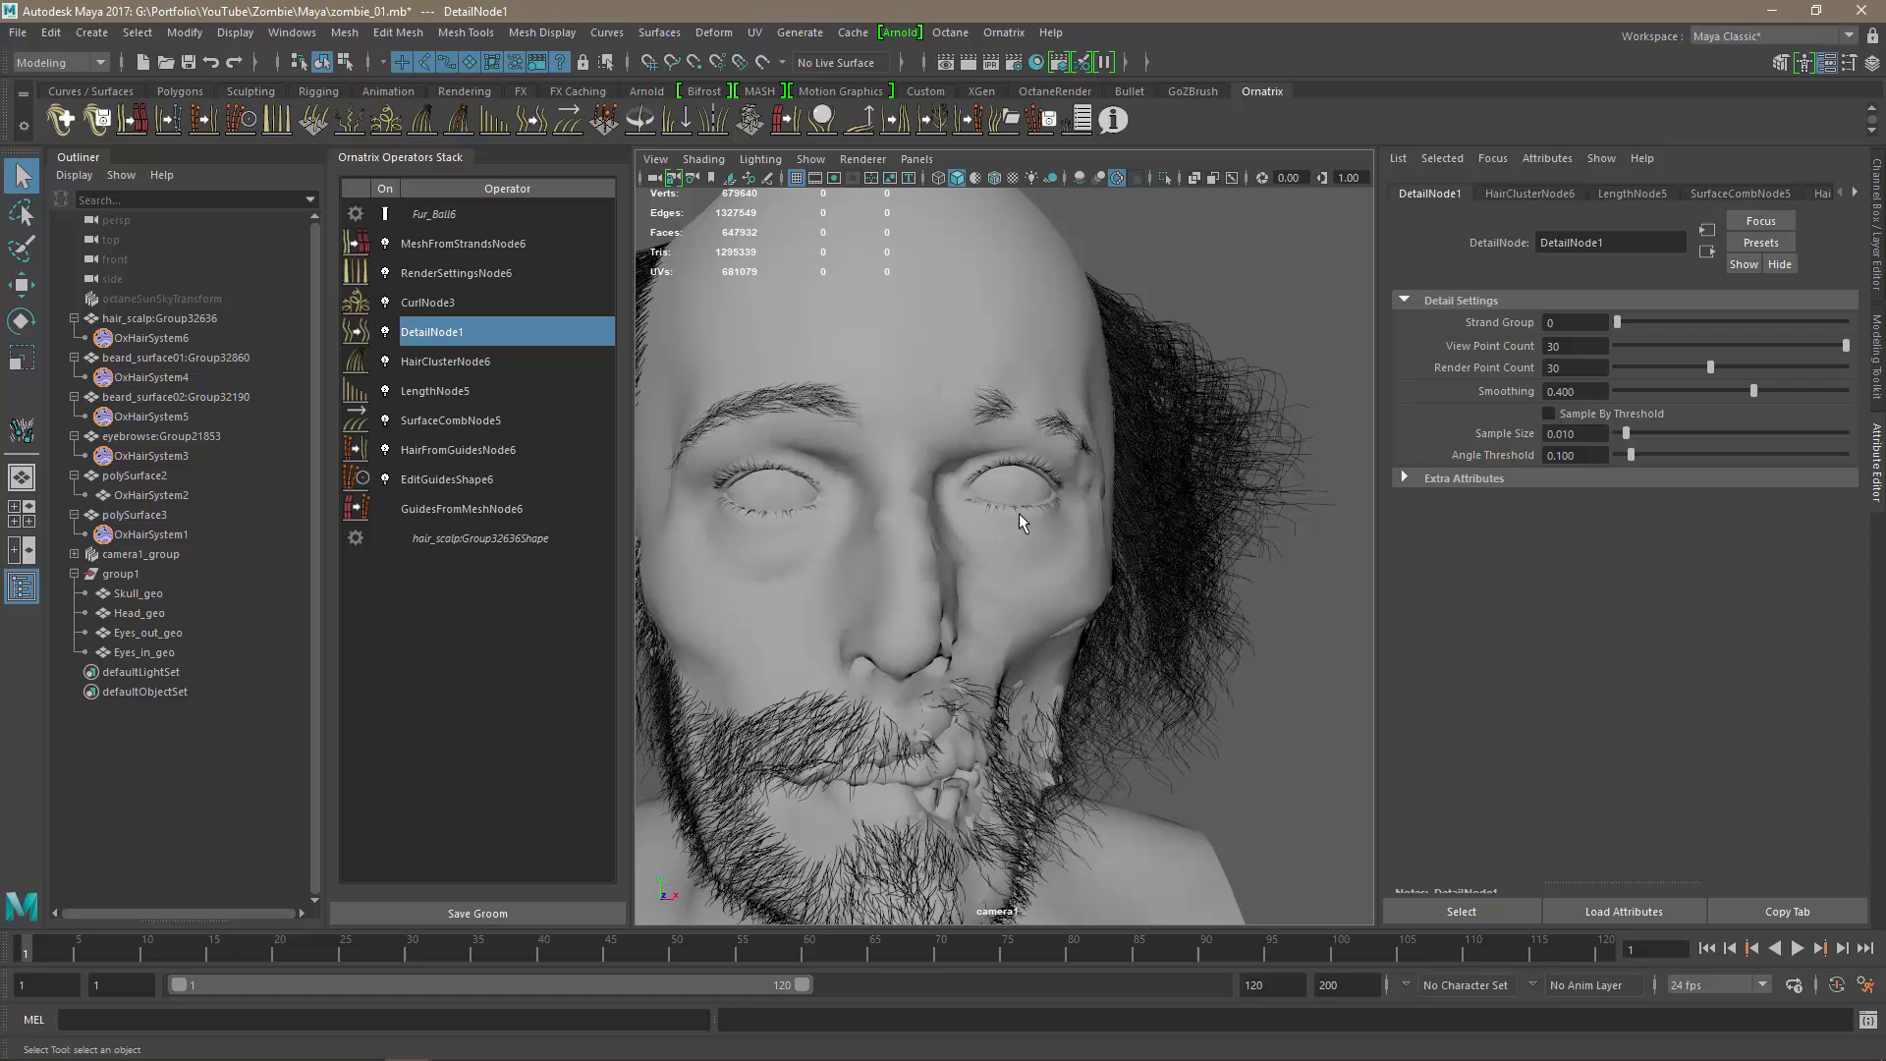
# Set CurlNode3's Stretch to 1 and lower its Stretch Multiplier to the minimum.
pyautogui.click(441, 304)
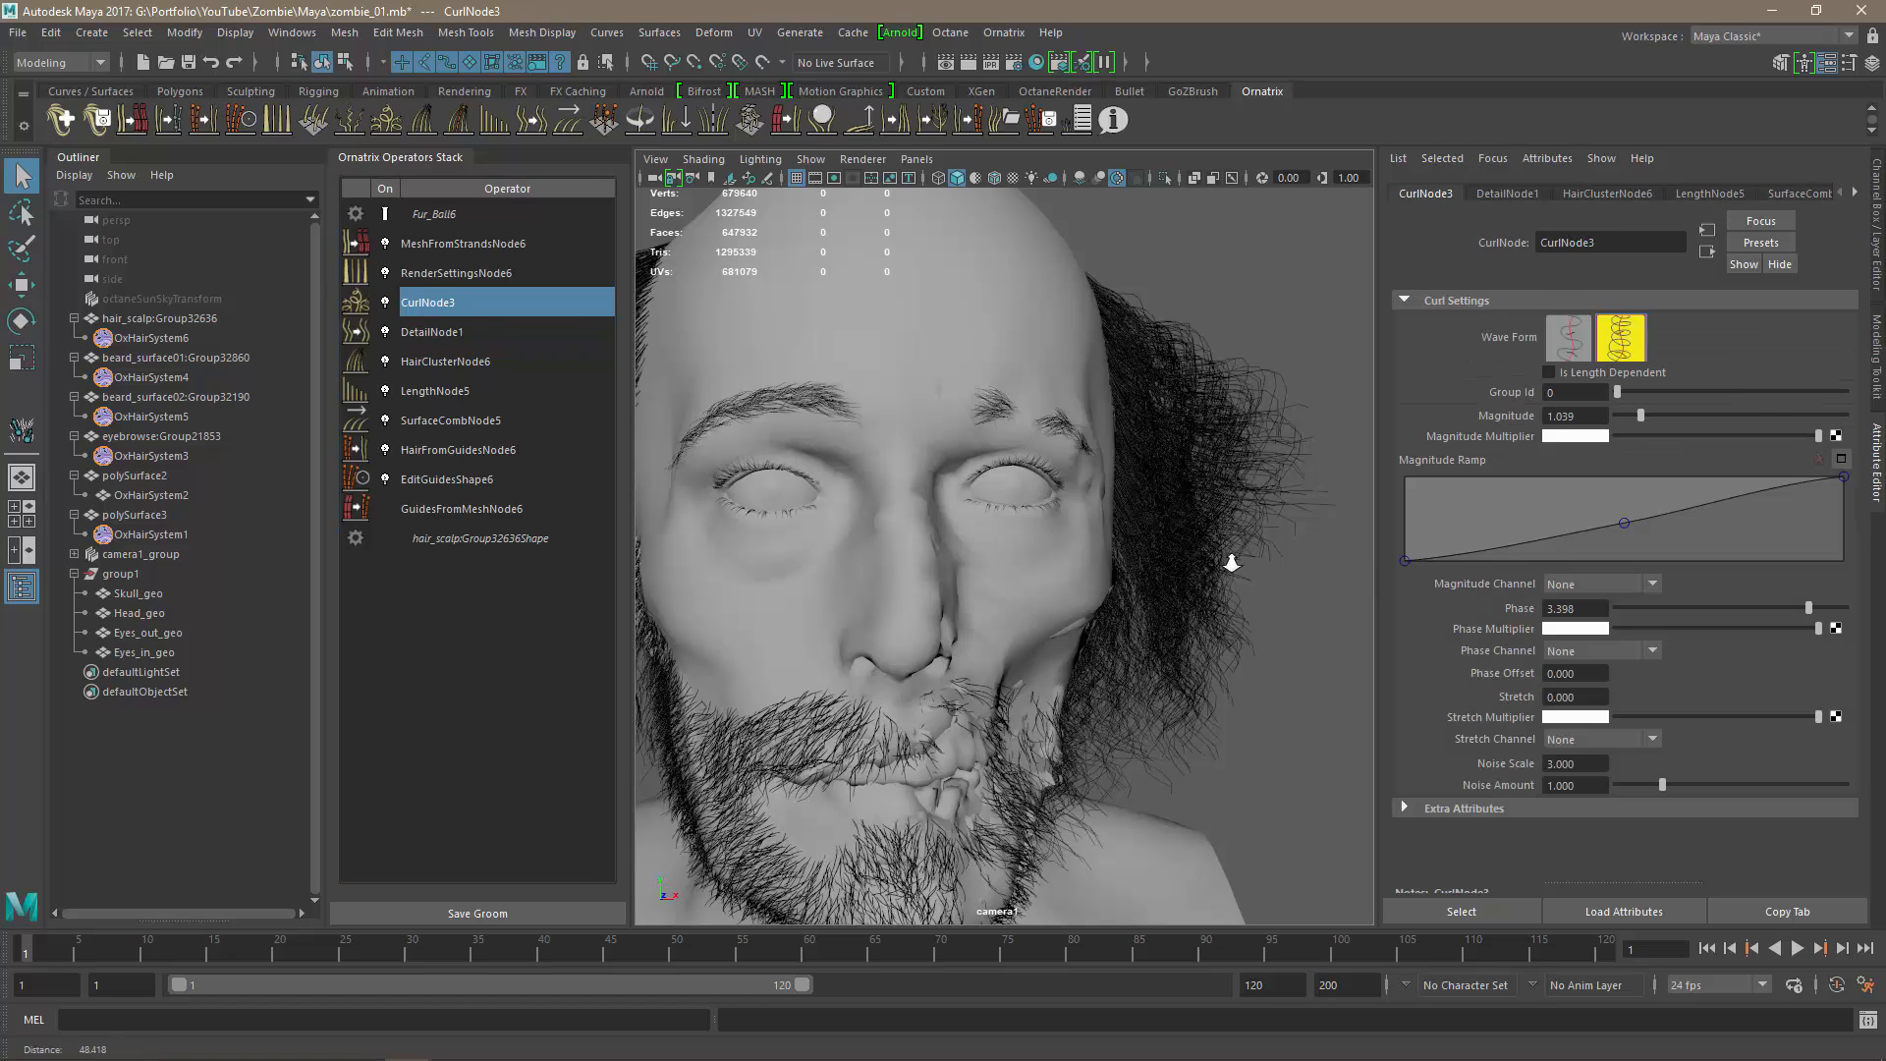
pyautogui.keyDown('alt'); pyautogui.moveTo(1021, 550); pyautogui.dragTo(1088, 618); pyautogui.keyUp('alt')
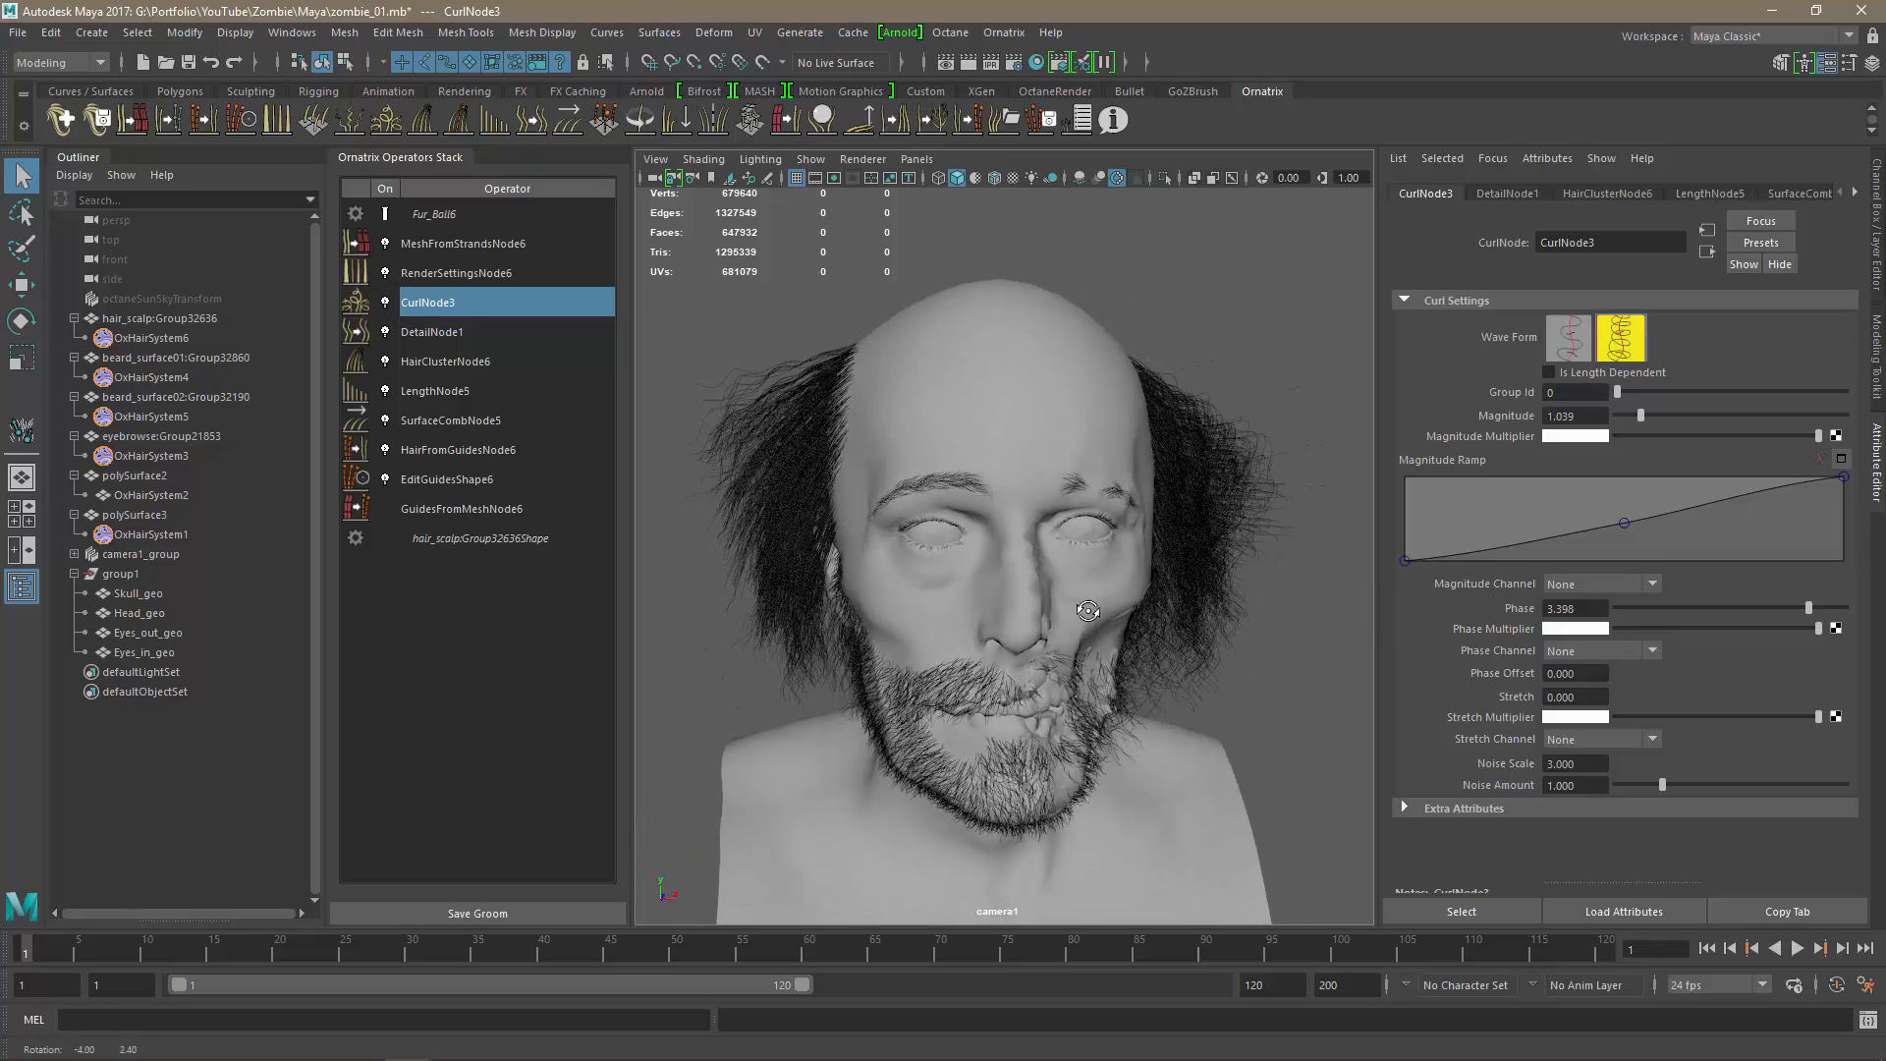
pyautogui.keyDown('alt'); pyautogui.moveTo(1163, 670); pyautogui.dragTo(1191, 656); pyautogui.keyUp('alt')
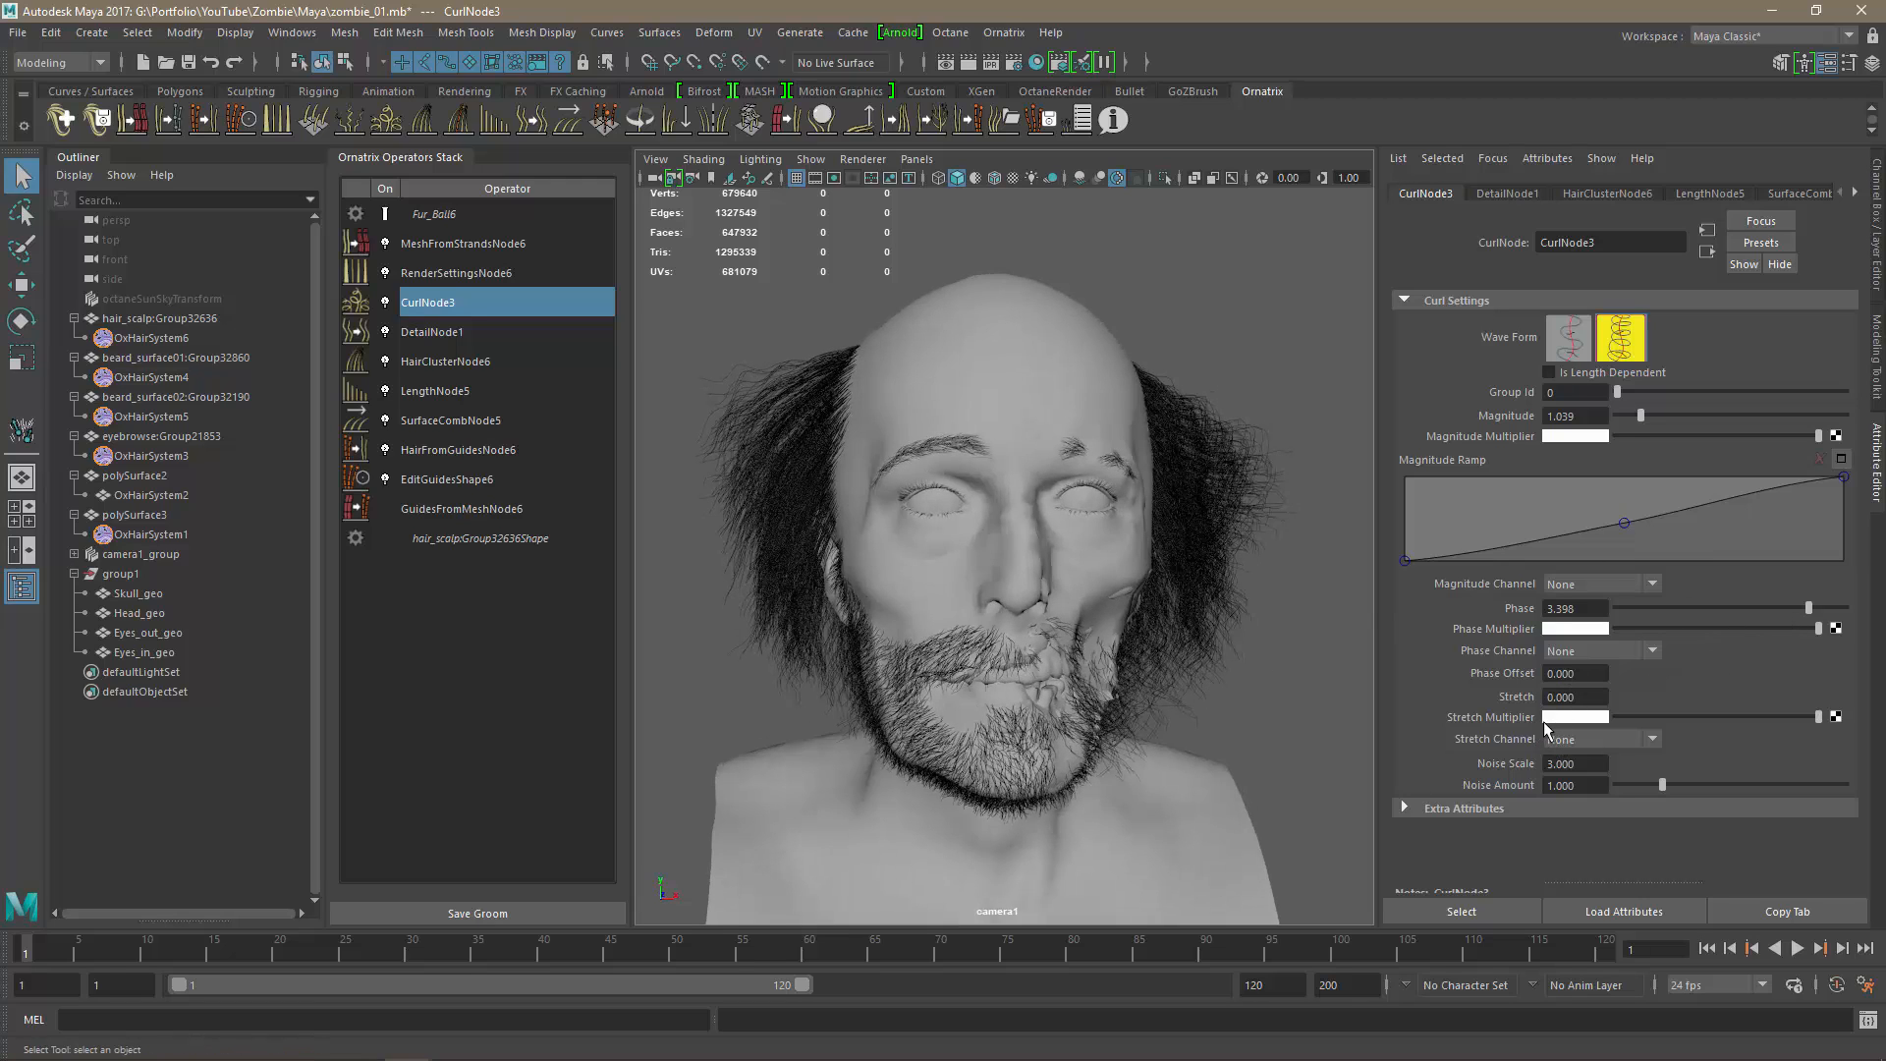
pyautogui.click(1584, 694)
pyautogui.write('0.1')
pyautogui.press('Return')
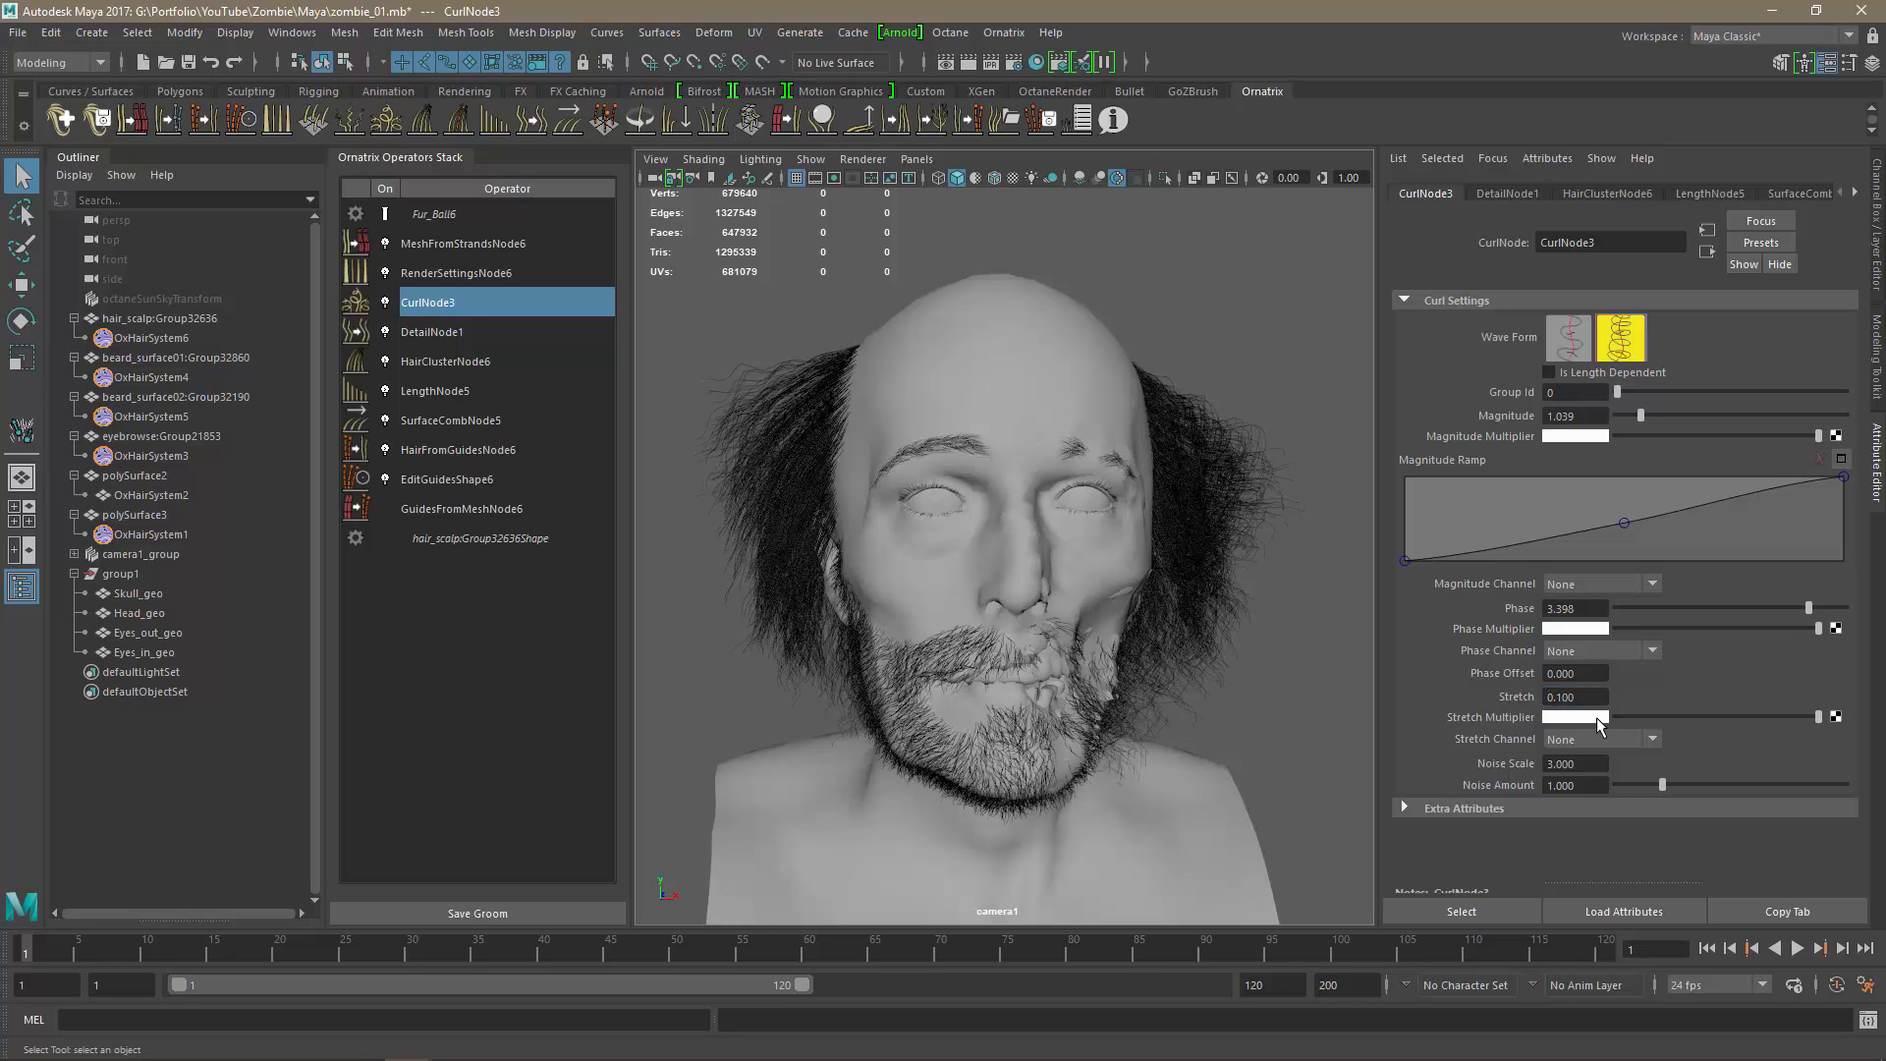
pyautogui.click(1590, 699)
pyautogui.write('1')
pyautogui.press('Return')
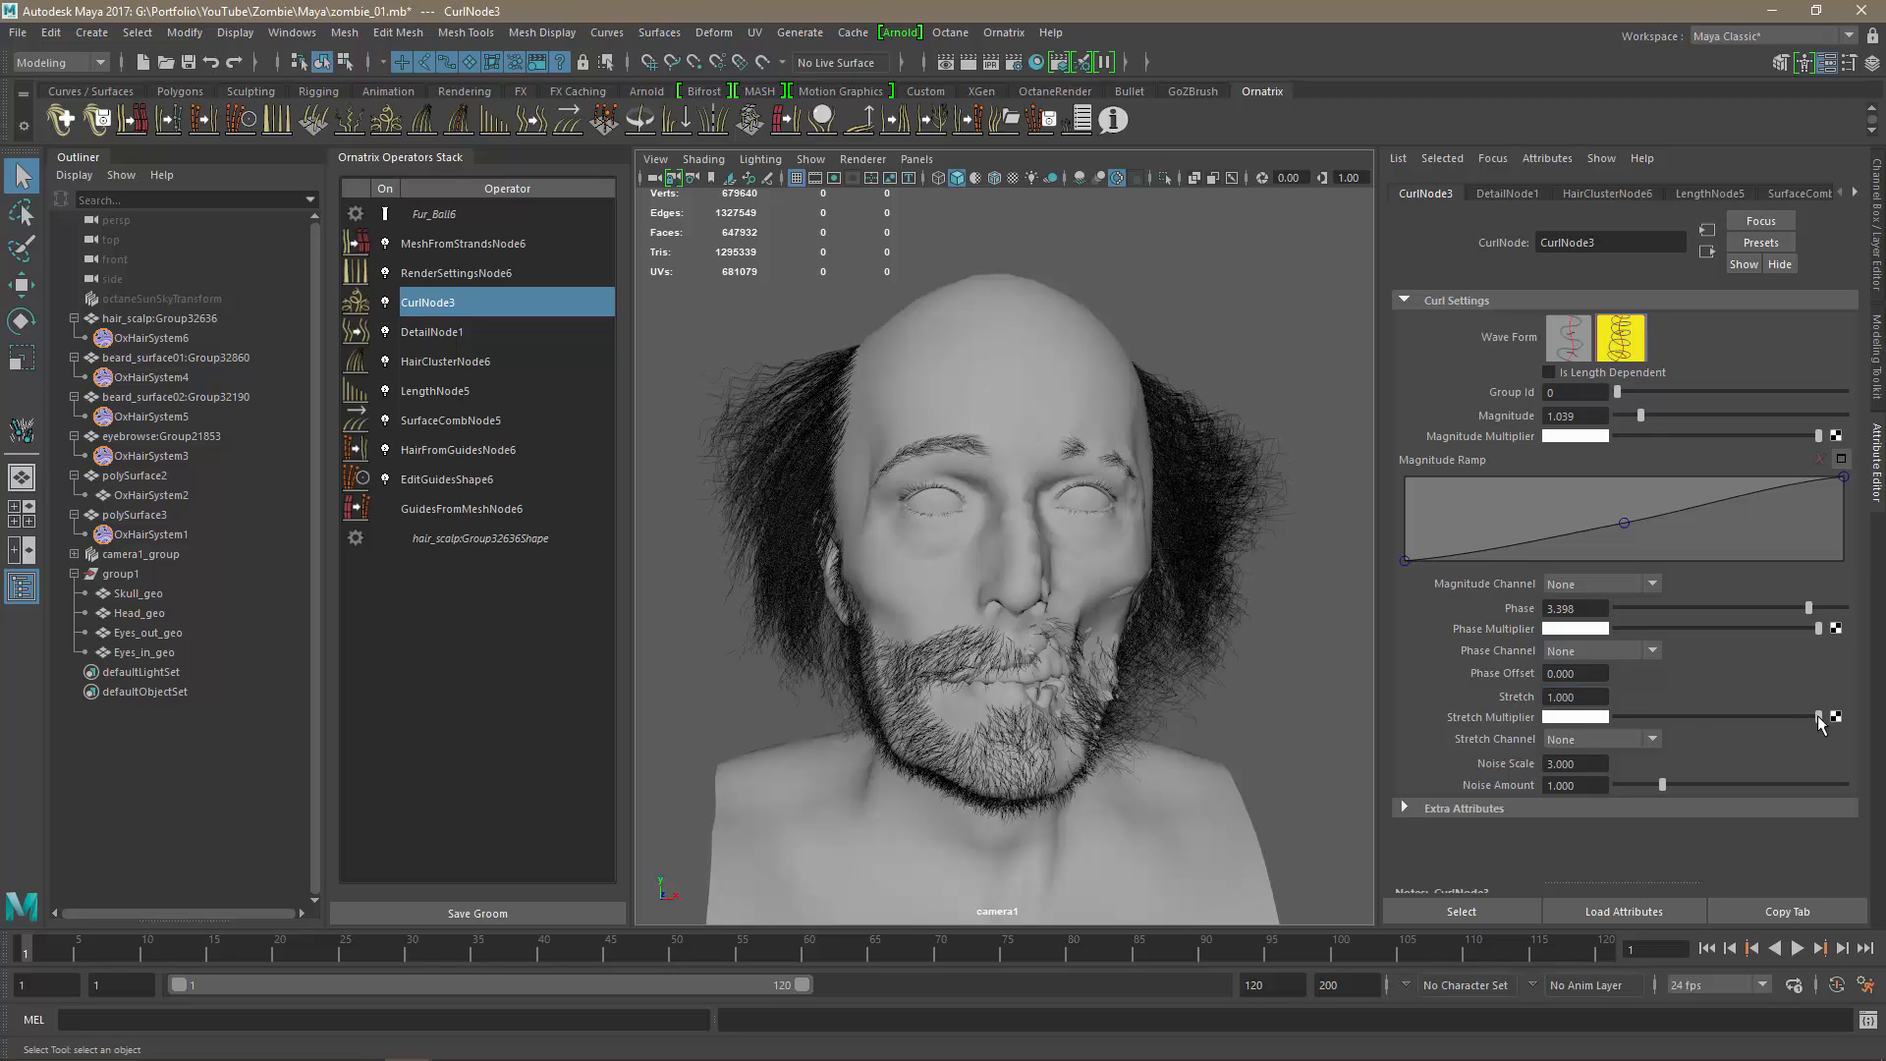
pyautogui.moveTo(1734, 723); pyautogui.dragTo(1563, 737)
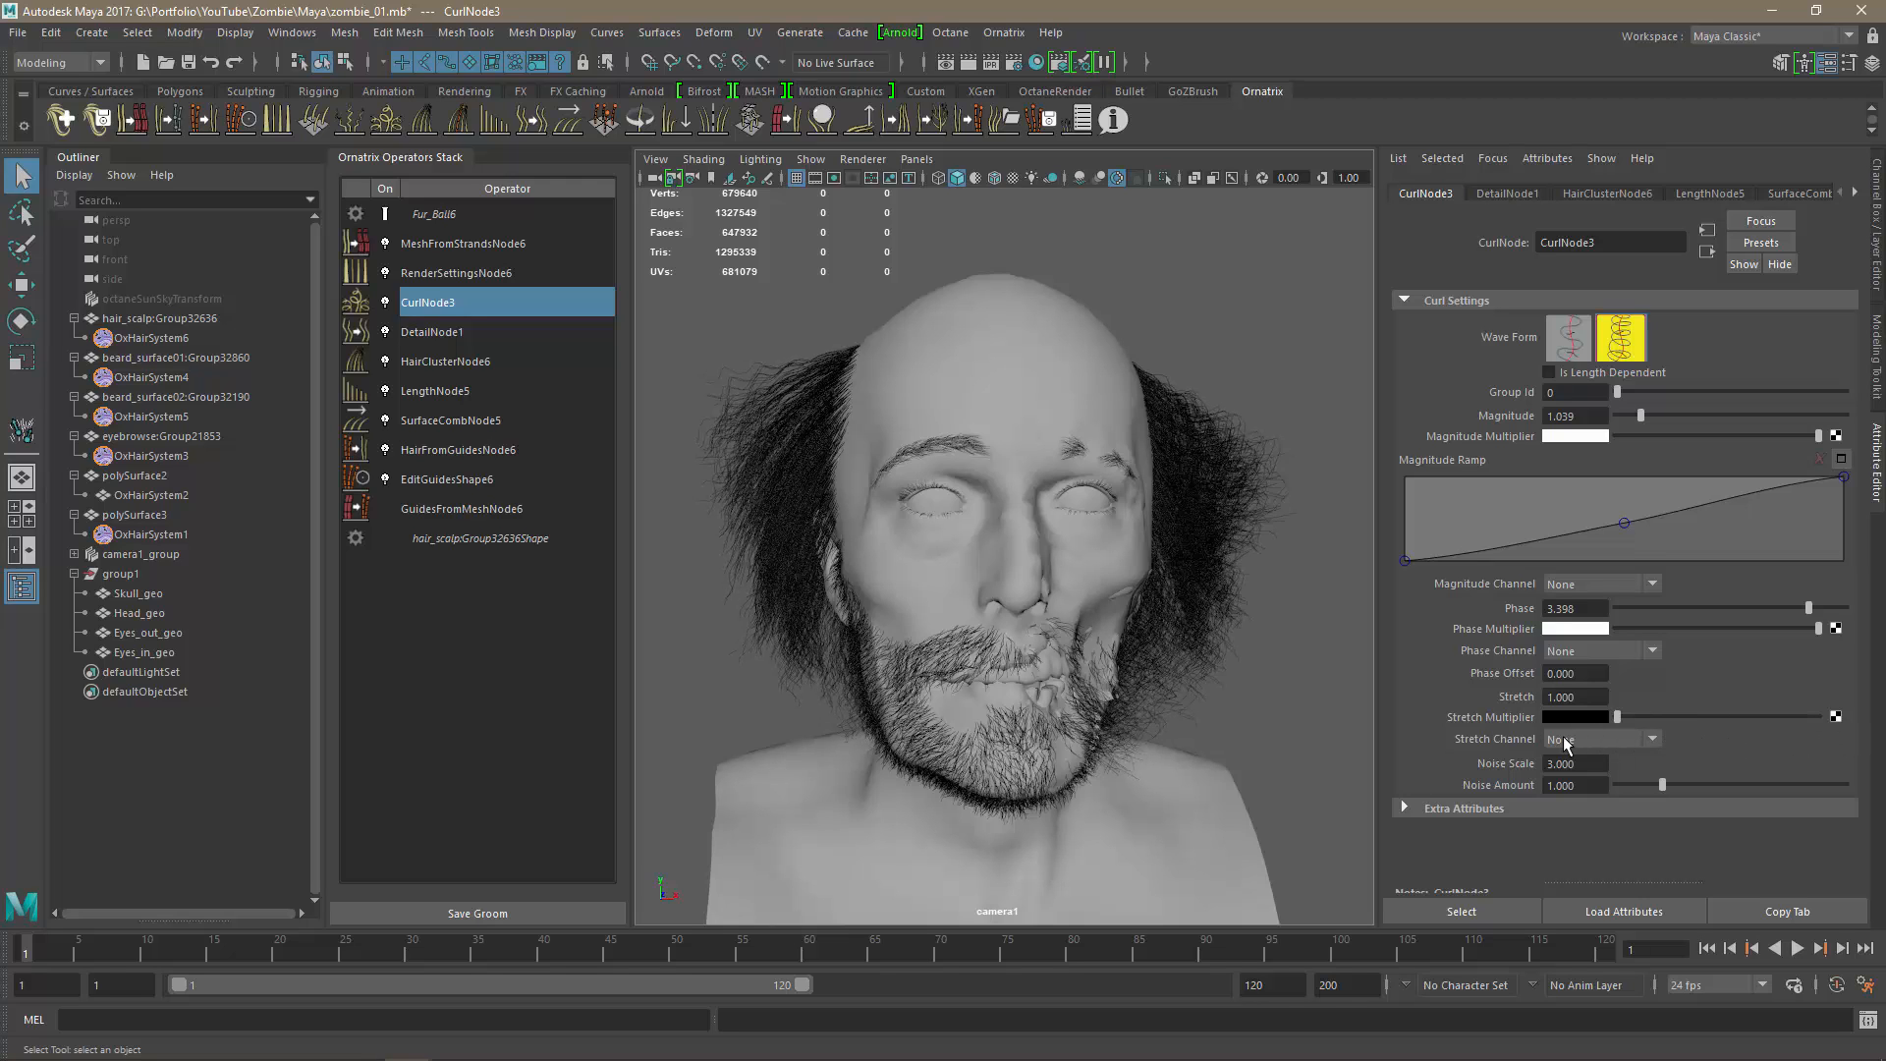
# Set CurlNode3's Phase Offset to 0.1 and lower its Phase Multiplier to a light grey.
pyautogui.click(1586, 672)
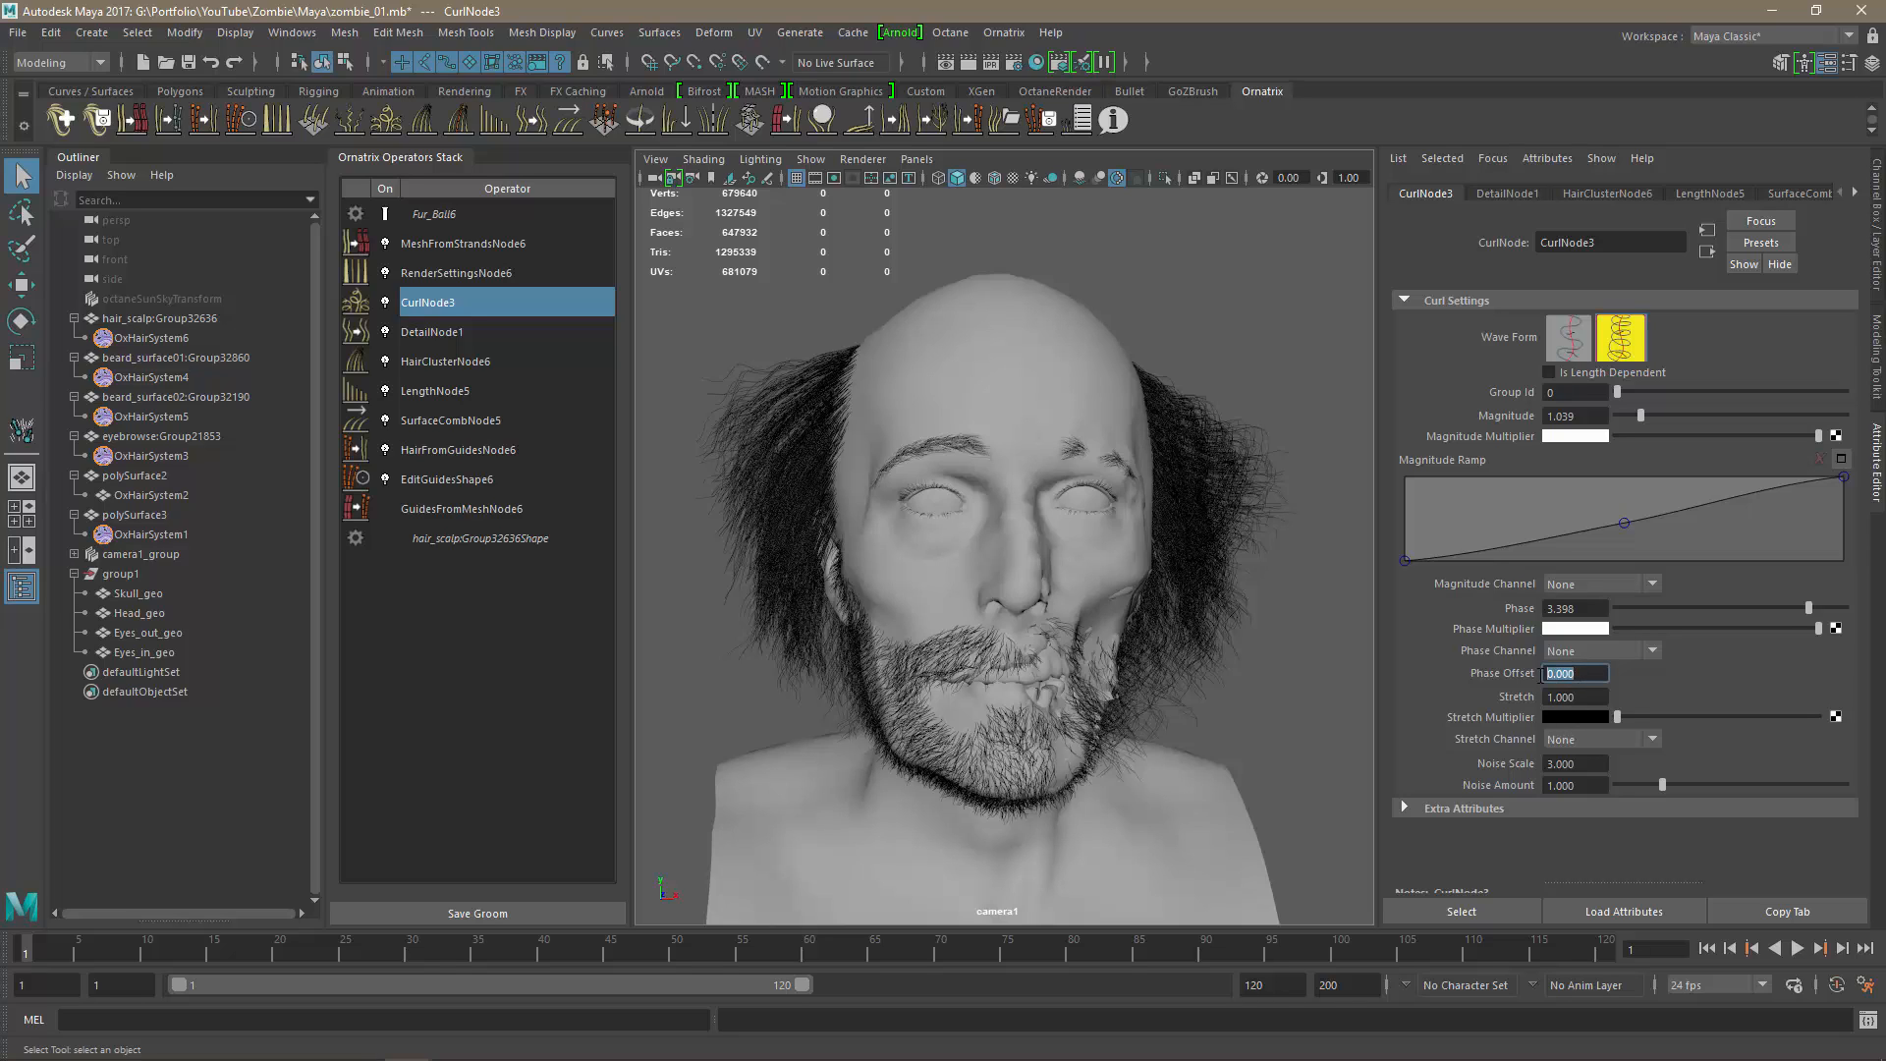
pyautogui.write('0.1')
pyautogui.press('Return')
pyautogui.moveTo(1723, 637)
pyautogui.mouseDown()
pyautogui.moveTo(1675, 640)
pyautogui.moveTo(1757, 650)
pyautogui.moveTo(1702, 649)
pyautogui.mouseUp()
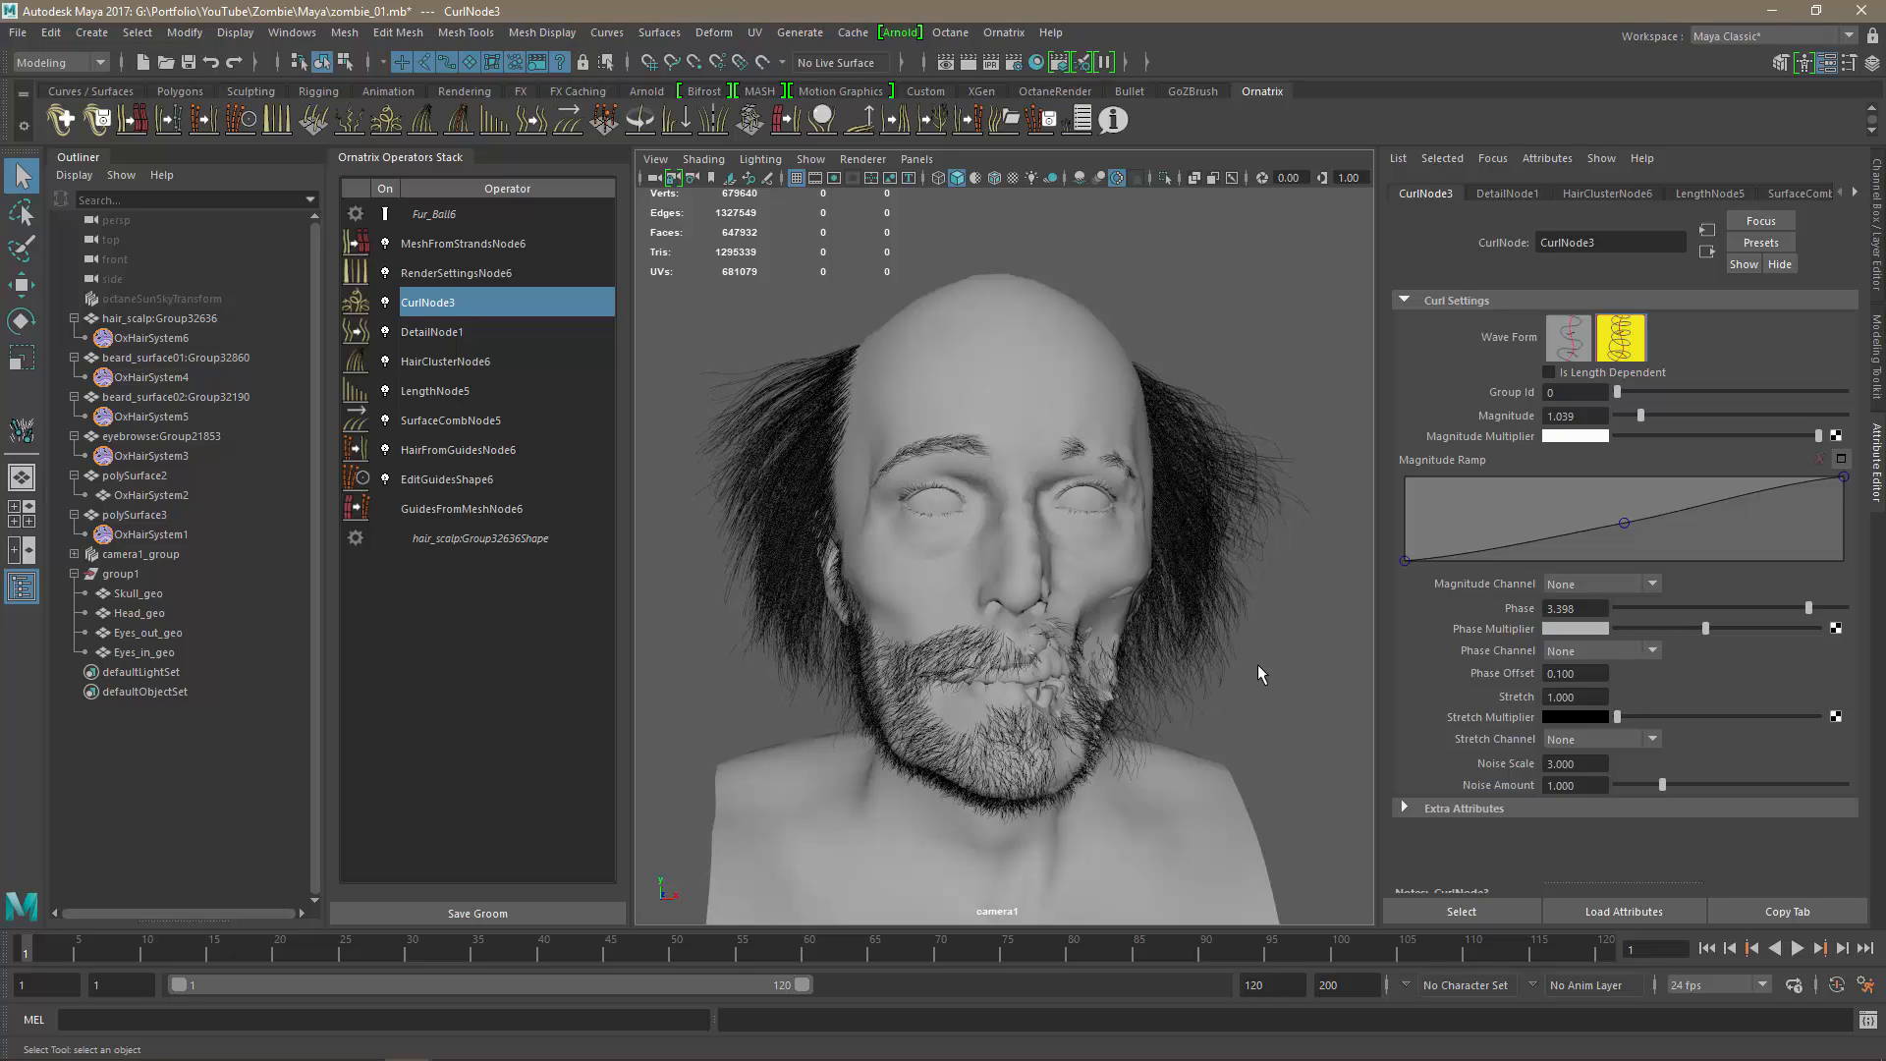
pyautogui.keyDown('alt'); pyautogui.moveTo(1259, 680); pyautogui.dragTo(1045, 628); pyautogui.keyUp('alt')
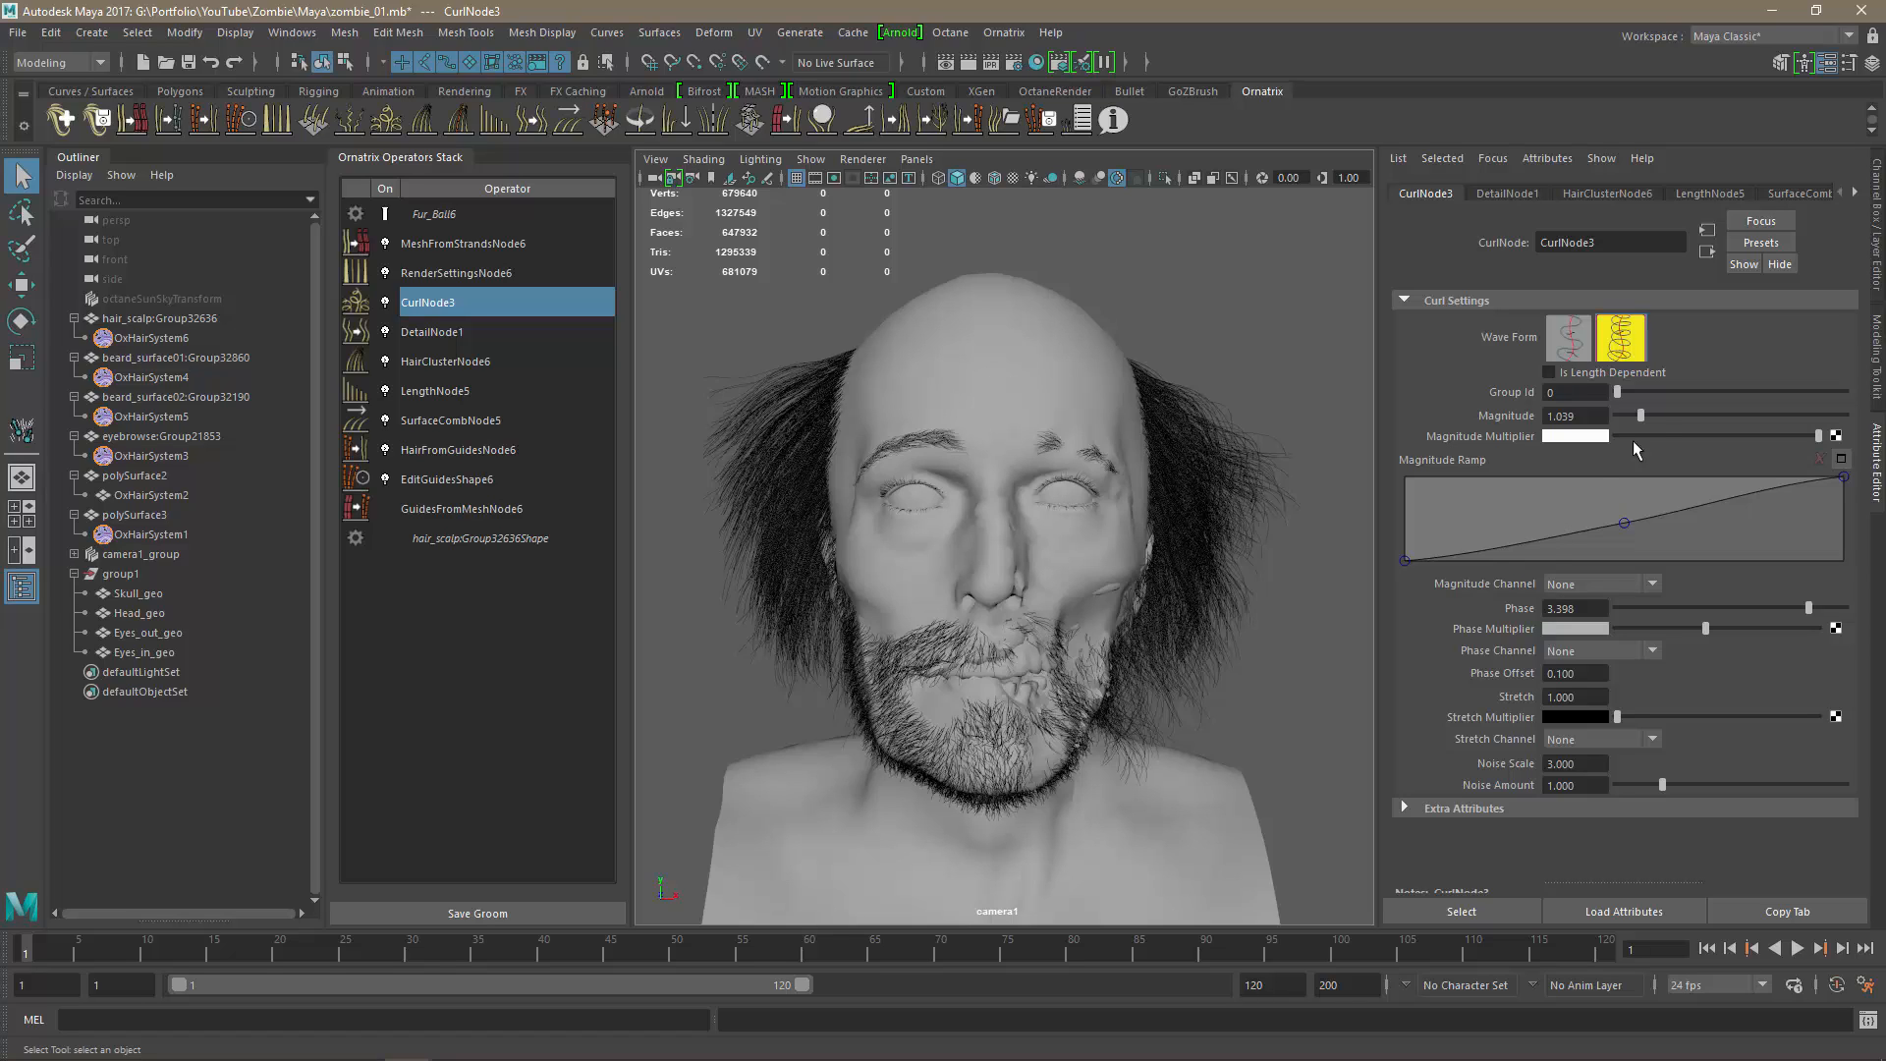
# Try a Phase value of 4 on CurlNode3 and check the curled hair from the front and side.
pyautogui.moveTo(1591, 612); pyautogui.dragTo(1531, 610)
pyautogui.write('4')
pyautogui.press('Return')
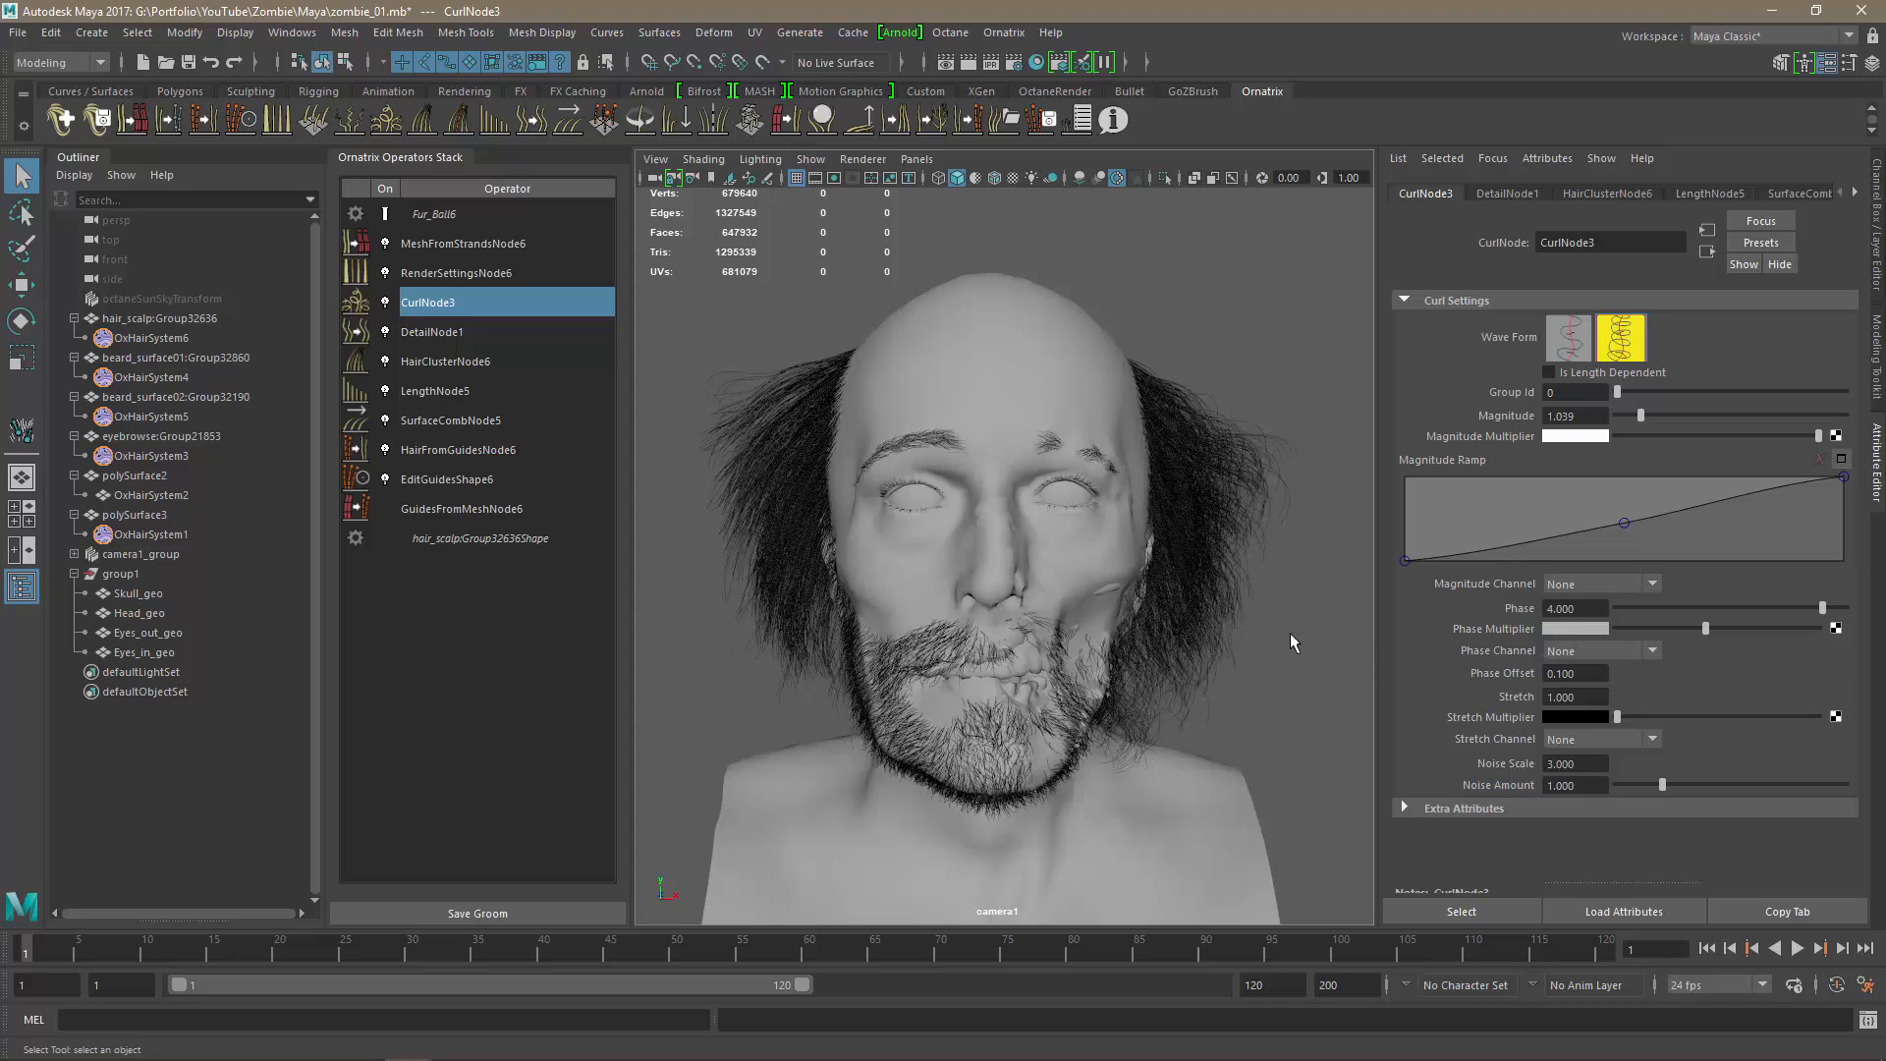
pyautogui.keyDown('alt'); pyautogui.moveTo(1168, 630); pyautogui.dragTo(1274, 671); pyautogui.keyUp('alt')
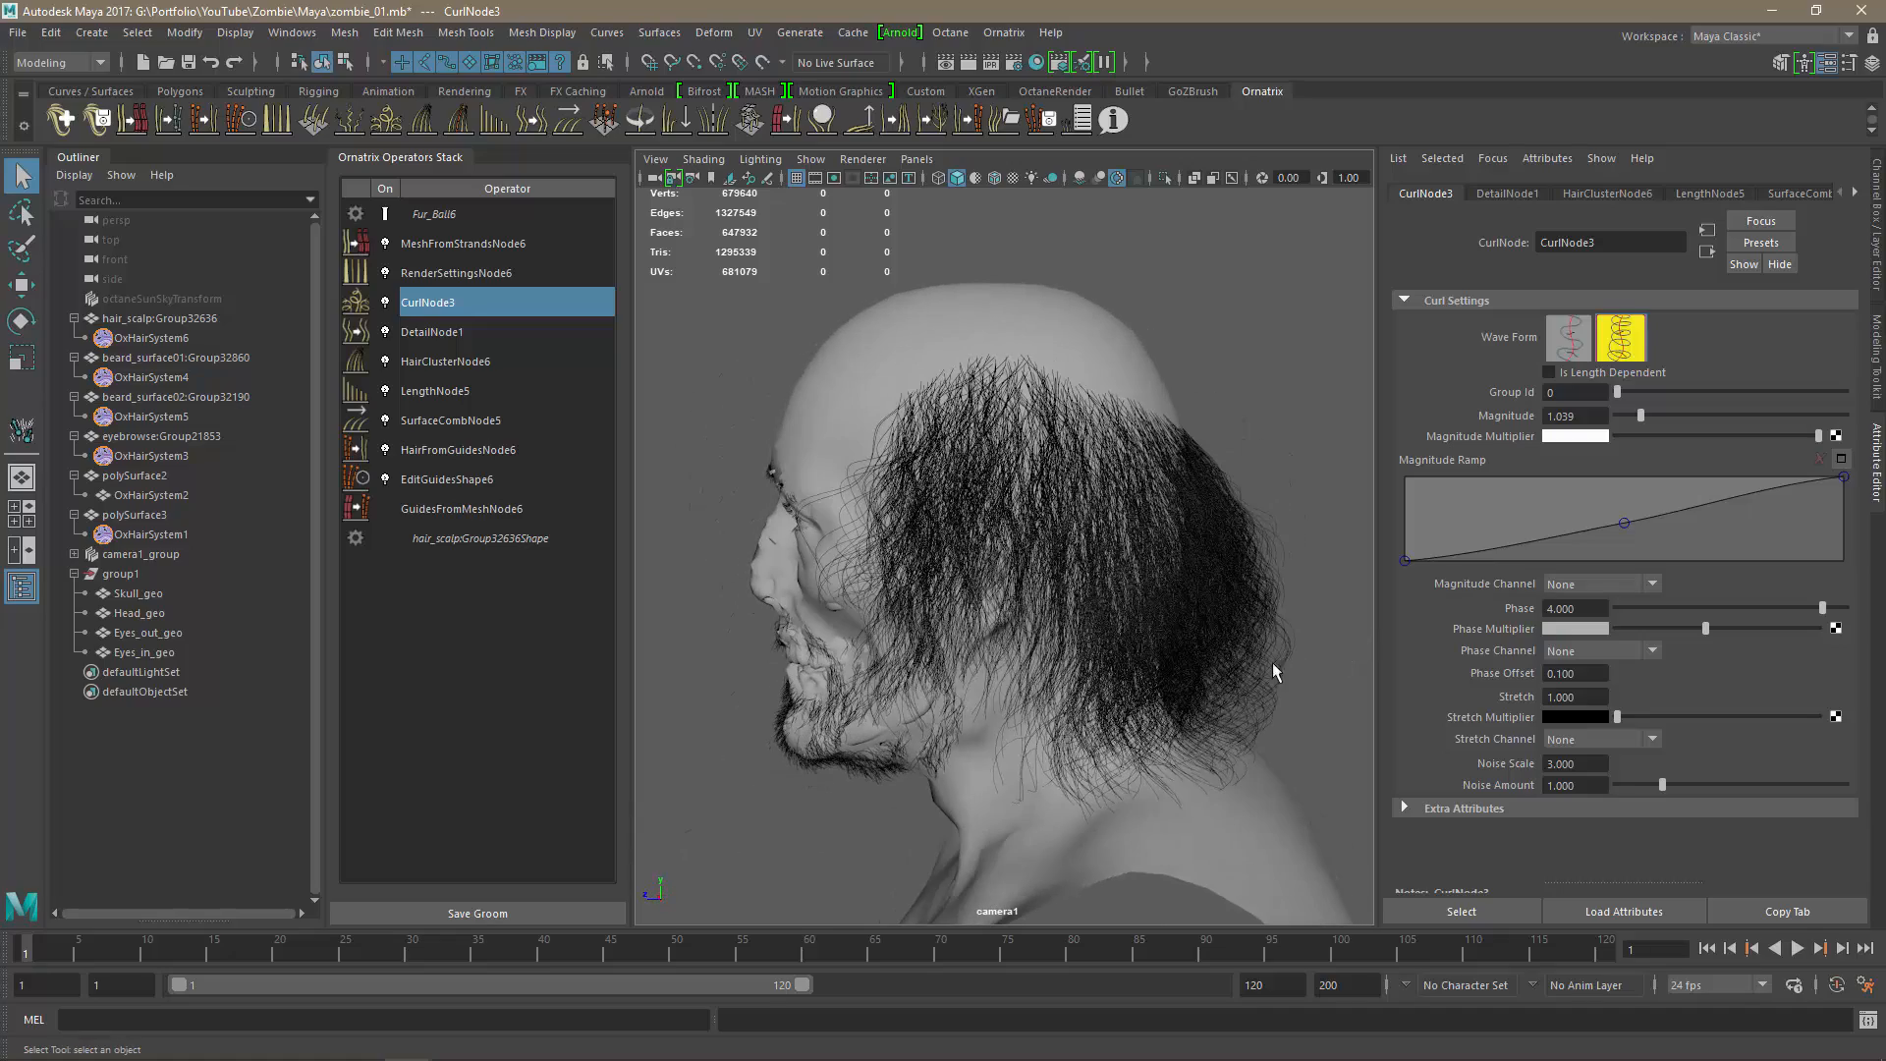
# Set CurlNode3's Phase to 3 and check the scalp hair from the side and front.
pyautogui.click(1594, 610)
pyautogui.write('3')
pyautogui.press('Return')
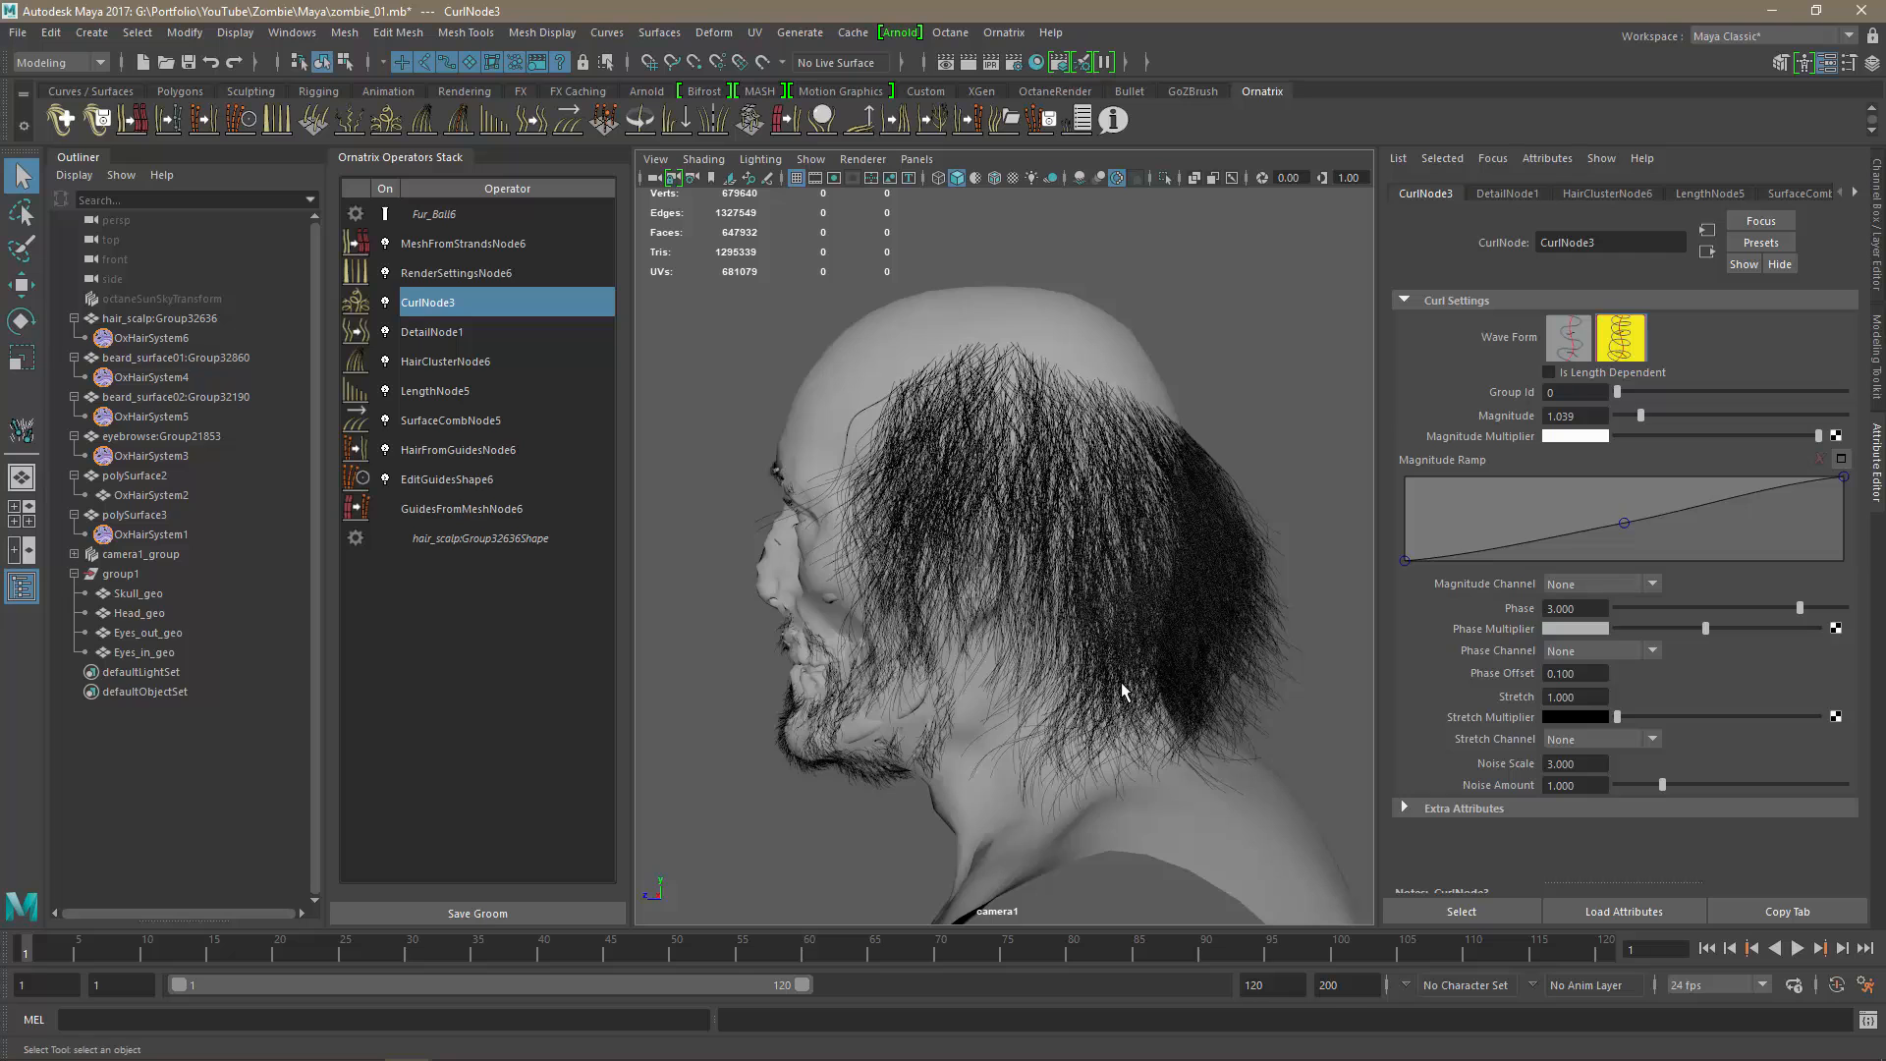
pyautogui.keyDown('alt'); pyautogui.moveTo(1122, 684); pyautogui.dragTo(1154, 659); pyautogui.keyUp('alt')
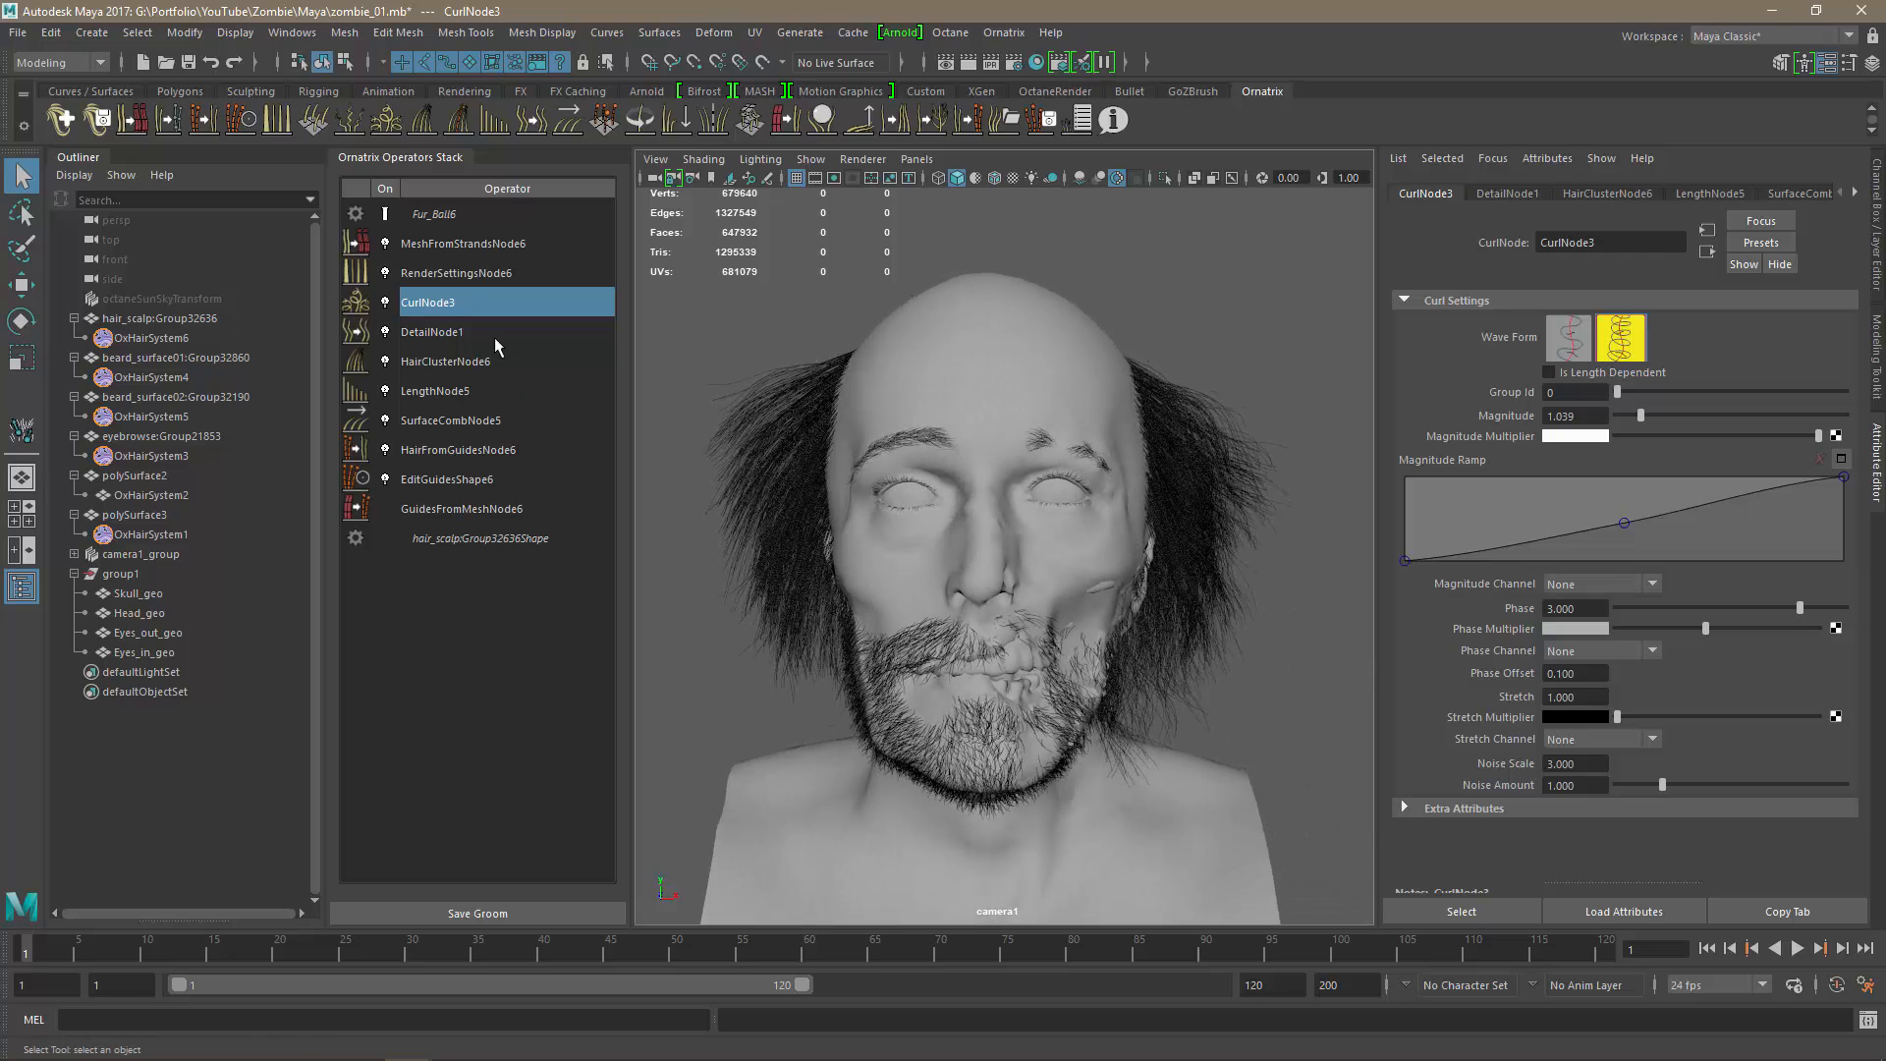
# Add a Frizz operator directly above CurlNode3 with Outlier Fraction about 0.814 and Outlier Amount 6.
pyautogui.click(351, 131)
pyautogui.keyDown('alt'); pyautogui.moveTo(848, 577); pyautogui.dragTo(1001, 556); pyautogui.keyUp('alt')
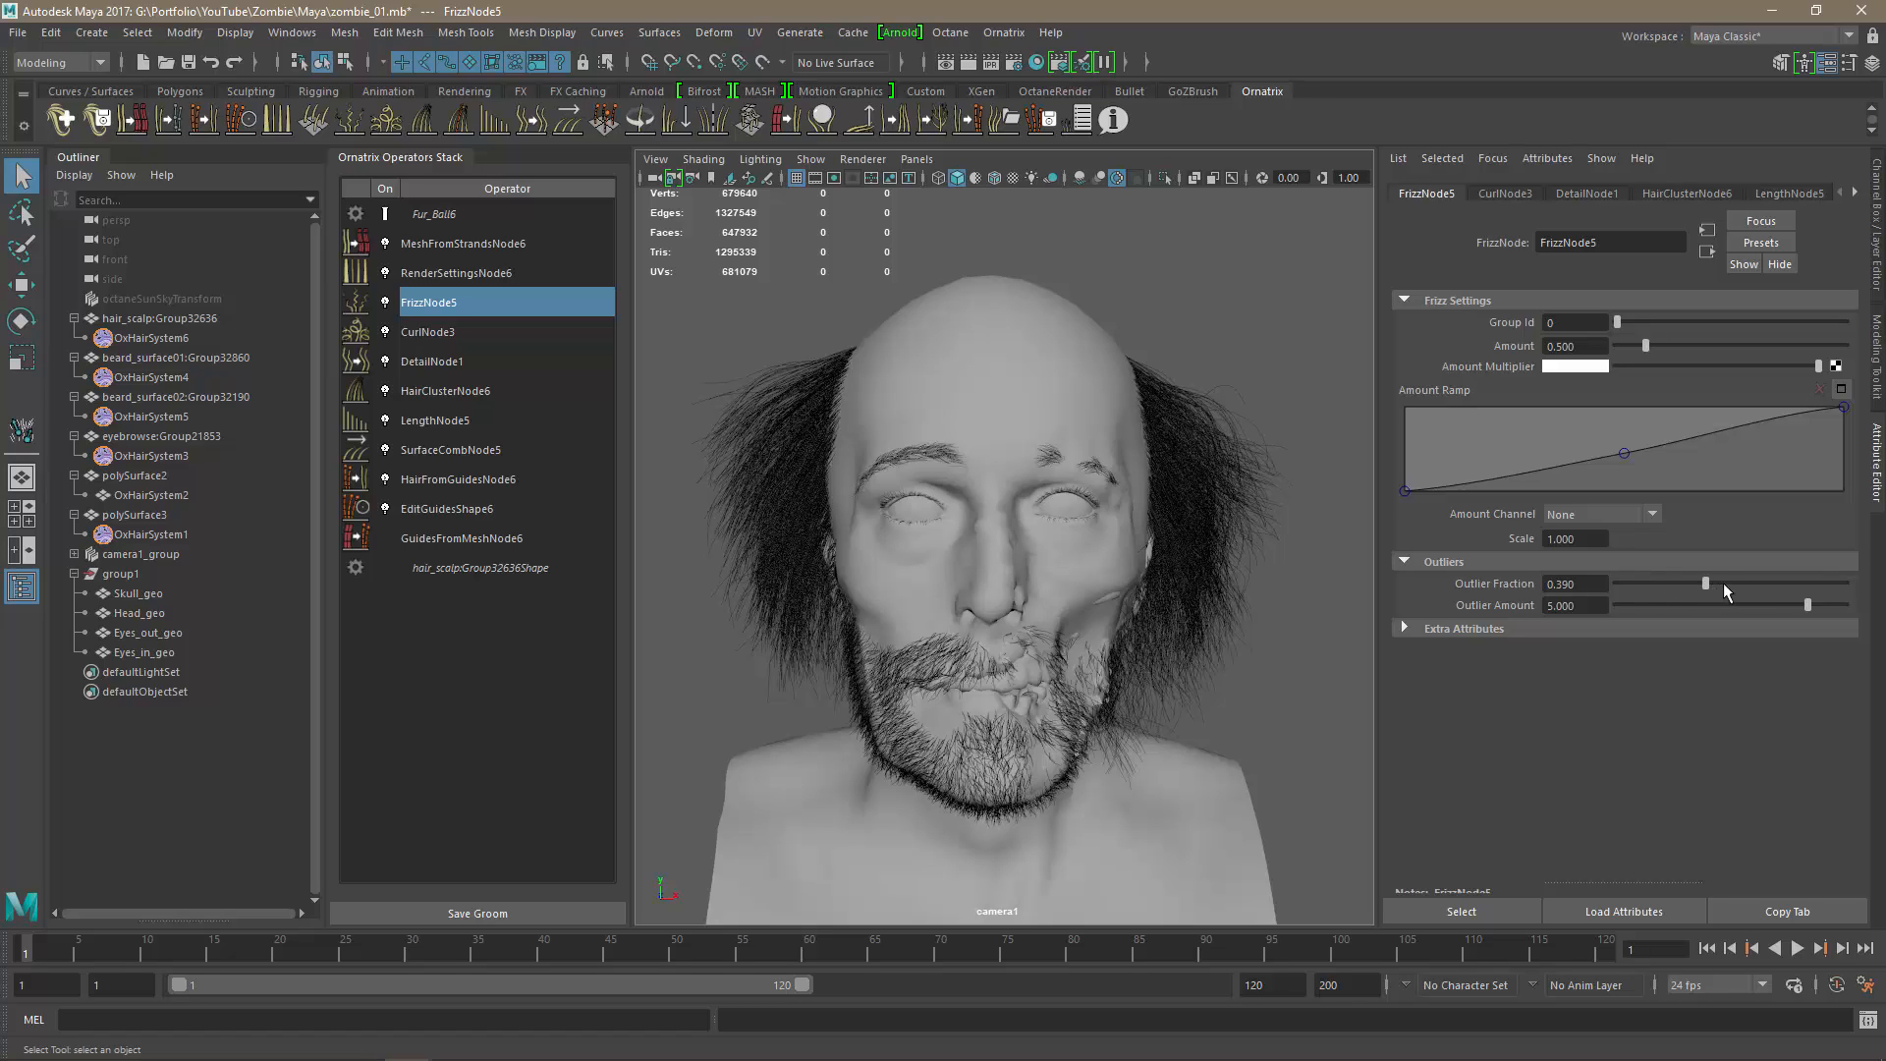
pyautogui.moveTo(1723, 581); pyautogui.dragTo(1876, 606)
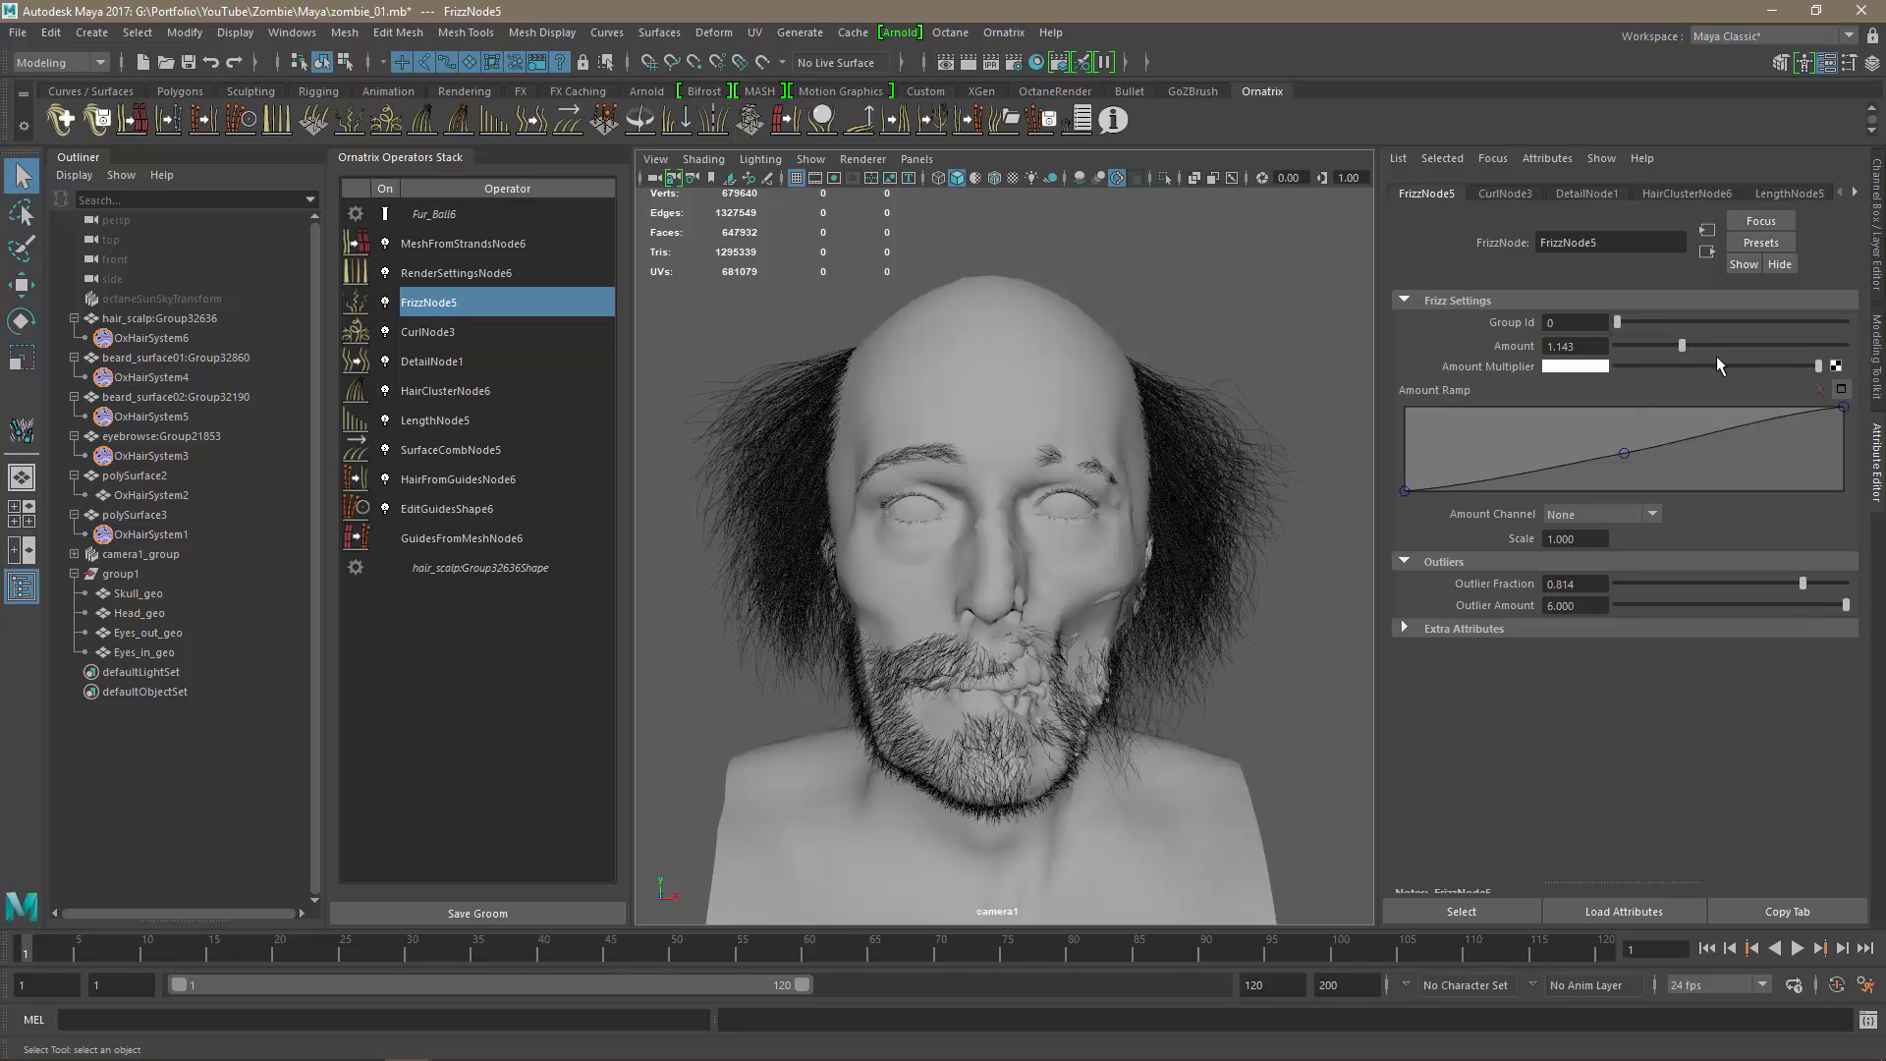
# Set the Frizz operator's Amount to 4, Scale to 2 and Outlier Fraction to about 0.281.
pyautogui.click(1830, 345)
pyautogui.moveTo(1833, 386); pyautogui.dragTo(1851, 389)
pyautogui.keyDown('alt'); pyautogui.moveTo(814, 622); pyautogui.dragTo(1123, 646); pyautogui.keyUp('alt')
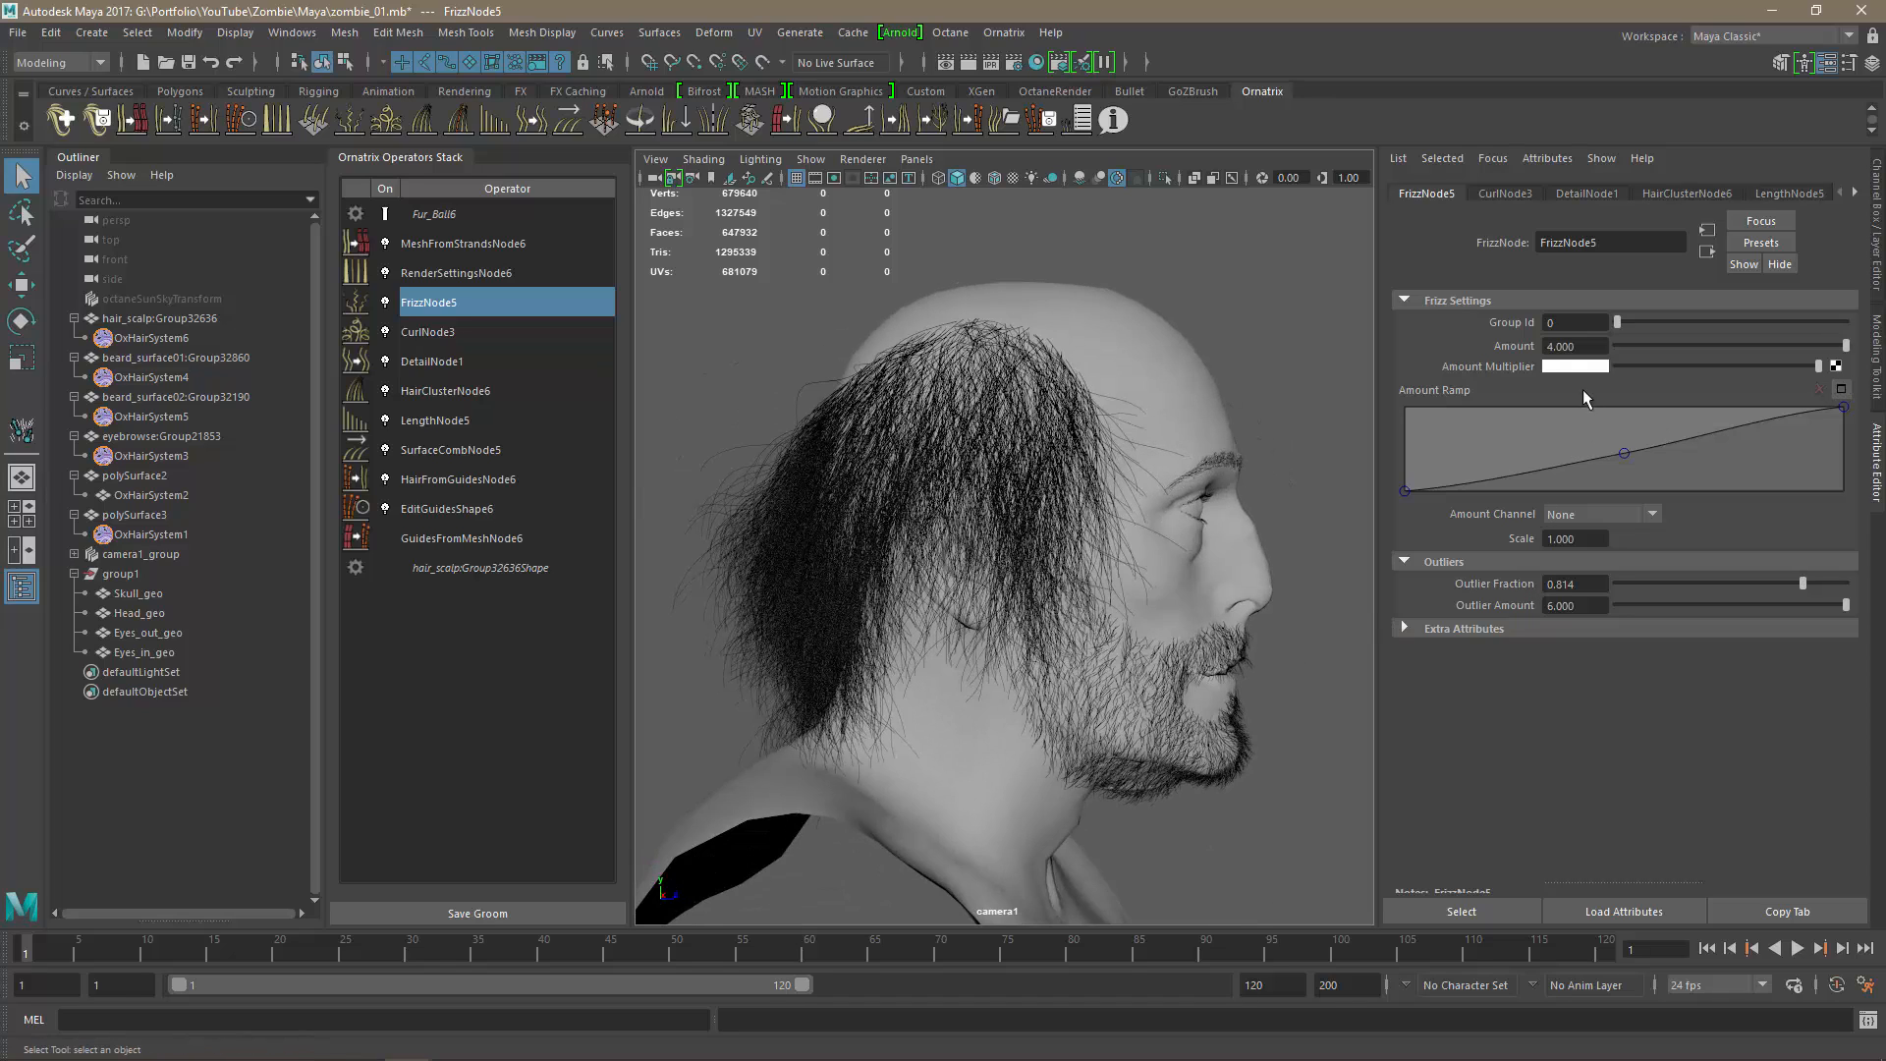
pyautogui.moveTo(1583, 545); pyautogui.dragTo(1539, 544)
pyautogui.write('2')
pyautogui.press('Return')
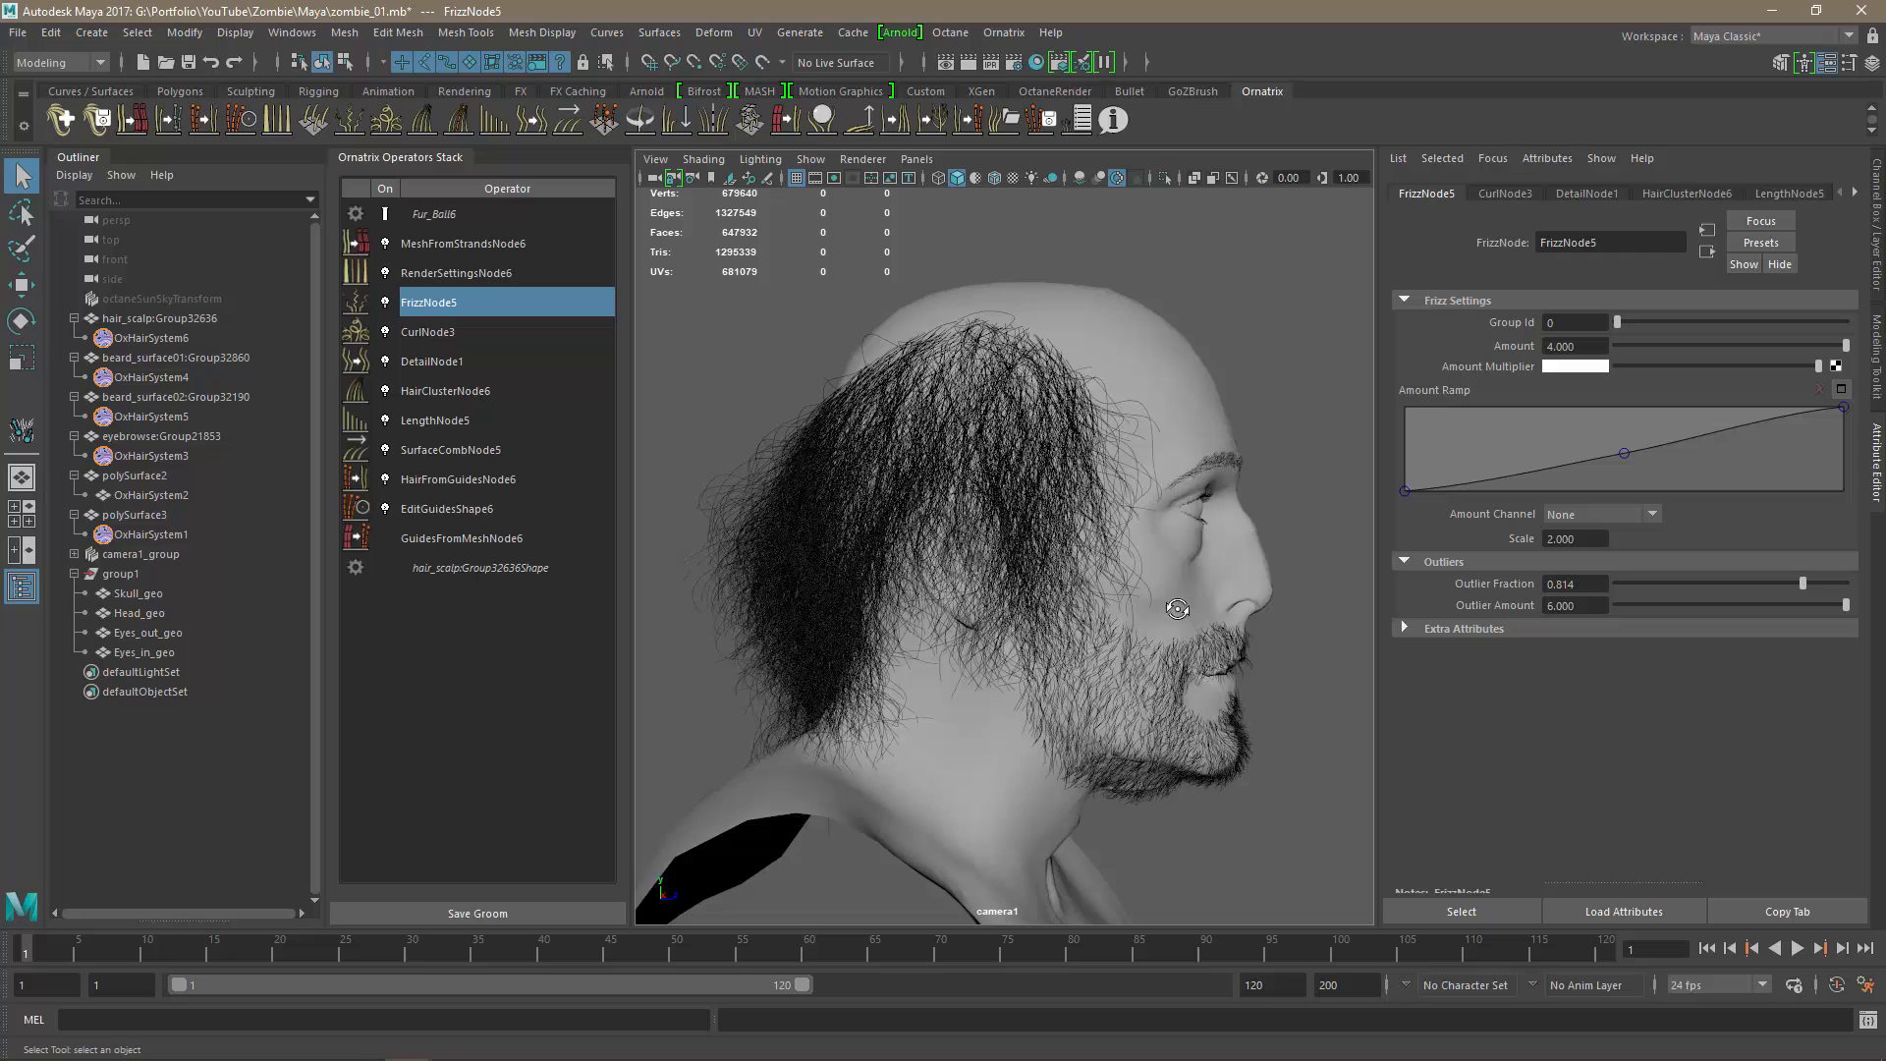
pyautogui.keyDown('alt'); pyautogui.moveTo(1169, 601); pyautogui.dragTo(992, 614); pyautogui.keyUp('alt')
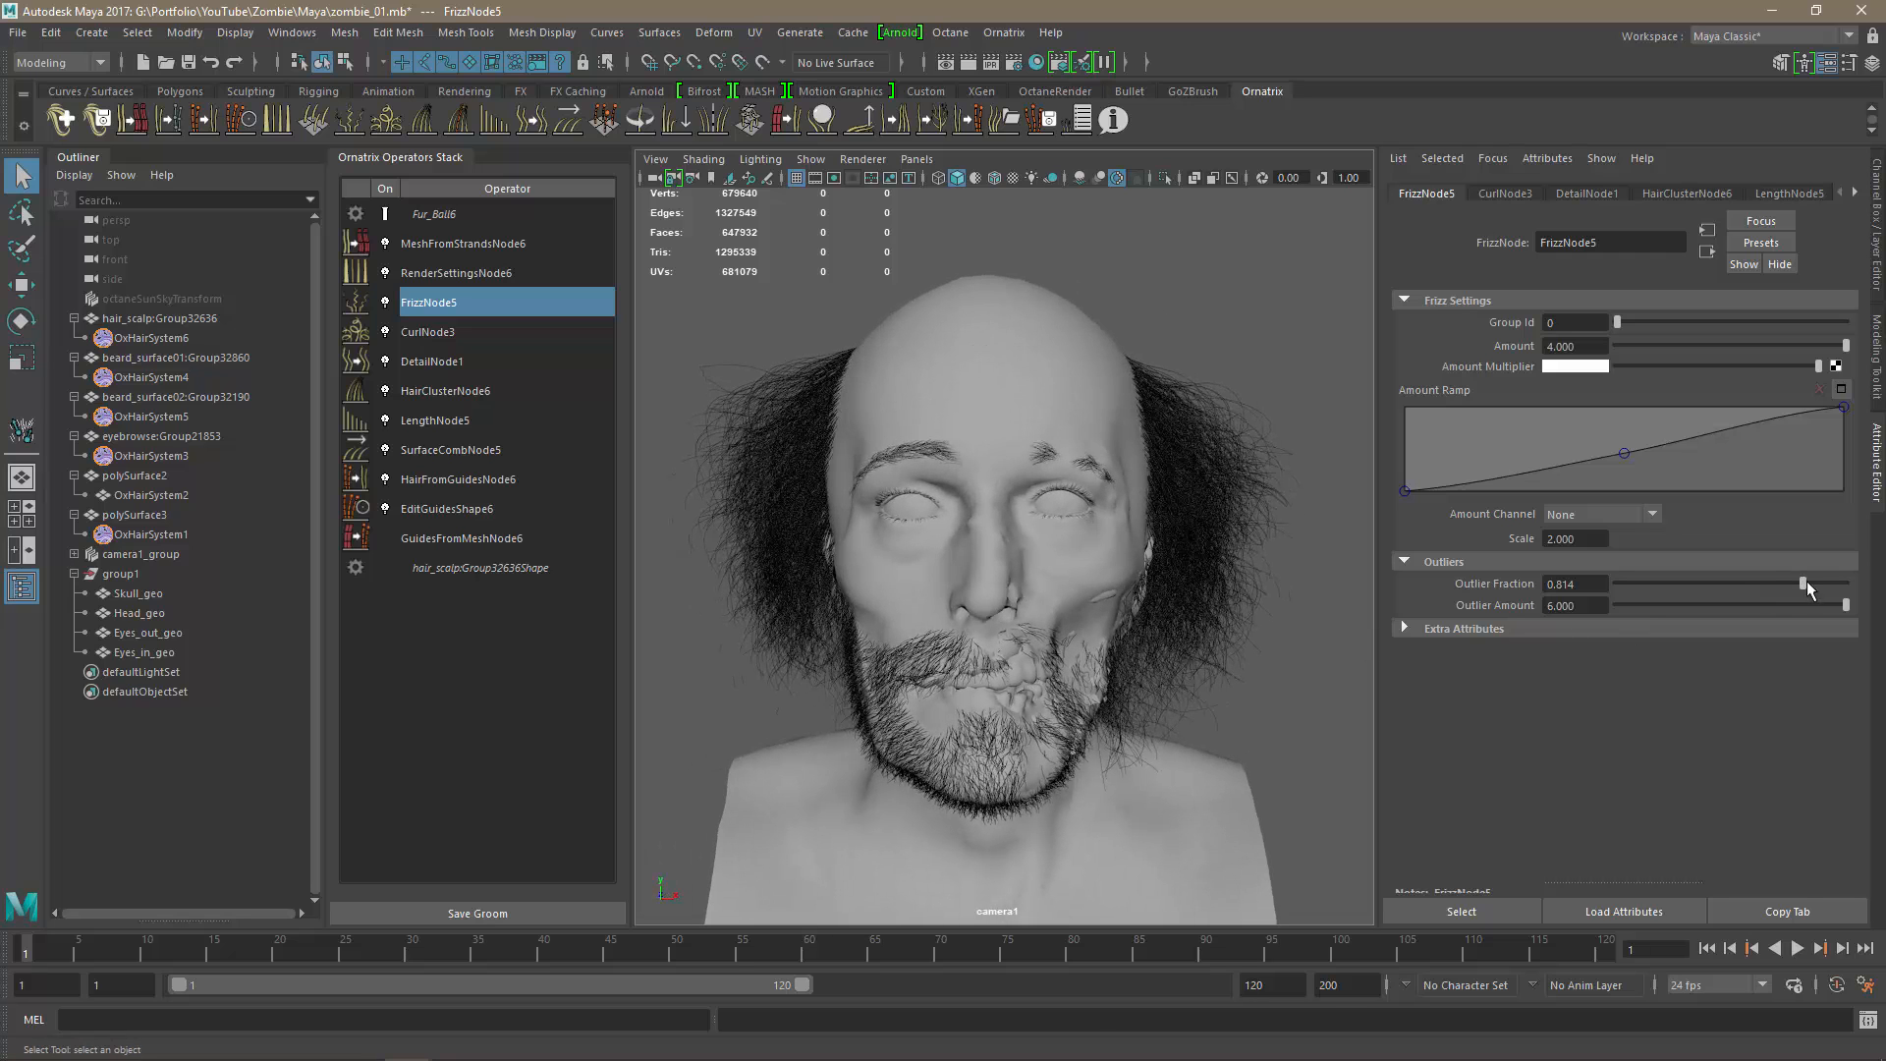
pyautogui.moveTo(1731, 587); pyautogui.dragTo(1653, 592)
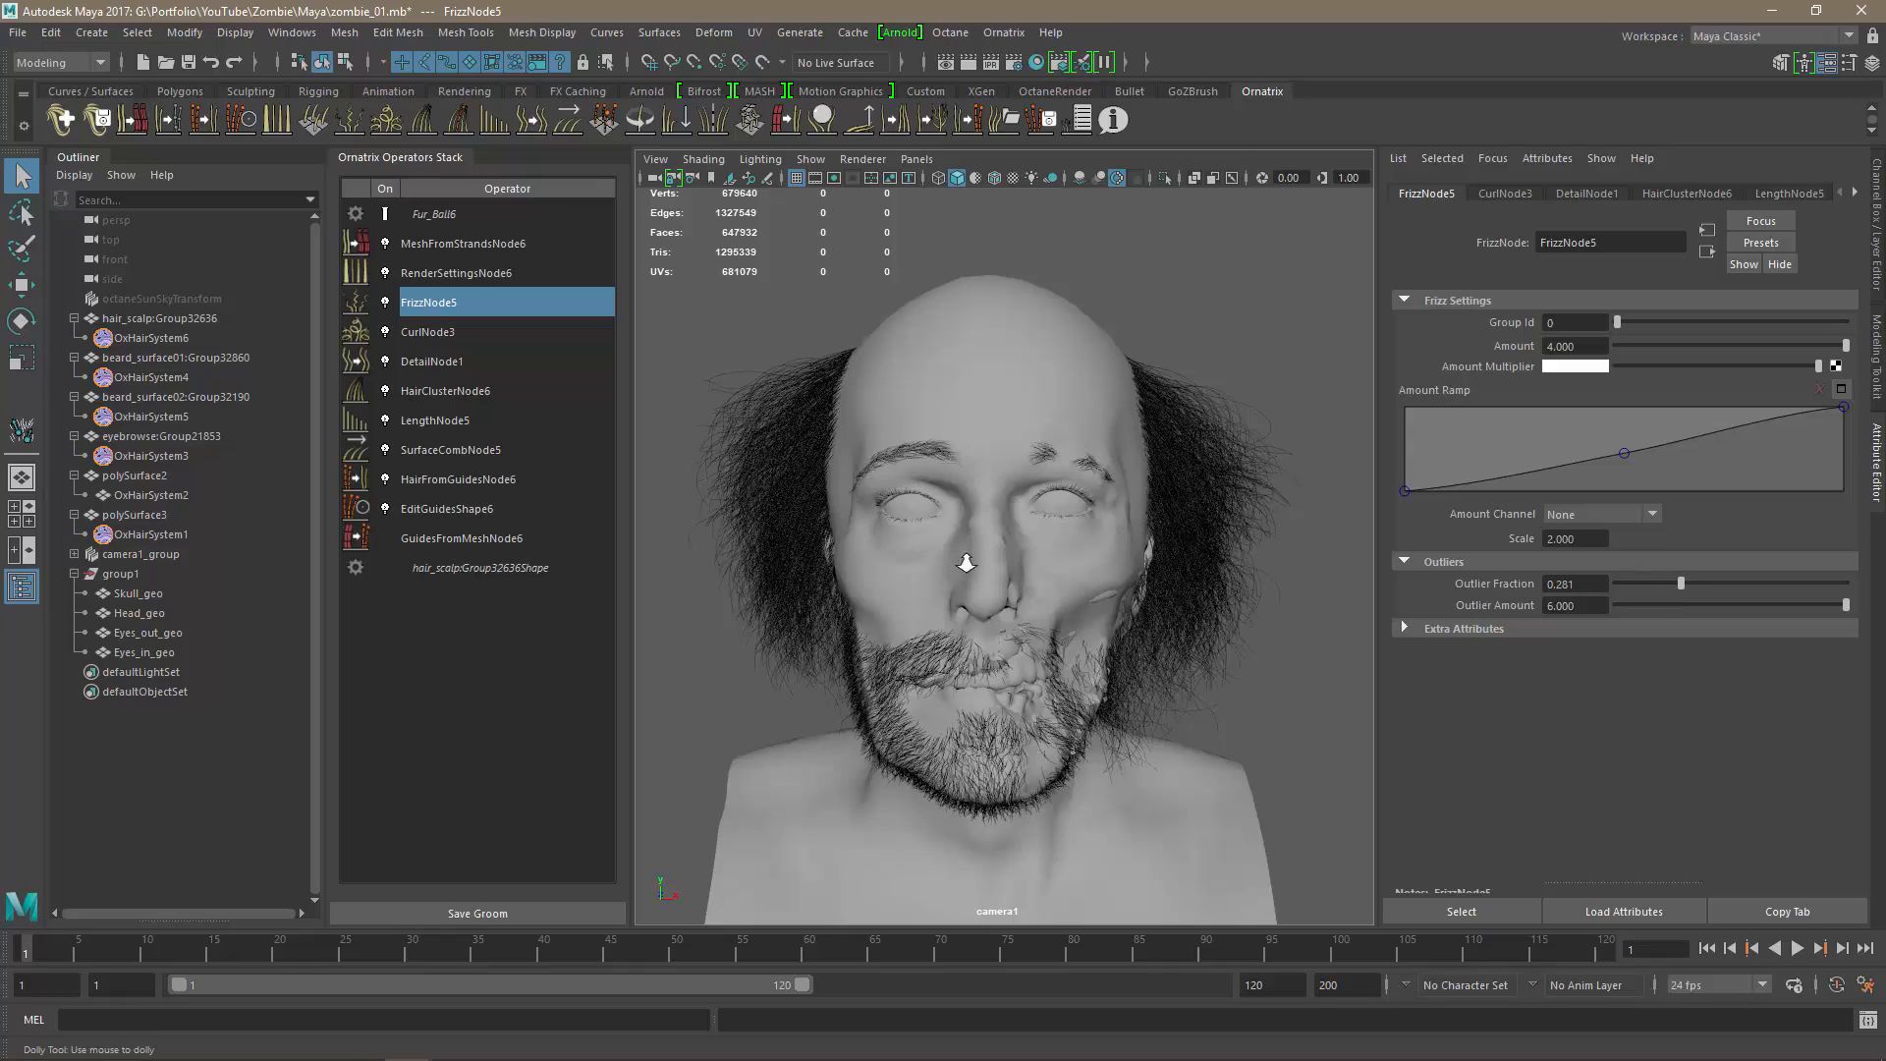
# Examine the frizzed scalp hair from behind, both sides and the front, and save the scene.
pyautogui.keyDown('alt'); pyautogui.moveTo(1137, 547); pyautogui.dragTo(935, 597); pyautogui.keyUp('alt')
pyautogui.keyDown('alt'); pyautogui.moveTo(825, 607); pyautogui.dragTo(1164, 469); pyautogui.keyUp('alt')
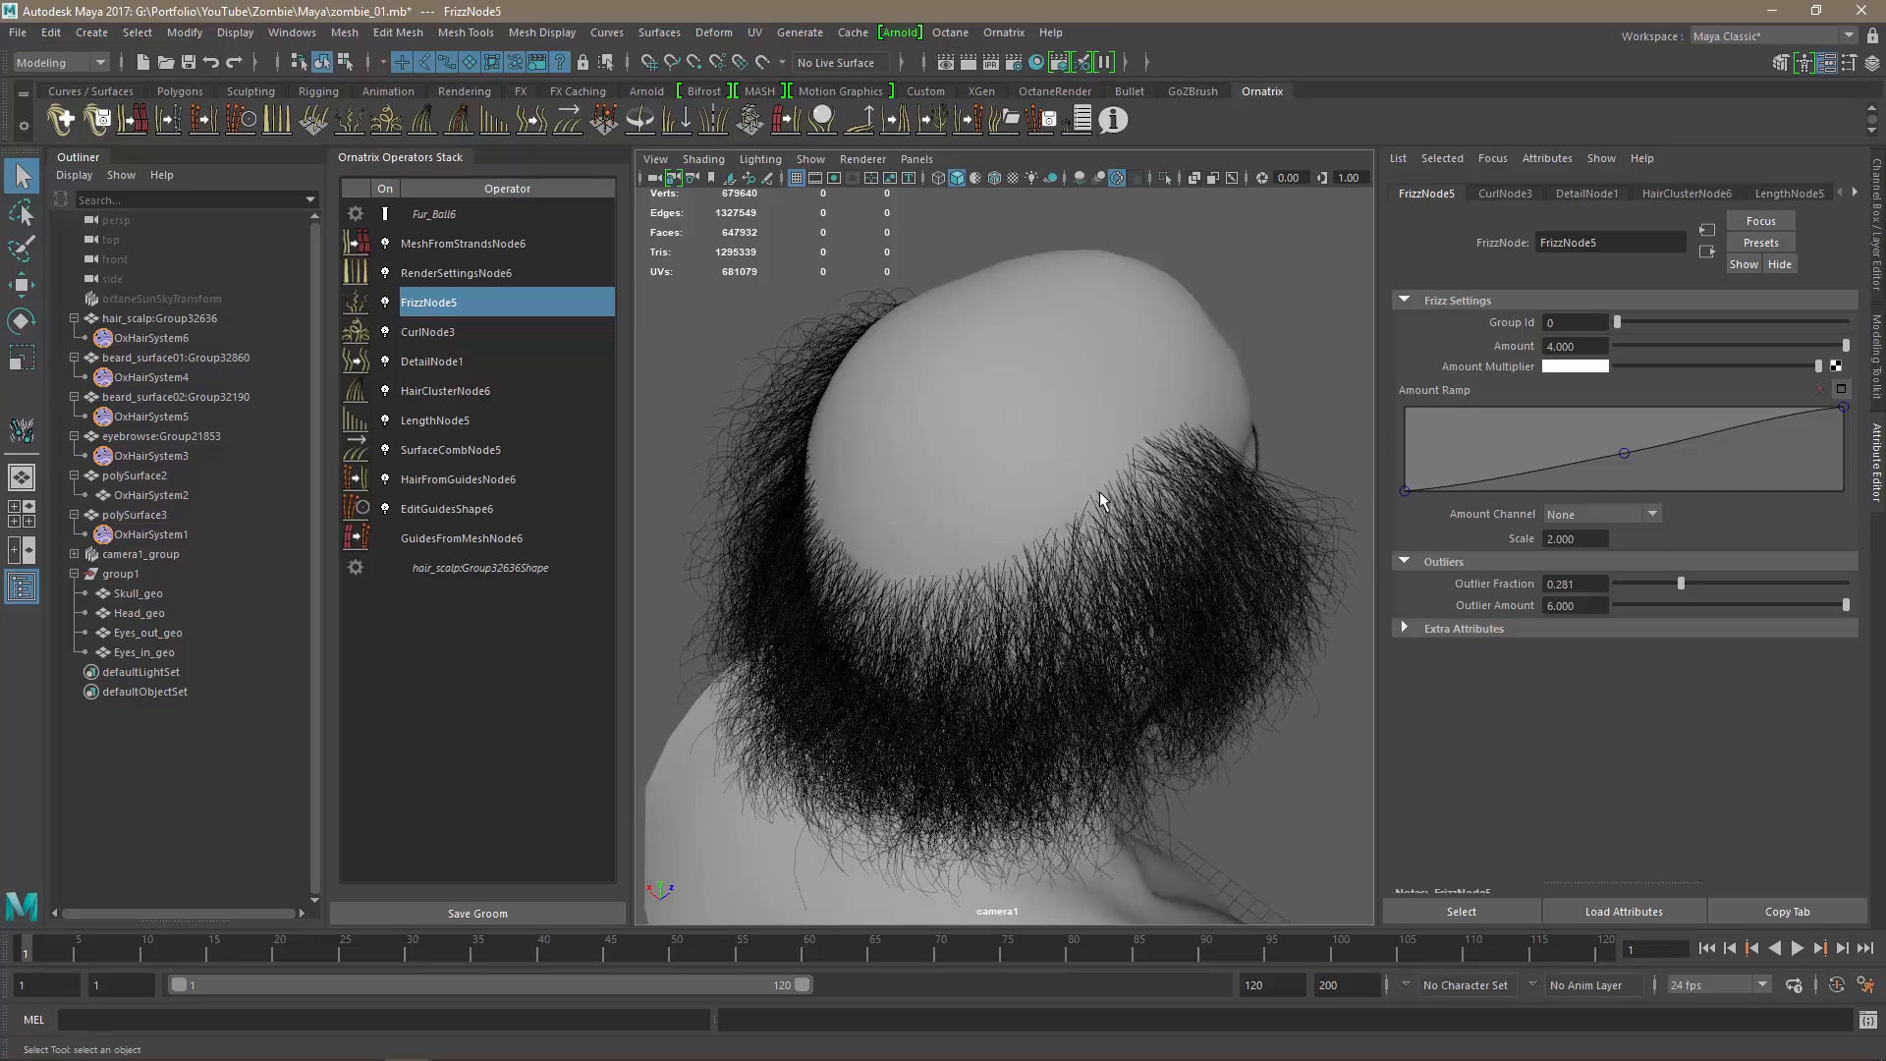
pyautogui.keyDown('alt'); pyautogui.moveTo(943, 556); pyautogui.dragTo(1044, 506); pyautogui.keyUp('alt')
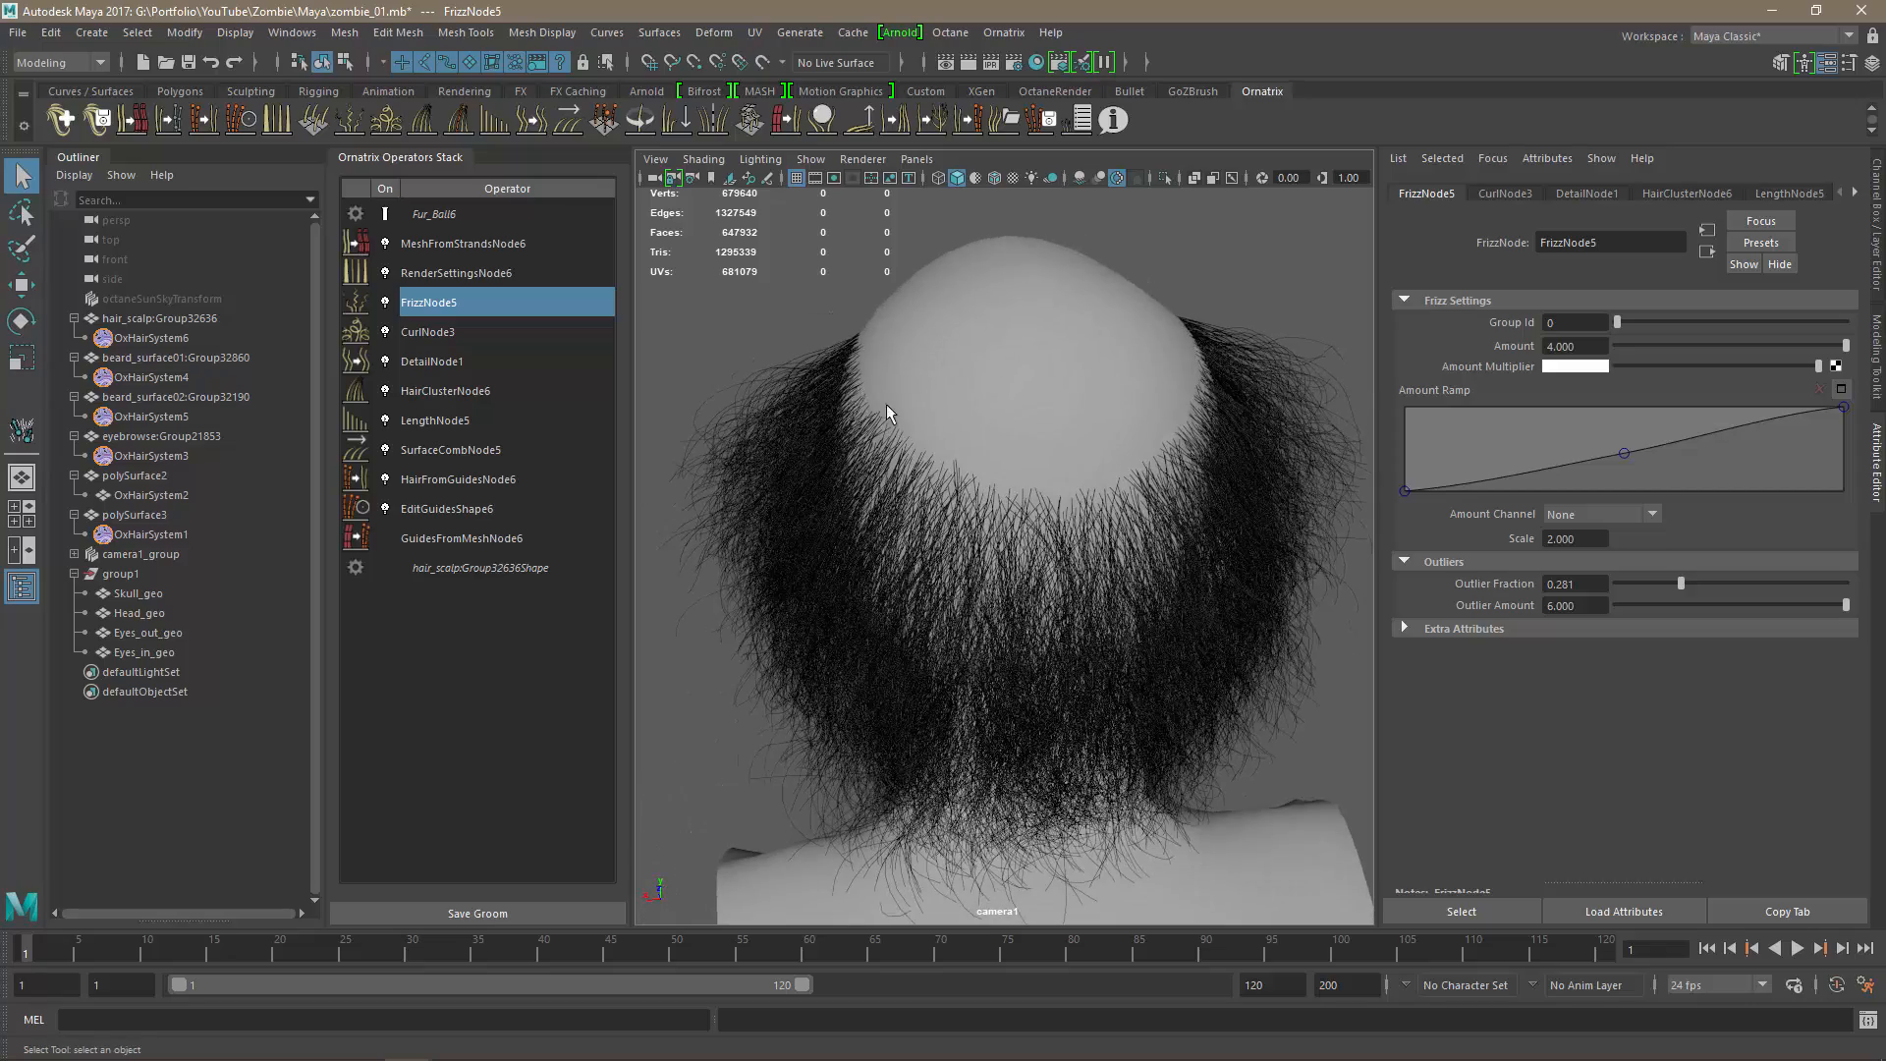
pyautogui.moveTo(886, 404)
pyautogui.keyDown('alt'); pyautogui.mouseDown()
pyautogui.moveTo(1044, 421)
pyautogui.moveTo(890, 376)
pyautogui.moveTo(1128, 391)
pyautogui.moveTo(891, 397)
pyautogui.mouseUp(); pyautogui.keyUp('alt')
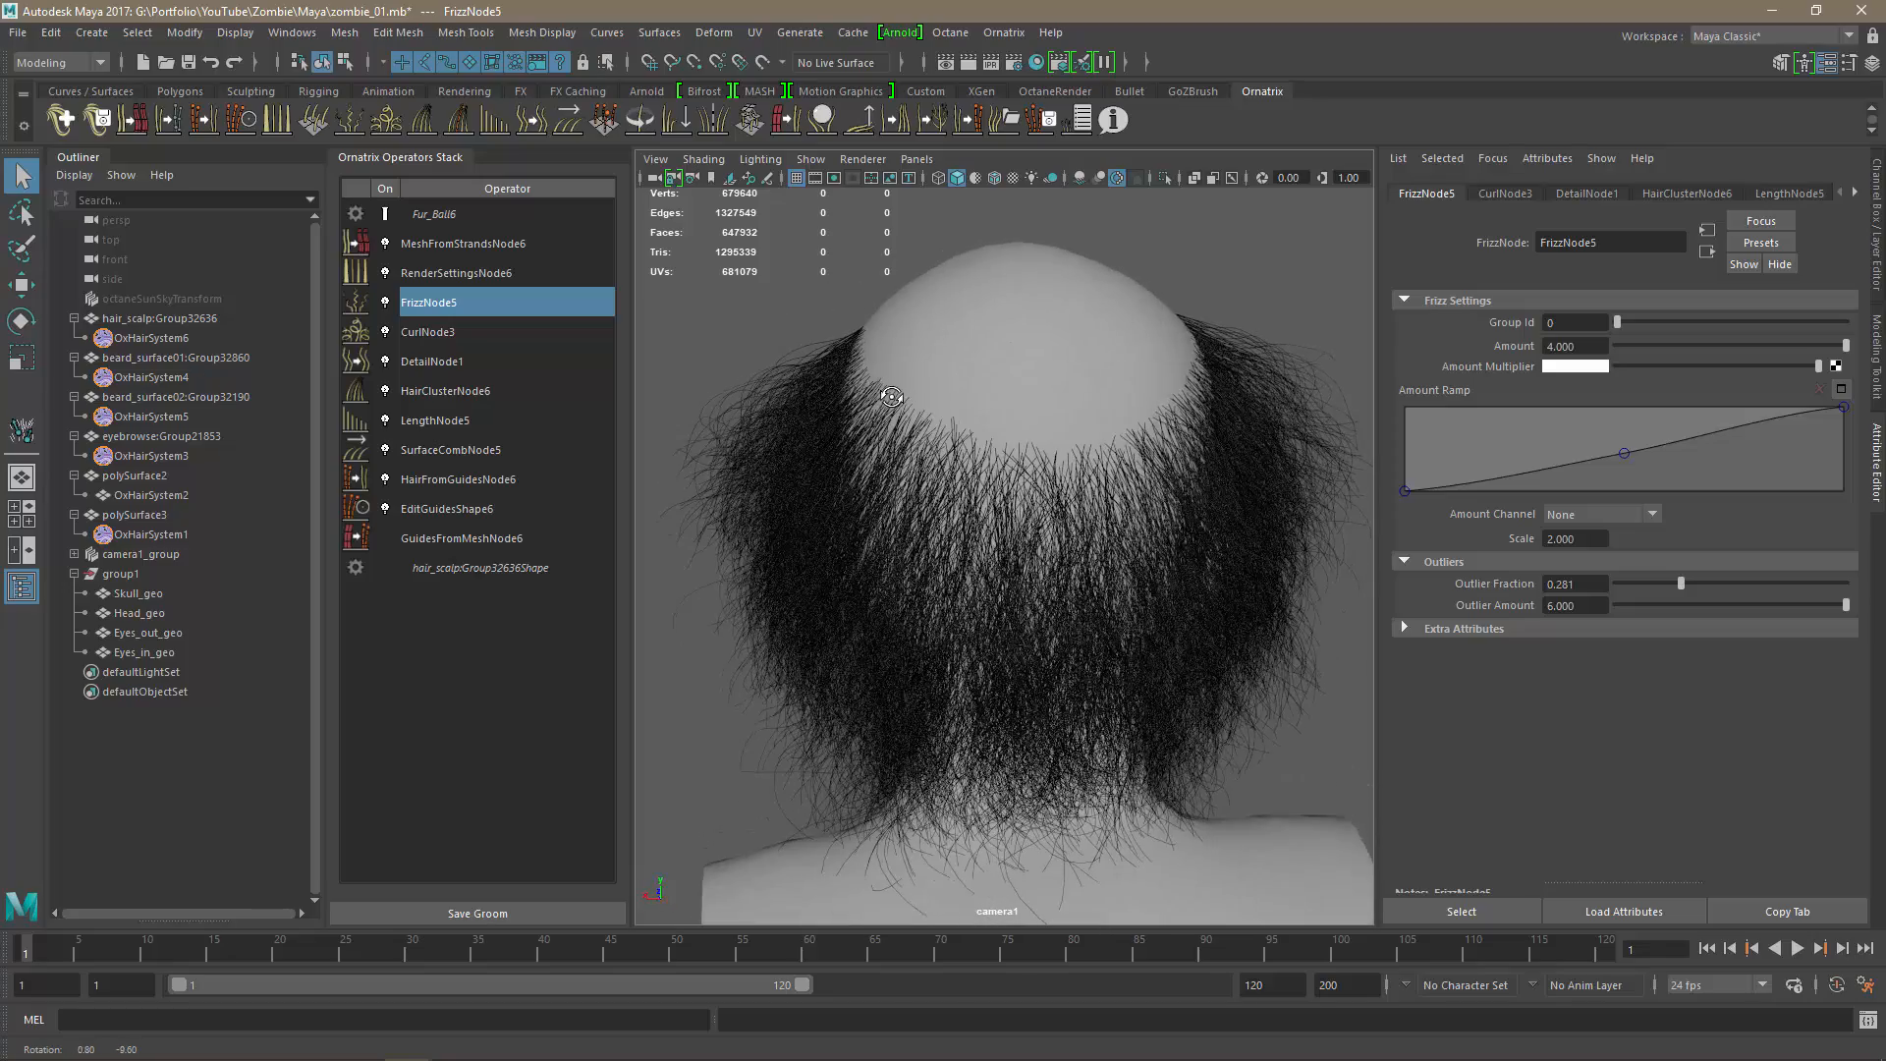
pyautogui.keyDown('alt'); pyautogui.moveTo(1164, 565); pyautogui.dragTo(1088, 481); pyautogui.keyUp('alt')
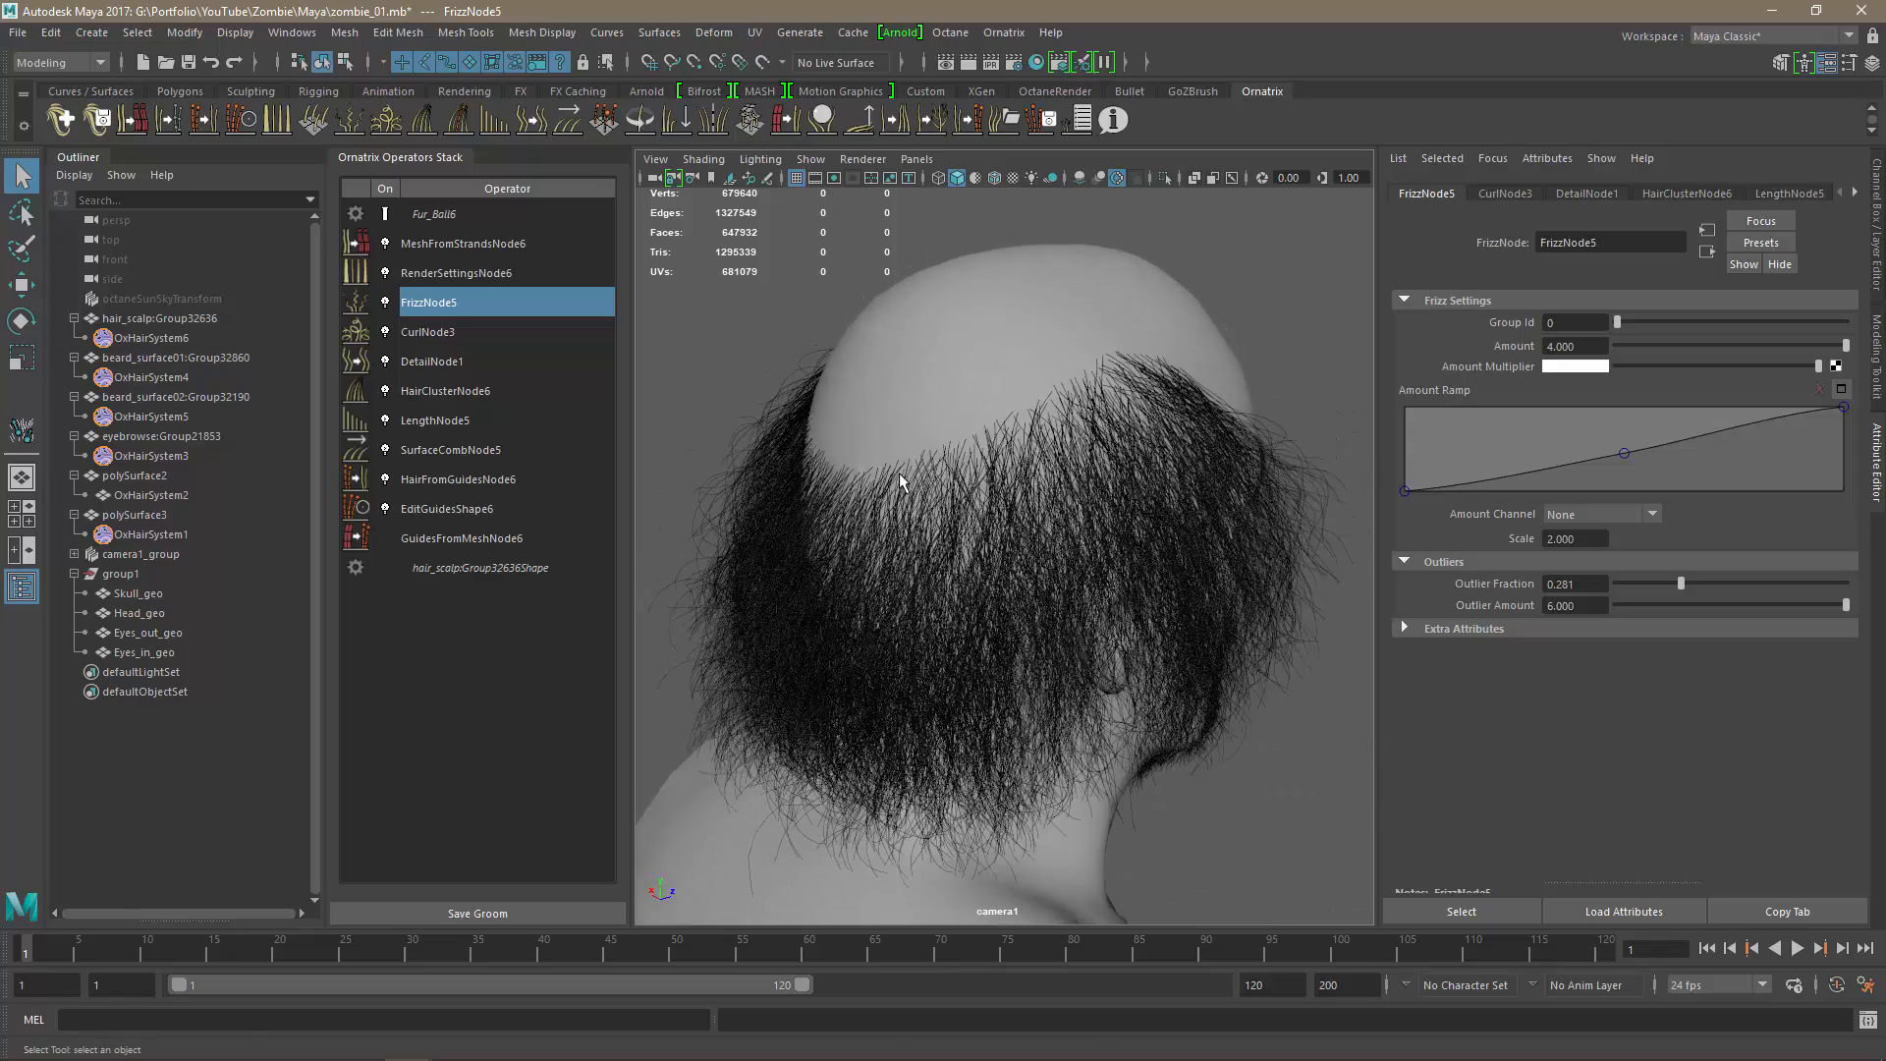
pyautogui.keyDown('alt'); pyautogui.moveTo(831, 487); pyautogui.dragTo(884, 362); pyautogui.keyUp('alt')
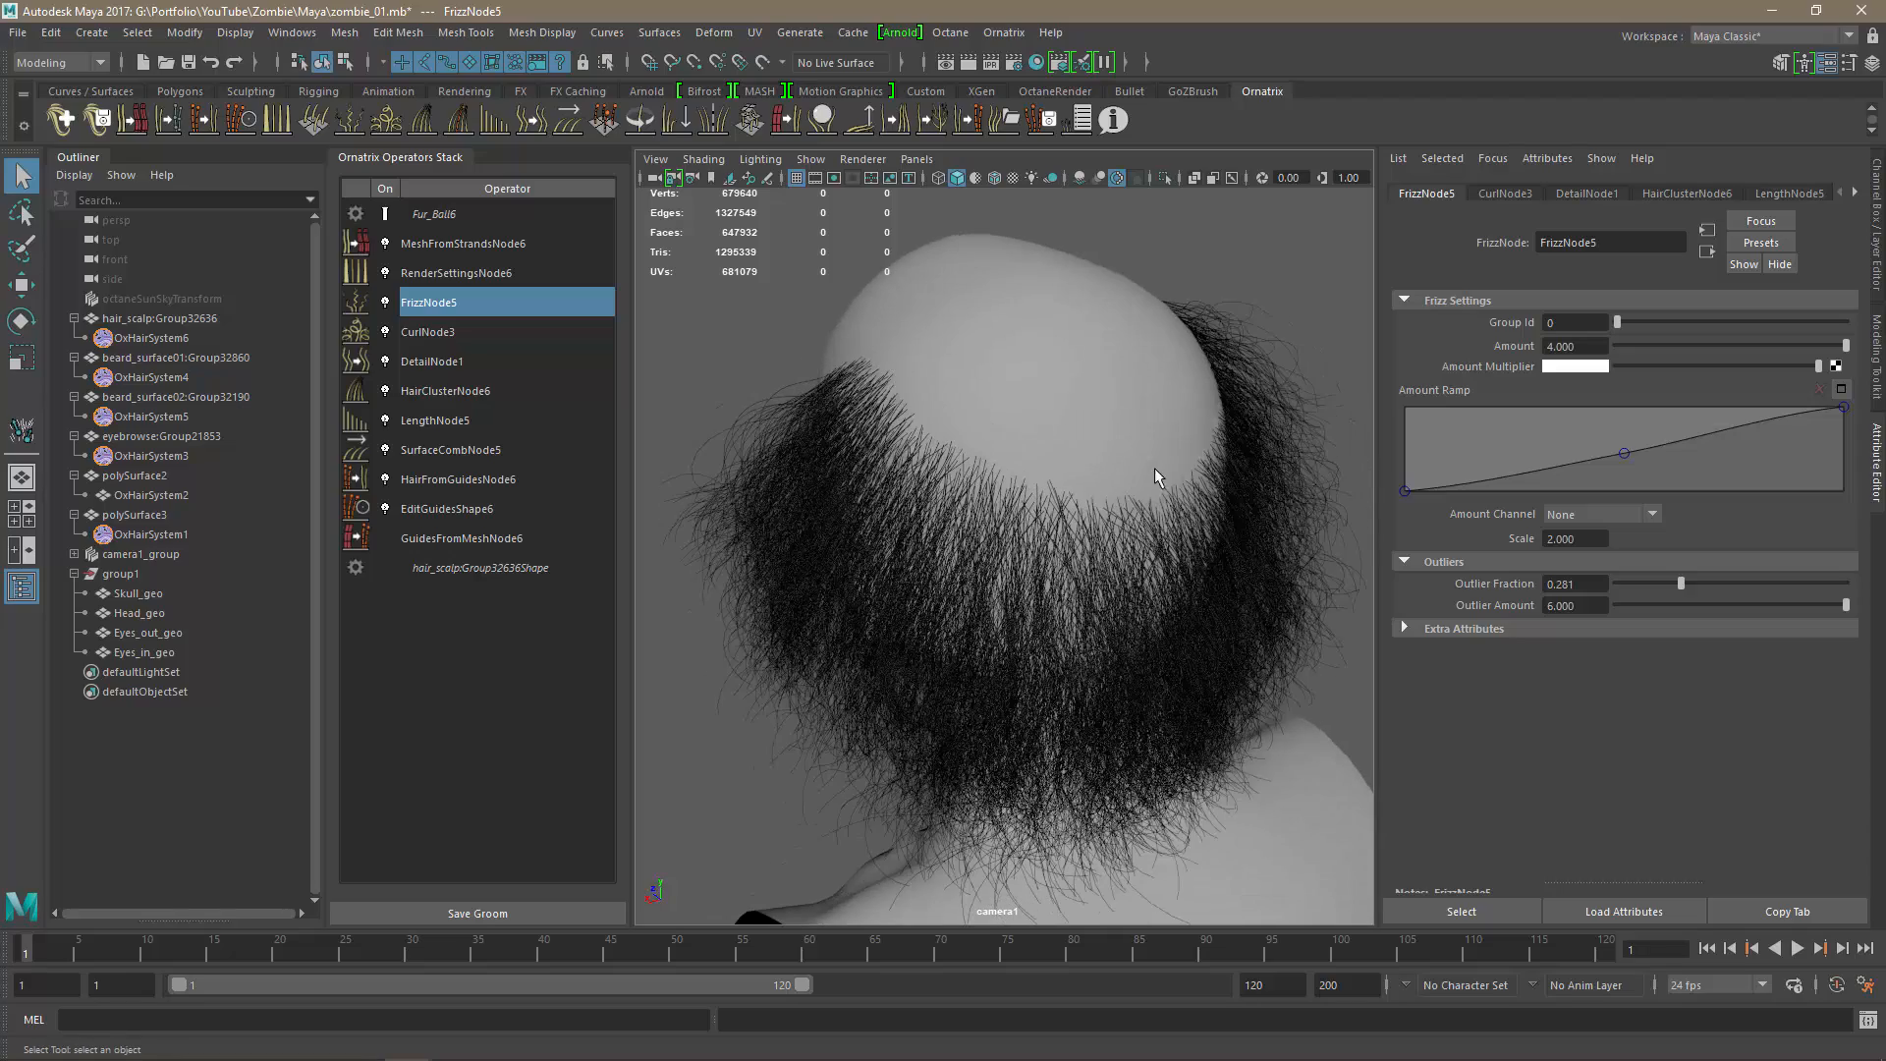
pyautogui.keyDown('alt'); pyautogui.moveTo(1212, 482); pyautogui.dragTo(1146, 426); pyautogui.keyUp('alt')
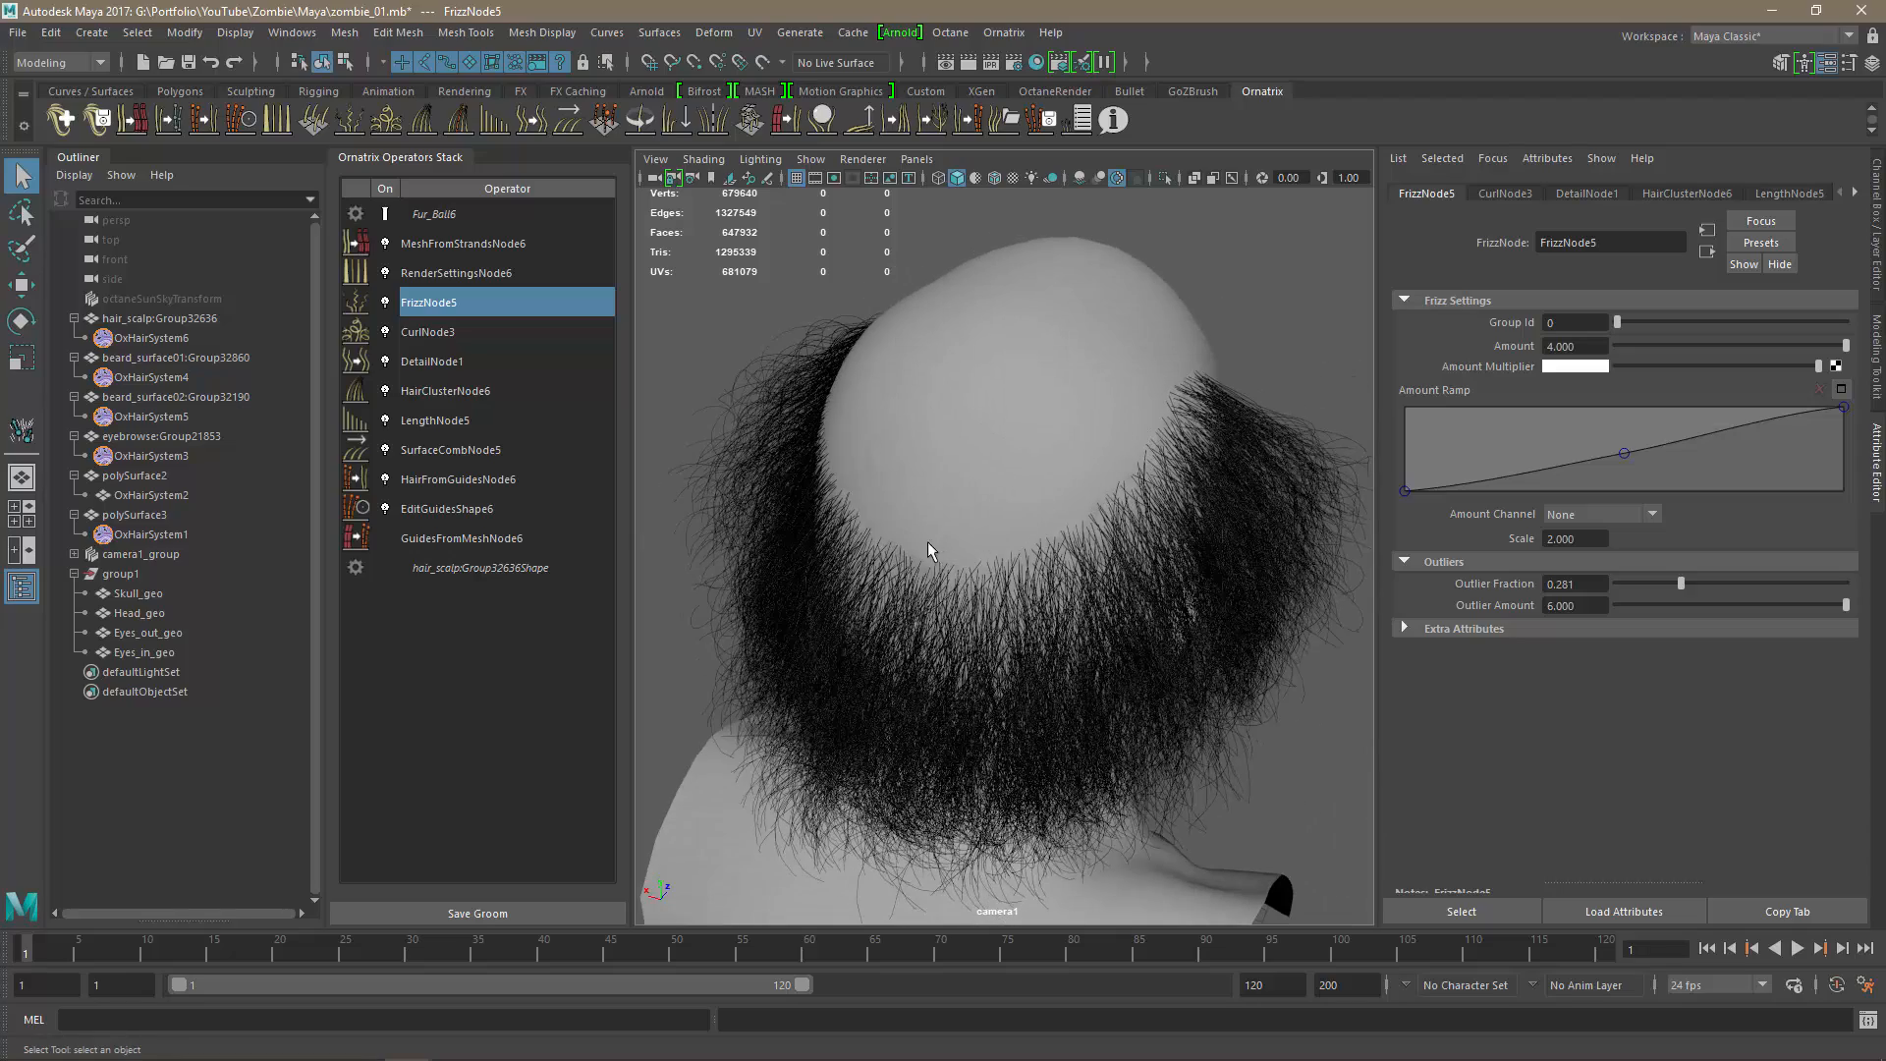
pyautogui.keyDown('alt'); pyautogui.moveTo(927, 541); pyautogui.dragTo(1107, 555); pyautogui.keyUp('alt')
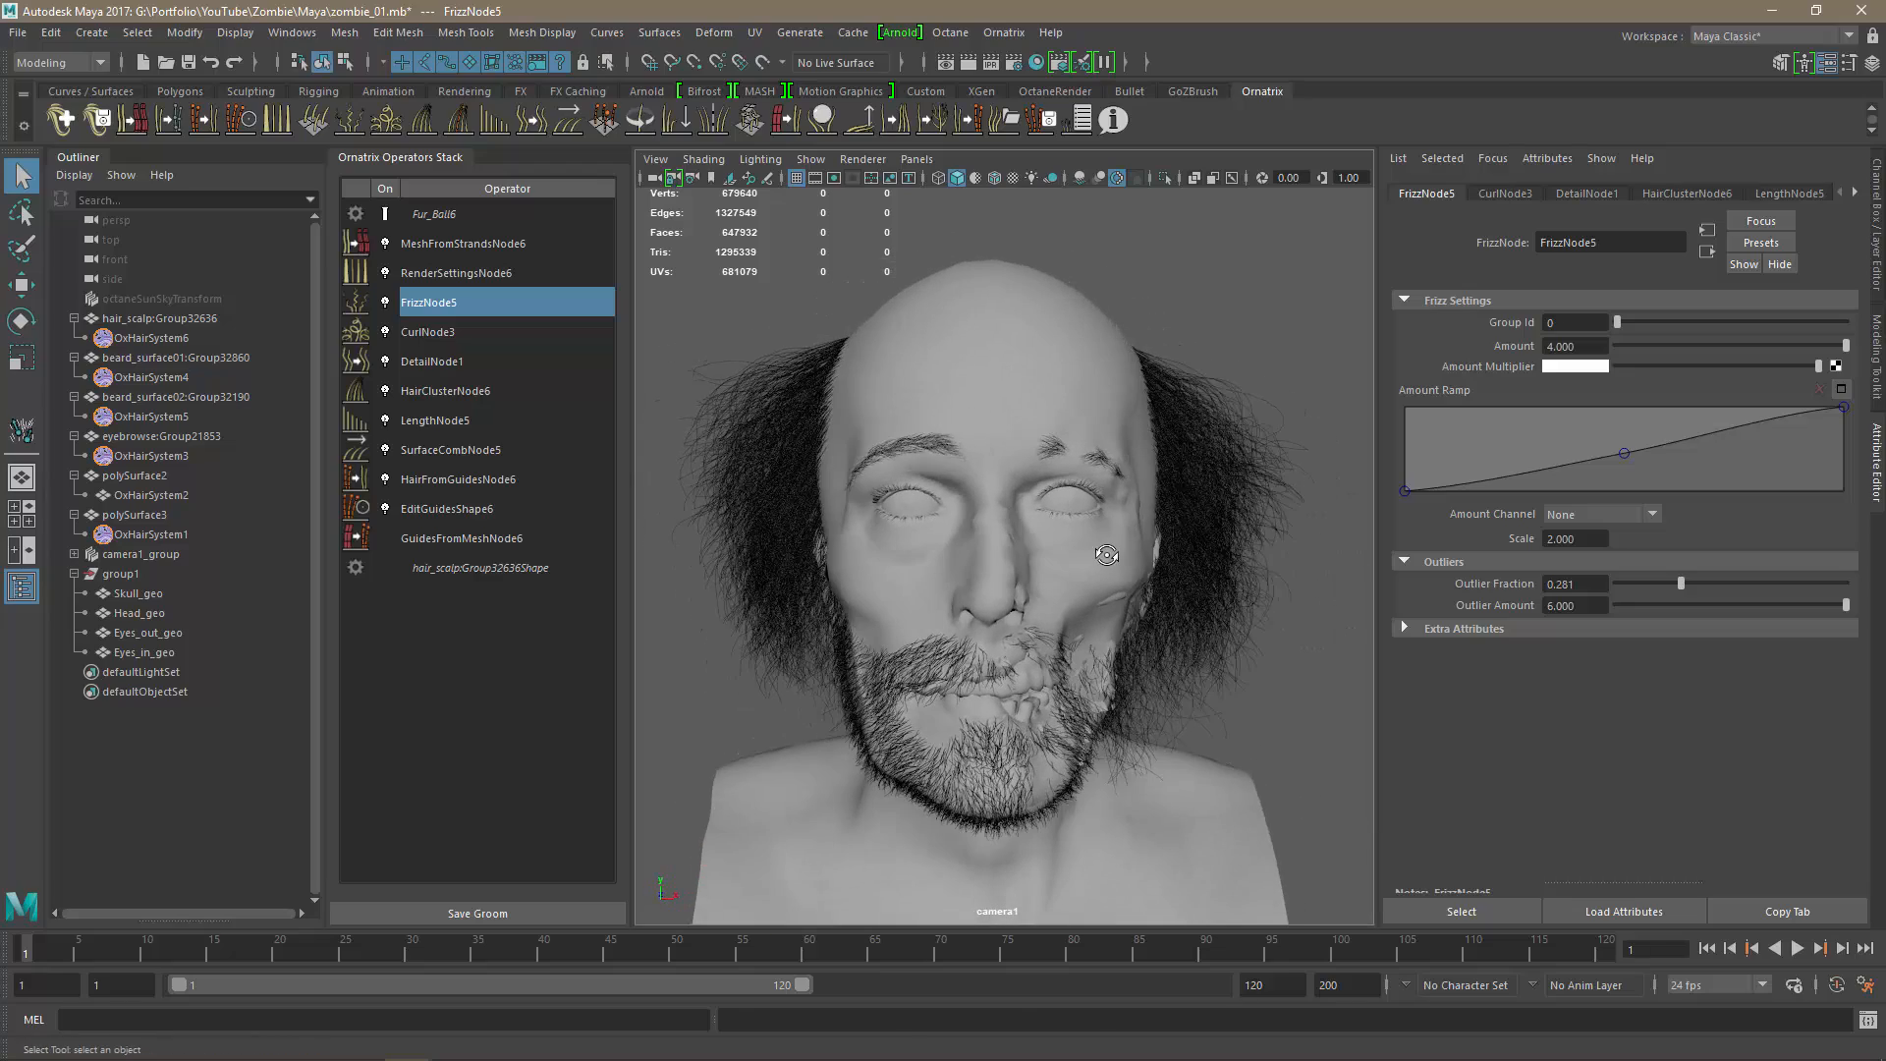
pyautogui.hotkey('ctrl', 's')
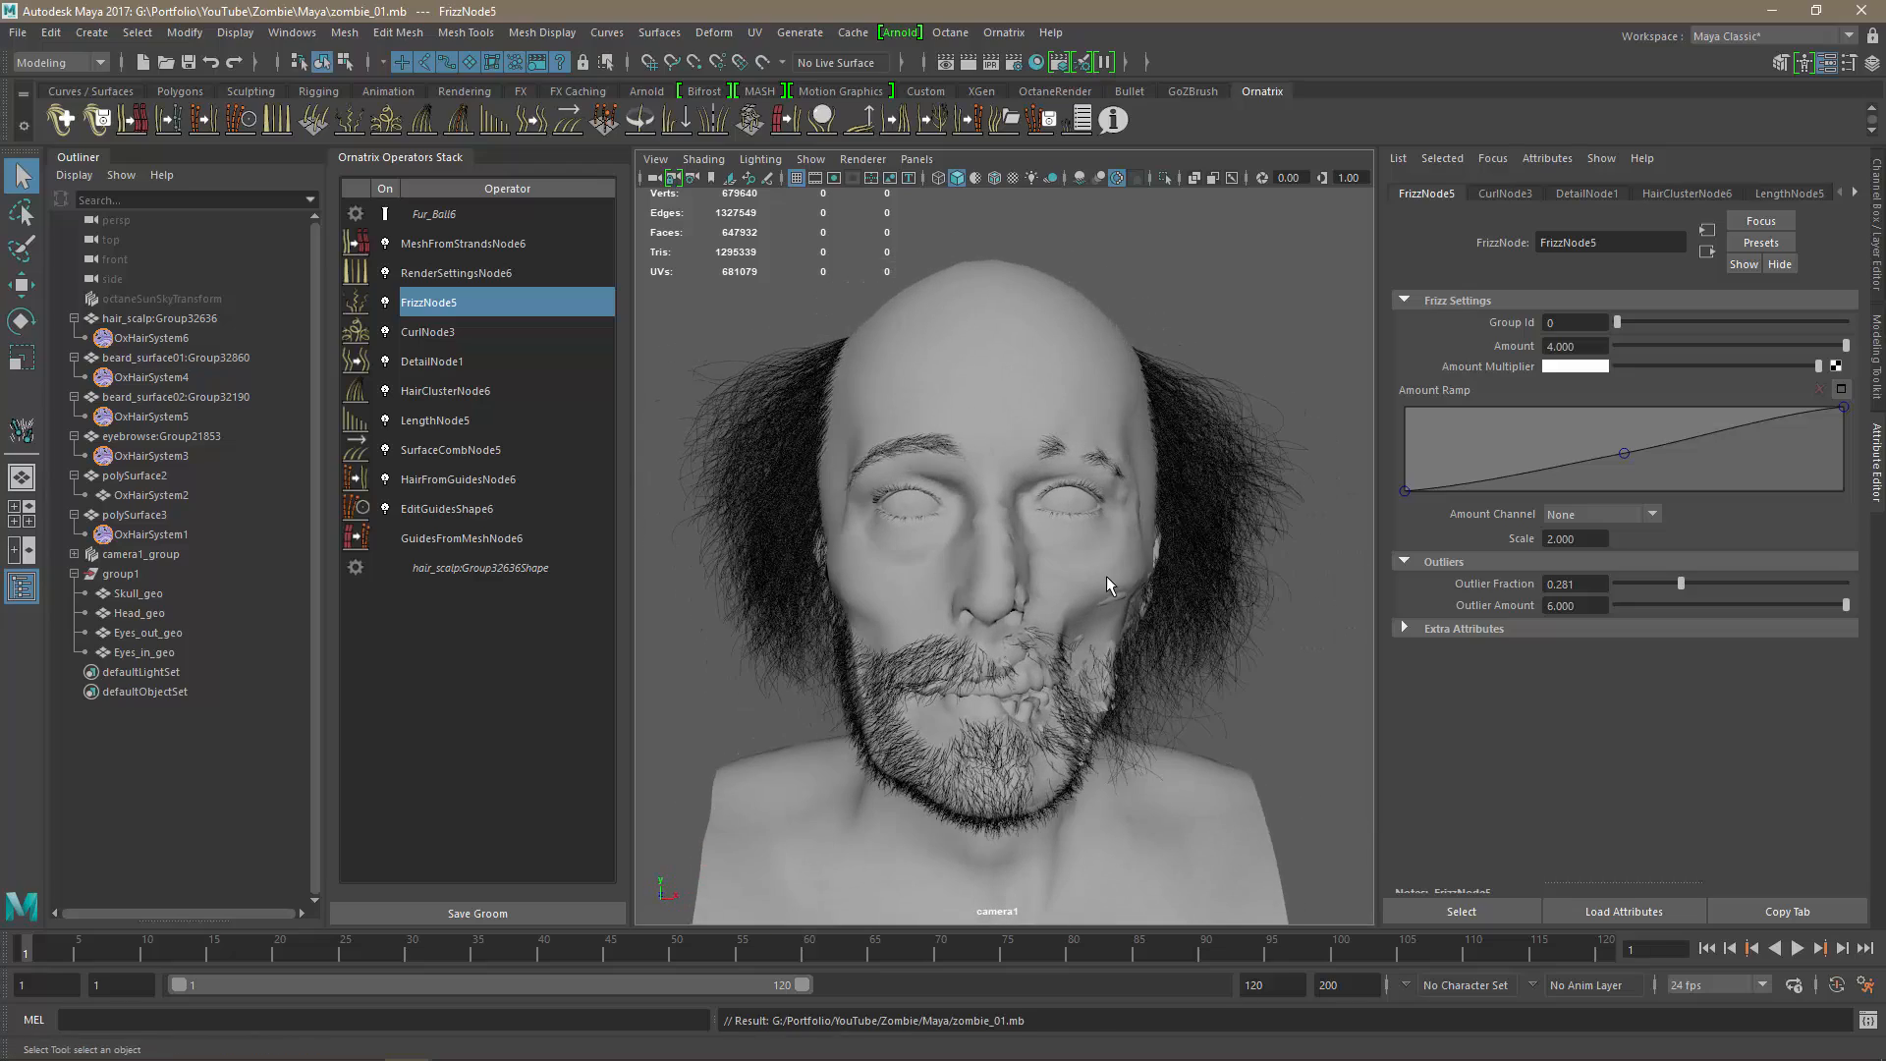
# Add a Gravity operator above FrizzNode5, lower its force ramp's start point to about 0.83 and set Force to about 0.312.
pyautogui.click(681, 123)
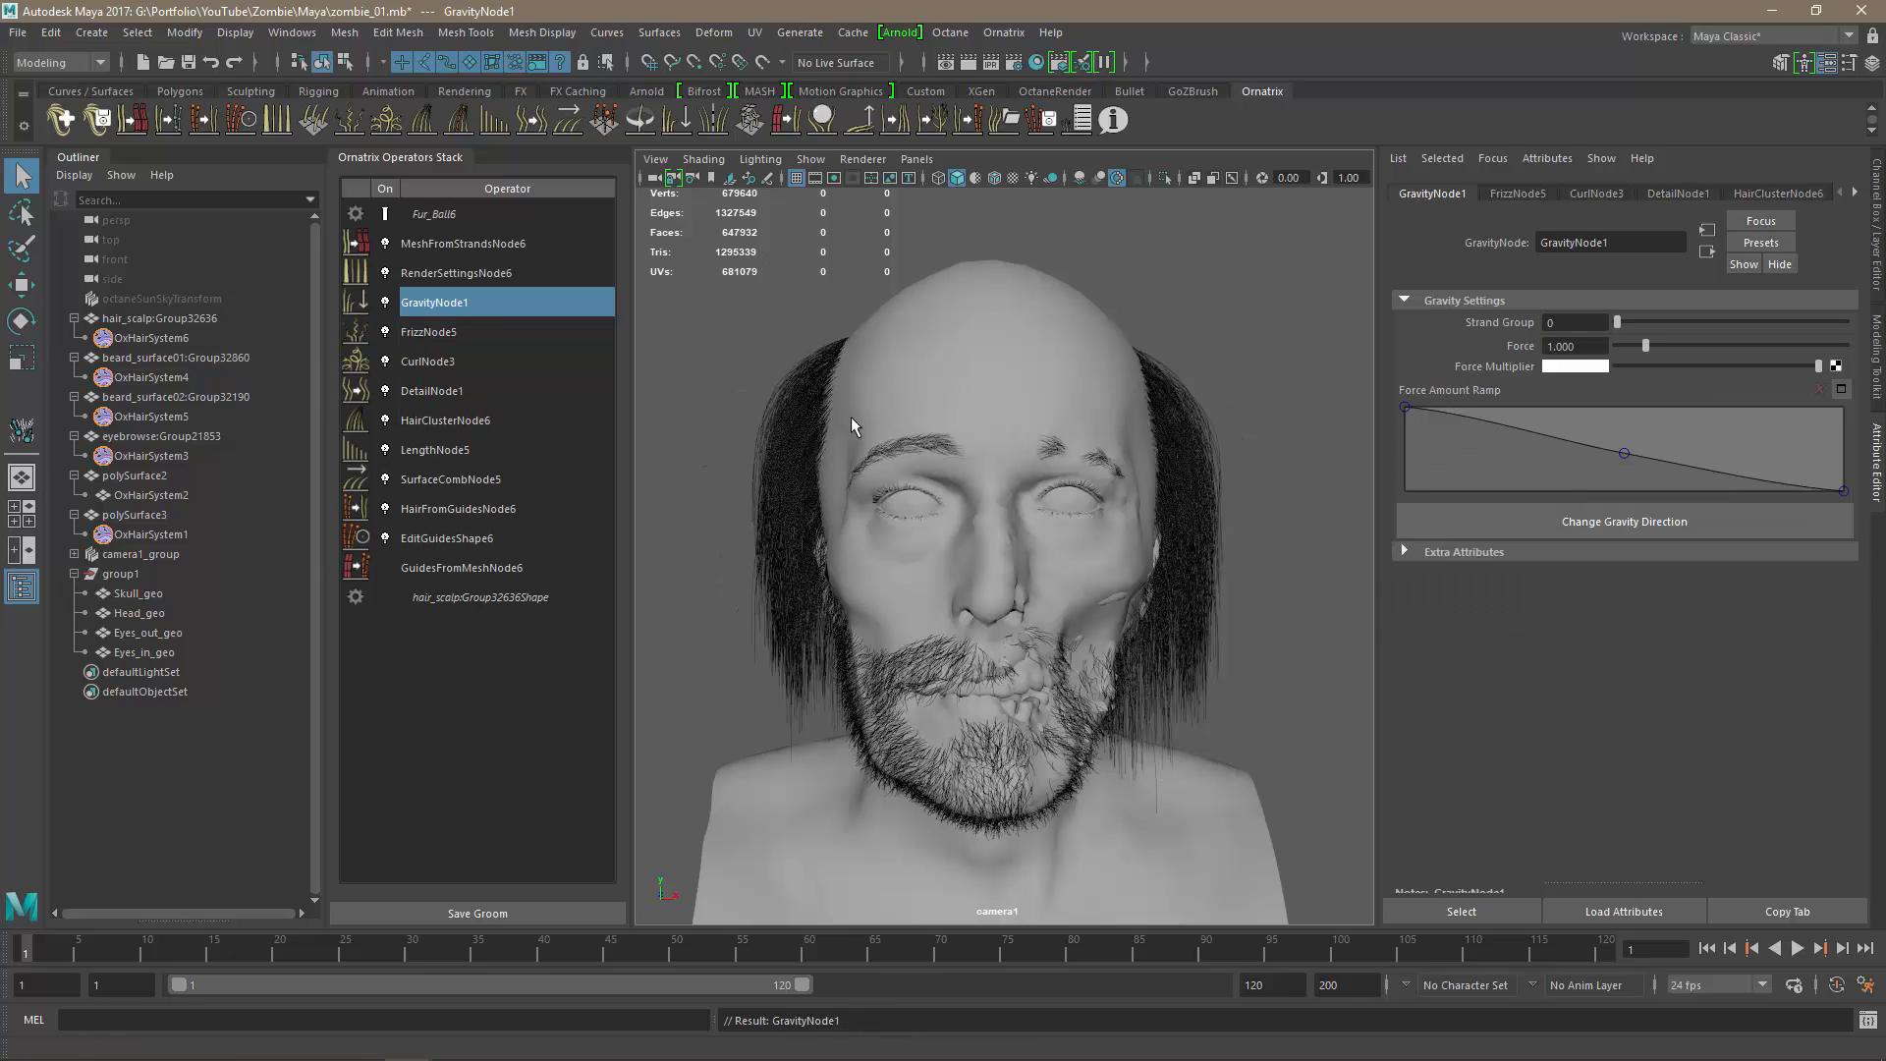
pyautogui.moveTo(850, 417)
pyautogui.keyDown('alt'); pyautogui.mouseDown()
pyautogui.moveTo(967, 425)
pyautogui.moveTo(879, 428)
pyautogui.mouseUp(); pyautogui.keyUp('alt')
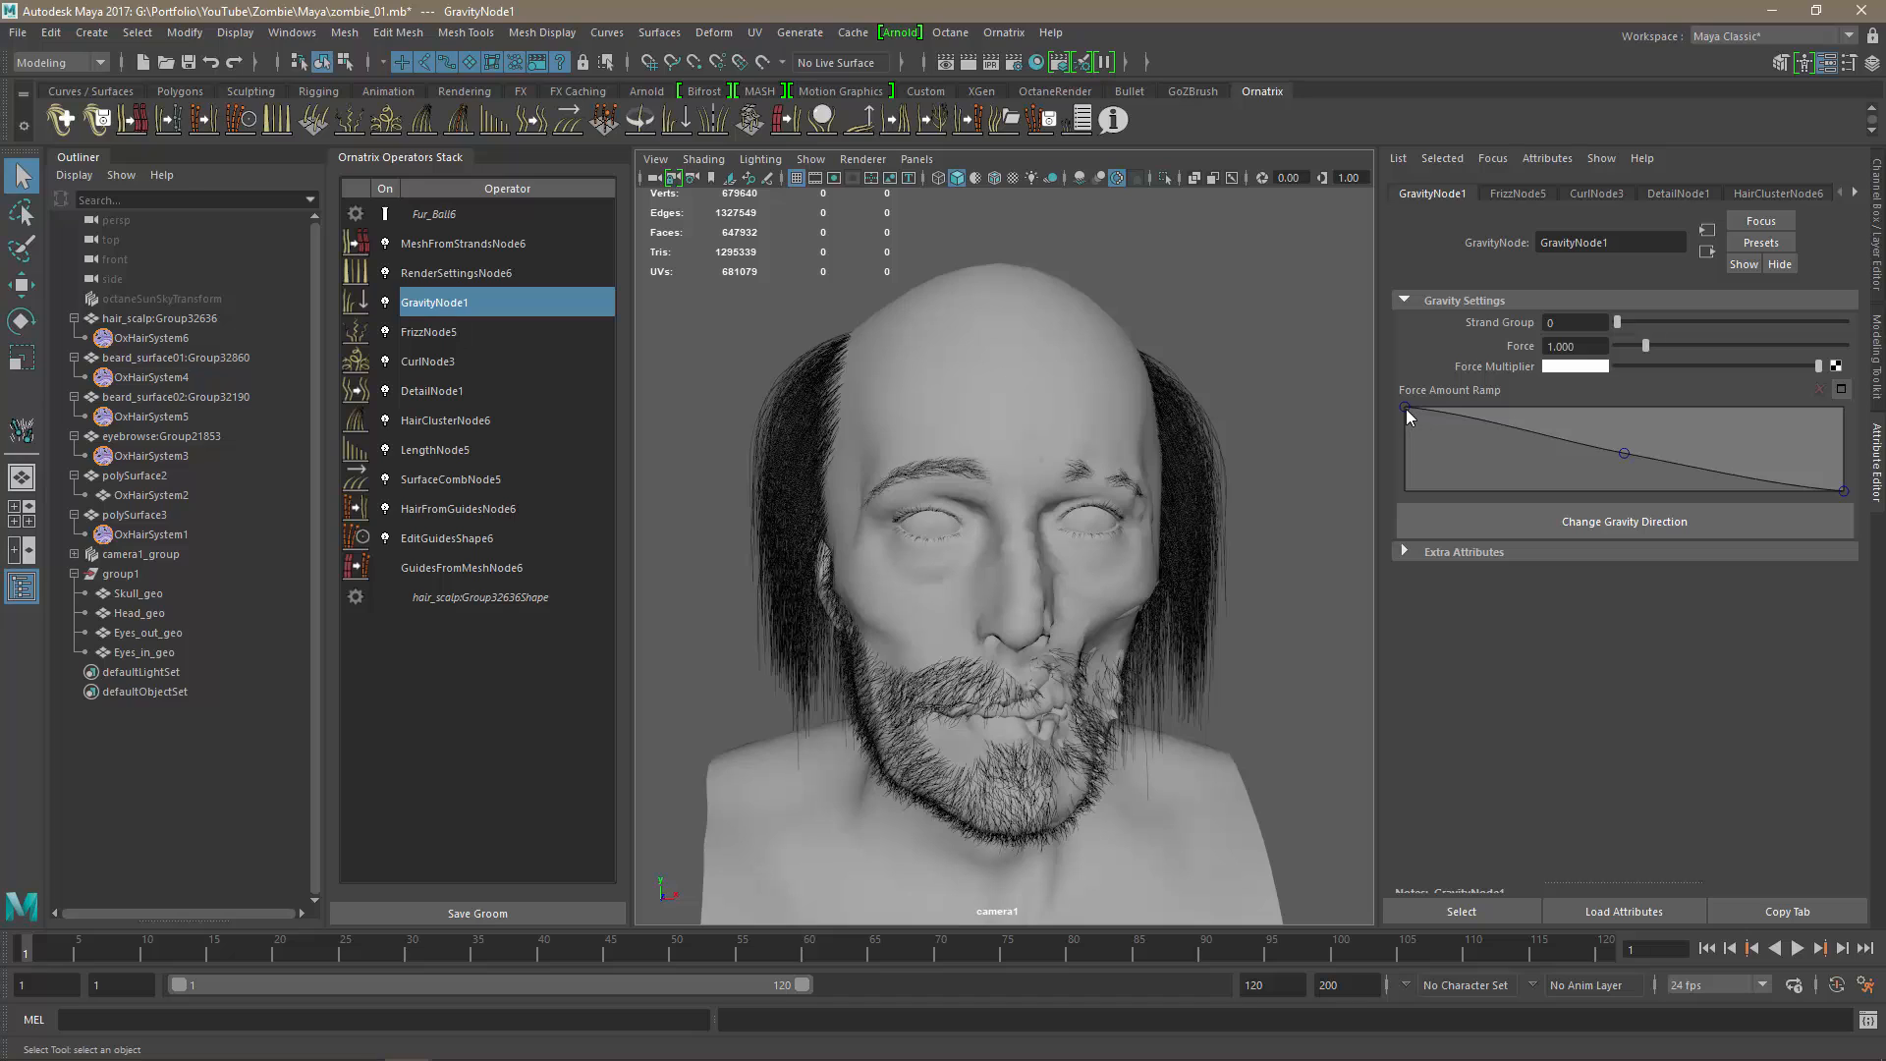
pyautogui.moveTo(1406, 409); pyautogui.dragTo(1403, 422)
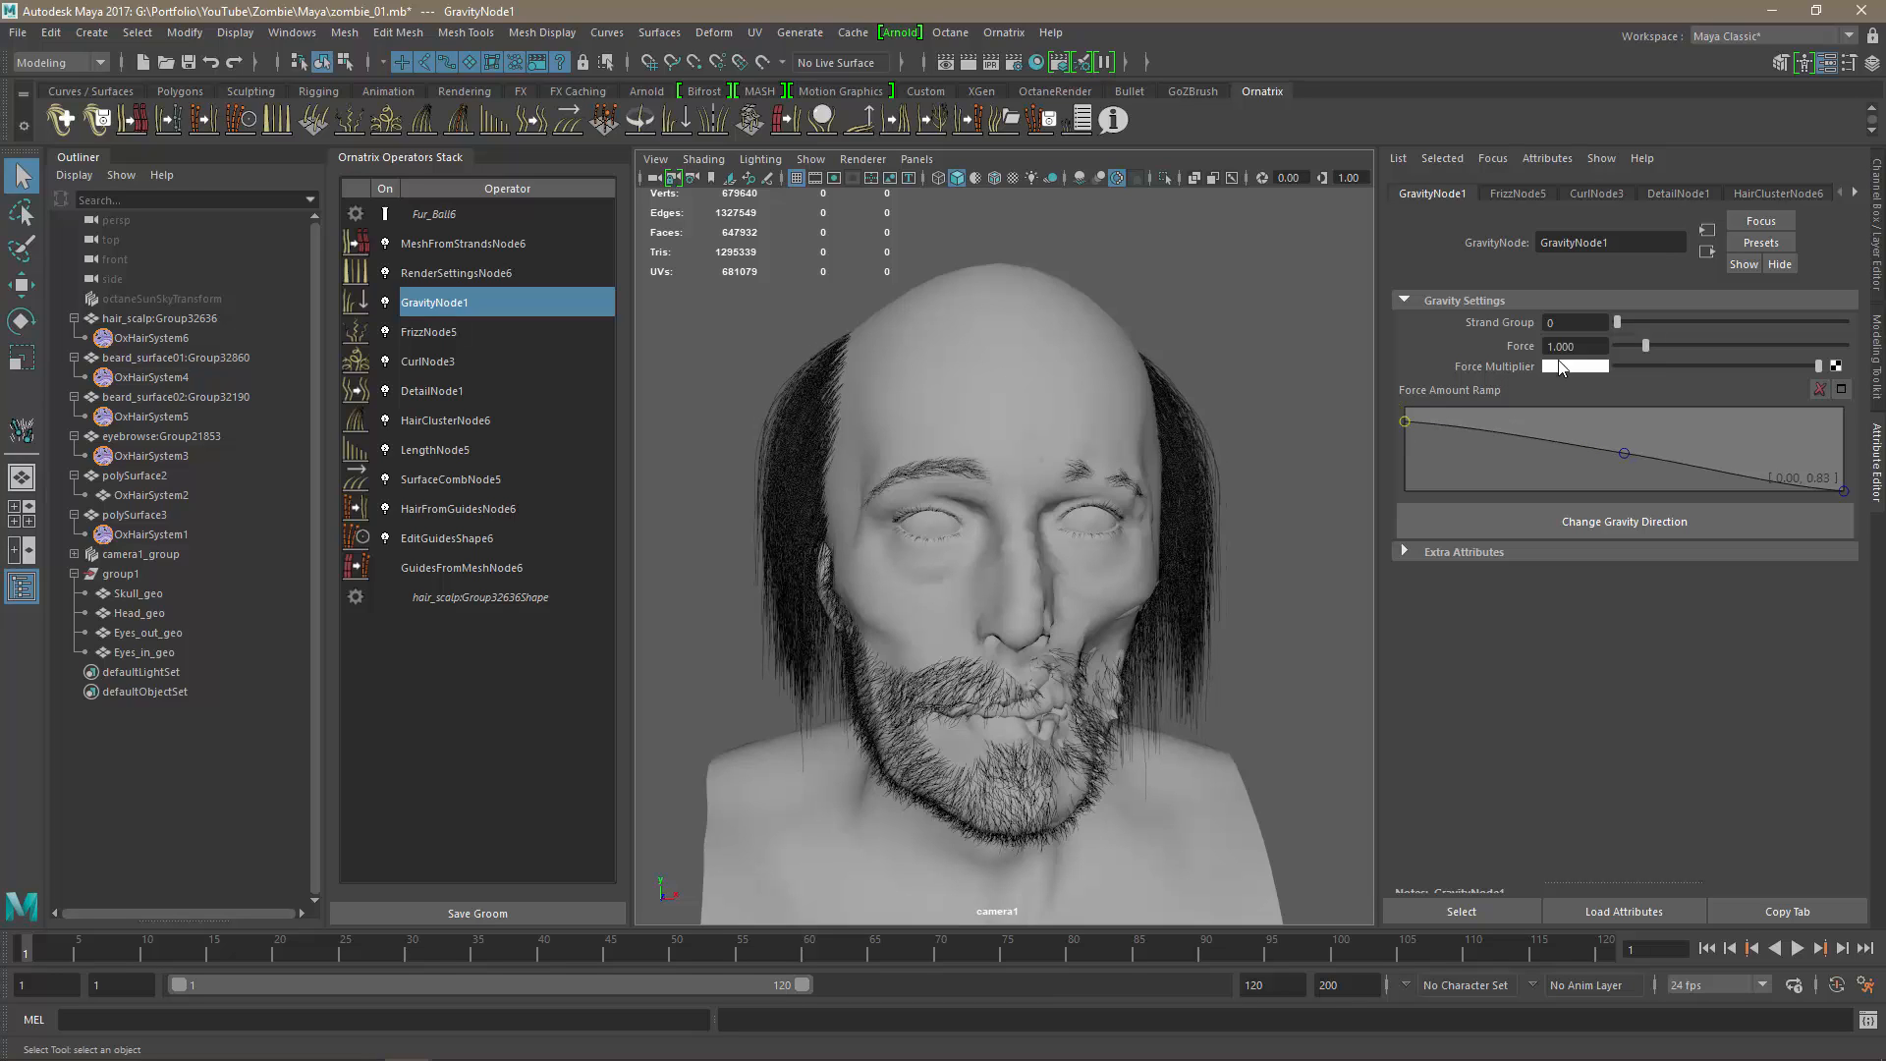
pyautogui.moveTo(1631, 354); pyautogui.dragTo(1627, 355)
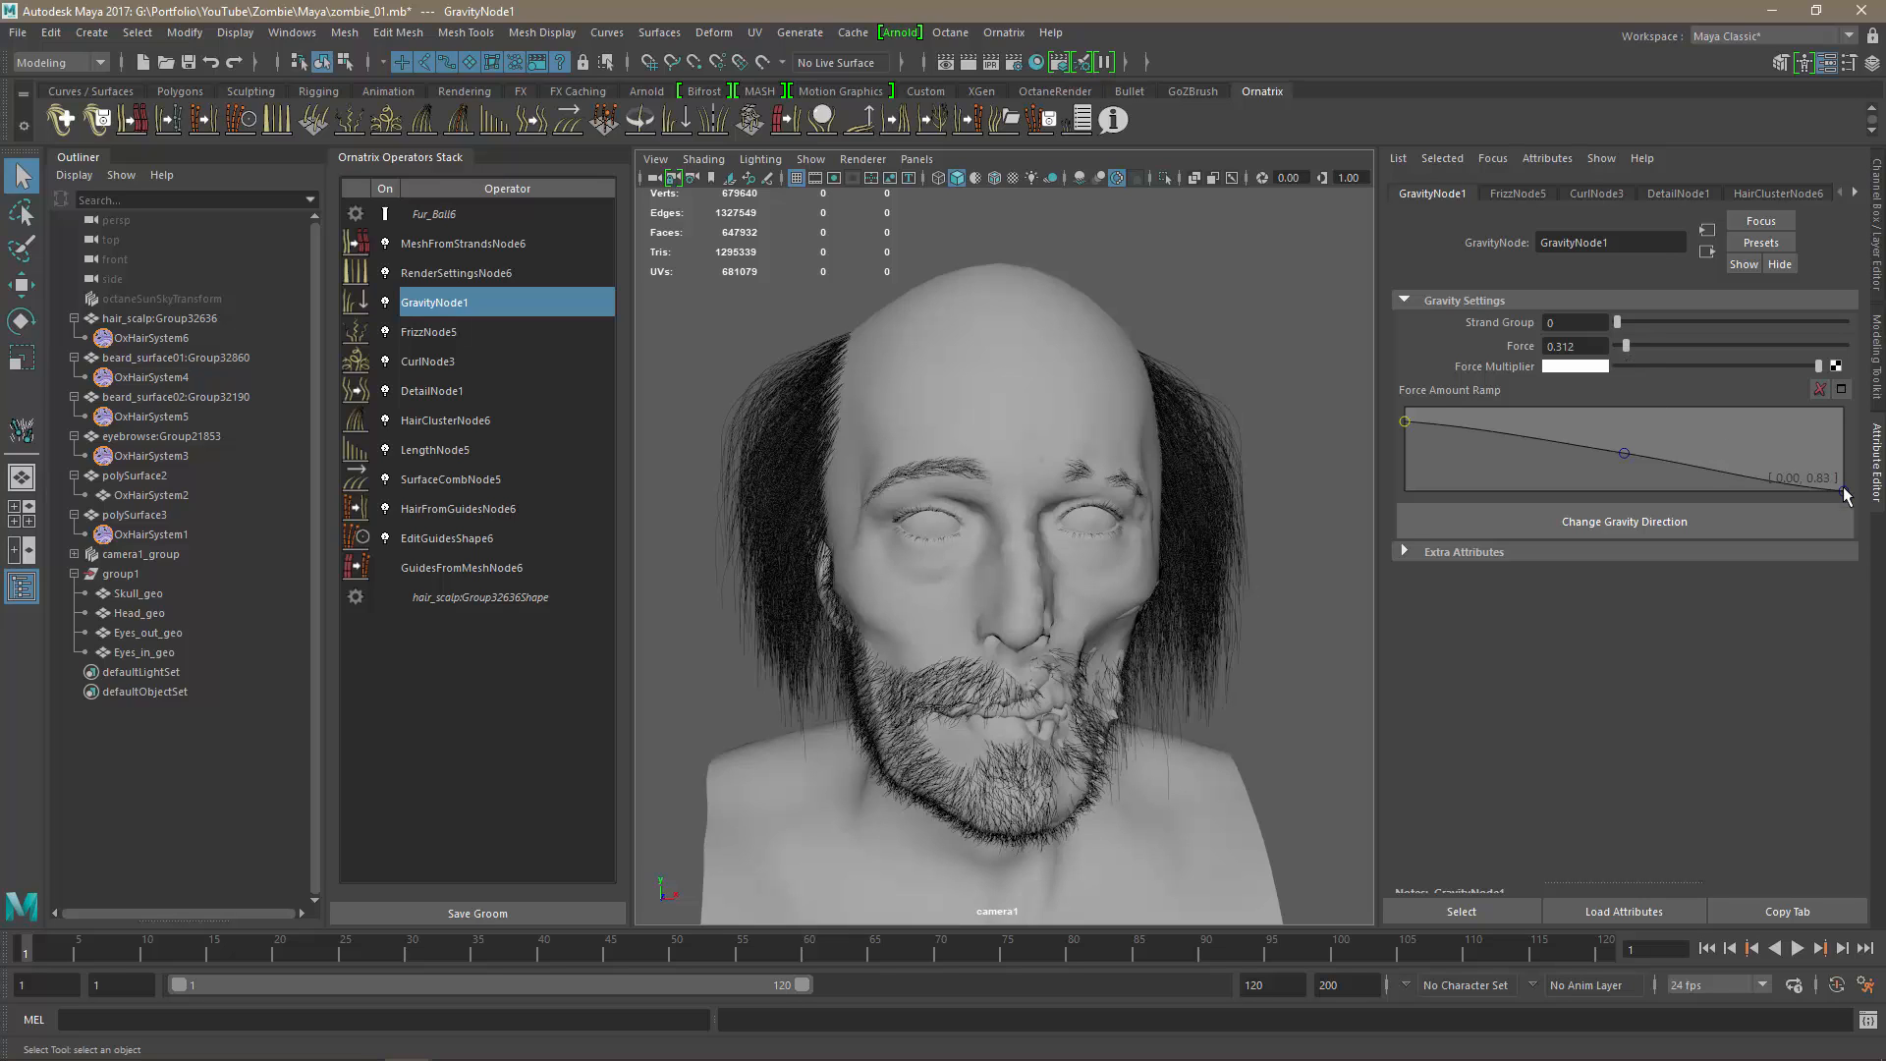
# Raise the gravity force ramp's end point to about 0.51 and start point to about 0.84, and reduce Force to about 0.173.
pyautogui.moveTo(1843, 489); pyautogui.dragTo(1833, 447)
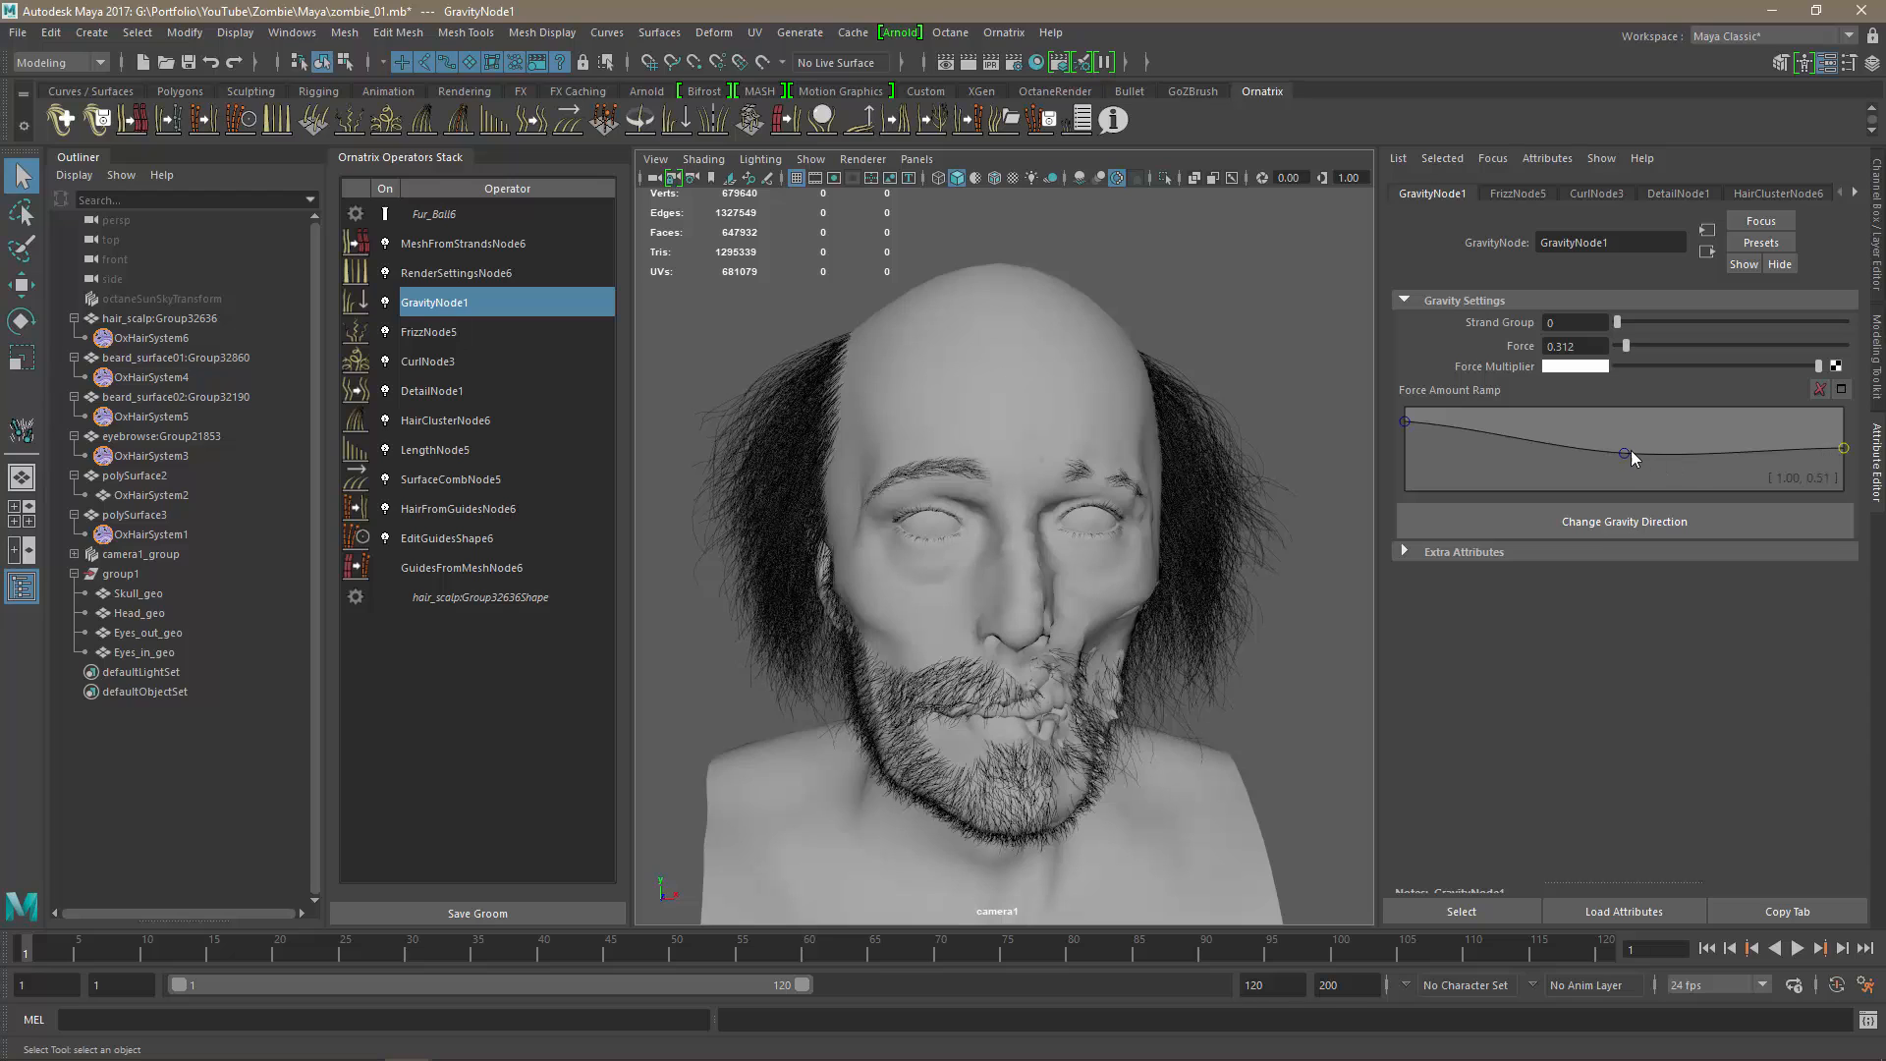
pyautogui.moveTo(1403, 425); pyautogui.dragTo(1402, 422)
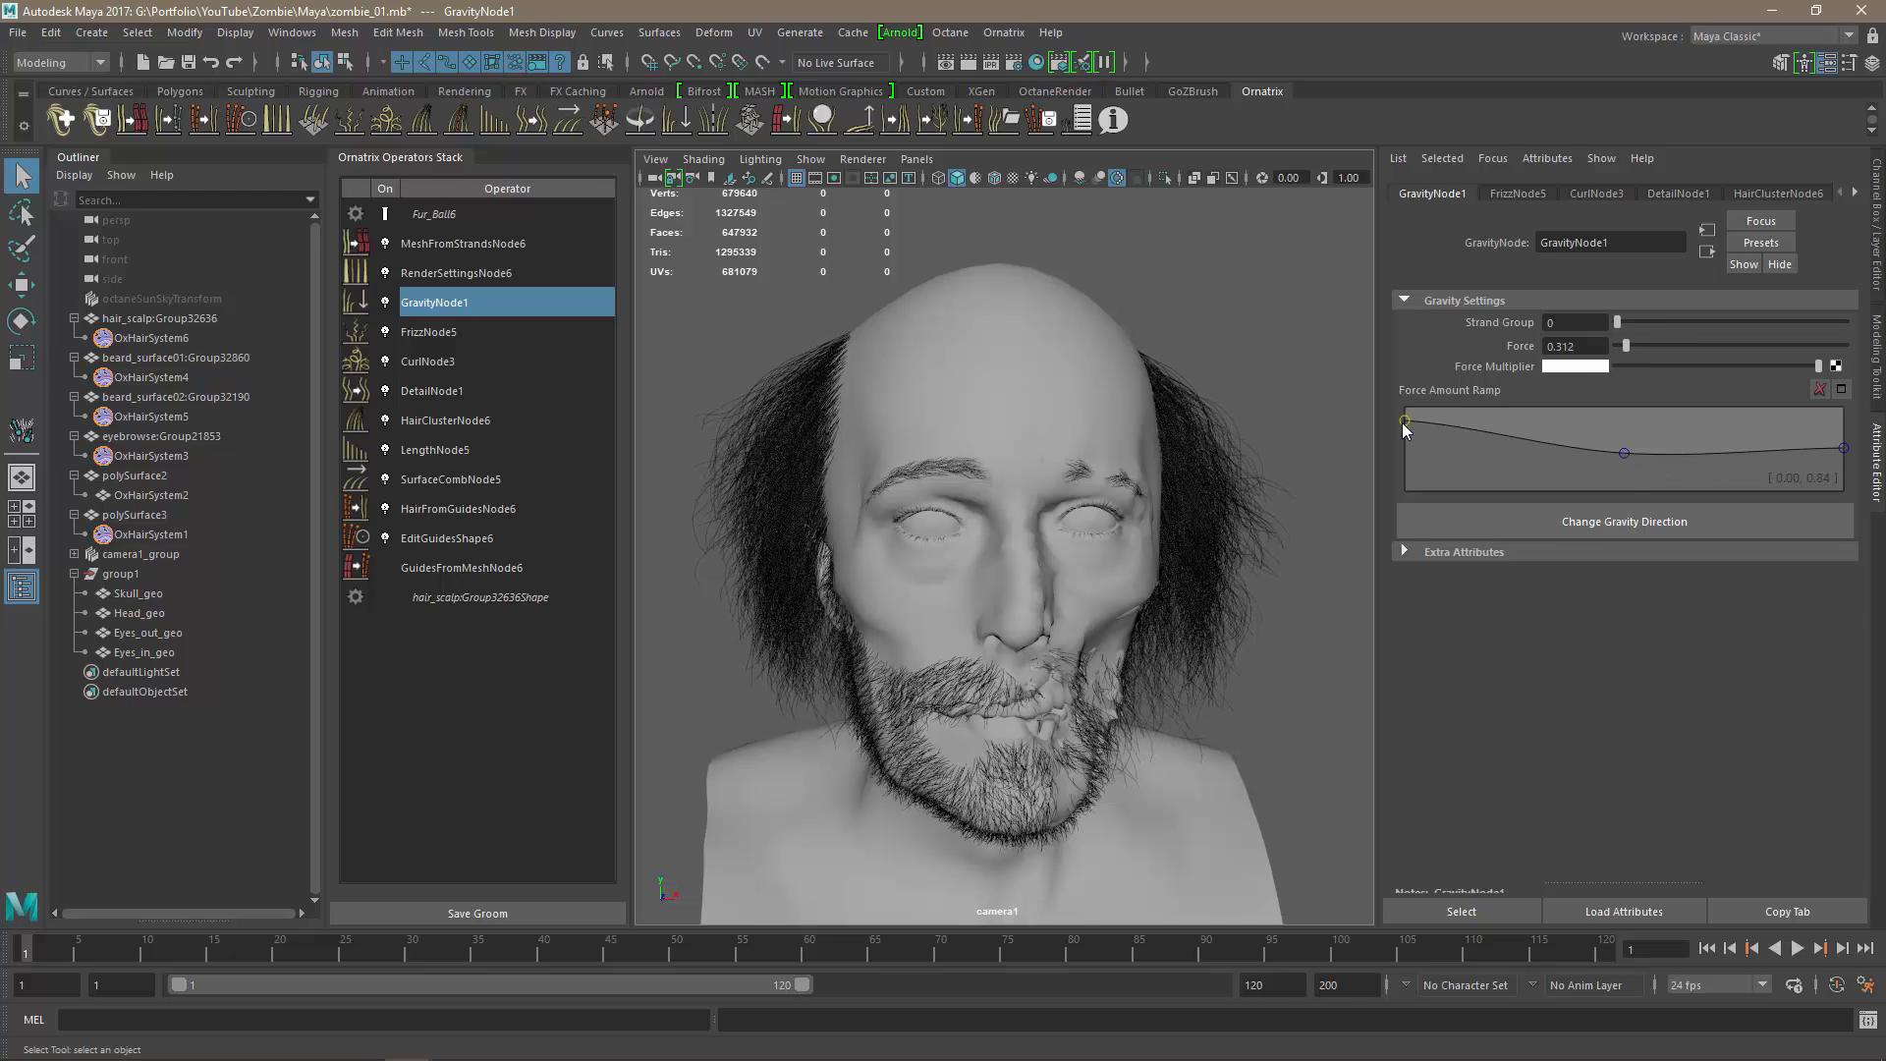
pyautogui.moveTo(1622, 345)
pyautogui.mouseDown()
pyautogui.moveTo(1639, 346)
pyautogui.moveTo(1615, 359)
pyautogui.mouseUp()
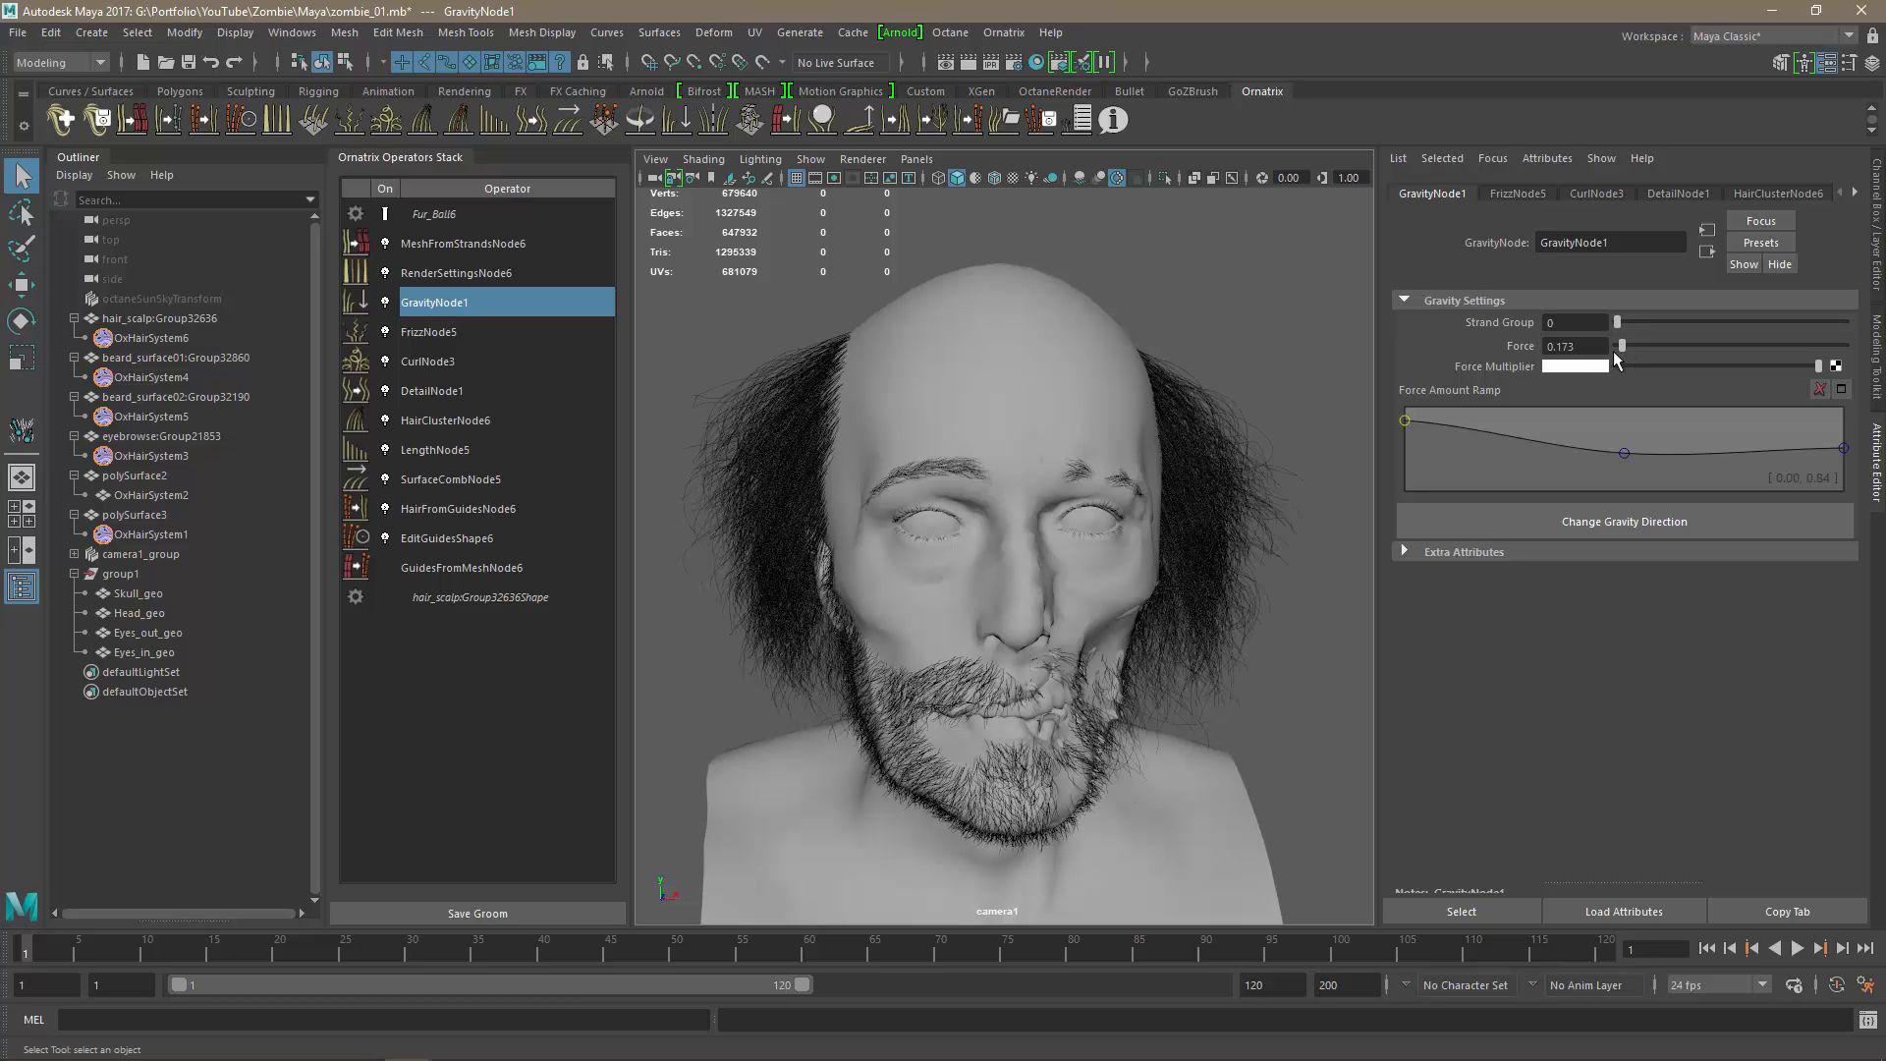
pyautogui.keyDown('alt'); pyautogui.moveTo(925, 773); pyautogui.dragTo(950, 661); pyautogui.keyUp('alt')
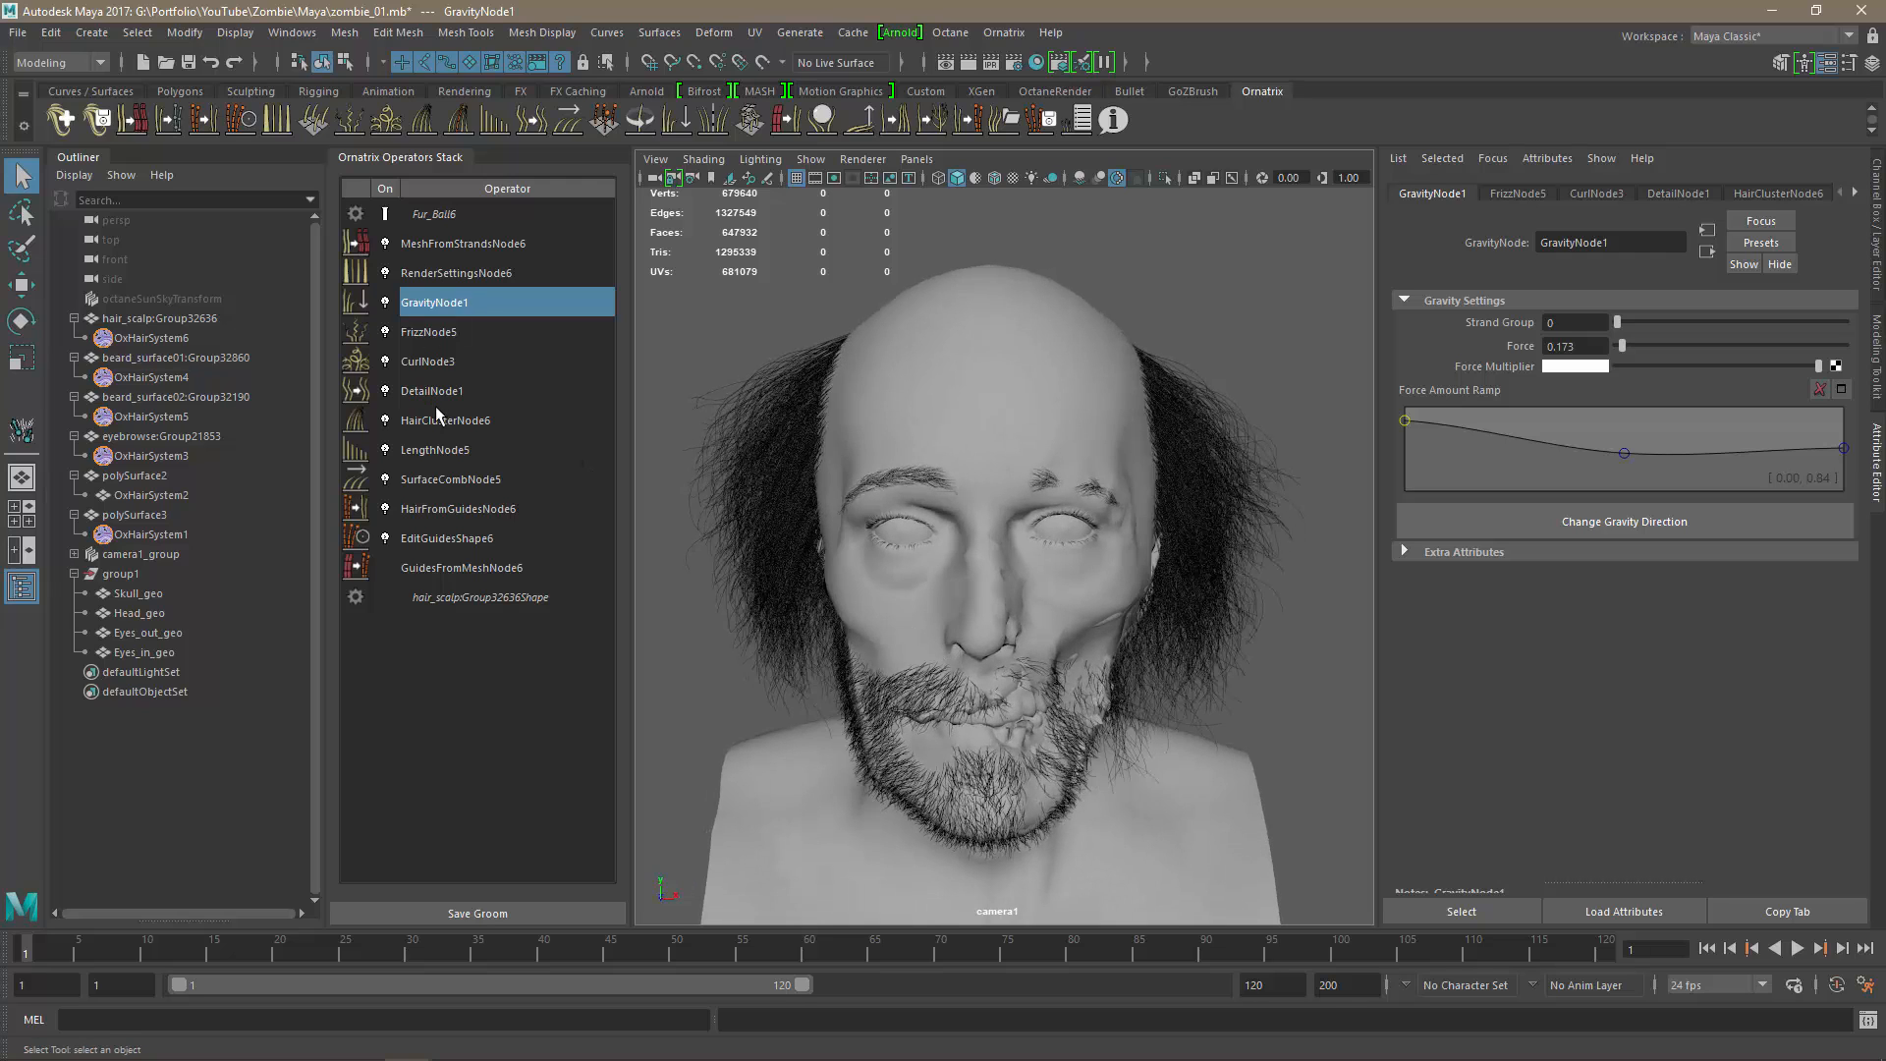
# Move LengthNode5 directly above GravityNode1 in the operator stack and raise its Randomize to about 0.675.
pyautogui.click(481, 449)
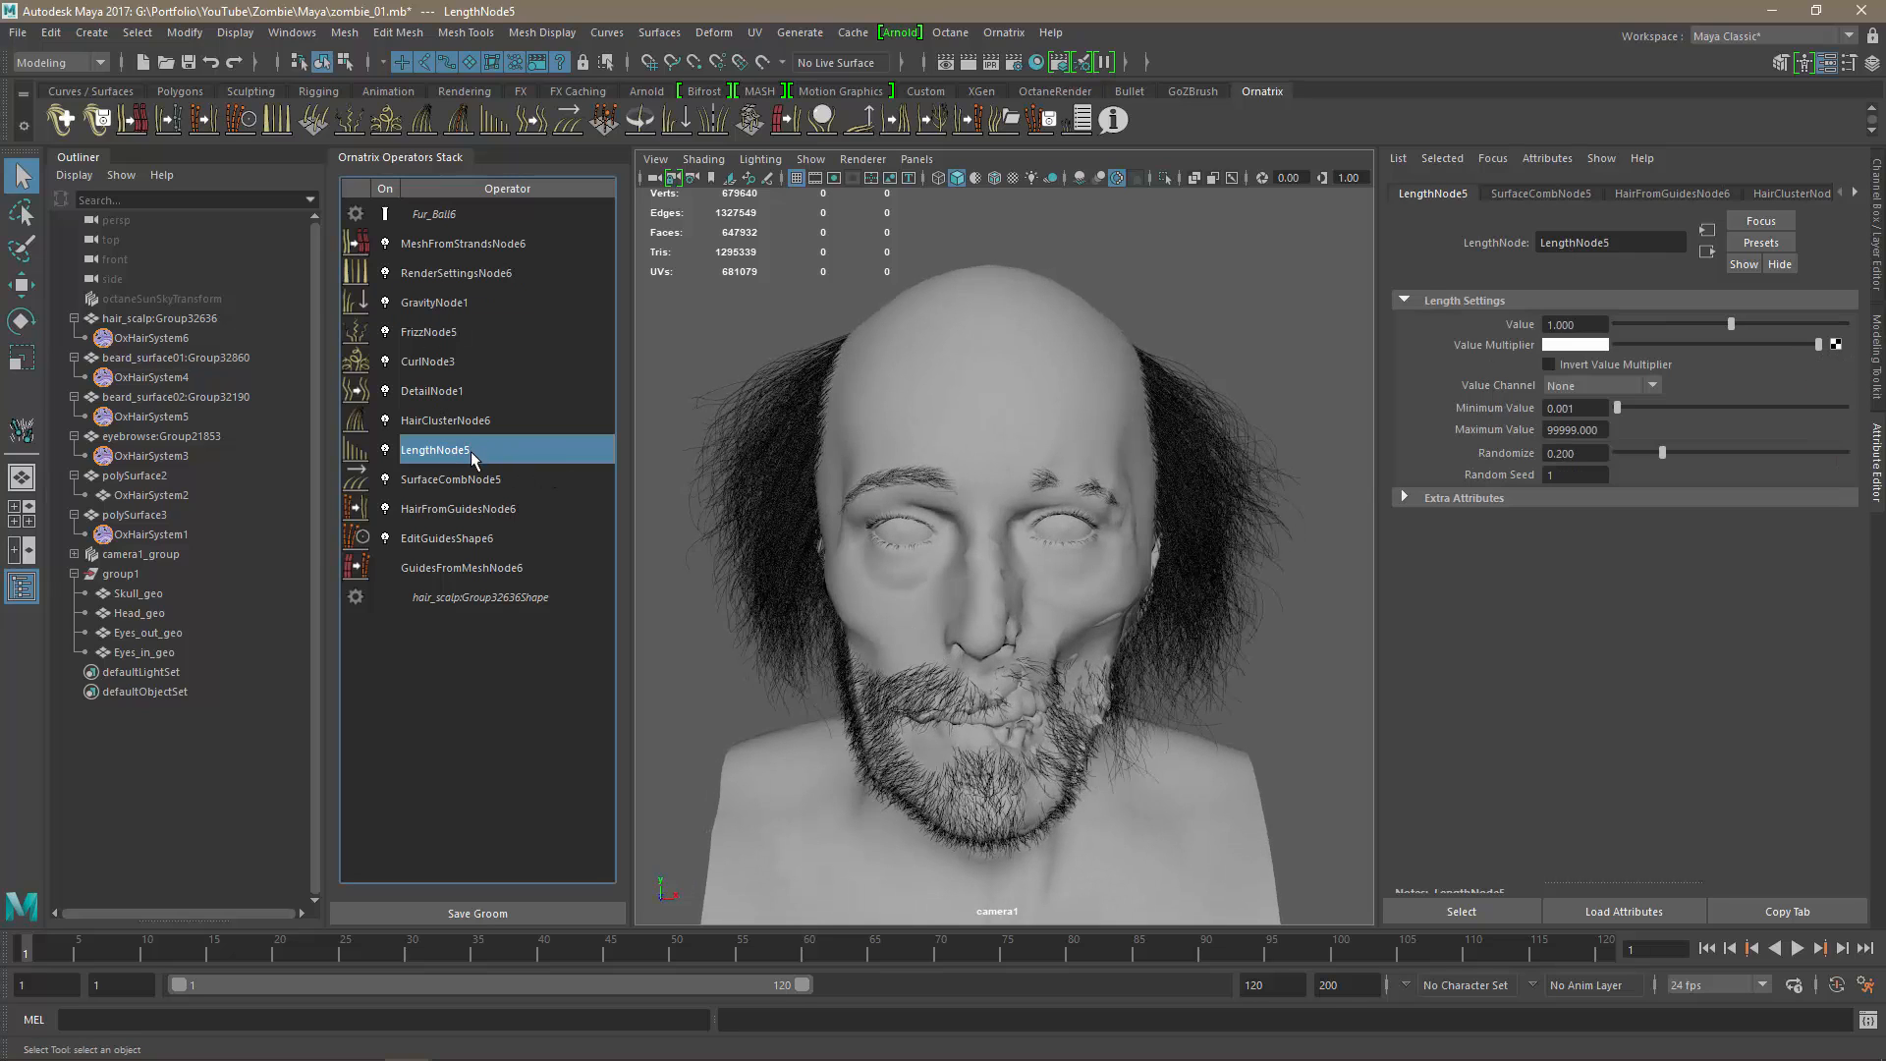
pyautogui.moveTo(471, 454); pyautogui.dragTo(470, 309)
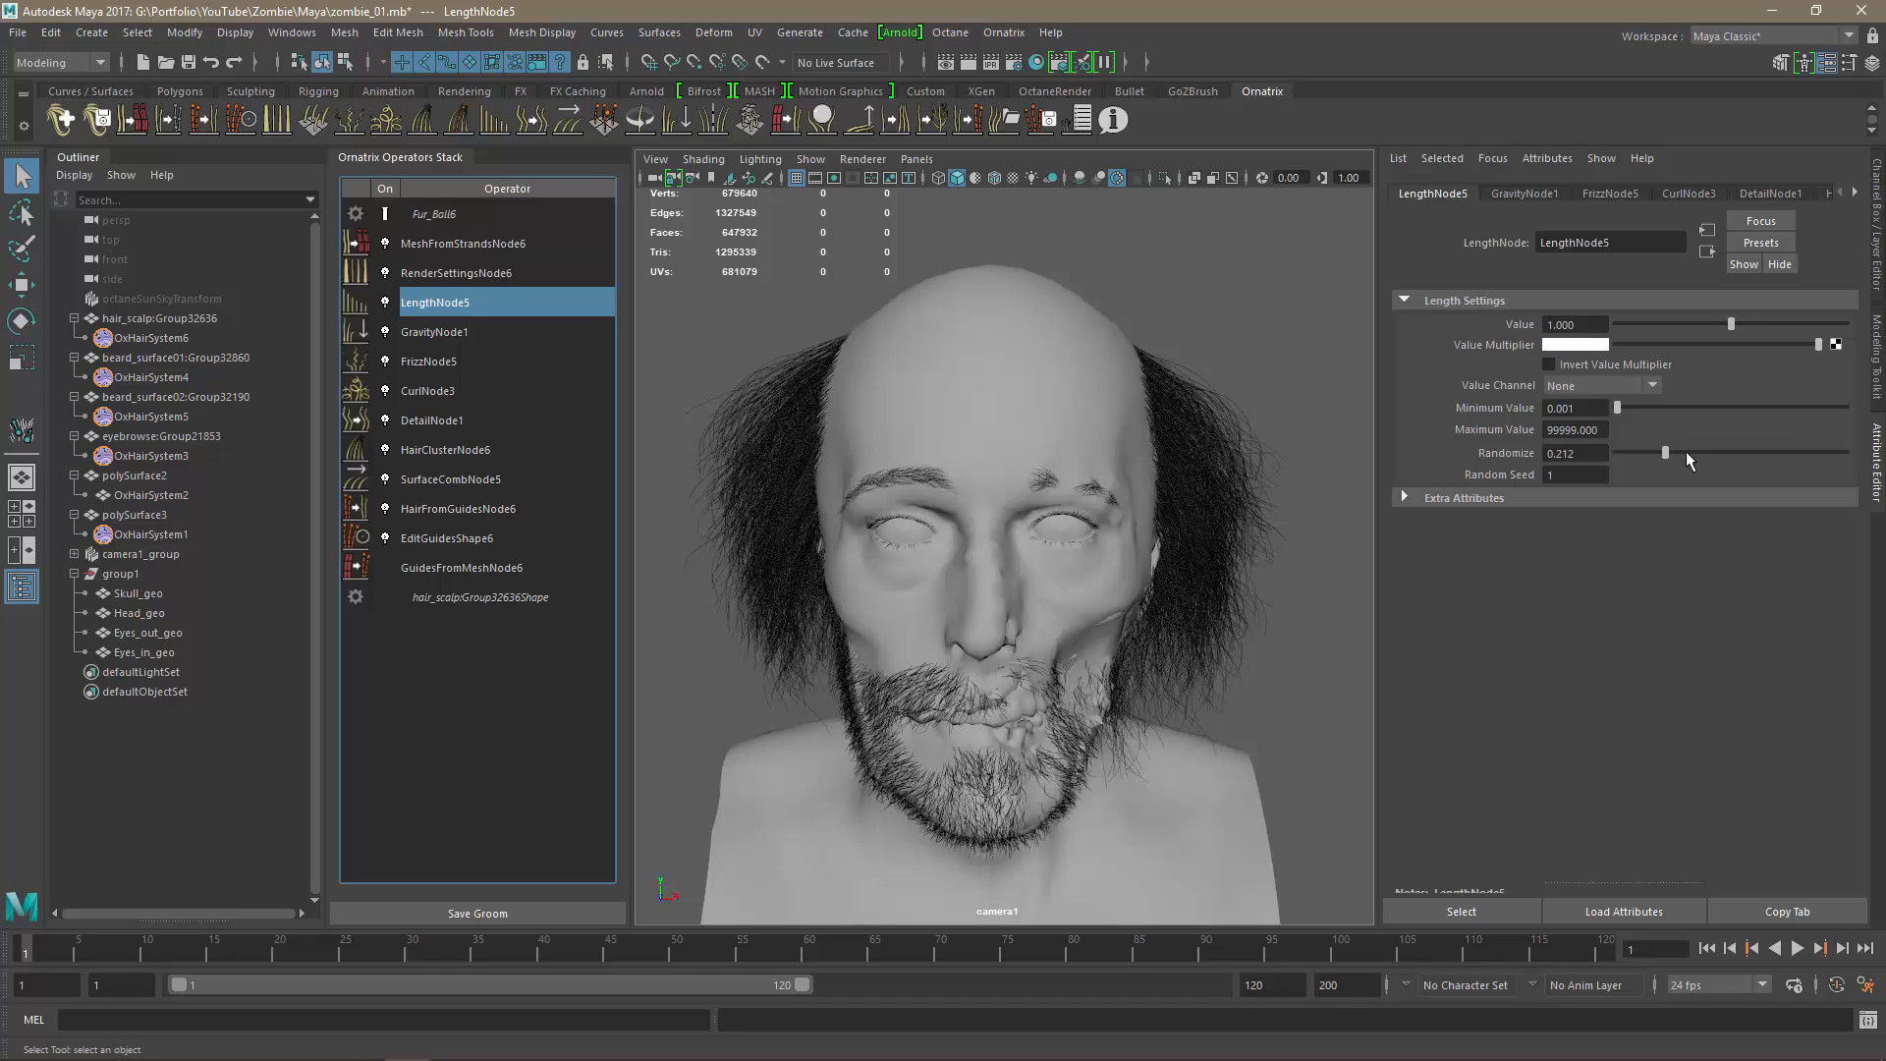
pyautogui.moveTo(1685, 451); pyautogui.dragTo(1770, 447)
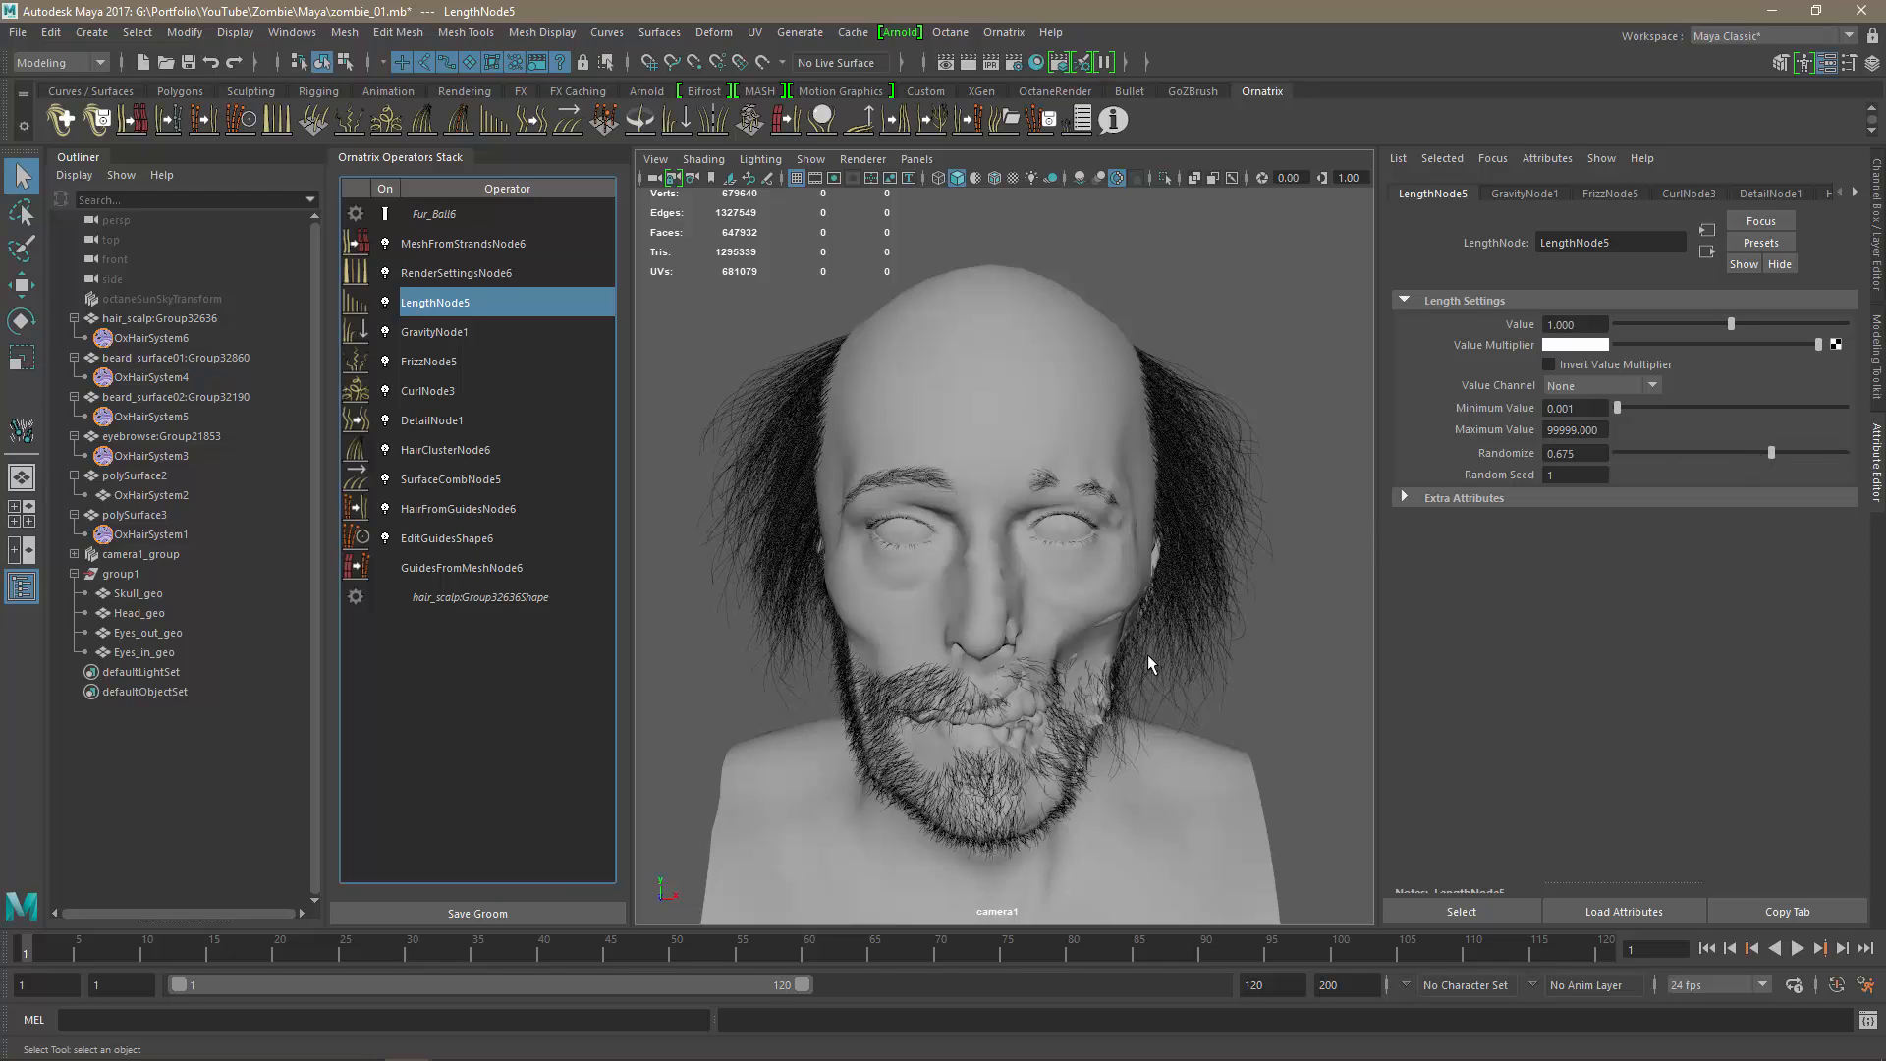
pyautogui.keyDown('alt'); pyautogui.moveTo(1041, 660); pyautogui.dragTo(1012, 696); pyautogui.keyUp('alt')
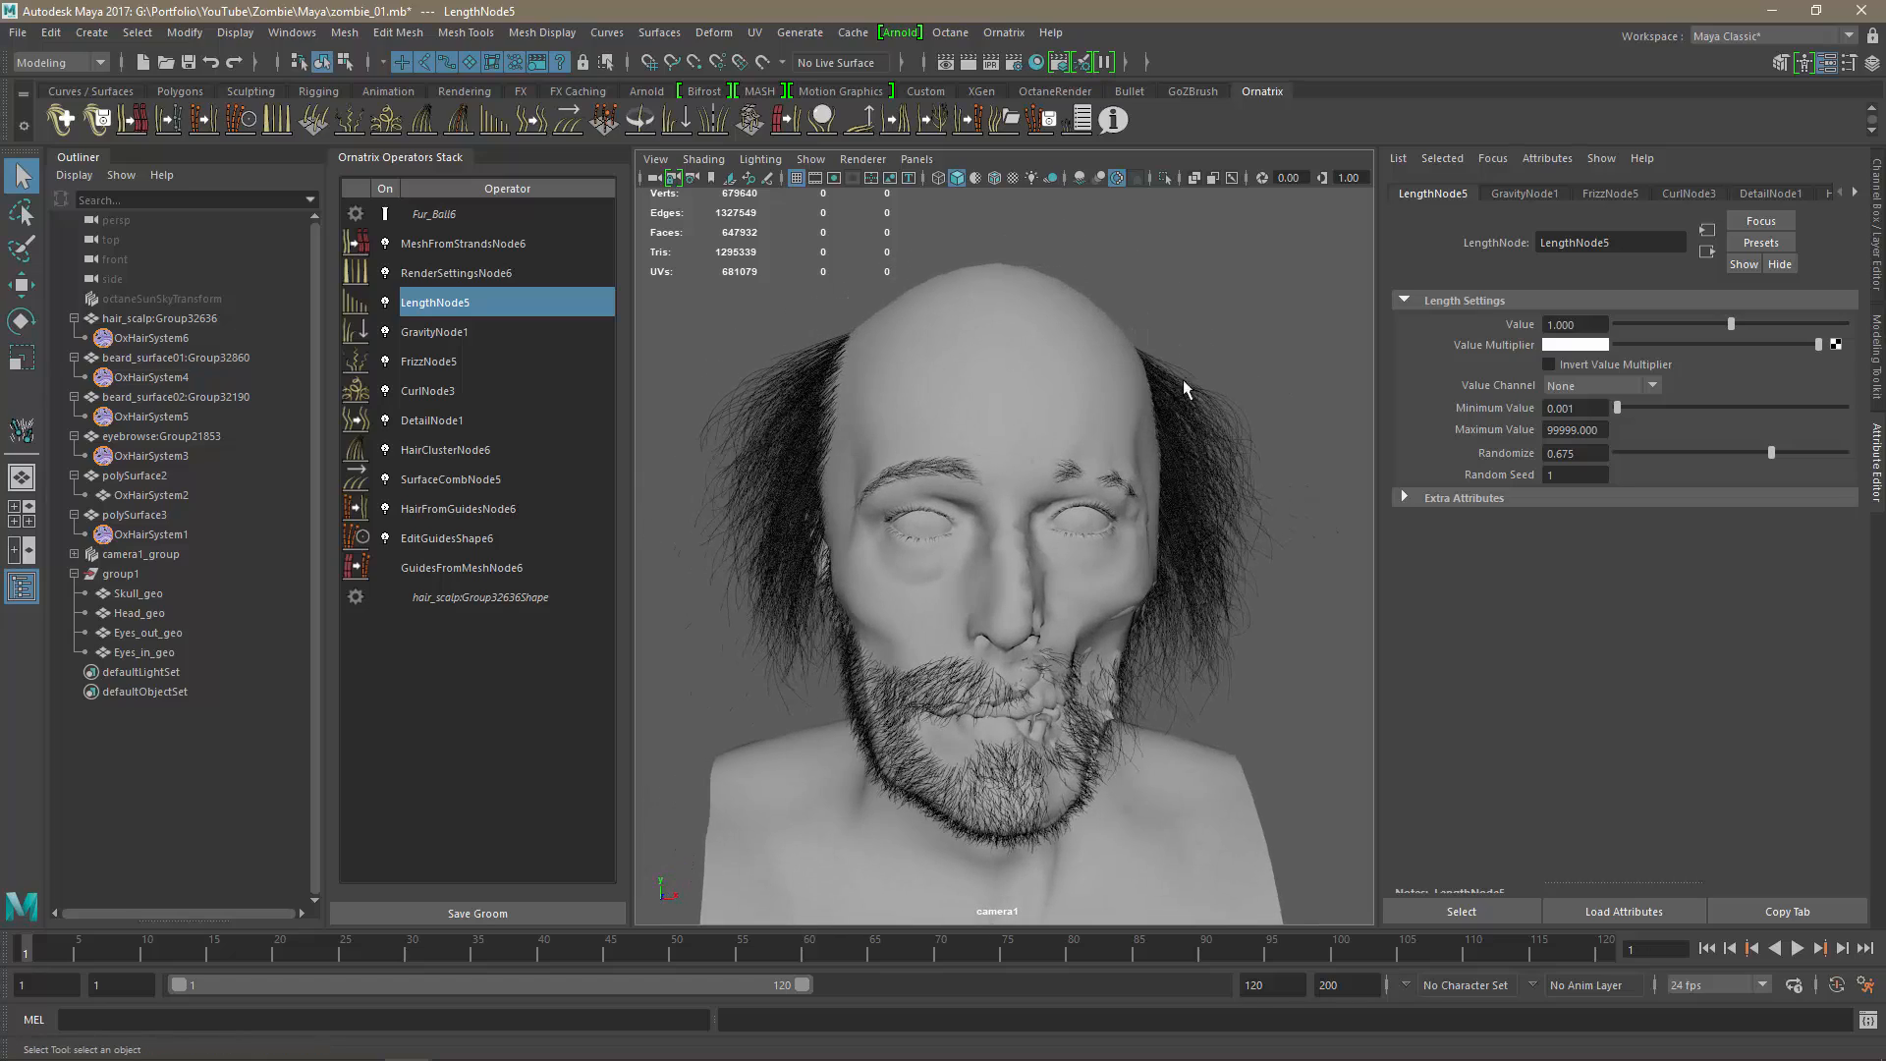
# Lower the end point of GravityNode1's force amount ramp to nearly zero.
pyautogui.click(442, 334)
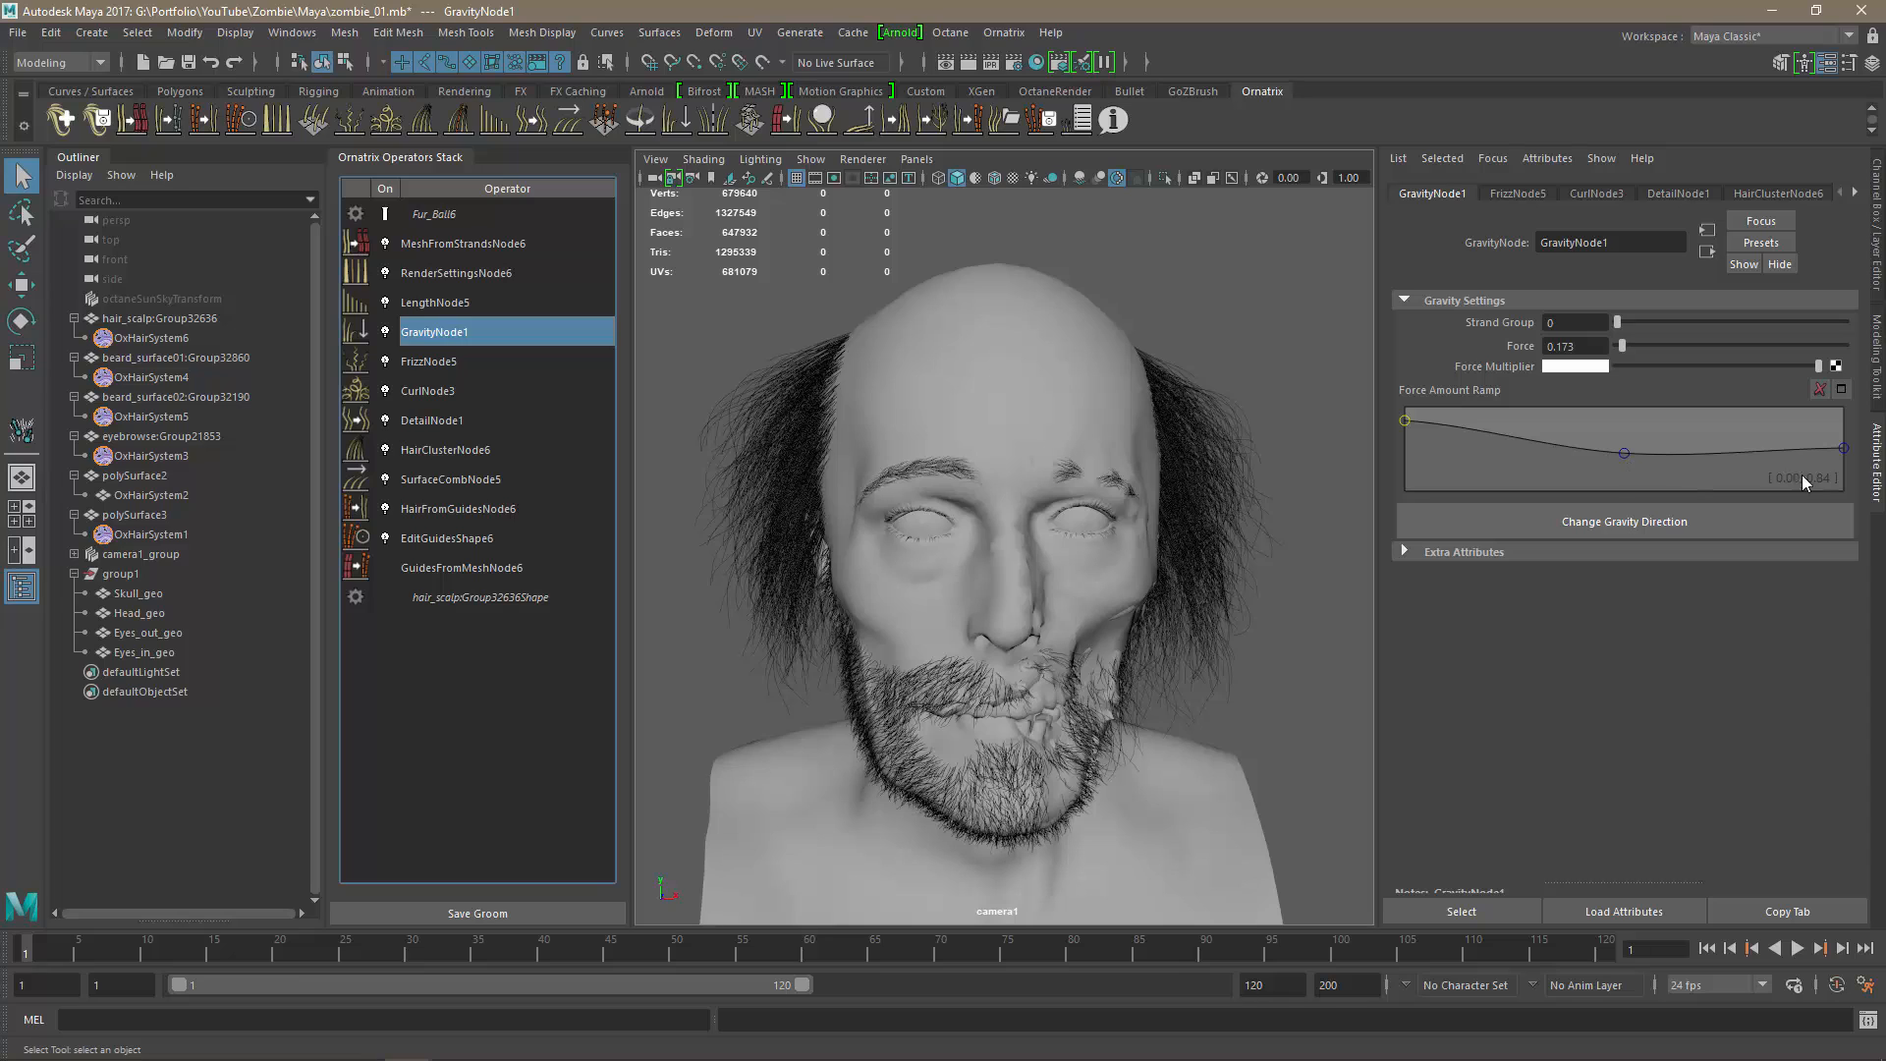
pyautogui.moveTo(1843, 450); pyautogui.dragTo(1843, 486)
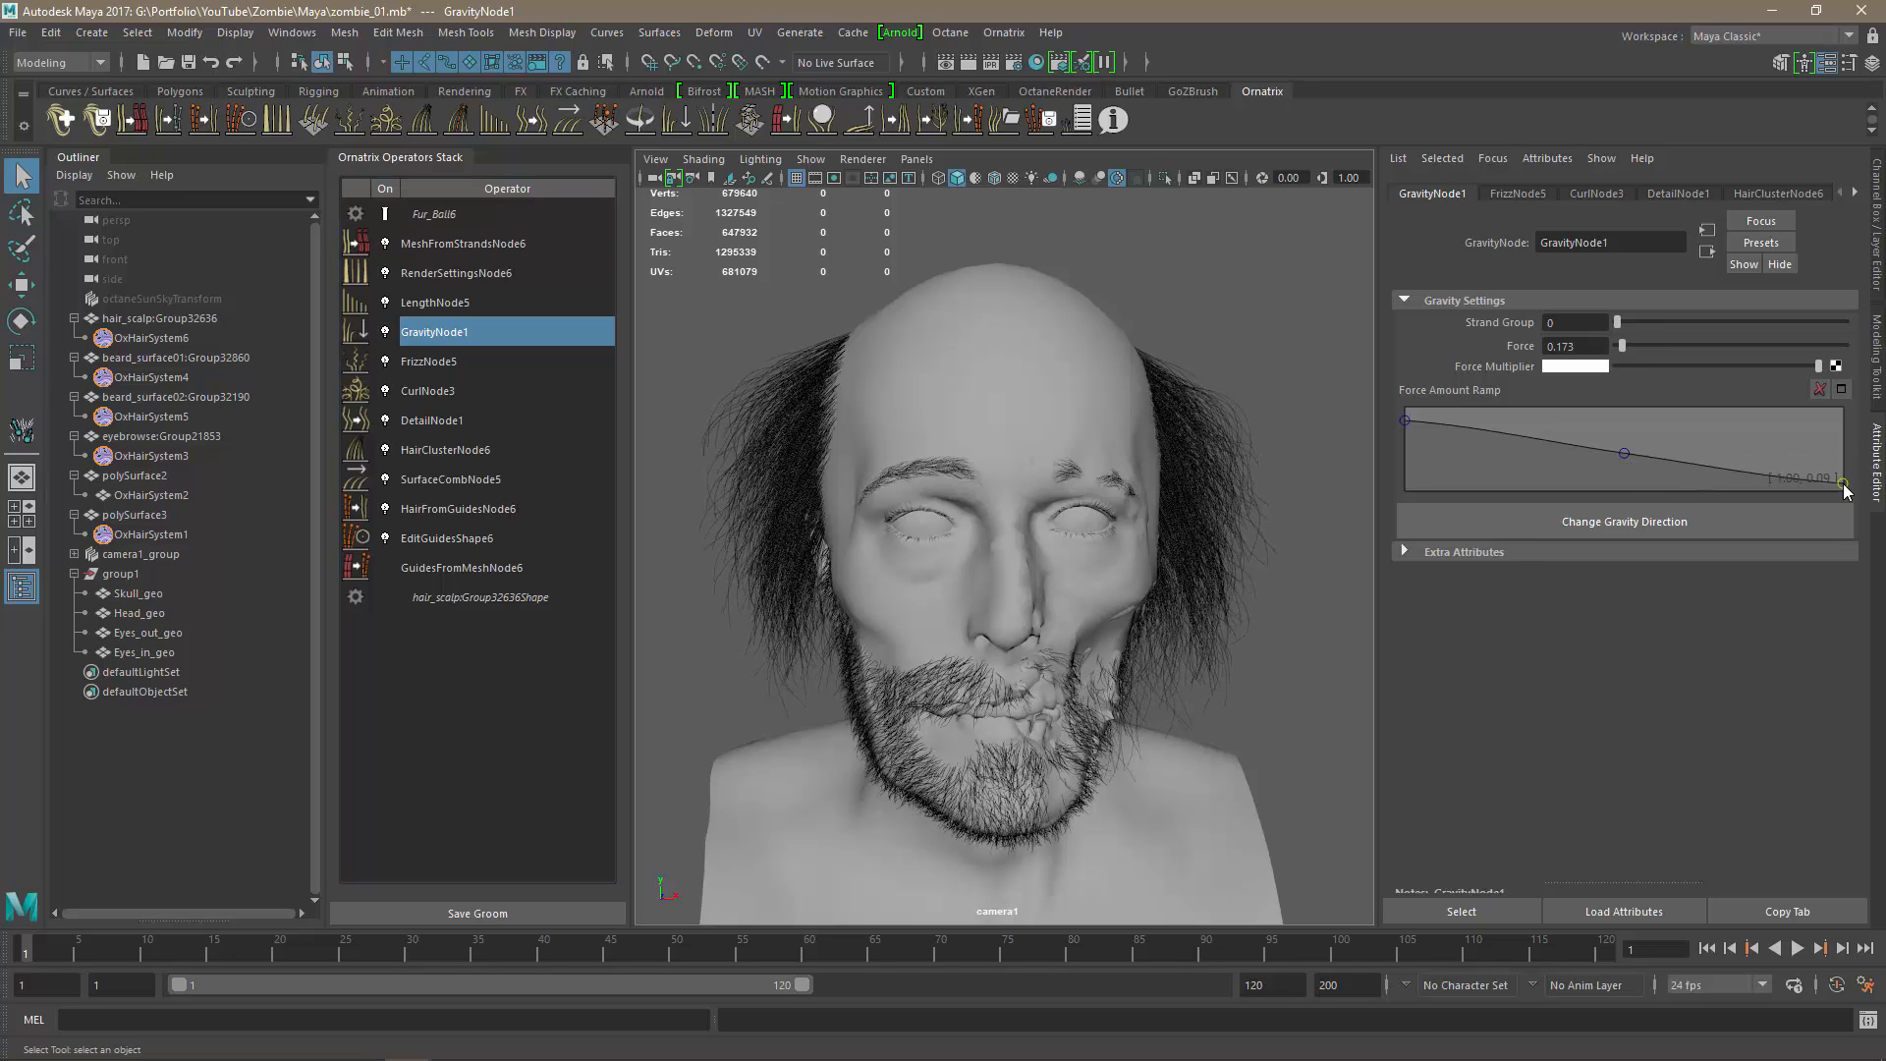
# Examine the scalp hair around the side of the head and the ear with the gravity adjustments applied.
pyautogui.keyDown('alt'); pyautogui.moveTo(1025, 557); pyautogui.dragTo(947, 550); pyautogui.keyUp('alt')
pyautogui.keyDown('alt'); pyautogui.moveTo(1106, 611); pyautogui.dragTo(1033, 613, button='right'); pyautogui.keyUp('alt')
pyautogui.keyDown('alt'); pyautogui.moveTo(1033, 613); pyautogui.dragTo(720, 630); pyautogui.keyUp('alt')
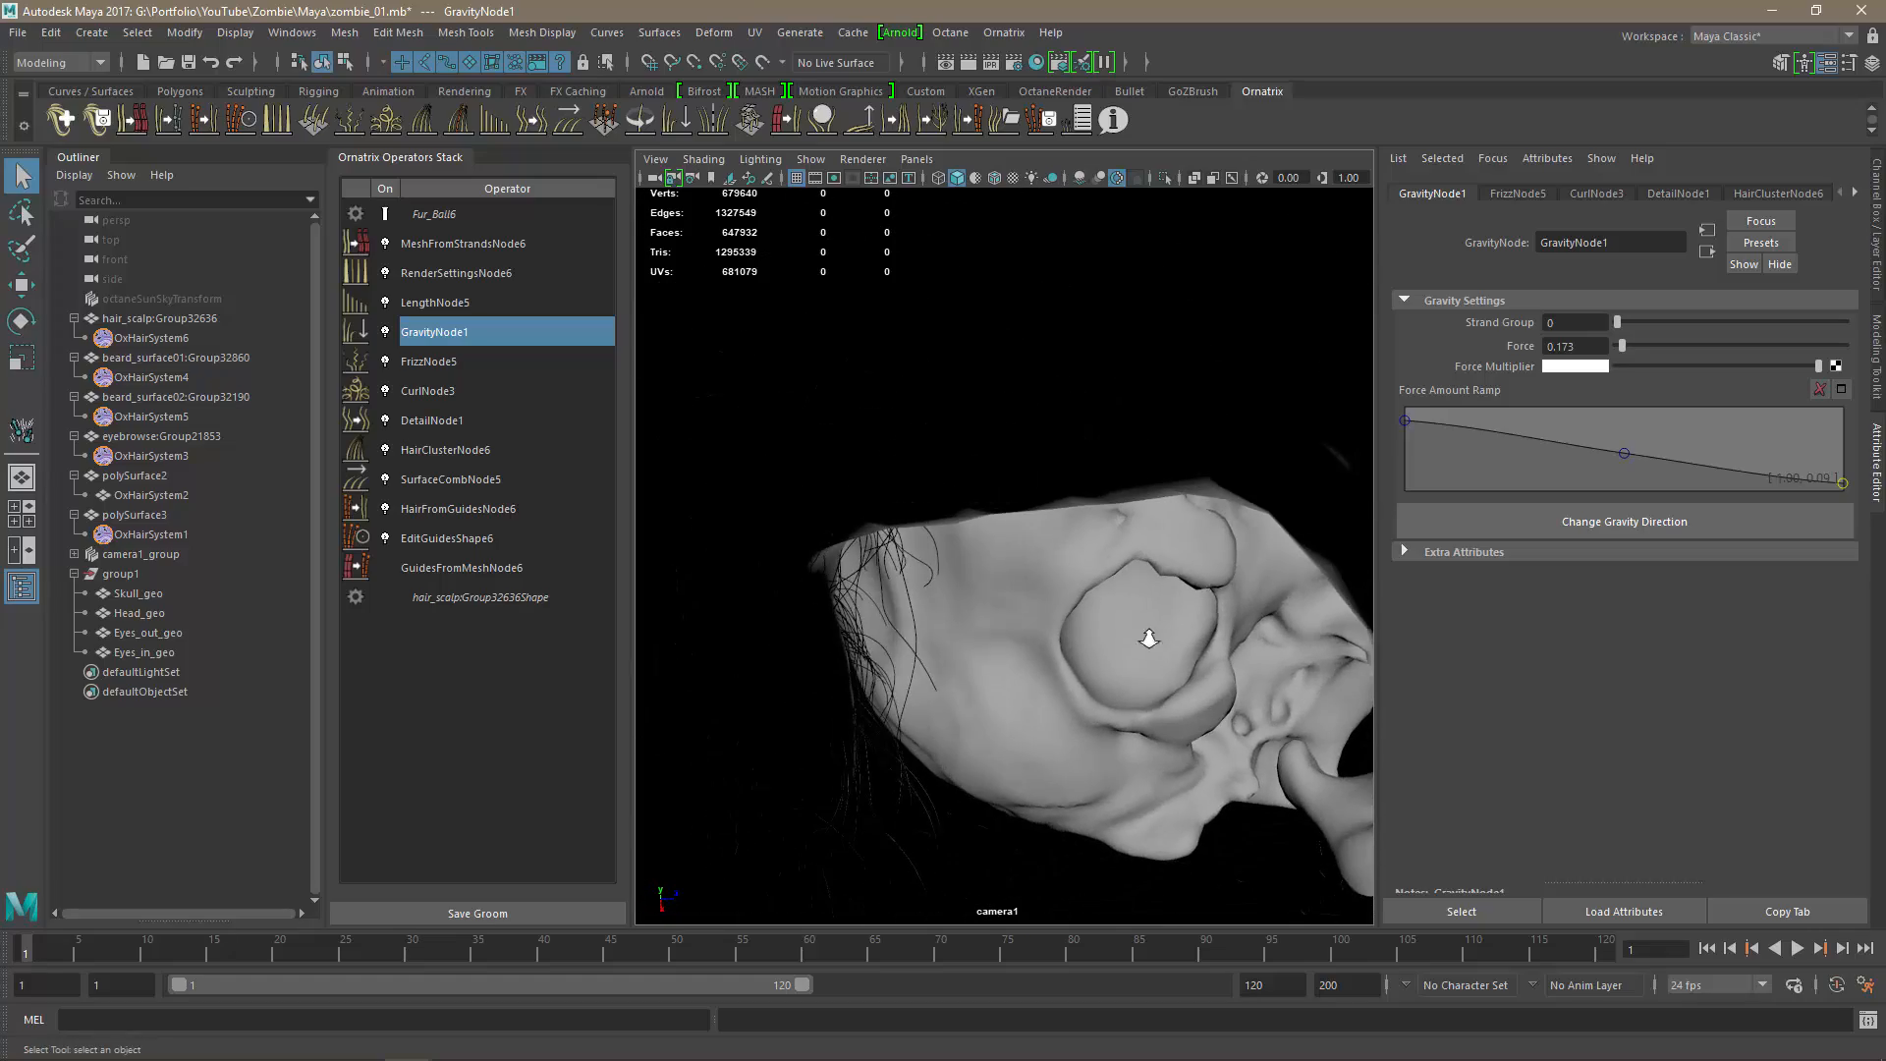
pyautogui.keyDown('alt'); pyautogui.moveTo(1145, 639); pyautogui.dragTo(1028, 731); pyautogui.keyUp('alt')
pyautogui.keyDown('alt'); pyautogui.moveTo(1166, 716); pyautogui.dragTo(1130, 716, button='right'); pyautogui.keyUp('alt')
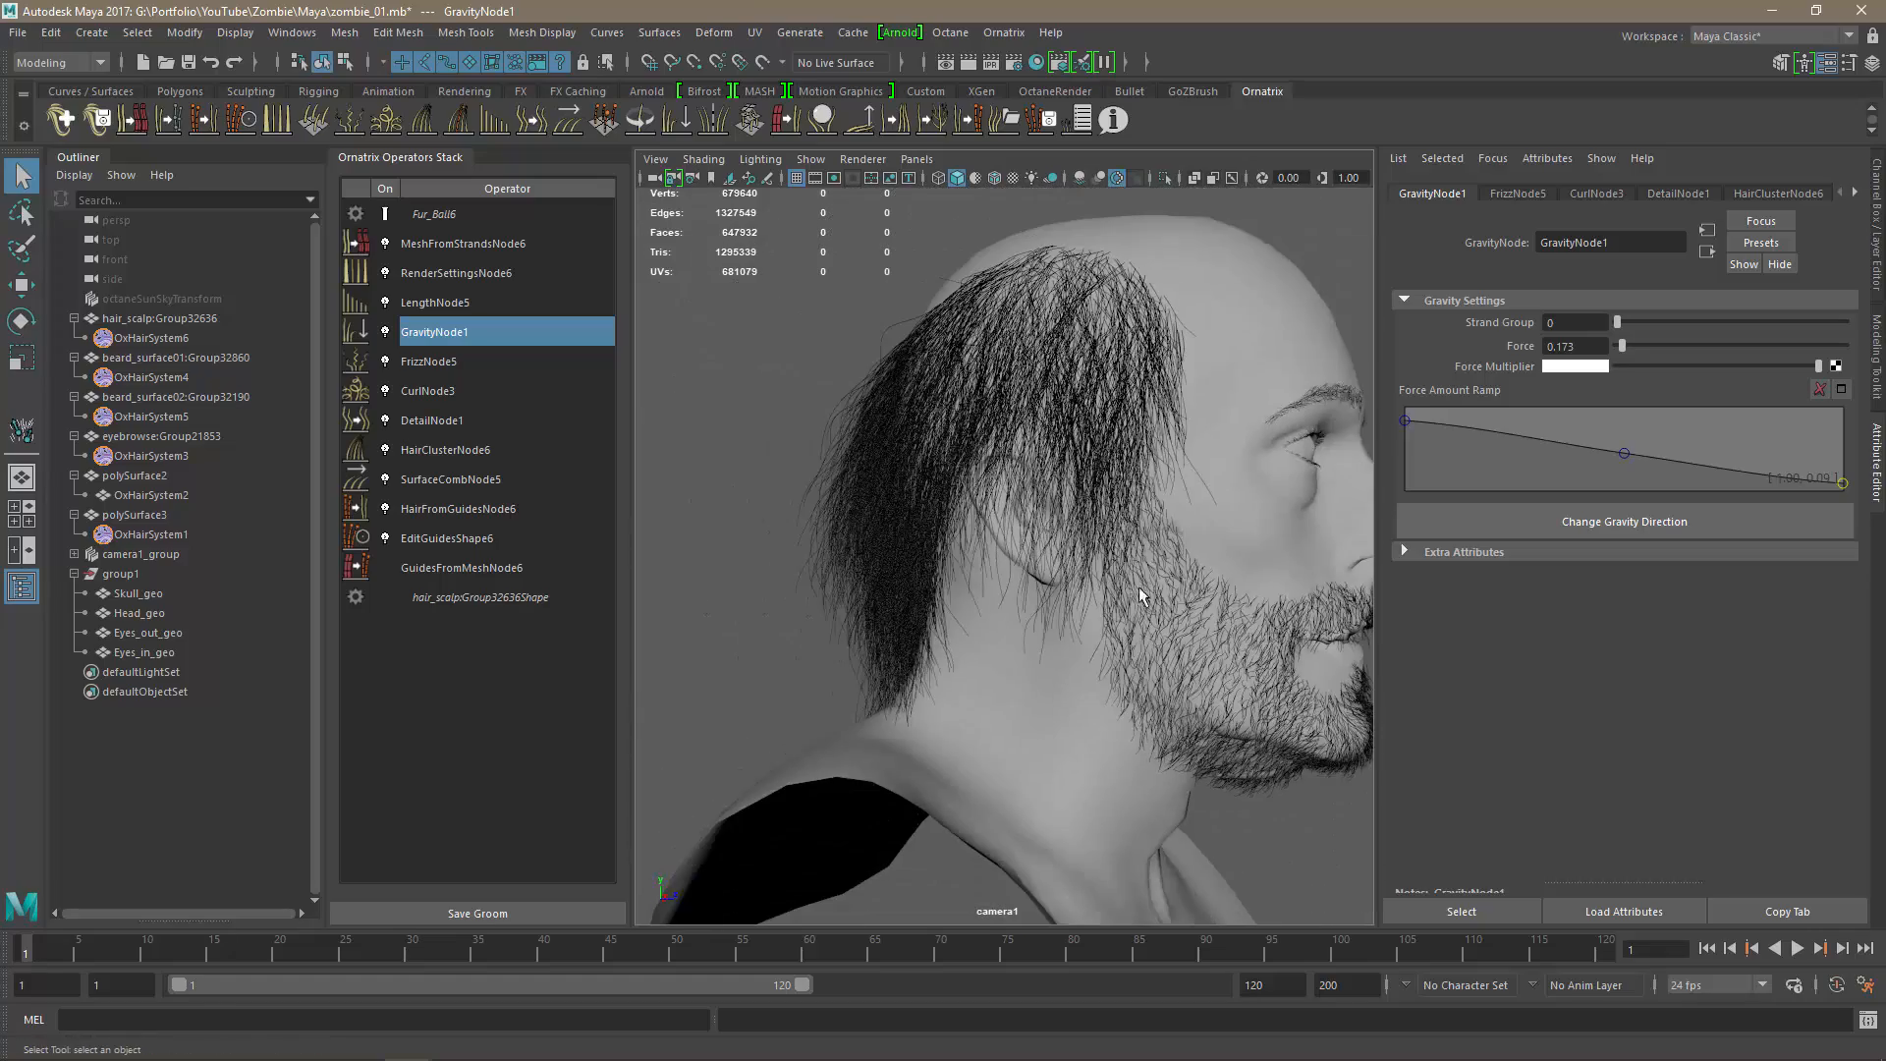
pyautogui.keyDown('alt'); pyautogui.moveTo(1139, 590); pyautogui.dragTo(1135, 588); pyautogui.keyUp('alt')
pyautogui.moveTo(1153, 611)
pyautogui.keyDown('alt'); pyautogui.mouseDown(button='right')
pyautogui.moveTo(1128, 611)
pyautogui.moveTo(1163, 595)
pyautogui.mouseUp(button='right'); pyautogui.keyUp('alt')
pyautogui.keyDown('alt'); pyautogui.moveTo(1163, 595); pyautogui.dragTo(1127, 587, button='middle'); pyautogui.keyUp('alt')
pyautogui.keyDown('alt'); pyautogui.moveTo(1128, 587); pyautogui.dragTo(1111, 583, button='right'); pyautogui.keyUp('alt')
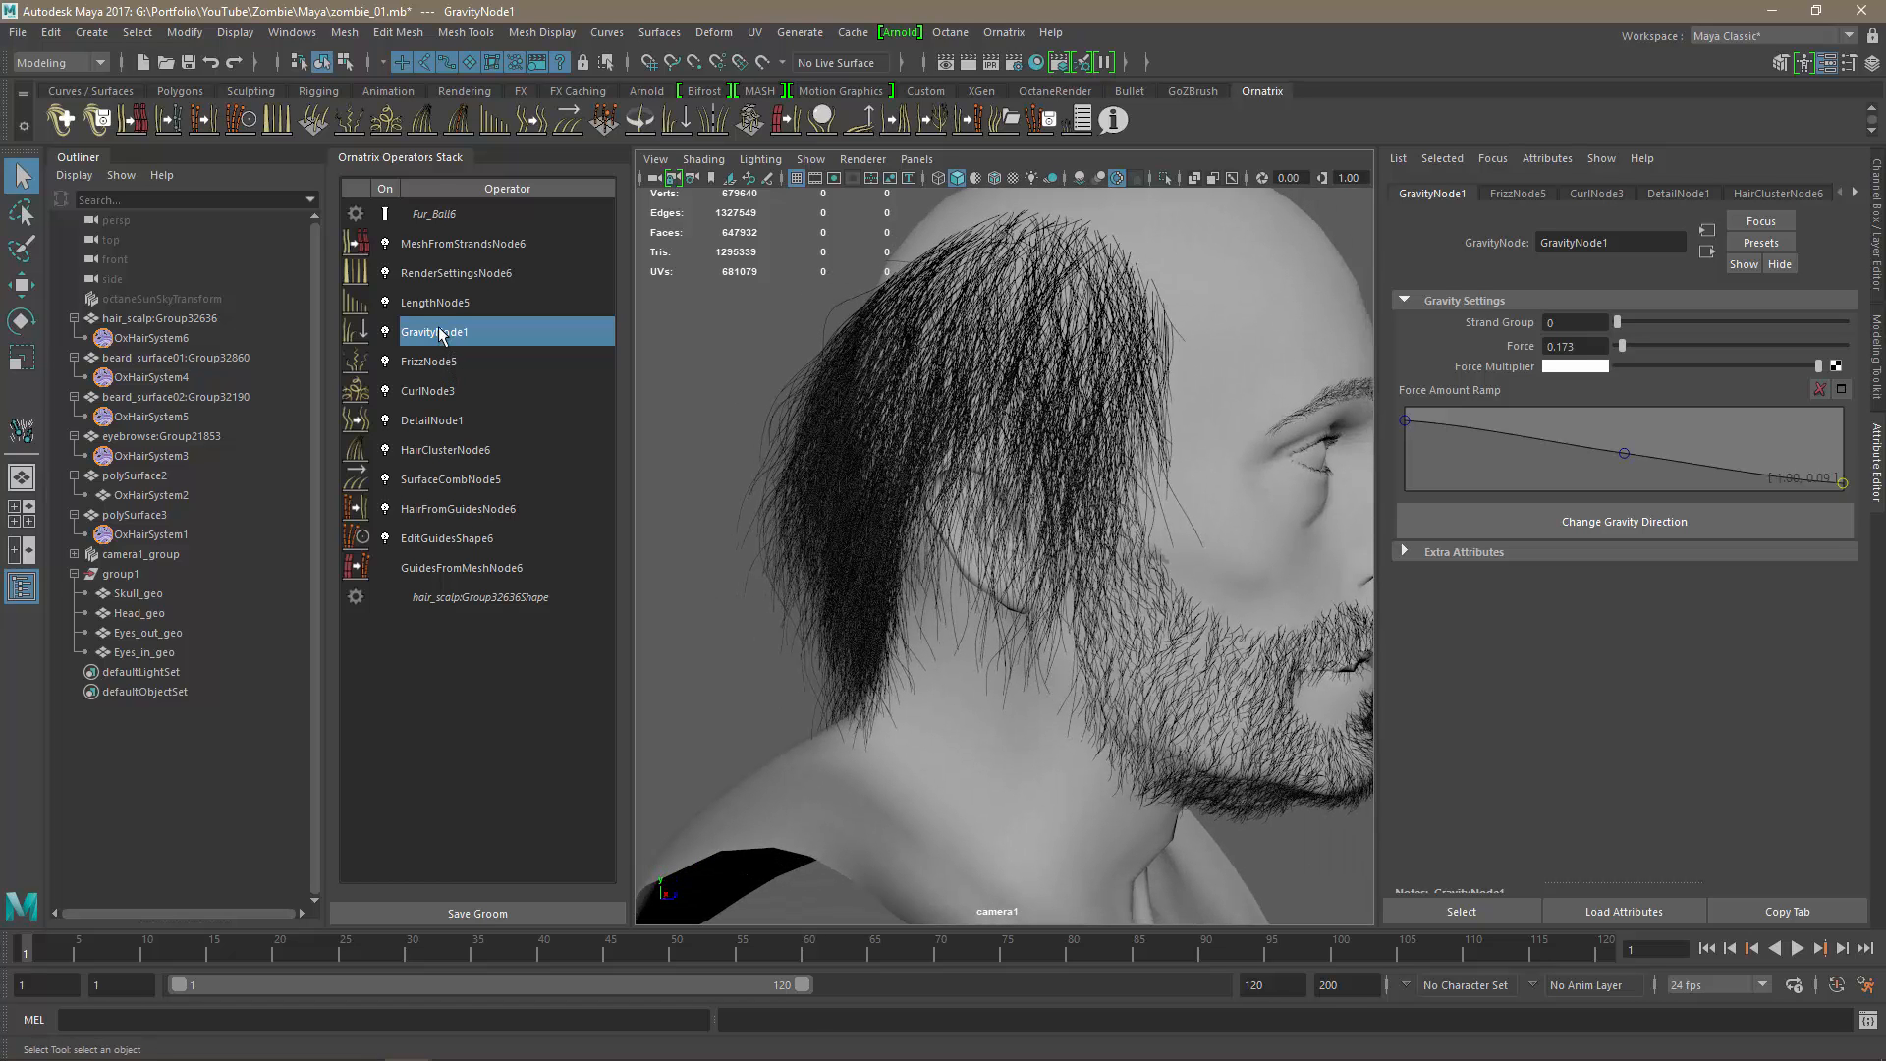
# Save the scene and add a Push Away From Surface operator directly above GravityNode1 in the operator stack.
pyautogui.hotkey('ctrl', 's')
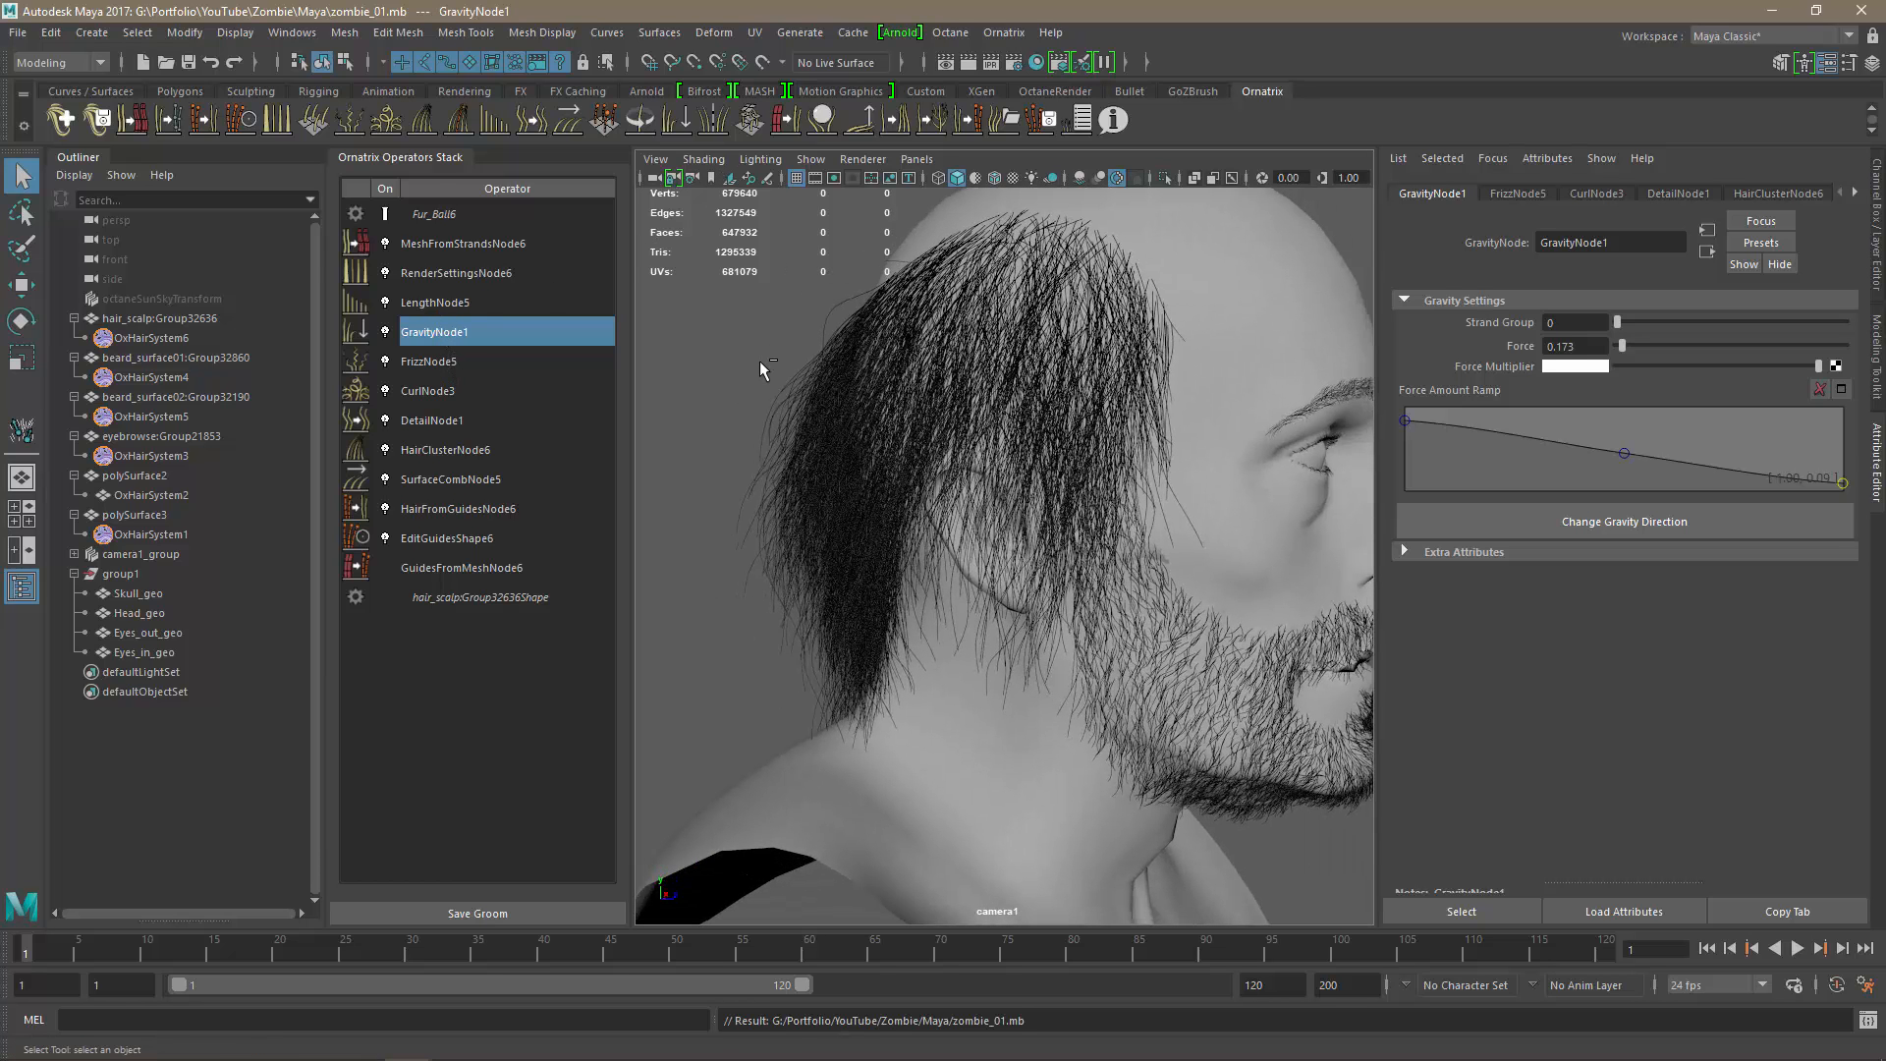
pyautogui.click(865, 125)
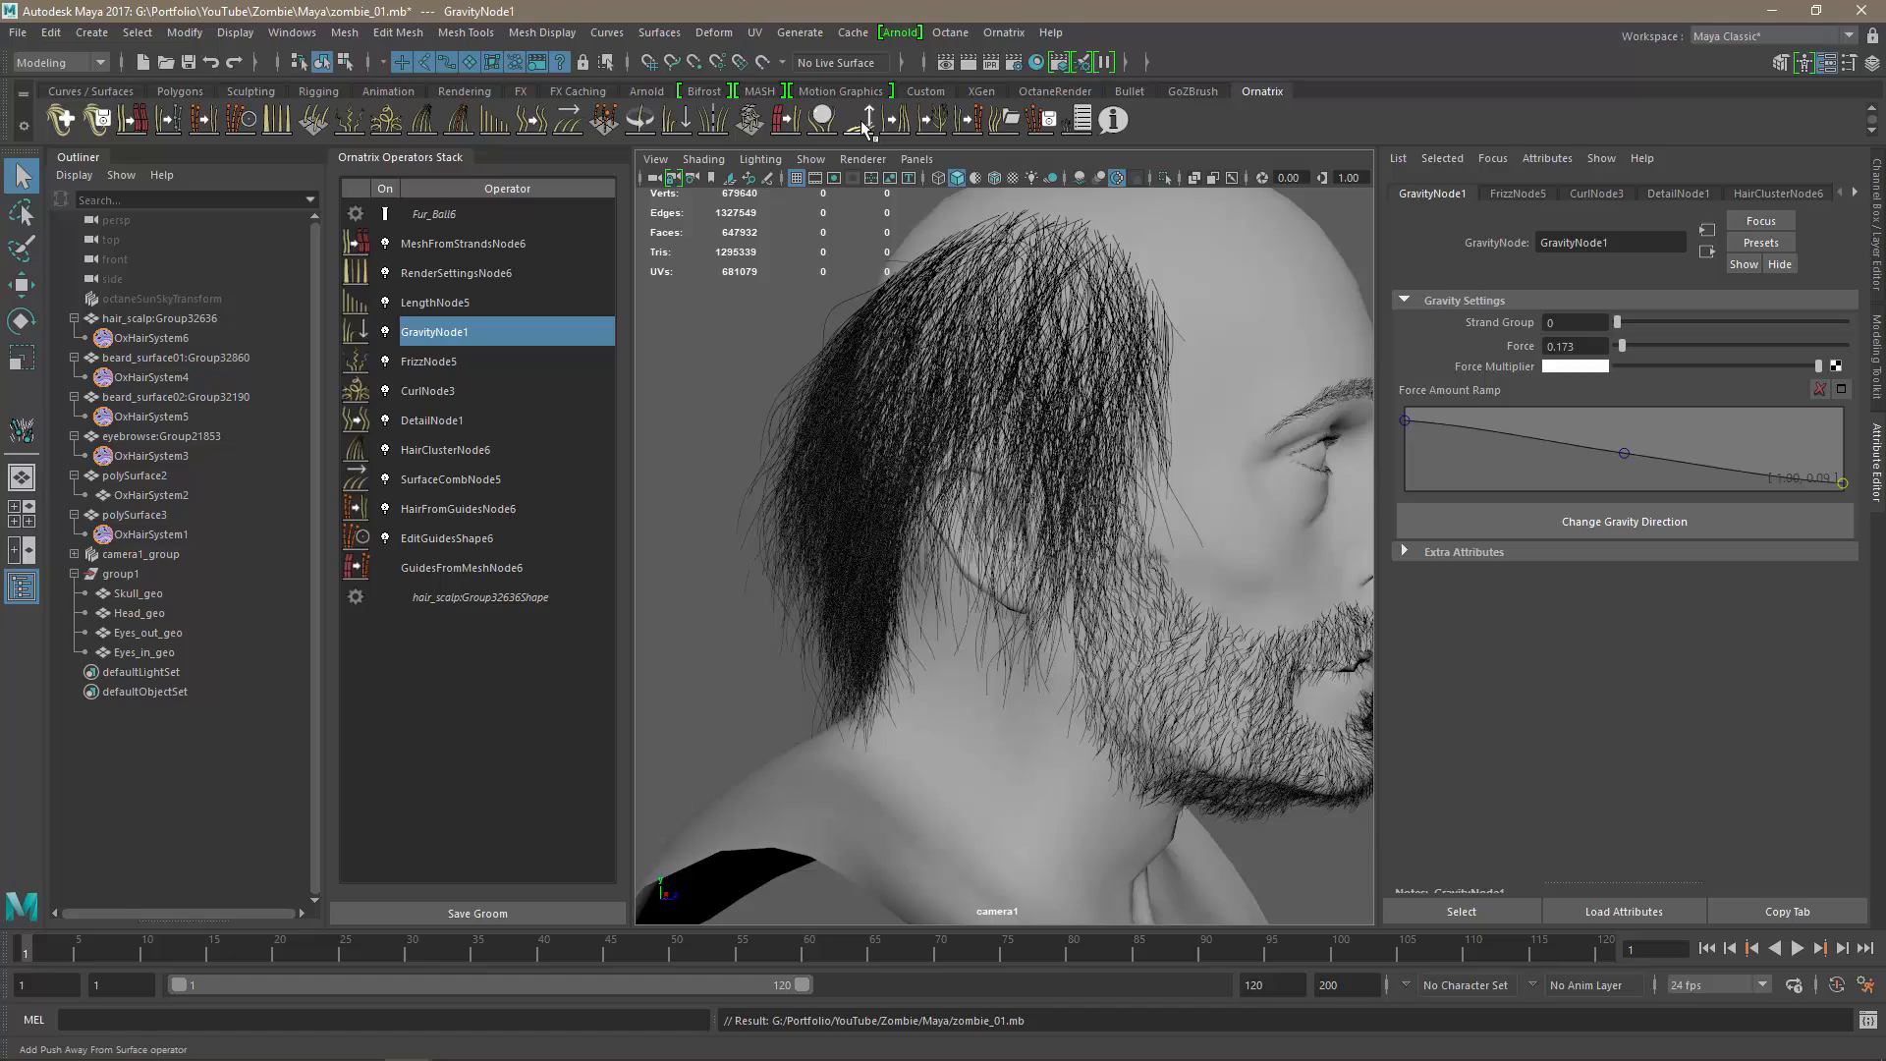
pyautogui.keyDown('alt'); pyautogui.moveTo(1208, 594); pyautogui.dragTo(1158, 597, button='right'); pyautogui.keyUp('alt')
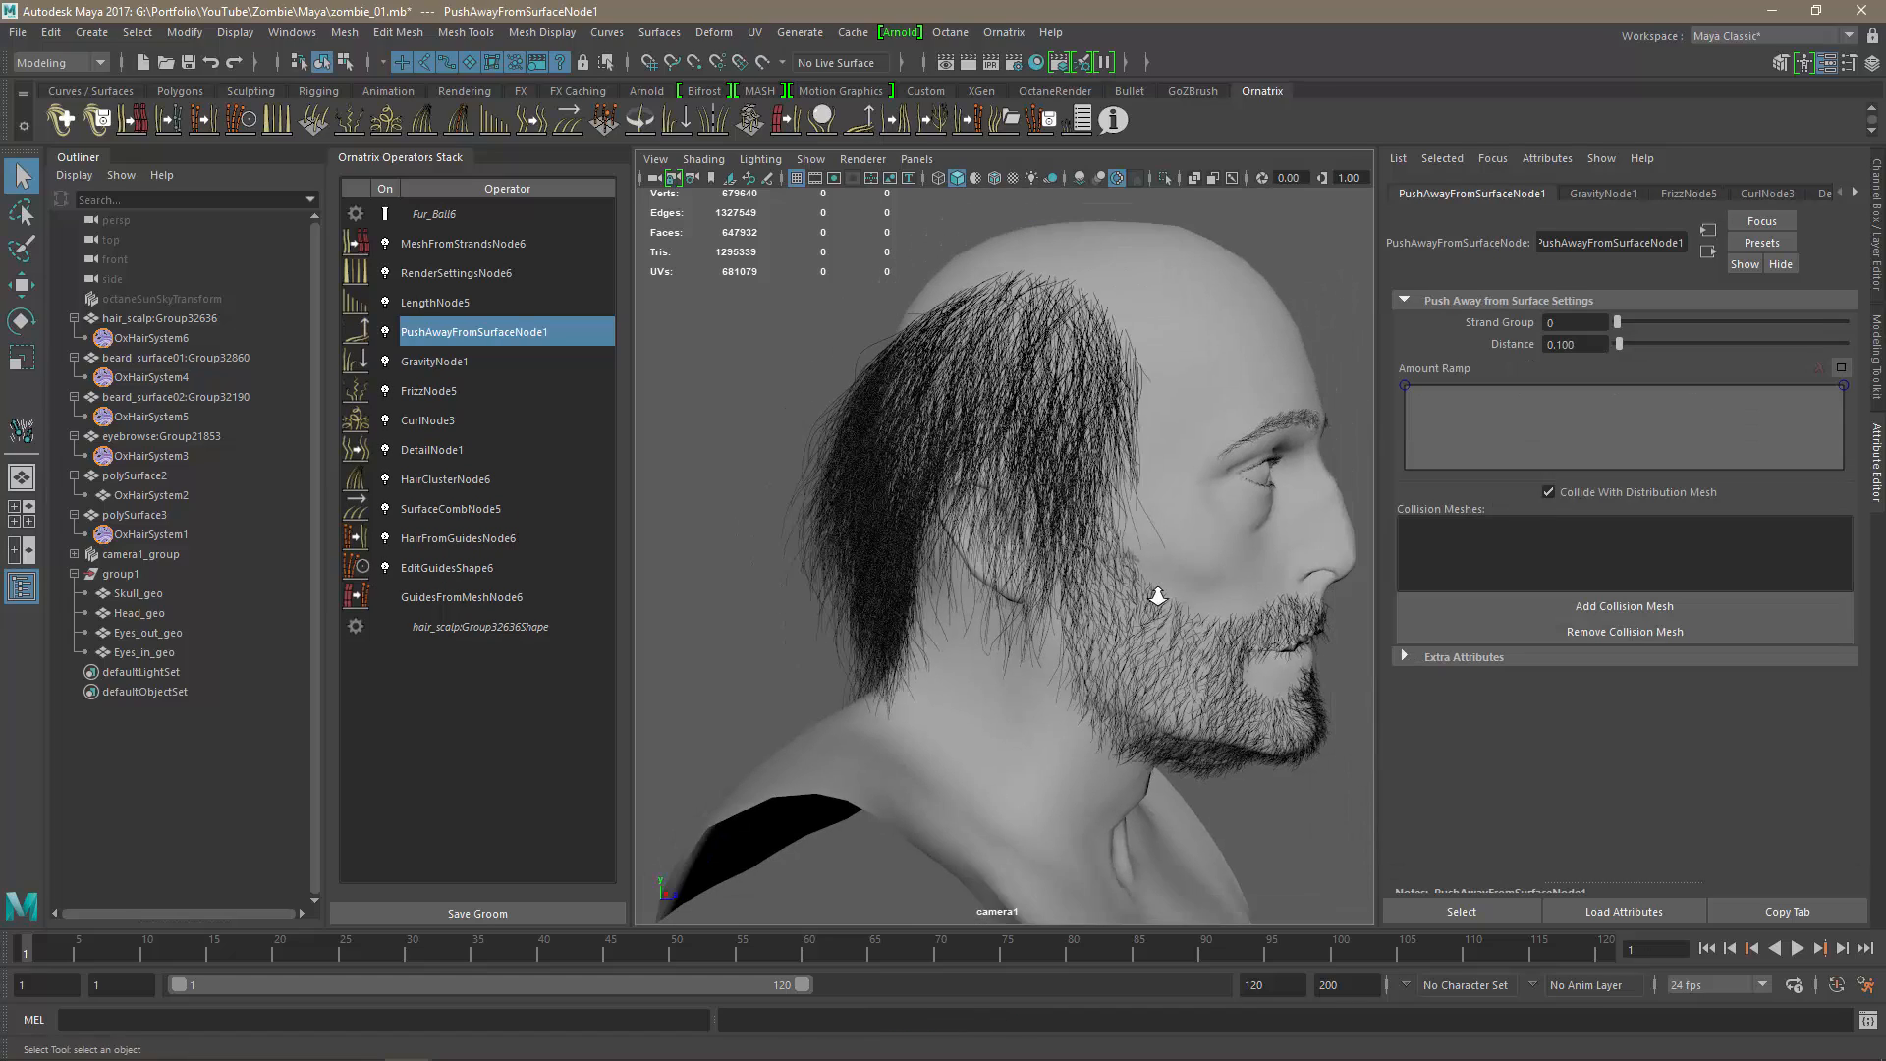
pyautogui.keyDown('alt'); pyautogui.moveTo(1157, 597); pyautogui.dragTo(1170, 541); pyautogui.keyUp('alt')
pyautogui.keyDown('alt'); pyautogui.moveTo(1170, 541); pyautogui.dragTo(1204, 538, button='right'); pyautogui.keyUp('alt')
pyautogui.keyDown('alt'); pyautogui.moveTo(1189, 538); pyautogui.dragTo(1061, 559, button='middle'); pyautogui.keyUp('alt')
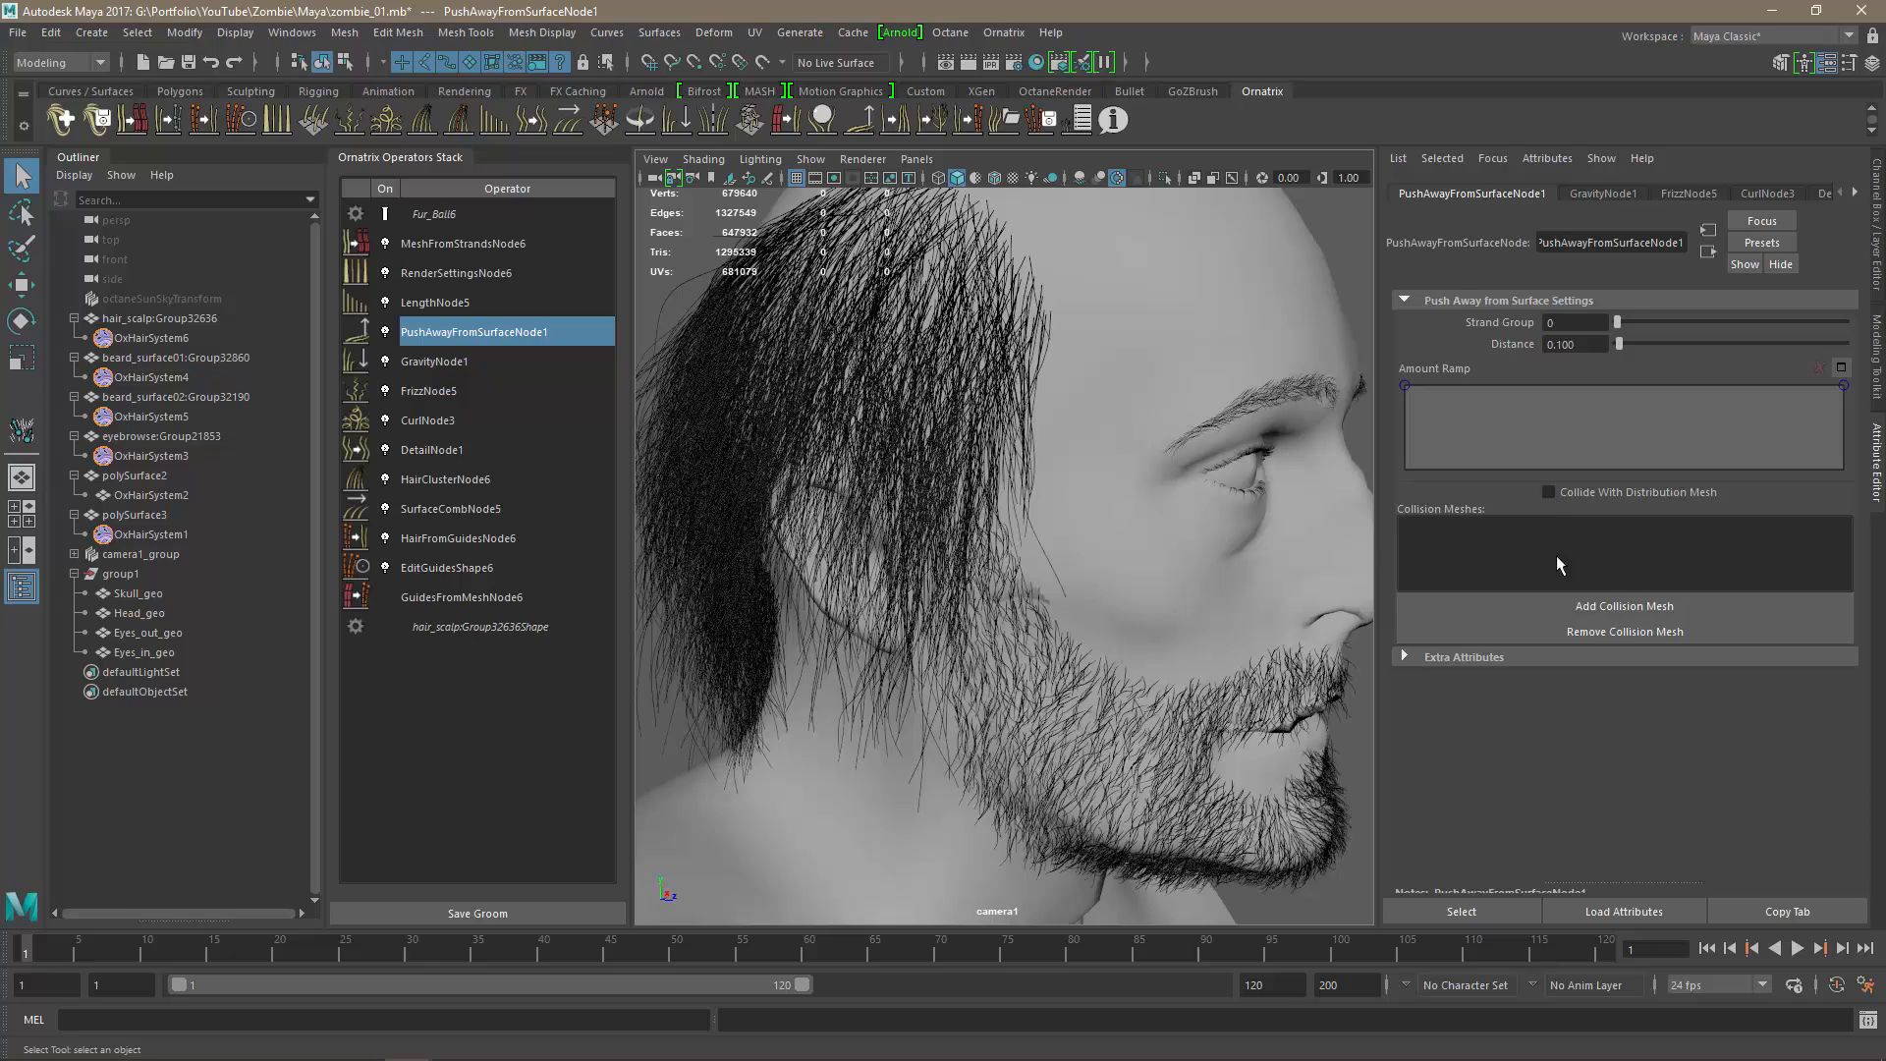
# Add Skull_geo as a collision mesh for PushAwayFromSurfaceNode1.
pyautogui.click(1581, 609)
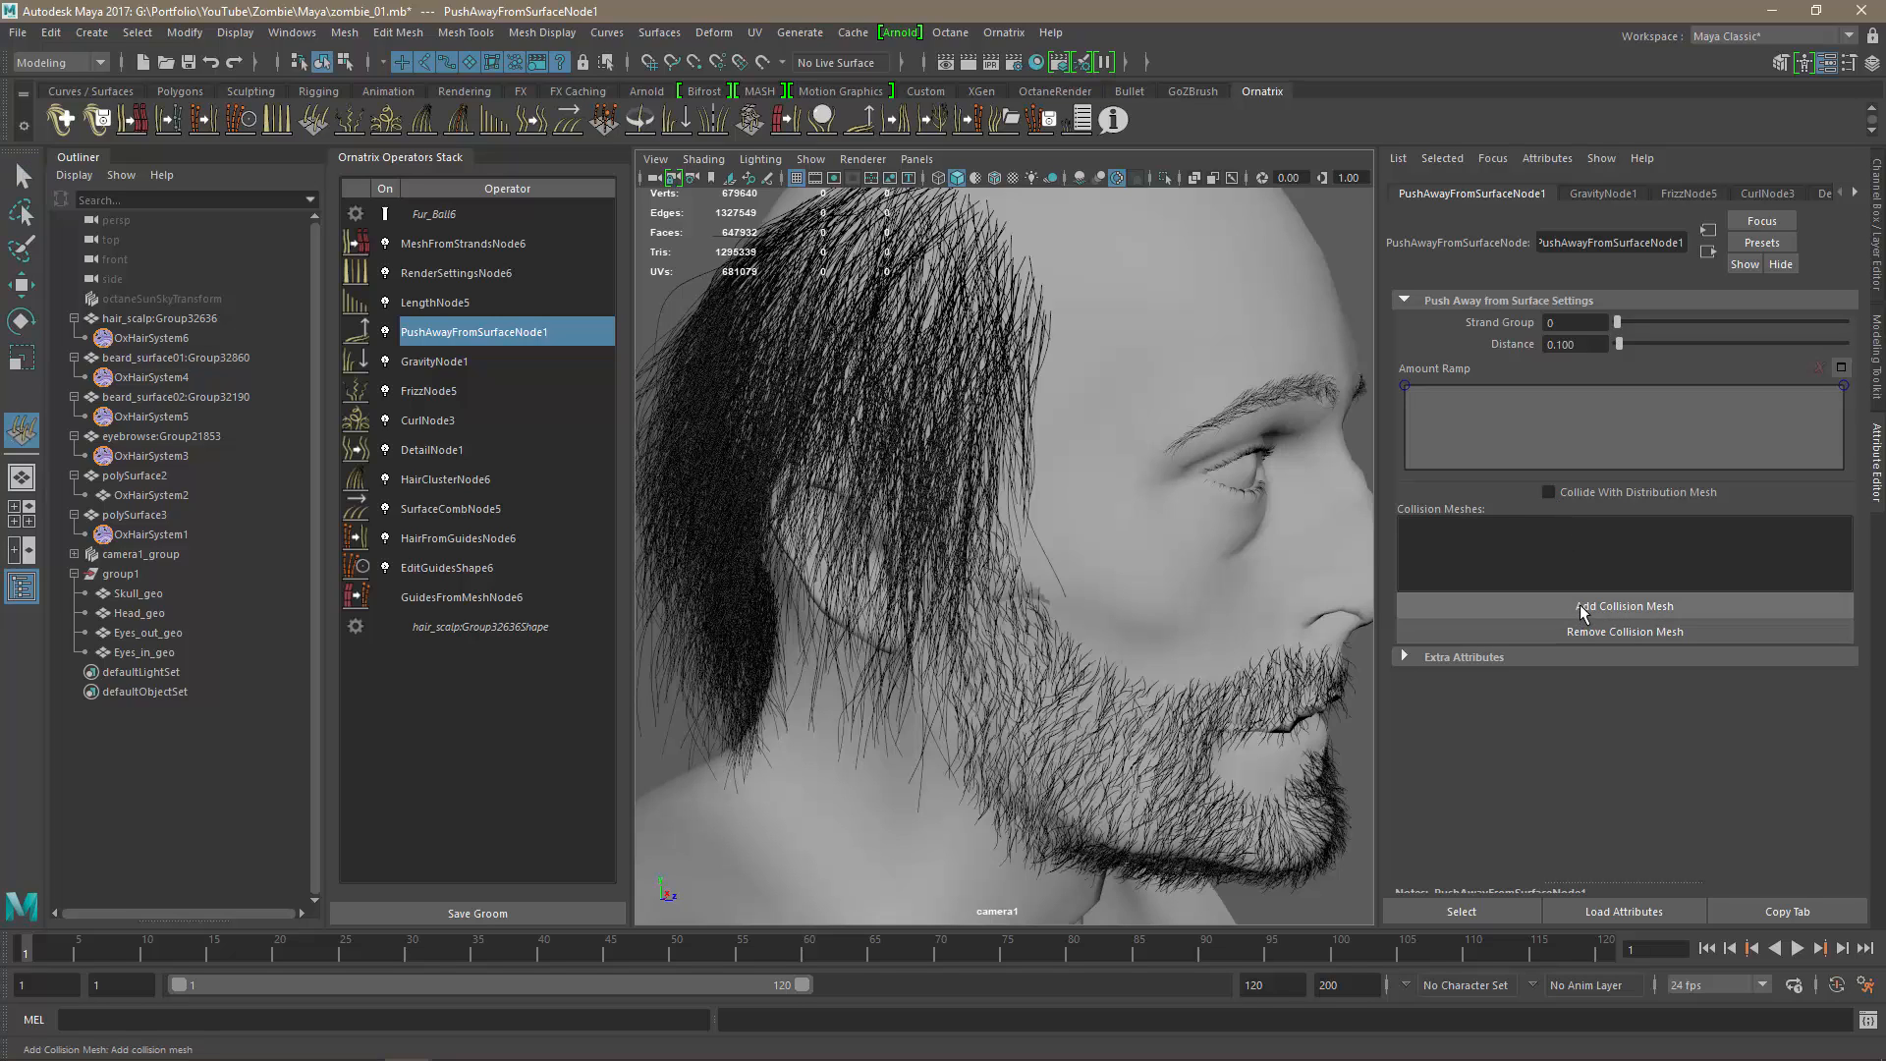
pyautogui.click(1319, 291)
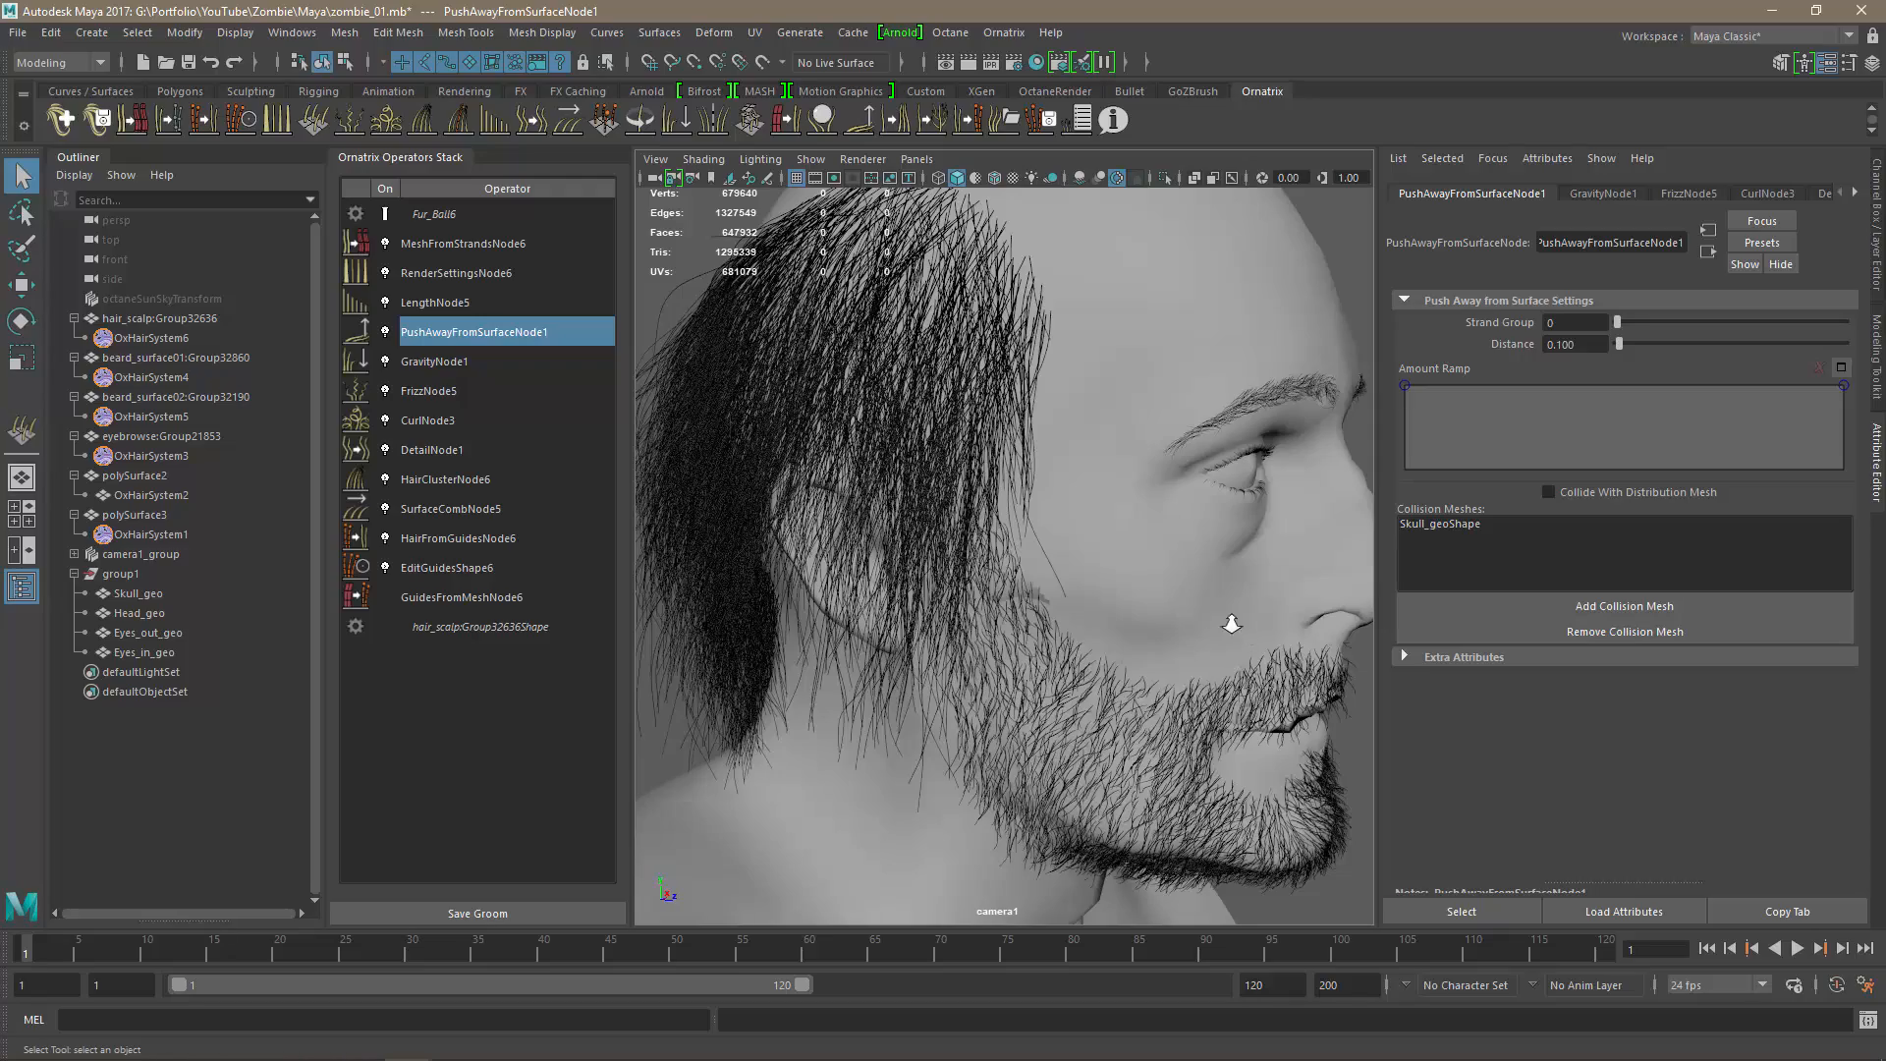
pyautogui.keyDown('alt'); pyautogui.moveTo(1232, 624); pyautogui.dragTo(1140, 580, button='right'); pyautogui.keyUp('alt')
pyautogui.keyDown('alt'); pyautogui.moveTo(1139, 580); pyautogui.dragTo(1204, 569); pyautogui.keyUp('alt')
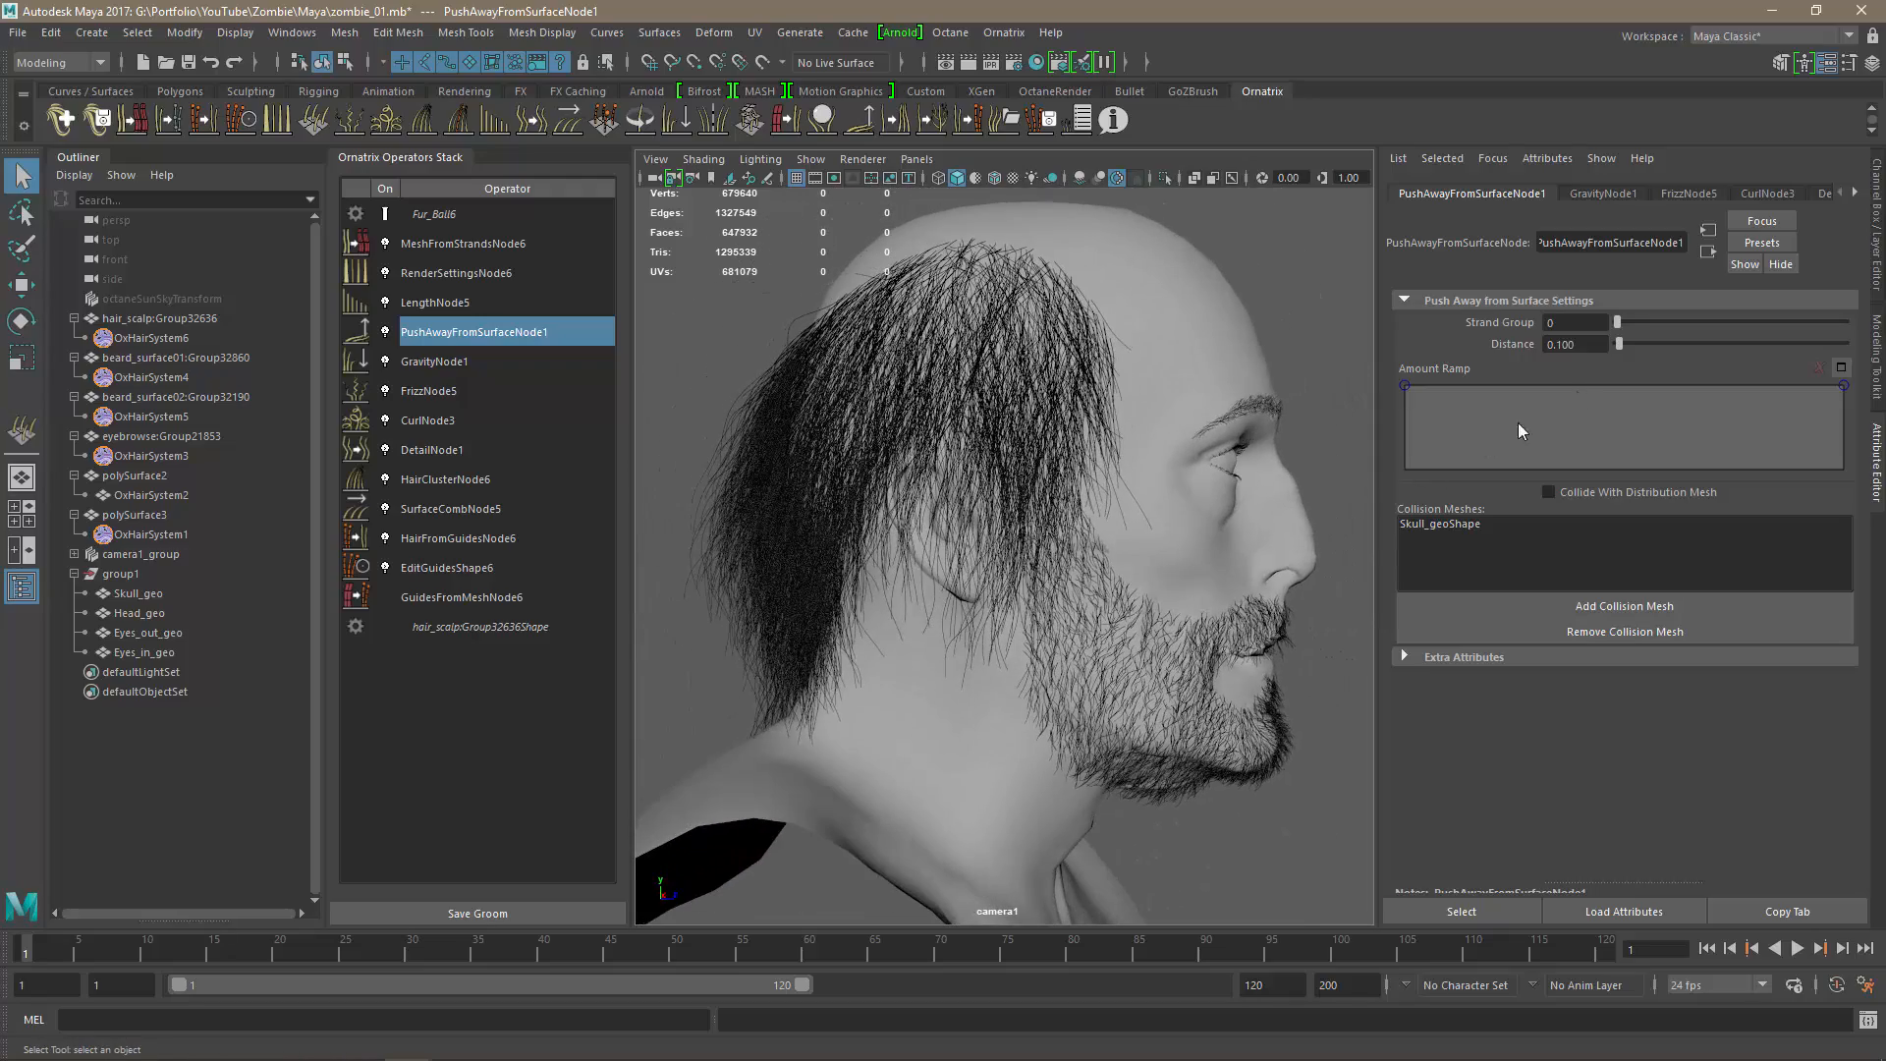
pyautogui.scroll(8, 959, 661)
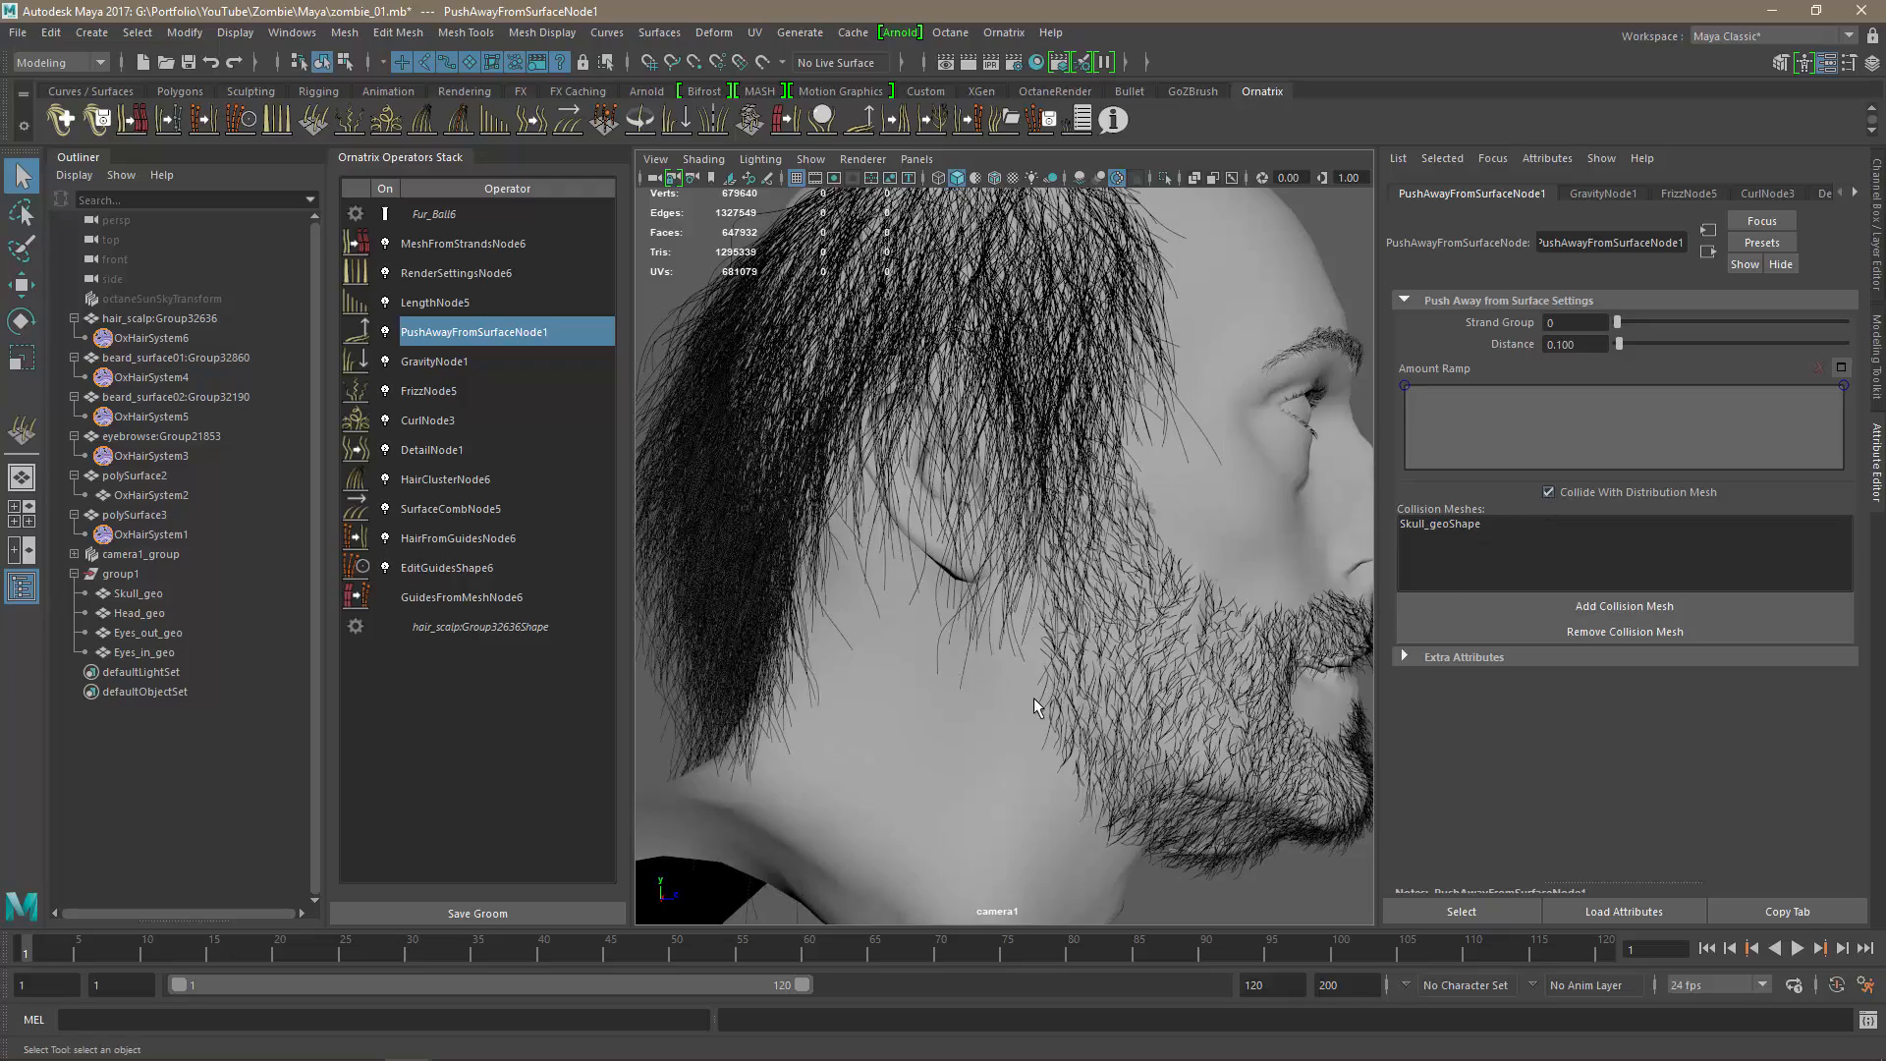
pyautogui.keyDown('alt'); pyautogui.moveTo(1034, 697); pyautogui.dragTo(924, 657); pyautogui.keyUp('alt')
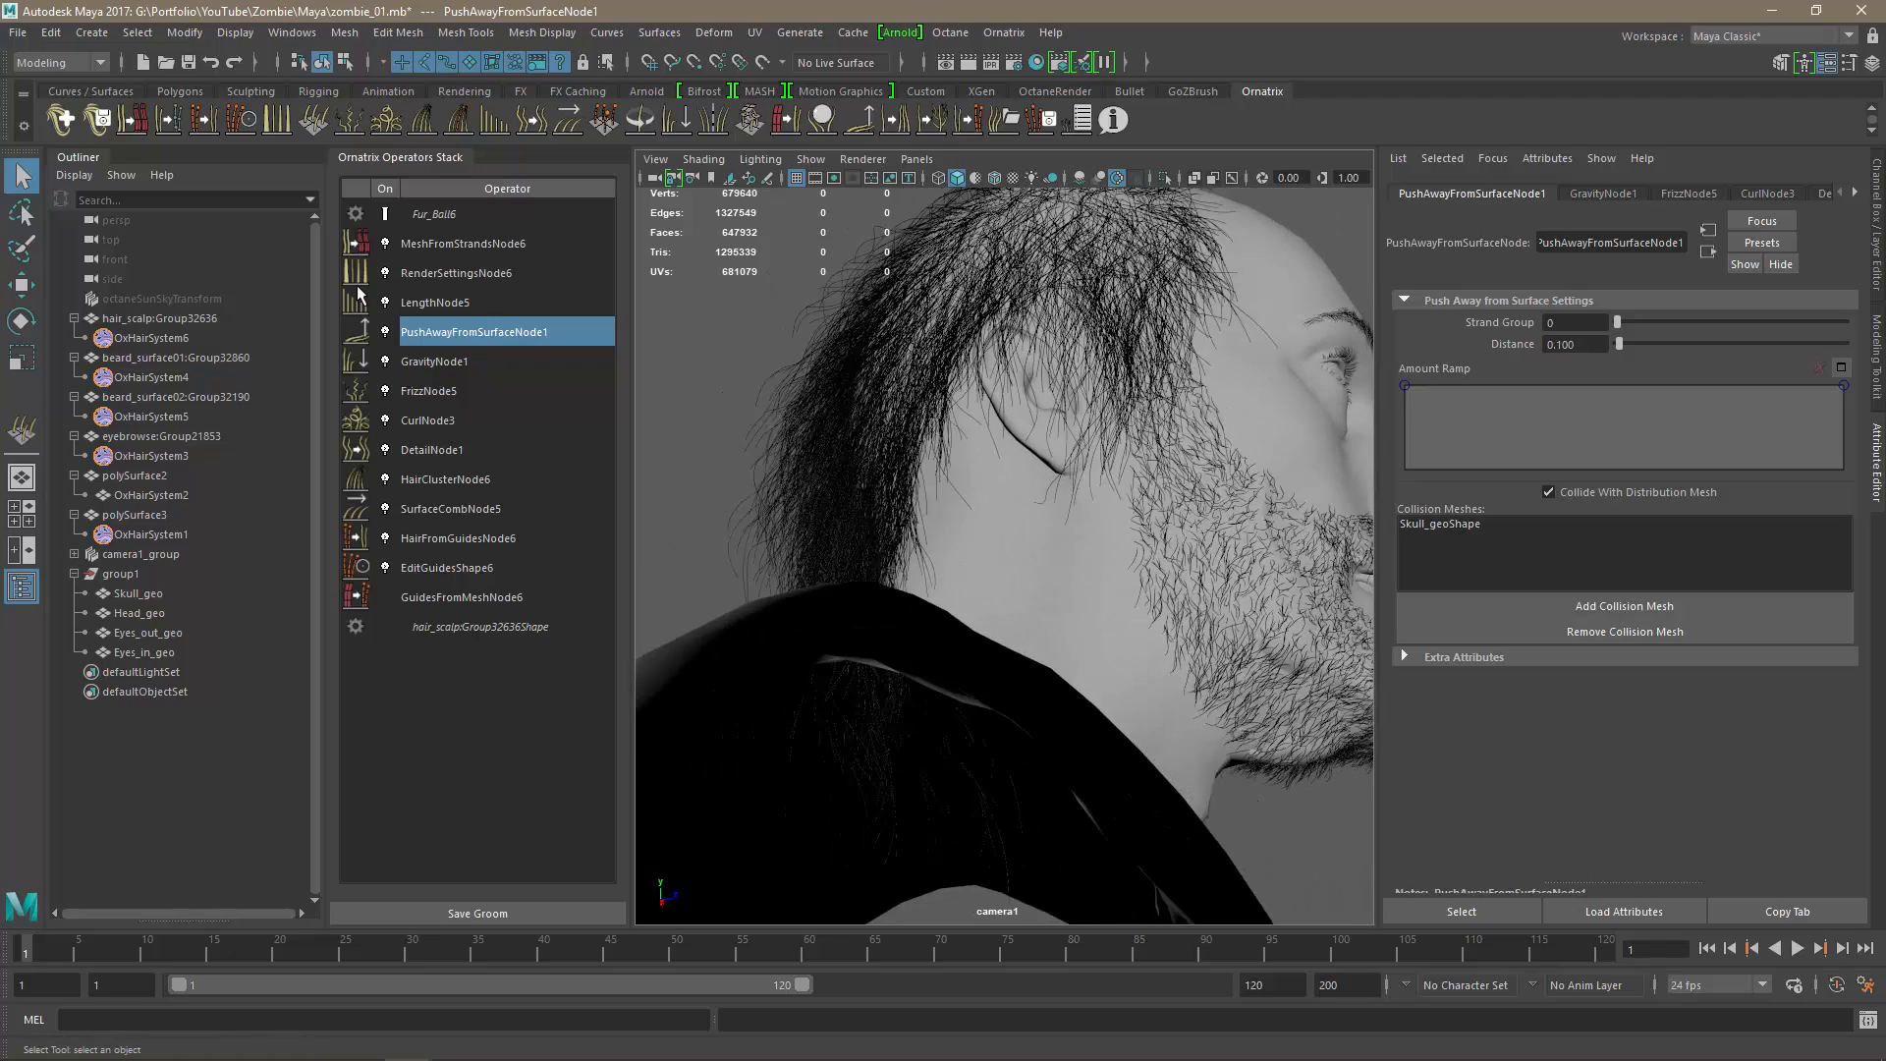
pyautogui.keyDown('alt'); pyautogui.moveTo(978, 587); pyautogui.dragTo(1066, 657); pyautogui.keyUp('alt')
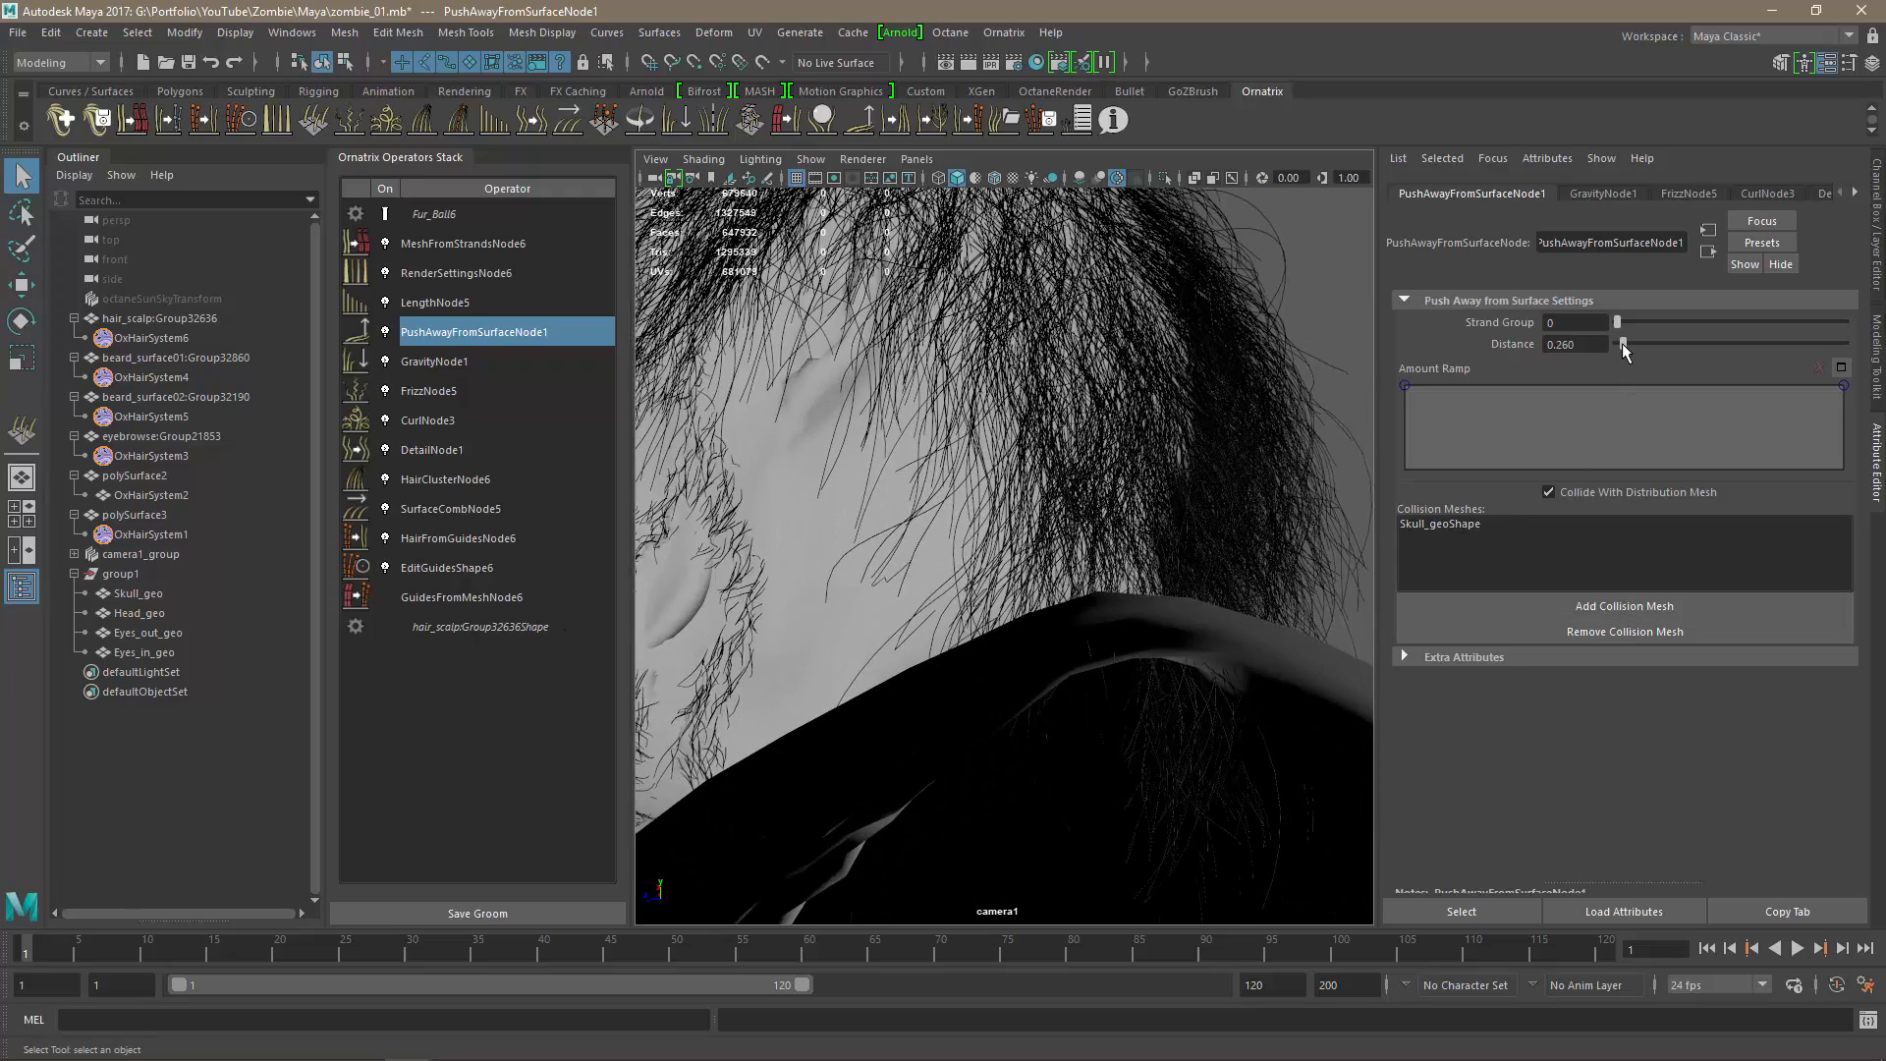
# Try raising the push-away Distance to 0.260 and to about 1.8.
pyautogui.moveTo(1630, 344); pyautogui.dragTo(1625, 349)
pyautogui.hotkey('ctrl', 'z')
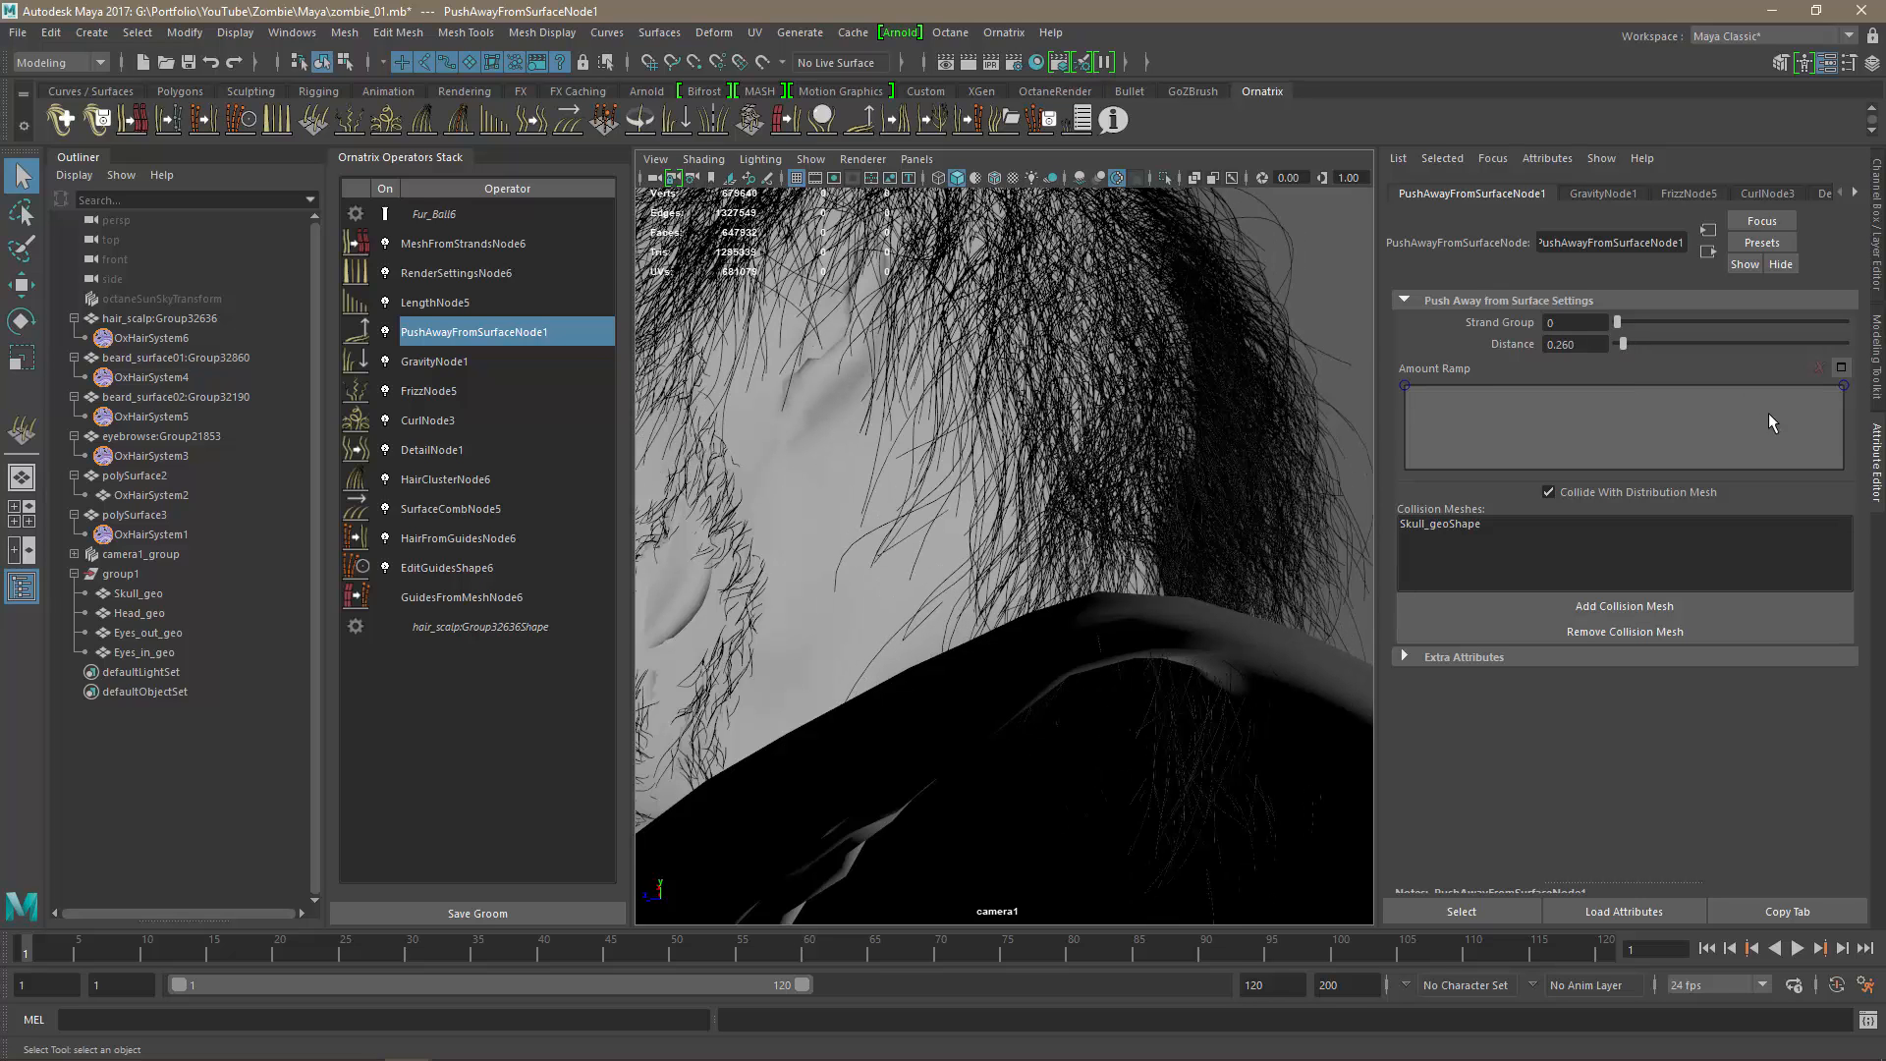
pyautogui.moveTo(1844, 387)
pyautogui.mouseDown()
pyautogui.moveTo(1847, 440)
pyautogui.moveTo(1846, 386)
pyautogui.mouseUp()
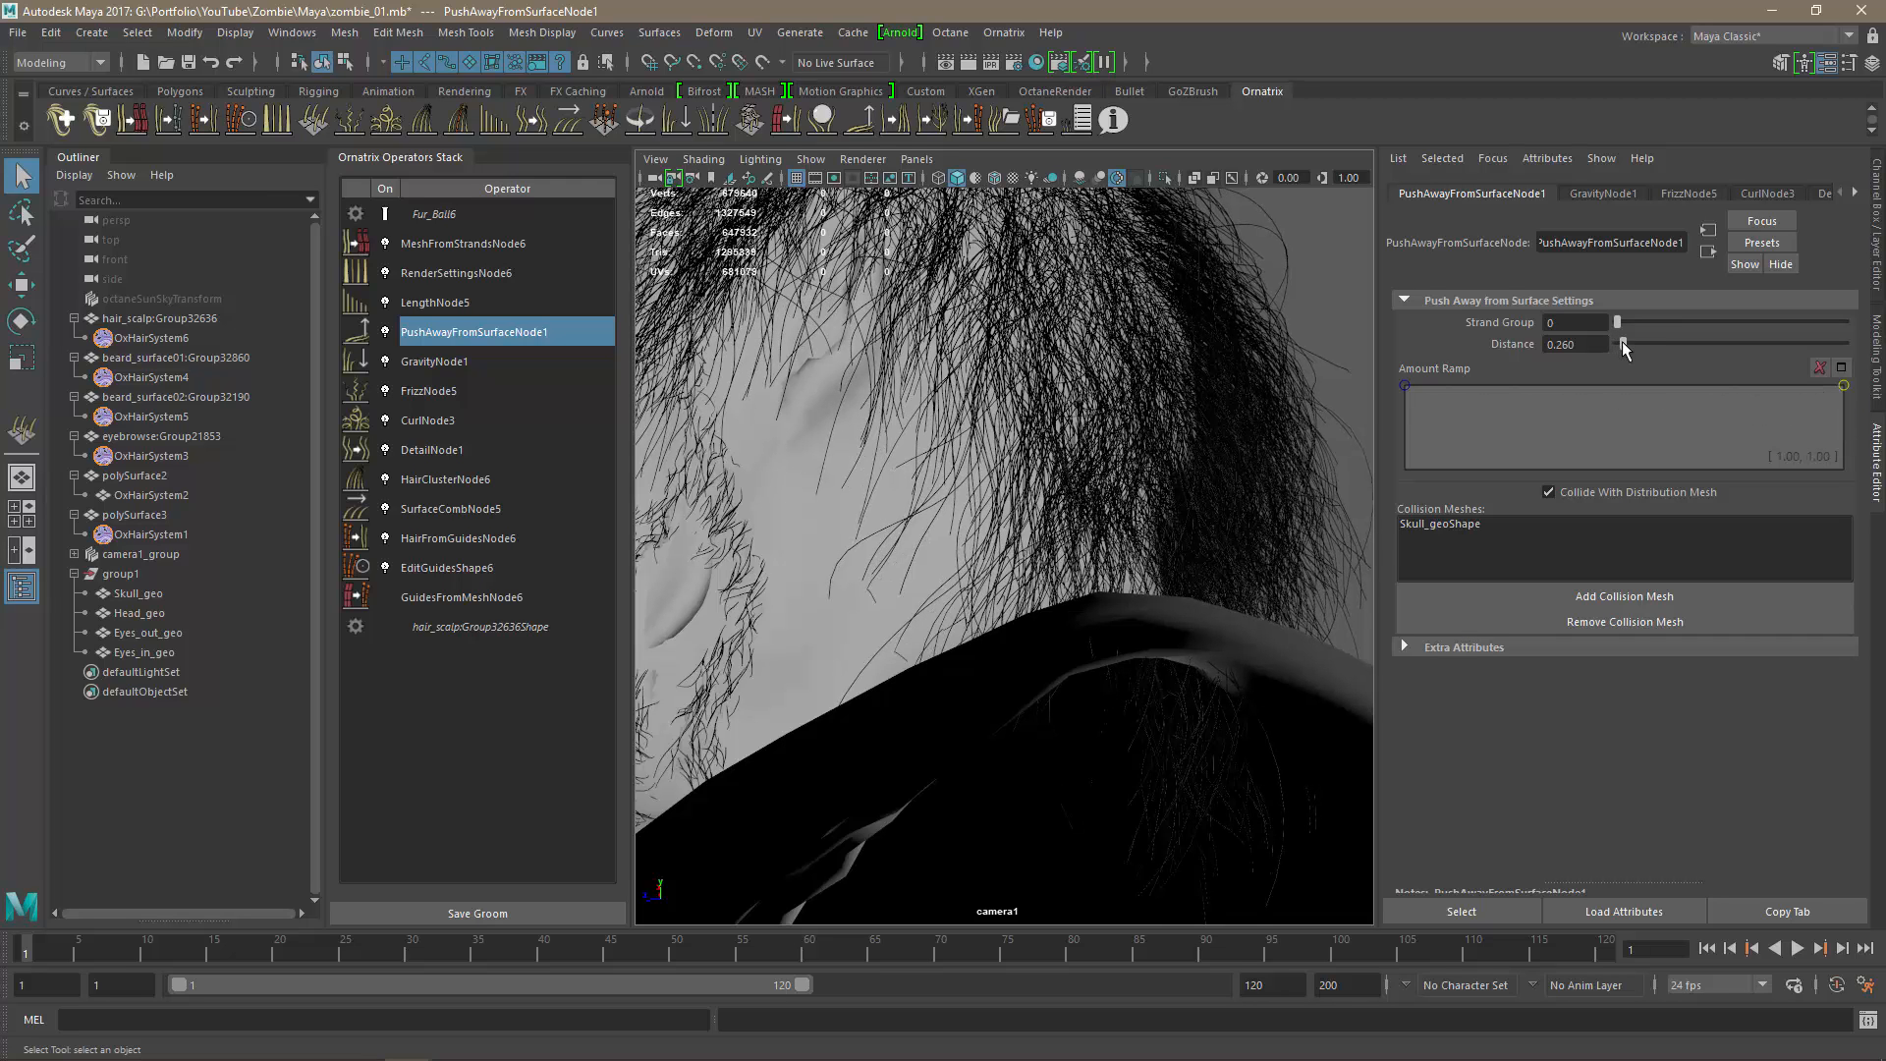
pyautogui.moveTo(1623, 339); pyautogui.dragTo(1658, 343)
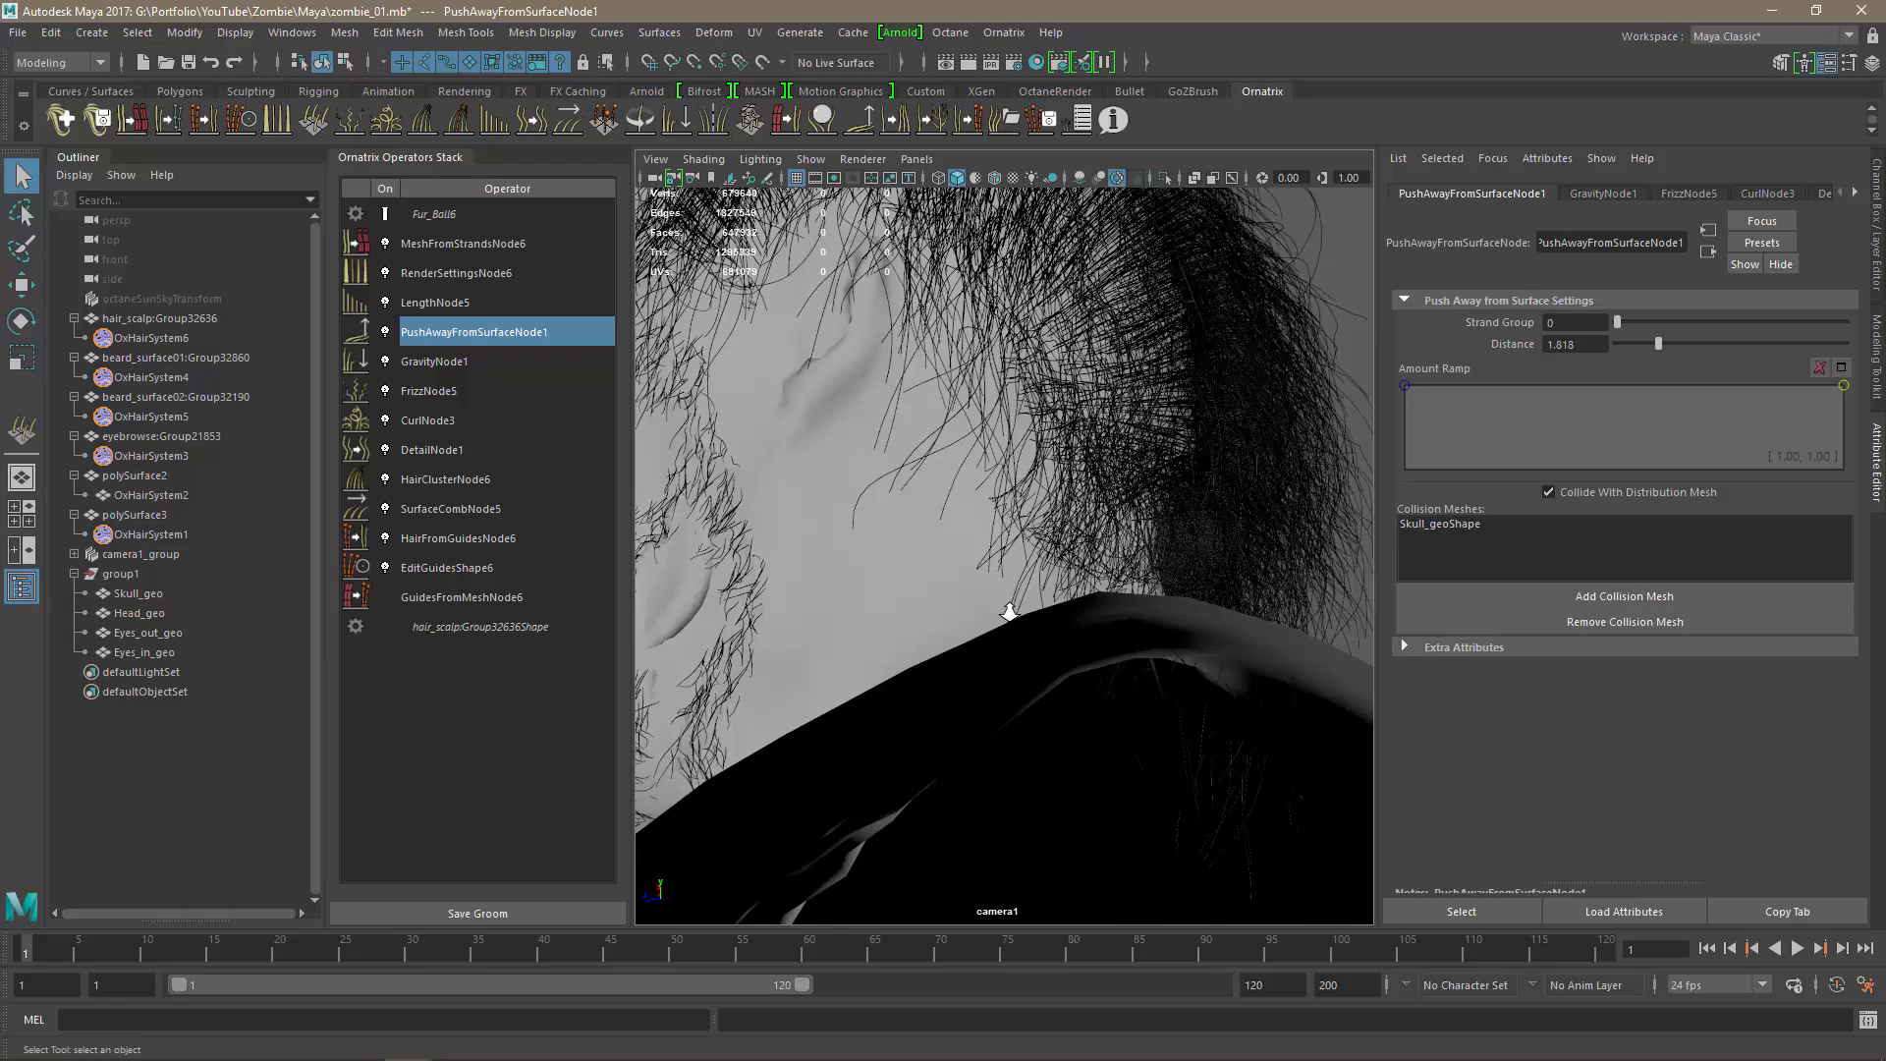
pyautogui.scroll(-5, 1009, 611)
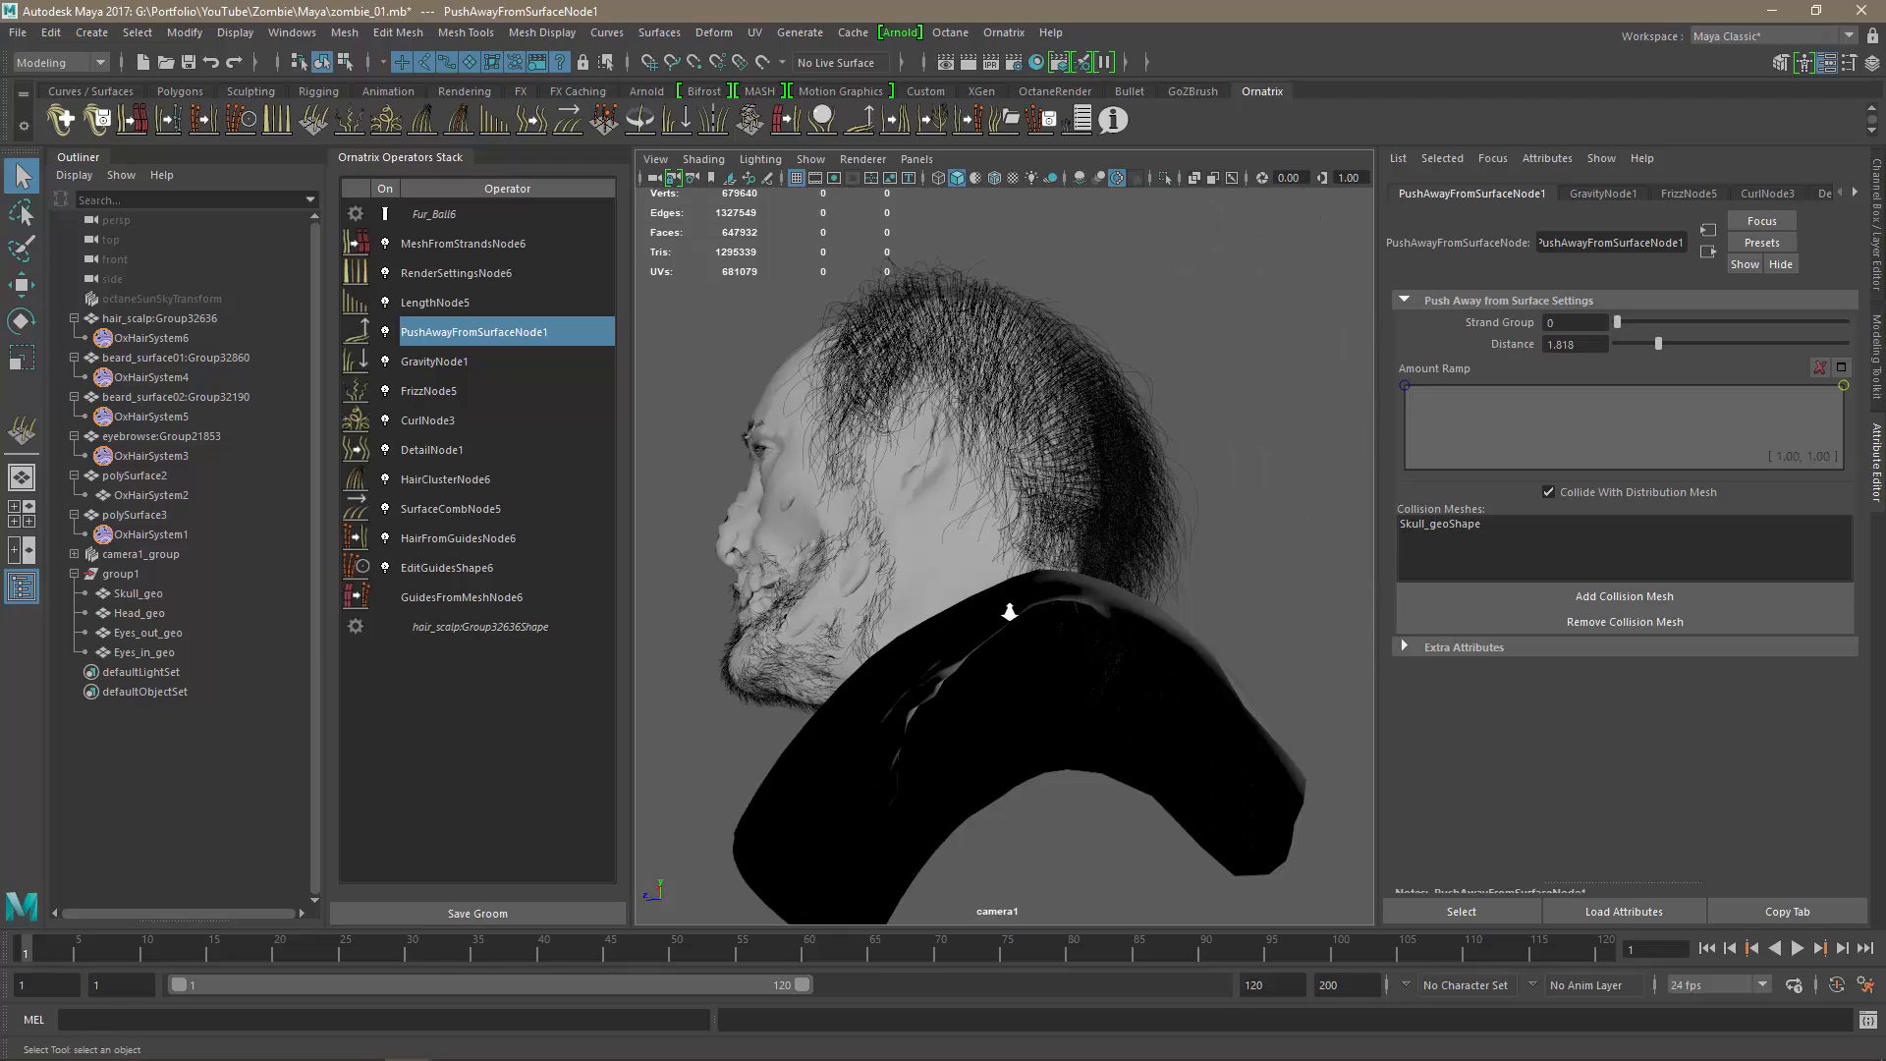
pyautogui.keyDown('alt'); pyautogui.moveTo(1269, 509); pyautogui.dragTo(1321, 595); pyautogui.keyUp('alt')
# Set PushAwayFromSurfaceNode1's Distance to 0.1.
pyautogui.doubleClick(1593, 345)
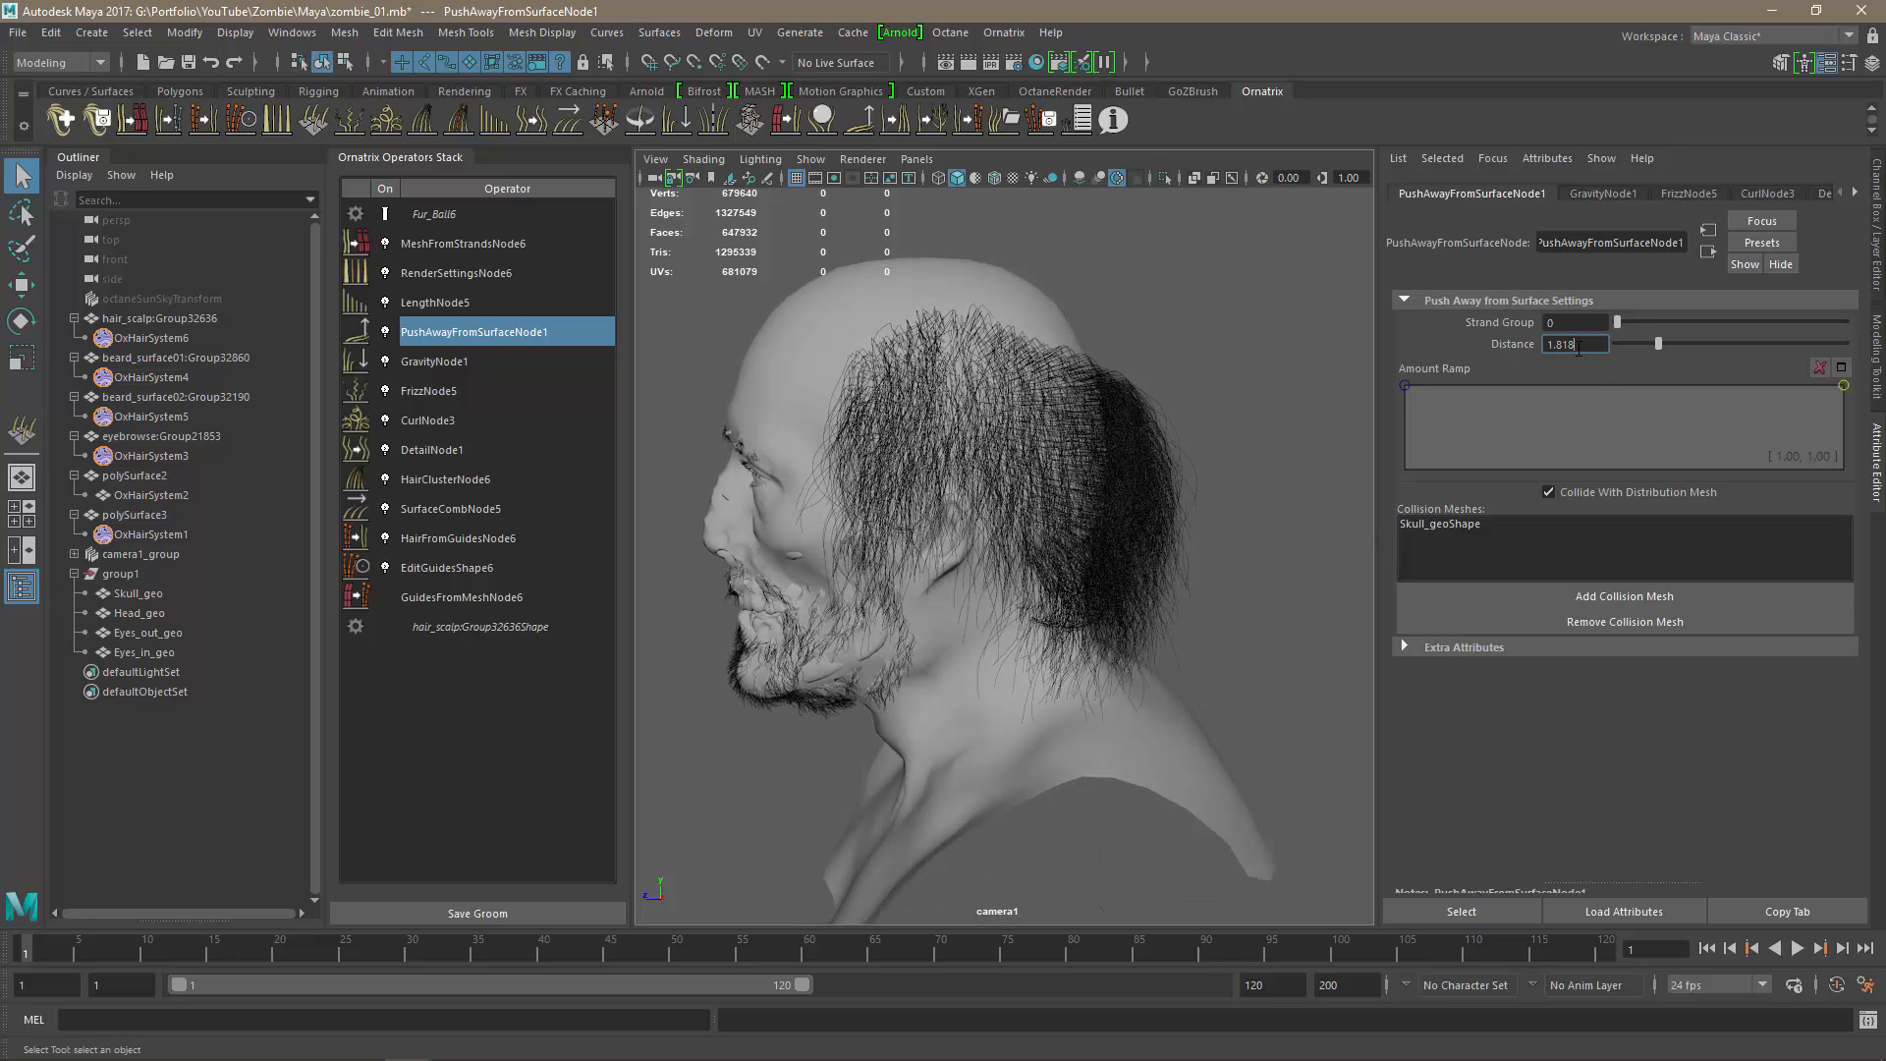
pyautogui.write('0.1')
pyautogui.press('Return')
pyautogui.keyDown('alt'); pyautogui.moveTo(1264, 674); pyautogui.dragTo(1249, 619); pyautogui.keyUp('alt')
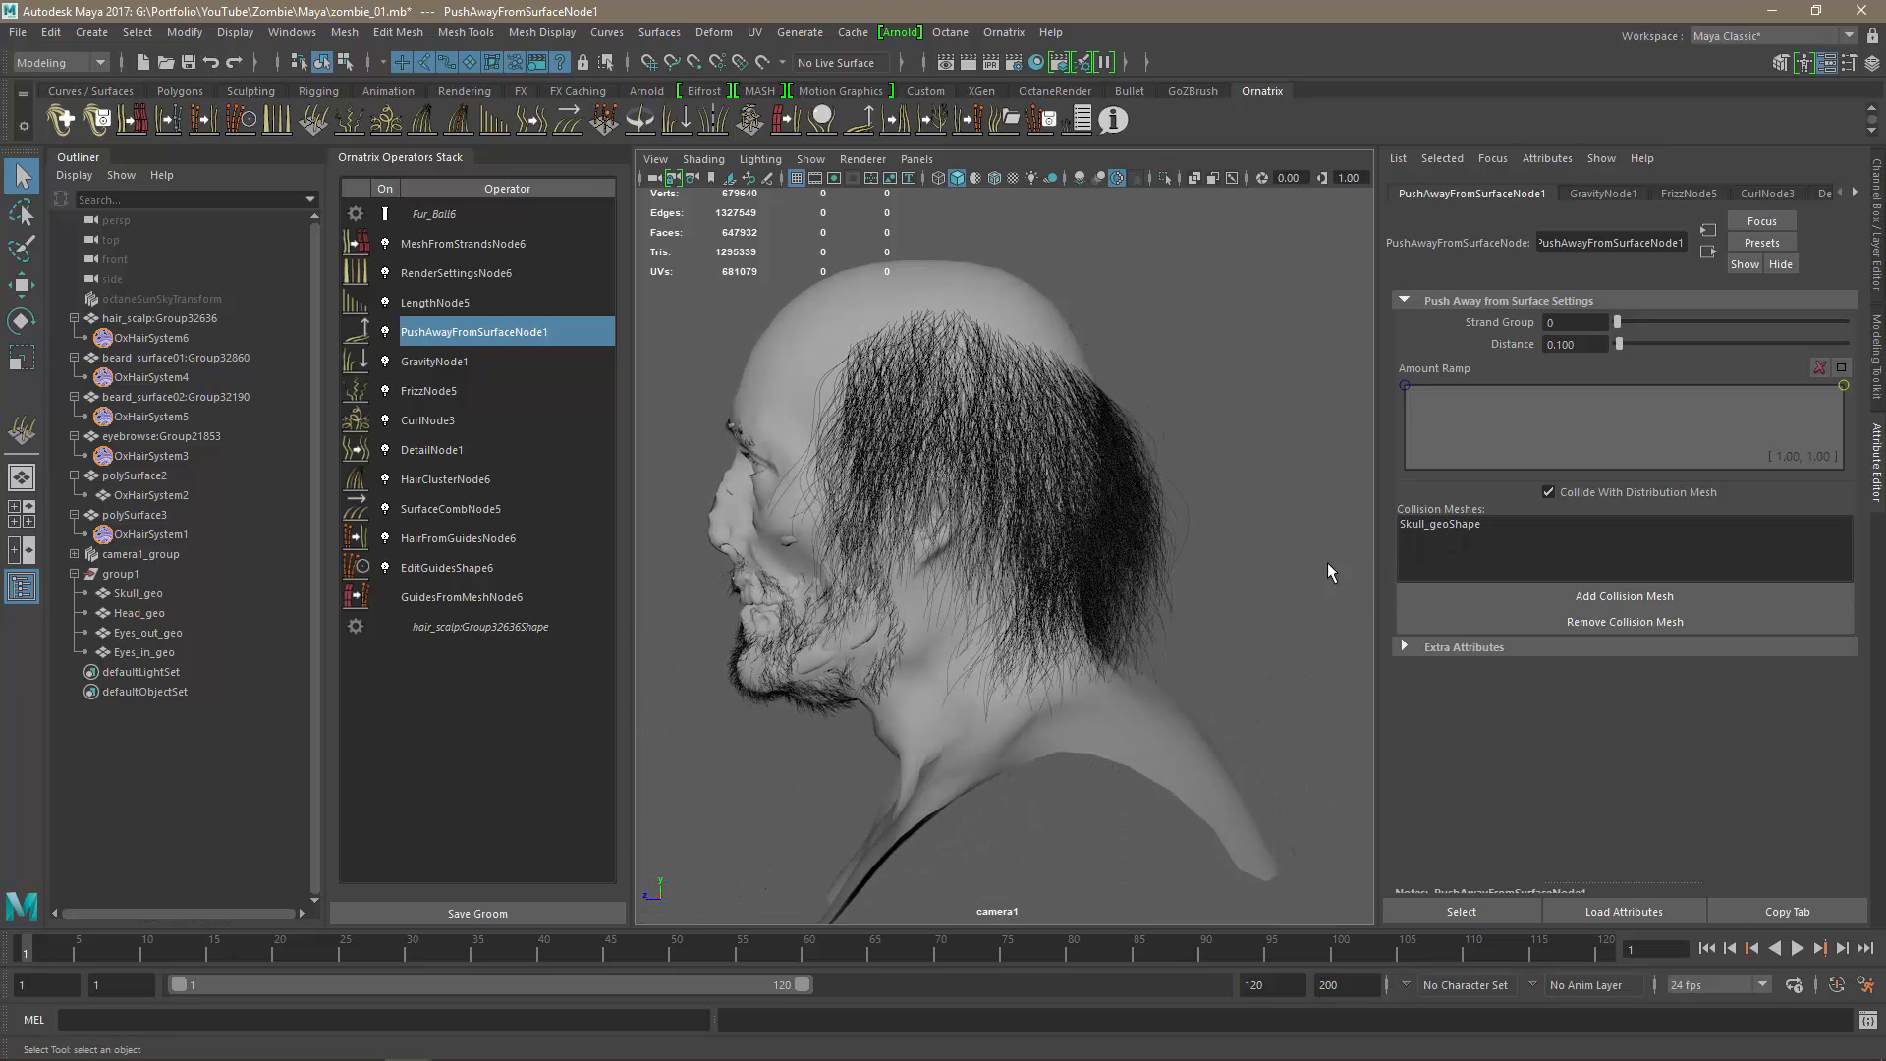
# Replace Skull_geoShape with Head_geoShape in the push-away operator's collision meshes.
pyautogui.click(1429, 525)
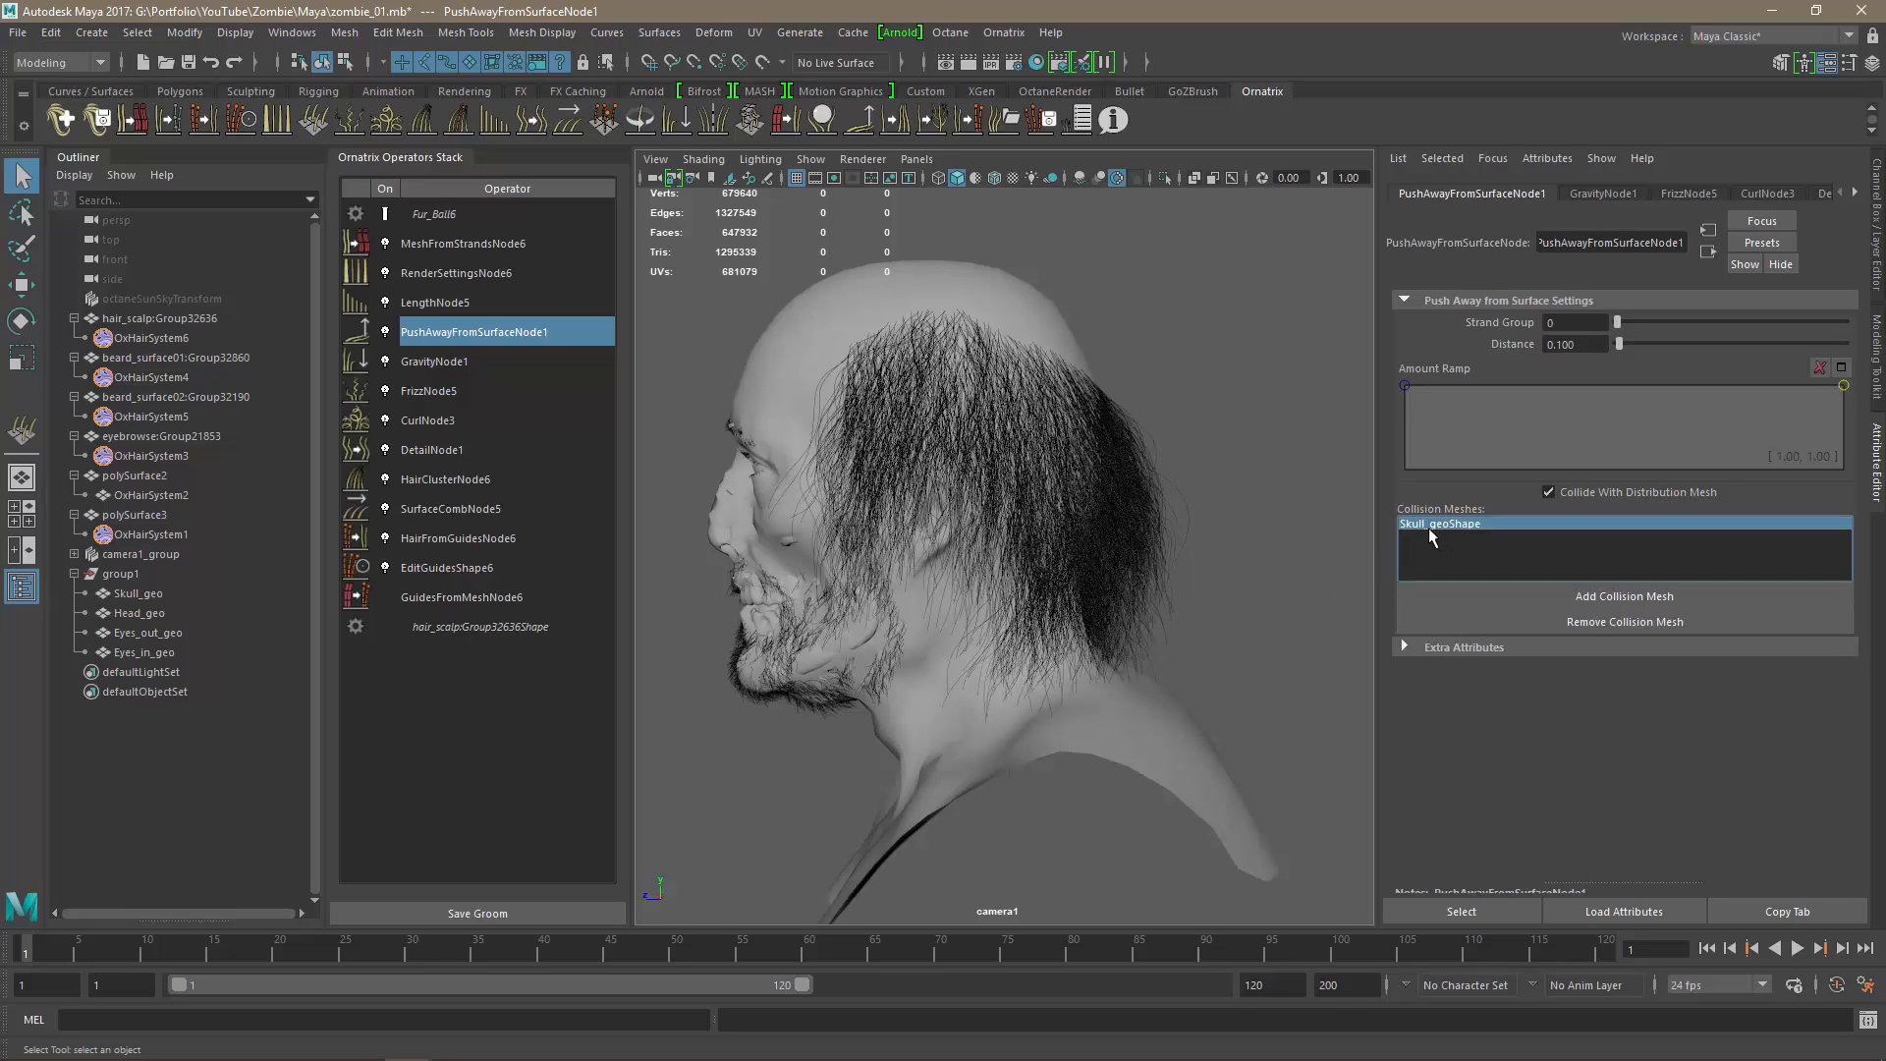
pyautogui.click(1556, 631)
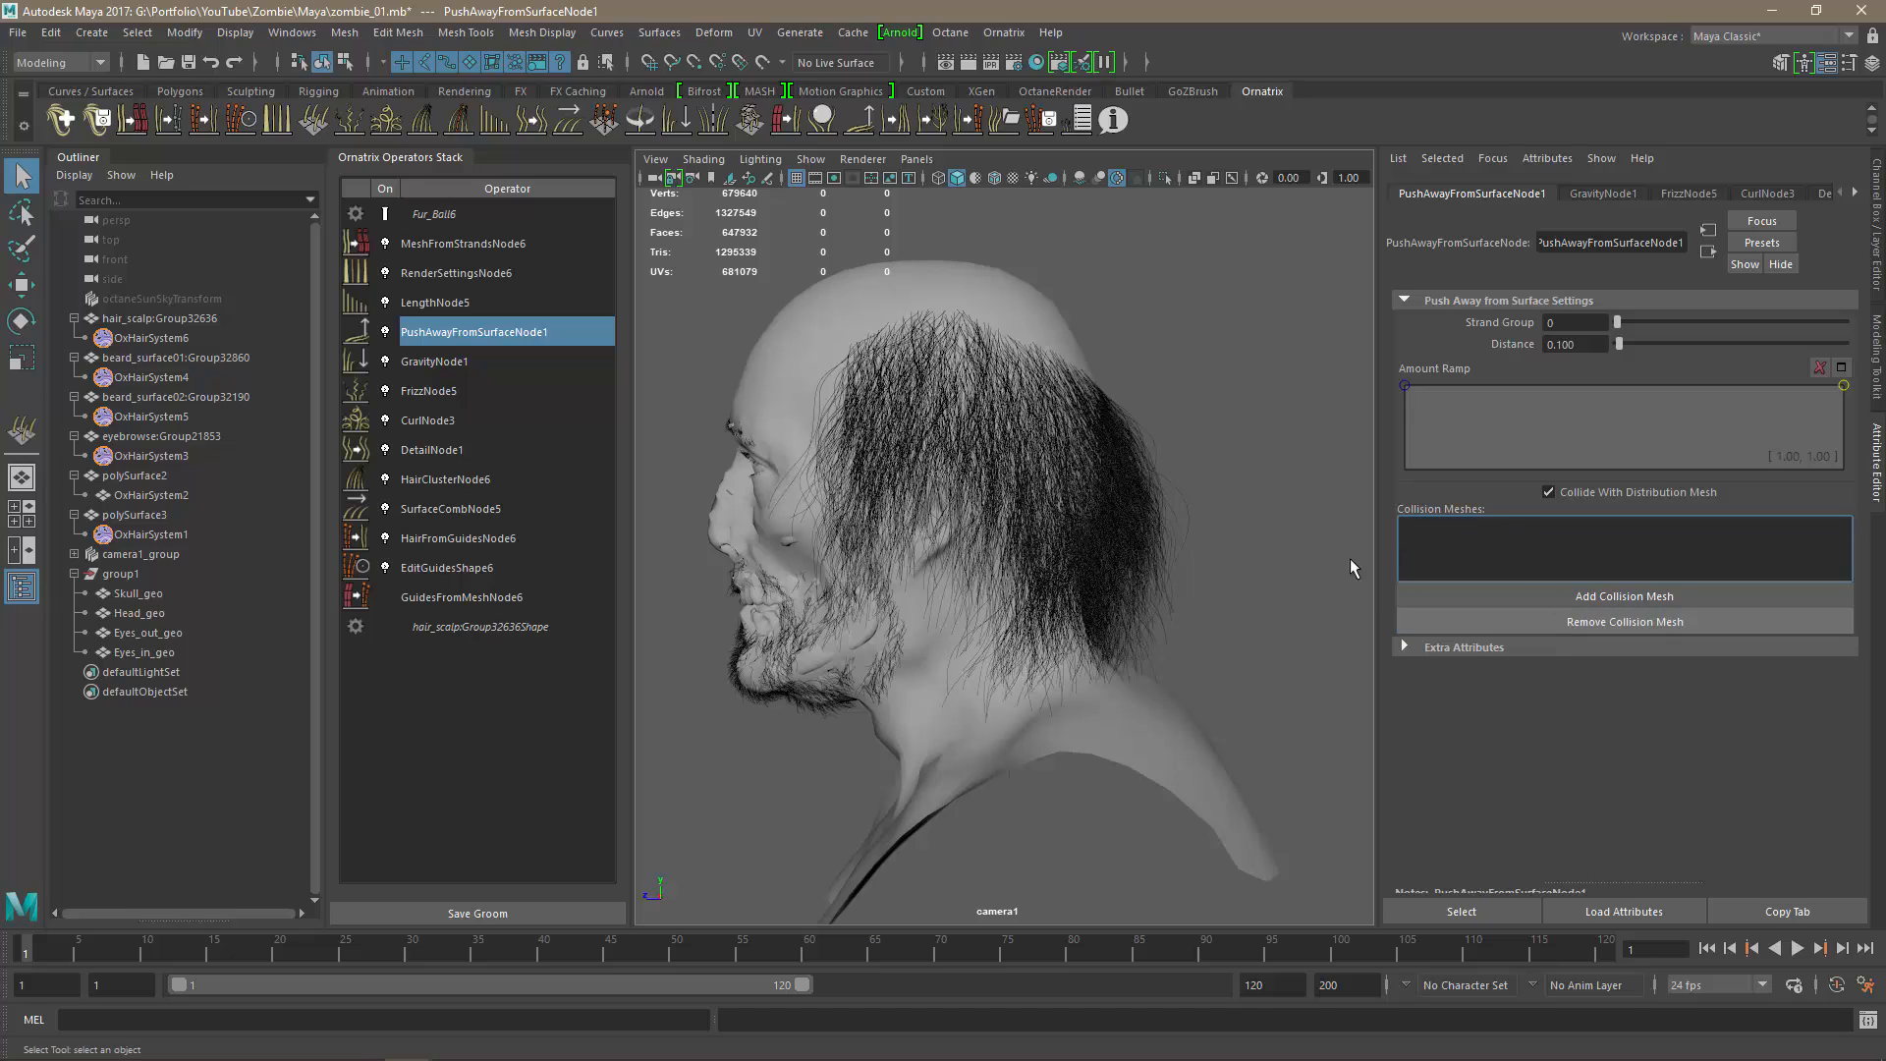
pyautogui.click(1572, 605)
pyautogui.click(1202, 754)
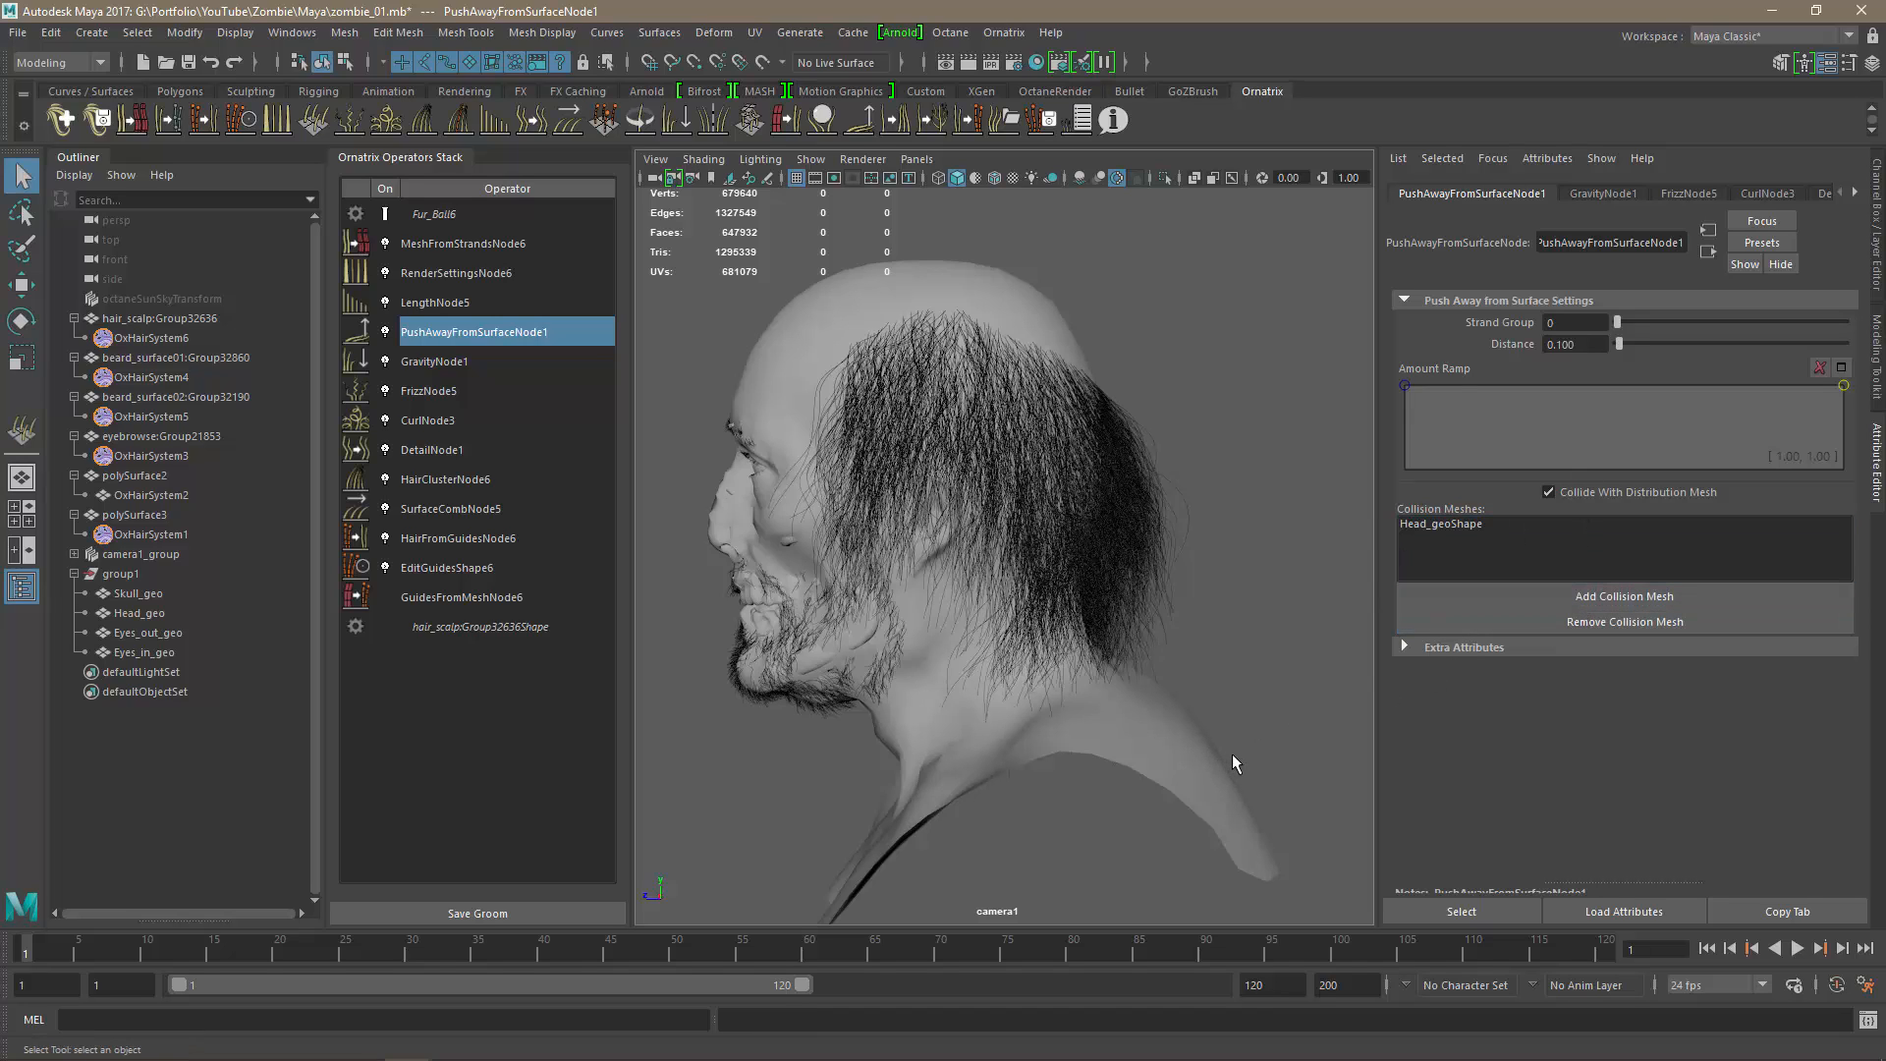
pyautogui.keyDown('alt'); pyautogui.moveTo(1250, 710); pyautogui.dragTo(1158, 679); pyautogui.keyUp('alt')
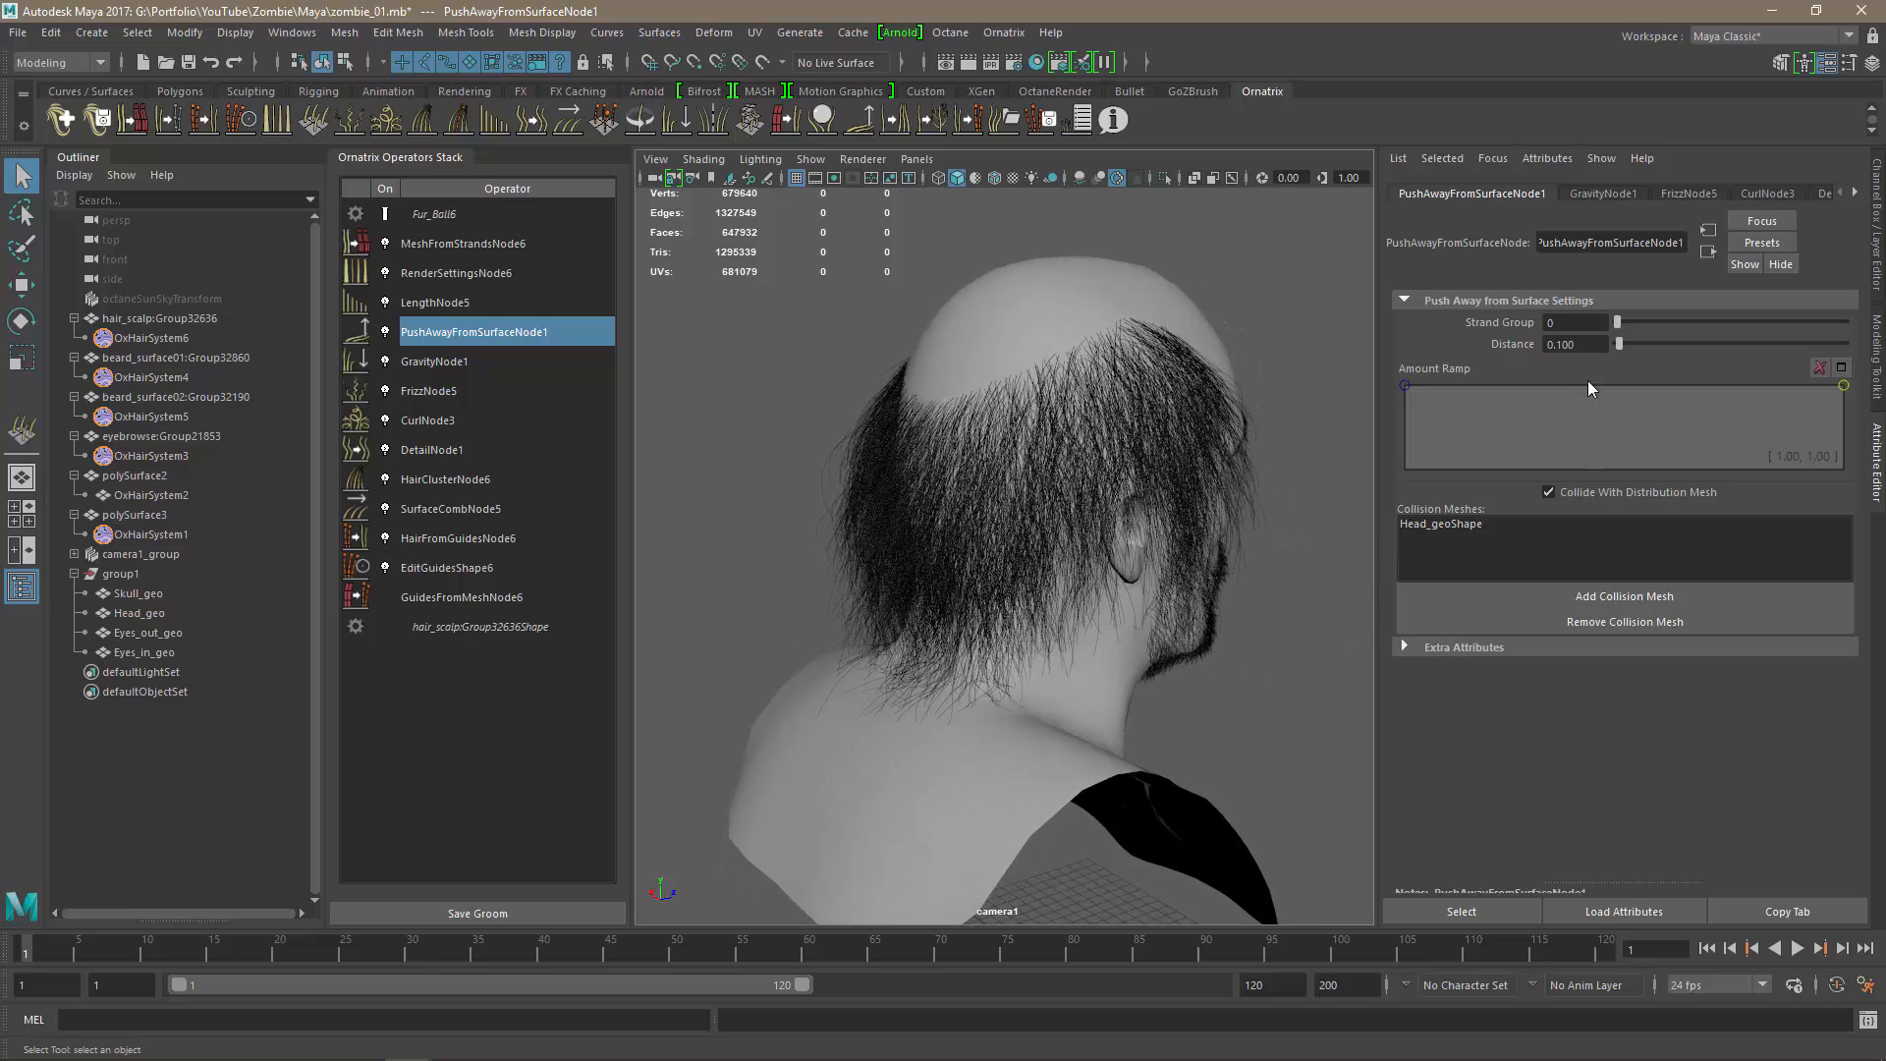
# Try a push-away Distance of 1 with the head as the collision mesh.
pyautogui.click(1576, 345)
pyautogui.keyDown('alt'); pyautogui.moveTo(1277, 688); pyautogui.dragTo(1061, 717); pyautogui.keyUp('alt')
pyautogui.moveTo(1578, 344); pyautogui.dragTo(1530, 345)
pyautogui.press('Return')
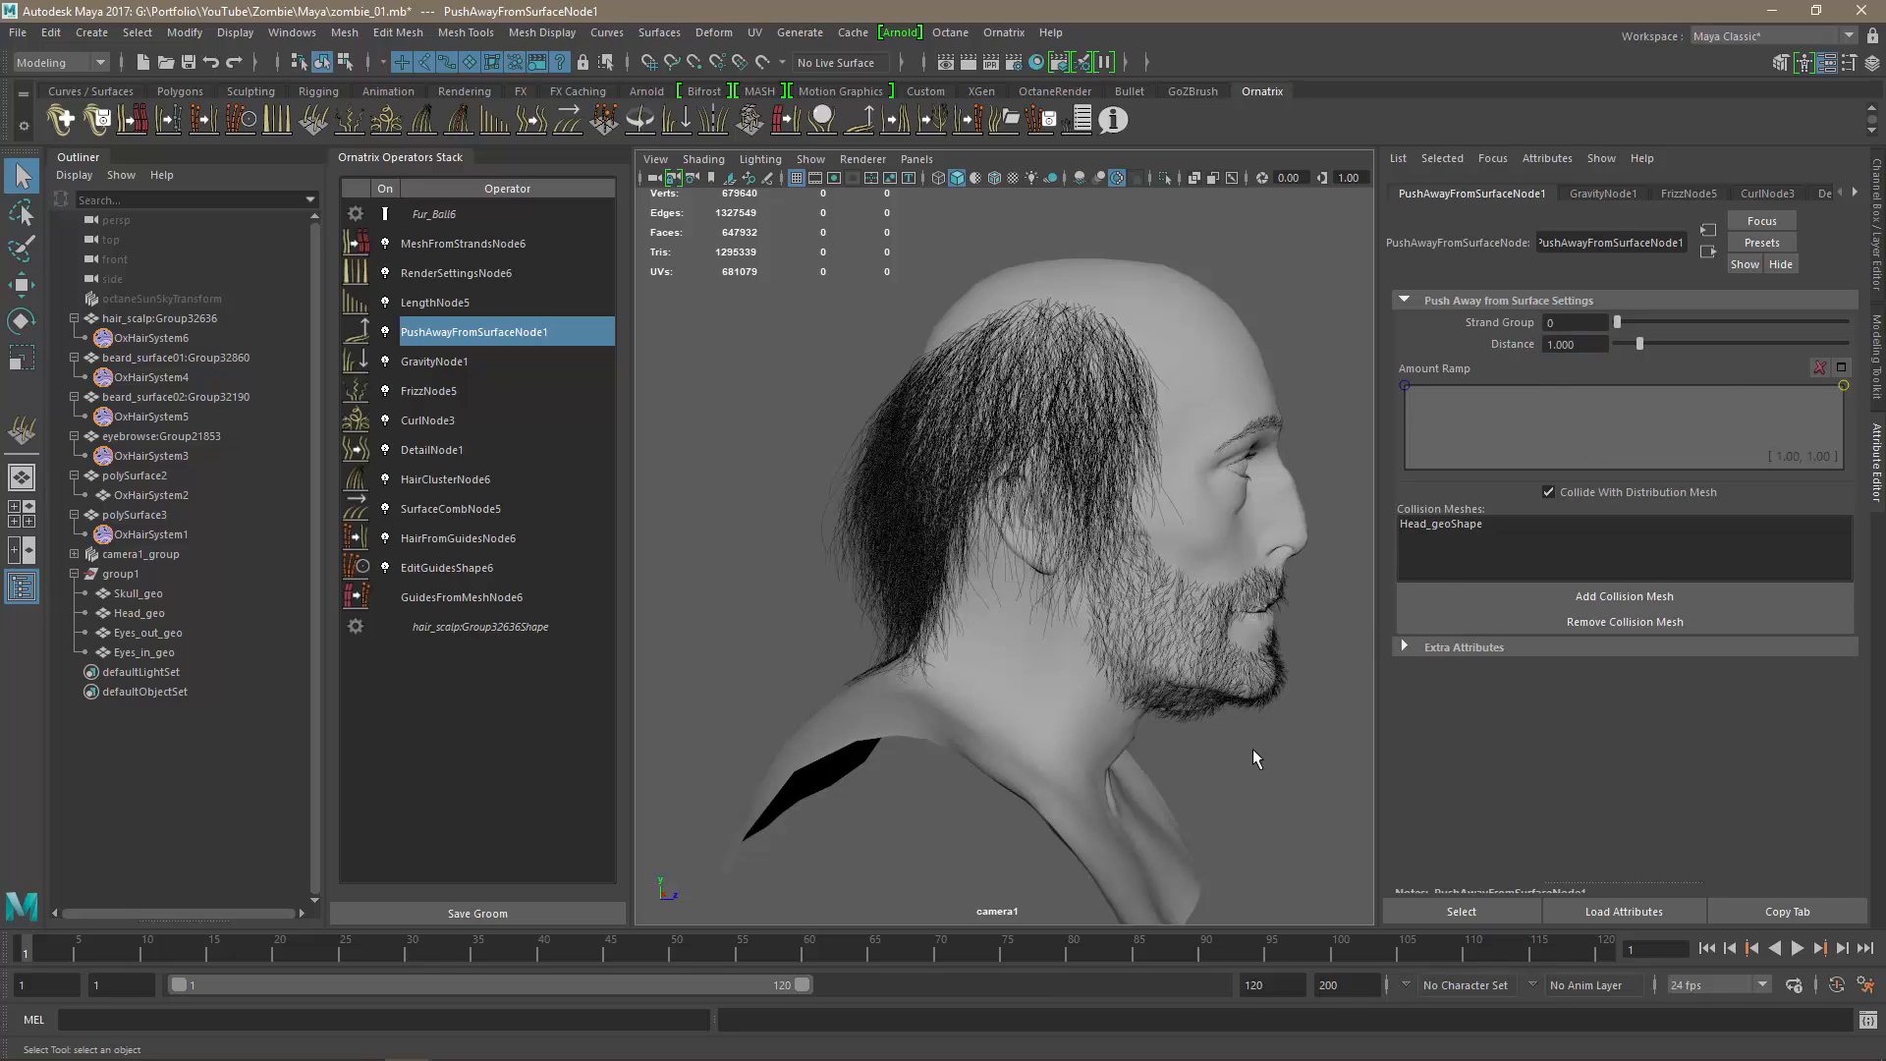
# Set the push-away operator's Distance to 0.2.
pyautogui.doubleClick(1582, 343)
pyautogui.write('0.2')
pyautogui.press('Return')
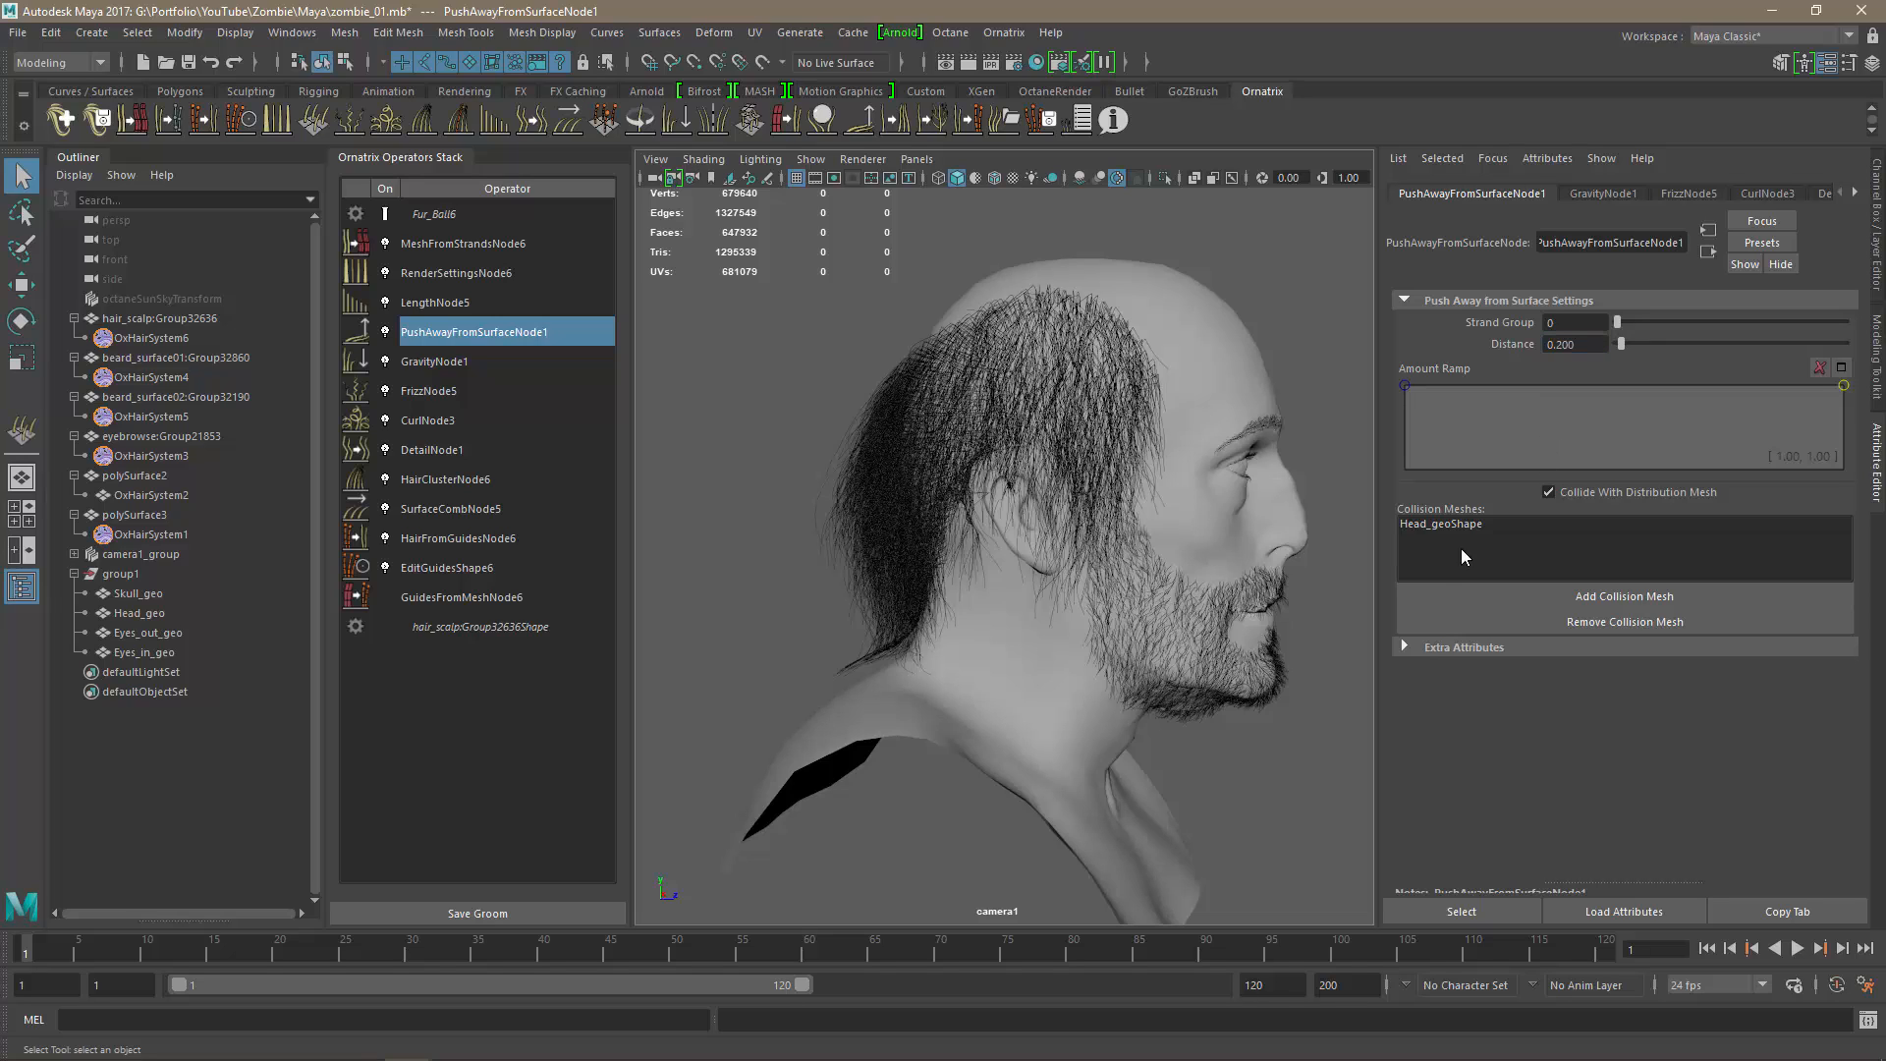
# Lower the push-away amount ramp's start point to 0 and its end point slightly, removing the stray point near the end.
pyautogui.keyDown('alt'); pyautogui.moveTo(1264, 750); pyautogui.dragTo(1333, 694); pyautogui.keyUp('alt')
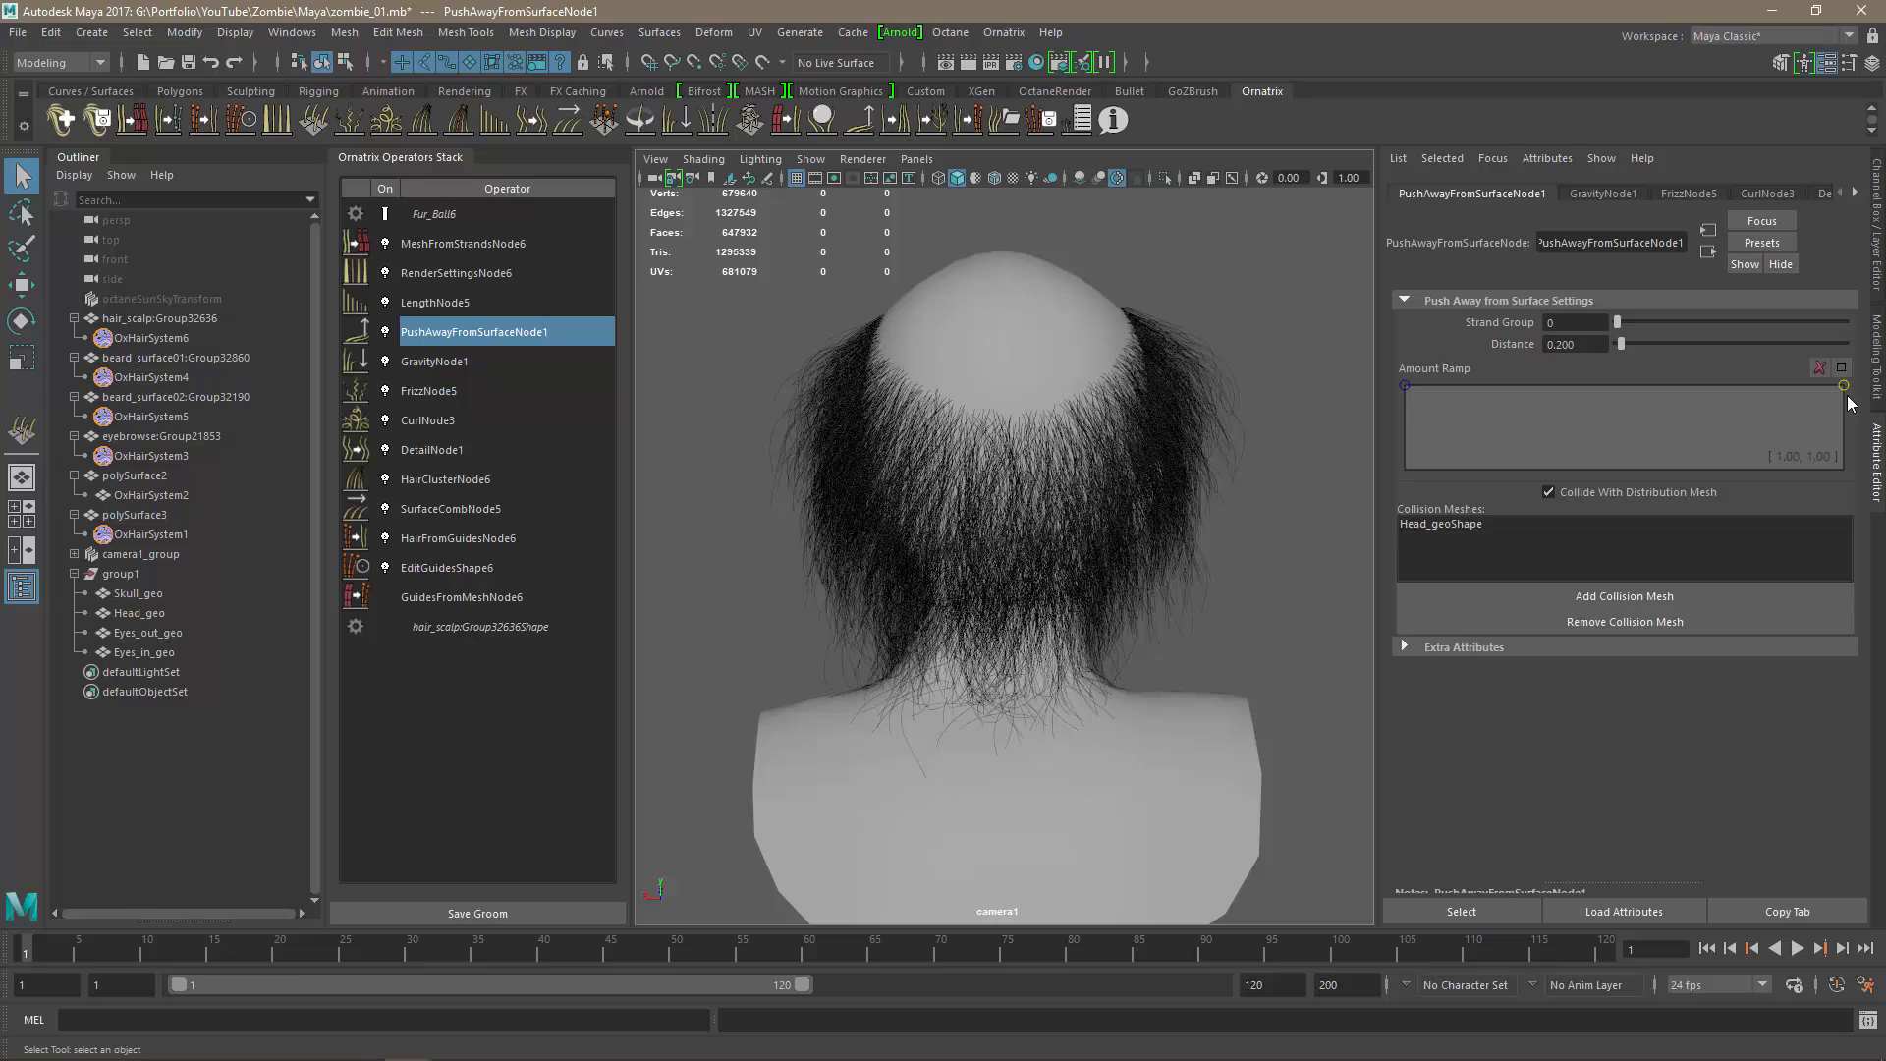
pyautogui.moveTo(1847, 396); pyautogui.dragTo(1854, 403)
pyautogui.click(1824, 394)
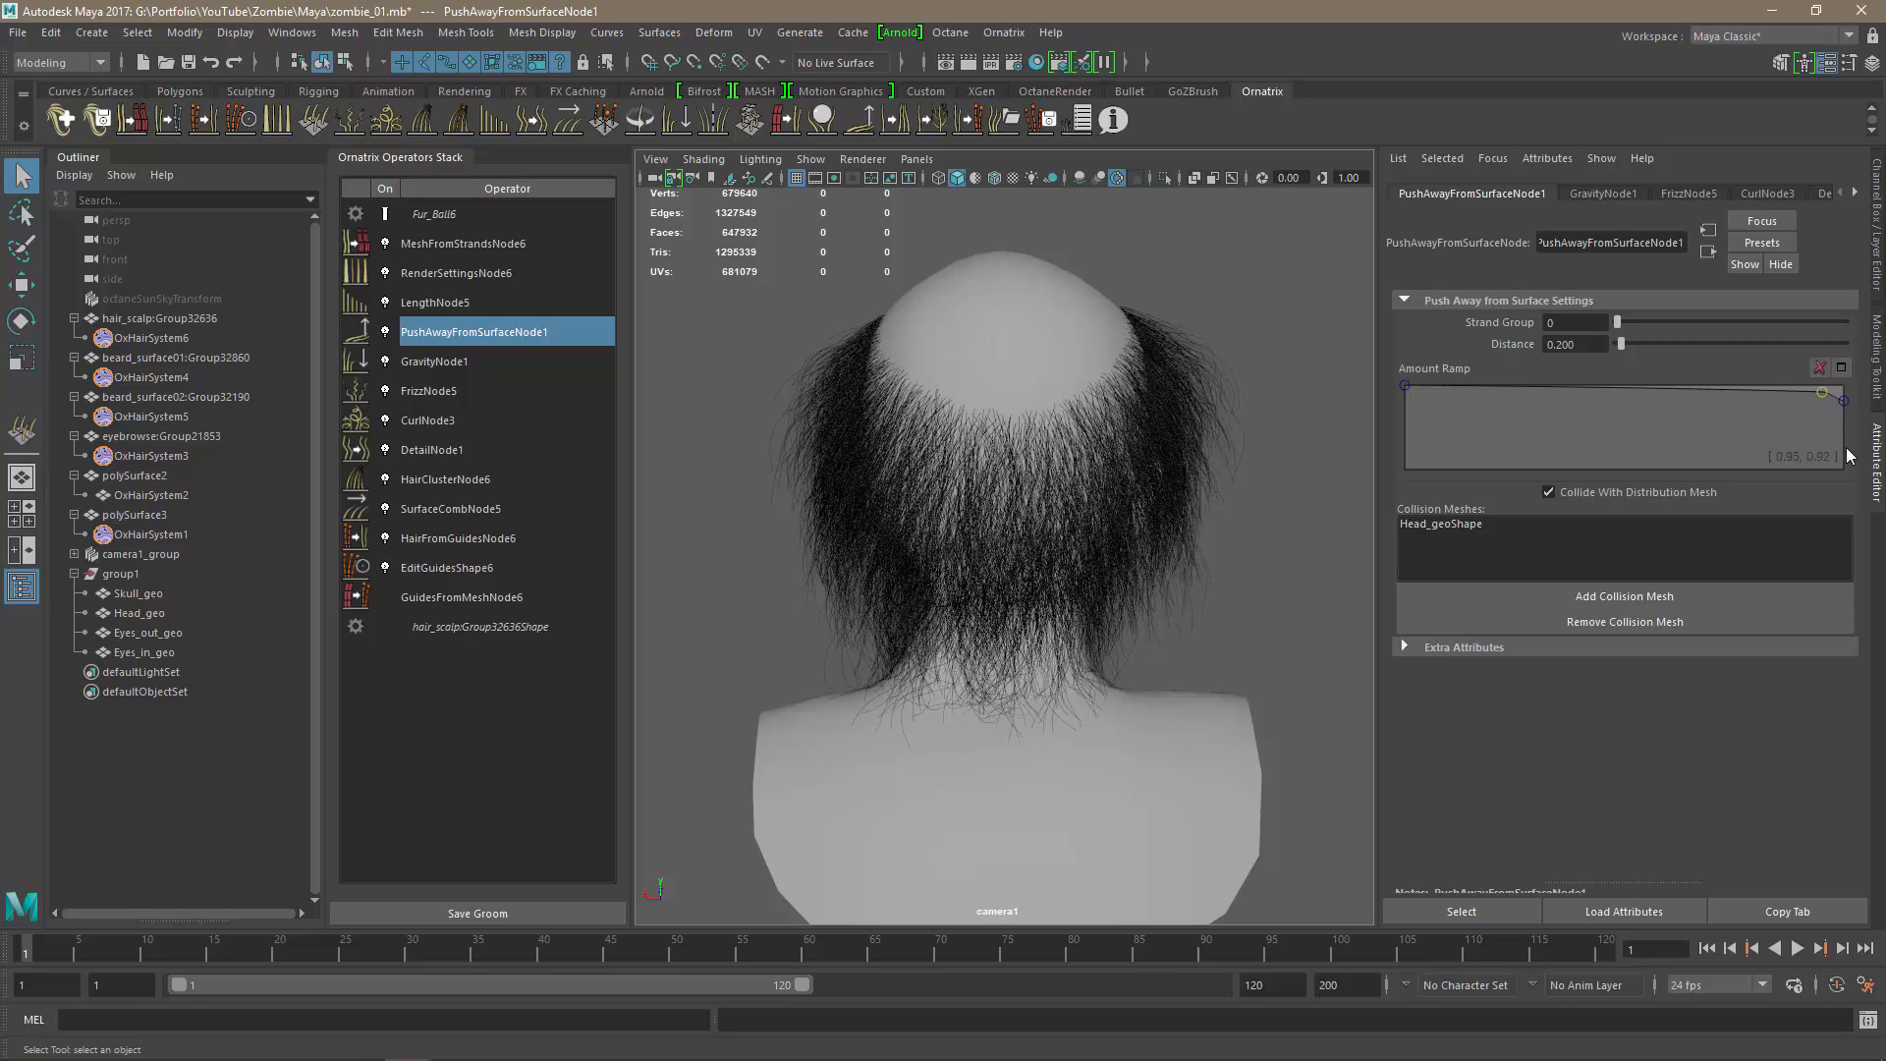
pyautogui.click(1403, 387)
pyautogui.moveTo(1397, 459); pyautogui.dragTo(1395, 474)
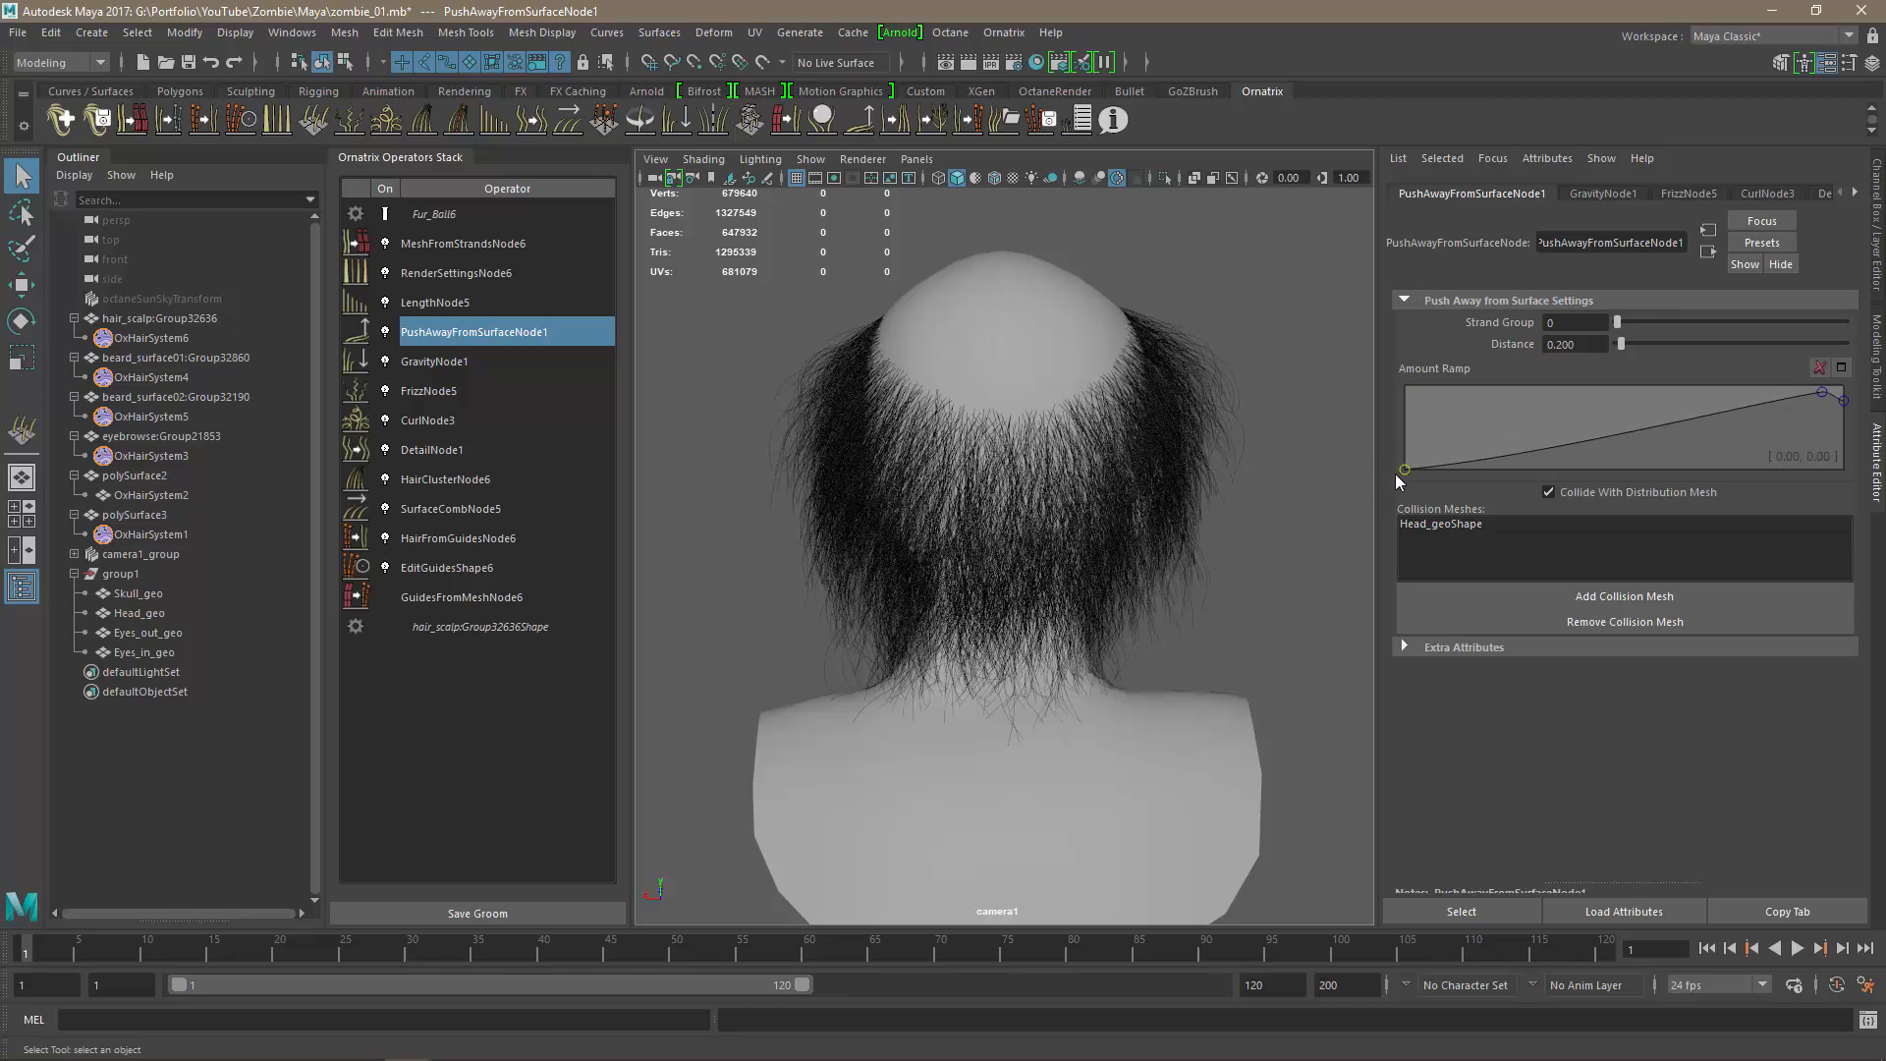
pyautogui.rightClick(1824, 393)
# Examine the scalp hair around the neck, the ears and the back of the head for strands intersecting the skin.
pyautogui.keyDown('alt'); pyautogui.moveTo(1152, 660); pyautogui.dragTo(959, 640); pyautogui.keyUp('alt')
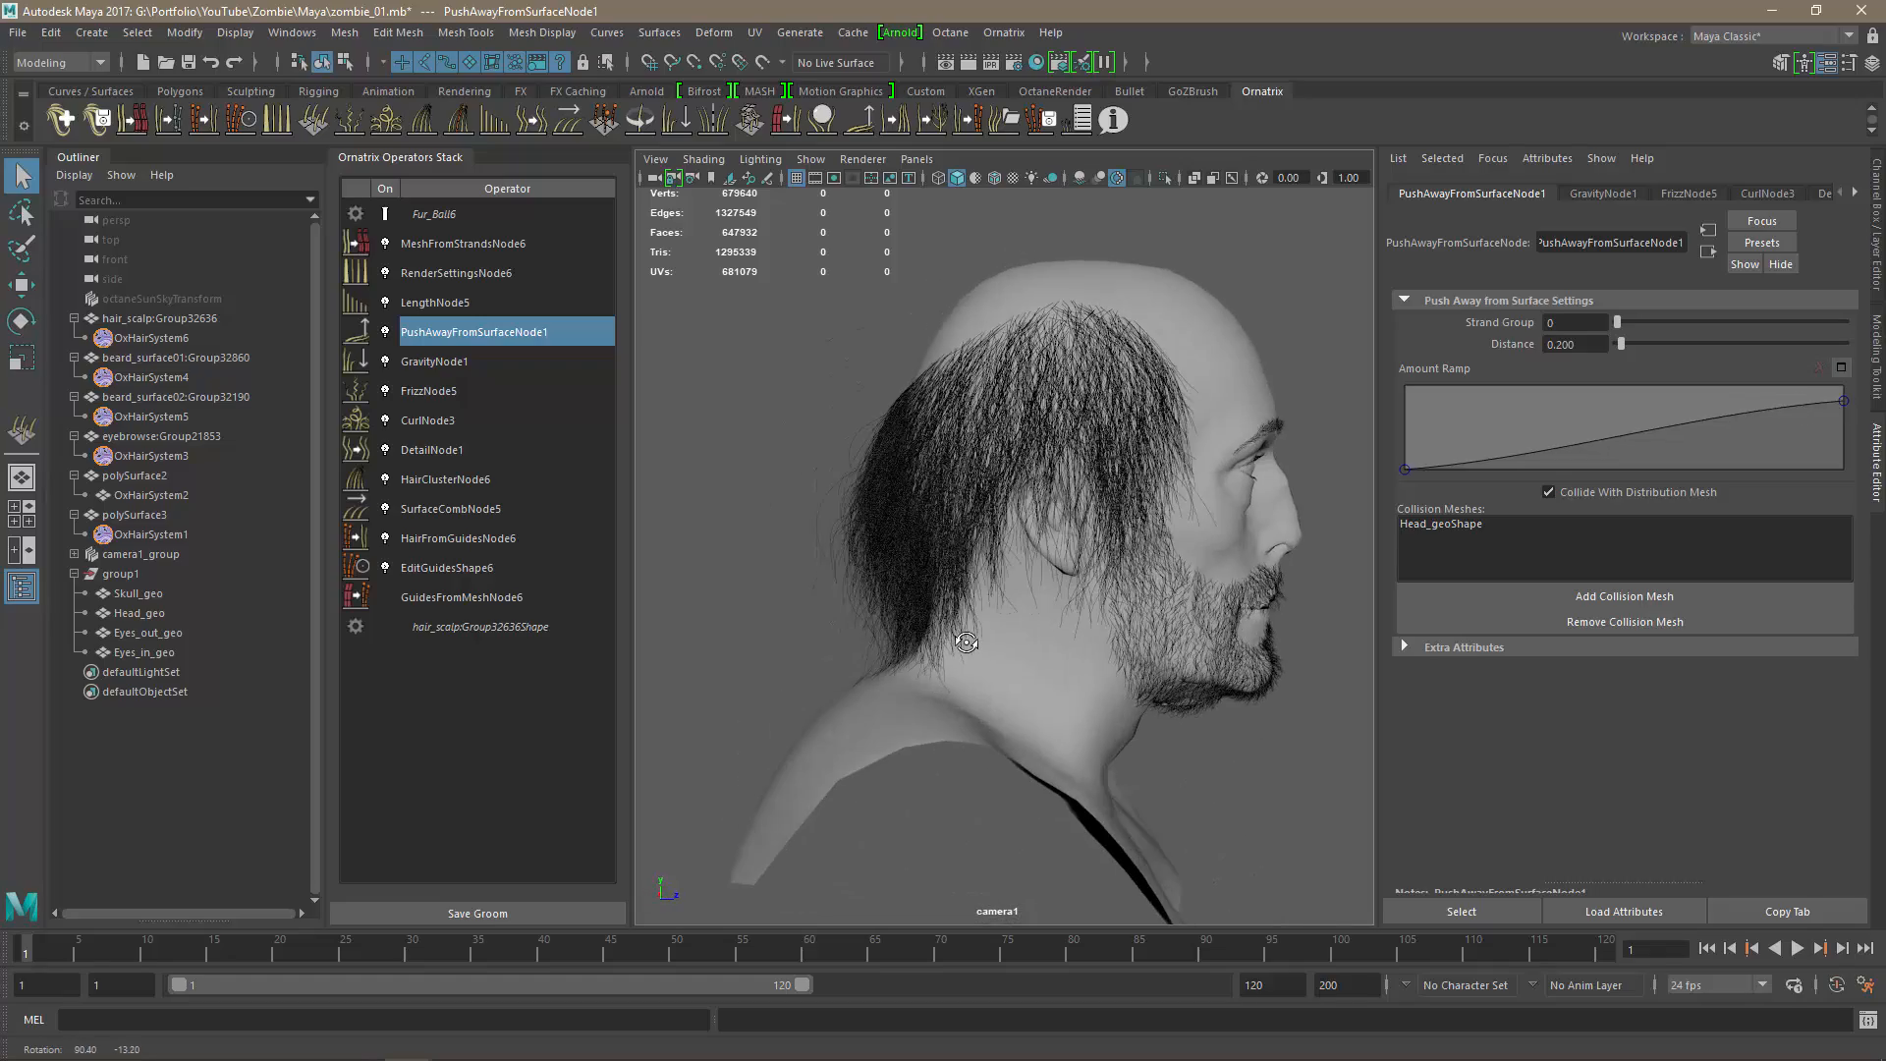
pyautogui.keyDown('alt'); pyautogui.moveTo(959, 639); pyautogui.dragTo(1082, 741, button='right'); pyautogui.keyUp('alt')
pyautogui.keyDown('alt'); pyautogui.moveTo(969, 739); pyautogui.dragTo(1041, 666, button='middle'); pyautogui.keyUp('alt')
pyautogui.keyDown('alt'); pyautogui.moveTo(1041, 666); pyautogui.dragTo(993, 661, button='right'); pyautogui.keyUp('alt')
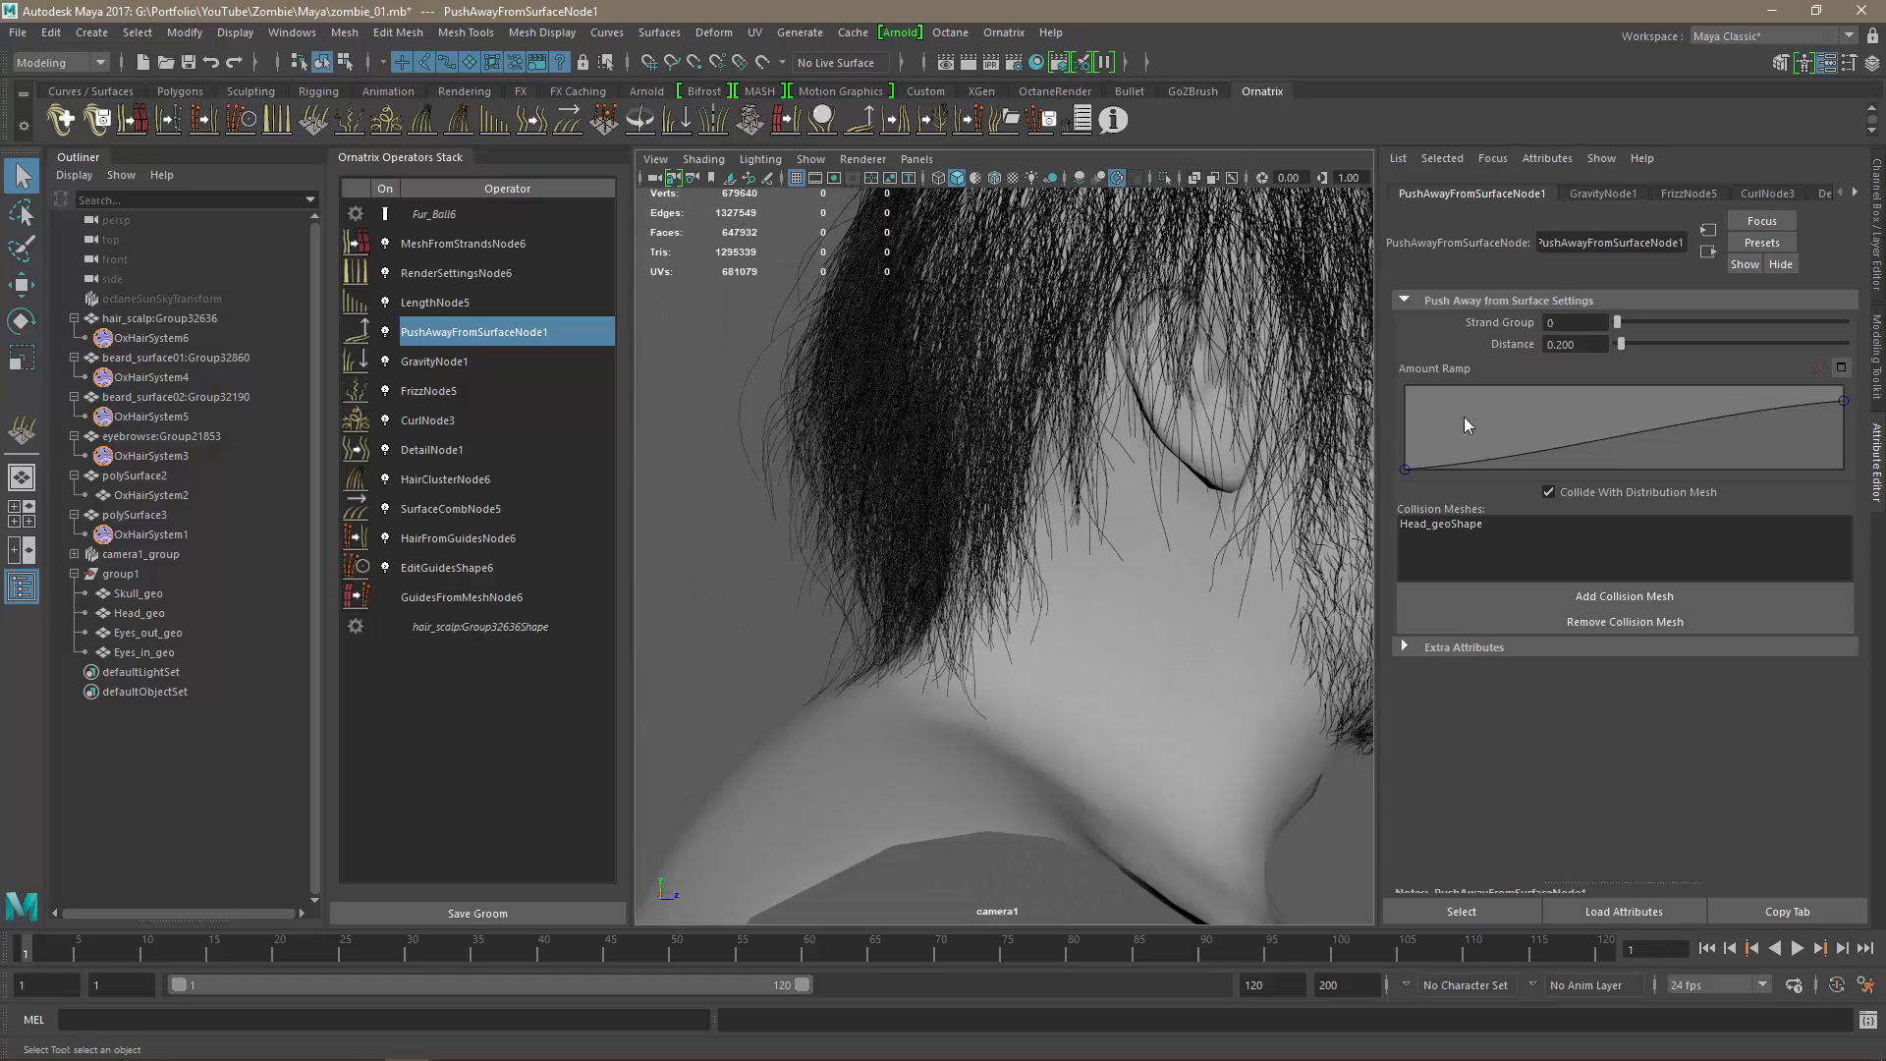
pyautogui.keyDown('alt'); pyautogui.moveTo(974, 651); pyautogui.dragTo(1085, 631); pyautogui.keyUp('alt')
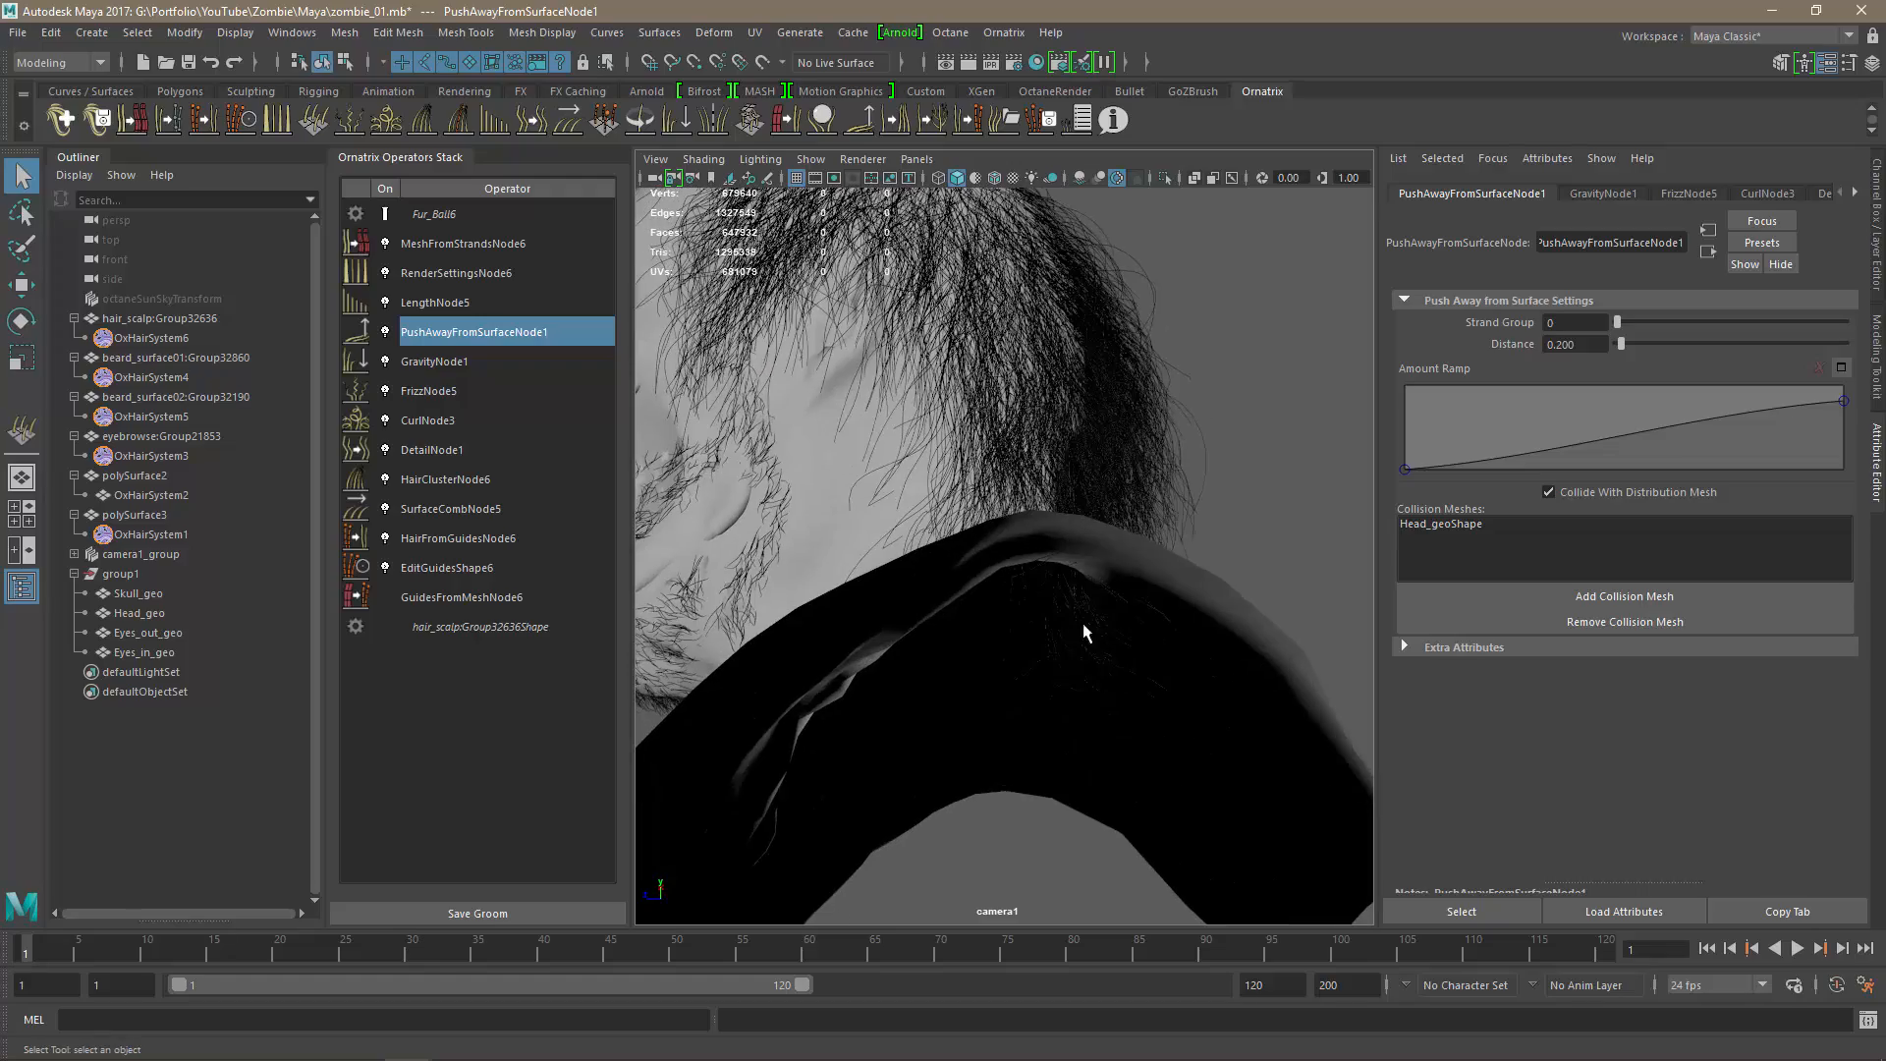
pyautogui.keyDown('alt'); pyautogui.moveTo(1168, 725); pyautogui.dragTo(1115, 656); pyautogui.keyUp('alt')
pyautogui.keyDown('alt'); pyautogui.moveTo(889, 692); pyautogui.dragTo(897, 645, button='right'); pyautogui.keyUp('alt')
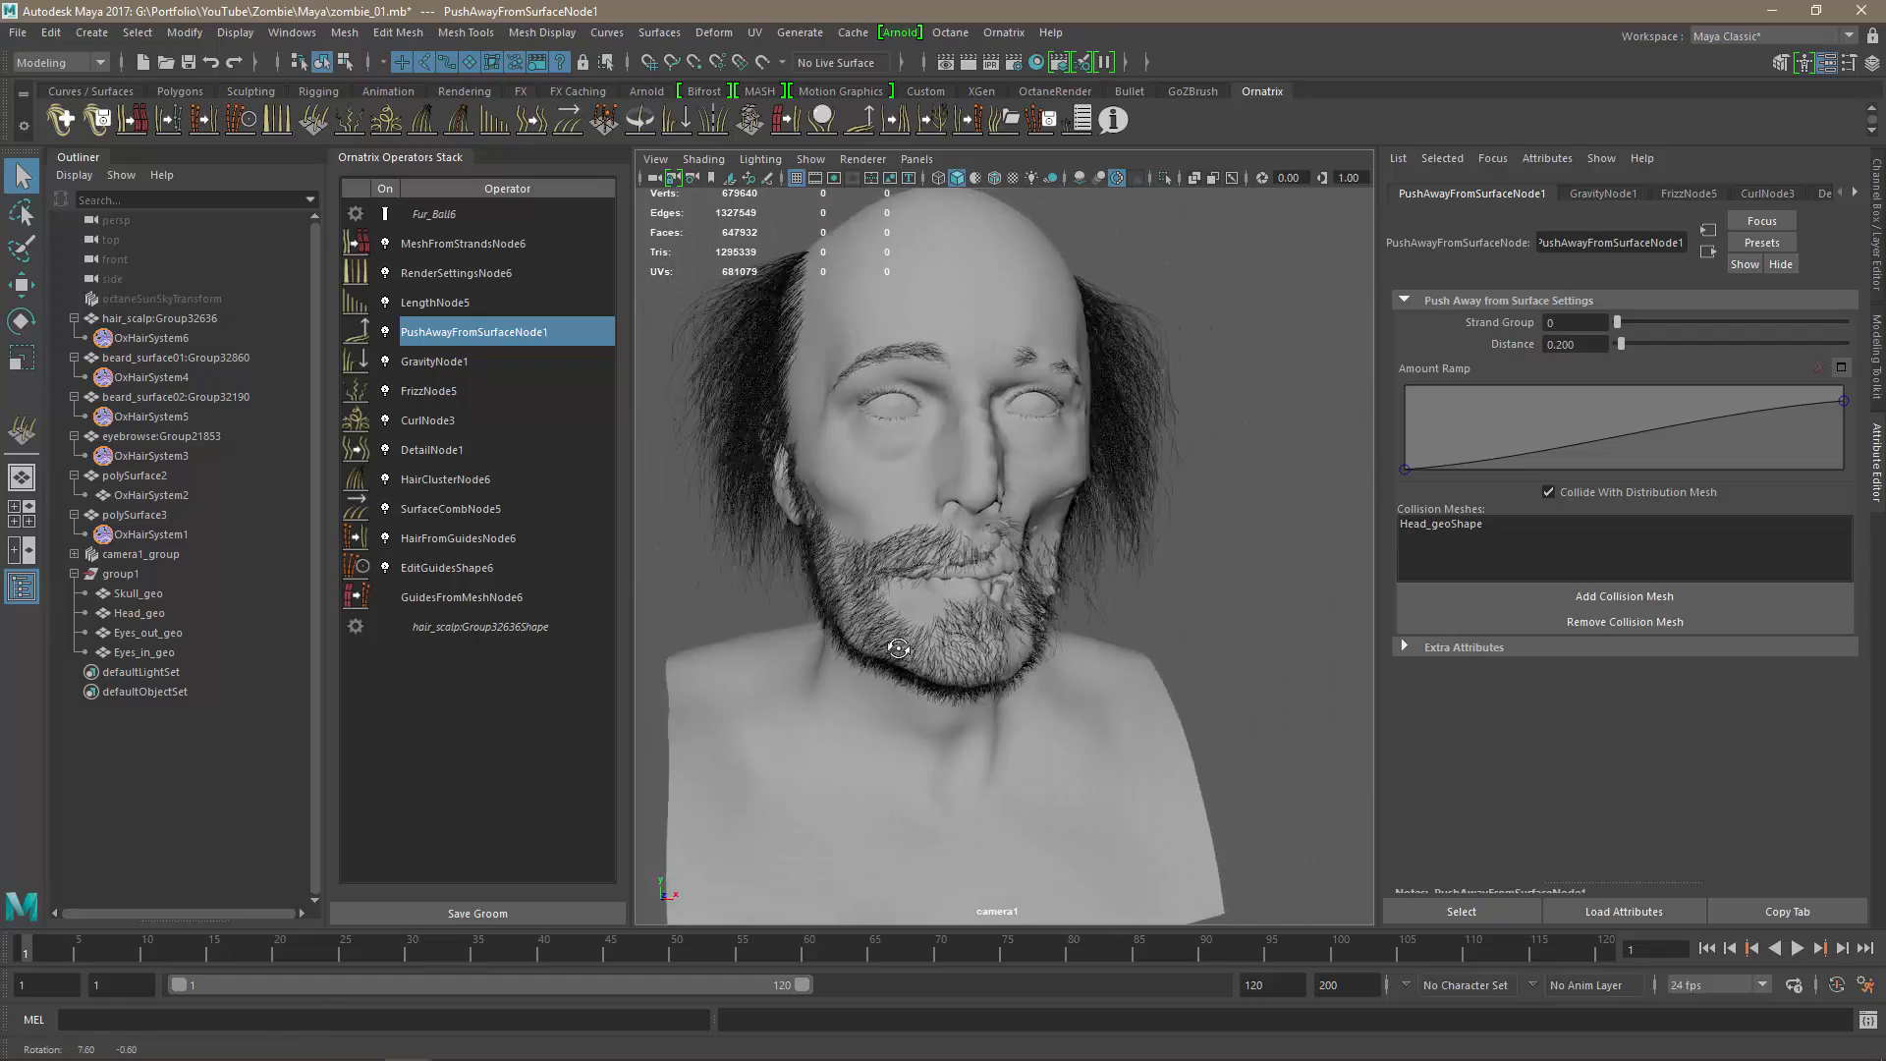
pyautogui.keyDown('alt'); pyautogui.moveTo(929, 655); pyautogui.dragTo(1087, 656); pyautogui.keyUp('alt')
pyautogui.keyDown('alt'); pyautogui.moveTo(993, 656); pyautogui.dragTo(1035, 653, button='right'); pyautogui.keyUp('alt')
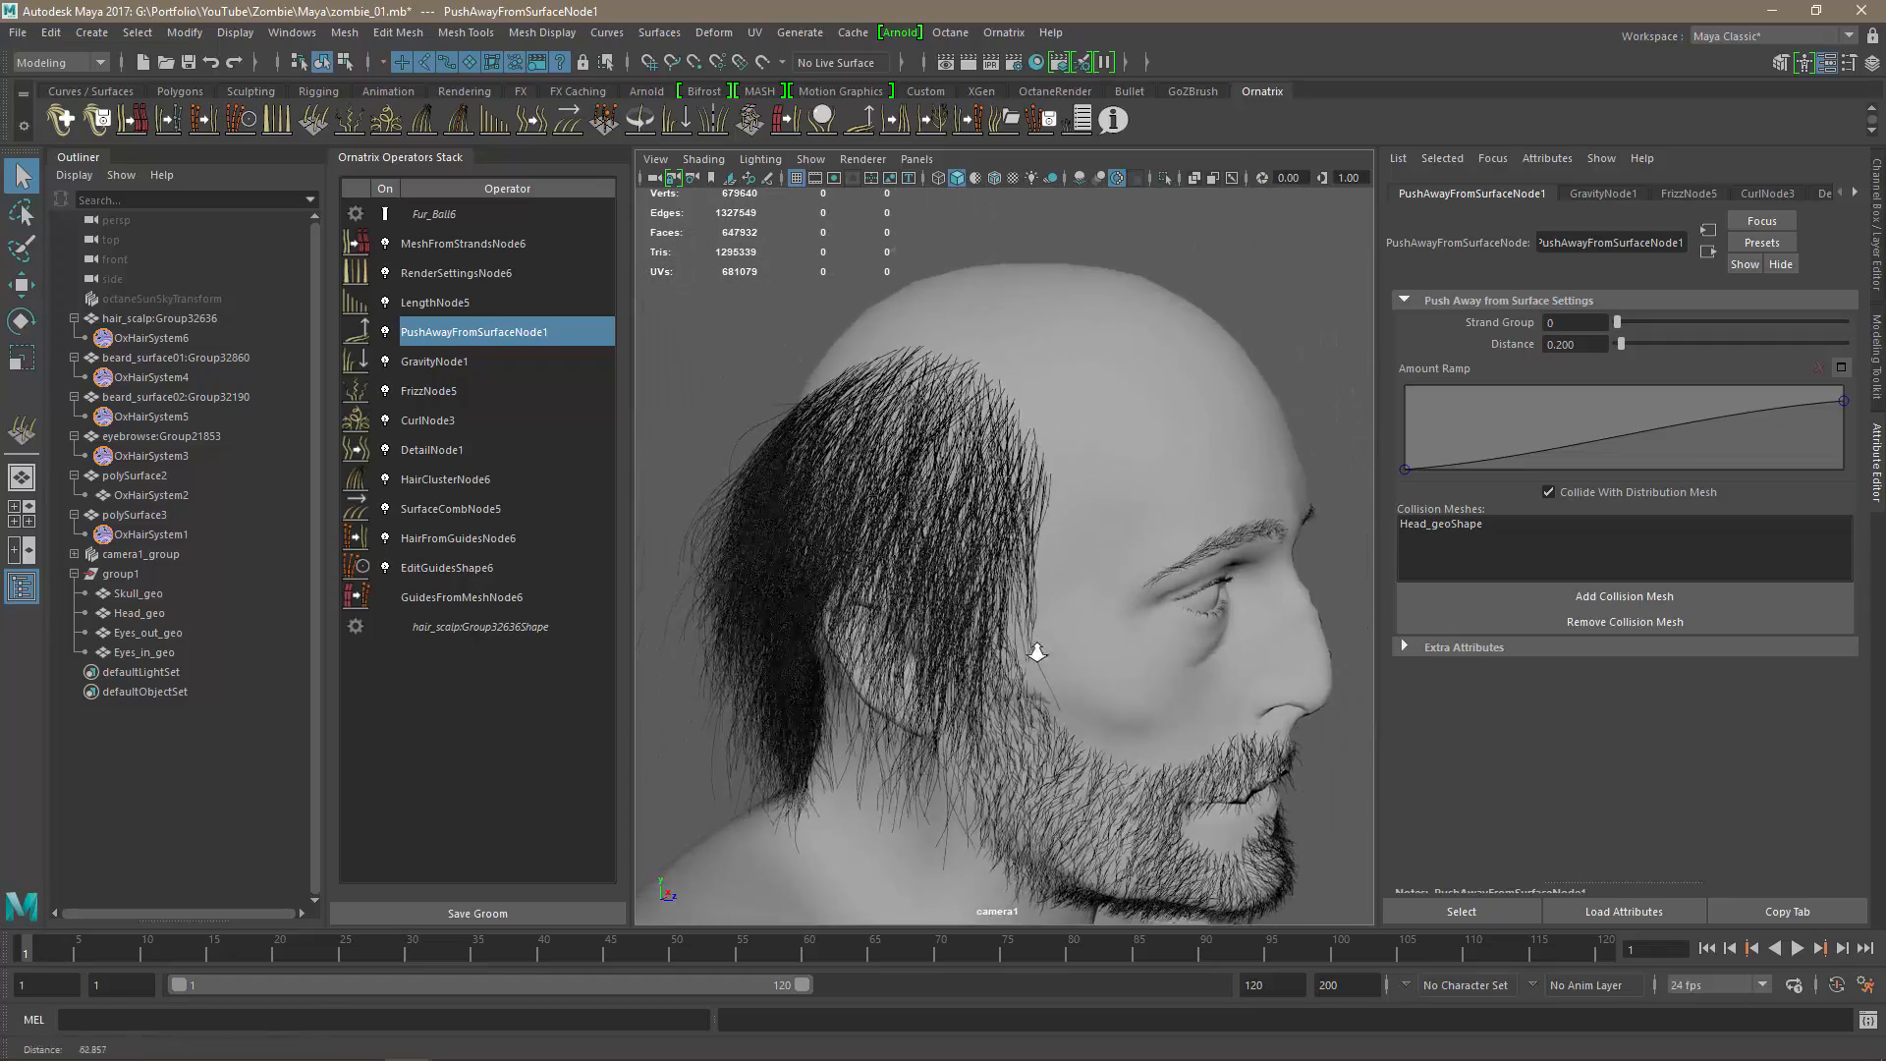
pyautogui.keyDown('alt'); pyautogui.moveTo(1041, 650); pyautogui.dragTo(1183, 642); pyautogui.keyUp('alt')
pyautogui.keyDown('alt'); pyautogui.moveTo(1170, 640); pyautogui.dragTo(1004, 629, button='middle'); pyautogui.keyUp('alt')
pyautogui.scroll(3, 991, 529)
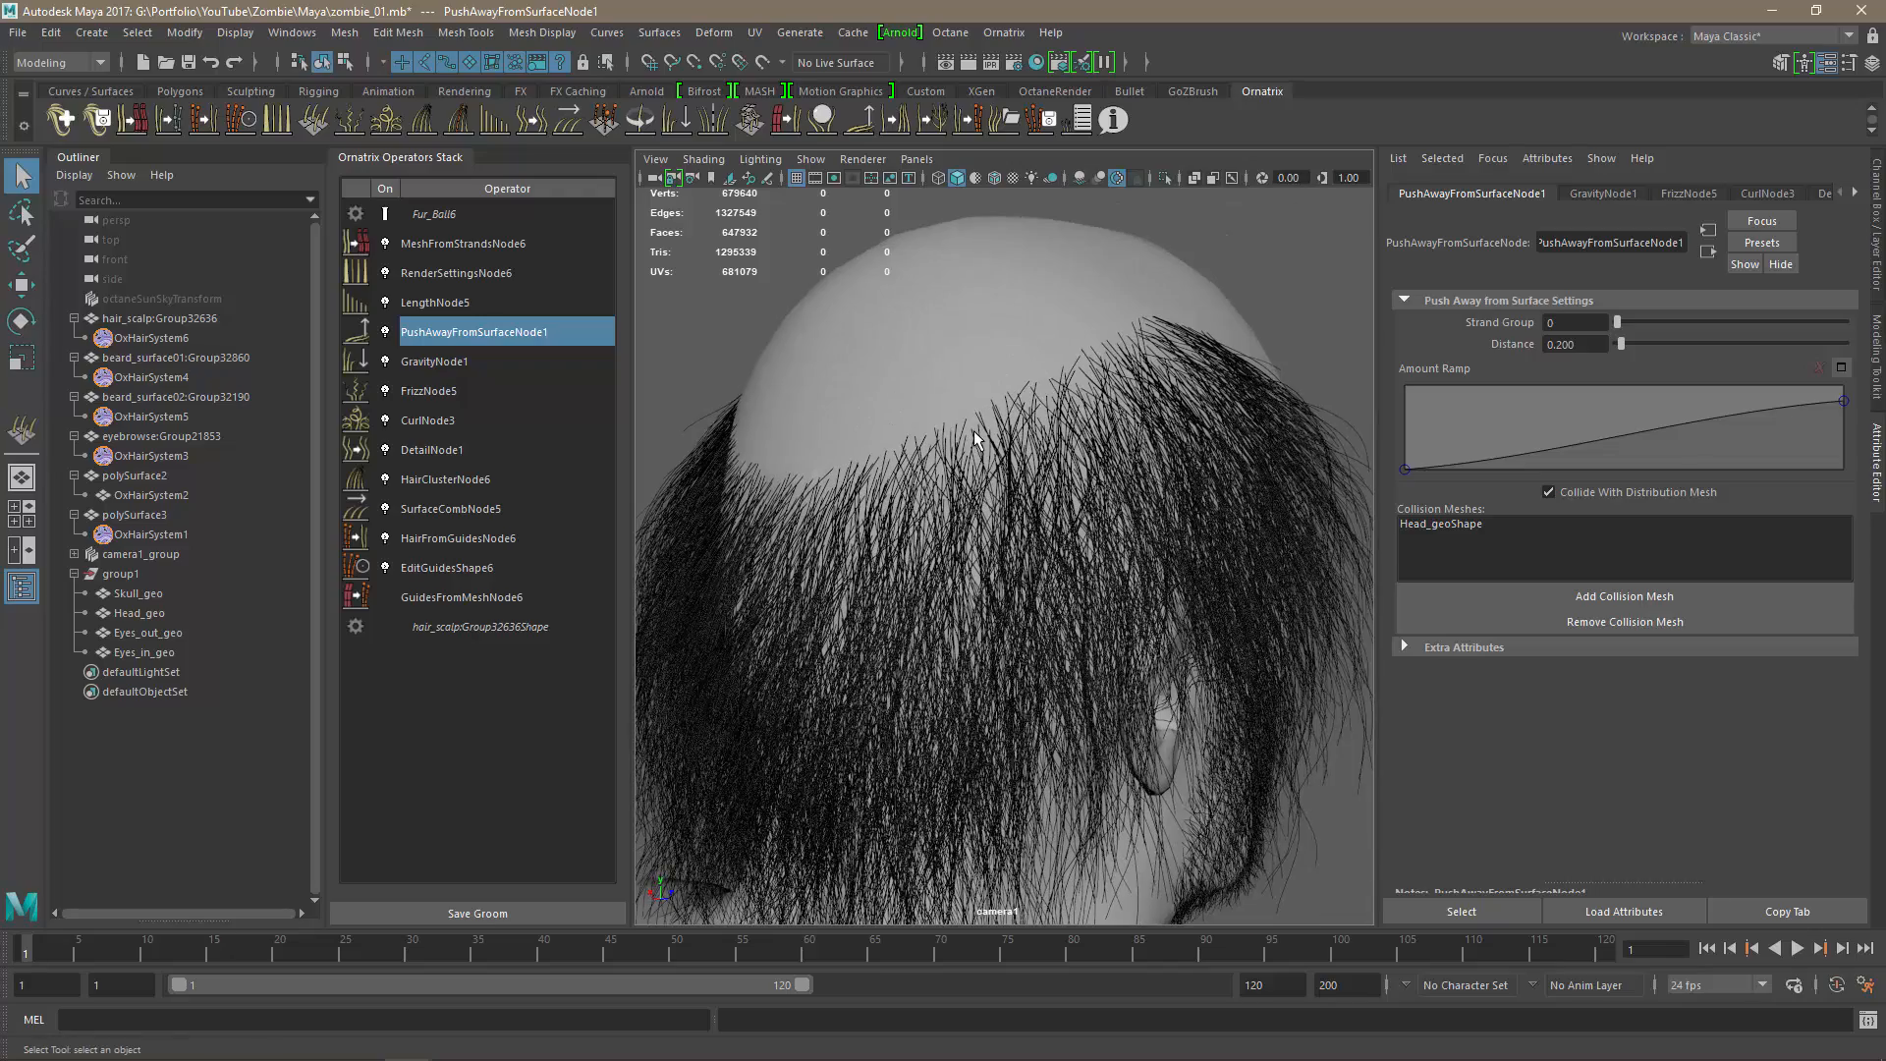
pyautogui.keyDown('alt'); pyautogui.moveTo(1114, 543); pyautogui.dragTo(1238, 351); pyautogui.keyUp('alt')
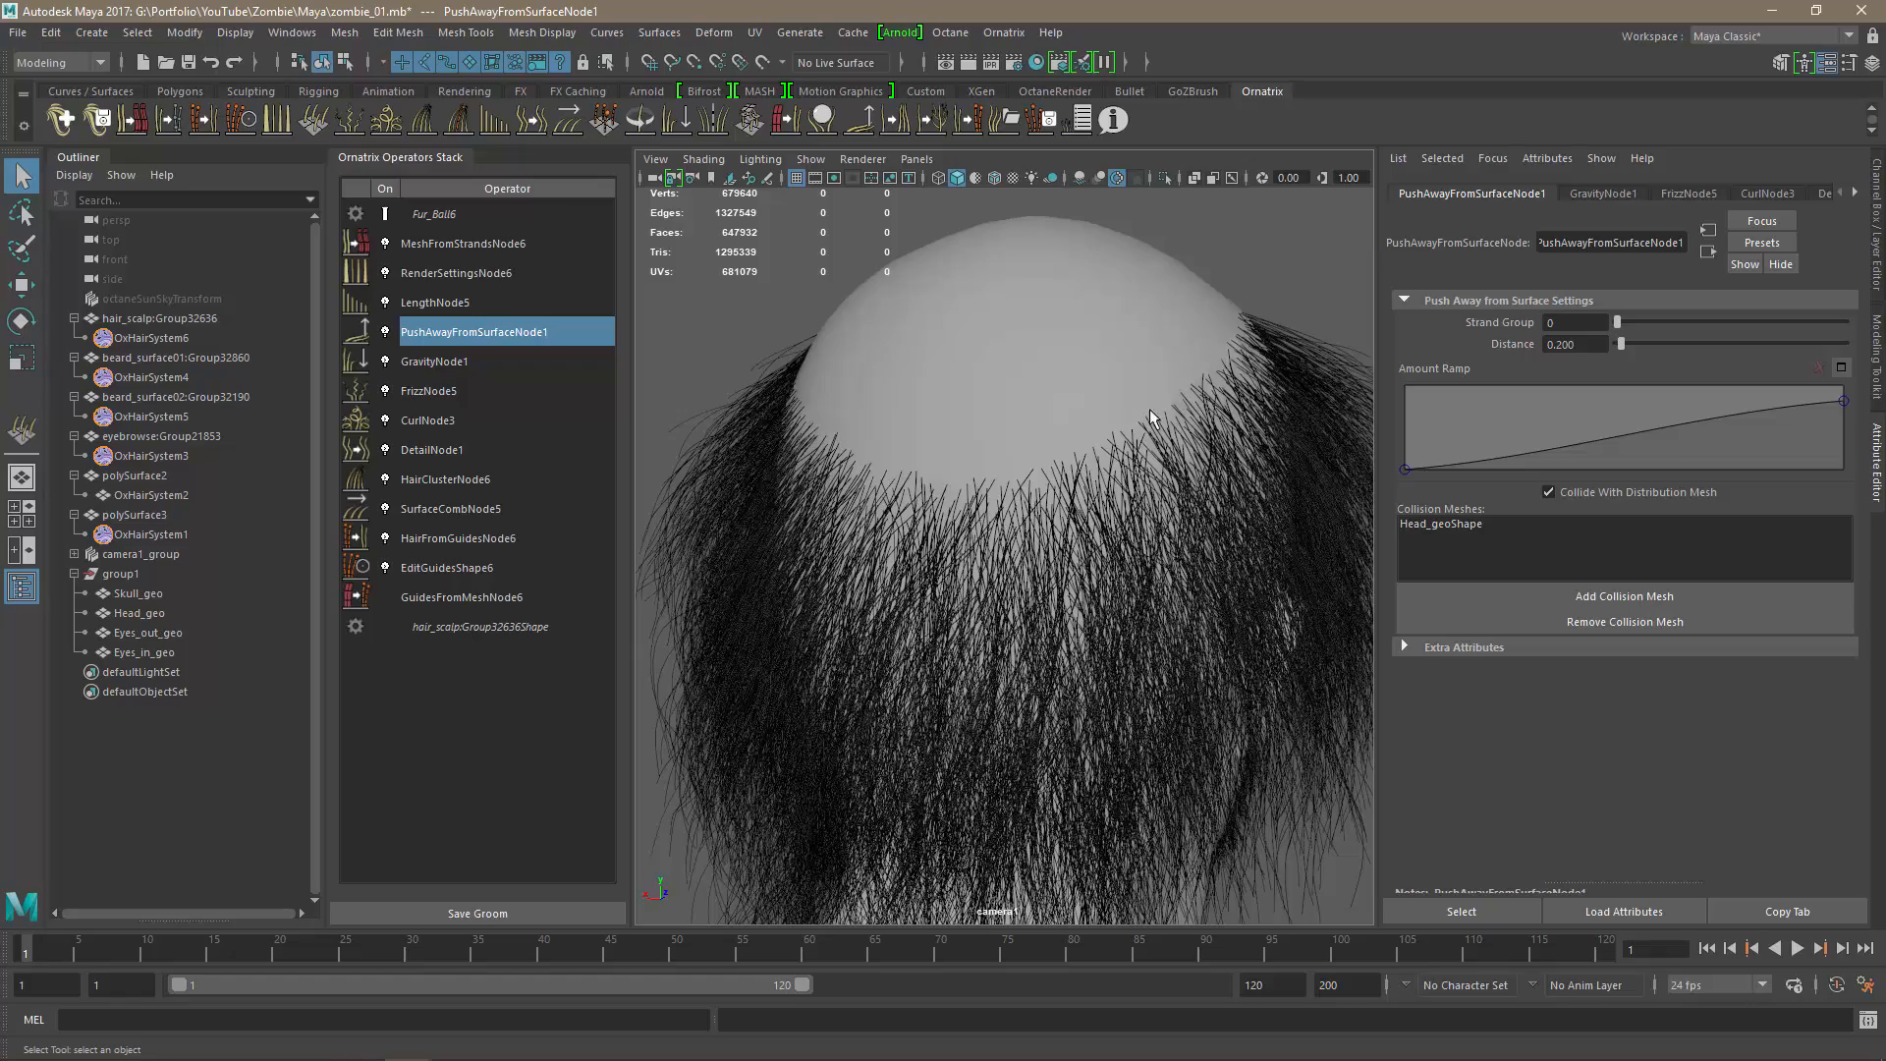
# Inspect the scalp hair's density and falloff from the back, both sides and the front of the head.
pyautogui.keyDown('alt'); pyautogui.moveTo(904, 491); pyautogui.dragTo(1039, 474); pyautogui.keyUp('alt')
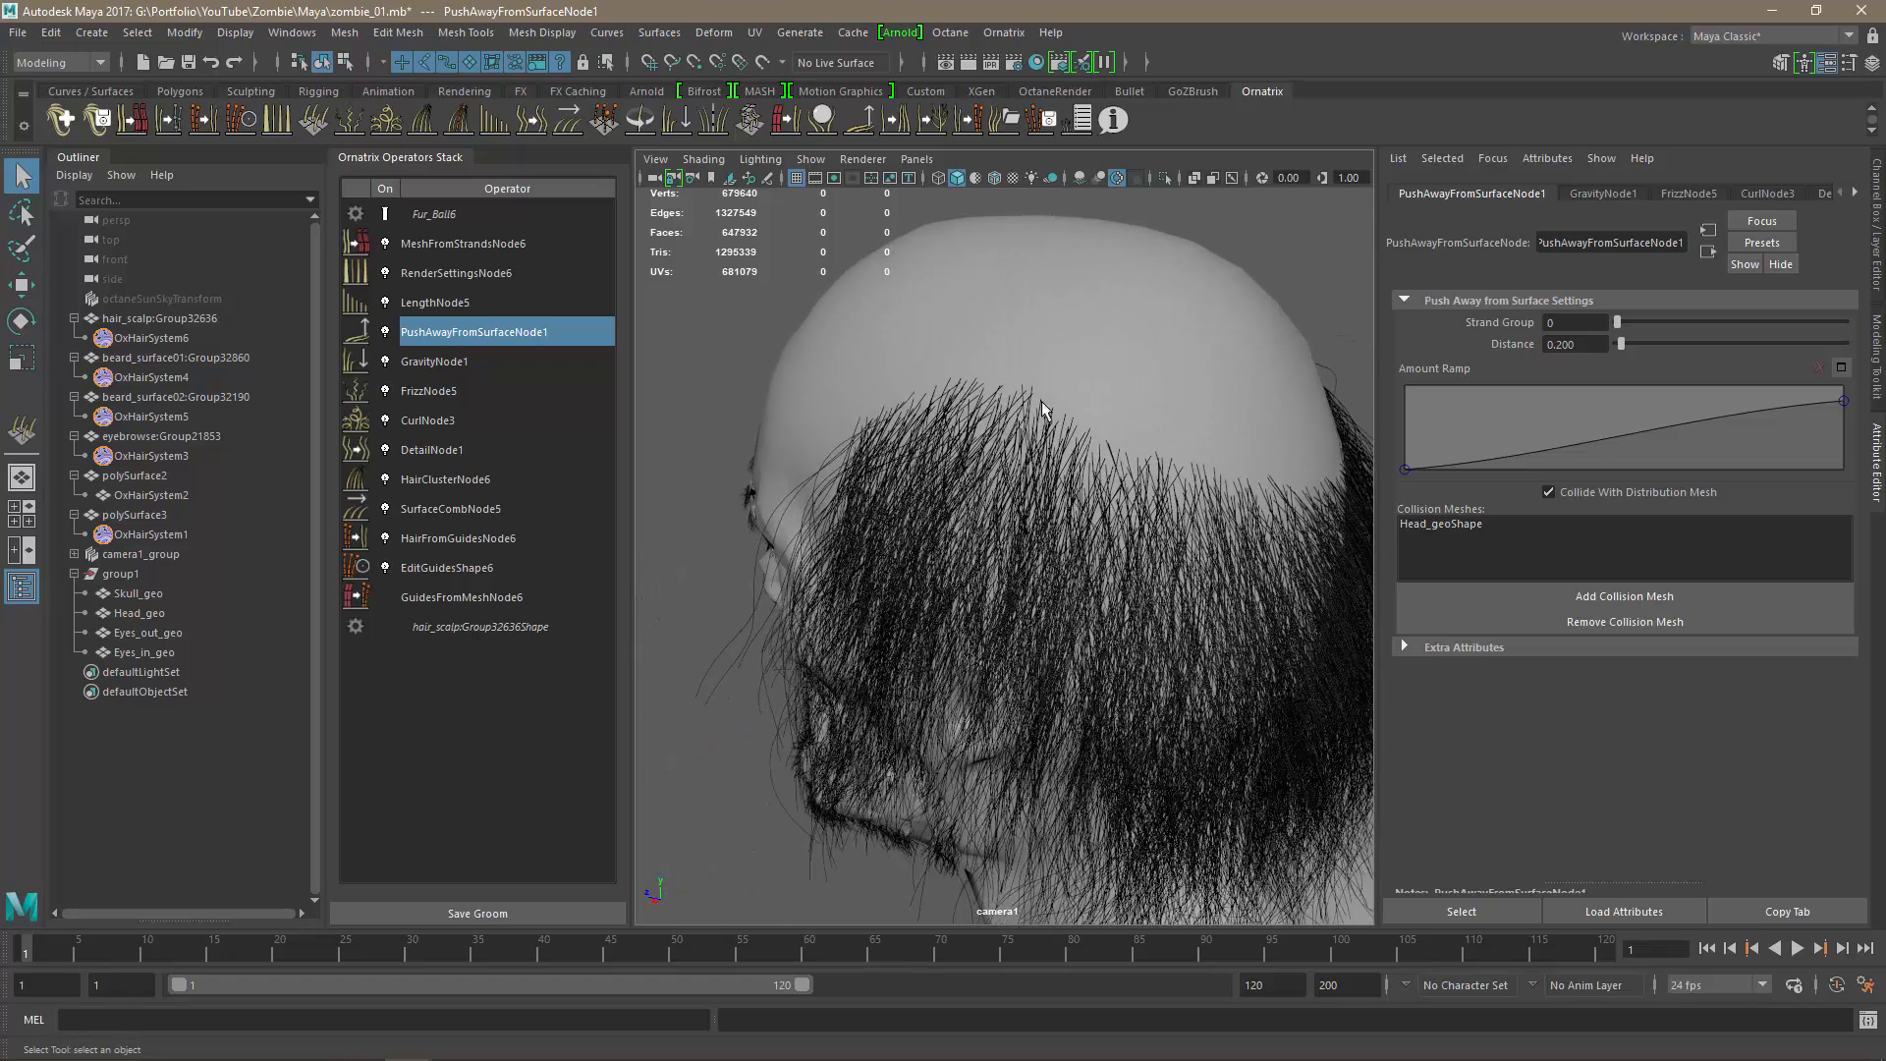
pyautogui.keyDown('alt'); pyautogui.moveTo(1216, 482); pyautogui.dragTo(1114, 451); pyautogui.keyUp('alt')
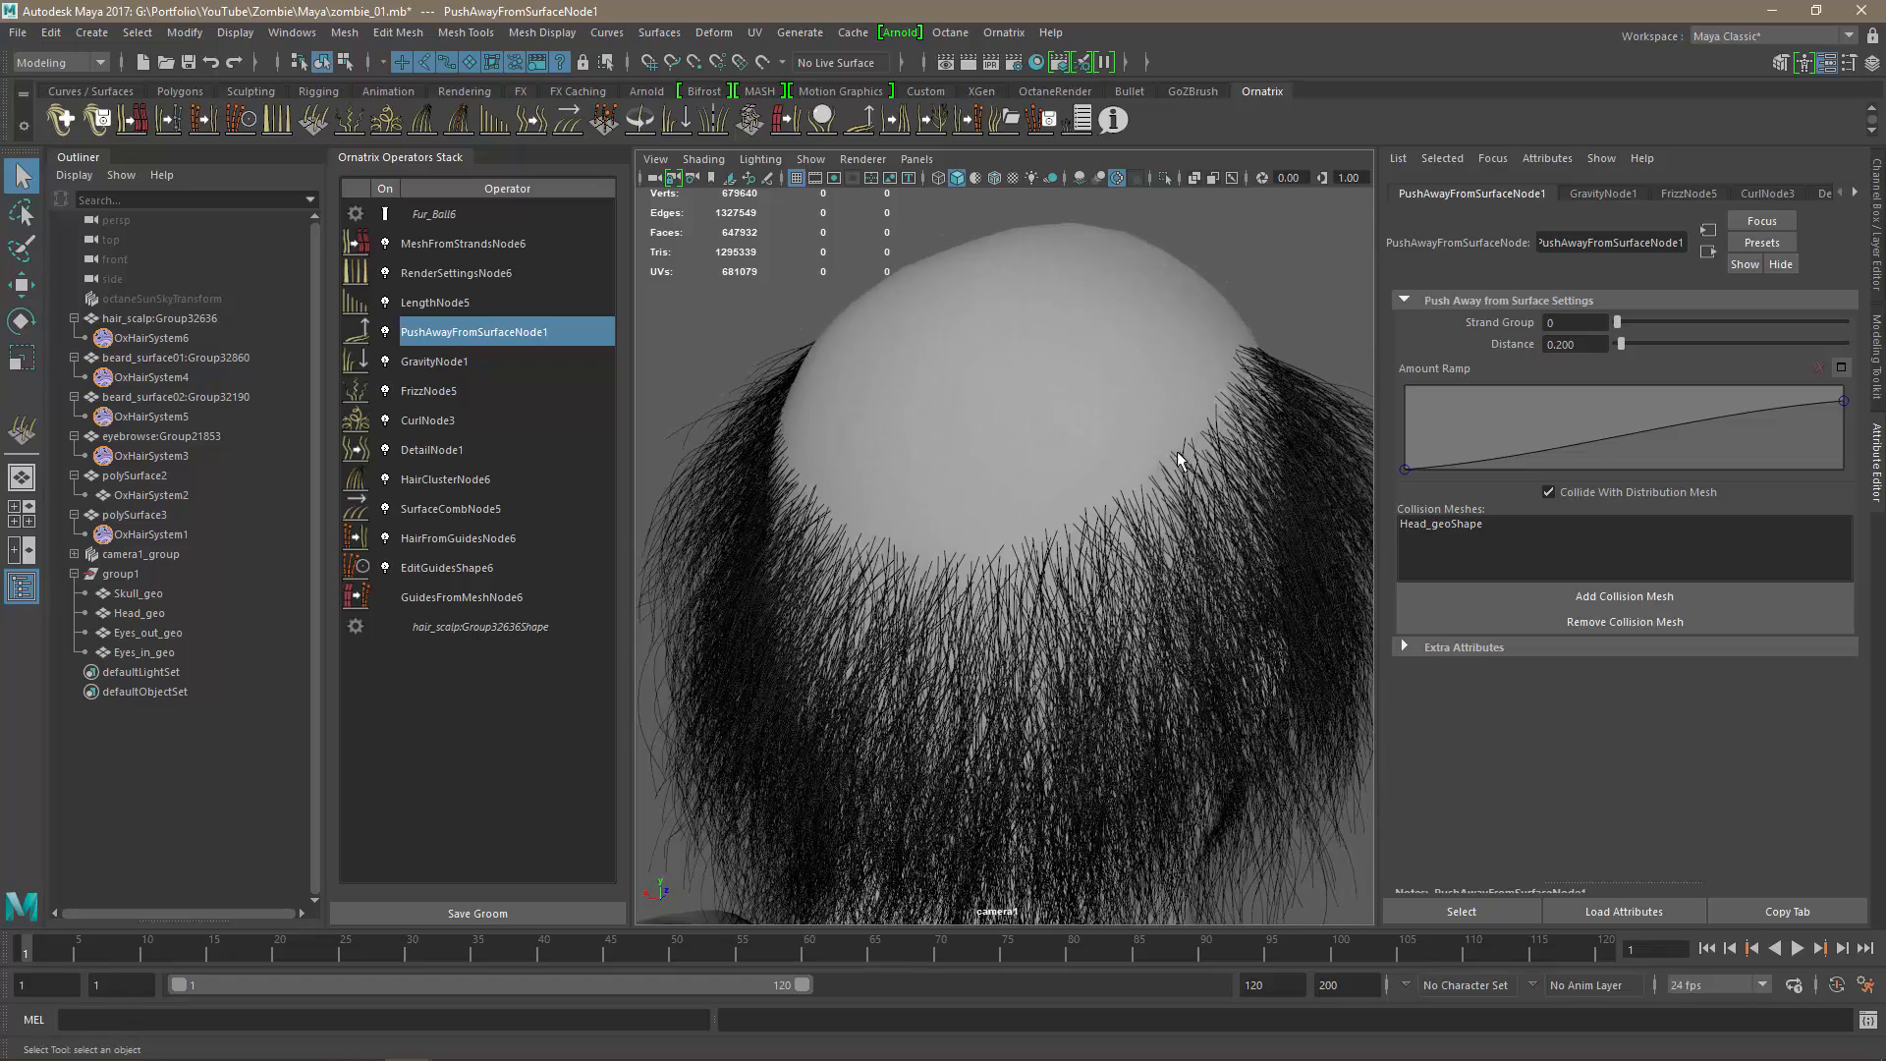
pyautogui.keyDown('alt'); pyautogui.moveTo(1075, 513); pyautogui.dragTo(943, 499, button='right'); pyautogui.keyUp('alt')
pyautogui.keyDown('alt'); pyautogui.moveTo(1040, 522); pyautogui.dragTo(865, 503); pyautogui.keyUp('alt')
pyautogui.keyDown('alt'); pyautogui.moveTo(908, 540); pyautogui.dragTo(1004, 586, button='right'); pyautogui.keyUp('alt')
pyautogui.keyDown('alt'); pyautogui.moveTo(1004, 586); pyautogui.dragTo(982, 548); pyautogui.keyUp('alt')
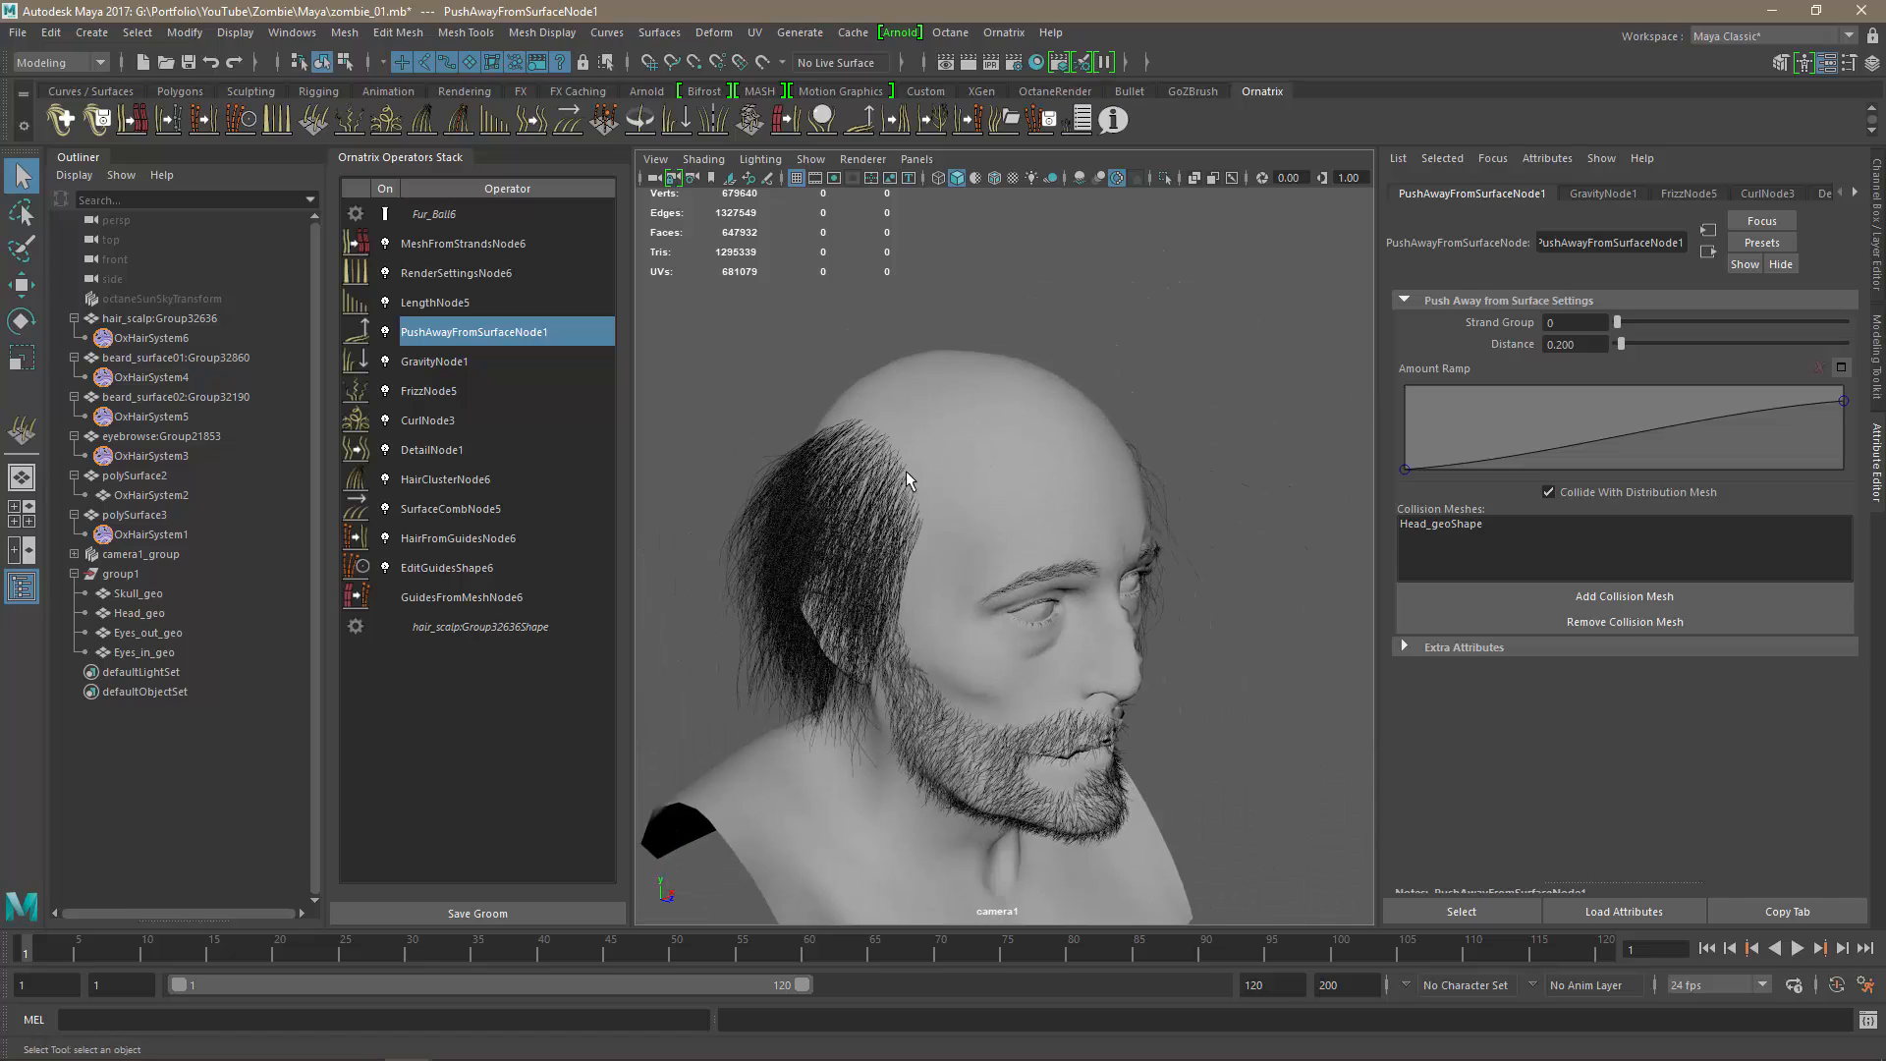
pyautogui.keyDown('alt'); pyautogui.moveTo(911, 483); pyautogui.dragTo(1137, 593); pyautogui.keyUp('alt')
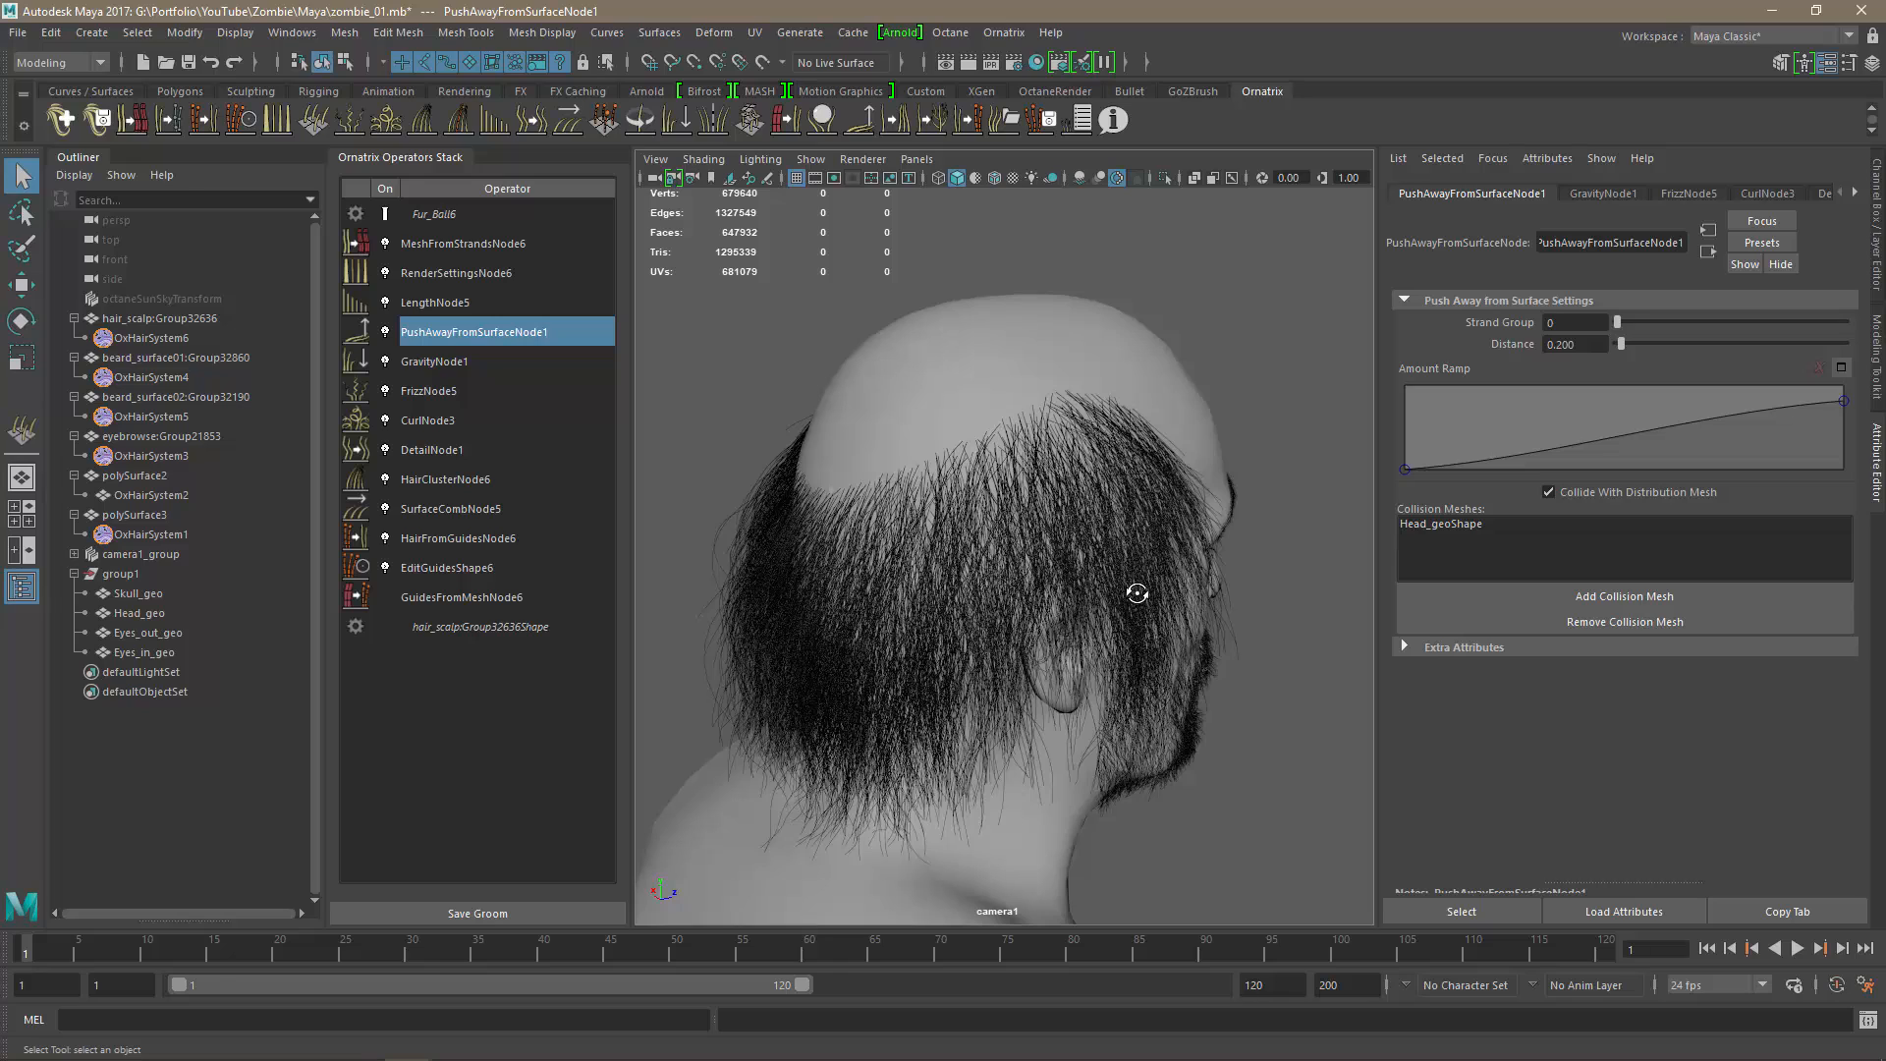
pyautogui.keyDown('alt'); pyautogui.moveTo(1224, 712); pyautogui.dragTo(1100, 687); pyautogui.keyUp('alt')
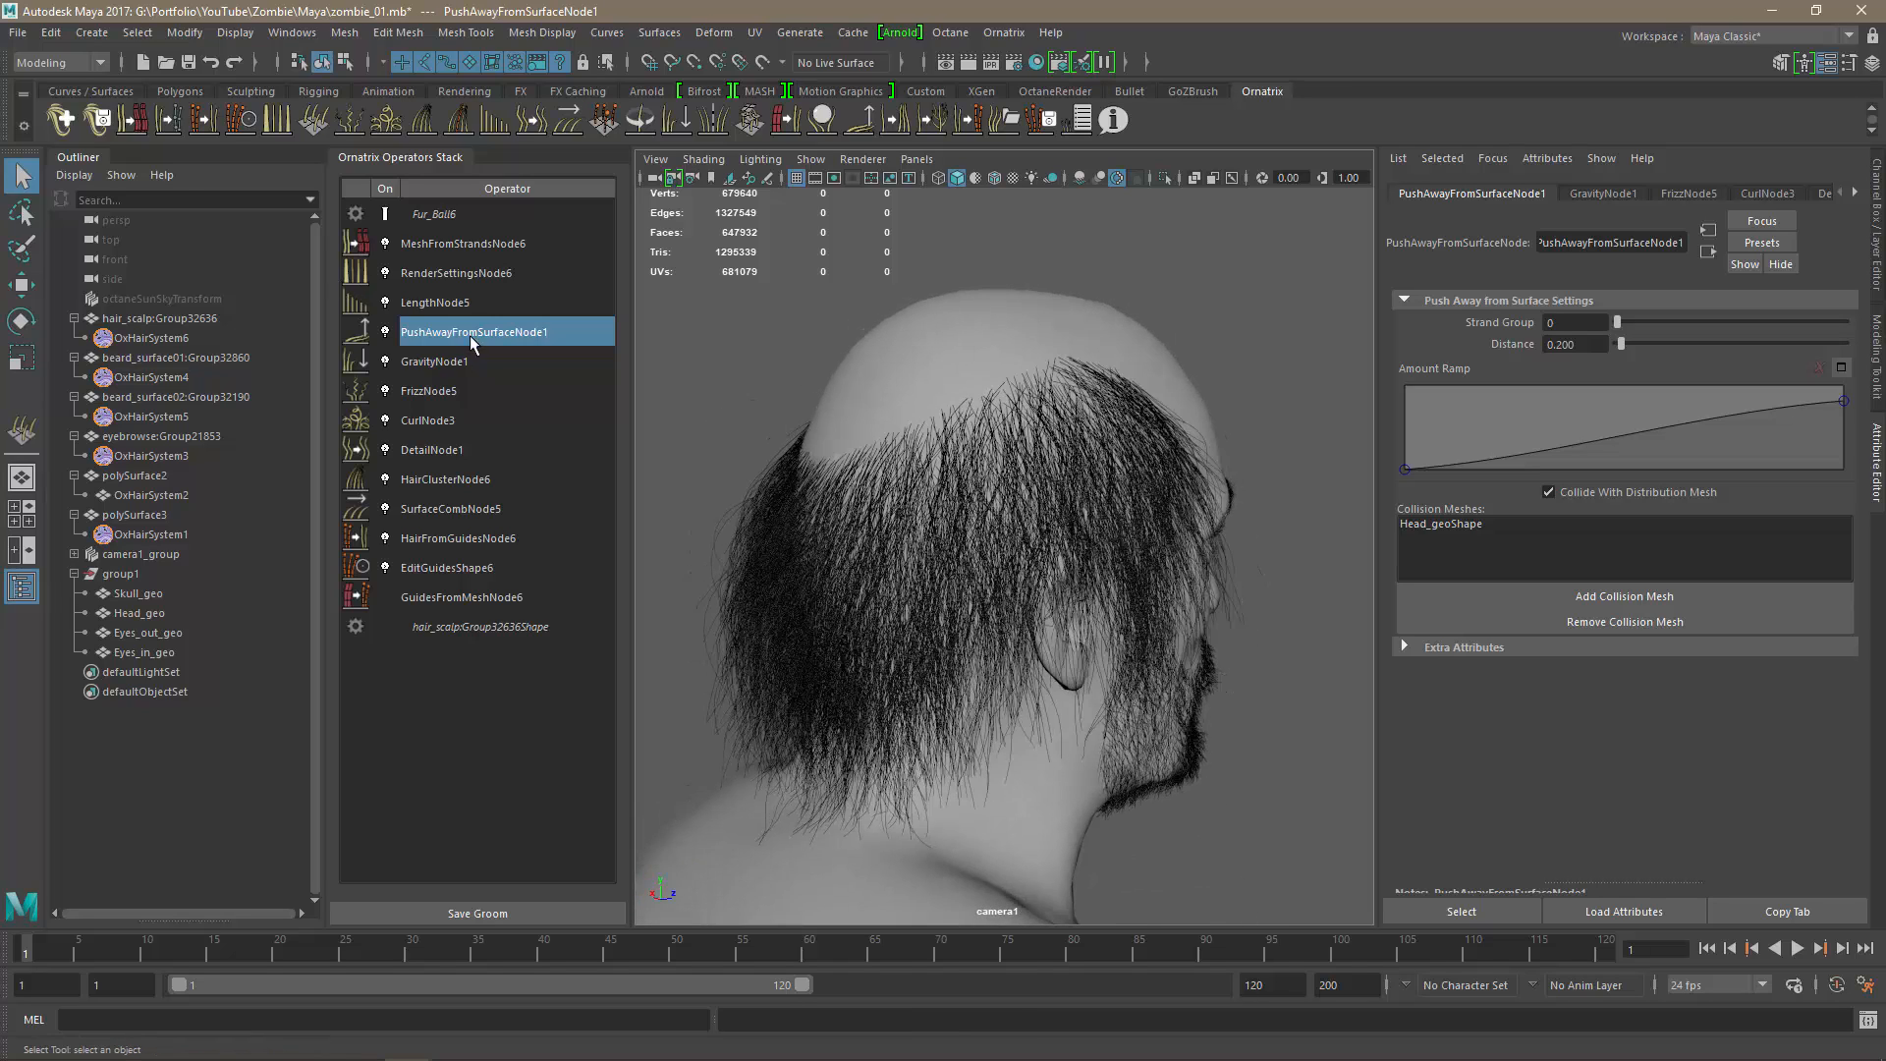
# Try a Noise texture as the Distribution Multiplier of the scalp hair's HairFromGuides operator.
pyautogui.click(436, 539)
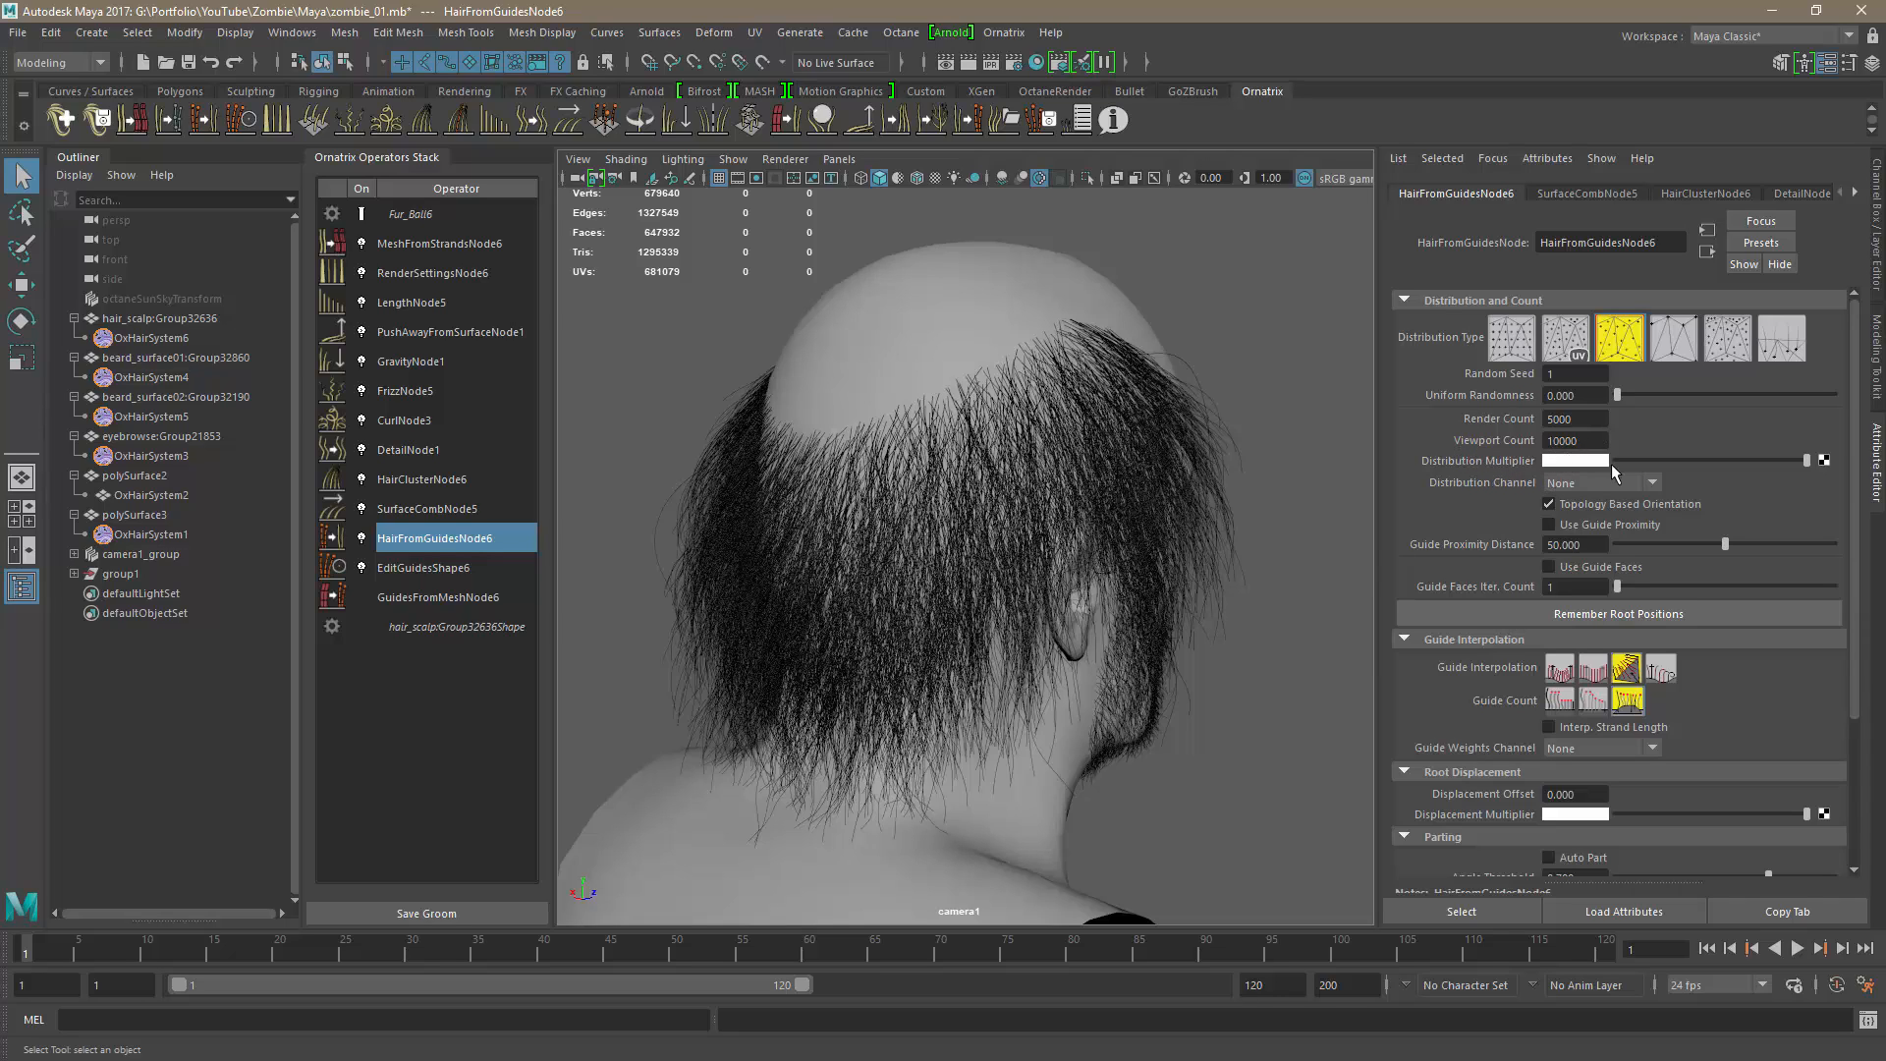
pyautogui.click(1825, 461)
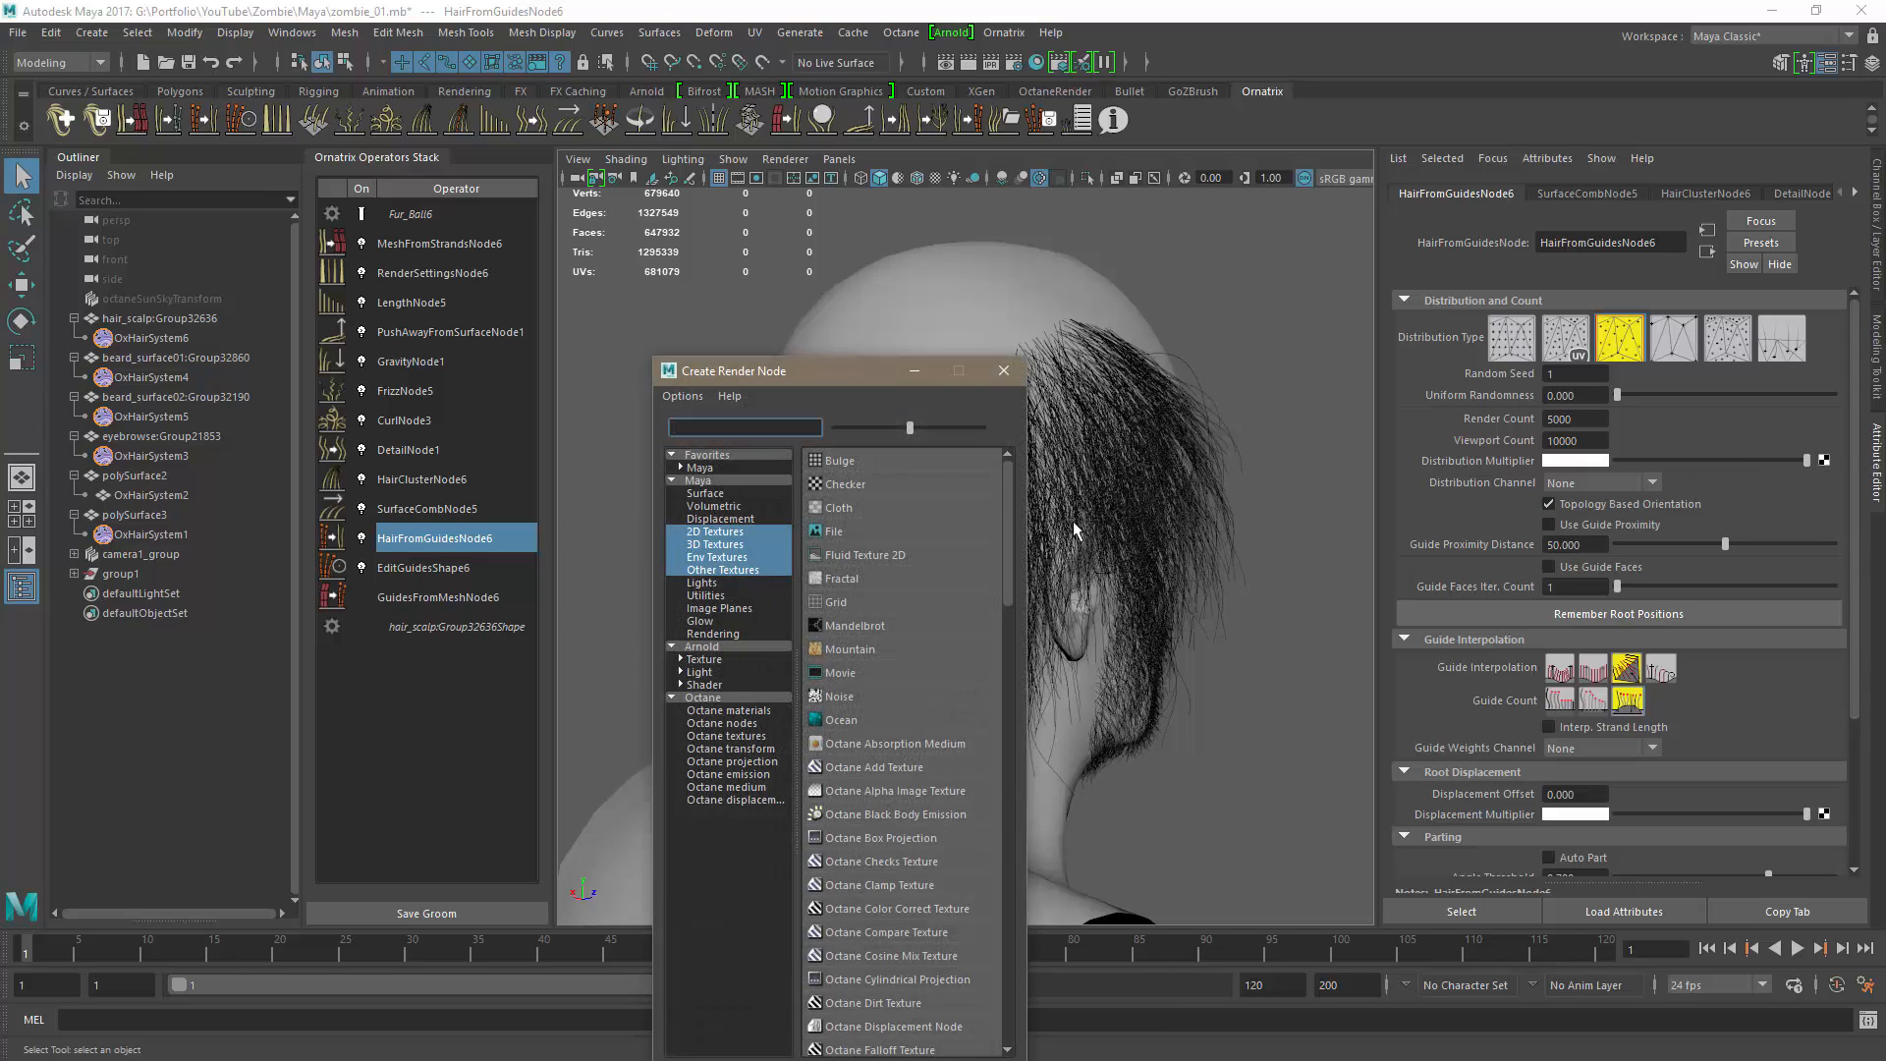
pyautogui.click(851, 697)
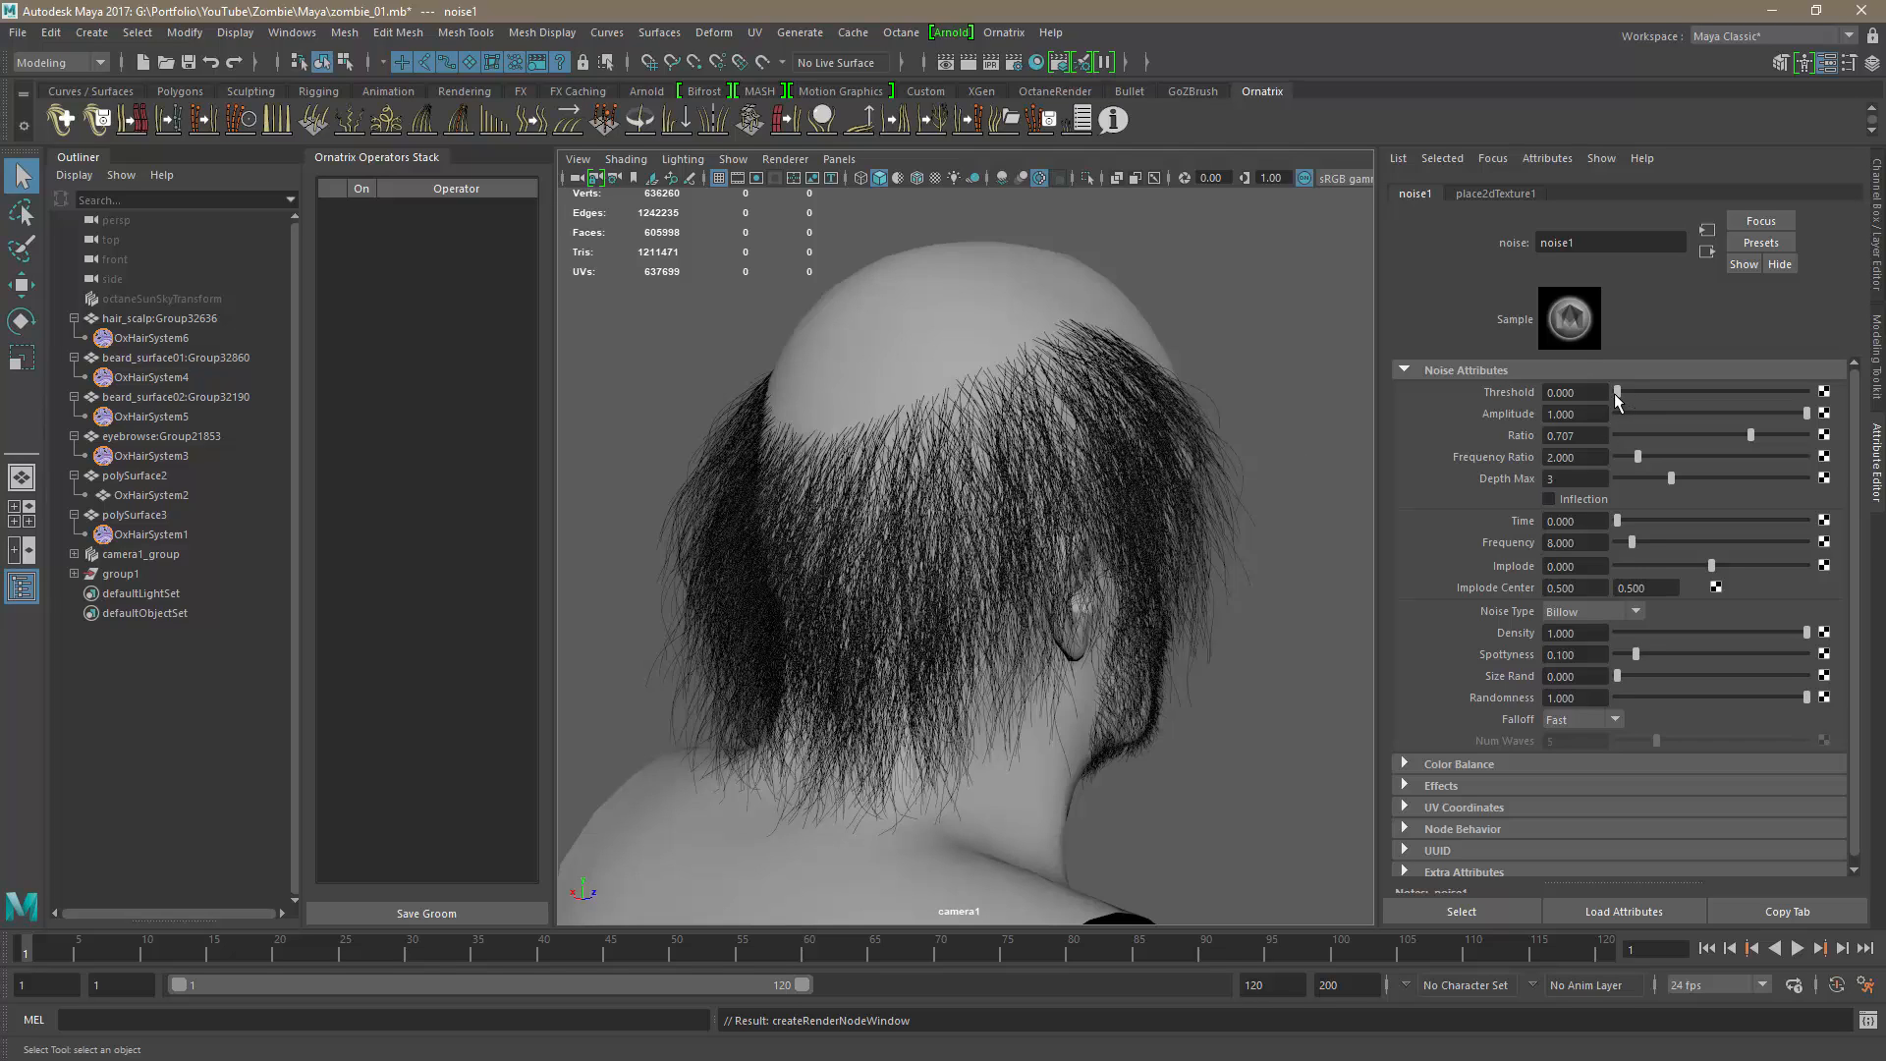
# Try noise settings of Spottyness 1, Threshold 0.455 and Amplitude 0.257, checking the hair density around the back of the head.
pyautogui.moveTo(1636, 655); pyautogui.dragTo(1651, 654)
pyautogui.moveTo(1837, 663); pyautogui.dragTo(1845, 663)
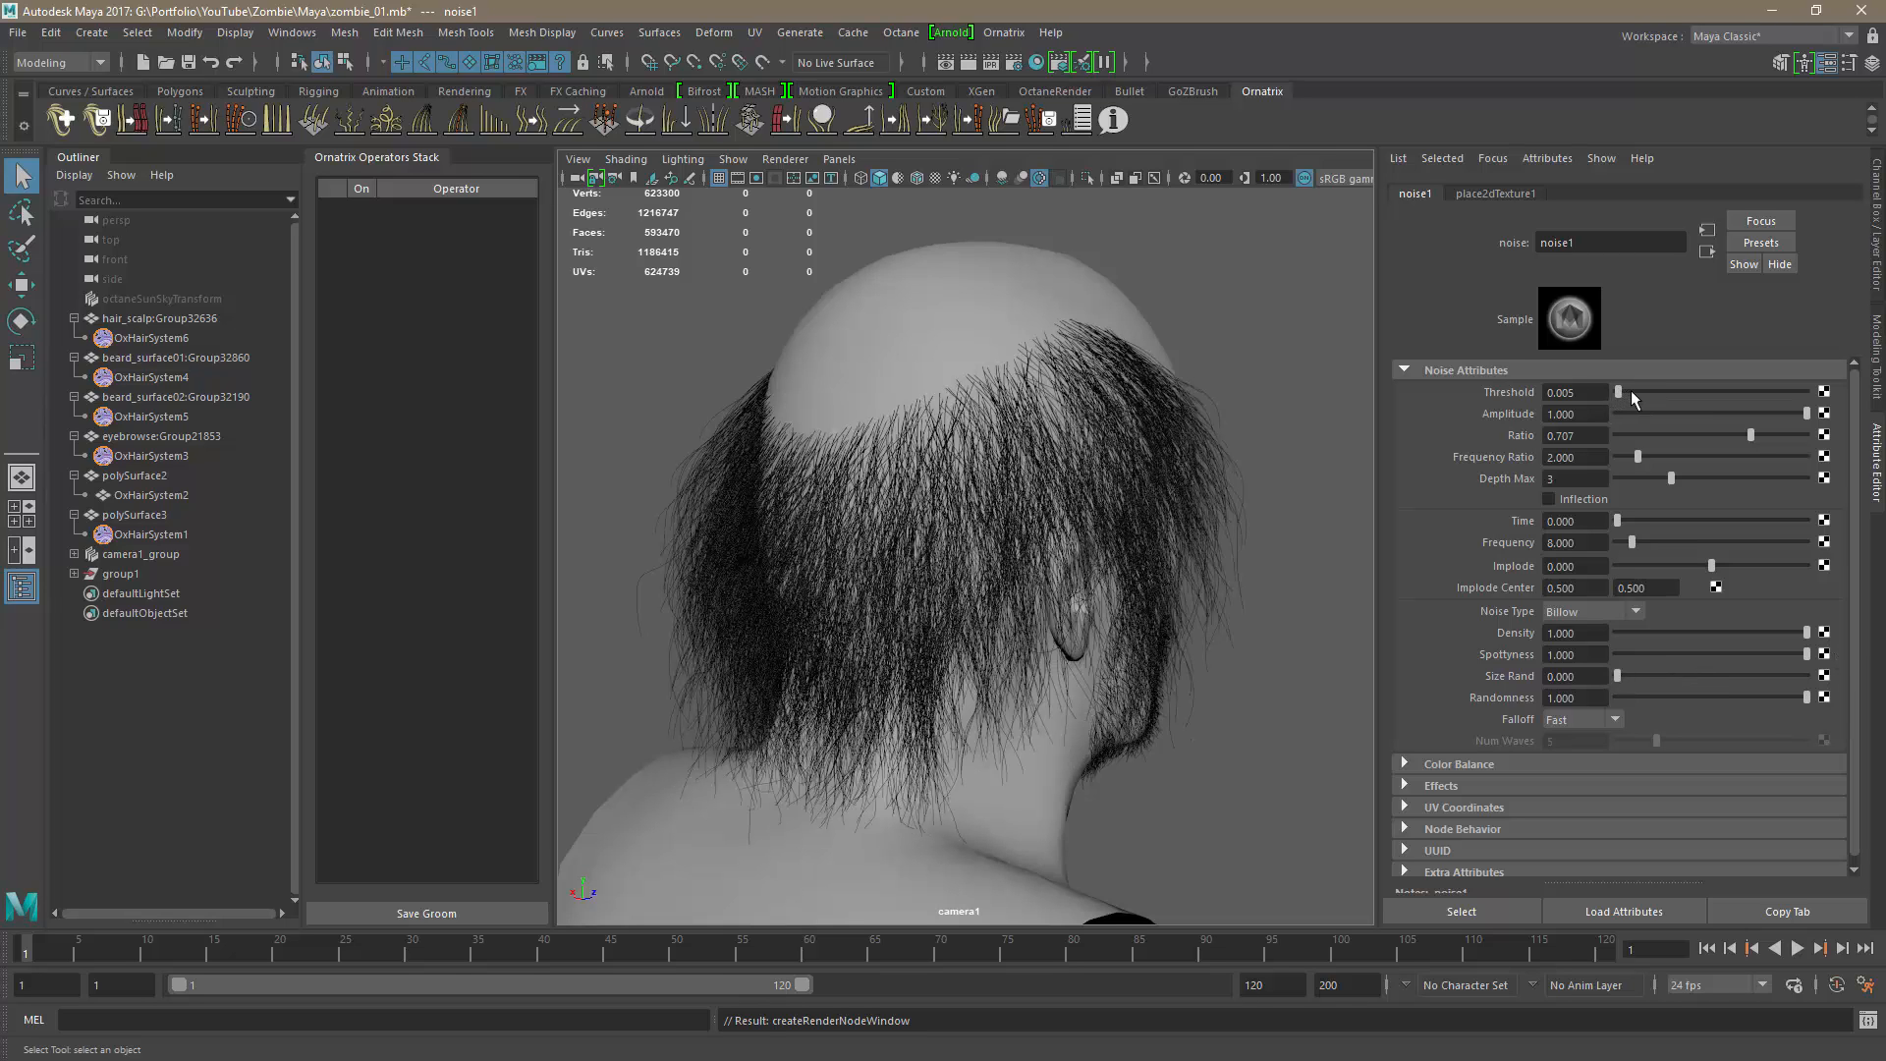
pyautogui.moveTo(1638, 391); pyautogui.dragTo(1642, 391)
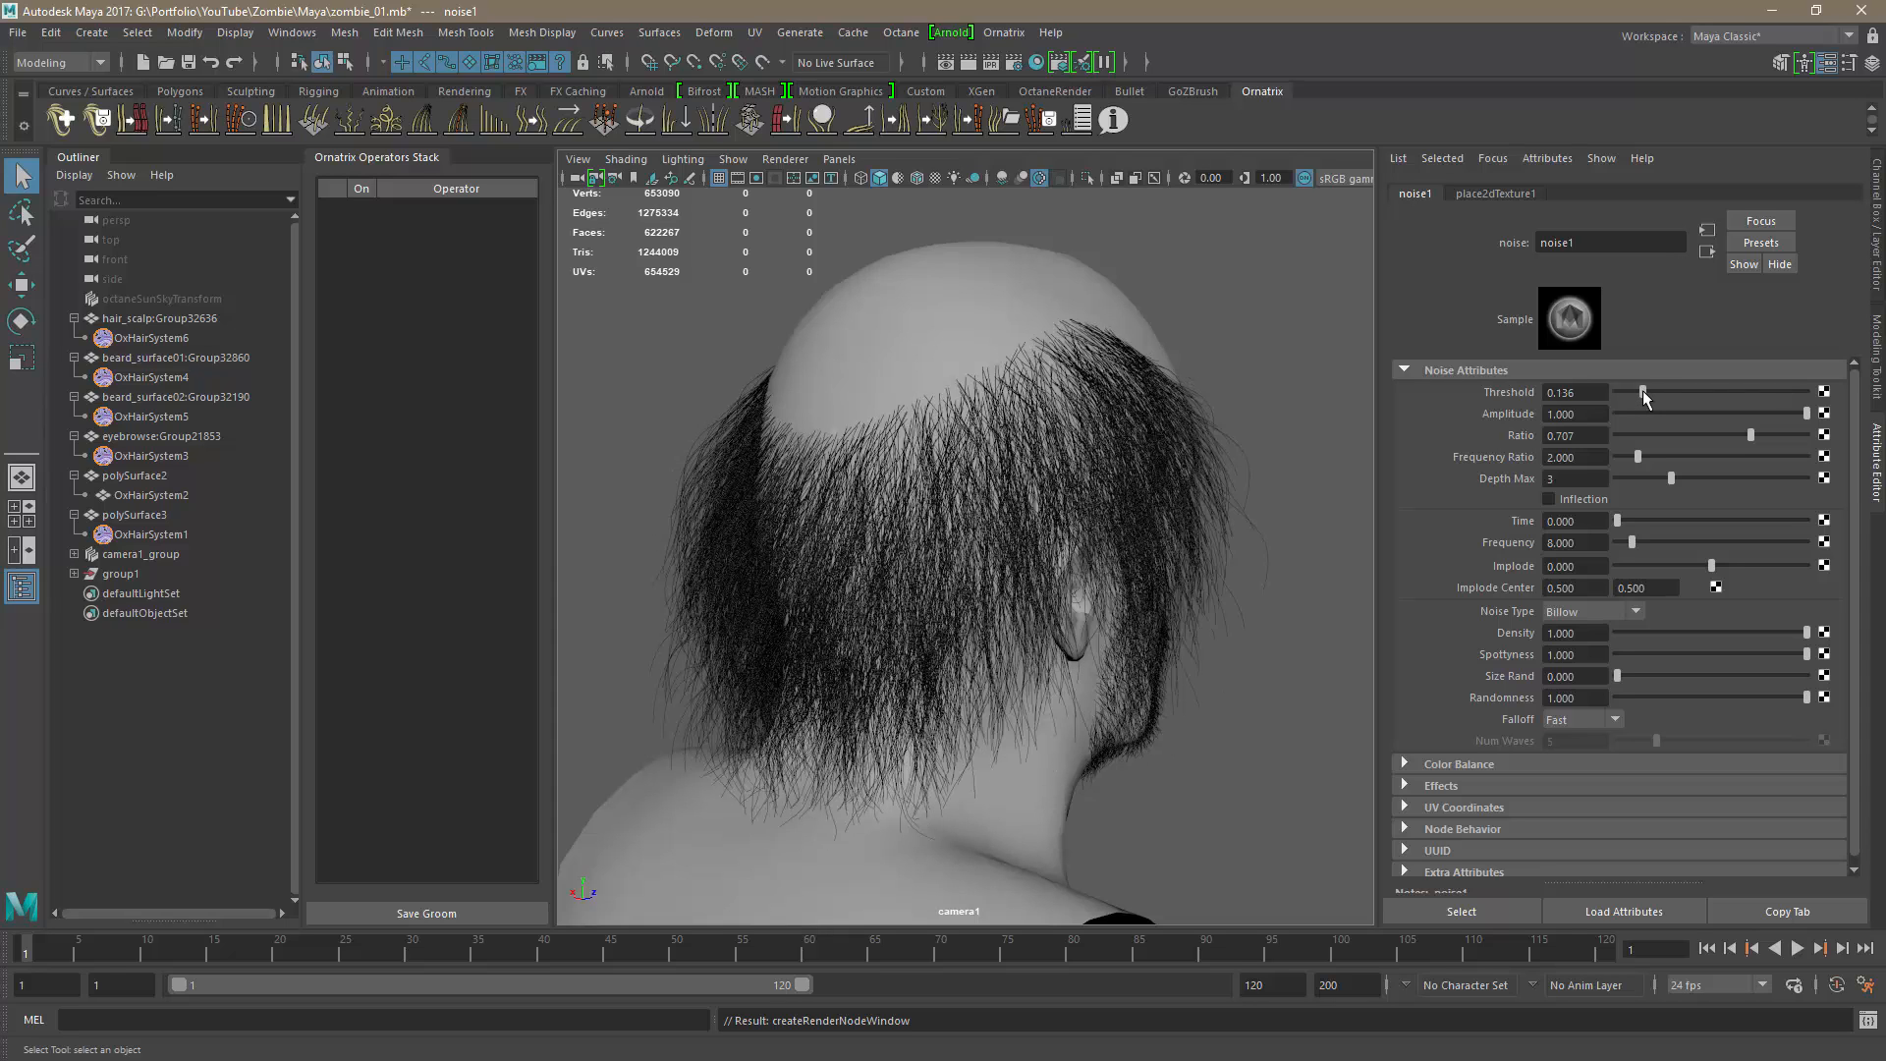
pyautogui.click(1699, 394)
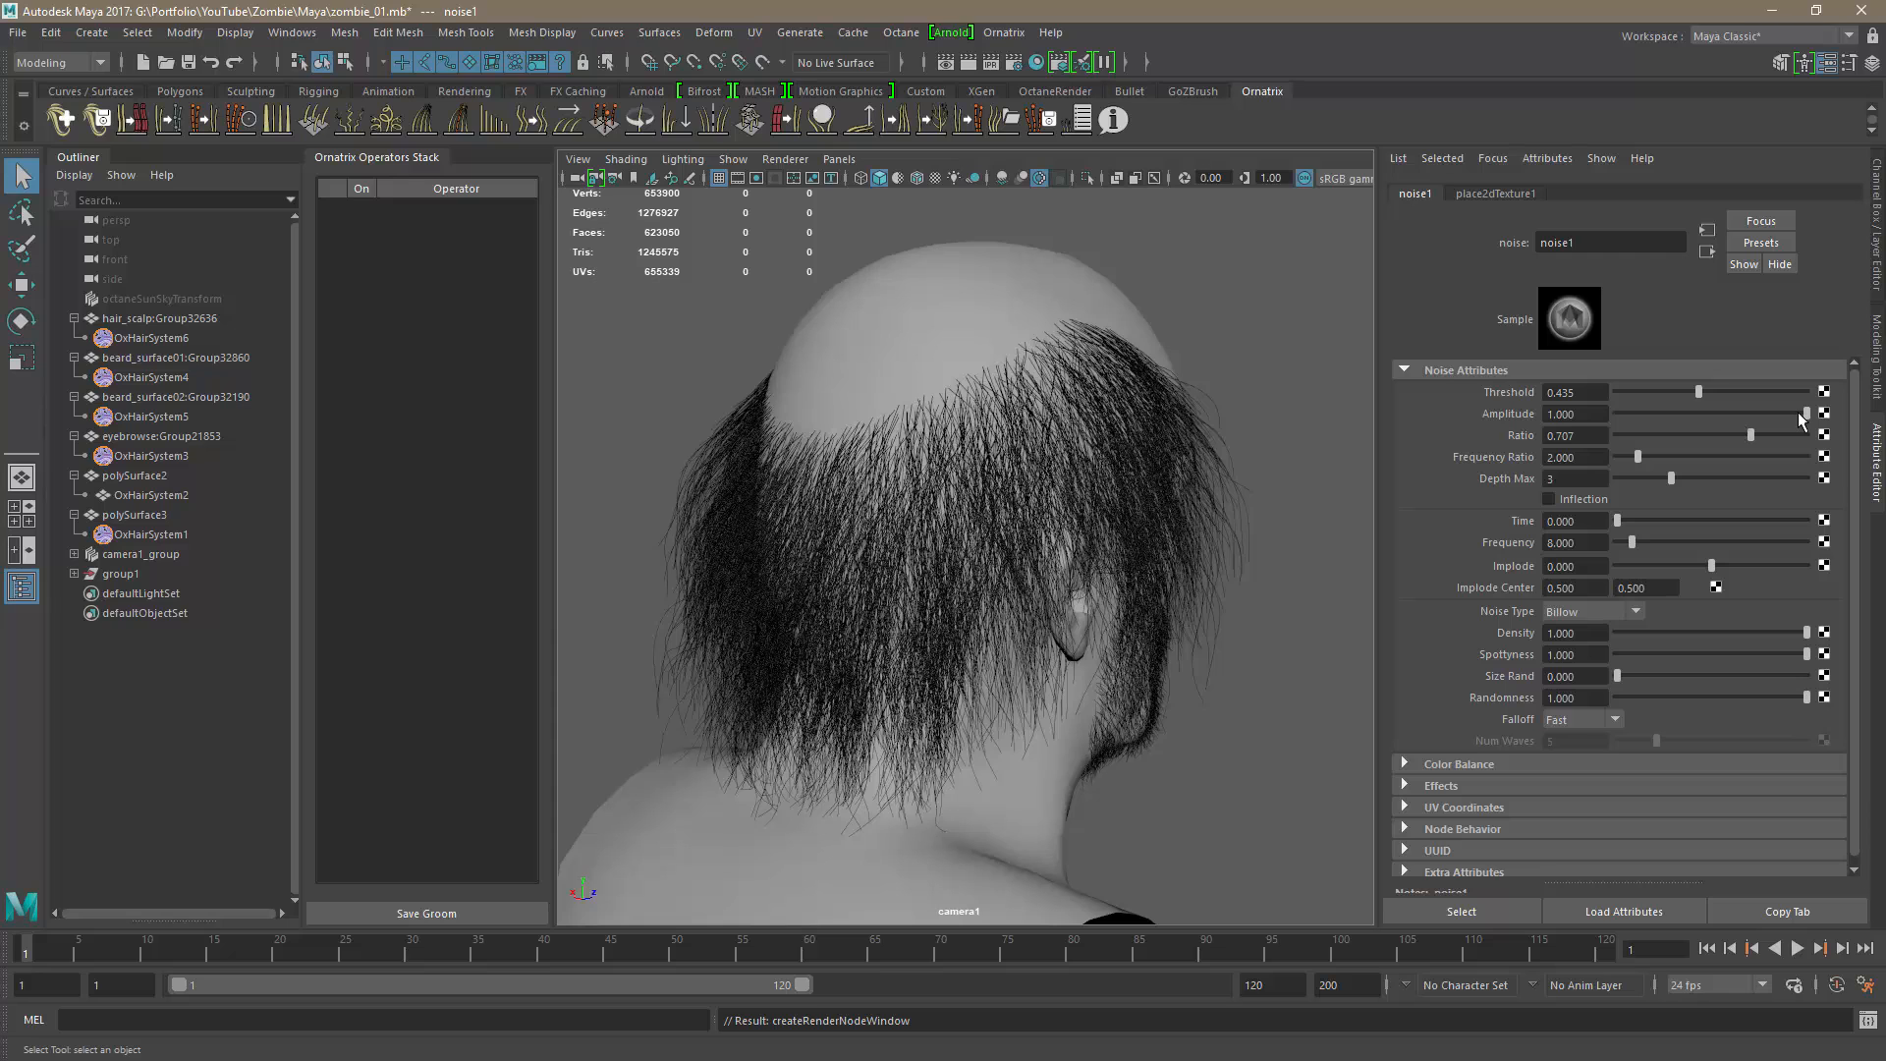
pyautogui.click(1638, 414)
pyautogui.moveTo(1638, 417); pyautogui.dragTo(1634, 416)
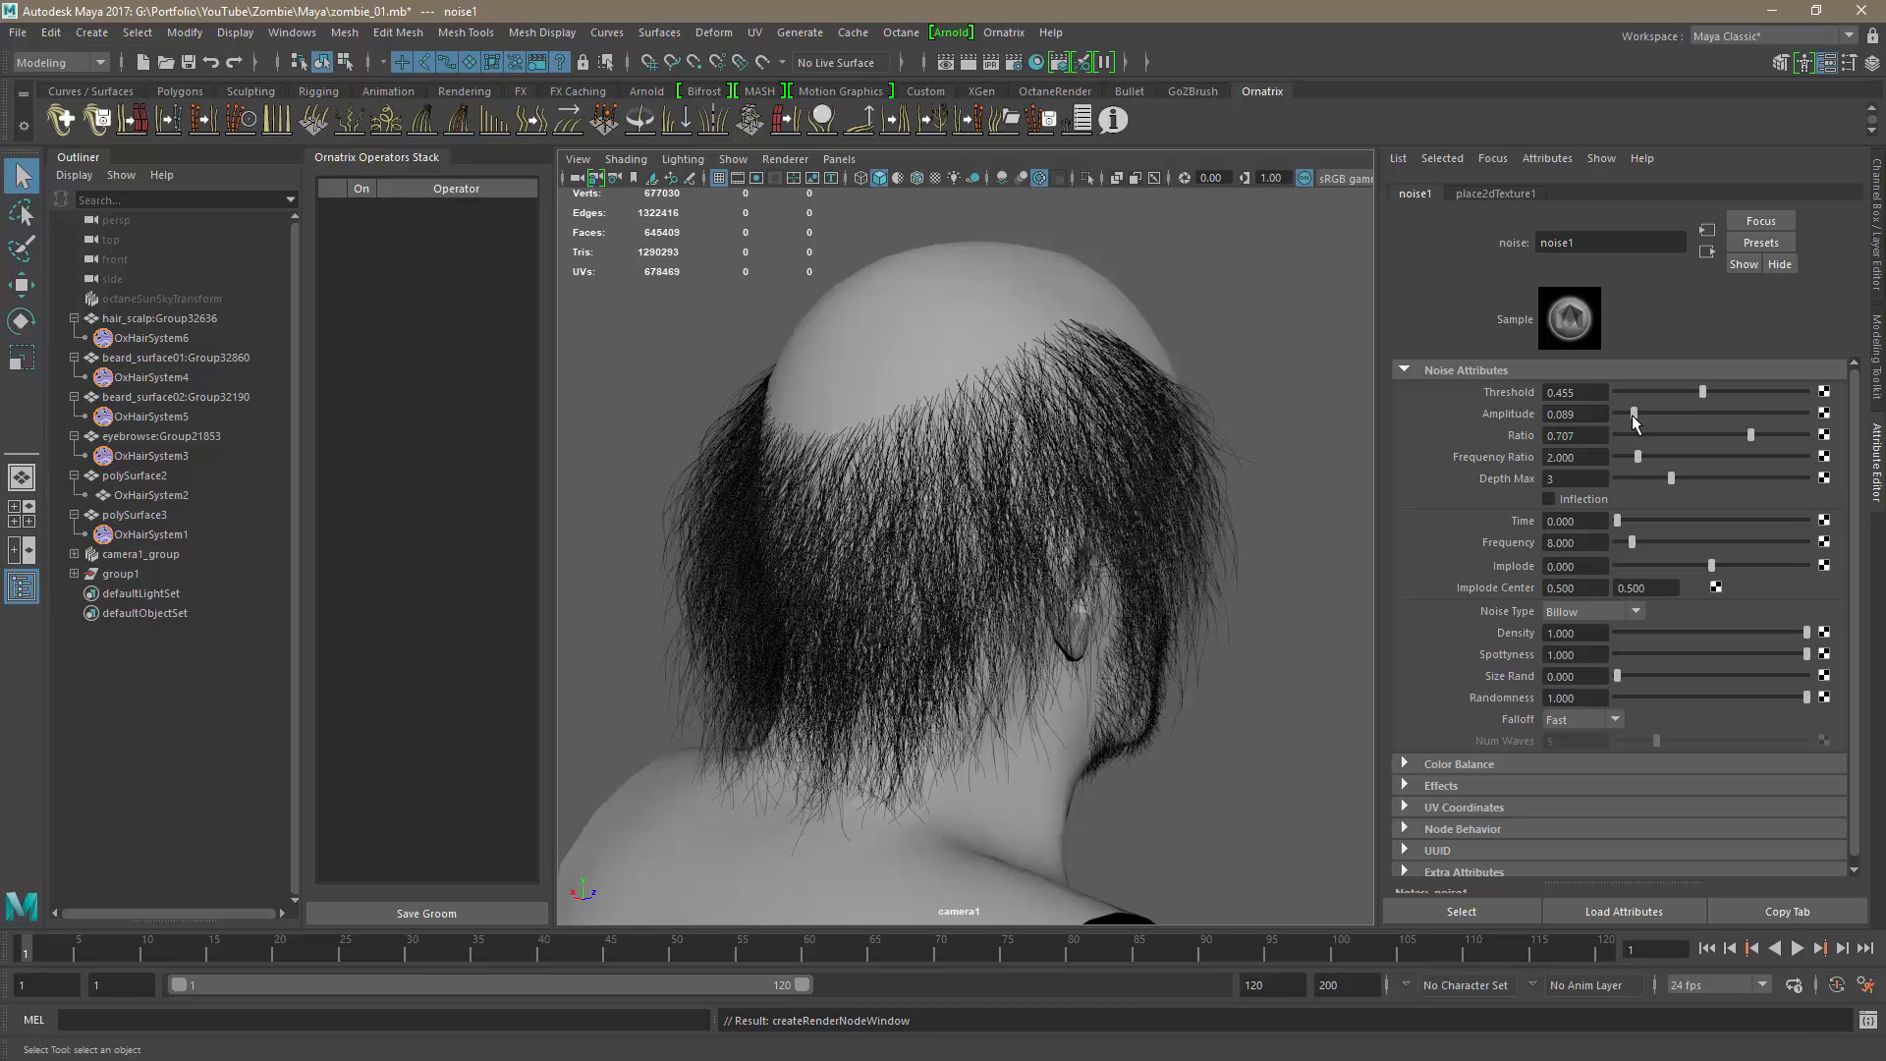
pyautogui.click(1664, 417)
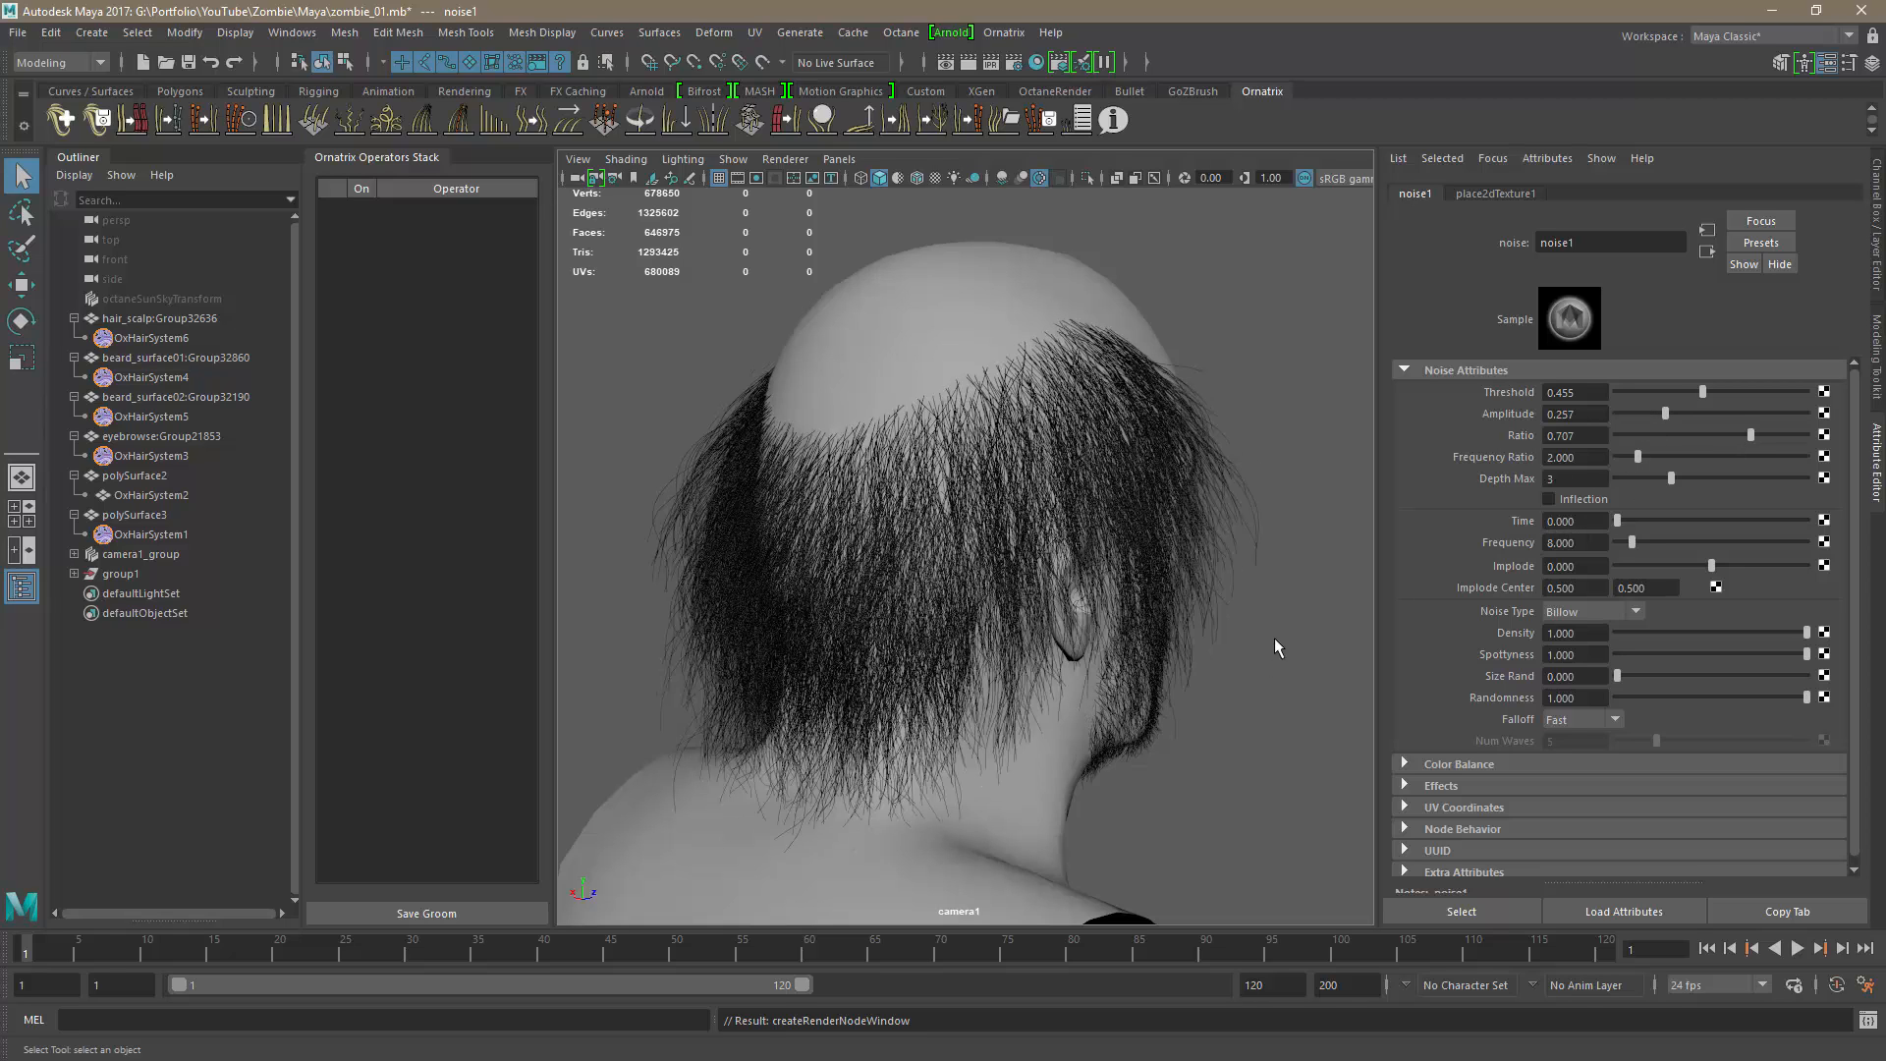
pyautogui.keyDown('alt'); pyautogui.moveTo(926, 689); pyautogui.dragTo(1015, 618); pyautogui.keyUp('alt')
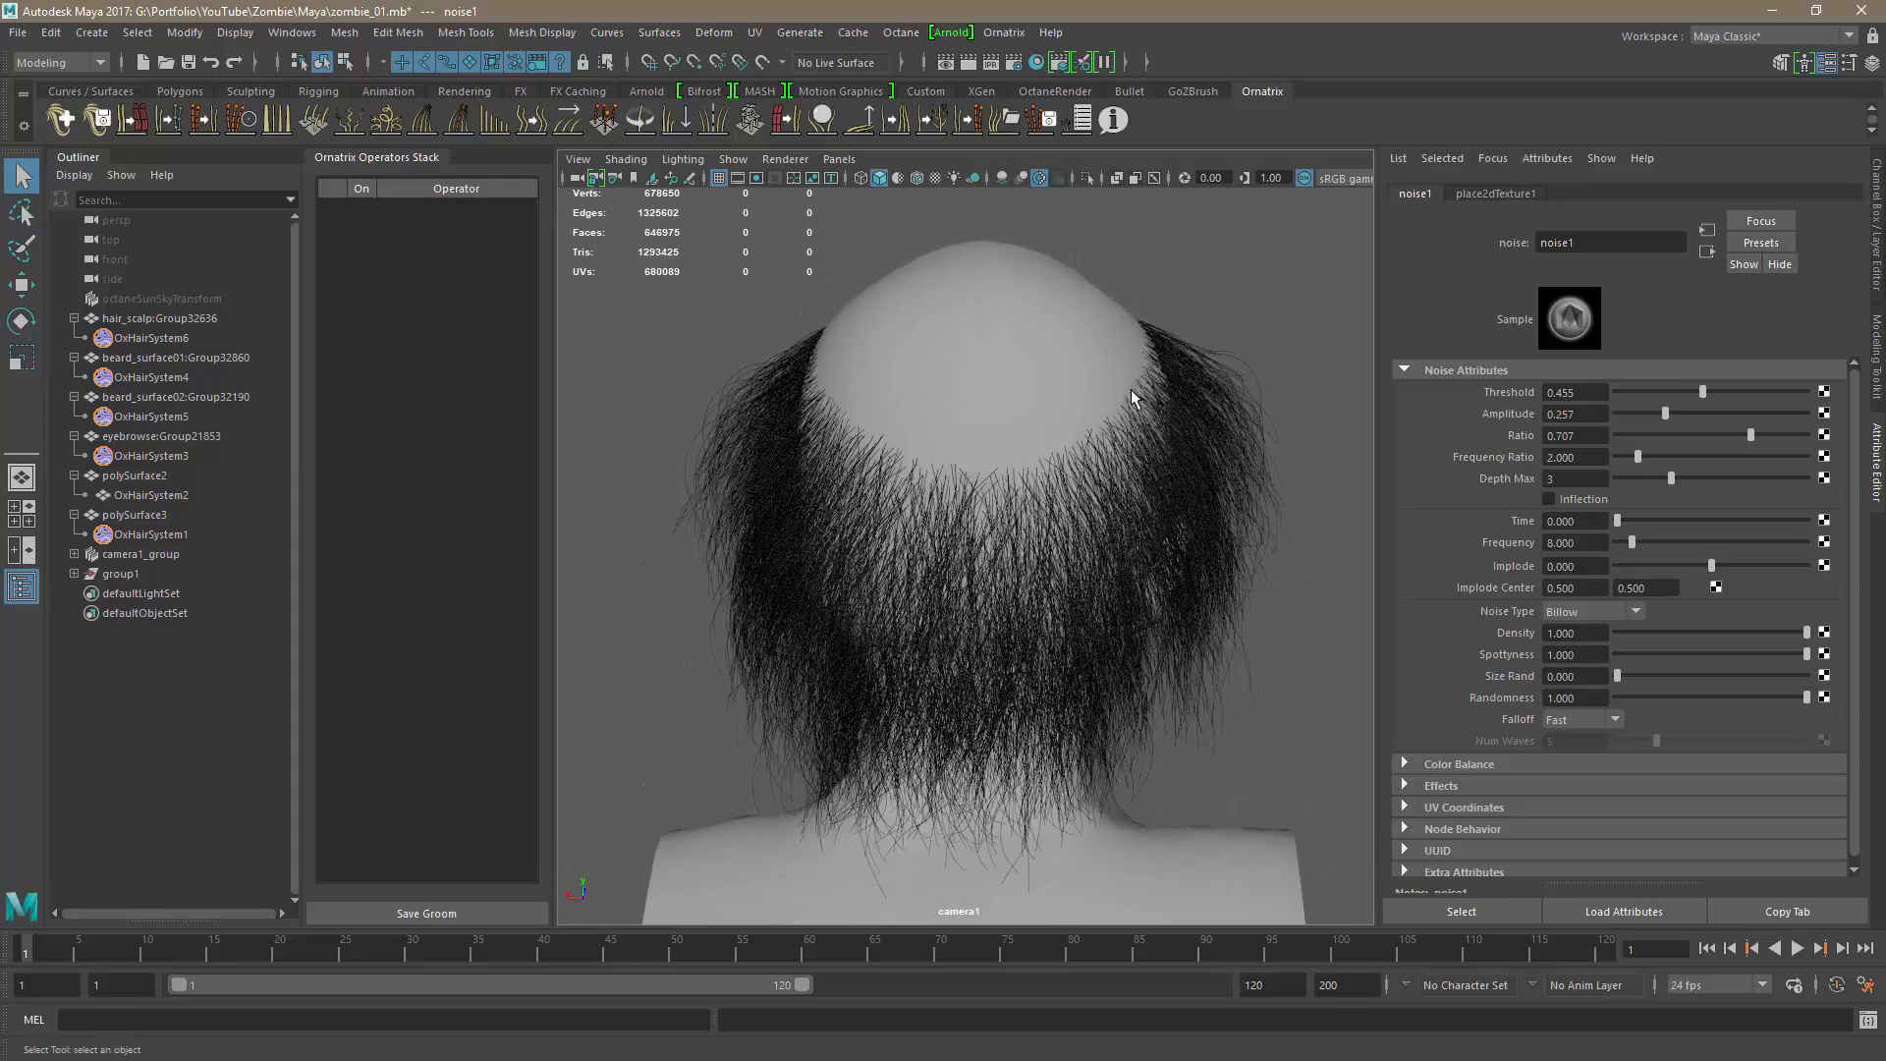
pyautogui.keyDown('alt'); pyautogui.moveTo(1156, 409); pyautogui.dragTo(1177, 530); pyautogui.keyUp('alt')
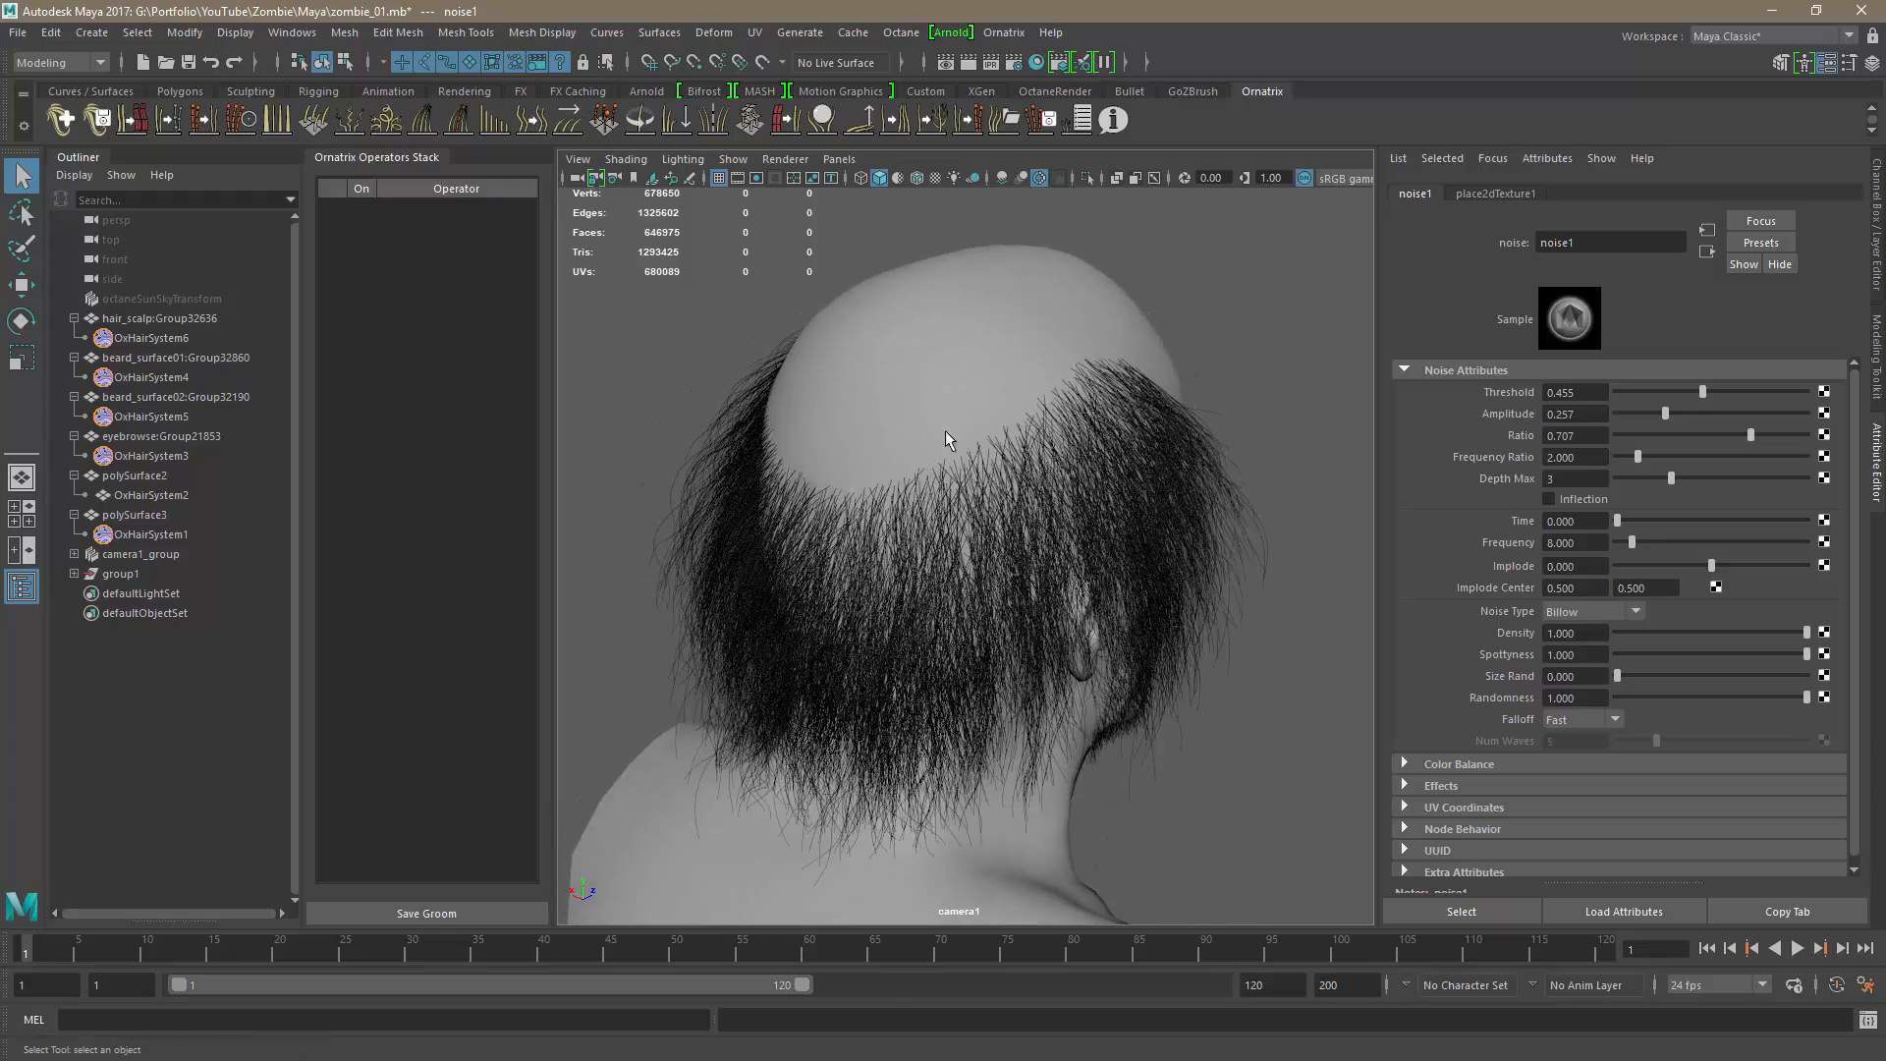
pyautogui.keyDown('alt'); pyautogui.moveTo(878, 538); pyautogui.dragTo(1073, 570); pyautogui.keyUp('alt')
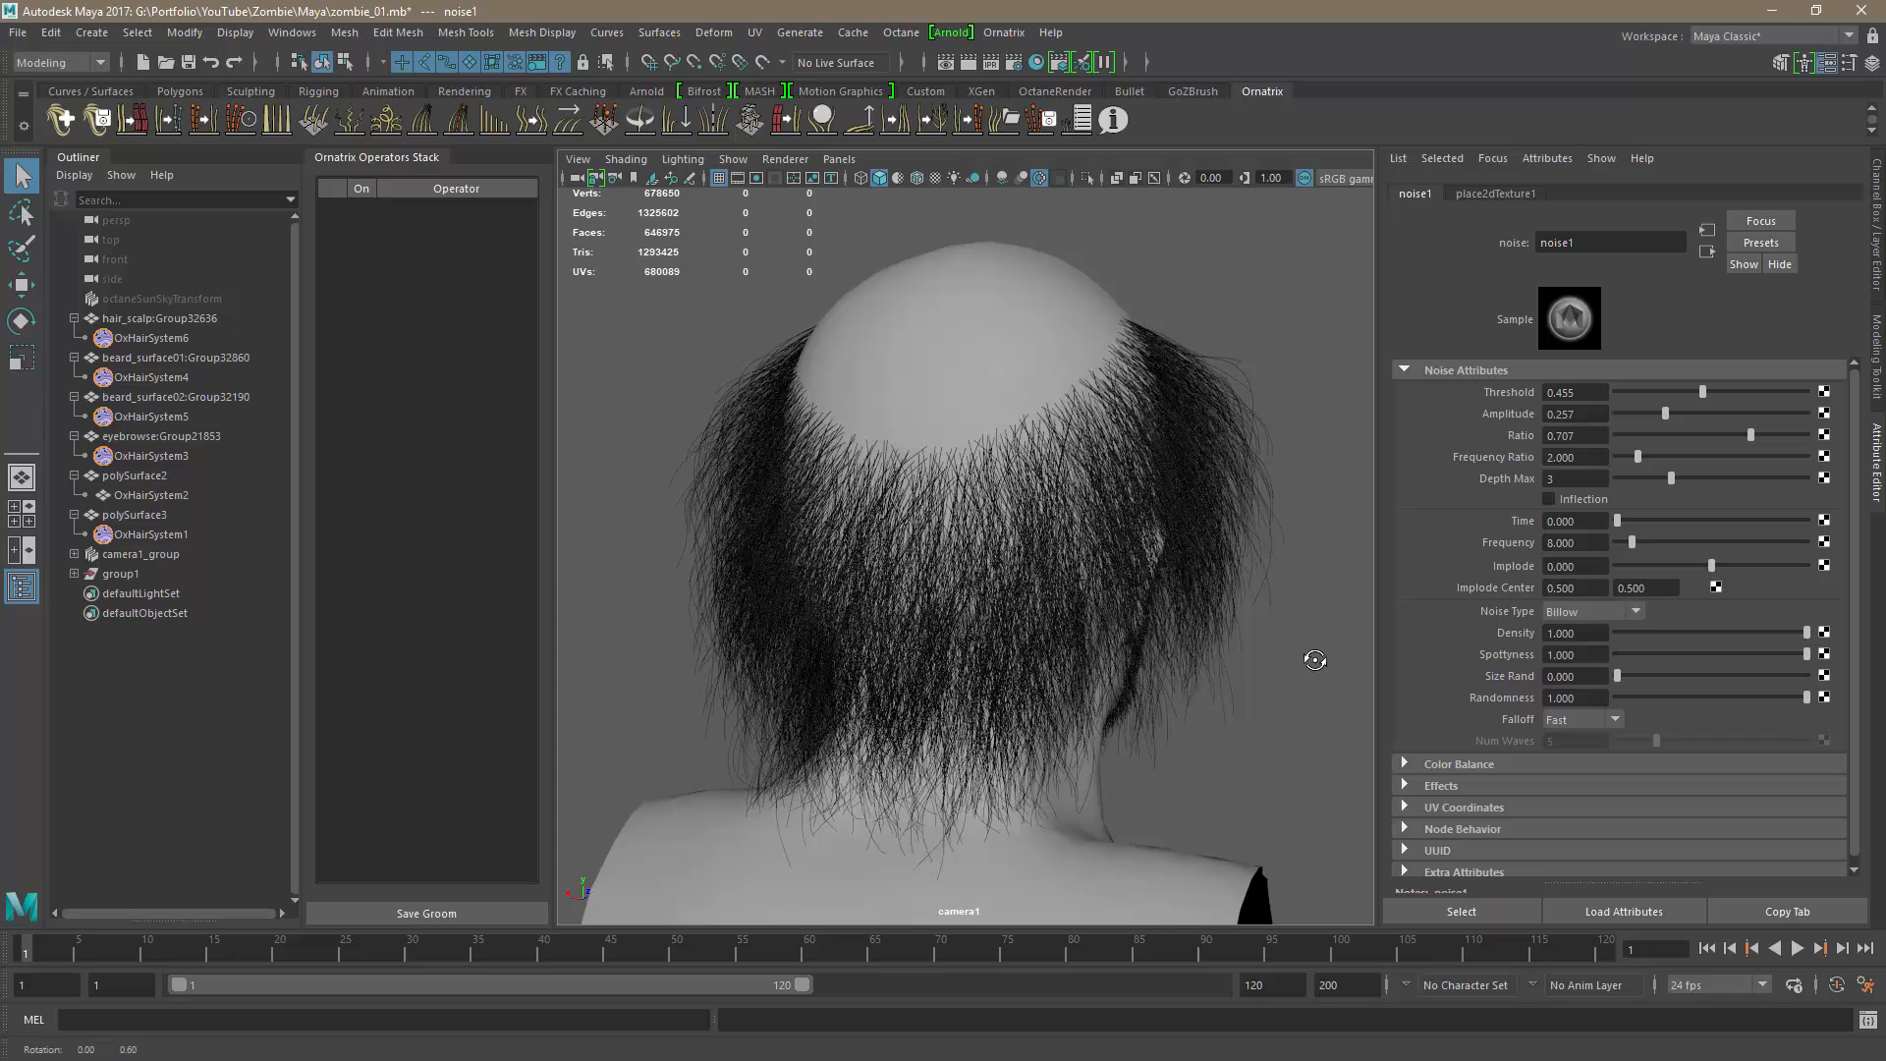
# Disconnect the noise texture from the HairFromGuides Distribution Multiplier and set the multiplier back to full white.
pyautogui.click(1707, 251)
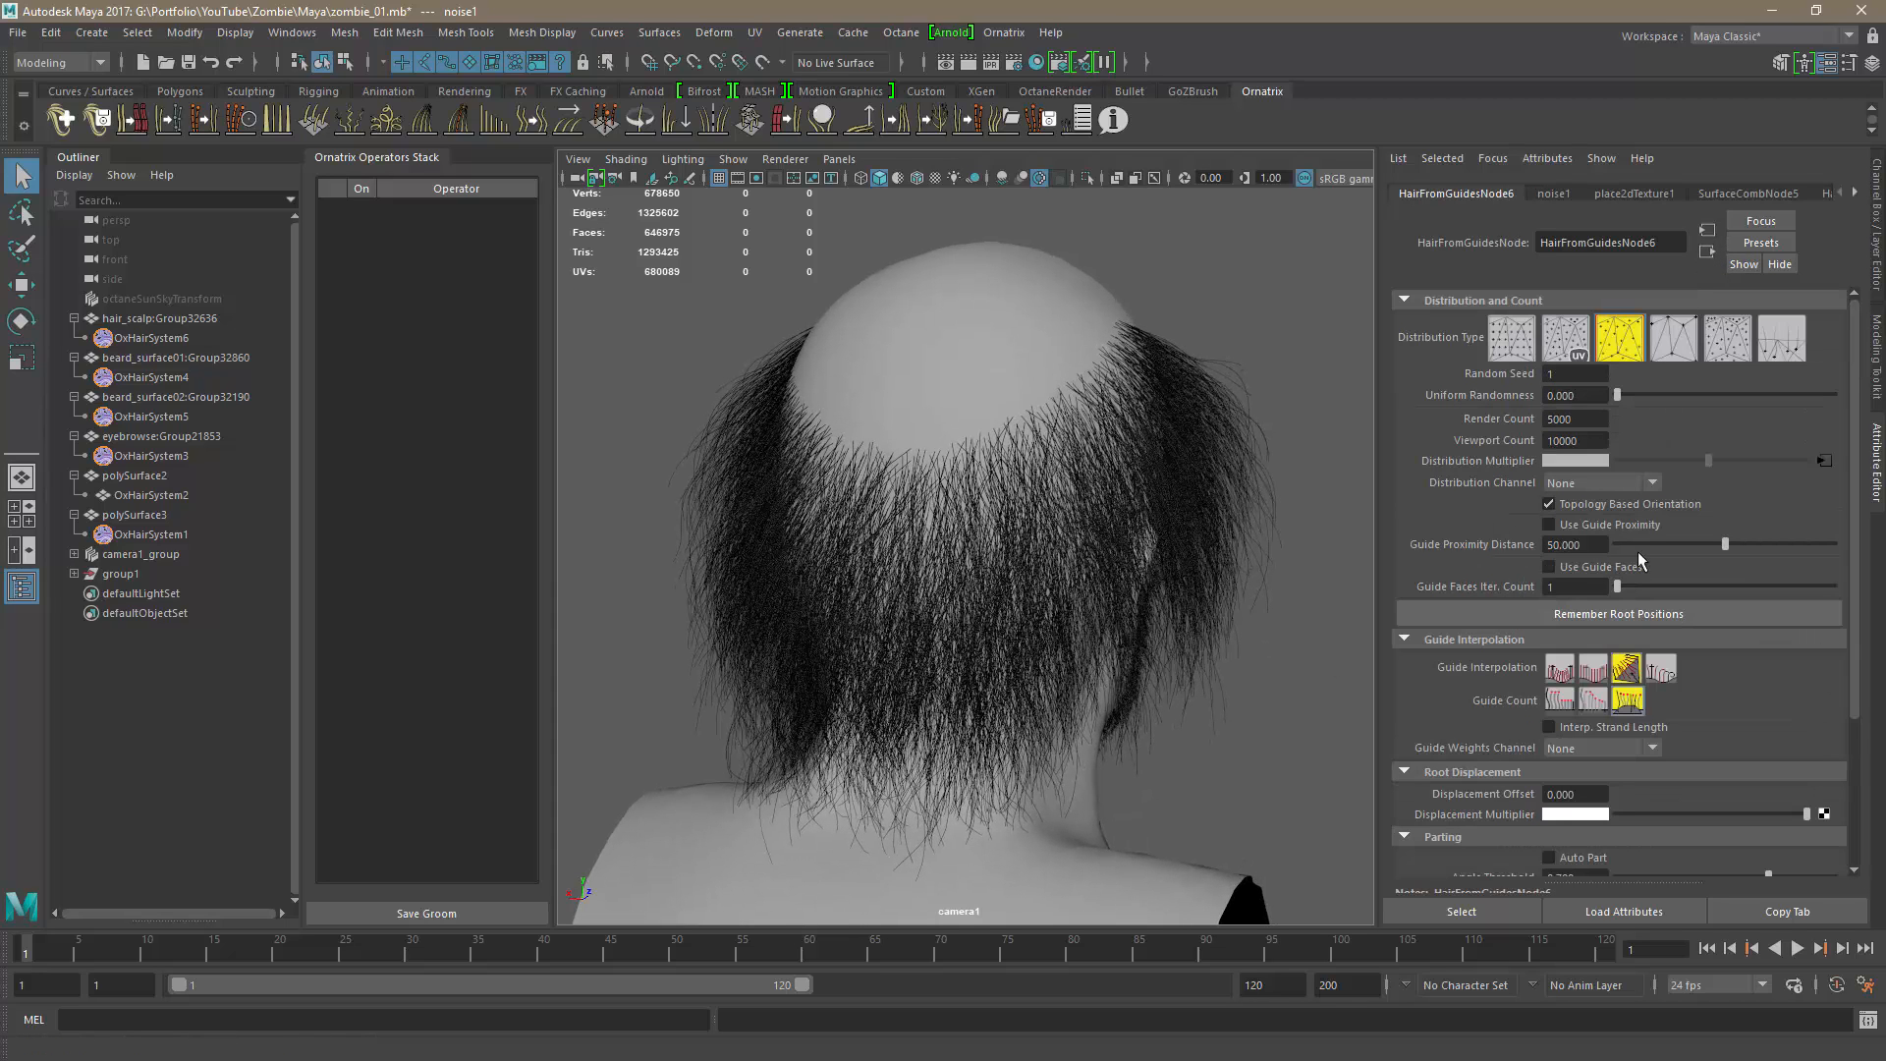
pyautogui.rightClick(1509, 462)
pyautogui.click(1651, 526)
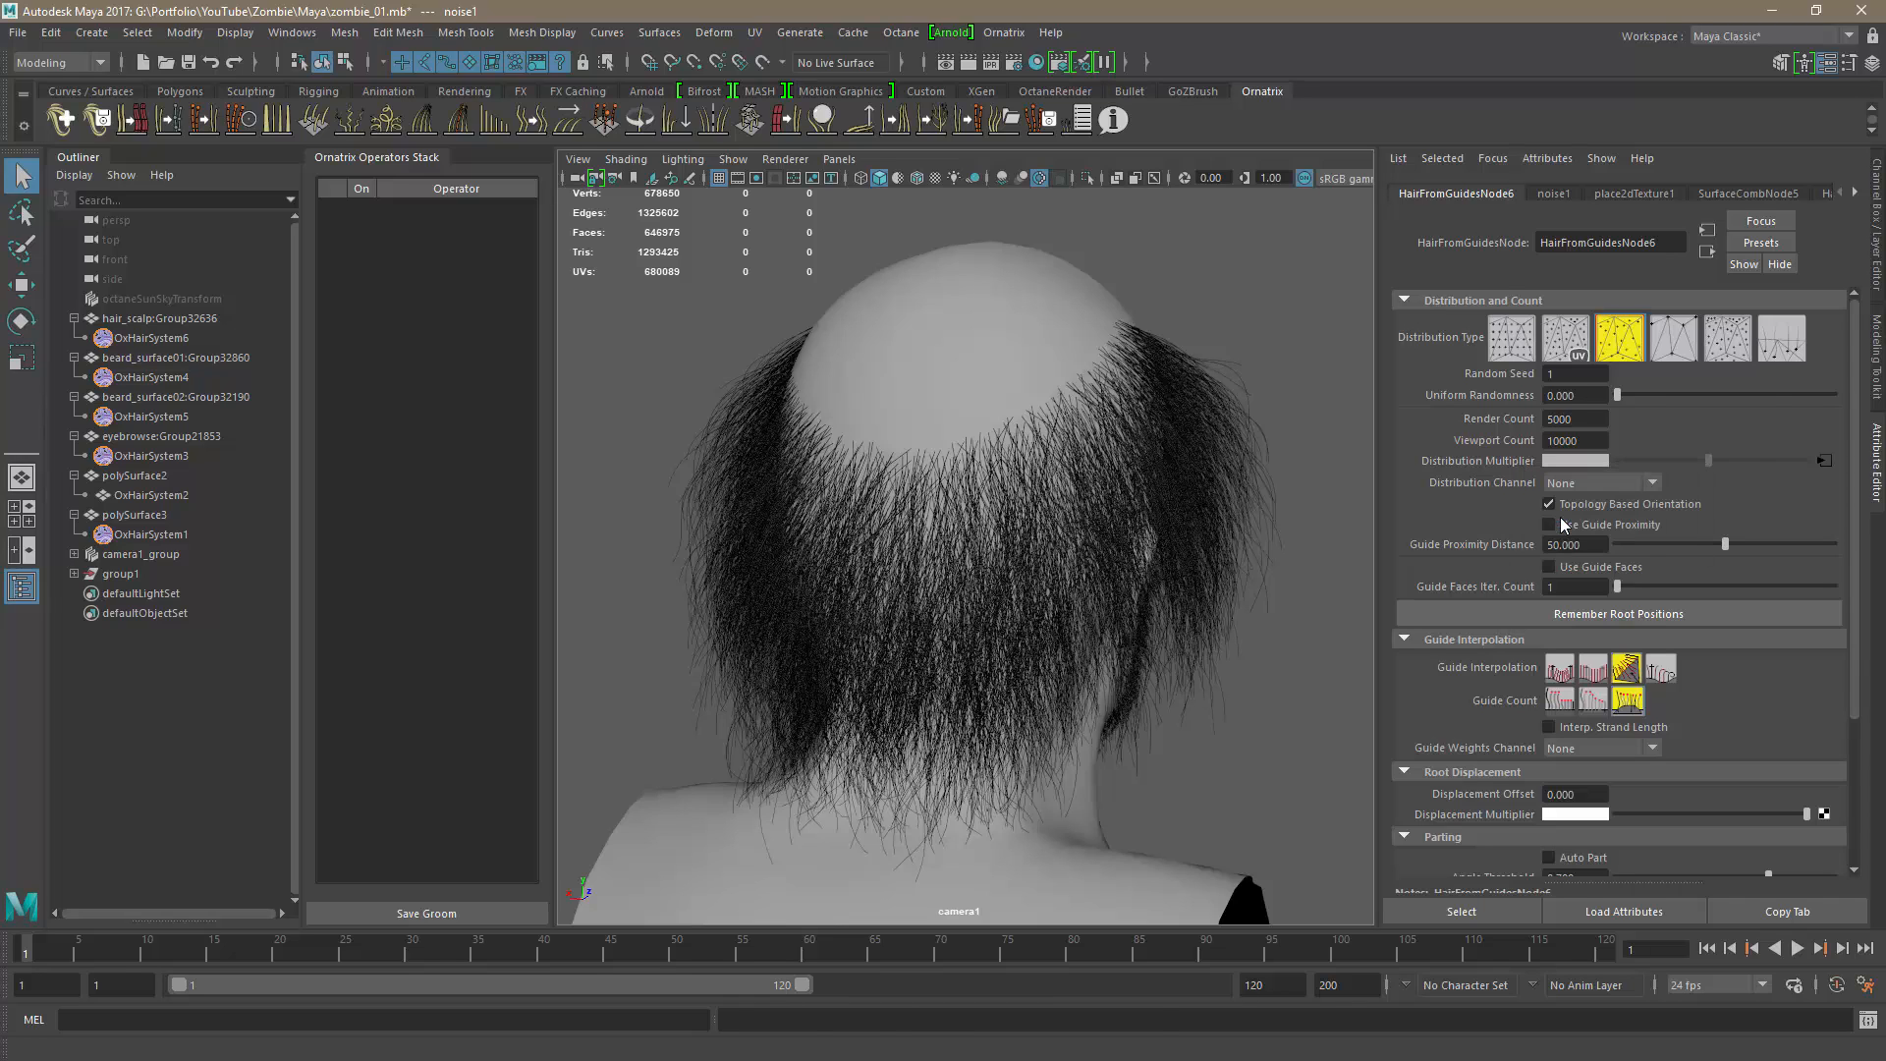
pyautogui.click(1711, 460)
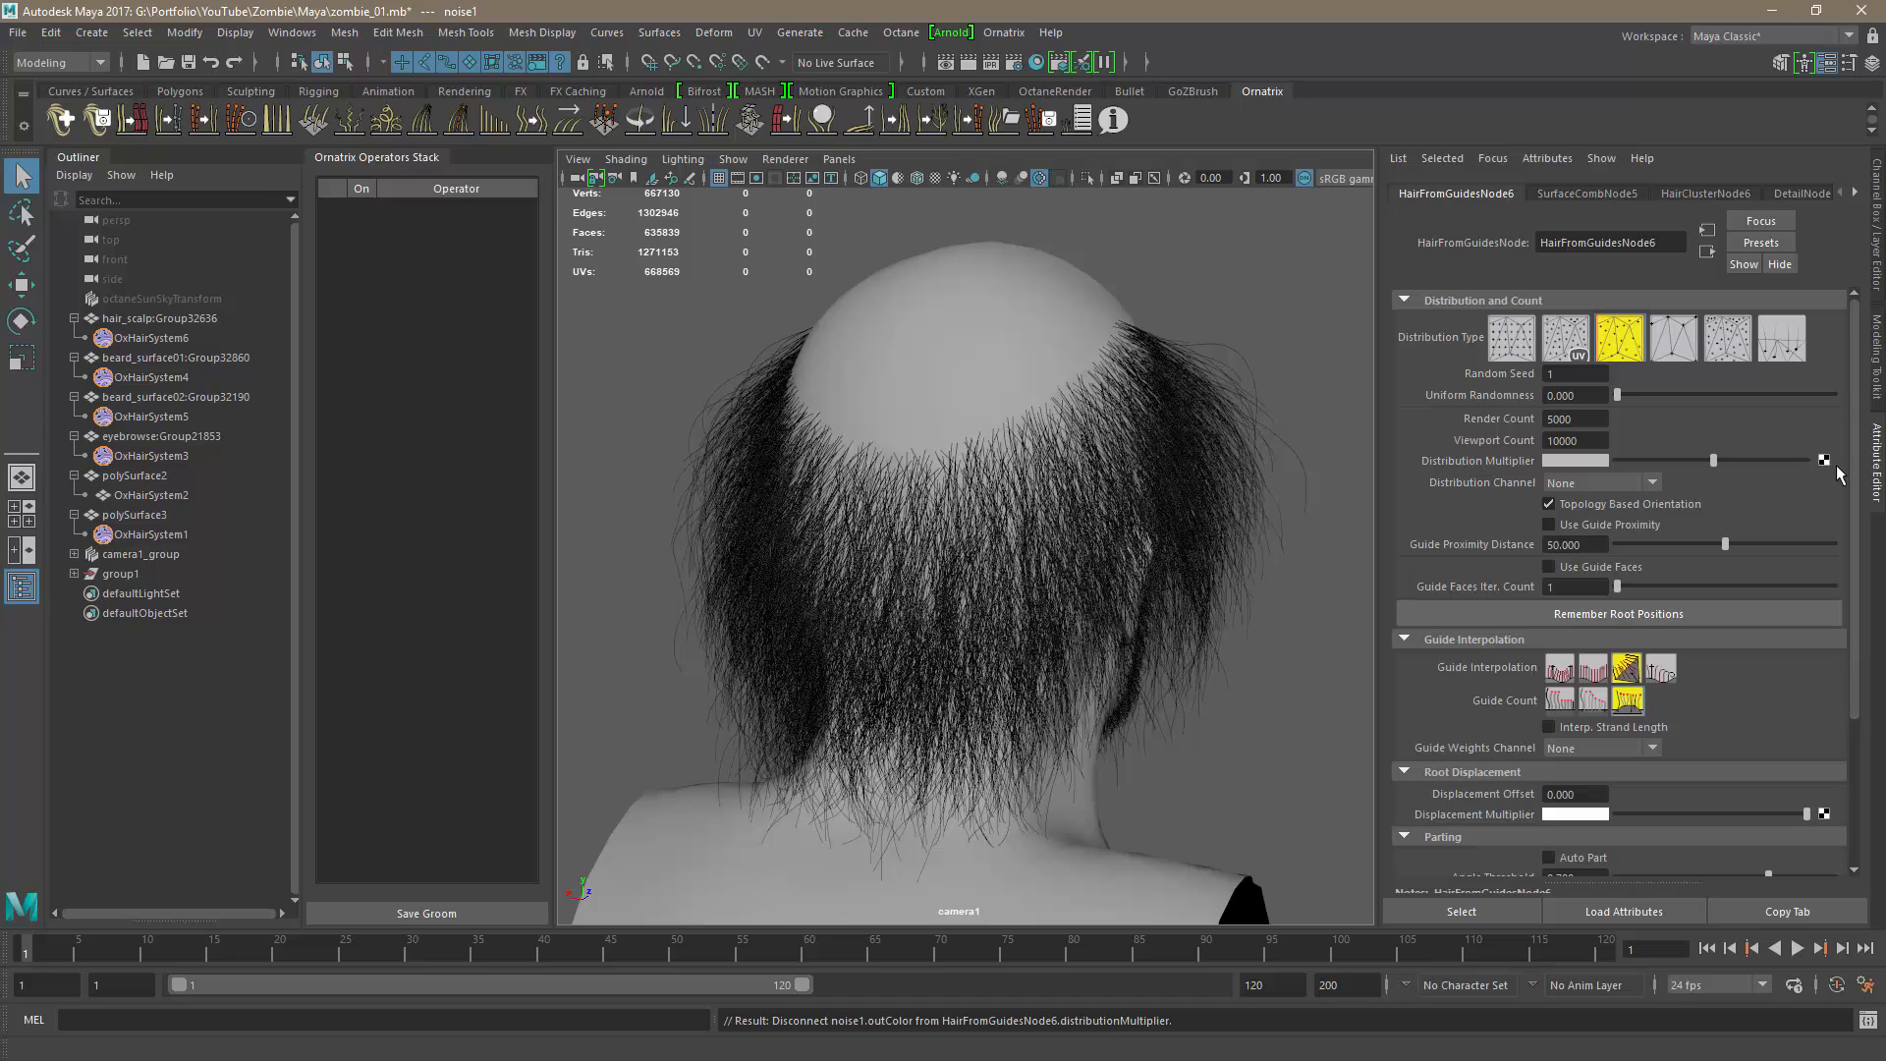
pyautogui.moveTo(1846, 475); pyautogui.dragTo(1884, 475)
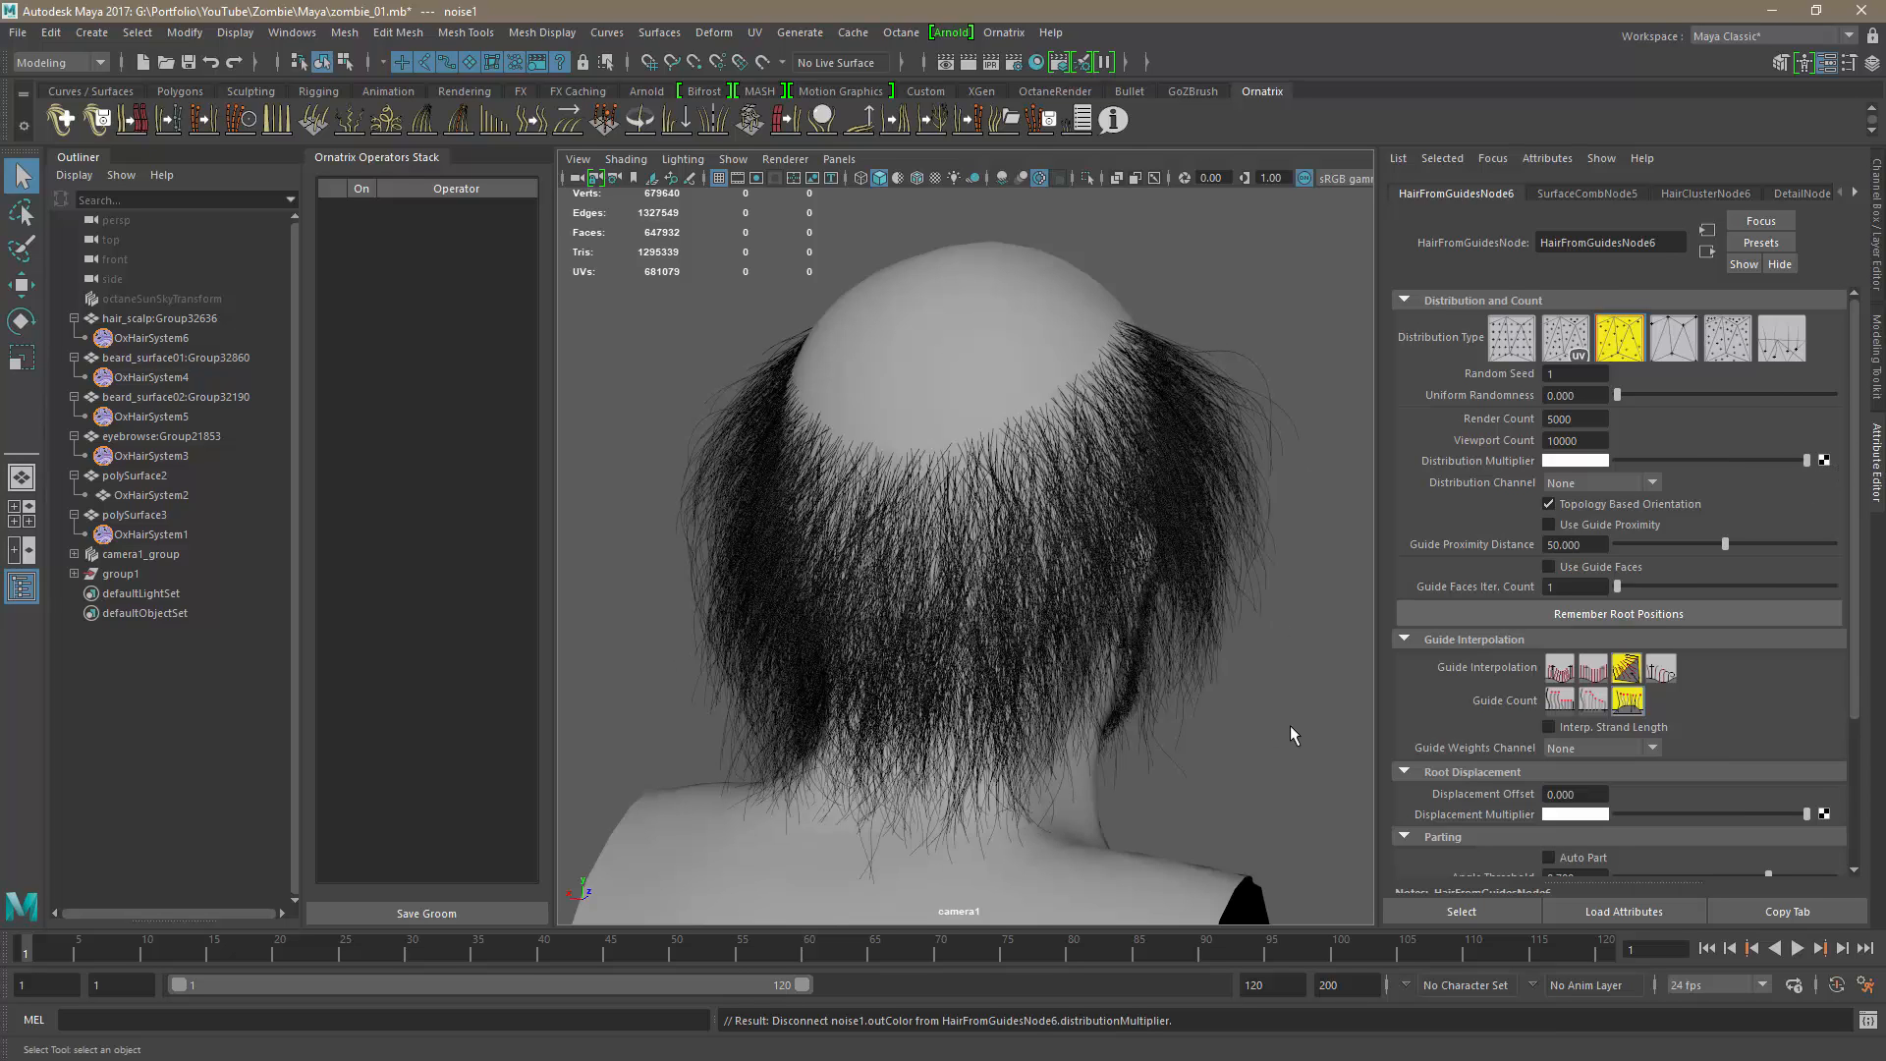
# Switch to ZBrush and show the subtool list and the zombie_04 hair surface pieces at an angle.
pyautogui.moveTo(1254, 720)
pyautogui.keyDown('alt'); pyautogui.mouseDown()
pyautogui.moveTo(1228, 688)
pyautogui.moveTo(904, 704)
pyautogui.moveTo(1263, 724)
pyautogui.moveTo(1227, 740)
pyautogui.mouseUp(); pyautogui.keyUp('alt')
pyautogui.hotkey('alt', 'Tab')
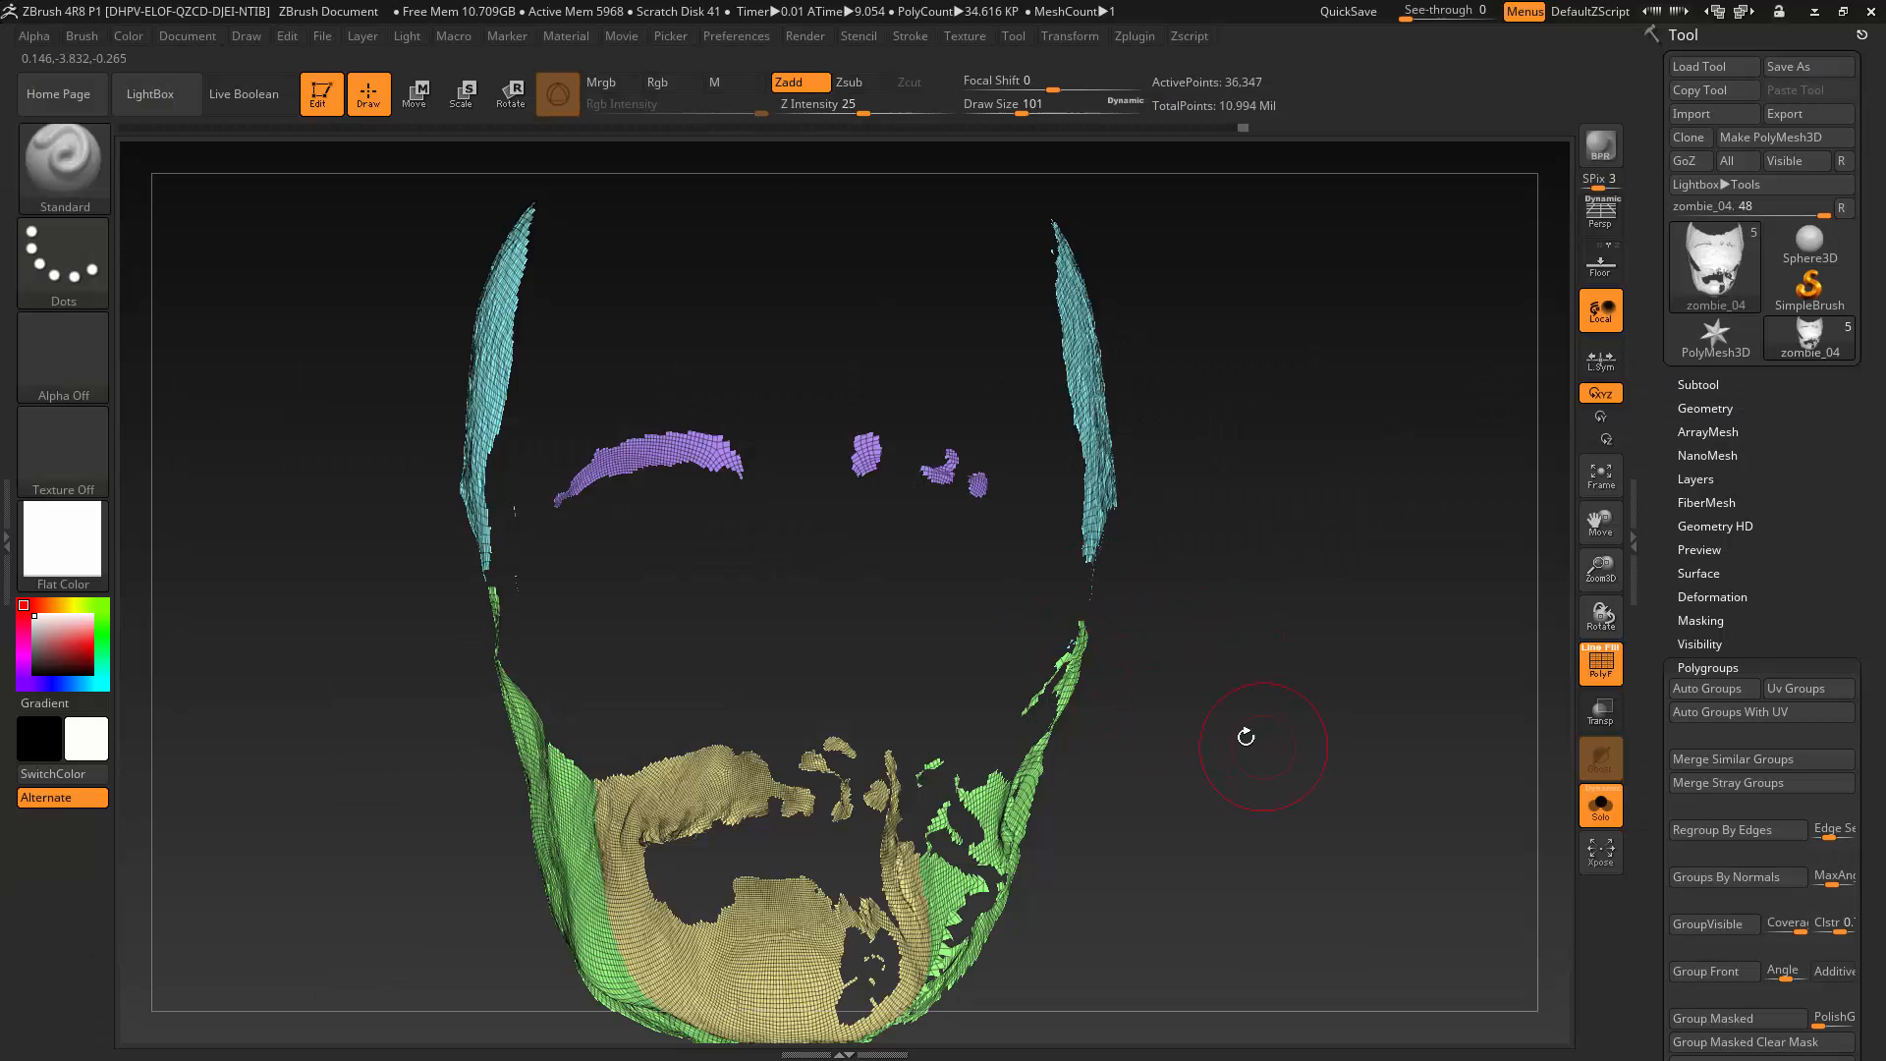
pyautogui.click(1699, 385)
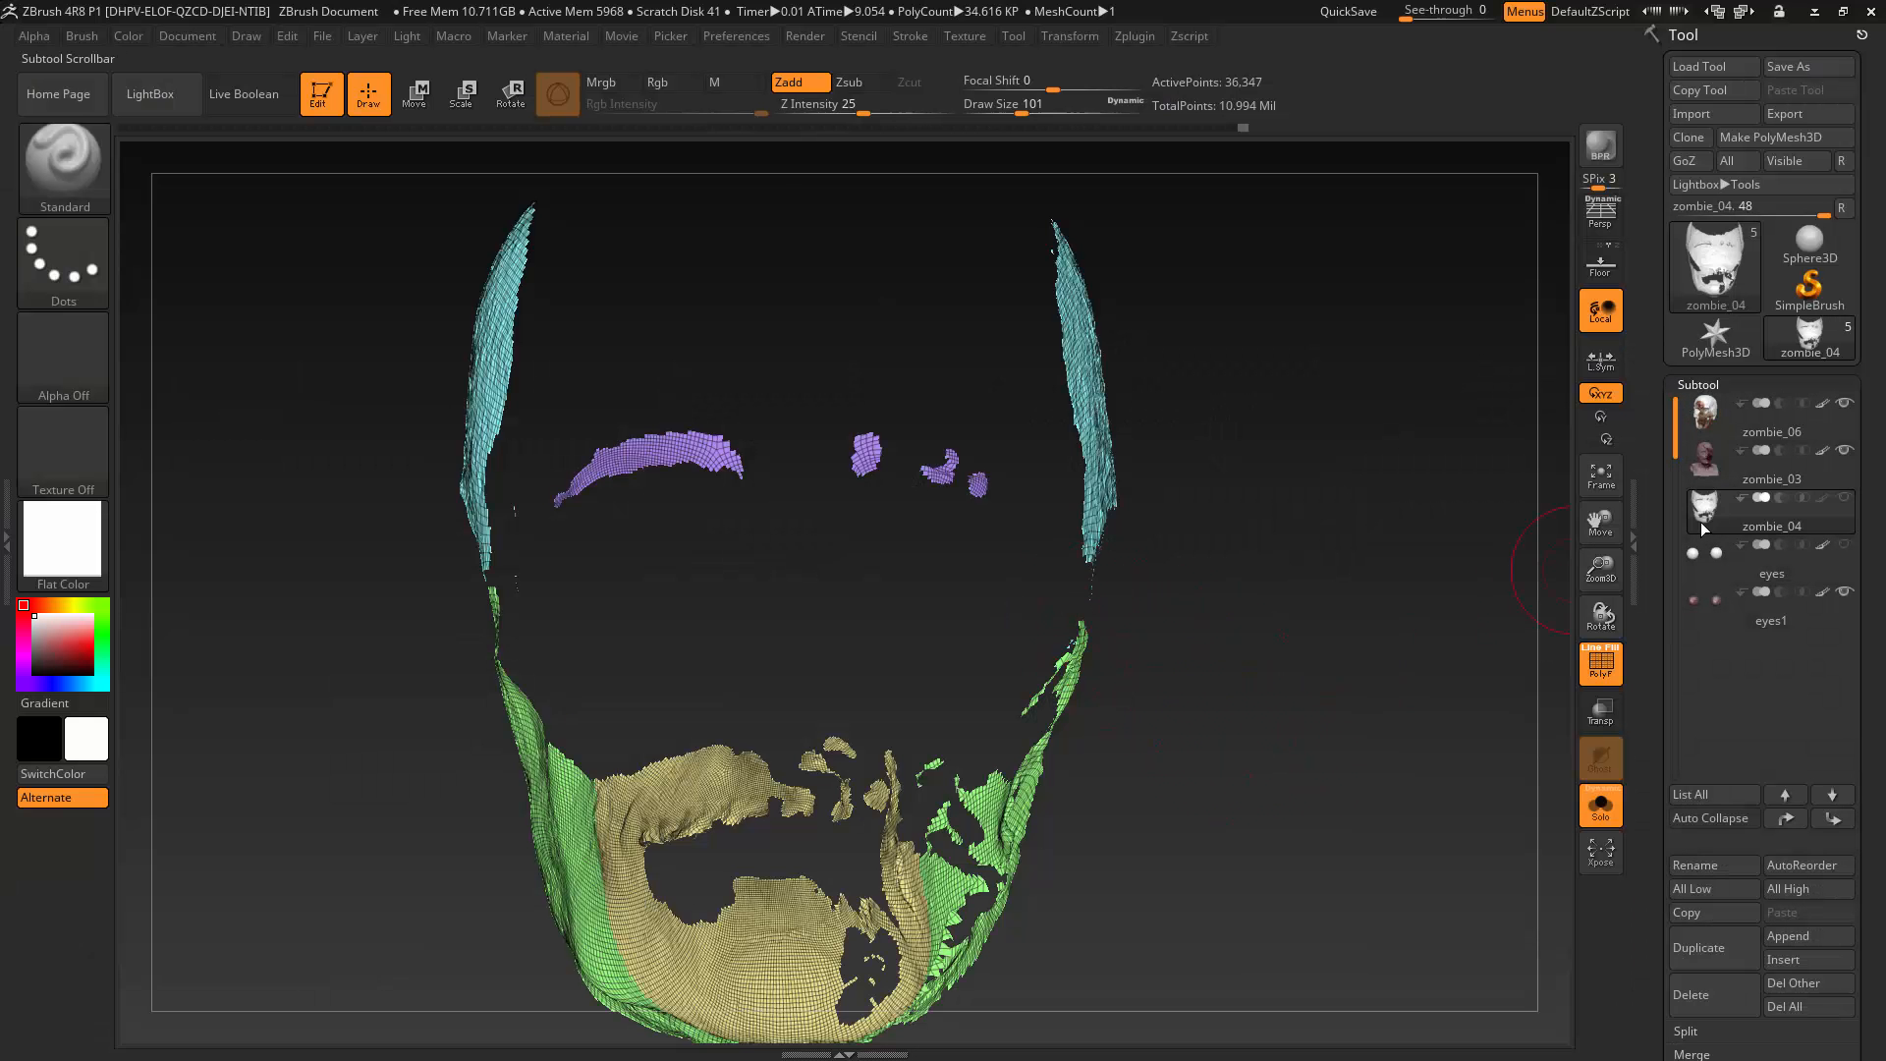
pyautogui.moveTo(1234, 784)
pyautogui.mouseDown()
pyautogui.moveTo(1258, 785)
pyautogui.moveTo(1220, 772)
pyautogui.mouseUp()
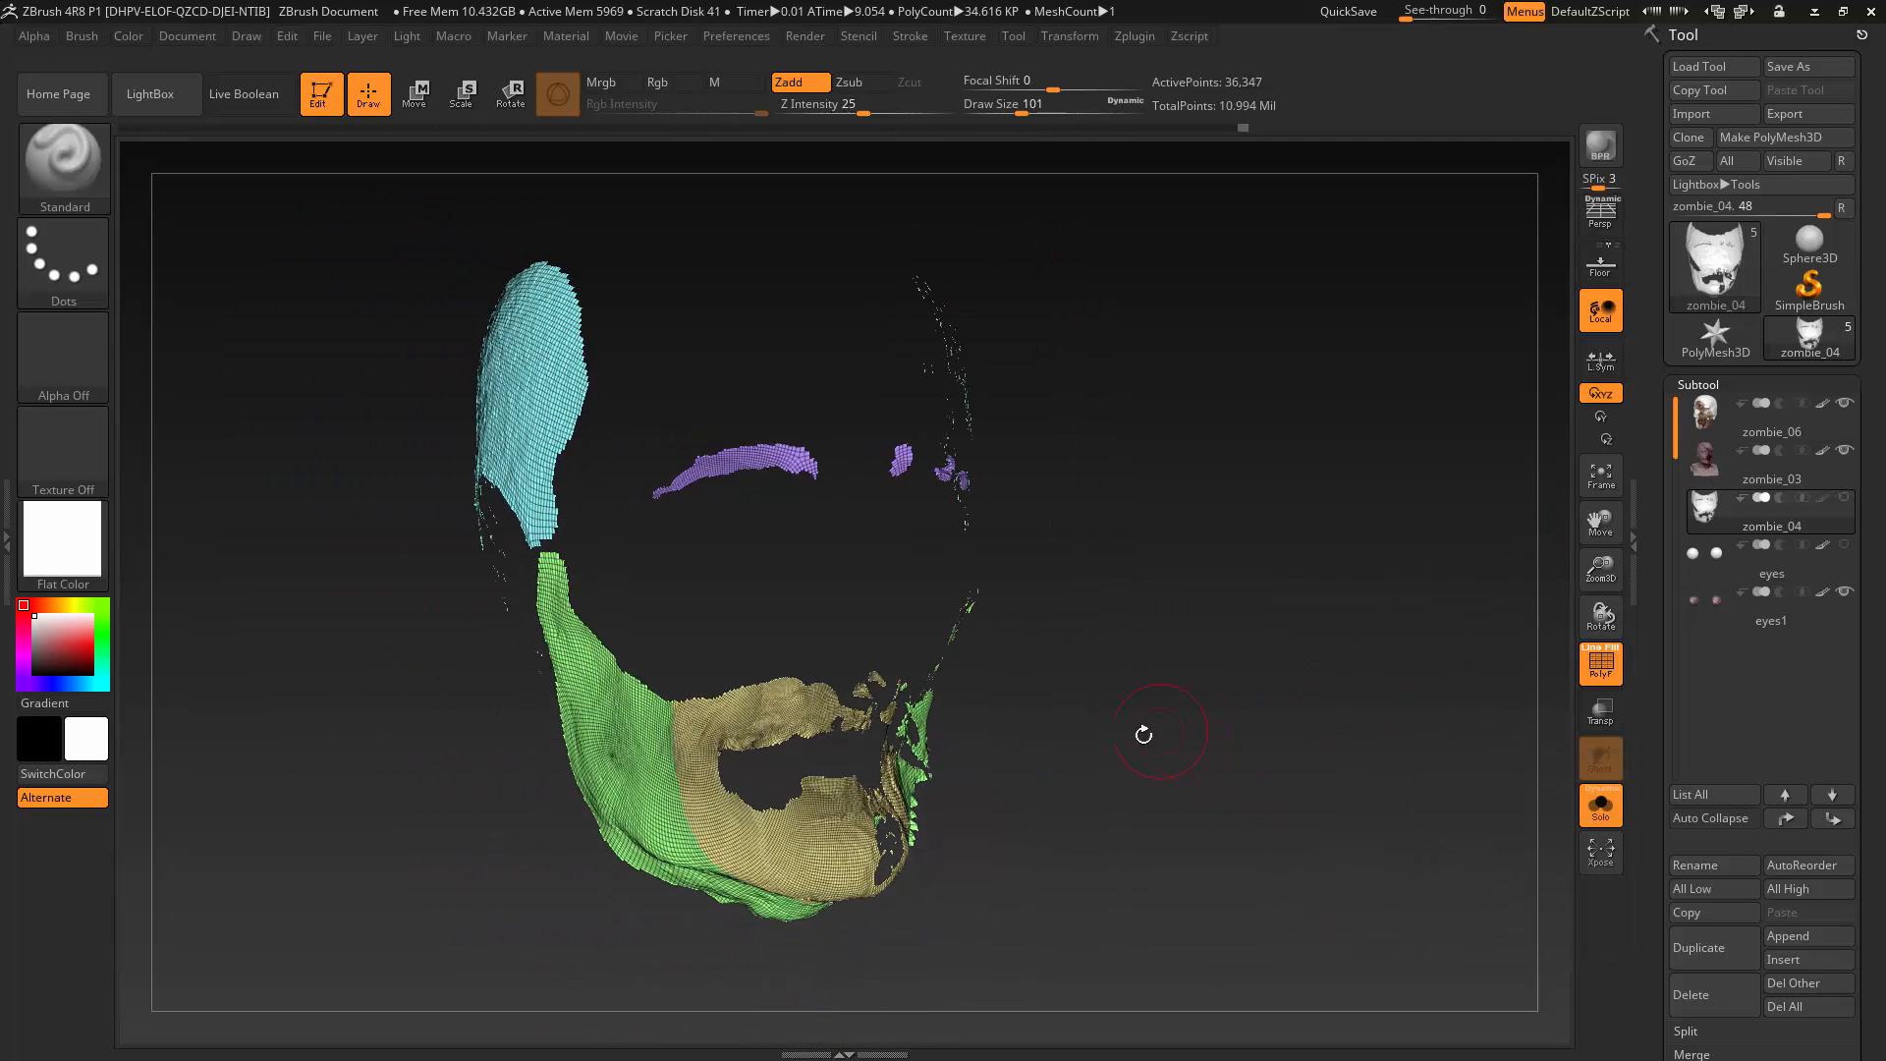
pyautogui.keyDown('alt'); pyautogui.moveTo(1134, 722); pyautogui.dragTo(1199, 808); pyautogui.keyUp('alt')
# Undo the zombie_04 edits back to before the head geometry around the hair surfaces was deleted.
pyautogui.hotkey('ctrl', 'z')
pyautogui.hotkey('ctrl', 'z')
pyautogui.hotkey('ctrl', 'z')
pyautogui.hotkey('ctrl', 'z')
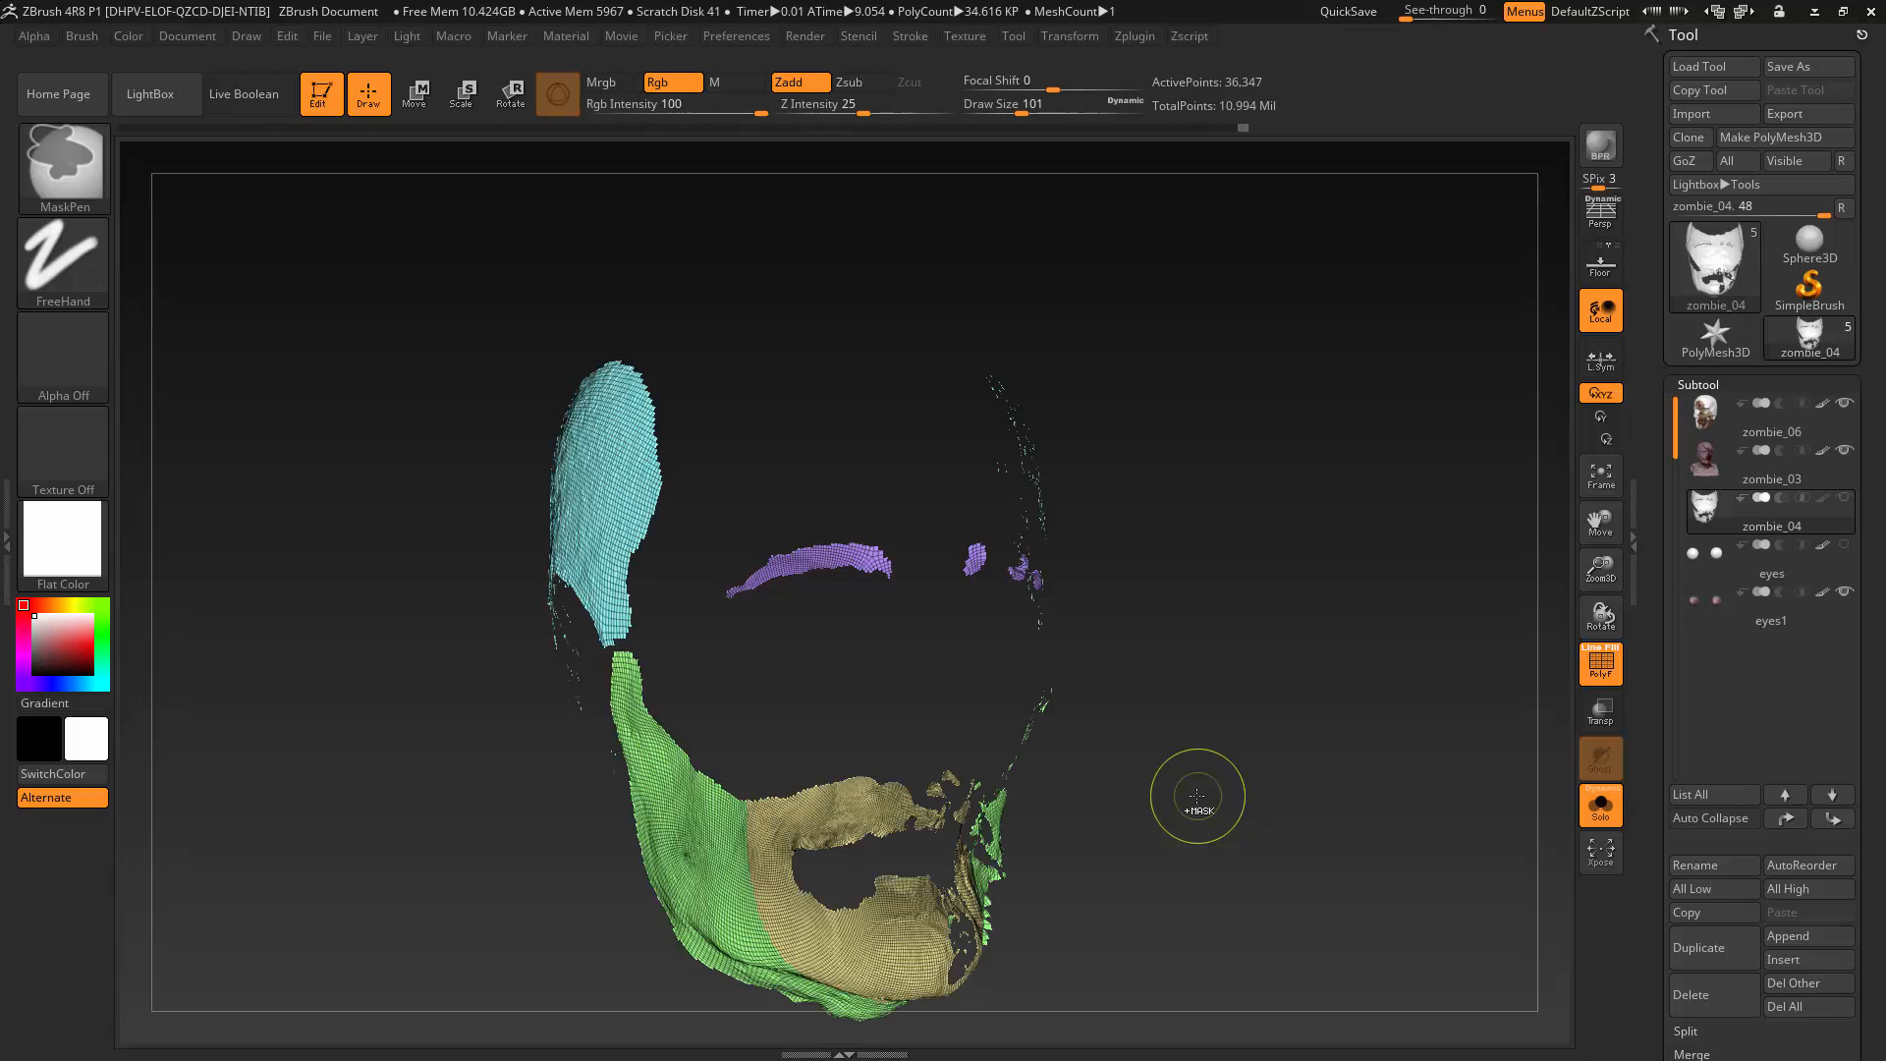
pyautogui.hotkey('ctrl', 'z')
pyautogui.hotkey('ctrl', 'z')
pyautogui.hotkey('ctrl', 'z')
pyautogui.hotkey('ctrl', 'z')
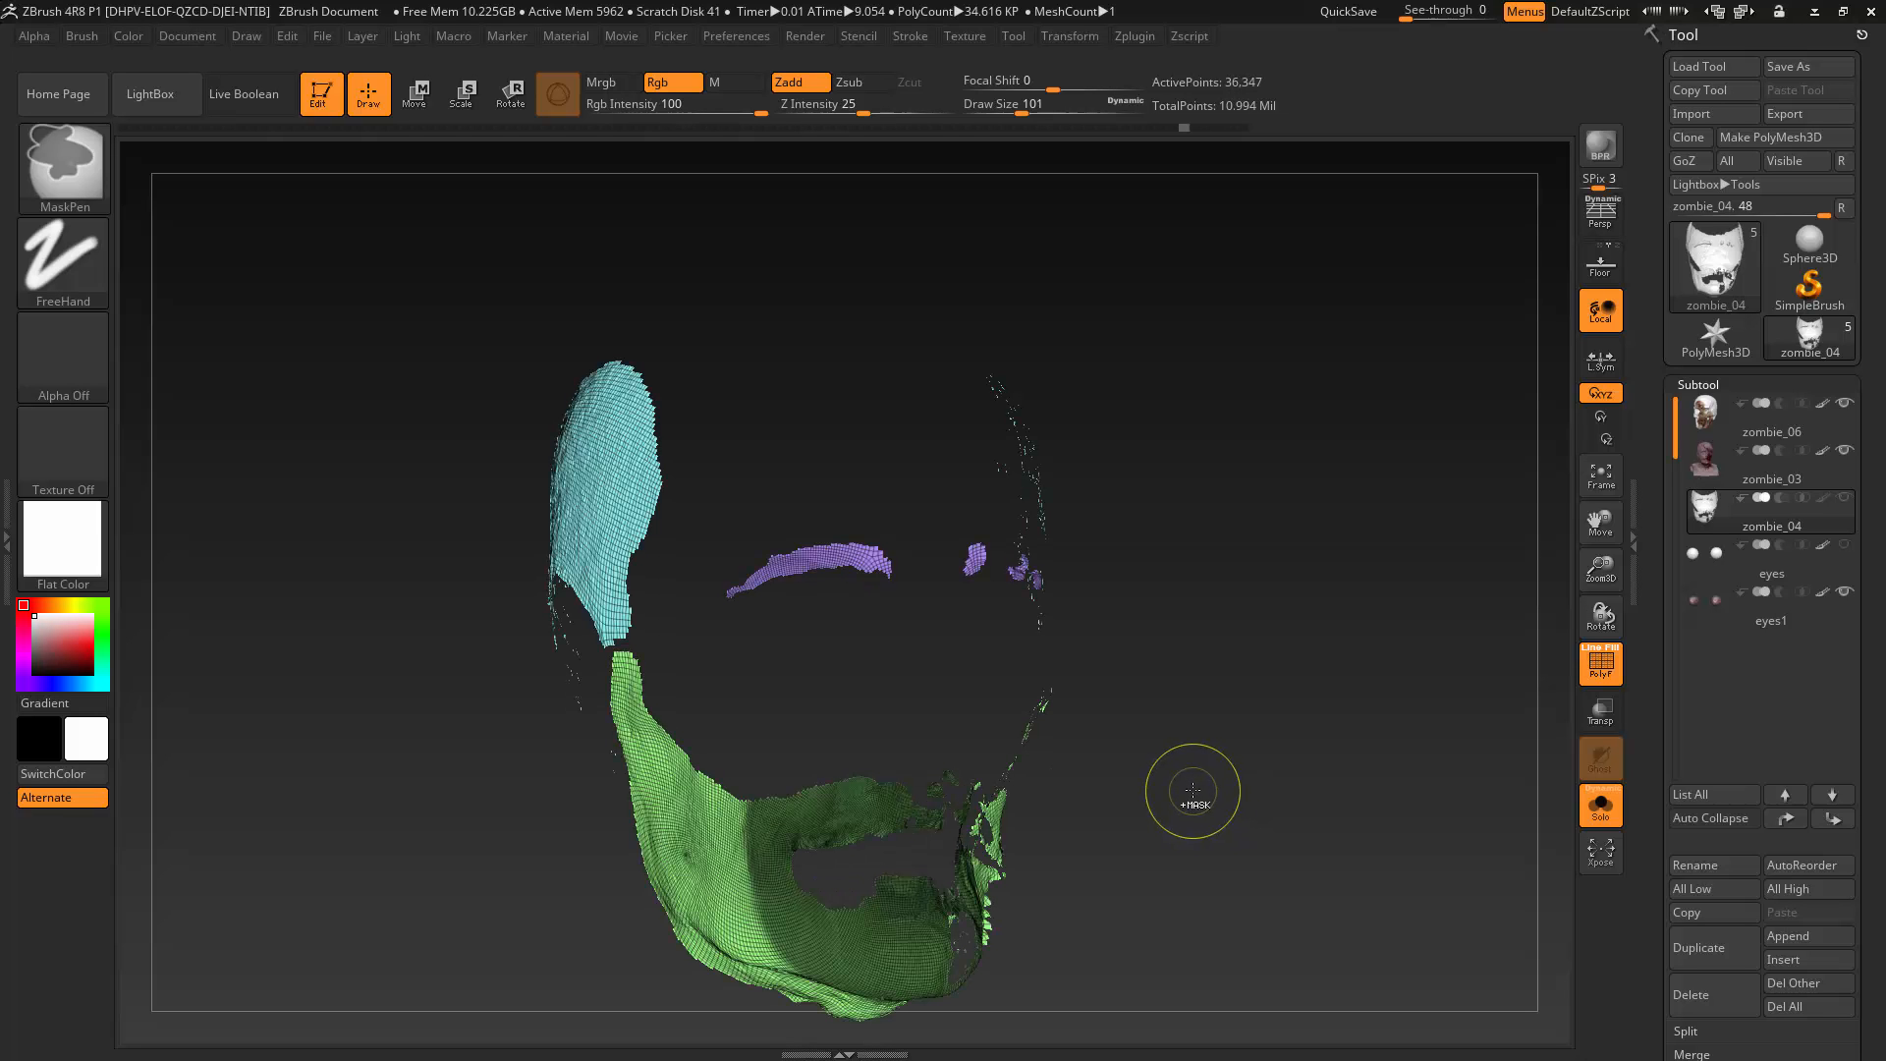
pyautogui.hotkey('ctrl', 'z')
pyautogui.hotkey('ctrl', 'z')
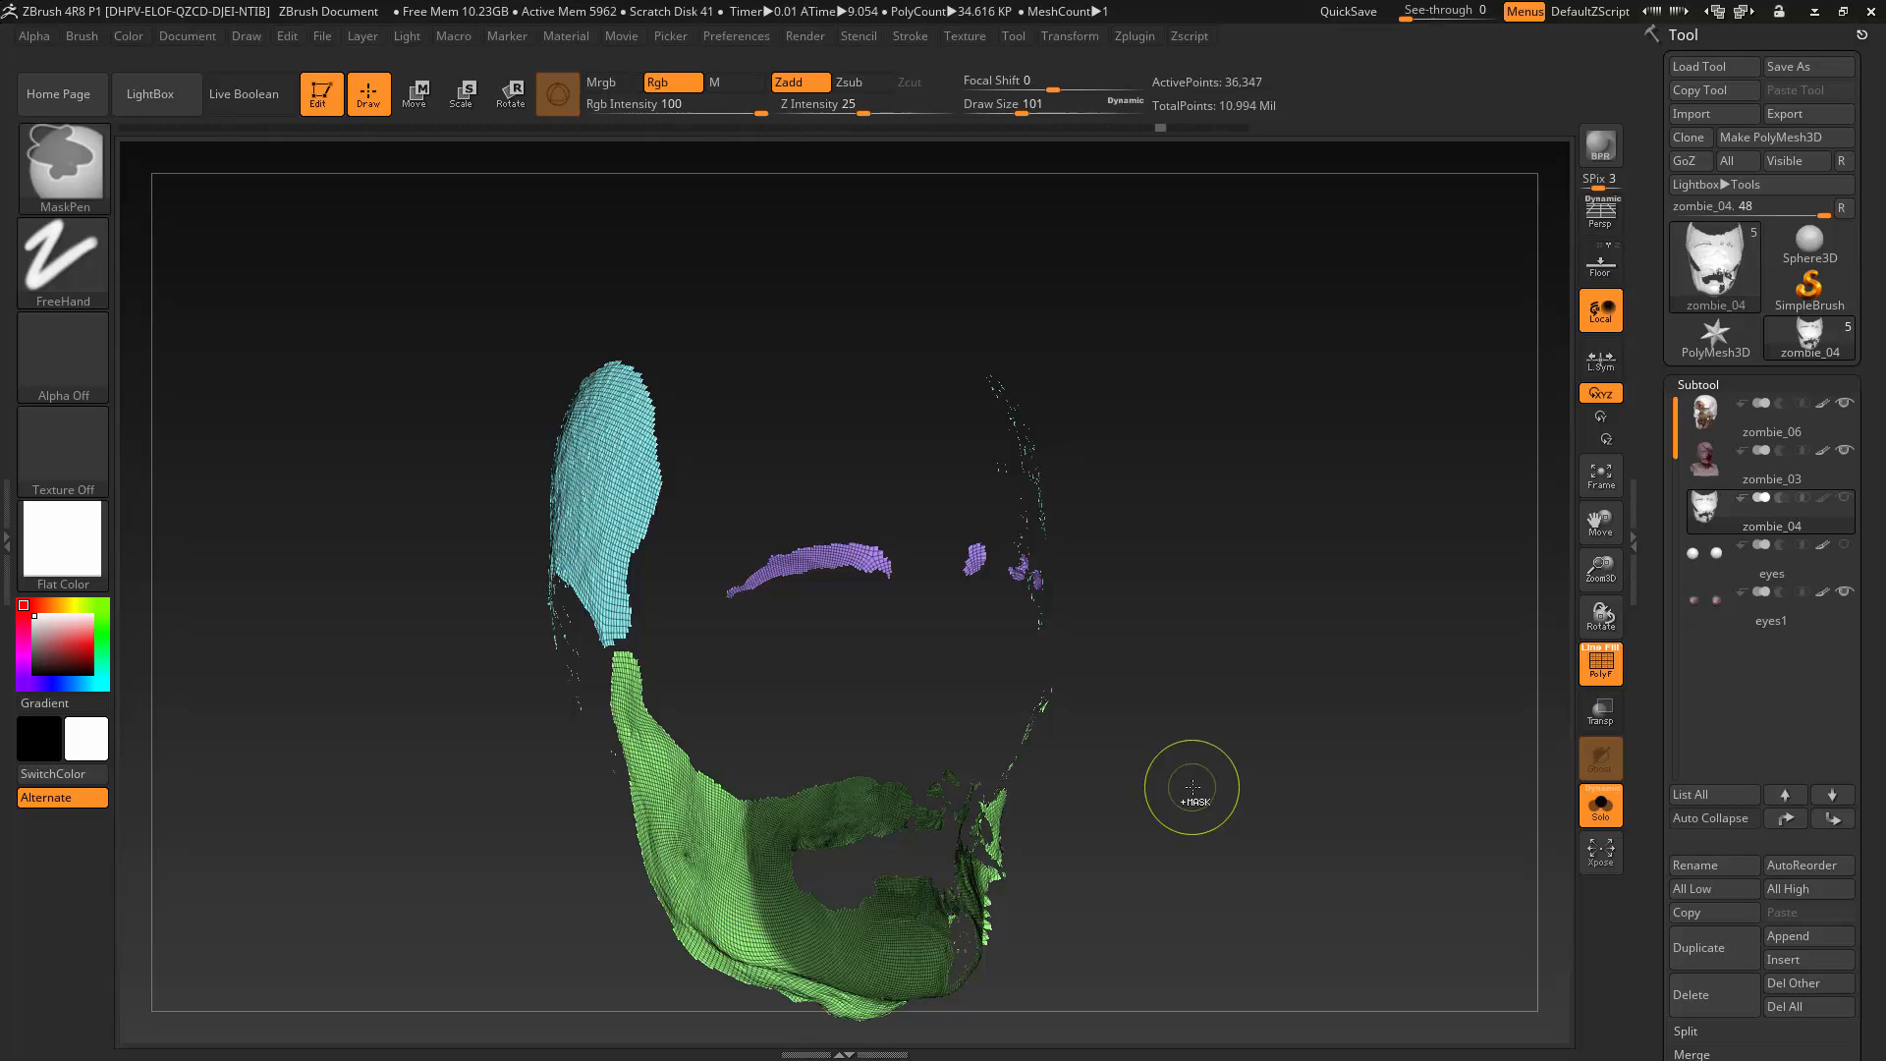
pyautogui.hotkey('ctrl', 'z')
pyautogui.hotkey('ctrl', 'z')
pyautogui.hotkey('ctrl', 'z')
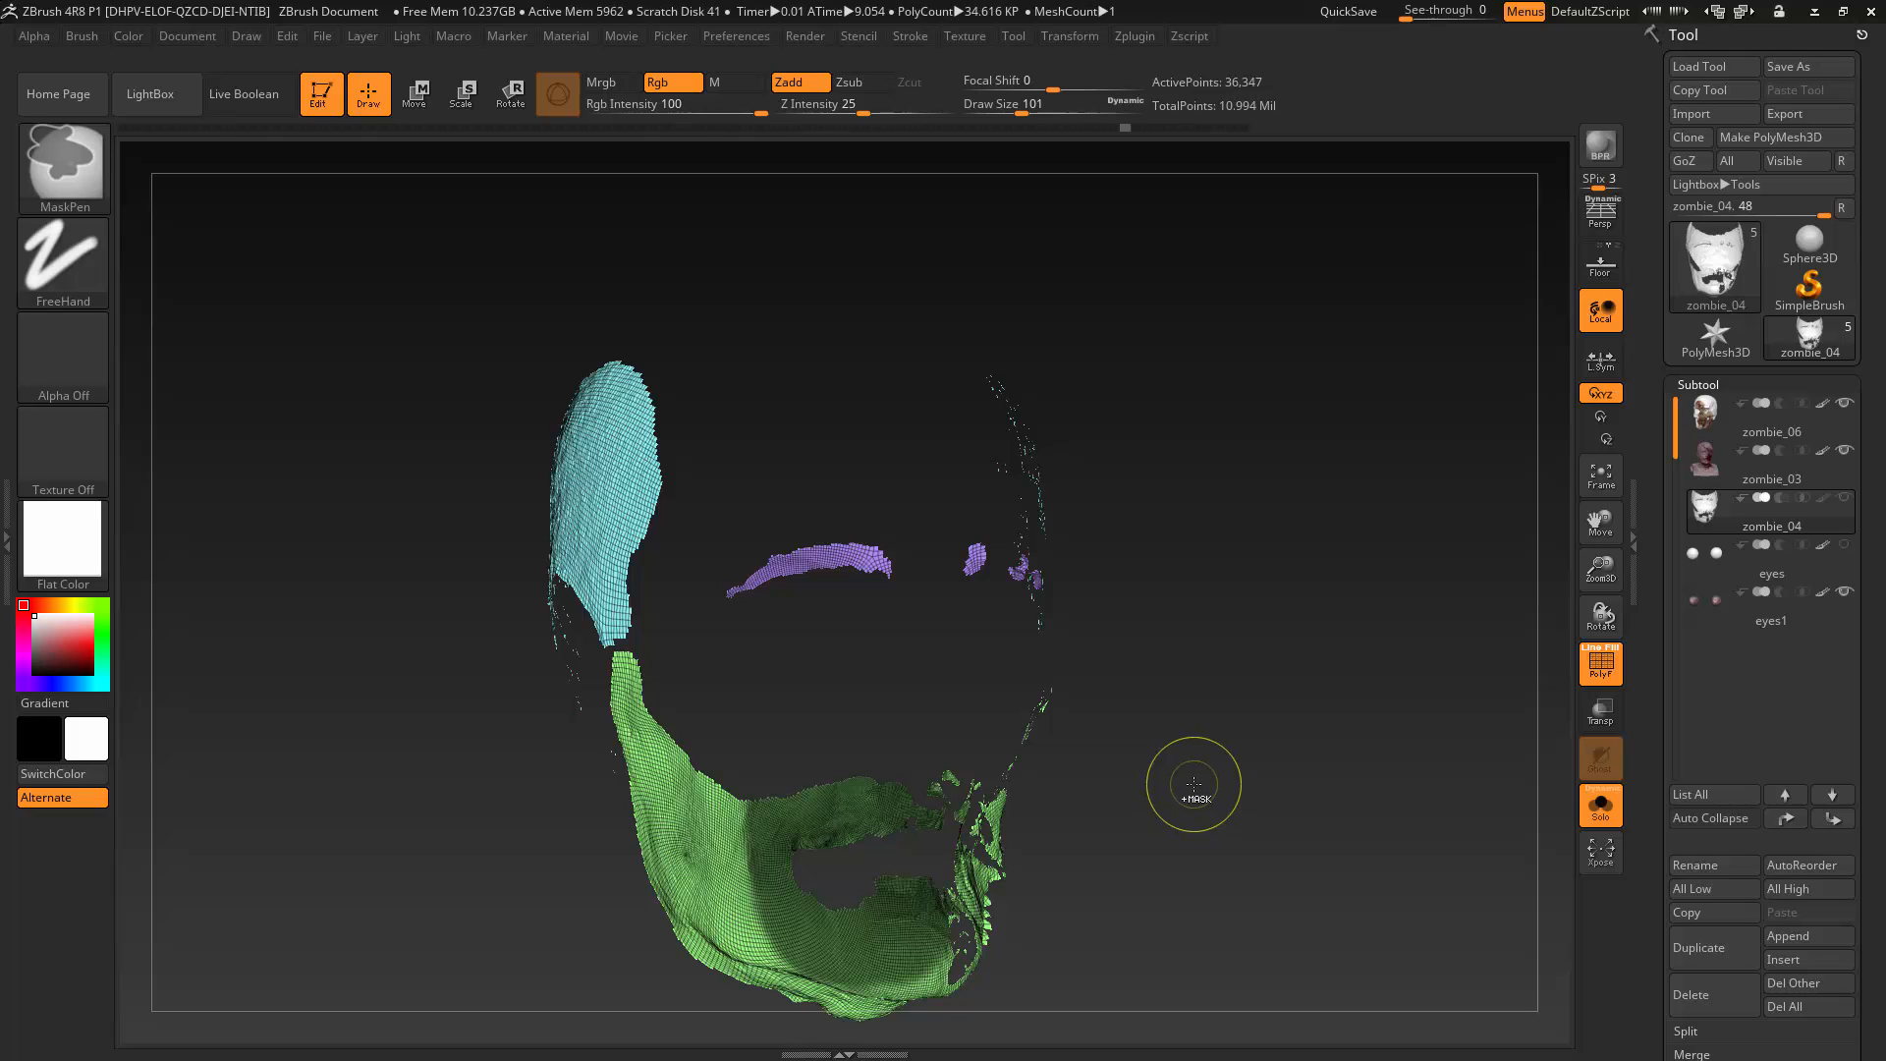
pyautogui.hotkey('ctrl', 'z')
pyautogui.hotkey('ctrl', 'z')
pyautogui.hotkey('ctrl', 'z')
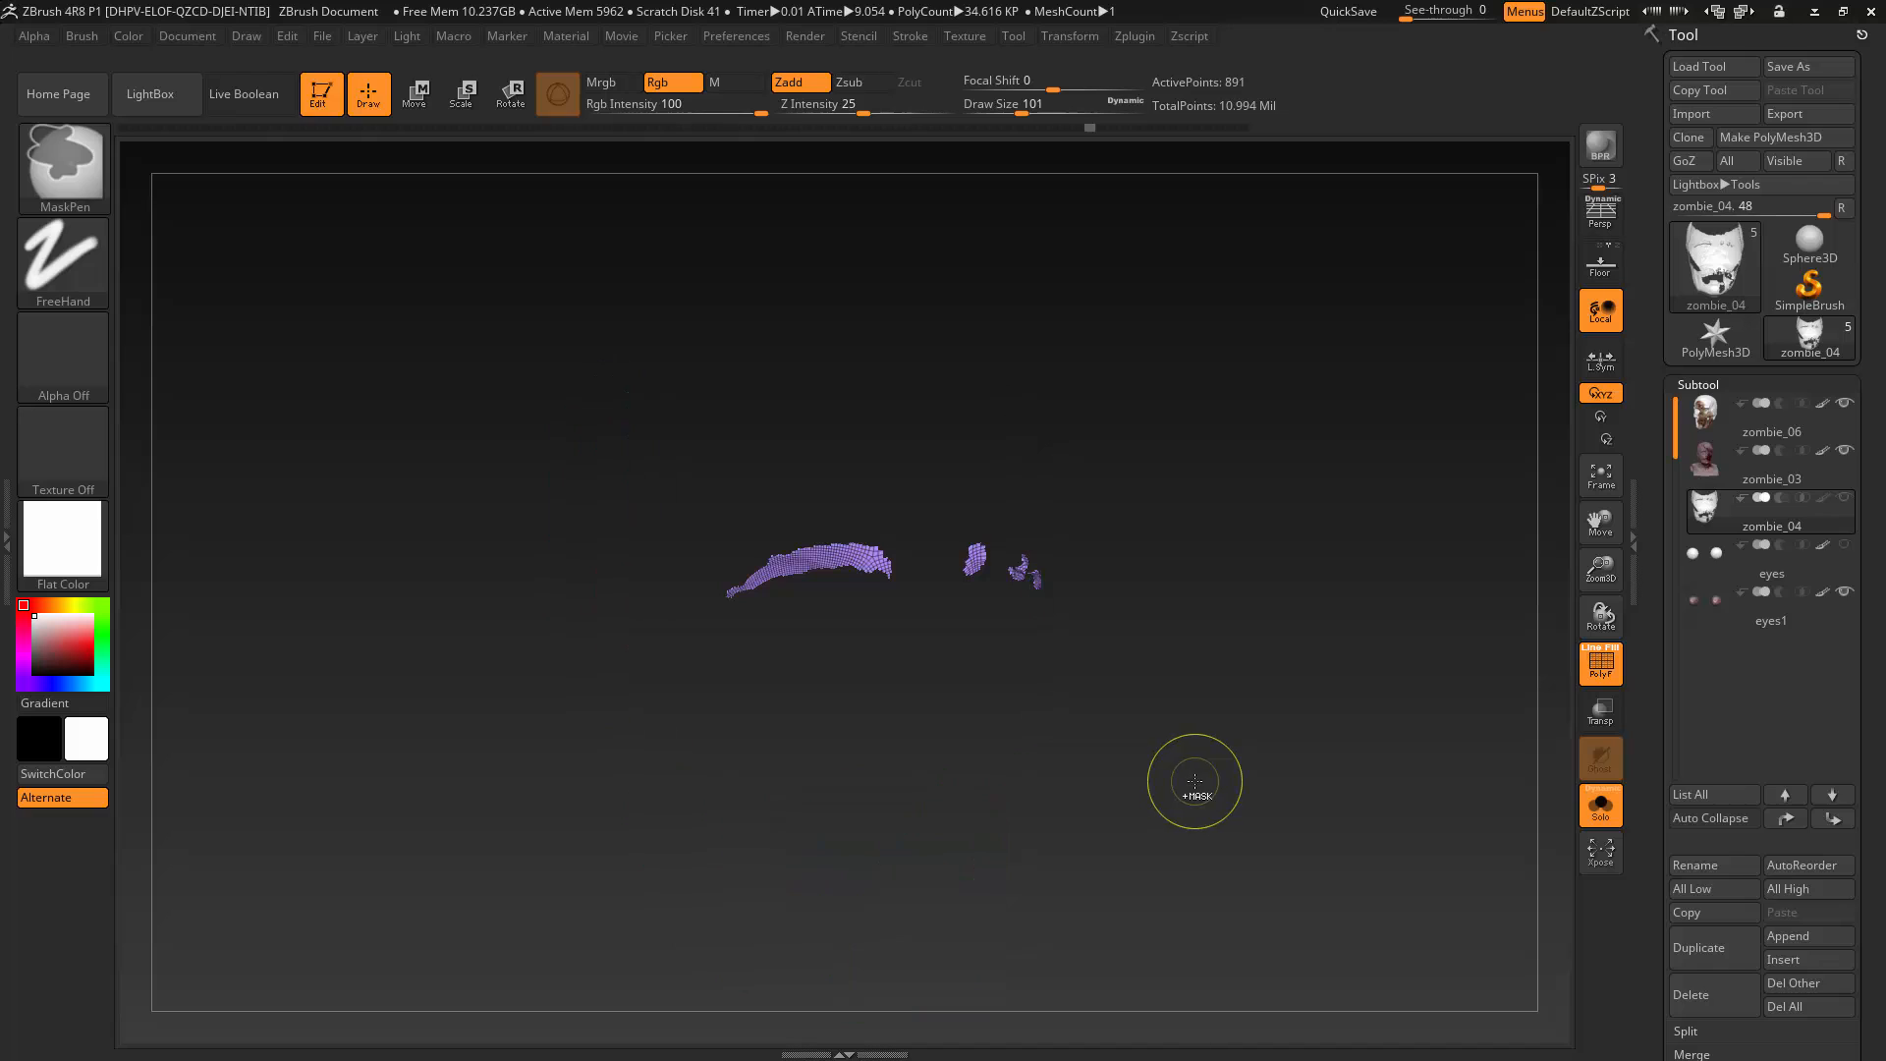
pyautogui.hotkey('ctrl', 'shift')
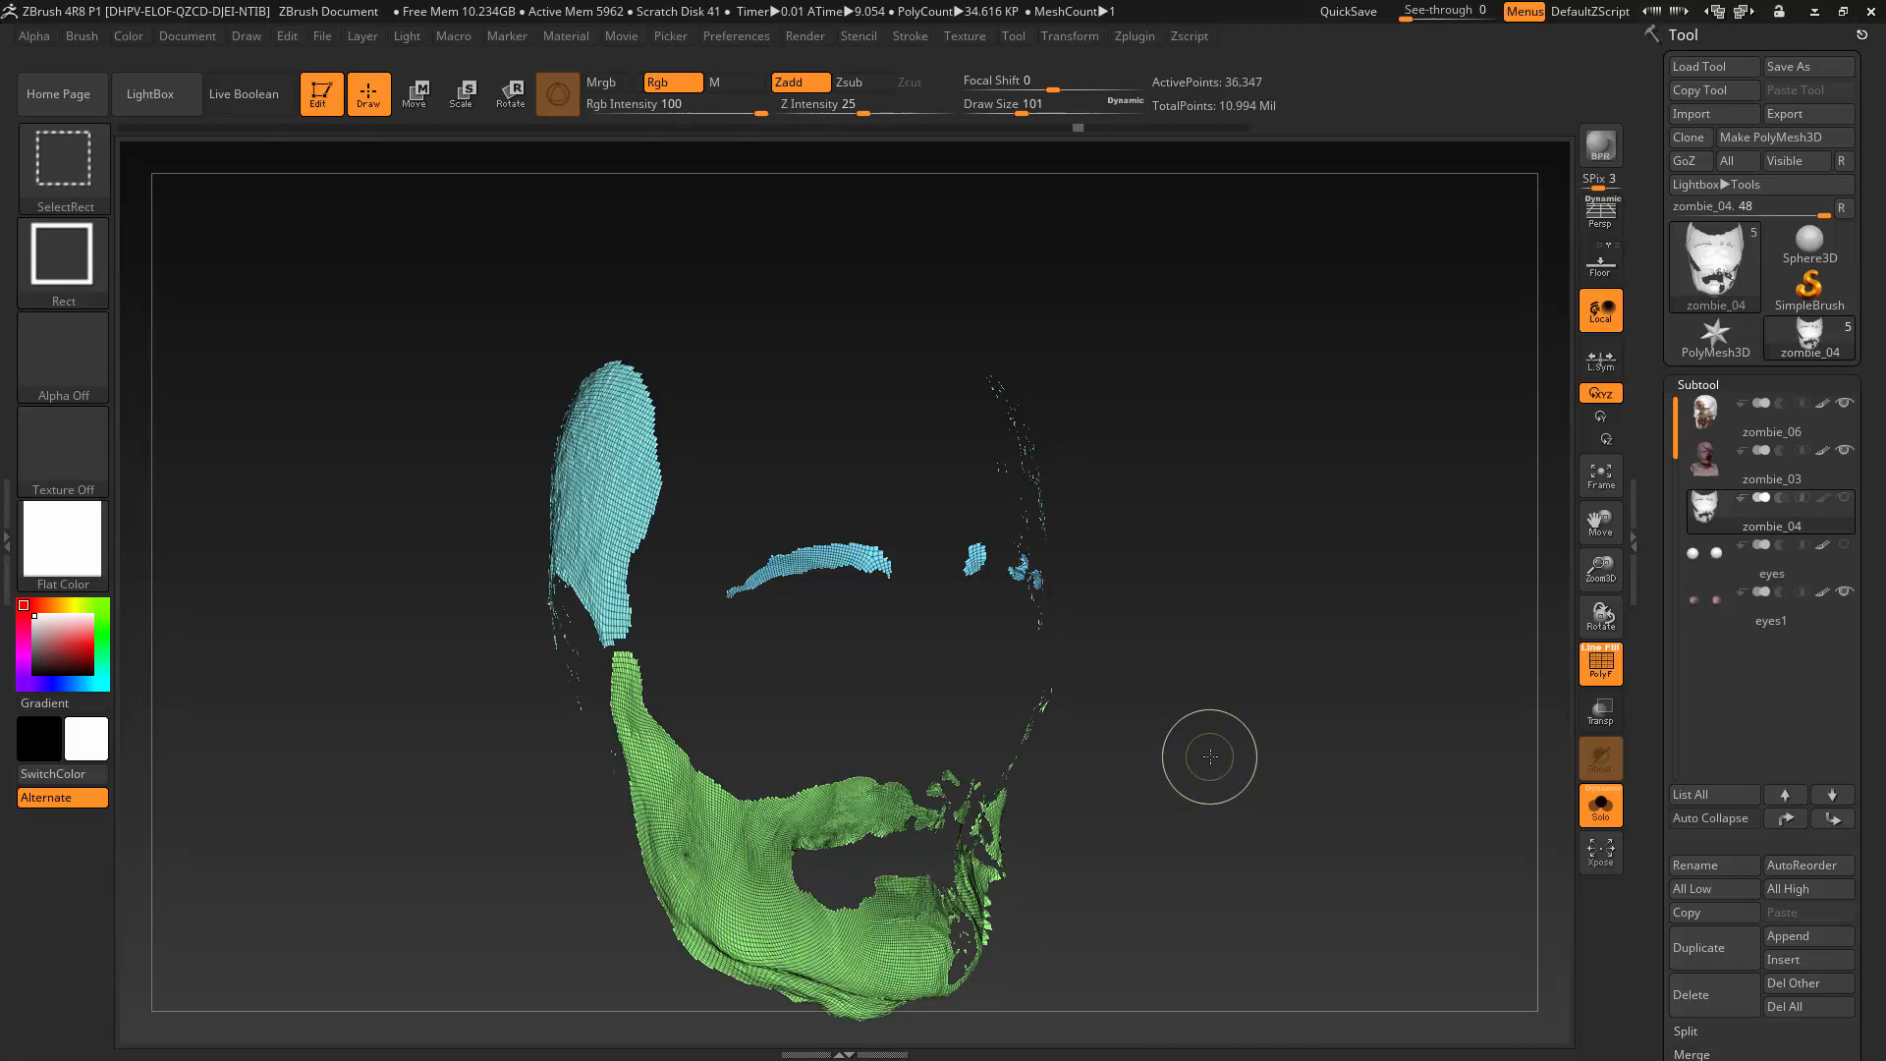
pyautogui.hotkey('ctrl', 'z')
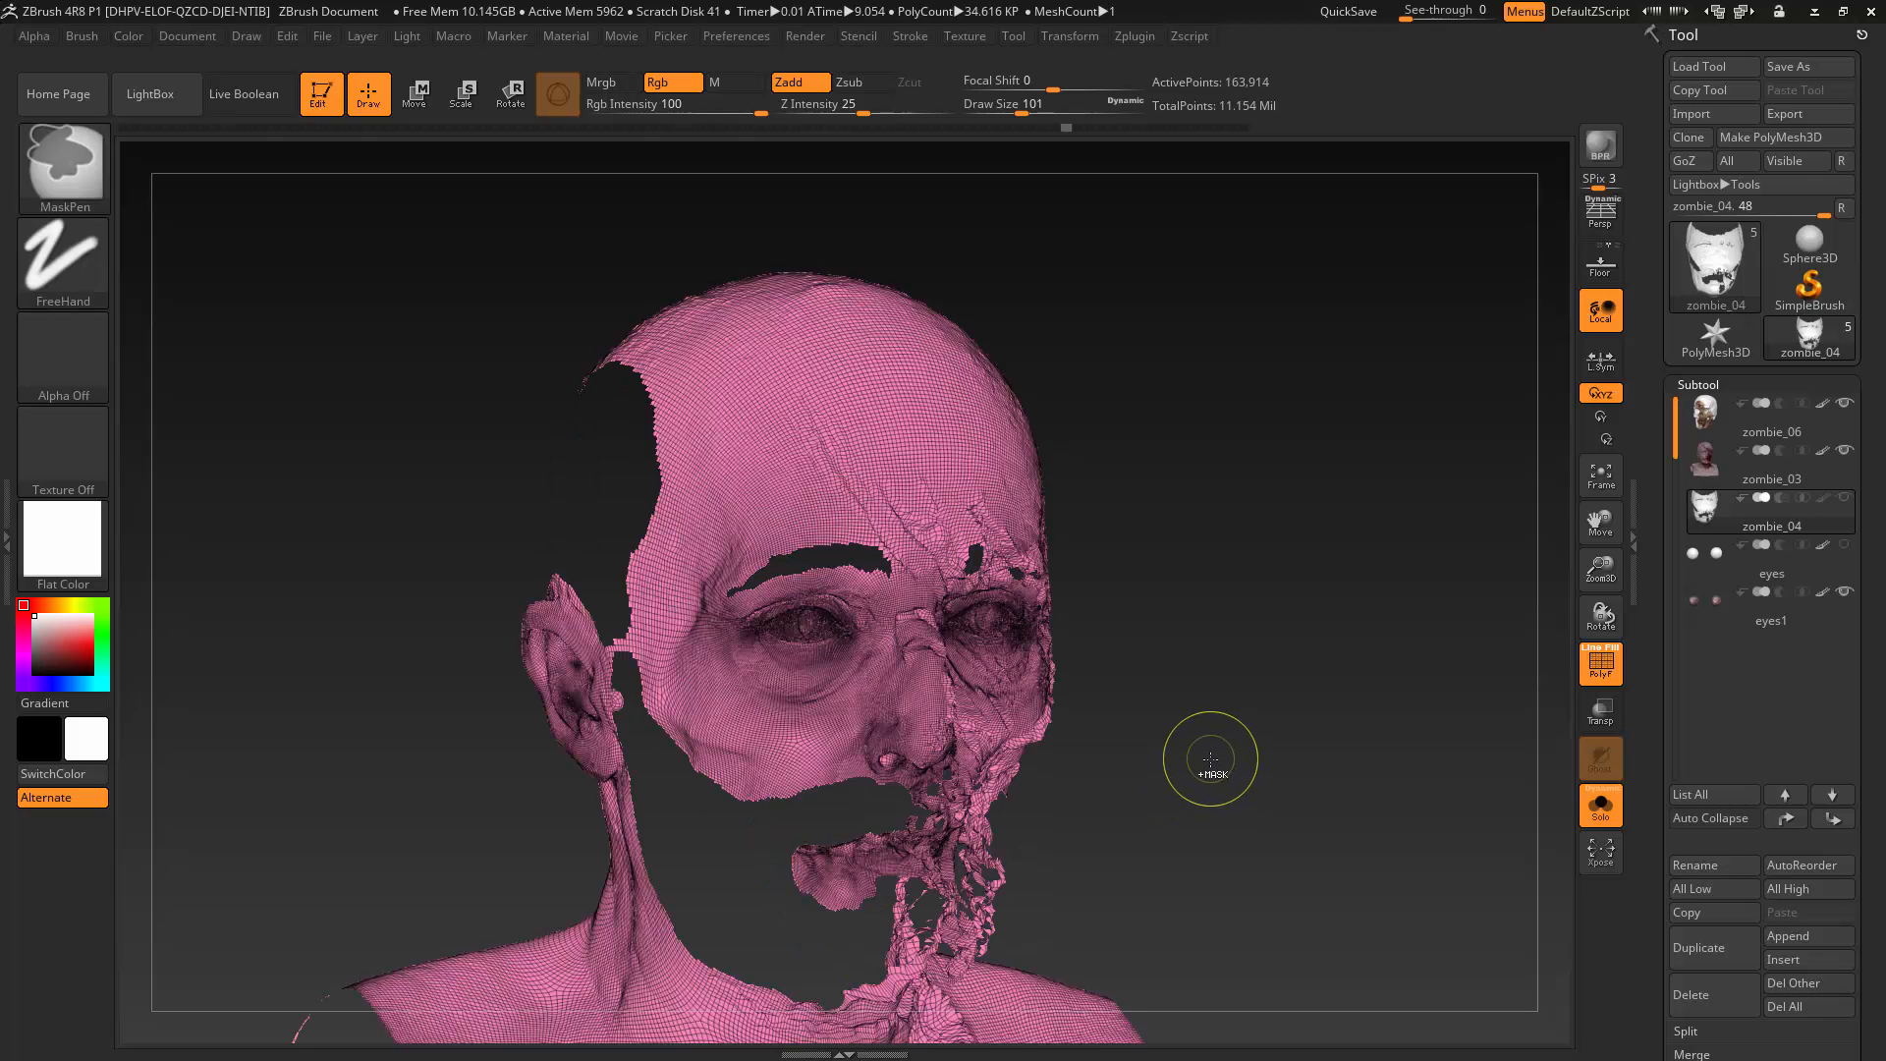
# Unhide all of zombie_04, accepting the loss of newer undo entries, and isolate the pink skin polygroup.
pyautogui.keyDown('ctrl'); pyautogui.keyDown('shift'); pyautogui.click(1210, 758); pyautogui.keyUp('shift'); pyautogui.keyUp('ctrl')
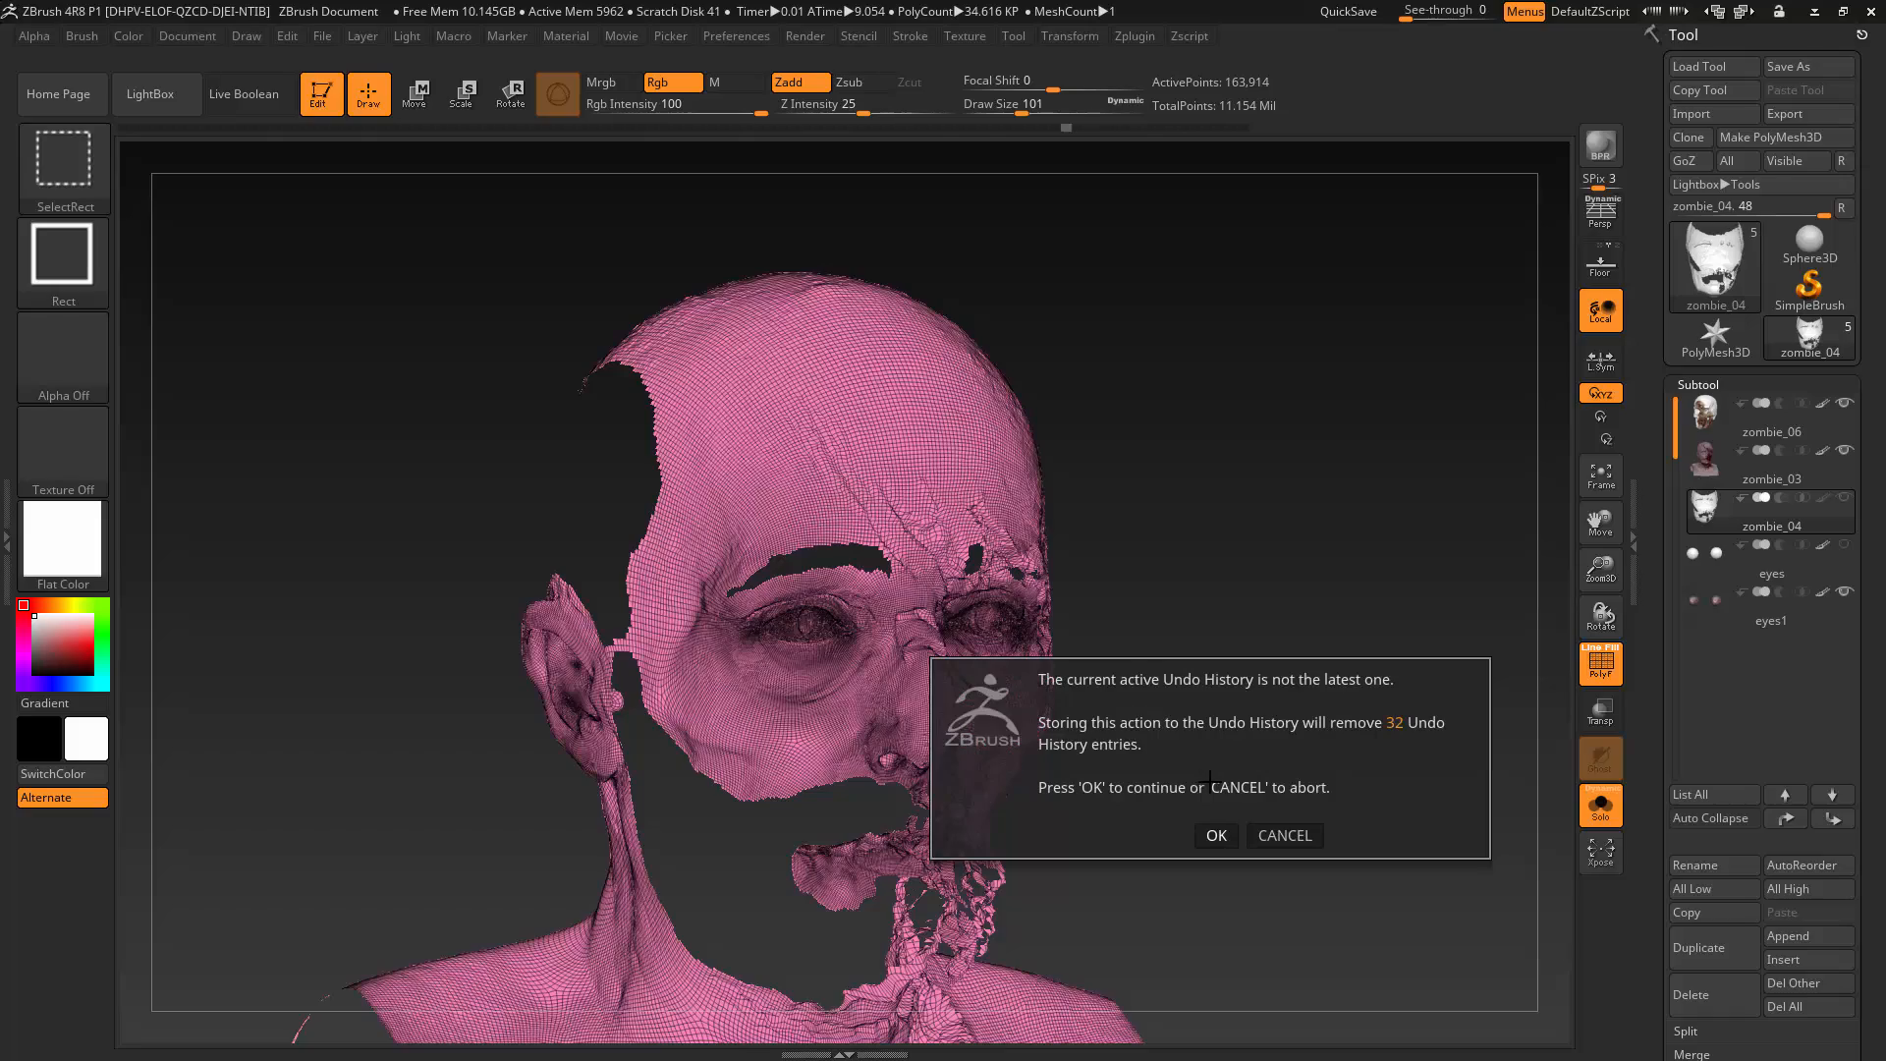
pyautogui.click(1216, 834)
pyautogui.moveTo(1174, 801)
pyautogui.mouseDown()
pyautogui.moveTo(1342, 708)
pyautogui.moveTo(1263, 665)
pyautogui.moveTo(1253, 757)
pyautogui.moveTo(1310, 733)
pyautogui.mouseUp()
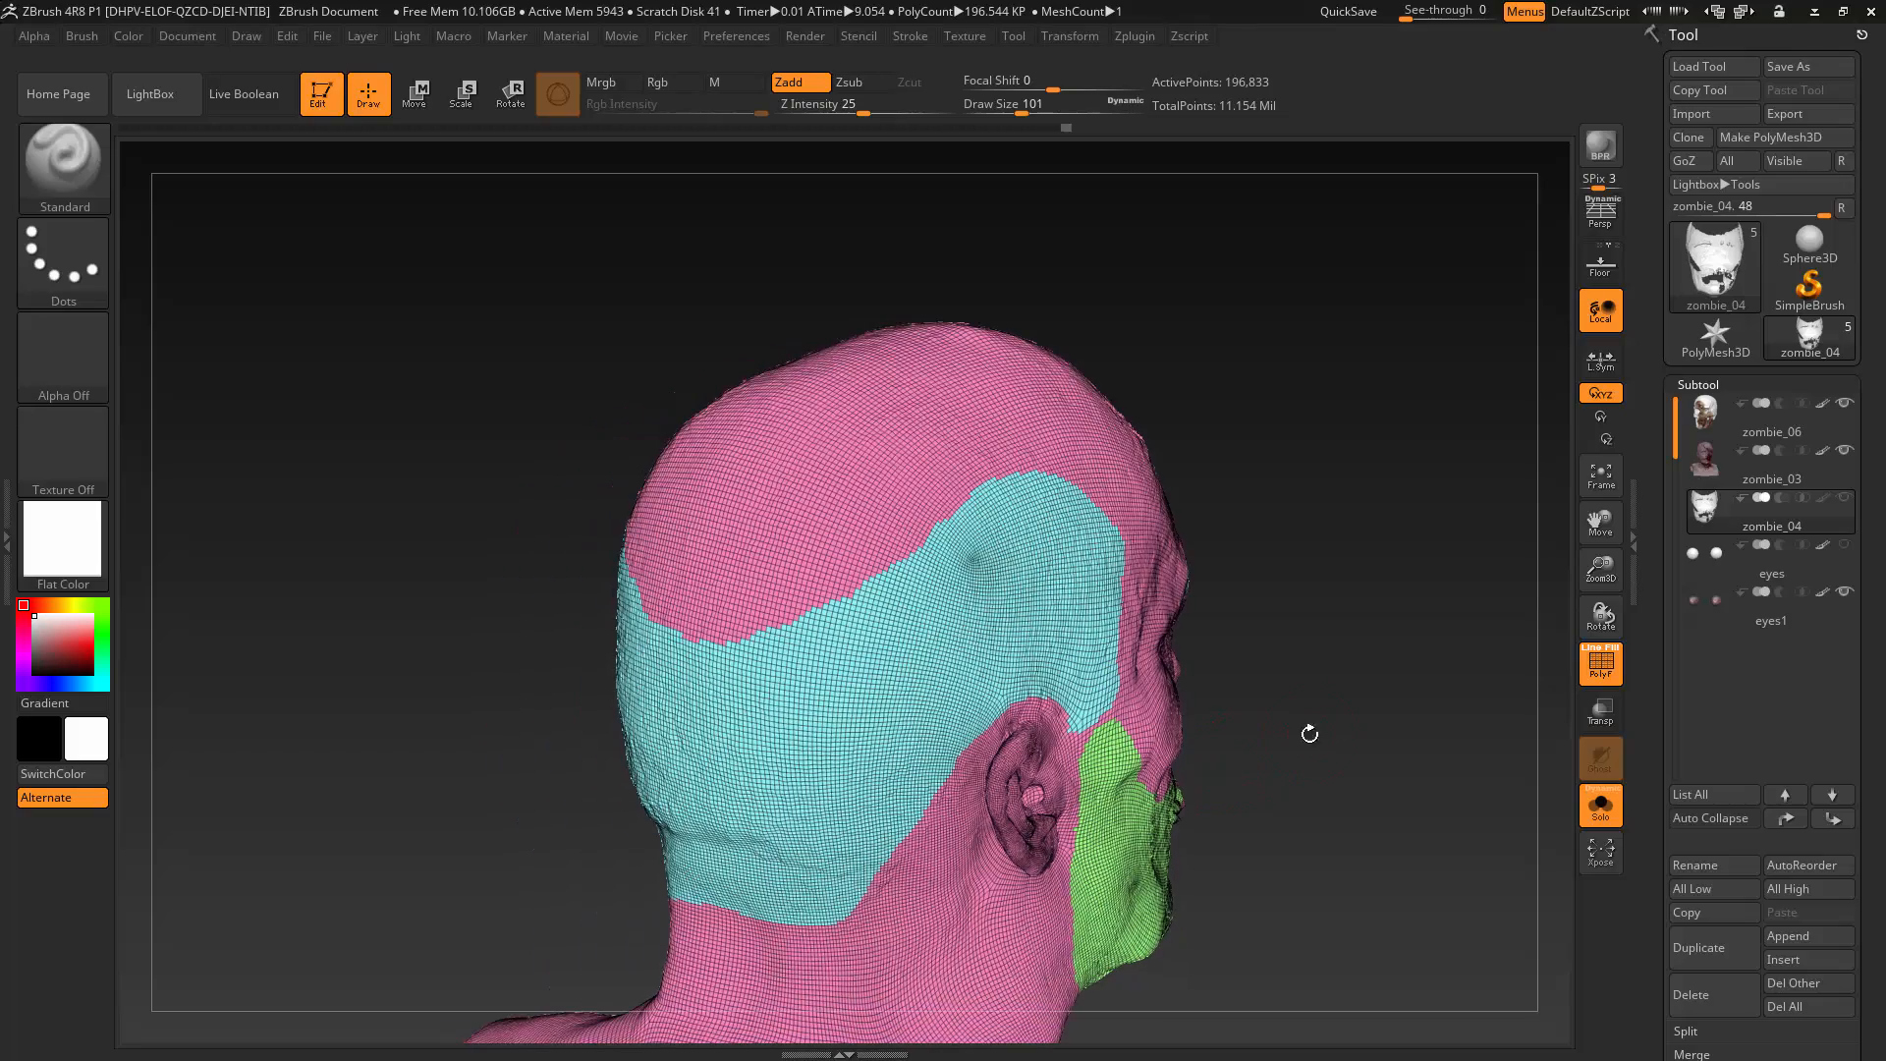
pyautogui.keyDown('ctrl'); pyautogui.keyDown('shift'); pyautogui.click(864, 496); pyautogui.keyUp('shift'); pyautogui.keyUp('ctrl')
pyautogui.moveTo(1061, 569)
pyautogui.mouseDown()
pyautogui.moveTo(1070, 771)
pyautogui.moveTo(1144, 646)
pyautogui.moveTo(1011, 623)
pyautogui.moveTo(1036, 559)
pyautogui.mouseUp()
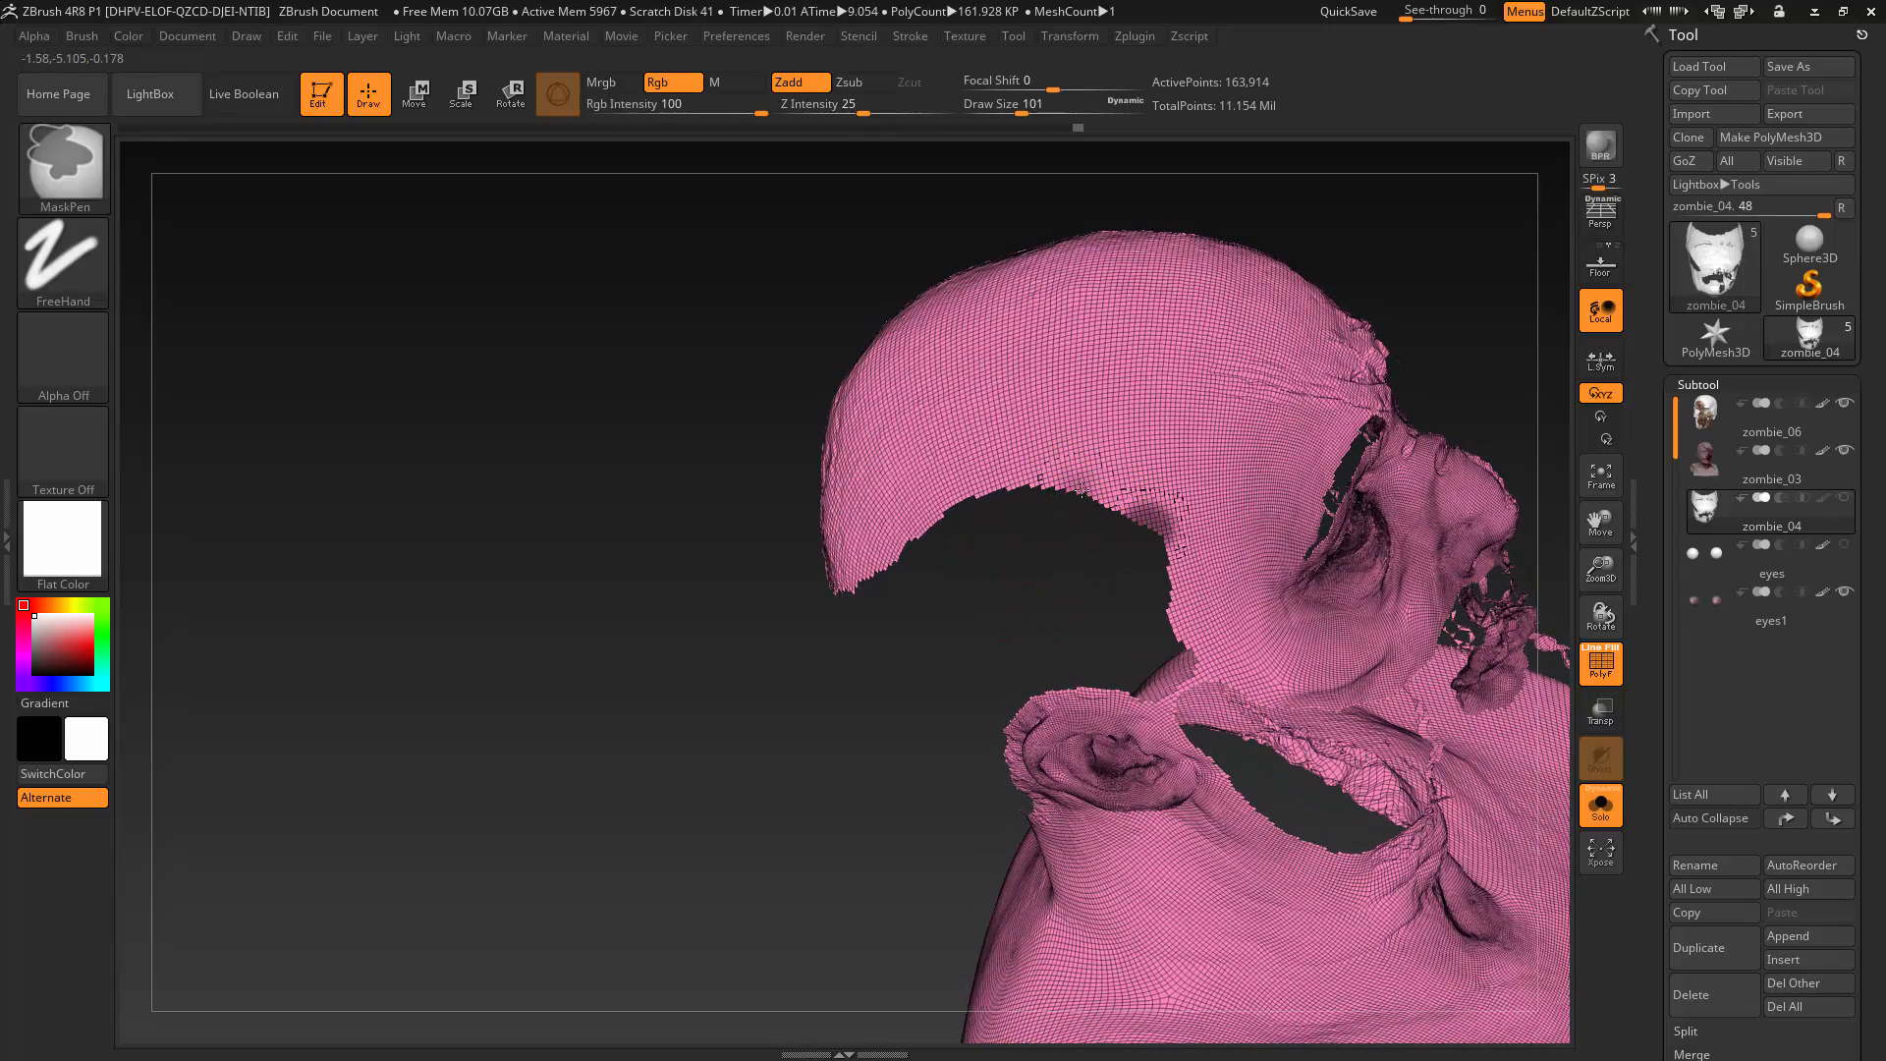
# Turn off the polyframe display and mask soft, uneven spots along the scalp hairline above the right ear and around the back.
pyautogui.hotkey('shift', 'f')
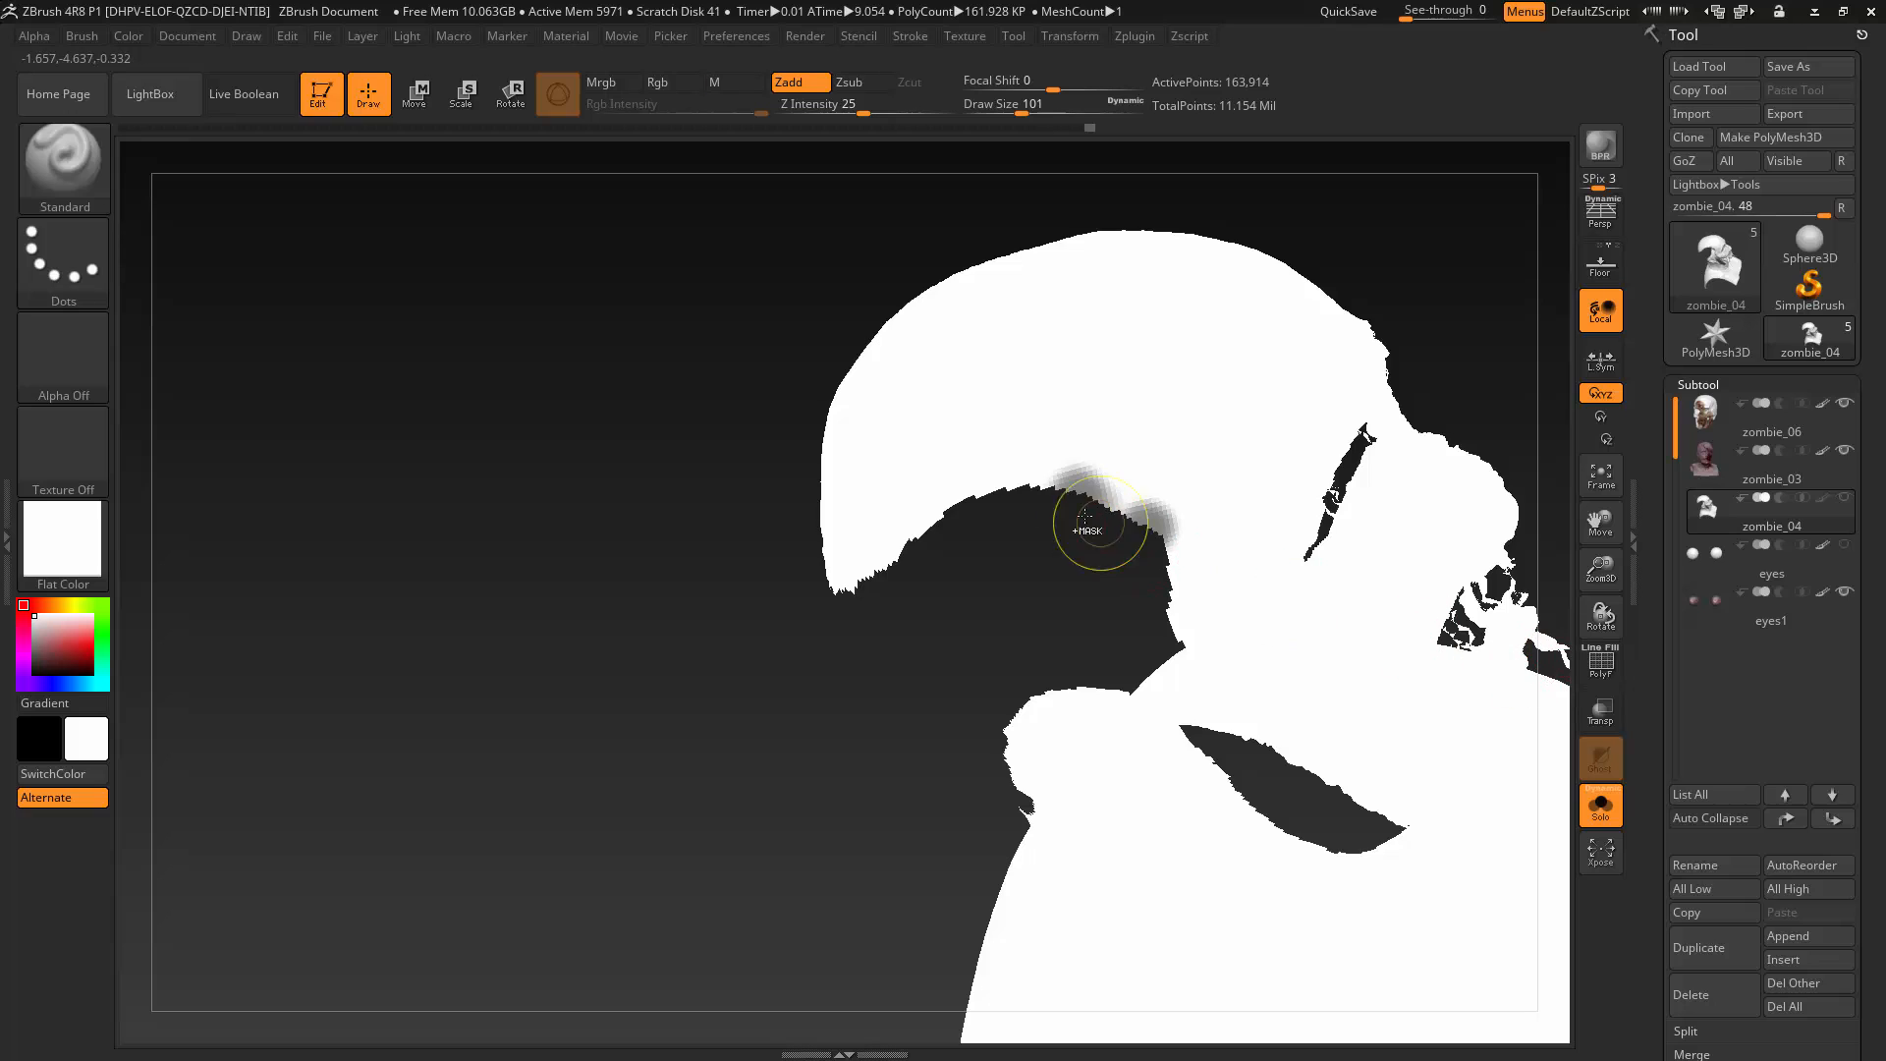
pyautogui.keyDown('ctrl'); pyautogui.click(1027, 492); pyautogui.keyUp('ctrl')
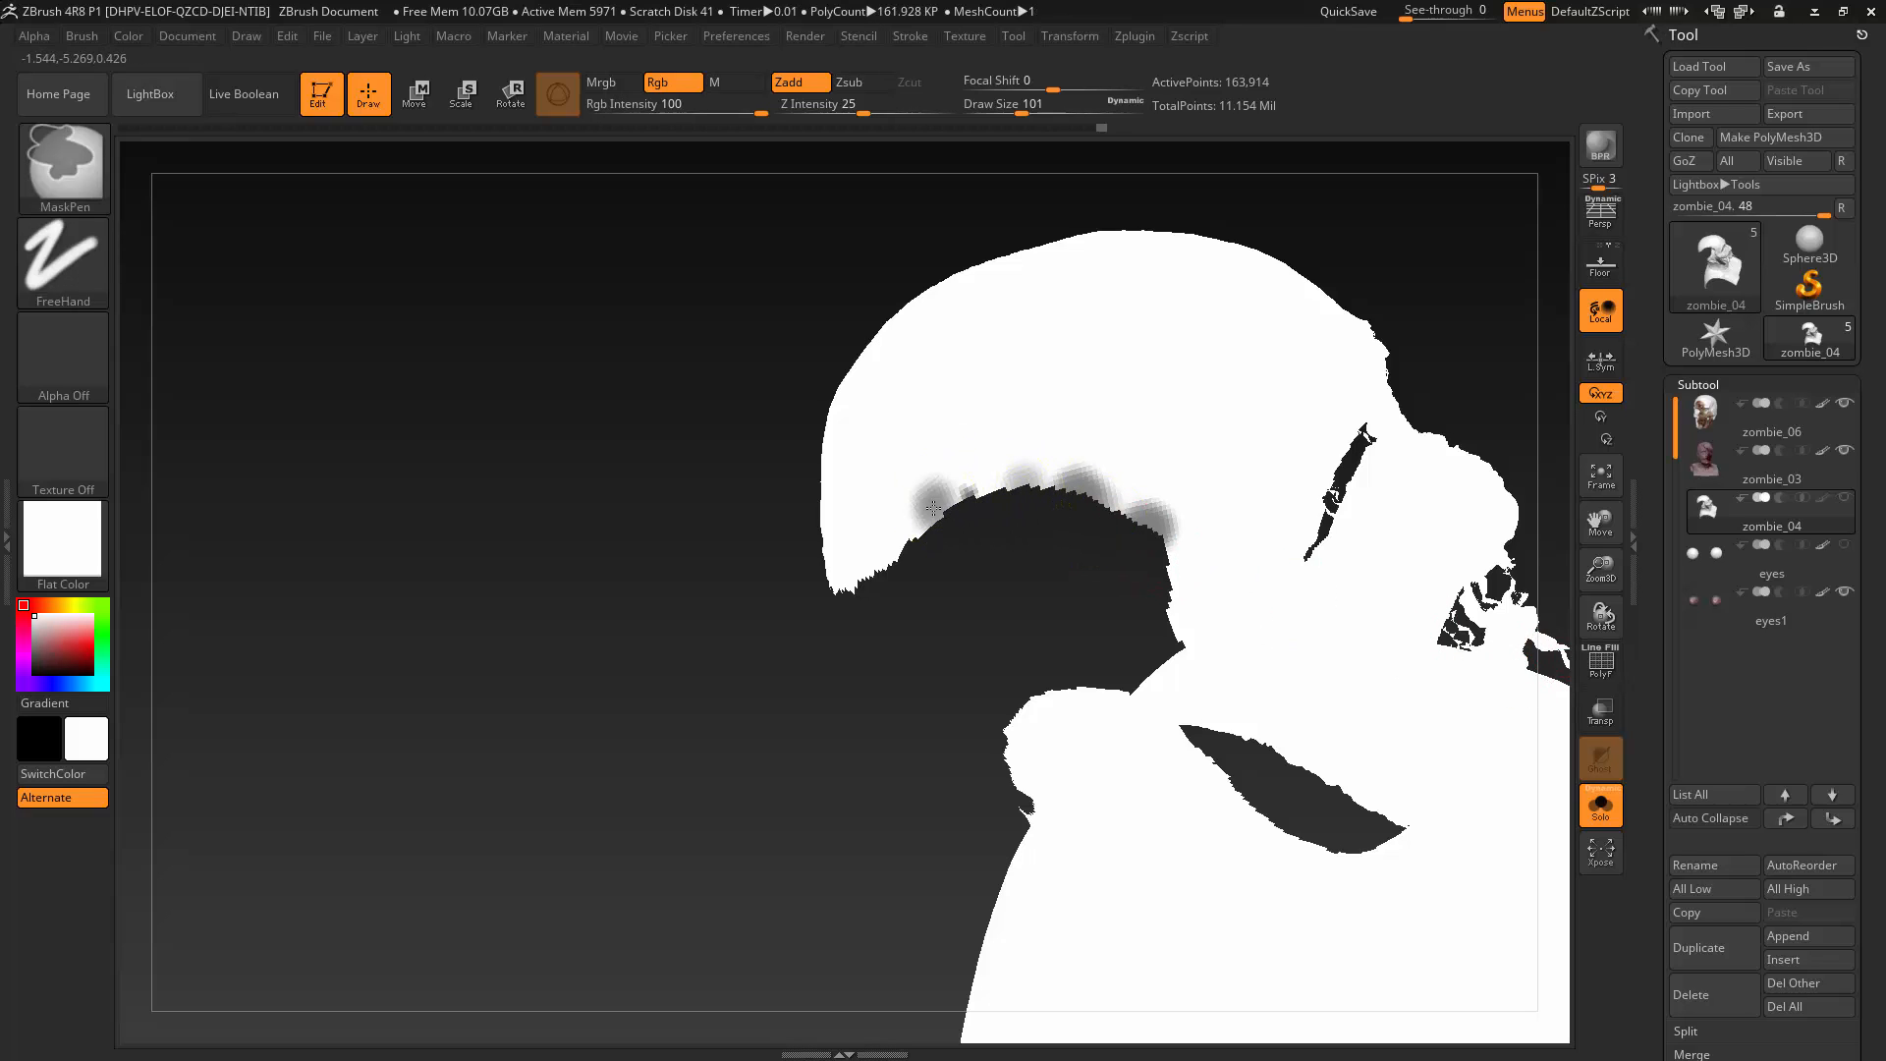
pyautogui.keyDown('ctrl'); pyautogui.click(882, 542); pyautogui.keyUp('ctrl')
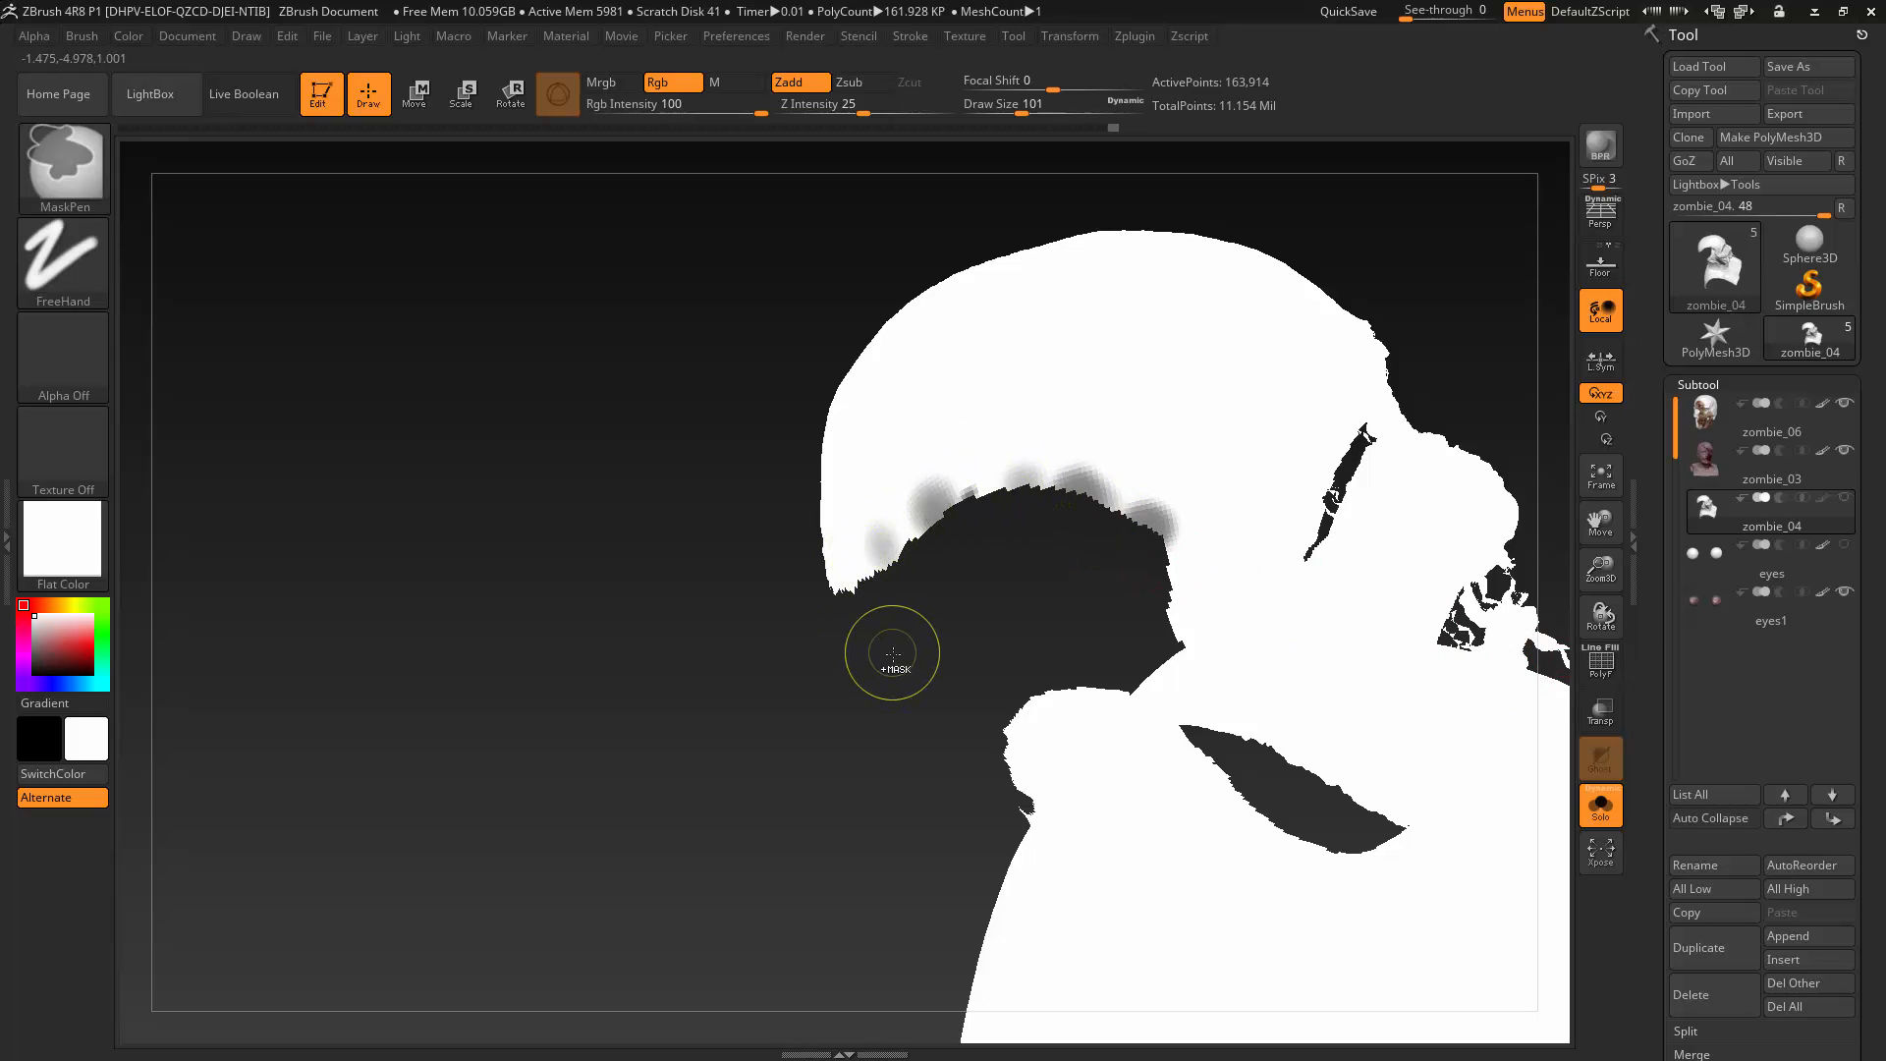
pyautogui.moveTo(884, 652); pyautogui.dragTo(823, 586)
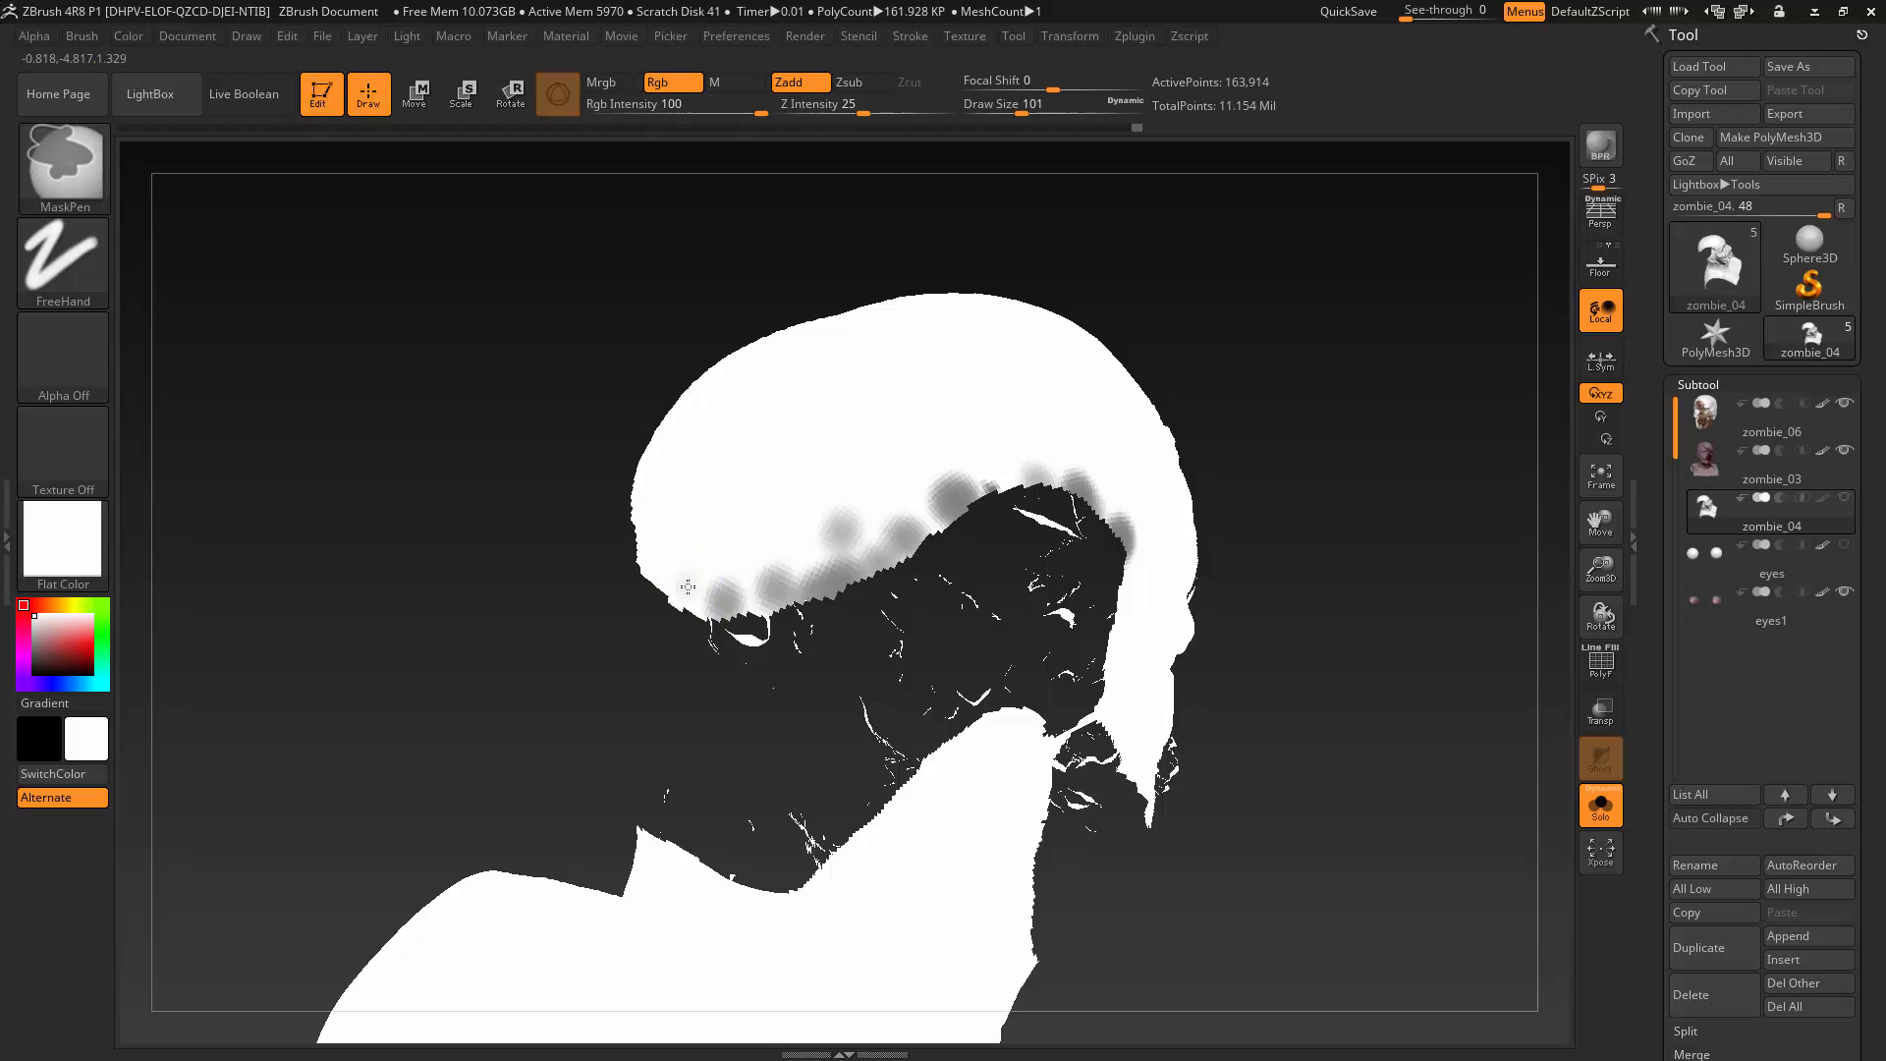
pyautogui.keyDown('ctrl'); pyautogui.moveTo(688, 586); pyautogui.dragTo(735, 578); pyautogui.keyUp('ctrl')
pyautogui.hotkey('ctrl', 'z')
pyautogui.hotkey('ctrl', 'z')
# Continue the irregular mask spots across the back of the scalp edge and up the left side of the head.
pyautogui.moveTo(547, 678)
pyautogui.mouseDown()
pyautogui.moveTo(507, 695)
pyautogui.moveTo(746, 704)
pyautogui.moveTo(899, 687)
pyautogui.moveTo(941, 638)
pyautogui.mouseUp()
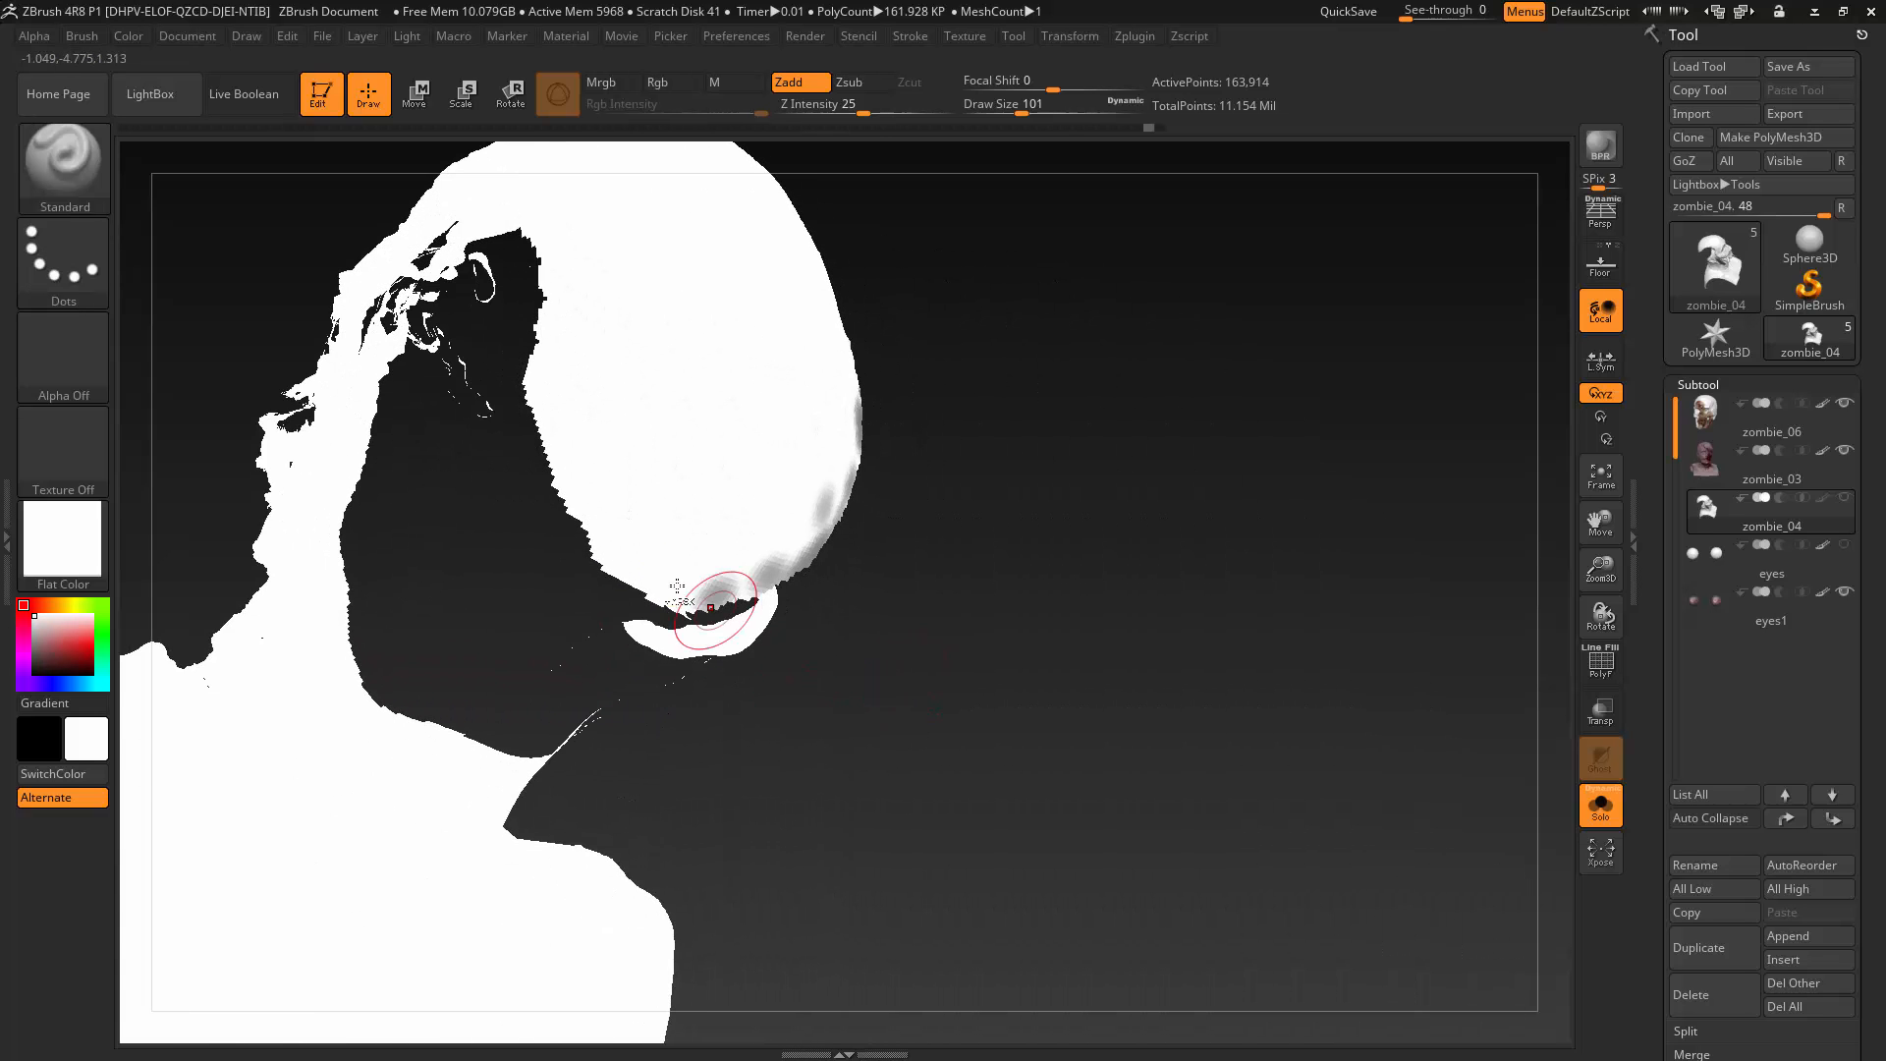
pyautogui.keyDown('ctrl'); pyautogui.moveTo(678, 586); pyautogui.dragTo(677, 601); pyautogui.keyUp('ctrl')
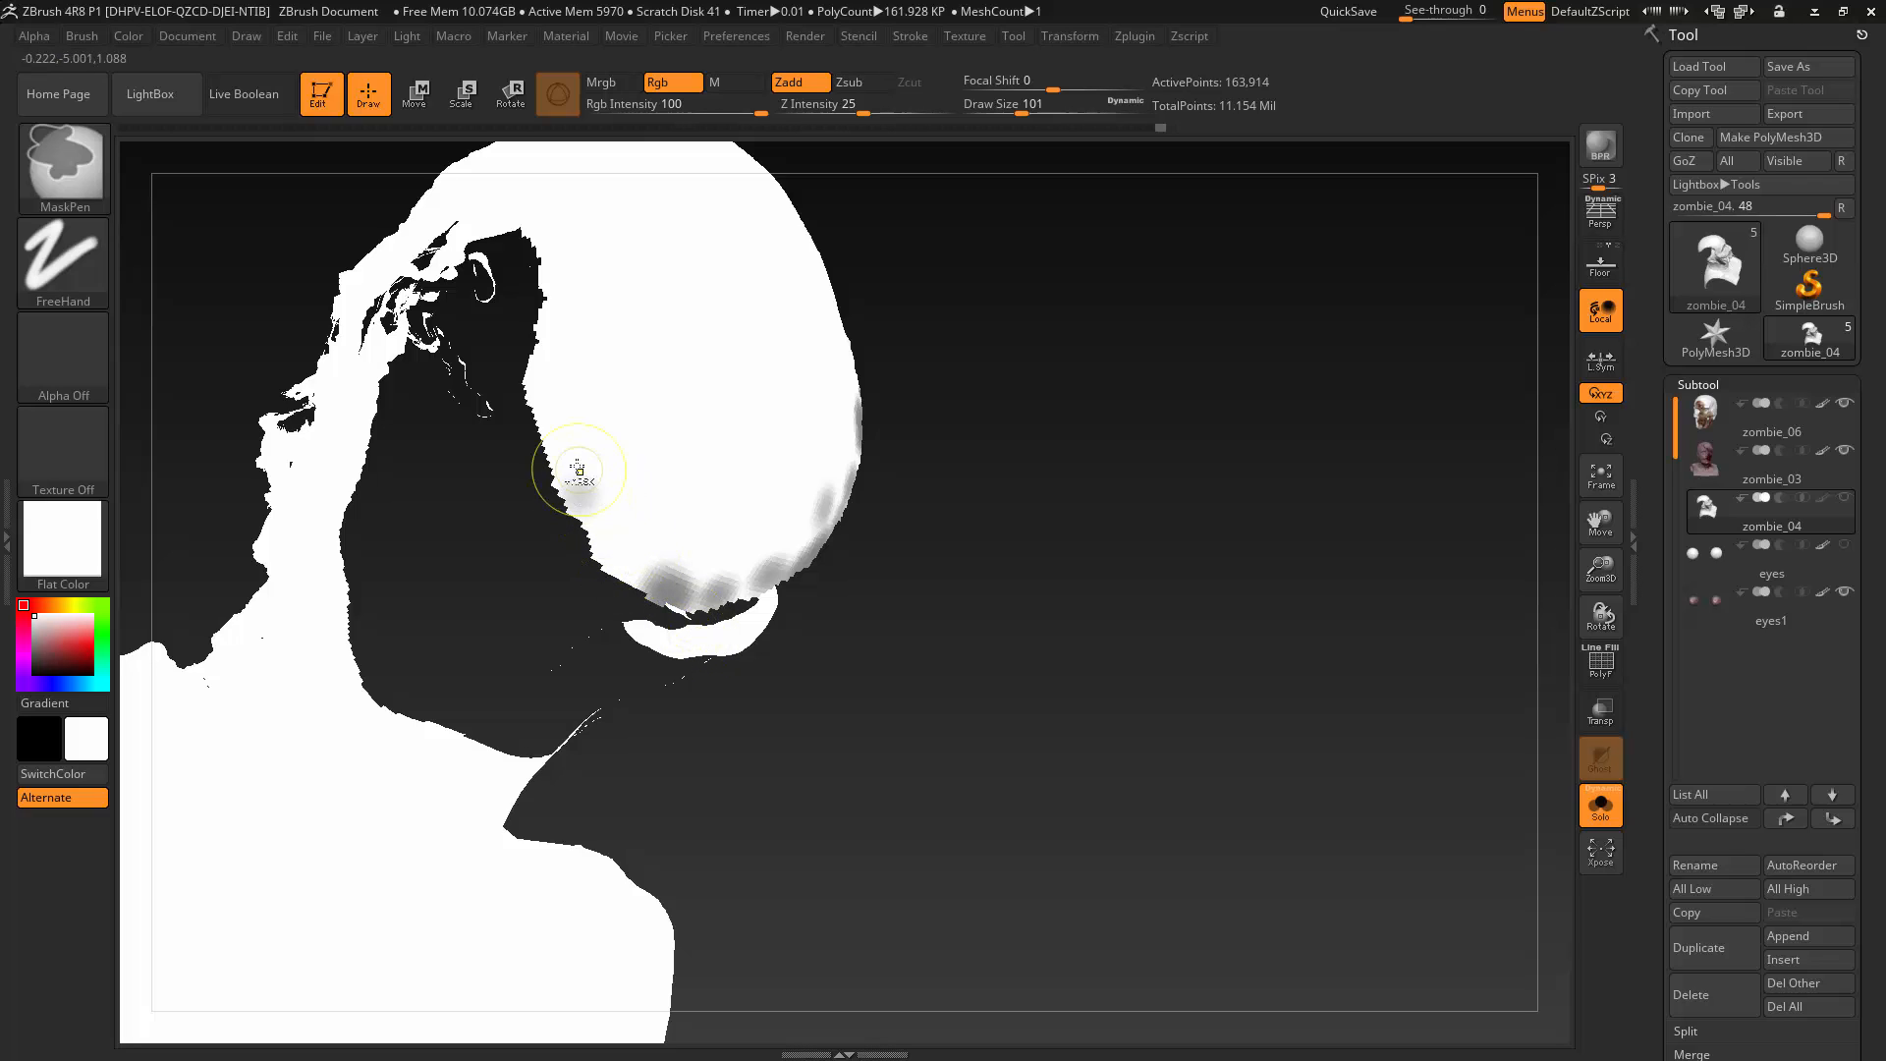
pyautogui.keyDown('ctrl'); pyautogui.moveTo(578, 470); pyautogui.dragTo(560, 424); pyautogui.keyUp('ctrl')
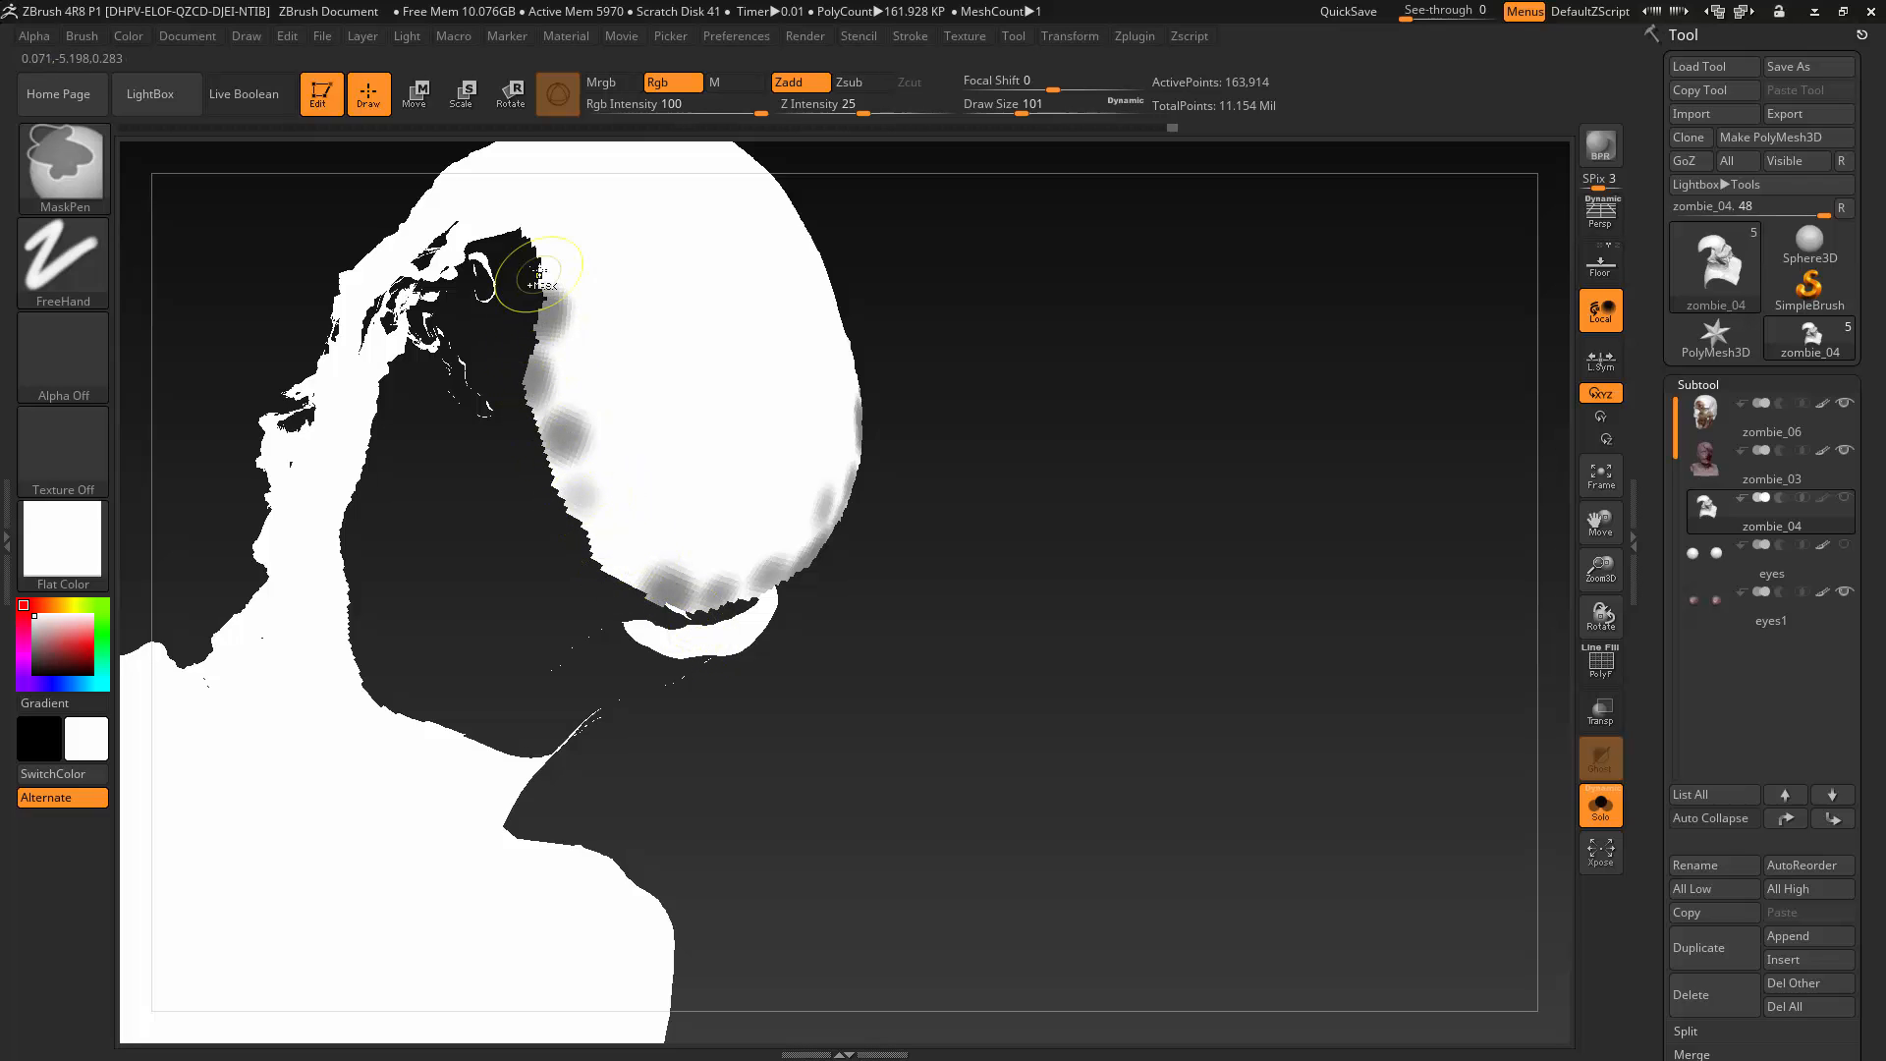
pyautogui.keyDown('ctrl'); pyautogui.click(539, 272); pyautogui.keyUp('ctrl')
pyautogui.moveTo(898, 550)
pyautogui.mouseDown()
pyautogui.moveTo(918, 623)
pyautogui.moveTo(1103, 881)
pyautogui.mouseUp()
pyautogui.hotkey('ctrl', 'z')
# Mask extra spots near the left temple end of the hairline and undo the last unwanted dab.
pyautogui.moveTo(1126, 652)
pyautogui.mouseDown()
pyautogui.moveTo(1123, 629)
pyautogui.moveTo(783, 539)
pyautogui.mouseUp()
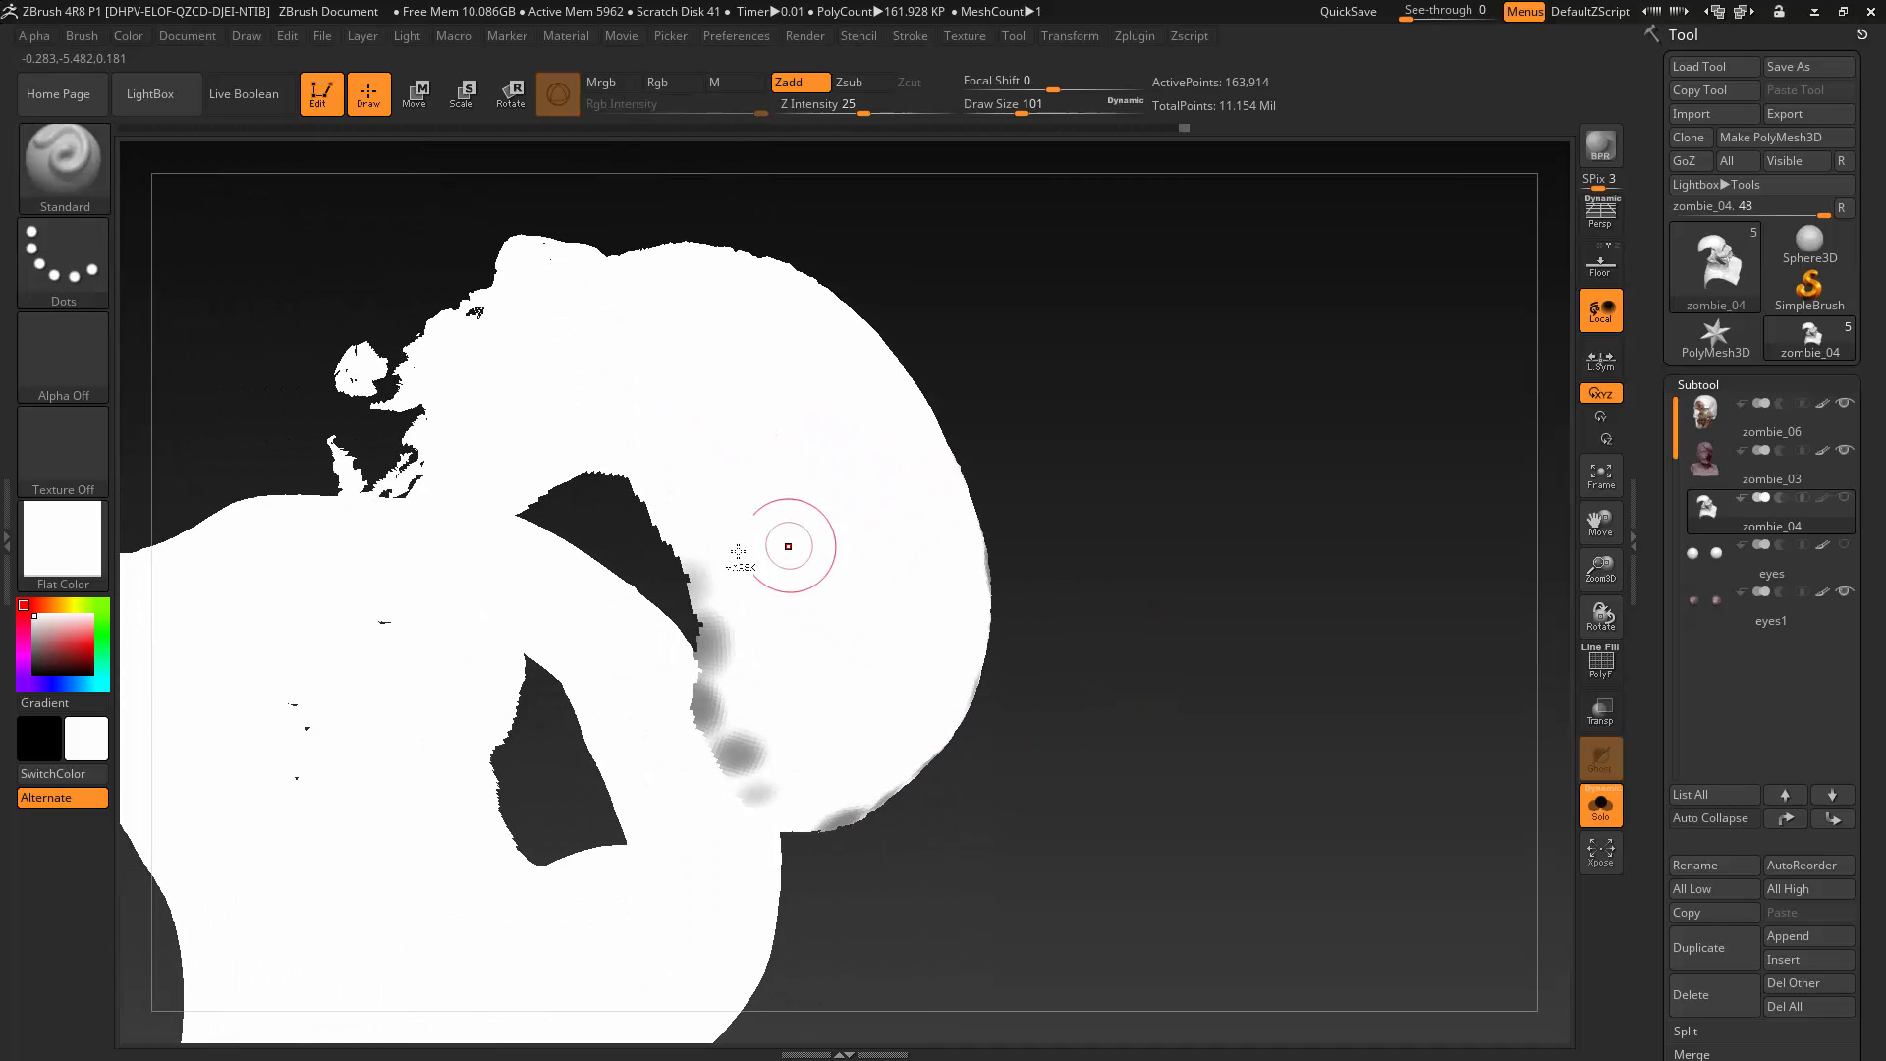
pyautogui.press('ctrl')
pyautogui.keyDown('ctrl'); pyautogui.keyDown('alt'); pyautogui.click(870, 651); pyautogui.keyUp('alt'); pyautogui.keyUp('ctrl')
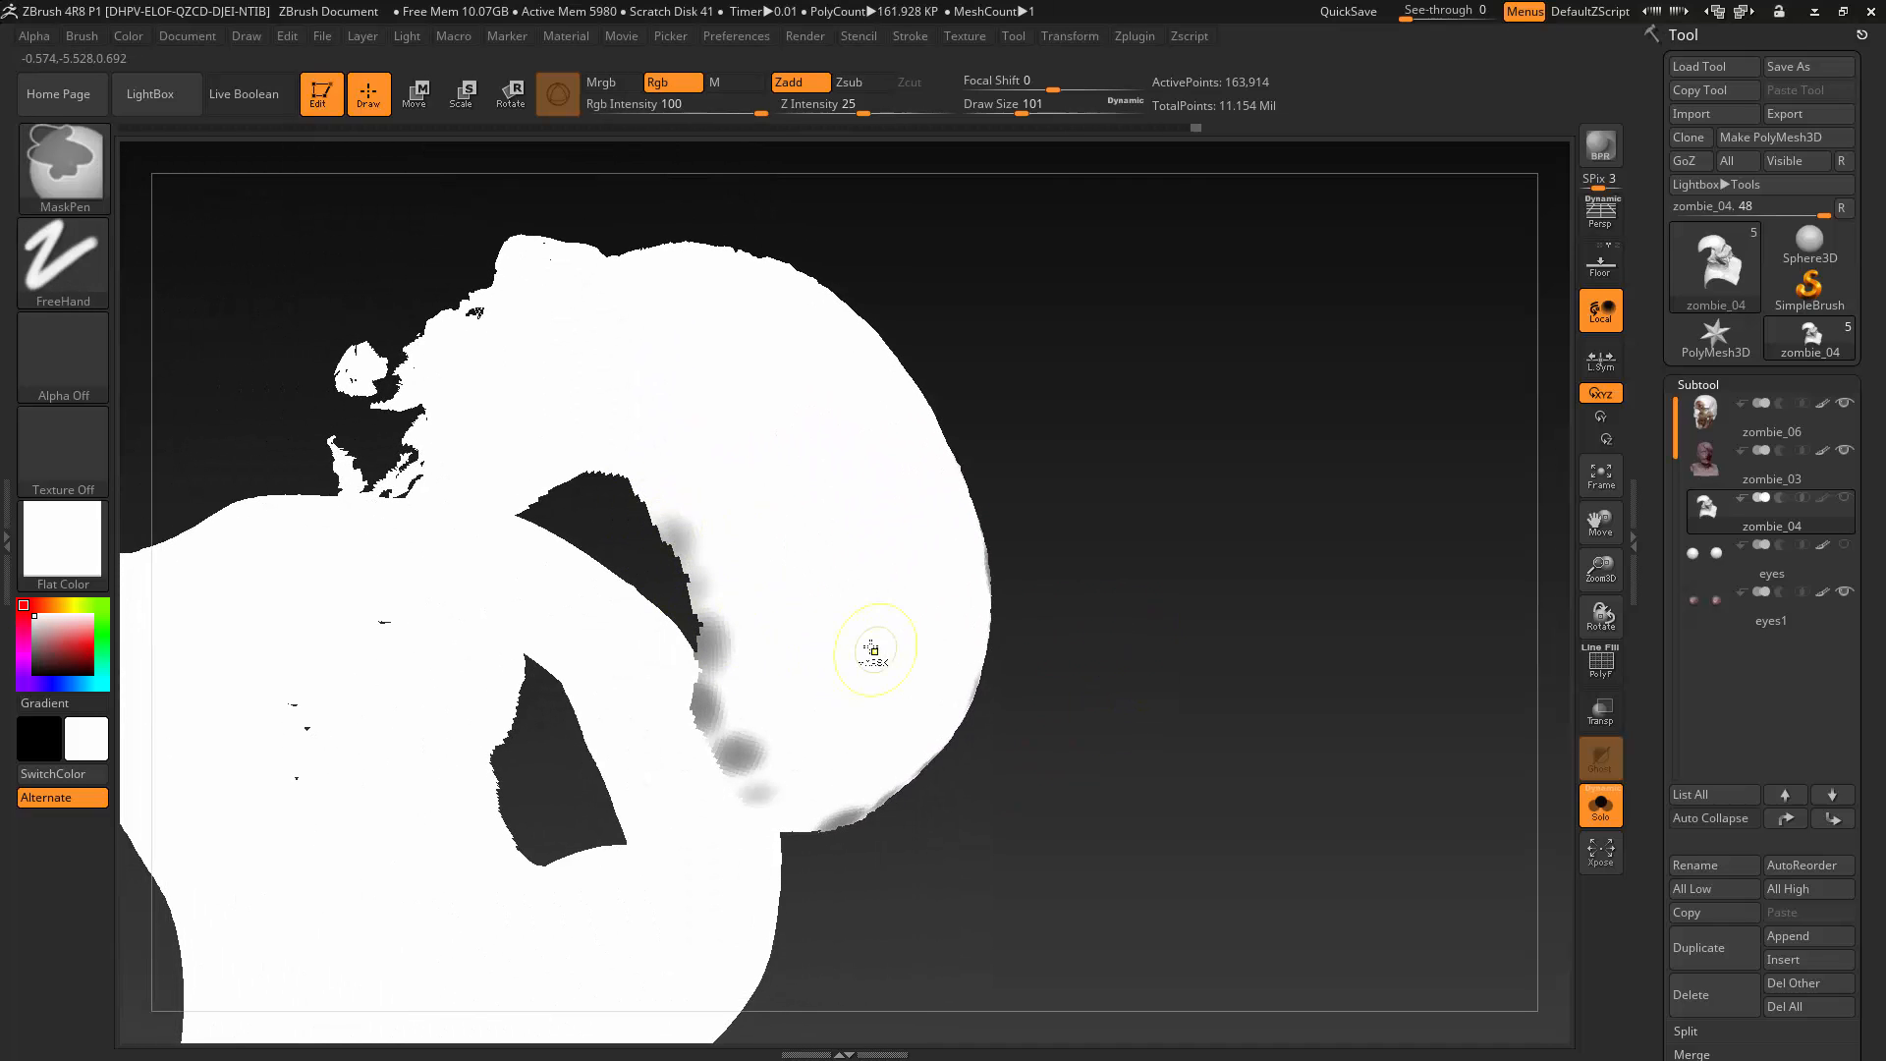
pyautogui.moveTo(1163, 543); pyautogui.dragTo(951, 481)
pyautogui.press('ctrl')
pyautogui.keyDown('ctrl'); pyautogui.click(704, 631); pyautogui.keyUp('ctrl')
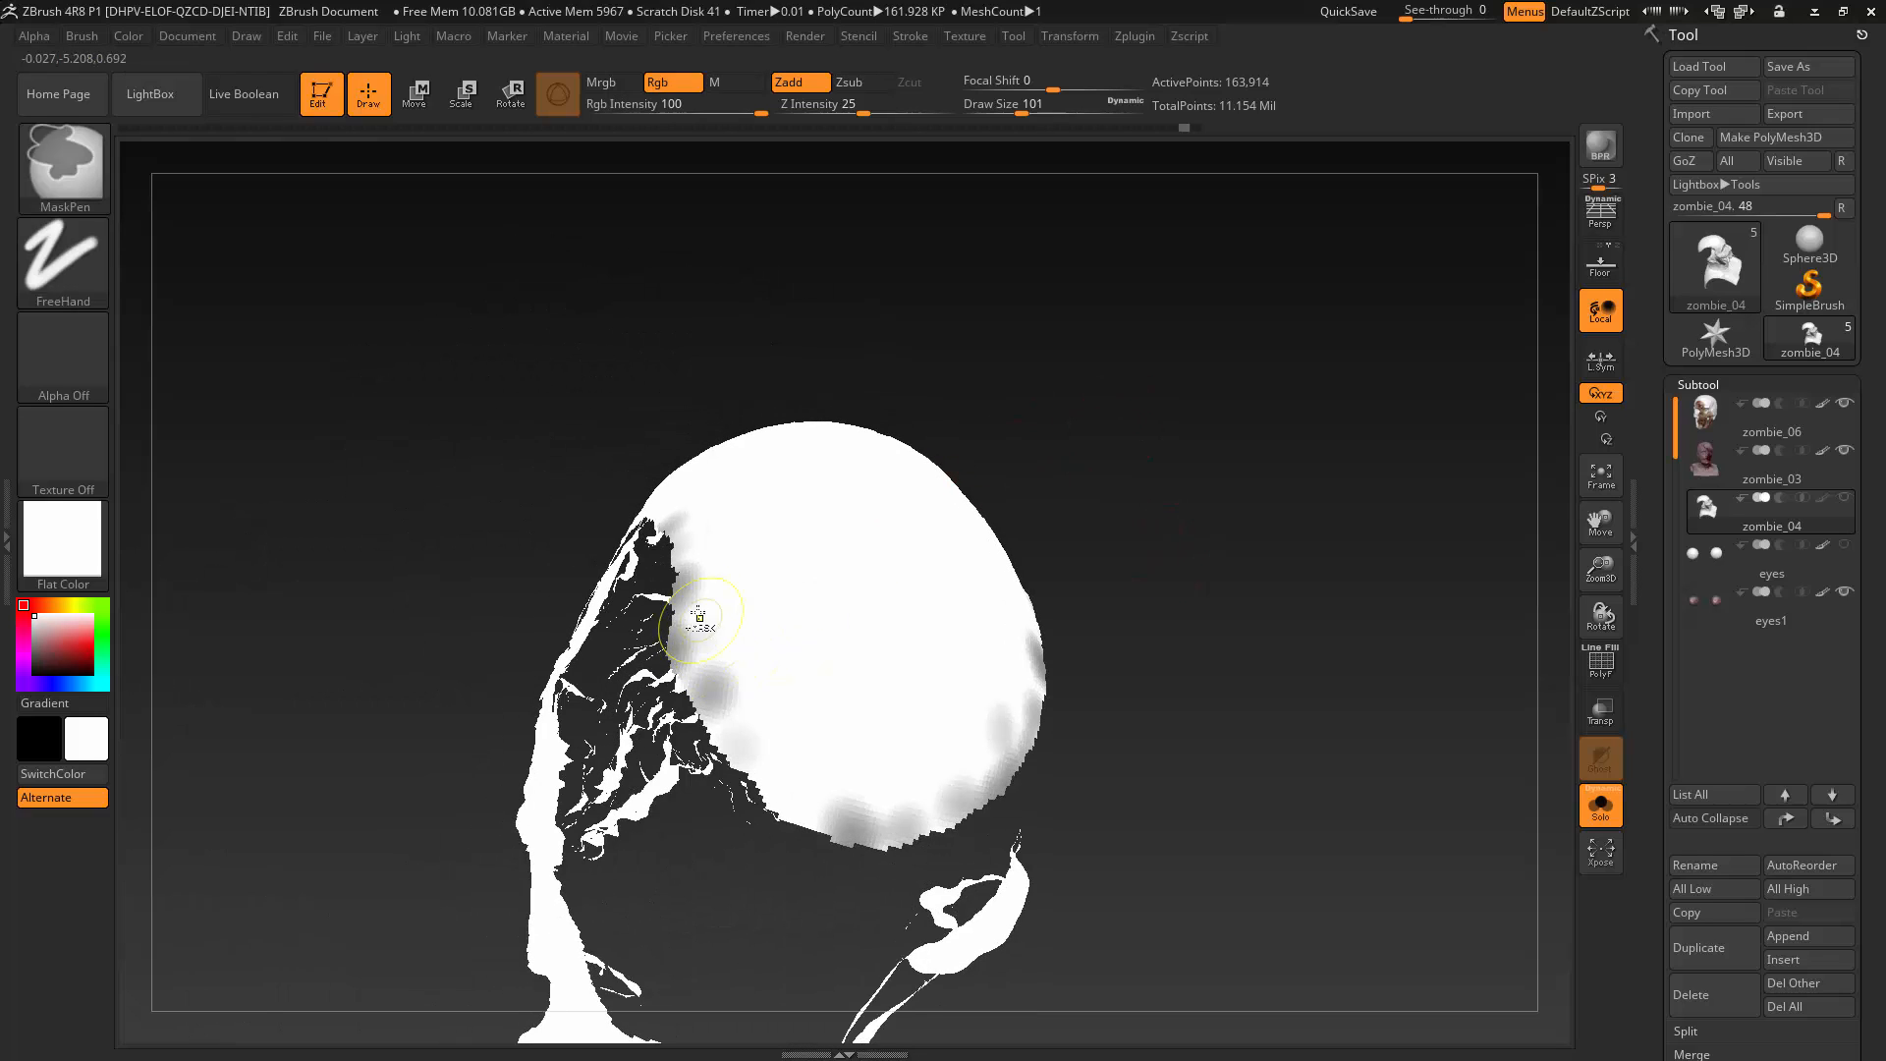
pyautogui.hotkey('ctrl', 'z')
# Set the brush's Draw Size to 167 and mask a broader patch in the left hairline.
pyautogui.moveTo(1233, 384)
pyautogui.mouseDown()
pyautogui.moveTo(1116, 324)
pyautogui.moveTo(1017, 407)
pyautogui.mouseUp()
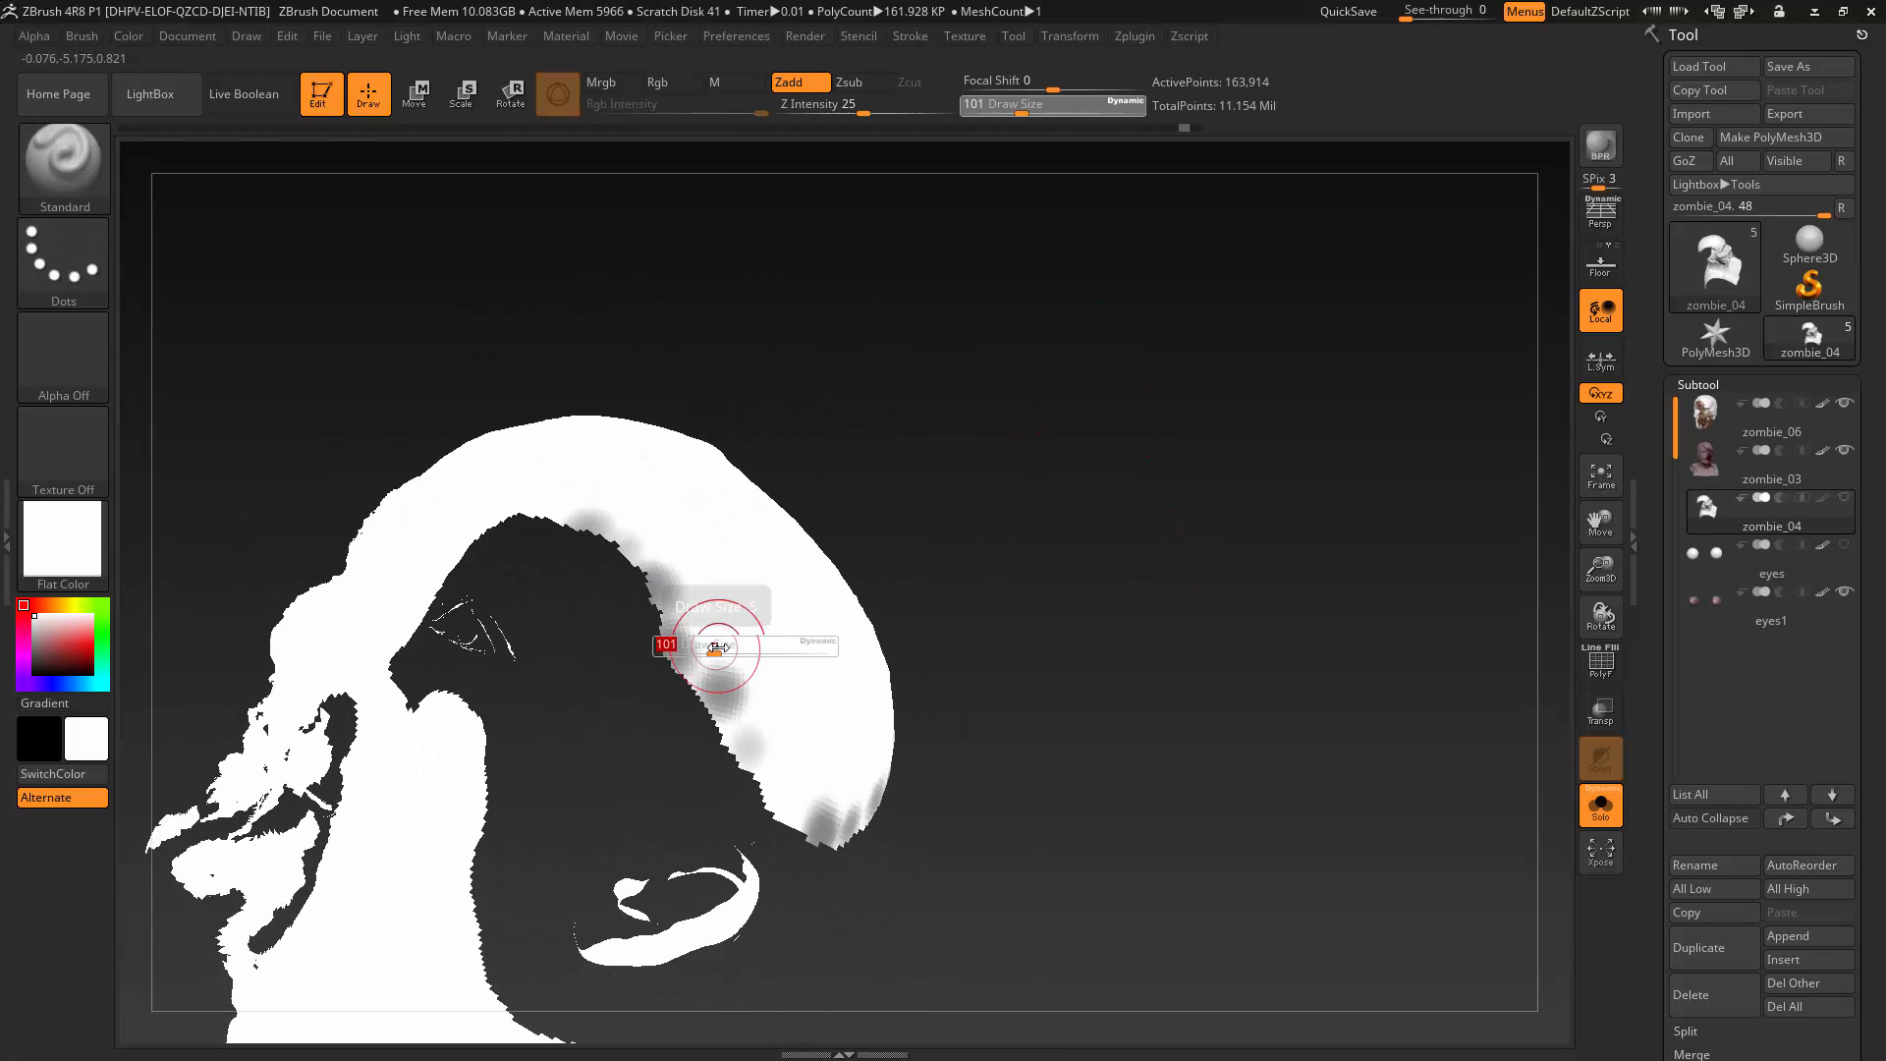
pyautogui.press('ctrl')
pyautogui.keyDown('ctrl'); pyautogui.click(680, 646); pyautogui.keyUp('ctrl')
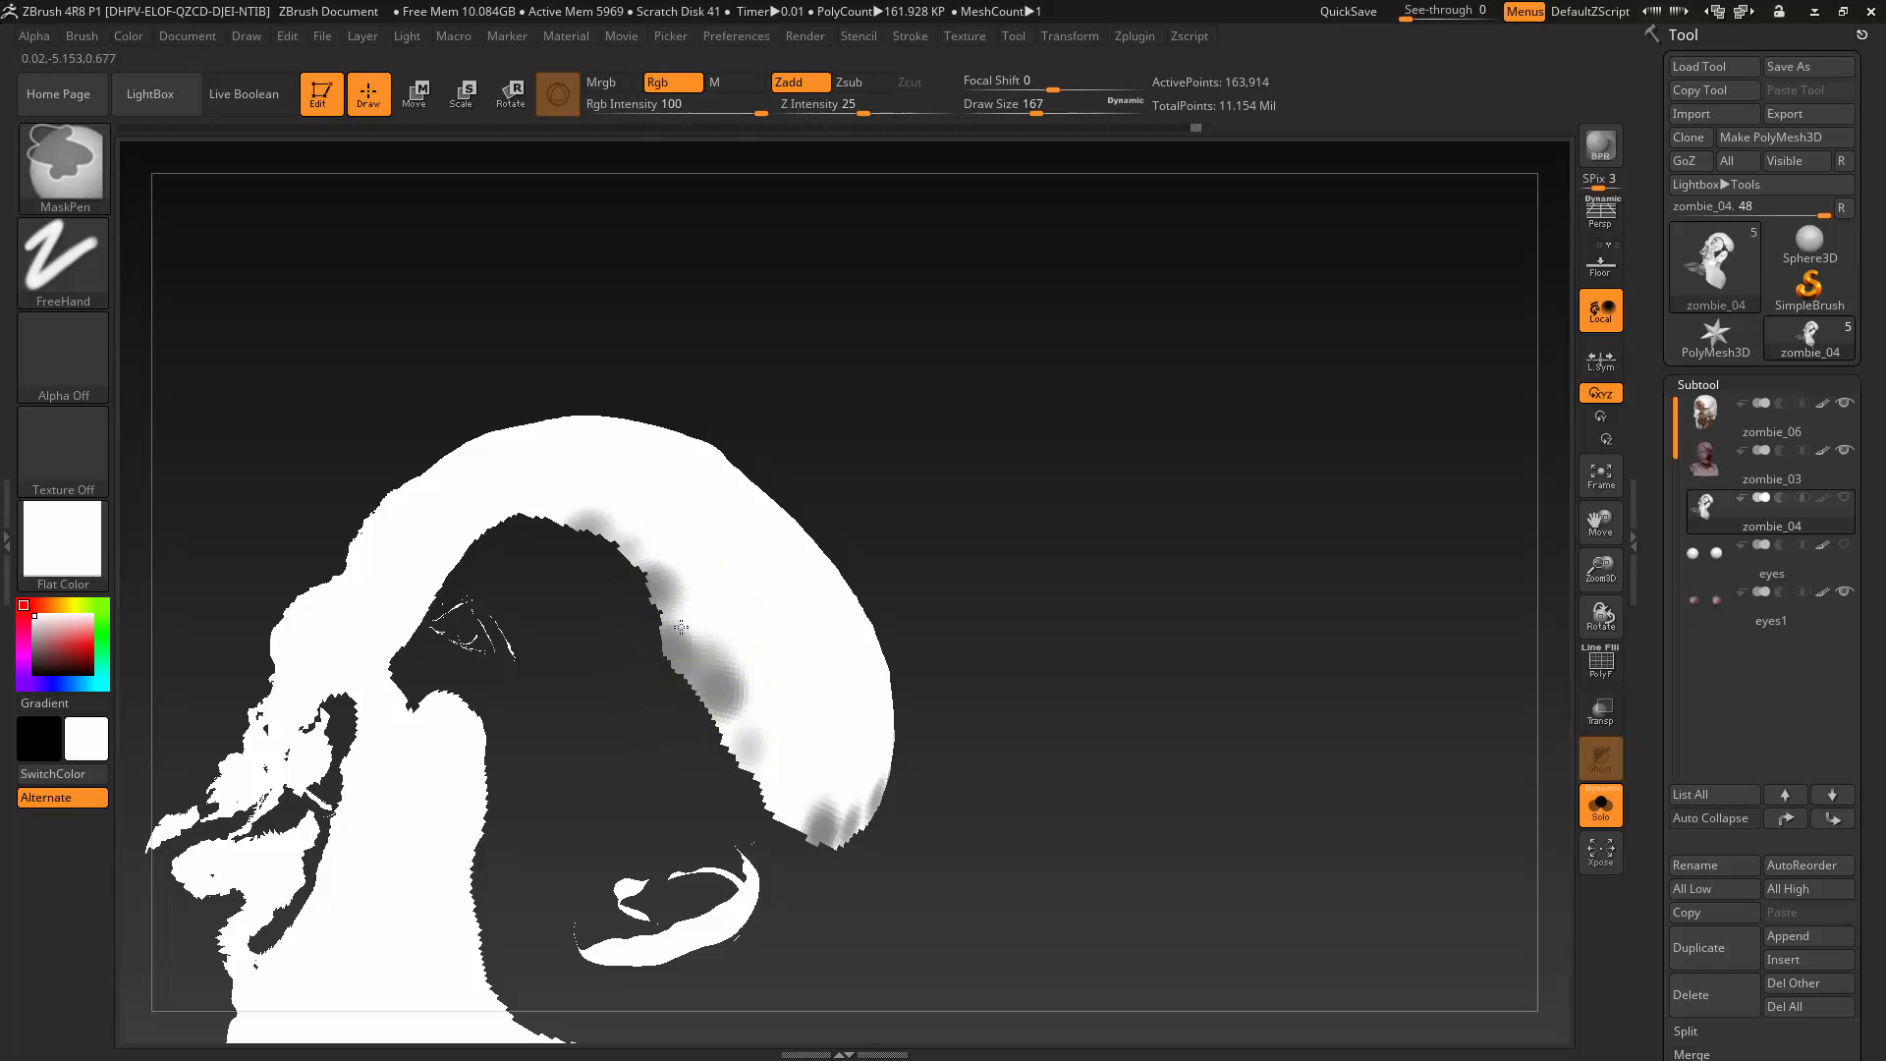
pyautogui.keyDown('ctrl'); pyautogui.keyDown('alt'); pyautogui.click(851, 687); pyautogui.keyUp('alt'); pyautogui.keyUp('ctrl')
# Thicken the mask with larger dabs along the right rear scalp edge and above the right ear.
pyautogui.moveTo(1110, 511); pyautogui.dragTo(960, 434)
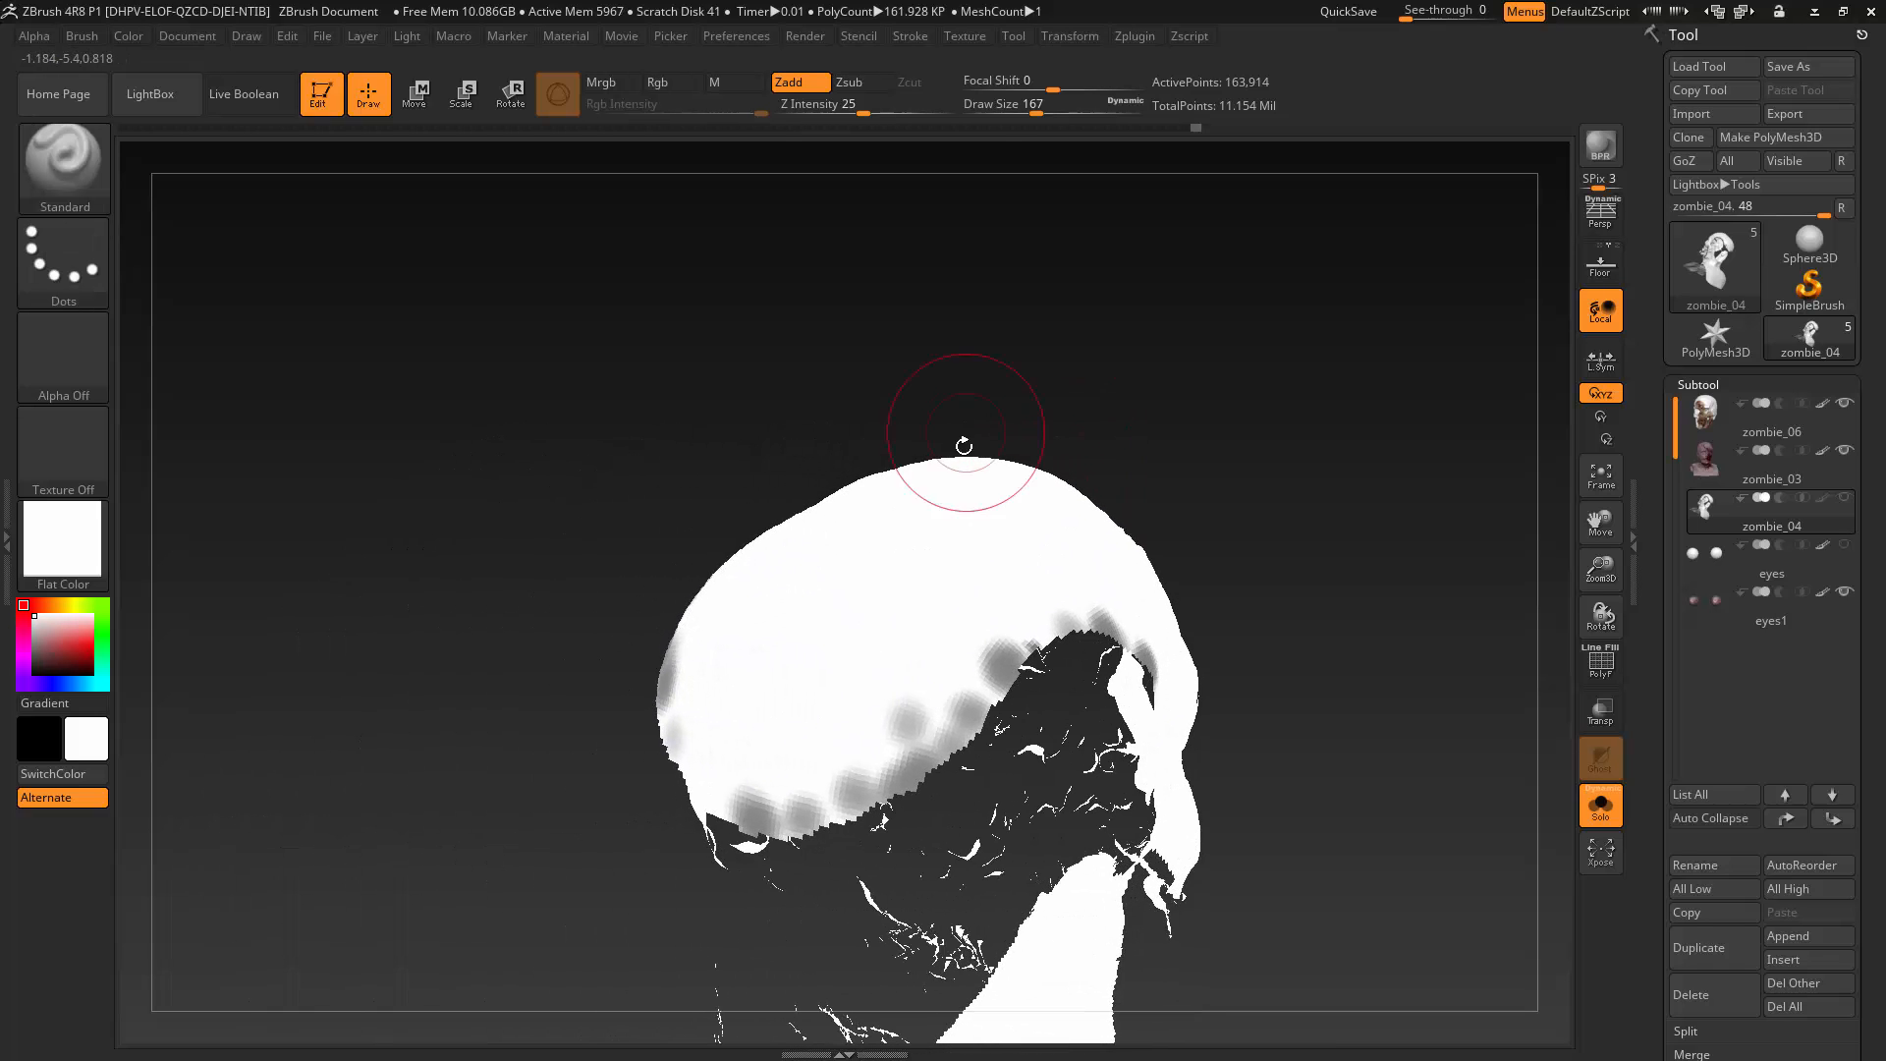
pyautogui.press('ctrl')
pyautogui.keyDown('ctrl'); pyautogui.click(909, 769); pyautogui.keyUp('ctrl')
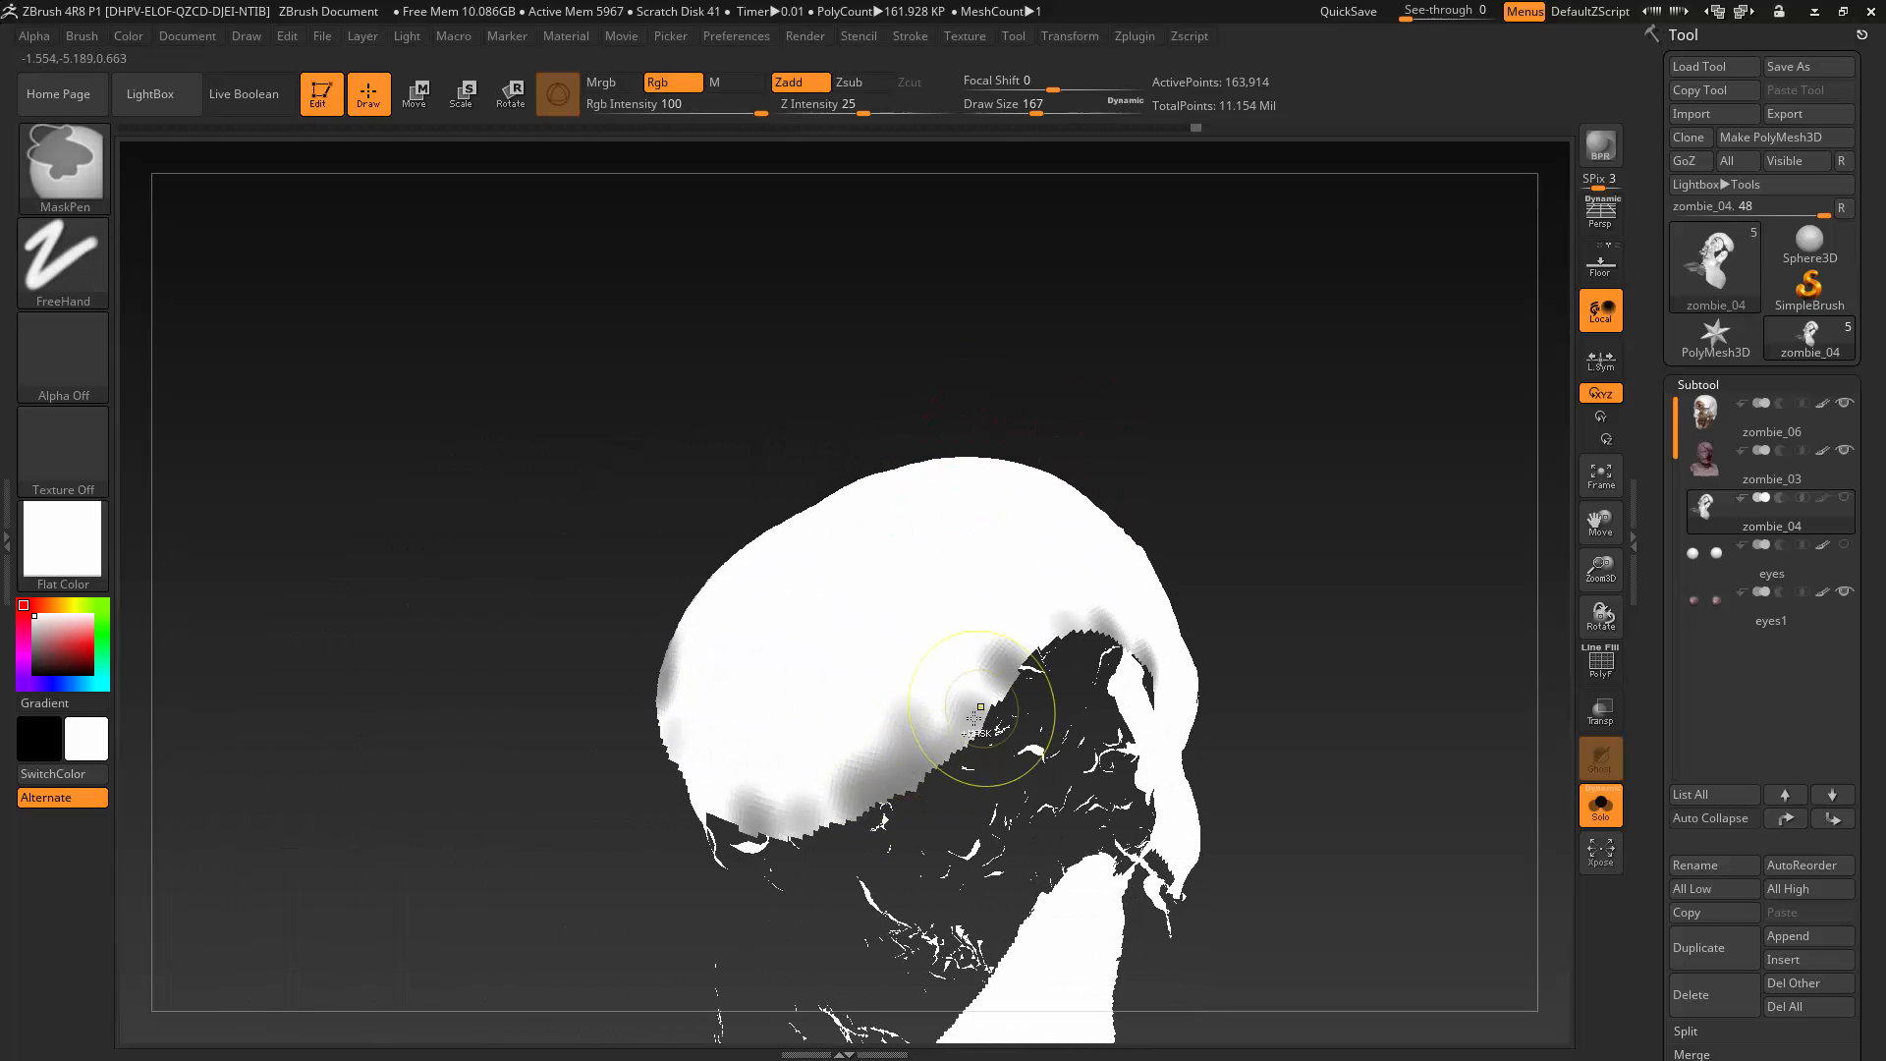
pyautogui.keyDown('ctrl'); pyautogui.keyDown('alt'); pyautogui.click(990, 710); pyautogui.keyUp('alt'); pyautogui.keyUp('ctrl')
pyautogui.moveTo(1313, 407)
pyautogui.mouseDown()
pyautogui.moveTo(1295, 369)
pyautogui.moveTo(1322, 342)
pyautogui.mouseUp()
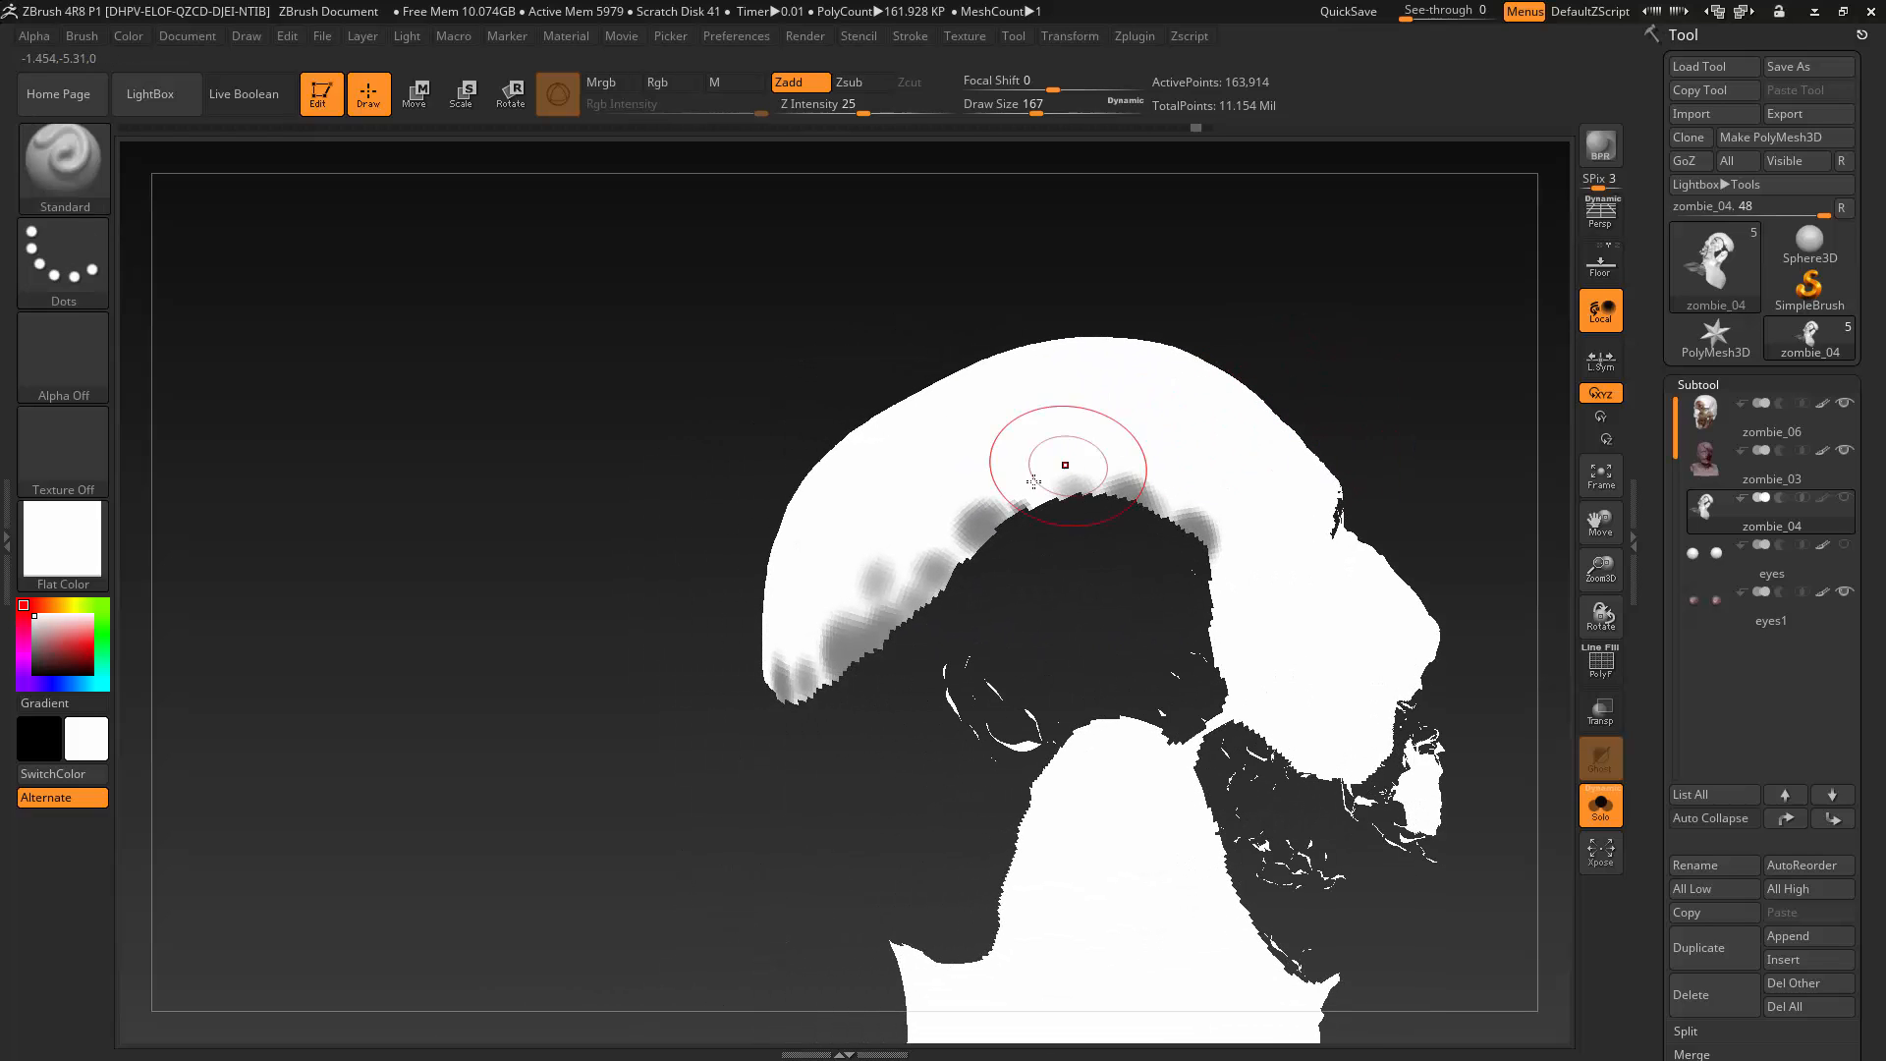
pyautogui.keyDown('ctrl'); pyautogui.moveTo(1034, 490); pyautogui.dragTo(1065, 496); pyautogui.keyUp('ctrl')
pyautogui.moveTo(1335, 304); pyautogui.dragTo(1334, 342)
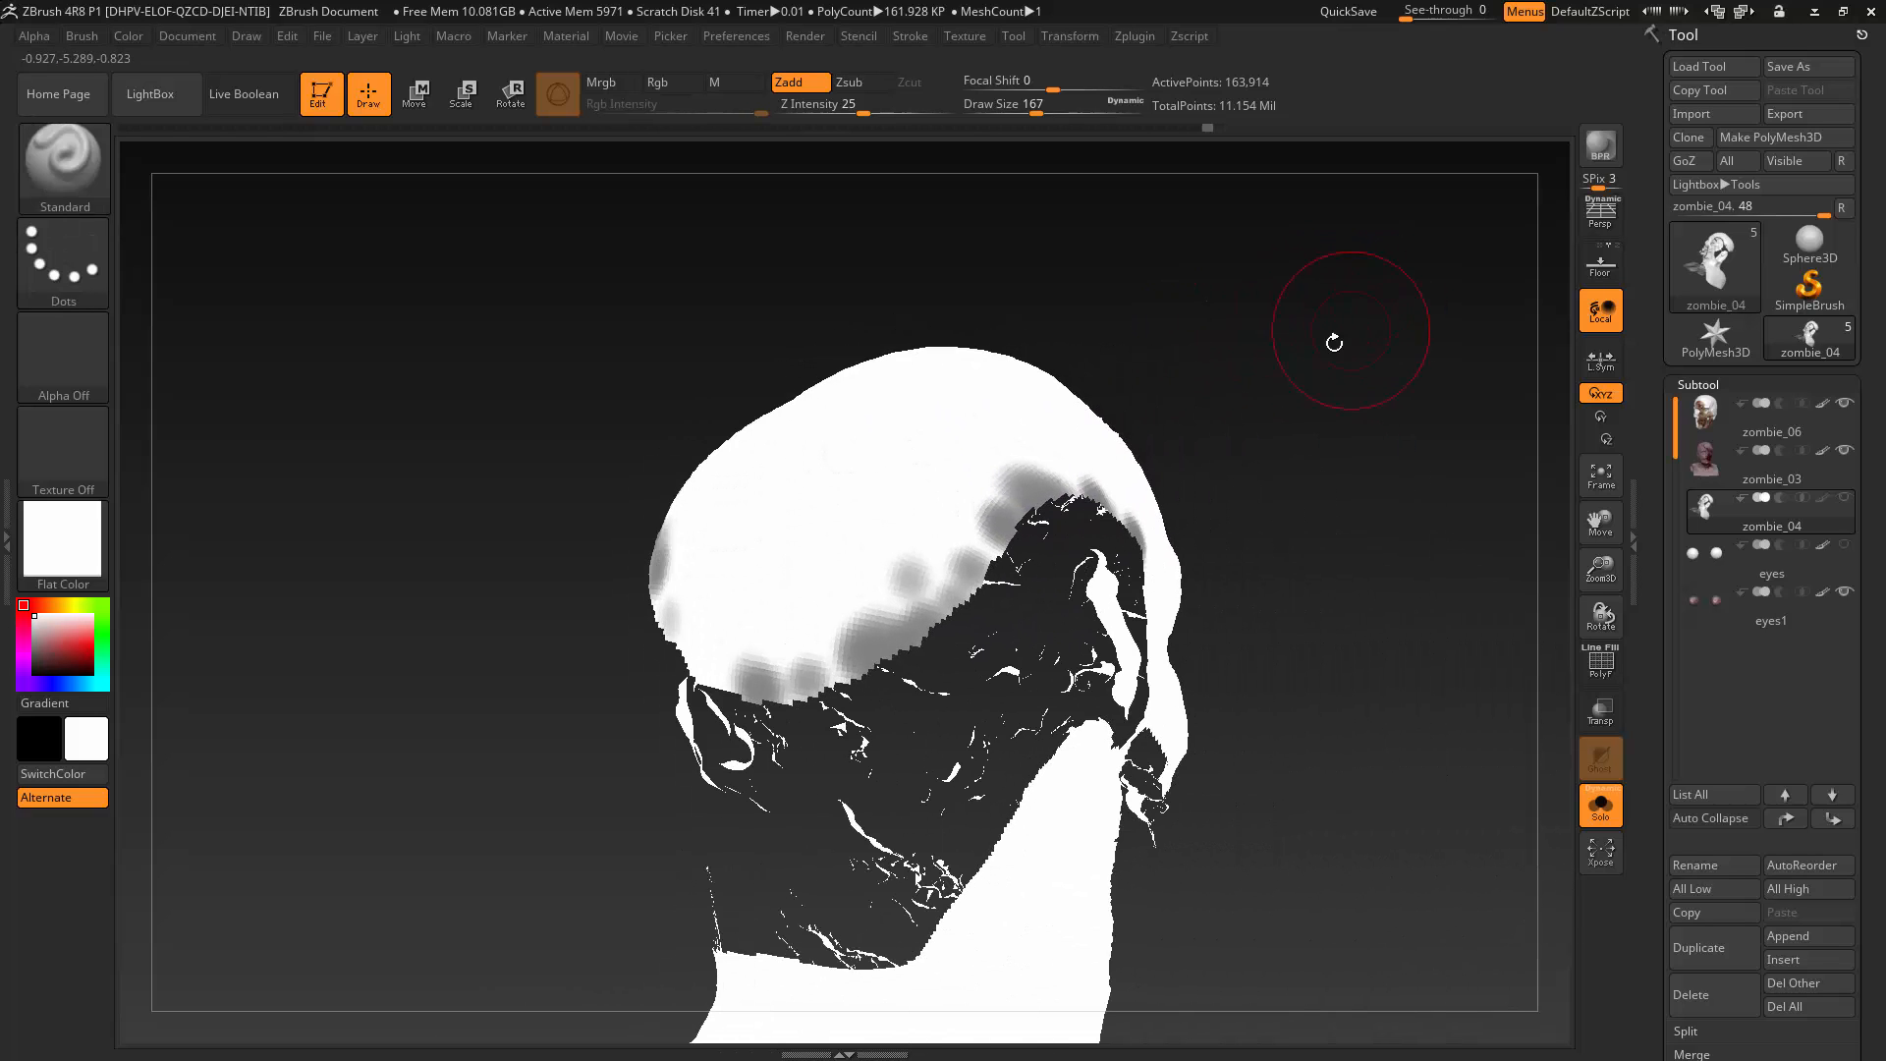
# Check the mask against the other subtools, and display the whole zombie_04 head alone with its polygroup wireframe.
pyautogui.click(1603, 806)
pyautogui.moveTo(1389, 623); pyautogui.dragTo(1411, 644)
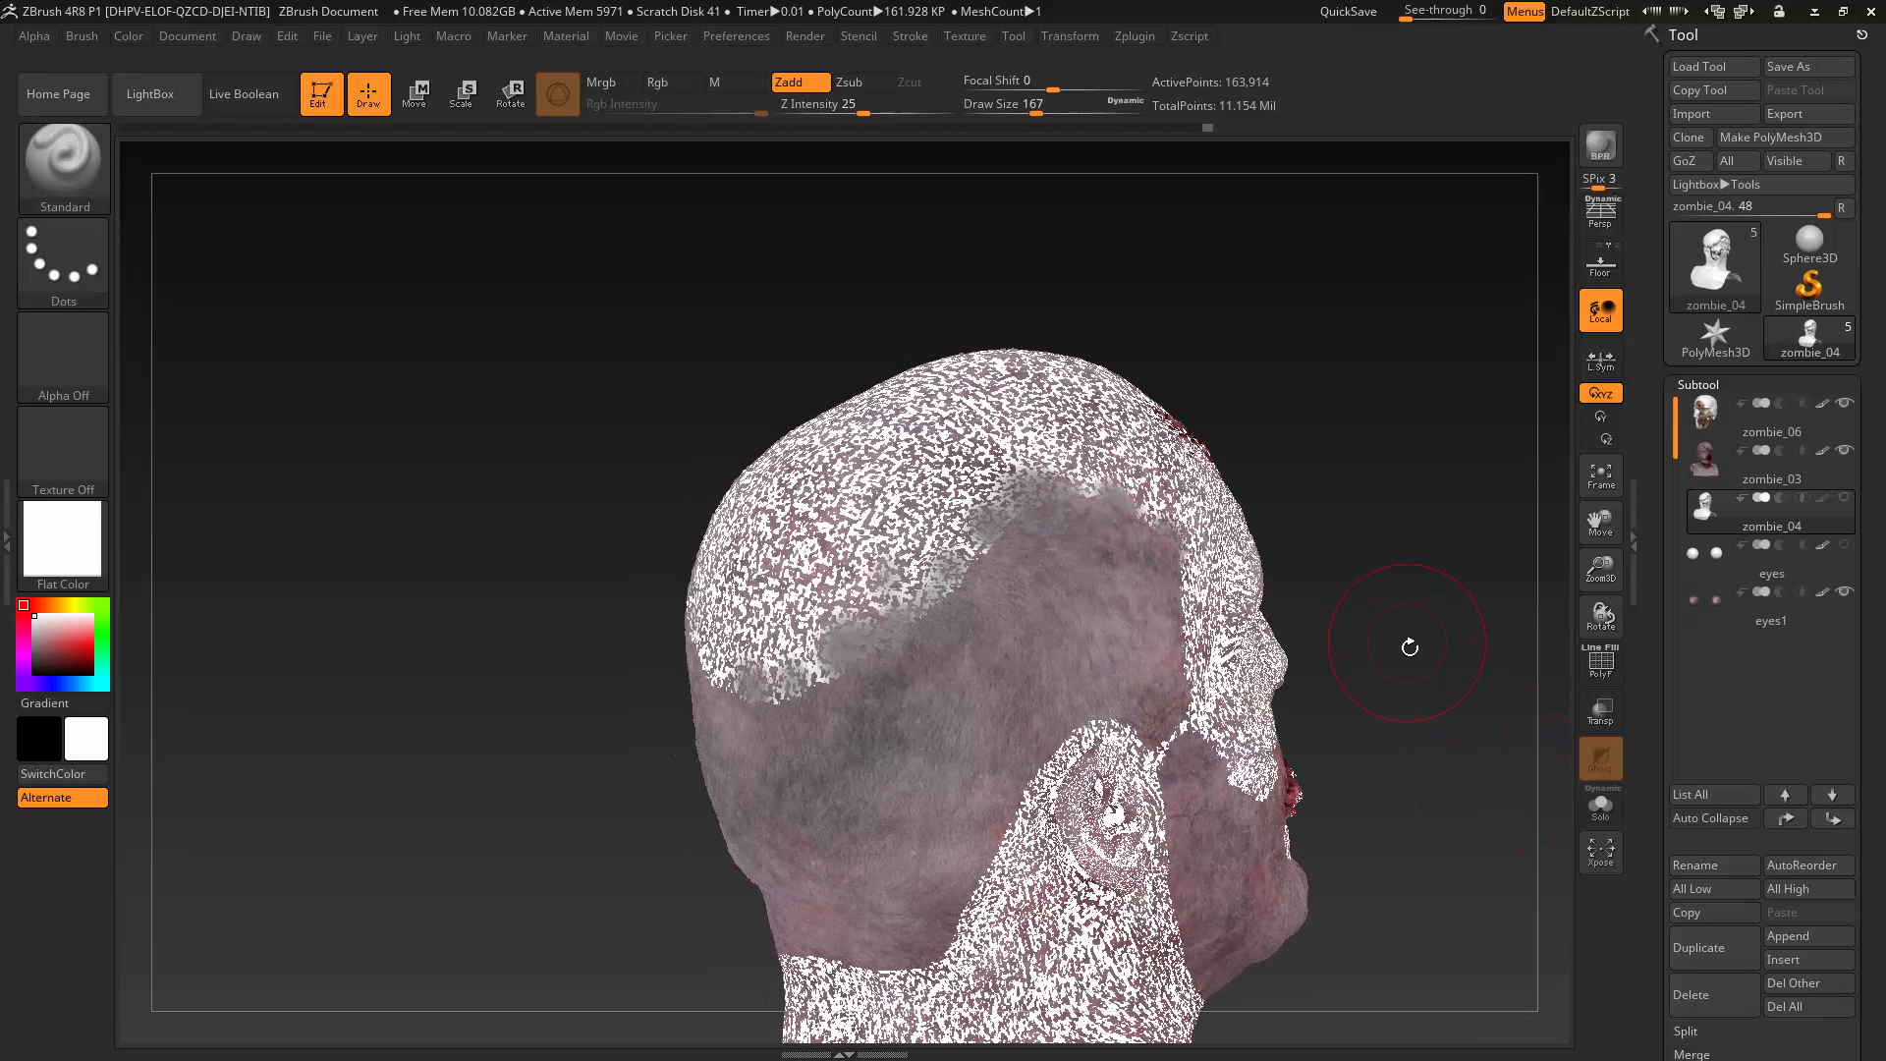
pyautogui.click(1609, 813)
pyautogui.moveTo(1482, 724); pyautogui.dragTo(1371, 625)
pyautogui.click(1603, 675)
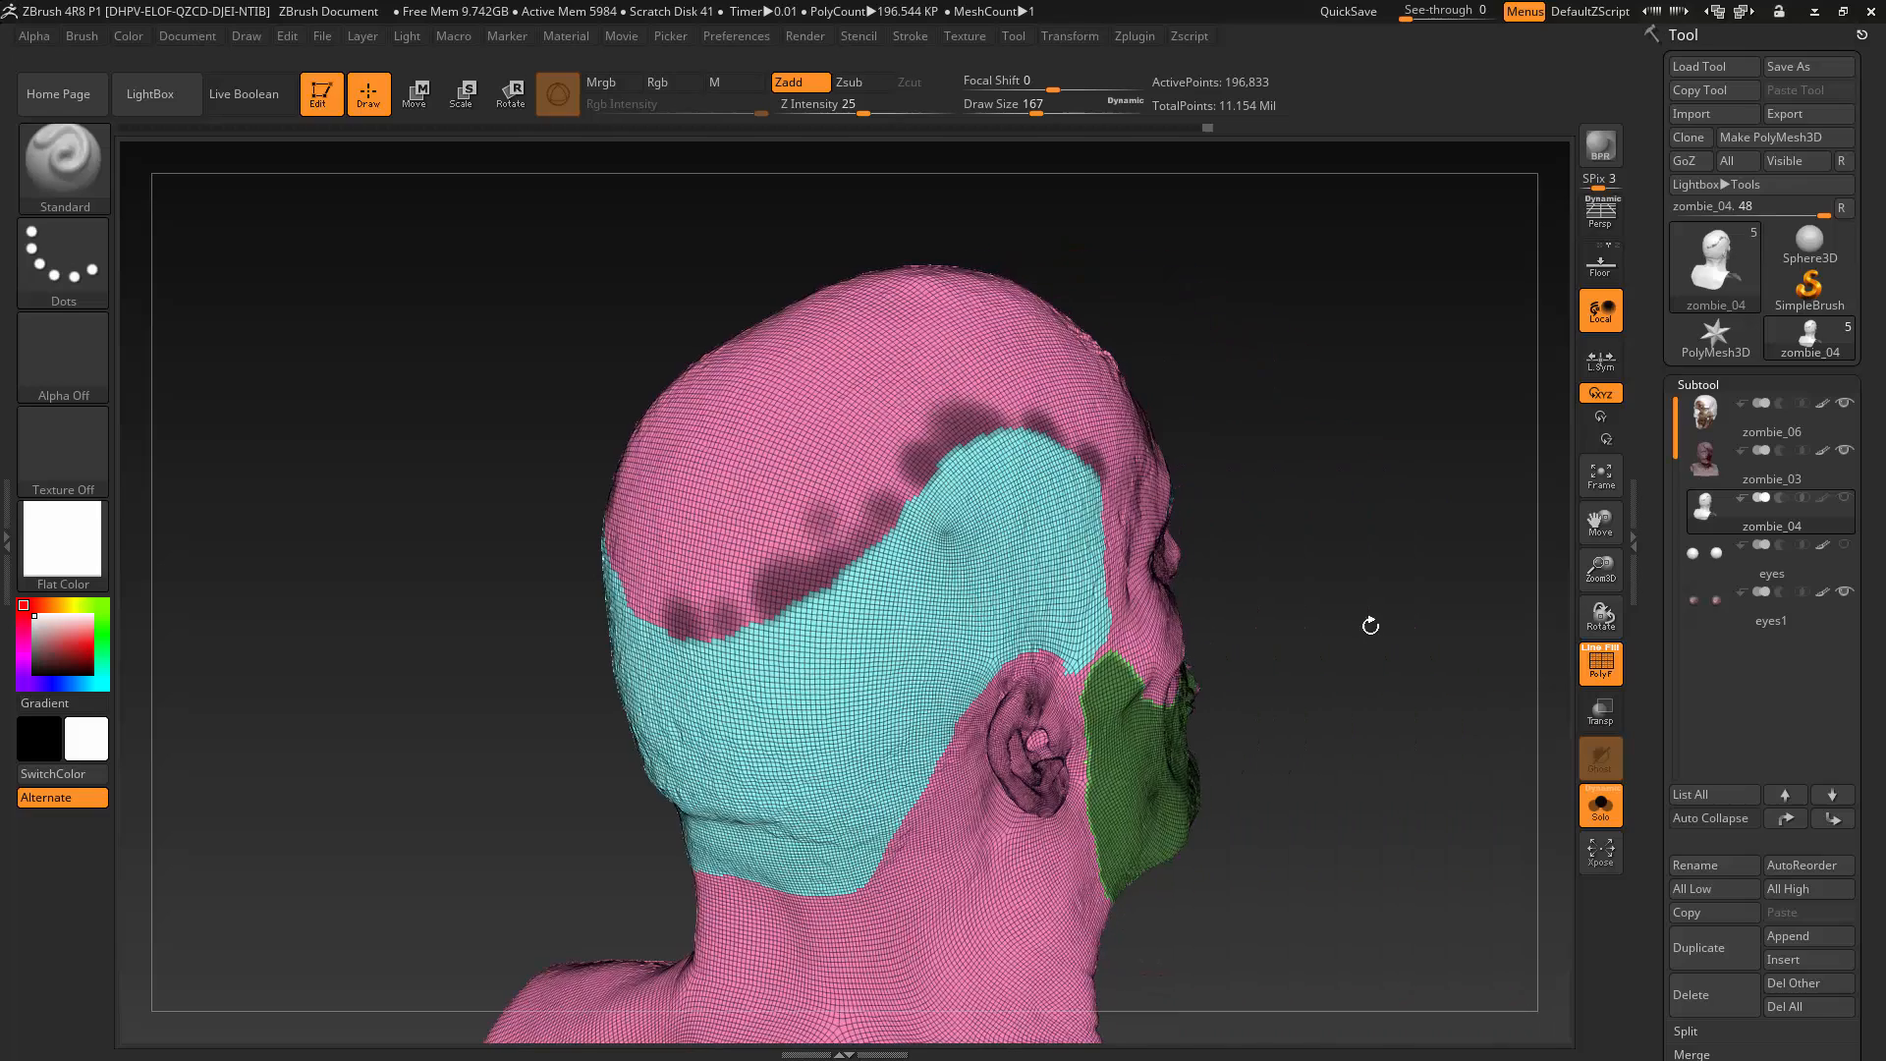
# Extend the mask past the pink border into the cyan scalp polygroup at the right rear and back of the head.
pyautogui.press('ctrl')
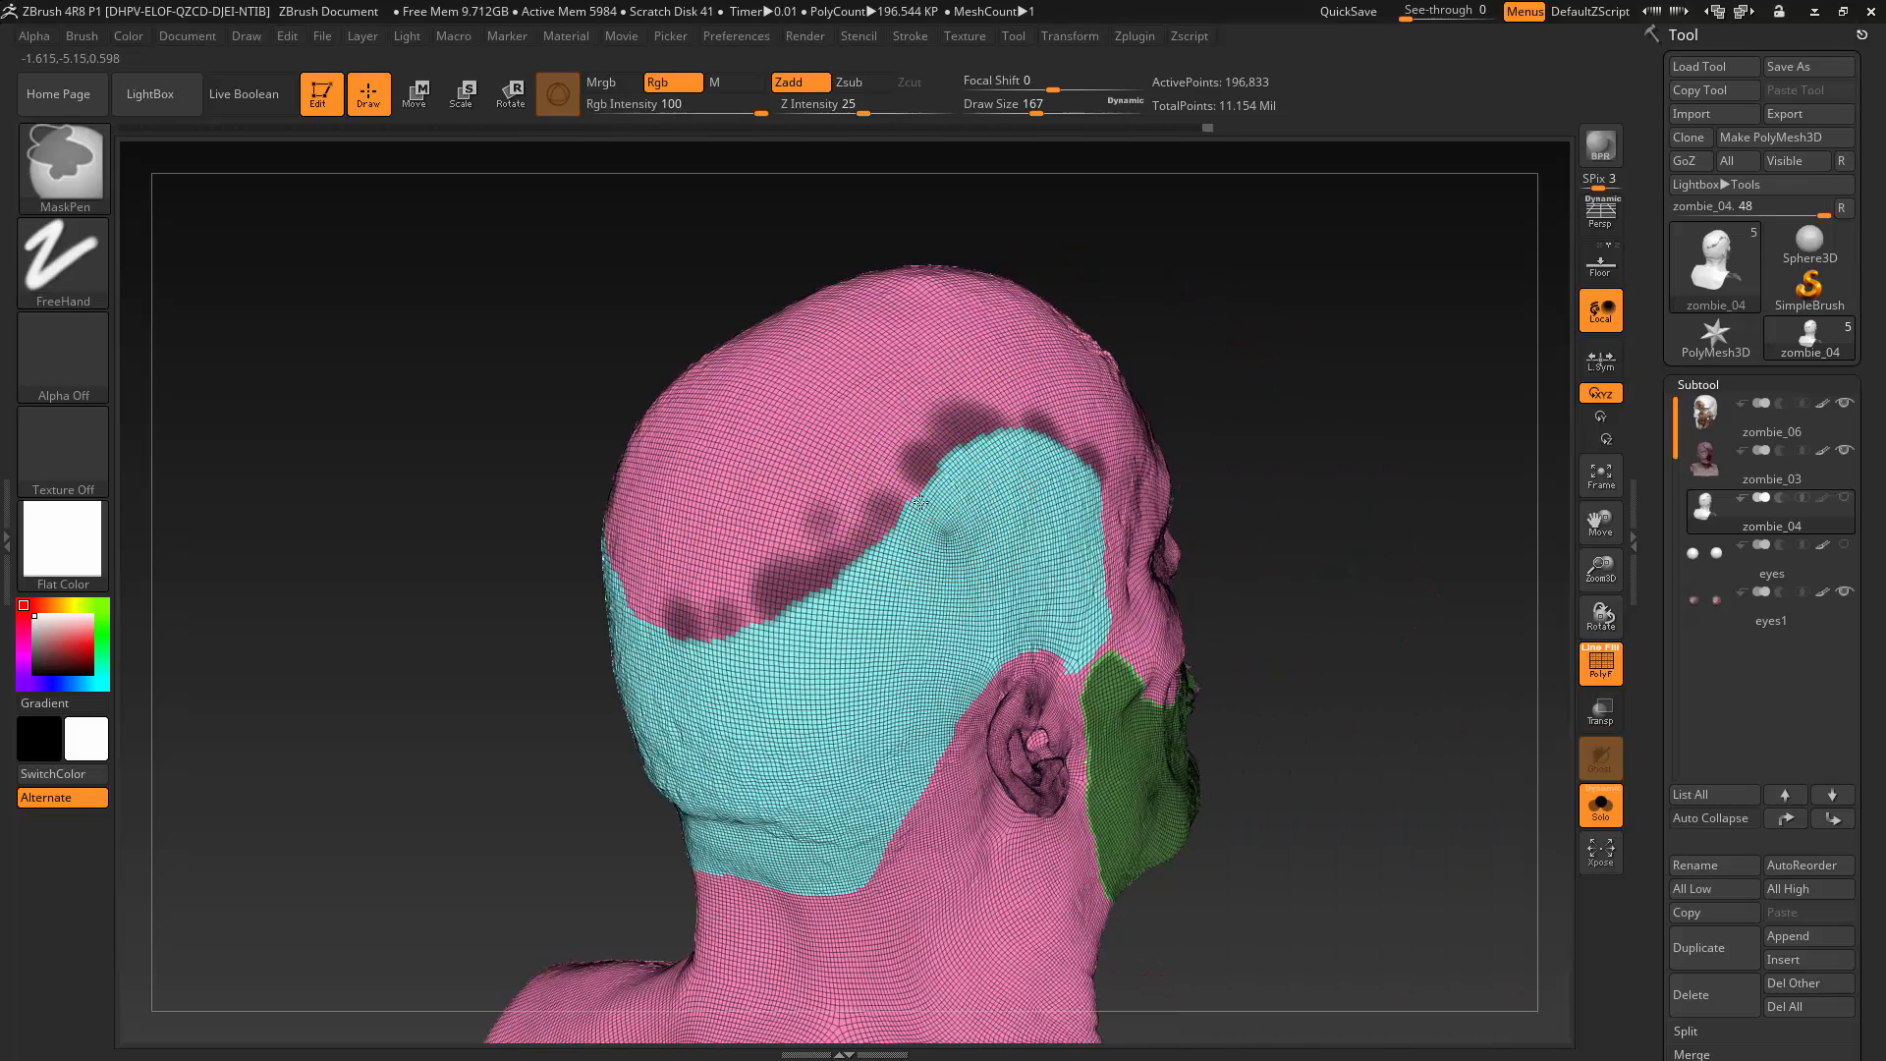
pyautogui.keyDown('ctrl'); pyautogui.moveTo(921, 500); pyautogui.dragTo(767, 668); pyautogui.keyUp('ctrl')
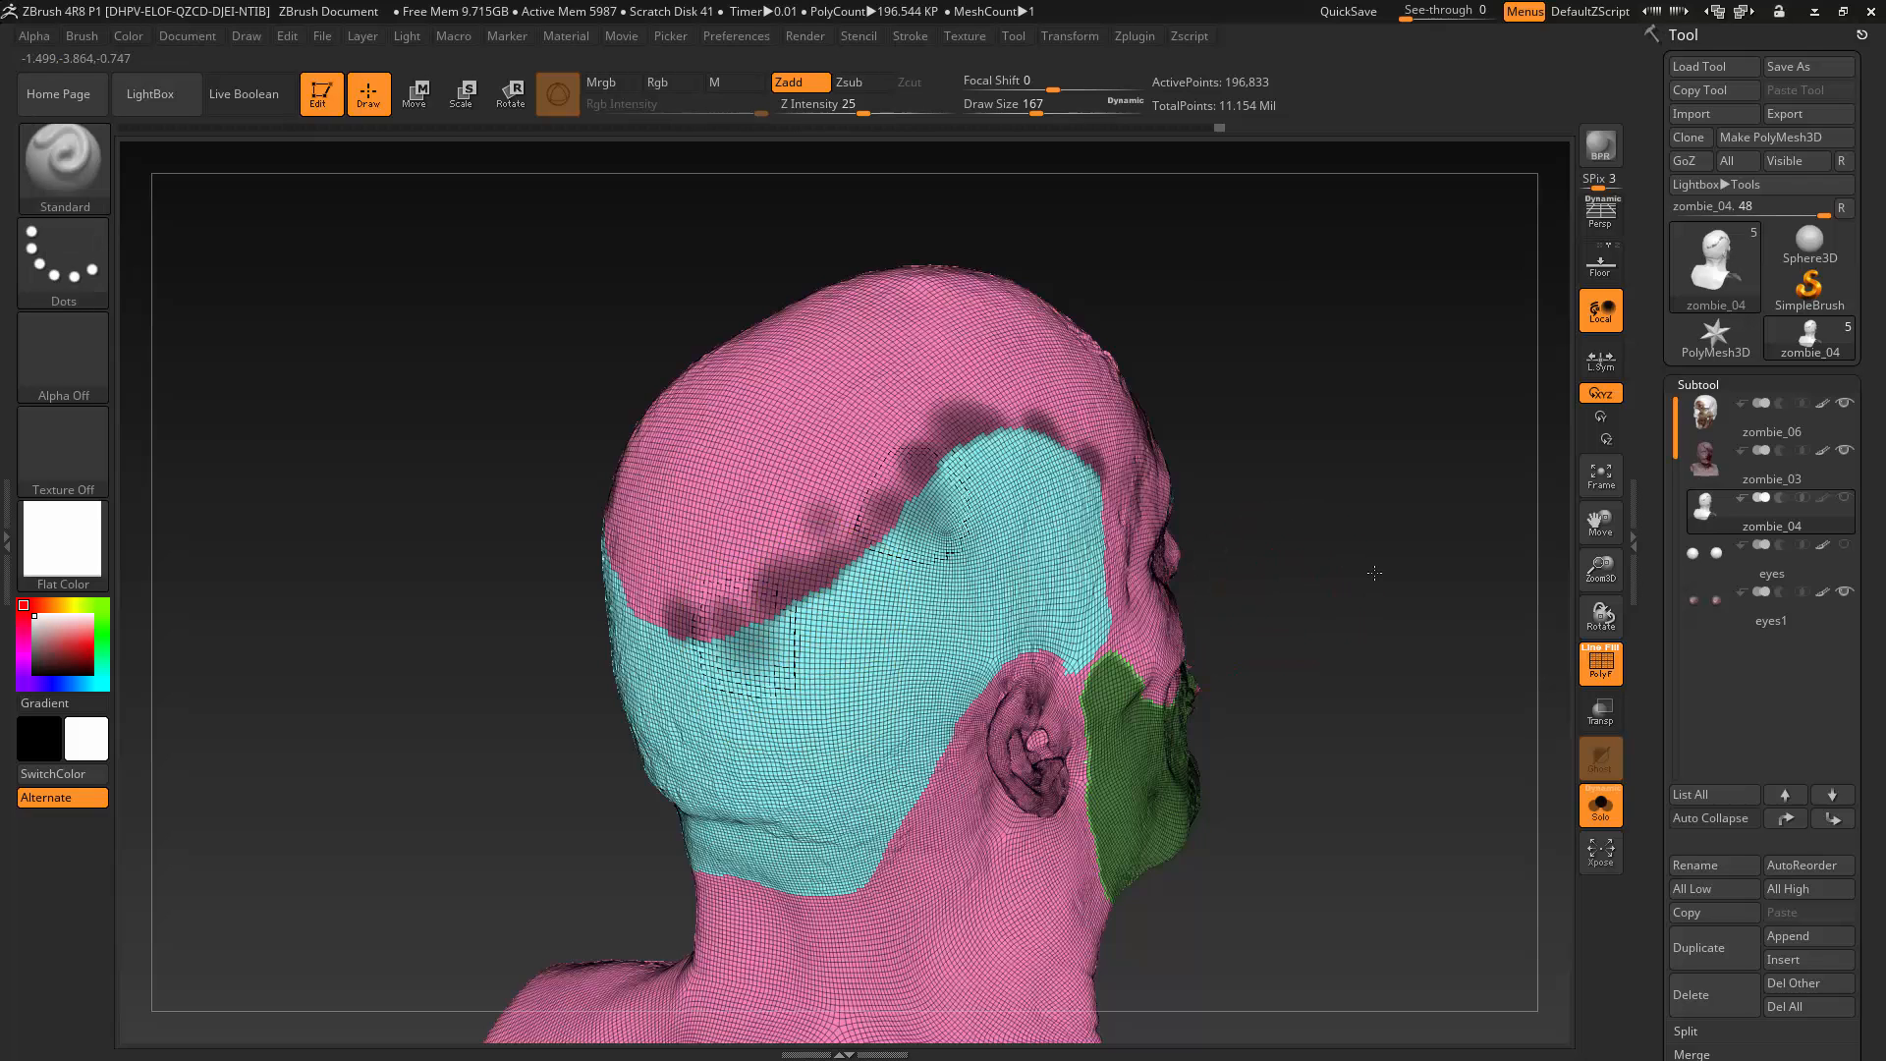
pyautogui.moveTo(1376, 576); pyautogui.dragTo(1532, 580)
pyautogui.keyDown('ctrl'); pyautogui.moveTo(678, 624); pyautogui.dragTo(655, 647); pyautogui.keyUp('ctrl')
pyautogui.moveTo(580, 597)
pyautogui.keyDown('ctrl'); pyautogui.mouseDown()
pyautogui.moveTo(573, 566)
pyautogui.moveTo(549, 563)
pyautogui.moveTo(570, 601)
pyautogui.moveTo(605, 550)
pyautogui.moveTo(539, 444)
pyautogui.mouseUp(); pyautogui.keyUp('ctrl')
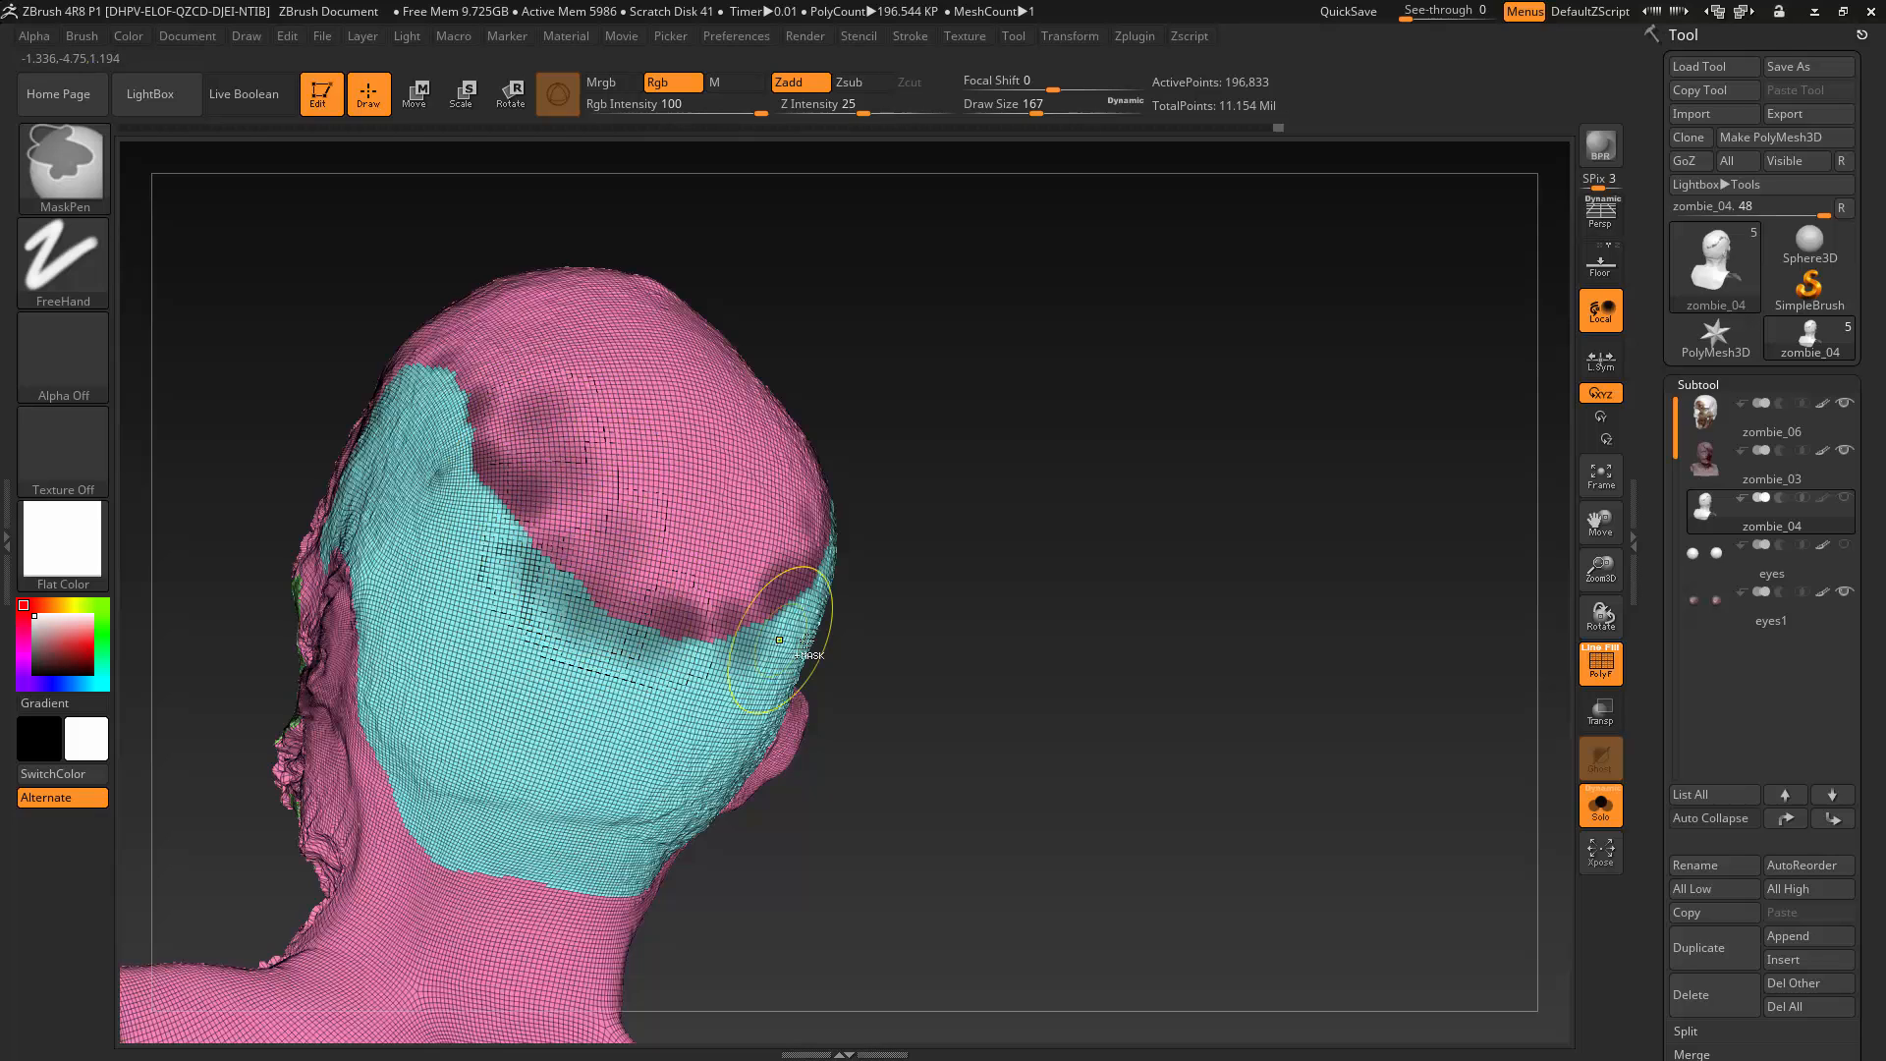
# Undo the last mask dab and paint broader mask patches along the pink side of the right rear hairline.
pyautogui.moveTo(1105, 605); pyautogui.dragTo(951, 598)
pyautogui.keyDown('ctrl'); pyautogui.click(632, 600); pyautogui.keyUp('ctrl')
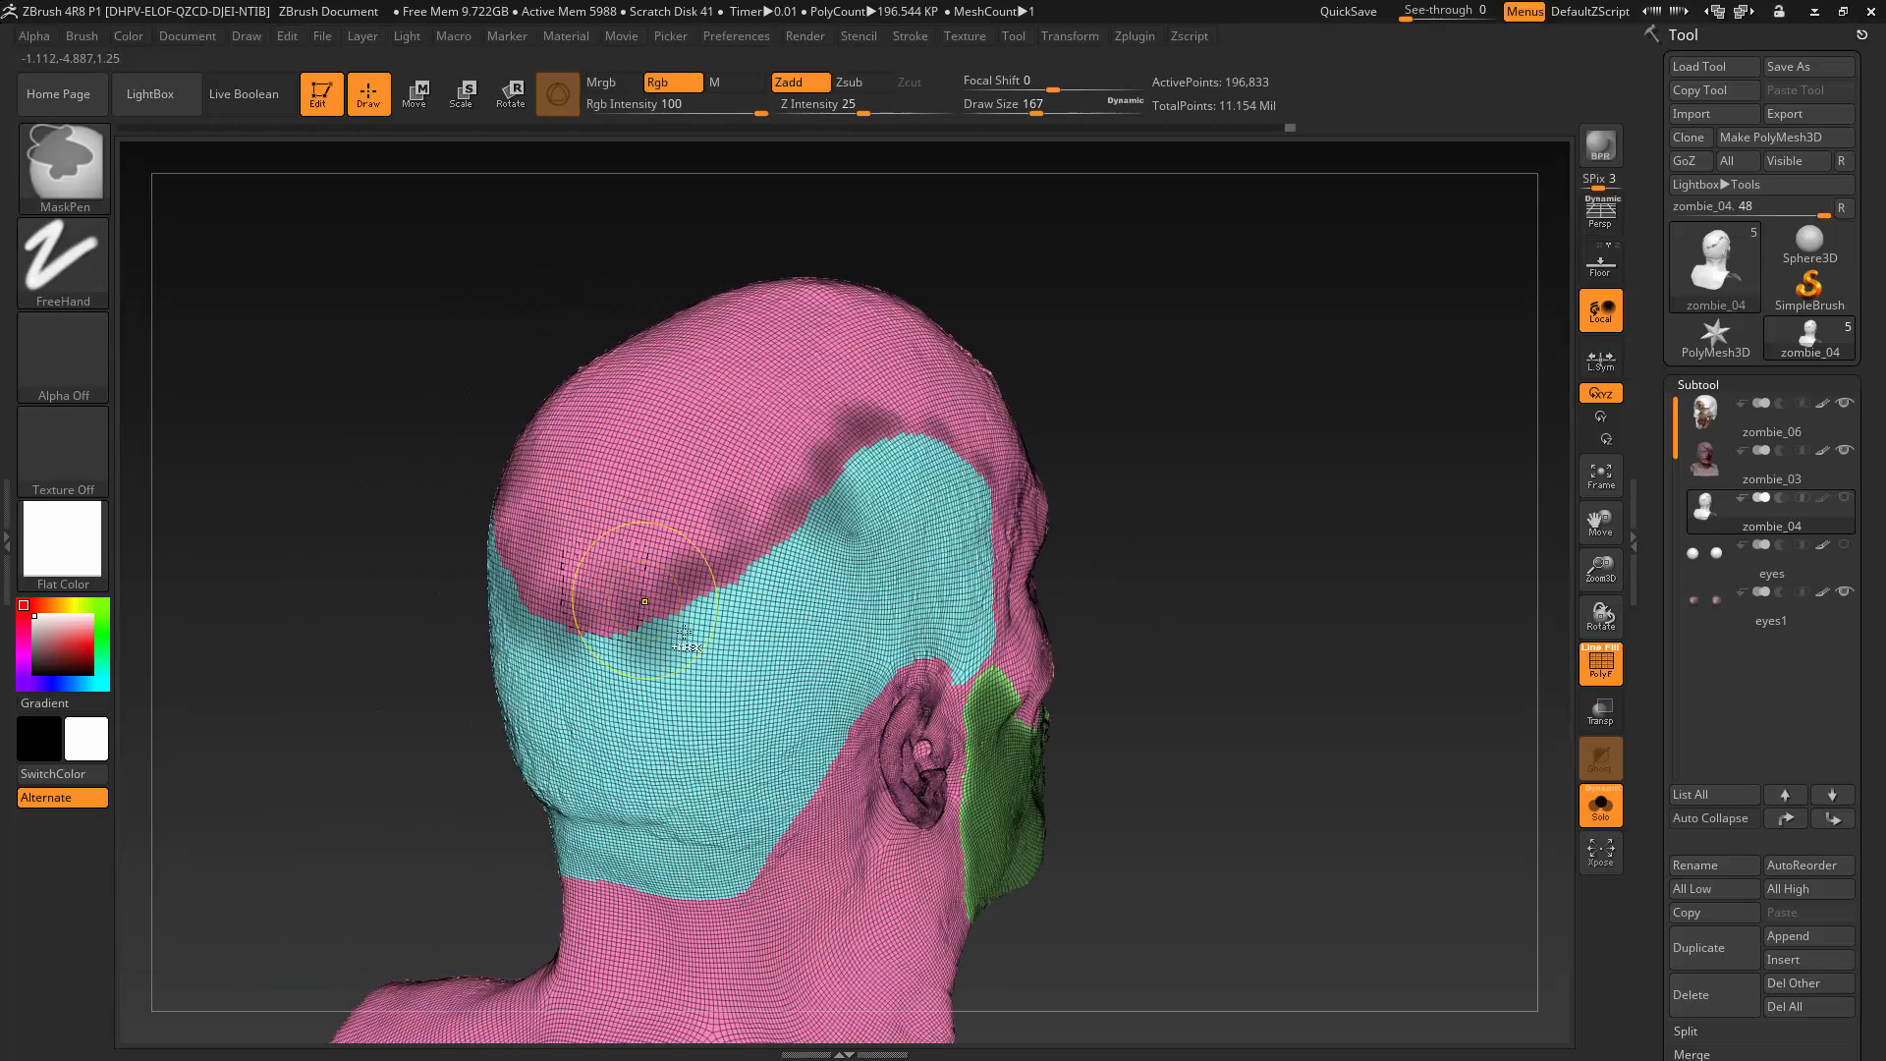
pyautogui.hotkey('ctrl', 'z')
pyautogui.keyDown('ctrl'); pyautogui.moveTo(658, 572); pyautogui.dragTo(621, 556); pyautogui.keyUp('ctrl')
pyautogui.keyDown('ctrl'); pyautogui.moveTo(611, 590); pyautogui.dragTo(580, 580); pyautogui.keyUp('ctrl')
pyautogui.moveTo(725, 496)
pyautogui.keyDown('ctrl'); pyautogui.mouseDown()
pyautogui.moveTo(763, 510)
pyautogui.moveTo(904, 457)
pyautogui.moveTo(987, 498)
pyautogui.mouseUp(); pyautogui.keyUp('ctrl')
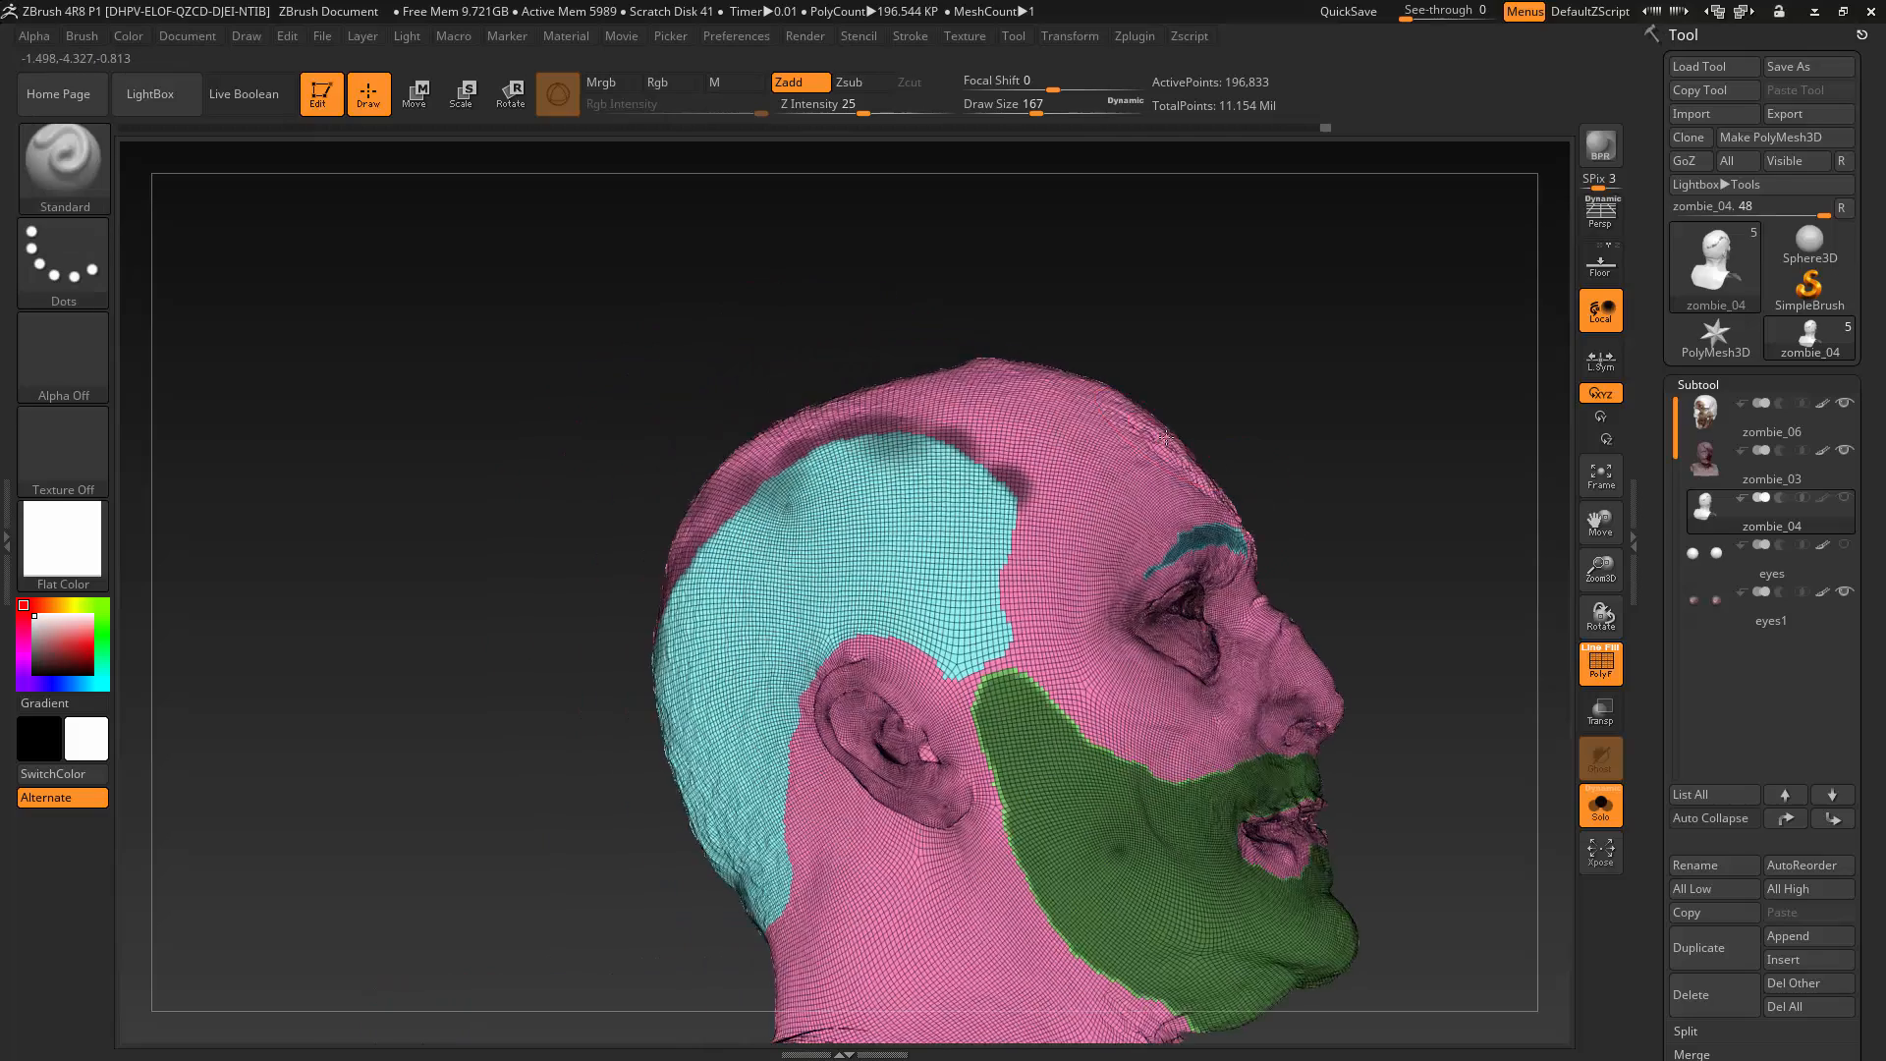
# Mask the cyan polygroup's front edge at the right temple and add a soft patch on the back of the crown.
pyautogui.moveTo(1166, 437); pyautogui.dragTo(1203, 316)
pyautogui.keyDown('ctrl'); pyautogui.moveTo(997, 569); pyautogui.dragTo(987, 600); pyautogui.keyUp('ctrl')
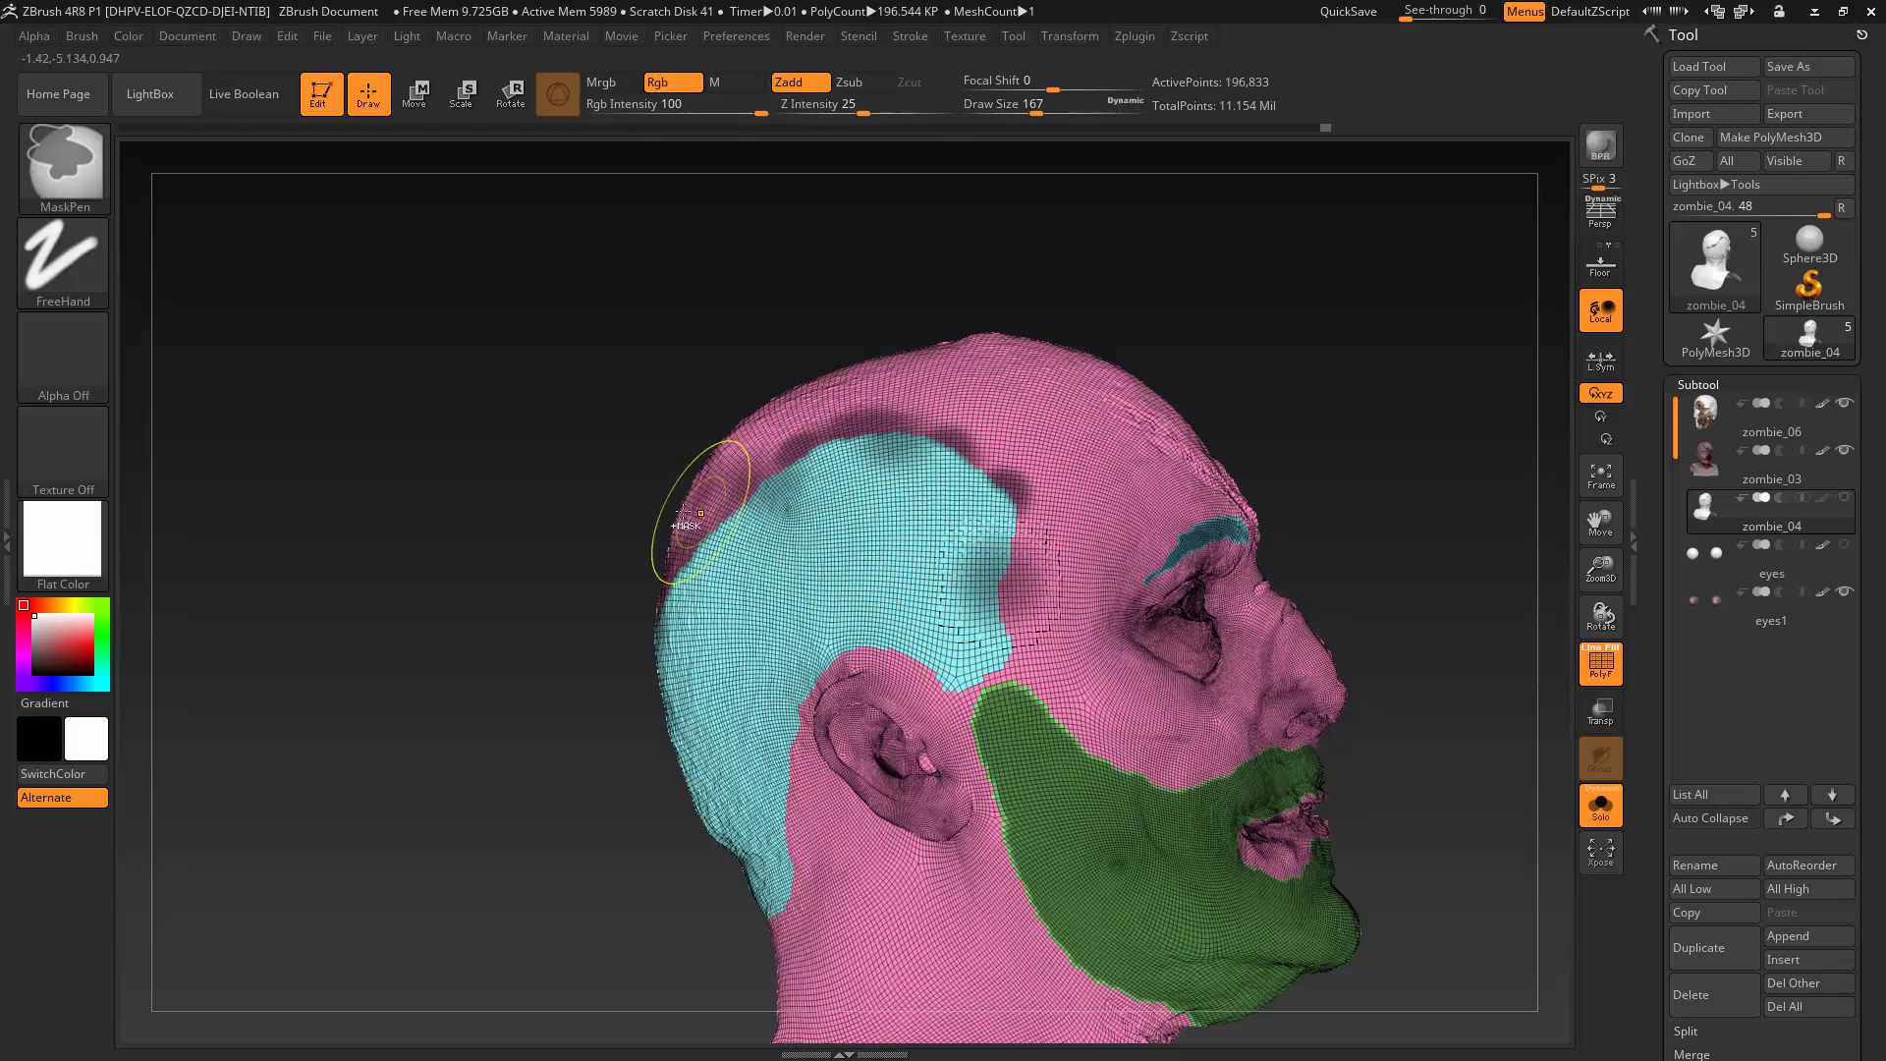
pyautogui.moveTo(477, 631); pyautogui.dragTo(624, 651)
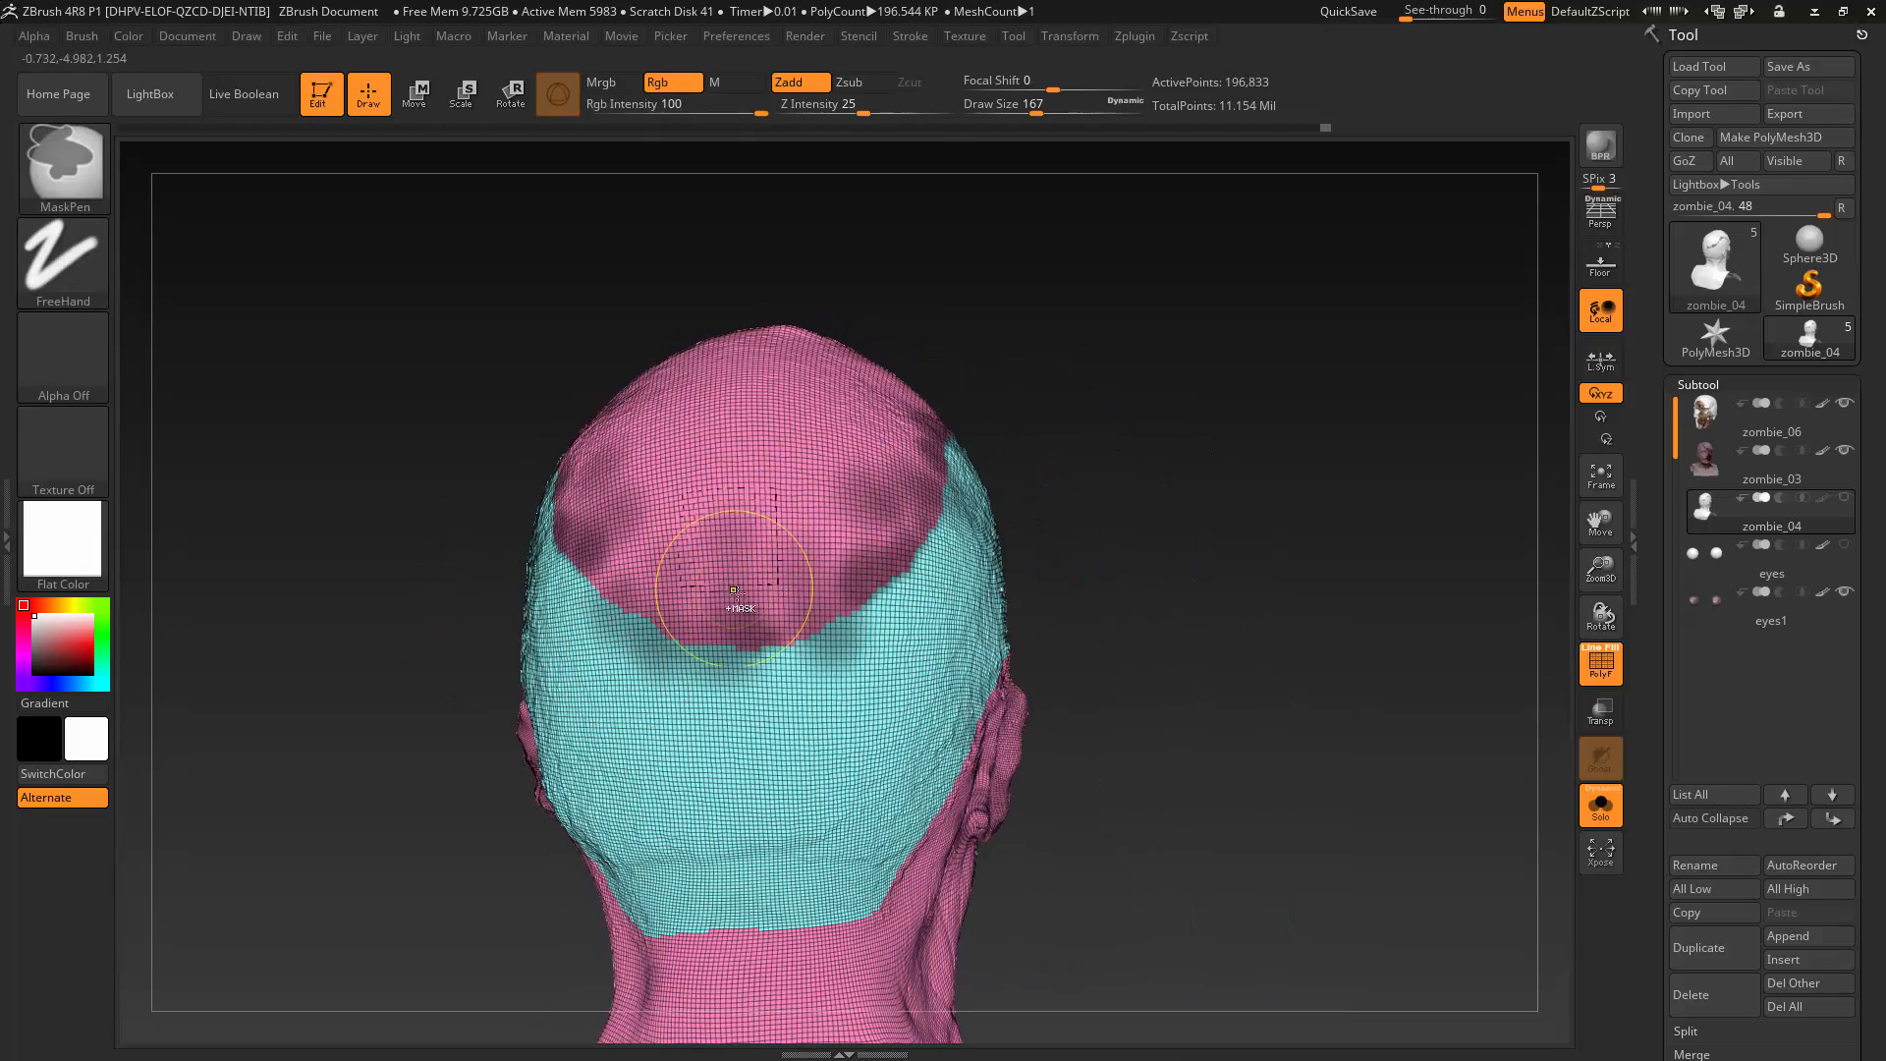
# Convert the masked hairline areas of zombie_04 into their own polygroup.
pyautogui.moveTo(1136, 577)
pyautogui.mouseDown()
pyautogui.moveTo(1196, 612)
pyautogui.moveTo(1171, 612)
pyautogui.mouseUp()
pyautogui.moveTo(1879, 825); pyautogui.dragTo(1883, 604)
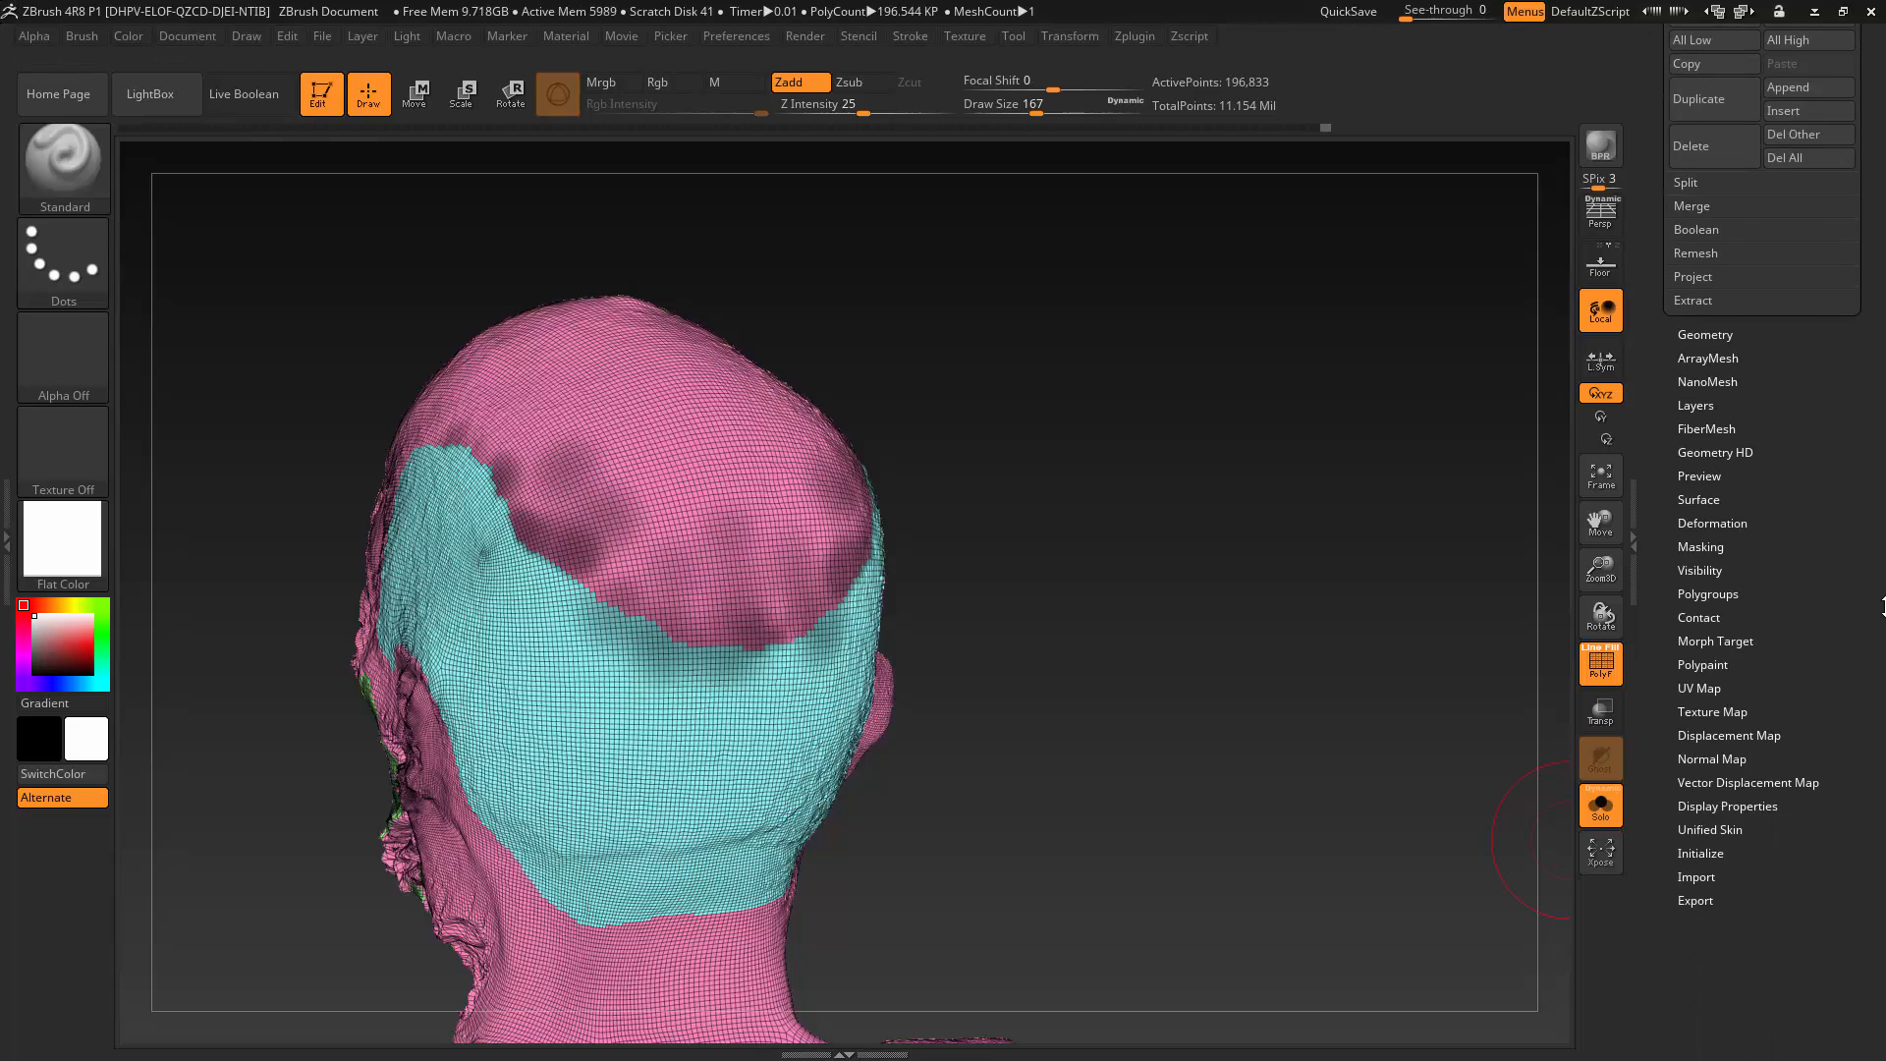
pyautogui.click(1721, 593)
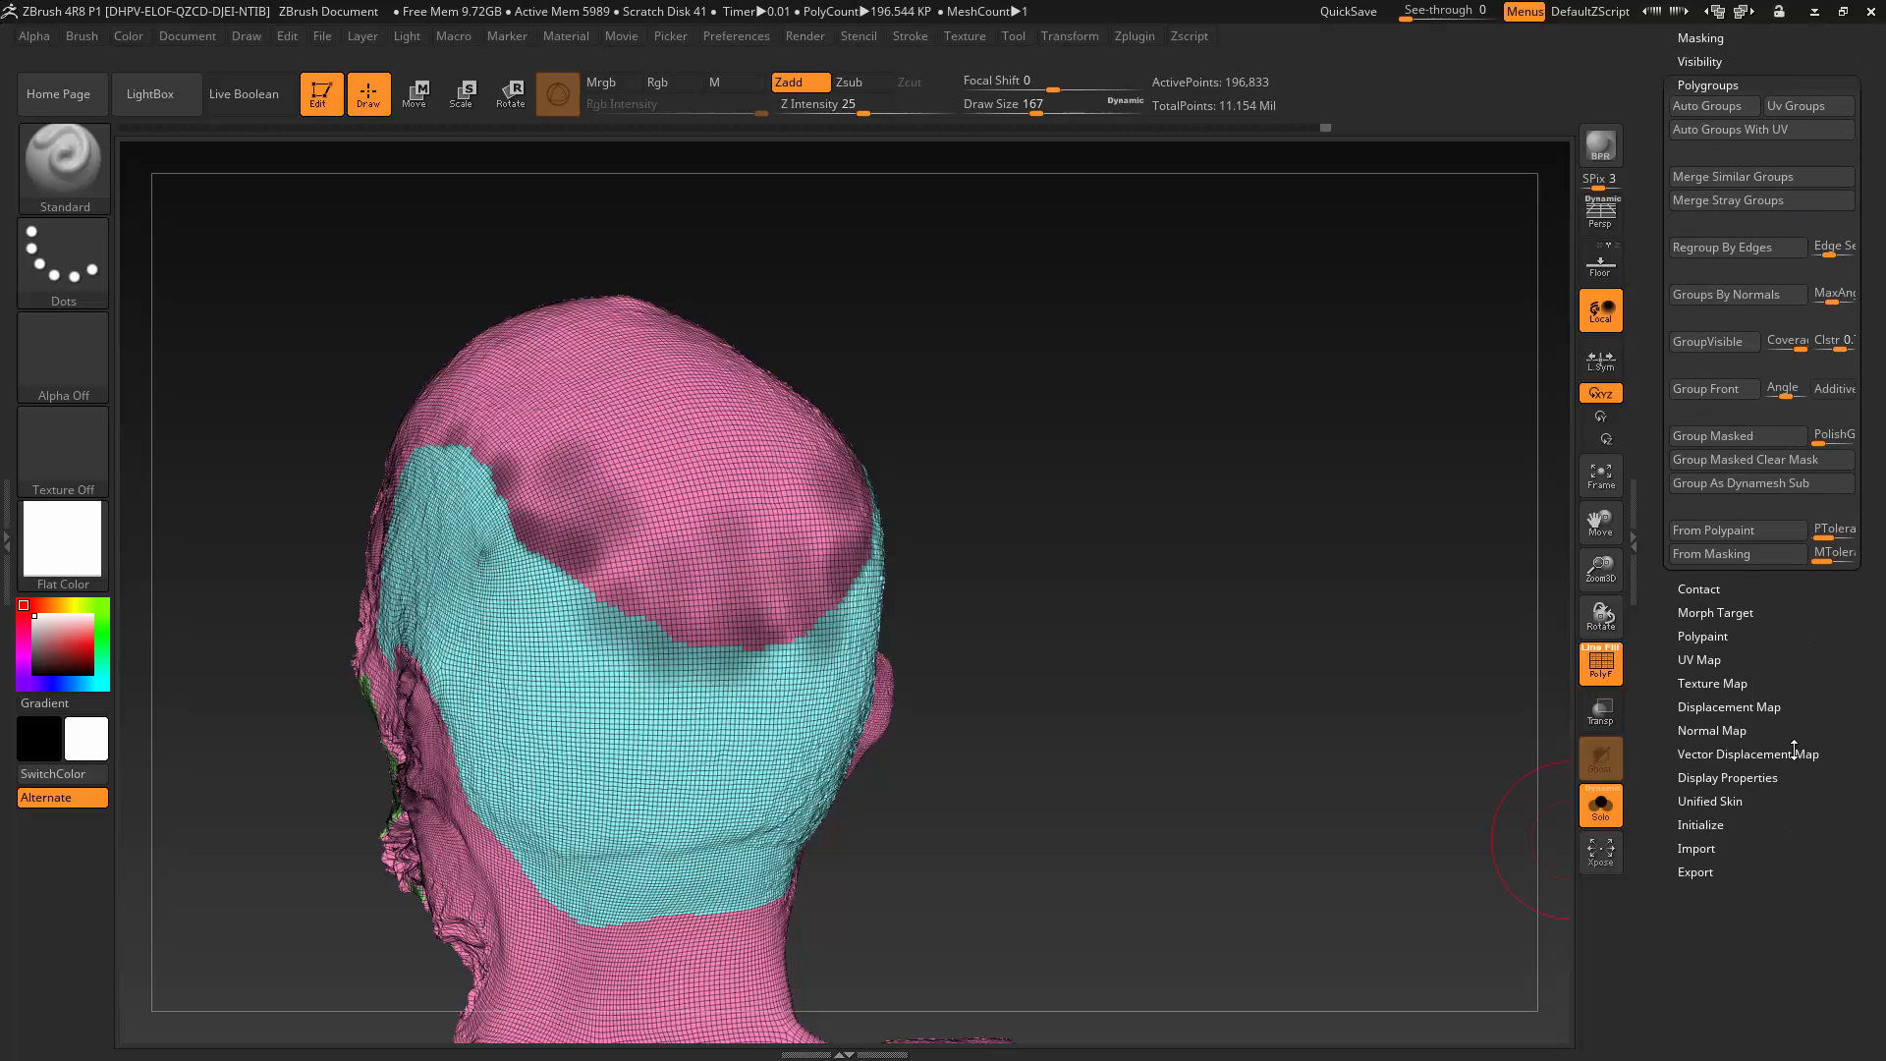
pyautogui.click(1724, 484)
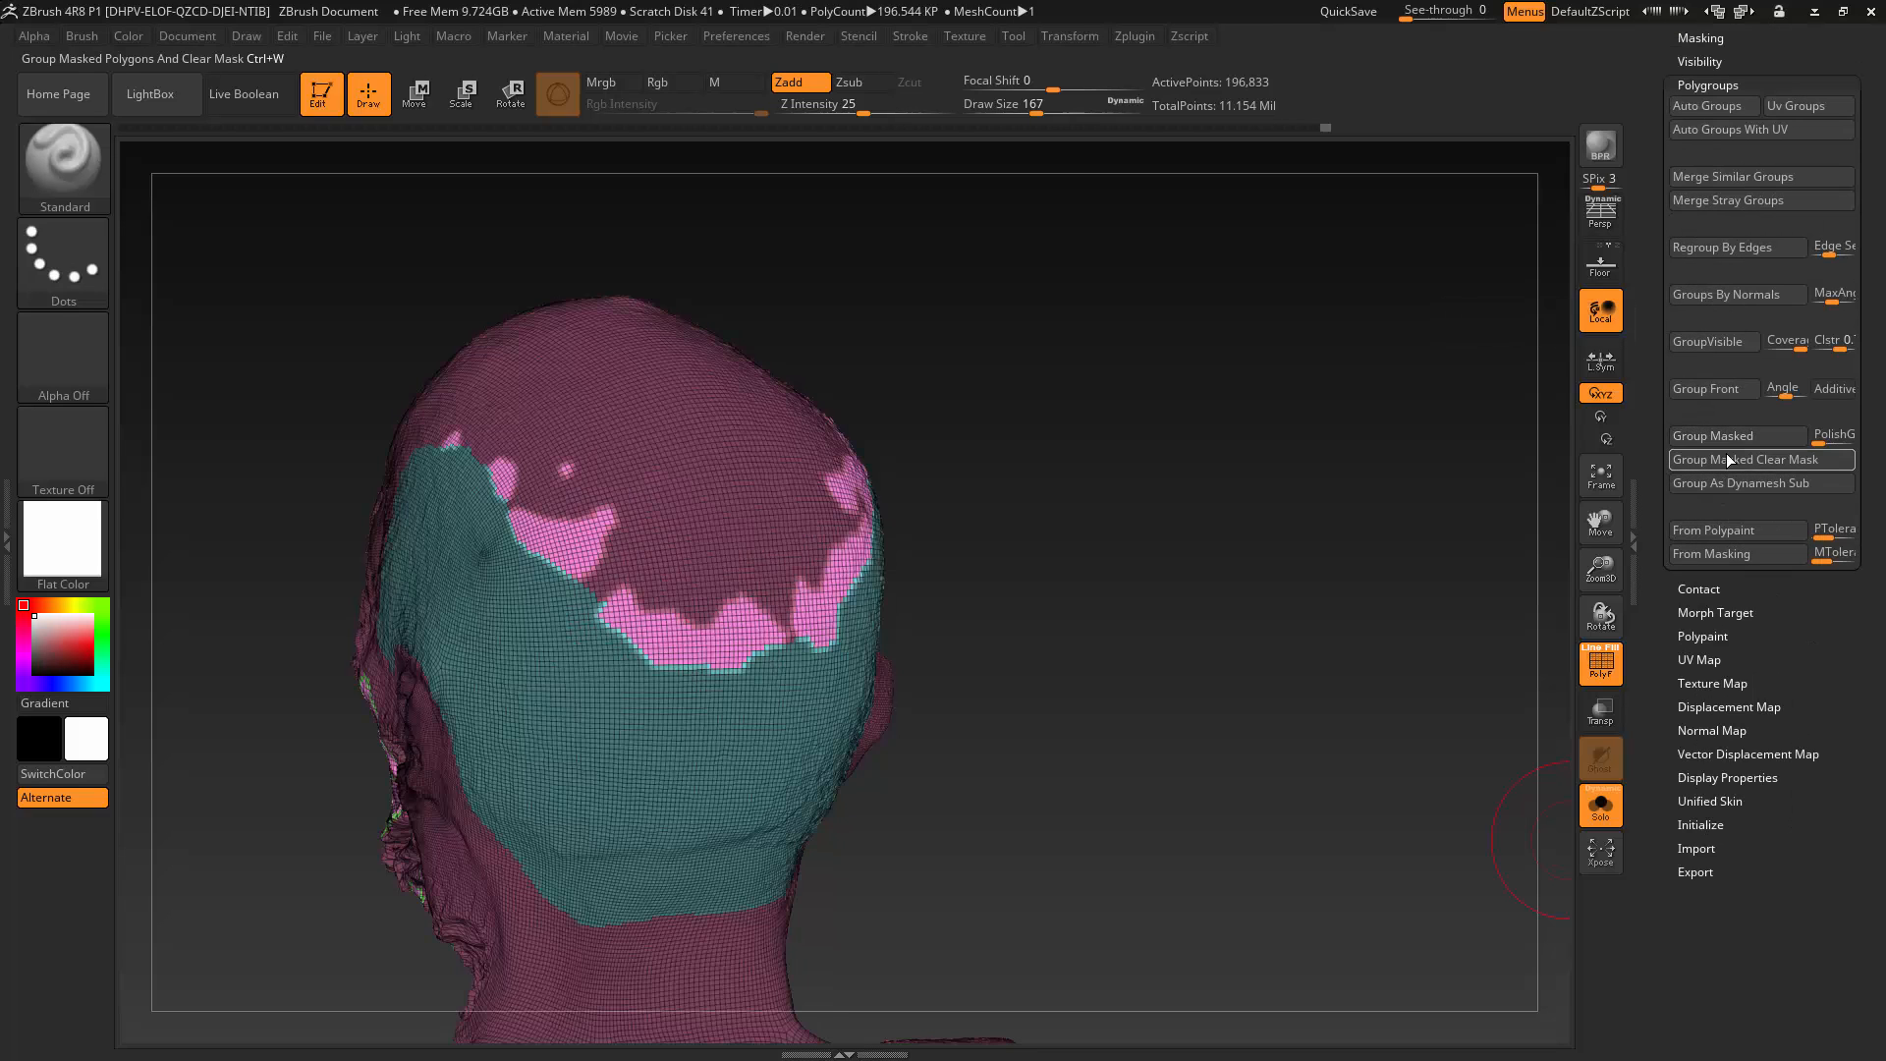
# Isolate the new hairline polygroup and hide its stray face and jaw pieces so only the scalp patches remain.
pyautogui.moveTo(1271, 639); pyautogui.dragTo(1161, 738)
pyautogui.keyDown('ctrl'); pyautogui.keyDown('shift'); pyautogui.click(875, 614); pyautogui.keyUp('shift'); pyautogui.keyUp('ctrl')
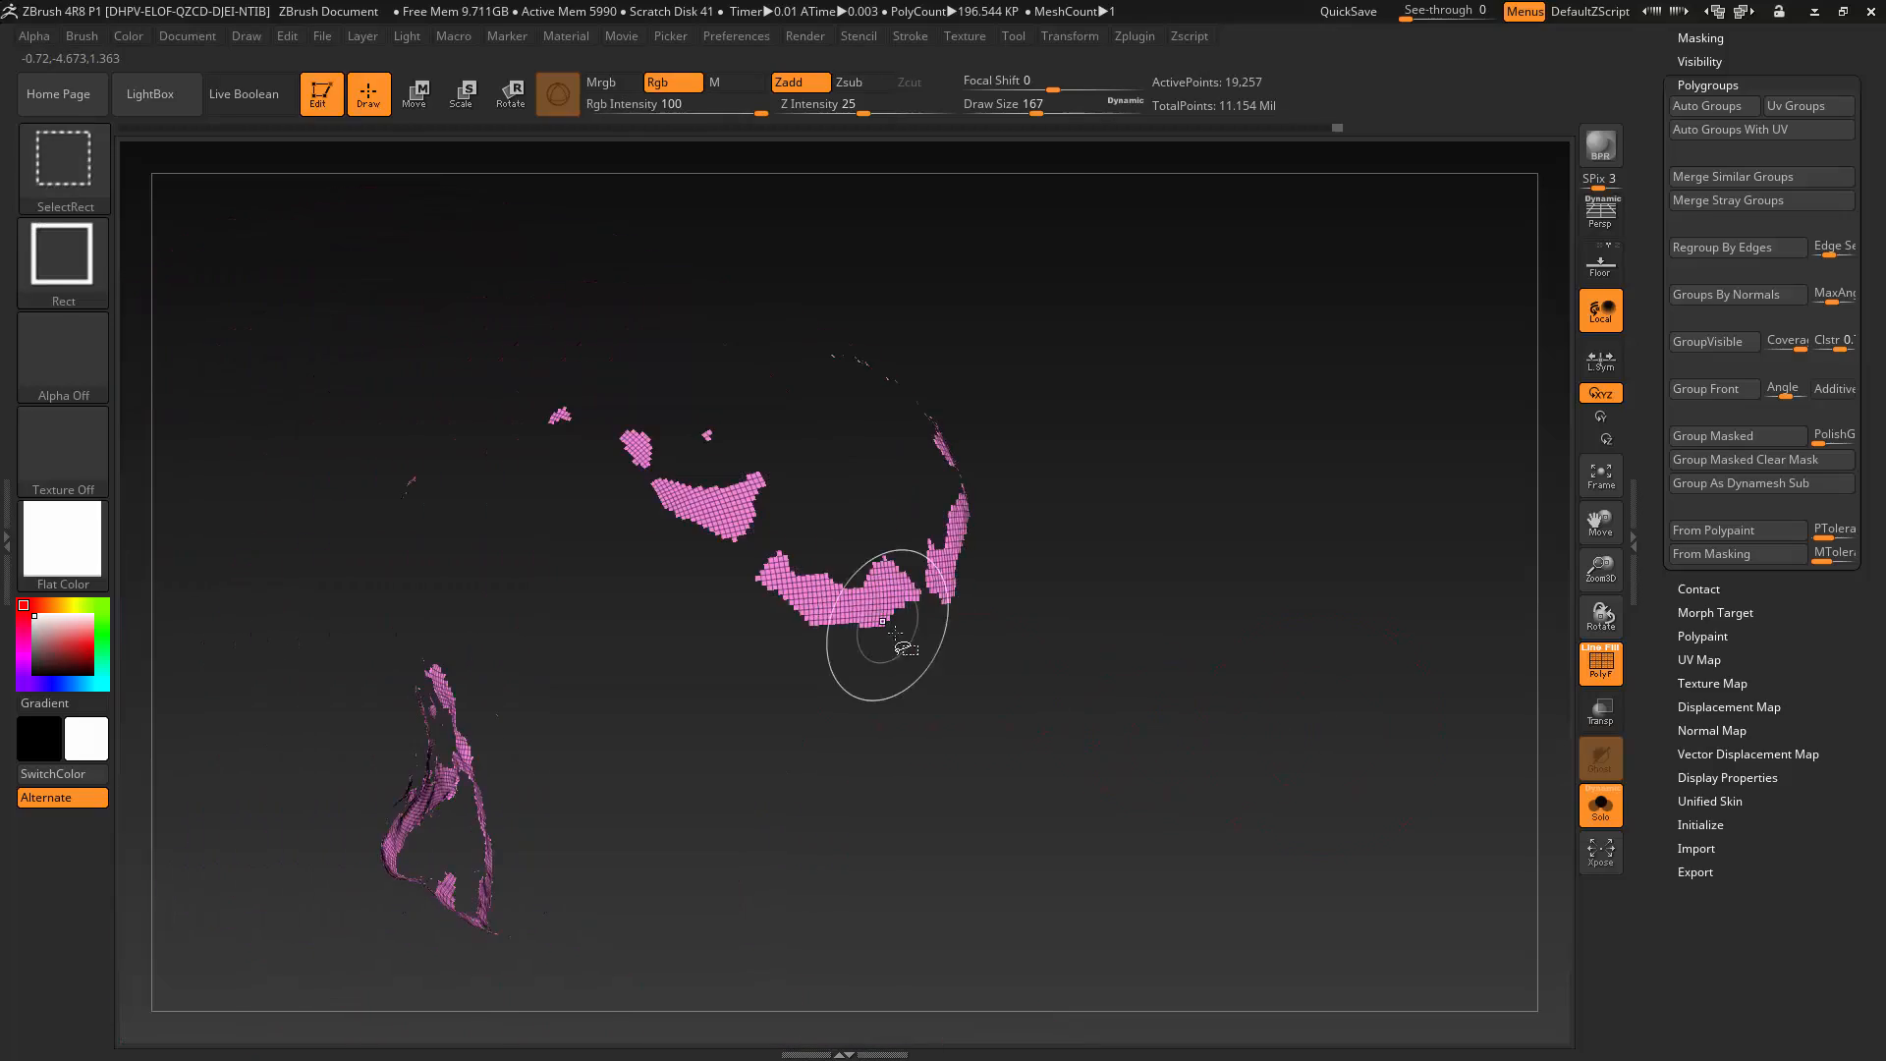
pyautogui.moveTo(958, 702)
pyautogui.mouseDown()
pyautogui.moveTo(1009, 804)
pyautogui.moveTo(1027, 753)
pyautogui.moveTo(779, 619)
pyautogui.mouseUp()
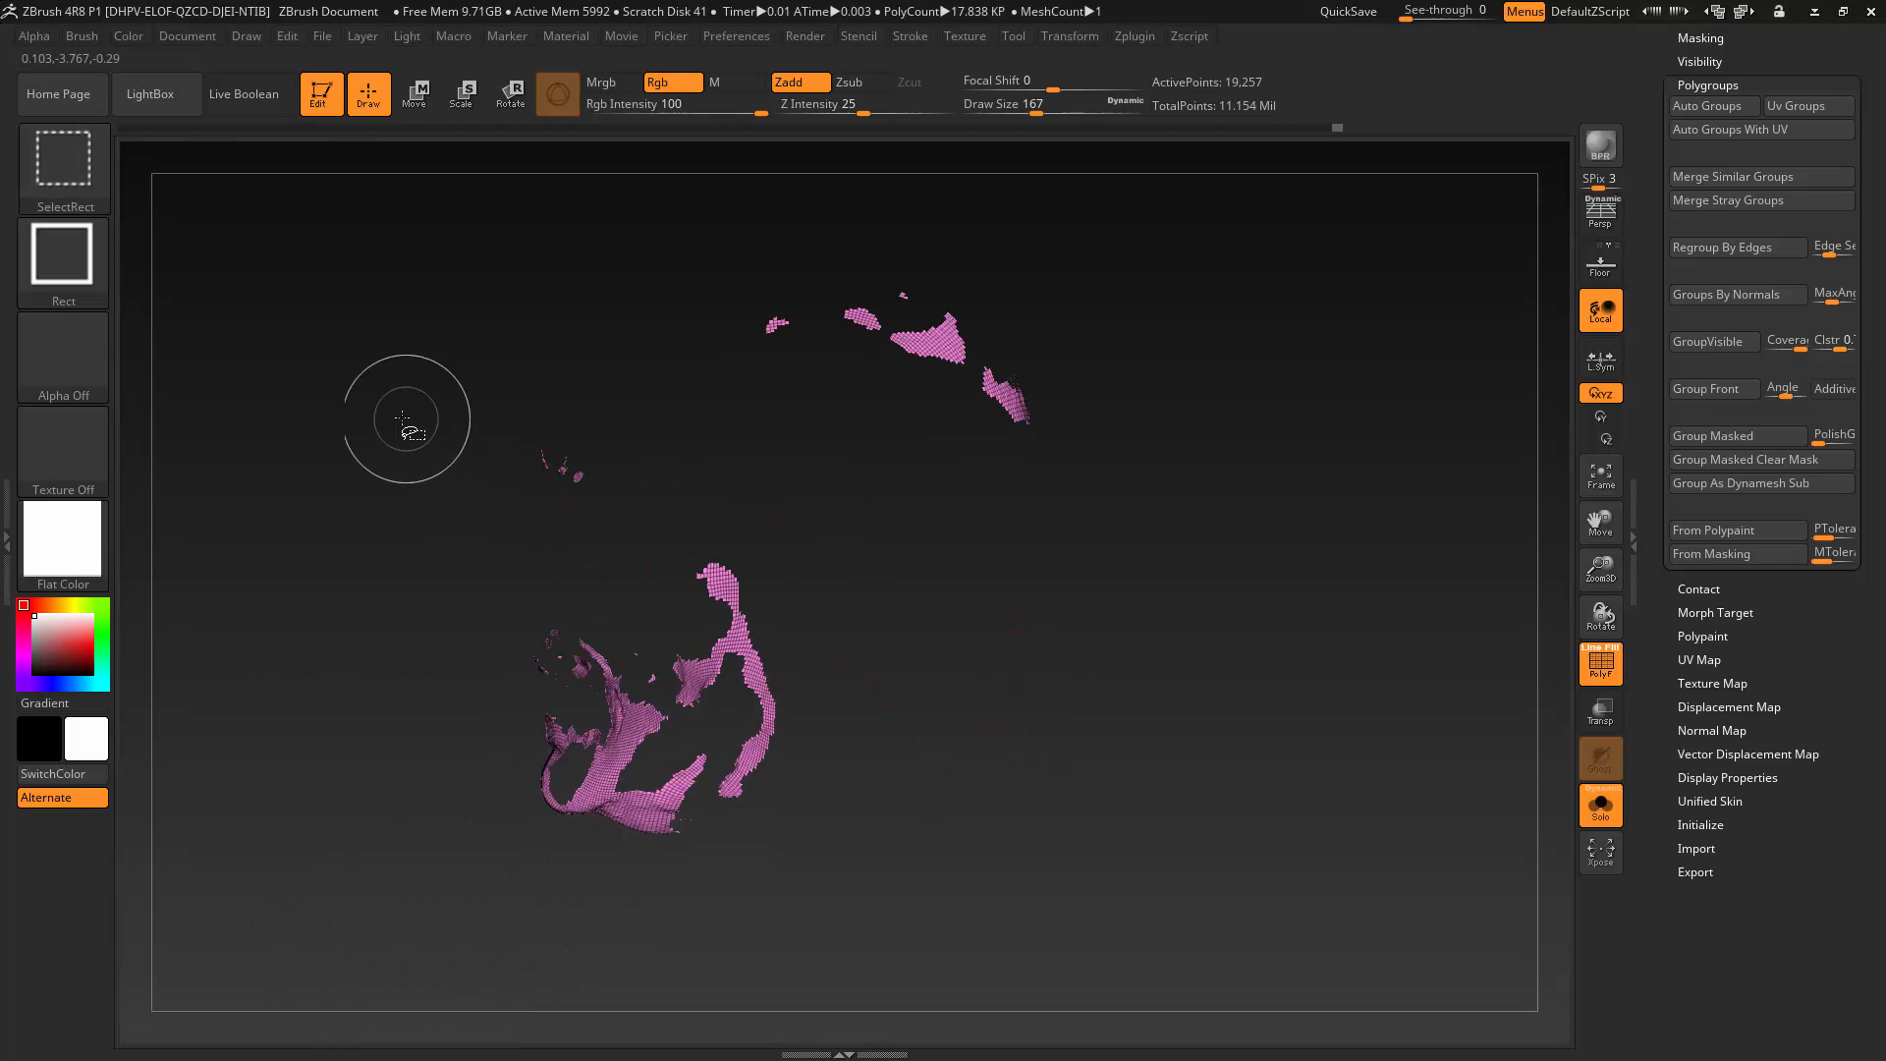
pyautogui.keyDown('ctrl'); pyautogui.keyDown('shift'); pyautogui.moveTo(384, 412); pyautogui.dragTo(709, 964); pyautogui.keyUp('shift'); pyautogui.keyUp('ctrl')
pyautogui.moveTo(1086, 733)
pyautogui.mouseDown()
pyautogui.moveTo(1061, 639)
pyautogui.moveTo(1186, 605)
pyautogui.moveTo(1115, 720)
pyautogui.moveTo(1099, 710)
pyautogui.mouseUp()
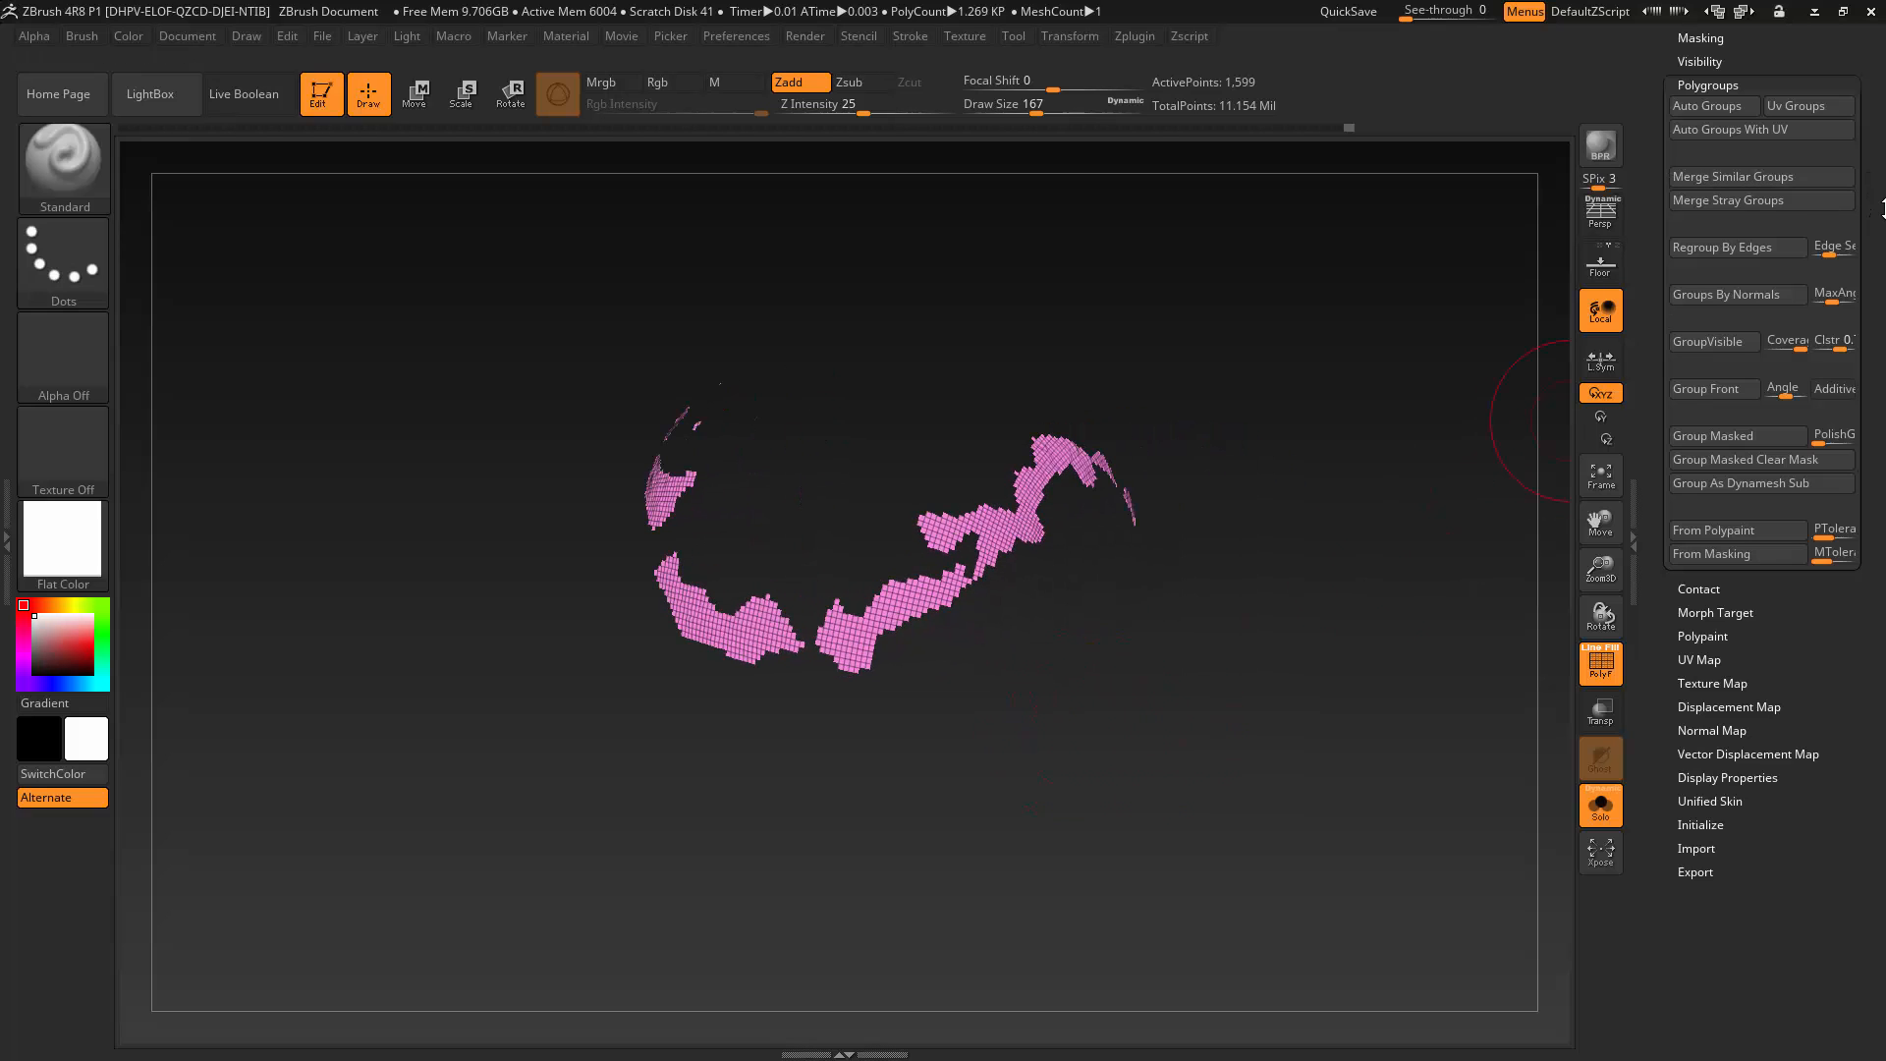
# Export the visible scalp patches to the ZBrush folder as hair_scalp02.OBJ.
pyautogui.moveTo(1872, 189); pyautogui.dragTo(1867, 311)
pyautogui.click(1810, 74)
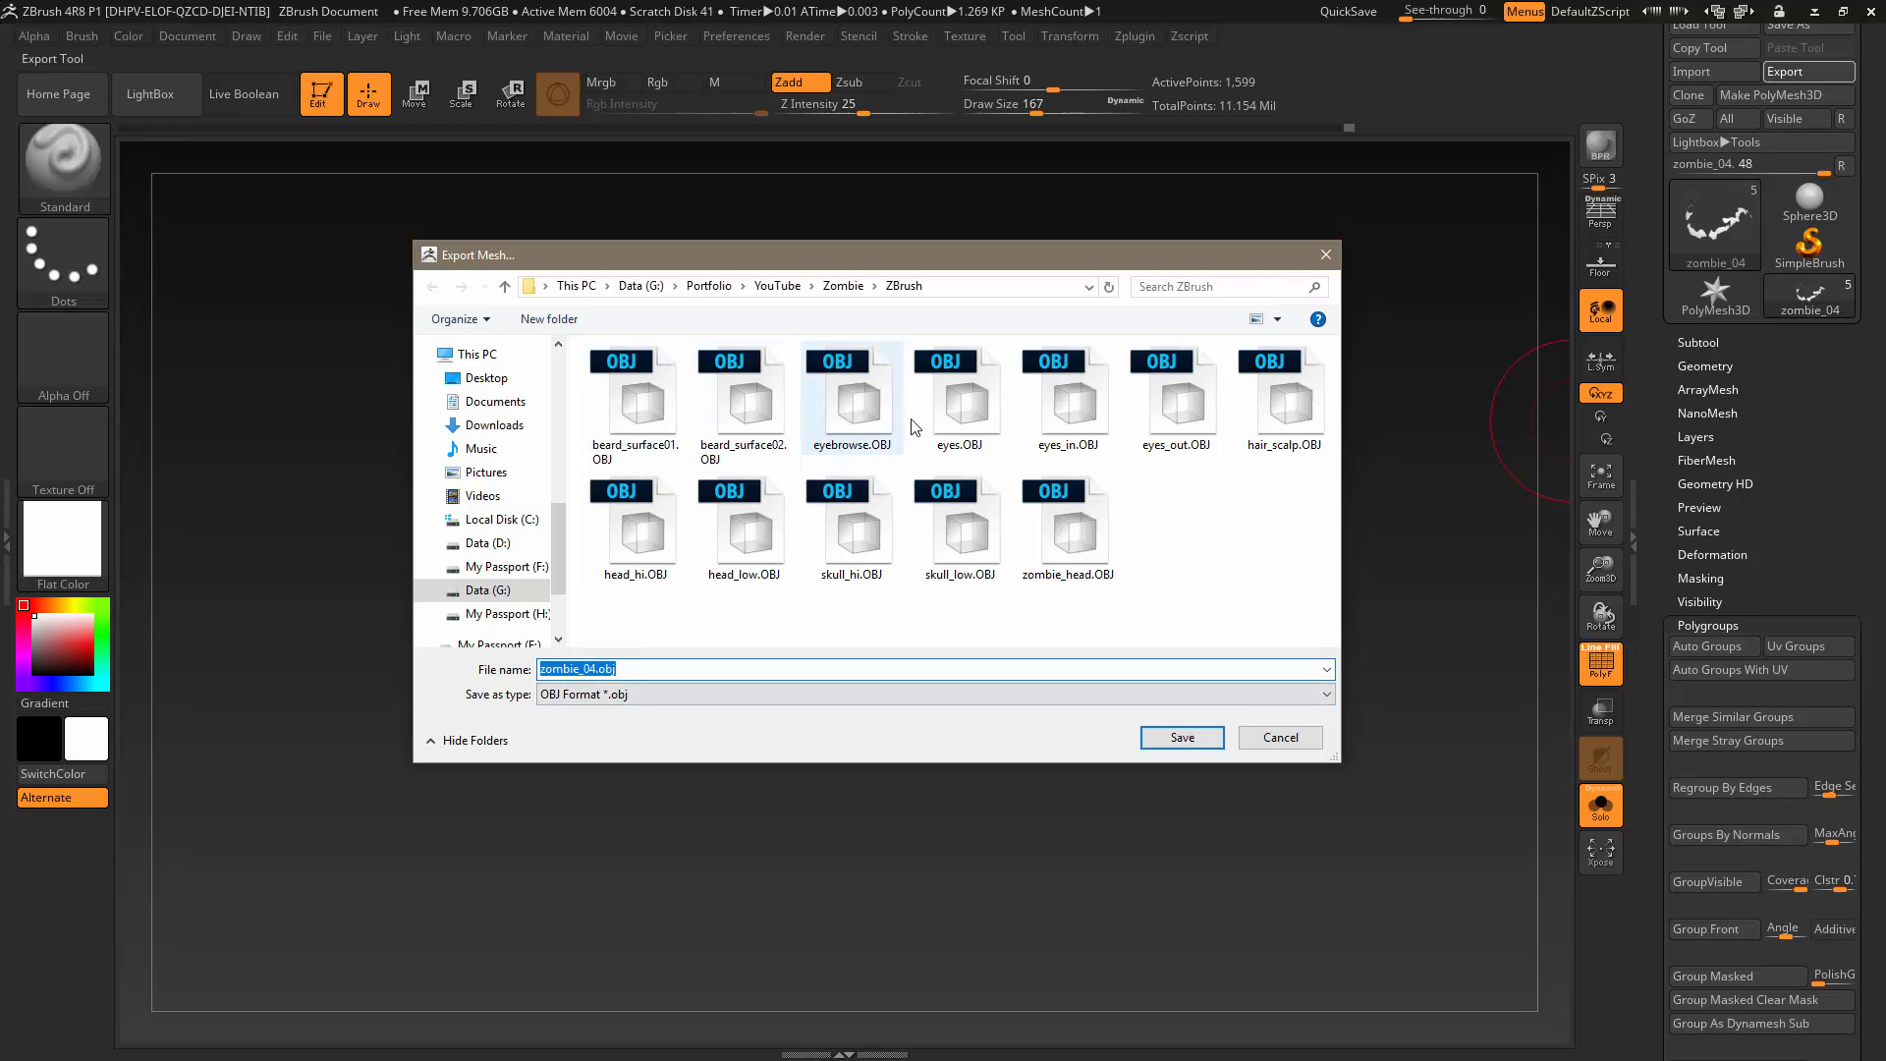
pyautogui.click(1287, 417)
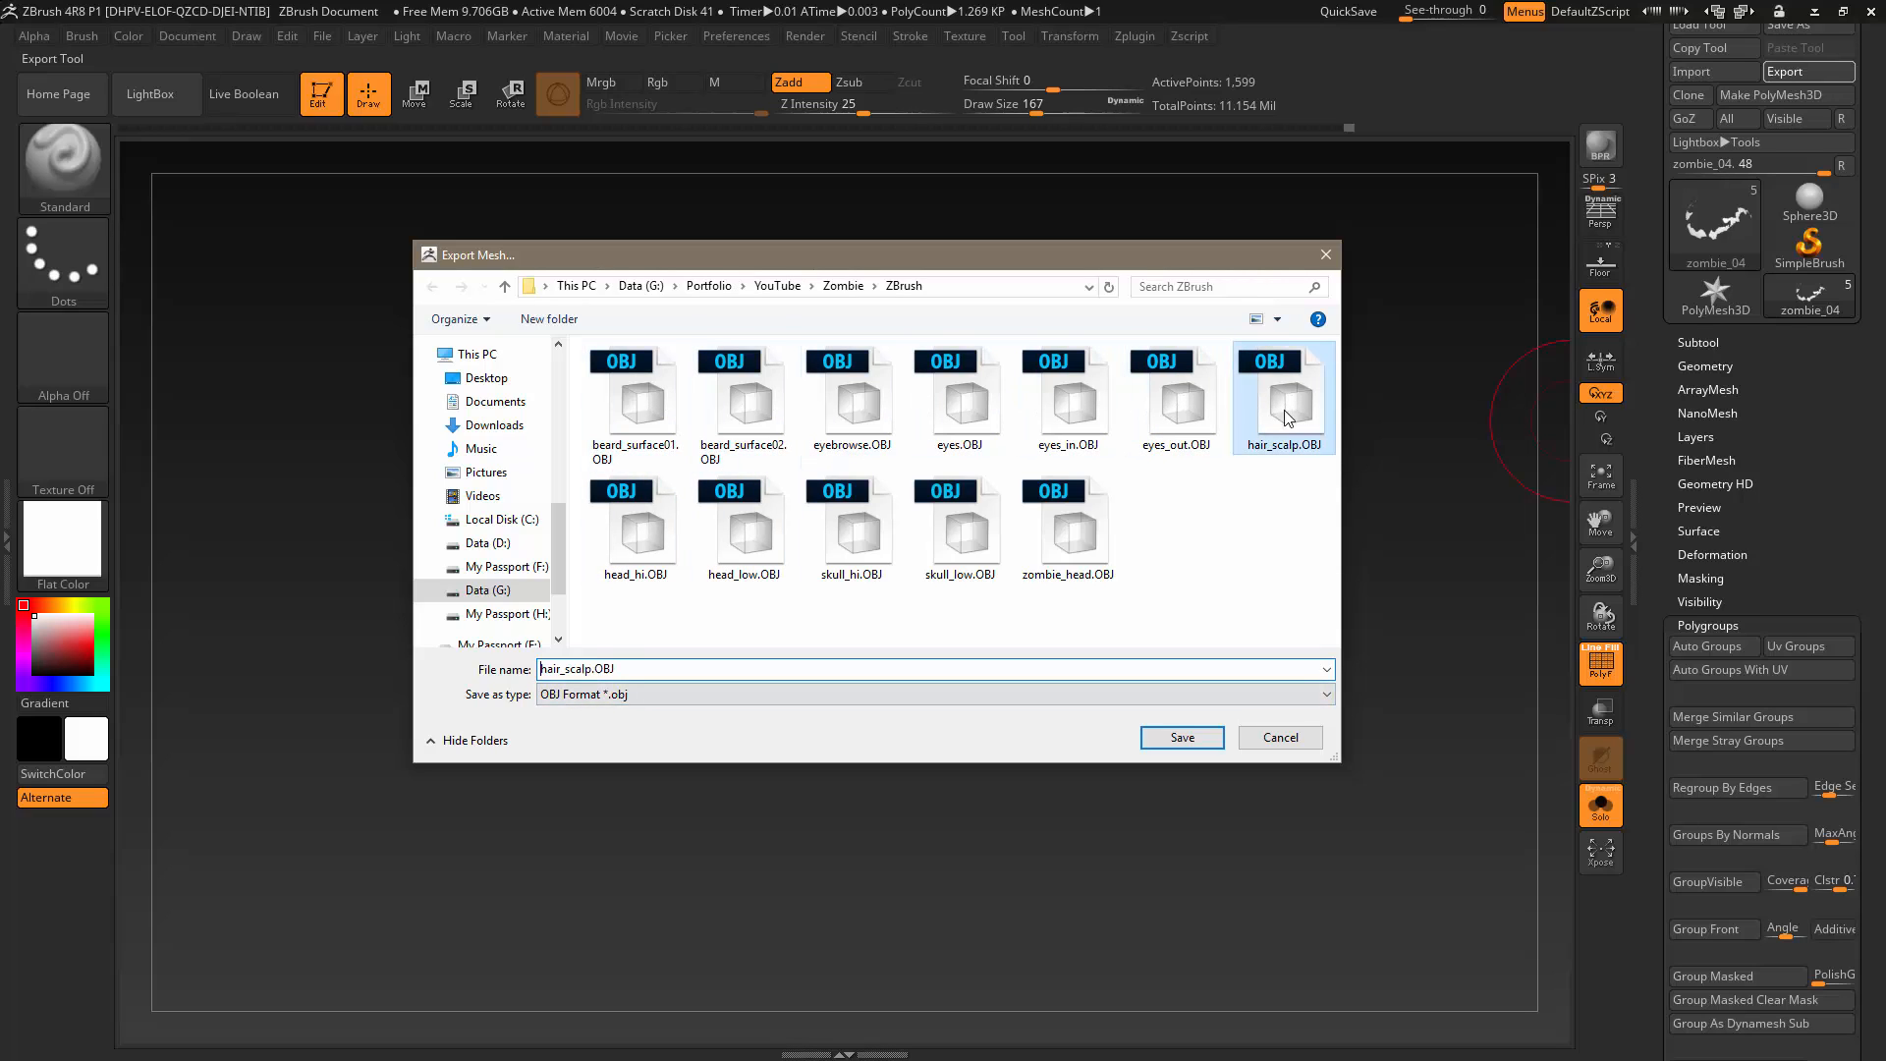
pyautogui.doubleClick(602, 669)
pyautogui.write('2')
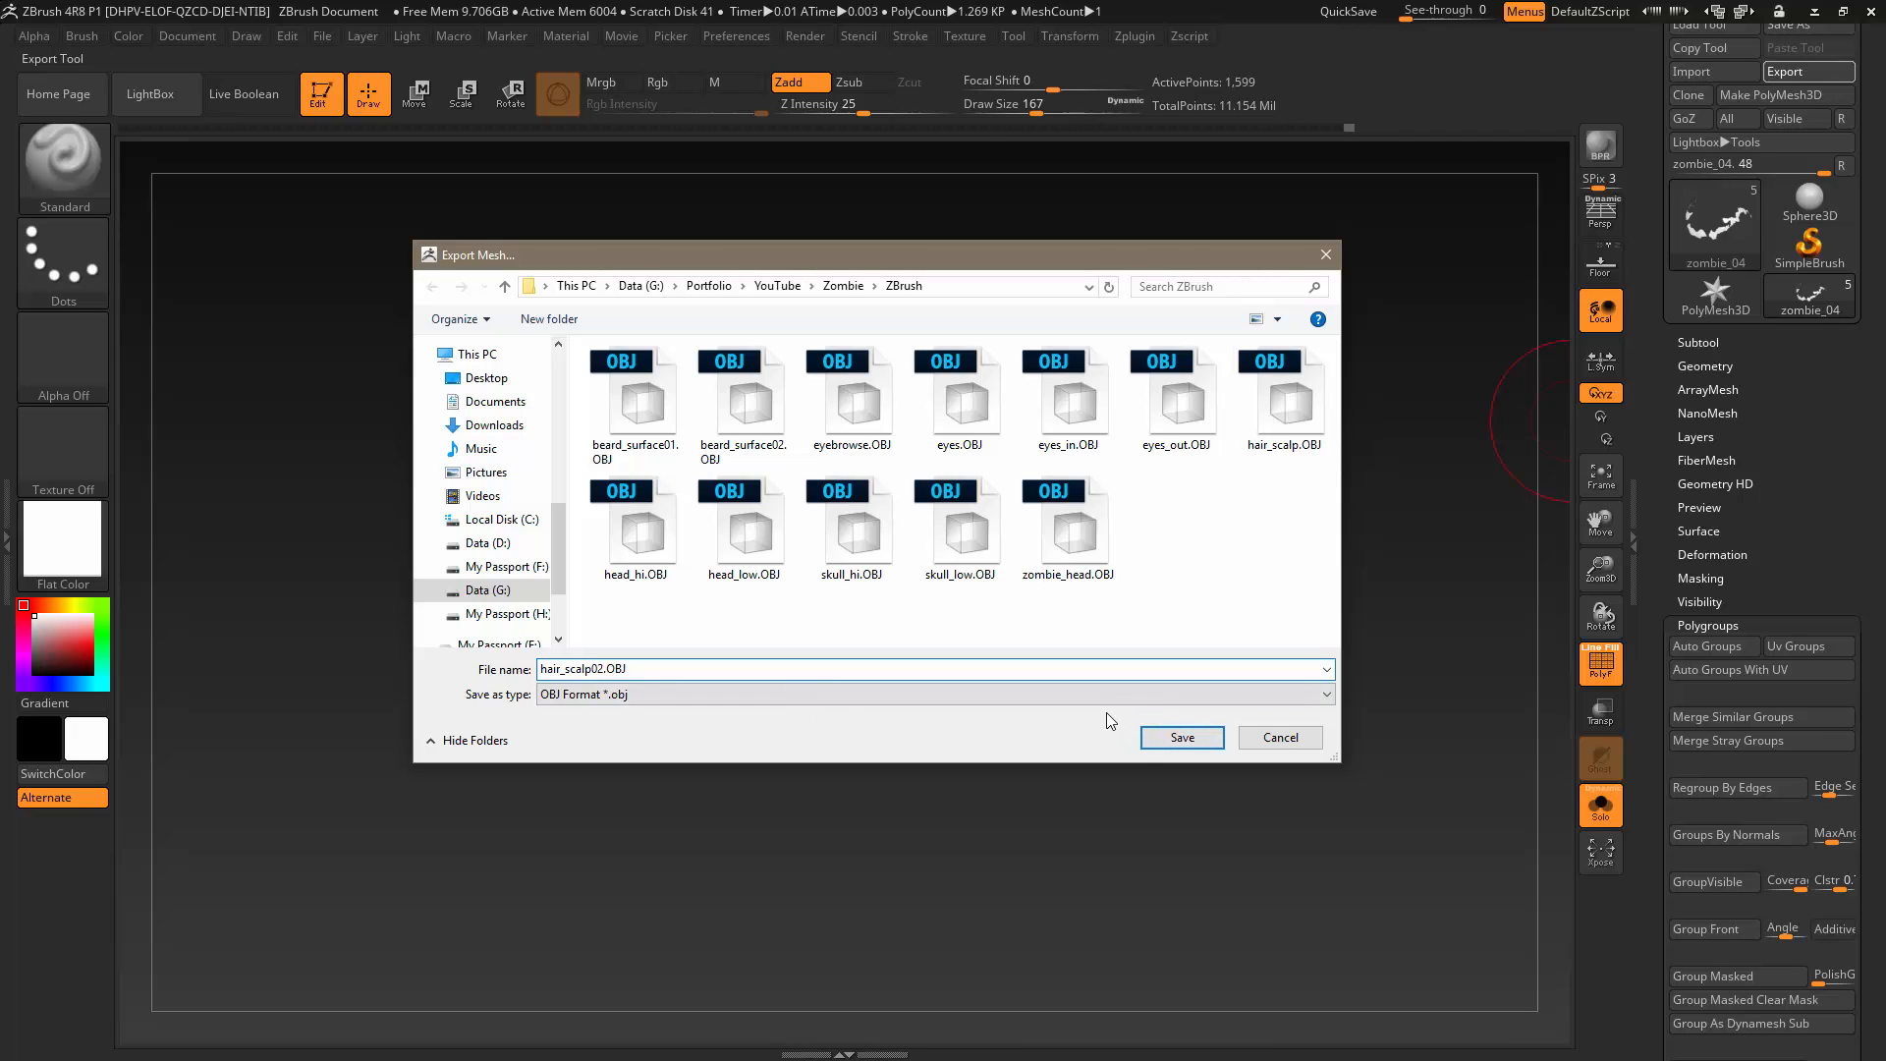
pyautogui.click(1185, 738)
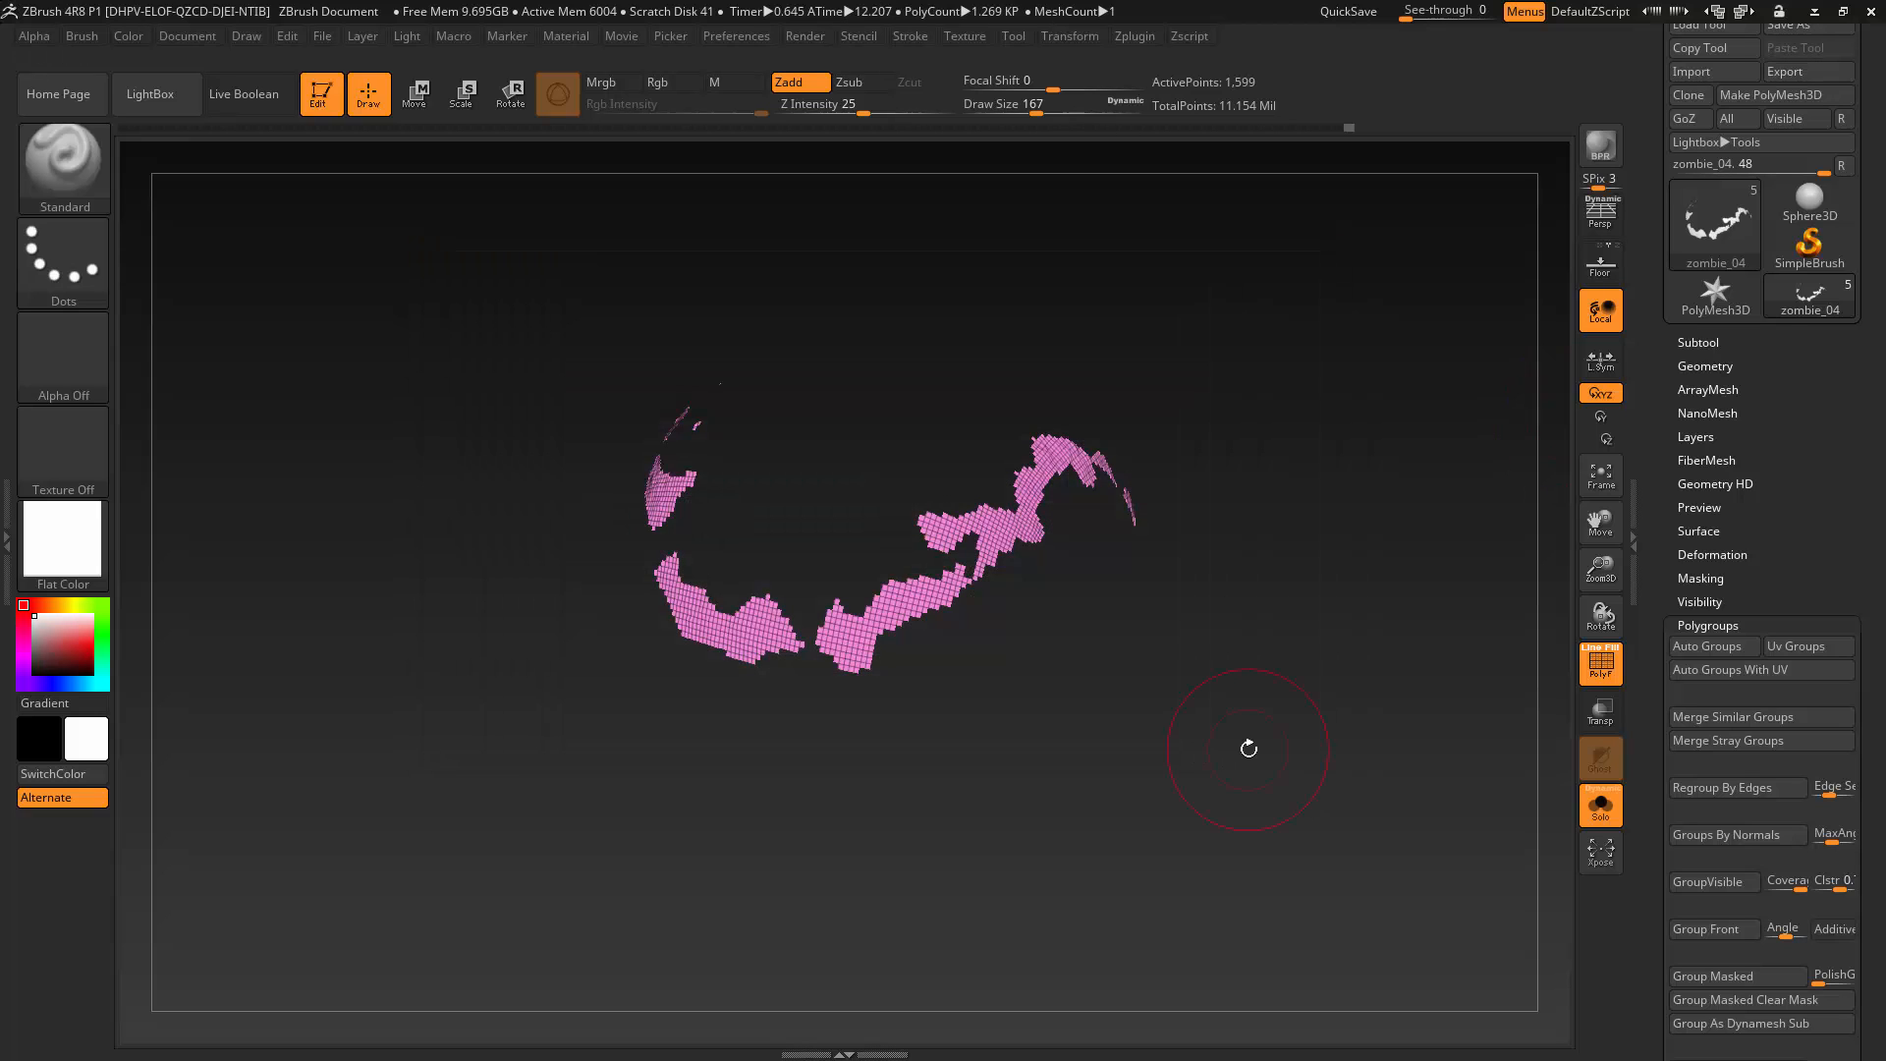
# Switch to the file explorer and open the ZBrush folder of the Zombie project.
pyautogui.hotkey('alt', 'Tab')
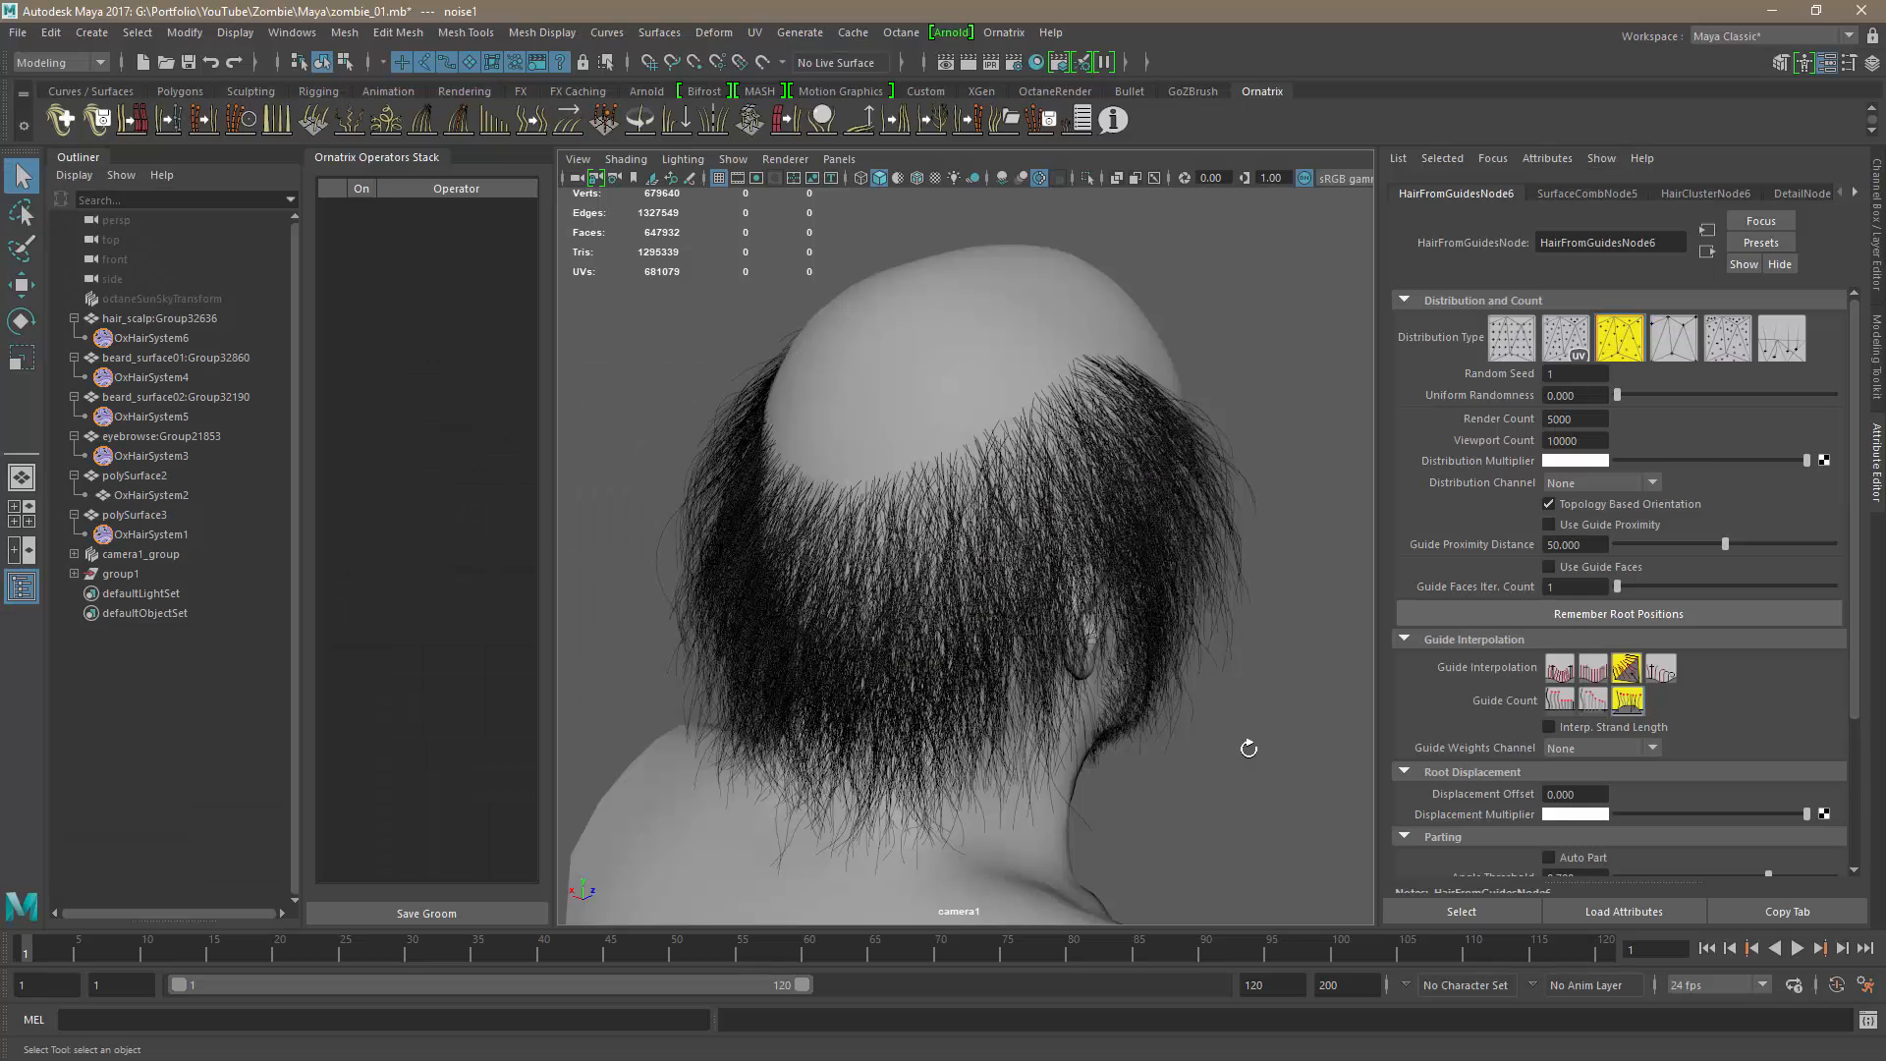
pyautogui.hotkey('alt', 'Tab')
pyautogui.hotkey('alt', 'Tab')
pyautogui.hotkey('alt', 'Tab')
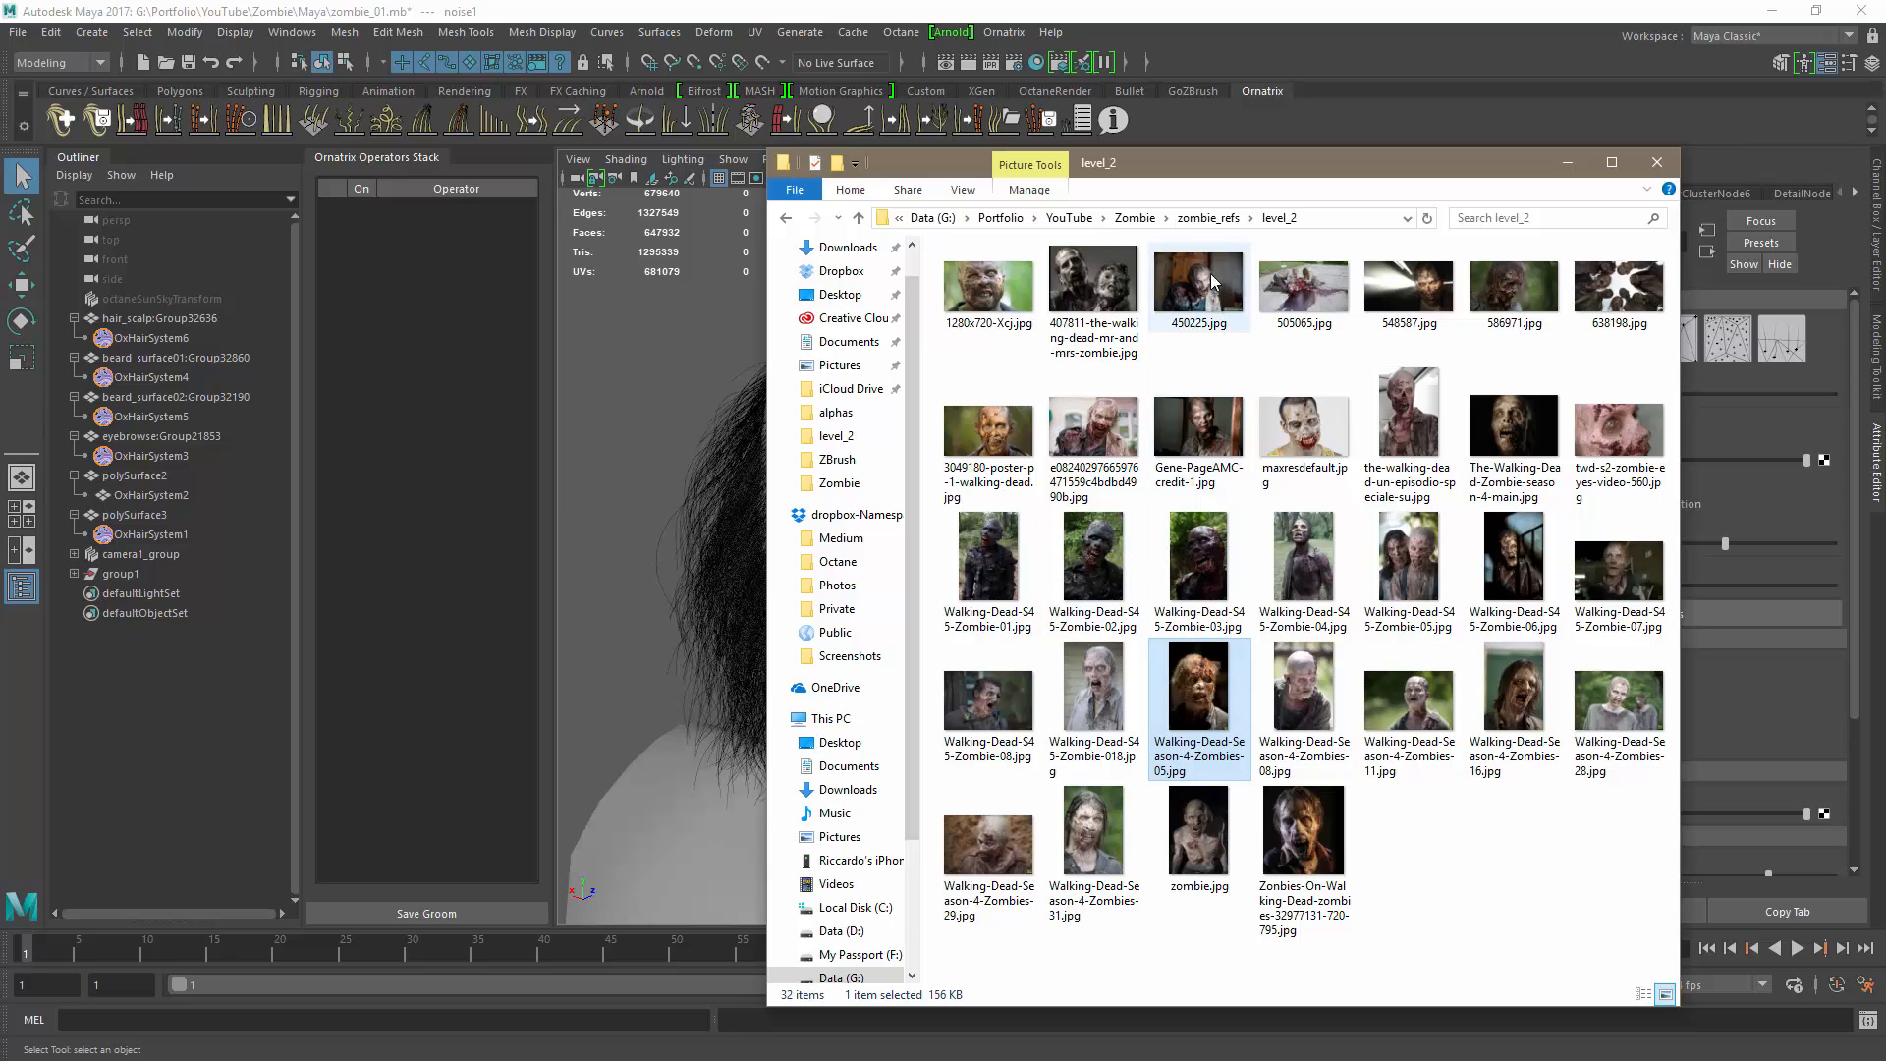
pyautogui.click(1208, 218)
pyautogui.click(1131, 218)
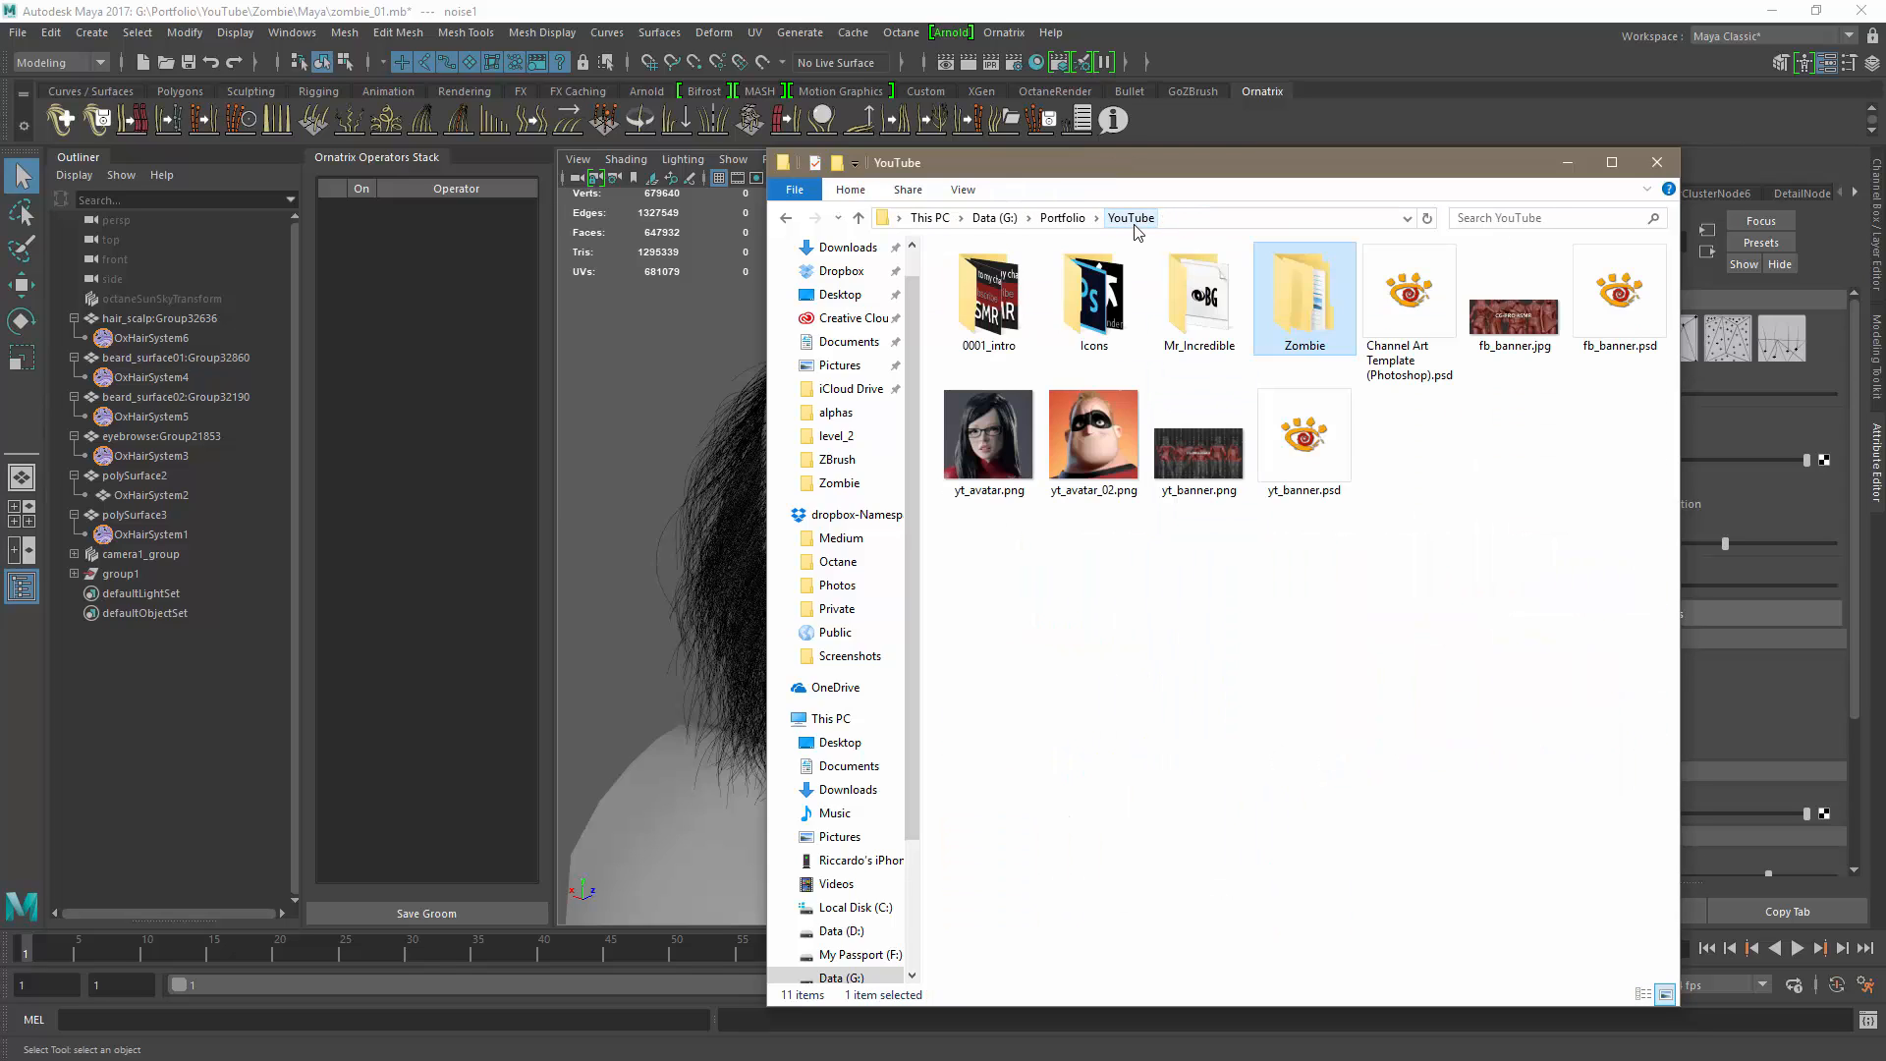
pyautogui.doubleClick(1304, 330)
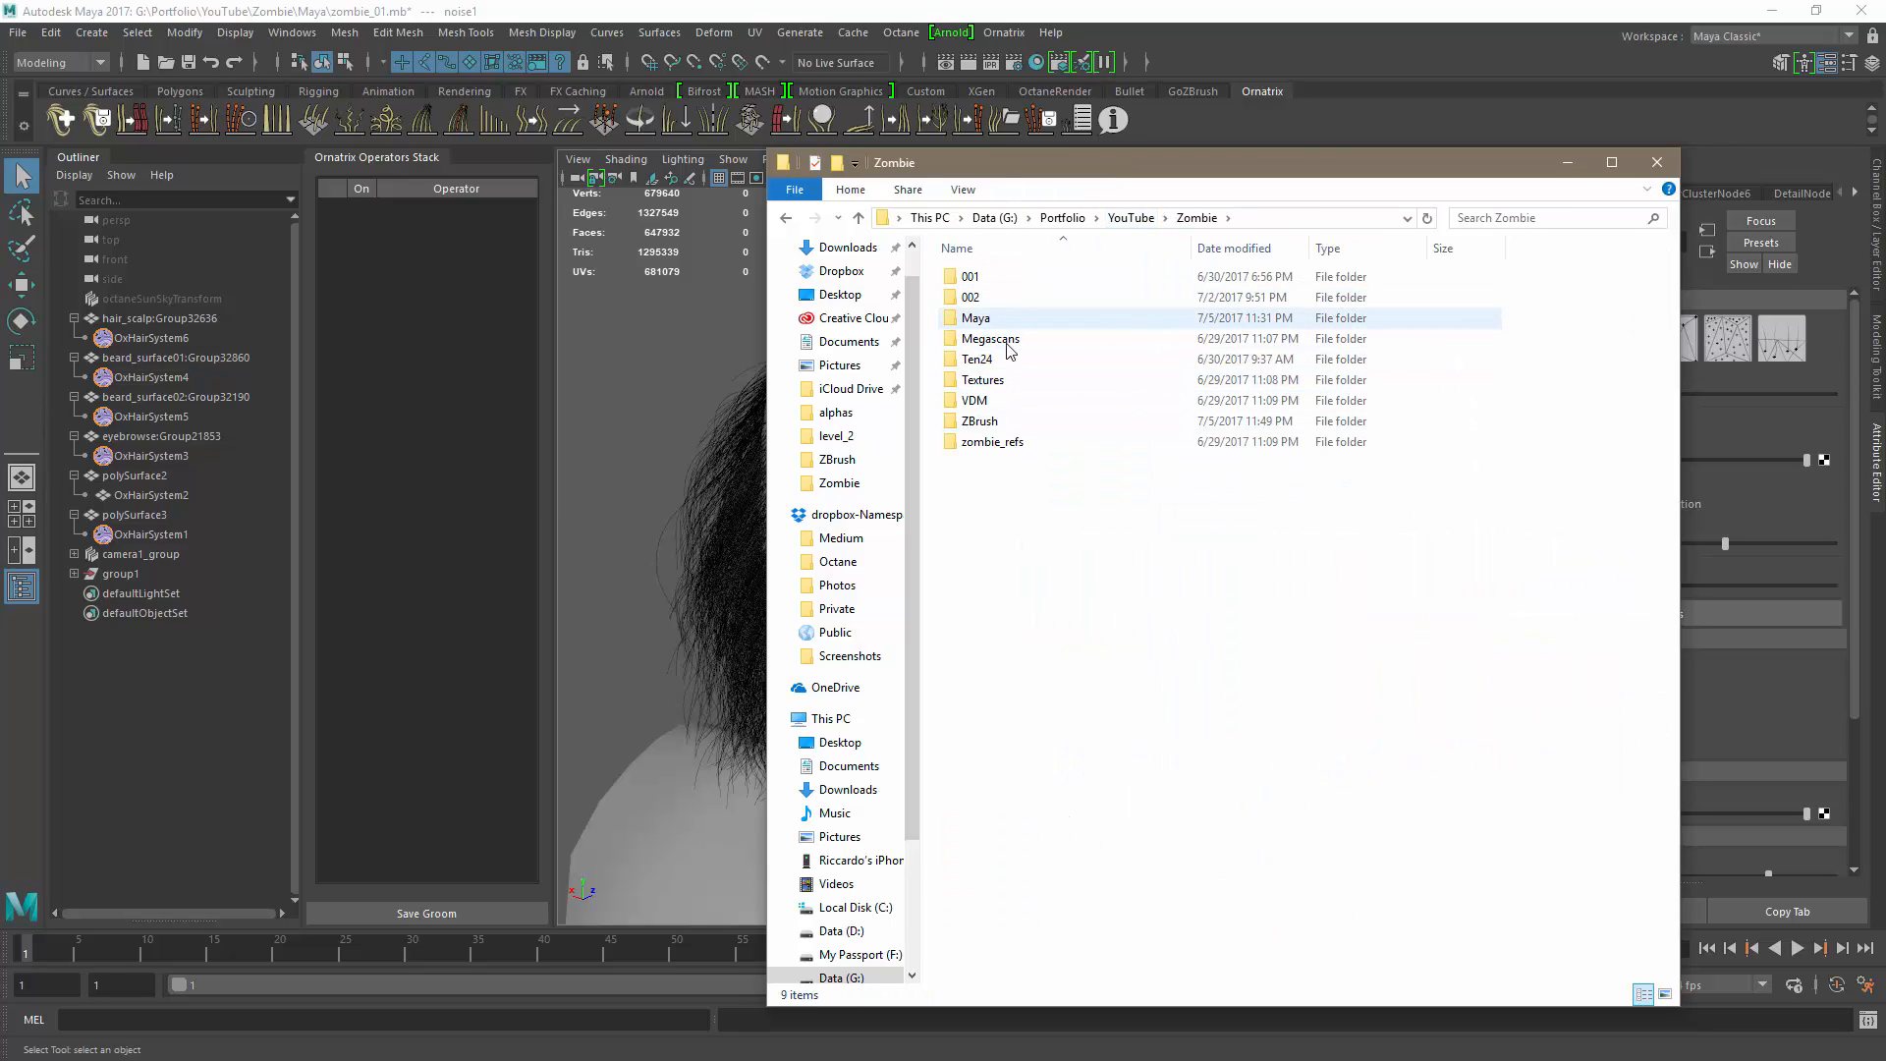
pyautogui.doubleClick(1000, 421)
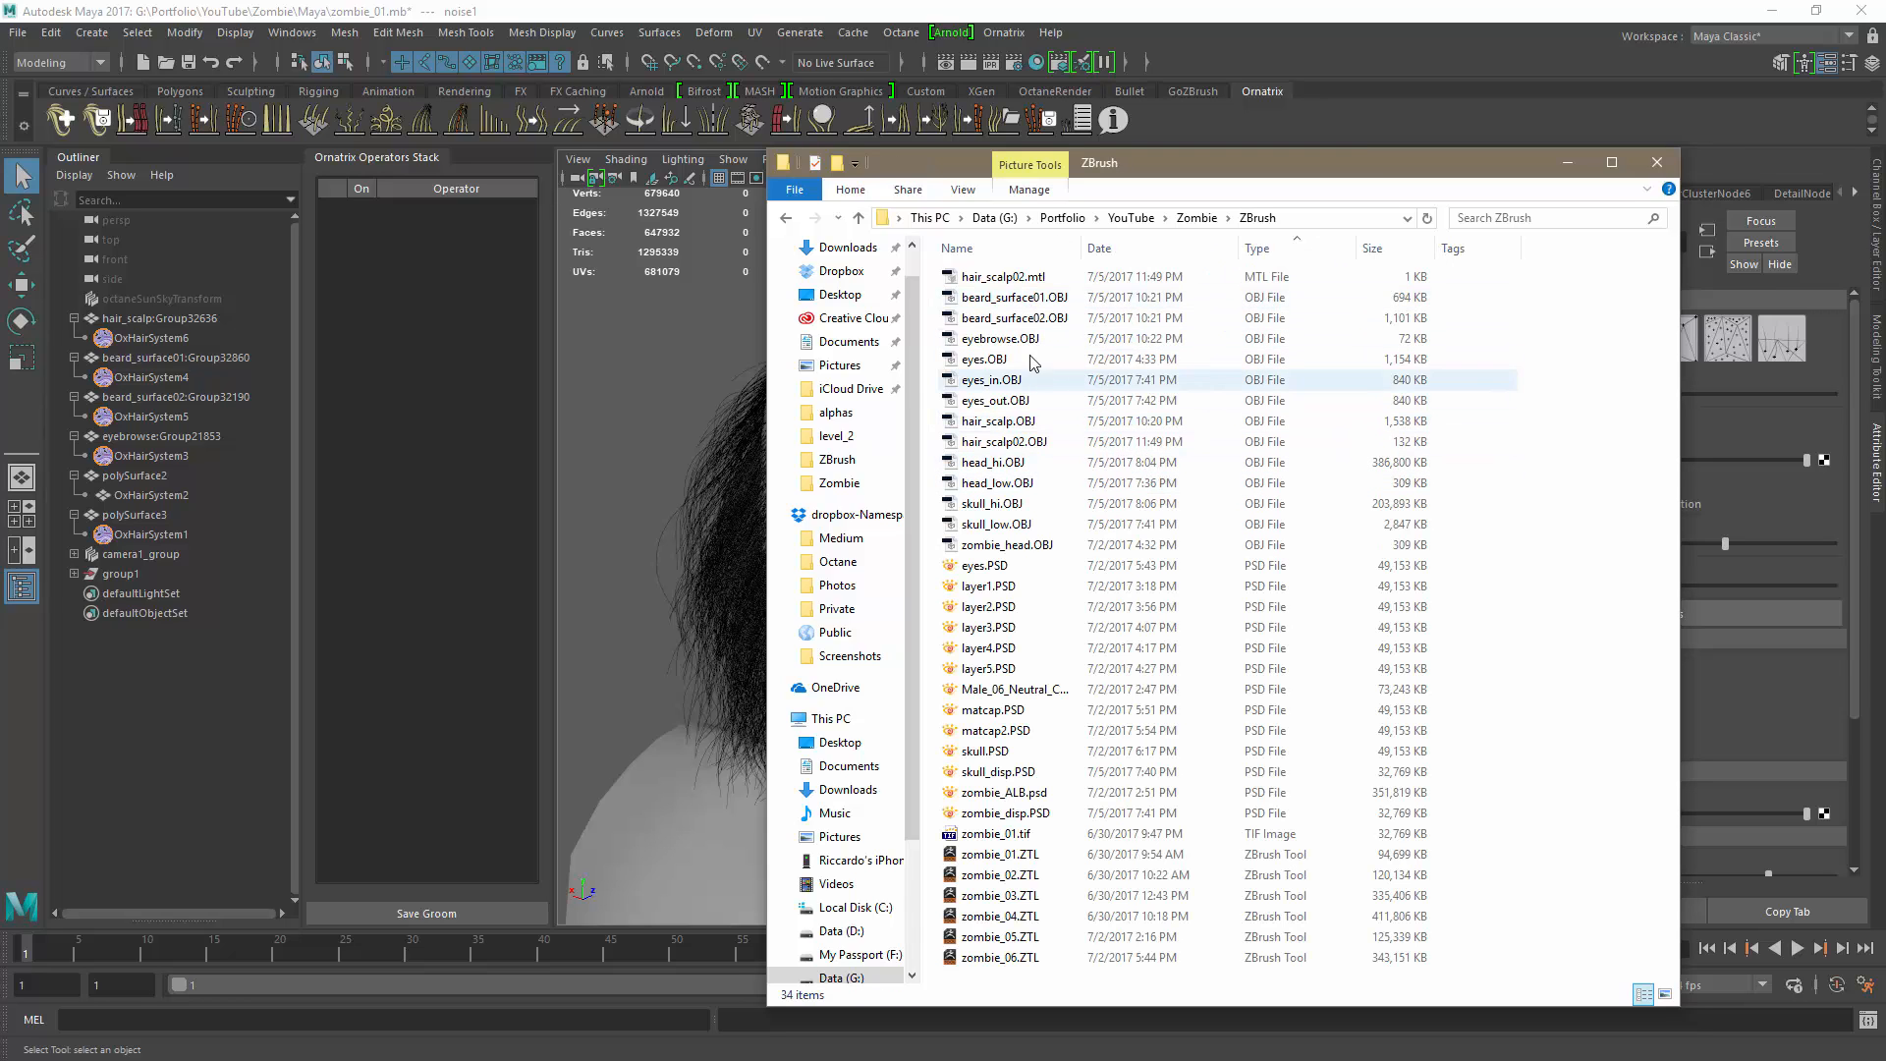
# Delete the hair_scalp02.mtl file from the ZBrush folder.
pyautogui.click(1031, 278)
pyautogui.press('Delete')
pyautogui.press('Return')
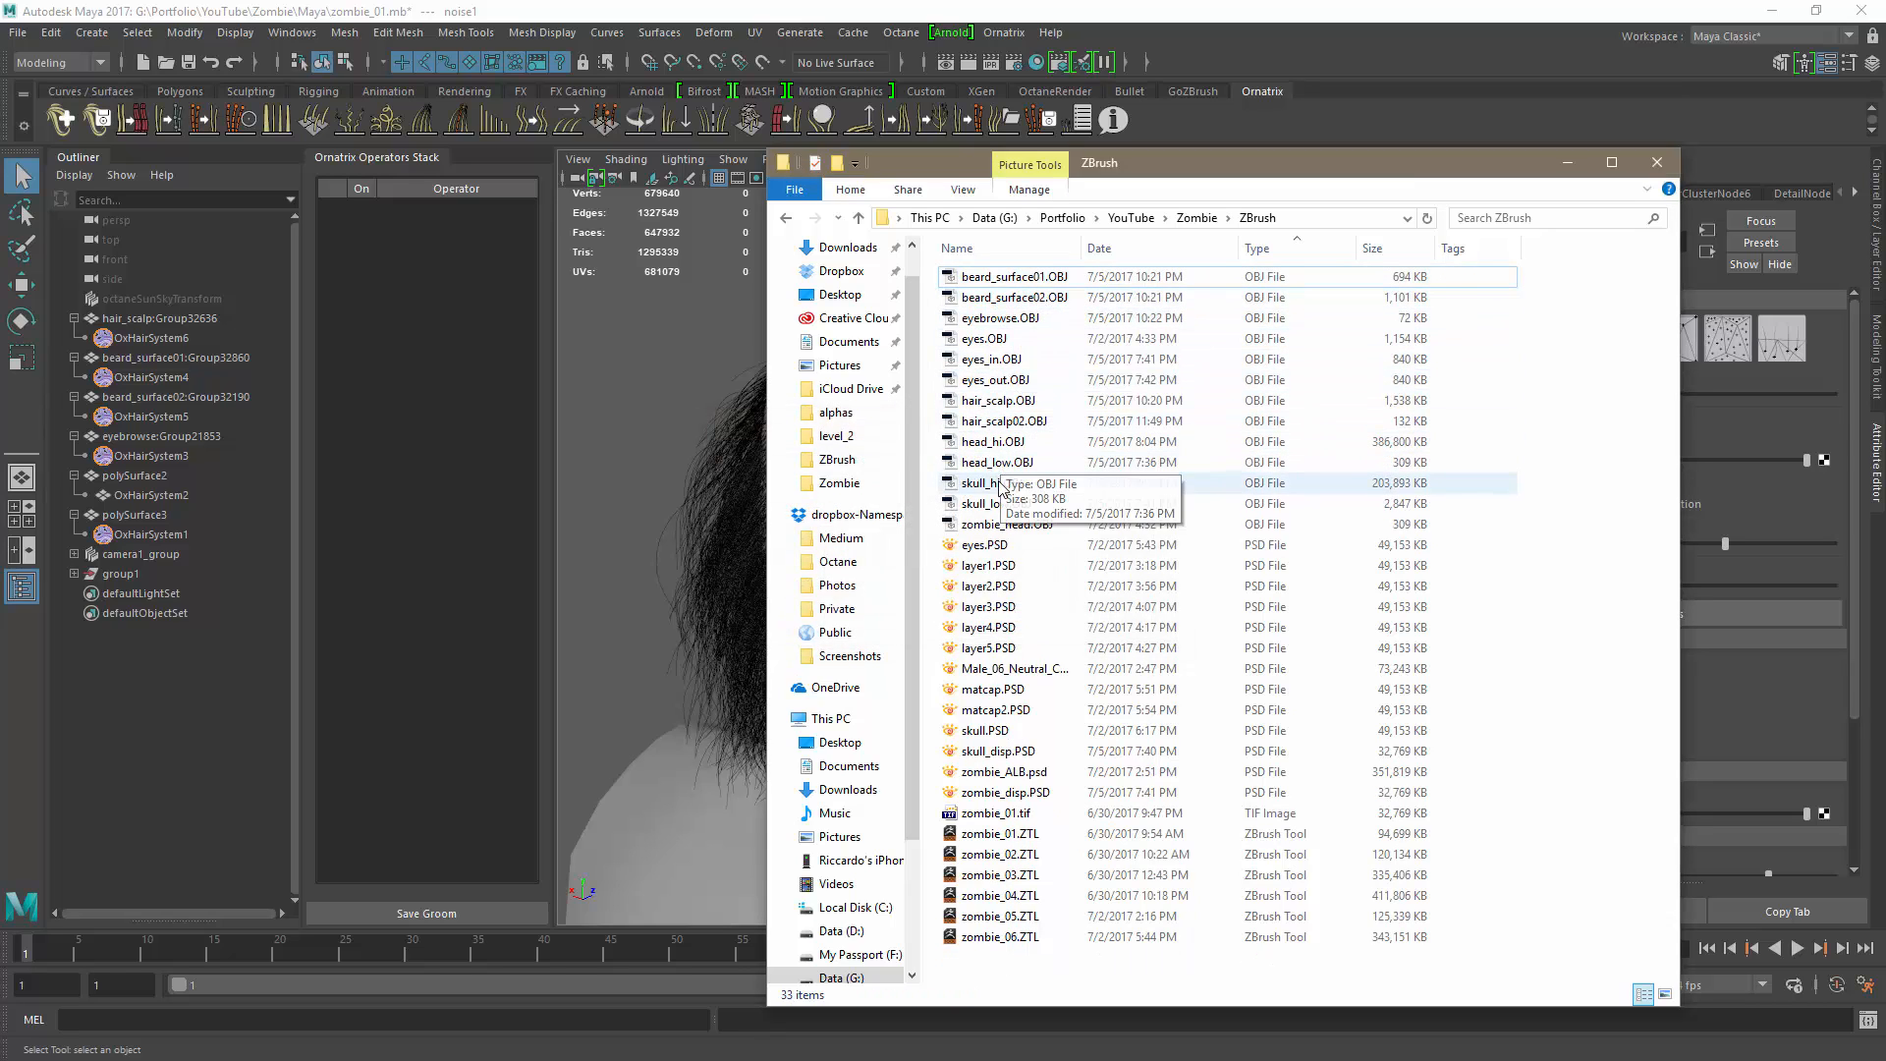
# Import hair_scalp02.OBJ into the Maya scene and locate the selected mesh relative to the zombie bust.
pyautogui.click(1007, 422)
pyautogui.moveTo(1007, 424); pyautogui.dragTo(680, 373)
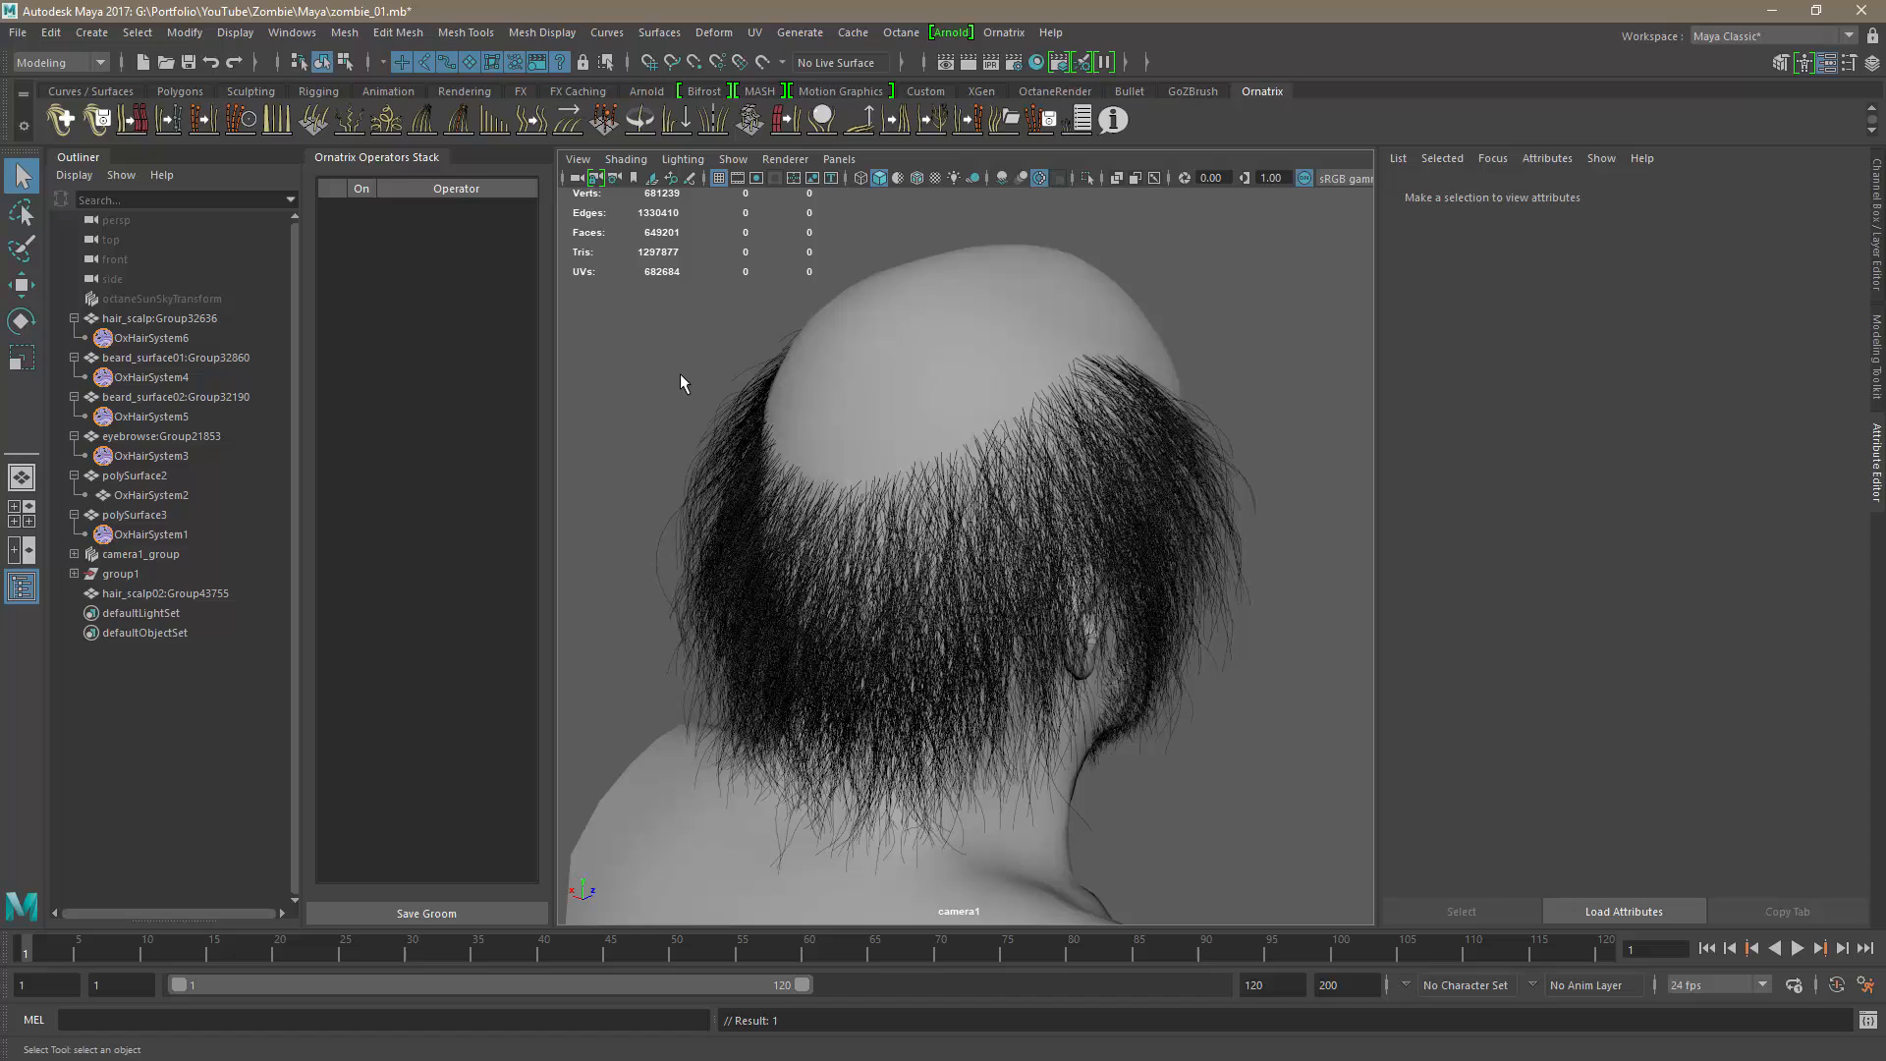
pyautogui.click(156, 595)
pyautogui.keyDown('alt'); pyautogui.moveTo(983, 648); pyautogui.dragTo(921, 659, button='right'); pyautogui.keyUp('alt')
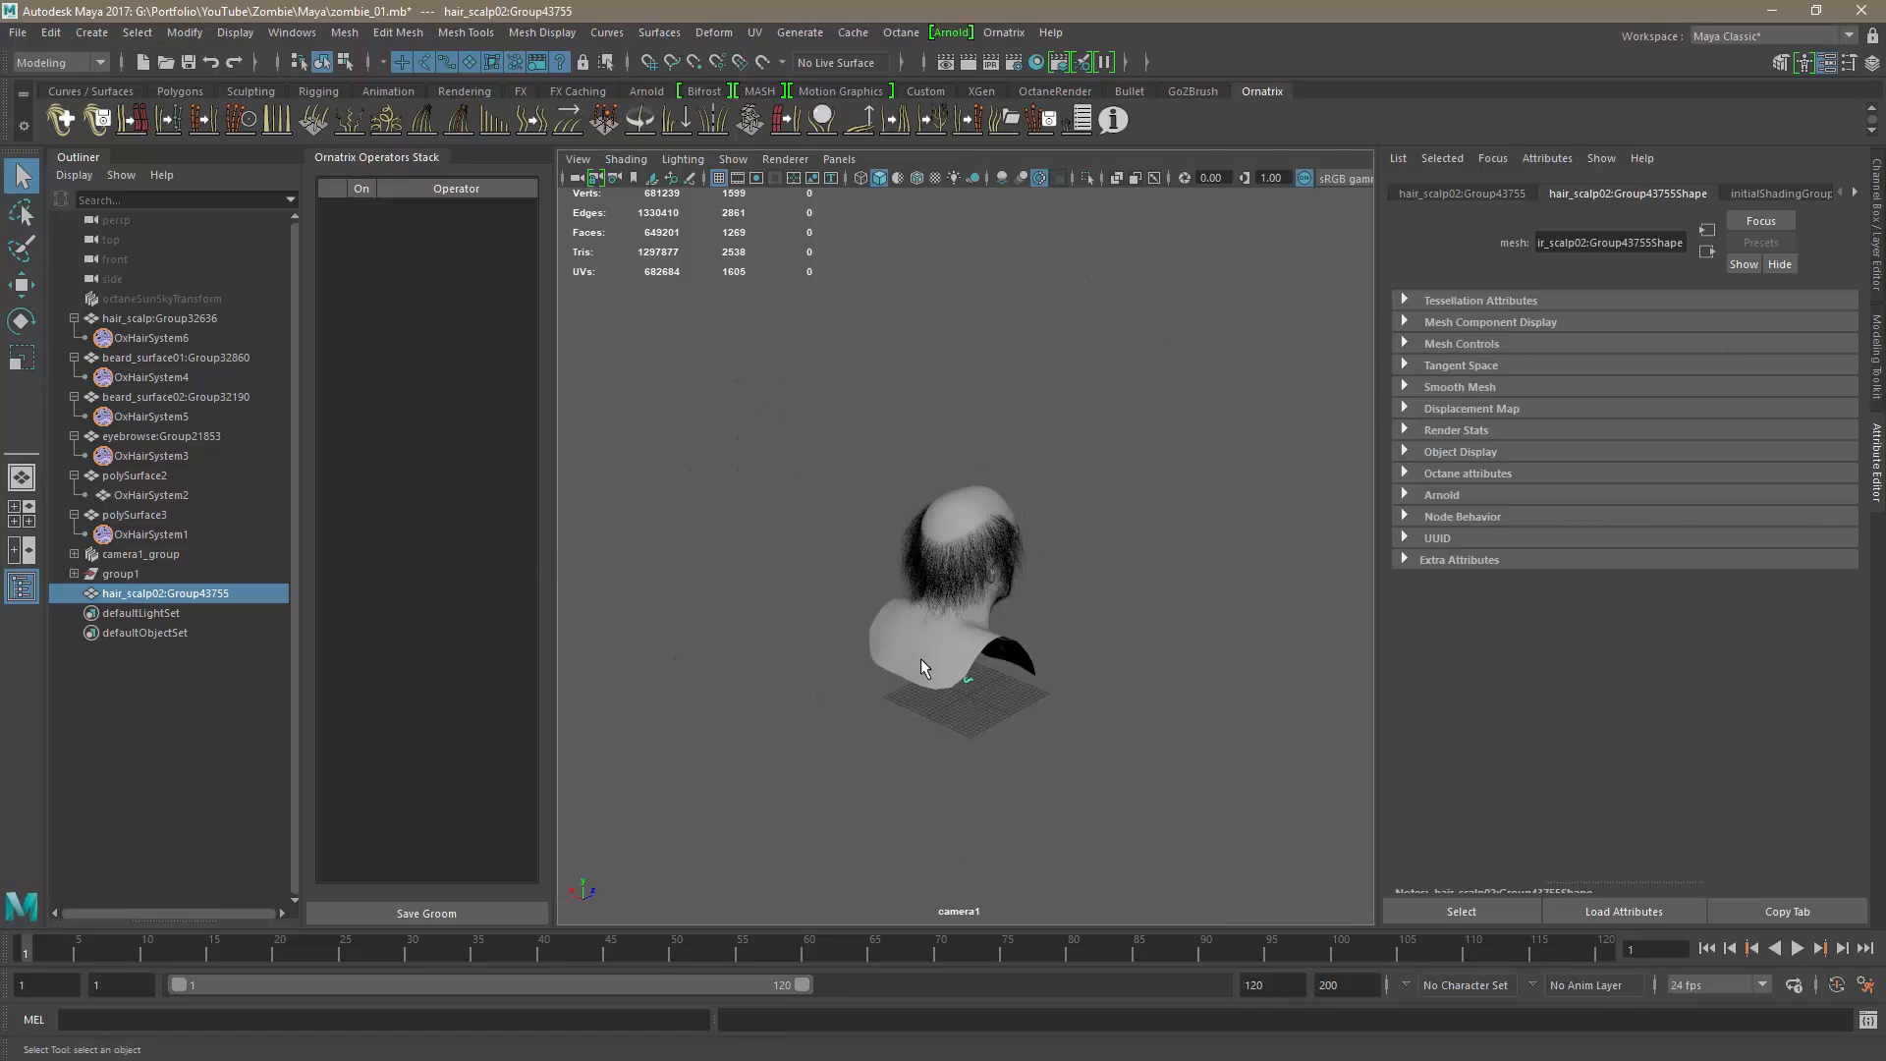
pyautogui.keyDown('alt'); pyautogui.moveTo(1065, 702); pyautogui.dragTo(808, 656); pyautogui.keyUp('alt')
pyautogui.scroll(6, 834, 615)
pyautogui.moveTo(939, 688)
pyautogui.keyDown('alt'); pyautogui.mouseDown()
pyautogui.moveTo(916, 699)
pyautogui.moveTo(1128, 686)
pyautogui.moveTo(938, 707)
pyautogui.mouseUp(); pyautogui.keyUp('alt')
pyautogui.scroll(5, 1070, 698)
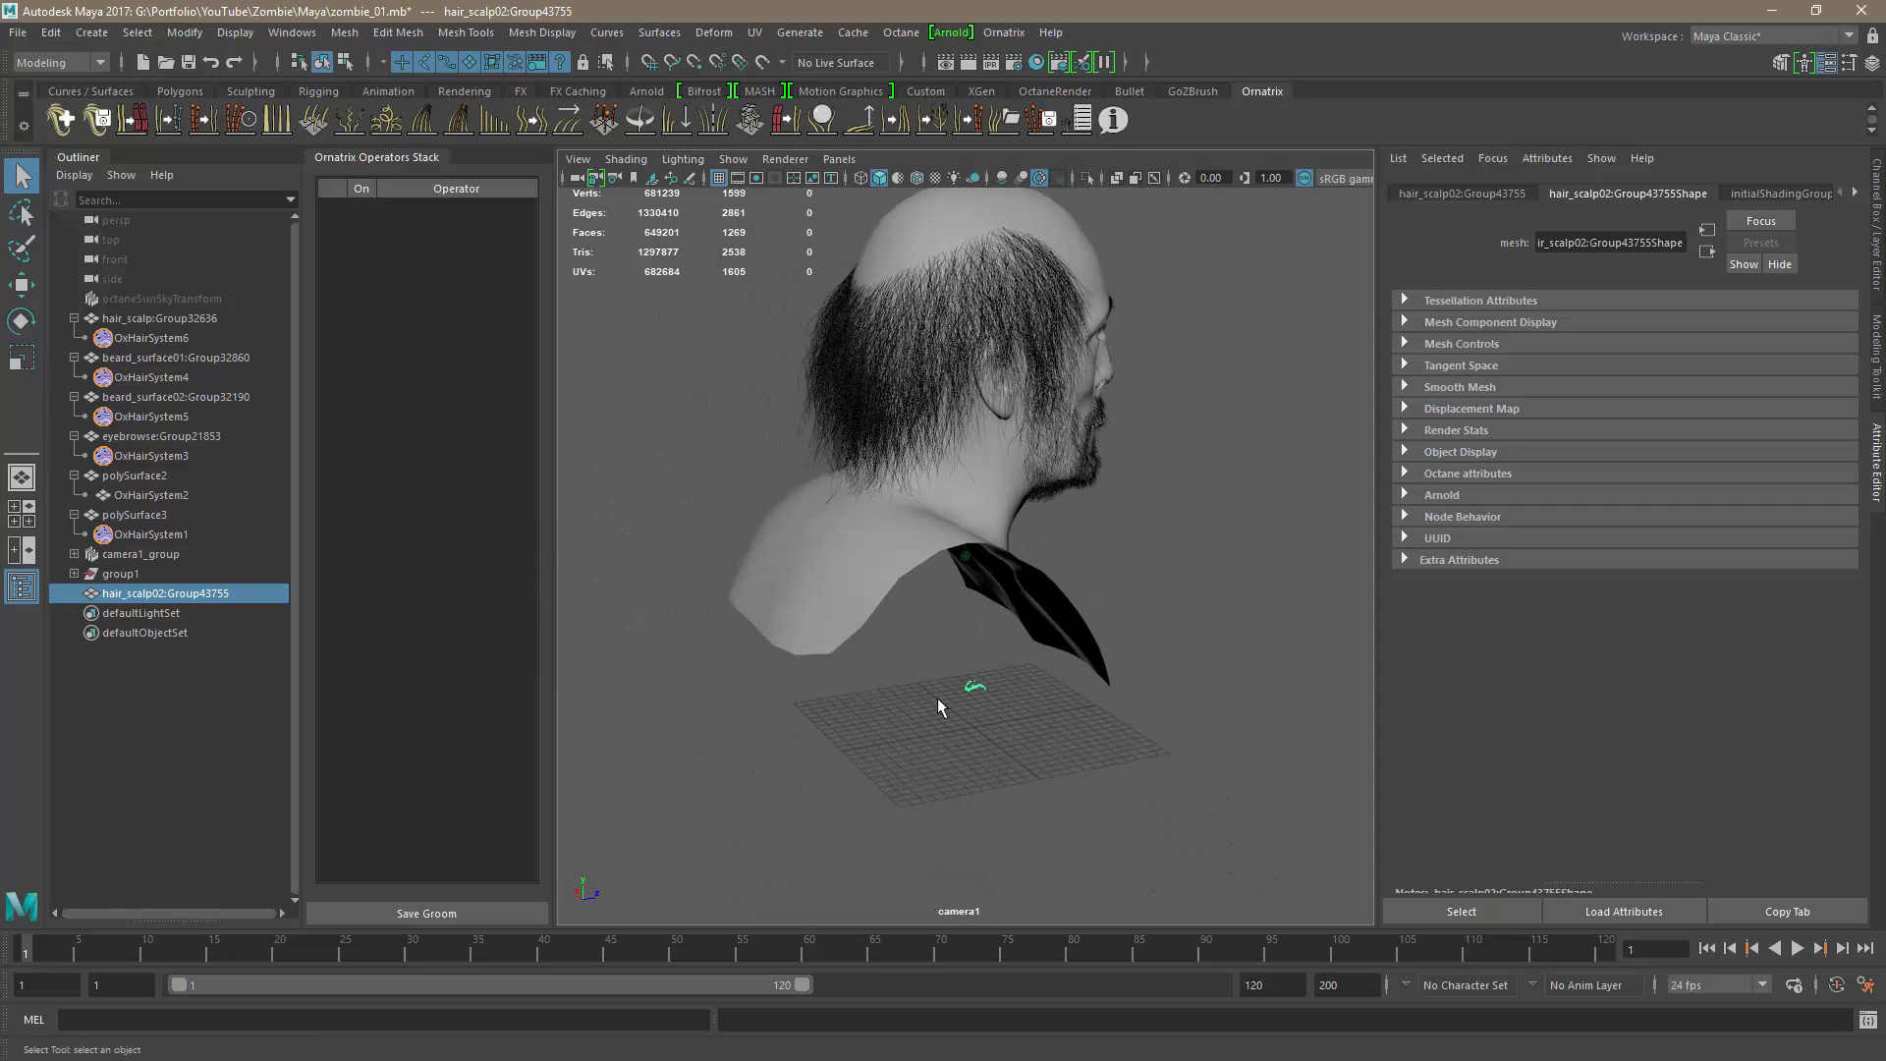
# Reset group1's Translate X to 0 and its scale to 1 on all axes, and parent the hair_scalp02 mesh under it.
pyautogui.click(120, 574)
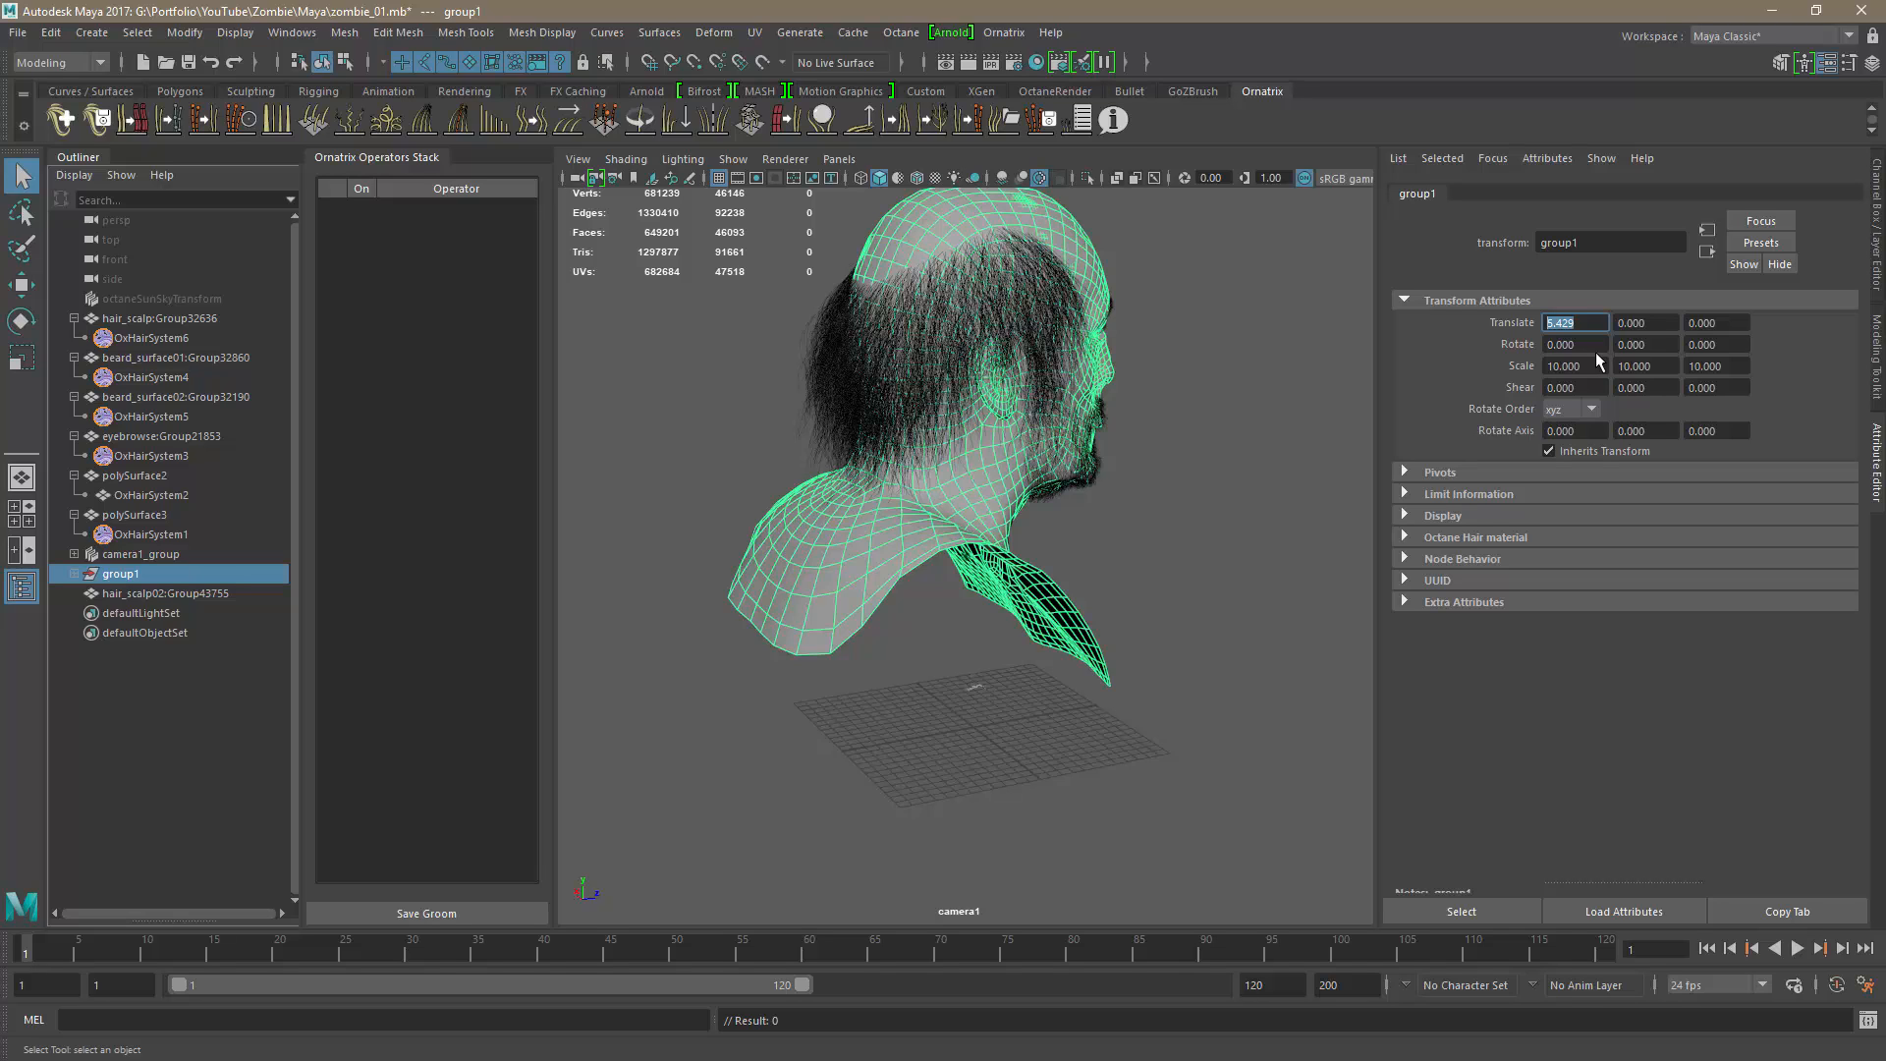
pyautogui.click(1877, 365)
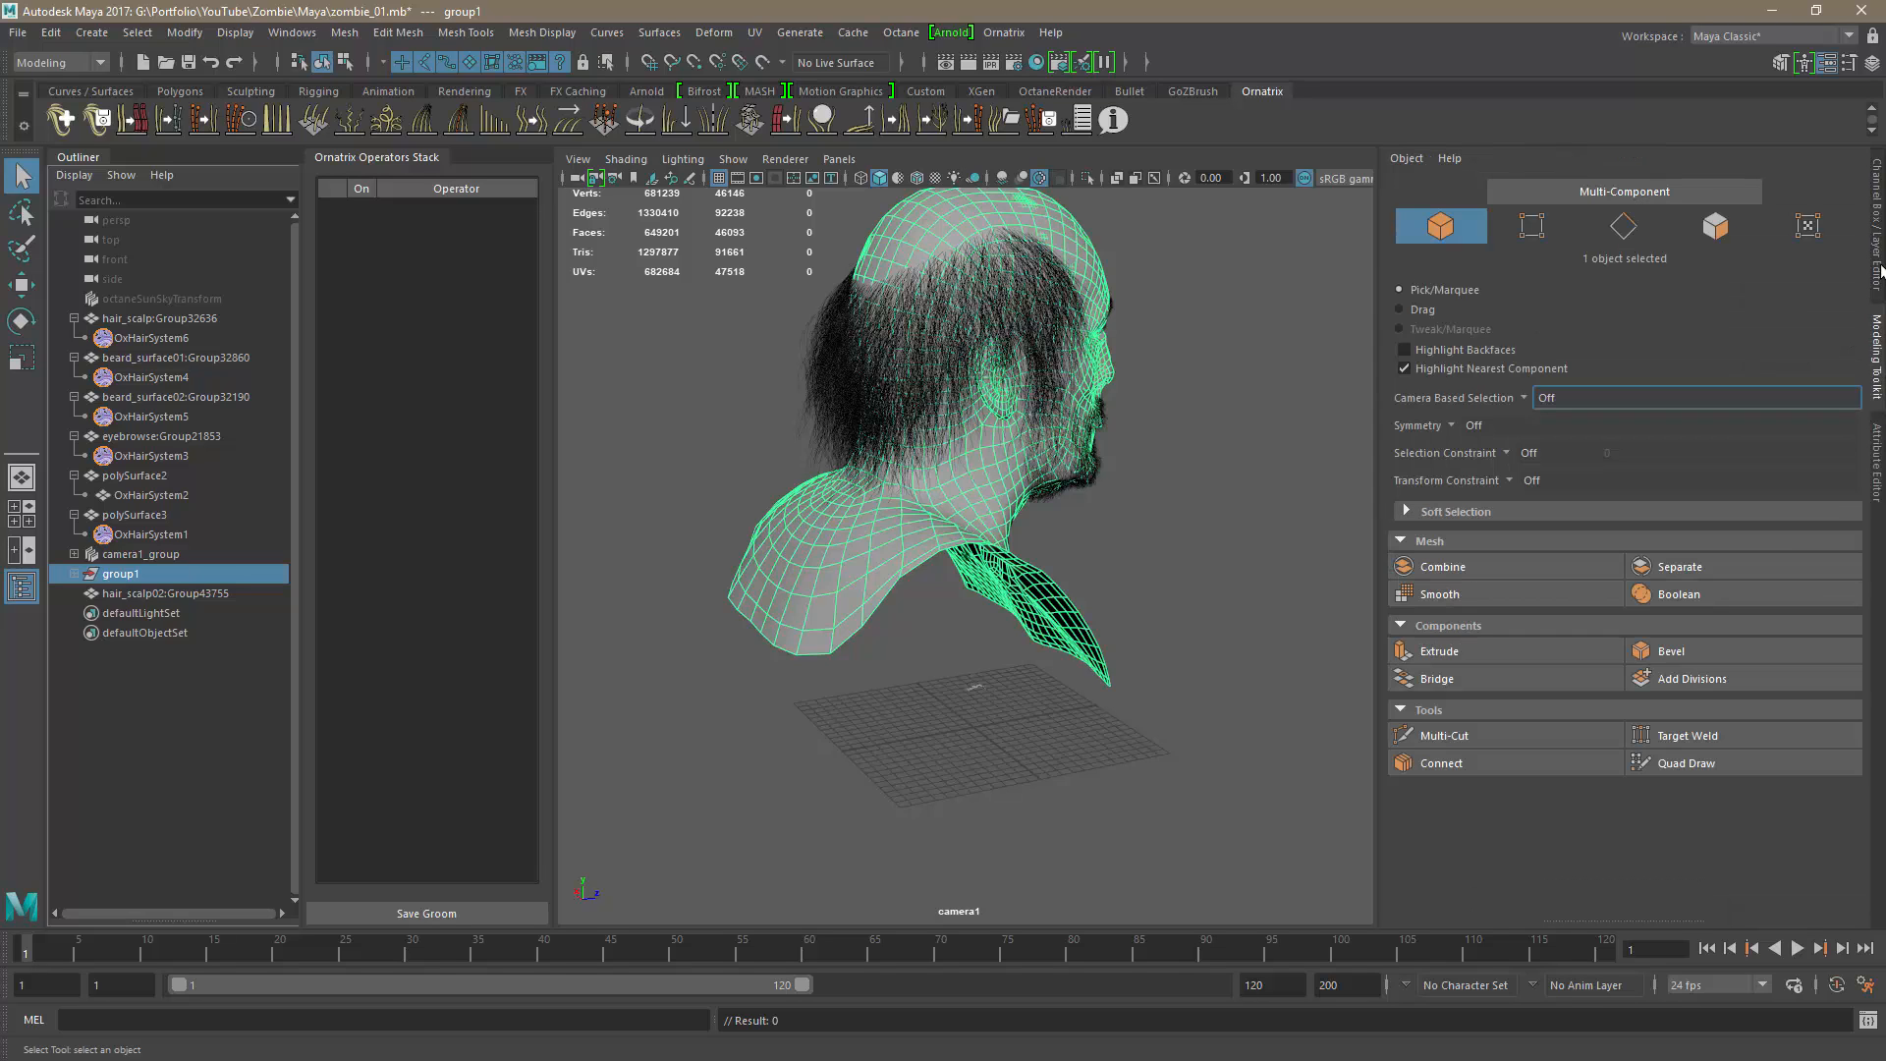
pyautogui.click(1878, 272)
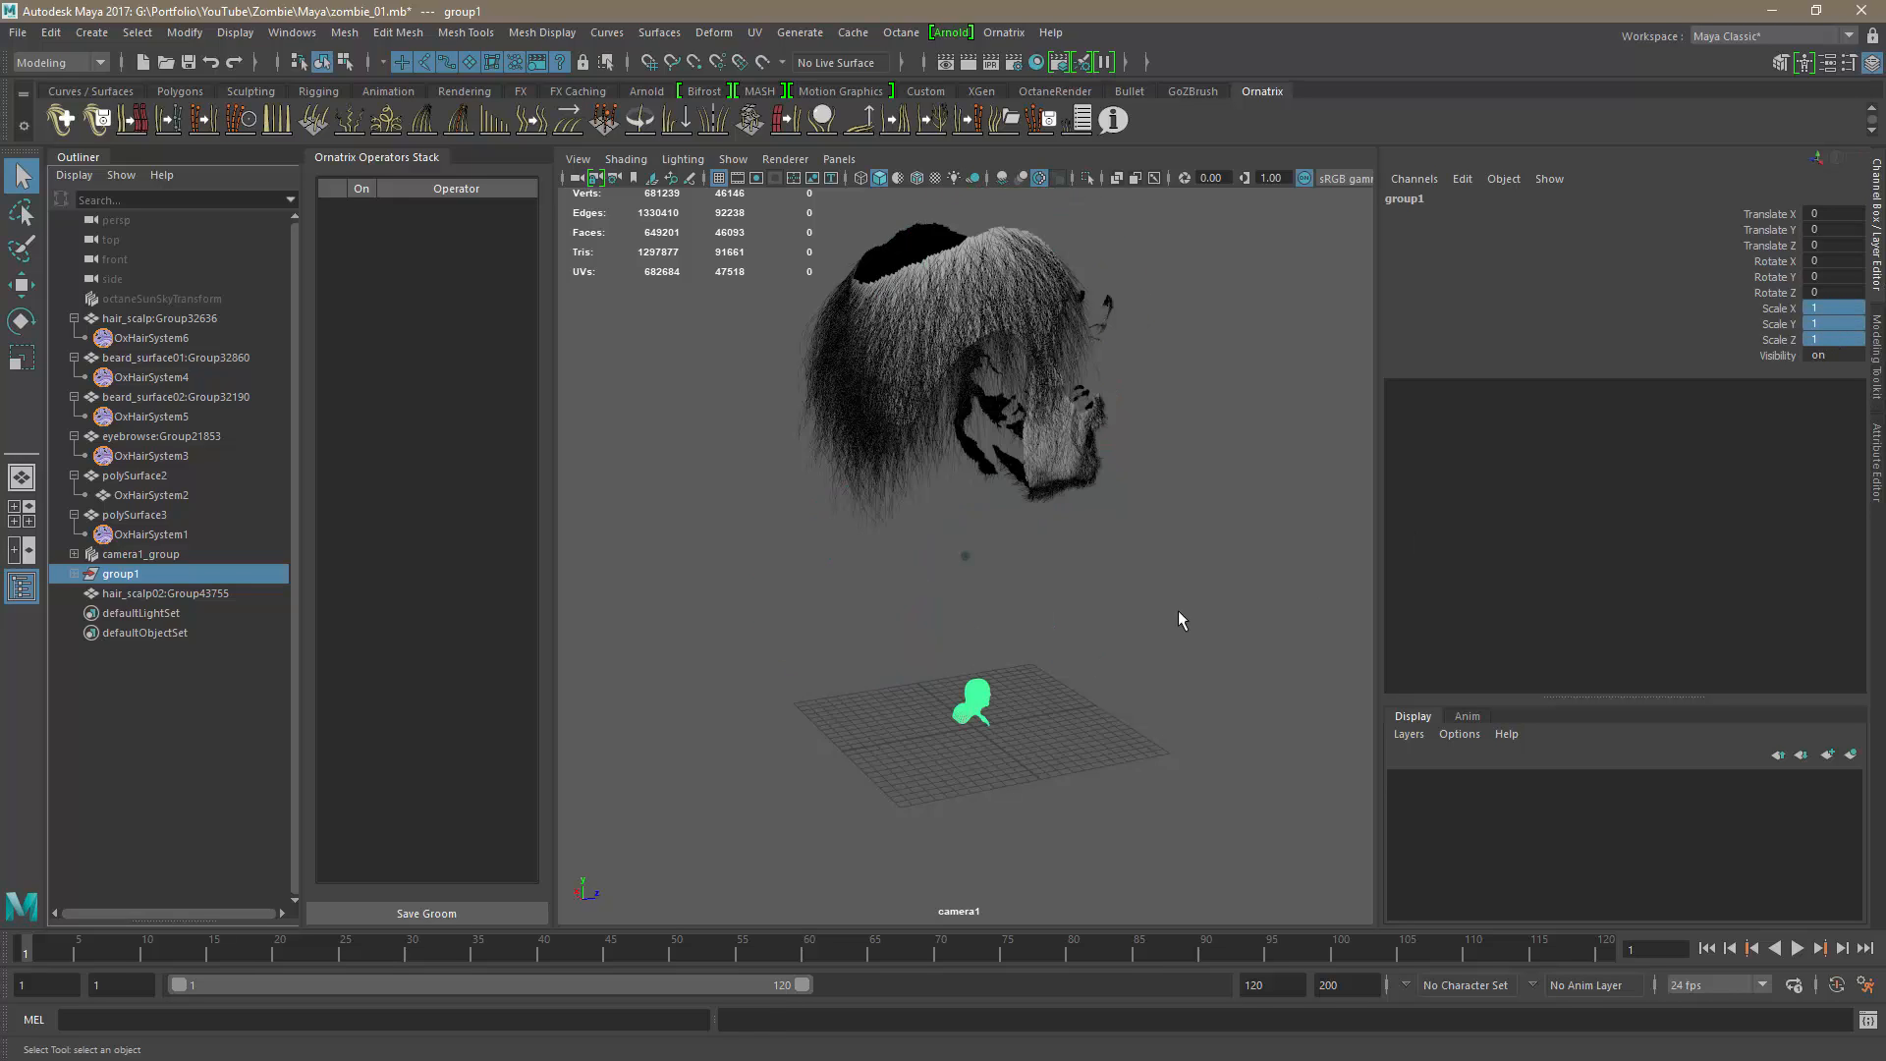
pyautogui.click(126, 594)
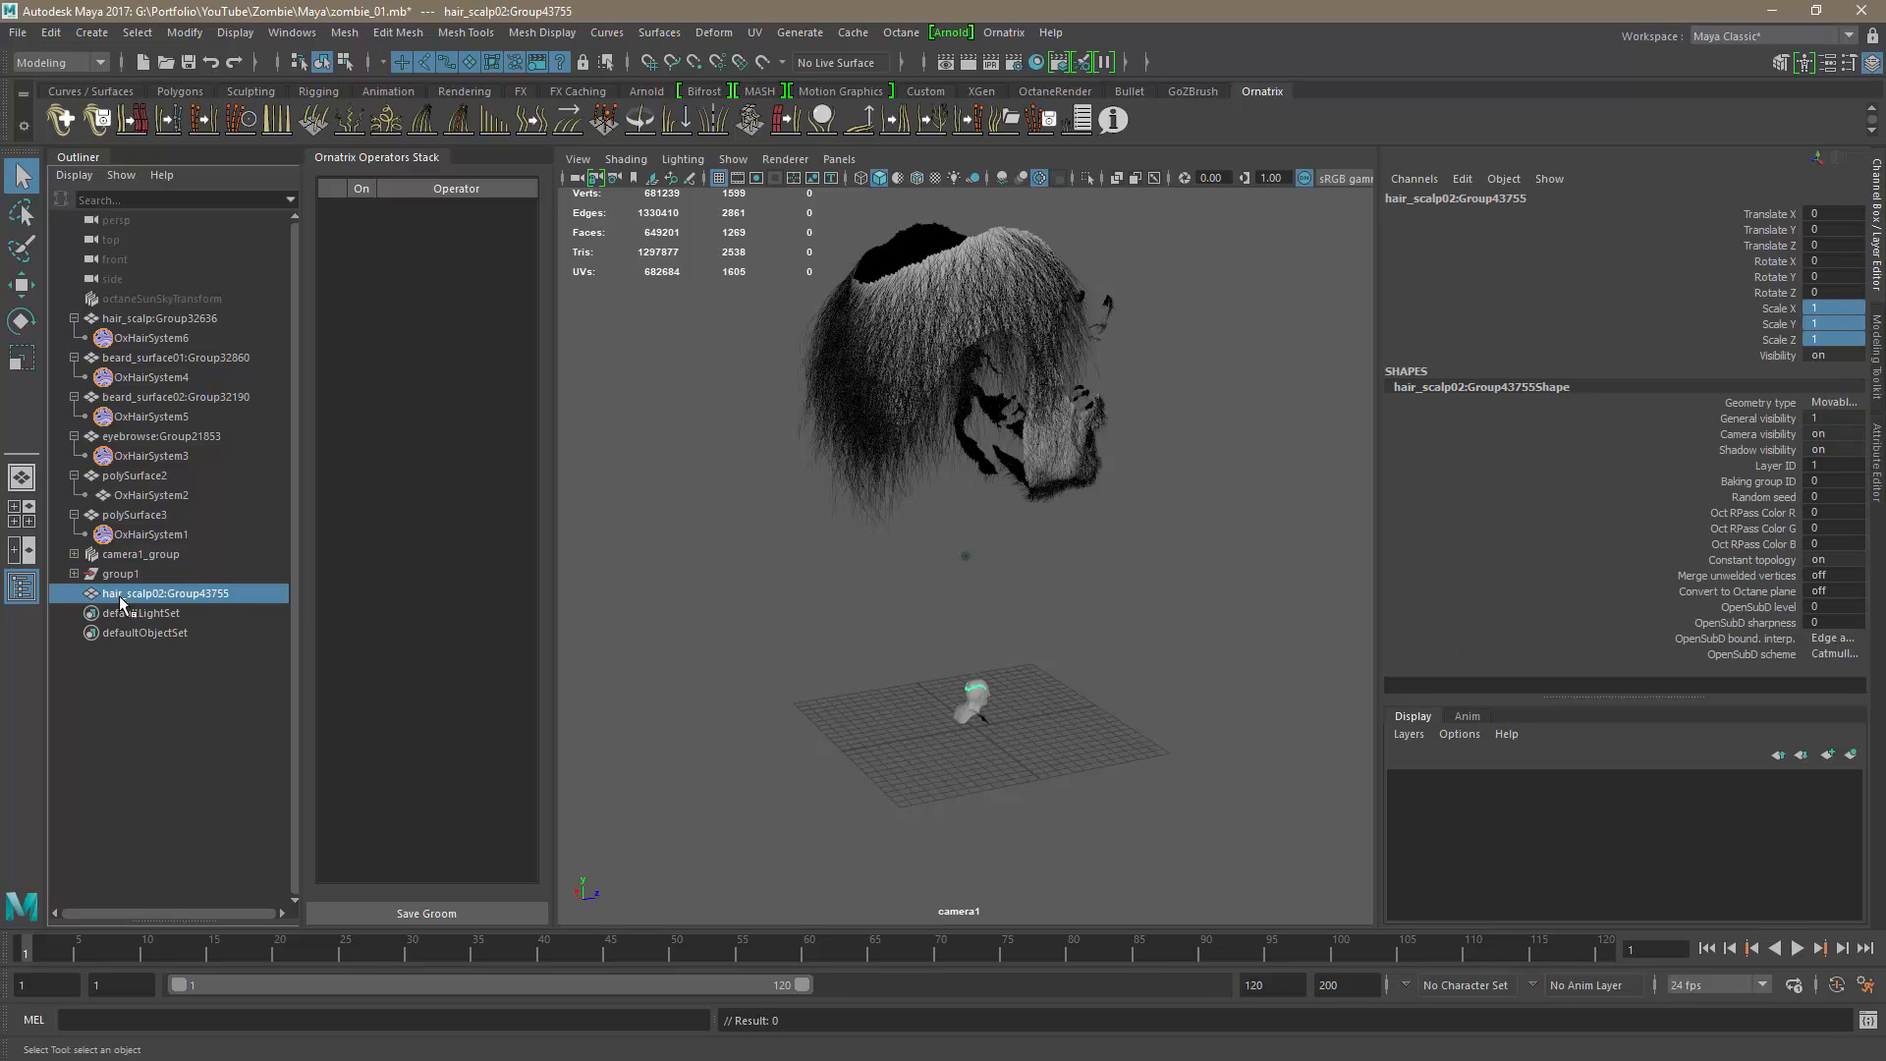
pyautogui.moveTo(126, 595); pyautogui.dragTo(121, 575, button='middle')
# Set group1's scale to 10 on all axes and its Translate X to 5.429.
pyautogui.click(122, 575)
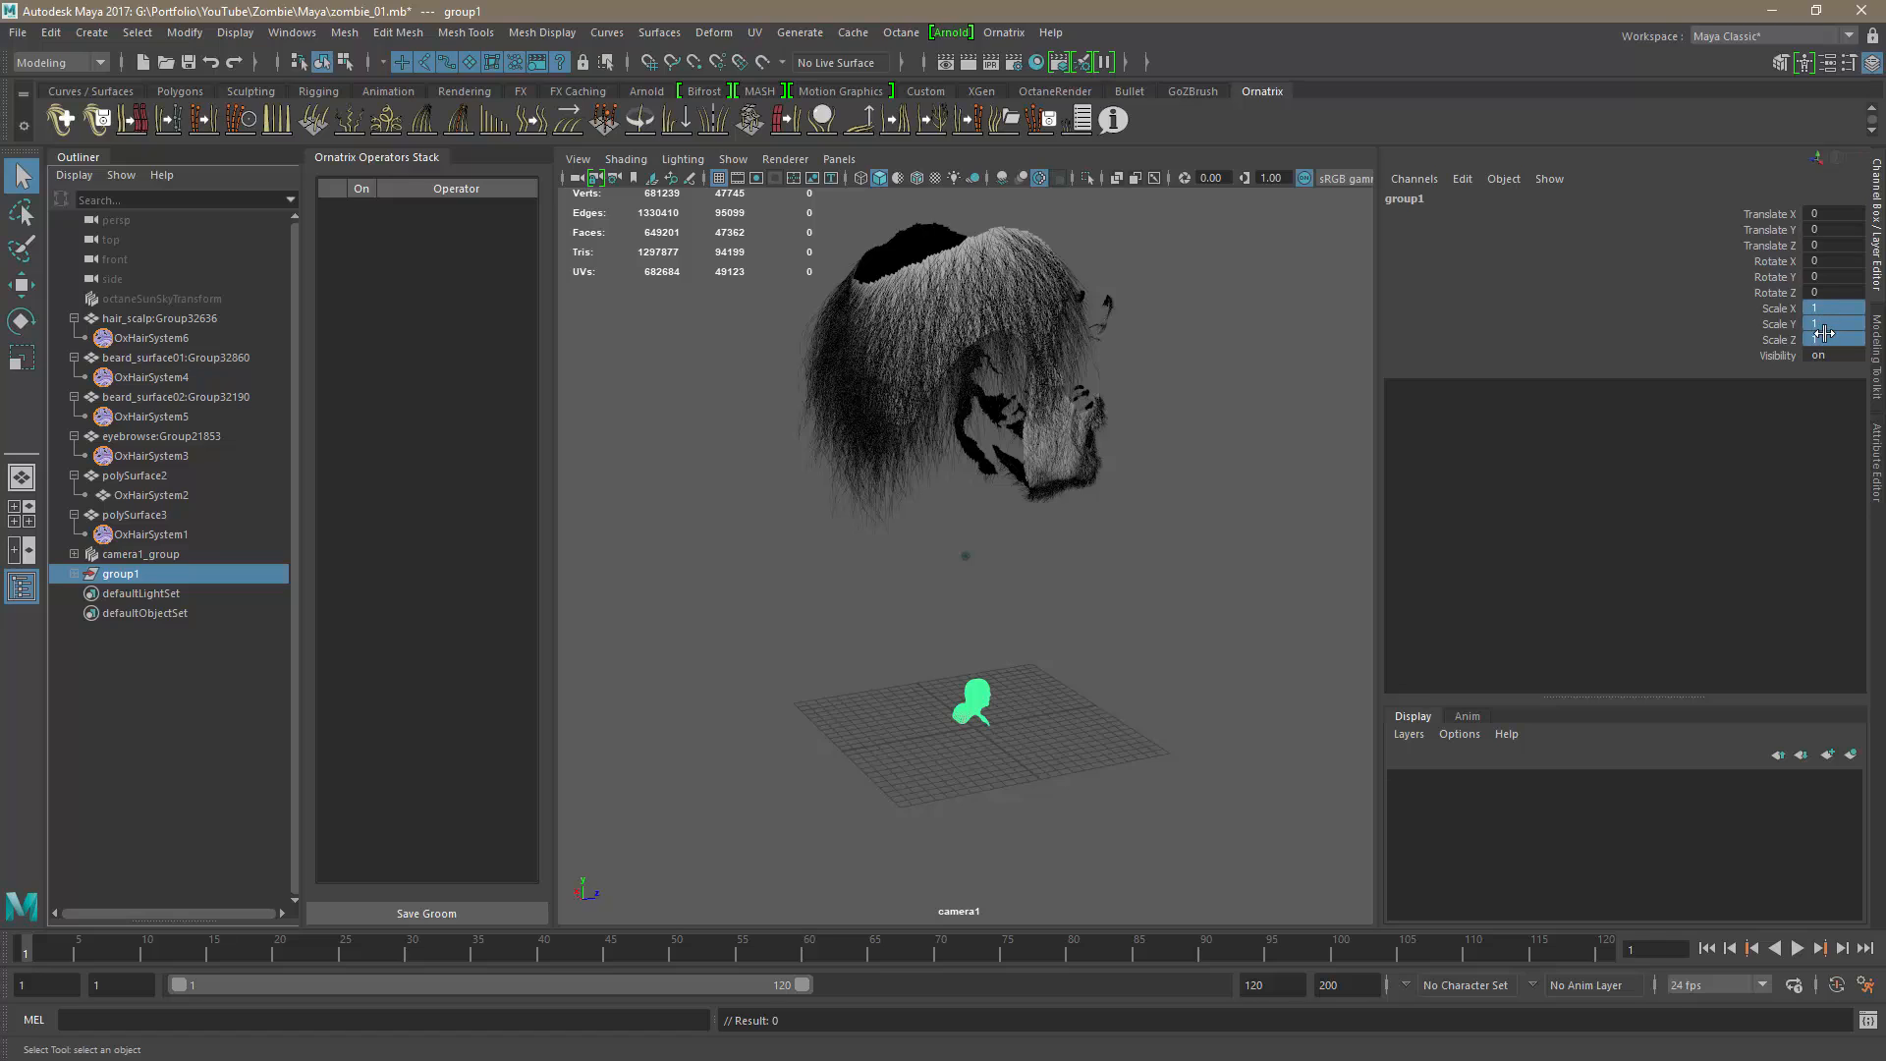
pyautogui.press('Return')
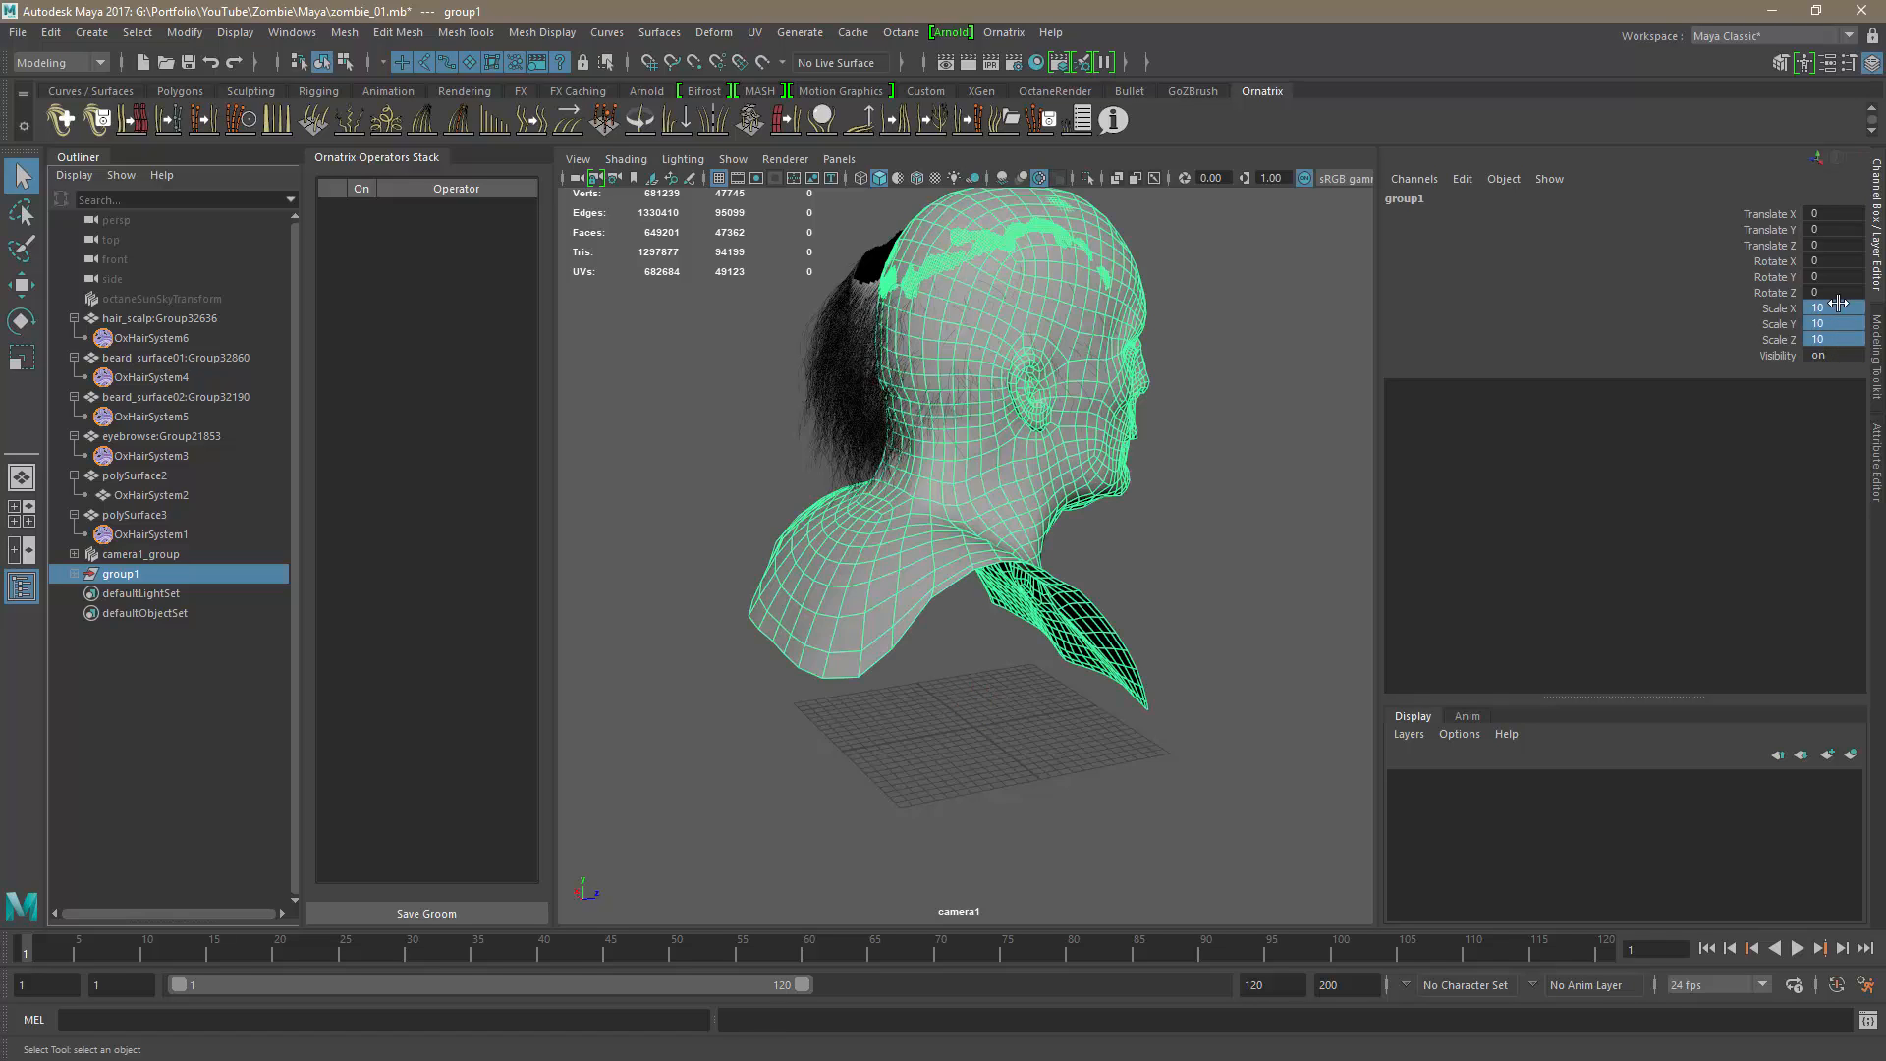
pyautogui.click(1831, 213)
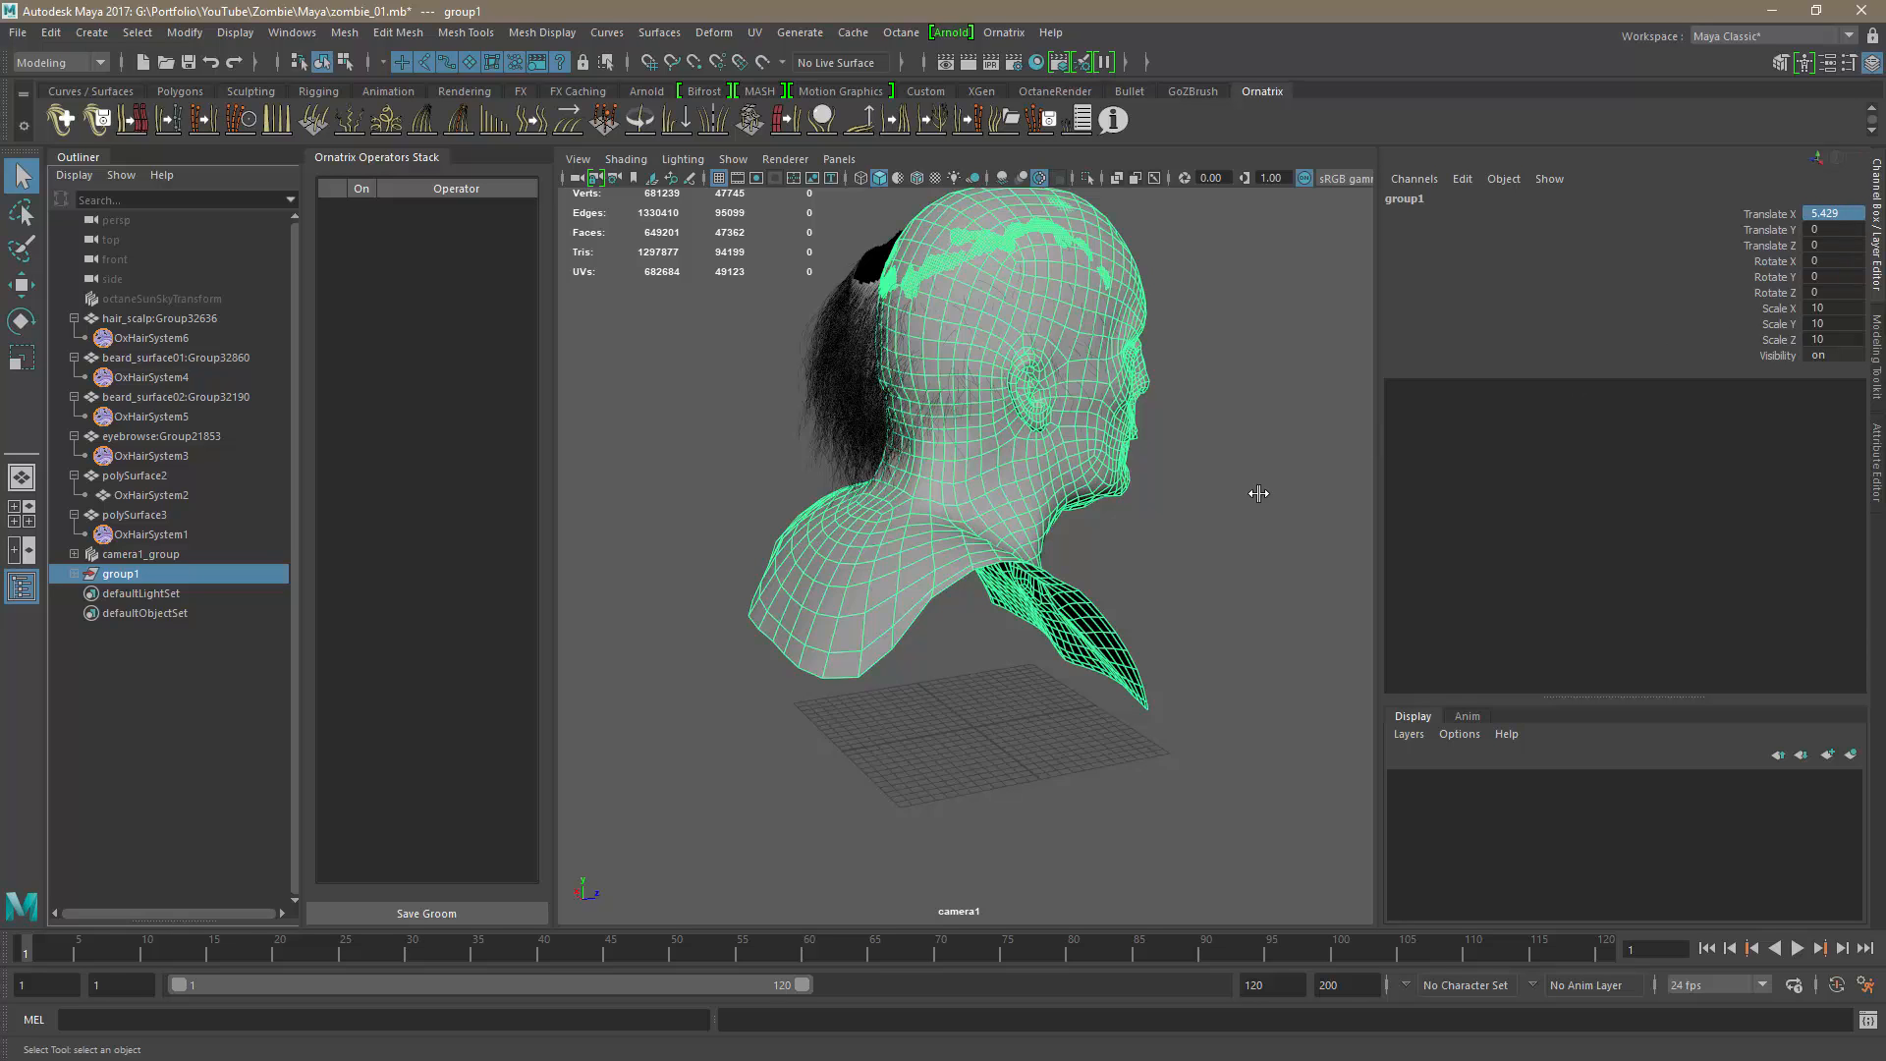
pyautogui.hotkey('ctrl', 'z')
pyautogui.click(1203, 504)
pyautogui.keyDown('alt'); pyautogui.moveTo(1102, 350); pyautogui.dragTo(1074, 644, button='middle'); pyautogui.keyUp('alt')
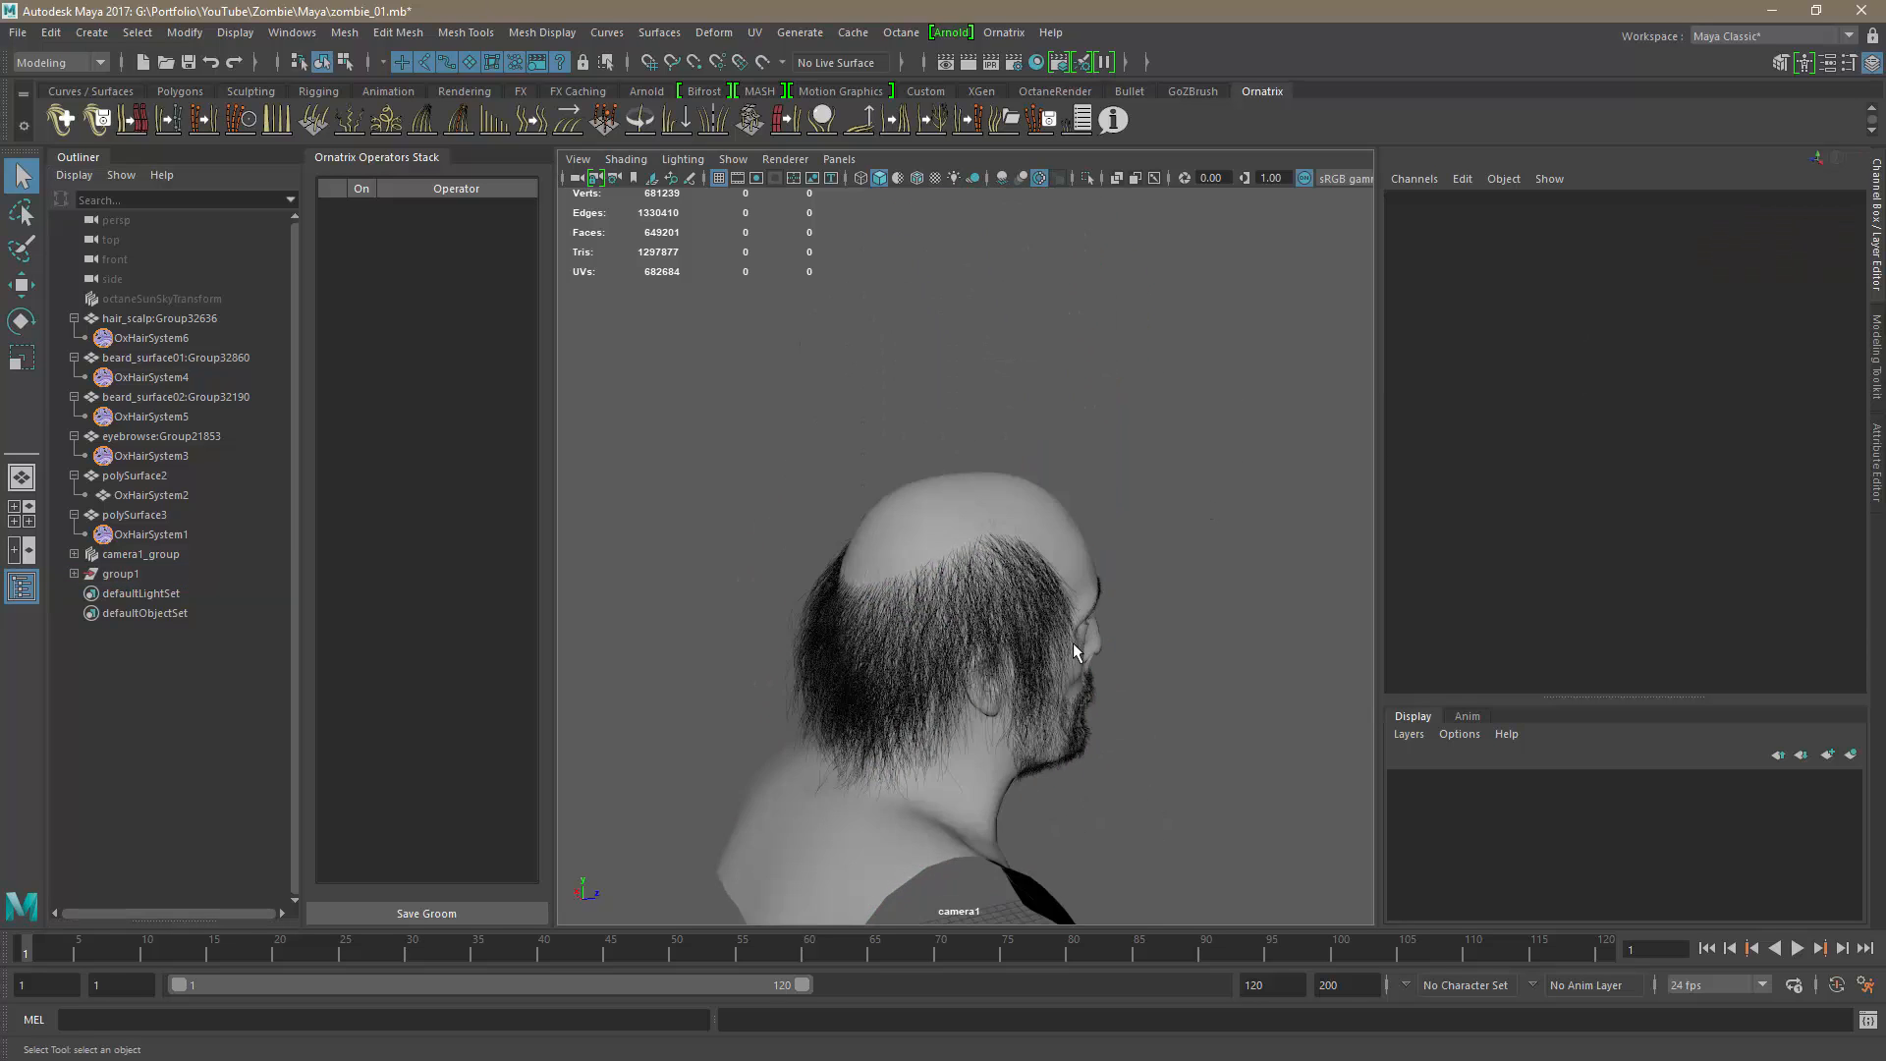
pyautogui.scroll(4, 1074, 651)
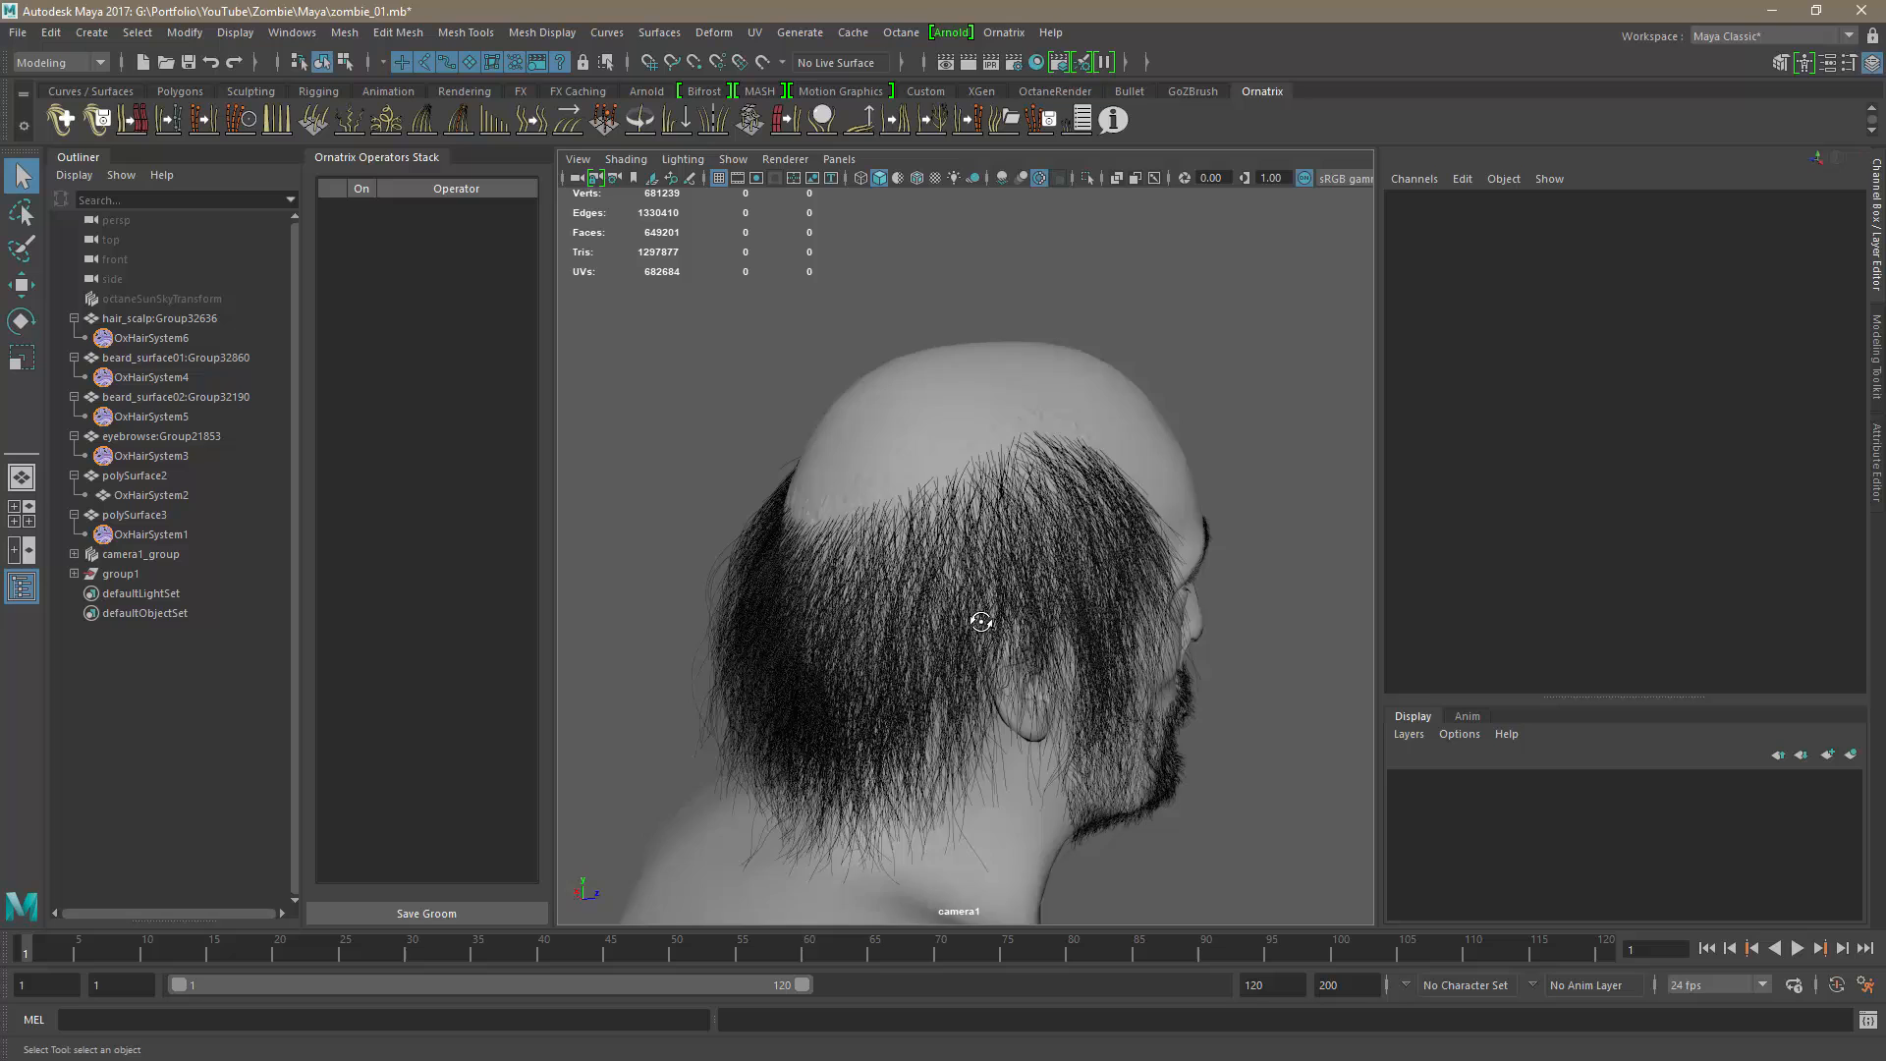
pyautogui.keyDown('alt'); pyautogui.moveTo(982, 621); pyautogui.dragTo(961, 631); pyautogui.keyUp('alt')
# Move the hair_scalp02 mesh out of group1 to the top level of the scene, just above hair_scalp.
pyautogui.click(73, 573)
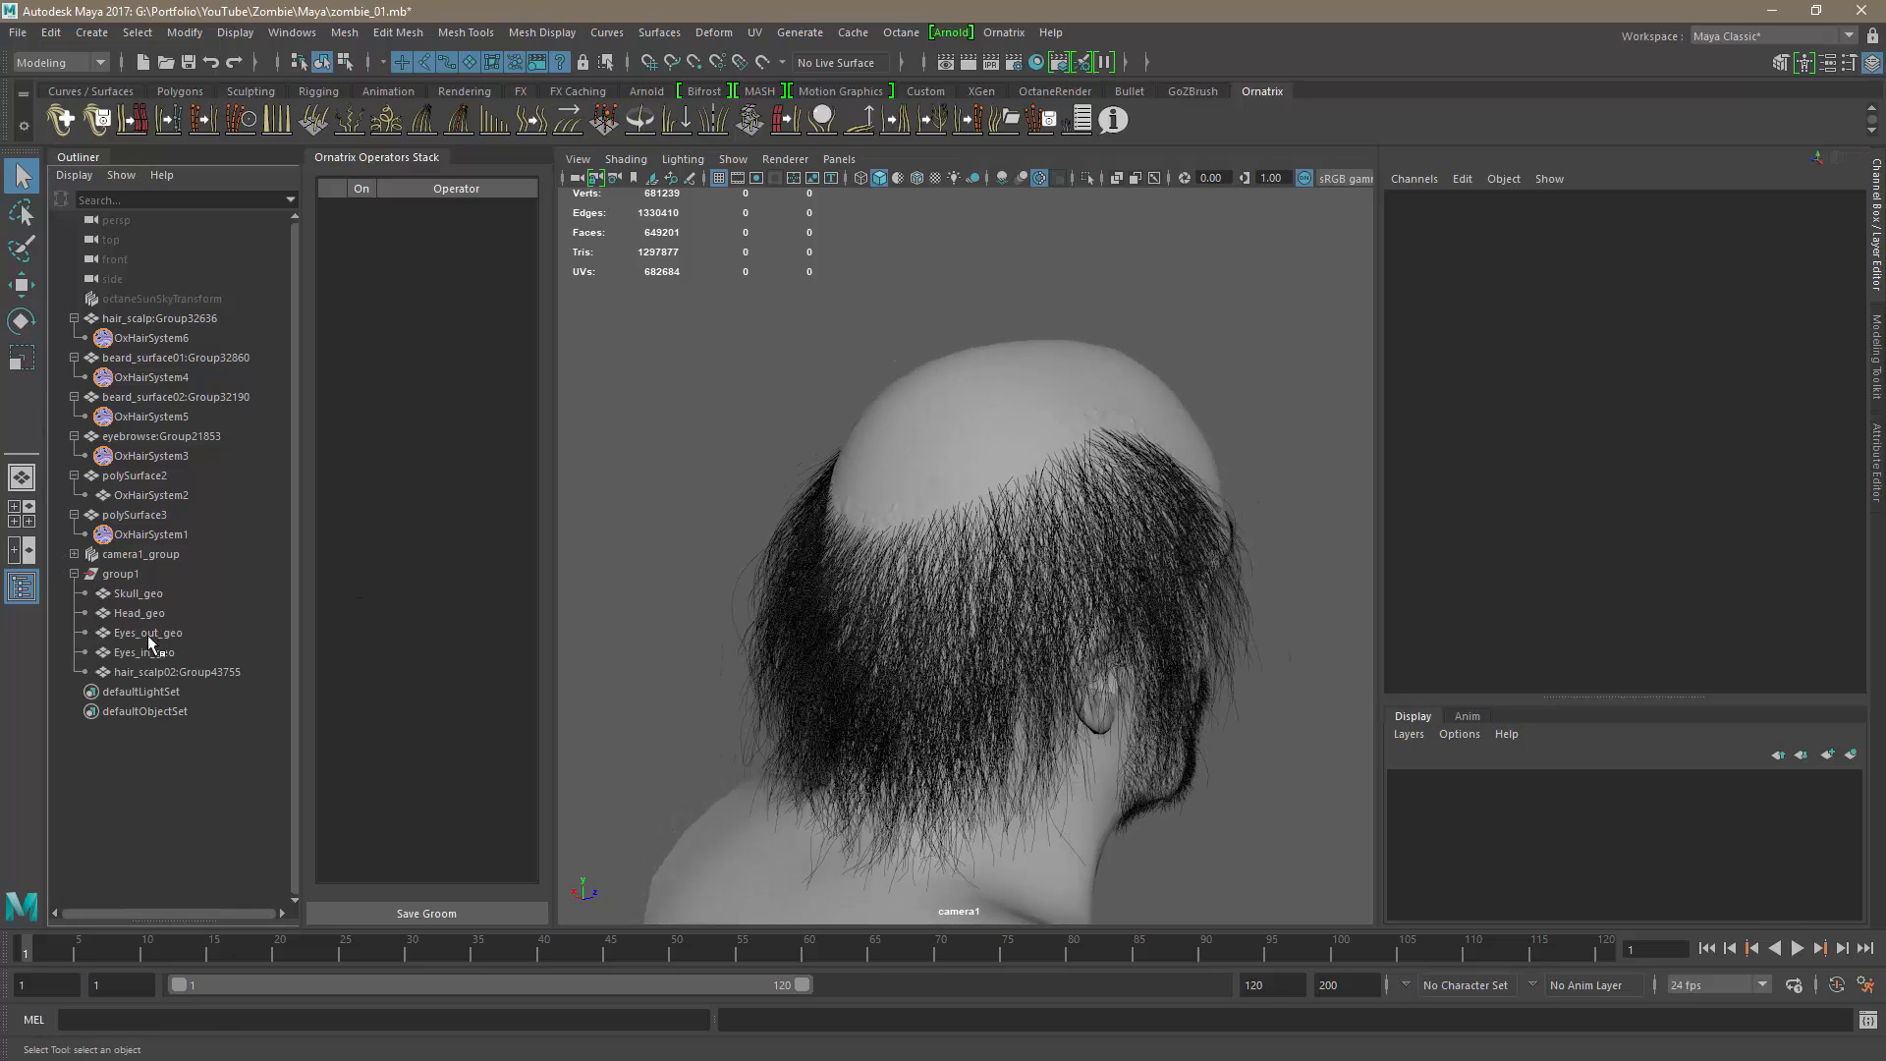
pyautogui.click(144, 672)
pyautogui.moveTo(139, 676); pyautogui.dragTo(139, 321, button='middle')
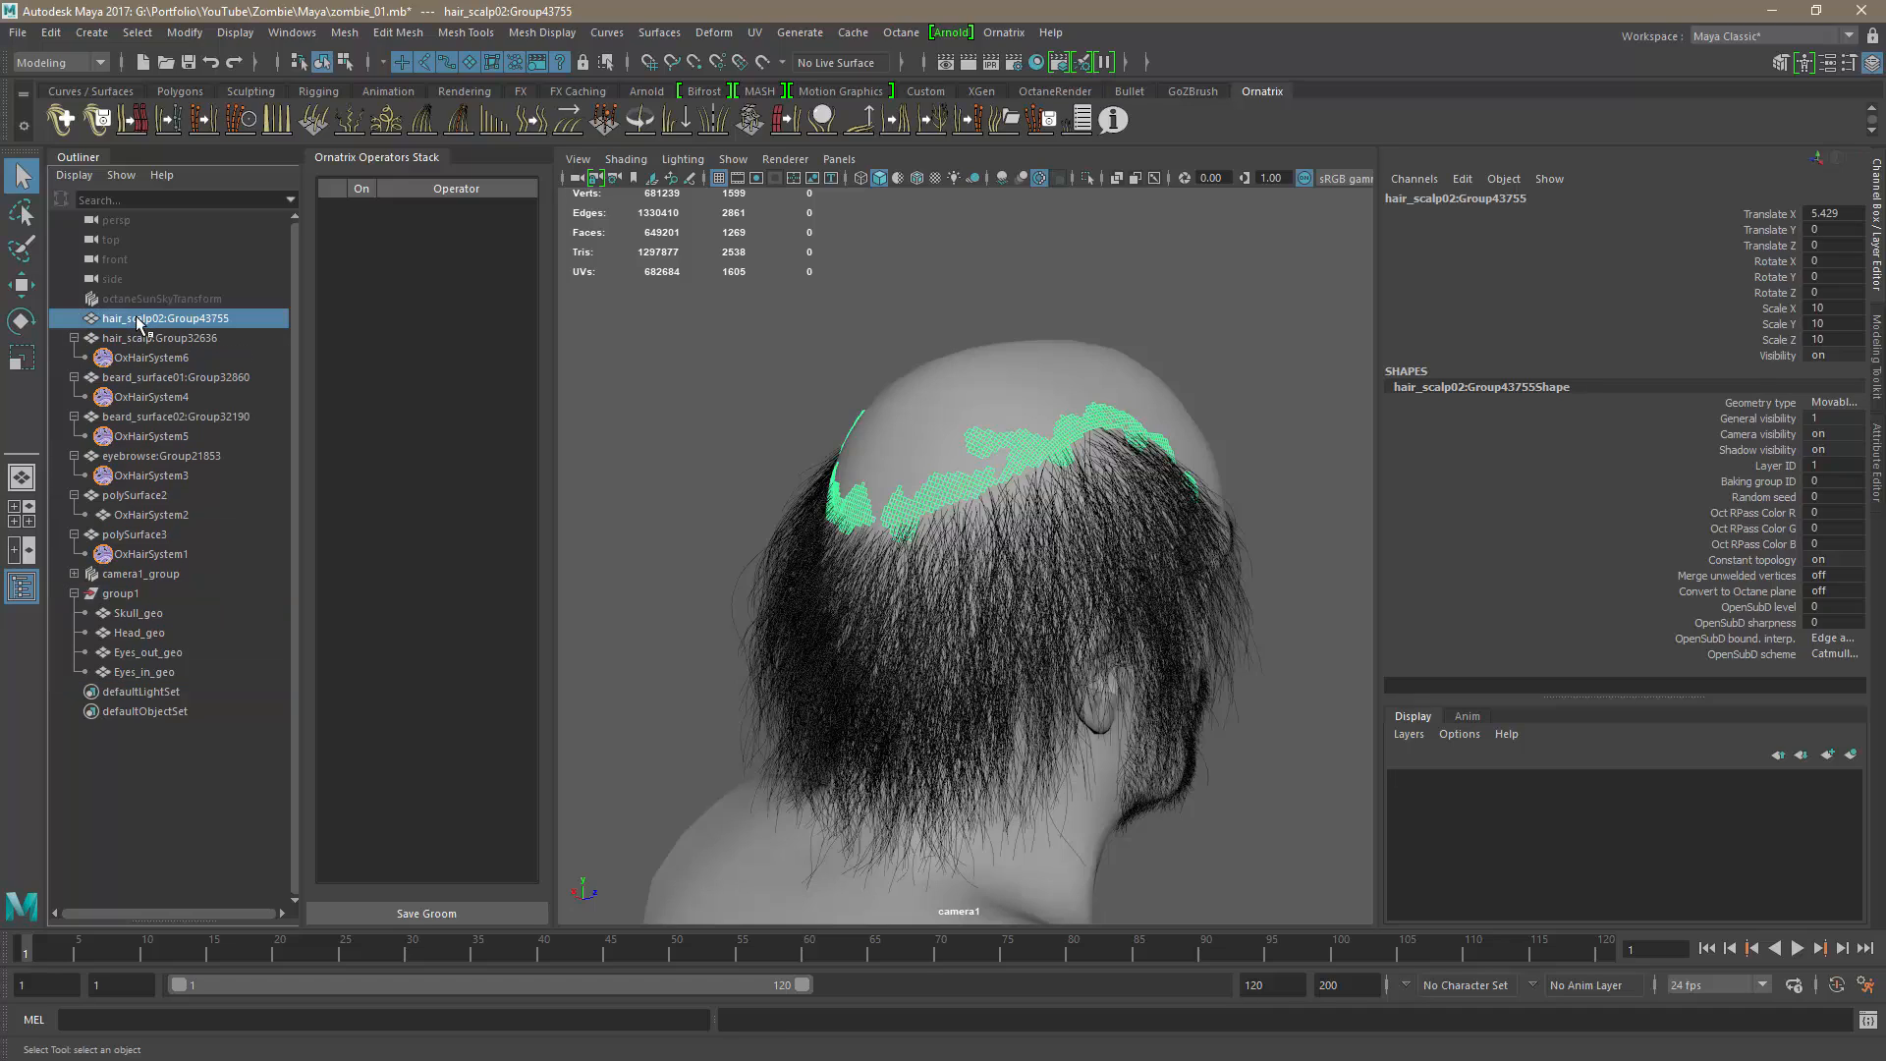
pyautogui.keyDown('alt'); pyautogui.moveTo(745, 505); pyautogui.dragTo(973, 555); pyautogui.keyUp('alt')
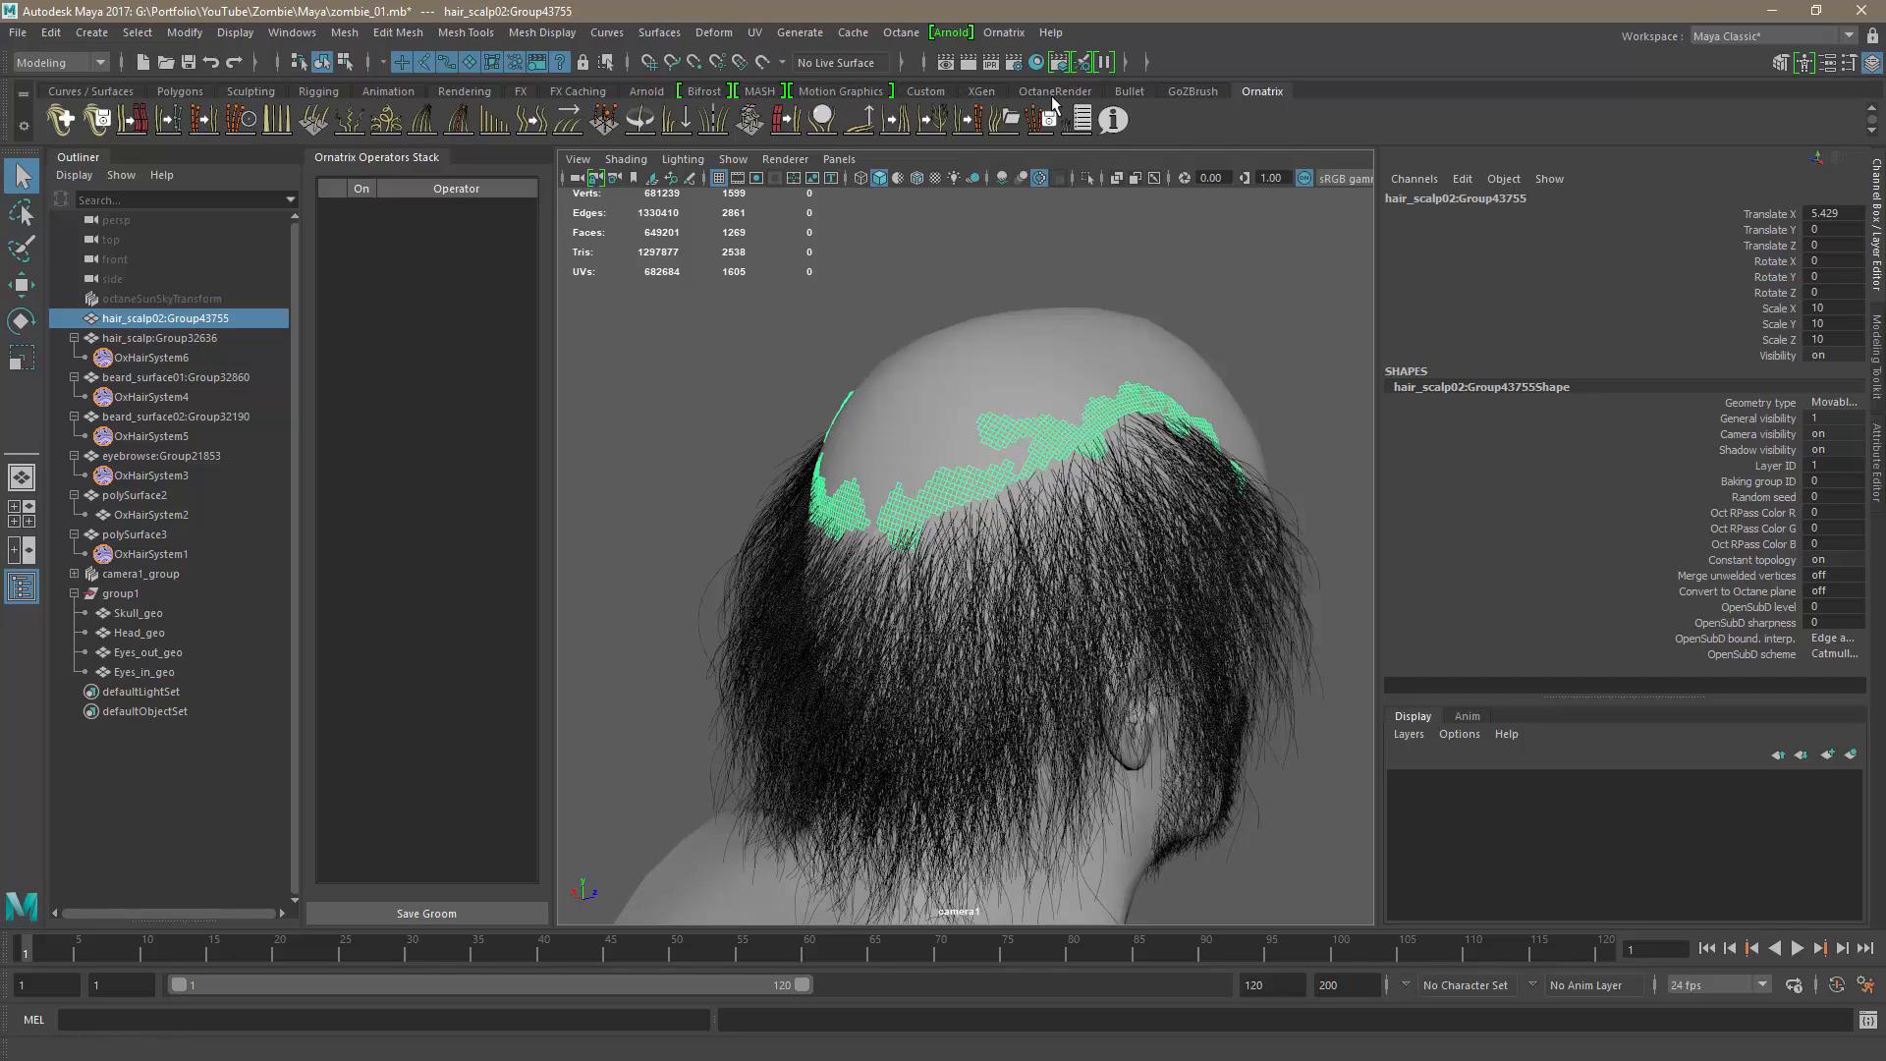
# Freeze the transformations of the hair_scalp02 mesh and soften its edges.
pyautogui.click(928, 90)
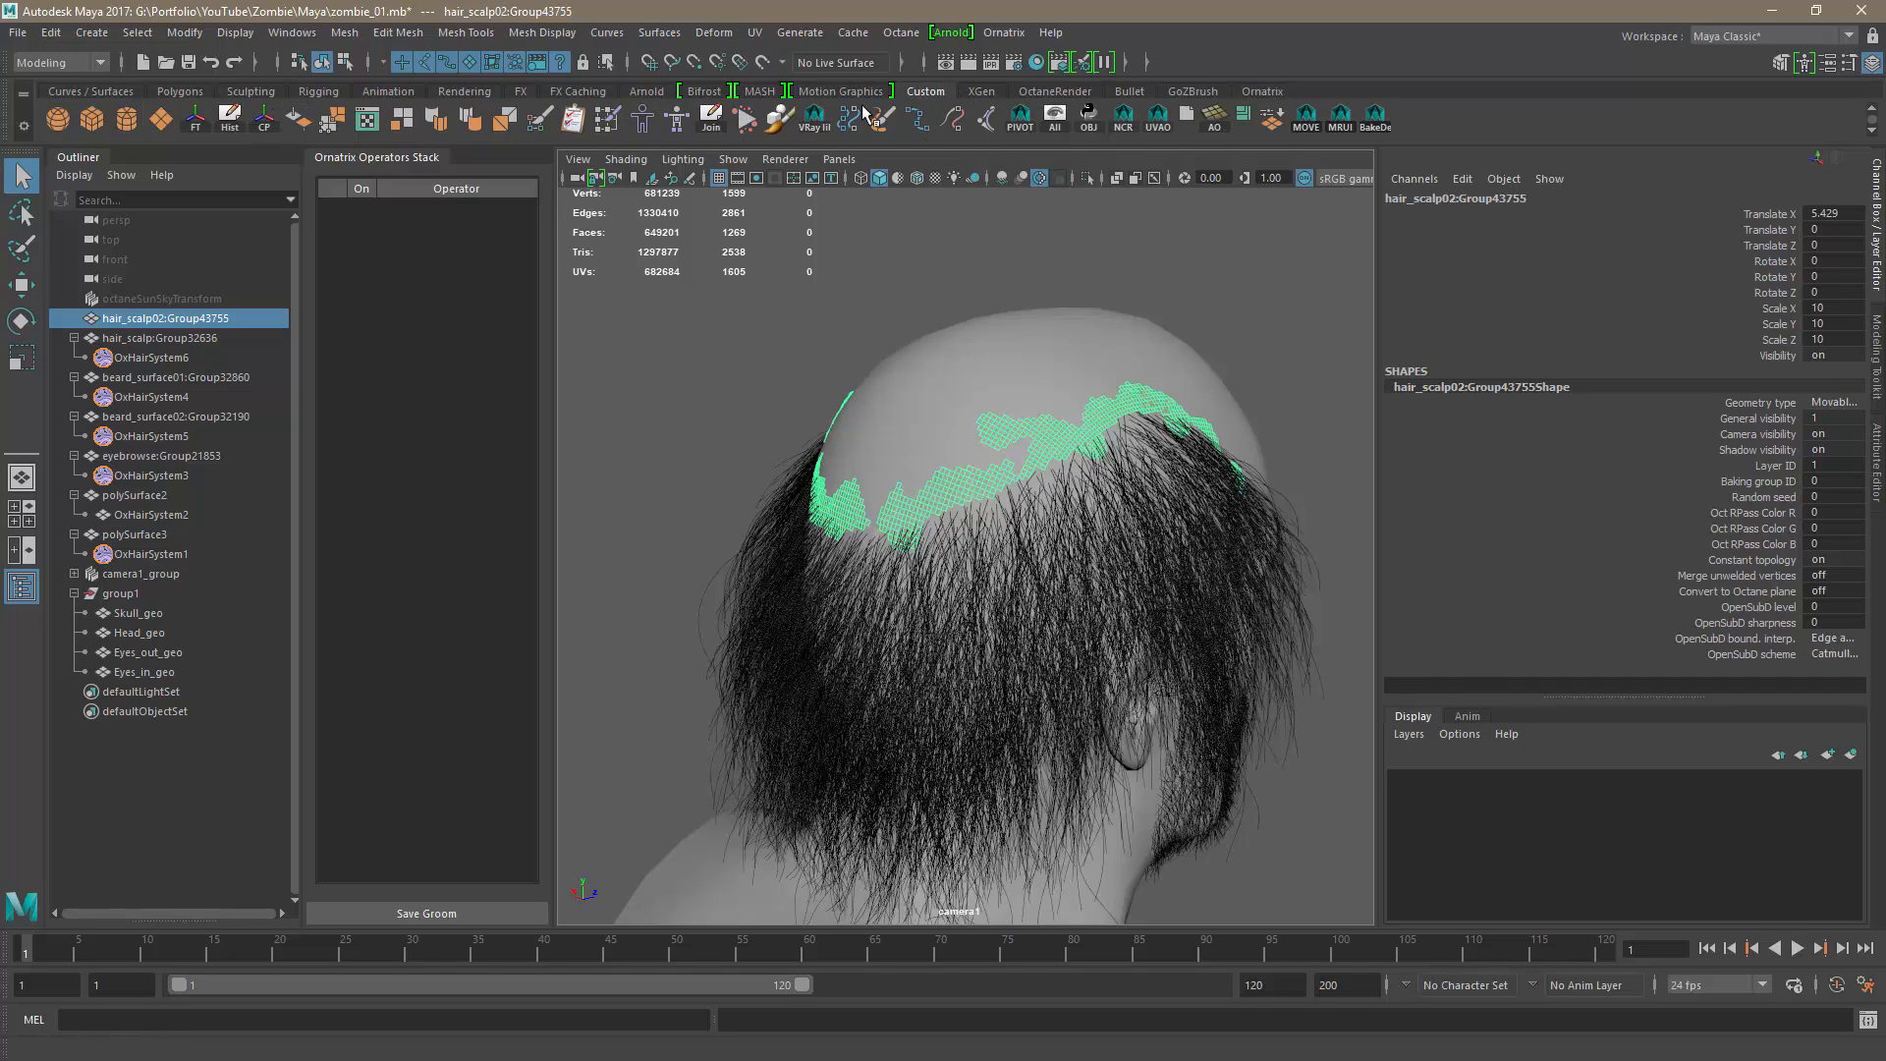
pyautogui.click(196, 126)
pyautogui.click(851, 333)
pyautogui.keyDown('alt'); pyautogui.moveTo(1044, 556); pyautogui.dragTo(981, 577); pyautogui.keyUp('alt')
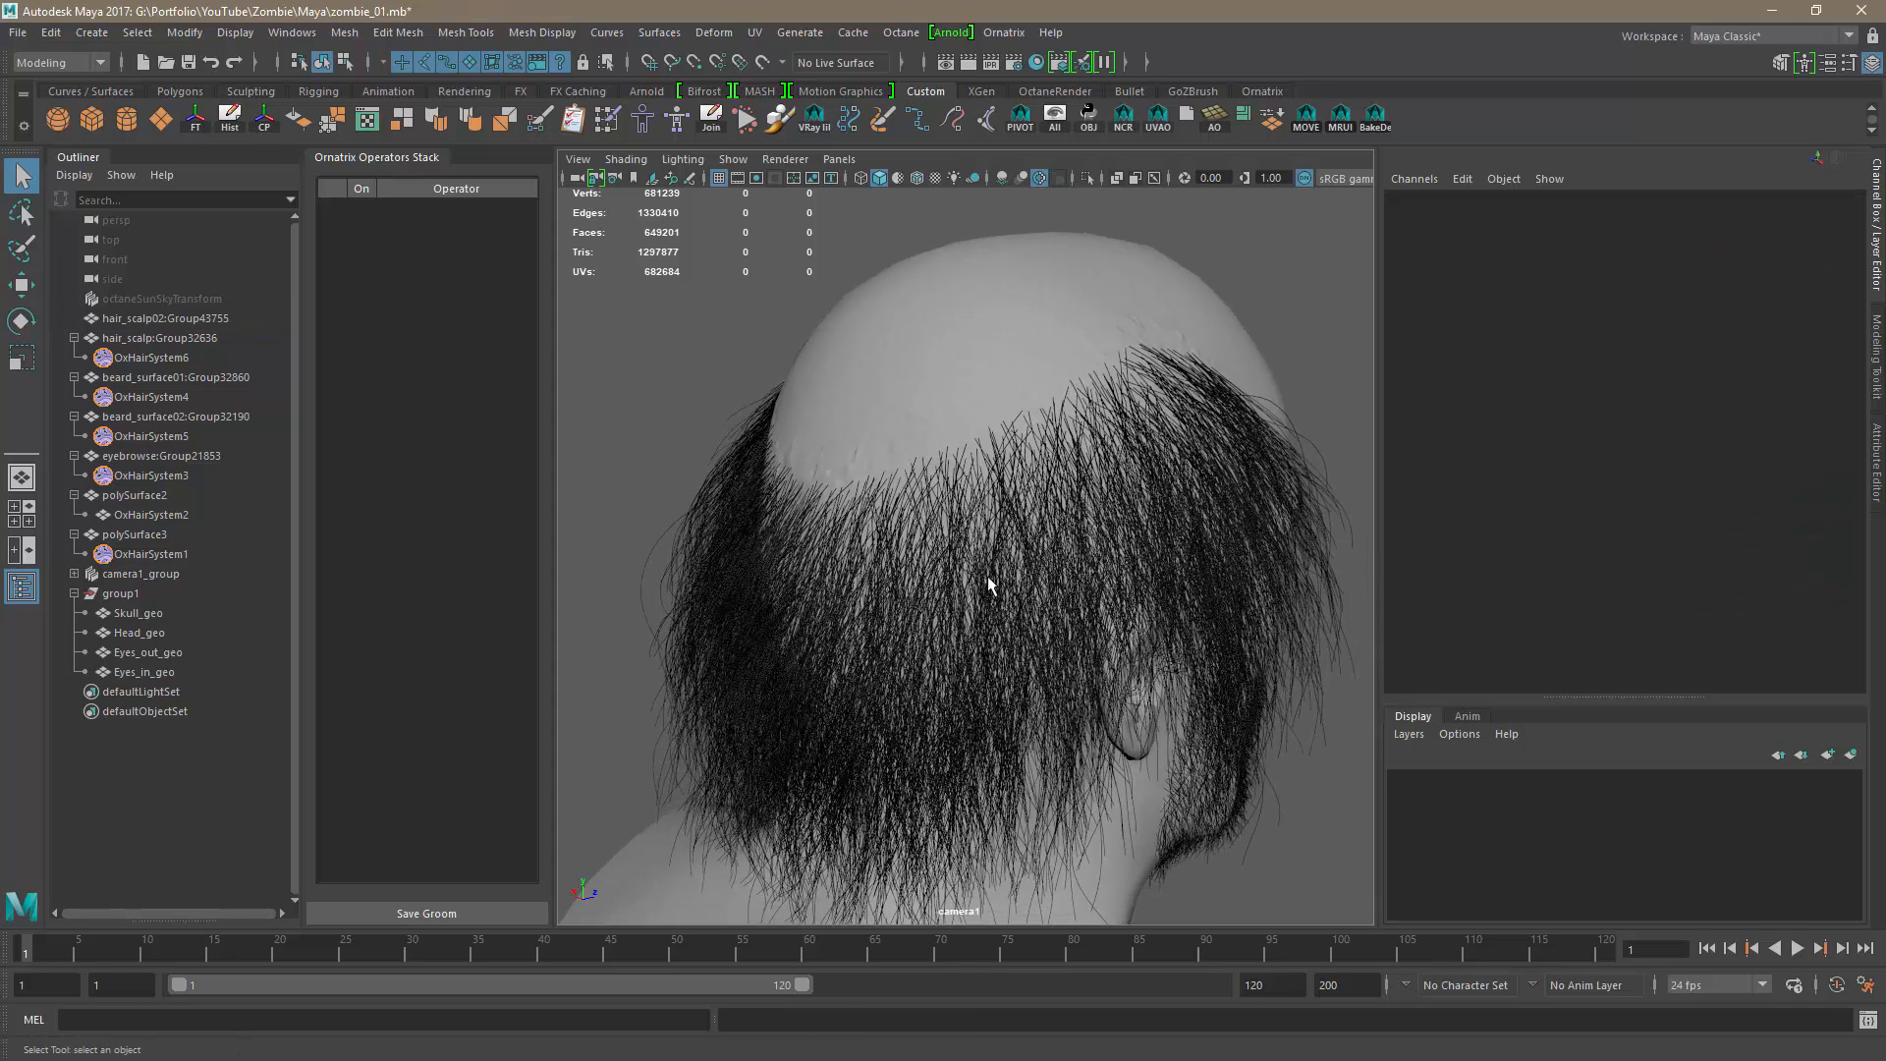
pyautogui.click(906, 422)
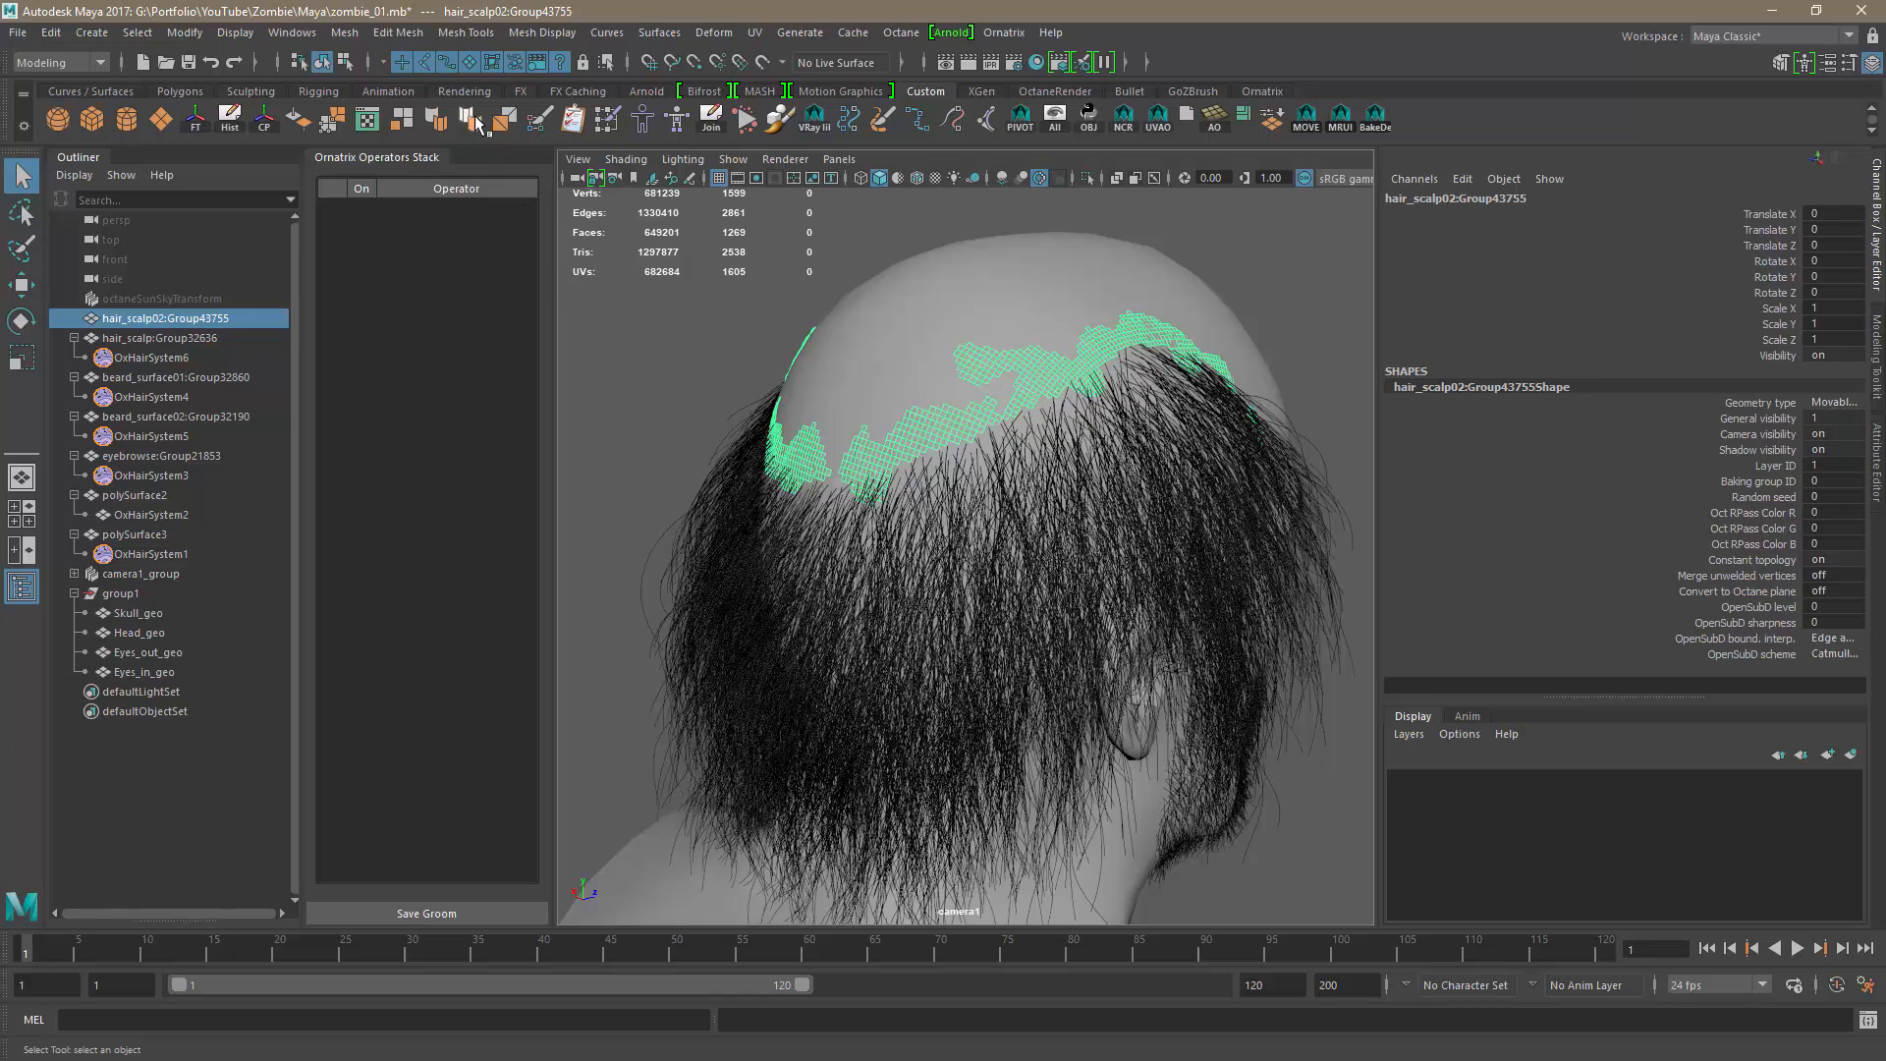
pyautogui.click(1136, 560)
pyautogui.keyDown('alt'); pyautogui.moveTo(1136, 560); pyautogui.dragTo(1039, 641); pyautogui.keyUp('alt')
pyautogui.click(1060, 422)
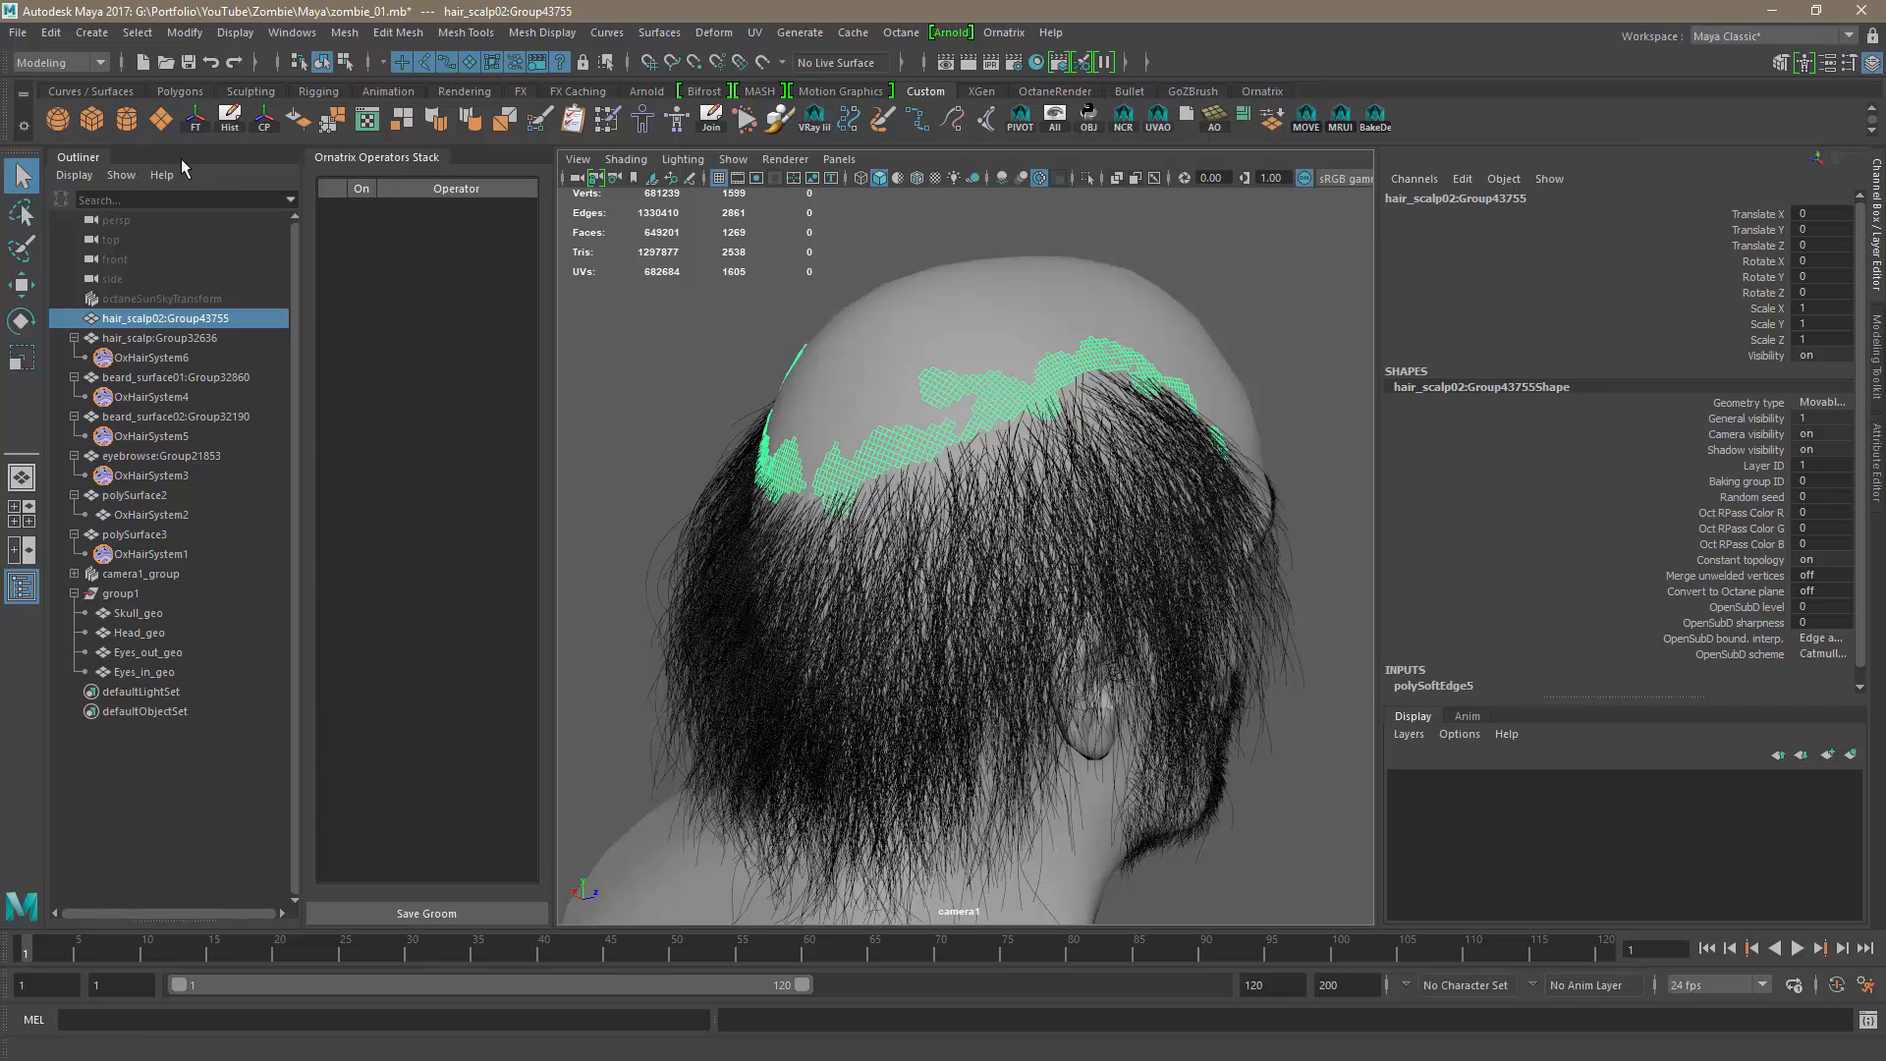
# Create an Ornatrix hair system on hair_scalp02 from the Fur Ball groom preset.
pyautogui.click(1262, 91)
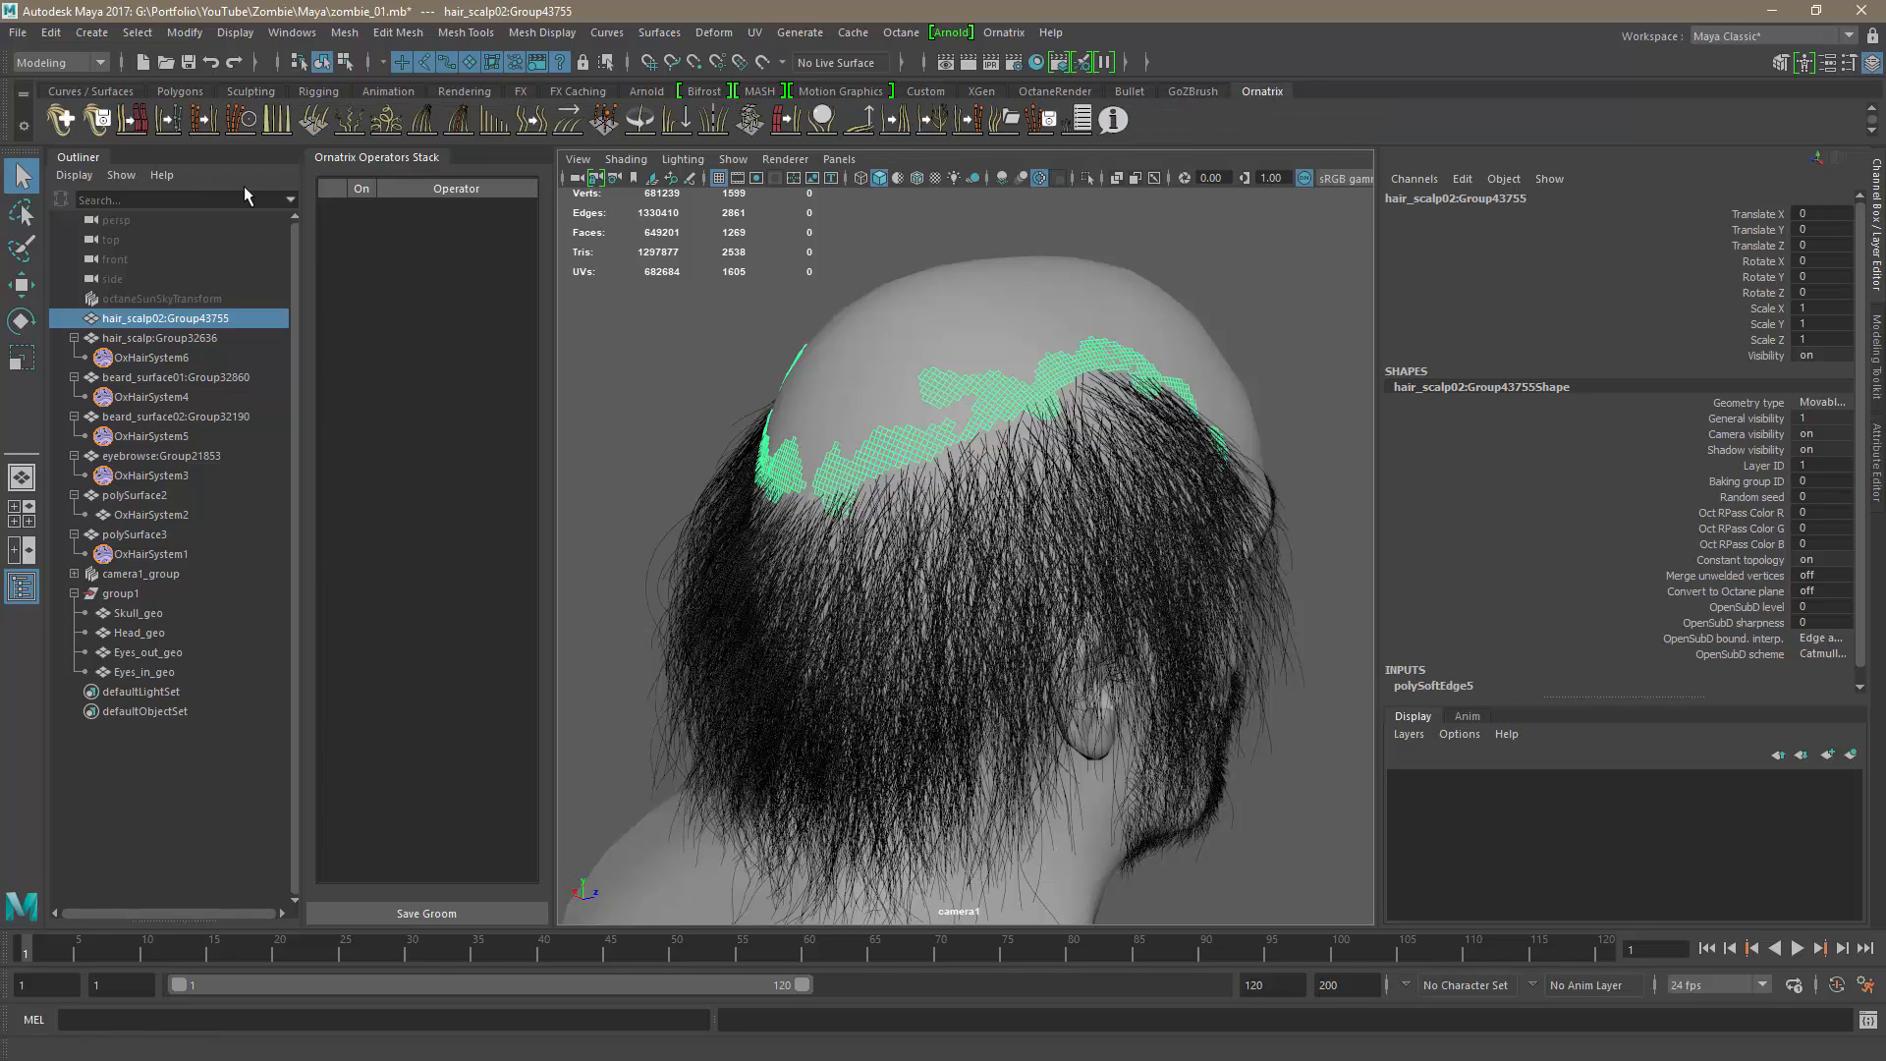
pyautogui.click(96, 119)
pyautogui.click(825, 433)
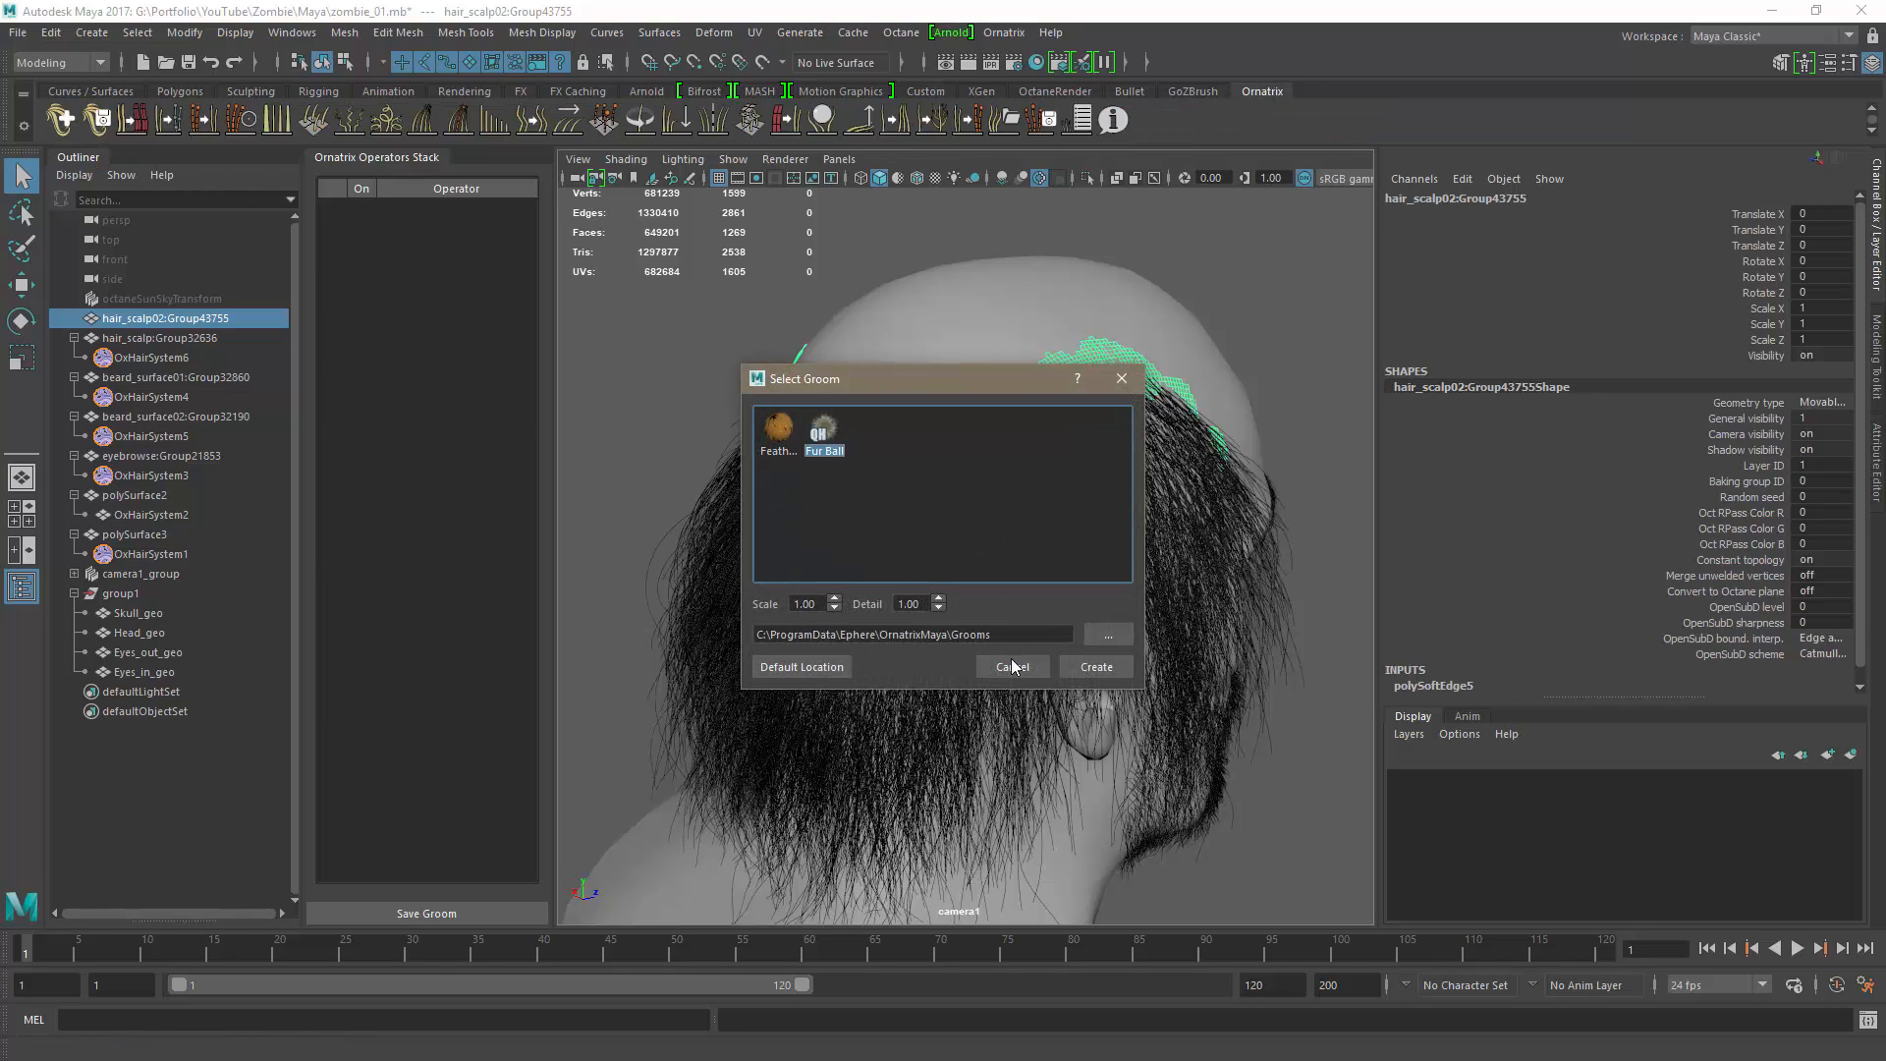
pyautogui.click(1099, 666)
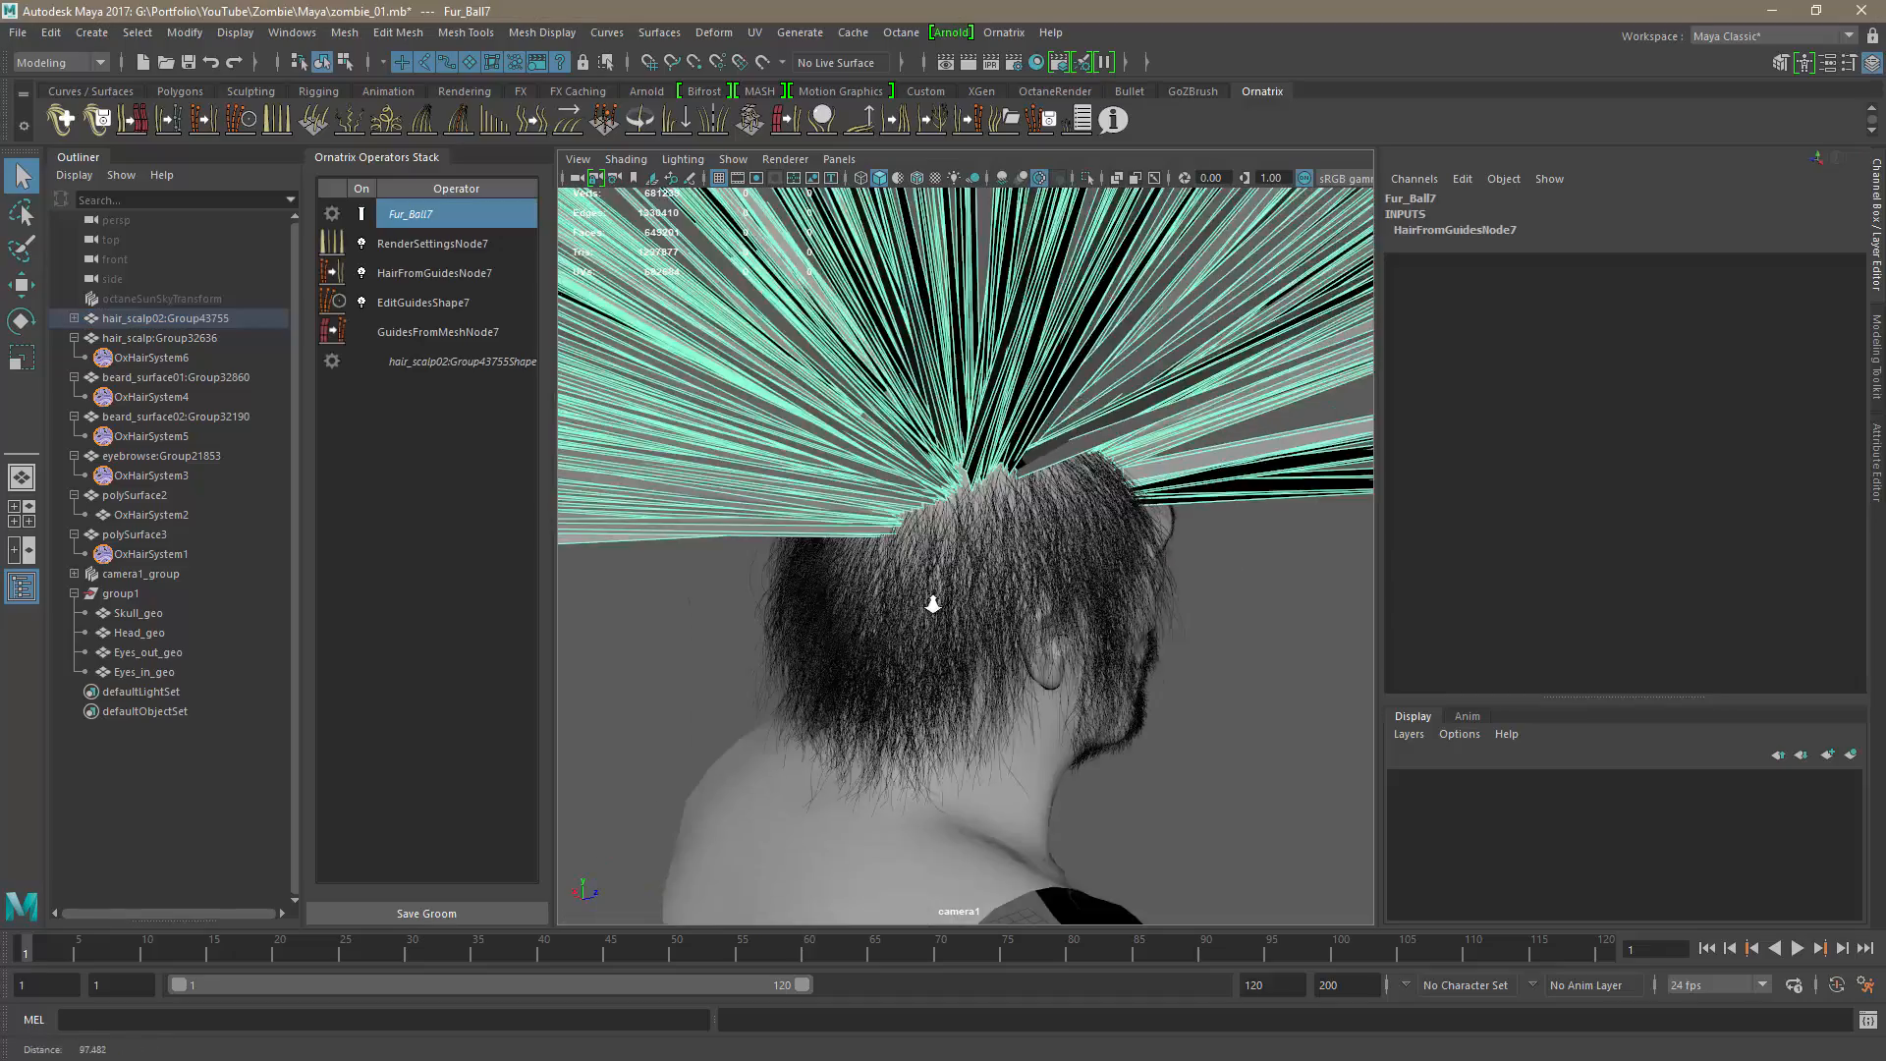
pyautogui.keyDown('alt'); pyautogui.moveTo(933, 604); pyautogui.dragTo(987, 628); pyautogui.keyUp('alt')
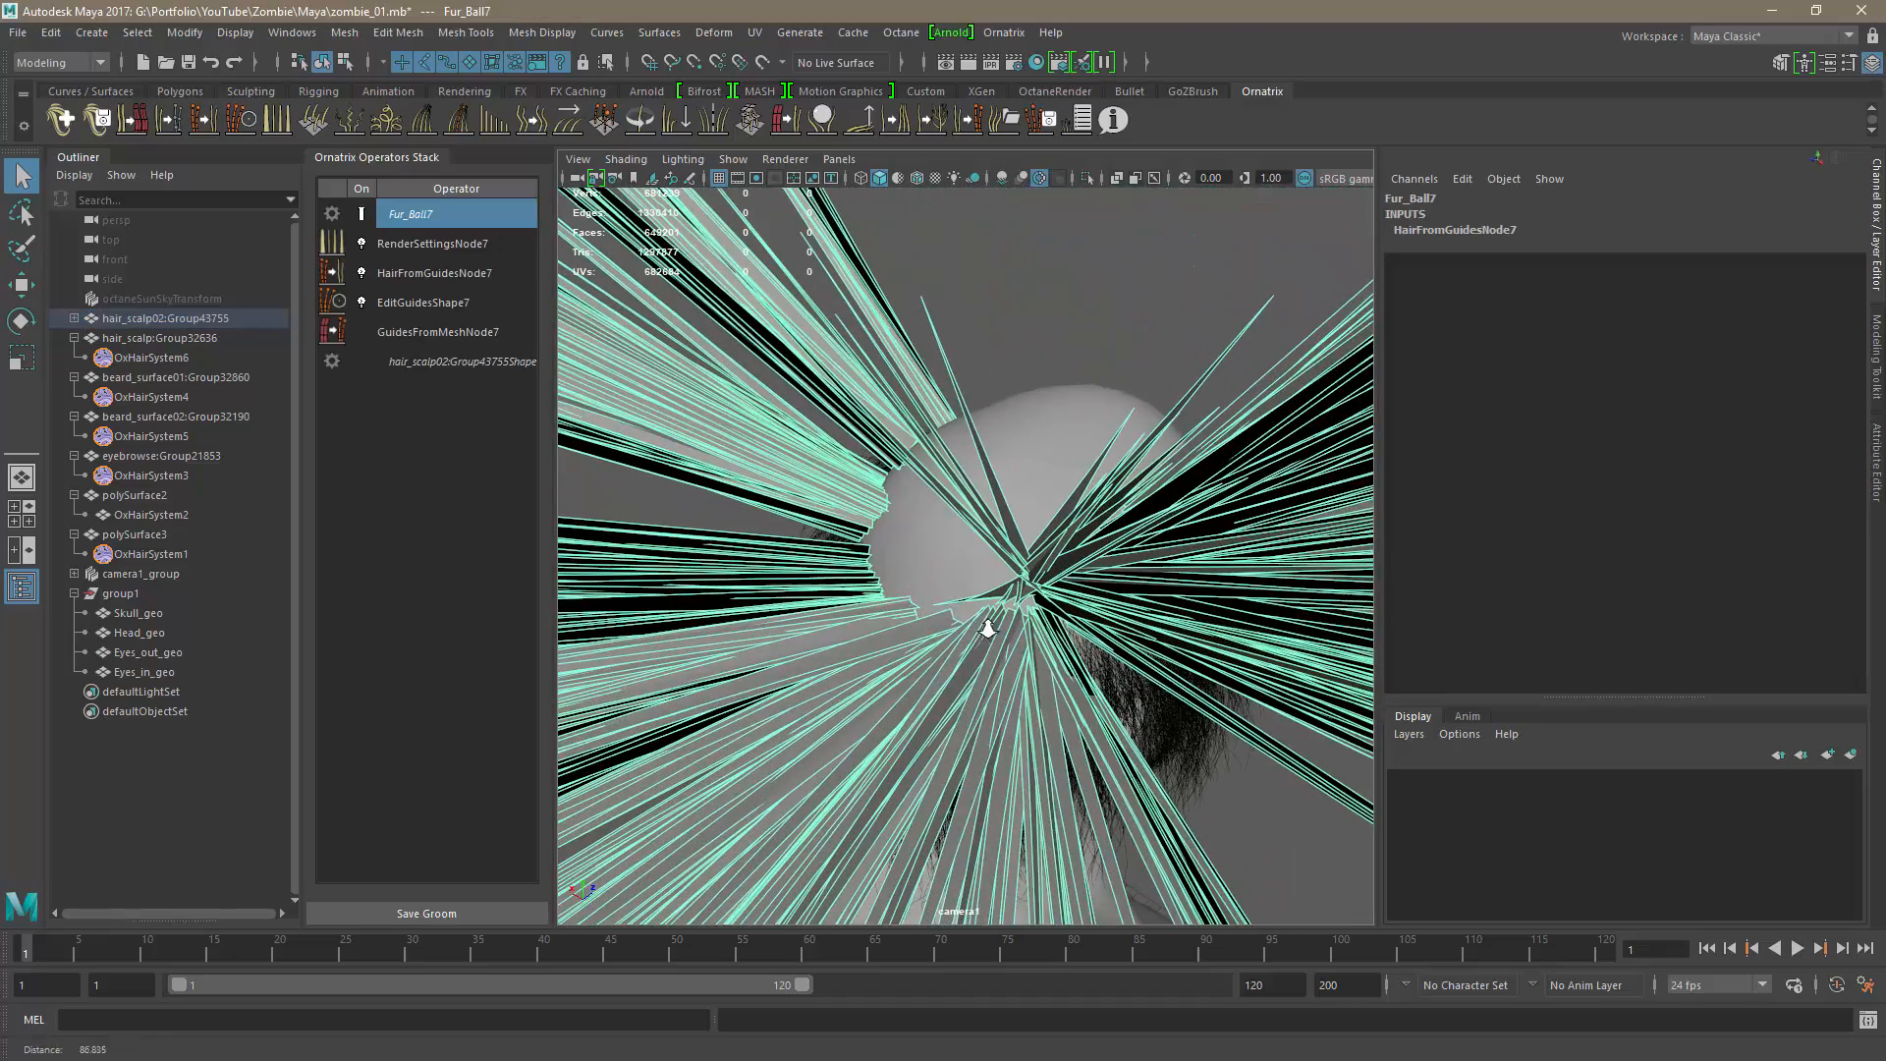
# Delete the RenderSettingsNode7 and HairFromGuidesNode7 operators from the new groom's stack.
pyautogui.click(403, 244)
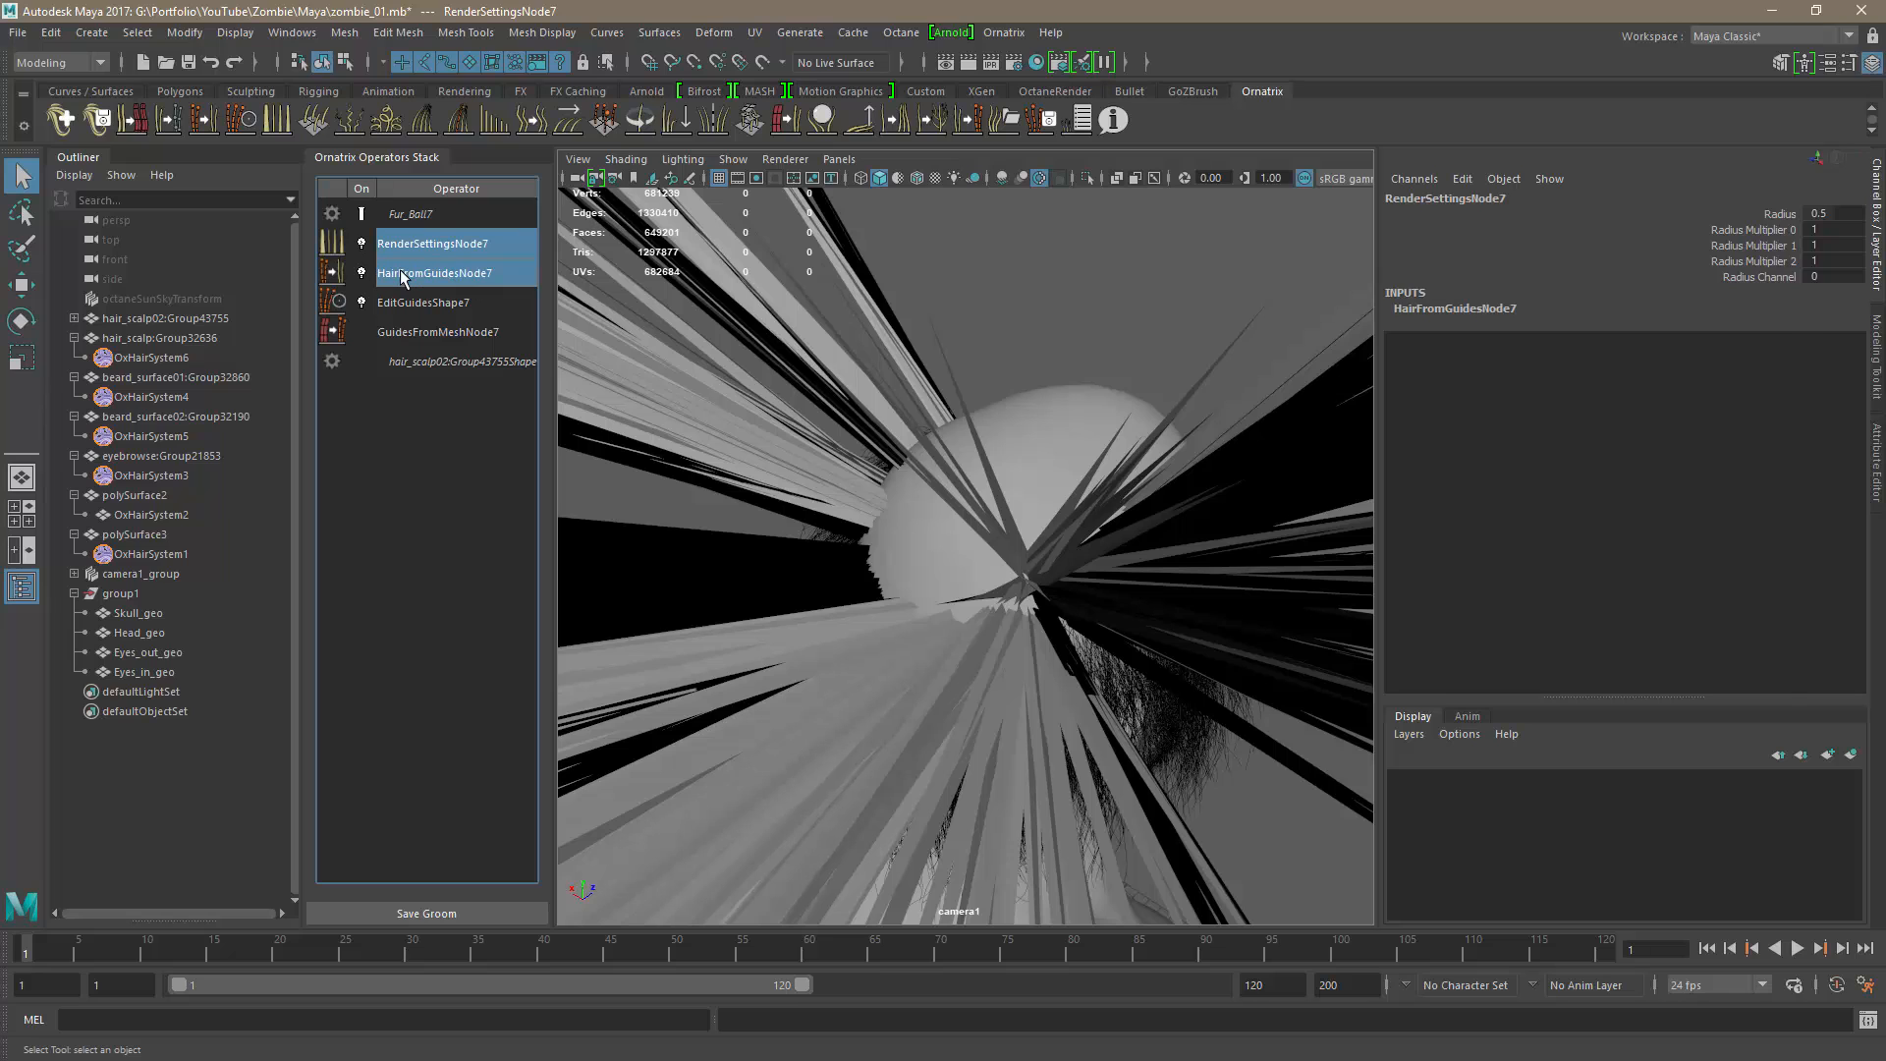
pyautogui.click(403, 274)
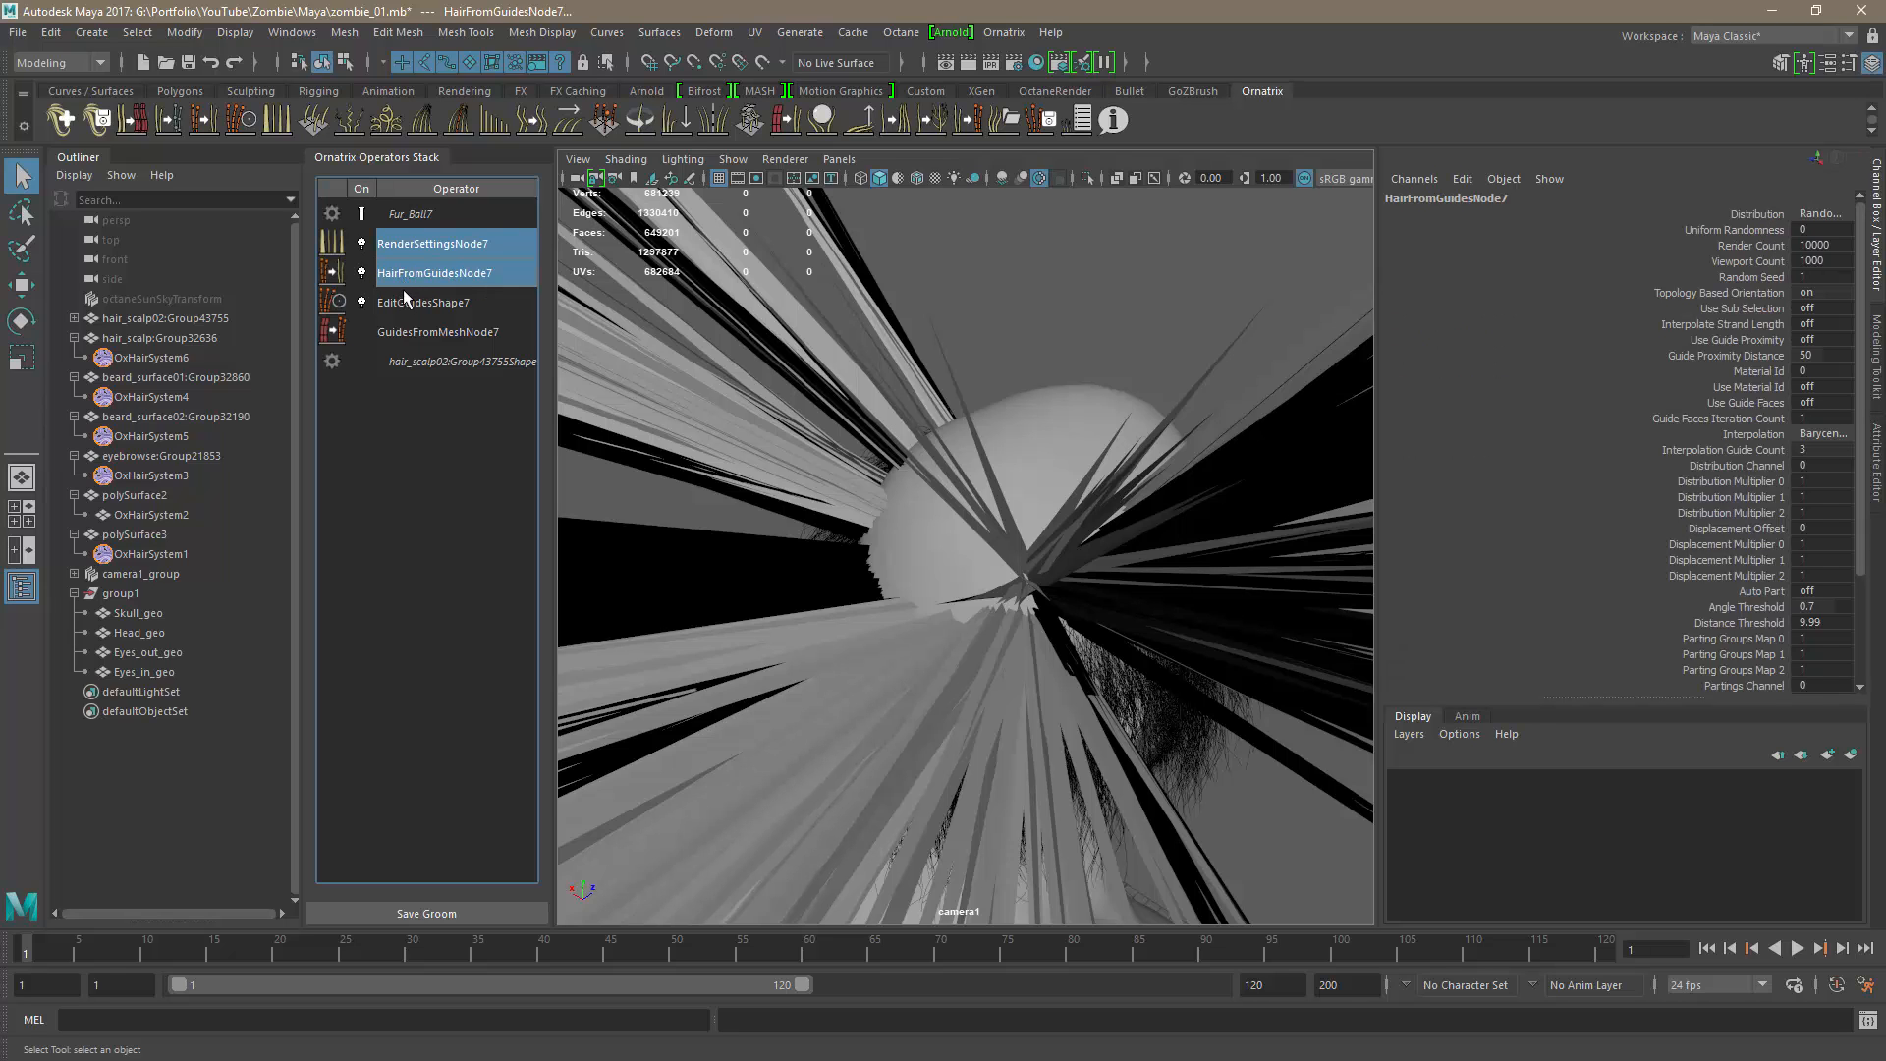
pyautogui.rightClick(406, 260)
pyautogui.click(432, 314)
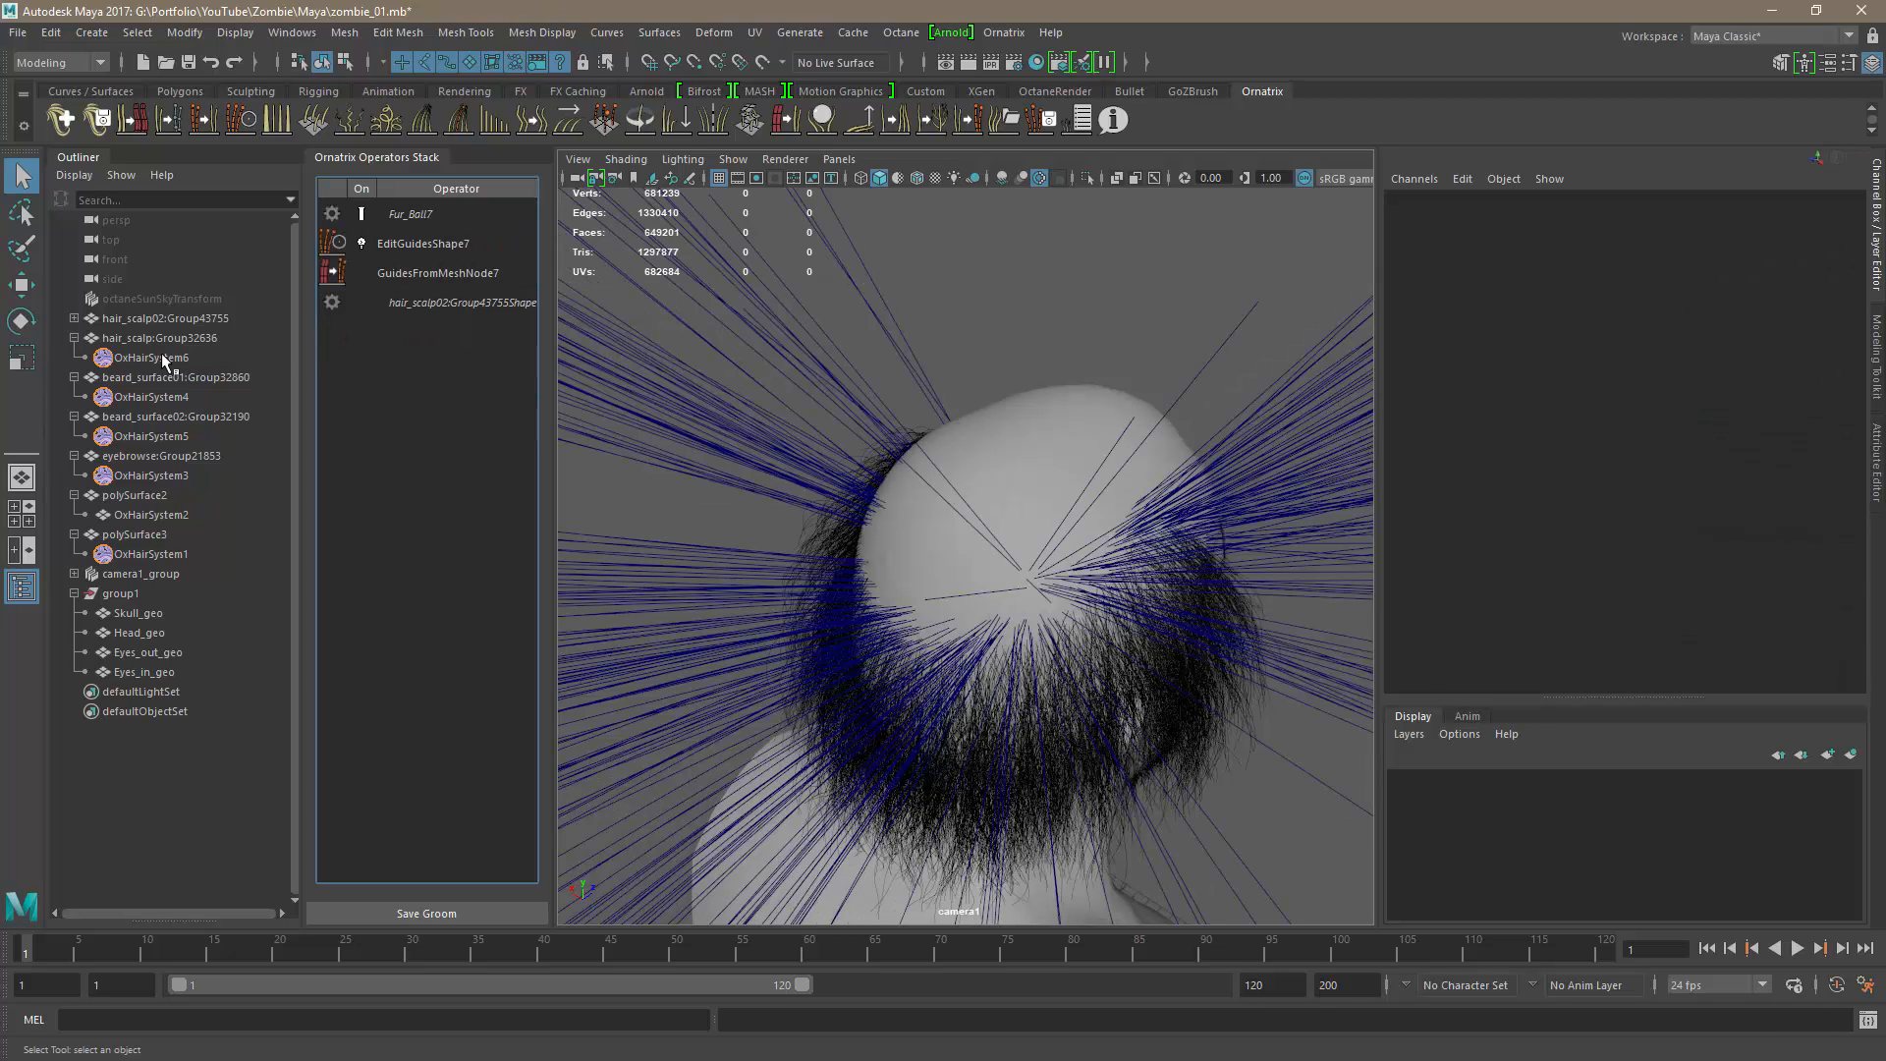
# Copy the operators from MeshFromStrandsNode4 down to HairFromGuidesNode4 from the beard_surface01 hair system's stack.
pyautogui.click(157, 397)
pyautogui.click(402, 244)
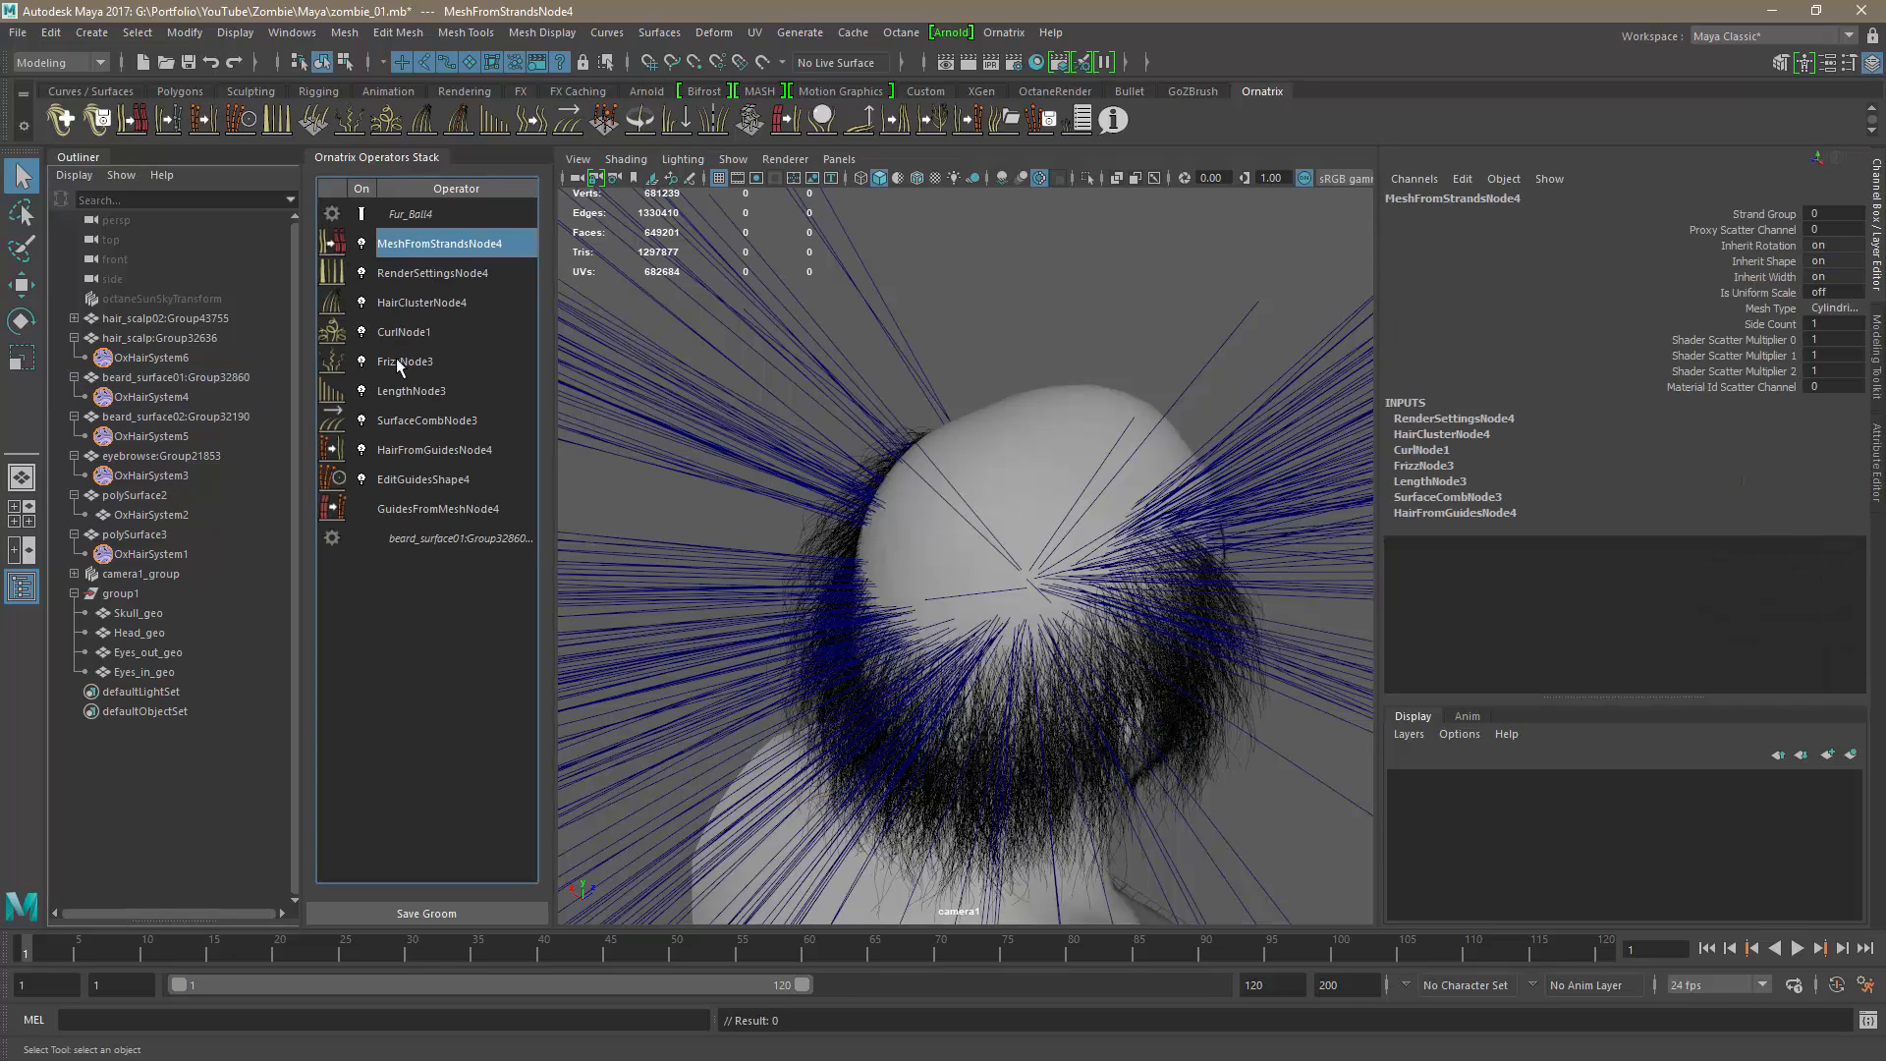
pyautogui.keyDown('shift'); pyautogui.click(400, 449); pyautogui.keyUp('shift')
pyautogui.rightClick(400, 450)
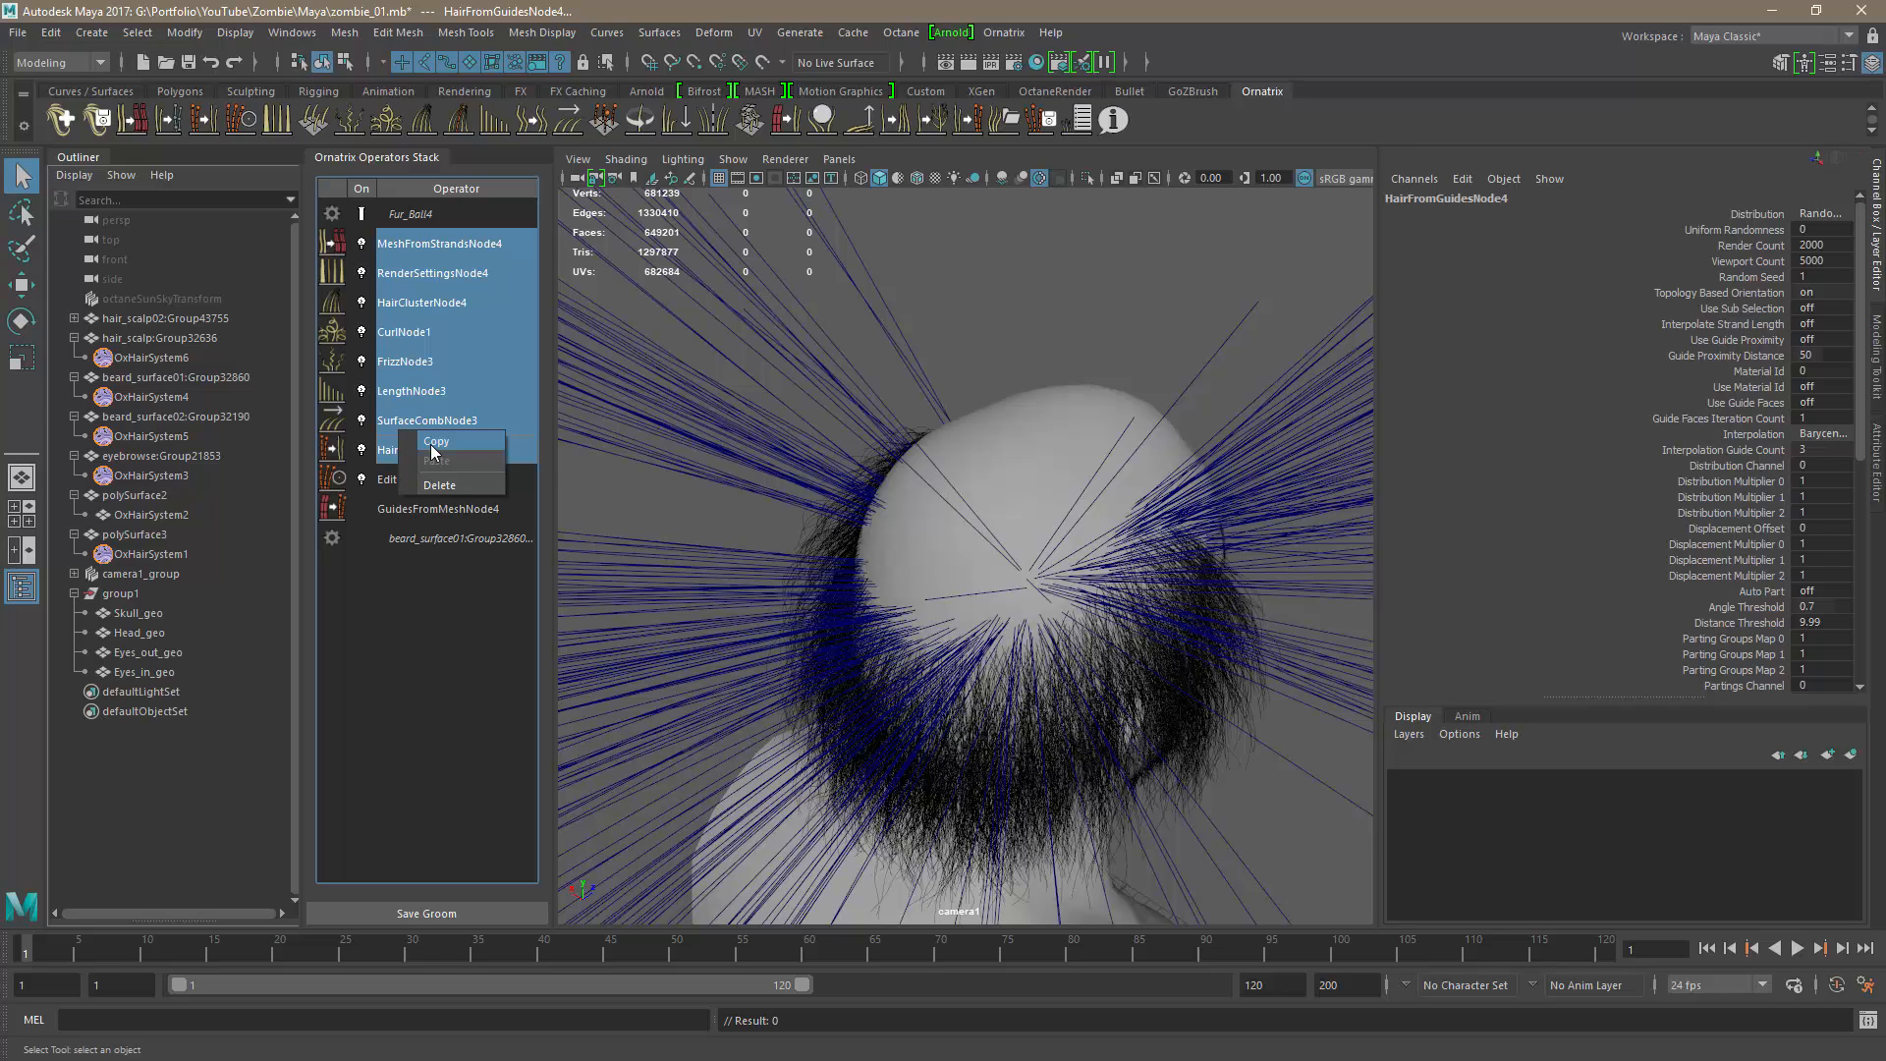
pyautogui.click(432, 451)
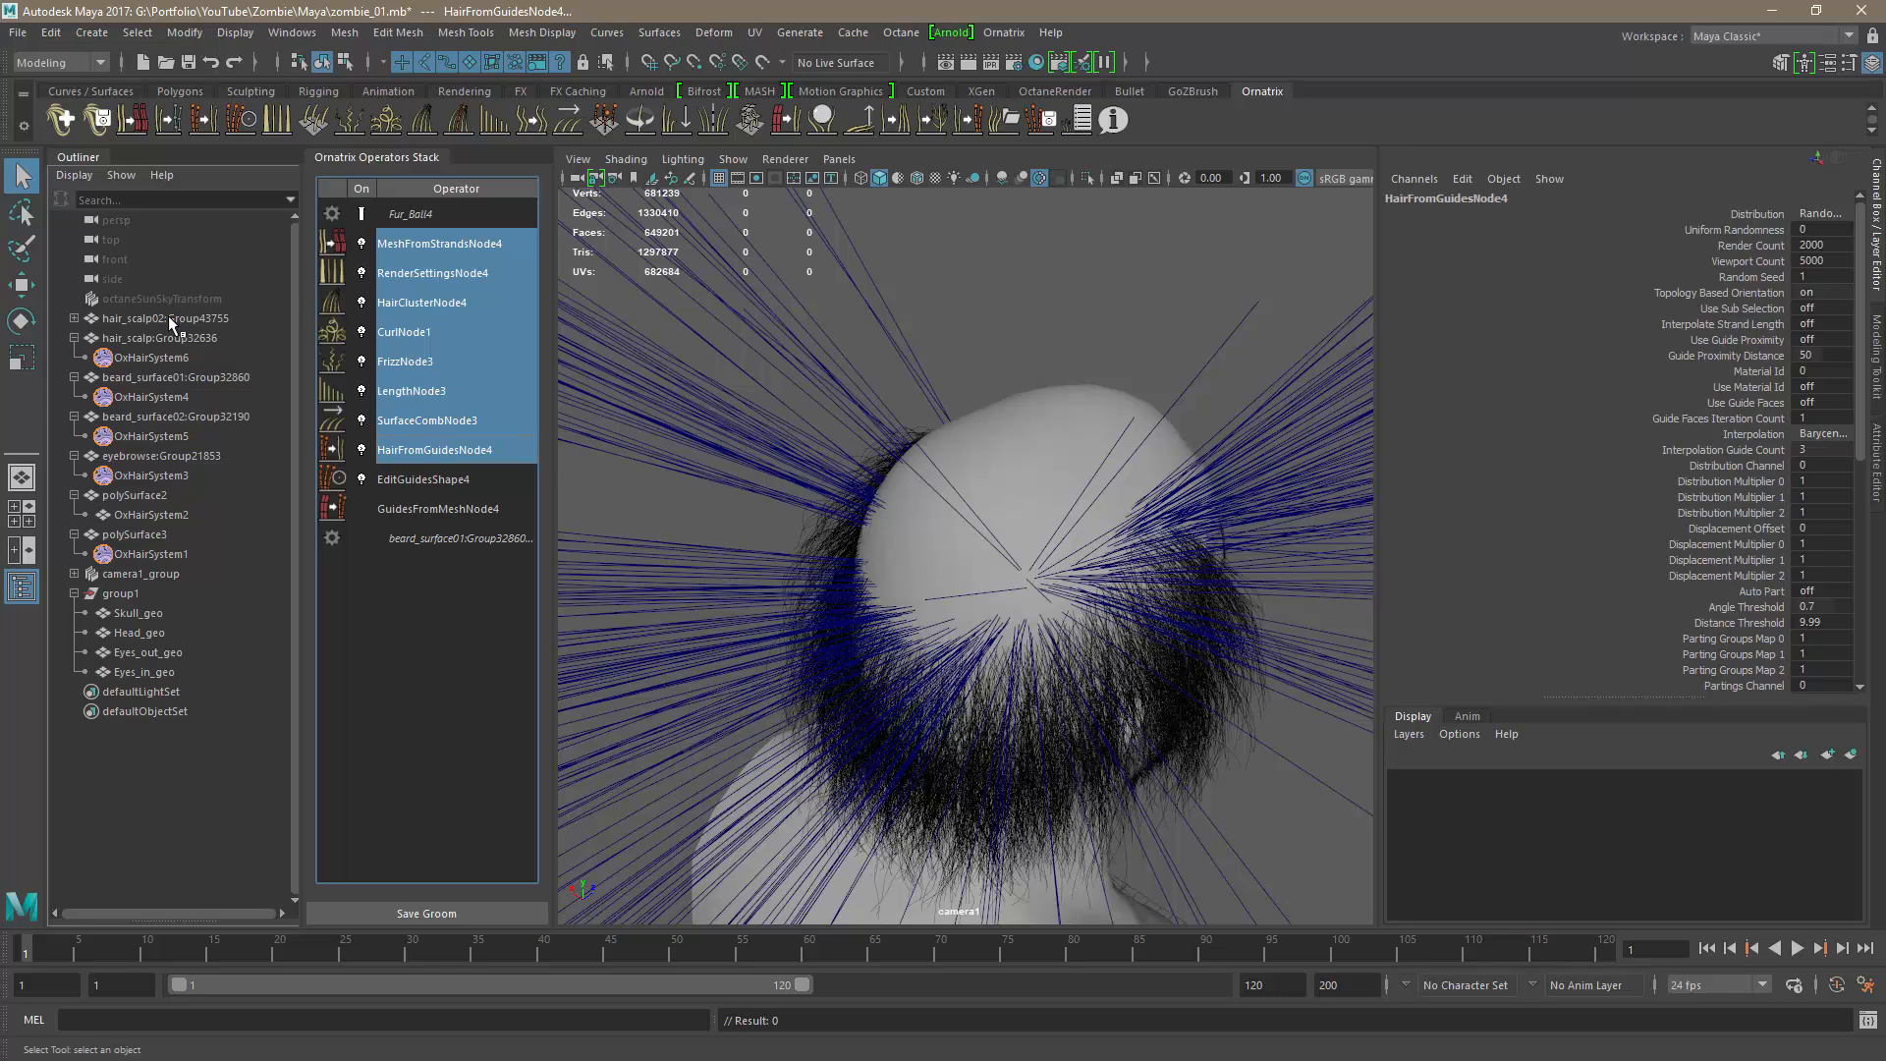
# Copy the operators from MeshFromStrandsNode6 down to HairFromGuidesNode6 from the hair_scalp hair system's stack.
pyautogui.click(145, 358)
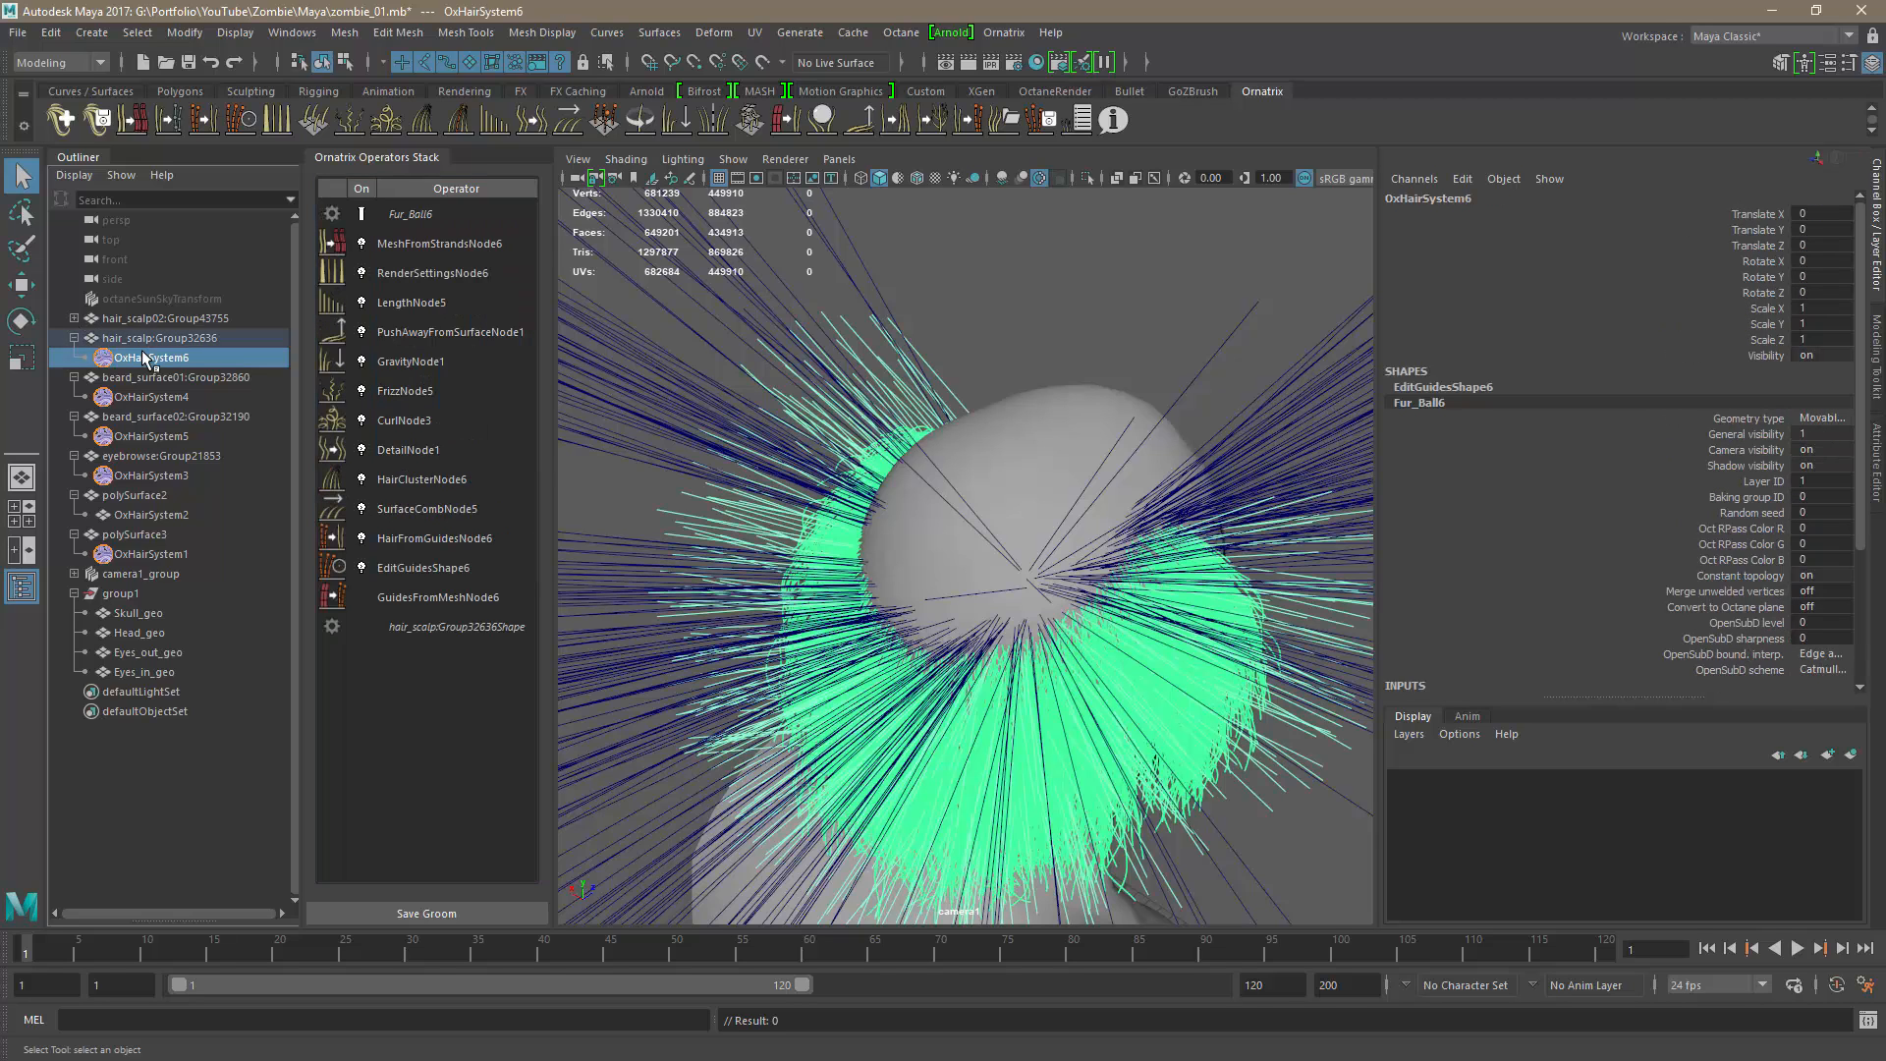
pyautogui.click(402, 246)
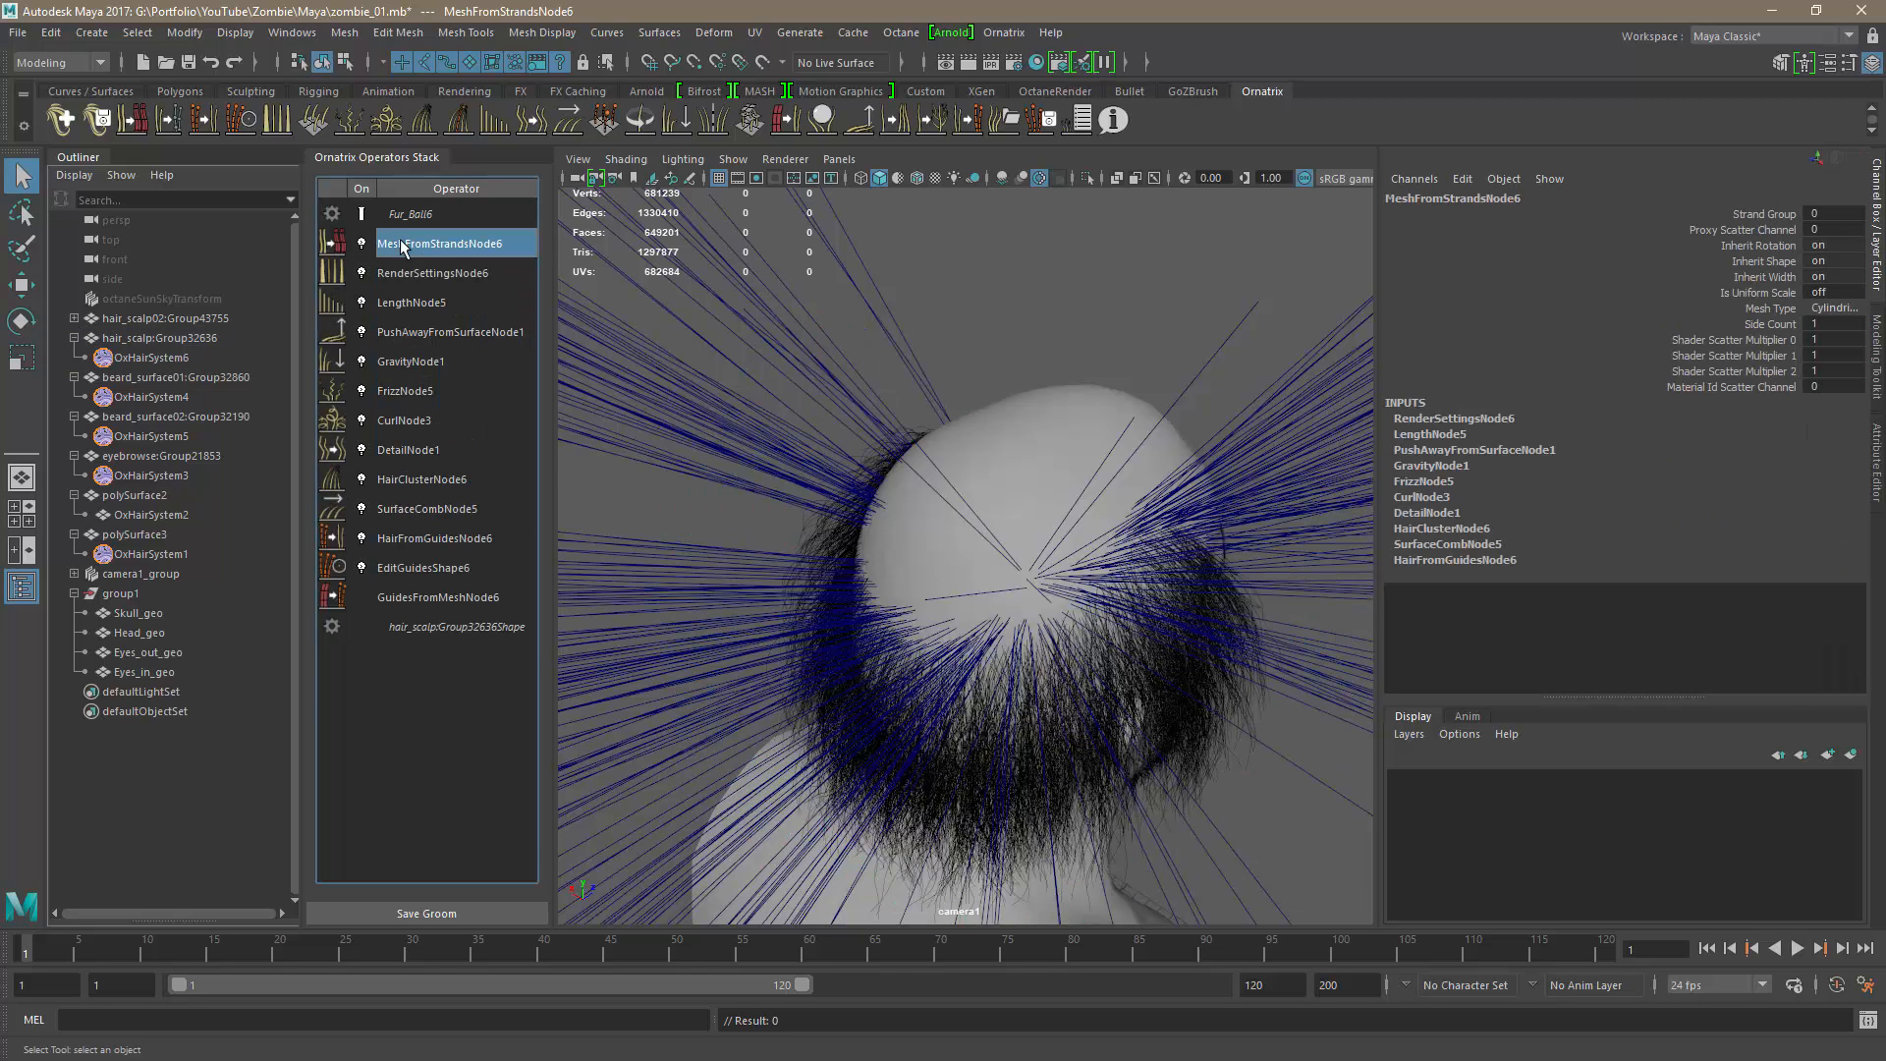
pyautogui.keyDown('shift'); pyautogui.click(397, 540); pyautogui.keyUp('shift')
pyautogui.rightClick(430, 527)
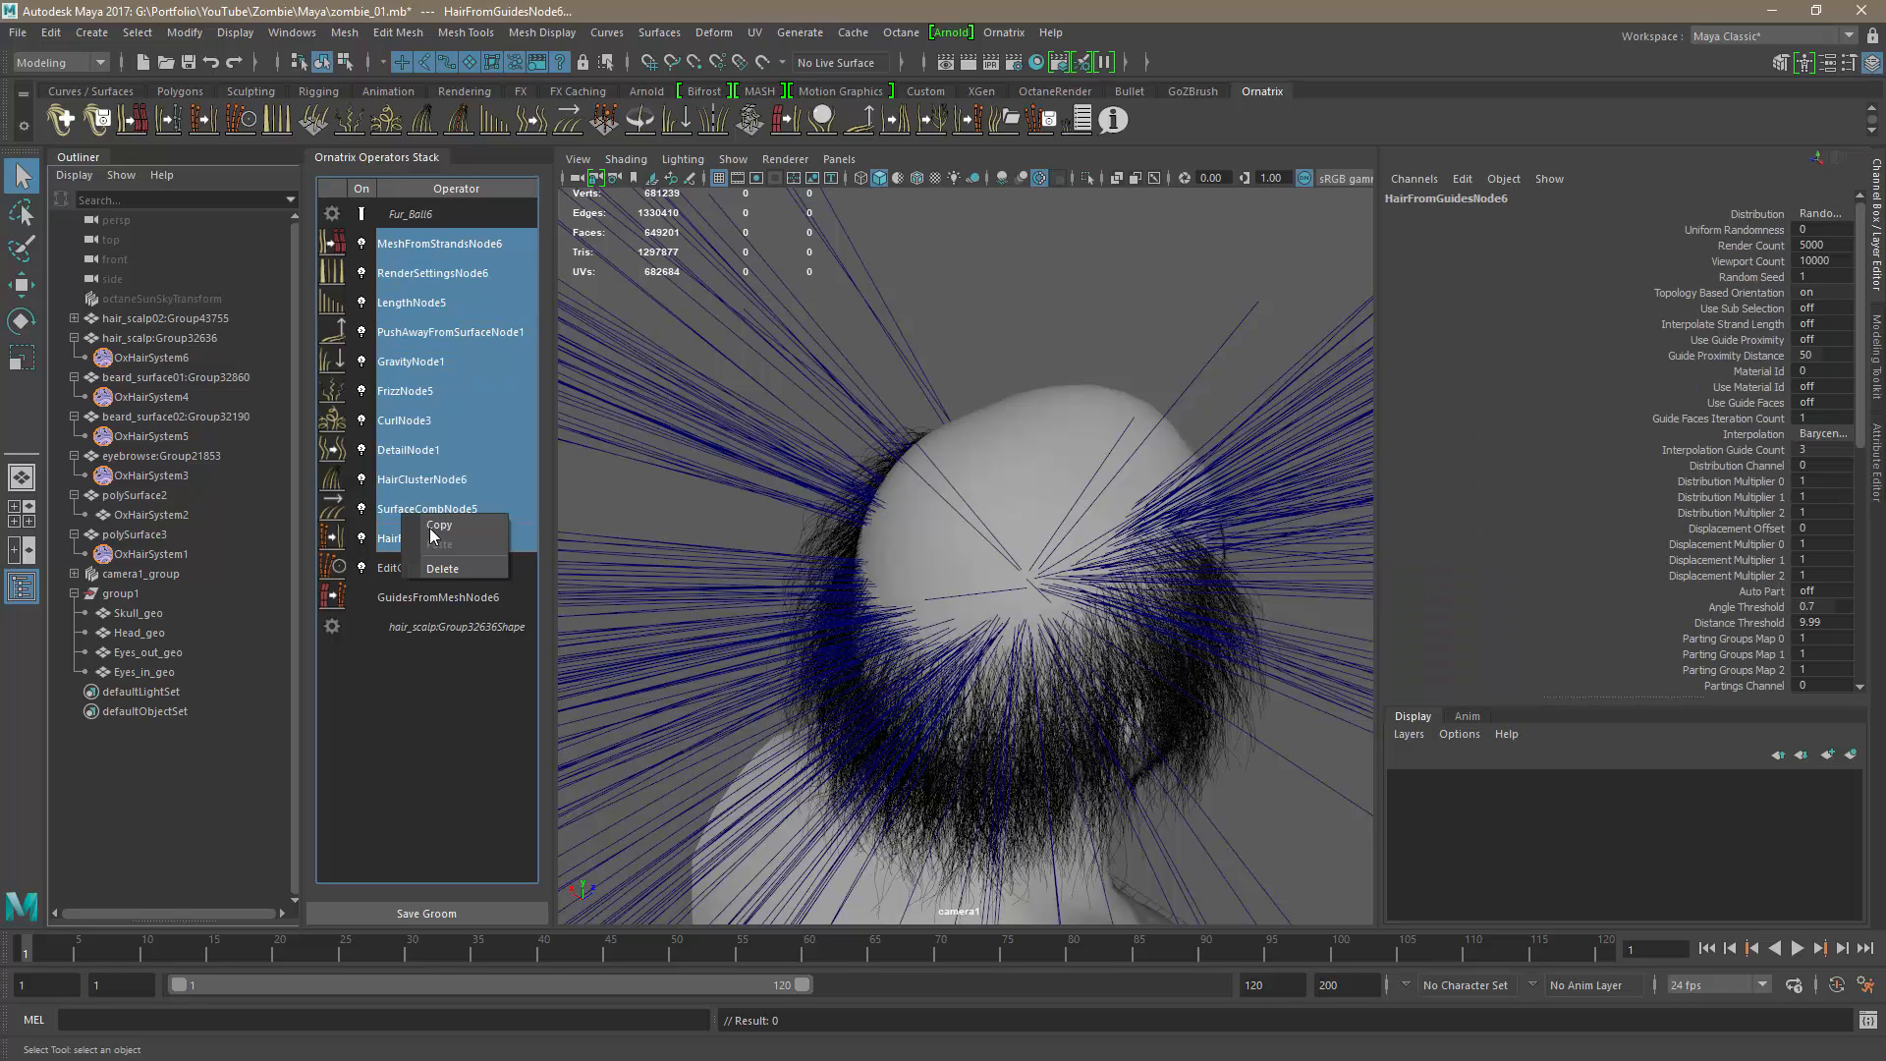
pyautogui.click(438, 528)
# Paste the copied operators above EditGuidesShape7 in the stack of the hair system under hair_scalp02.
pyautogui.click(132, 318)
pyautogui.click(76, 319)
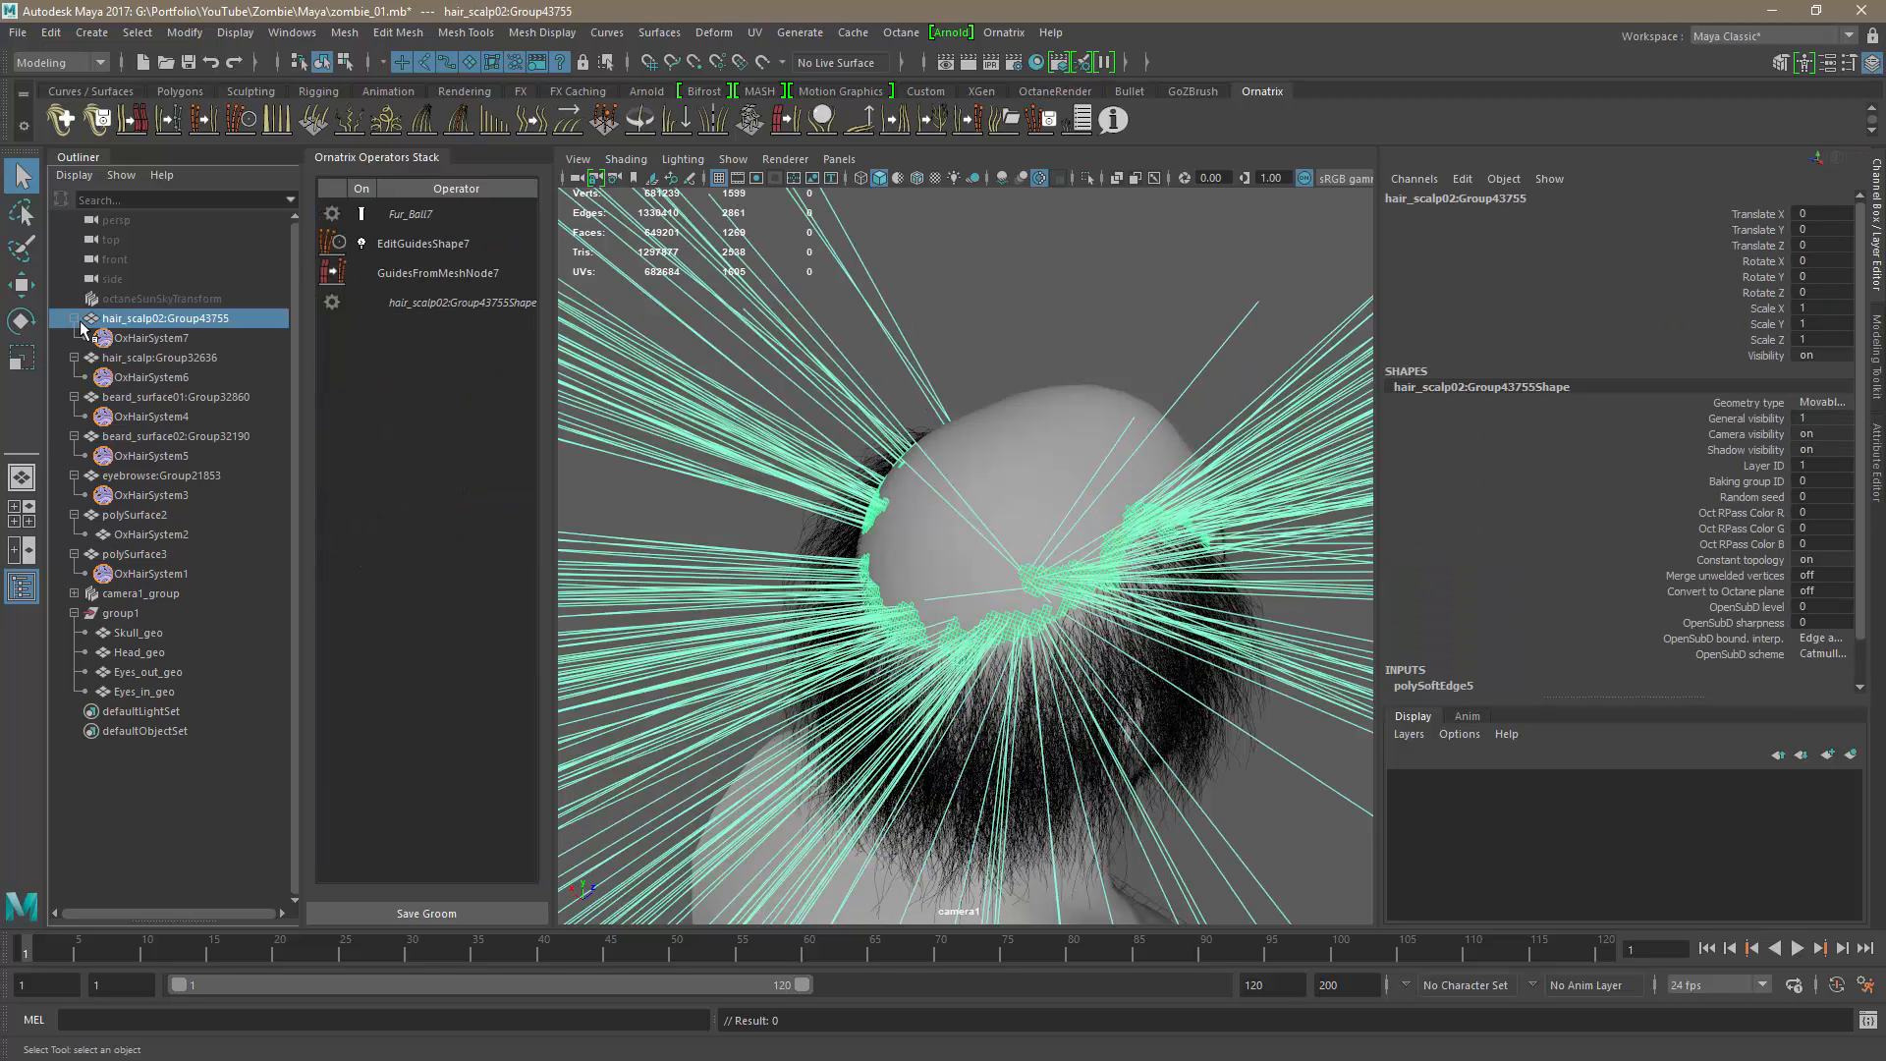
pyautogui.click(139, 339)
pyautogui.rightClick(417, 246)
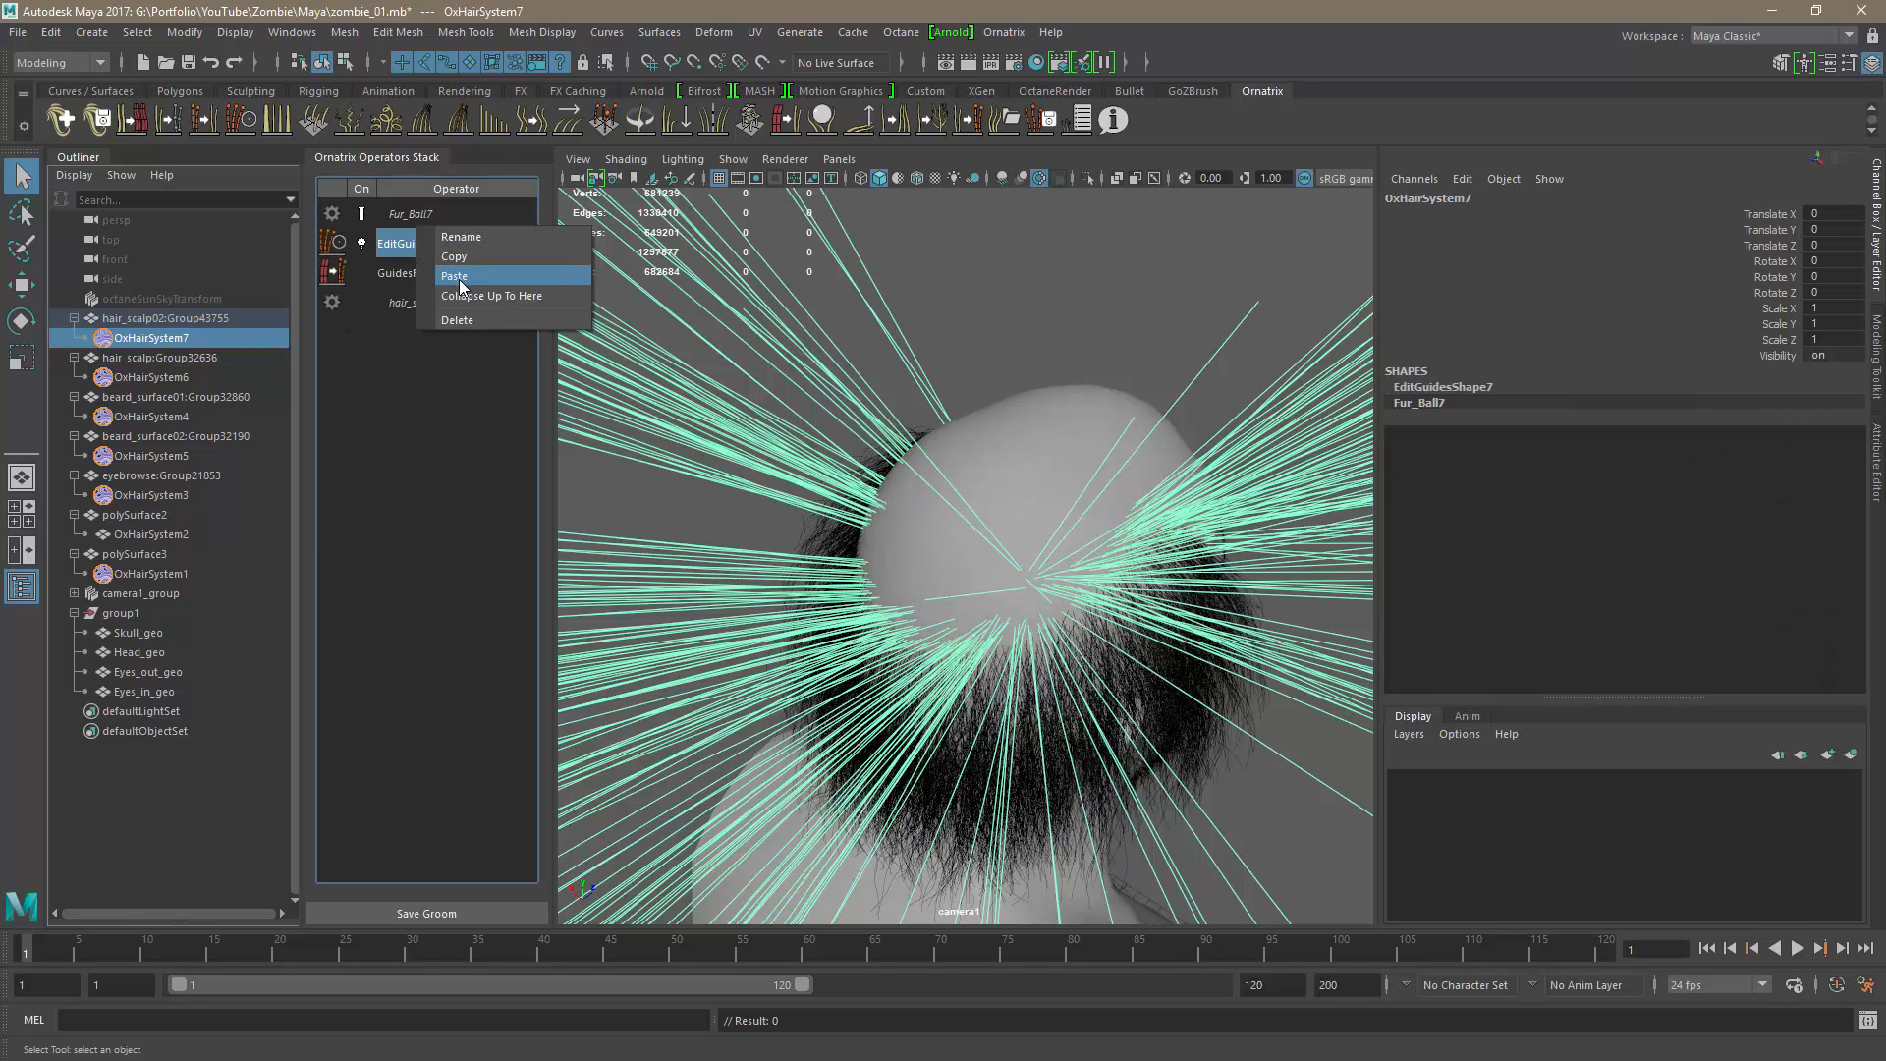
pyautogui.click(457, 279)
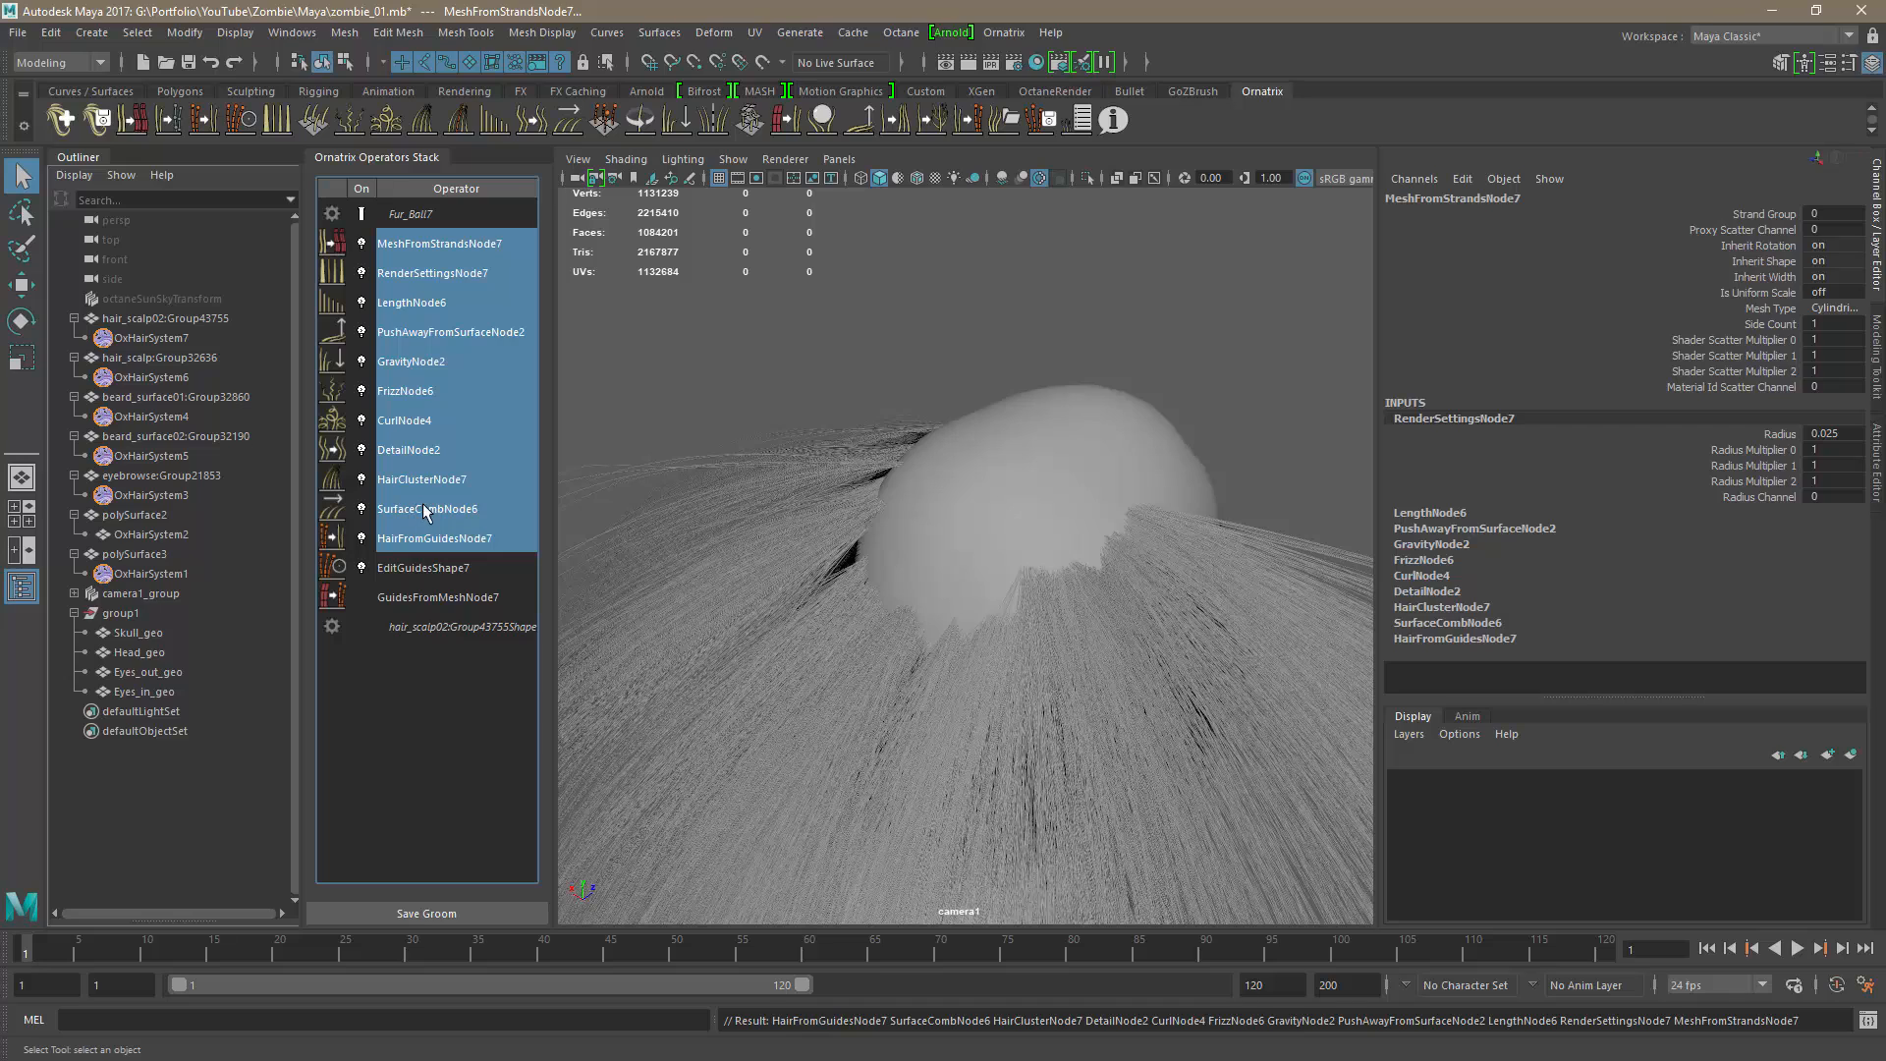
# Set the render count of HairFromGuidesNode7 to 500.
pyautogui.doubleClick(415, 537)
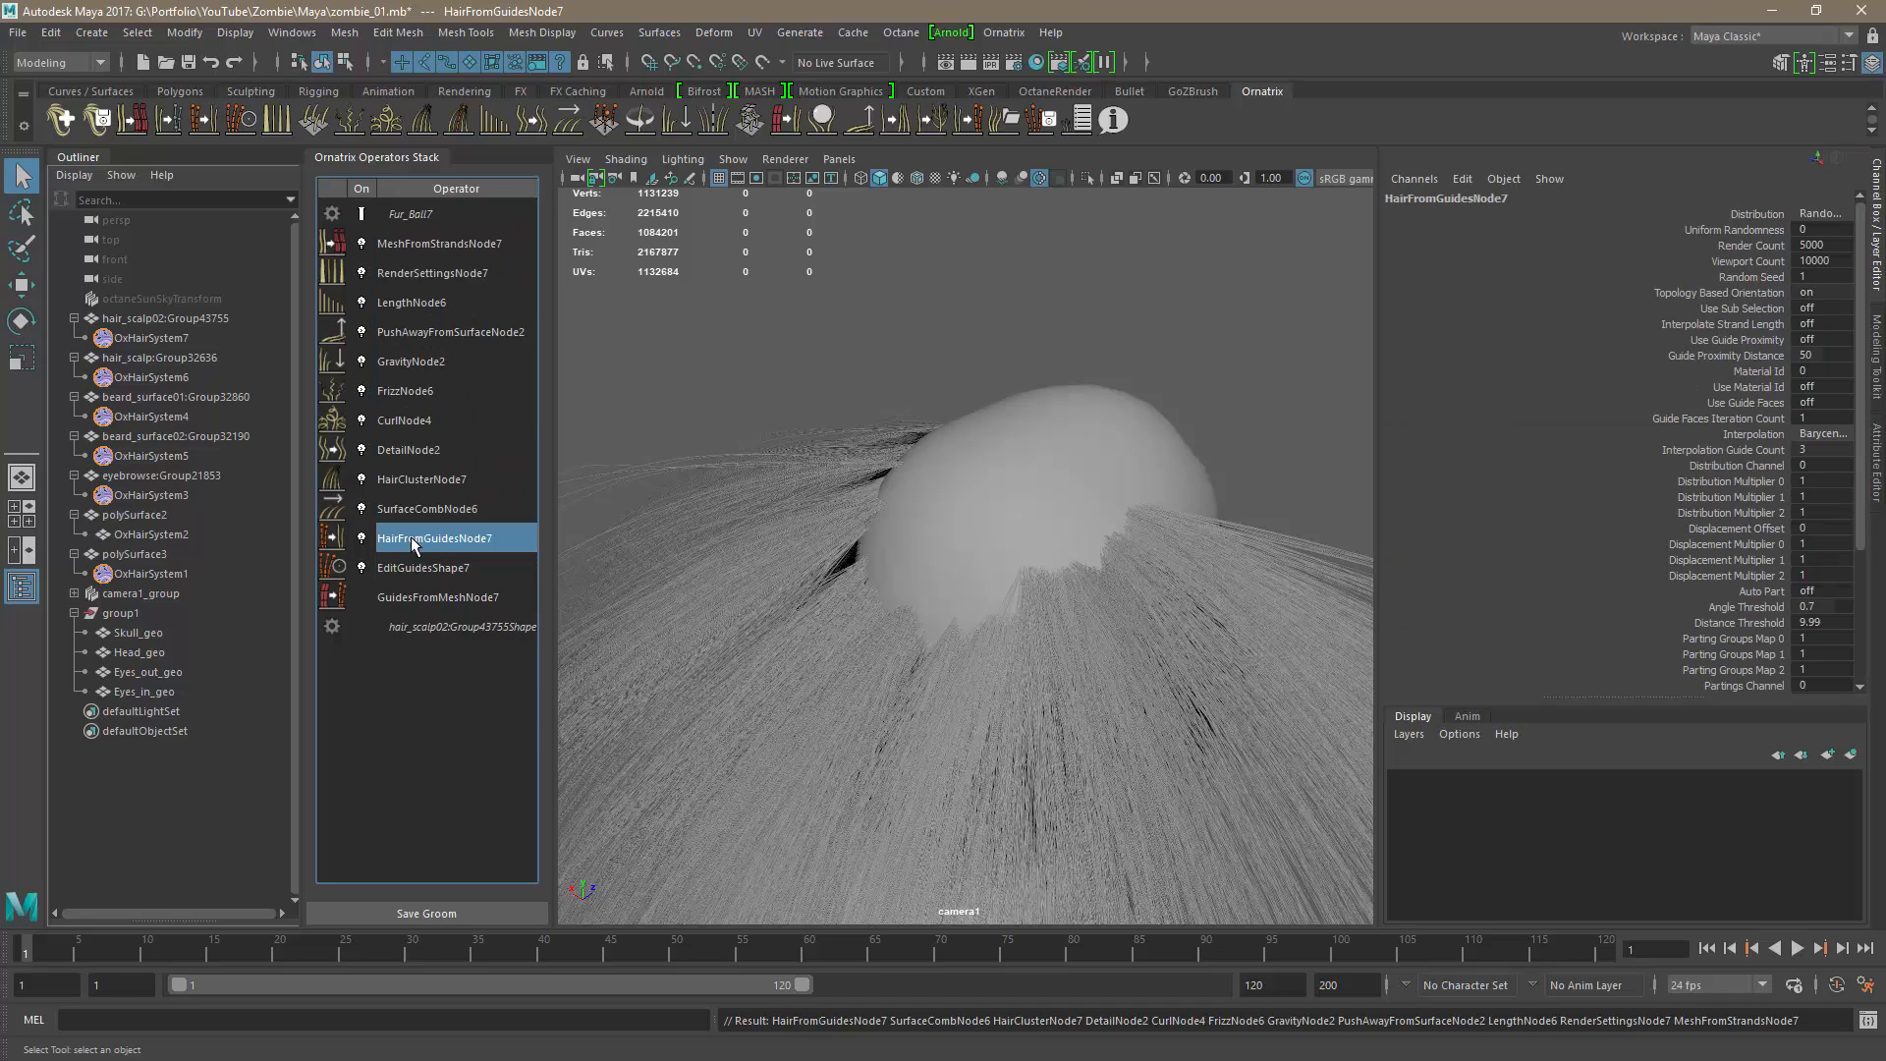
pyautogui.click(1877, 360)
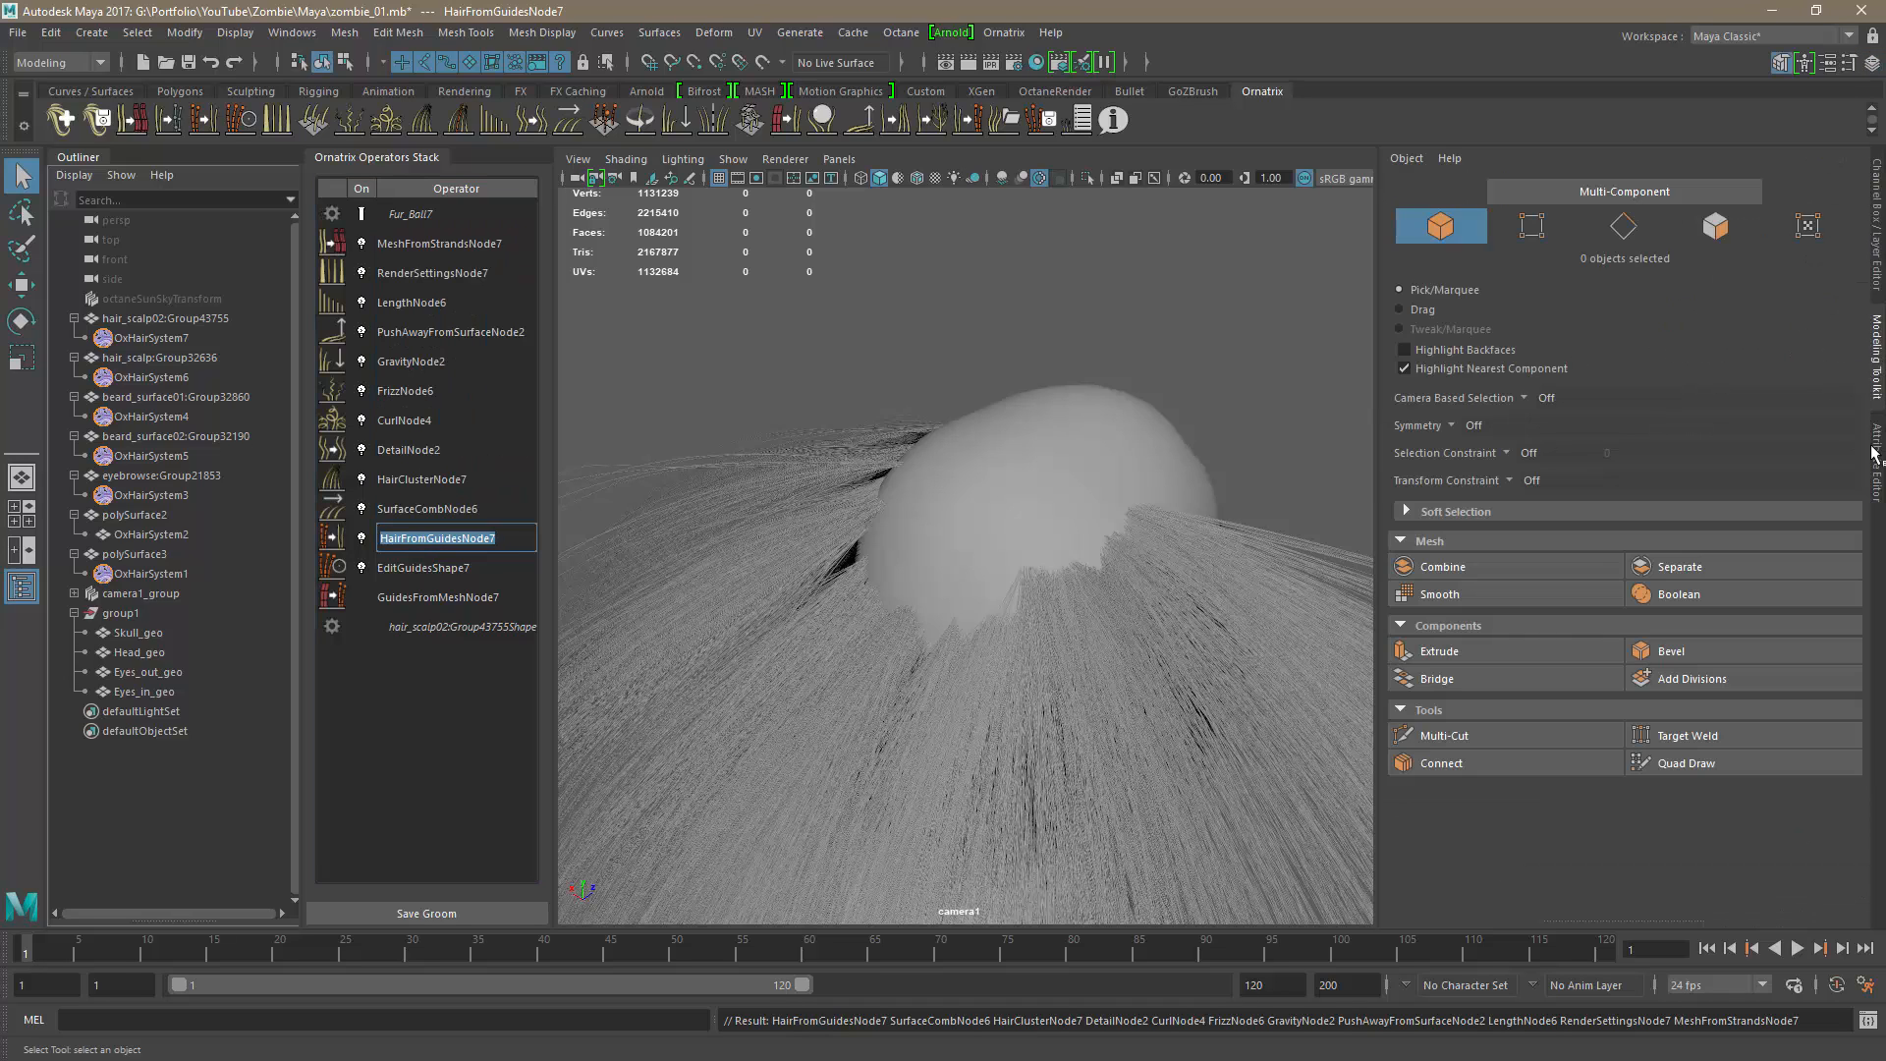
pyautogui.click(1875, 455)
pyautogui.click(1573, 418)
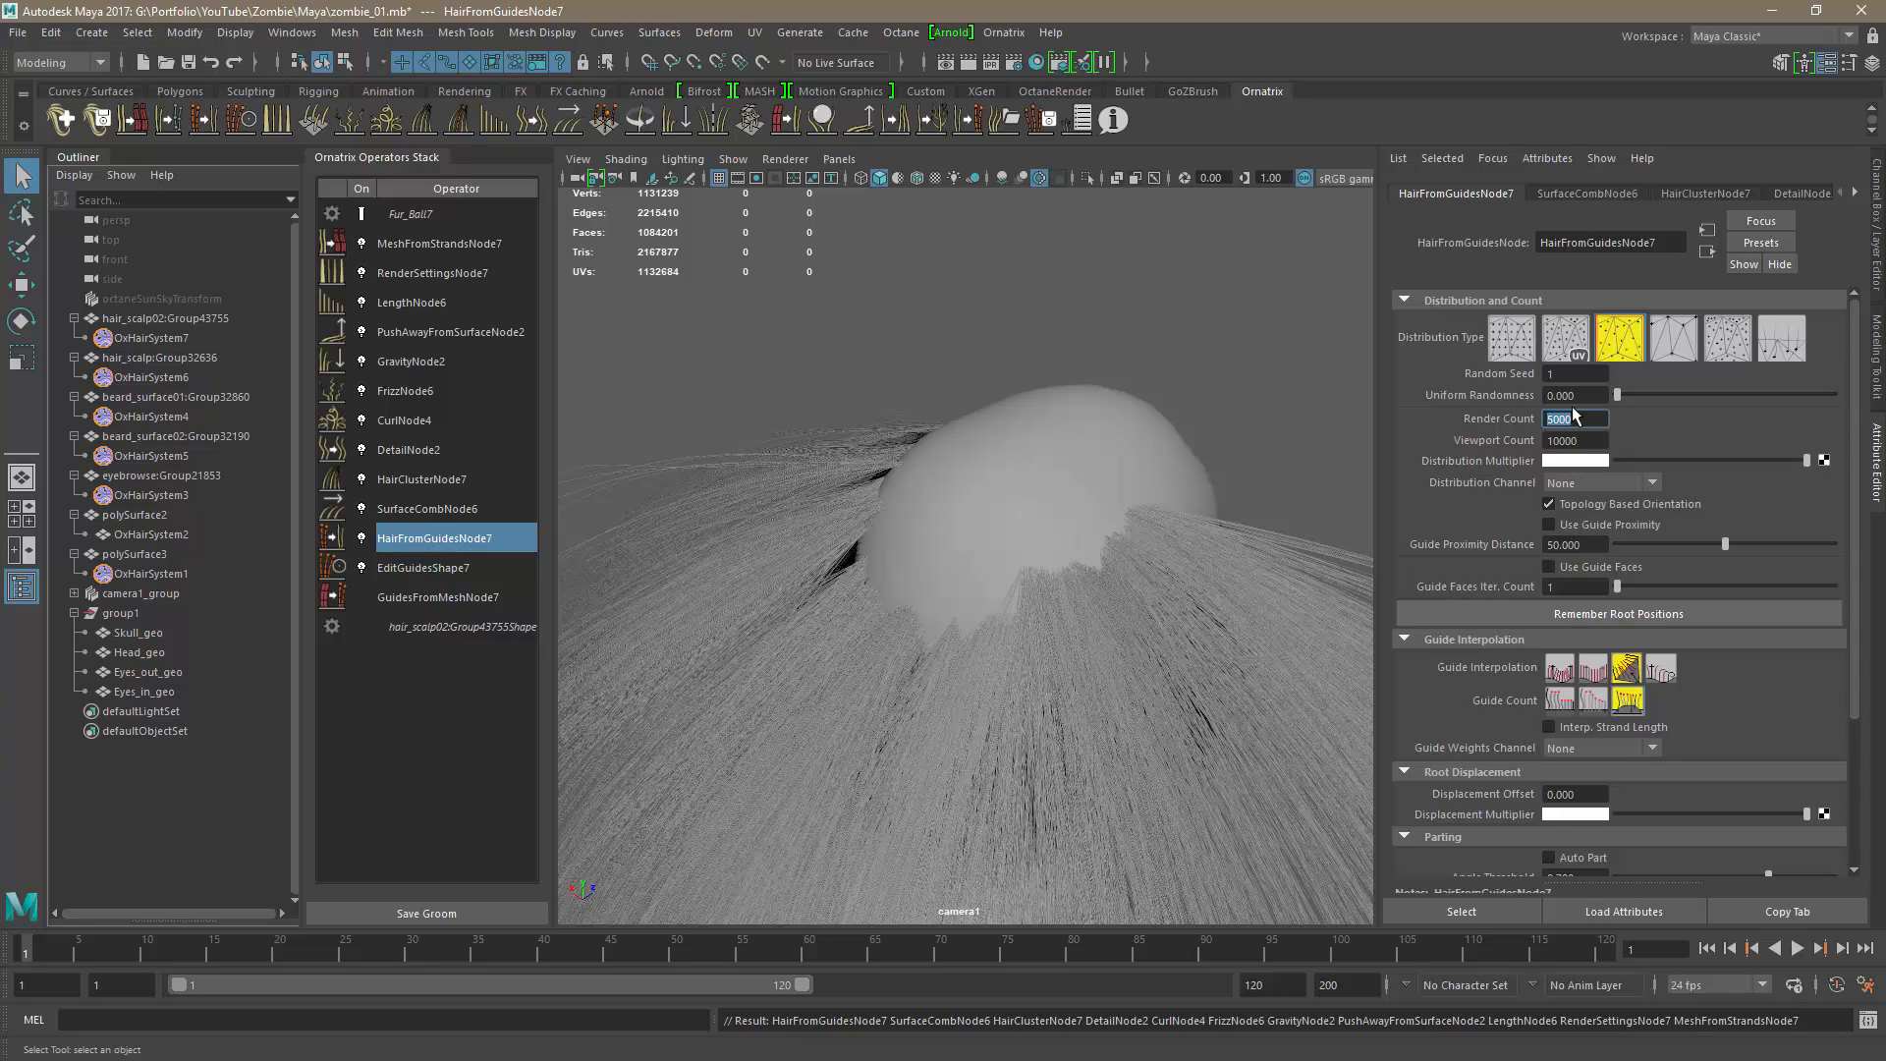
pyautogui.press('Return')
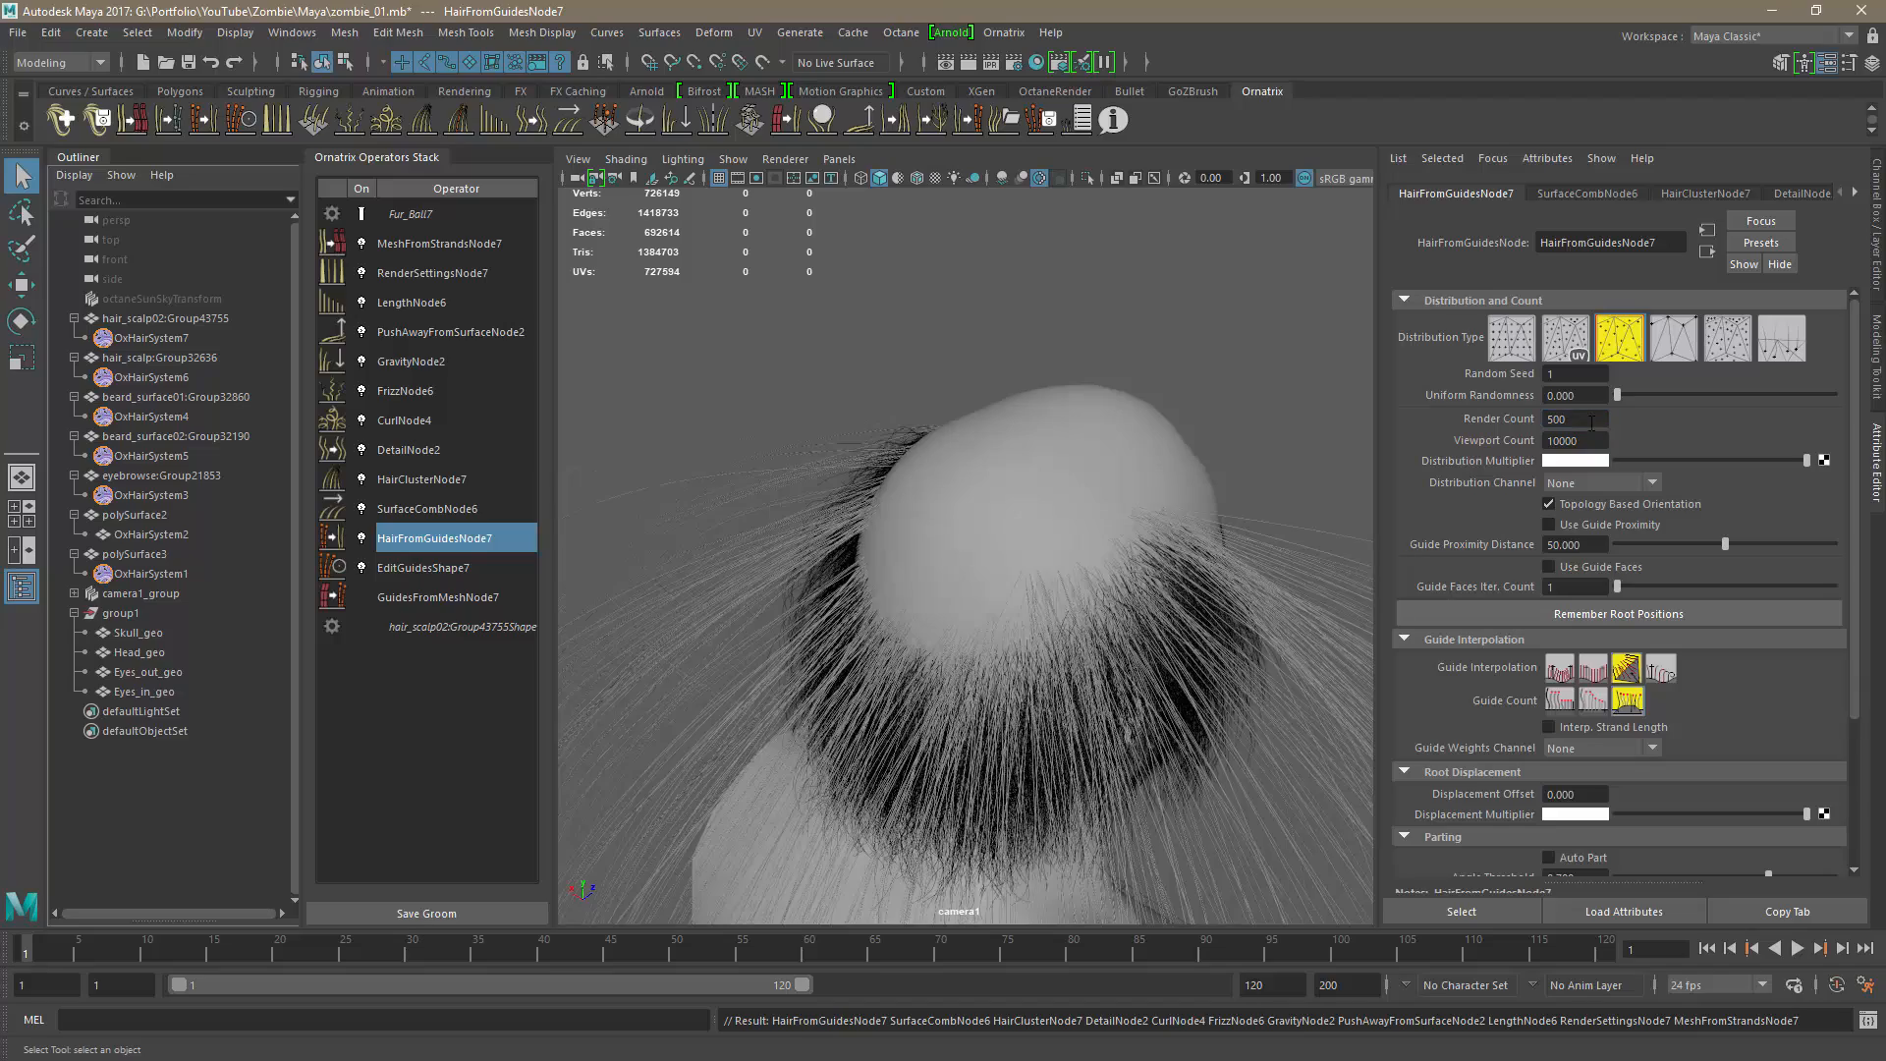
# Check the guide length of the hair_scalp groom and set the length in GuidesFromMeshNode7 to 10 to match.
pyautogui.keyDown('alt'); pyautogui.moveTo(1217, 665); pyautogui.dragTo(840, 589); pyautogui.keyUp('alt')
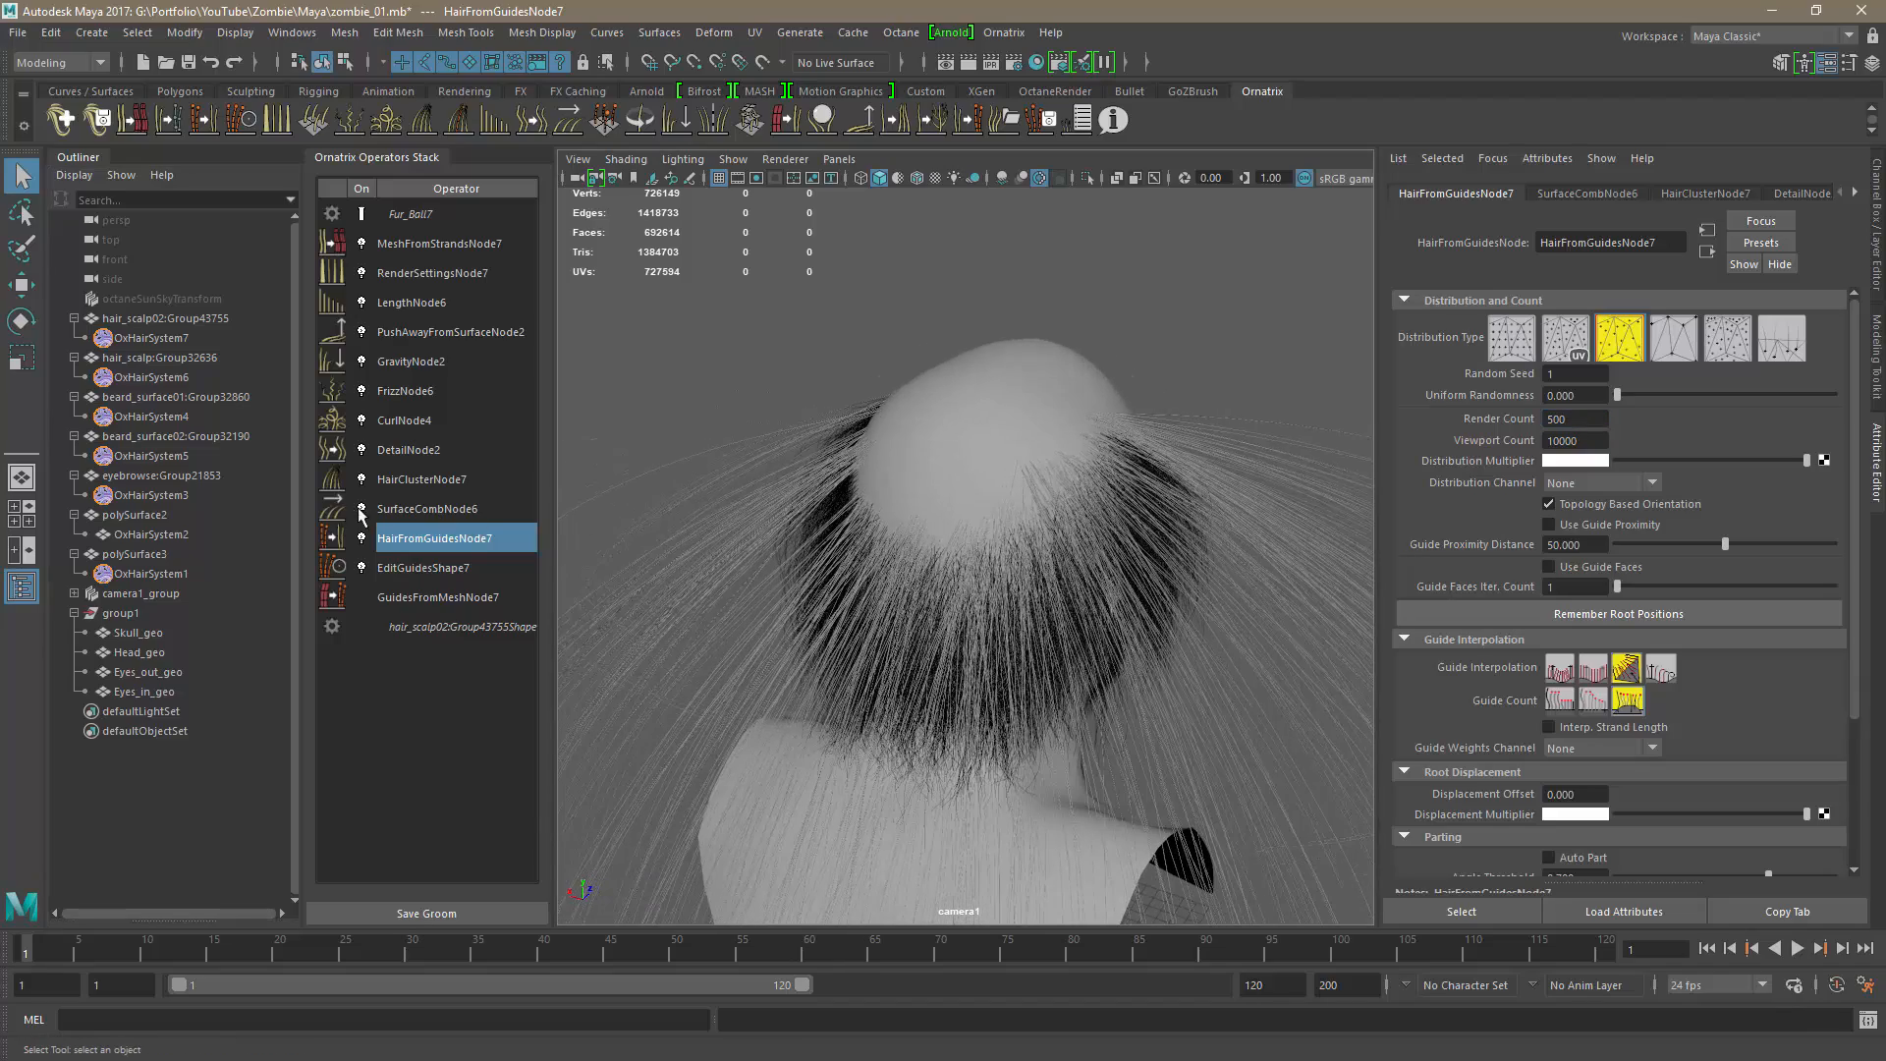
pyautogui.click(155, 377)
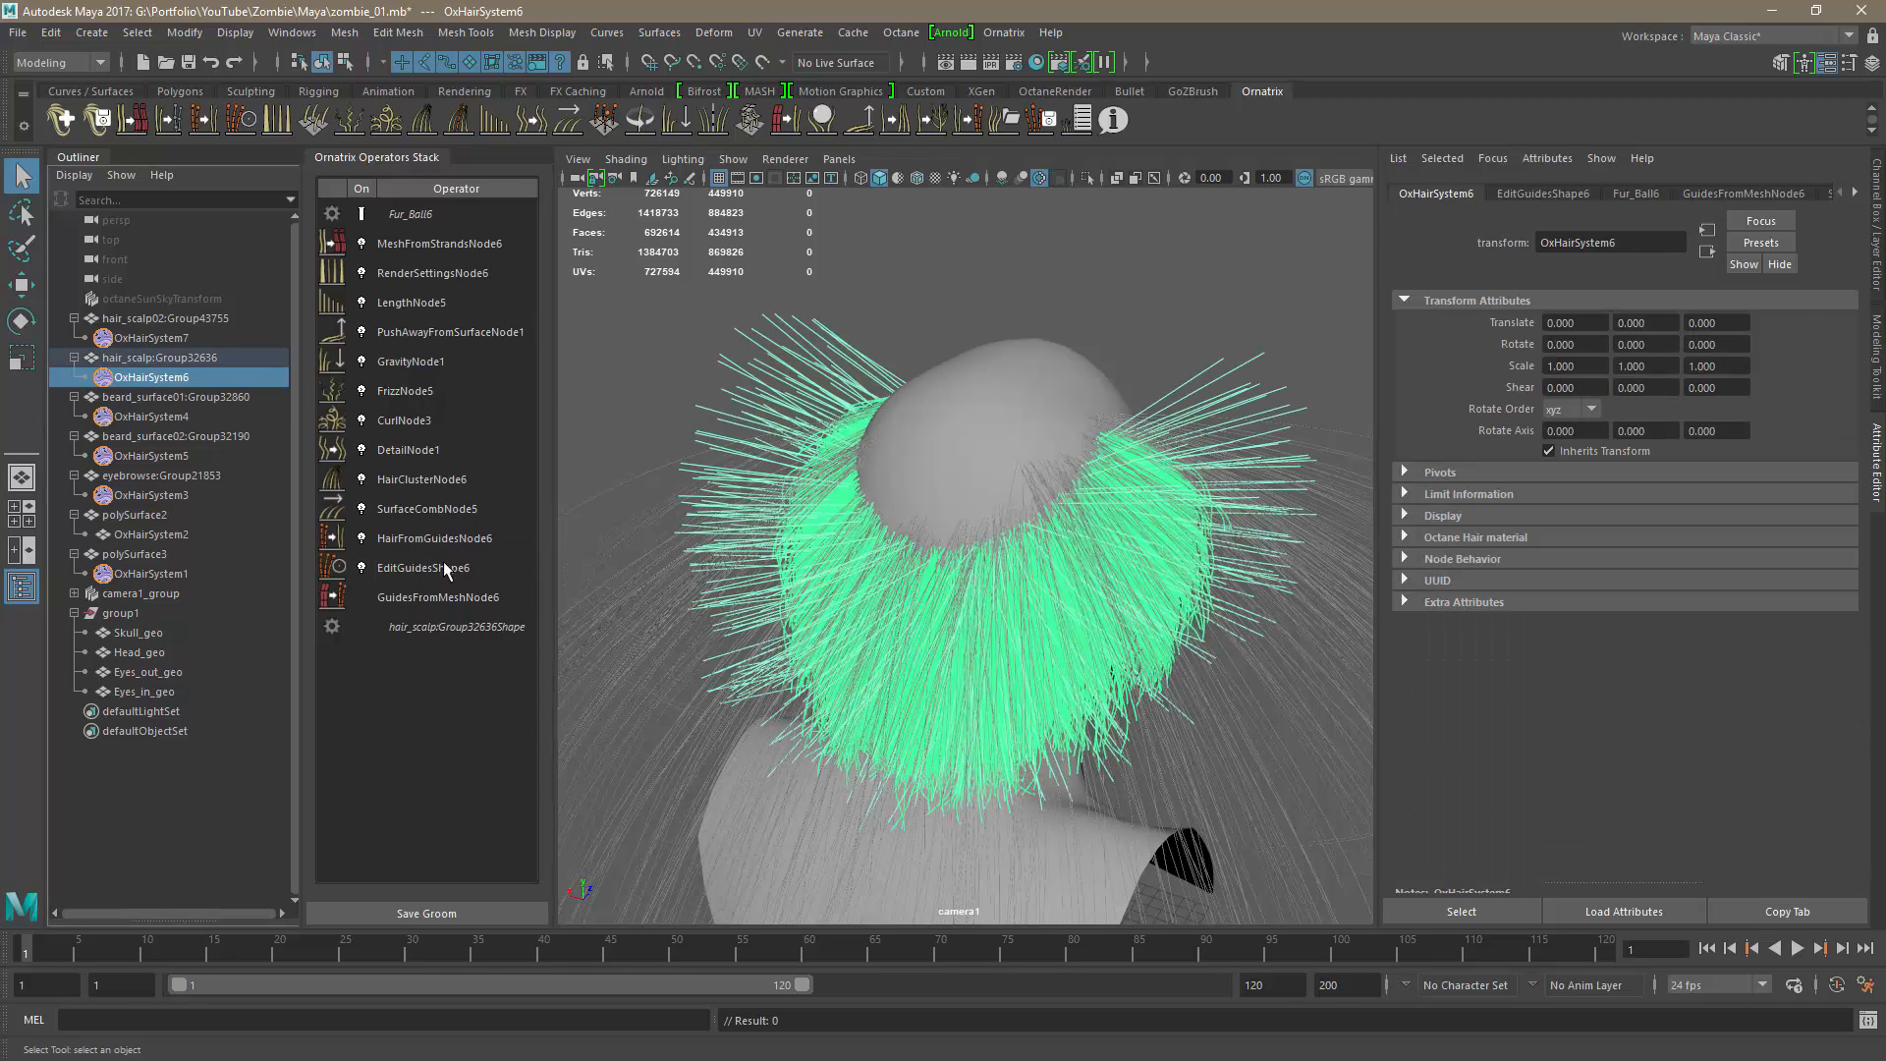
pyautogui.click(438, 597)
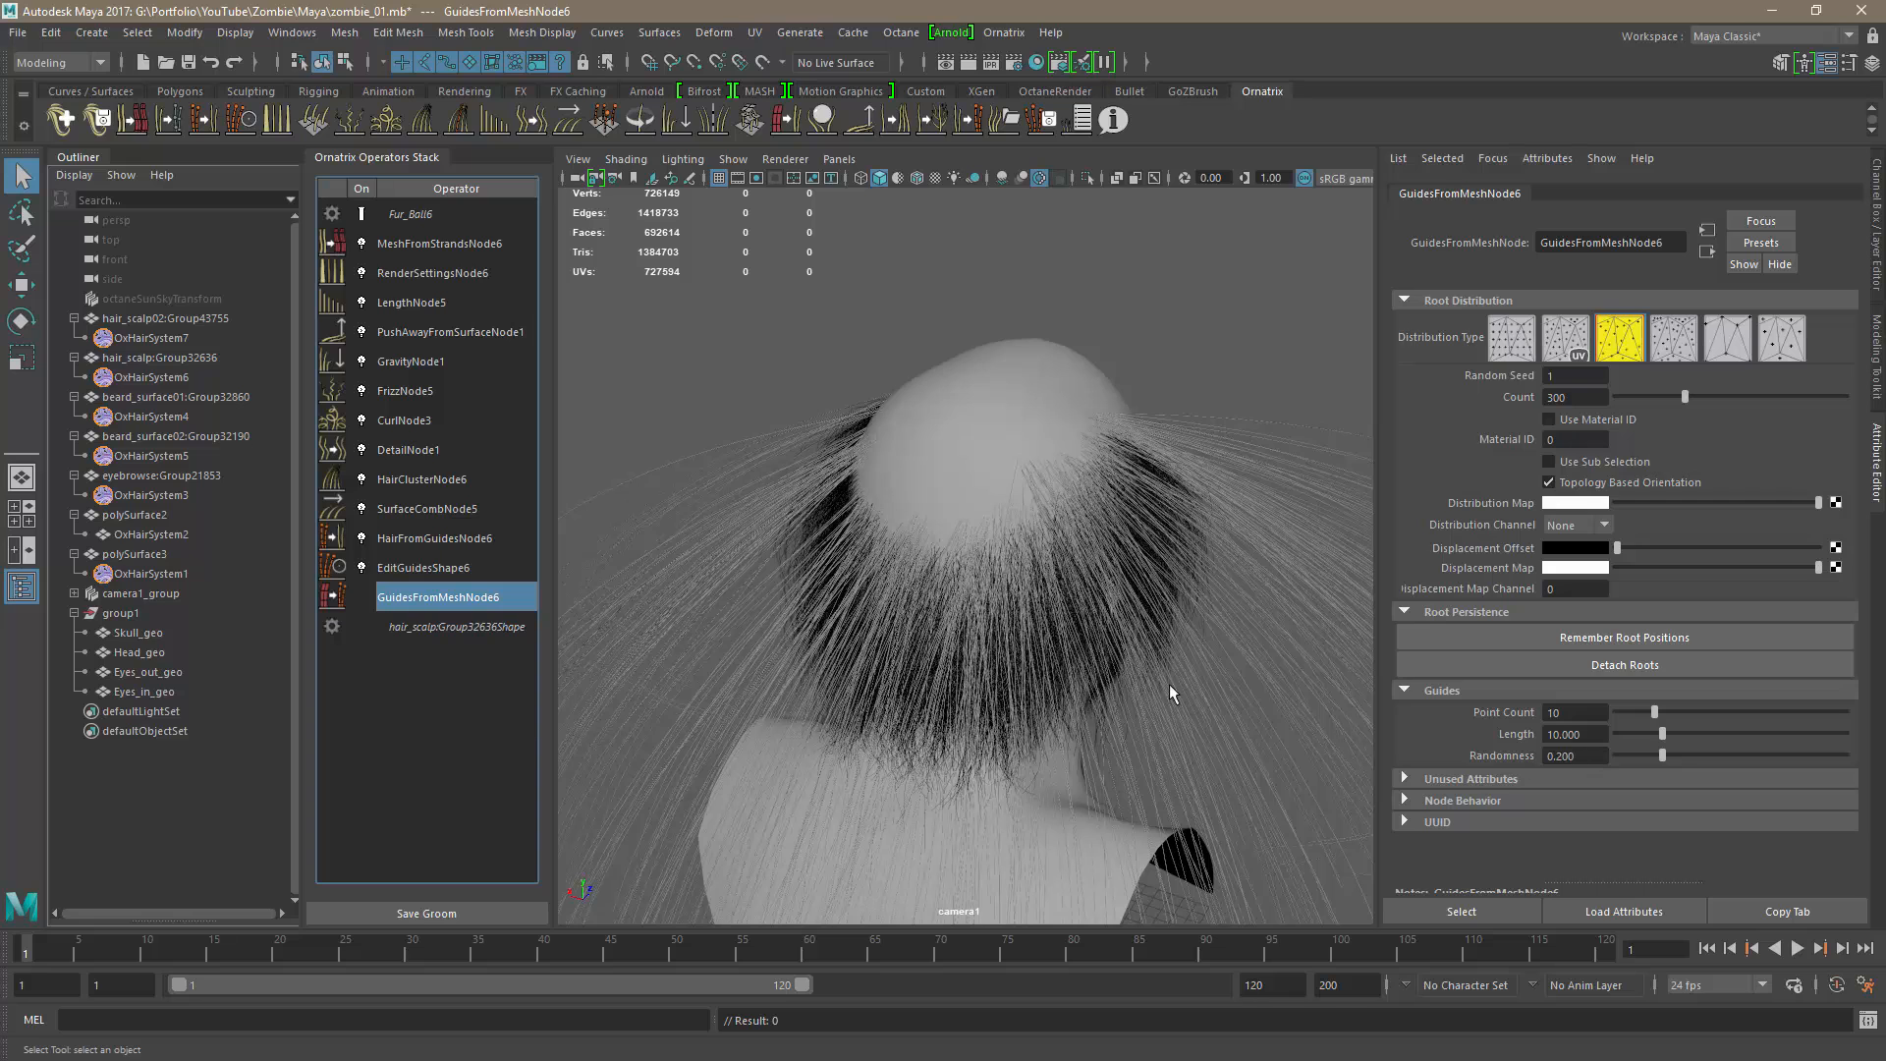
pyautogui.click(140, 338)
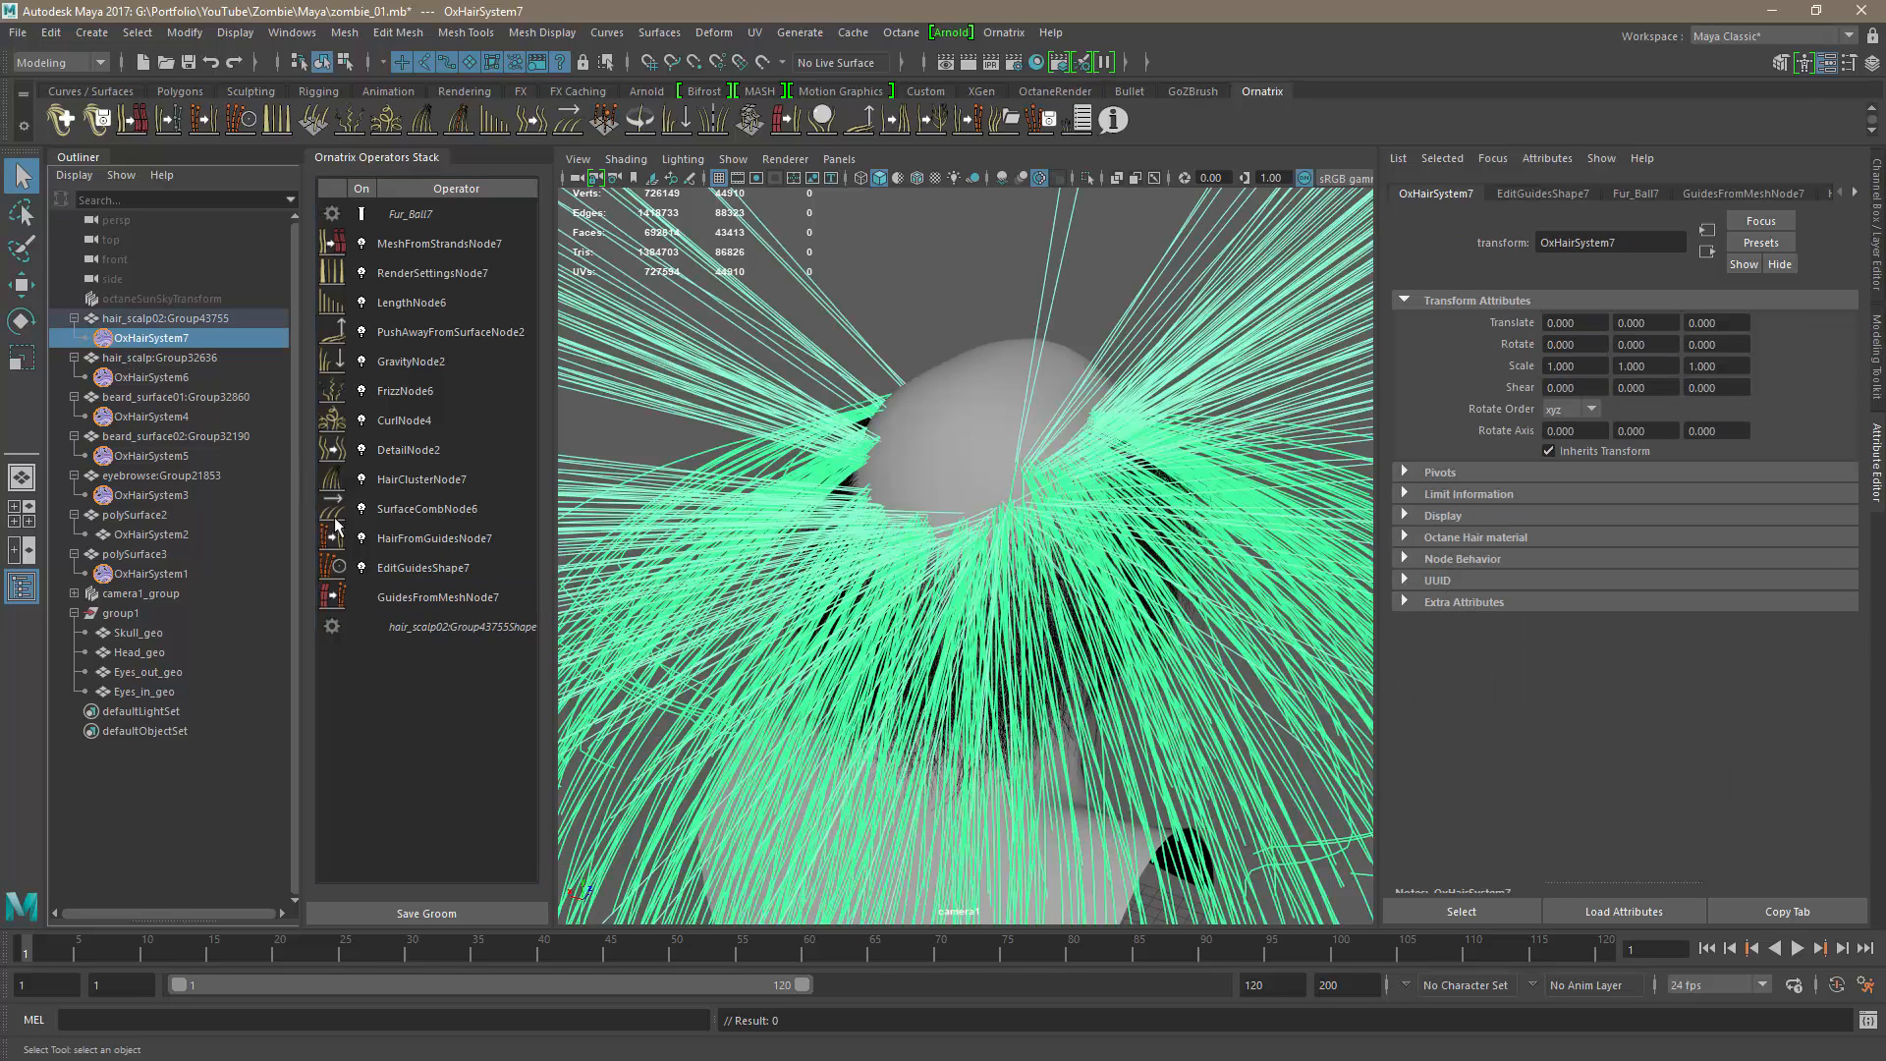
pyautogui.click(424, 606)
pyautogui.doubleClick(1601, 732)
pyautogui.write('10')
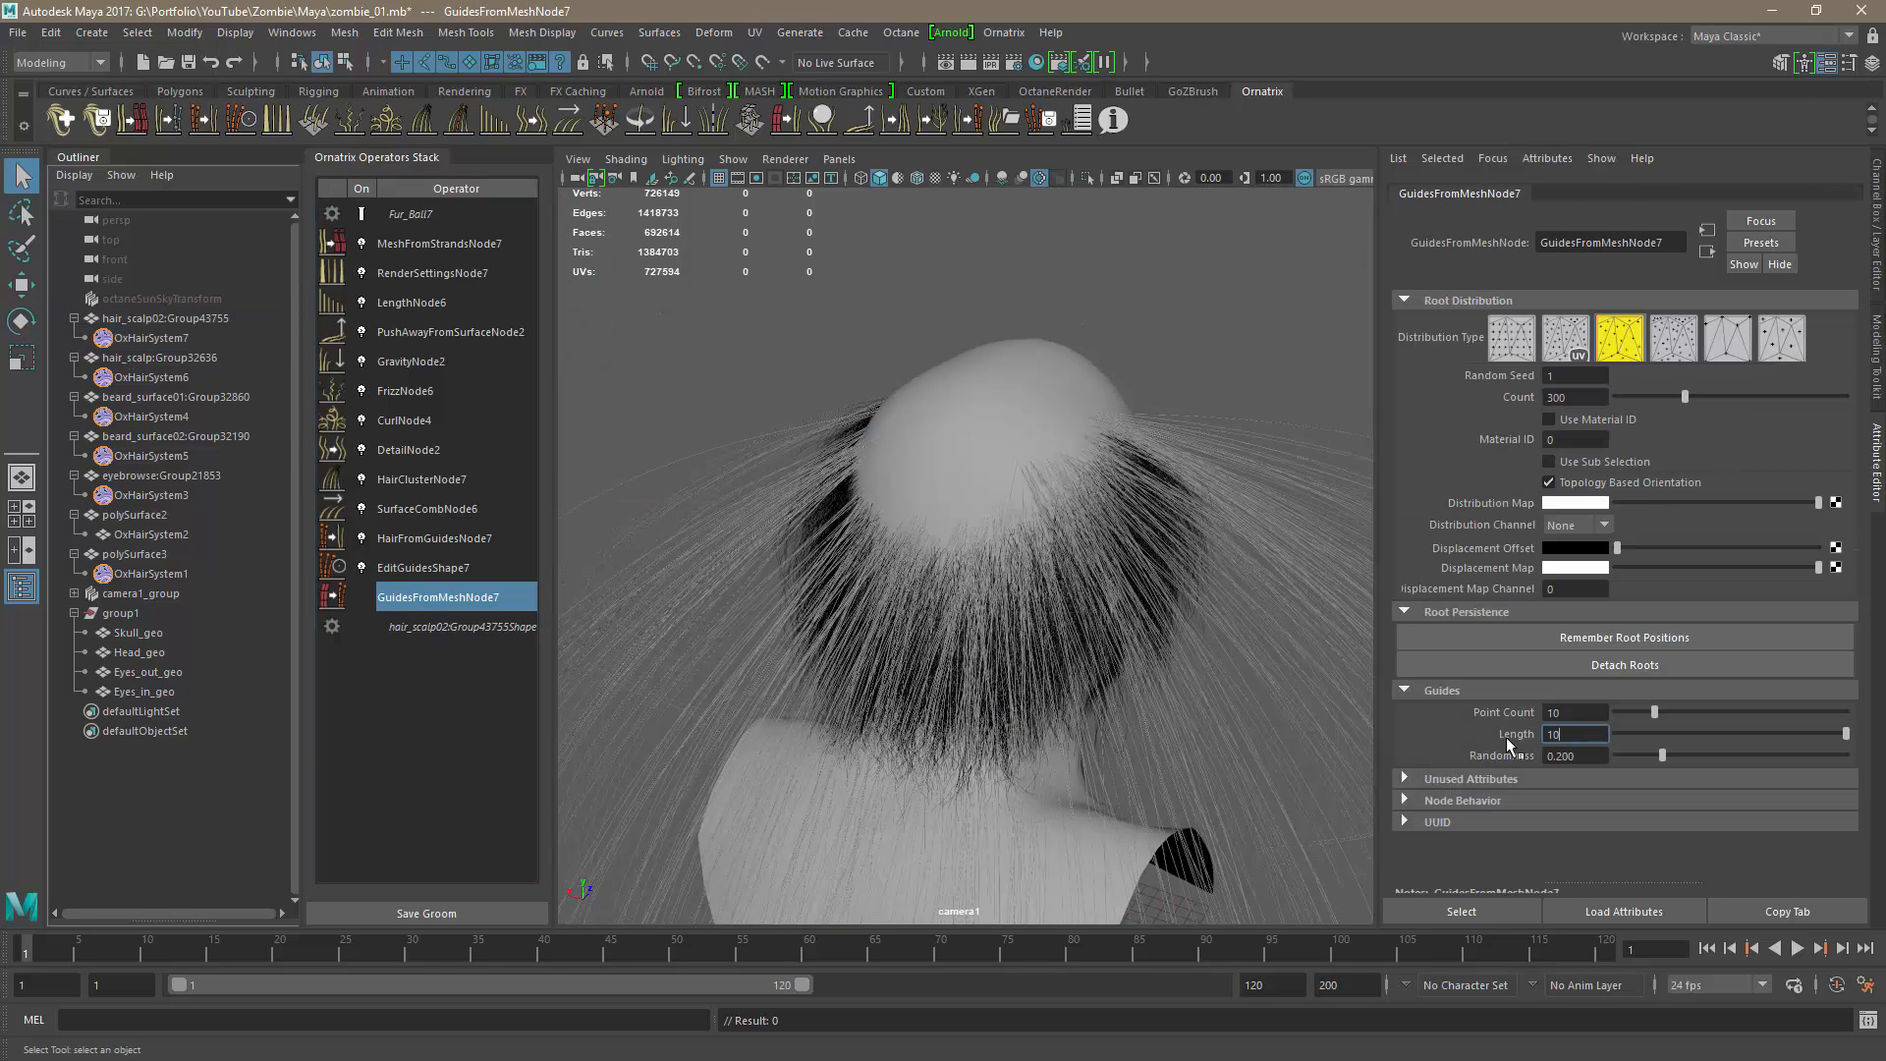
pyautogui.press('Return')
# Assign the existing blinn1 material to OxHairSystem7.
pyautogui.keyDown('alt'); pyautogui.moveTo(1023, 644); pyautogui.dragTo(1154, 621); pyautogui.keyUp('alt')
pyautogui.scroll(2, 1154, 621)
pyautogui.keyDown('alt'); pyautogui.moveTo(1154, 623); pyautogui.dragTo(958, 751, button='middle'); pyautogui.keyUp('alt')
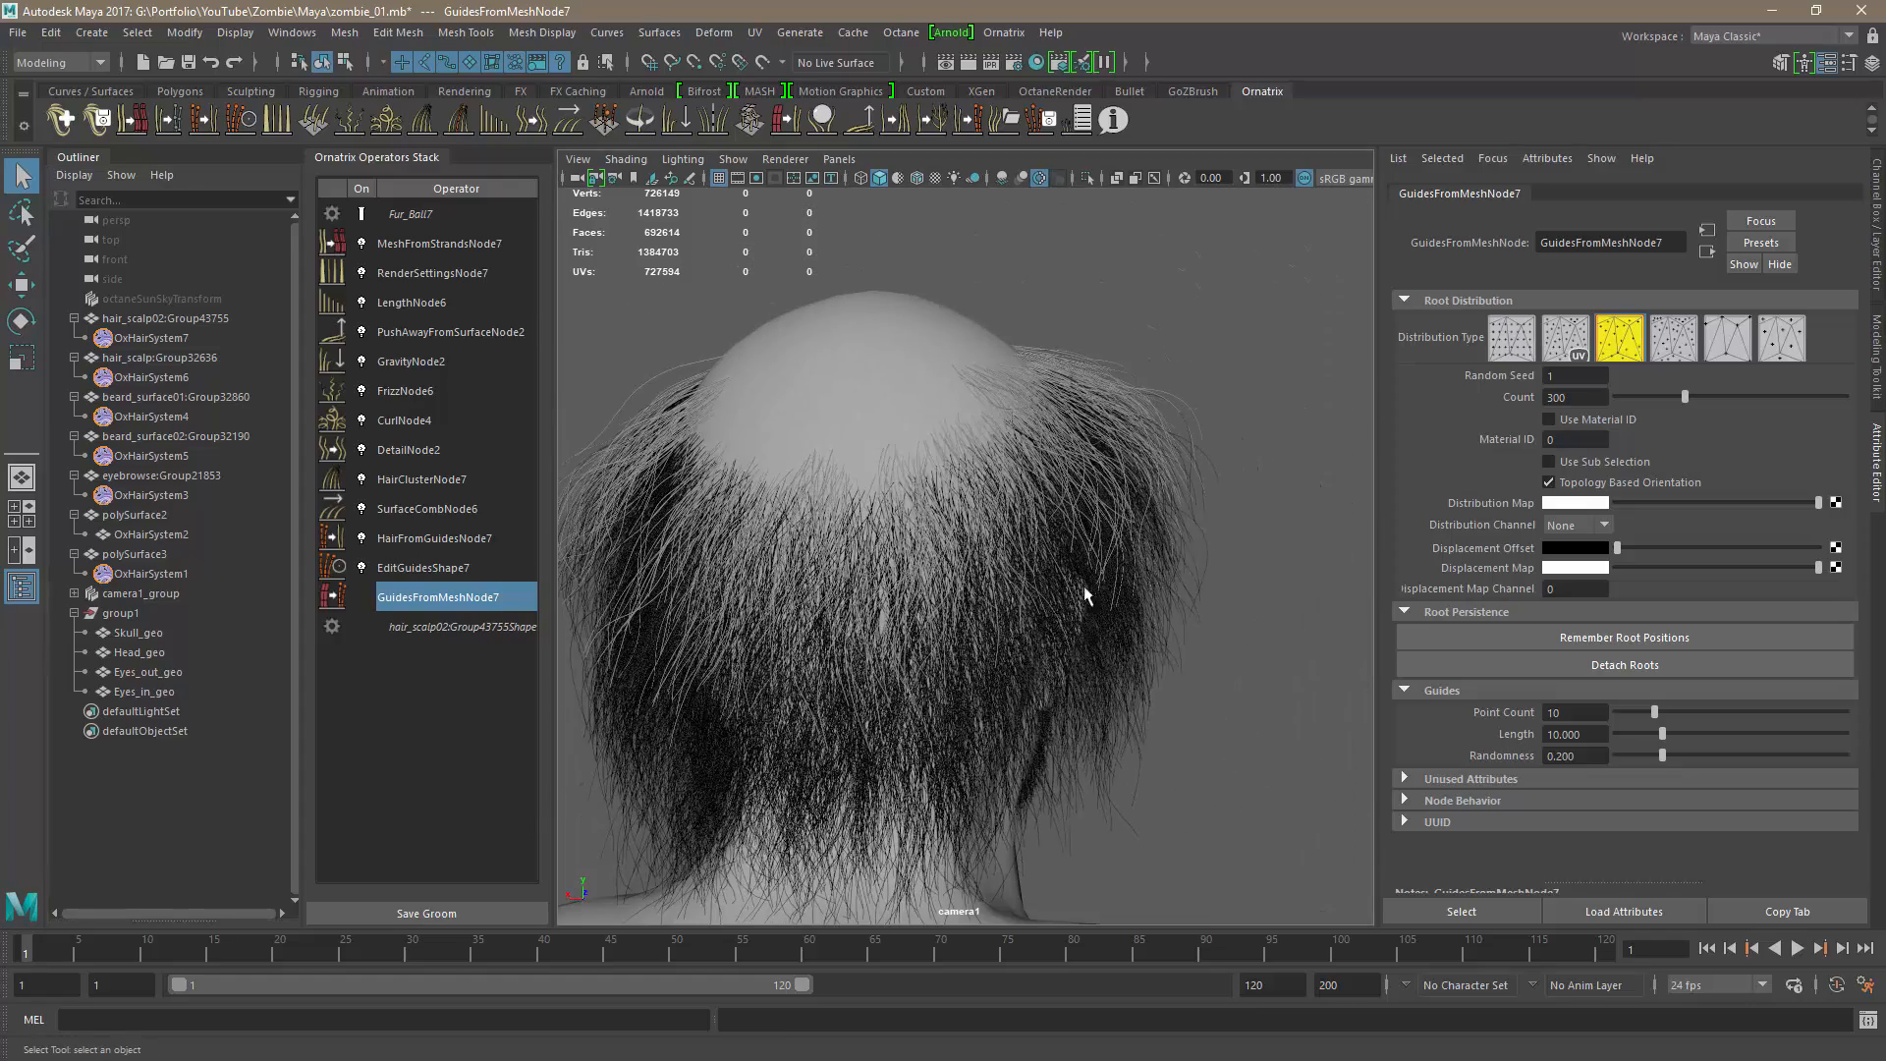
pyautogui.click(123, 337)
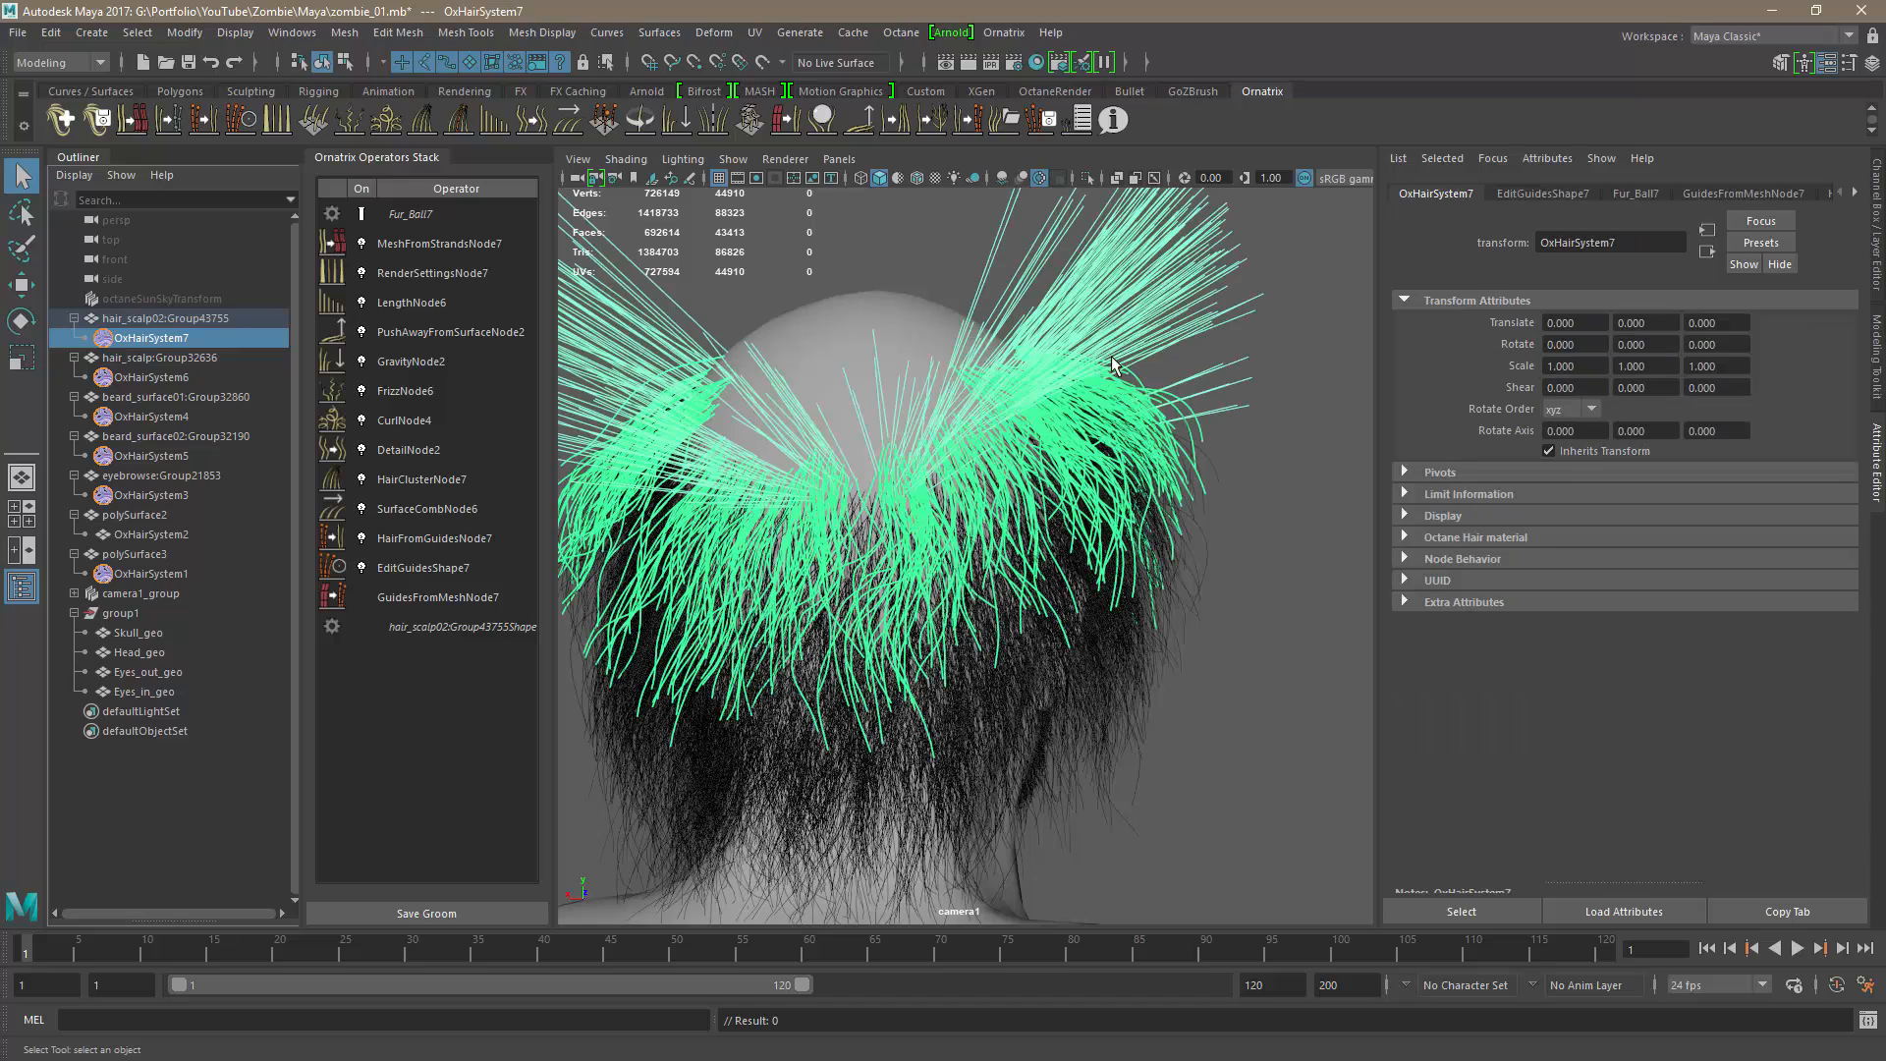
pyautogui.click(1853, 193)
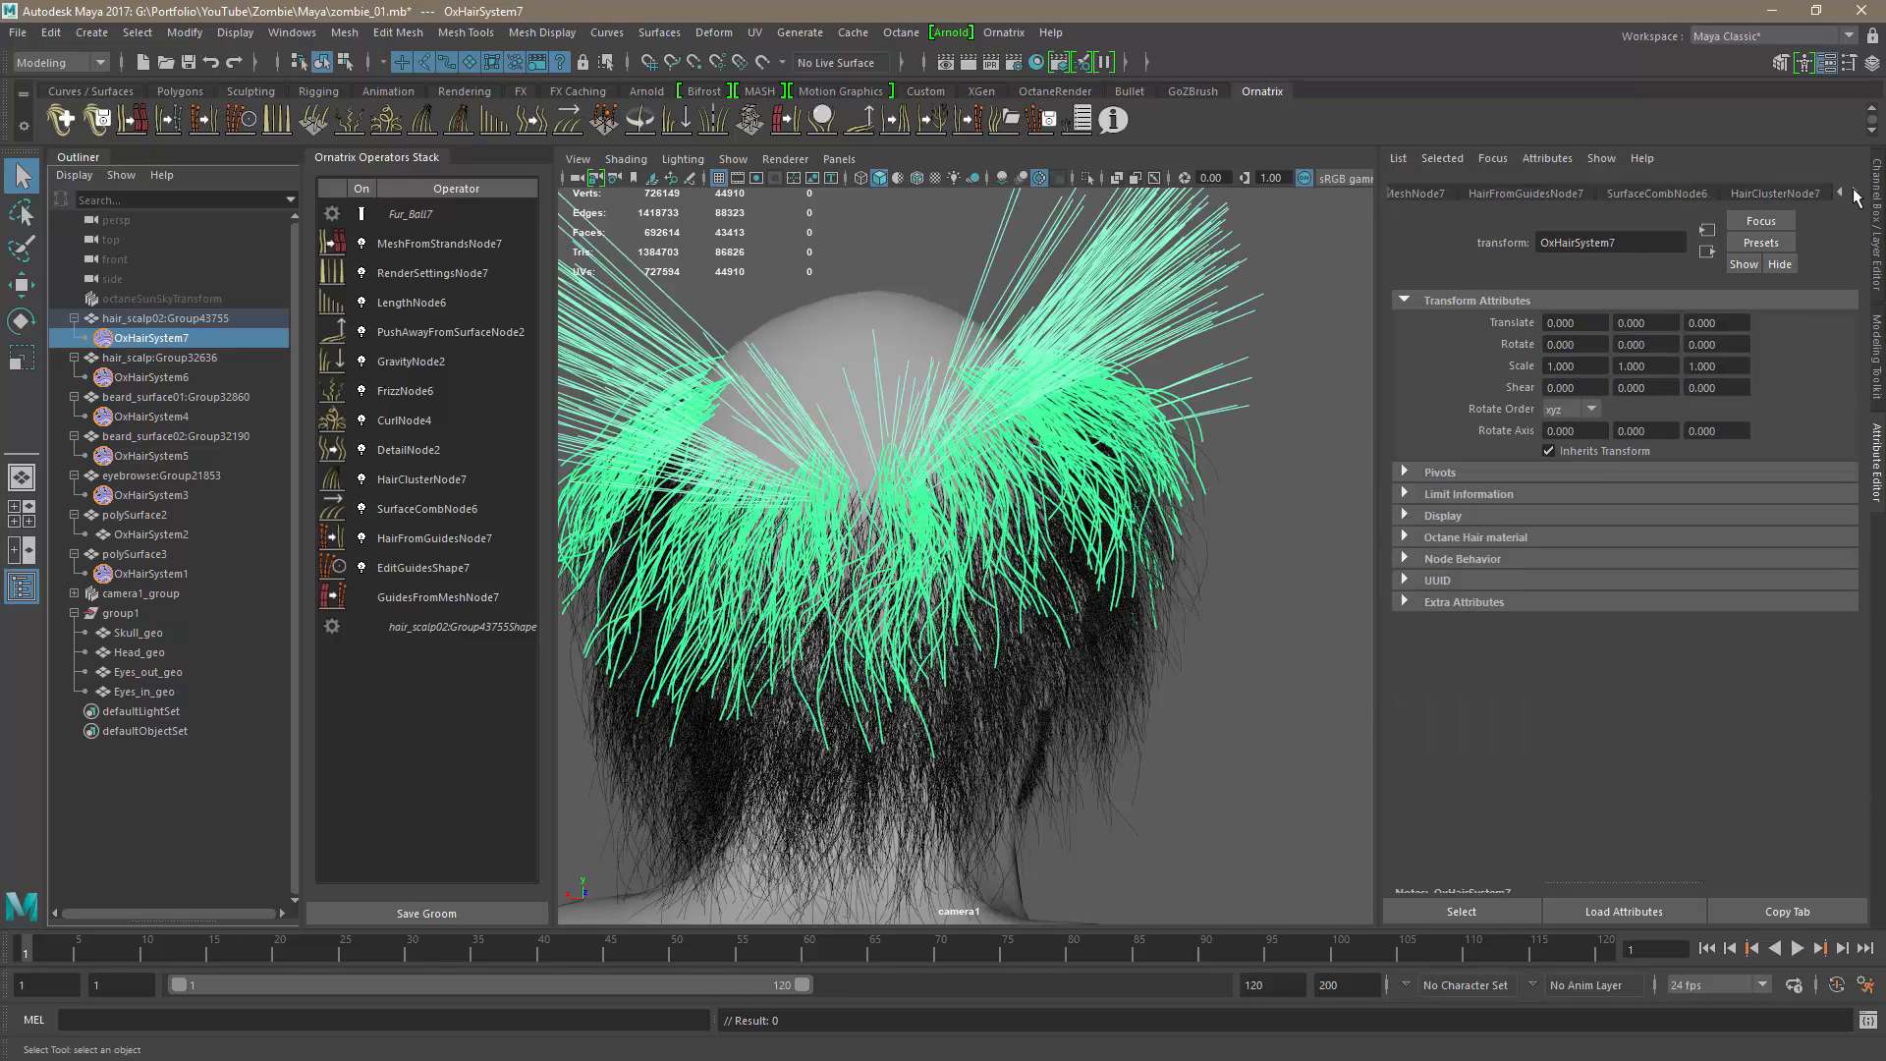
pyautogui.rightClick(1206, 443)
pyautogui.moveTo(1306, 852)
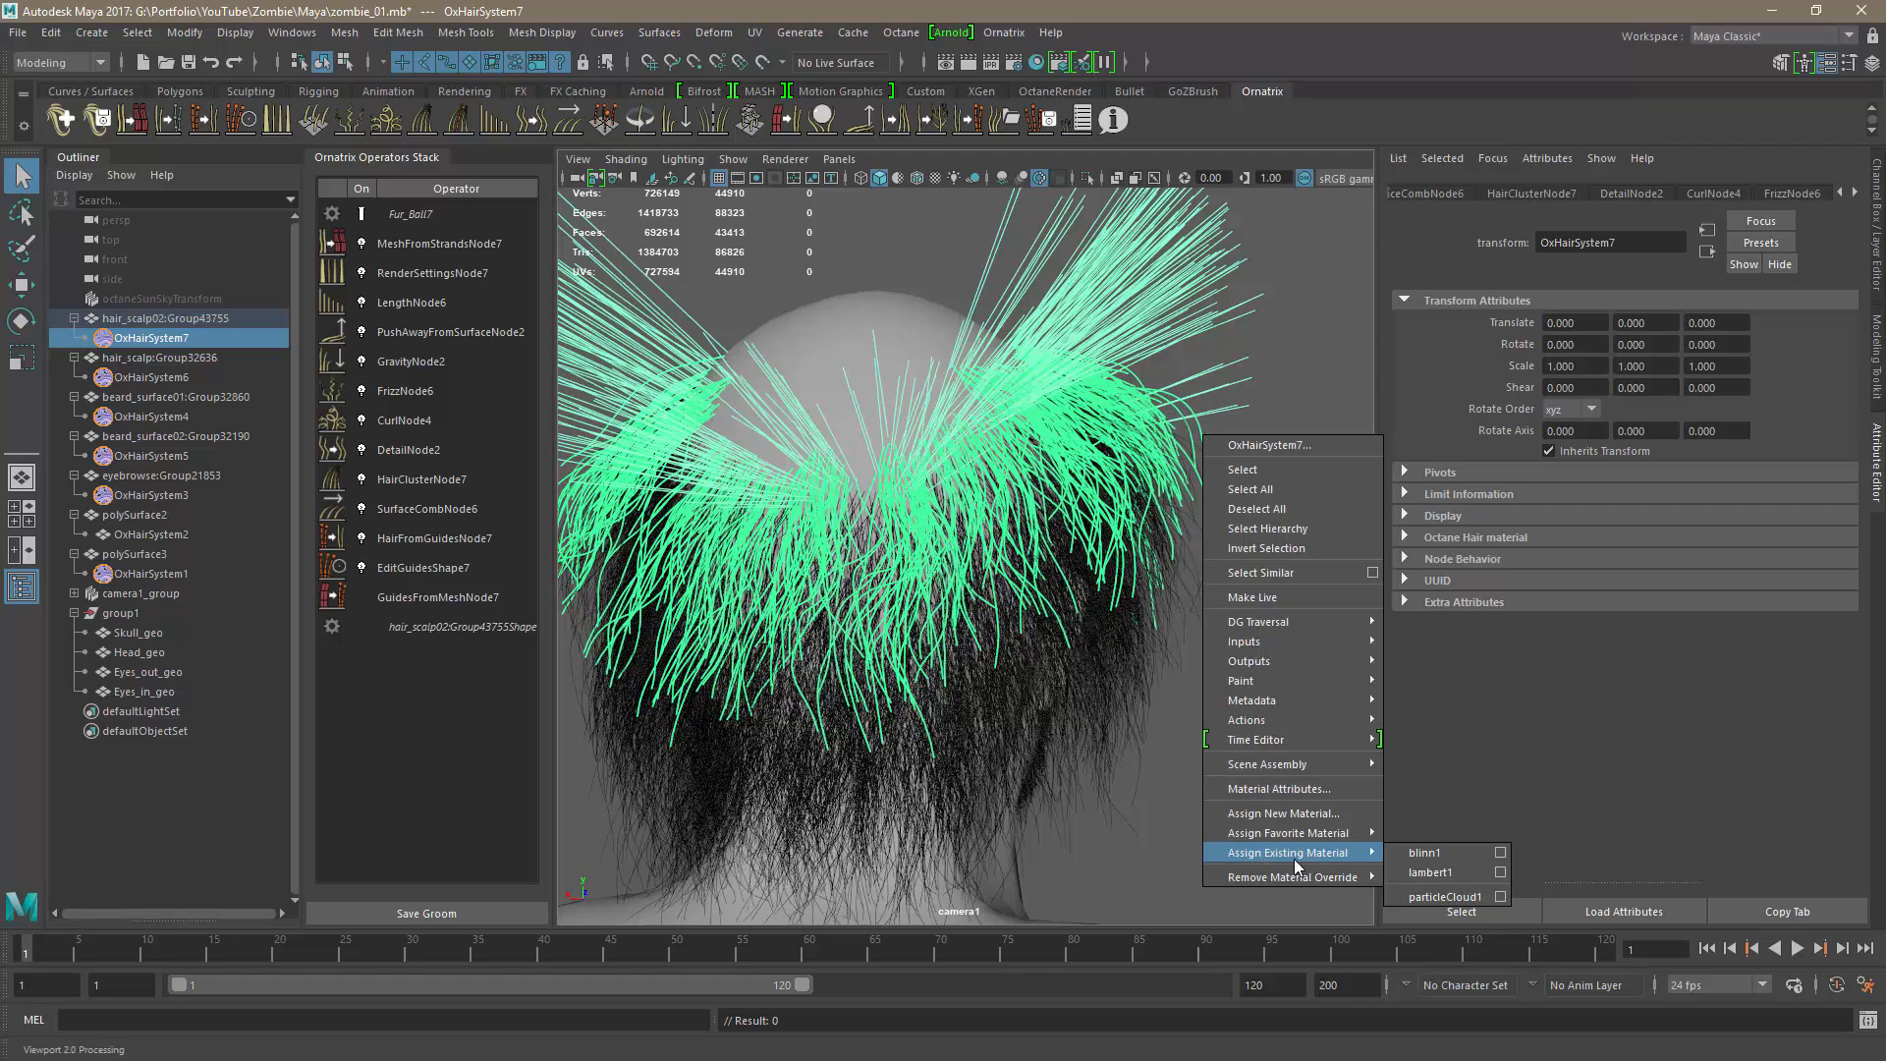
pyautogui.click(1425, 852)
pyautogui.click(1279, 675)
# Add a point near the start of RenderSettingsNode7's radius ramp and lower the root point to about 0.03 for tapered roots.
pyautogui.keyDown('alt'); pyautogui.moveTo(1281, 674); pyautogui.dragTo(951, 664); pyautogui.keyUp('alt')
pyautogui.click(179, 338)
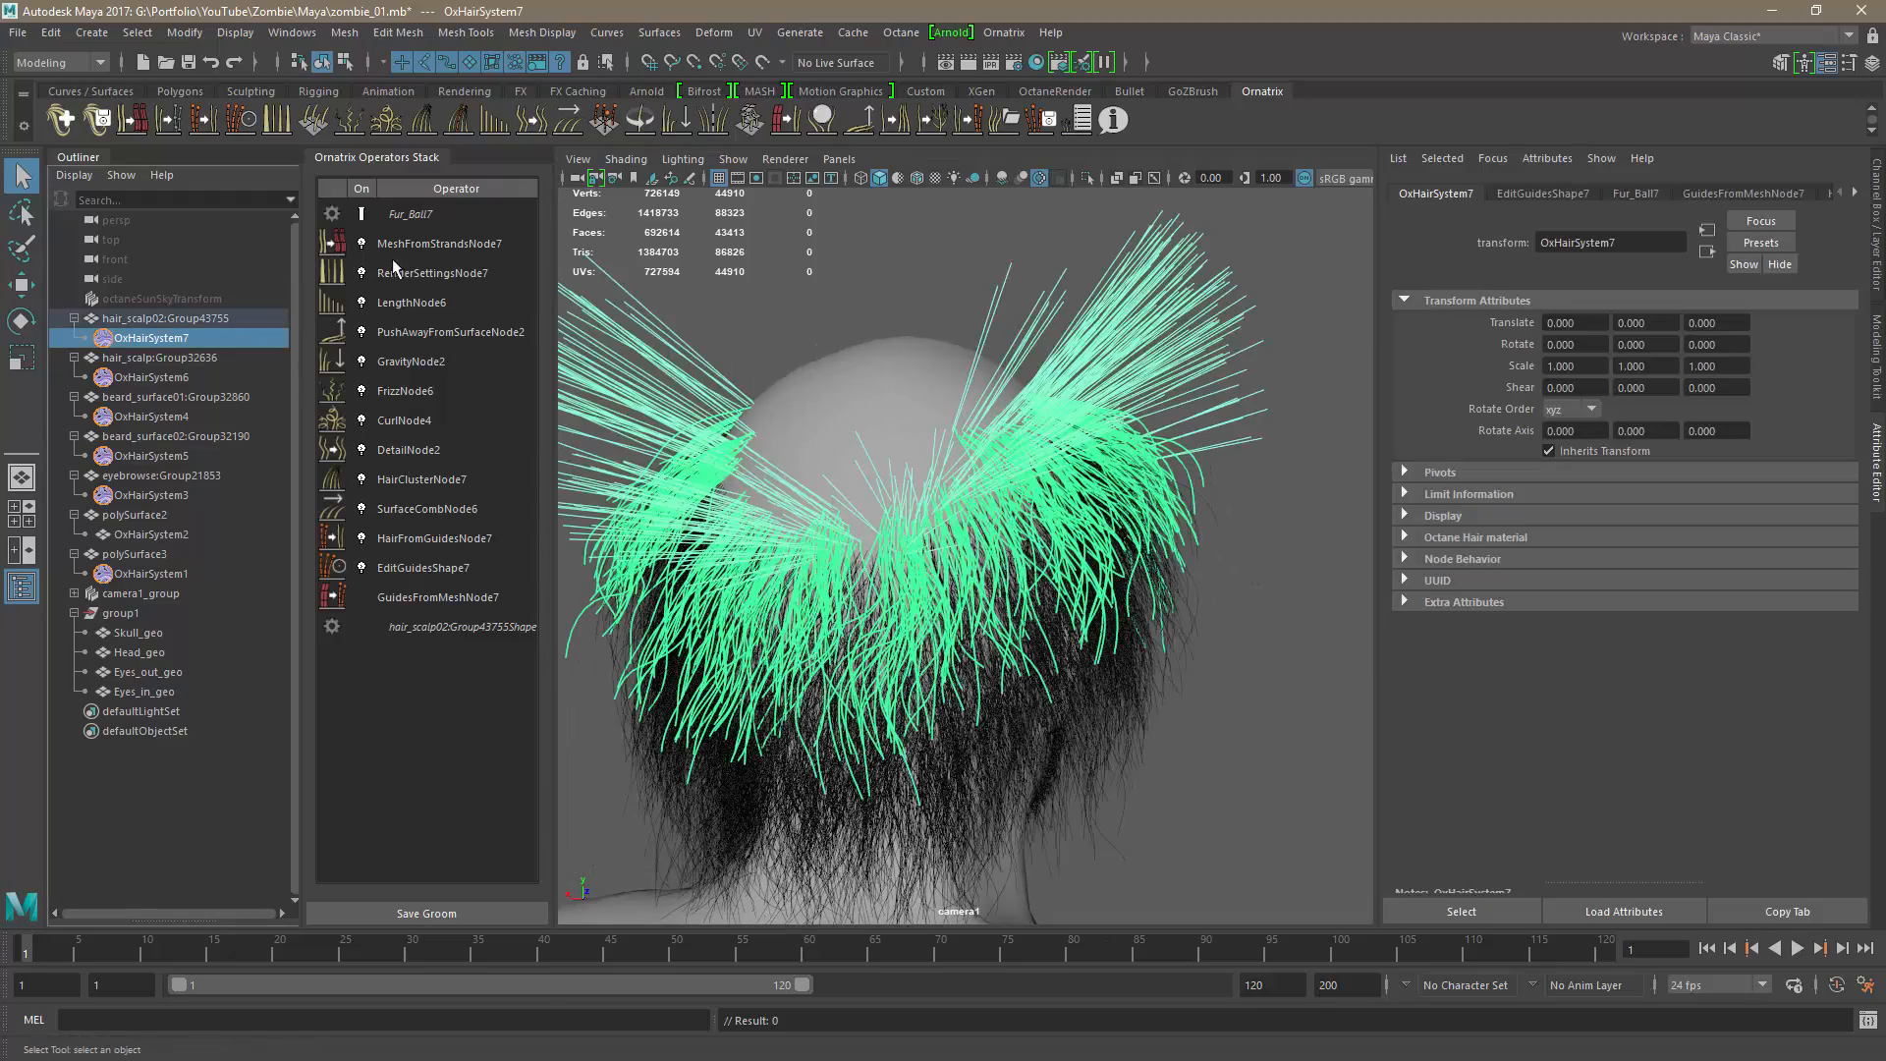
pyautogui.click(424, 272)
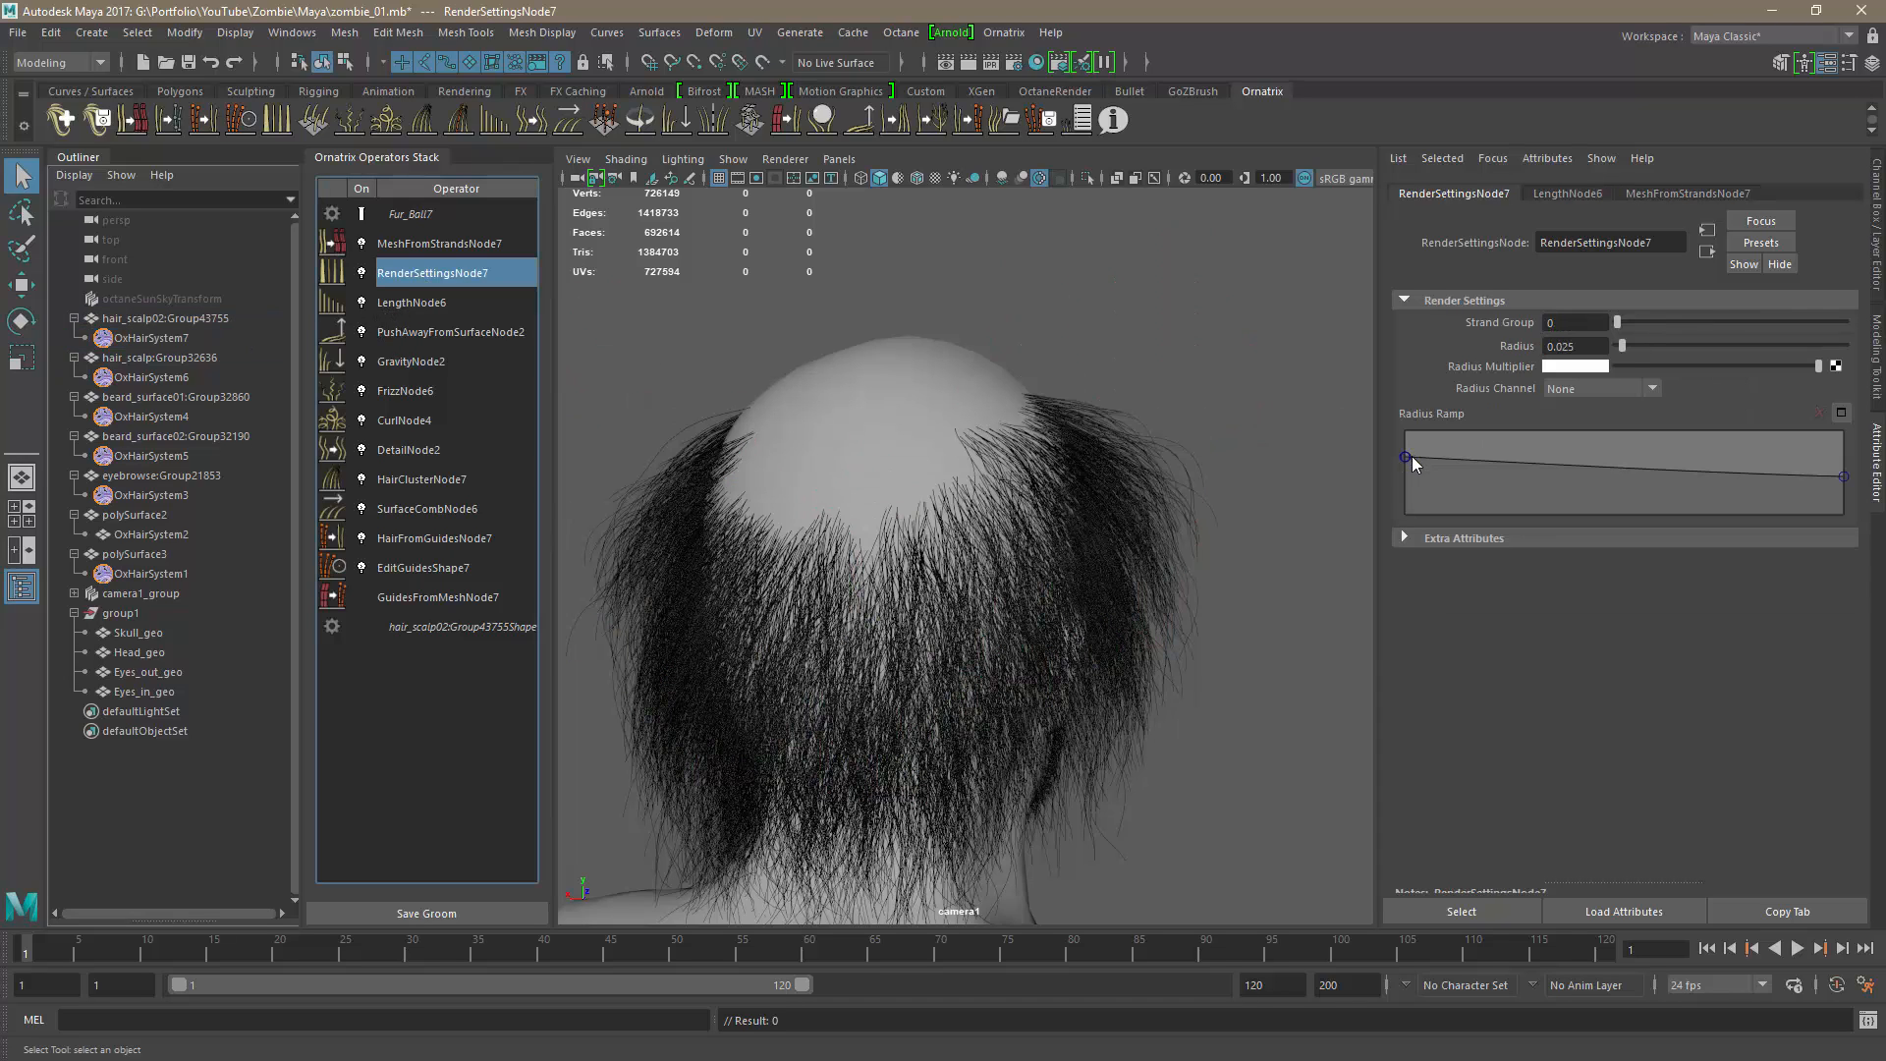
pyautogui.click(1488, 462)
pyautogui.moveTo(1490, 463); pyautogui.dragTo(1403, 491)
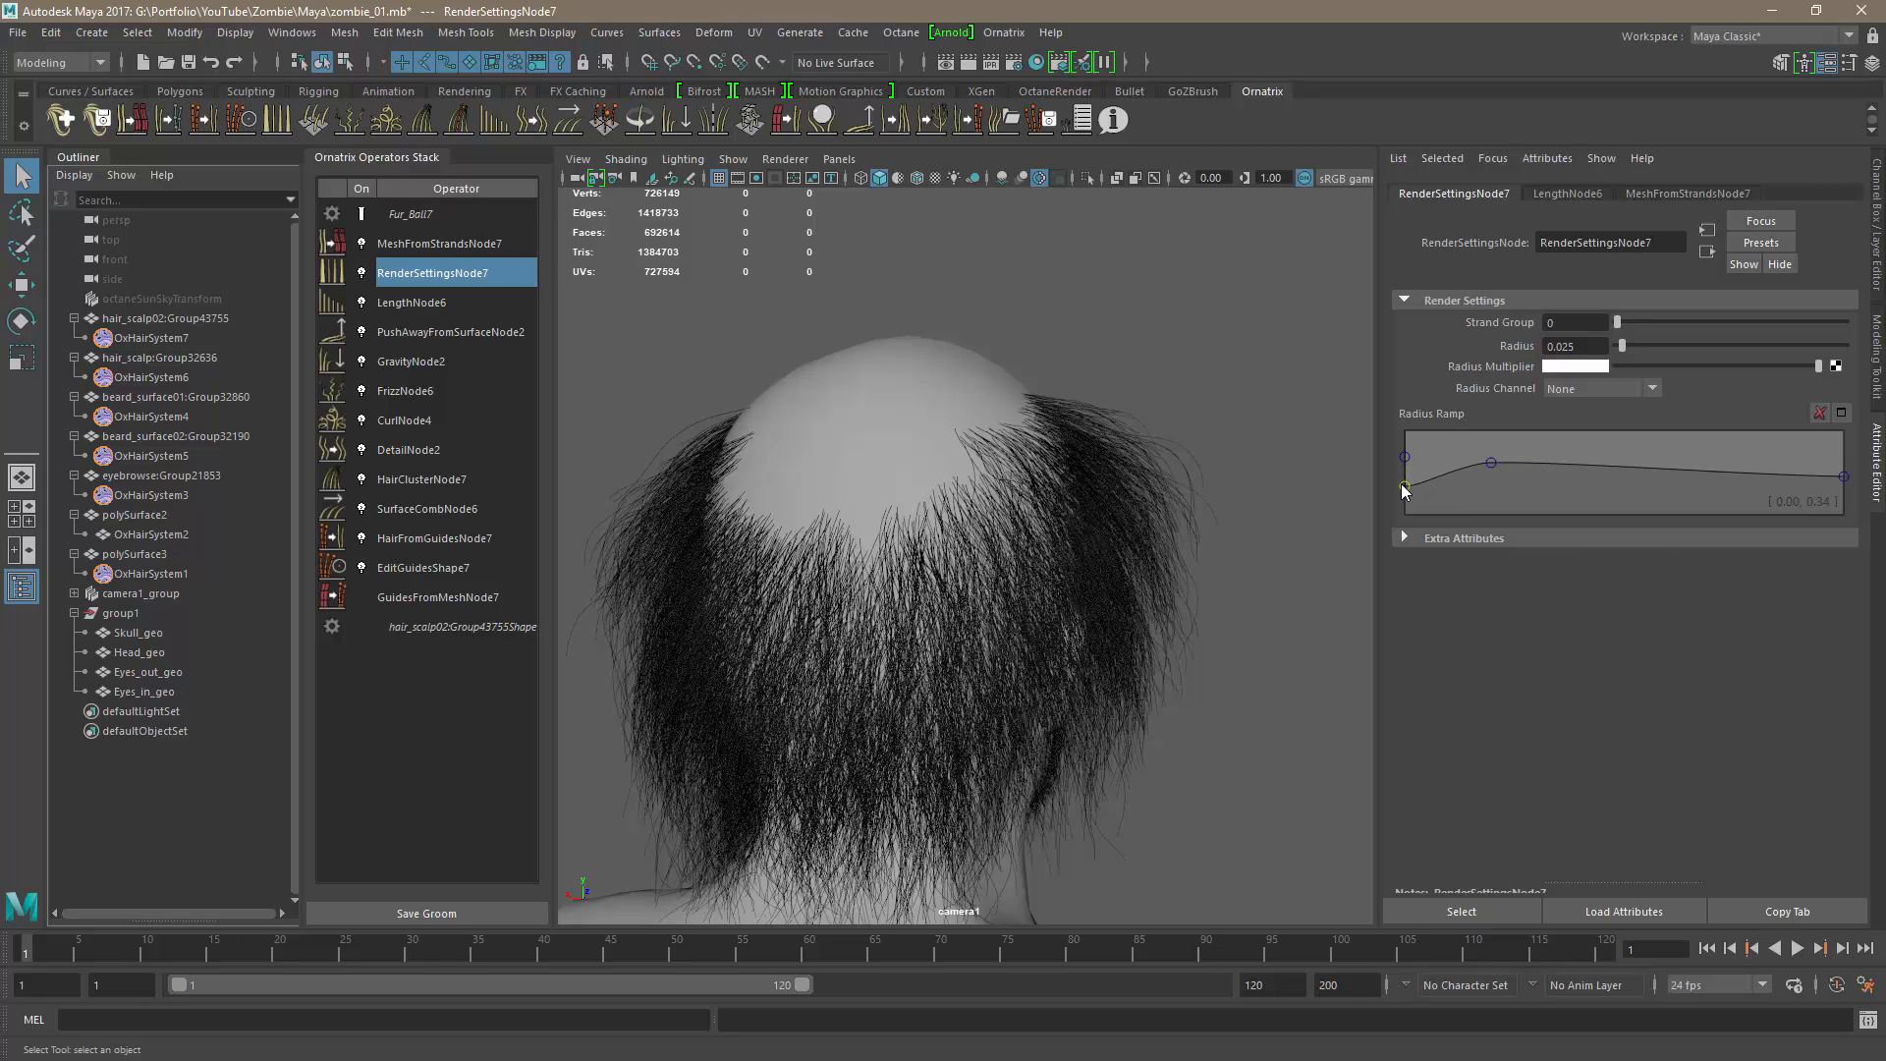
pyautogui.hotkey('ctrl', 'z')
pyautogui.moveTo(1403, 464); pyautogui.dragTo(1389, 522)
pyautogui.keyDown('alt'); pyautogui.moveTo(1034, 505); pyautogui.dragTo(1120, 540, button='right'); pyautogui.keyUp('alt')
pyautogui.keyDown('alt'); pyautogui.moveTo(1120, 540); pyautogui.dragTo(1203, 464); pyautogui.keyUp('alt')
pyautogui.scroll(4, 992, 550)
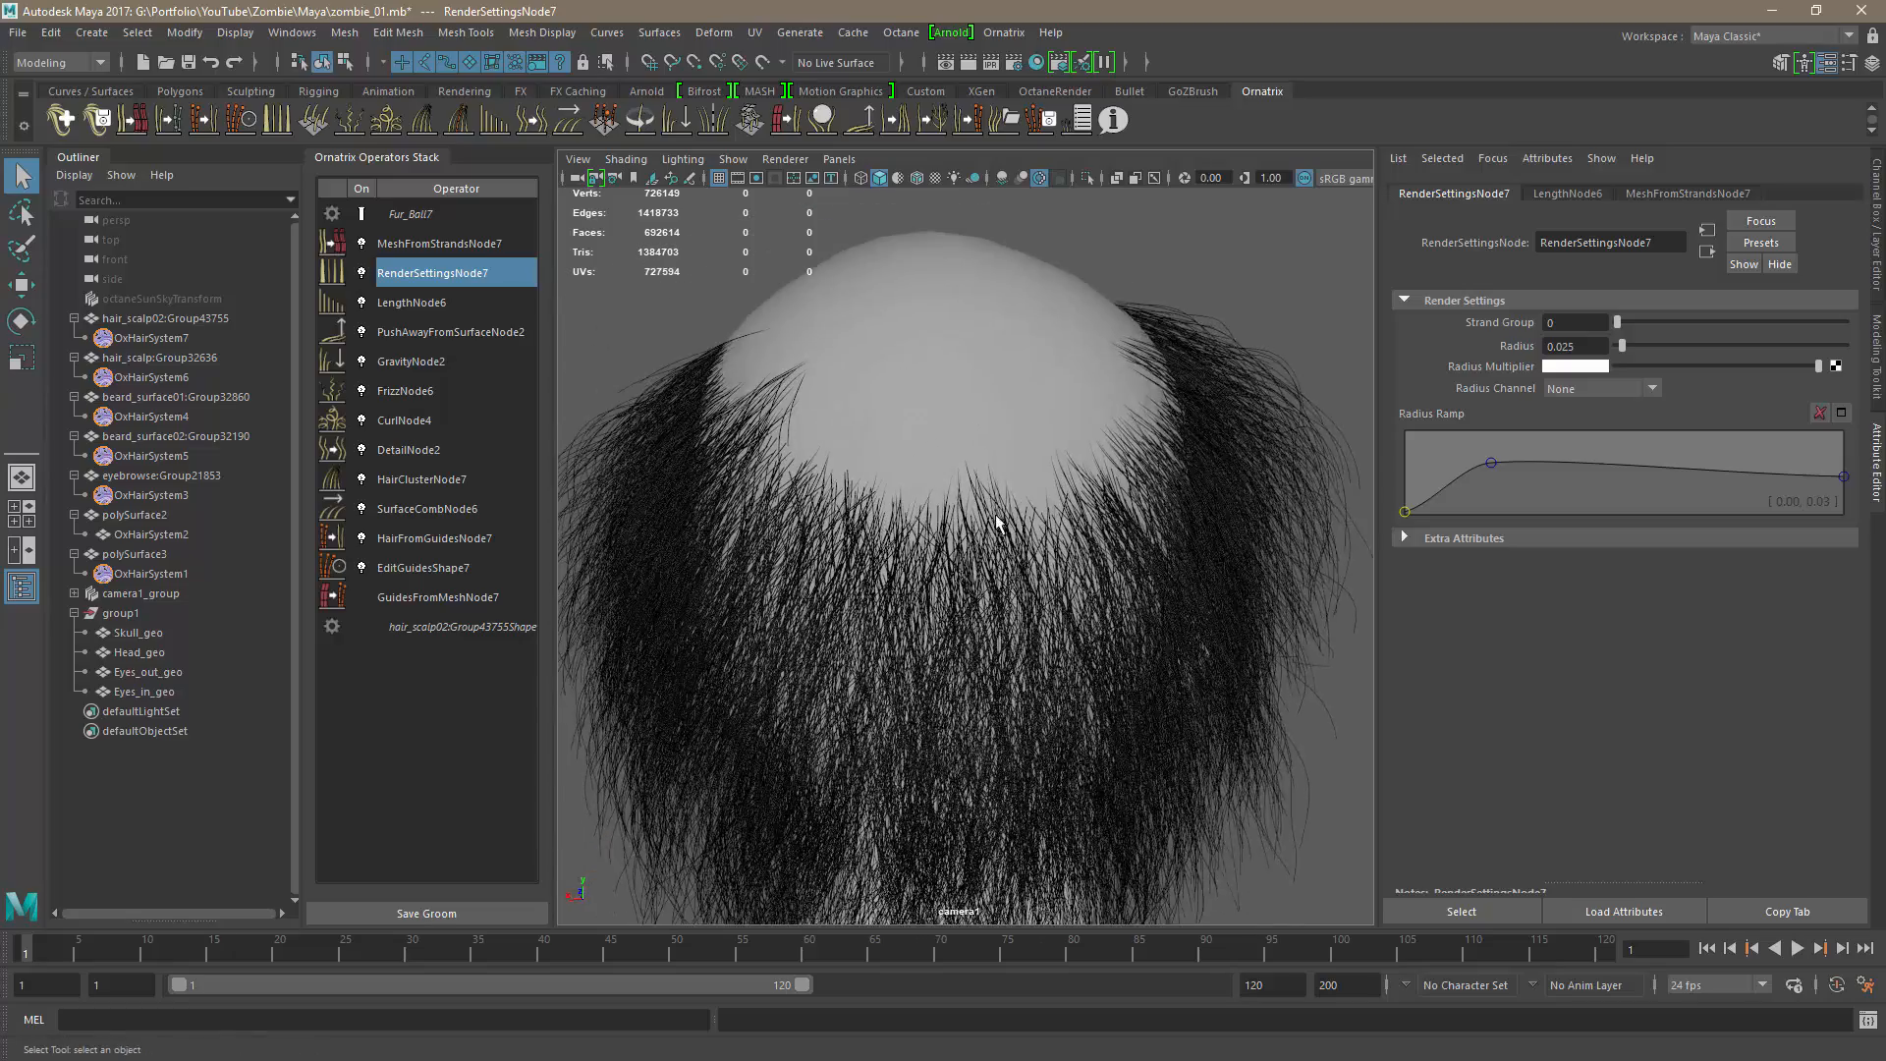
# Set the strand radius of RenderSettingsNode7 to 0.020.
pyautogui.keyDown('alt'); pyautogui.moveTo(996, 524); pyautogui.dragTo(985, 454); pyautogui.keyUp('alt')
pyautogui.click(1576, 347)
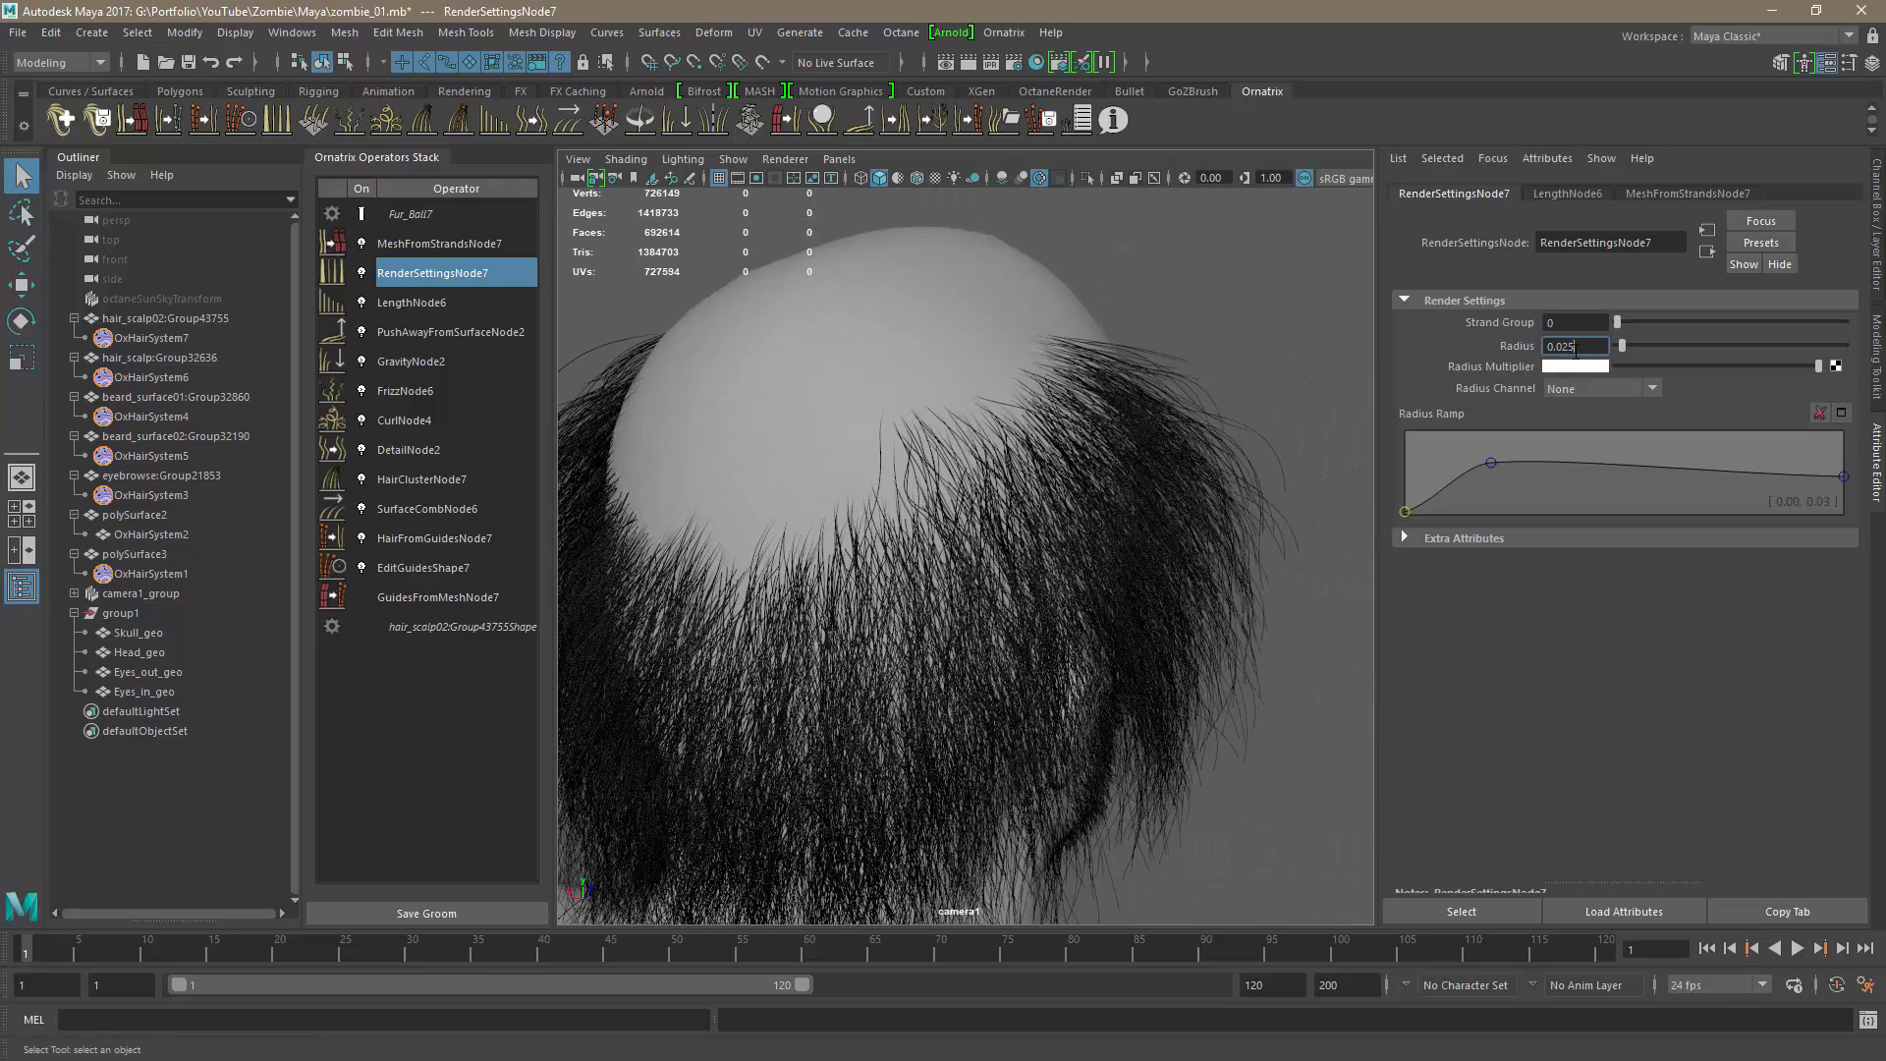
pyautogui.press('Return')
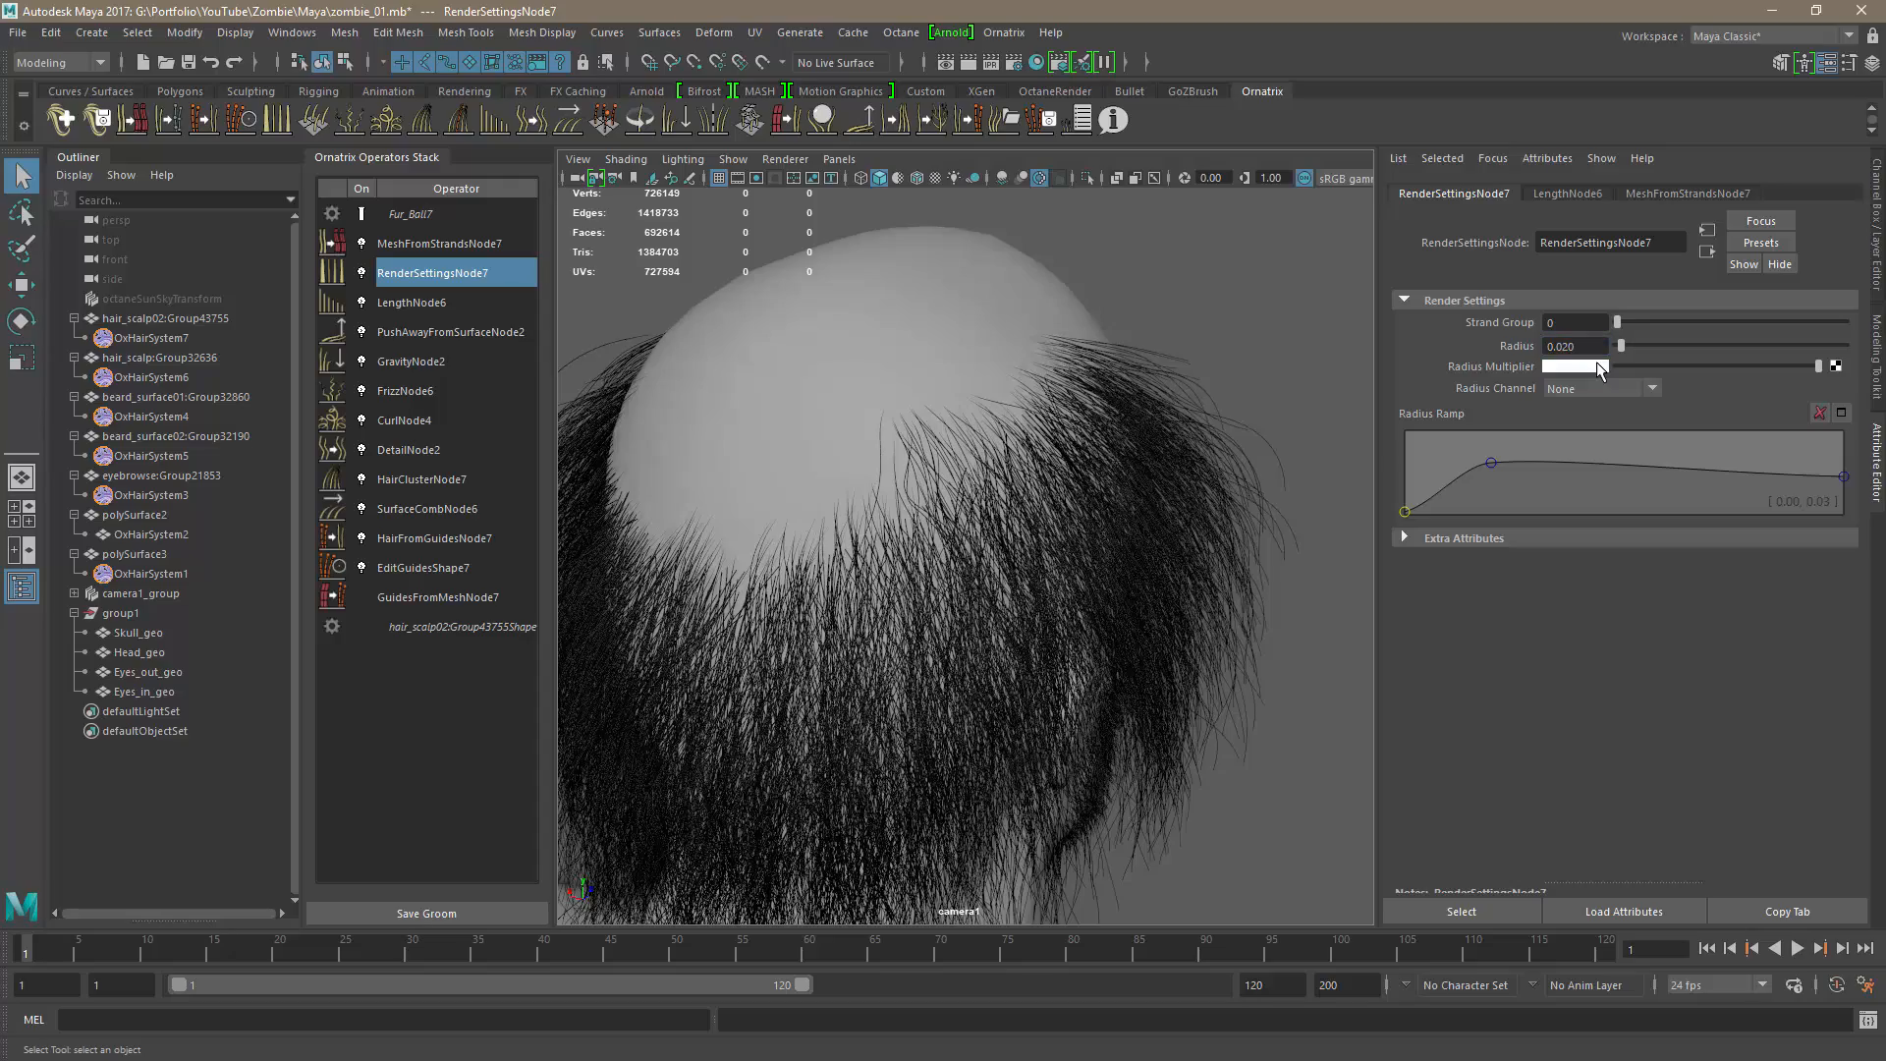
# Taper the roots of the hair_scalp groom by adding a point to RenderSettingsNode6's radius ramp and lowering the root point to about 0.17.
pyautogui.keyDown('alt'); pyautogui.moveTo(1020, 547); pyautogui.dragTo(1071, 545); pyautogui.keyUp('alt')
pyautogui.scroll(3, 882, 606)
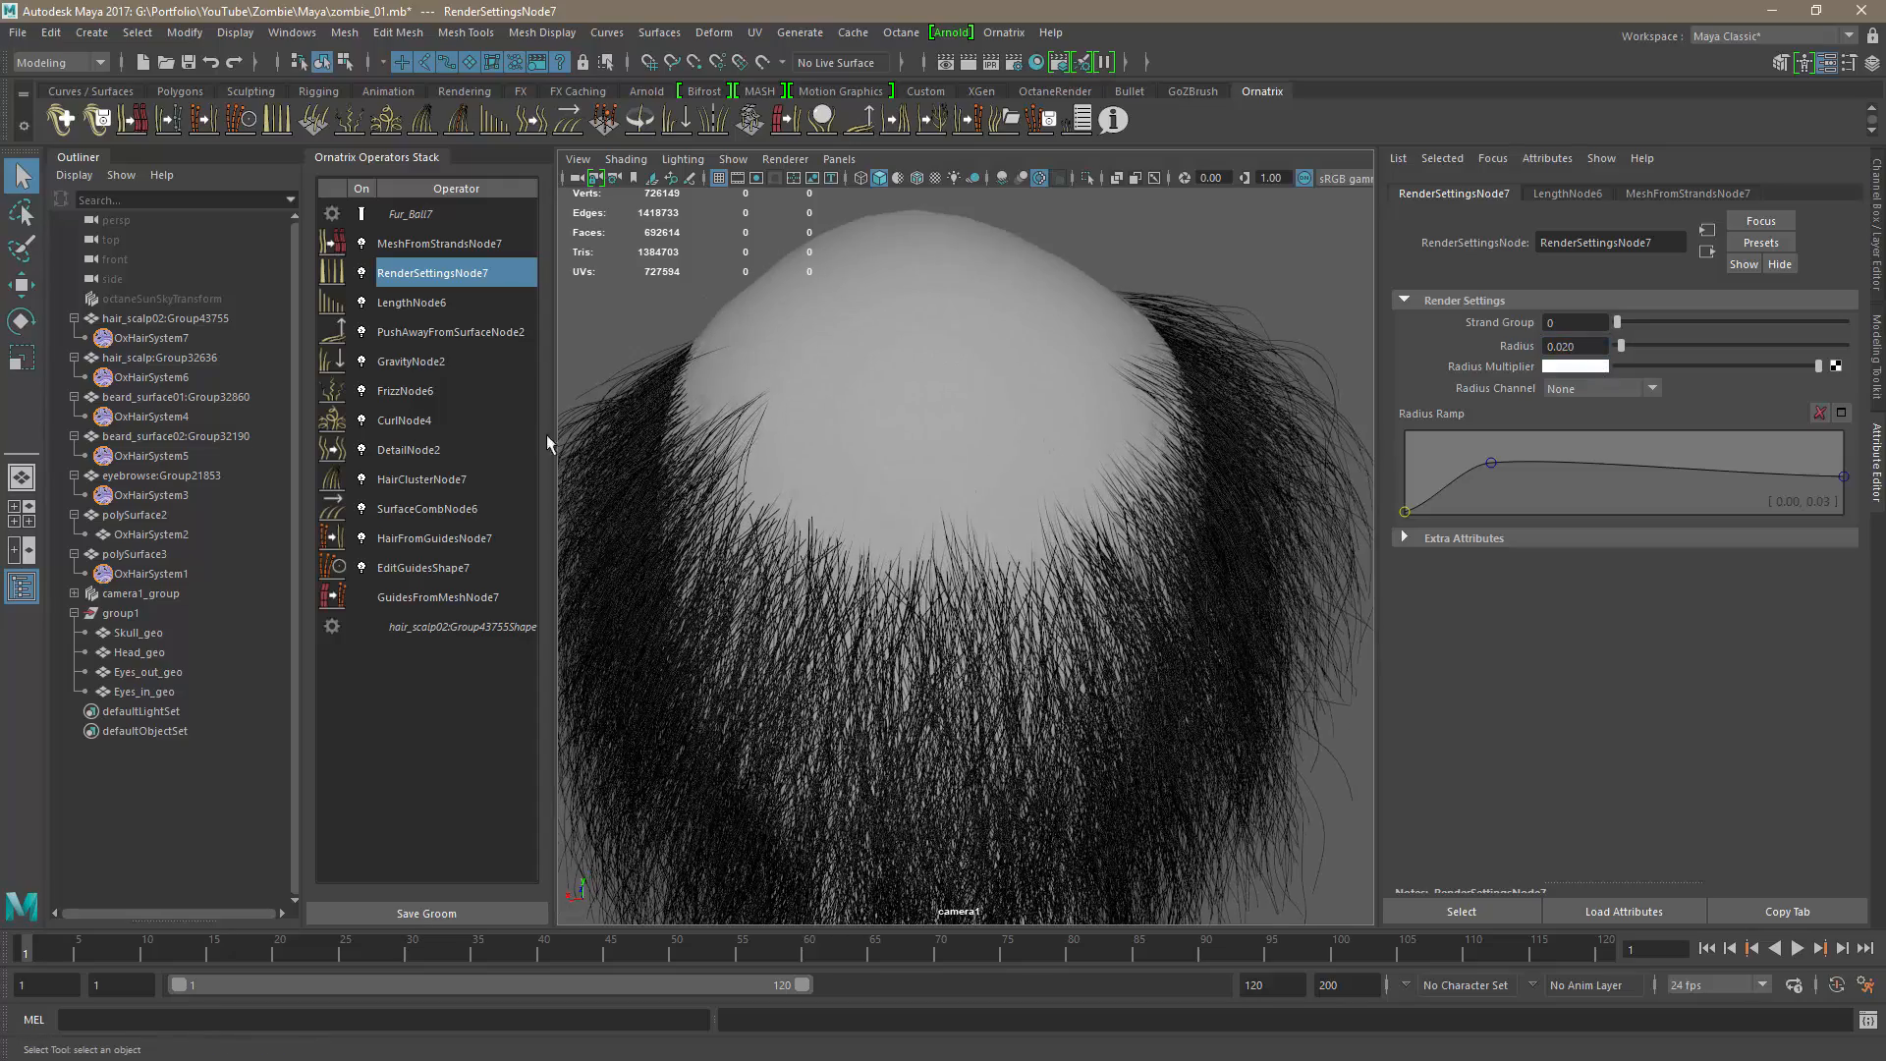
pyautogui.click(157, 377)
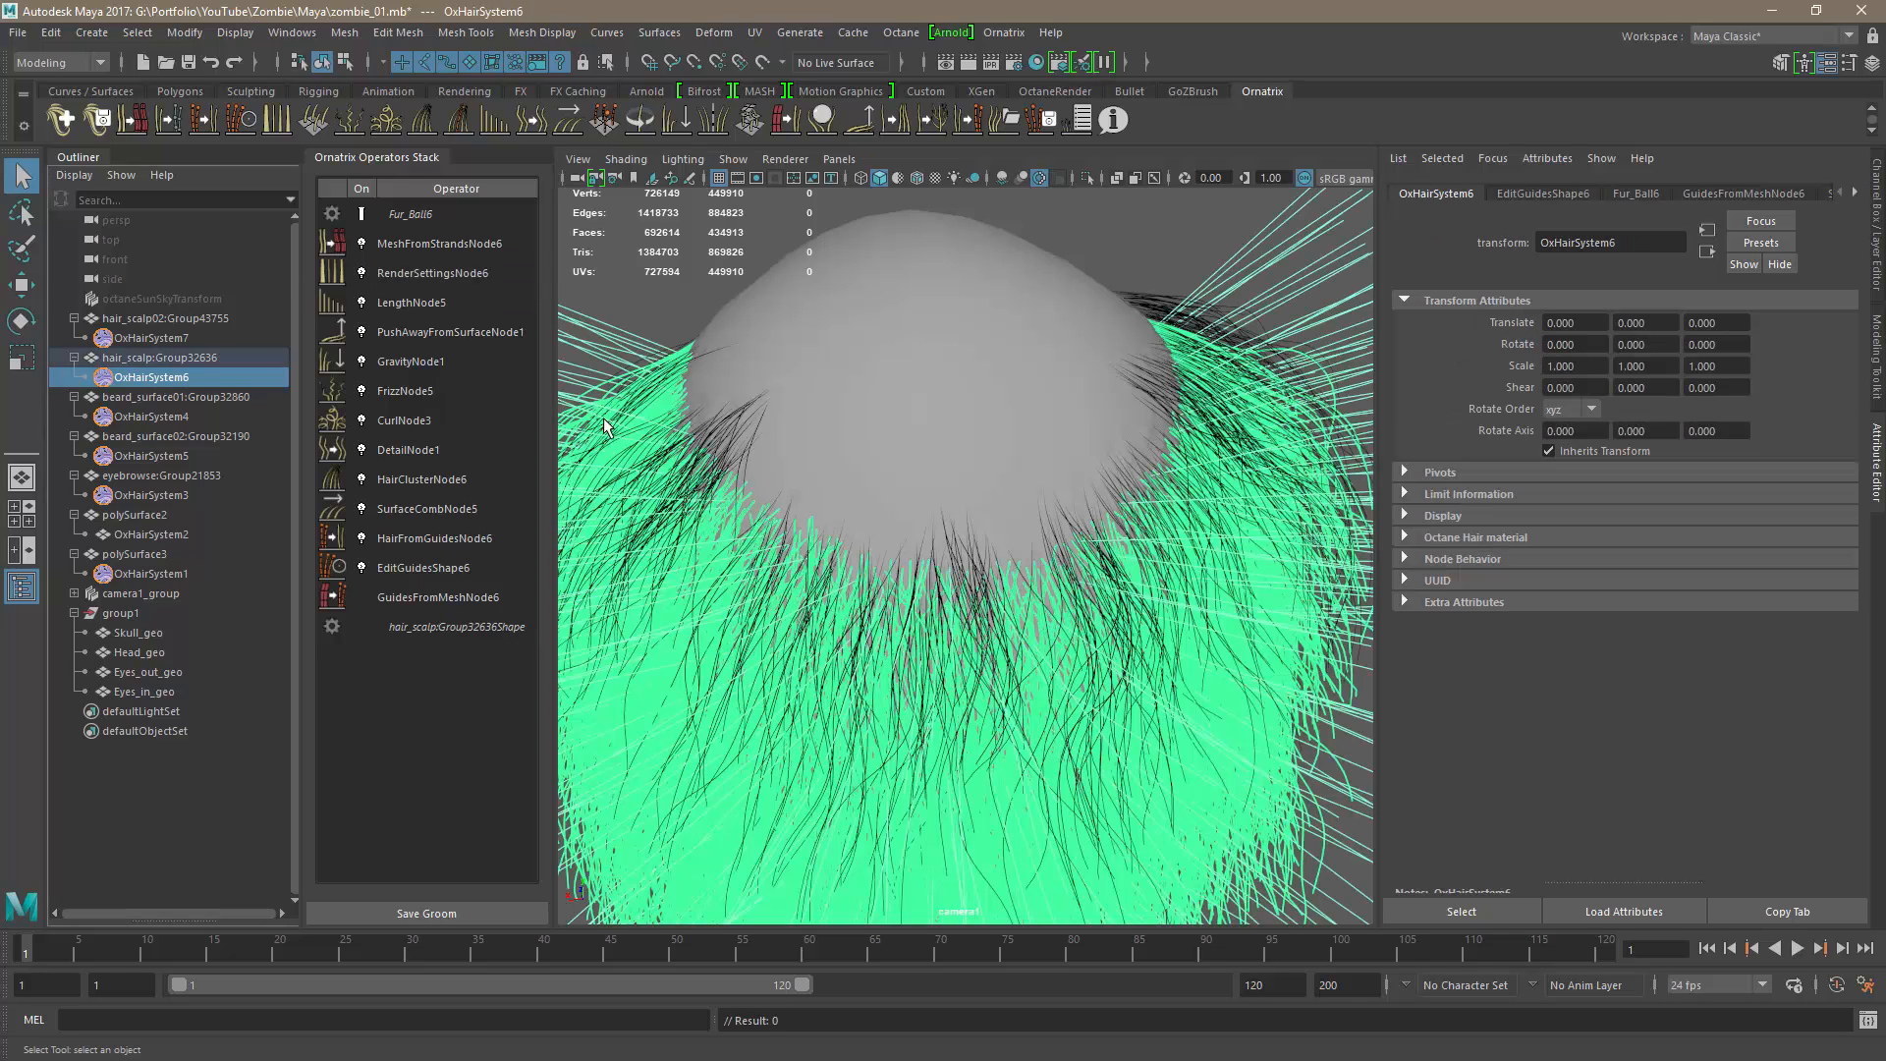
pyautogui.click(405, 274)
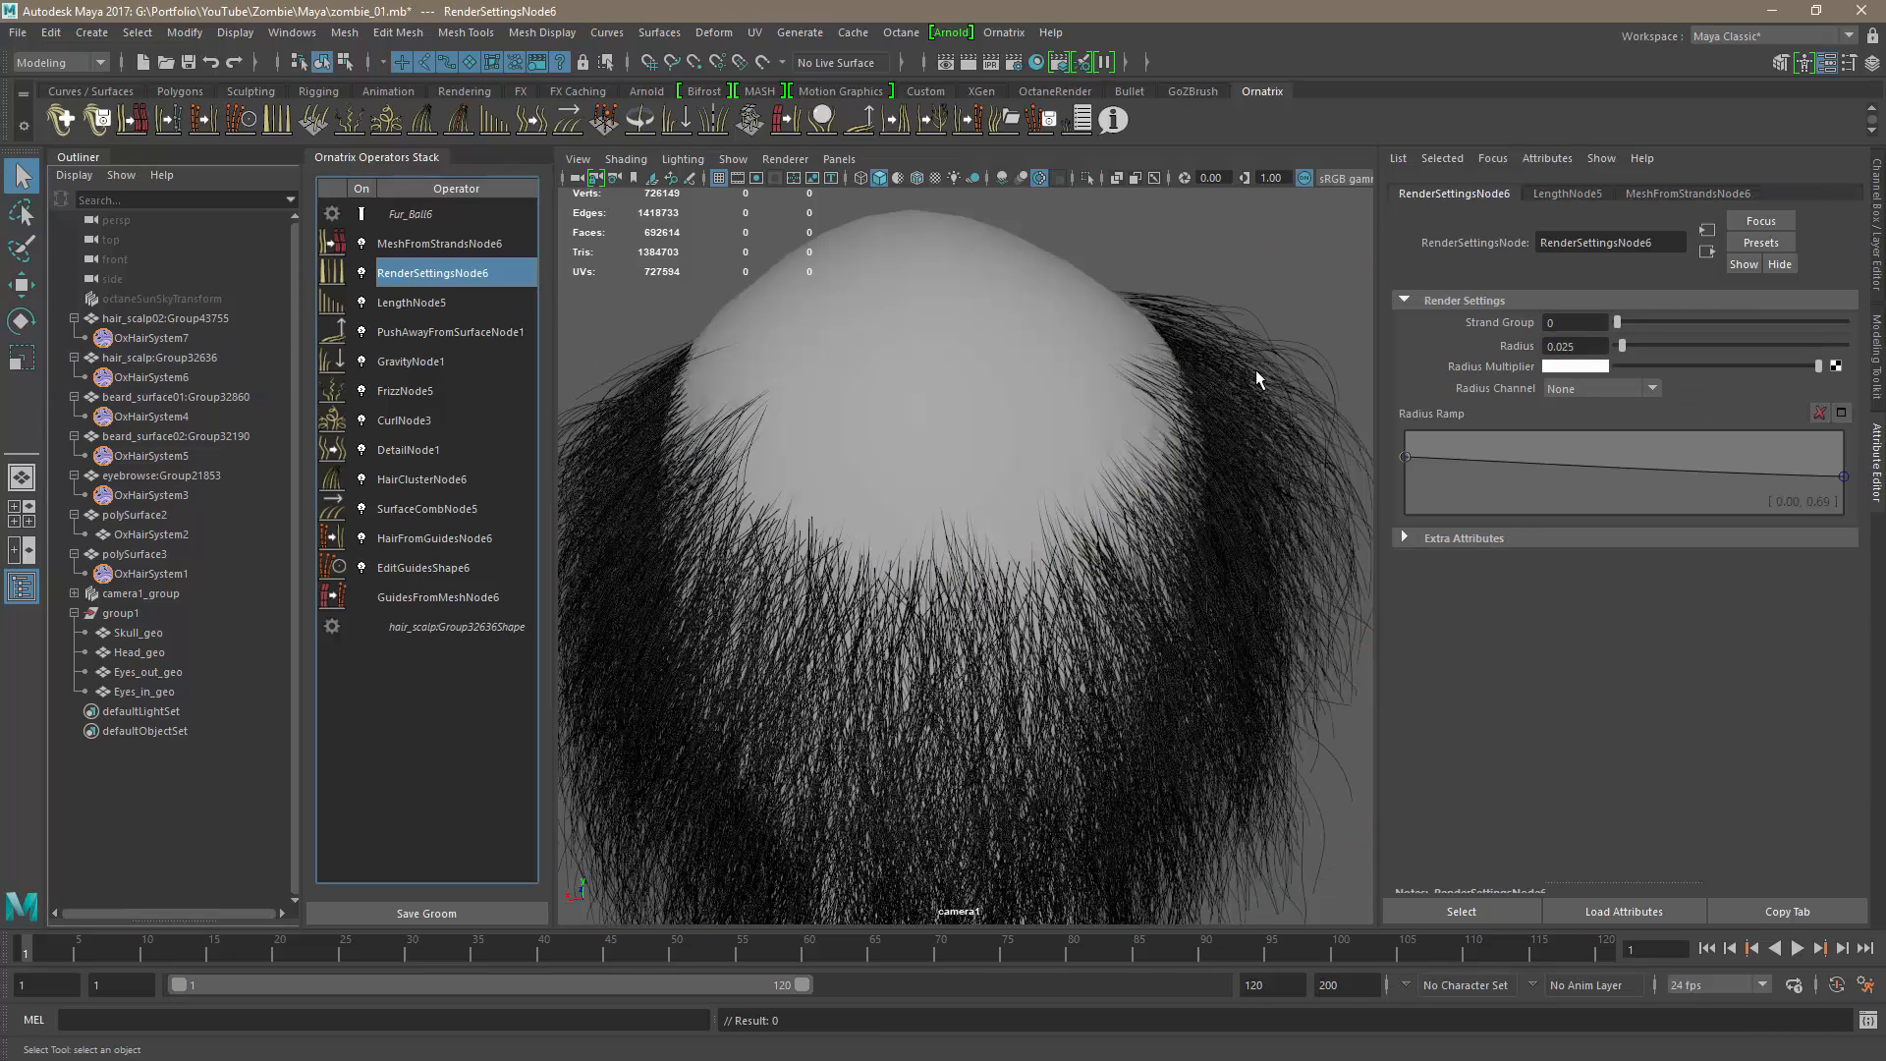
pyautogui.click(1407, 458)
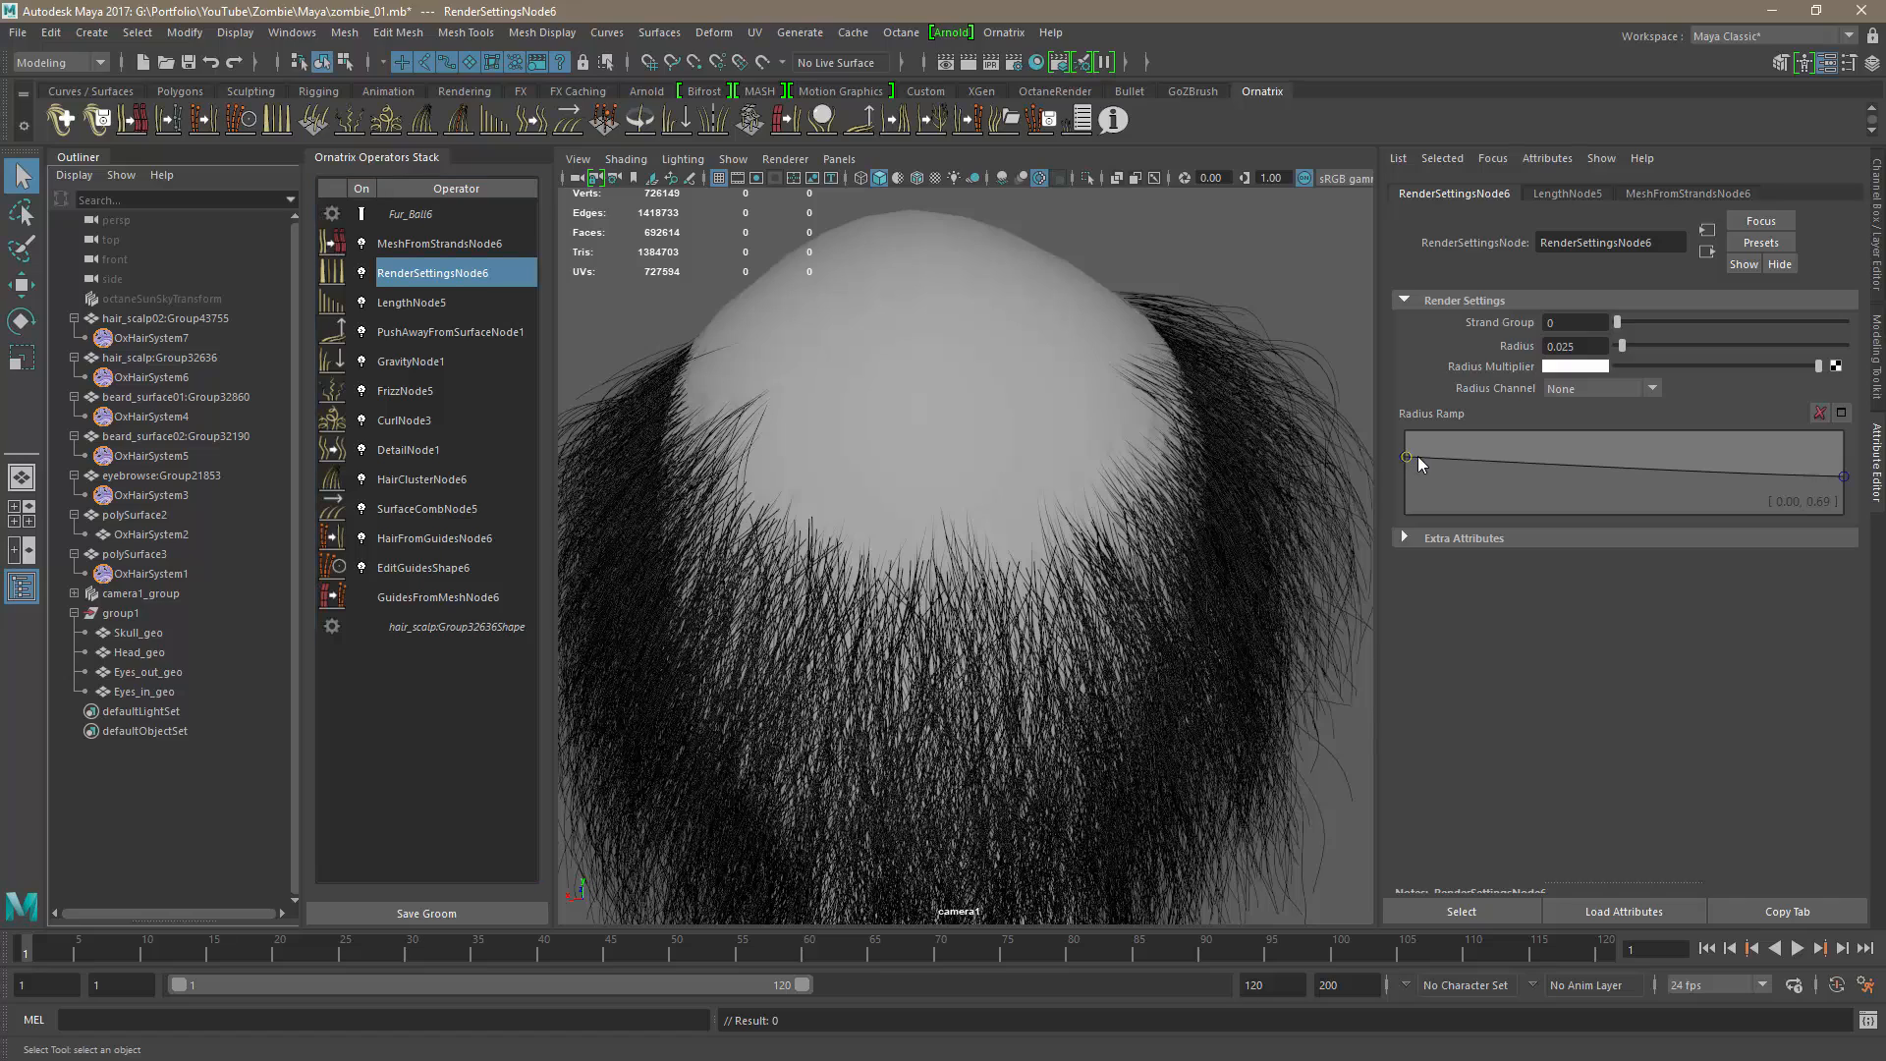
pyautogui.moveTo(1427, 459); pyautogui.dragTo(1392, 503)
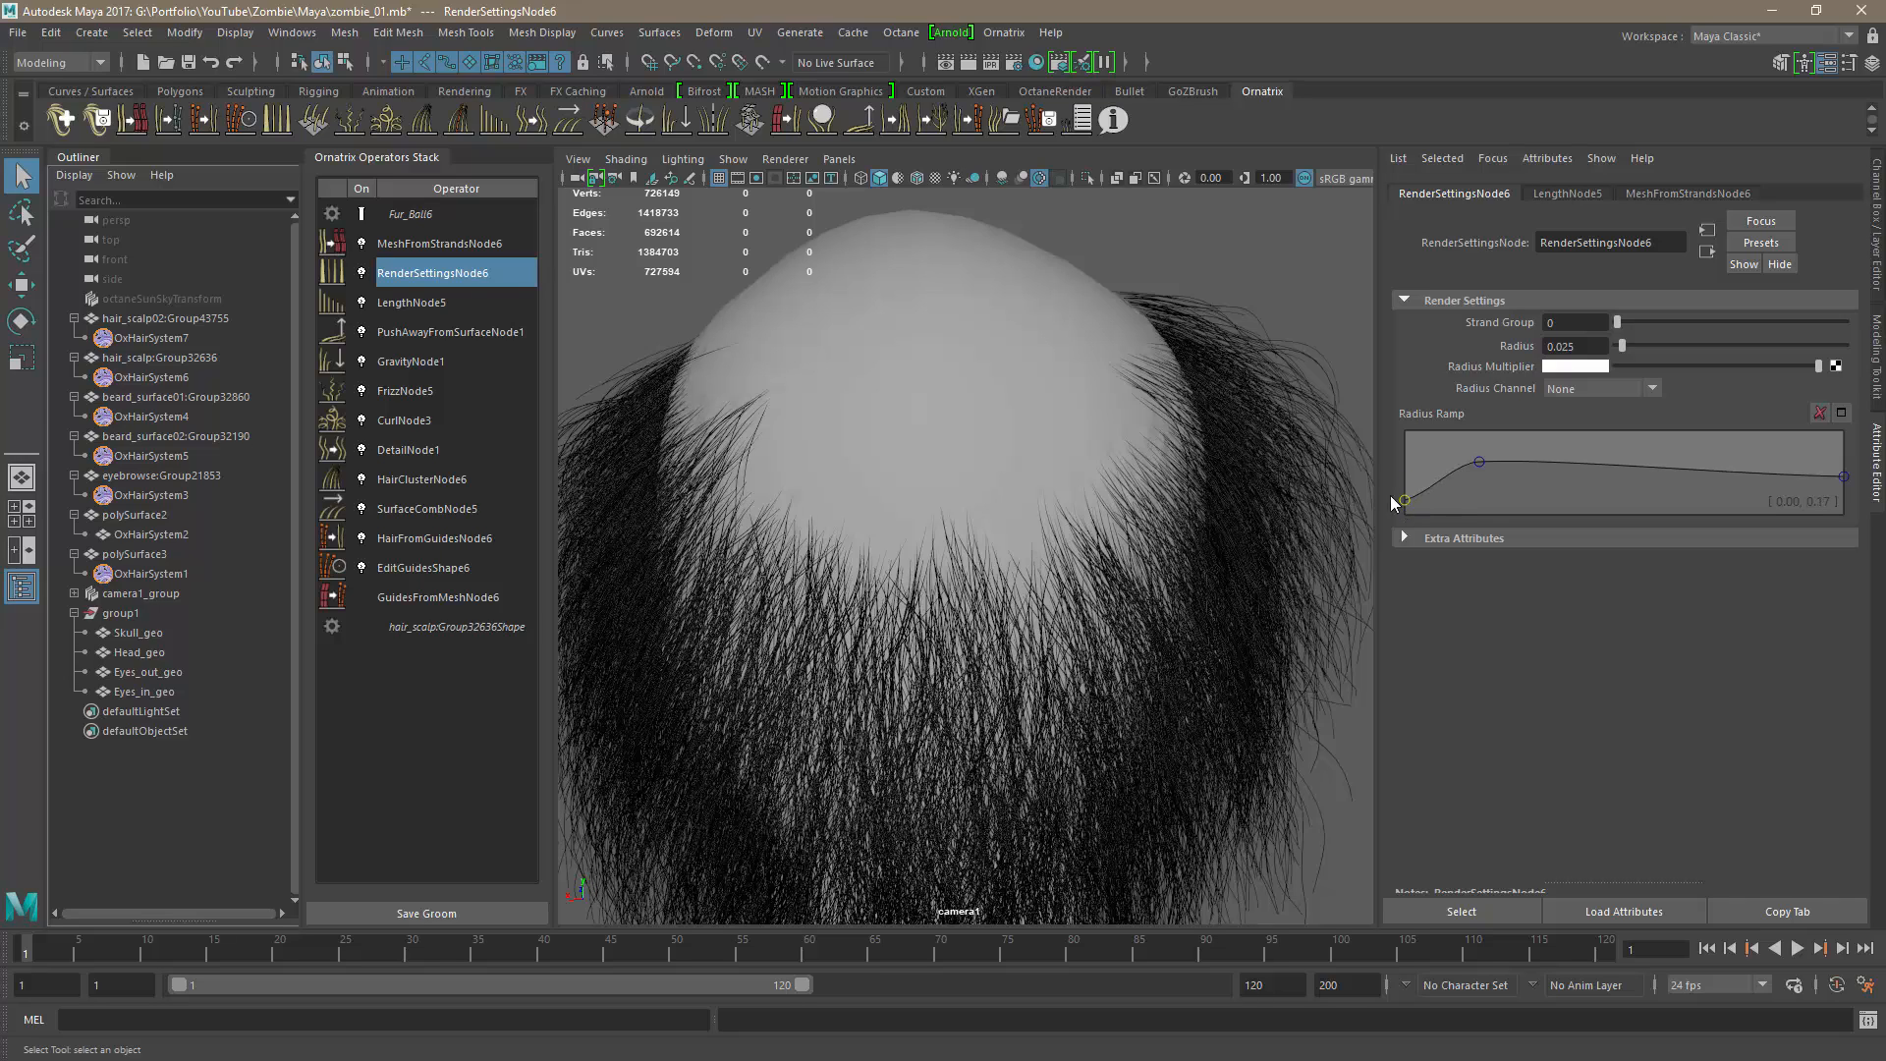
# Inspect the groomed hair from the back, front and side, and open the hair_scalp groom's gravity settings.
pyautogui.keyDown('alt'); pyautogui.moveTo(1052, 652); pyautogui.dragTo(662, 619); pyautogui.keyUp('alt')
pyautogui.scroll(3, 990, 595)
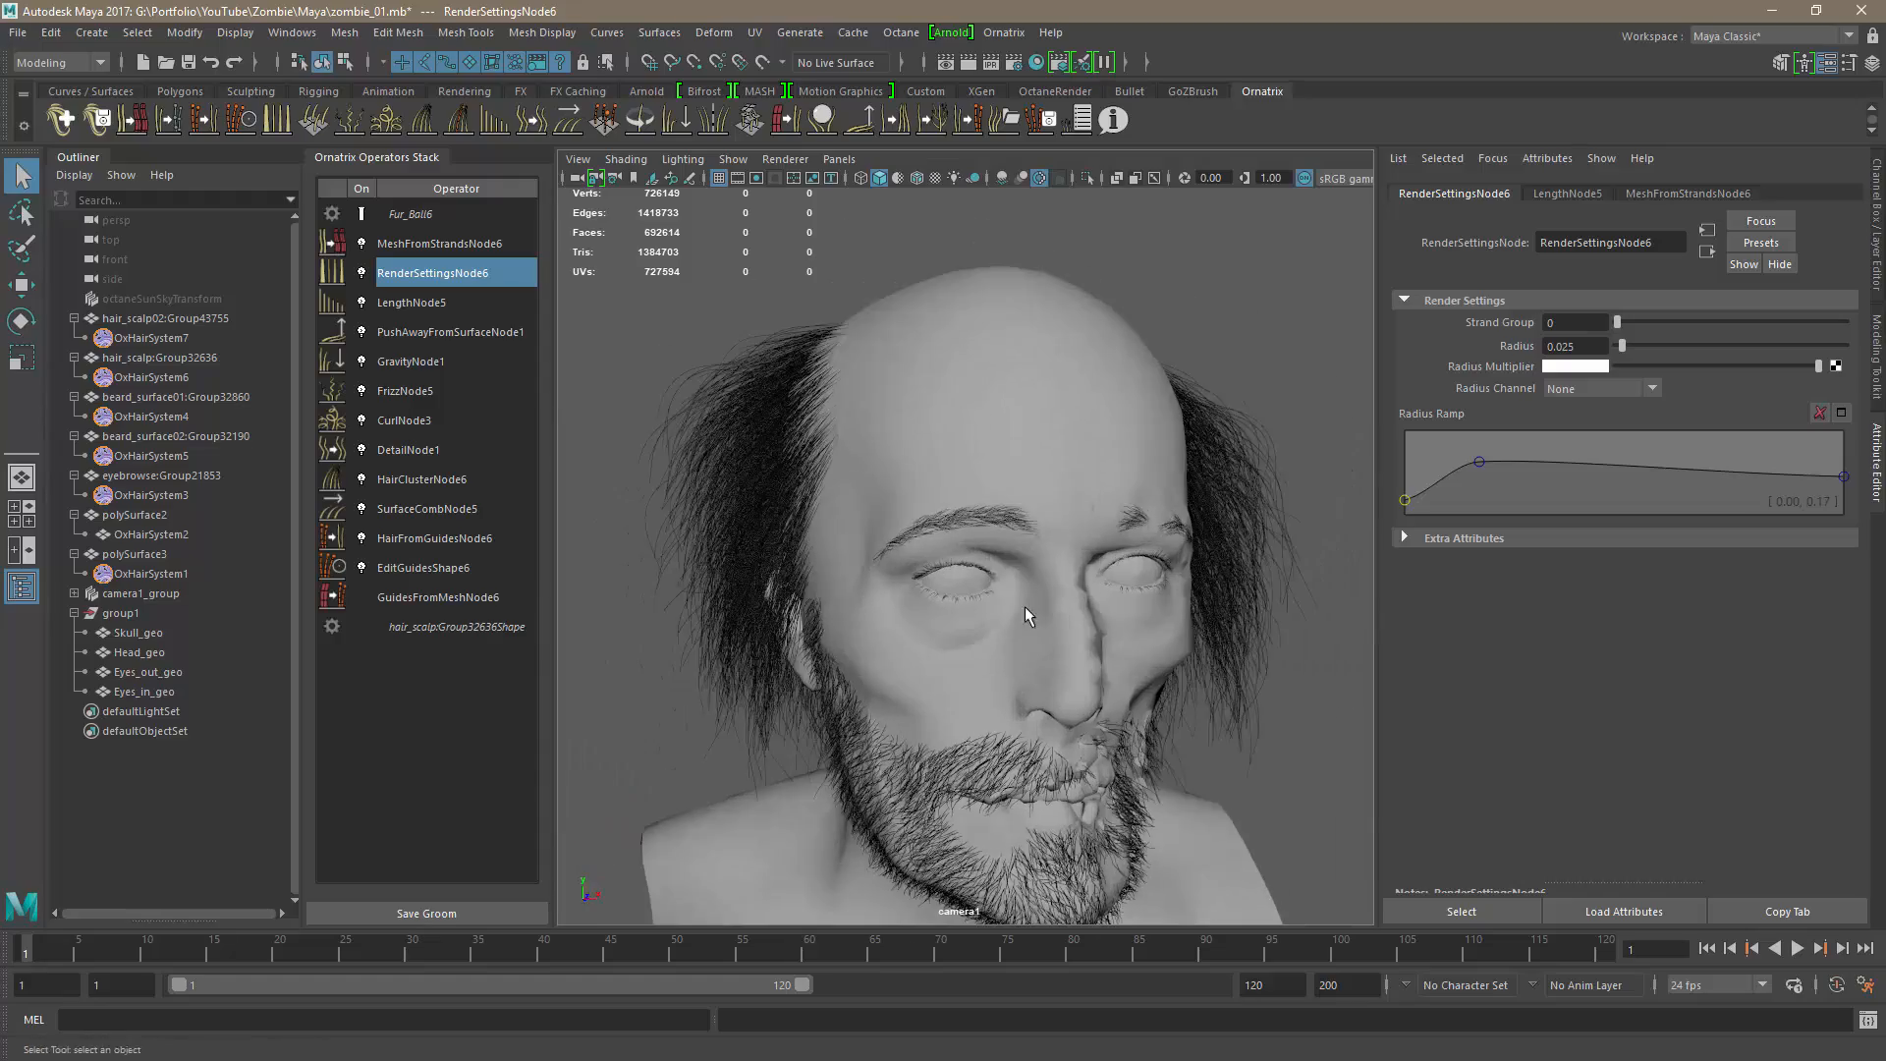
pyautogui.keyDown('alt'); pyautogui.moveTo(1027, 614); pyautogui.dragTo(1137, 674); pyautogui.keyUp('alt')
pyautogui.keyDown('alt'); pyautogui.moveTo(1086, 678); pyautogui.dragTo(958, 614, button='right'); pyautogui.keyUp('alt')
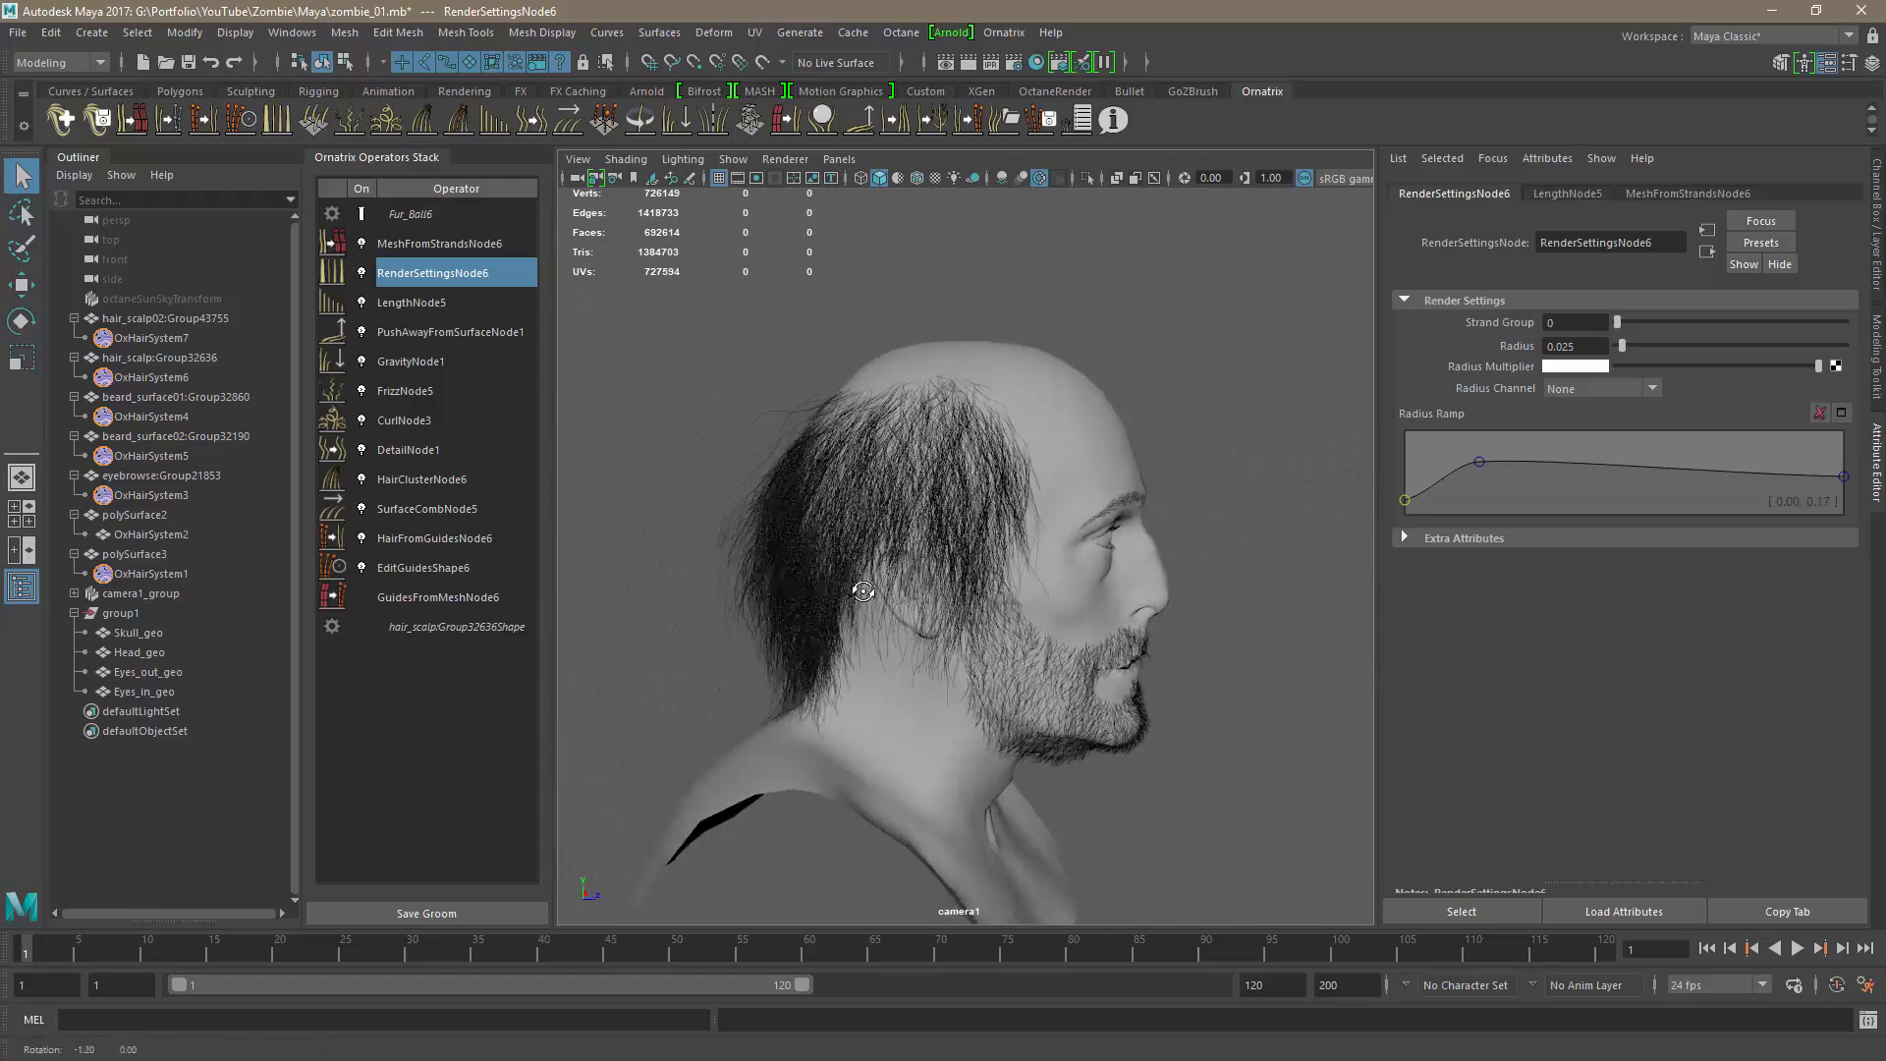
pyautogui.keyDown('alt'); pyautogui.moveTo(913, 596); pyautogui.dragTo(821, 575); pyautogui.keyUp('alt')
pyautogui.scroll(2, 825, 596)
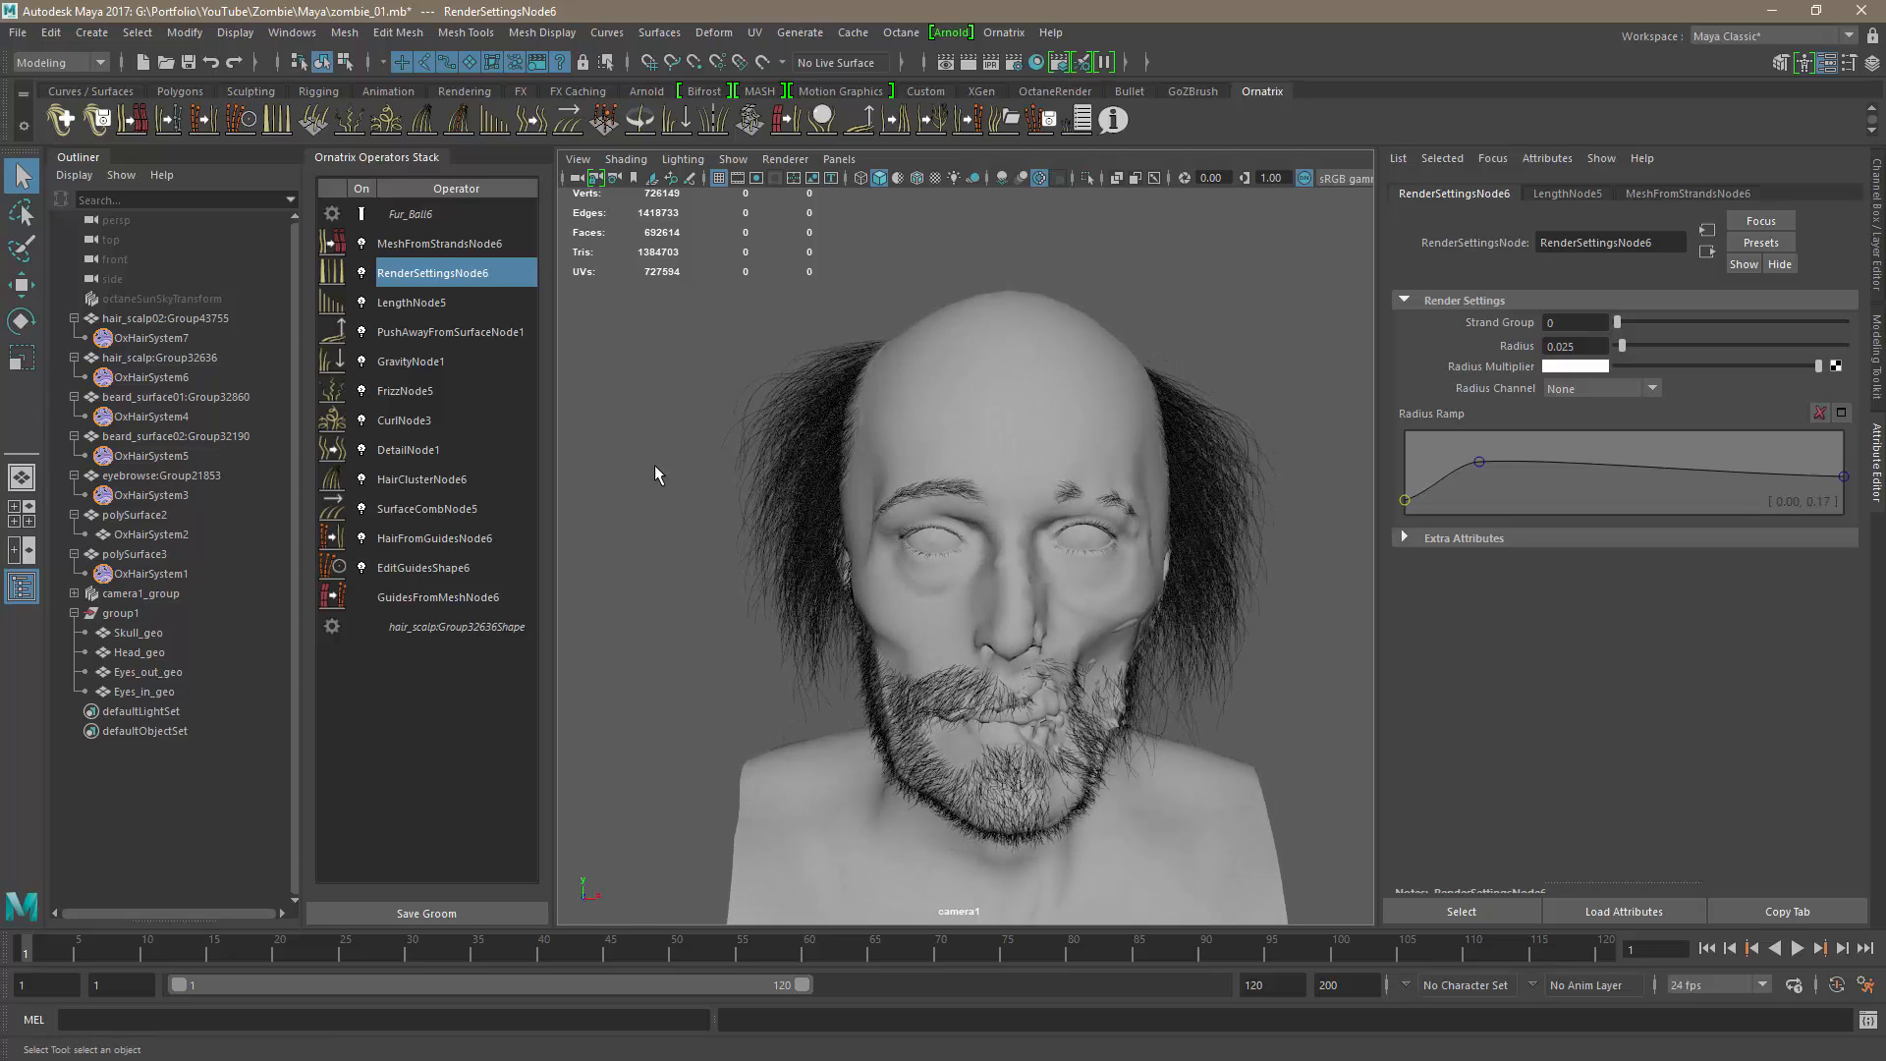
pyautogui.click(408, 361)
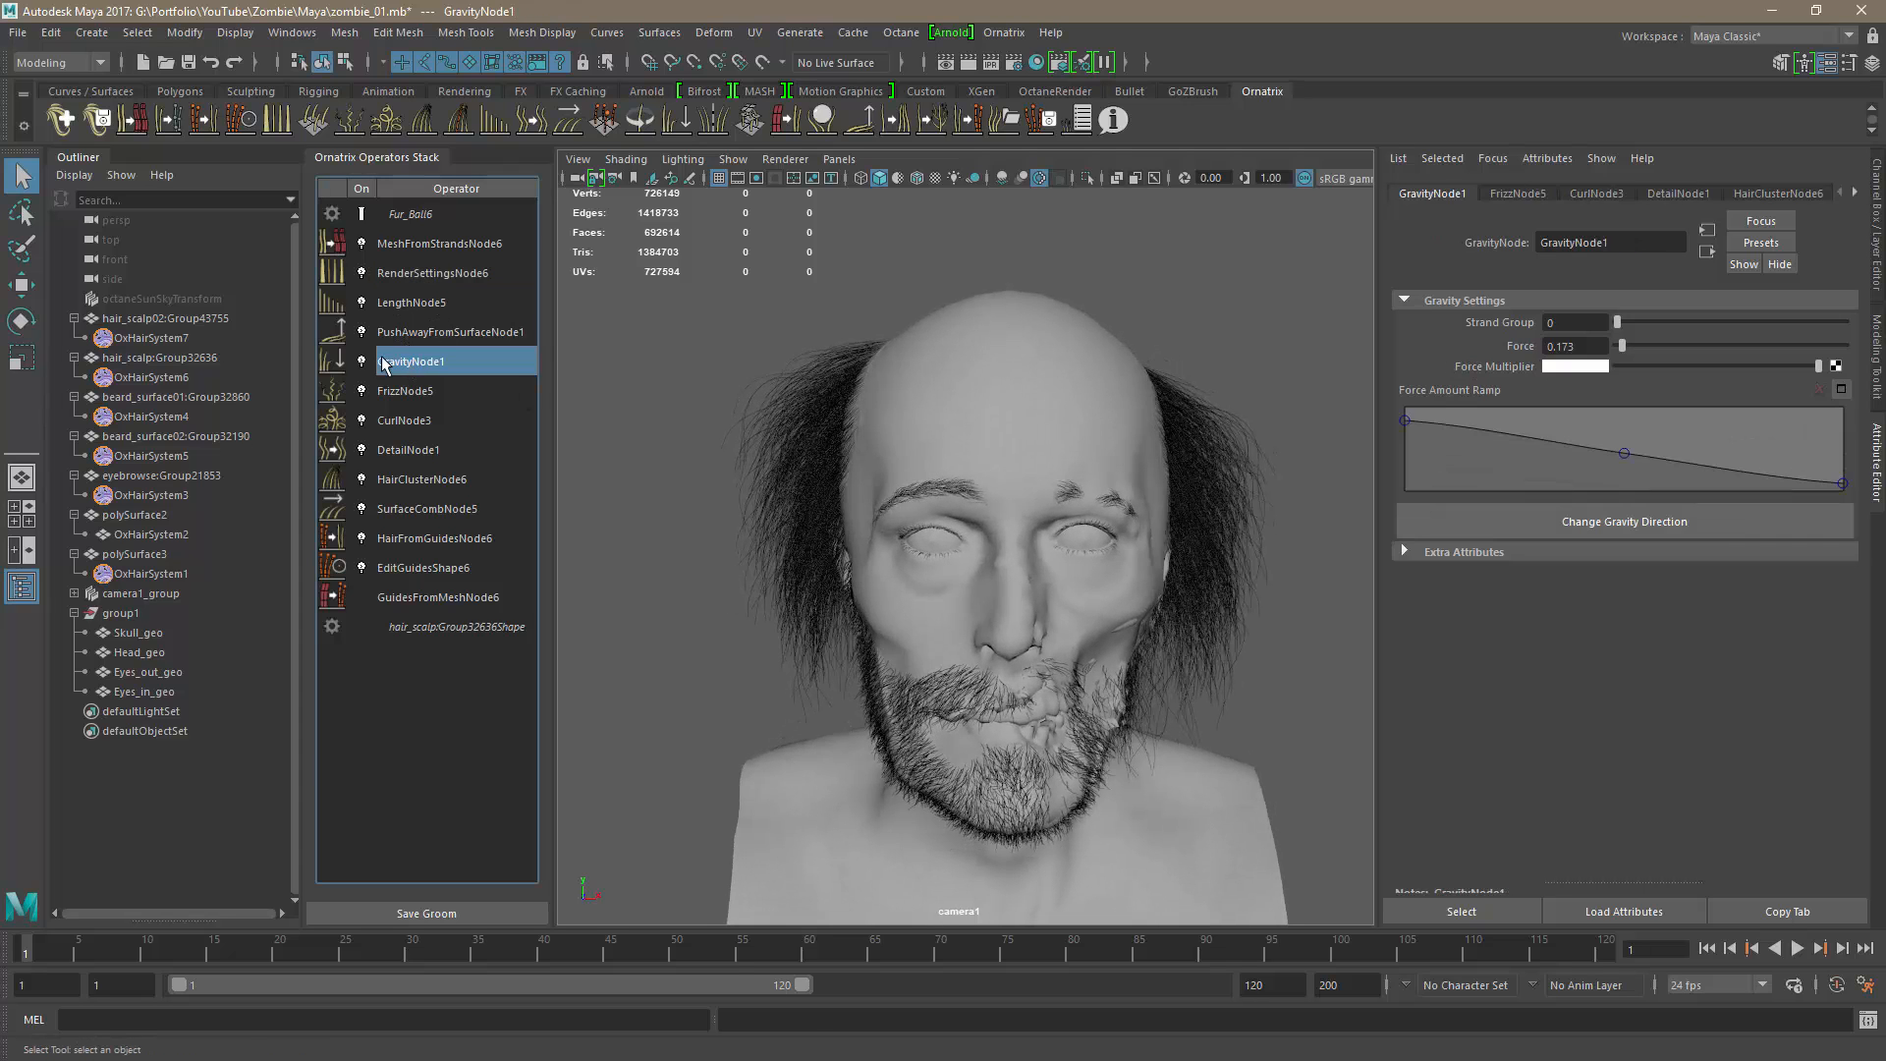
# Delete the PushAwayFromSurfaceNode2 operator from the OxHairSystem7 stack.
pyautogui.click(165, 340)
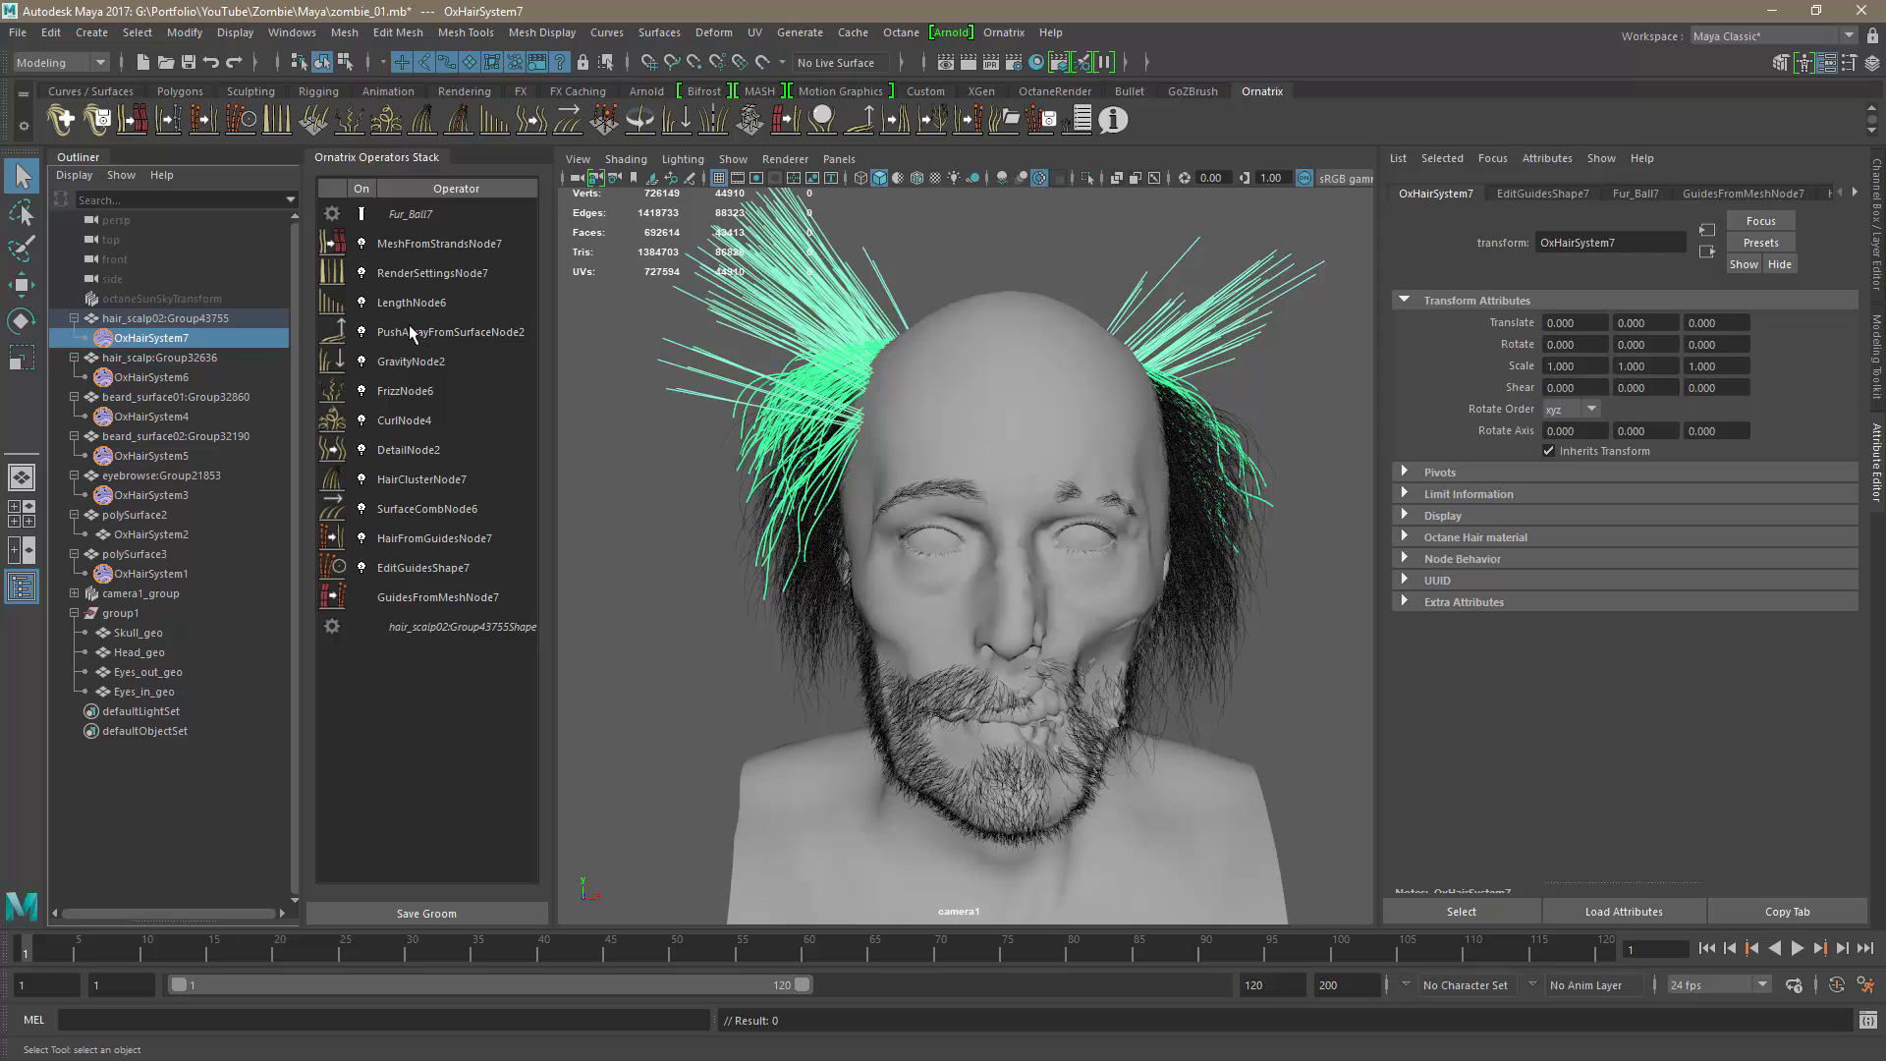
pyautogui.click(411, 334)
pyautogui.click(408, 363)
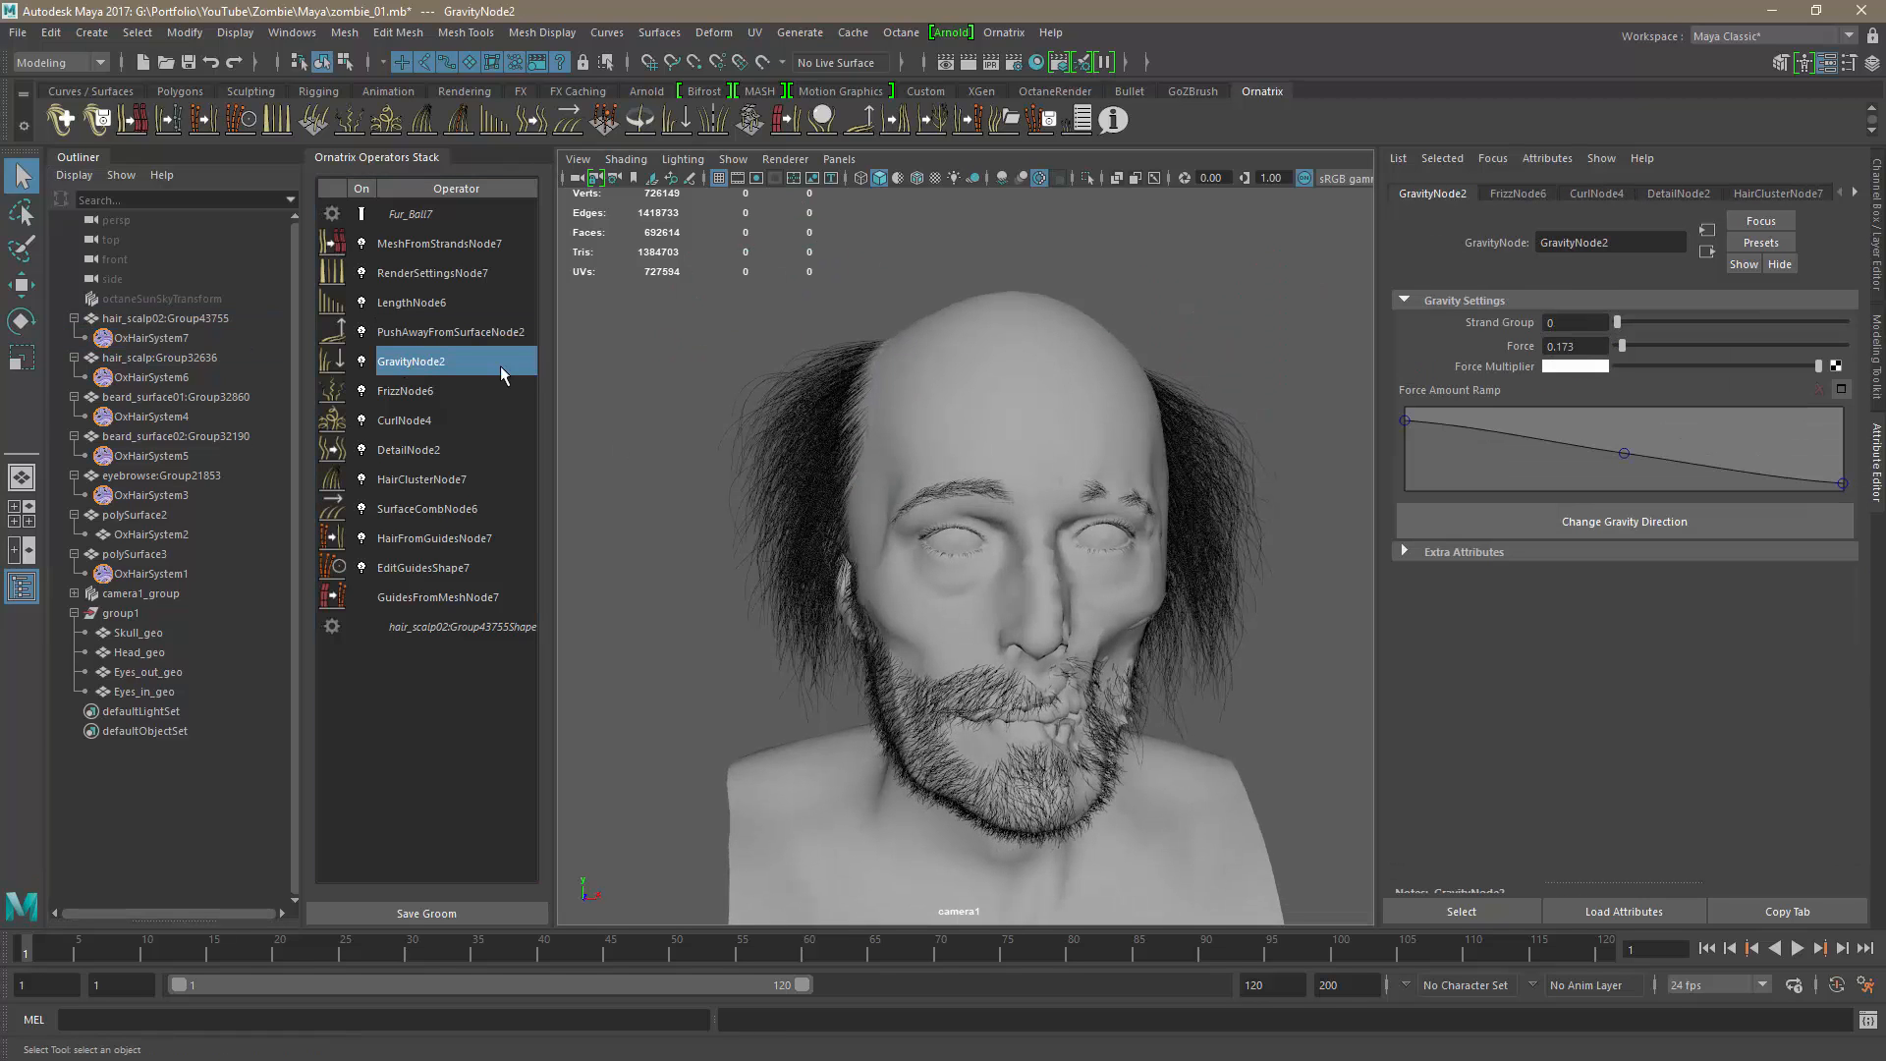
pyautogui.click(381, 334)
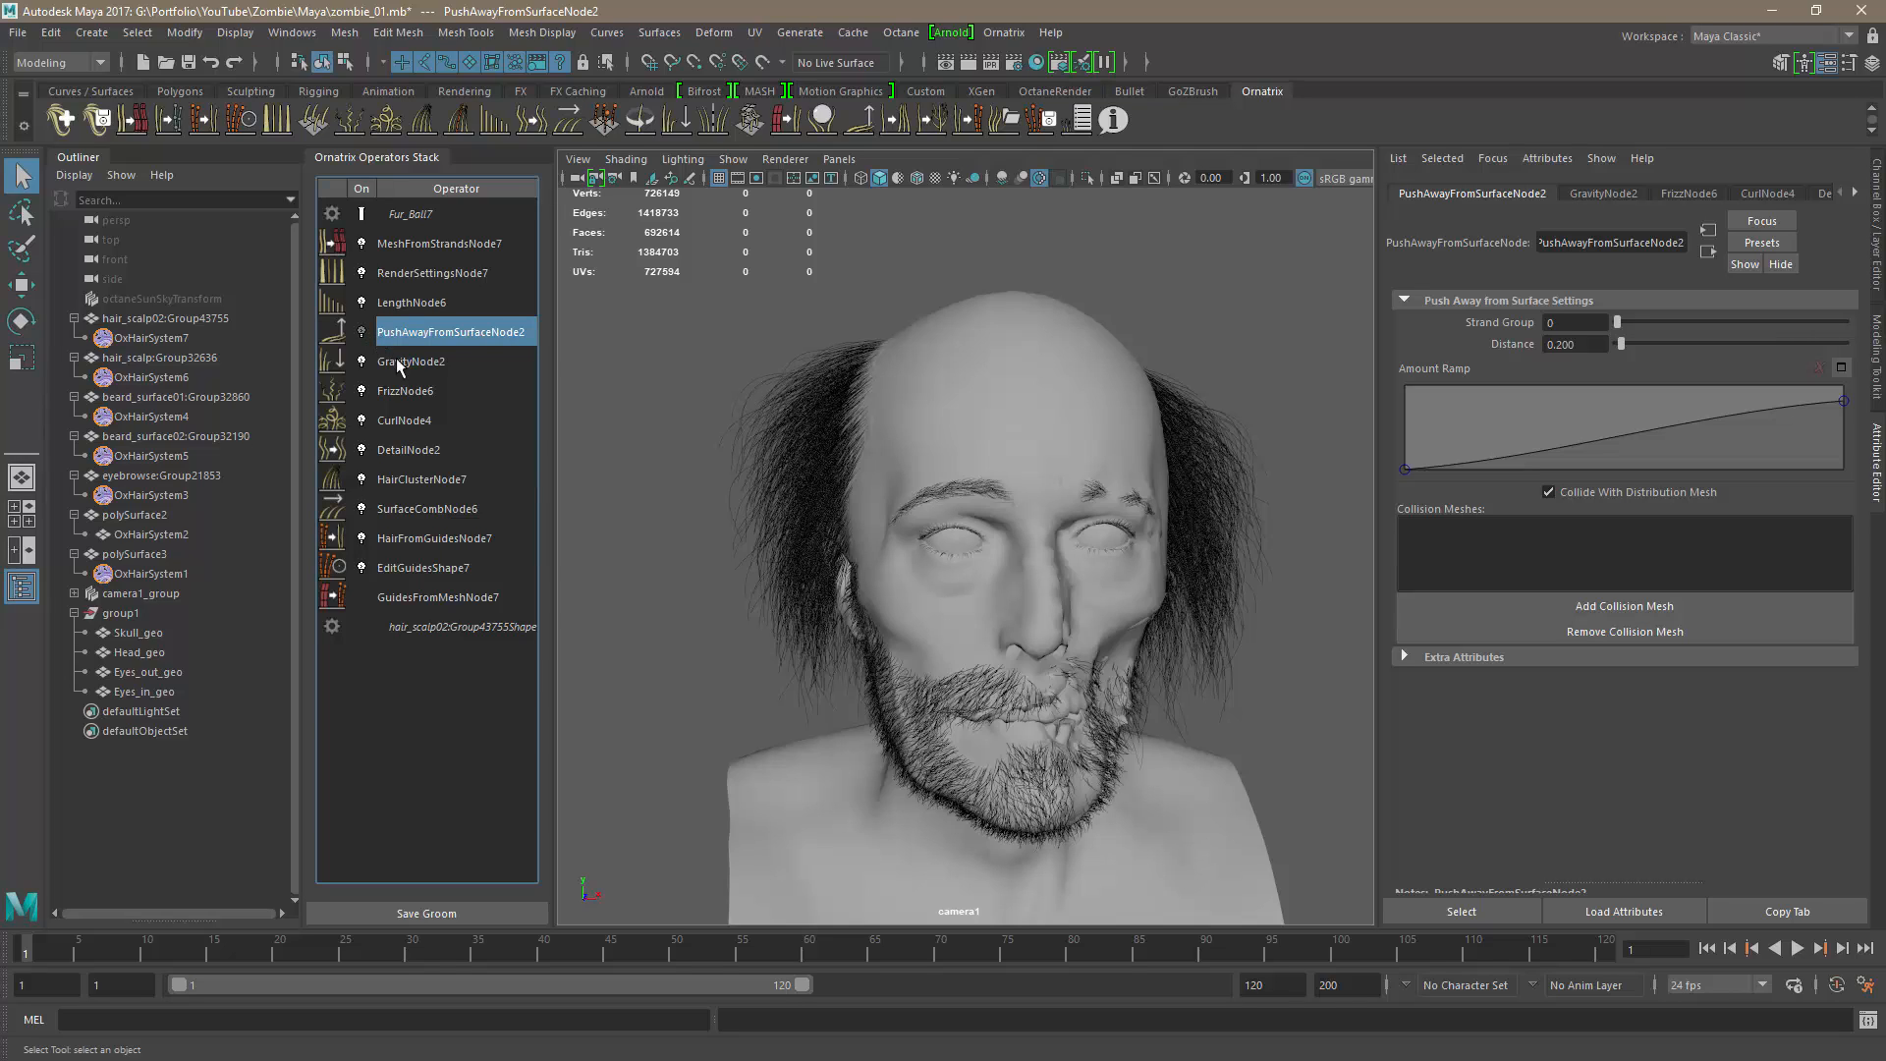
pyautogui.rightClick(442, 339)
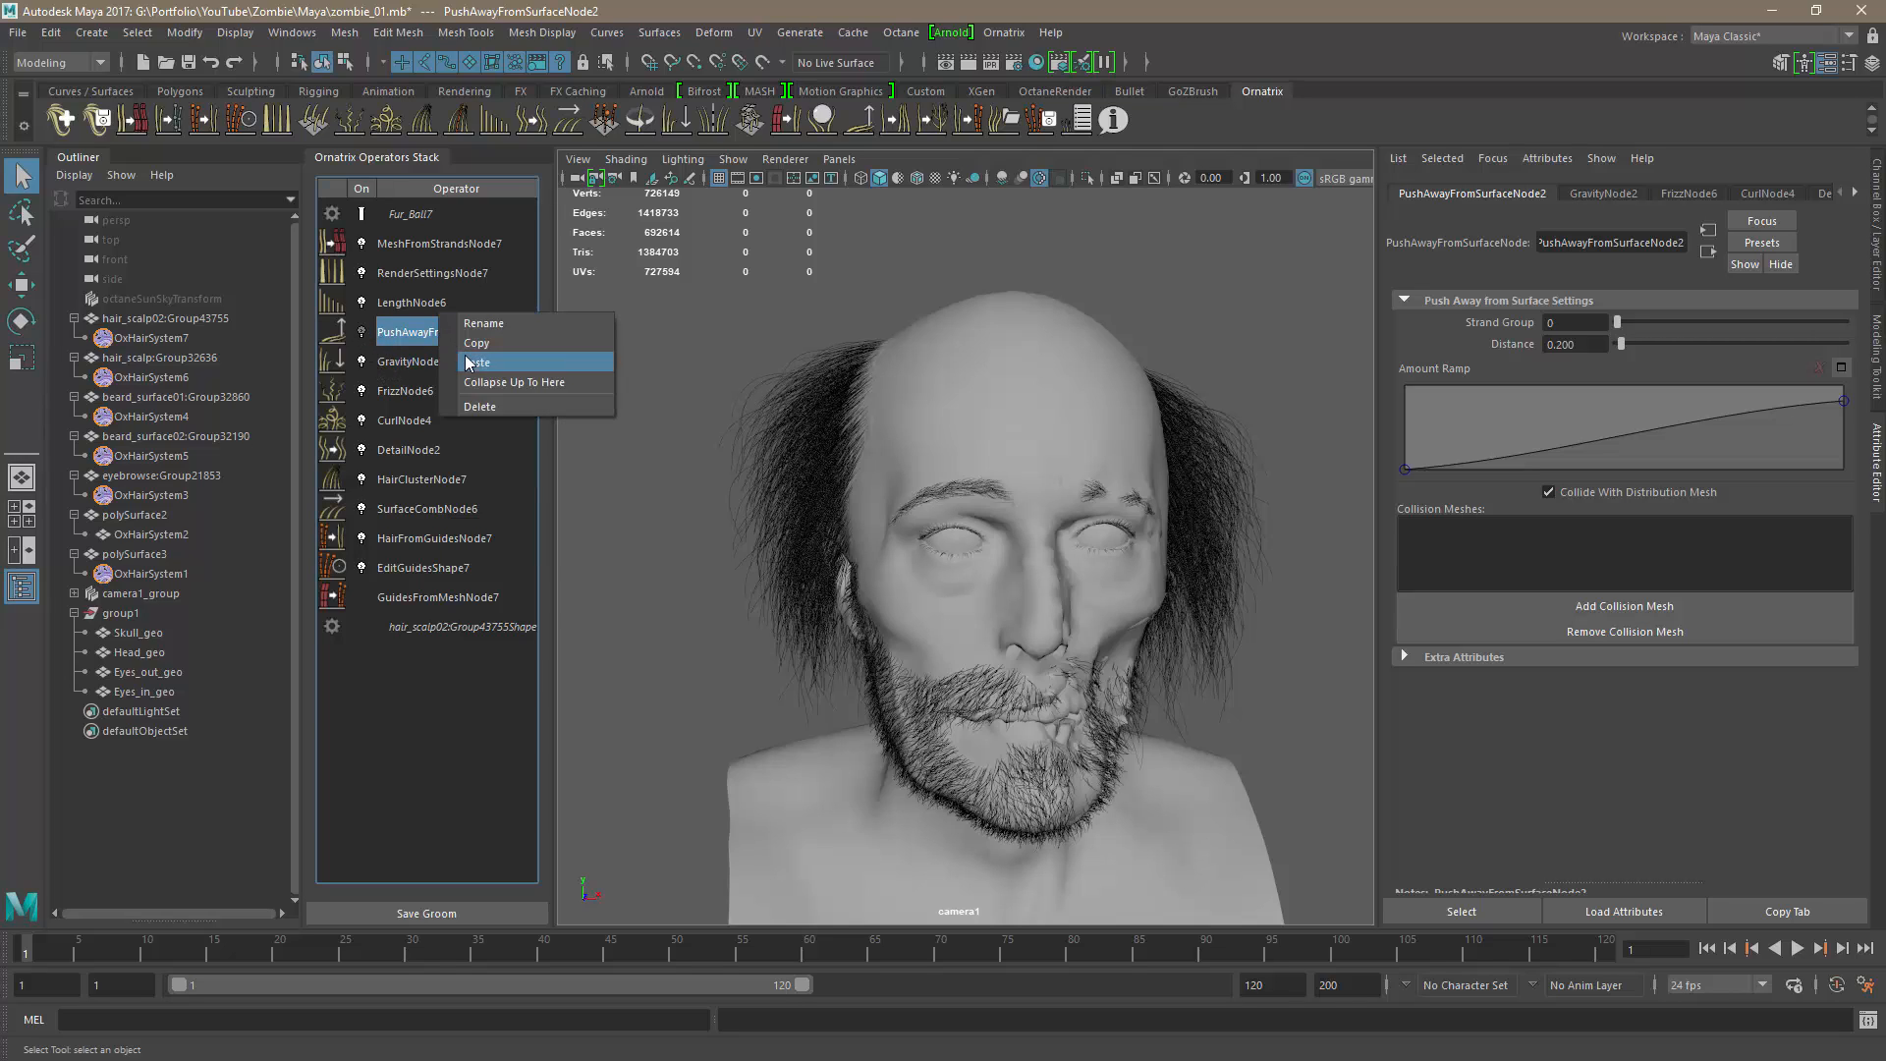
pyautogui.click(475, 406)
# Try a force of 0 on GravityNode2 and undo the change.
pyautogui.click(409, 334)
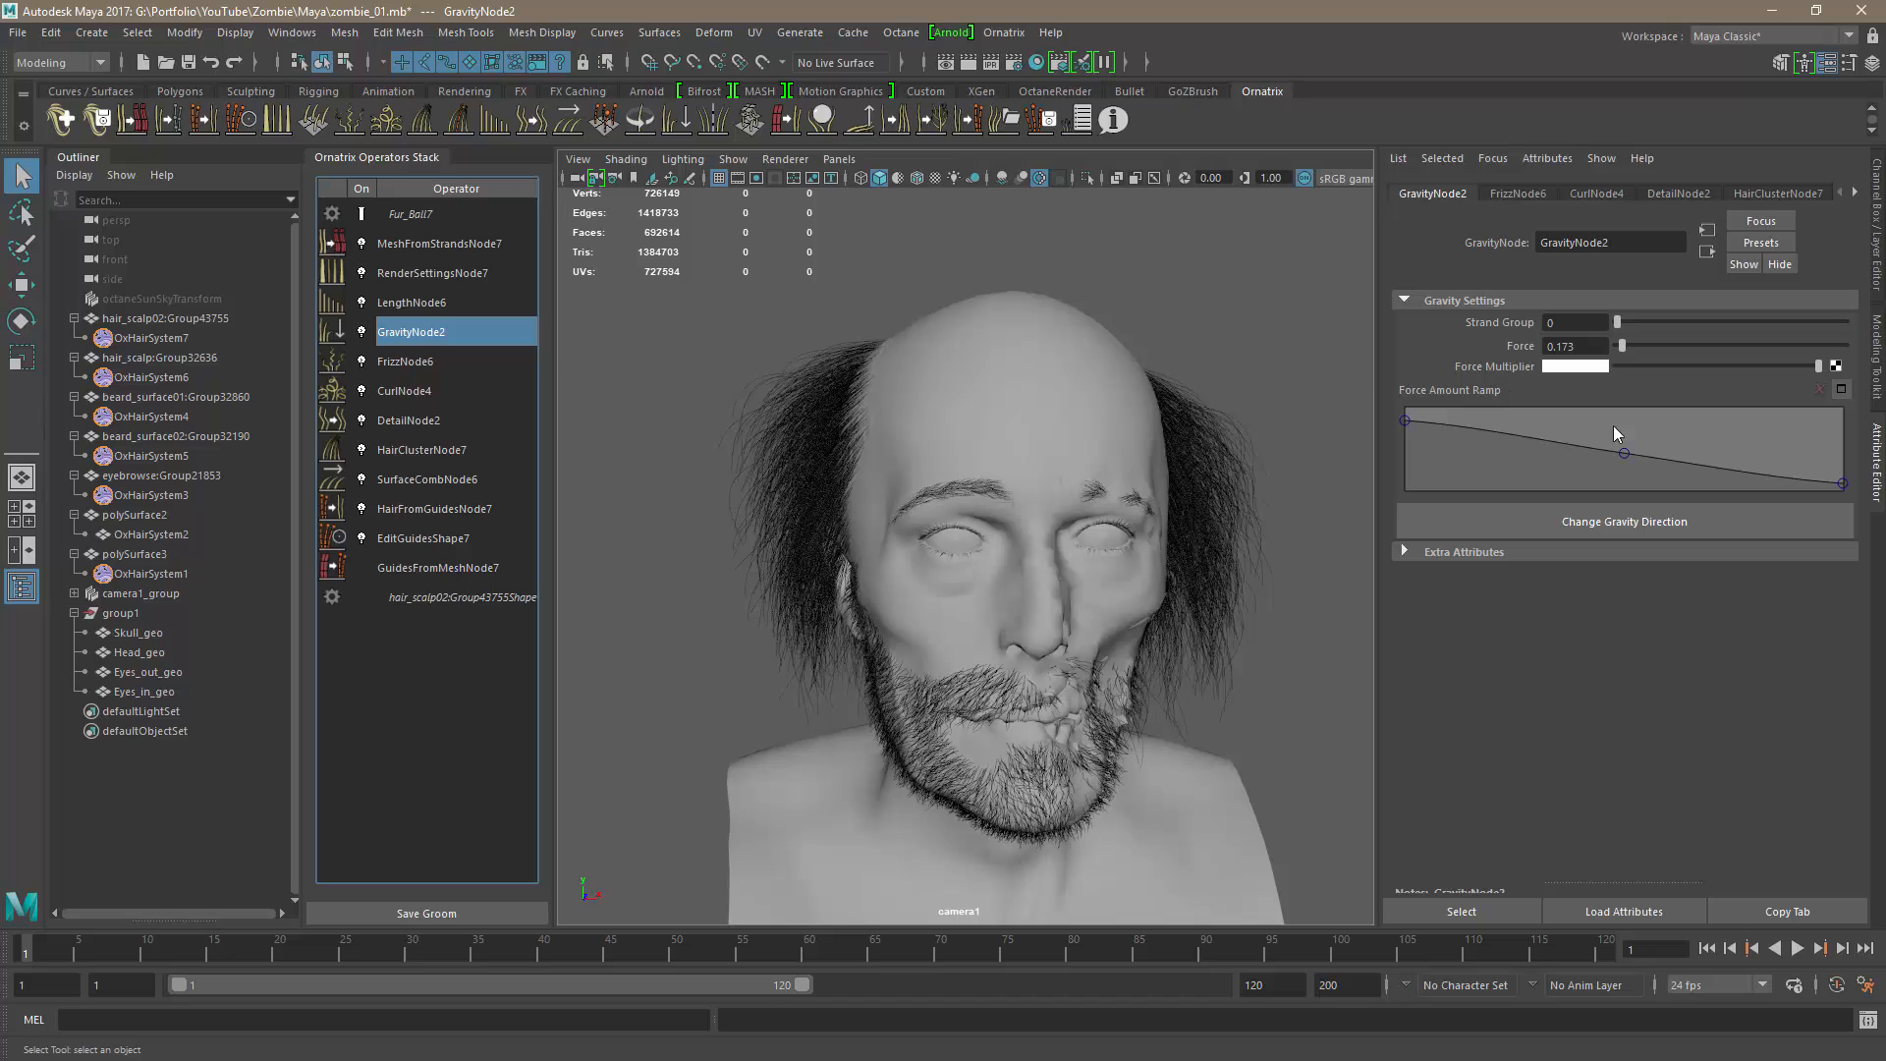
pyautogui.moveTo(1623, 356); pyautogui.dragTo(1611, 360)
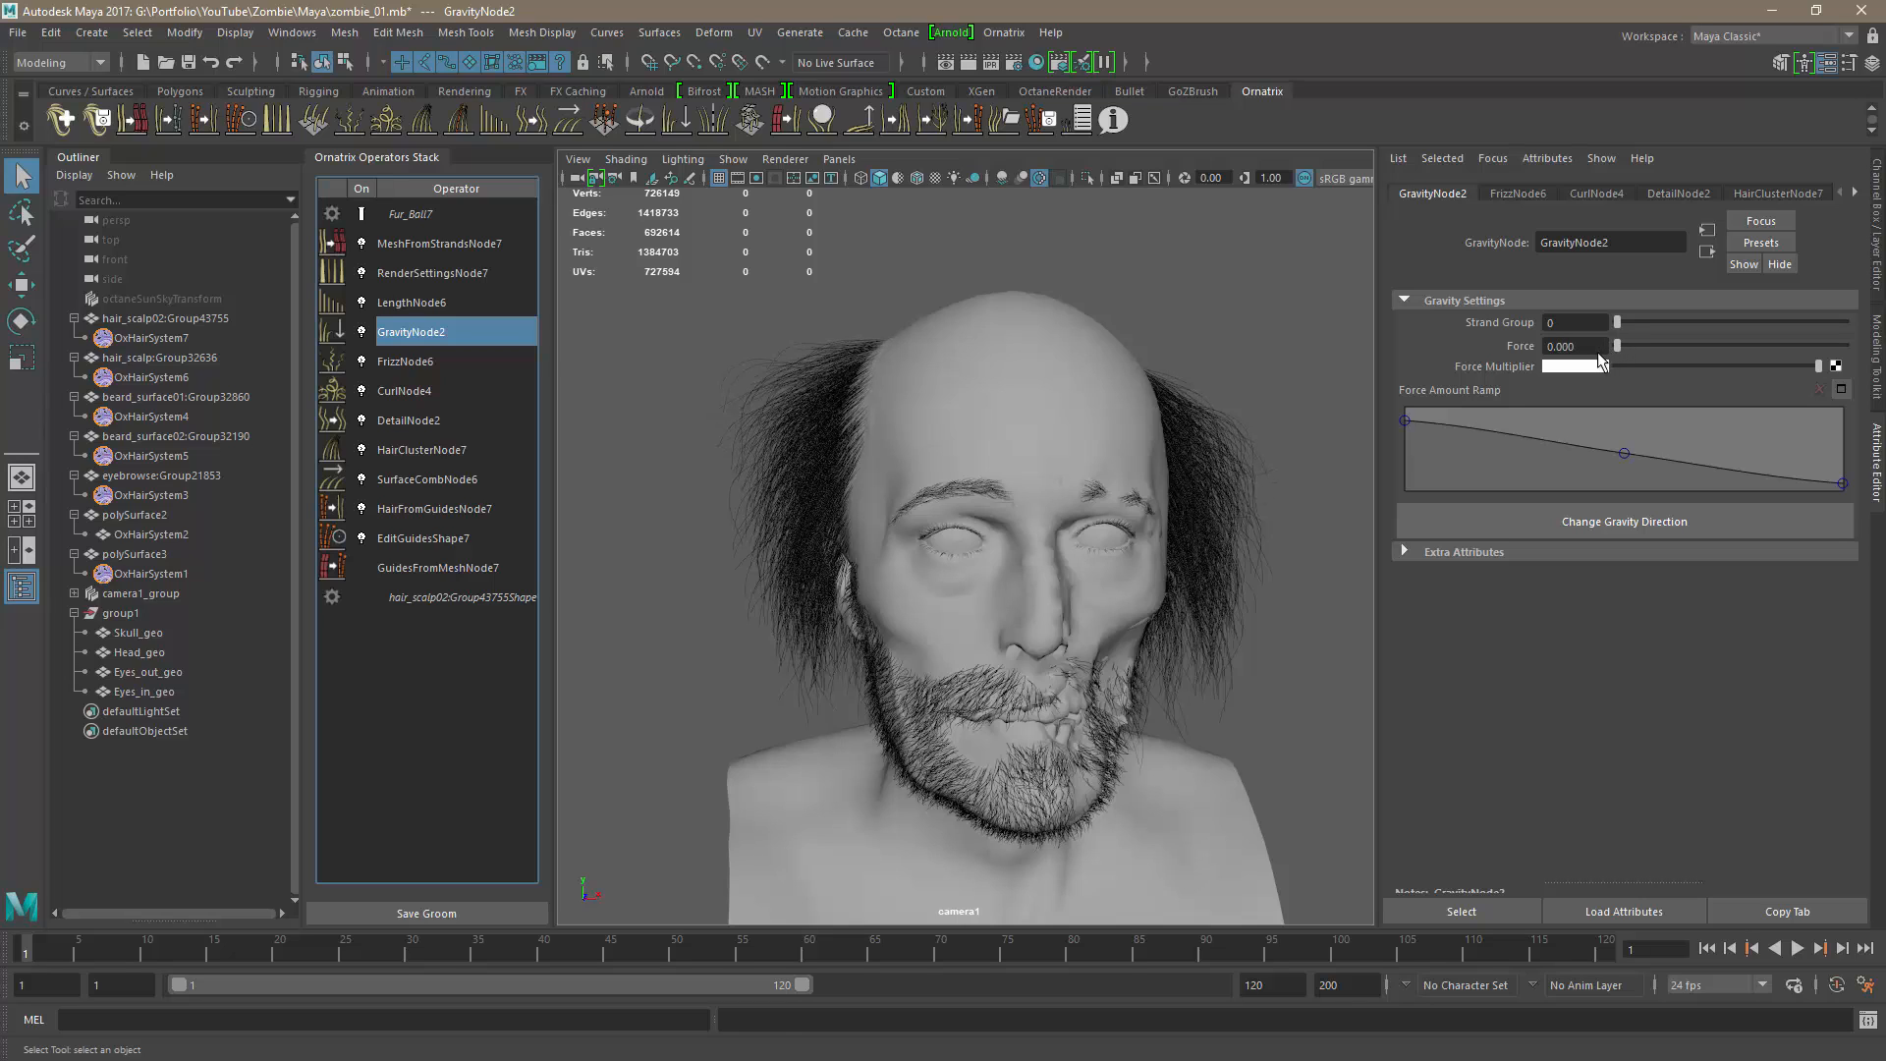
pyautogui.hotkey('ctrl', 'z')
pyautogui.keyDown('alt'); pyautogui.moveTo(770, 446); pyautogui.dragTo(1292, 510); pyautogui.keyUp('alt')
pyautogui.hotkey('ctrl', 'z')
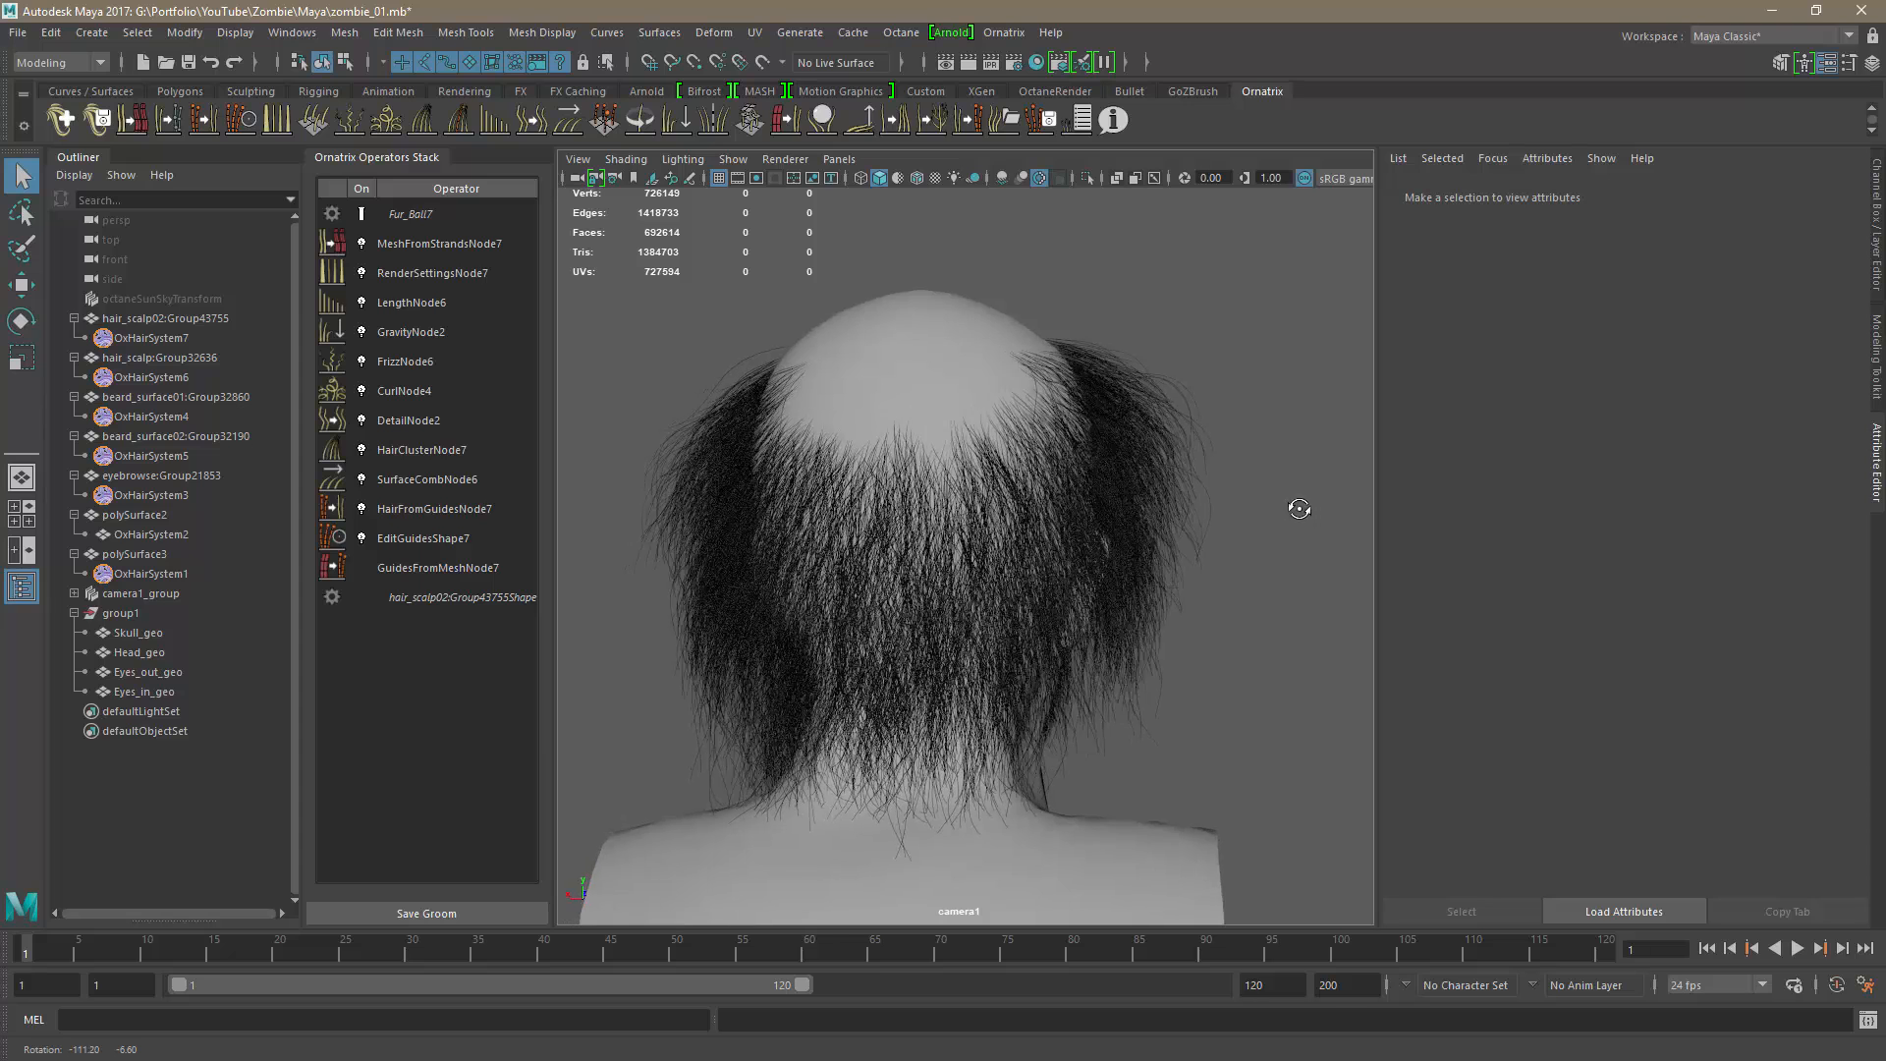
# Set FrizzNode6's amount to 10, with an outlier fraction of about 0.27 and an outlier amount of 6.
pyautogui.click(412, 362)
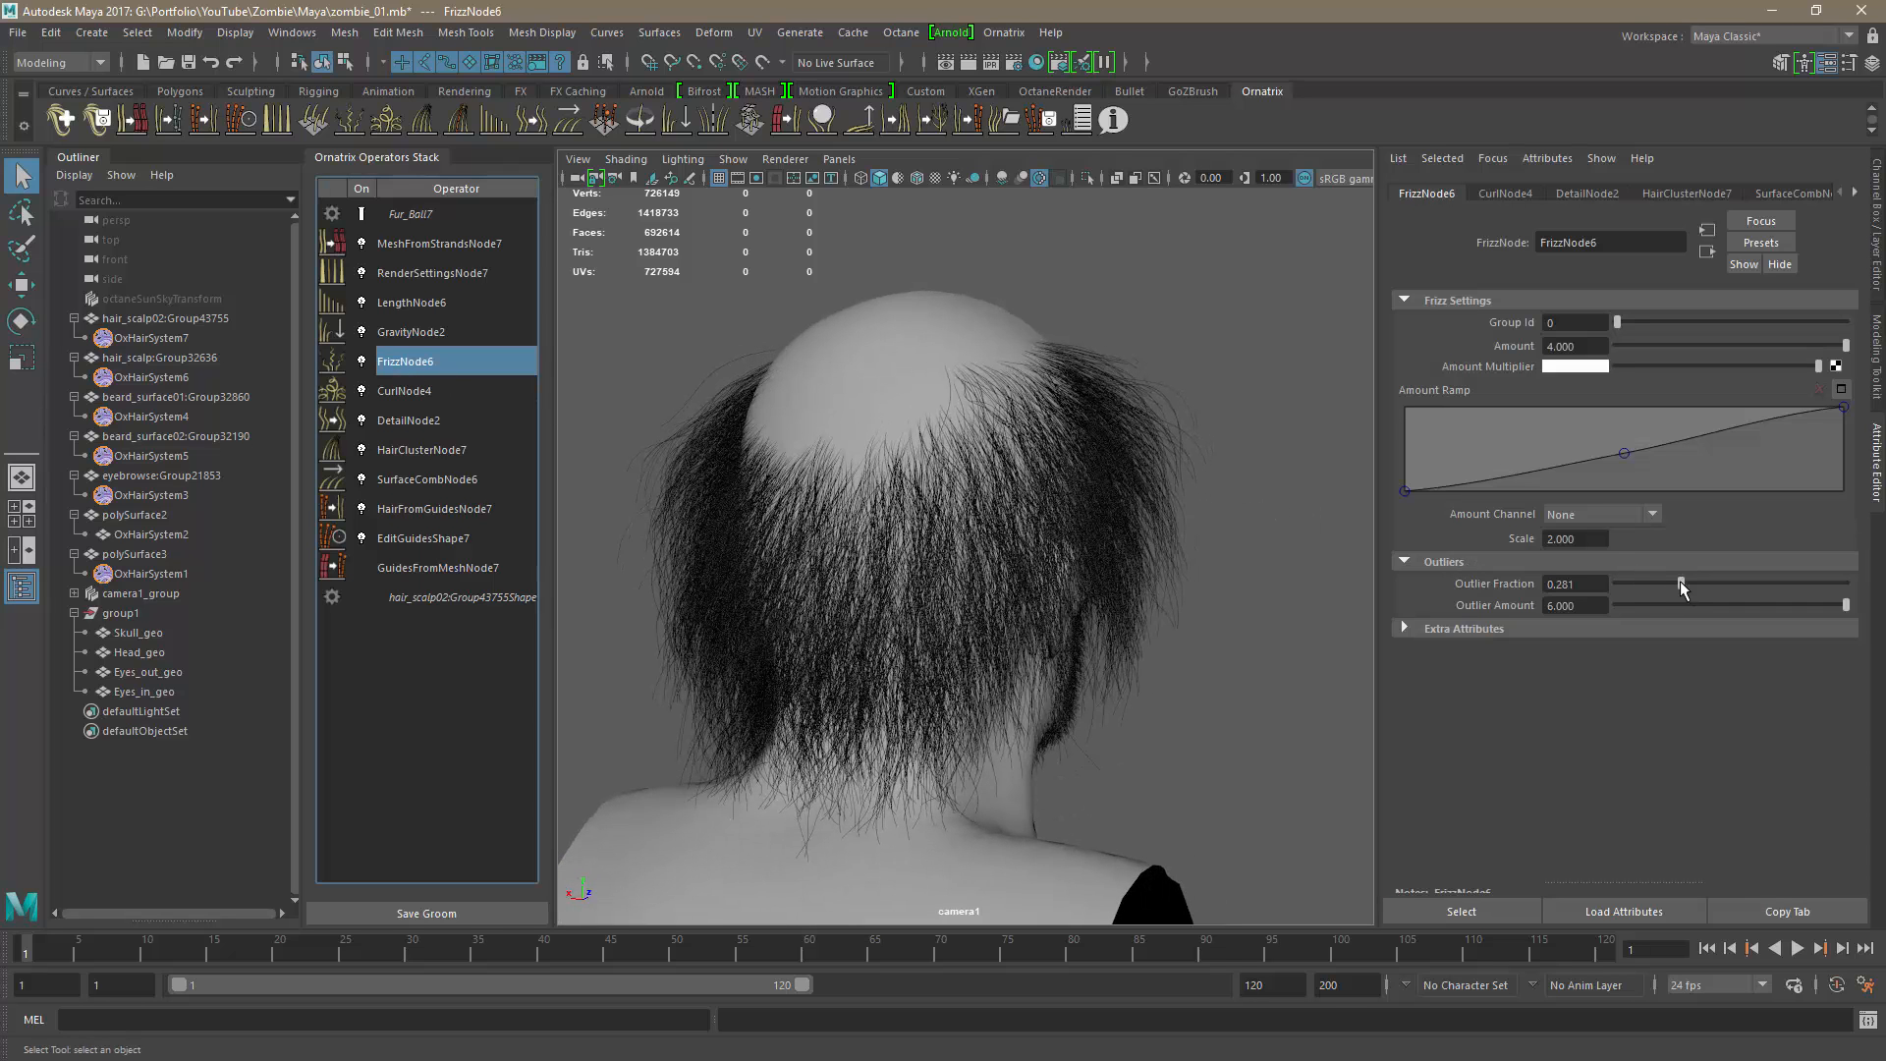
pyautogui.click(1593, 346)
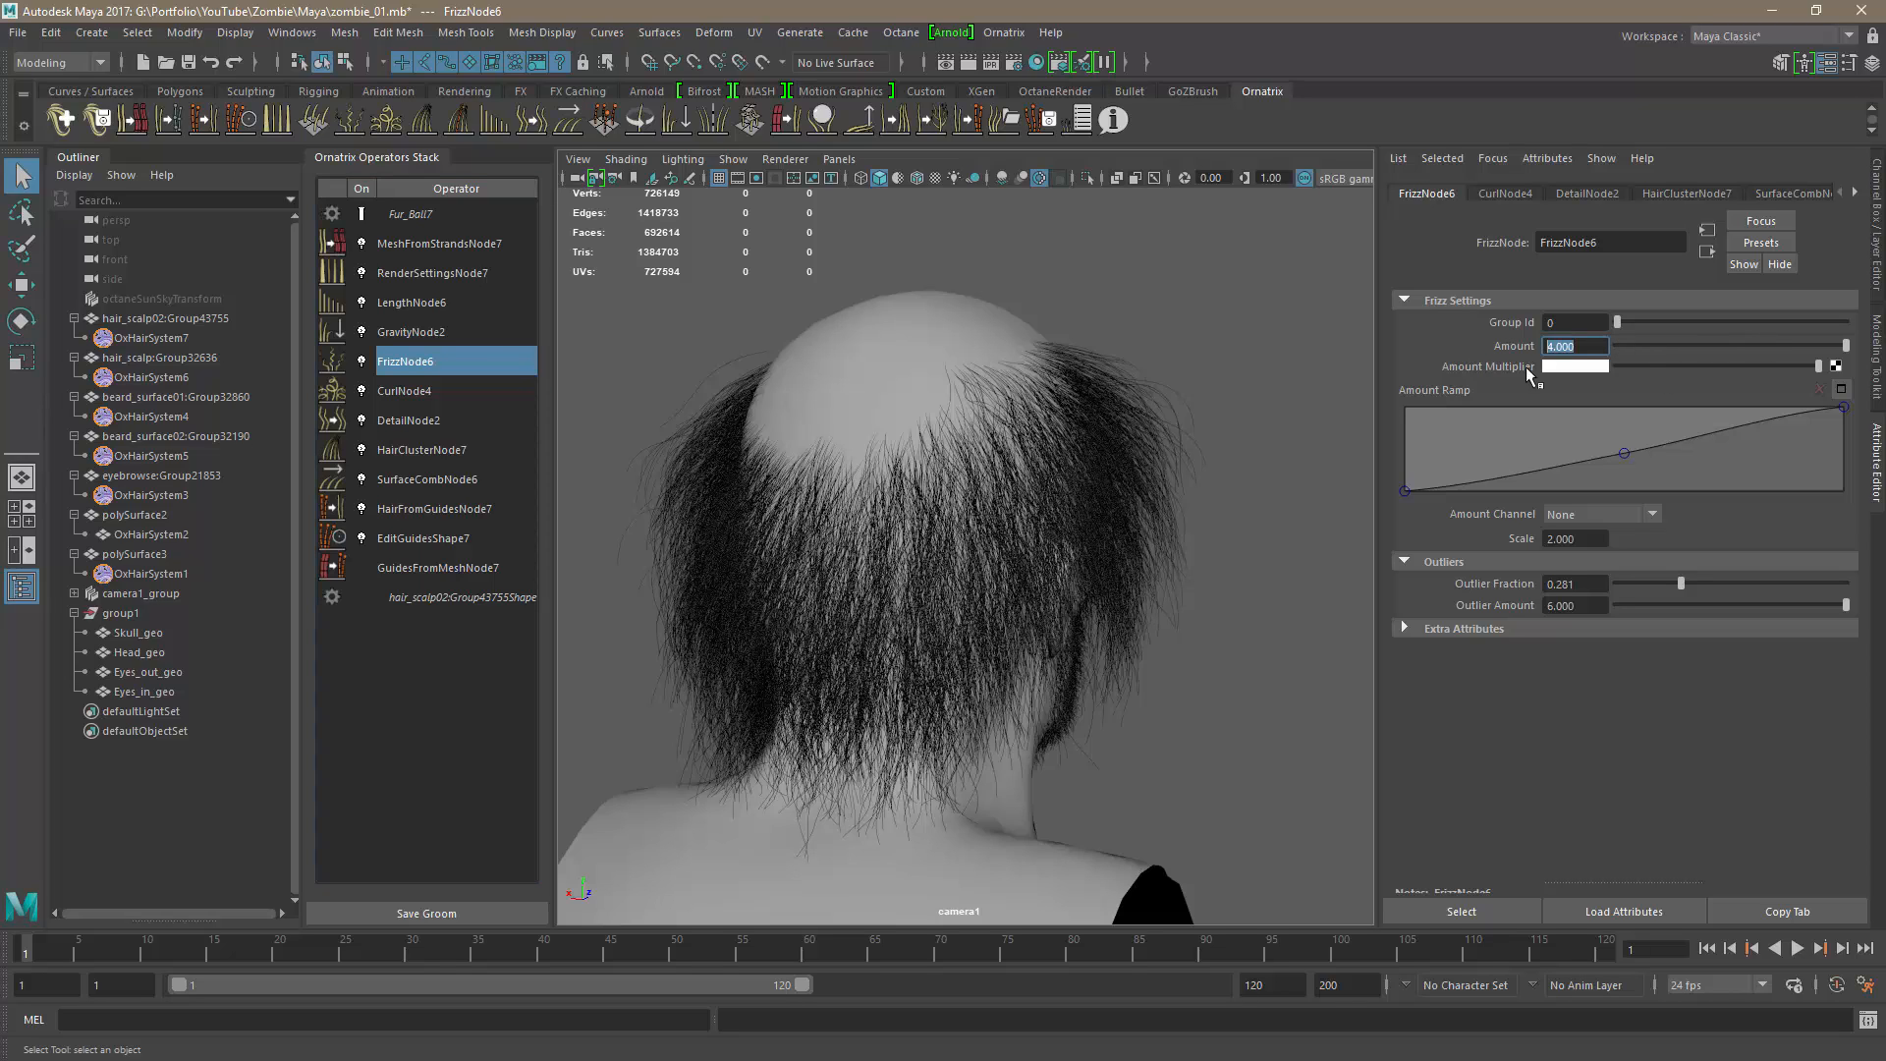
pyautogui.press('Return')
pyautogui.click(1547, 350)
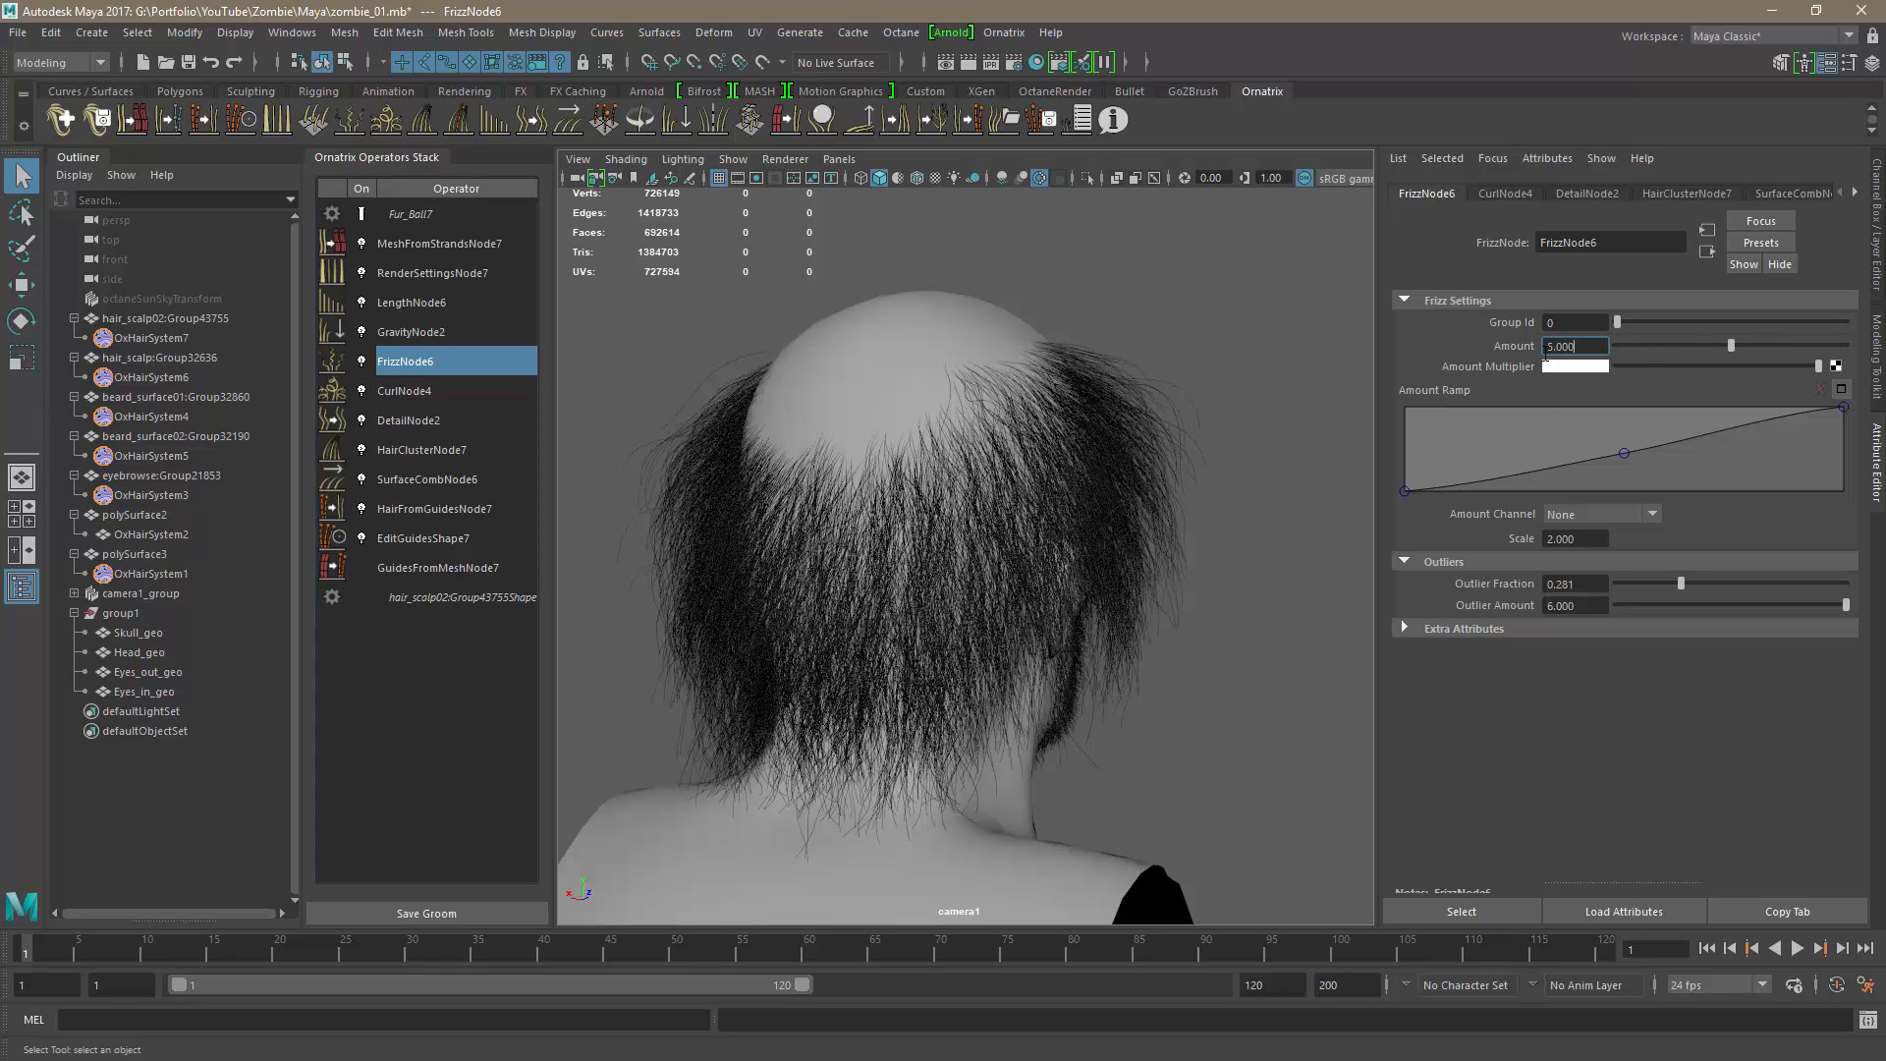
pyautogui.press('Return')
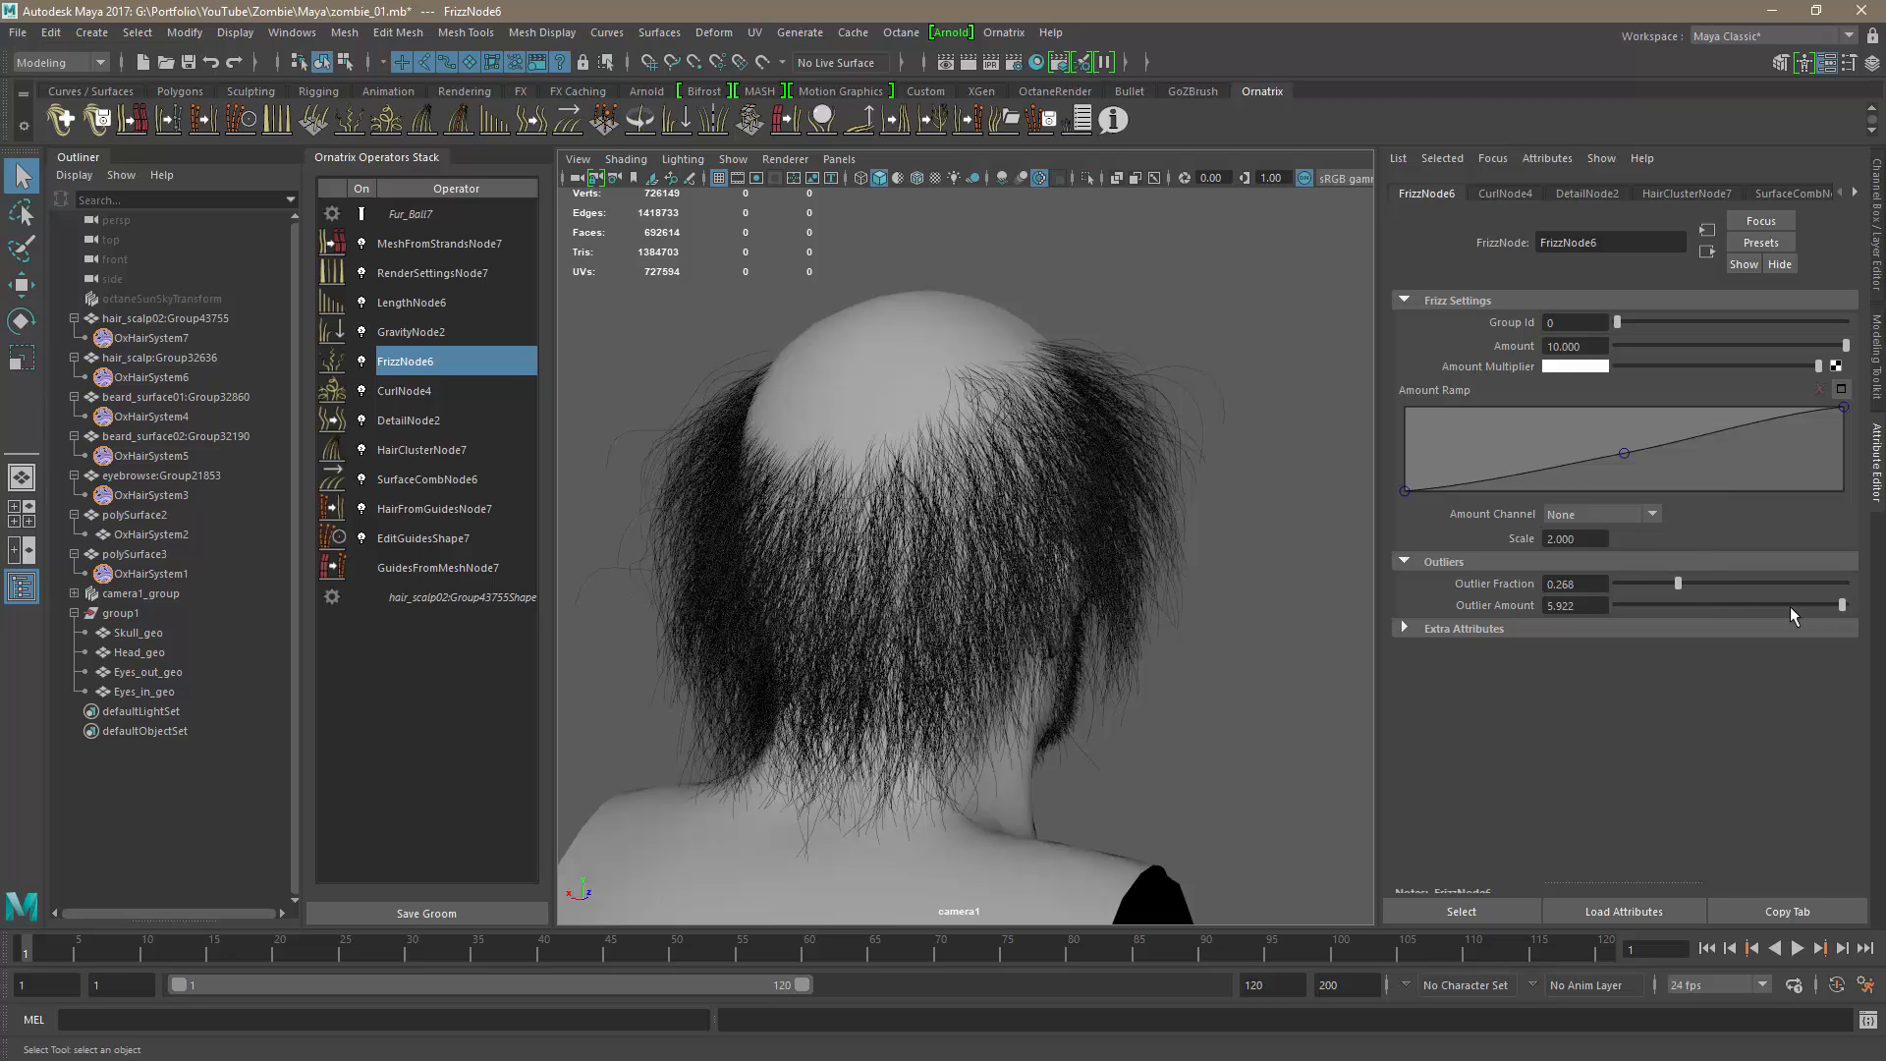
pyautogui.moveTo(1790, 605); pyautogui.dragTo(1882, 614)
pyautogui.keyDown('alt'); pyautogui.moveTo(1082, 597); pyautogui.dragTo(932, 593); pyautogui.keyUp('alt')
# Set the frizz scale of FrizzNode6 to 3.
pyautogui.click(1566, 546)
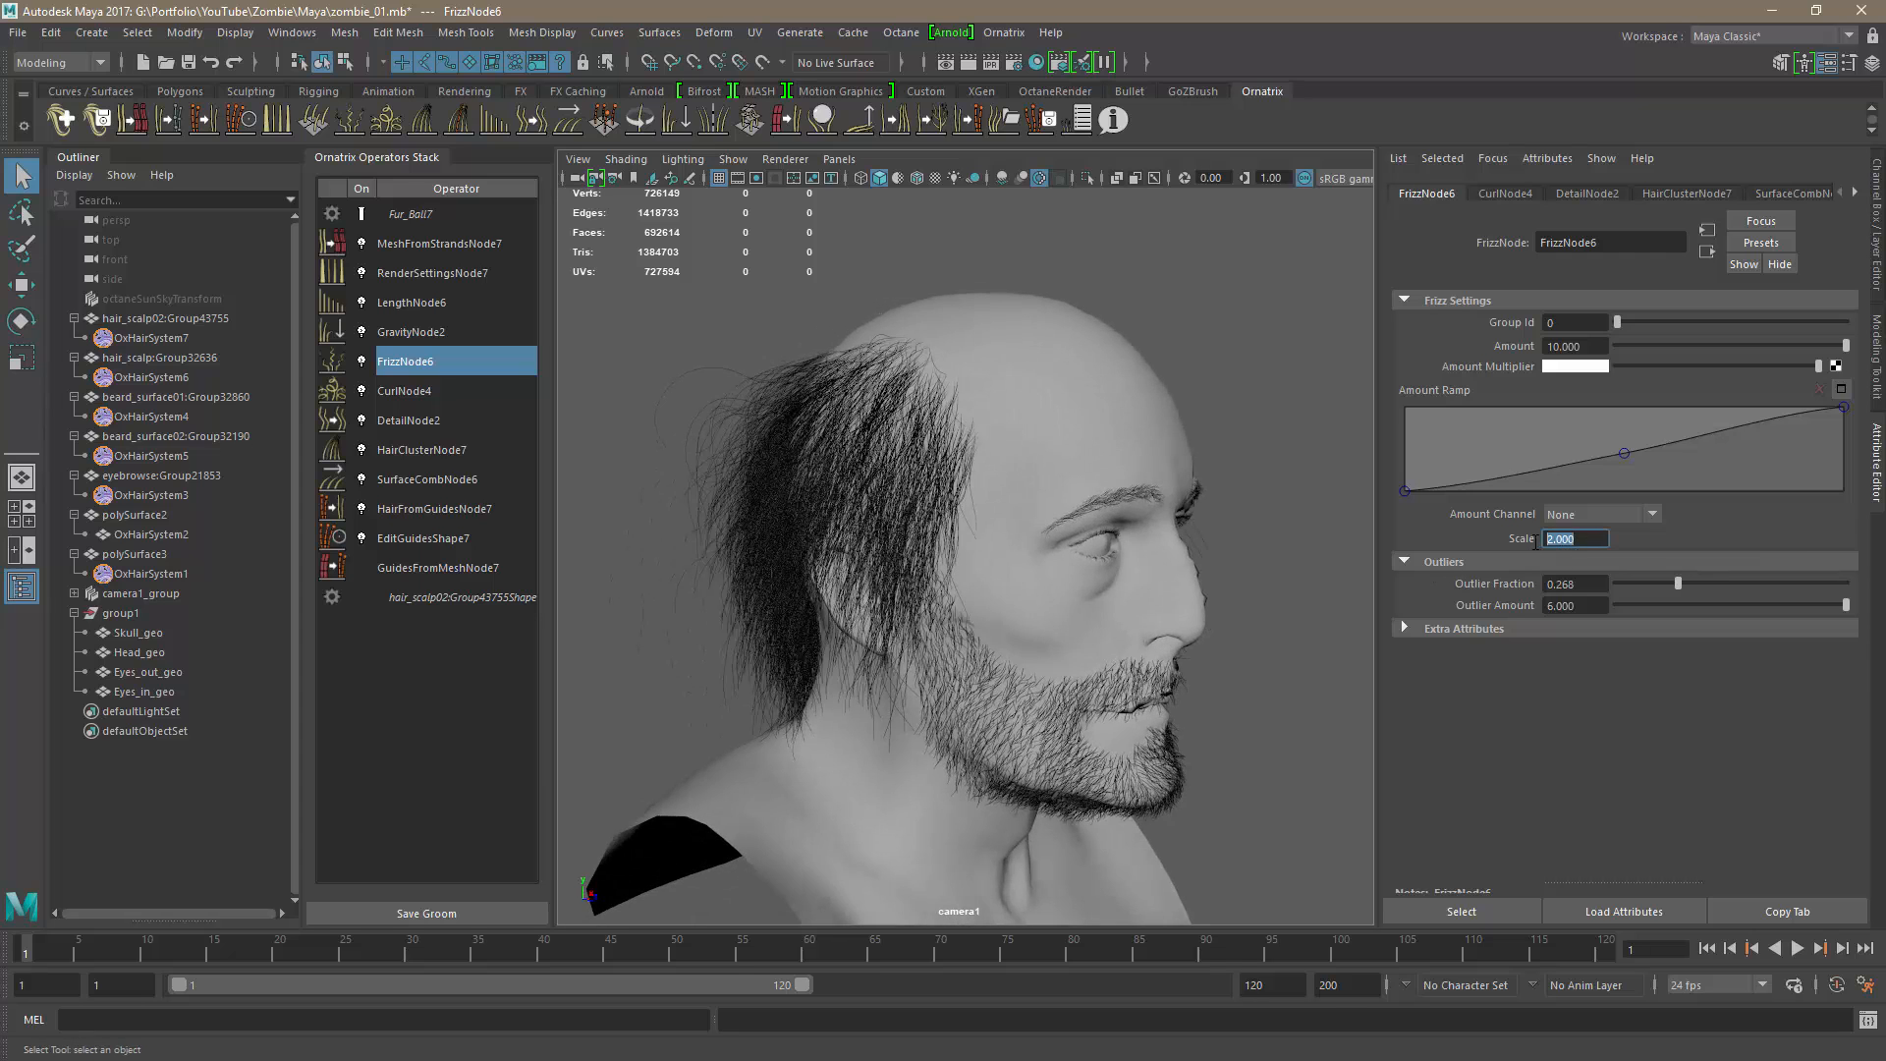
pyautogui.write('3')
pyautogui.press('Return')
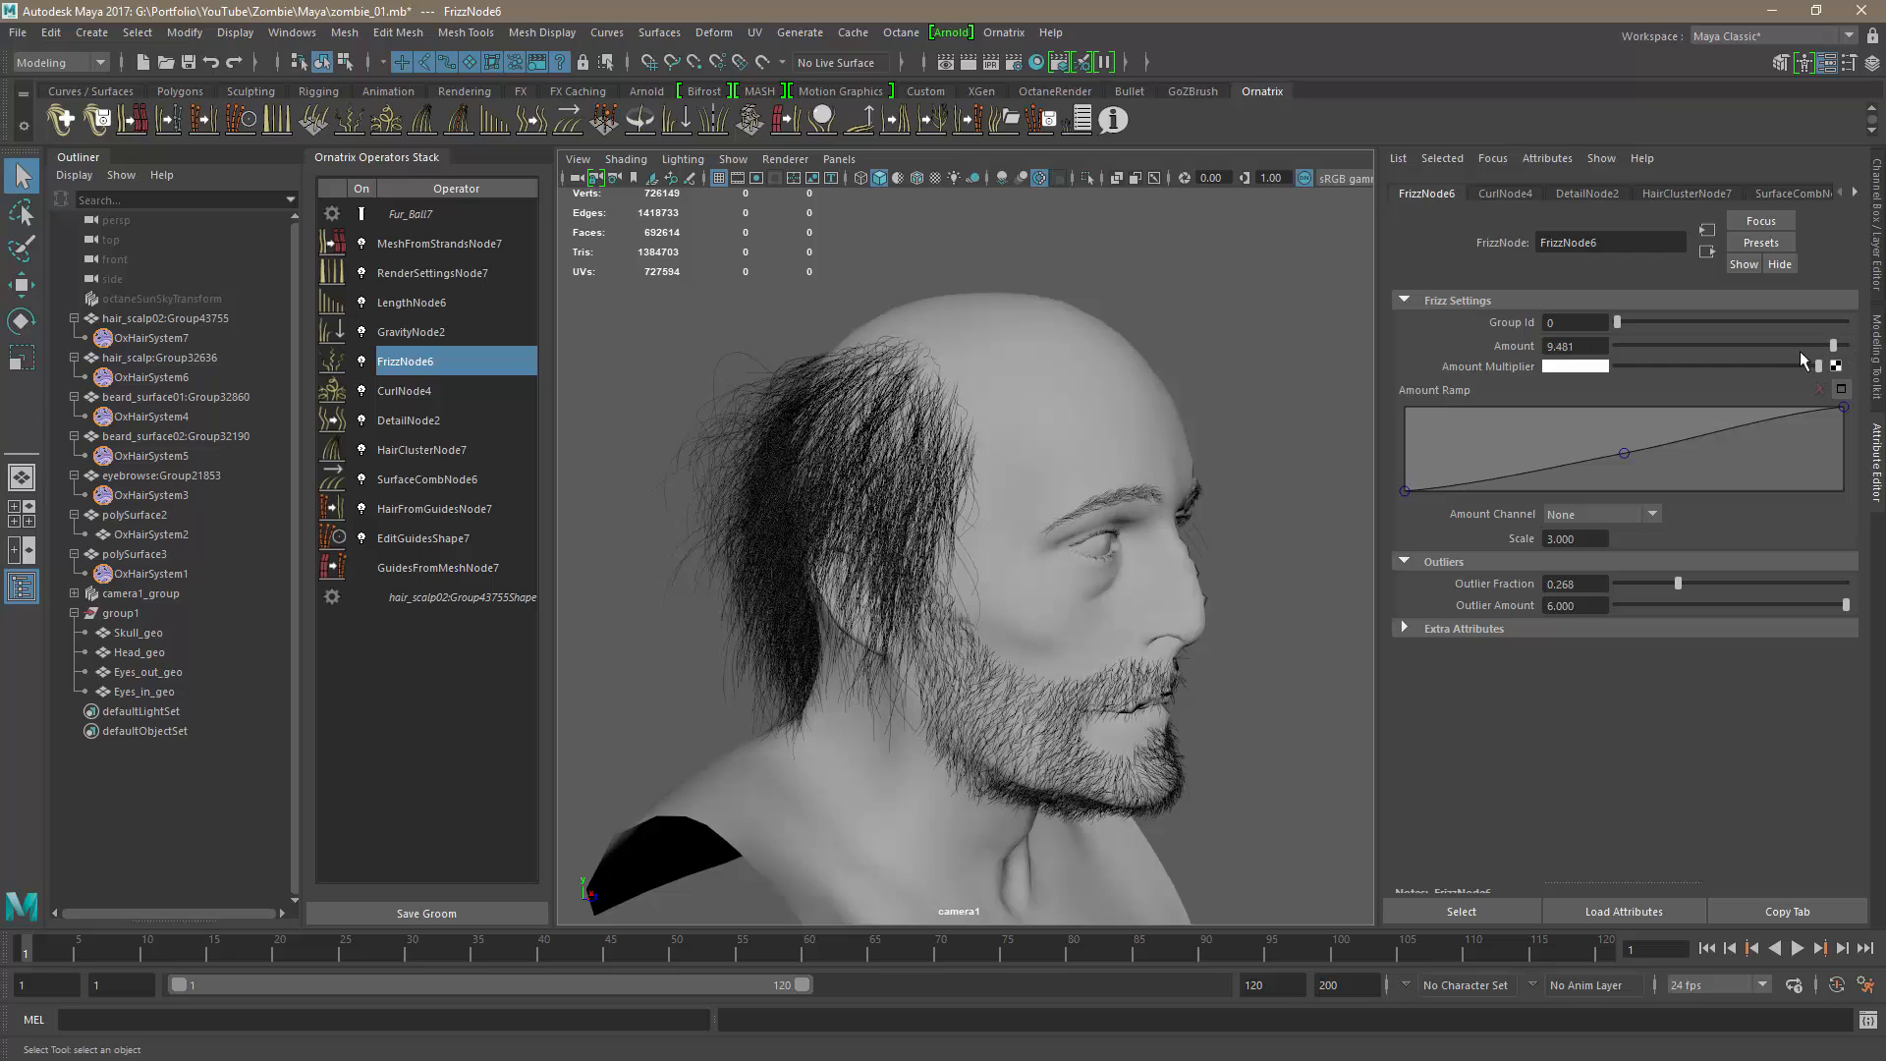
# Reduce the frizz amount of FrizzNode6 to 6.
pyautogui.moveTo(1799, 351); pyautogui.dragTo(1749, 374)
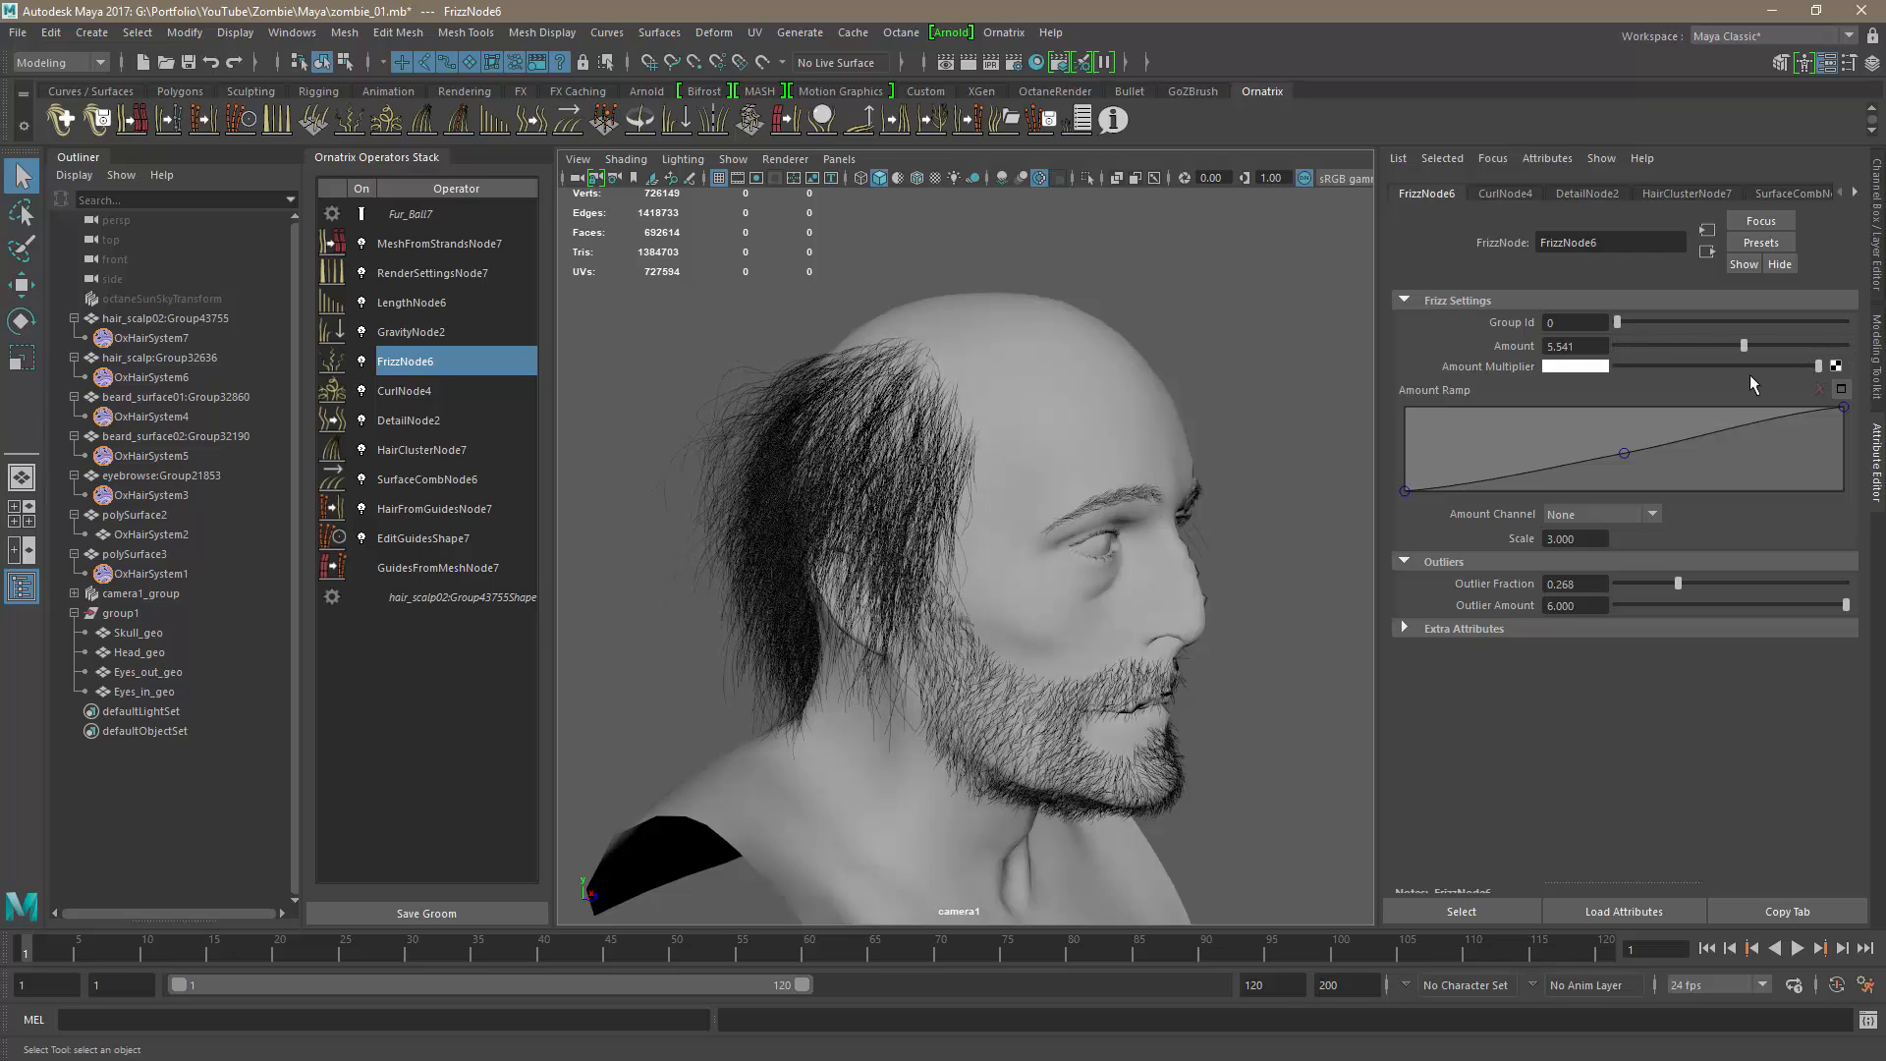
pyautogui.click(1576, 346)
pyautogui.write('6')
pyautogui.press('Return')
pyautogui.keyDown('alt'); pyautogui.moveTo(1169, 506); pyautogui.dragTo(943, 495); pyautogui.keyUp('alt')
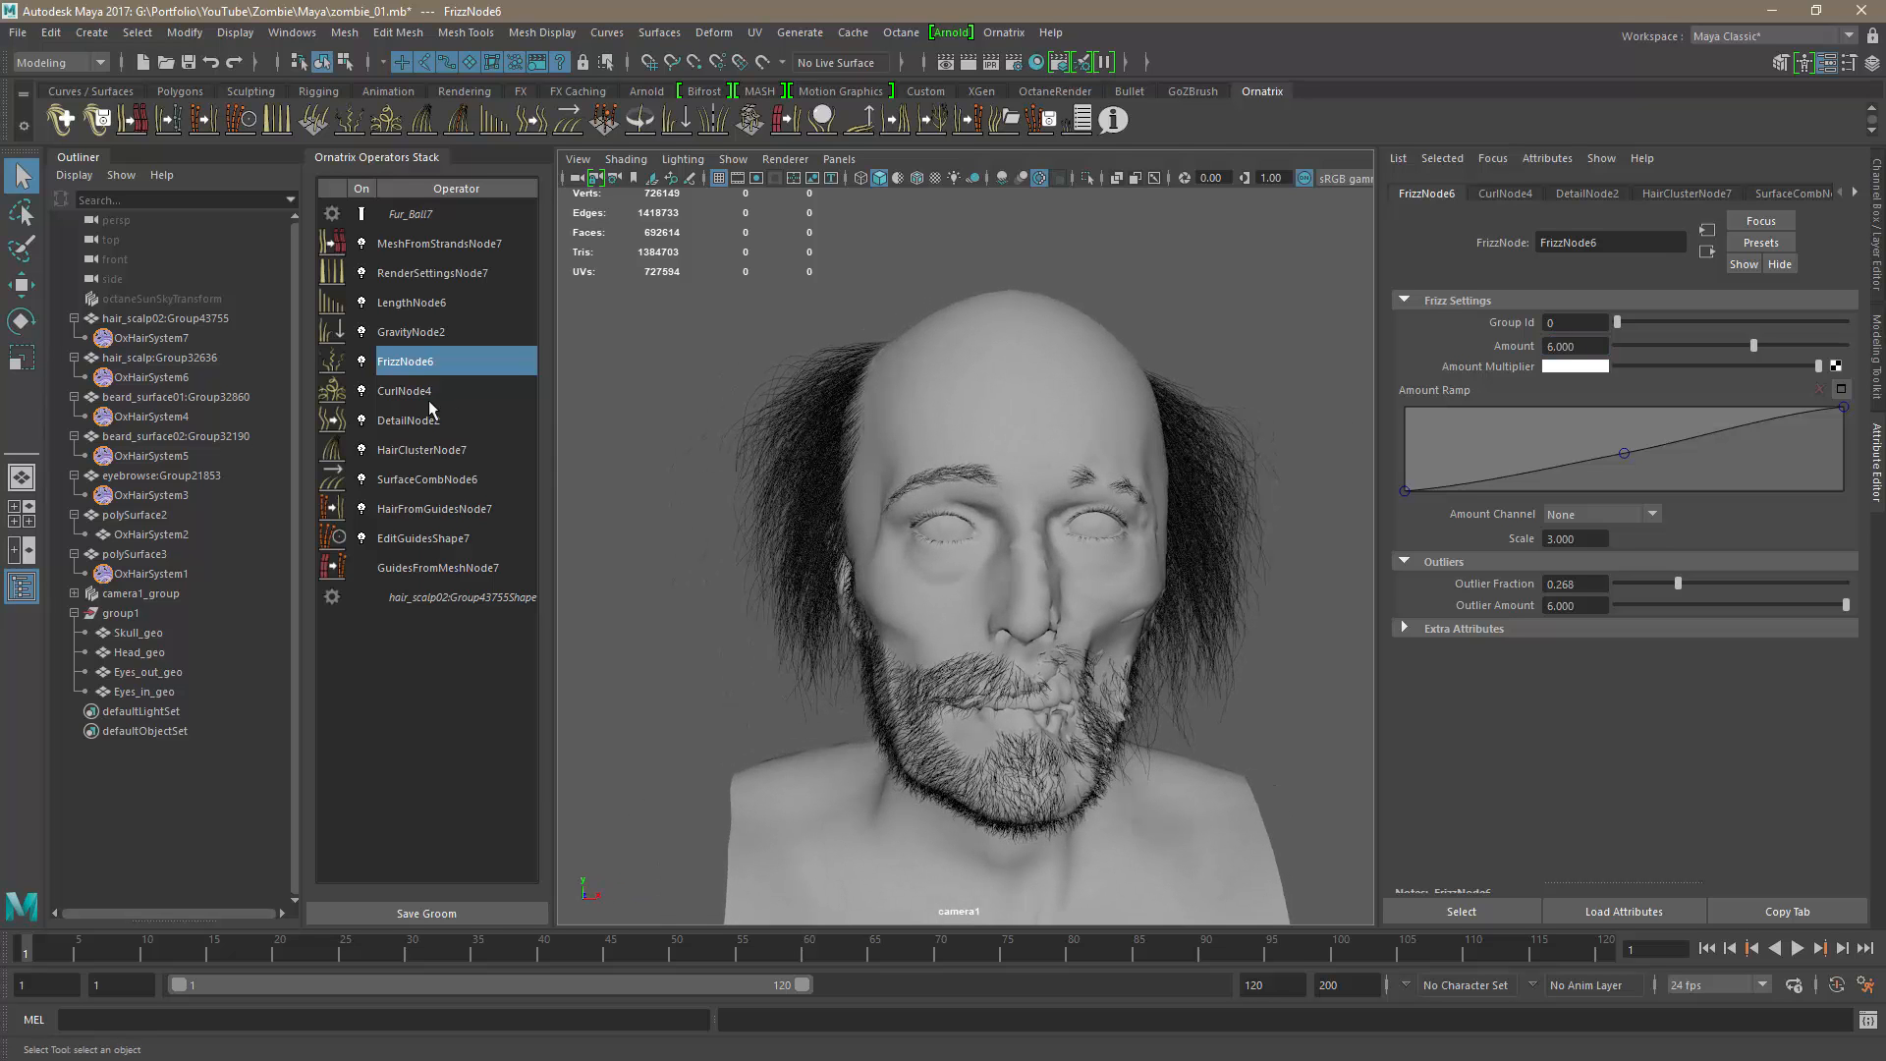
# Try a frizz scale of 3 on FrizzNode5 of OxHairSystem6 and set it back to 2.
pyautogui.click(137, 377)
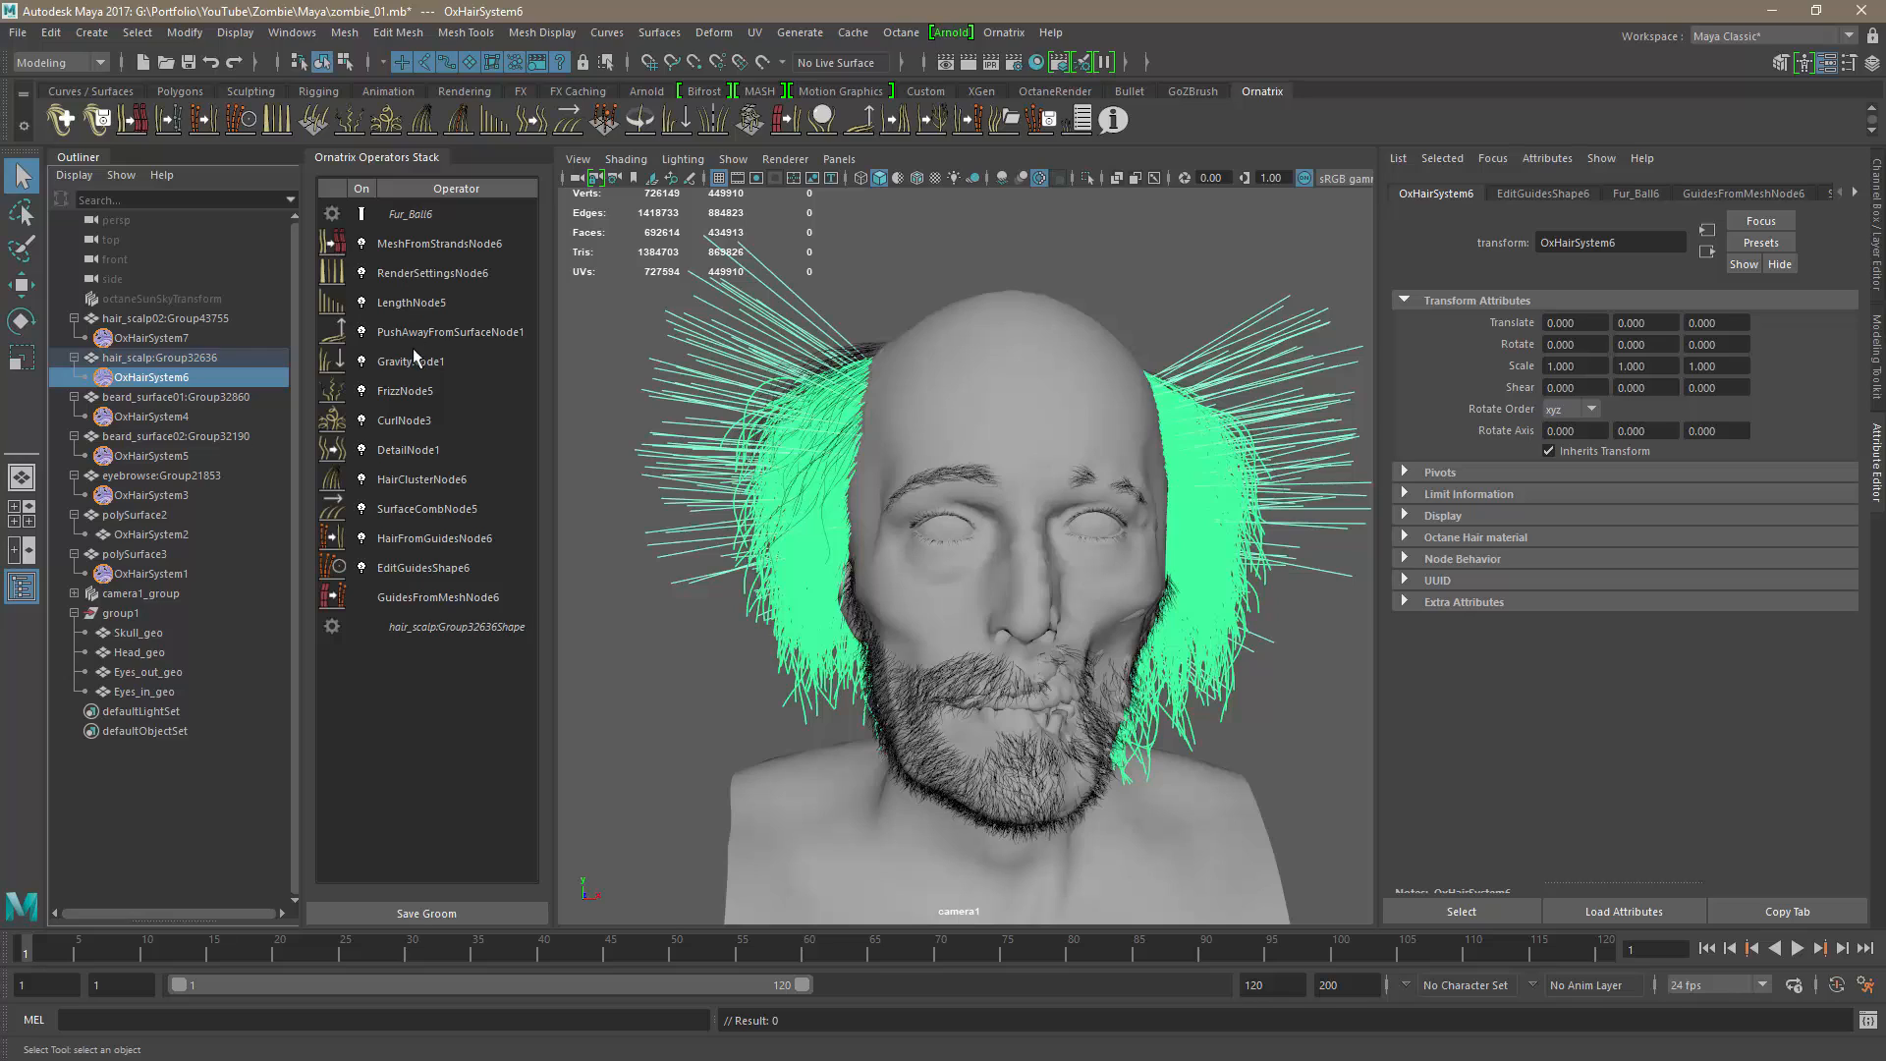
pyautogui.click(404, 389)
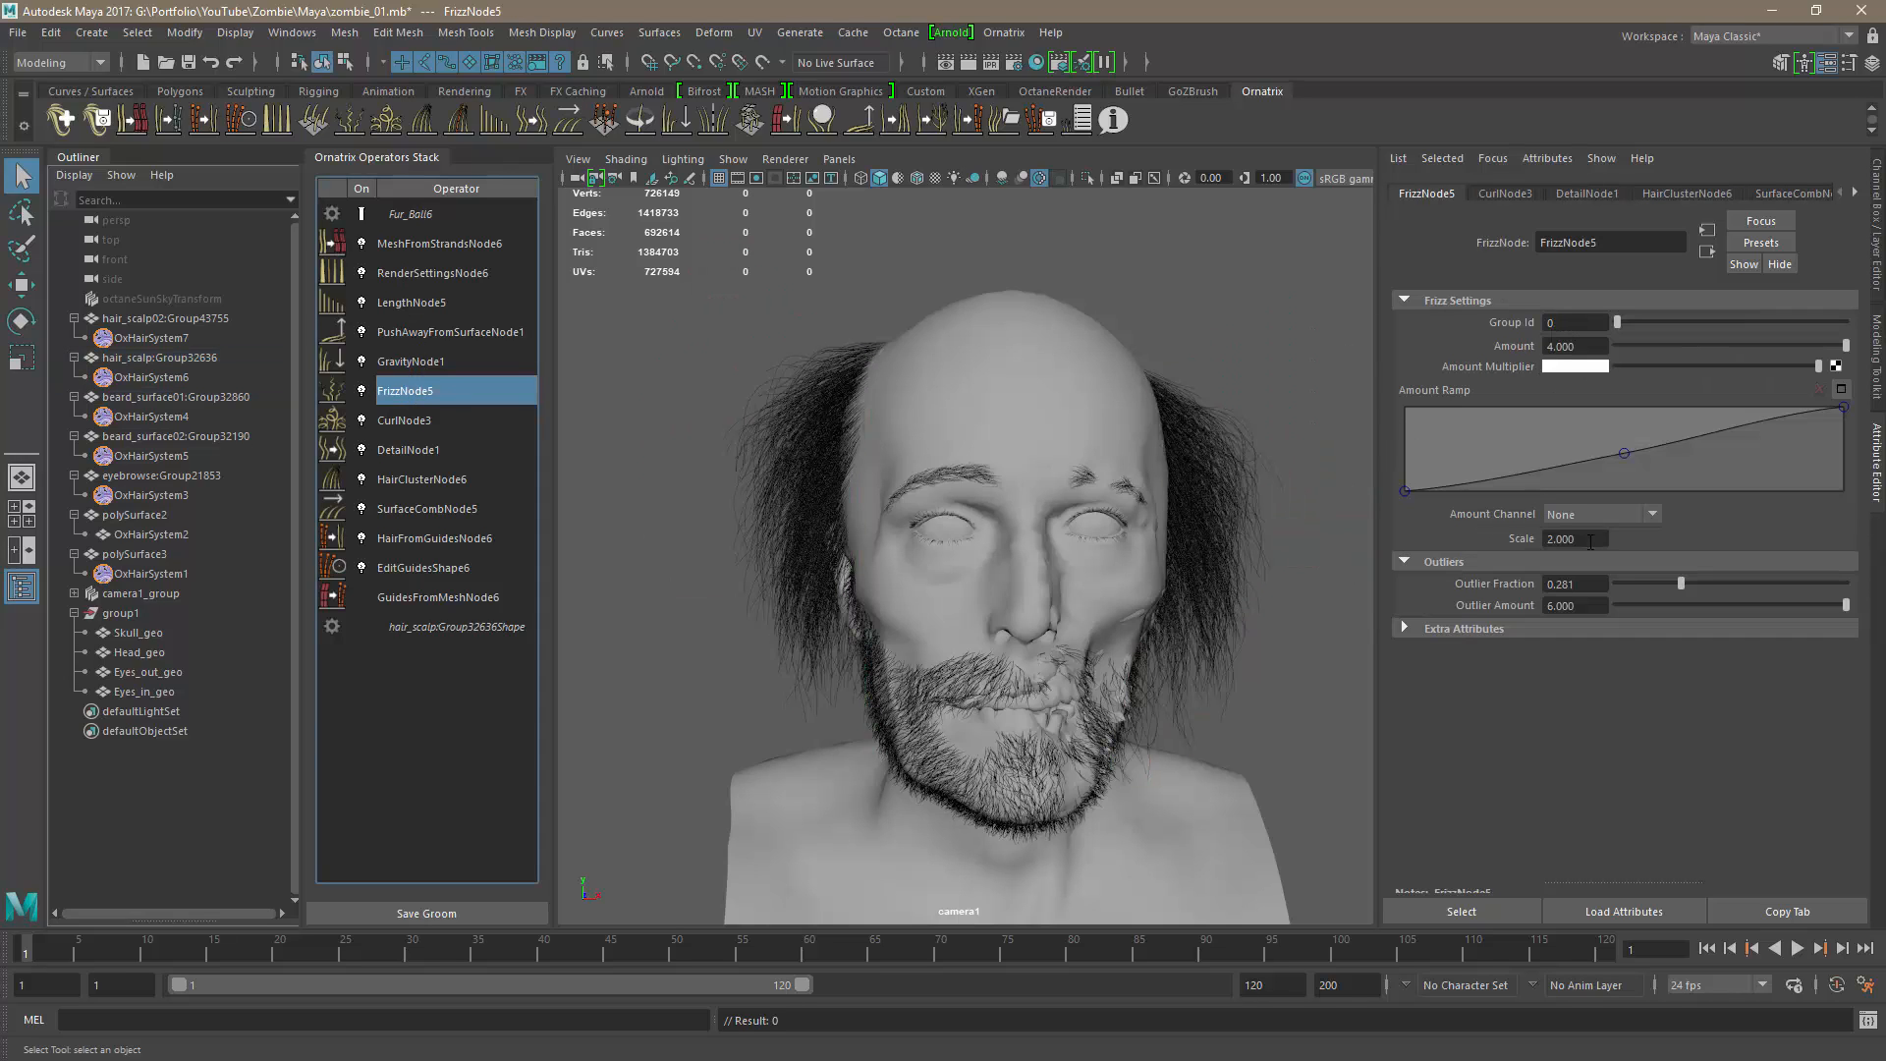
pyautogui.moveTo(1590, 540); pyautogui.dragTo(1527, 538)
pyautogui.press('Return')
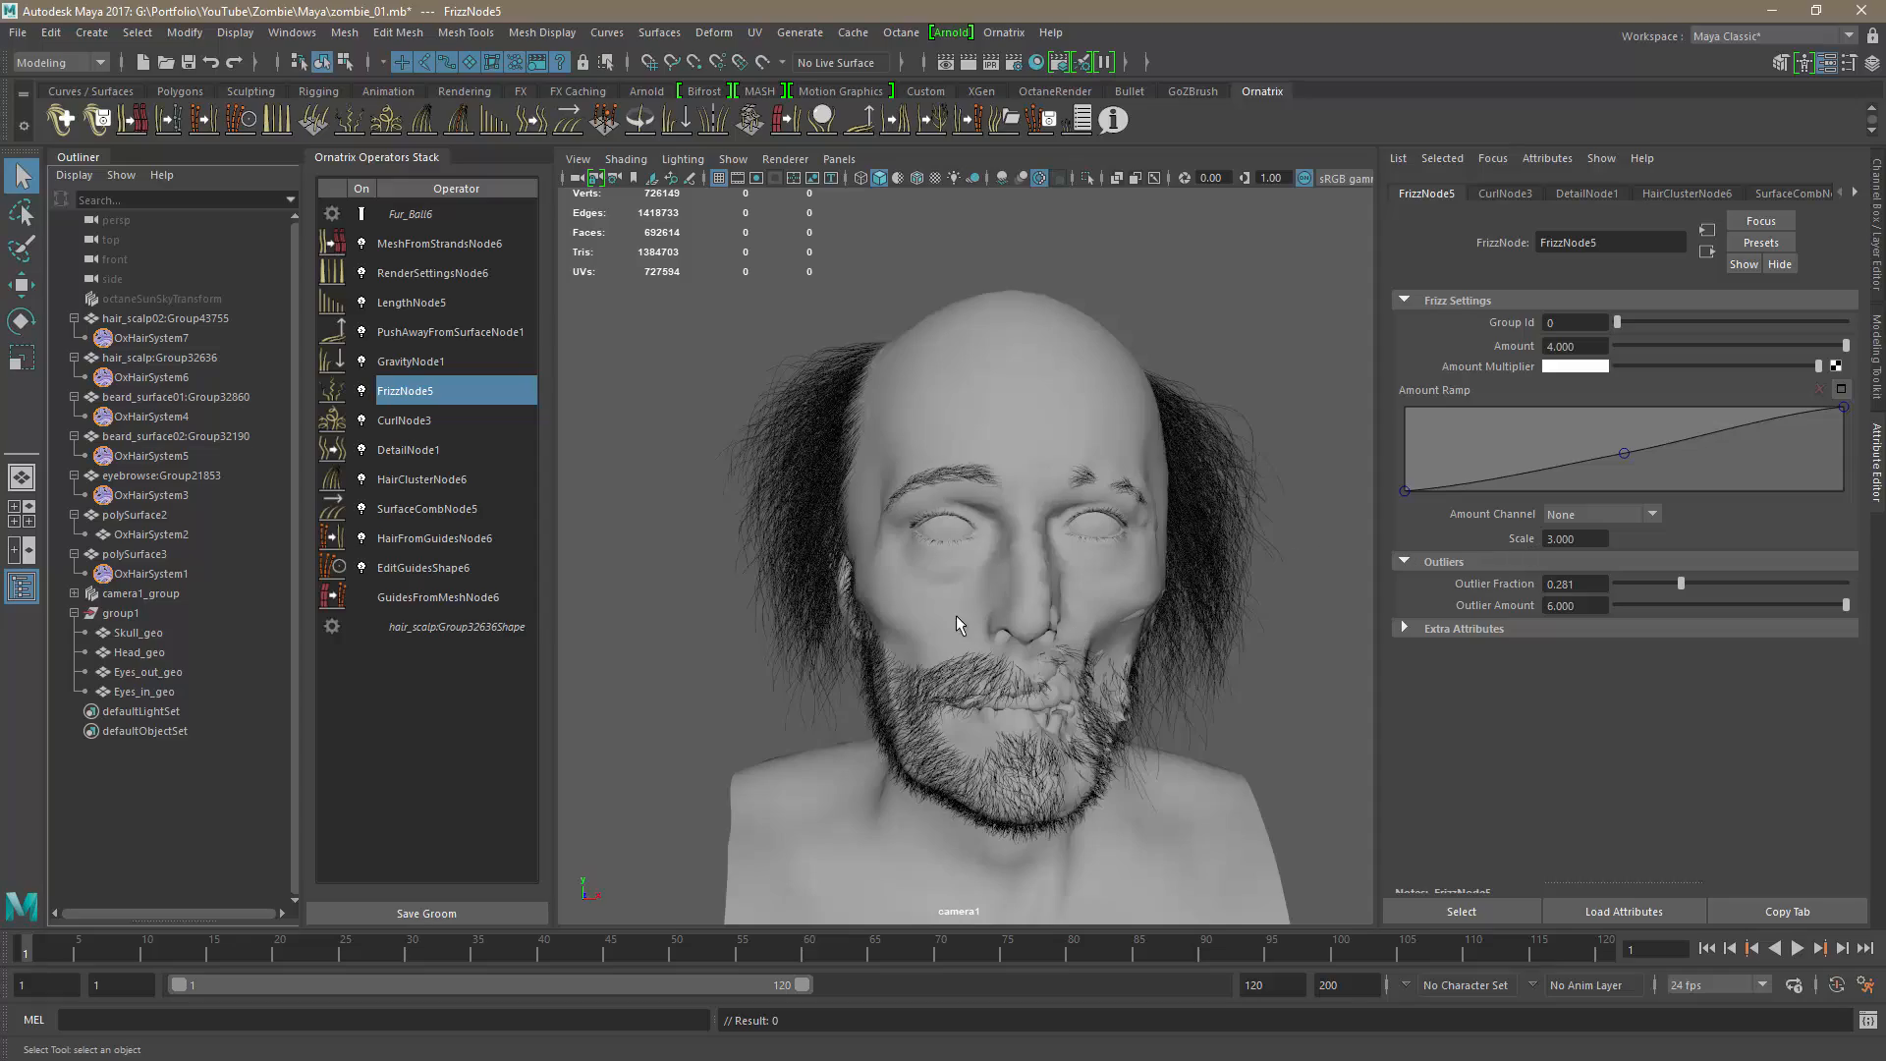
pyautogui.keyDown('alt'); pyautogui.moveTo(958, 617); pyautogui.dragTo(1061, 597); pyautogui.keyUp('alt')
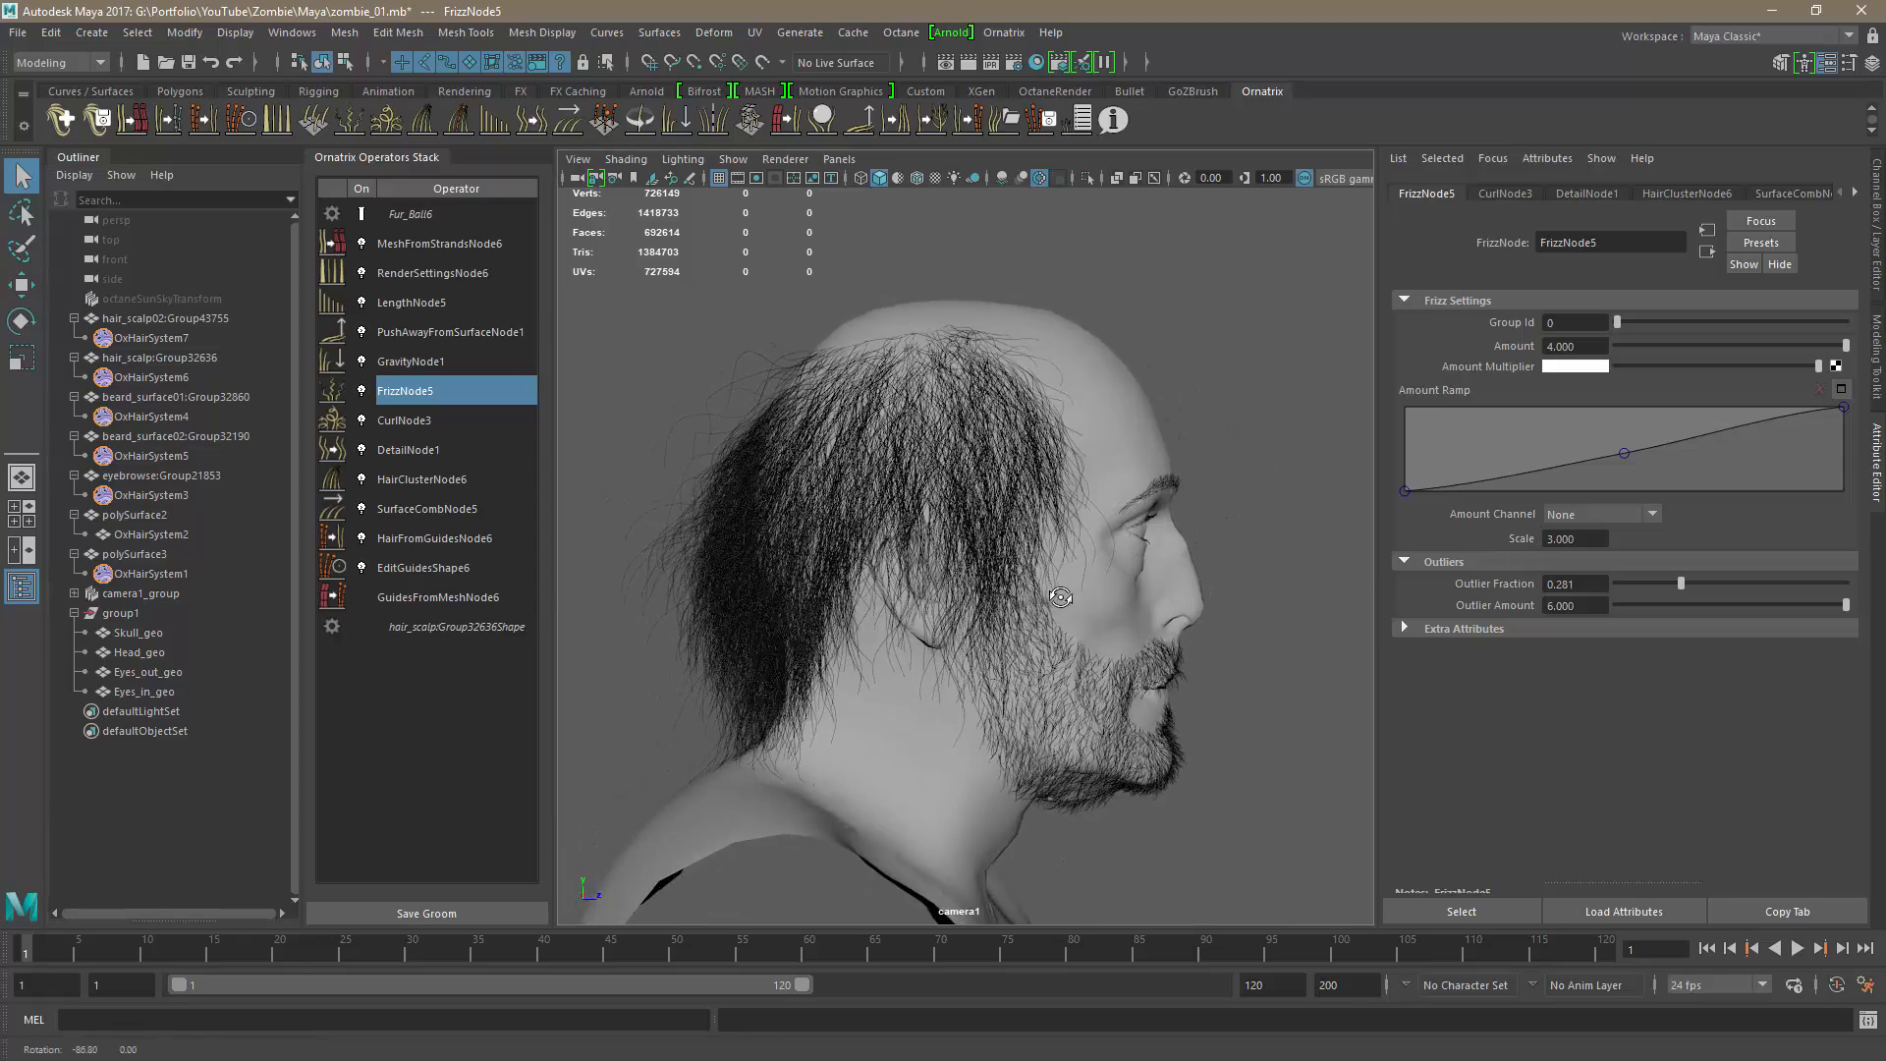
pyautogui.doubleClick(1565, 540)
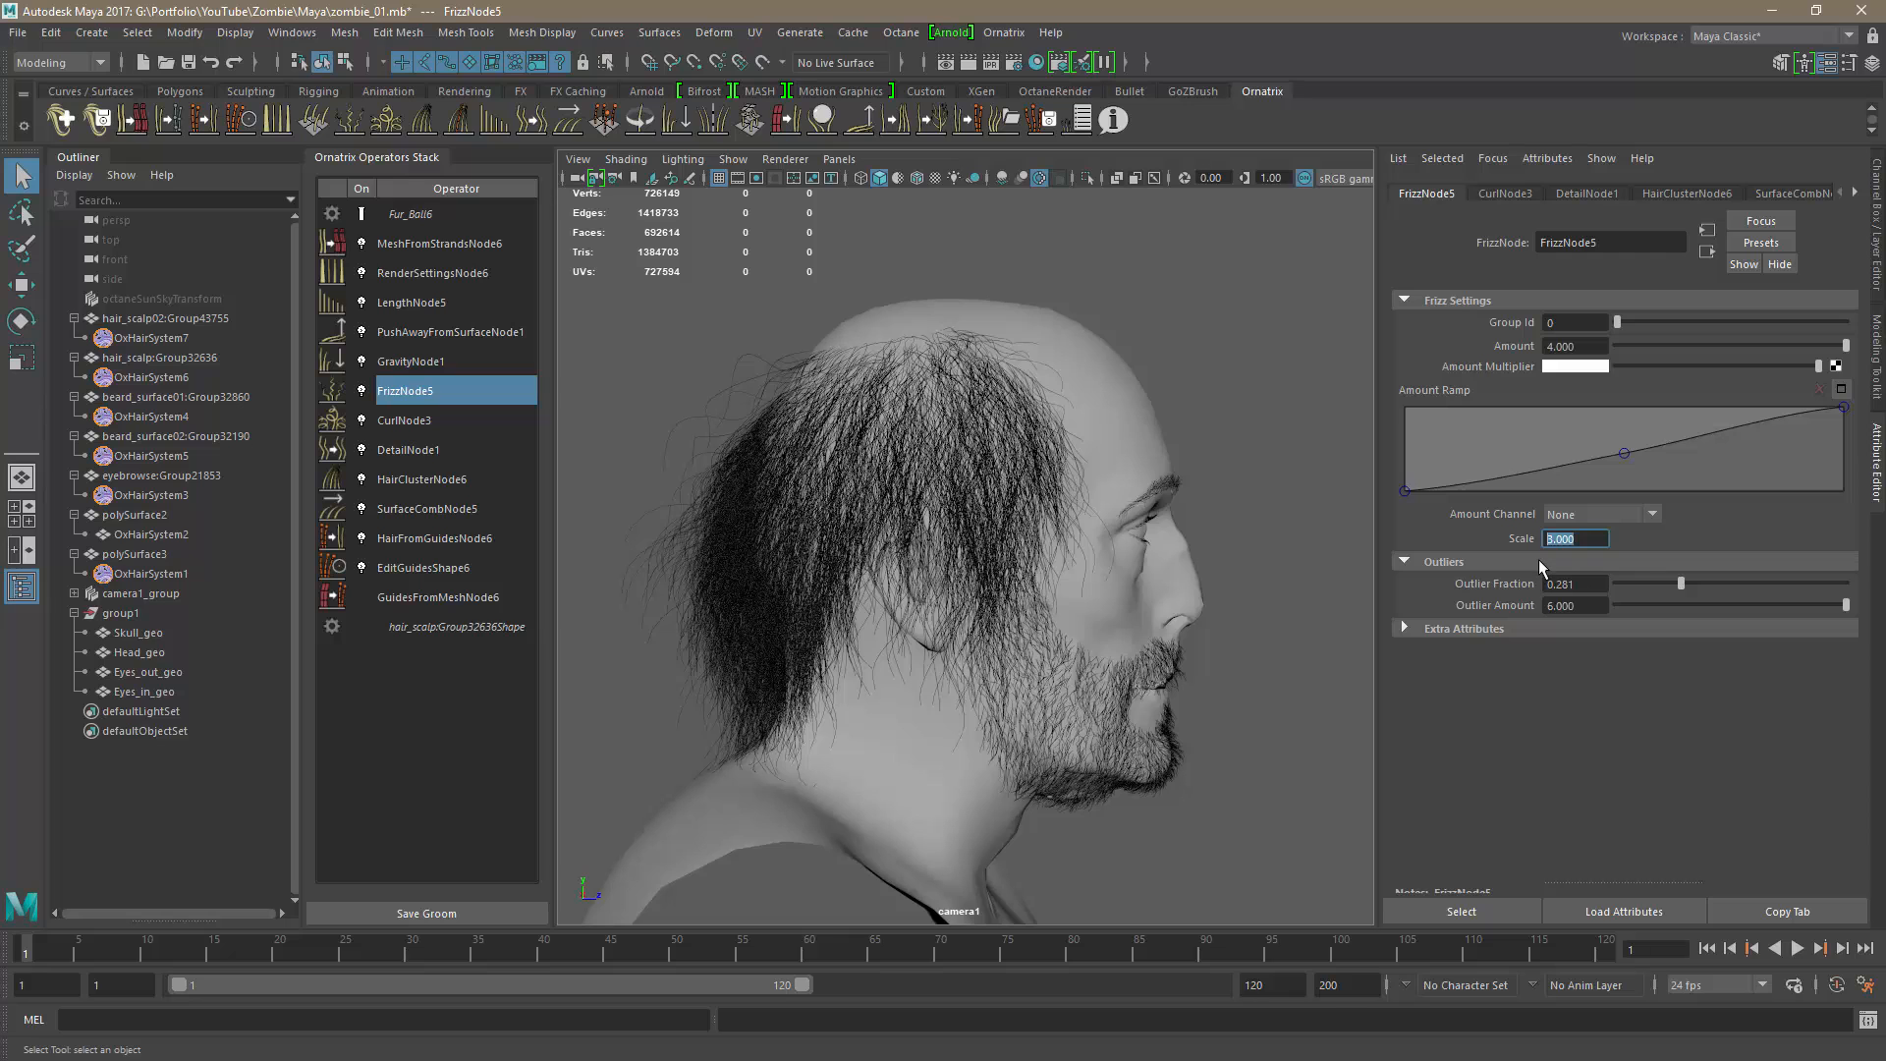
pyautogui.write('2')
pyautogui.press('Return')
pyautogui.keyDown('alt'); pyautogui.moveTo(889, 666); pyautogui.dragTo(752, 507); pyautogui.keyUp('alt')
# Set the frizz scale of OxHairSystem7's FrizzNode6 to 2.
pyautogui.click(138, 338)
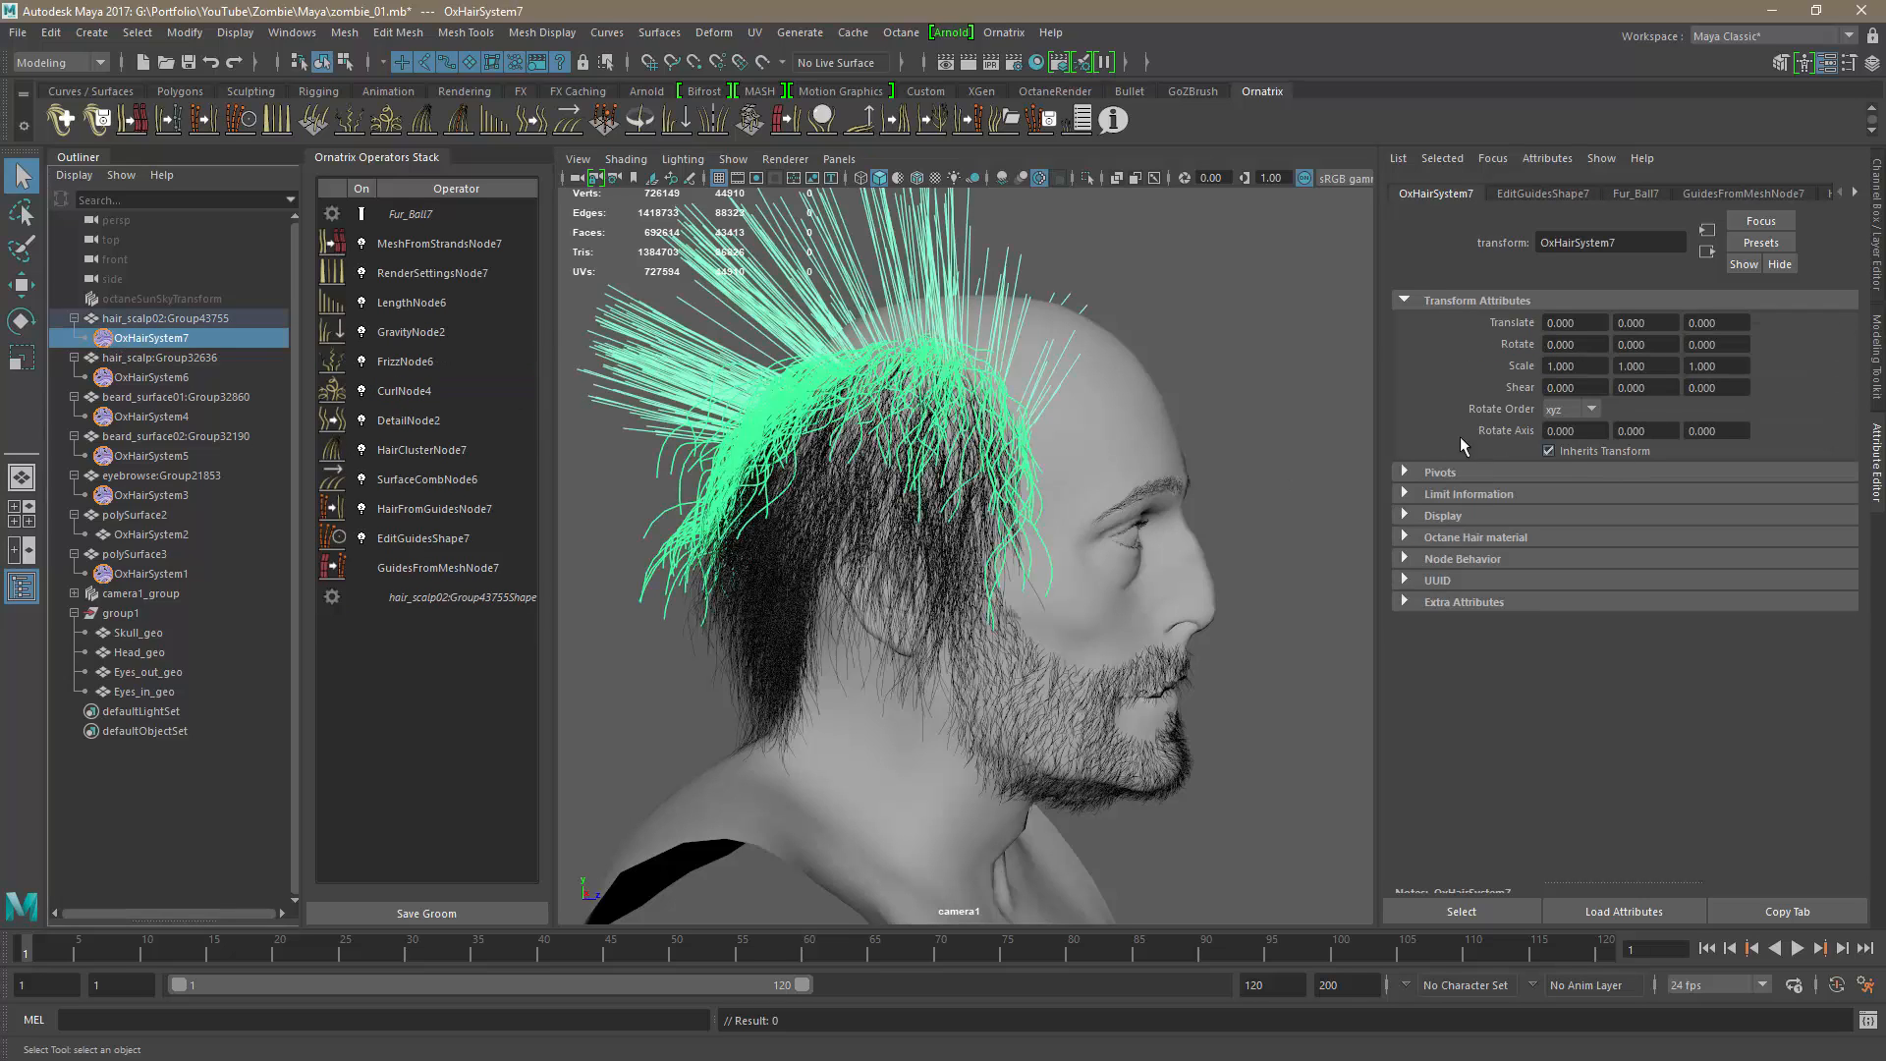
pyautogui.click(408, 359)
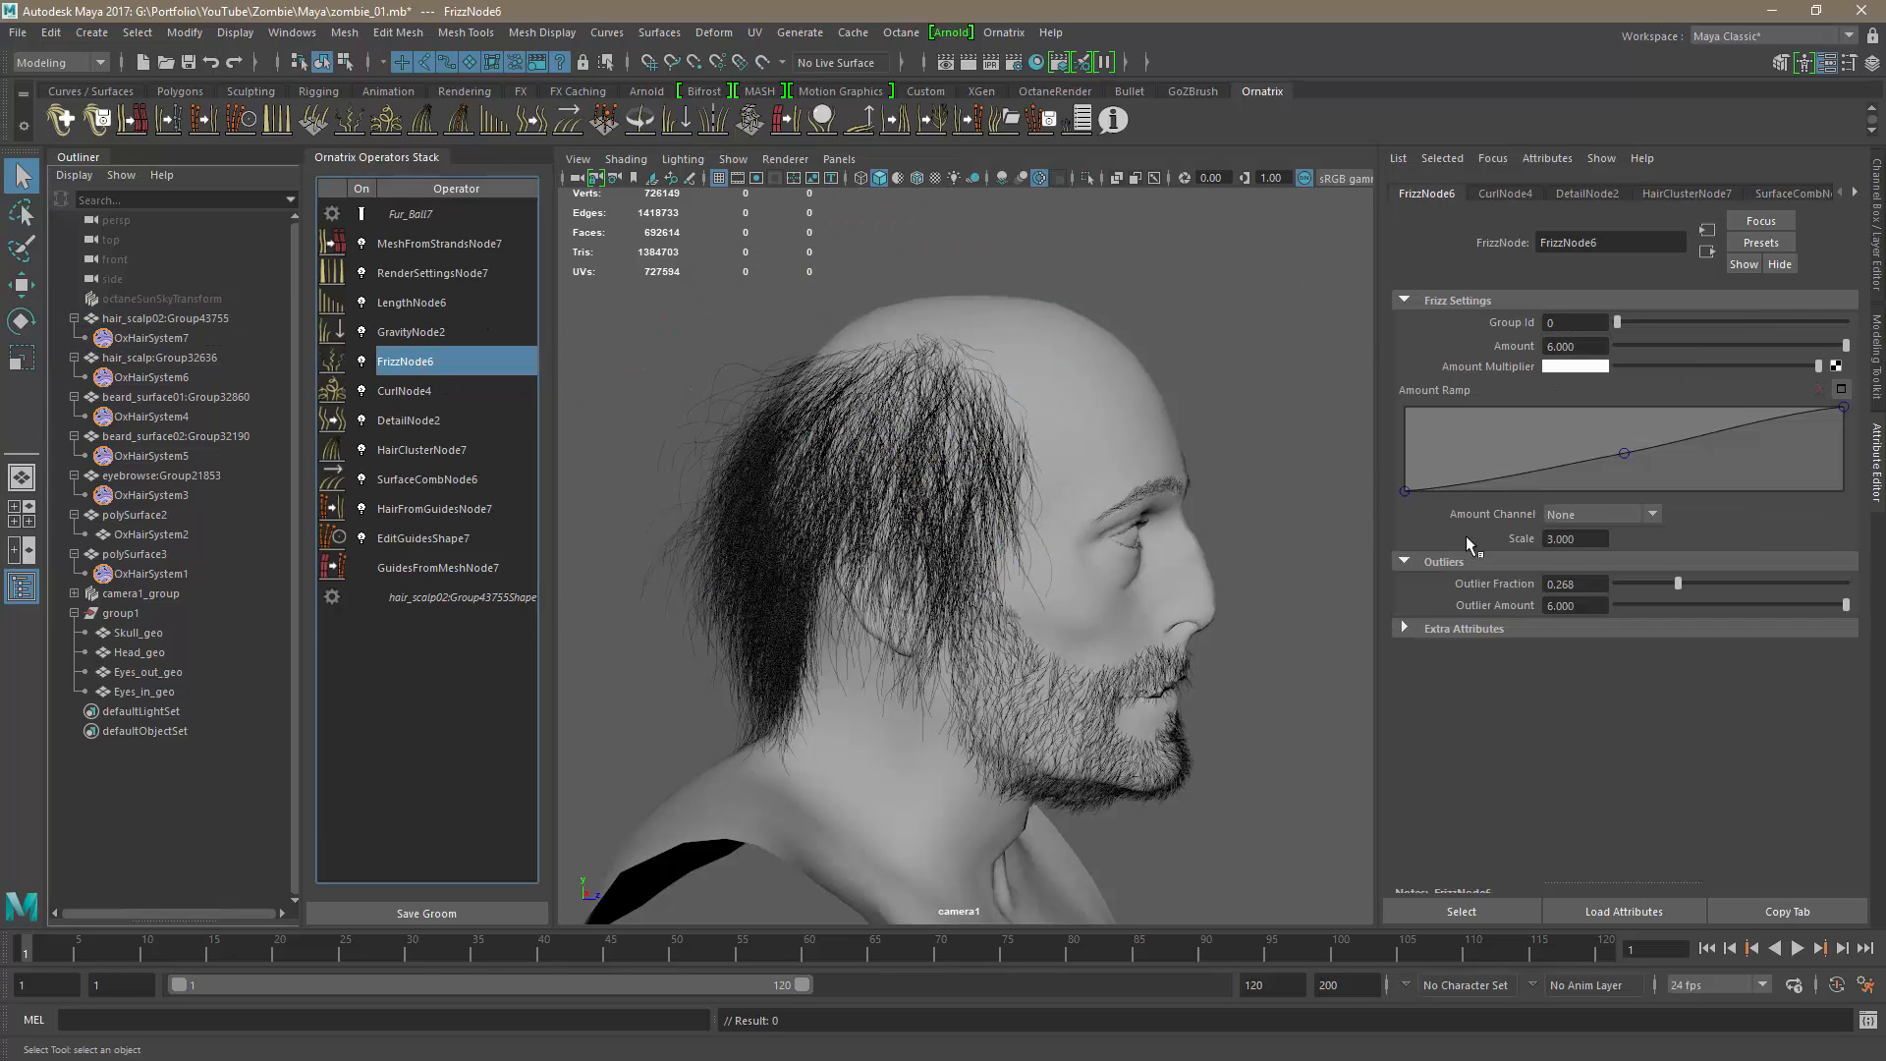
pyautogui.click(1560, 539)
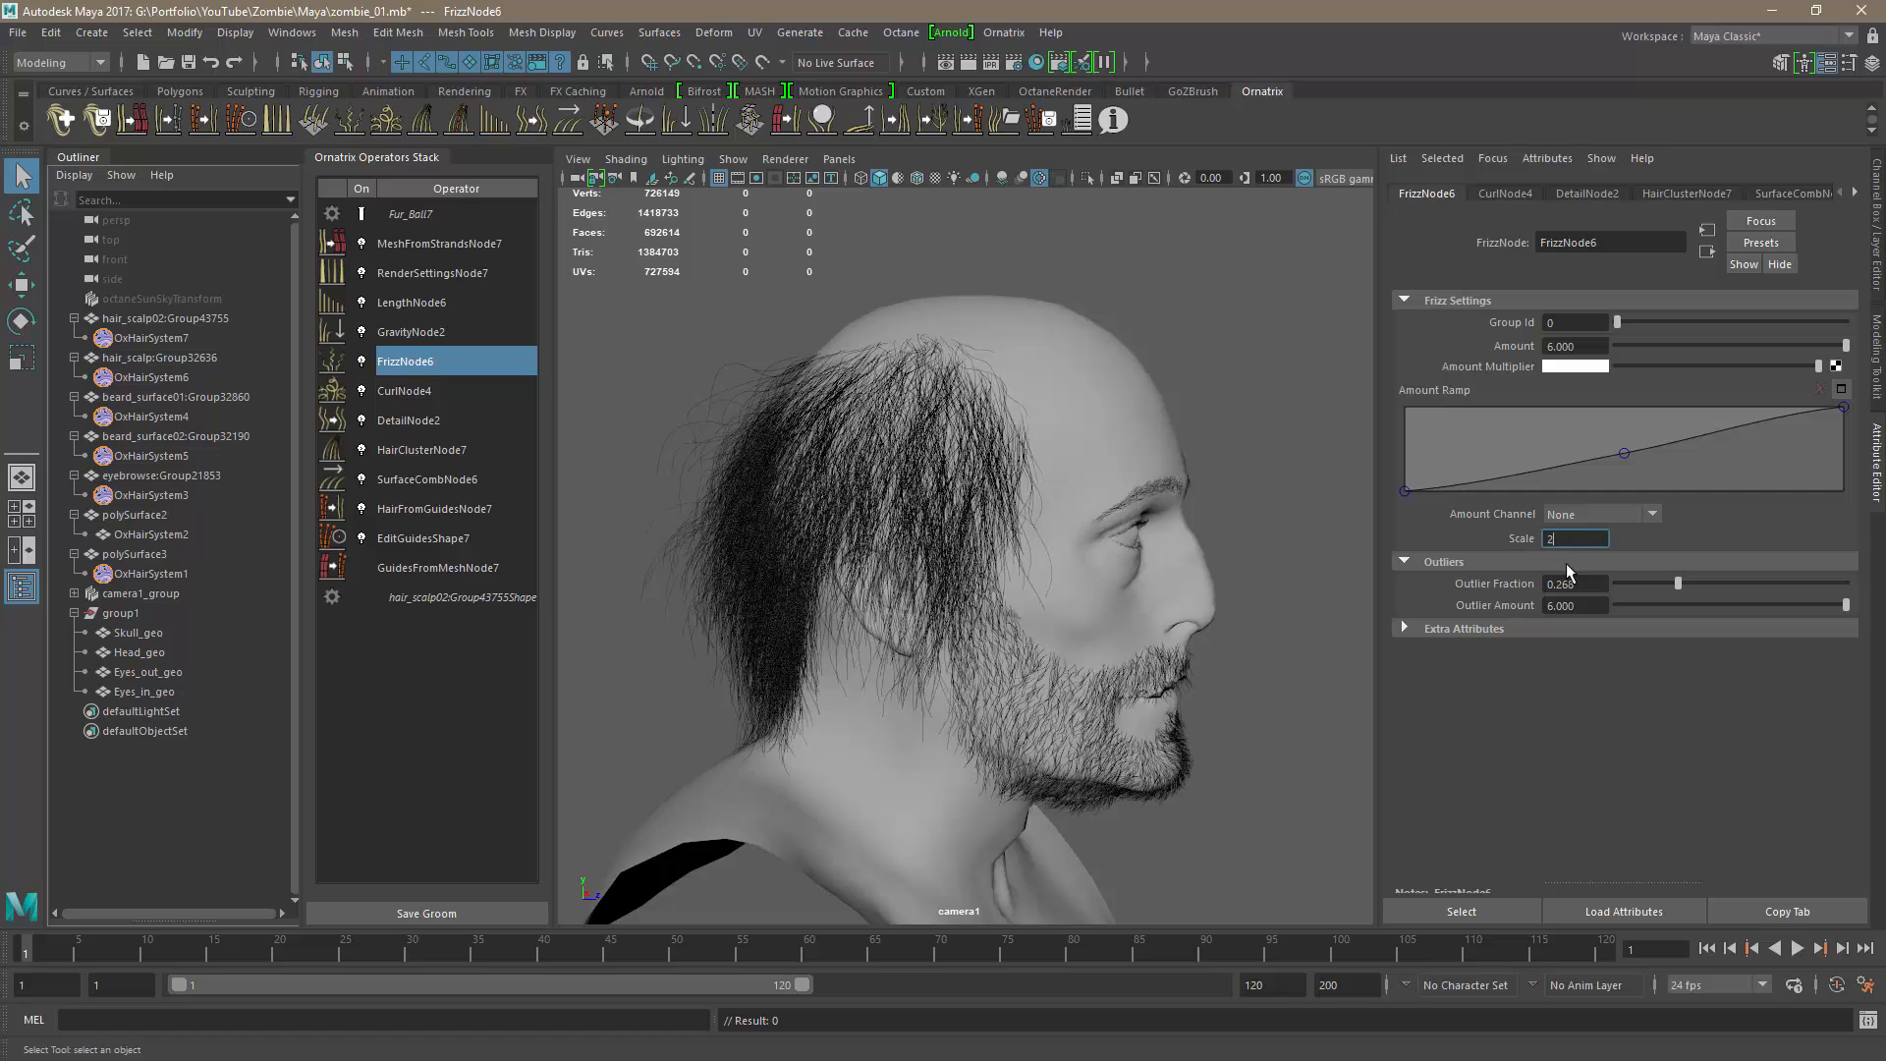
pyautogui.write('2')
pyautogui.press('Return')
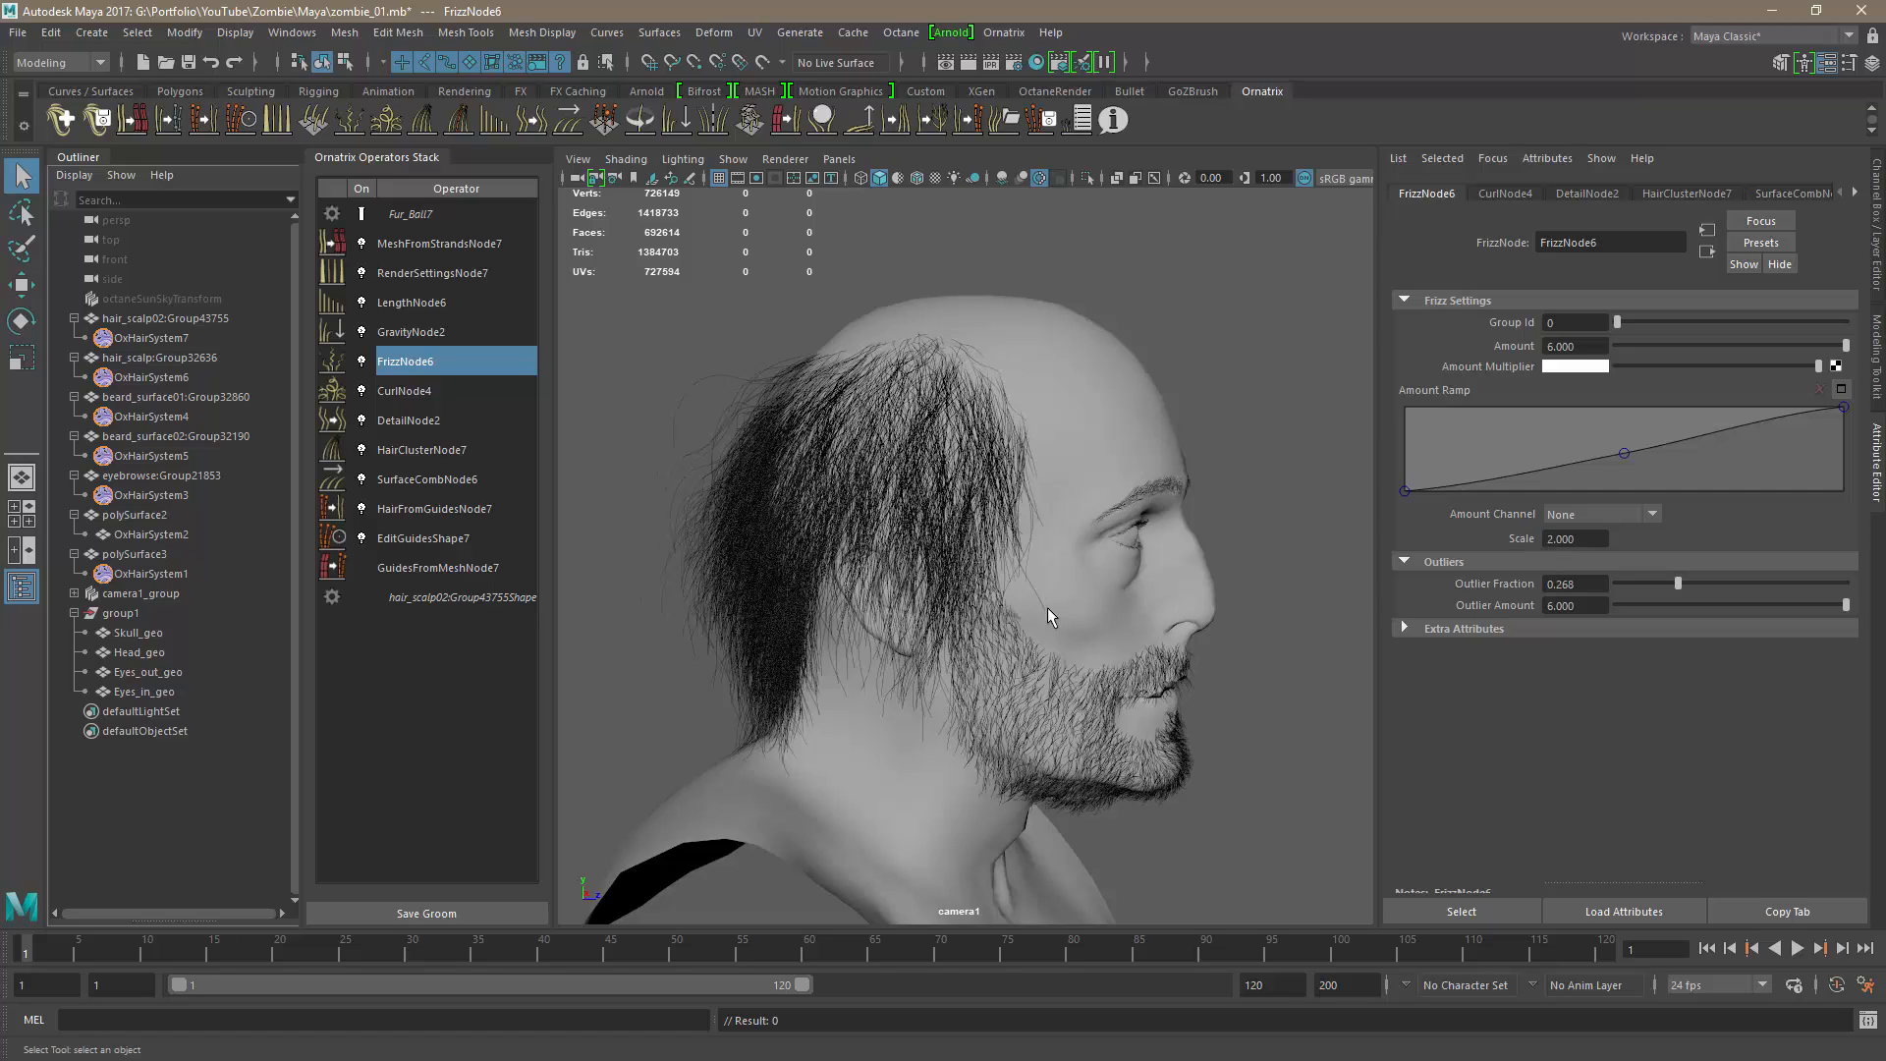
pyautogui.keyDown('alt'); pyautogui.moveTo(1047, 609); pyautogui.dragTo(812, 599); pyautogui.keyUp('alt')
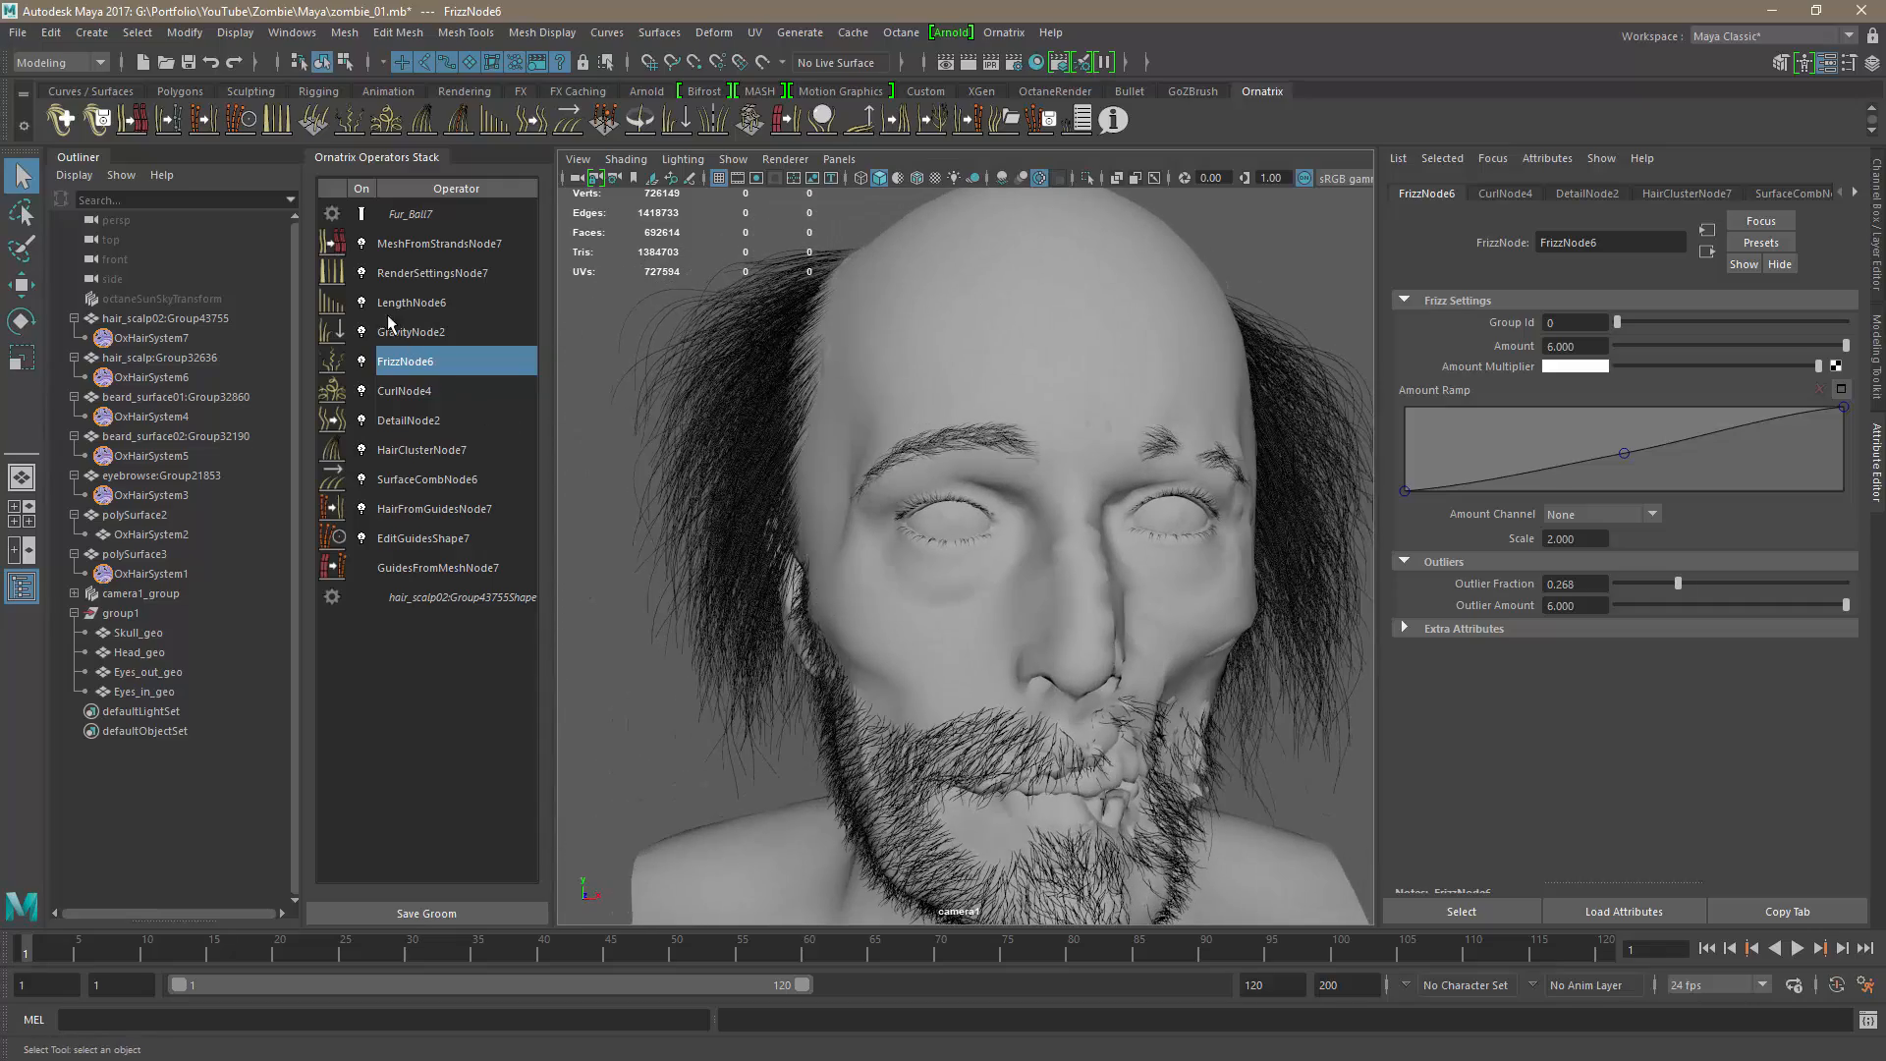
# Try stronger curls on OxHairSystem7 by raising CurlNode4's phase to 10.
pyautogui.click(403, 390)
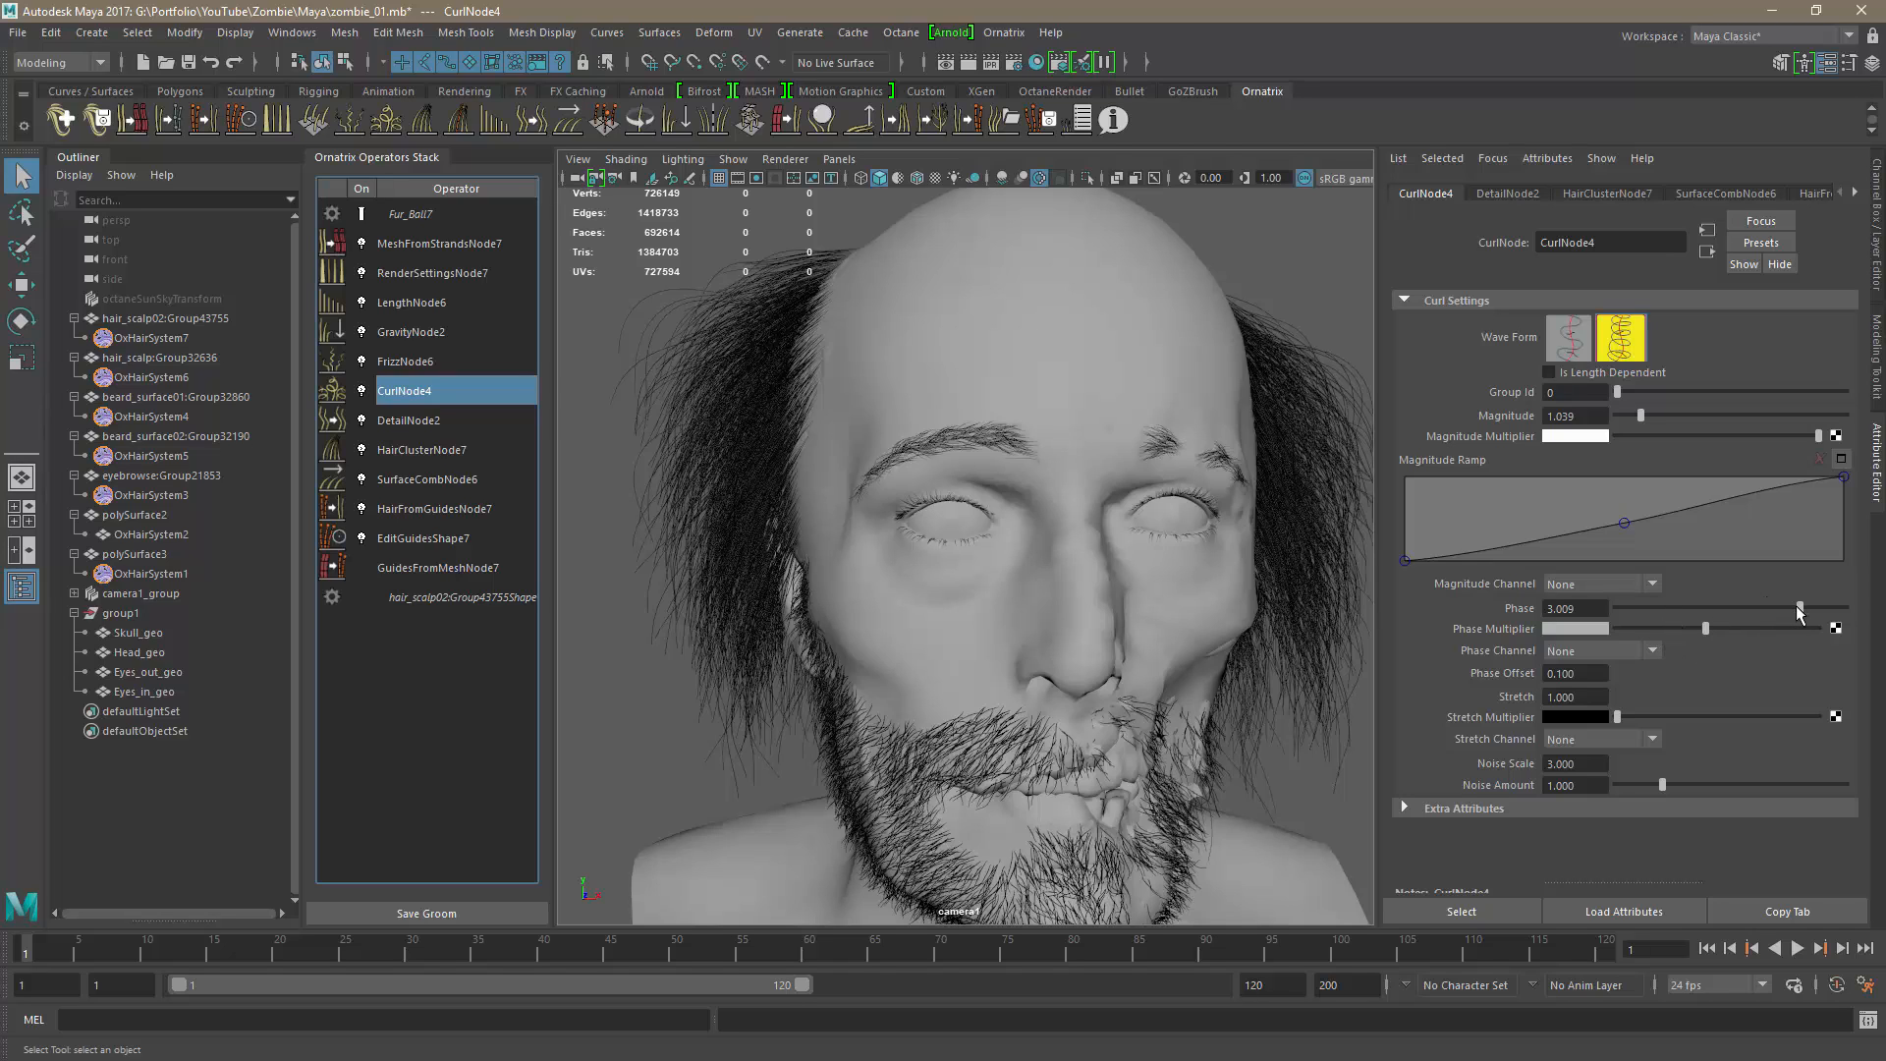
pyautogui.moveTo(1793, 614); pyautogui.dragTo(1882, 611)
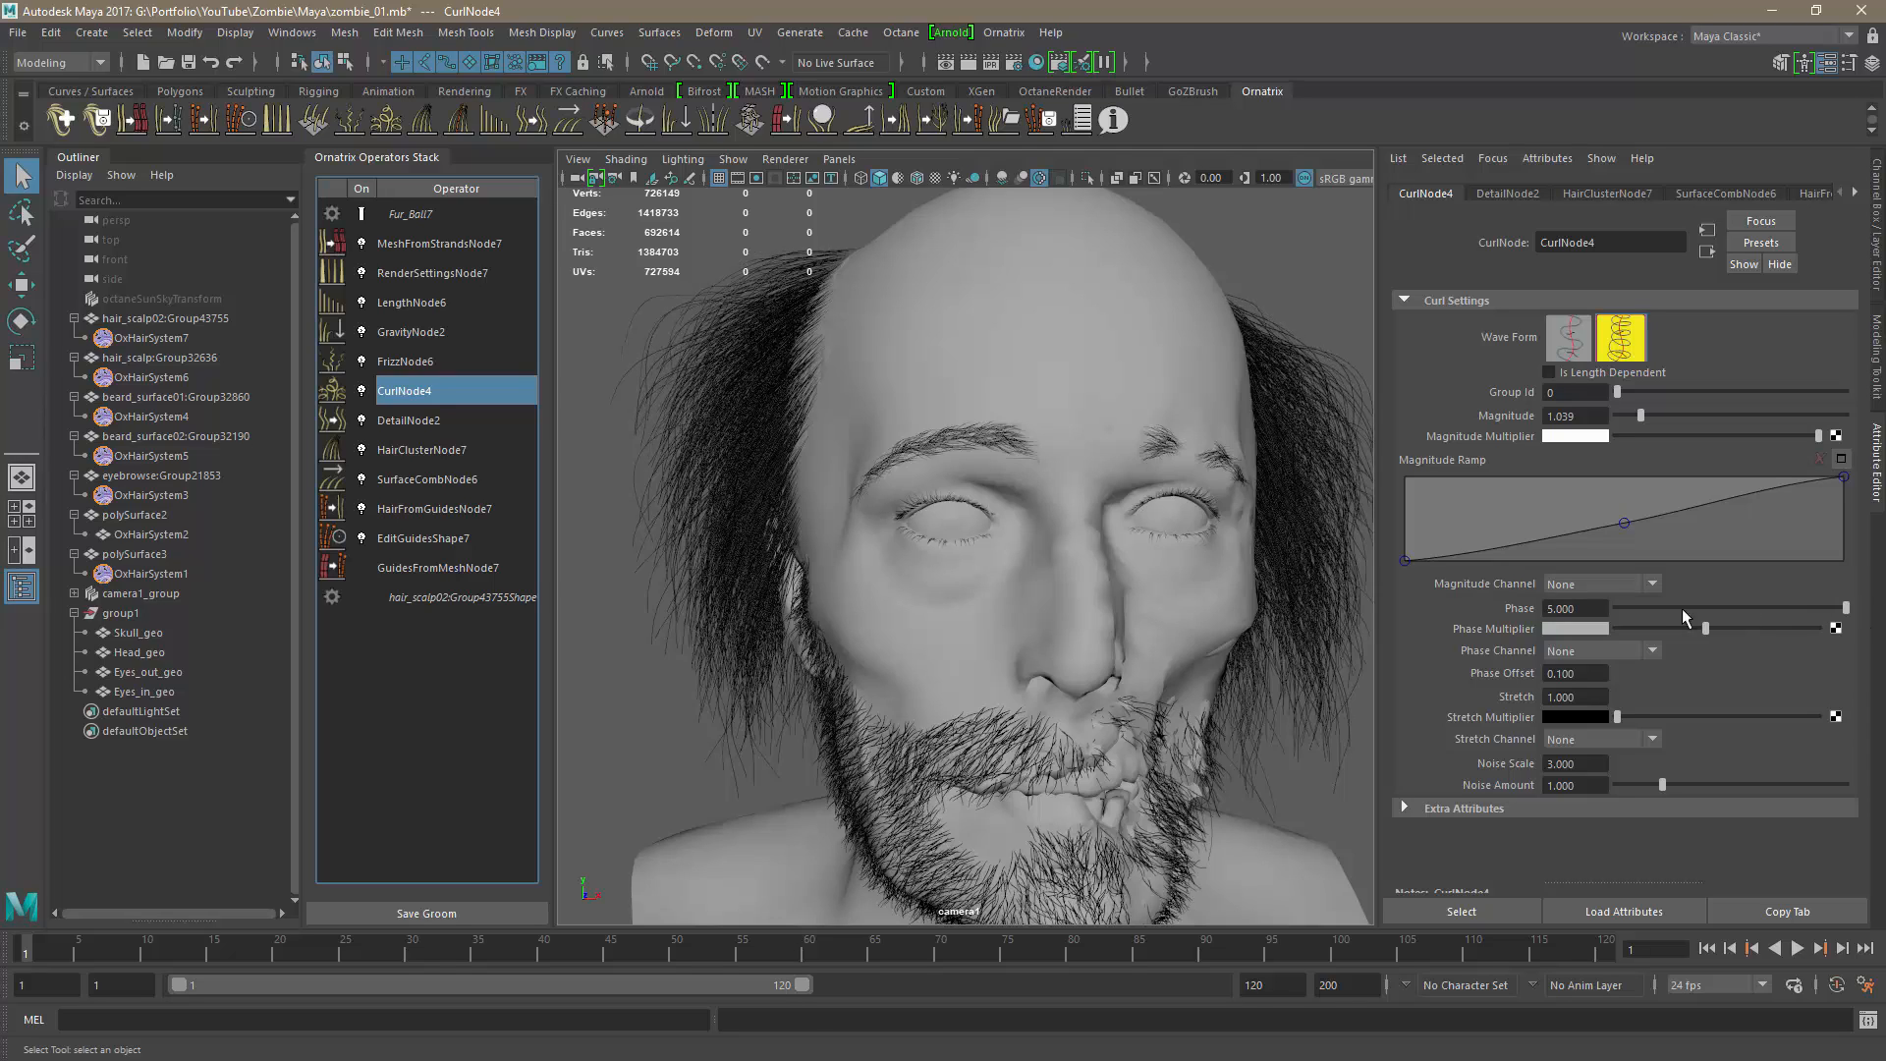
pyautogui.click(1593, 611)
pyautogui.write('10')
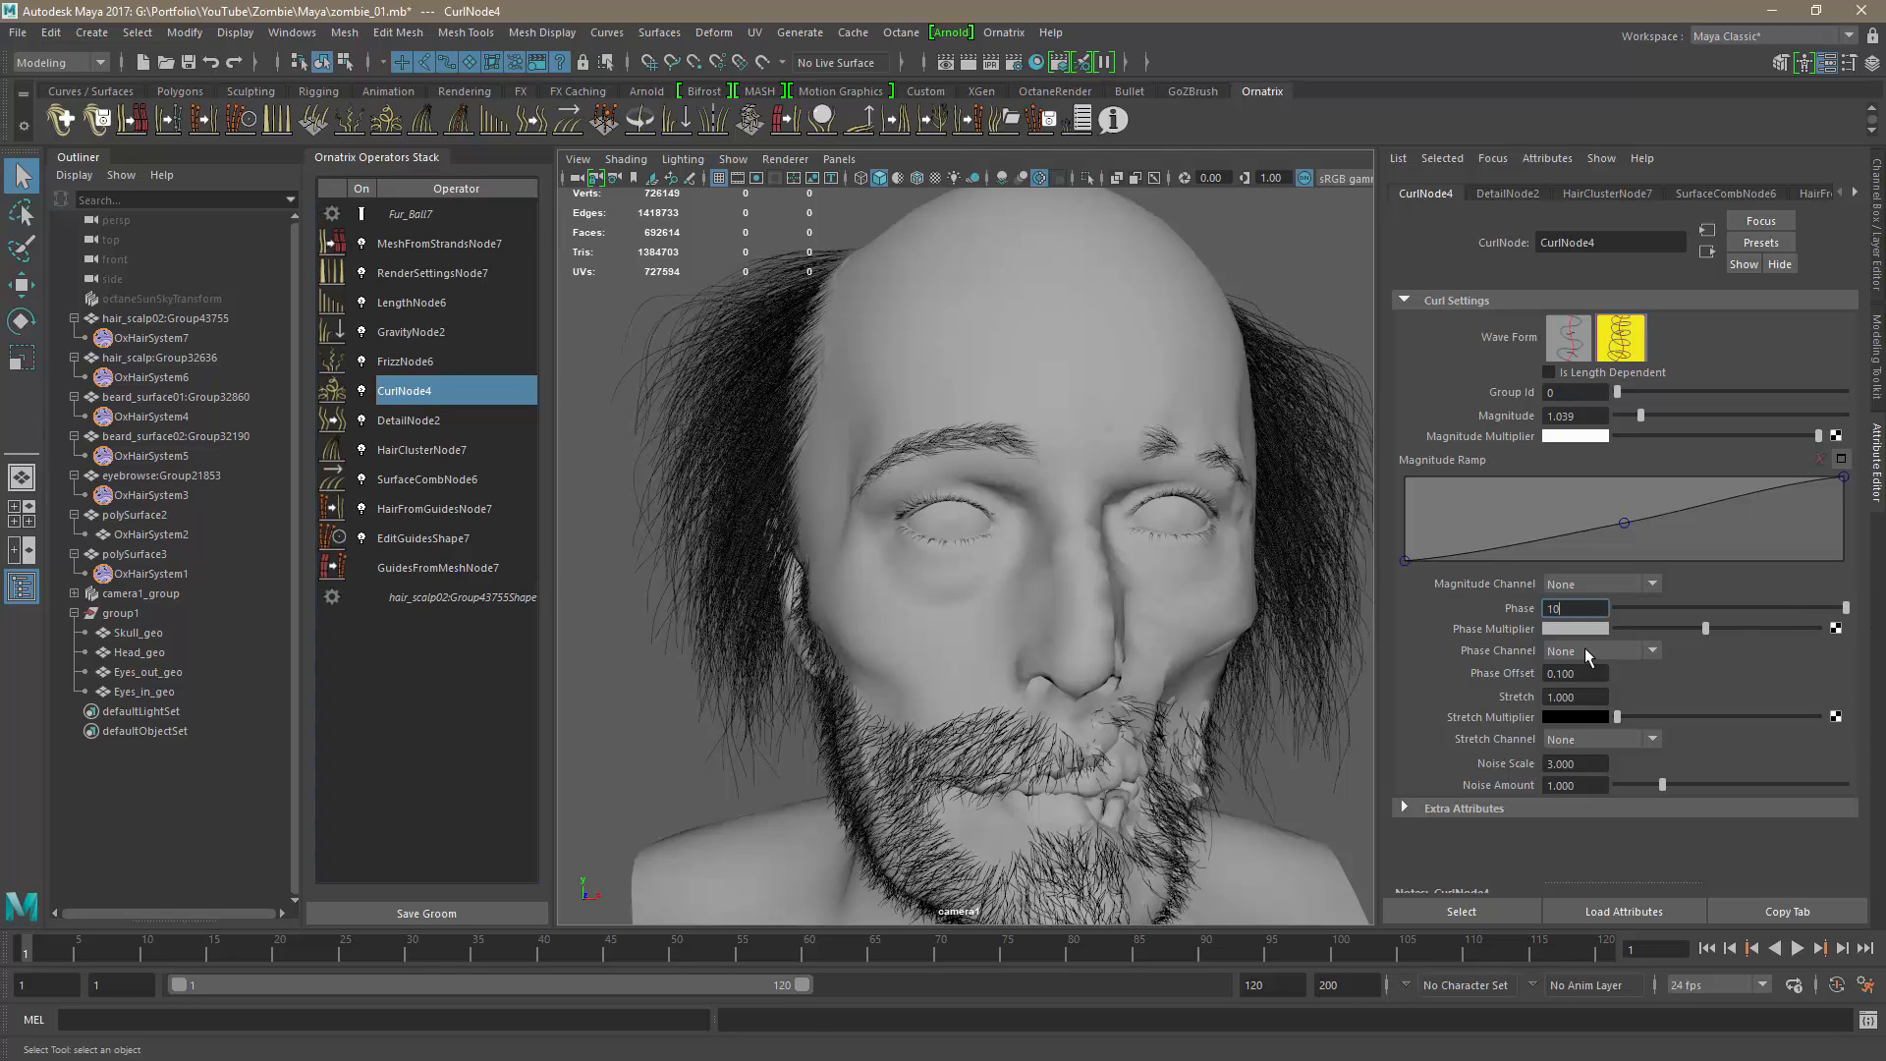
pyautogui.press('Return')
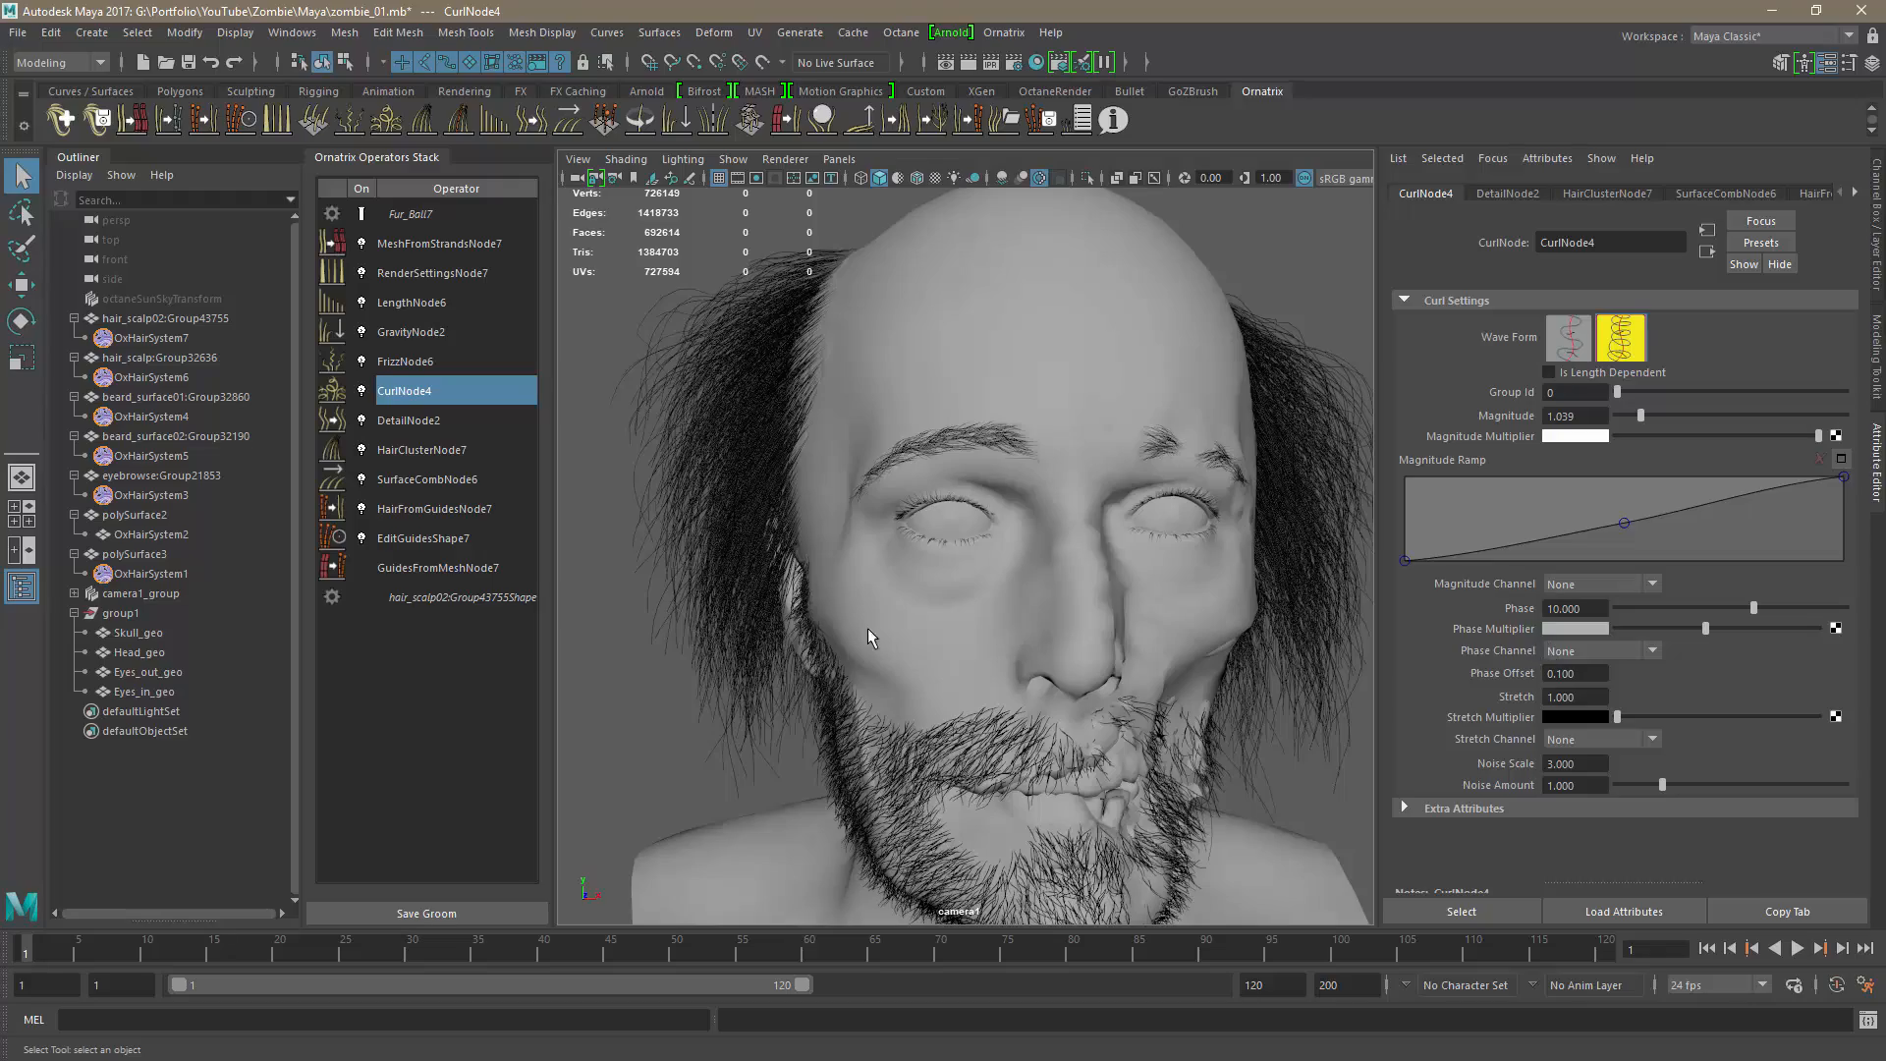
# Lower the phase of CurlNode4 to about 3.77.
pyautogui.keyDown('alt'); pyautogui.moveTo(867, 629); pyautogui.dragTo(1203, 639); pyautogui.keyUp('alt')
pyautogui.moveTo(1750, 609); pyautogui.dragTo(1693, 636)
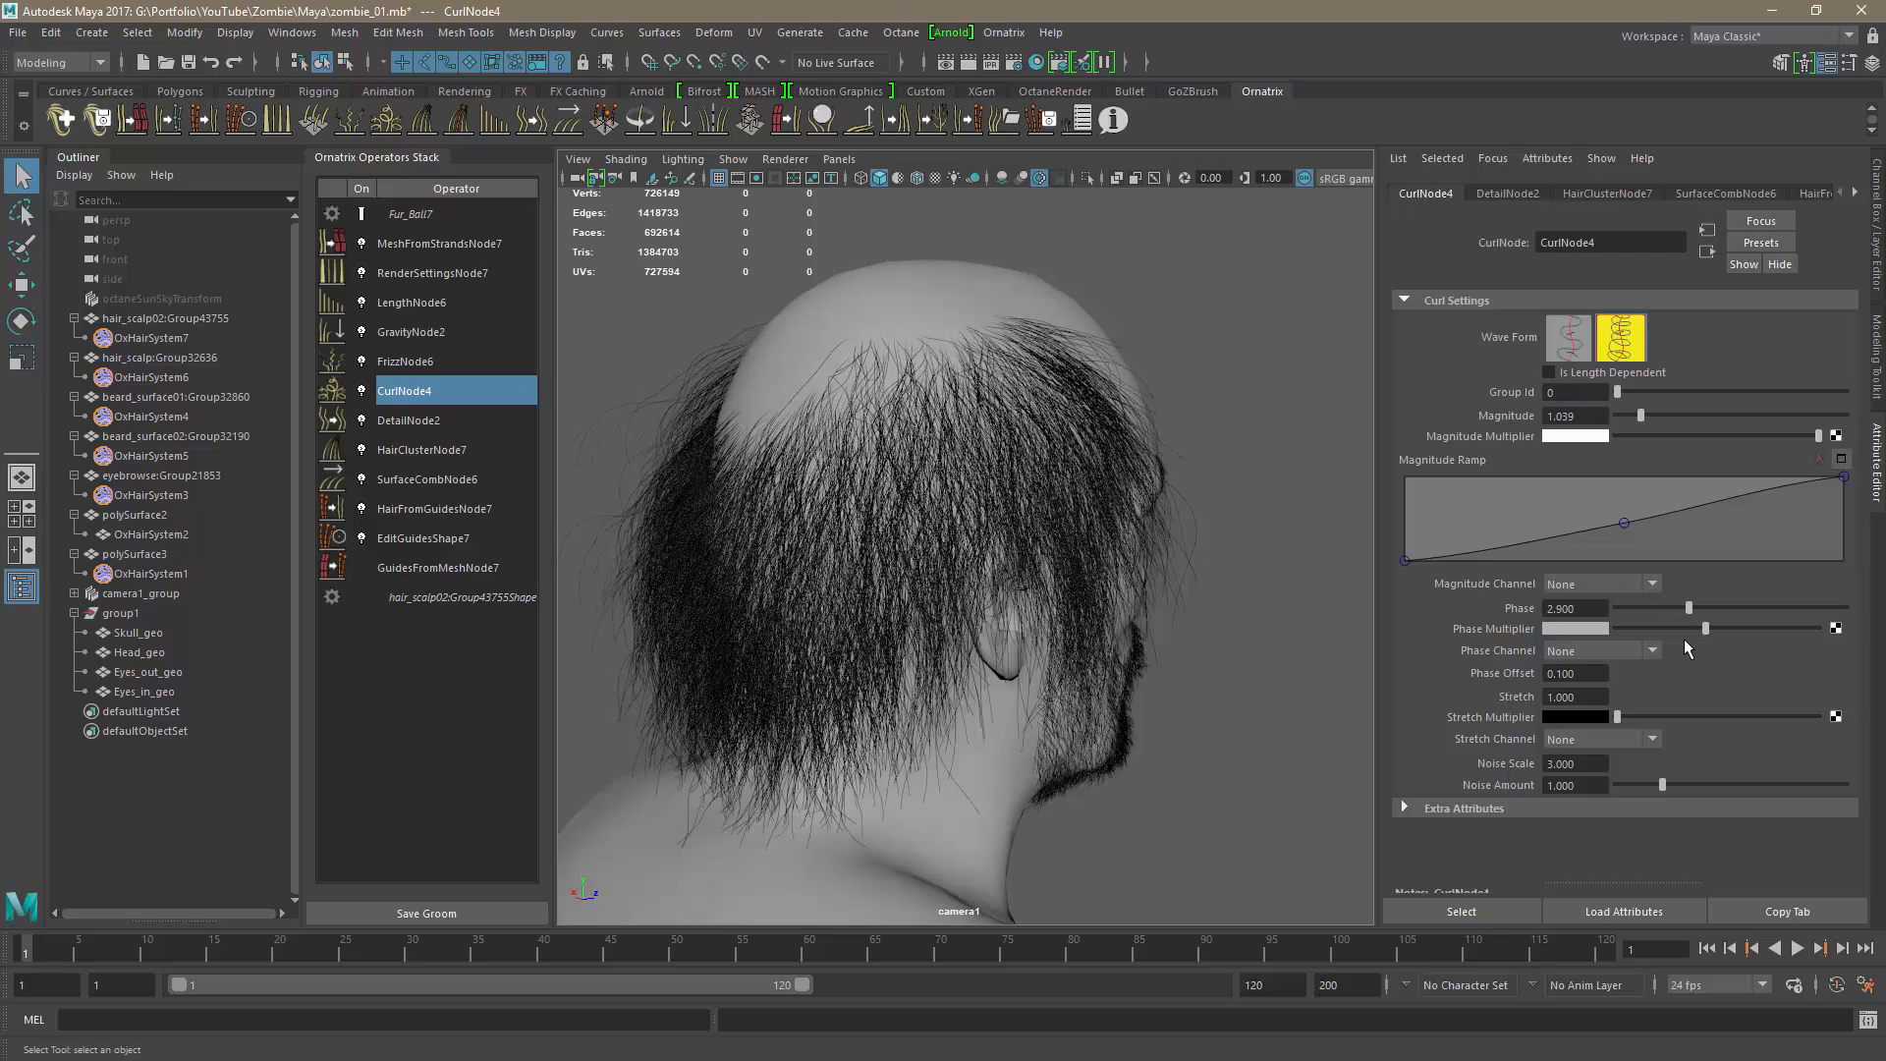
pyautogui.keyDown('alt'); pyautogui.moveTo(1302, 654); pyautogui.dragTo(814, 643); pyautogui.keyUp('alt')
pyautogui.moveTo(1687, 611); pyautogui.dragTo(1697, 614)
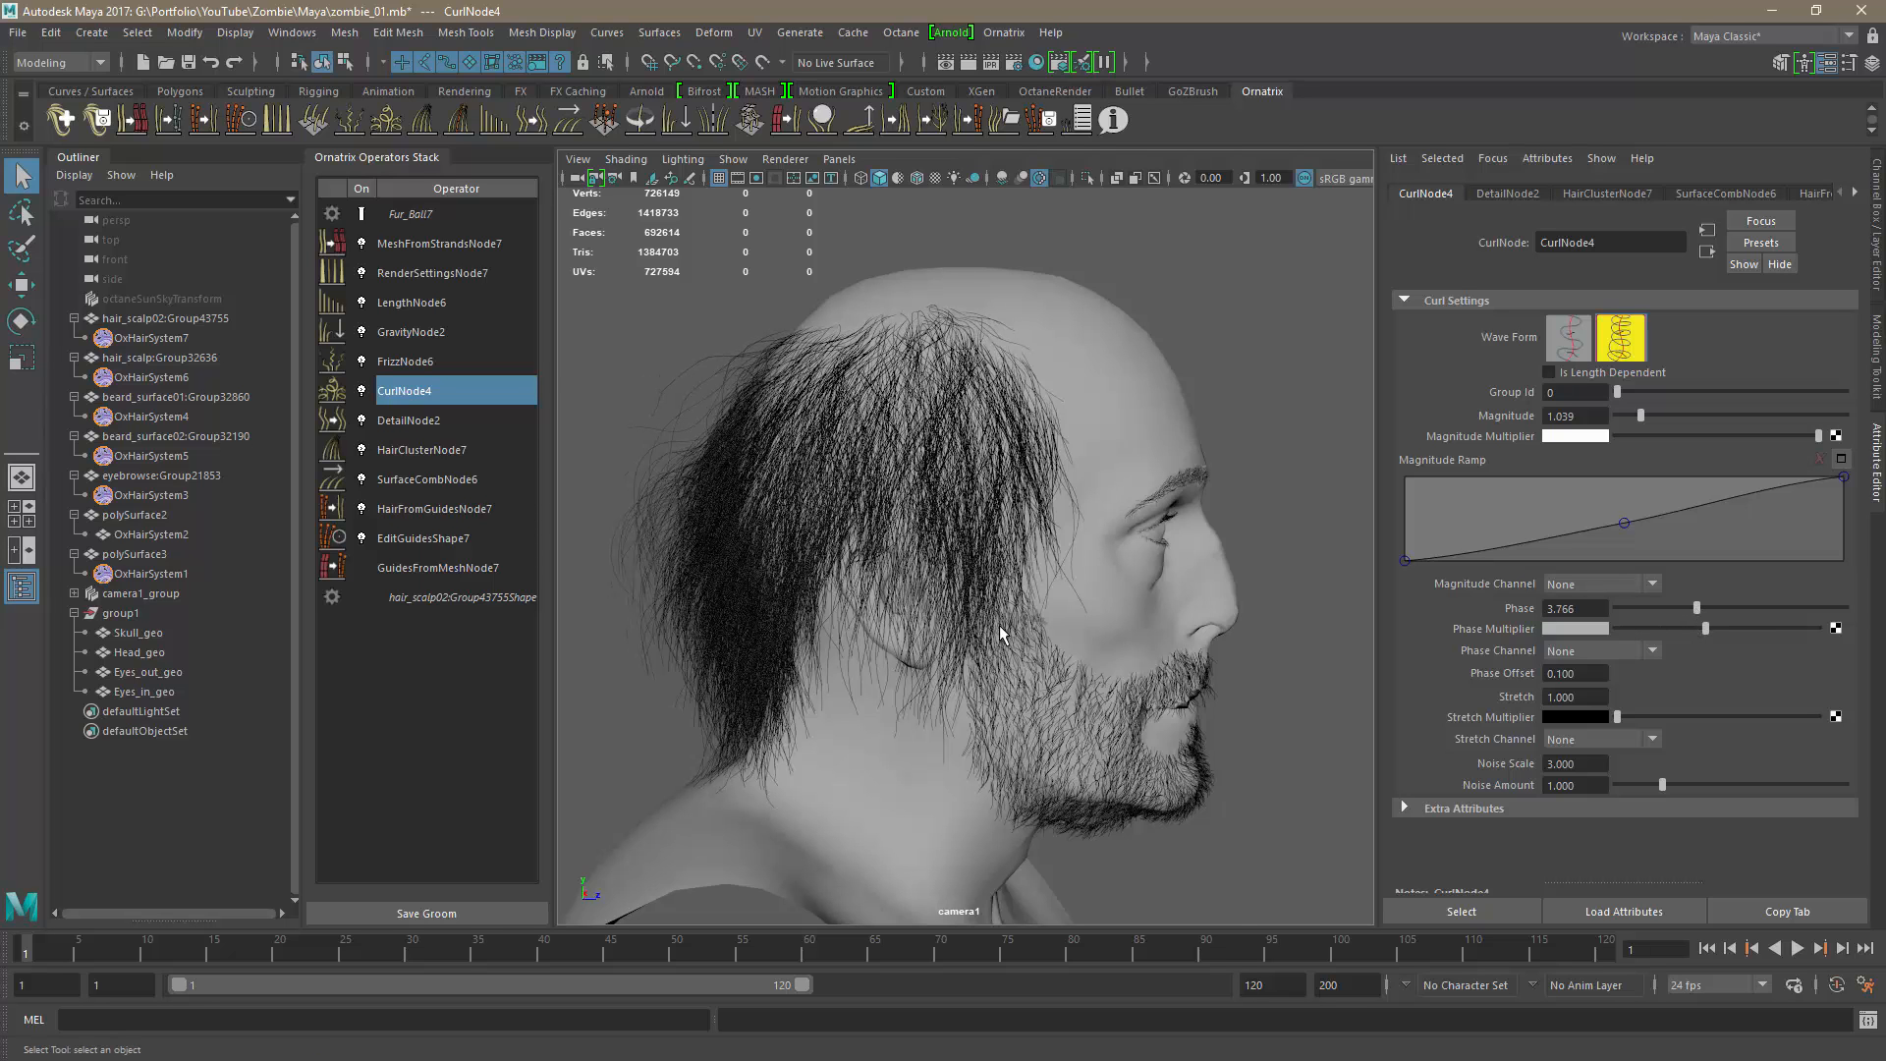
# Set the phase of CurlNode3 on OxHairSystem6 to 5.
pyautogui.moveTo(1002, 633)
pyautogui.keyDown('alt'); pyautogui.mouseDown()
pyautogui.moveTo(797, 629)
pyautogui.moveTo(1471, 672)
pyautogui.moveTo(1225, 678)
pyautogui.moveTo(1158, 652)
pyautogui.moveTo(970, 641)
pyautogui.mouseUp(); pyautogui.keyUp('alt')
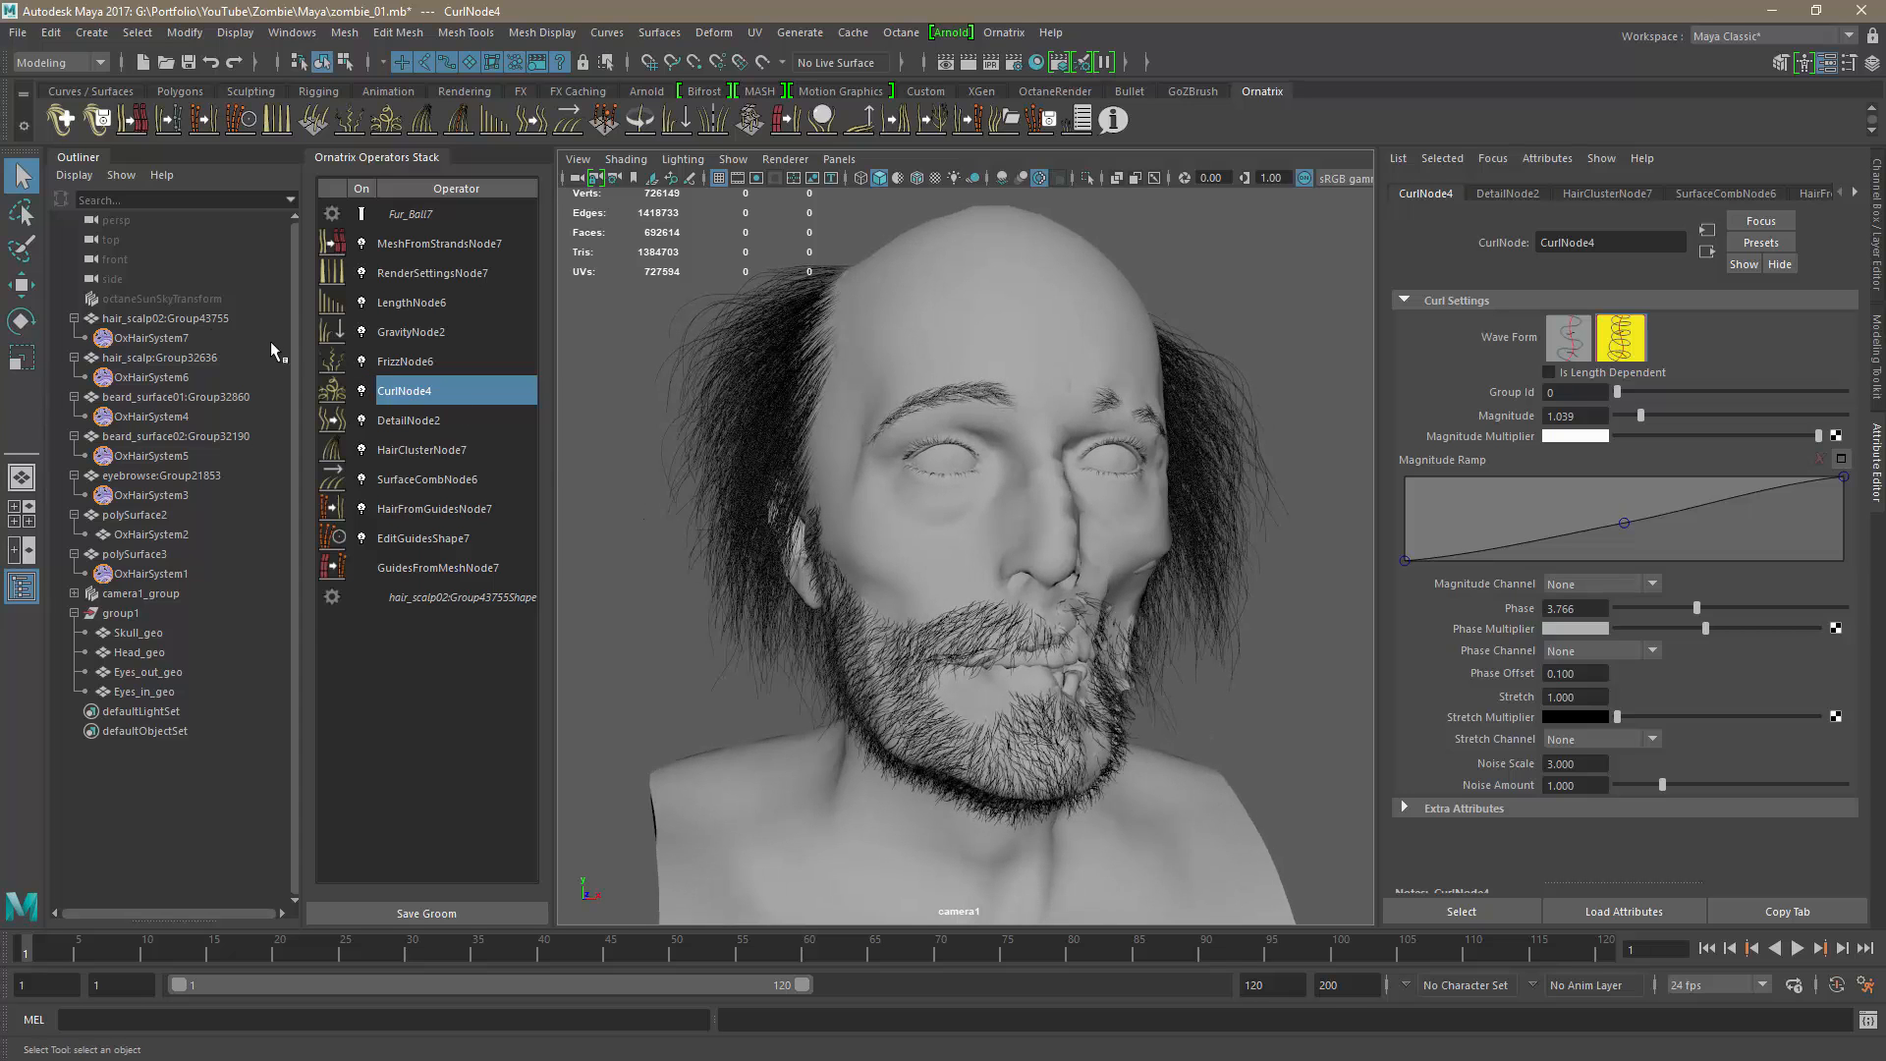
pyautogui.click(156, 376)
pyautogui.click(423, 392)
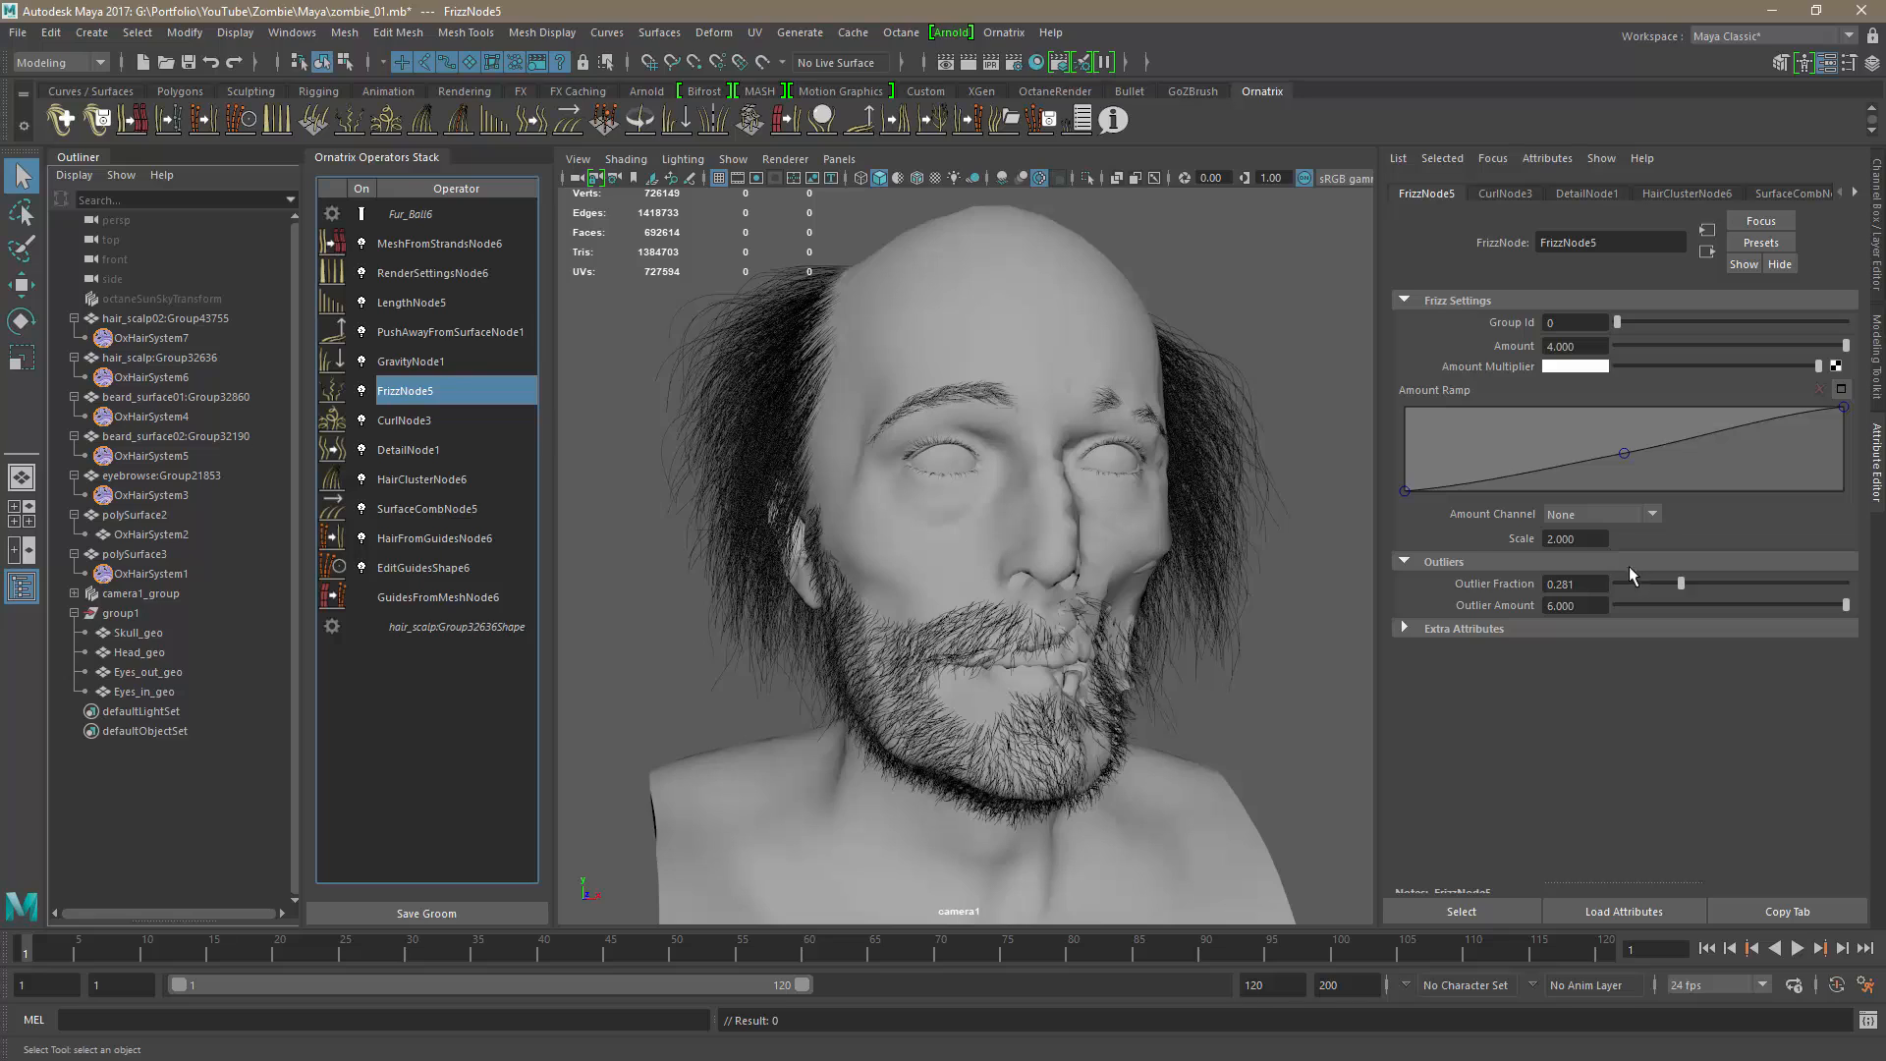
pyautogui.click(412, 423)
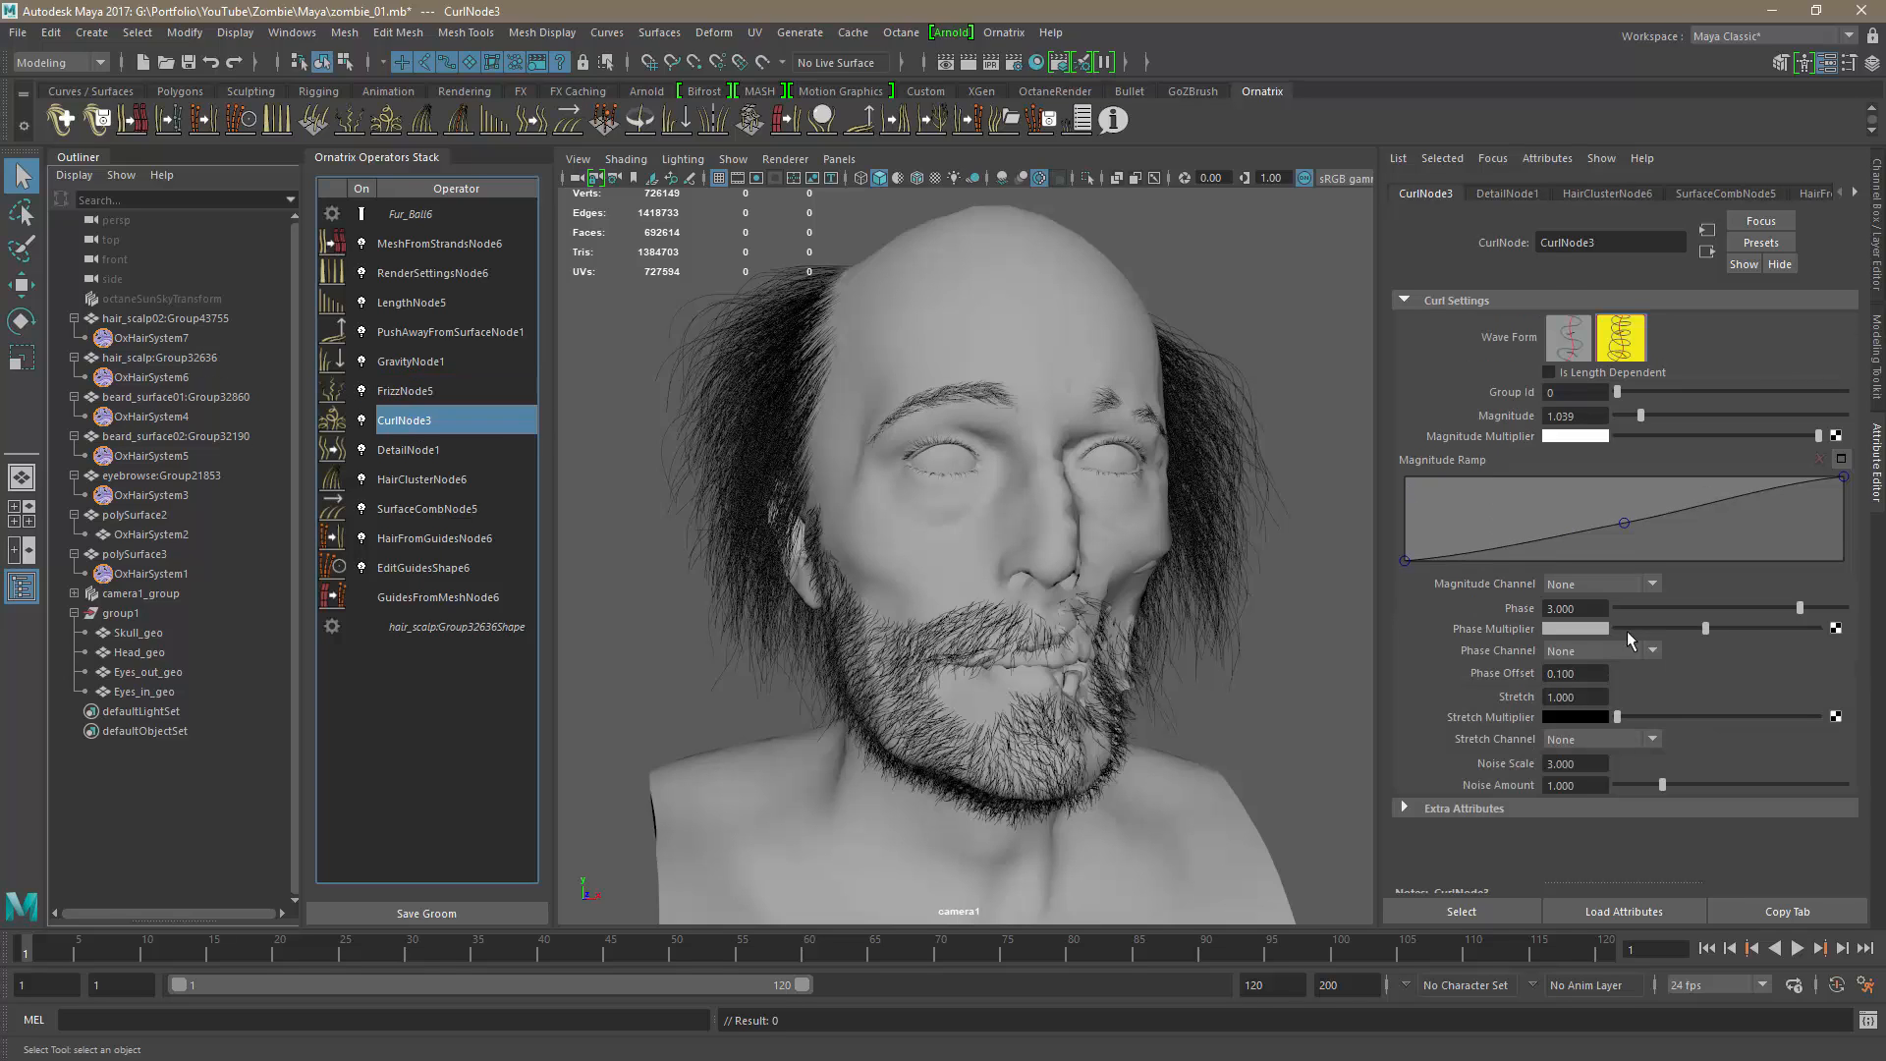
pyautogui.moveTo(1583, 610); pyautogui.dragTo(1529, 615)
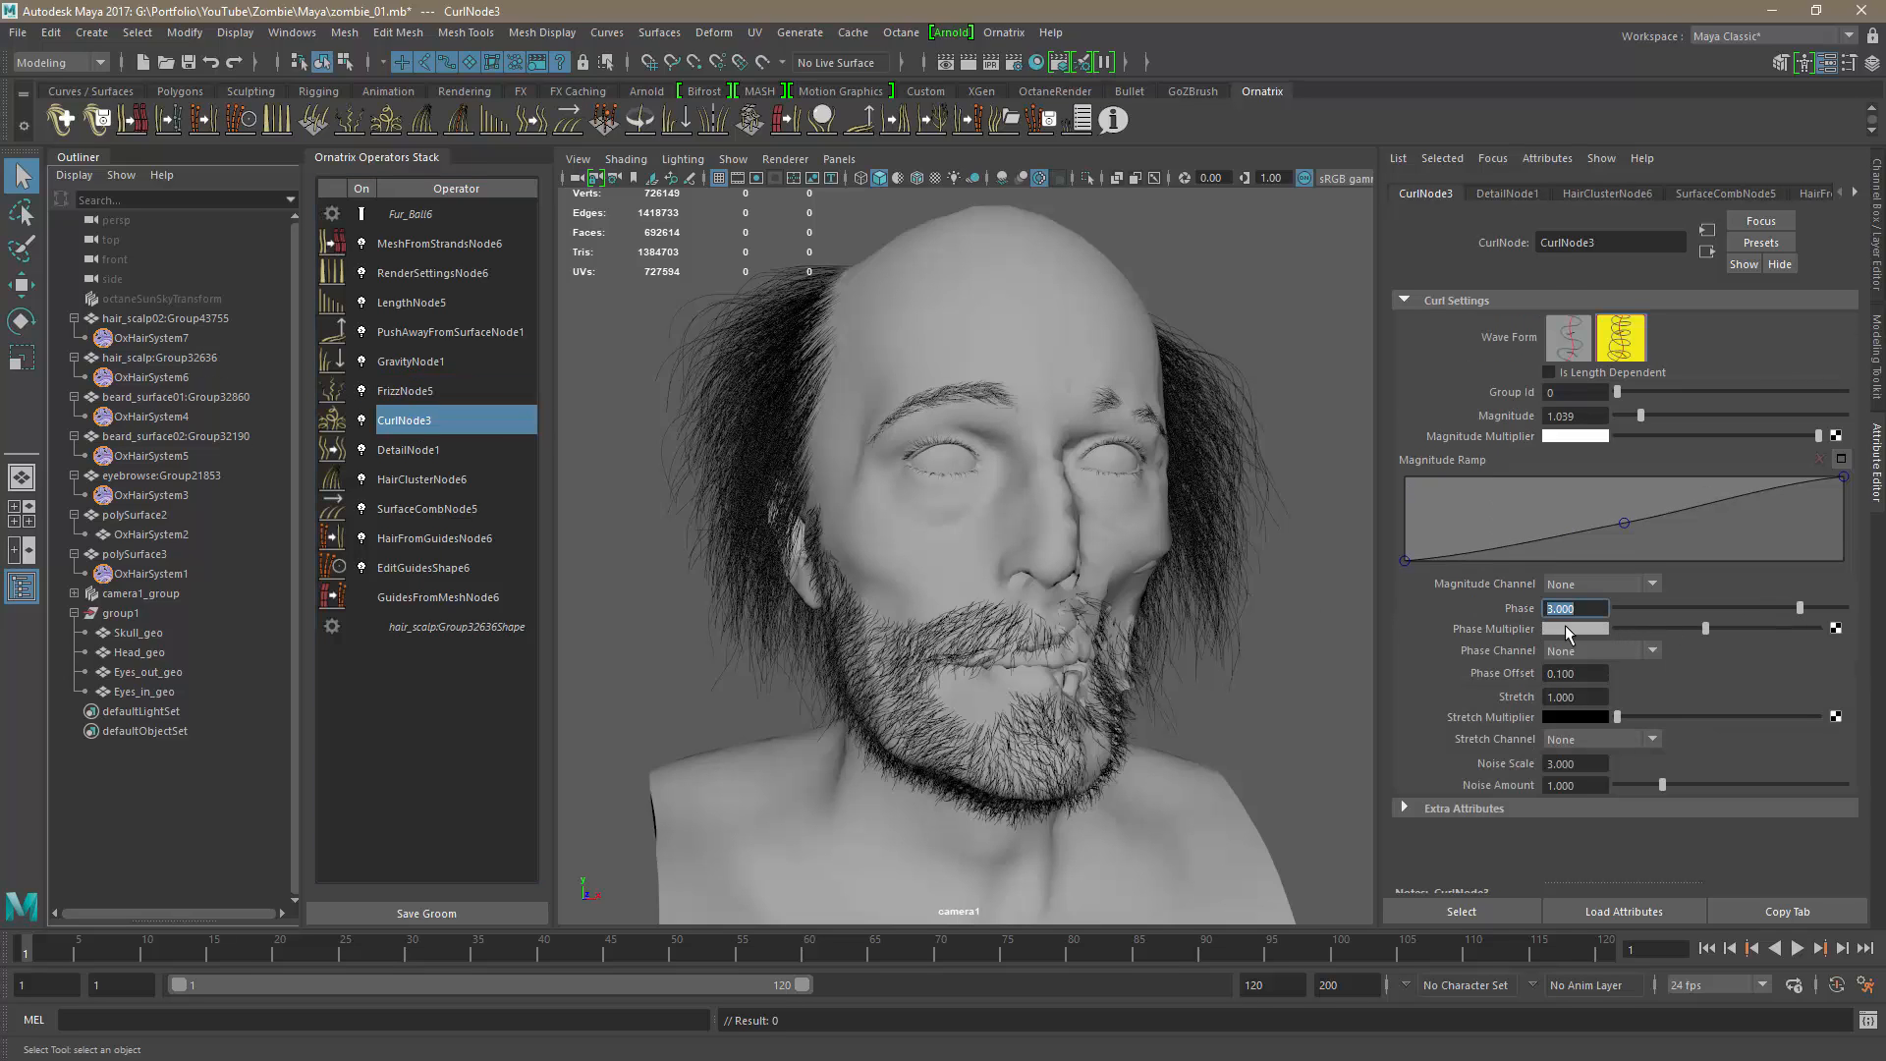
pyautogui.press('Return')
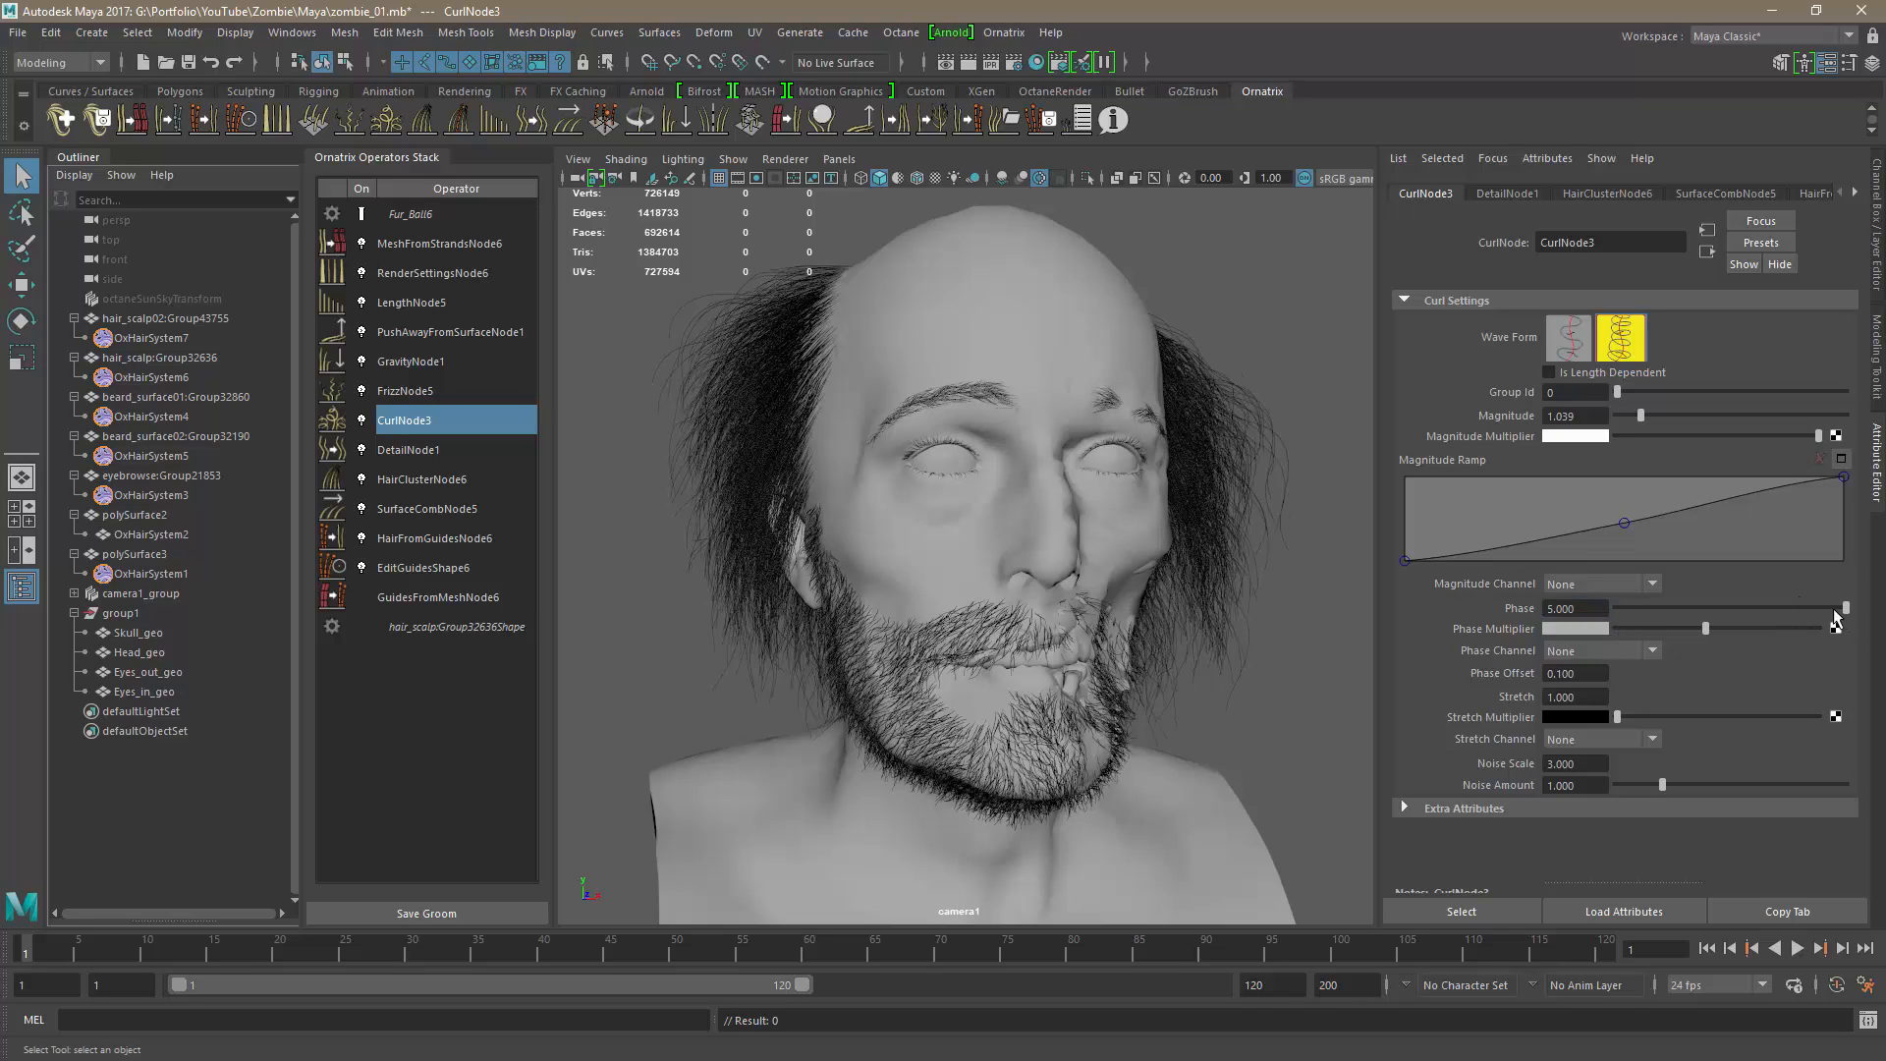
# Try lower phases of about 2.1 and 0.24 on CurlNode3 and return the phase to 5.
pyautogui.click(1760, 614)
pyautogui.click(1779, 608)
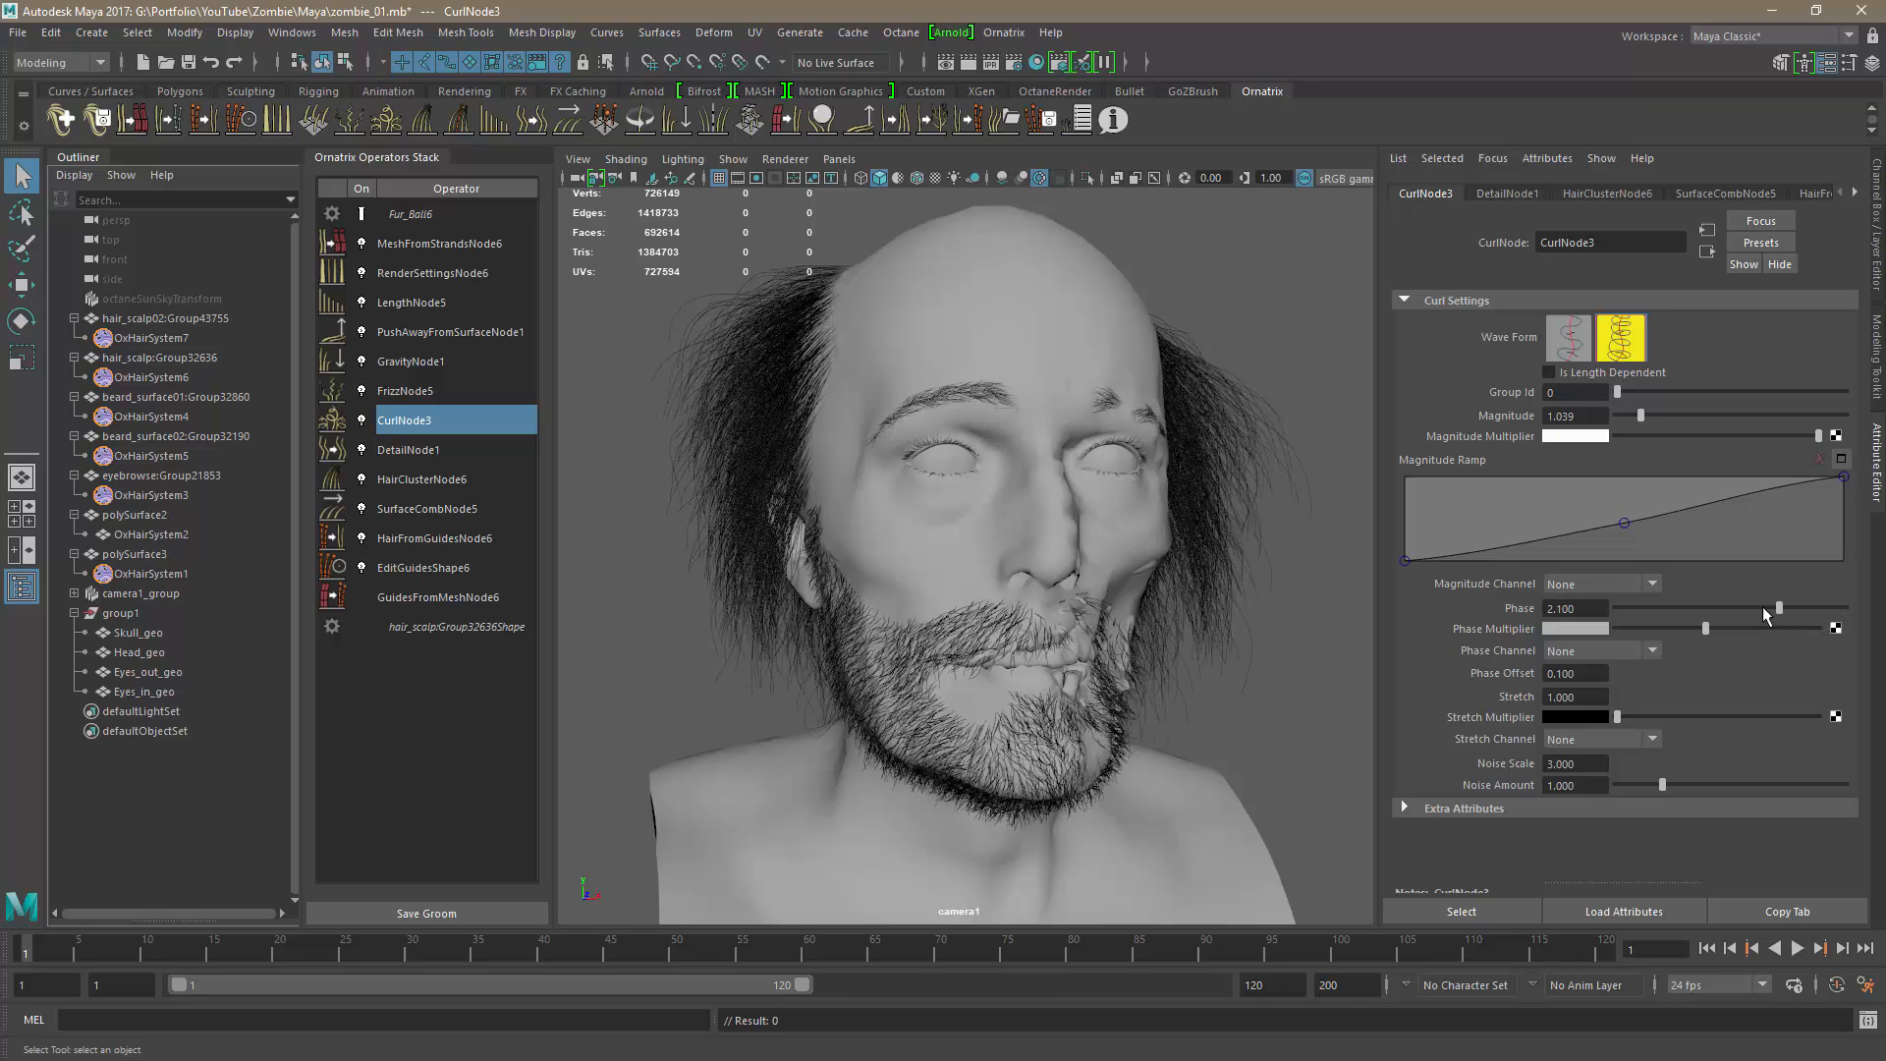
pyautogui.click(1734, 608)
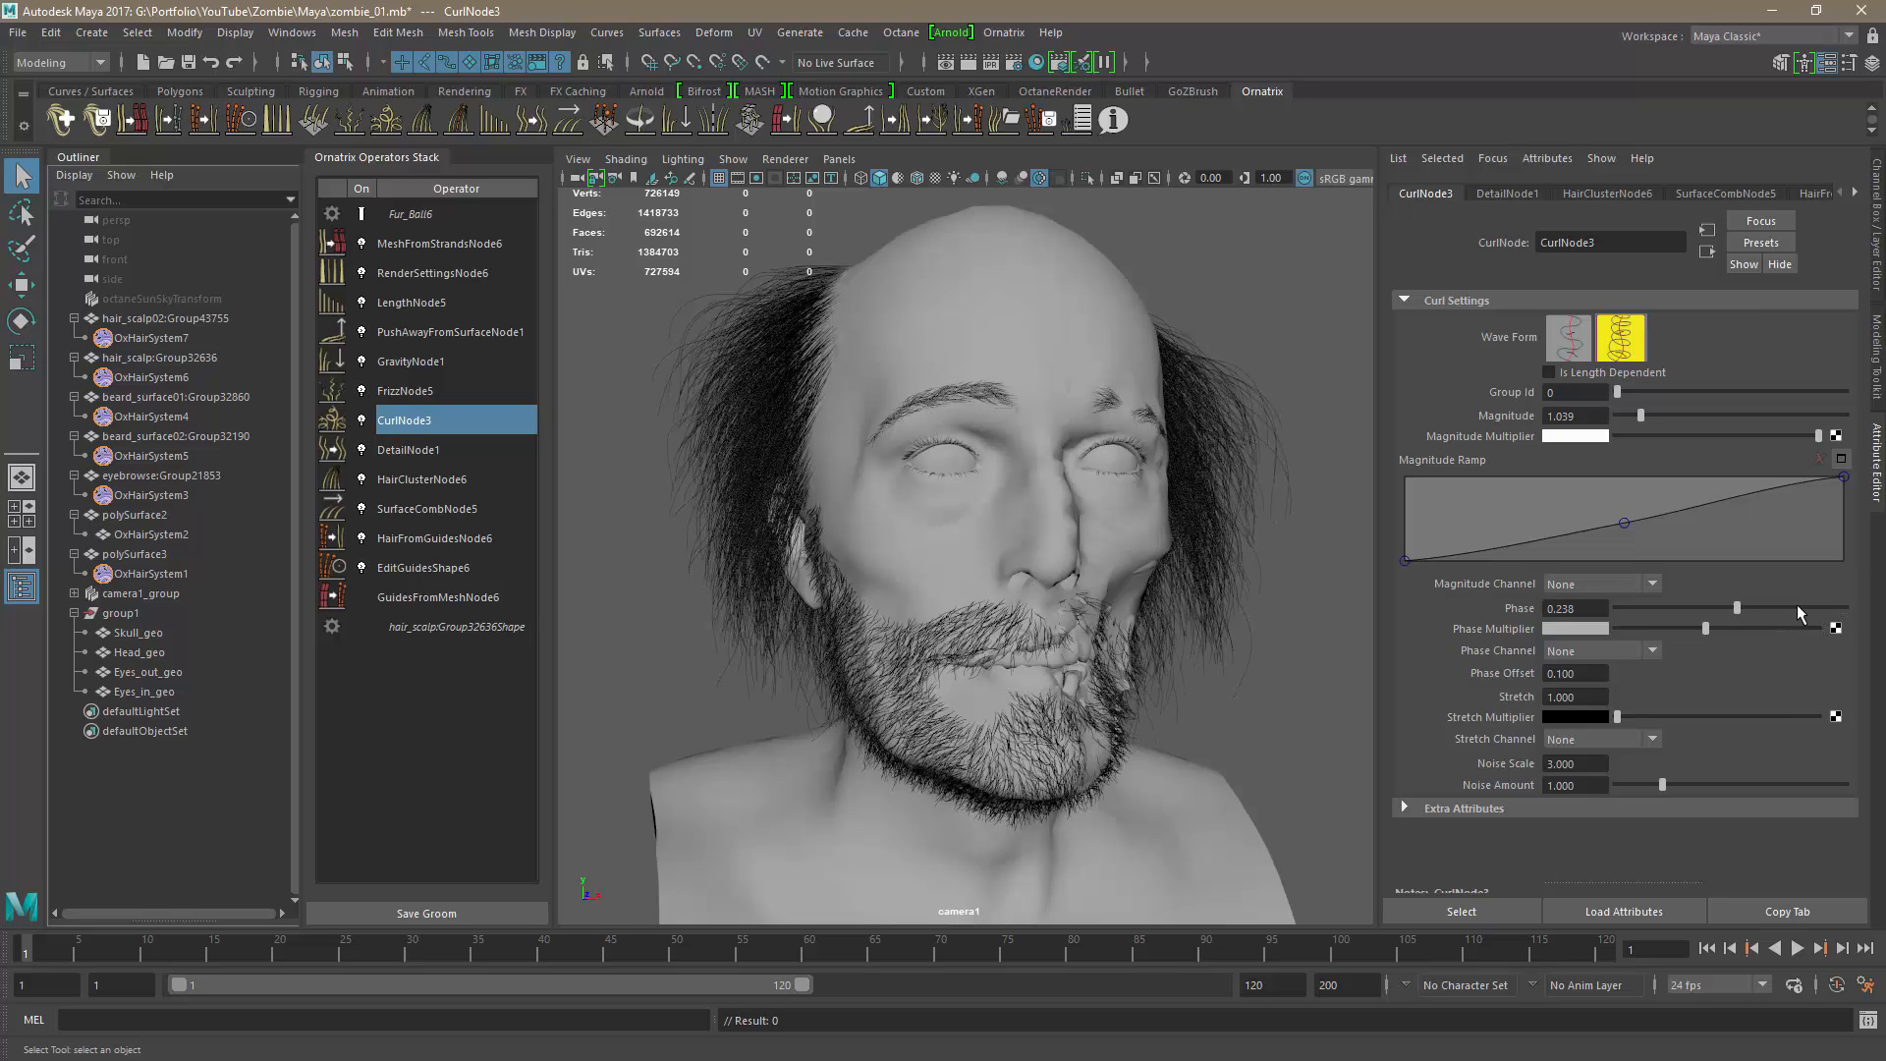
pyautogui.click(1800, 608)
pyautogui.moveTo(1802, 608); pyautogui.dragTo(1882, 609)
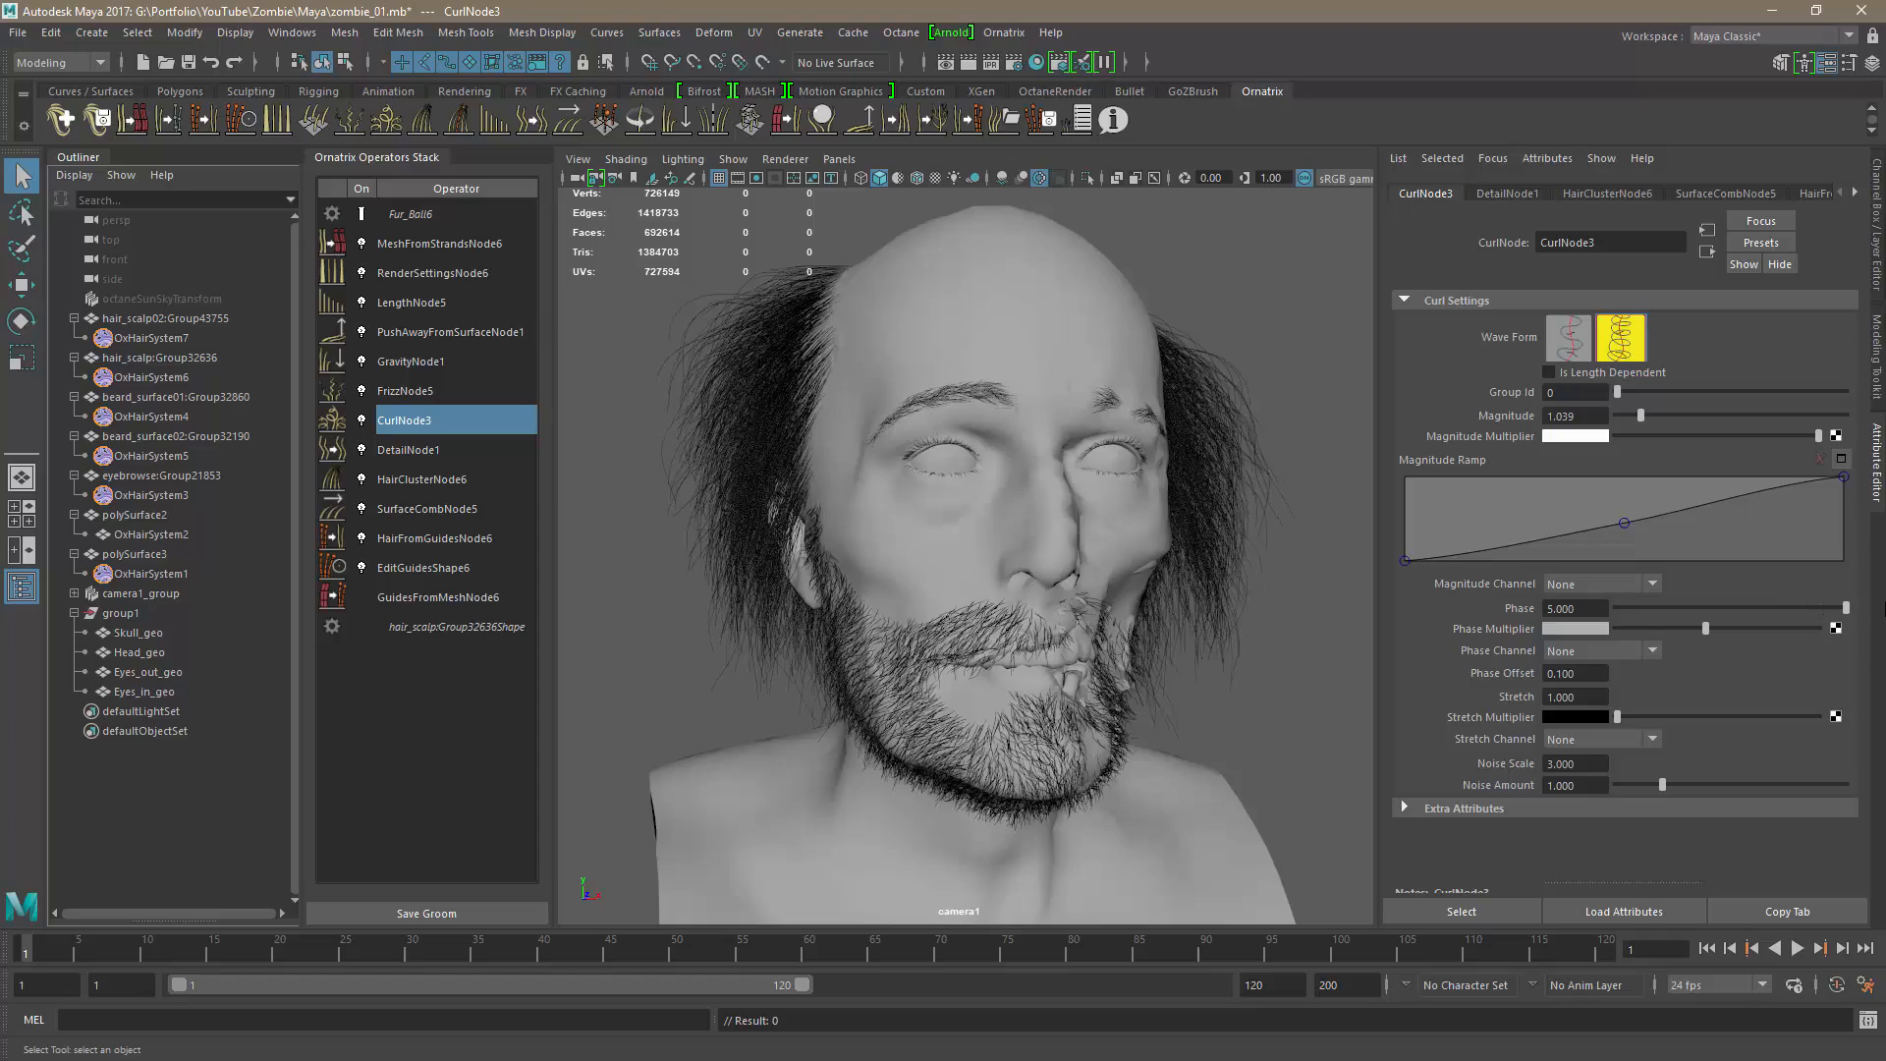
# Examine the curled scalp hair around the head, ears and neck from several angles.
pyautogui.keyDown('alt'); pyautogui.moveTo(855, 653); pyautogui.dragTo(1002, 650); pyautogui.keyUp('alt')
pyautogui.keyDown('alt'); pyautogui.moveTo(1002, 650); pyautogui.dragTo(977, 574, button='right'); pyautogui.keyUp('alt')
pyautogui.moveTo(909, 580)
pyautogui.keyDown('alt'); pyautogui.mouseDown()
pyautogui.moveTo(963, 584)
pyautogui.moveTo(895, 582)
pyautogui.mouseUp(); pyautogui.keyUp('alt')
pyautogui.keyDown('alt'); pyautogui.moveTo(1048, 596); pyautogui.dragTo(835, 585); pyautogui.keyUp('alt')
pyautogui.keyDown('alt'); pyautogui.moveTo(983, 584); pyautogui.dragTo(968, 583, button='right'); pyautogui.keyUp('alt')
pyautogui.keyDown('alt'); pyautogui.moveTo(968, 583); pyautogui.dragTo(717, 584); pyautogui.keyUp('alt')
pyautogui.keyDown('alt'); pyautogui.moveTo(1022, 665); pyautogui.dragTo(870, 664, button='right'); pyautogui.keyUp('alt')
pyautogui.keyDown('alt'); pyautogui.moveTo(870, 664); pyautogui.dragTo(1025, 668); pyautogui.keyUp('alt')
pyautogui.keyDown('alt'); pyautogui.moveTo(859, 715); pyautogui.dragTo(1048, 699, button='right'); pyautogui.keyUp('alt')
pyautogui.keyDown('alt'); pyautogui.moveTo(1048, 698); pyautogui.dragTo(696, 644); pyautogui.keyUp('alt')
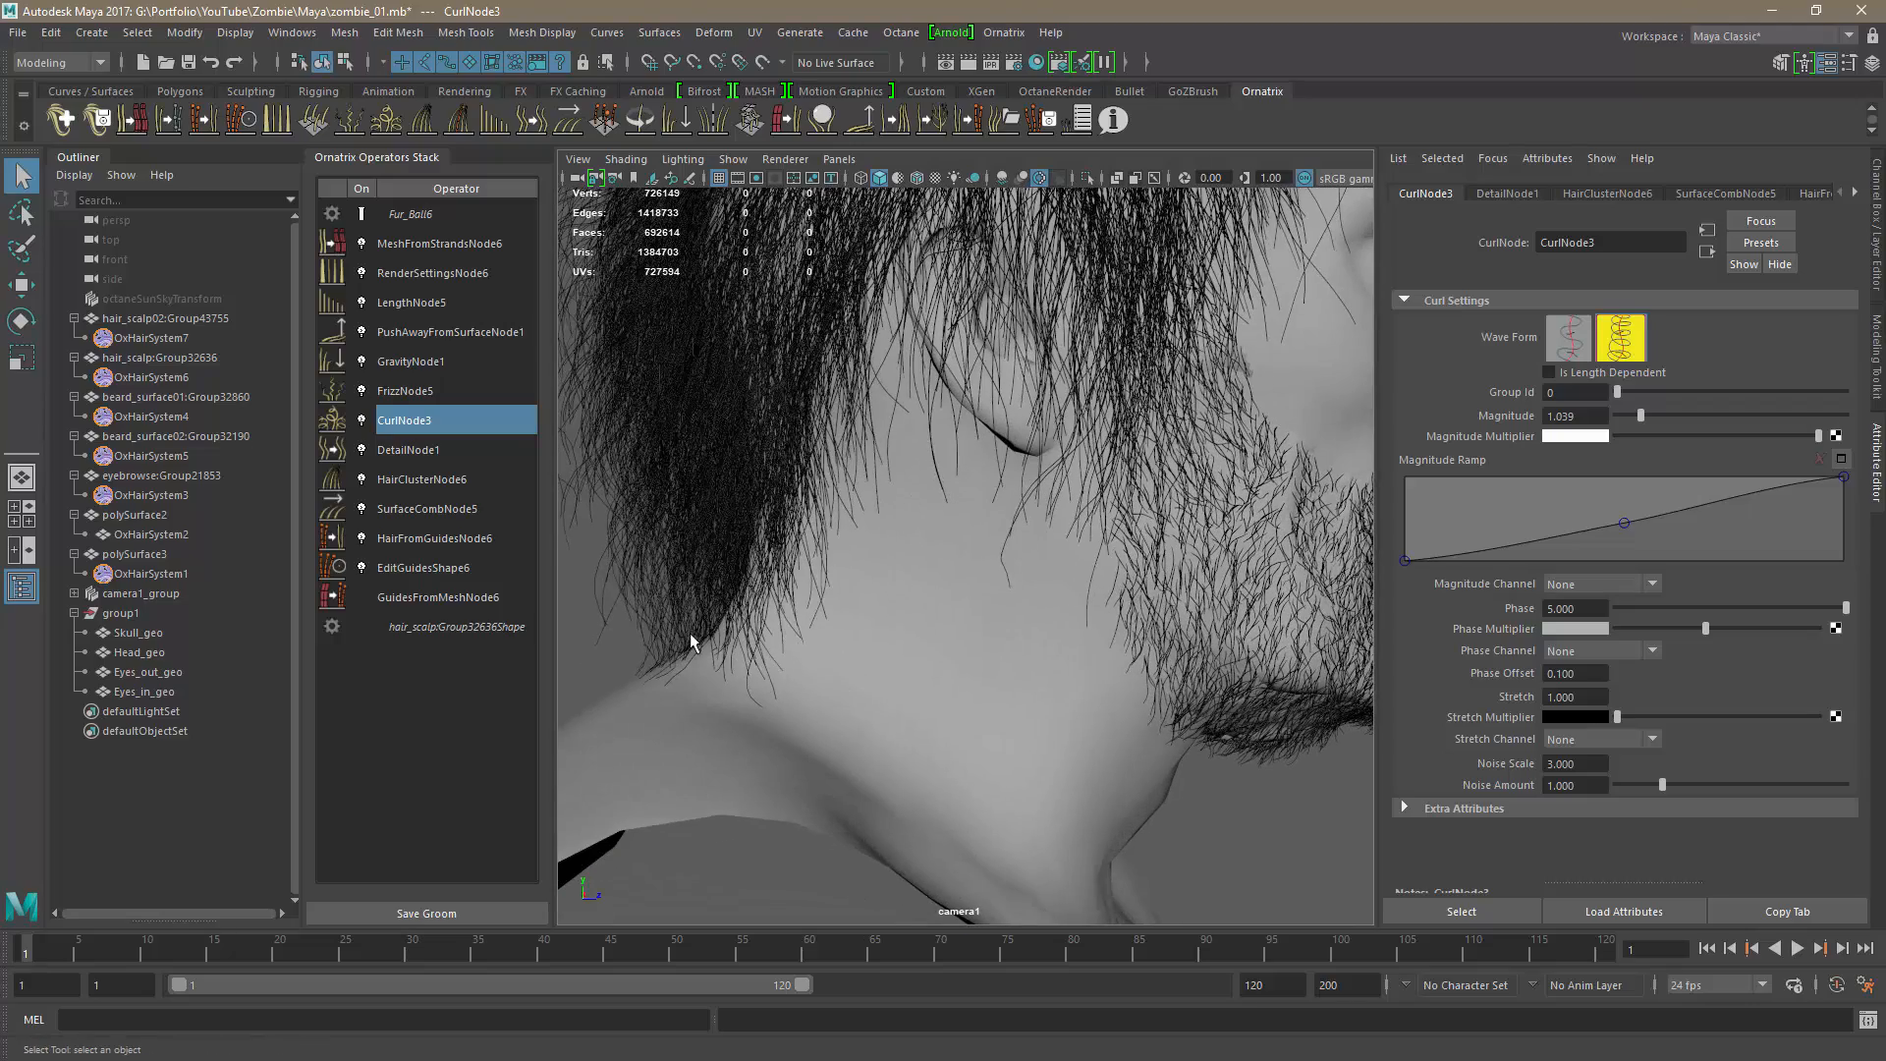
# Raise the end point of PushAwayFromSurfaceNode1's amount ramp on OxHairSystem6 to 1.0.
pyautogui.click(360, 332)
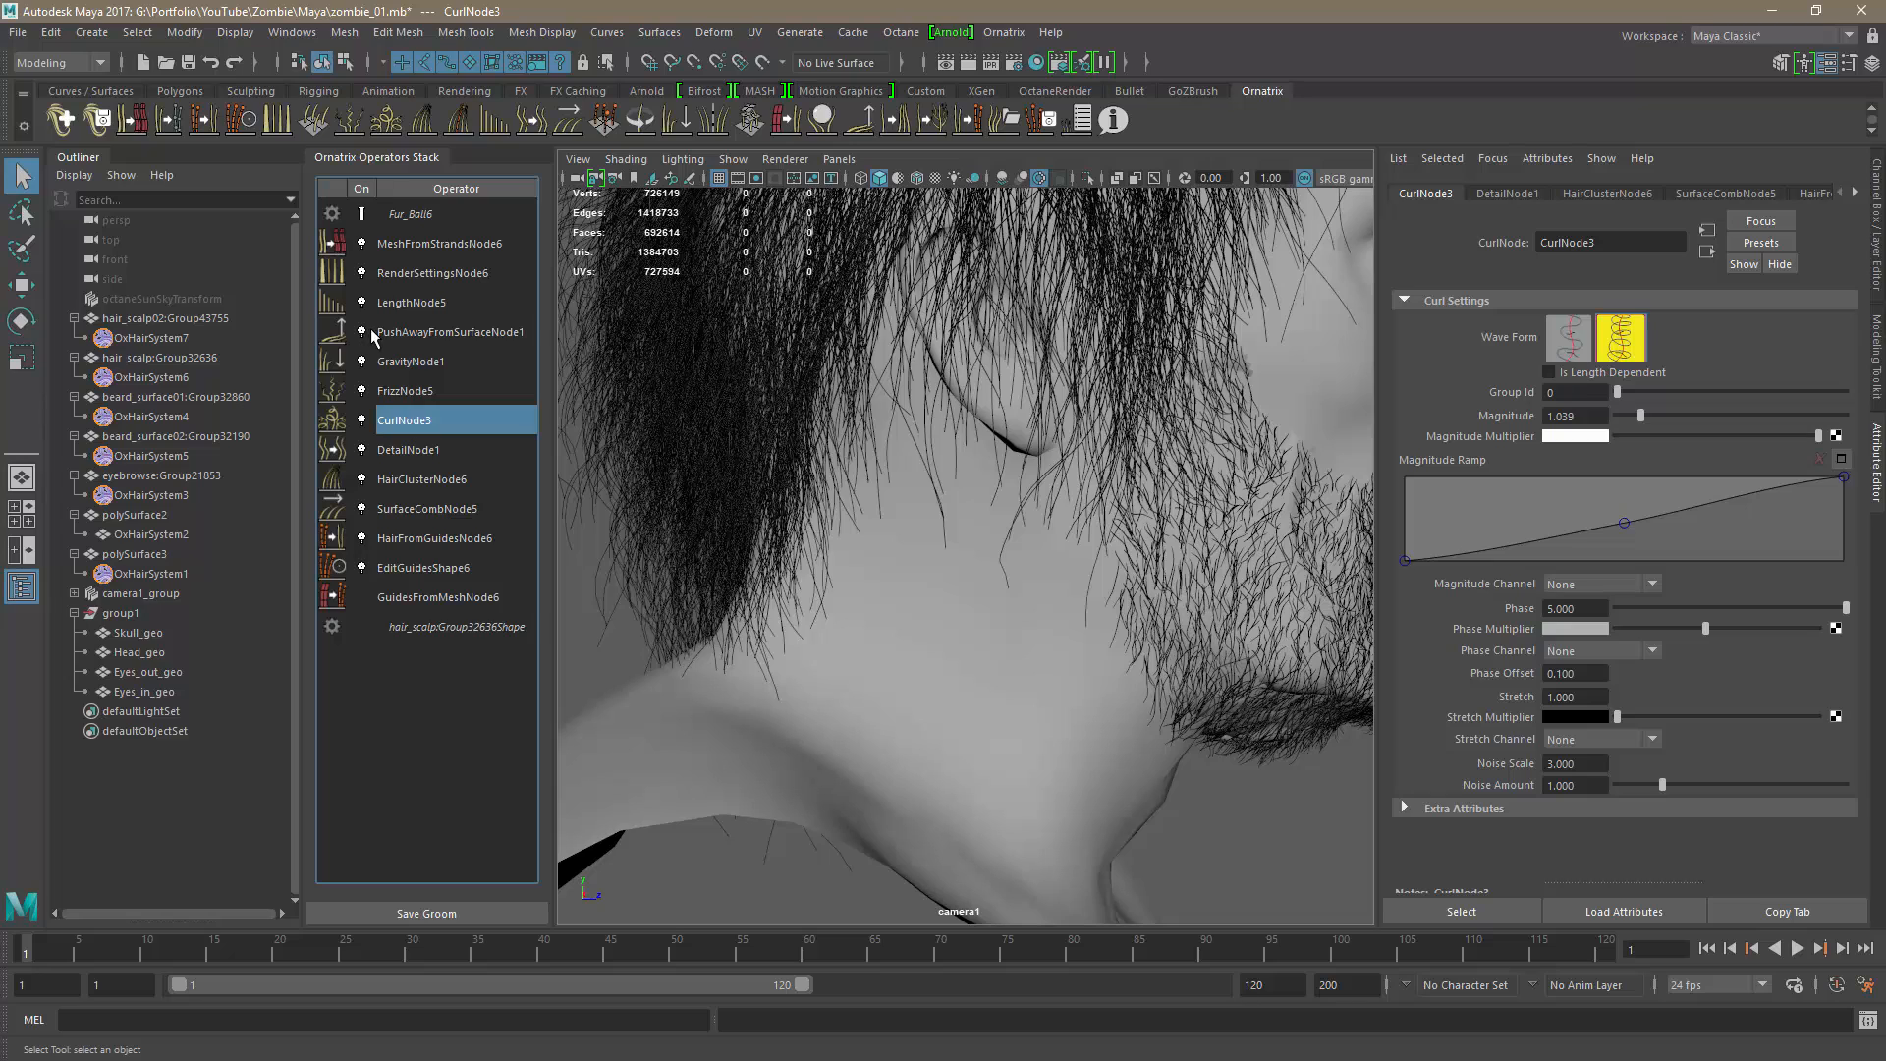
pyautogui.click(417, 334)
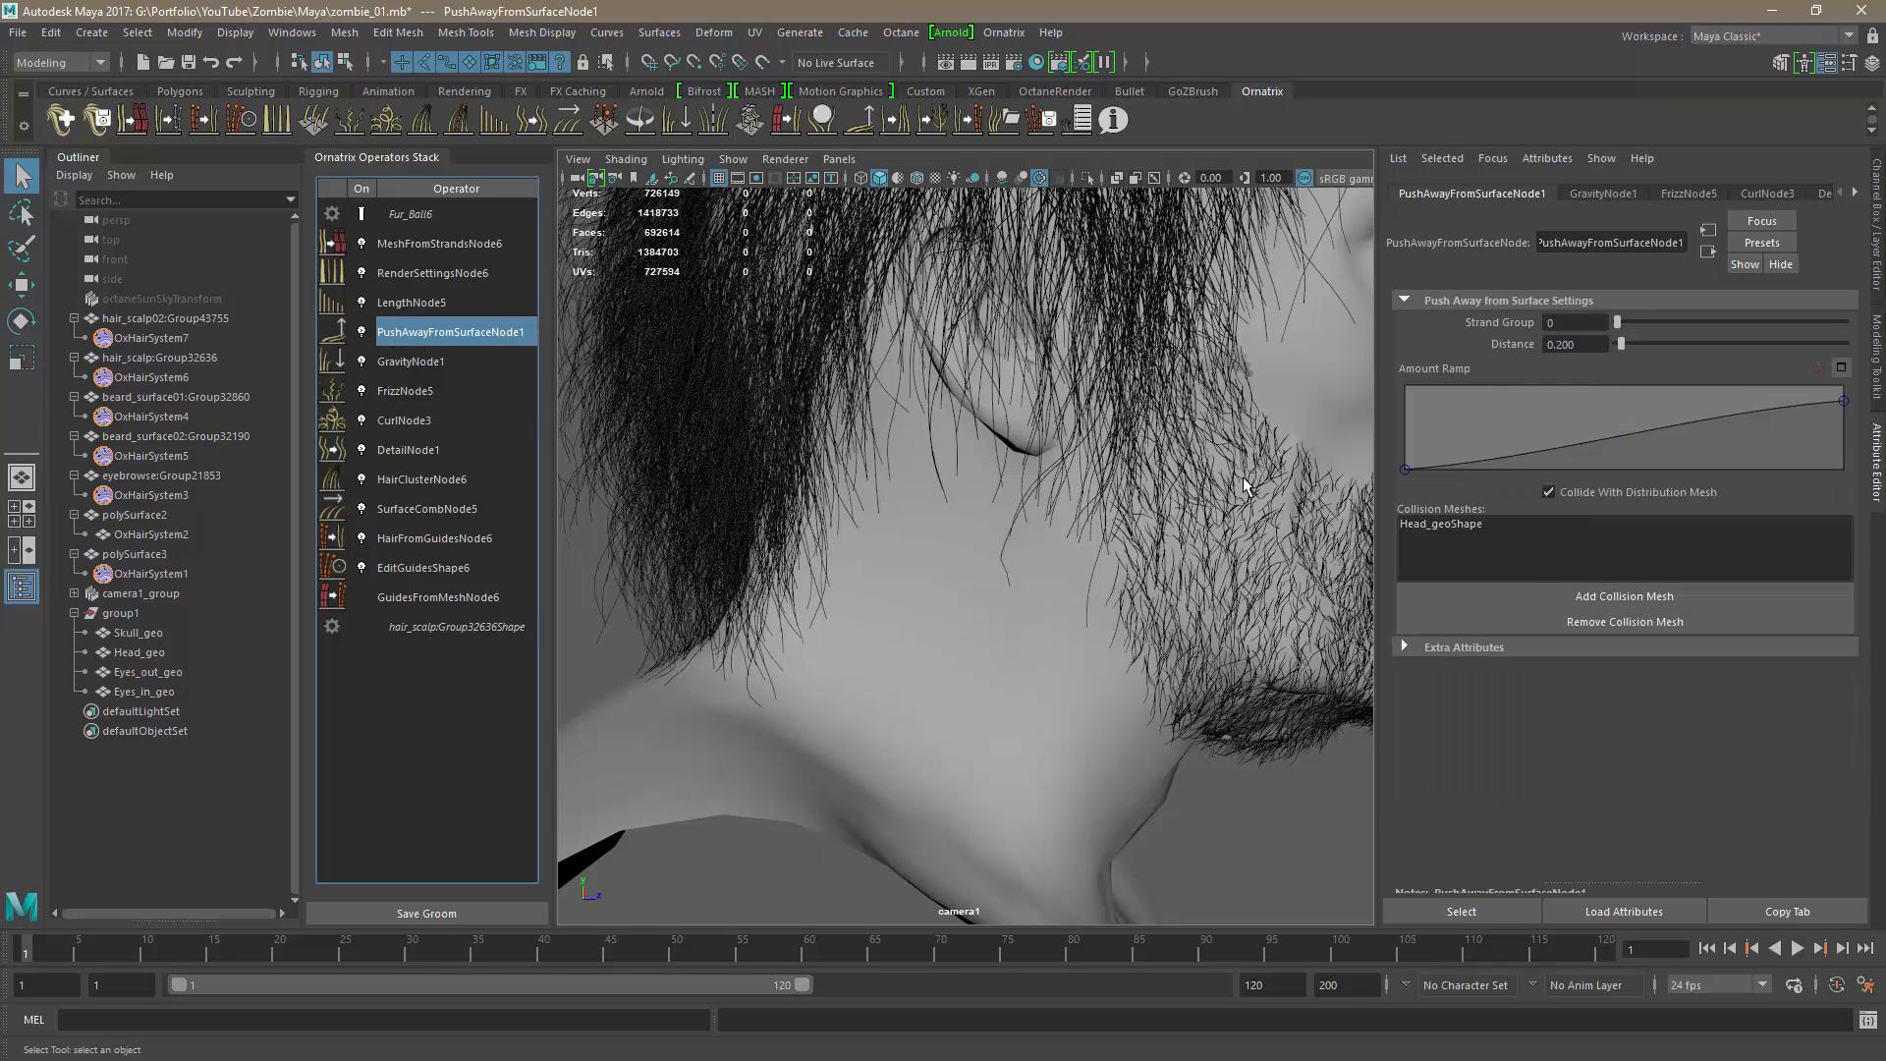
pyautogui.click(1405, 470)
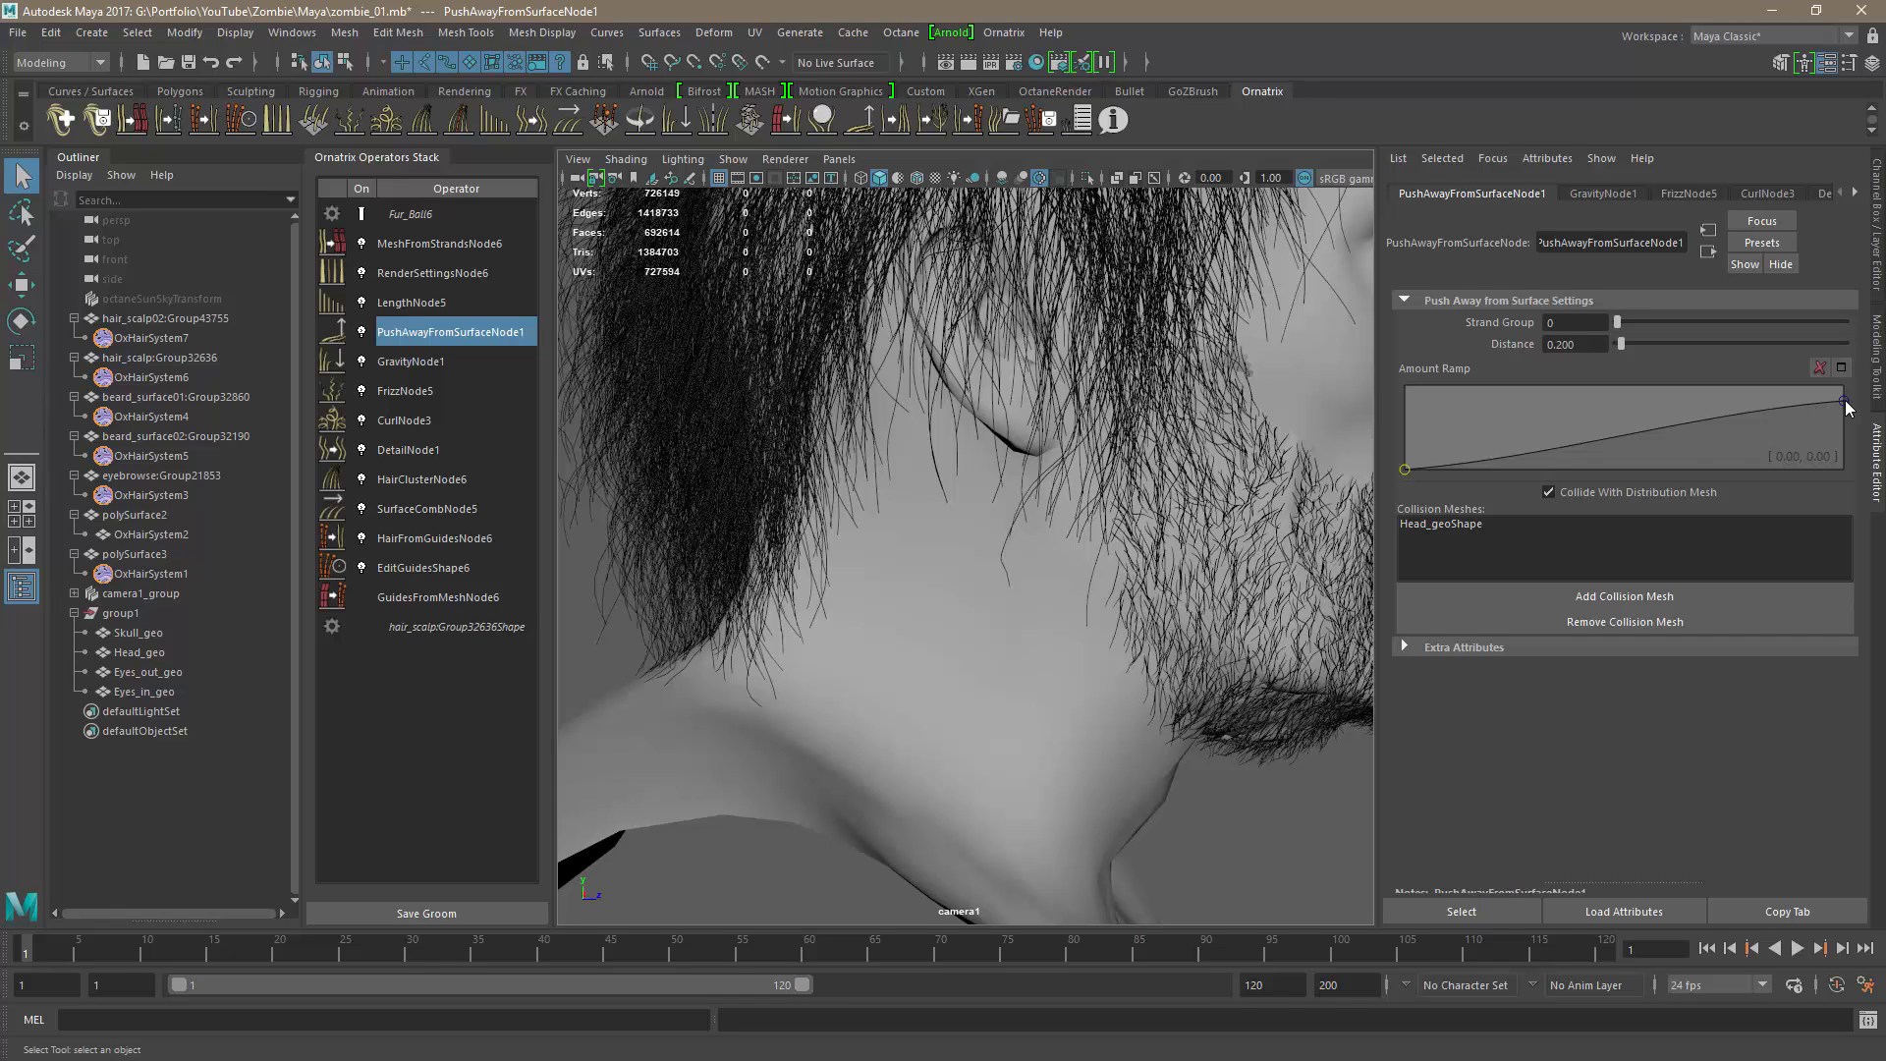
pyautogui.moveTo(1848, 416); pyautogui.dragTo(1845, 378)
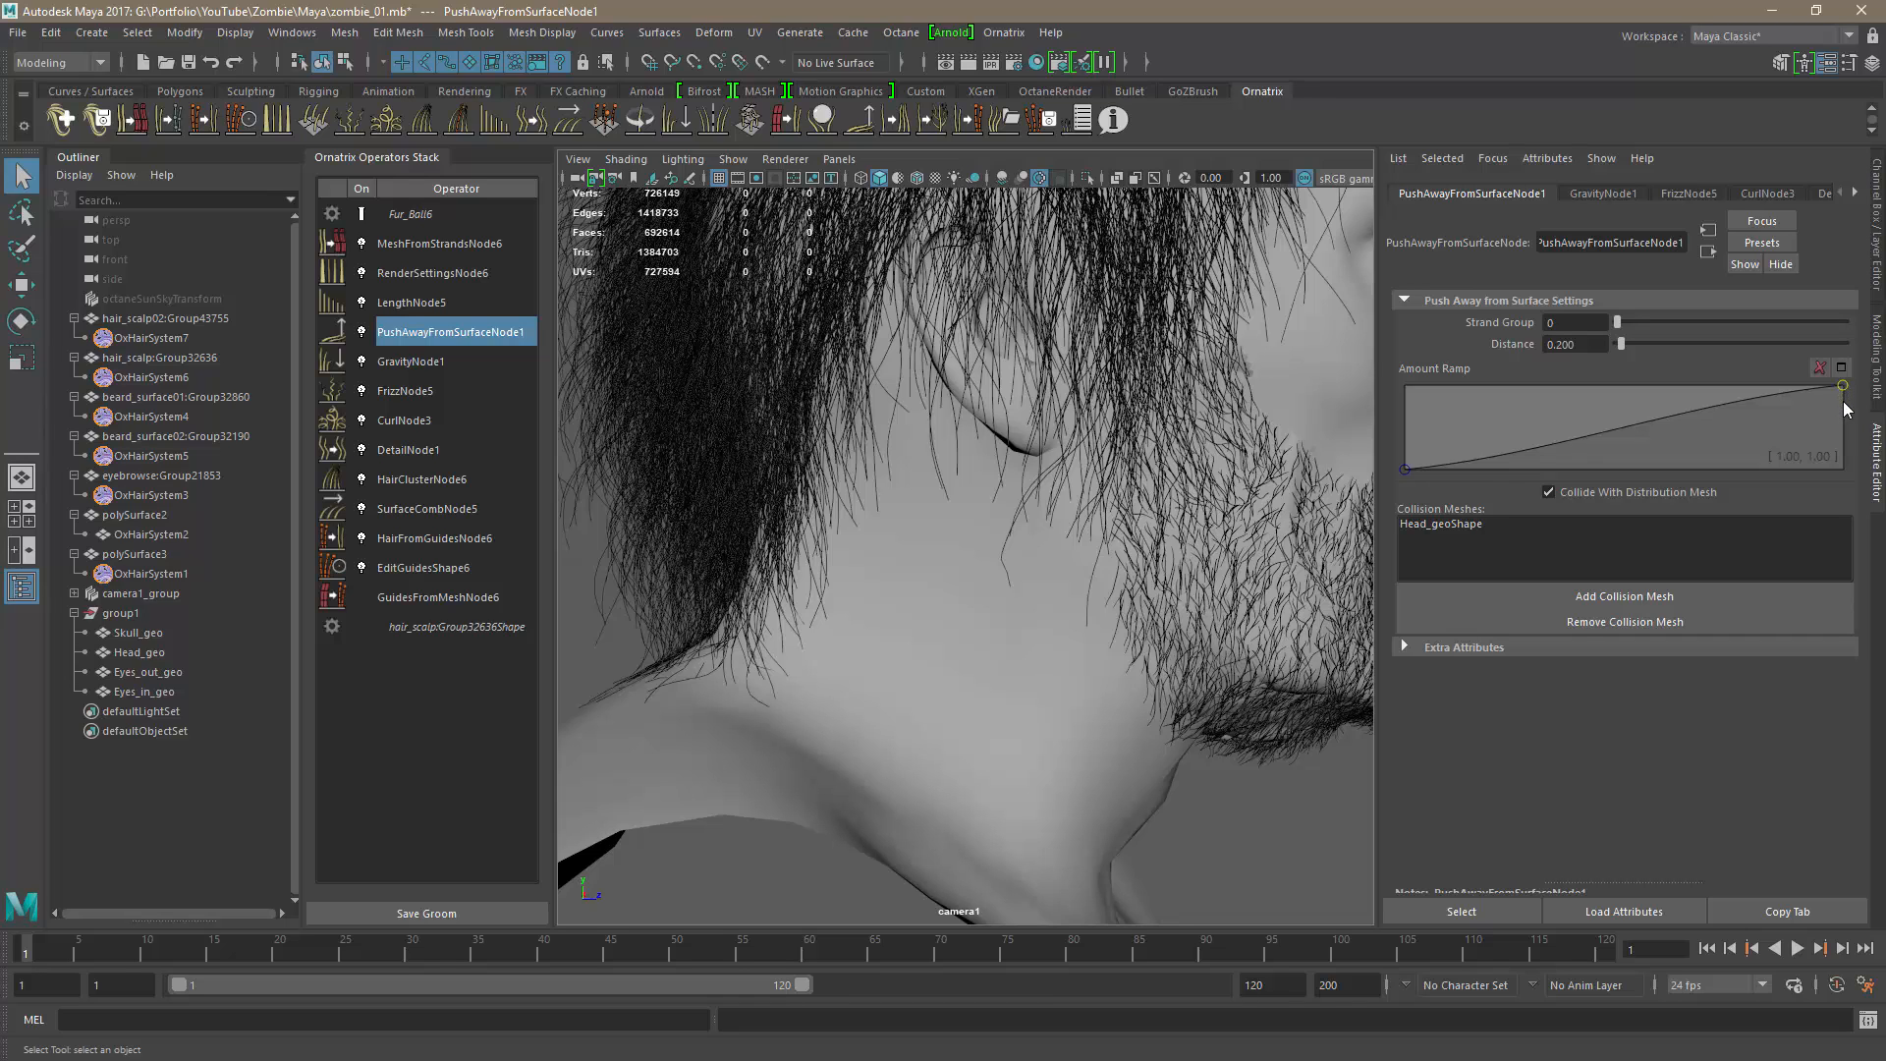
pyautogui.moveTo(1842, 385)
pyautogui.mouseDown()
pyautogui.moveTo(1845, 415)
pyautogui.moveTo(1818, 365)
pyautogui.mouseUp()
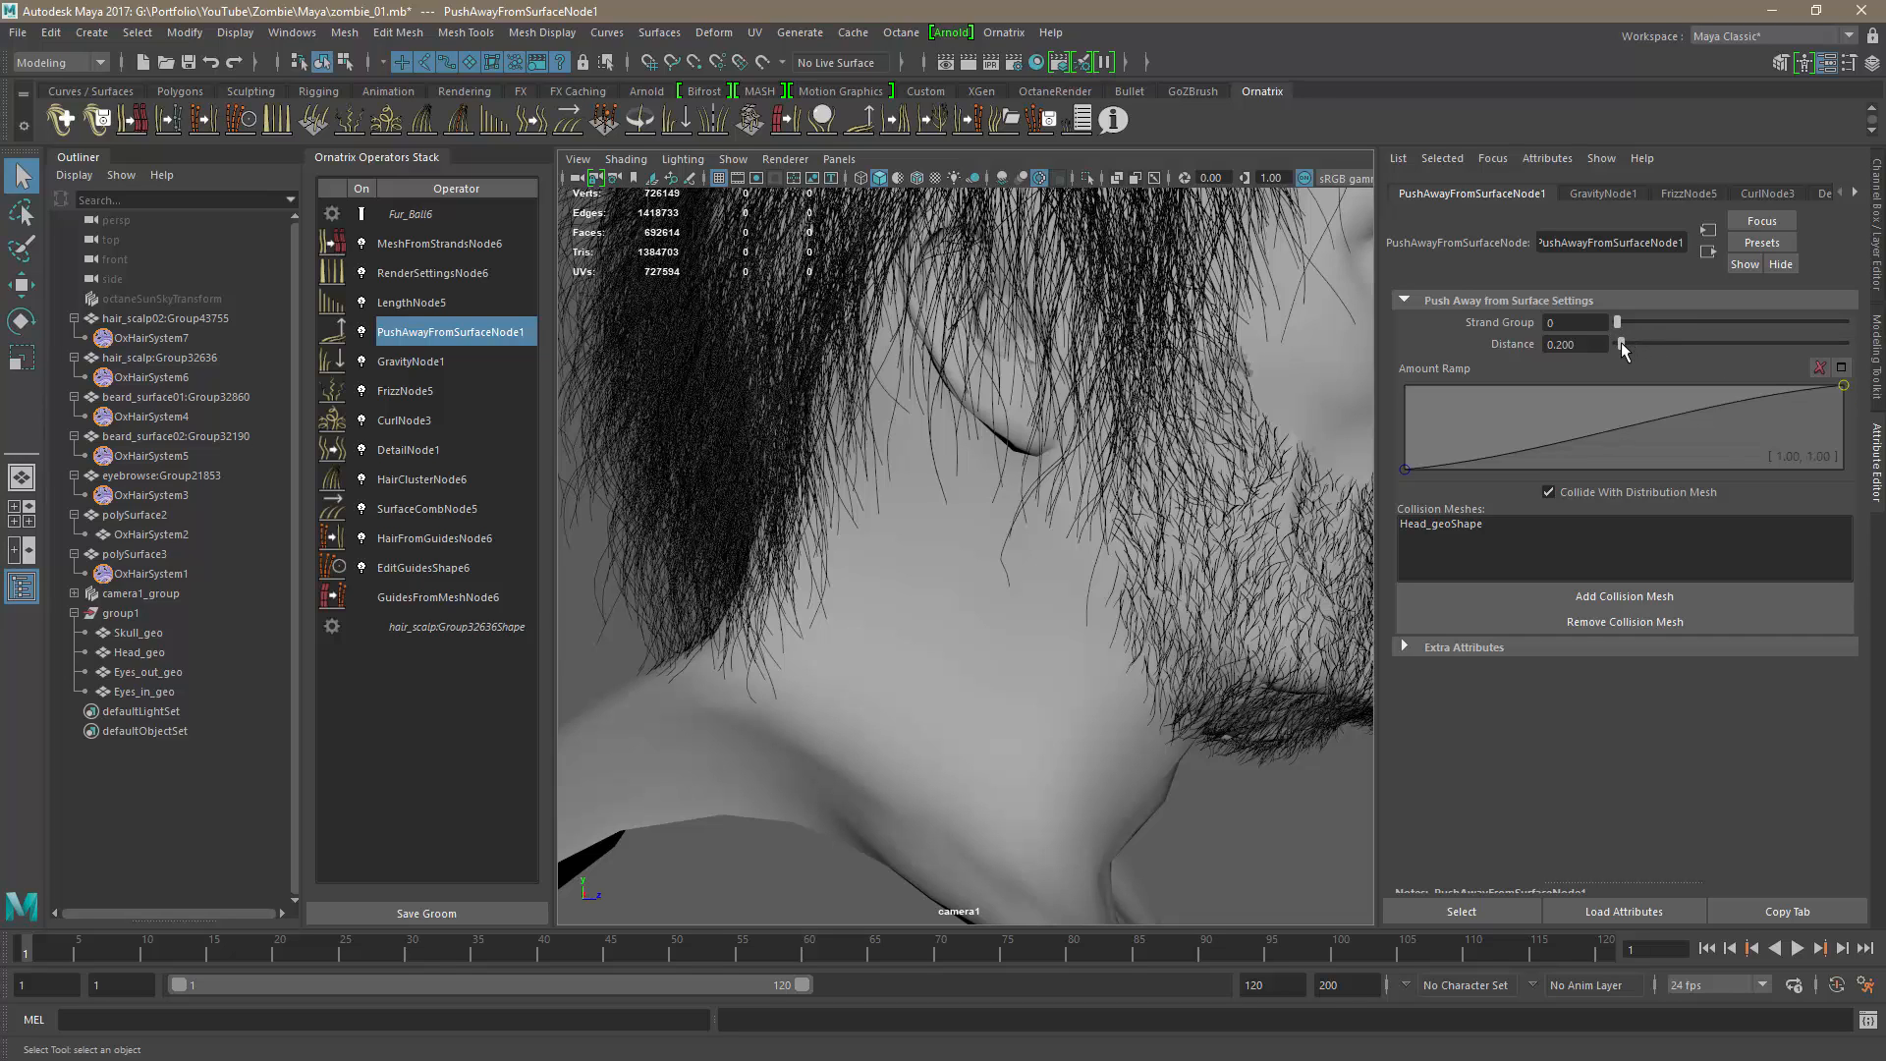
# Try a push-away distance of 0.3 on PushAwayFromSurfaceNode1 and set it back to 0.2.
pyautogui.moveTo(1583, 344); pyautogui.dragTo(1535, 351)
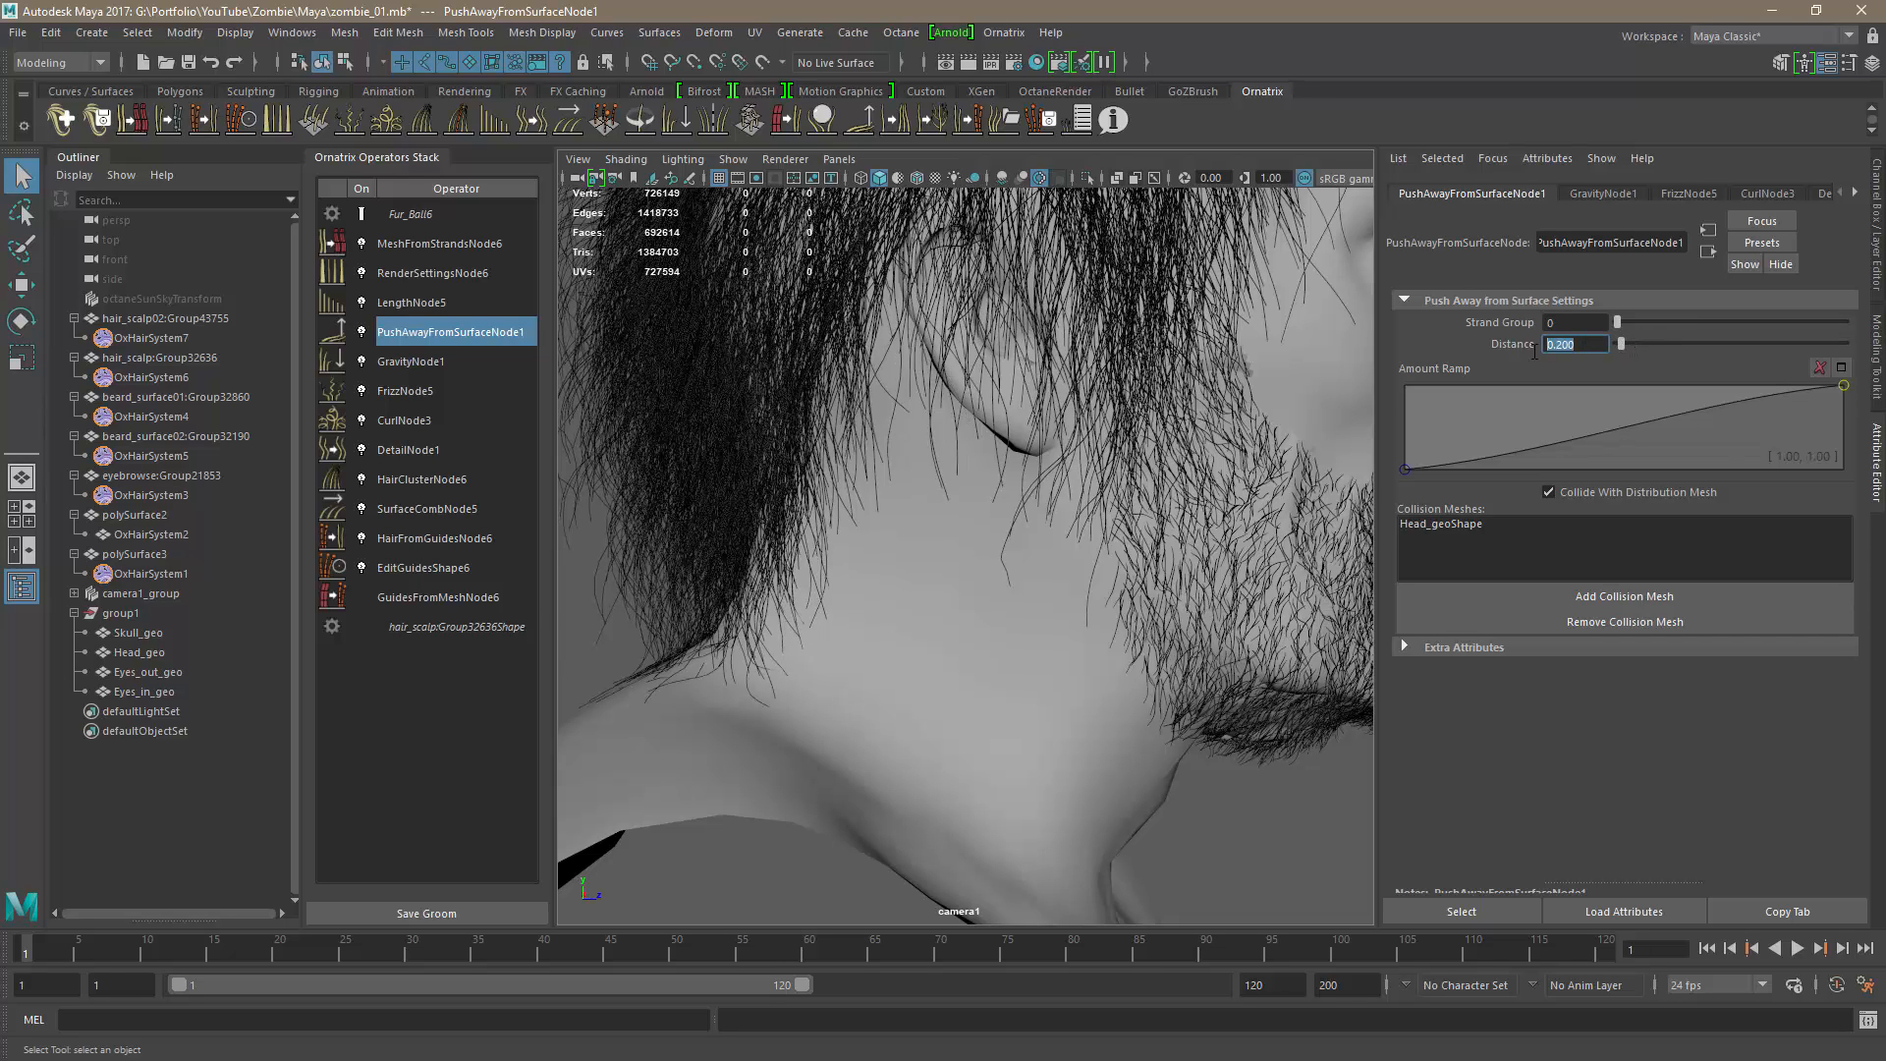
pyautogui.press('Return')
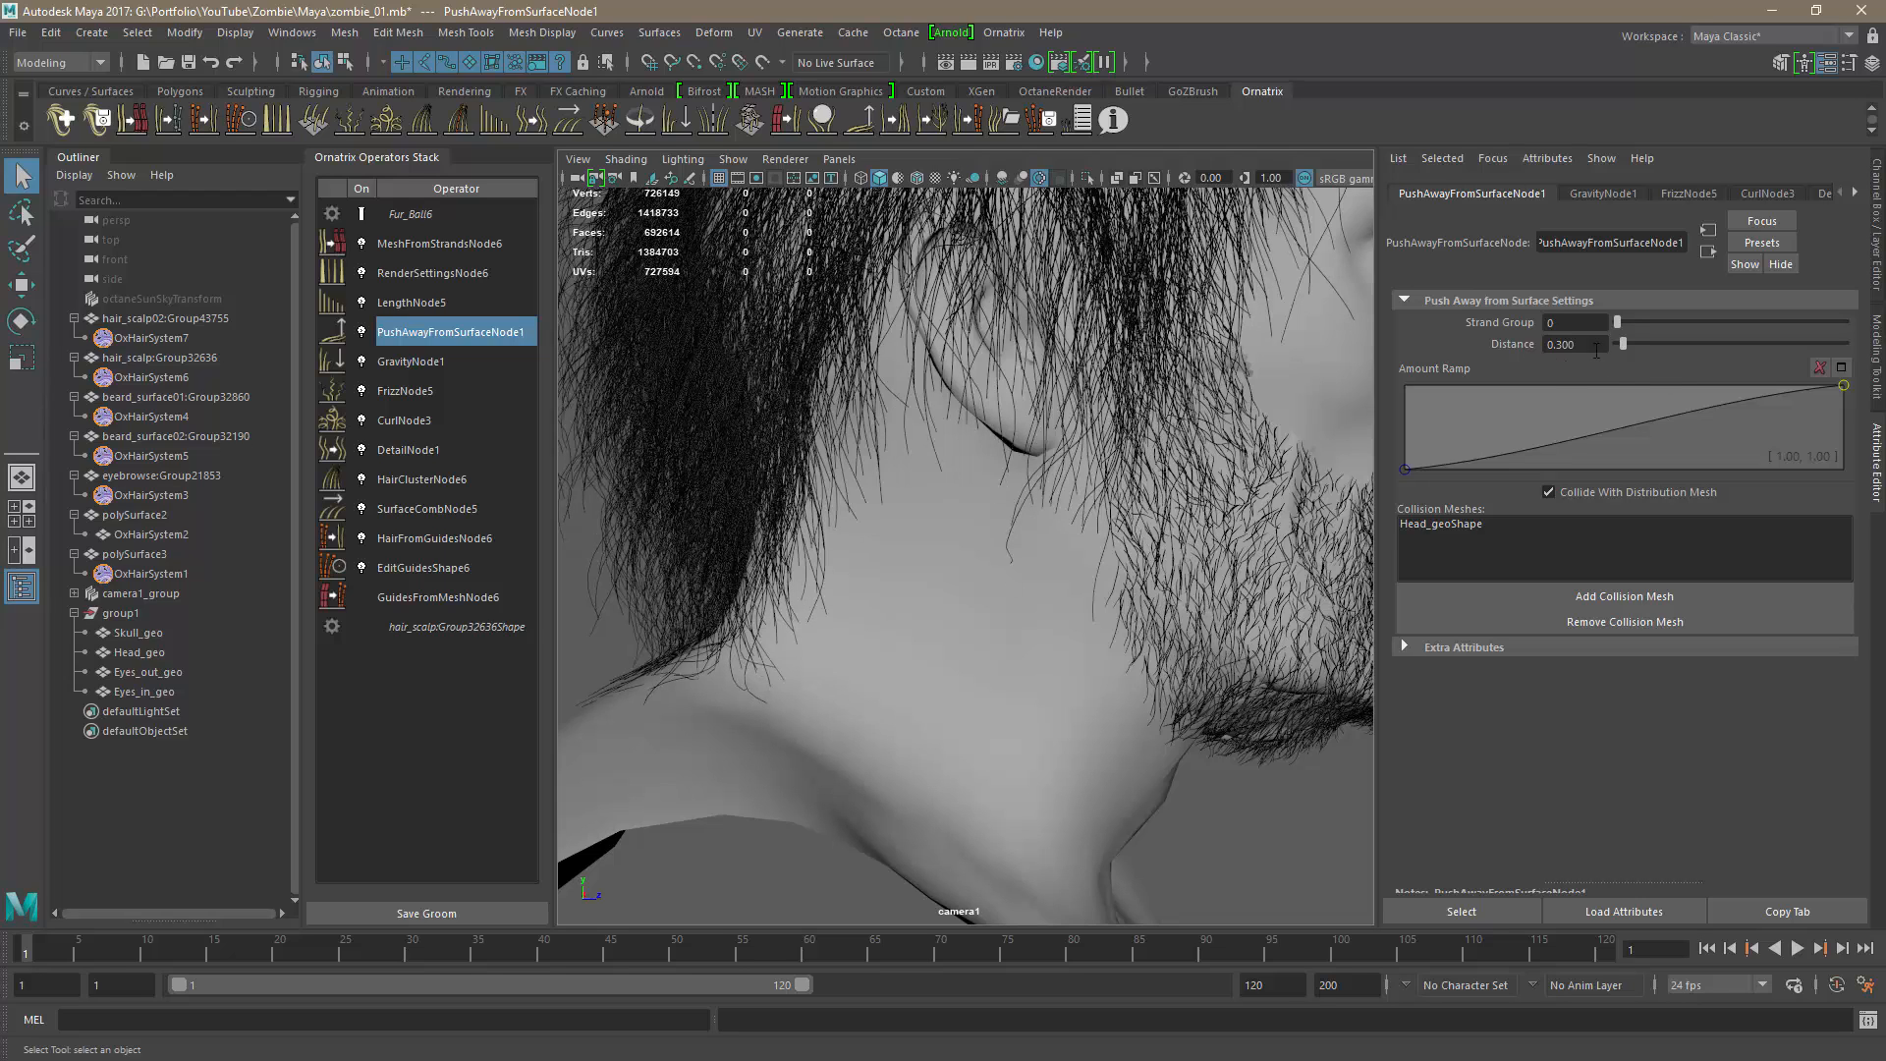
pyautogui.moveTo(1596, 346); pyautogui.dragTo(1487, 350)
pyautogui.write('0.')
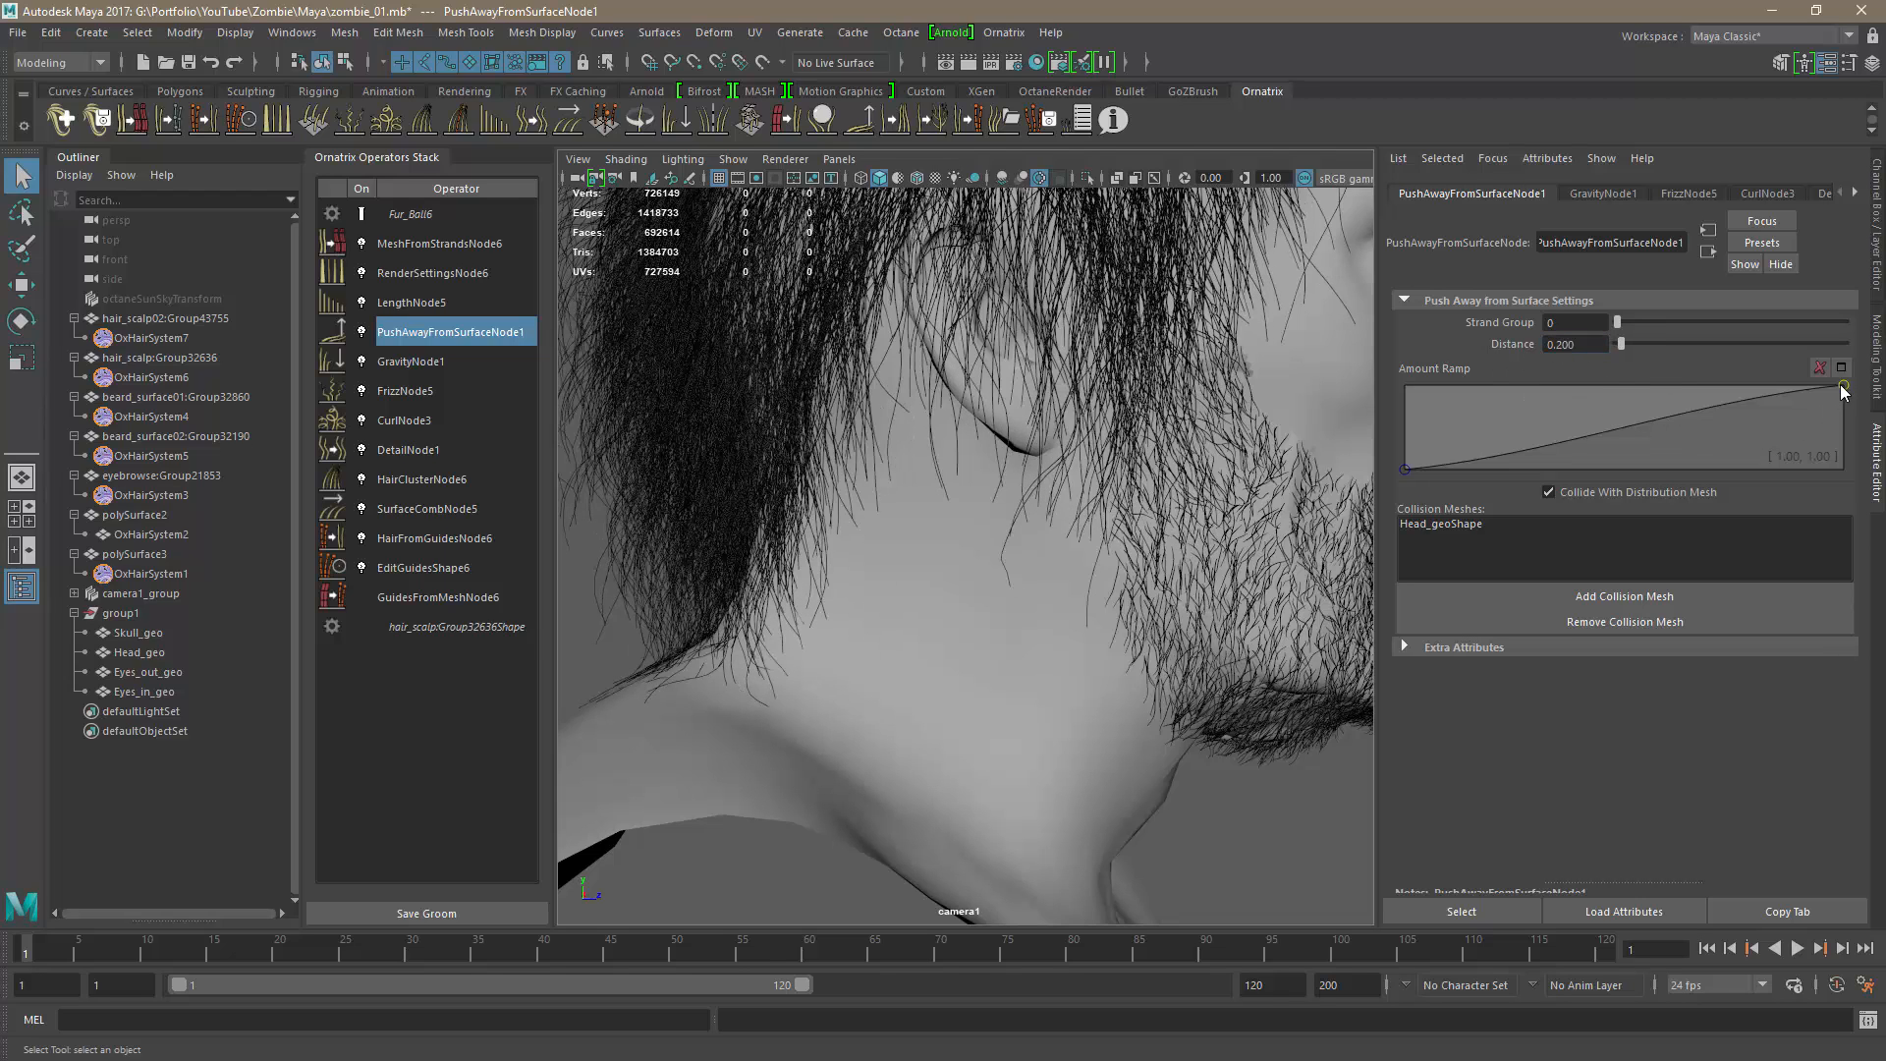
# Lower the push-away ramp's end point to about 0.65 and compare the neck hair with PushAwayFromSurfaceNode1 off and on.
pyautogui.moveTo(1843, 387); pyautogui.dragTo(1845, 418)
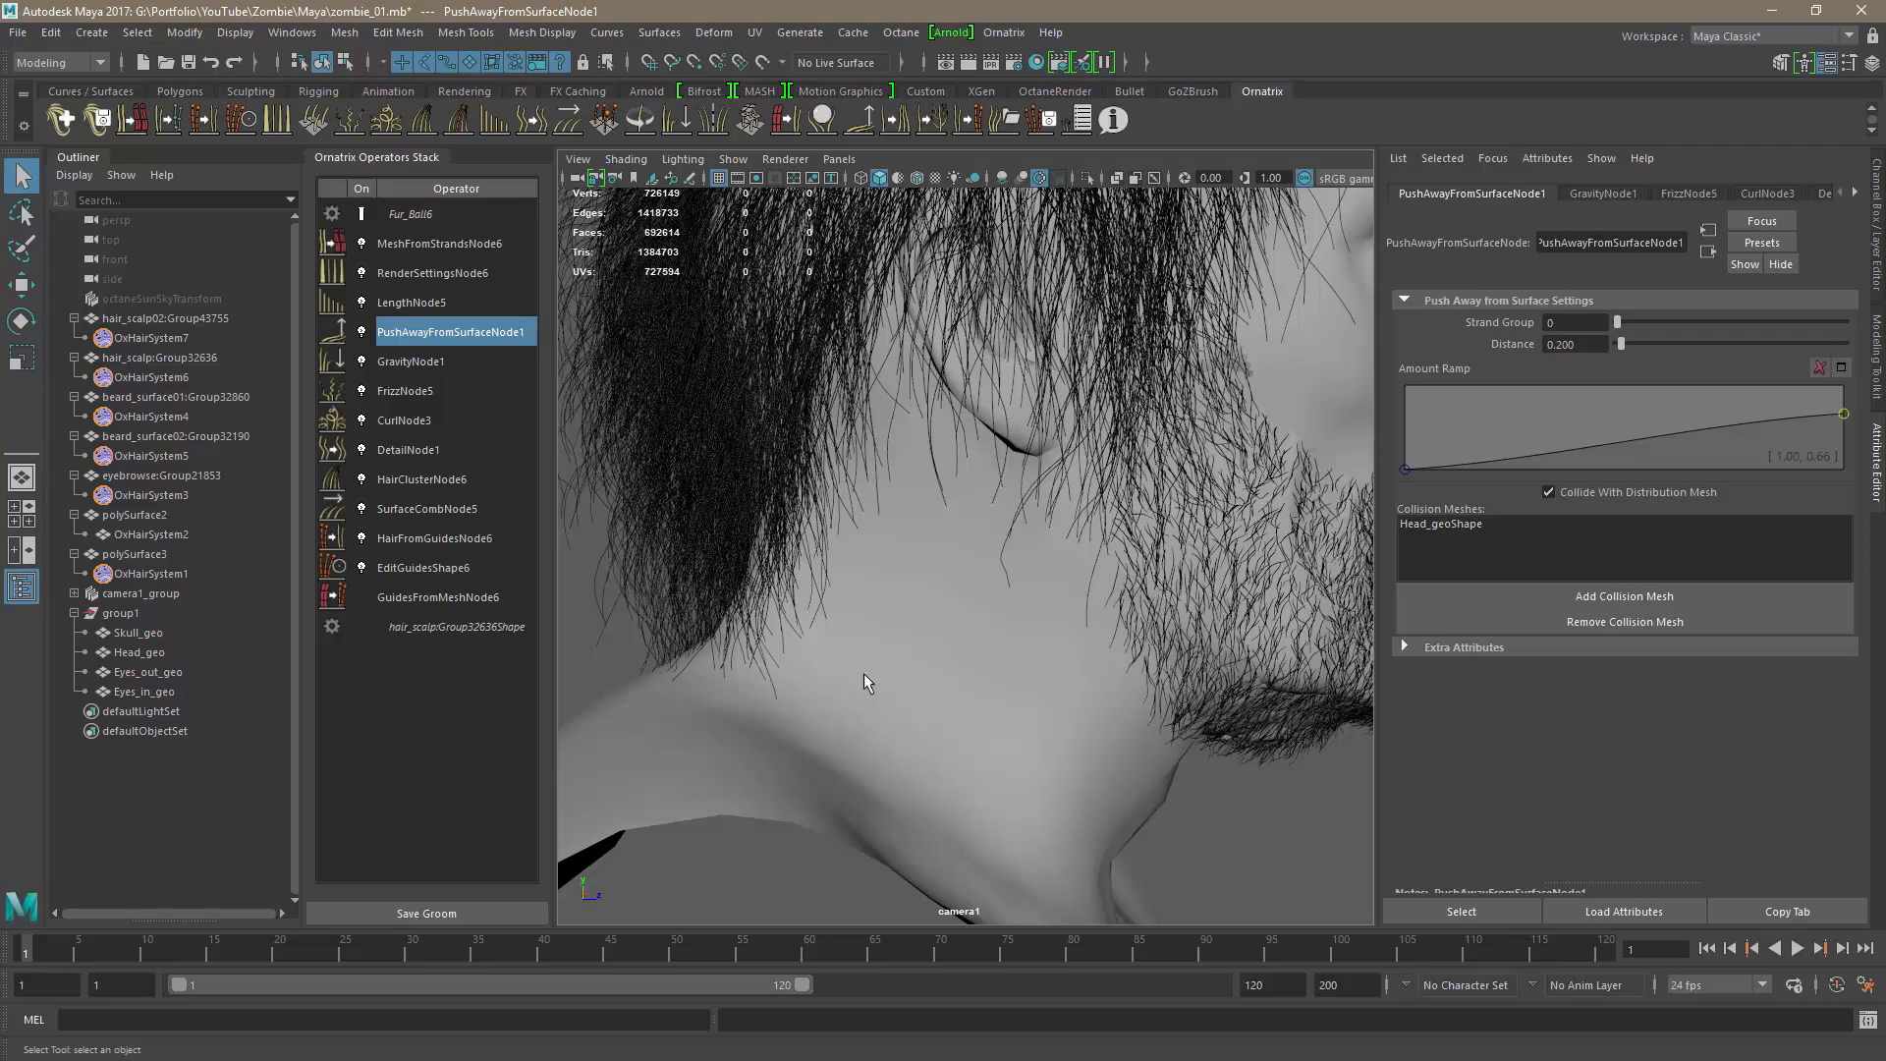
pyautogui.keyDown('alt'); pyautogui.moveTo(863, 674); pyautogui.dragTo(1050, 682); pyautogui.keyUp('alt')
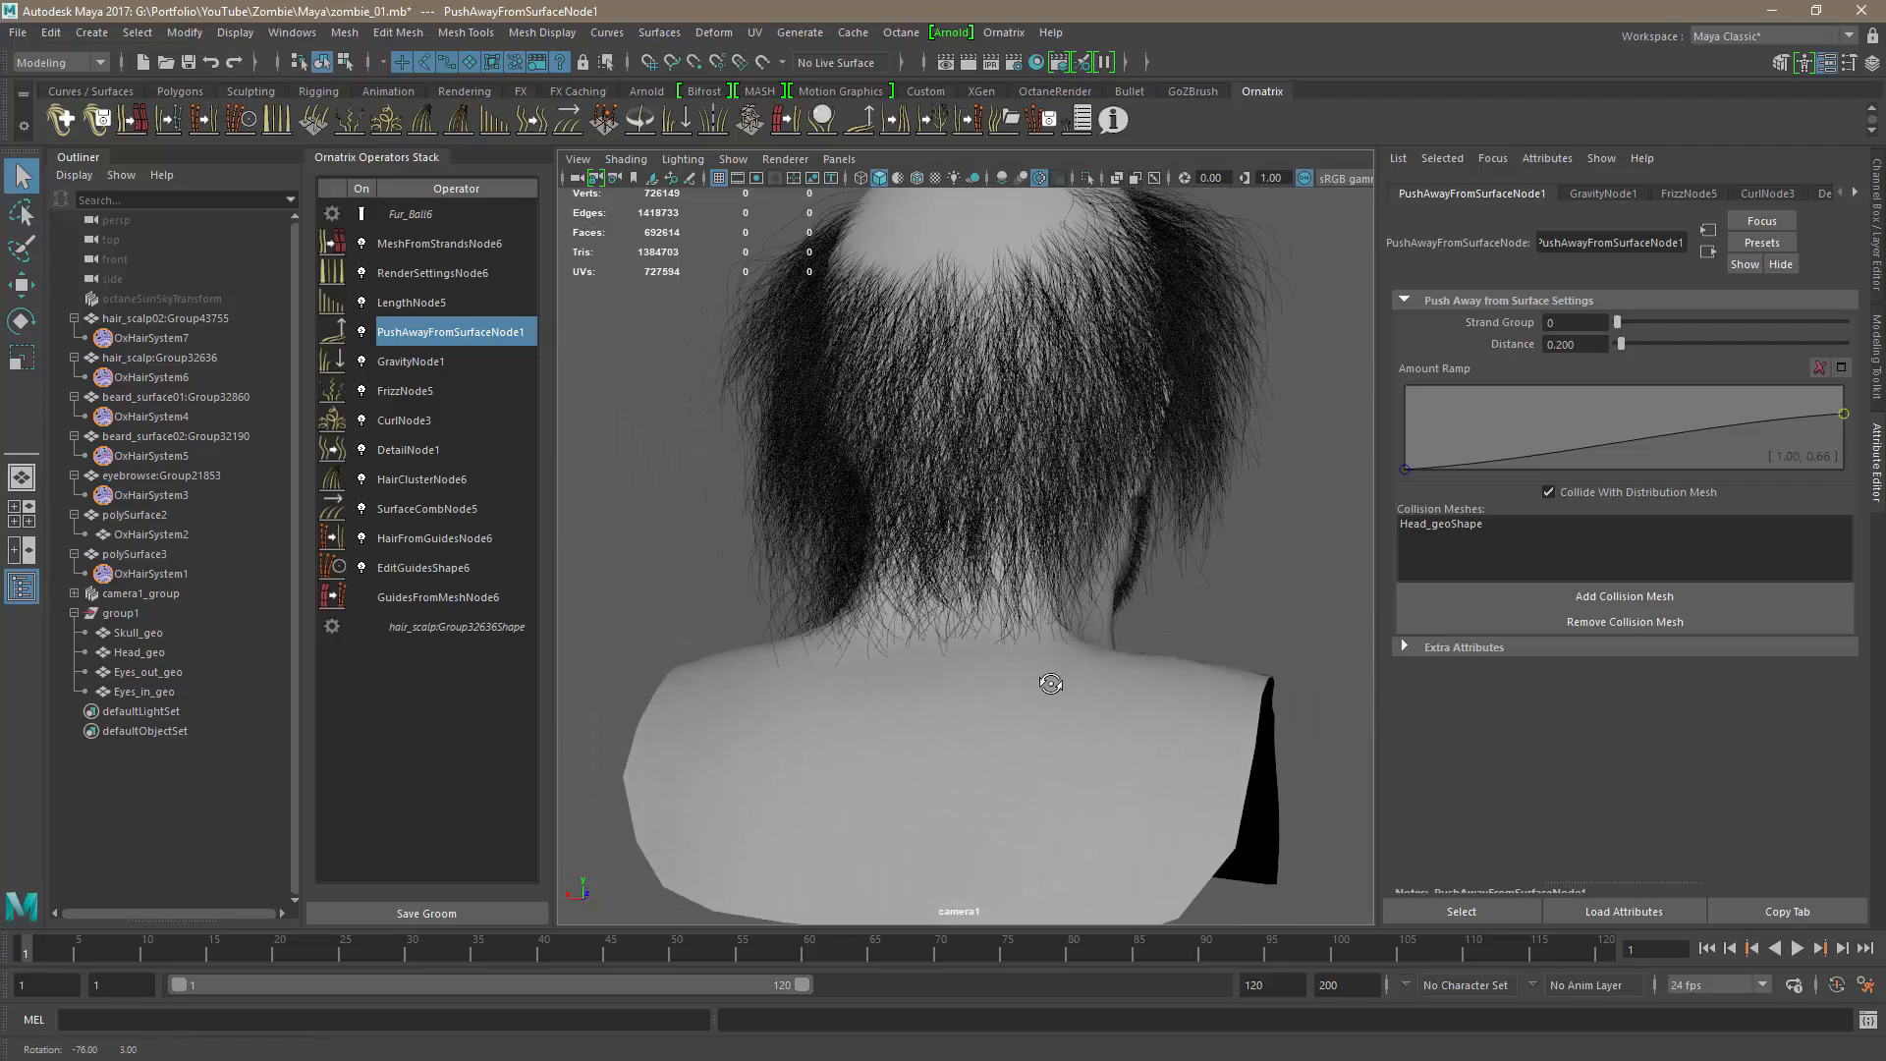
pyautogui.click(361, 332)
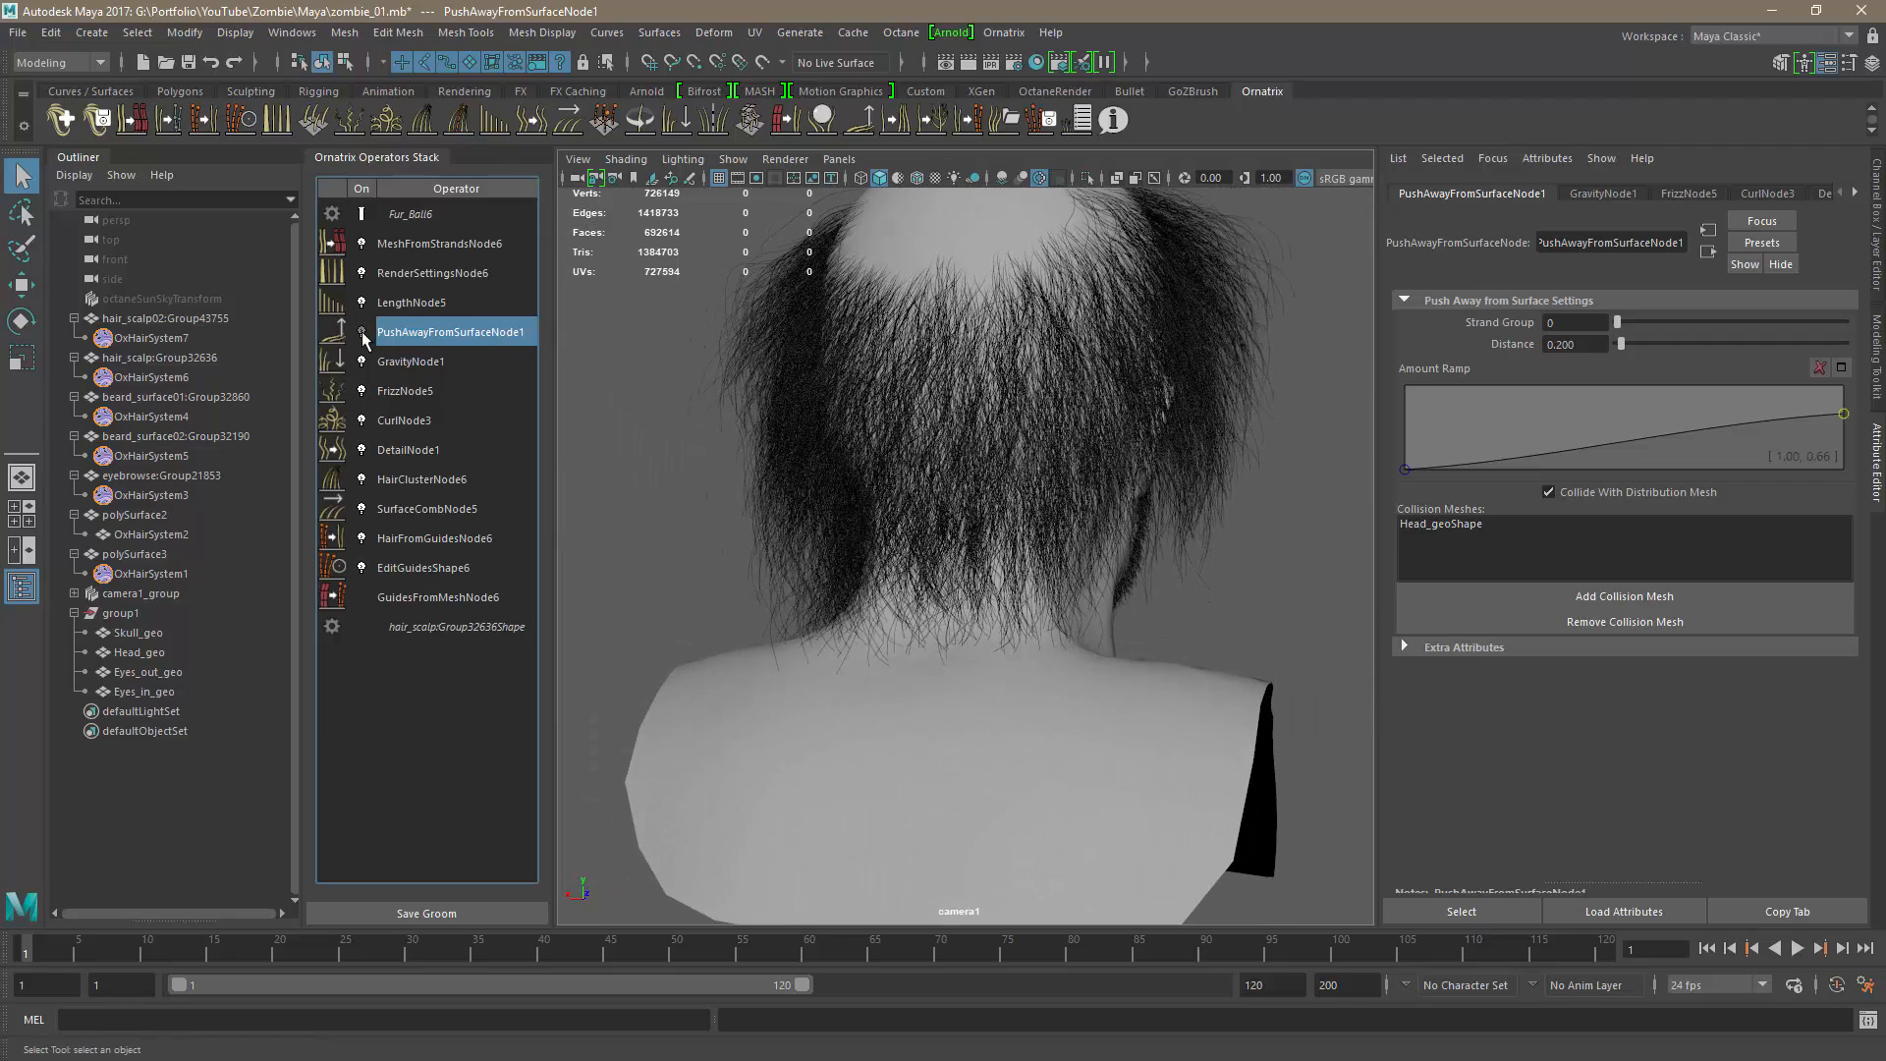
pyautogui.keyDown('alt'); pyautogui.moveTo(958, 721); pyautogui.dragTo(972, 776); pyautogui.keyUp('alt')
pyautogui.click(362, 333)
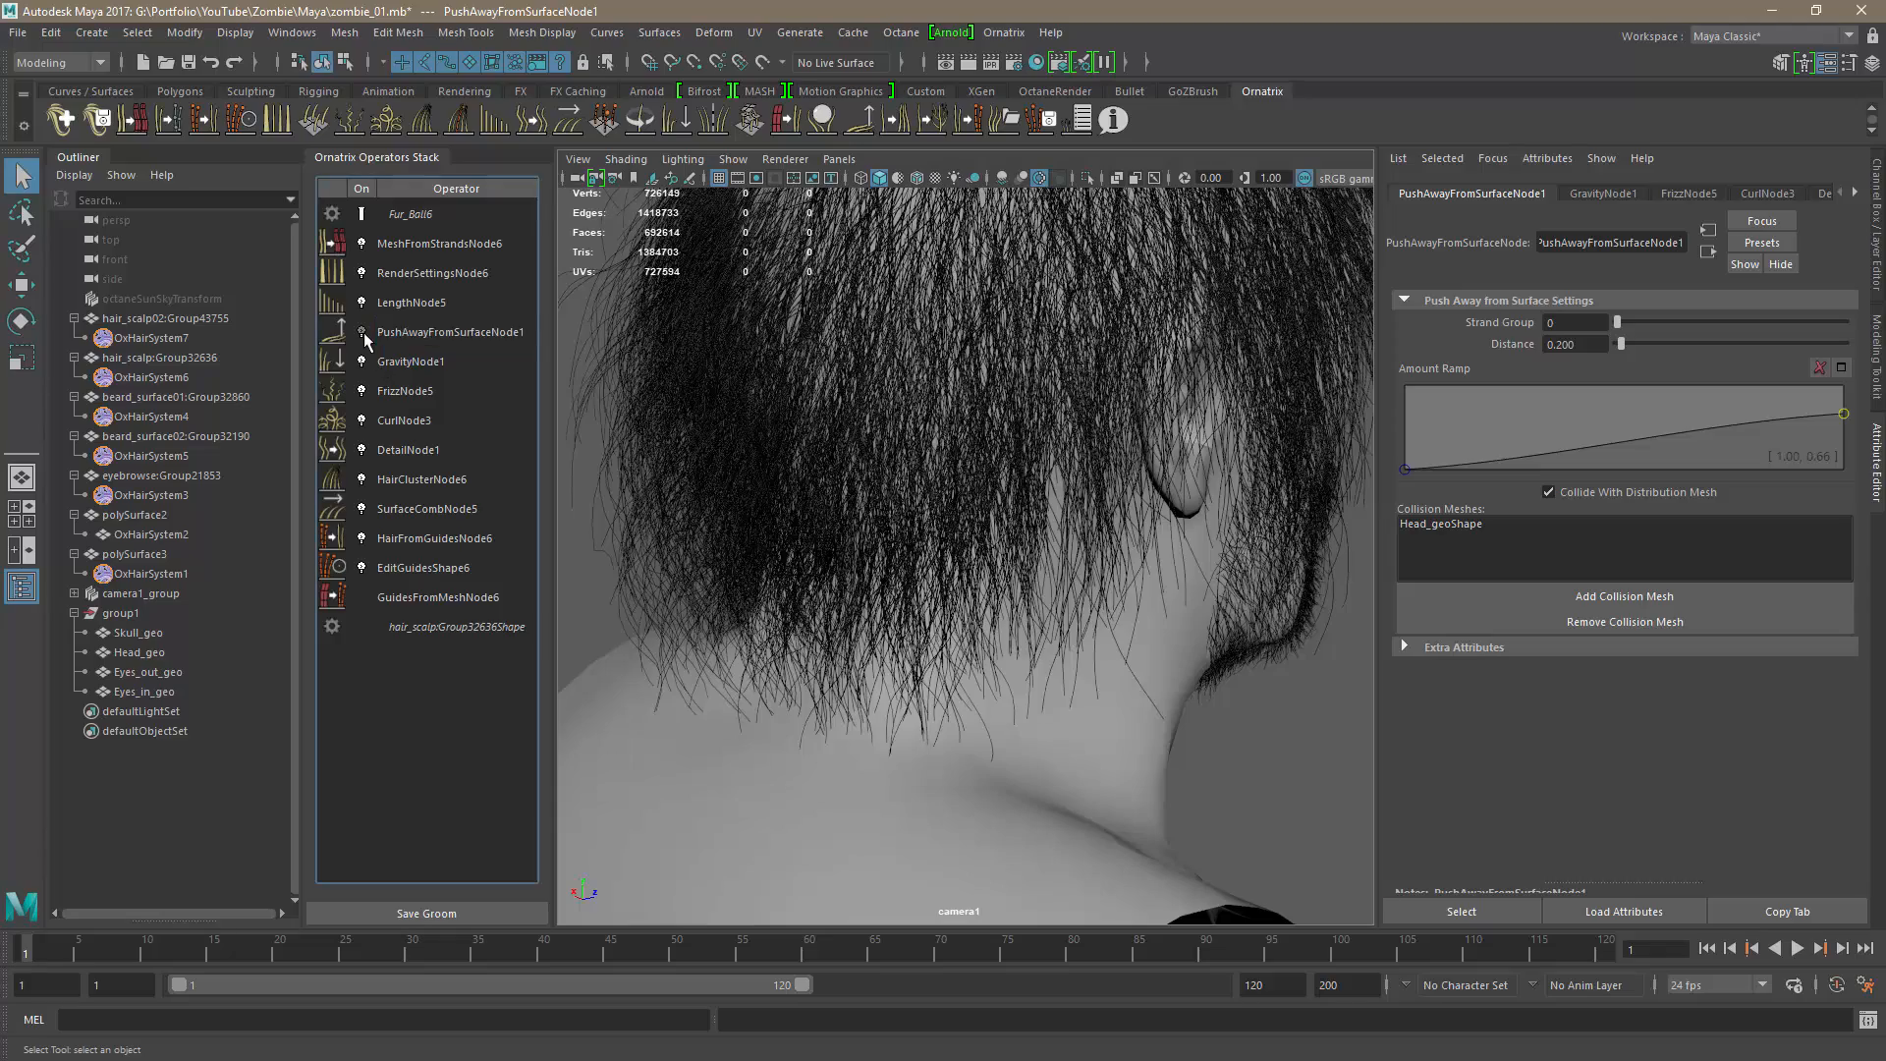
pyautogui.click(362, 333)
# Raise the push-away amount ramp's end point back to 1.0 while viewing the nape hair.
pyautogui.keyDown('alt'); pyautogui.moveTo(874, 719); pyautogui.dragTo(1115, 727); pyautogui.keyUp('alt')
pyautogui.click(1845, 414)
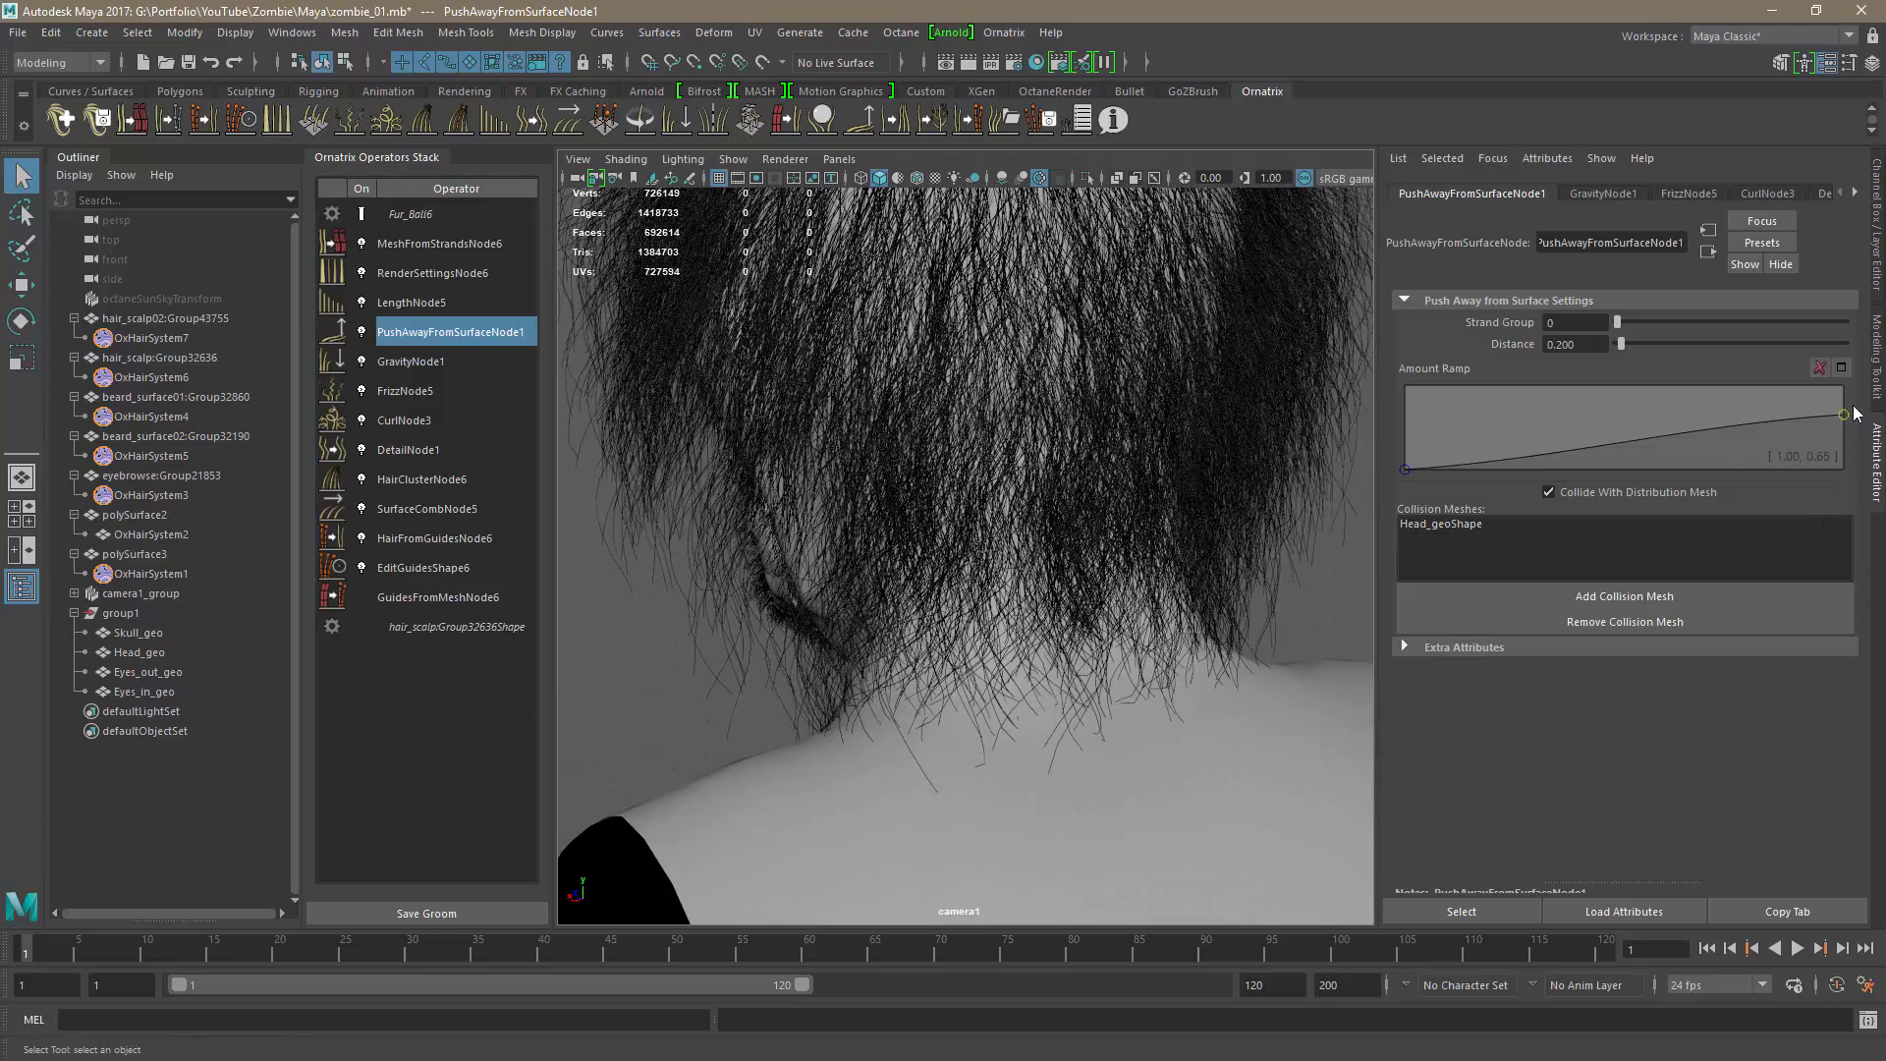
pyautogui.moveTo(1851, 411); pyautogui.dragTo(1858, 390)
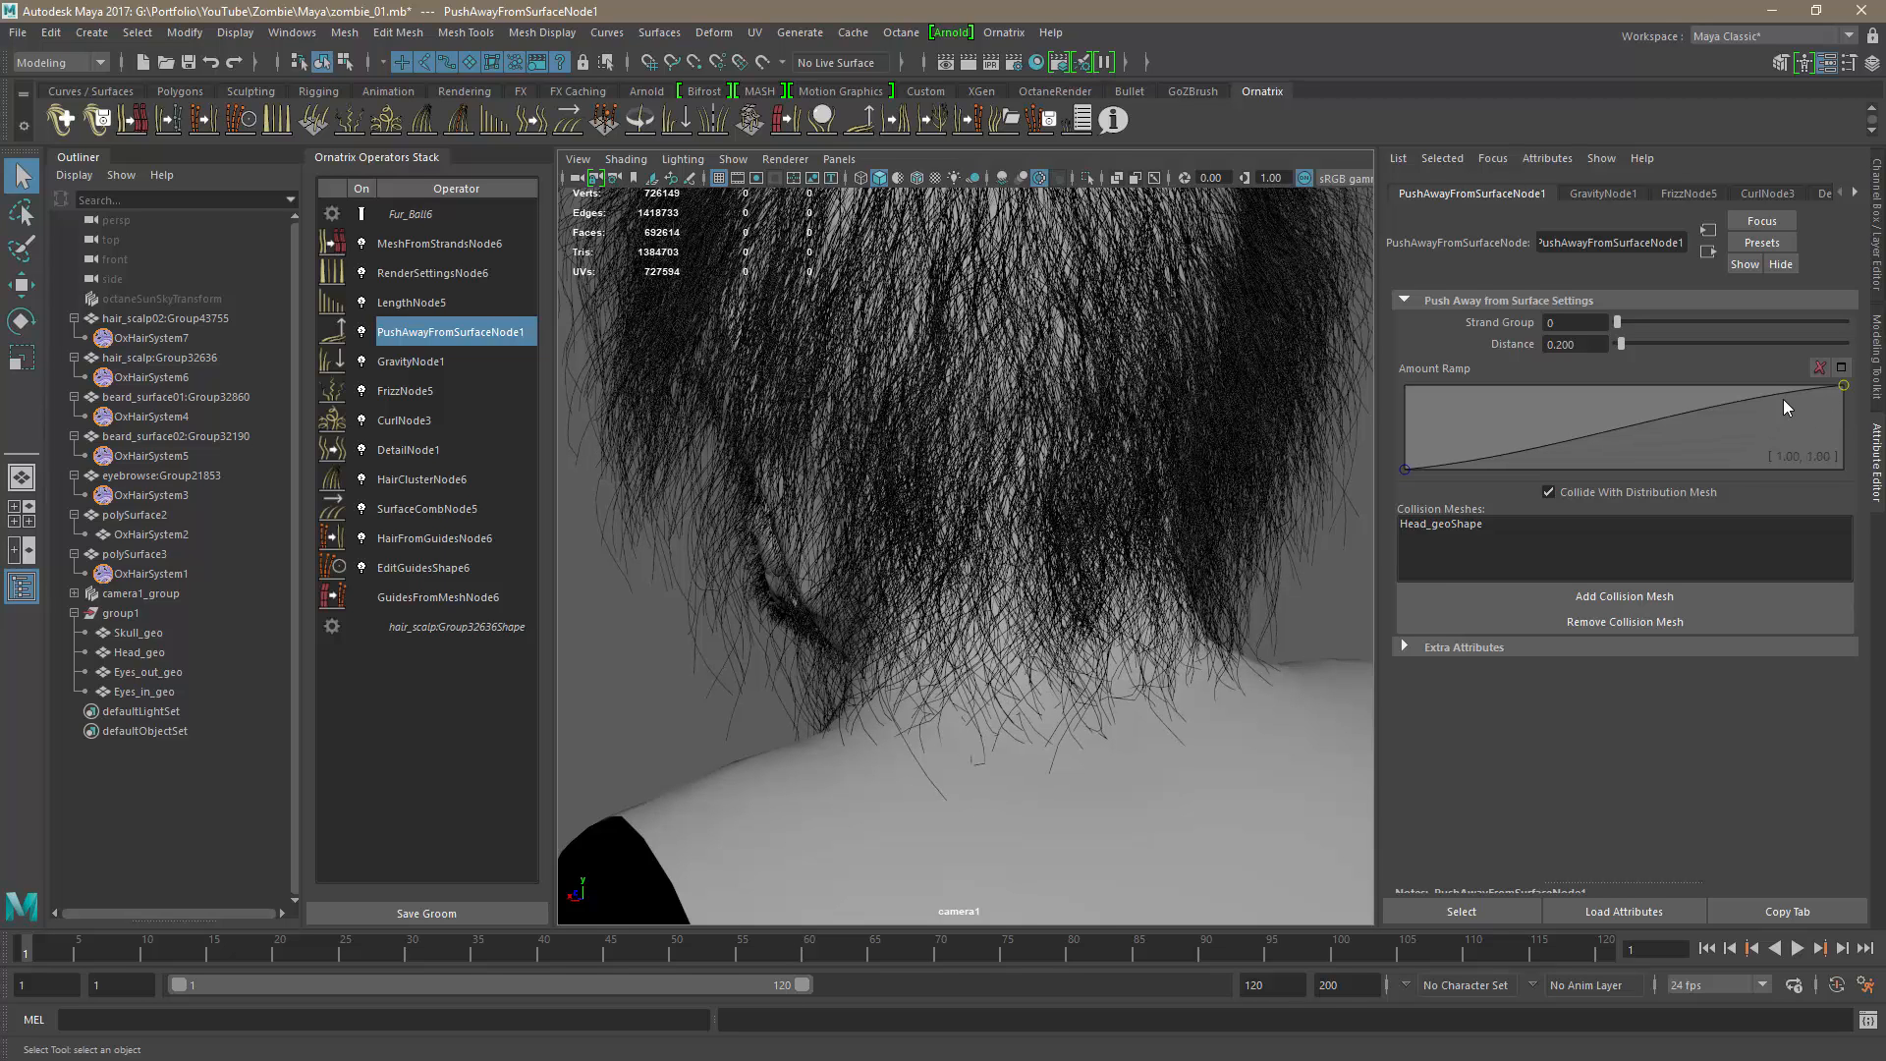
# Set PushAwayFromSurfaceNode1's distance to 0.1 and its ramp's end point to about 0.85, checking the hair ends against the neck and shoulders.
pyautogui.keyDown('alt'); pyautogui.moveTo(1203, 749); pyautogui.dragTo(875, 716); pyautogui.keyUp('alt')
pyautogui.keyDown('alt'); pyautogui.moveTo(875, 717); pyautogui.dragTo(869, 712, button='right'); pyautogui.keyUp('alt')
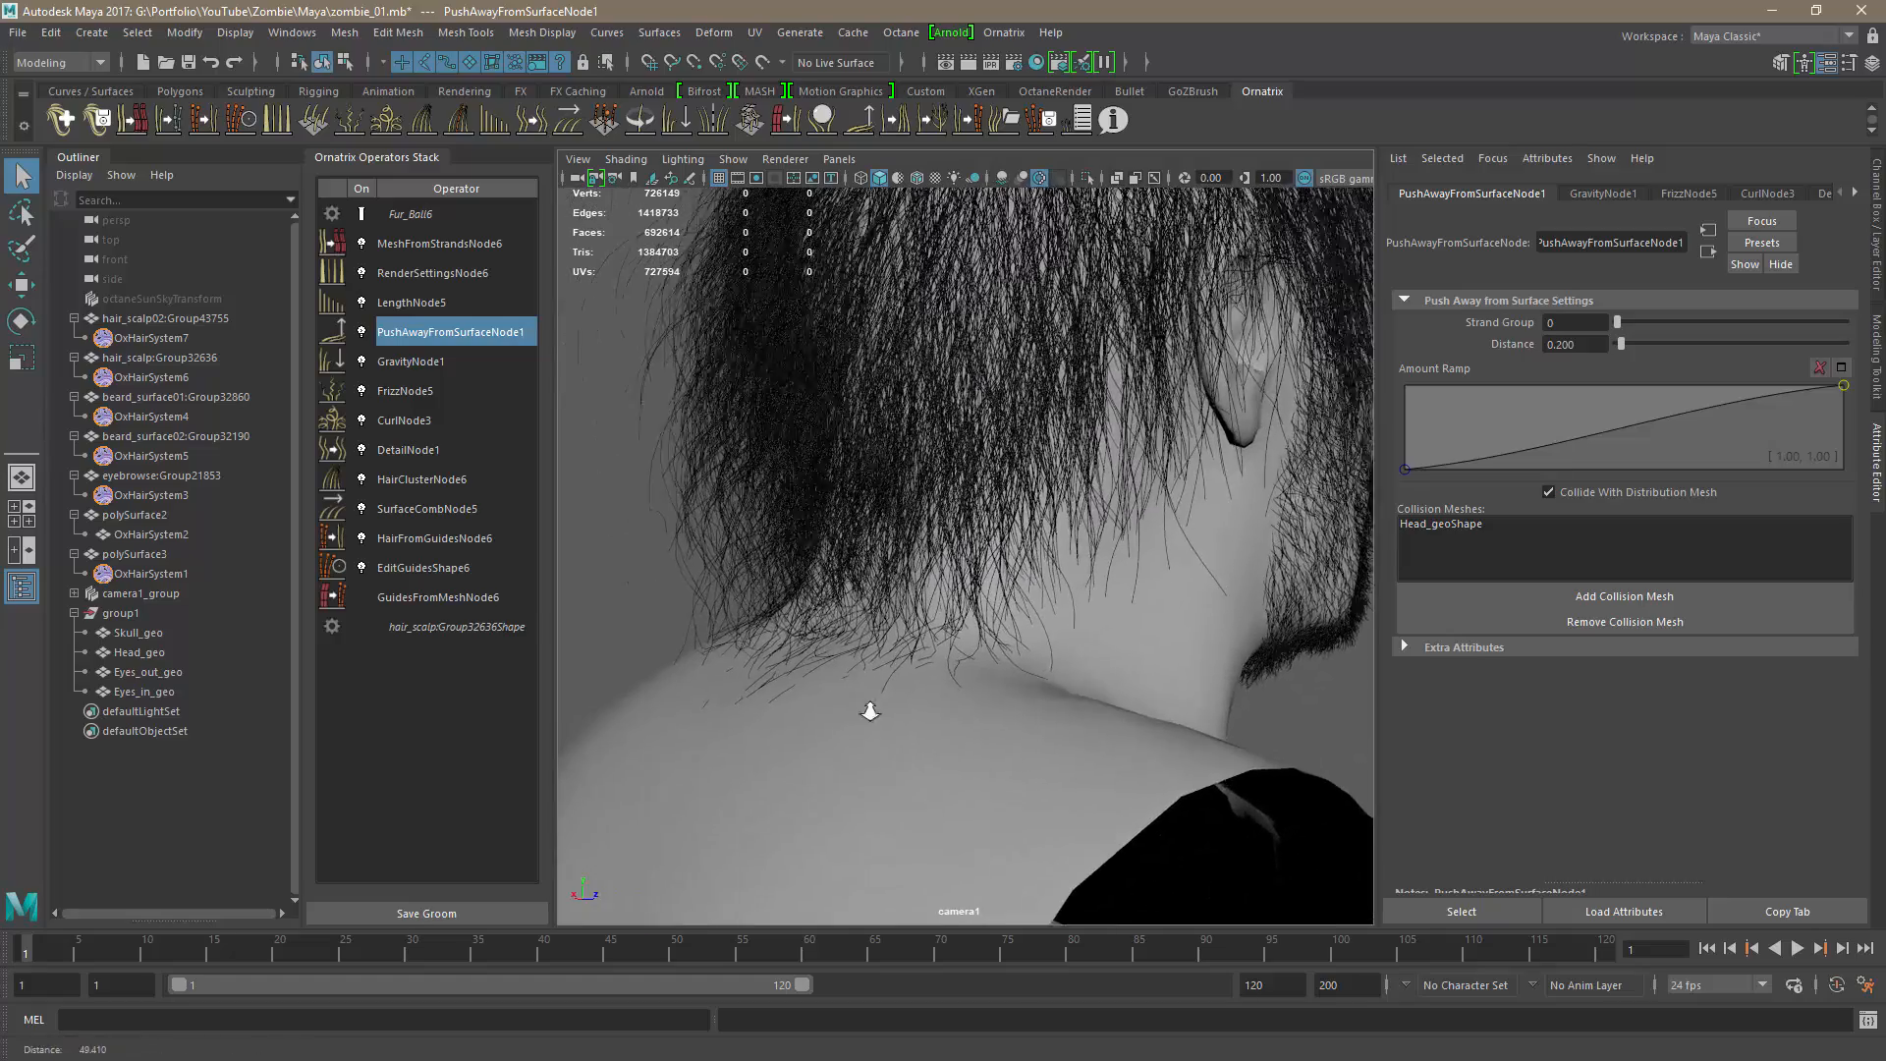
pyautogui.keyDown('alt'); pyautogui.moveTo(870, 711); pyautogui.dragTo(595, 718); pyautogui.keyUp('alt')
pyautogui.keyDown('alt'); pyautogui.moveTo(802, 715); pyautogui.dragTo(889, 779); pyautogui.keyUp('alt')
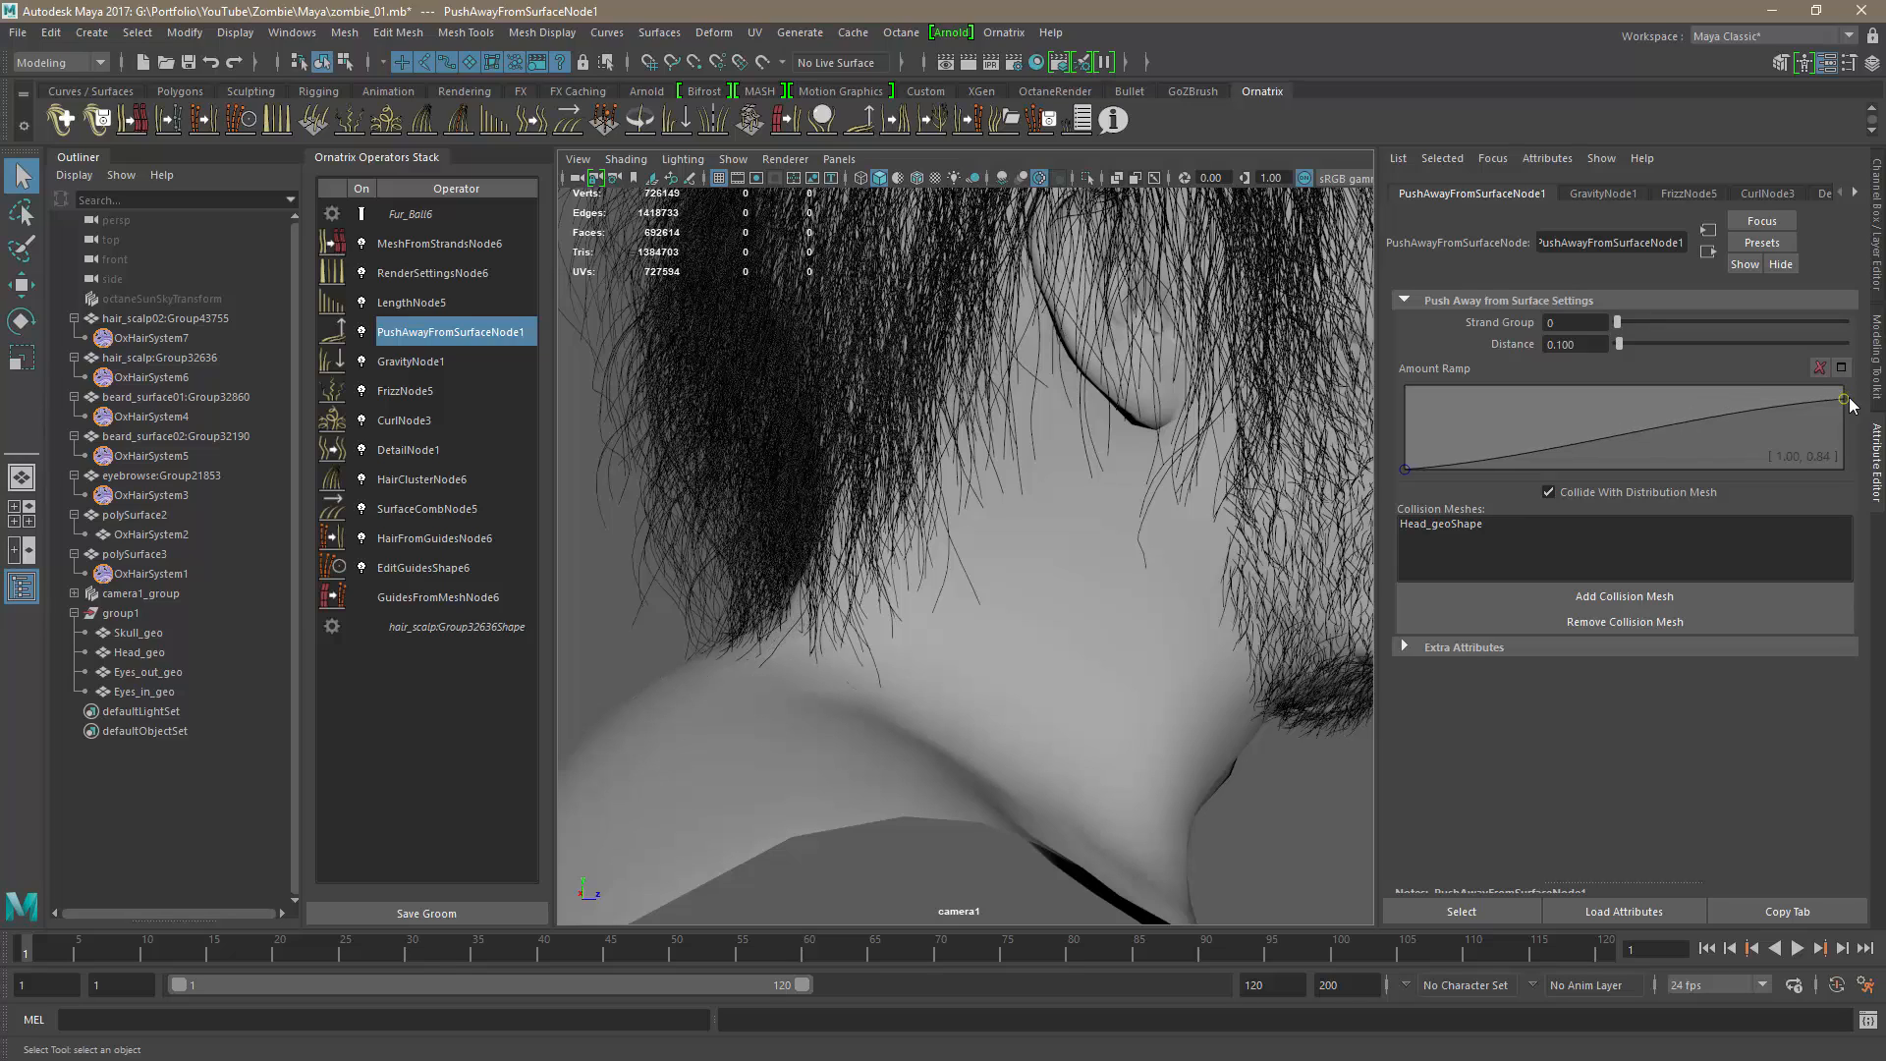
pyautogui.scroll(-1, 1000, 688)
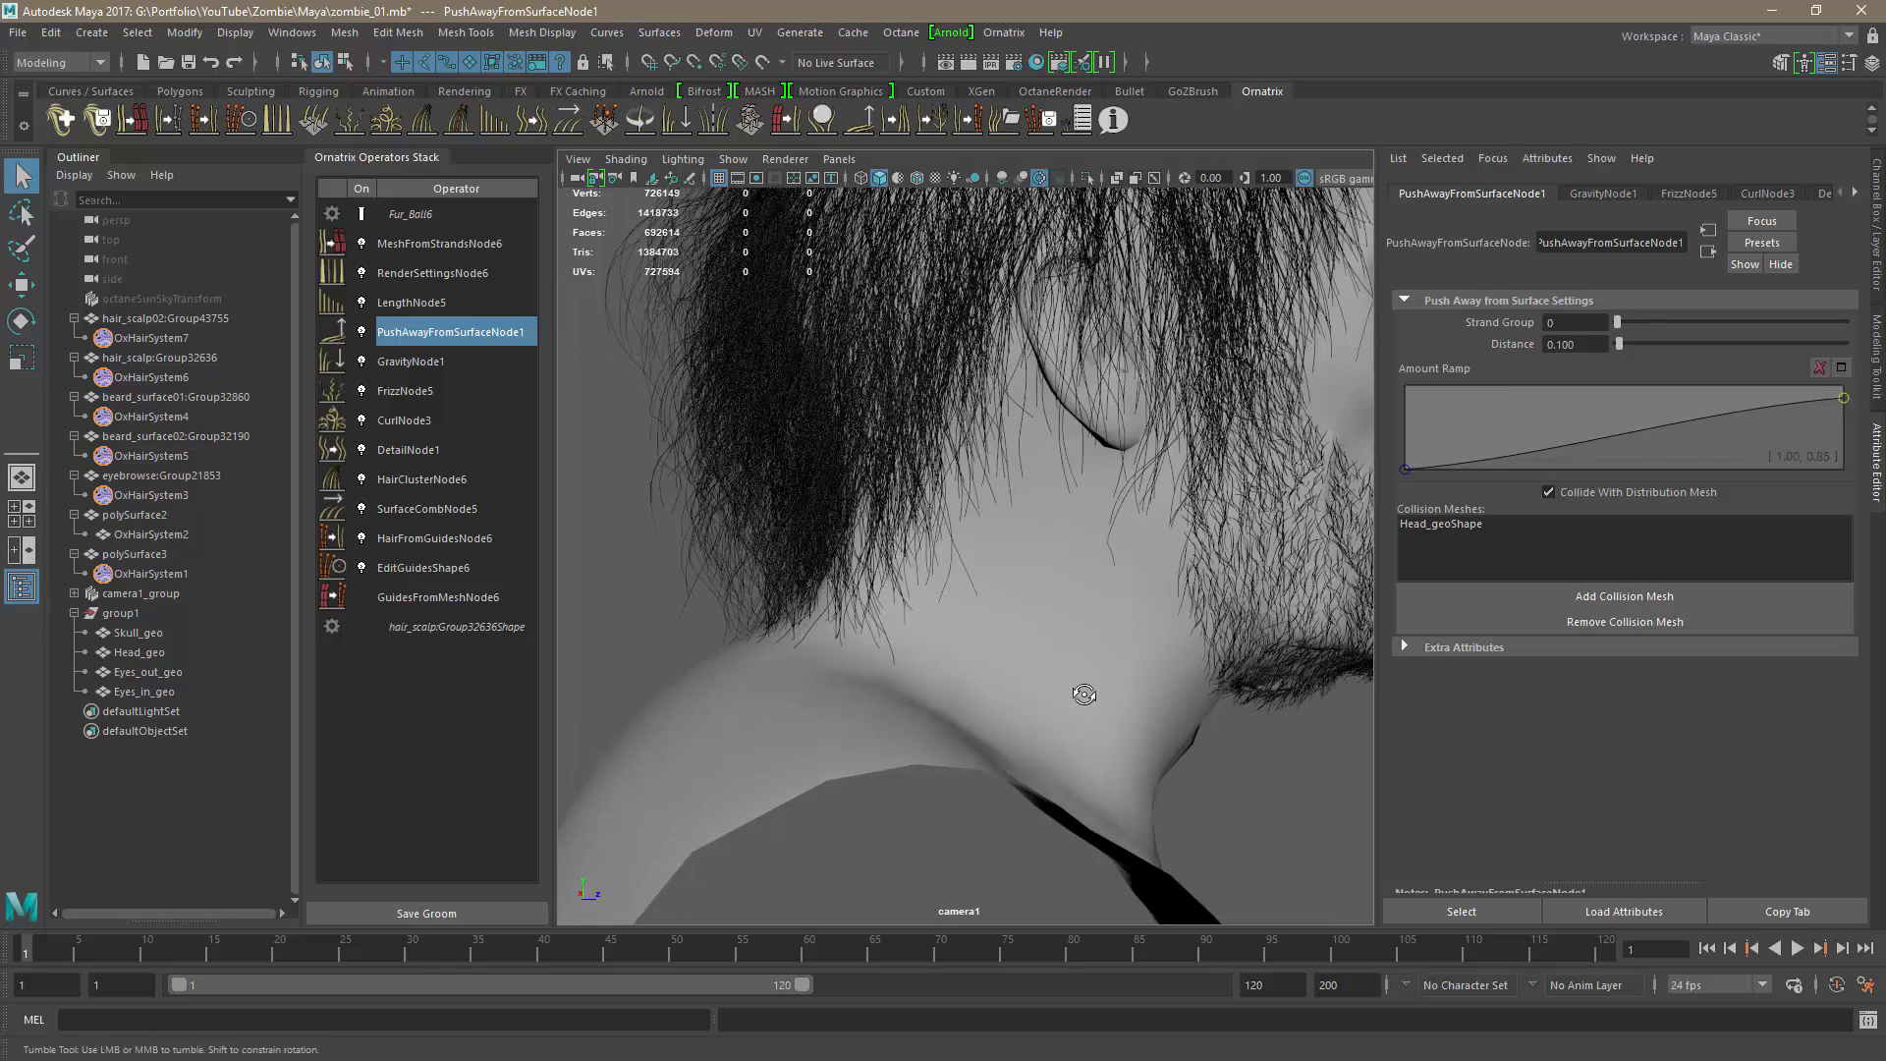
pyautogui.keyDown('alt'); pyautogui.moveTo(1081, 691); pyautogui.dragTo(914, 666); pyautogui.keyUp('alt')
pyautogui.scroll(-3, 1014, 688)
pyautogui.keyDown('alt'); pyautogui.moveTo(957, 671); pyautogui.dragTo(1221, 704, button='right'); pyautogui.keyUp('alt')
pyautogui.keyDown('alt'); pyautogui.moveTo(1221, 703); pyautogui.dragTo(1037, 749); pyautogui.keyUp('alt')
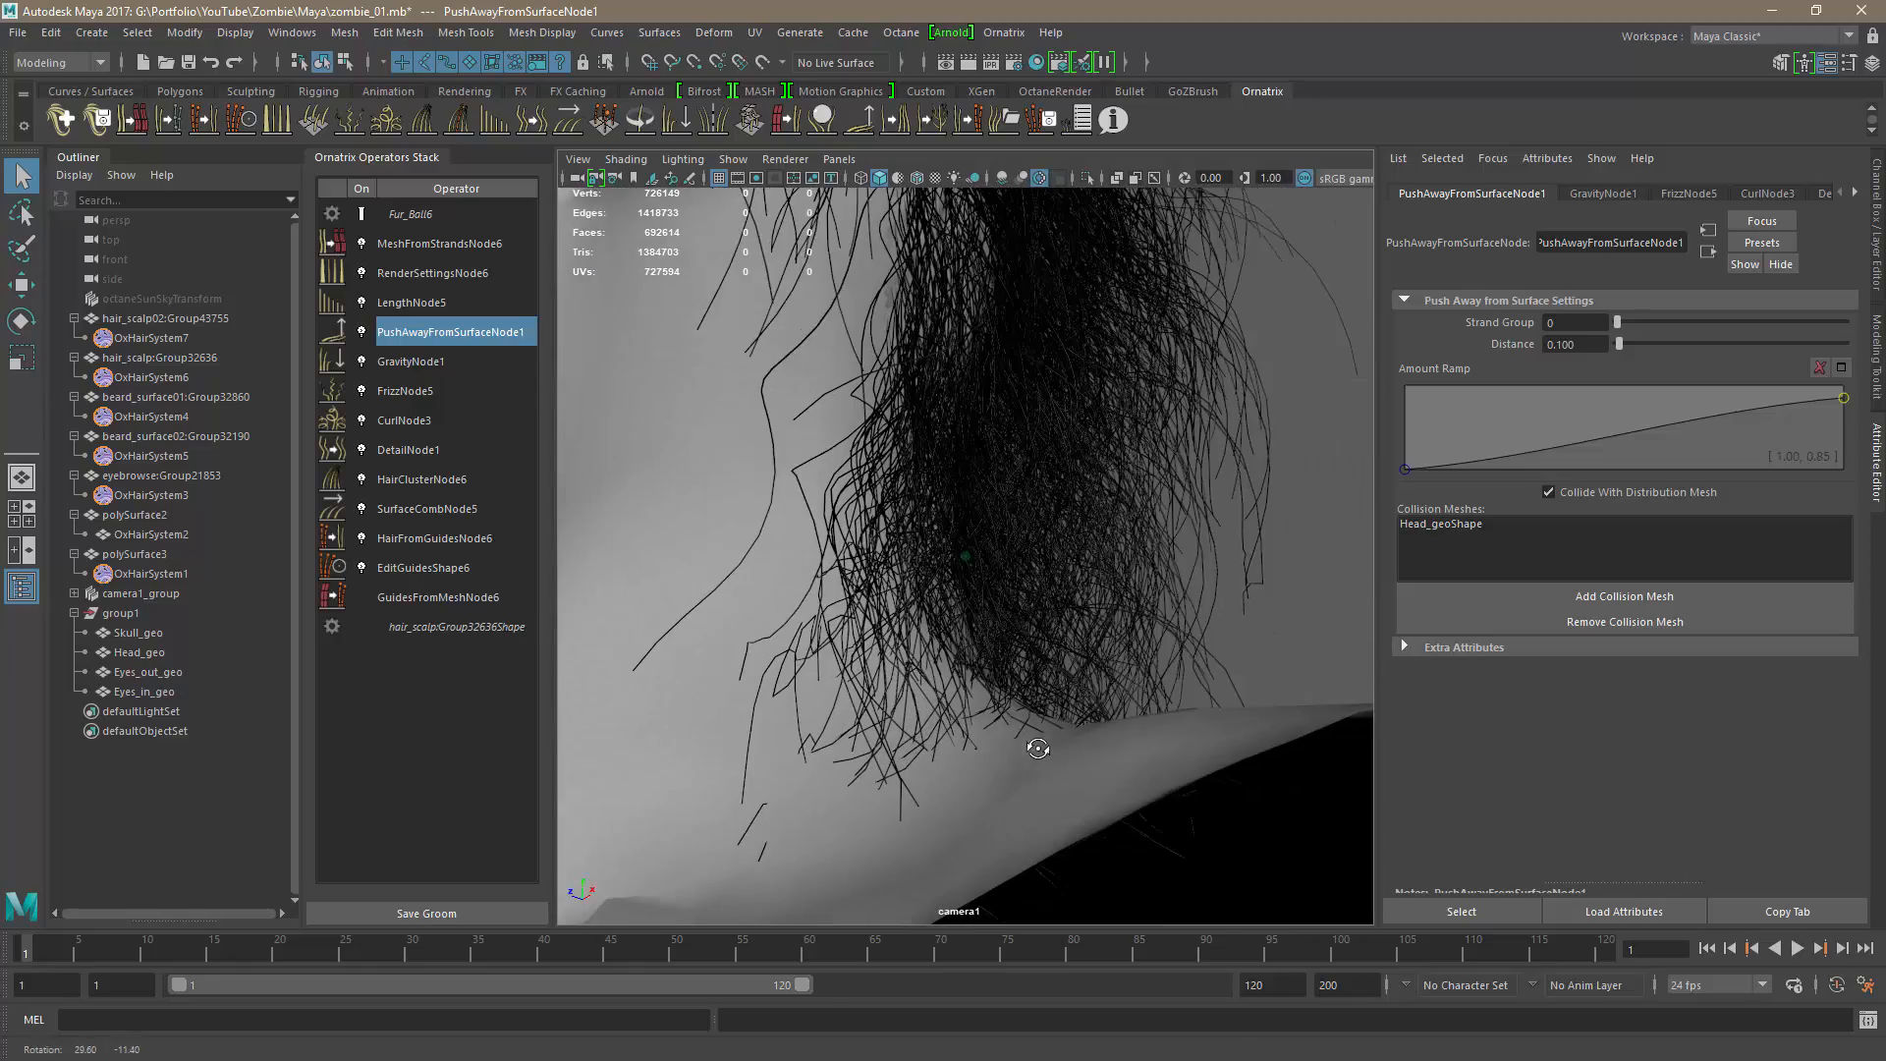
# Disable CurlNode3, FrizzNode5 and PushAwayFromSurfaceNode1 to inspect the plain strands near the neck.
pyautogui.click(364, 422)
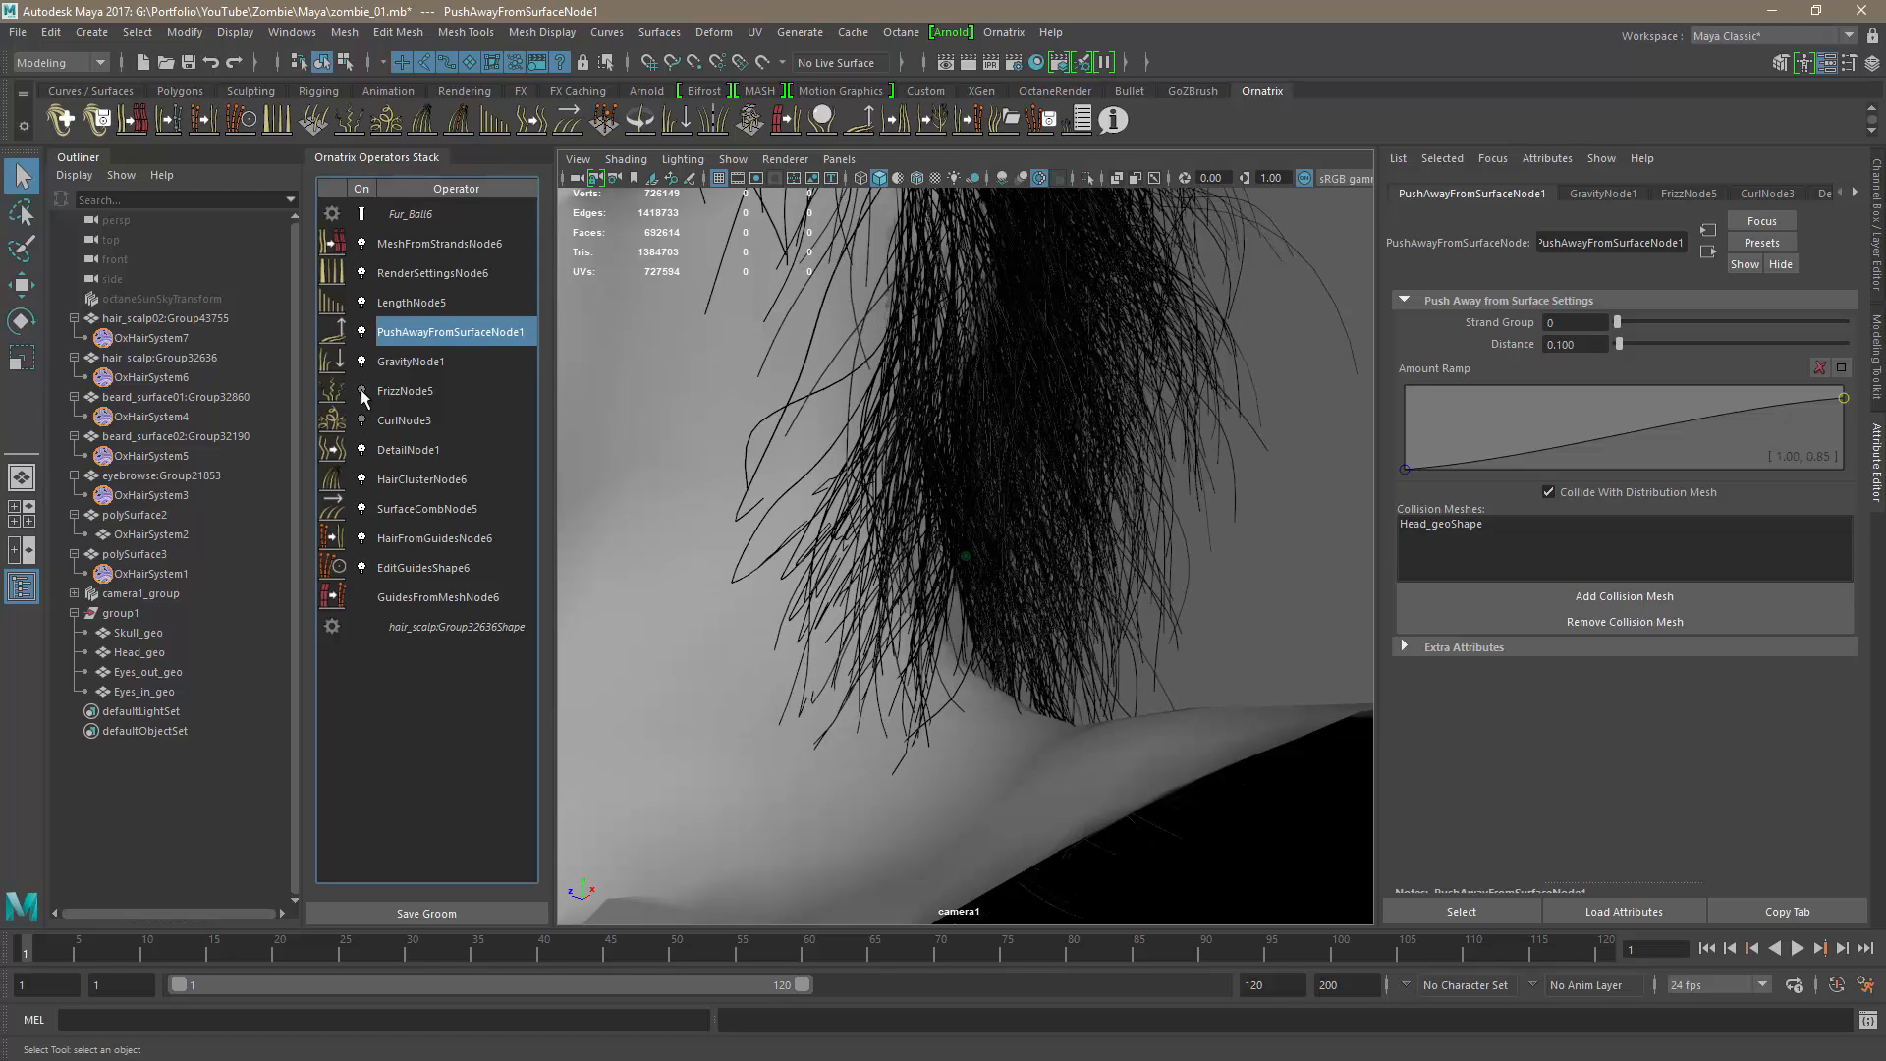
pyautogui.click(362, 392)
pyautogui.keyDown('alt'); pyautogui.moveTo(960, 665); pyautogui.dragTo(1011, 697); pyautogui.keyUp('alt')
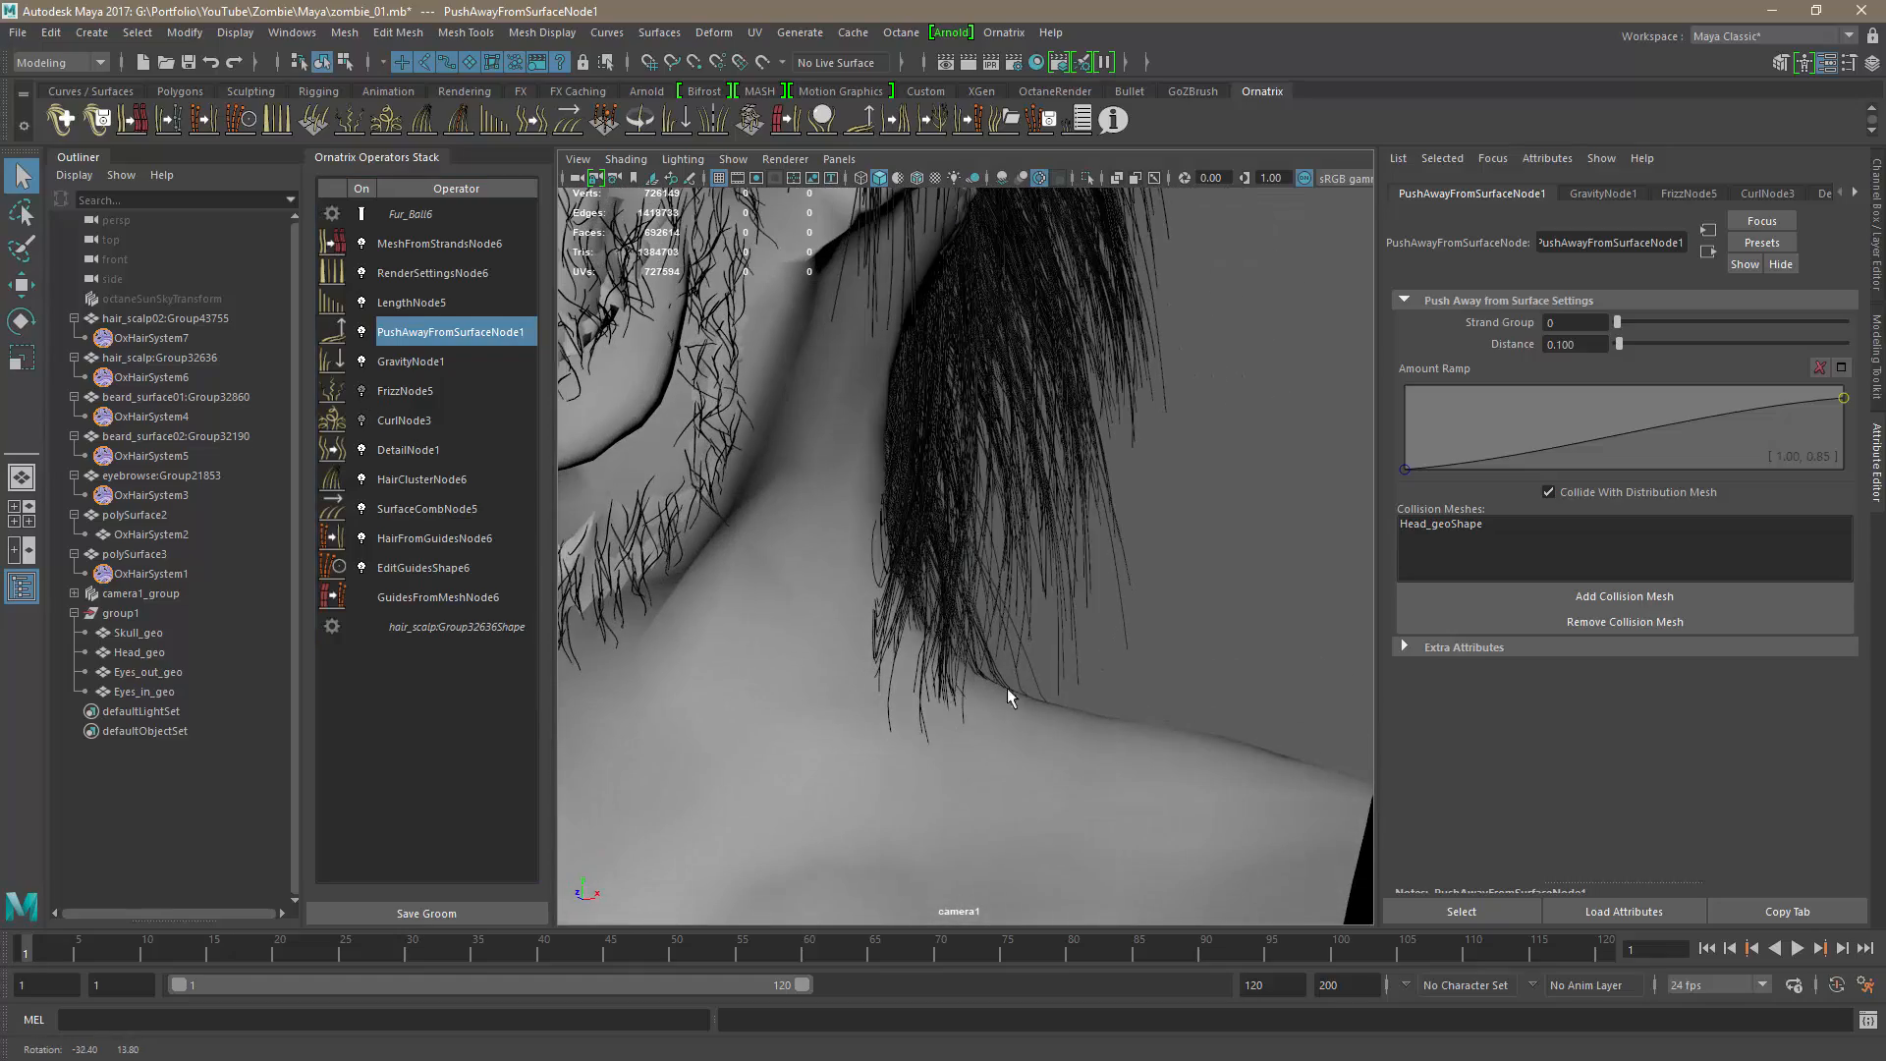
pyautogui.click(363, 333)
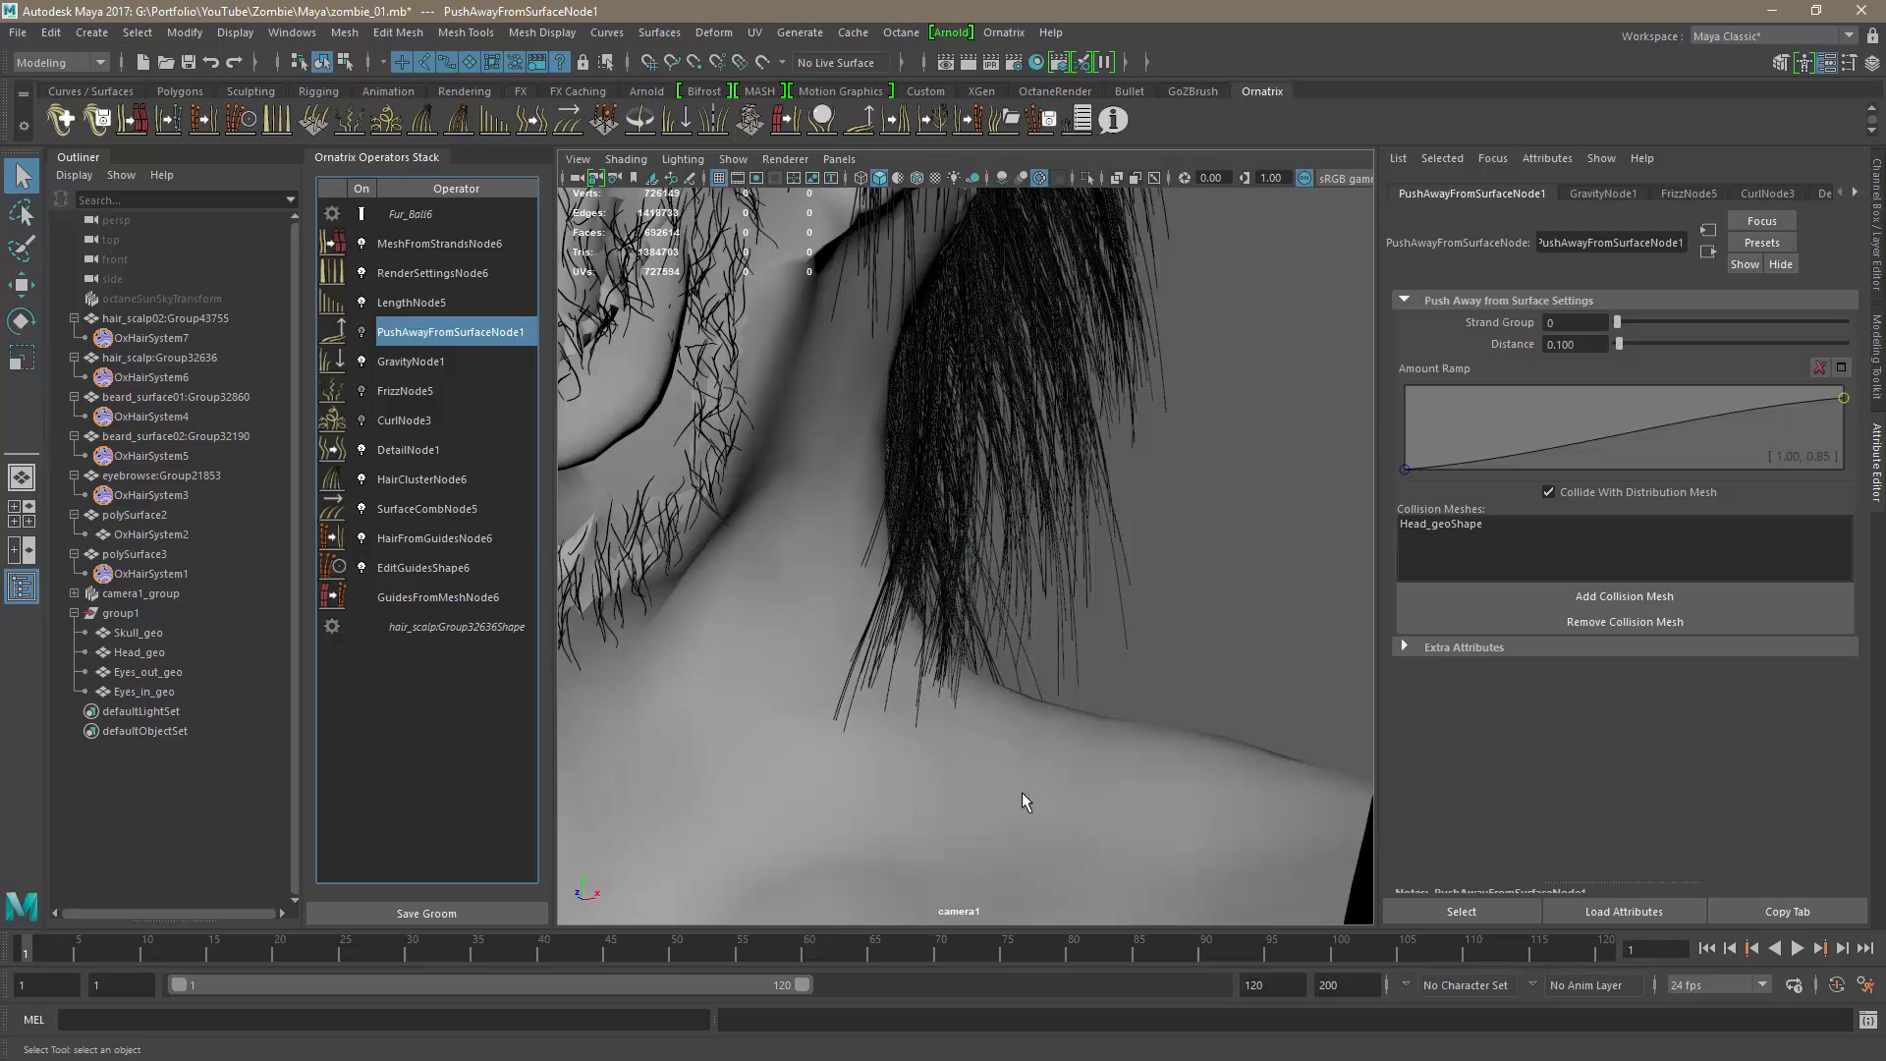
pyautogui.keyDown('alt'); pyautogui.moveTo(1039, 735); pyautogui.dragTo(992, 699); pyautogui.keyUp('alt')
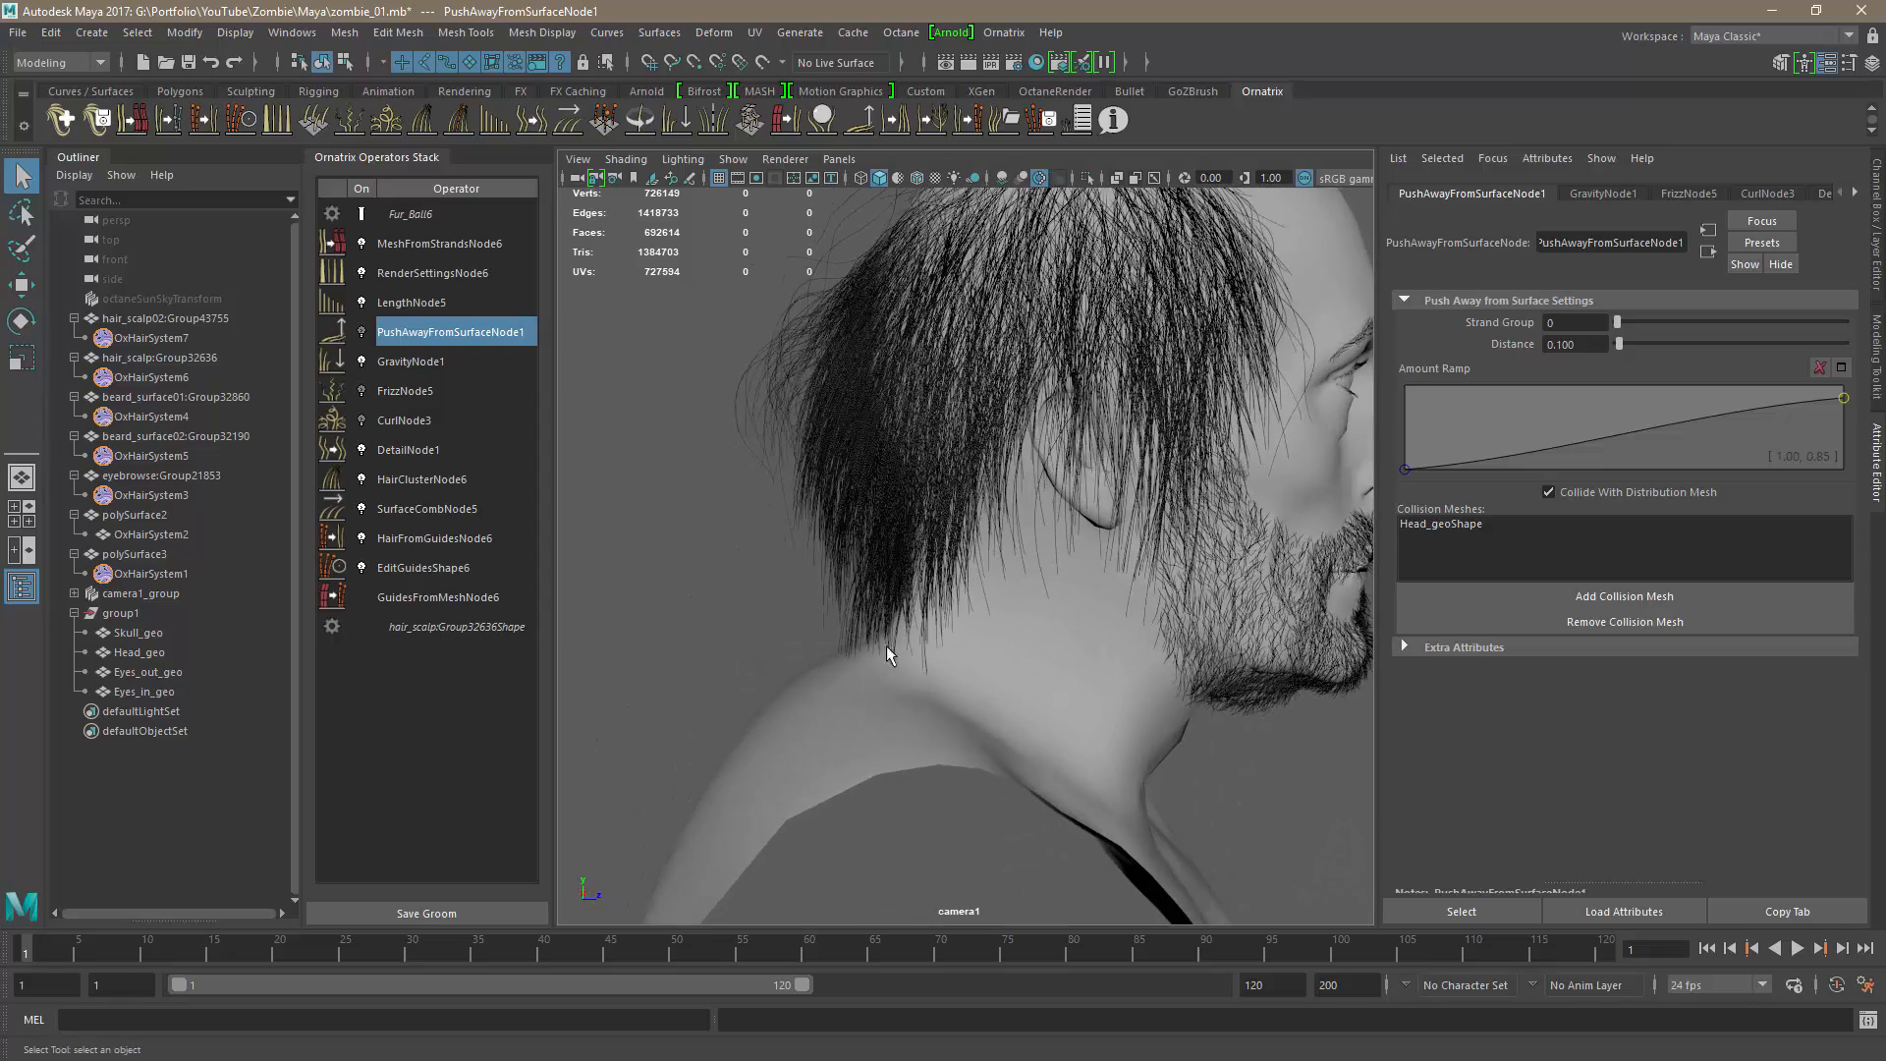
# Re-enable FrizzNode5 and CurlNode3 on OxHairSystem6 and check the hair around the whole head.
pyautogui.click(362, 421)
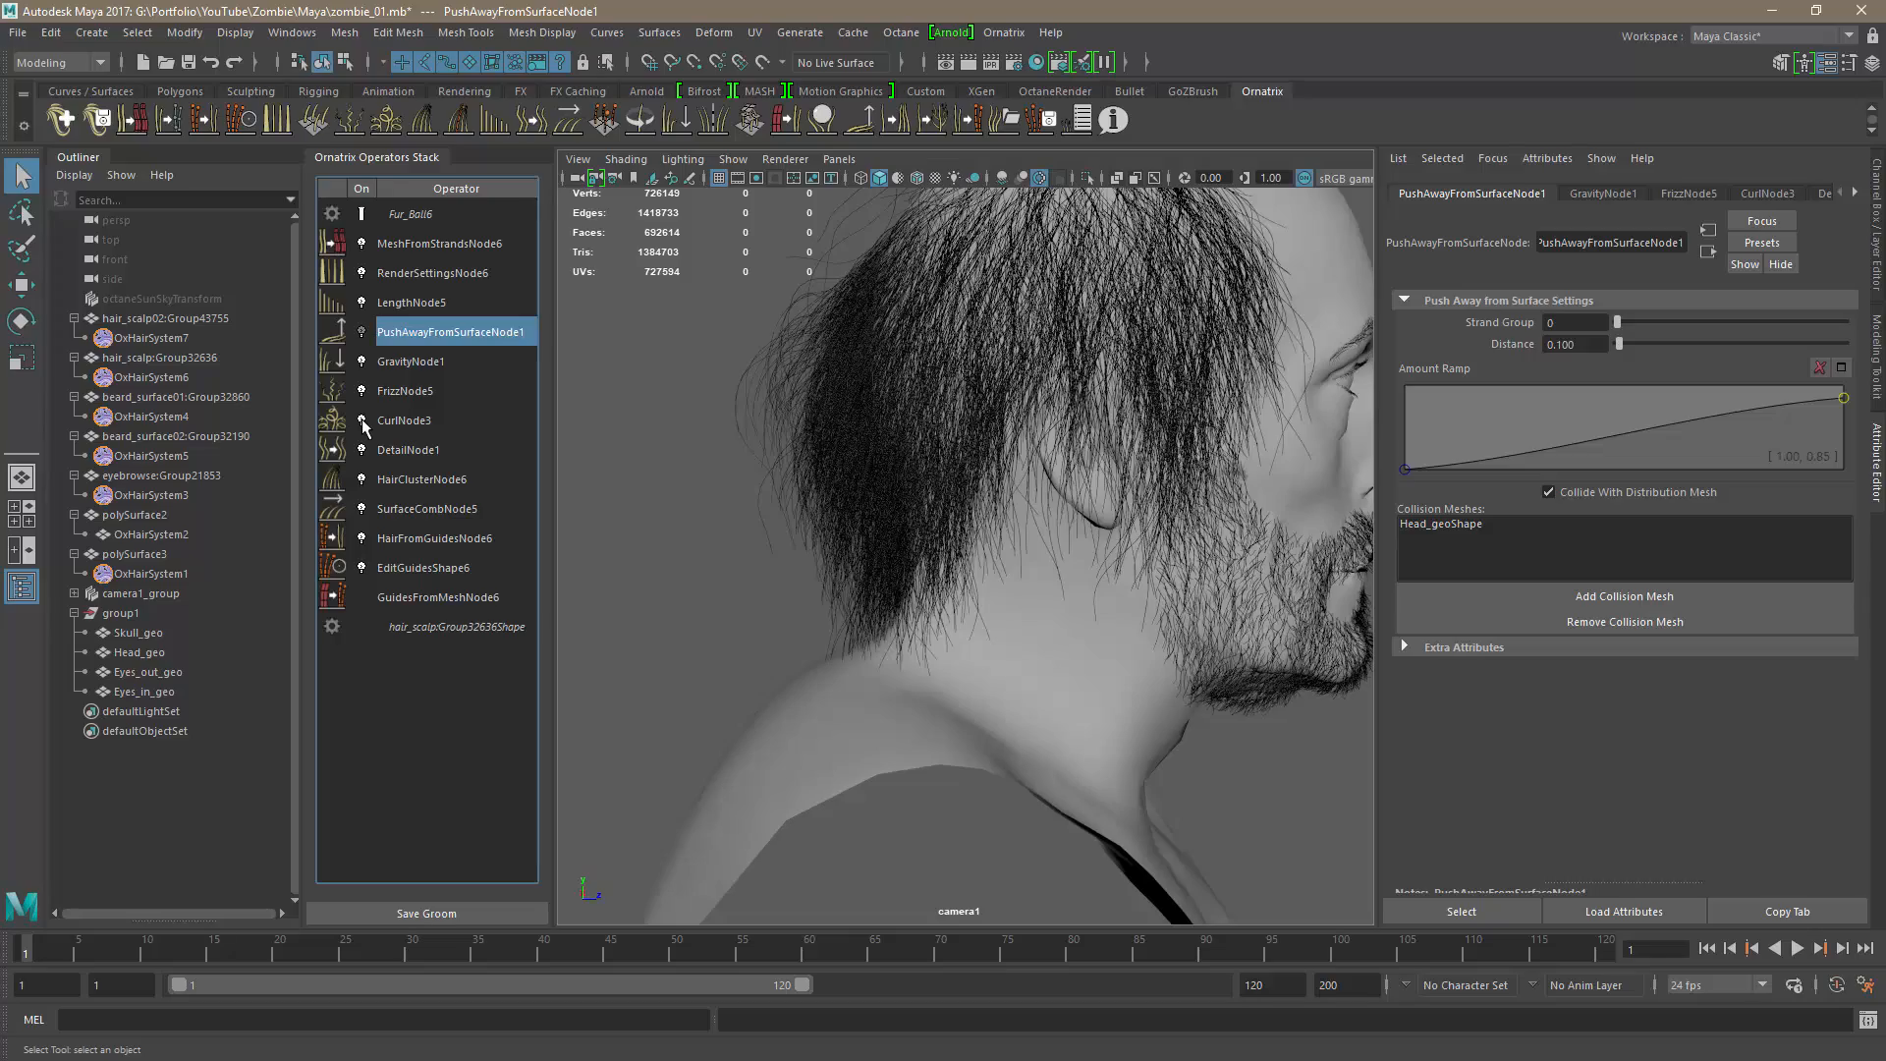
pyautogui.keyDown('alt'); pyautogui.moveTo(791, 631); pyautogui.dragTo(1037, 591); pyautogui.keyUp('alt')
pyautogui.keyDown('alt'); pyautogui.moveTo(1051, 718); pyautogui.dragTo(823, 507); pyautogui.keyUp('alt')
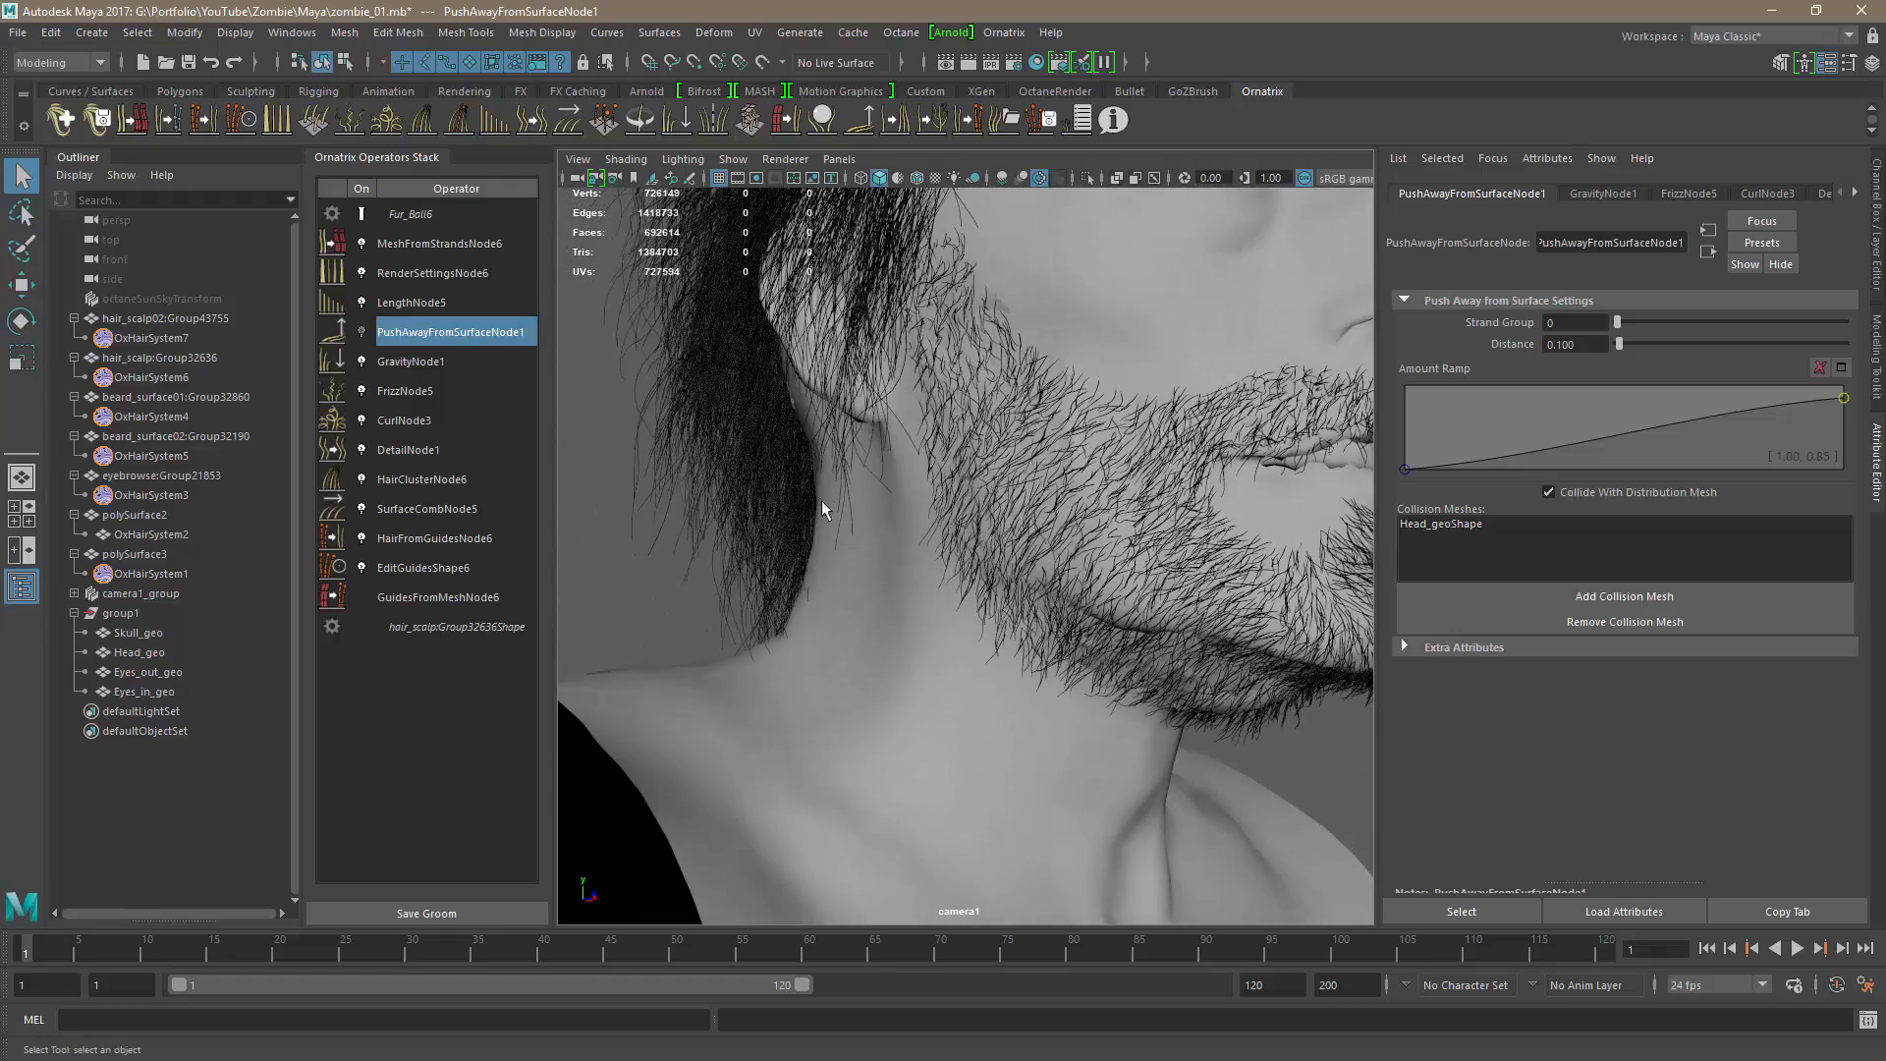
pyautogui.keyDown('alt'); pyautogui.moveTo(819, 593); pyautogui.dragTo(772, 665); pyautogui.keyUp('alt')
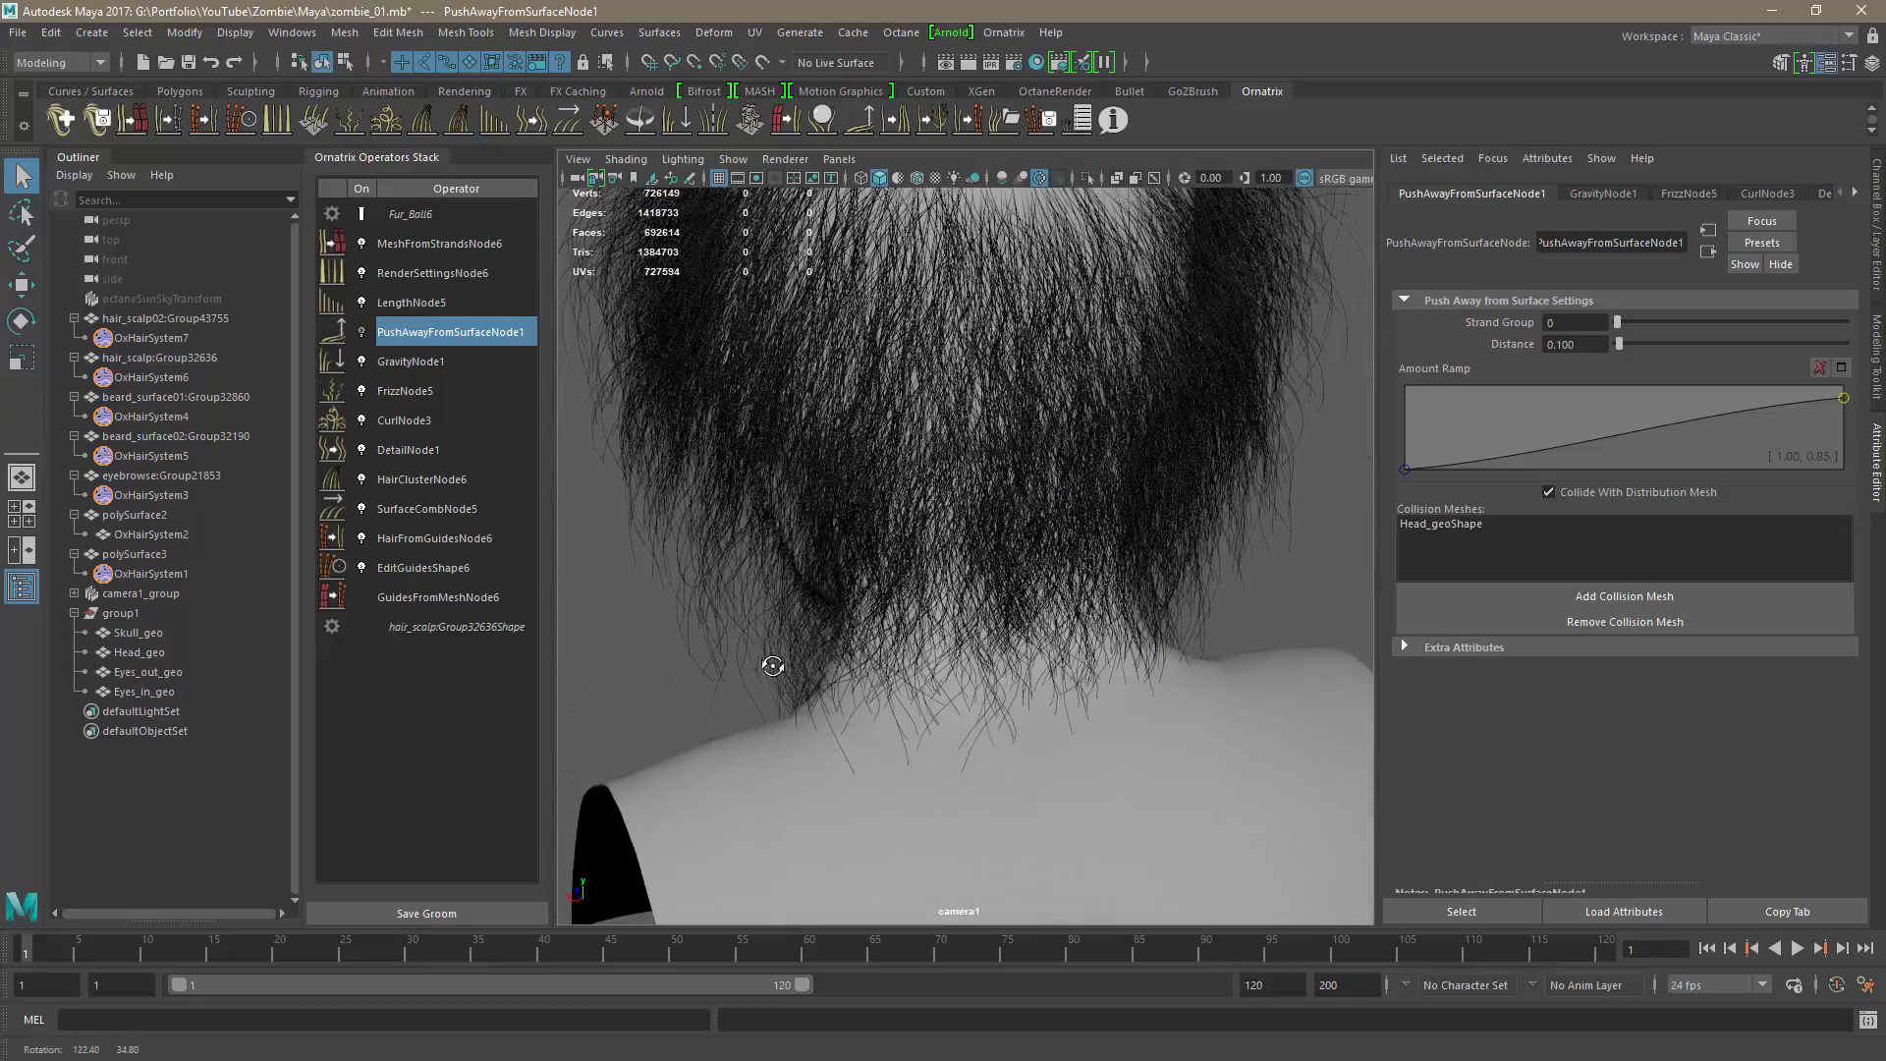
pyautogui.keyDown('alt'); pyautogui.moveTo(879, 504); pyautogui.dragTo(1152, 544); pyautogui.keyUp('alt')
pyautogui.keyDown('alt'); pyautogui.moveTo(1113, 521); pyautogui.dragTo(911, 650, button='right'); pyautogui.keyUp('alt')
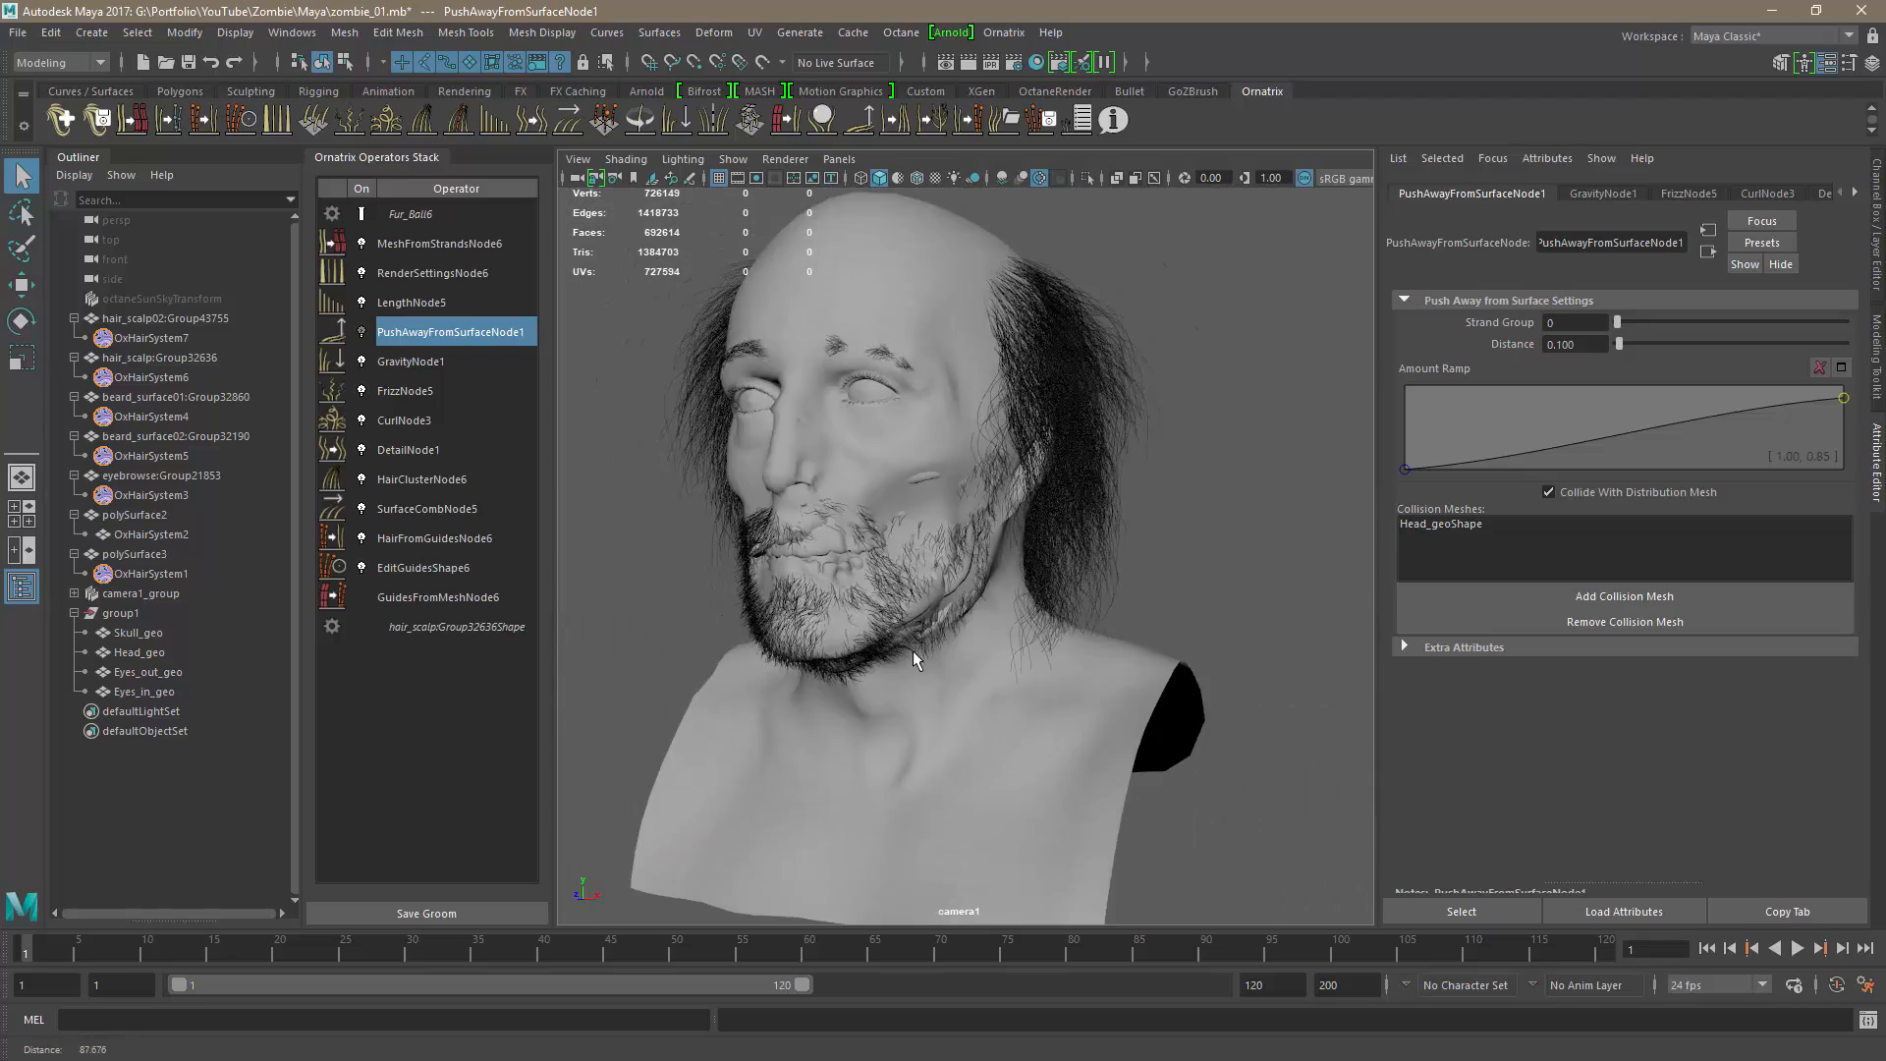
# Toggle GravityNode1 and compare its effect on the scalp hair from the side and front of the head.
pyautogui.keyDown('alt'); pyautogui.moveTo(911, 650); pyautogui.dragTo(1082, 505); pyautogui.keyUp('alt')
pyautogui.keyDown('alt'); pyautogui.moveTo(1105, 683); pyautogui.dragTo(852, 700); pyautogui.keyUp('alt')
pyautogui.click(363, 363)
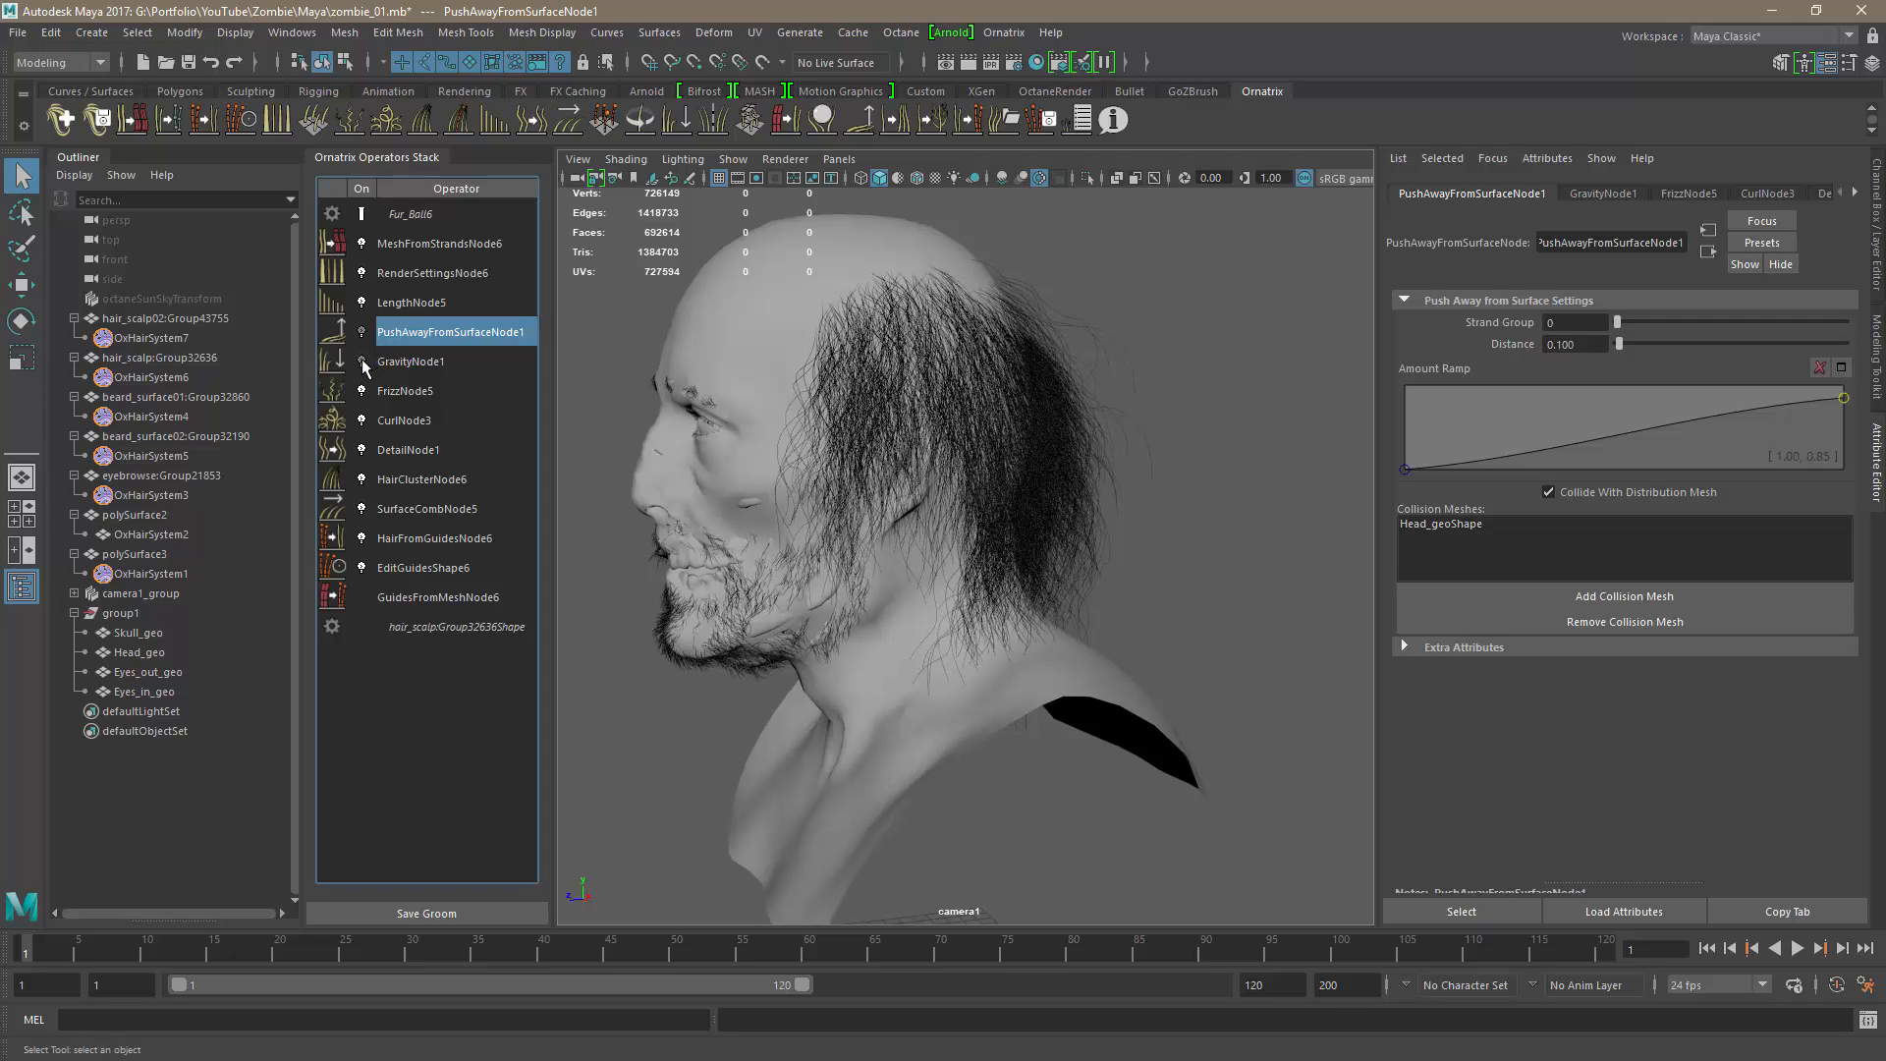
pyautogui.keyDown('alt'); pyautogui.moveTo(786, 673); pyautogui.dragTo(1021, 675); pyautogui.keyUp('alt')
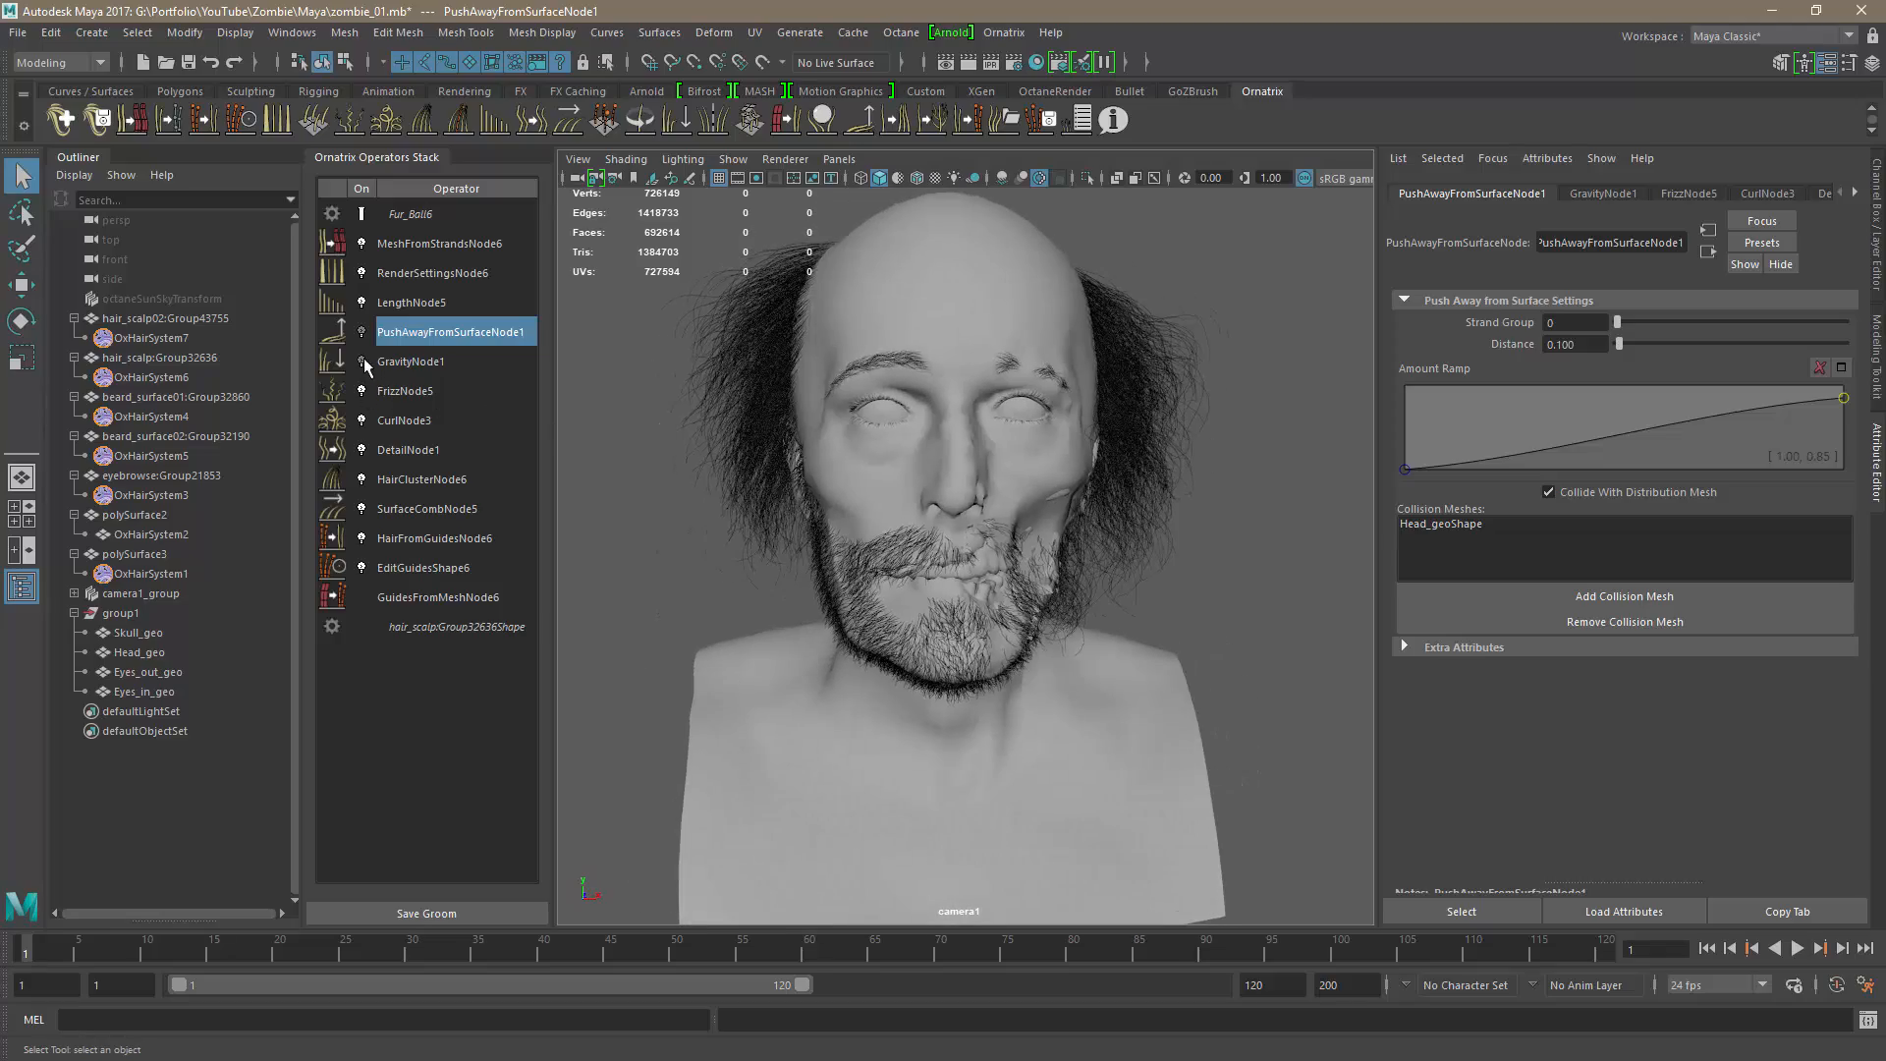
pyautogui.click(361, 362)
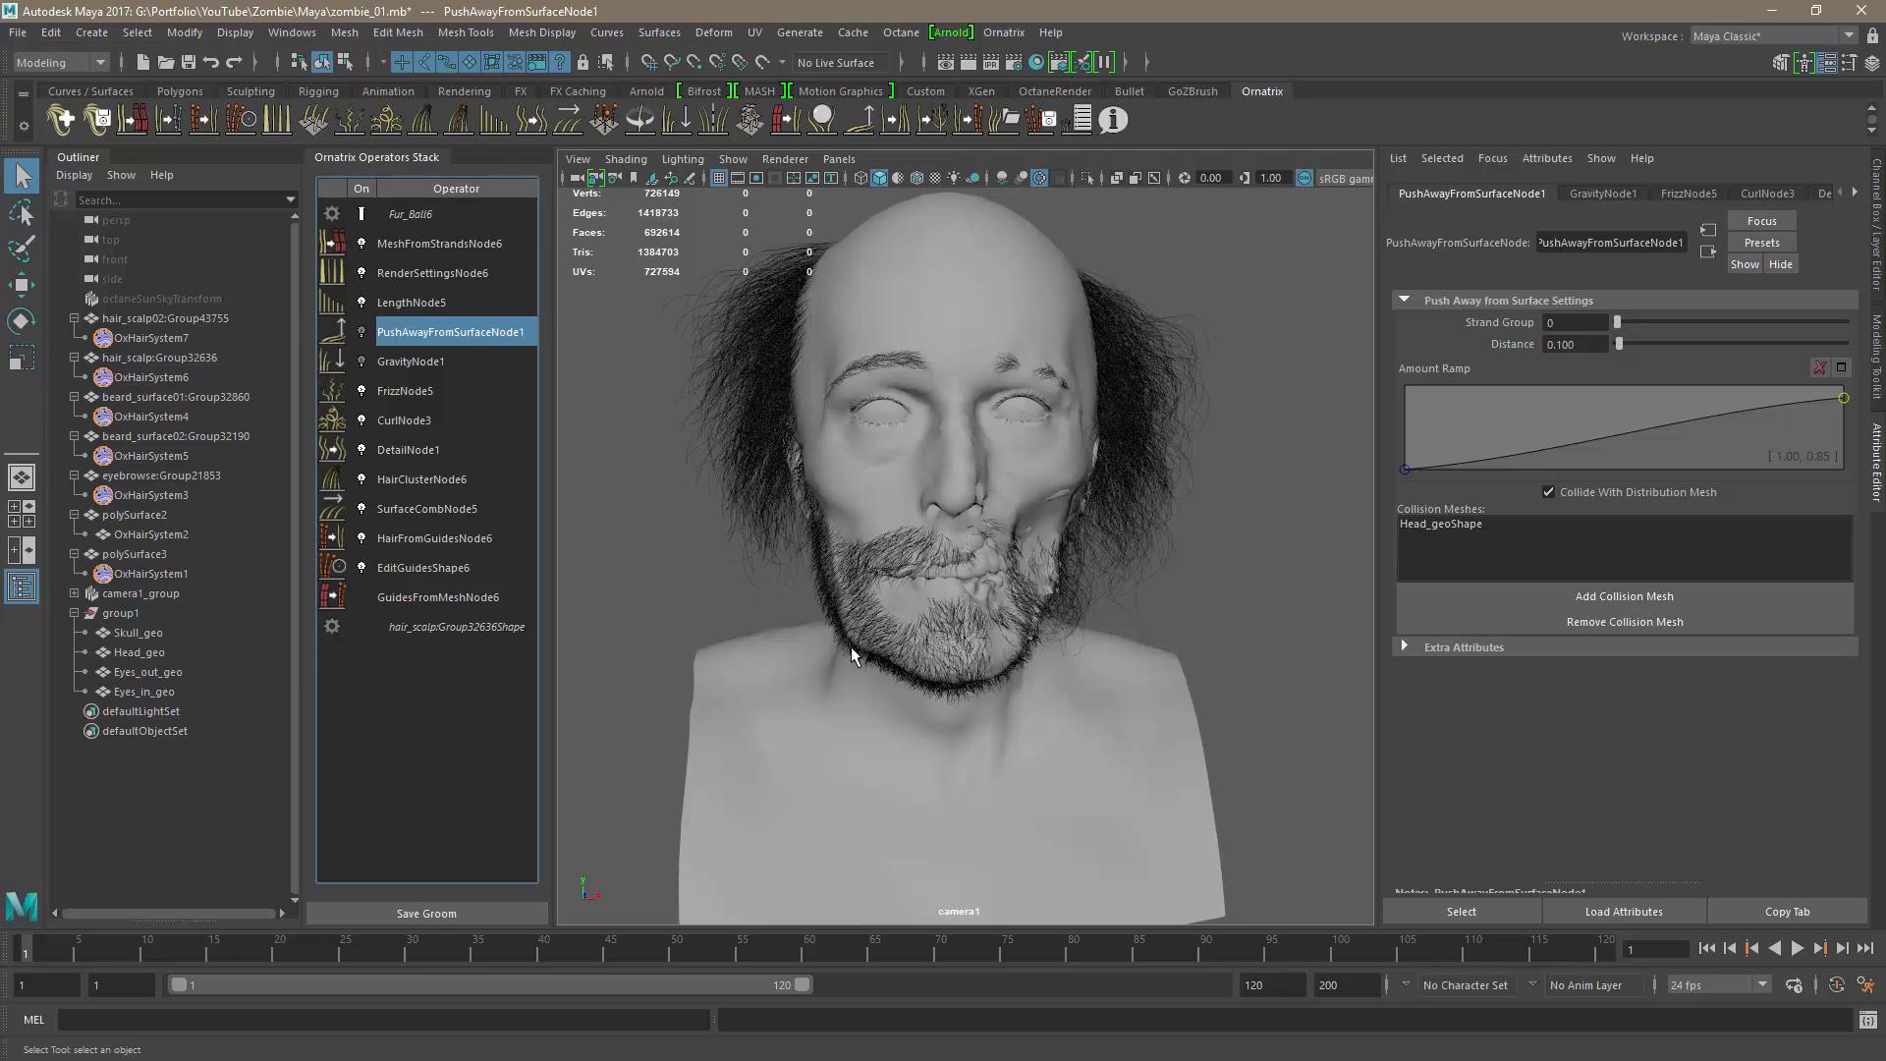
pyautogui.keyDown('alt'); pyautogui.moveTo(851, 646); pyautogui.dragTo(907, 648); pyautogui.keyUp('alt')
pyautogui.keyDown('alt'); pyautogui.moveTo(1033, 601); pyautogui.dragTo(850, 446); pyautogui.keyUp('alt')
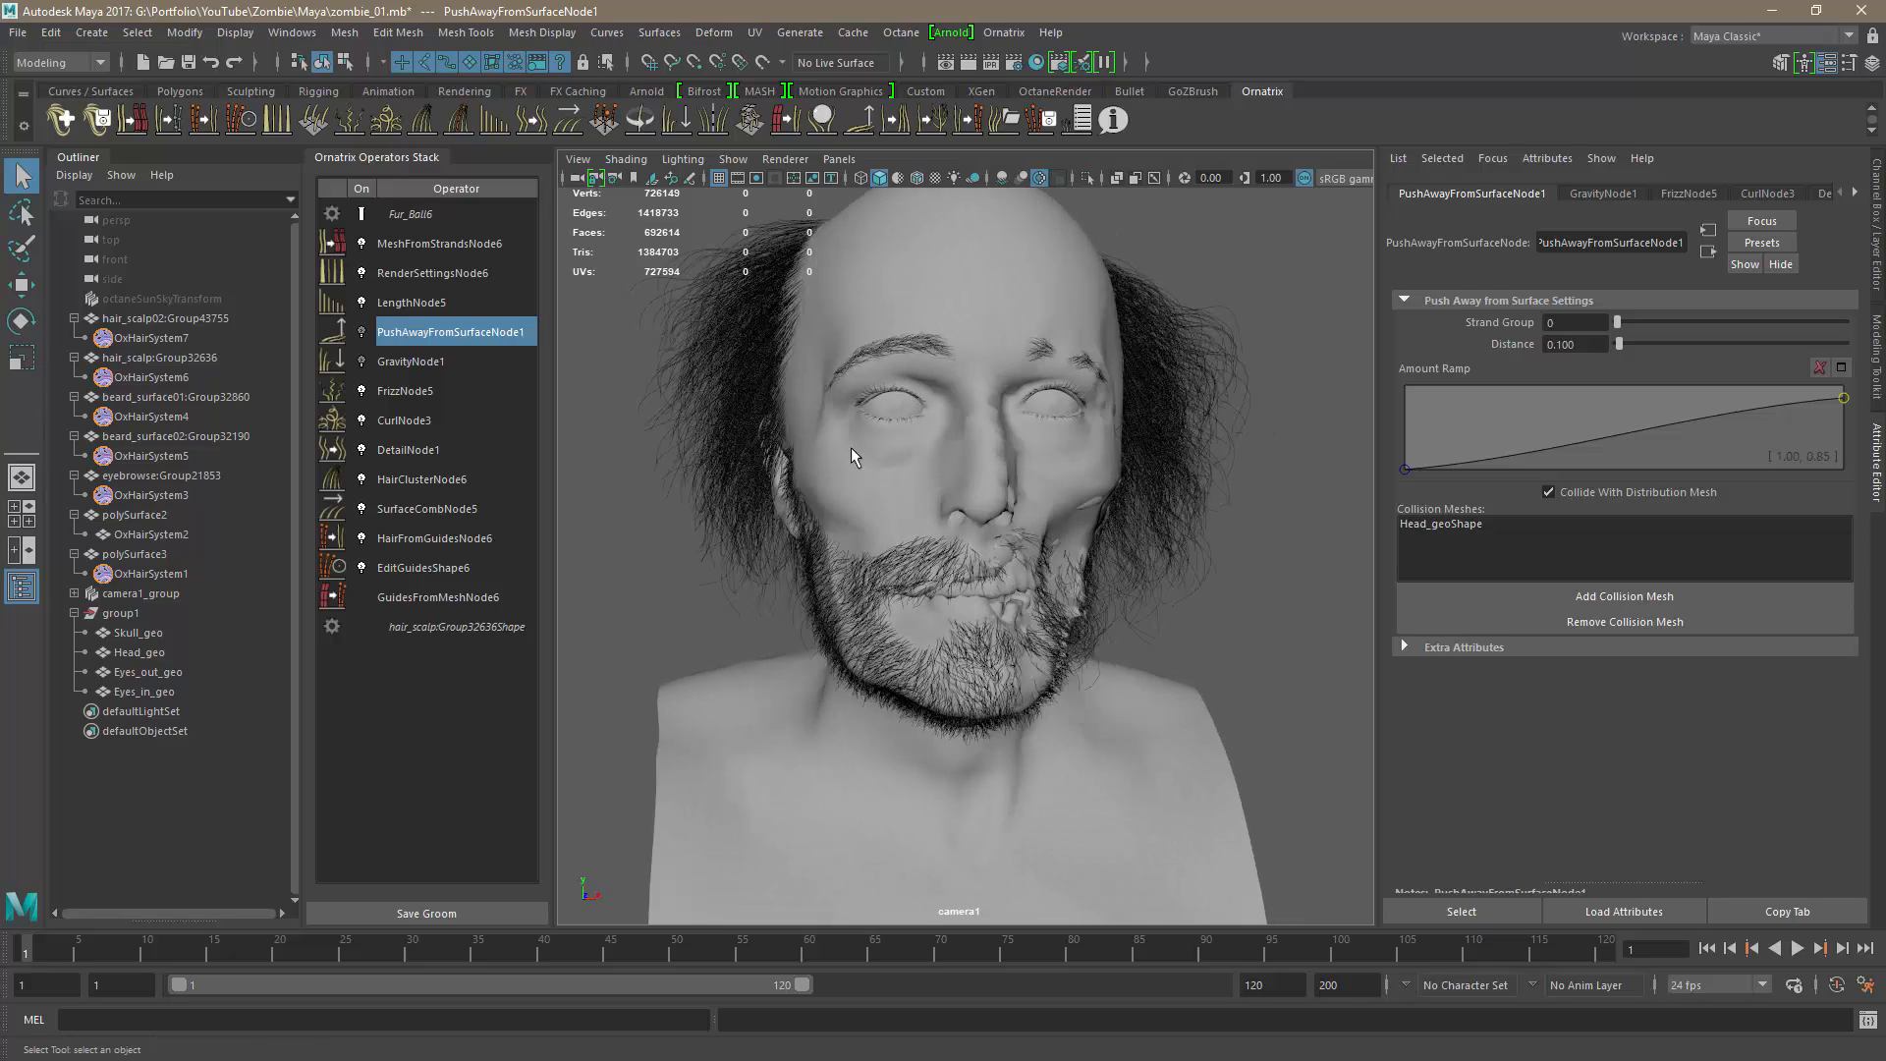
pyautogui.keyDown('alt'); pyautogui.moveTo(740, 344); pyautogui.dragTo(911, 603); pyautogui.keyUp('alt')
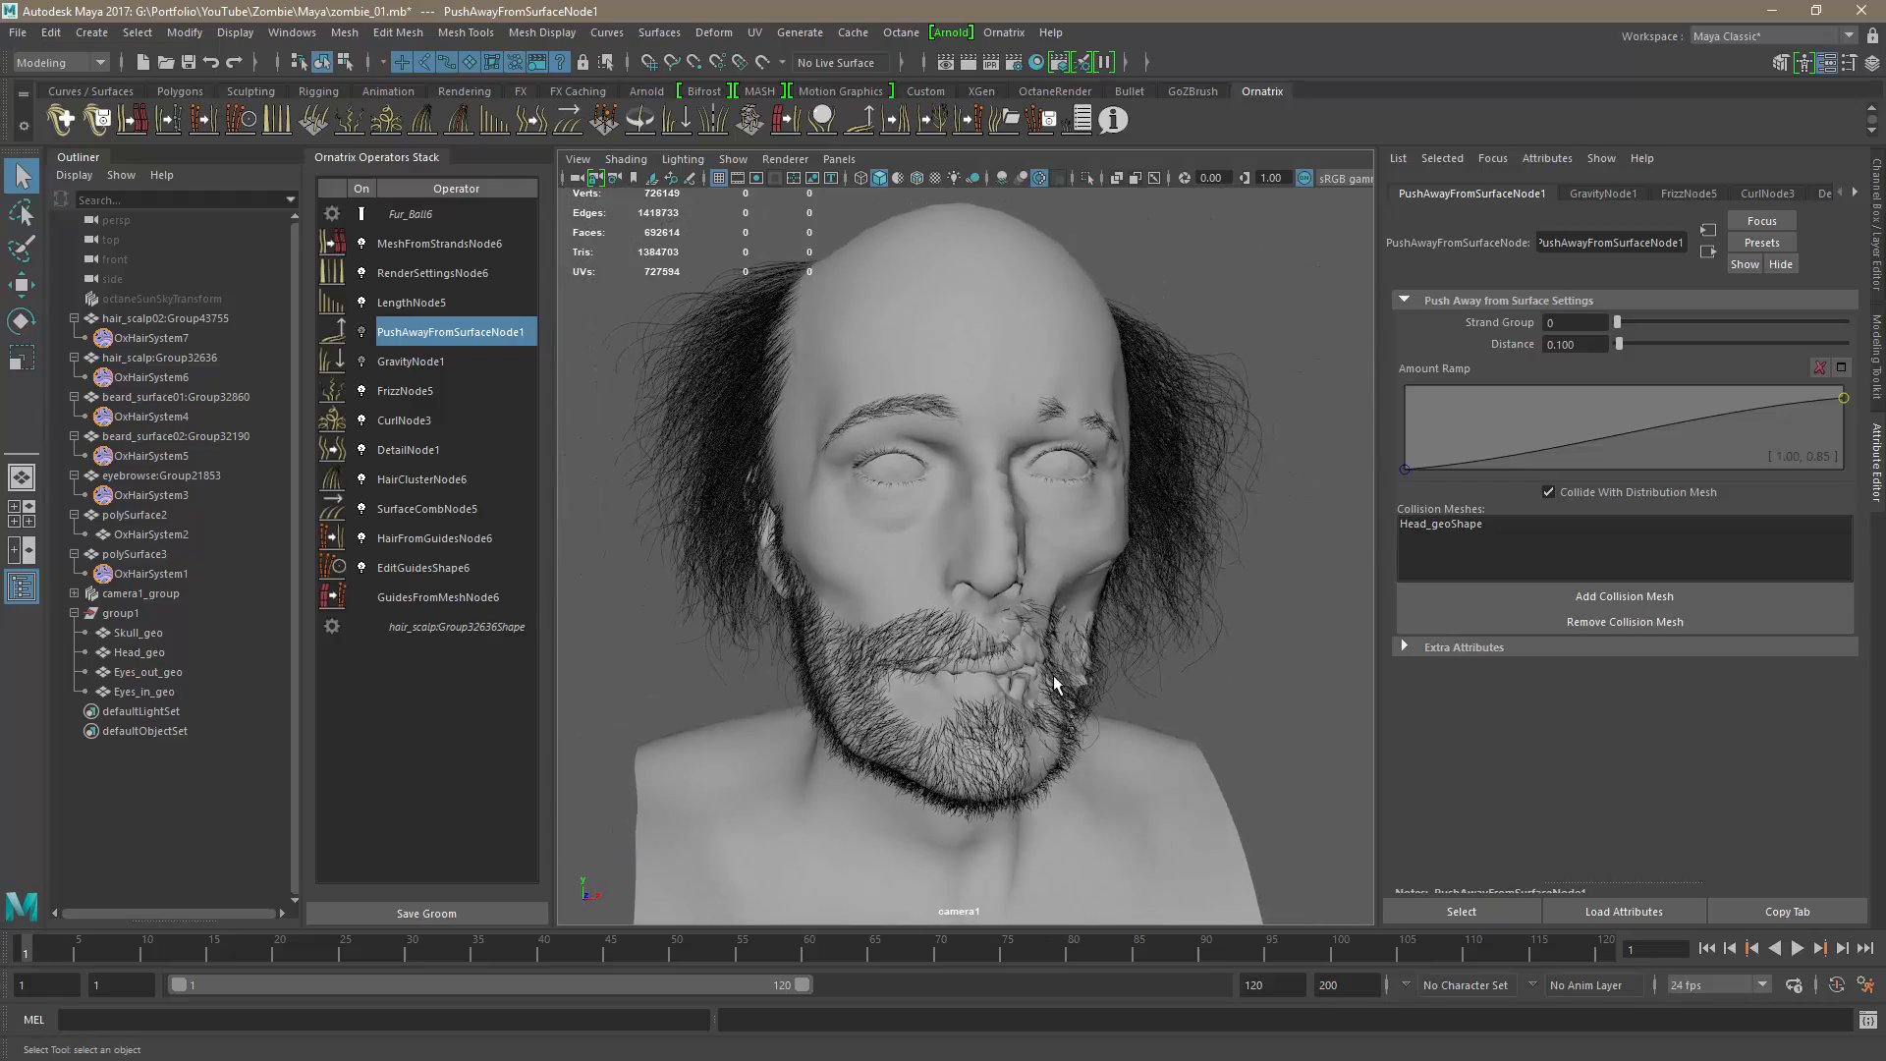
pyautogui.keyDown('alt'); pyautogui.moveTo(1053, 675); pyautogui.dragTo(1148, 706); pyautogui.keyUp('alt')
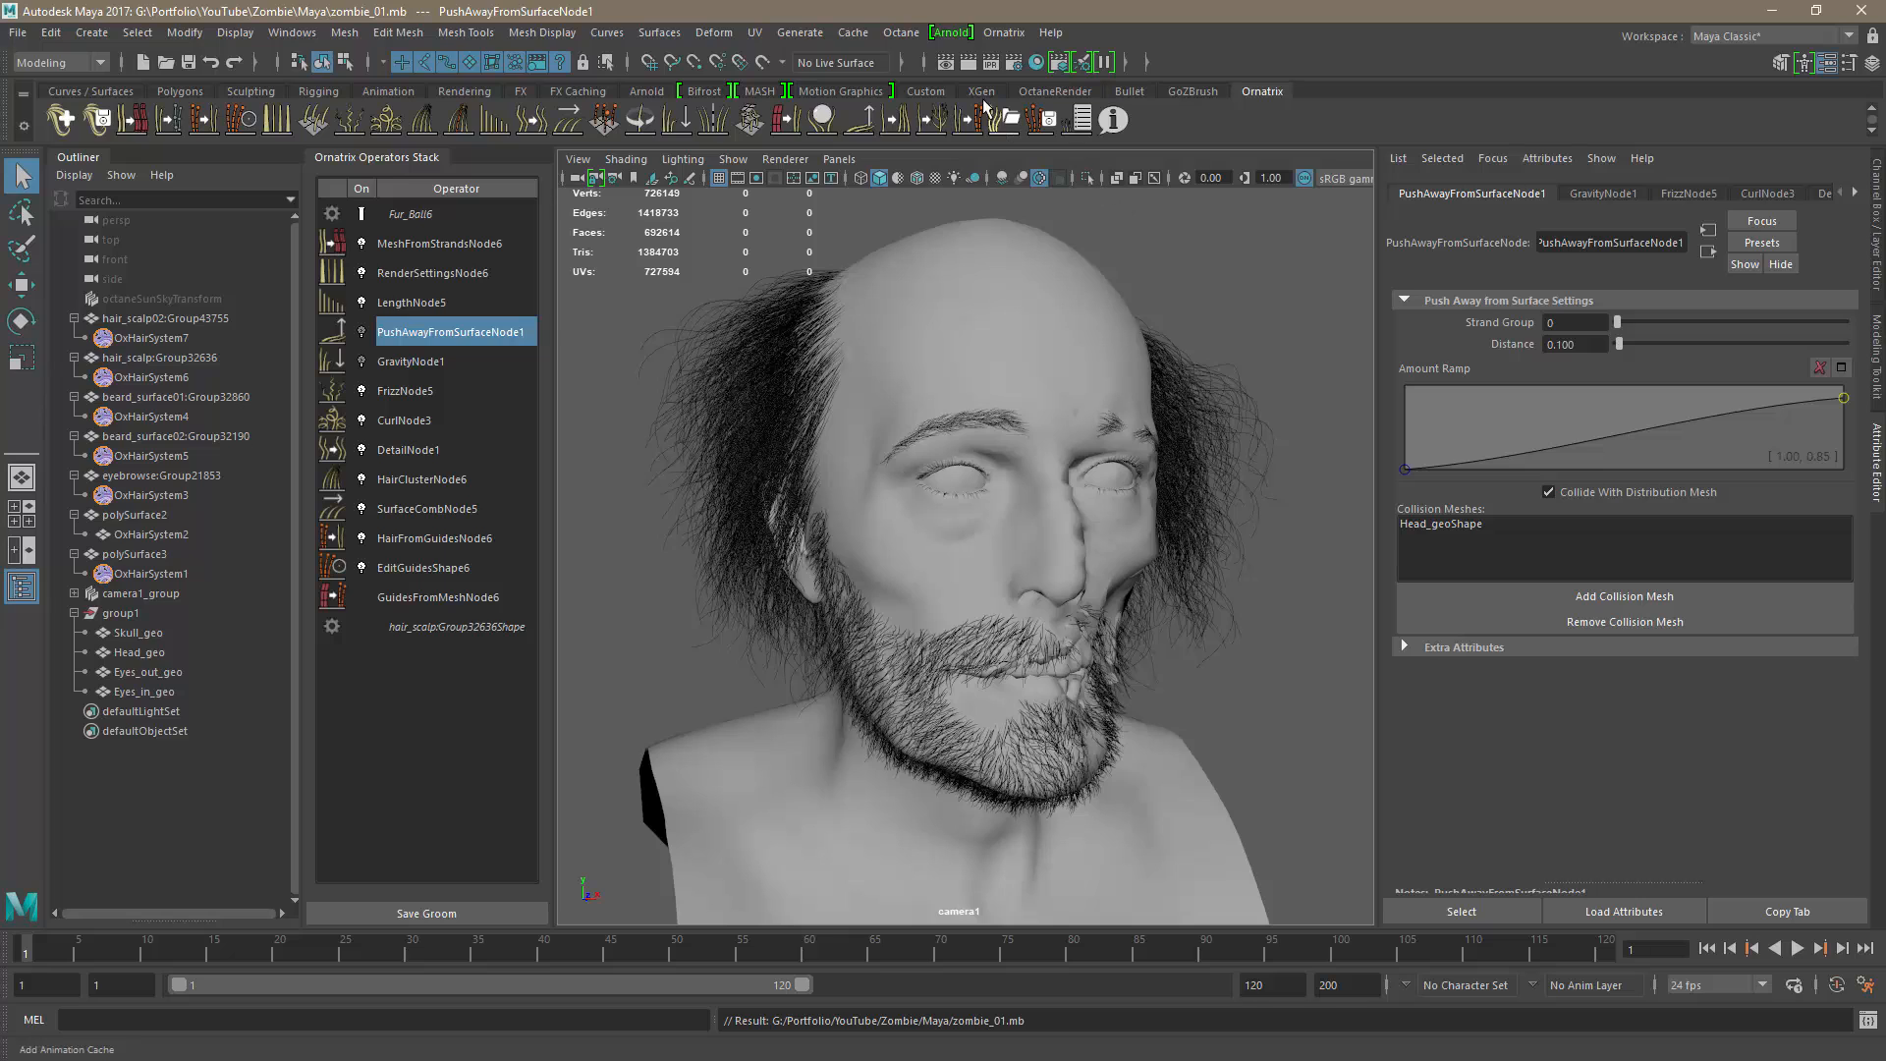
# Start a live Octane render of the head and set the render's view transform to Raw.
pyautogui.click(994, 62)
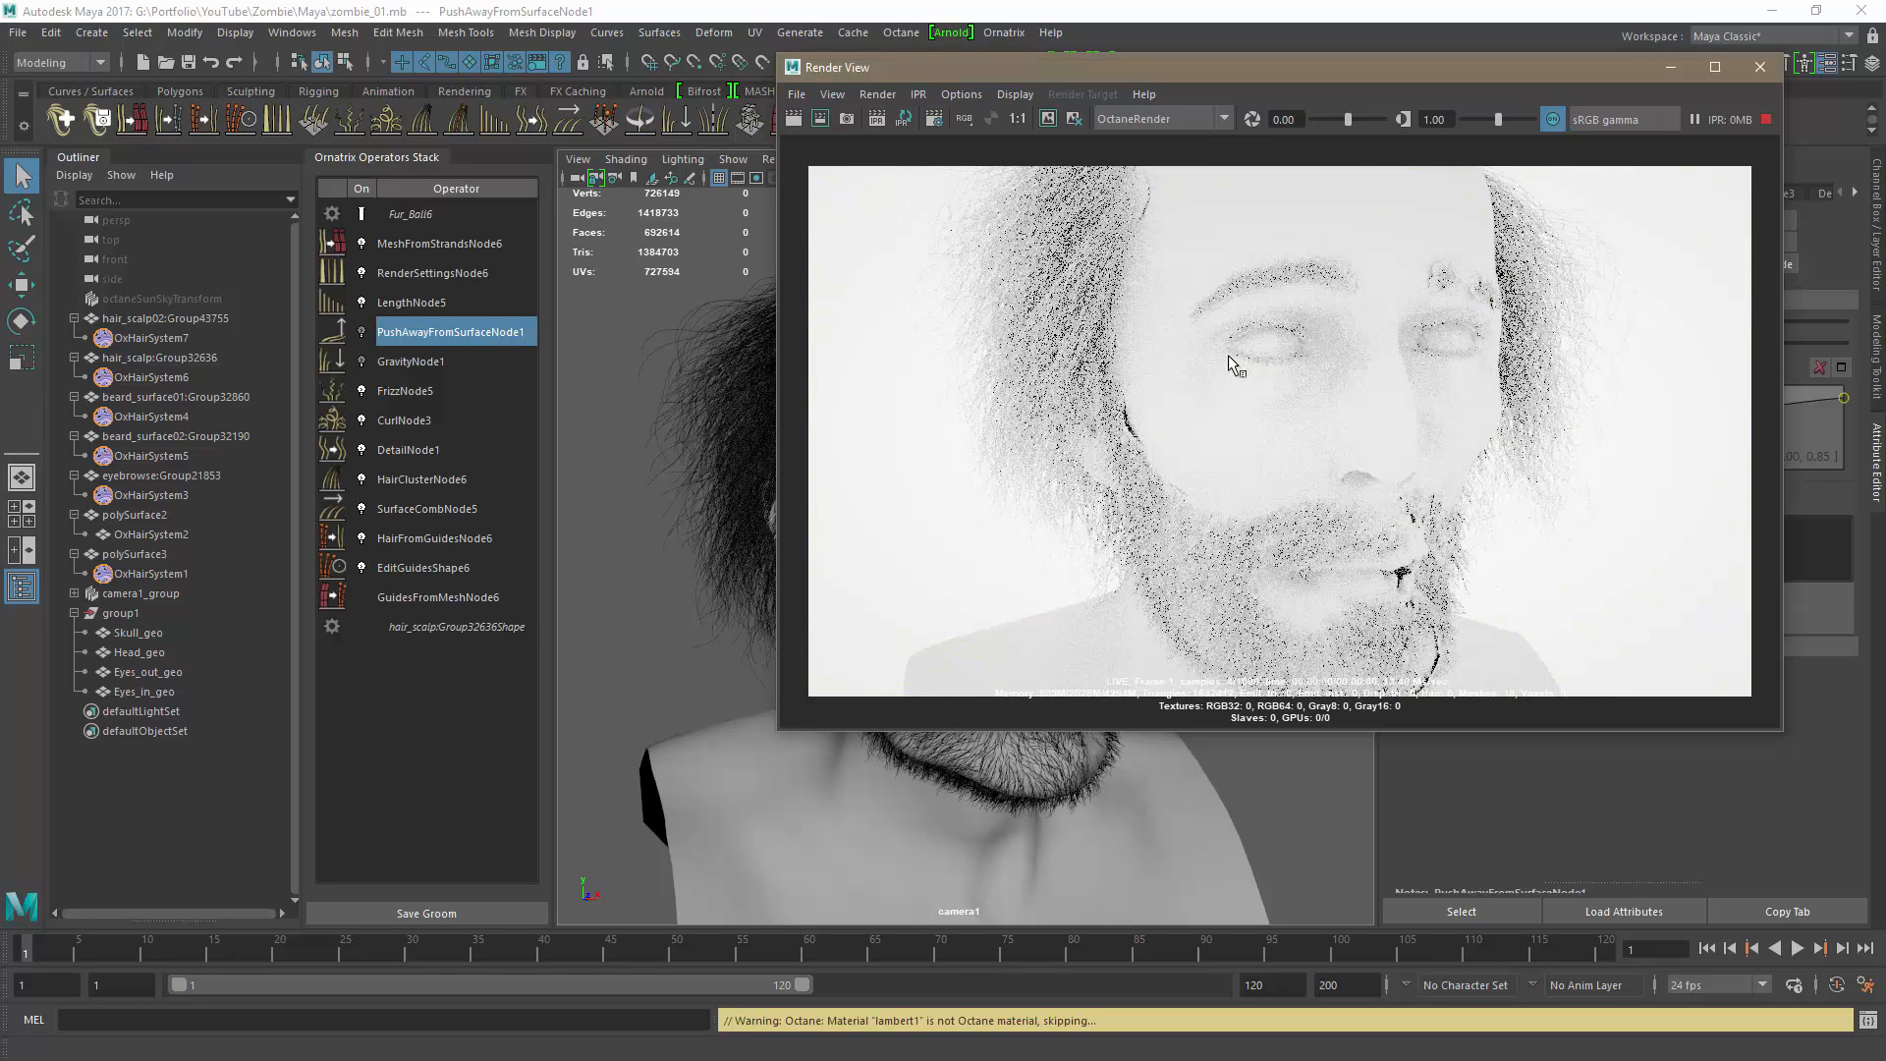
pyautogui.click(1607, 120)
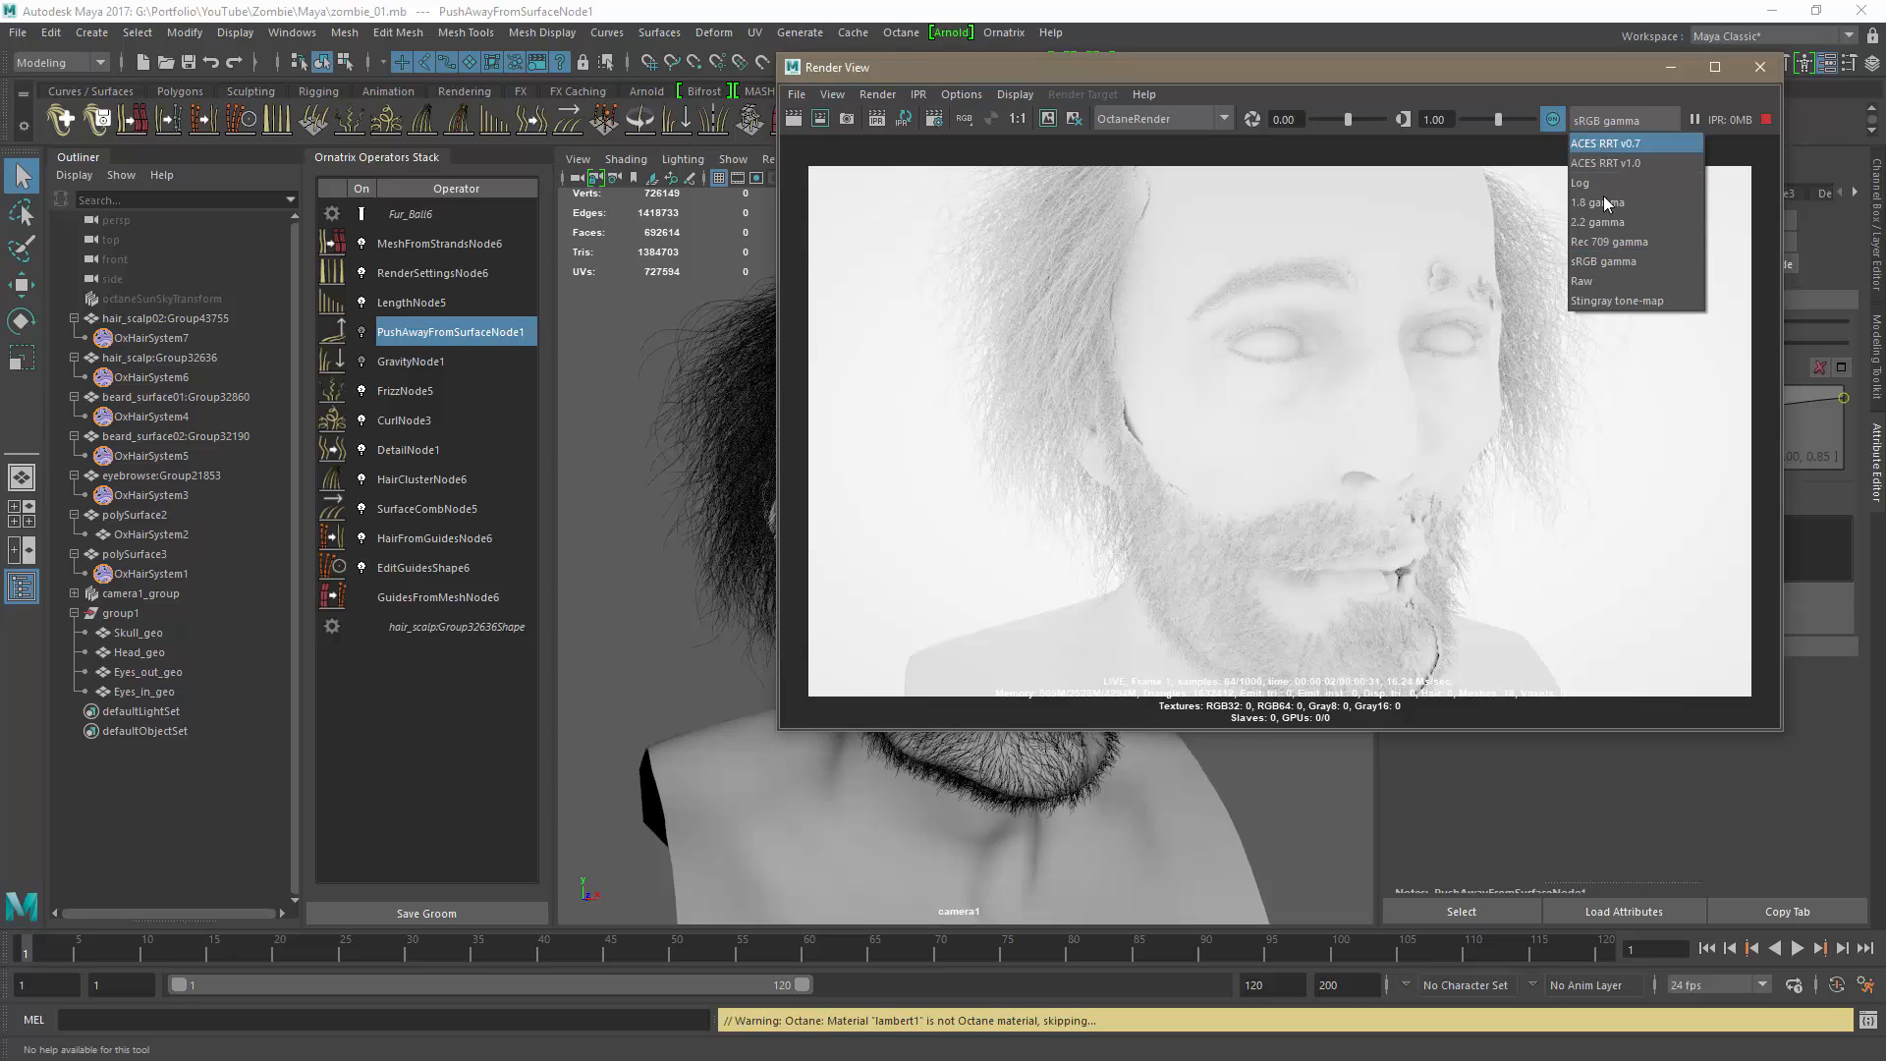
pyautogui.click(1604, 282)
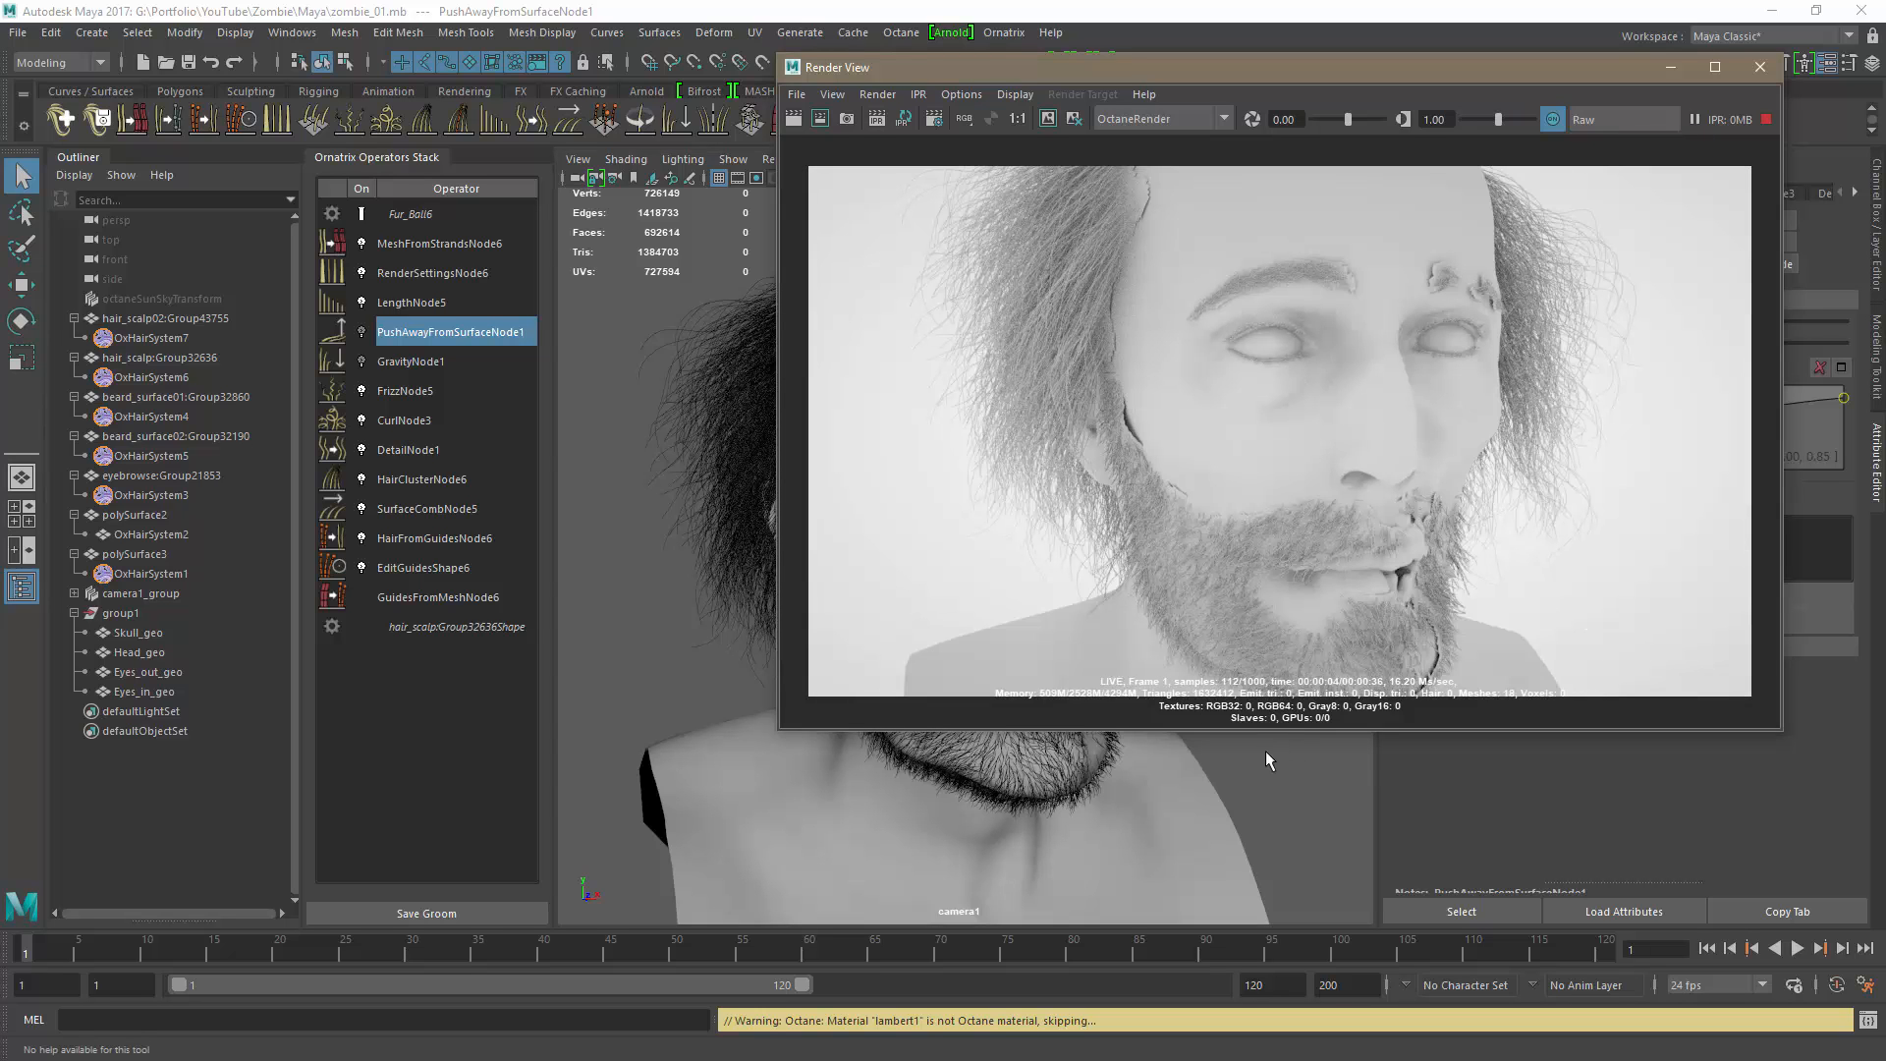
# Examine the scalp hair and beard in the live render from the front, both sides and close up.
pyautogui.keyDown('alt'); pyautogui.moveTo(1282, 787); pyautogui.dragTo(1252, 829); pyautogui.keyUp('alt')
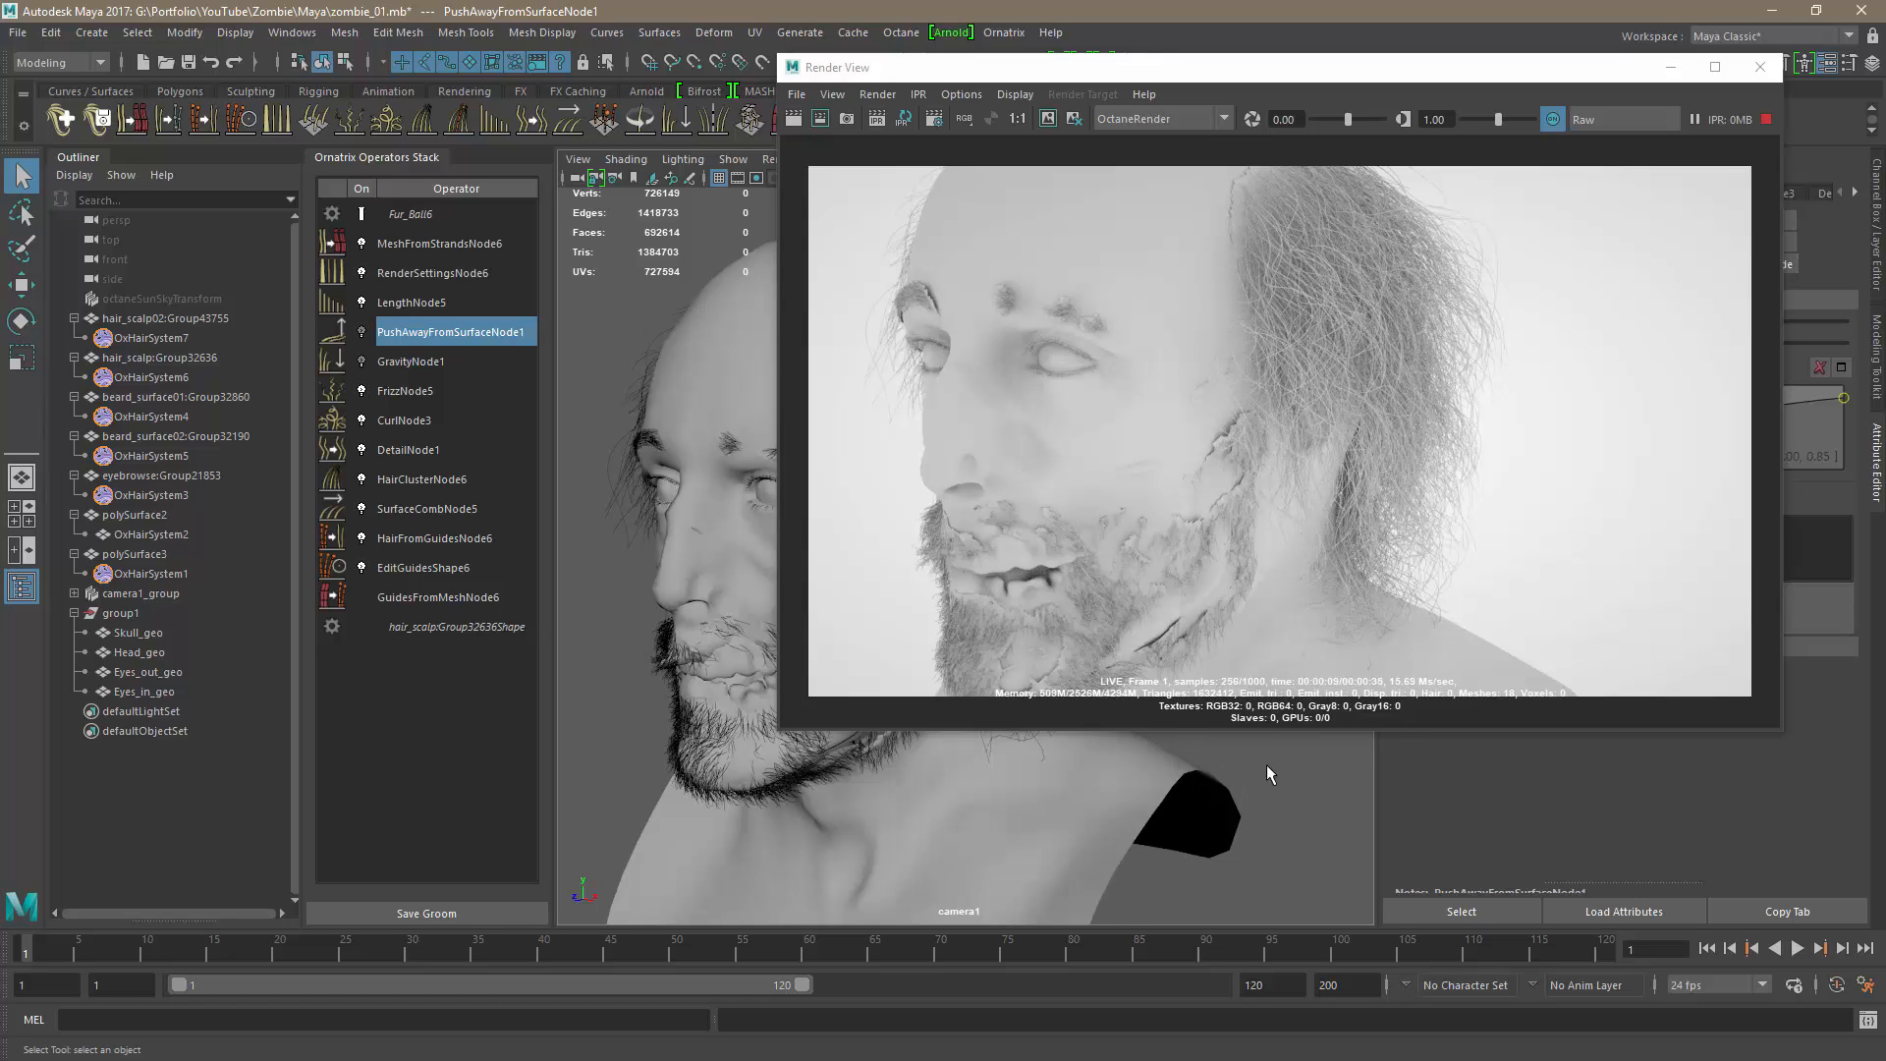
pyautogui.keyDown('alt'); pyautogui.moveTo(1265, 764); pyautogui.dragTo(1283, 774); pyautogui.keyUp('alt')
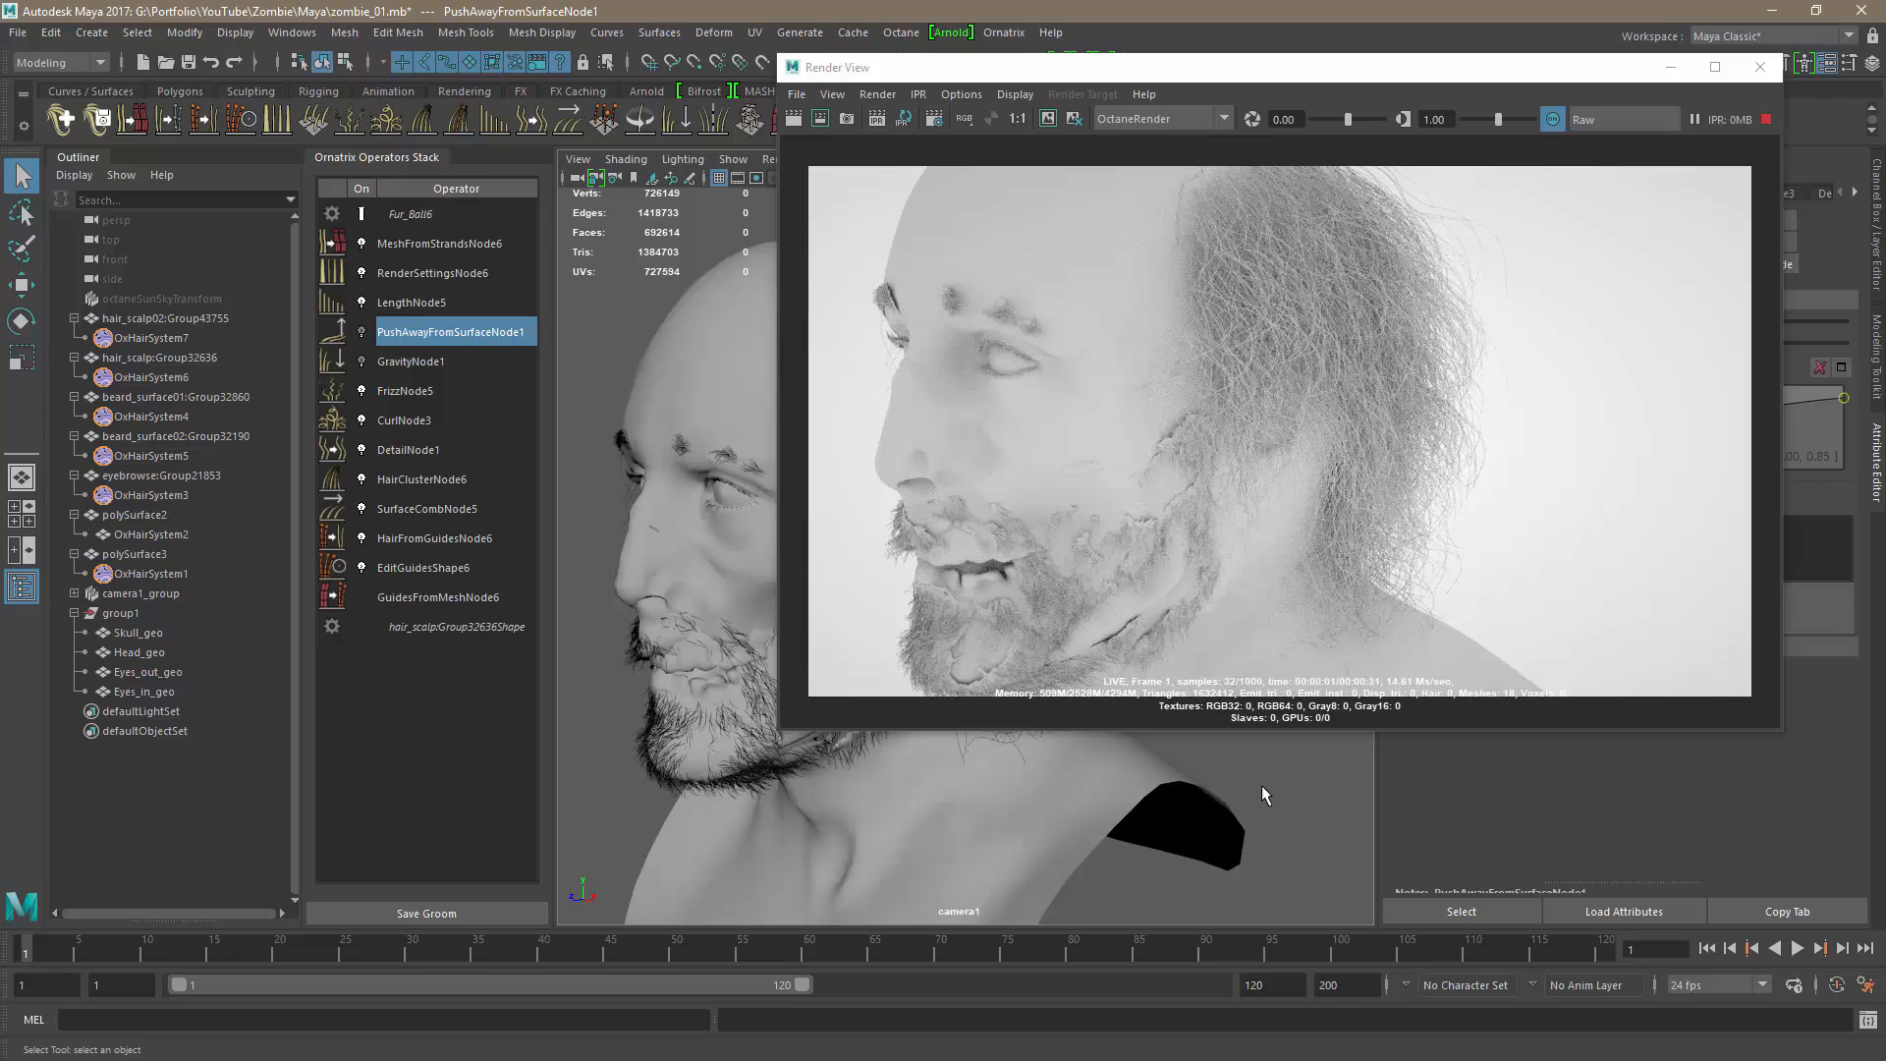
pyautogui.keyDown('alt'); pyautogui.moveTo(1271, 794); pyautogui.dragTo(1283, 735); pyautogui.keyUp('alt')
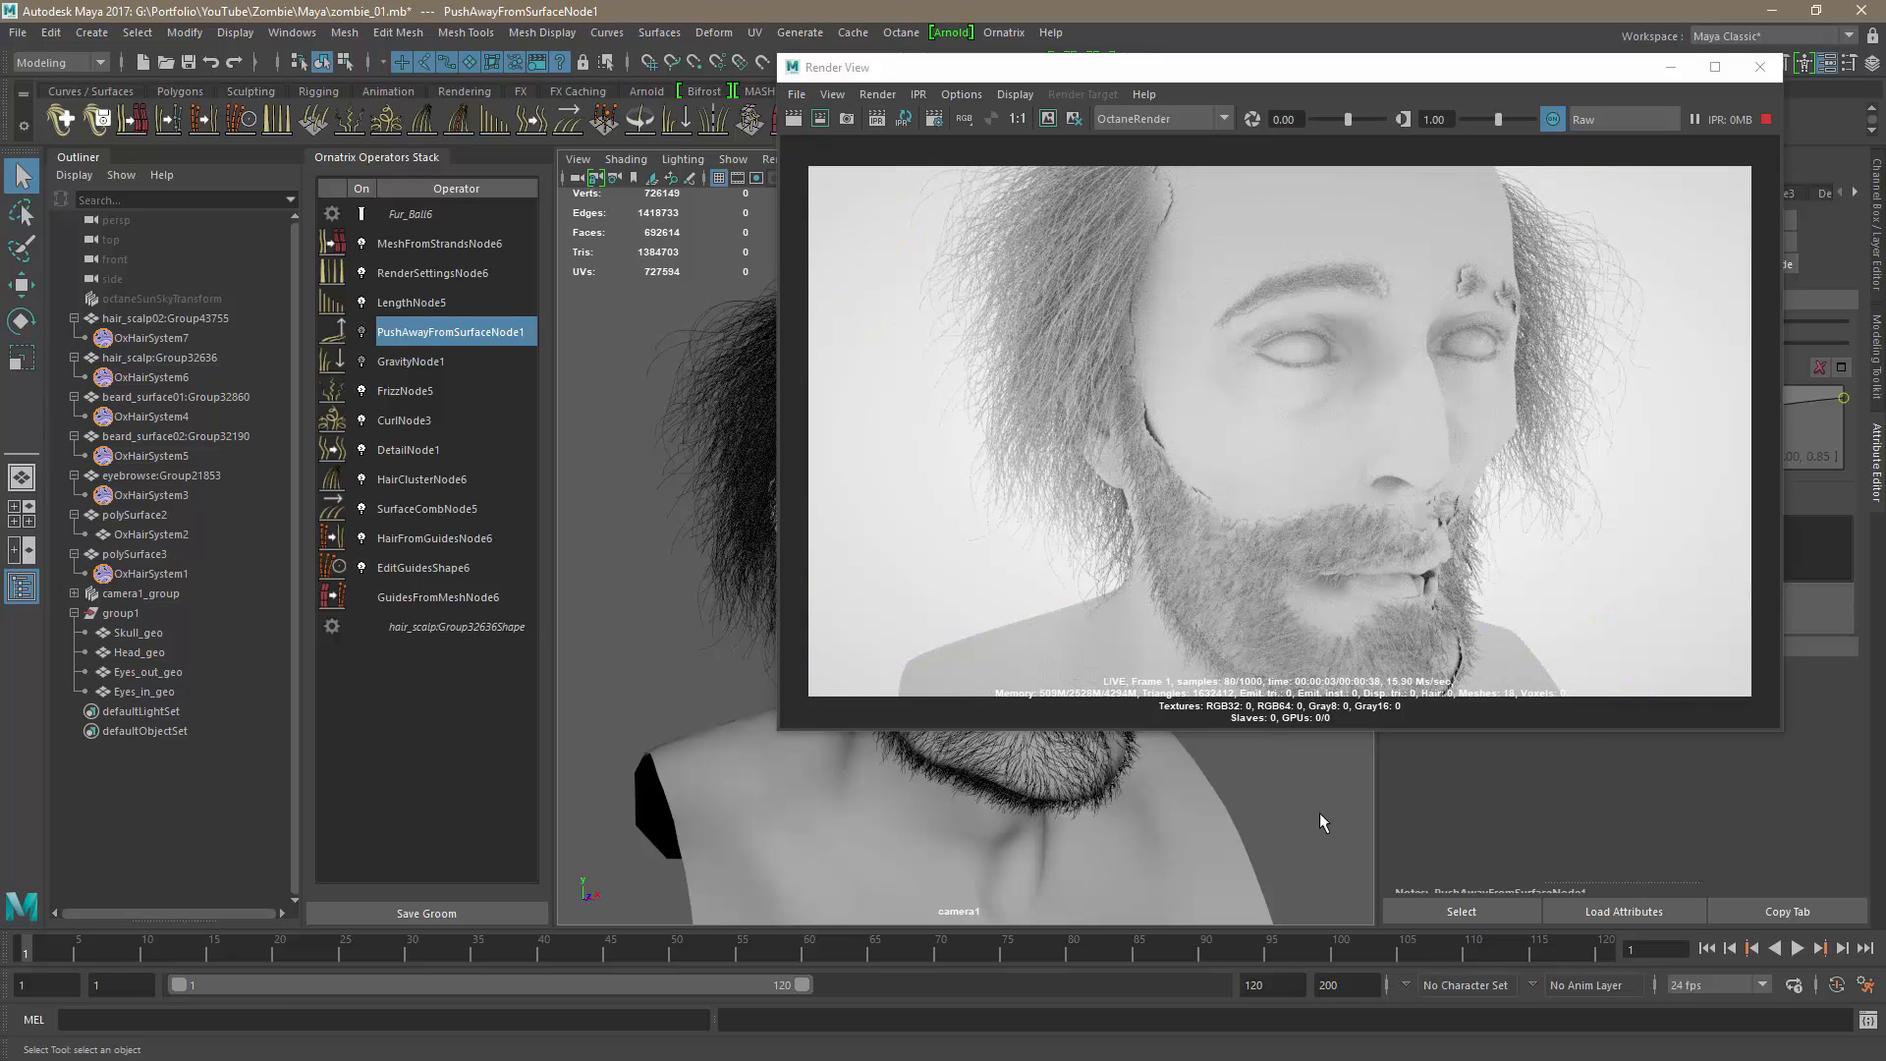
pyautogui.keyDown('alt'); pyautogui.moveTo(1318, 812); pyautogui.dragTo(1221, 837); pyautogui.keyUp('alt')
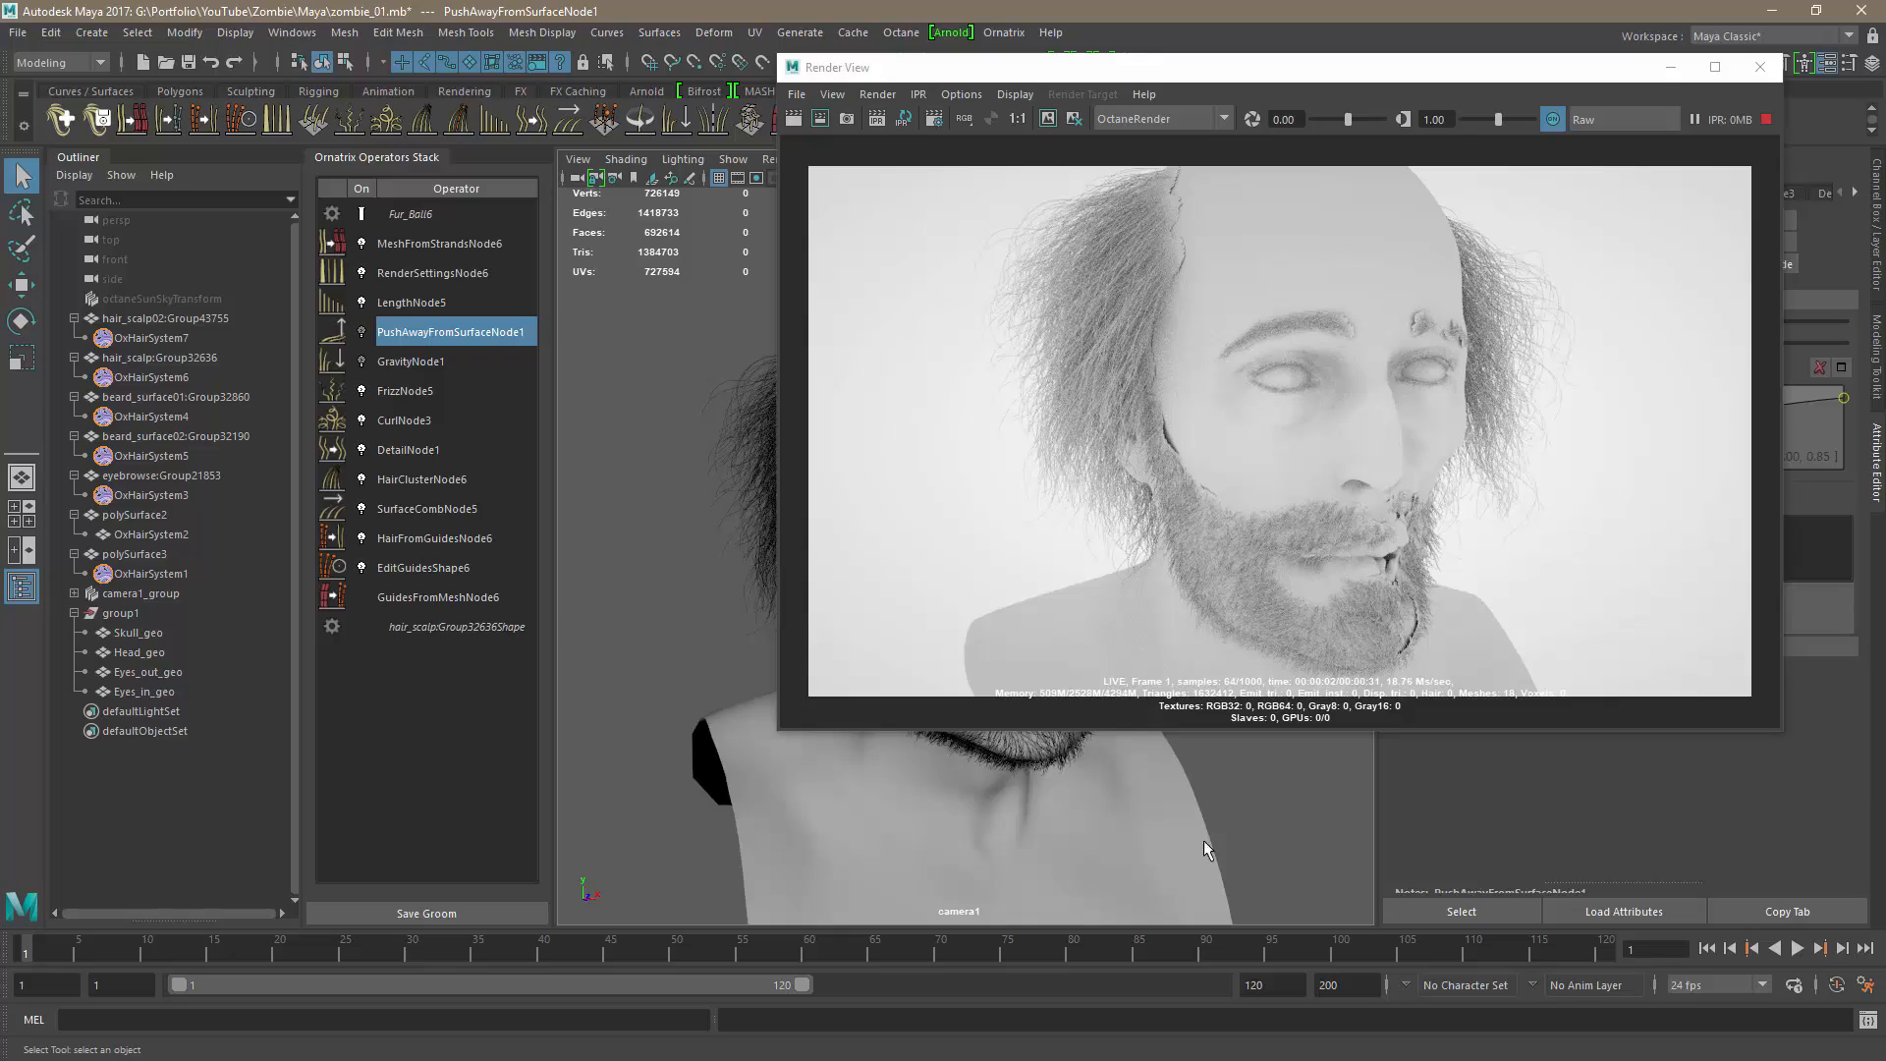
pyautogui.keyDown('alt'); pyautogui.moveTo(1220, 814); pyautogui.dragTo(1288, 850, button='right'); pyautogui.keyUp('alt')
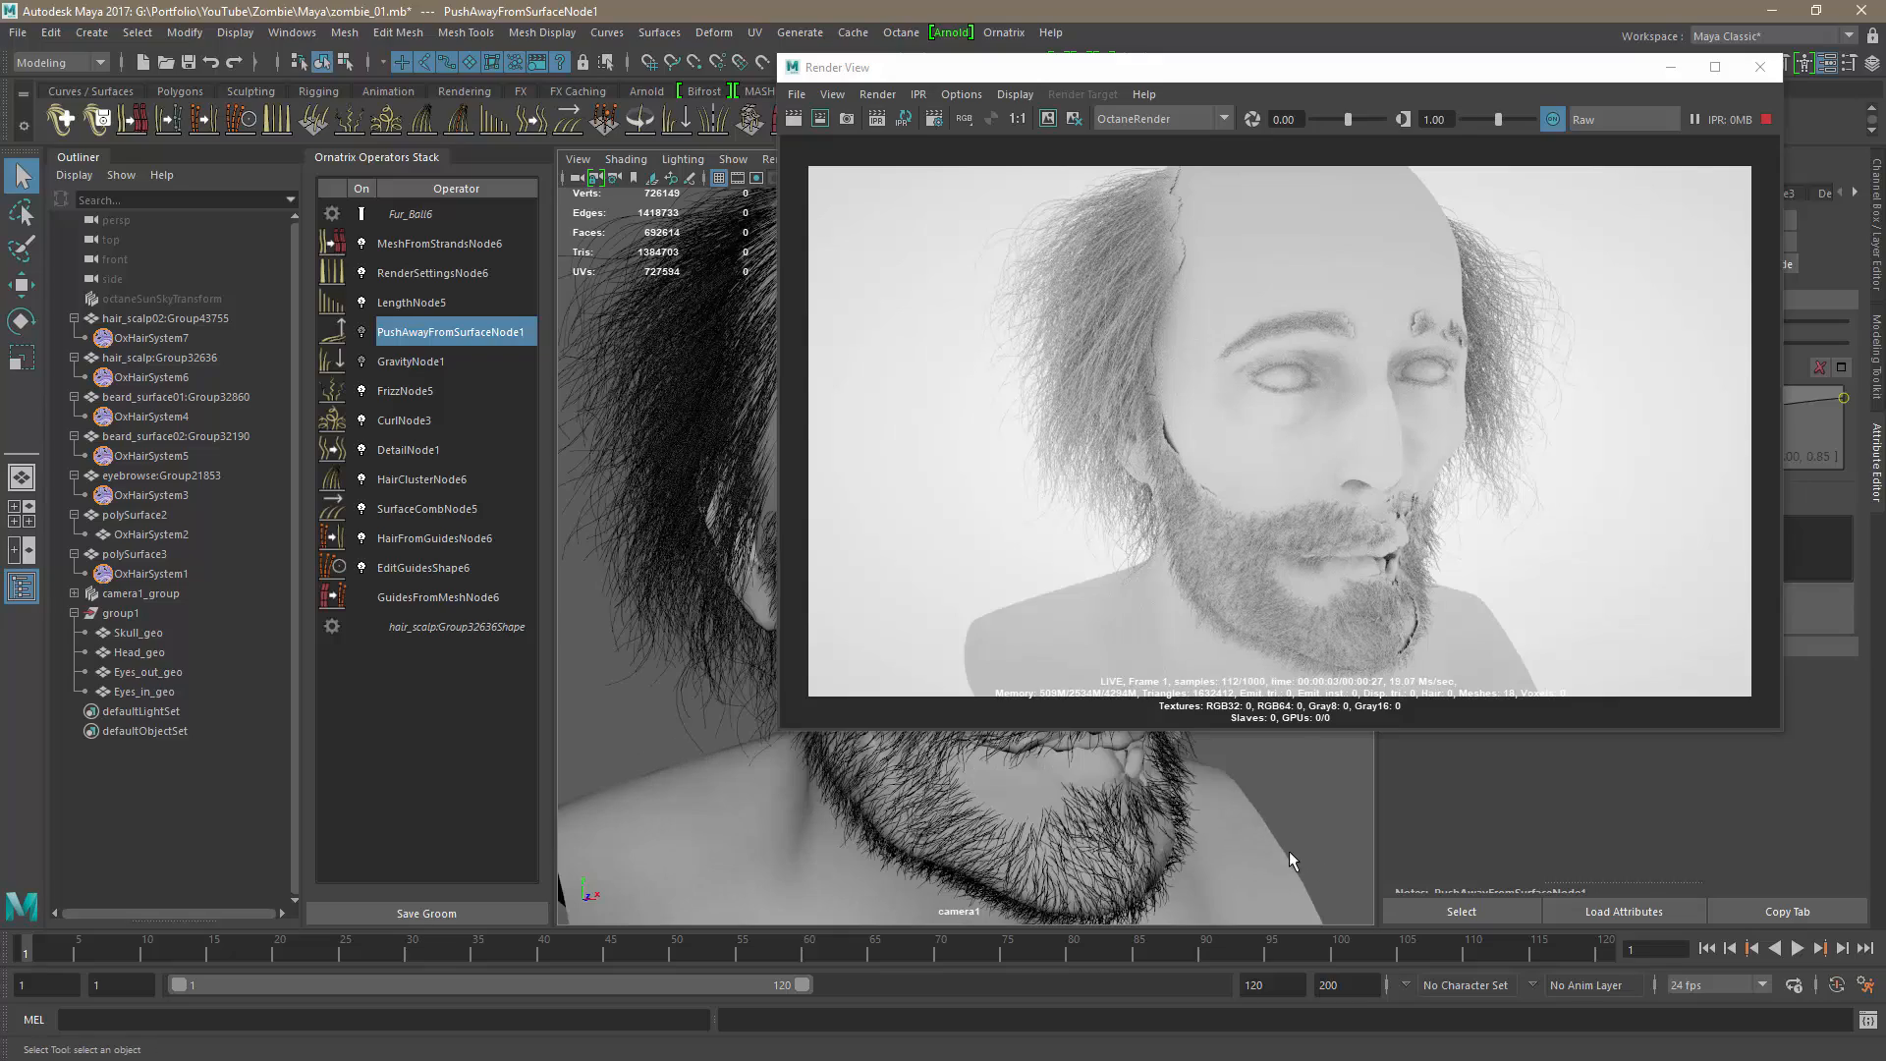
pyautogui.keyDown('alt'); pyautogui.moveTo(1226, 856); pyautogui.dragTo(1183, 845); pyautogui.keyUp('alt')
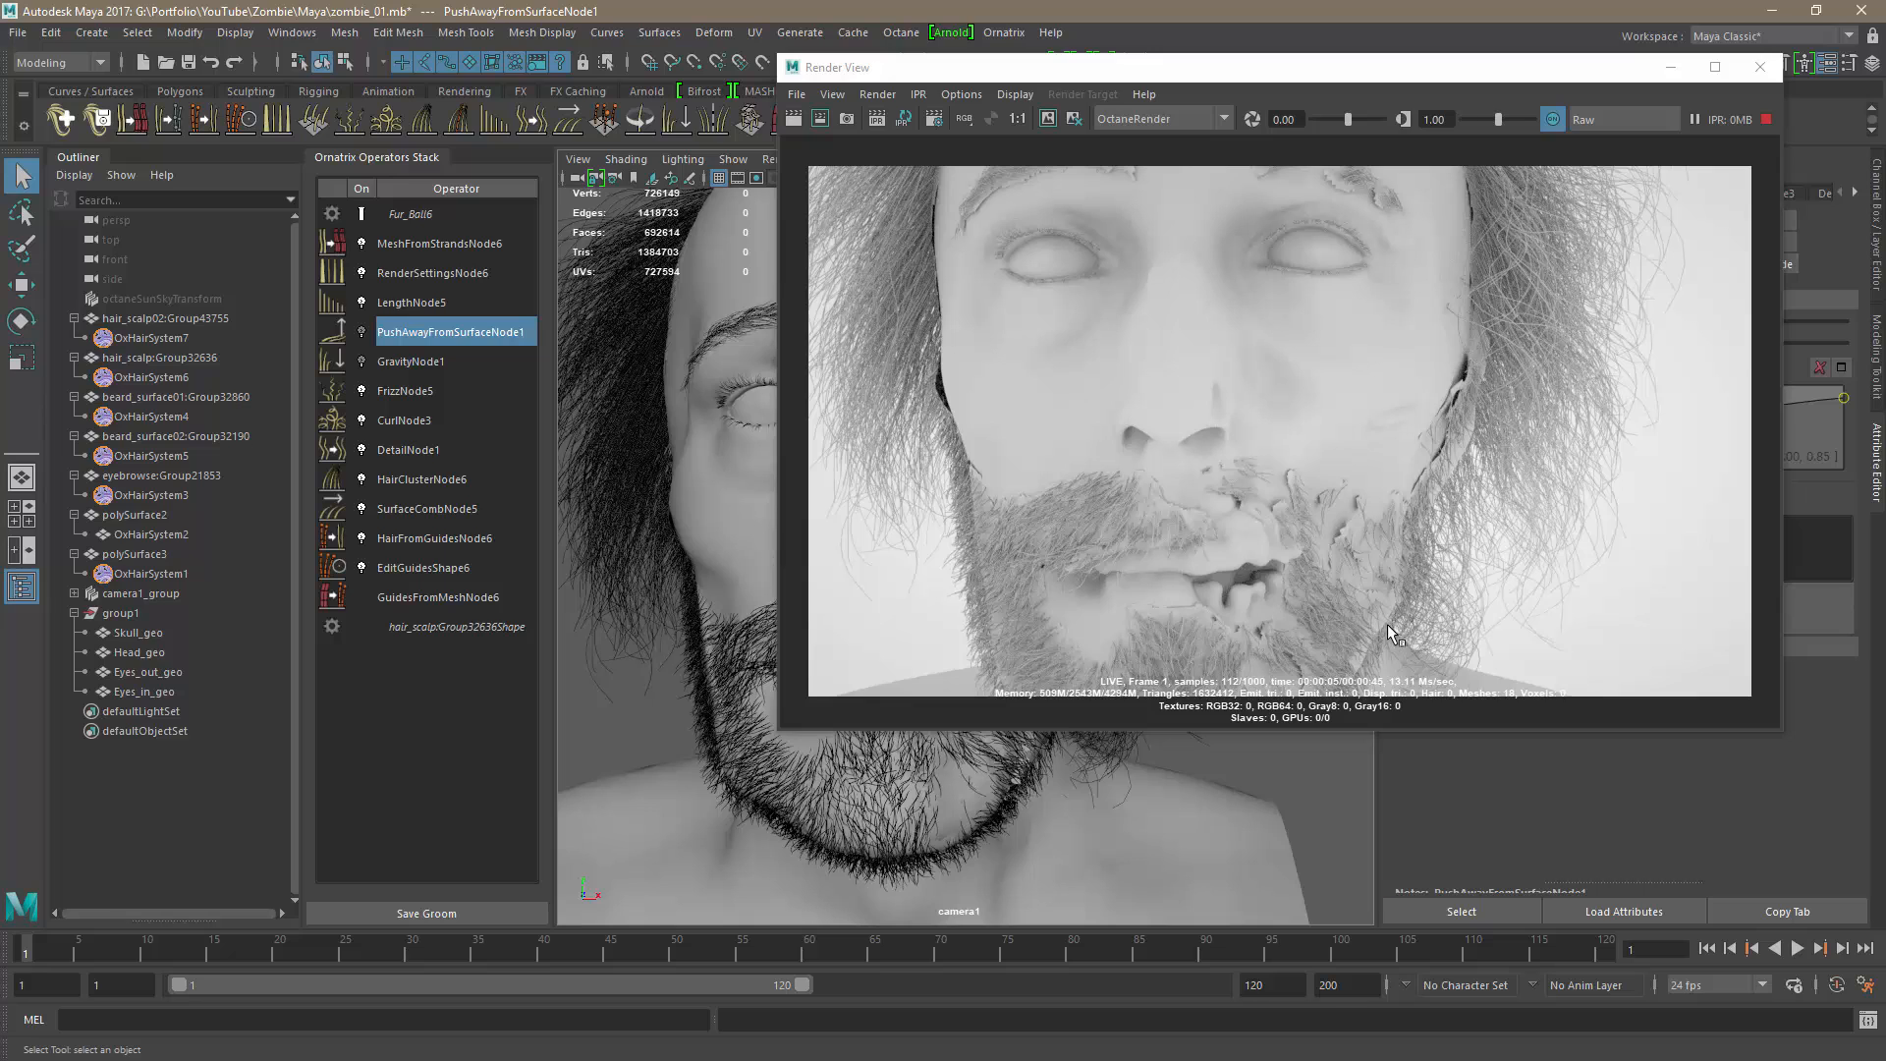
pyautogui.keyDown('alt'); pyautogui.moveTo(1293, 815); pyautogui.dragTo(1201, 802, button='right'); pyautogui.keyUp('alt')
pyautogui.moveTo(1200, 801)
pyautogui.keyDown('alt'); pyautogui.mouseDown()
pyautogui.moveTo(1122, 799)
pyautogui.moveTo(1191, 810)
pyautogui.mouseUp(); pyautogui.keyUp('alt')
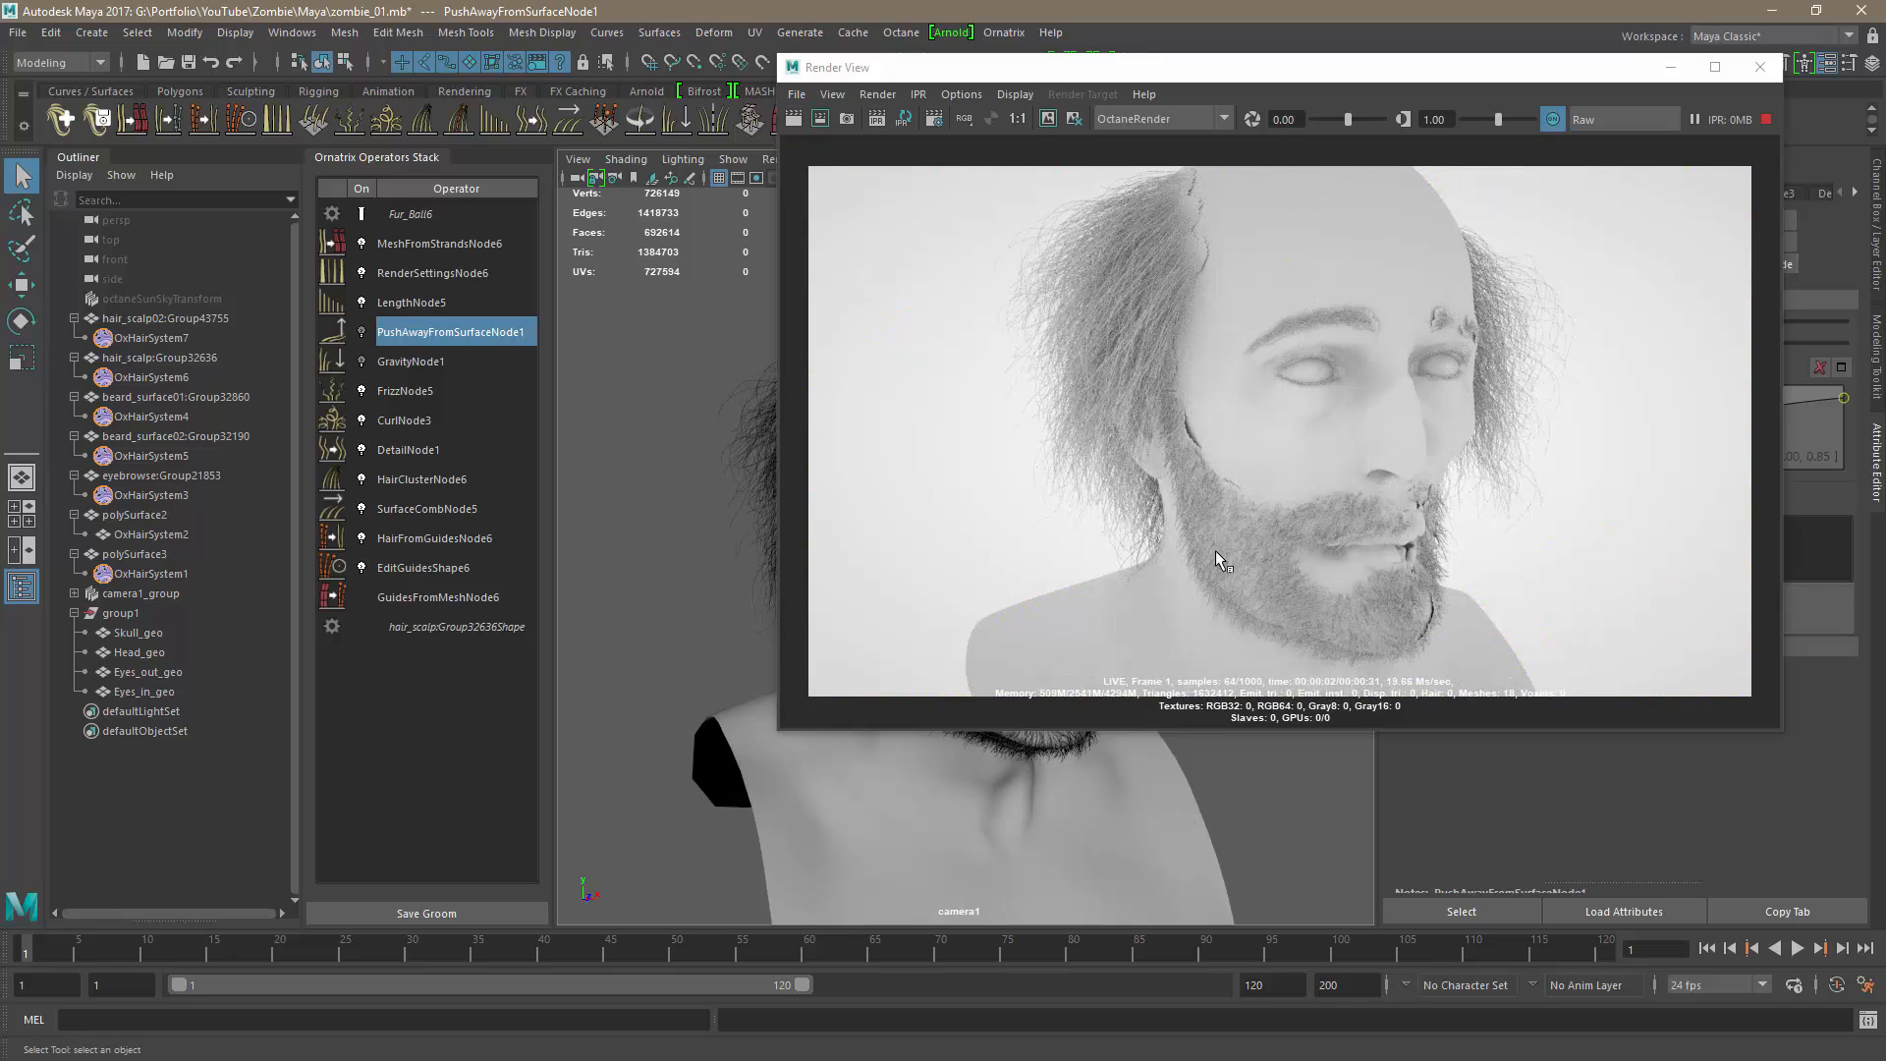
pyautogui.keyDown('alt'); pyautogui.moveTo(1112, 787); pyautogui.dragTo(1161, 804); pyautogui.keyUp('alt')
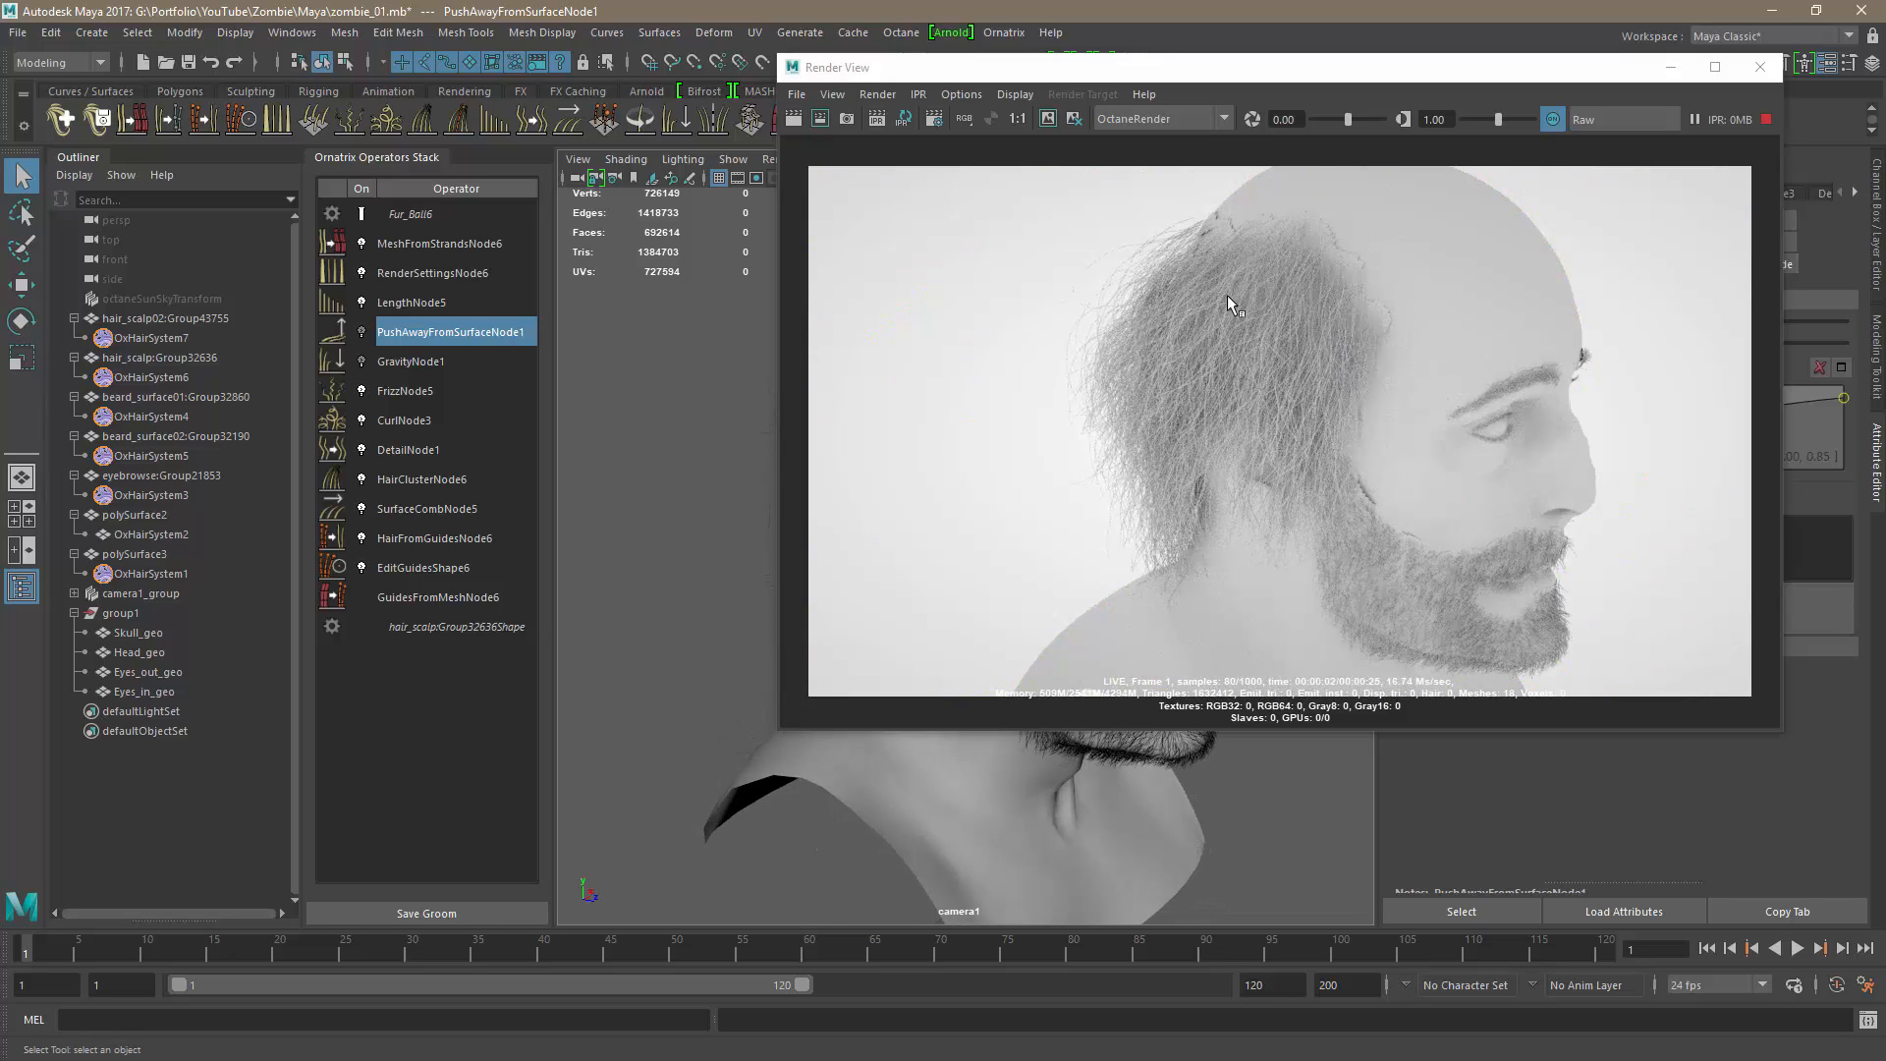
pyautogui.keyDown('alt'); pyautogui.moveTo(1283, 805); pyautogui.dragTo(1145, 799); pyautogui.keyUp('alt')
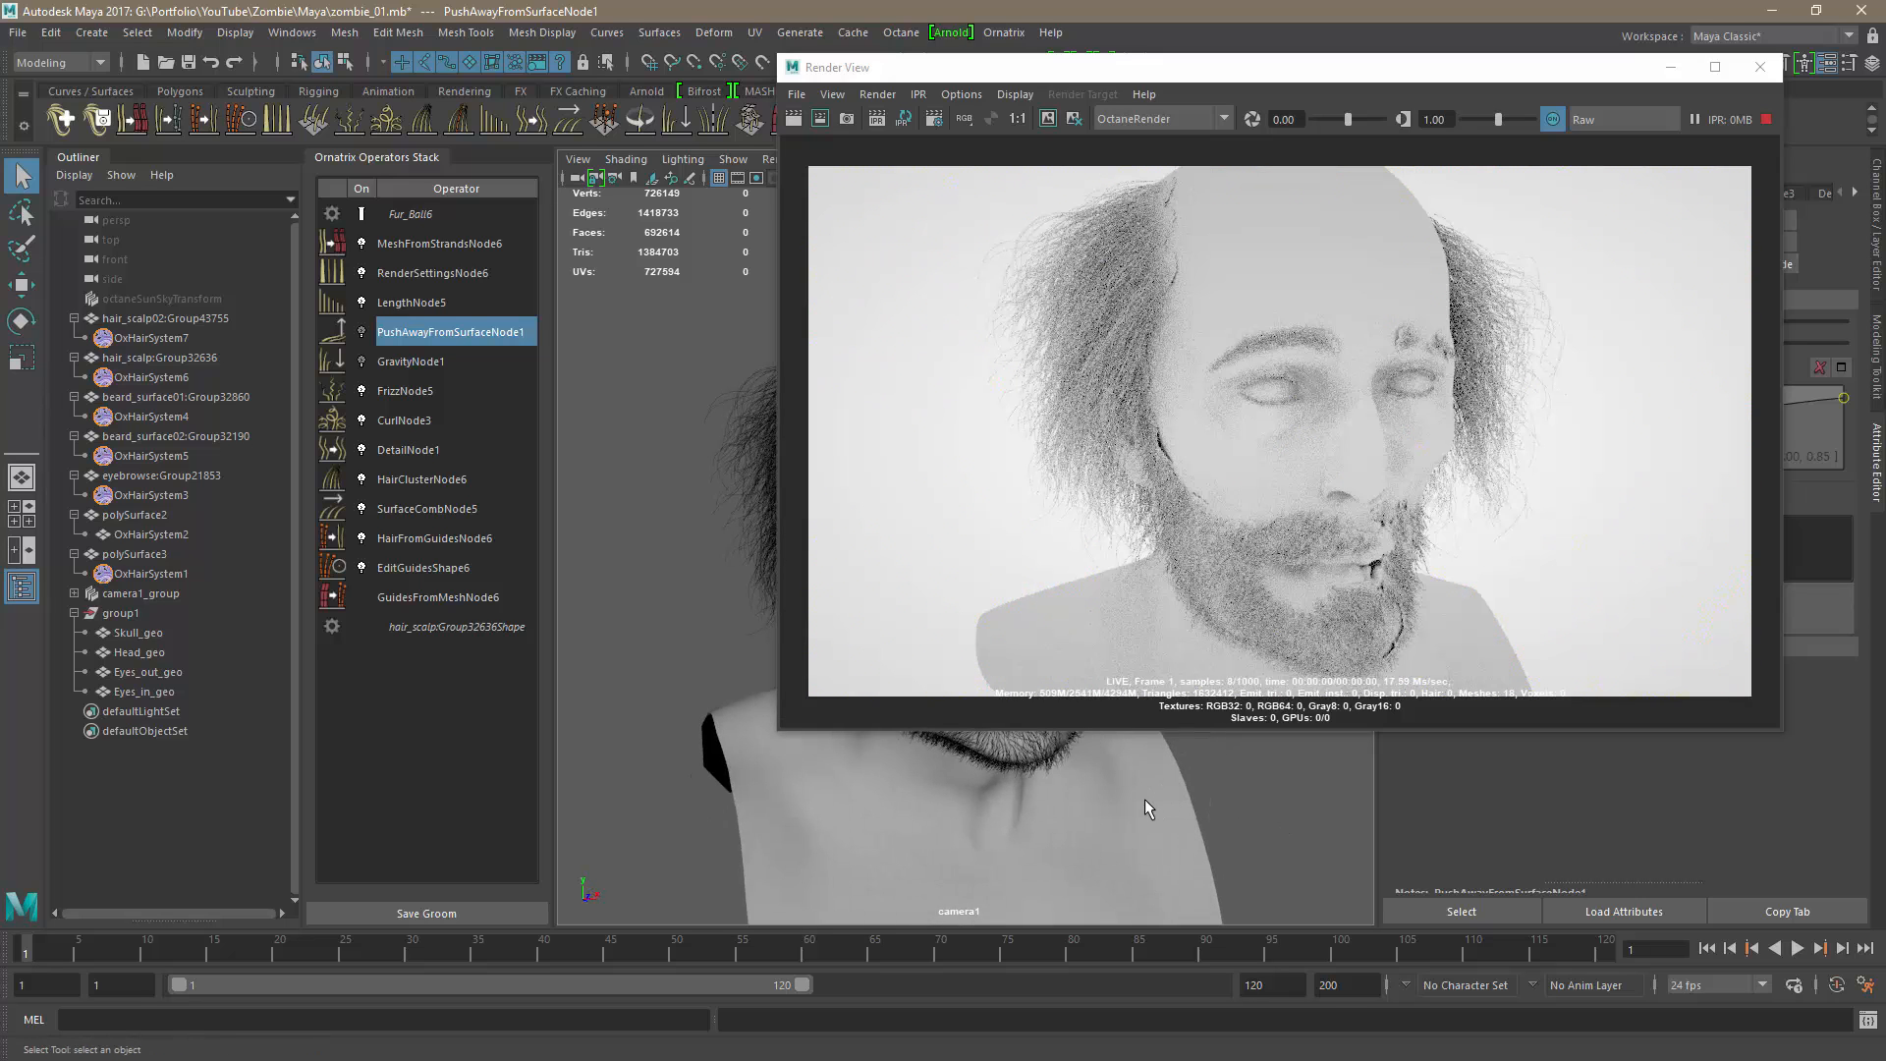
pyautogui.keyDown('alt'); pyautogui.moveTo(1148, 799); pyautogui.dragTo(1177, 814, button='right'); pyautogui.keyUp('alt')
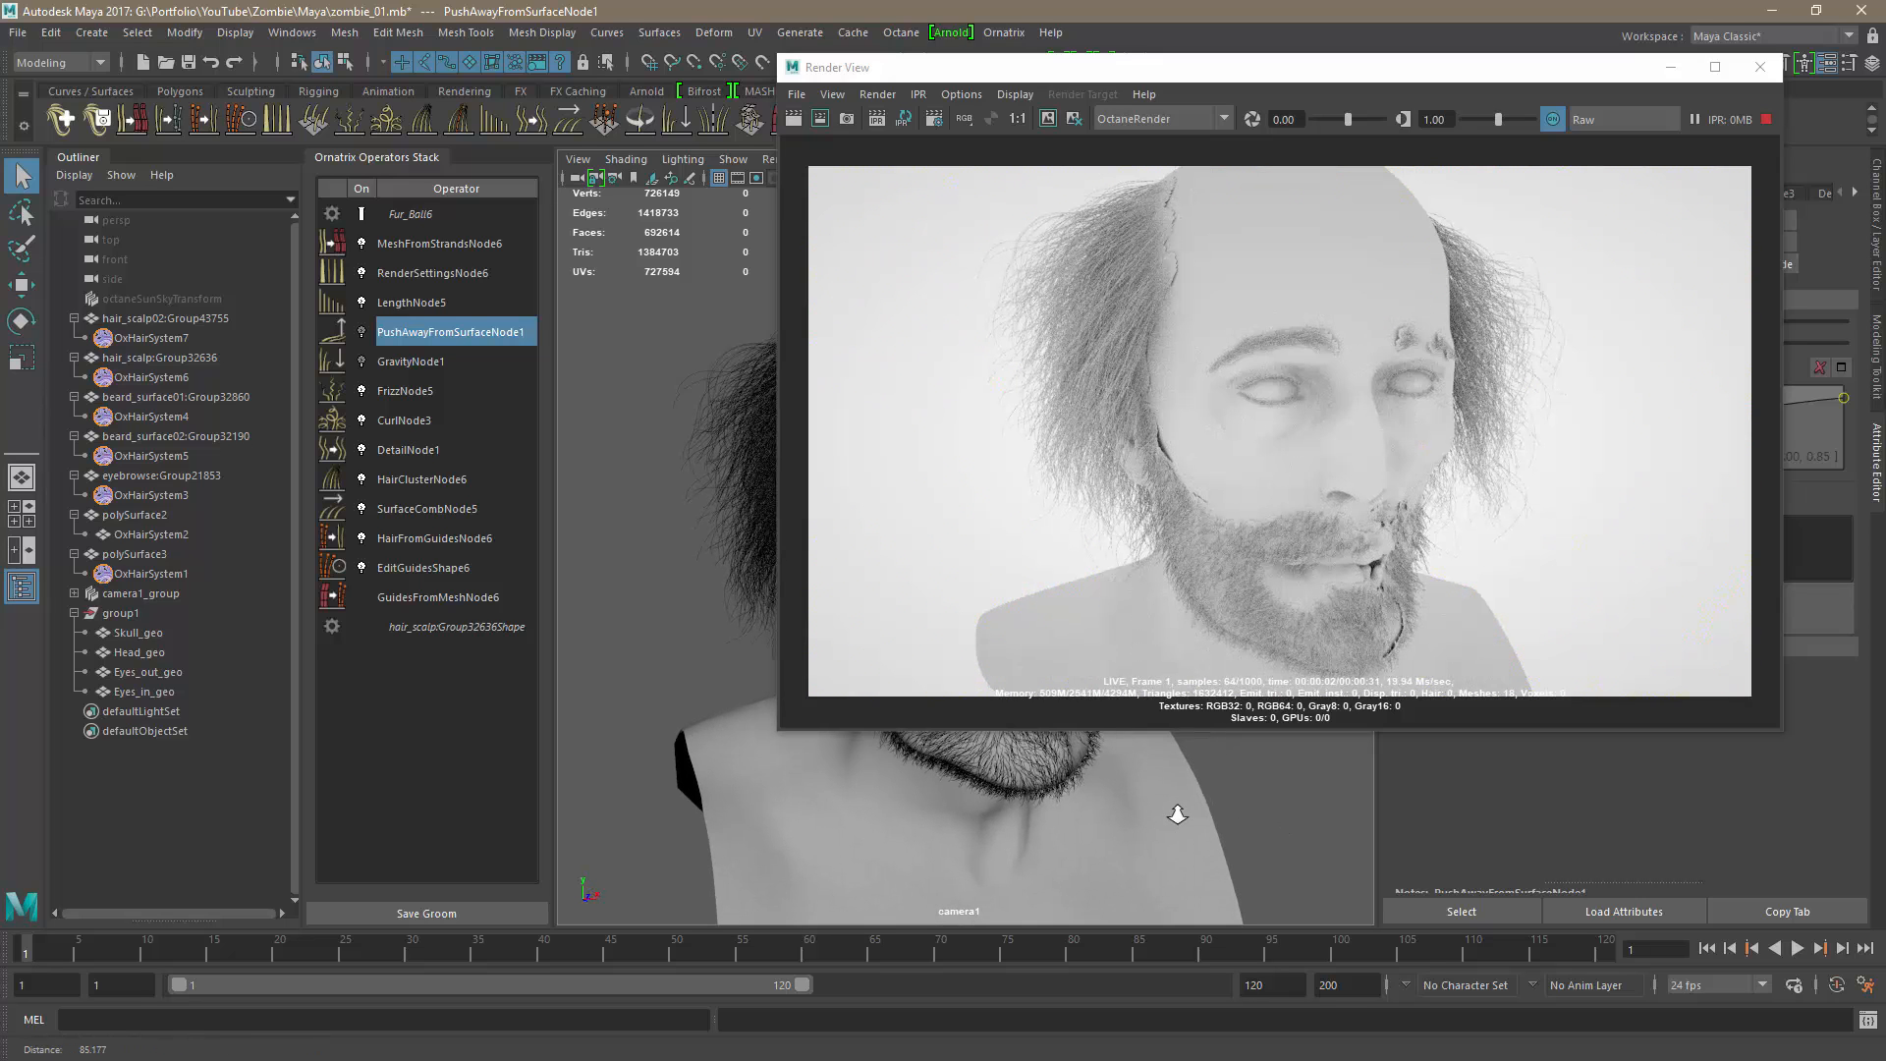
pyautogui.keyDown('alt'); pyautogui.moveTo(1200, 811); pyautogui.dragTo(1169, 835); pyautogui.keyUp('alt')
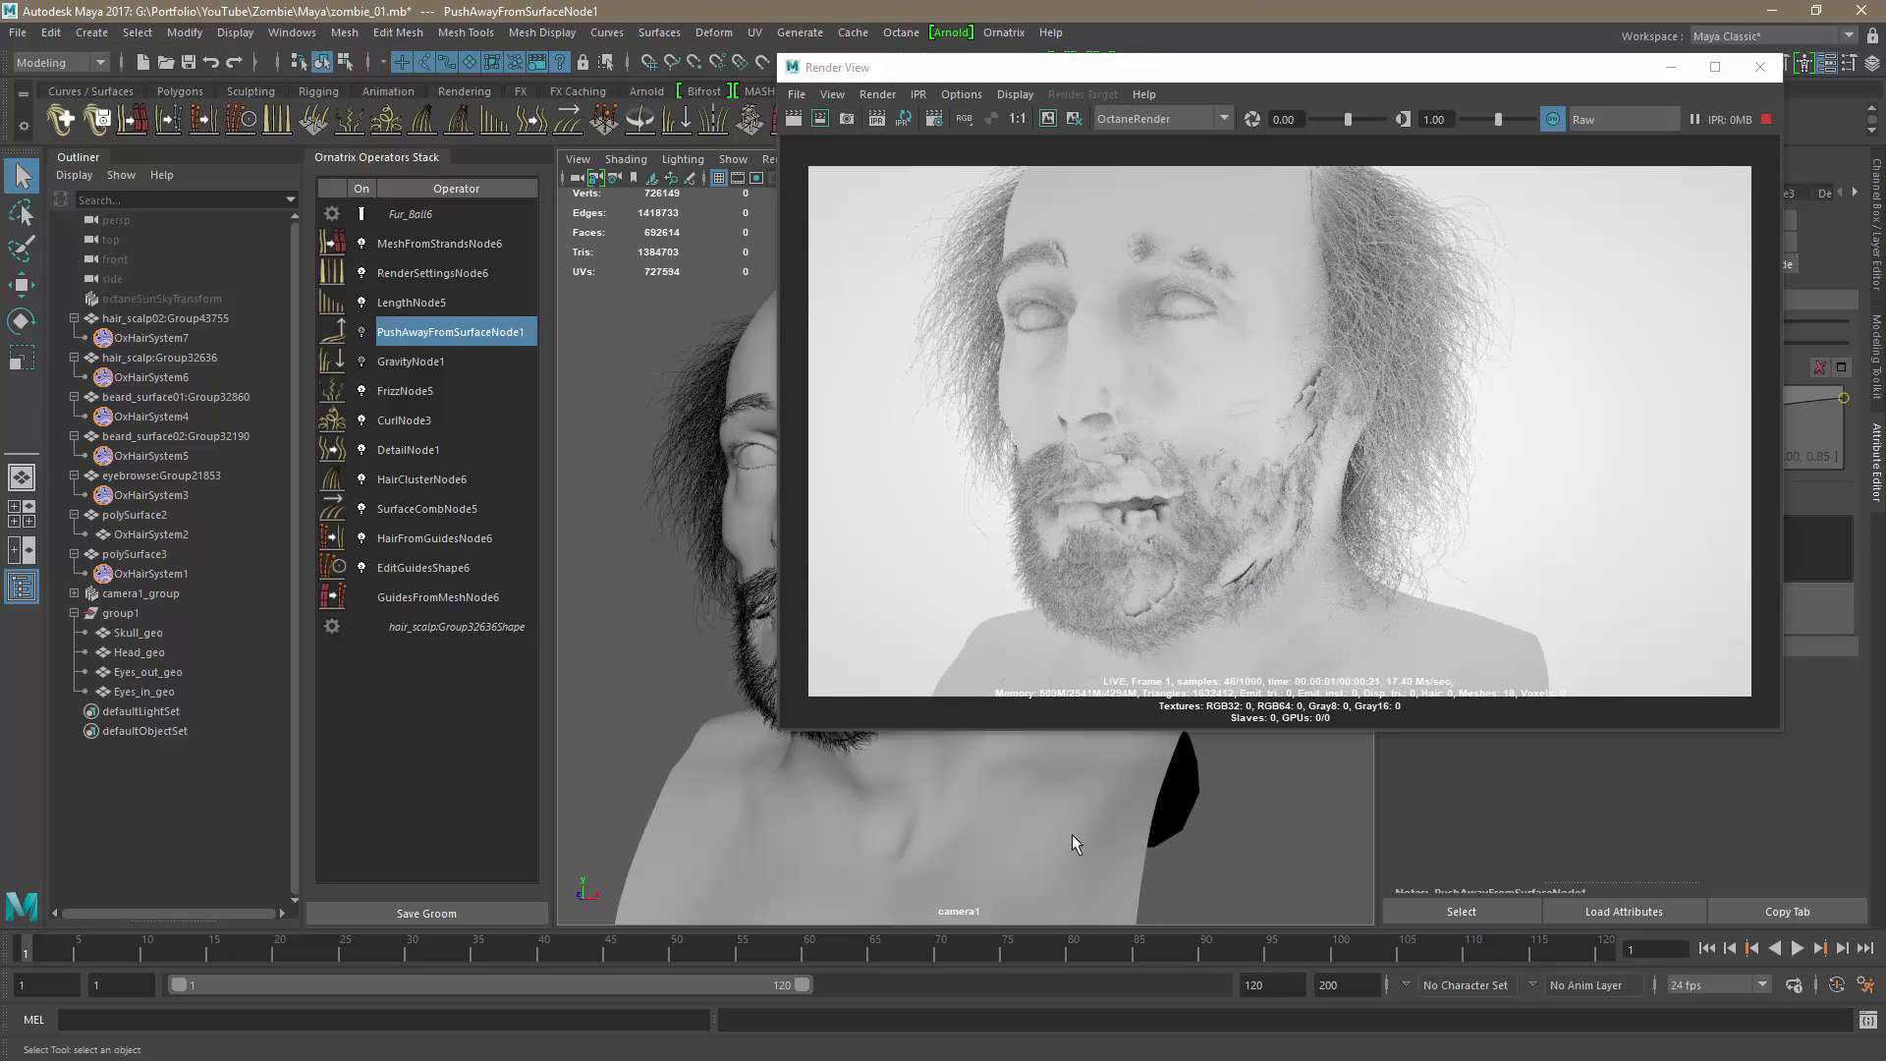
pyautogui.keyDown('alt'); pyautogui.moveTo(1040, 838); pyautogui.dragTo(1139, 857); pyautogui.keyUp('alt')
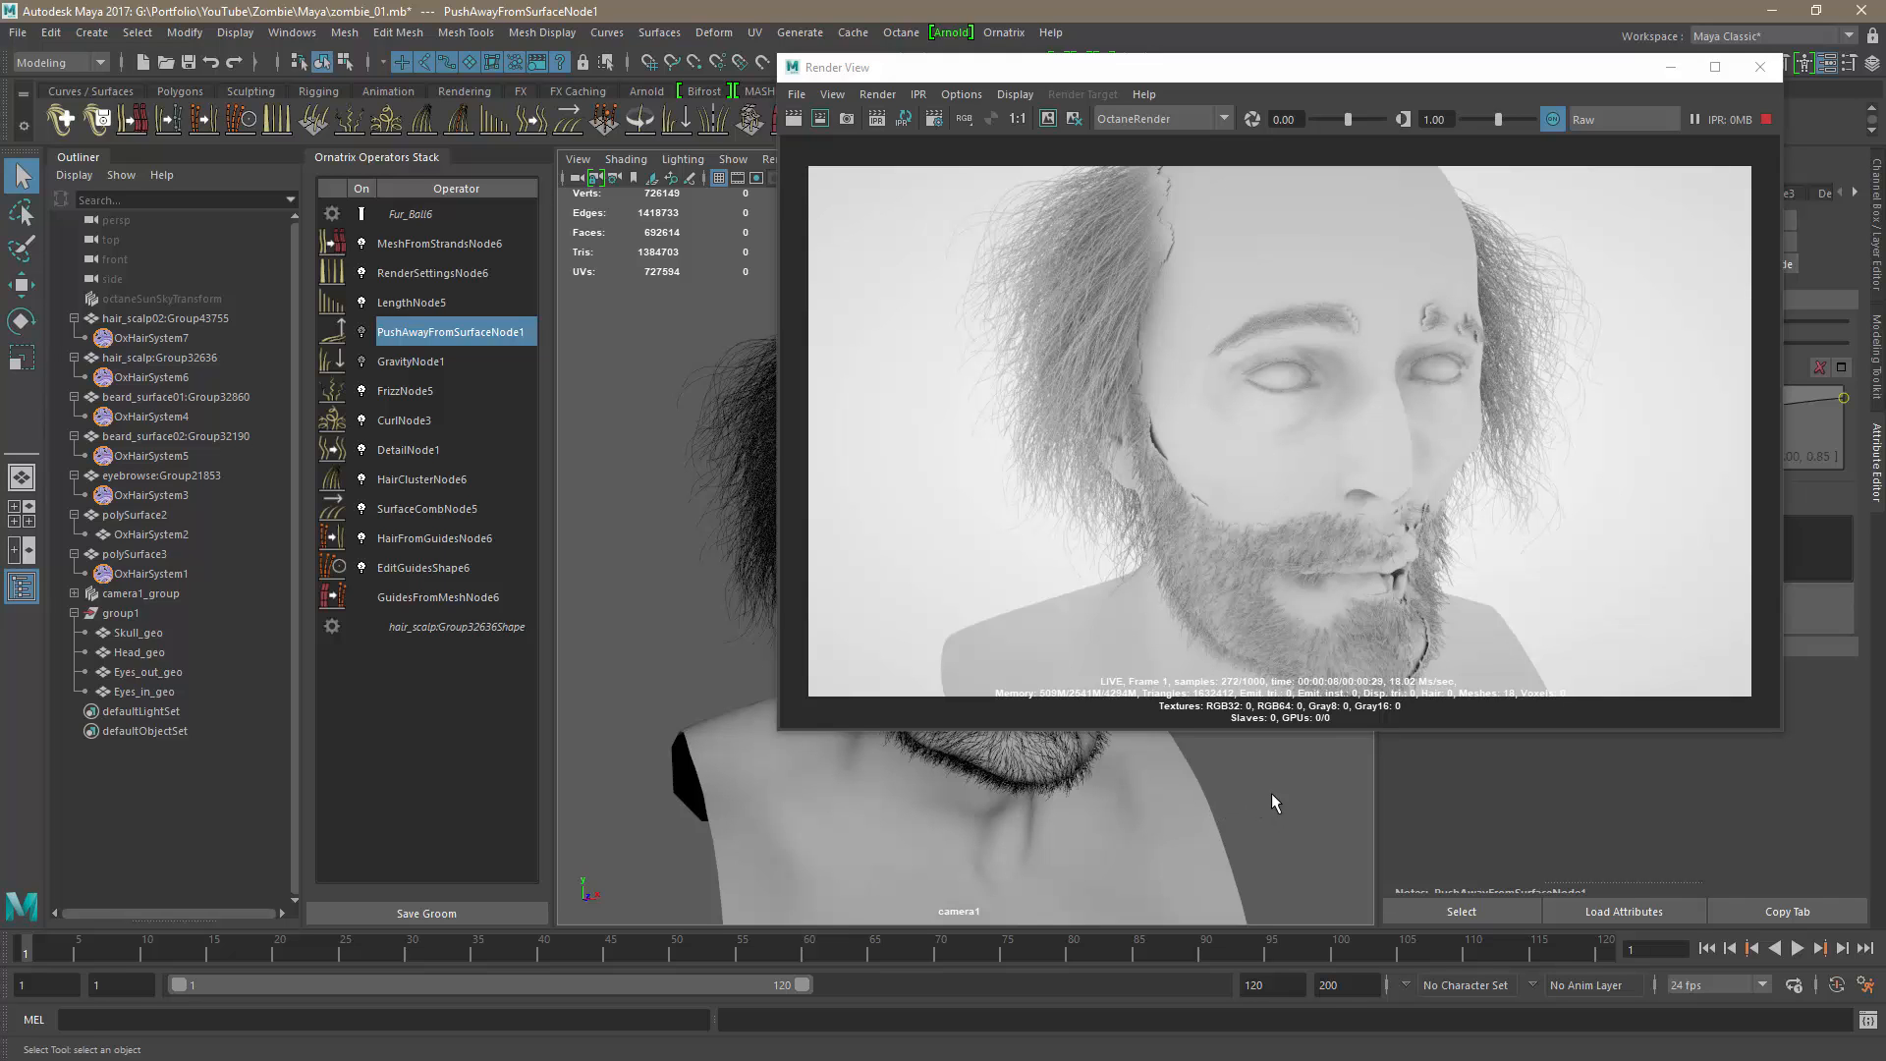
pyautogui.moveTo(1271, 793)
pyautogui.keyDown('alt'); pyautogui.mouseDown()
pyautogui.moveTo(1293, 792)
pyautogui.moveTo(1270, 797)
pyautogui.mouseUp(); pyautogui.keyUp('alt')
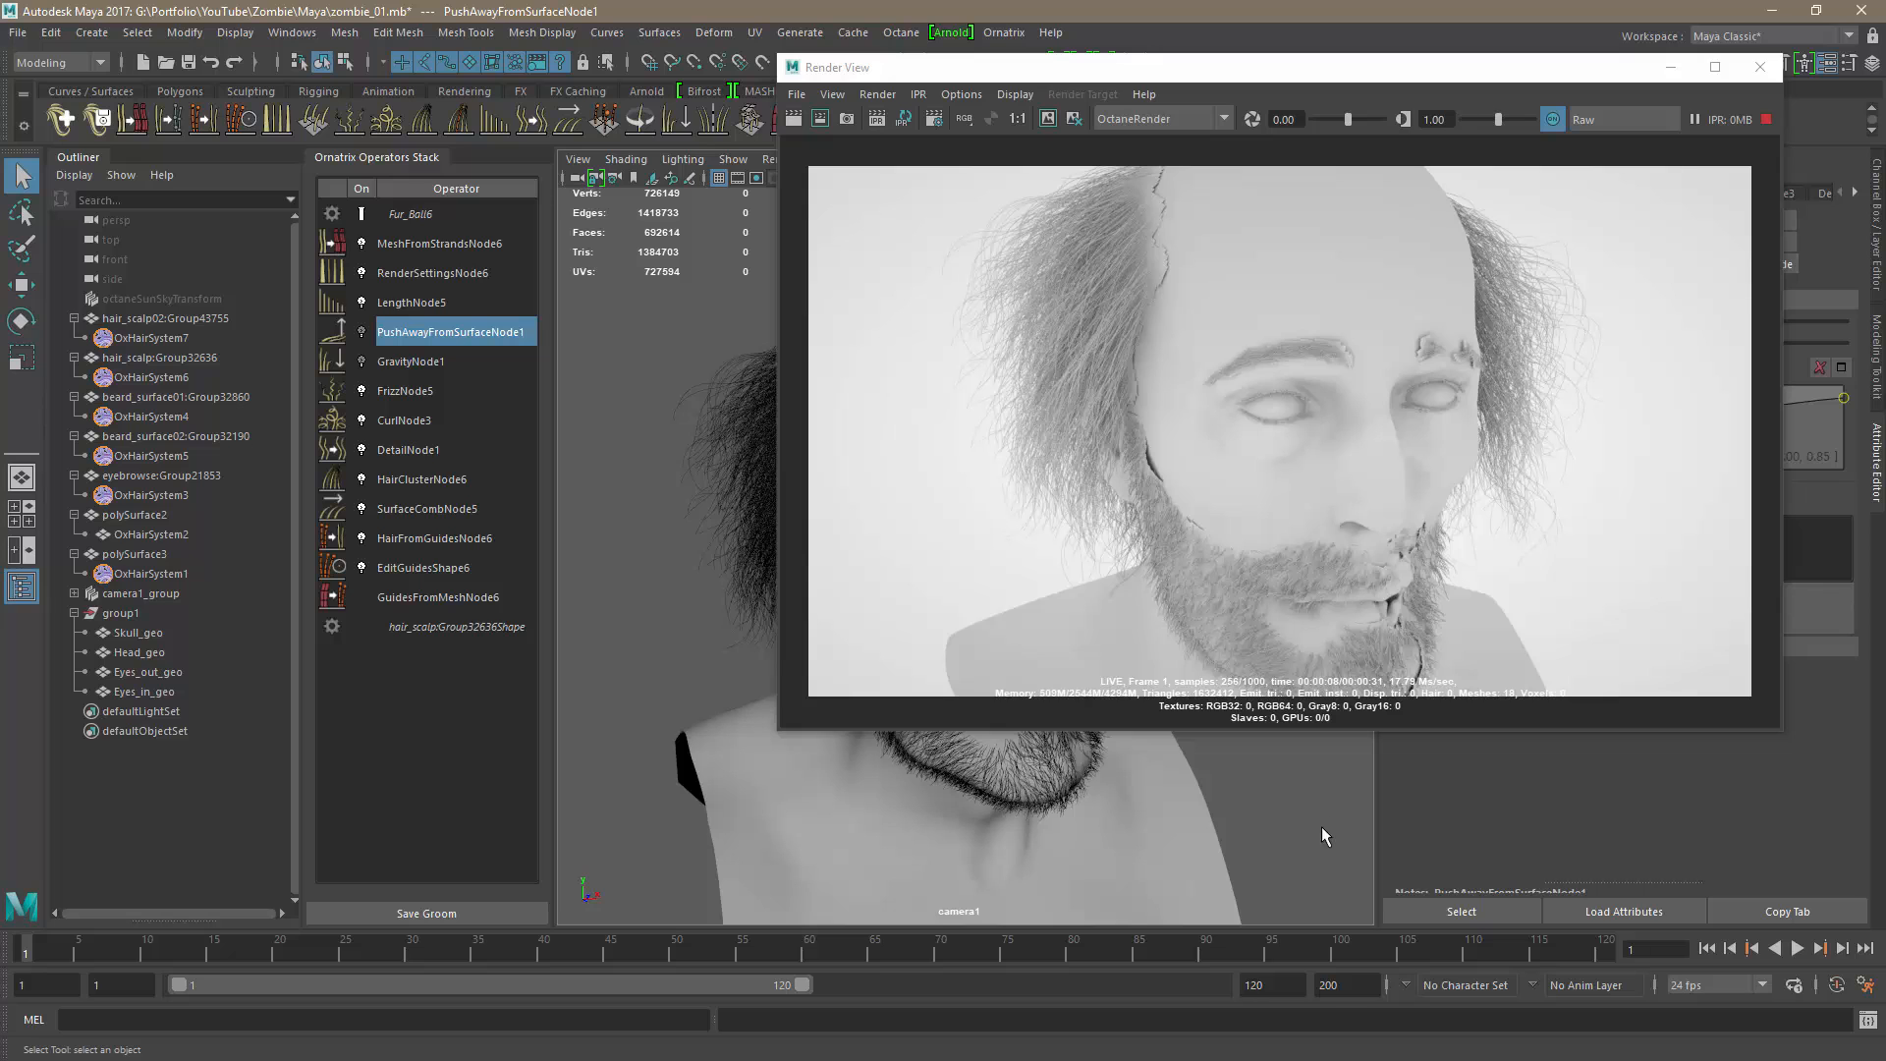
pyautogui.keyDown('alt'); pyautogui.moveTo(1297, 837); pyautogui.dragTo(1306, 837); pyautogui.keyUp('alt')
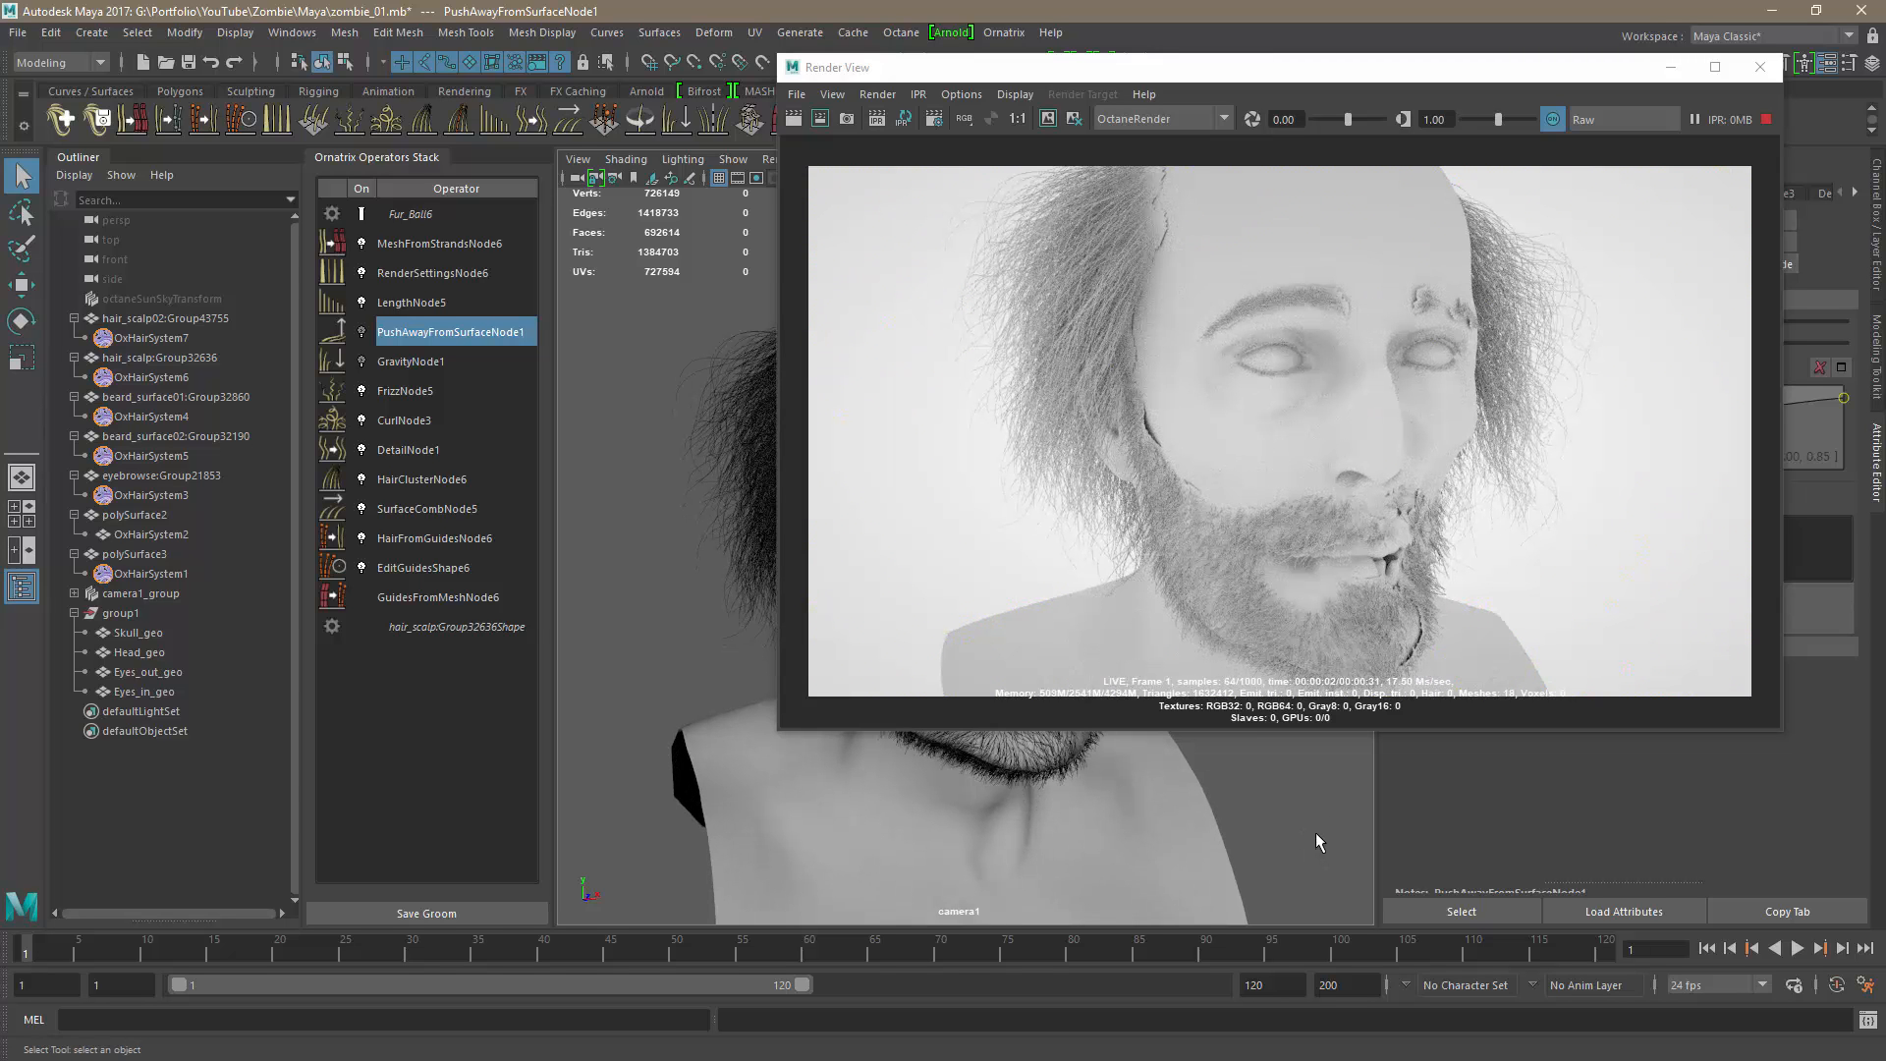
pyautogui.keyDown('alt'); pyautogui.moveTo(1303, 822); pyautogui.dragTo(1293, 831); pyautogui.keyUp('alt')
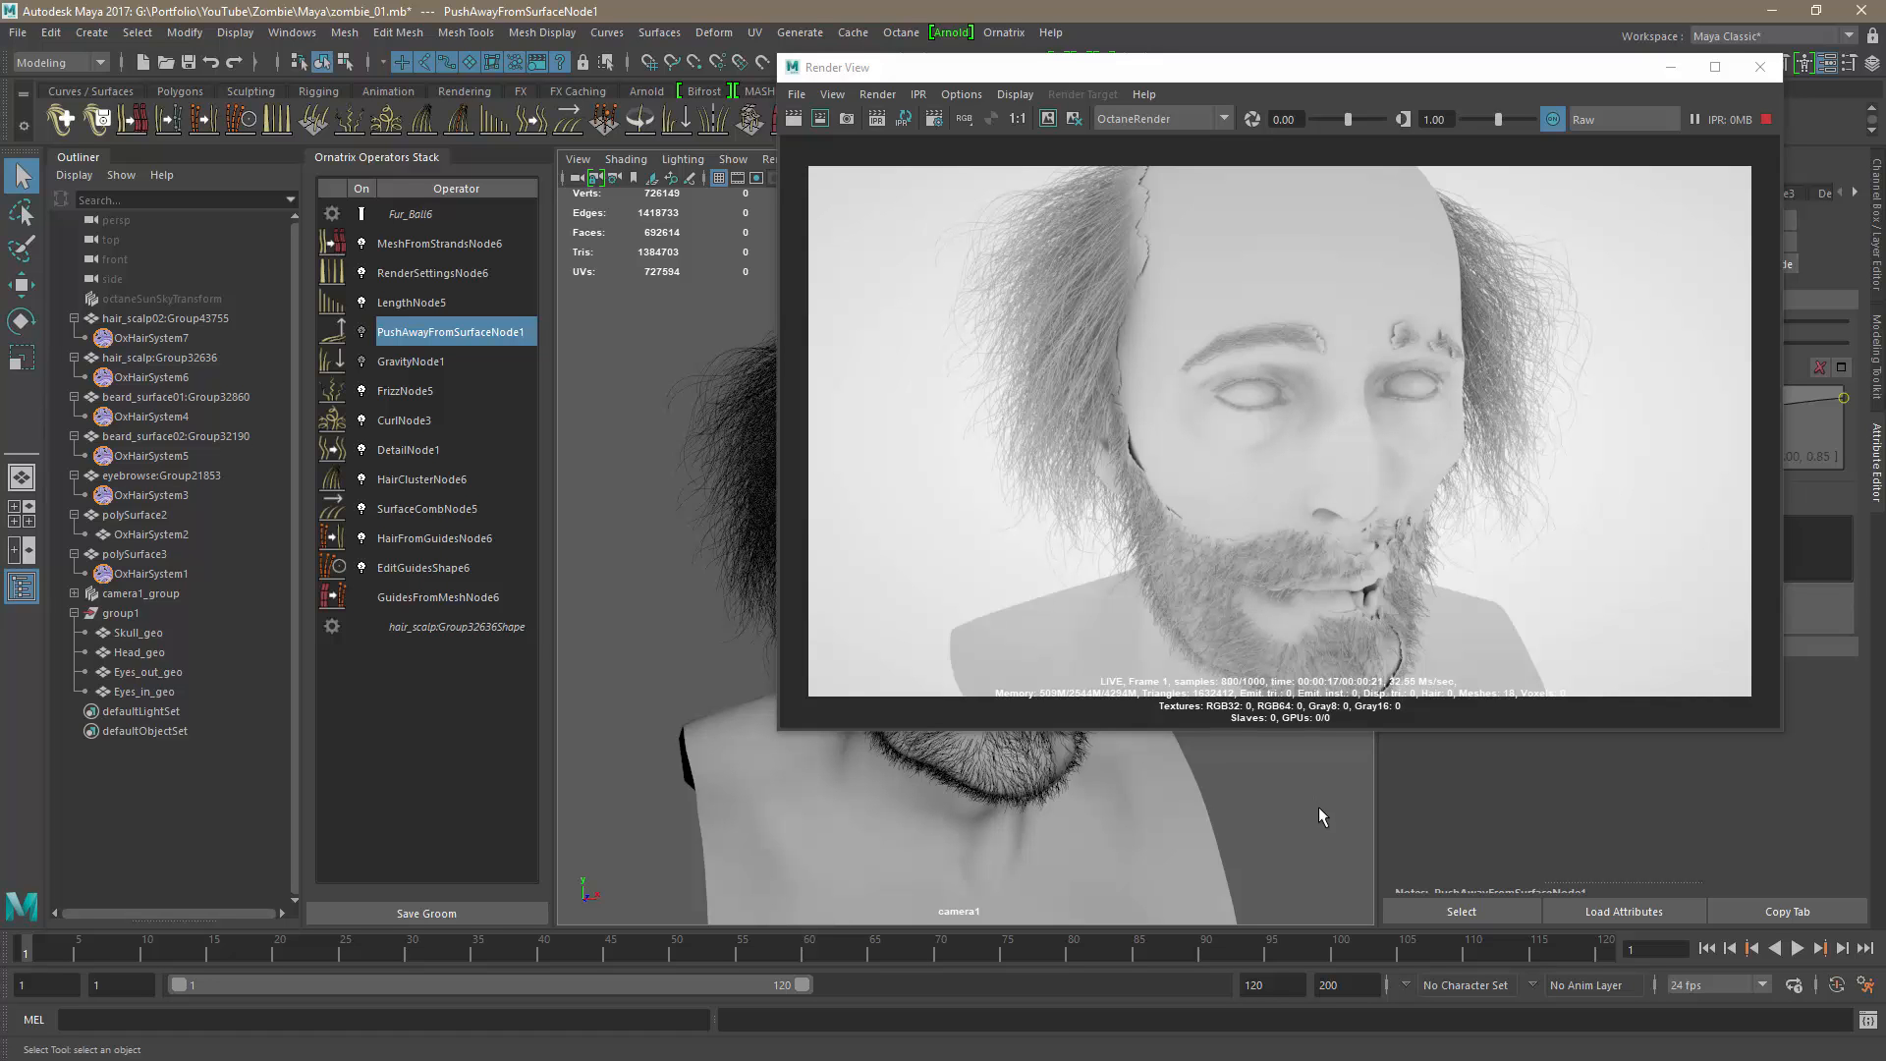
pyautogui.hotkey('alt', 'Tab')
pyautogui.hotkey('alt', 'Tab')
pyautogui.hotkey('alt', 'Tab')
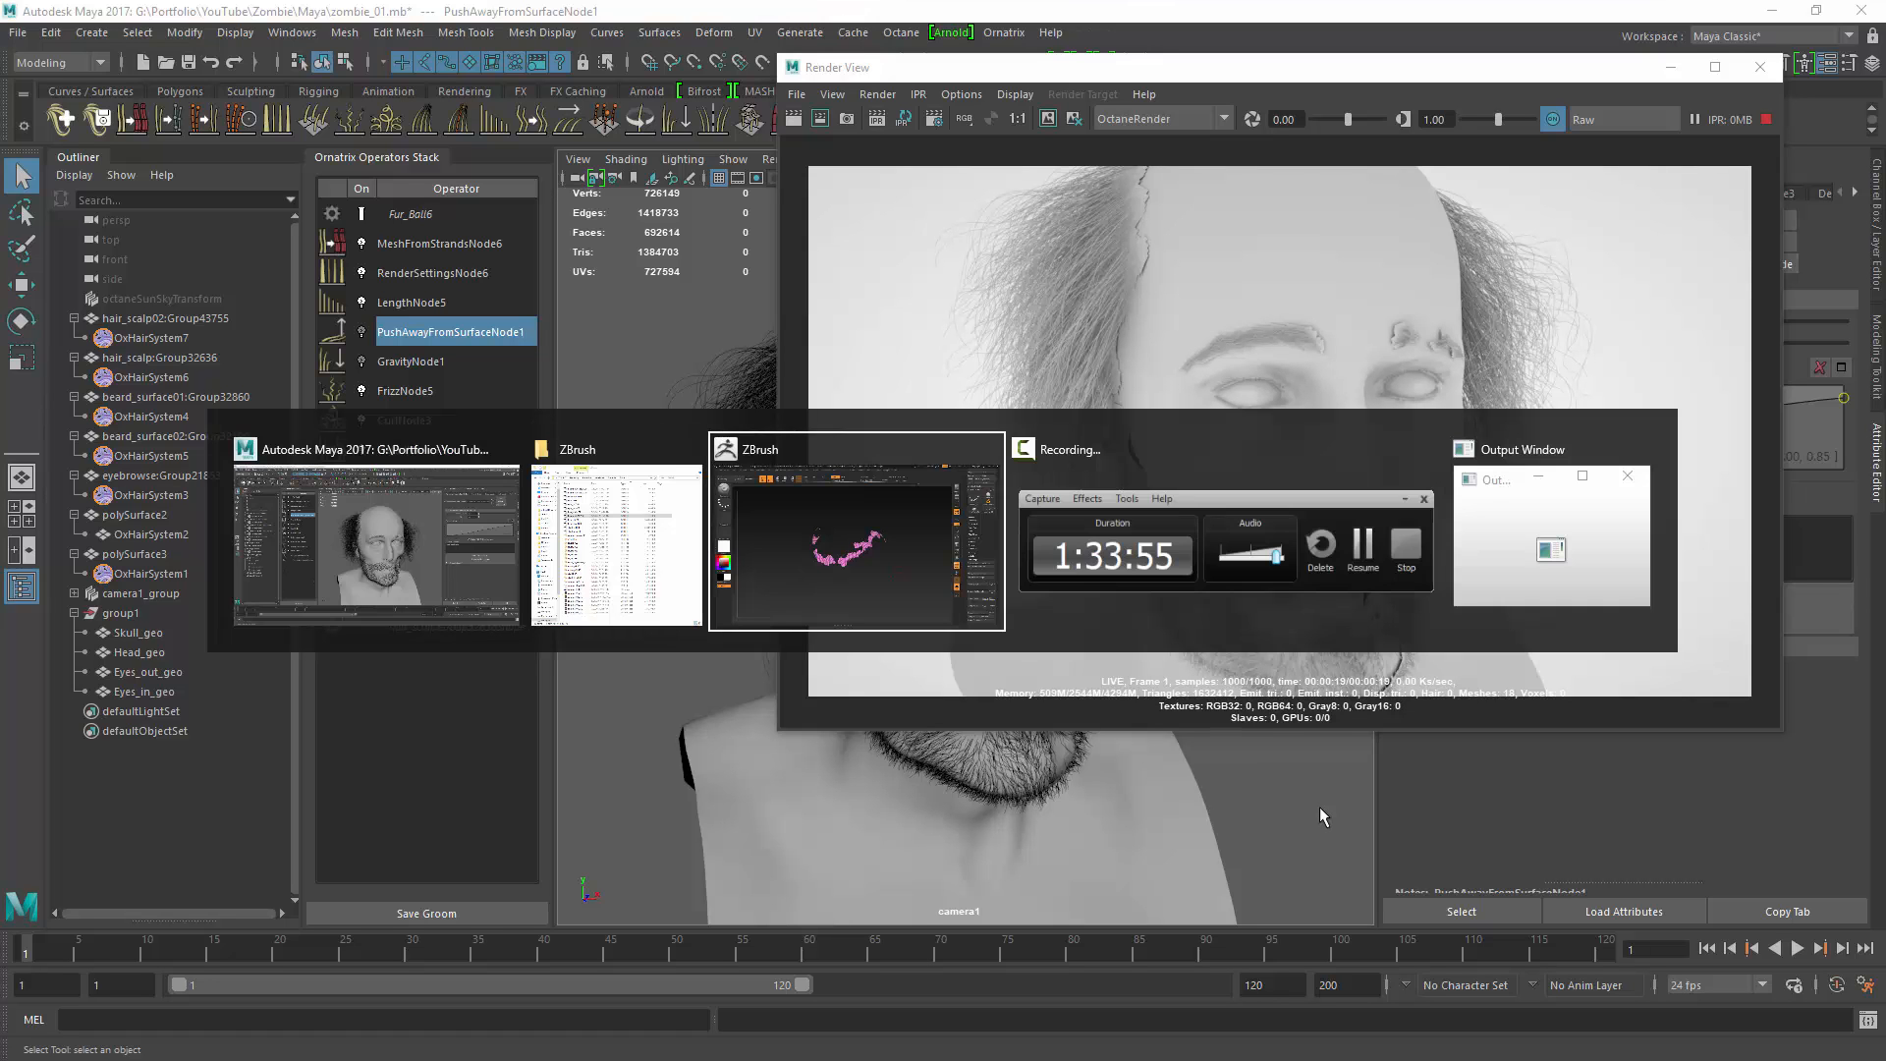